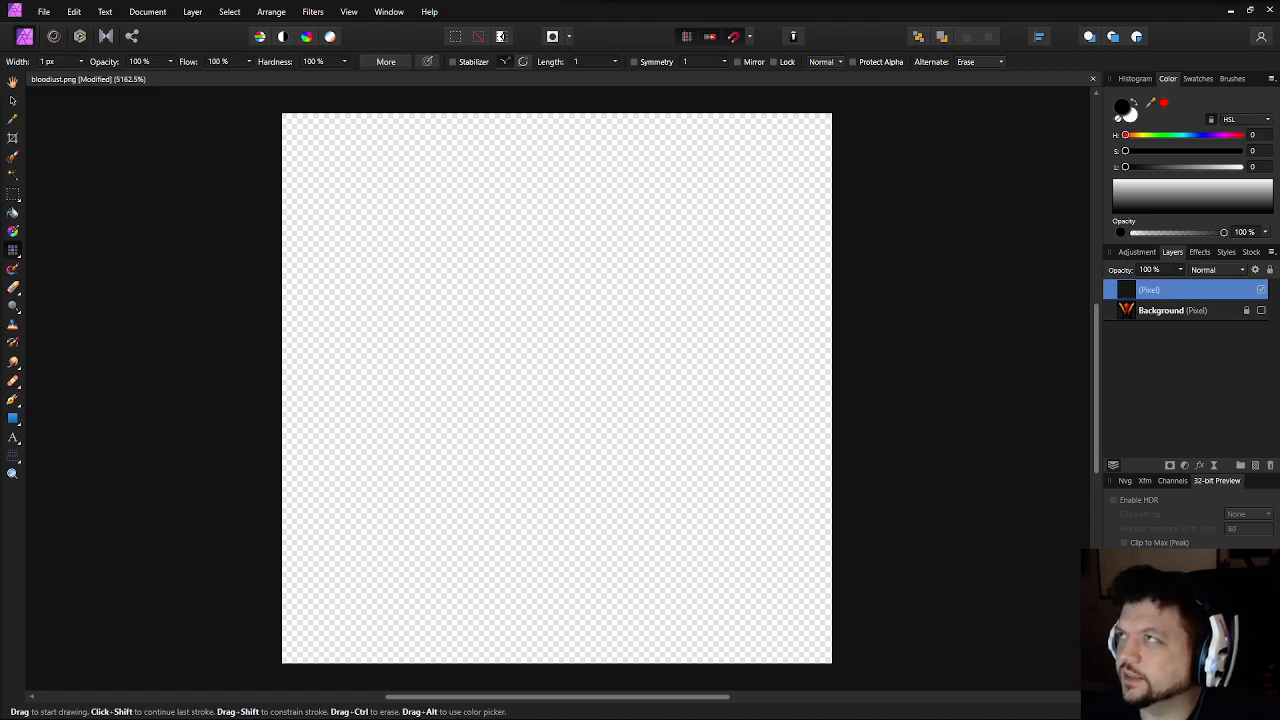
Rename the empty pixel layer above Background to "waterwalking"
{"action": "left_click_drag", "start_coordinate": [536, 328], "coordinate": [542, 320]}
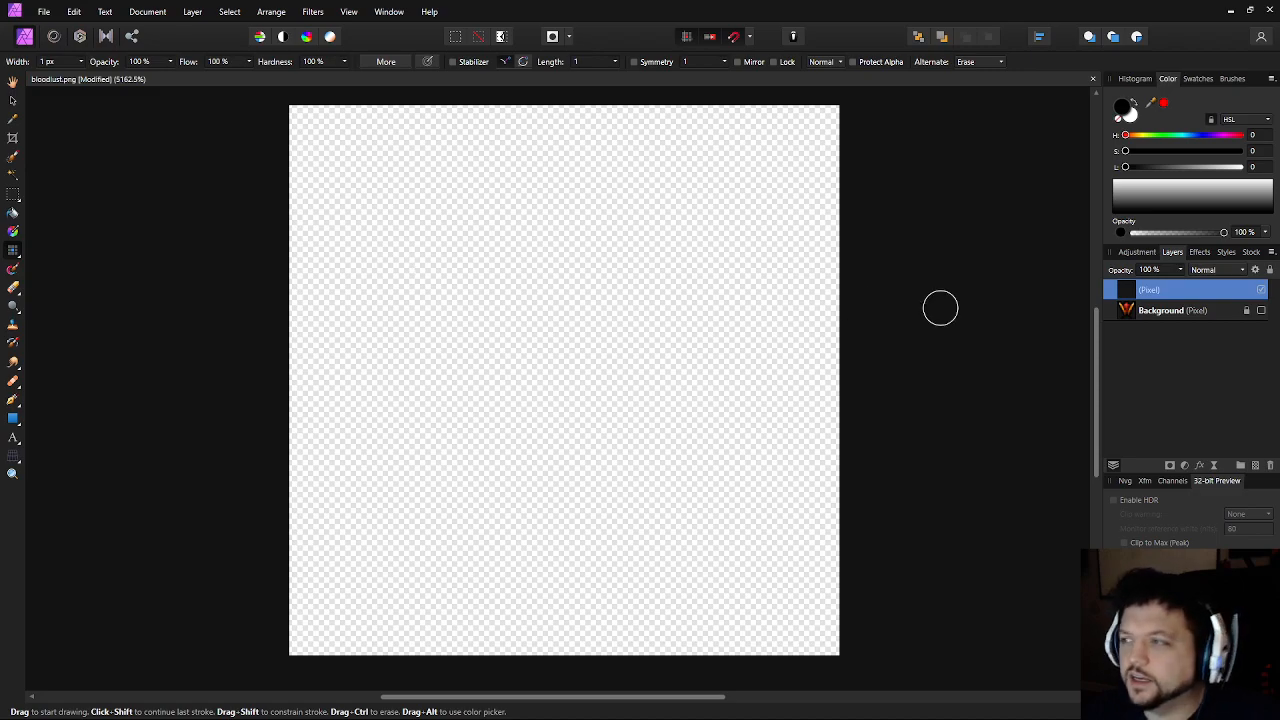
{"action": "double_click", "coordinate": [1148, 289]}
{"action": "type", "text": "Water"}
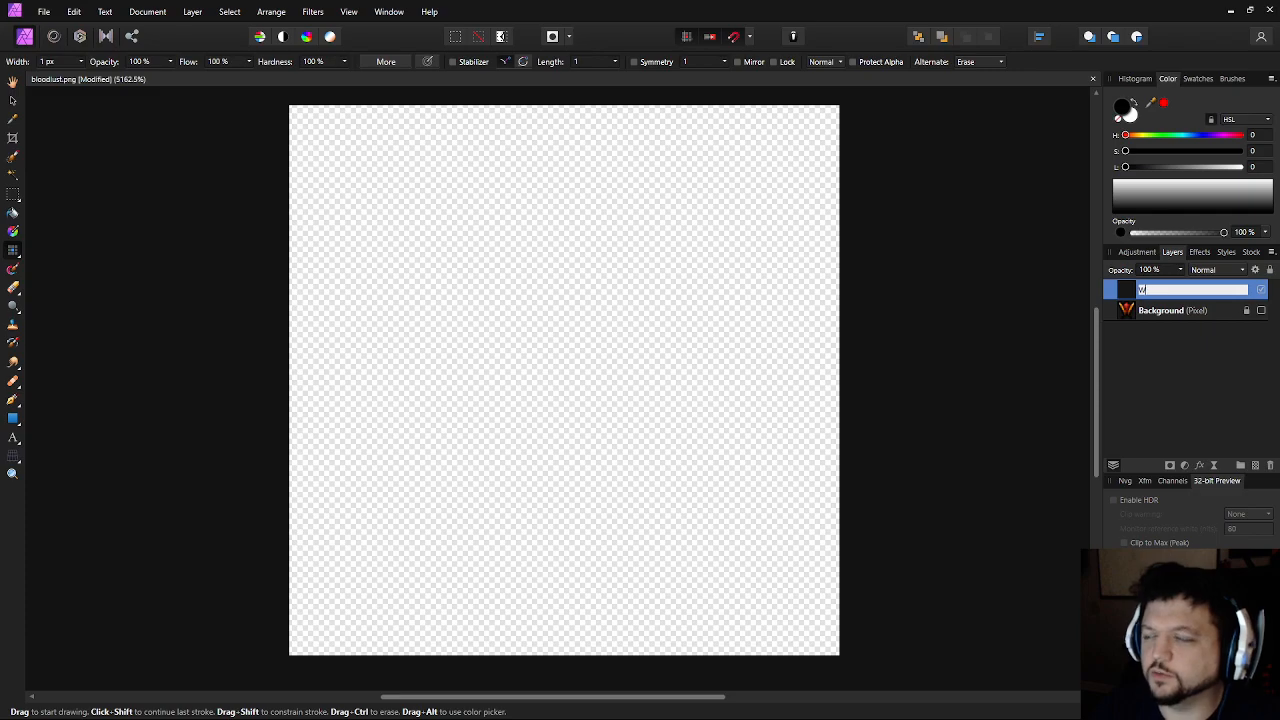
{"action": "type", "text": "walking"}
{"action": "key", "text": "Return"}
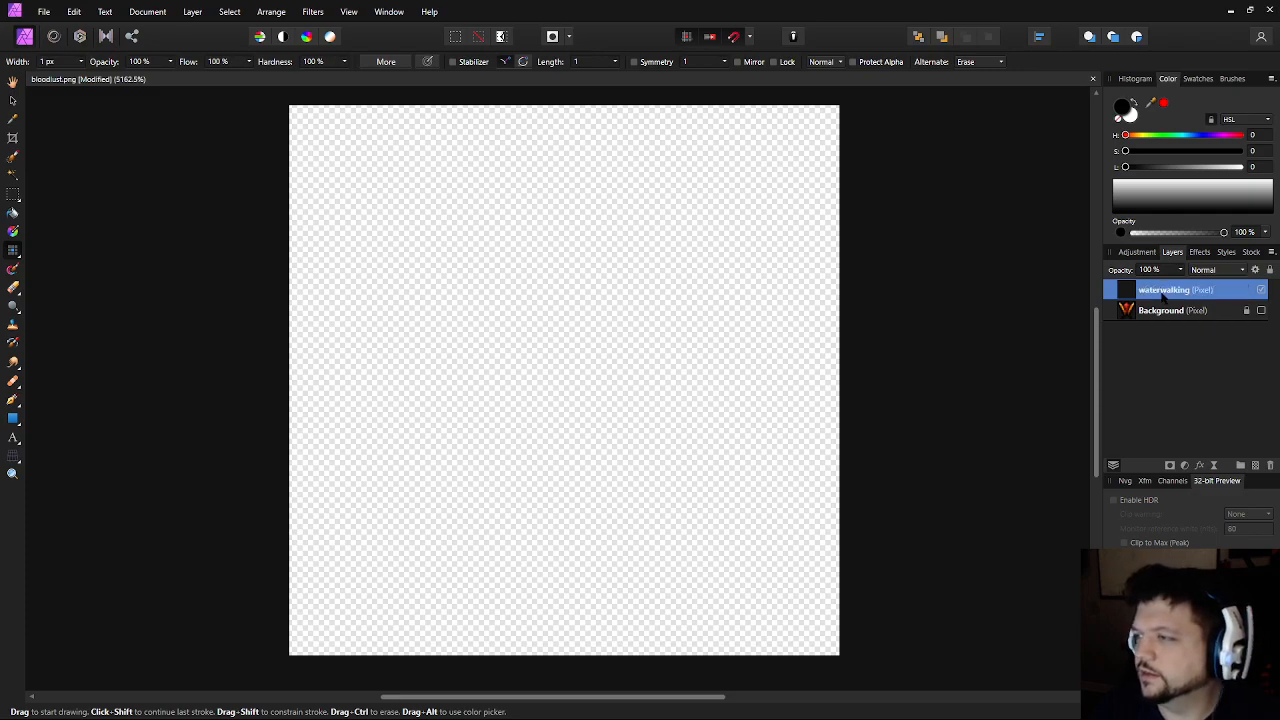
Add a new pixel layer, place it directly below waterwalking, and name it "feather"
{"action": "left_click", "coordinate": [1255, 466]}
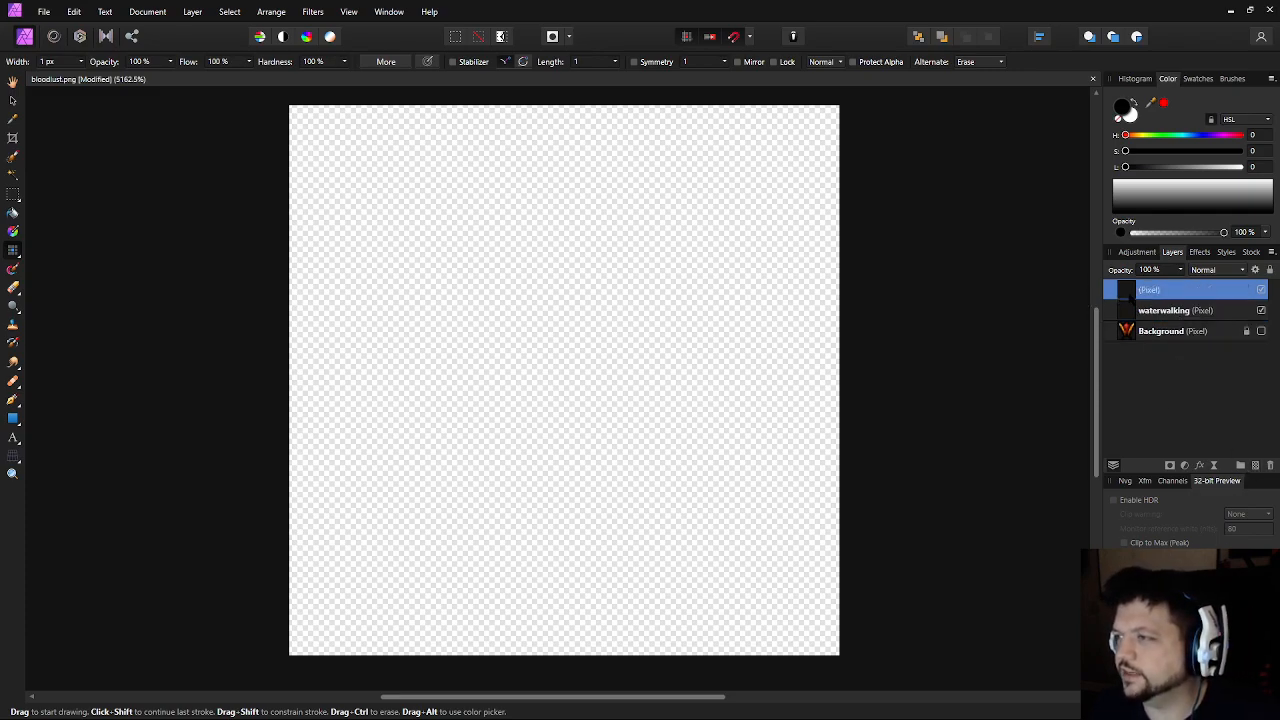
{"action": "left_click_drag", "start_coordinate": [1134, 333], "coordinate": [1134, 322]}
{"action": "double_click", "coordinate": [1160, 310]}
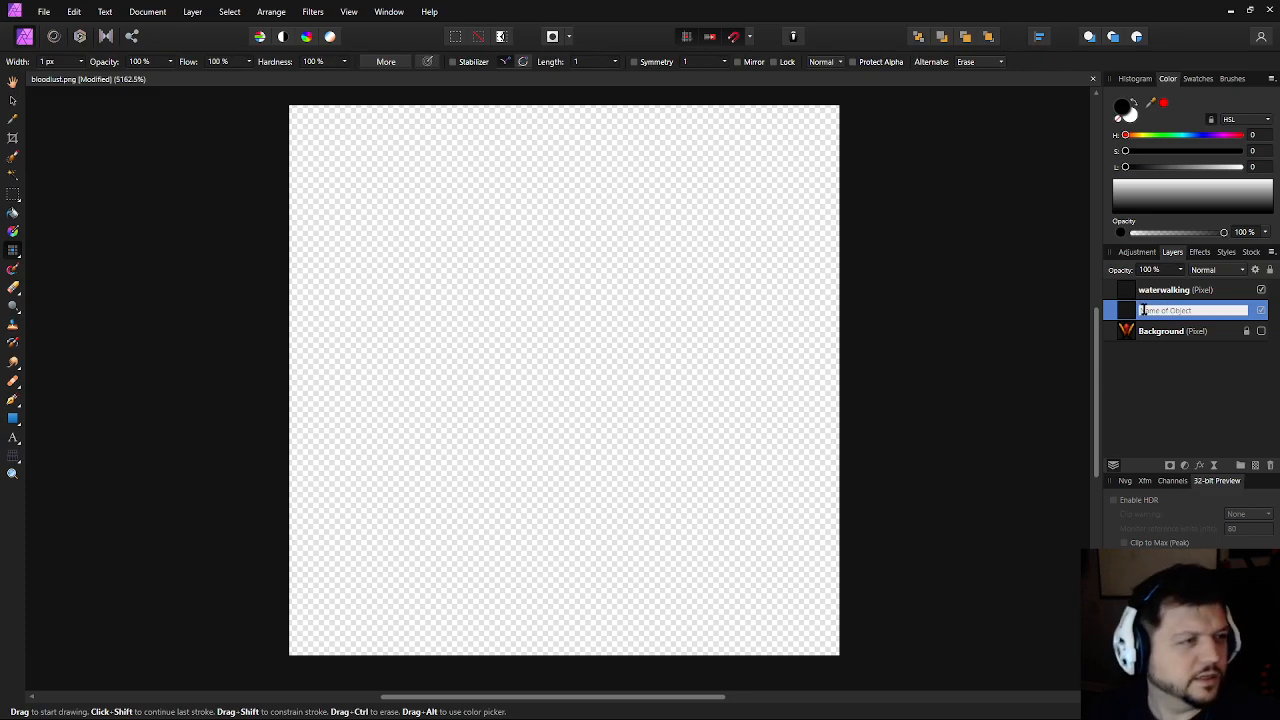
{"action": "type", "text": "feather"}
{"action": "key", "text": "Return"}
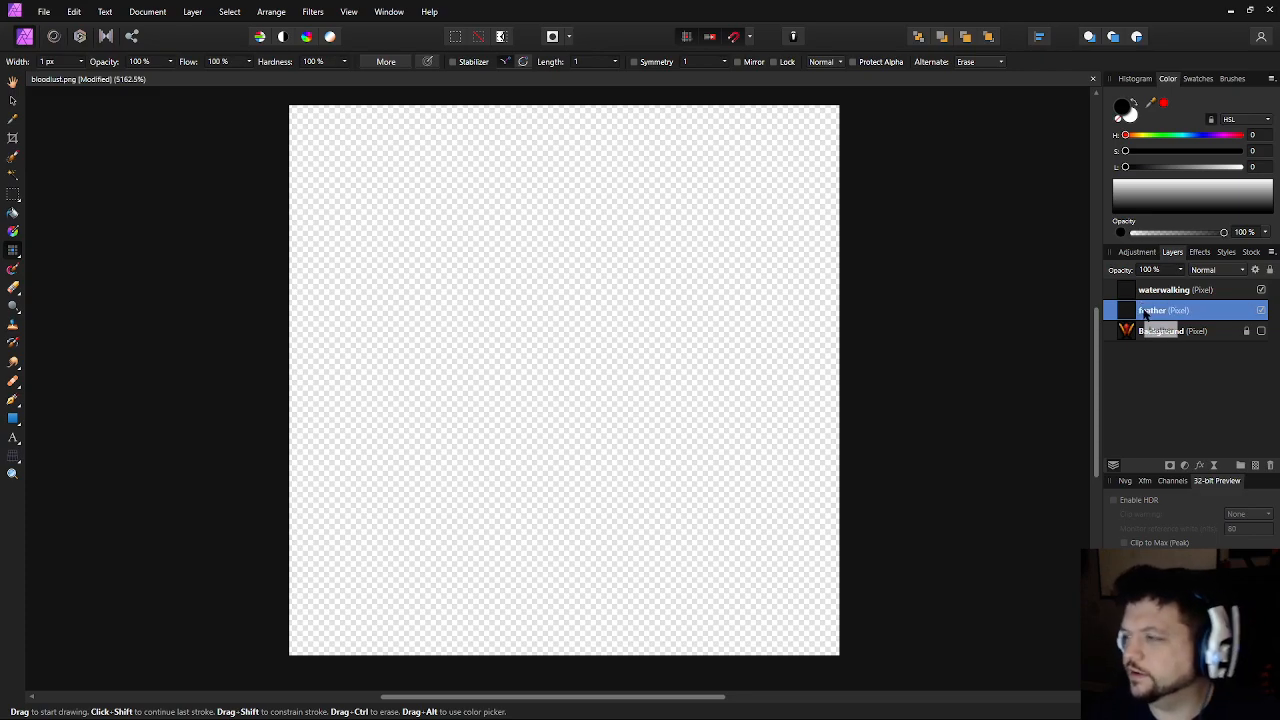
Add another pixel layer between feather and Background and name it "strangulation"
{"action": "left_click", "coordinate": [1255, 466]}
{"action": "left_click_drag", "start_coordinate": [1136, 312], "coordinate": [1134, 338]}
{"action": "double_click", "coordinate": [1149, 331]}
{"action": "type", "text": "fireresistance"}
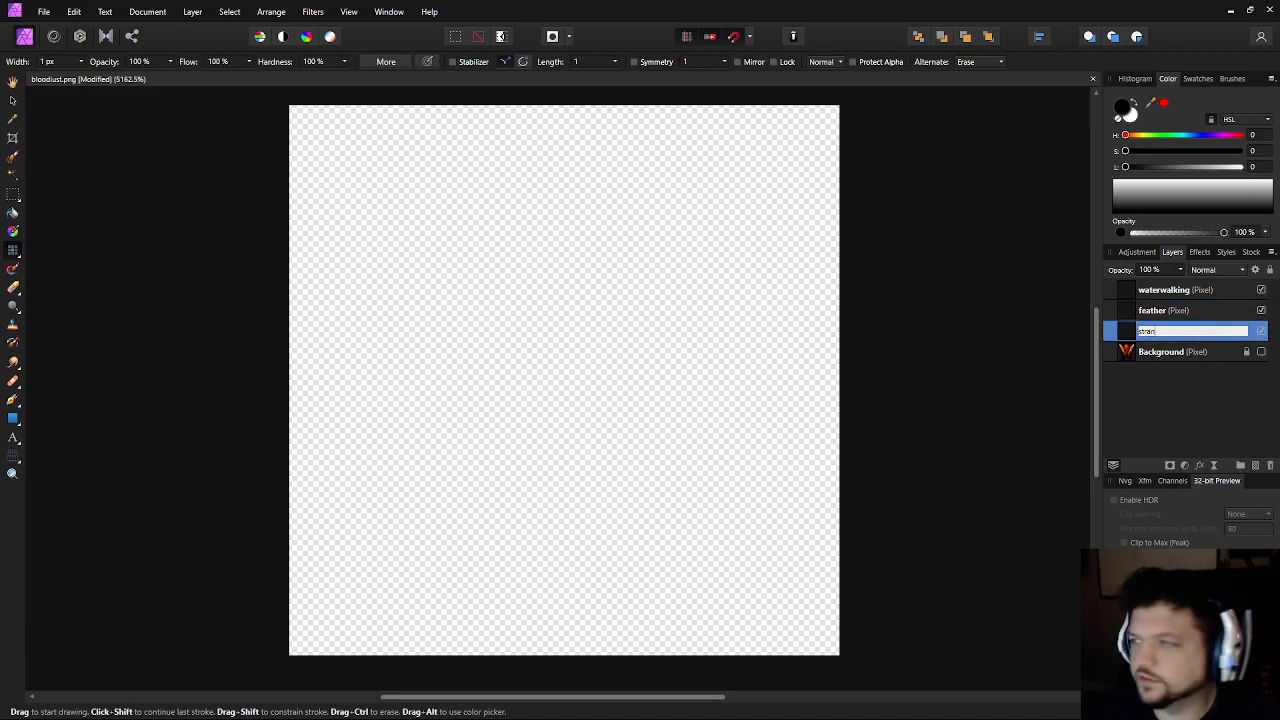
{"action": "key", "text": "Return"}
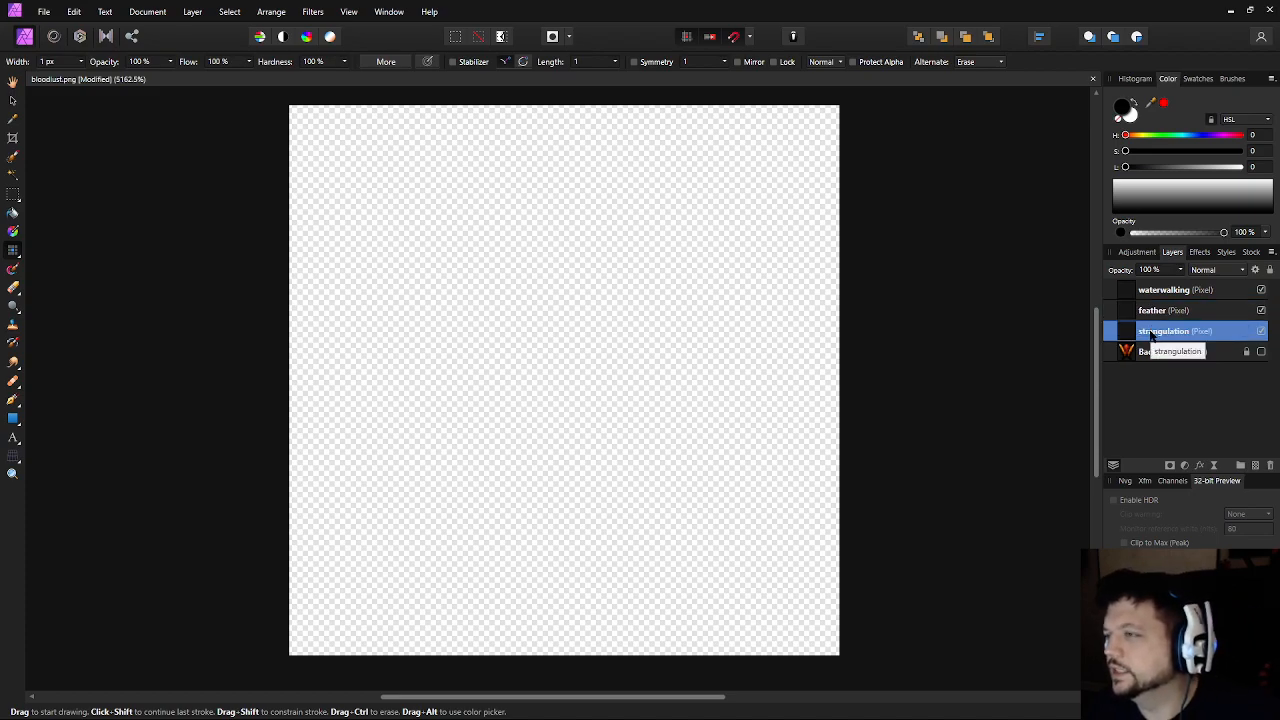
On the waterwalking layer, draw a black 1 px outline of the big toe and smaller toes, with short vertical dividers between them
{"action": "left_click", "coordinate": [1153, 296]}
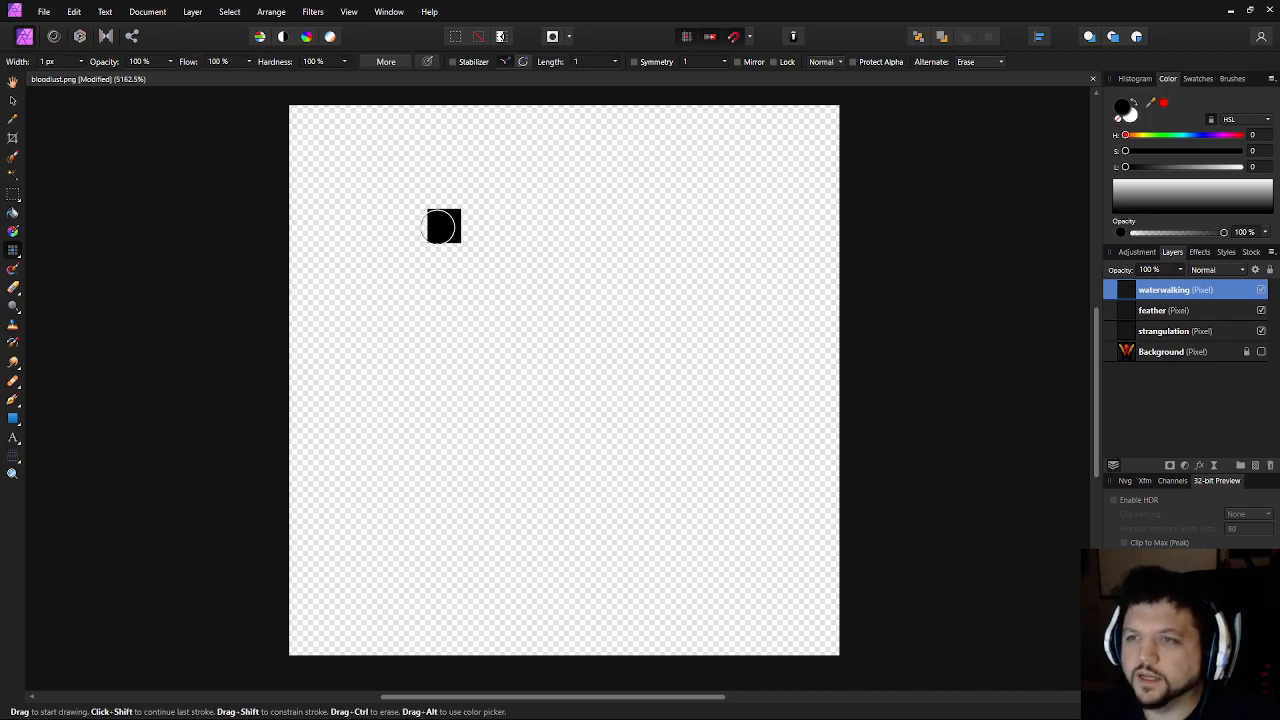
{"action": "mouse_move", "coordinate": [444, 260]}
{"action": "left_mouse_down"}
{"action": "mouse_move", "coordinate": [409, 230]}
{"action": "mouse_move", "coordinate": [409, 192]}
{"action": "mouse_move", "coordinate": [442, 130]}
{"action": "mouse_move", "coordinate": [436, 151]}
{"action": "mouse_move", "coordinate": [415, 151]}
{"action": "mouse_move", "coordinate": [436, 131]}
{"action": "mouse_move", "coordinate": [477, 134]}
{"action": "mouse_move", "coordinate": [512, 157]}
{"action": "mouse_move", "coordinate": [513, 194]}
{"action": "mouse_move", "coordinate": [552, 167]}
{"action": "left_mouse_up"}
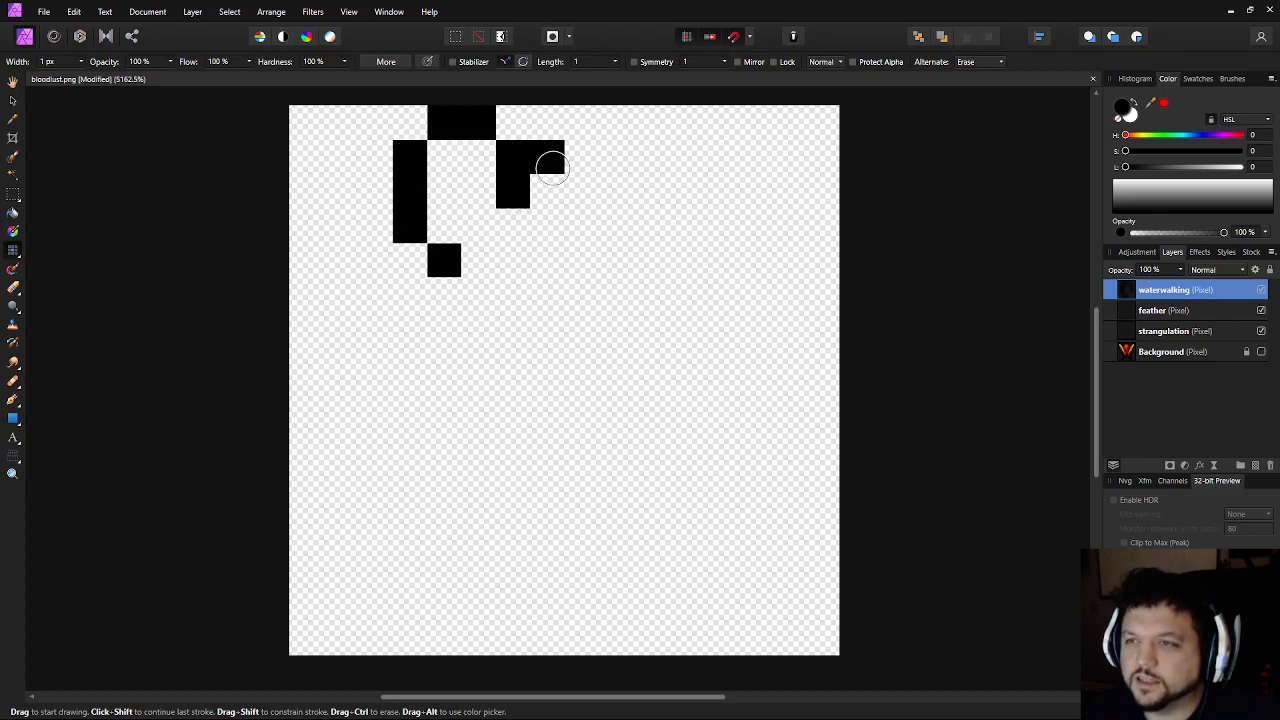
{"action": "left_click", "coordinate": [578, 161]}
{"action": "left_click", "coordinate": [588, 188]}
{"action": "mouse_move", "coordinate": [606, 160]}
{"action": "left_mouse_down"}
{"action": "mouse_move", "coordinate": [639, 159]}
{"action": "mouse_move", "coordinate": [652, 204]}
{"action": "mouse_move", "coordinate": [677, 161]}
{"action": "mouse_move", "coordinate": [735, 157]}
{"action": "left_mouse_up"}
{"action": "left_click", "coordinate": [726, 185]}
{"action": "left_click", "coordinate": [724, 225]}
{"action": "left_click", "coordinate": [754, 199]}
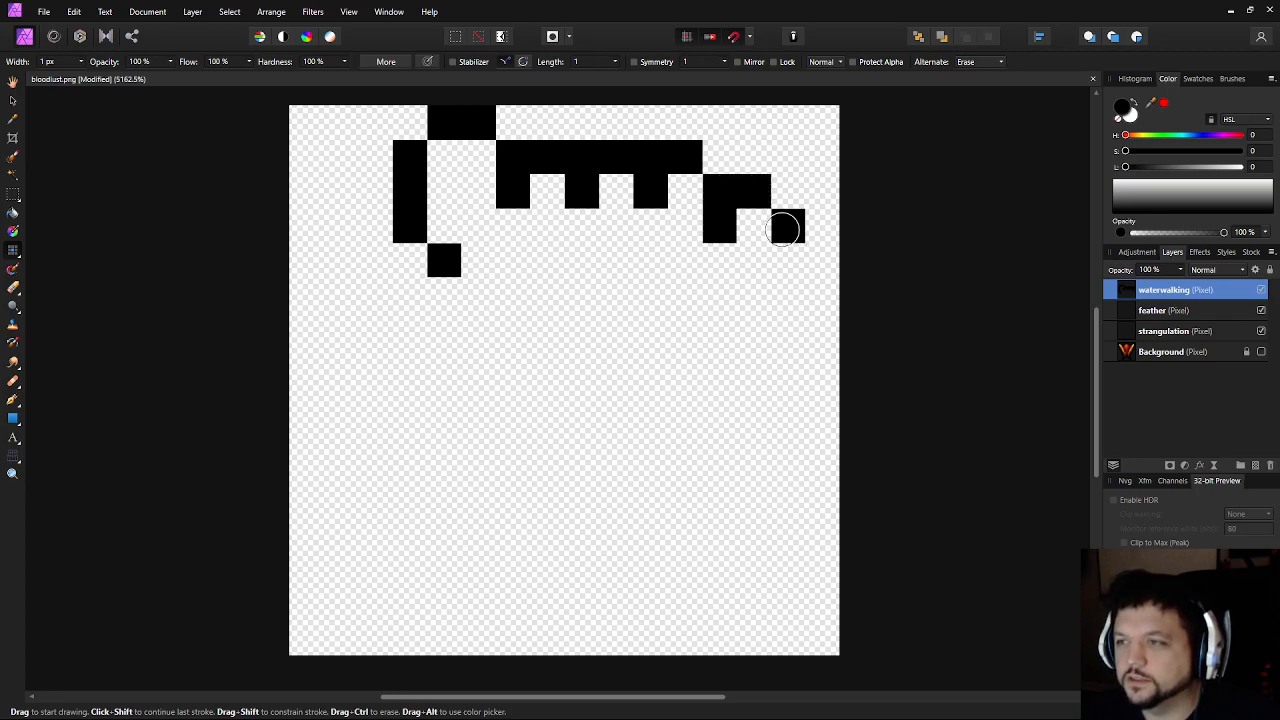
Draw the foot's outer edge three pixels down from the little toe and lengthen the other three toe dividers by one pixel
{"action": "left_click_drag", "start_coordinate": [785, 228], "coordinate": [784, 263]}
{"action": "left_click", "coordinate": [787, 293]}
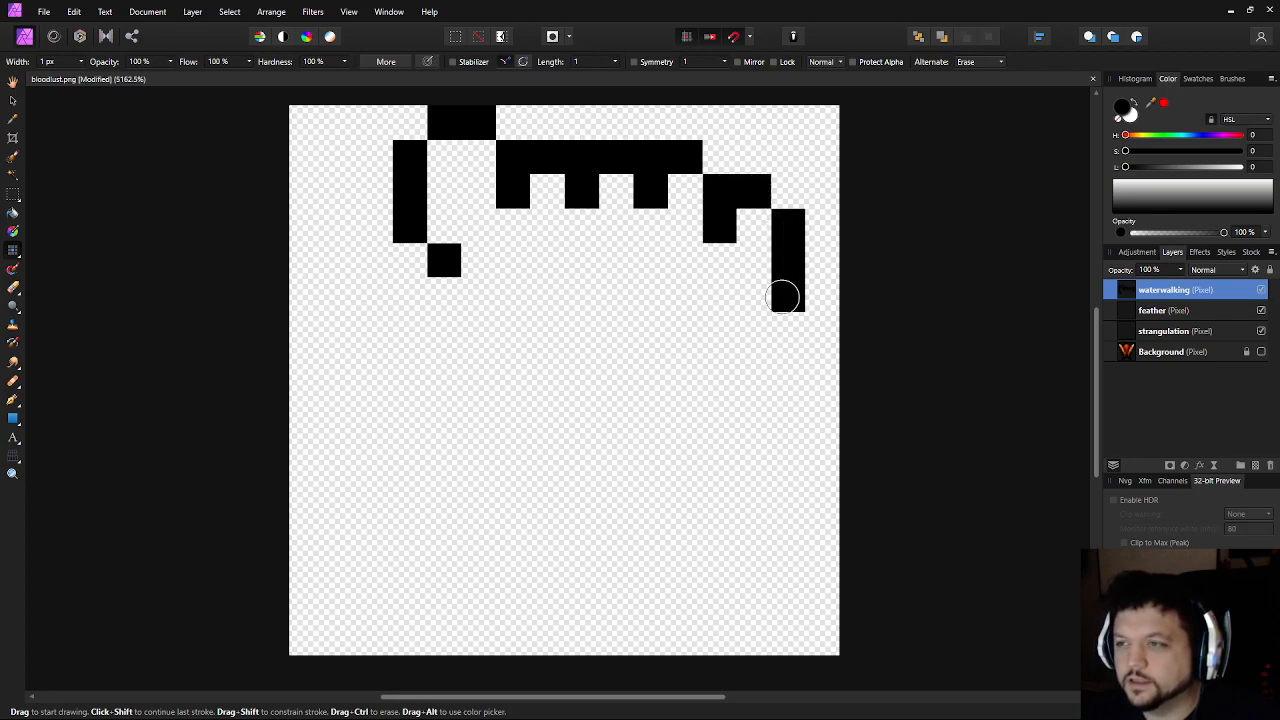
{"action": "left_click", "coordinate": [521, 229]}
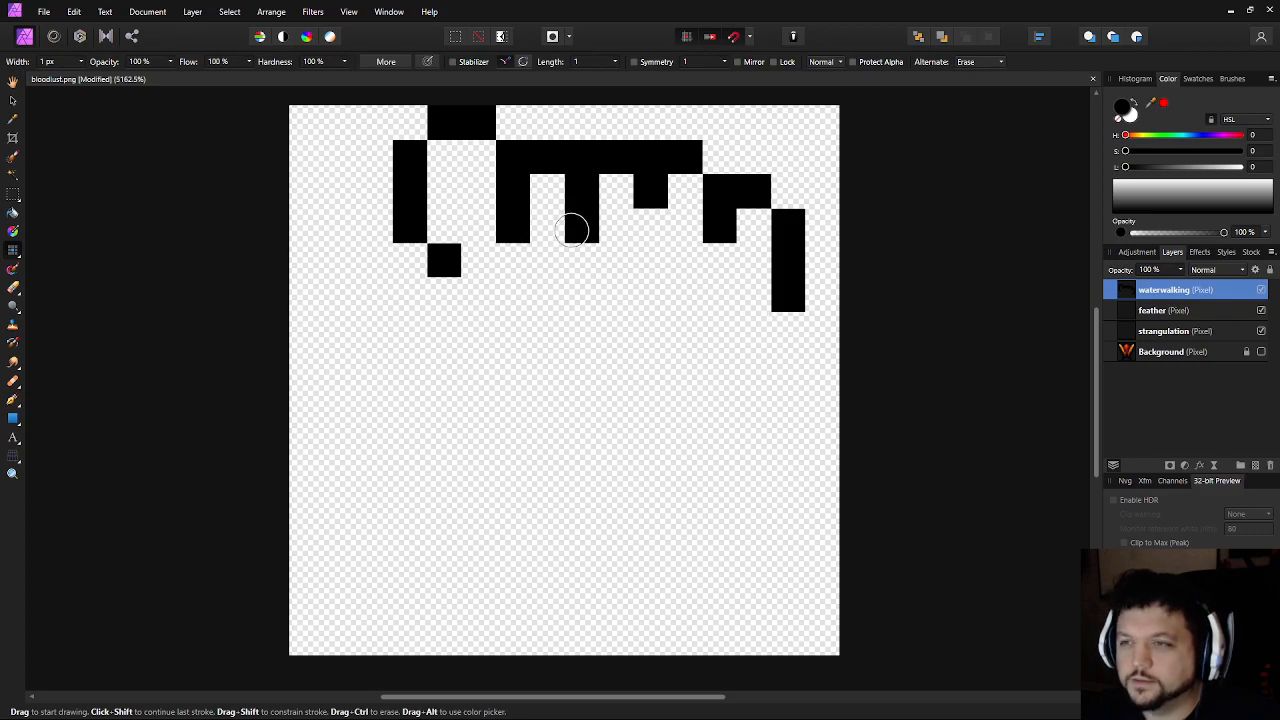
{"action": "left_click", "coordinate": [576, 225]}
{"action": "left_click", "coordinate": [646, 228]}
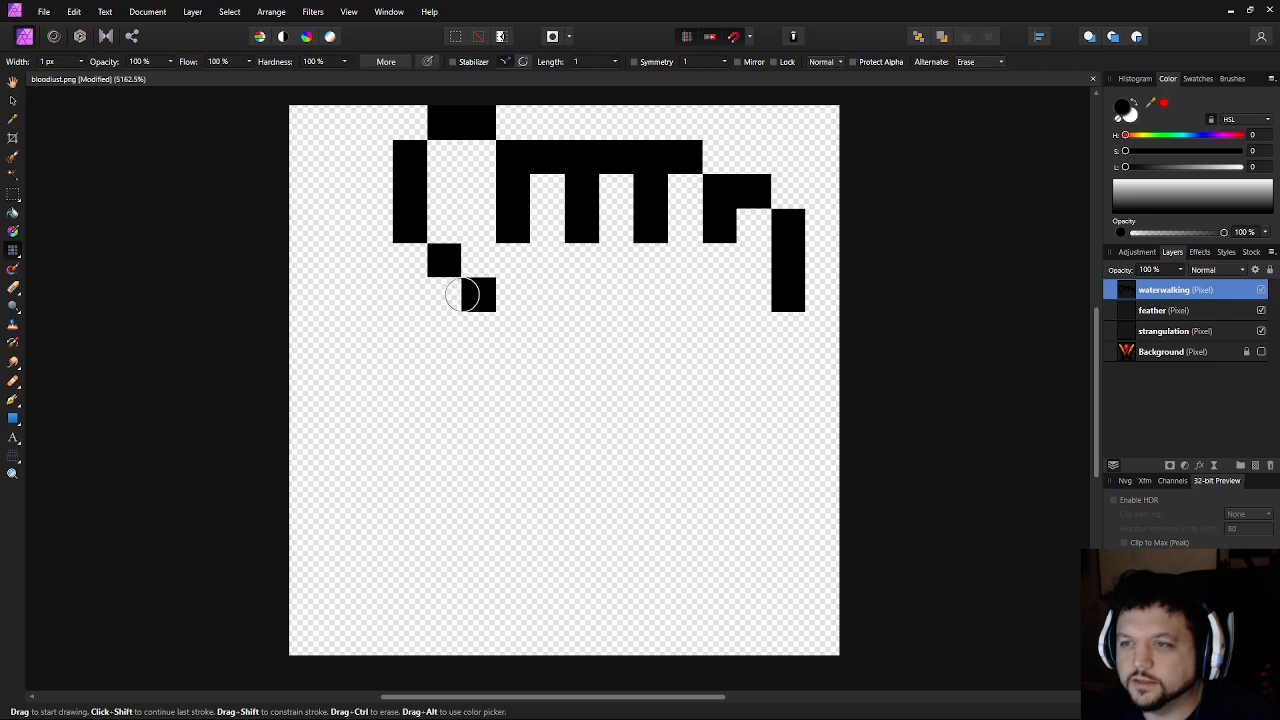
Draw the black stepped outline of the foot's inner side from below the big toe down to the heel, undoing the stray pixel
{"action": "left_click_drag", "start_coordinate": [454, 294], "coordinate": [450, 333]}
{"action": "left_click", "coordinate": [477, 363]}
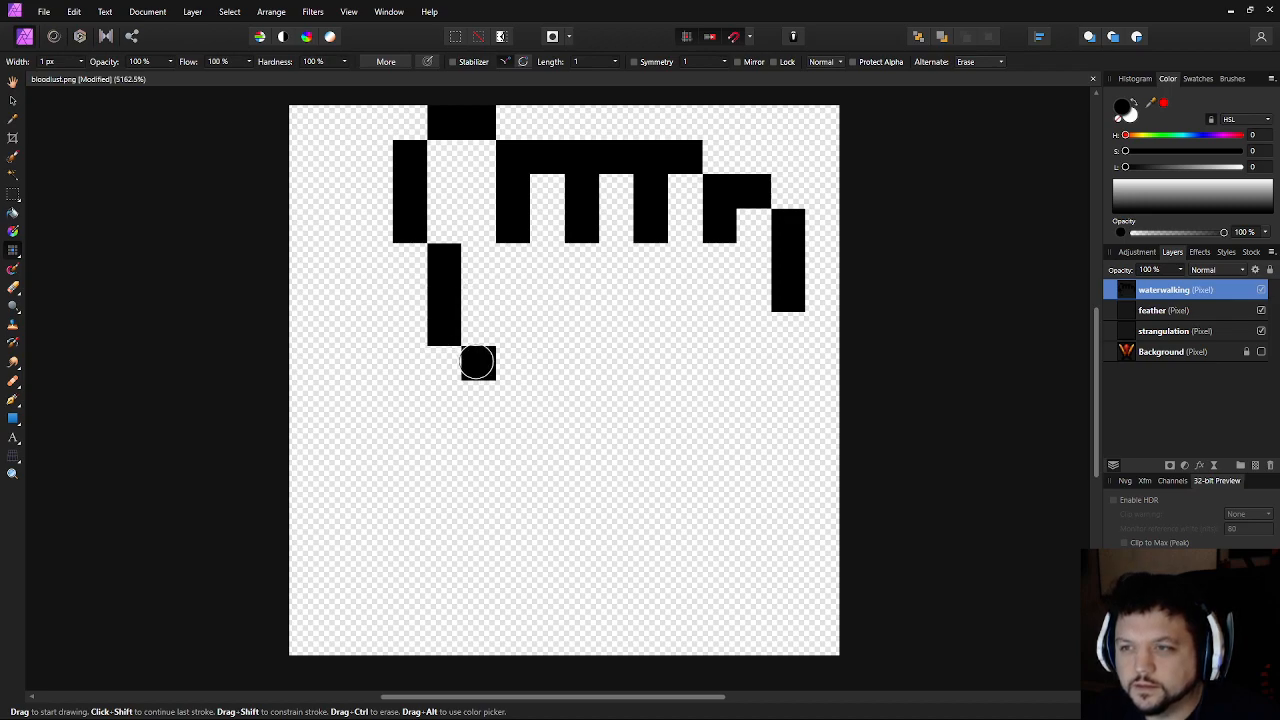
{"action": "left_click", "coordinate": [505, 393]}
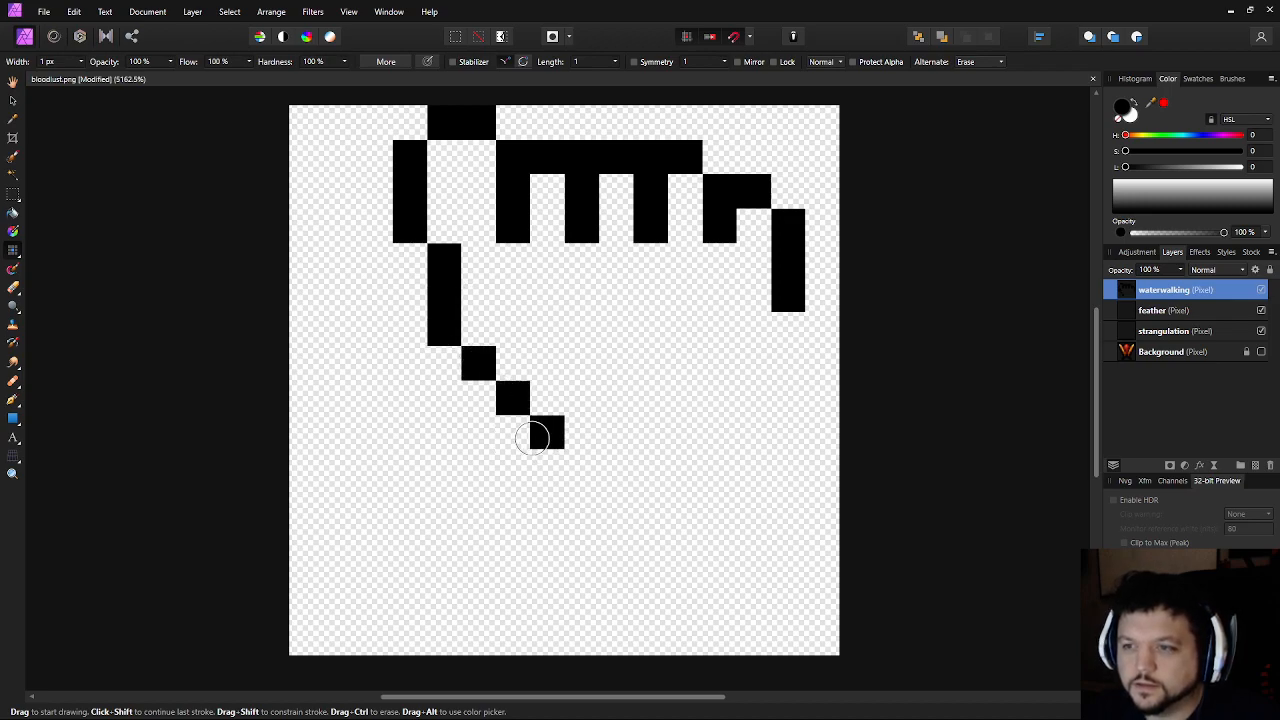
{"action": "left_click", "coordinate": [514, 433]}
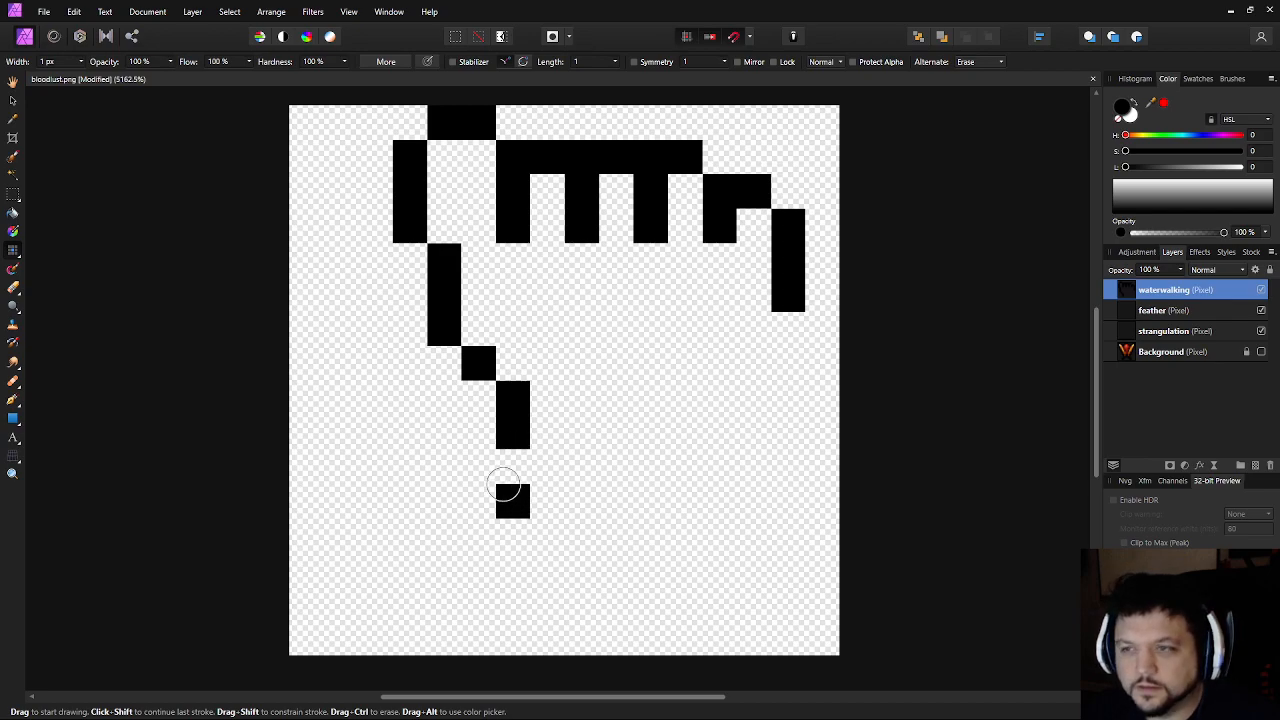
{"action": "left_click", "coordinate": [545, 468]}
{"action": "left_click", "coordinate": [545, 502]}
{"action": "left_click", "coordinate": [511, 535]}
{"action": "left_click", "coordinate": [512, 569]}
{"action": "left_click", "coordinate": [545, 603]}
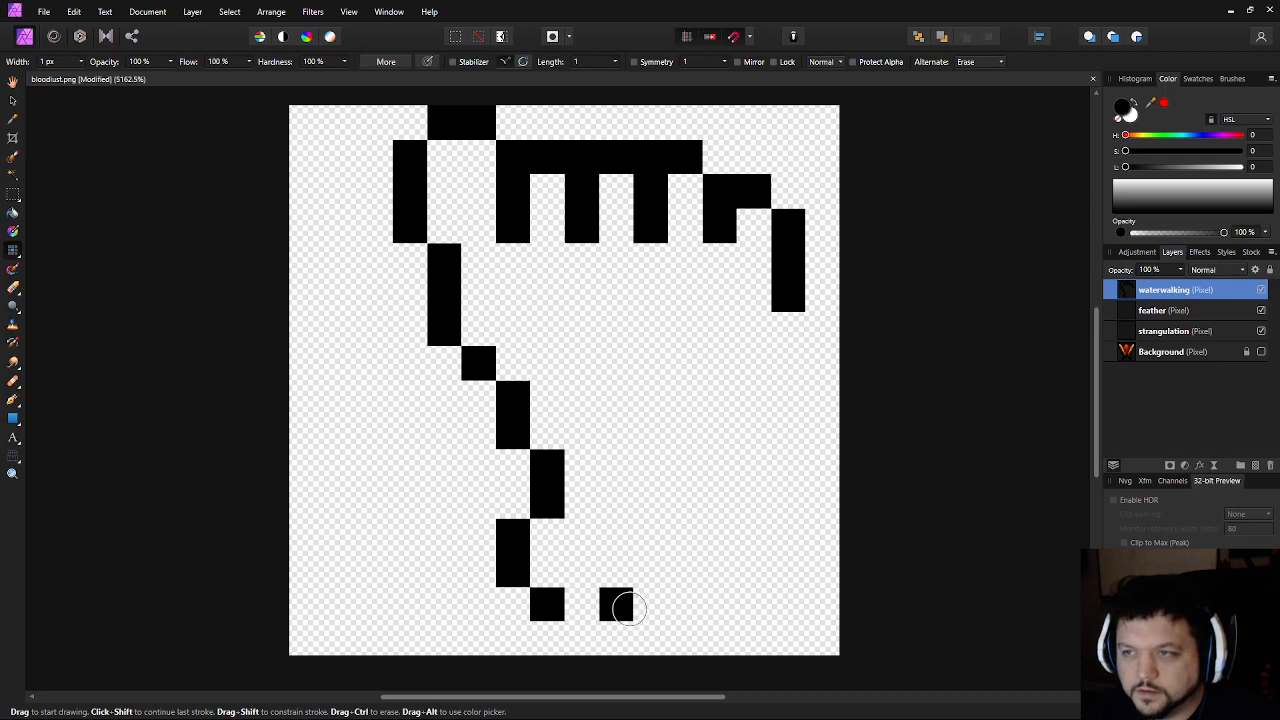
{"action": "key", "text": "ctrl+z"}
Close the foot outline with the heel base and outer side up to the little toe, and extend the little toe's divider one pixel
{"action": "left_click", "coordinate": [512, 606]}
{"action": "left_click_drag", "start_coordinate": [550, 637], "coordinate": [646, 640]}
{"action": "left_click", "coordinate": [686, 637]}
{"action": "left_click", "coordinate": [718, 602]}
{"action": "left_click", "coordinate": [719, 570]}
{"action": "left_click", "coordinate": [750, 533]}
{"action": "left_click", "coordinate": [751, 508]}
{"action": "left_click", "coordinate": [785, 440]}
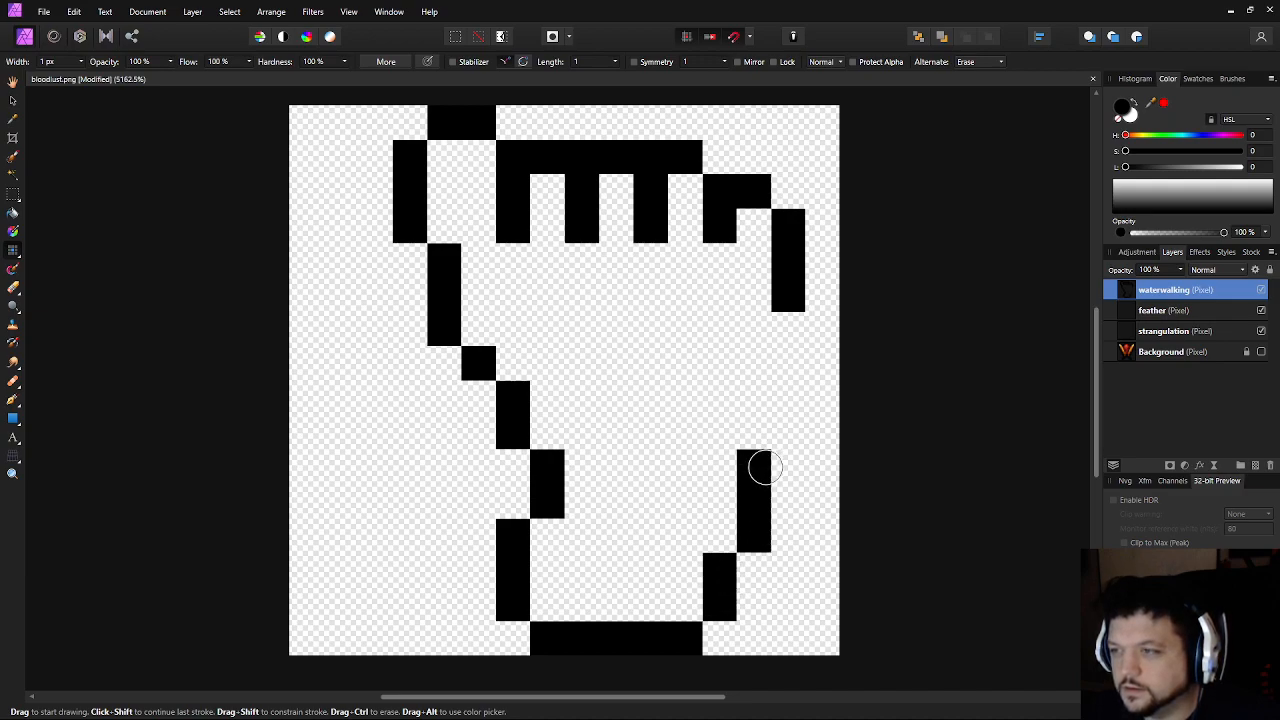
{"action": "left_click_drag", "start_coordinate": [780, 438], "coordinate": [777, 314]}
{"action": "left_click", "coordinate": [720, 260]}
Move the waterwalking layer's foot outline one pixel to the left to center it on the canvas
{"action": "scroll", "coordinate": [688, 446], "scroll_direction": "down", "scroll_amount": 5}
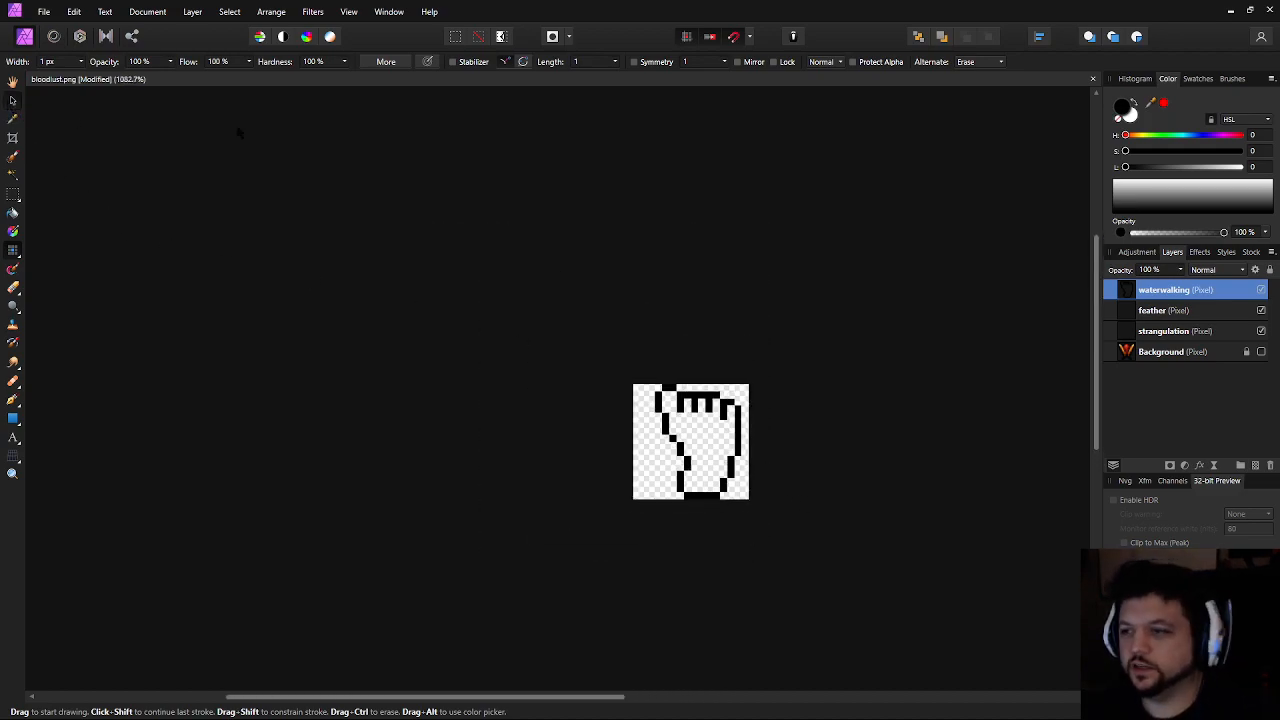
{"action": "key", "text": "Left"}
{"action": "key", "text": "Left"}
{"action": "key", "text": "Right"}
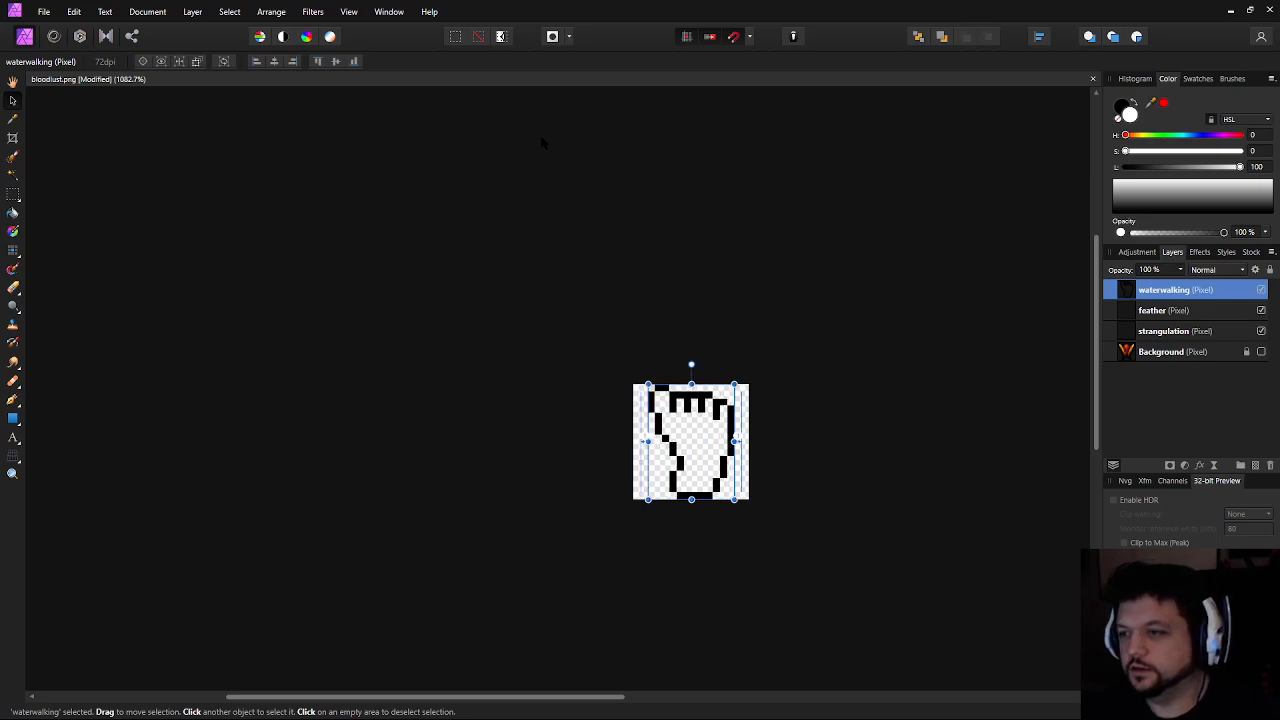
{"action": "scroll", "coordinate": [631, 417], "scroll_direction": "up", "scroll_amount": 3}
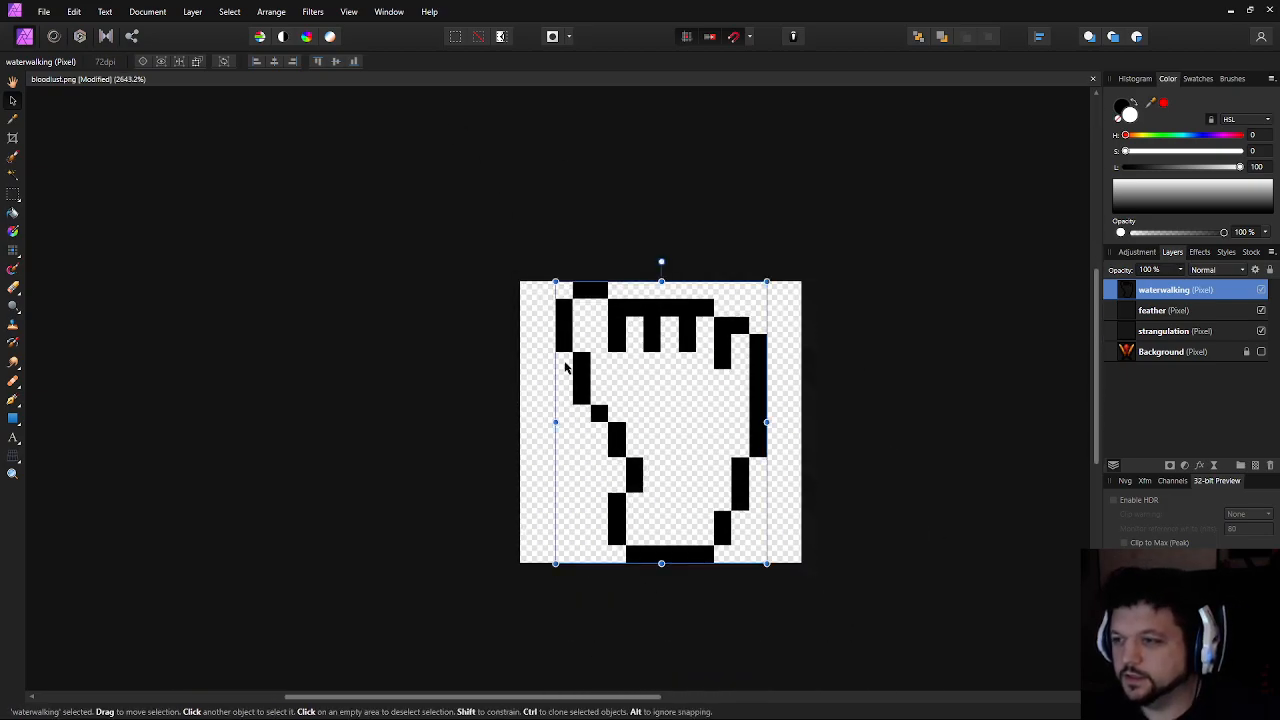
{"action": "key", "text": "b"}
{"action": "key", "text": "x"}
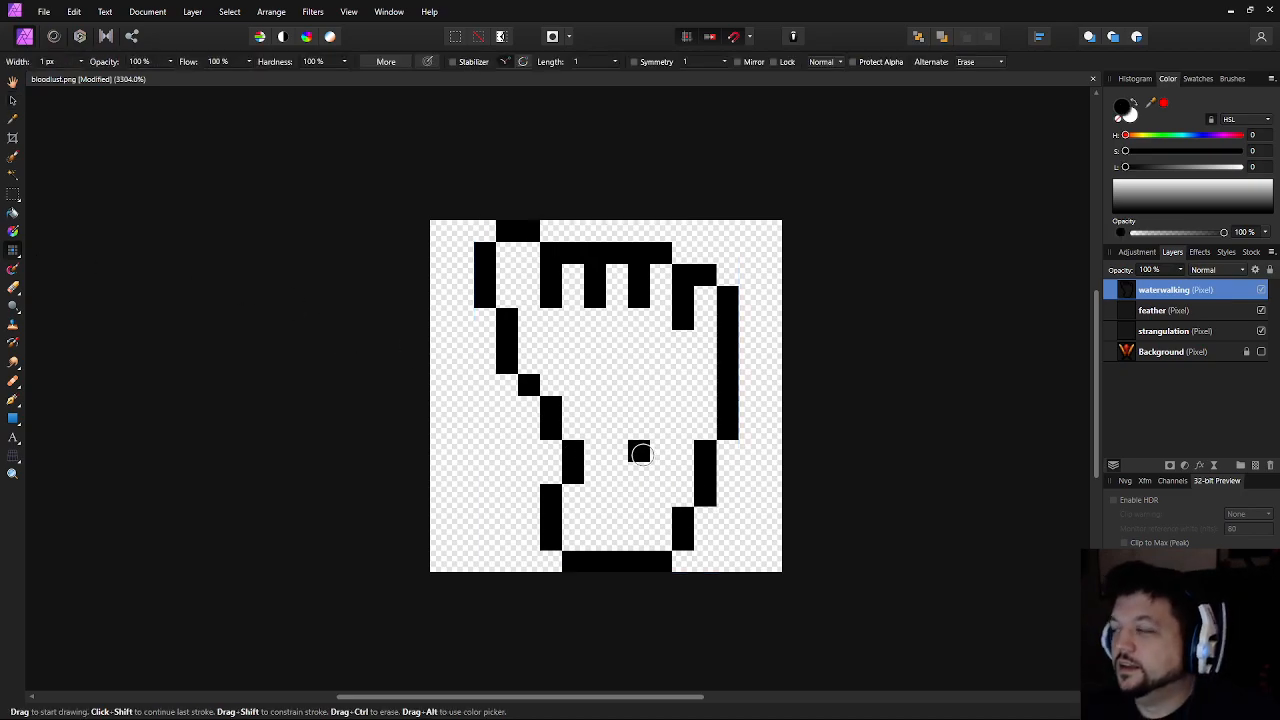
{"action": "scroll", "coordinate": [573, 397], "scroll_direction": "up", "scroll_amount": 1}
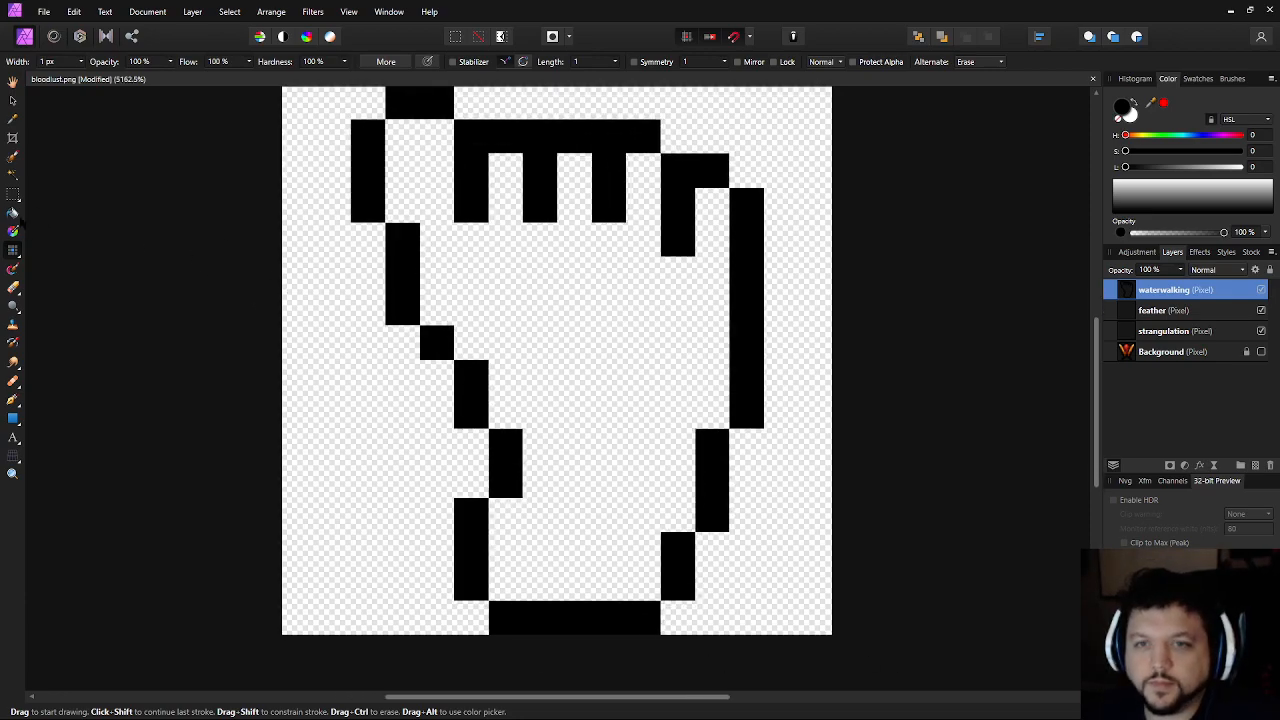
Flood-fill the inside of the foot outline with a bright blue of hue 213 and saturation 100
{"action": "key", "text": "g"}
{"action": "key", "text": "x"}
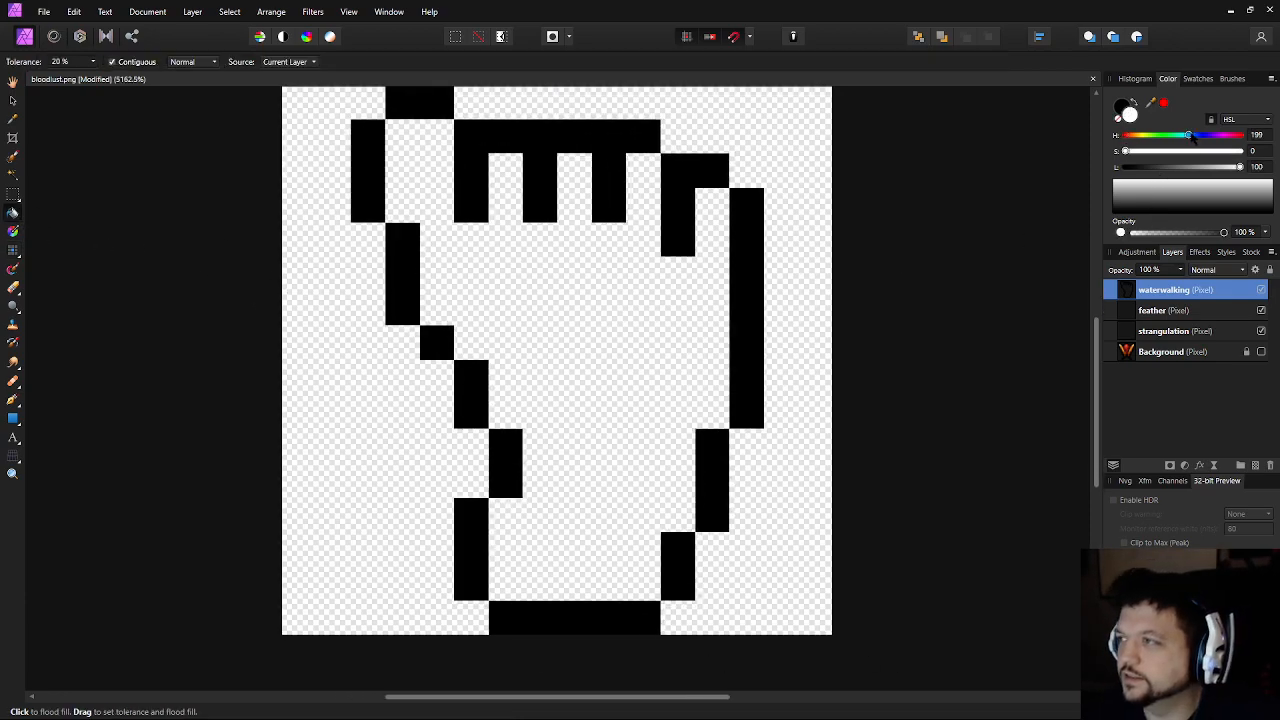
{"action": "left_click", "coordinate": [1173, 151]}
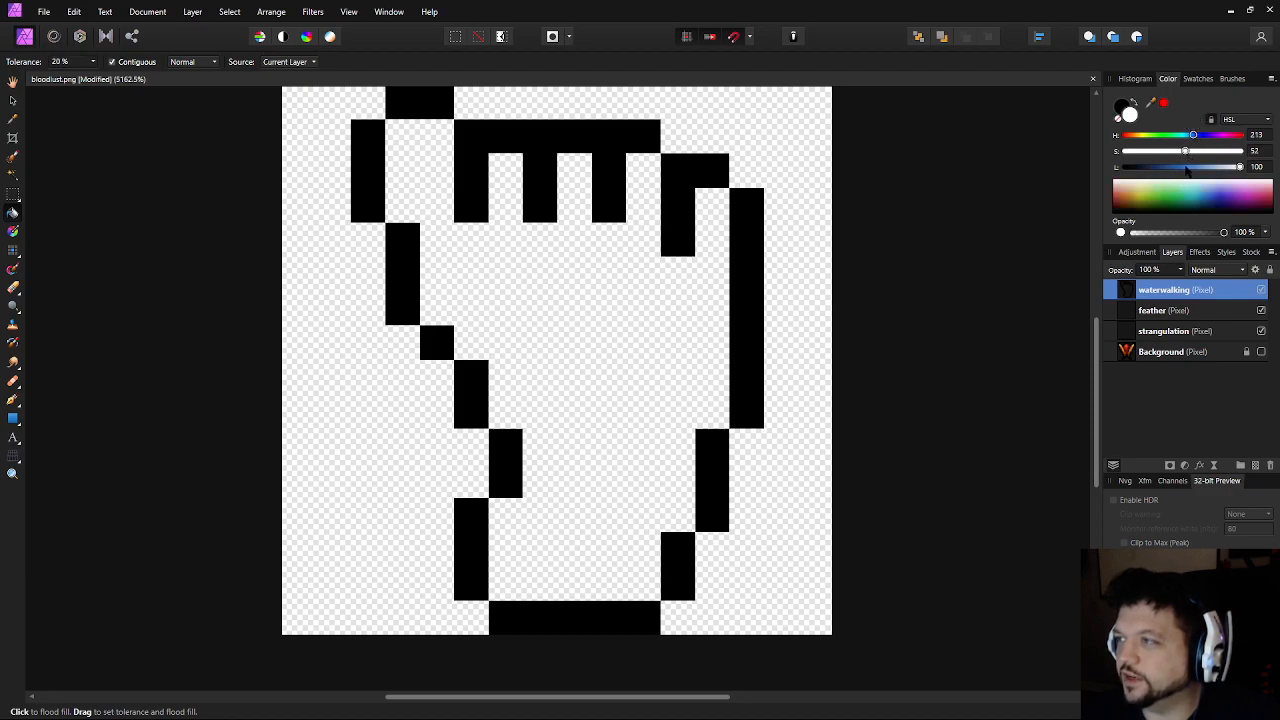
{"action": "left_click_drag", "start_coordinate": [1187, 158], "coordinate": [1257, 150]}
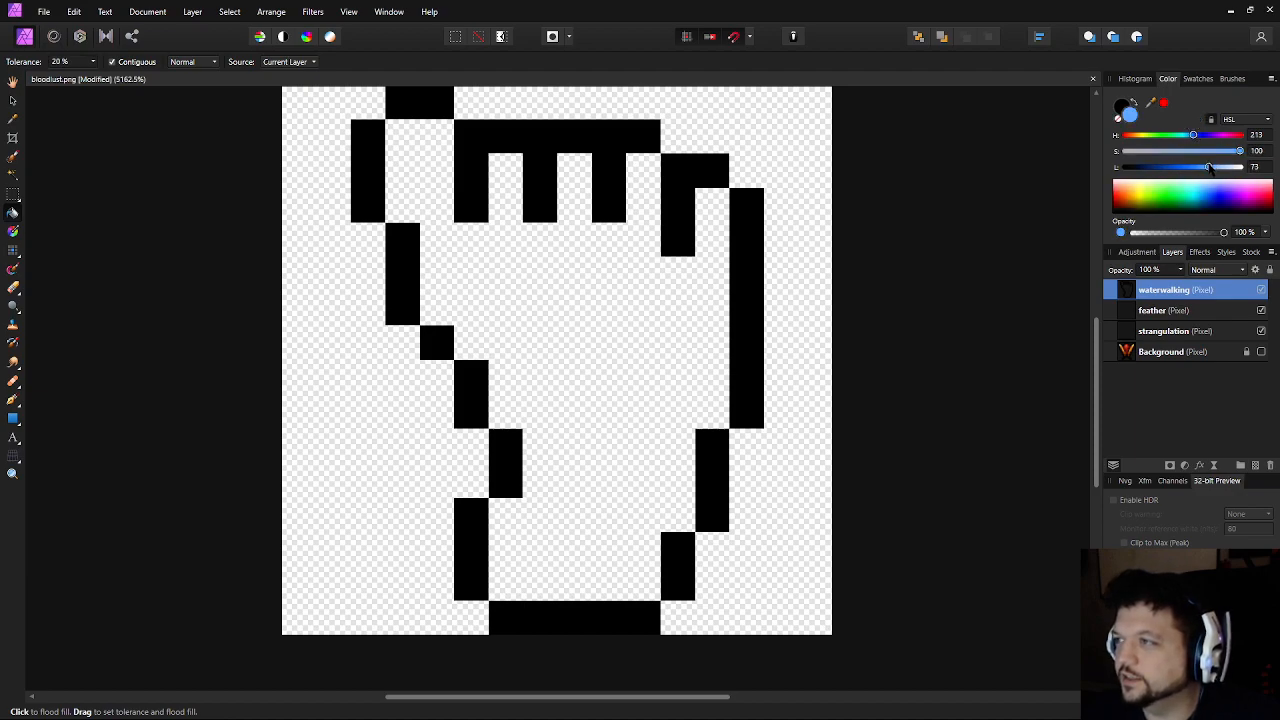
{"action": "left_click", "coordinate": [511, 291]}
Return to the Pixel tool, undo the black test pixel, and set the drawing color to dark blue, HSL 220, 67, 40
{"action": "key", "text": "b"}
{"action": "key", "text": "x"}
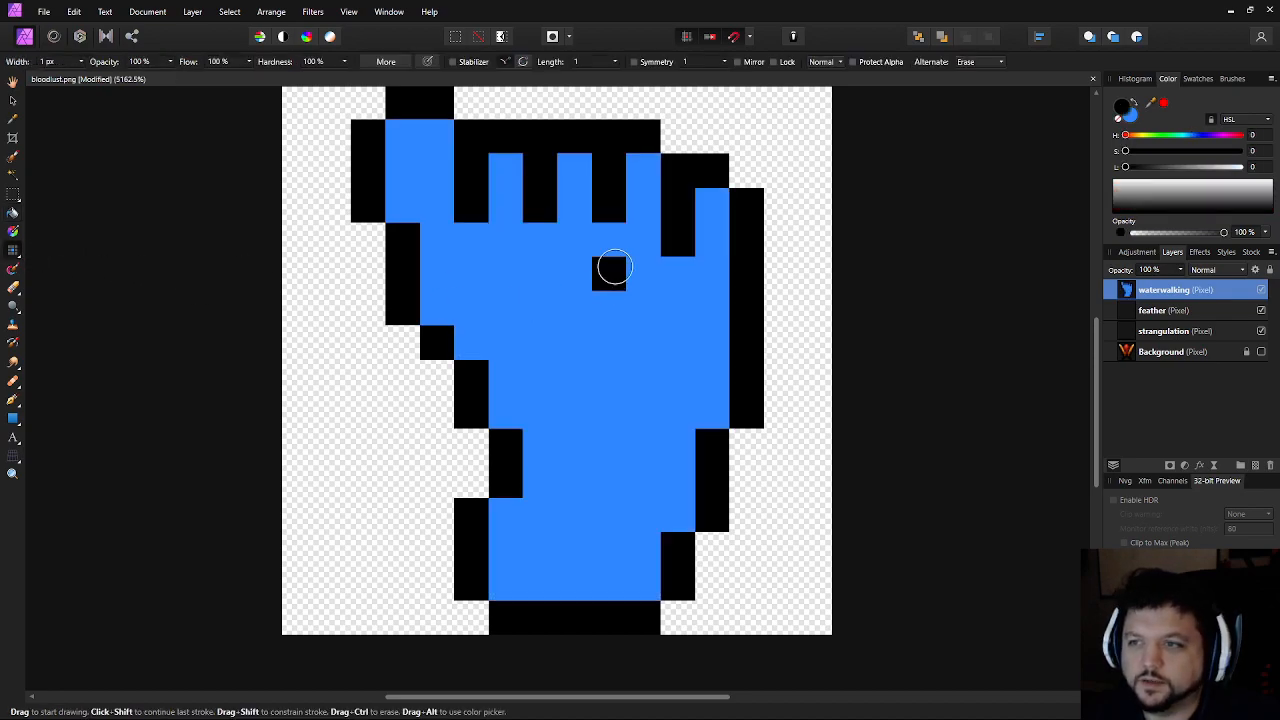
{"action": "left_click", "coordinate": [515, 228]}
{"action": "key", "text": "ctrl+z"}
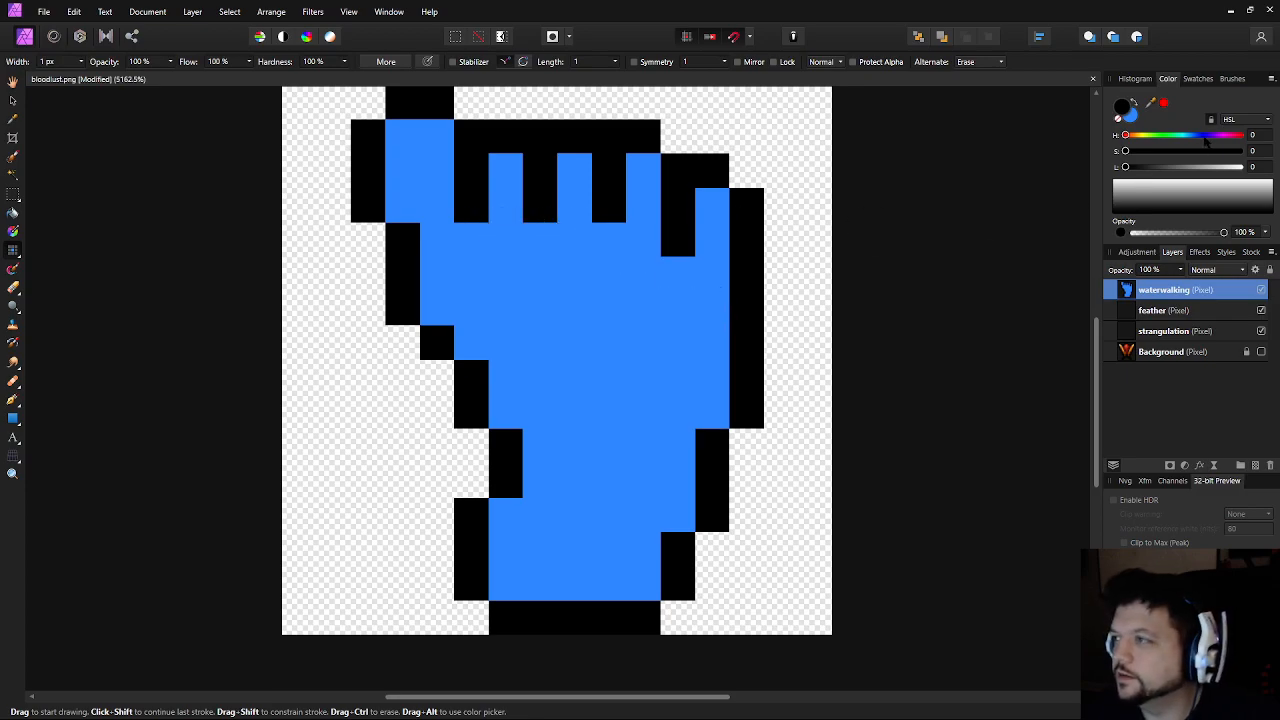
{"action": "left_click_drag", "start_coordinate": [1172, 155], "coordinate": [1198, 141]}
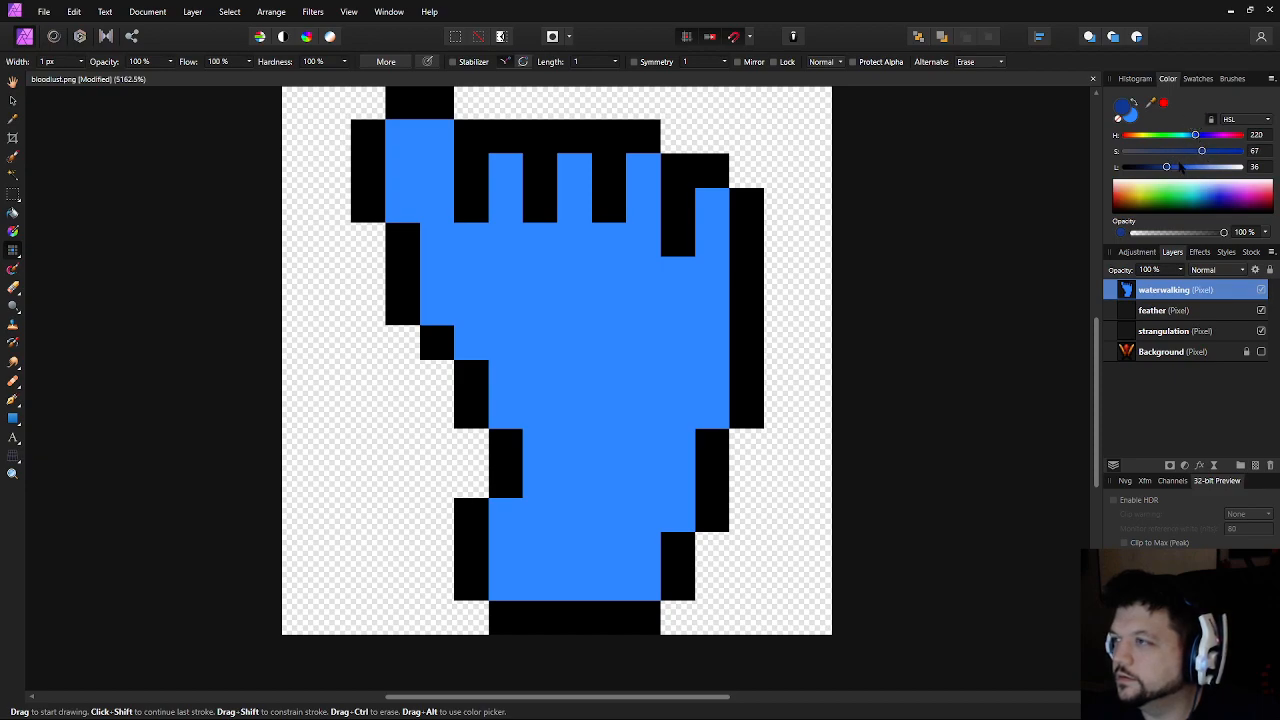
Paint a dark blue one-pixel-high crease beneath the toe dividers and a single dark blue pixel under the little toe
{"action": "left_click_drag", "start_coordinate": [490, 237], "coordinate": [612, 238]}
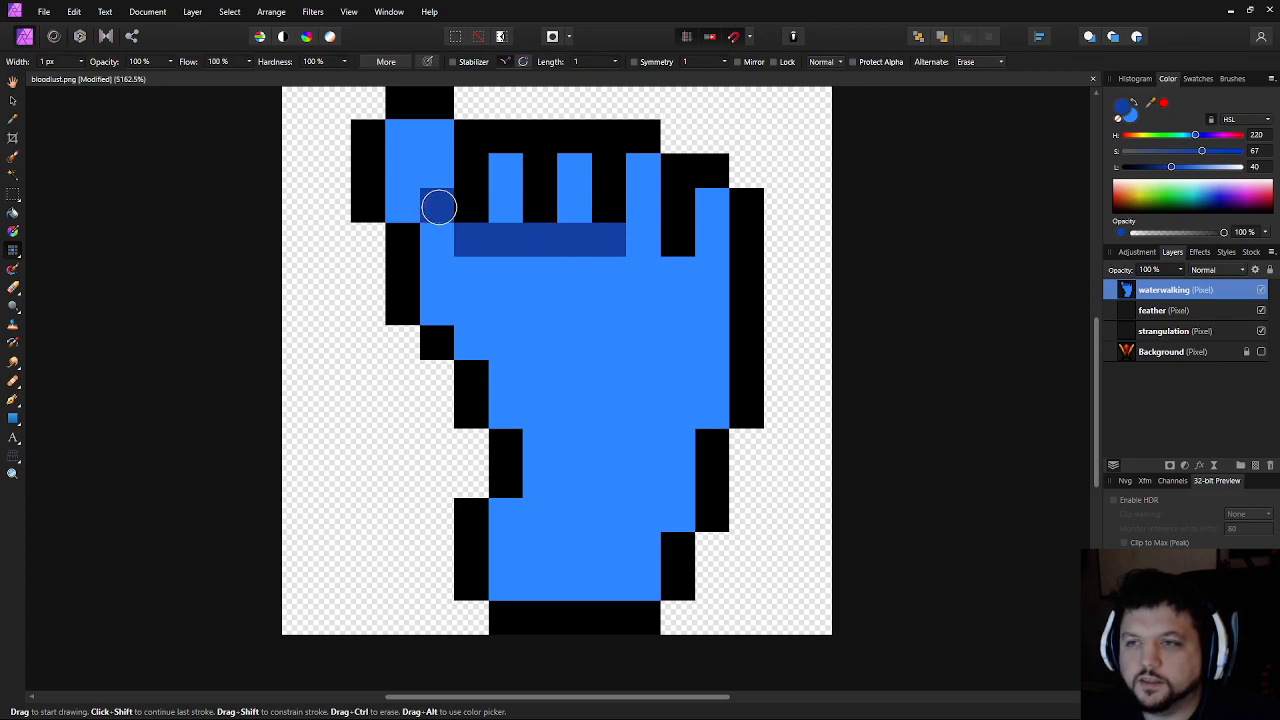
{"action": "left_click", "coordinate": [471, 206]}
{"action": "key", "text": "ctrl+z"}
{"action": "left_click", "coordinate": [631, 237]}
{"action": "left_click", "coordinate": [676, 268]}
{"action": "key", "text": "ctrl+z"}
{"action": "left_click", "coordinate": [707, 253]}
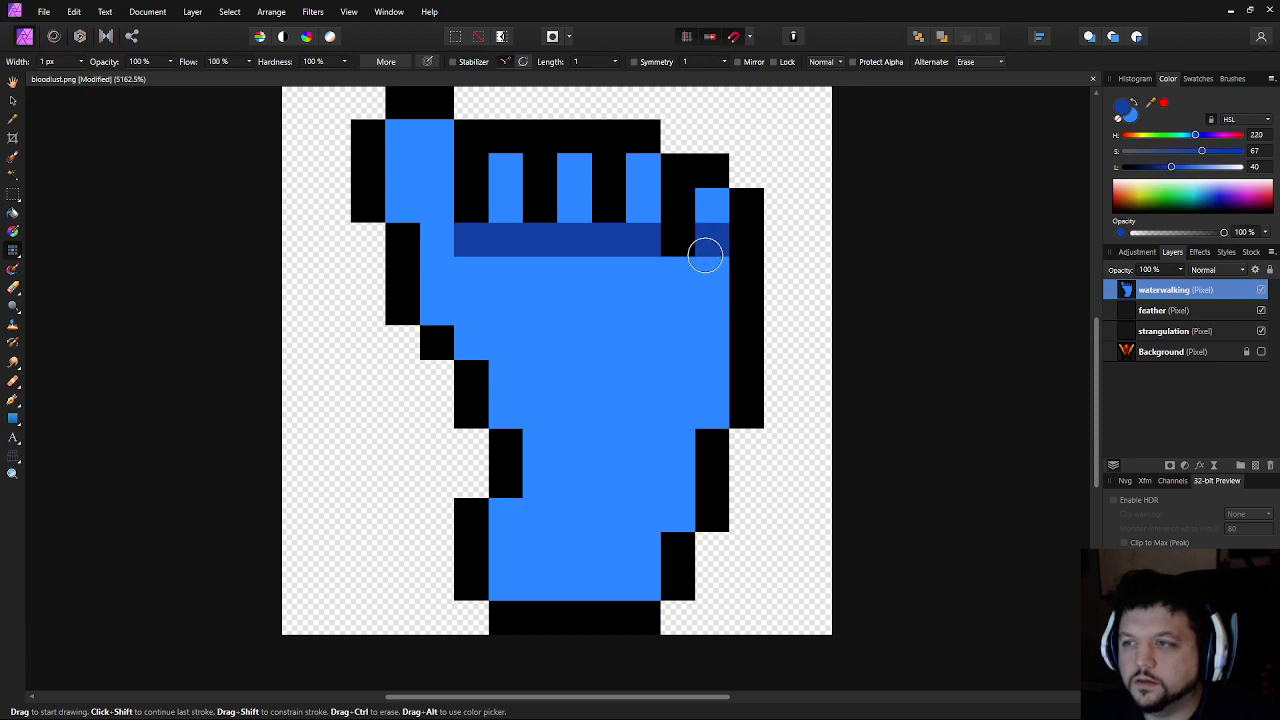
{"action": "key", "text": "ctrl+z"}
{"action": "left_click", "coordinate": [708, 271]}
Paint dark blue creases across the middle of the sole, with a pixel above the upper one and a stepped end on the lower
{"action": "left_click", "coordinate": [493, 379]}
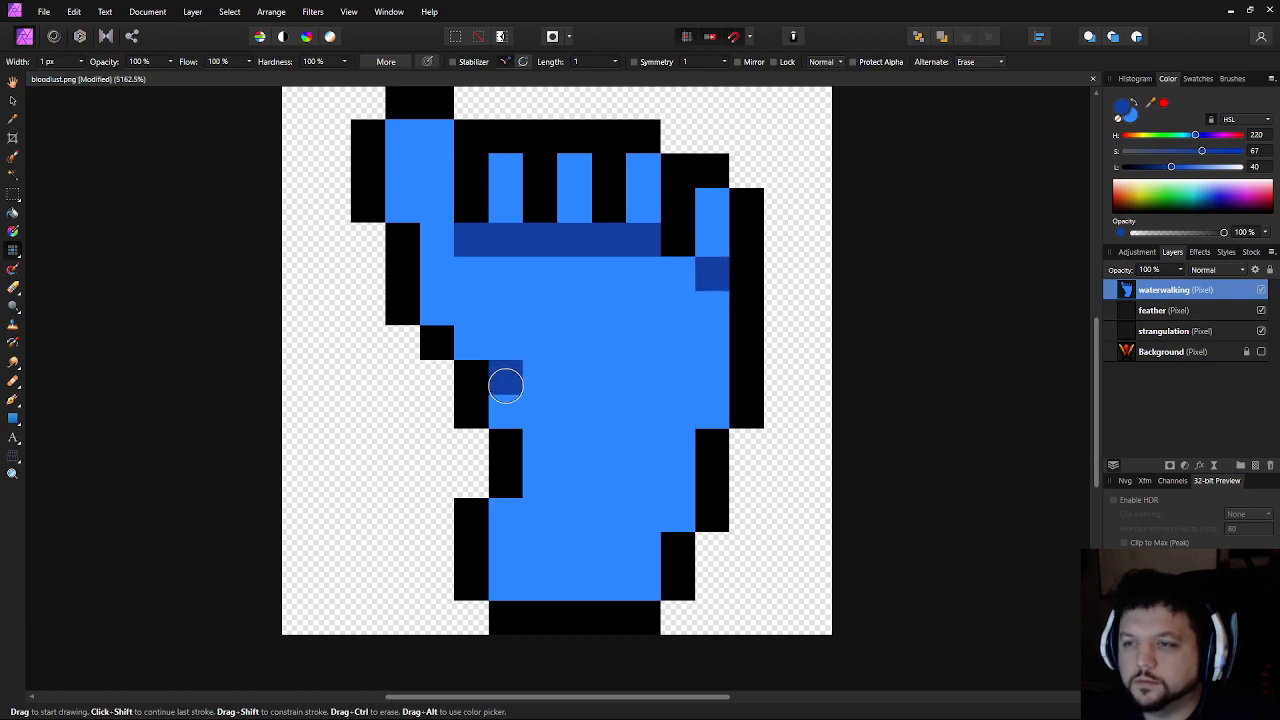
{"action": "mouse_move", "coordinate": [517, 390]}
{"action": "left_mouse_down"}
{"action": "mouse_move", "coordinate": [584, 357]}
{"action": "mouse_move", "coordinate": [598, 368]}
{"action": "mouse_move", "coordinate": [584, 353]}
{"action": "mouse_move", "coordinate": [631, 383]}
{"action": "left_mouse_up"}
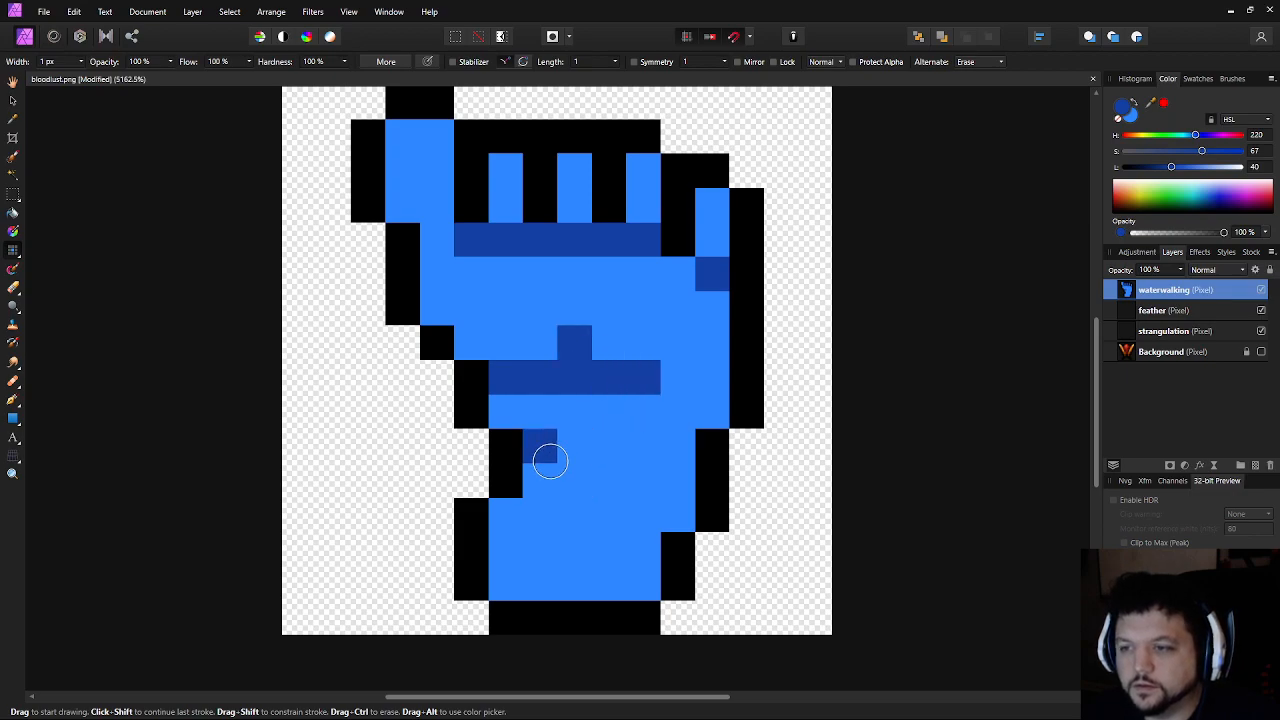
{"action": "mouse_move", "coordinate": [550, 458]}
{"action": "left_mouse_down"}
{"action": "mouse_move", "coordinate": [591, 451]}
{"action": "mouse_move", "coordinate": [633, 476]}
{"action": "mouse_move", "coordinate": [614, 469]}
{"action": "mouse_move", "coordinate": [626, 469]}
{"action": "mouse_move", "coordinate": [614, 450]}
{"action": "mouse_move", "coordinate": [637, 480]}
{"action": "left_mouse_up"}
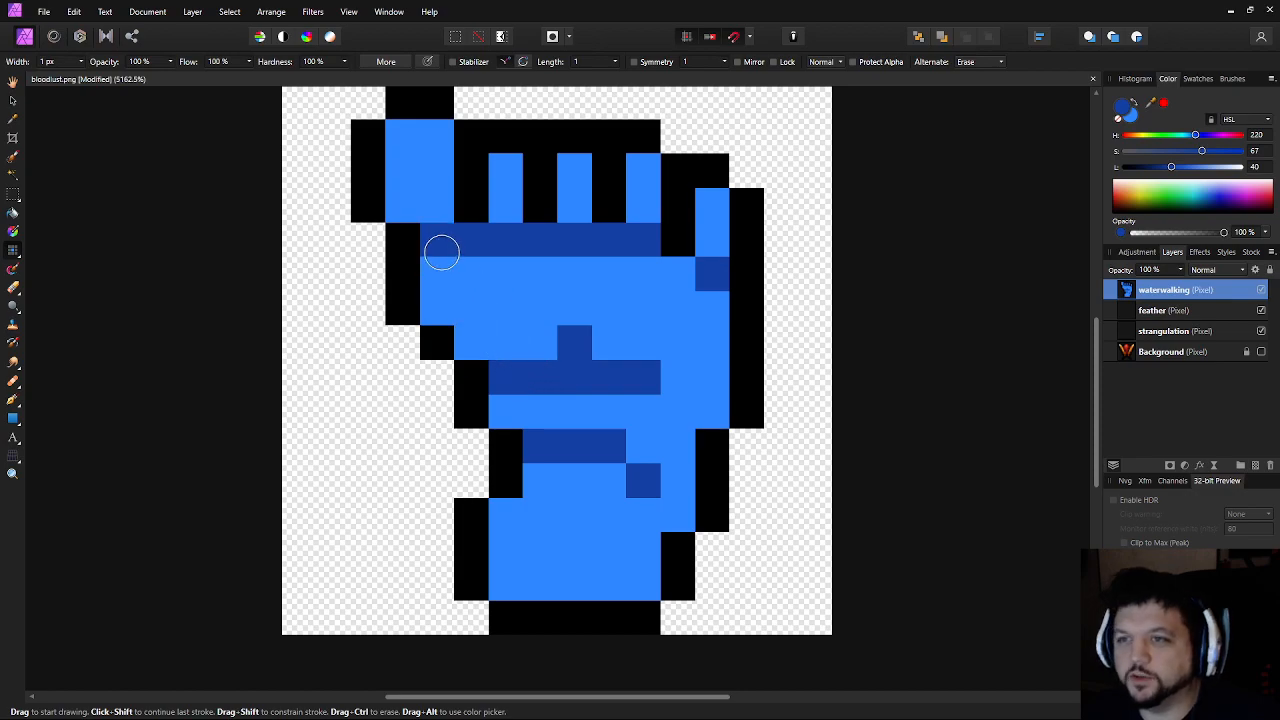
Paint dark blue shading down both sides of the sole and across the whole arch, plus one pixel in the heel's big-toe-side lower corner
{"action": "mouse_move", "coordinate": [440, 250]}
{"action": "left_mouse_down"}
{"action": "mouse_move", "coordinate": [443, 301]}
{"action": "mouse_move", "coordinate": [474, 350]}
{"action": "mouse_move", "coordinate": [587, 398]}
{"action": "mouse_move", "coordinate": [686, 392]}
{"action": "mouse_move", "coordinate": [704, 319]}
{"action": "left_mouse_up"}
{"action": "mouse_move", "coordinate": [702, 378]}
{"action": "left_mouse_down"}
{"action": "mouse_move", "coordinate": [676, 422]}
{"action": "mouse_move", "coordinate": [673, 498]}
{"action": "mouse_move", "coordinate": [633, 412]}
{"action": "mouse_move", "coordinate": [509, 406]}
{"action": "left_mouse_up"}
{"action": "left_click", "coordinate": [508, 585]}
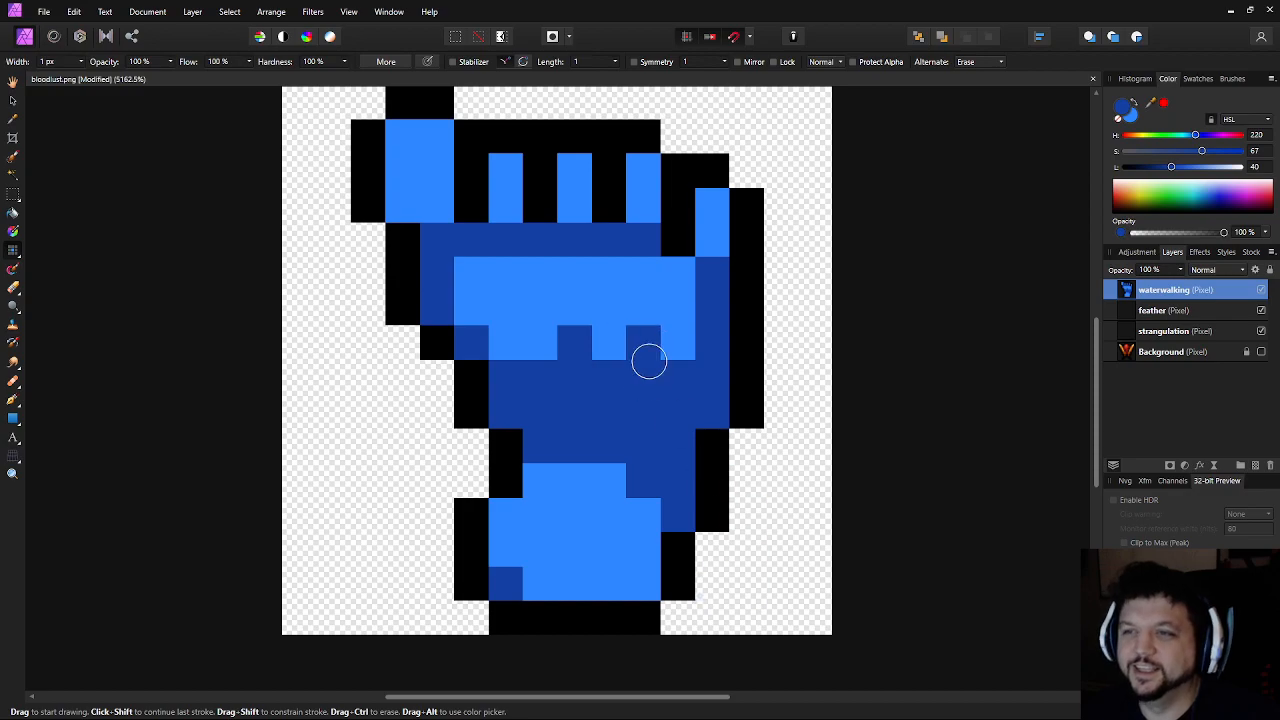
Examine the dark blue shading of the foot both at small icon size and close up
{"action": "left_click_drag", "start_coordinate": [641, 345], "coordinate": [653, 392]}
{"action": "scroll", "coordinate": [754, 440], "scroll_direction": "down", "scroll_amount": 10}
{"action": "scroll", "coordinate": [826, 489], "scroll_direction": "up", "scroll_amount": 4}
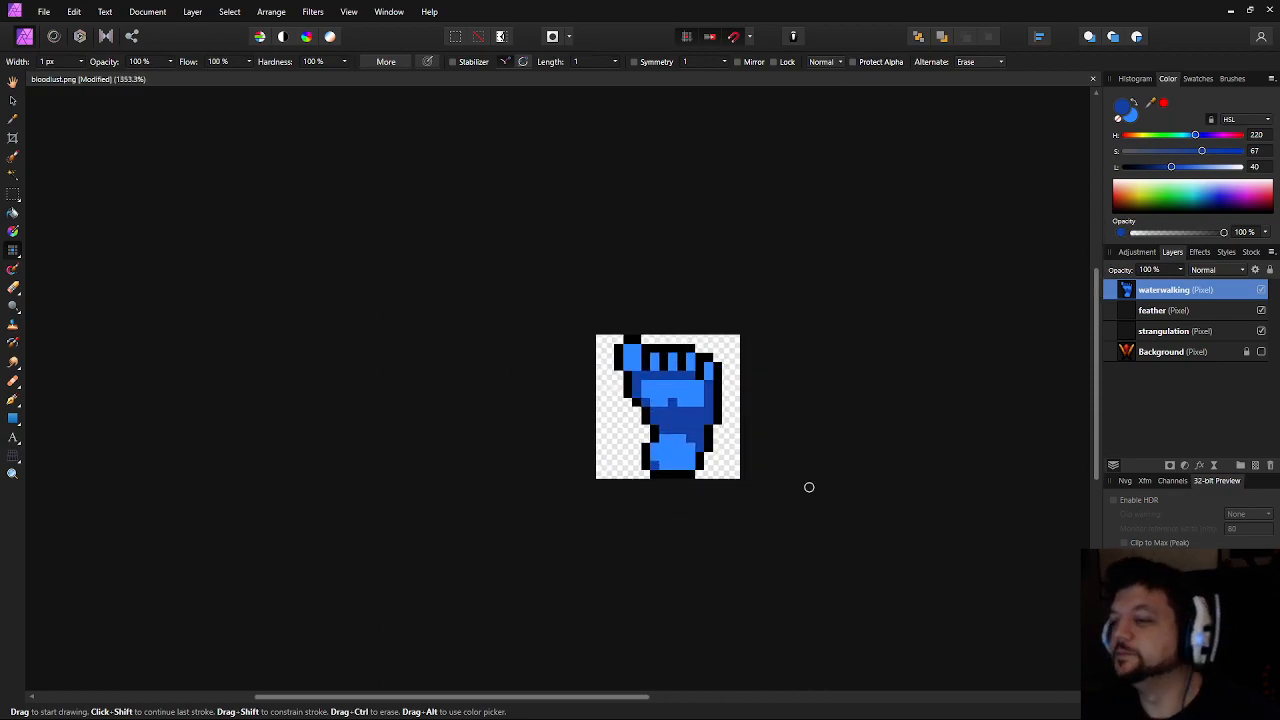
{"action": "scroll", "coordinate": [702, 401], "scroll_direction": "up", "scroll_amount": 5}
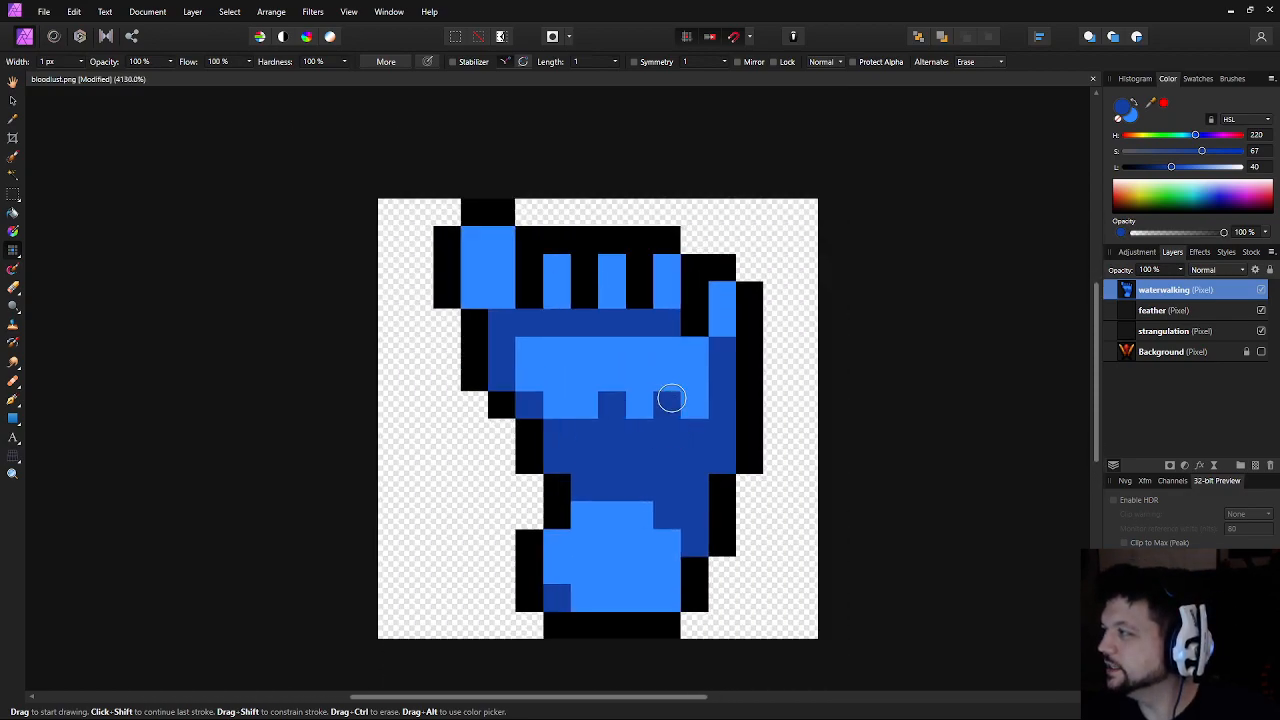
{"action": "left_click_drag", "start_coordinate": [716, 359], "coordinate": [722, 347]}
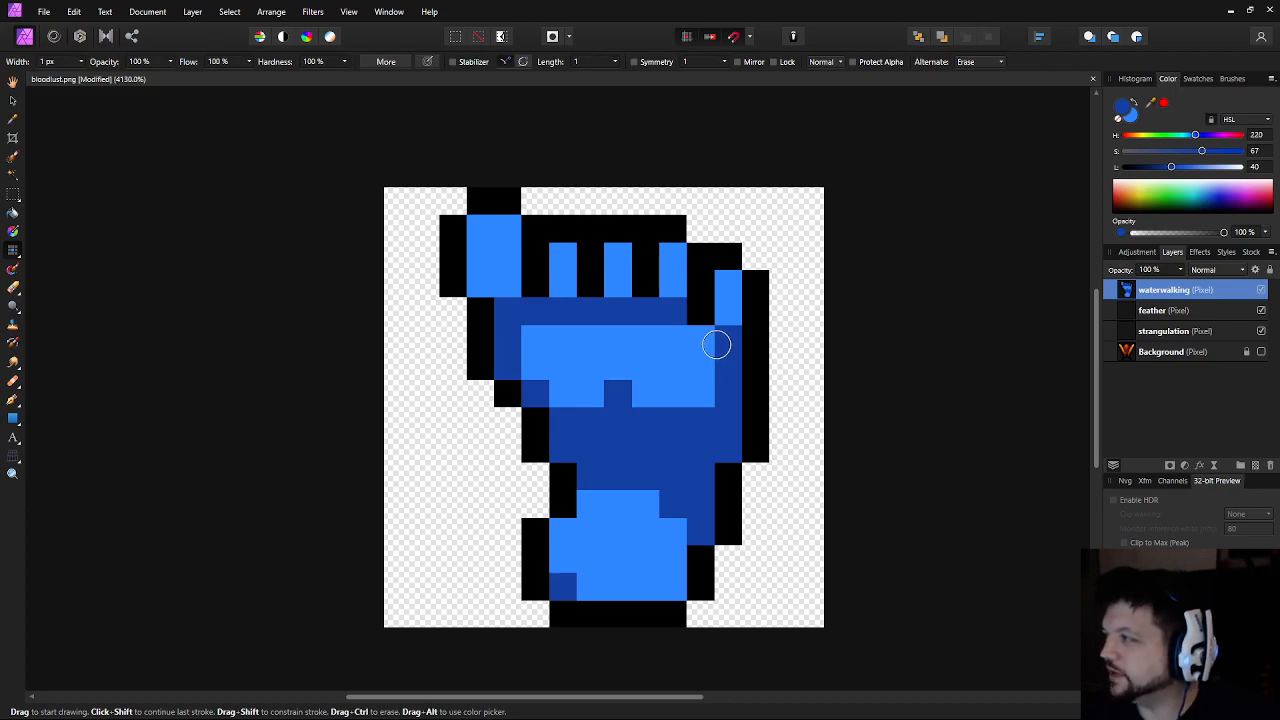
{"action": "left_click_drag", "start_coordinate": [702, 401], "coordinate": [617, 348]}
{"action": "left_click", "coordinate": [404, 222]}
{"action": "left_click_drag", "start_coordinate": [482, 246], "coordinate": [517, 314]}
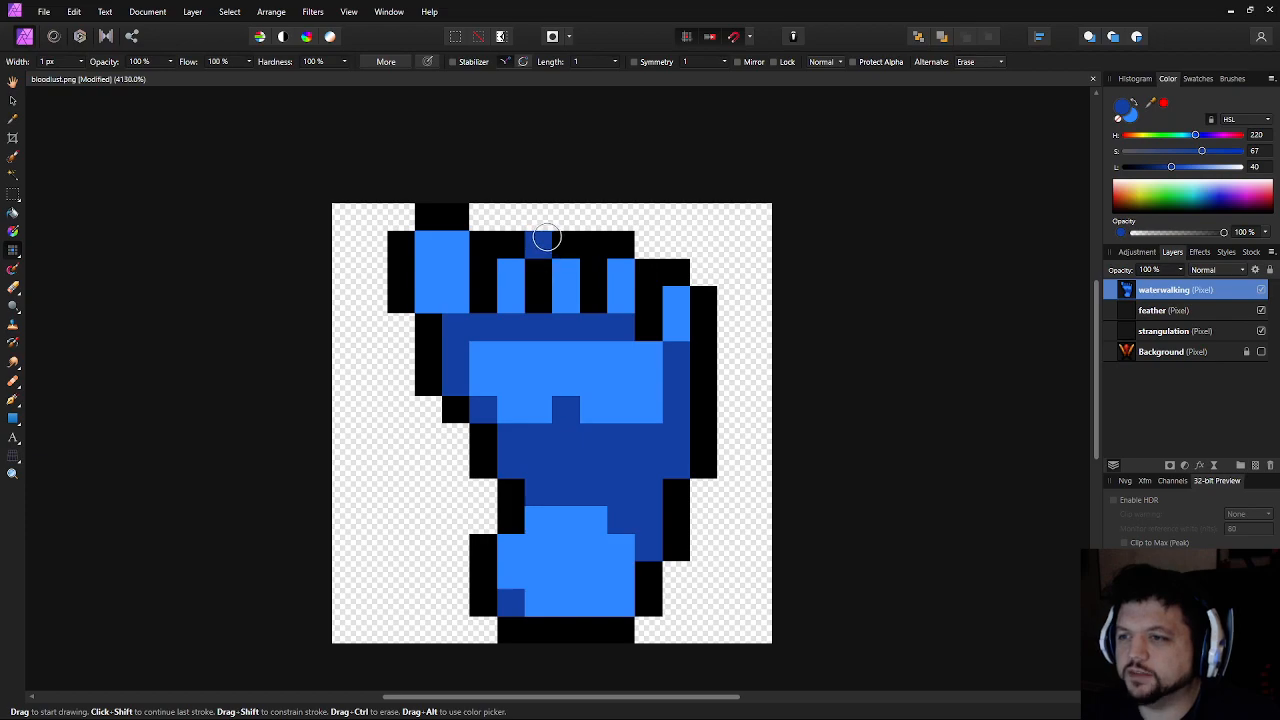
{"action": "left_click_drag", "start_coordinate": [553, 207], "coordinate": [545, 182]}
{"action": "scroll", "coordinate": [683, 278], "scroll_direction": "down", "scroll_amount": 8}
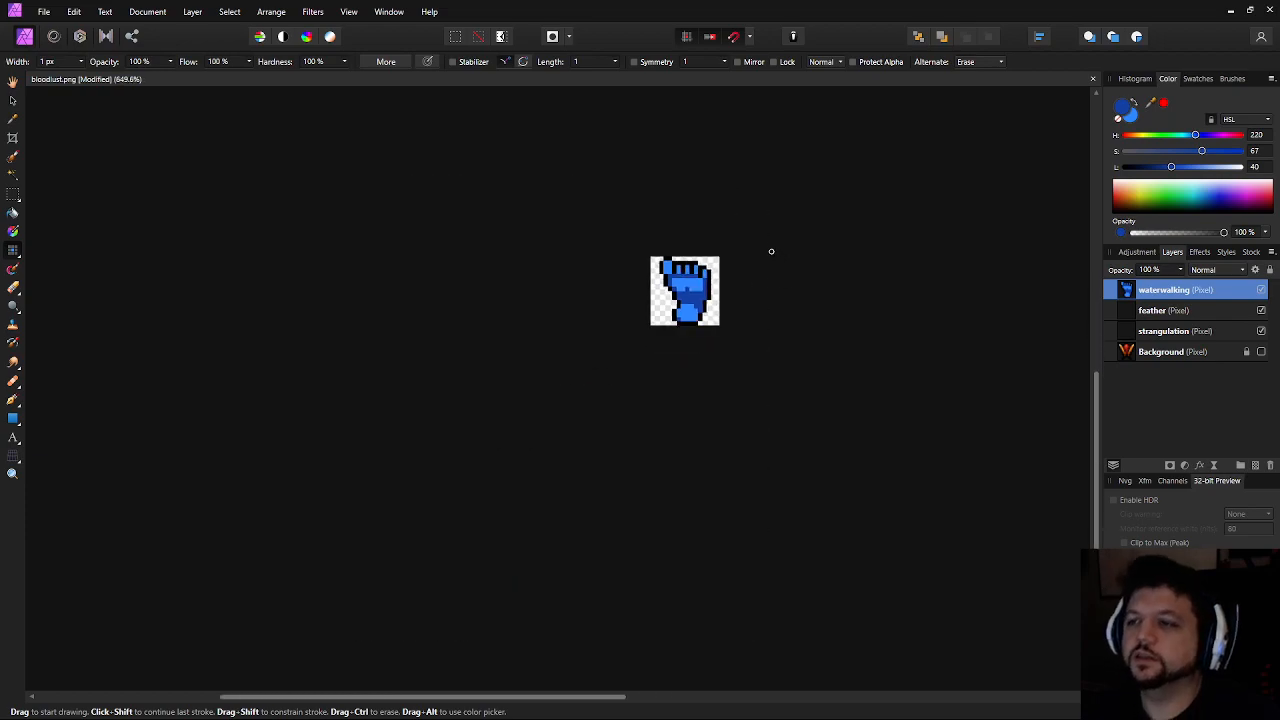
{"action": "scroll", "coordinate": [729, 263], "scroll_direction": "up", "scroll_amount": 9}
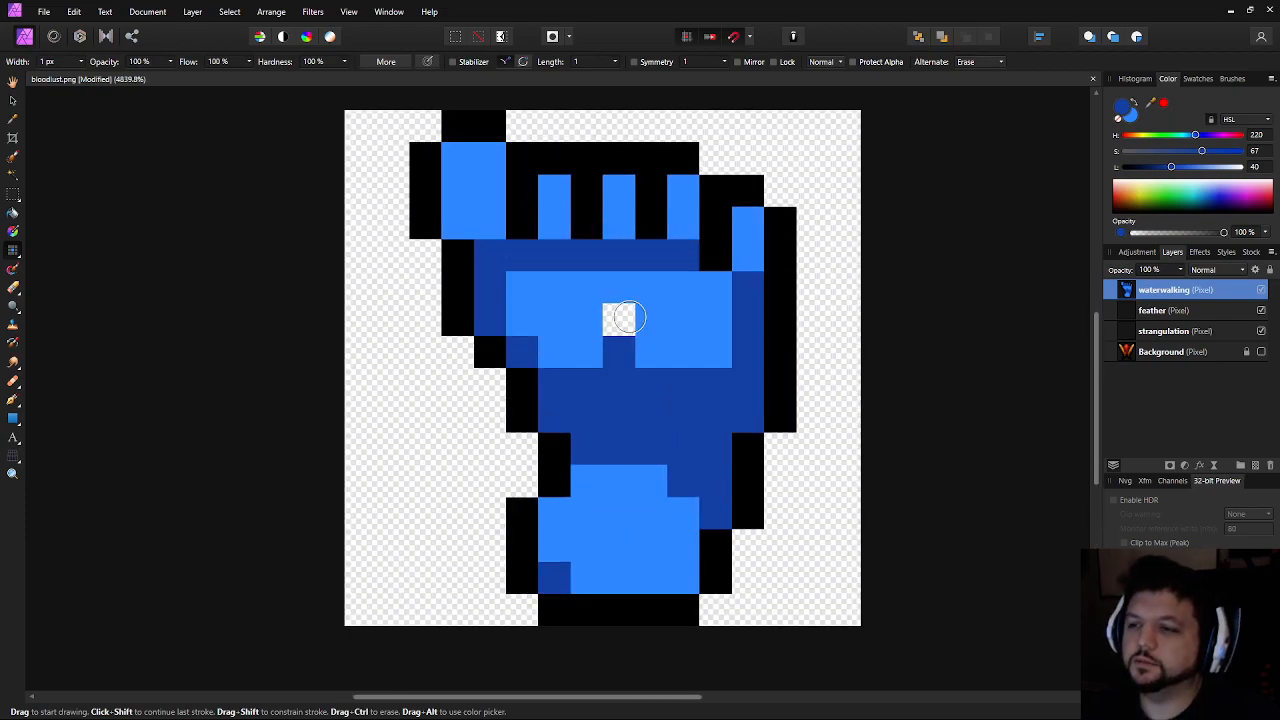
Add a dark blue pixel in the heel's other lower corner, and shade the toe bases, ball pads and heel edges with HSL 220, 67, 52
{"action": "left_click", "coordinate": [682, 578]}
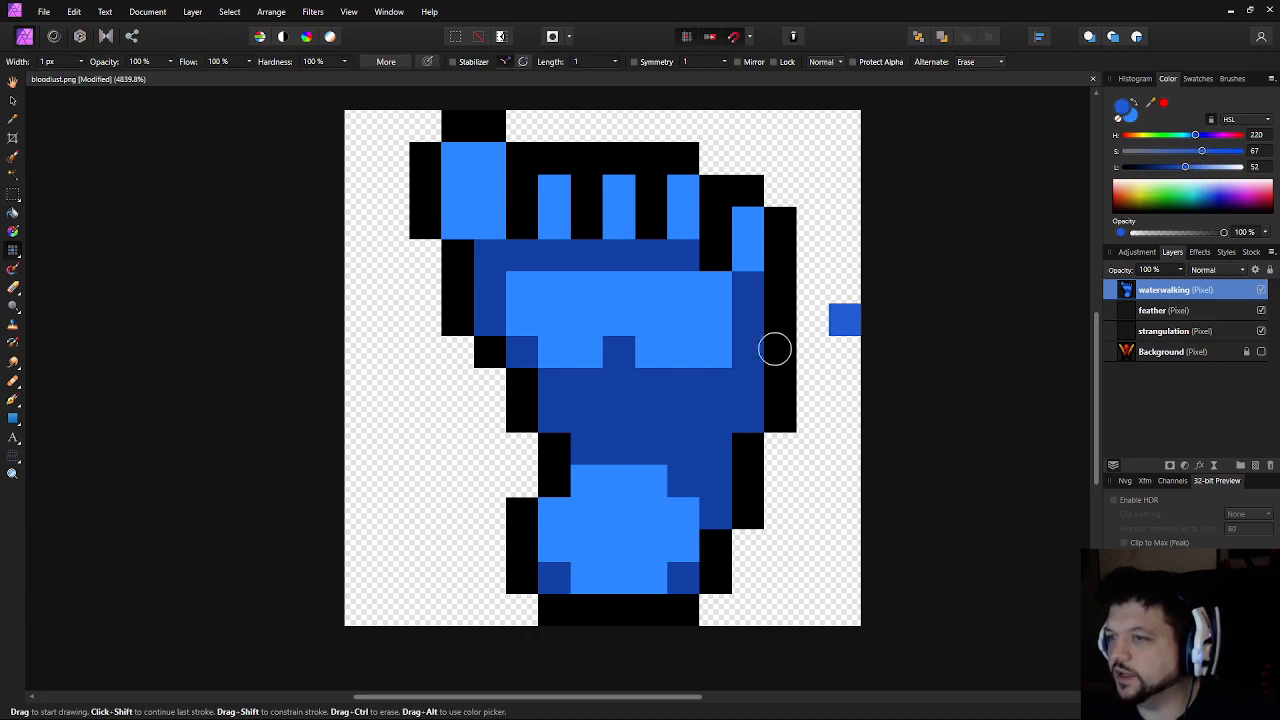
{"action": "mouse_move", "coordinate": [557, 514]}
{"action": "left_mouse_down"}
{"action": "mouse_move", "coordinate": [581, 567]}
{"action": "mouse_move", "coordinate": [644, 567]}
{"action": "mouse_move", "coordinate": [679, 543]}
{"action": "mouse_move", "coordinate": [680, 514]}
{"action": "mouse_move", "coordinate": [639, 478]}
{"action": "mouse_move", "coordinate": [587, 481]}
{"action": "mouse_move", "coordinate": [520, 306]}
{"action": "mouse_move", "coordinate": [521, 273]}
{"action": "mouse_move", "coordinate": [520, 311]}
{"action": "mouse_move", "coordinate": [544, 342]}
{"action": "mouse_move", "coordinate": [612, 315]}
{"action": "mouse_move", "coordinate": [612, 287]}
{"action": "mouse_move", "coordinate": [620, 325]}
{"action": "mouse_move", "coordinate": [671, 356]}
{"action": "mouse_move", "coordinate": [568, 355]}
{"action": "mouse_move", "coordinate": [715, 357]}
{"action": "mouse_move", "coordinate": [769, 243]}
{"action": "mouse_move", "coordinate": [537, 222]}
{"action": "left_mouse_up"}
{"action": "left_click", "coordinate": [550, 218]}
{"action": "mouse_move", "coordinate": [457, 224]}
{"action": "left_mouse_down"}
{"action": "mouse_move", "coordinate": [491, 227]}
{"action": "mouse_move", "coordinate": [501, 197]}
{"action": "left_mouse_up"}
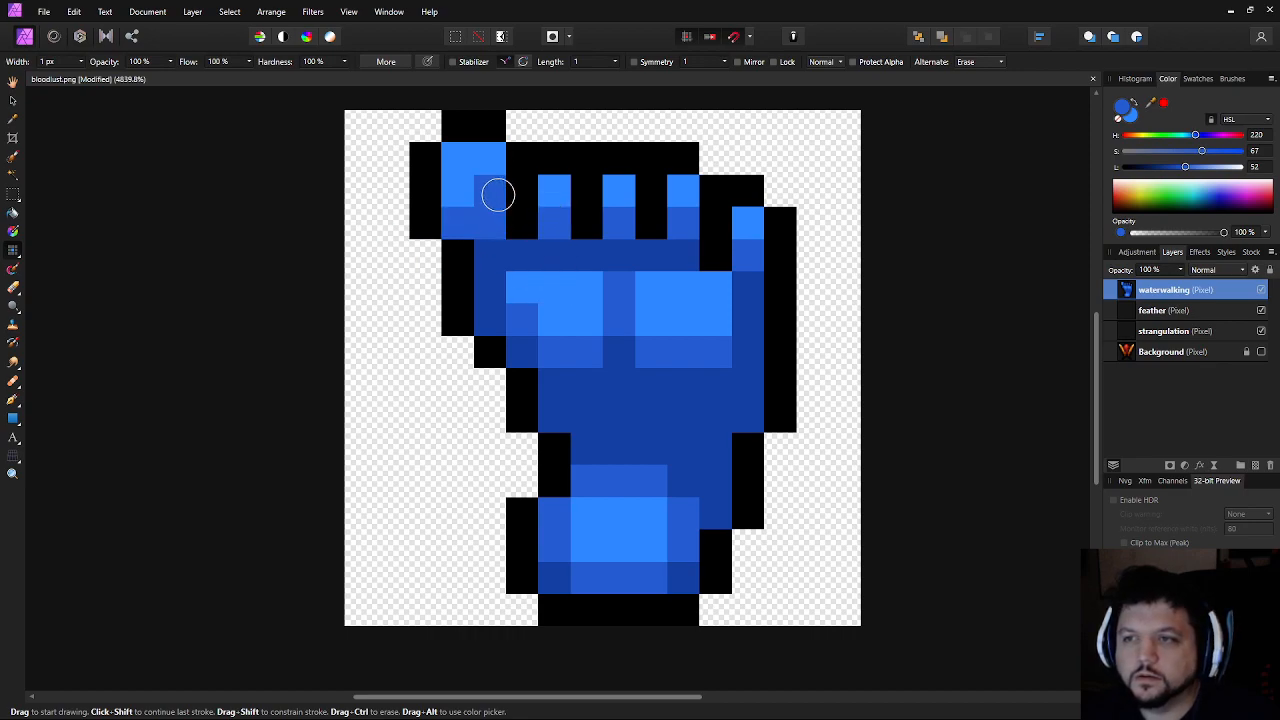
Check how the mid-blue shading of the foot reads at small icon size
{"action": "scroll", "coordinate": [829, 420], "scroll_direction": "down", "scroll_amount": 5}
{"action": "scroll", "coordinate": [841, 455], "scroll_direction": "down", "scroll_amount": 5}
{"action": "scroll", "coordinate": [838, 453], "scroll_direction": "up", "scroll_amount": 6}
{"action": "left_click_drag", "start_coordinate": [876, 510], "coordinate": [703, 514]}
{"action": "scroll", "coordinate": [703, 516], "scroll_direction": "down", "scroll_amount": 1}
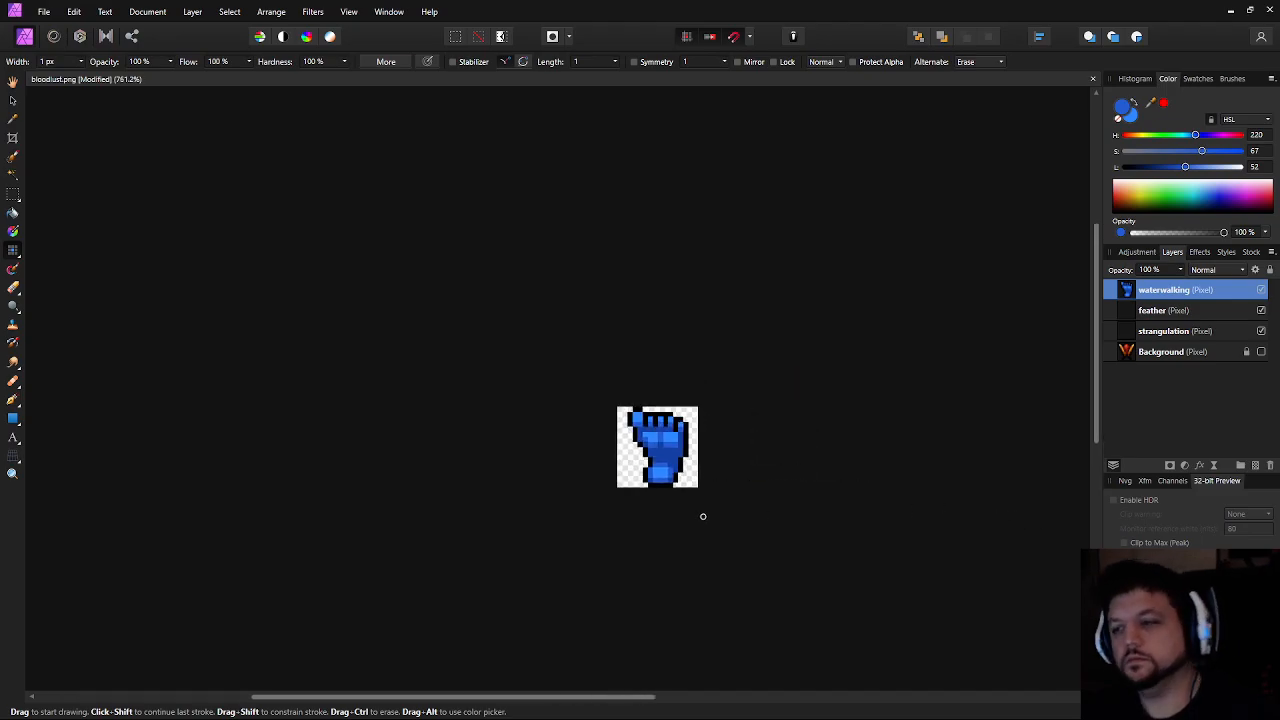
{"action": "scroll", "coordinate": [703, 516], "scroll_direction": "down", "scroll_amount": 3}
{"action": "scroll", "coordinate": [703, 514], "scroll_direction": "up", "scroll_amount": 5}
{"action": "scroll", "coordinate": [650, 382], "scroll_direction": "up", "scroll_amount": 2}
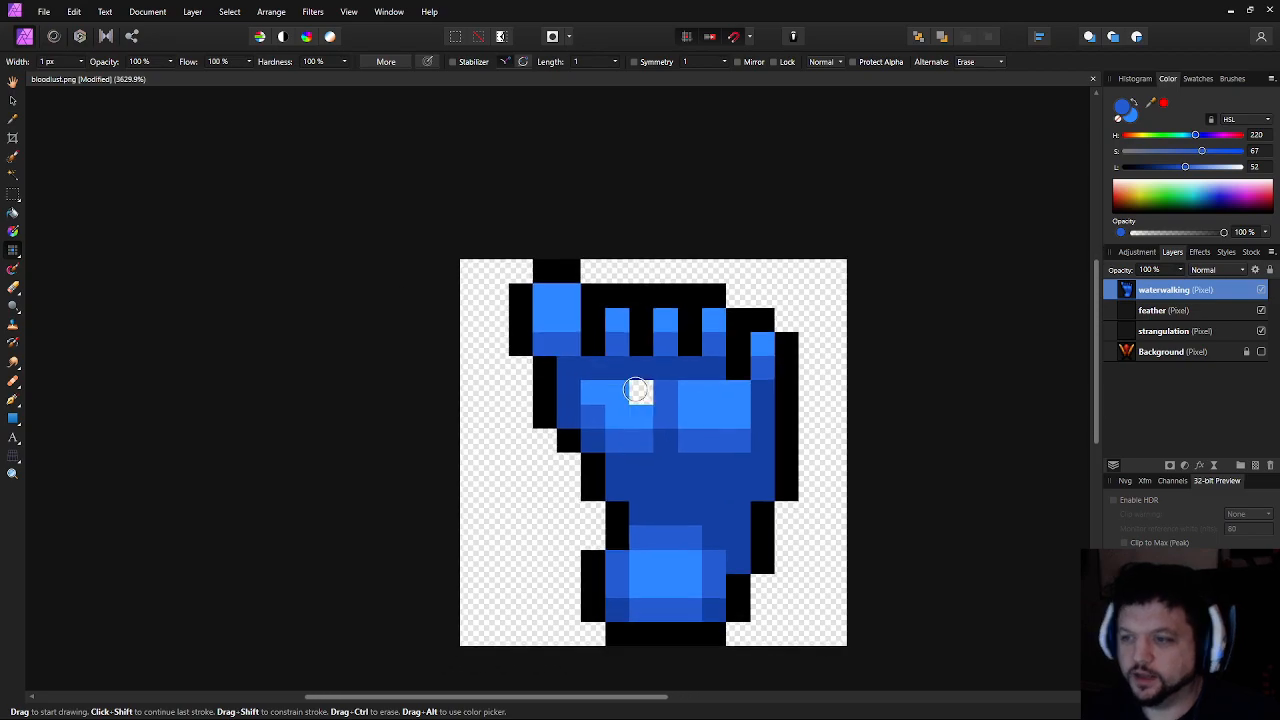
{"action": "scroll", "coordinate": [670, 425], "scroll_direction": "up", "scroll_amount": 2}
Sample the arch's dark blue, adjust it to HSL 220, 76, 33, and recolor the toe dividers and the sole's corner pixel under the big toe
{"action": "left_click", "coordinate": [671, 514], "text": "alt"}
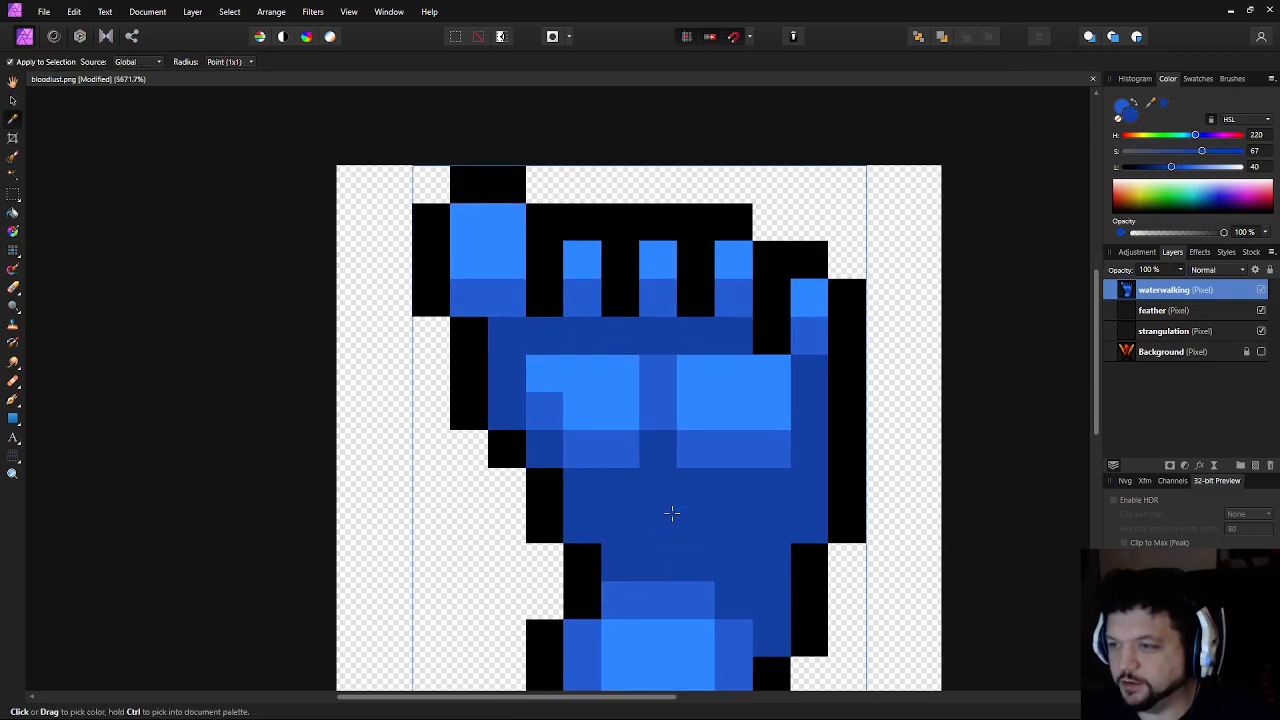
{"action": "left_click", "coordinate": [691, 514], "text": "alt"}
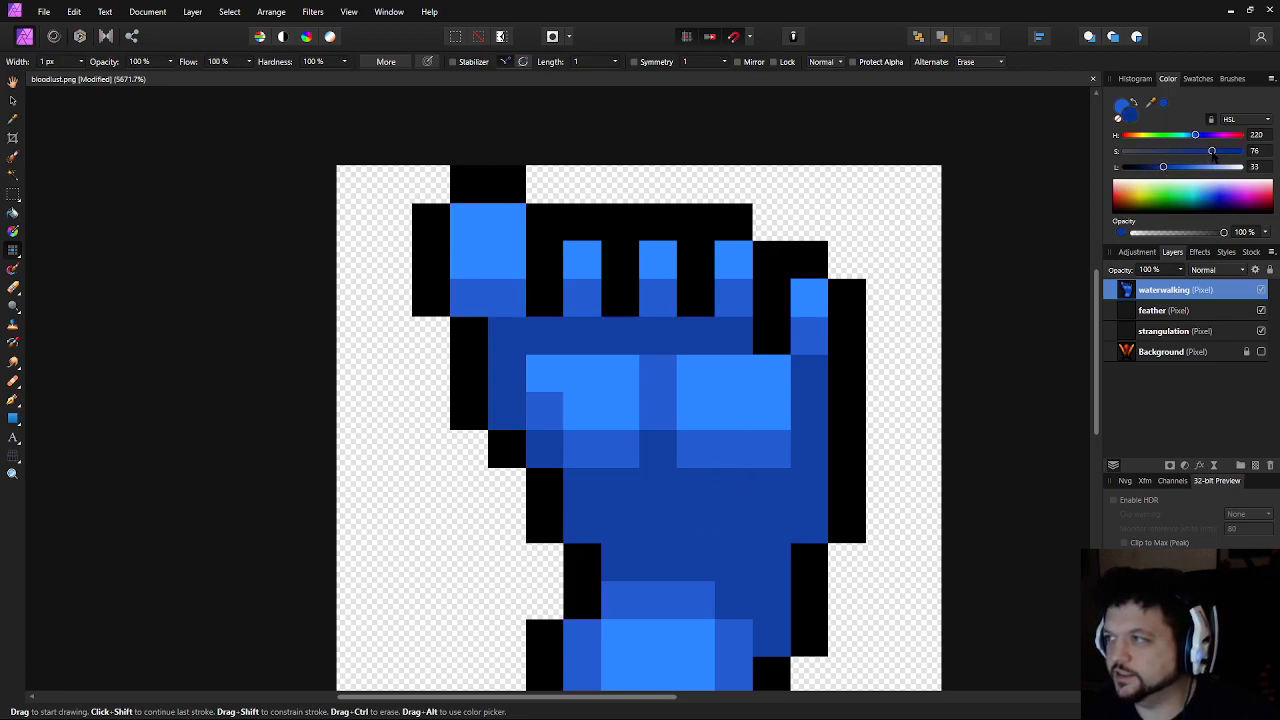
{"action": "mouse_move", "coordinate": [507, 338]}
{"action": "left_mouse_down"}
{"action": "mouse_move", "coordinate": [650, 331]}
{"action": "mouse_move", "coordinate": [576, 324]}
{"action": "mouse_move", "coordinate": [551, 261]}
{"action": "mouse_move", "coordinate": [551, 288]}
{"action": "mouse_move", "coordinate": [633, 260]}
{"action": "mouse_move", "coordinate": [630, 298]}
{"action": "mouse_move", "coordinate": [688, 255]}
{"action": "mouse_move", "coordinate": [702, 297]}
{"action": "mouse_move", "coordinate": [773, 301]}
{"action": "left_mouse_up"}
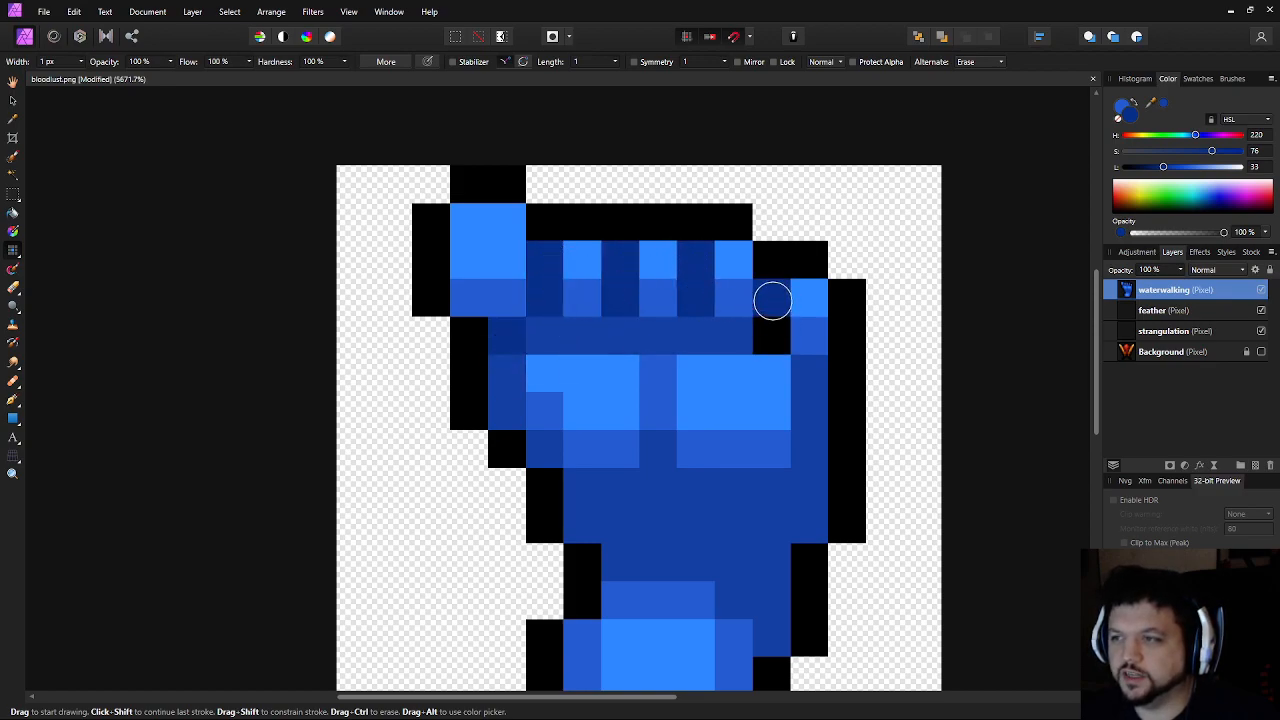
{"action": "scroll", "coordinate": [957, 491], "scroll_direction": "down", "scroll_amount": 7}
{"action": "scroll", "coordinate": [940, 443], "scroll_direction": "up", "scroll_amount": 5}
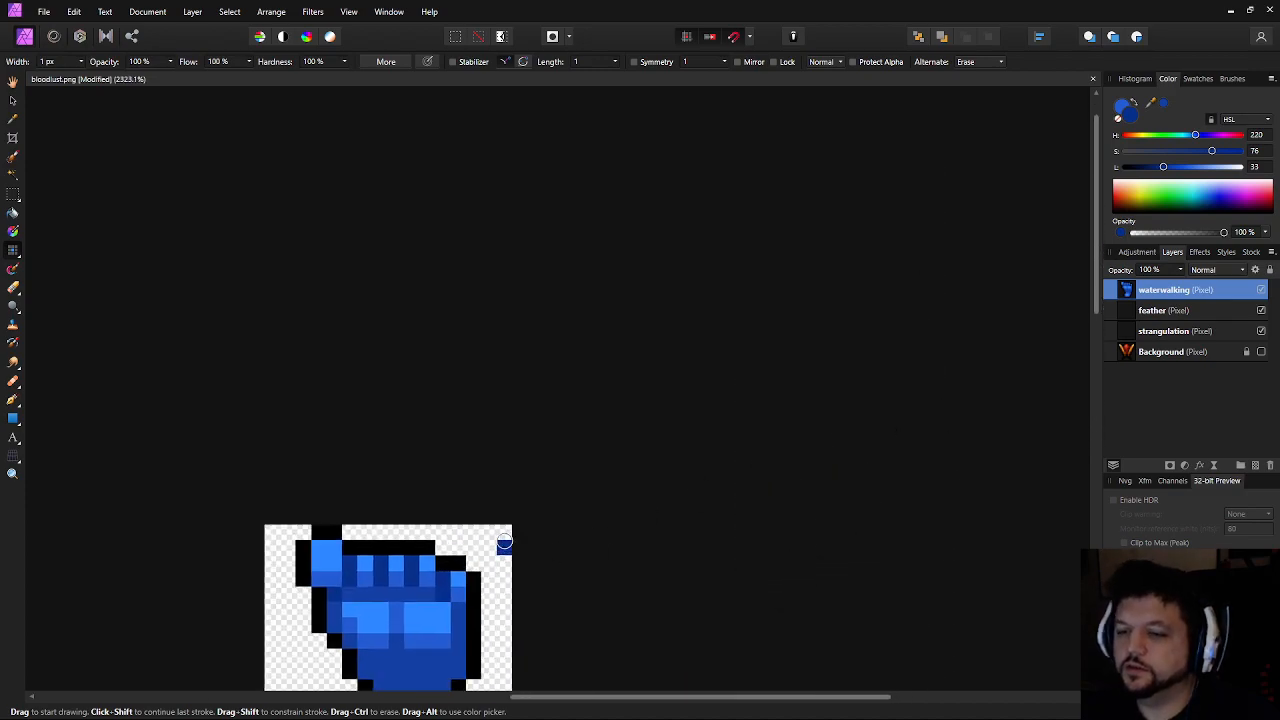
Lower the drawing color's lightness to 23 and paint the upper pixel of each toe divider with it
{"action": "scroll", "coordinate": [492, 556], "scroll_direction": "up", "scroll_amount": 3}
{"action": "left_click", "coordinate": [1155, 167]}
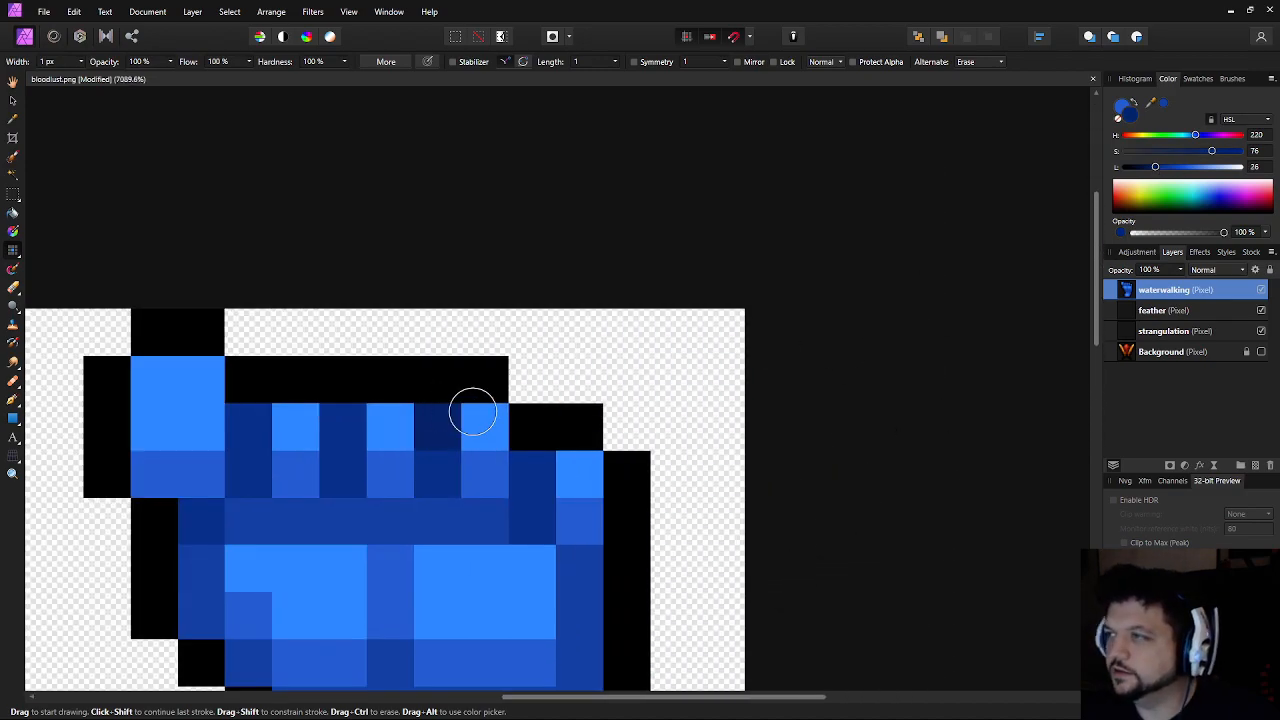
{"action": "left_click_drag", "start_coordinate": [450, 421], "coordinate": [851, 285]}
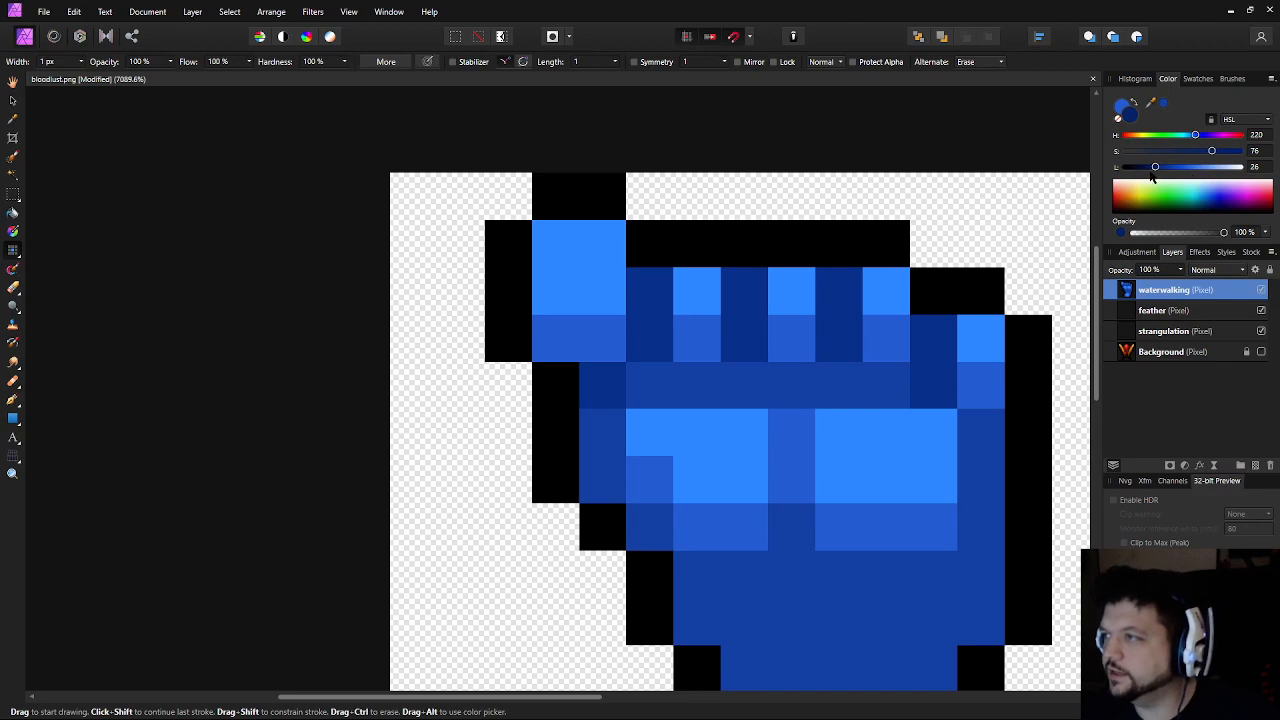
{"action": "left_click_drag", "start_coordinate": [1151, 168], "coordinate": [1153, 168]}
{"action": "left_click", "coordinate": [654, 291]}
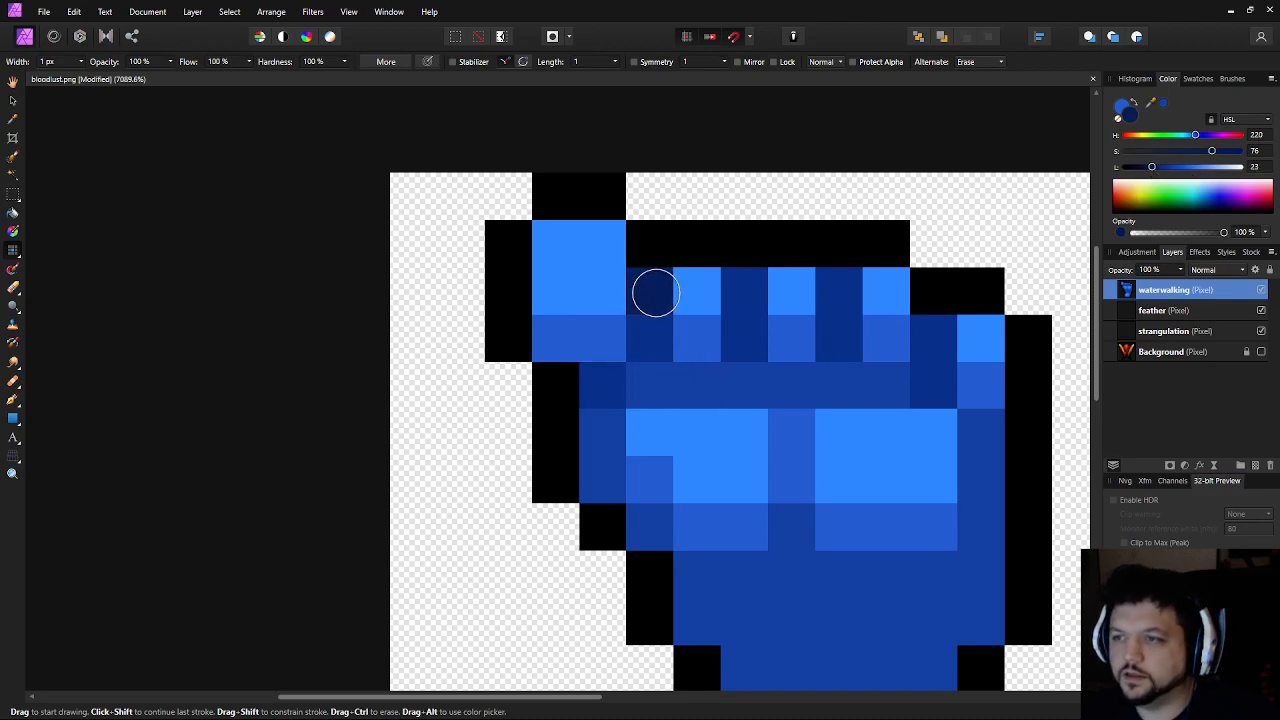
{"action": "left_click", "coordinate": [738, 286]}
{"action": "left_click", "coordinate": [858, 289]}
{"action": "scroll", "coordinate": [950, 440], "scroll_direction": "down", "scroll_amount": 6}
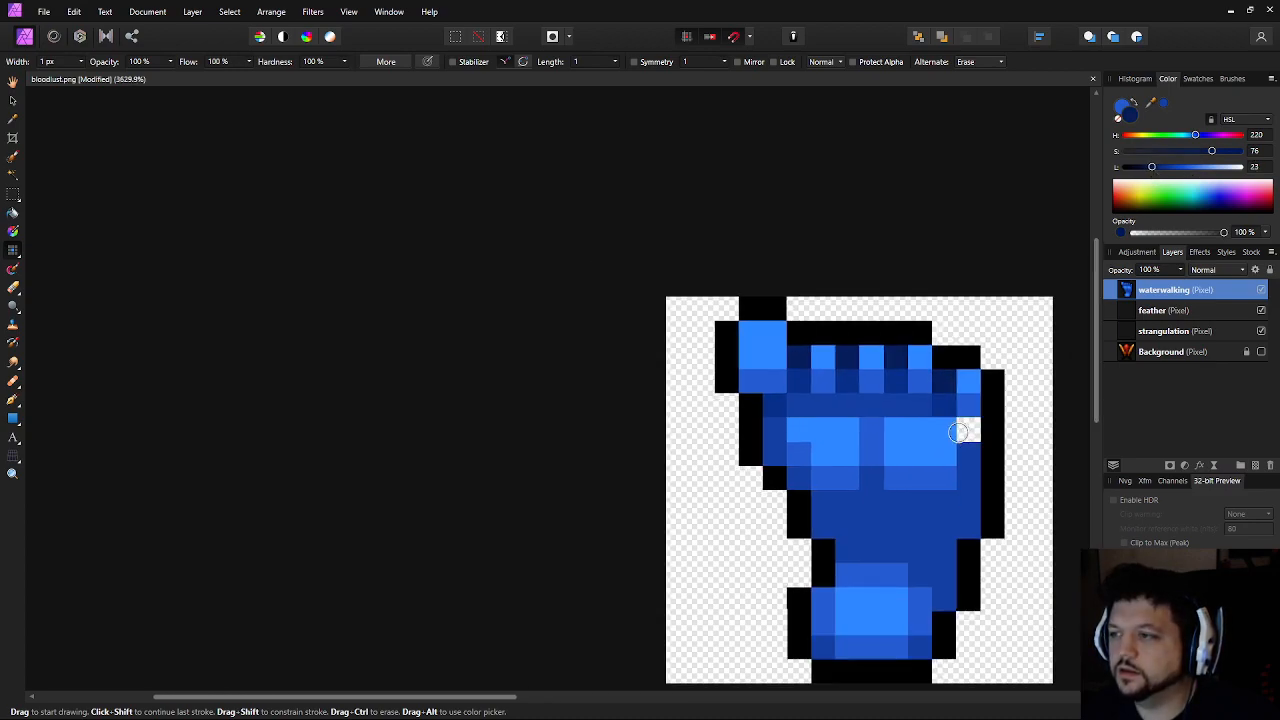
Extend the navy color over the lower pixels of the toe dividers, undoing stray pixels
{"action": "scroll", "coordinate": [874, 436], "scroll_direction": "up", "scroll_amount": 6}
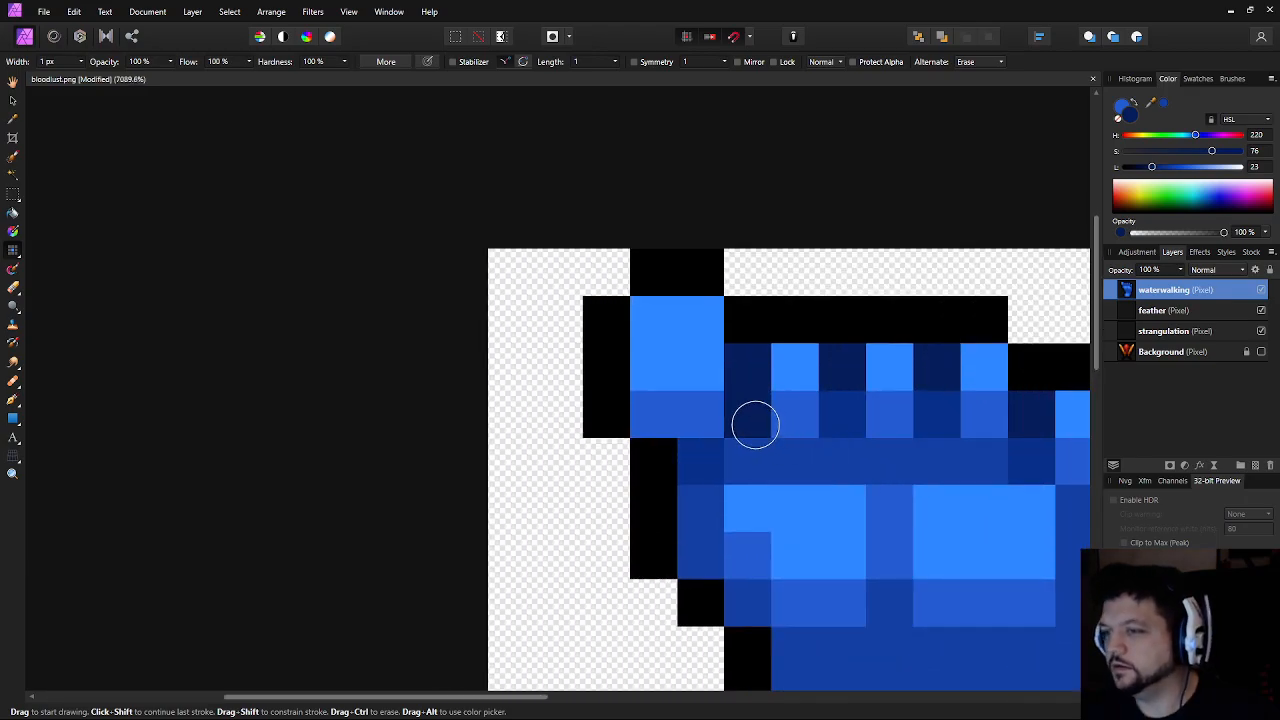
{"action": "left_click", "coordinate": [914, 408]}
{"action": "left_click_drag", "start_coordinate": [905, 440], "coordinate": [697, 357]}
{"action": "left_click", "coordinate": [811, 371]}
{"action": "left_click_drag", "start_coordinate": [820, 453], "coordinate": [818, 404]}
{"action": "key", "text": "ctrl+z"}
{"action": "left_click", "coordinate": [829, 319]}
{"action": "left_click_drag", "start_coordinate": [771, 499], "coordinate": [802, 396]}
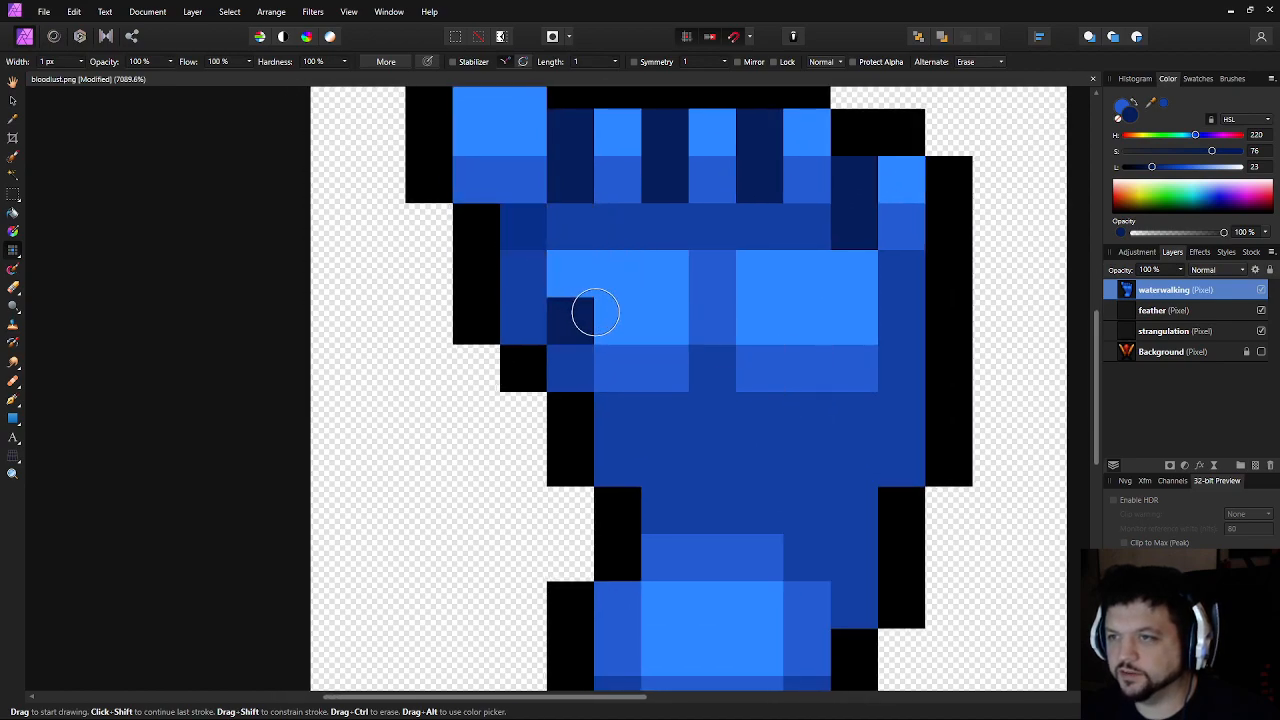
{"action": "key", "text": "ctrl+z"}
Paint navy pixels in the sole's corner under the big toe, at the arch's big-toe-side edge, and along its little-toe-side edge
{"action": "left_click", "coordinate": [526, 241]}
{"action": "mouse_move", "coordinate": [698, 497]}
{"action": "left_mouse_down"}
{"action": "mouse_move", "coordinate": [683, 380]}
{"action": "mouse_move", "coordinate": [671, 571]}
{"action": "left_mouse_up"}
{"action": "left_click_drag", "start_coordinate": [657, 527], "coordinate": [610, 309]}
{"action": "left_click", "coordinate": [546, 309]}
{"action": "left_click", "coordinate": [846, 306]}
{"action": "scroll", "coordinate": [786, 578], "scroll_direction": "down", "scroll_amount": 4}
{"action": "scroll", "coordinate": [786, 578], "scroll_direction": "left", "scroll_amount": 1}
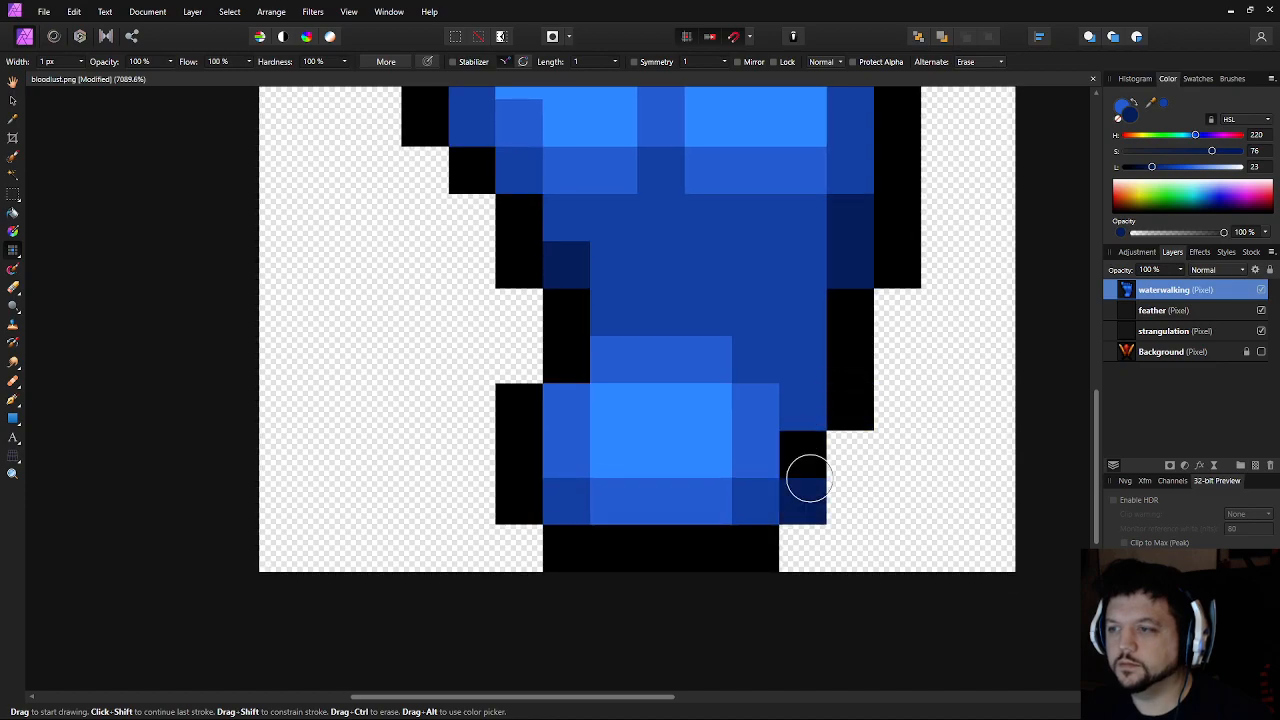
Paint a navy band across the arch with one pixel above its center, continuing down the little-toe side toward the heel
{"action": "scroll", "coordinate": [623, 351], "scroll_direction": "down", "scroll_amount": 8}
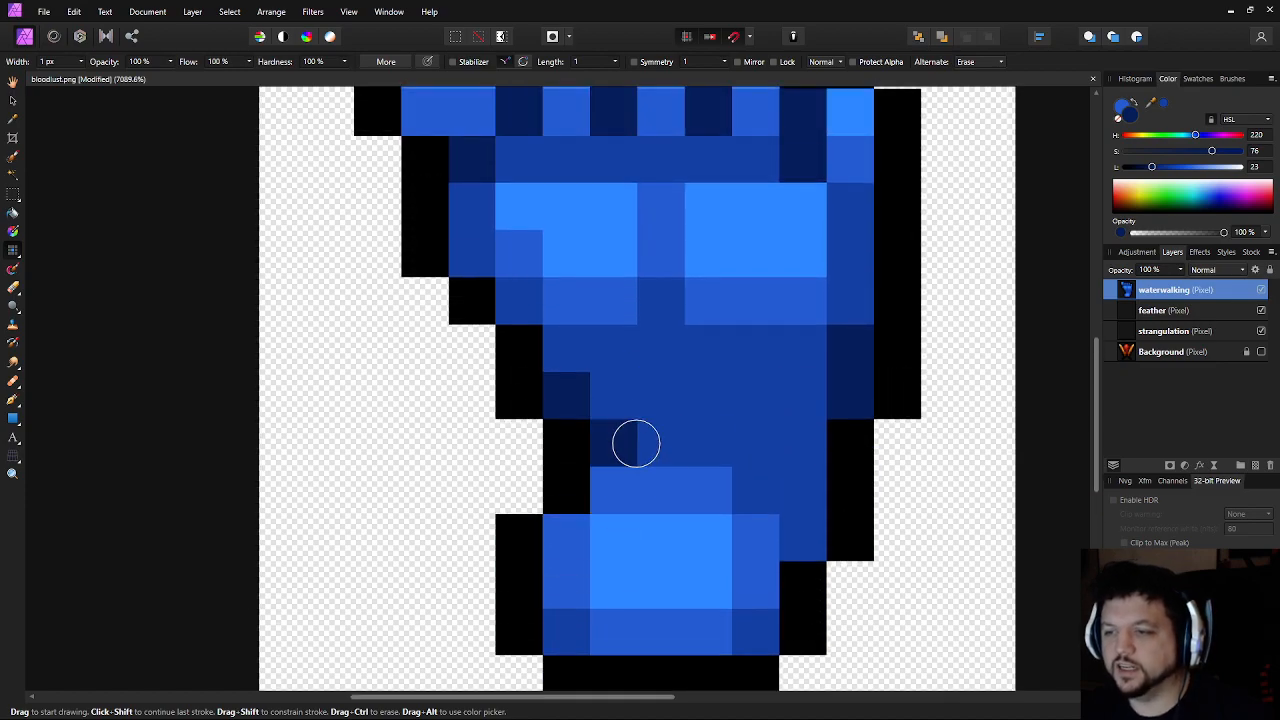
{"action": "scroll", "coordinate": [654, 406], "scroll_direction": "up", "scroll_amount": 5}
{"action": "scroll", "coordinate": [654, 418], "scroll_direction": "up", "scroll_amount": 2}
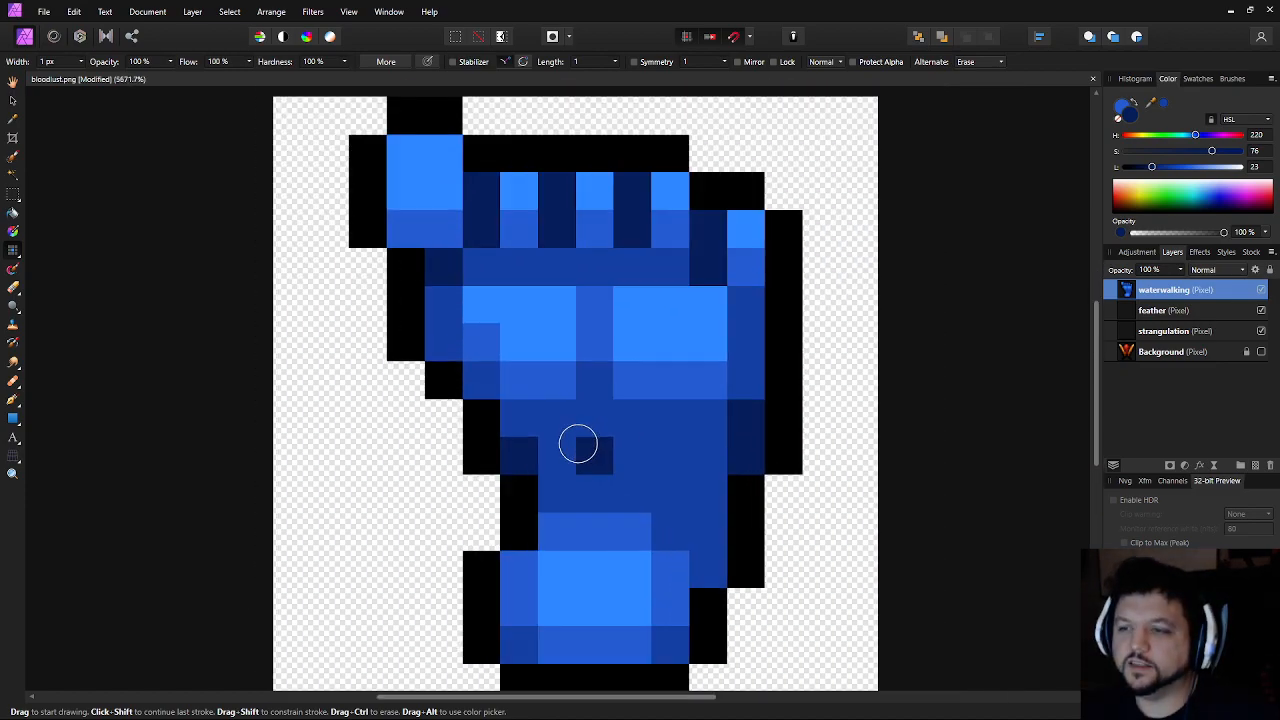
{"action": "mouse_move", "coordinate": [560, 447]}
{"action": "left_mouse_down"}
{"action": "mouse_move", "coordinate": [593, 450]}
{"action": "mouse_move", "coordinate": [602, 423]}
{"action": "mouse_move", "coordinate": [632, 454]}
{"action": "mouse_move", "coordinate": [703, 458]}
{"action": "mouse_move", "coordinate": [673, 485]}
{"action": "mouse_move", "coordinate": [699, 486]}
{"action": "mouse_move", "coordinate": [703, 518]}
{"action": "mouse_move", "coordinate": [809, 534]}
{"action": "left_mouse_up"}
Review the navy-shaded foot at several zoom levels to judge its look as an icon
{"action": "scroll", "coordinate": [873, 511], "scroll_direction": "down", "scroll_amount": 12}
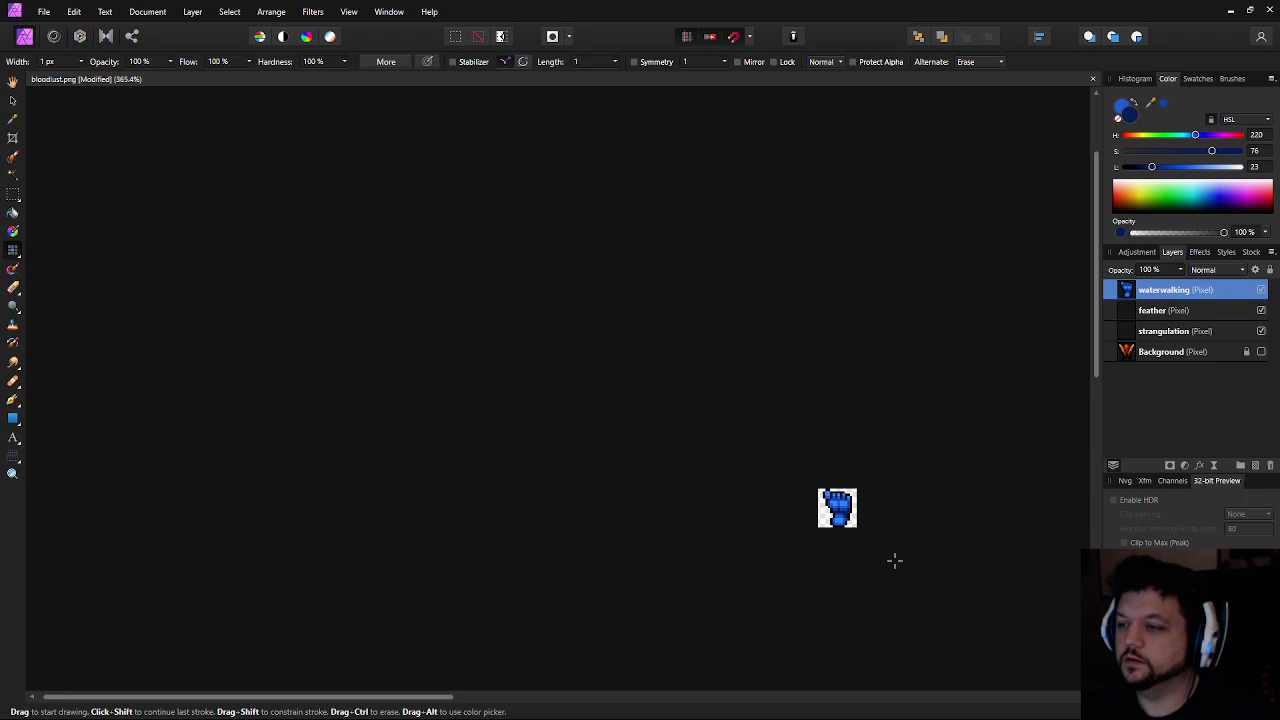
{"action": "scroll", "coordinate": [894, 560], "scroll_direction": "up", "scroll_amount": 3}
{"action": "scroll", "coordinate": [563, 523], "scroll_direction": "down", "scroll_amount": 5}
{"action": "scroll", "coordinate": [565, 538], "scroll_direction": "up", "scroll_amount": 5}
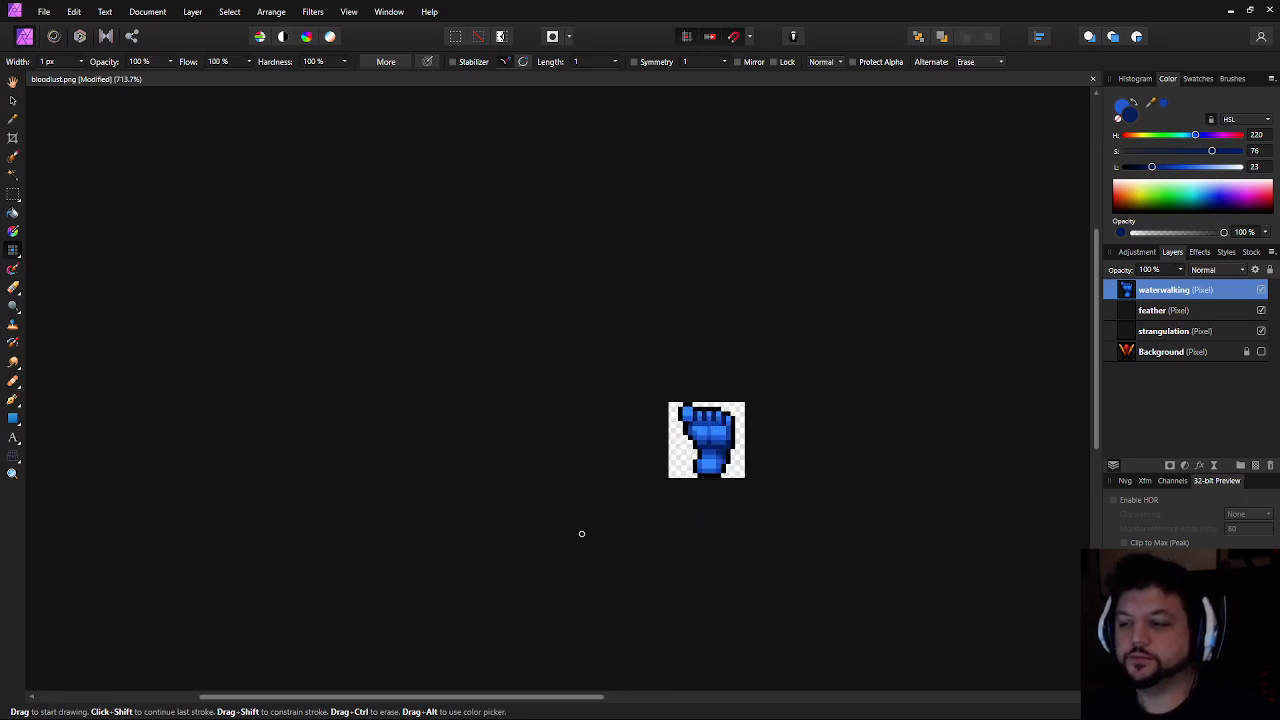
{"action": "scroll", "coordinate": [653, 447], "scroll_direction": "up", "scroll_amount": 5}
{"action": "left_click_drag", "start_coordinate": [793, 347], "coordinate": [640, 348]}
{"action": "scroll", "coordinate": [614, 349], "scroll_direction": "up", "scroll_amount": 3}
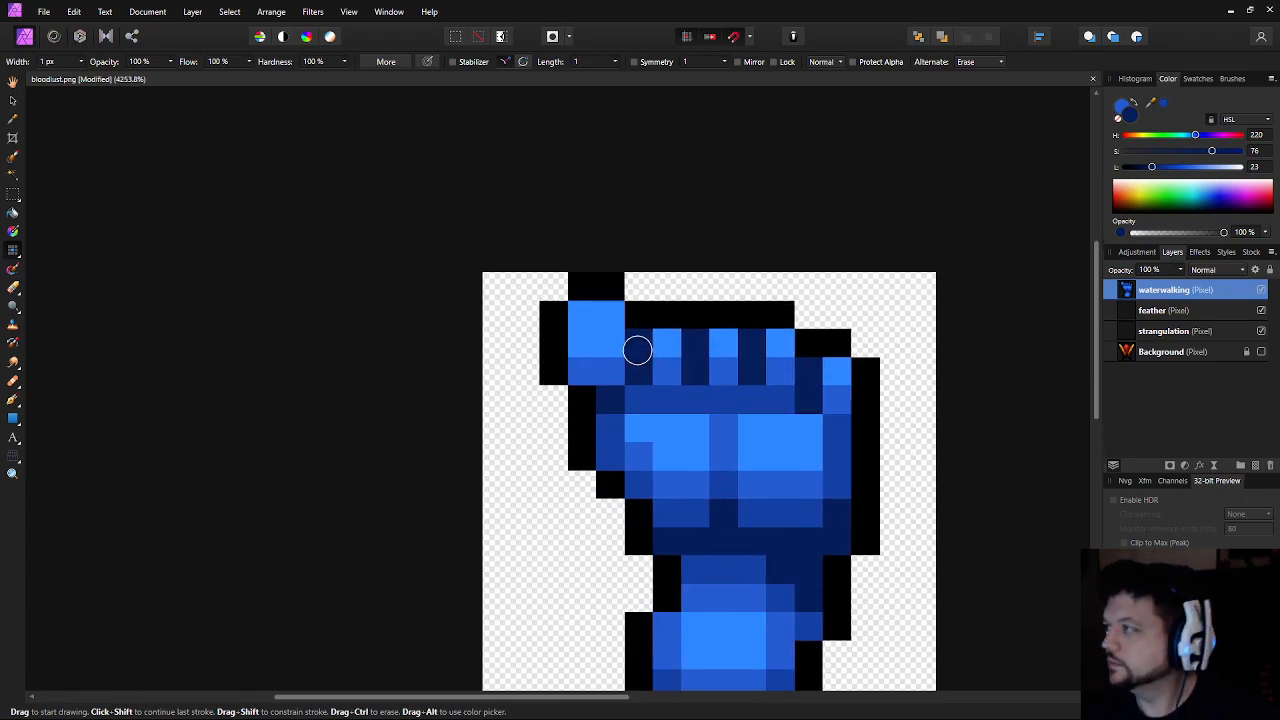
{"action": "scroll", "coordinate": [546, 363], "scroll_direction": "down", "scroll_amount": 8}
{"action": "scroll", "coordinate": [540, 302], "scroll_direction": "up", "scroll_amount": 2}
{"action": "scroll", "coordinate": [590, 328], "scroll_direction": "down", "scroll_amount": 2}
{"action": "scroll", "coordinate": [734, 397], "scroll_direction": "down", "scroll_amount": 2}
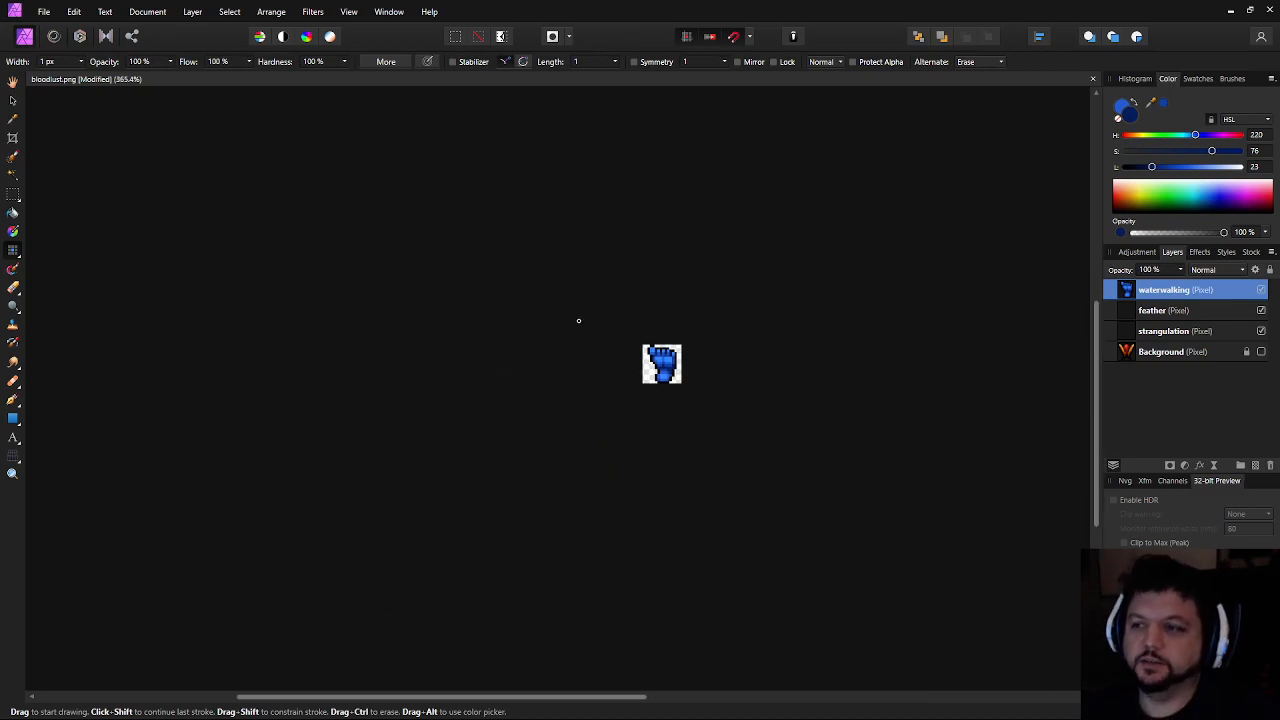
{"action": "scroll", "coordinate": [622, 315], "scroll_direction": "up", "scroll_amount": 4}
{"action": "left_click_drag", "start_coordinate": [698, 363], "coordinate": [796, 271]}
Set the drawing color to black, HSL 220, 0, 0, at 50% brush opacity, and paint softening pixels at the outer outline corners around the big toe
{"action": "left_click_drag", "start_coordinate": [1152, 167], "coordinate": [1059, 173]}
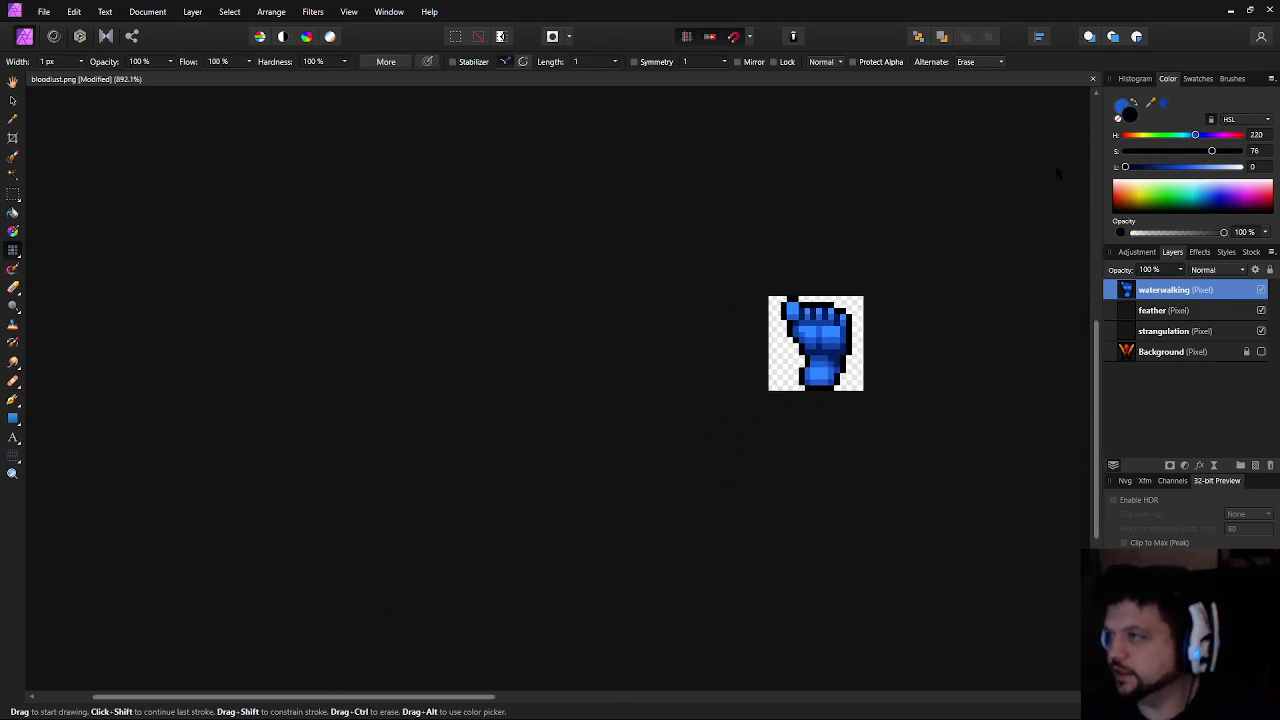
{"action": "left_click_drag", "start_coordinate": [1228, 152], "coordinate": [1010, 160]}
{"action": "left_click_drag", "start_coordinate": [452, 217], "coordinate": [479, 234]}
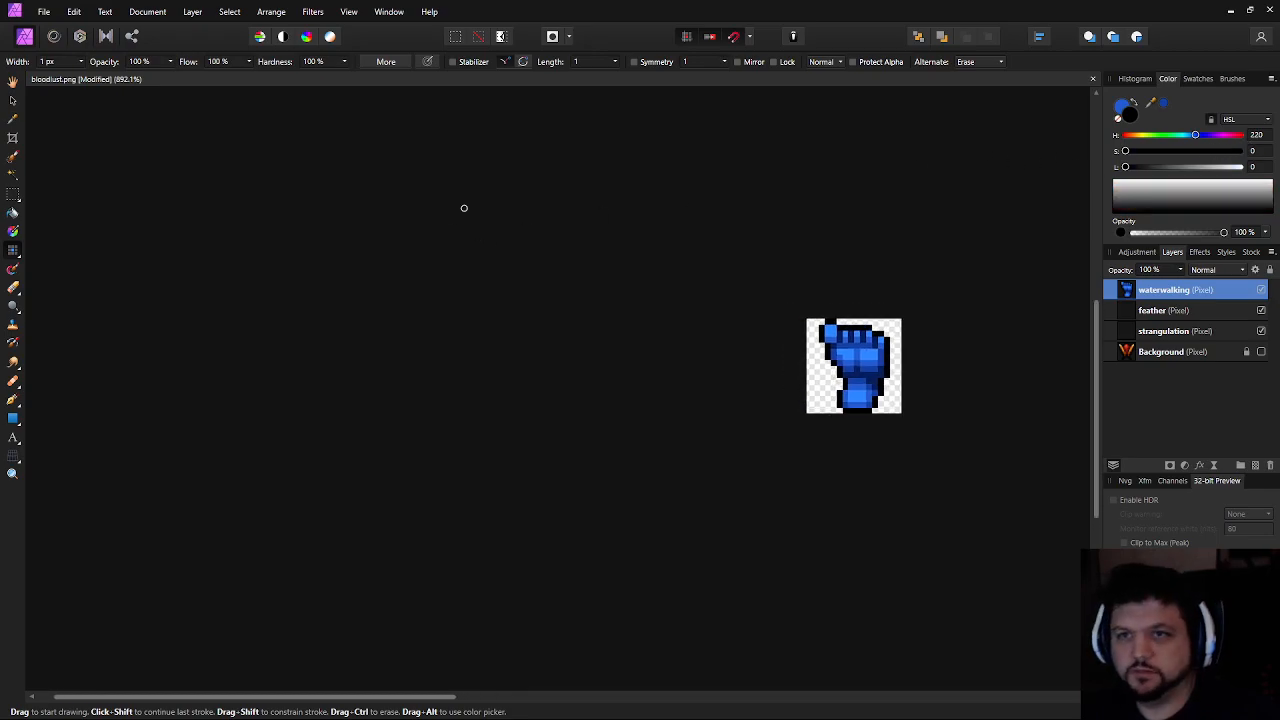
{"action": "key", "text": "5"}
{"action": "scroll", "coordinate": [875, 395], "scroll_direction": "up", "scroll_amount": 3}
{"action": "scroll", "coordinate": [700, 357], "scroll_direction": "up", "scroll_amount": 3}
{"action": "left_click", "coordinate": [603, 283]}
{"action": "left_click", "coordinate": [578, 183]}
{"action": "key", "text": "ctrl+z"}
{"action": "left_click", "coordinate": [604, 183]}
{"action": "left_click", "coordinate": [680, 183]}
Paint 50% black pixels in the outline's stepped corners on the little-toe side, from the toes down toward the heel
{"action": "left_click", "coordinate": [832, 208]}
{"action": "left_click", "coordinate": [906, 233]}
{"action": "key", "text": "ctrl+z"}
{"action": "left_click", "coordinate": [878, 230]}
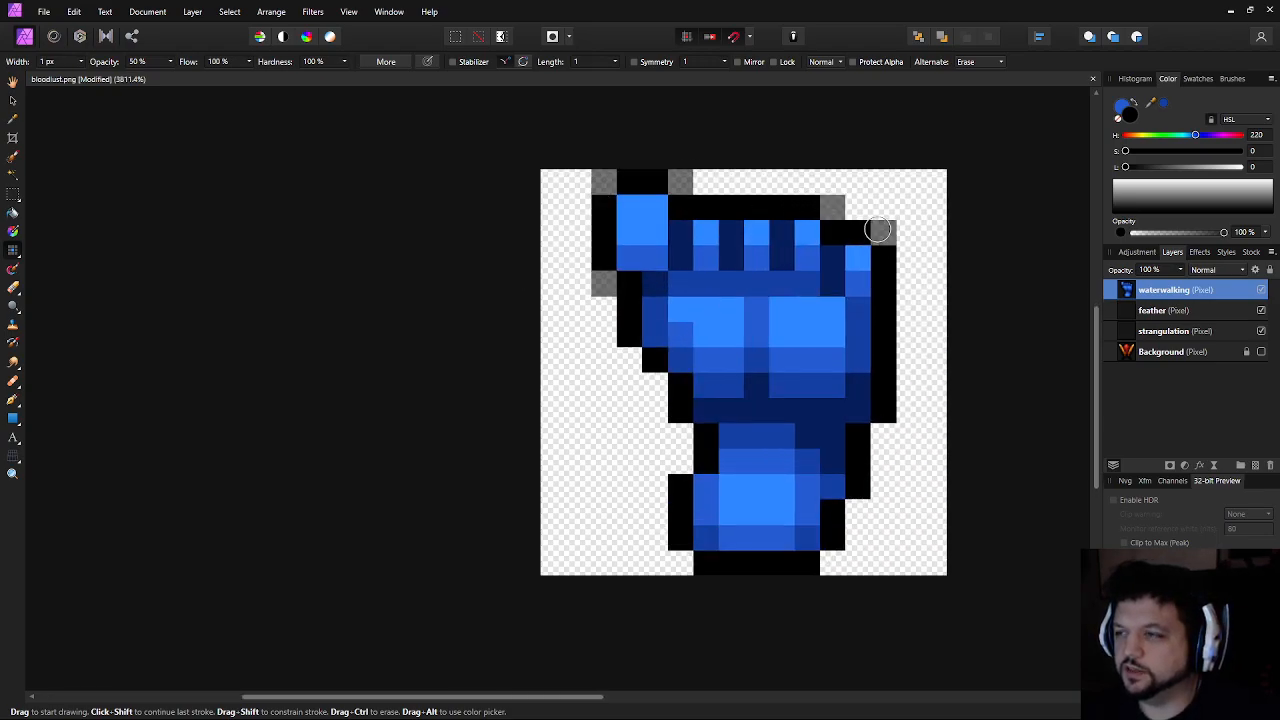
{"action": "left_click", "coordinate": [881, 433]}
{"action": "left_click", "coordinate": [857, 512]}
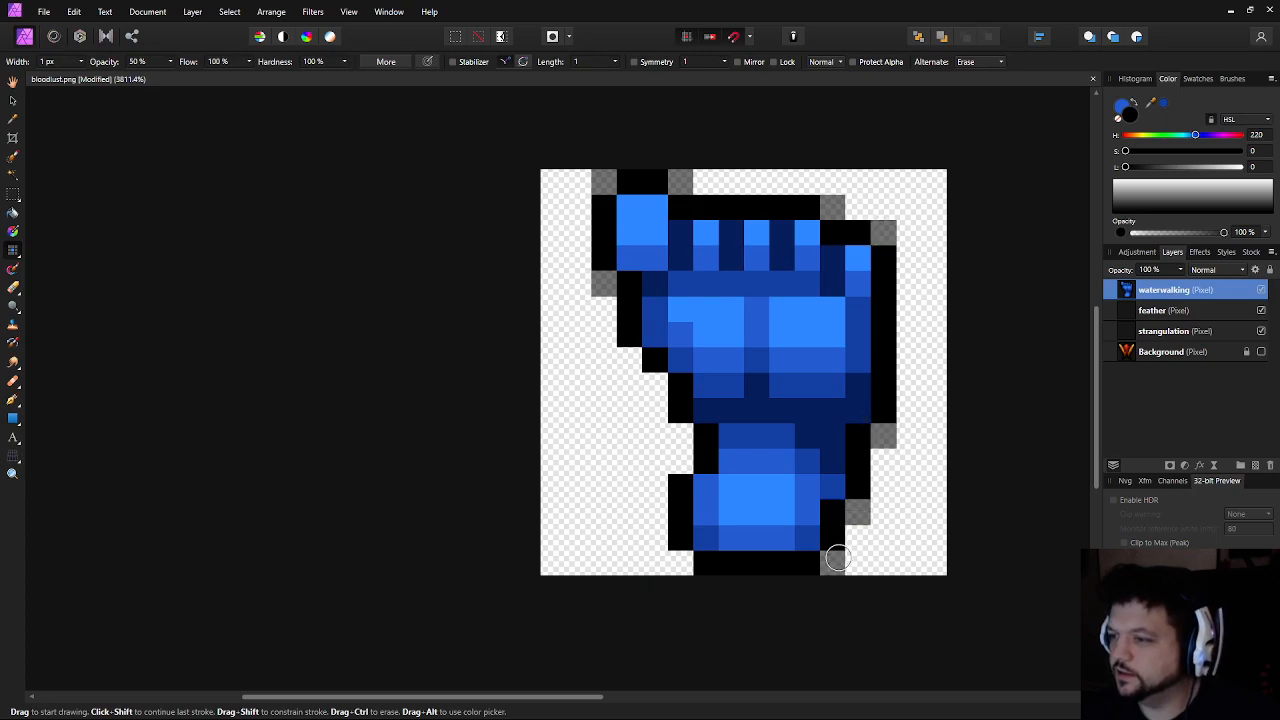
{"action": "left_click", "coordinate": [836, 560]}
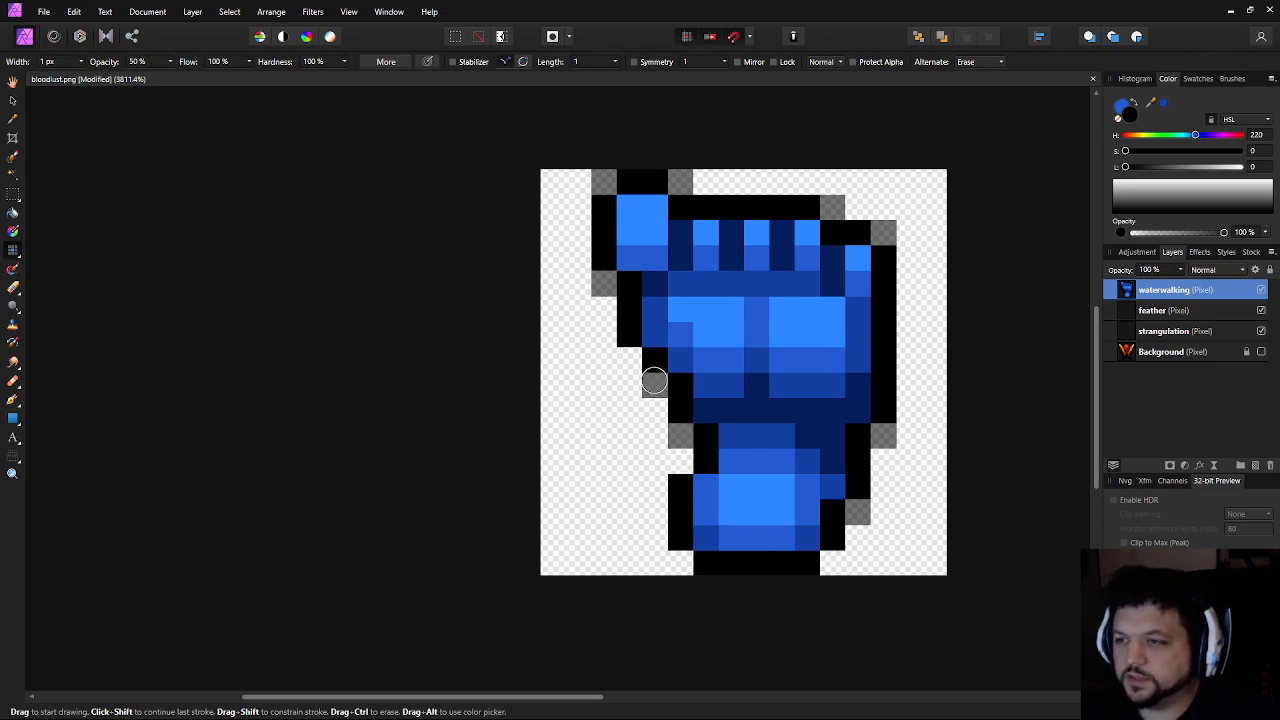
Paint 50% black pixels in the stepped corners along the sole's big-toe side and at the heel's lower corner on that side
{"action": "left_click", "coordinate": [629, 360]}
{"action": "left_click", "coordinate": [655, 385]}
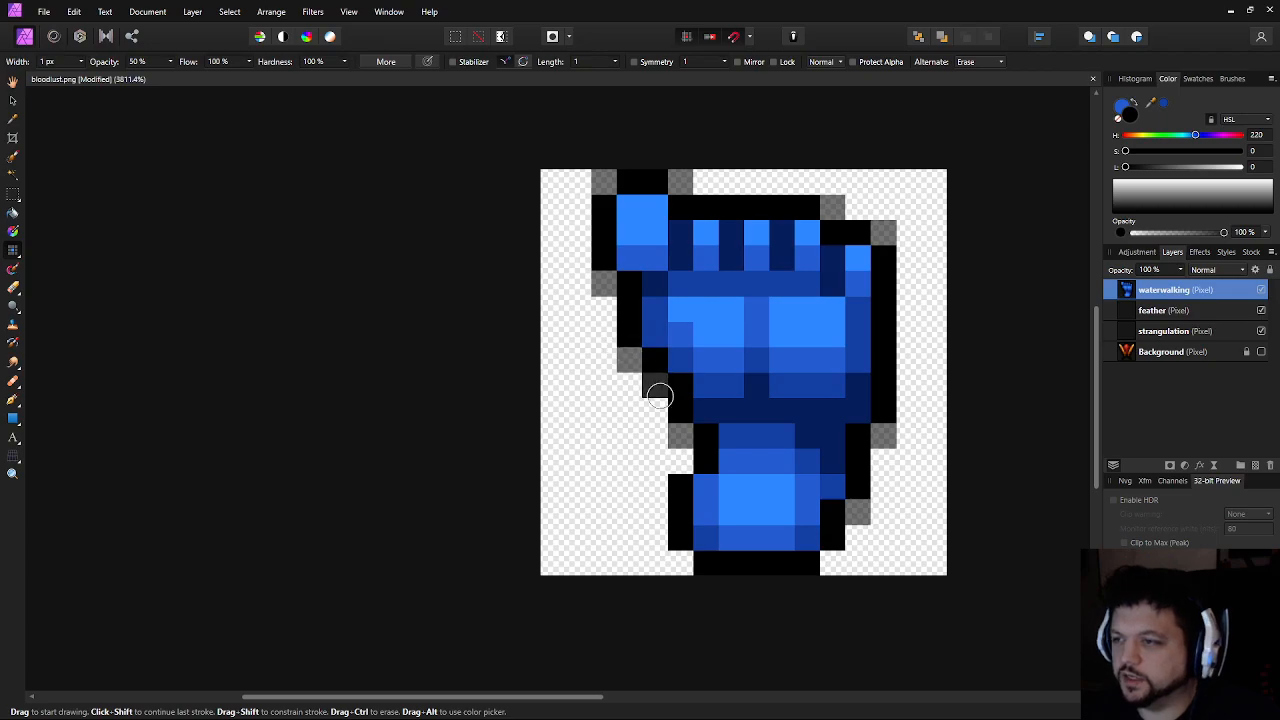
{"action": "left_click", "coordinate": [679, 556]}
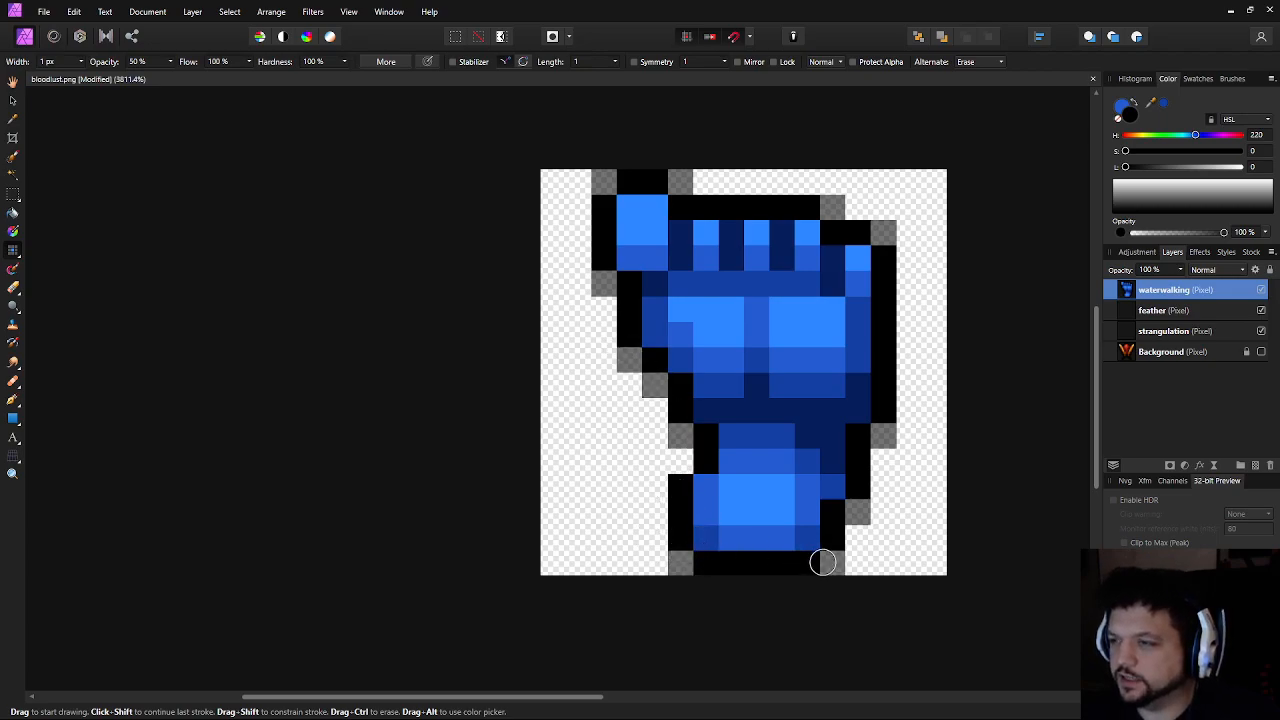
Review the soft-edged blue foot at several zoom levels, with its layer deselected, to judge its look as an icon
{"action": "scroll", "coordinate": [909, 420], "scroll_direction": "down", "scroll_amount": 10}
{"action": "scroll", "coordinate": [834, 437], "scroll_direction": "up", "scroll_amount": 10}
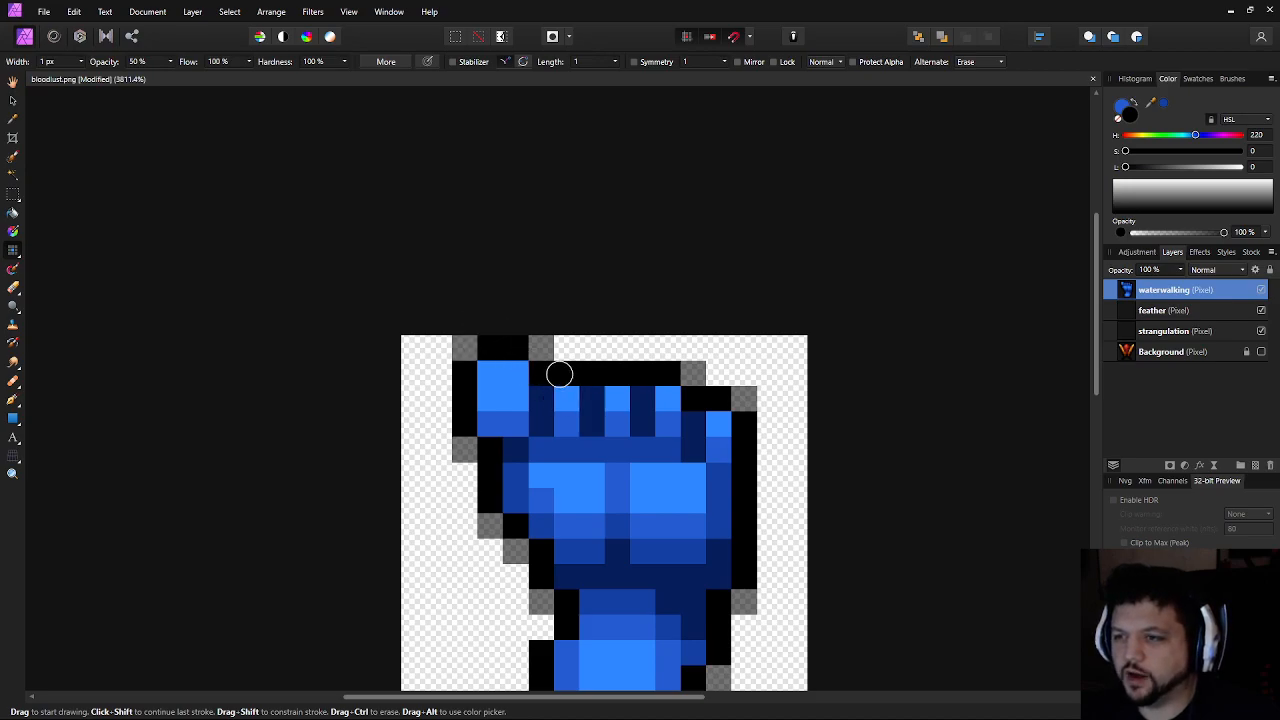
{"action": "scroll", "coordinate": [706, 436], "scroll_direction": "down", "scroll_amount": 7}
{"action": "scroll", "coordinate": [660, 450], "scroll_direction": "up", "scroll_amount": 4}
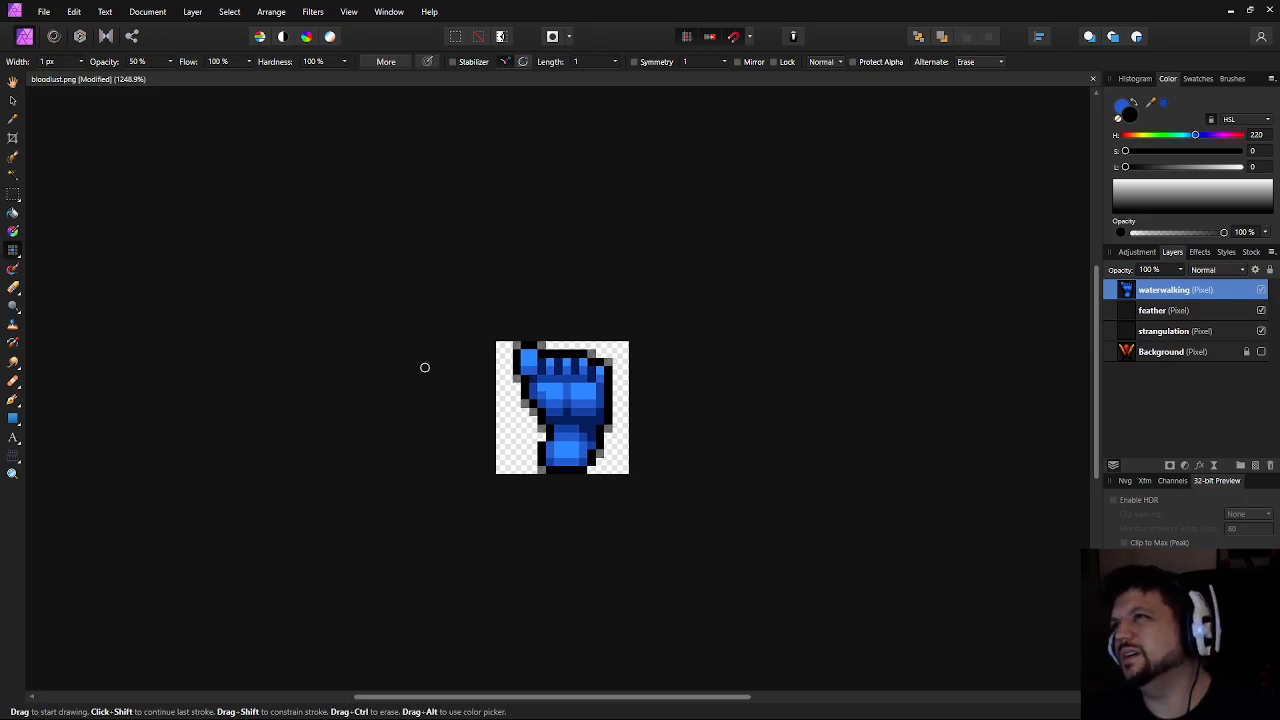
{"action": "scroll", "coordinate": [429, 345], "scroll_direction": "up", "scroll_amount": 2}
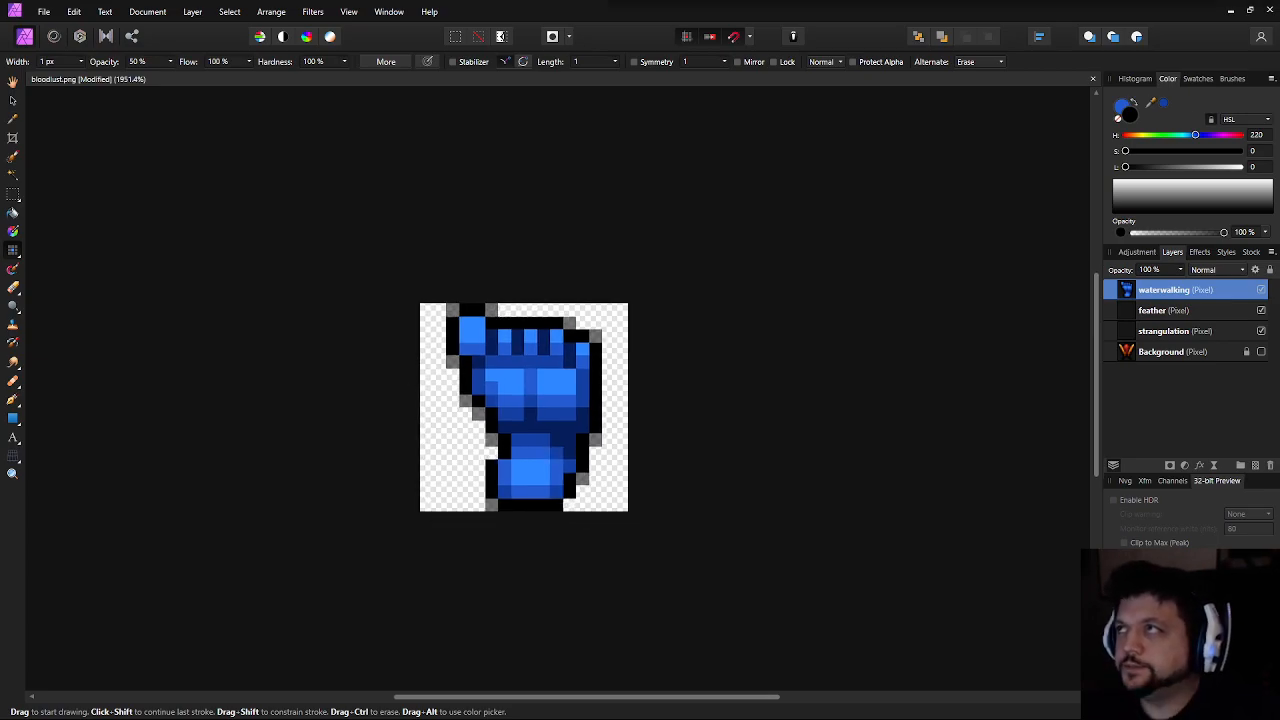
{"action": "left_click_drag", "start_coordinate": [608, 428], "coordinate": [661, 415]}
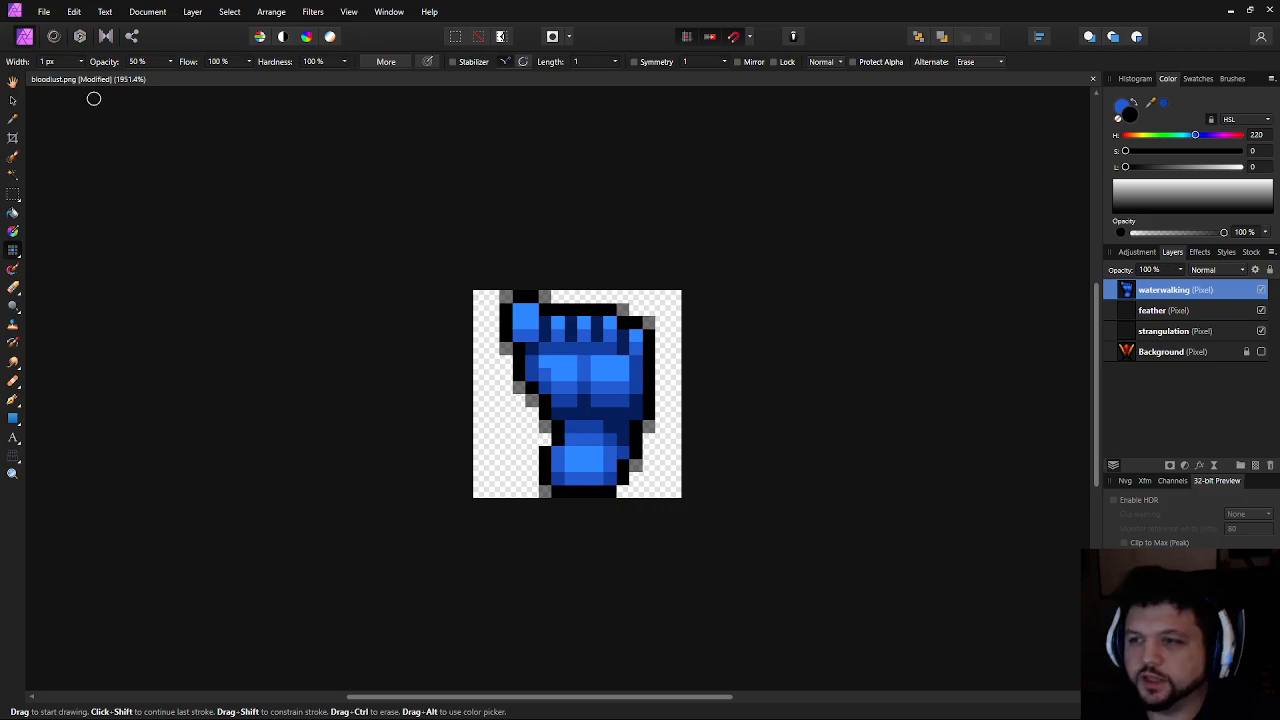
{"action": "left_click", "coordinate": [13, 100]}
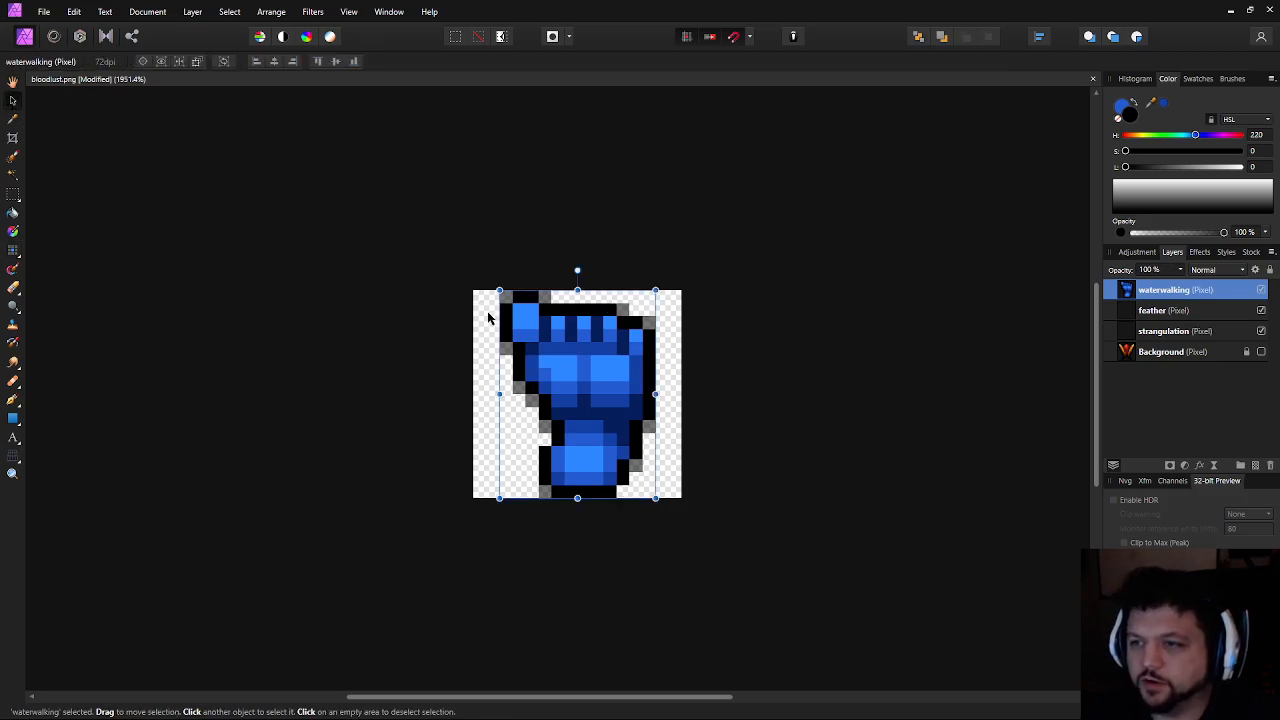
{"action": "left_click", "coordinate": [476, 307]}
{"action": "scroll", "coordinate": [363, 306], "scroll_direction": "down", "scroll_amount": 4}
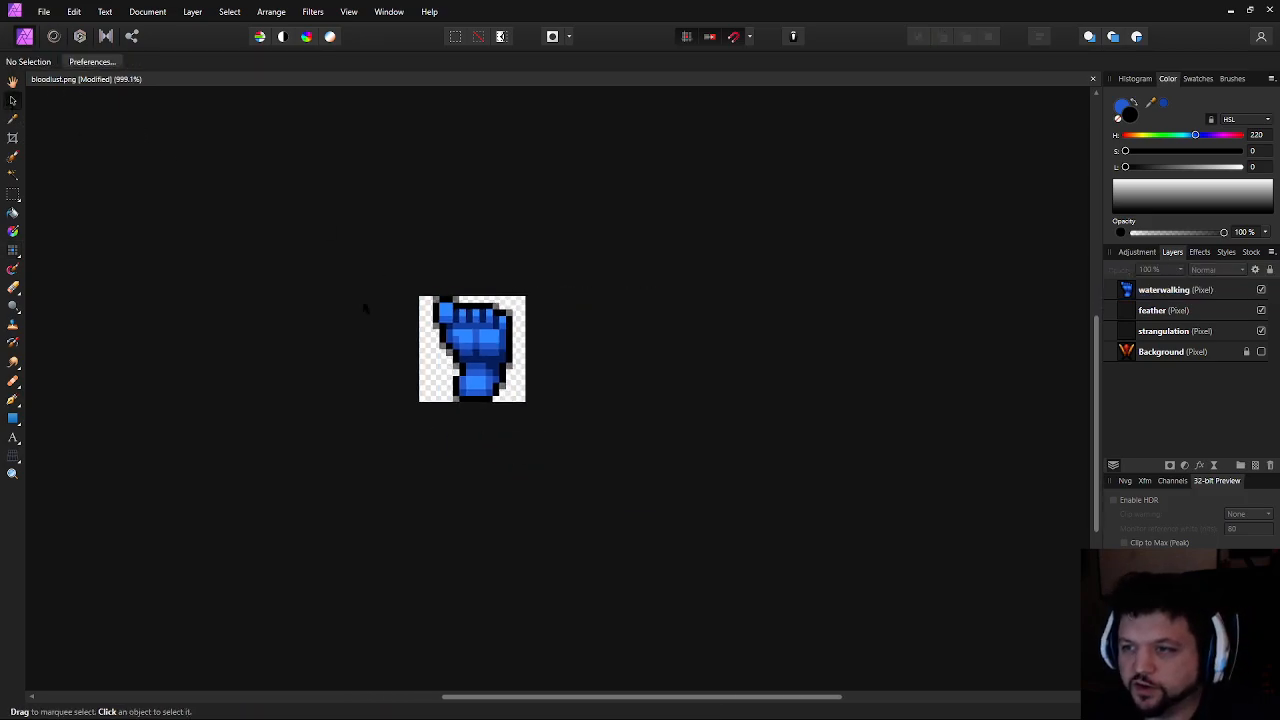
{"action": "scroll", "coordinate": [338, 307], "scroll_direction": "up", "scroll_amount": 1}
{"action": "scroll", "coordinate": [373, 329], "scroll_direction": "up", "scroll_amount": 2}
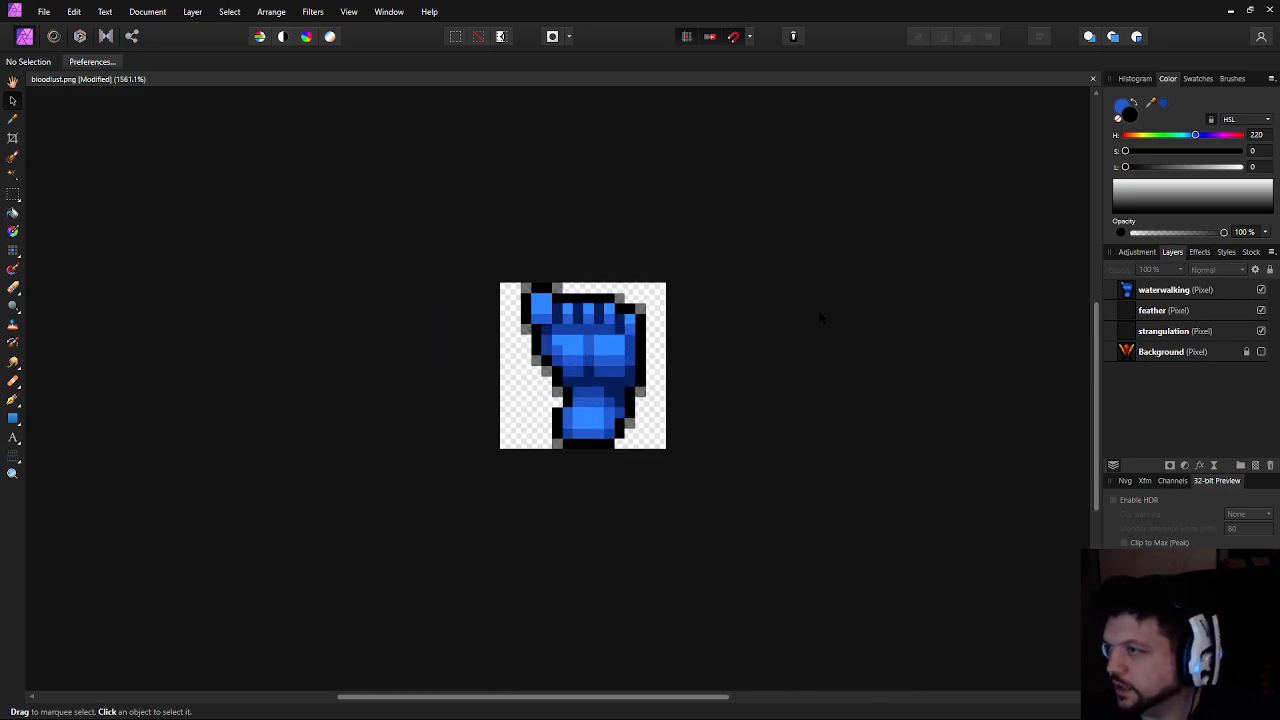
{"action": "scroll", "coordinate": [820, 317], "scroll_direction": "up", "scroll_amount": 2}
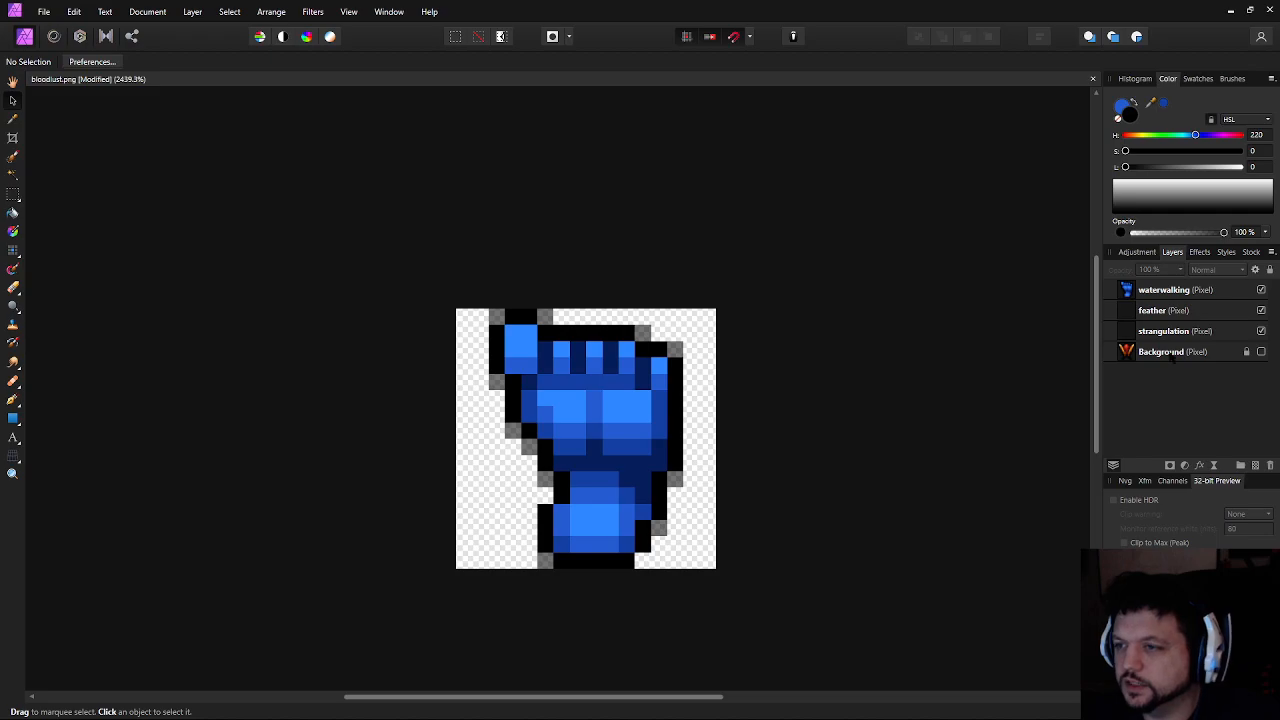
Hide the waterwalking layer, select the feather layer, and set the Pixel tool's opacity to 100%
{"action": "left_click", "coordinate": [1262, 289]}
{"action": "left_click", "coordinate": [1190, 314]}
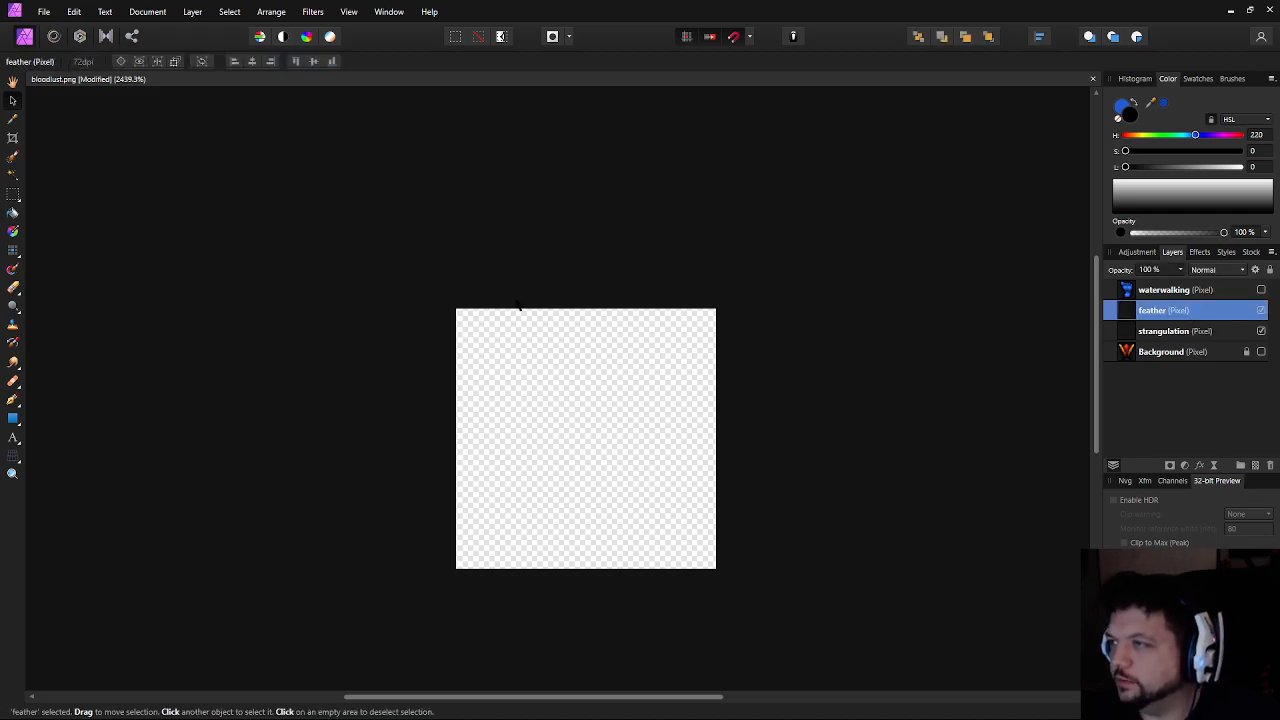
{"action": "left_click", "coordinate": [13, 250]}
{"action": "left_click", "coordinate": [133, 62]}
{"action": "type", "text": "100"}
{"action": "key", "text": "Return"}
{"action": "scroll", "coordinate": [585, 320], "scroll_direction": "up", "scroll_amount": 2}
{"action": "left_click_drag", "start_coordinate": [575, 477], "coordinate": [563, 270]}
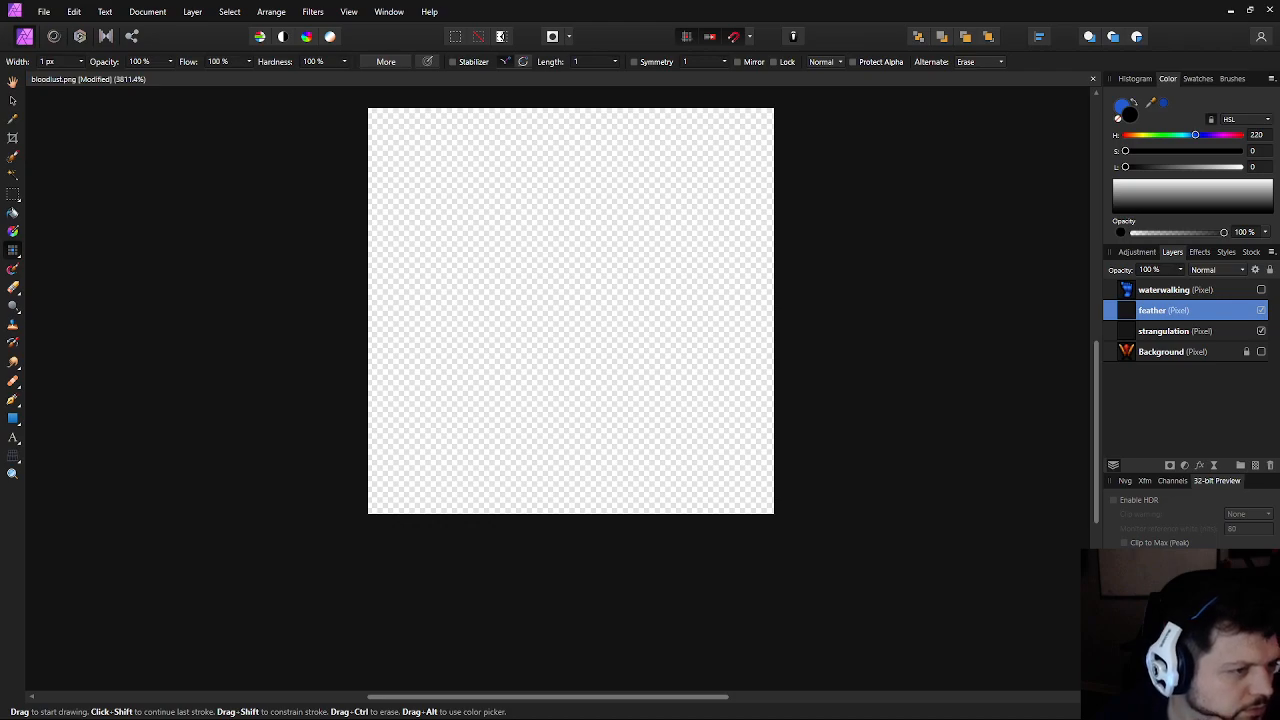
Draw a small black ring, open at its base, around a solid 2×2 pixel centre near the canvas's upper edge
{"action": "left_click", "coordinate": [552, 418]}
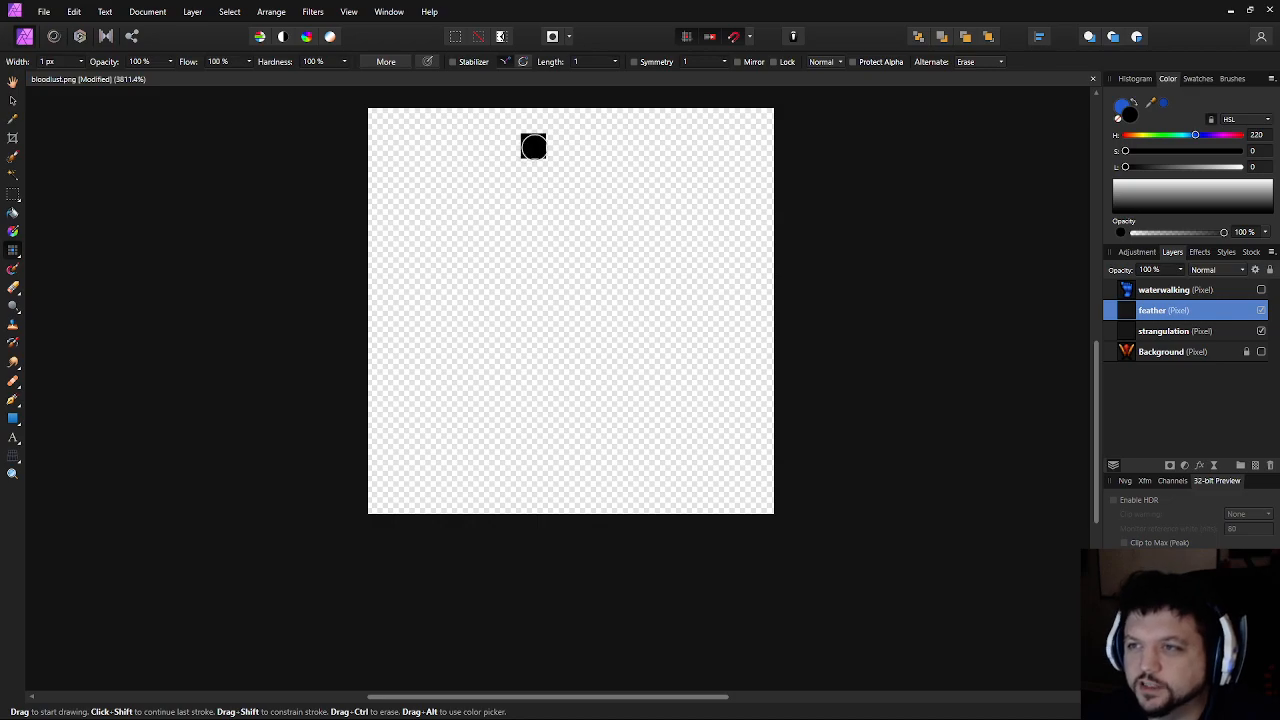
{"action": "mouse_move", "coordinate": [534, 148]}
{"action": "left_mouse_down"}
{"action": "mouse_move", "coordinate": [608, 152]}
{"action": "mouse_move", "coordinate": [530, 190]}
{"action": "mouse_move", "coordinate": [509, 172]}
{"action": "mouse_move", "coordinate": [584, 149]}
{"action": "left_mouse_up"}
{"action": "key", "text": "ctrl+z"}
{"action": "left_click", "coordinate": [532, 172]}
{"action": "left_click", "coordinate": [612, 173]}
{"action": "left_click_drag", "start_coordinate": [508, 197], "coordinate": [510, 222]}
{"action": "left_click_drag", "start_coordinate": [634, 196], "coordinate": [634, 222]}
{"action": "left_click", "coordinate": [533, 247]}
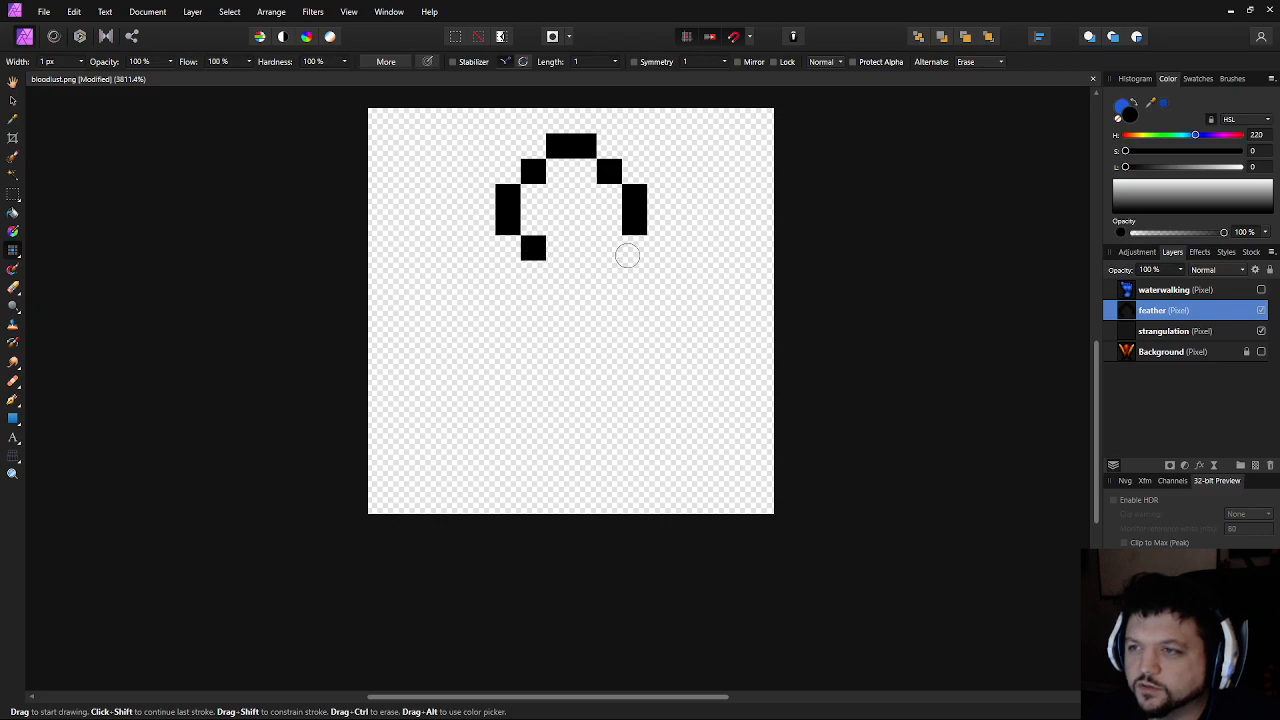
{"action": "left_click", "coordinate": [609, 247]}
{"action": "left_click_drag", "start_coordinate": [566, 209], "coordinate": [575, 207]}
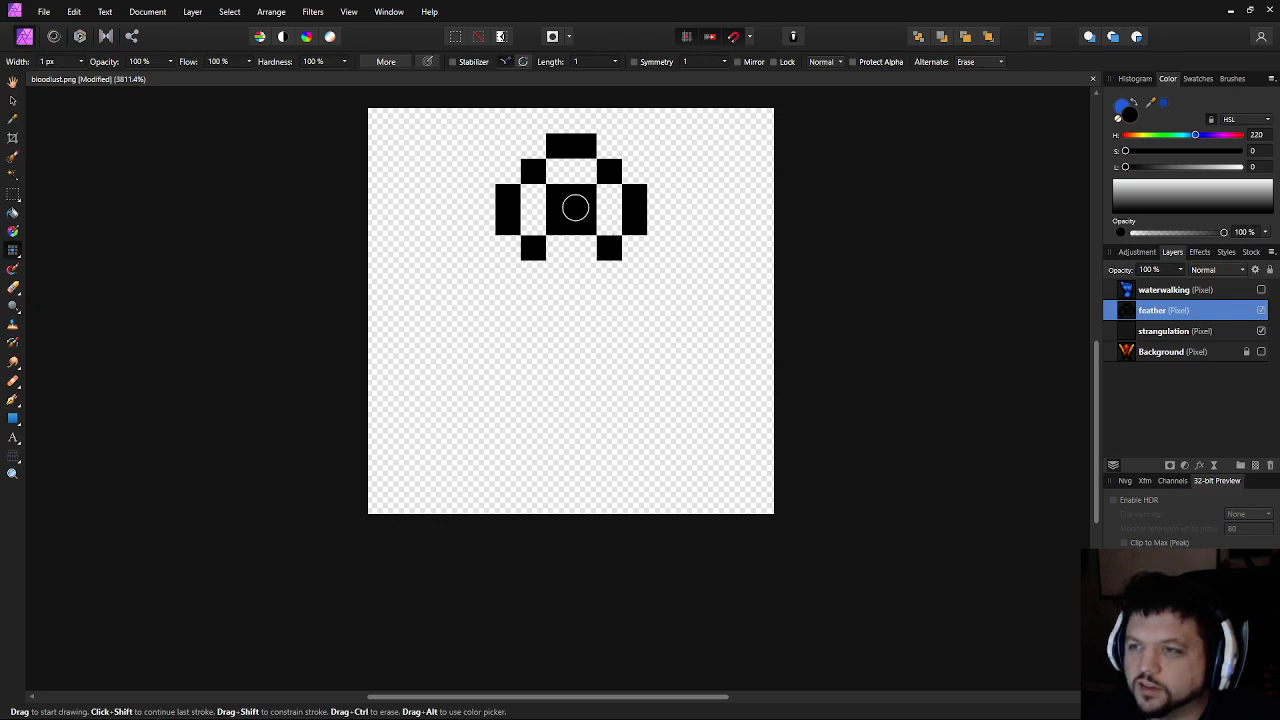
Extend the ring into a wide black outline with stepped shoulders, four-pixel sides and a ten-pixel base
{"action": "left_click", "coordinate": [501, 264]}
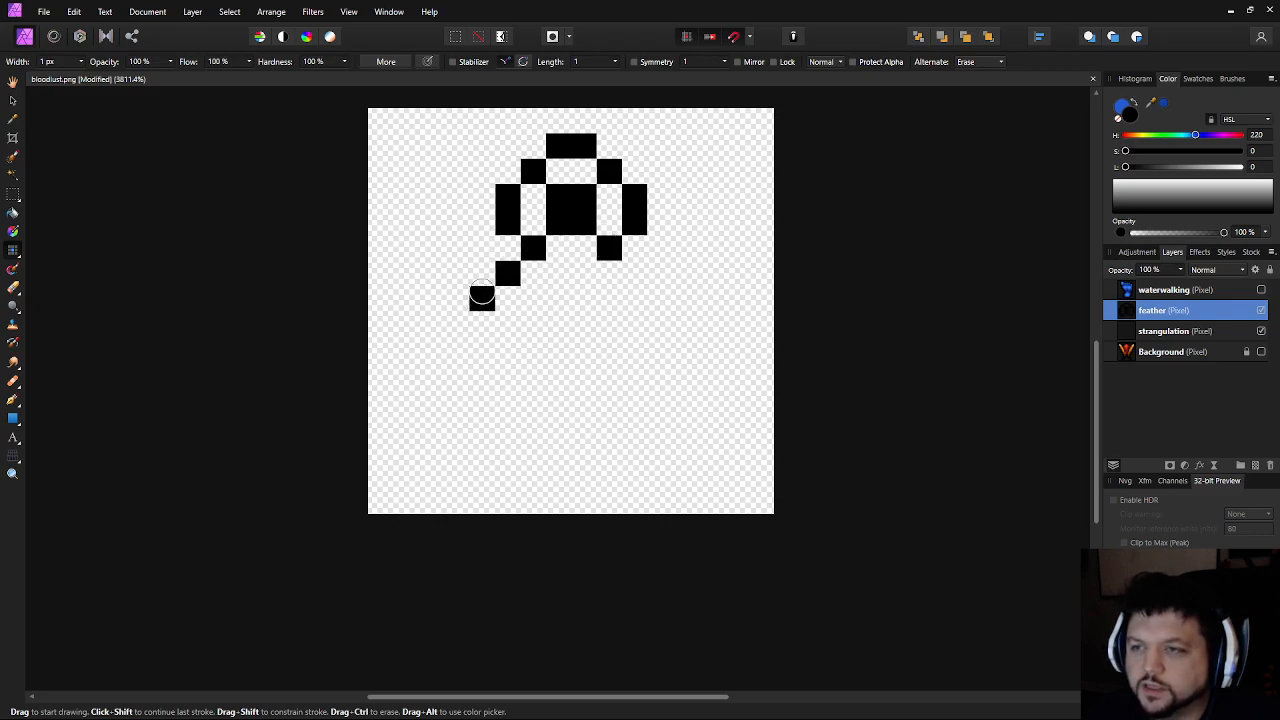
{"action": "left_click_drag", "start_coordinate": [481, 276], "coordinate": [457, 294]}
{"action": "left_click", "coordinate": [452, 324]}
{"action": "left_click", "coordinate": [434, 346]}
{"action": "mouse_move", "coordinate": [437, 347]}
{"action": "left_mouse_down"}
{"action": "mouse_move", "coordinate": [427, 422]}
{"action": "mouse_move", "coordinate": [455, 440]}
{"action": "mouse_move", "coordinate": [665, 447]}
{"action": "left_mouse_up"}
{"action": "mouse_move", "coordinate": [643, 281]}
{"action": "left_mouse_down"}
{"action": "mouse_move", "coordinate": [686, 291]}
{"action": "mouse_move", "coordinate": [686, 325]}
{"action": "mouse_move", "coordinate": [712, 348]}
{"action": "mouse_move", "coordinate": [713, 422]}
{"action": "mouse_move", "coordinate": [683, 449]}
{"action": "left_mouse_up"}
{"action": "left_click", "coordinate": [506, 498]}
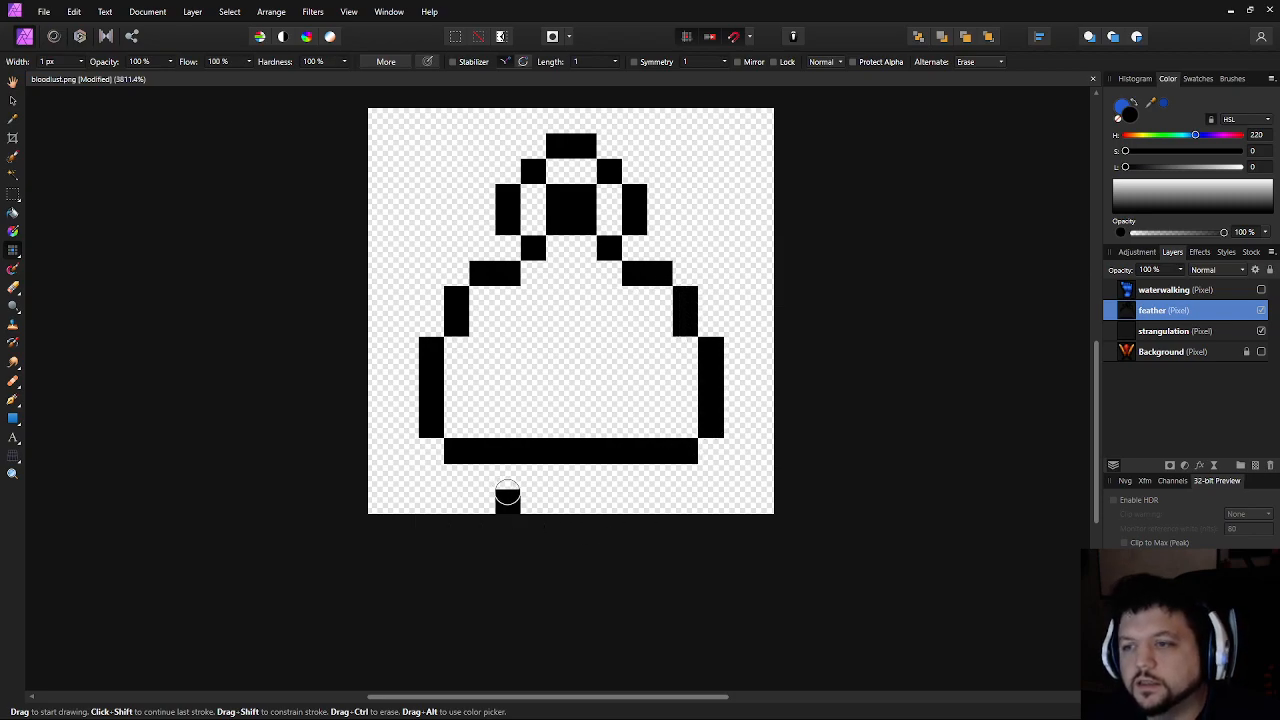
{"action": "key", "text": "ctrl+z"}
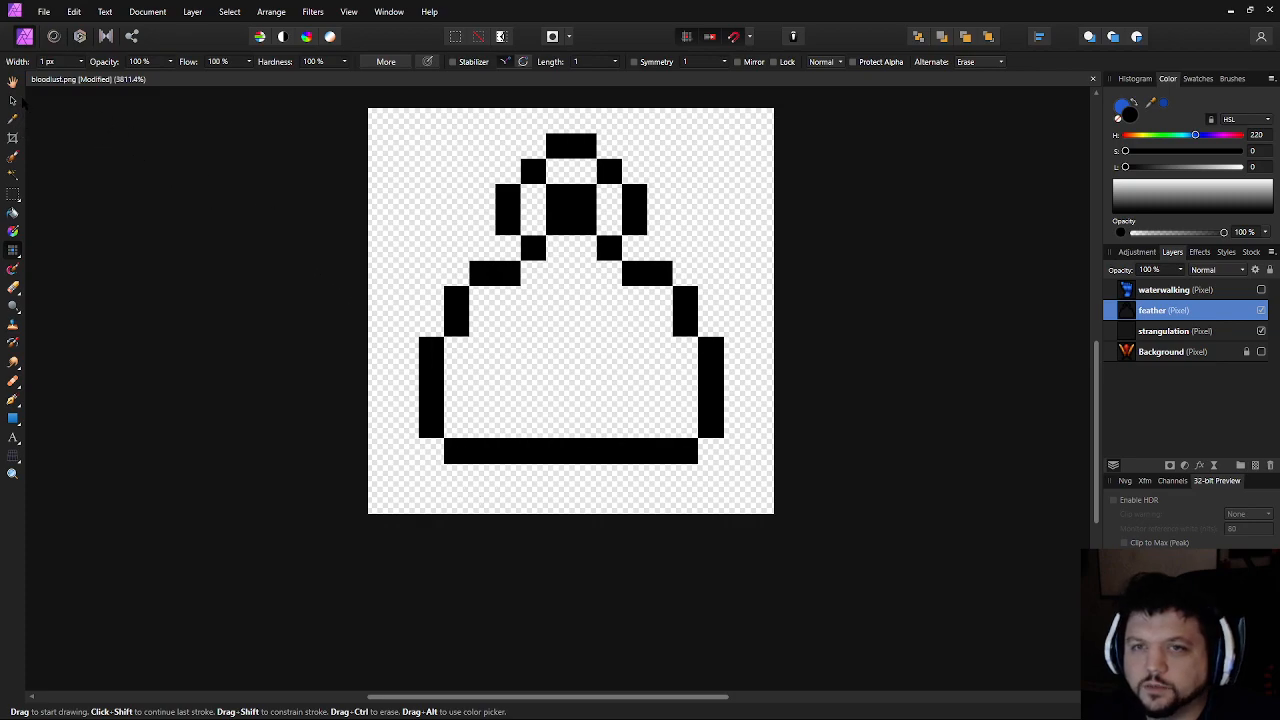
Move the drawing up one pixel and paint short mirrored black strokes below both ends of its base
{"action": "left_click", "coordinate": [12, 100]}
{"action": "key", "text": "Up"}
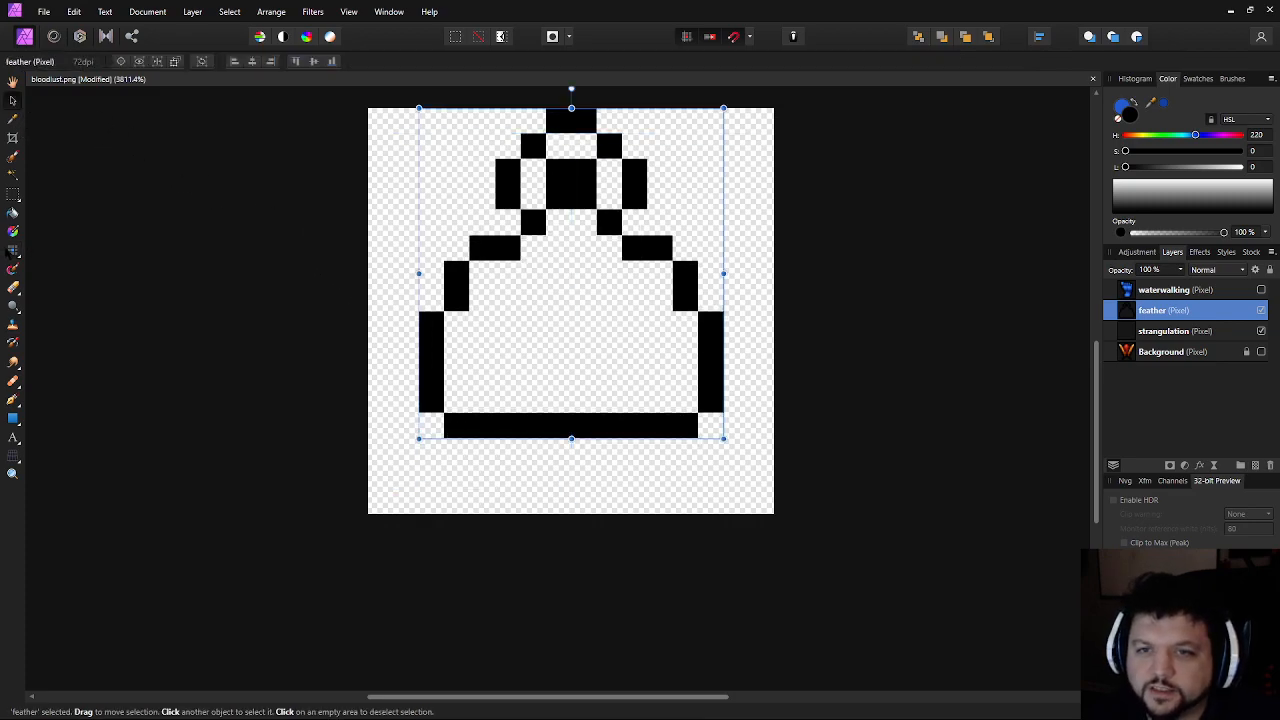
{"action": "left_click", "coordinate": [10, 251]}
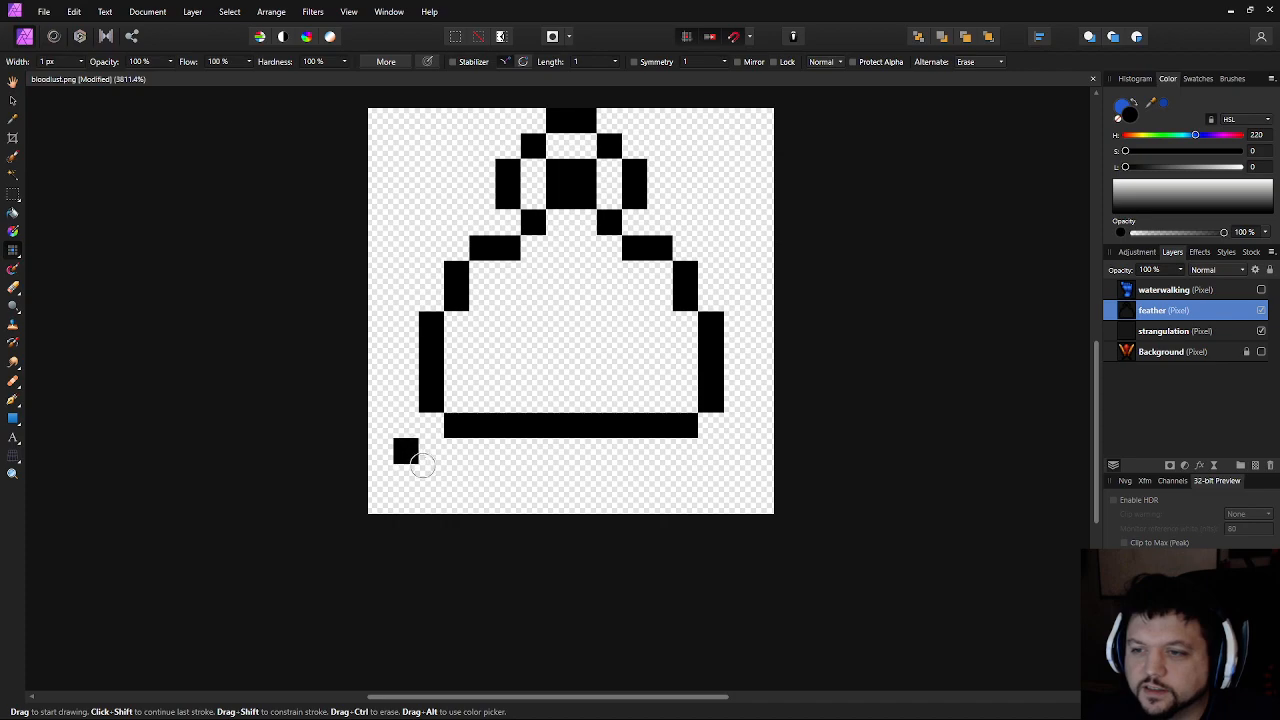
{"action": "left_click_drag", "start_coordinate": [412, 457], "coordinate": [434, 476]}
{"action": "left_click", "coordinate": [484, 477]}
{"action": "left_click", "coordinate": [507, 473]}
{"action": "key", "text": "ctrl+z"}
{"action": "mouse_move", "coordinate": [657, 477]}
{"action": "left_mouse_down"}
{"action": "mouse_move", "coordinate": [711, 480]}
{"action": "mouse_move", "coordinate": [737, 451]}
{"action": "left_mouse_up"}
Check the outline at small scale and clear all of the feather layer's pixels
{"action": "scroll", "coordinate": [703, 449], "scroll_direction": "down", "scroll_amount": 5}
{"action": "scroll", "coordinate": [660, 440], "scroll_direction": "up", "scroll_amount": 4}
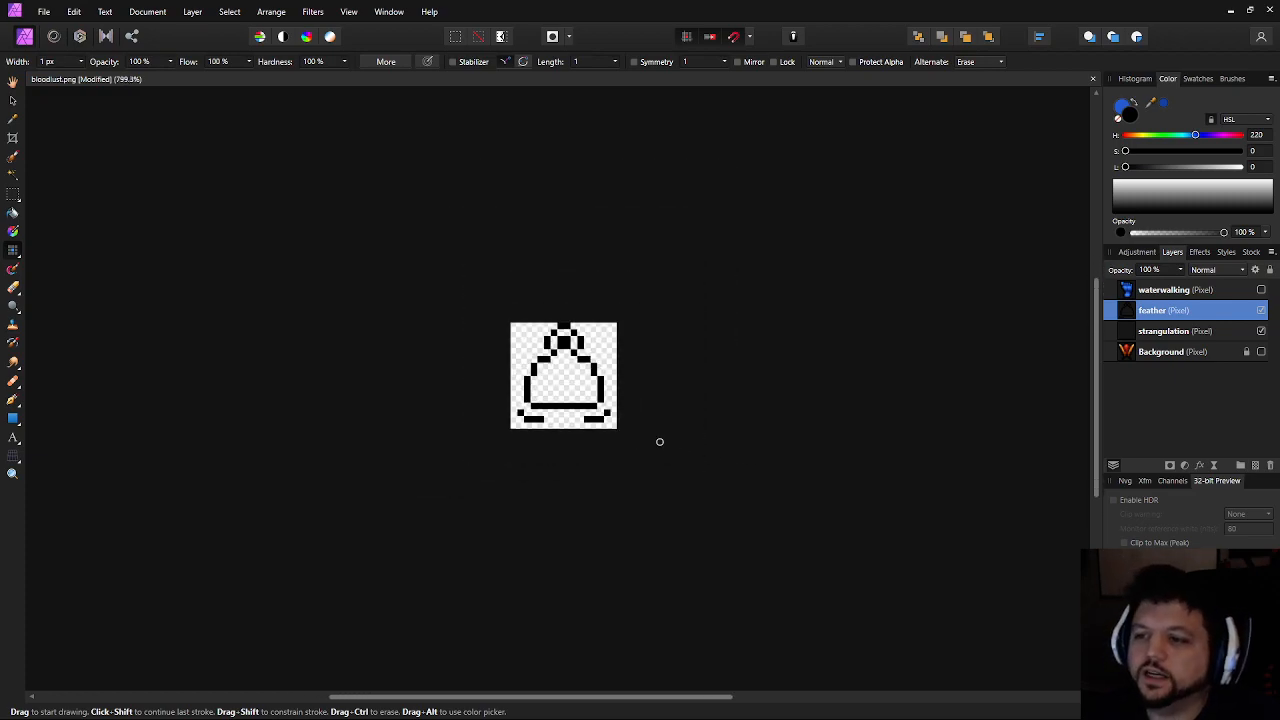
{"action": "key", "text": "ctrl+a"}
{"action": "key", "text": "Delete"}
{"action": "key", "text": "ctrl+d"}
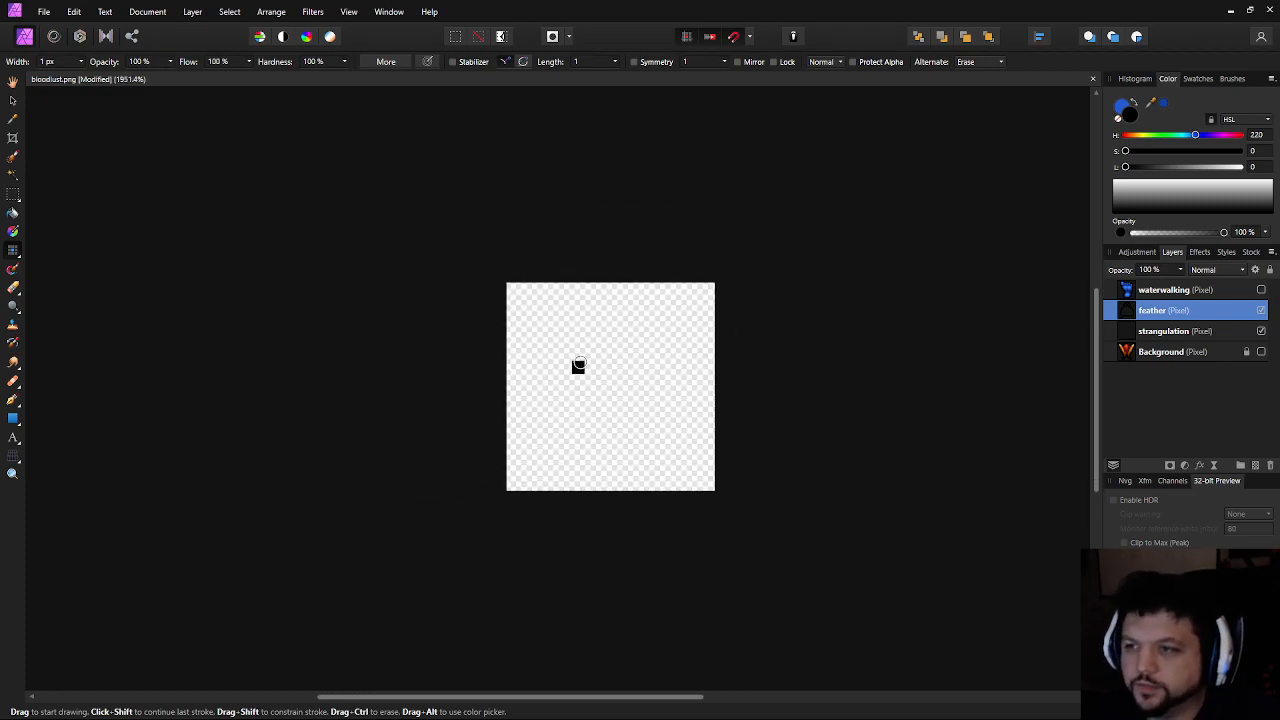
Try a four-pixel-wide black bar centred near the canvas's upper edge as the top of a new outline
{"action": "scroll", "coordinate": [580, 362], "scroll_direction": "up", "scroll_amount": 3}
{"action": "left_click_drag", "start_coordinate": [601, 246], "coordinate": [683, 252]}
{"action": "left_click", "coordinate": [576, 271]}
{"action": "left_click", "coordinate": [550, 296]}
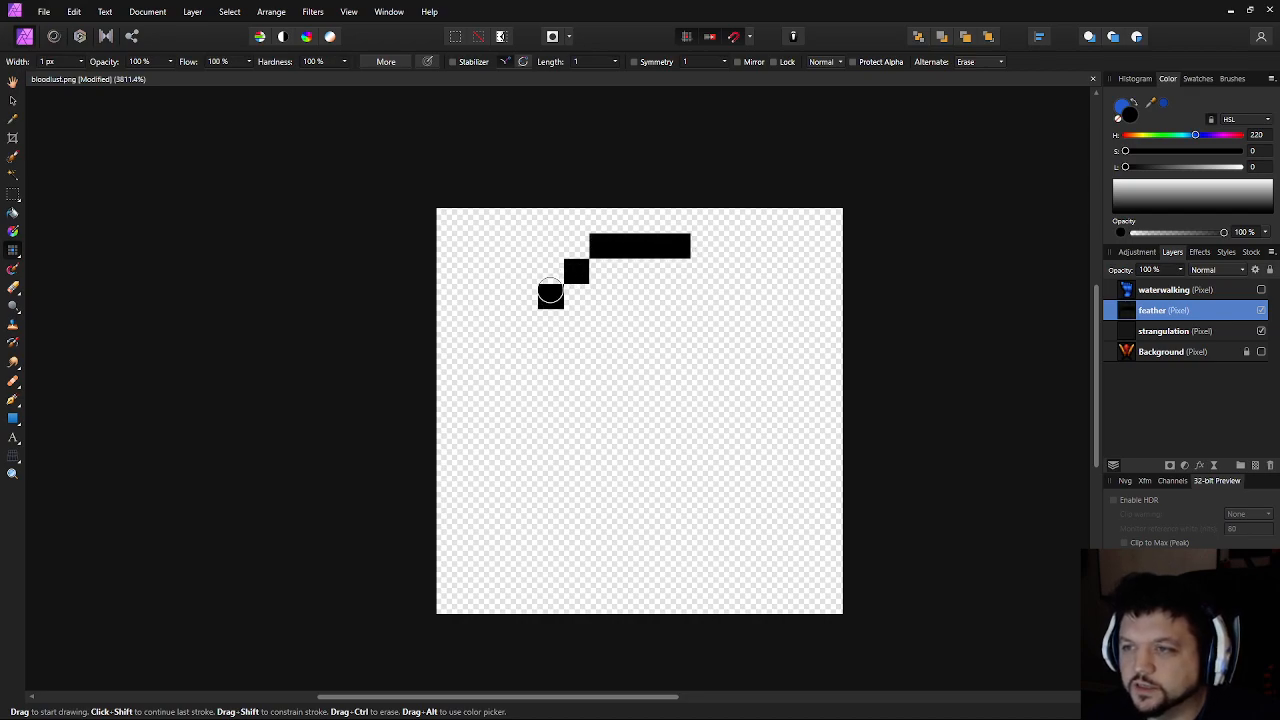
{"action": "key", "text": "ctrl+z"}
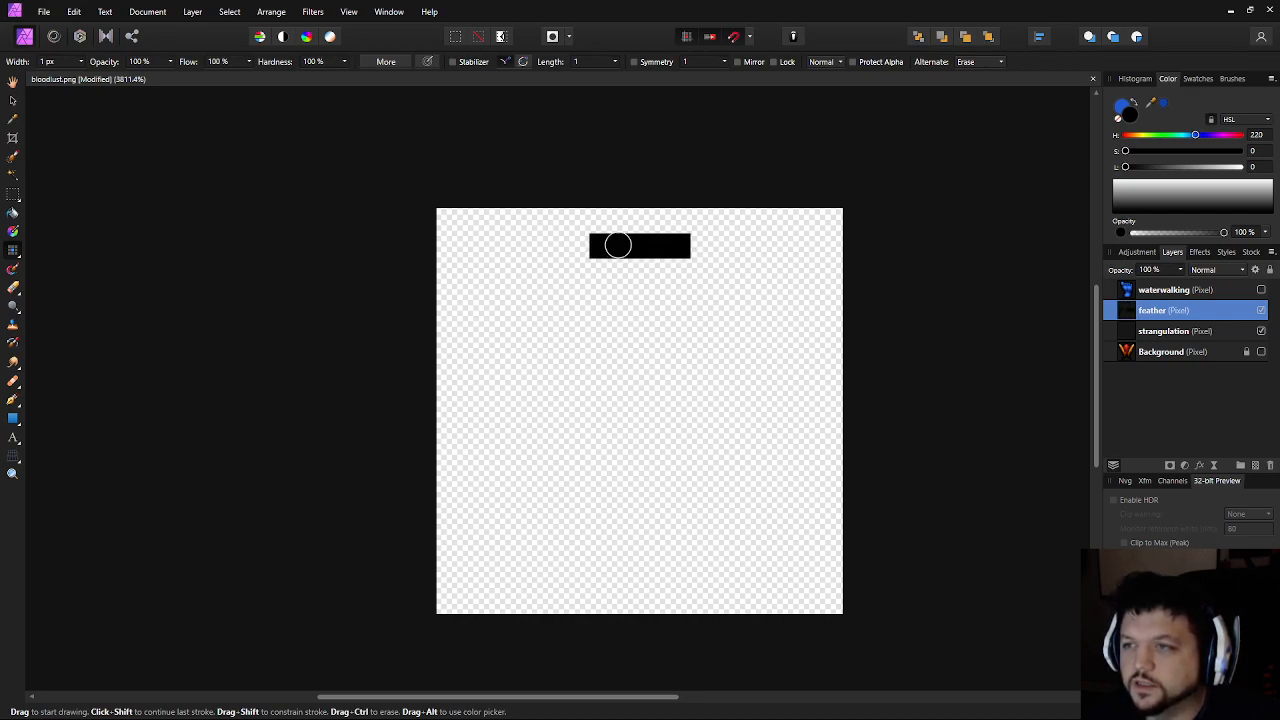
{"action": "key", "text": "ctrl+z"}
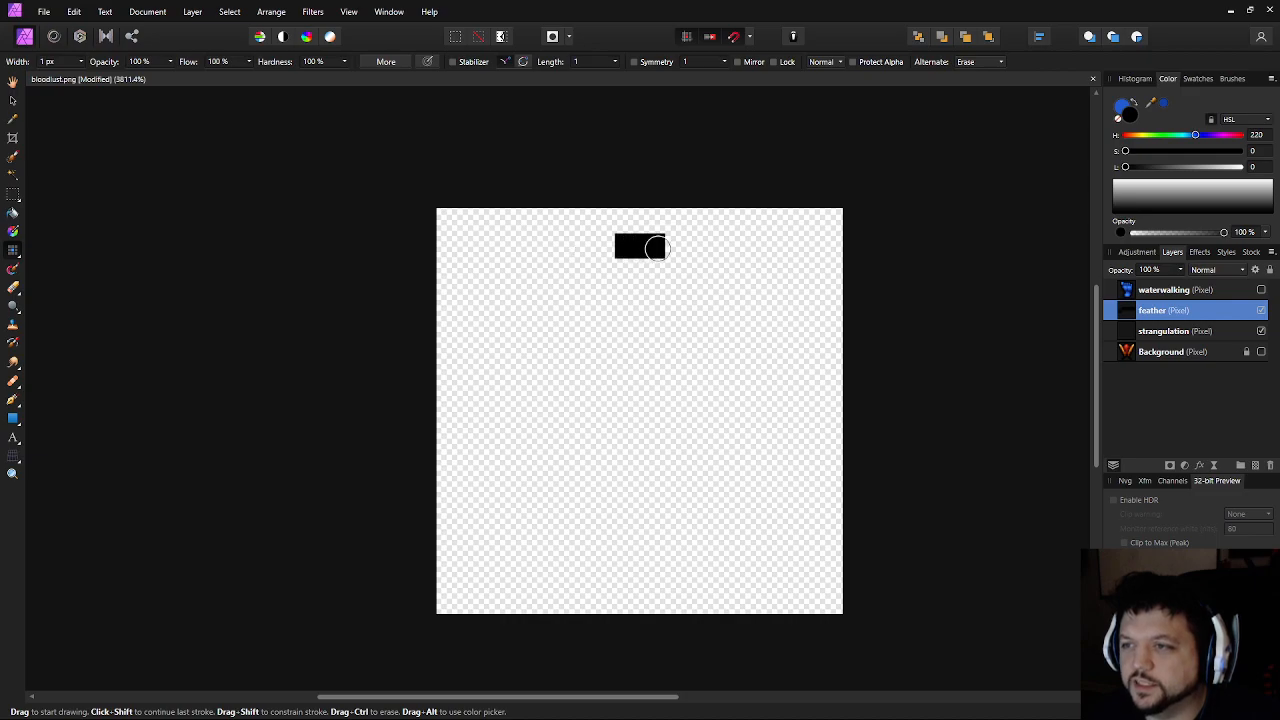
{"action": "left_click", "coordinate": [602, 245]}
{"action": "left_click", "coordinate": [677, 245]}
Step the bar down on both sides into a wide arch with two-pixel, one-pixel and vertical two-pixel segments
{"action": "left_click", "coordinate": [577, 270]}
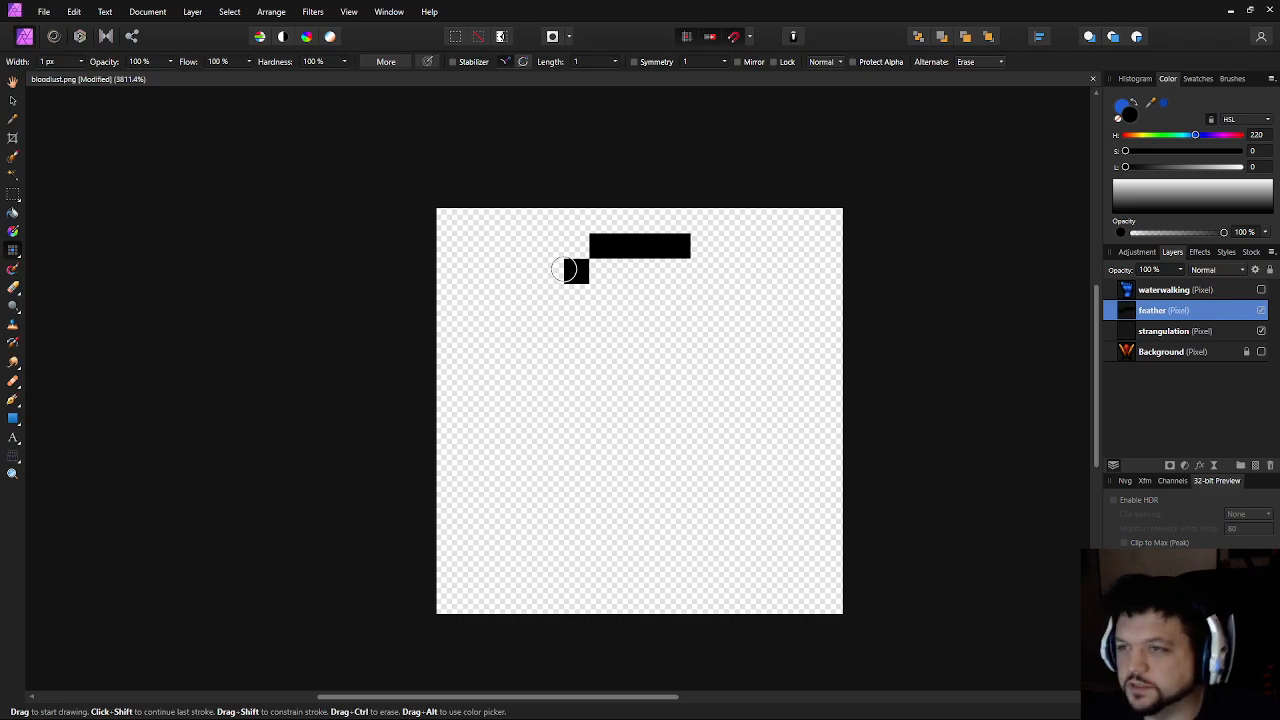
{"action": "left_click", "coordinate": [550, 270]}
{"action": "left_click", "coordinate": [703, 270]}
{"action": "left_click", "coordinate": [728, 270]}
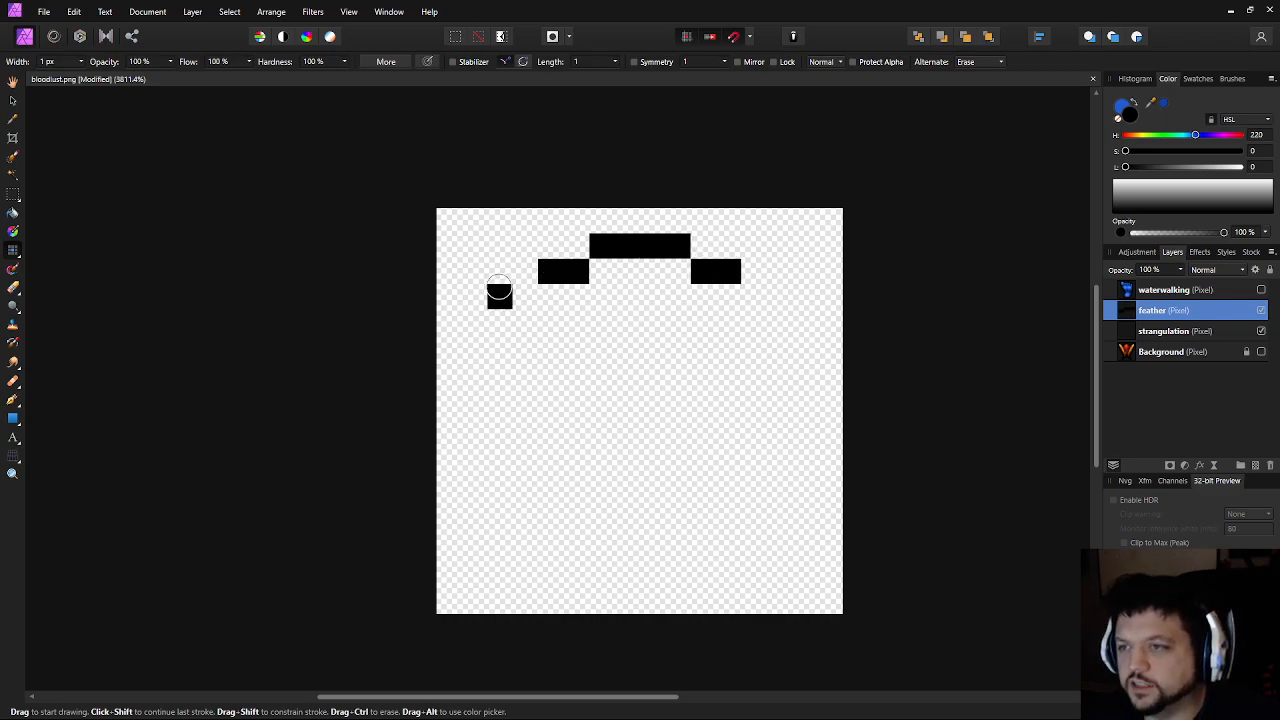
{"action": "left_click", "coordinate": [525, 296]}
{"action": "left_click", "coordinate": [754, 296]}
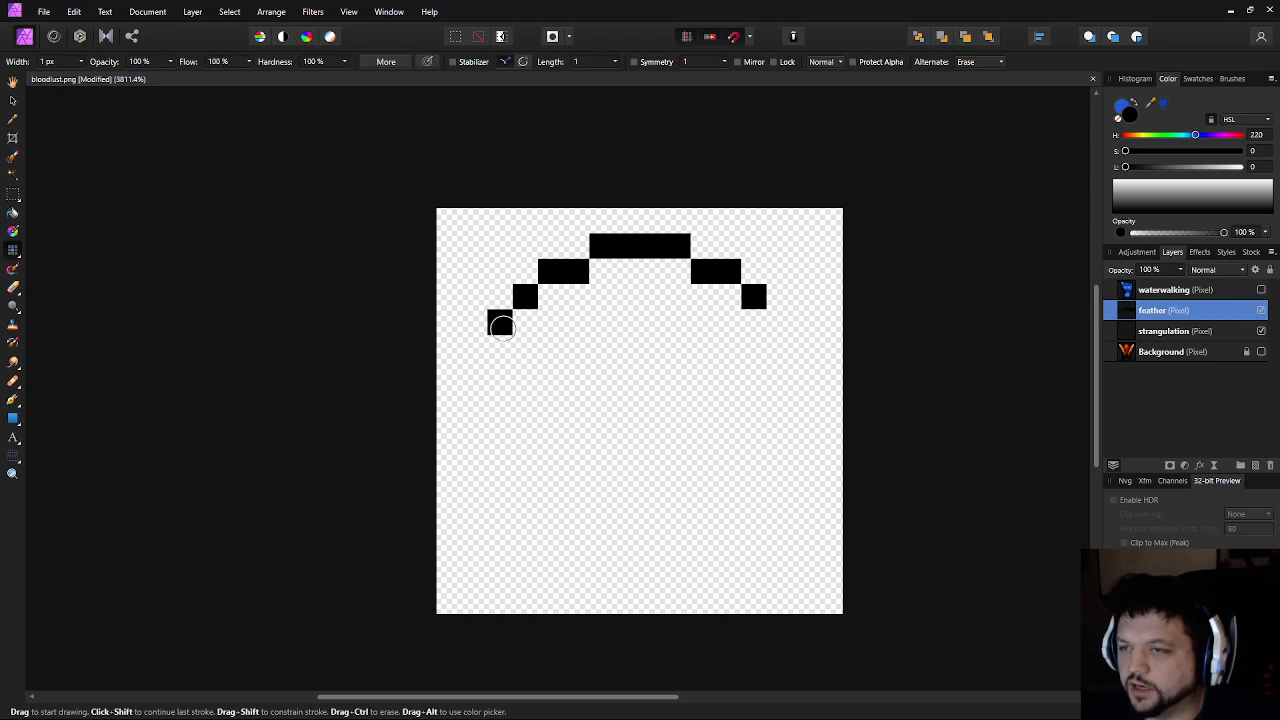
{"action": "left_click_drag", "start_coordinate": [500, 322], "coordinate": [500, 347]}
{"action": "left_click_drag", "start_coordinate": [782, 320], "coordinate": [784, 344]}
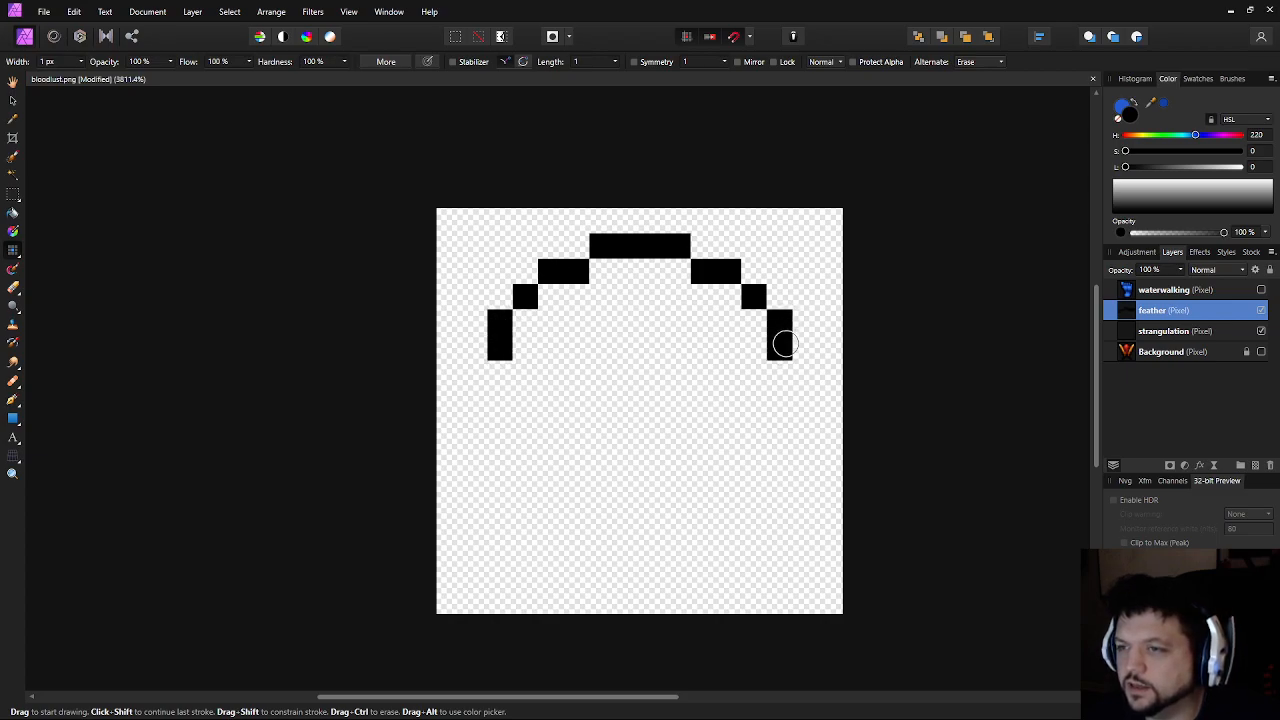
{"action": "left_click_drag", "start_coordinate": [474, 375], "coordinate": [474, 400]}
Undo all strokes of the wide arch, including its top bar
{"action": "key", "text": "ctrl+z"}
{"action": "key", "text": "ctrl+z"}
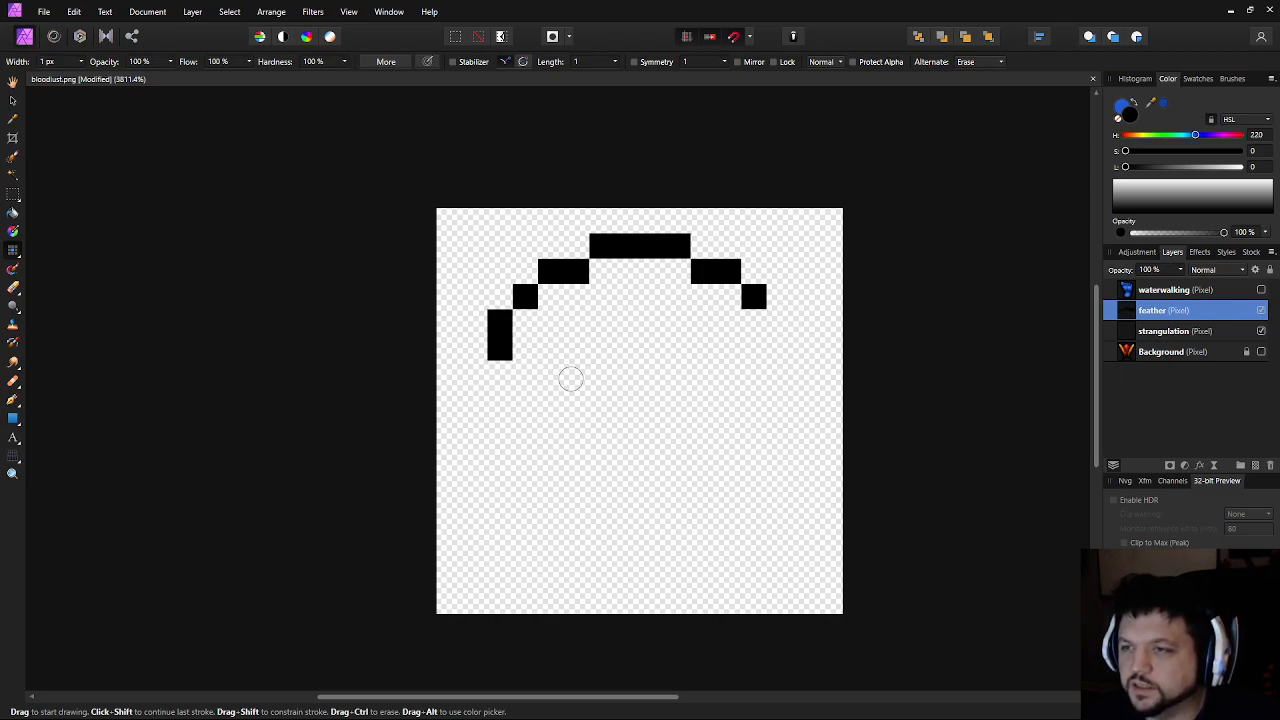
{"action": "key", "text": "ctrl+z"}
{"action": "key", "text": "ctrl+z"}
{"action": "key", "text": "ctrl+z"}
{"action": "key", "text": "ctrl+z"}
{"action": "key", "text": "ctrl+z"}
{"action": "key", "text": "ctrl+z"}
{"action": "key", "text": "ctrl+z"}
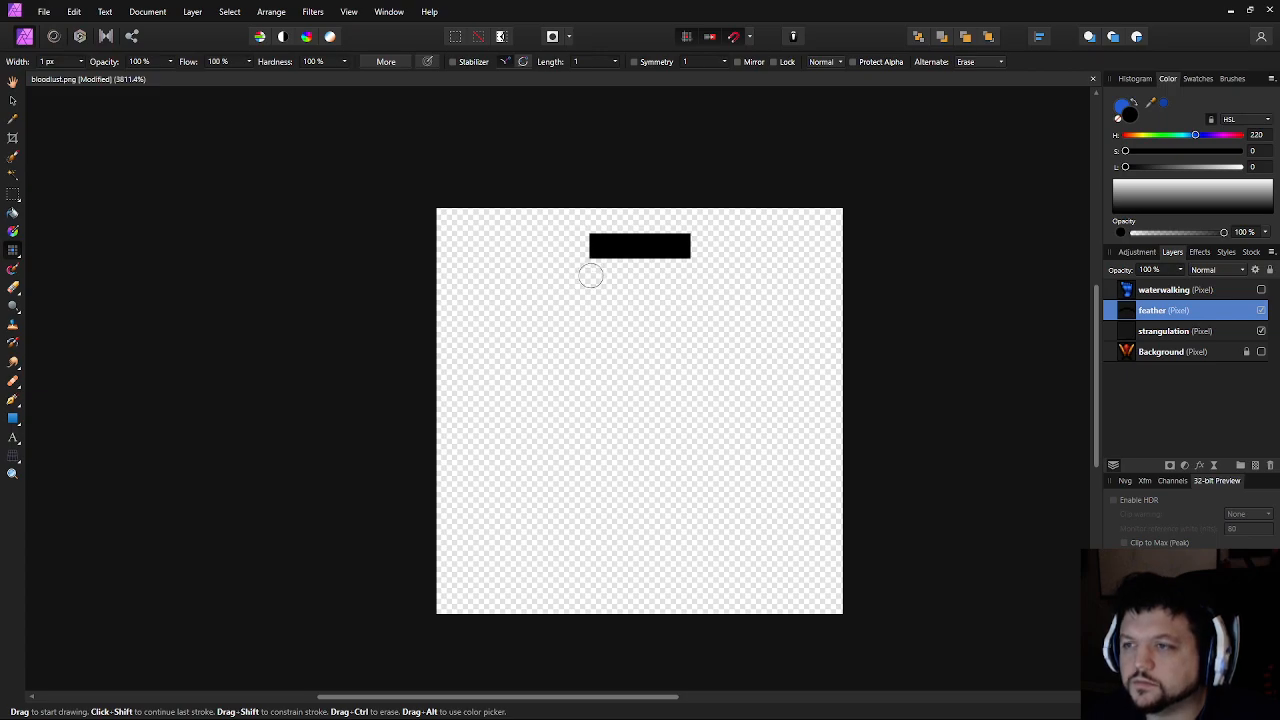
{"action": "key", "text": "ctrl+z"}
{"action": "key", "text": "ctrl+z"}
{"action": "key", "text": "ctrl+z"}
Paint a black arch with a two-pixel top, a two-pixel step on each side and single corner pixels below
{"action": "left_click", "coordinate": [623, 245]}
{"action": "left_click", "coordinate": [650, 246]}
{"action": "left_click", "coordinate": [601, 270]}
{"action": "left_click", "coordinate": [572, 294]}
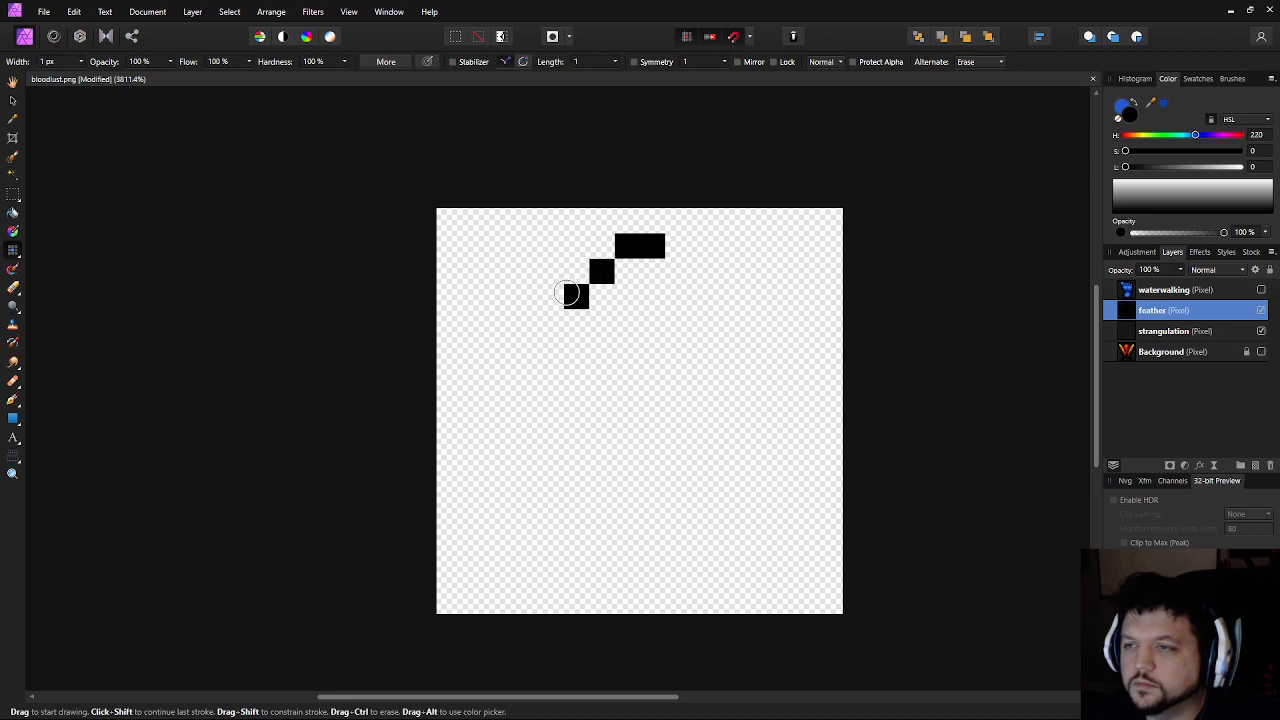
{"action": "left_click", "coordinate": [551, 296]}
{"action": "left_click", "coordinate": [690, 271]}
{"action": "left_click", "coordinate": [728, 296]}
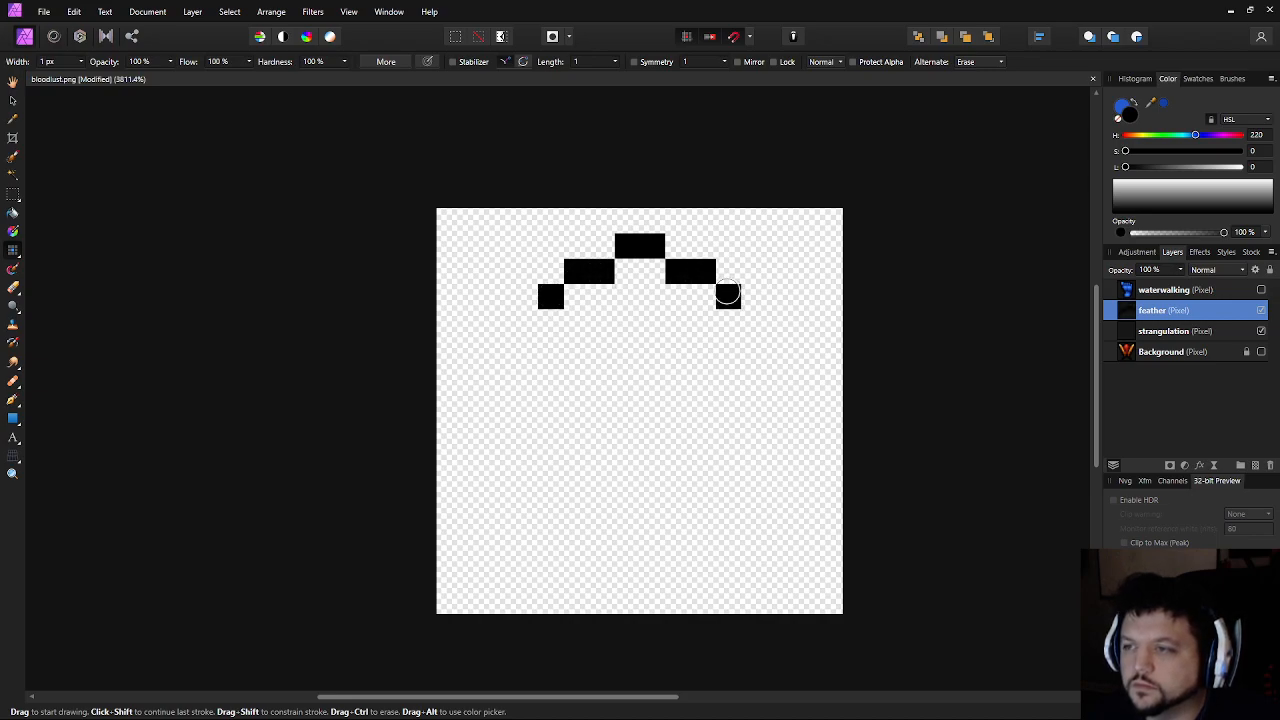
Add three-pixel-tall vertical black sides below both corner pixels of the arch
{"action": "left_click_drag", "start_coordinate": [525, 318], "coordinate": [530, 380]}
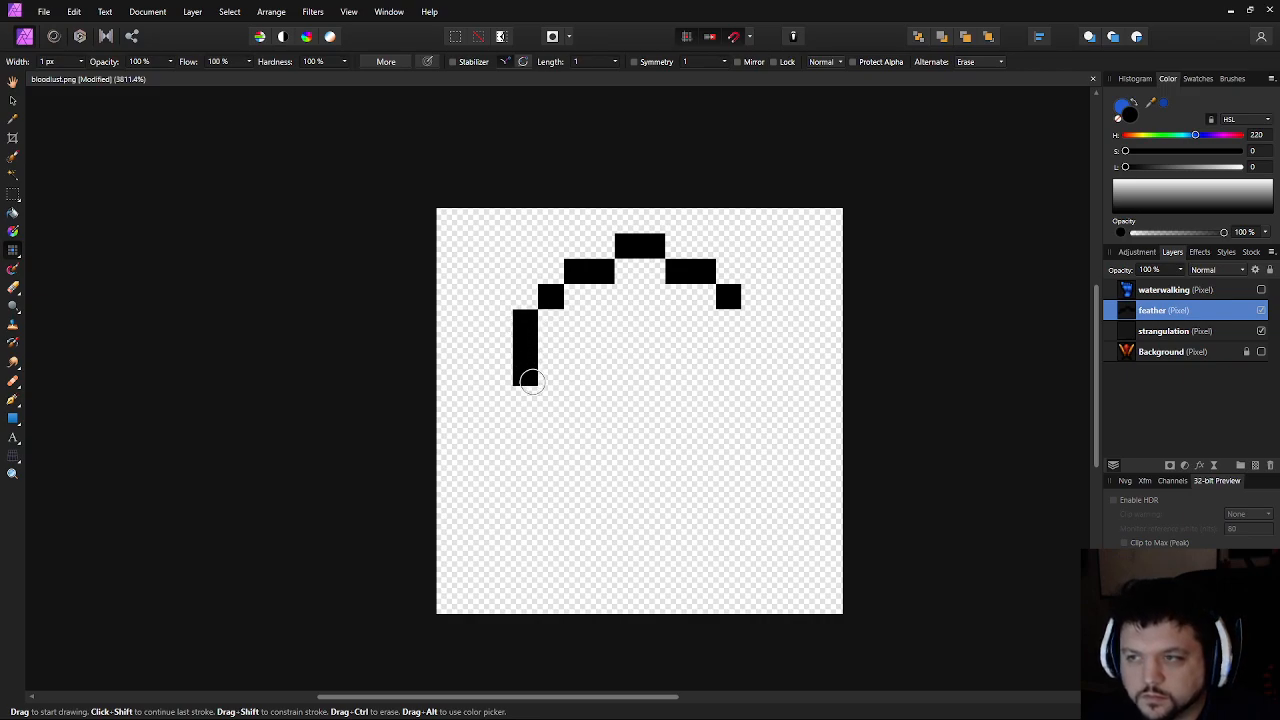
{"action": "left_click_drag", "start_coordinate": [754, 321], "coordinate": [754, 347]}
{"action": "left_click", "coordinate": [525, 378]}
{"action": "left_click", "coordinate": [754, 370]}
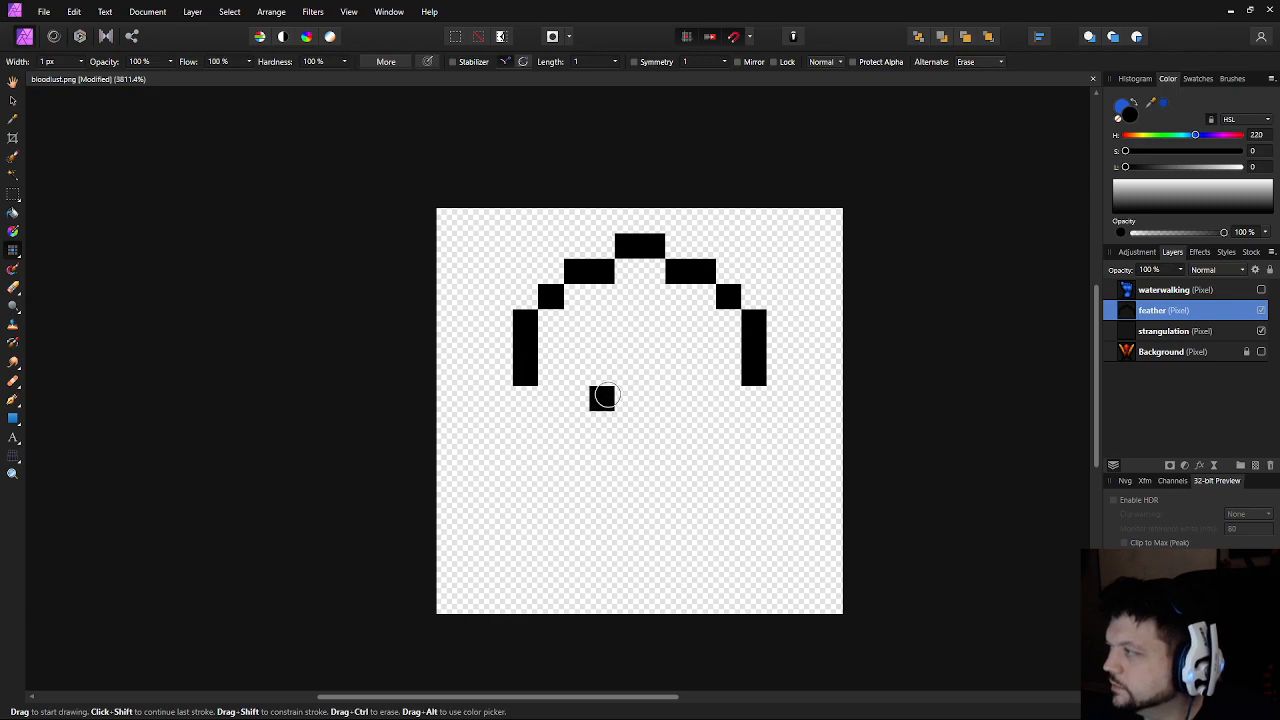
Paint the outline's lower half with two-pixel vertical sides, two diagonal pixels per side, and a two-pixel base closing it
{"action": "left_click_drag", "start_coordinate": [551, 405], "coordinate": [554, 419]}
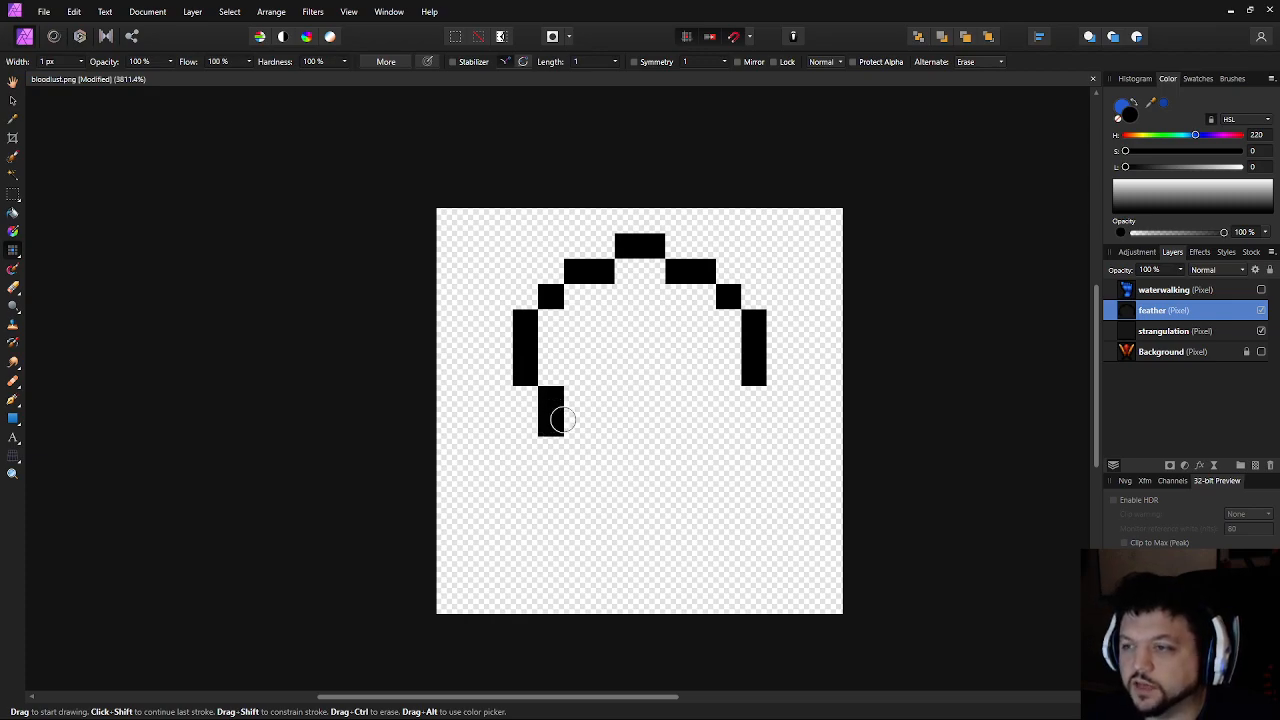
{"action": "left_click_drag", "start_coordinate": [729, 398], "coordinate": [734, 417]}
{"action": "left_click", "coordinate": [576, 449]}
{"action": "left_click", "coordinate": [704, 449]}
{"action": "left_click", "coordinate": [602, 477]}
{"action": "left_click", "coordinate": [678, 474]}
{"action": "left_click", "coordinate": [652, 499]}
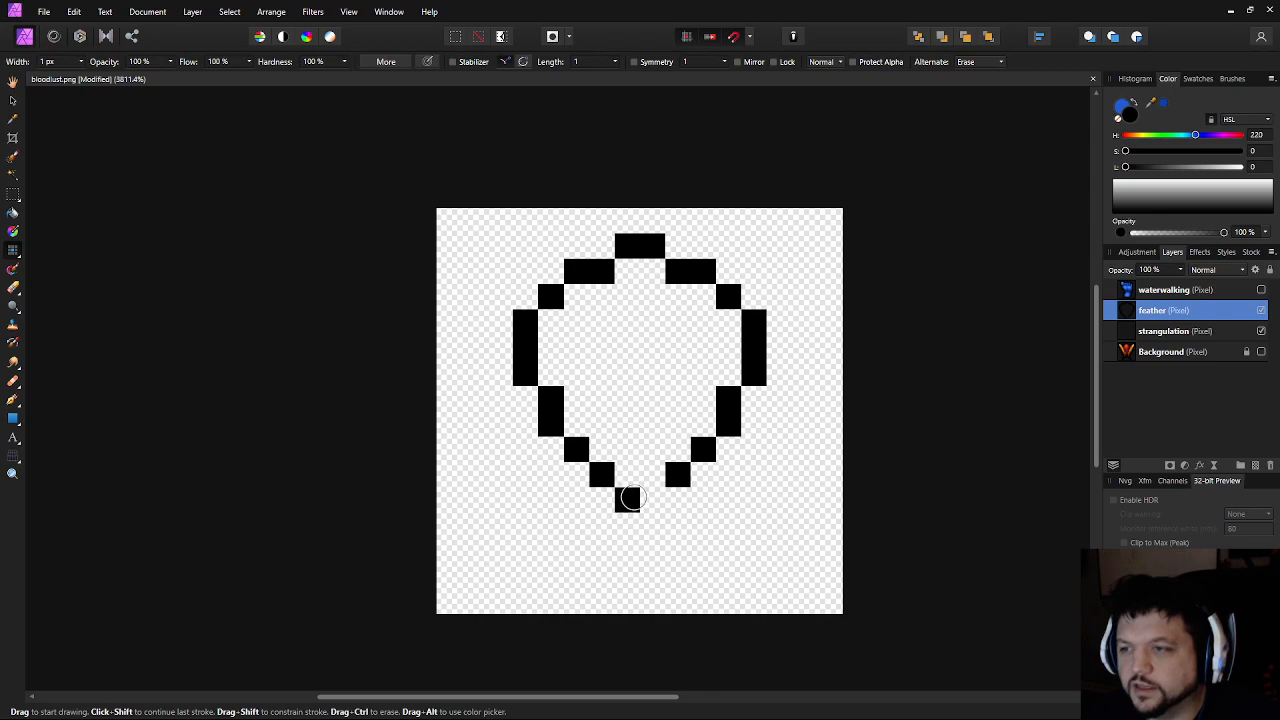
{"action": "left_click_drag", "start_coordinate": [628, 499], "coordinate": [652, 499]}
Widen the outline's top bar to four pixels and delete the inner pixel beneath each end of it
{"action": "left_click_drag", "start_coordinate": [602, 245], "coordinate": [678, 245]}
{"action": "left_click", "coordinate": [13, 195]}
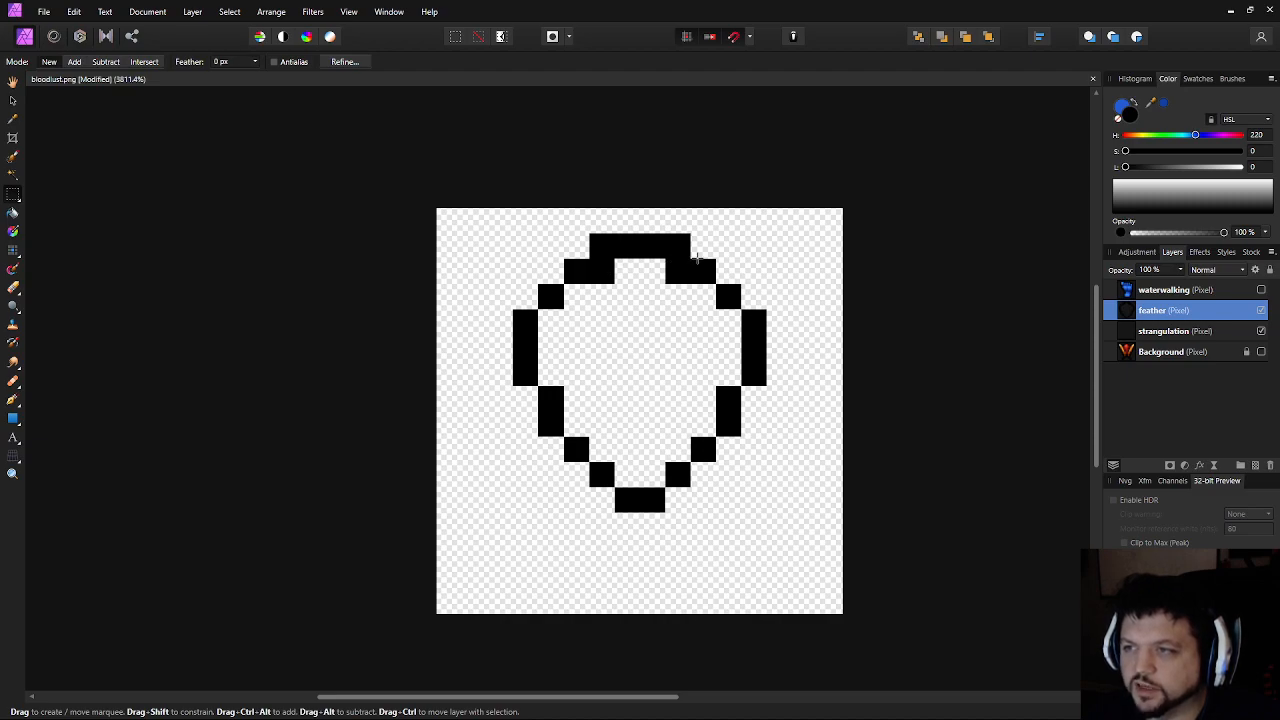
{"action": "left_click_drag", "start_coordinate": [690, 284], "coordinate": [600, 262]}
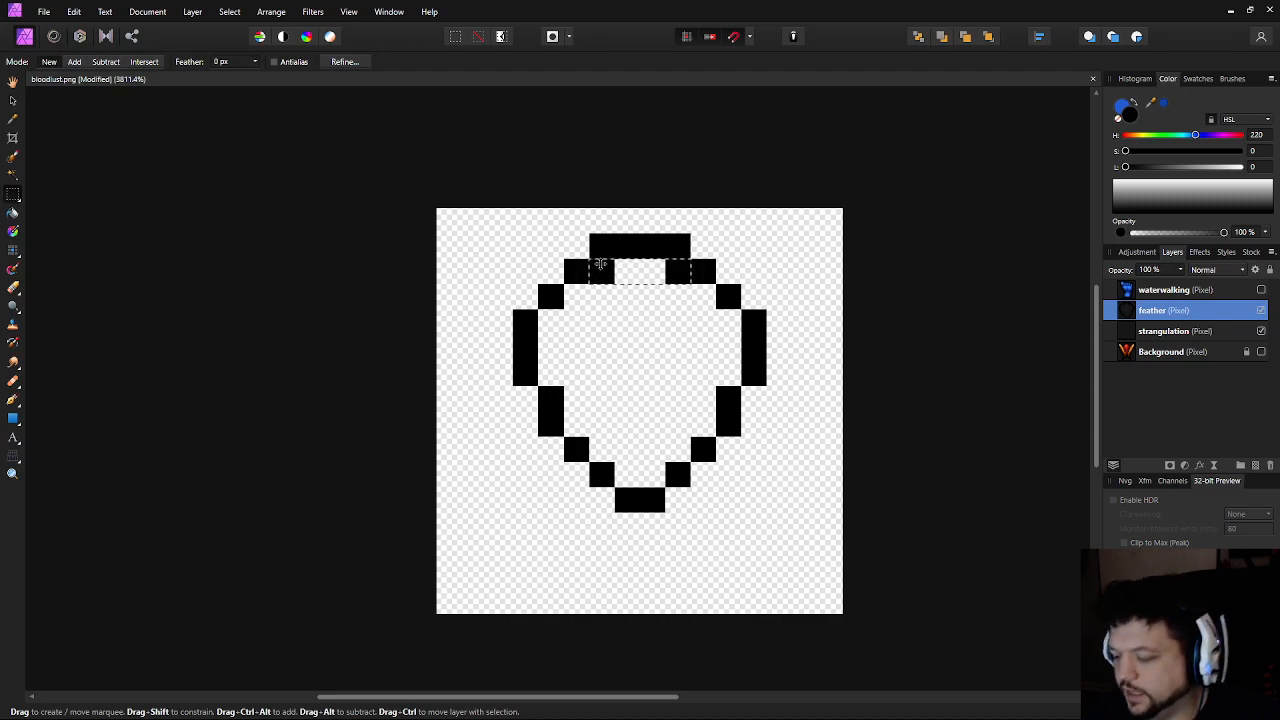
{"action": "key", "text": "Delete"}
{"action": "key", "text": "ctrl+d"}
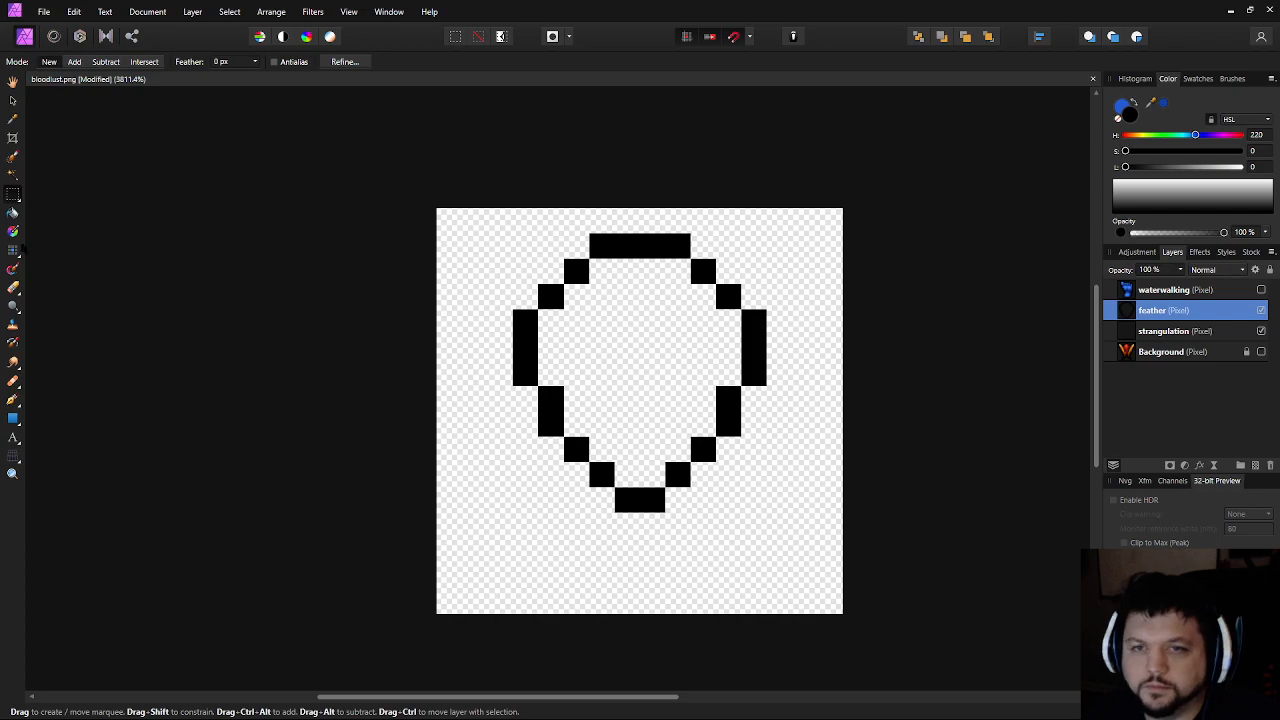
Paint a black double-edged tail from below the outline's base, stepping down to the canvas's lower right corner
{"action": "key", "text": "b"}
{"action": "left_click", "coordinate": [601, 525]}
{"action": "left_click", "coordinate": [628, 550]}
{"action": "left_click", "coordinate": [653, 550]}
{"action": "left_click", "coordinate": [677, 525]}
{"action": "left_click", "coordinate": [622, 580]}
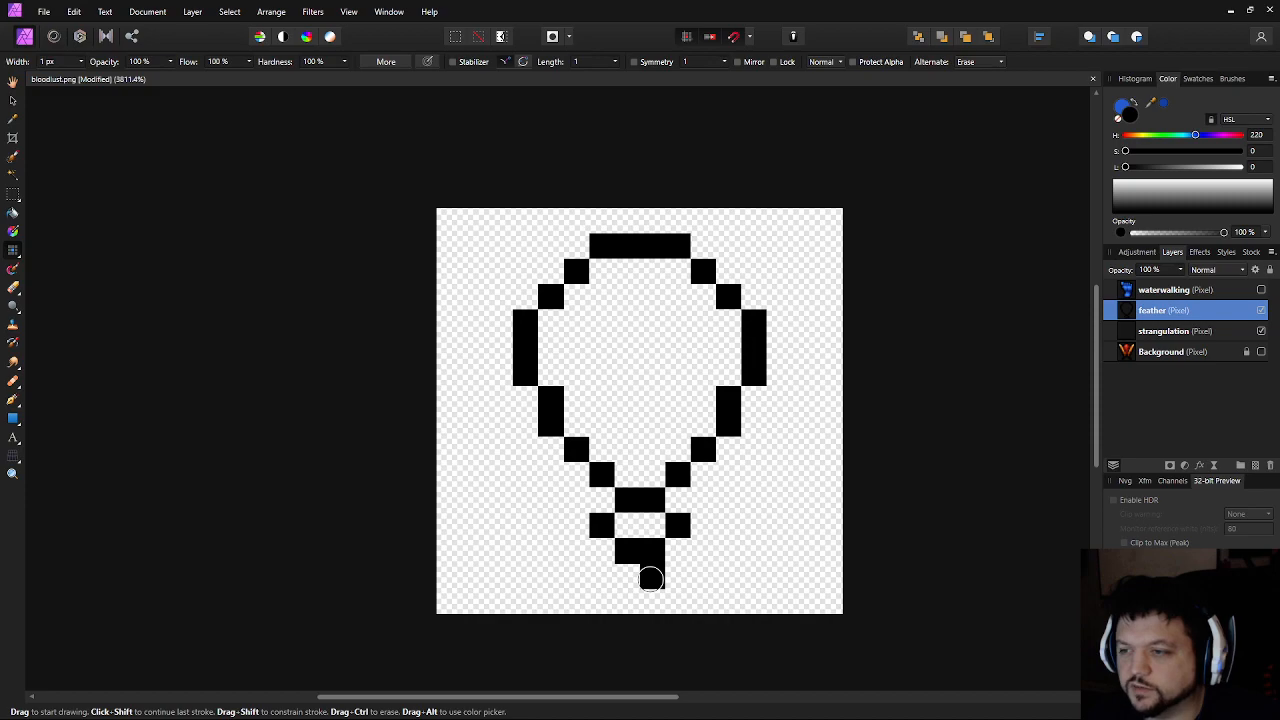
{"action": "mouse_move", "coordinate": [651, 578]}
{"action": "left_mouse_down"}
{"action": "mouse_move", "coordinate": [674, 597]}
{"action": "mouse_move", "coordinate": [729, 598]}
{"action": "mouse_move", "coordinate": [751, 577]}
{"action": "mouse_move", "coordinate": [806, 597]}
{"action": "mouse_move", "coordinate": [832, 574]}
{"action": "mouse_move", "coordinate": [780, 527]}
{"action": "mouse_move", "coordinate": [755, 525]}
{"action": "mouse_move", "coordinate": [678, 549]}
{"action": "mouse_move", "coordinate": [693, 575]}
{"action": "mouse_move", "coordinate": [678, 576]}
{"action": "left_mouse_up"}
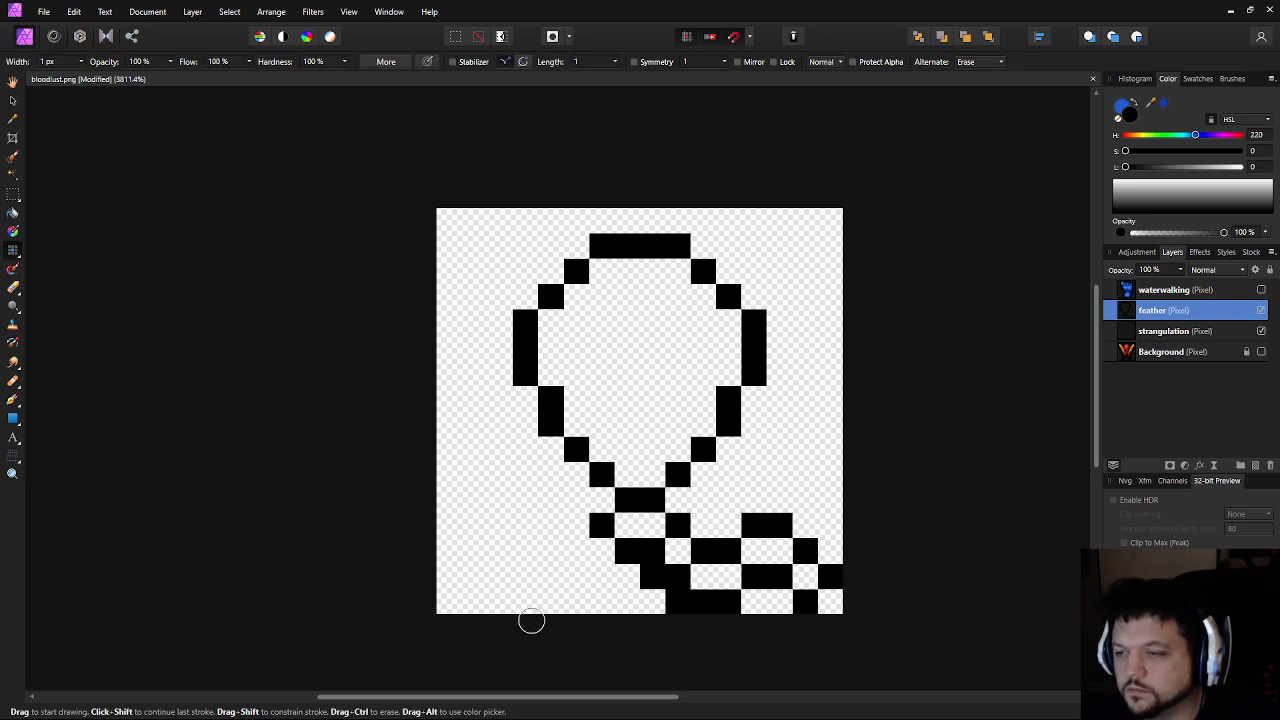
{"action": "left_click", "coordinate": [572, 390]}
Move the whole feather drawing one pixel left and one pixel up
{"action": "scroll", "coordinate": [574, 390], "scroll_direction": "down", "scroll_amount": 8}
{"action": "scroll", "coordinate": [590, 407], "scroll_direction": "up", "scroll_amount": 6}
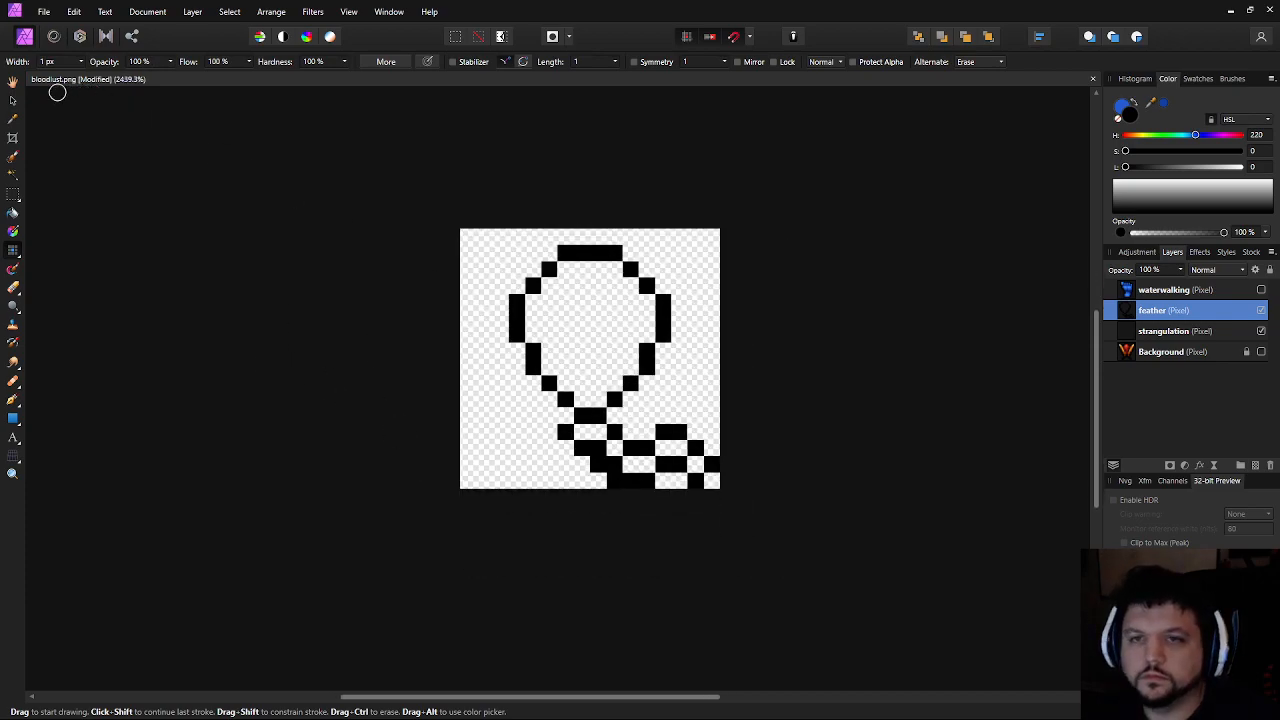
{"action": "left_click", "coordinate": [13, 101]}
{"action": "key", "text": "Left"}
{"action": "key", "text": "Up"}
{"action": "key", "text": "Down"}
{"action": "key", "text": "Up"}
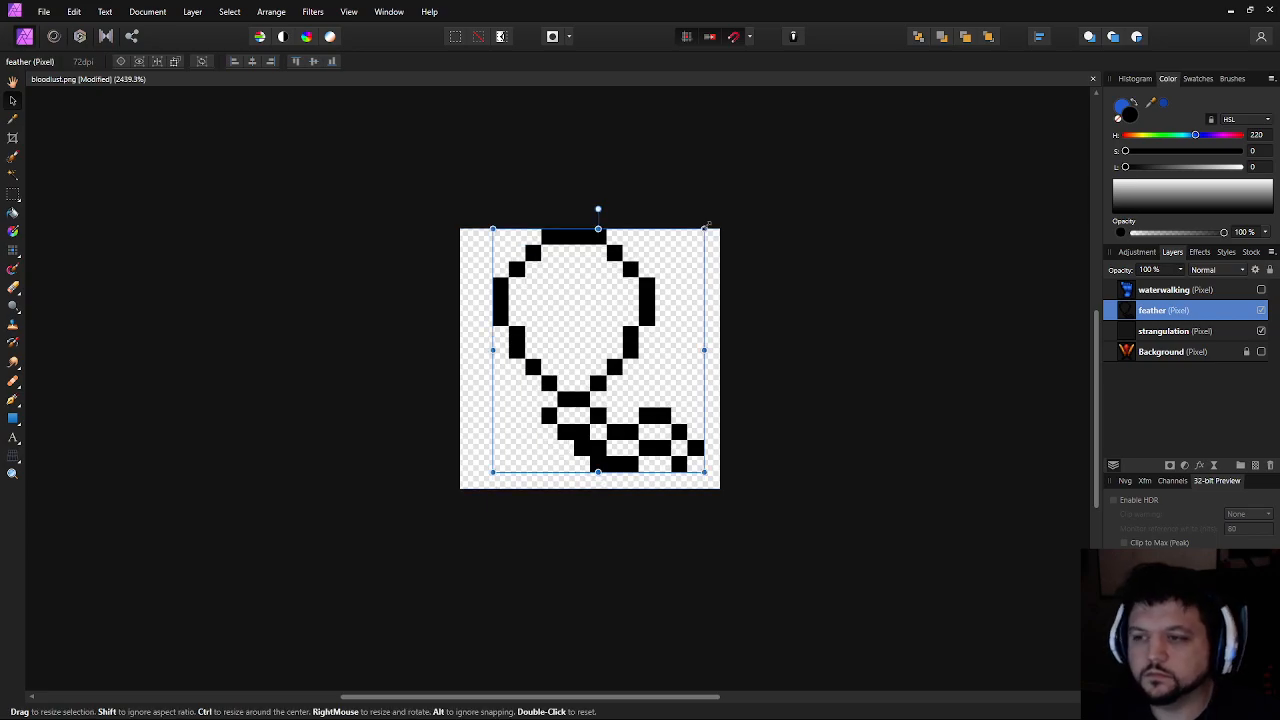
Select the outer part of the tail, six by five pixels, and move it down one pixel
{"action": "left_click", "coordinate": [13, 195]}
{"action": "scroll", "coordinate": [772, 488], "scroll_direction": "up", "scroll_amount": 2}
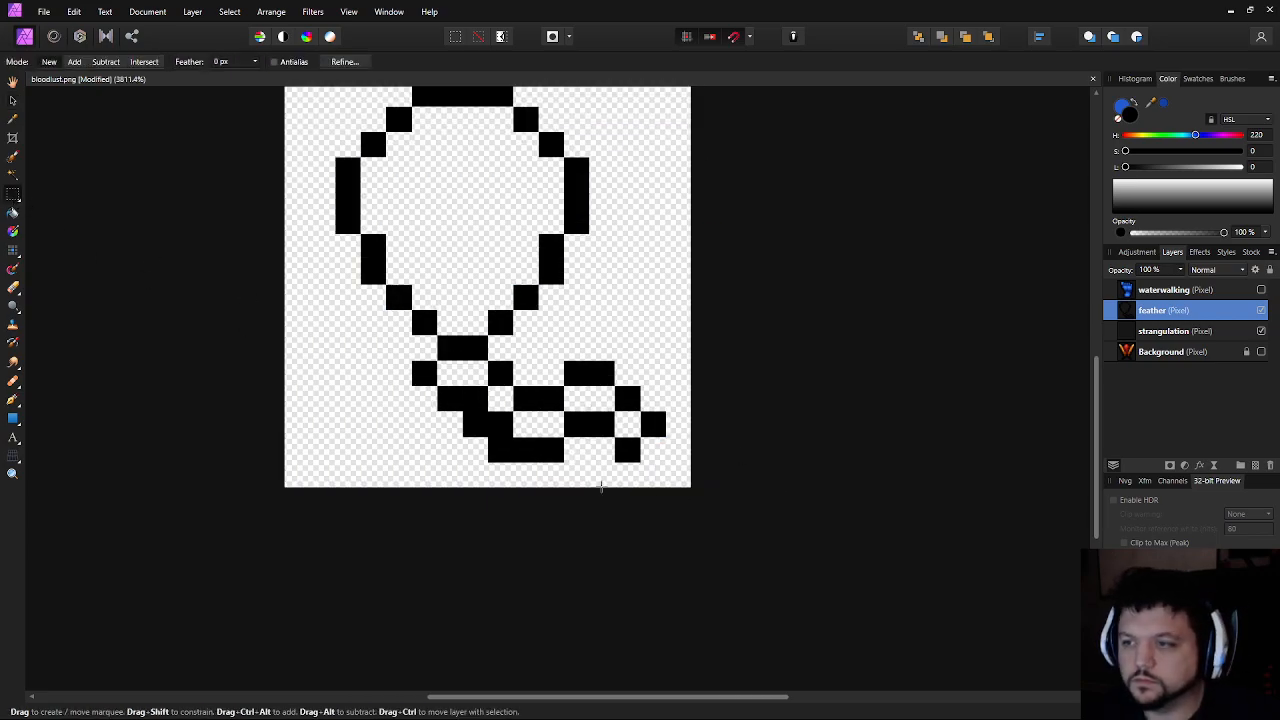
{"action": "left_click_drag", "start_coordinate": [589, 380], "coordinate": [540, 361]}
{"action": "key", "text": "v"}
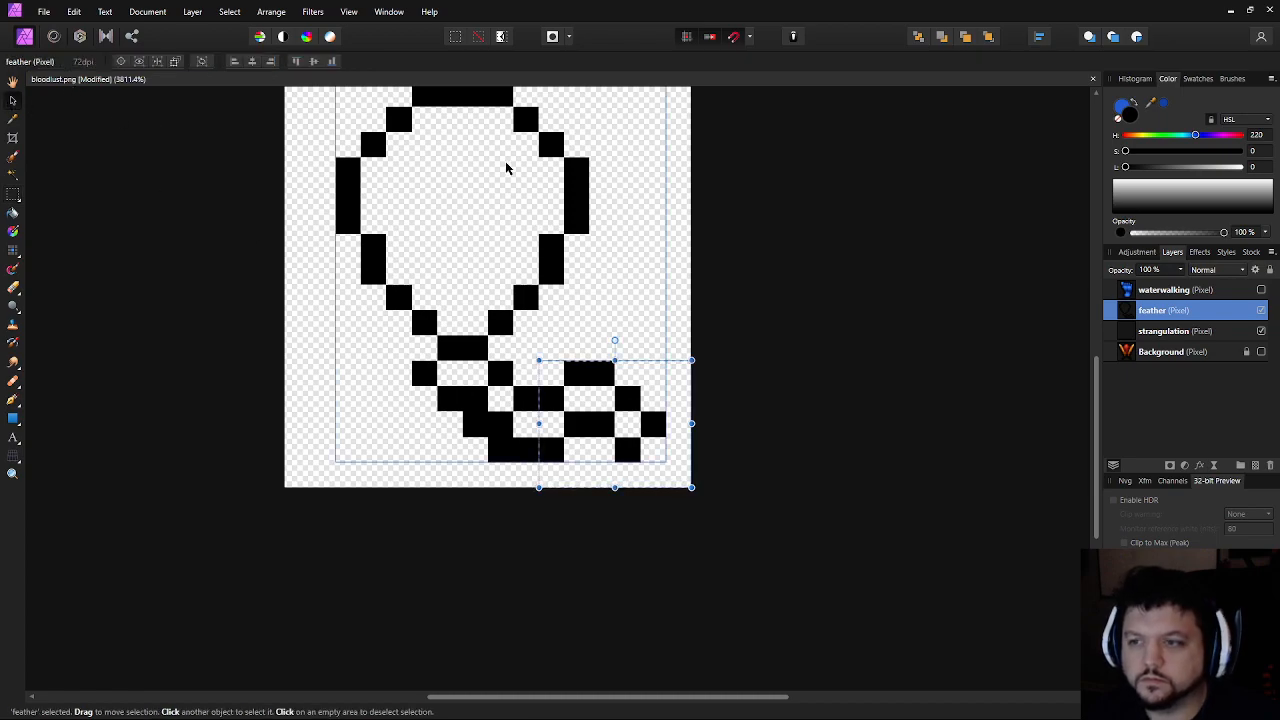
{"action": "key", "text": "Up"}
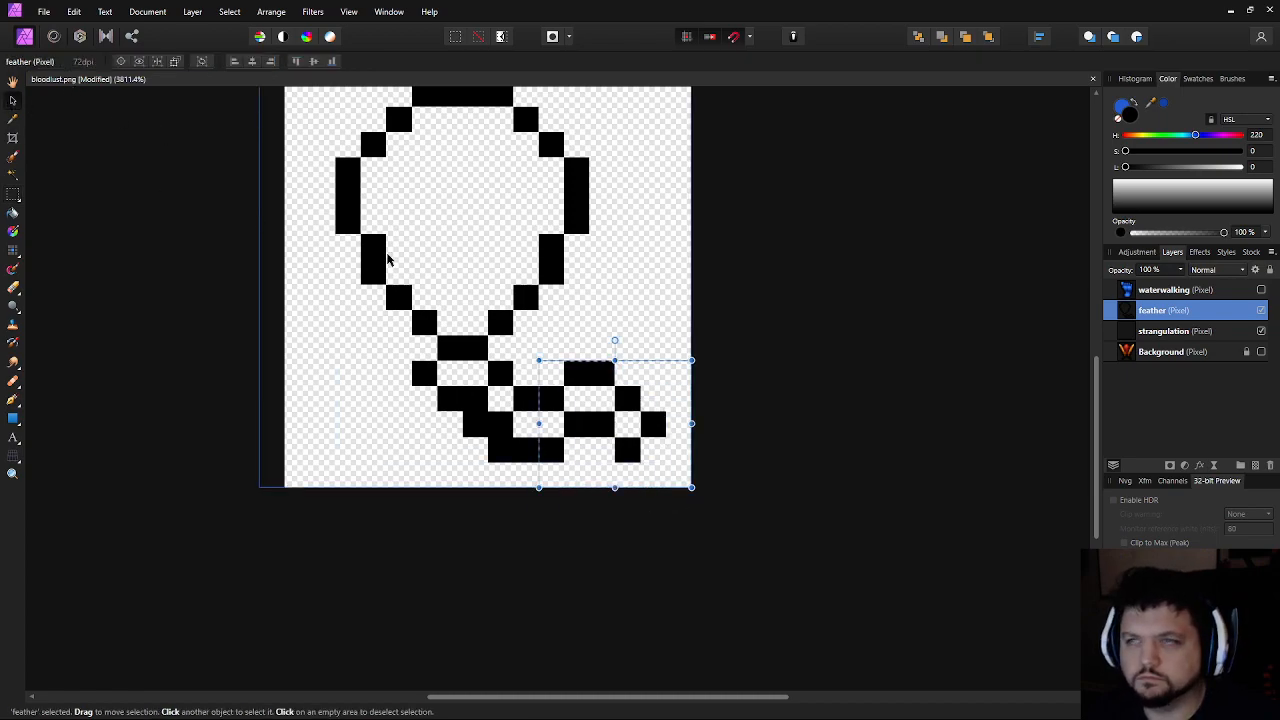
{"action": "double_click", "coordinate": [1152, 310]}
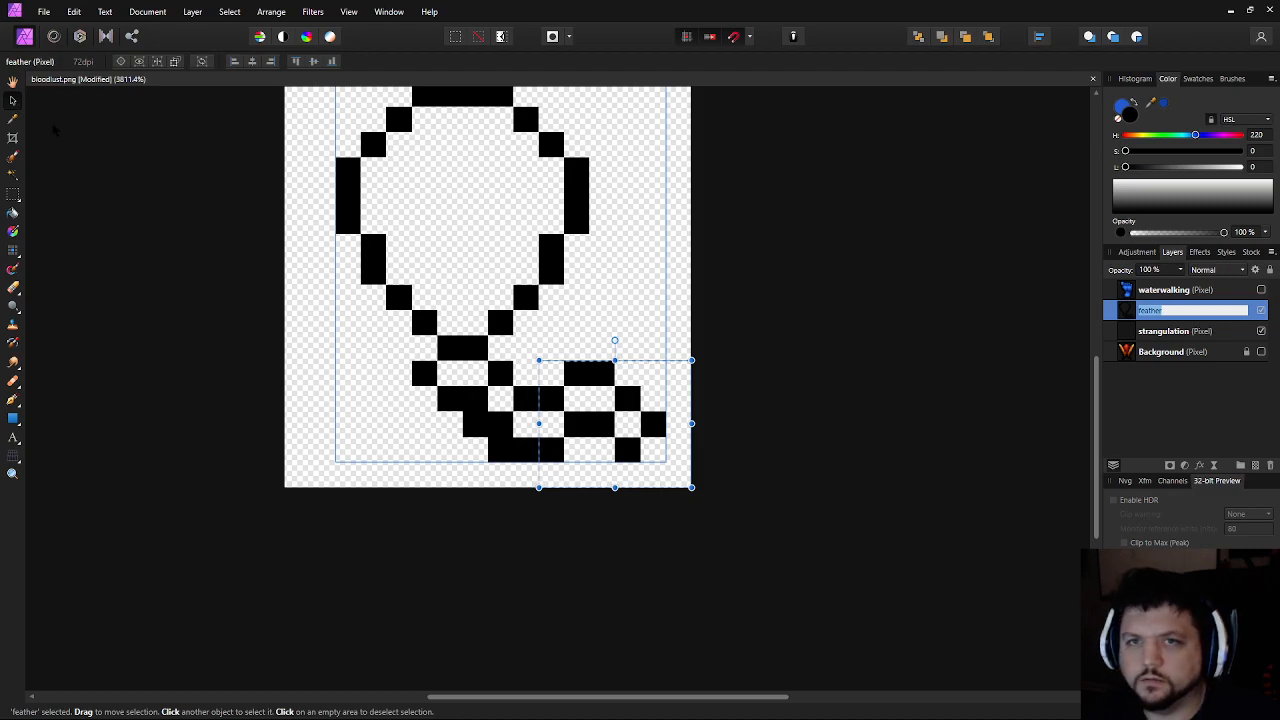
{"action": "left_click_drag", "start_coordinate": [553, 298], "coordinate": [585, 322]}
{"action": "key", "text": "Down"}
{"action": "key", "text": "ctrl+d"}
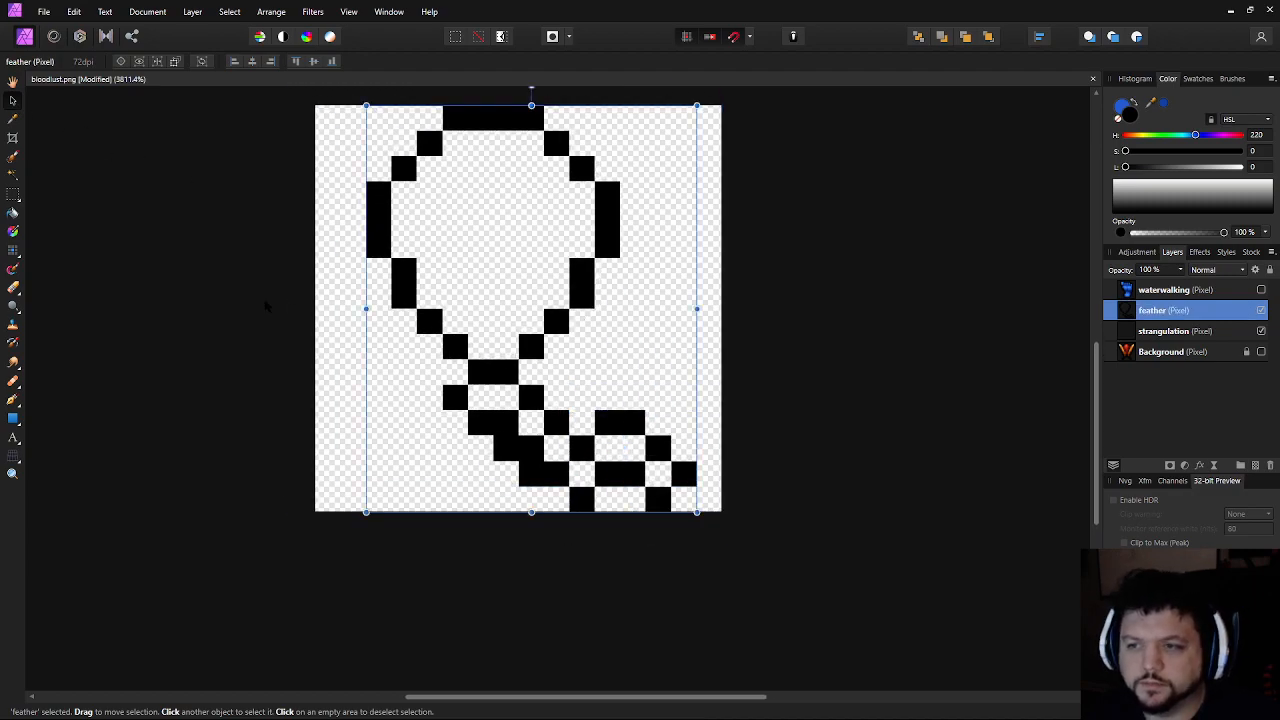
Move the single pixel at the left of the tail's start one pixel to the right
{"action": "key", "text": "m"}
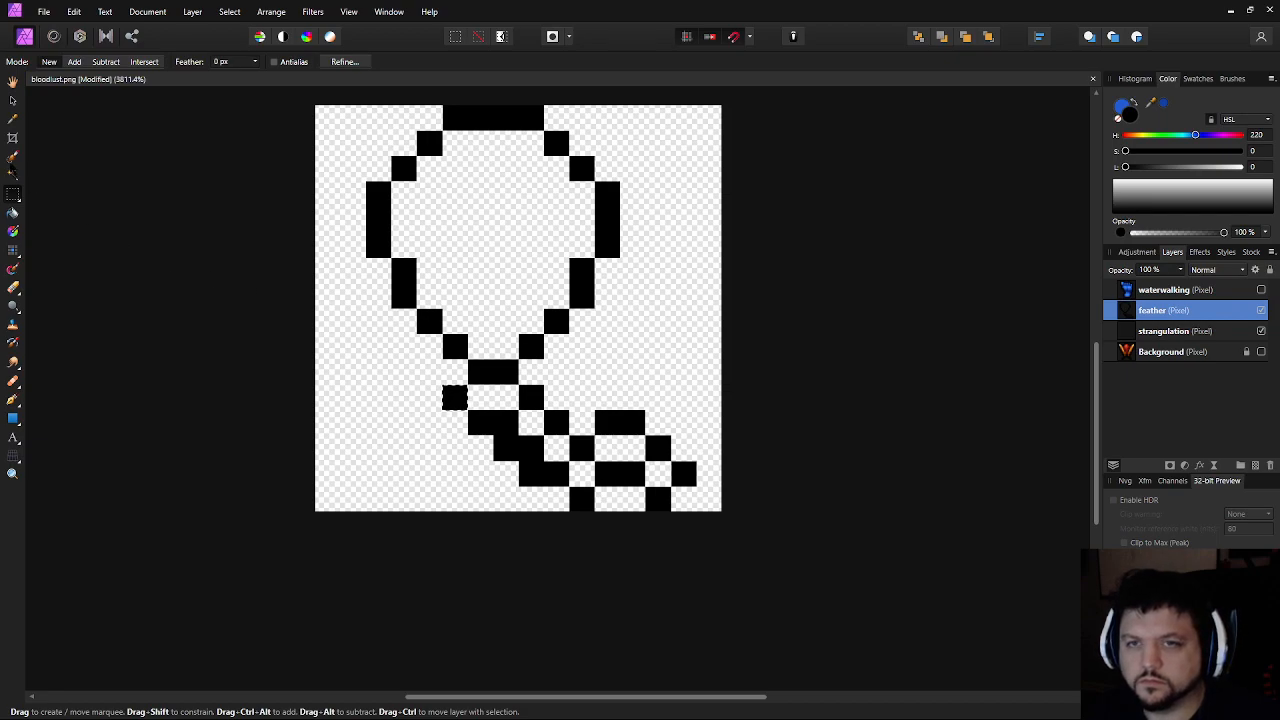
{"action": "key", "text": "v"}
{"action": "left_click_drag", "start_coordinate": [458, 400], "coordinate": [483, 402]}
{"action": "key", "text": "ctrl+d"}
Delete the three doubled pixels along the tail's lower left edge to leave a clean diagonal
{"action": "scroll", "coordinate": [480, 443], "scroll_direction": "up", "scroll_amount": 2}
{"action": "key", "text": "m"}
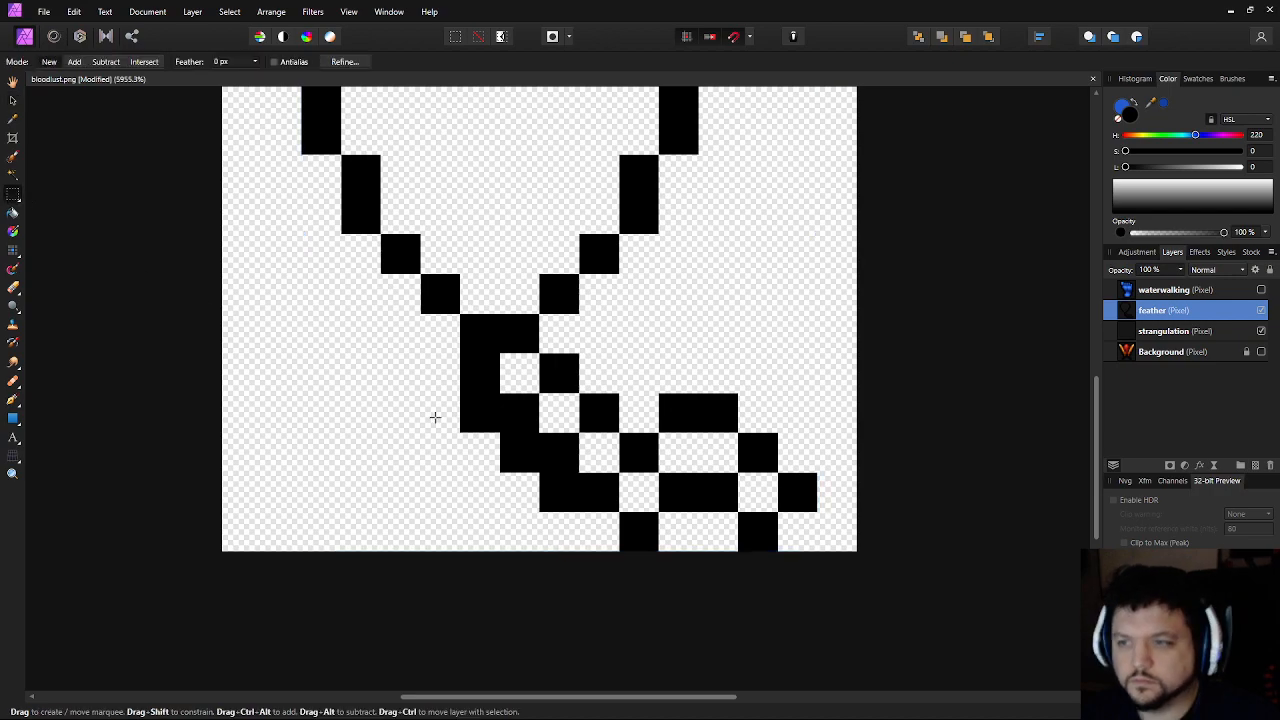
{"action": "left_click_drag", "start_coordinate": [466, 400], "coordinate": [533, 474]}
{"action": "key", "text": "Delete"}
{"action": "key", "text": "Delete"}
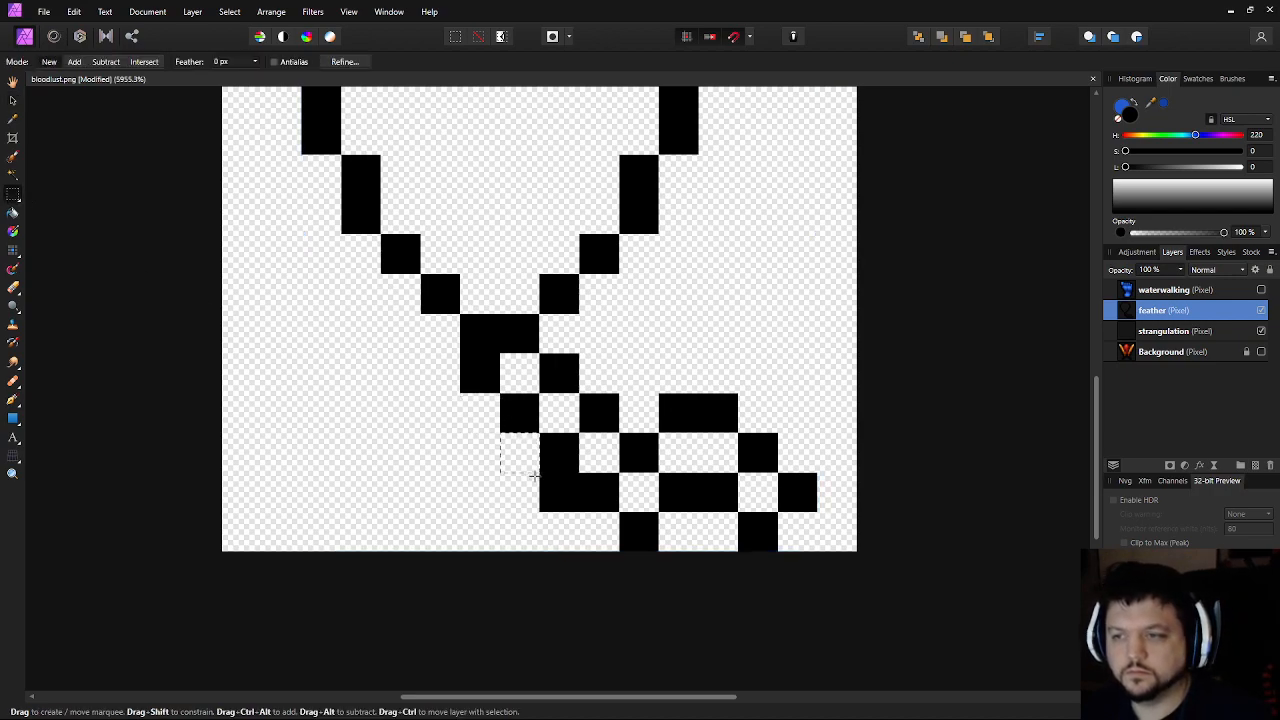
{"action": "key", "text": "Delete"}
Select the four-by-four-pixel end of the tail and try to flip it vertically in place
{"action": "scroll", "coordinate": [600, 520], "scroll_direction": "down", "scroll_amount": 3}
{"action": "scroll", "coordinate": [597, 518], "scroll_direction": "up", "scroll_amount": 1}
{"action": "scroll", "coordinate": [597, 518], "scroll_direction": "up", "scroll_amount": 2}
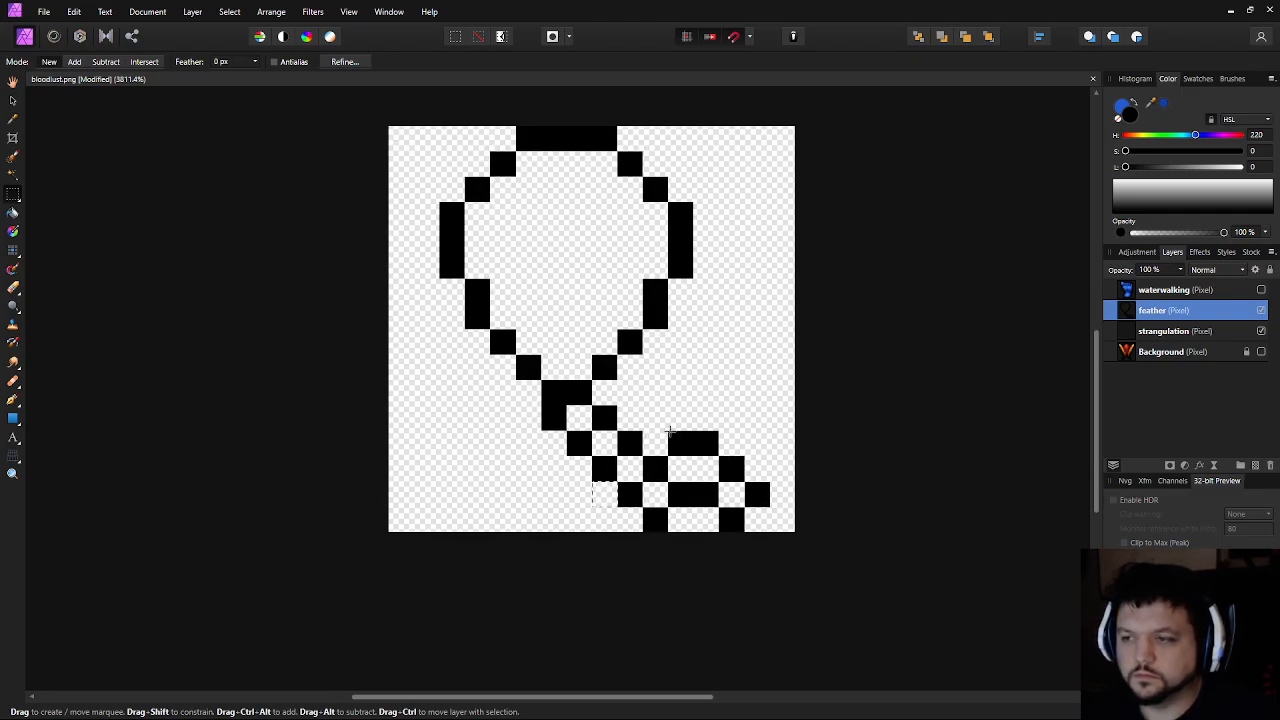
{"action": "left_click_drag", "start_coordinate": [770, 430], "coordinate": [669, 546]}
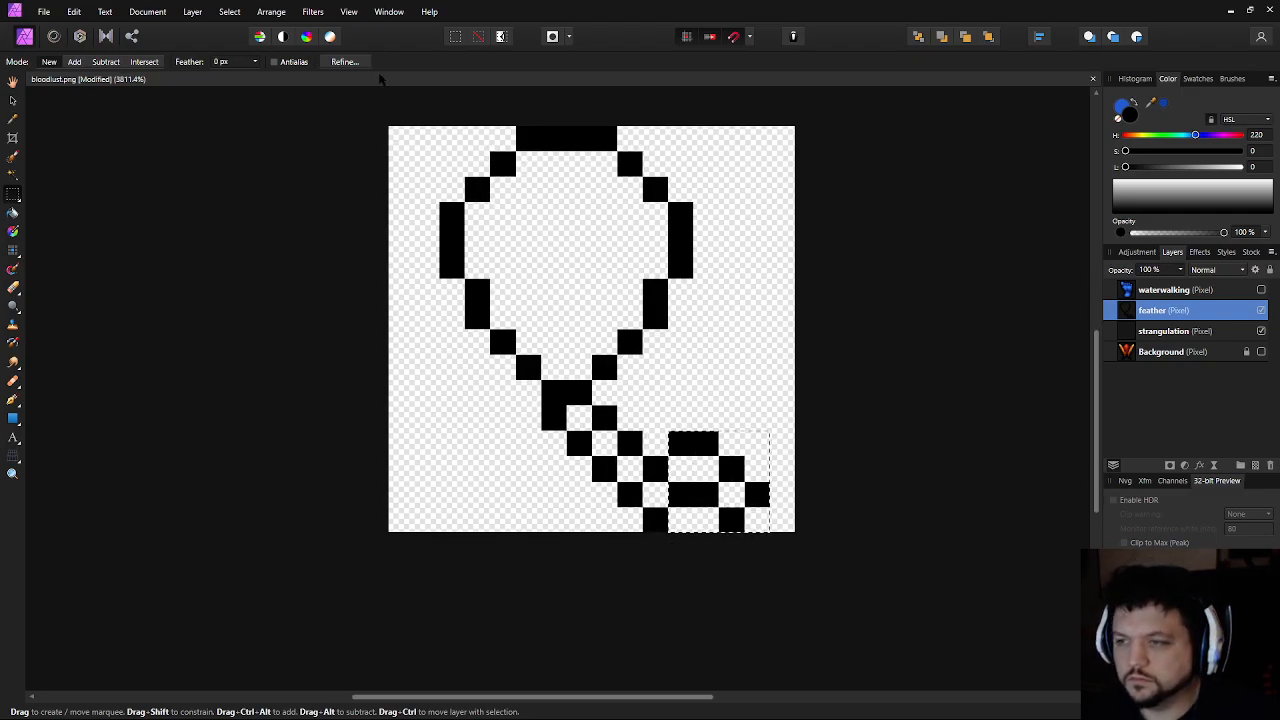
{"action": "left_click", "coordinate": [271, 11]}
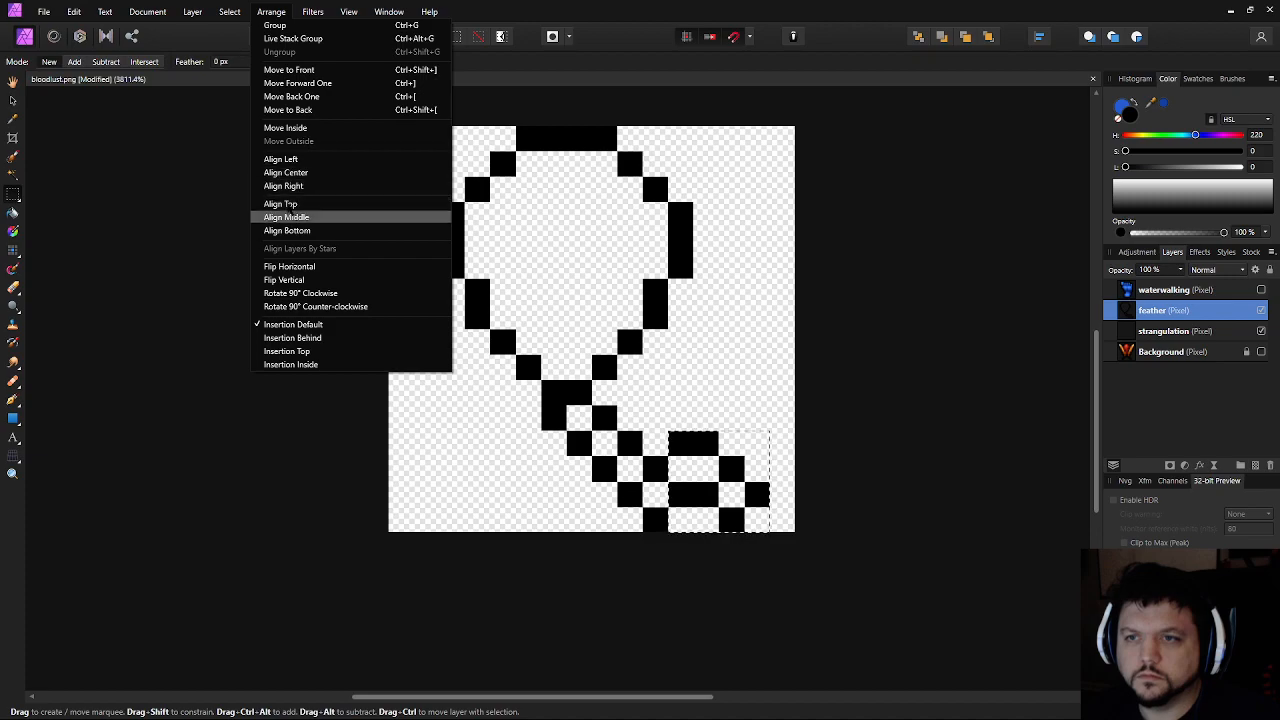
{"action": "left_click", "coordinate": [300, 280]}
{"action": "key", "text": "ctrl+z"}
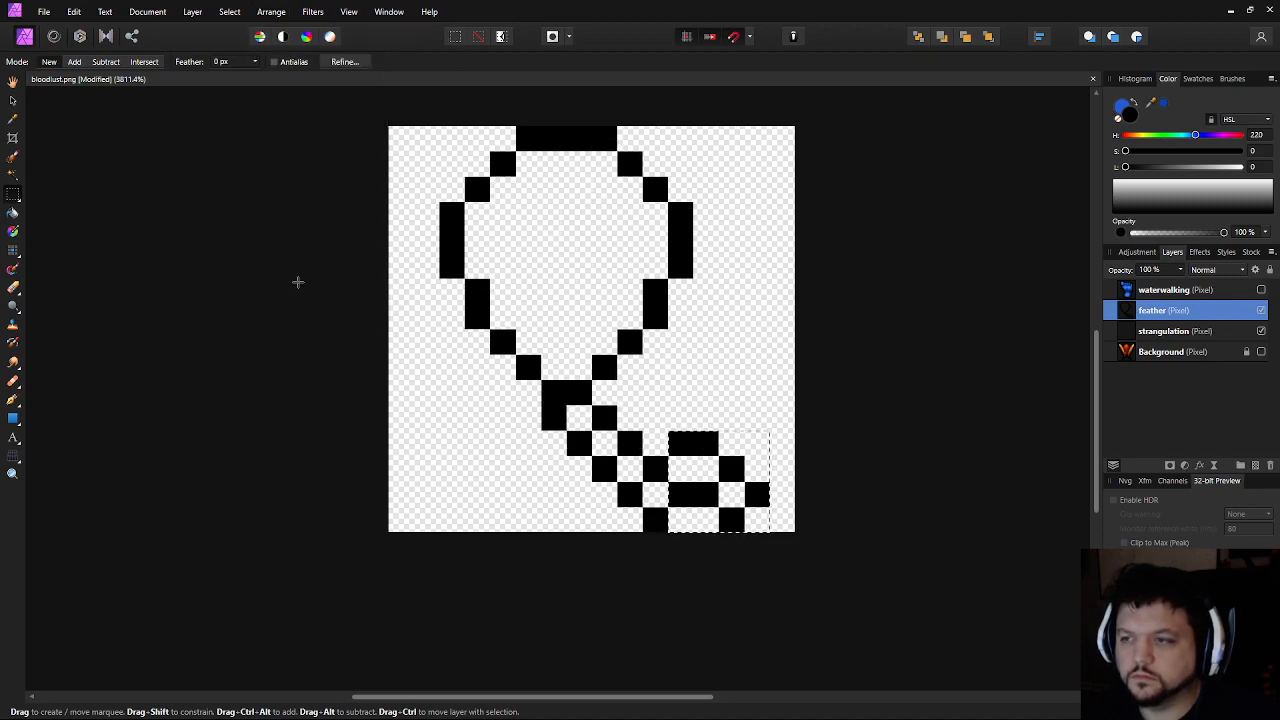
Cut the selected tail end, paste it as its own layer, and flip that layer vertically
{"action": "key", "text": "ctrl+x"}
{"action": "key", "text": "ctrl+v"}
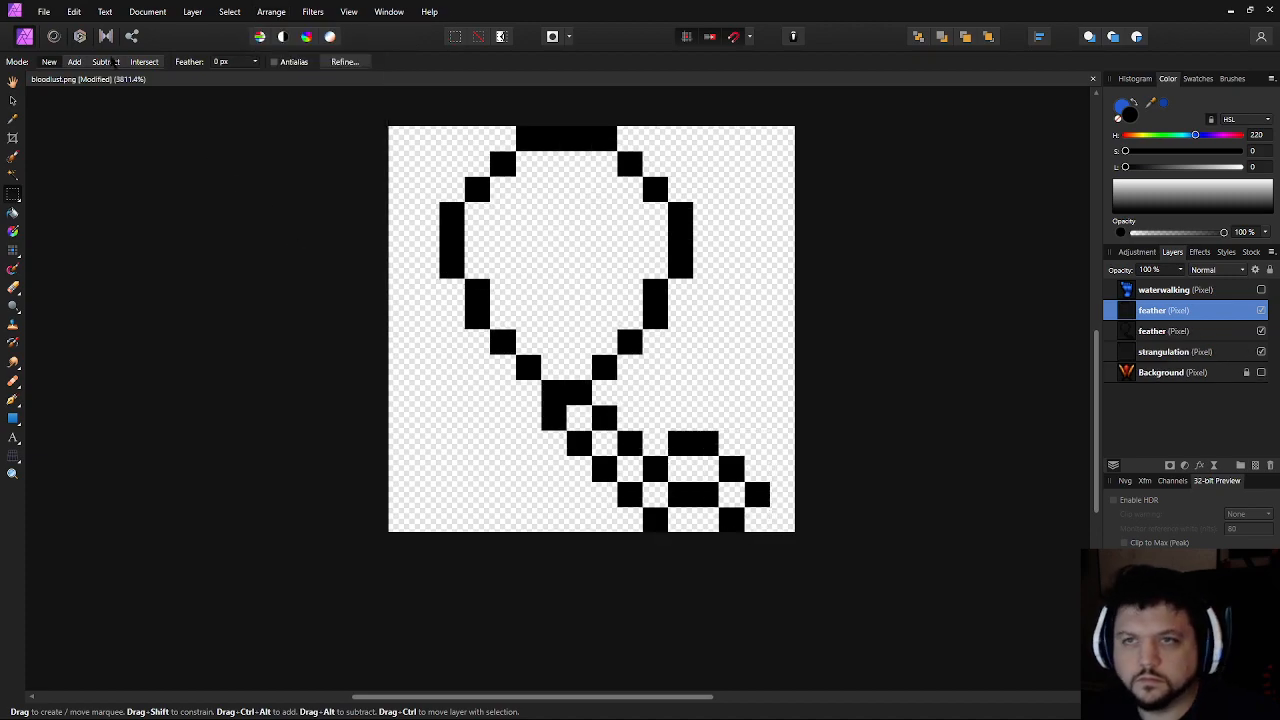
{"action": "left_click", "coordinate": [147, 11]}
{"action": "mouse_move", "coordinate": [271, 11]}
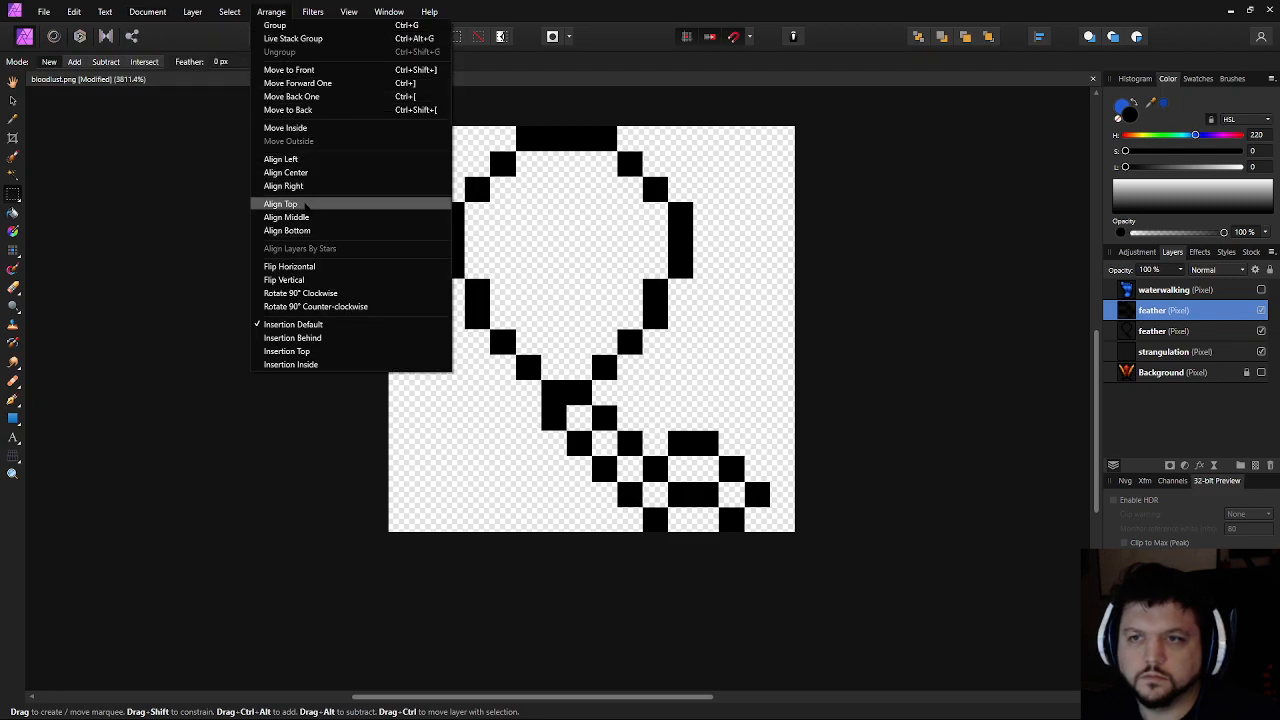
{"action": "left_click", "coordinate": [300, 280]}
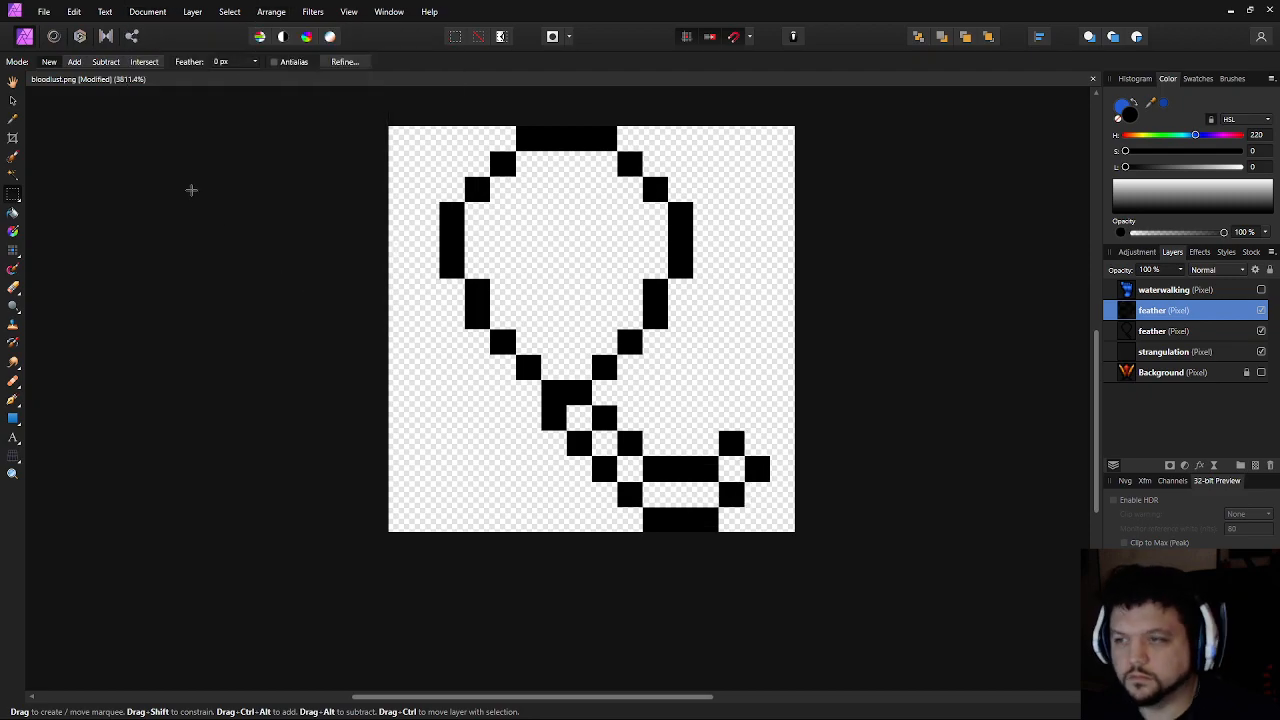
{"action": "scroll", "coordinate": [716, 397], "scroll_direction": "up", "scroll_amount": 2}
{"action": "scroll", "coordinate": [716, 397], "scroll_direction": "down", "scroll_amount": 2}
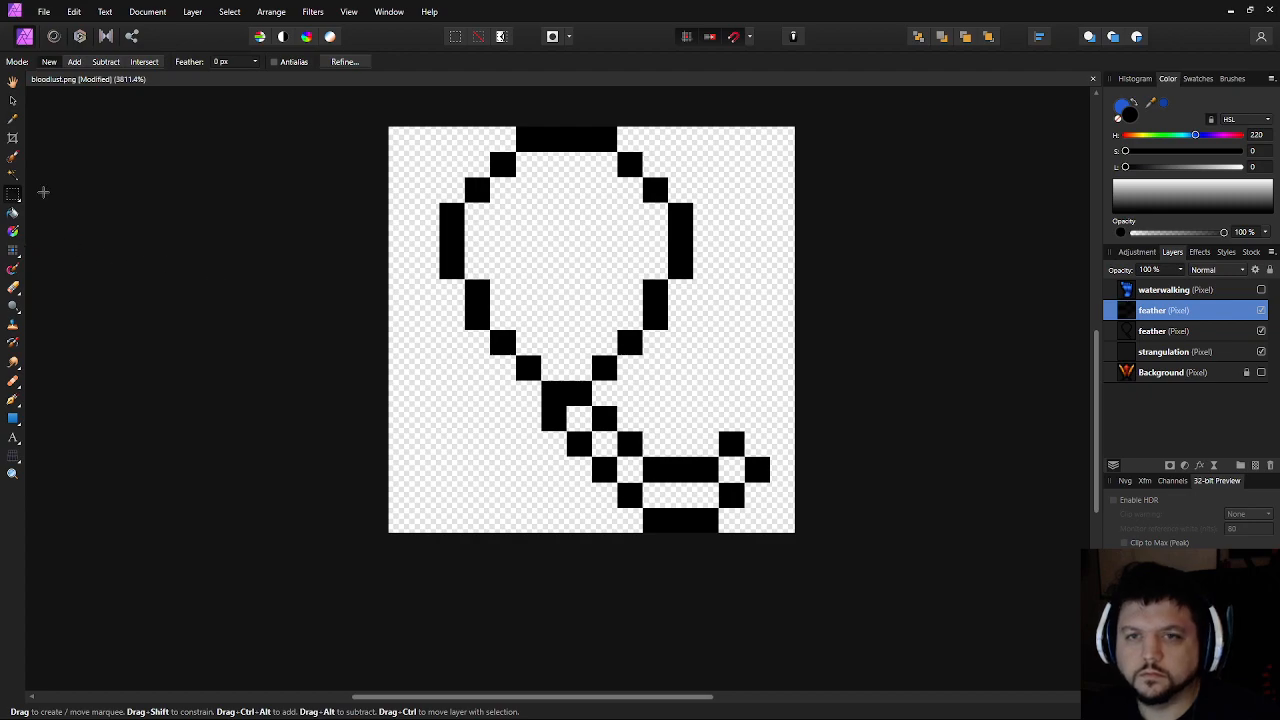
Group the two feather layers and rasterize the group into a single pixel layer
{"action": "left_click", "coordinate": [1175, 336], "text": "shift"}
{"action": "left_click", "coordinate": [1240, 467]}
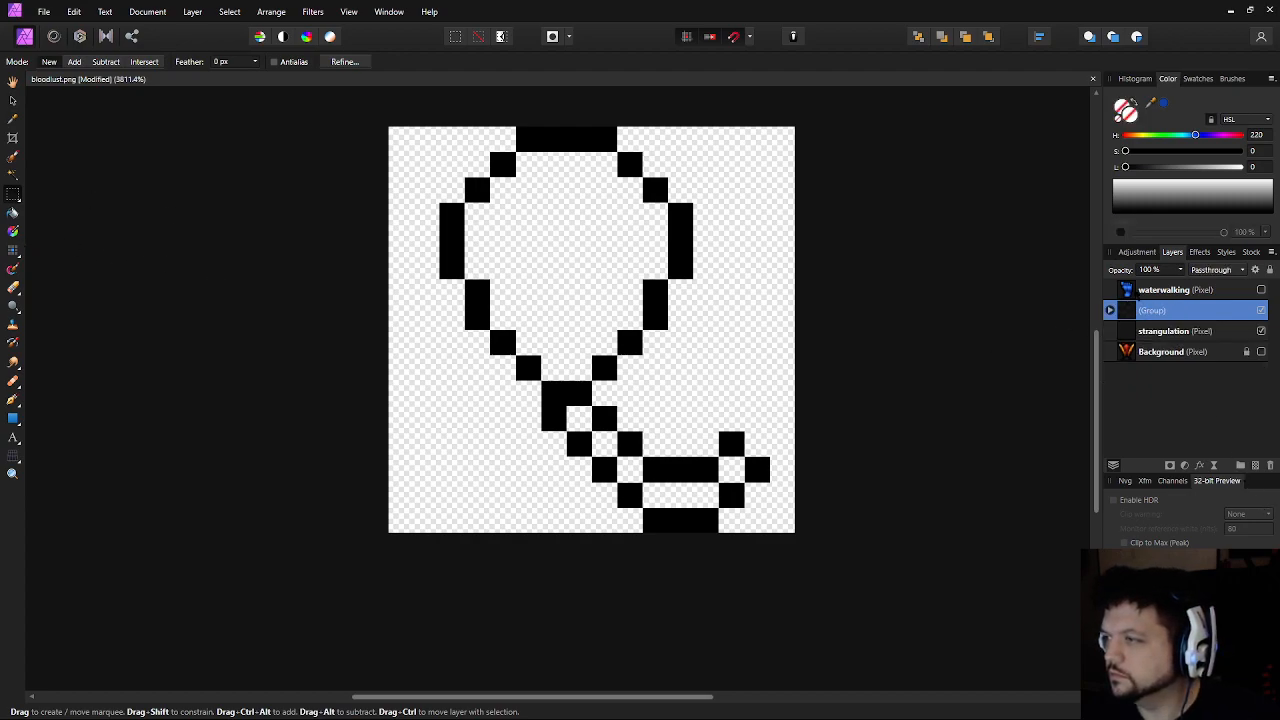
{"action": "right_click", "coordinate": [1173, 314]}
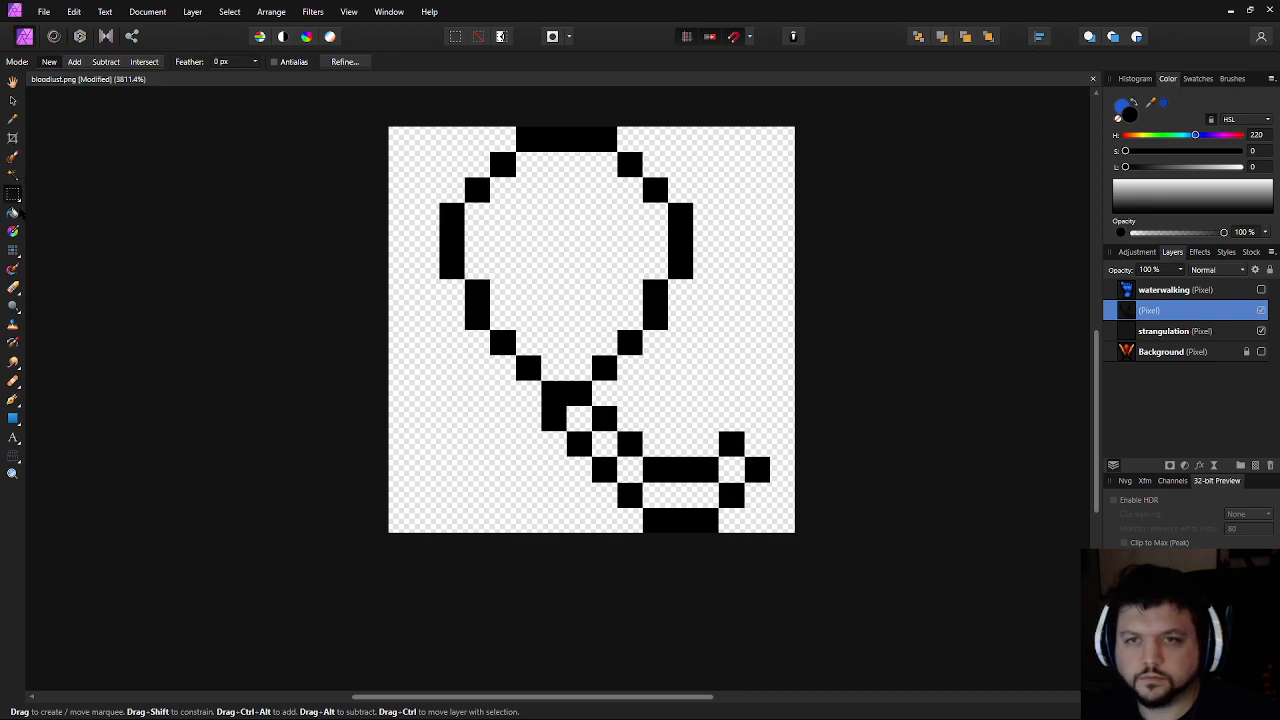
Select the lower part of the tail, eight by four pixels, and move it one pixel left
{"action": "left_click_drag", "start_coordinate": [642, 425], "coordinate": [591, 423]}
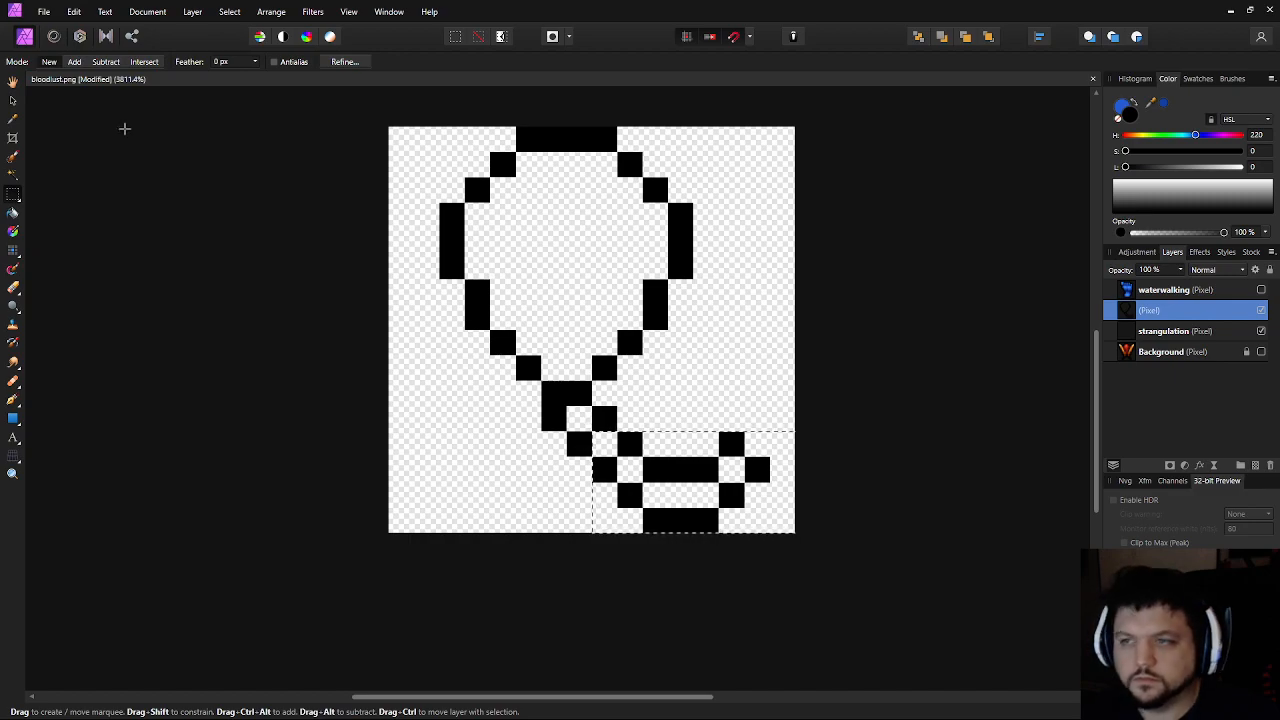
{"action": "key", "text": "v"}
{"action": "key", "text": "Left"}
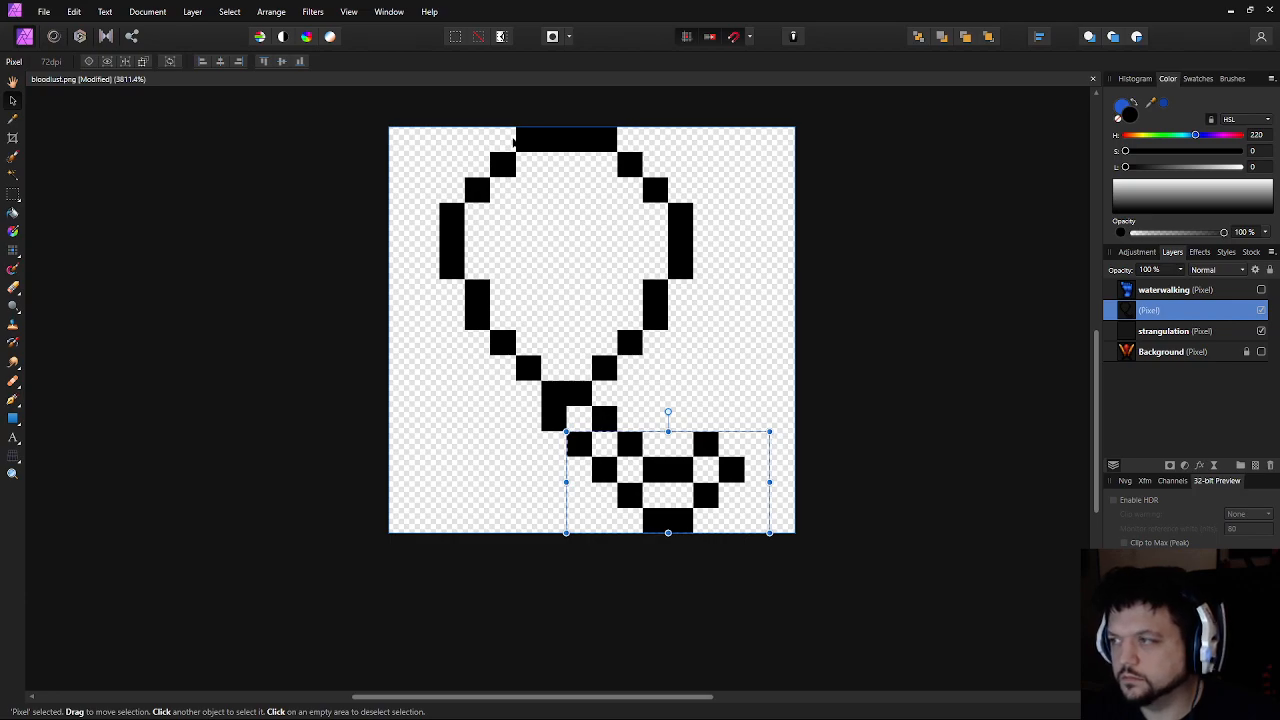
{"action": "key", "text": "ctrl+z"}
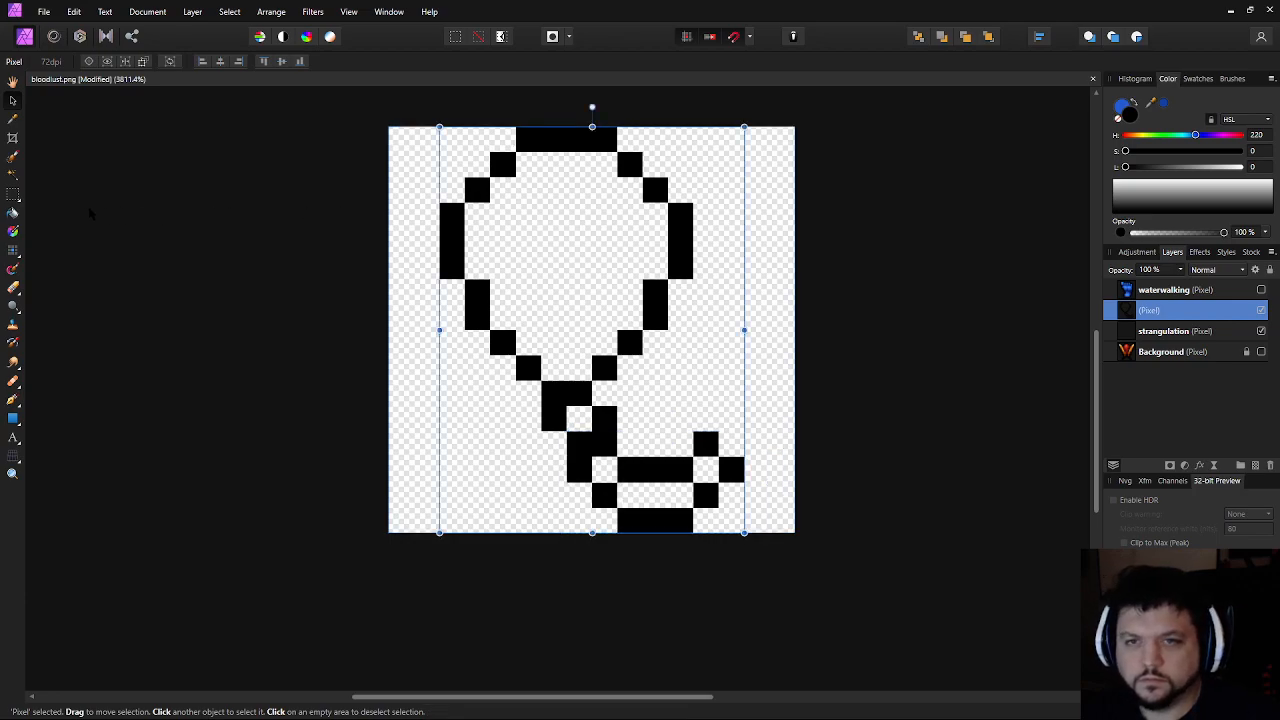
Delete the doubled pixel inside the tail's left edge and paint a black pixel below the edge's vertical start
{"action": "left_click", "coordinate": [13, 194]}
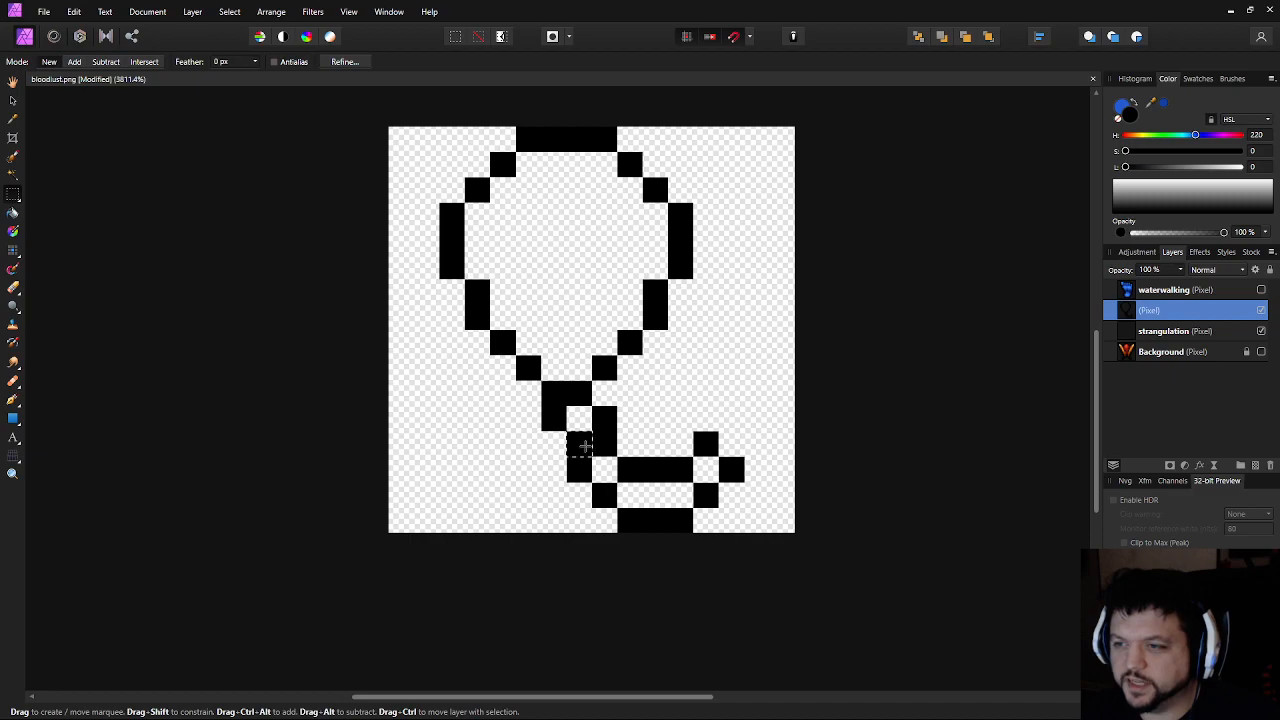
{"action": "key", "text": "Delete"}
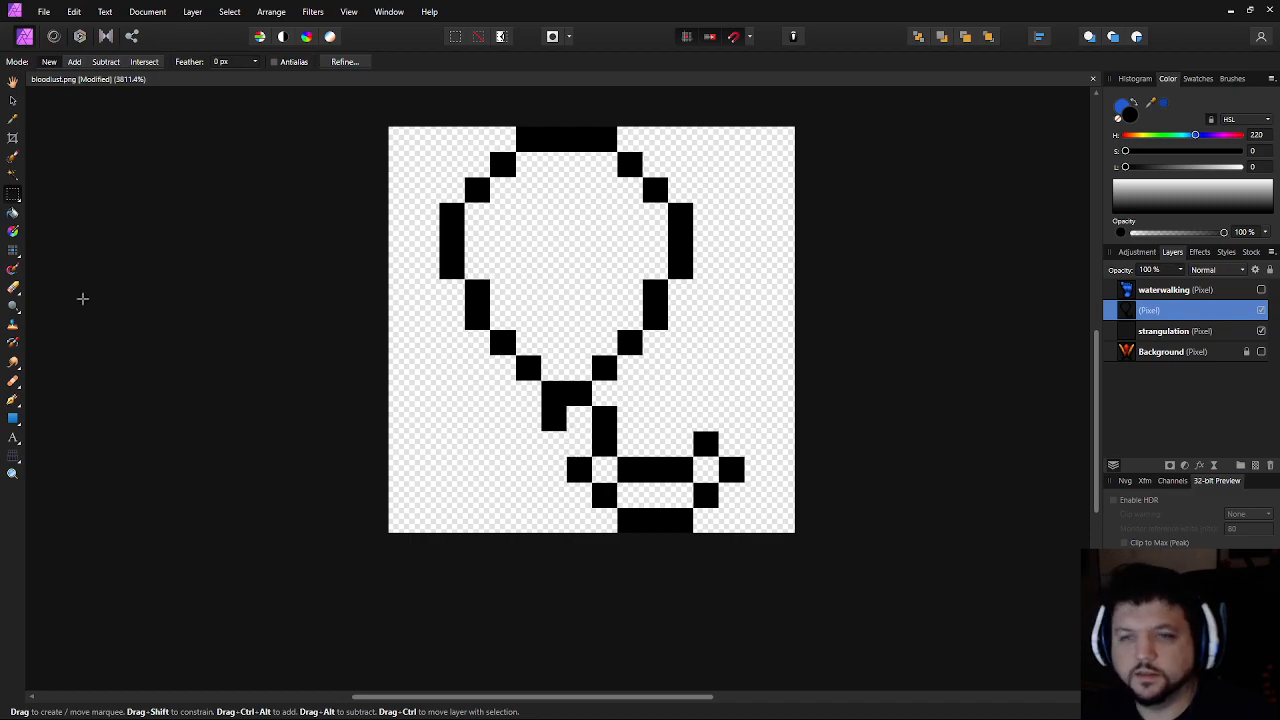
{"action": "left_click", "coordinate": [12, 251]}
{"action": "left_click", "coordinate": [551, 446]}
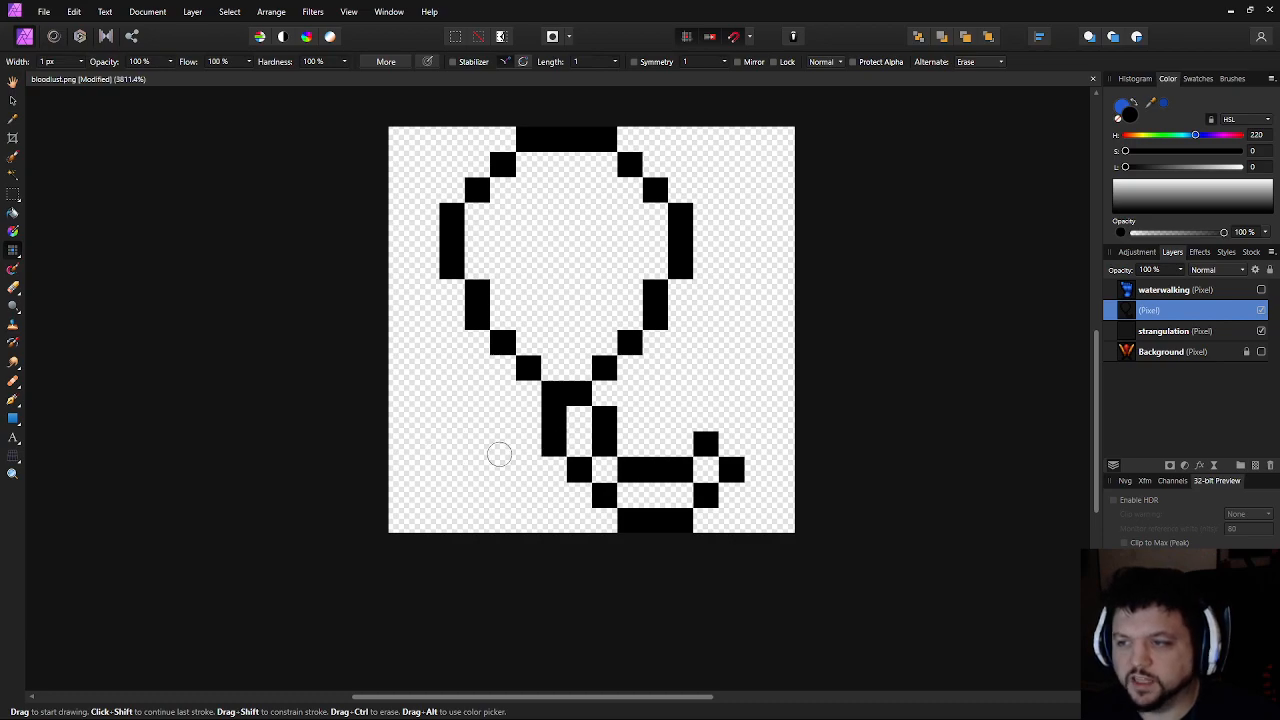
Paint one black pixel left of the tail's neck and one filling the gap between its two edges
{"action": "scroll", "coordinate": [571, 446], "scroll_direction": "up", "scroll_amount": 1}
{"action": "left_click", "coordinate": [527, 417]}
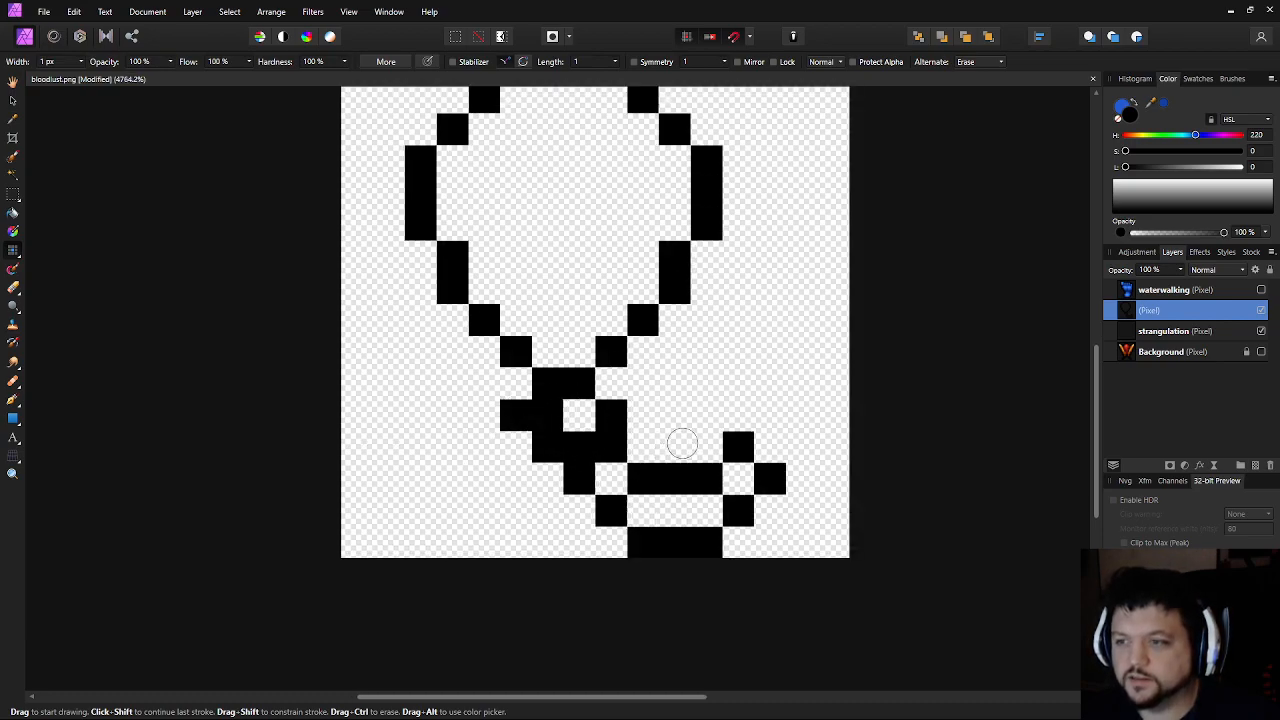
{"action": "scroll", "coordinate": [666, 443], "scroll_direction": "down", "scroll_amount": 1}
{"action": "scroll", "coordinate": [666, 443], "scroll_direction": "up", "scroll_amount": 4}
{"action": "left_click", "coordinate": [12, 196]}
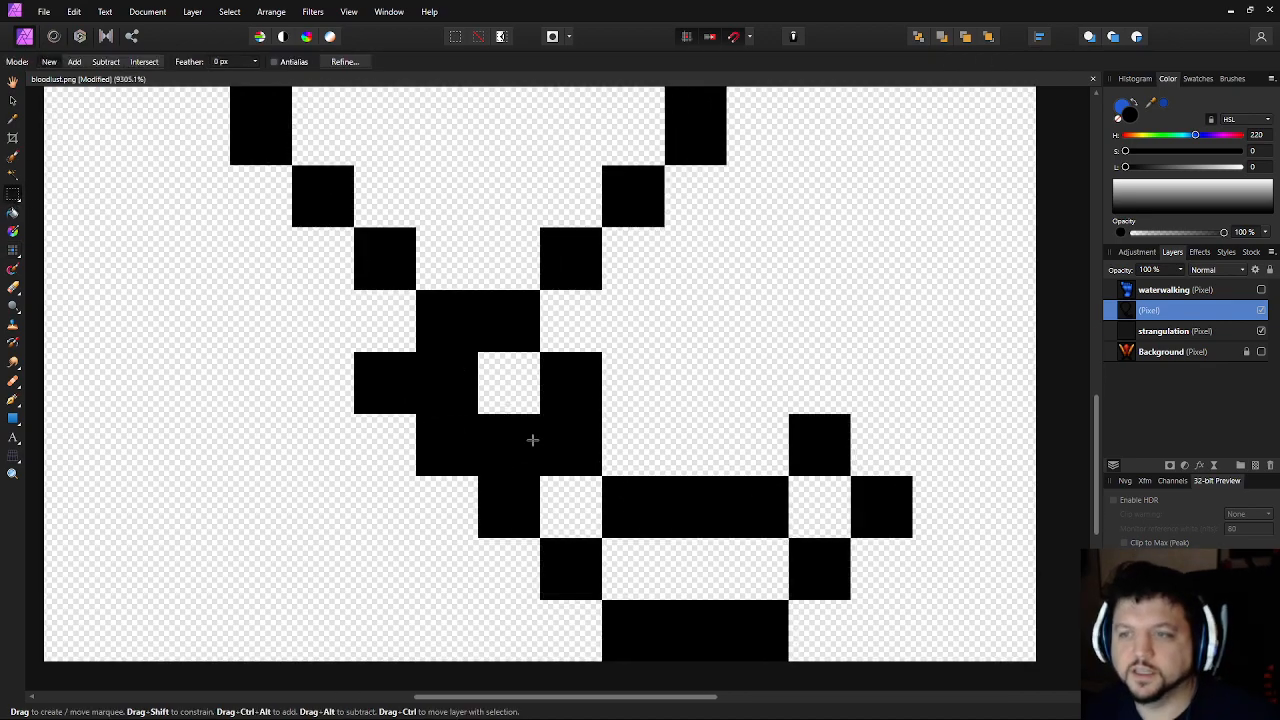
Delete the extra black pixel inside the knot below the balloon outline
{"action": "key", "text": "Delete"}
{"action": "scroll", "coordinate": [637, 463], "scroll_direction": "down", "scroll_amount": 2}
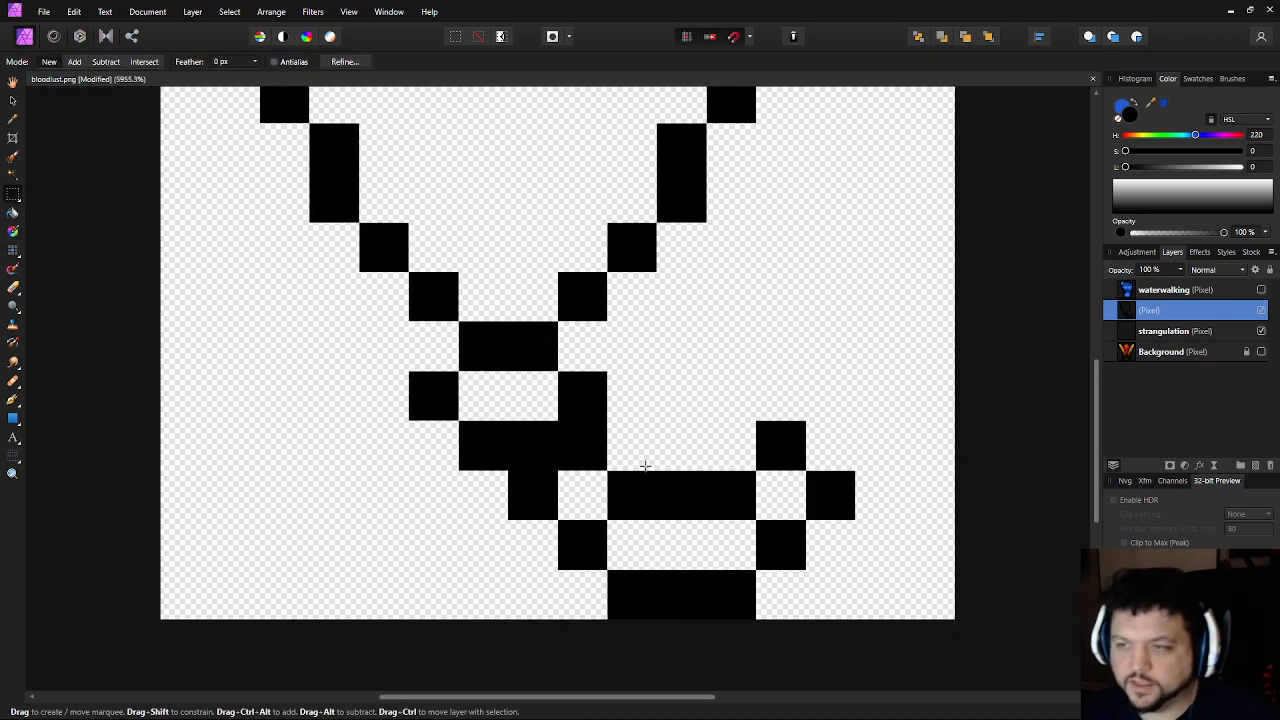
{"action": "scroll", "coordinate": [676, 482], "scroll_direction": "down", "scroll_amount": 6}
Try deleting the lower-right corner pixel of the knot, just above the tail
{"action": "scroll", "coordinate": [650, 460], "scroll_direction": "up", "scroll_amount": 6}
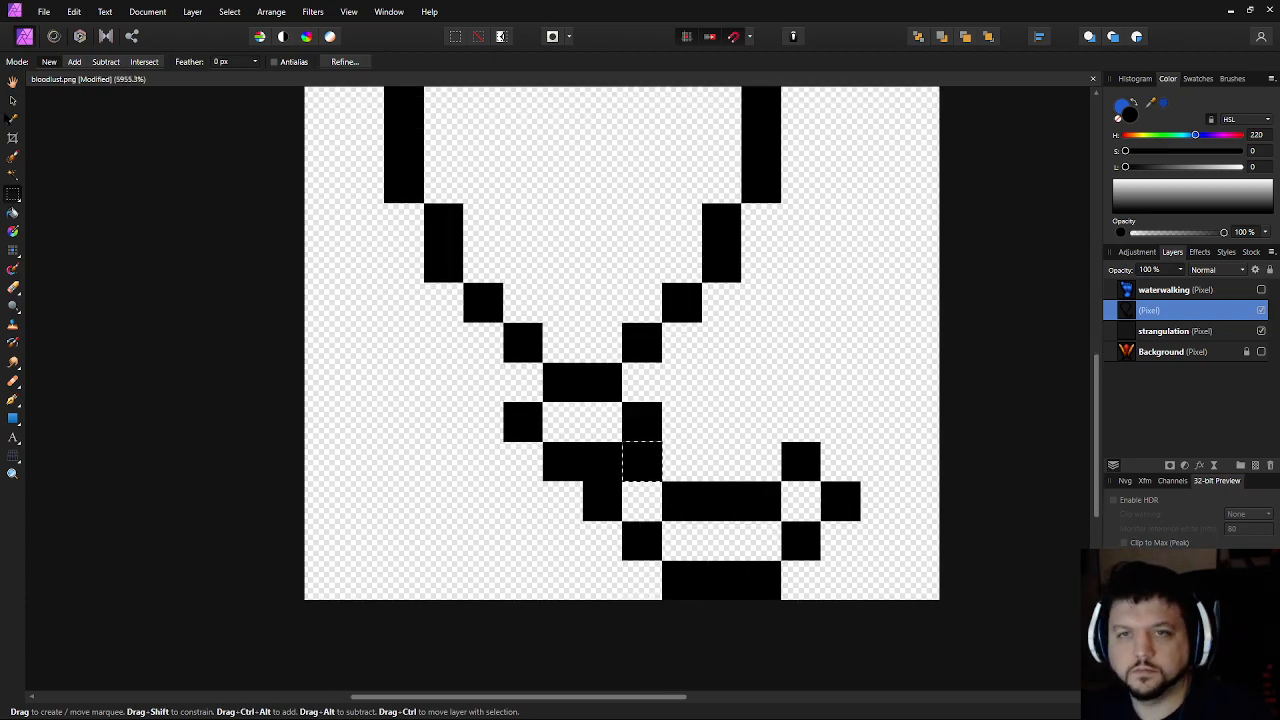
{"action": "key", "text": "Delete"}
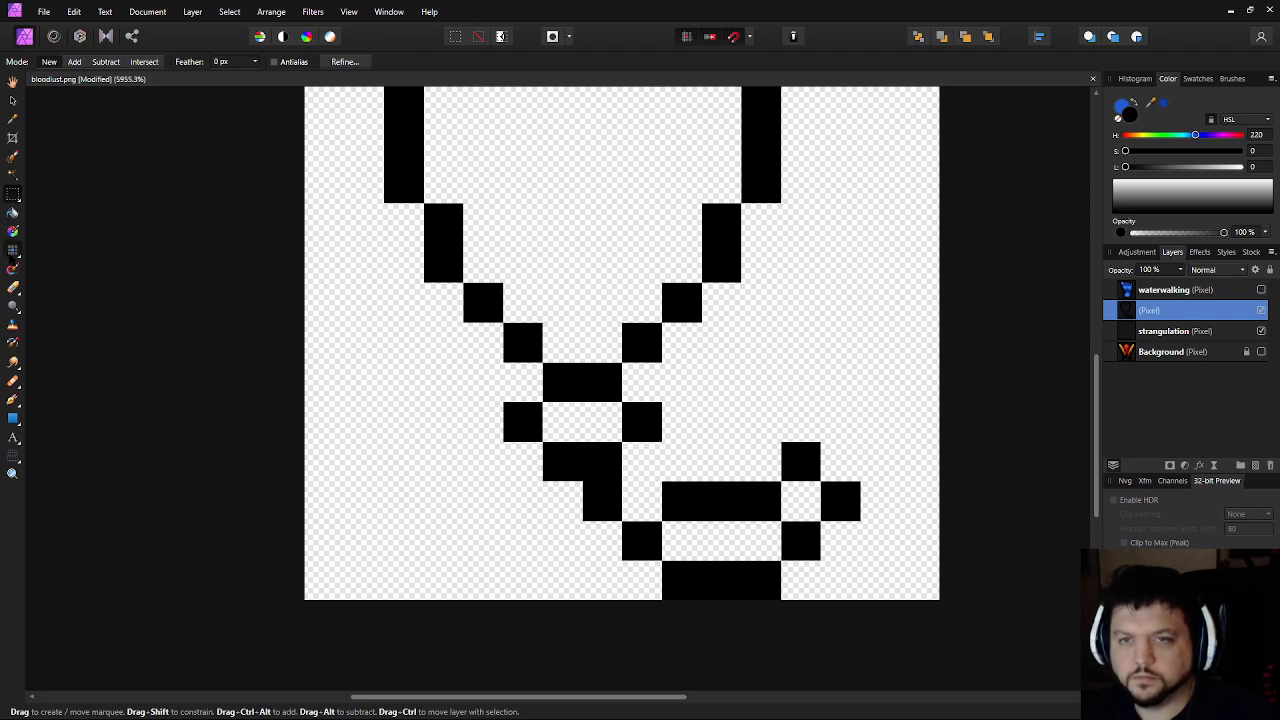
{"action": "key", "text": "b"}
{"action": "scroll", "coordinate": [640, 460], "scroll_direction": "down", "scroll_amount": 6}
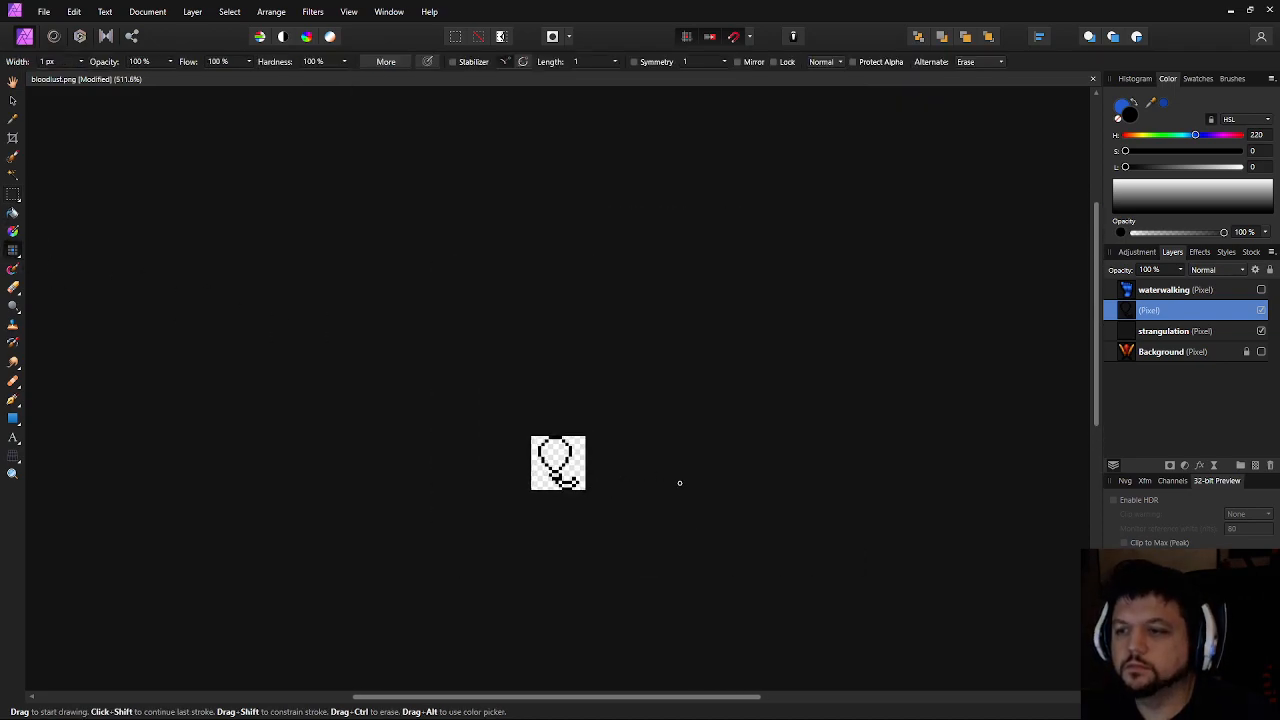
{"action": "scroll", "coordinate": [522, 568], "scroll_direction": "up", "scroll_amount": 4}
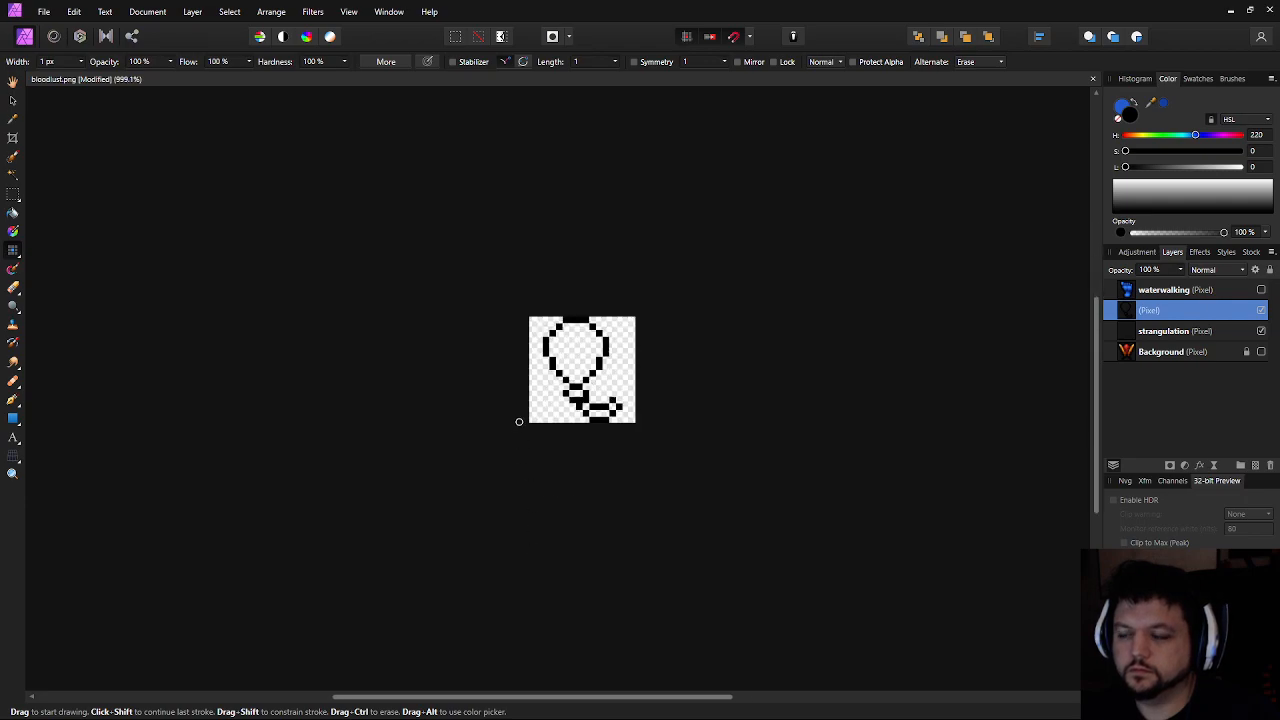
{"action": "scroll", "coordinate": [634, 343], "scroll_direction": "up", "scroll_amount": 3}
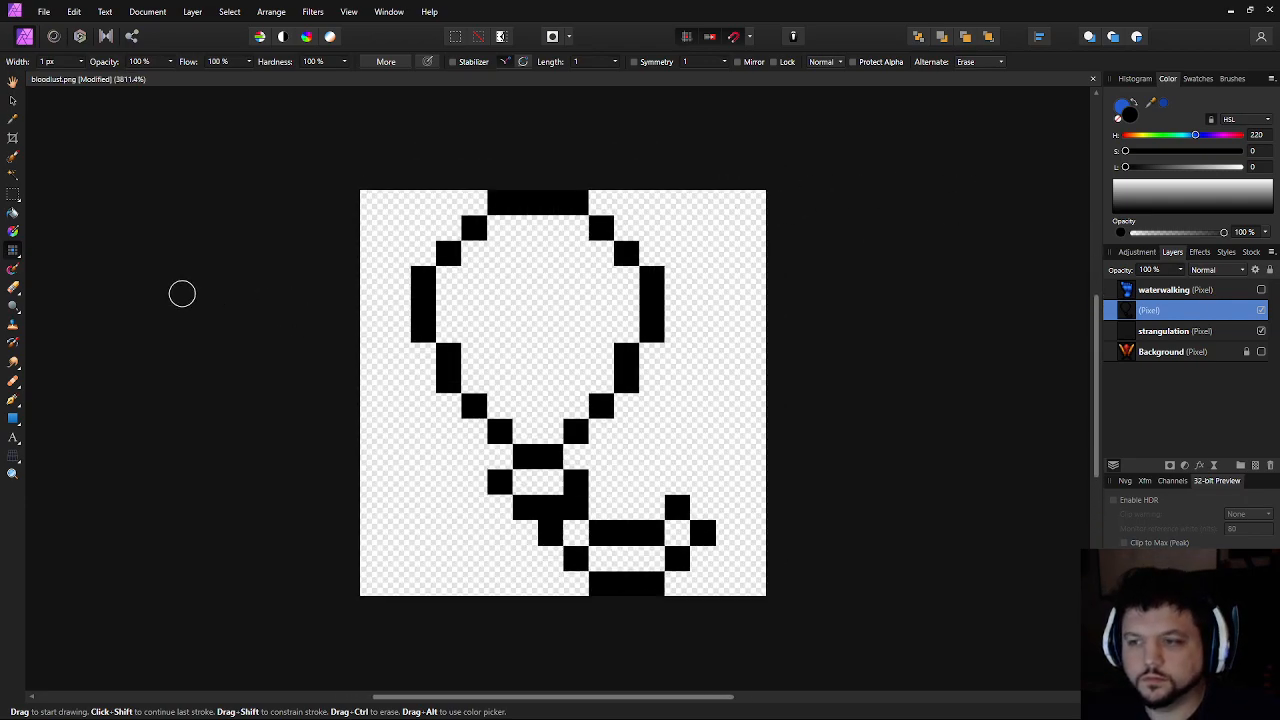
{"action": "left_click", "coordinate": [12, 212]}
{"action": "scroll", "coordinate": [528, 304], "scroll_direction": "down", "scroll_amount": 6}
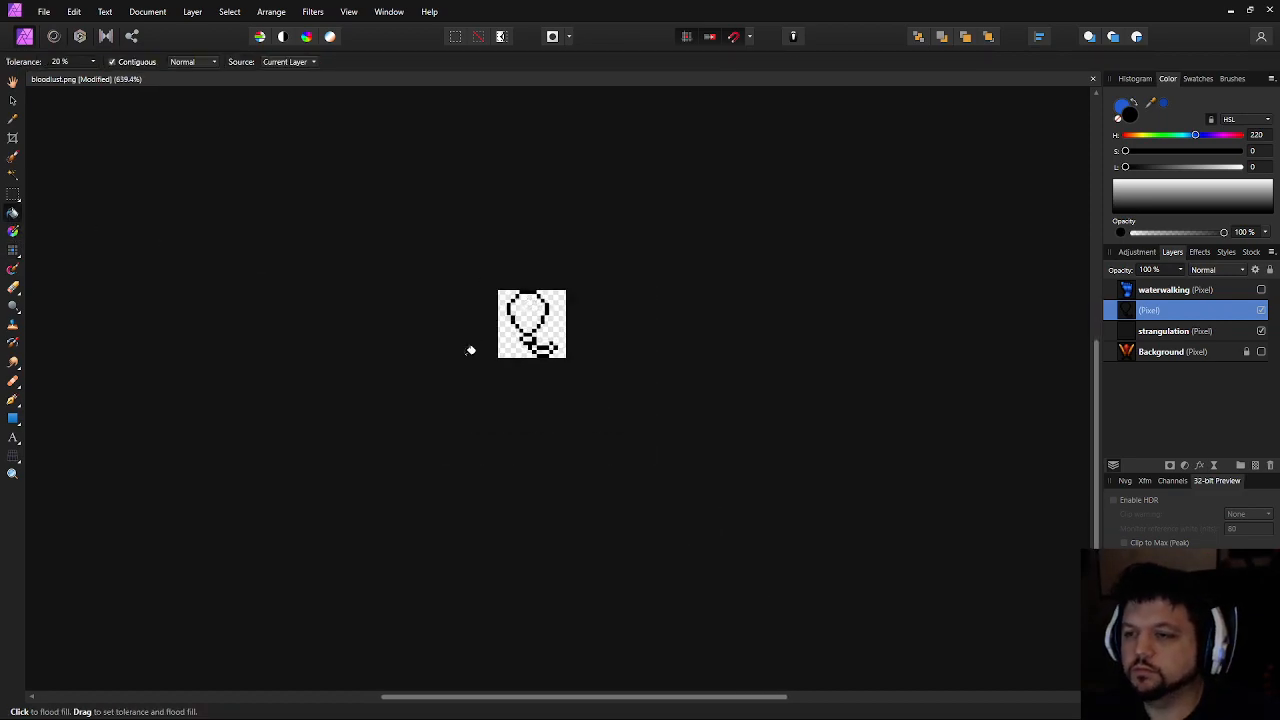
{"action": "scroll", "coordinate": [405, 280], "scroll_direction": "up", "scroll_amount": 2}
{"action": "scroll", "coordinate": [657, 337], "scroll_direction": "up", "scroll_amount": 3}
{"action": "scroll", "coordinate": [660, 340], "scroll_direction": "up", "scroll_amount": 2}
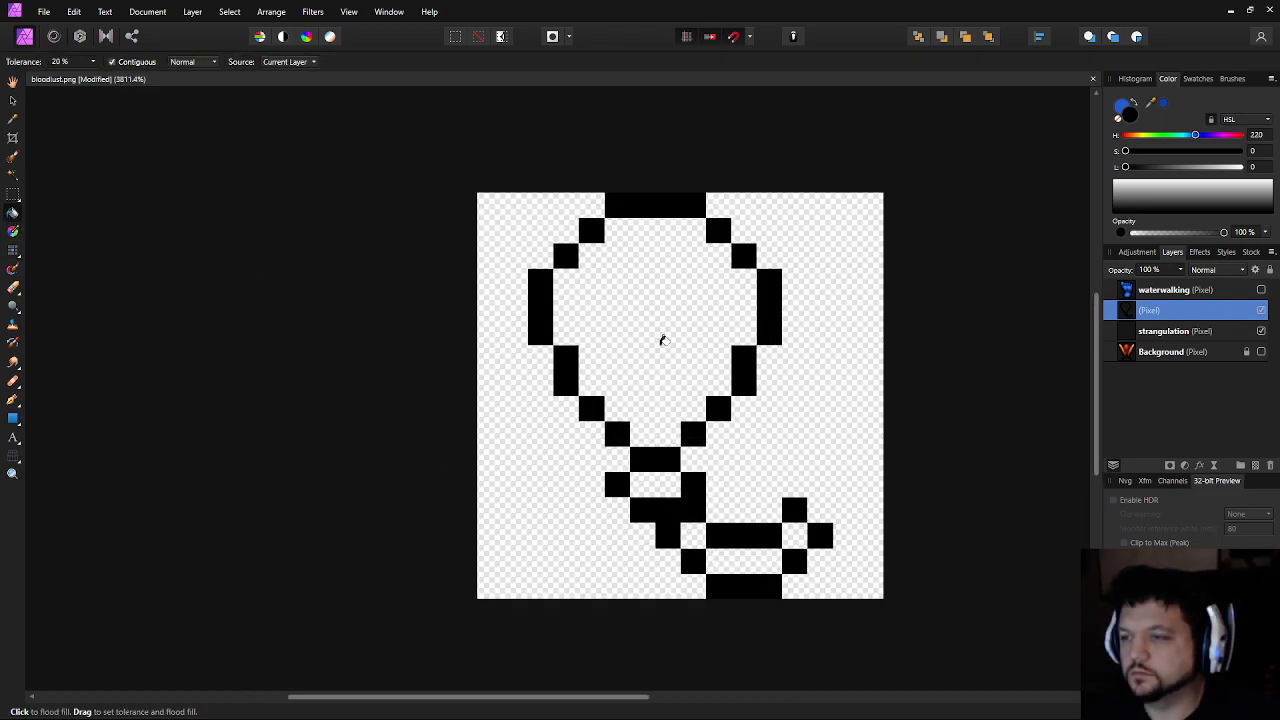
Select the lower tail including its tip and move it one pixel up, then shift the whole outline one pixel right and down
{"action": "left_click", "coordinate": [12, 194]}
{"action": "left_click_drag", "start_coordinate": [825, 600], "coordinate": [625, 527]}
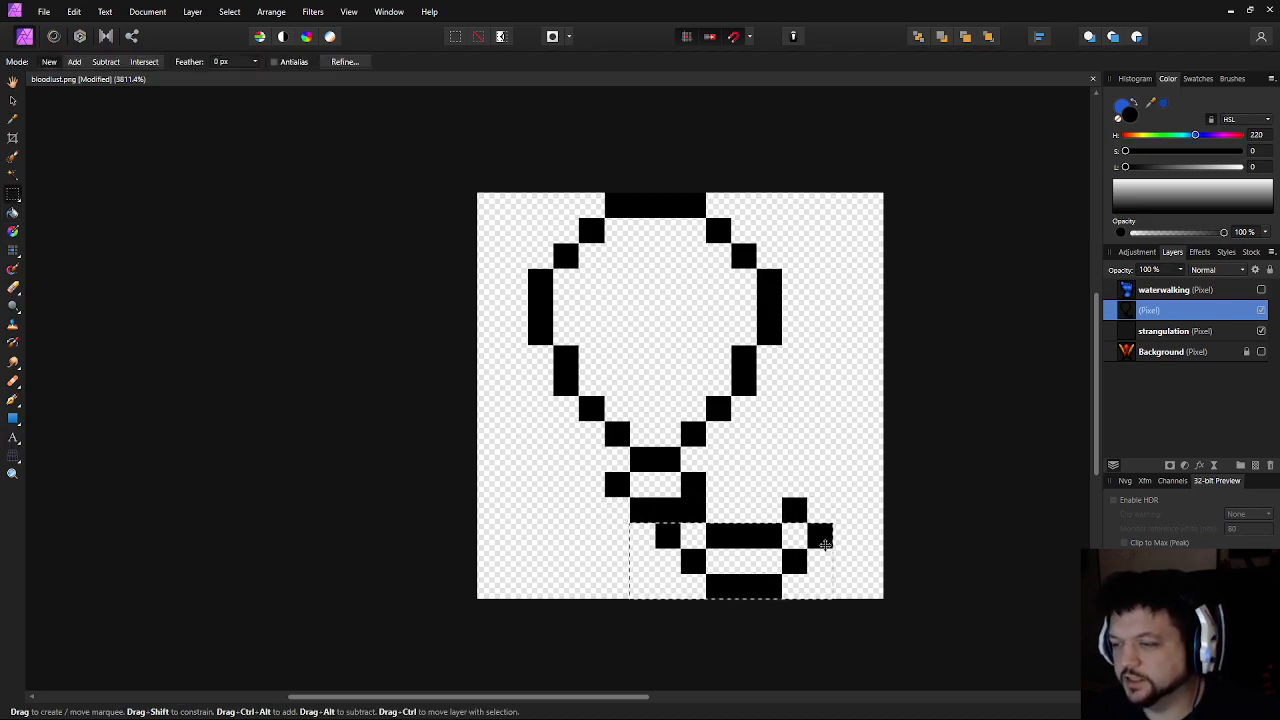
{"action": "left_click_drag", "start_coordinate": [826, 540], "coordinate": [786, 509]}
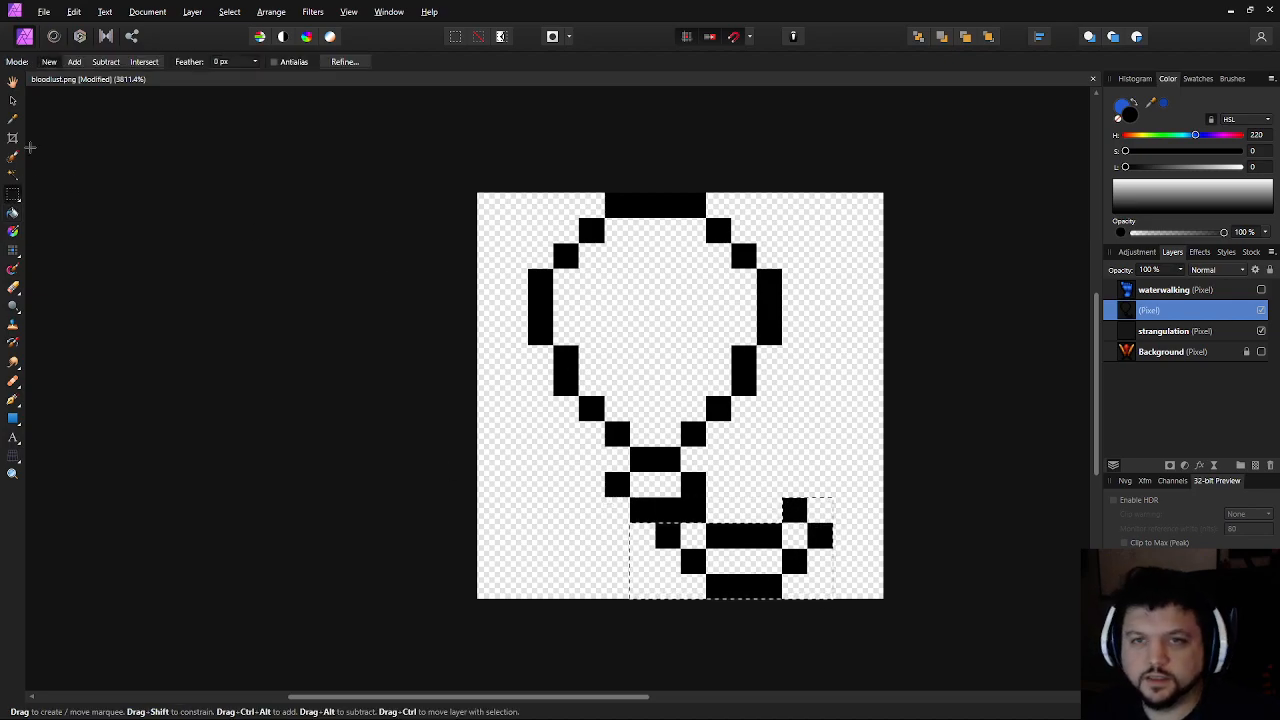
{"action": "key", "text": "v"}
{"action": "key", "text": "Up"}
{"action": "key", "text": "ctrl+d"}
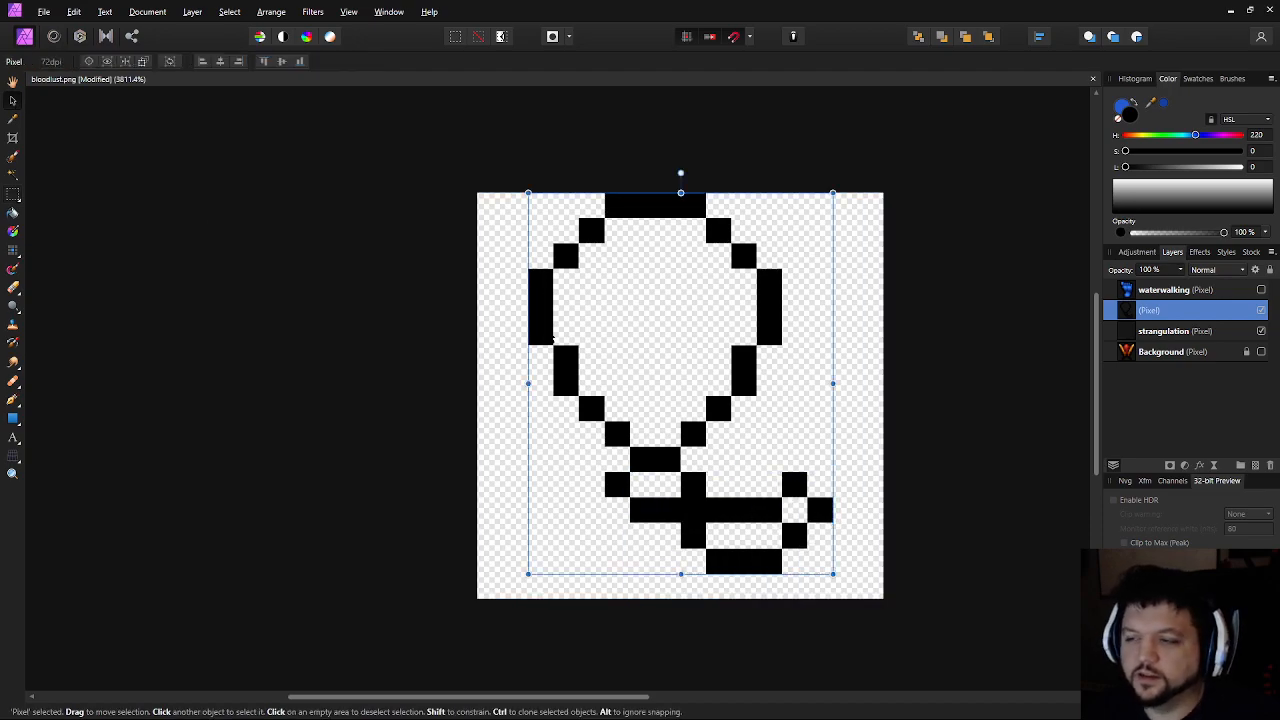
{"action": "left_click_drag", "start_coordinate": [715, 385], "coordinate": [715, 436]}
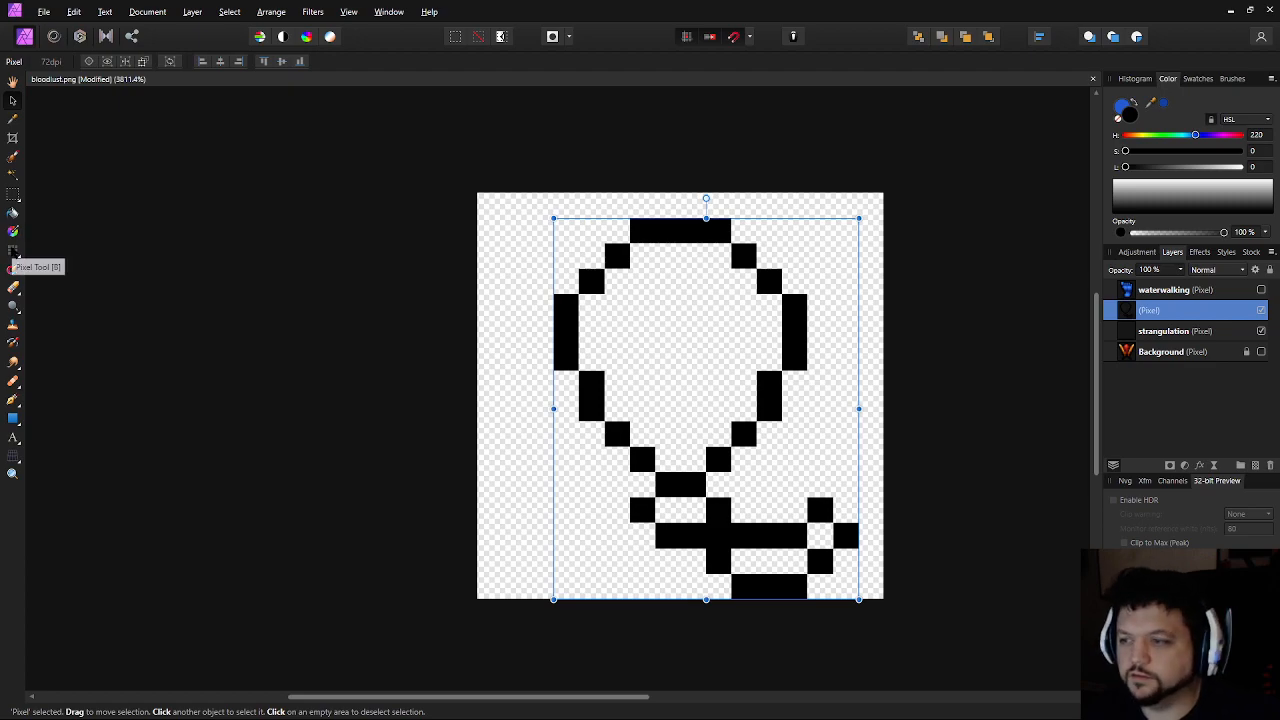
{"action": "left_click", "coordinate": [14, 251]}
{"action": "left_click", "coordinate": [818, 436]}
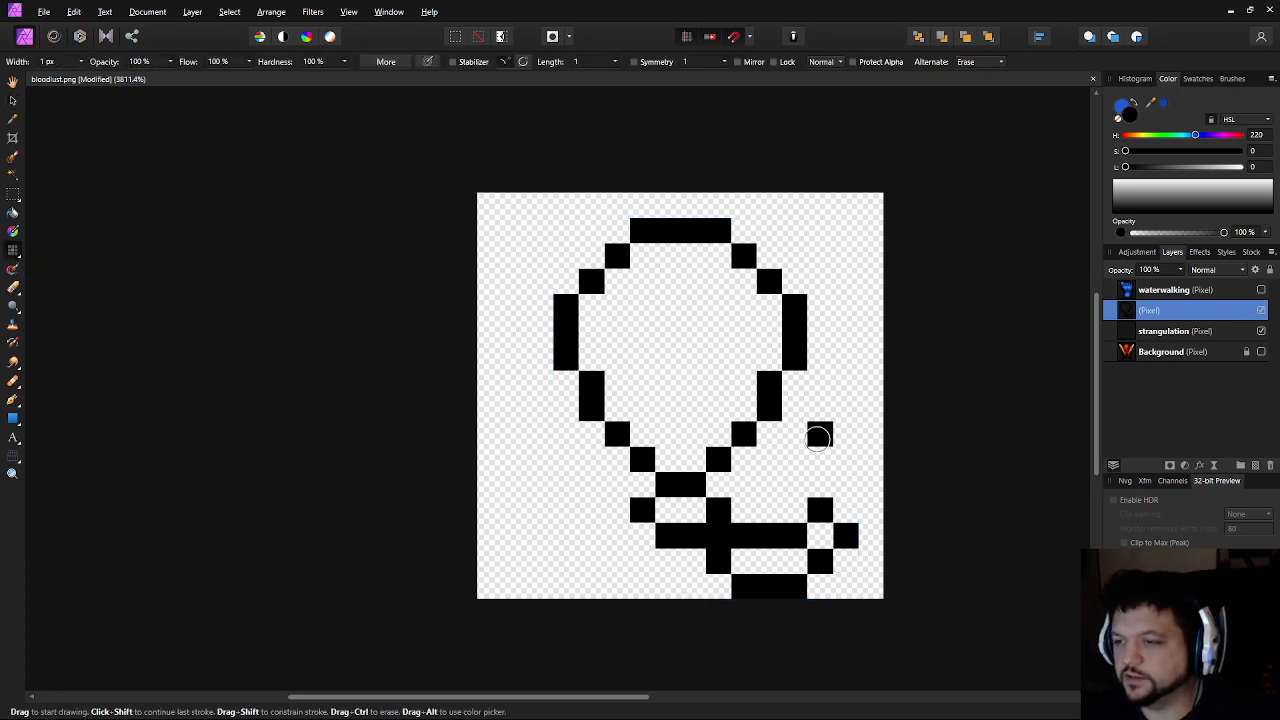
{"action": "key", "text": "ctrl+z"}
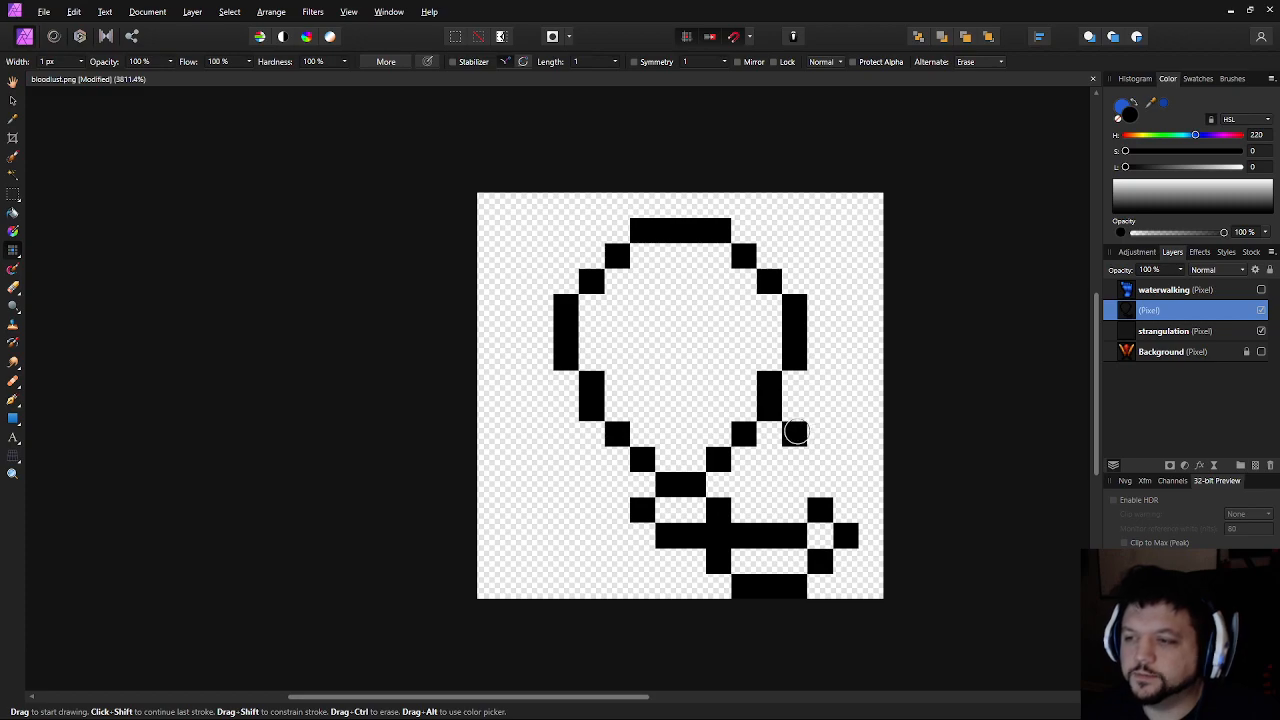
Set the colour to pink with HSL 299, 100, 69 and flood fill the balloon body and the knot
{"action": "left_click_drag", "start_coordinate": [1150, 140], "coordinate": [1206, 176]}
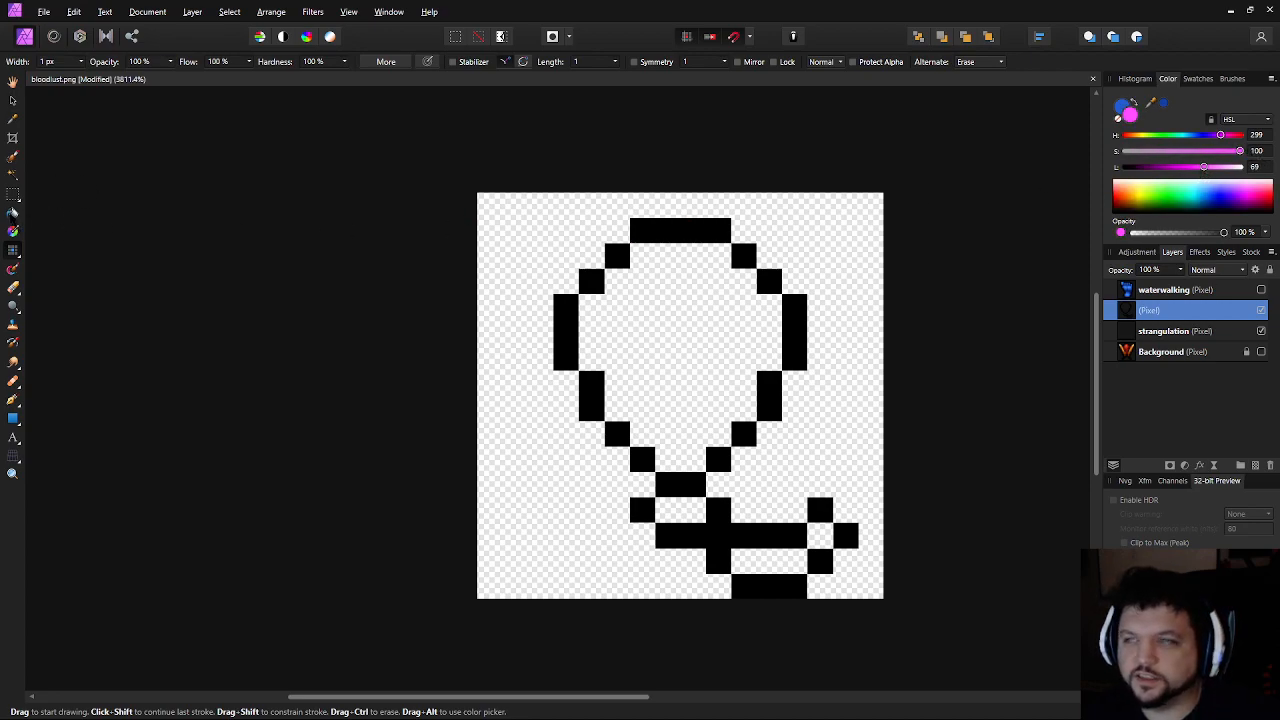
{"action": "left_click", "coordinate": [13, 213]}
{"action": "left_click", "coordinate": [667, 341]}
{"action": "left_click", "coordinate": [684, 505]}
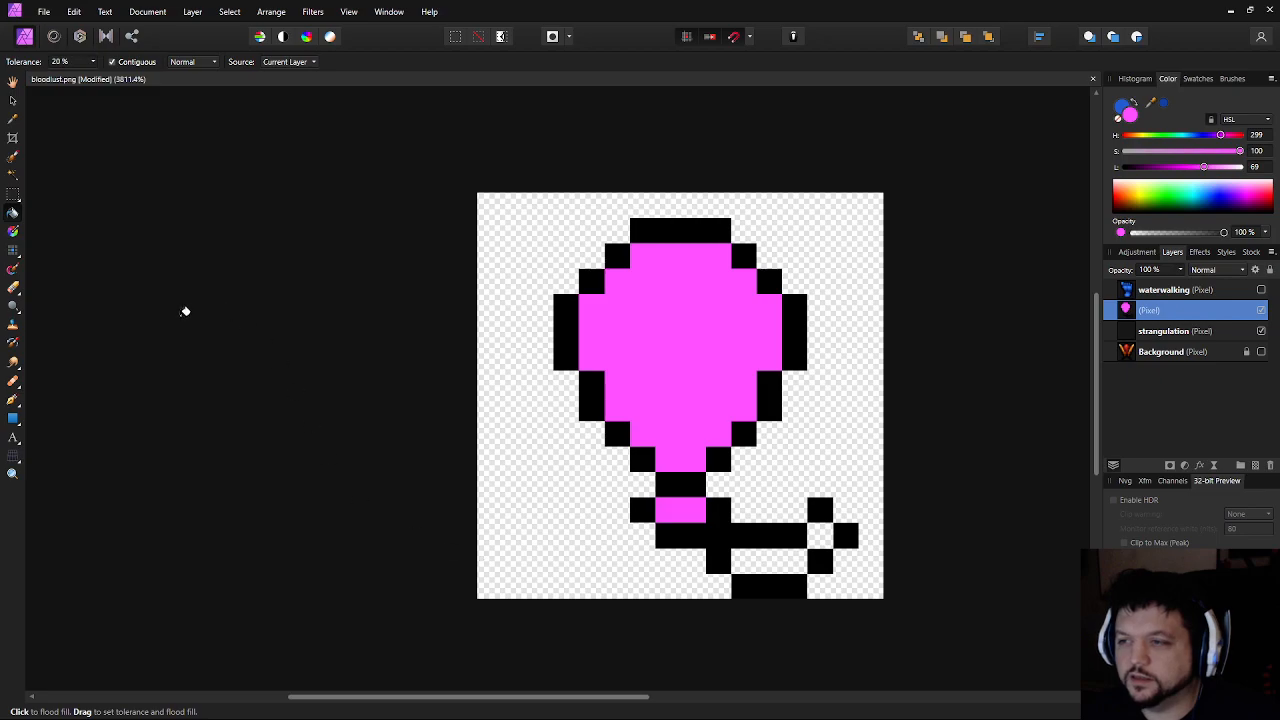
Set the colour to a darker pink, HSL 299, 87, 54, and paint shading along the balloon's left, right and lower inner edges
{"action": "key", "text": "b"}
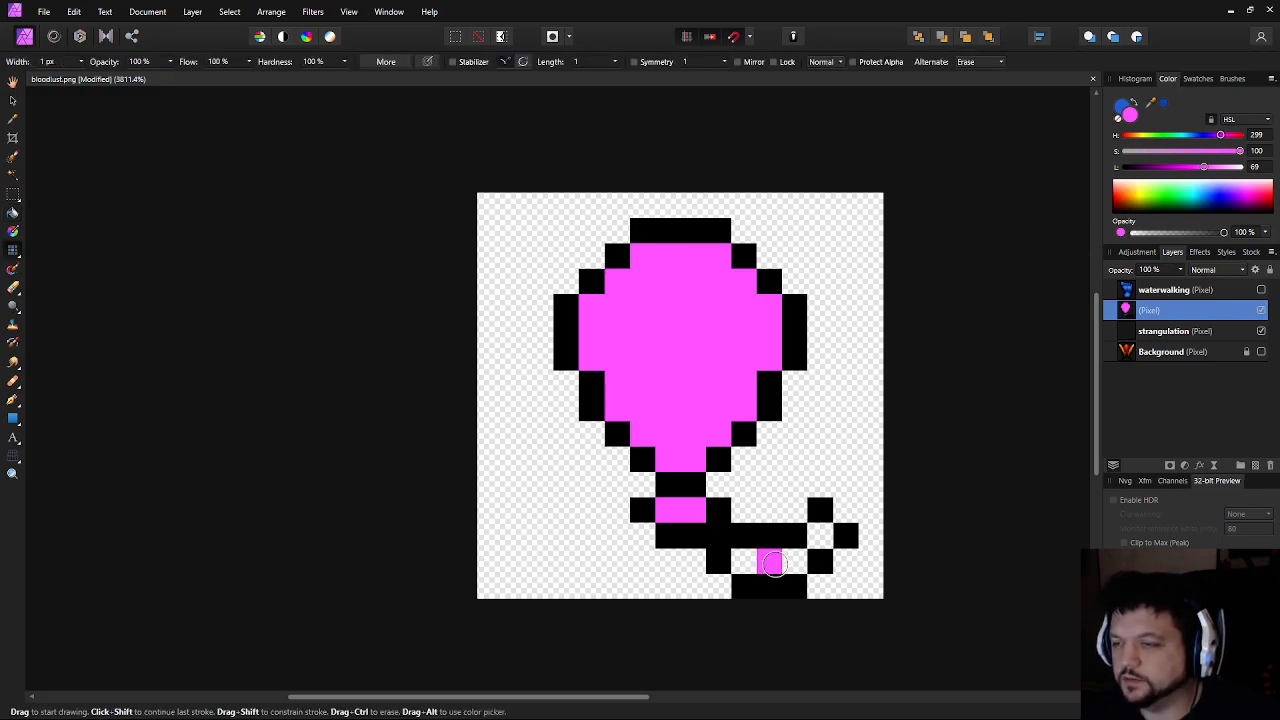
{"action": "left_click", "coordinate": [1189, 168]}
{"action": "left_click_drag", "start_coordinate": [1234, 153], "coordinate": [1226, 154]}
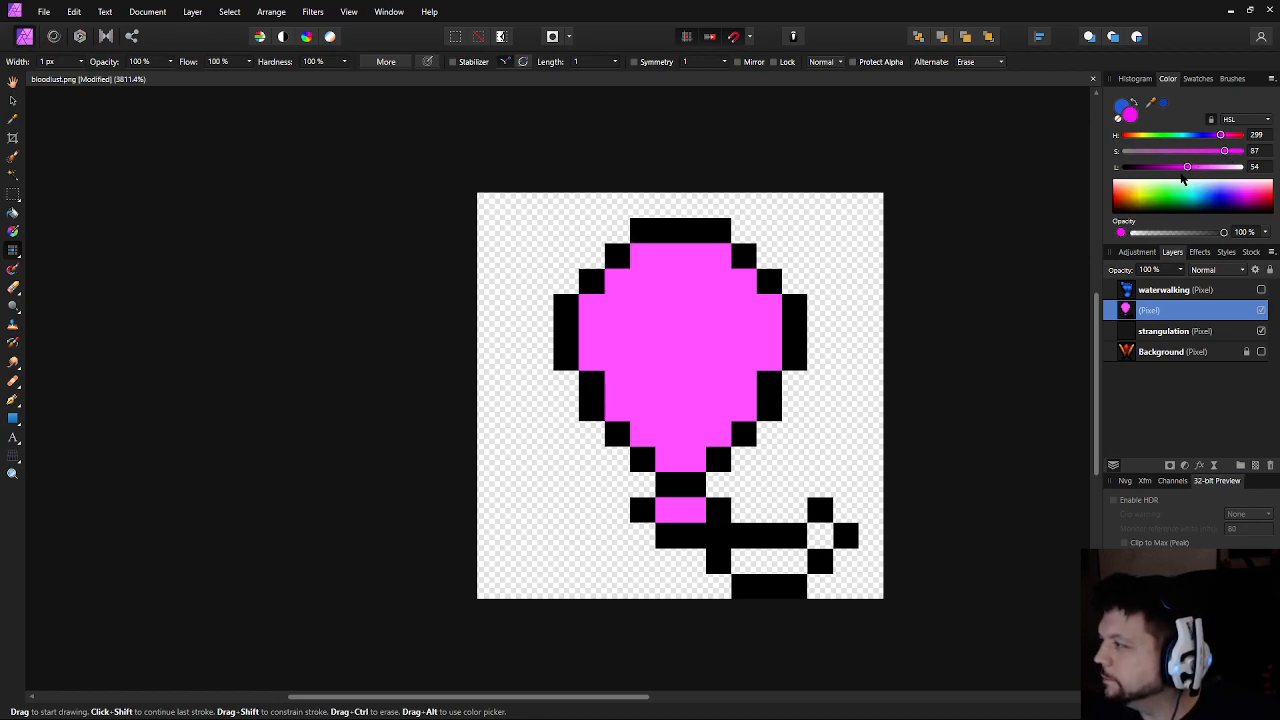
{"action": "left_click", "coordinate": [592, 357]}
{"action": "left_click", "coordinate": [620, 405]}
{"action": "left_click", "coordinate": [617, 383]}
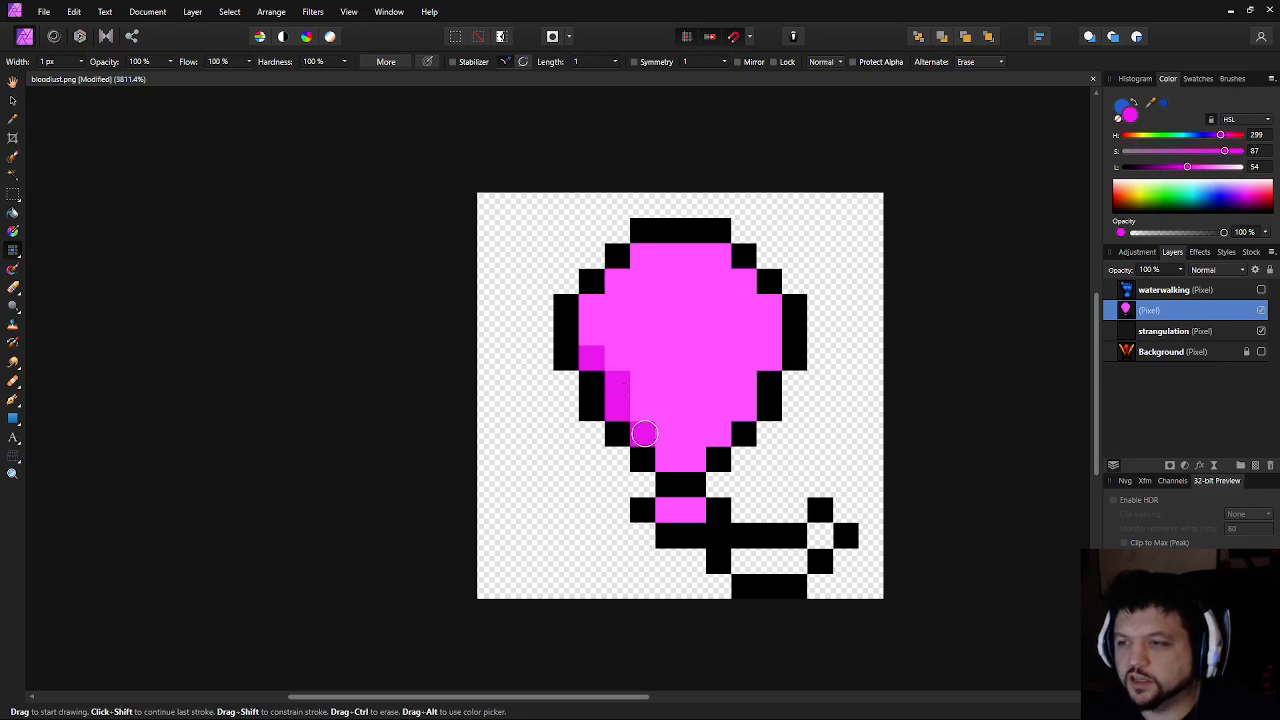
{"action": "mouse_move", "coordinate": [635, 408]}
{"action": "left_mouse_down"}
{"action": "mouse_move", "coordinate": [693, 415]}
{"action": "mouse_move", "coordinate": [746, 387]}
{"action": "mouse_move", "coordinate": [715, 408]}
{"action": "left_mouse_up"}
{"action": "left_click", "coordinate": [769, 357]}
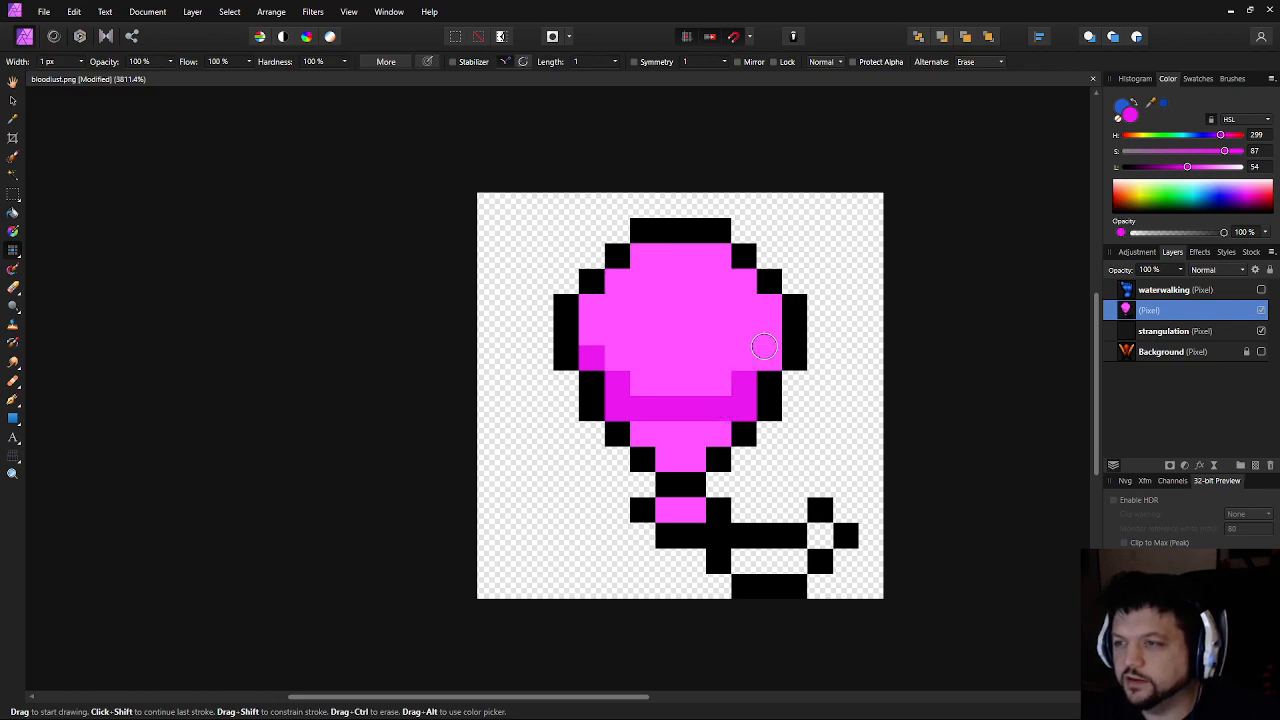
{"action": "left_click", "coordinate": [769, 306]}
{"action": "left_click", "coordinate": [591, 331]}
{"action": "left_click", "coordinate": [591, 306]}
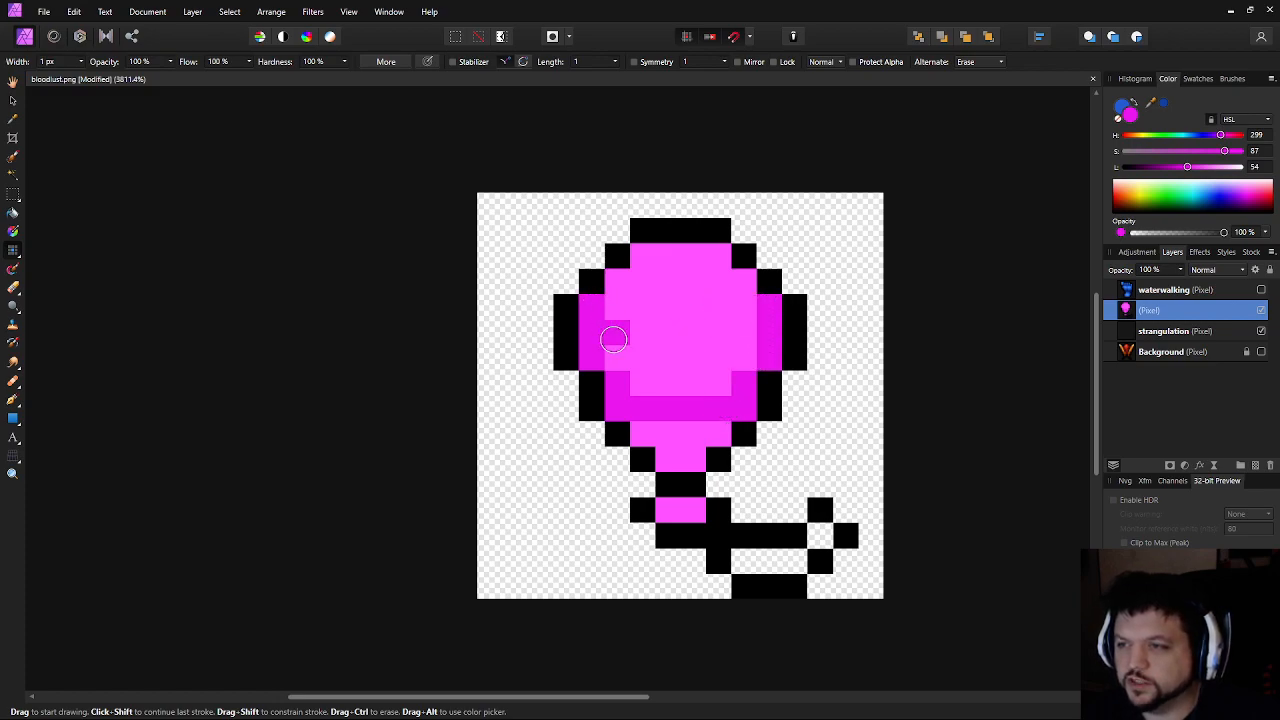
Fill the lower part of the balloon and the knot's right pixel with the darker pink, rounding the light area's lower corners
{"action": "left_click", "coordinate": [617, 357]}
{"action": "left_click", "coordinate": [643, 383]}
{"action": "left_click_drag", "start_coordinate": [643, 378], "coordinate": [718, 378]}
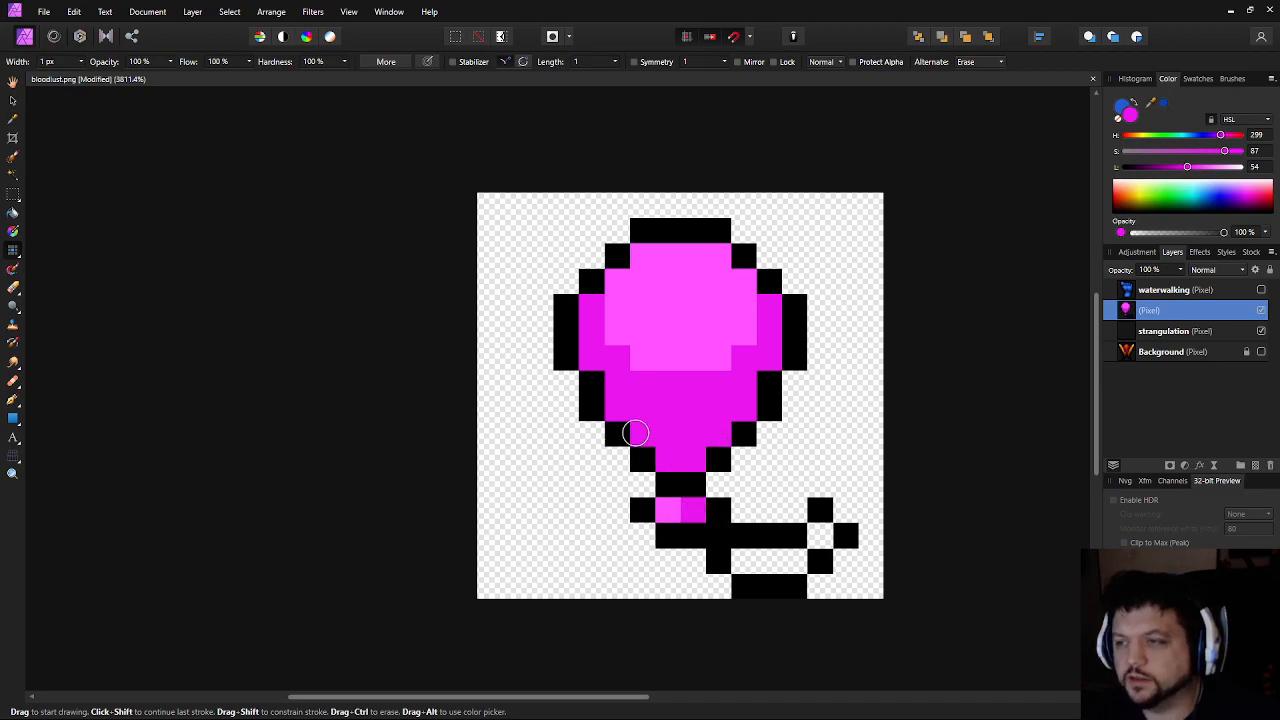
{"action": "scroll", "coordinate": [900, 435], "scroll_direction": "down", "scroll_amount": 5}
{"action": "scroll", "coordinate": [914, 431], "scroll_direction": "up", "scroll_amount": 5}
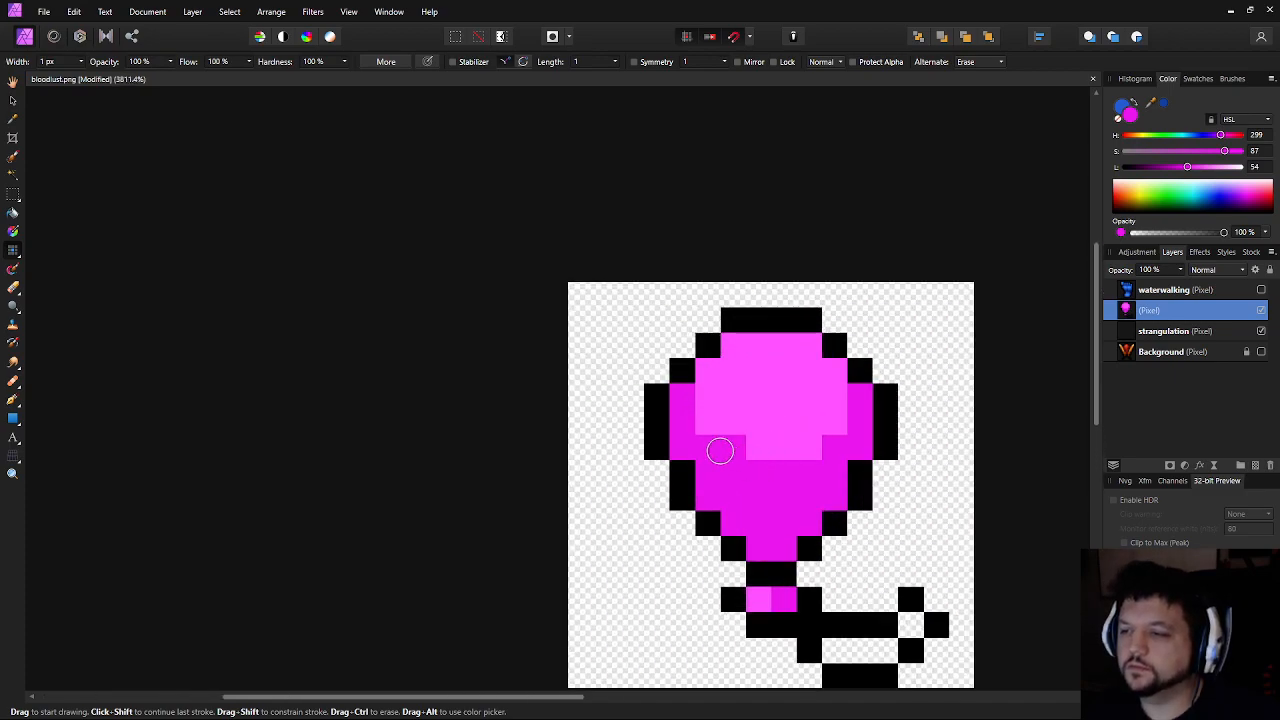
Paint the darker pink over the light area's bottom edge, the balloon's upper inner corners and its top row
{"action": "mouse_move", "coordinate": [730, 443]}
{"action": "left_mouse_down"}
{"action": "mouse_move", "coordinate": [810, 449]}
{"action": "mouse_move", "coordinate": [834, 421]}
{"action": "left_mouse_up"}
{"action": "left_click", "coordinate": [834, 346]}
{"action": "left_click", "coordinate": [834, 371]}
{"action": "left_click", "coordinate": [809, 346]}
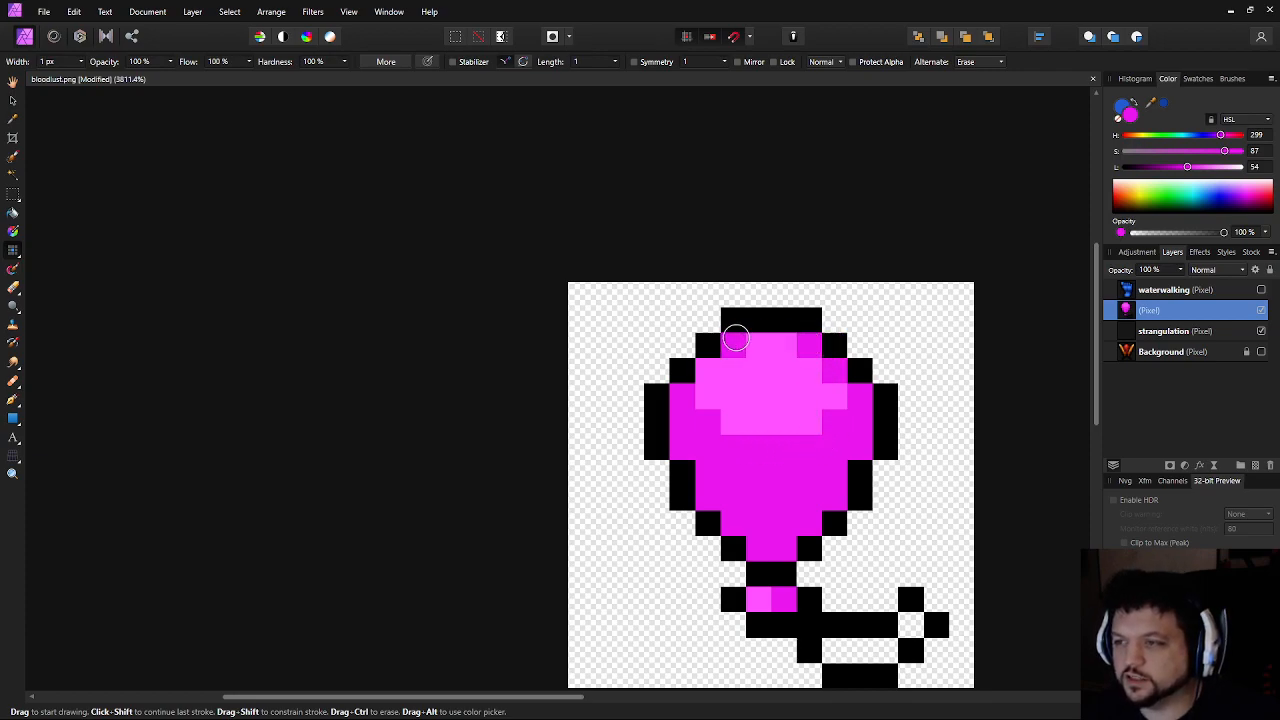
{"action": "left_click", "coordinate": [733, 343]}
{"action": "left_click", "coordinate": [707, 369]}
{"action": "scroll", "coordinate": [728, 448], "scroll_direction": "down", "scroll_amount": 4}
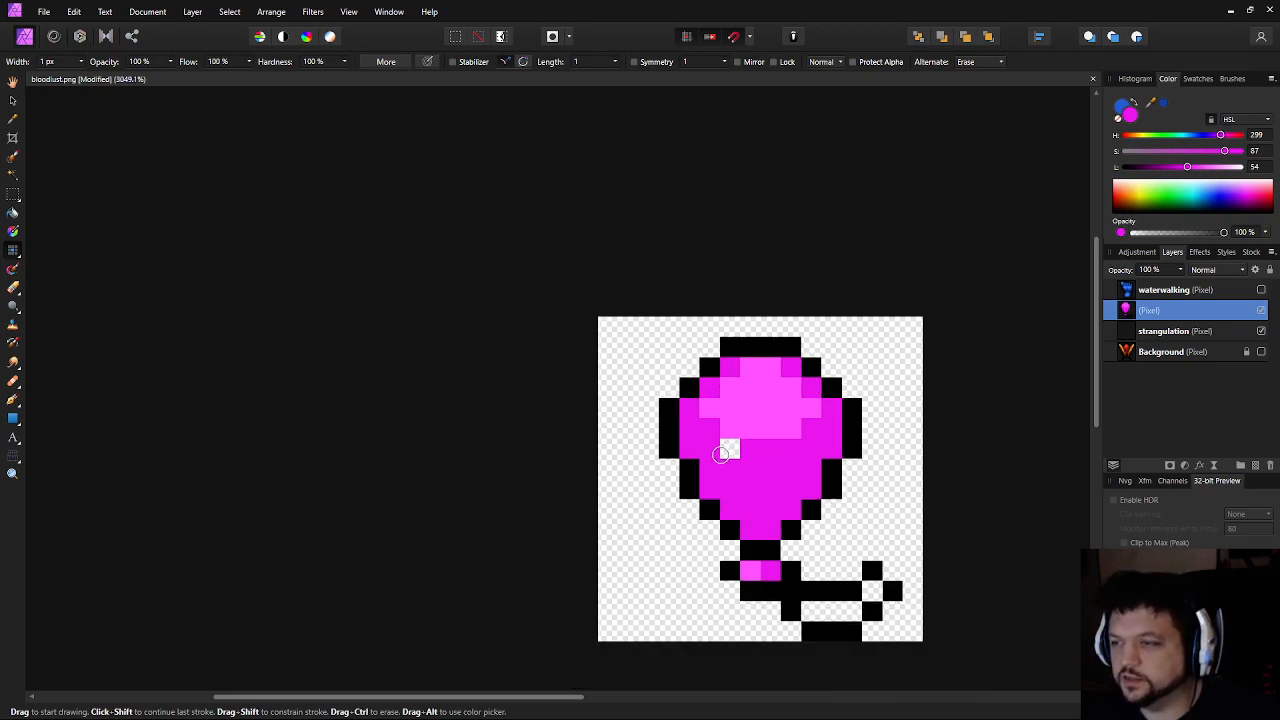
{"action": "scroll", "coordinate": [725, 452], "scroll_direction": "up", "scroll_amount": 5}
{"action": "left_click", "coordinate": [720, 443]}
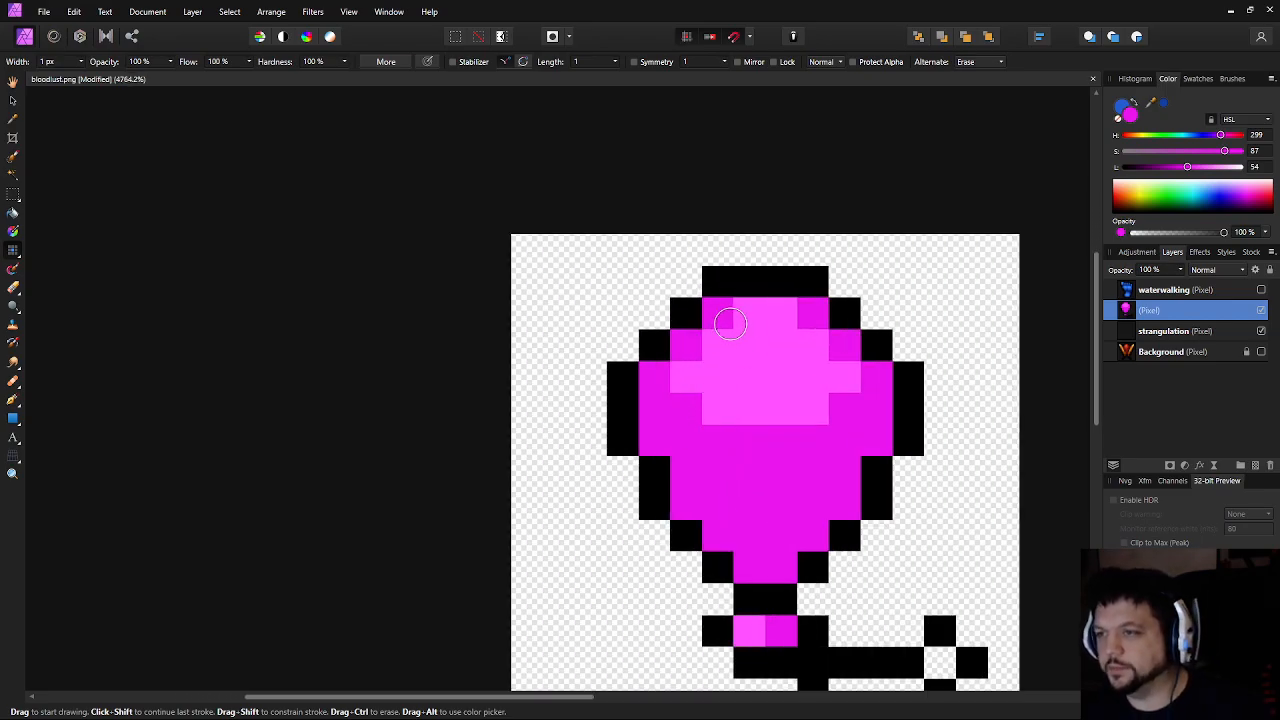
{"action": "left_click_drag", "start_coordinate": [745, 313], "coordinate": [771, 317]}
{"action": "key", "text": "x"}
{"action": "left_click", "coordinate": [772, 378]}
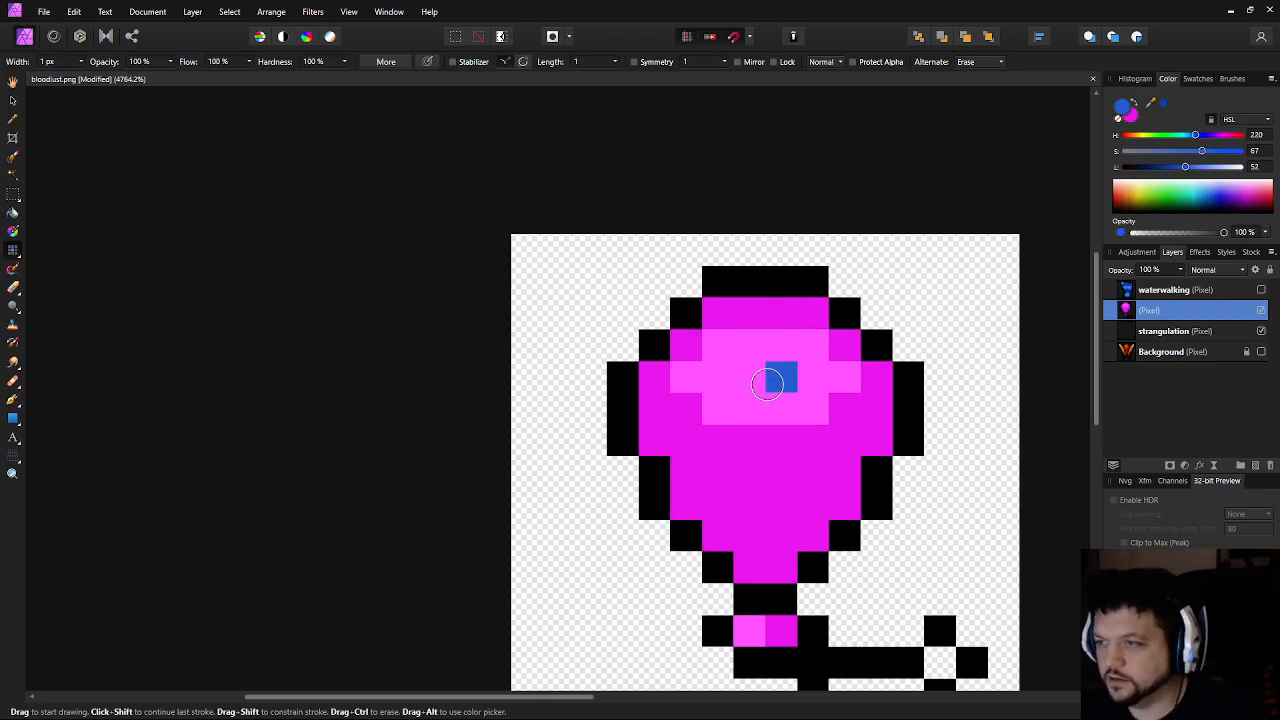
{"action": "key", "text": "ctrl+z"}
Sample the light pink and extend the light area downward, ending in a narrower three-pixel row
{"action": "left_click", "coordinate": [766, 370], "text": "alt"}
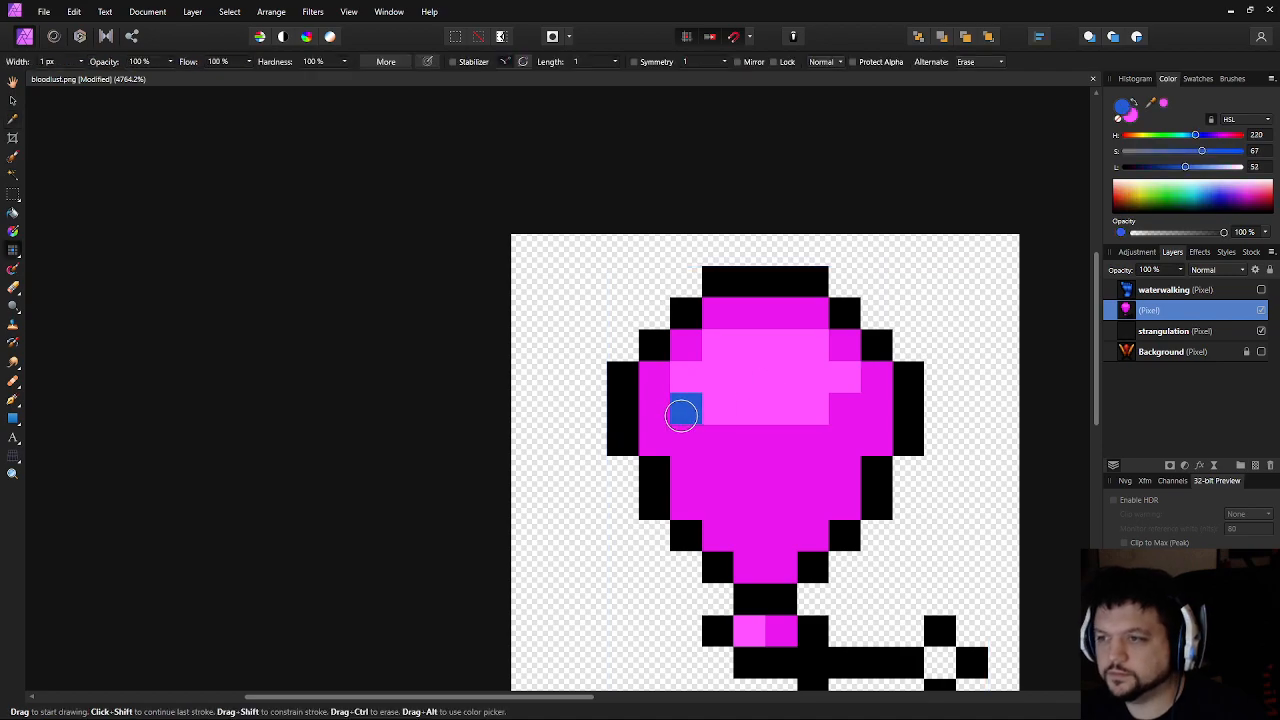
{"action": "mouse_move", "coordinate": [681, 414]}
{"action": "left_mouse_down"}
{"action": "mouse_move", "coordinate": [721, 433]}
{"action": "mouse_move", "coordinate": [788, 439]}
{"action": "mouse_move", "coordinate": [846, 410]}
{"action": "left_mouse_up"}
{"action": "left_click", "coordinate": [812, 440]}
{"action": "left_click", "coordinate": [686, 440]}
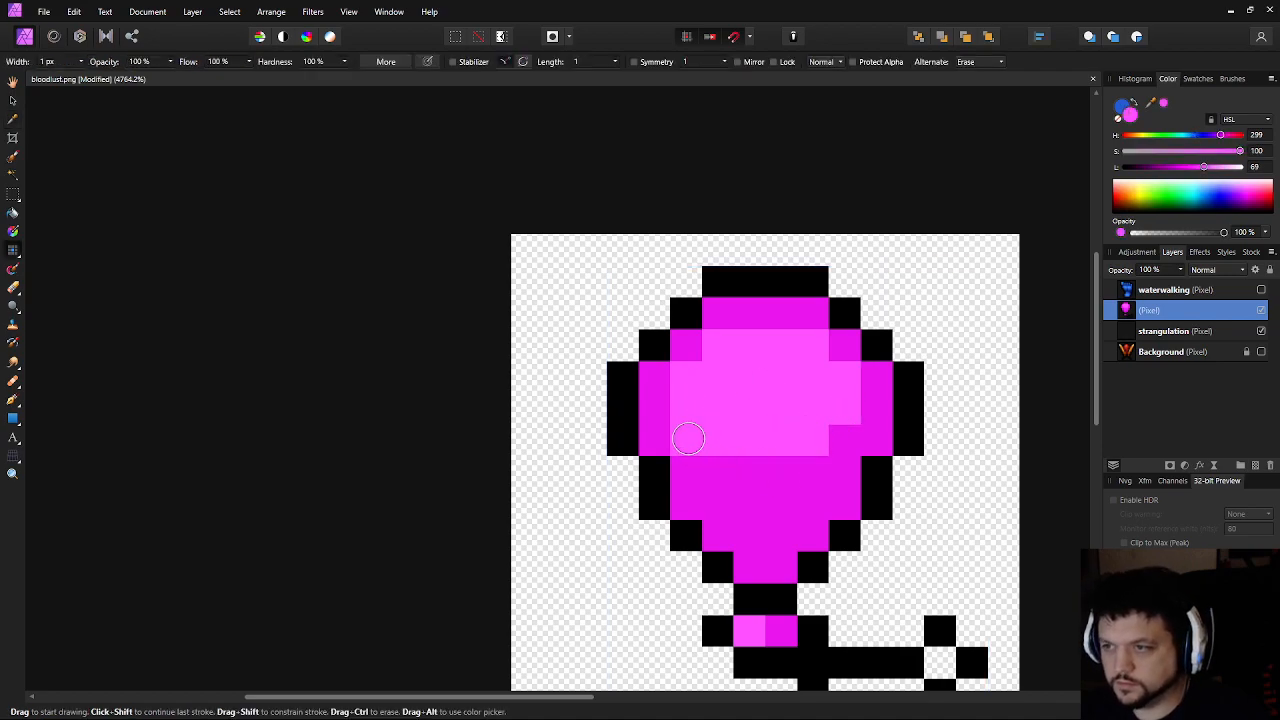
{"action": "left_click_drag", "start_coordinate": [723, 470], "coordinate": [783, 472]}
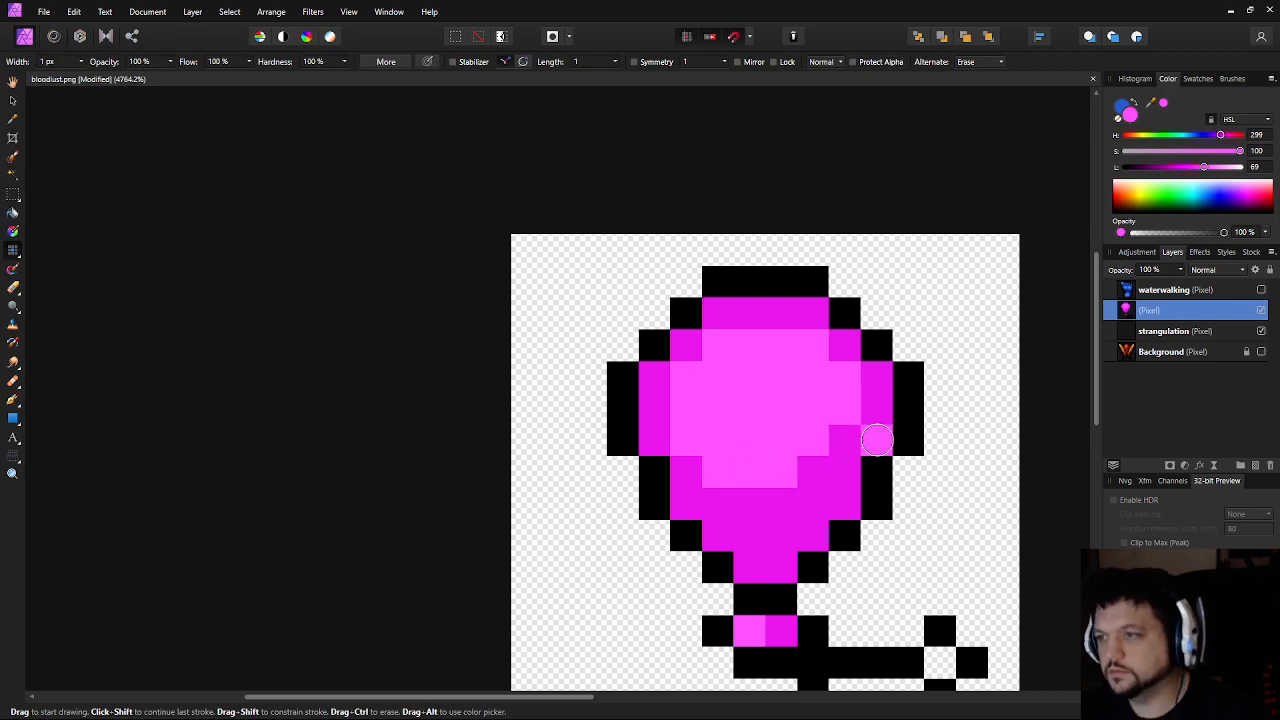
Sample the darker pink and paint over the light area's right column and upper-right corner
{"action": "key", "text": "x"}
{"action": "left_click", "coordinate": [845, 418]}
{"action": "key", "text": "alt"}
{"action": "key", "text": "x"}
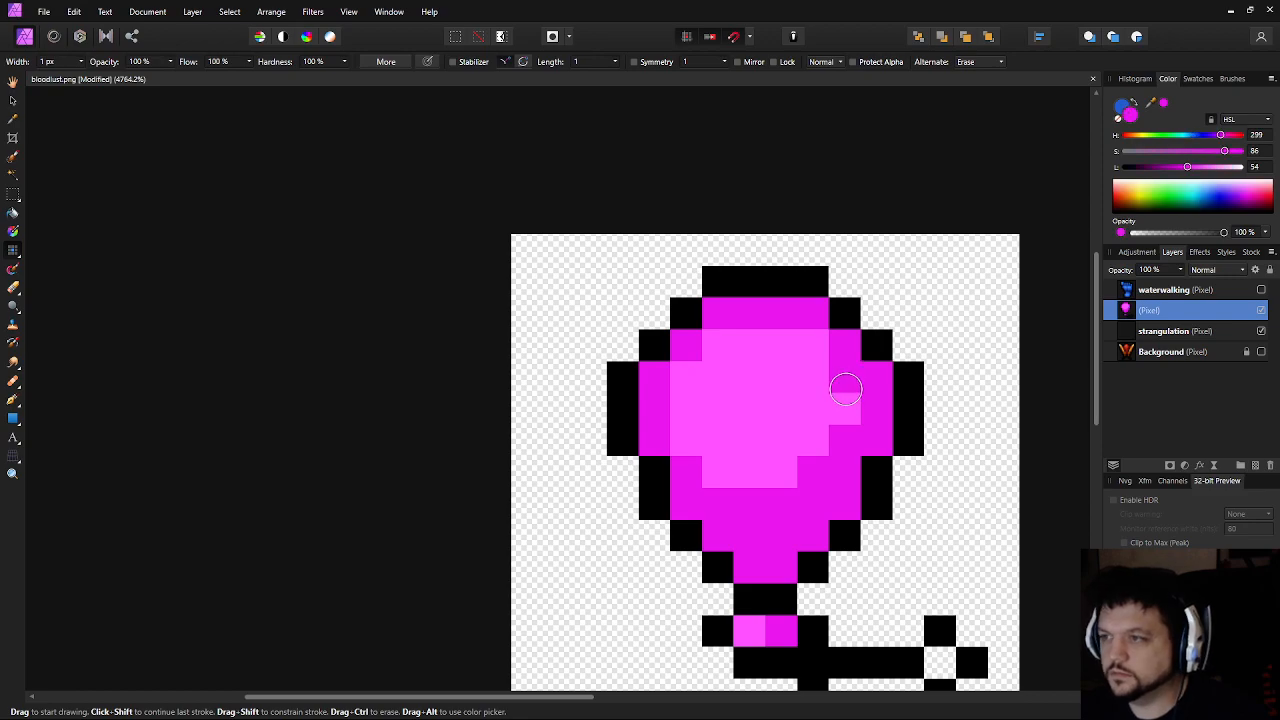
{"action": "left_click_drag", "start_coordinate": [845, 386], "coordinate": [846, 414]}
{"action": "left_click", "coordinate": [820, 354]}
{"action": "left_click", "coordinate": [871, 517], "text": "ctrl"}
{"action": "scroll", "coordinate": [877, 504], "scroll_direction": "down", "scroll_amount": 8}
{"action": "scroll", "coordinate": [866, 524], "scroll_direction": "up", "scroll_amount": 7}
{"action": "left_click_drag", "start_coordinate": [926, 313], "coordinate": [825, 365]}
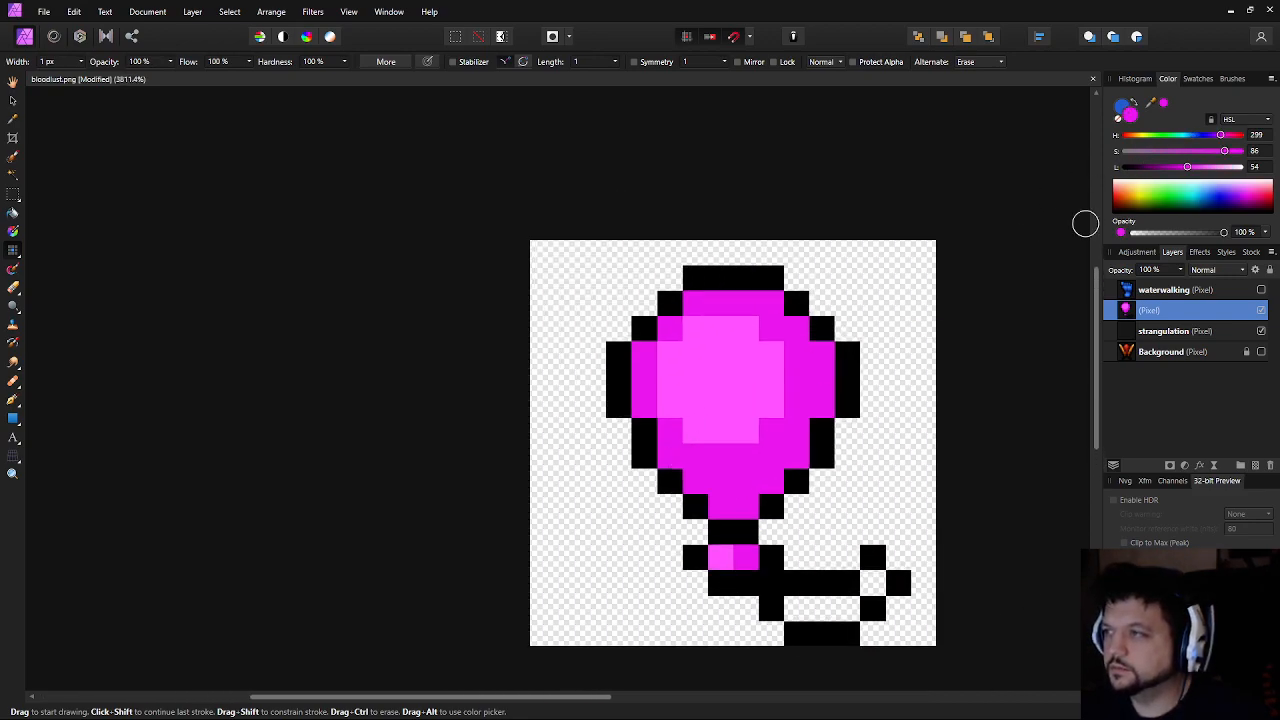
Lower the darker pink's lightness to 39 and paint deep shadow along the balloon's right inner edge, lower corners and bottom tip
{"action": "key", "text": "alt"}
{"action": "left_click_drag", "start_coordinate": [1187, 166], "coordinate": [1170, 166]}
{"action": "mouse_move", "coordinate": [669, 455]}
{"action": "left_mouse_down"}
{"action": "mouse_move", "coordinate": [743, 504]}
{"action": "mouse_move", "coordinate": [775, 485]}
{"action": "mouse_move", "coordinate": [823, 405]}
{"action": "mouse_move", "coordinate": [824, 357]}
{"action": "mouse_move", "coordinate": [823, 383]}
{"action": "mouse_move", "coordinate": [764, 289]}
{"action": "mouse_move", "coordinate": [801, 376]}
{"action": "mouse_move", "coordinate": [760, 304]}
{"action": "left_mouse_up"}
{"action": "scroll", "coordinate": [871, 488], "scroll_direction": "down", "scroll_amount": 5}
{"action": "scroll", "coordinate": [866, 503], "scroll_direction": "up", "scroll_amount": 5}
{"action": "left_click_drag", "start_coordinate": [833, 262], "coordinate": [755, 368]}
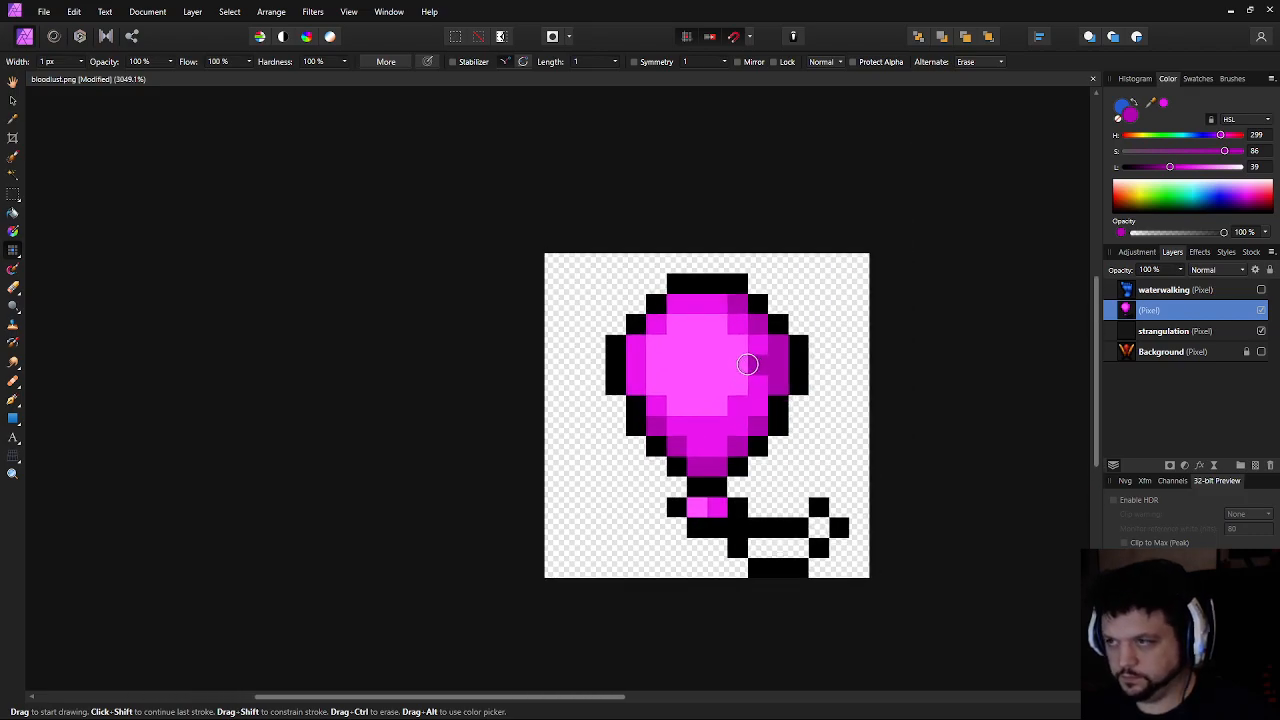
Sample the light pink, raise its lightness to 83, and paint a two-by-two-pixel highlight in the upper left of the light area
{"action": "left_click", "coordinate": [710, 351], "text": "alt"}
{"action": "left_click", "coordinate": [1219, 166]}
{"action": "left_click_drag", "start_coordinate": [681, 350], "coordinate": [681, 358]}
{"action": "scroll", "coordinate": [829, 426], "scroll_direction": "down", "scroll_amount": 5}
{"action": "scroll", "coordinate": [833, 430], "scroll_direction": "up", "scroll_amount": 4}
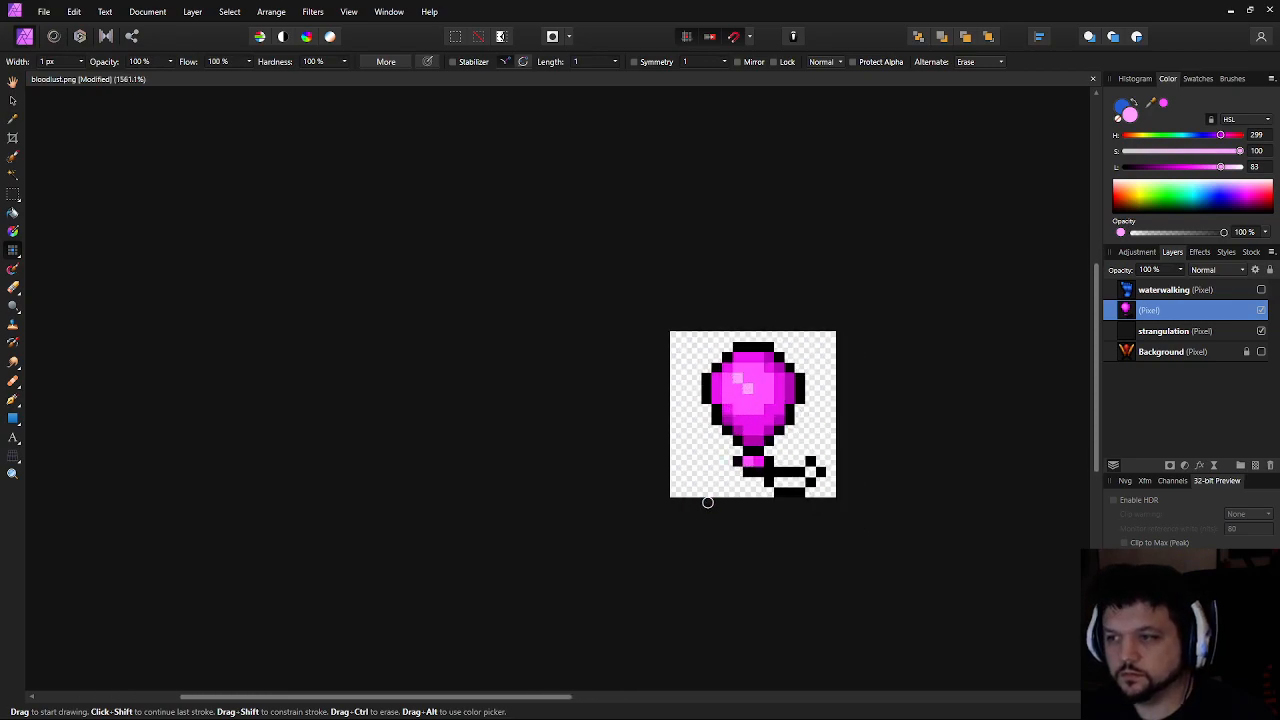
{"action": "scroll", "coordinate": [766, 394], "scroll_direction": "up", "scroll_amount": 5}
{"action": "left_click", "coordinate": [679, 377]}
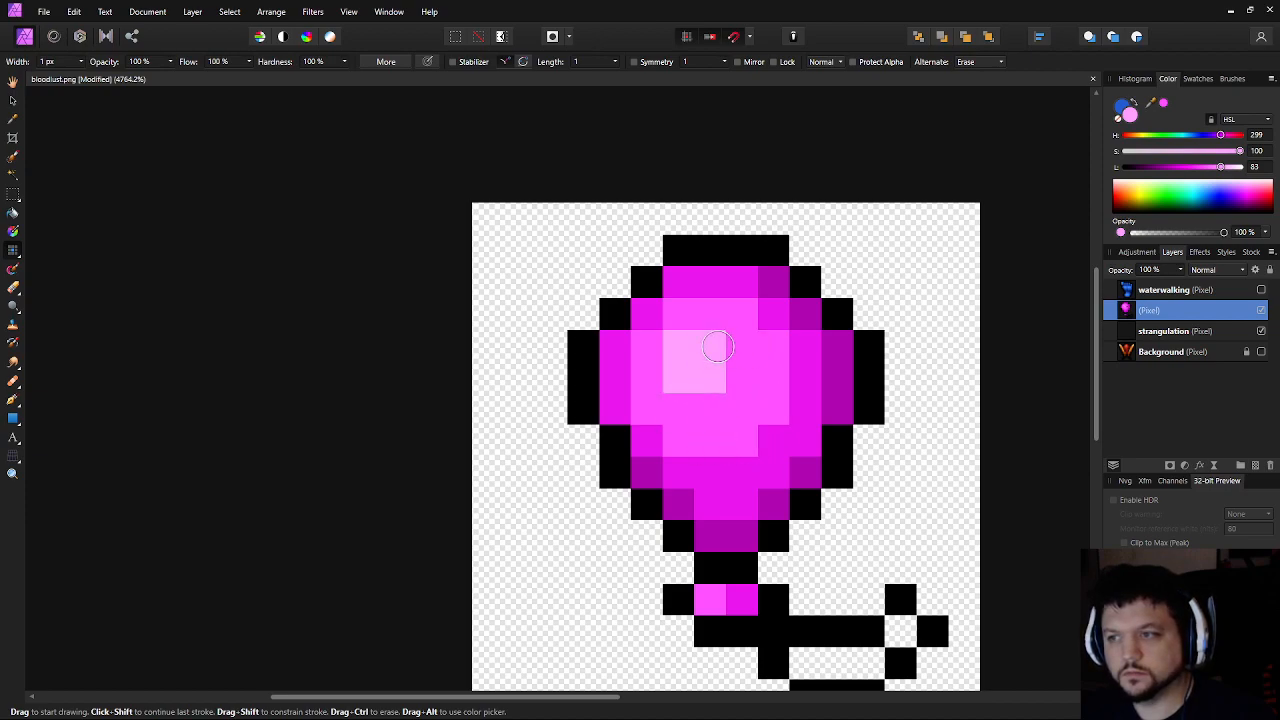
Raise the pink's lightness to 91 and paint a single brighter pixel in the upper-left corner of the balloon's highlight
{"action": "scroll", "coordinate": [930, 440], "scroll_direction": "down", "scroll_amount": 4}
{"action": "scroll", "coordinate": [927, 440], "scroll_direction": "up", "scroll_amount": 2}
{"action": "left_click", "coordinate": [1230, 168]}
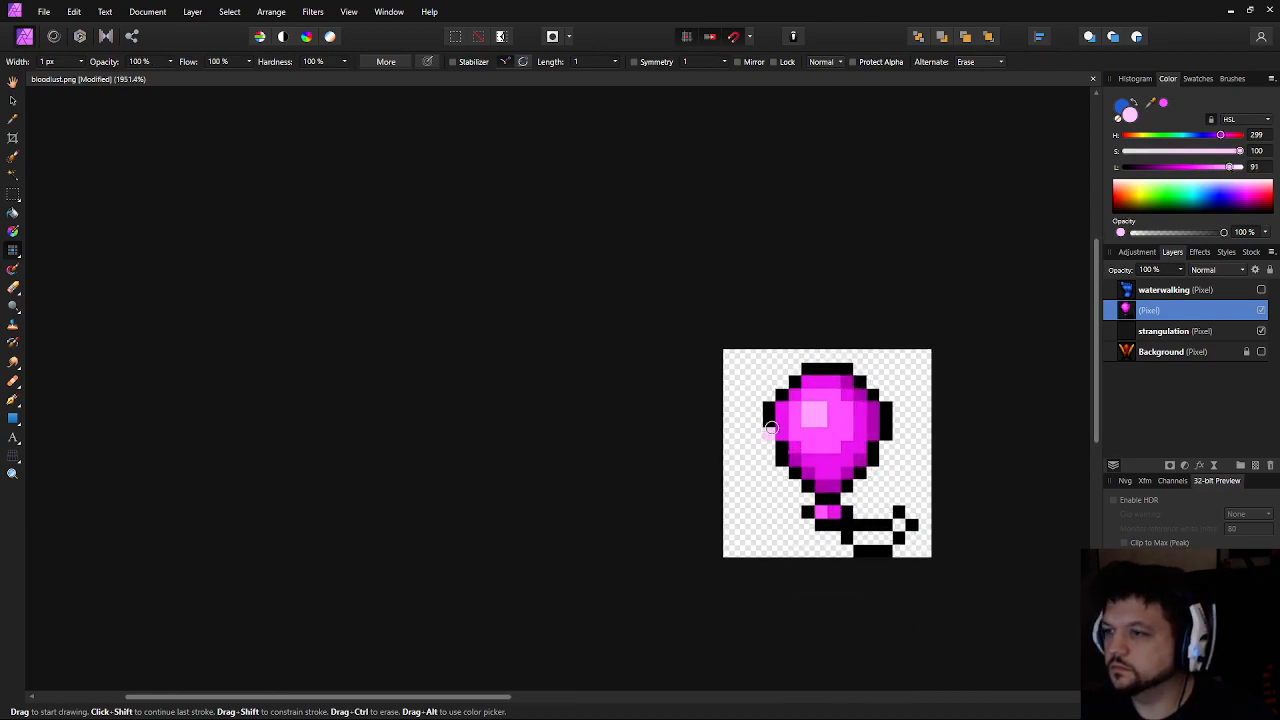
{"action": "scroll", "coordinate": [967, 555], "scroll_direction": "down", "scroll_amount": 5}
{"action": "scroll", "coordinate": [960, 534], "scroll_direction": "up", "scroll_amount": 3}
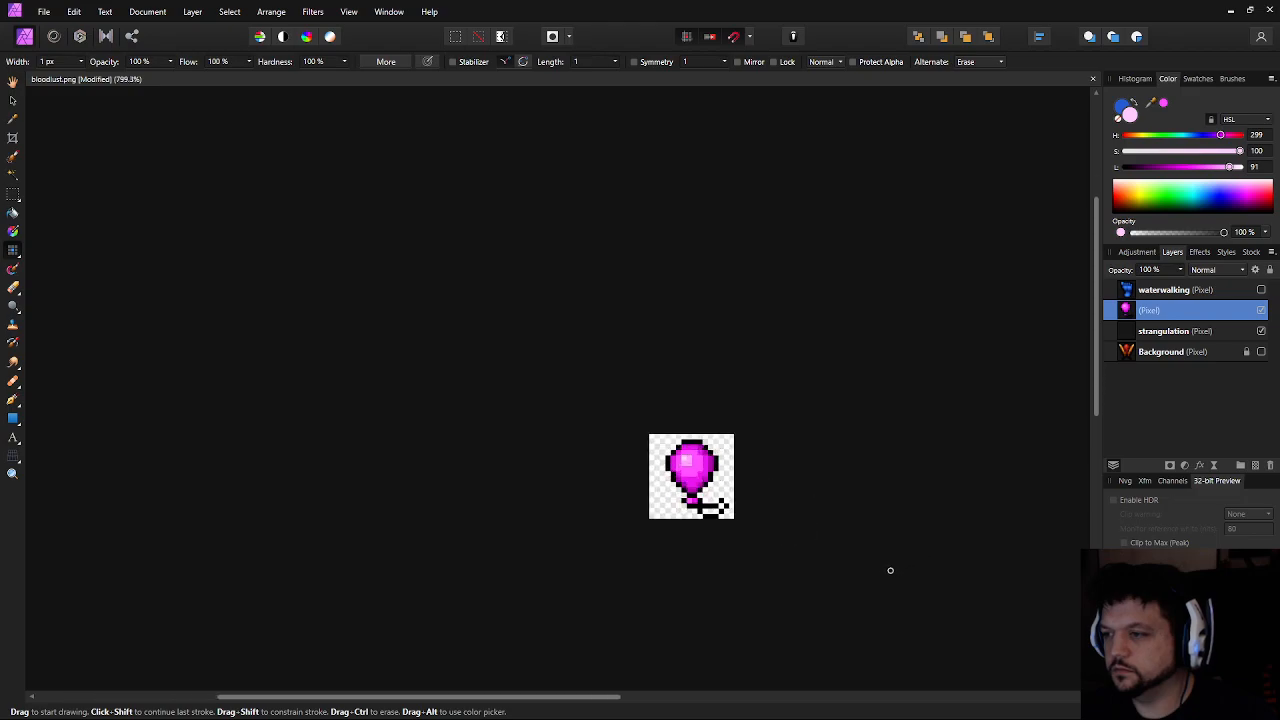
{"action": "scroll", "coordinate": [756, 518], "scroll_direction": "down", "scroll_amount": 2}
{"action": "scroll", "coordinate": [480, 515], "scroll_direction": "up", "scroll_amount": 4}
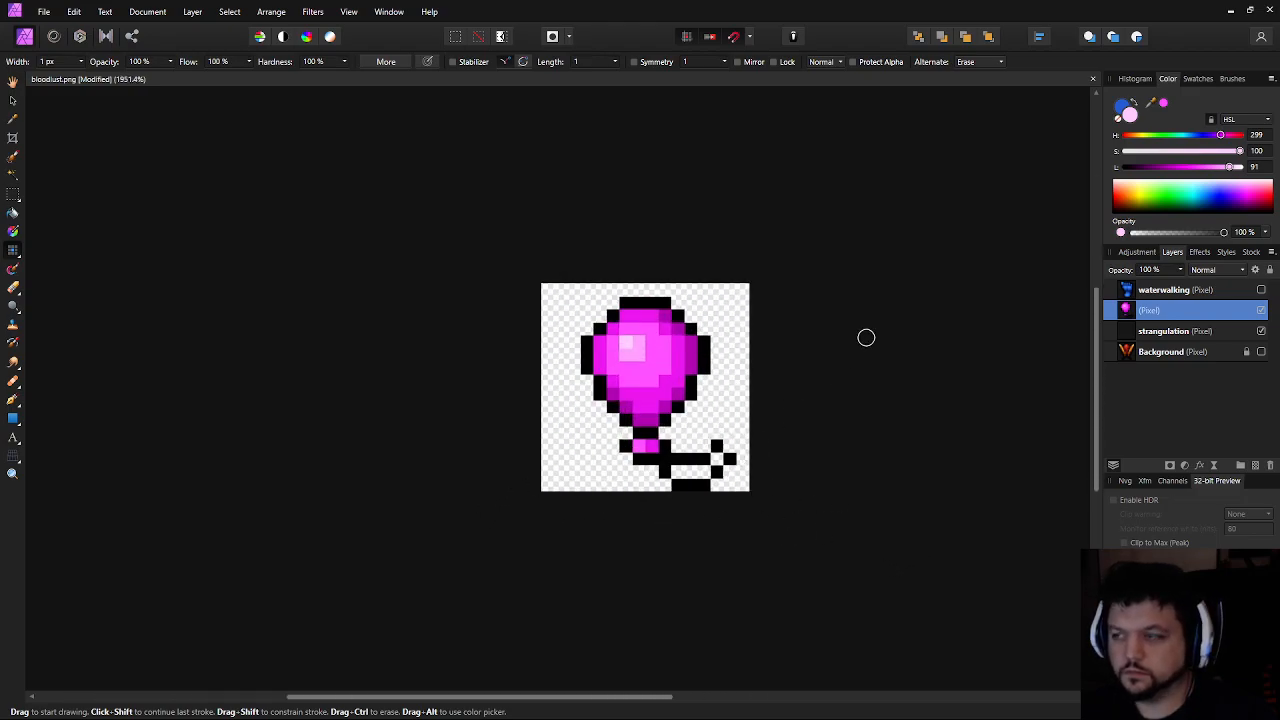
{"action": "scroll", "coordinate": [867, 337], "scroll_direction": "up", "scroll_amount": 2}
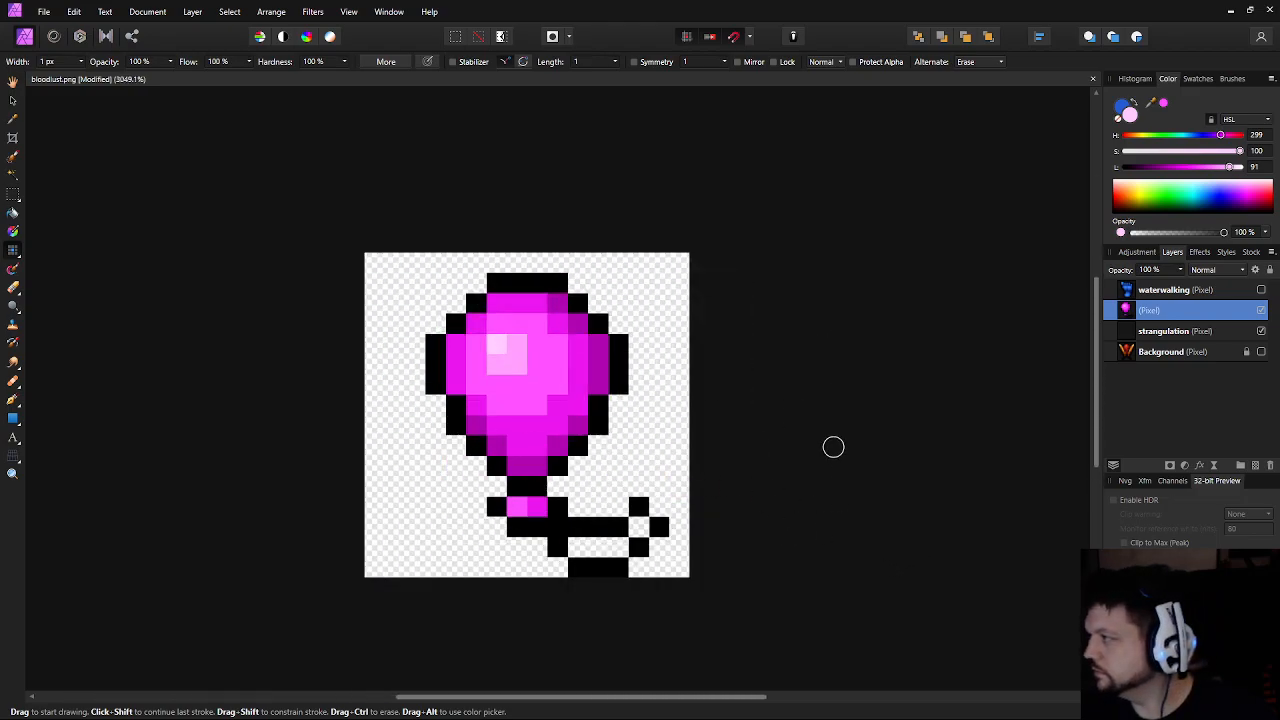
Set the colour to neutral grey with saturation 0 and lightness 30, and fill the gaps inside the black tail
{"action": "left_click_drag", "start_coordinate": [1203, 151], "coordinate": [1122, 151]}
{"action": "left_click", "coordinate": [1163, 167]}
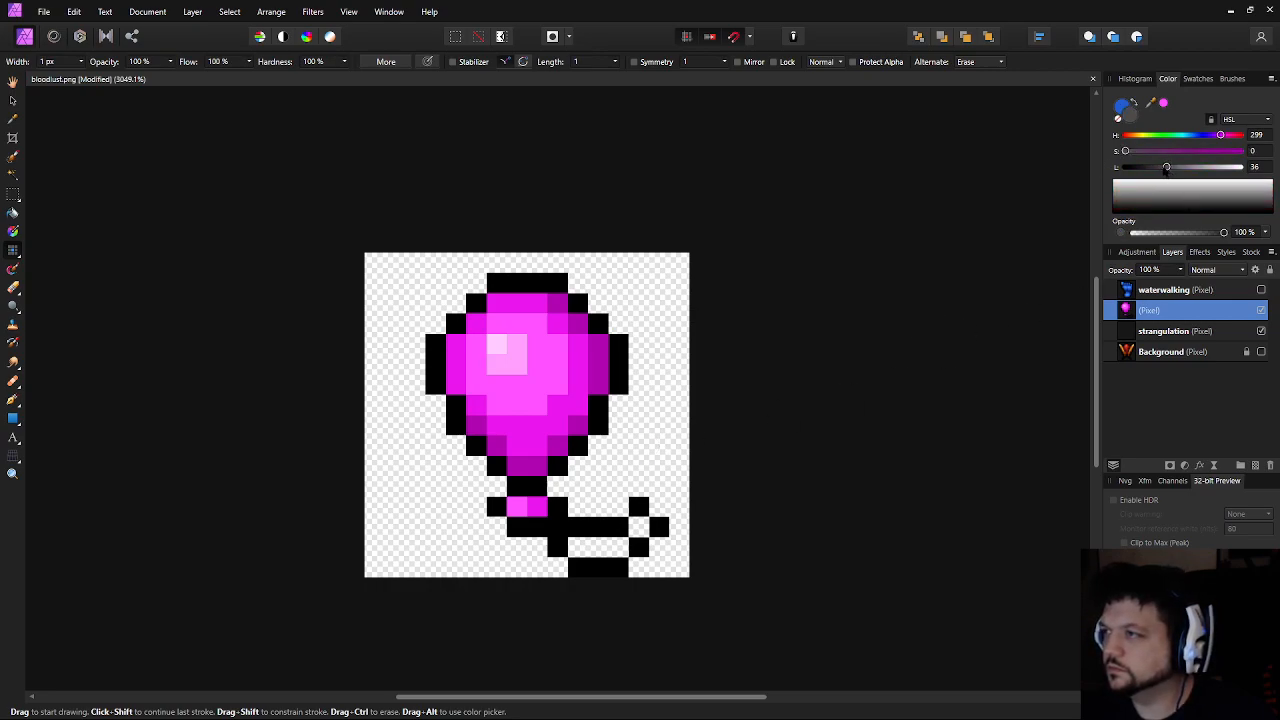
{"action": "left_click_drag", "start_coordinate": [578, 547], "coordinate": [614, 545]}
{"action": "left_click", "coordinate": [643, 526]}
{"action": "left_click", "coordinate": [1159, 167]}
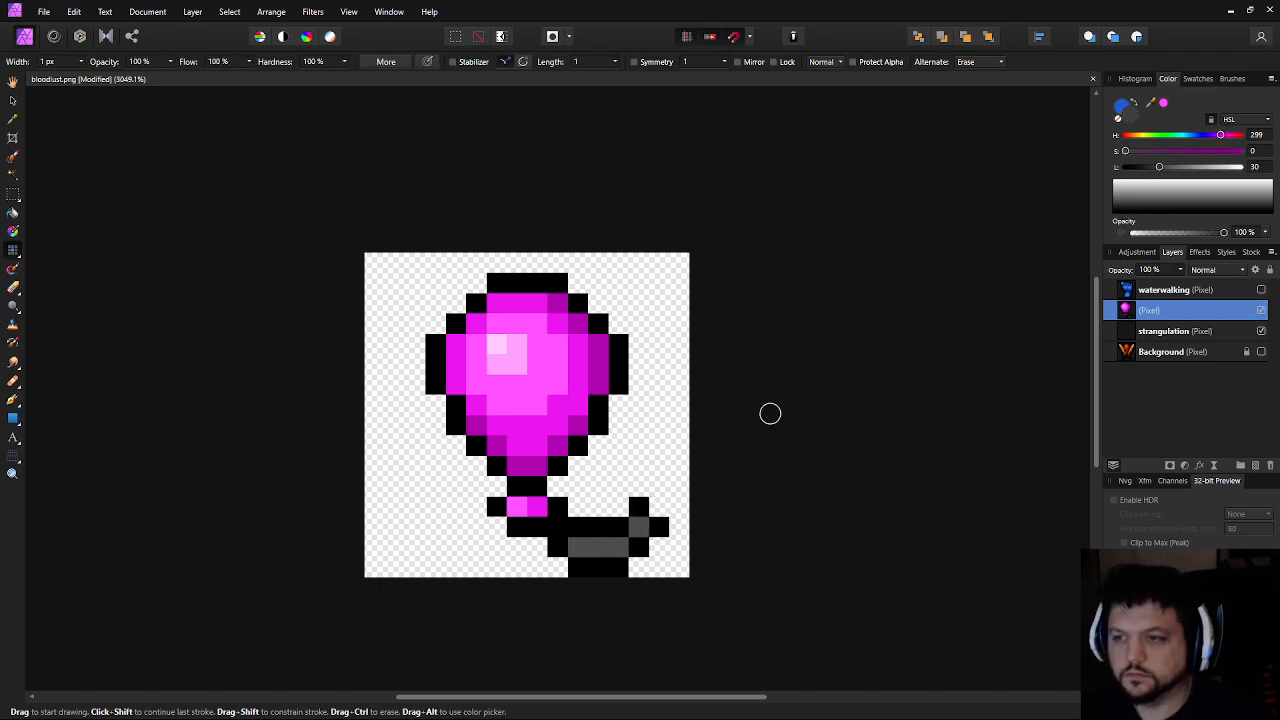
Select the tail area with a rectangular marquee and delete it, keeping only the balloon and its knot
{"action": "key", "text": "m"}
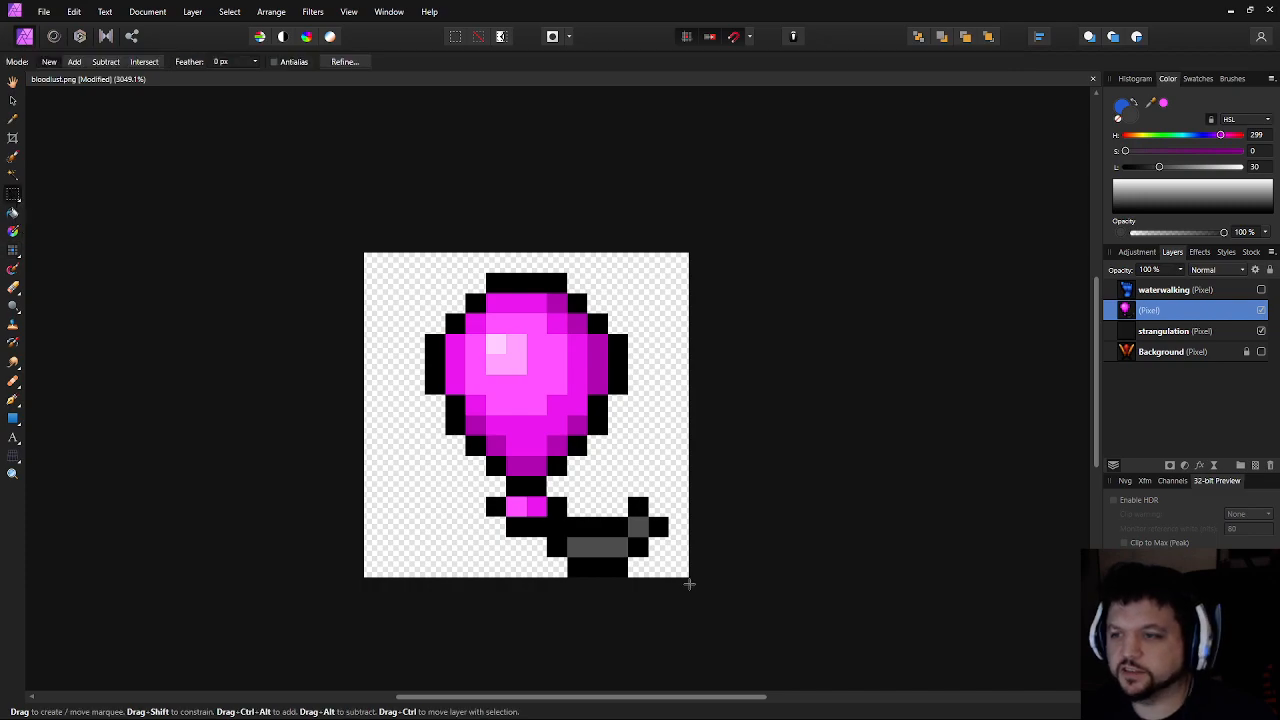
{"action": "key", "text": "Delete"}
{"action": "left_click_drag", "start_coordinate": [533, 540], "coordinate": [595, 605]}
{"action": "key", "text": "Delete"}
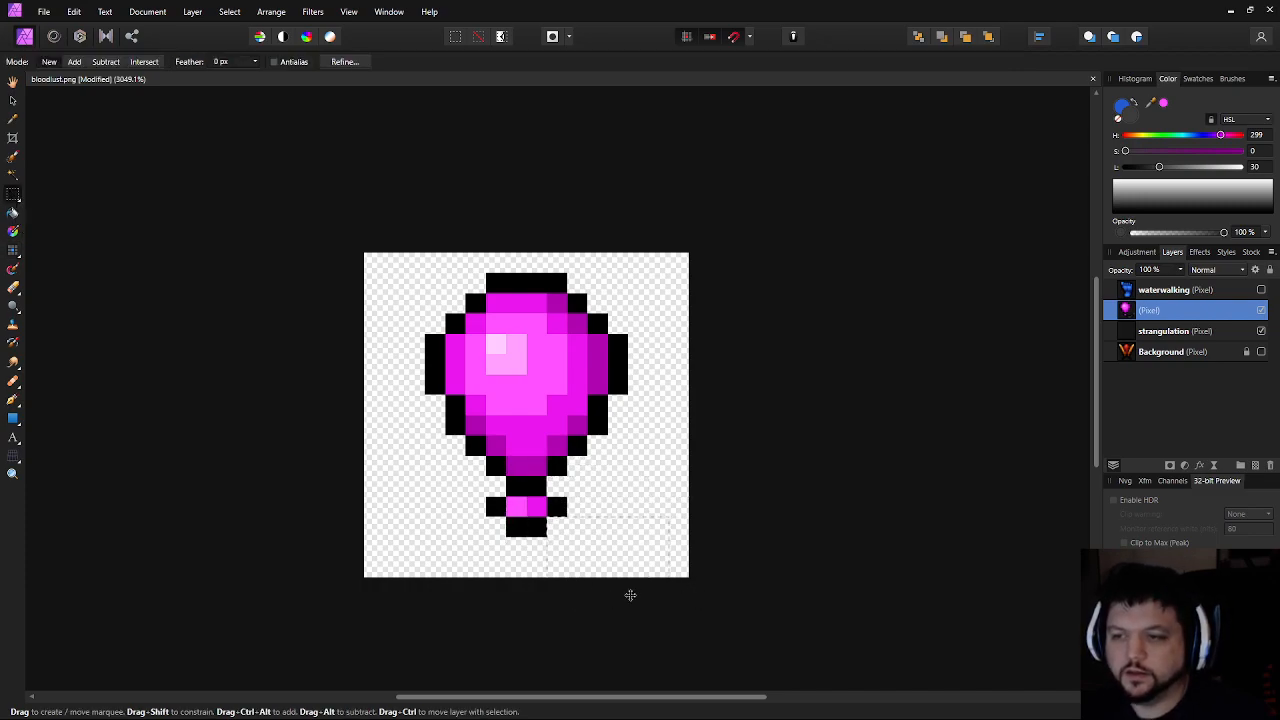
{"action": "scroll", "coordinate": [627, 518], "scroll_direction": "down", "scroll_amount": 6}
{"action": "scroll", "coordinate": [127, 182], "scroll_direction": "up", "scroll_amount": 4}
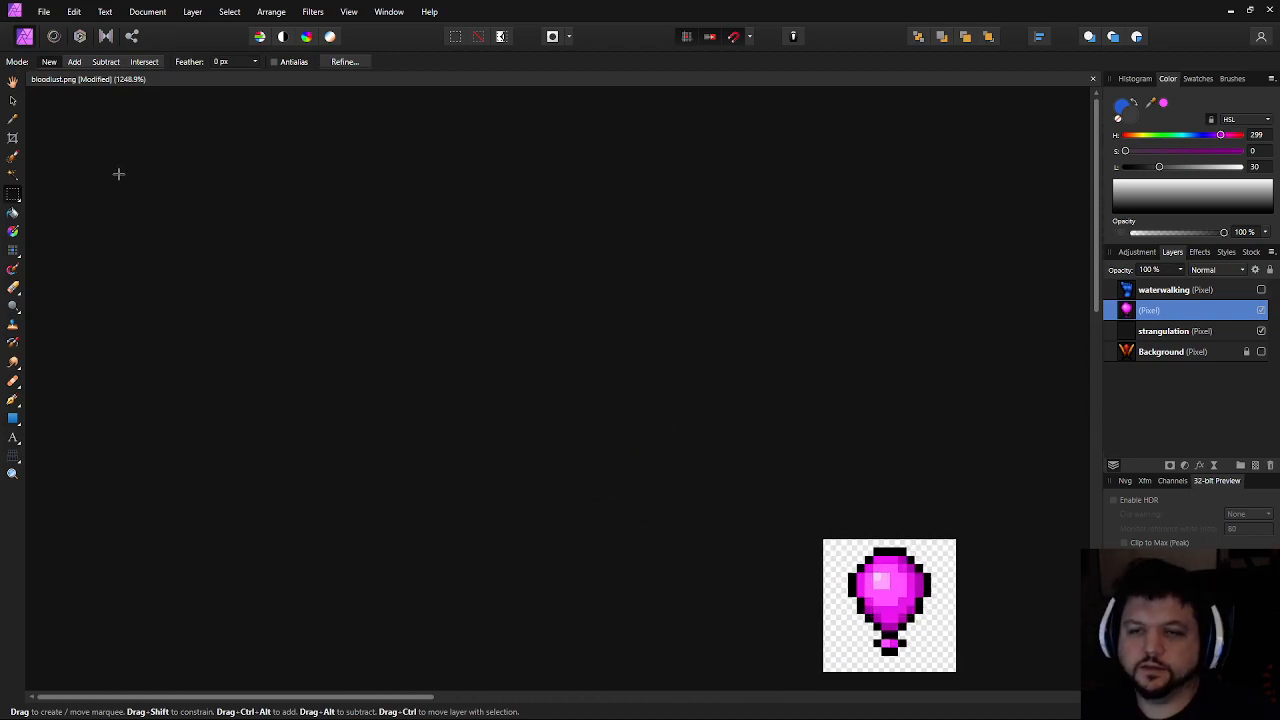
Try to centre the balloon horizontally on the canvas with the Move tool
{"action": "left_click", "coordinate": [13, 101]}
{"action": "left_click_drag", "start_coordinate": [764, 501], "coordinate": [514, 320]}
{"action": "scroll", "coordinate": [588, 374], "scroll_direction": "up", "scroll_amount": 1}
{"action": "left_click", "coordinate": [654, 420]}
{"action": "left_click_drag", "start_coordinate": [647, 413], "coordinate": [651, 409]}
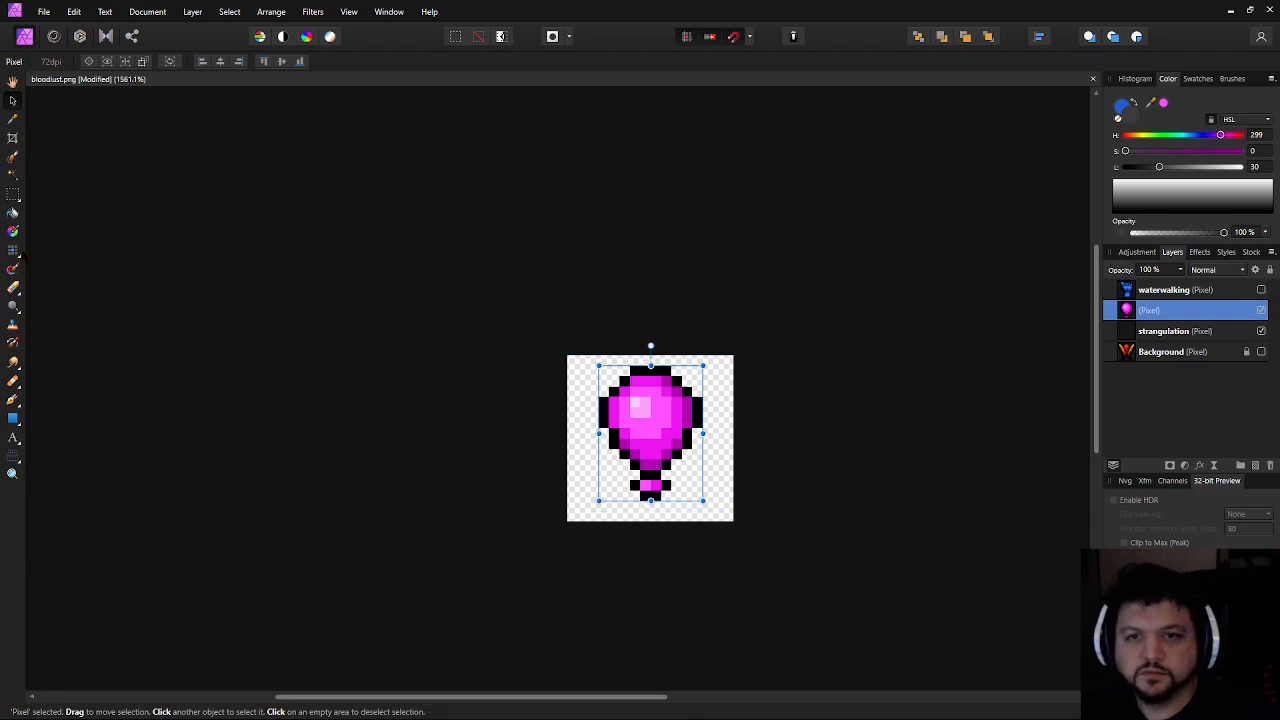
Return to the Pixel tool with pure black at lightness 0 and set the brush opacity to 50%
{"action": "left_click", "coordinate": [14, 251]}
{"action": "scroll", "coordinate": [816, 462], "scroll_direction": "up", "scroll_amount": 4}
{"action": "left_click_drag", "start_coordinate": [750, 406], "coordinate": [835, 425]}
{"action": "left_click_drag", "start_coordinate": [1159, 168], "coordinate": [1120, 168]}
{"action": "left_click_drag", "start_coordinate": [274, 437], "coordinate": [302, 435]}
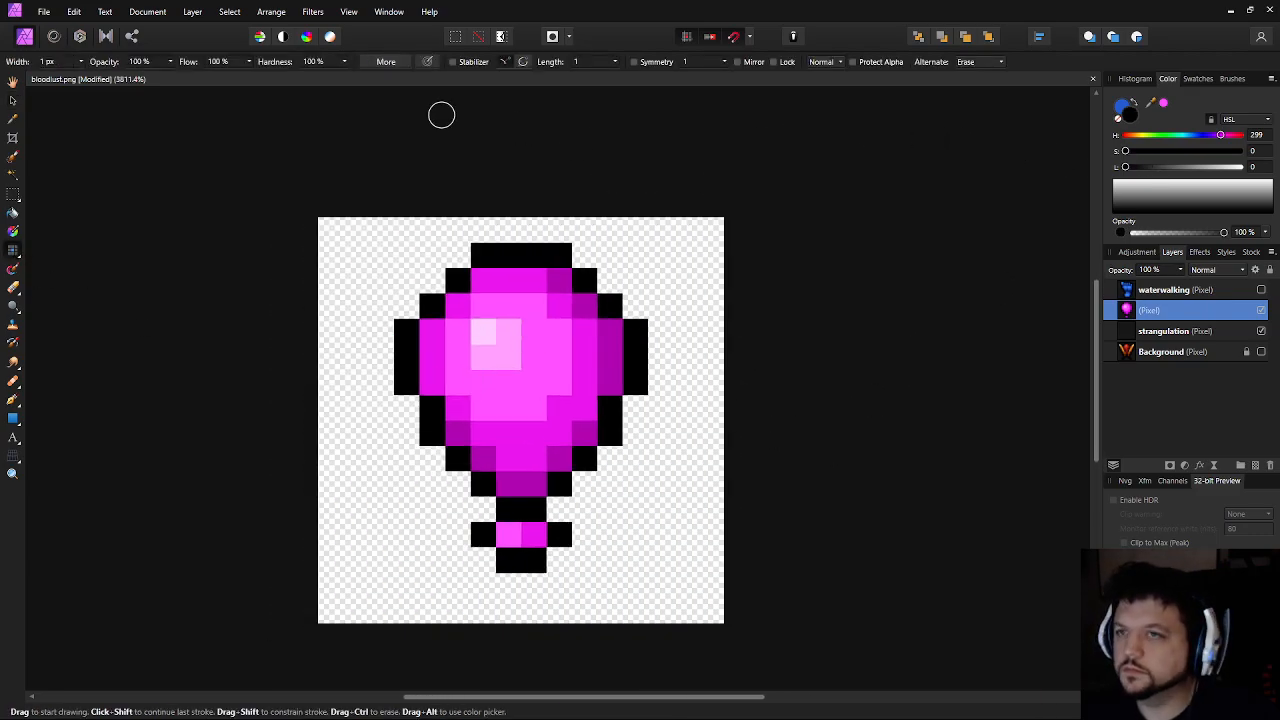
{"action": "left_click", "coordinate": [145, 61]}
{"action": "type", "text": "50"}
{"action": "key", "text": "Return"}
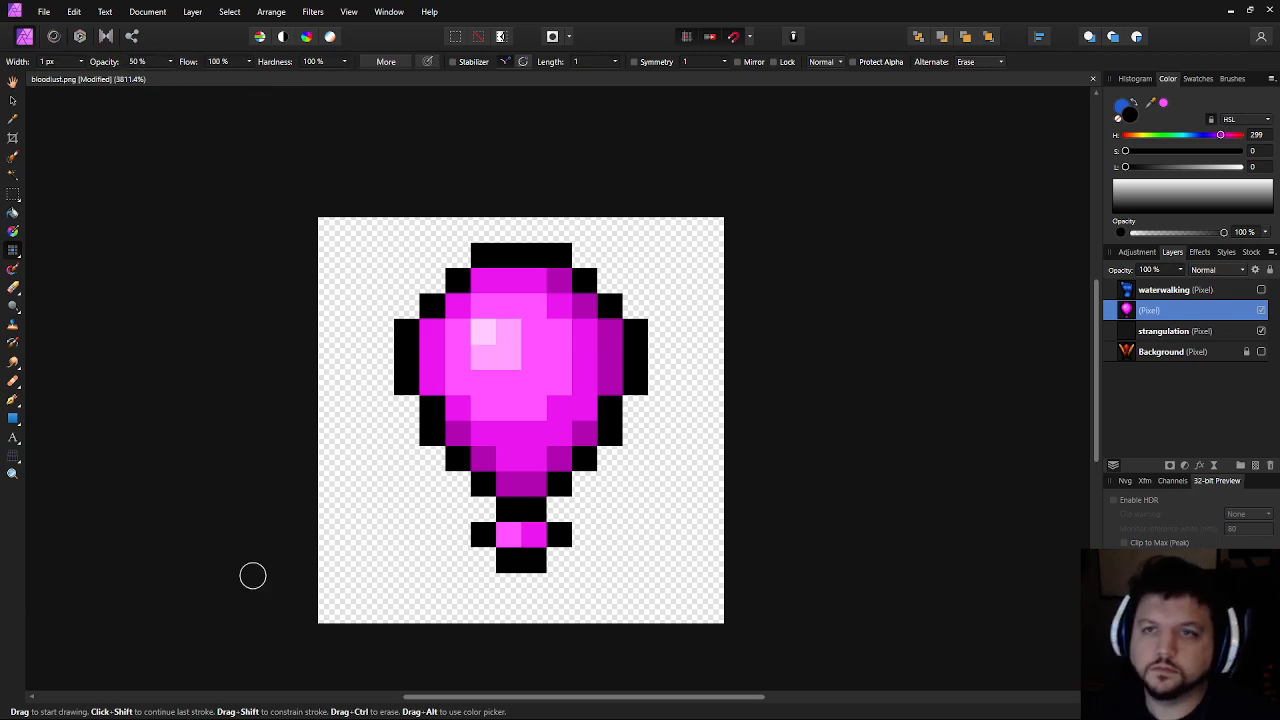
Paint half-transparent black pixels into the outer corners of the stepped outline along the balloon's upper left and upper right
{"action": "left_click", "coordinate": [406, 305]}
{"action": "left_click", "coordinate": [432, 280]}
{"action": "left_click", "coordinate": [457, 255]}
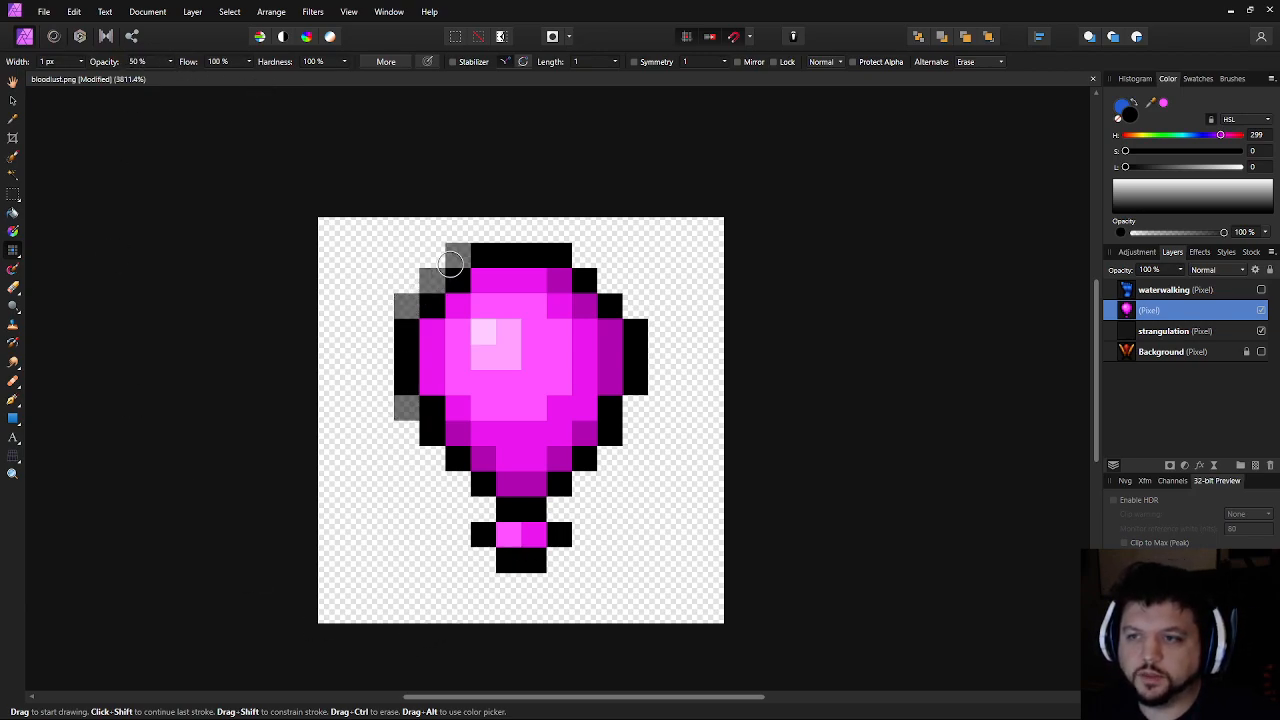
{"action": "left_click", "coordinate": [585, 255]}
{"action": "left_click", "coordinate": [610, 280]}
{"action": "left_click", "coordinate": [635, 305]}
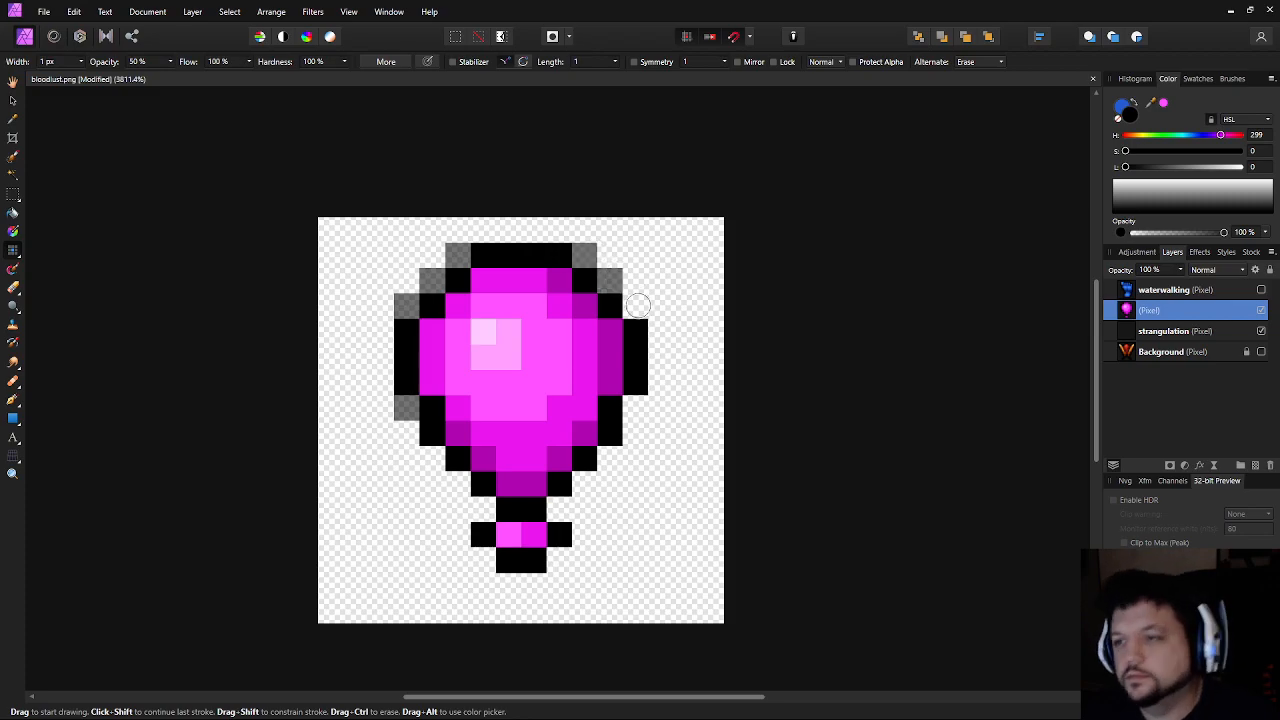
Soften the balloon's lower outline with half-transparent black pixels in its outer corners, down both sides and around the knot
{"action": "left_click", "coordinate": [635, 408]}
{"action": "left_click", "coordinate": [610, 458]}
{"action": "left_click", "coordinate": [430, 458]}
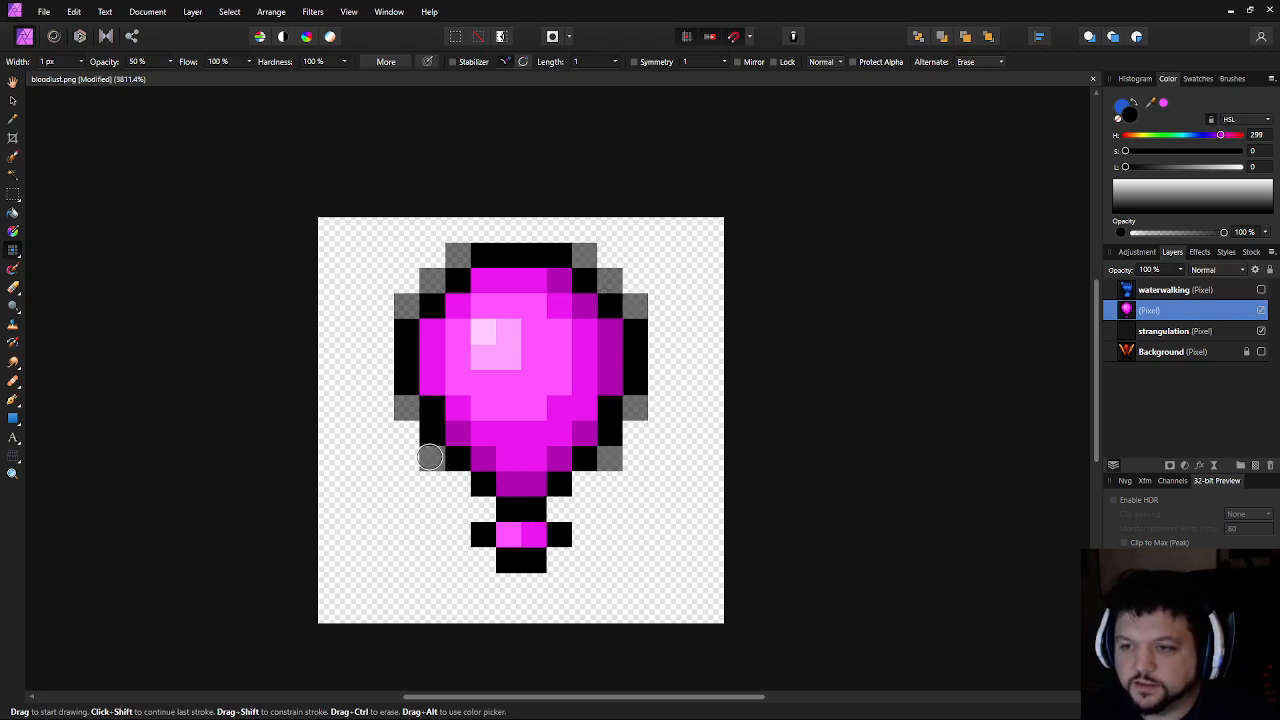
{"action": "left_click", "coordinate": [458, 483]}
{"action": "left_click", "coordinate": [483, 508]}
{"action": "left_click", "coordinate": [559, 508]}
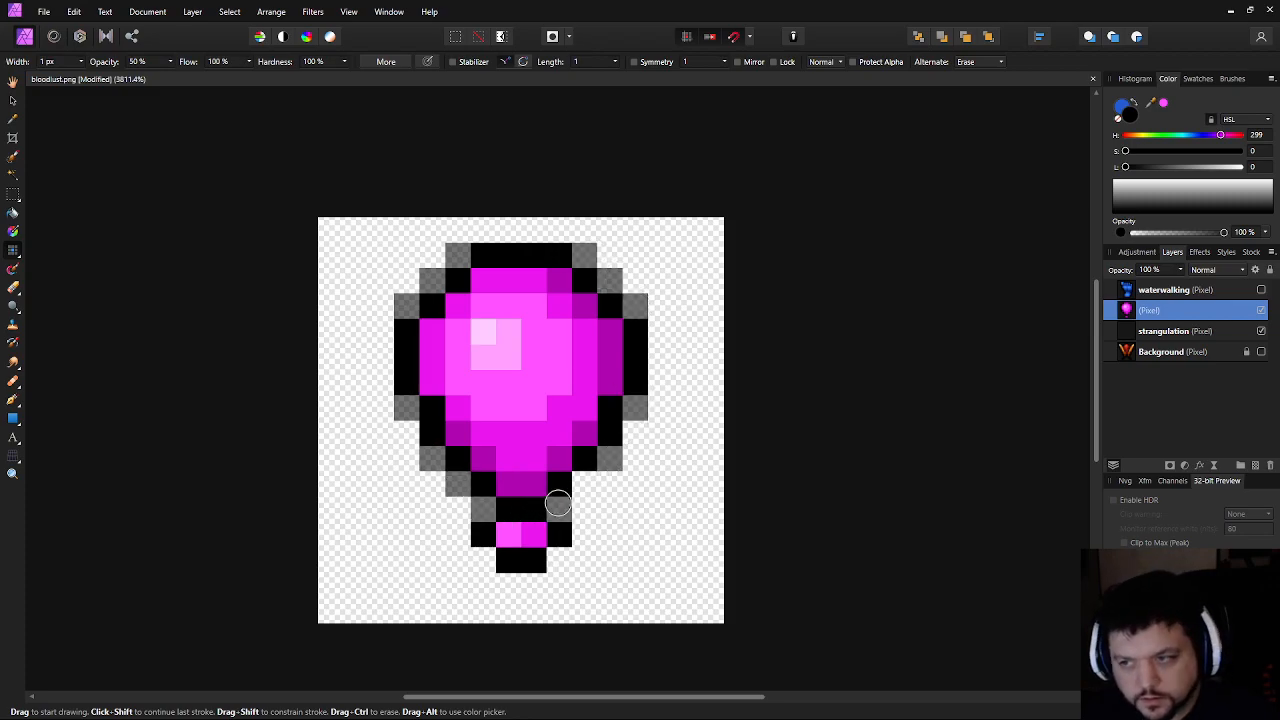
{"action": "left_click", "coordinate": [585, 483]}
{"action": "left_click", "coordinate": [483, 558]}
Examine the balloon icon at small display sizes, including 200%, 100% and 500% zoom
{"action": "scroll", "coordinate": [611, 538], "scroll_direction": "down", "scroll_amount": 5}
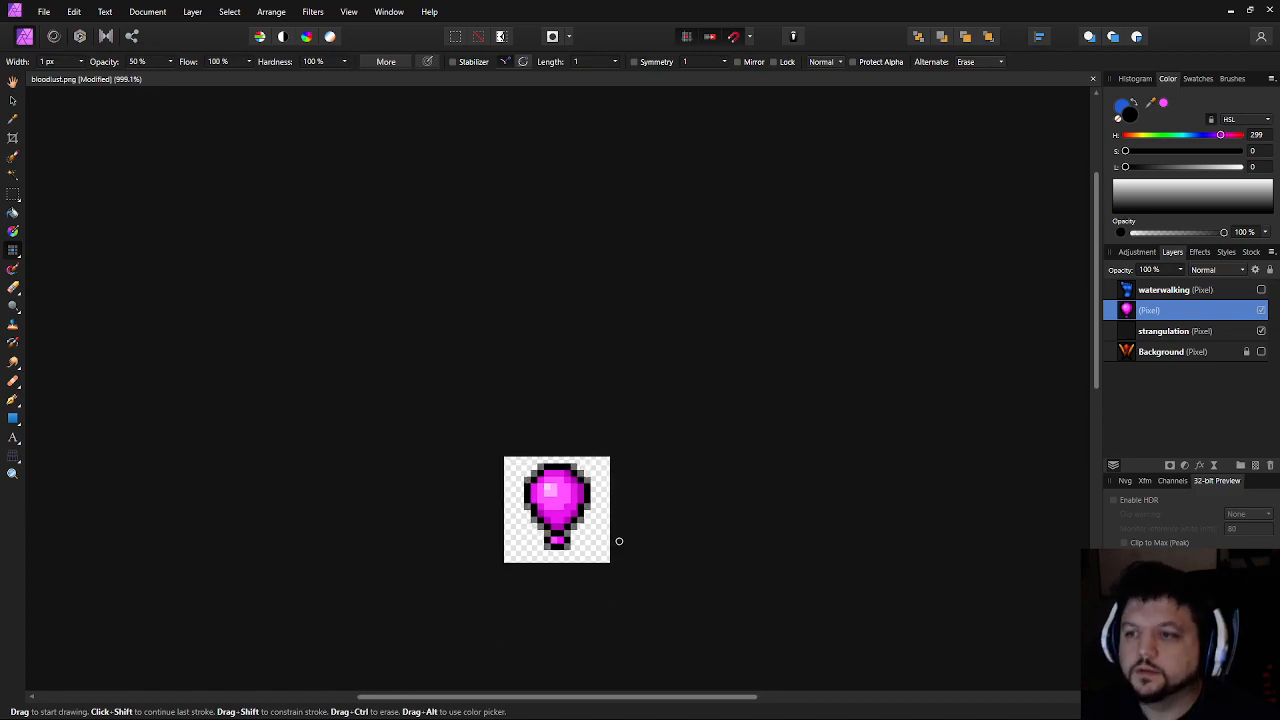
{"action": "scroll", "coordinate": [704, 516], "scroll_direction": "down", "scroll_amount": 3}
{"action": "left_click_drag", "start_coordinate": [720, 513], "coordinate": [767, 443]}
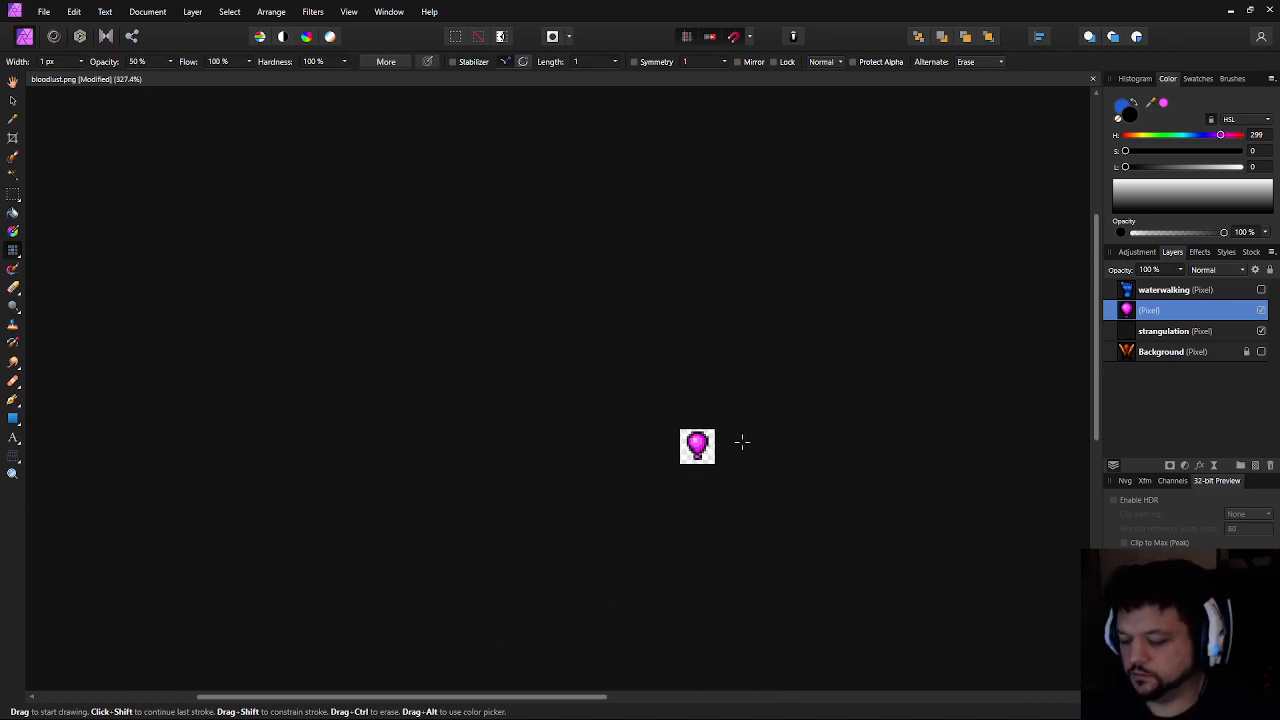
{"action": "key", "text": "ctrl+minus"}
{"action": "key", "text": "ctrl+minus"}
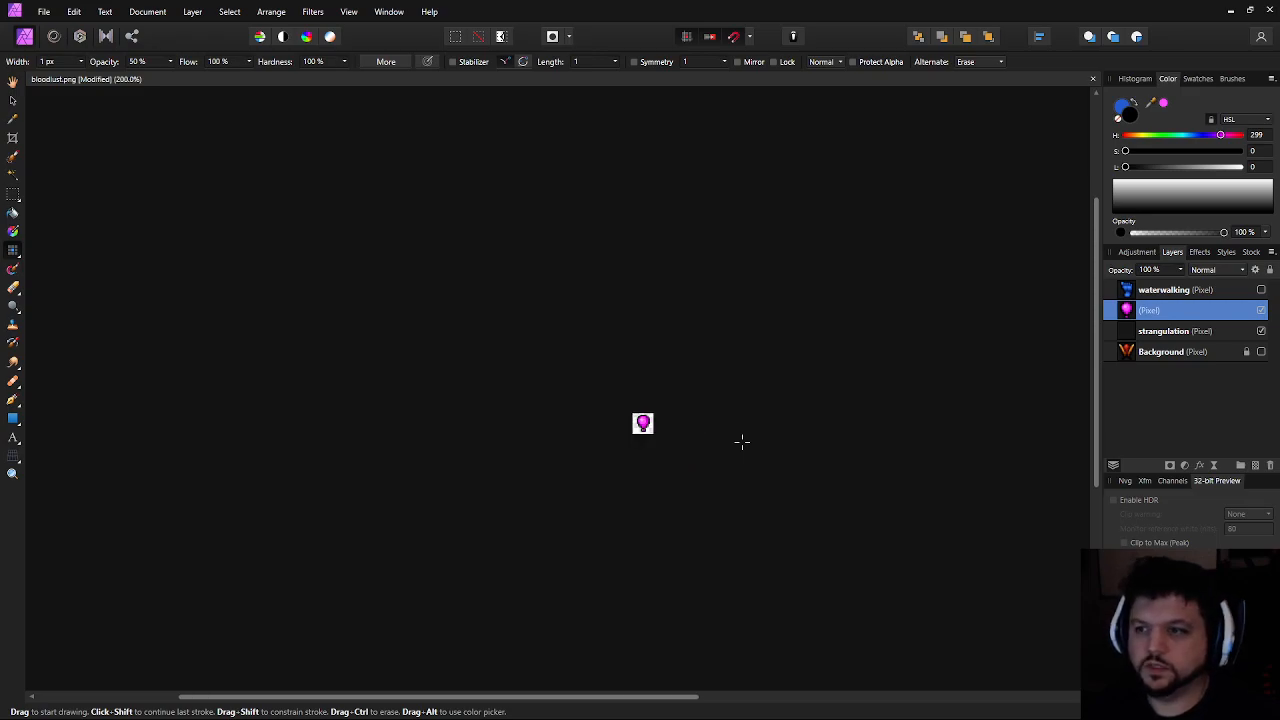
{"action": "key", "text": "ctrl+minus"}
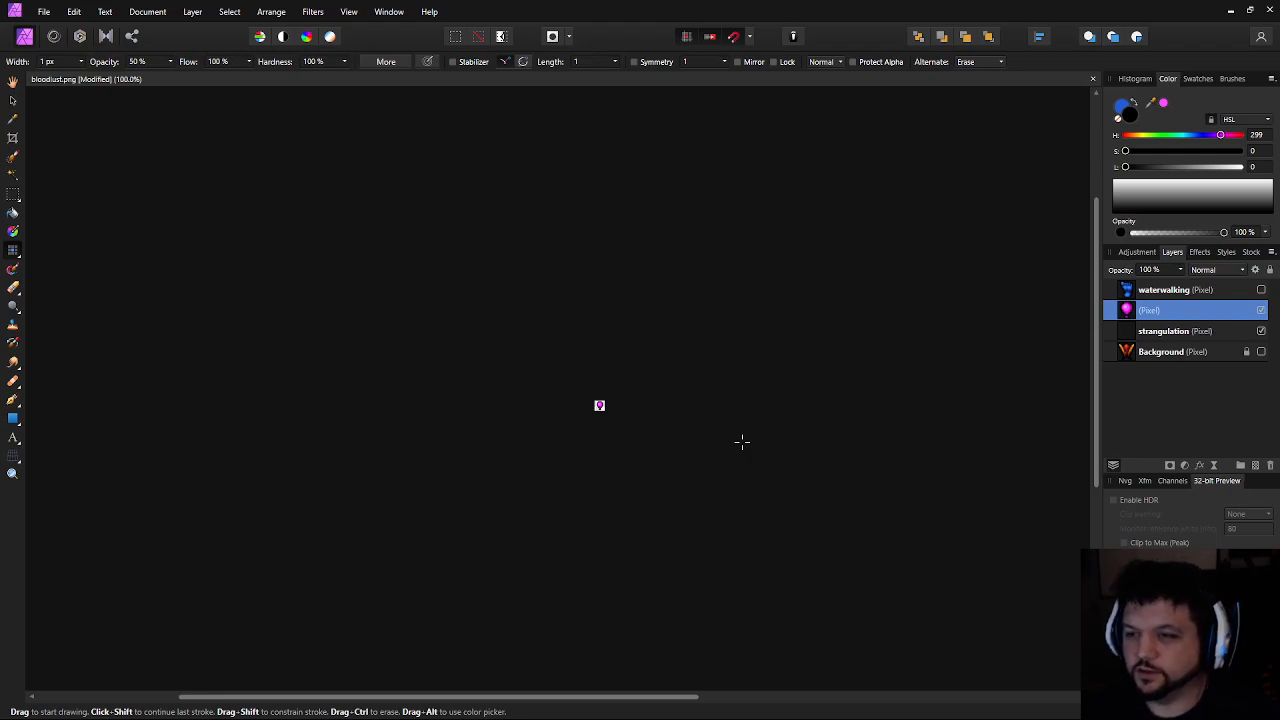
{"action": "key", "text": "ctrl+plus"}
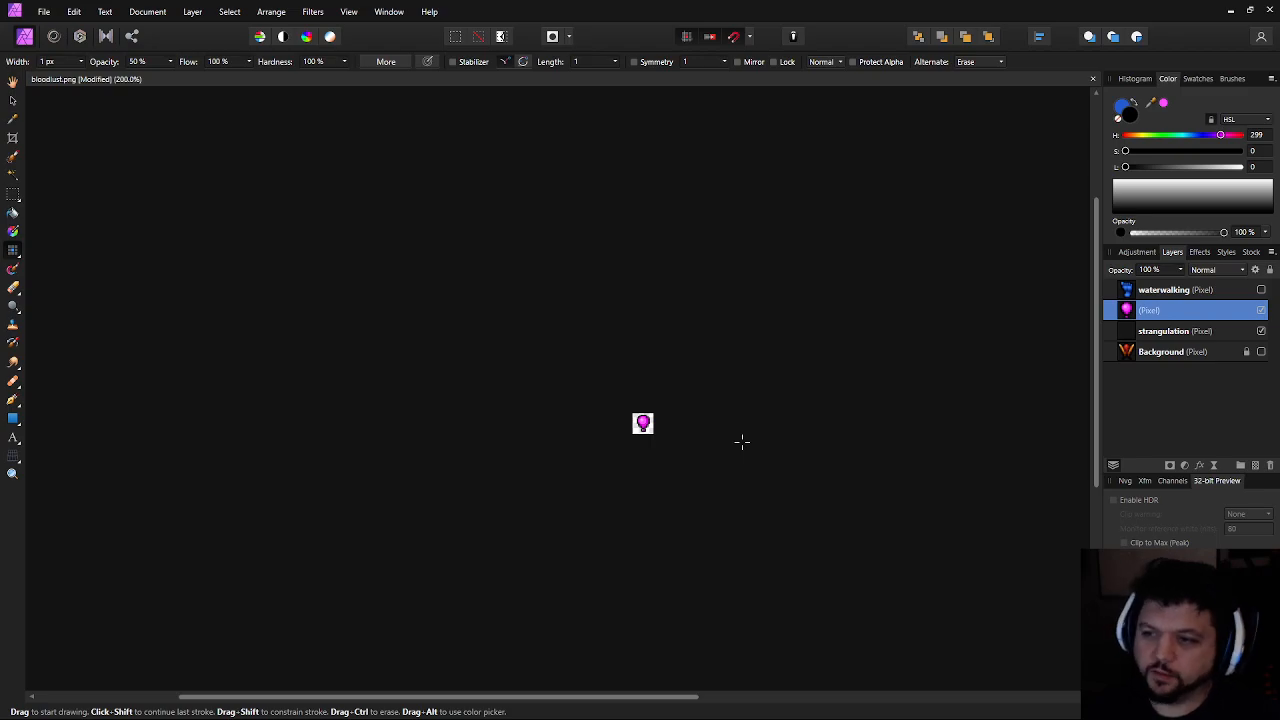
{"action": "left_click_drag", "start_coordinate": [630, 399], "coordinate": [529, 375]}
{"action": "key", "text": "ctrl+plus"}
{"action": "key", "text": "ctrl+plus"}
{"action": "key", "text": "ctrl+plus"}
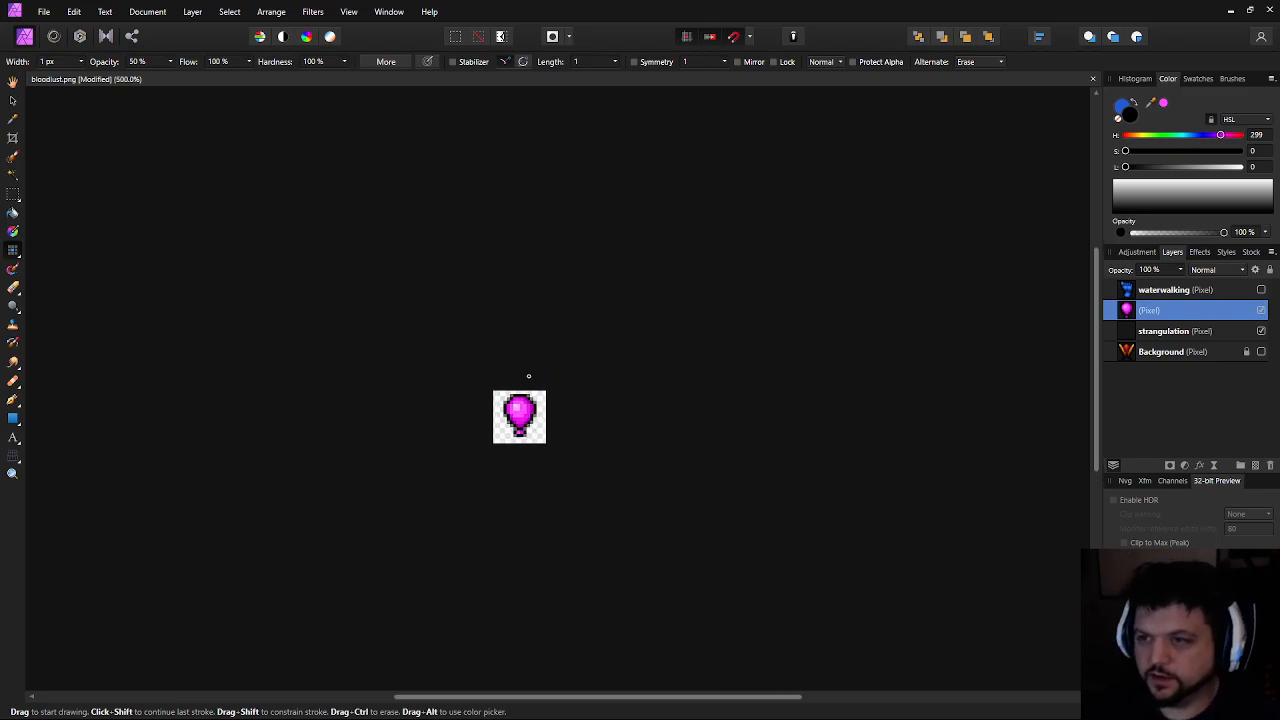
{"action": "left_click_drag", "start_coordinate": [566, 590], "coordinate": [668, 510]}
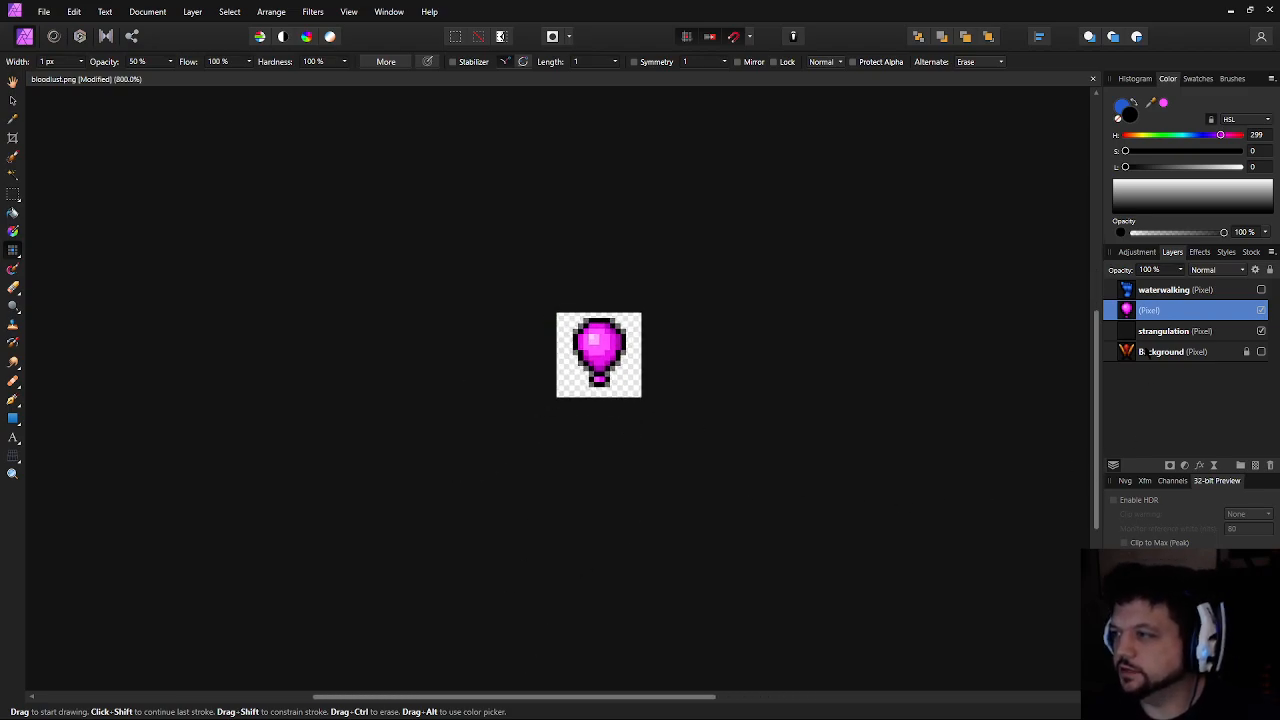
Rename the balloon layer to feather and hide it, leaving the strangulation layer selected for drawing
{"action": "double_click", "coordinate": [1149, 311]}
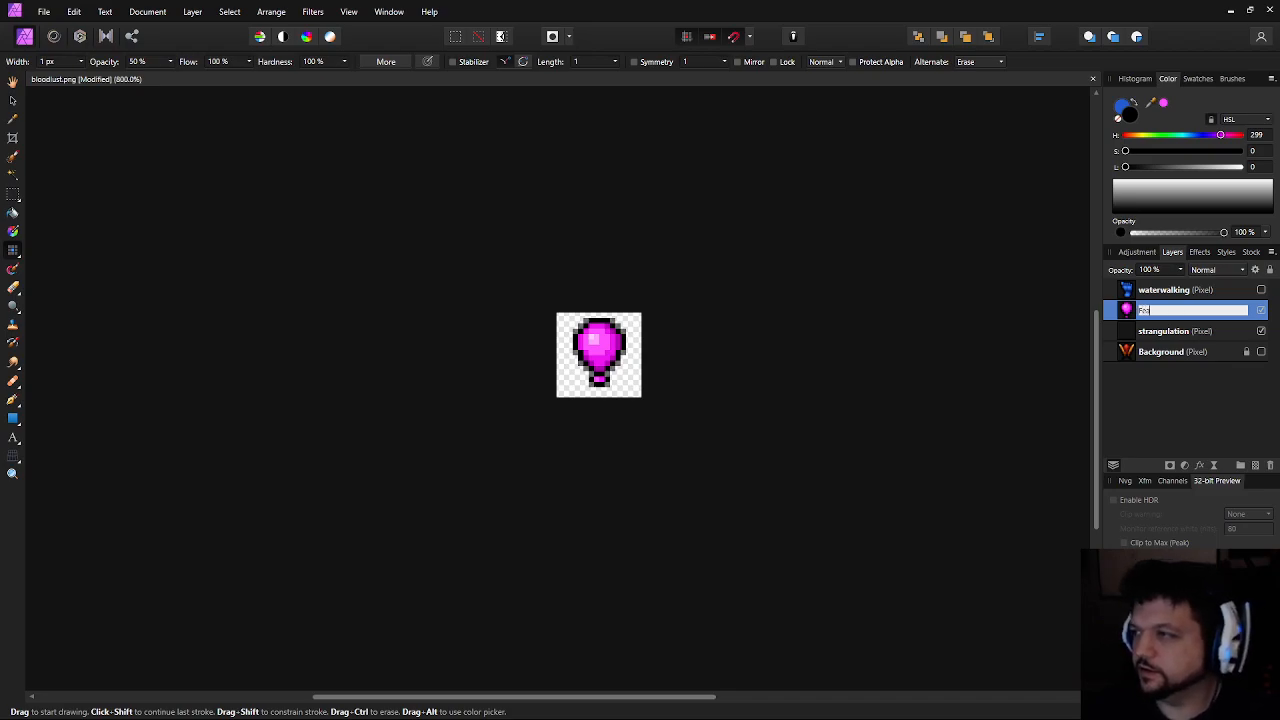
{"action": "key", "text": "Return"}
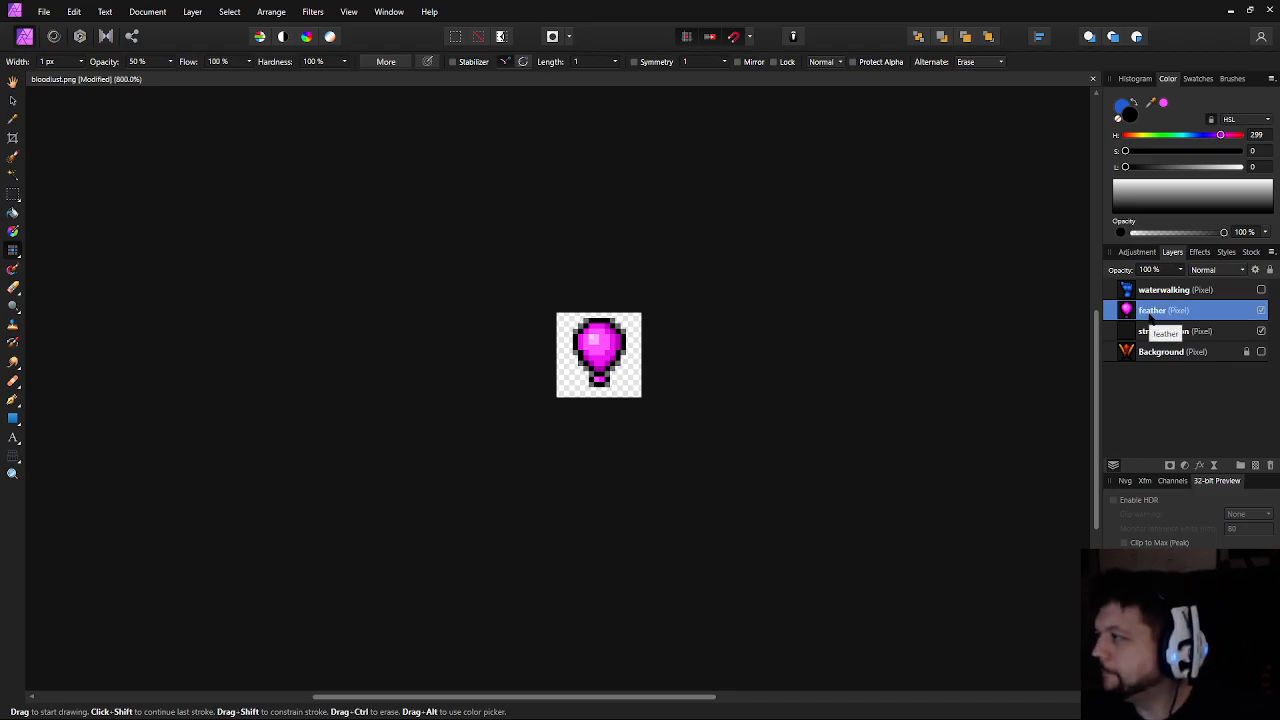
{"action": "left_click", "coordinate": [1170, 331]}
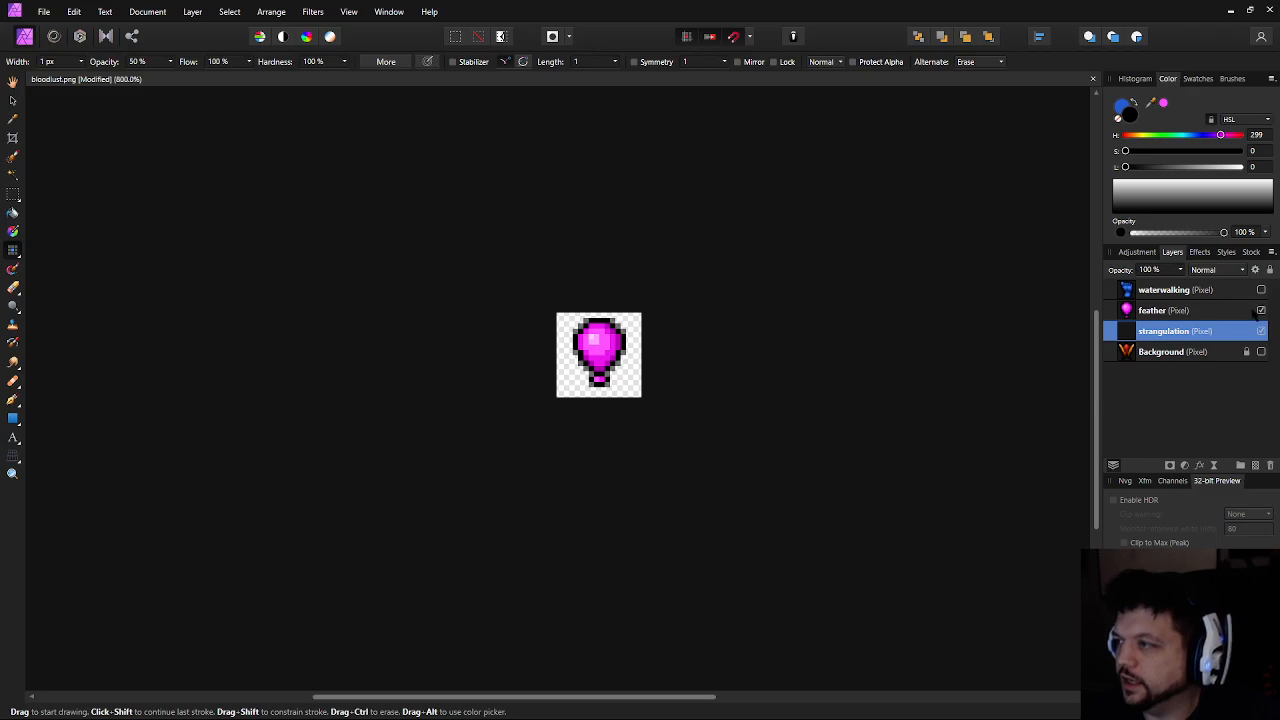
{"action": "left_click", "coordinate": [1259, 311]}
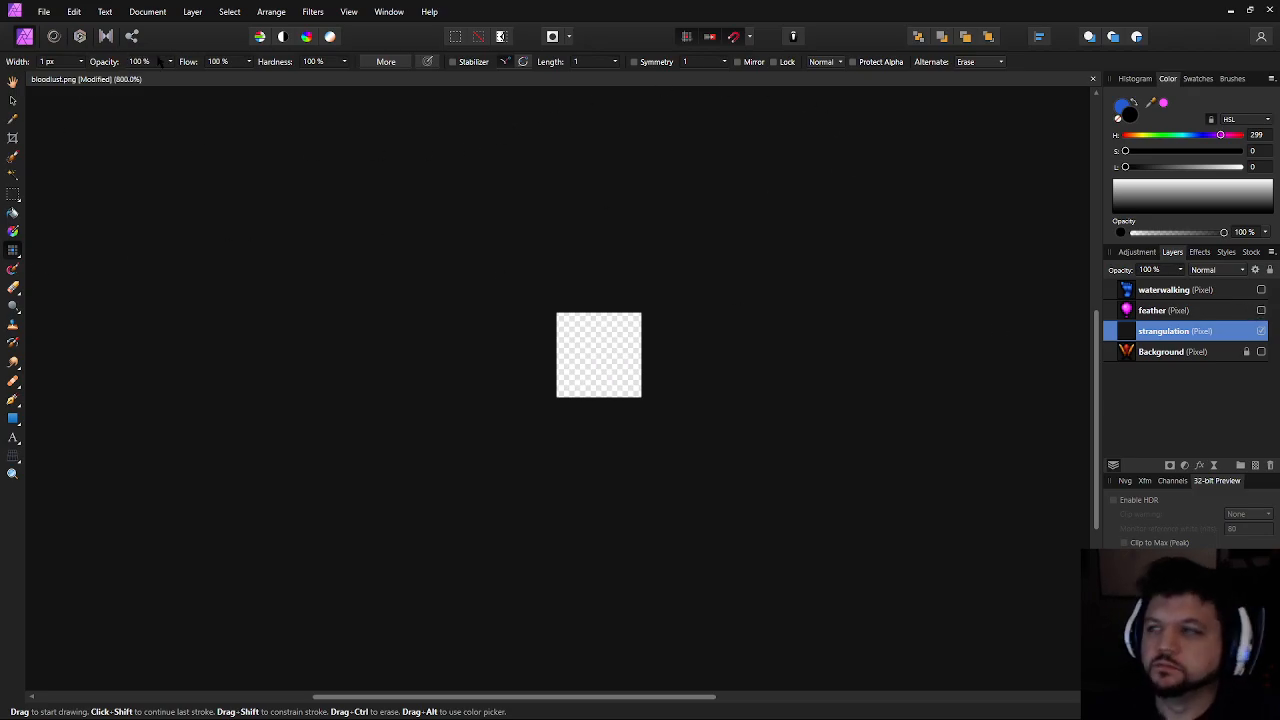
With brush opacity at 100%, draw a black frowning mouth: a six-pixel row with one lower pixel at each end
{"action": "scroll", "coordinate": [600, 372], "scroll_direction": "up", "scroll_amount": 3}
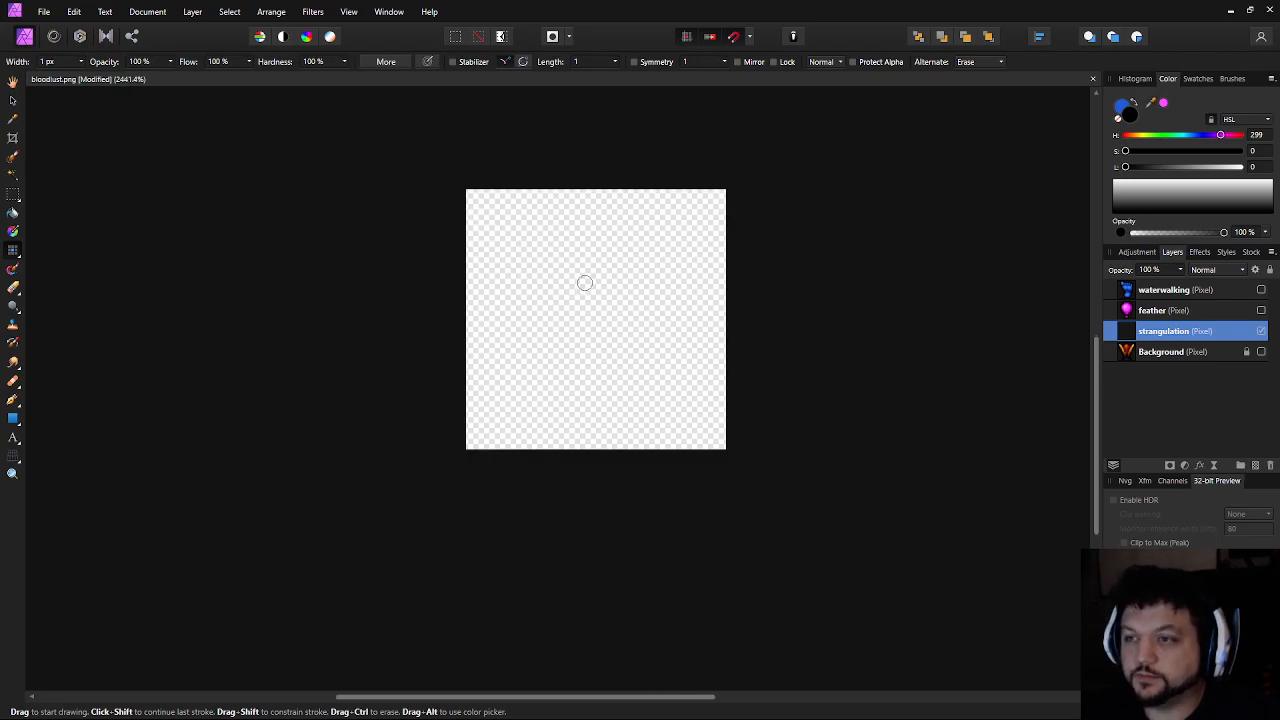
{"action": "scroll", "coordinate": [583, 285], "scroll_direction": "up", "scroll_amount": 1}
{"action": "left_click", "coordinate": [509, 323]}
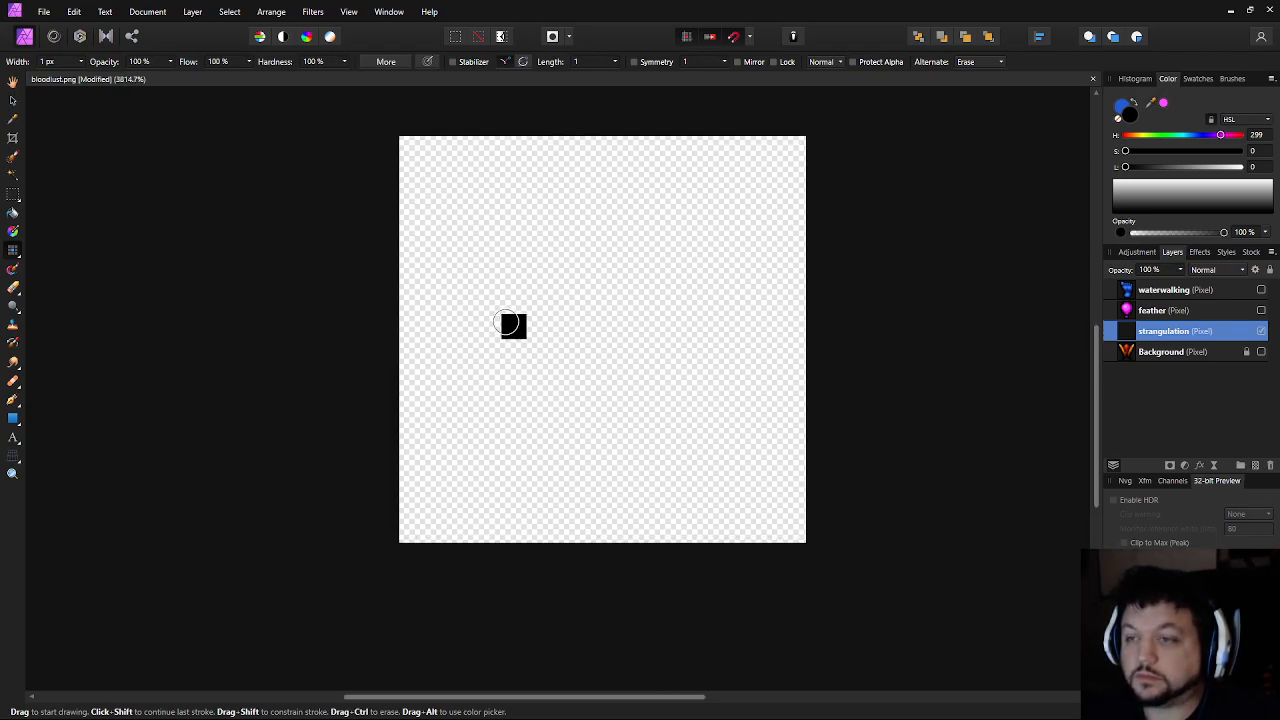
{"action": "mouse_move", "coordinate": [546, 300]}
{"action": "left_mouse_down"}
{"action": "mouse_move", "coordinate": [669, 303]}
{"action": "mouse_move", "coordinate": [684, 320]}
{"action": "left_mouse_up"}
Paint two closed eyes above the mouth, each a horizontal pair of black pixels, with a two-pixel gap between them
{"action": "left_click", "coordinate": [538, 247]}
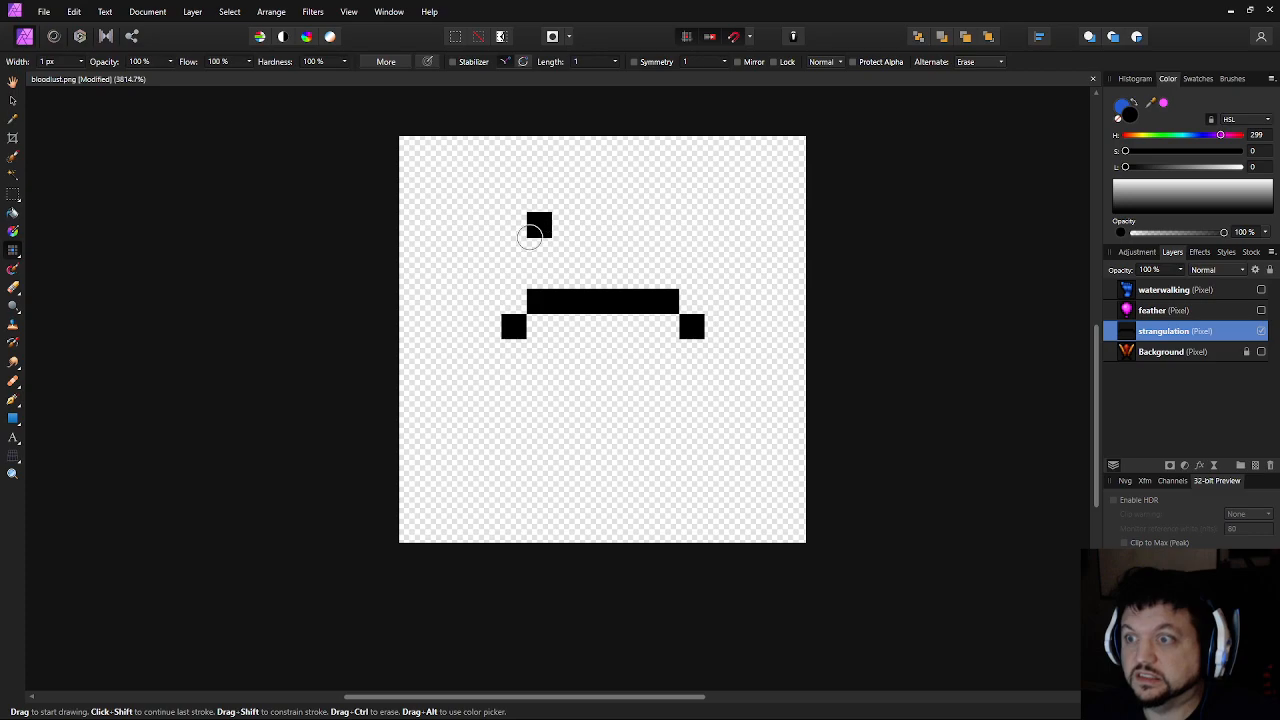
{"action": "left_click", "coordinate": [565, 249]}
{"action": "left_click", "coordinate": [640, 249]}
{"action": "left_click", "coordinate": [666, 249]}
{"action": "left_click", "coordinate": [590, 375]}
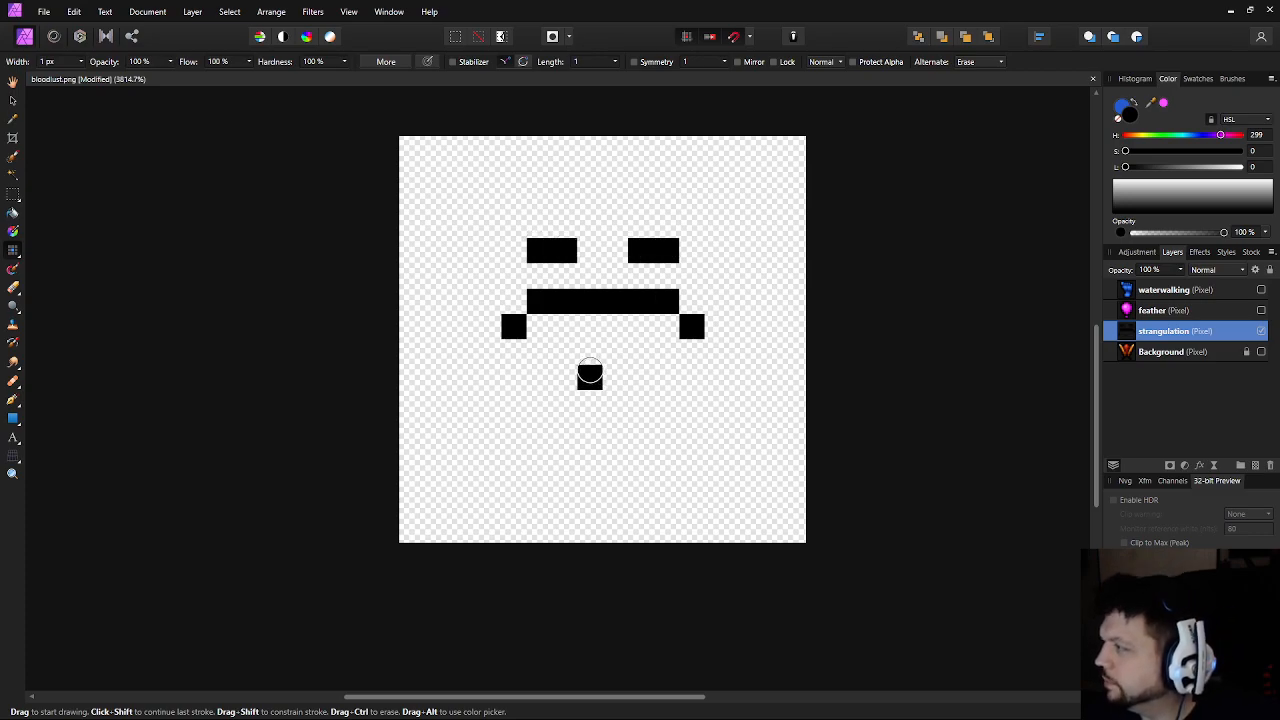
{"action": "key", "text": "ctrl+z"}
{"action": "left_click", "coordinate": [588, 371]}
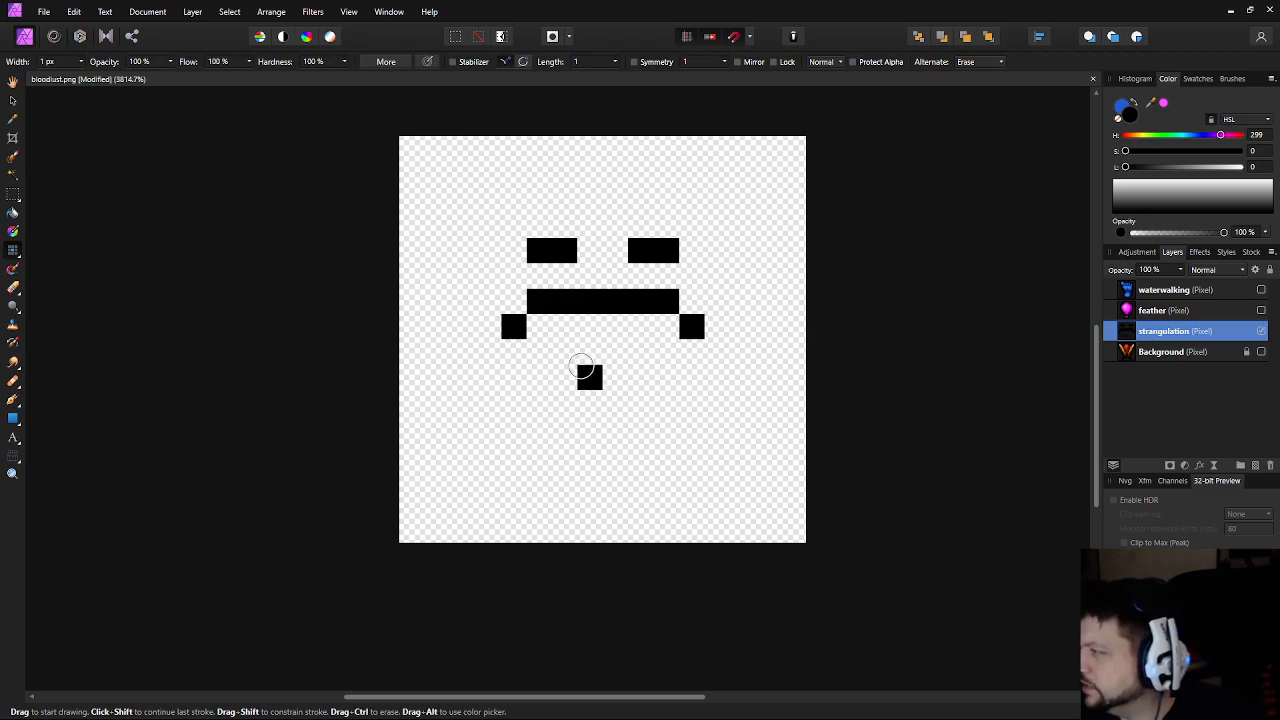
{"action": "key", "text": "ctrl+z"}
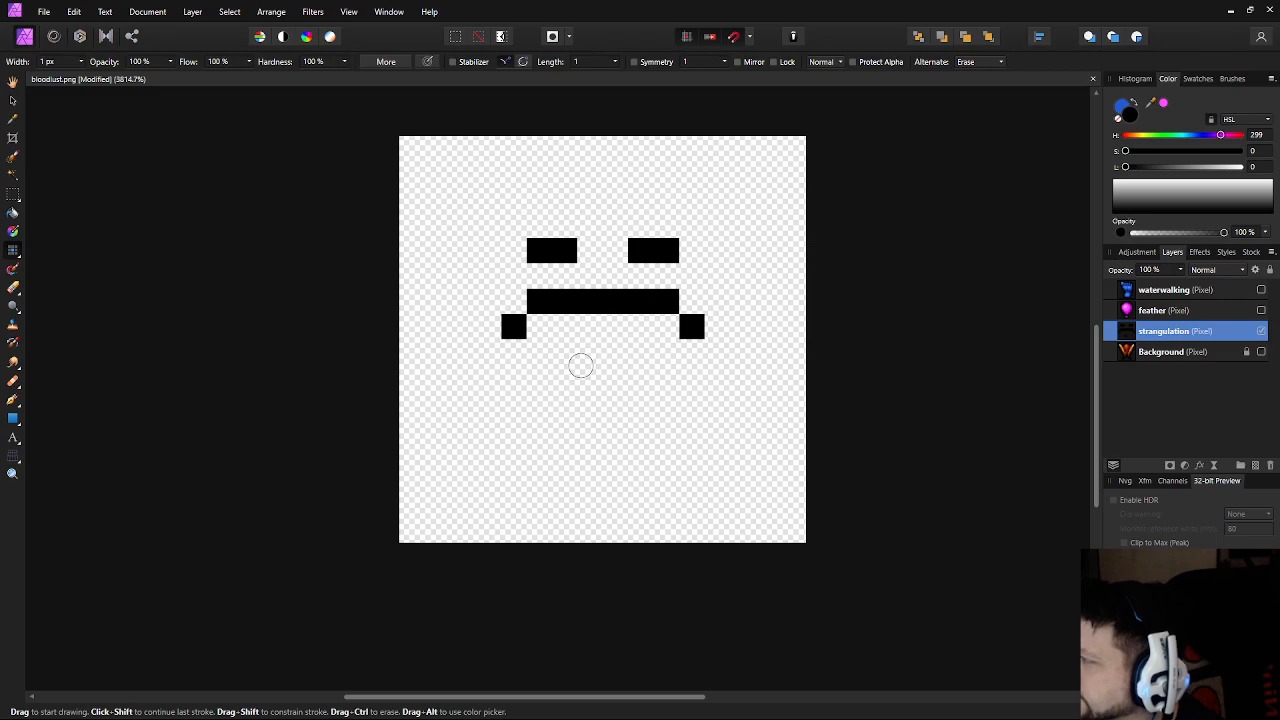
{"action": "left_click", "coordinate": [488, 250]}
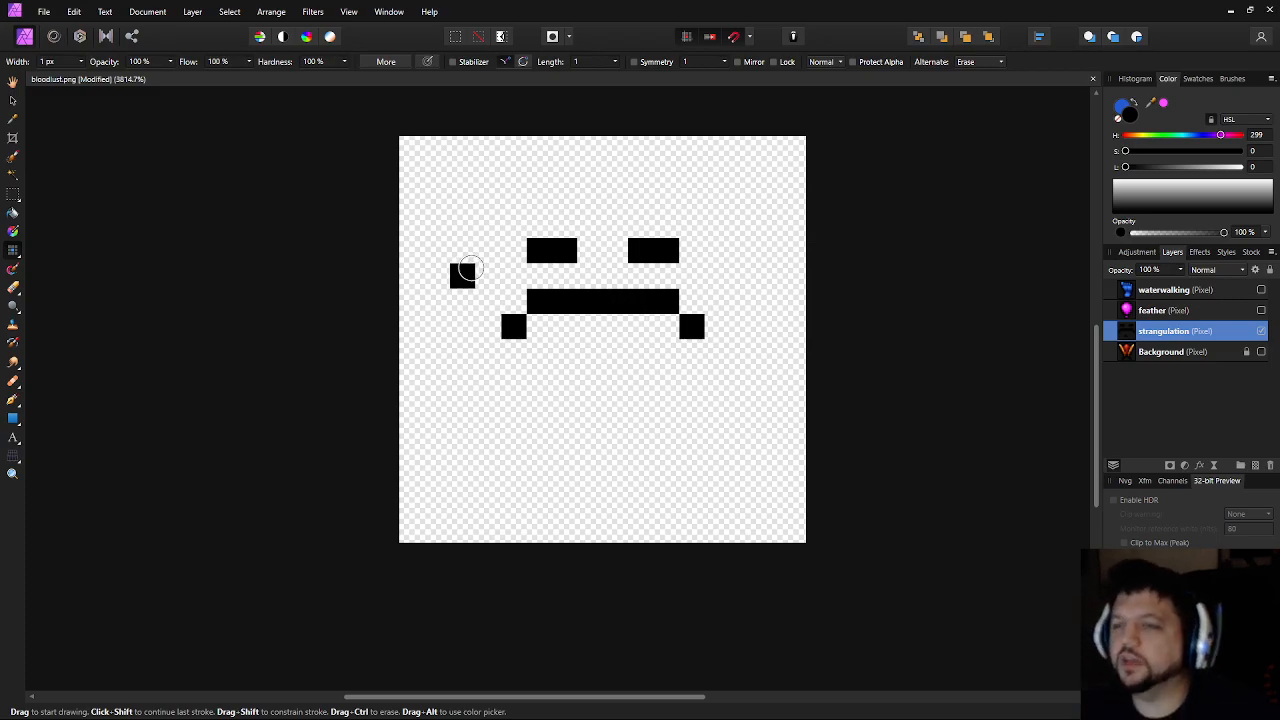
{"action": "left_click", "coordinate": [504, 221]}
{"action": "left_click", "coordinate": [497, 219]}
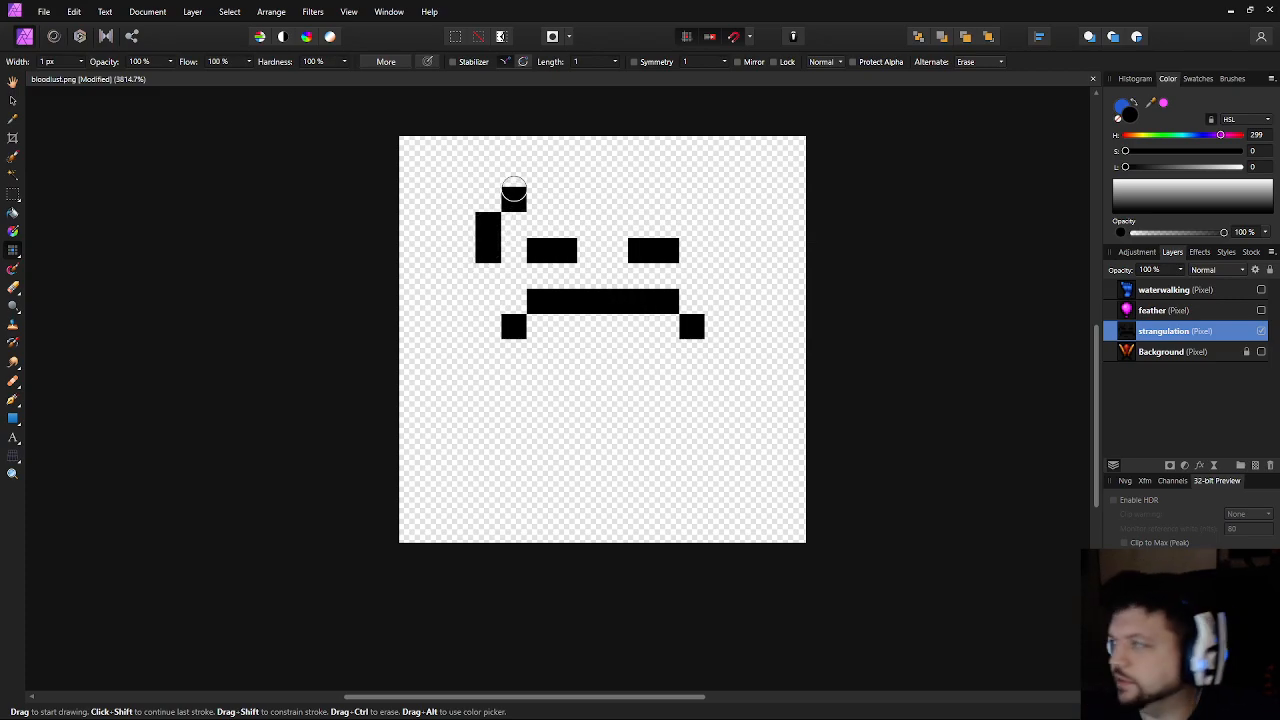
{"action": "key", "text": "ctrl+z"}
{"action": "left_click", "coordinate": [516, 198]}
{"action": "left_click_drag", "start_coordinate": [532, 174], "coordinate": [672, 174]}
Erase everything drawn on the strangulation layer to restart the icon on an empty canvas
{"action": "key", "text": "ctrl+a"}
{"action": "key", "text": "Delete"}
{"action": "key", "text": "ctrl+d"}
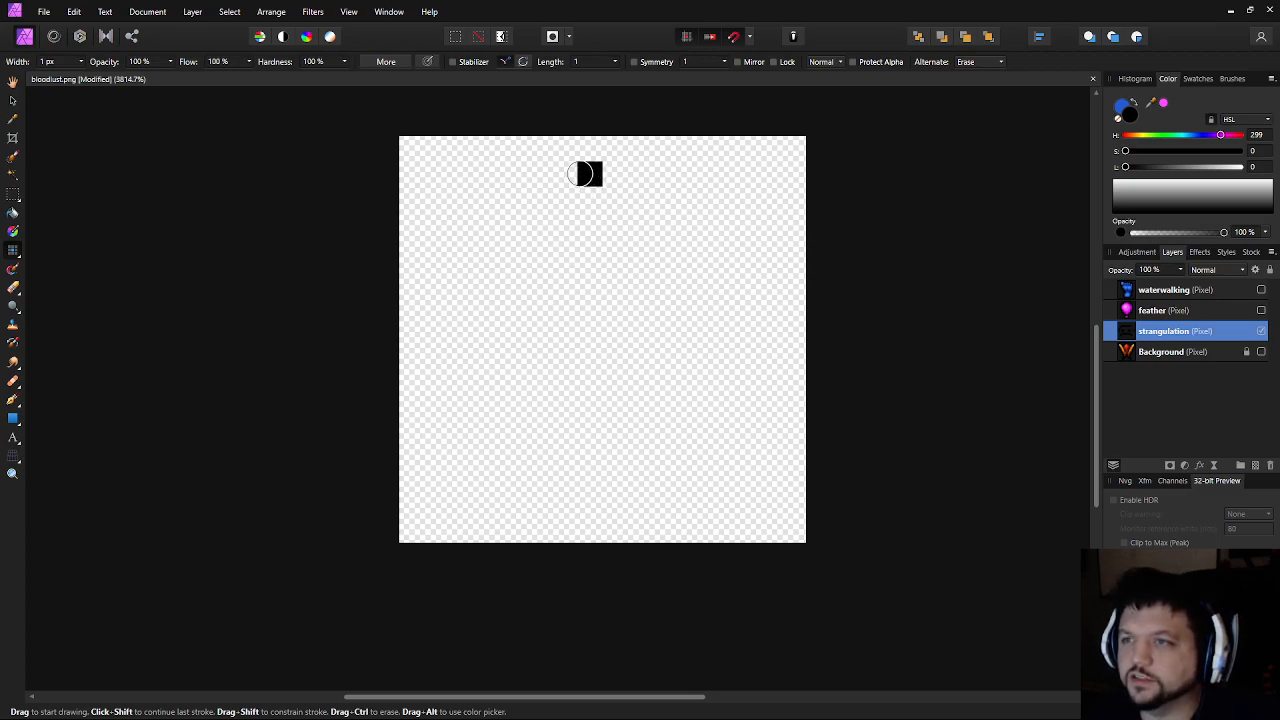
Draw the rope's black outline near the canvas top, three pixels wide and five tall, with a one-by-three-pixel opening
{"action": "mouse_move", "coordinate": [574, 173]}
{"action": "left_mouse_down"}
{"action": "mouse_move", "coordinate": [623, 177]}
{"action": "mouse_move", "coordinate": [580, 209]}
{"action": "mouse_move", "coordinate": [559, 207]}
{"action": "mouse_move", "coordinate": [627, 204]}
{"action": "mouse_move", "coordinate": [614, 250]}
{"action": "left_mouse_up"}
{"action": "left_click", "coordinate": [562, 205]}
{"action": "key", "text": "ctrl+z"}
{"action": "mouse_move", "coordinate": [615, 200]}
{"action": "left_mouse_down"}
{"action": "mouse_move", "coordinate": [615, 240]}
{"action": "mouse_move", "coordinate": [558, 227]}
{"action": "mouse_move", "coordinate": [559, 253]}
{"action": "mouse_move", "coordinate": [586, 275]}
{"action": "mouse_move", "coordinate": [559, 273]}
{"action": "mouse_move", "coordinate": [620, 276]}
{"action": "left_mouse_up"}
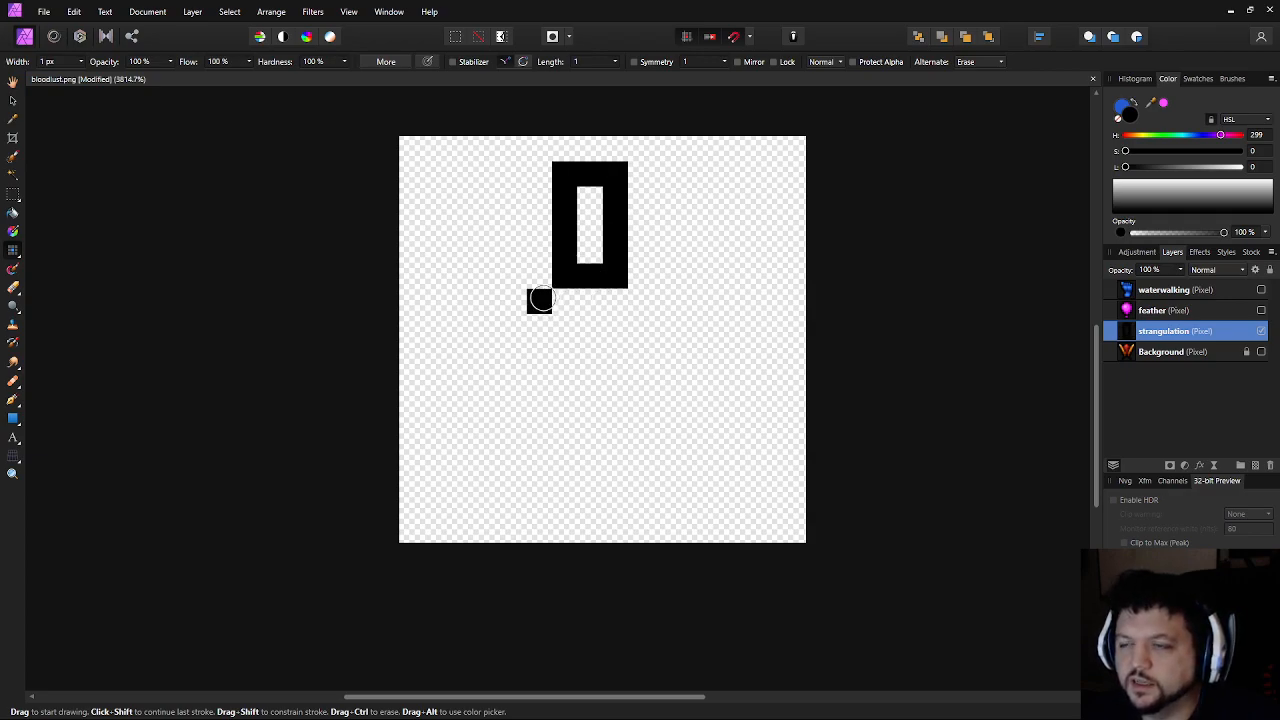
Paint a five-pixel-wide knot outline beneath the rope and a rounded nine-pixel-wide outer loop outline below the knot
{"action": "left_click_drag", "start_coordinate": [543, 298], "coordinate": [547, 321]}
{"action": "left_click_drag", "start_coordinate": [640, 300], "coordinate": [641, 326]}
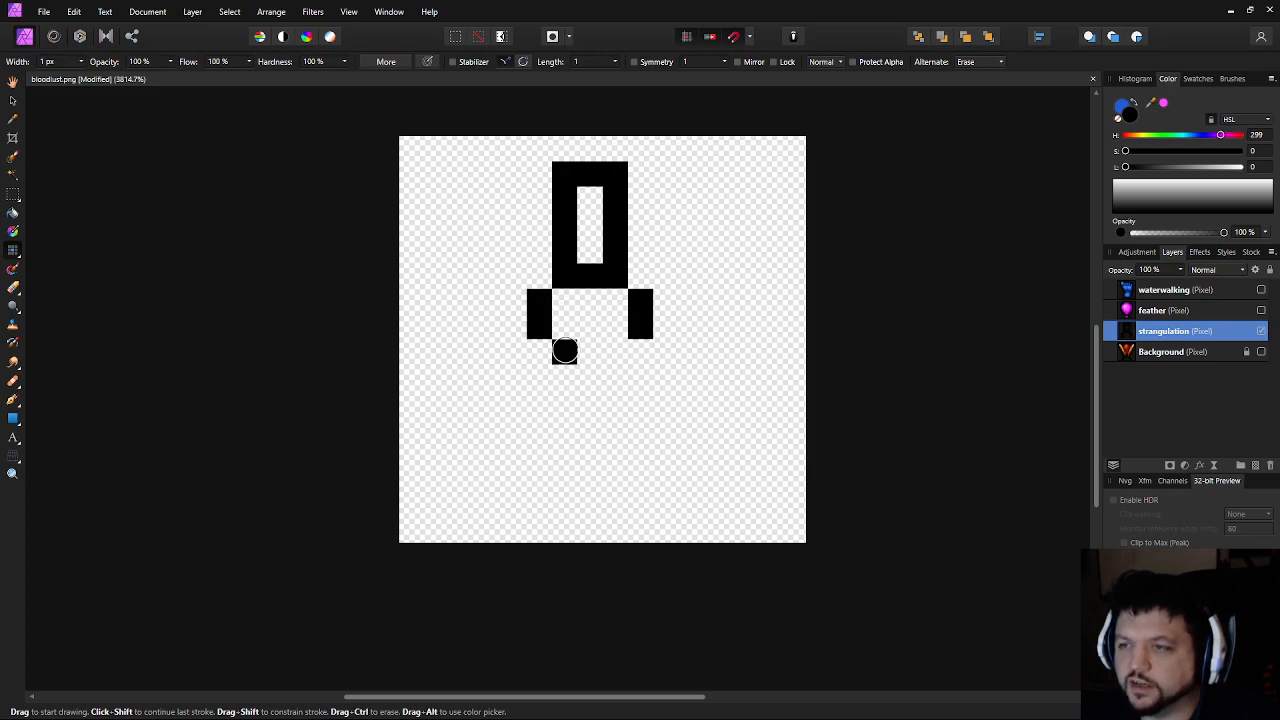
{"action": "left_click_drag", "start_coordinate": [539, 350], "coordinate": [641, 351]}
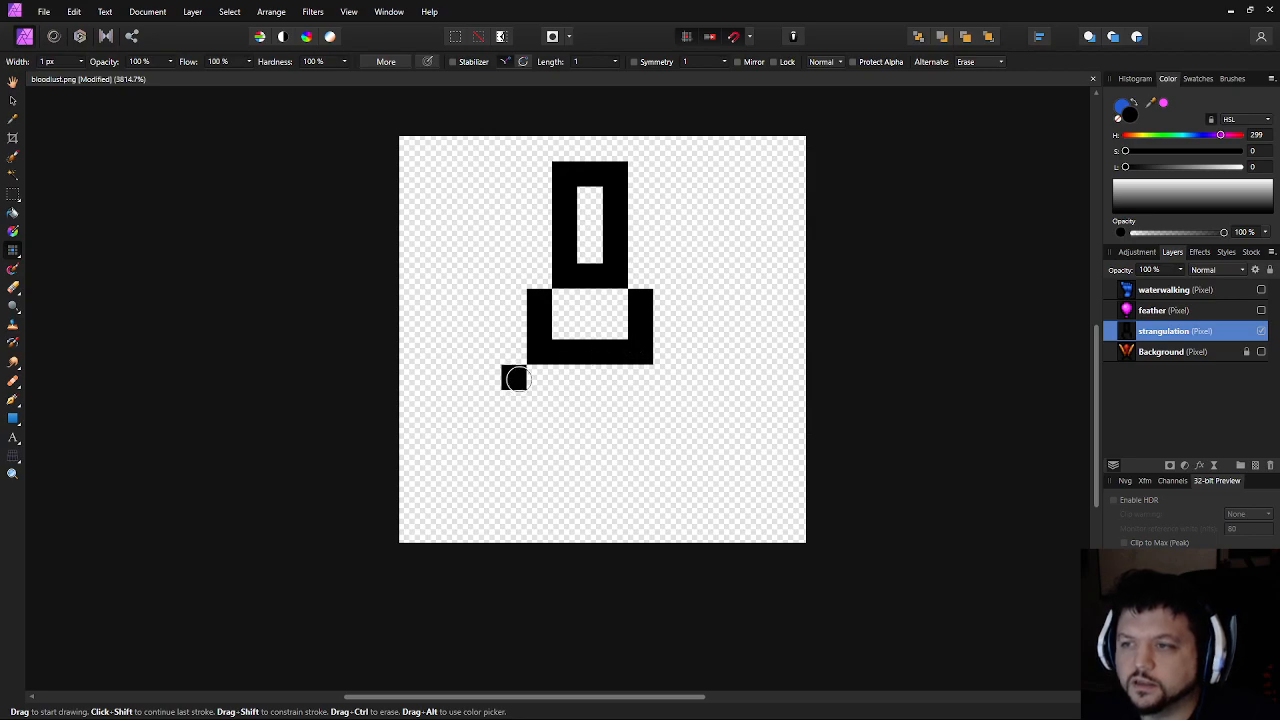
{"action": "mouse_move", "coordinate": [514, 378]}
{"action": "left_mouse_down"}
{"action": "mouse_move", "coordinate": [462, 458]}
{"action": "mouse_move", "coordinate": [508, 463]}
{"action": "mouse_move", "coordinate": [491, 458]}
{"action": "mouse_move", "coordinate": [512, 494]}
{"action": "mouse_move", "coordinate": [513, 474]}
{"action": "mouse_move", "coordinate": [582, 518]}
{"action": "mouse_move", "coordinate": [570, 509]}
{"action": "mouse_move", "coordinate": [645, 512]}
{"action": "mouse_move", "coordinate": [676, 480]}
{"action": "mouse_move", "coordinate": [688, 422]}
{"action": "mouse_move", "coordinate": [663, 374]}
{"action": "left_mouse_up"}
{"action": "left_click", "coordinate": [489, 456]}
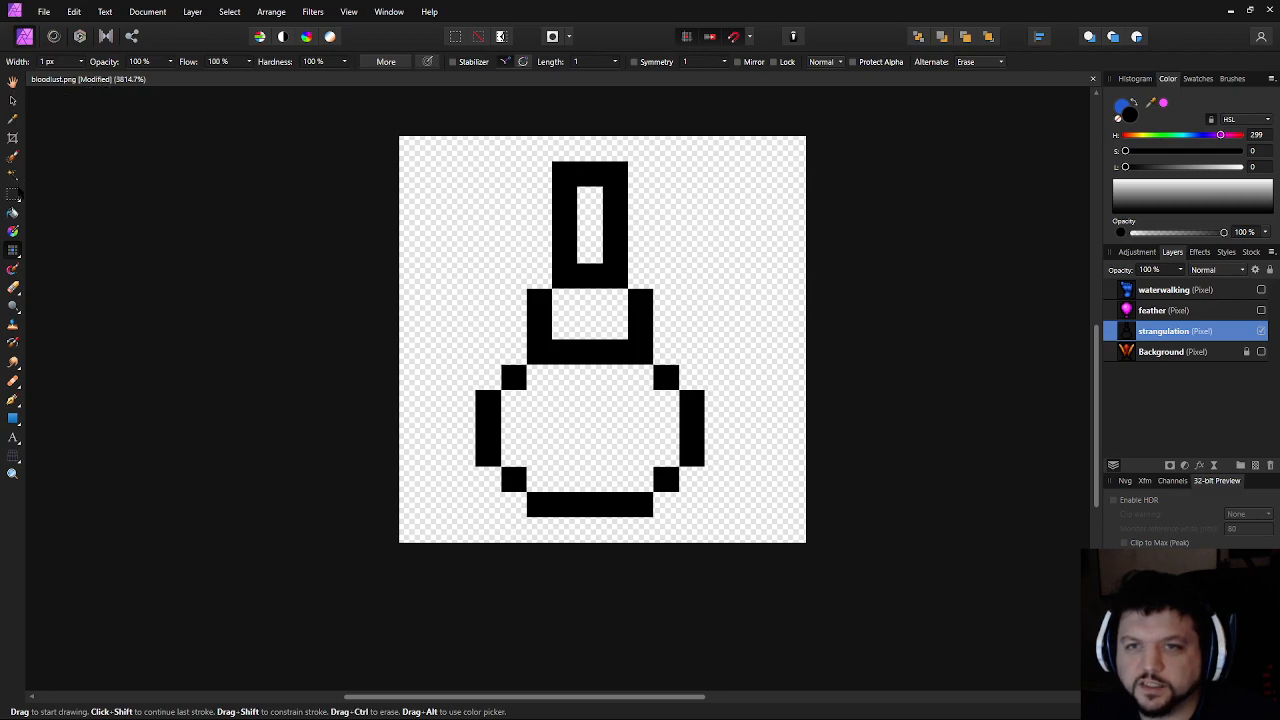
Move the rope and knot outlines up by two pixels, leaving the outer loop in place
{"action": "left_click", "coordinate": [13, 193]}
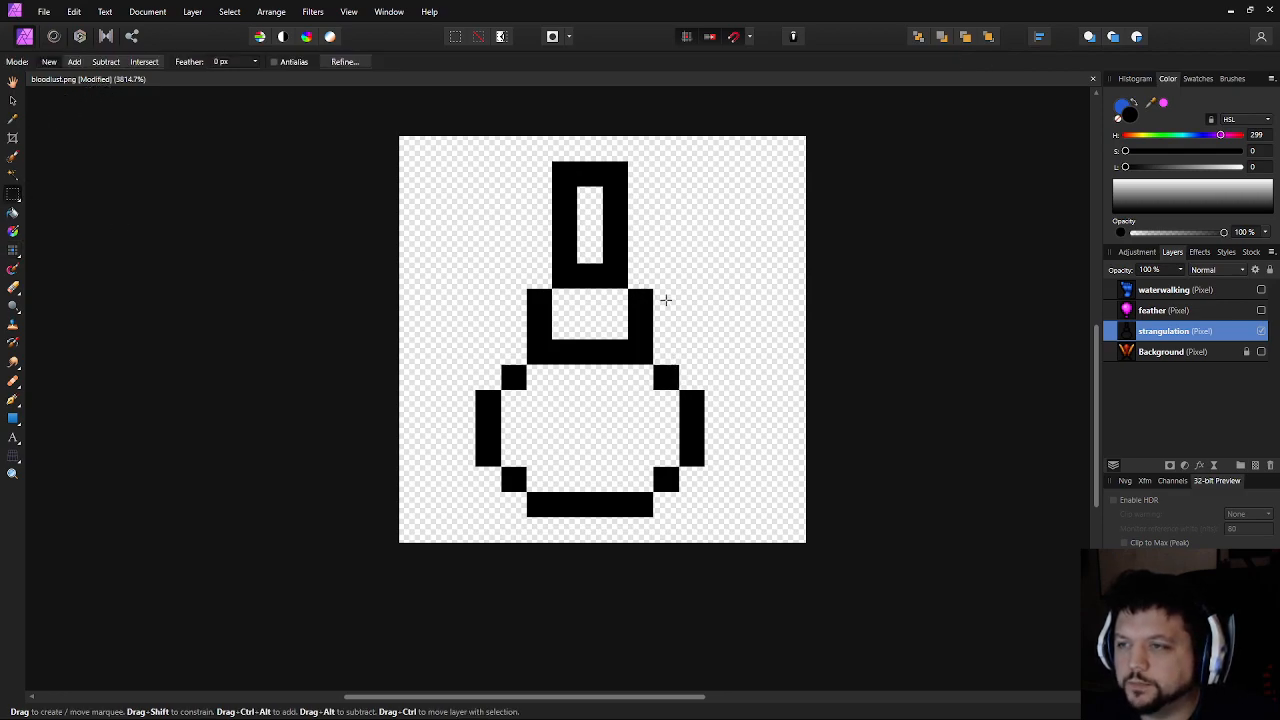
{"action": "left_click_drag", "start_coordinate": [547, 262], "coordinate": [501, 211]}
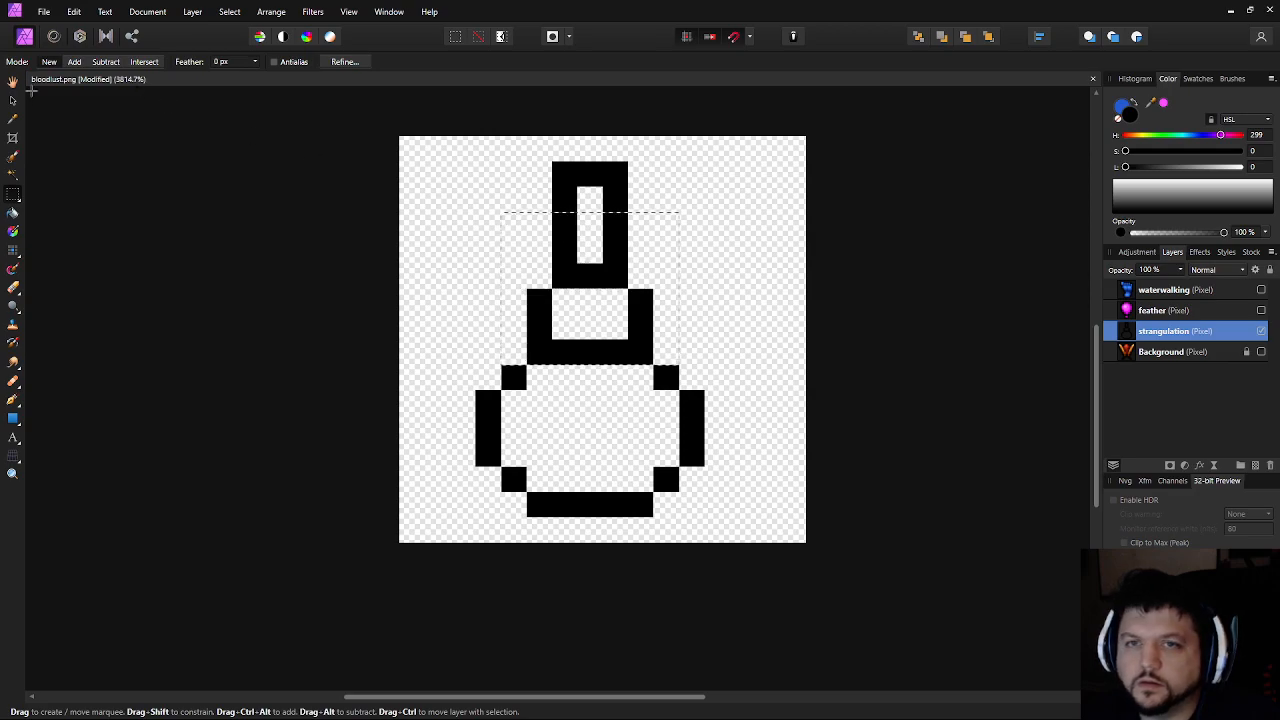
{"action": "key", "text": "v"}
{"action": "key", "text": "Up"}
{"action": "key", "text": "Up"}
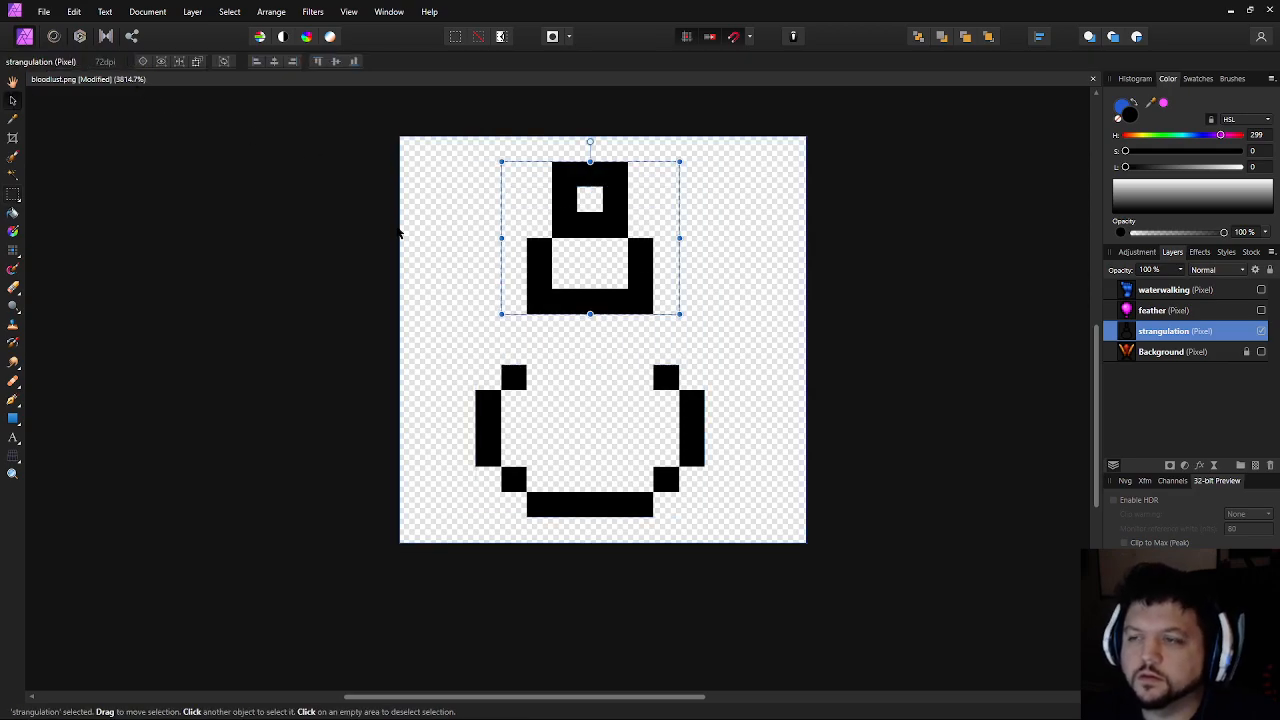
{"action": "key", "text": "ctrl+d"}
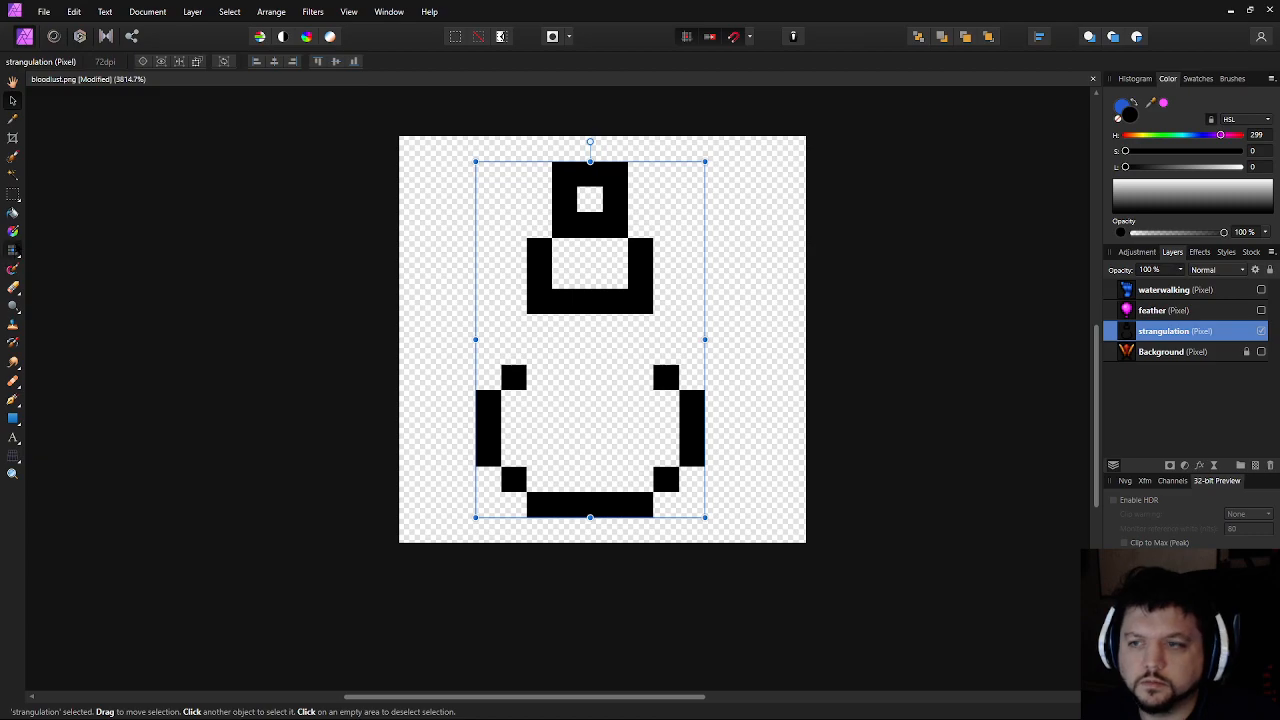
Join the knot to the outer loop with stepped black pixels on both sides and draw the noose's inner loop outline
{"action": "key", "text": "b"}
{"action": "left_click_drag", "start_coordinate": [514, 354], "coordinate": [540, 325]}
{"action": "left_click_drag", "start_coordinate": [640, 325], "coordinate": [661, 344]}
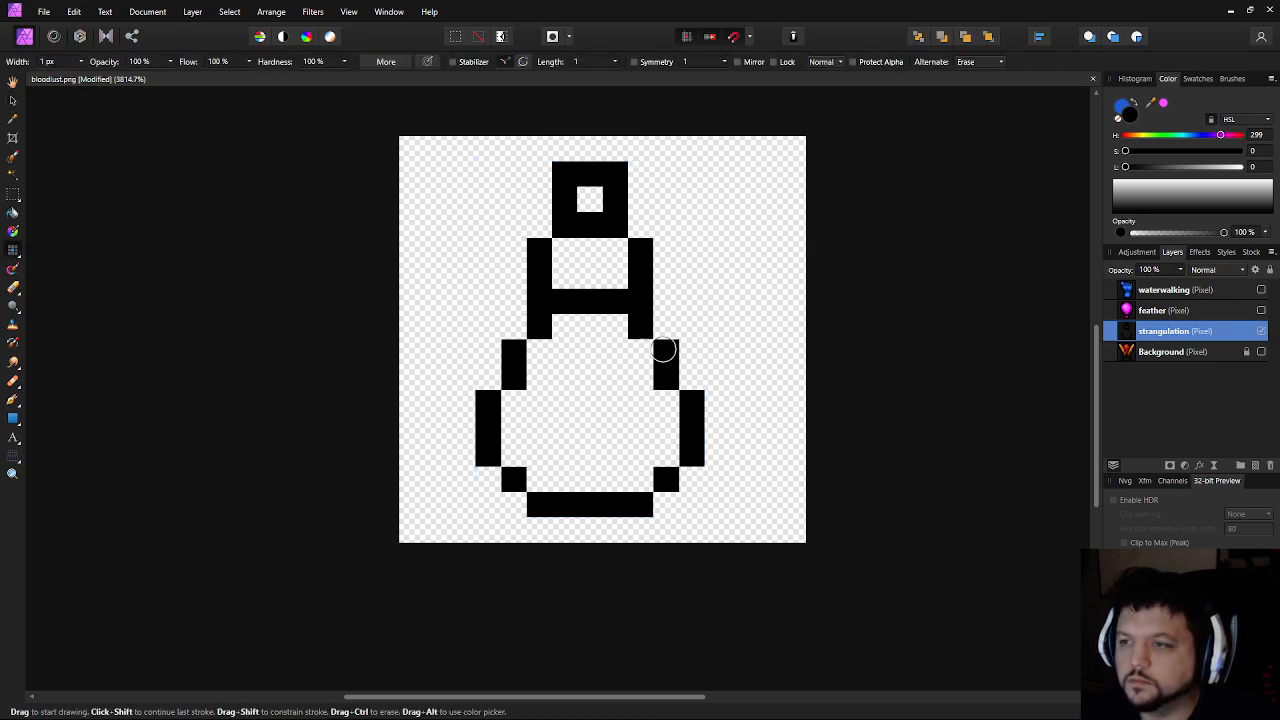
{"action": "mouse_move", "coordinate": [565, 351]}
{"action": "left_mouse_down"}
{"action": "mouse_move", "coordinate": [610, 350]}
{"action": "mouse_move", "coordinate": [556, 380]}
{"action": "mouse_move", "coordinate": [618, 381]}
{"action": "mouse_move", "coordinate": [539, 406]}
{"action": "mouse_move", "coordinate": [545, 454]}
{"action": "left_mouse_up"}
{"action": "left_click", "coordinate": [615, 377]}
{"action": "key", "text": "ctrl+z"}
{"action": "mouse_move", "coordinate": [541, 407]}
{"action": "left_mouse_down"}
{"action": "mouse_move", "coordinate": [537, 429]}
{"action": "mouse_move", "coordinate": [614, 449]}
{"action": "mouse_move", "coordinate": [640, 430]}
{"action": "mouse_move", "coordinate": [640, 402]}
{"action": "left_mouse_up"}
Examine the black noose outline at small display sizes, including 800% and 300% zoom
{"action": "scroll", "coordinate": [809, 403], "scroll_direction": "down", "scroll_amount": 2}
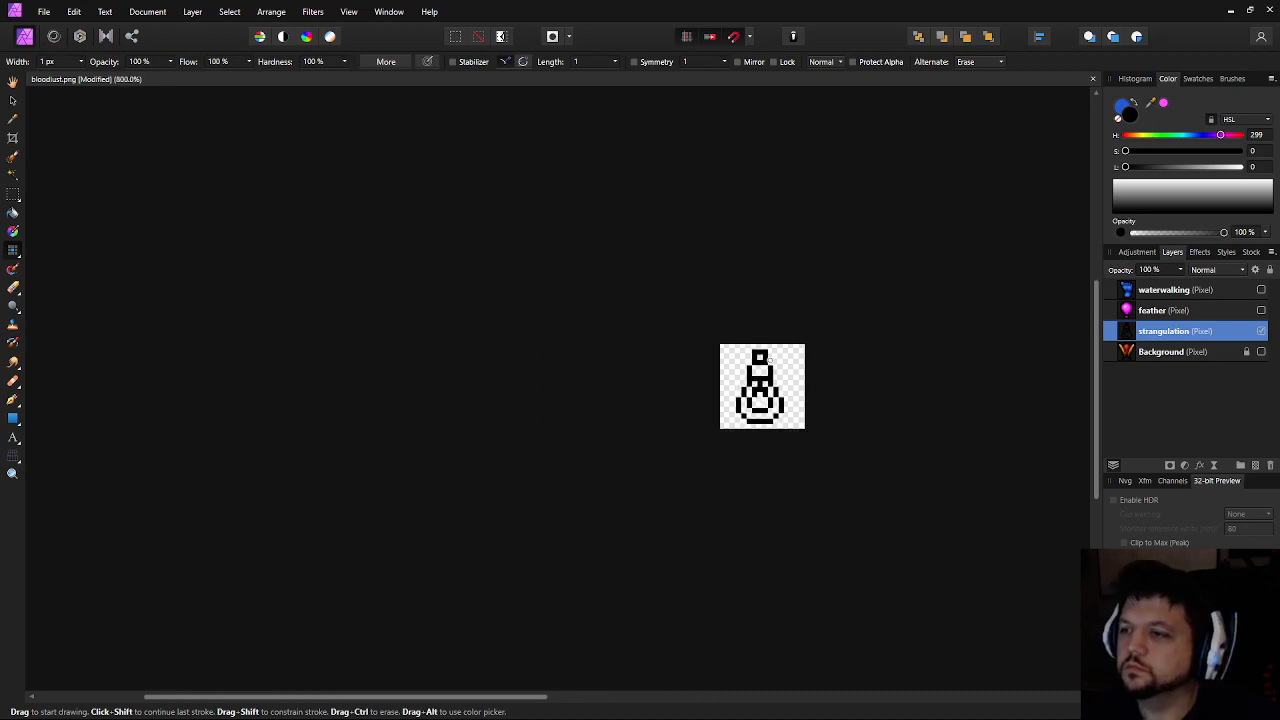
{"action": "scroll", "coordinate": [766, 343], "scroll_direction": "up", "scroll_amount": 4}
{"action": "scroll", "coordinate": [745, 386], "scroll_direction": "up", "scroll_amount": 6}
{"action": "left_click", "coordinate": [745, 386]}
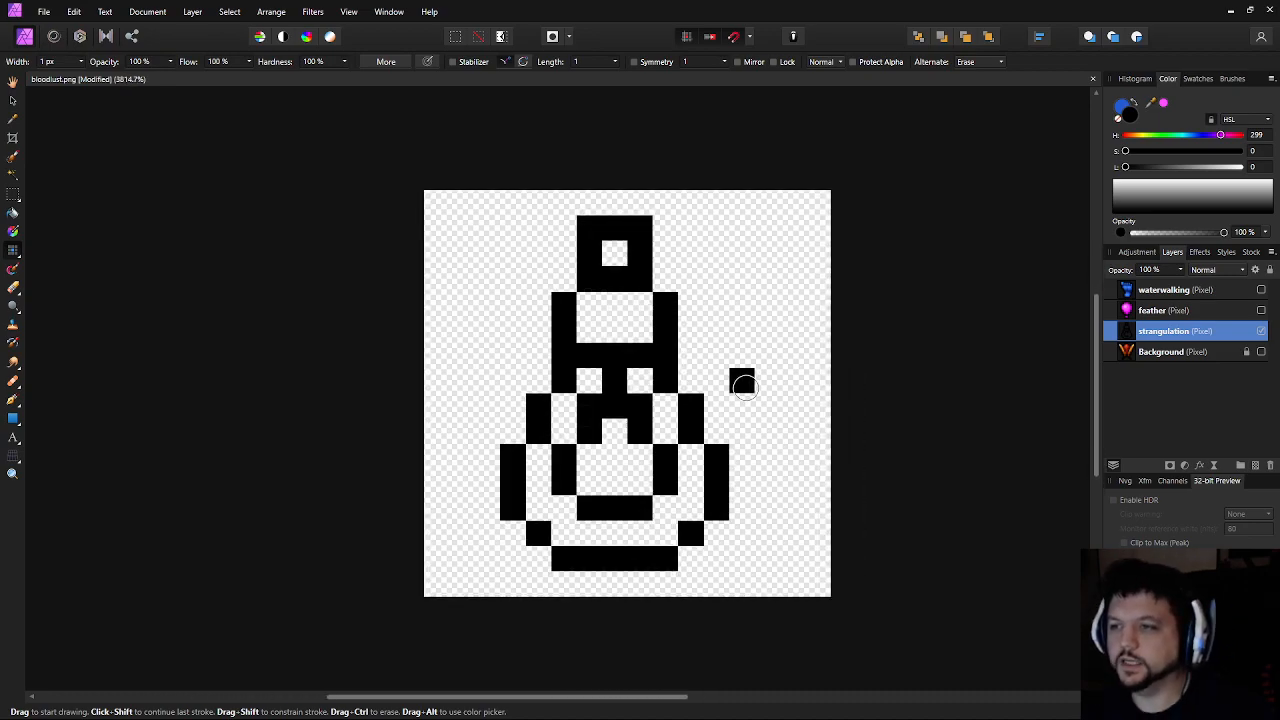
{"action": "key", "text": "ctrl+z"}
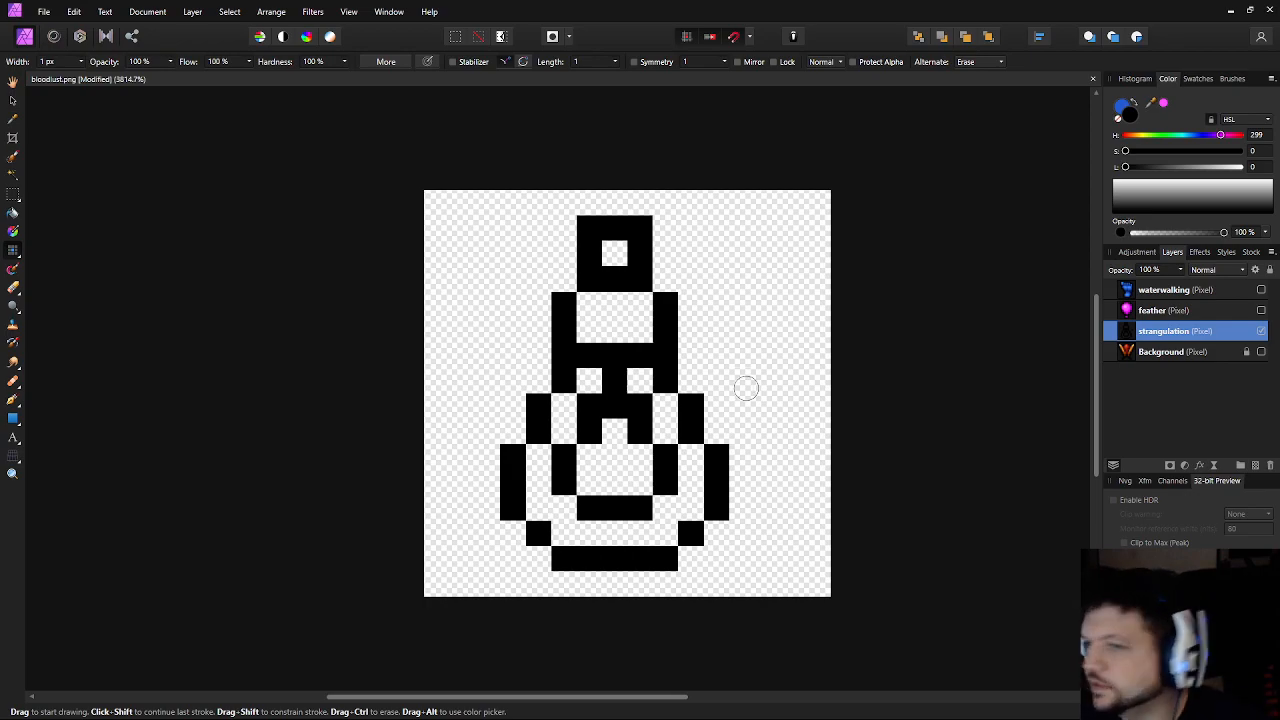
{"action": "left_click", "coordinate": [606, 206]}
{"action": "key", "text": "ctrl+z"}
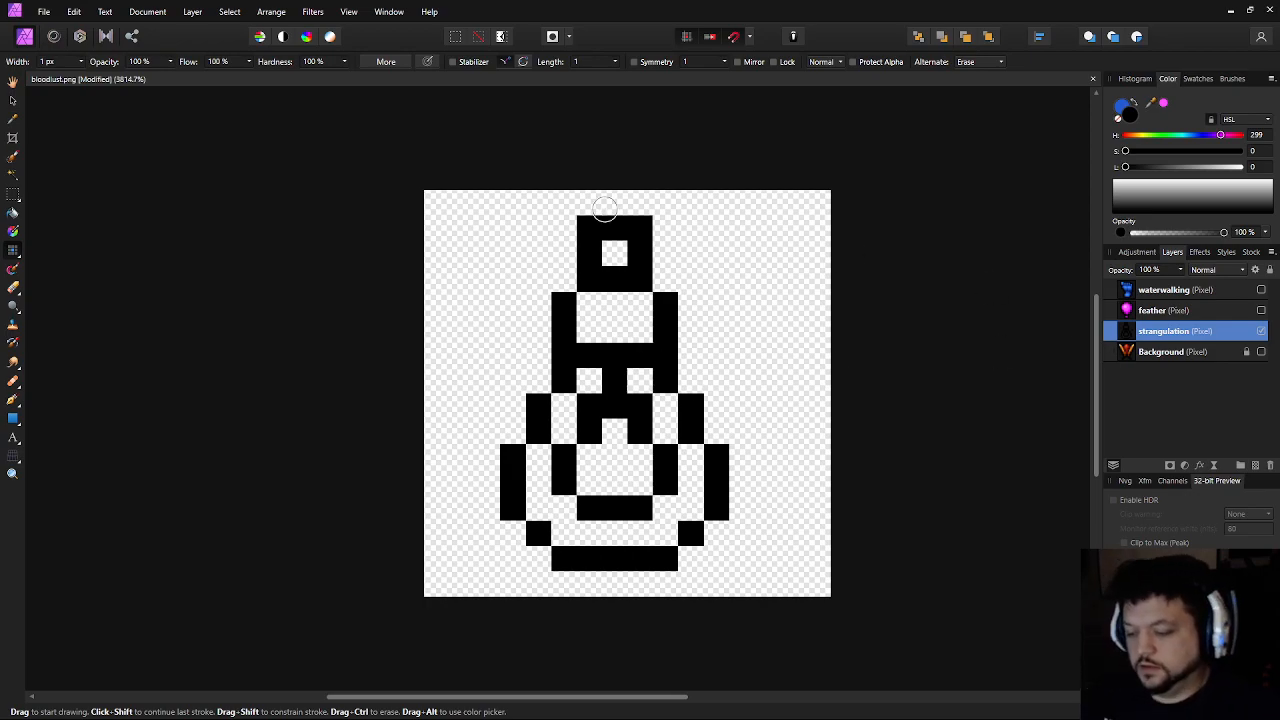
{"action": "scroll", "coordinate": [604, 208], "scroll_direction": "down", "scroll_amount": 5}
{"action": "scroll", "coordinate": [604, 208], "scroll_direction": "down", "scroll_amount": 3}
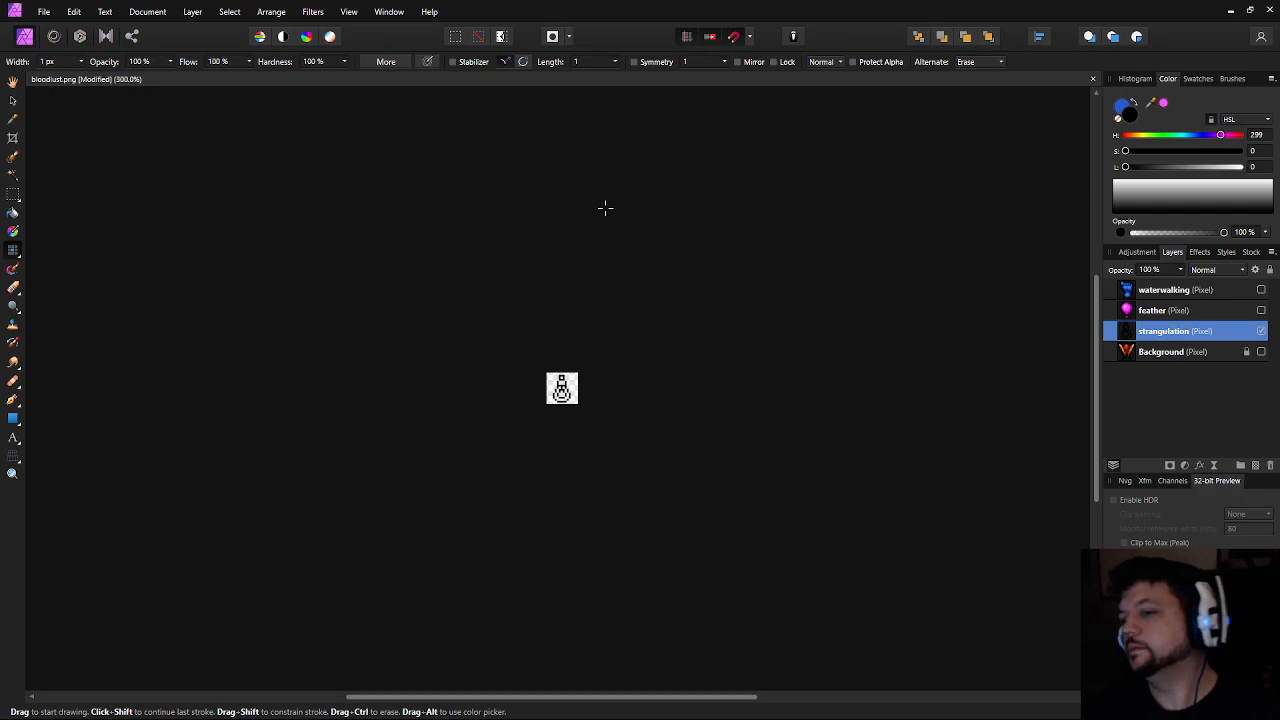
{"action": "key", "text": "ctrl+plus"}
{"action": "key", "text": "ctrl+plus"}
{"action": "key", "text": "ctrl+plus"}
{"action": "key", "text": "ctrl+plus"}
{"action": "key", "text": "ctrl+plus"}
{"action": "key", "text": "ctrl+plus"}
{"action": "key", "text": "ctrl+plus"}
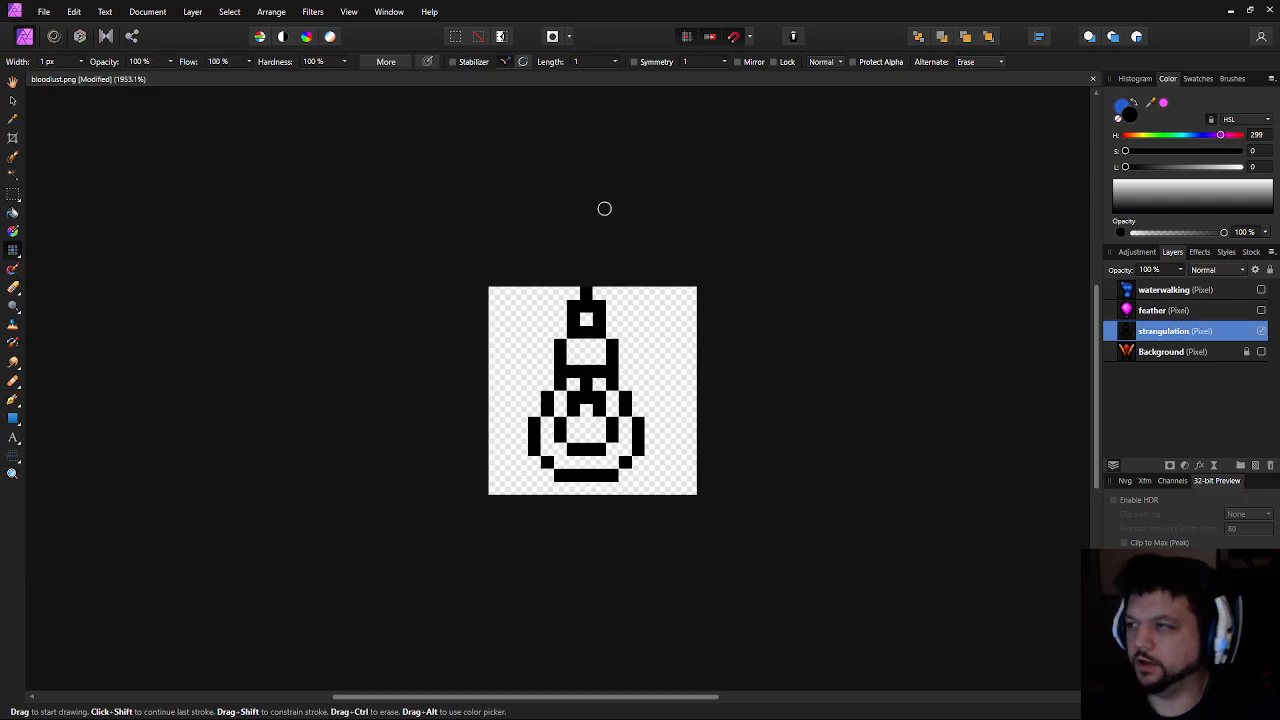
Set the paint colour to brown with H 27, S 40 and L 31, and paint the rope's single inner pixel
{"action": "left_click_drag", "start_coordinate": [1130, 150], "coordinate": [1242, 151]}
{"action": "left_click", "coordinate": [1161, 167]}
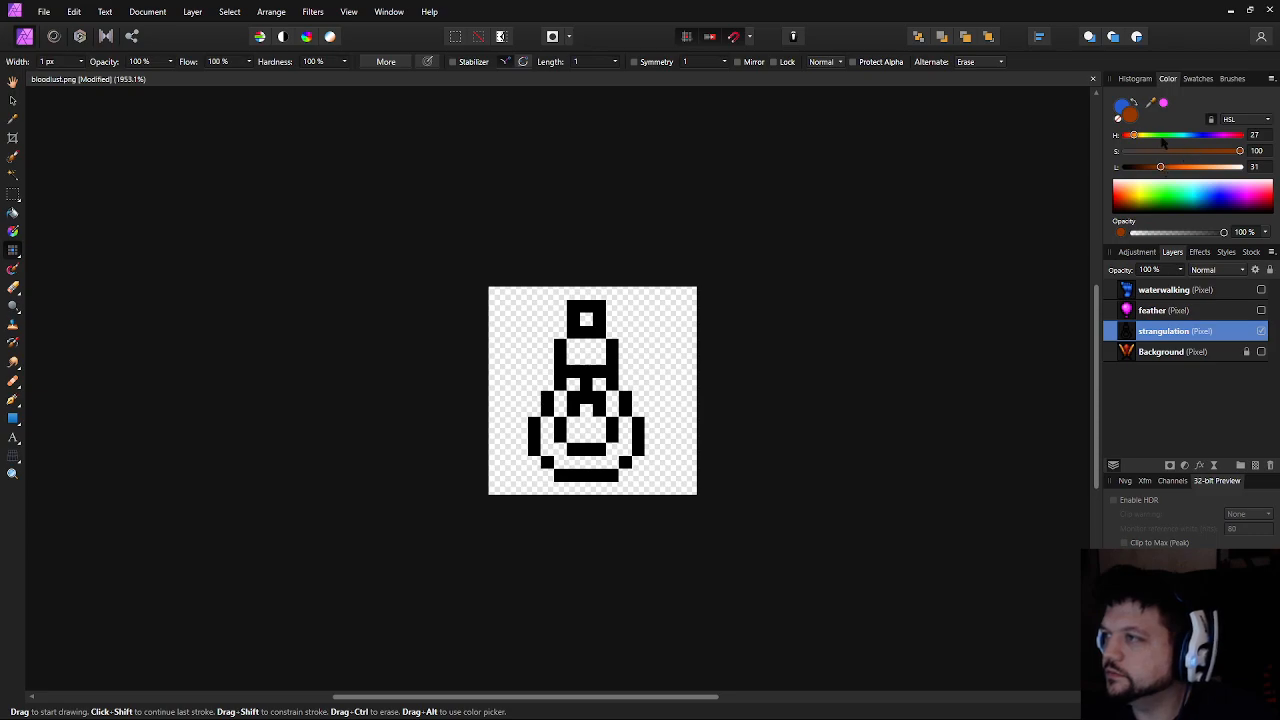
{"action": "left_click_drag", "start_coordinate": [1134, 138], "coordinate": [1171, 151]}
{"action": "left_click", "coordinate": [1211, 151]}
{"action": "left_click", "coordinate": [1196, 151]}
{"action": "left_click", "coordinate": [1178, 151]}
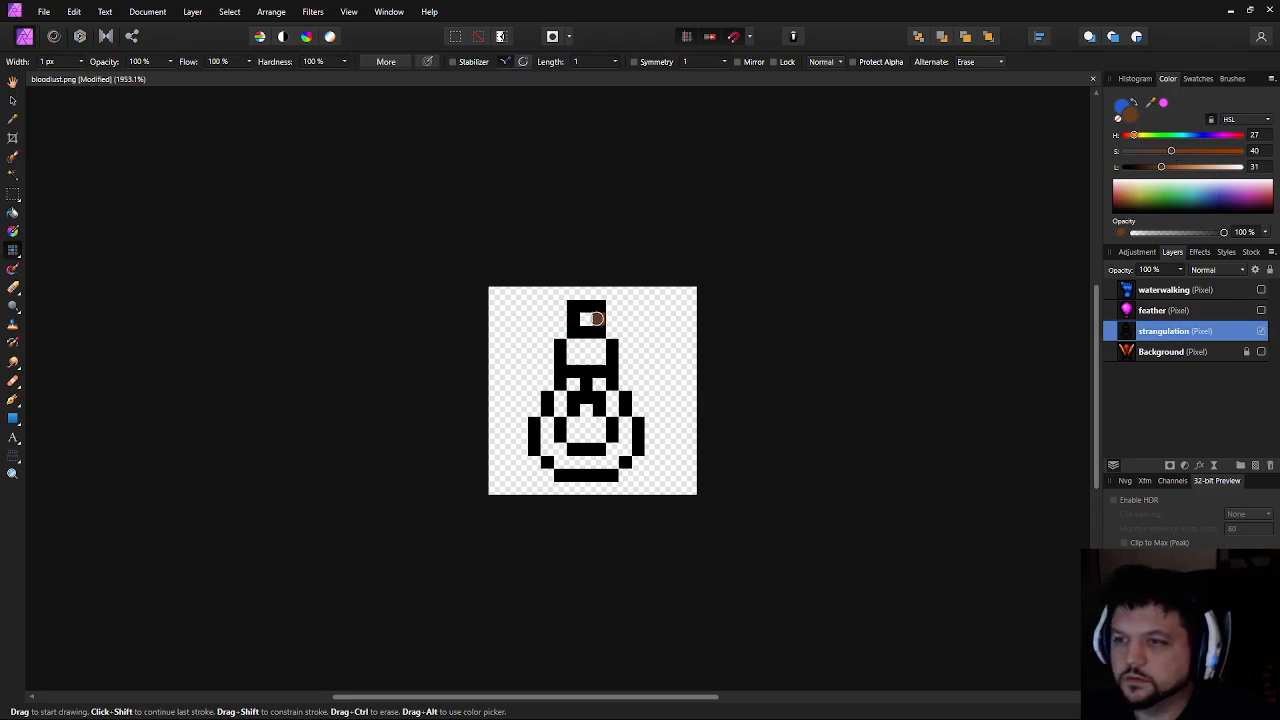
{"action": "left_click", "coordinate": [588, 318]}
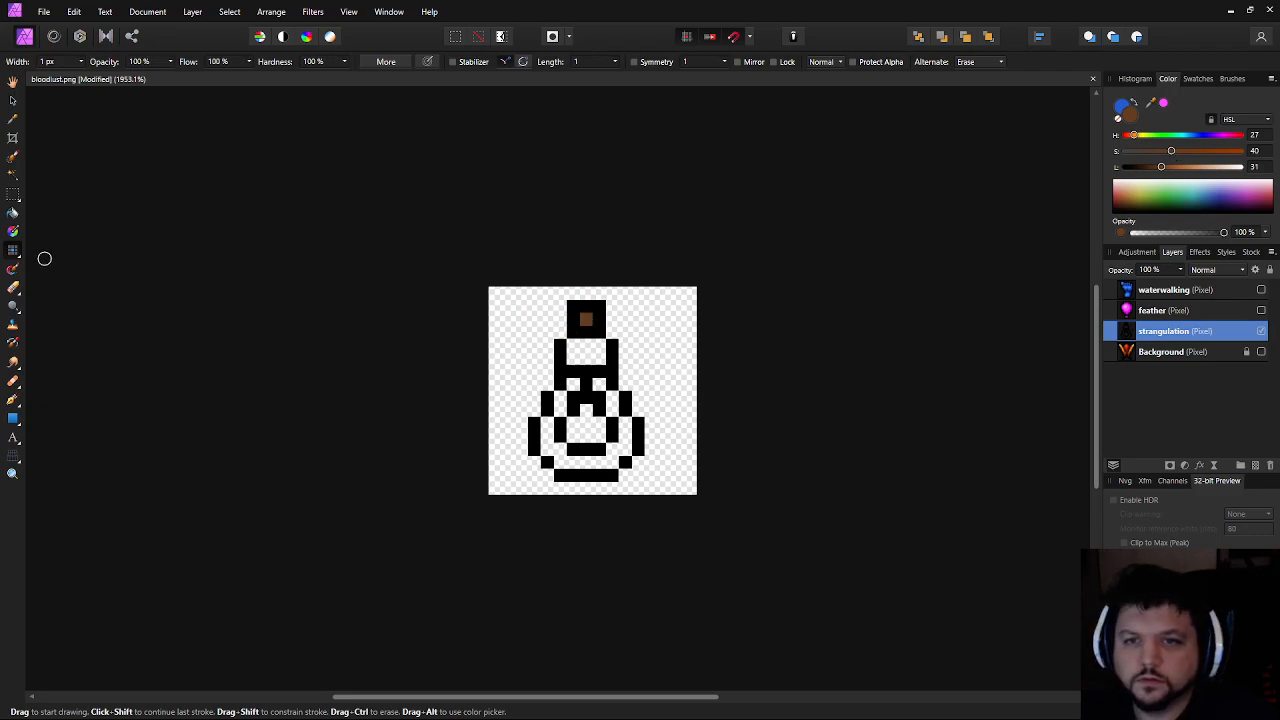
Flood-fill the knot, the two strands beneath it and the loop's band with the brown, leaving the noose's centre transparent
{"action": "key", "text": "g"}
{"action": "scroll", "coordinate": [595, 345], "scroll_direction": "up", "scroll_amount": 3}
{"action": "left_click", "coordinate": [591, 345]}
{"action": "left_click", "coordinate": [545, 416]}
{"action": "left_click", "coordinate": [530, 450]}
{"action": "left_click", "coordinate": [505, 508]}
{"action": "left_click", "coordinate": [626, 450]}
{"action": "left_click", "coordinate": [606, 408]}
{"action": "scroll", "coordinate": [717, 409], "scroll_direction": "down", "scroll_amount": 8}
{"action": "scroll", "coordinate": [708, 412], "scroll_direction": "up", "scroll_amount": 6}
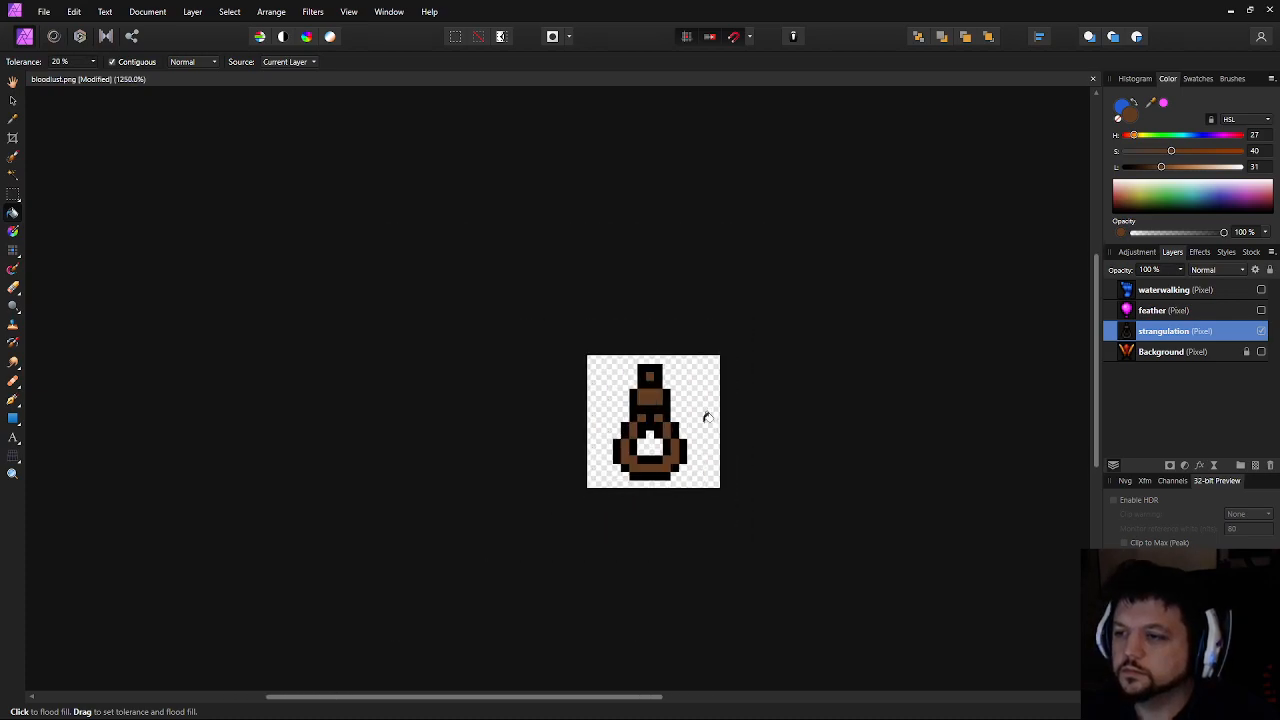
{"action": "scroll", "coordinate": [570, 401], "scroll_direction": "up", "scroll_amount": 3}
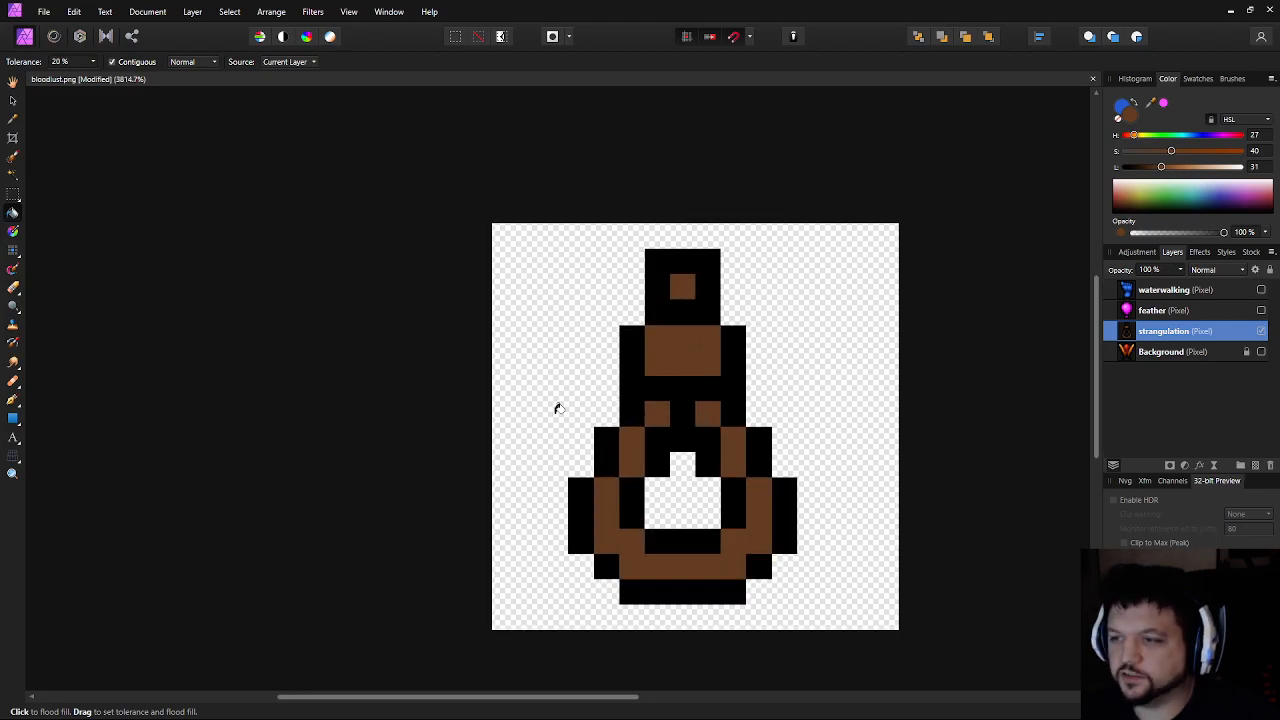
Lower the brown's lightness to 18 and shade one pixel on each inner strand and two on each lower loop corner
{"action": "key", "text": "b"}
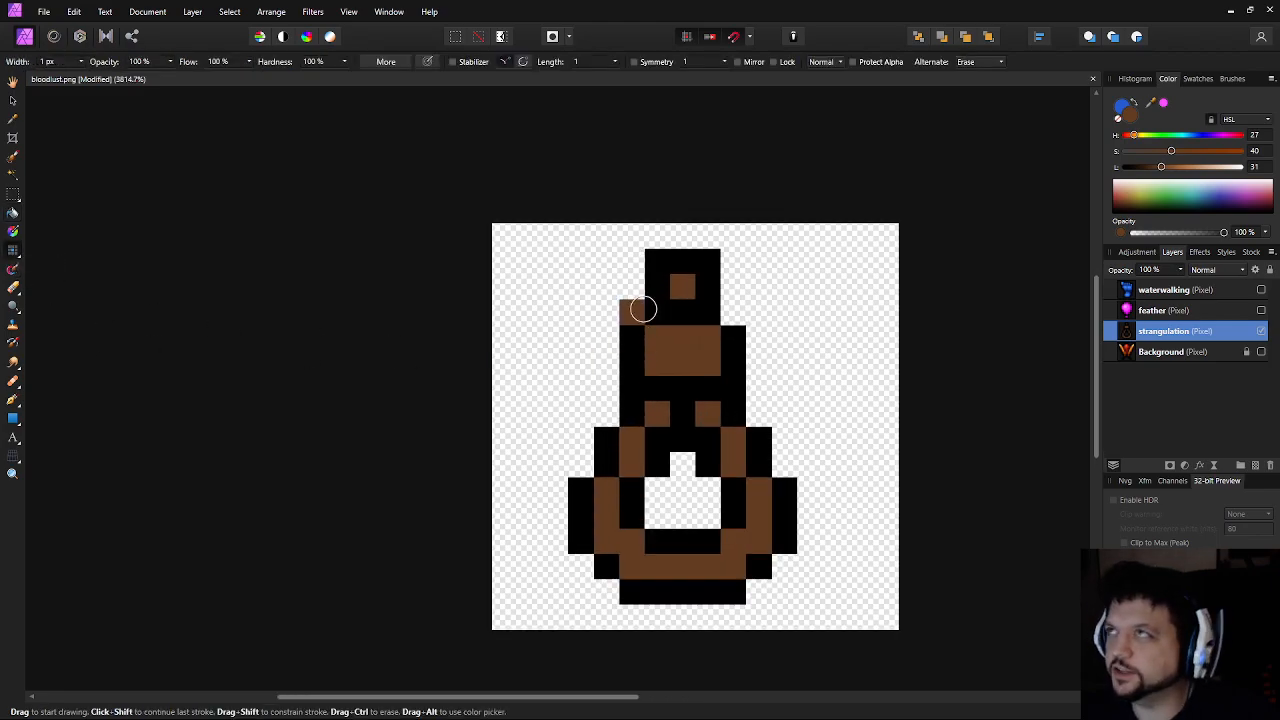
{"action": "scroll", "coordinate": [671, 386], "scroll_direction": "up", "scroll_amount": 2}
{"action": "scroll", "coordinate": [643, 317], "scroll_direction": "down", "scroll_amount": 1}
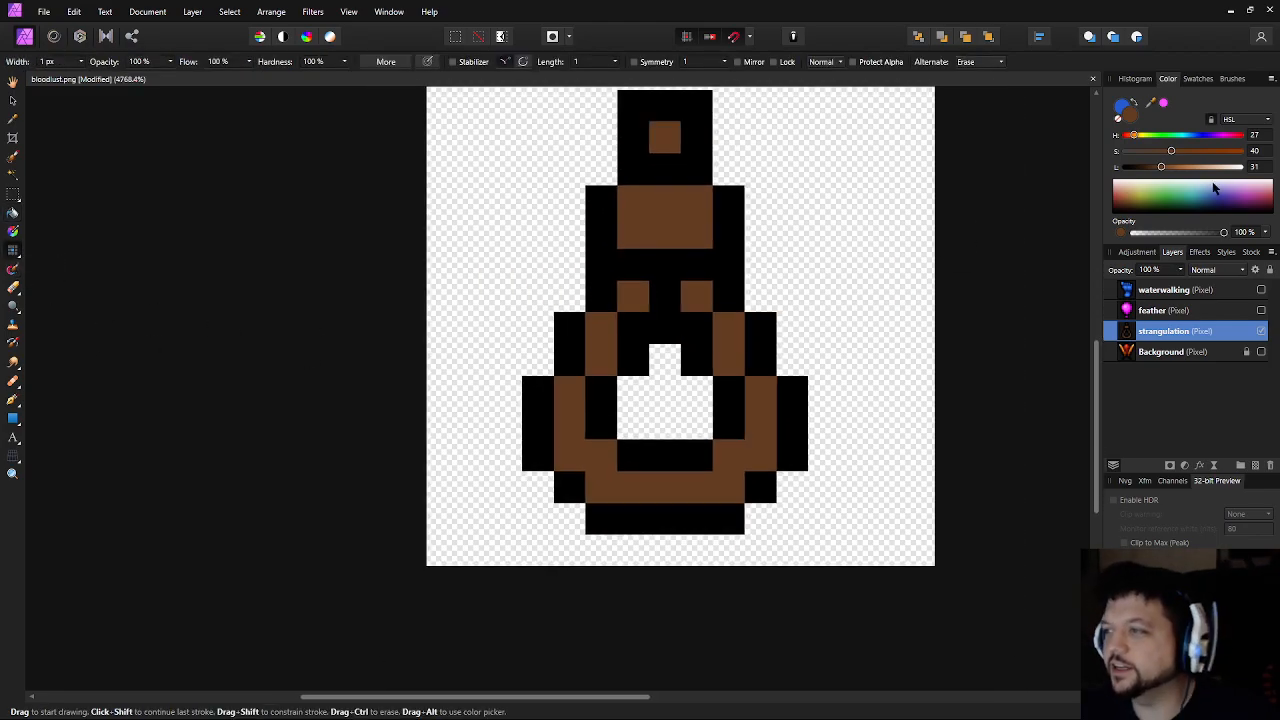
{"action": "left_click_drag", "start_coordinate": [1160, 167], "coordinate": [1146, 167]}
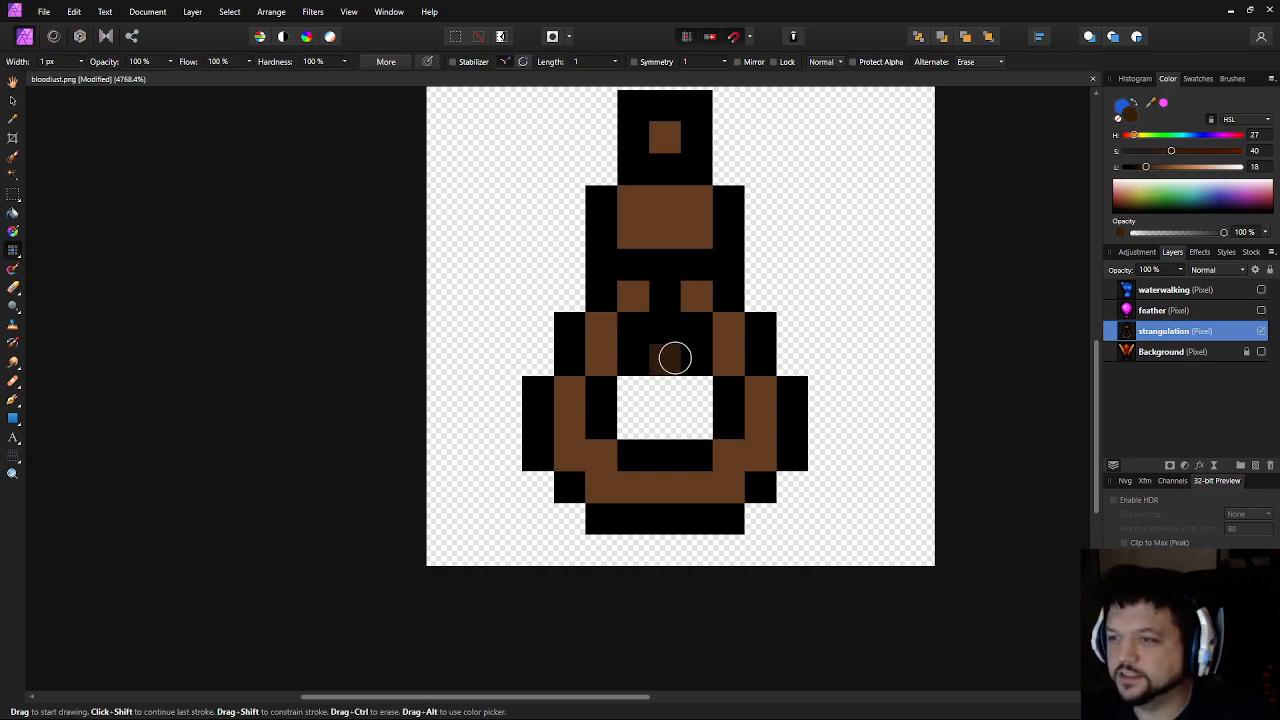
{"action": "left_click", "coordinate": [647, 319]}
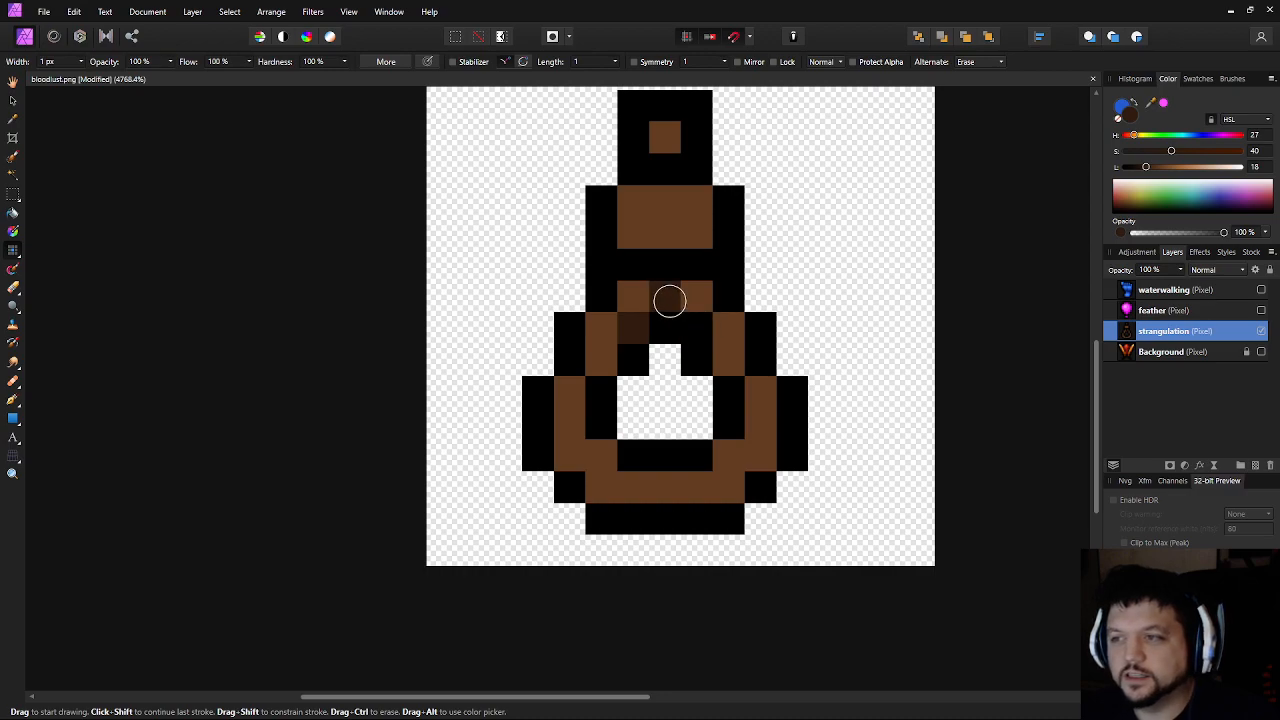
{"action": "left_click", "coordinate": [692, 320]}
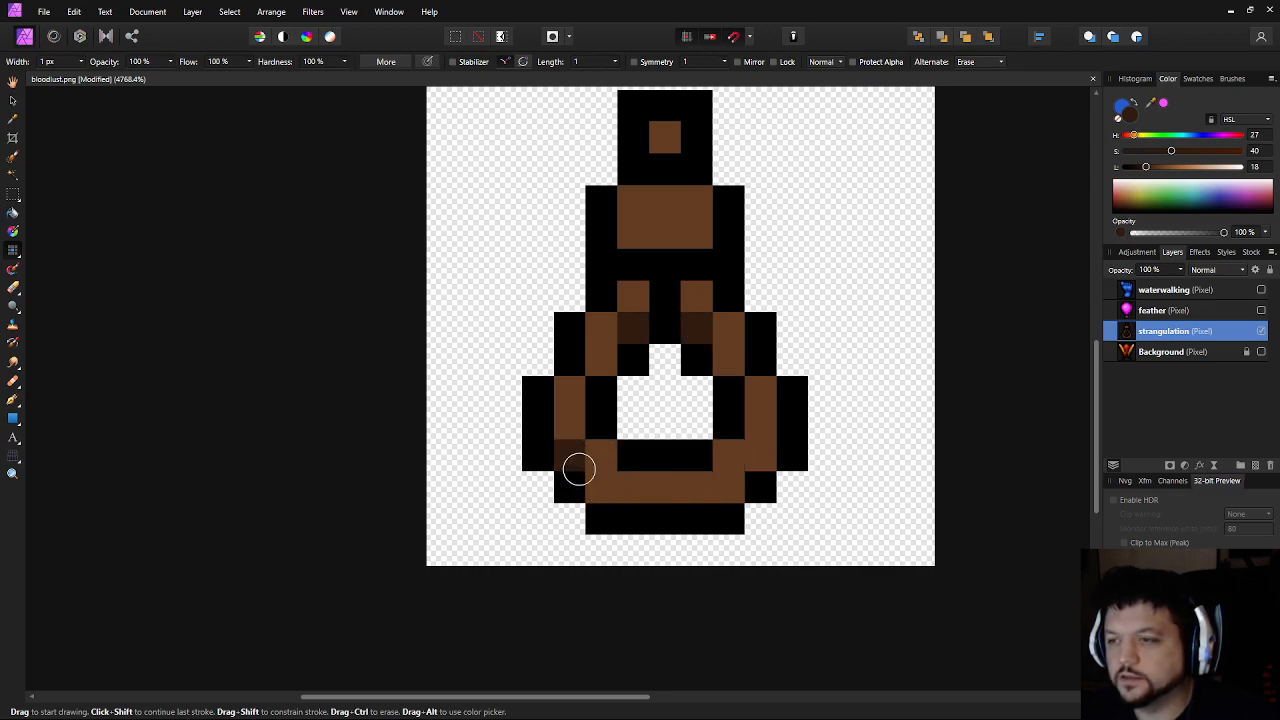
{"action": "left_click", "coordinate": [600, 482]}
{"action": "left_click", "coordinate": [756, 494]}
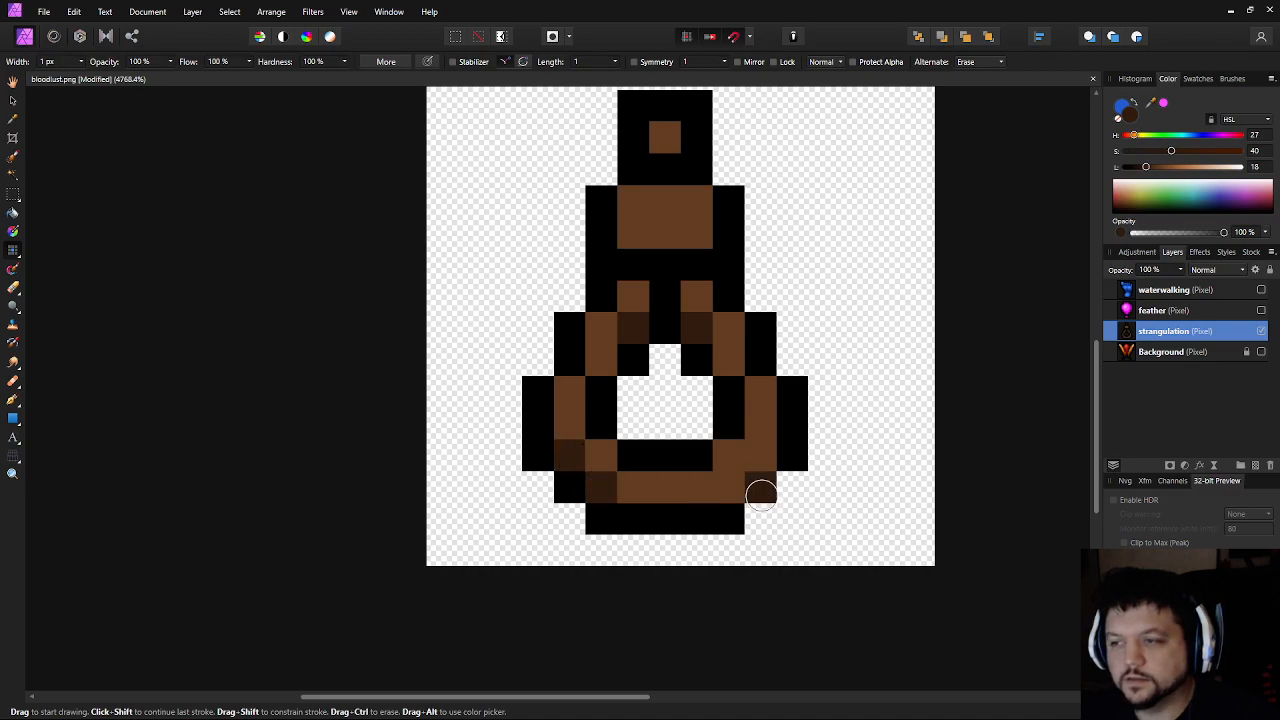
{"action": "left_click", "coordinate": [740, 490]}
{"action": "left_click", "coordinate": [770, 450]}
Shade the knot's upper-left pixel, its two lower-right pixels and the rope's inner pixel with the dark brown
{"action": "left_click_drag", "start_coordinate": [775, 424], "coordinate": [771, 550]}
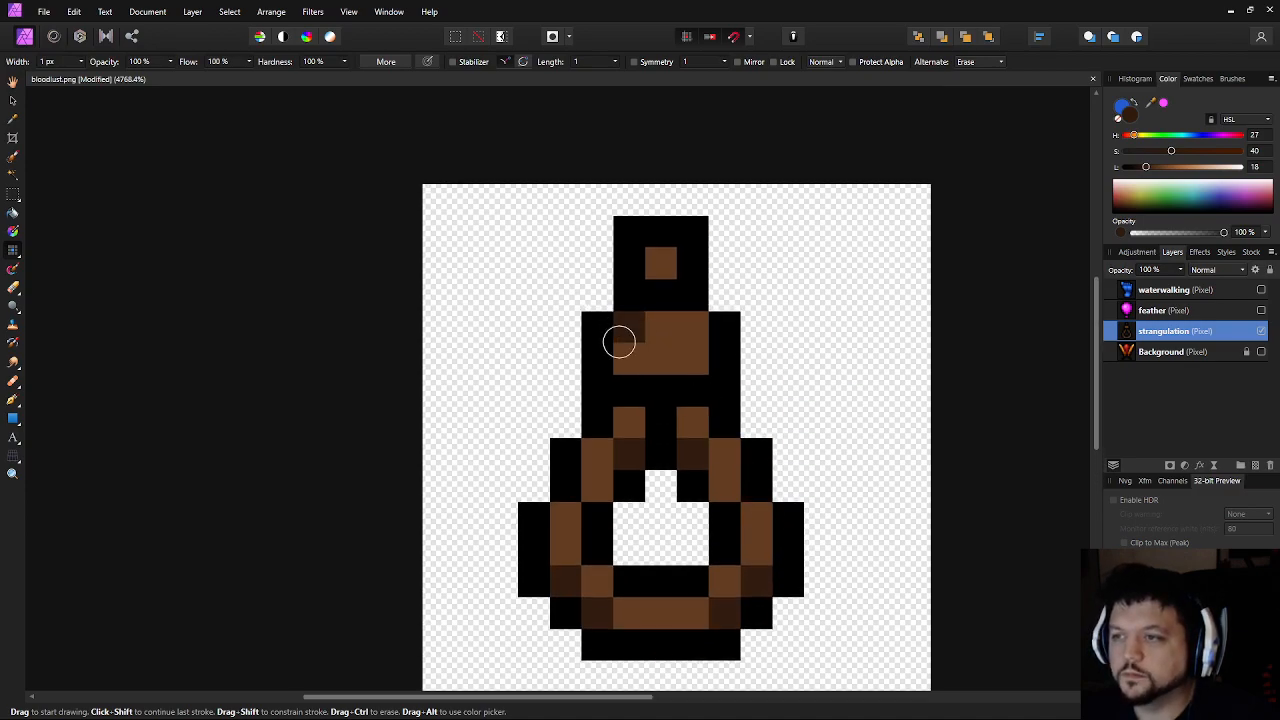
{"action": "left_click", "coordinate": [626, 346]}
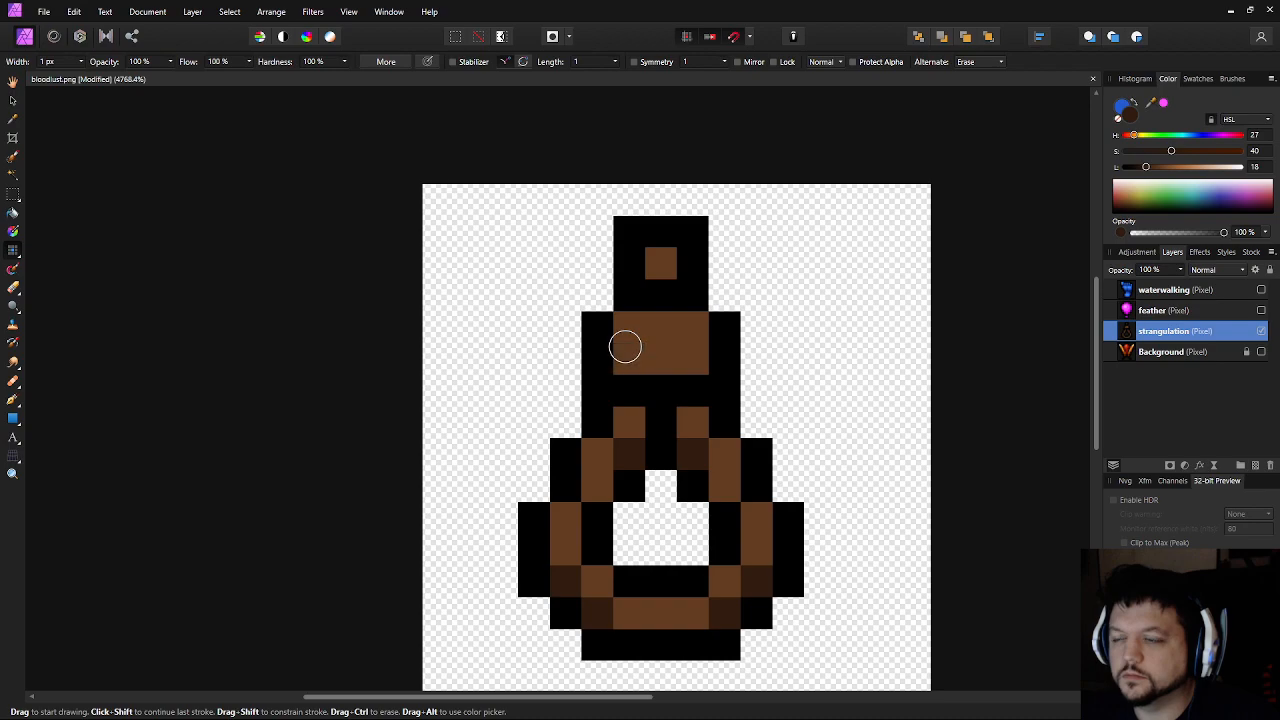
{"action": "left_click", "coordinate": [626, 323]}
{"action": "left_click_drag", "start_coordinate": [655, 351], "coordinate": [686, 354]}
{"action": "scroll", "coordinate": [893, 347], "scroll_direction": "down", "scroll_amount": 3}
{"action": "scroll", "coordinate": [789, 314], "scroll_direction": "up", "scroll_amount": 3}
{"action": "left_click", "coordinate": [782, 290]}
Raise the brown's lightness to 46 and highlight the knot's upper-right pixel and two upper pixels on each side of the loop
{"action": "left_click", "coordinate": [1177, 167]}
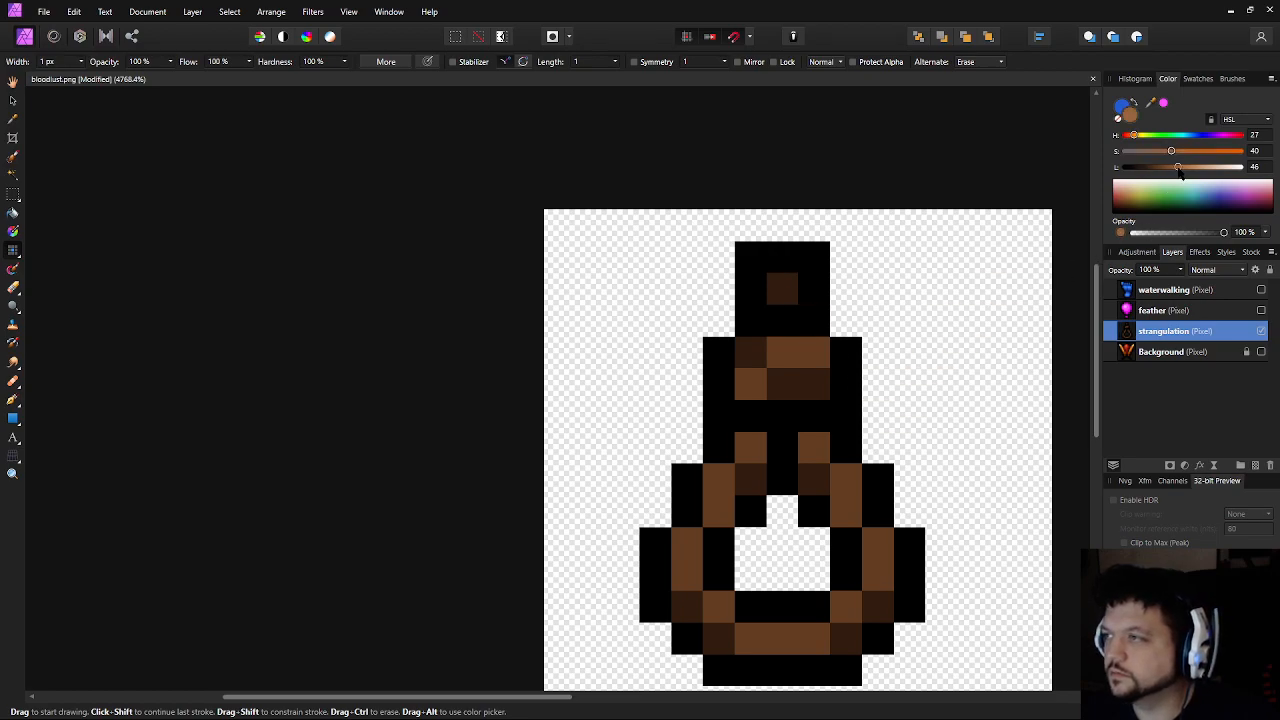
{"action": "left_click", "coordinate": [800, 354]}
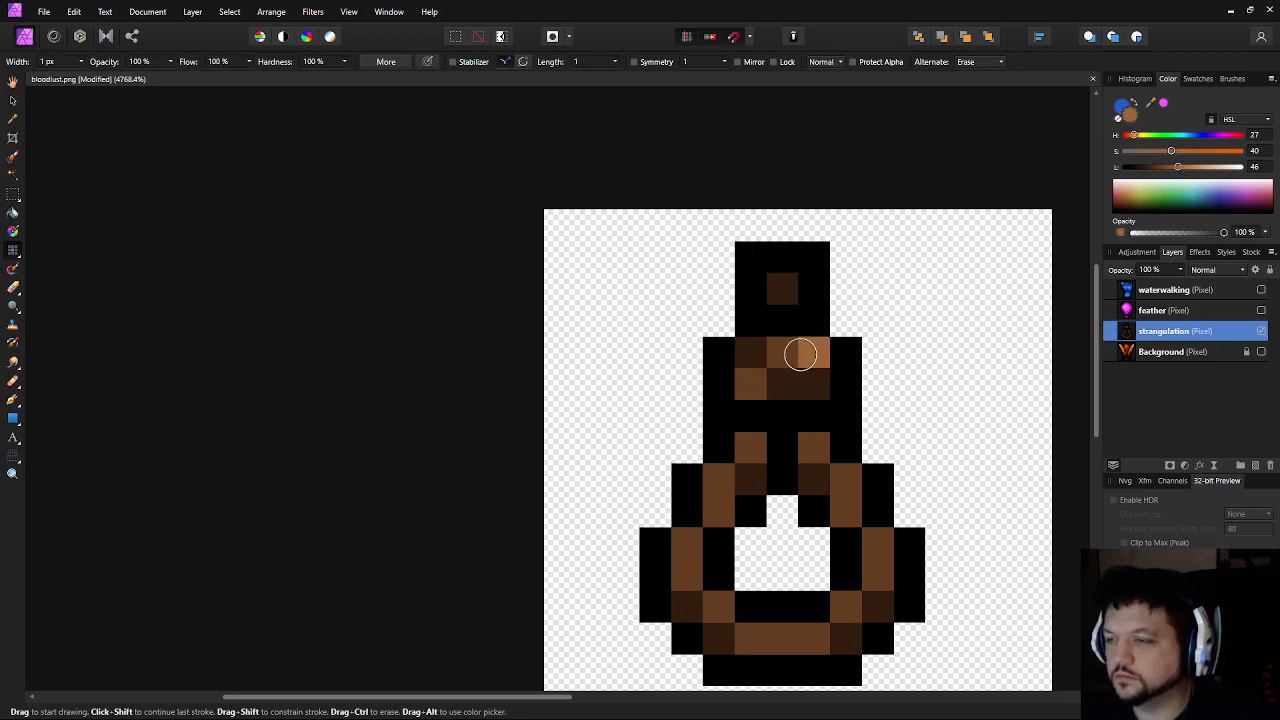
{"action": "left_click", "coordinate": [691, 536]}
{"action": "left_click", "coordinate": [718, 506]}
{"action": "left_click", "coordinate": [851, 511]}
{"action": "left_click", "coordinate": [876, 548]}
{"action": "scroll", "coordinate": [871, 518], "scroll_direction": "down", "scroll_amount": 7}
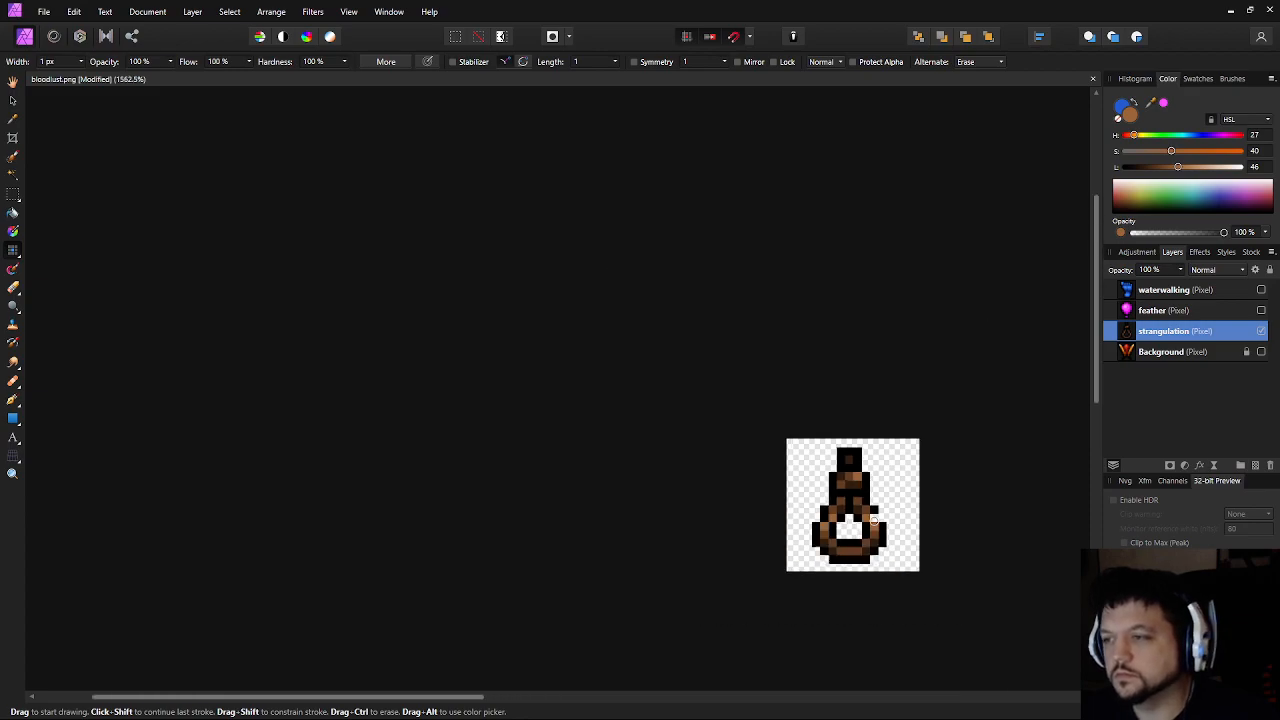
{"action": "scroll", "coordinate": [880, 489], "scroll_direction": "up", "scroll_amount": 6}
{"action": "left_click", "coordinate": [943, 425]}
{"action": "left_click_drag", "start_coordinate": [807, 523], "coordinate": [734, 414]}
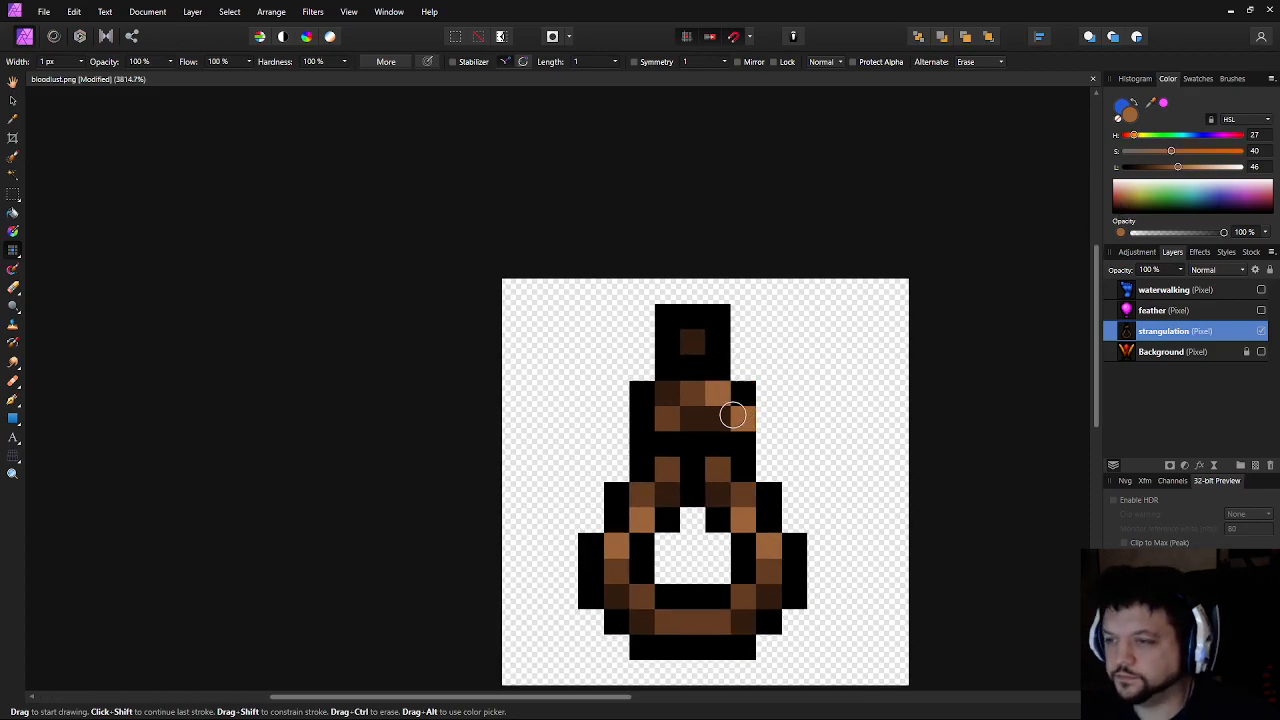
Sample the dark brown, set its saturation to 59 and lightness to 13, and shade the three-pixel row directly beneath the knot
{"action": "key", "text": "i"}
{"action": "left_click", "coordinate": [718, 405]}
{"action": "key", "text": "b"}
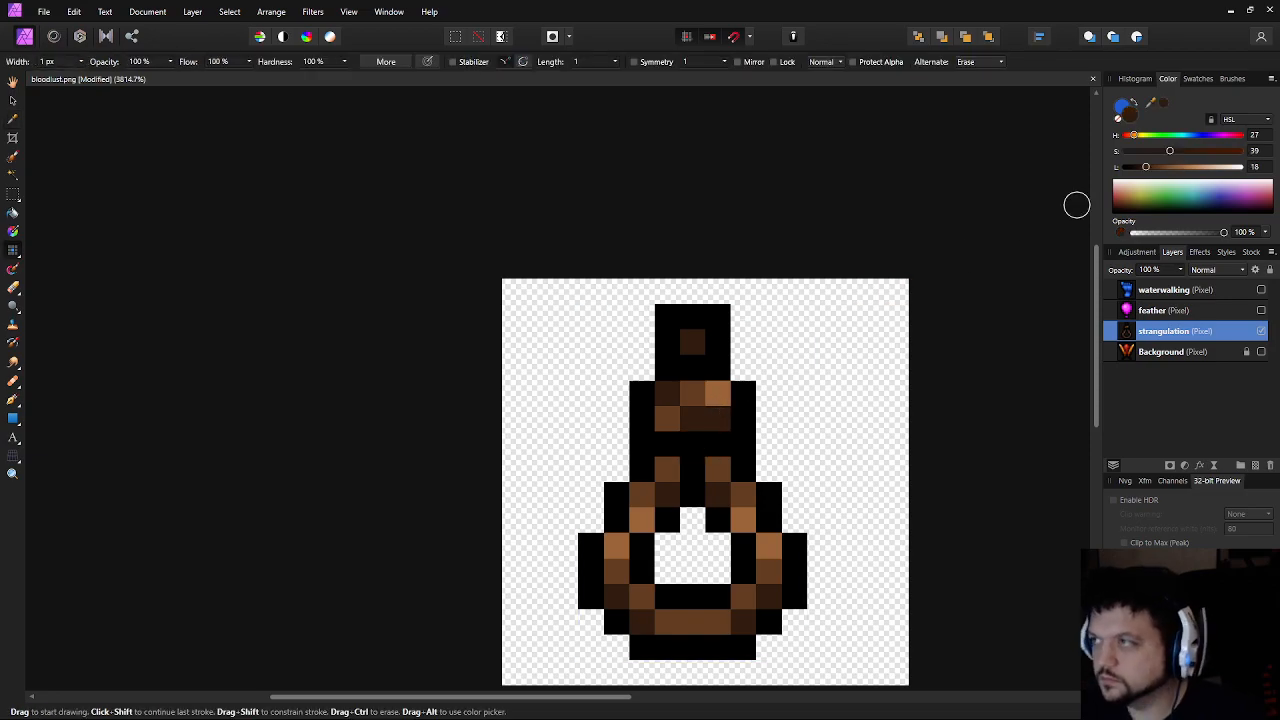
{"action": "left_click", "coordinate": [1190, 151]}
{"action": "left_click_drag", "start_coordinate": [1146, 167], "coordinate": [1139, 167]}
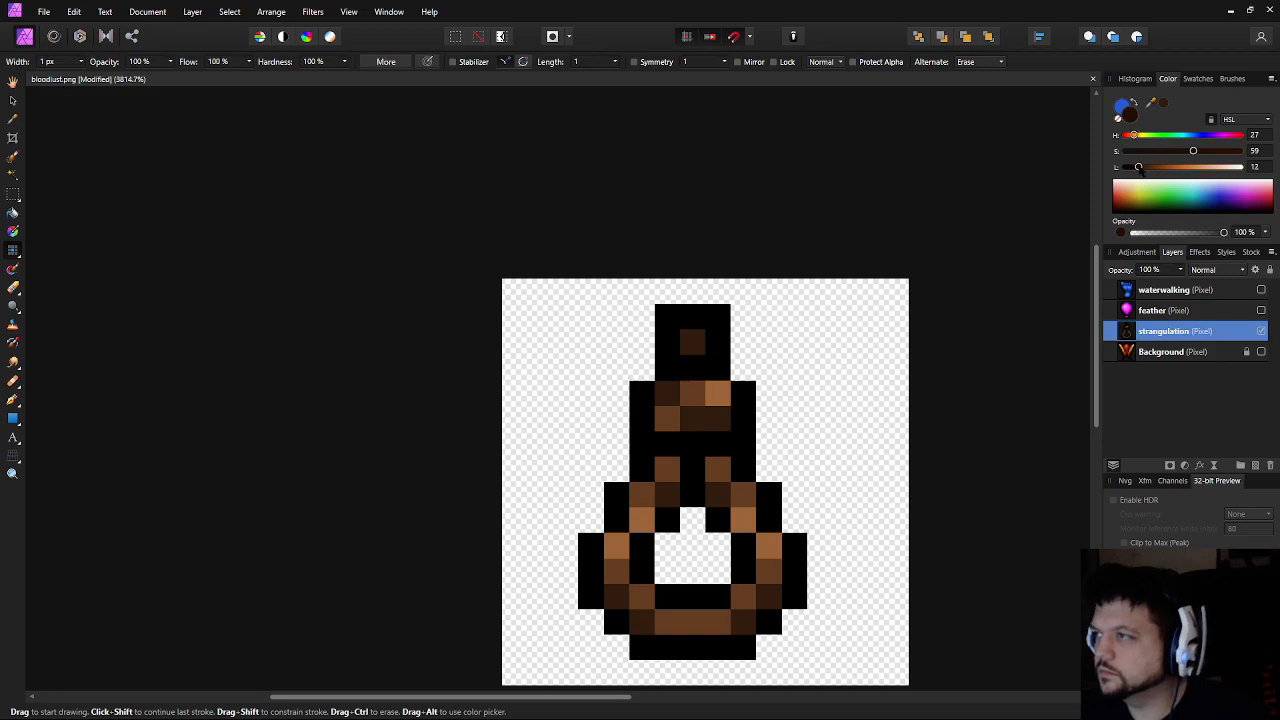
{"action": "left_click_drag", "start_coordinate": [871, 421], "coordinate": [834, 366]}
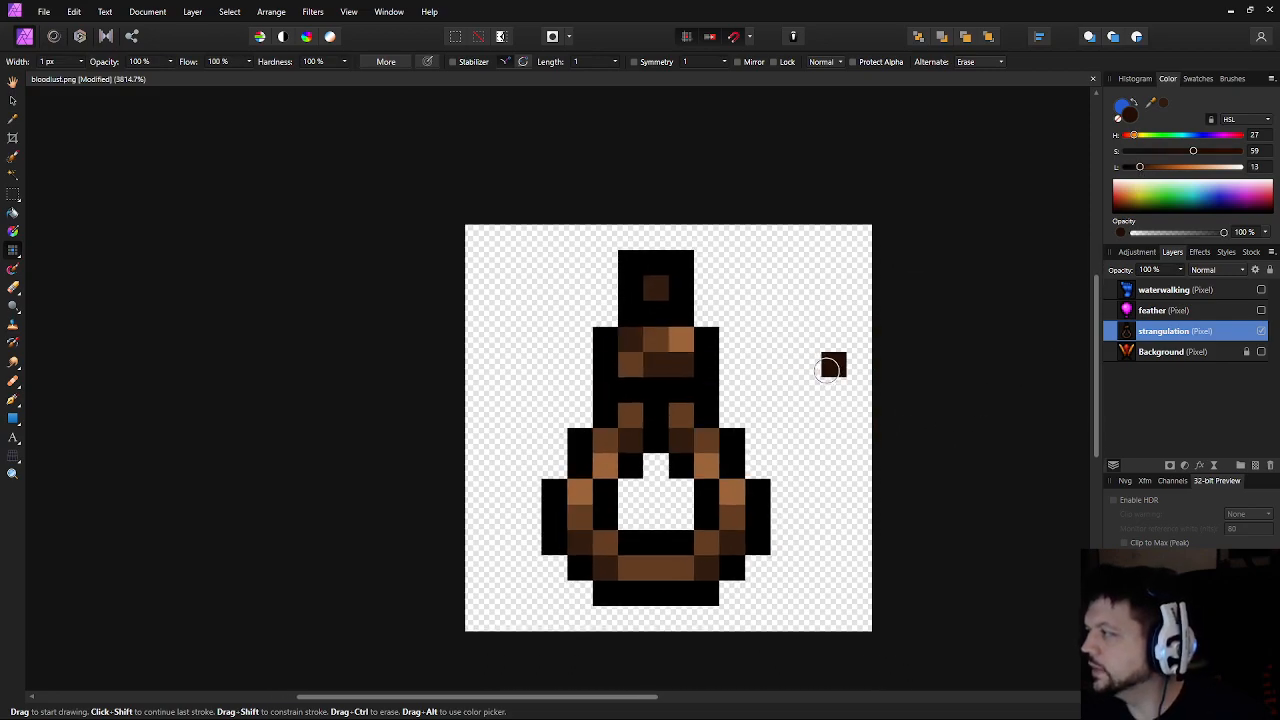
{"action": "scroll", "coordinate": [700, 416], "scroll_direction": "up", "scroll_amount": 3}
{"action": "left_click", "coordinate": [566, 348]}
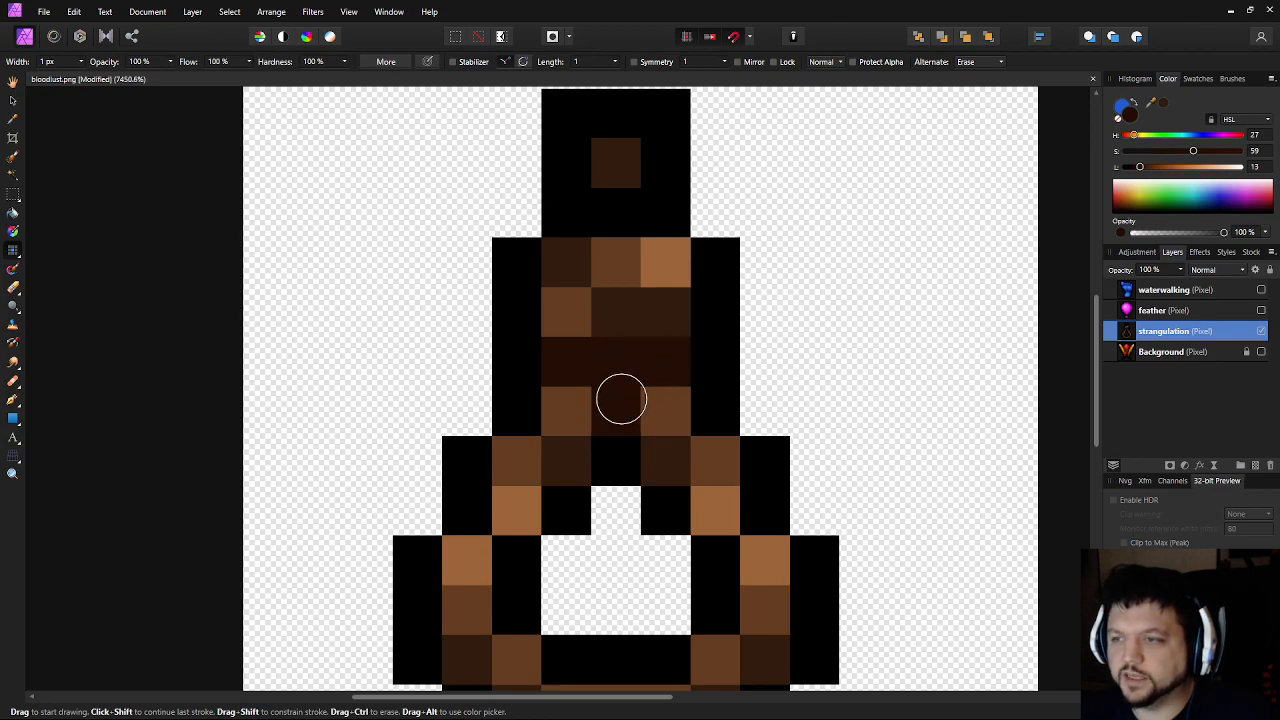
Lower the brown's lightness to 9 and shade the centre pixel between the two strands and the rope's lower inner pixel
{"action": "scroll", "coordinate": [851, 409], "scroll_direction": "down", "scroll_amount": 5}
{"action": "scroll", "coordinate": [851, 407], "scroll_direction": "up", "scroll_amount": 2}
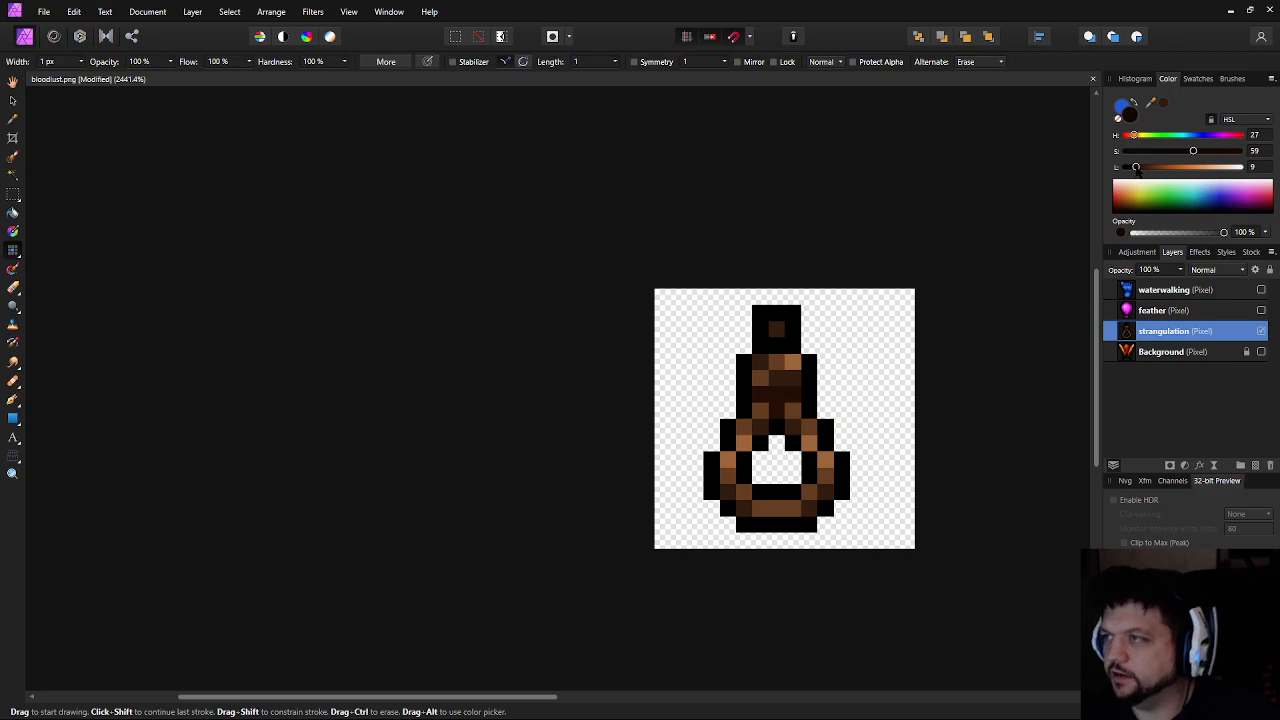
{"action": "scroll", "coordinate": [800, 416], "scroll_direction": "up", "scroll_amount": 2}
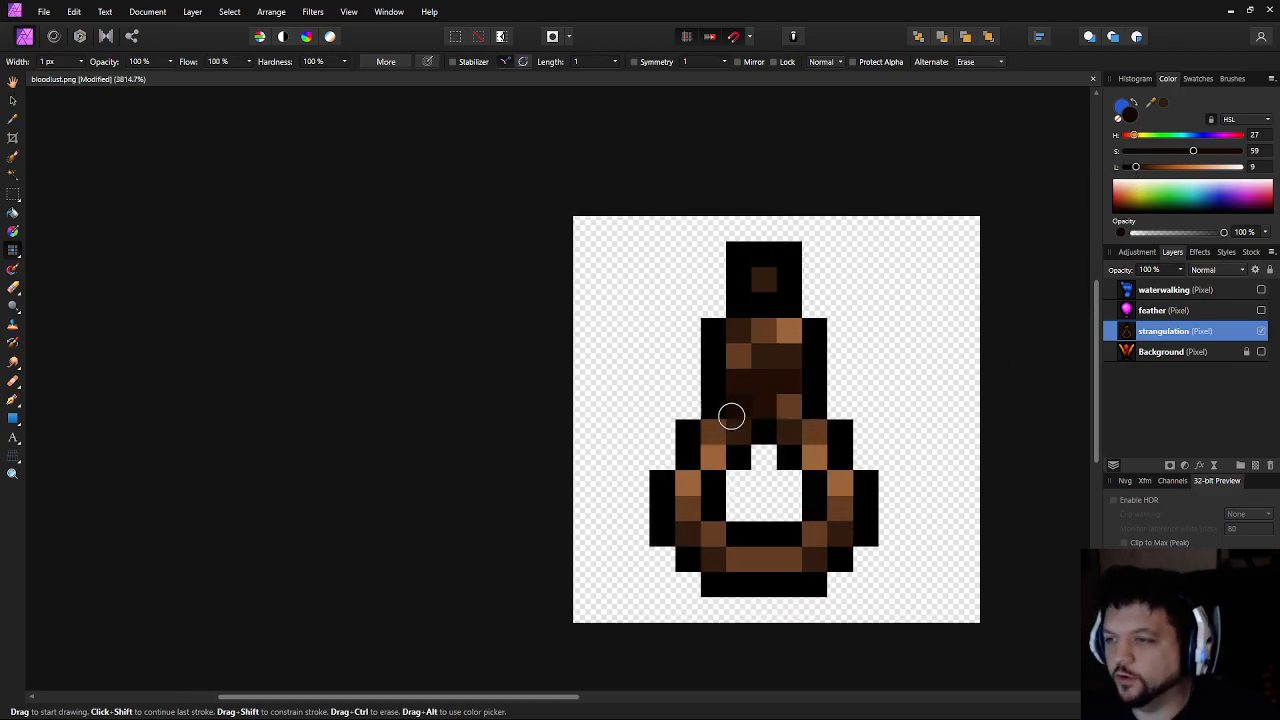
{"action": "scroll", "coordinate": [820, 363], "scroll_direction": "up", "scroll_amount": 2}
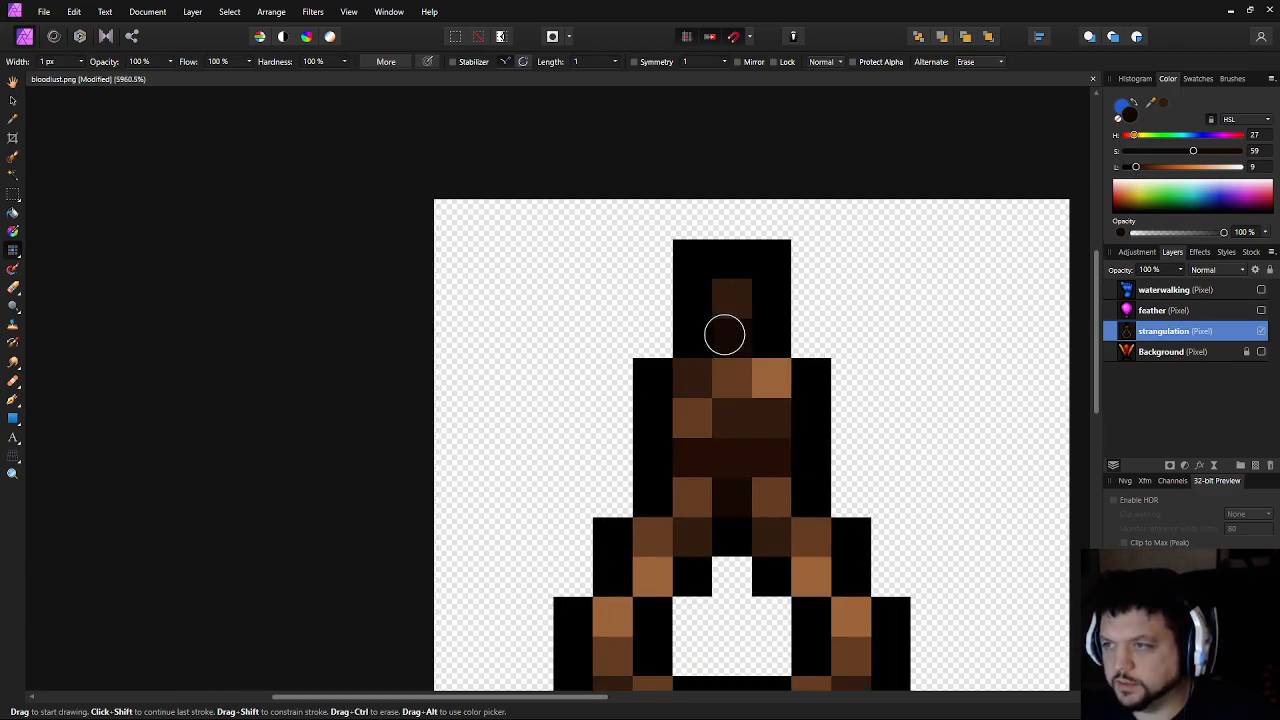
{"action": "scroll", "coordinate": [856, 468], "scroll_direction": "down", "scroll_amount": 5}
{"action": "scroll", "coordinate": [854, 503], "scroll_direction": "up", "scroll_amount": 6}
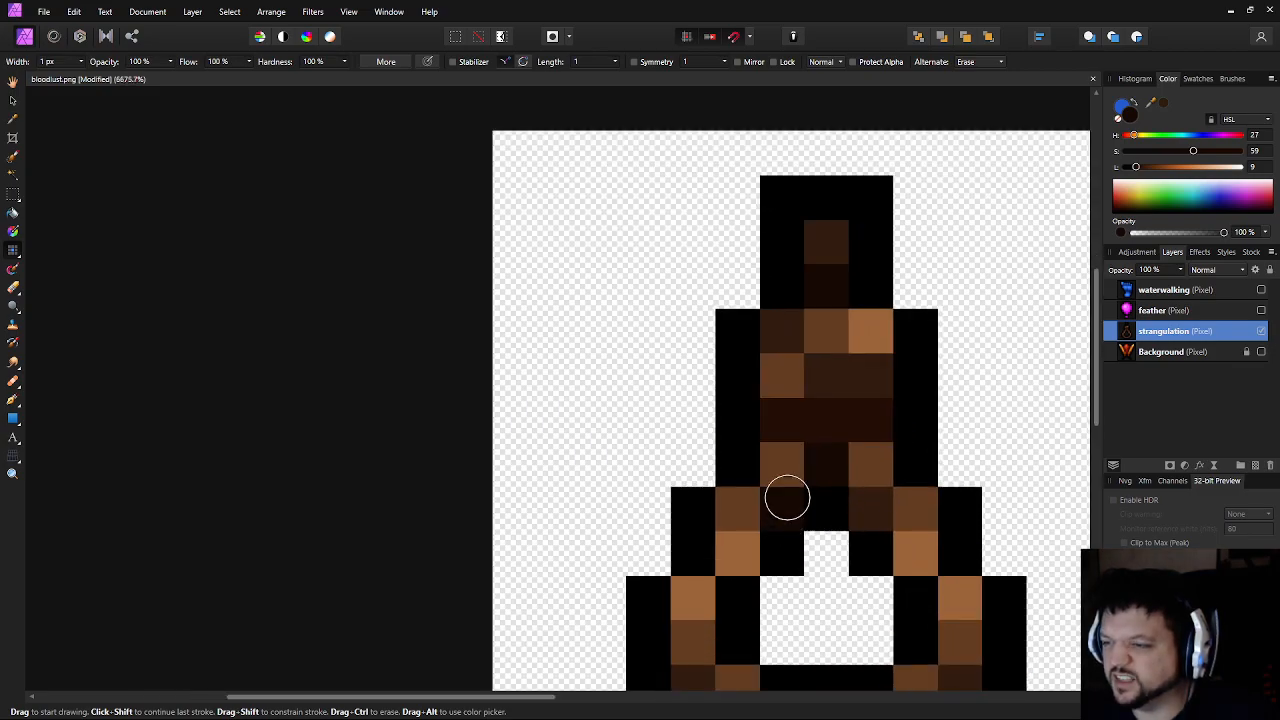
{"action": "scroll", "coordinate": [787, 505], "scroll_direction": "down", "scroll_amount": 1}
{"action": "scroll", "coordinate": [800, 534], "scroll_direction": "down", "scroll_amount": 1}
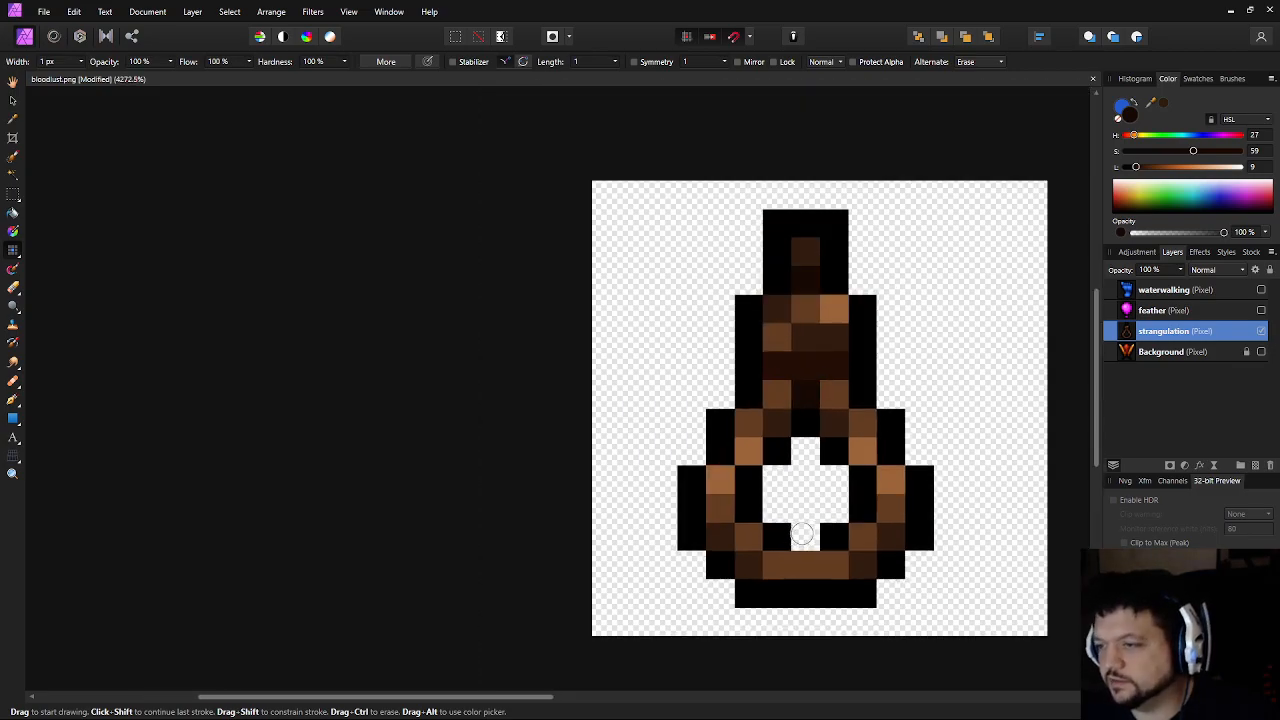
Darken the two outer pixels of the row beneath the knot with the same near-black brown
{"action": "scroll", "coordinate": [820, 520], "scroll_direction": "down", "scroll_amount": 2}
{"action": "scroll", "coordinate": [923, 409], "scroll_direction": "up", "scroll_amount": 2}
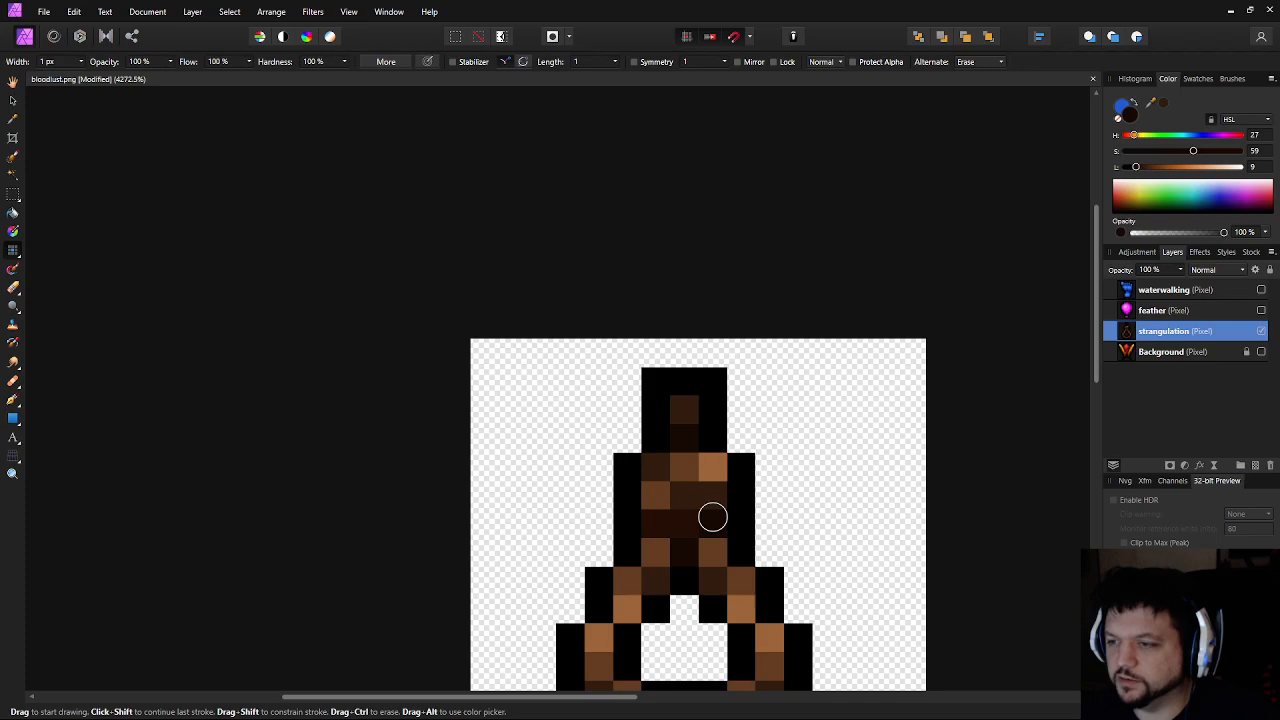
{"action": "scroll", "coordinate": [914, 543], "scroll_direction": "down", "scroll_amount": 4}
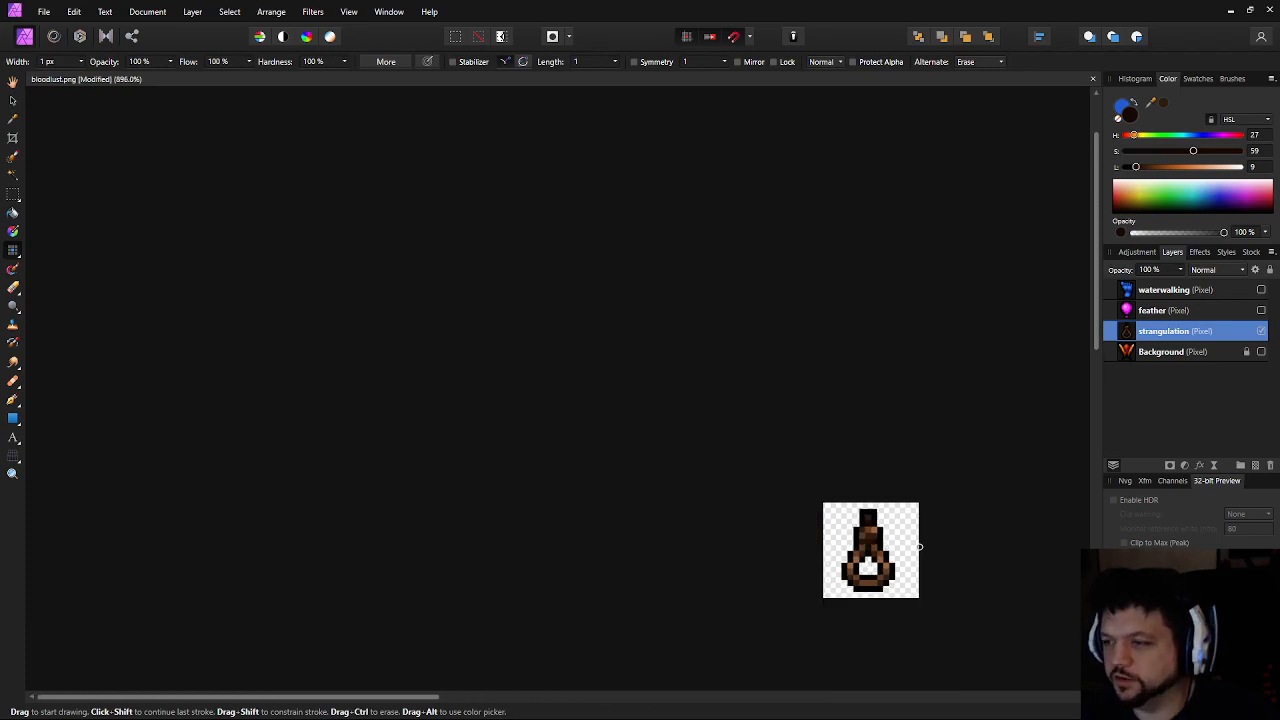
{"action": "scroll", "coordinate": [818, 495], "scroll_direction": "up", "scroll_amount": 2}
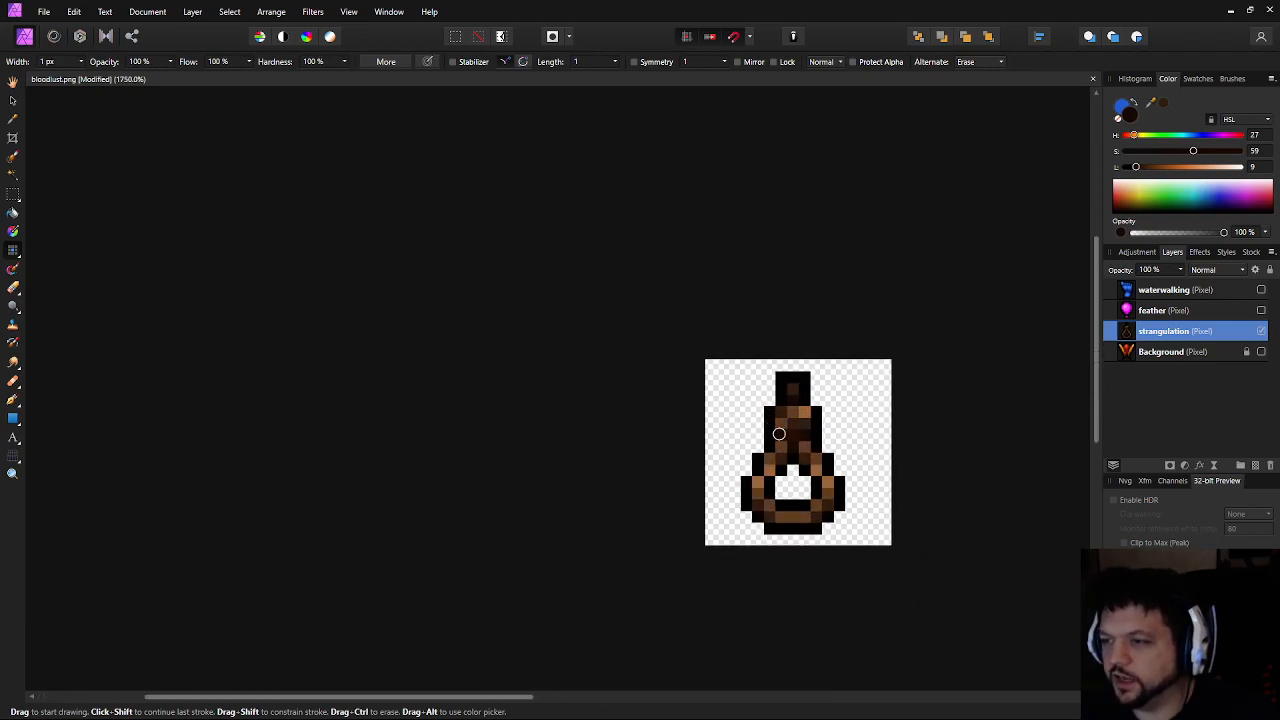
{"action": "scroll", "coordinate": [906, 497], "scroll_direction": "up", "scroll_amount": 2}
{"action": "scroll", "coordinate": [906, 497], "scroll_direction": "down", "scroll_amount": 5}
{"action": "left_click_drag", "start_coordinate": [878, 494], "coordinate": [779, 485]}
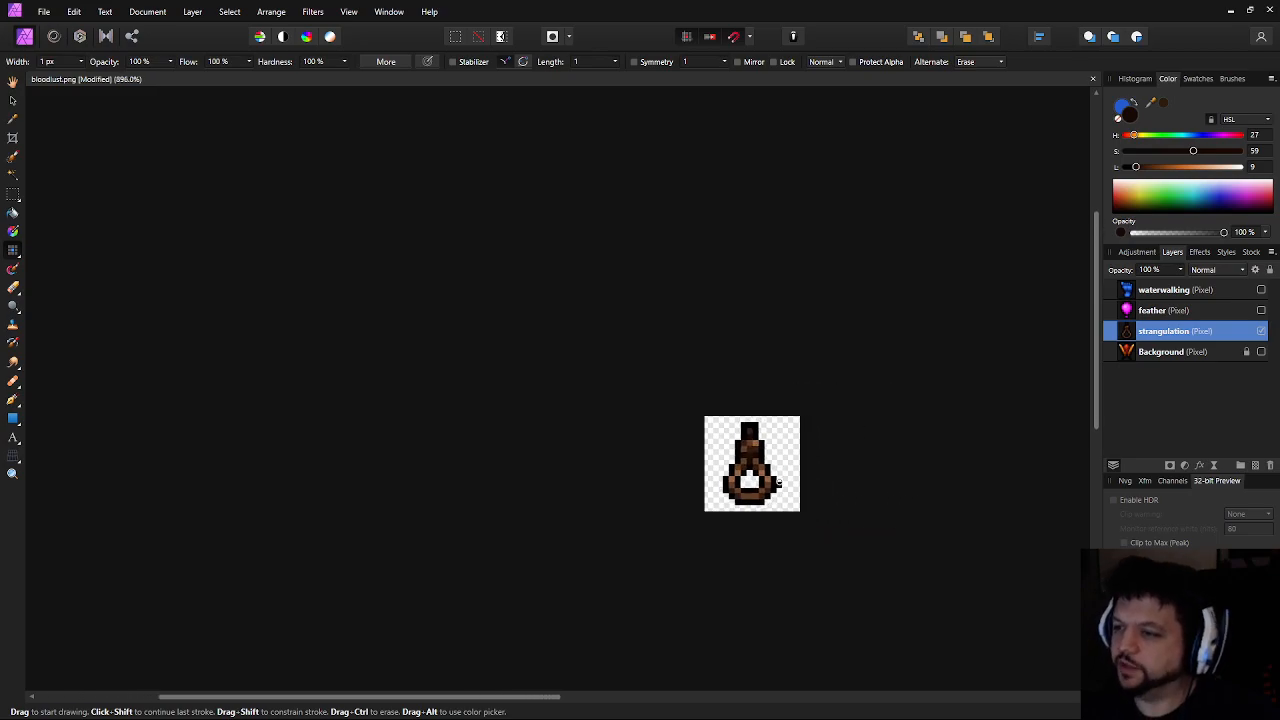
{"action": "scroll", "coordinate": [779, 480], "scroll_direction": "up", "scroll_amount": 5}
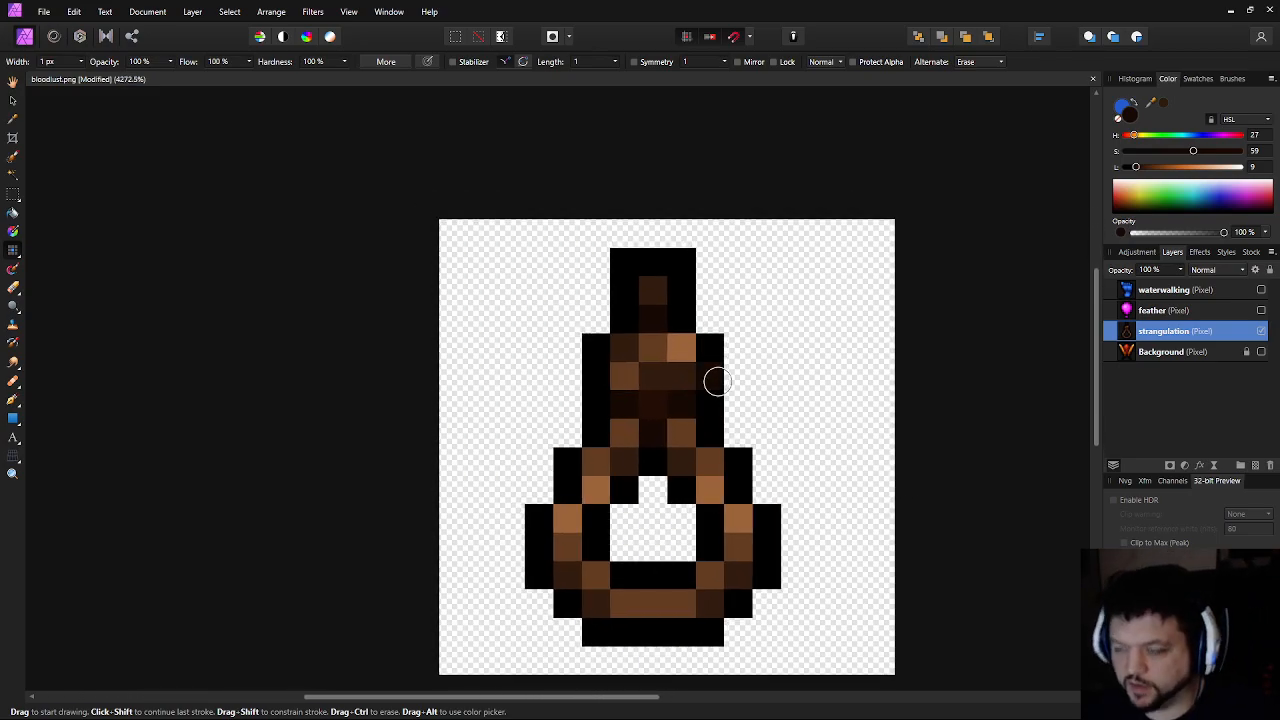
Recolour the knot's upper-centre pixel with the sampled highlight brown and its upper-right pixel with the sampled mid brown
{"action": "key", "text": "i"}
{"action": "left_click", "coordinate": [673, 345]}
{"action": "key", "text": "b"}
{"action": "left_click", "coordinate": [655, 343]}
{"action": "key", "text": "i"}
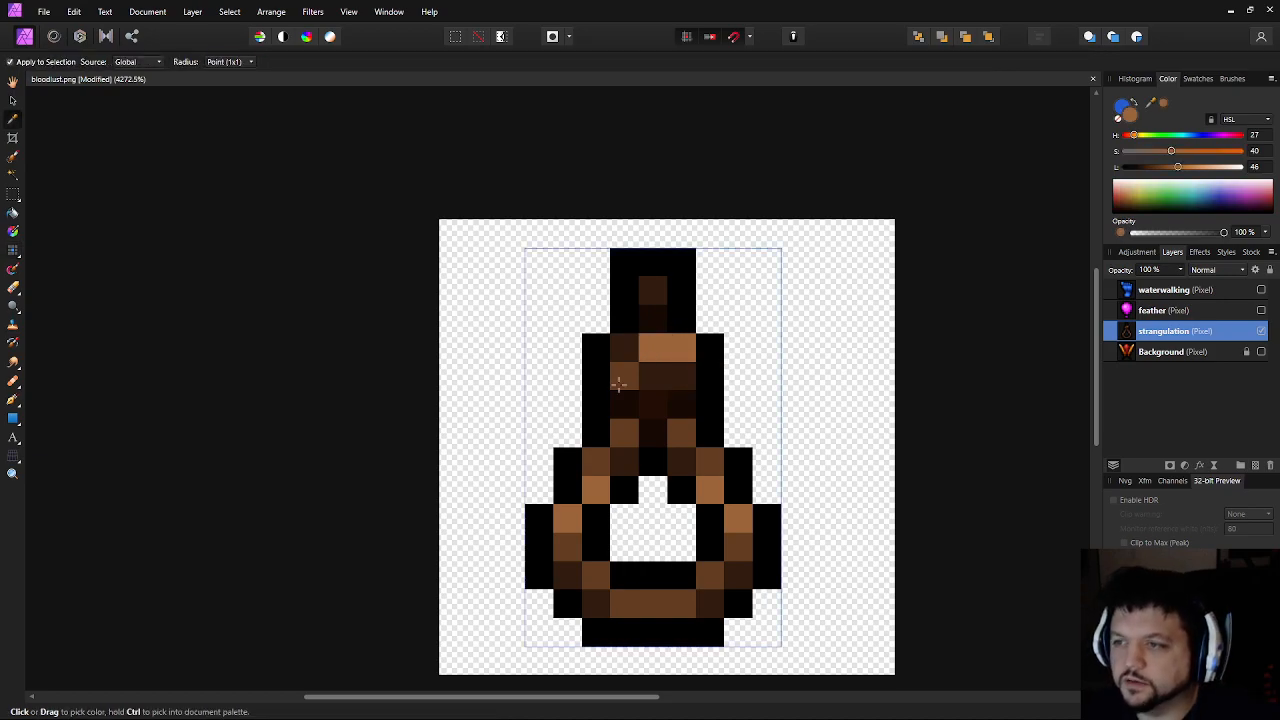
{"action": "left_click", "coordinate": [620, 380]}
{"action": "key", "text": "b"}
{"action": "left_click", "coordinate": [683, 345]}
{"action": "left_click", "coordinate": [740, 405]}
{"action": "key", "text": "ctrl+z"}
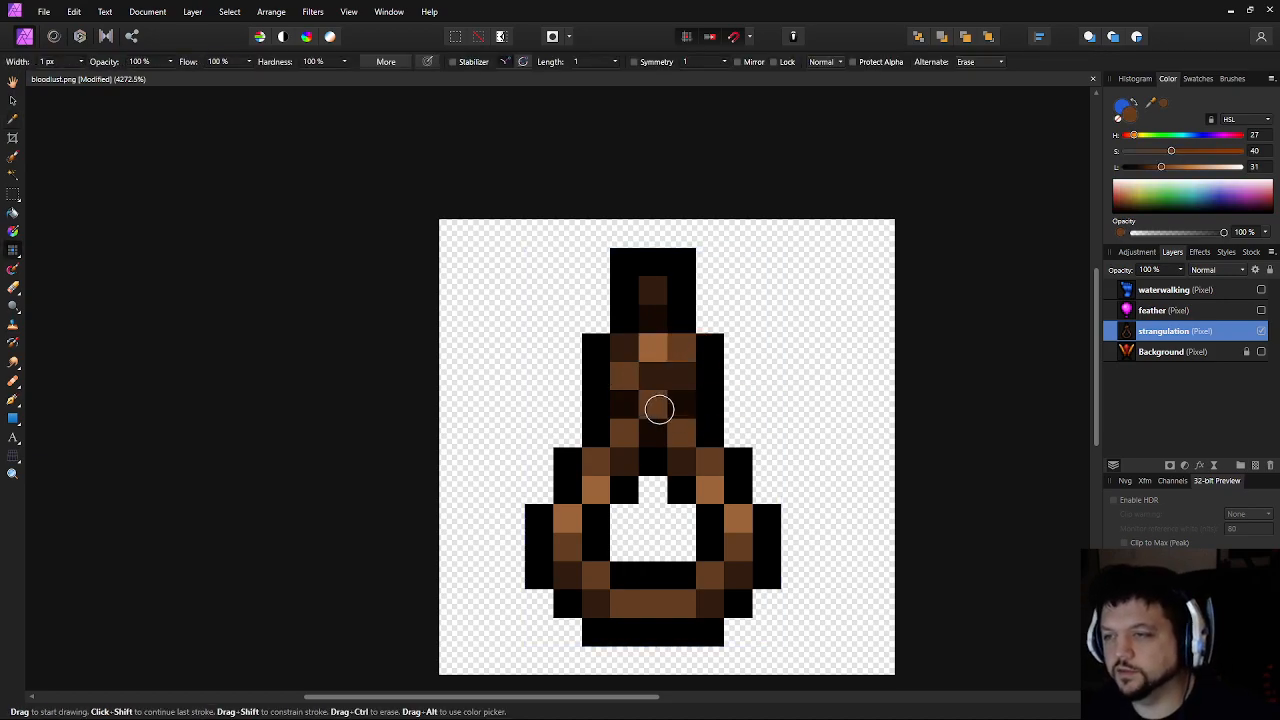
Sample the dark brown from the centre of the row beneath the knot and shade the knot's lower-right pixel with it
{"action": "key", "text": "i"}
{"action": "left_click", "coordinate": [660, 405]}
{"action": "key", "text": "b"}
{"action": "left_click", "coordinate": [880, 433]}
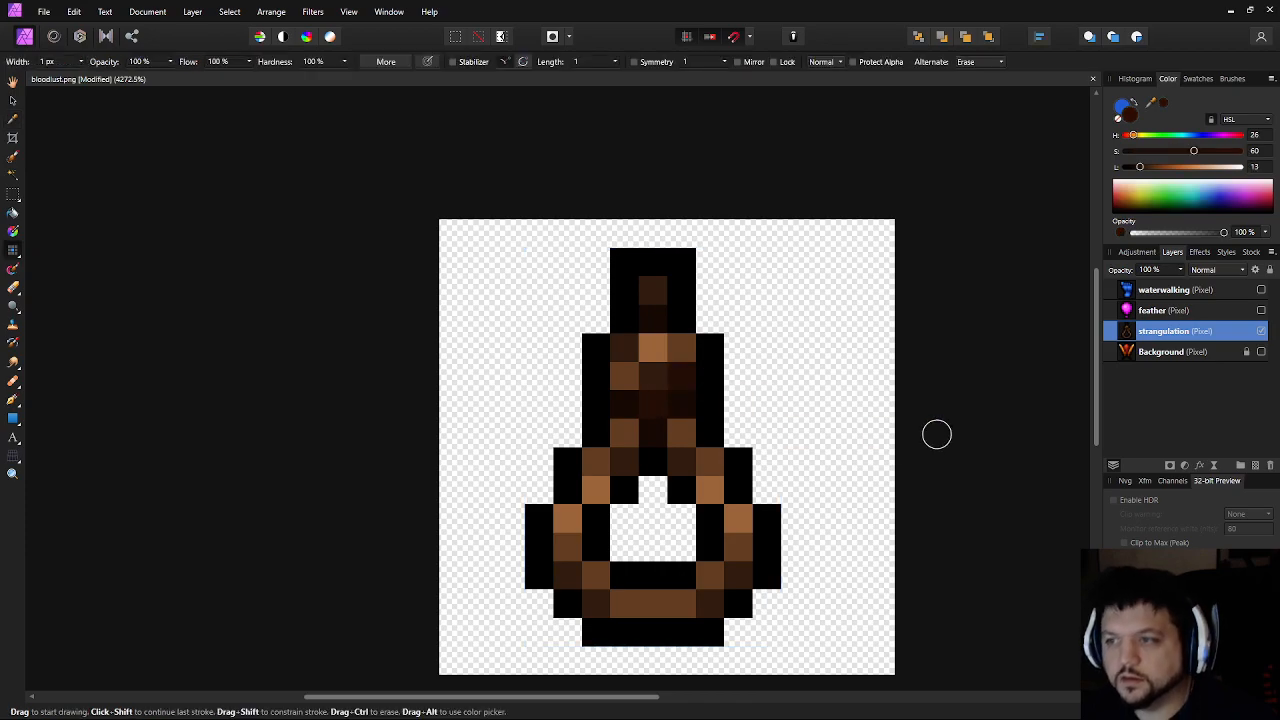
{"action": "scroll", "coordinate": [920, 434], "scroll_direction": "down", "scroll_amount": 5}
{"action": "left_click_drag", "start_coordinate": [954, 396], "coordinate": [790, 374]}
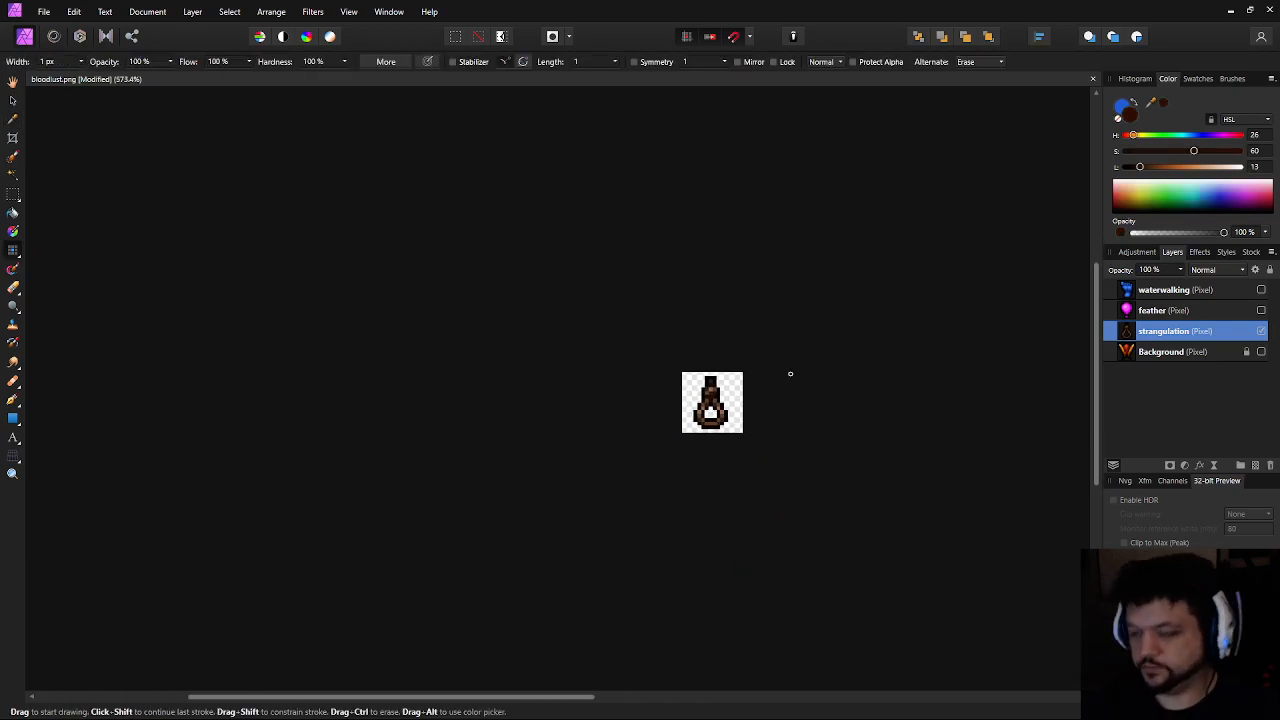
{"action": "scroll", "coordinate": [790, 374], "scroll_direction": "down", "scroll_amount": 3}
{"action": "scroll", "coordinate": [790, 374], "scroll_direction": "up", "scroll_amount": 4}
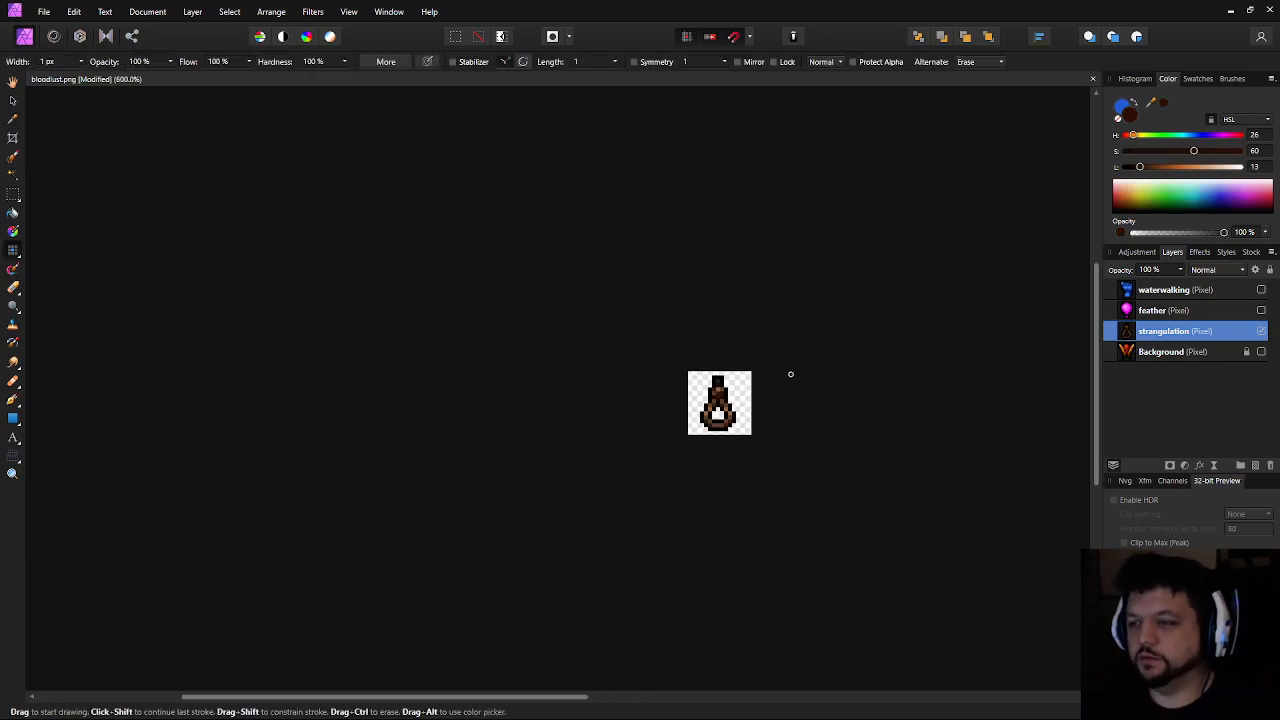
Using black at 50% brush opacity, soften the peak of the loop's opening and the stepped outline corners beside the loop and knot
{"action": "scroll", "coordinate": [790, 374], "scroll_direction": "up", "scroll_amount": 4}
{"action": "left_click_drag", "start_coordinate": [943, 412], "coordinate": [729, 331]}
{"action": "scroll", "coordinate": [540, 363], "scroll_direction": "up", "scroll_amount": 3}
{"action": "key", "text": "5"}
{"action": "left_click_drag", "start_coordinate": [1139, 166], "coordinate": [1132, 167]}
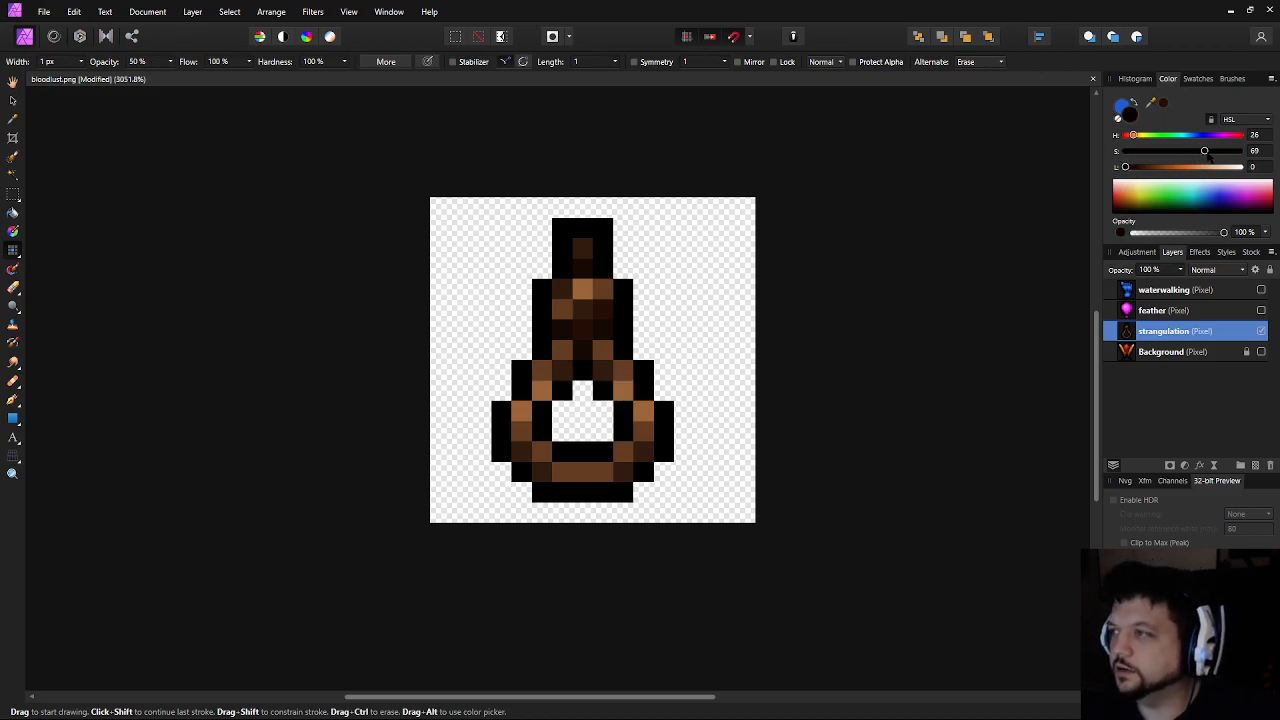
{"action": "left_click_drag", "start_coordinate": [1201, 150], "coordinate": [1245, 150]}
{"action": "scroll", "coordinate": [531, 334], "scroll_direction": "up", "scroll_amount": 2}
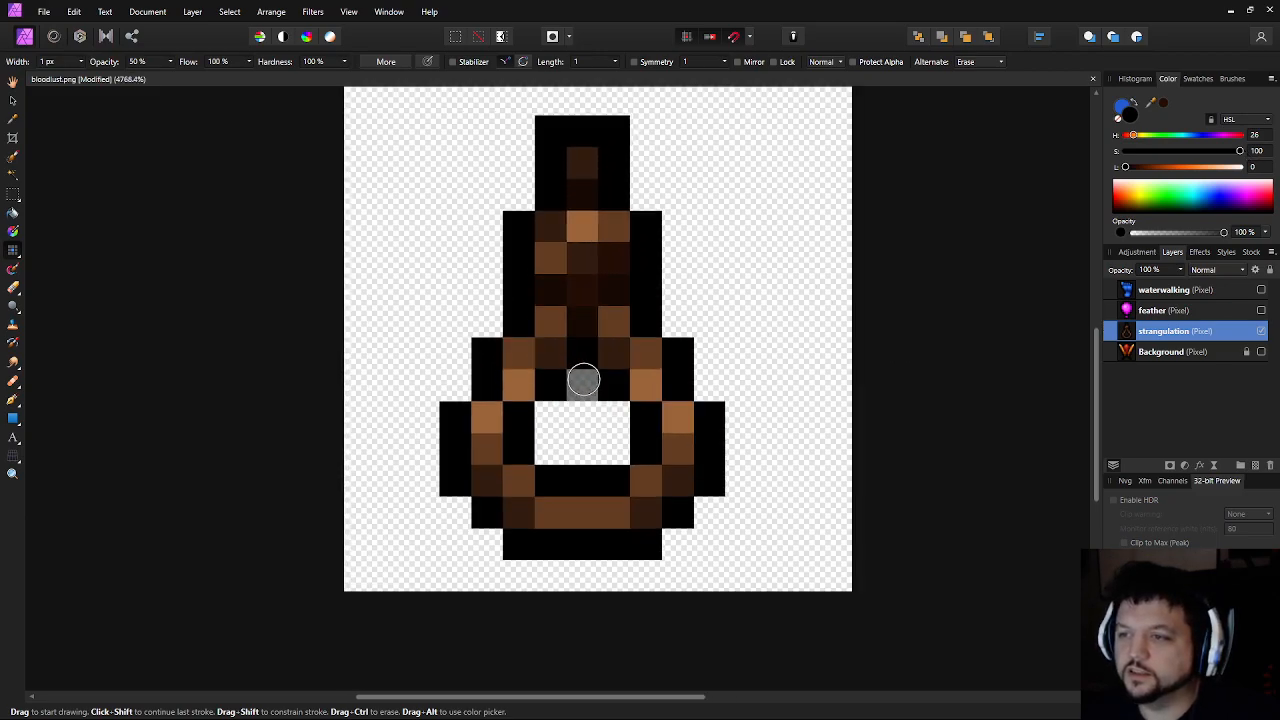
{"action": "left_click", "coordinate": [583, 380]}
{"action": "left_click", "coordinate": [455, 385]}
{"action": "left_click", "coordinate": [486, 321]}
{"action": "left_click", "coordinate": [677, 318]}
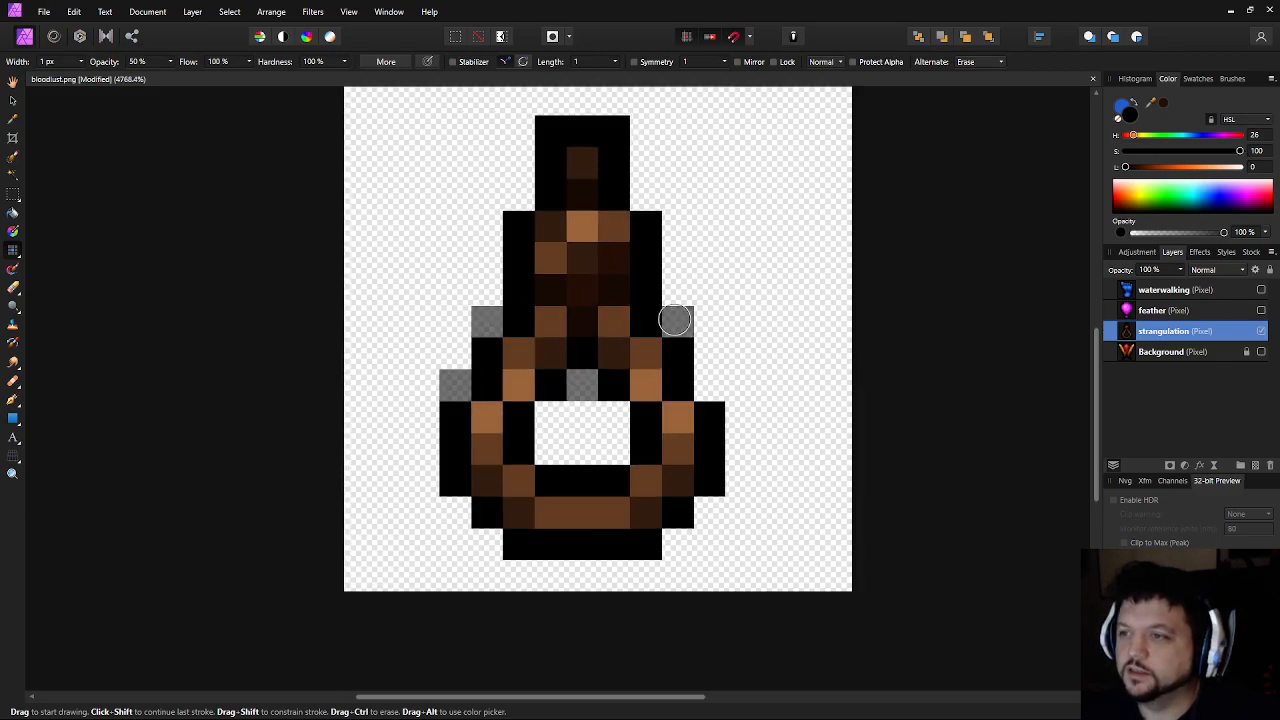
{"action": "left_click", "coordinate": [711, 387]}
{"action": "left_click", "coordinate": [518, 195]}
{"action": "left_click", "coordinate": [646, 195]}
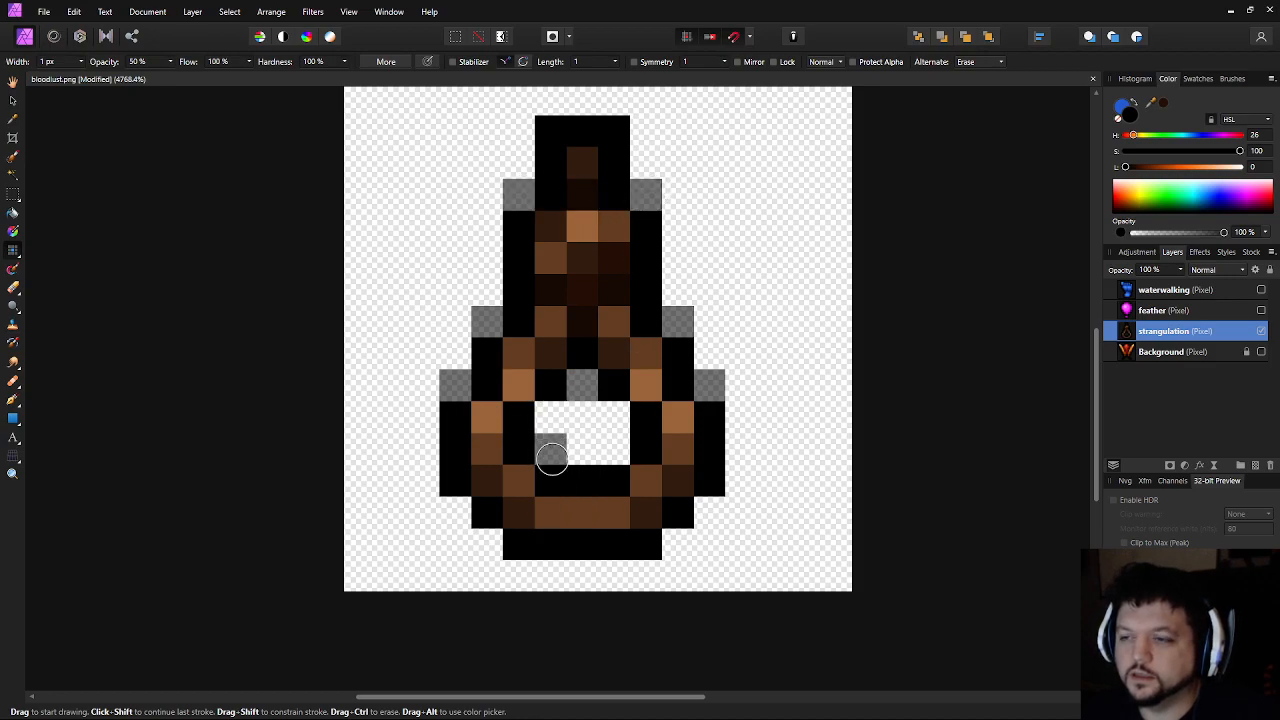
Fill the two side columns of the loop's opening with half-transparent black, leaving the middle column clear
{"action": "left_click", "coordinate": [551, 455]}
{"action": "left_click", "coordinate": [612, 446]}
{"action": "left_click", "coordinate": [550, 416]}
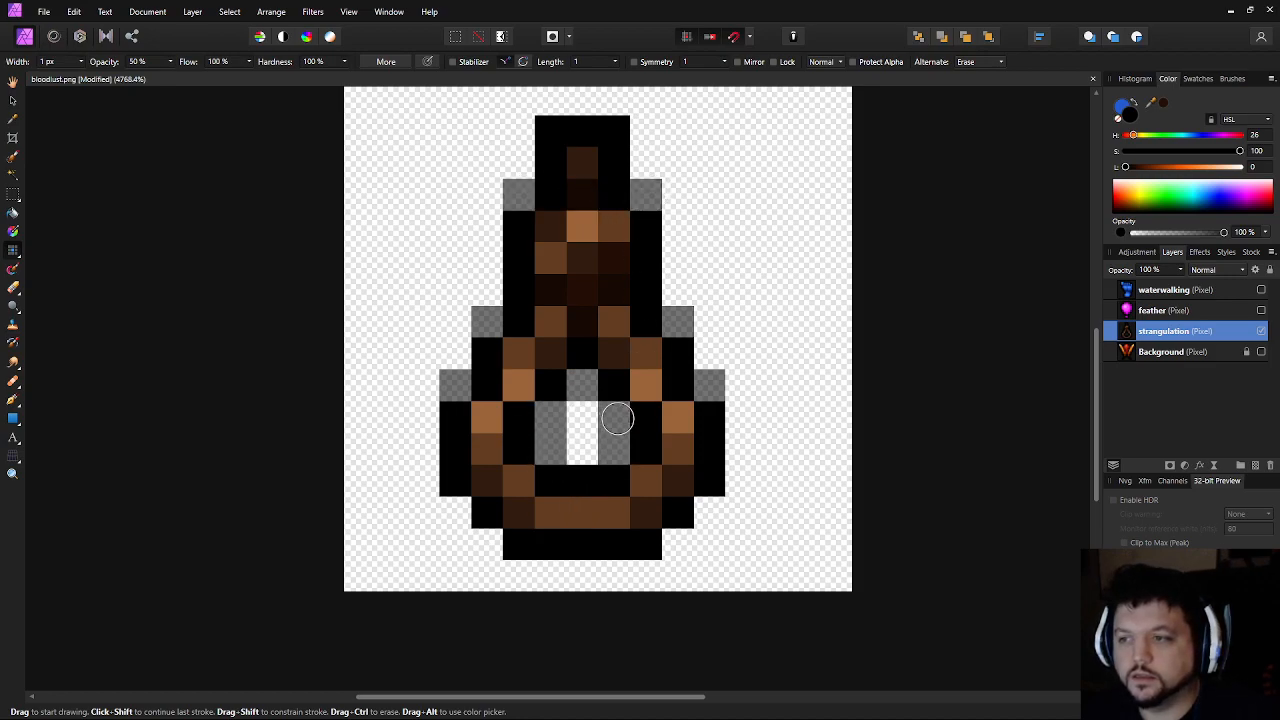
{"action": "left_click", "coordinate": [615, 418]}
Add half-transparent black pixels to the two stepped outer corners on each side of the loop's base
{"action": "left_click", "coordinate": [464, 514]}
{"action": "left_click", "coordinate": [494, 542]}
{"action": "left_click", "coordinate": [681, 542]}
{"action": "left_click", "coordinate": [709, 518]}
Examine the noose icon at small and large zoom levels, including 100%, to judge its readability and softened edges
{"action": "scroll", "coordinate": [759, 517], "scroll_direction": "down", "scroll_amount": 5}
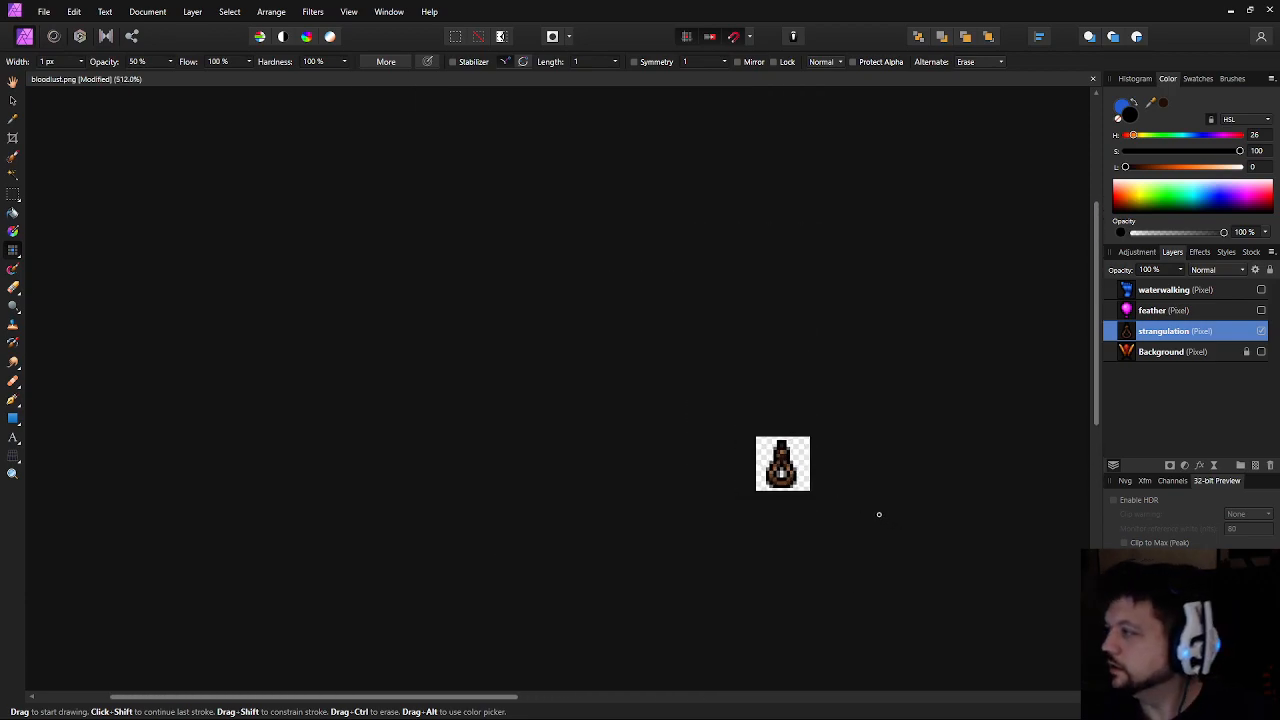
{"action": "left_click_drag", "start_coordinate": [857, 500], "coordinate": [815, 464]}
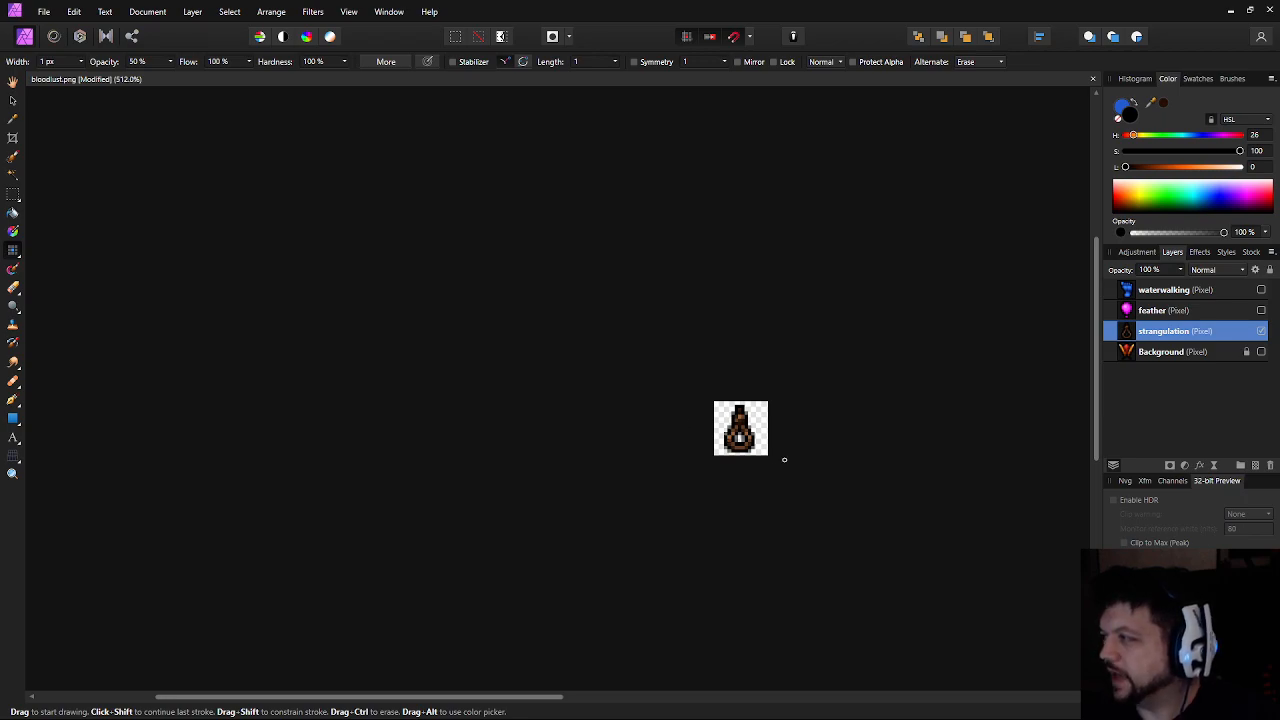
{"action": "left_click_drag", "start_coordinate": [784, 460], "coordinate": [694, 432]}
{"action": "scroll", "coordinate": [686, 433], "scroll_direction": "up", "scroll_amount": 4}
{"action": "scroll", "coordinate": [686, 433], "scroll_direction": "down", "scroll_amount": 3}
{"action": "key", "text": "ctrl+minus"}
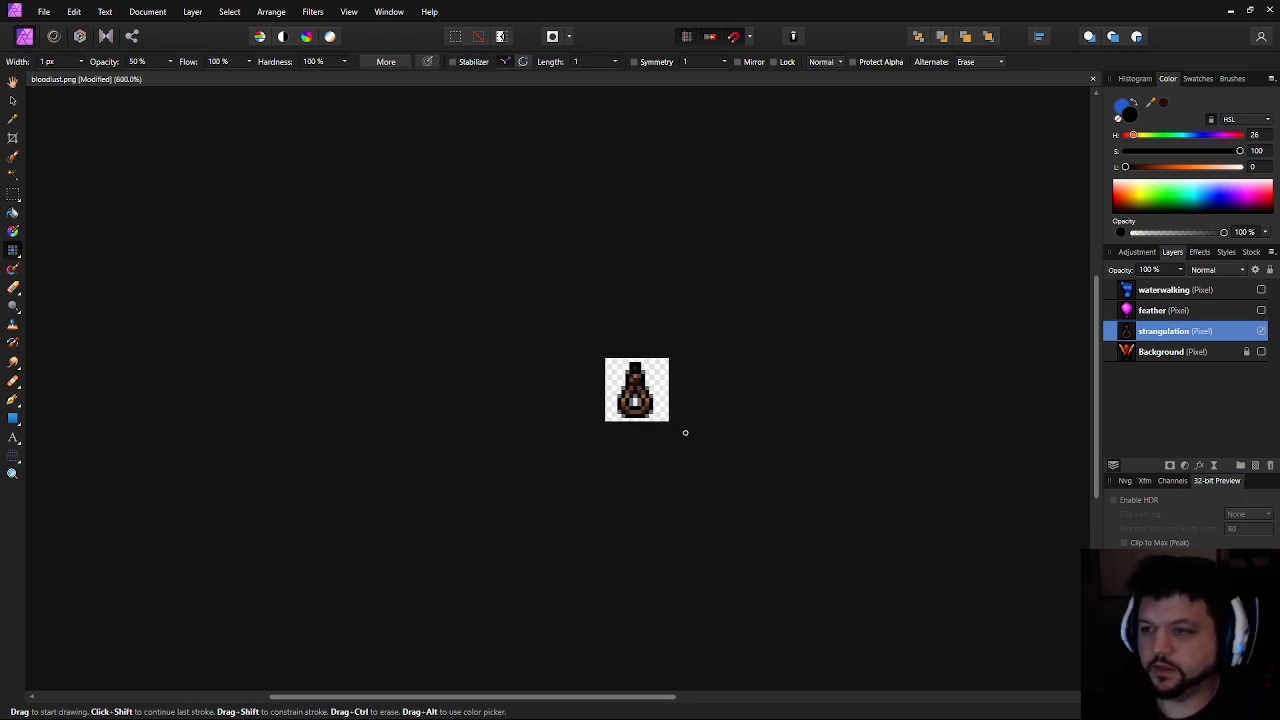
{"action": "key", "text": "ctrl+minus"}
{"action": "key", "text": "ctrl+minus"}
{"action": "key", "text": "ctrl+minus"}
{"action": "key", "text": "ctrl+plus"}
{"action": "key", "text": "ctrl+minus"}
{"action": "key", "text": "ctrl+minus"}
{"action": "key", "text": "ctrl+minus"}
{"action": "key", "text": "ctrl+minus"}
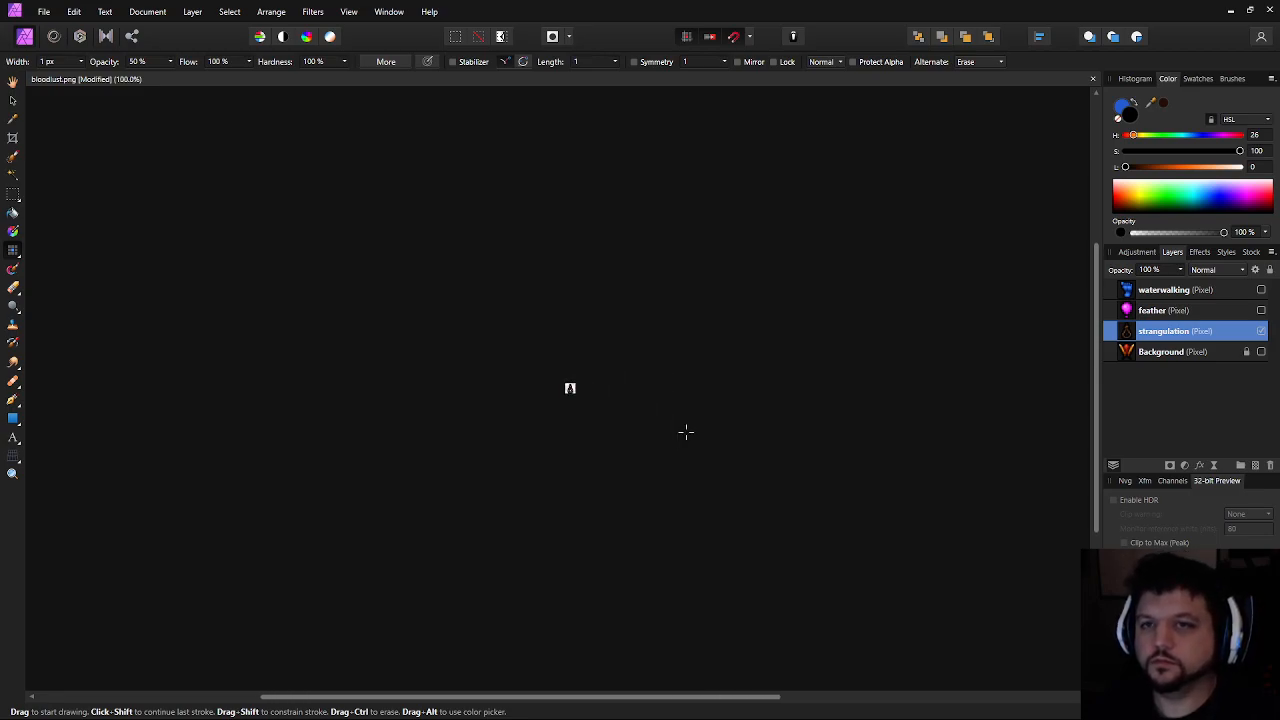
{"action": "key", "text": "ctrl+plus"}
{"action": "key", "text": "ctrl+plus"}
{"action": "key", "text": "ctrl+plus"}
{"action": "key", "text": "ctrl+plus"}
{"action": "key", "text": "ctrl+plus"}
{"action": "key", "text": "ctrl+plus"}
{"action": "key", "text": "ctrl+plus"}
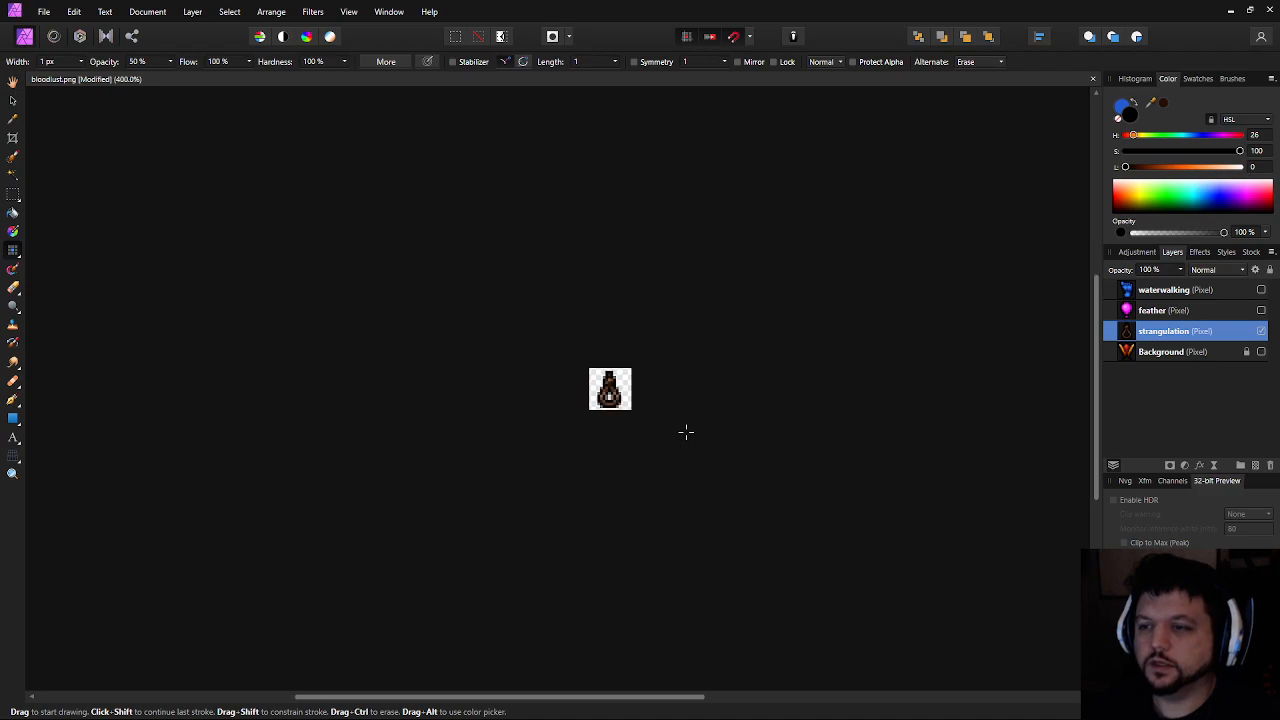
{"action": "scroll", "coordinate": [568, 372], "scroll_direction": "up", "scroll_amount": 5}
{"action": "left_click_drag", "start_coordinate": [687, 416], "coordinate": [569, 441]}
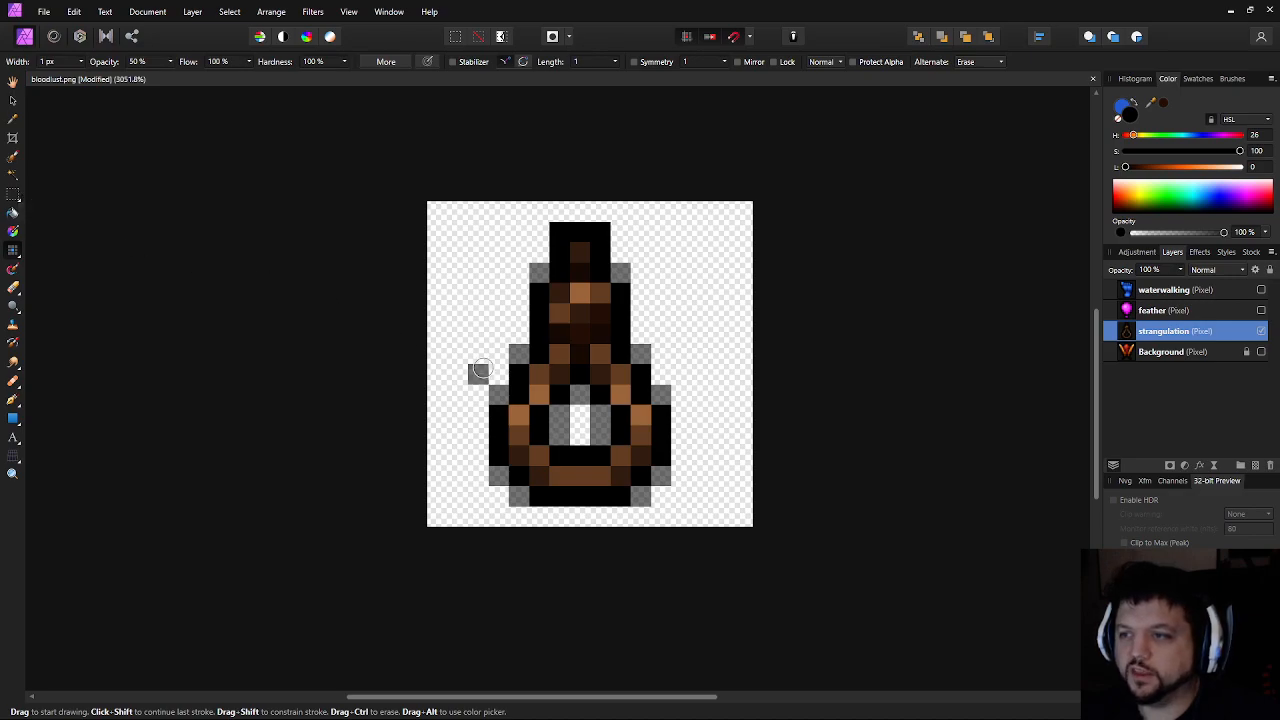
{"action": "scroll", "coordinate": [510, 395], "scroll_direction": "down", "scroll_amount": 3}
{"action": "scroll", "coordinate": [494, 384], "scroll_direction": "down", "scroll_amount": 8}
{"action": "scroll", "coordinate": [458, 458], "scroll_direction": "up", "scroll_amount": 3}
{"action": "left_click_drag", "start_coordinate": [531, 385], "coordinate": [550, 515]}
{"action": "scroll", "coordinate": [547, 493], "scroll_direction": "up", "scroll_amount": 6}
{"action": "left_click_drag", "start_coordinate": [592, 432], "coordinate": [553, 558]}
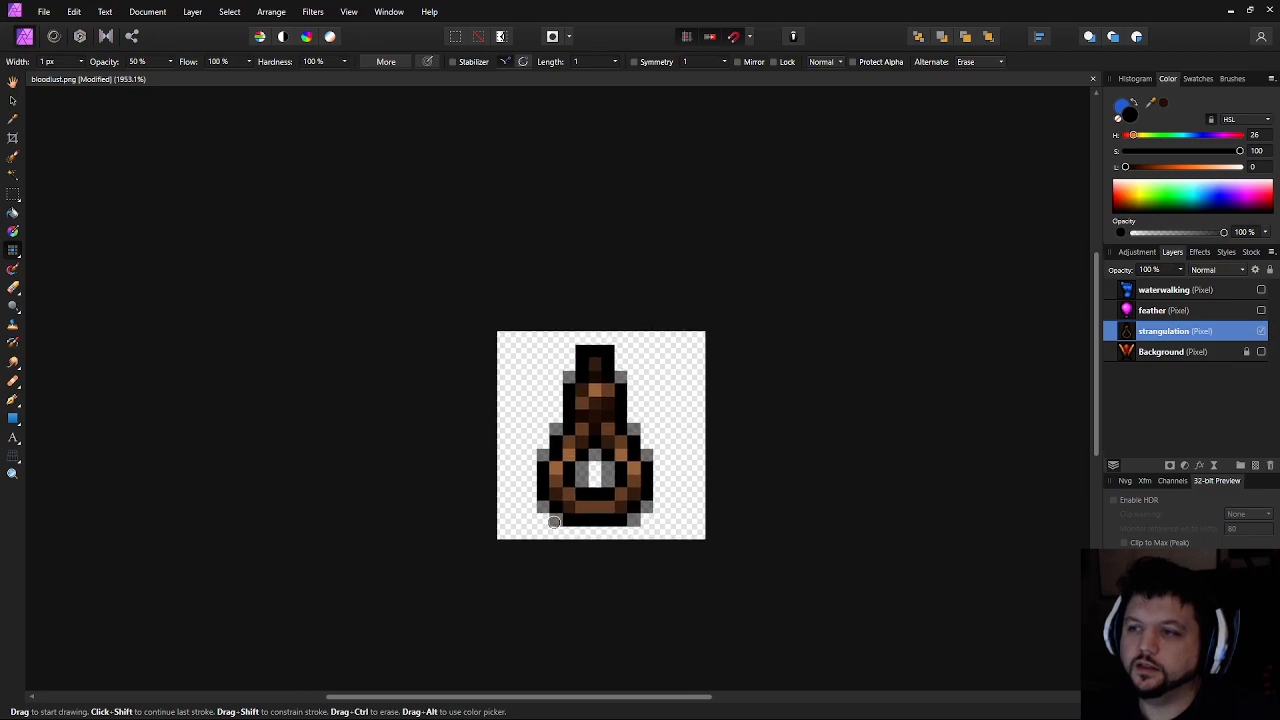
{"action": "scroll", "coordinate": [553, 510], "scroll_direction": "up", "scroll_amount": 4}
Hide the strangulation layer and add a pixel layer named SexChange directly above the Background layer
{"action": "left_click", "coordinate": [1260, 331]}
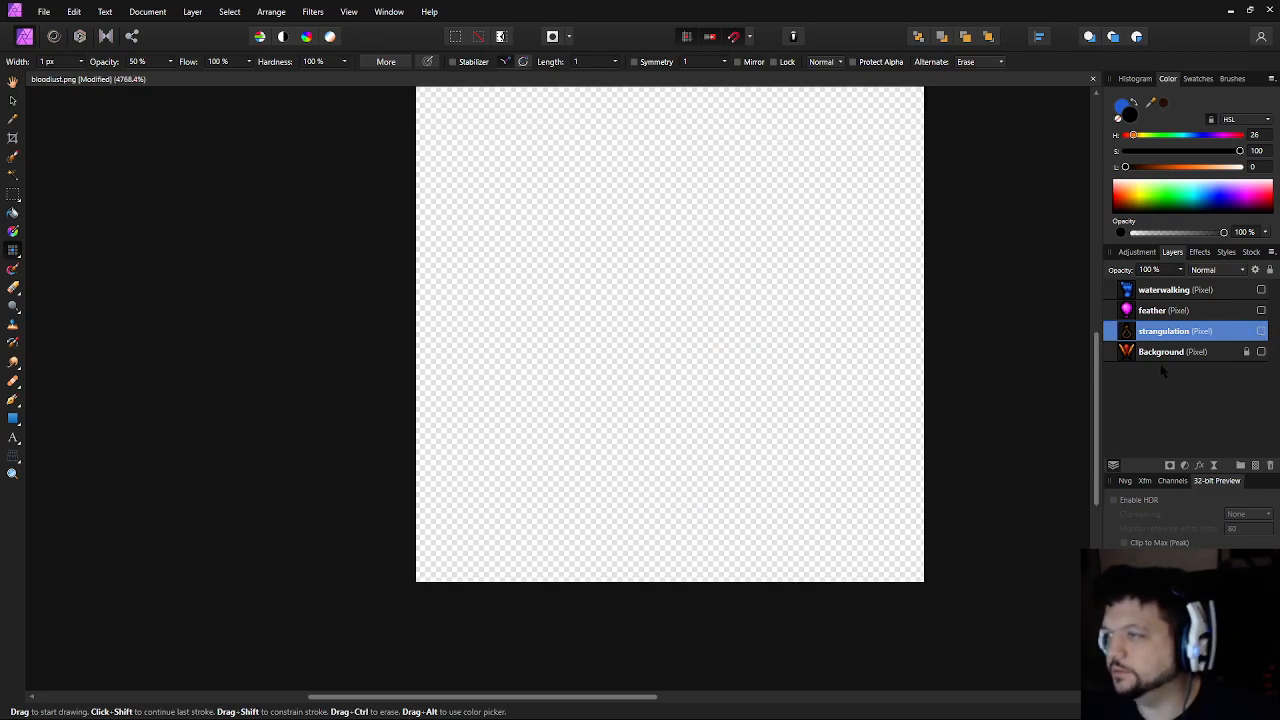
{"action": "left_click", "coordinate": [1173, 356]}
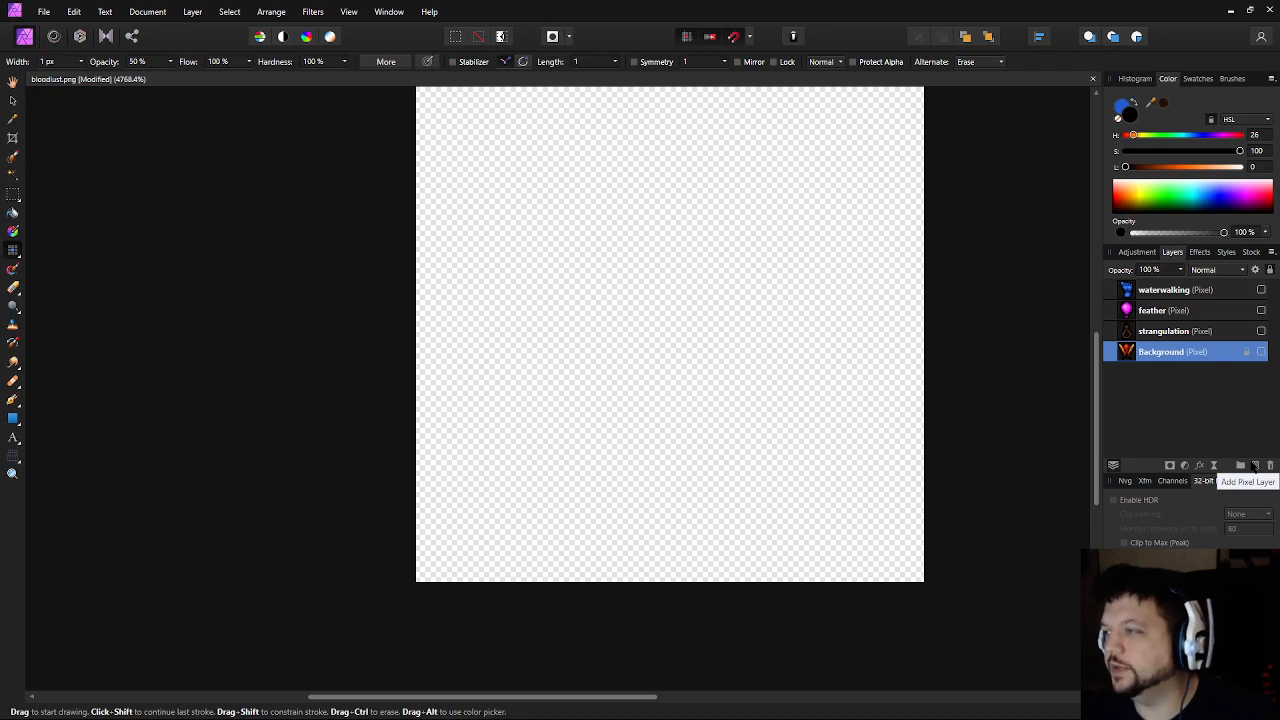
{"action": "left_click", "coordinate": [1255, 466]}
{"action": "double_click", "coordinate": [1155, 353]}
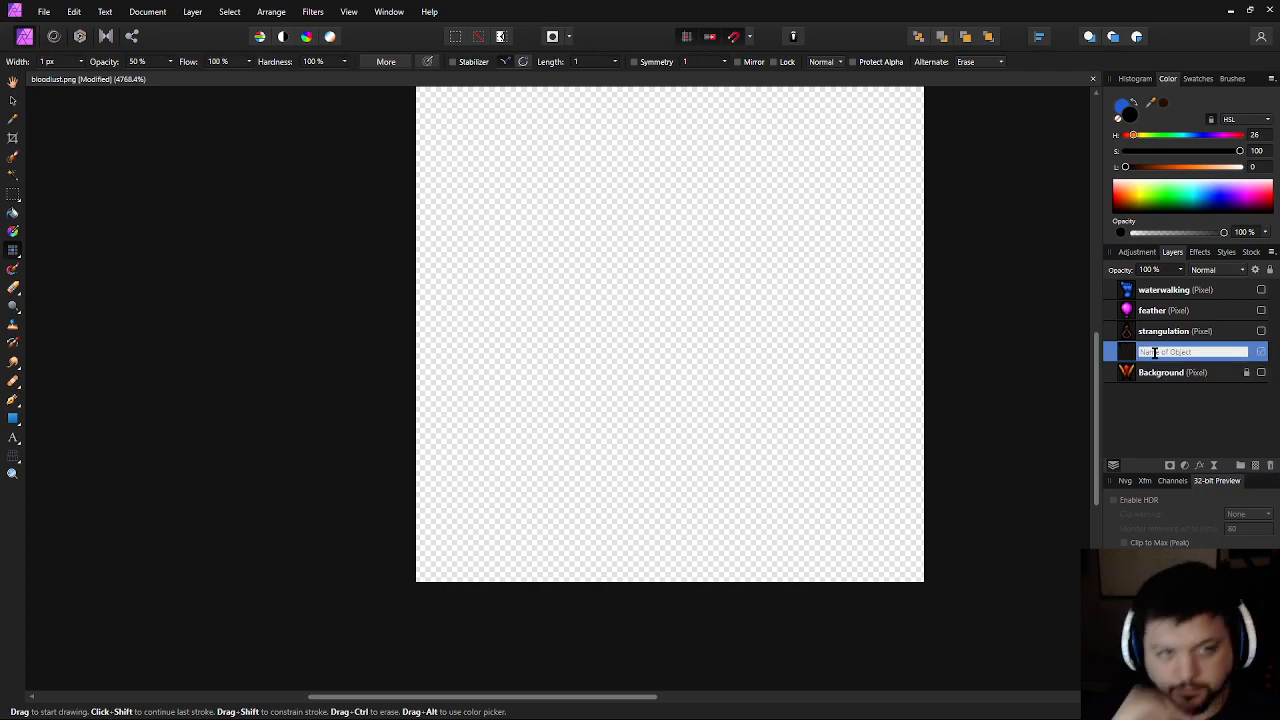
{"action": "type", "text": "Se"}
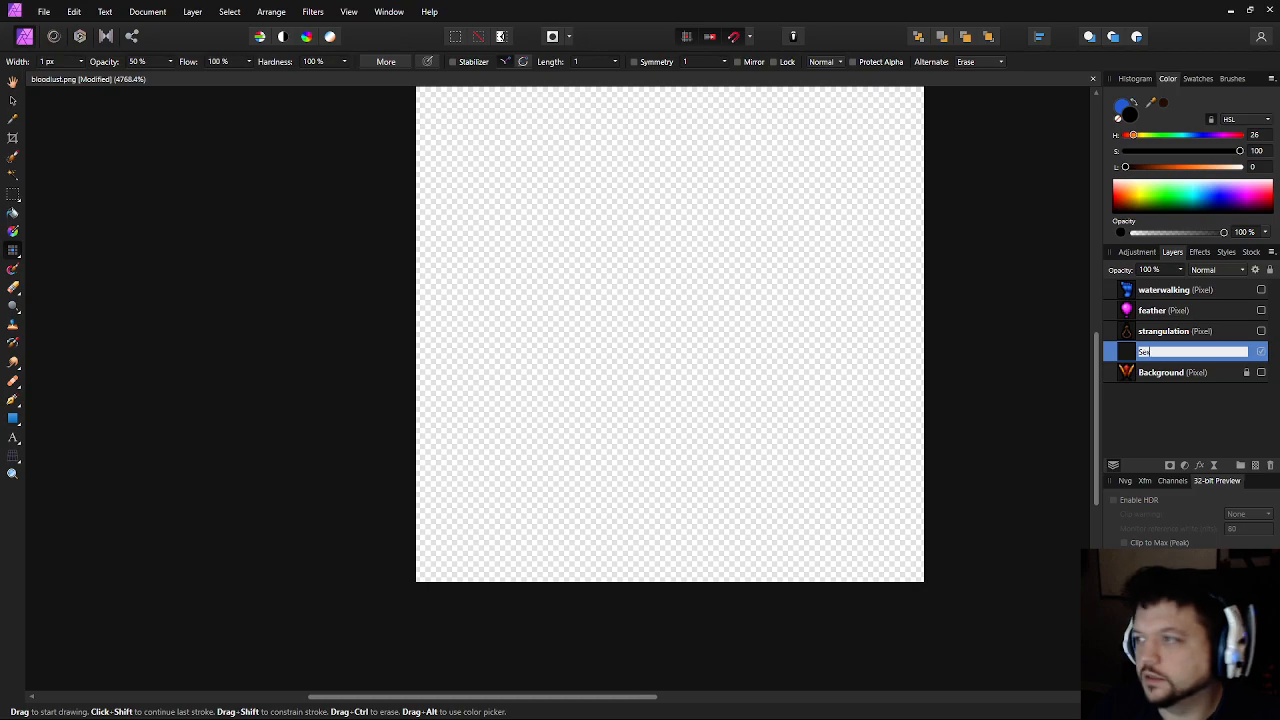
{"action": "type", "text": "xChange"}
{"action": "key", "text": "Return"}
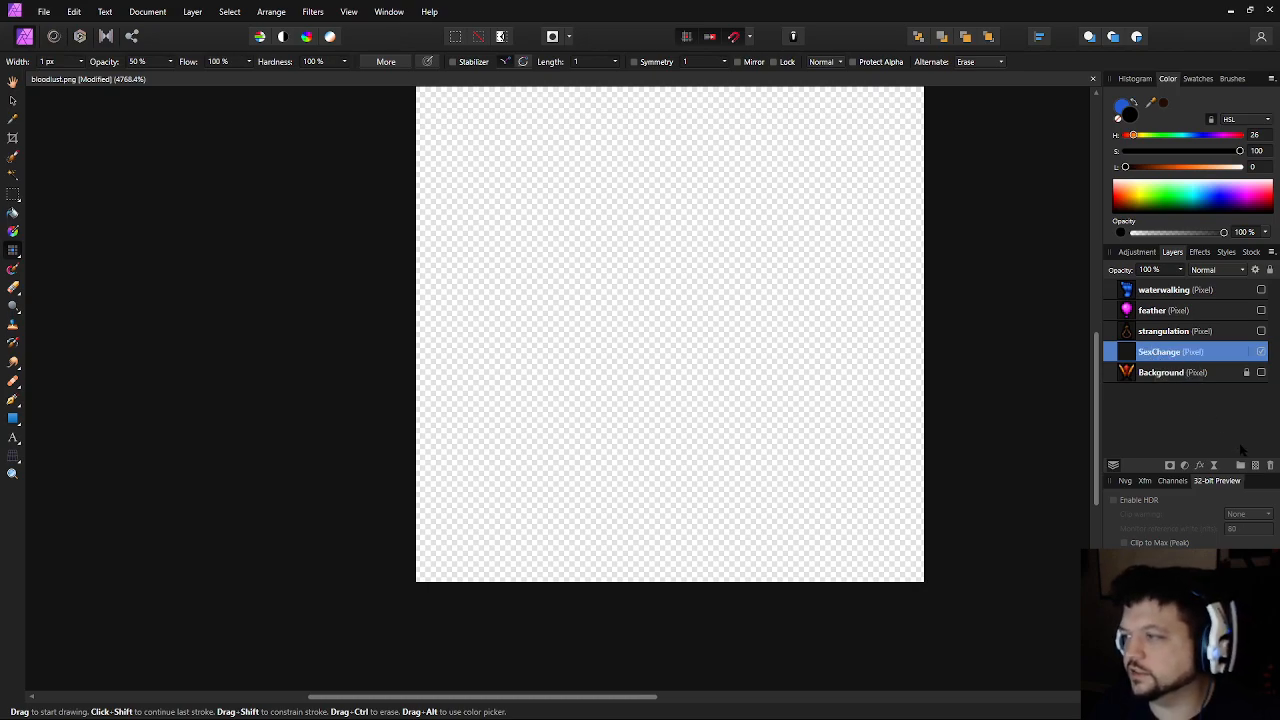
Add a pixel layer between SexChange and Background and name it LifeSaving
{"action": "left_click", "coordinate": [1255, 466]}
{"action": "left_click_drag", "start_coordinate": [1133, 376], "coordinate": [1165, 369]}
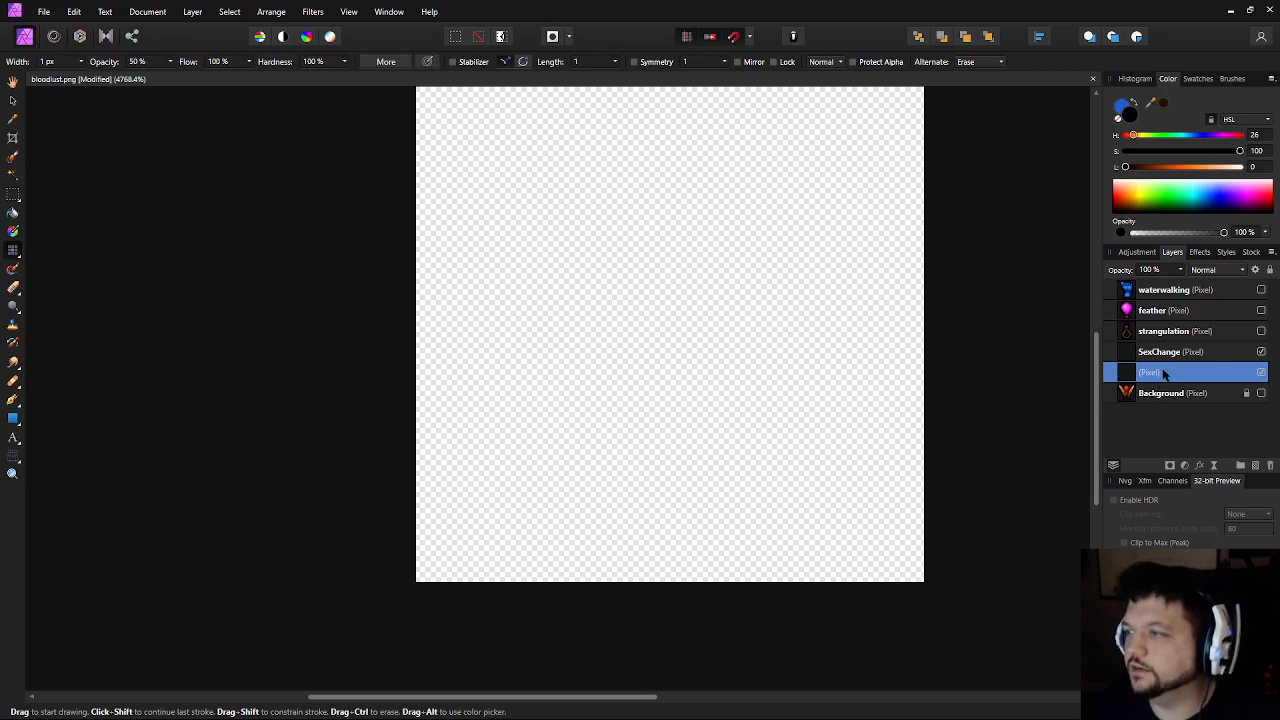
{"action": "double_click", "coordinate": [1164, 373]}
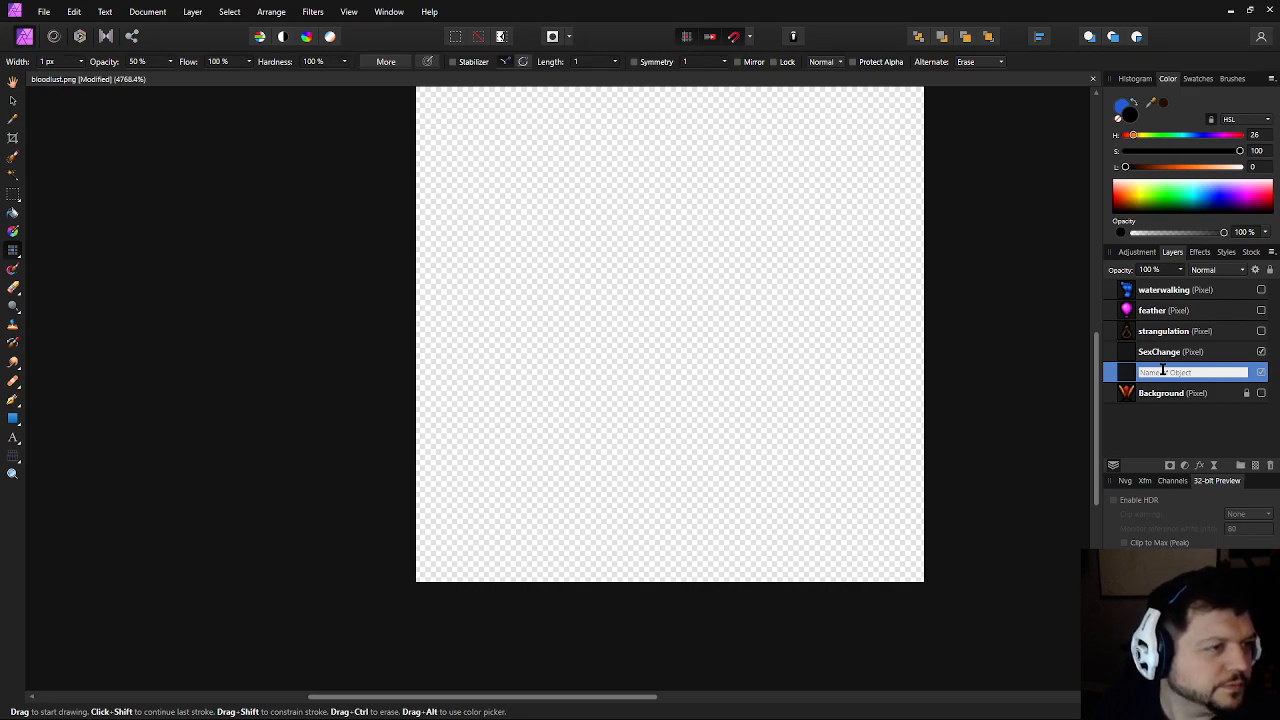
{"action": "type", "text": "l"}
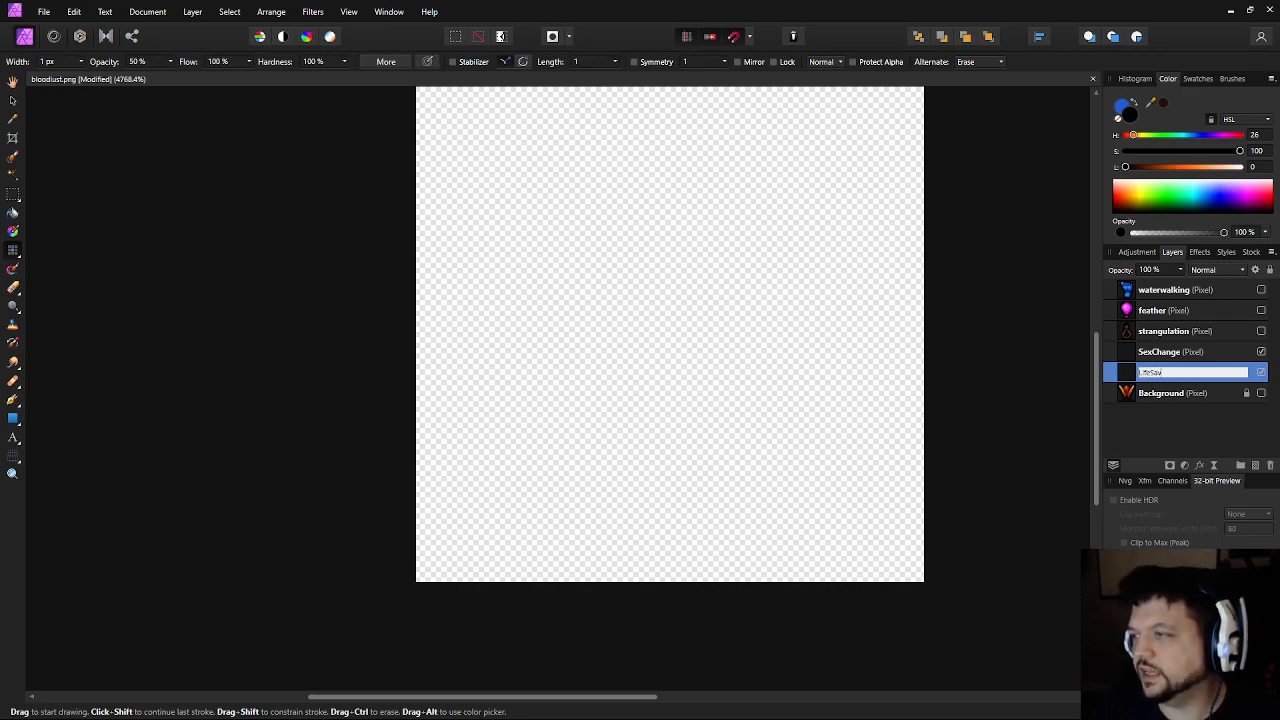
{"action": "key", "text": "Return"}
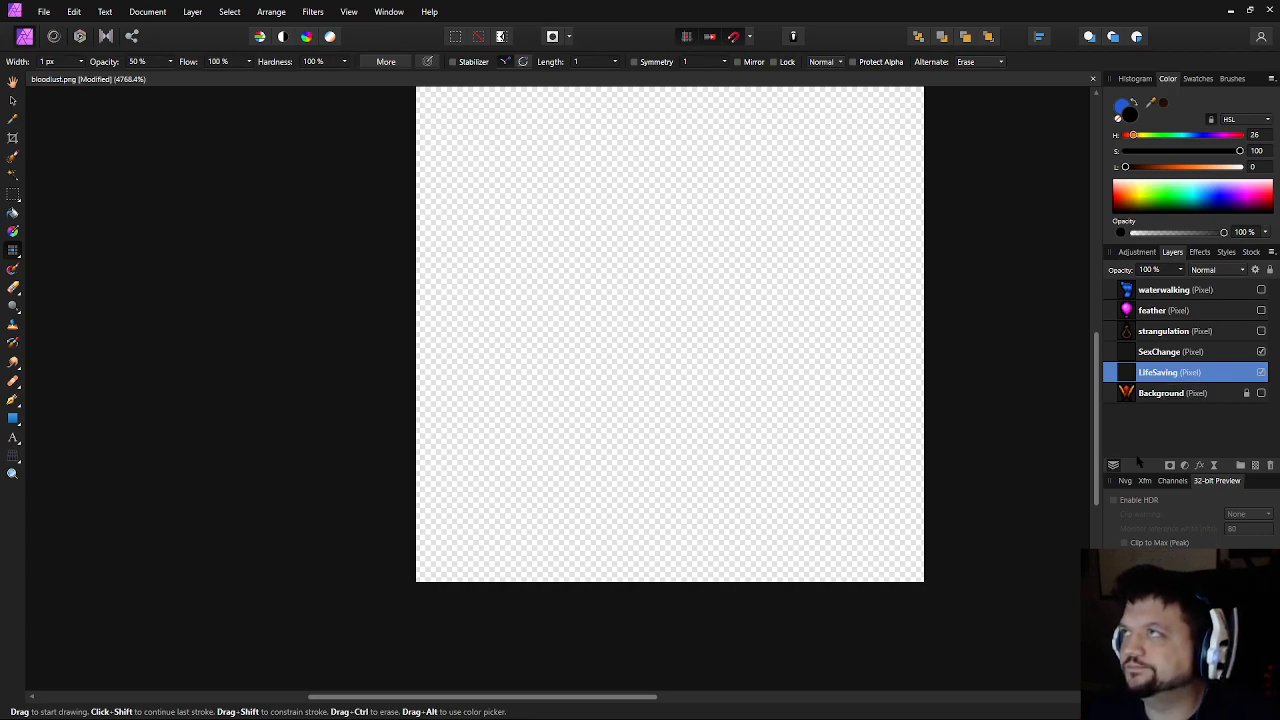
Add a pixel layer, move it below LifeSaving and name it WaterBreathing
{"action": "left_click", "coordinate": [1255, 466]}
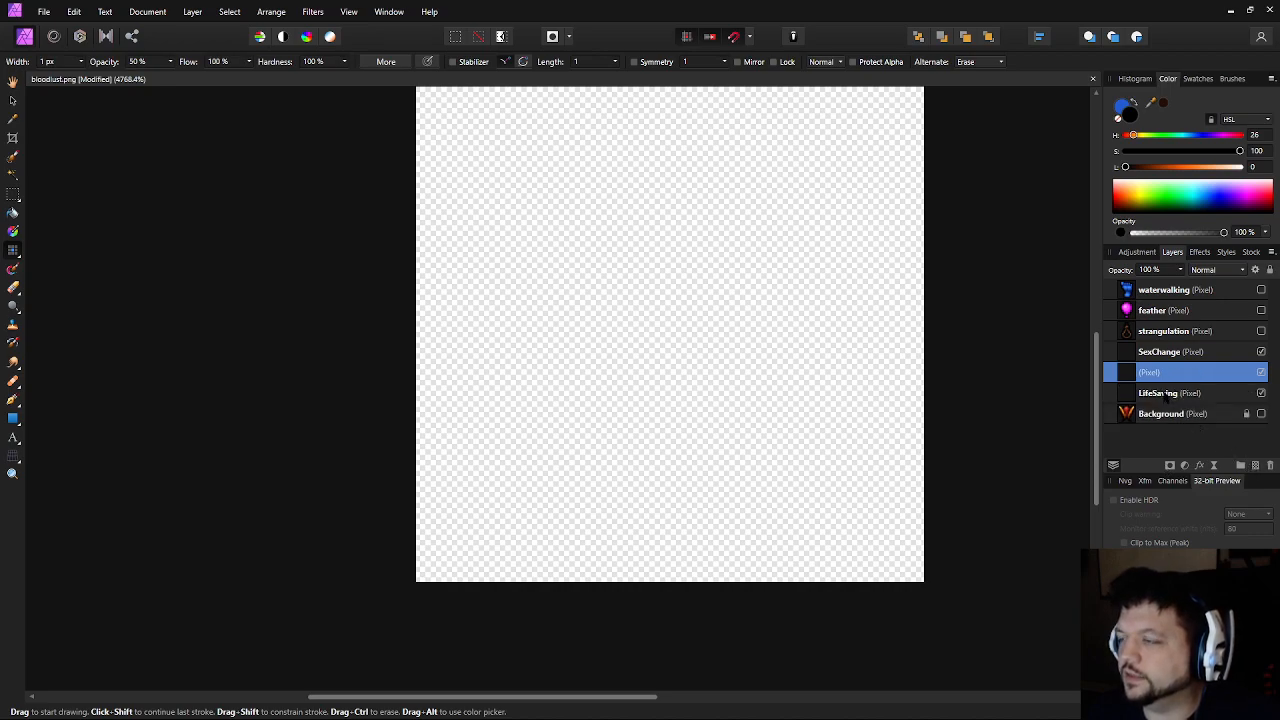
{"action": "left_click_drag", "start_coordinate": [1127, 378], "coordinate": [1128, 405]}
{"action": "double_click", "coordinate": [1153, 393]}
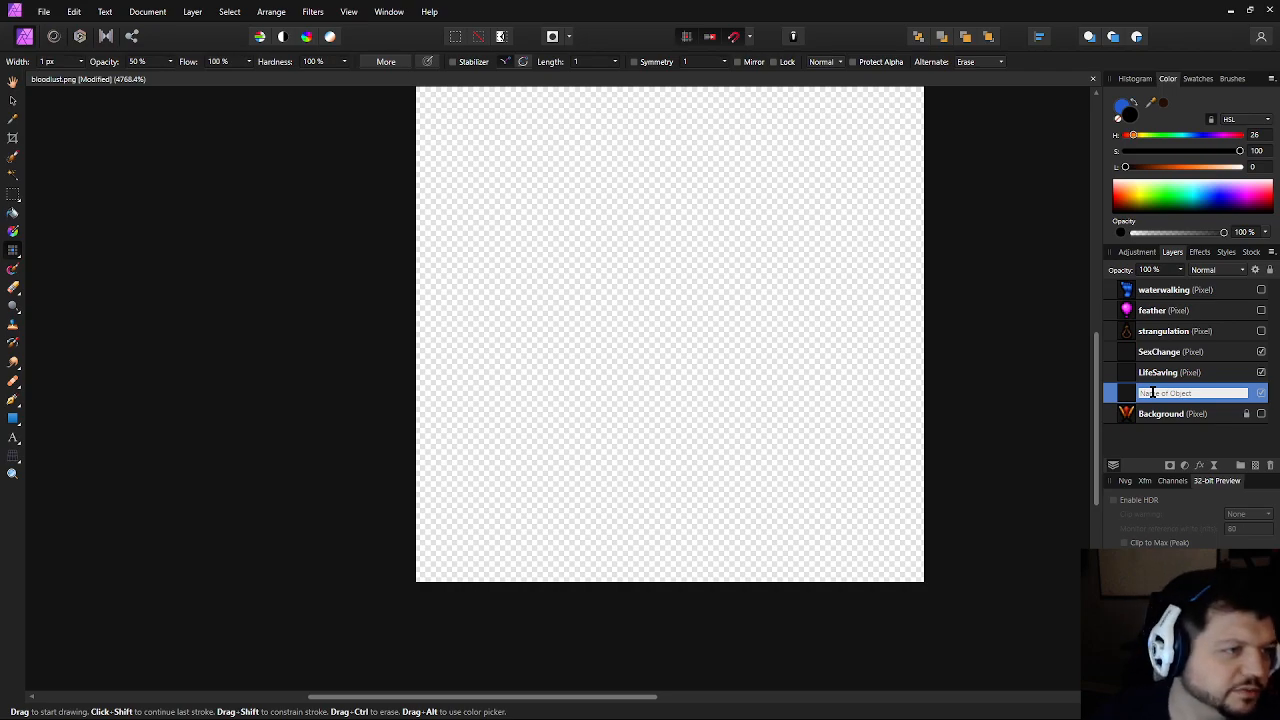
{"action": "type", "text": "WaterBreathing"}
{"action": "key", "text": "Return"}
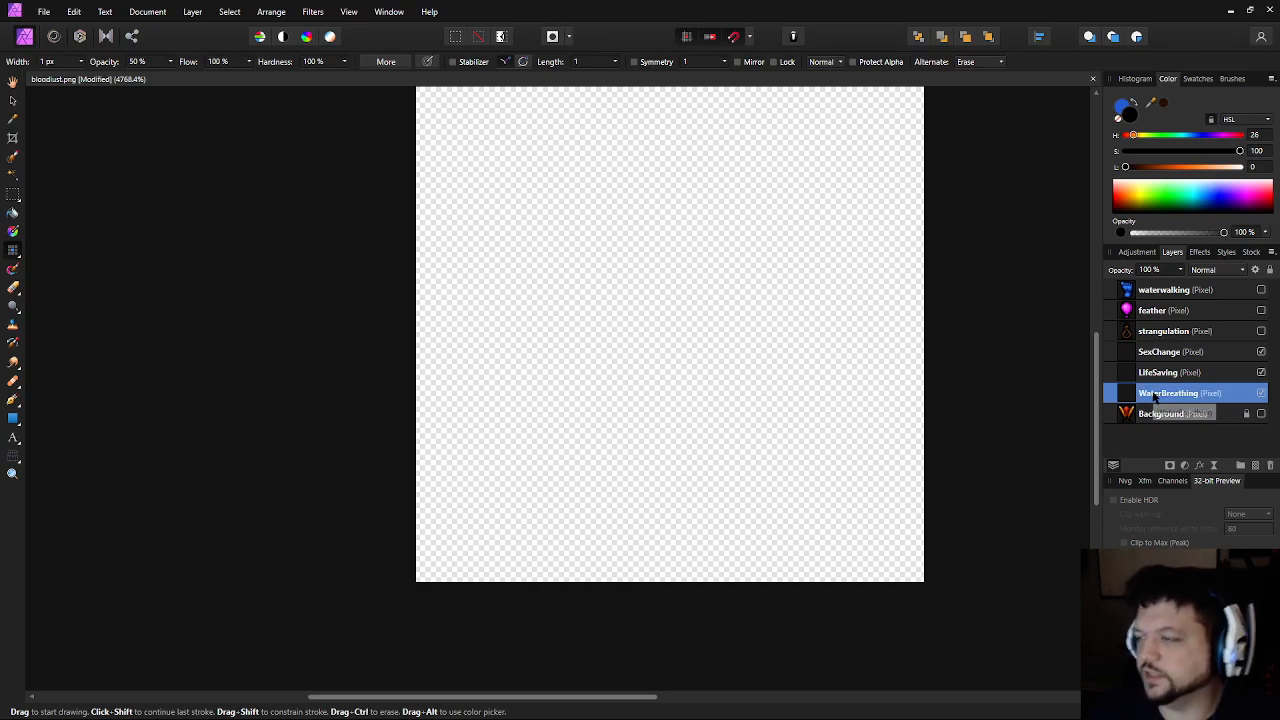
Add a pixel layer, place it below WaterBreathing and name it PoisonResist
{"action": "left_click", "coordinate": [1256, 466]}
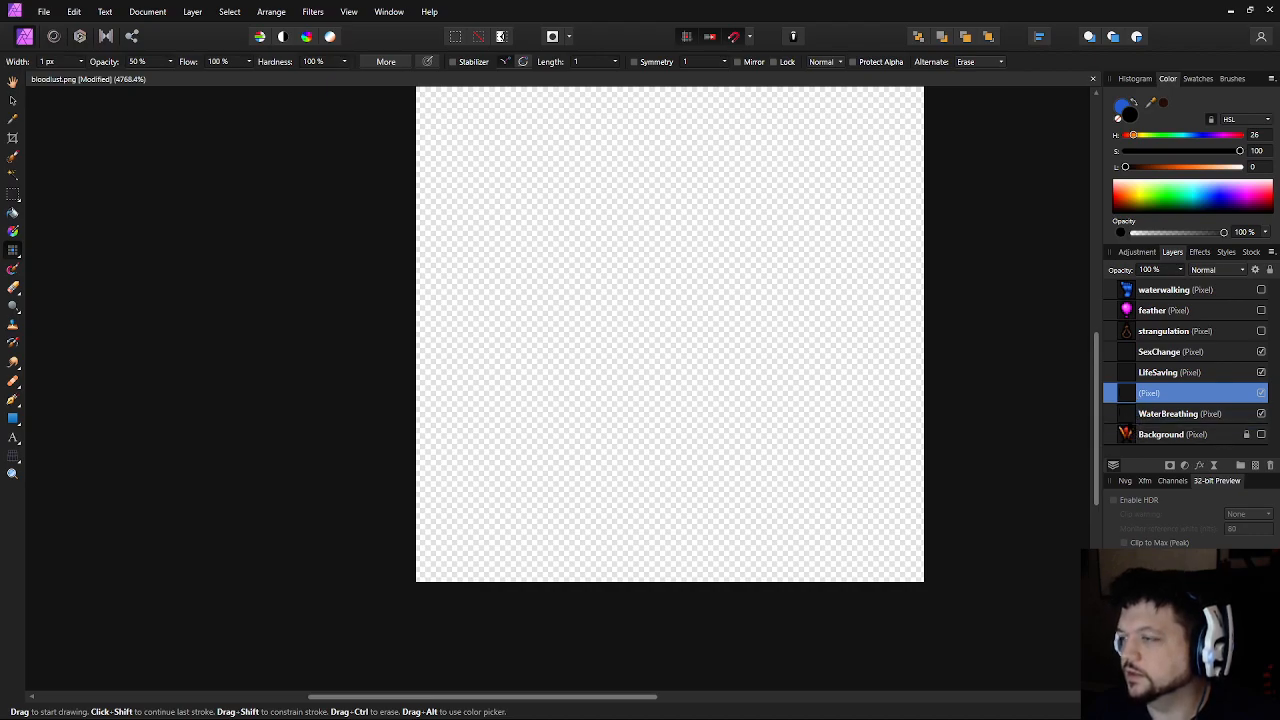
{"action": "left_click_drag", "start_coordinate": [1150, 393], "coordinate": [1142, 415]}
{"action": "left_click", "coordinate": [1155, 414]}
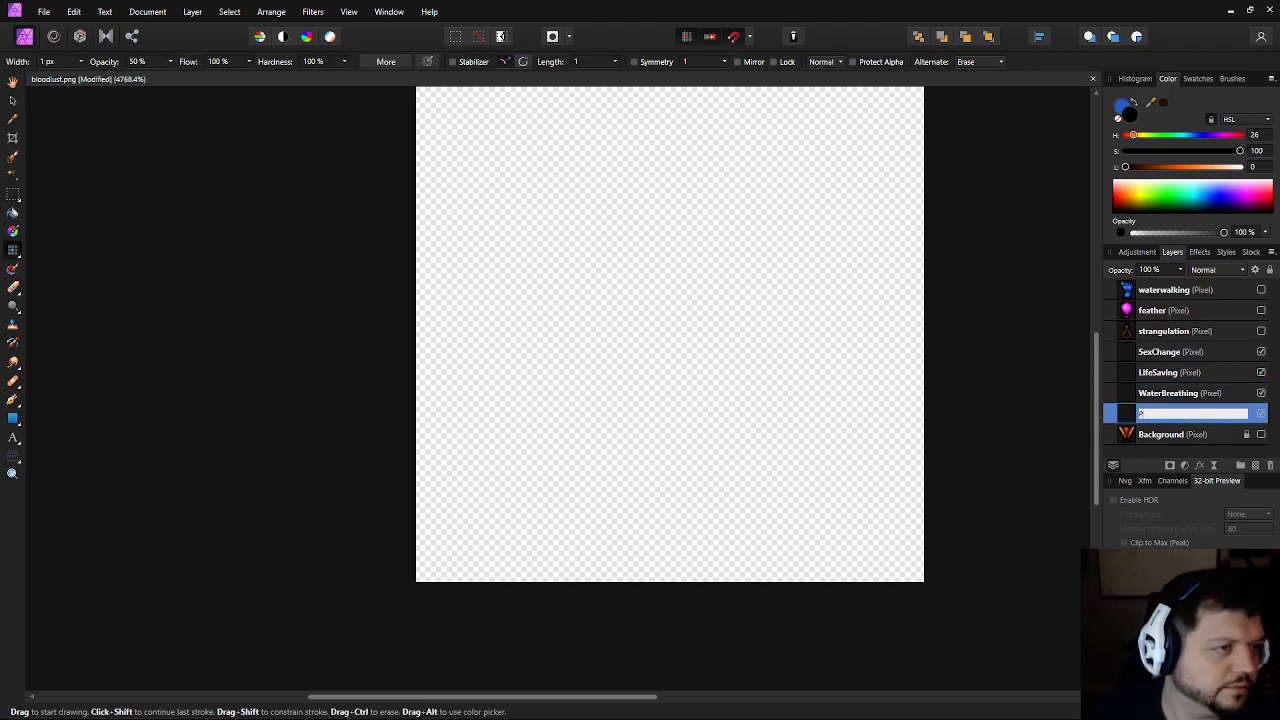
{"action": "type", "text": "PoisonResist"}
{"action": "key", "text": "Return"}
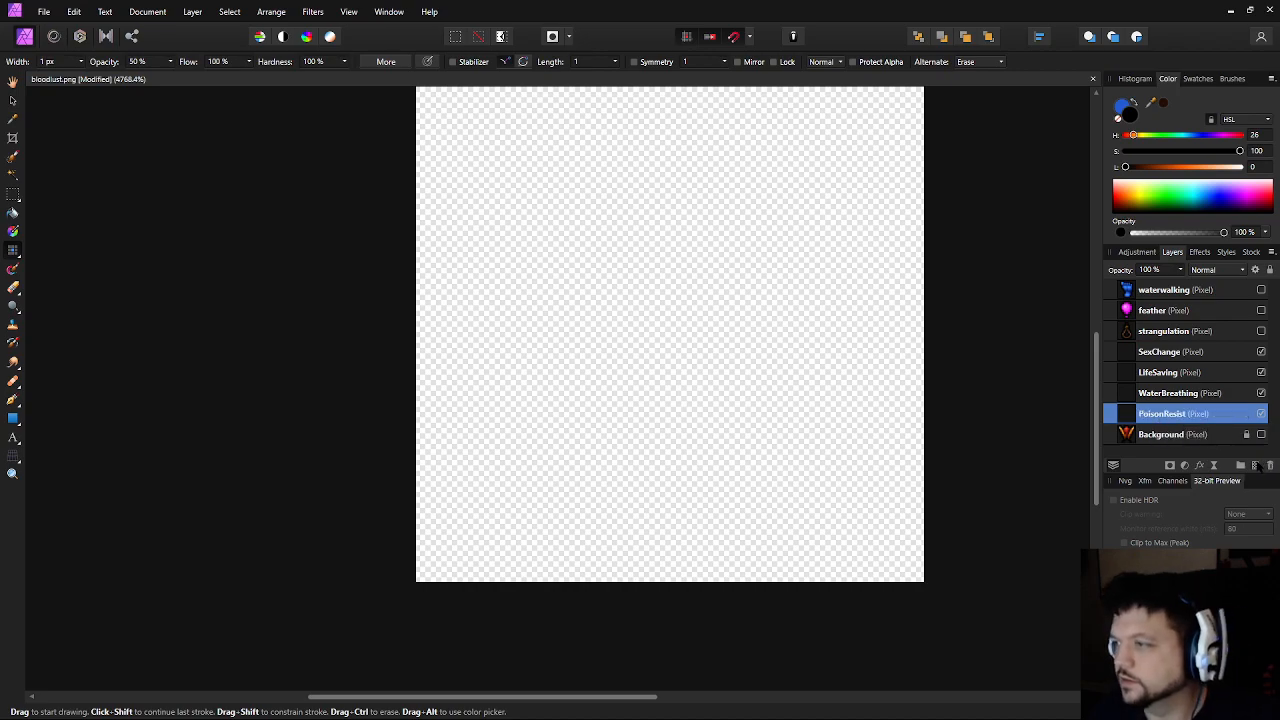
Add a pixel layer named SlowDigestion between PoisonResist and Background
{"action": "left_click", "coordinate": [1256, 466]}
{"action": "left_click_drag", "start_coordinate": [1150, 393], "coordinate": [1150, 417]}
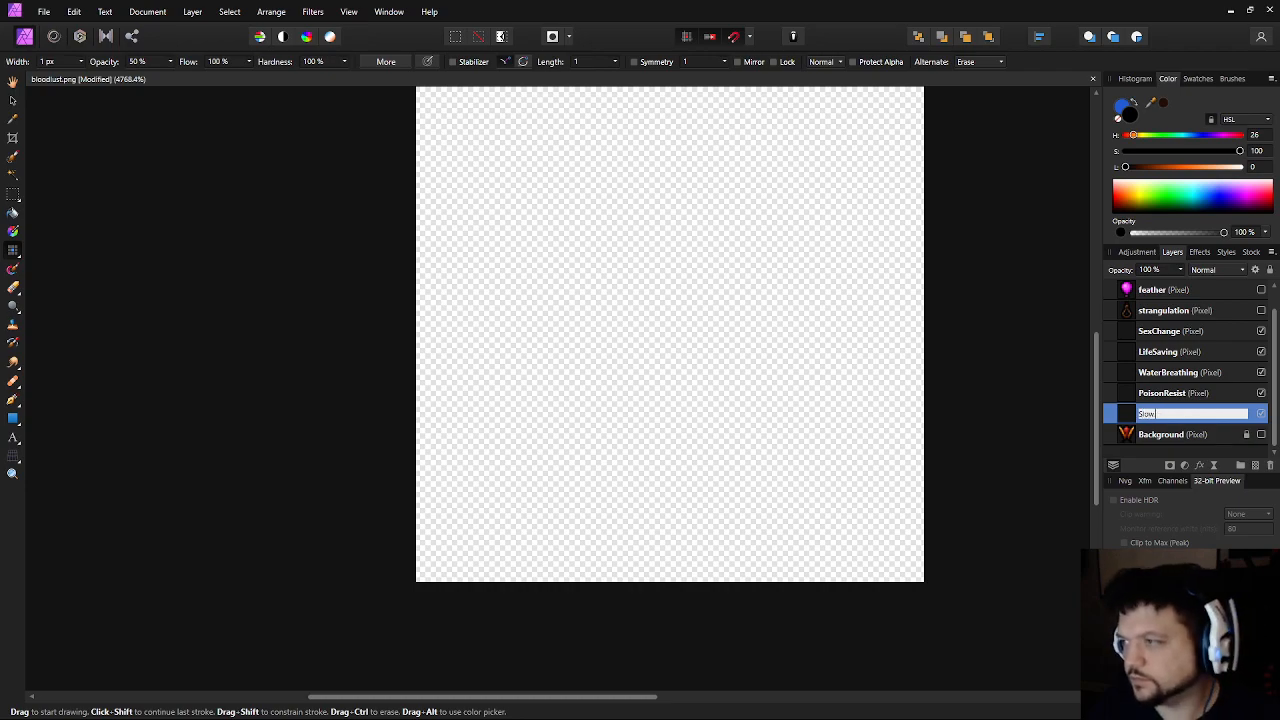
{"action": "key", "text": "Return"}
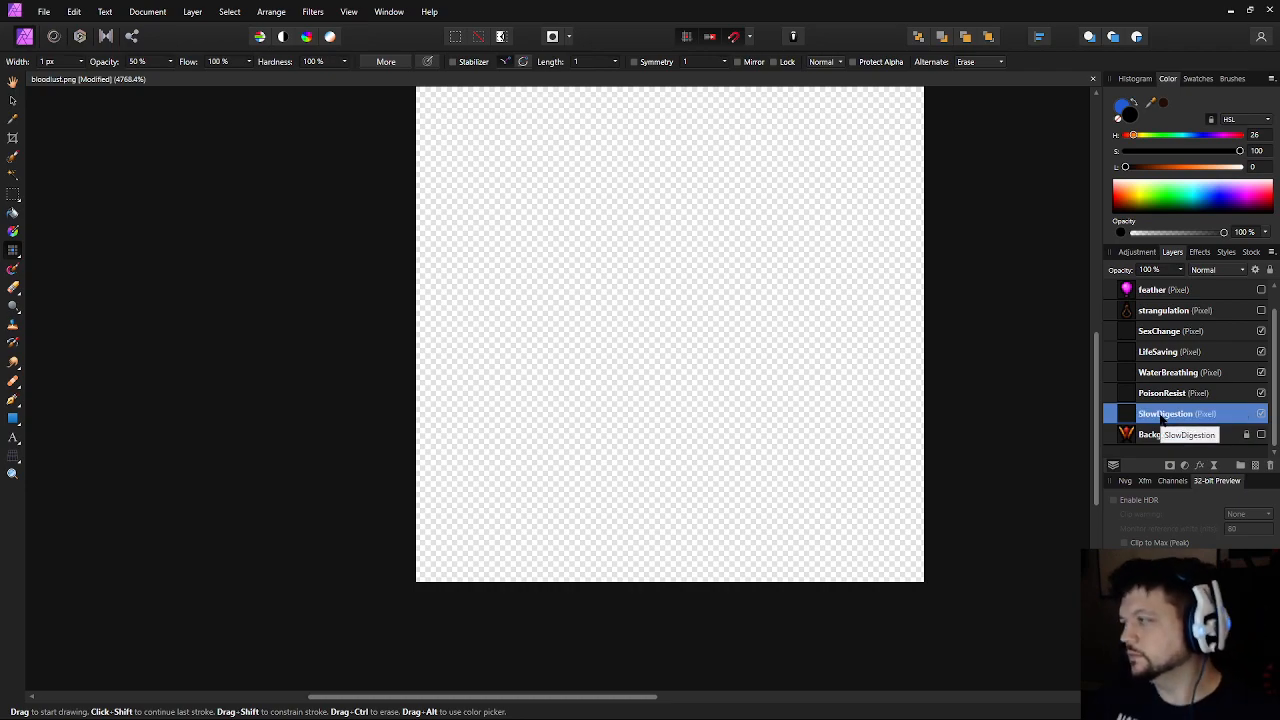
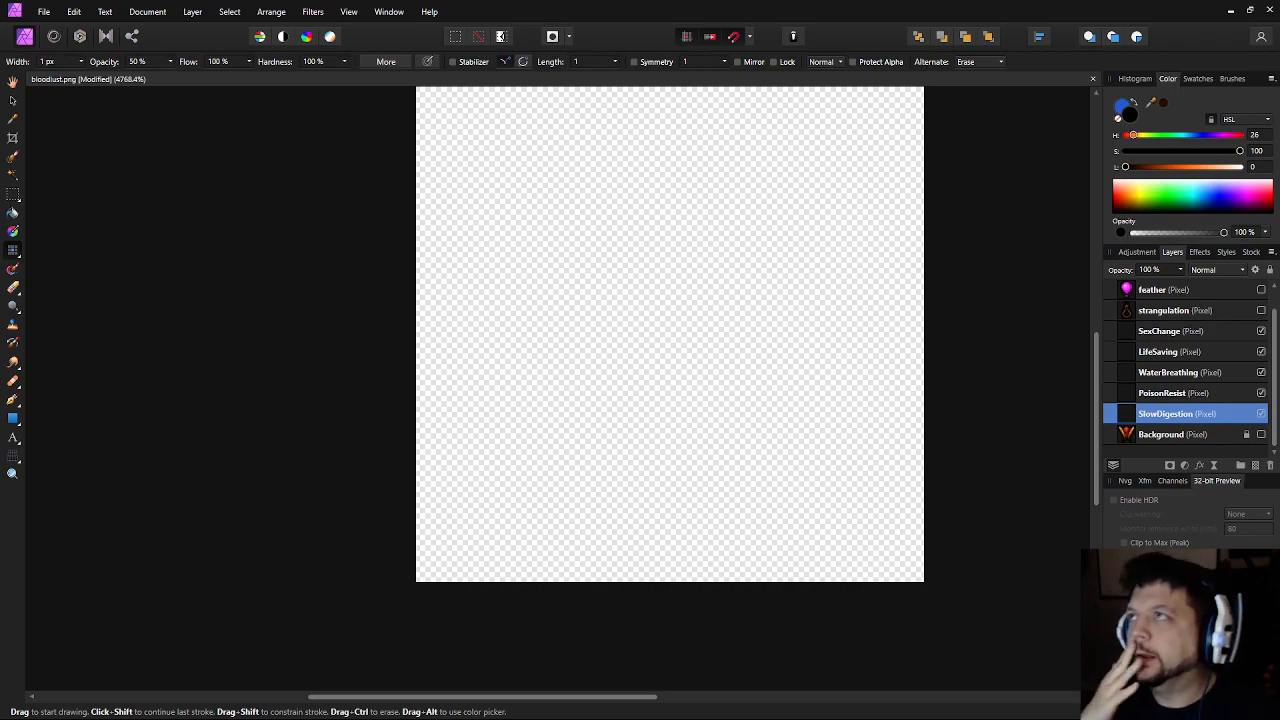
Set the brush opacity to 100% and make the SexChange layer the active drawing layer
{"action": "left_click_drag", "start_coordinate": [582, 338], "coordinate": [486, 404]}
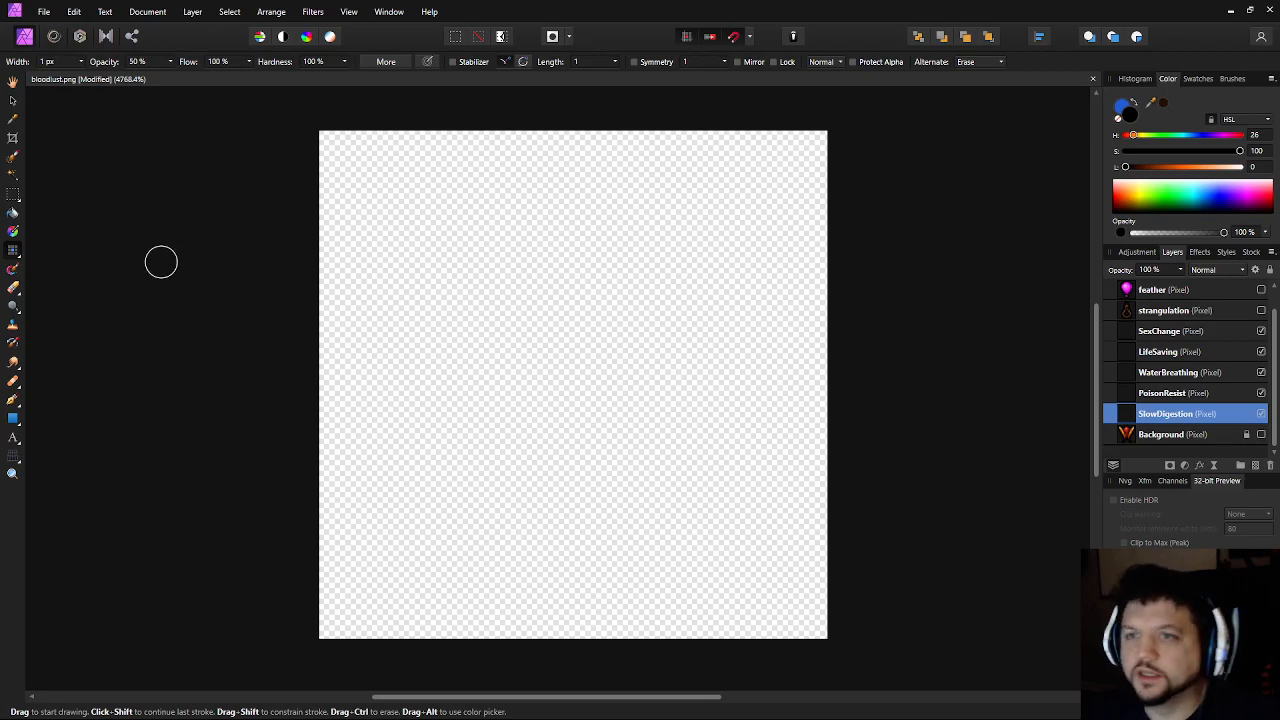
{"action": "left_click", "coordinate": [154, 62]}
{"action": "type", "text": "100"}
{"action": "key", "text": "Return"}
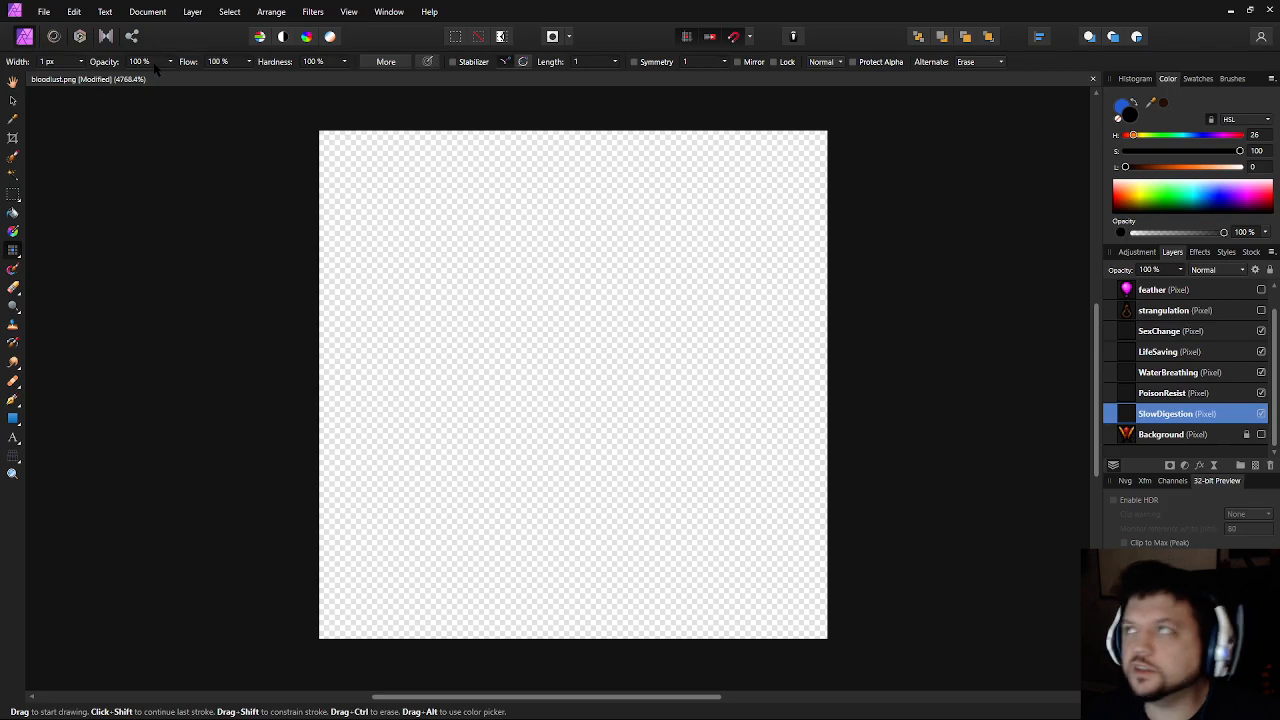
{"action": "left_click", "coordinate": [1199, 341]}
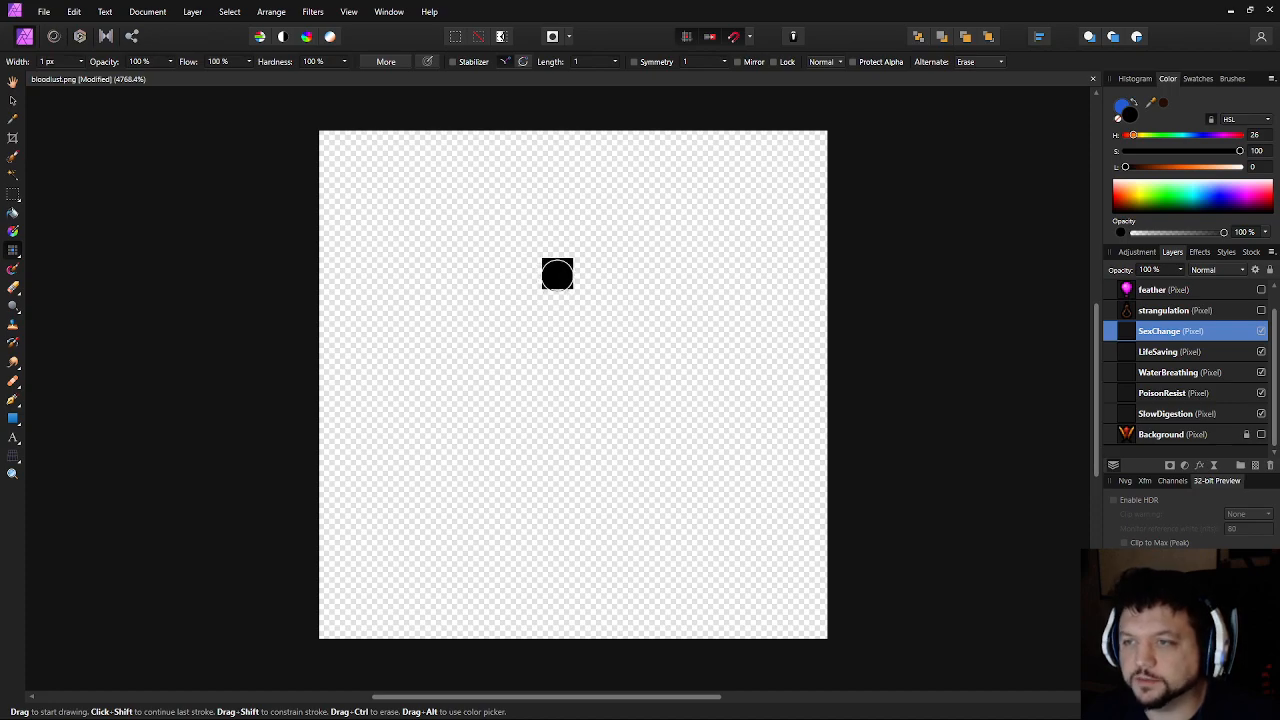
Try a black circle outline about 7 pixels across with a stem beneath it, and clear the SexChange layer
{"action": "left_click_drag", "start_coordinate": [571, 283], "coordinate": [580, 277]}
{"action": "mouse_move", "coordinate": [526, 240]}
{"action": "left_mouse_down"}
{"action": "mouse_move", "coordinate": [488, 213]}
{"action": "mouse_move", "coordinate": [448, 212]}
{"action": "mouse_move", "coordinate": [337, 240]}
{"action": "mouse_move", "coordinate": [386, 231]}
{"action": "mouse_move", "coordinate": [363, 271]}
{"action": "mouse_move", "coordinate": [360, 337]}
{"action": "mouse_move", "coordinate": [404, 371]}
{"action": "mouse_move", "coordinate": [378, 361]}
{"action": "mouse_move", "coordinate": [375, 327]}
{"action": "mouse_move", "coordinate": [490, 261]}
{"action": "mouse_move", "coordinate": [499, 239]}
{"action": "mouse_move", "coordinate": [439, 217]}
{"action": "mouse_move", "coordinate": [380, 242]}
{"action": "mouse_move", "coordinate": [398, 241]}
{"action": "mouse_move", "coordinate": [456, 316]}
{"action": "mouse_move", "coordinate": [485, 280]}
{"action": "mouse_move", "coordinate": [491, 216]}
{"action": "mouse_move", "coordinate": [445, 212]}
{"action": "mouse_move", "coordinate": [366, 297]}
{"action": "left_mouse_up"}
{"action": "left_click", "coordinate": [366, 276]}
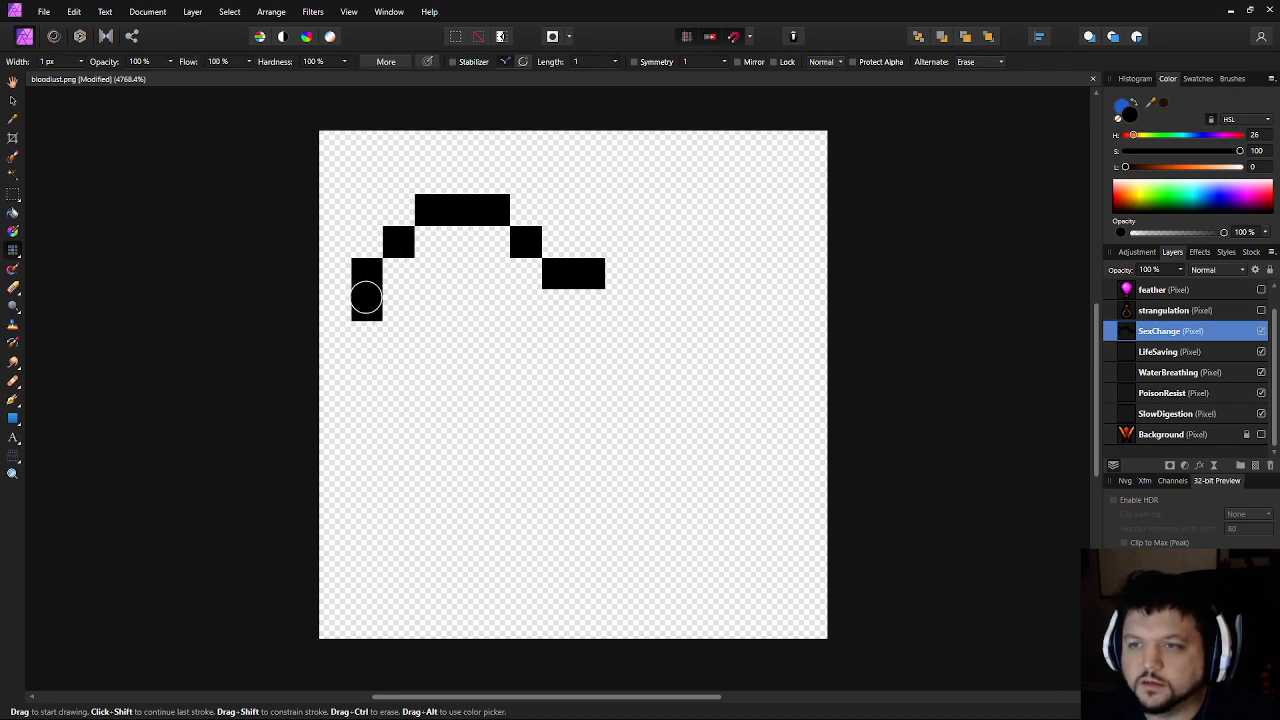
{"action": "left_click", "coordinate": [366, 366]}
{"action": "left_click", "coordinate": [366, 368]}
{"action": "left_click", "coordinate": [363, 339]}
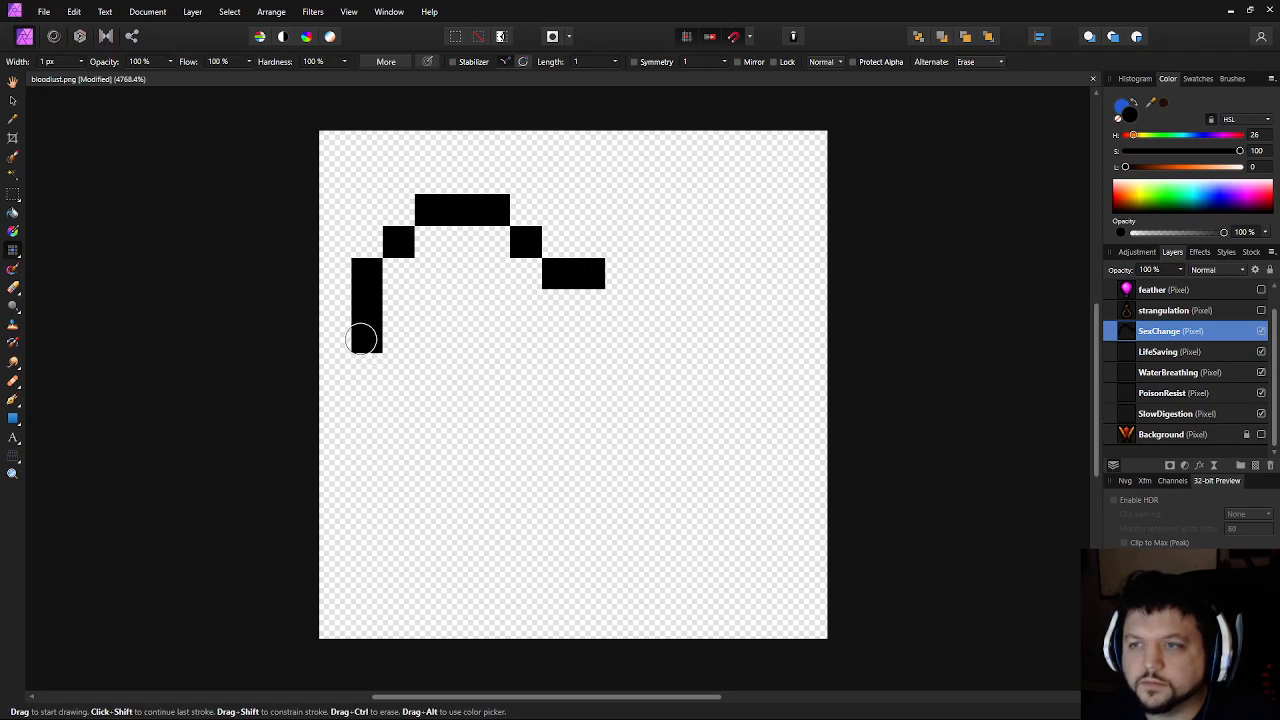
{"action": "left_click", "coordinate": [372, 366]}
{"action": "left_click", "coordinate": [401, 395]}
{"action": "key", "text": "ctrl+z"}
{"action": "key", "text": "ctrl+z"}
{"action": "key", "text": "ctrl+z"}
{"action": "left_click", "coordinate": [369, 357]}
{"action": "key", "text": "ctrl+z"}
{"action": "mouse_move", "coordinate": [367, 340]}
{"action": "left_mouse_down"}
{"action": "mouse_move", "coordinate": [438, 397]}
{"action": "mouse_move", "coordinate": [488, 405]}
{"action": "mouse_move", "coordinate": [582, 350]}
{"action": "mouse_move", "coordinate": [558, 348]}
{"action": "mouse_move", "coordinate": [560, 309]}
{"action": "left_mouse_up"}
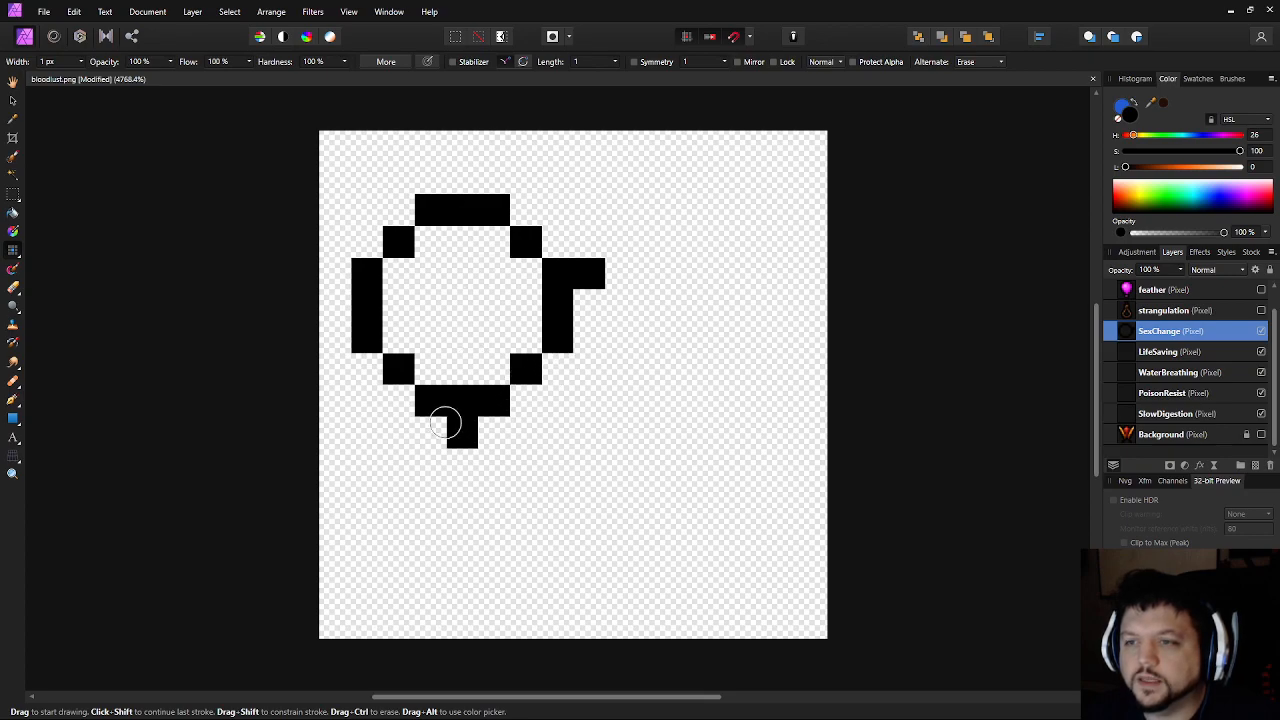
{"action": "key", "text": "Delete"}
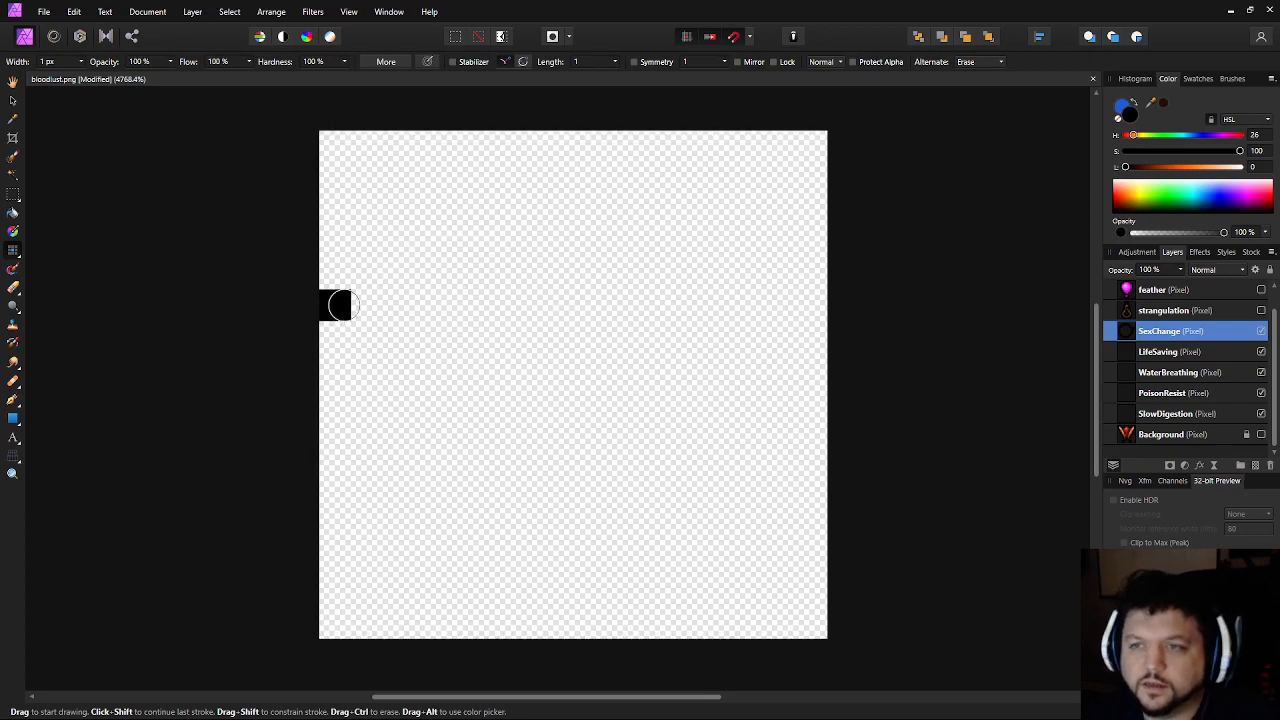
Start a new black ring outline with a 2-pixel left edge and a diagonal arc over a 2-pixel-wide peak, undoing misplaced pixels
{"action": "mouse_move", "coordinate": [379, 305]}
{"action": "left_mouse_down"}
{"action": "mouse_move", "coordinate": [372, 367]}
{"action": "mouse_move", "coordinate": [396, 257]}
{"action": "mouse_move", "coordinate": [454, 186]}
{"action": "mouse_move", "coordinate": [527, 177]}
{"action": "mouse_move", "coordinate": [524, 250]}
{"action": "mouse_move", "coordinate": [531, 160]}
{"action": "mouse_move", "coordinate": [579, 160]}
{"action": "mouse_move", "coordinate": [437, 298]}
{"action": "mouse_move", "coordinate": [369, 311]}
{"action": "mouse_move", "coordinate": [370, 341]}
{"action": "mouse_move", "coordinate": [449, 180]}
{"action": "mouse_move", "coordinate": [517, 185]}
{"action": "mouse_move", "coordinate": [552, 206]}
{"action": "mouse_move", "coordinate": [527, 173]}
{"action": "mouse_move", "coordinate": [533, 151]}
{"action": "mouse_move", "coordinate": [563, 149]}
{"action": "left_mouse_up"}
{"action": "key", "text": "ctrl+z"}
{"action": "key", "text": "ctrl+z"}
{"action": "key", "text": "ctrl+z"}
{"action": "key", "text": "ctrl+z"}
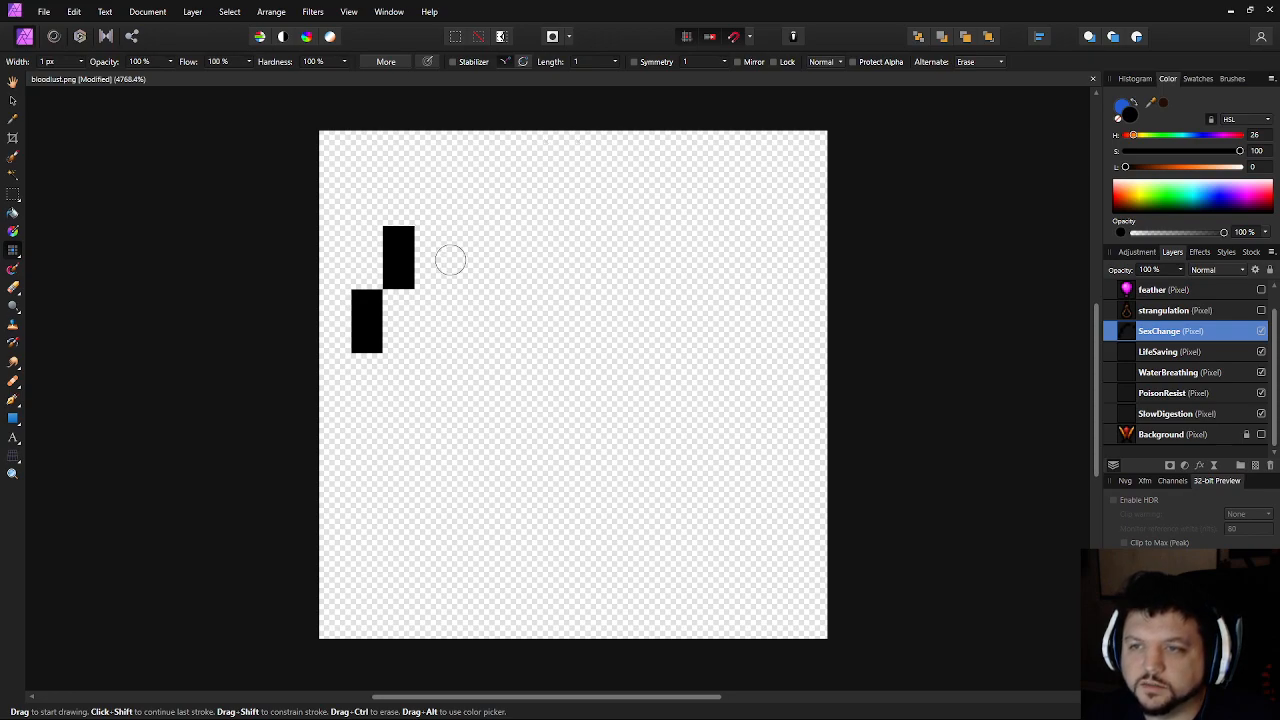
{"action": "key", "text": "ctrl+z"}
{"action": "left_click", "coordinate": [426, 236]}
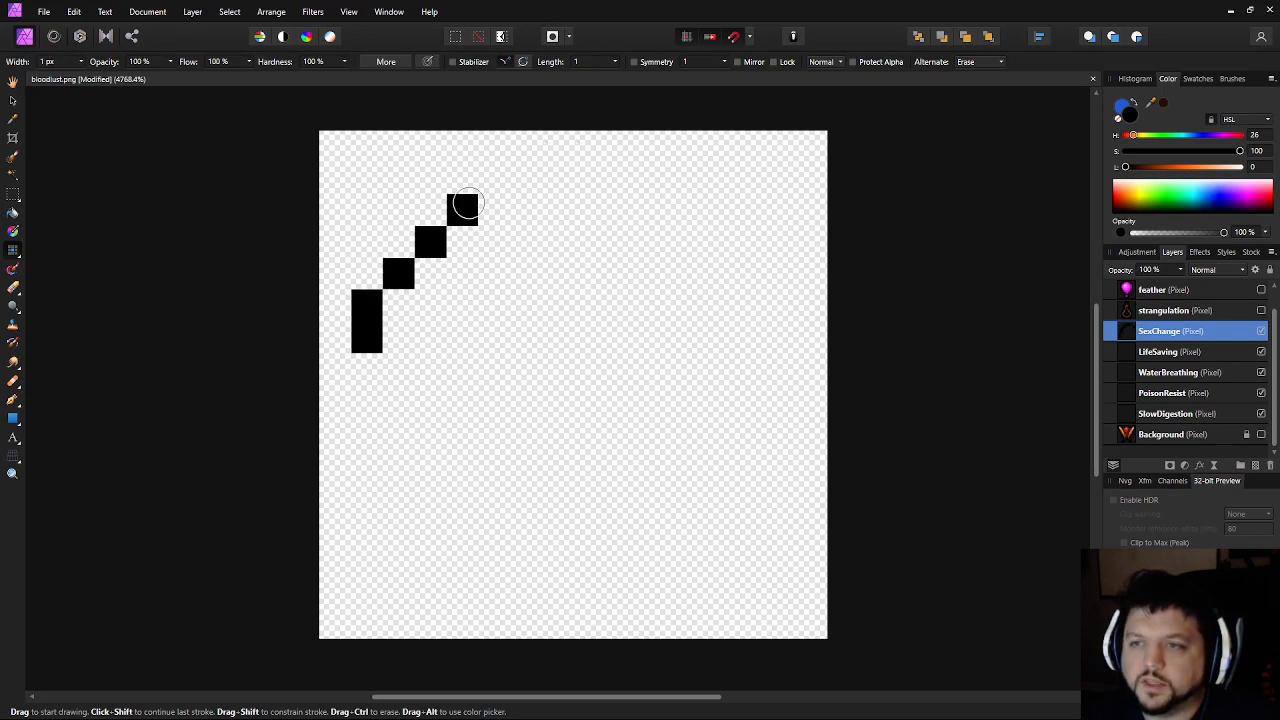
{"action": "left_click", "coordinate": [466, 206]}
{"action": "left_click", "coordinate": [494, 201]}
{"action": "left_click", "coordinate": [533, 242]}
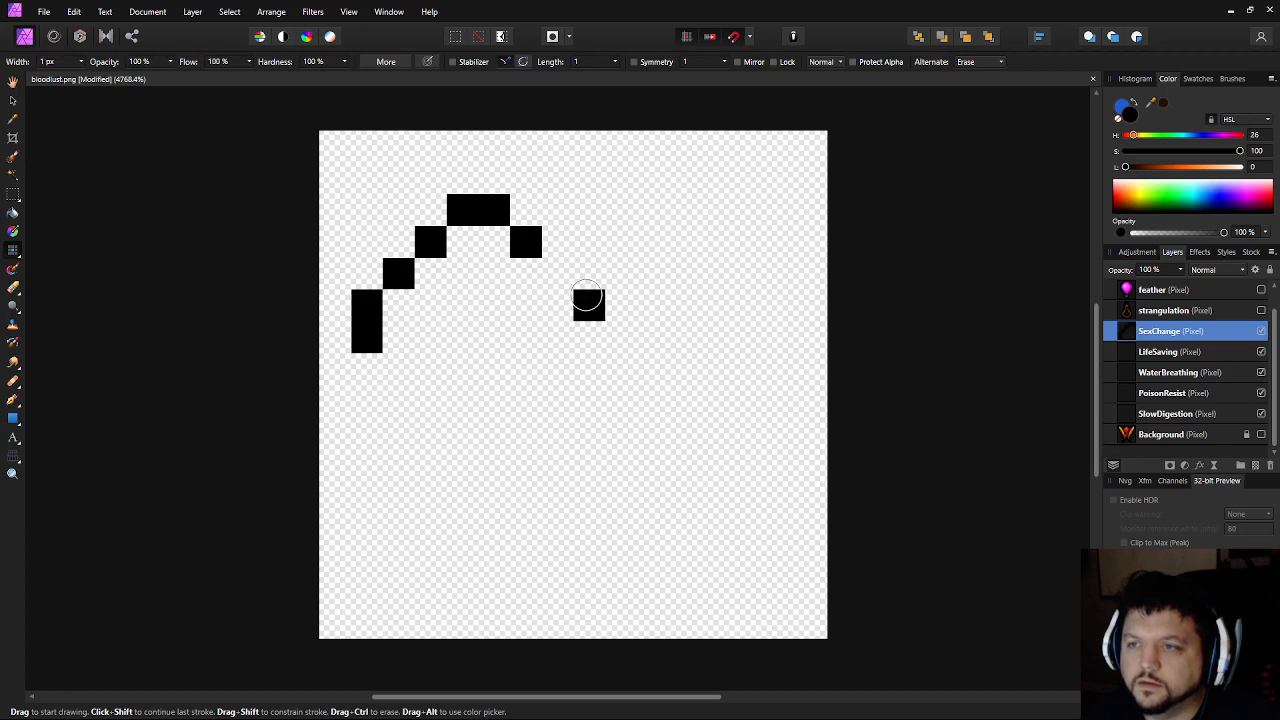
Close the ring outline with a 2-pixel-tall right edge and stepped diagonals meeting at a 2-pixel-wide base
{"action": "left_click", "coordinate": [560, 271]}
{"action": "left_click", "coordinate": [589, 300]}
{"action": "left_click", "coordinate": [589, 337]}
{"action": "left_click", "coordinate": [565, 374]}
{"action": "left_click", "coordinate": [526, 400]}
{"action": "left_click", "coordinate": [491, 434]}
{"action": "left_click", "coordinate": [455, 433]}
{"action": "left_click", "coordinate": [426, 404]}
{"action": "left_click", "coordinate": [395, 376]}
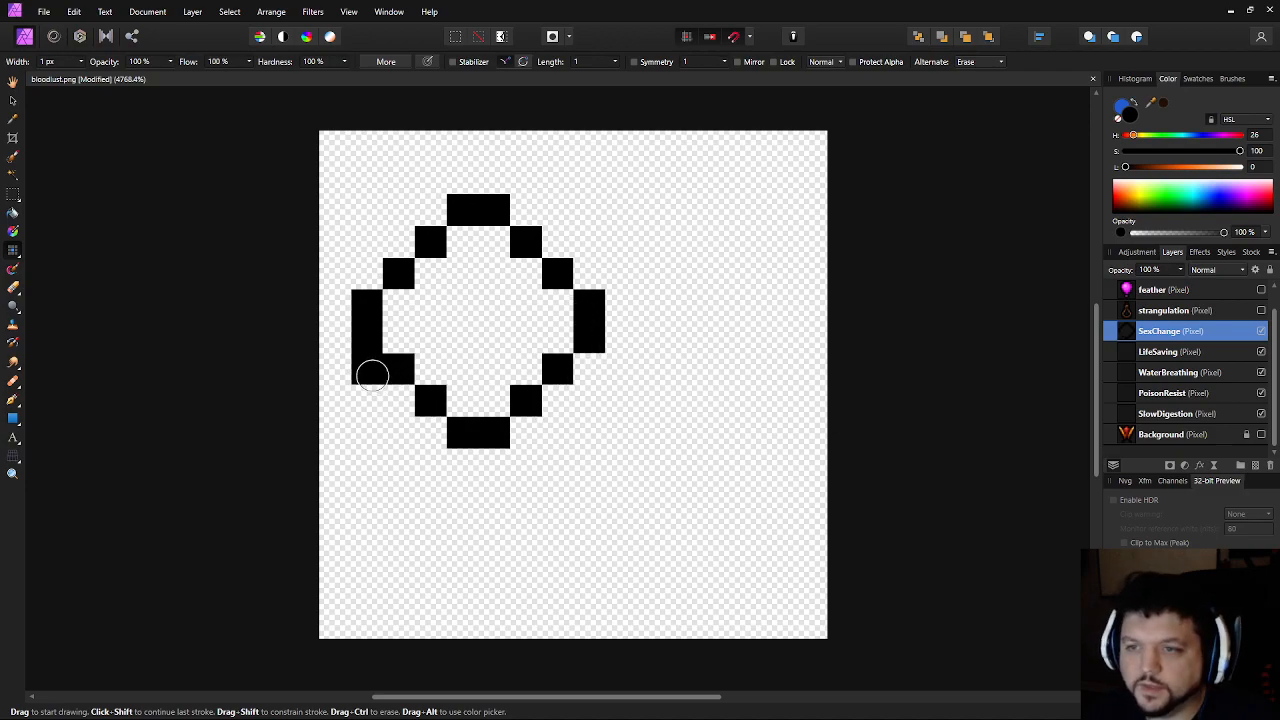
Thicken the ring outward in black to about 9 pixels wide and 10 pixels tall, undoing stray pixels
{"action": "mouse_move", "coordinate": [371, 374]}
{"action": "left_mouse_down"}
{"action": "mouse_move", "coordinate": [441, 430]}
{"action": "mouse_move", "coordinate": [545, 438]}
{"action": "mouse_move", "coordinate": [525, 435]}
{"action": "mouse_move", "coordinate": [590, 375]}
{"action": "left_mouse_up"}
{"action": "left_click", "coordinate": [367, 274]}
{"action": "mouse_move", "coordinate": [424, 210]}
{"action": "left_mouse_down"}
{"action": "mouse_move", "coordinate": [521, 202]}
{"action": "mouse_move", "coordinate": [586, 274]}
{"action": "left_mouse_up"}
{"action": "key", "text": "ctrl+z"}
{"action": "left_click", "coordinate": [475, 186]}
{"action": "key", "text": "ctrl+z"}
{"action": "left_click", "coordinate": [465, 186]}
{"action": "mouse_move", "coordinate": [475, 190]}
{"action": "left_mouse_down"}
{"action": "mouse_move", "coordinate": [522, 185]}
{"action": "mouse_move", "coordinate": [559, 202]}
{"action": "mouse_move", "coordinate": [621, 270]}
{"action": "mouse_move", "coordinate": [622, 373]}
{"action": "mouse_move", "coordinate": [569, 444]}
{"action": "mouse_move", "coordinate": [564, 434]}
{"action": "mouse_move", "coordinate": [499, 458]}
{"action": "mouse_move", "coordinate": [522, 459]}
{"action": "mouse_move", "coordinate": [469, 460]}
{"action": "left_mouse_up"}
Thicken the ring inward in black, leaving a stepped opening about 5 pixels wide and 4 pixels tall
{"action": "left_click", "coordinate": [390, 301]}
{"action": "mouse_move", "coordinate": [390, 301]}
{"action": "left_mouse_down"}
{"action": "mouse_move", "coordinate": [395, 335]}
{"action": "mouse_move", "coordinate": [463, 231]}
{"action": "mouse_move", "coordinate": [494, 238]}
{"action": "left_mouse_up"}
{"action": "left_click_drag", "start_coordinate": [452, 396], "coordinate": [502, 401]}
{"action": "left_click", "coordinate": [431, 373]}
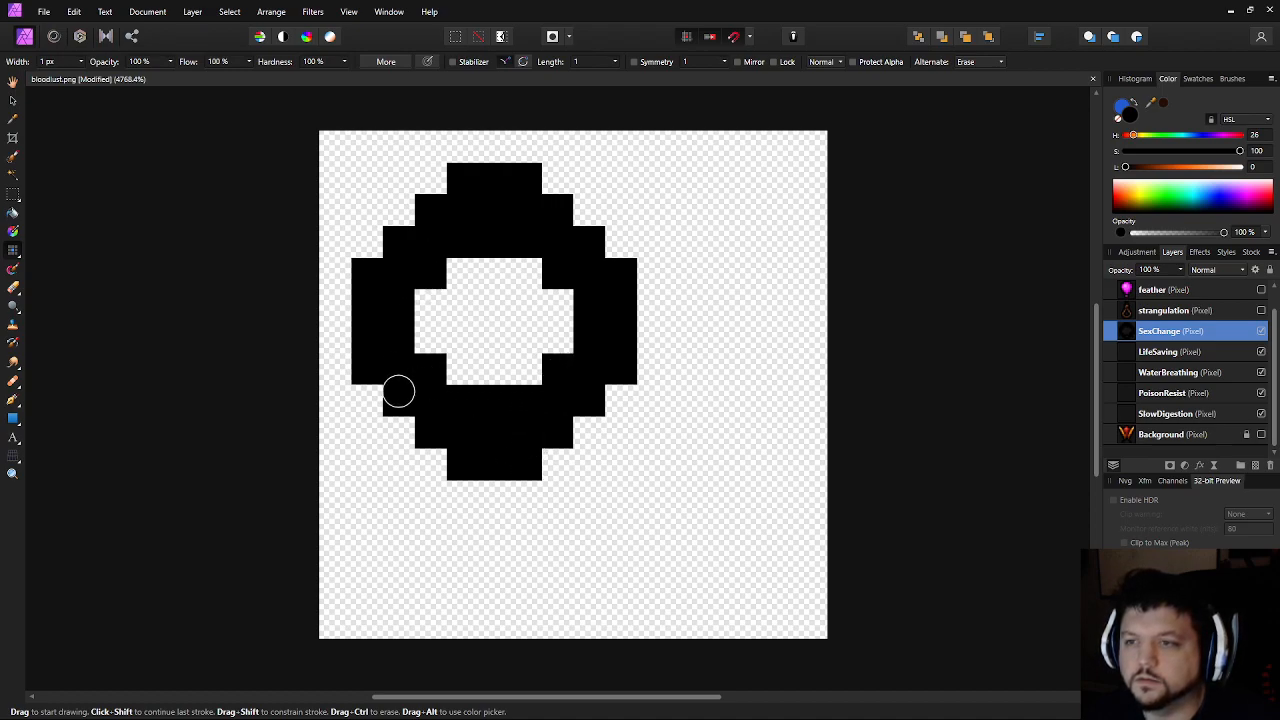
{"action": "scroll", "coordinate": [645, 432], "scroll_direction": "down", "scroll_amount": 2}
{"action": "scroll", "coordinate": [636, 420], "scroll_direction": "up", "scroll_amount": 2}
{"action": "left_click", "coordinate": [546, 413], "text": "ctrl"}
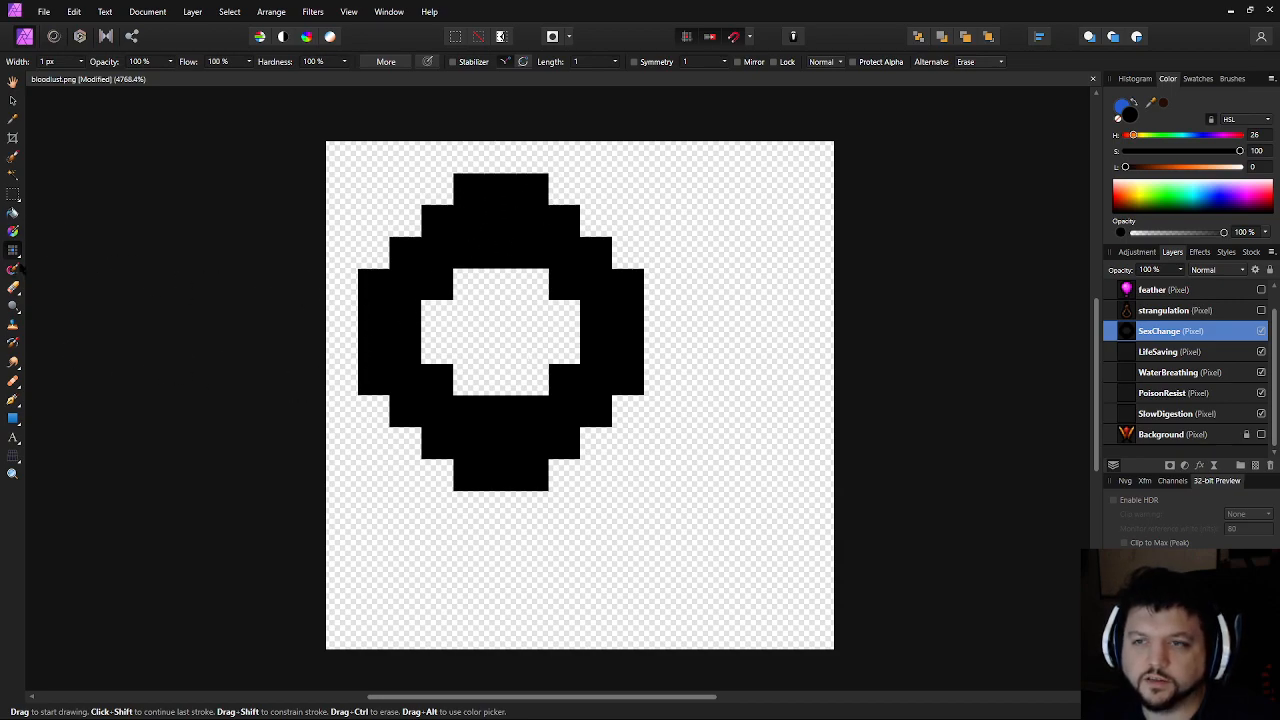
Widen the black ring rightward to 10 pixels and fill the pixels along the opening's left side in black
{"action": "key", "text": "m"}
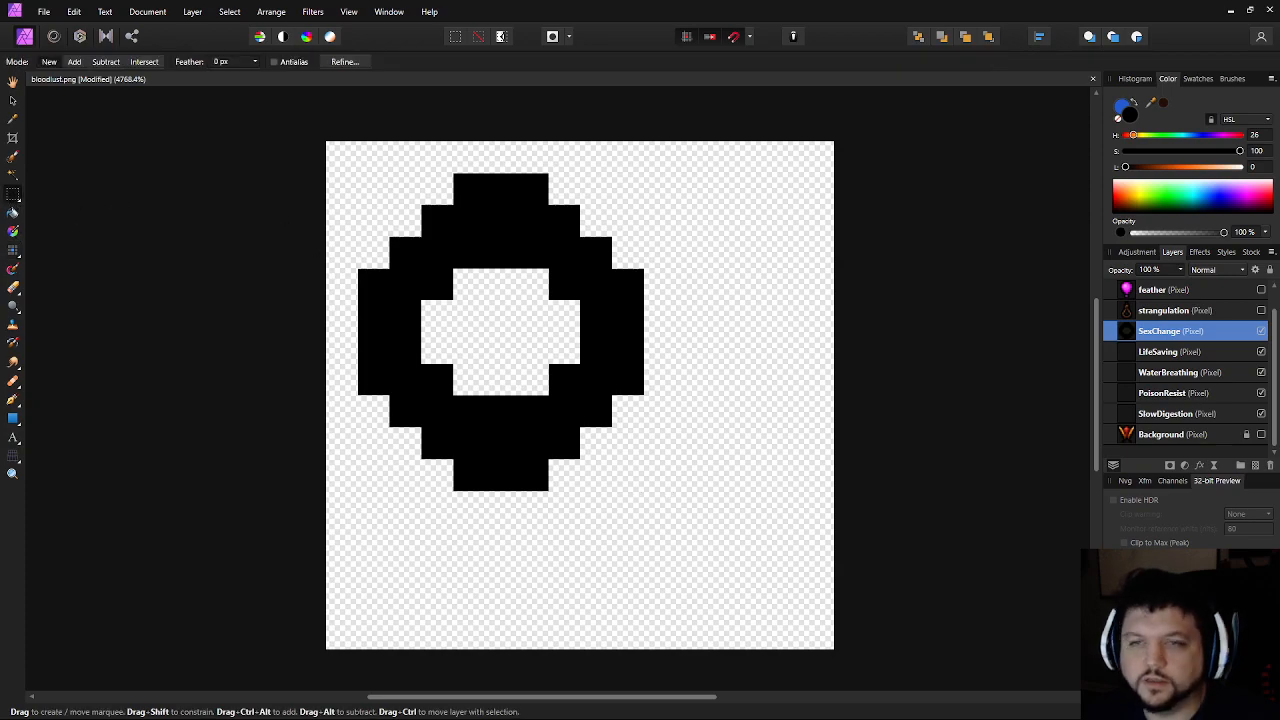
{"action": "left_click", "coordinate": [13, 249]}
{"action": "mouse_move", "coordinate": [563, 470]}
{"action": "left_mouse_down"}
{"action": "mouse_move", "coordinate": [657, 374]}
{"action": "mouse_move", "coordinate": [662, 289]}
{"action": "mouse_move", "coordinate": [571, 180]}
{"action": "left_mouse_up"}
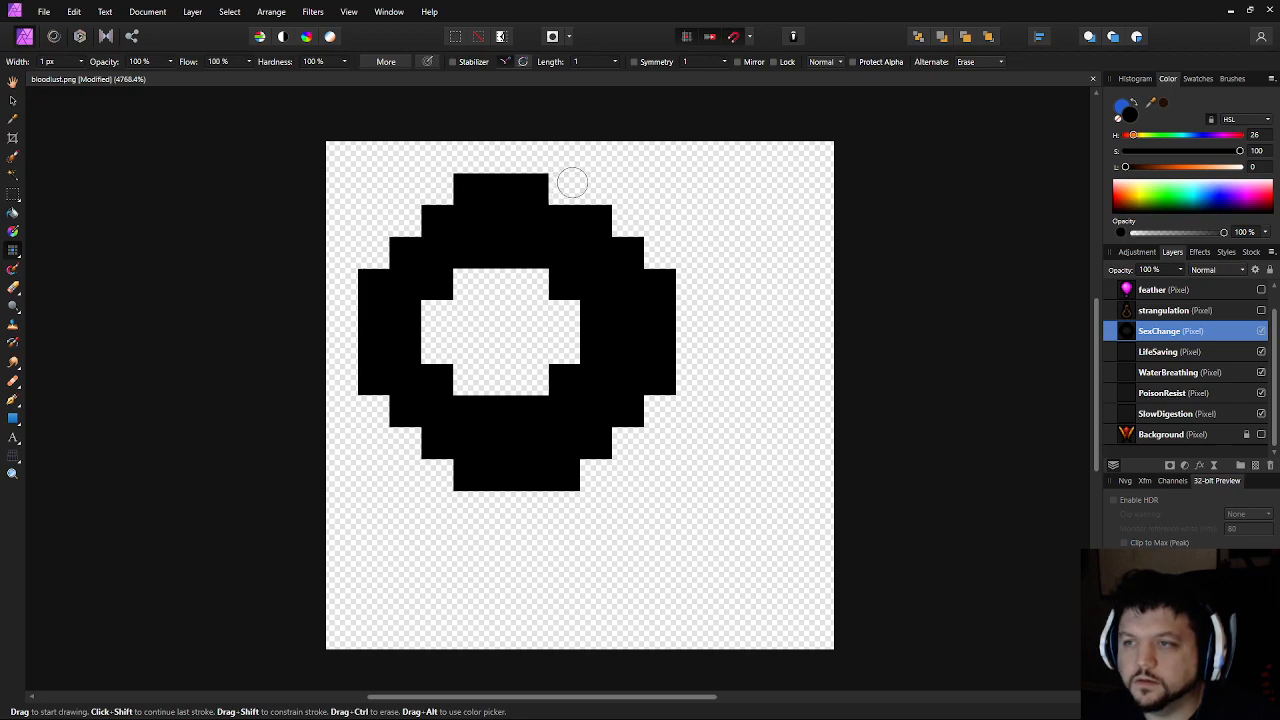
{"action": "left_click_drag", "start_coordinate": [438, 295], "coordinate": [443, 340]}
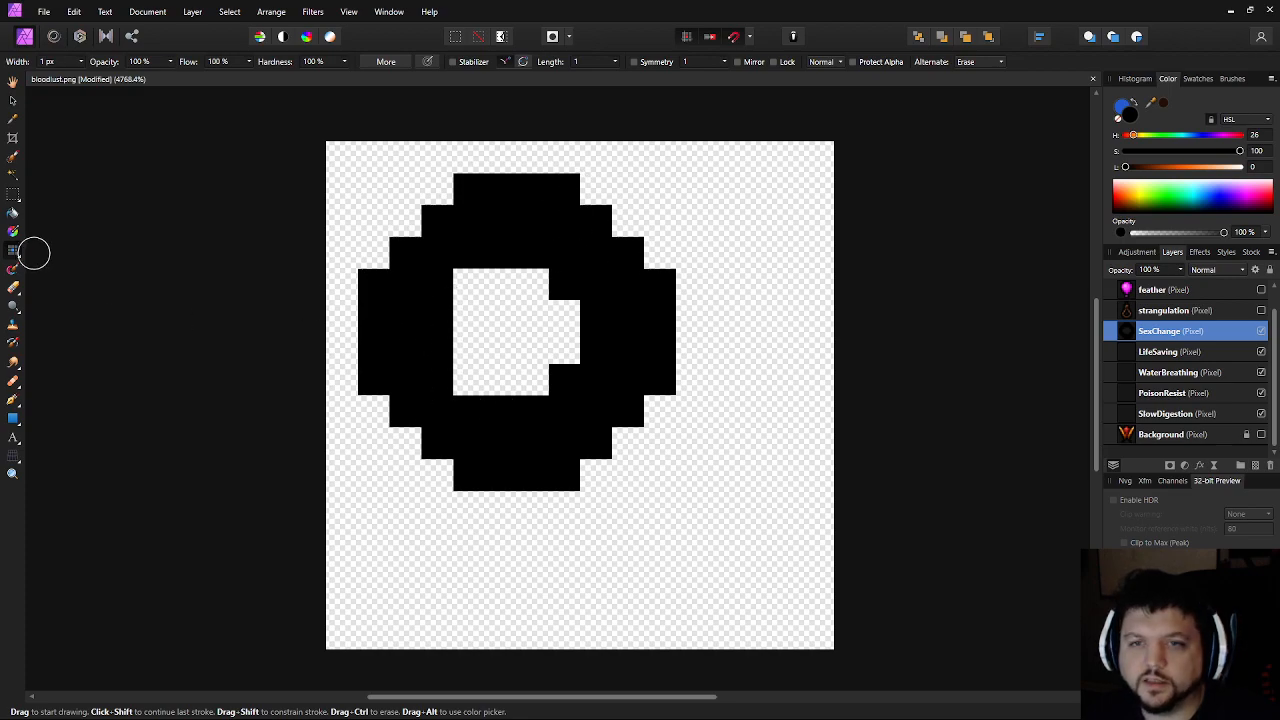
Clear the ring's interior, leaving a 1-pixel-thick stepped outline 10 pixels wide and tall, and deselect
{"action": "left_click", "coordinate": [13, 194]}
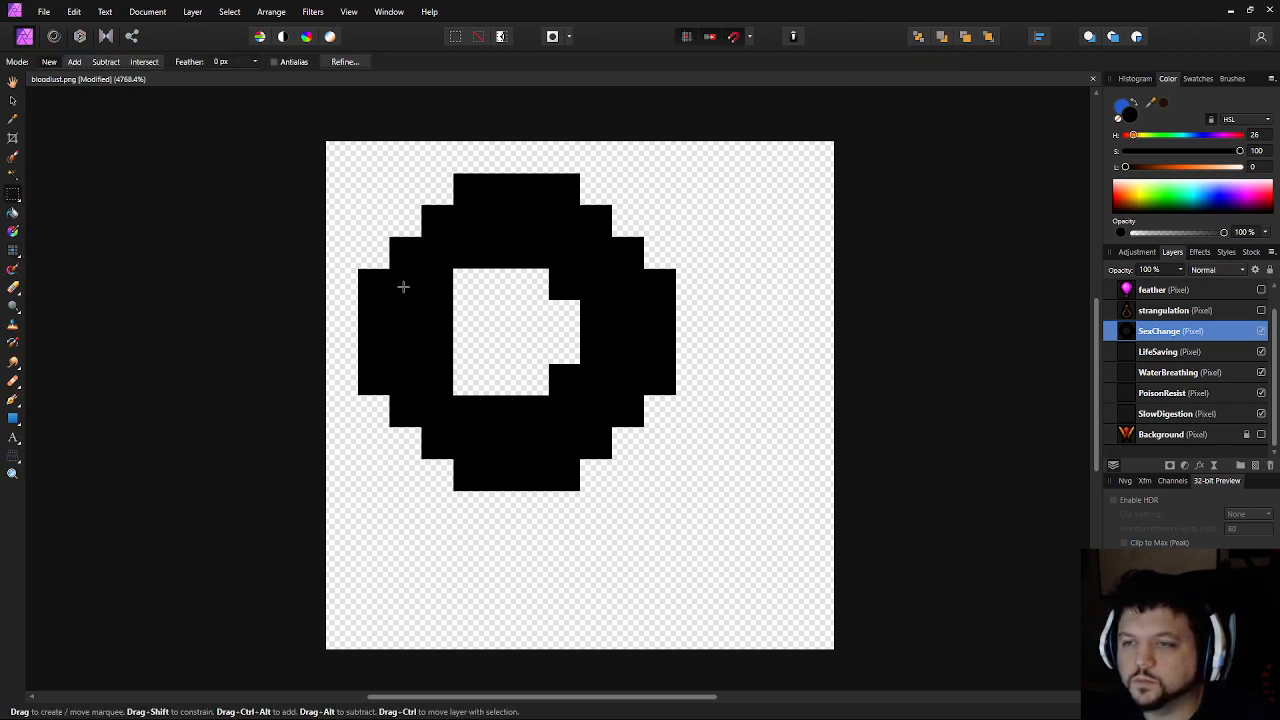
{"action": "left_click_drag", "start_coordinate": [414, 290], "coordinate": [597, 431]}
{"action": "left_click_drag", "start_coordinate": [457, 423], "coordinate": [569, 443]}
{"action": "left_click_drag", "start_coordinate": [580, 237], "coordinate": [463, 215]}
{"action": "key", "text": "Delete"}
{"action": "key", "text": "ctrl+d"}
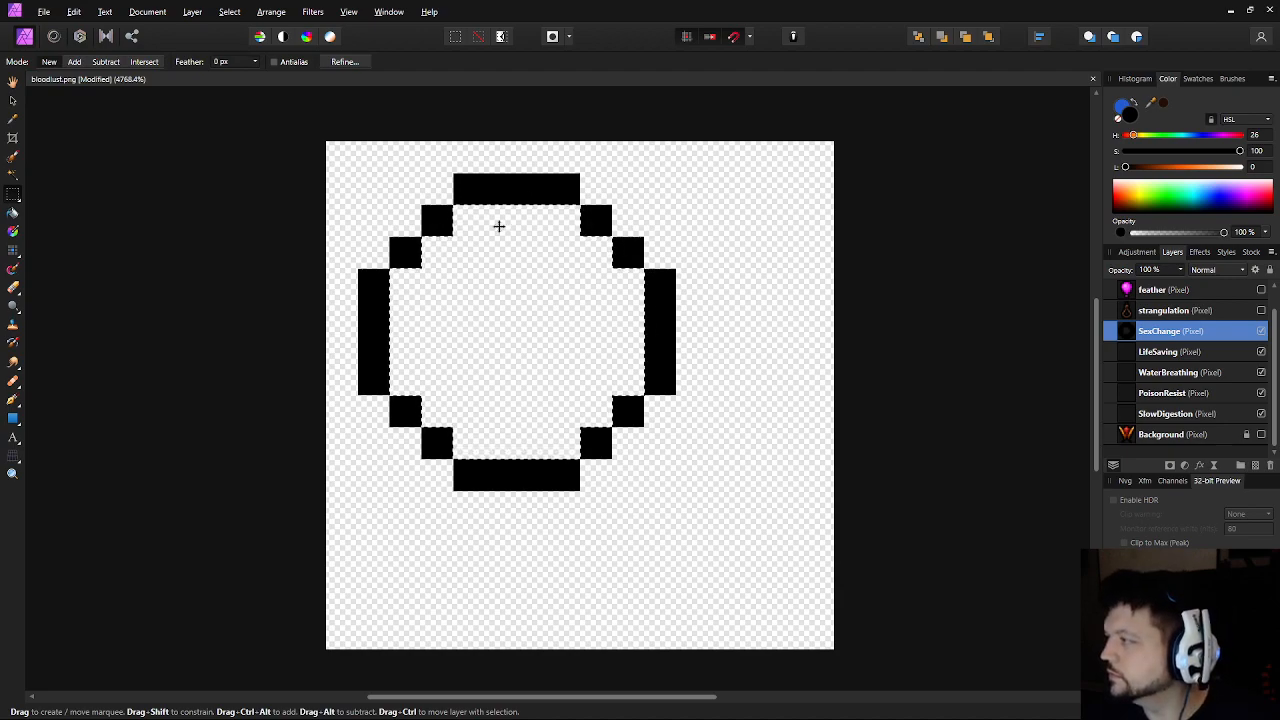
{"action": "left_click", "coordinate": [13, 251]}
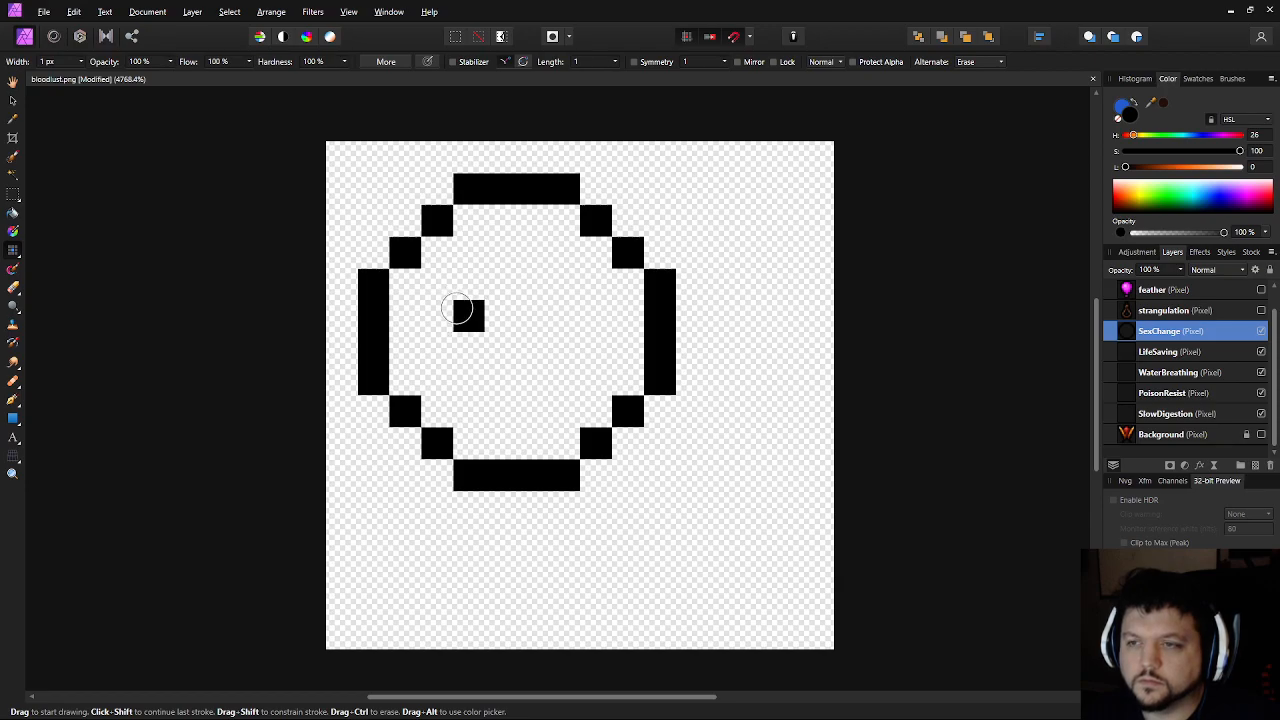
{"action": "left_click", "coordinate": [460, 316]}
{"action": "left_click", "coordinate": [460, 350]}
{"action": "mouse_move", "coordinate": [501, 283]}
{"action": "left_mouse_down"}
{"action": "mouse_move", "coordinate": [539, 285]}
{"action": "mouse_move", "coordinate": [572, 316]}
{"action": "mouse_move", "coordinate": [537, 385]}
{"action": "left_mouse_up"}
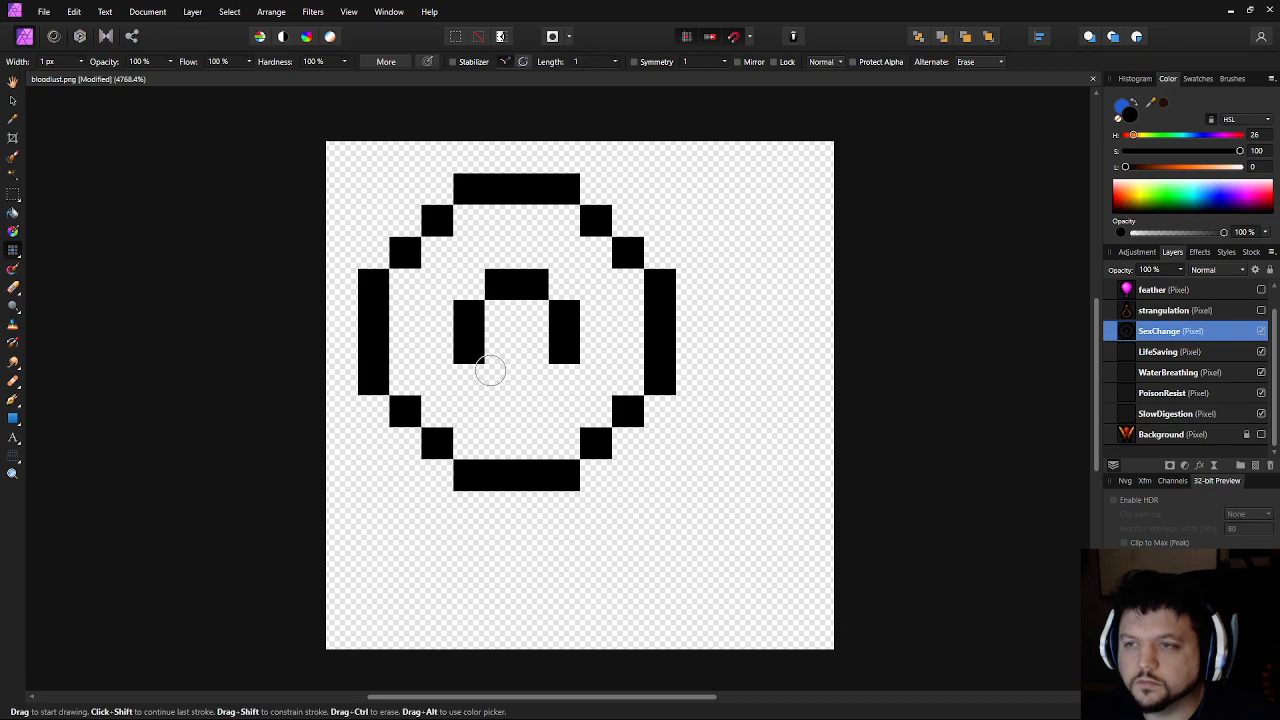
{"action": "key", "text": "ctrl+z"}
{"action": "key", "text": "ctrl+z"}
{"action": "key", "text": "ctrl+z"}
{"action": "key", "text": "ctrl+z"}
Draw four black bars, each 4 pixels long, as an inner ring inside the outline, undoing stray pixels
{"action": "mouse_move", "coordinate": [437, 310]}
{"action": "left_mouse_down"}
{"action": "mouse_move", "coordinate": [442, 353]}
{"action": "mouse_move", "coordinate": [442, 275]}
{"action": "mouse_move", "coordinate": [487, 243]}
{"action": "mouse_move", "coordinate": [531, 244]}
{"action": "mouse_move", "coordinate": [474, 252]}
{"action": "mouse_move", "coordinate": [569, 251]}
{"action": "mouse_move", "coordinate": [597, 282]}
{"action": "mouse_move", "coordinate": [595, 370]}
{"action": "mouse_move", "coordinate": [563, 401]}
{"action": "mouse_move", "coordinate": [473, 413]}
{"action": "left_mouse_up"}
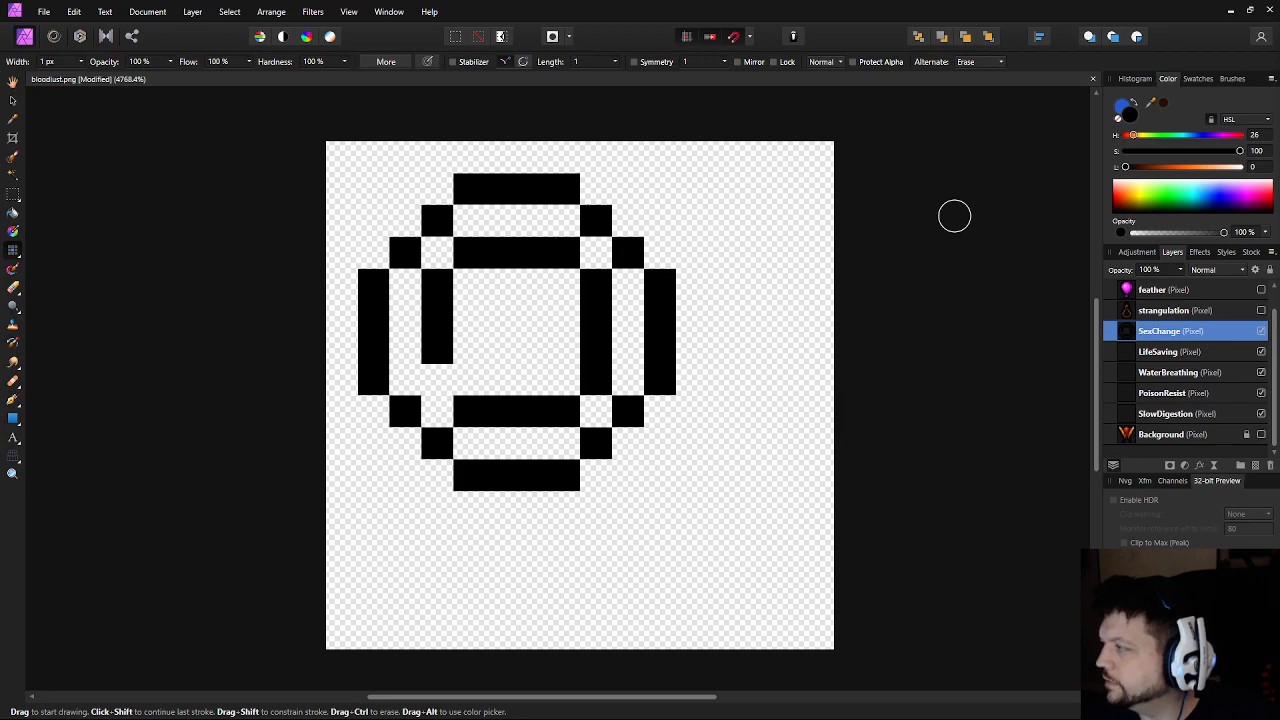
{"action": "left_click", "coordinate": [788, 381]}
{"action": "key", "text": "ctrl+z"}
{"action": "left_click", "coordinate": [437, 381]}
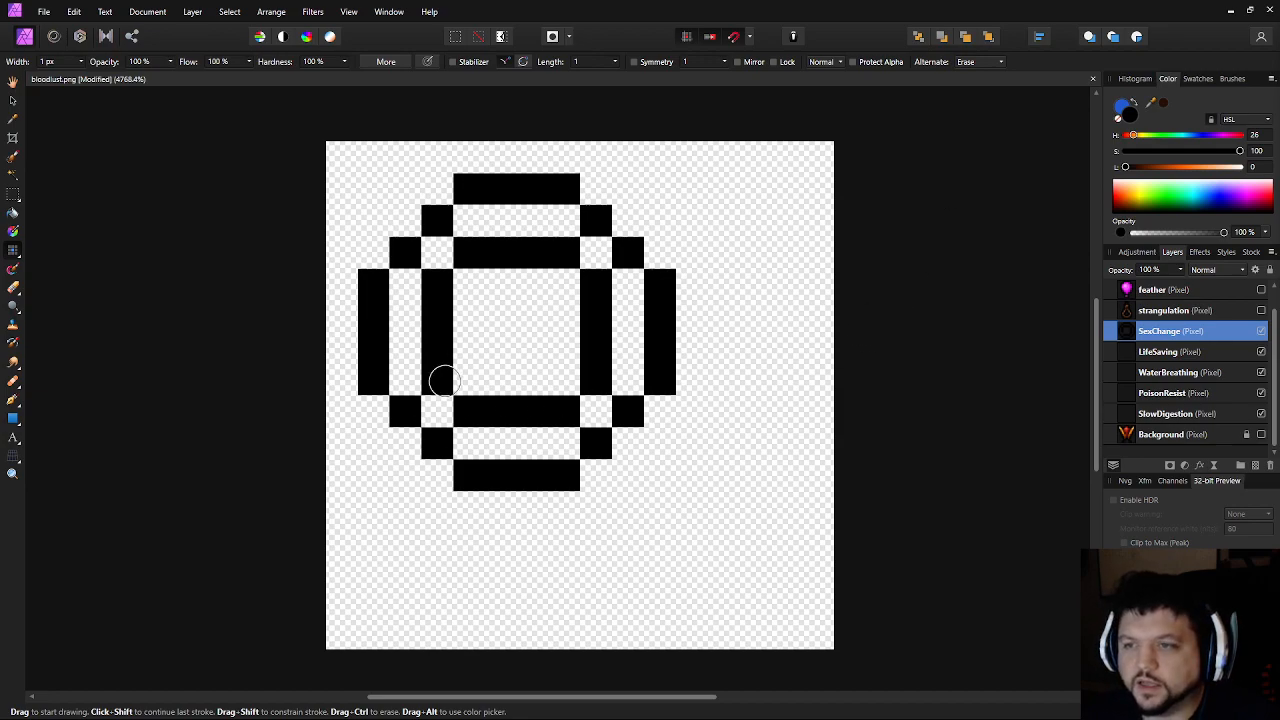
{"action": "left_click", "coordinate": [531, 496]}
{"action": "key", "text": "ctrl+z"}
{"action": "left_click", "coordinate": [480, 512]}
{"action": "key", "text": "ctrl+z"}
Move the SexChange artwork two pixels right and two pixels down on the canvas
{"action": "left_click", "coordinate": [12, 100]}
{"action": "left_click_drag", "start_coordinate": [476, 204], "coordinate": [540, 268]}
{"action": "key", "text": "Left"}
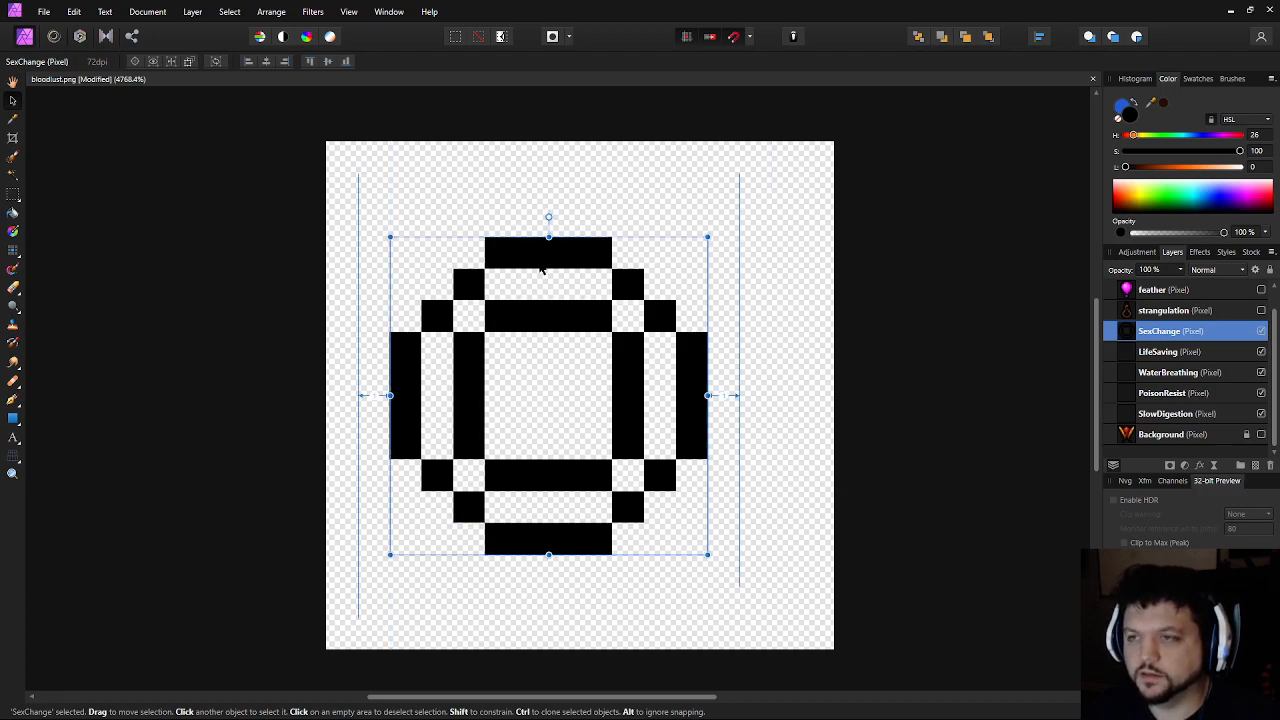
{"action": "key", "text": "Right"}
{"action": "key", "text": "Up"}
{"action": "key", "text": "Down"}
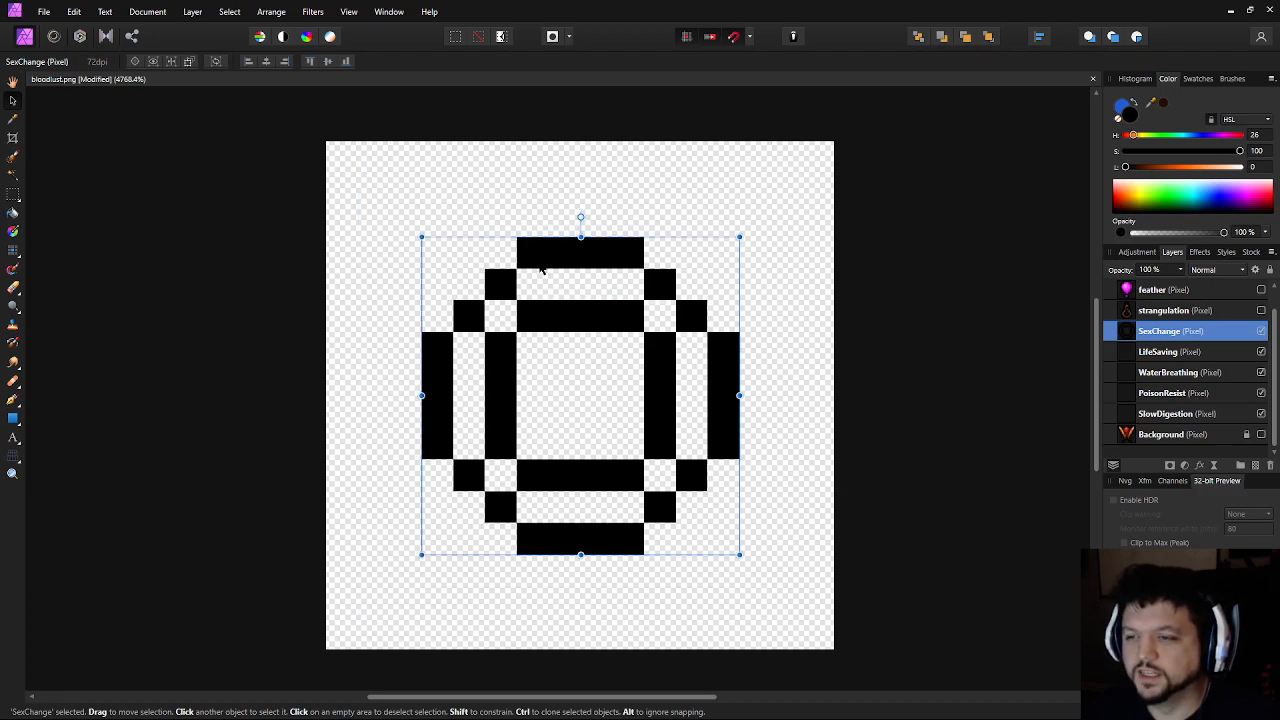
Add a black pixel inside each of the inner ring's four corners, undoing the stray pixel outside the ring
{"action": "left_click", "coordinate": [13, 249]}
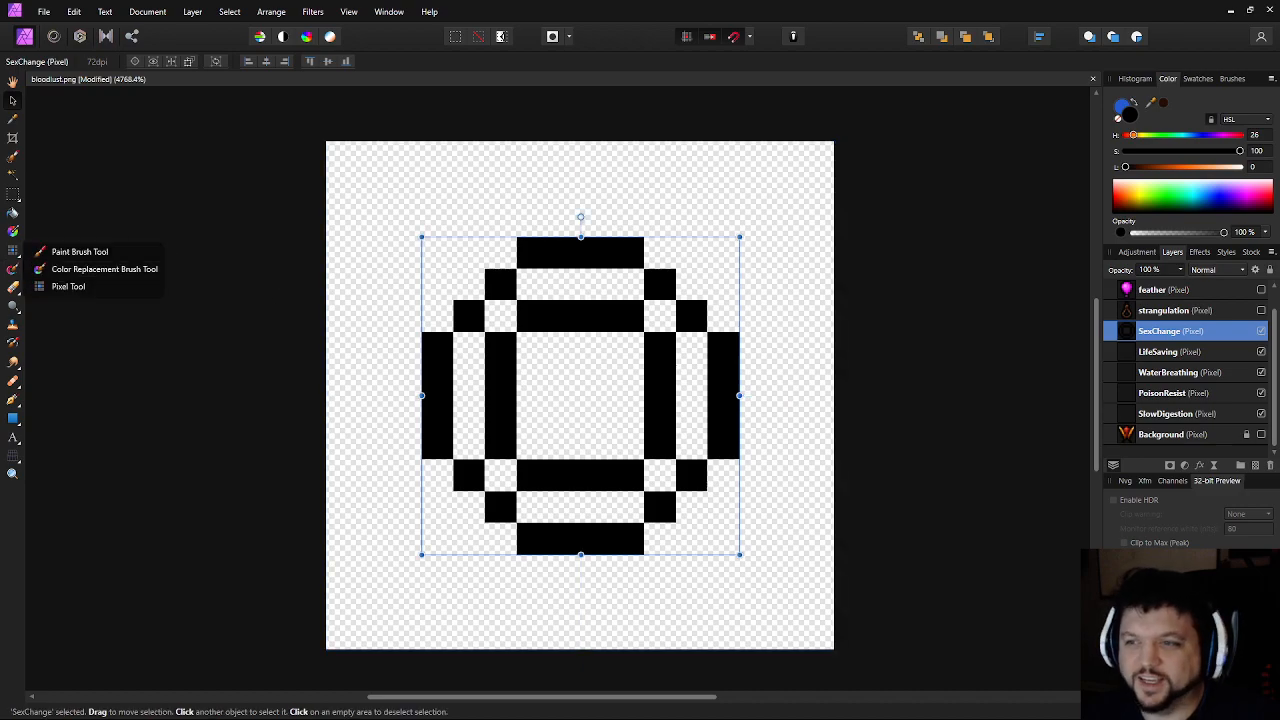
{"action": "left_click", "coordinate": [75, 287]}
{"action": "left_click", "coordinate": [628, 347]}
{"action": "left_click", "coordinate": [628, 443]}
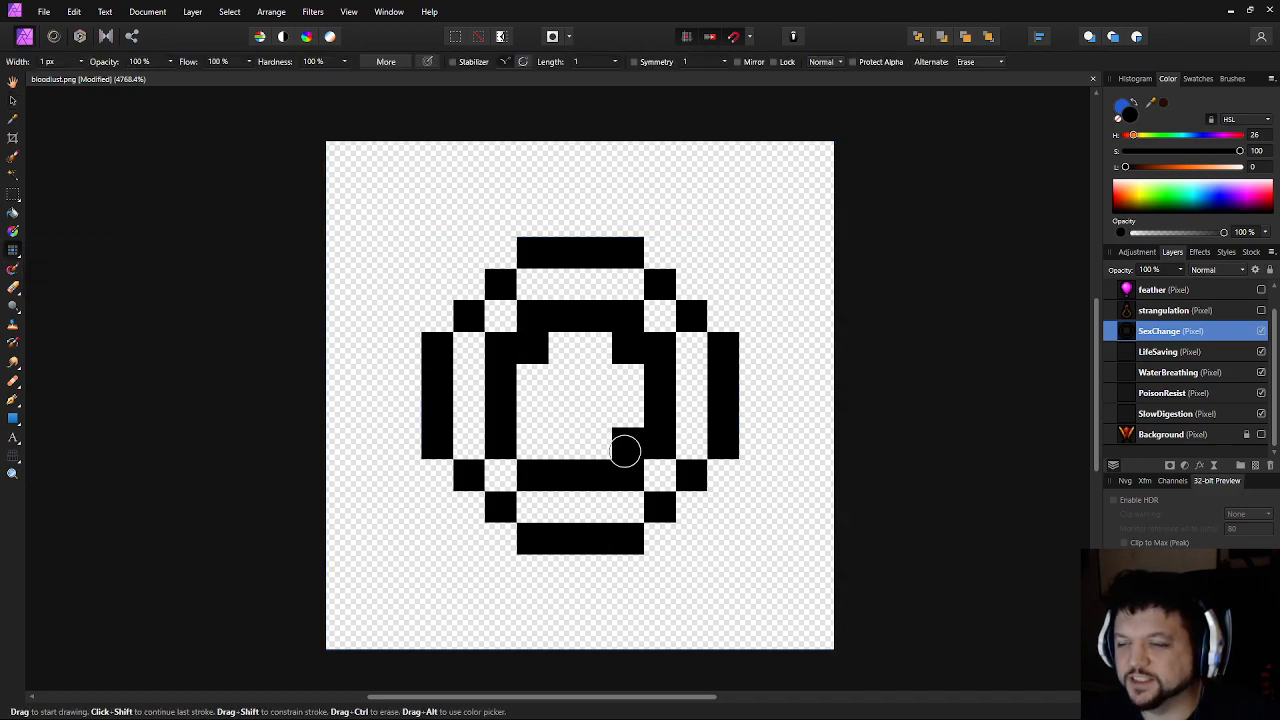
{"action": "left_click", "coordinate": [532, 443]}
{"action": "left_click", "coordinate": [374, 379]}
{"action": "key", "text": "ctrl+z"}
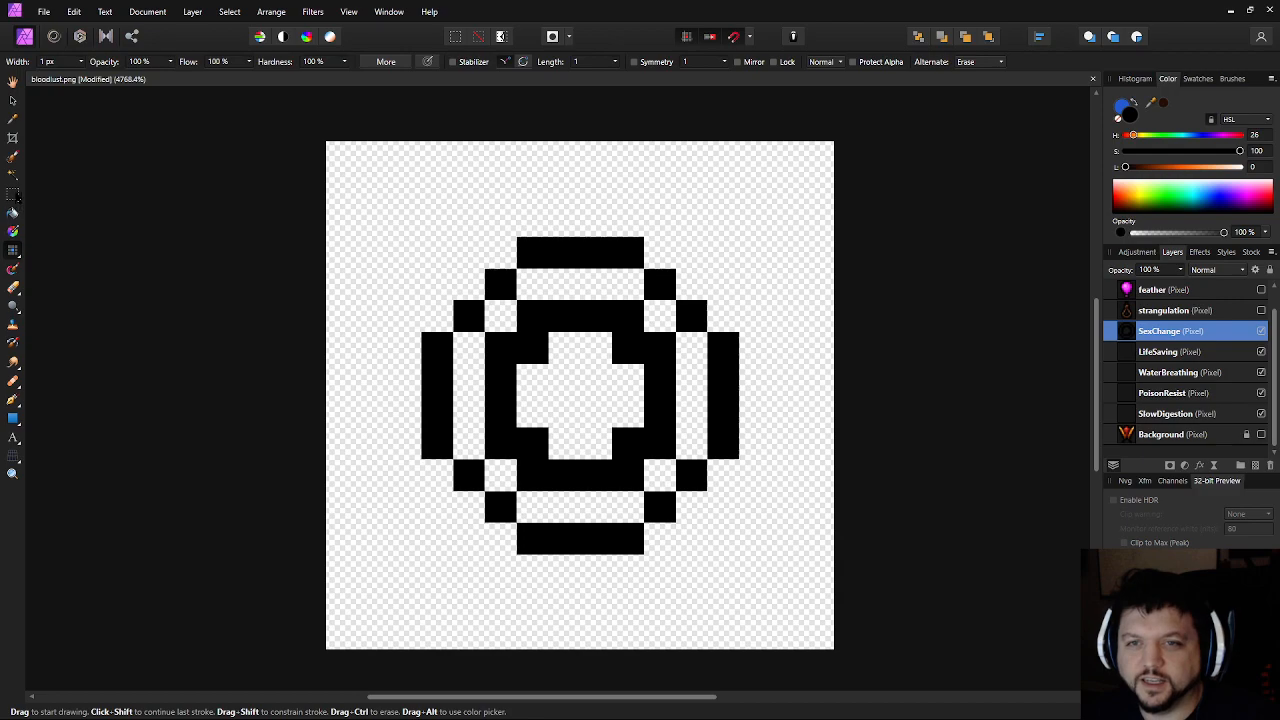
Delete the outer end pixels of the inner ring's bars, leaving 2-pixel-long sides joined by diagonal corner pixels
{"action": "key", "text": "m"}
{"action": "key", "text": "Delete"}
{"action": "key", "text": "Delete"}
{"action": "left_click_drag", "start_coordinate": [613, 301], "coordinate": [677, 363]}
{"action": "key", "text": "Delete"}
{"action": "key", "text": "Delete"}
{"action": "left_click_drag", "start_coordinate": [645, 490], "coordinate": [612, 460]}
{"action": "key", "text": "Delete"}
{"action": "key", "text": "Delete"}
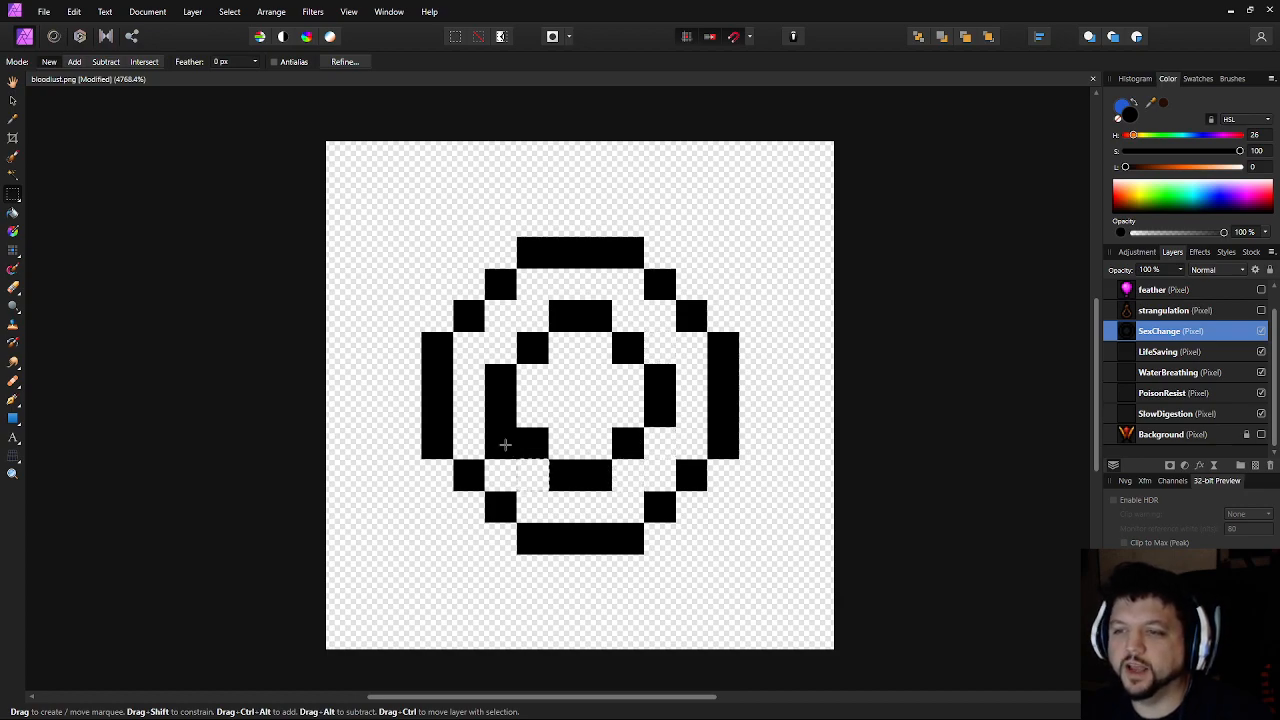
{"action": "key", "text": "Delete"}
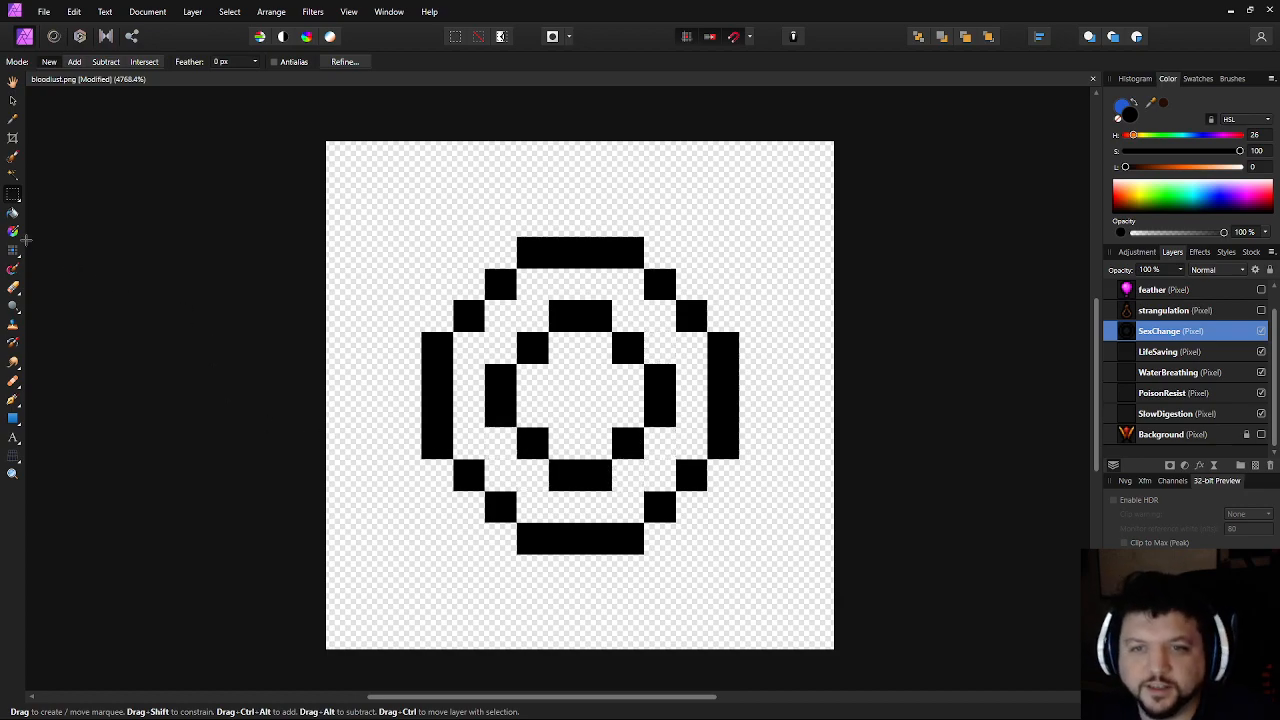
Remove the middle two pixels of the outer ring's base and start the stem's stepped left edge below it in black
{"action": "left_click_drag", "start_coordinate": [580, 545], "coordinate": [612, 545]}
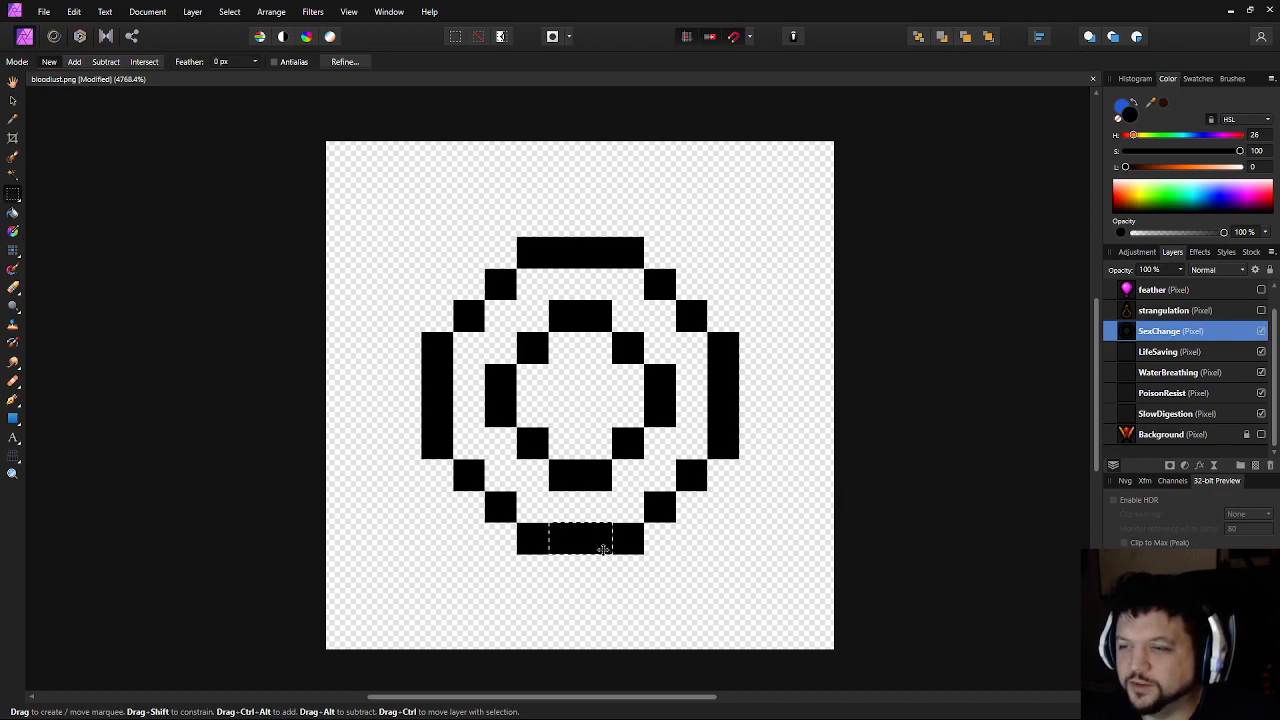
{"action": "key", "text": "Delete"}
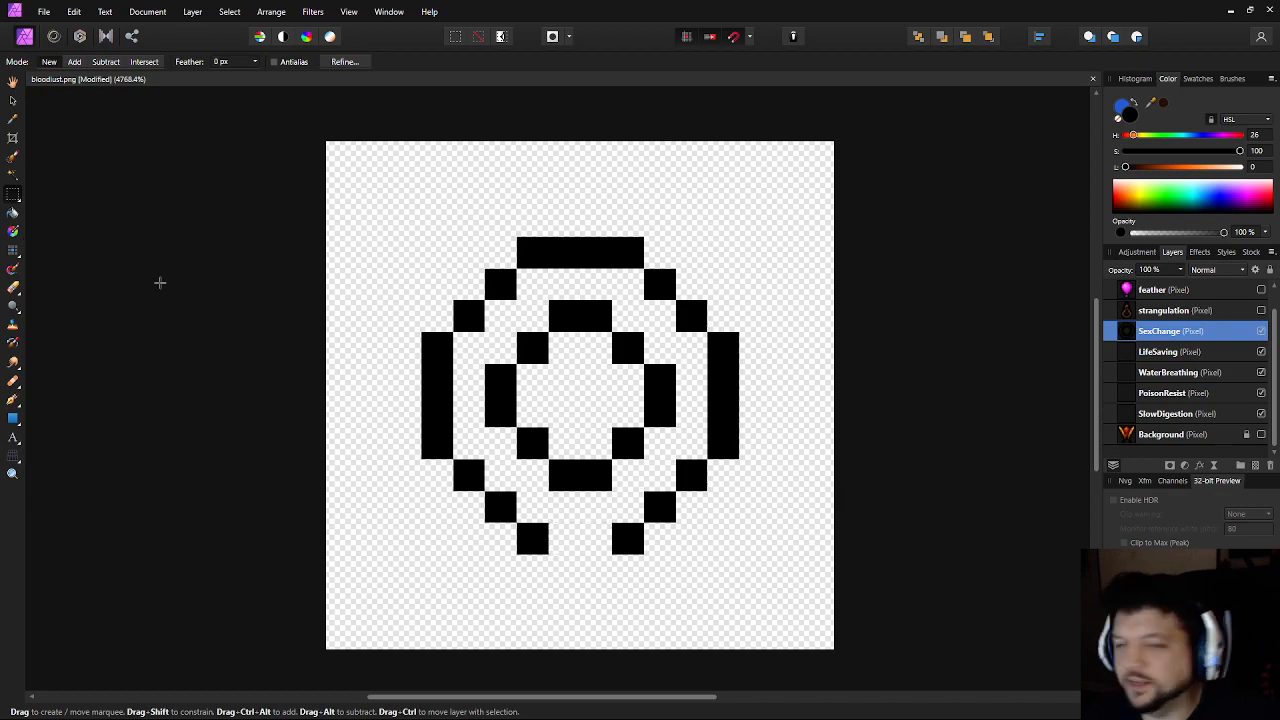
{"action": "left_click", "coordinate": [13, 252]}
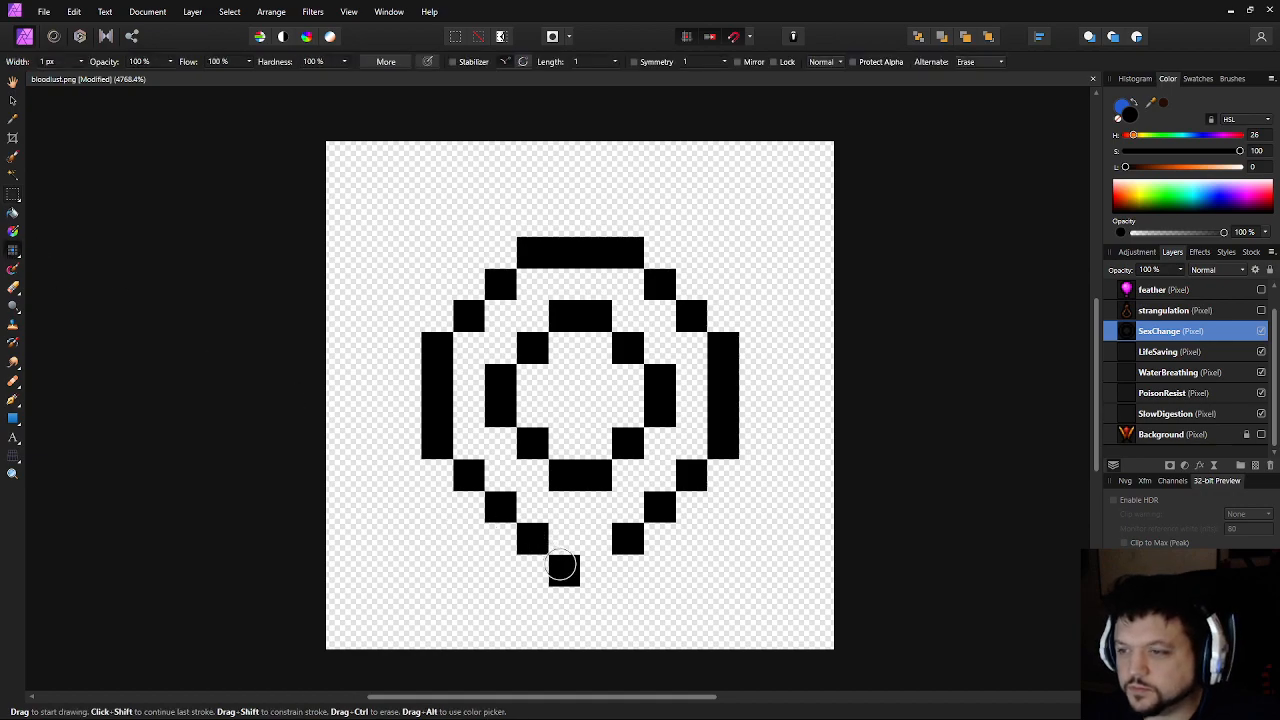
{"action": "left_click", "coordinate": [535, 571]}
{"action": "left_click", "coordinate": [500, 571]}
{"action": "left_click_drag", "start_coordinate": [469, 603], "coordinate": [498, 596]}
{"action": "key", "text": "ctrl+z"}
{"action": "key", "text": "ctrl+z"}
{"action": "left_click", "coordinate": [530, 636]}
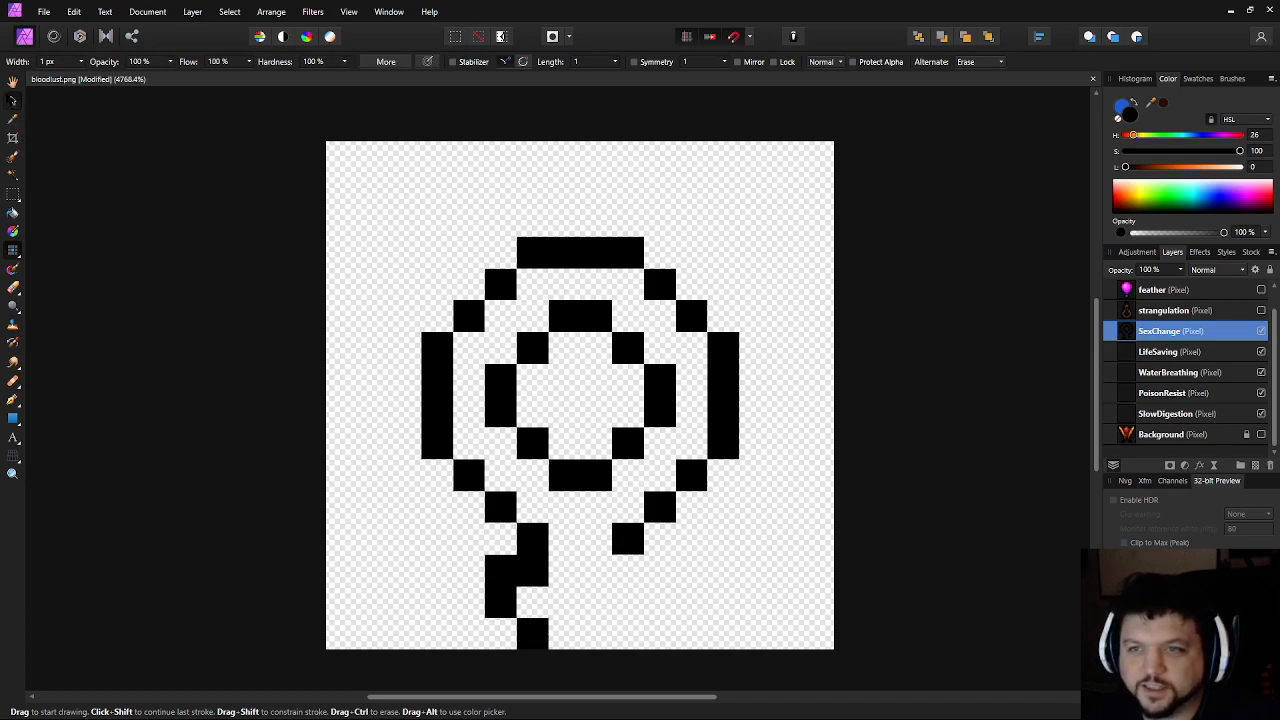
Move the whole symbol one pixel left and one pixel up
{"action": "key", "text": "v"}
{"action": "key", "text": "Left"}
{"action": "key", "text": "Up"}
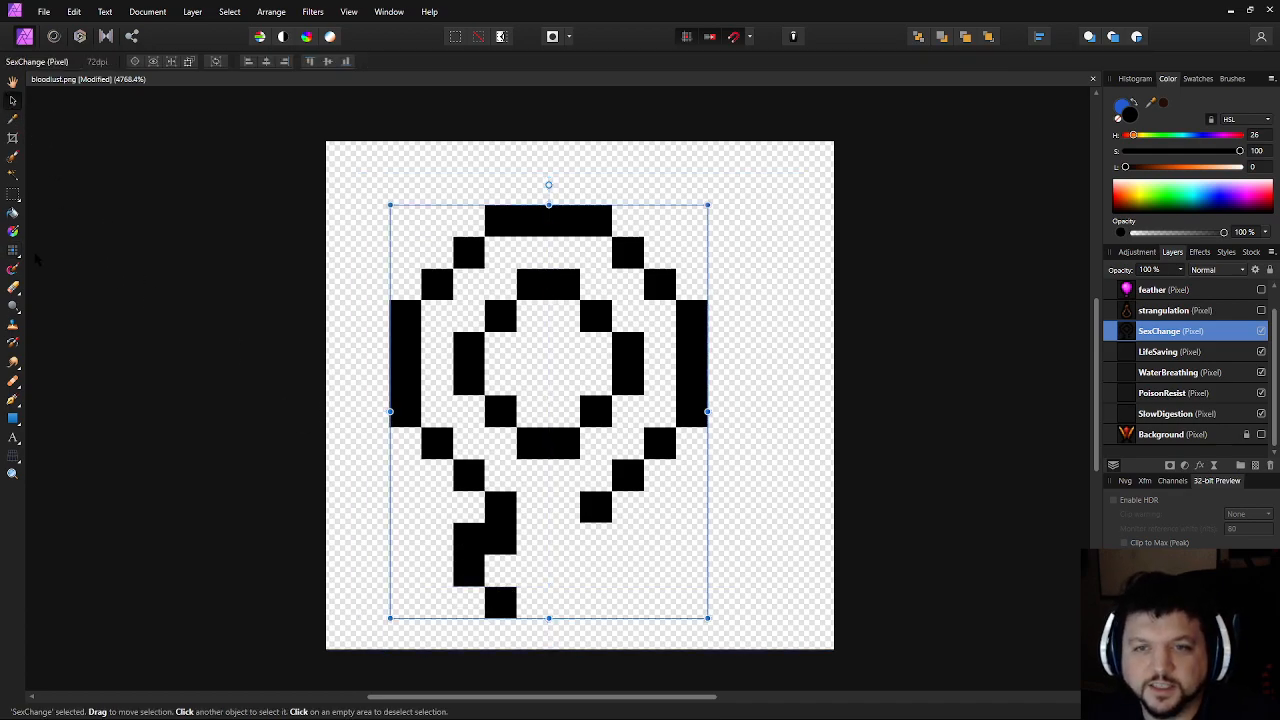
Close the stem outline in black with a 4-pixel-wide base and a stepped right edge, undoing a stray pixel
{"action": "left_click", "coordinate": [13, 250]}
{"action": "left_click", "coordinate": [531, 626]}
{"action": "mouse_move", "coordinate": [531, 626]}
{"action": "left_mouse_down"}
{"action": "mouse_move", "coordinate": [614, 592]}
{"action": "mouse_move", "coordinate": [617, 532]}
{"action": "mouse_move", "coordinate": [591, 548]}
{"action": "left_mouse_up"}
{"action": "mouse_move", "coordinate": [474, 600]}
{"action": "left_mouse_down"}
{"action": "mouse_move", "coordinate": [510, 642]}
{"action": "mouse_move", "coordinate": [606, 634]}
{"action": "left_mouse_up"}
{"action": "left_click", "coordinate": [667, 351]}
{"action": "key", "text": "ctrl+z"}
Draw a black arrowhead outline about 5 pixels wide and tall at the ring's upper right, joined by diagonal pixels
{"action": "left_click", "coordinate": [650, 221]}
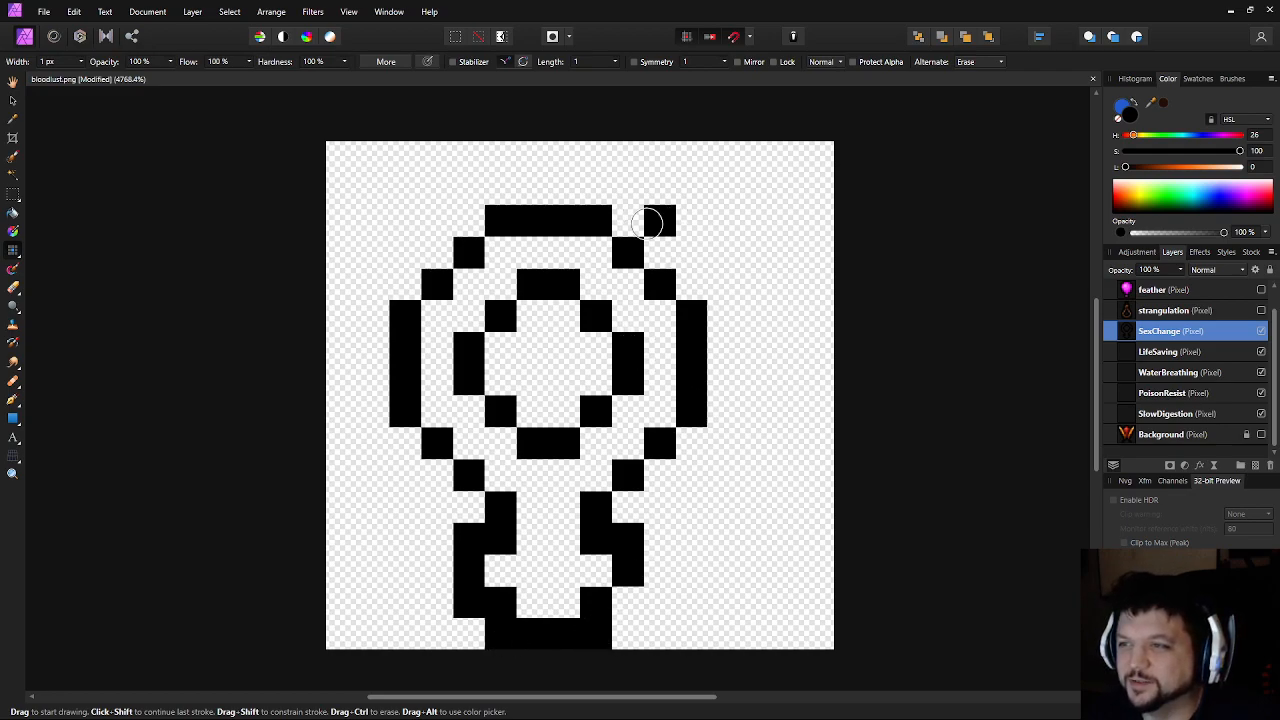
{"action": "mouse_move", "coordinate": [626, 189]}
{"action": "left_mouse_down"}
{"action": "mouse_move", "coordinate": [658, 146]}
{"action": "mouse_move", "coordinate": [749, 150]}
{"action": "left_mouse_up"}
{"action": "mouse_move", "coordinate": [769, 194]}
{"action": "left_mouse_down"}
{"action": "mouse_move", "coordinate": [770, 264]}
{"action": "mouse_move", "coordinate": [752, 293]}
{"action": "mouse_move", "coordinate": [727, 287]}
{"action": "mouse_move", "coordinate": [697, 250]}
{"action": "left_mouse_up"}
Set the Pixel tool opacity to 50% and shade the arrow joints and the outer ring's upper-left stepped corners in black
{"action": "scroll", "coordinate": [780, 509], "scroll_direction": "down", "scroll_amount": 5}
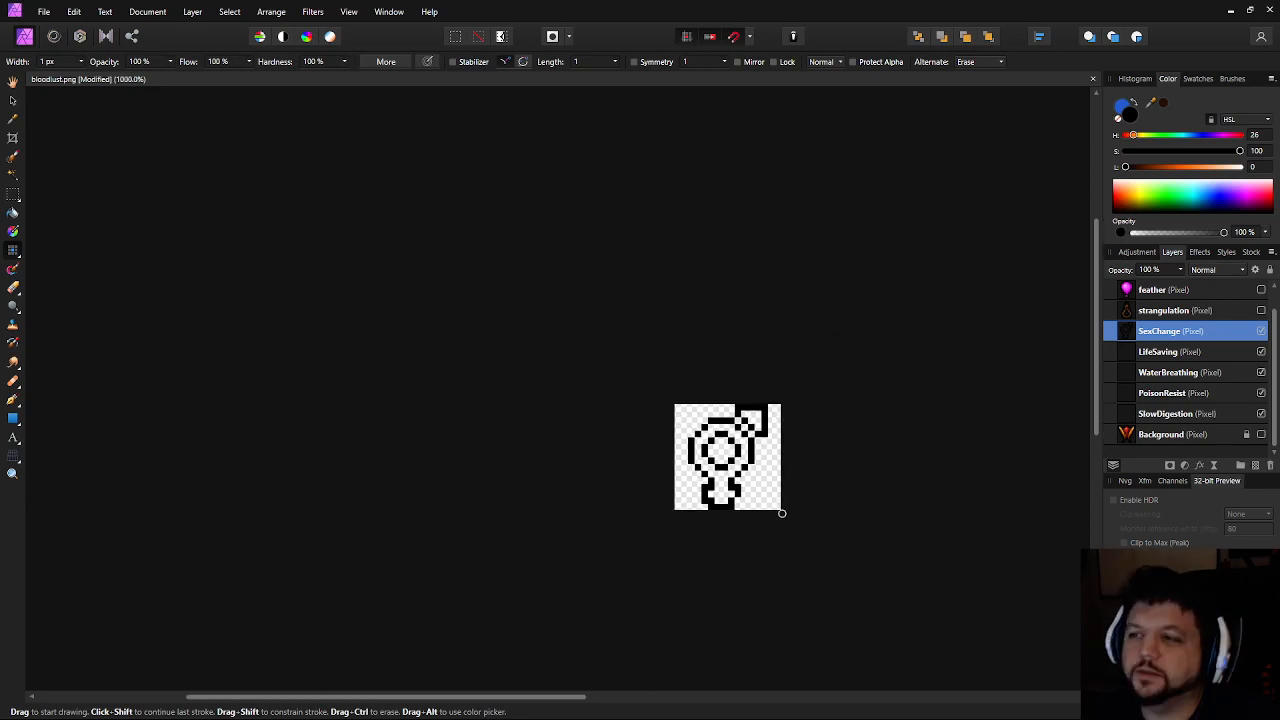
{"action": "scroll", "coordinate": [776, 529], "scroll_direction": "up", "scroll_amount": 3}
{"action": "left_click_drag", "start_coordinate": [669, 426], "coordinate": [546, 460]}
{"action": "scroll", "coordinate": [529, 457], "scroll_direction": "up", "scroll_amount": 3}
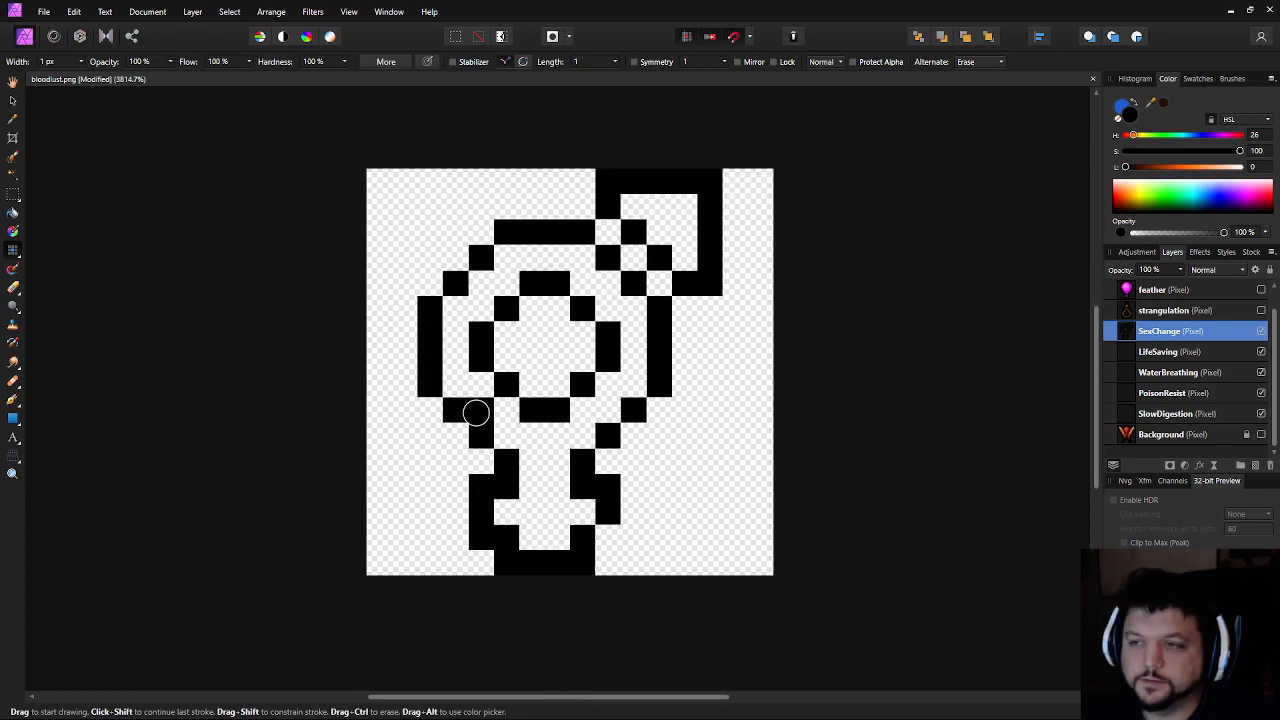
{"action": "left_click", "coordinate": [149, 64]}
{"action": "type", "text": "50"}
{"action": "key", "text": "Return"}
{"action": "left_click", "coordinate": [608, 232]}
{"action": "left_click", "coordinate": [659, 283]}
{"action": "left_click", "coordinate": [481, 232]}
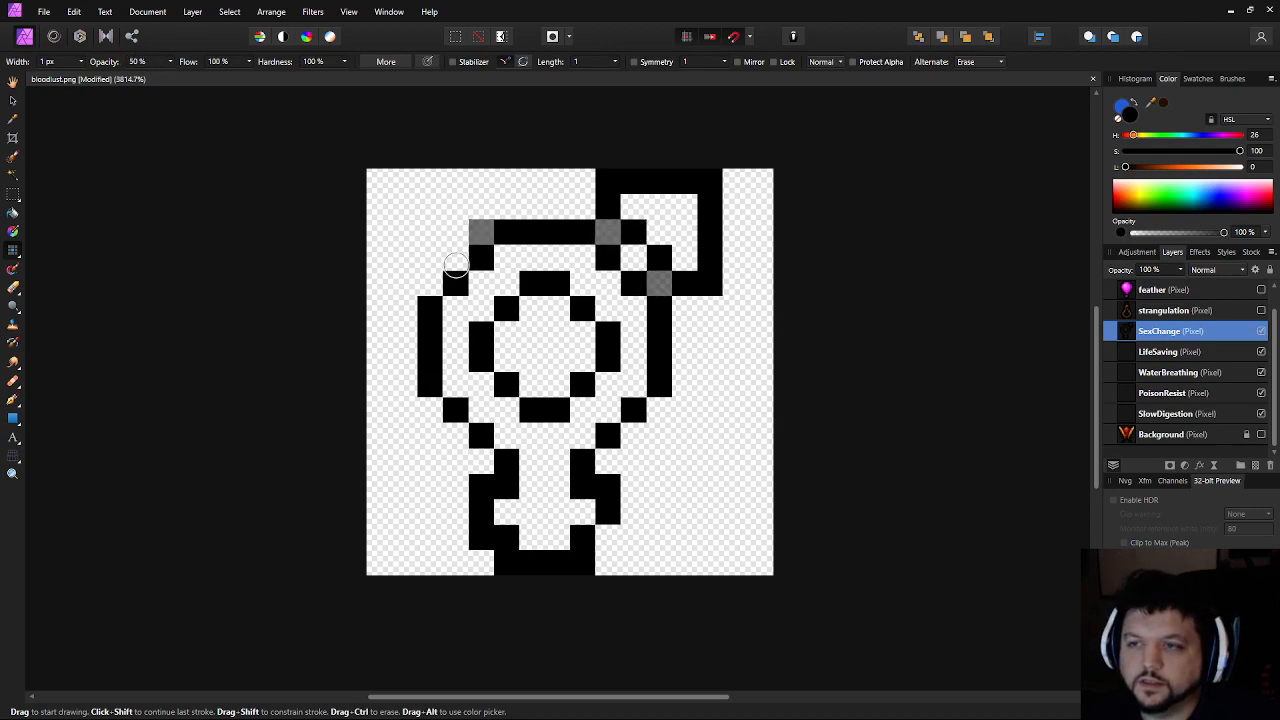
{"action": "left_click", "coordinate": [455, 257]}
{"action": "left_click", "coordinate": [430, 283]}
Shade the outside of the outer ring's lower-left and lower-right stepped corners with 50% black pixels
{"action": "left_click", "coordinate": [430, 408]}
{"action": "left_click", "coordinate": [455, 436]}
{"action": "left_click", "coordinate": [481, 461]}
{"action": "left_click", "coordinate": [608, 461]}
{"action": "left_click", "coordinate": [633, 436]}
{"action": "left_click", "coordinate": [659, 411]}
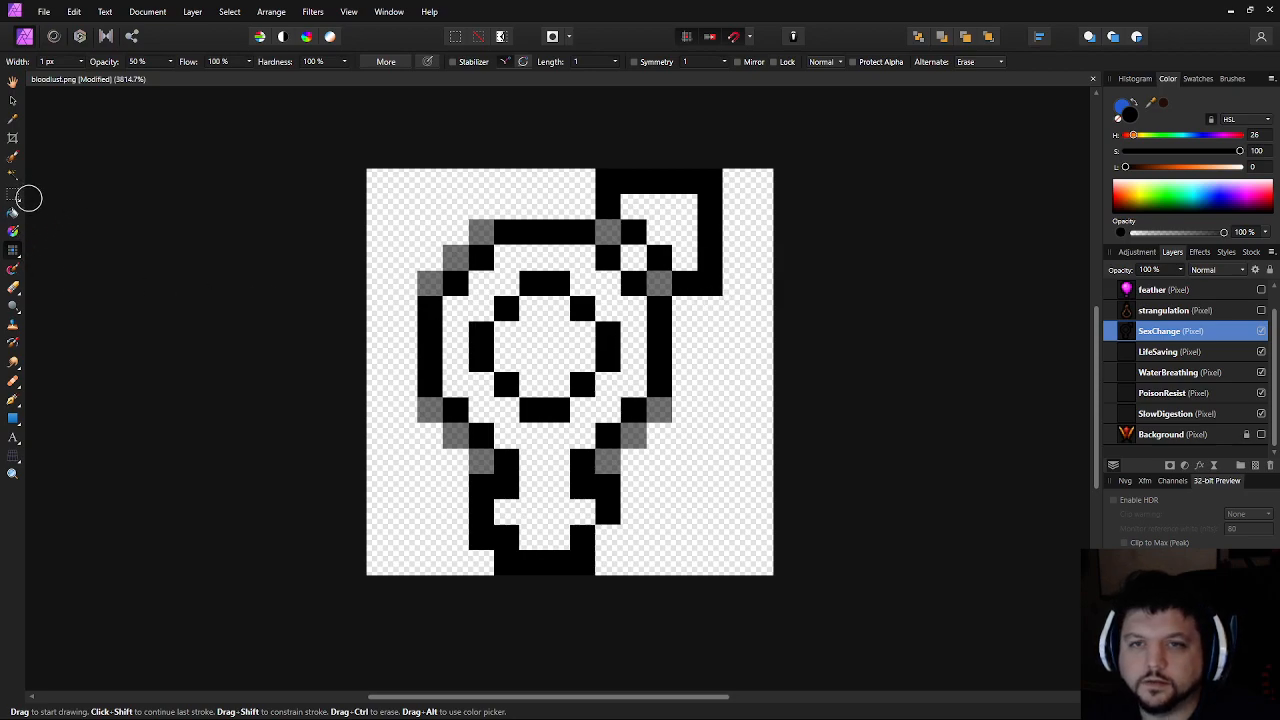
Shade the inner ring's inside edge with 50% black, and return the opacity to 100% to fill the stem's lower-right corner pixel
{"action": "left_click", "coordinate": [147, 62]}
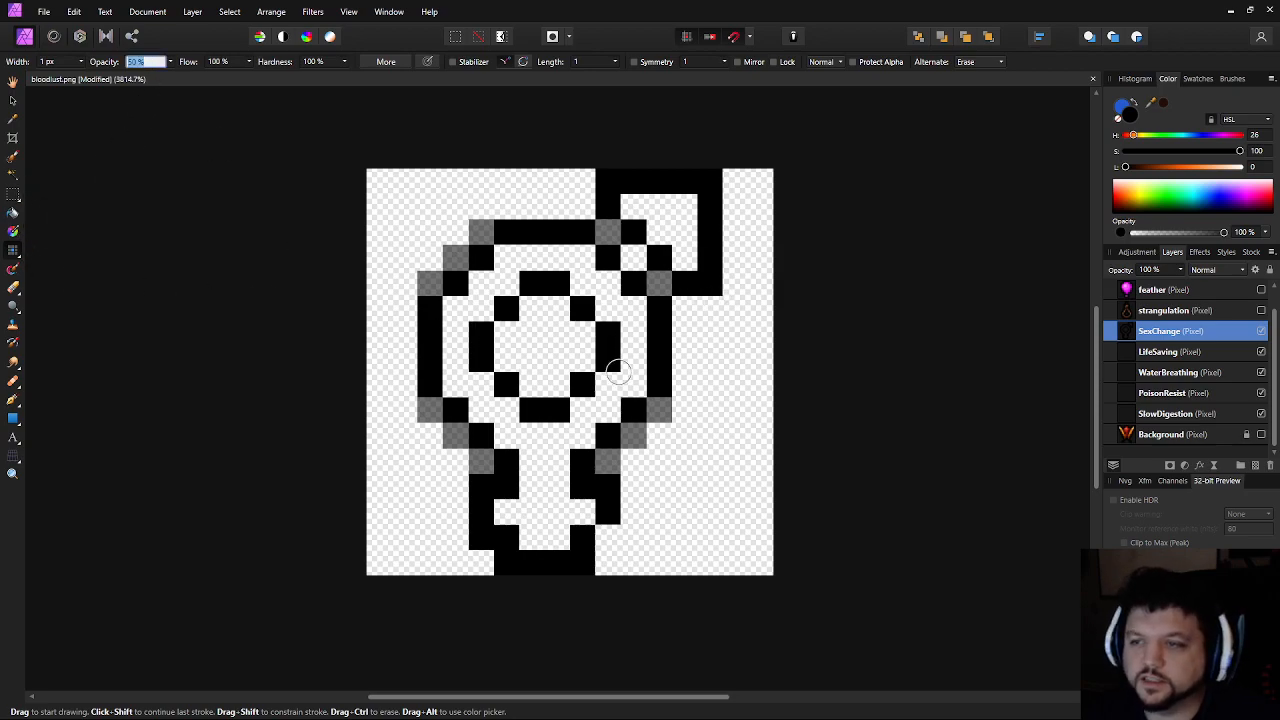
{"action": "mouse_move", "coordinate": [504, 331]}
{"action": "left_mouse_down"}
{"action": "mouse_move", "coordinate": [543, 383]}
{"action": "mouse_move", "coordinate": [565, 383]}
{"action": "mouse_move", "coordinate": [582, 346]}
{"action": "mouse_move", "coordinate": [562, 307]}
{"action": "mouse_move", "coordinate": [522, 300]}
{"action": "left_mouse_up"}
{"action": "left_click", "coordinate": [143, 61]}
{"action": "type", "text": "100"}
{"action": "key", "text": "Return"}
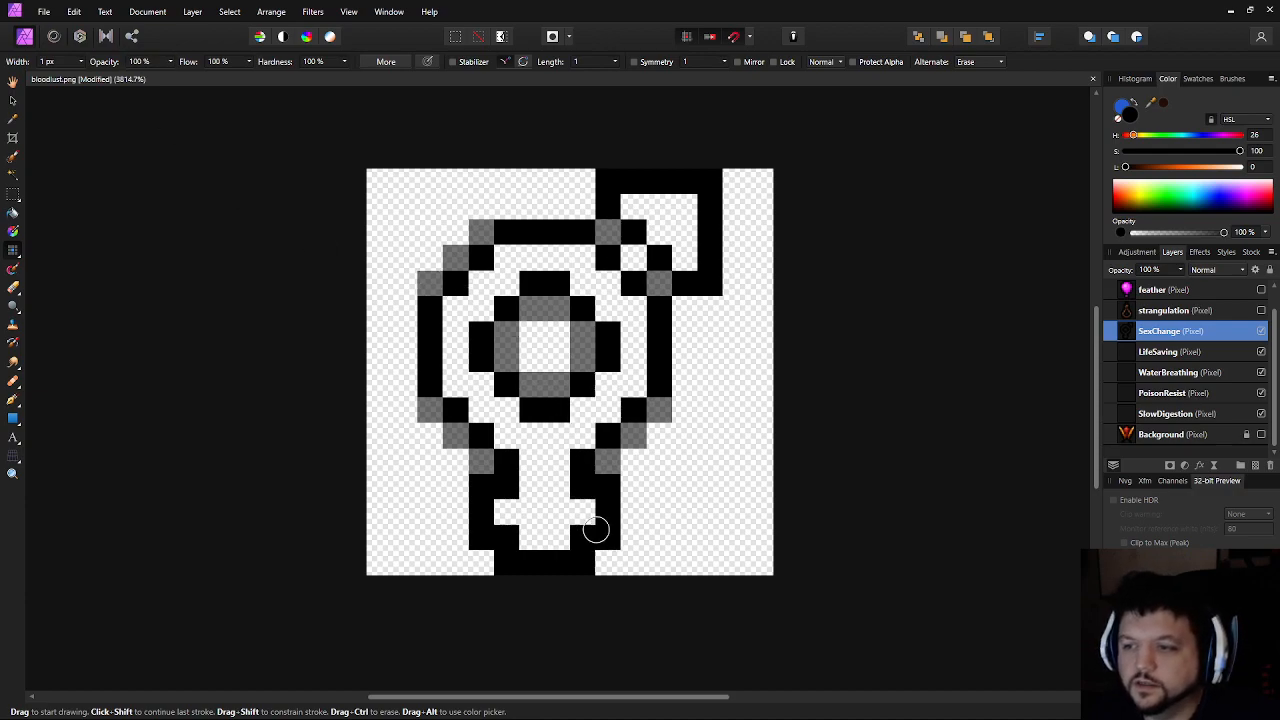
{"action": "scroll", "coordinate": [797, 425], "scroll_direction": "down", "scroll_amount": 5}
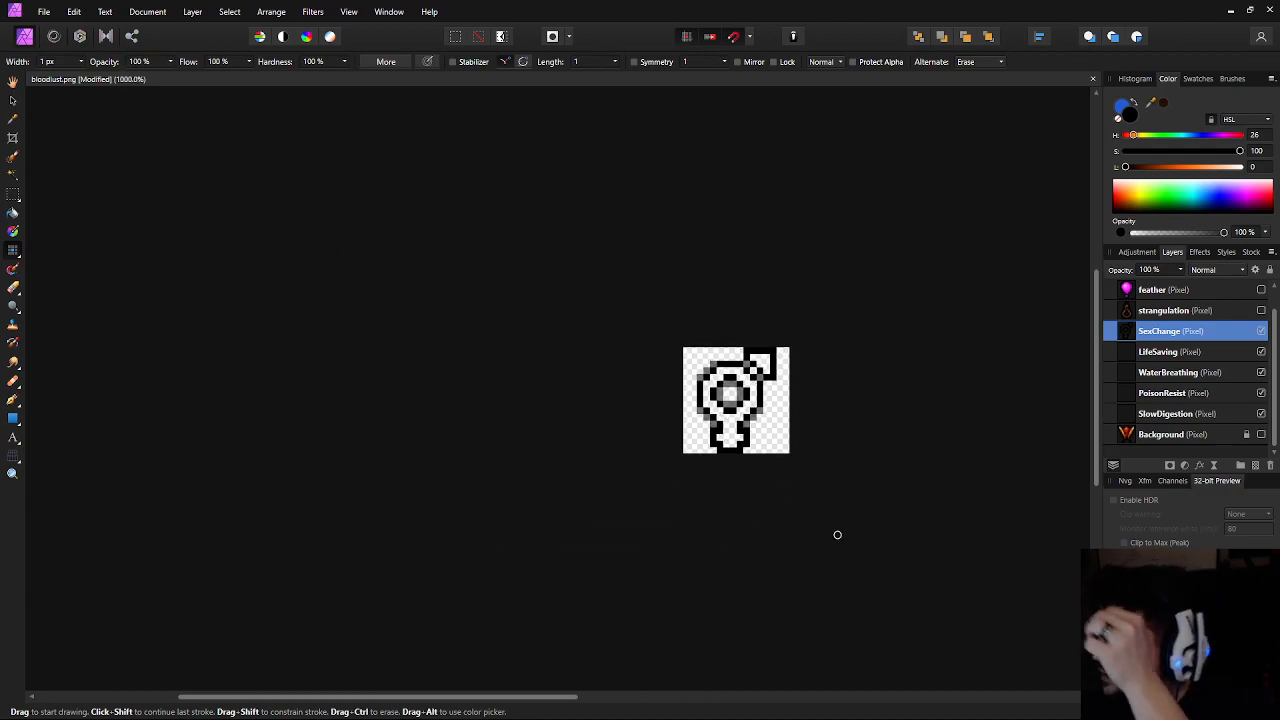
{"action": "left_click_drag", "start_coordinate": [671, 468], "coordinate": [631, 463]}
{"action": "scroll", "coordinate": [630, 461], "scroll_direction": "up", "scroll_amount": 2}
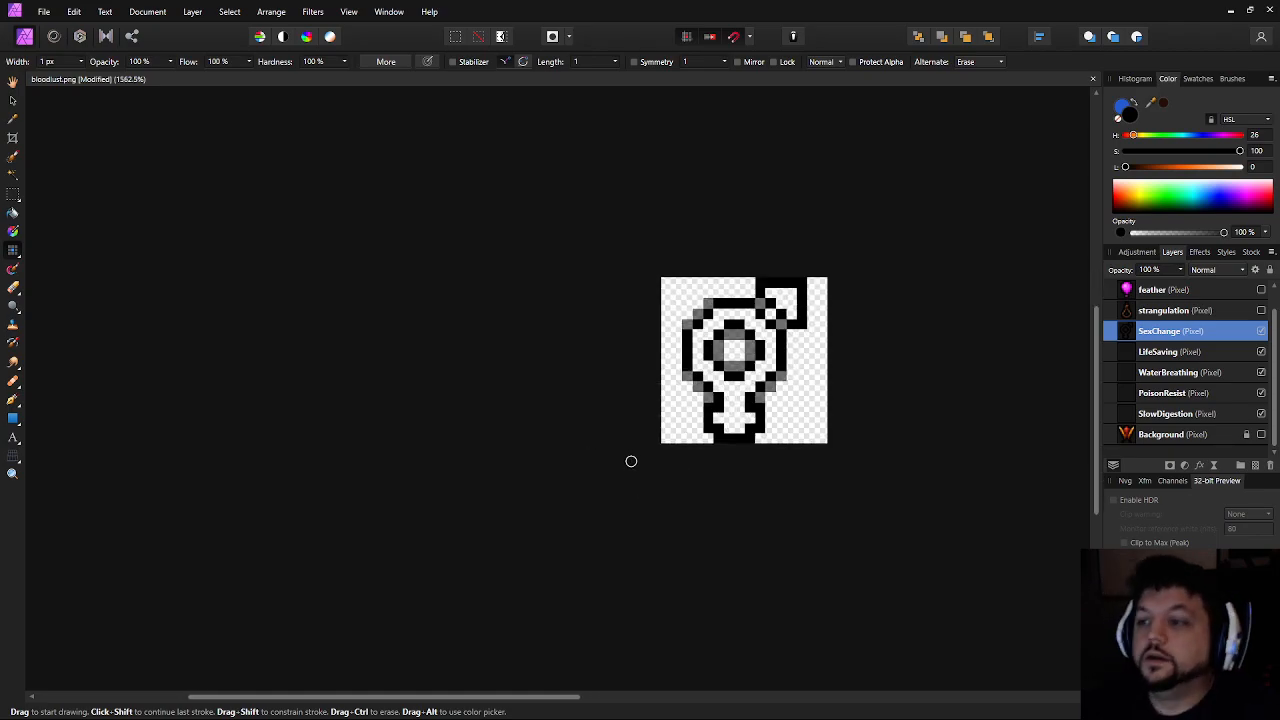
{"action": "left_click_drag", "start_coordinate": [706, 427], "coordinate": [583, 390]}
{"action": "scroll", "coordinate": [644, 314], "scroll_direction": "up", "scroll_amount": 4}
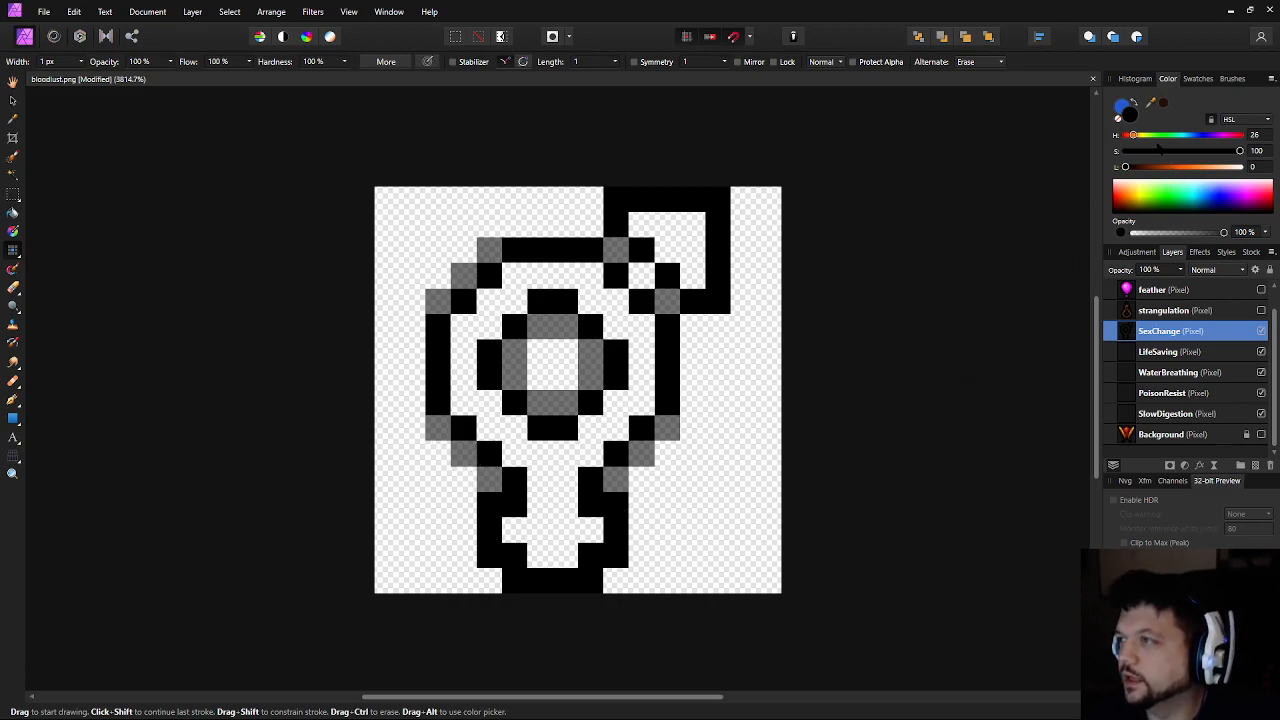
Flood-fill the ring with its stem, the arrowhead and the joint pixel with violet at hue 251, saturation 67, lightness 53
{"action": "left_click", "coordinate": [1163, 135]}
{"action": "left_click_drag", "start_coordinate": [1162, 137], "coordinate": [1160, 139]}
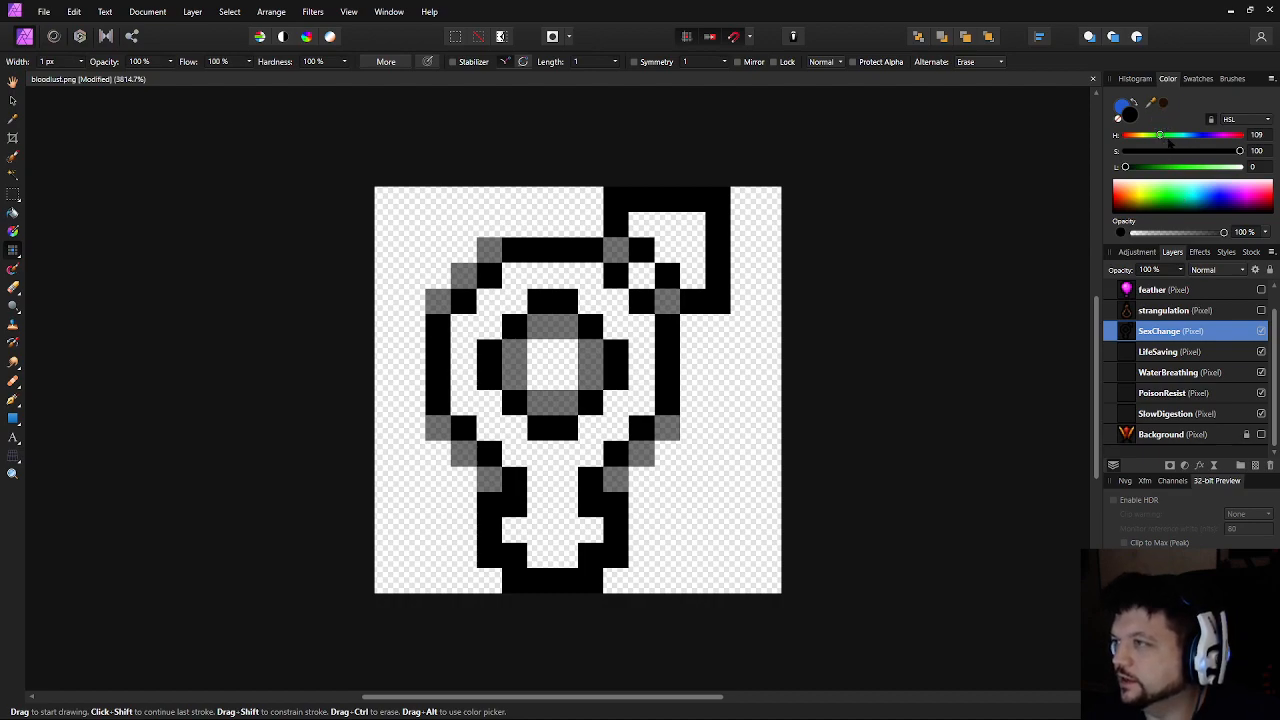
{"action": "left_click_drag", "start_coordinate": [1125, 167], "coordinate": [1209, 140]}
{"action": "left_click", "coordinate": [1208, 151]}
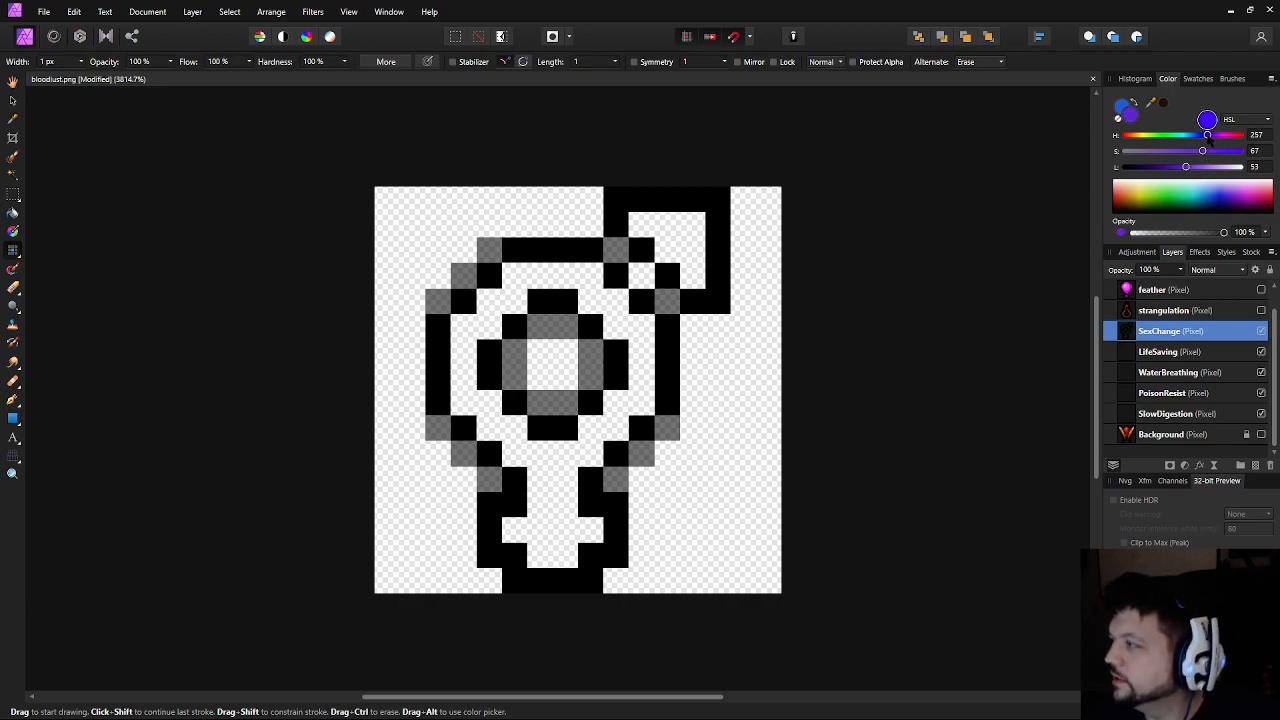
{"action": "left_click_drag", "start_coordinate": [1210, 140], "coordinate": [1207, 141]}
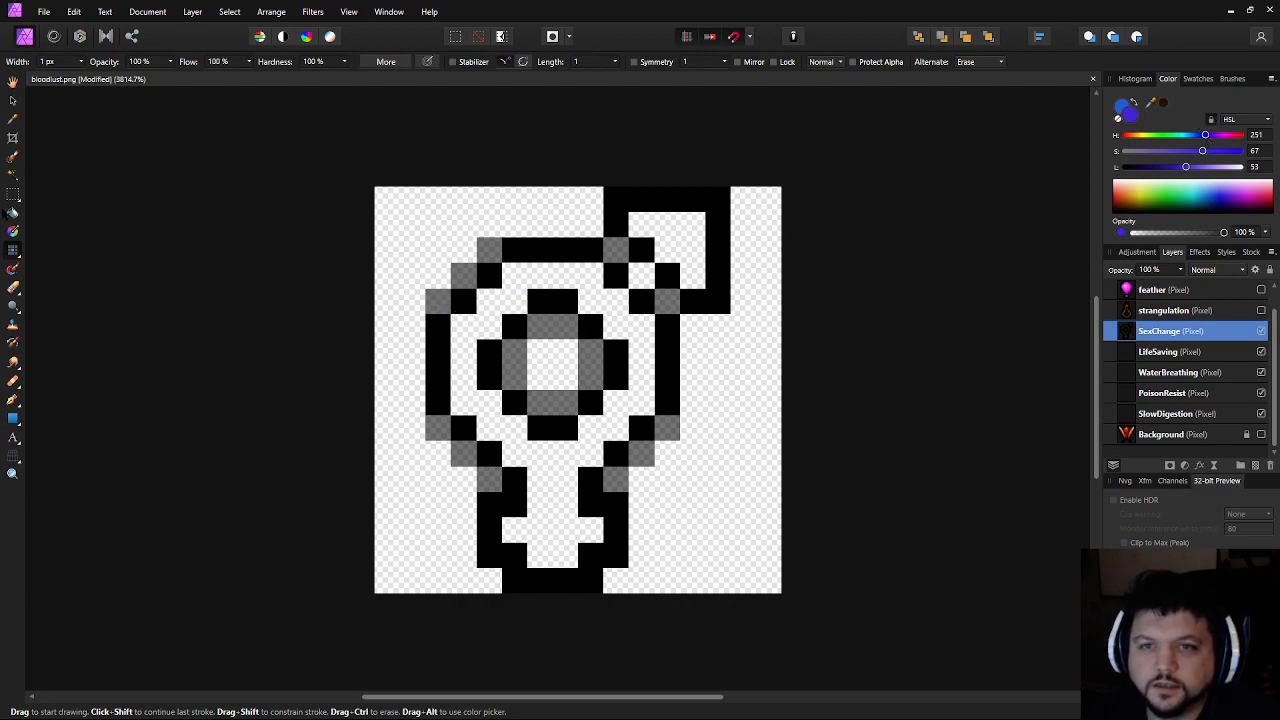
{"action": "left_click", "coordinate": [12, 212]}
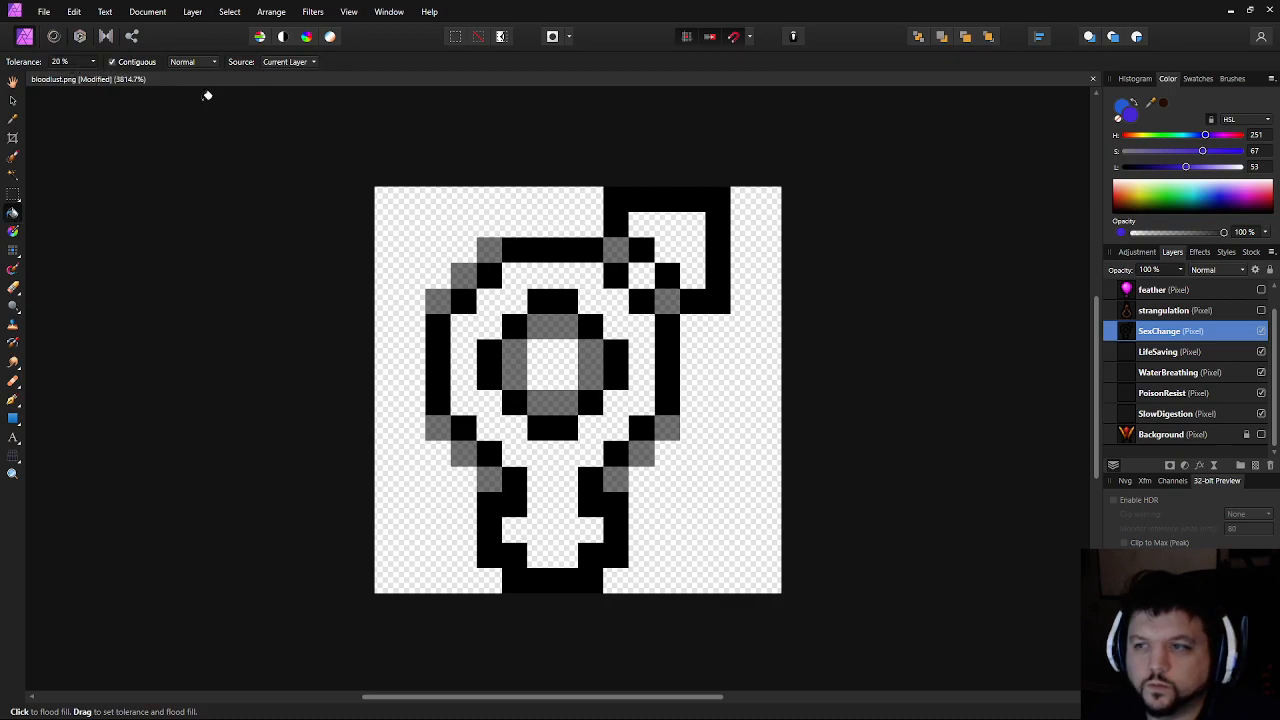
{"action": "left_click", "coordinate": [566, 270]}
{"action": "left_click", "coordinate": [676, 220]}
{"action": "left_click", "coordinate": [640, 276]}
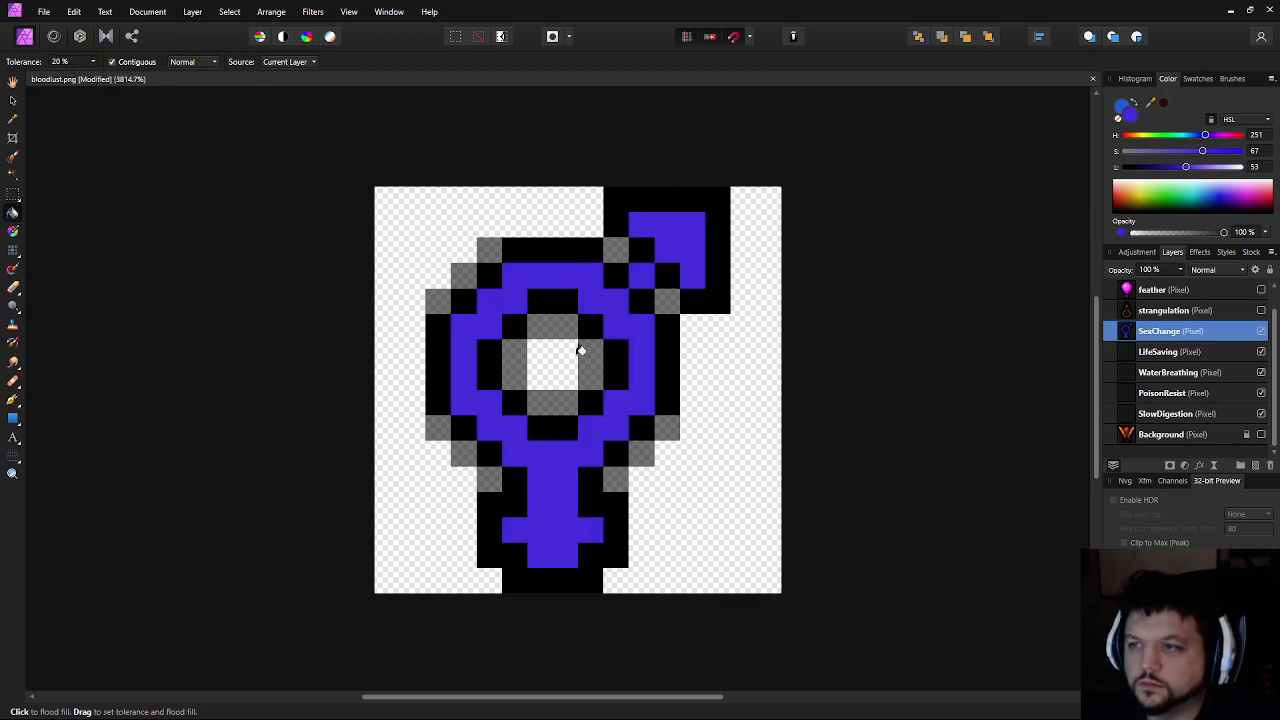
Sample the black outline and recolour the two grey corner pixels between the arrowhead and the ring solid black
{"action": "left_click", "coordinate": [12, 266]}
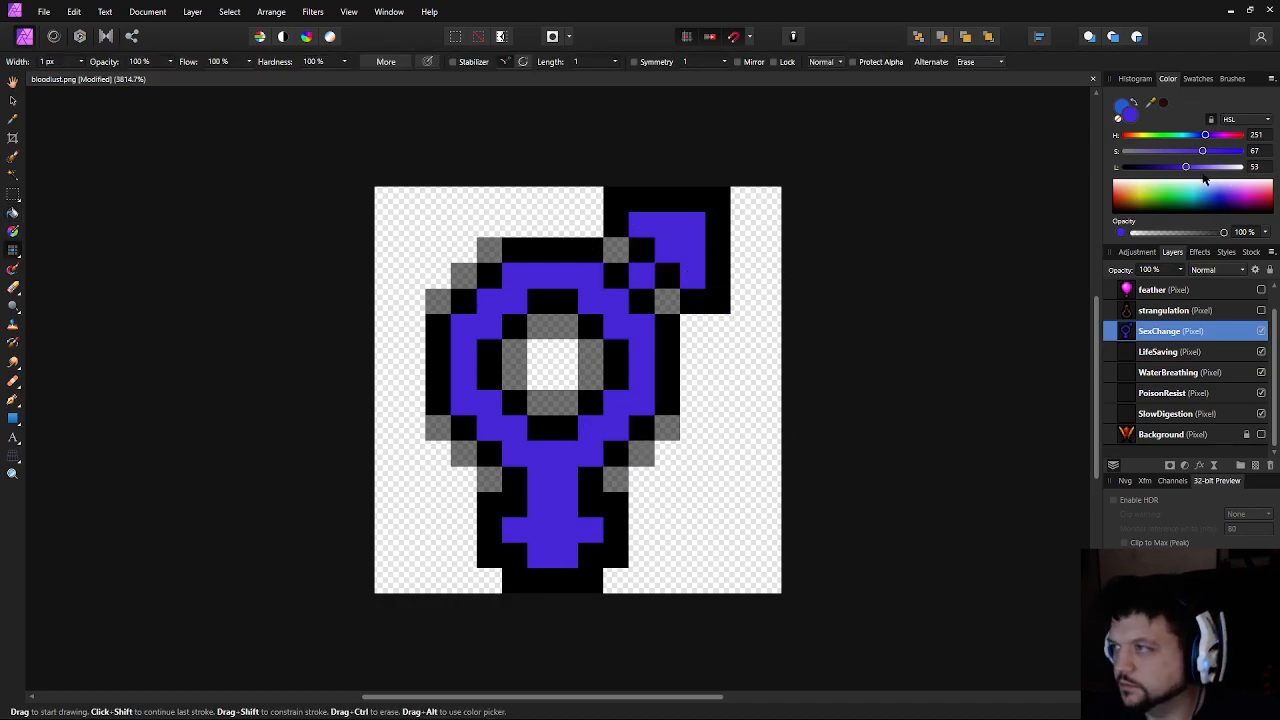
{"action": "scroll", "coordinate": [774, 342], "scroll_direction": "down", "scroll_amount": 8}
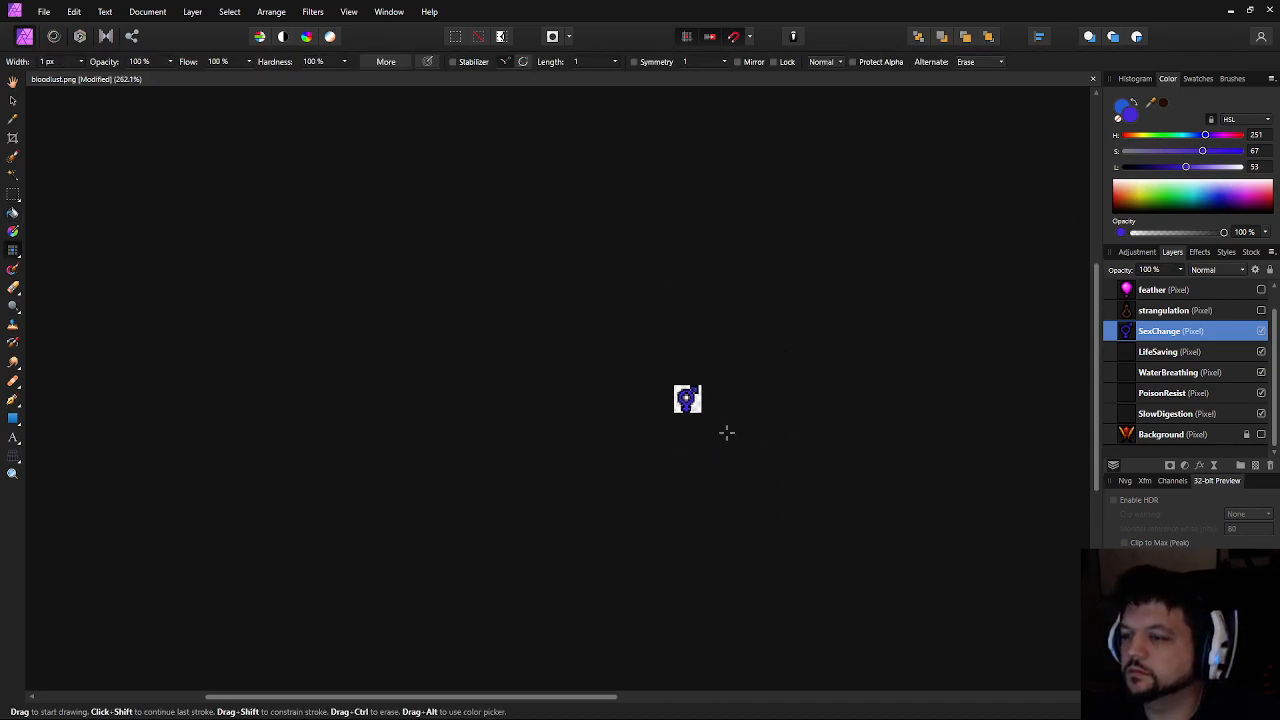
{"action": "scroll", "coordinate": [729, 434], "scroll_direction": "up", "scroll_amount": 2}
{"action": "scroll", "coordinate": [685, 387], "scroll_direction": "down", "scroll_amount": 1}
{"action": "scroll", "coordinate": [586, 374], "scroll_direction": "up", "scroll_amount": 5}
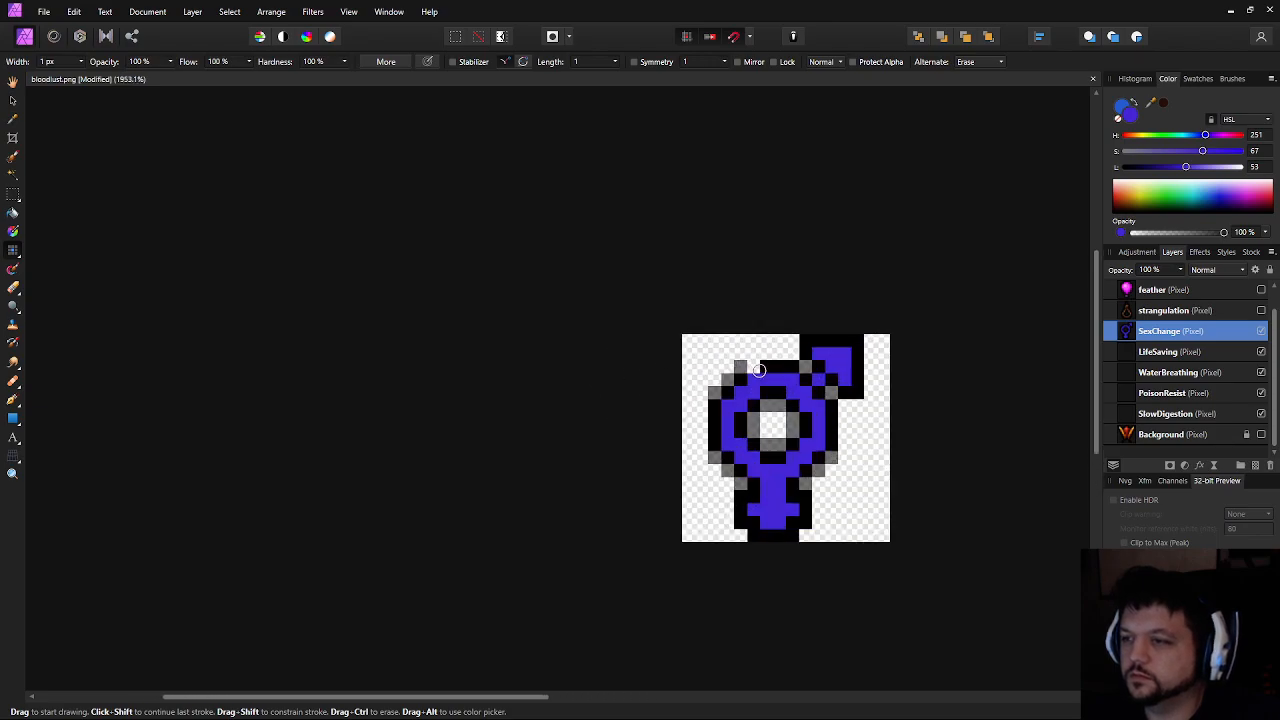
{"action": "scroll", "coordinate": [628, 400], "scroll_direction": "up", "scroll_amount": 2}
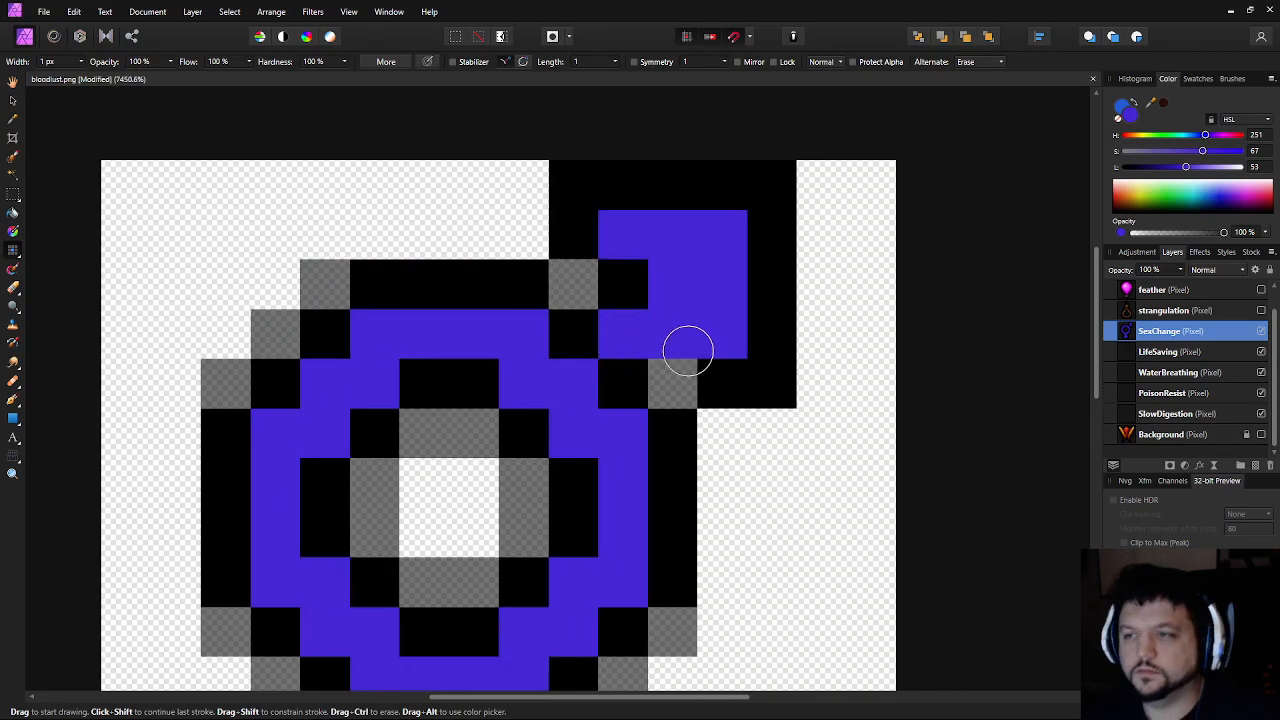
{"action": "left_click", "coordinate": [593, 285]}
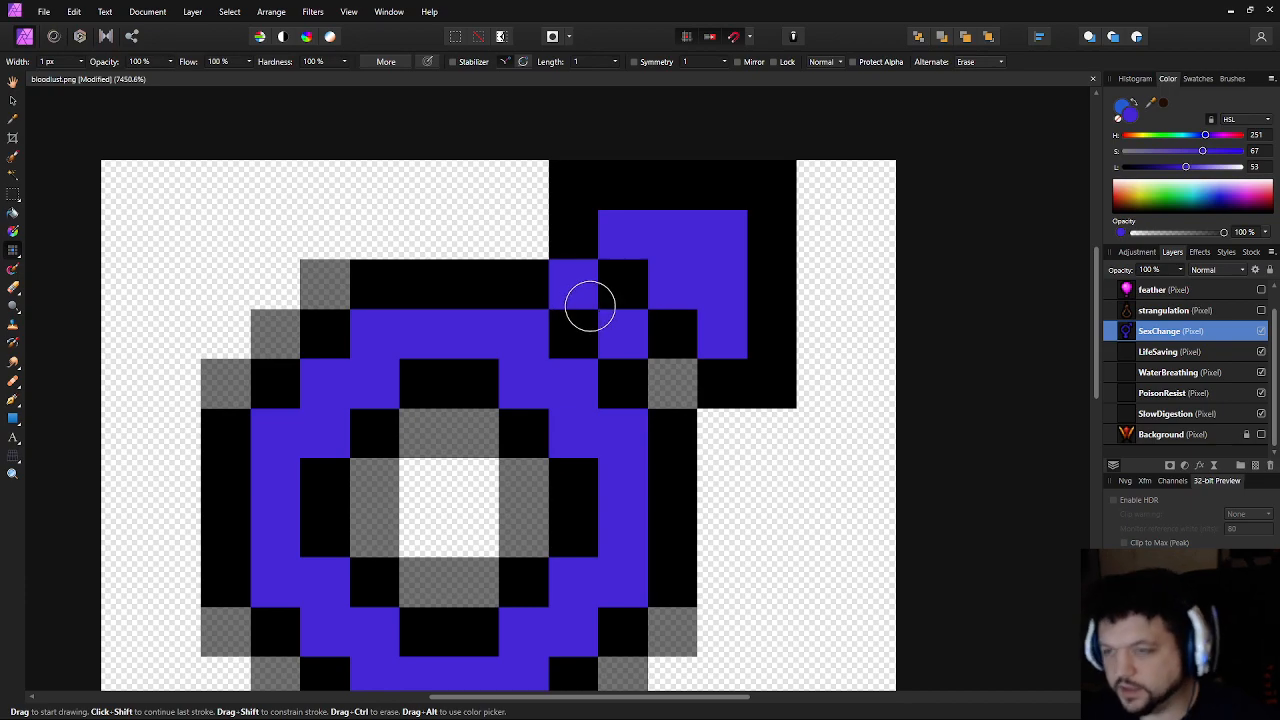
{"action": "left_click", "coordinate": [571, 320], "text": "alt"}
{"action": "left_click", "coordinate": [572, 277]}
{"action": "left_click", "coordinate": [667, 372]}
{"action": "key", "text": "i"}
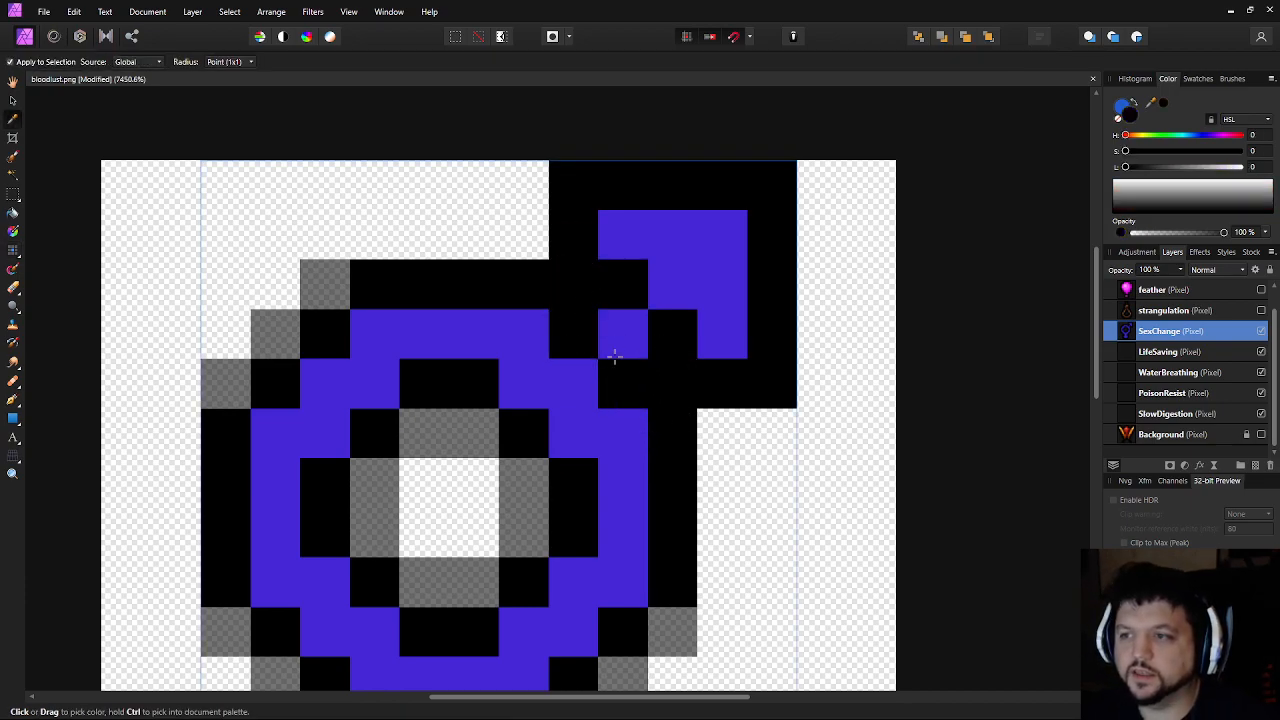
{"action": "scroll", "coordinate": [685, 378], "scroll_direction": "down", "scroll_amount": 4}
{"action": "scroll", "coordinate": [705, 412], "scroll_direction": "up", "scroll_amount": 2}
{"action": "key", "text": "b"}
{"action": "scroll", "coordinate": [667, 320], "scroll_direction": "up", "scroll_amount": 2}
{"action": "left_click", "coordinate": [662, 317]}
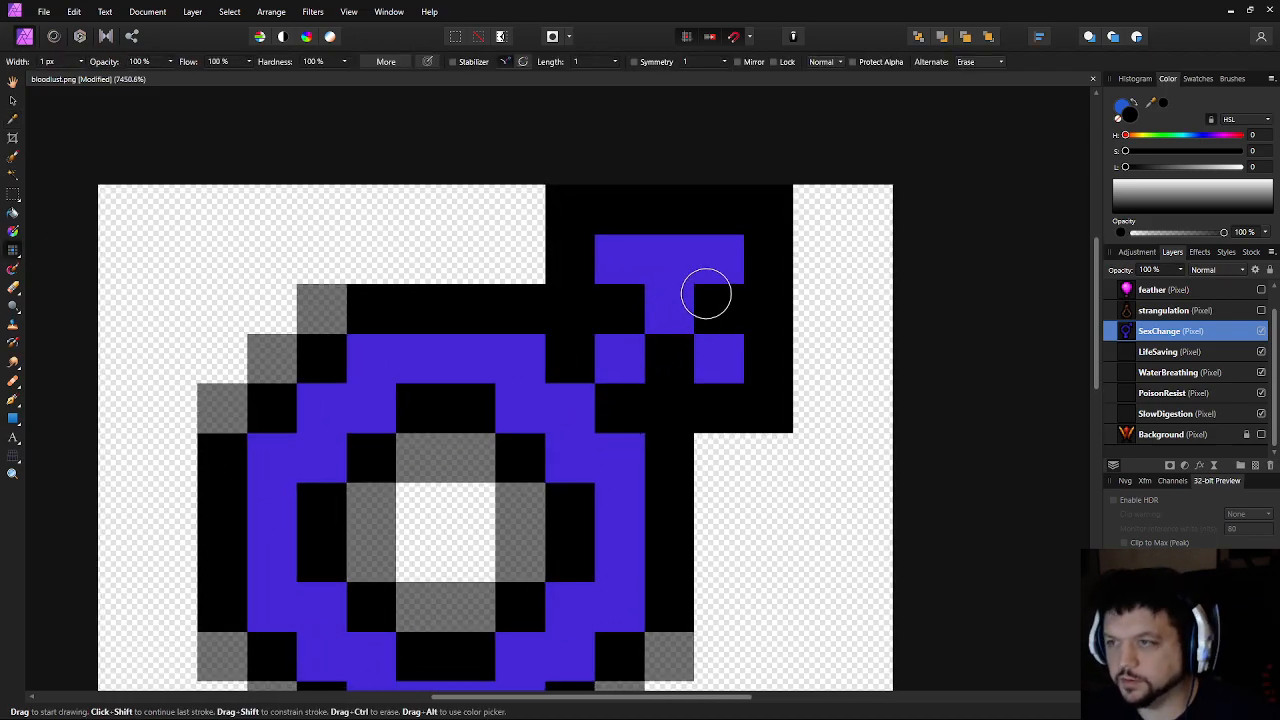
Sample the violet, darken it to lightness 35, and paint the four pixels surrounding the joint between ring and arrowhead
{"action": "left_click", "coordinate": [677, 271], "text": "alt"}
{"action": "left_click_drag", "start_coordinate": [1186, 168], "coordinate": [1177, 168]}
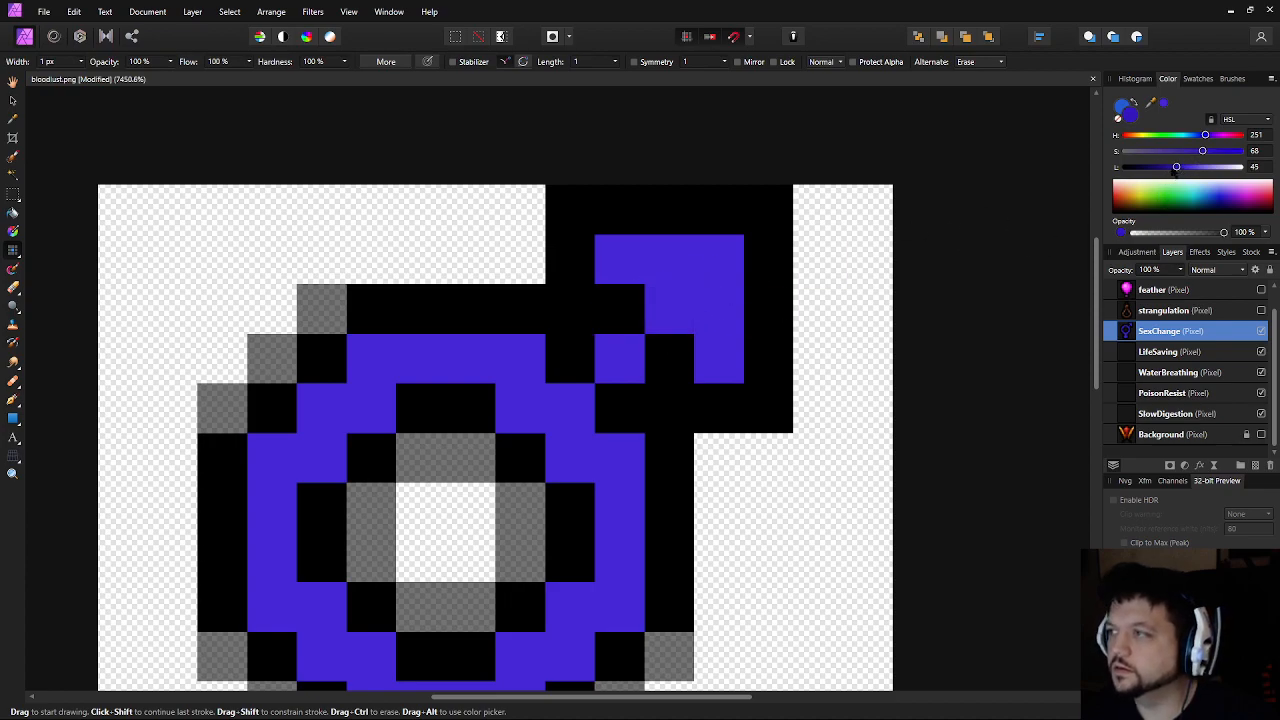
{"action": "left_click", "coordinate": [570, 358]}
{"action": "left_click", "coordinate": [620, 310]}
{"action": "left_click_drag", "start_coordinate": [626, 391], "coordinate": [674, 366]}
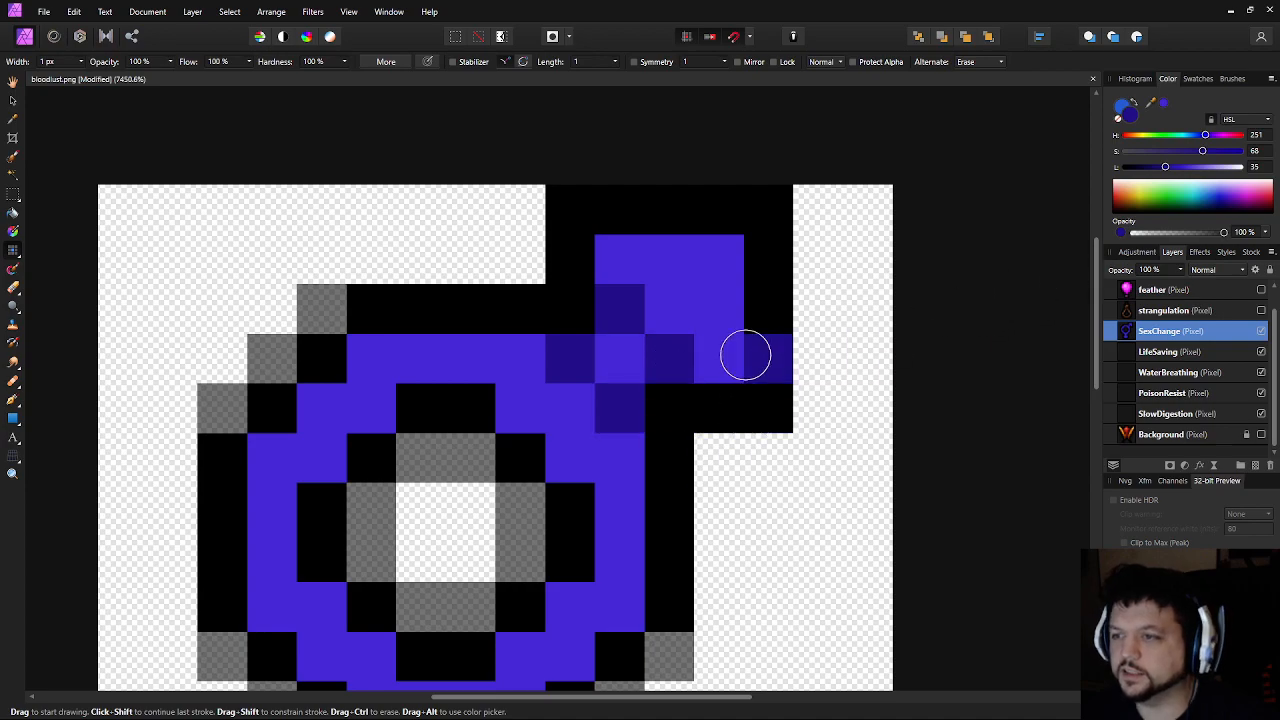
Try a two-pixel dark violet row across the stem, one row below its top
{"action": "scroll", "coordinate": [672, 388], "scroll_direction": "down", "scroll_amount": 7}
{"action": "scroll", "coordinate": [720, 440], "scroll_direction": "up", "scroll_amount": 6}
{"action": "left_click", "coordinate": [712, 402]}
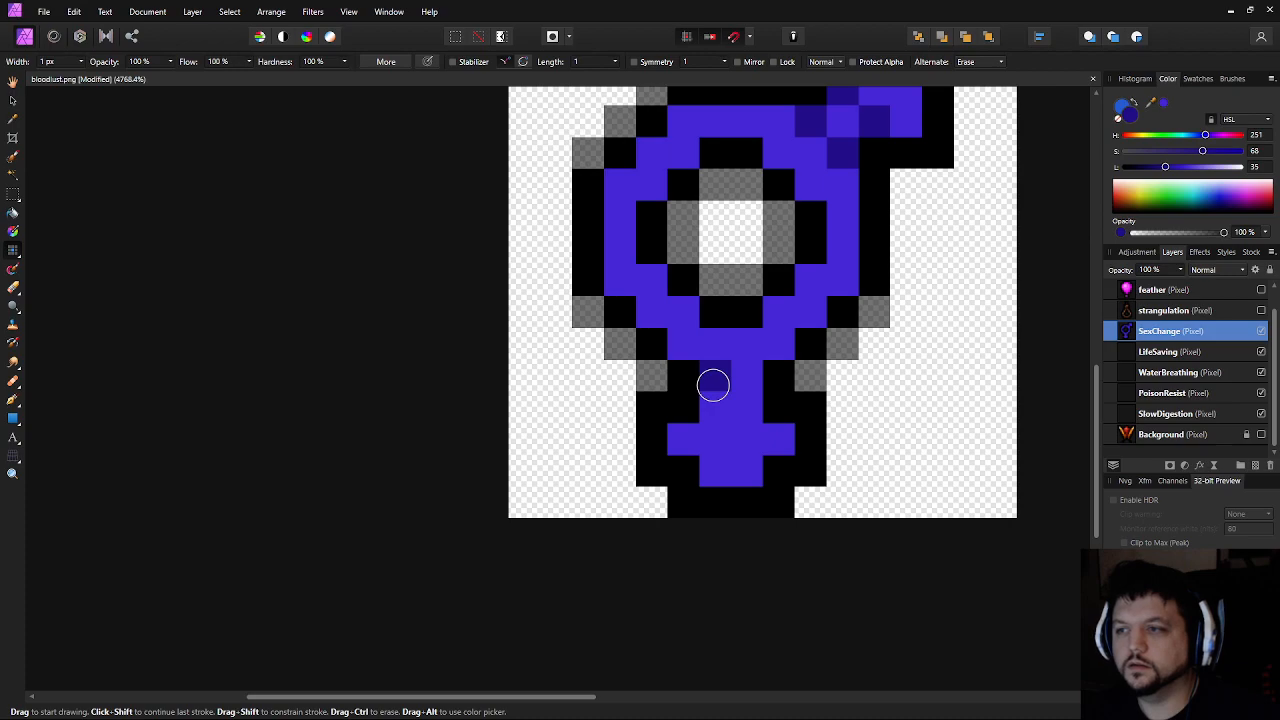
{"action": "left_click_drag", "start_coordinate": [728, 400], "coordinate": [746, 404]}
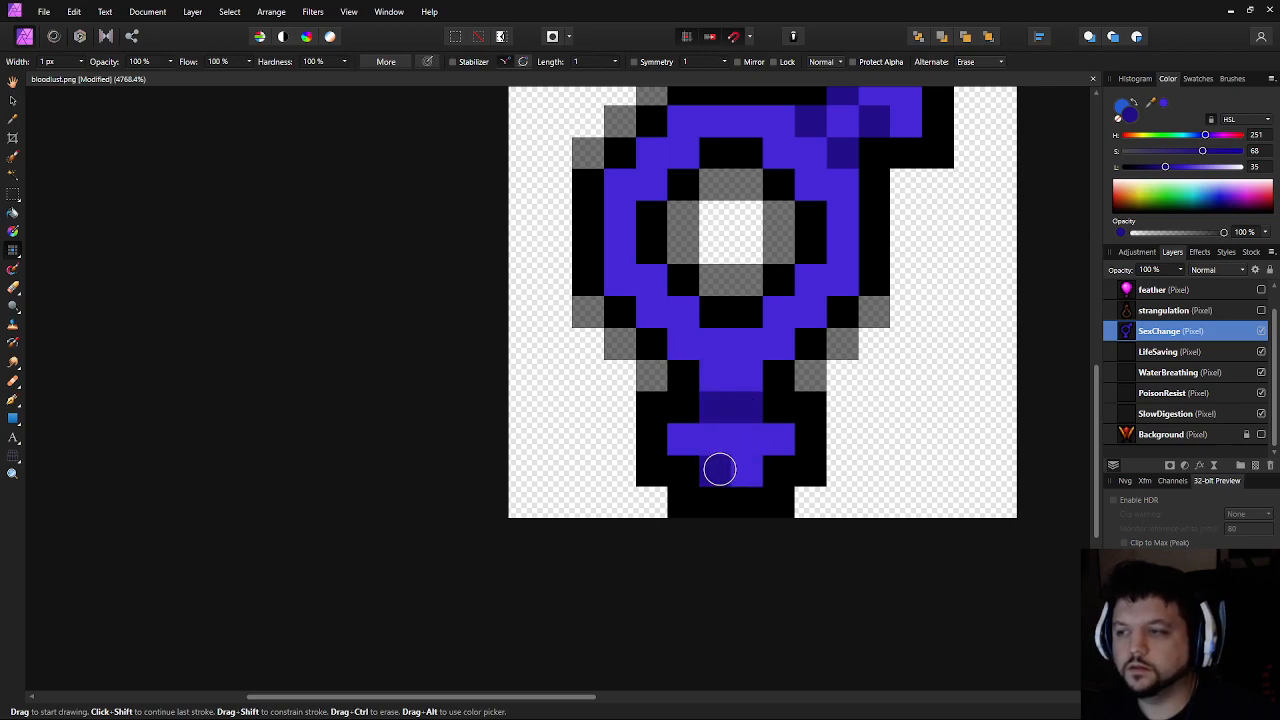
Paint the stem's top row dark violet, and the row directly beneath it in the sampled lighter violet
{"action": "scroll", "coordinate": [720, 470], "scroll_direction": "down", "scroll_amount": 4}
{"action": "scroll", "coordinate": [908, 406], "scroll_direction": "up", "scroll_amount": 2}
{"action": "scroll", "coordinate": [943, 400], "scroll_direction": "down", "scroll_amount": 4}
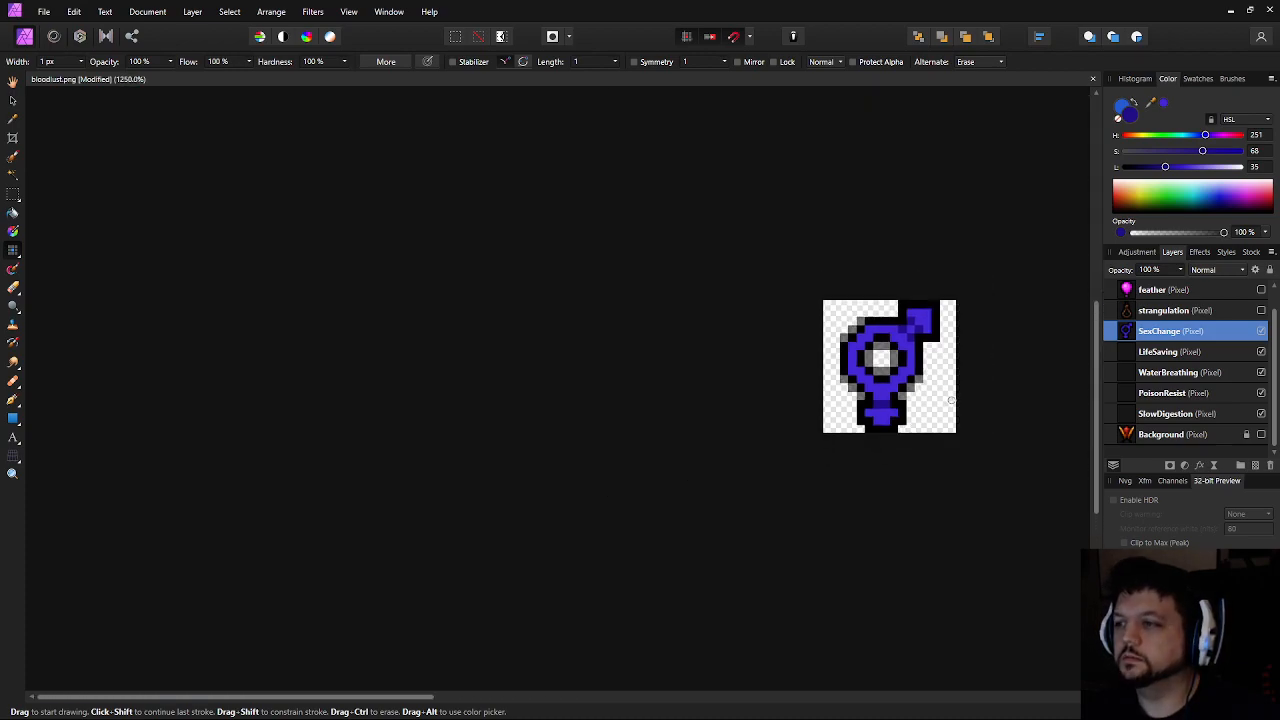
{"action": "scroll", "coordinate": [726, 471], "scroll_direction": "up", "scroll_amount": 5}
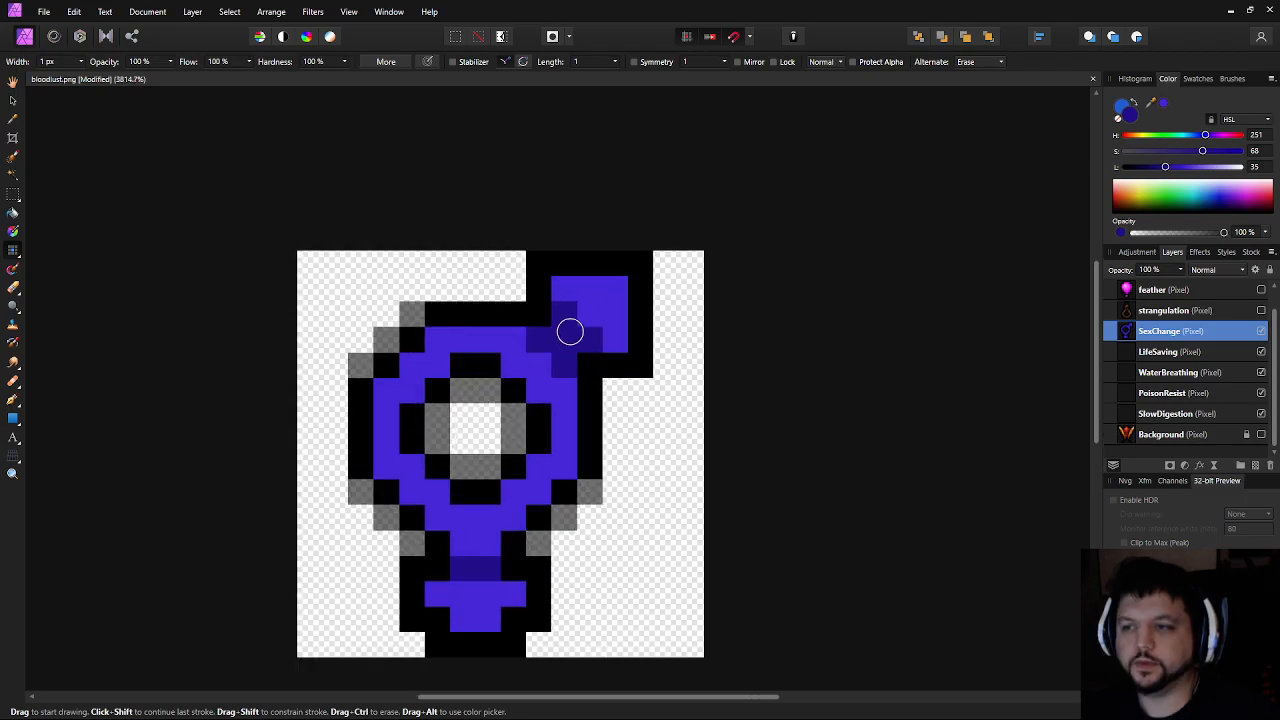
{"action": "scroll", "coordinate": [798, 474], "scroll_direction": "down", "scroll_amount": 5}
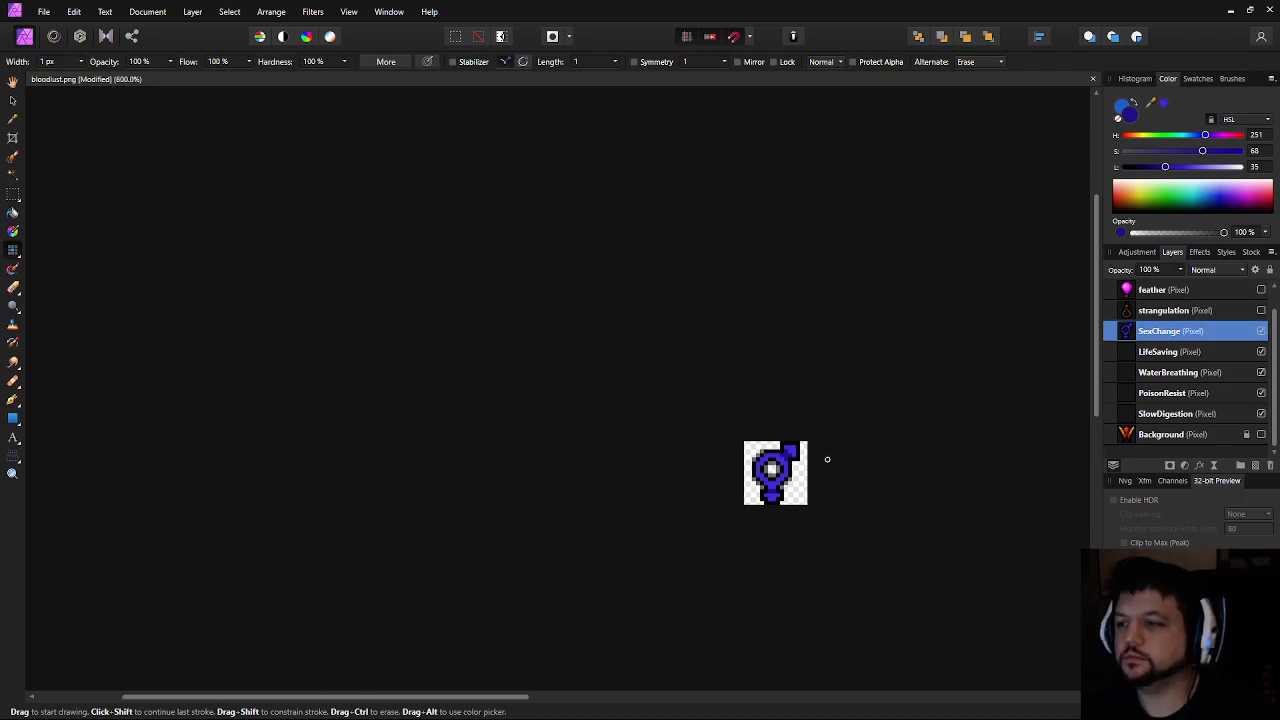
{"action": "scroll", "coordinate": [827, 459], "scroll_direction": "up", "scroll_amount": 5}
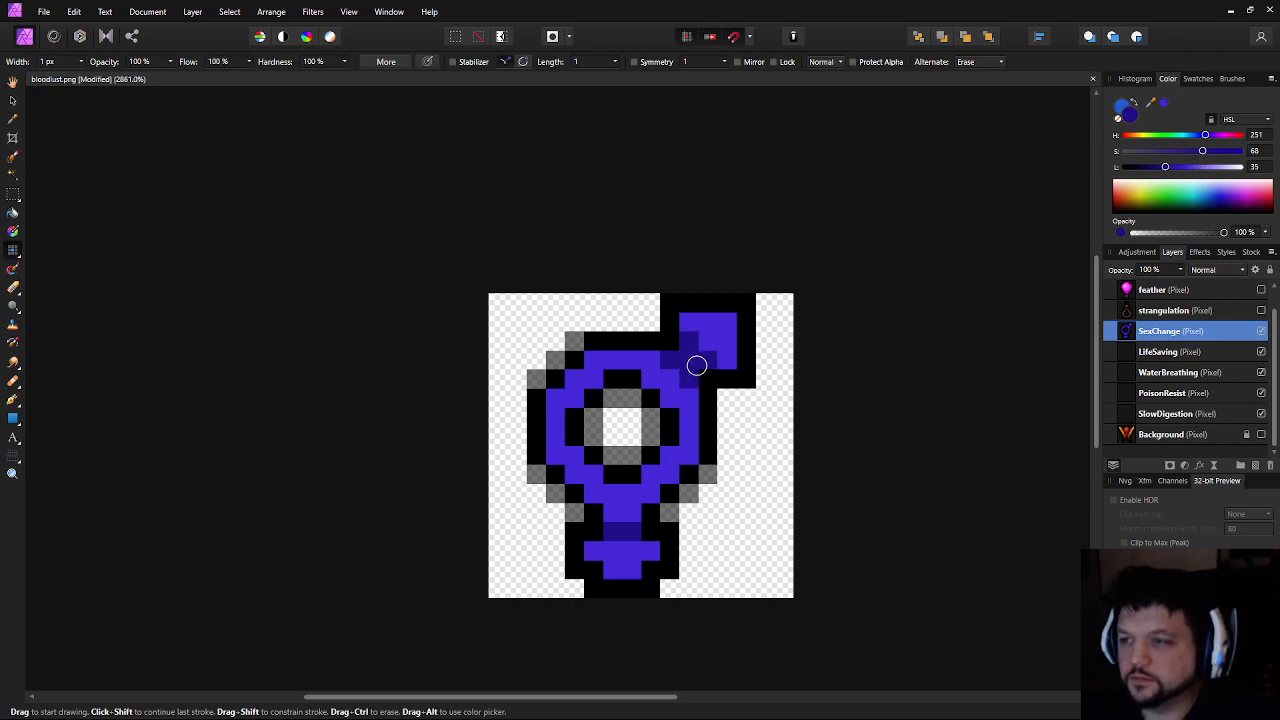
{"action": "left_click", "coordinate": [596, 553]}
{"action": "left_click_drag", "start_coordinate": [617, 517], "coordinate": [631, 519]}
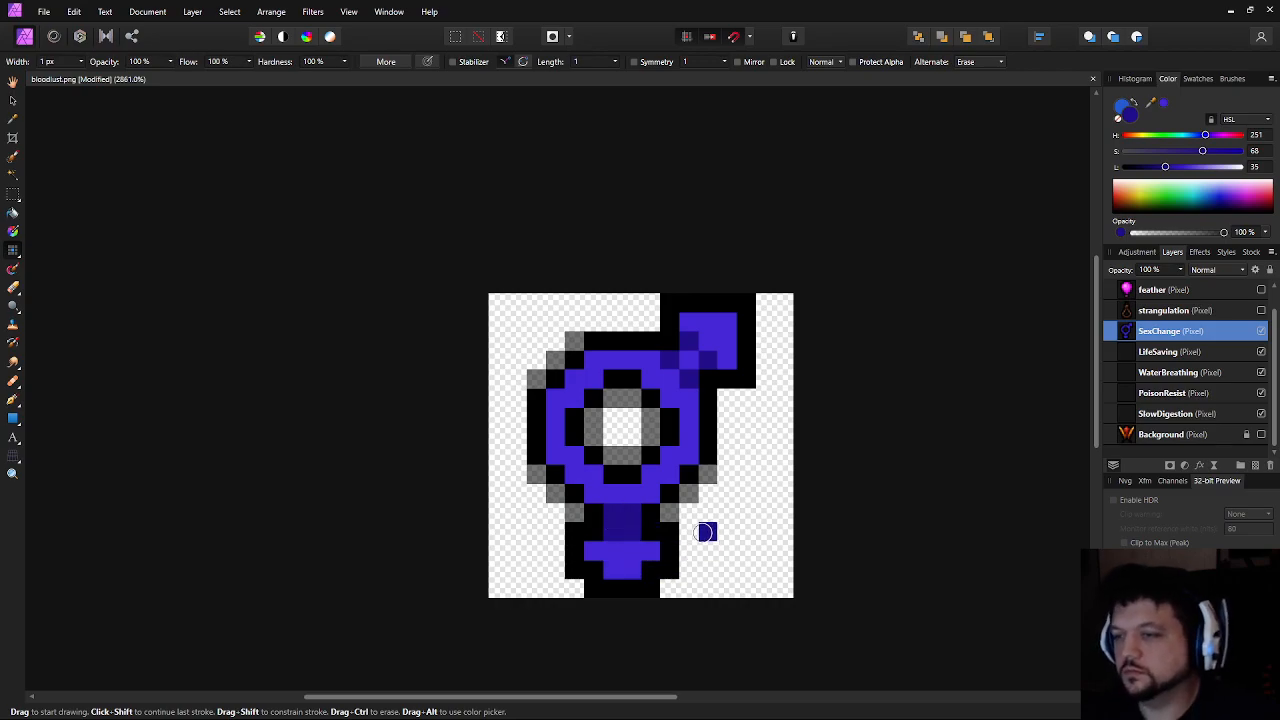
{"action": "scroll", "coordinate": [669, 523], "scroll_direction": "down", "scroll_amount": 1}
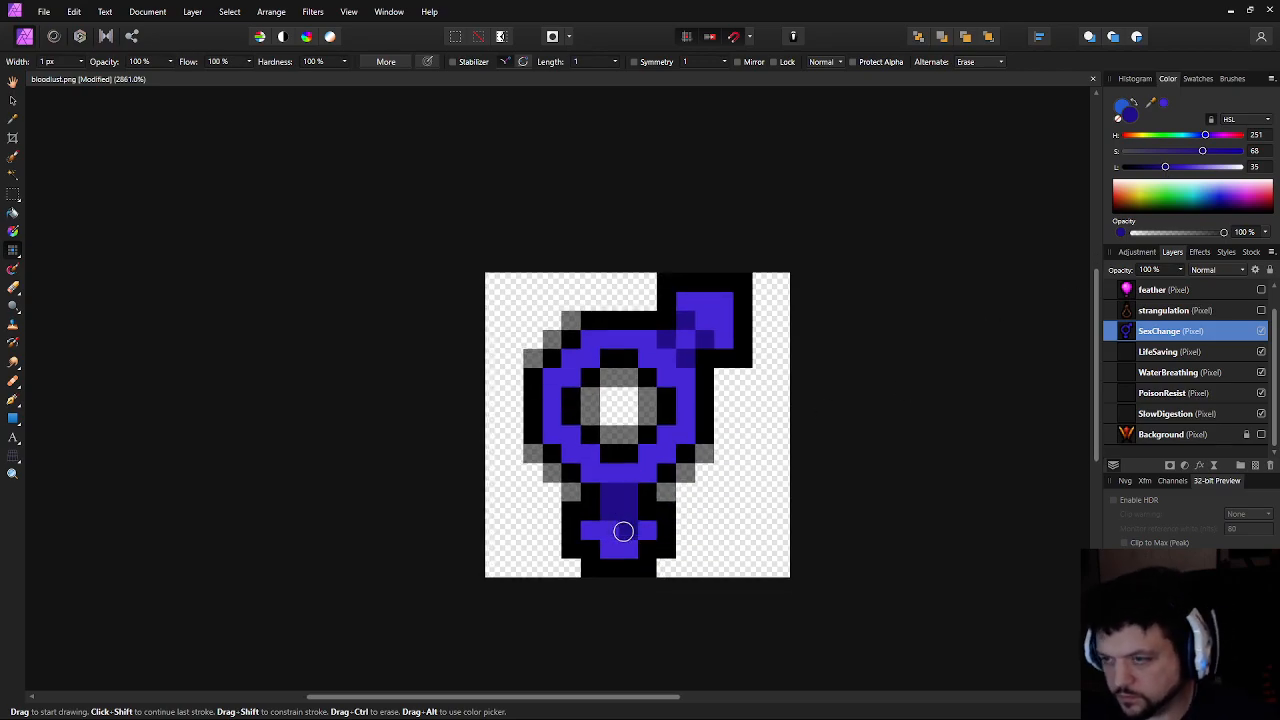
{"action": "left_click", "coordinate": [623, 531], "text": "alt"}
{"action": "left_click_drag", "start_coordinate": [609, 511], "coordinate": [628, 511]}
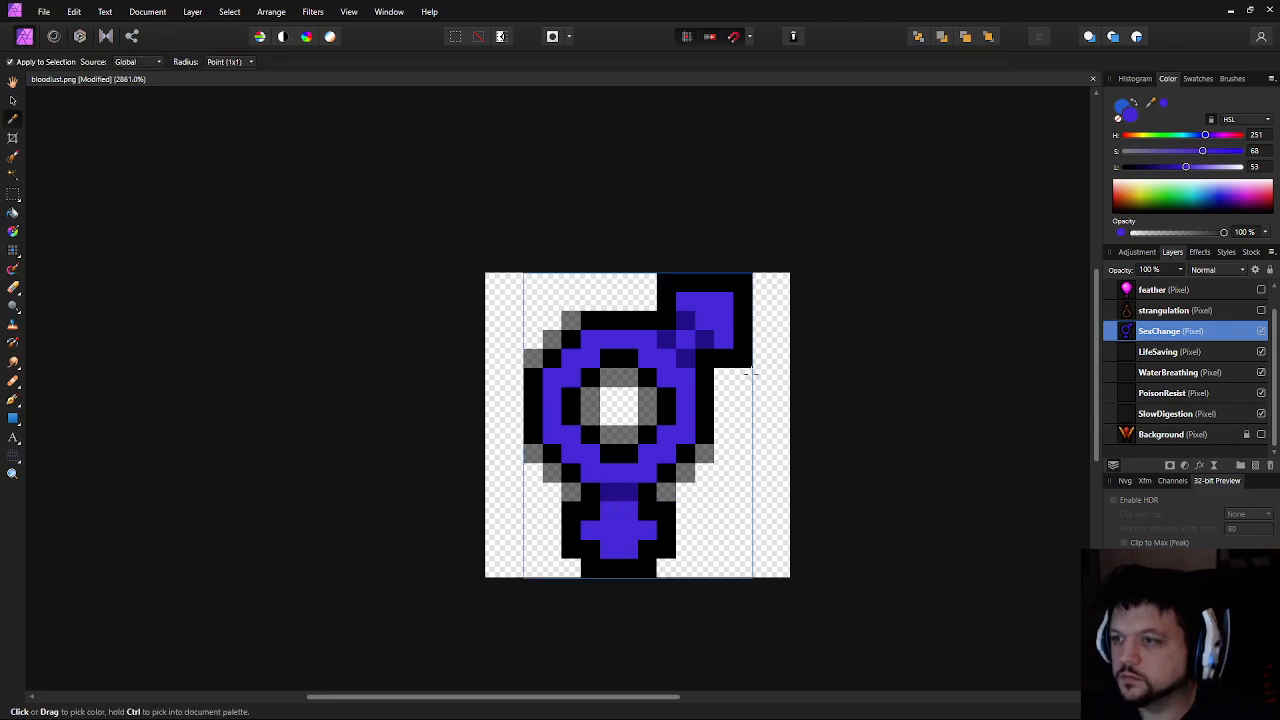
Sample the dark violet and shade the ring's four inner corners with two diagonal pixels each
{"action": "left_click", "coordinate": [683, 358], "text": "alt"}
{"action": "left_click_drag", "start_coordinate": [584, 360], "coordinate": [571, 374]}
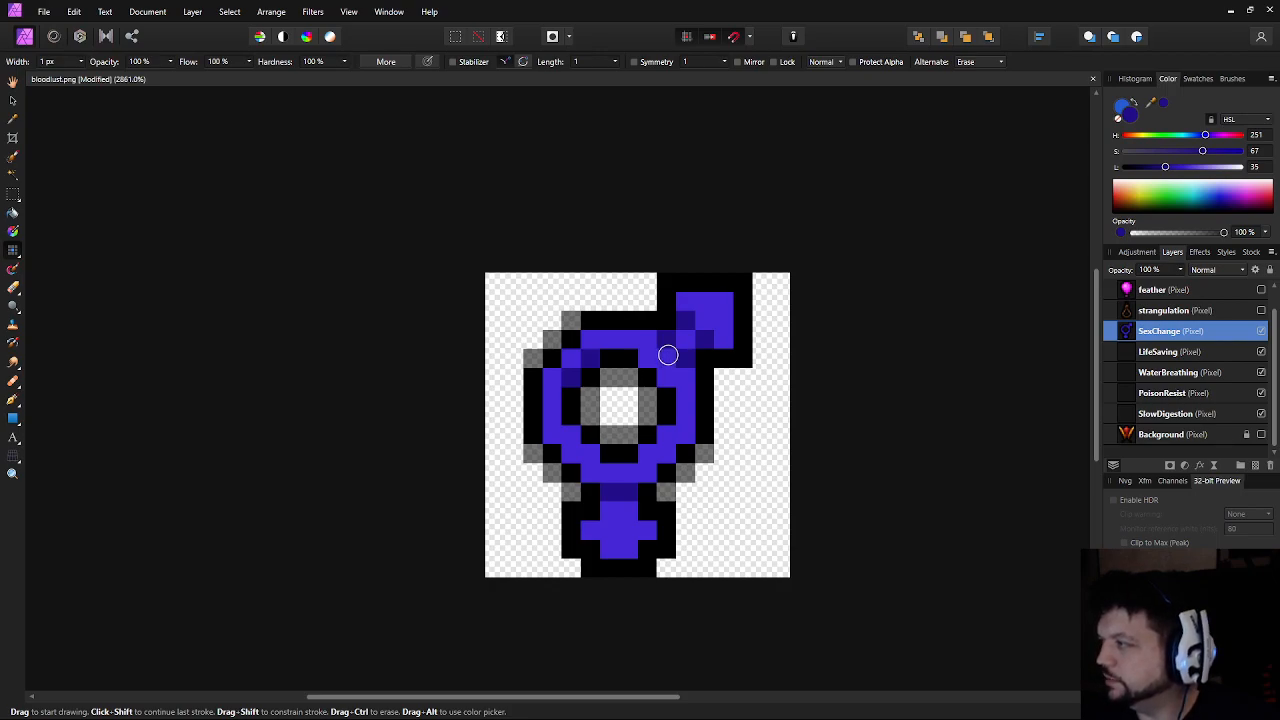
{"action": "left_click_drag", "start_coordinate": [648, 362], "coordinate": [661, 372]}
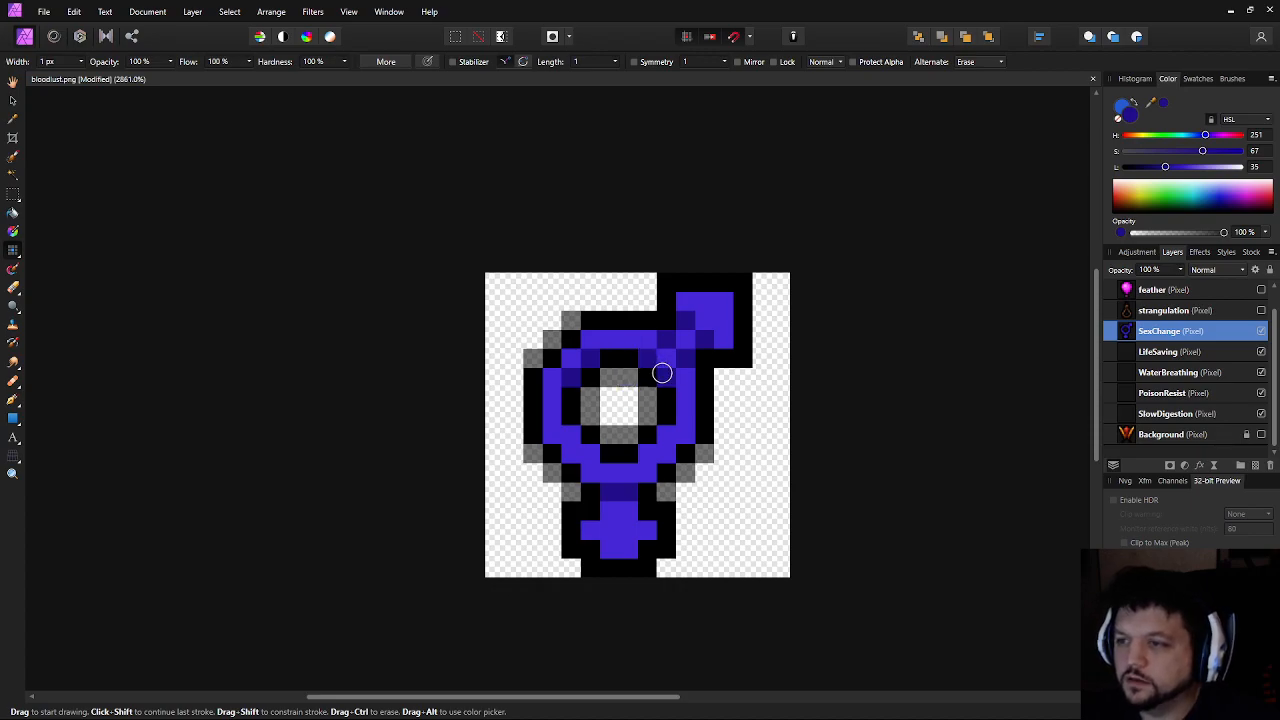
{"action": "mouse_move", "coordinate": [663, 434]}
{"action": "left_mouse_down"}
{"action": "mouse_move", "coordinate": [651, 449]}
{"action": "mouse_move", "coordinate": [571, 434]}
{"action": "left_mouse_up"}
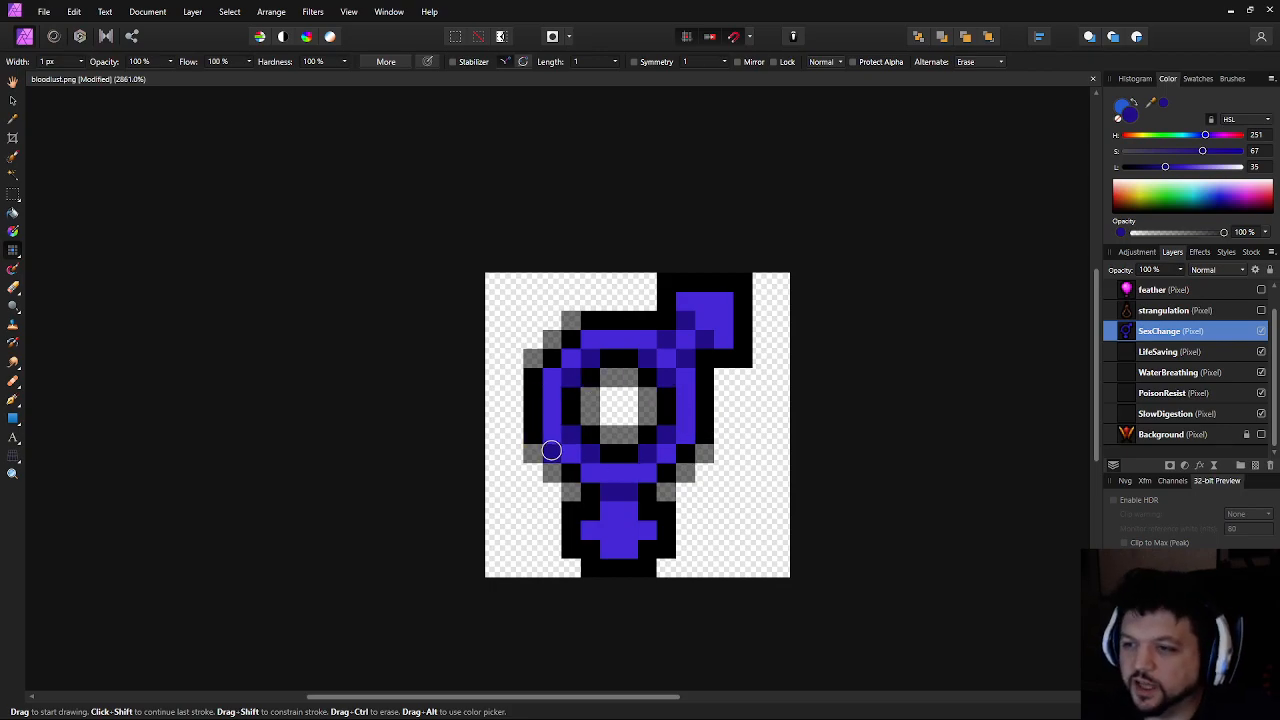
{"action": "left_click", "coordinate": [718, 480]}
Shade the left side of the lower stem and the crossbar's left end with dark violet pixels
{"action": "scroll", "coordinate": [718, 480], "scroll_direction": "down", "scroll_amount": 6}
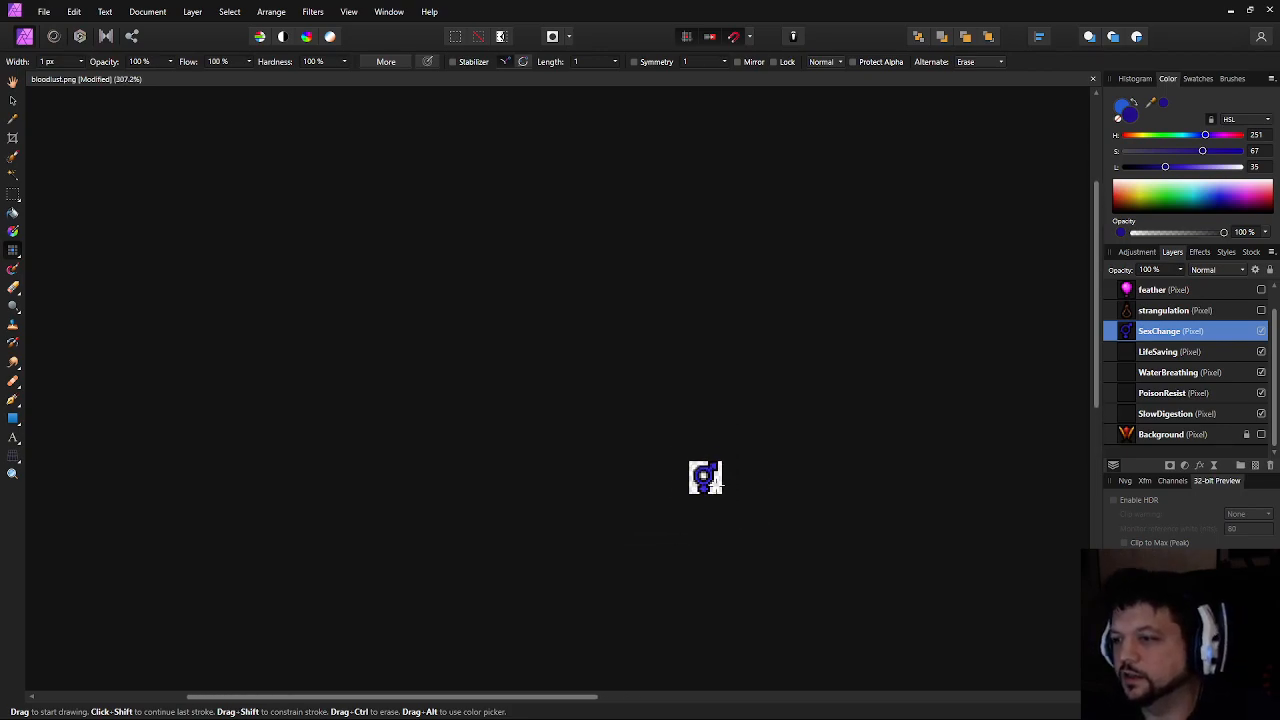
{"action": "scroll", "coordinate": [692, 514], "scroll_direction": "up", "scroll_amount": 7}
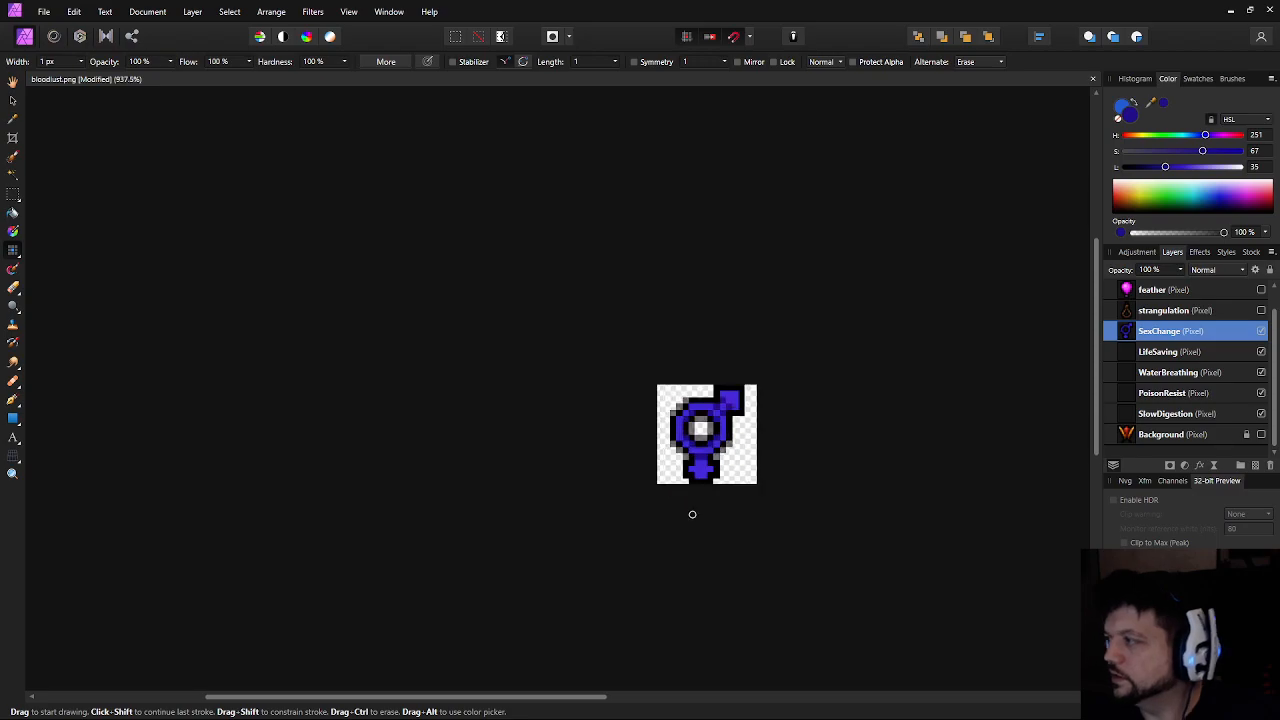
{"action": "scroll", "coordinate": [621, 440], "scroll_direction": "up", "scroll_amount": 2}
{"action": "left_click", "coordinate": [609, 449]}
{"action": "left_click", "coordinate": [621, 535]}
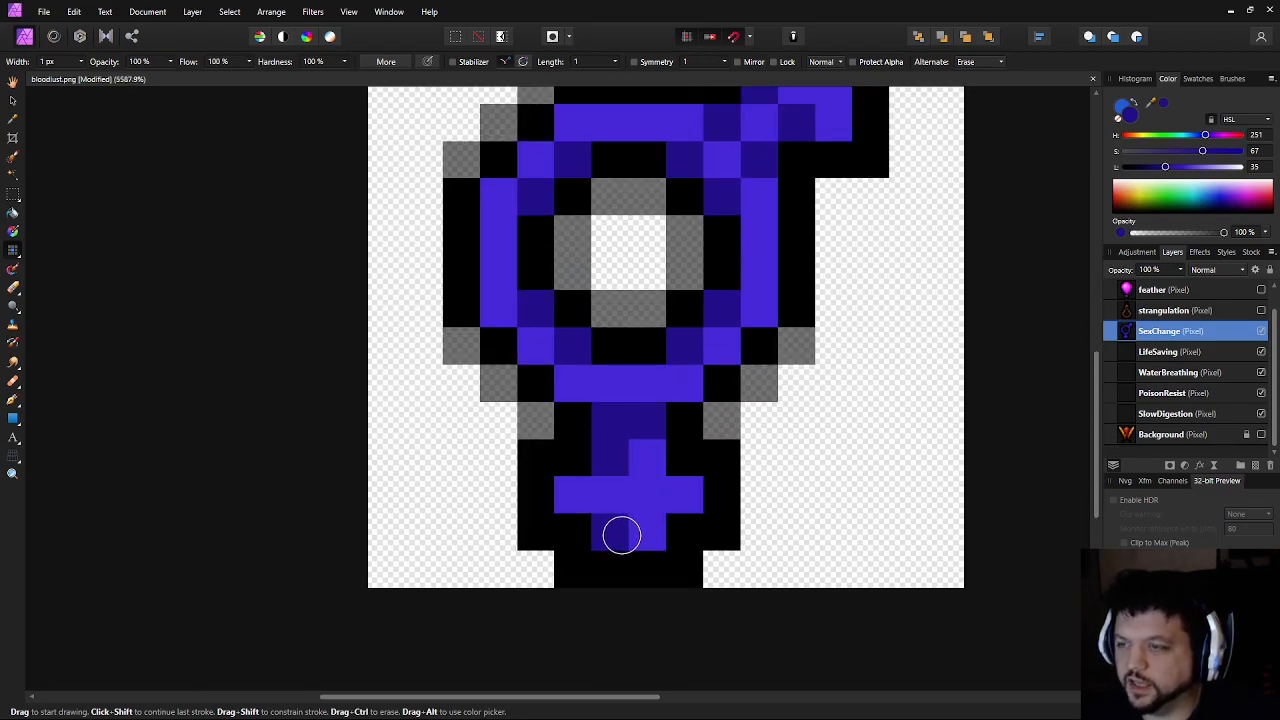
{"action": "scroll", "coordinate": [730, 496], "scroll_direction": "down", "scroll_amount": 5}
{"action": "scroll", "coordinate": [691, 494], "scroll_direction": "up", "scroll_amount": 6}
{"action": "left_click", "coordinate": [677, 497]}
{"action": "scroll", "coordinate": [870, 496], "scroll_direction": "down", "scroll_amount": 2}
{"action": "scroll", "coordinate": [870, 496], "scroll_direction": "down", "scroll_amount": 5}
{"action": "left_click_drag", "start_coordinate": [840, 488], "coordinate": [712, 500]}
{"action": "scroll", "coordinate": [712, 500], "scroll_direction": "up", "scroll_amount": 2}
{"action": "left_click_drag", "start_coordinate": [575, 480], "coordinate": [511, 488]}
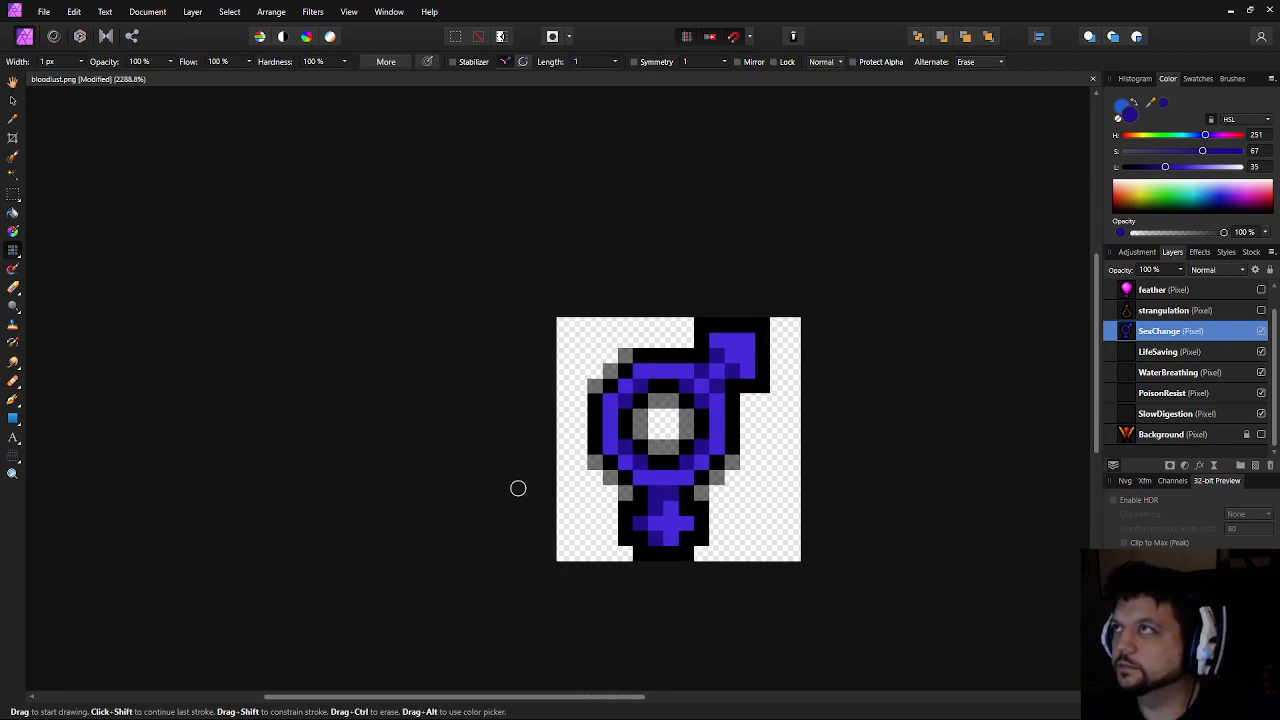
Sample the ring's main purple, raise its lightness to 60, and paint a highlight along the ring's upper-left arc
{"action": "scroll", "coordinate": [537, 463], "scroll_direction": "up", "scroll_amount": 1}
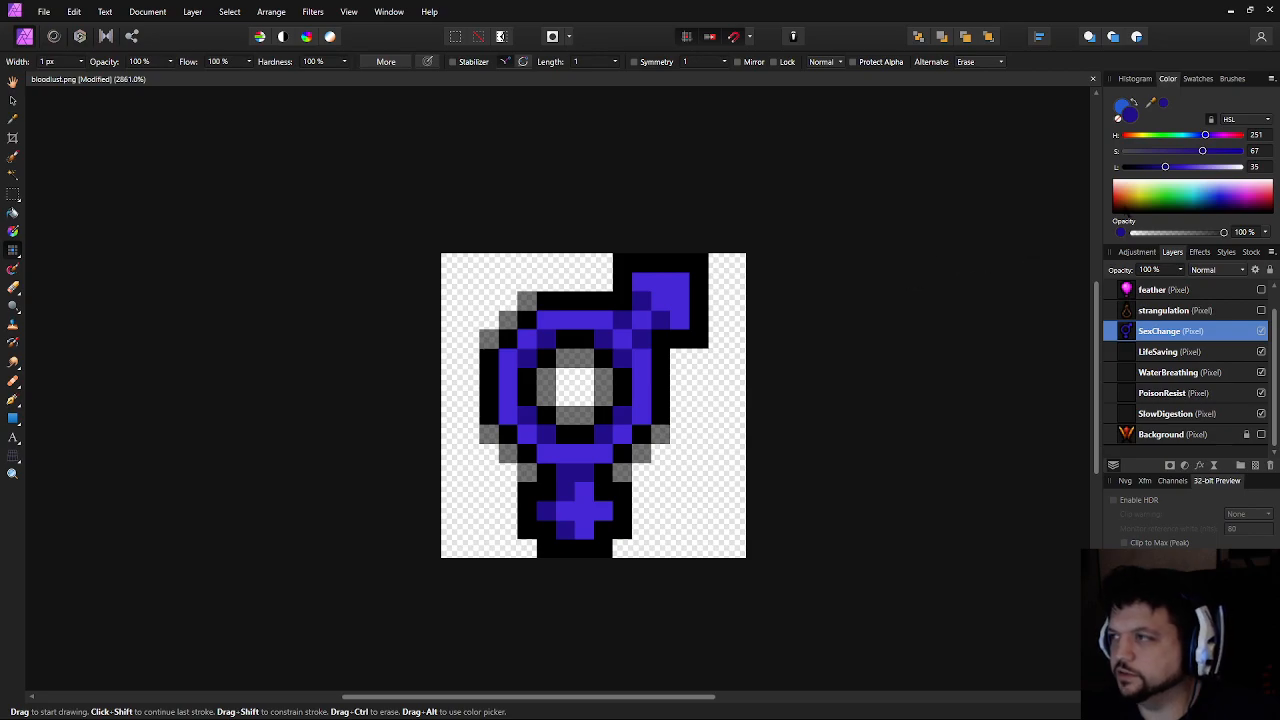
{"action": "scroll", "coordinate": [634, 346], "scroll_direction": "up", "scroll_amount": 2}
{"action": "key", "text": "i"}
{"action": "left_click", "coordinate": [663, 372]}
{"action": "key", "text": "b"}
{"action": "left_click", "coordinate": [1195, 167]}
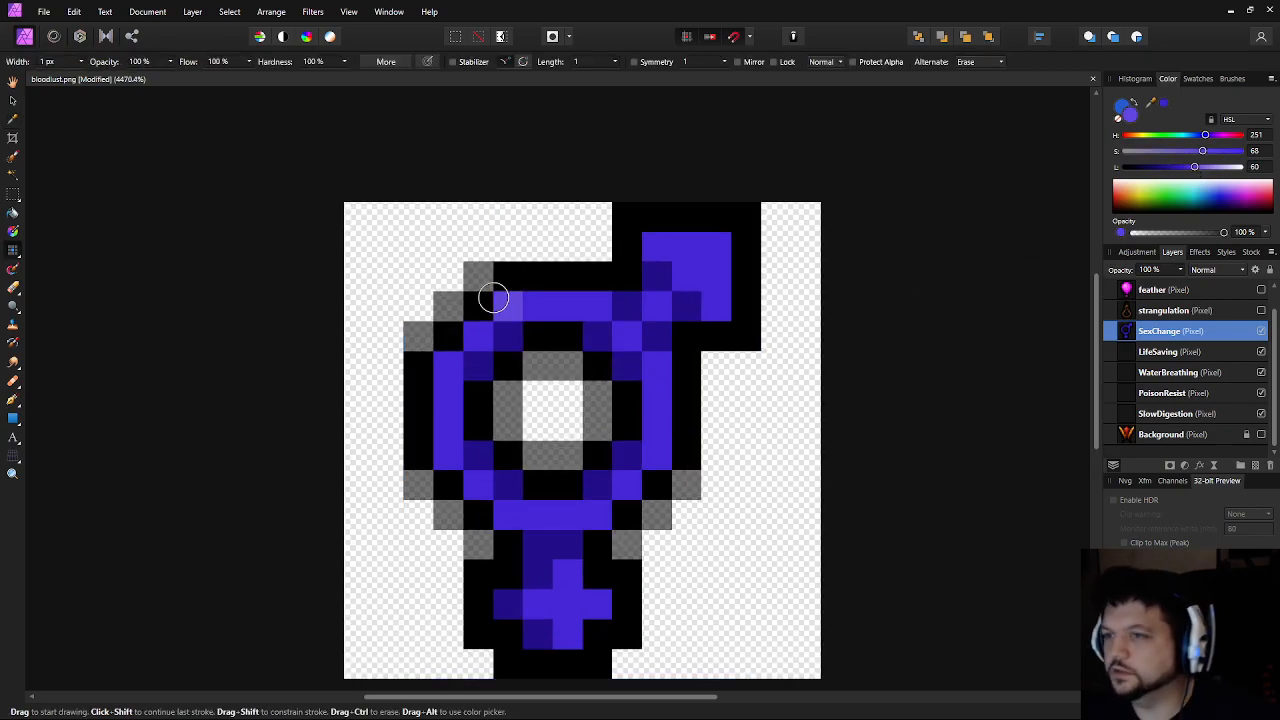
{"action": "left_click_drag", "start_coordinate": [540, 305], "coordinate": [564, 307]}
{"action": "key", "text": "ctrl+z"}
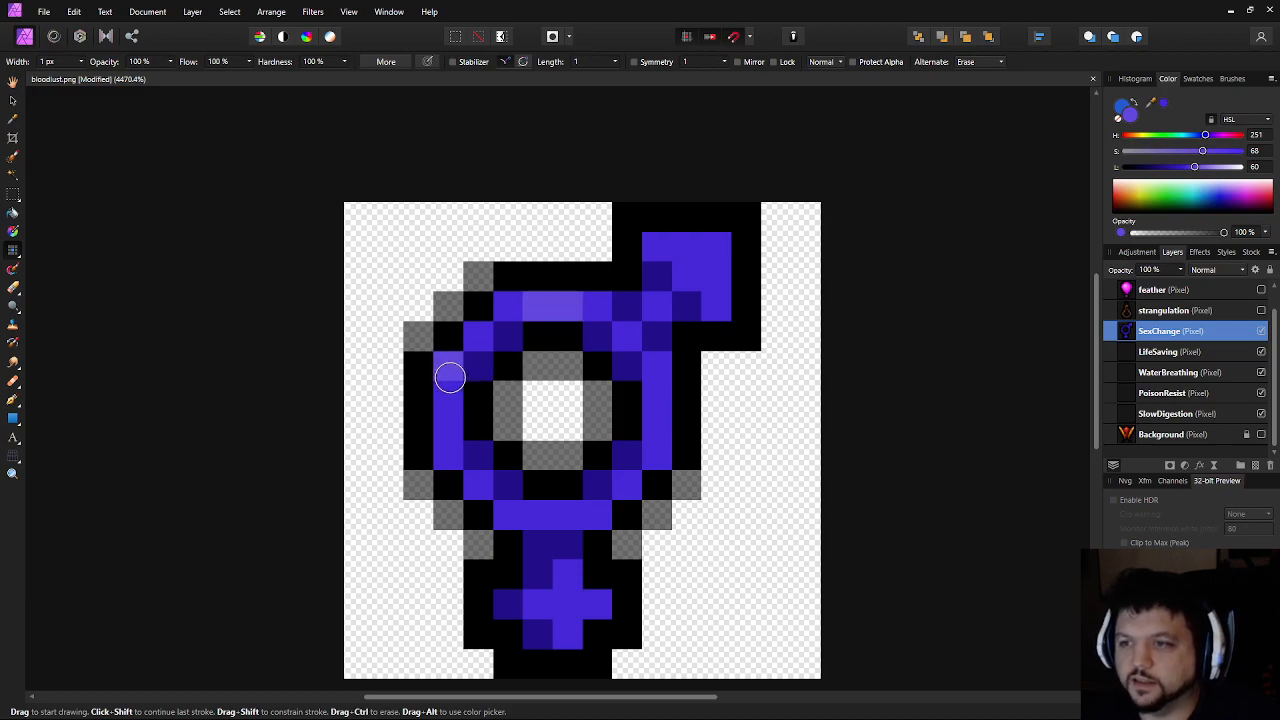
{"action": "key", "text": "ctrl+z"}
{"action": "mouse_move", "coordinate": [540, 303]}
{"action": "left_mouse_down"}
{"action": "mouse_move", "coordinate": [508, 303]}
{"action": "mouse_move", "coordinate": [451, 398]}
{"action": "left_mouse_up"}
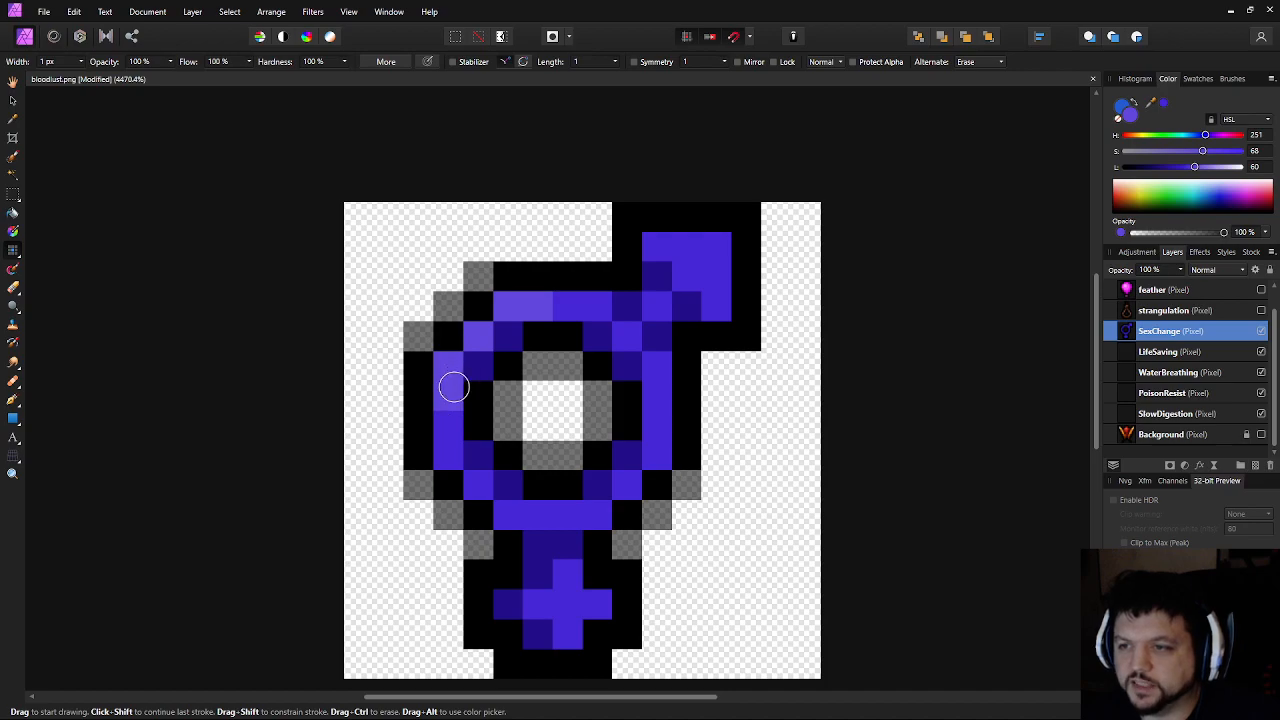
Paint the same highlight on the arrowhead's top and right edges and on the centre of the bottom cross
{"action": "mouse_move", "coordinate": [675, 249]}
{"action": "left_mouse_down"}
{"action": "mouse_move", "coordinate": [709, 251]}
{"action": "mouse_move", "coordinate": [717, 286]}
{"action": "left_mouse_up"}
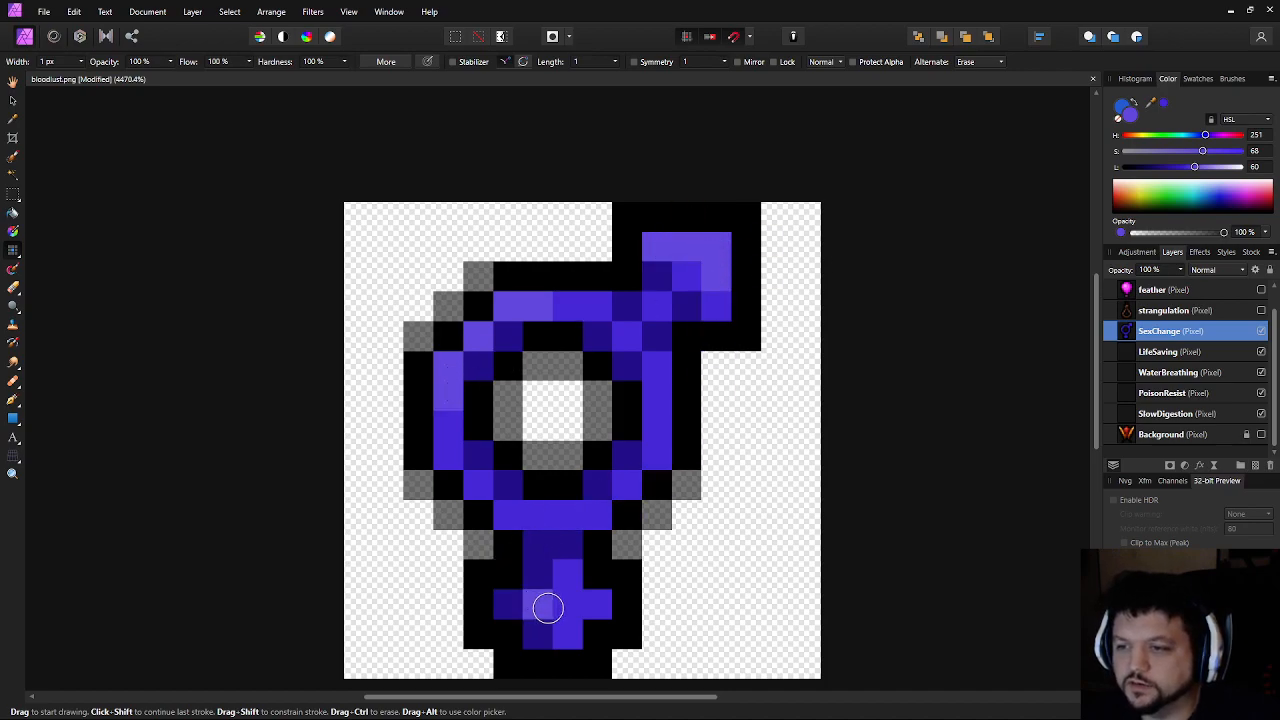
{"action": "left_click", "coordinate": [566, 603]}
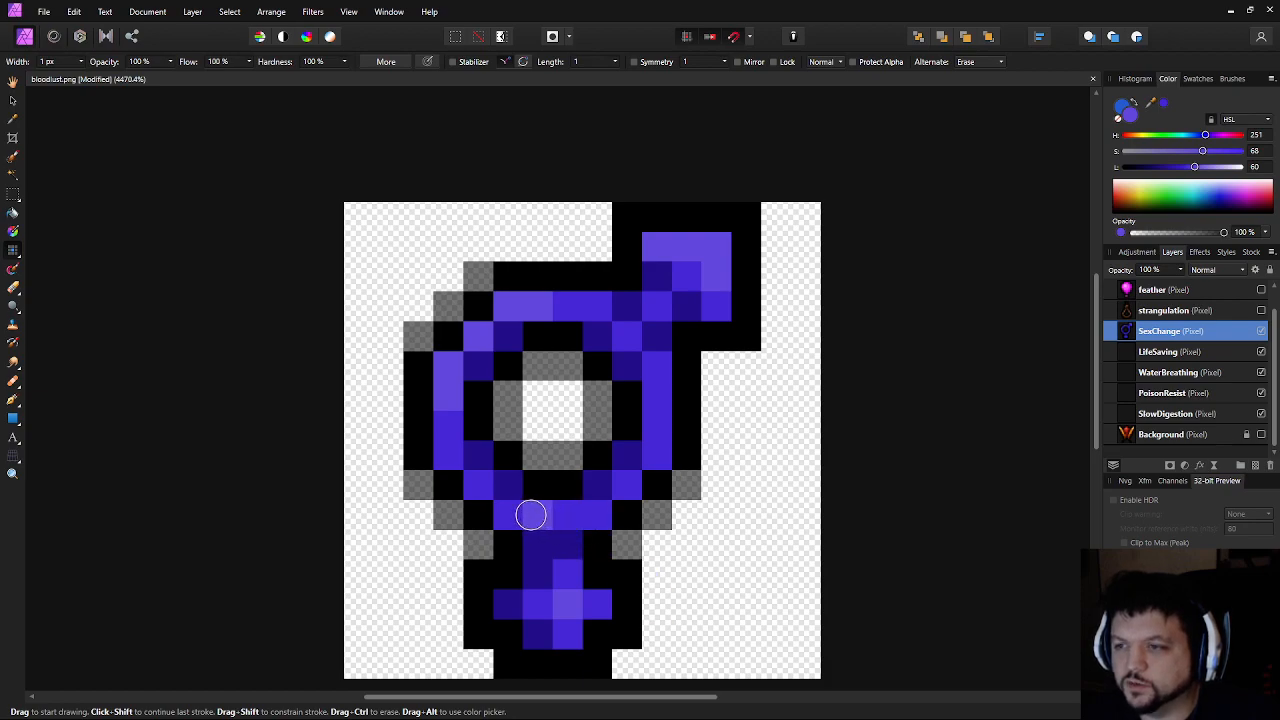
{"action": "scroll", "coordinate": [660, 480], "scroll_direction": "down", "scroll_amount": 10}
{"action": "scroll", "coordinate": [645, 520], "scroll_direction": "up", "scroll_amount": 8}
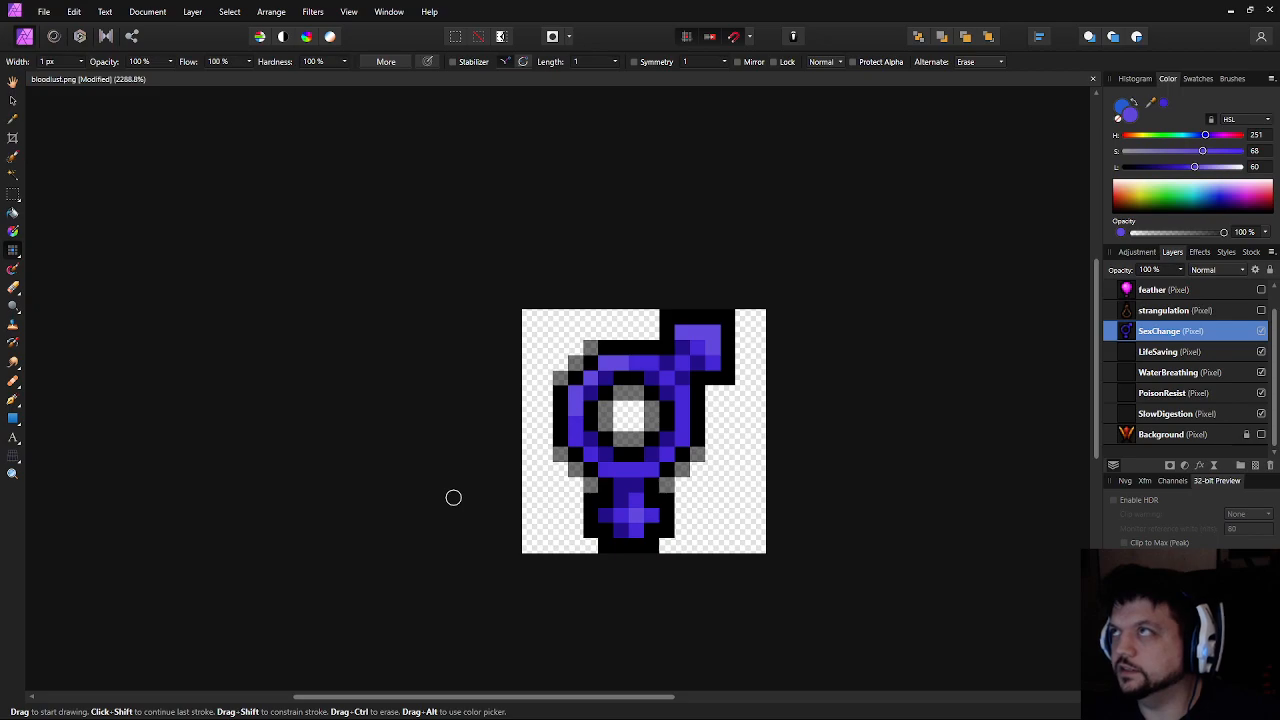
{"action": "scroll", "coordinate": [453, 497], "scroll_direction": "up", "scroll_amount": 2}
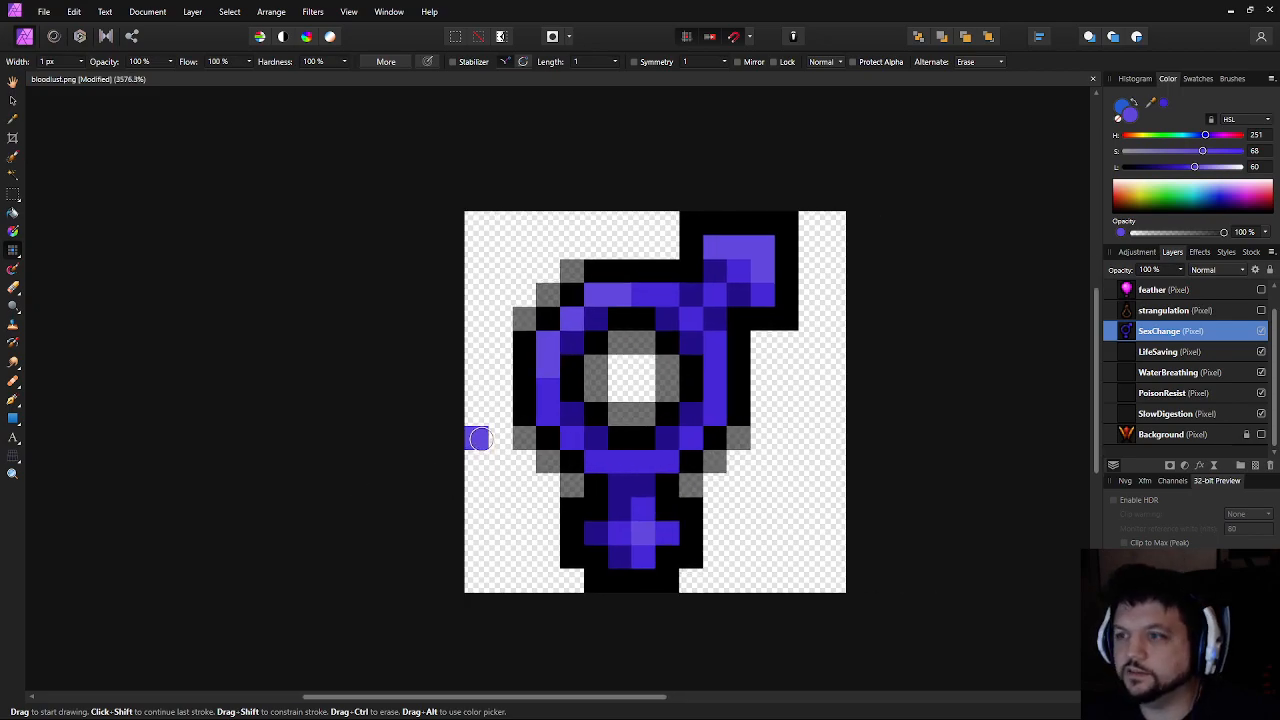
{"action": "scroll", "coordinate": [477, 437], "scroll_direction": "up", "scroll_amount": 1}
{"action": "left_click", "coordinate": [654, 377]}
{"action": "key", "text": "ctrl+z"}
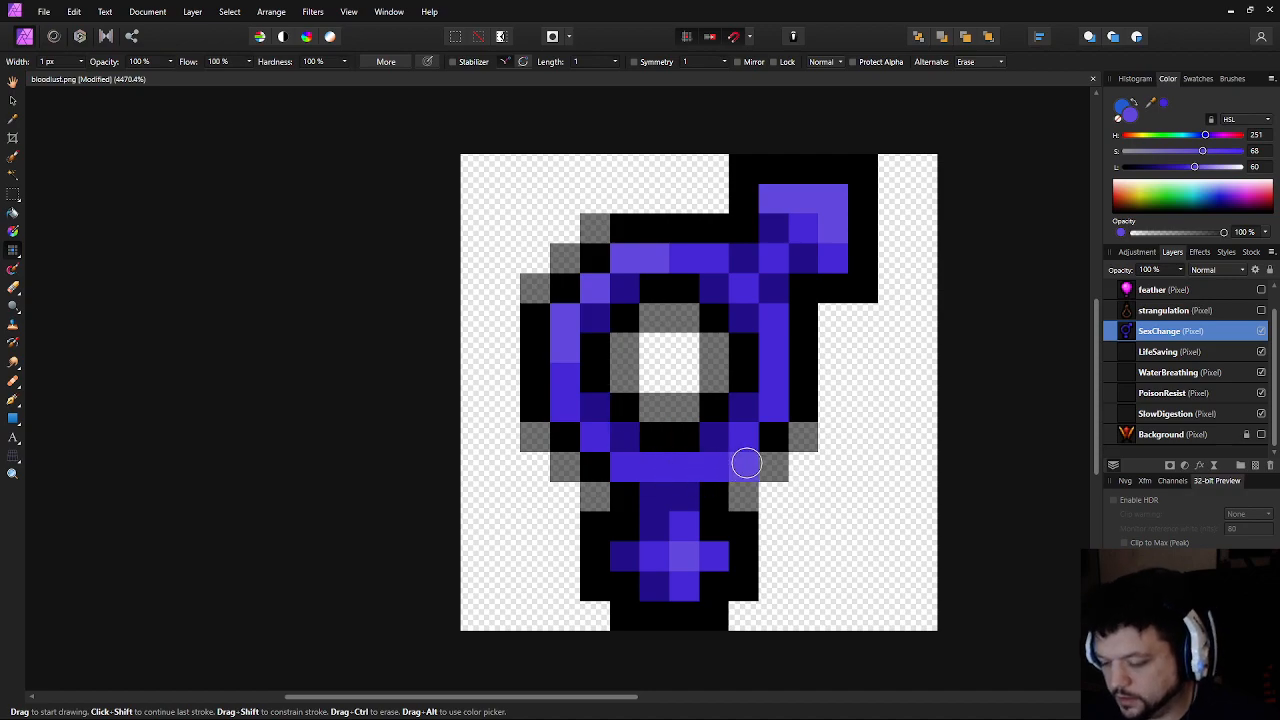
Sample the dark purple at lightness 35 and shade the ring's lower-right arc with it
{"action": "key", "text": "i"}
{"action": "left_click", "coordinate": [725, 435]}
{"action": "key", "text": "b"}
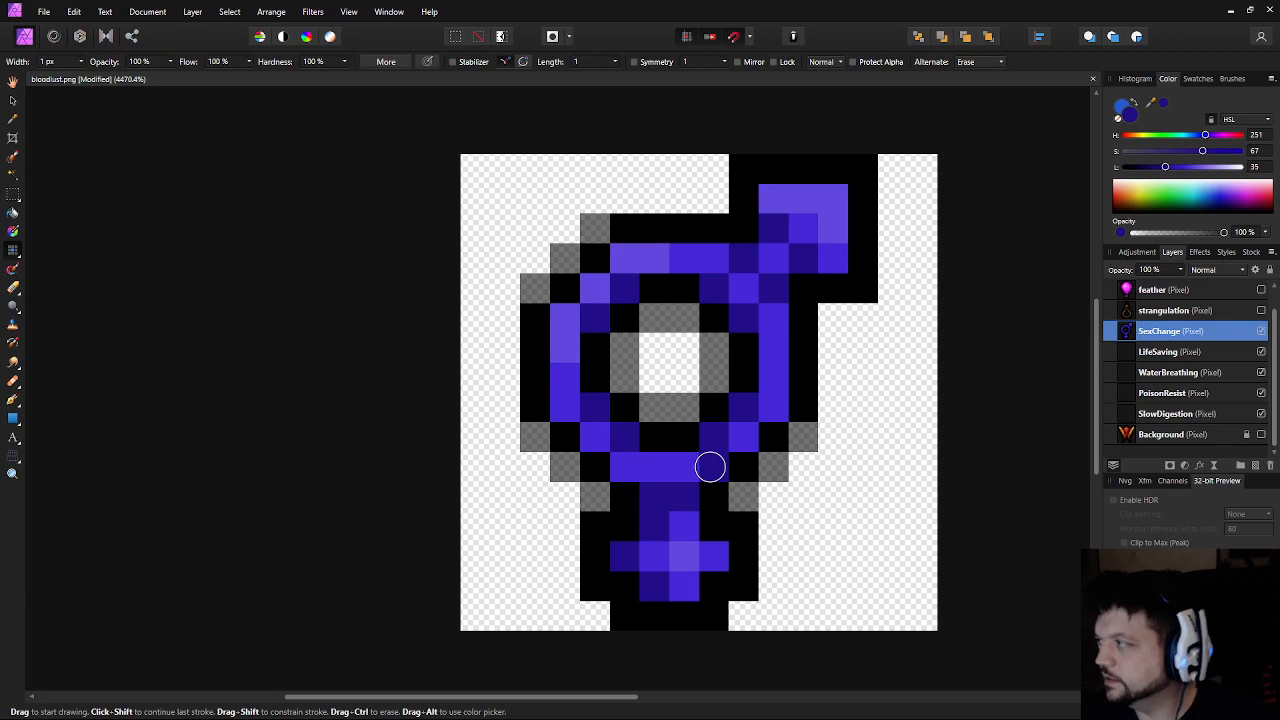
{"action": "mouse_move", "coordinate": [710, 467]}
{"action": "left_mouse_down"}
{"action": "mouse_move", "coordinate": [686, 457]}
{"action": "mouse_move", "coordinate": [703, 463]}
{"action": "mouse_move", "coordinate": [737, 443]}
{"action": "mouse_move", "coordinate": [773, 377]}
{"action": "left_mouse_up"}
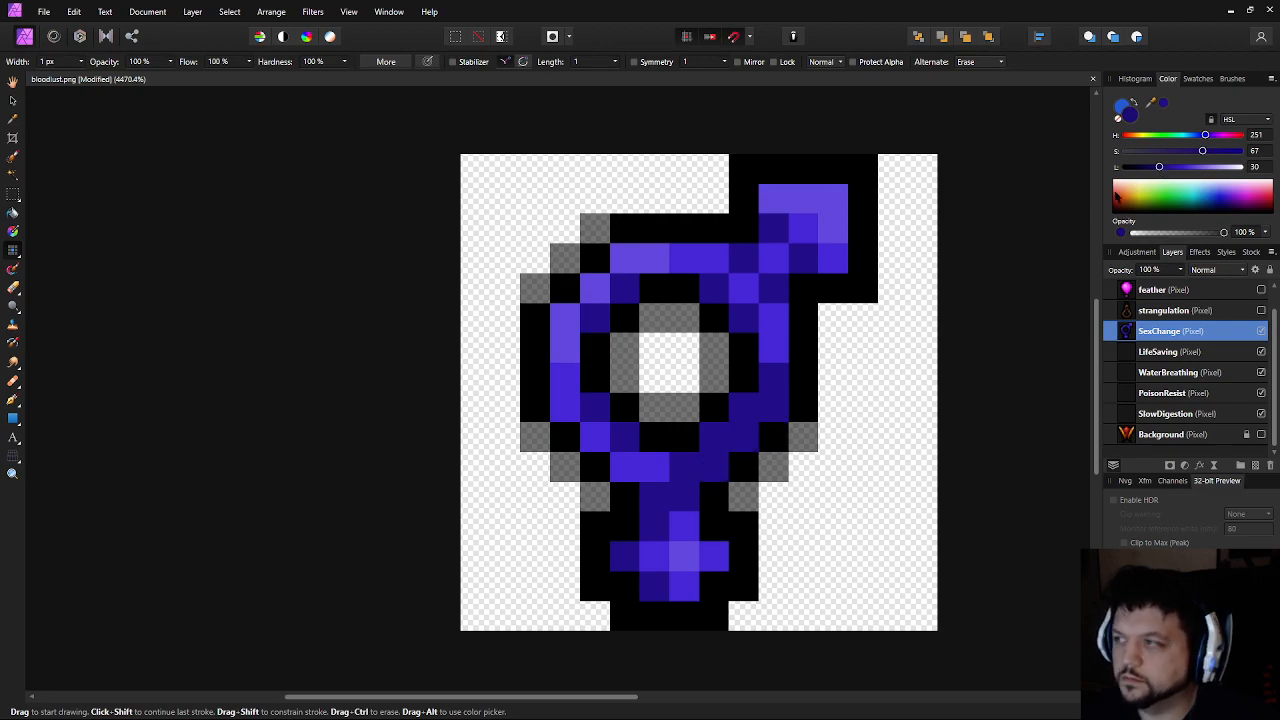
Using a darker purple at lightness 23, shade the ring's outer lower-right edge and the arrowhead's two dark inner pixels
{"action": "mouse_move", "coordinate": [705, 467]}
{"action": "left_mouse_down"}
{"action": "mouse_move", "coordinate": [643, 503]}
{"action": "mouse_move", "coordinate": [769, 411]}
{"action": "left_mouse_up"}
{"action": "left_click", "coordinate": [558, 458]}
{"action": "key", "text": "ctrl+z"}
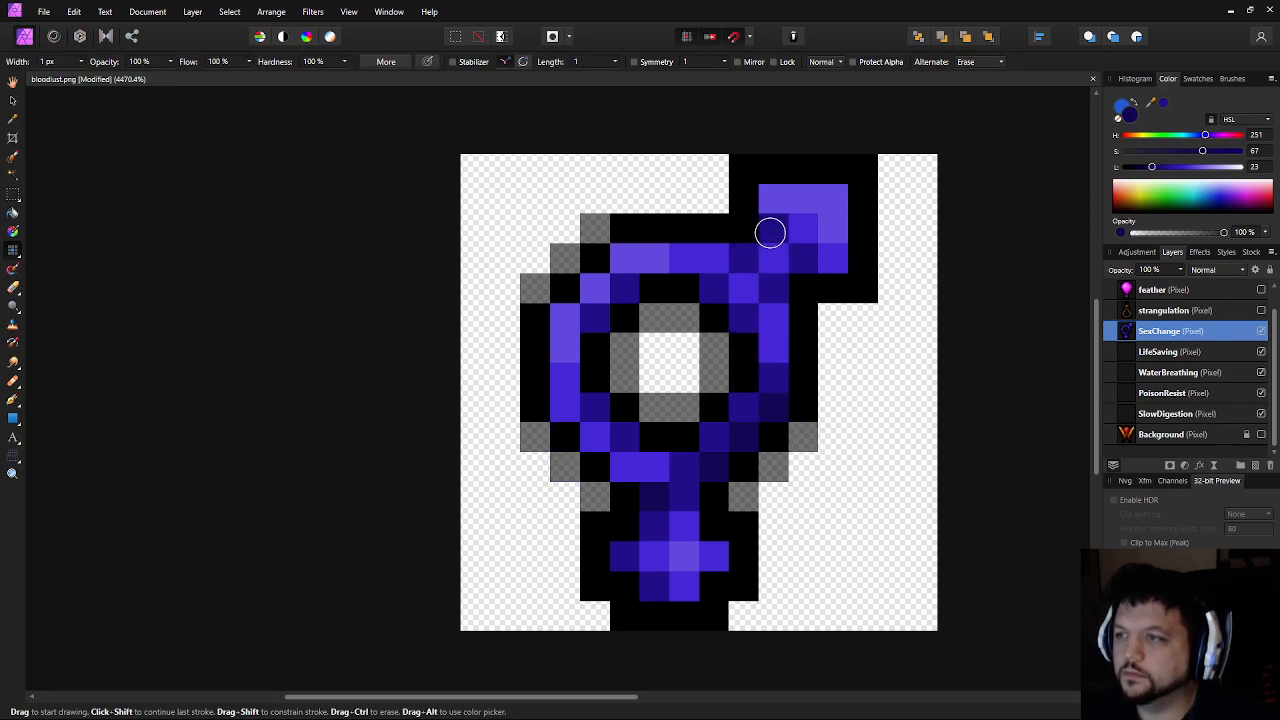
{"action": "left_click", "coordinate": [770, 233]}
{"action": "left_click", "coordinate": [808, 262]}
Recolour the arrowhead's top-left pixel with the main purple sampled from its centre
{"action": "left_click", "coordinate": [803, 226], "text": "alt"}
{"action": "left_click", "coordinate": [776, 205]}
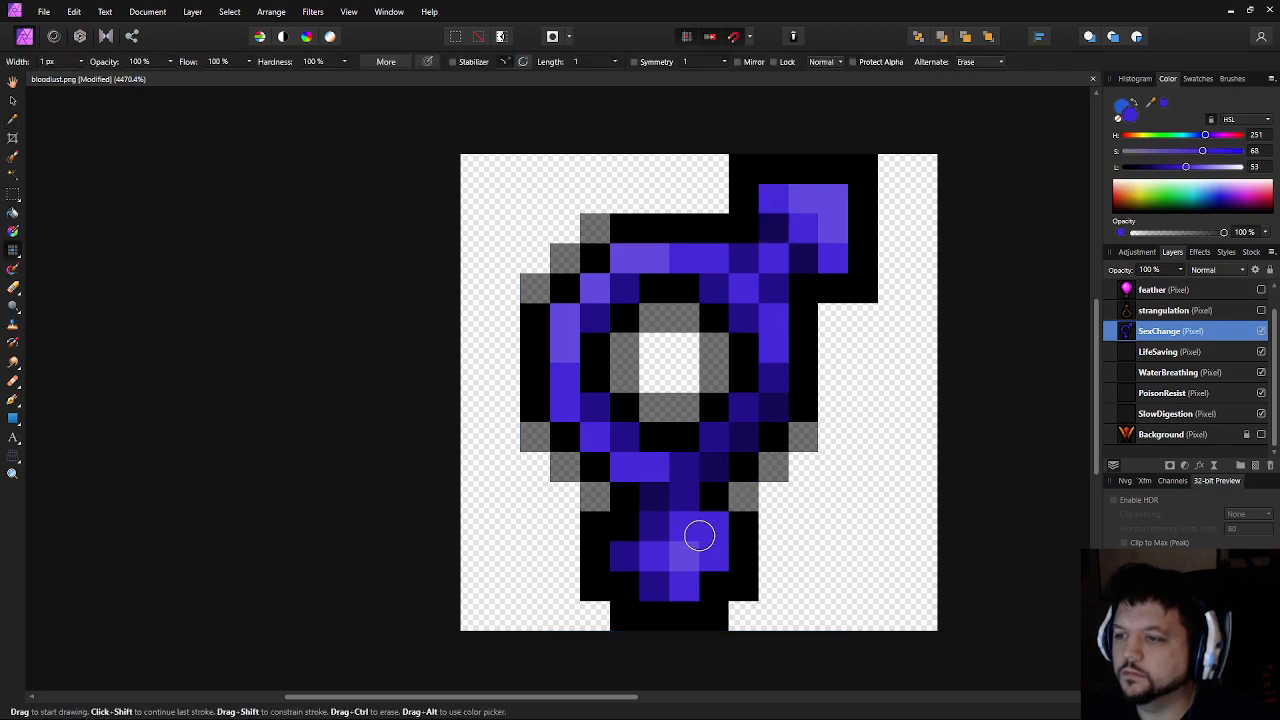
{"action": "left_click", "coordinate": [722, 528]}
{"action": "key", "text": "ctrl+z"}
Sample the arrowhead's highlight colour, raise its lightness to 69, and paint the arrowhead's top-right corner pixel
{"action": "key", "text": "i"}
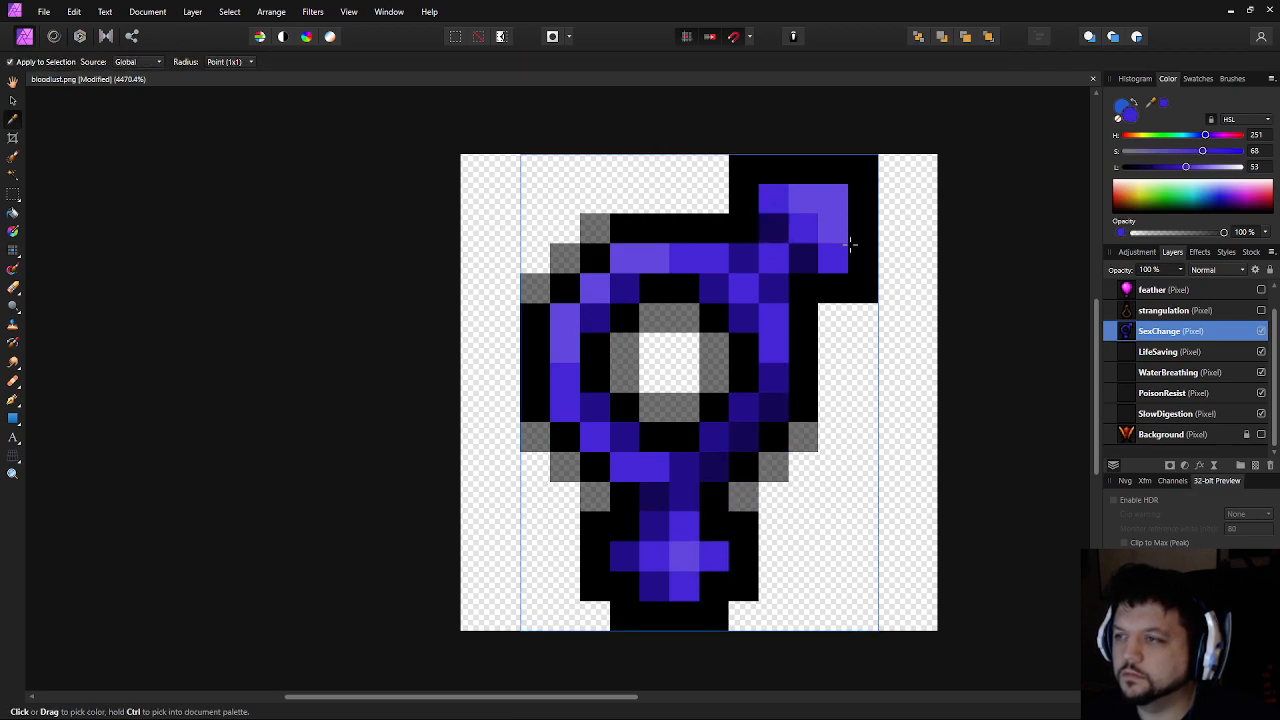
{"action": "left_click", "coordinate": [829, 204]}
{"action": "key", "text": "b"}
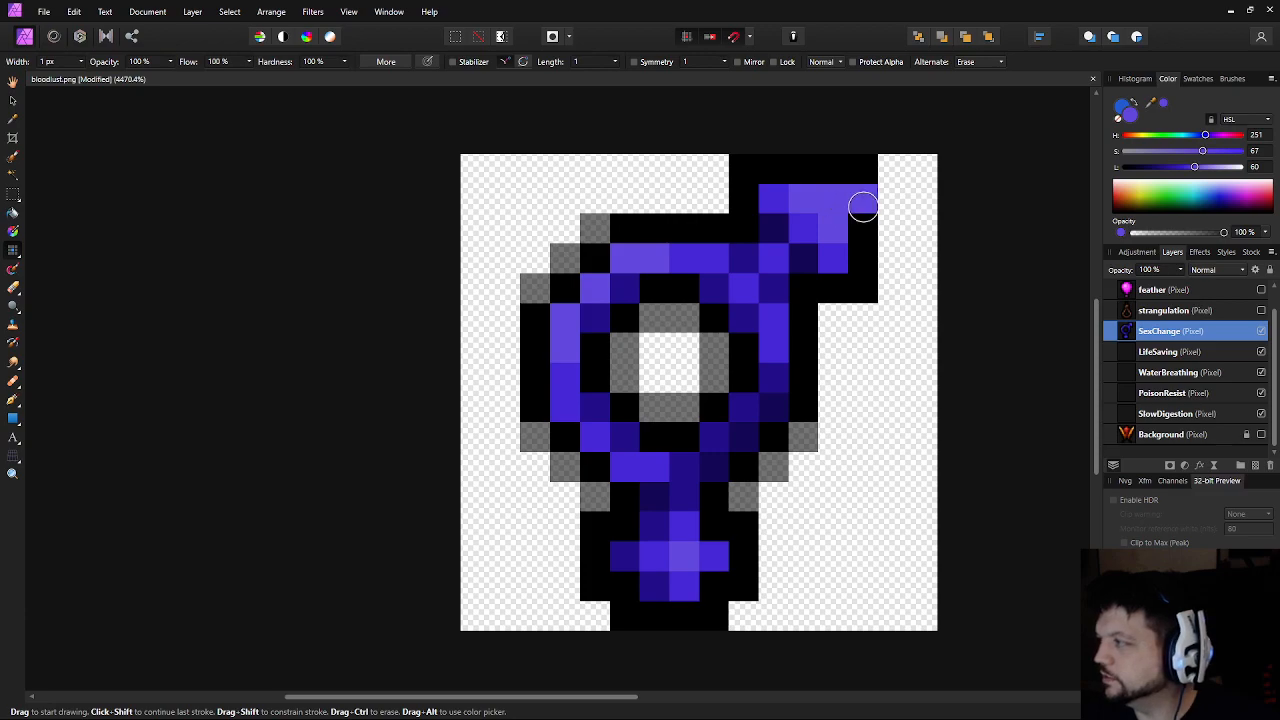
{"action": "left_click", "coordinate": [1204, 168]}
{"action": "left_click", "coordinate": [829, 199]}
{"action": "left_click_drag", "start_coordinate": [661, 485], "coordinate": [657, 462]}
Examine the shaded SexChange icon at reduced size, down to 200% zoom
{"action": "scroll", "coordinate": [829, 532], "scroll_direction": "down", "scroll_amount": 10}
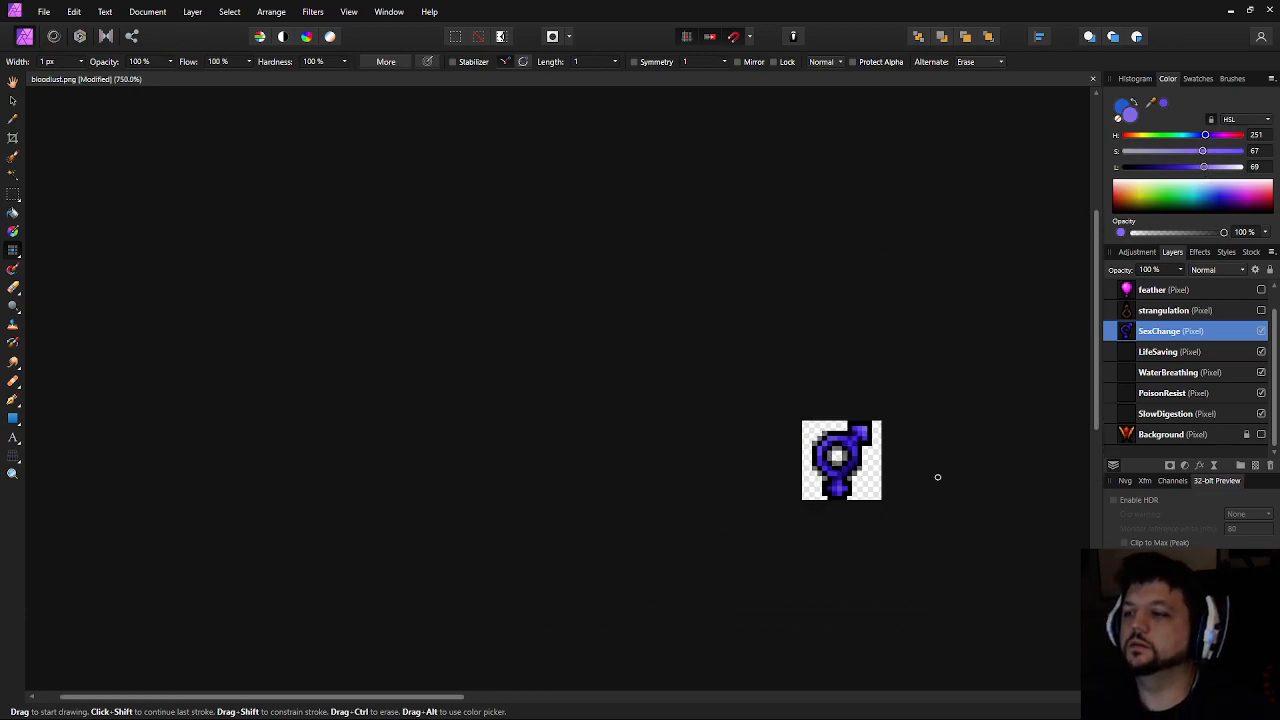
{"action": "key", "text": "ctrl+minus"}
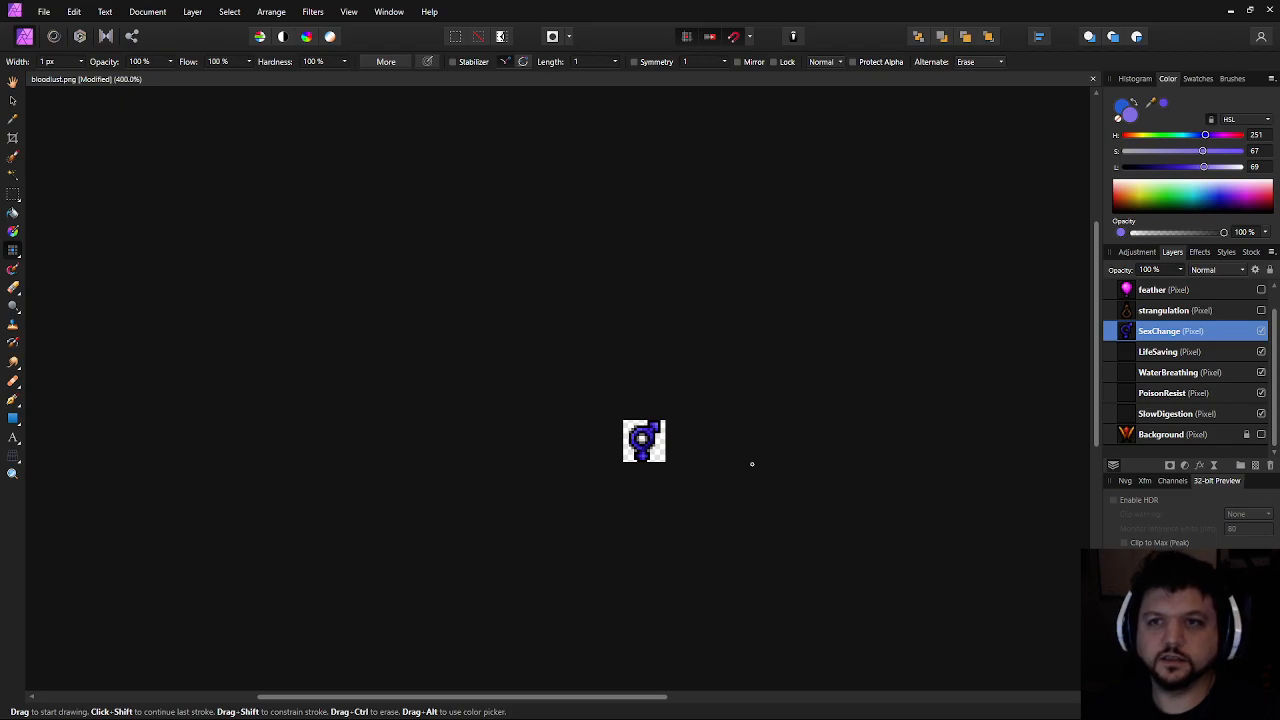
{"action": "key", "text": "ctrl+minus"}
{"action": "key", "text": "ctrl+minus"}
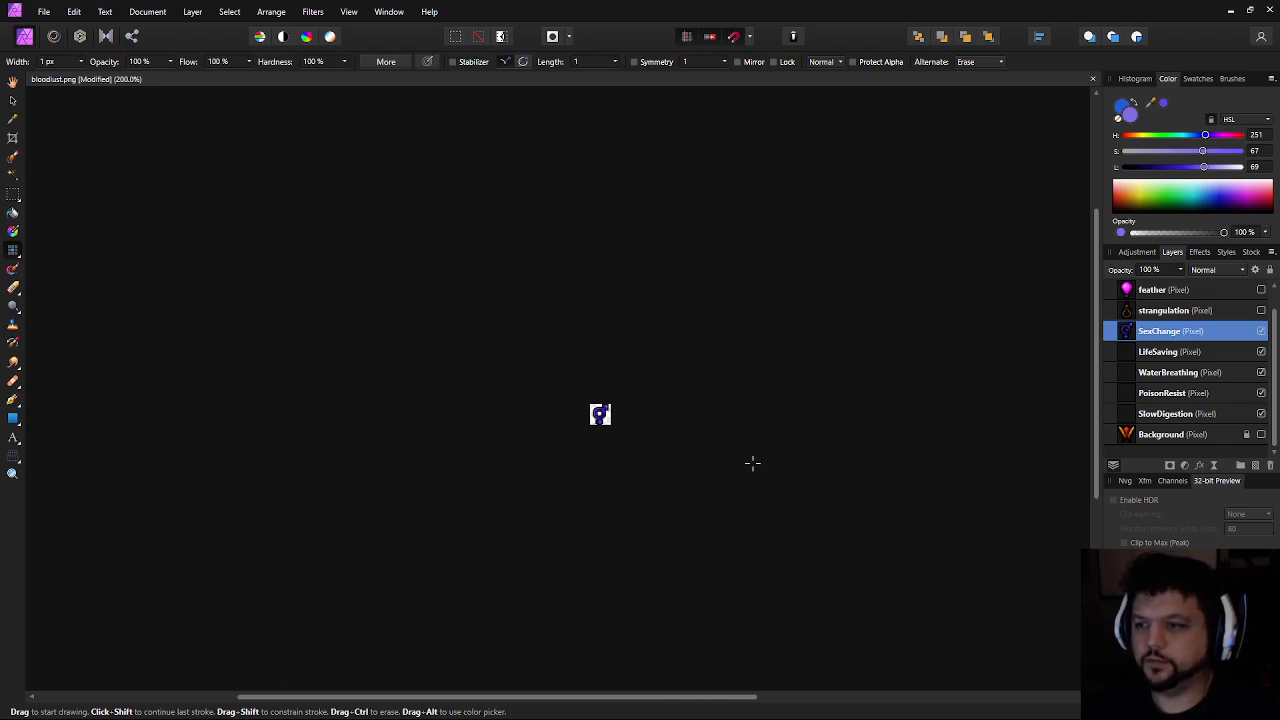
{"action": "key", "text": "ctrl+plus"}
{"action": "key", "text": "ctrl+plus"}
{"action": "key", "text": "ctrl+plus"}
{"action": "key", "text": "ctrl+plus"}
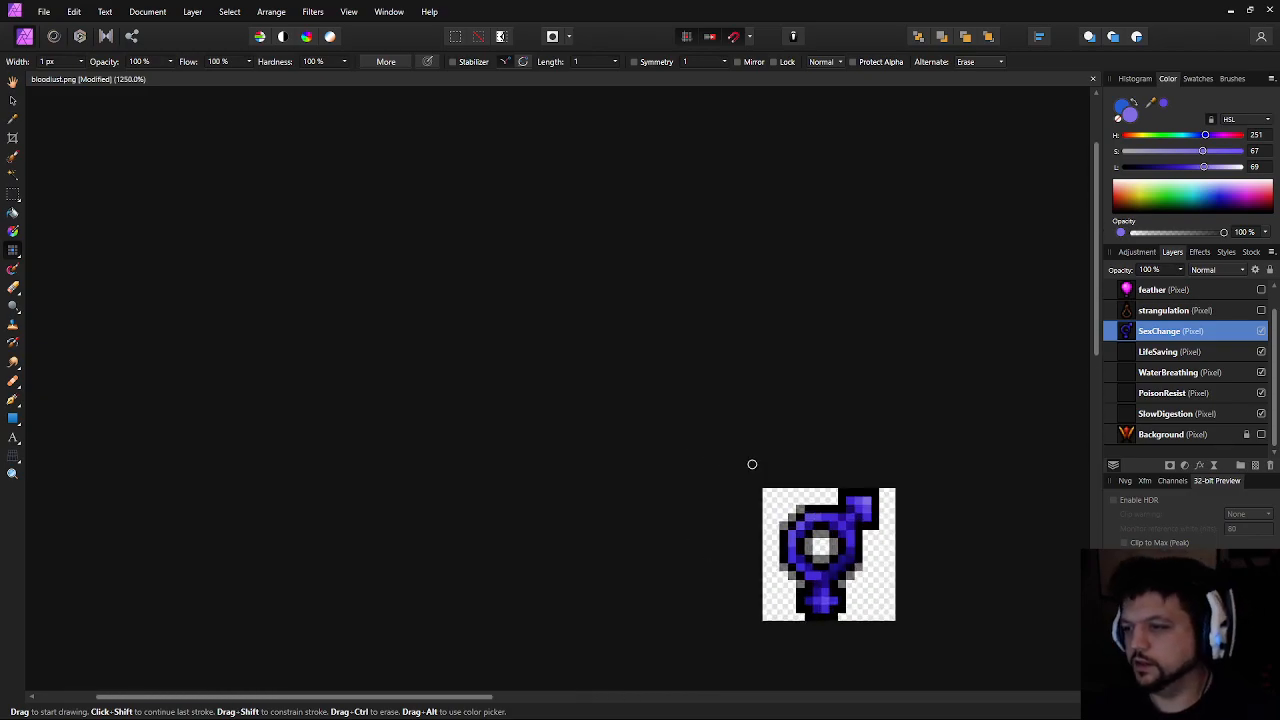
Sample the dark purple at lightness 35 from the stem and shade the left part of the ring's bottom edge
{"action": "left_click_drag", "start_coordinate": [844, 511], "coordinate": [574, 449]}
{"action": "scroll", "coordinate": [574, 449], "scroll_direction": "up", "scroll_amount": 5}
{"action": "left_click_drag", "start_coordinate": [558, 521], "coordinate": [602, 406]}
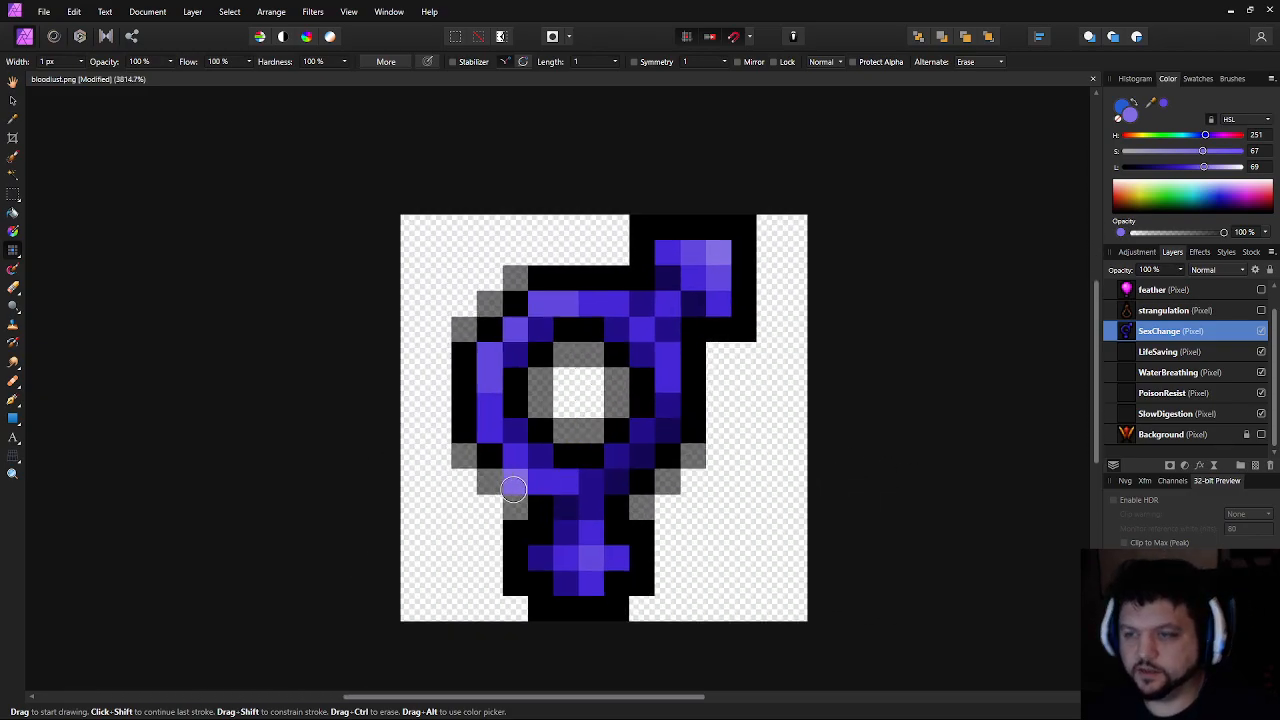
{"action": "left_click", "coordinate": [590, 503], "text": "alt"}
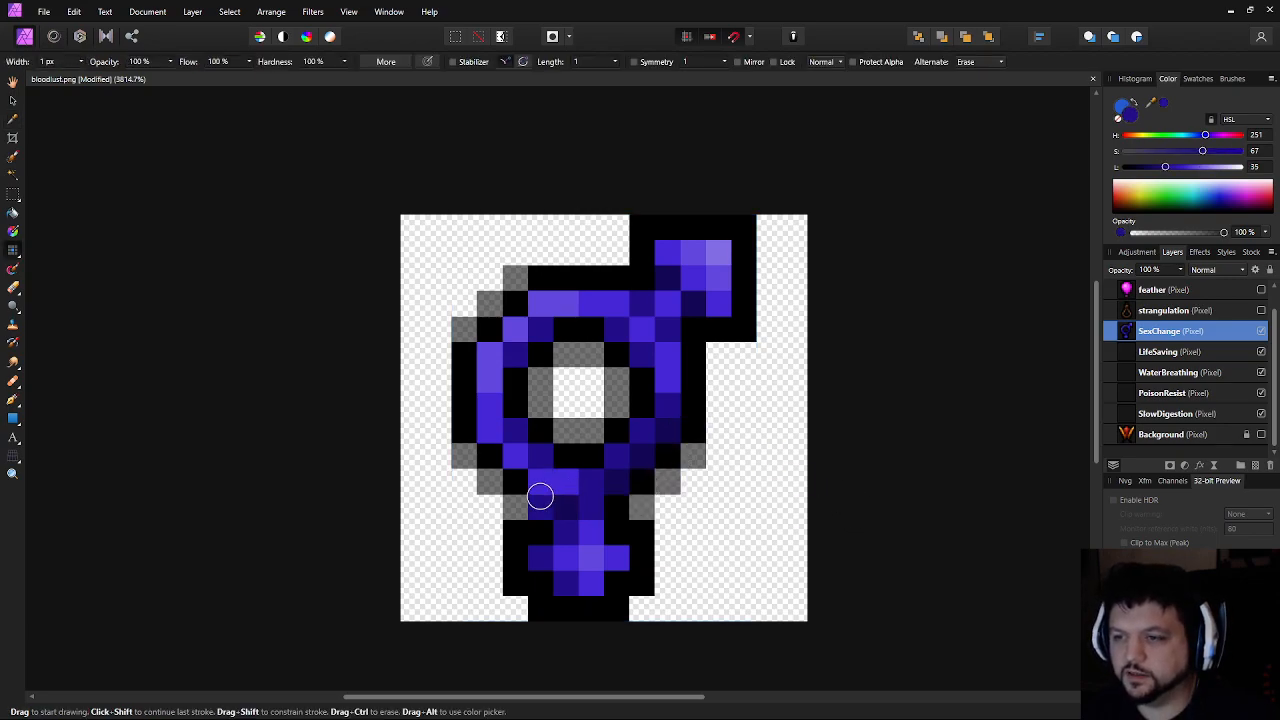
{"action": "scroll", "coordinate": [760, 503], "scroll_direction": "down", "scroll_amount": 10}
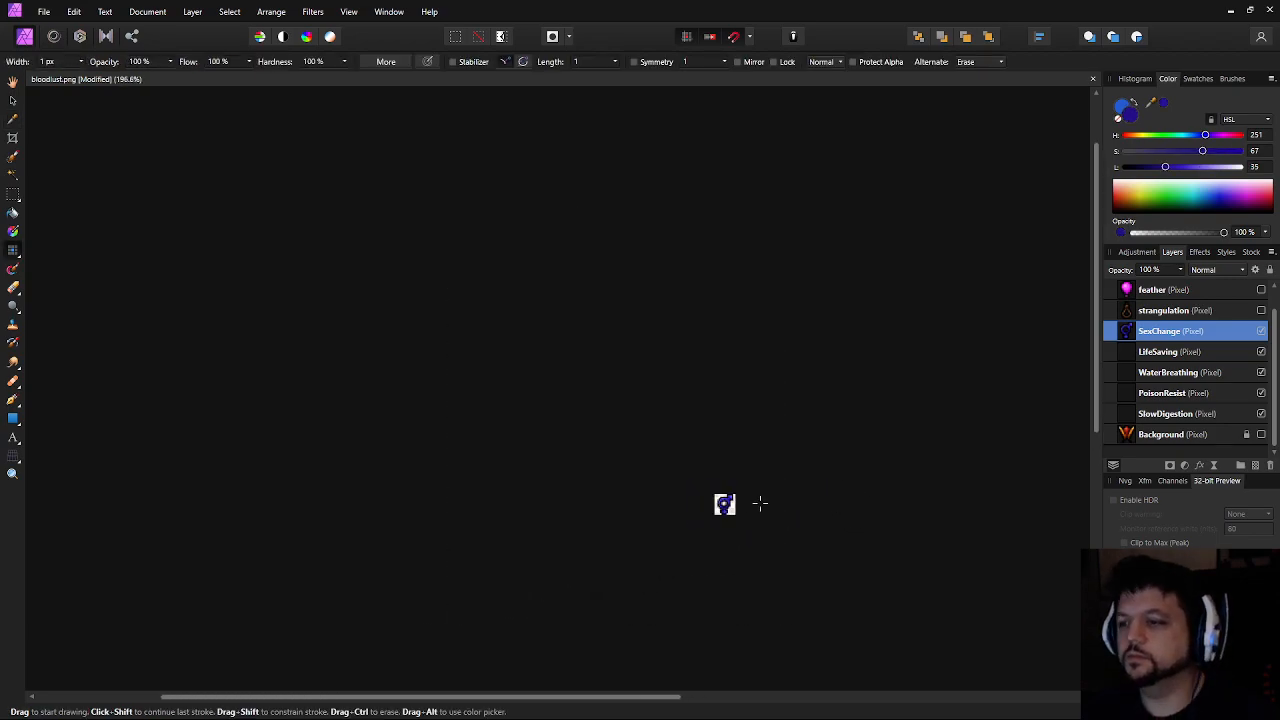
{"action": "scroll", "coordinate": [714, 551], "scroll_direction": "up", "scroll_amount": 10}
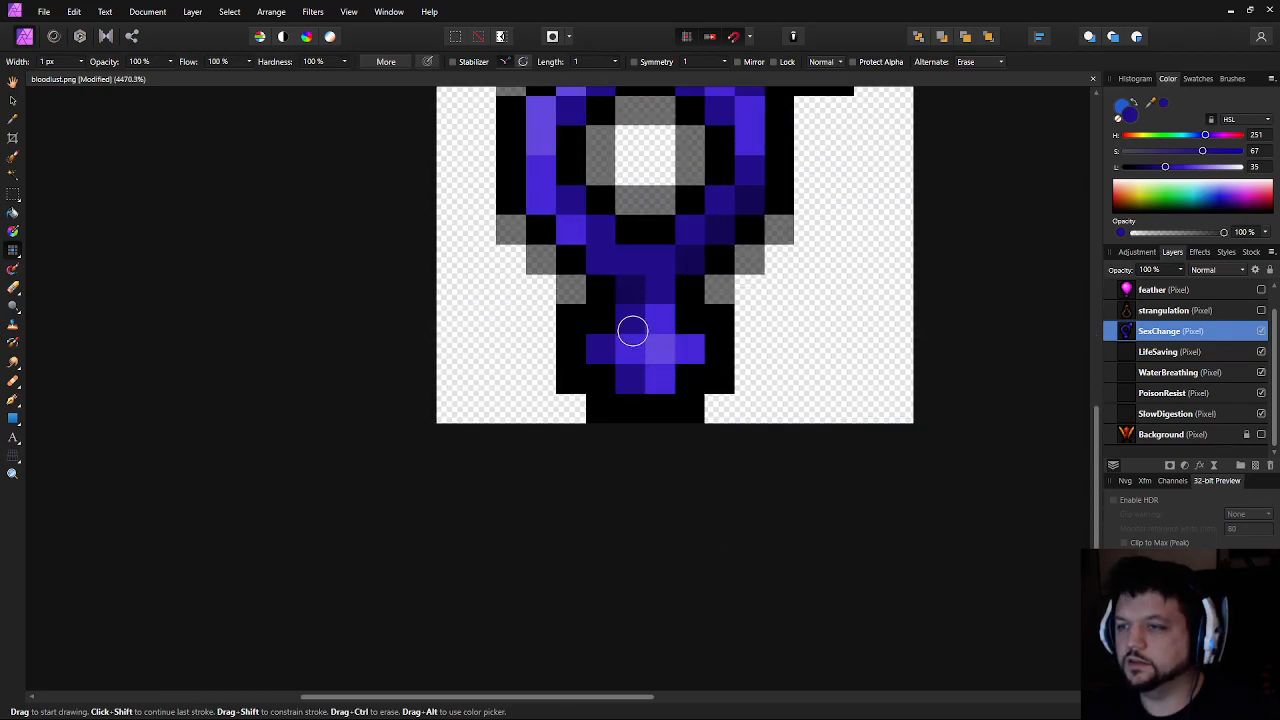
Sample the main purple and recolour the bottom cross's left arm and lower-left pixel
{"action": "scroll", "coordinate": [652, 315], "scroll_direction": "up", "scroll_amount": 2}
{"action": "key", "text": "i"}
{"action": "left_click", "coordinate": [712, 400]}
{"action": "key", "text": "b"}
{"action": "left_click", "coordinate": [548, 403]}
{"action": "left_click", "coordinate": [614, 443]}
Sample the highlight purple from the cross's centre and extend the highlight to the neighbouring left centre pixel
{"action": "key", "text": "i"}
{"action": "left_click", "coordinate": [647, 408]}
{"action": "key", "text": "b"}
{"action": "left_click", "coordinate": [609, 394]}
{"action": "left_click", "coordinate": [624, 334]}
{"action": "left_click_drag", "start_coordinate": [664, 394], "coordinate": [647, 430]}
Sample the dark purple at lightness 35 and shade the cross's lower-right pixel
{"action": "key", "text": "i"}
{"action": "left_click", "coordinate": [611, 394]}
{"action": "key", "text": "b"}
{"action": "key", "text": "b"}
Check how the recoloured bottom cross reads with the icon at small scale
{"action": "scroll", "coordinate": [929, 457], "scroll_direction": "down", "scroll_amount": 8}
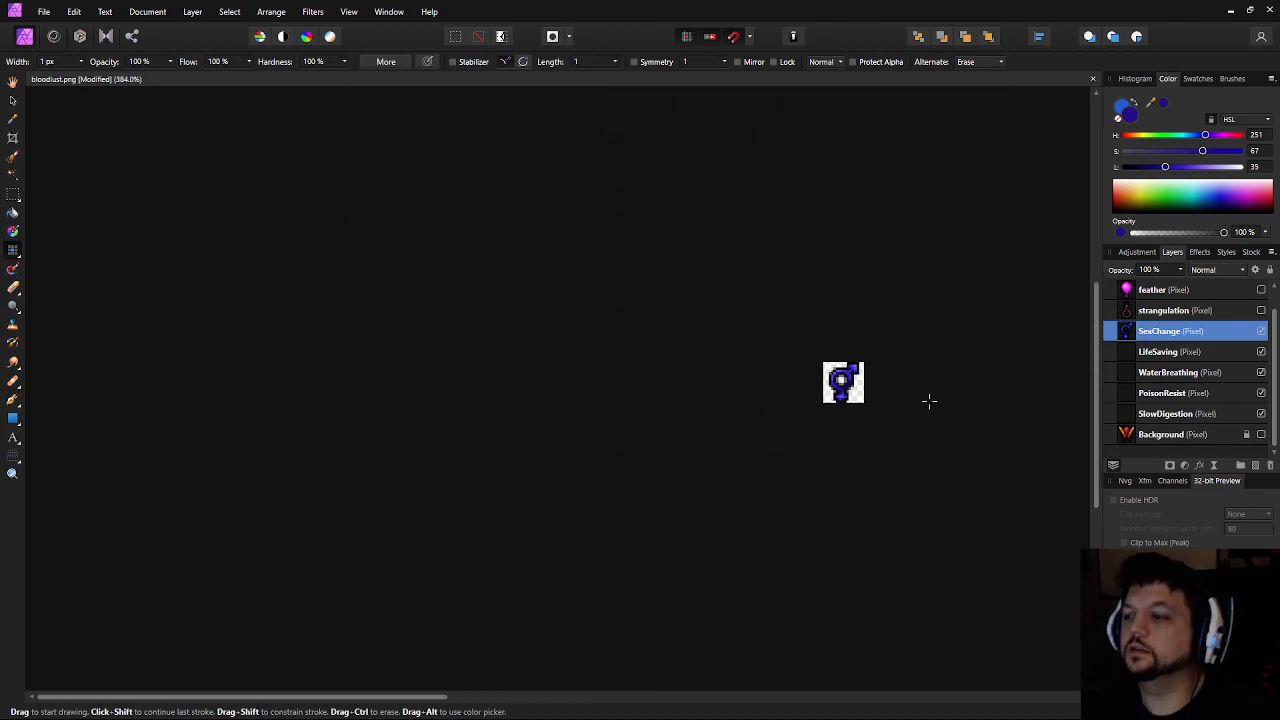
{"action": "scroll", "coordinate": [798, 427], "scroll_direction": "down", "scroll_amount": 2}
{"action": "left_click_drag", "start_coordinate": [820, 434], "coordinate": [723, 437]}
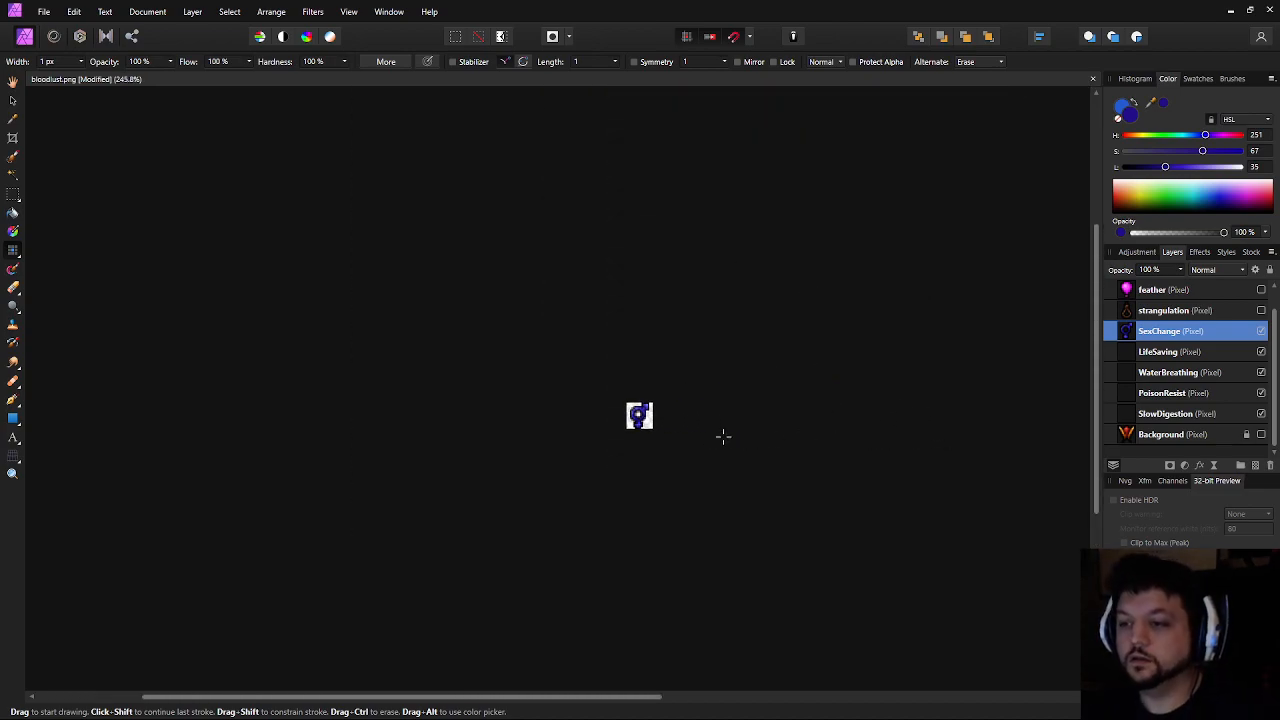
{"action": "scroll", "coordinate": [723, 437], "scroll_direction": "up", "scroll_amount": 2}
{"action": "scroll", "coordinate": [723, 437], "scroll_direction": "down", "scroll_amount": 3}
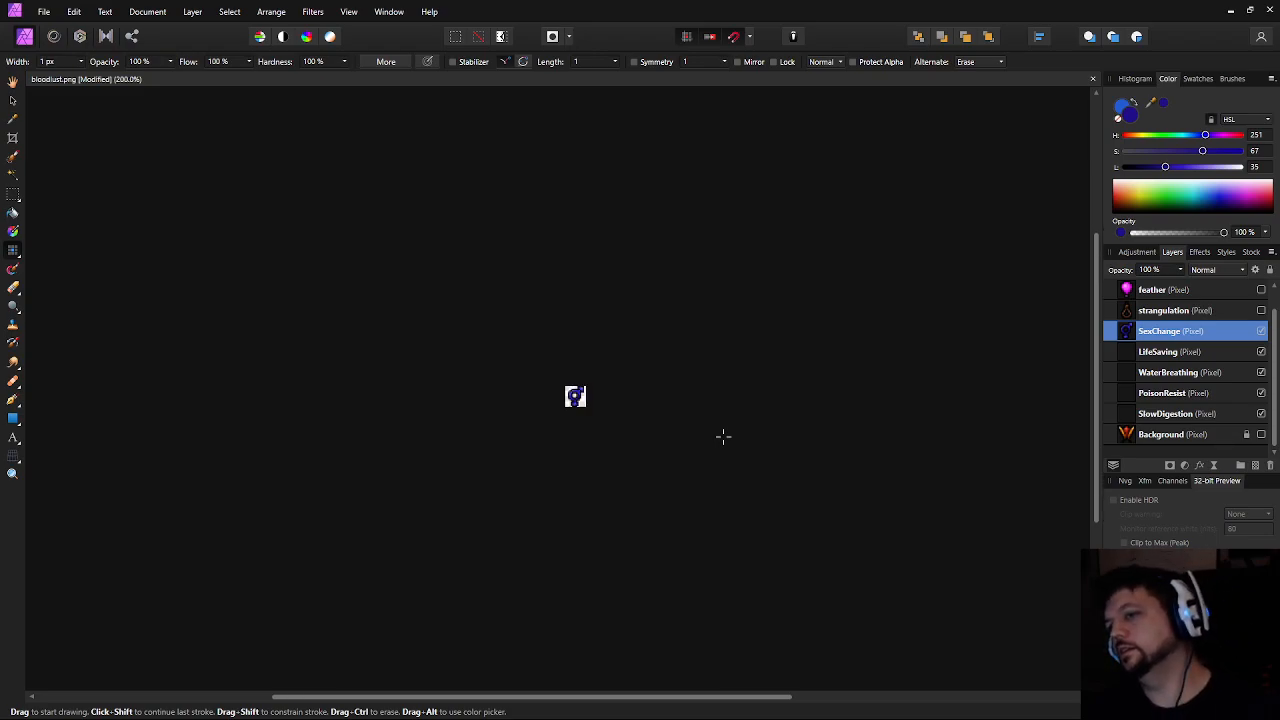
{"action": "scroll", "coordinate": [723, 437], "scroll_direction": "up", "scroll_amount": 1}
{"action": "scroll", "coordinate": [723, 437], "scroll_direction": "up", "scroll_amount": 4}
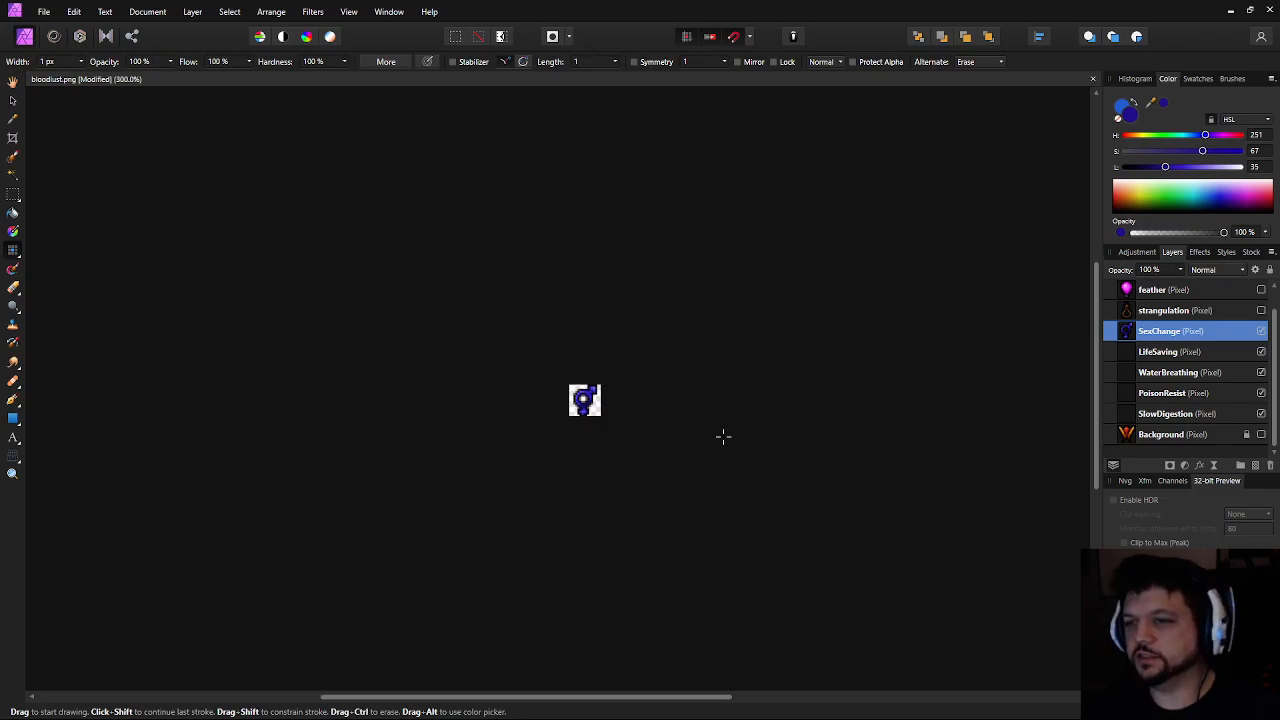
Sample the darkest purple from the ring's lower right and shade the left end of the ring's bottom edge
{"action": "scroll", "coordinate": [722, 437], "scroll_direction": "up", "scroll_amount": 2}
{"action": "left_click_drag", "start_coordinate": [723, 492], "coordinate": [437, 506]}
{"action": "scroll", "coordinate": [399, 456], "scroll_direction": "up", "scroll_amount": 2}
{"action": "scroll", "coordinate": [523, 507], "scroll_direction": "up", "scroll_amount": 1}
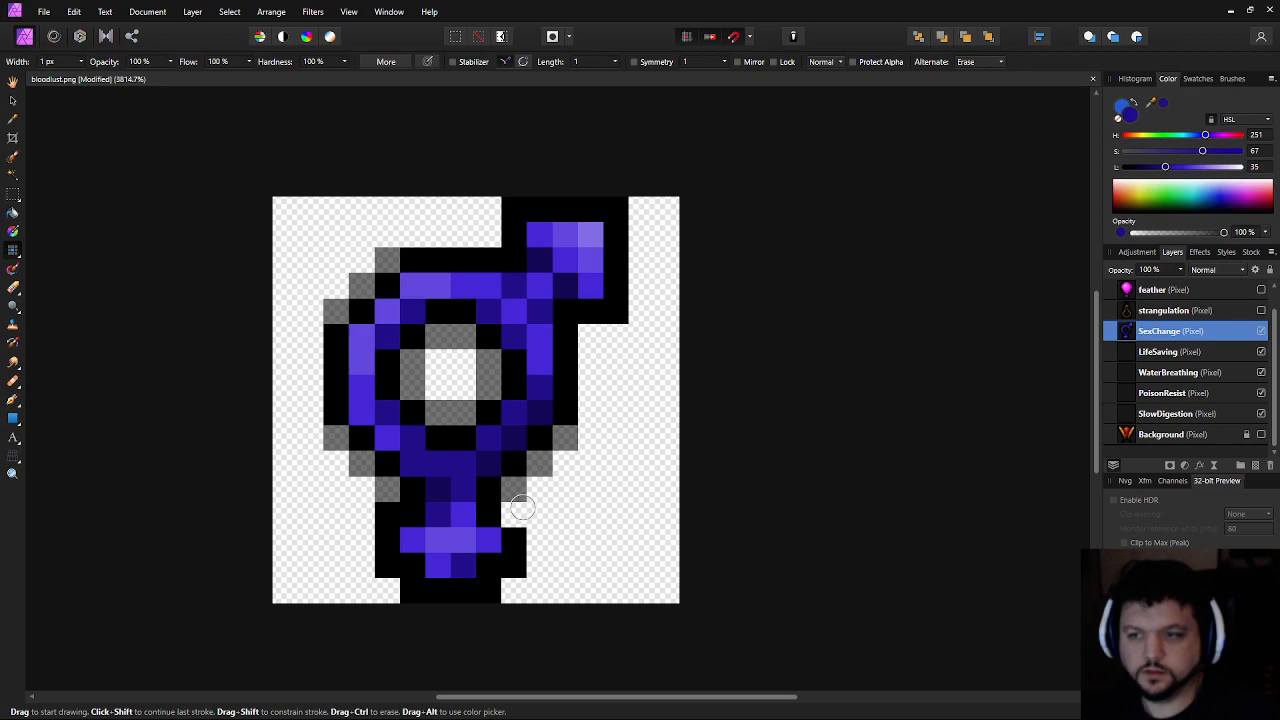
{"action": "left_click", "coordinate": [496, 463], "text": "alt"}
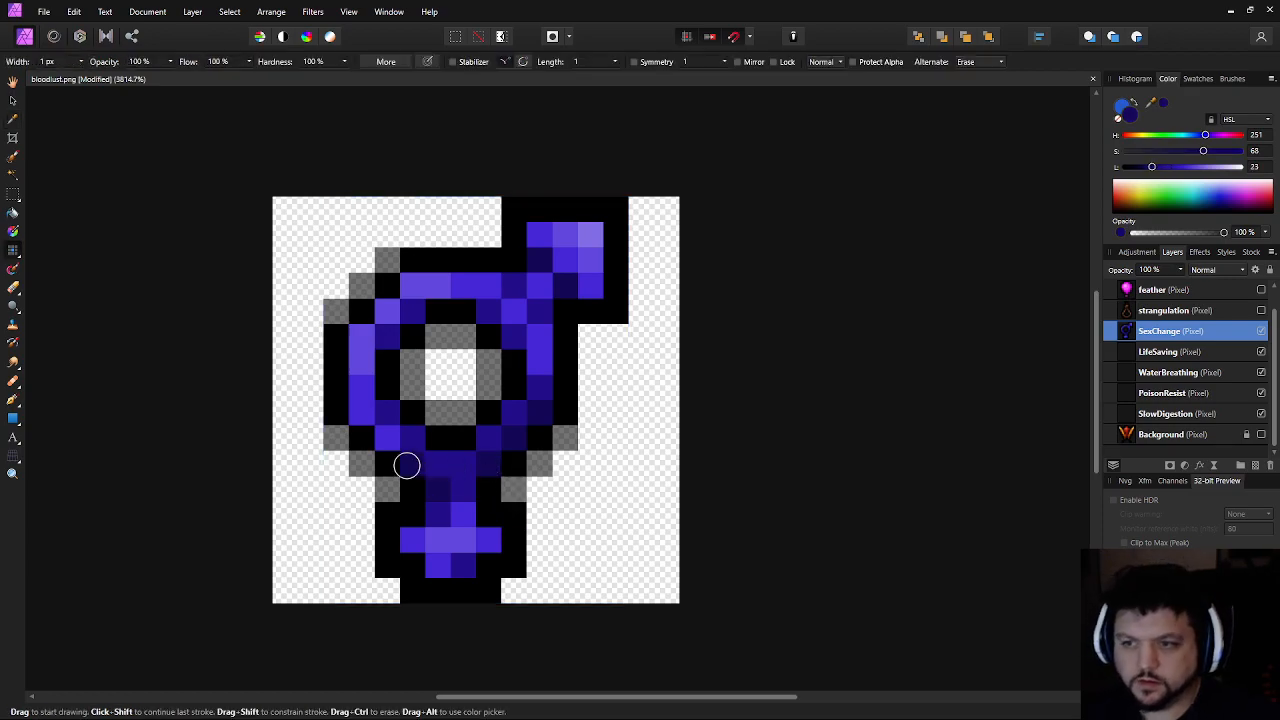
{"action": "scroll", "coordinate": [610, 523], "scroll_direction": "down", "scroll_amount": 1}
{"action": "scroll", "coordinate": [477, 494], "scroll_direction": "up", "scroll_amount": 1}
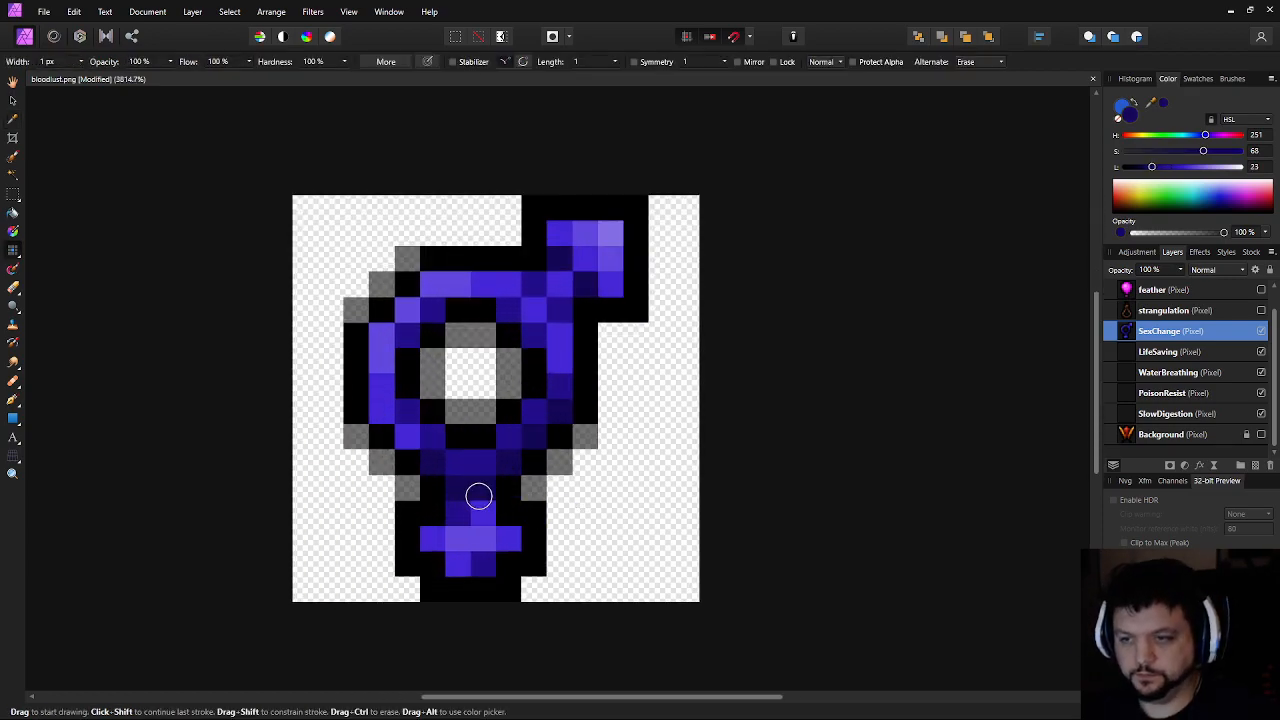
Review the whole icon's shading at several zoom levels, ending at 200%
{"action": "scroll", "coordinate": [780, 517], "scroll_direction": "down", "scroll_amount": 8}
{"action": "left_click_drag", "start_coordinate": [847, 531], "coordinate": [717, 523]}
{"action": "scroll", "coordinate": [756, 534], "scroll_direction": "down", "scroll_amount": 1}
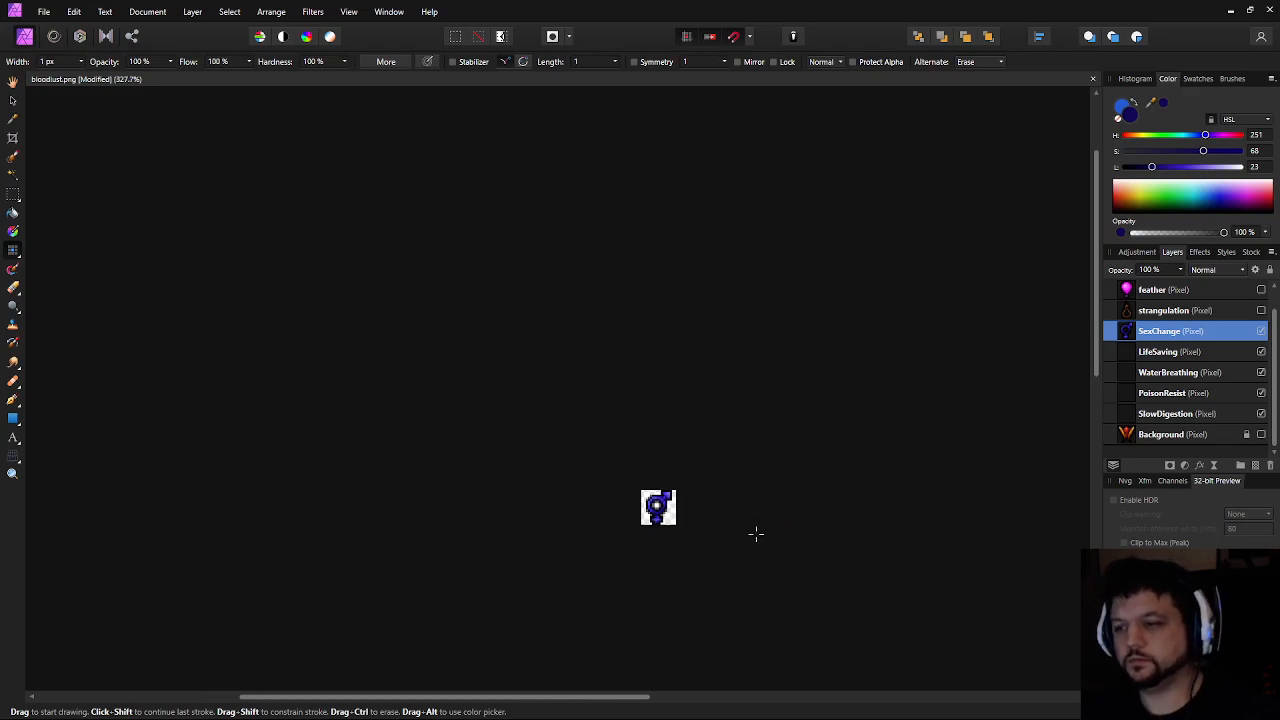
{"action": "scroll", "coordinate": [756, 534], "scroll_direction": "down", "scroll_amount": 2}
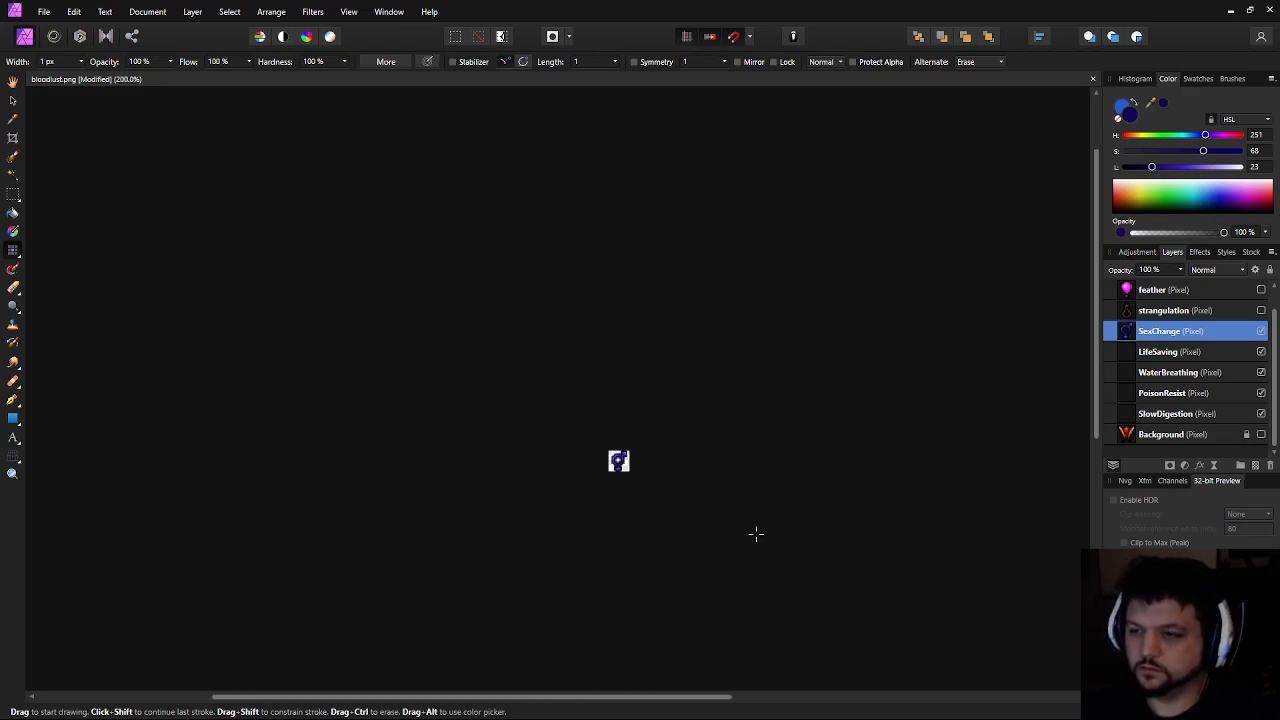
{"action": "scroll", "coordinate": [756, 534], "scroll_direction": "up", "scroll_amount": 10}
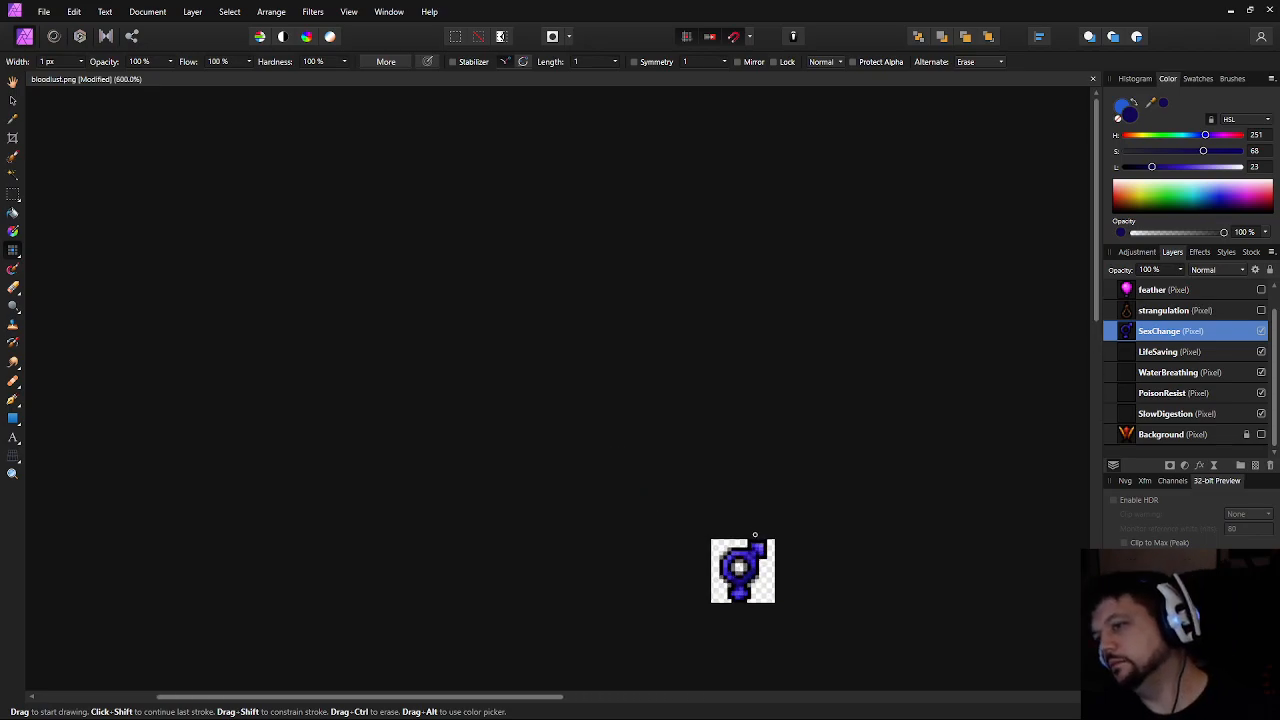
{"action": "left_click_drag", "start_coordinate": [996, 594], "coordinate": [744, 251]}
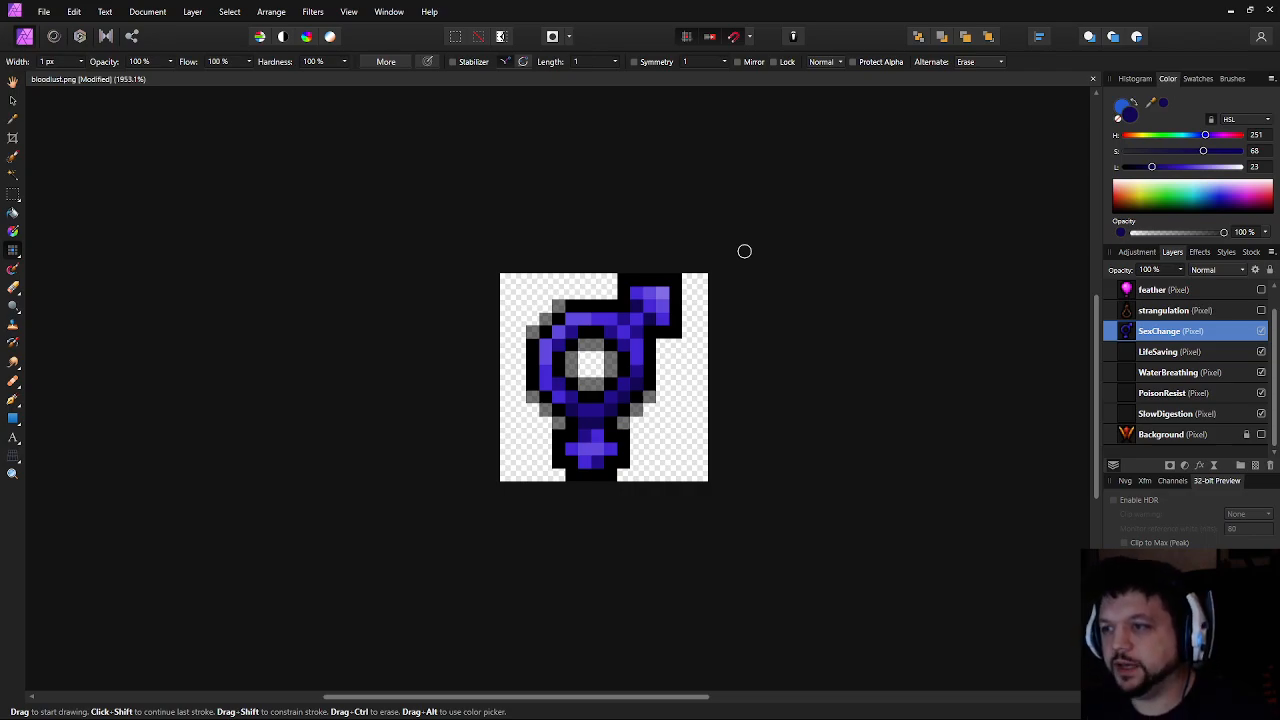
{"action": "key", "text": "ctrl+2"}
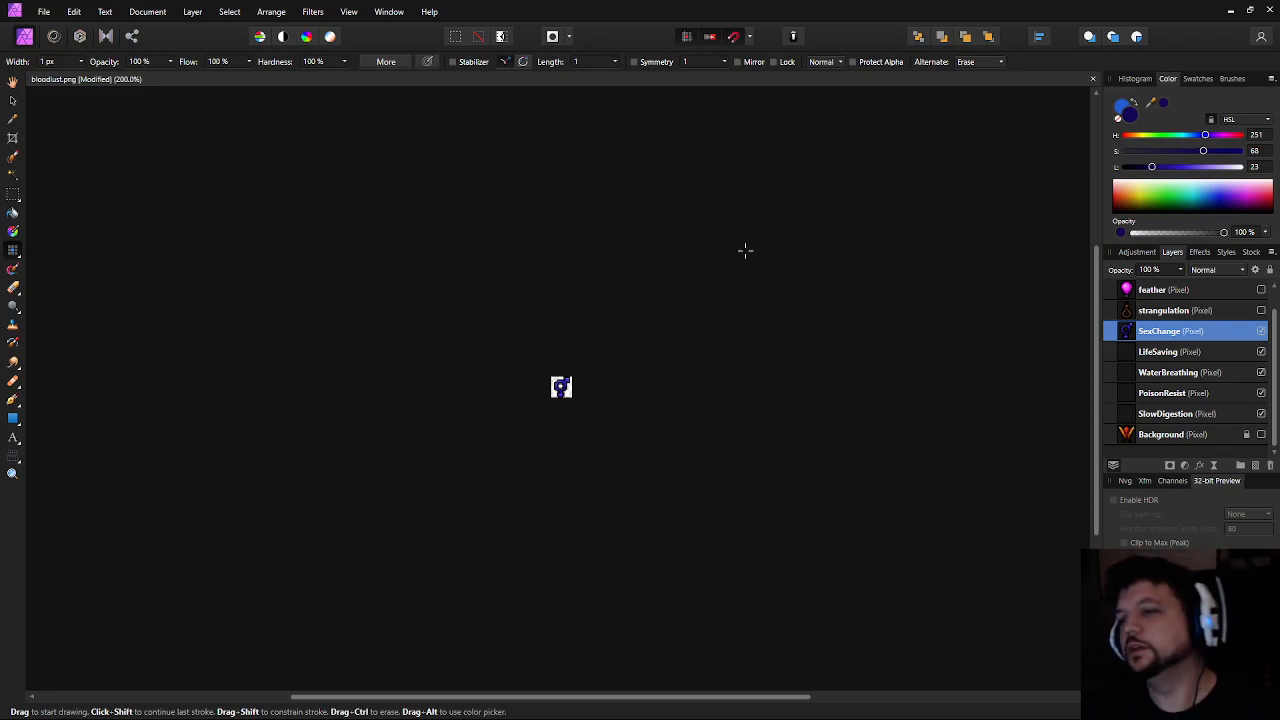
Examine the shading of the finished gender-symbol icon at increasing zoom levels
{"action": "key", "text": "ctrl+plus"}
{"action": "key", "text": "ctrl+plus"}
{"action": "key", "text": "ctrl+plus"}
{"action": "key", "text": "ctrl+plus"}
{"action": "key", "text": "ctrl+plus"}
{"action": "key", "text": "ctrl+plus"}
{"action": "key", "text": "ctrl+plus"}
{"action": "key", "text": "ctrl+plus"}
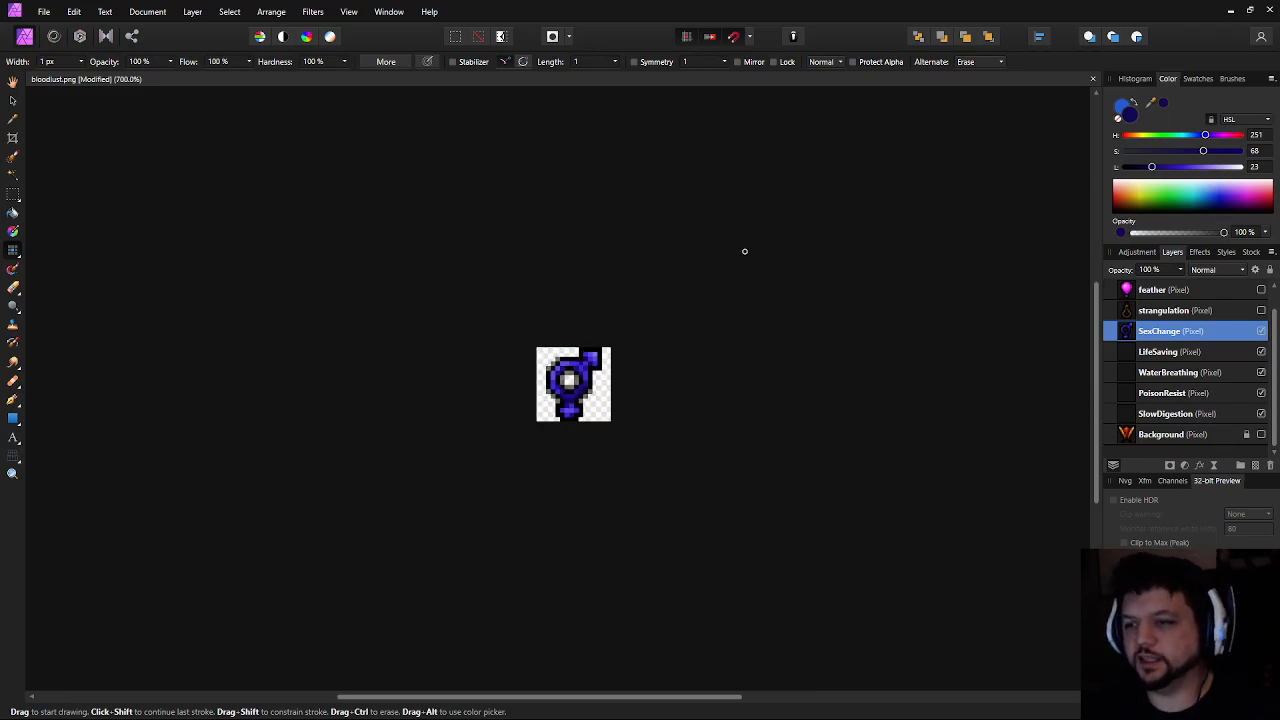
{"action": "key", "text": "ctrl+plus"}
{"action": "key", "text": "ctrl+plus"}
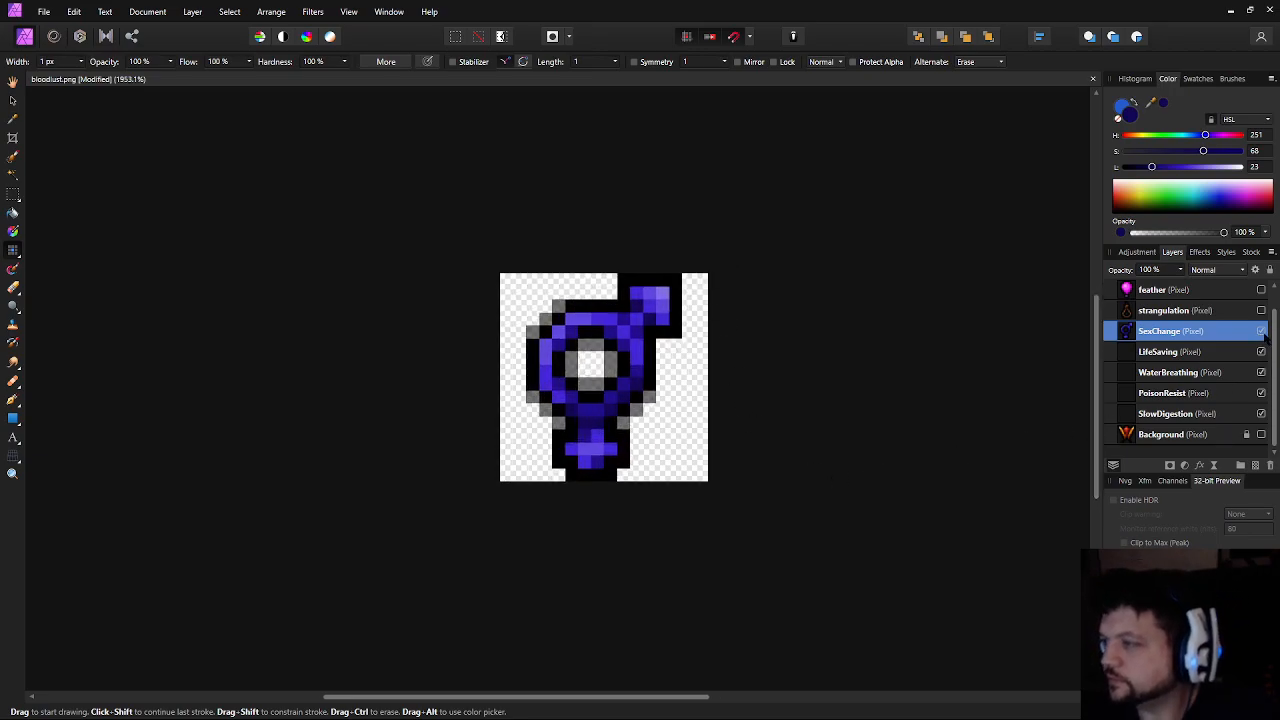
Hide the SexChange layer, make LifeSaving the active layer and set the brush colour to black with saturation 100 and lightness 0
{"action": "left_click", "coordinate": [1262, 332]}
{"action": "left_click", "coordinate": [1180, 356]}
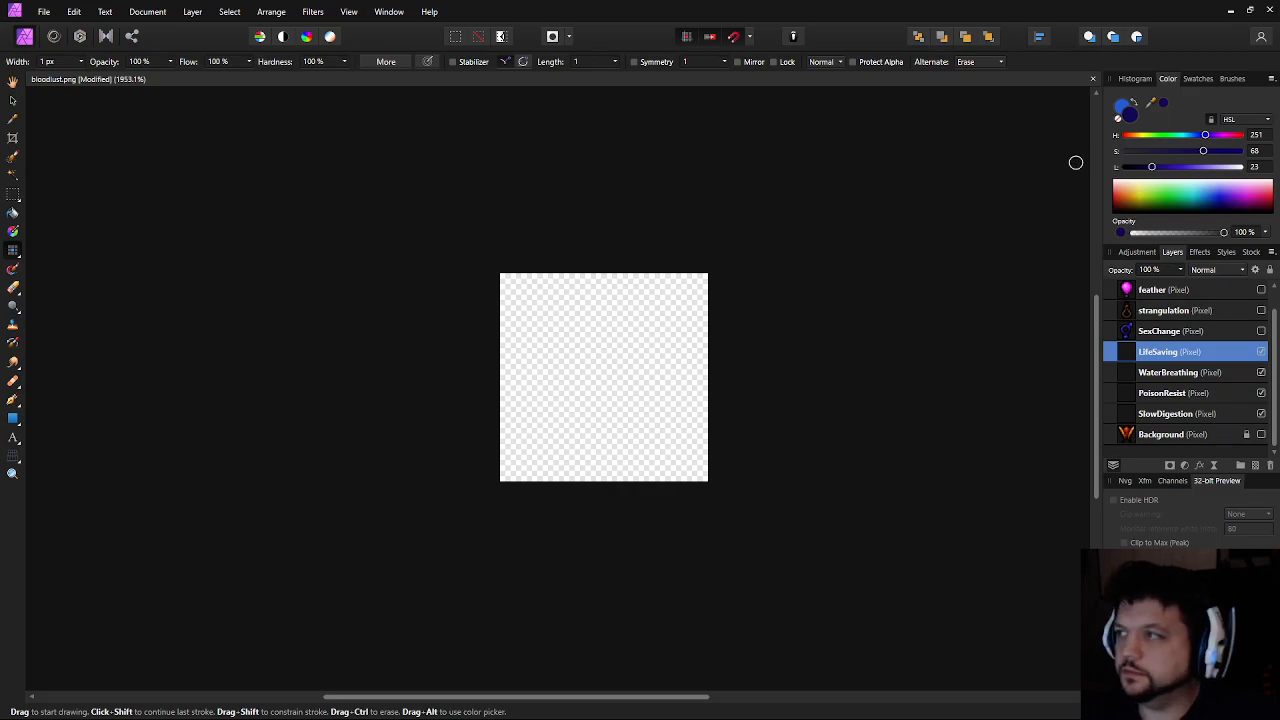
{"action": "left_click_drag", "start_coordinate": [1153, 168], "coordinate": [1093, 170]}
{"action": "left_click_drag", "start_coordinate": [1203, 151], "coordinate": [1242, 172]}
{"action": "left_click_drag", "start_coordinate": [431, 373], "coordinate": [391, 343]}
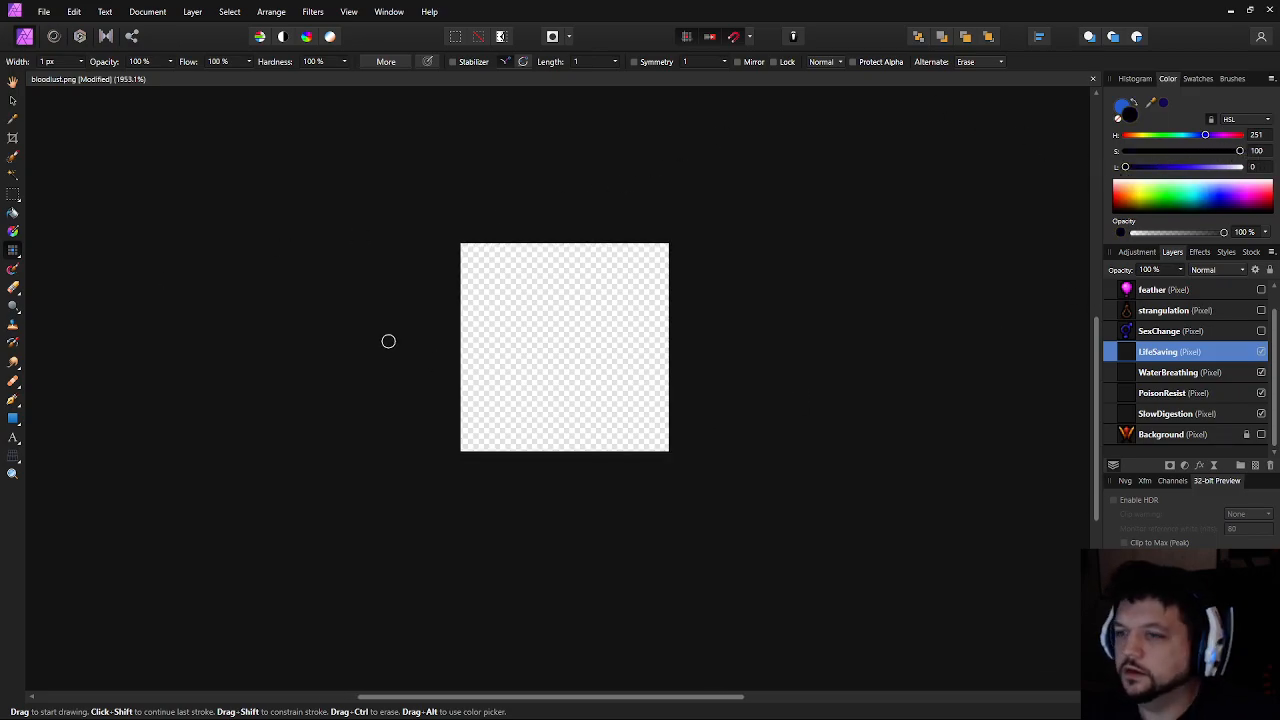
{"action": "scroll", "coordinate": [391, 343], "scroll_direction": "up", "scroll_amount": 2}
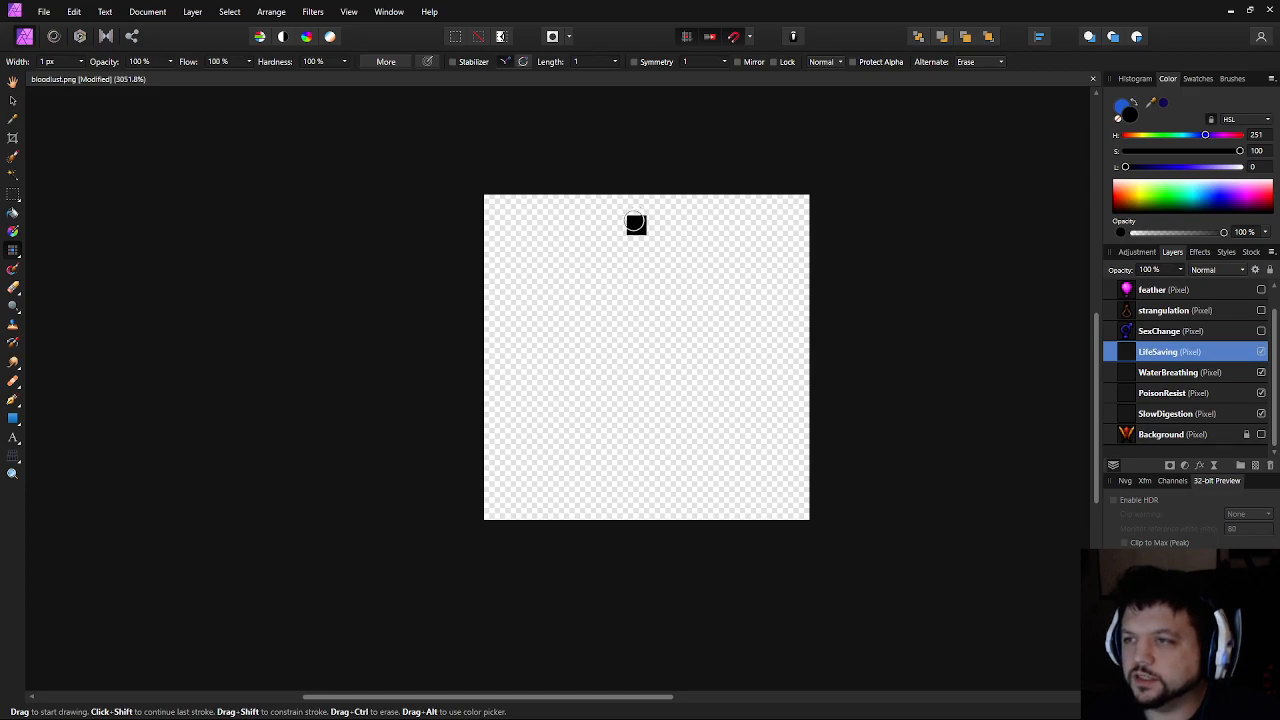
Draw the black pixel arch of an ankh's loop near the canvas's upper edge, two pixels wide at its peak
{"action": "mouse_move", "coordinate": [633, 221]}
{"action": "left_mouse_down"}
{"action": "mouse_move", "coordinate": [617, 224]}
{"action": "mouse_move", "coordinate": [657, 226]}
{"action": "left_mouse_up"}
{"action": "key", "text": "ctrl+z"}
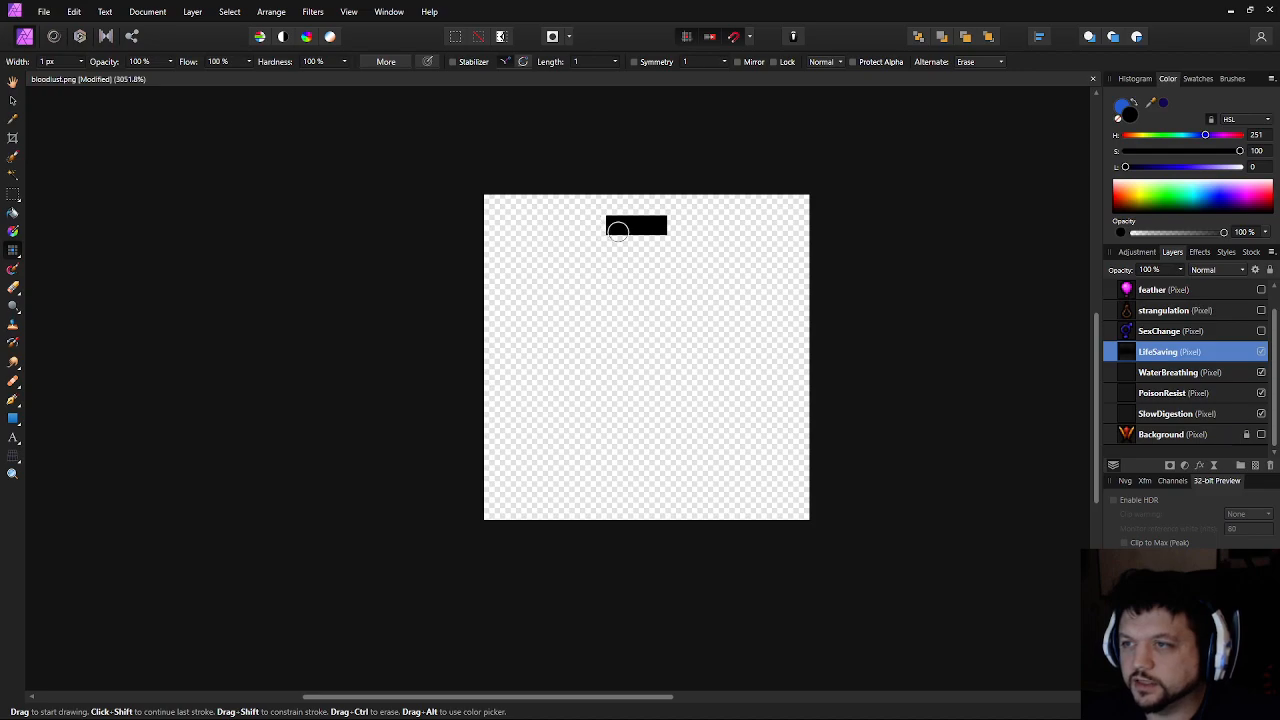
{"action": "left_click", "coordinate": [616, 245]}
{"action": "left_click", "coordinate": [677, 245]}
{"action": "left_click", "coordinate": [596, 265]}
{"action": "left_click", "coordinate": [697, 265]}
{"action": "left_click", "coordinate": [596, 285]}
{"action": "left_click", "coordinate": [697, 285]}
Continue the loop outline down both sides and taper it inward diagonally toward the neck
{"action": "left_click_drag", "start_coordinate": [576, 306], "coordinate": [597, 347]}
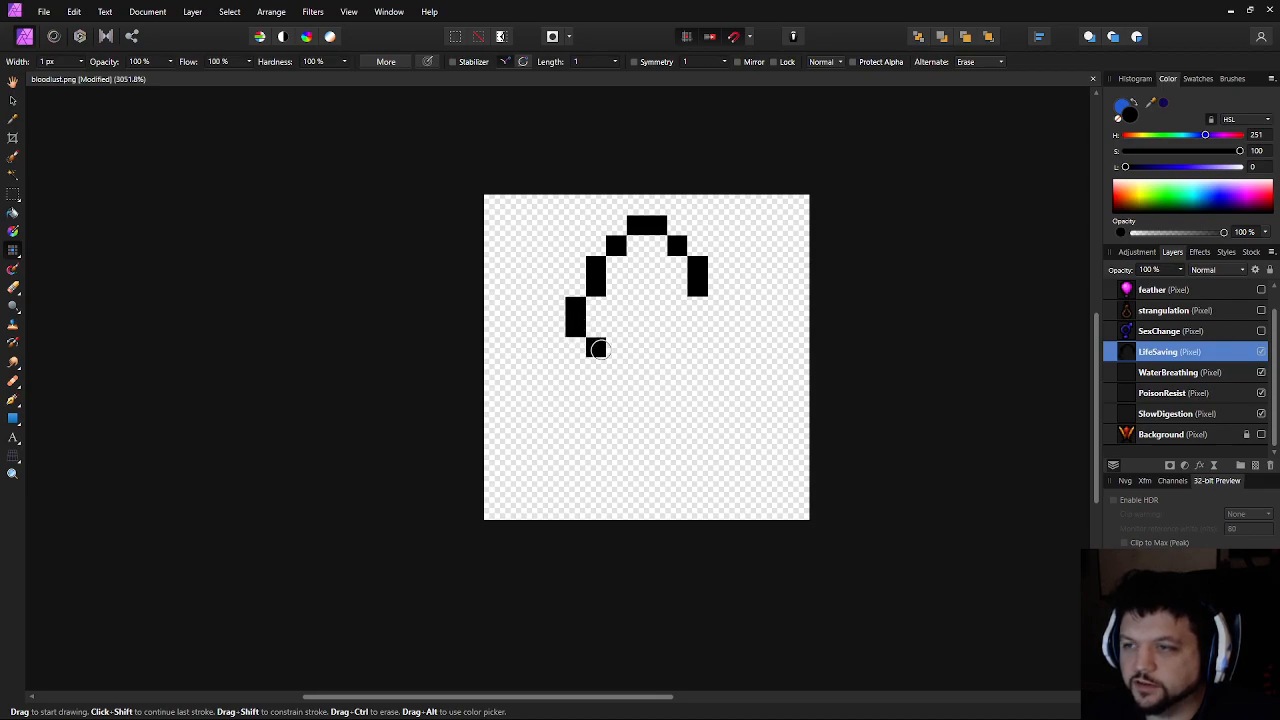
{"action": "left_click", "coordinate": [616, 367]}
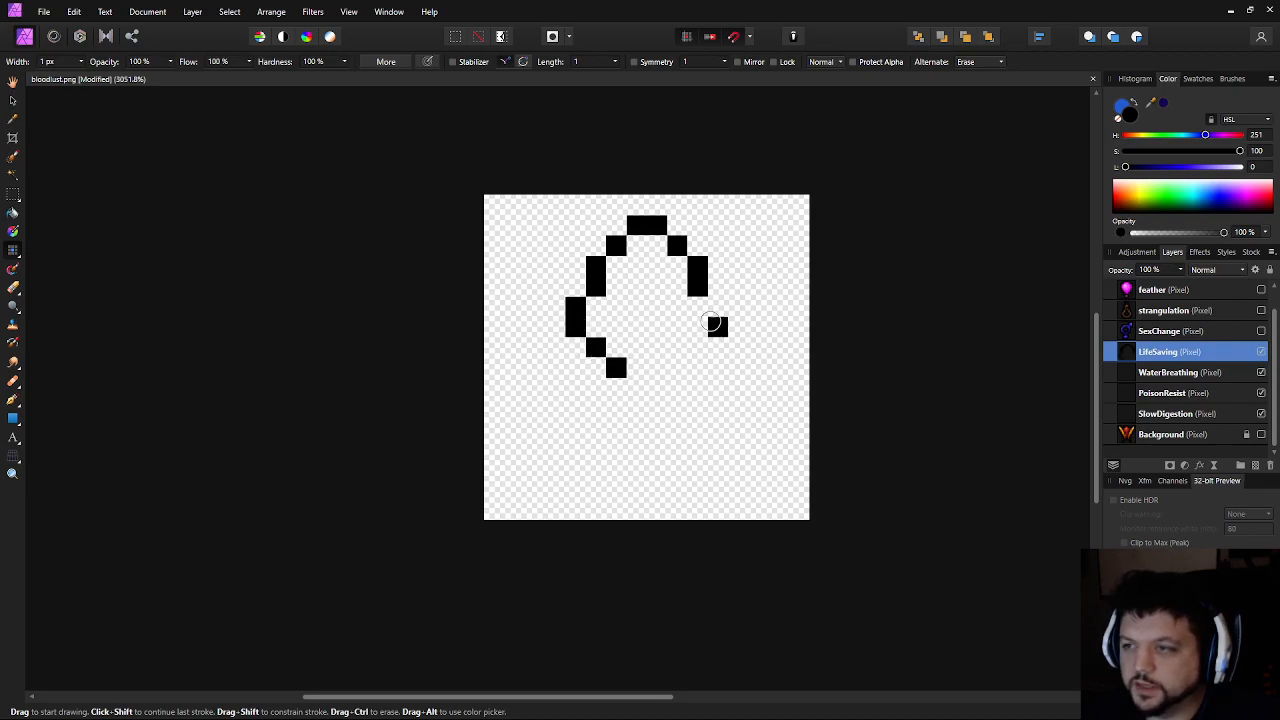
{"action": "left_click", "coordinate": [714, 309]}
{"action": "left_click", "coordinate": [716, 326]}
{"action": "left_click", "coordinate": [694, 346]}
{"action": "left_click", "coordinate": [675, 367]}
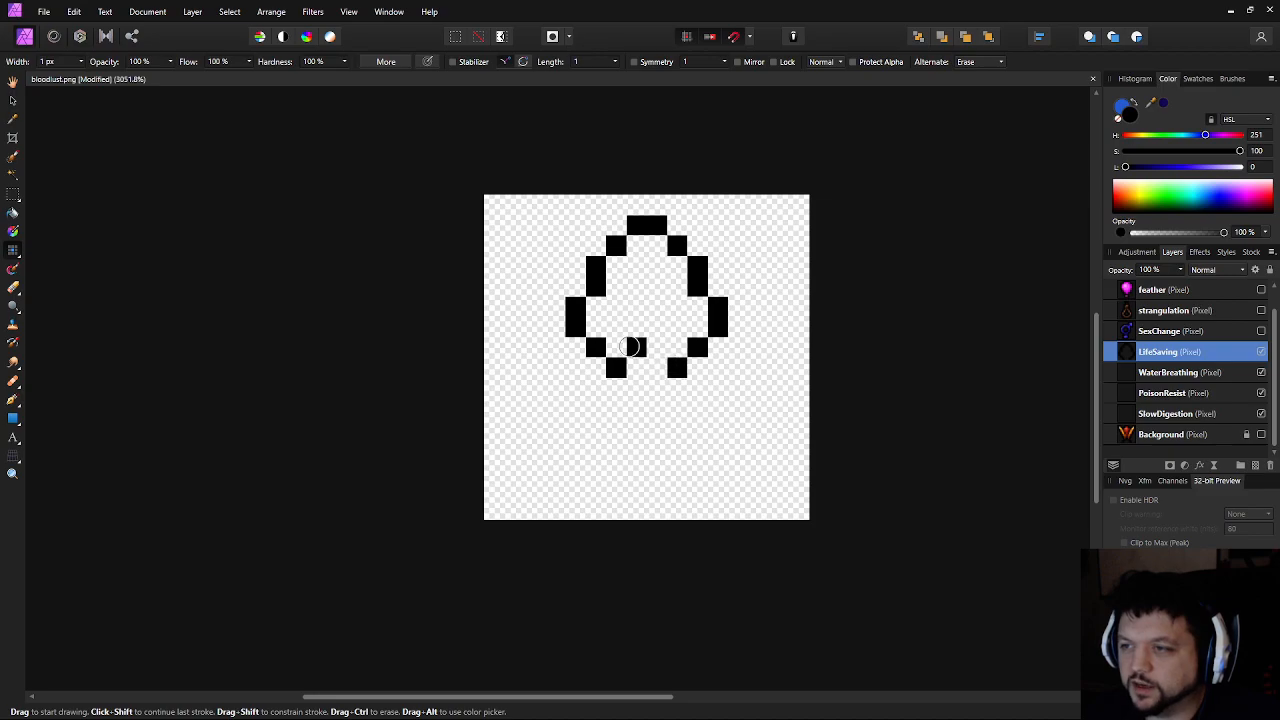
Outline the opening inside the loop in black, with a solid two-by-two block above it
{"action": "mouse_move", "coordinate": [634, 343]}
{"action": "left_mouse_down"}
{"action": "mouse_move", "coordinate": [656, 347]}
{"action": "mouse_move", "coordinate": [621, 306]}
{"action": "mouse_move", "coordinate": [638, 273]}
{"action": "left_mouse_up"}
{"action": "left_click", "coordinate": [636, 326]}
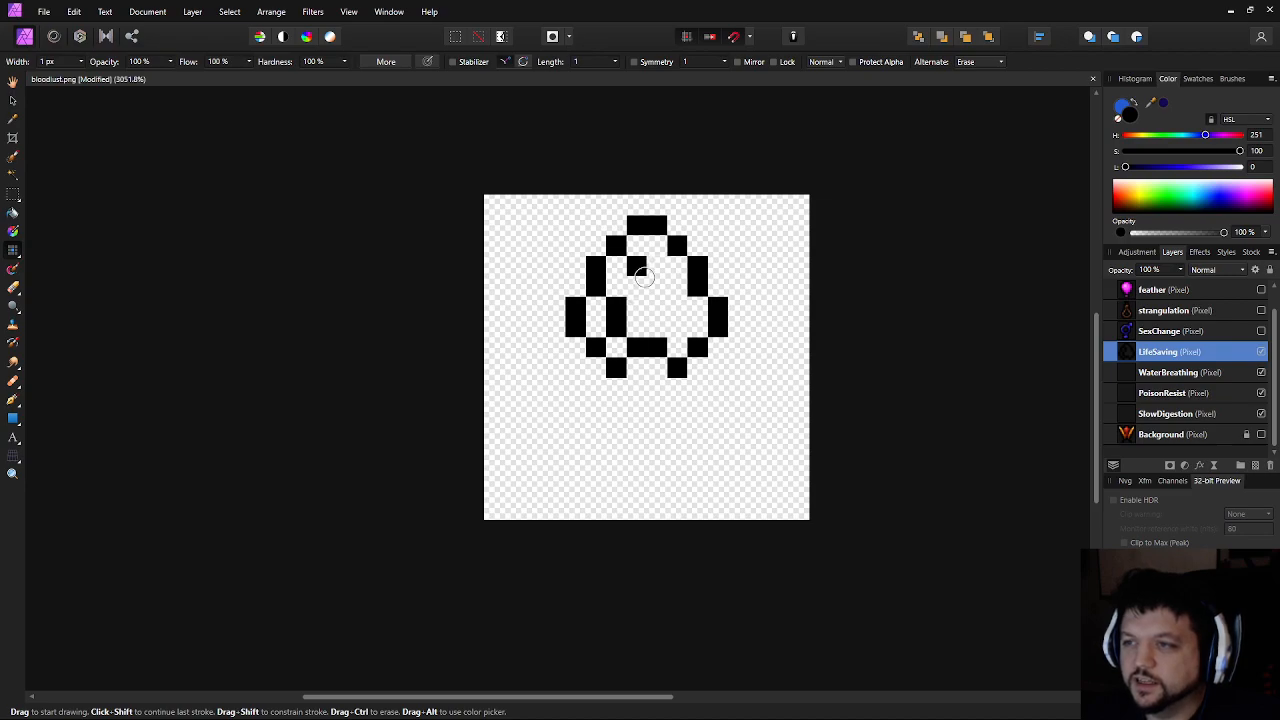
{"action": "left_click_drag", "start_coordinate": [661, 286], "coordinate": [674, 318]}
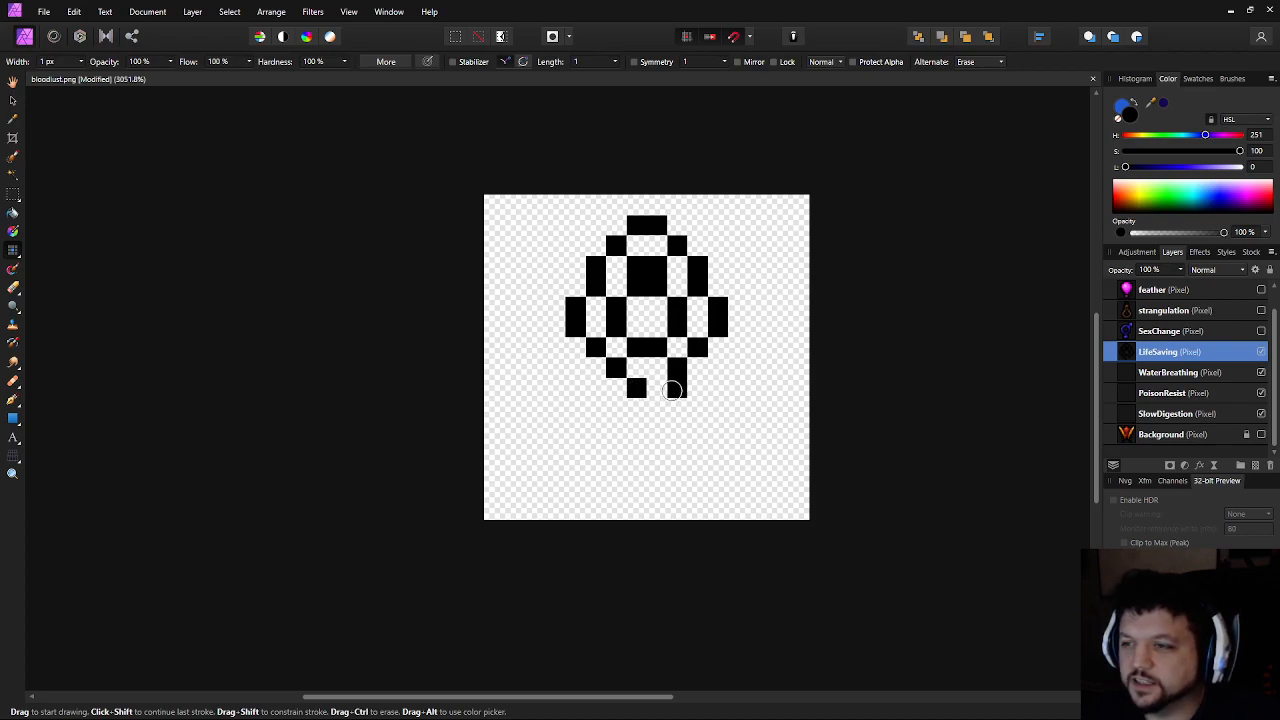
Outline a short, straight-sided neck below the loop and a wide cross with a stem beneath it in black
{"action": "left_click", "coordinate": [616, 388]}
{"action": "key", "text": "ctrl+z"}
{"action": "key", "text": "ctrl+z"}
{"action": "key", "text": "ctrl+z"}
{"action": "left_click", "coordinate": [616, 386]}
{"action": "left_click", "coordinate": [677, 386]}
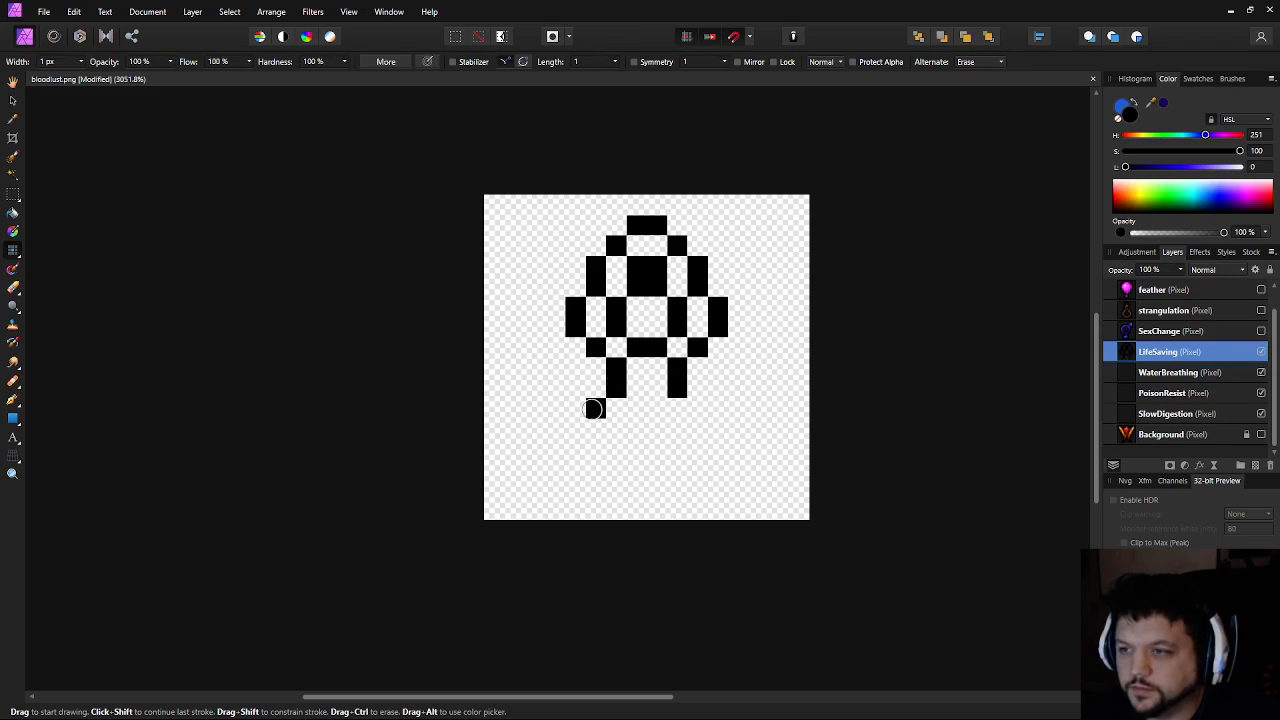
{"action": "left_click", "coordinate": [596, 388]}
{"action": "left_click", "coordinate": [576, 388]}
{"action": "mouse_move", "coordinate": [573, 411]}
{"action": "left_mouse_down"}
{"action": "mouse_move", "coordinate": [597, 434]}
{"action": "mouse_move", "coordinate": [584, 441]}
{"action": "mouse_move", "coordinate": [622, 443]}
{"action": "mouse_move", "coordinate": [622, 486]}
{"action": "mouse_move", "coordinate": [672, 485]}
{"action": "mouse_move", "coordinate": [677, 451]}
{"action": "mouse_move", "coordinate": [719, 446]}
{"action": "mouse_move", "coordinate": [723, 399]}
{"action": "mouse_move", "coordinate": [697, 380]}
{"action": "left_mouse_up"}
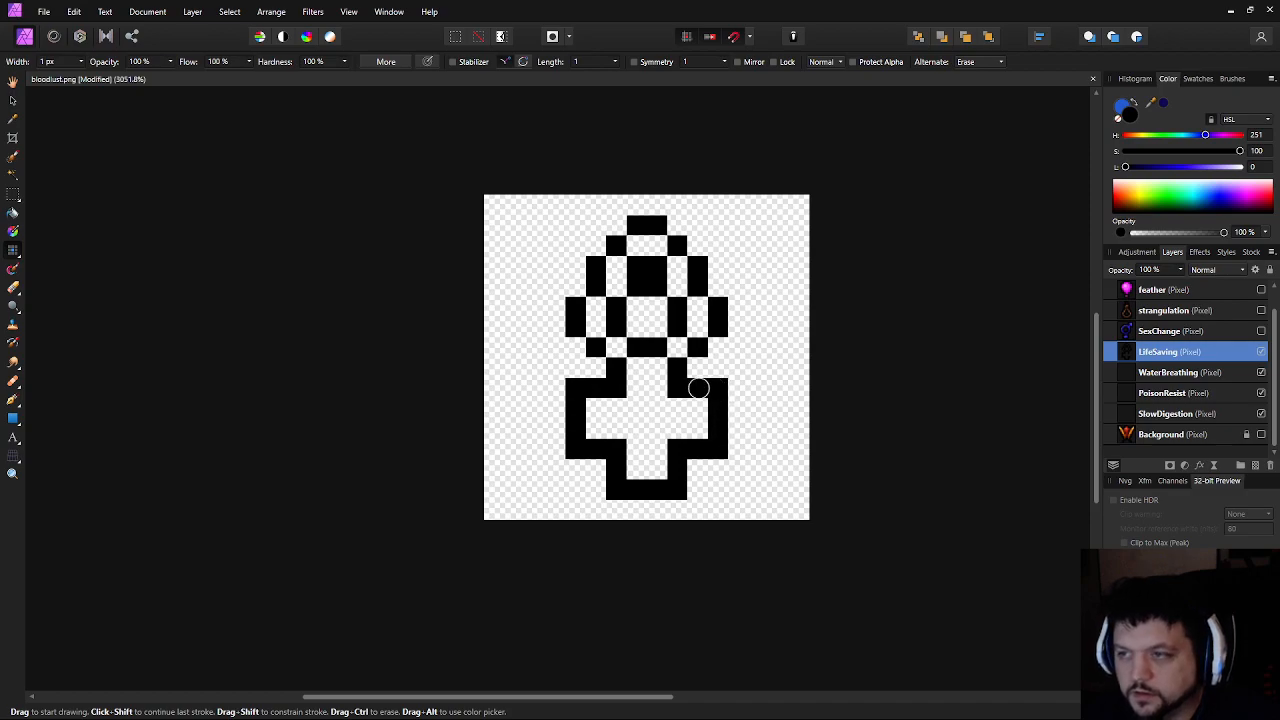
Check how the black ankh outline reads at small scale and close up
{"action": "scroll", "coordinate": [751, 418], "scroll_direction": "down", "scroll_amount": 1}
{"action": "scroll", "coordinate": [770, 430], "scroll_direction": "down", "scroll_amount": 5}
{"action": "scroll", "coordinate": [774, 437], "scroll_direction": "up", "scroll_amount": 7}
{"action": "left_click", "coordinate": [643, 426]}
{"action": "scroll", "coordinate": [826, 450], "scroll_direction": "down", "scroll_amount": 7}
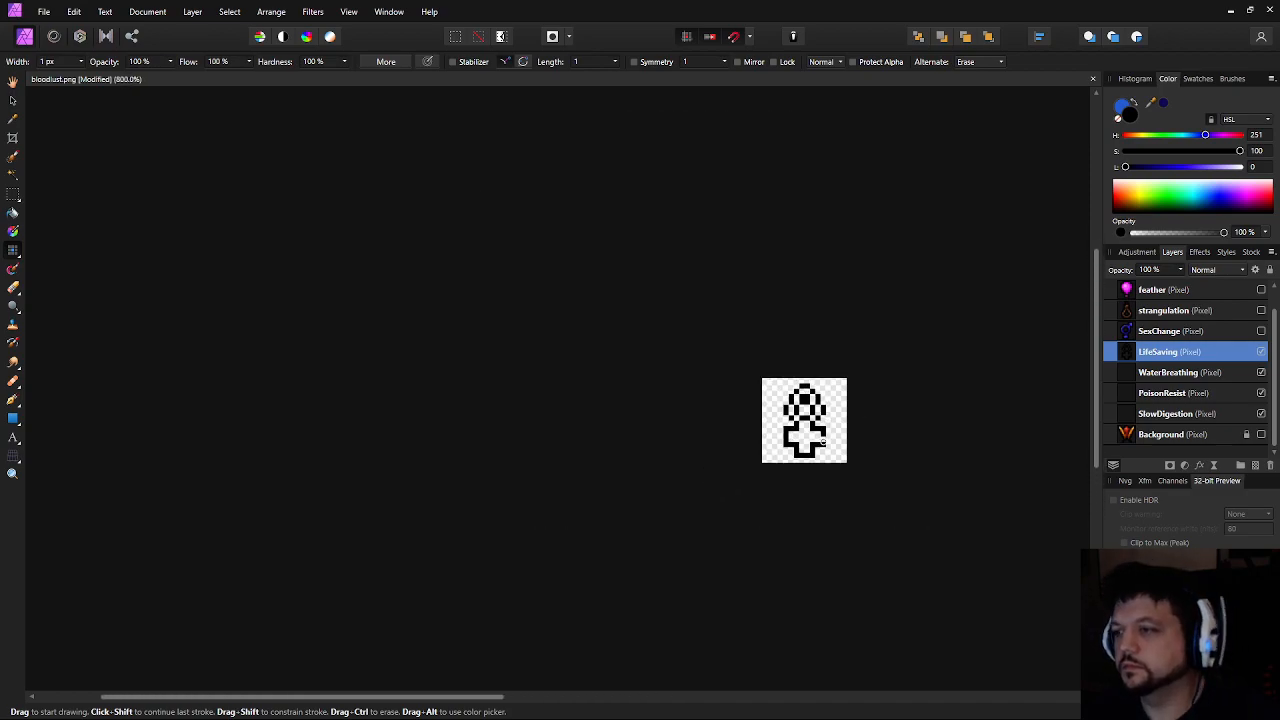
{"action": "scroll", "coordinate": [823, 442], "scroll_direction": "up", "scroll_amount": 5}
{"action": "scroll", "coordinate": [823, 442], "scroll_direction": "up", "scroll_amount": 2}
{"action": "left_click", "coordinate": [739, 345], "text": "ctrl"}
{"action": "left_click_drag", "start_coordinate": [739, 345], "coordinate": [651, 414]}
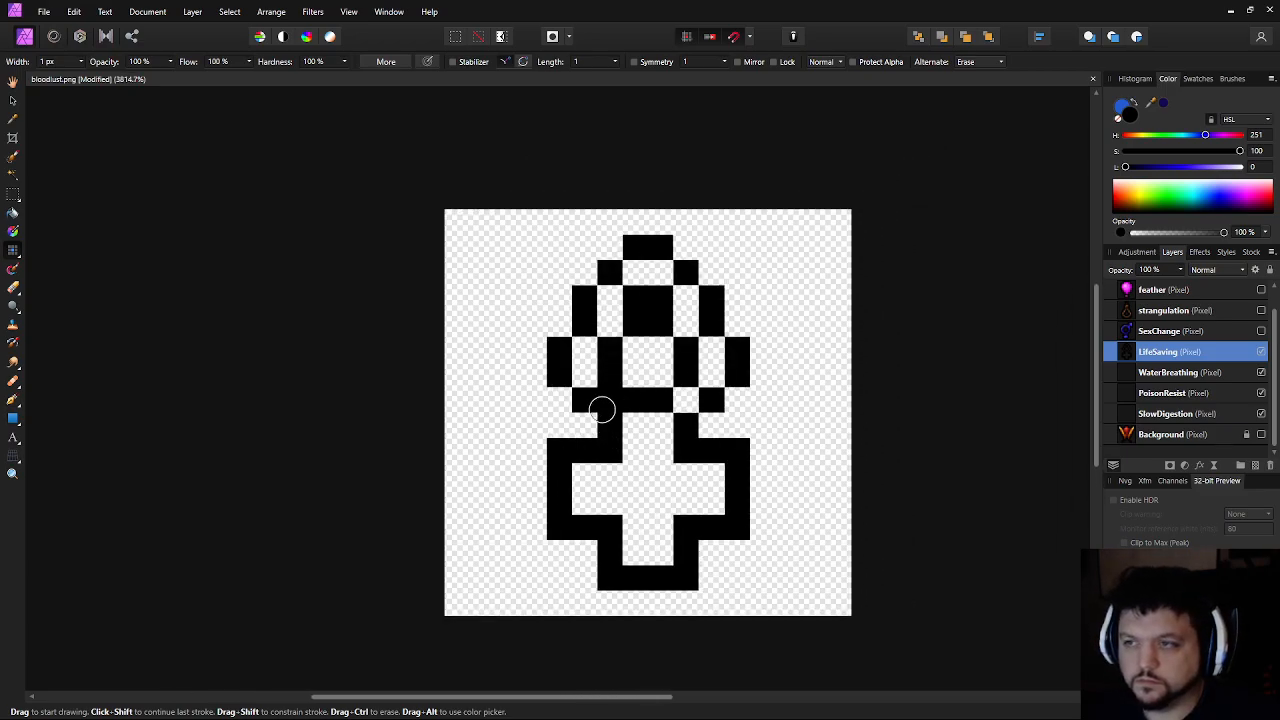
{"action": "left_click", "coordinate": [565, 326]}
{"action": "left_click", "coordinate": [565, 326], "text": "ctrl"}
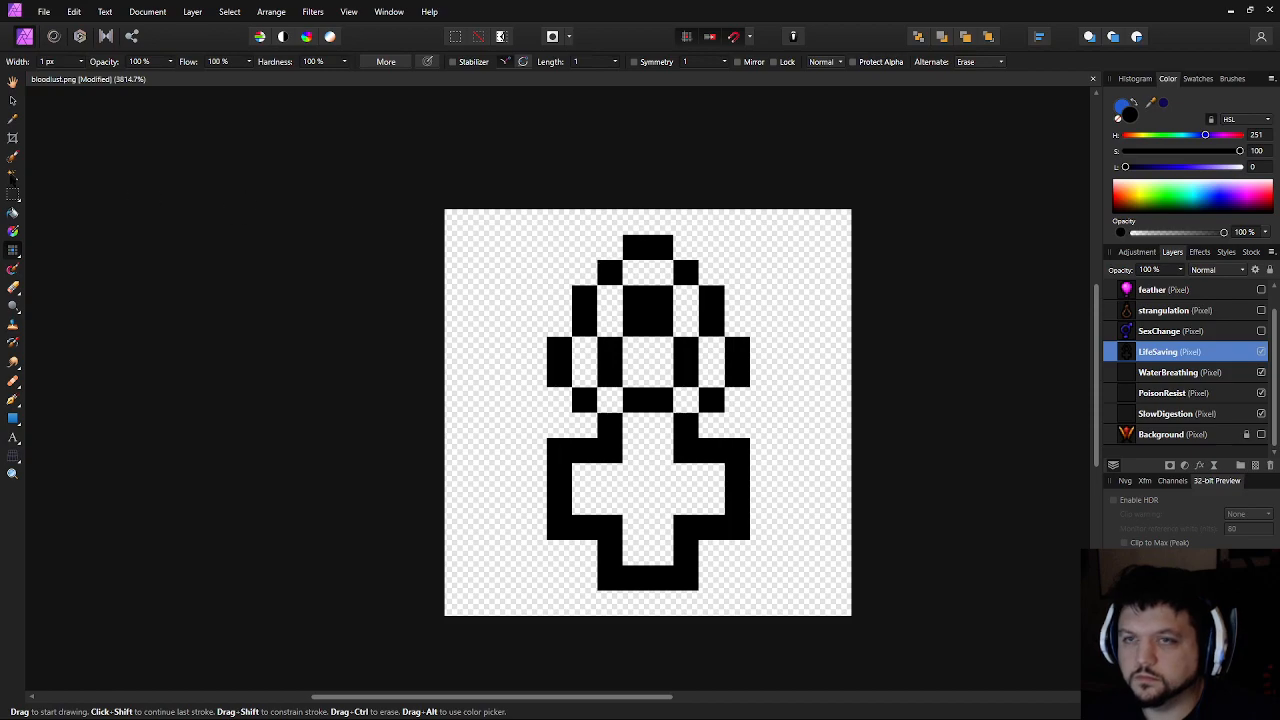
Move the ankh artwork down one pixel and paint a taller outer loop reaching the canvas's top edge
{"action": "left_click", "coordinate": [12, 100]}
{"action": "key", "text": "Down"}
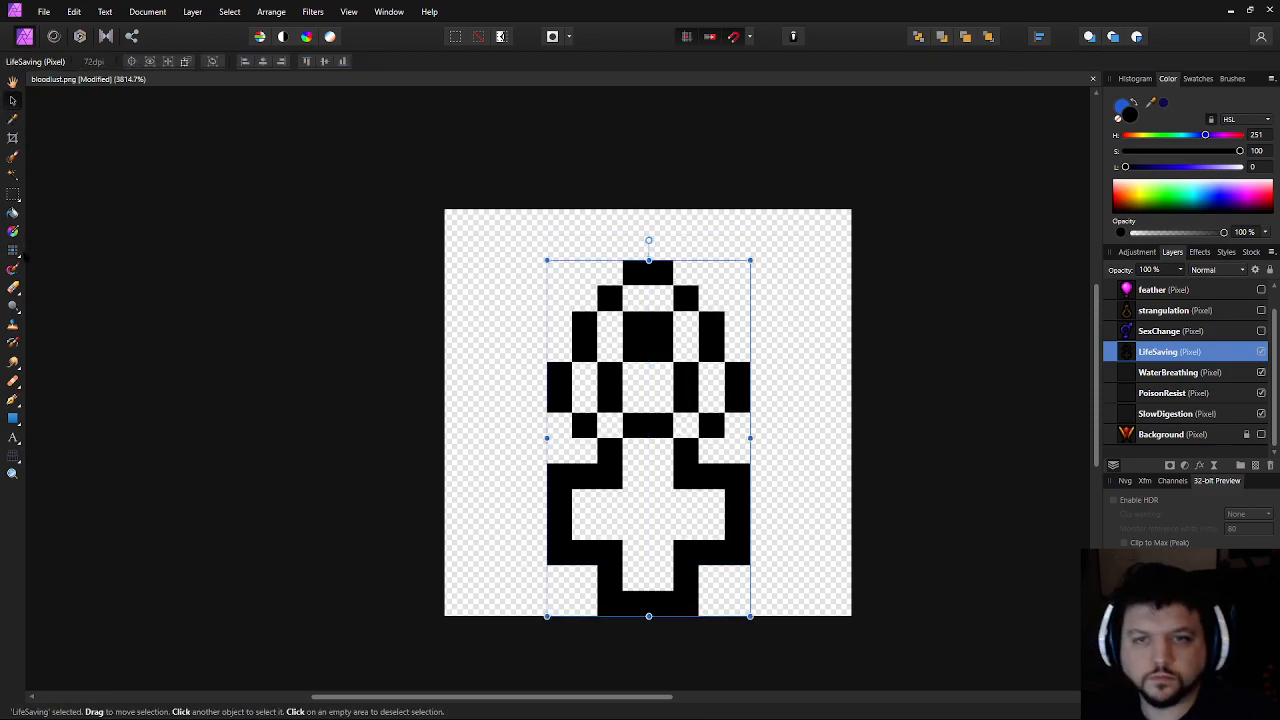
{"action": "key", "text": "b"}
{"action": "left_click", "coordinate": [556, 355]}
{"action": "mouse_move", "coordinate": [553, 356]}
{"action": "left_mouse_down"}
{"action": "mouse_move", "coordinate": [580, 286]}
{"action": "mouse_move", "coordinate": [606, 277]}
{"action": "mouse_move", "coordinate": [589, 277]}
{"action": "mouse_move", "coordinate": [634, 217]}
{"action": "mouse_move", "coordinate": [721, 267]}
{"action": "mouse_move", "coordinate": [714, 286]}
{"action": "mouse_move", "coordinate": [738, 350]}
{"action": "left_mouse_up"}
{"action": "left_click", "coordinate": [674, 328]}
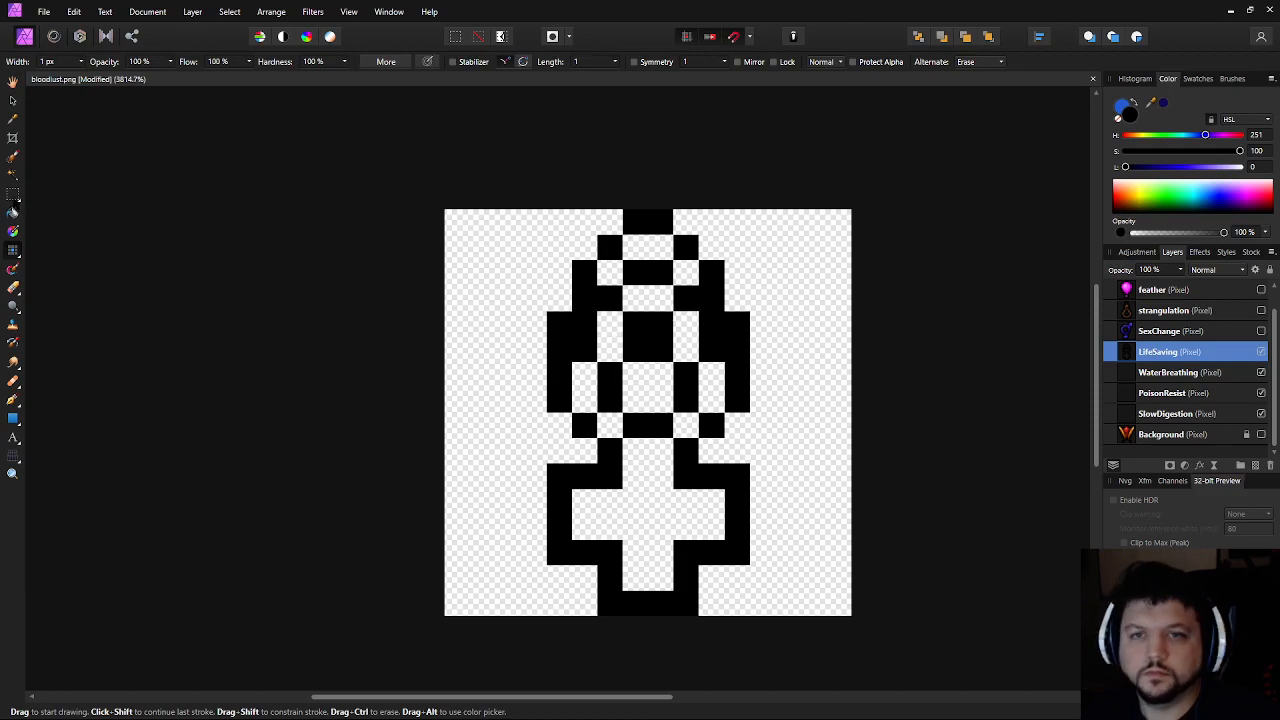
Delete the old arch pixels left inside the upper part of the taller loop
{"action": "left_click", "coordinate": [13, 196]}
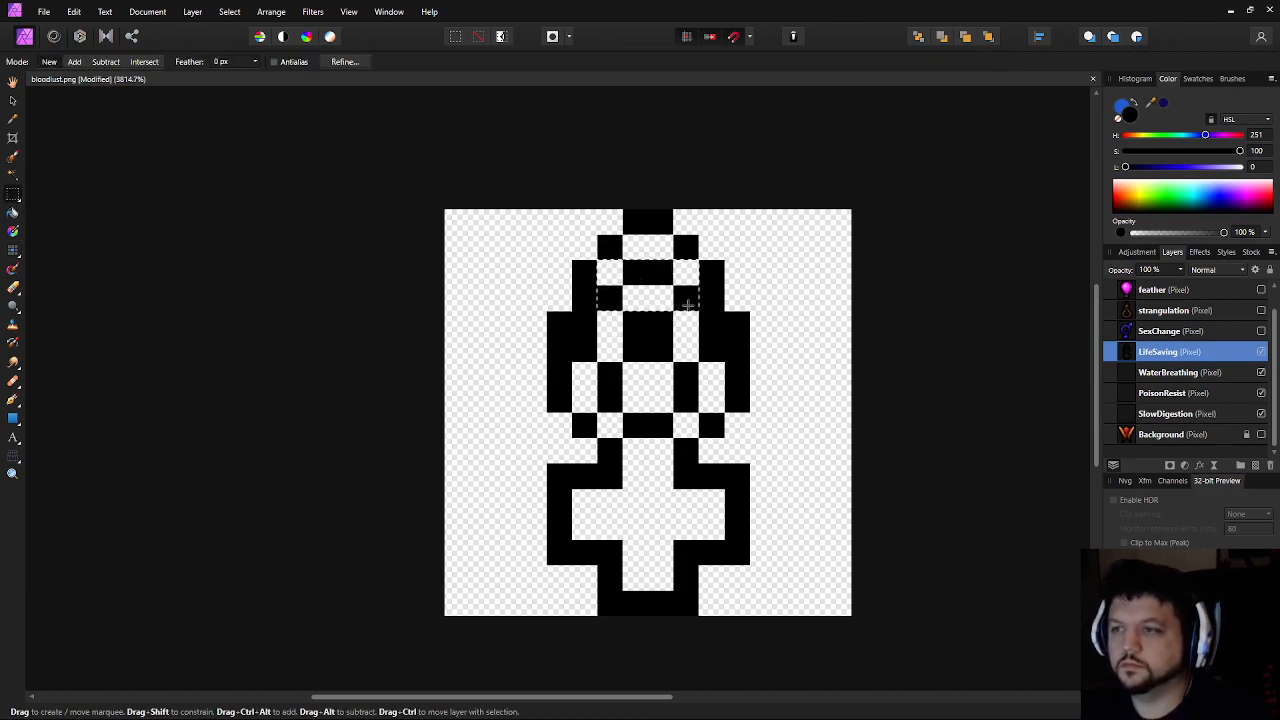
{"action": "key", "text": "Delete"}
{"action": "left_click_drag", "start_coordinate": [635, 294], "coordinate": [626, 323]}
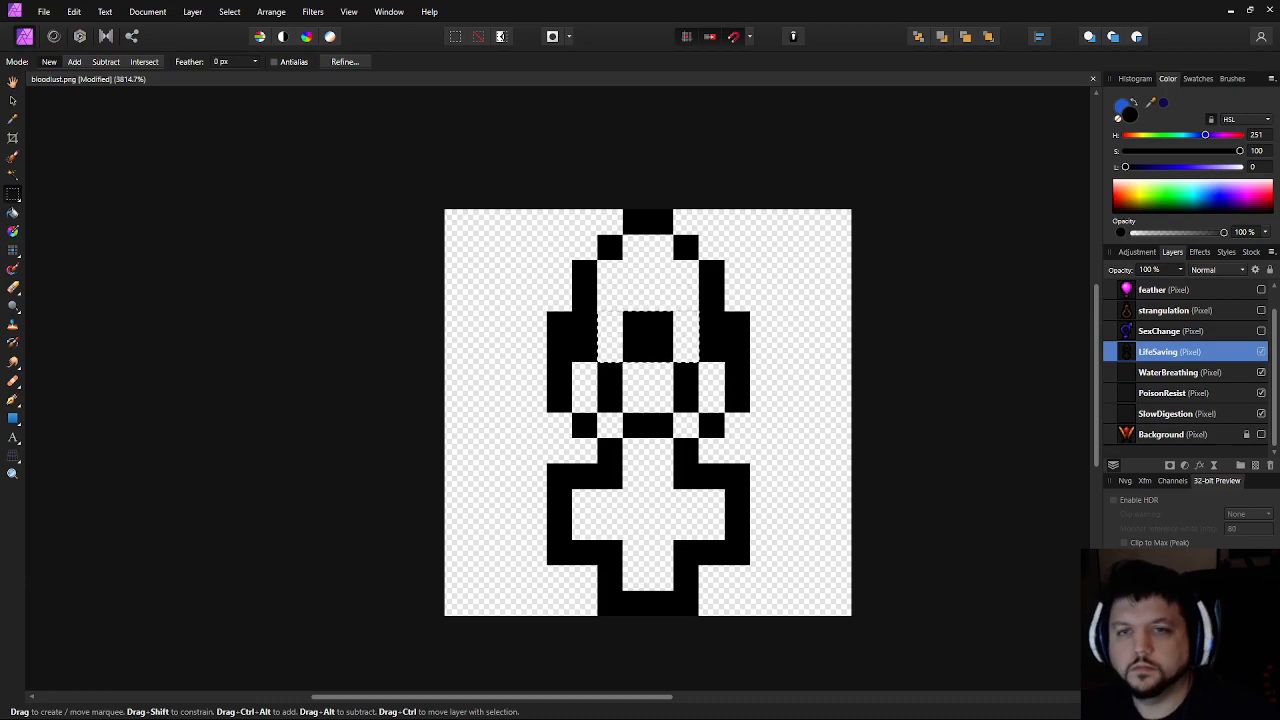
Extend the solid block above the inner opening upward by one two-pixel row
{"action": "left_click", "coordinate": [13, 250]}
{"action": "left_click_drag", "start_coordinate": [638, 292], "coordinate": [660, 297]}
{"action": "left_click", "coordinate": [633, 404]}
{"action": "key", "text": "ctrl+z"}
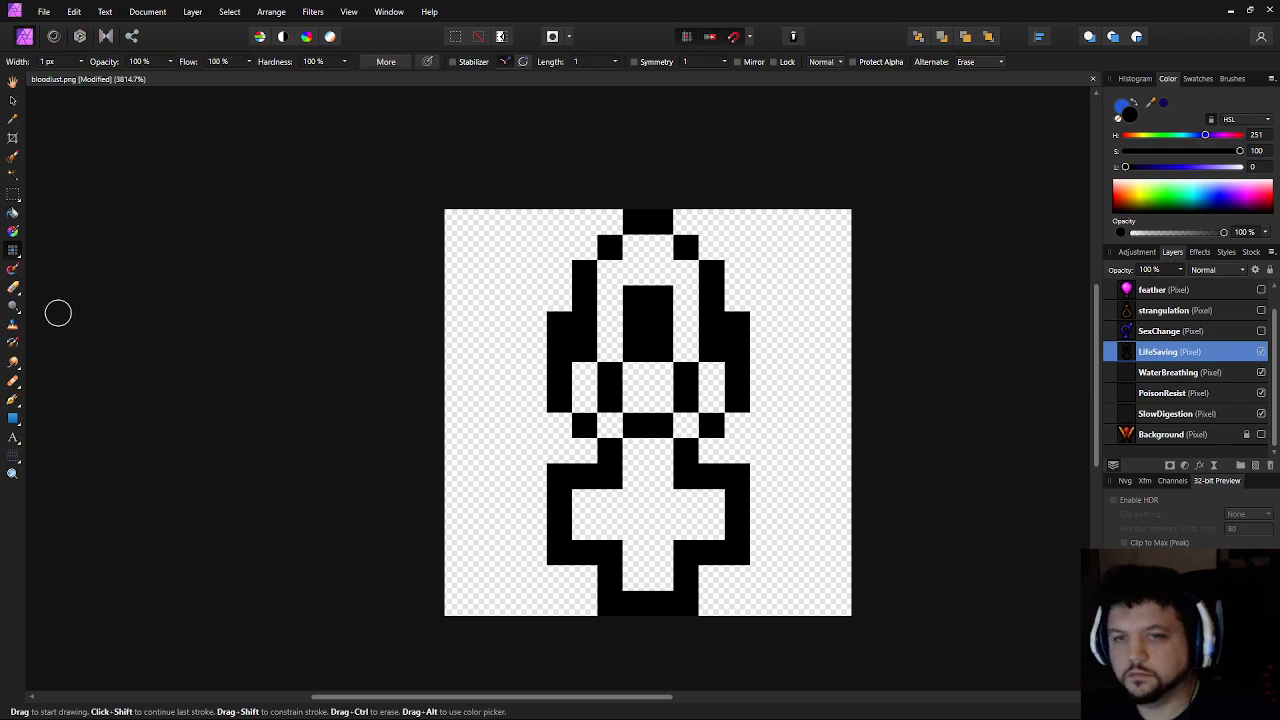
Delete the leftover black pixels along both inner sides of the loop and add one shoulder pixel on each side of the central block
{"action": "key", "text": "m"}
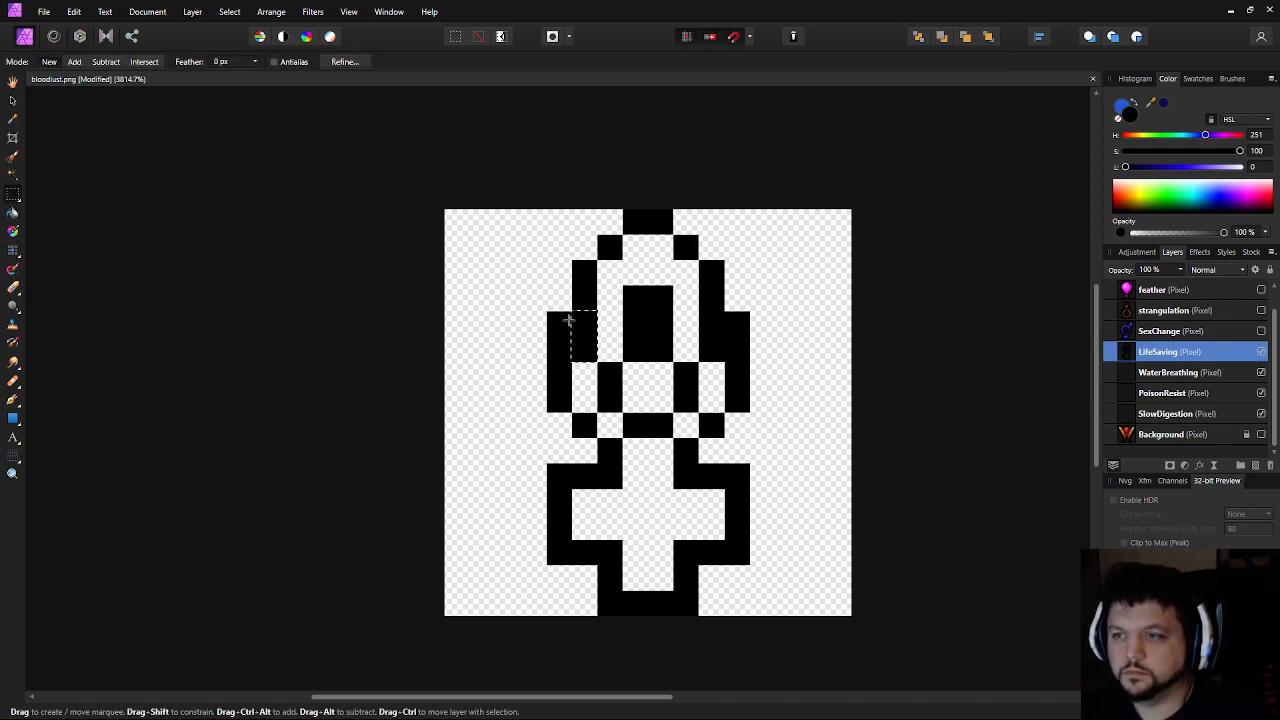
{"action": "key", "text": "Delete"}
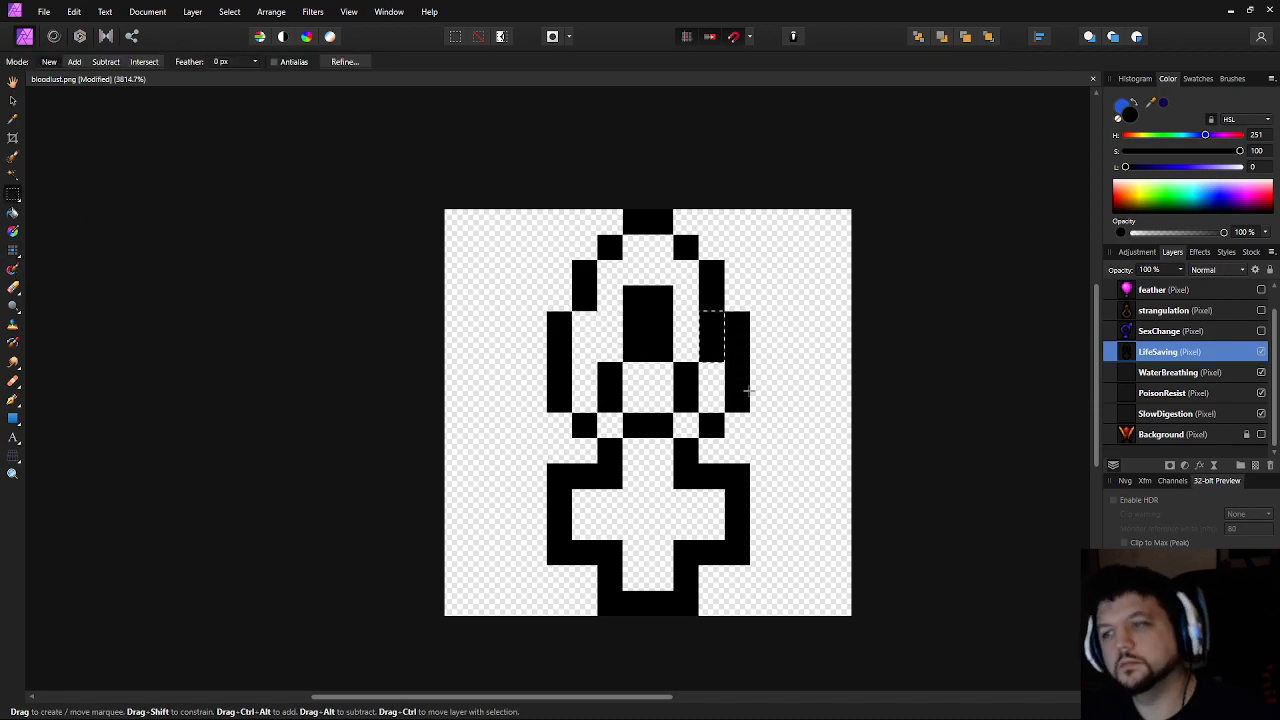
{"action": "key", "text": "Delete"}
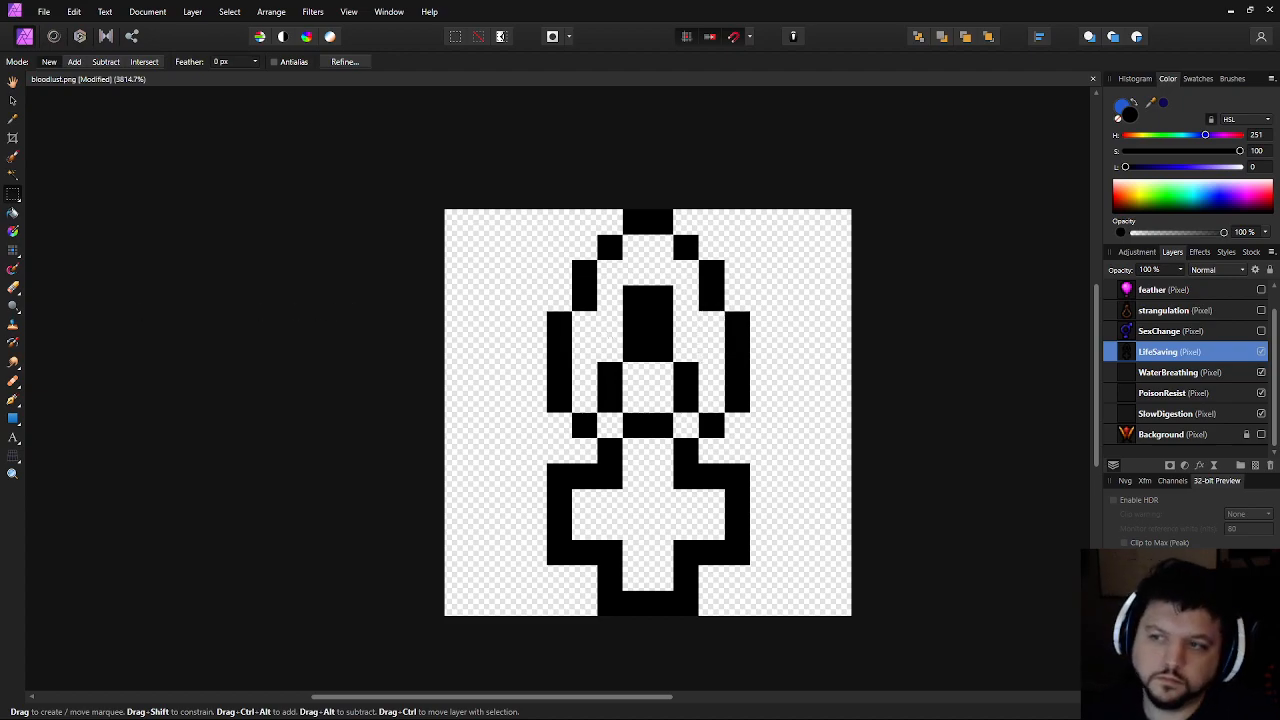
{"action": "left_click", "coordinate": [13, 251]}
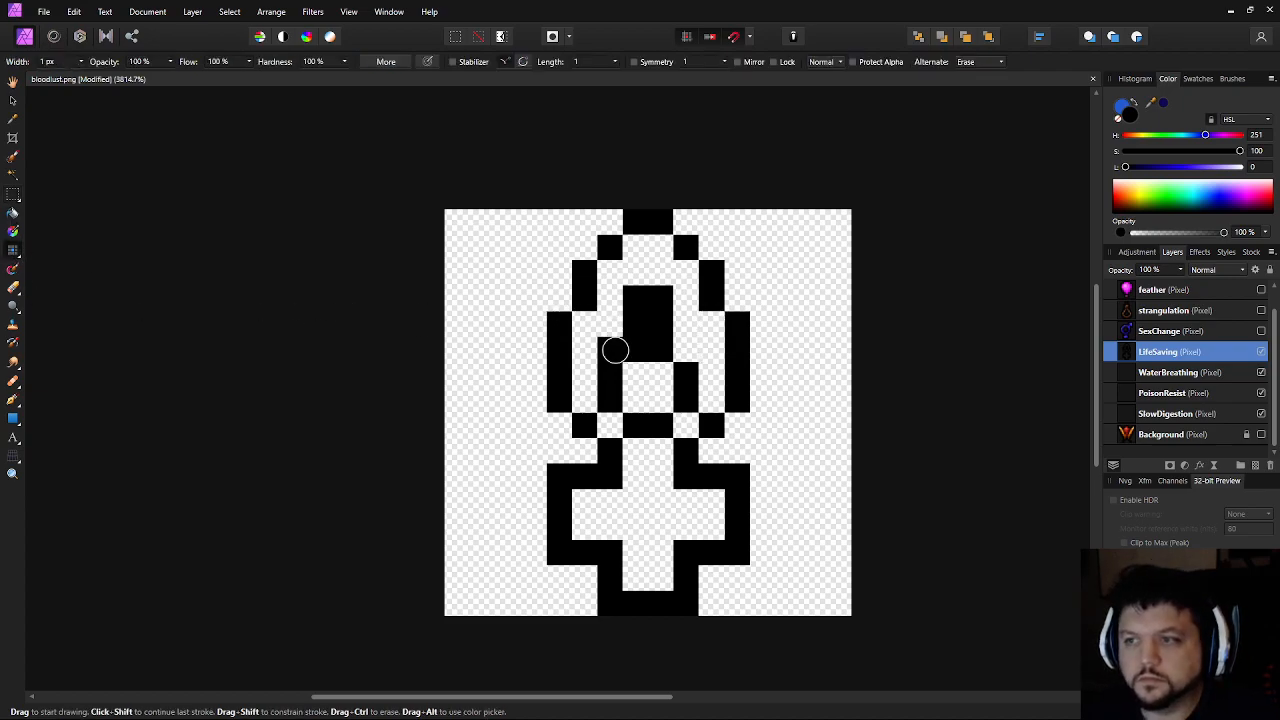
{"action": "left_click", "coordinate": [669, 343]}
Raise the inner opening's bottom edge by one pixel, deleting its old bottom row and lower corner pixels
{"action": "scroll", "coordinate": [691, 451], "scroll_direction": "down", "scroll_amount": 5}
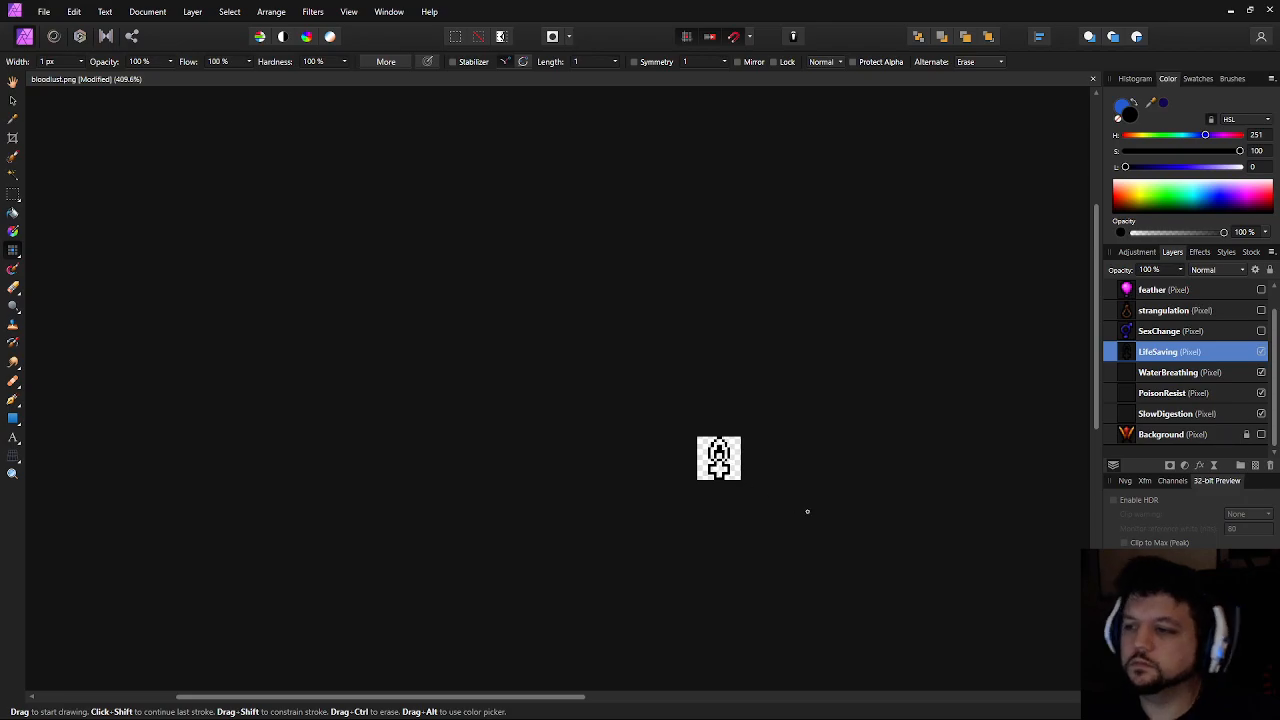
{"action": "scroll", "coordinate": [763, 503], "scroll_direction": "up", "scroll_amount": 5}
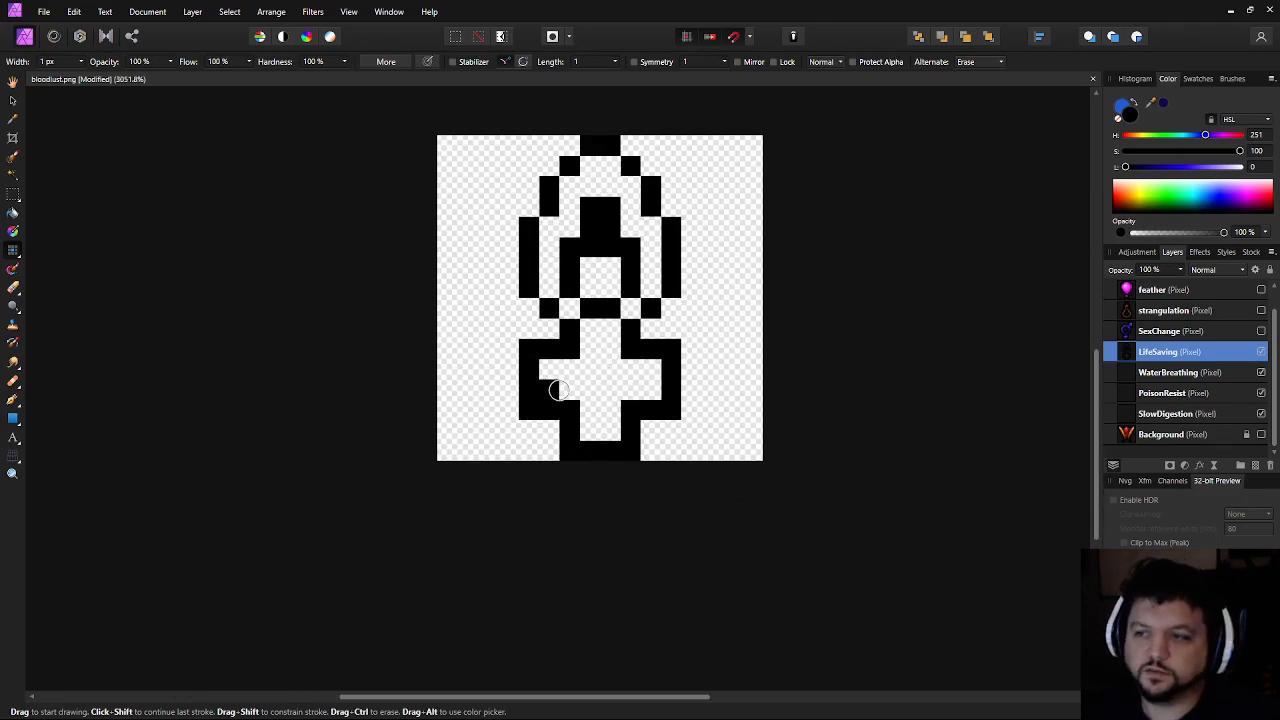
{"action": "scroll", "coordinate": [732, 429], "scroll_direction": "down", "scroll_amount": 8}
{"action": "scroll", "coordinate": [700, 390], "scroll_direction": "up", "scroll_amount": 8}
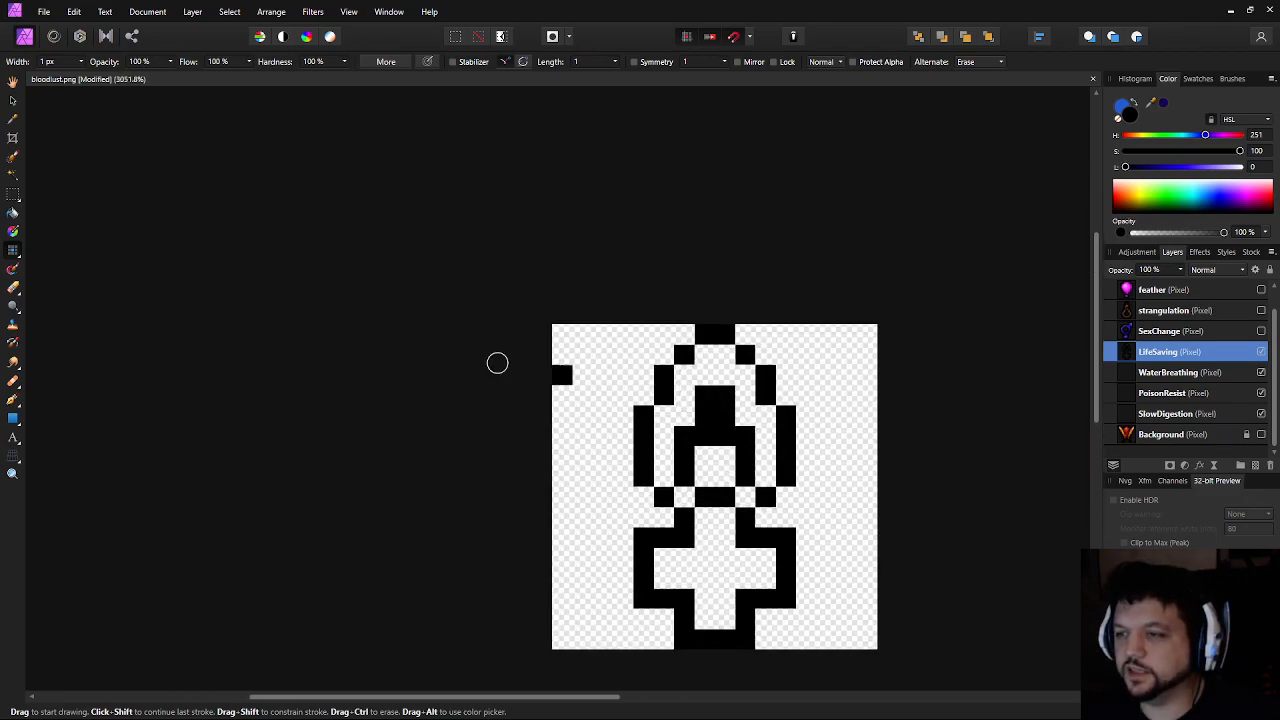
{"action": "scroll", "coordinate": [703, 507], "scroll_direction": "up", "scroll_amount": 2}
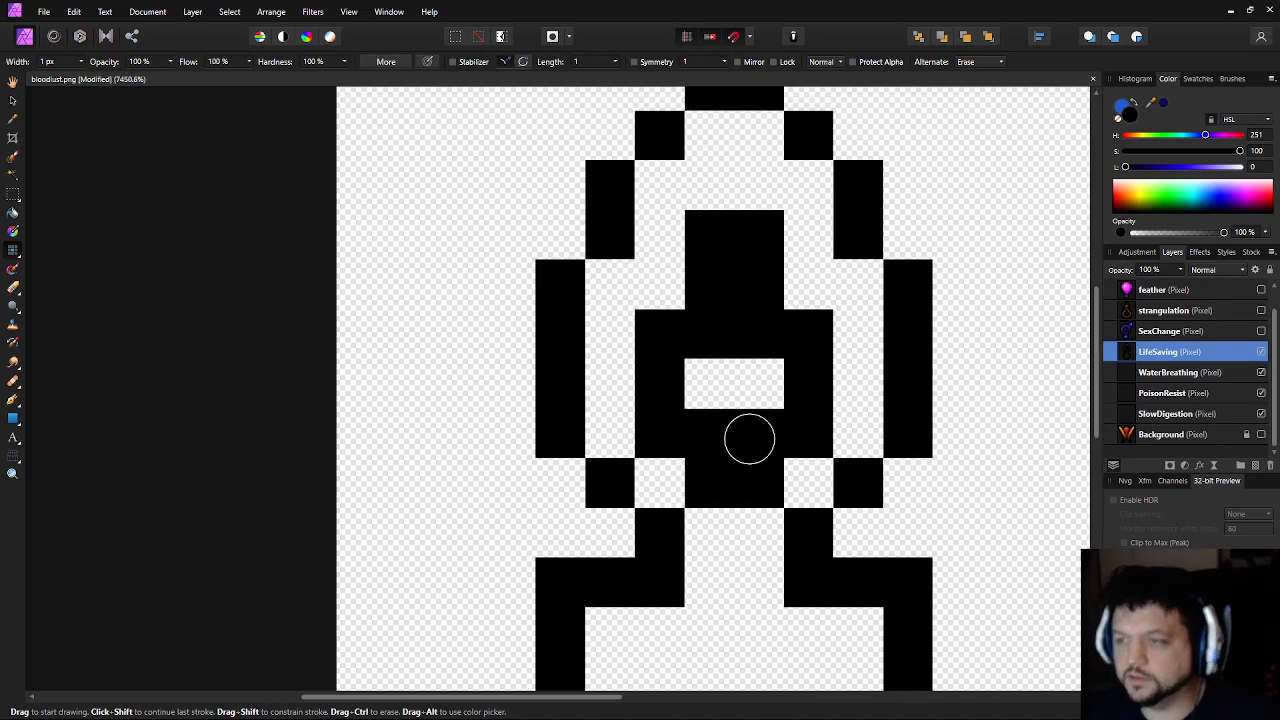
{"action": "key", "text": "m"}
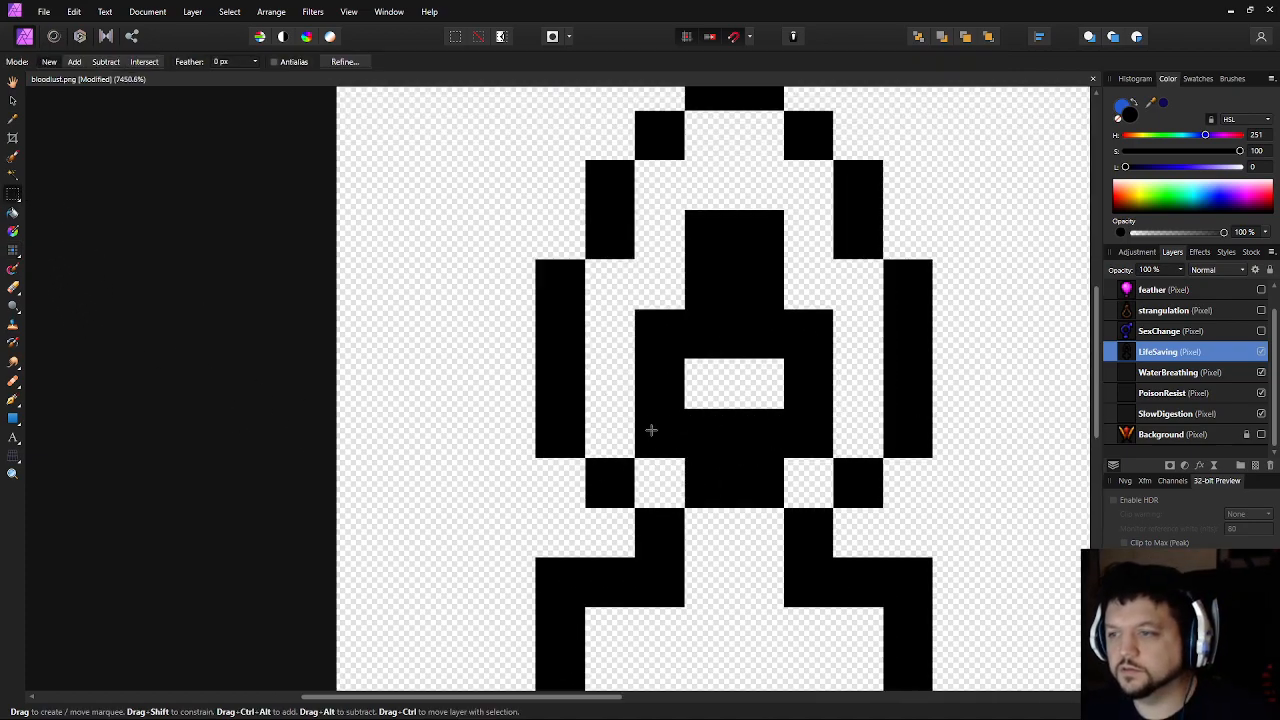
{"action": "left_click_drag", "start_coordinate": [649, 429], "coordinate": [686, 463]}
{"action": "key", "text": "Delete"}
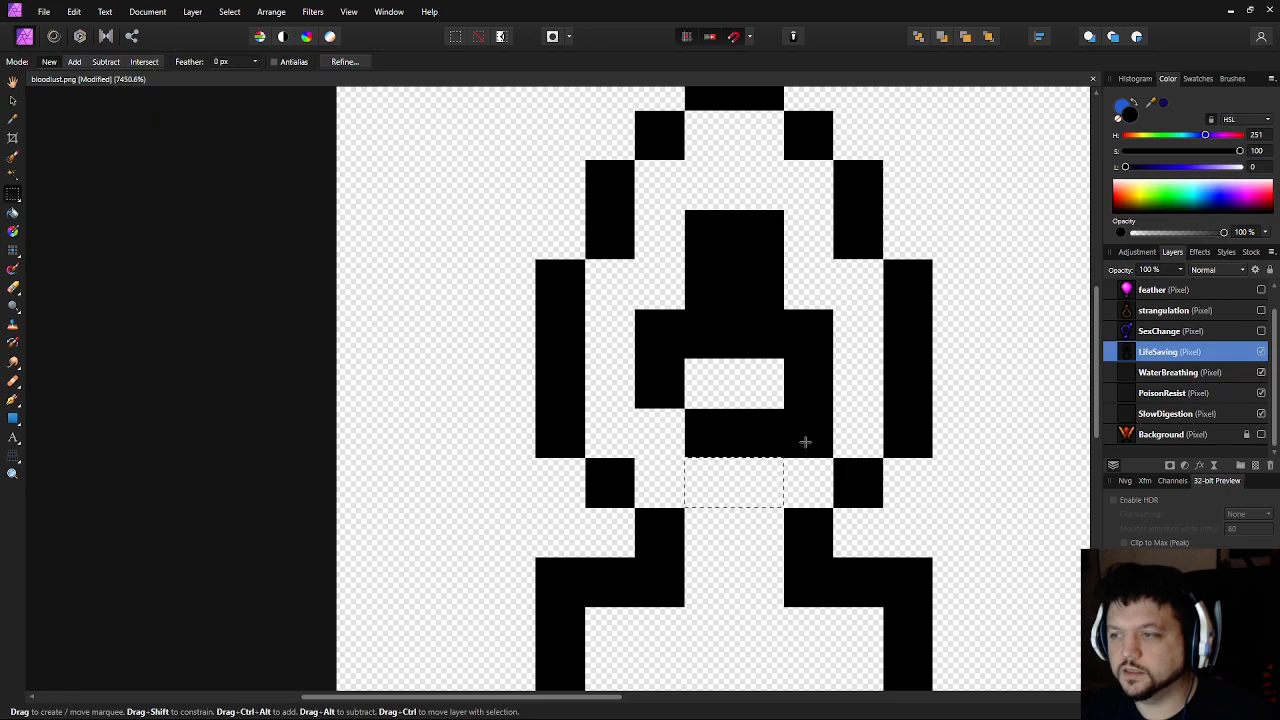
{"action": "key", "text": "Delete"}
{"action": "scroll", "coordinate": [795, 445], "scroll_direction": "down", "scroll_amount": 10}
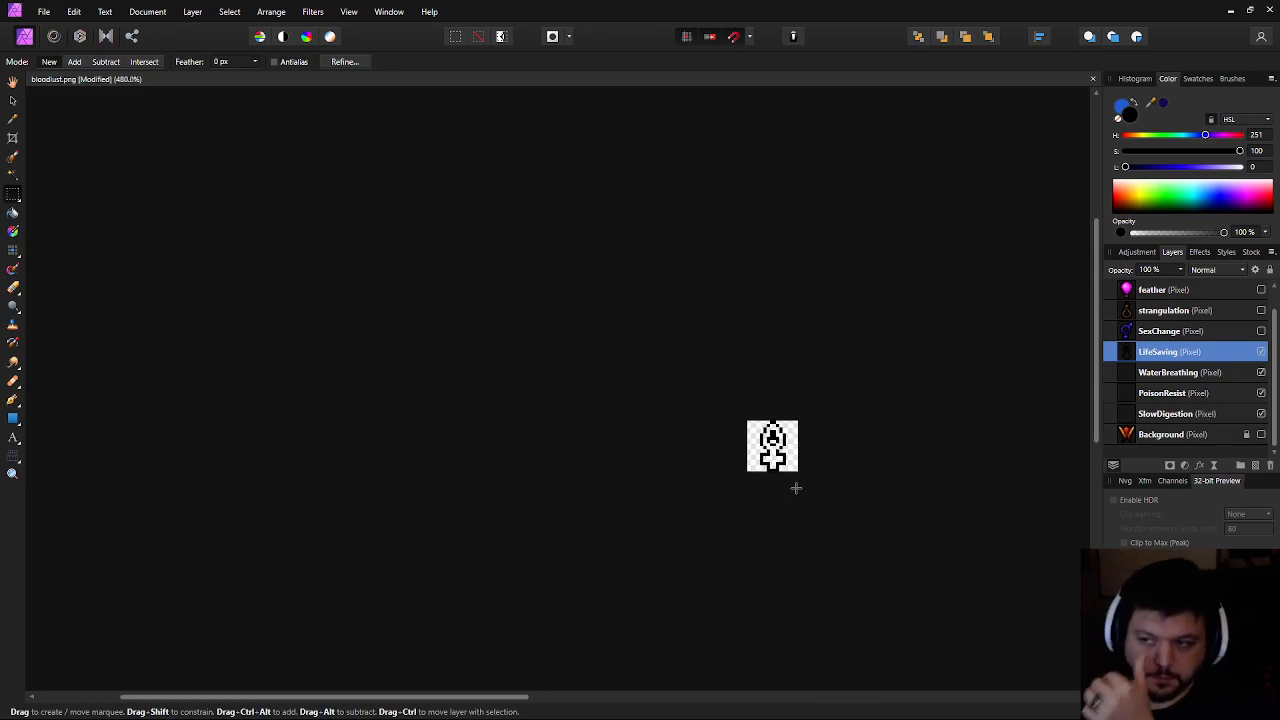
{"action": "scroll", "coordinate": [720, 393], "scroll_direction": "up", "scroll_amount": 10}
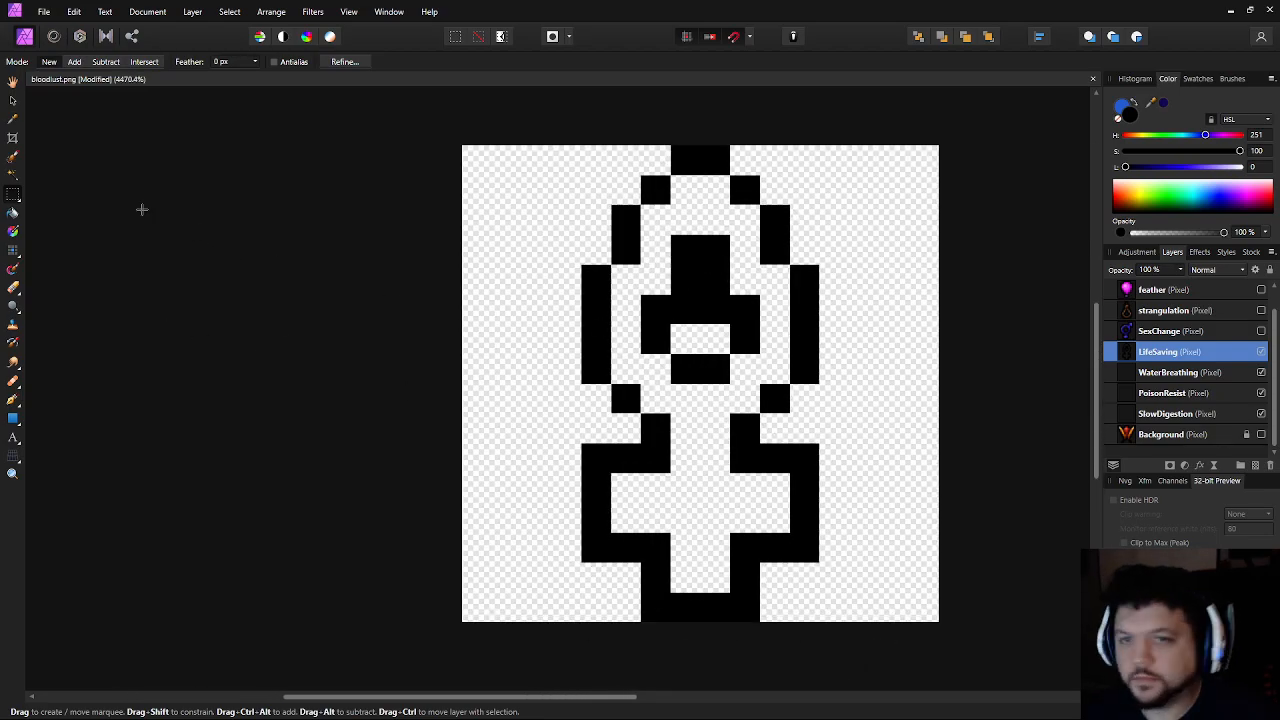
Flood-fill the ankh's body with yellow at hue 48, saturation 100 and lightness 67, and check it at small scale
{"action": "key", "text": "g"}
{"action": "left_click", "coordinate": [1138, 195]}
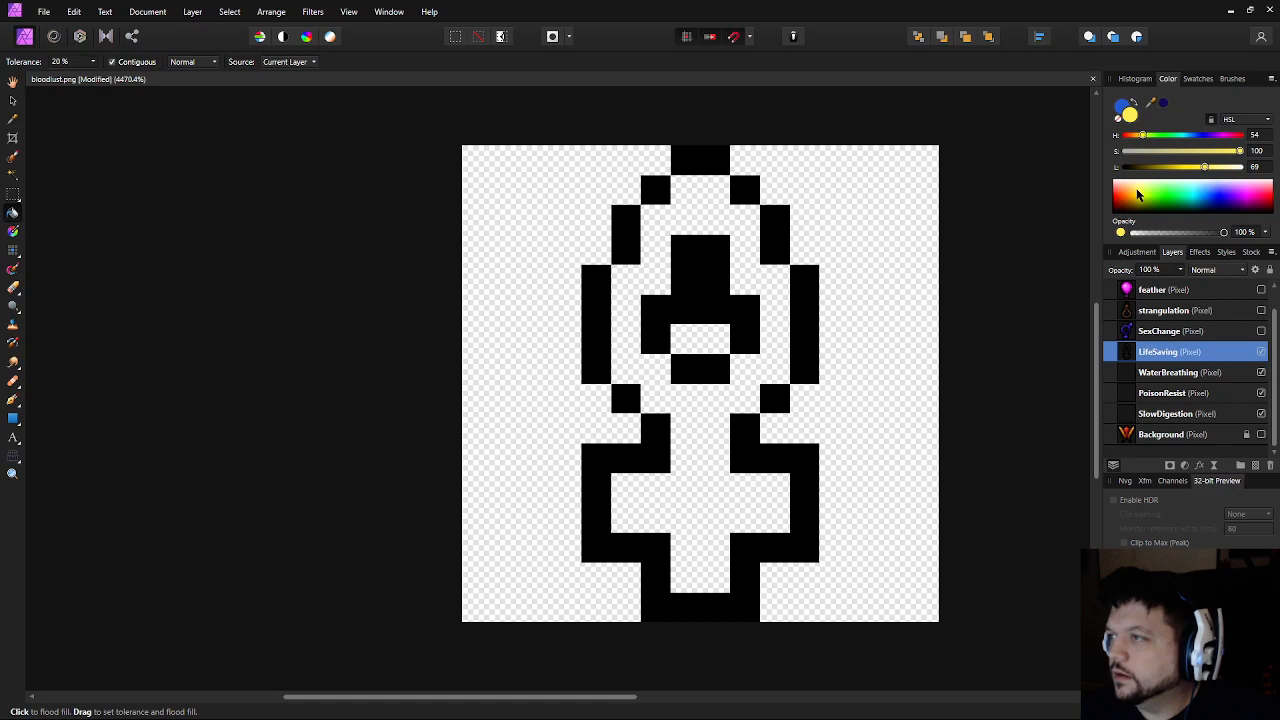
{"action": "left_click", "coordinate": [653, 267]}
{"action": "scroll", "coordinate": [723, 459], "scroll_direction": "down", "scroll_amount": 12}
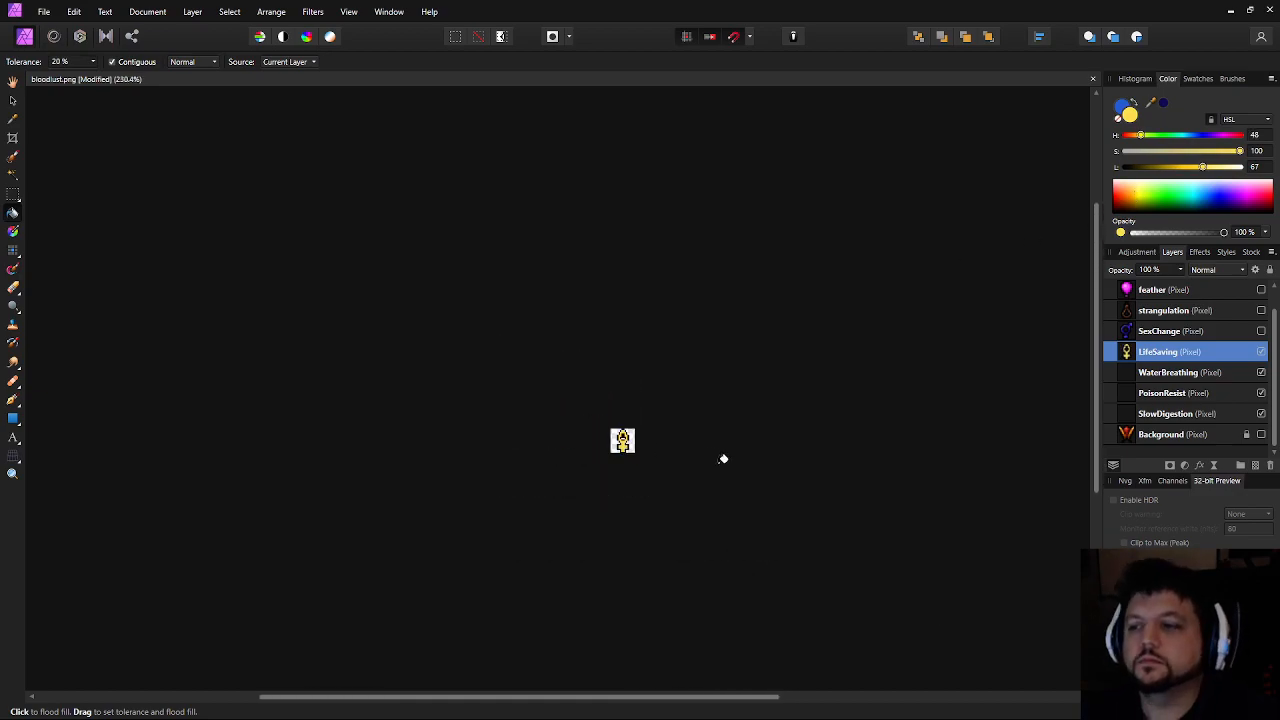
Shade the ankh's neck, both lower crossbar edges and the stem's base with orange at hue 40, saturation 100 and lightness 44
{"action": "scroll", "coordinate": [438, 410], "scroll_direction": "up", "scroll_amount": 10}
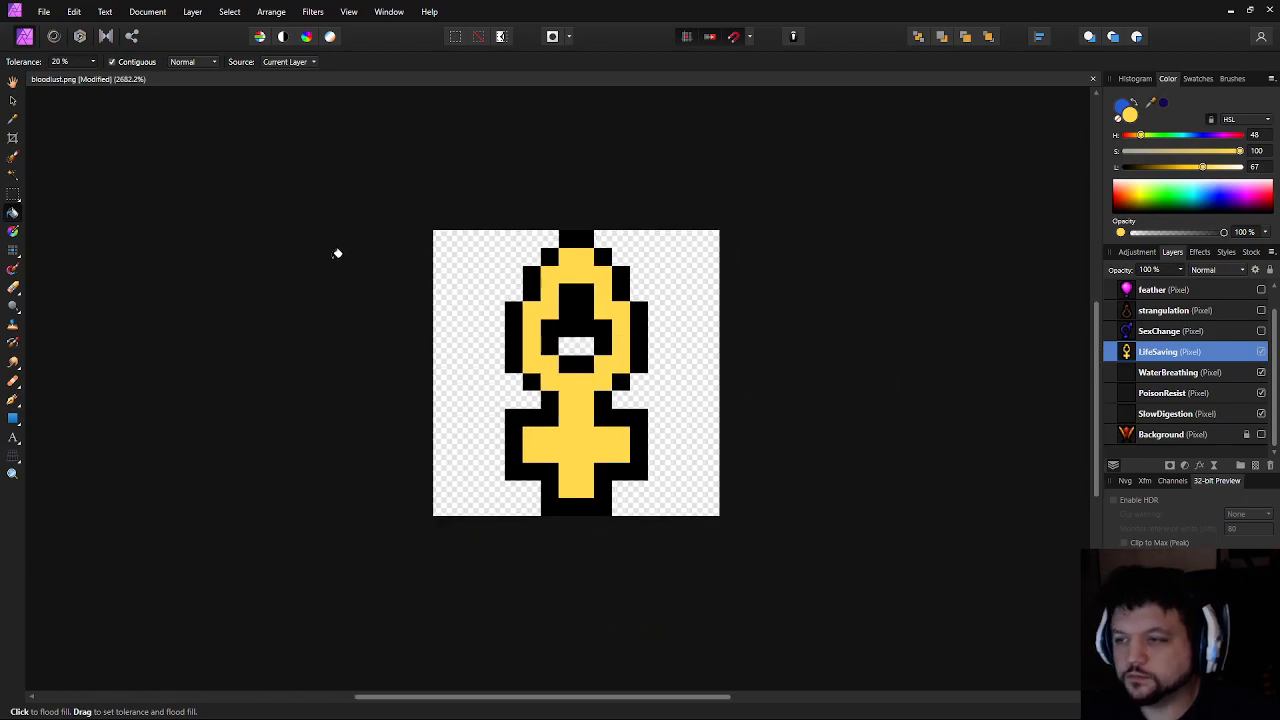
{"action": "key", "text": "b"}
{"action": "scroll", "coordinate": [599, 346], "scroll_direction": "up", "scroll_amount": 2}
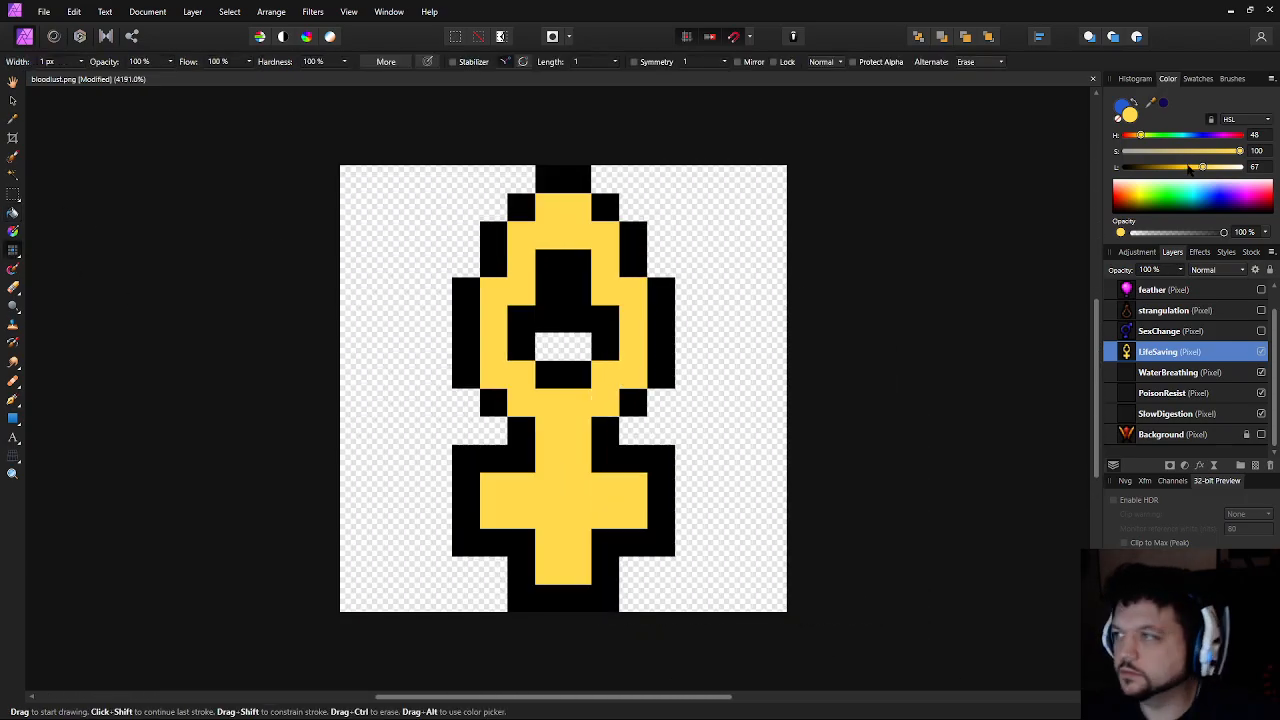
{"action": "left_click", "coordinate": [1182, 167]}
{"action": "left_click_drag", "start_coordinate": [1141, 136], "coordinate": [1138, 137]}
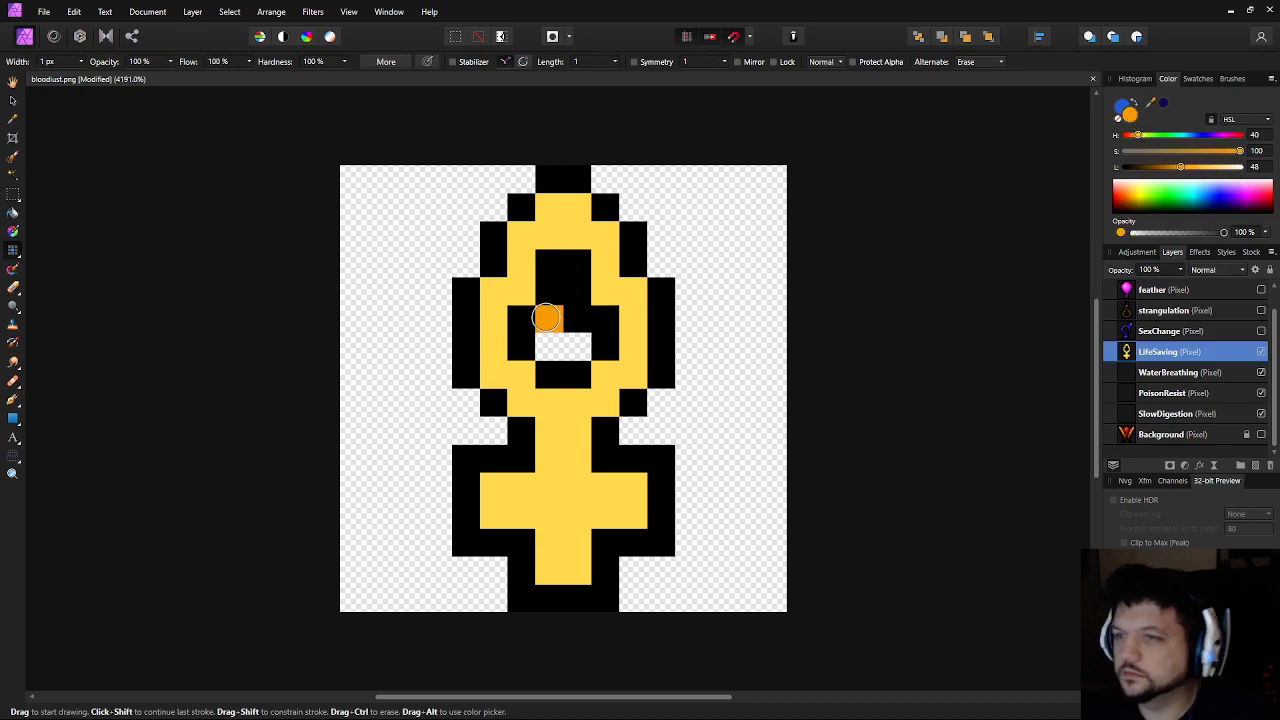
{"action": "left_click", "coordinate": [500, 294]}
{"action": "key", "text": "ctrl+z"}
{"action": "left_click_drag", "start_coordinate": [1181, 167], "coordinate": [1175, 167]}
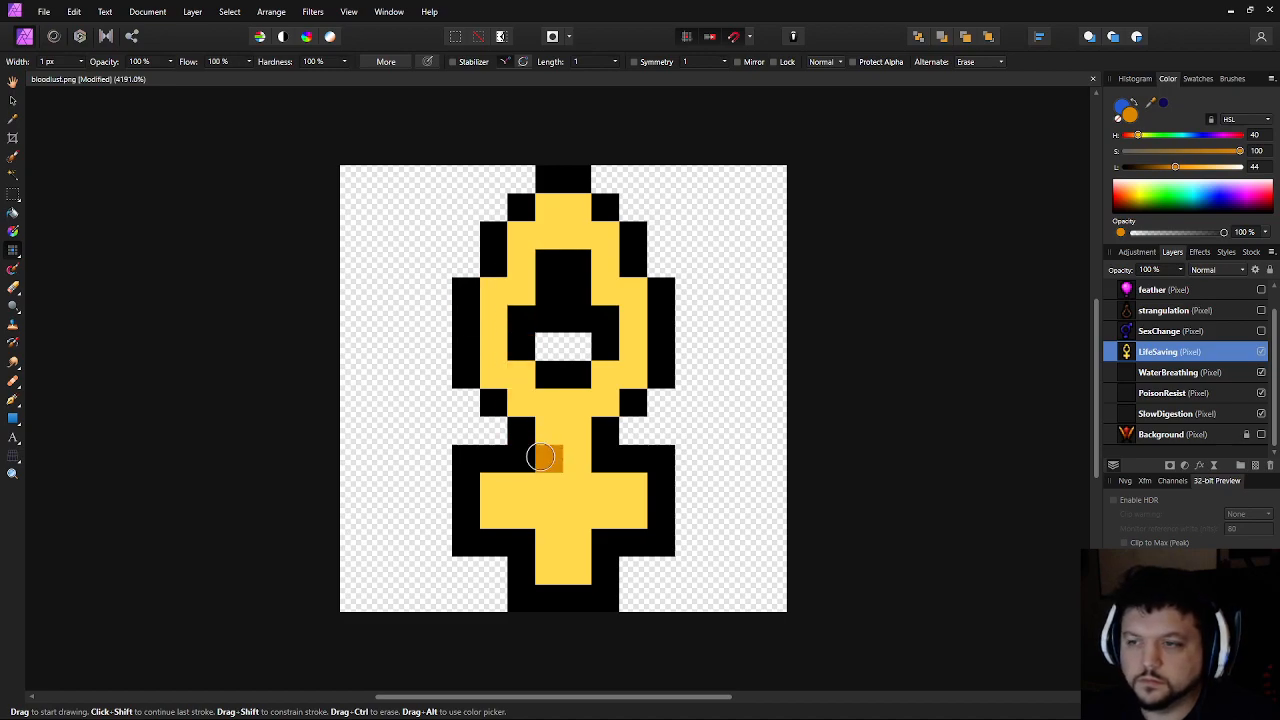
{"action": "left_click_drag", "start_coordinate": [555, 433], "coordinate": [578, 433]}
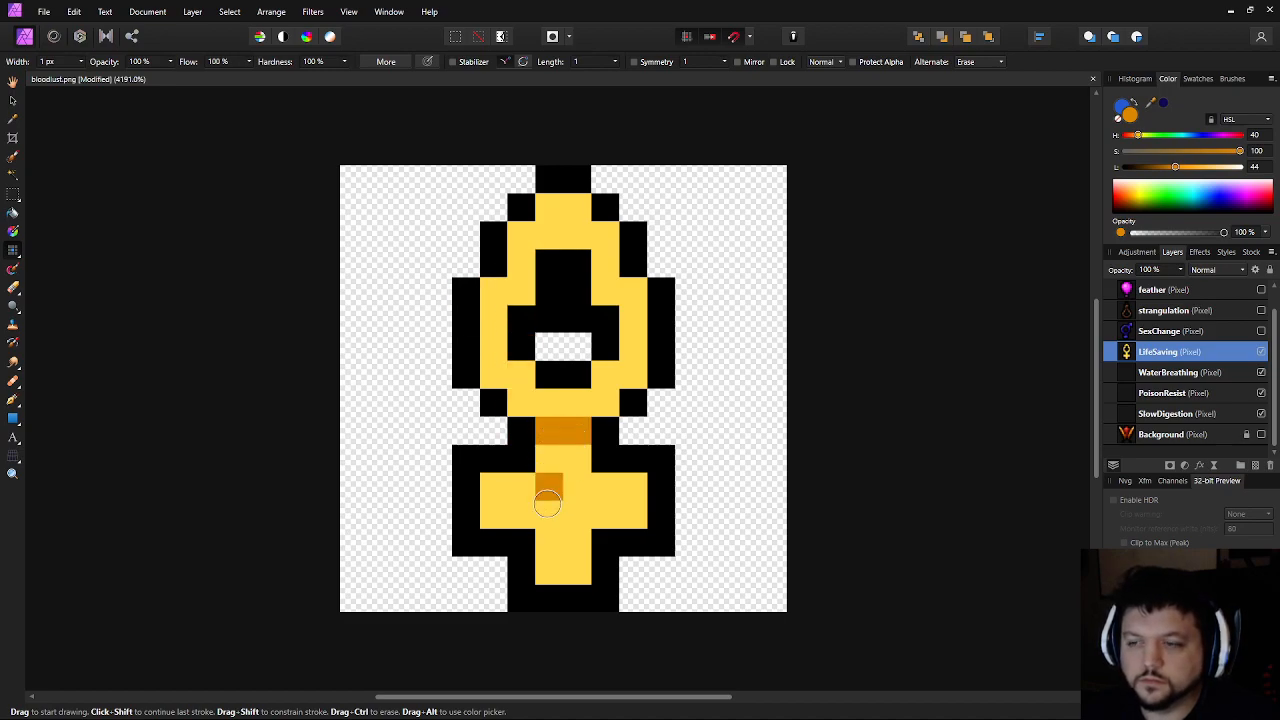
{"action": "left_click_drag", "start_coordinate": [494, 514], "coordinate": [521, 514]}
{"action": "left_click_drag", "start_coordinate": [555, 569], "coordinate": [578, 569]}
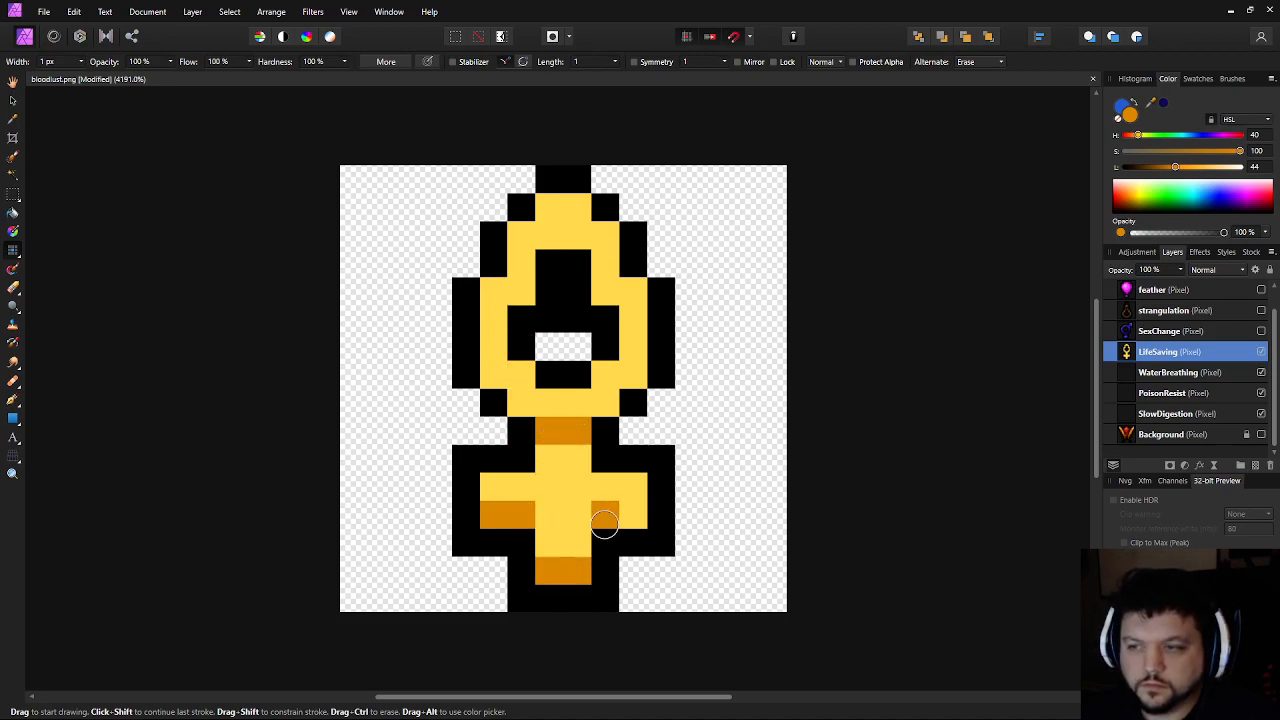
{"action": "left_click_drag", "start_coordinate": [605, 514], "coordinate": [632, 514]}
Add orange shading pixels to the loop's lower corners, inner shoulders and the two-pixel row above the central black block
{"action": "left_click_drag", "start_coordinate": [522, 403], "coordinate": [494, 375]}
{"action": "left_click_drag", "start_coordinate": [605, 403], "coordinate": [633, 375]}
{"action": "scroll", "coordinate": [636, 368], "scroll_direction": "up", "scroll_amount": 2}
{"action": "left_click", "coordinate": [588, 350]}
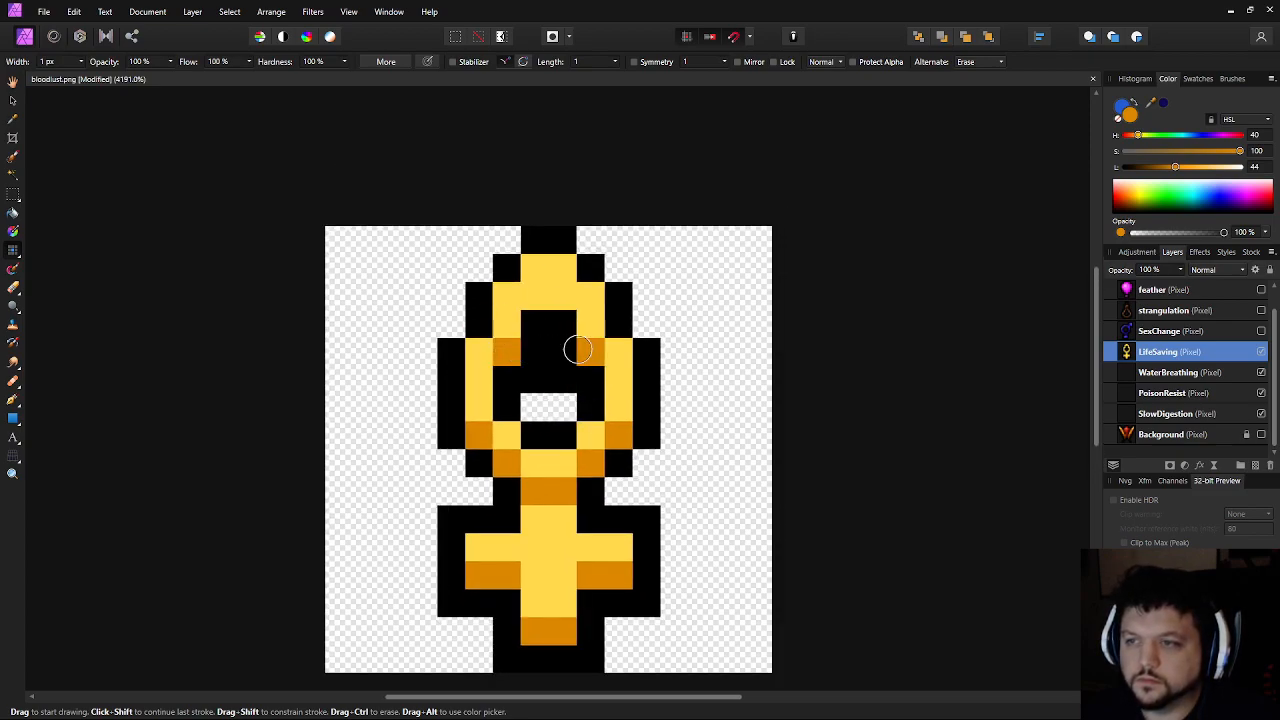
{"action": "left_click_drag", "start_coordinate": [534, 296], "coordinate": [562, 296]}
{"action": "left_click", "coordinate": [646, 380]}
{"action": "scroll", "coordinate": [626, 391], "scroll_direction": "down", "scroll_amount": 6}
{"action": "scroll", "coordinate": [792, 431], "scroll_direction": "down", "scroll_amount": 5}
{"action": "scroll", "coordinate": [737, 503], "scroll_direction": "up", "scroll_amount": 14}
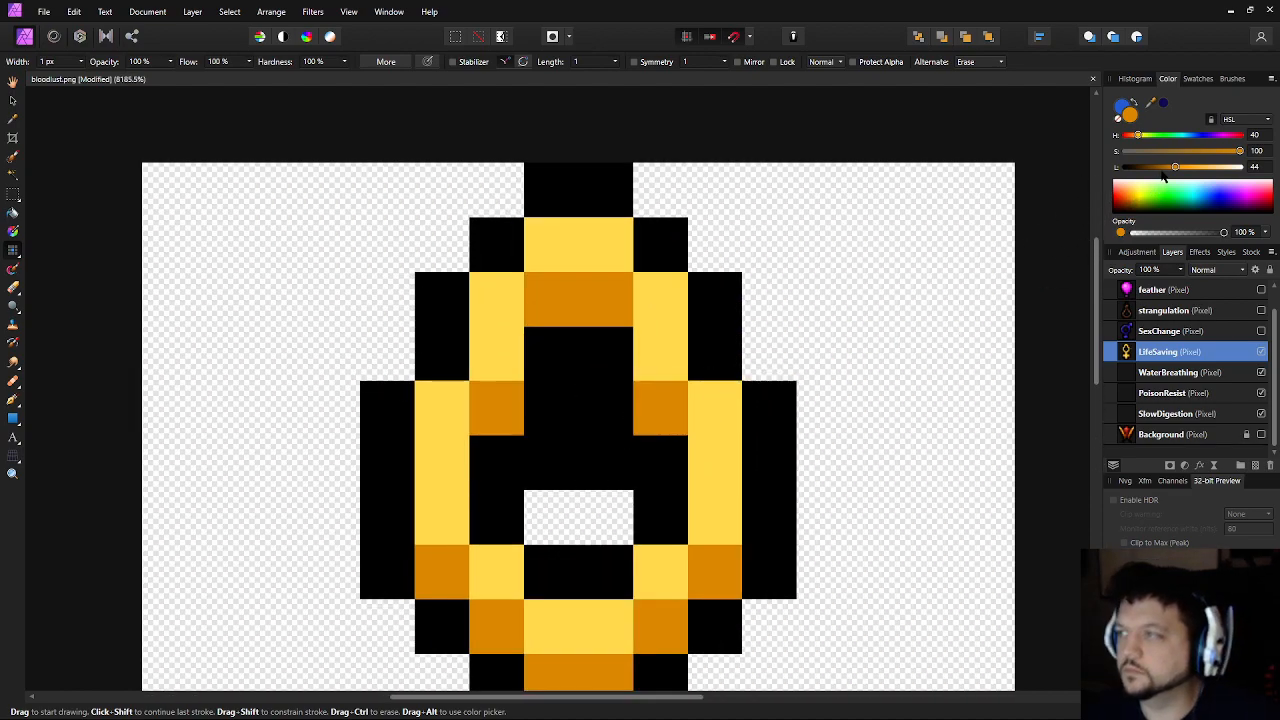
Paint the central block's top row and one pixel beneath each orange shoulder in brown at hue 25, saturation 100, lightness 31
{"action": "left_click", "coordinate": [1166, 167]}
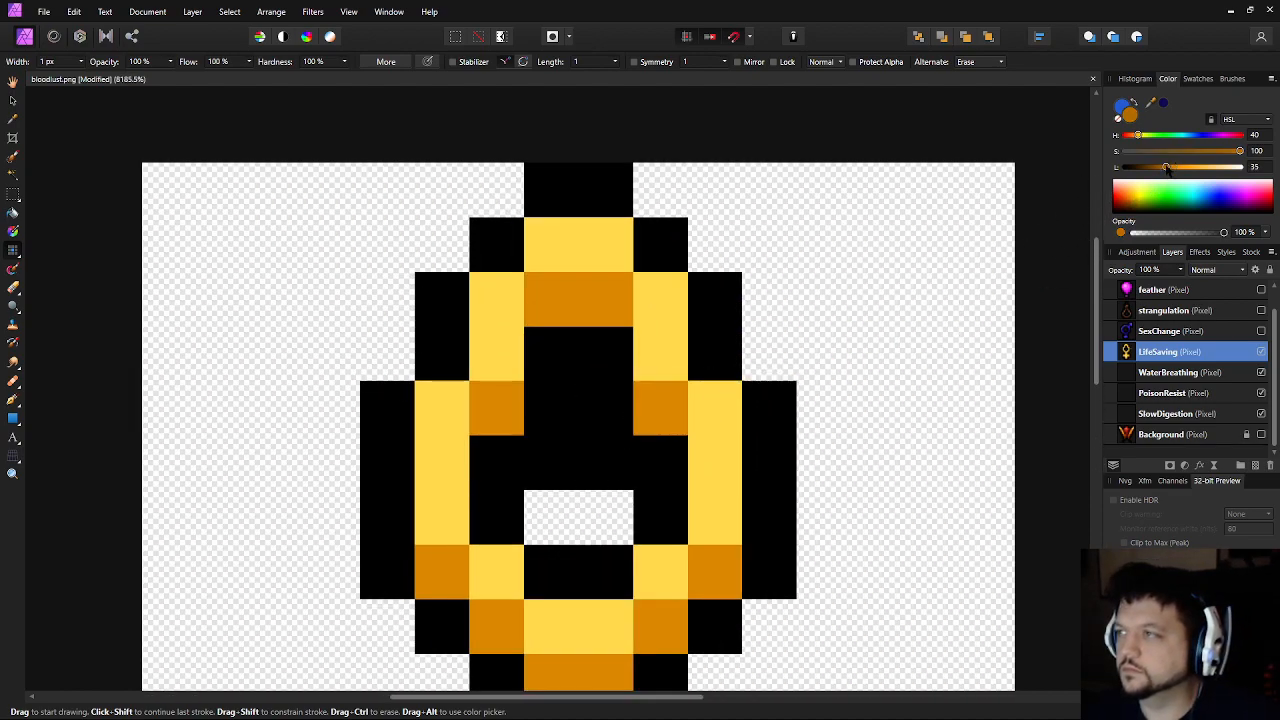
{"action": "left_click_drag", "start_coordinate": [1136, 140], "coordinate": [1160, 168]}
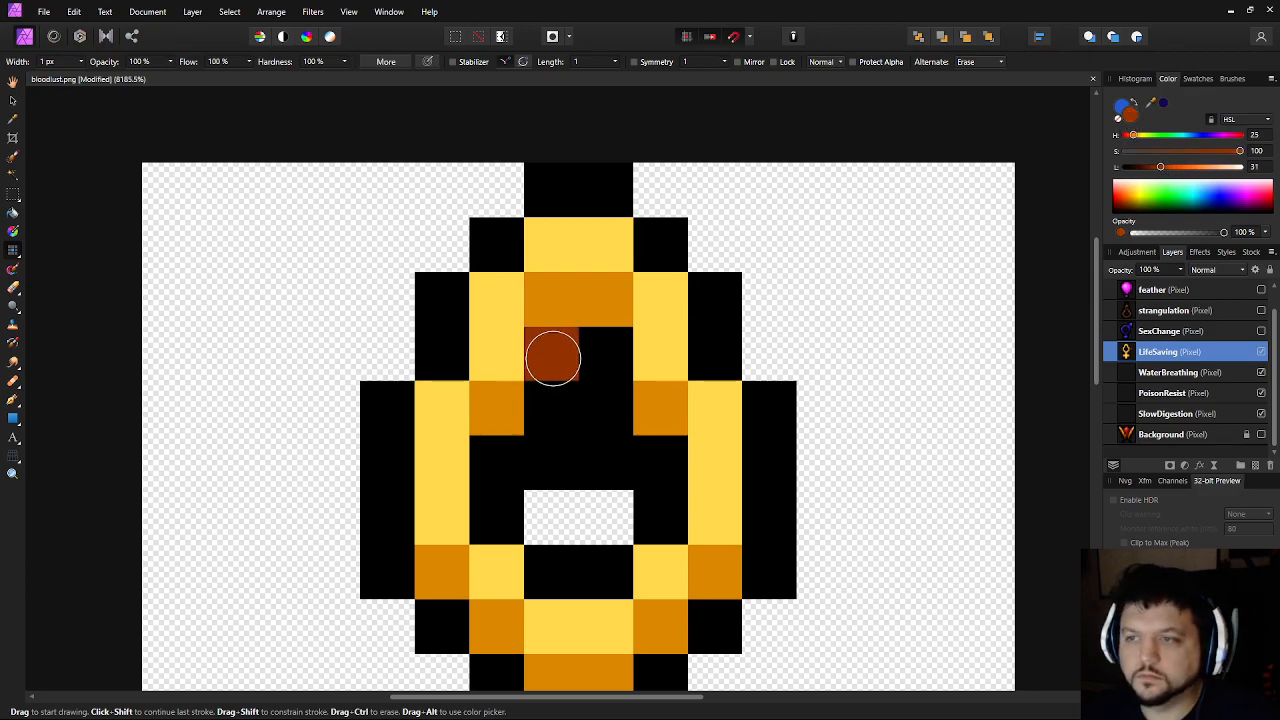
{"action": "left_click_drag", "start_coordinate": [551, 346], "coordinate": [605, 350]}
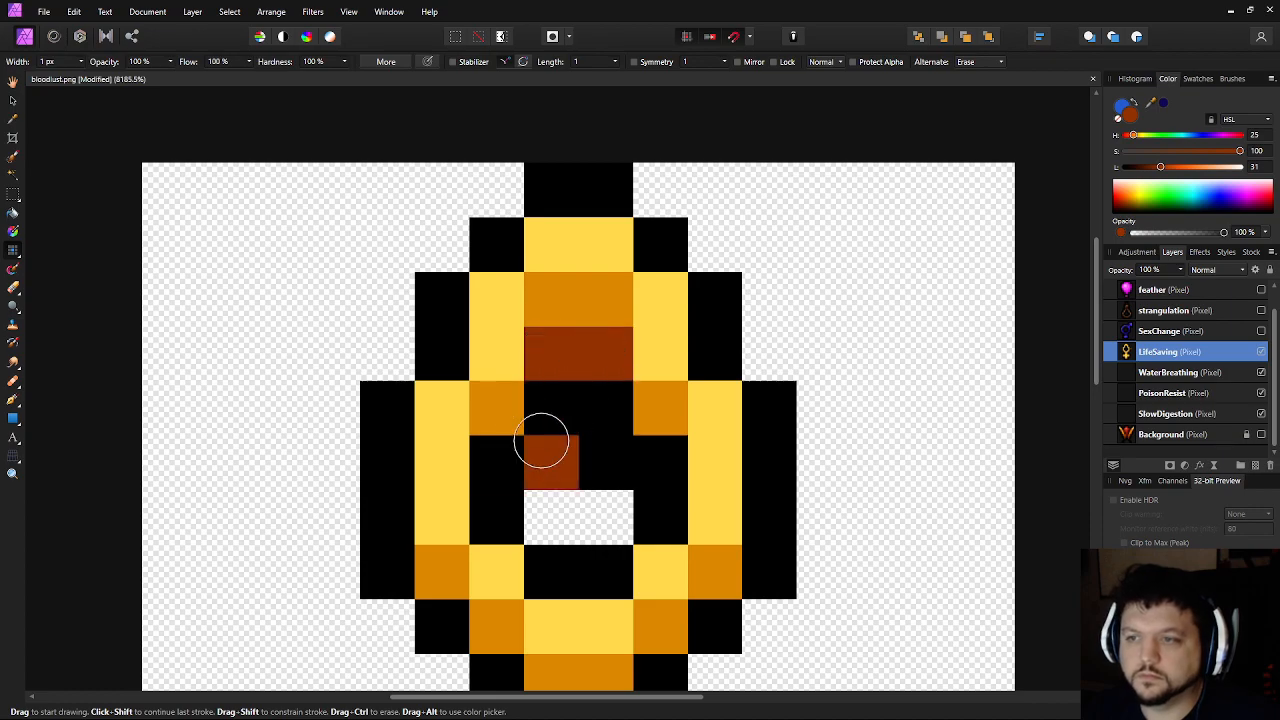
{"action": "left_click", "coordinate": [506, 446]}
{"action": "left_click", "coordinate": [646, 452]}
{"action": "scroll", "coordinate": [780, 490], "scroll_direction": "down", "scroll_amount": 10}
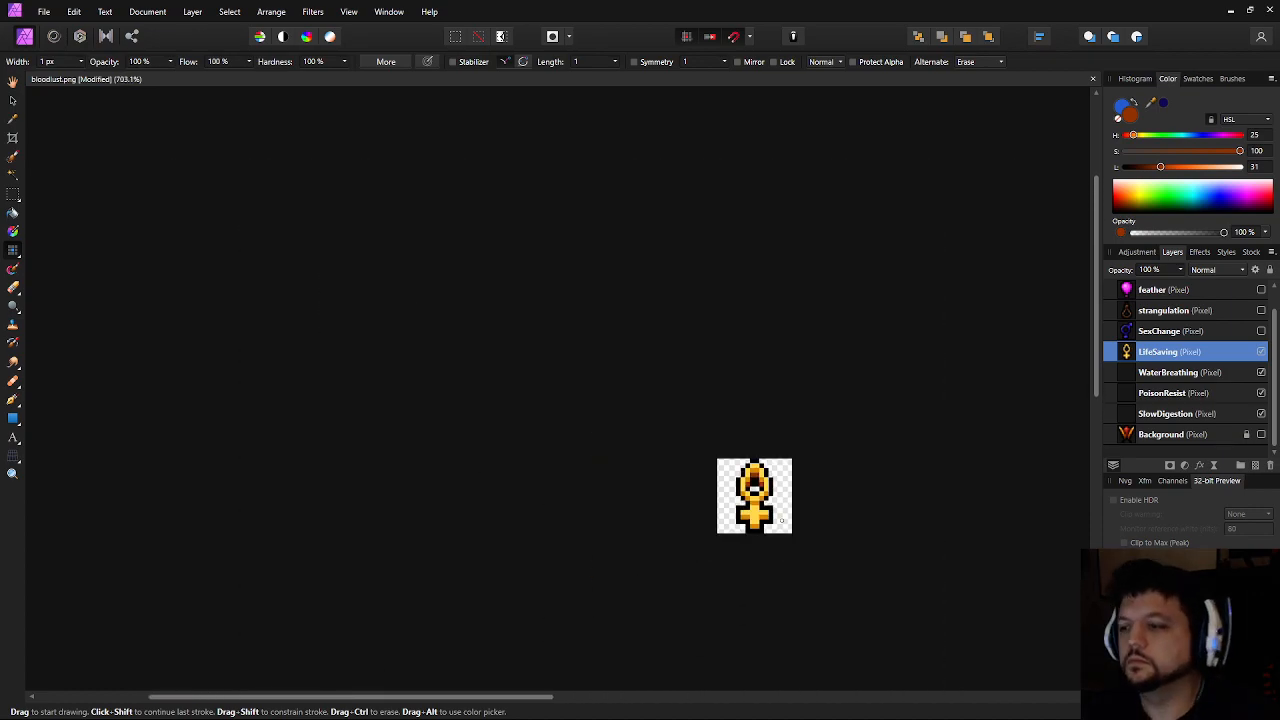
Darken the right-hand orange pixel of each crossbar arm and of the stem's base with the same brown
{"action": "scroll", "coordinate": [729, 517], "scroll_direction": "up", "scroll_amount": 9}
{"action": "left_click", "coordinate": [492, 478]}
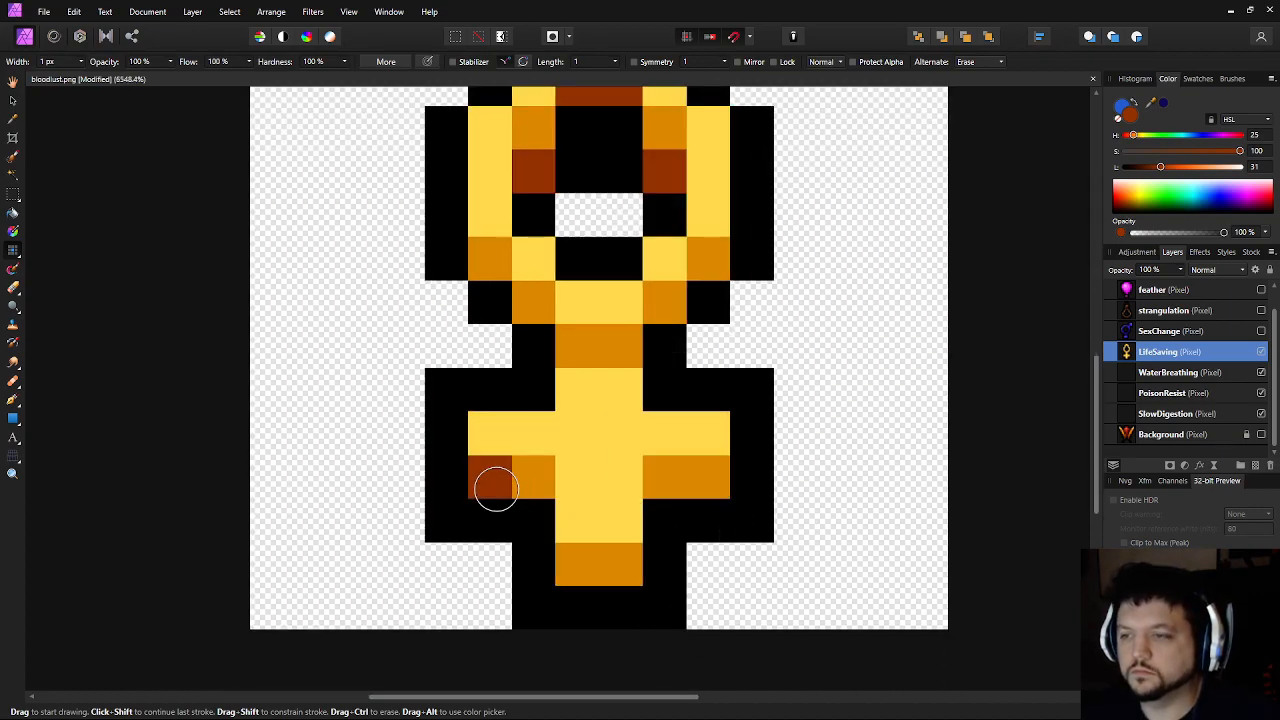
{"action": "key", "text": "ctrl+z"}
{"action": "left_click", "coordinate": [627, 562]}
{"action": "left_click", "coordinate": [697, 492]}
{"action": "left_click", "coordinate": [534, 477]}
{"action": "scroll", "coordinate": [850, 495], "scroll_direction": "down", "scroll_amount": 8}
{"action": "scroll", "coordinate": [785, 482], "scroll_direction": "up", "scroll_amount": 8}
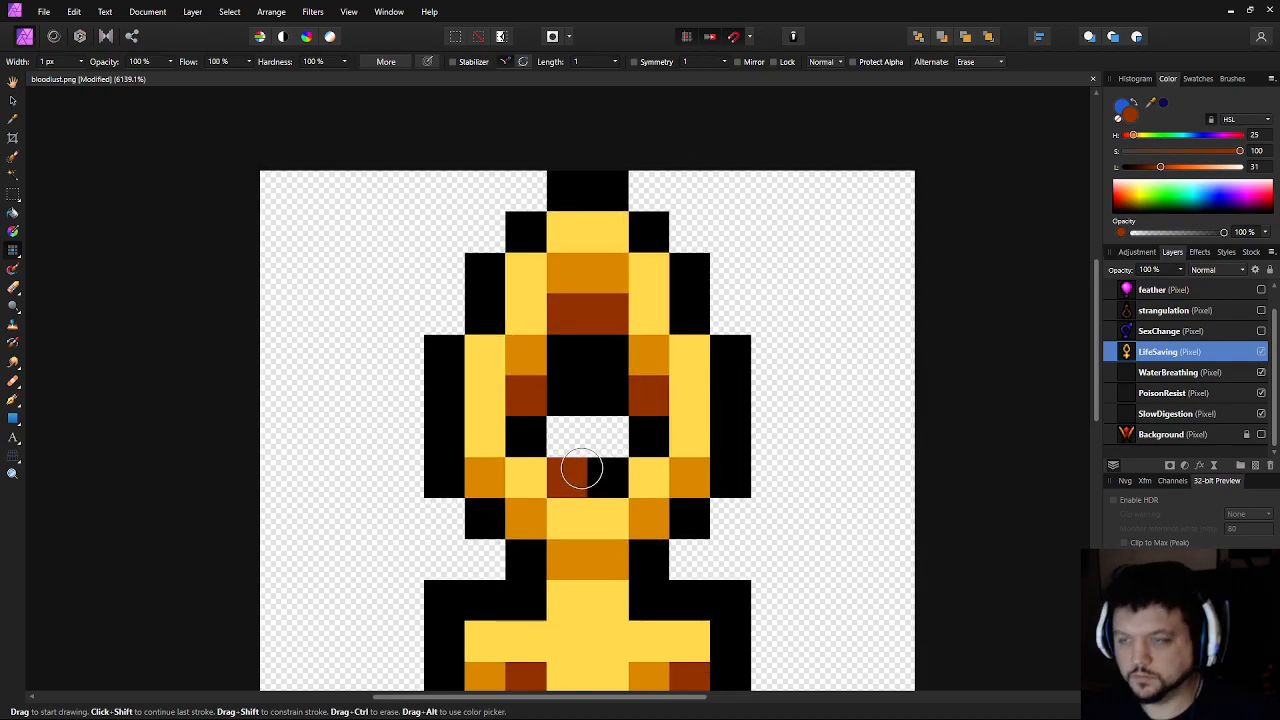
Highlight the loop's upper-left pixels with pale yellow at hue 48, saturation 100 and lightness 84
{"action": "key", "text": "i"}
{"action": "left_click", "coordinate": [522, 316]}
{"action": "key", "text": "b"}
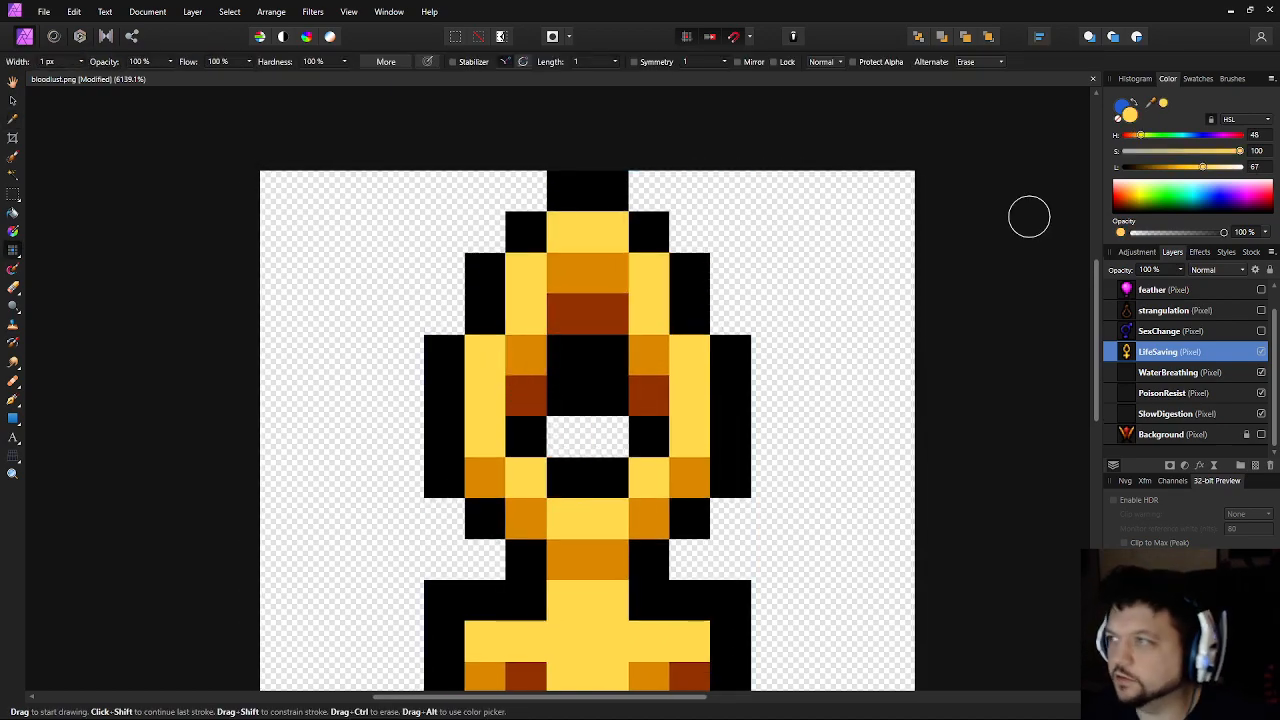
{"action": "left_click", "coordinate": [1216, 167]}
{"action": "left_click", "coordinate": [485, 355]}
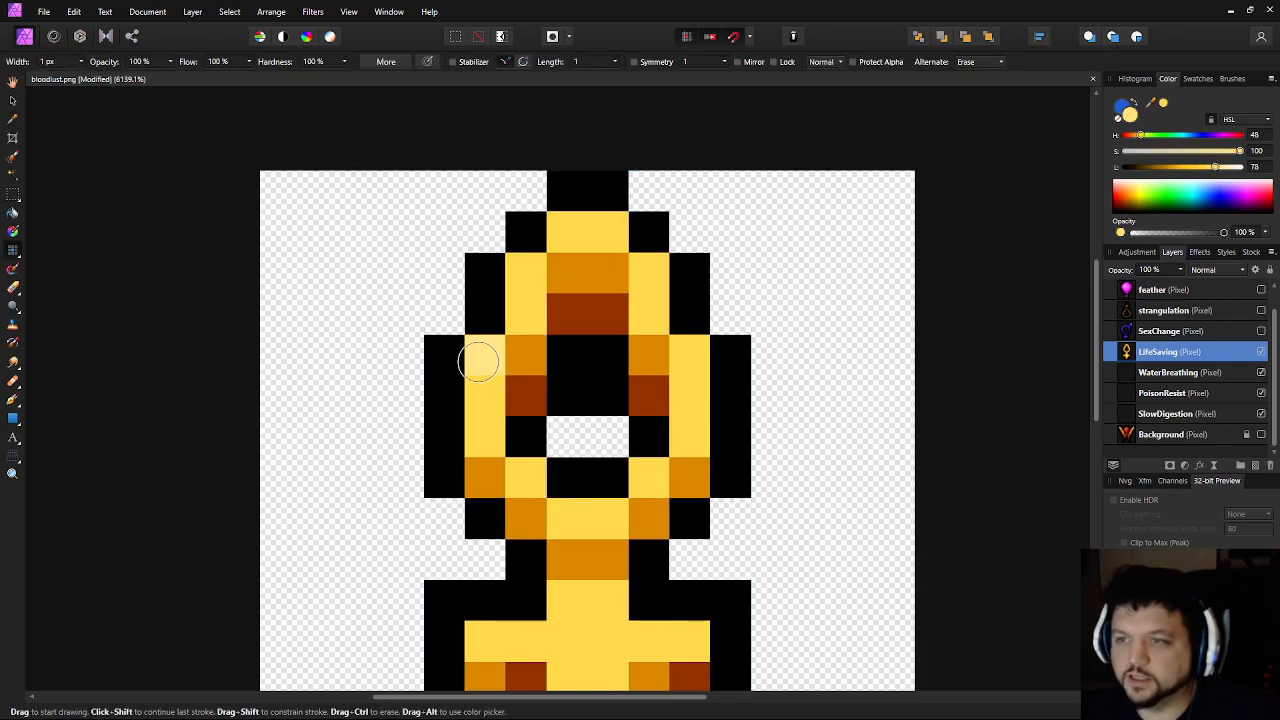
{"action": "left_click", "coordinate": [536, 262]}
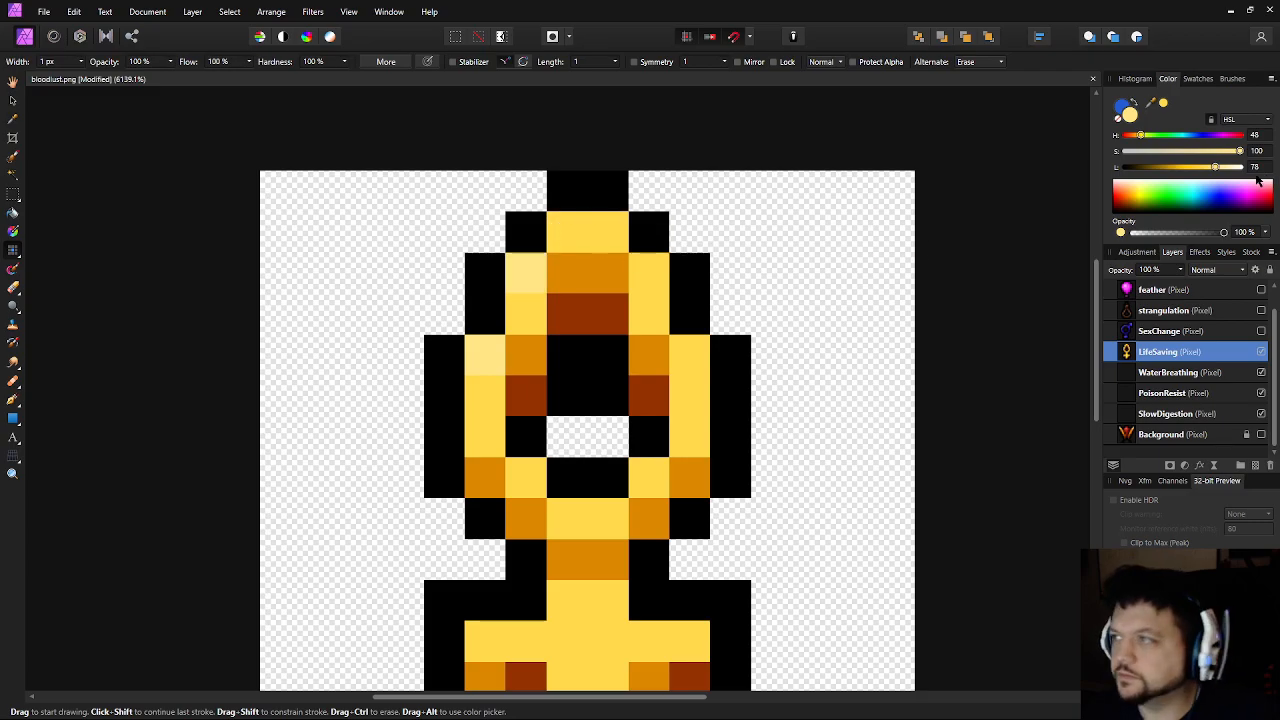
{"action": "left_click", "coordinate": [1221, 167]}
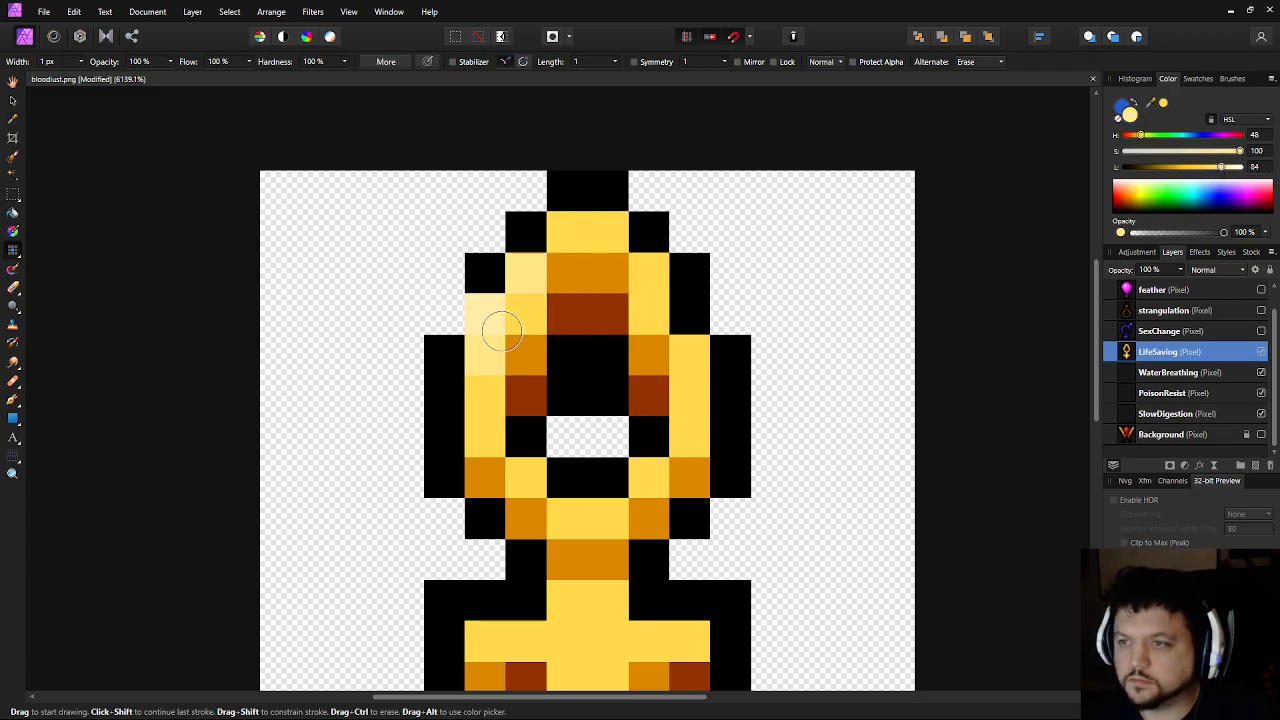
{"action": "left_click_drag", "start_coordinate": [526, 284], "coordinate": [567, 232]}
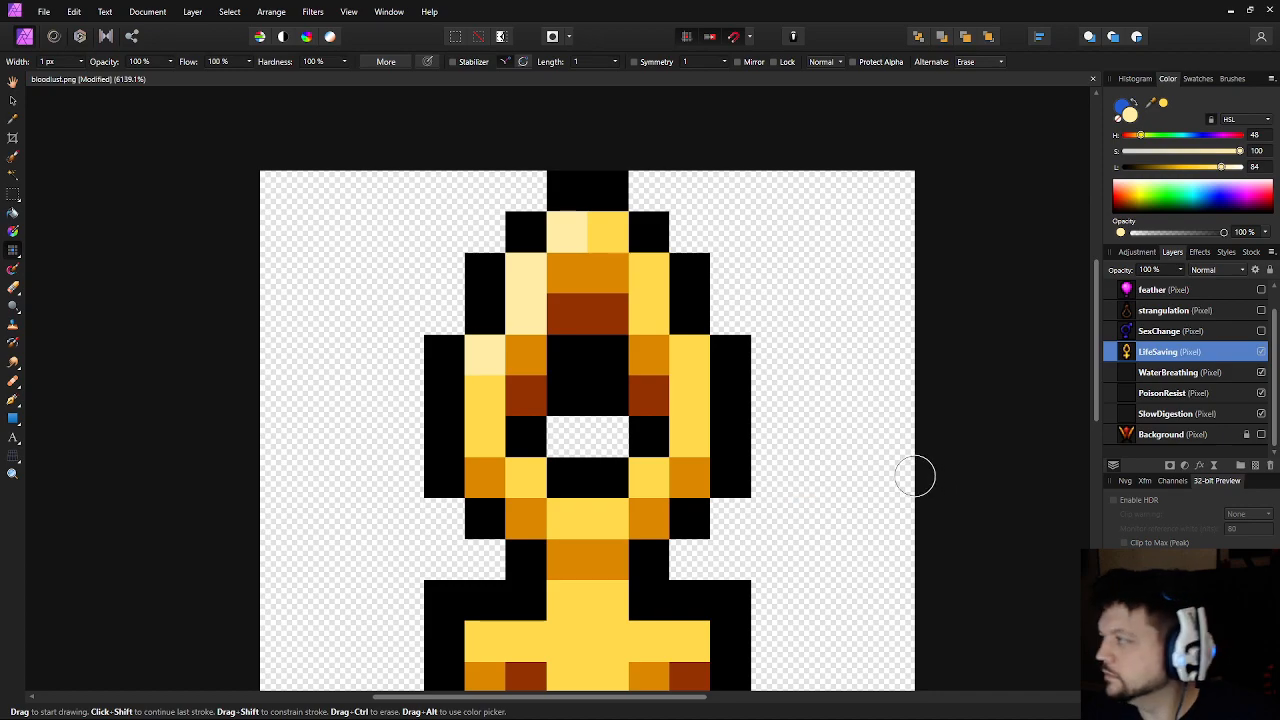
{"action": "scroll", "coordinate": [810, 452], "scroll_direction": "down", "scroll_amount": 2}
Add pale yellow highlights to the left arm's end, the crossbar's centre and the left side of the lower stem
{"action": "left_click_drag", "start_coordinate": [830, 468], "coordinate": [734, 367]}
{"action": "scroll", "coordinate": [605, 479], "scroll_direction": "up", "scroll_amount": 2}
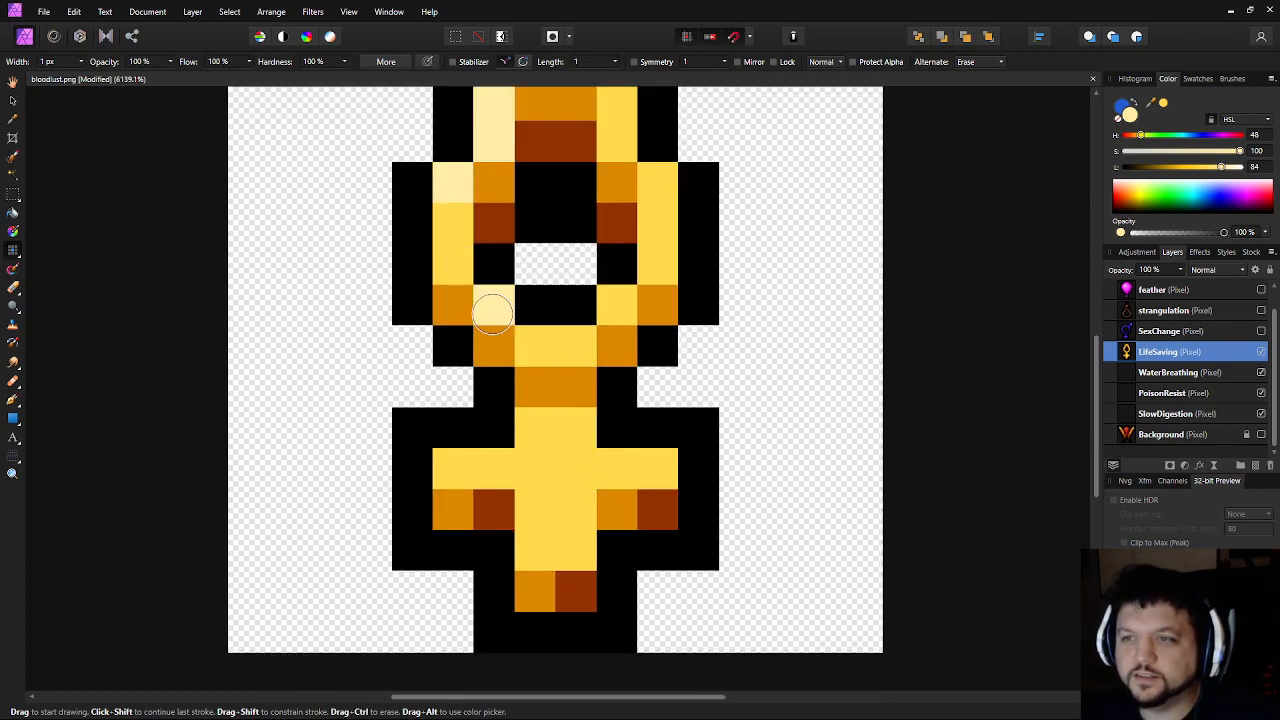
{"action": "scroll", "coordinate": [508, 282], "scroll_direction": "down", "scroll_amount": 3}
{"action": "scroll", "coordinate": [519, 375], "scroll_direction": "up", "scroll_amount": 4}
{"action": "left_click", "coordinate": [440, 373]}
{"action": "left_click", "coordinate": [537, 460]}
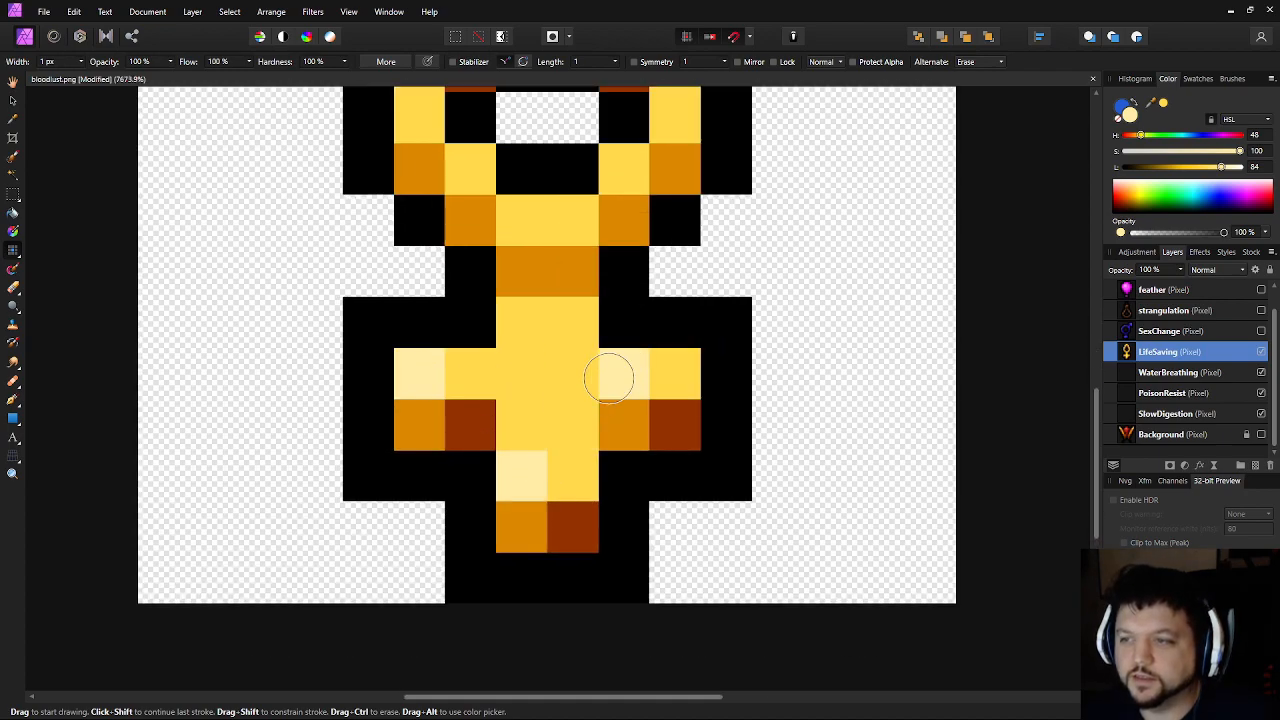
{"action": "mouse_move", "coordinate": [519, 373]}
{"action": "left_mouse_down"}
{"action": "mouse_move", "coordinate": [699, 464]}
{"action": "mouse_move", "coordinate": [576, 372]}
{"action": "mouse_move", "coordinate": [533, 418]}
{"action": "left_mouse_up"}
{"action": "scroll", "coordinate": [533, 418], "scroll_direction": "down", "scroll_amount": 10}
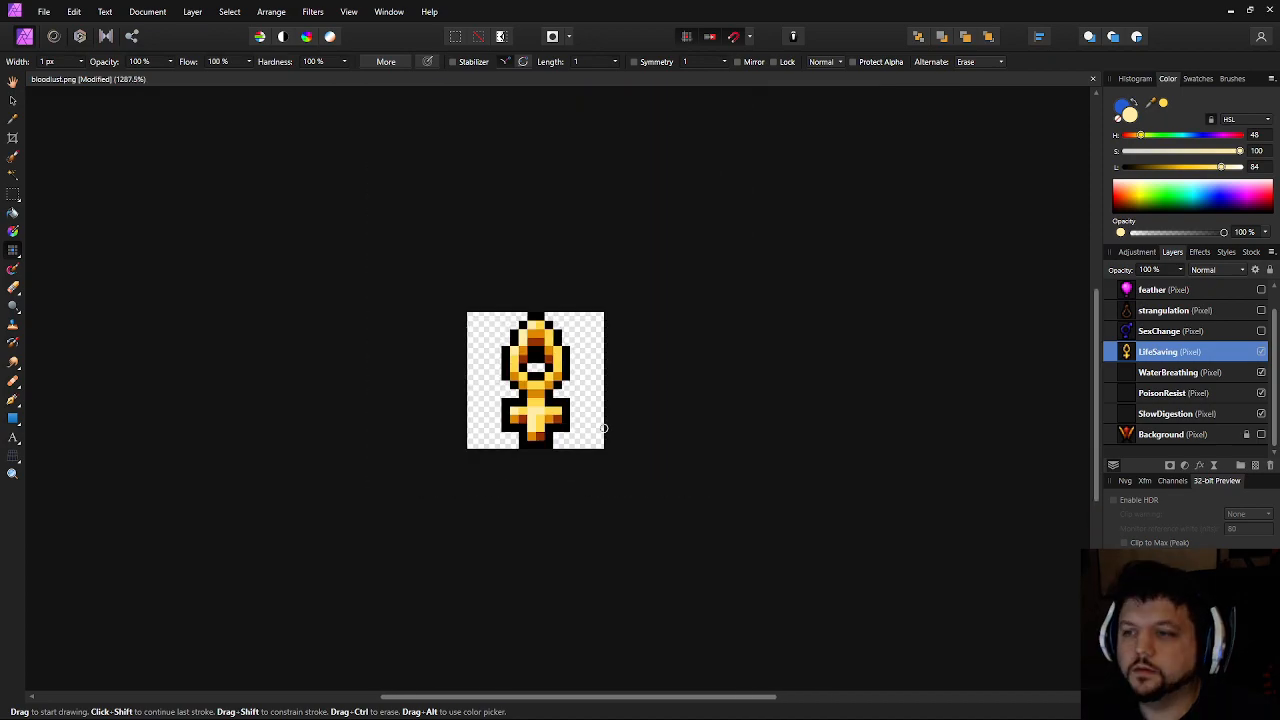
{"action": "scroll", "coordinate": [560, 372], "scroll_direction": "up", "scroll_amount": 10}
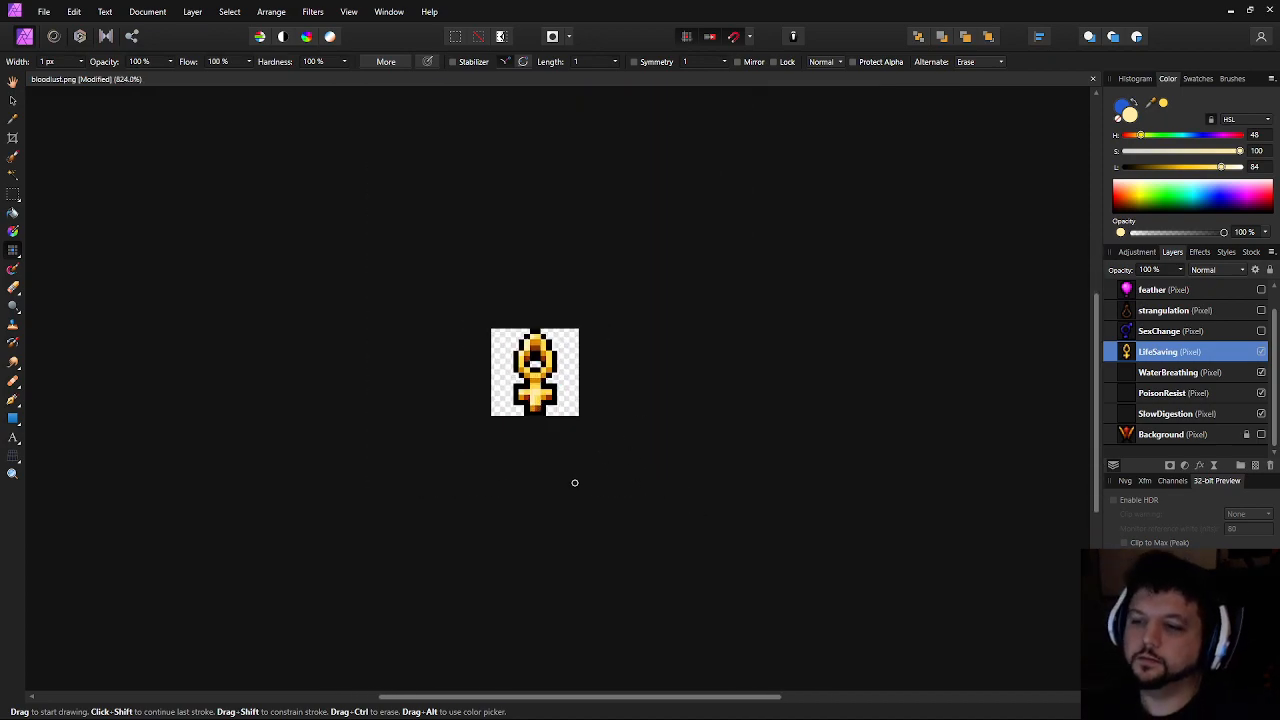
Brighten the upper-left pixel where the crossbar meets the stem with yellow at lightness 91
{"action": "scroll", "coordinate": [531, 432], "scroll_direction": "down", "scroll_amount": 1}
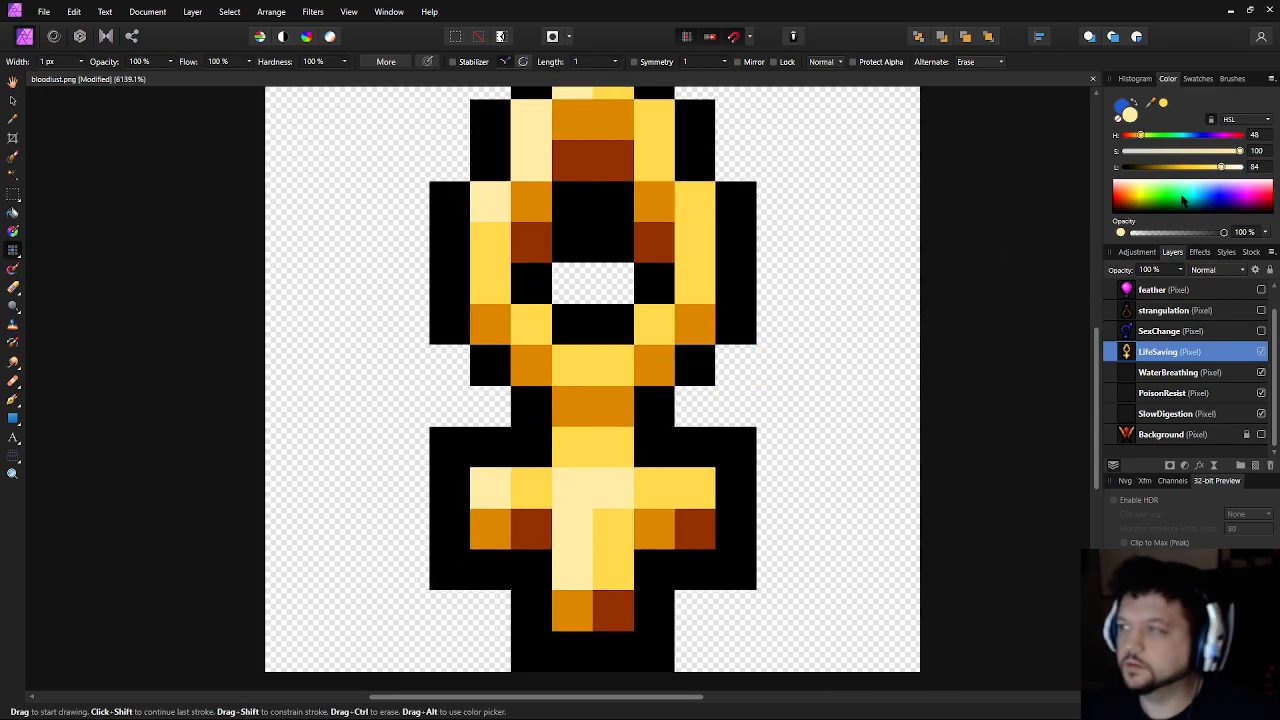
{"action": "left_click", "coordinate": [1230, 167]}
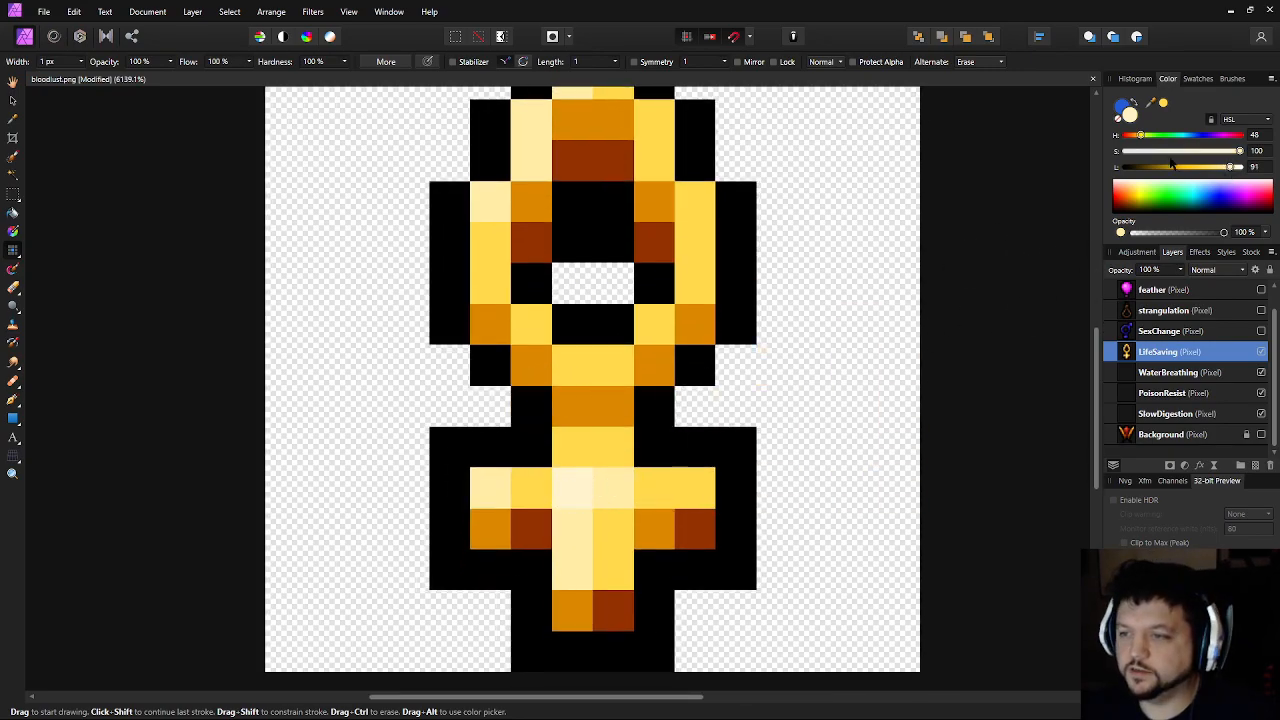
{"action": "left_click_drag", "start_coordinate": [1237, 167], "coordinate": [1230, 167]}
{"action": "scroll", "coordinate": [829, 493], "scroll_direction": "down", "scroll_amount": 5}
{"action": "scroll", "coordinate": [840, 488], "scroll_direction": "up", "scroll_amount": 5}
Deepen the neck shadow with a sampled-brown pixel on its left side and a sampled-orange pixel directly below it
{"action": "left_click_drag", "start_coordinate": [695, 435], "coordinate": [737, 554]}
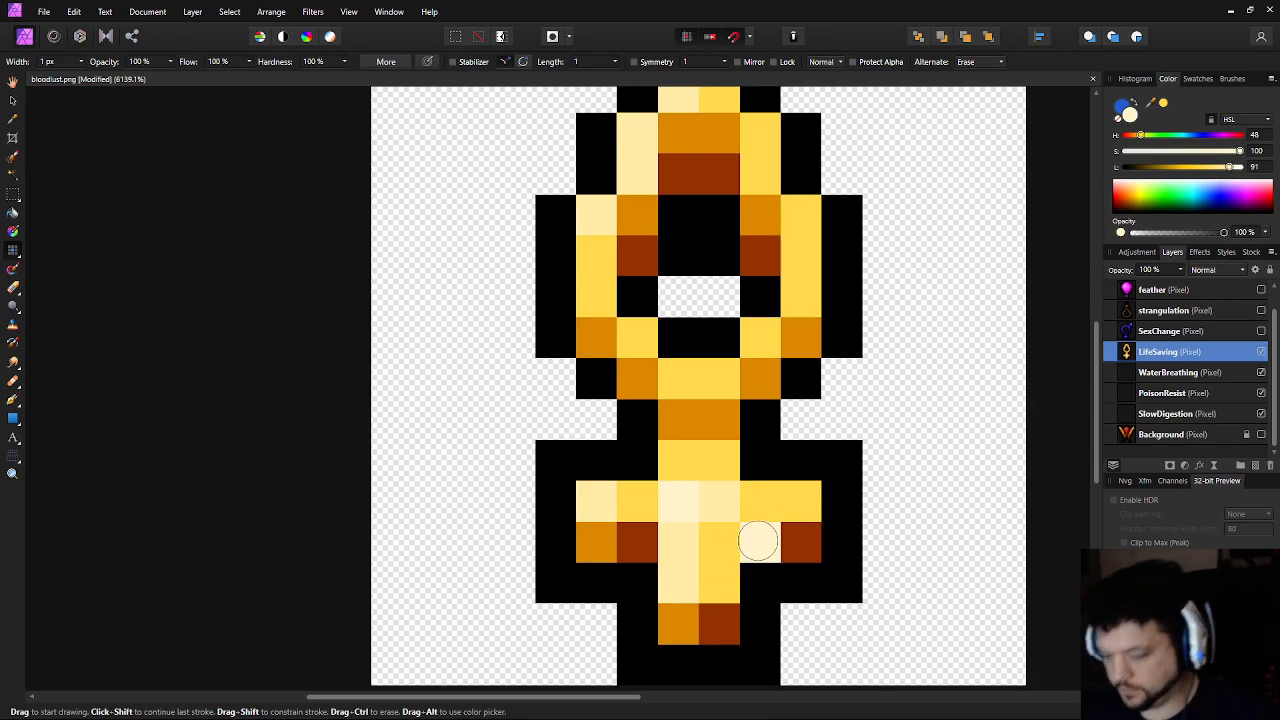
{"action": "key", "text": "i"}
{"action": "left_click", "coordinate": [796, 540]}
{"action": "key", "text": "b"}
{"action": "left_click", "coordinate": [672, 424]}
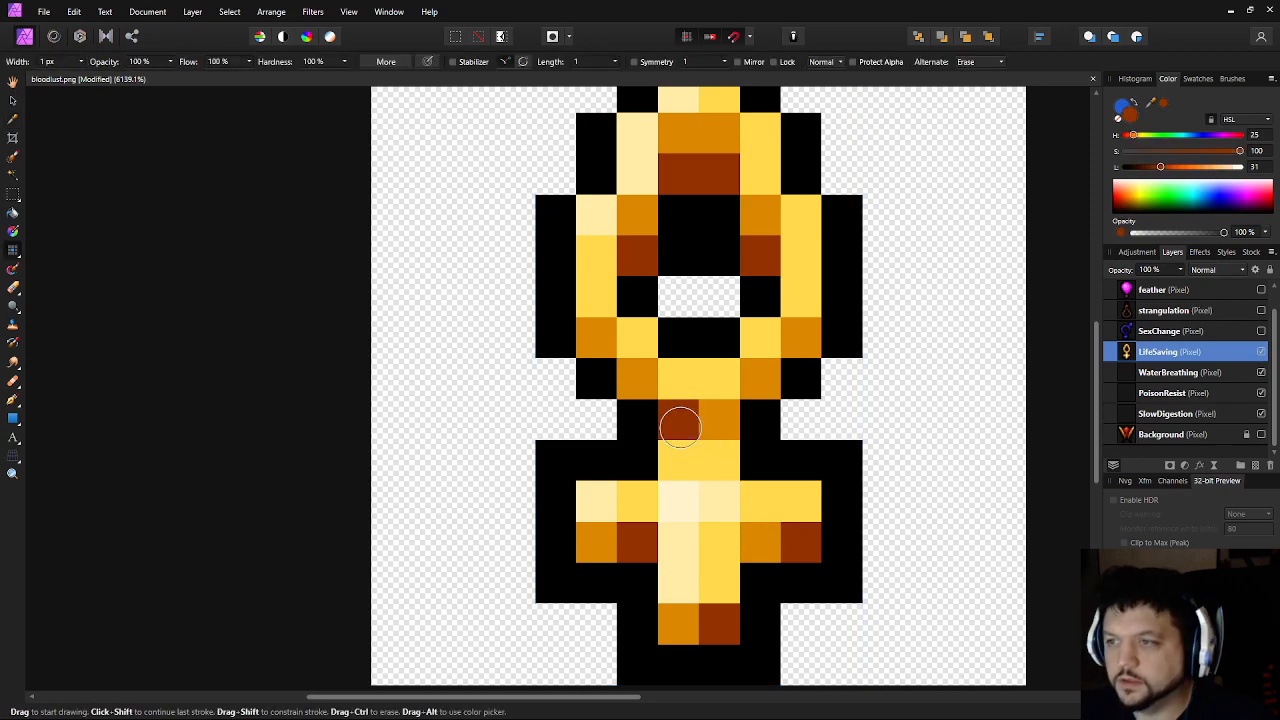
{"action": "key", "text": "i"}
{"action": "left_click", "coordinate": [766, 538]}
{"action": "key", "text": "b"}
{"action": "left_click", "coordinate": [663, 444]}
Examine the shaded ankh's shape and readability at small and enlarged scales
{"action": "scroll", "coordinate": [748, 511], "scroll_direction": "down", "scroll_amount": 10}
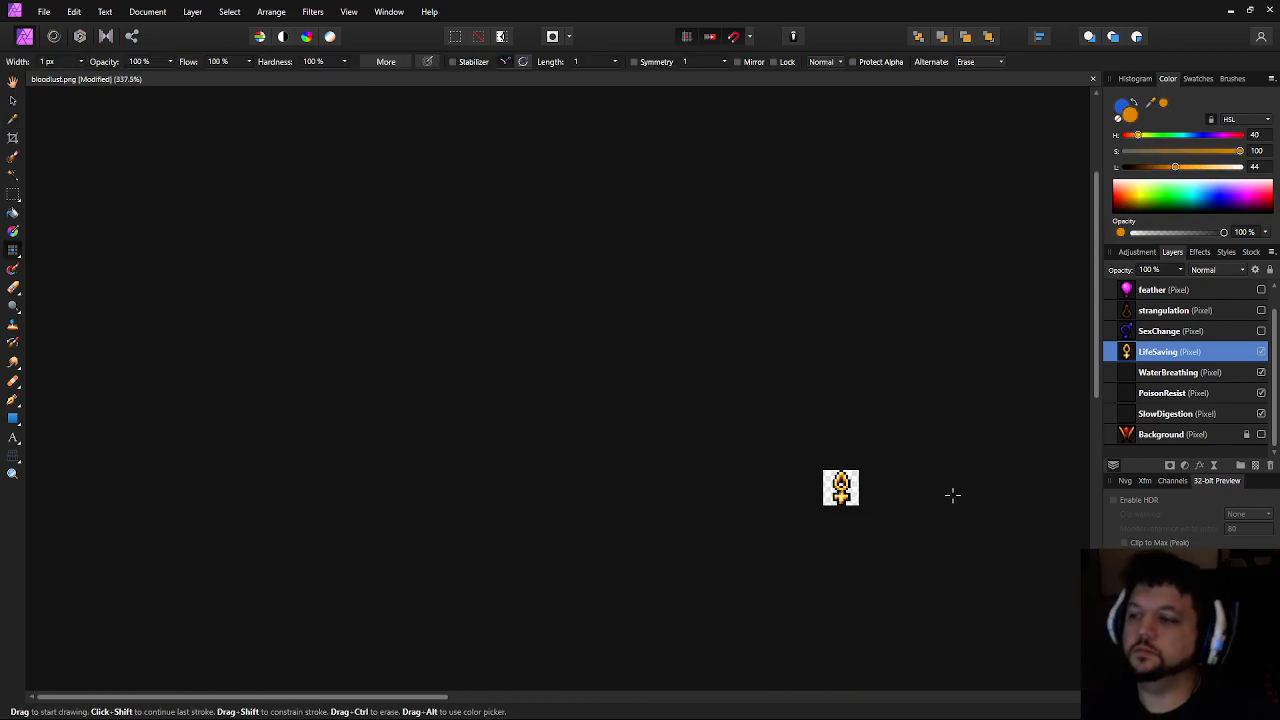
{"action": "key", "text": "ctrl+minus"}
{"action": "key", "text": "ctrl+plus"}
{"action": "key", "text": "ctrl+minus"}
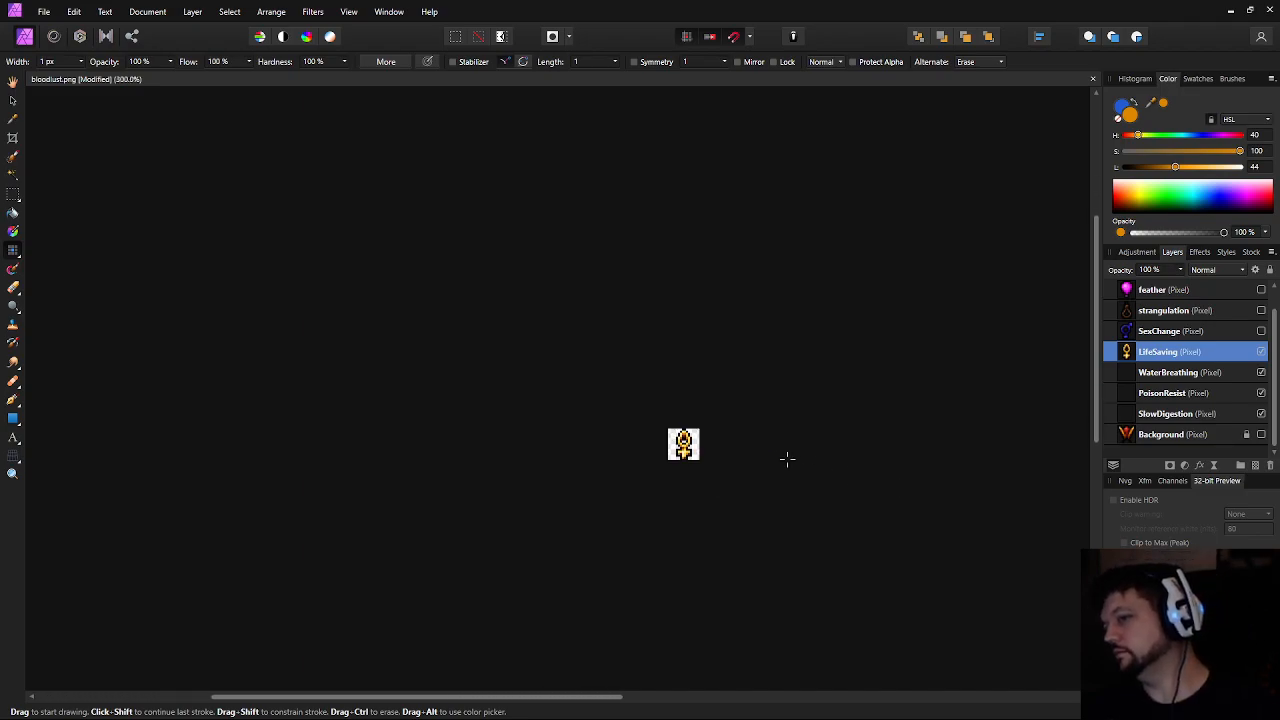
{"action": "key", "text": "ctrl+plus"}
{"action": "key", "text": "ctrl+plus"}
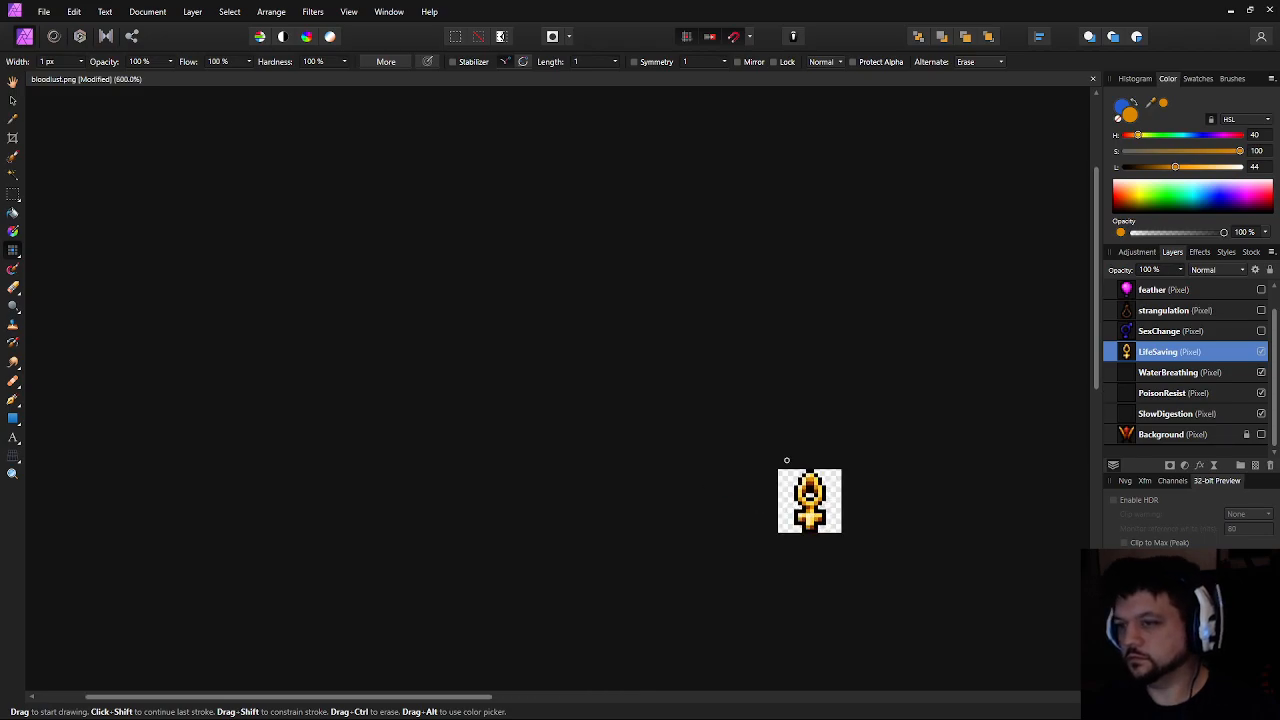
{"action": "scroll", "coordinate": [786, 460], "scroll_direction": "up", "scroll_amount": 4}
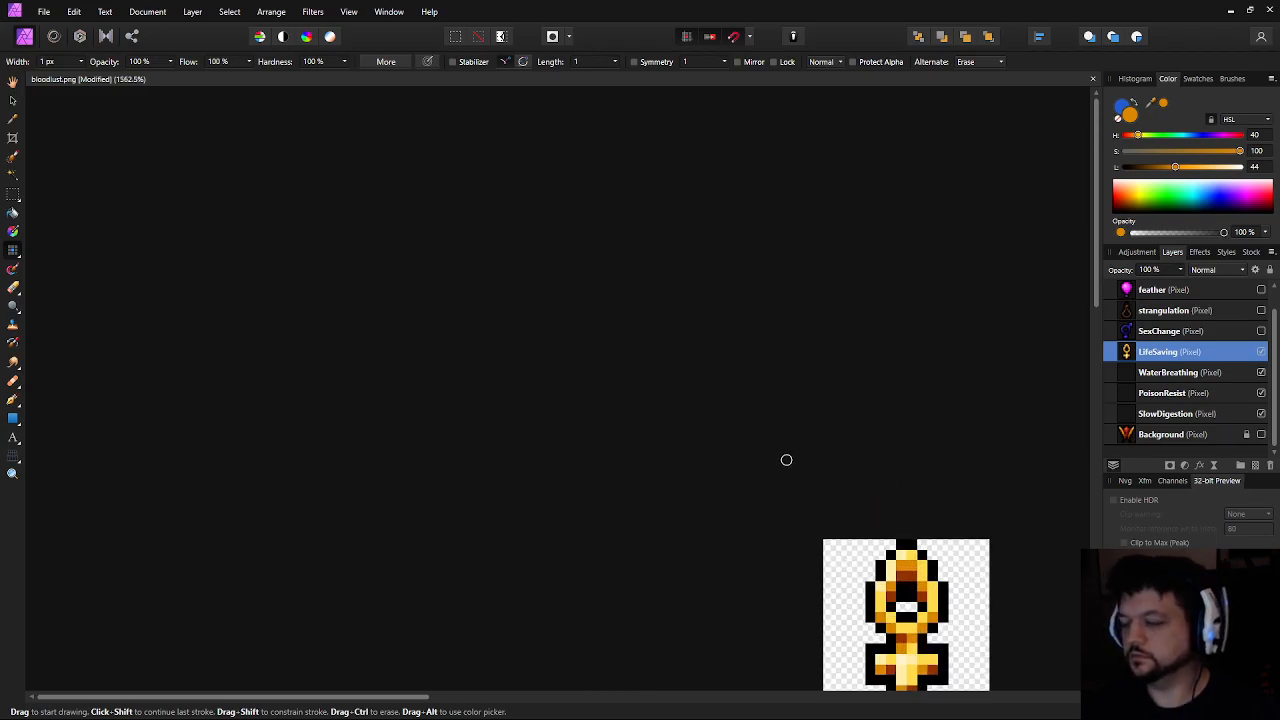
{"action": "left_click_drag", "start_coordinate": [771, 453], "coordinate": [376, 302]}
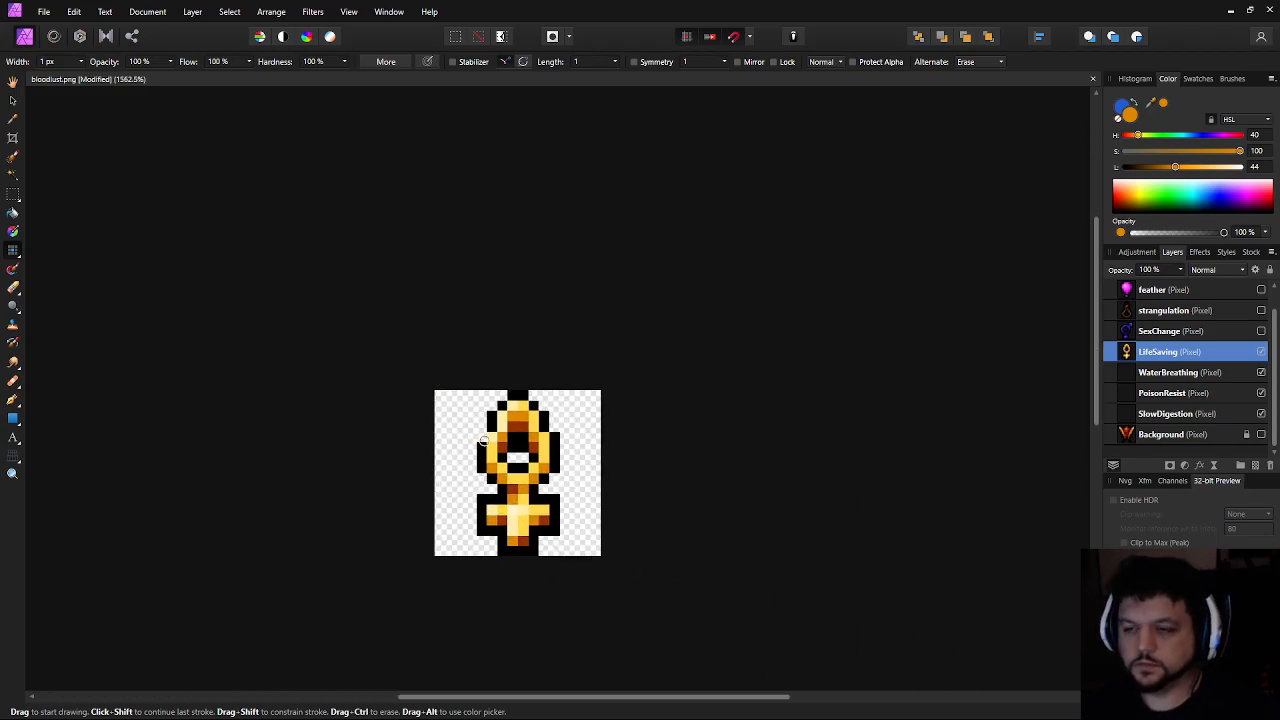
{"action": "scroll", "coordinate": [483, 440], "scroll_direction": "up", "scroll_amount": 2}
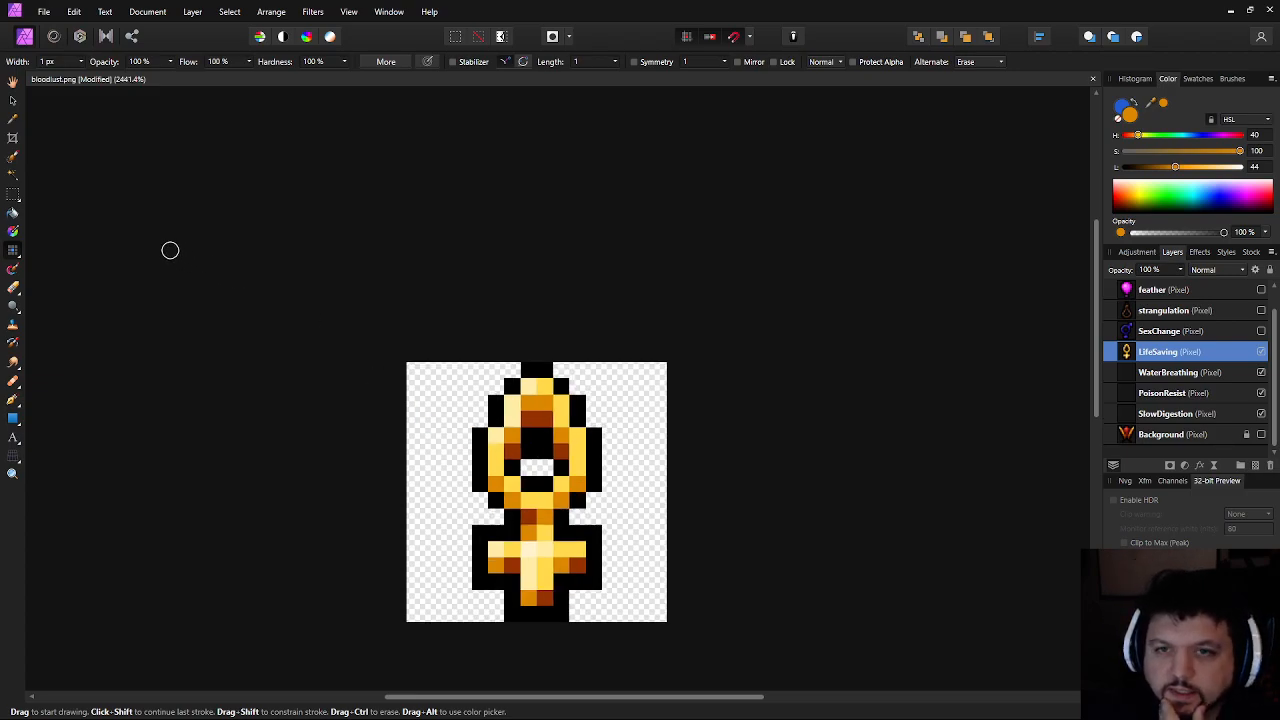
Select the ankh's whole loop, including its black outline, down to just above the neck
{"action": "left_click", "coordinate": [13, 196]}
{"action": "left_click_drag", "start_coordinate": [610, 480], "coordinate": [614, 508]}
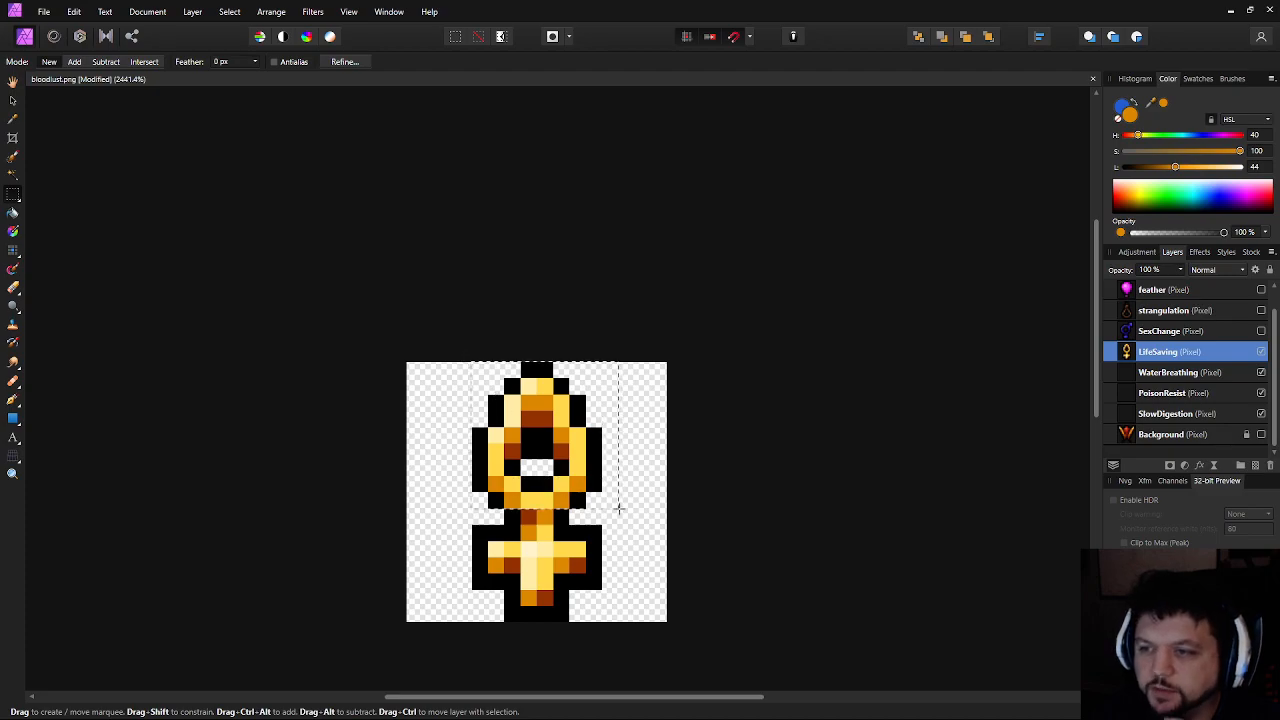
{"action": "left_click", "coordinate": [313, 12]}
{"action": "mouse_move", "coordinate": [271, 12]}
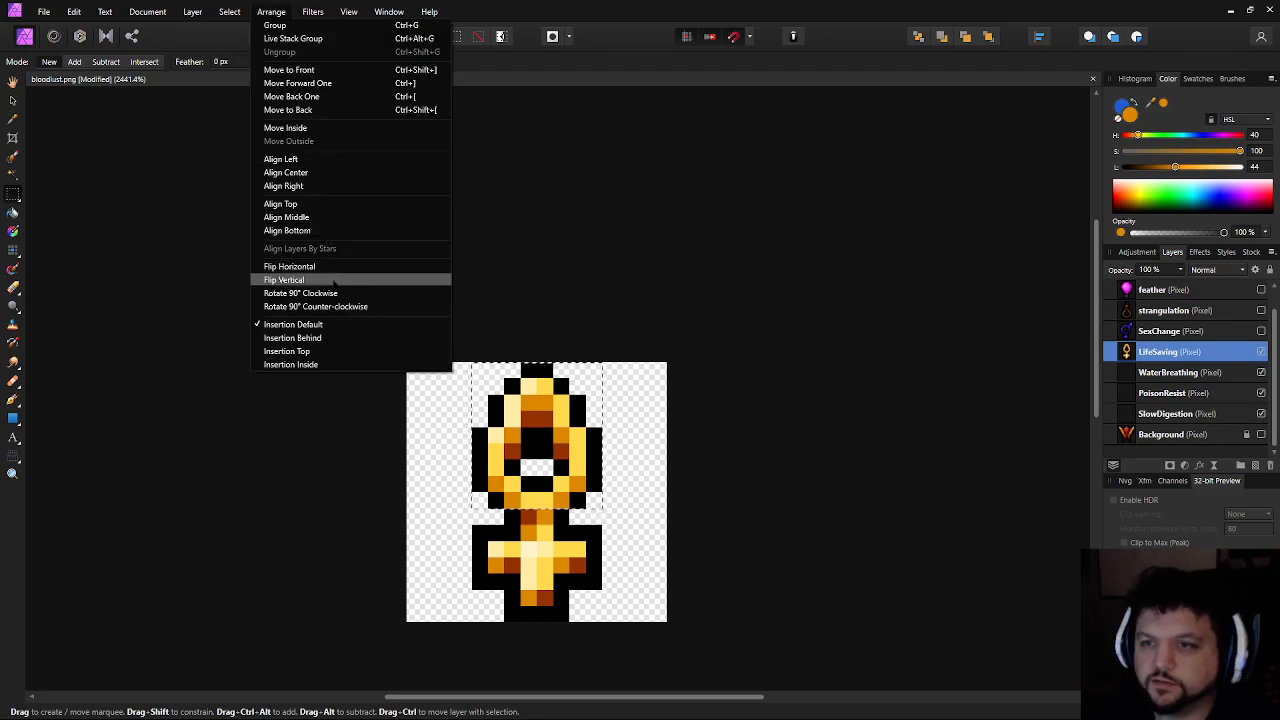
{"action": "left_click", "coordinate": [333, 280]}
{"action": "key", "text": "ctrl+z"}
Cut the selected loop onto its own layer and flip that piece vertically
{"action": "key", "text": "ctrl+x"}
{"action": "key", "text": "ctrl+v"}
{"action": "left_click", "coordinate": [271, 12]}
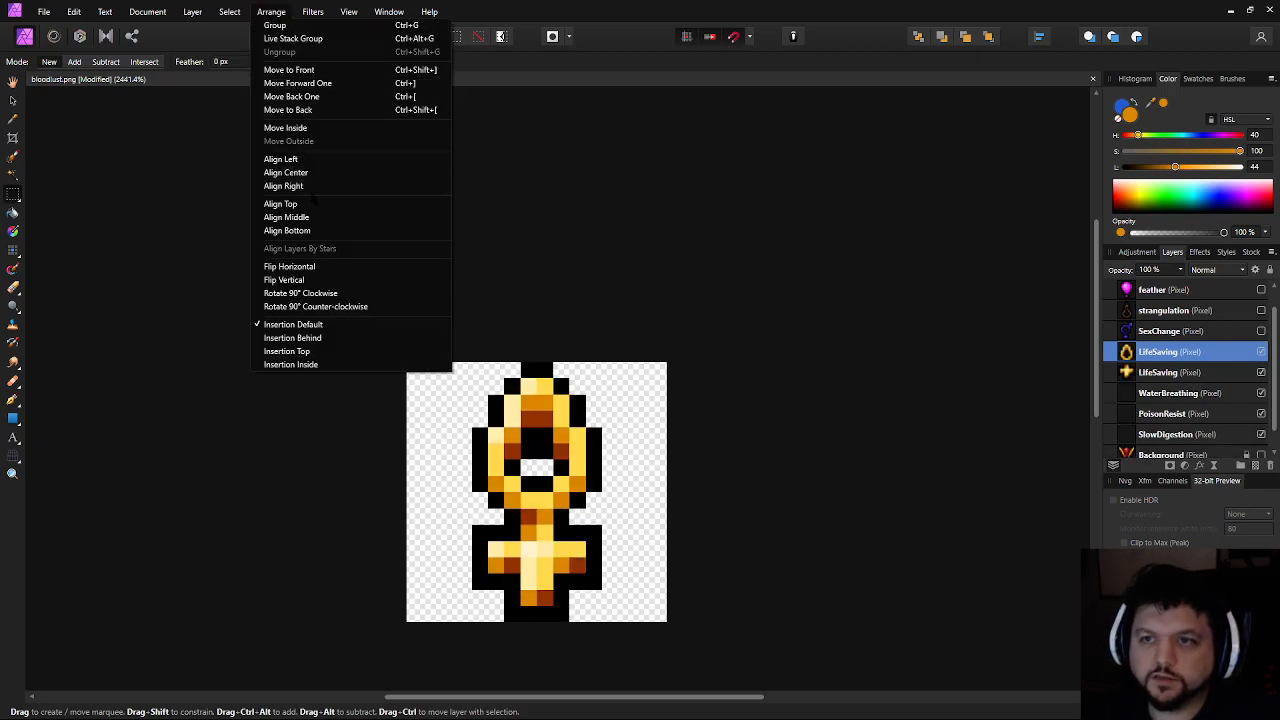
{"action": "left_click", "coordinate": [306, 280]}
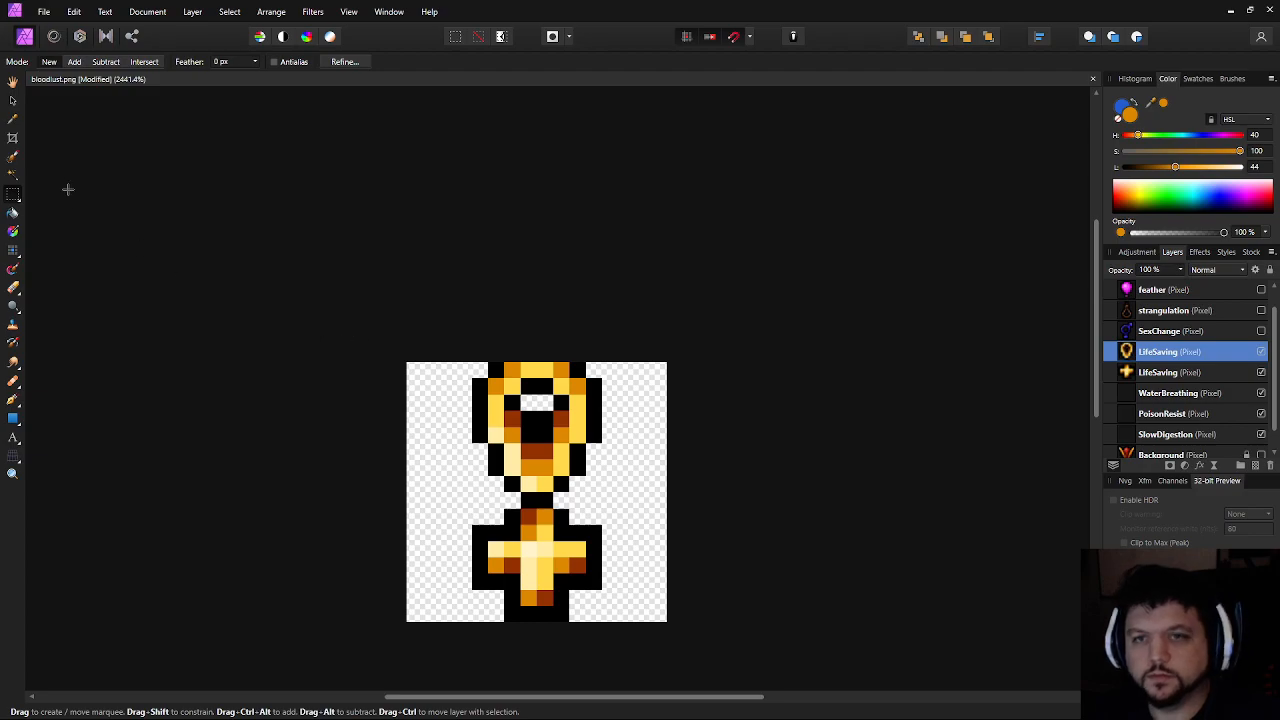
Move the flipped loop two pixels down so it overlaps the crossbar's outline
{"action": "left_click", "coordinate": [12, 100]}
{"action": "key", "text": "Down"}
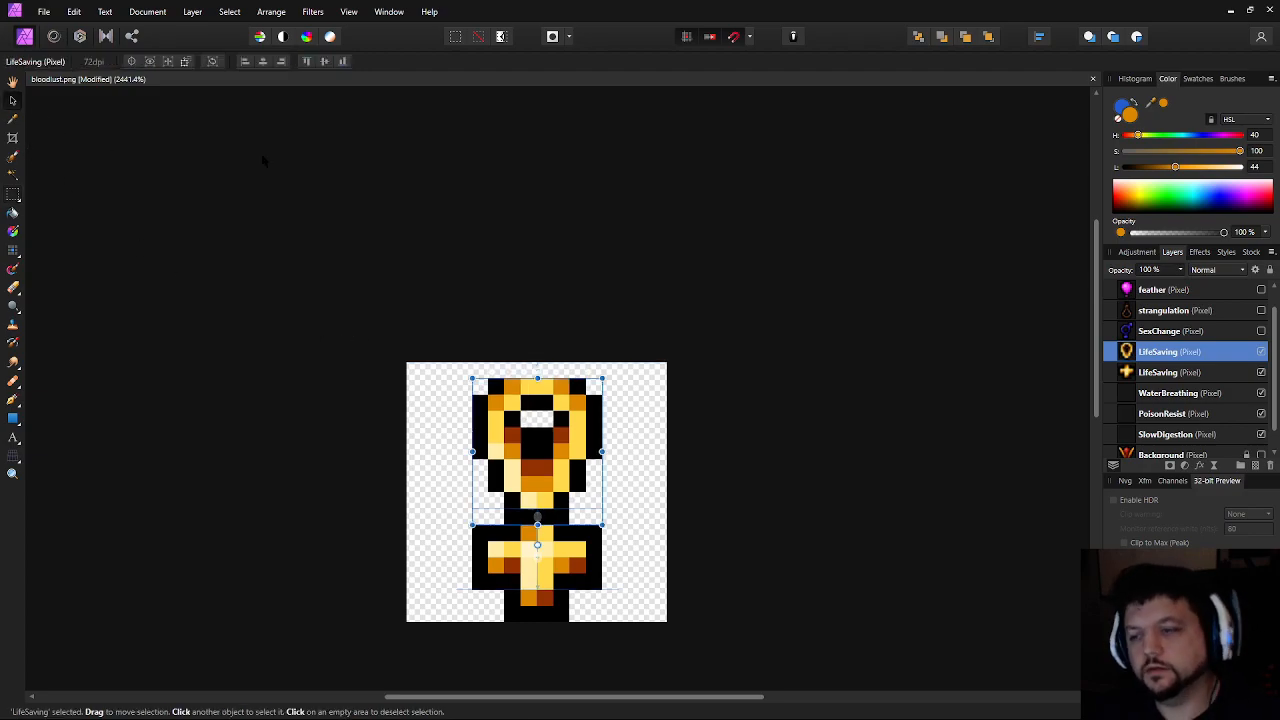
{"action": "key", "text": "Down"}
{"action": "key", "text": "Up"}
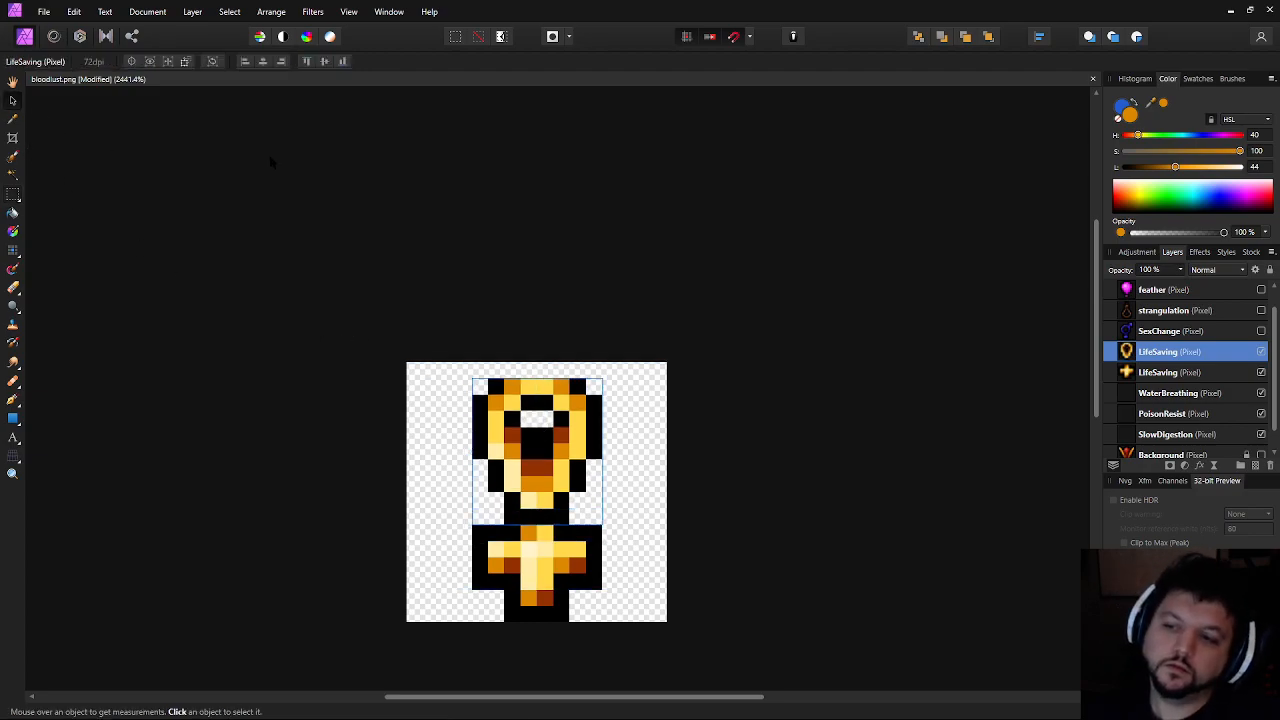
{"action": "key", "text": "Down"}
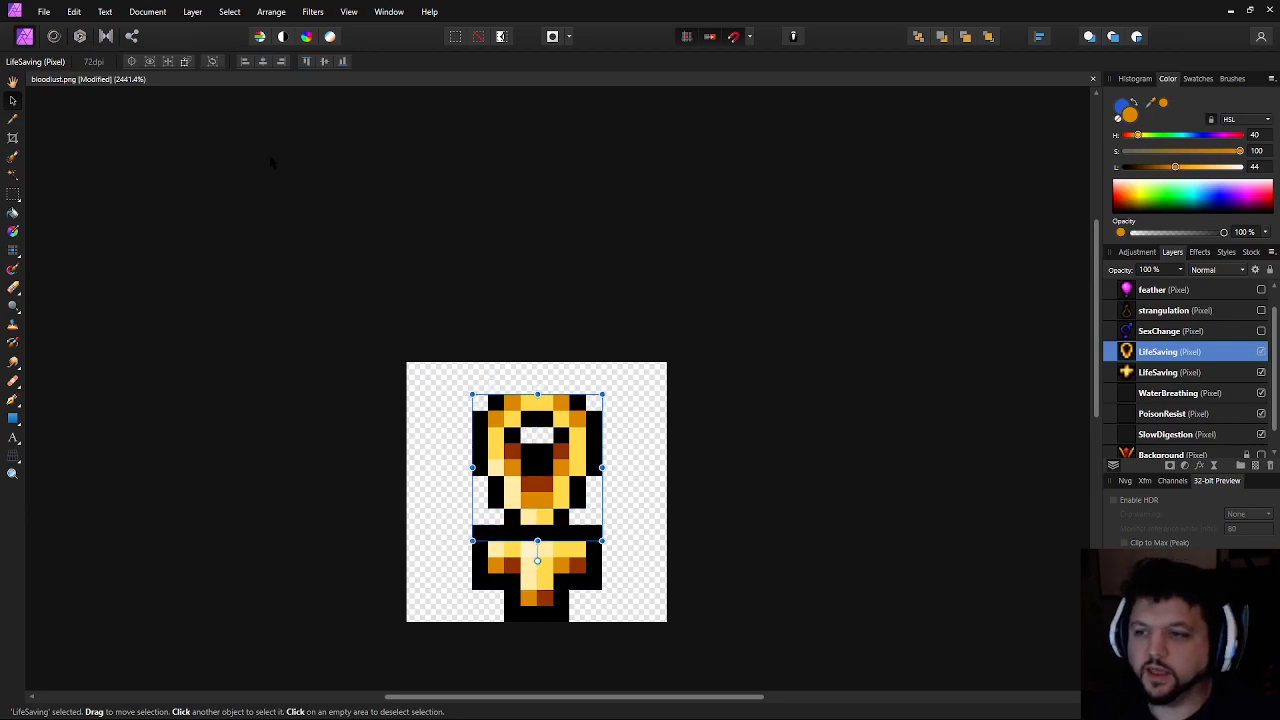
With black at lightness 0, raise the loop's outline by one pixel on each side and cap it with a four-pixel top edge
{"action": "left_click", "coordinate": [12, 249]}
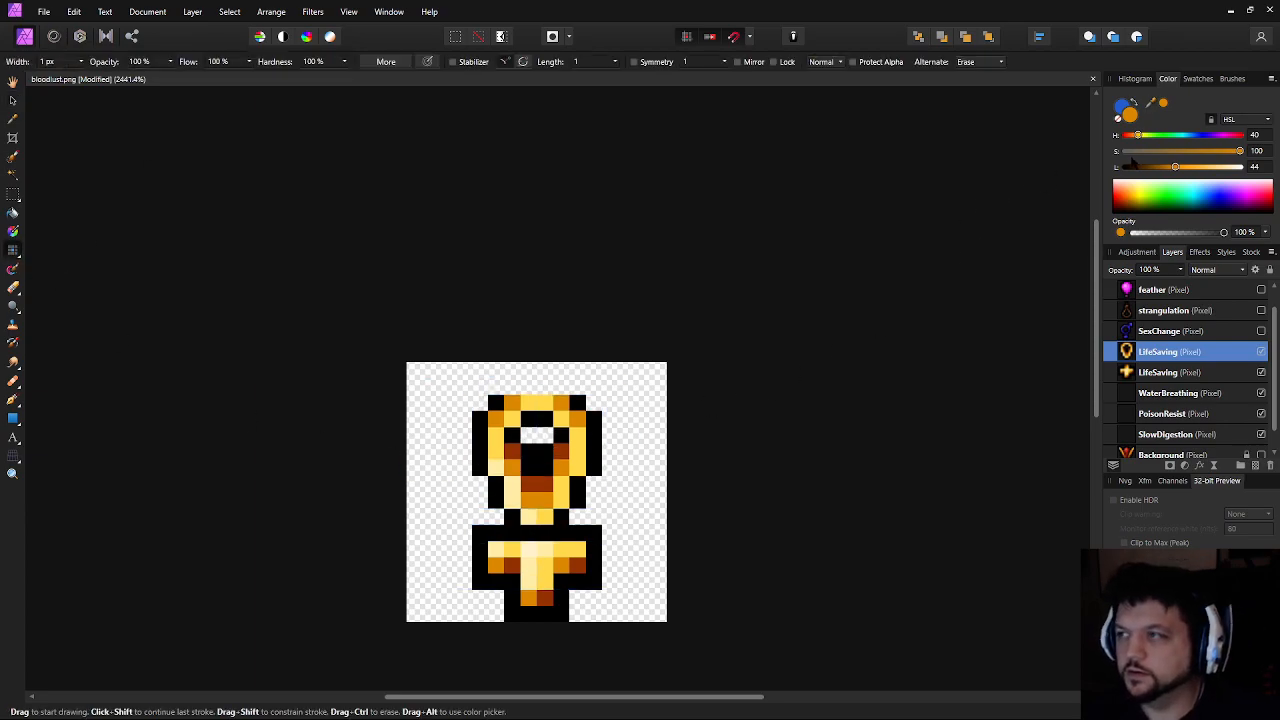
{"action": "left_click_drag", "start_coordinate": [1139, 170], "coordinate": [1111, 169]}
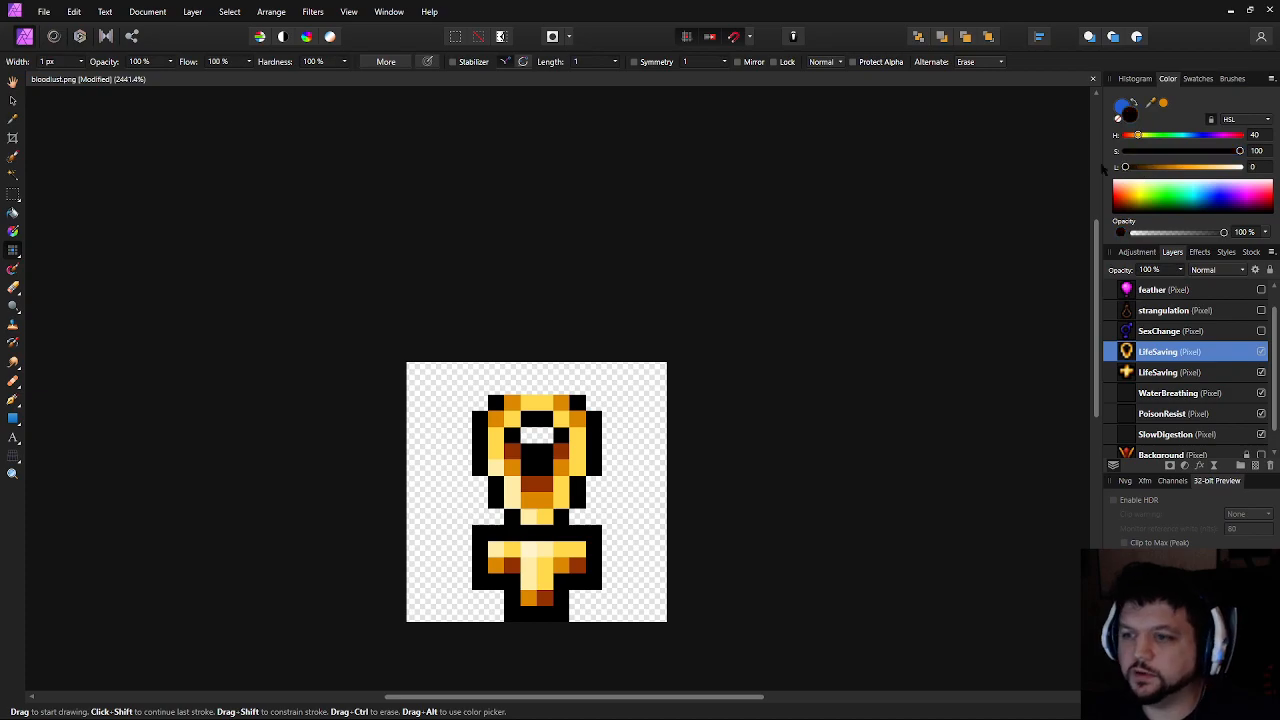
{"action": "scroll", "coordinate": [473, 384], "scroll_direction": "up", "scroll_amount": 3}
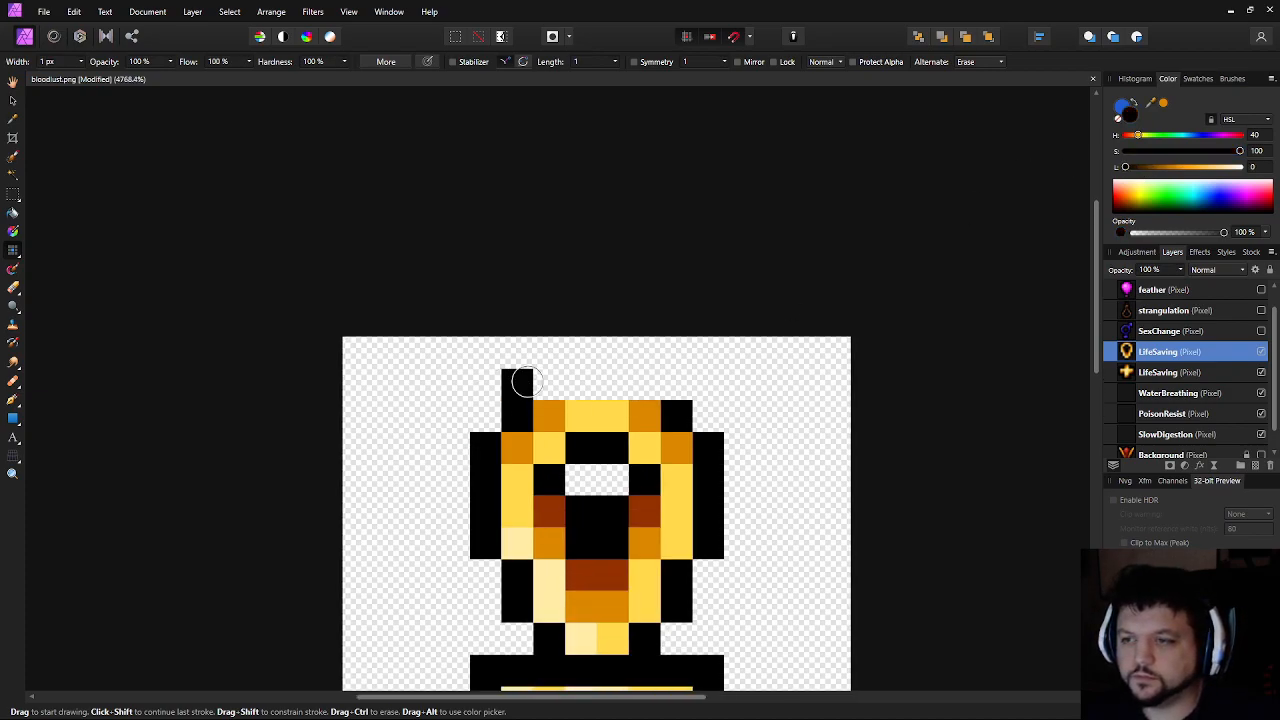
{"action": "left_click", "coordinate": [518, 384]}
{"action": "mouse_move", "coordinate": [550, 365]}
{"action": "left_mouse_down"}
{"action": "mouse_move", "coordinate": [634, 363]}
{"action": "mouse_move", "coordinate": [667, 389]}
{"action": "left_mouse_up"}
Fill the gap under the new top outline and paint over the loop's orange, brown and pale shading with sampled yellow
{"action": "scroll", "coordinate": [660, 380], "scroll_direction": "down", "scroll_amount": 3}
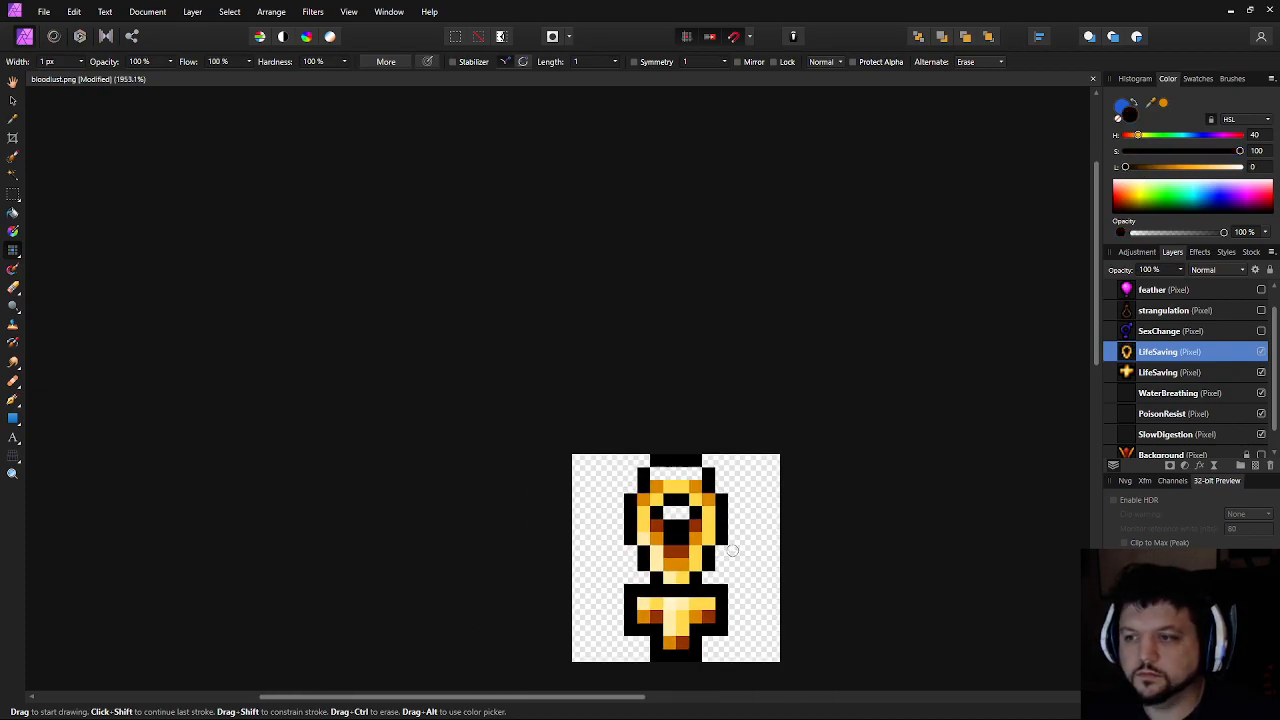
{"action": "scroll", "coordinate": [689, 467], "scroll_direction": "up", "scroll_amount": 3}
{"action": "scroll", "coordinate": [671, 503], "scroll_direction": "up", "scroll_amount": 1}
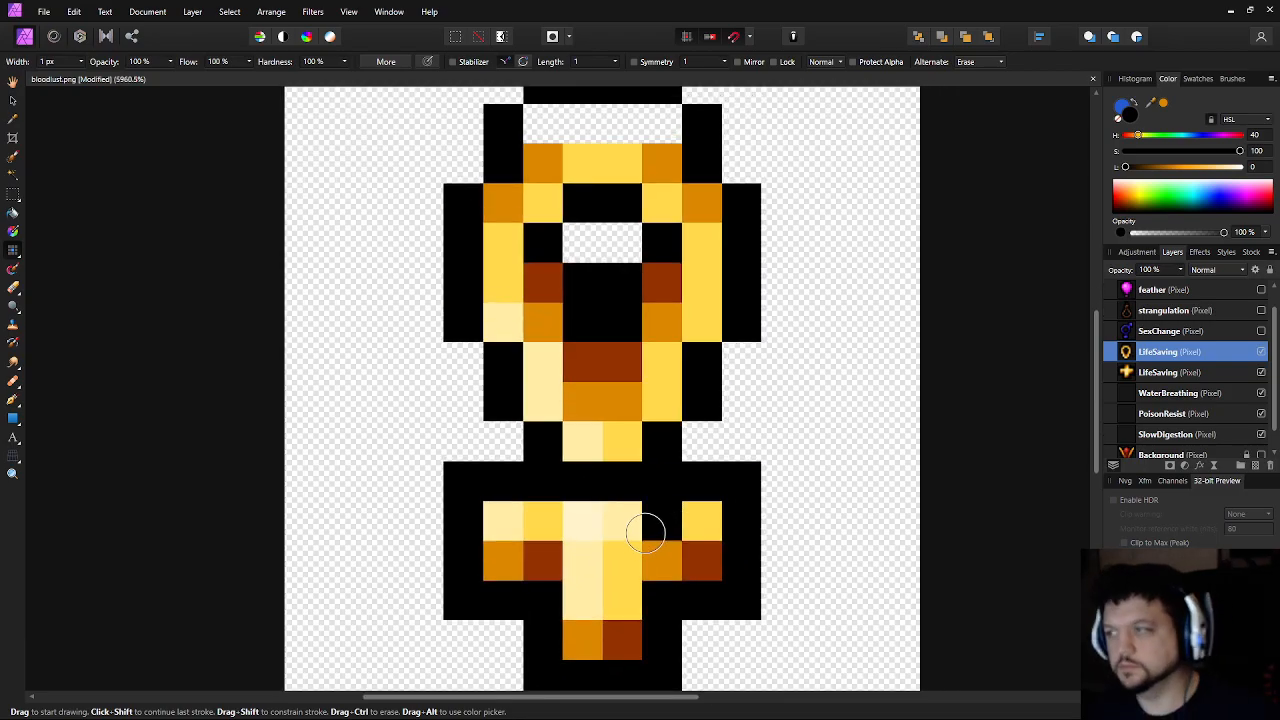
{"action": "scroll", "coordinate": [646, 531], "scroll_direction": "down", "scroll_amount": 3}
{"action": "left_click_drag", "start_coordinate": [655, 520], "coordinate": [607, 508]}
{"action": "scroll", "coordinate": [548, 486], "scroll_direction": "up", "scroll_amount": 4}
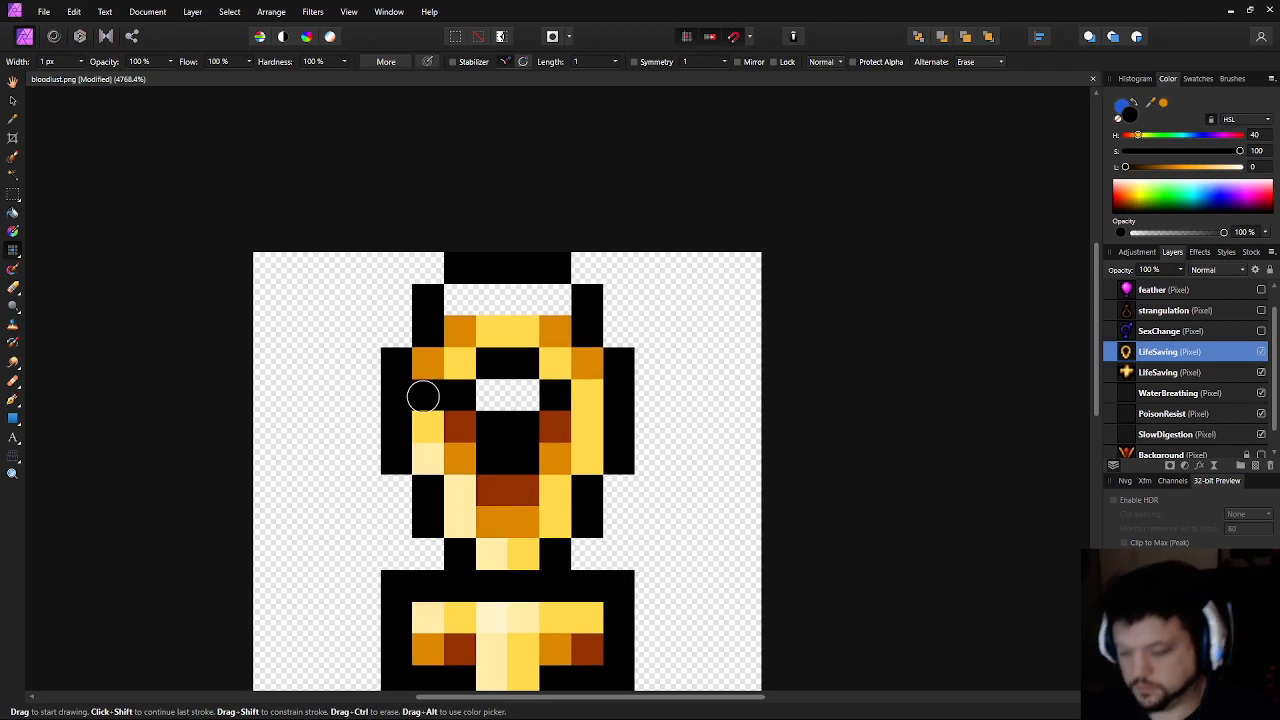
{"action": "left_click", "coordinate": [429, 411], "text": "alt"}
{"action": "mouse_move", "coordinate": [429, 363]}
{"action": "left_mouse_down"}
{"action": "mouse_move", "coordinate": [464, 316]}
{"action": "mouse_move", "coordinate": [522, 307]}
{"action": "mouse_move", "coordinate": [587, 365]}
{"action": "left_mouse_up"}
{"action": "scroll", "coordinate": [521, 455], "scroll_direction": "down", "scroll_amount": 2}
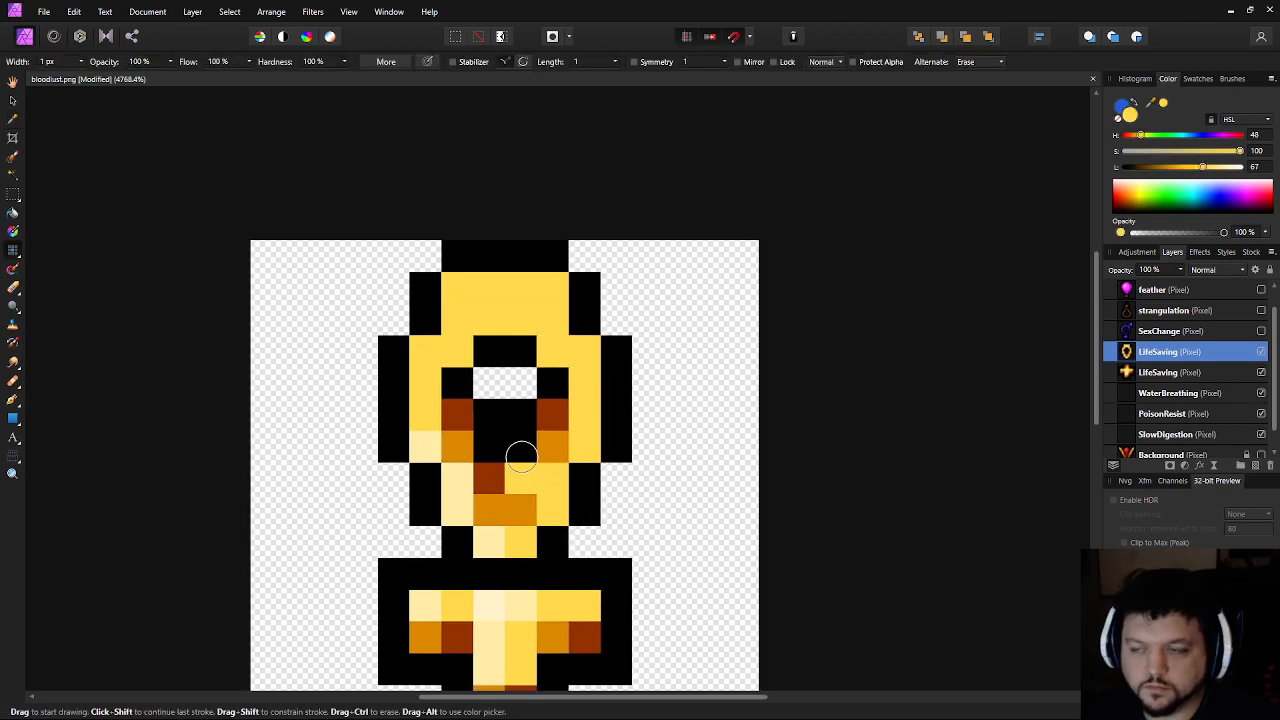
{"action": "mouse_move", "coordinate": [521, 455]}
{"action": "left_mouse_down"}
{"action": "mouse_move", "coordinate": [461, 371]}
{"action": "mouse_move", "coordinate": [422, 348]}
{"action": "mouse_move", "coordinate": [425, 376]}
{"action": "mouse_move", "coordinate": [450, 343]}
{"action": "mouse_move", "coordinate": [460, 412]}
{"action": "mouse_move", "coordinate": [488, 432]}
{"action": "mouse_move", "coordinate": [486, 408]}
{"action": "mouse_move", "coordinate": [521, 412]}
{"action": "mouse_move", "coordinate": [551, 357]}
{"action": "mouse_move", "coordinate": [541, 350]}
{"action": "mouse_move", "coordinate": [553, 350]}
{"action": "mouse_move", "coordinate": [489, 466]}
{"action": "mouse_move", "coordinate": [495, 491]}
{"action": "mouse_move", "coordinate": [523, 478]}
{"action": "mouse_move", "coordinate": [483, 460]}
{"action": "left_mouse_up"}
{"action": "left_click_drag", "start_coordinate": [554, 498], "coordinate": [550, 530]}
Rebuild the neck shading with sampled orange at its upper right and lower left and a sampled-brown pixel at its upper left
{"action": "left_click", "coordinate": [543, 590], "text": "alt"}
{"action": "left_click", "coordinate": [477, 508]}
{"action": "left_click", "coordinate": [506, 503]}
{"action": "left_click", "coordinate": [488, 530]}
{"action": "left_click", "coordinate": [569, 586], "text": "alt"}
{"action": "left_click", "coordinate": [473, 501]}
{"action": "left_click_drag", "start_coordinate": [515, 515], "coordinate": [520, 532]}
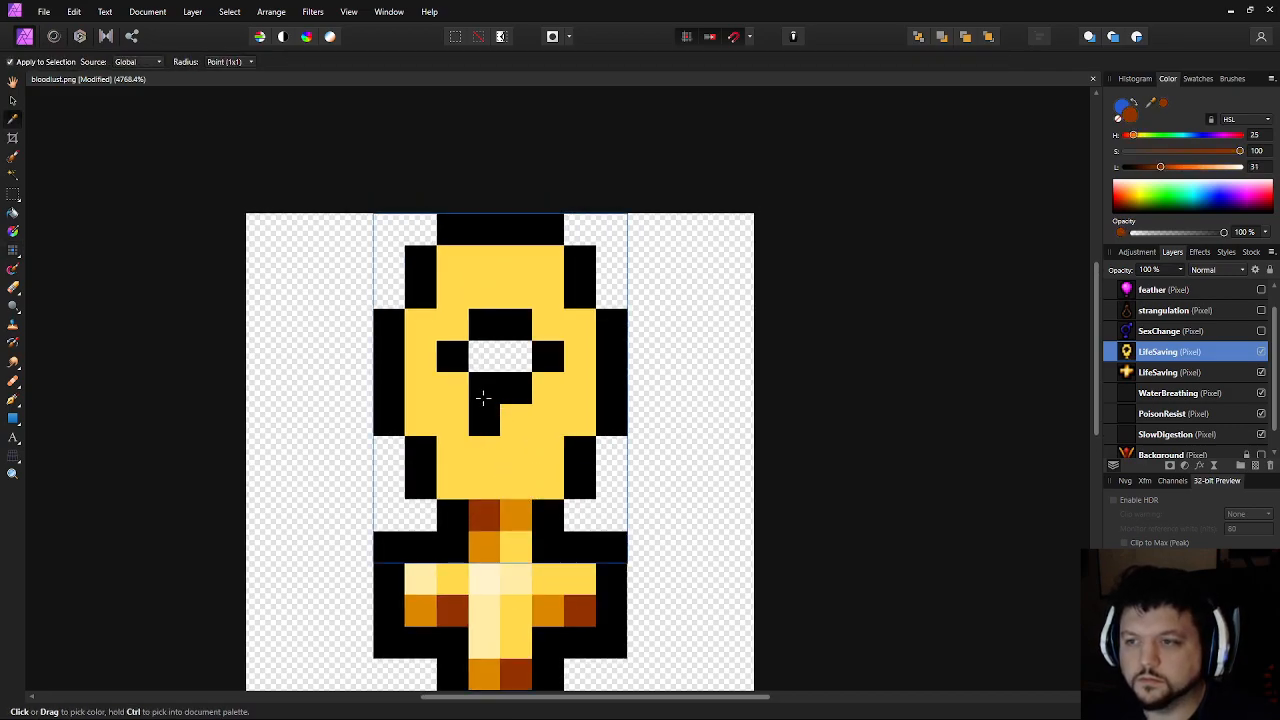
Round out the loop's inner outline in sampled black and clear the pixels inside it for a two-by-two-pixel transparent hole
{"action": "left_click", "coordinate": [486, 389], "text": "alt"}
{"action": "left_click", "coordinate": [514, 420]}
{"action": "left_click", "coordinate": [450, 386]}
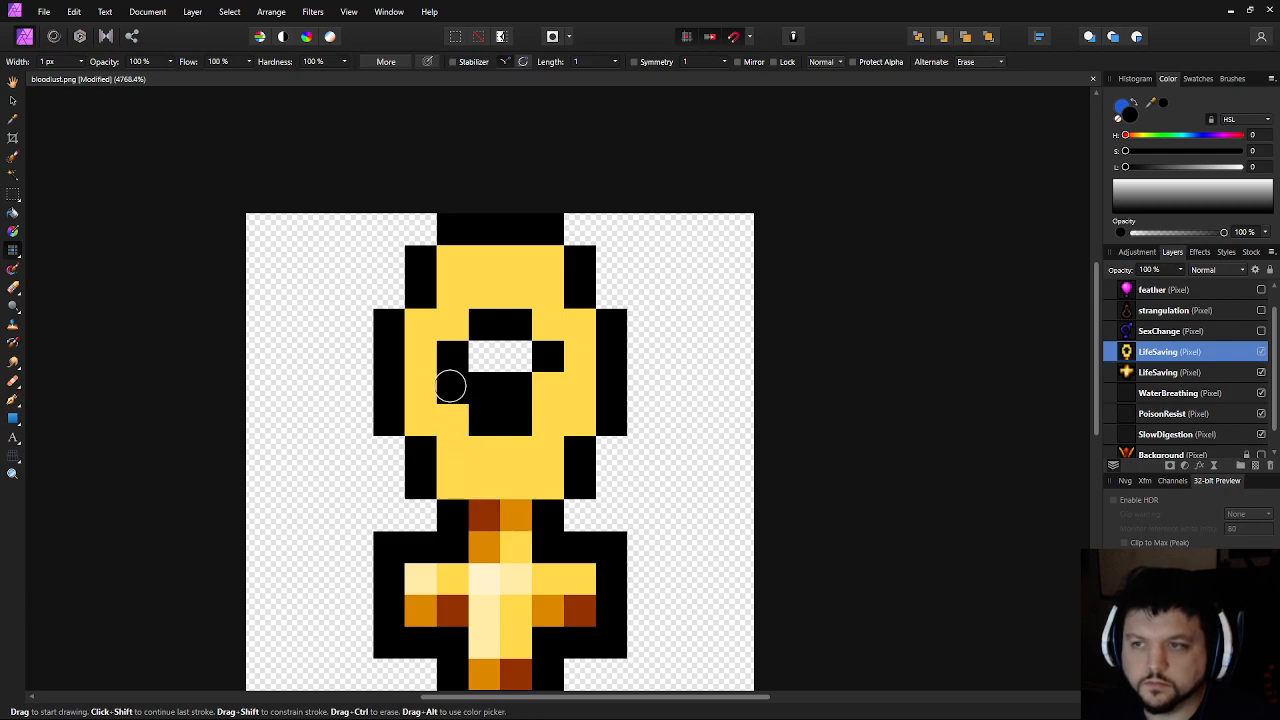
{"action": "left_click", "coordinate": [450, 386]}
{"action": "left_click", "coordinate": [550, 388]}
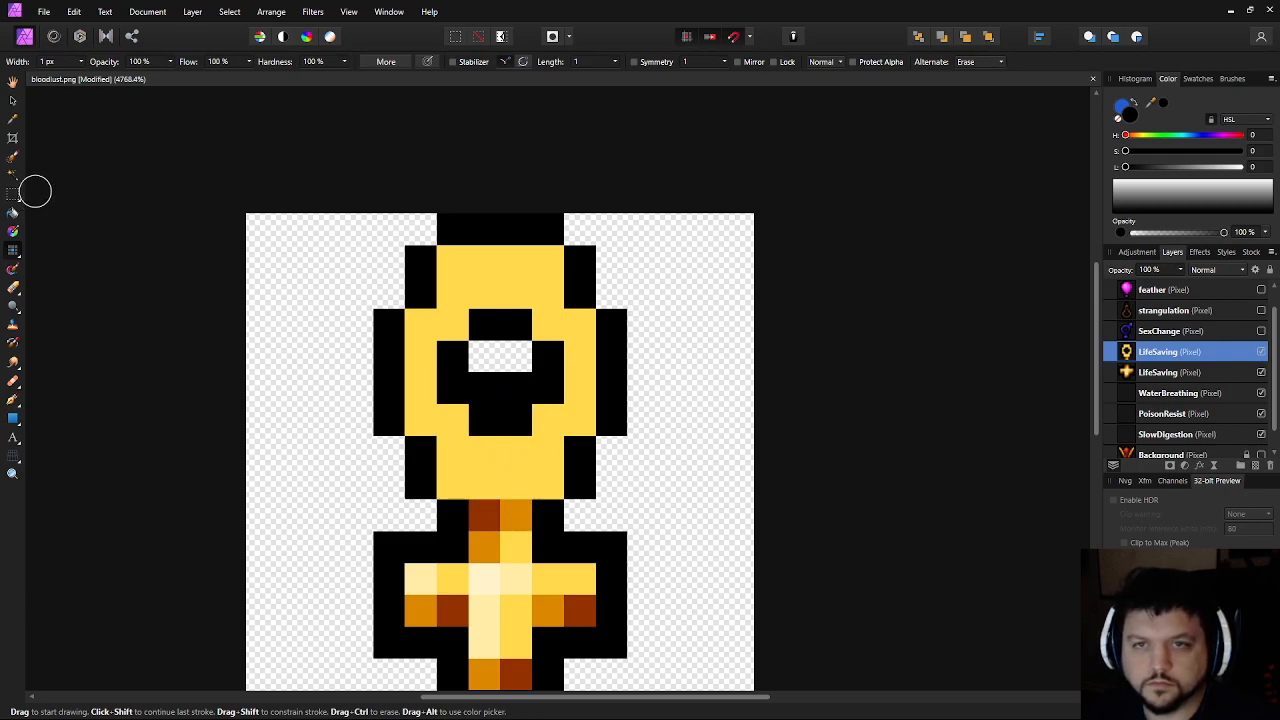
{"action": "key", "text": "m"}
{"action": "left_click_drag", "start_coordinate": [515, 397], "coordinate": [522, 395]}
{"action": "key", "text": "Delete"}
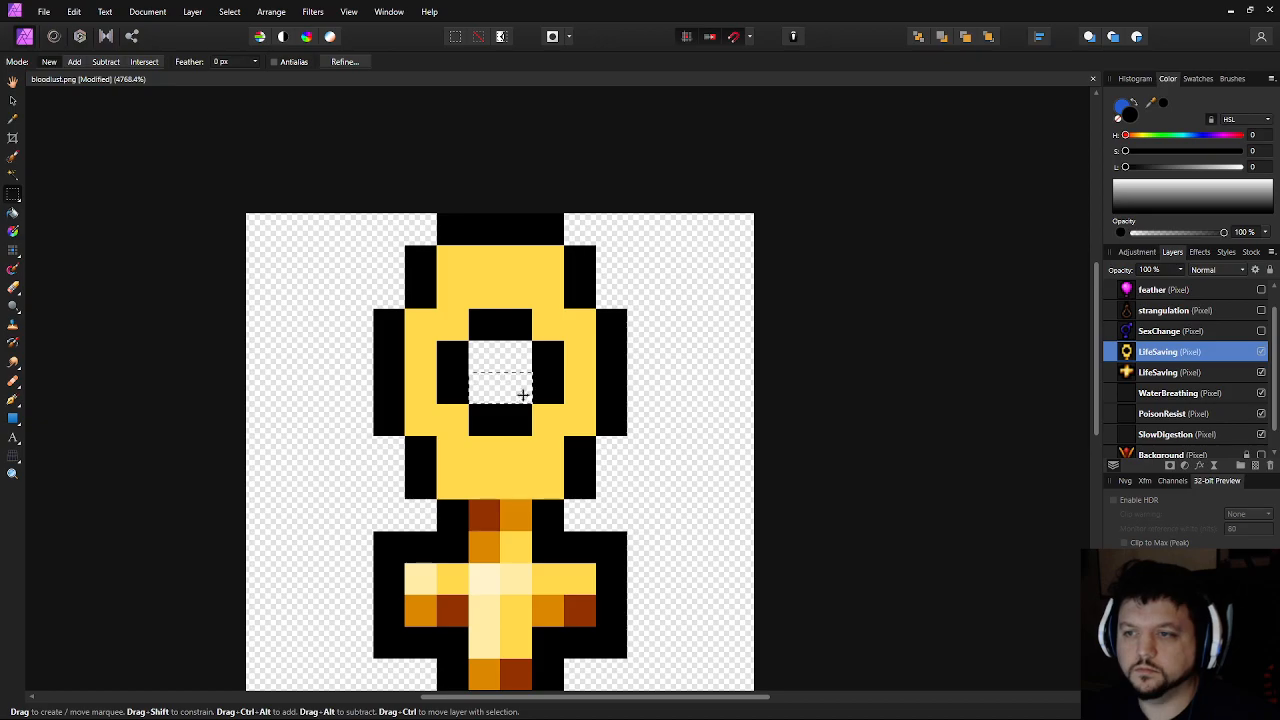
Paint sampled brown on the two pixels below the hole's outline, the hole's lower corners and the loop's bottom outer corners
{"action": "left_click", "coordinate": [11, 253]}
{"action": "left_click_drag", "start_coordinate": [390, 422], "coordinate": [416, 335]}
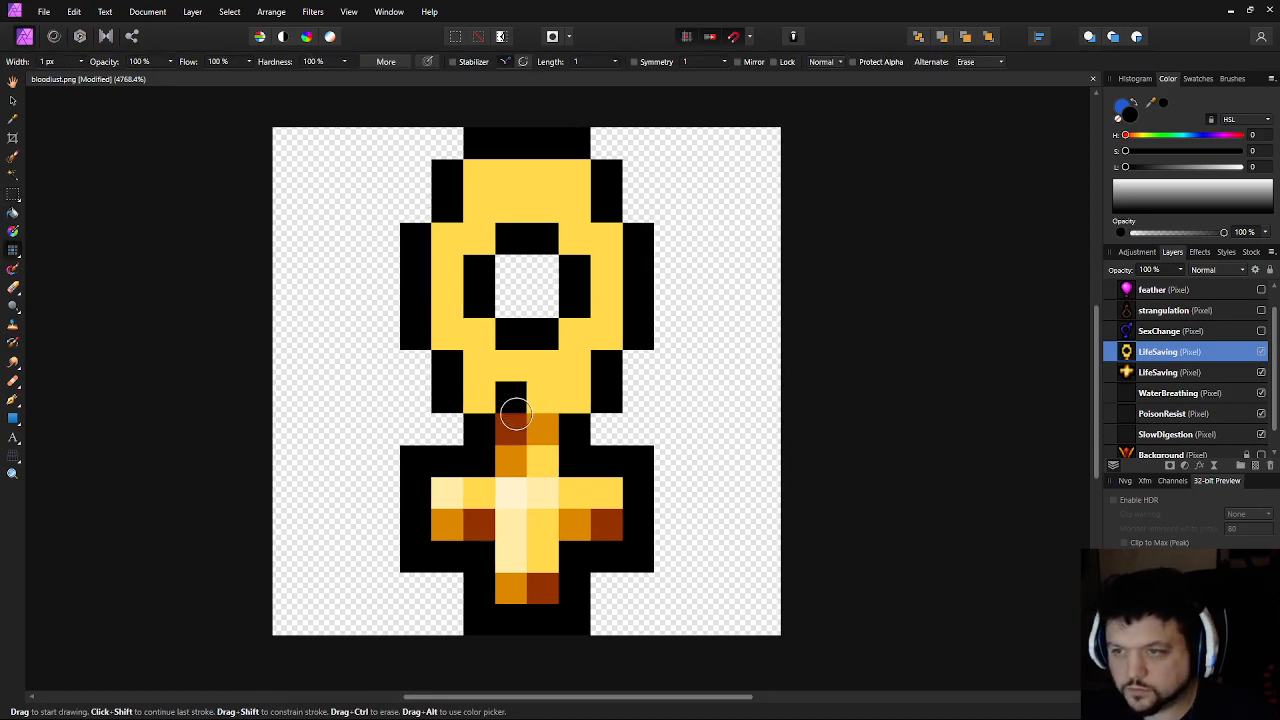
{"action": "left_click", "coordinate": [513, 420], "text": "alt"}
{"action": "left_click_drag", "start_coordinate": [511, 365], "coordinate": [542, 365]}
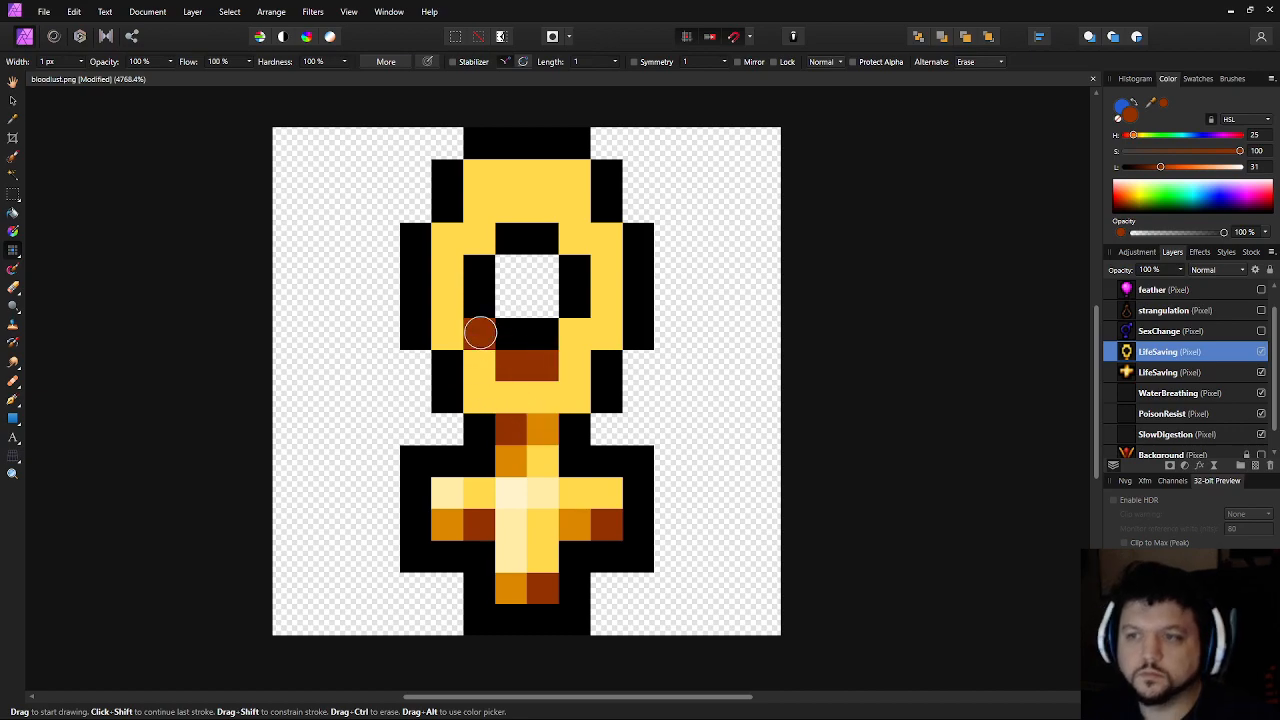
{"action": "left_click", "coordinate": [480, 333]}
{"action": "left_click", "coordinate": [564, 335]}
{"action": "left_click_drag", "start_coordinate": [608, 460], "coordinate": [617, 449]}
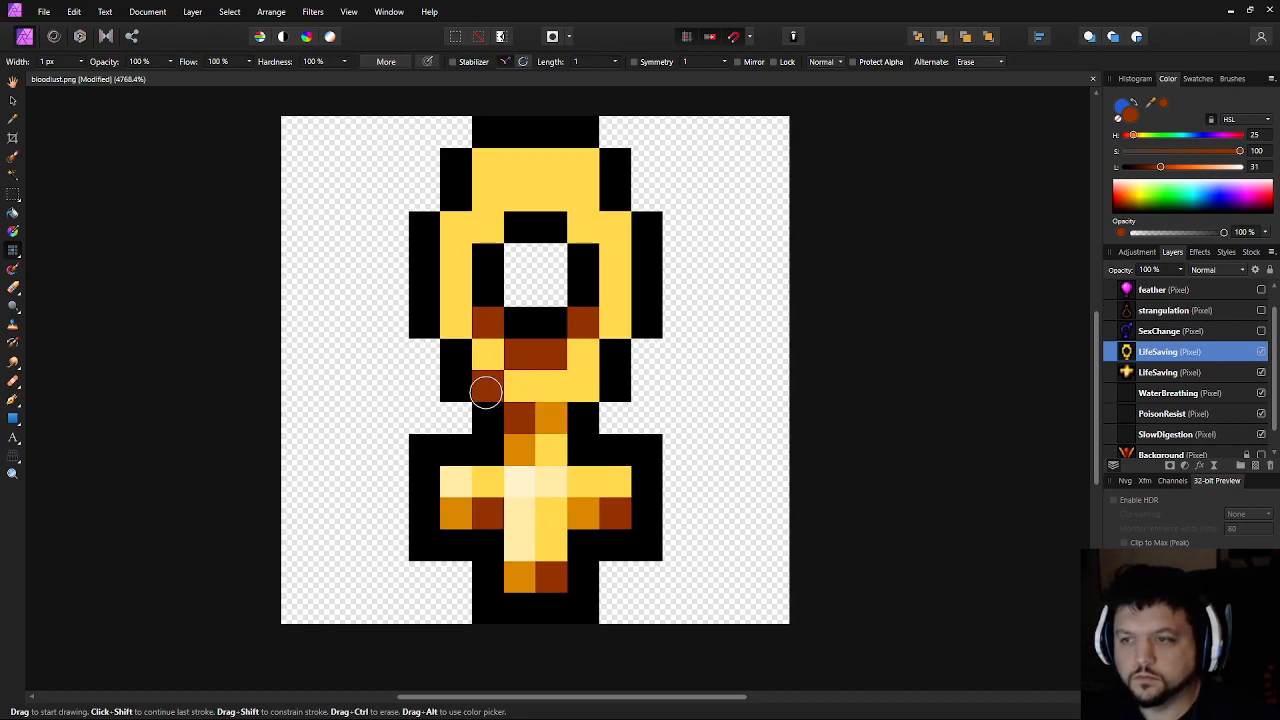
{"action": "left_click", "coordinate": [486, 392]}
{"action": "left_click", "coordinate": [586, 389]}
Paint sampled orange on the loop's two bottom centre pixels and on the pixels flanking the brown pair below the hole
{"action": "left_click", "coordinate": [550, 418], "text": "alt"}
{"action": "left_click_drag", "start_coordinate": [521, 388], "coordinate": [549, 388]}
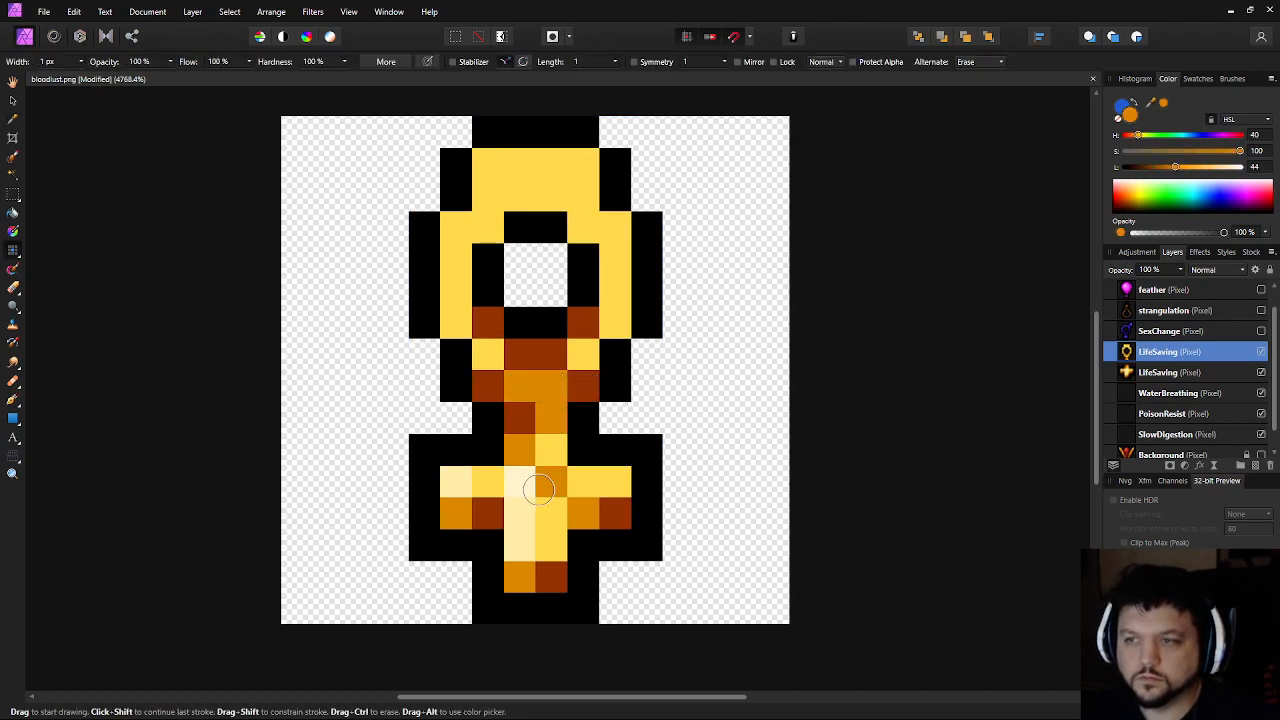
{"action": "left_click", "coordinate": [489, 355]}
{"action": "left_click", "coordinate": [591, 356]}
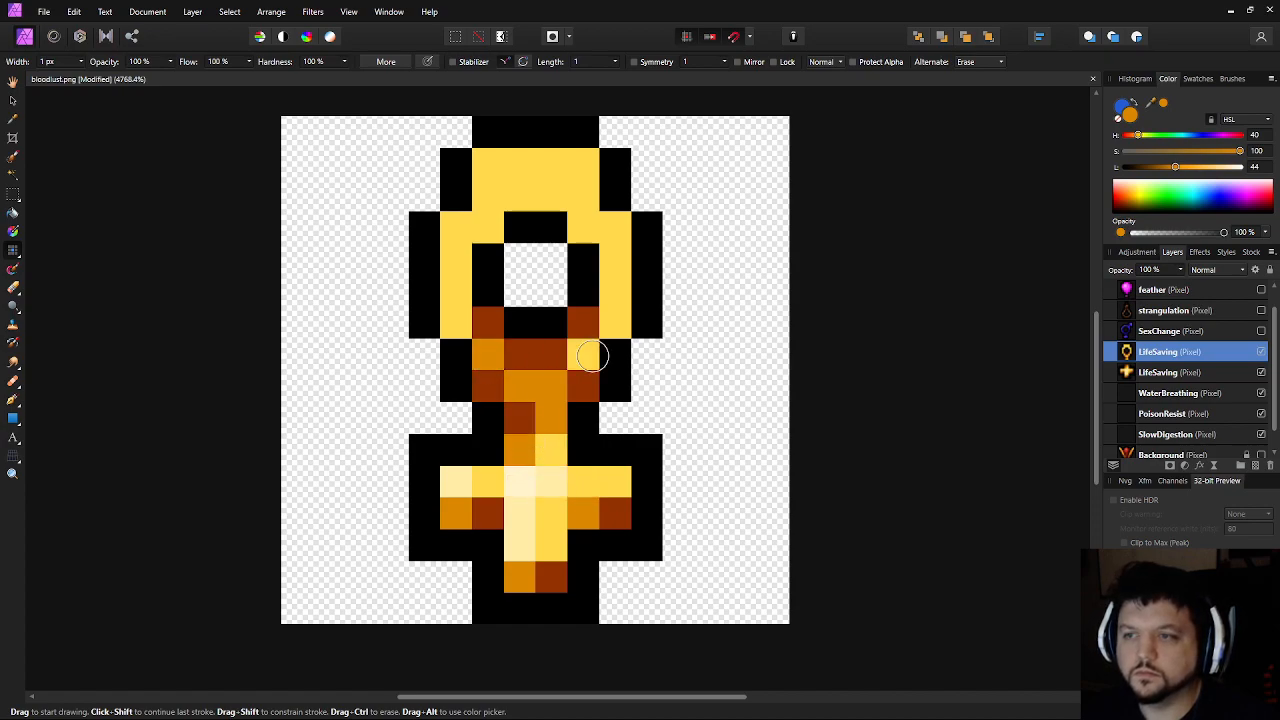
Shade the three-pixel columns on both sides of the loop and the hole's two upper corners in orange
{"action": "left_click_drag", "start_coordinate": [456, 292], "coordinate": [456, 322]}
{"action": "left_click_drag", "start_coordinate": [618, 322], "coordinate": [610, 262]}
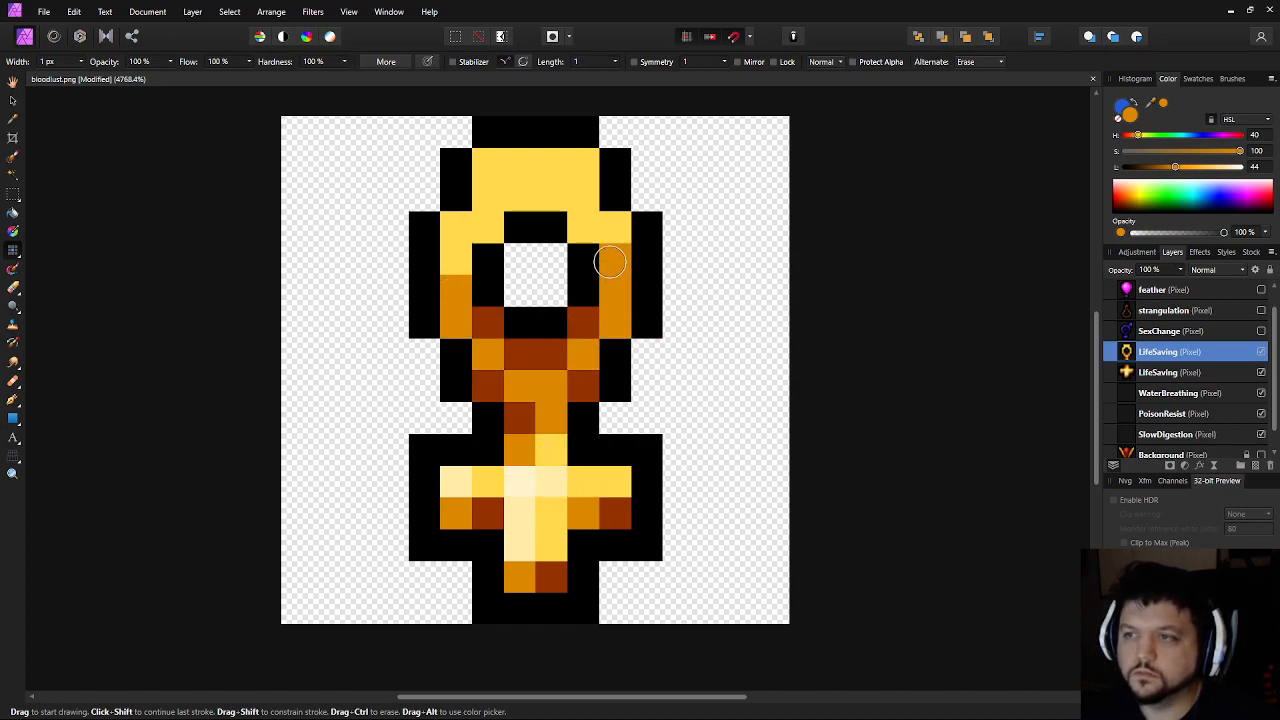
{"action": "left_click", "coordinate": [456, 258]}
{"action": "left_click", "coordinate": [488, 226]}
{"action": "left_click", "coordinate": [583, 226]}
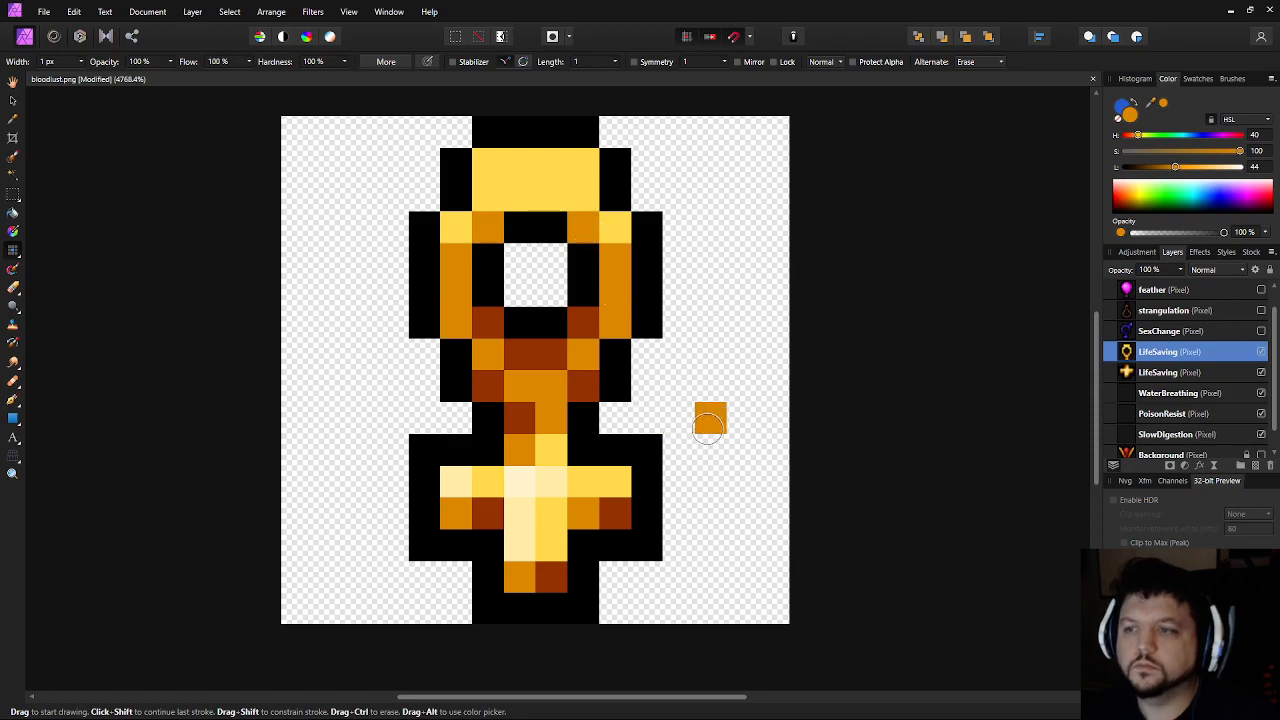
{"action": "scroll", "coordinate": [708, 425], "scroll_direction": "down", "scroll_amount": 8}
{"action": "scroll", "coordinate": [705, 430], "scroll_direction": "up", "scroll_amount": 7}
{"action": "left_click", "coordinate": [607, 531]}
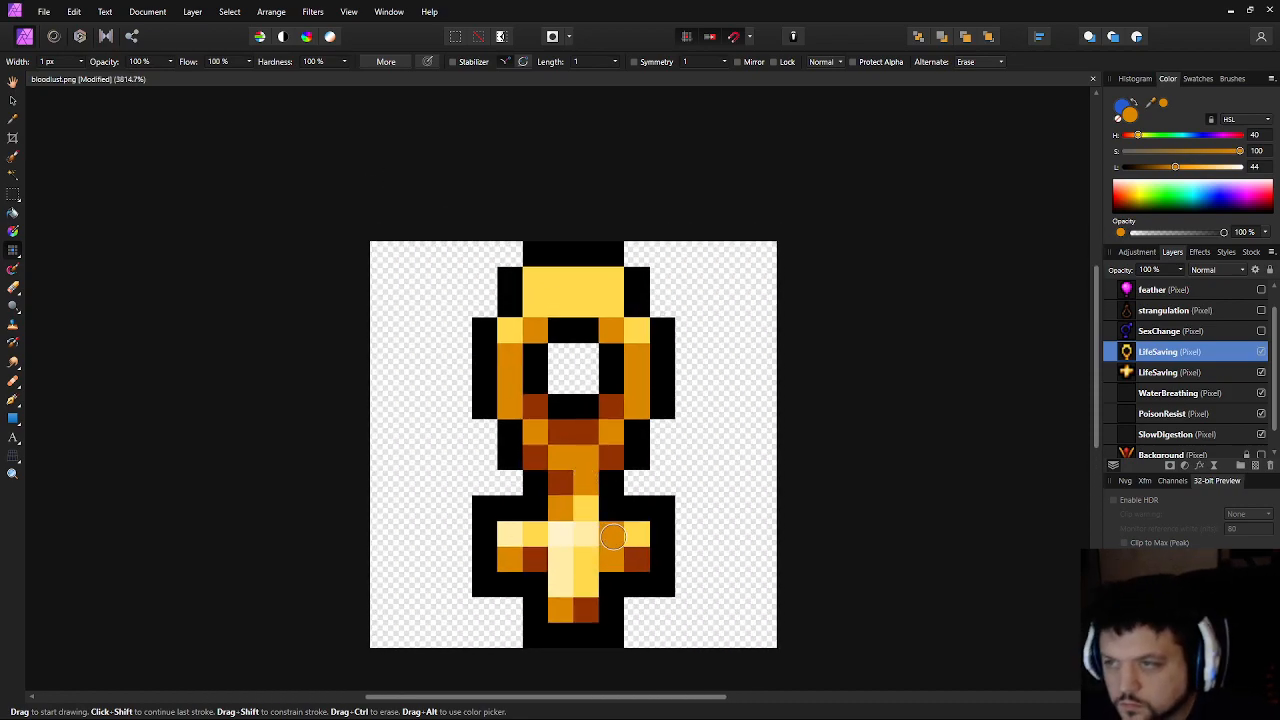
{"action": "key", "text": "o"}
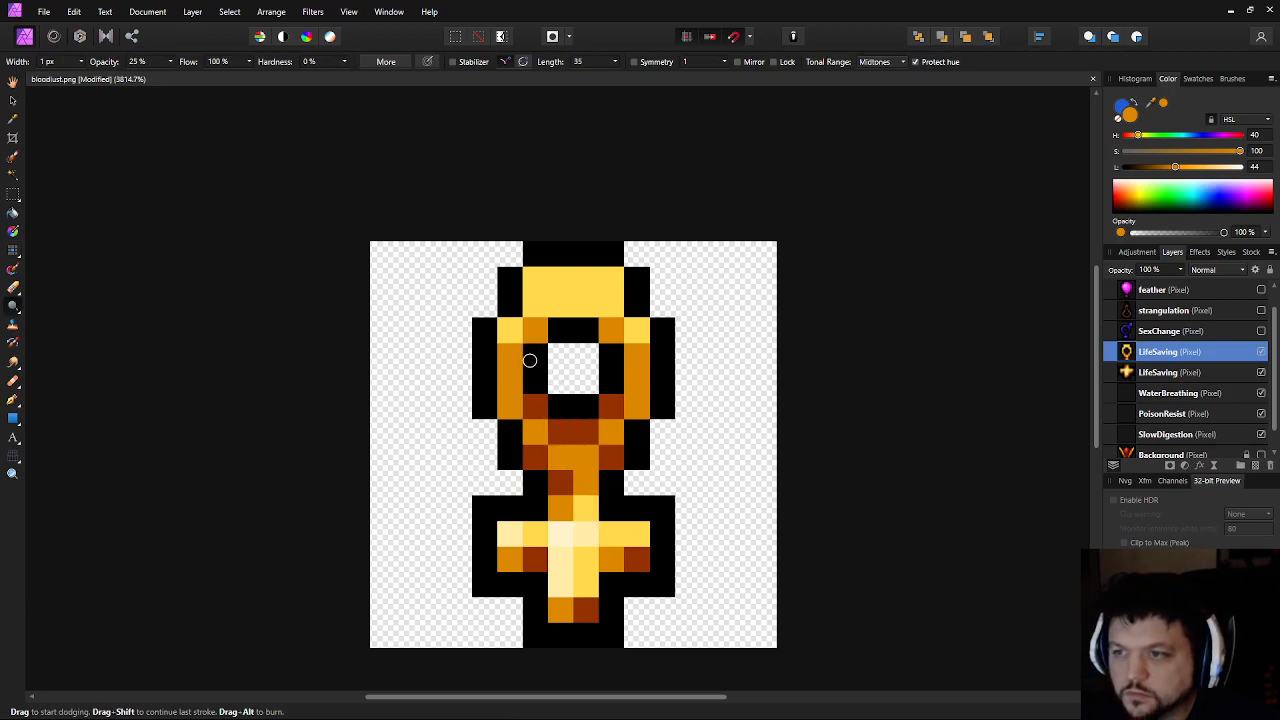
{"action": "key", "text": "b"}
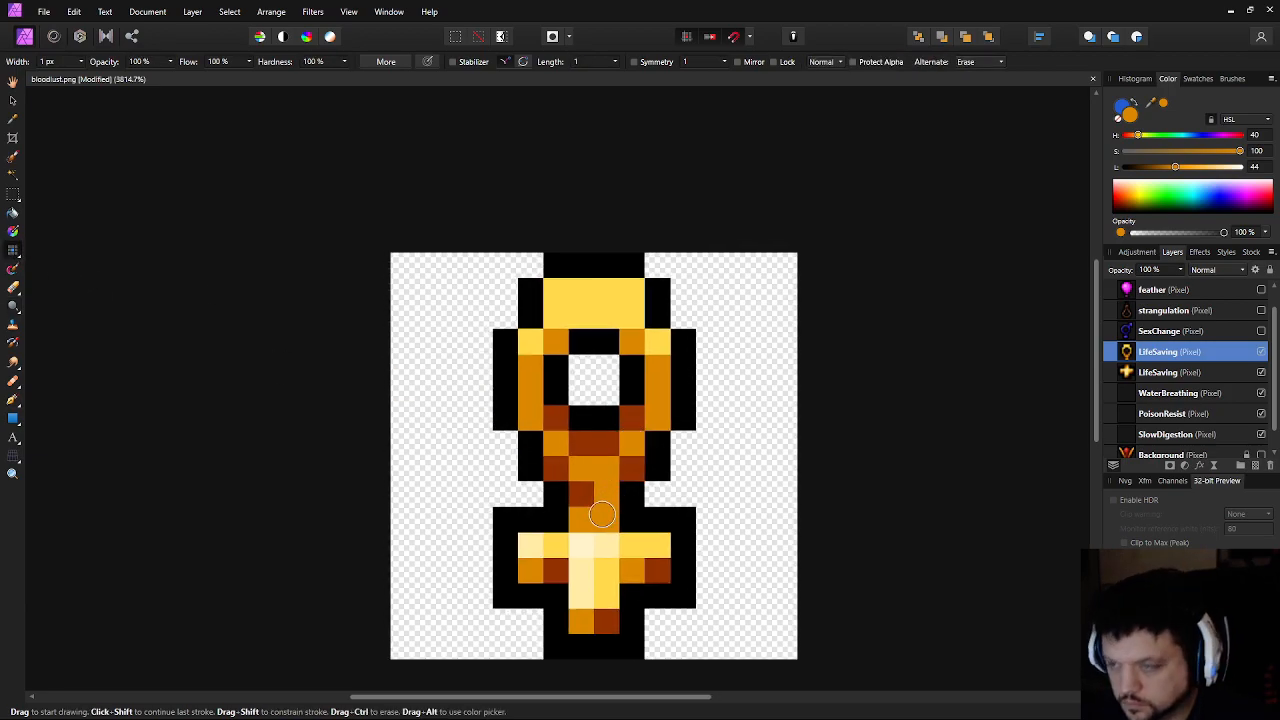
{"action": "key", "text": "i"}
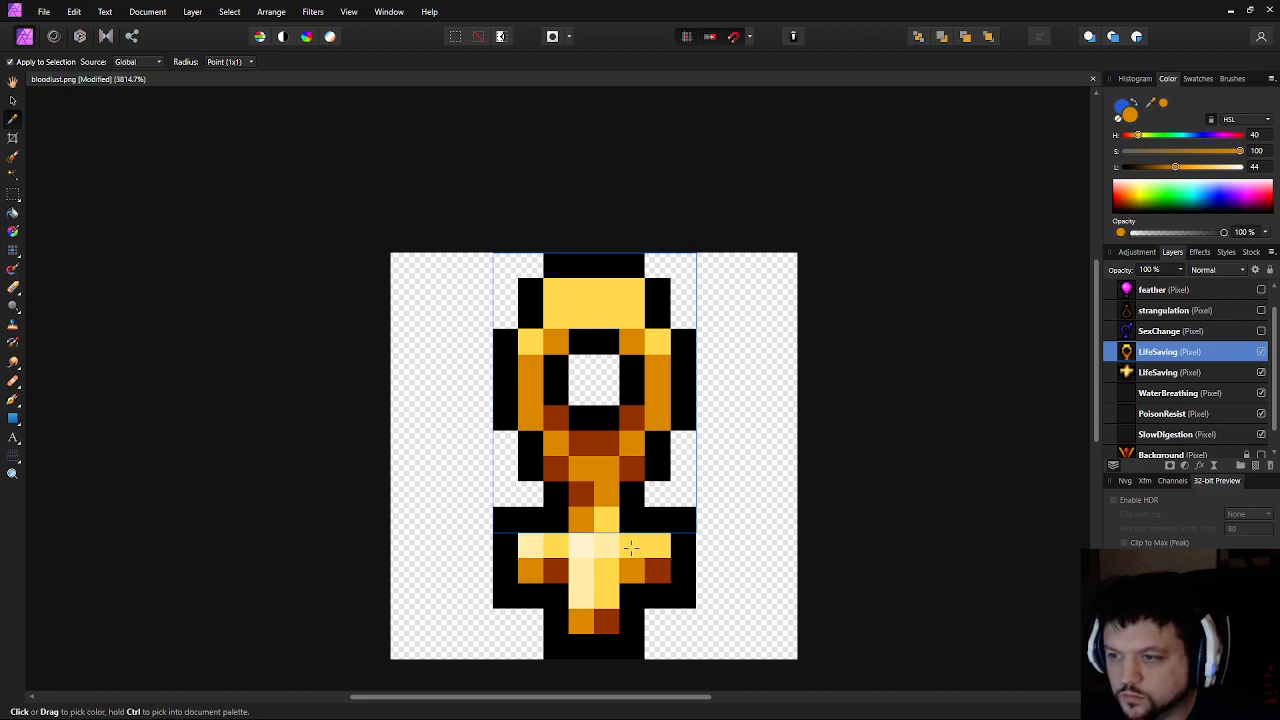
{"action": "left_click", "coordinate": [631, 551]}
{"action": "key", "text": "b"}
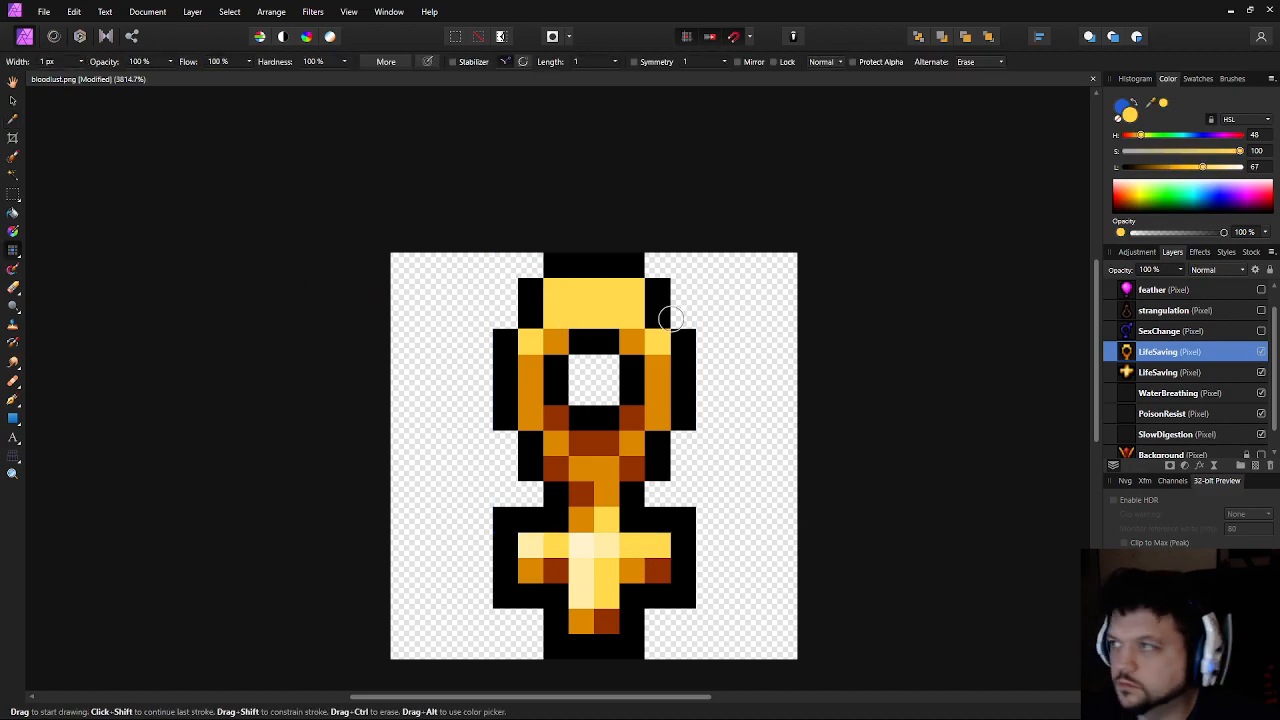
{"action": "left_click", "coordinate": [581, 414]}
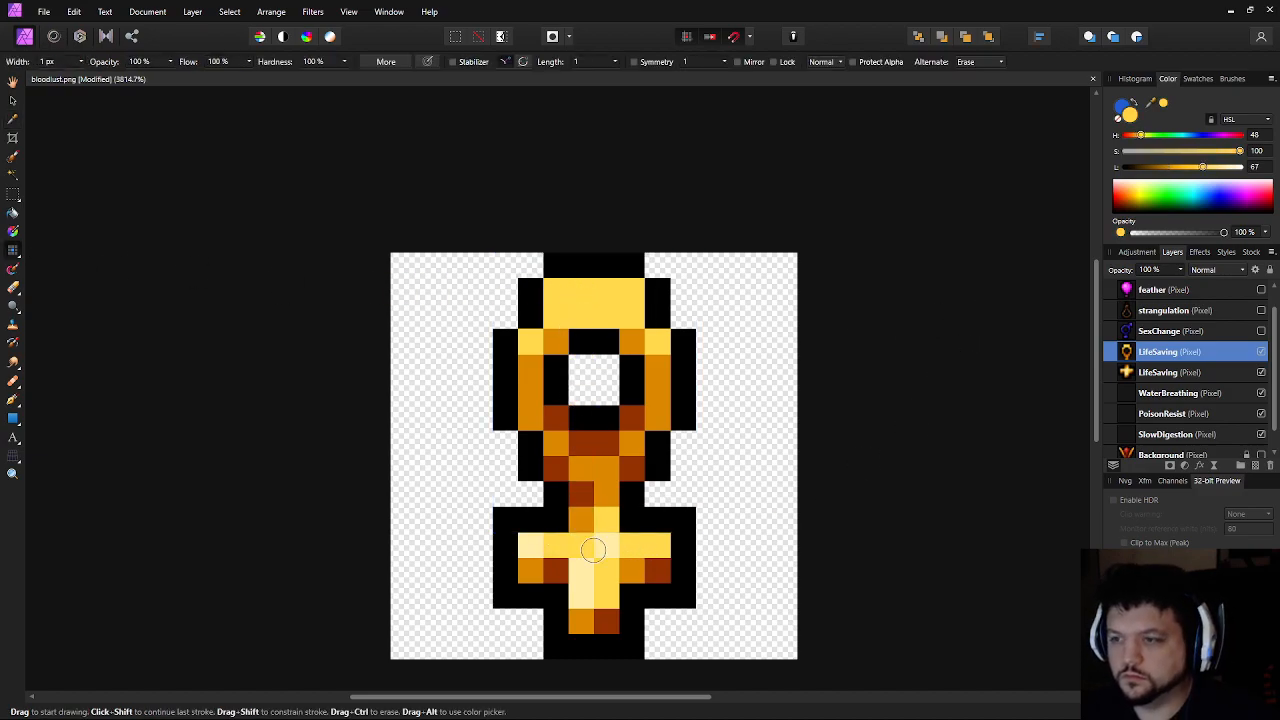
{"action": "key", "text": "o"}
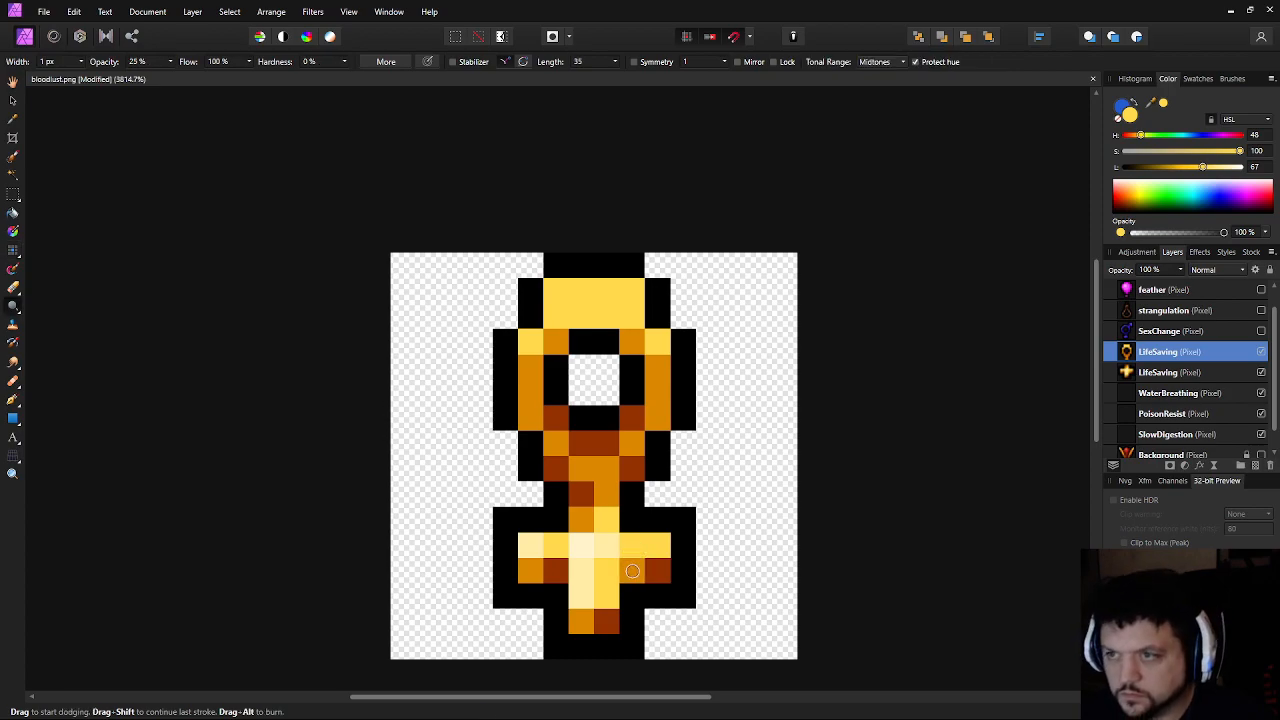
Paint sampled orange on the two pixels above the hole's outline and on the loop's two top corner pixels
{"action": "key", "text": "i"}
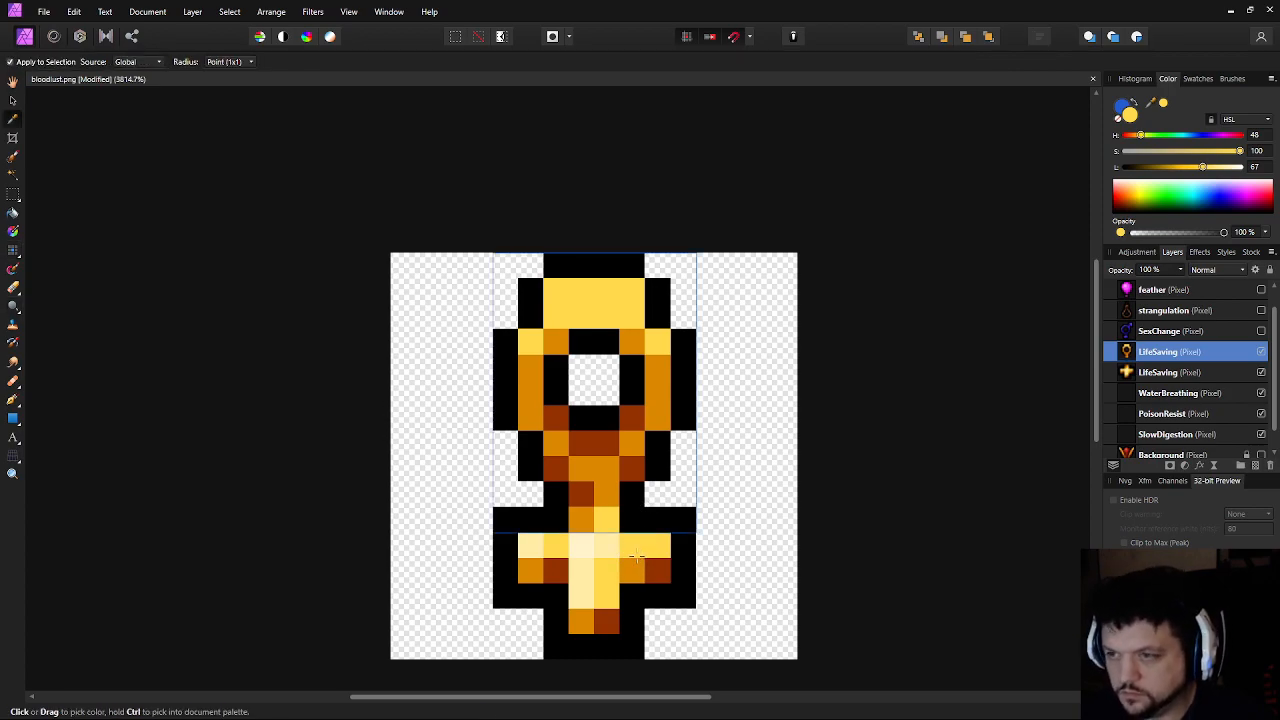
{"action": "left_click", "coordinate": [632, 565]}
{"action": "key", "text": "b"}
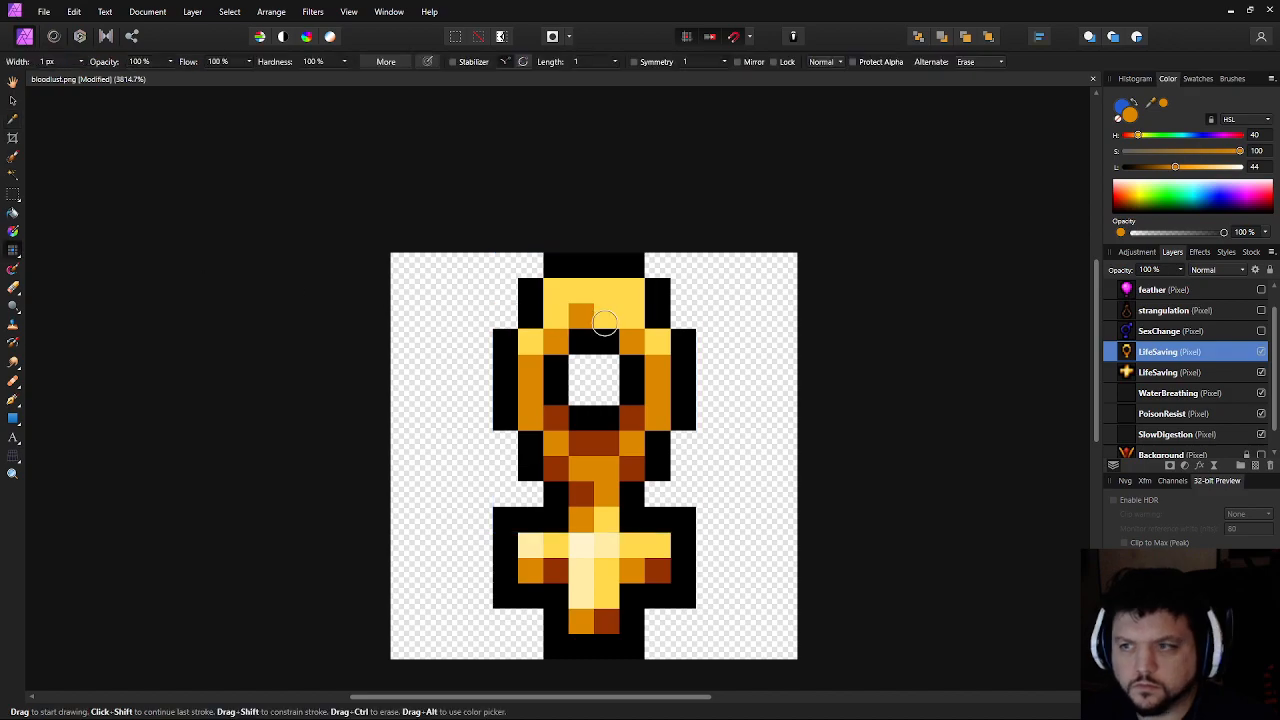
{"action": "left_click", "coordinate": [556, 291]}
{"action": "left_click", "coordinate": [631, 291]}
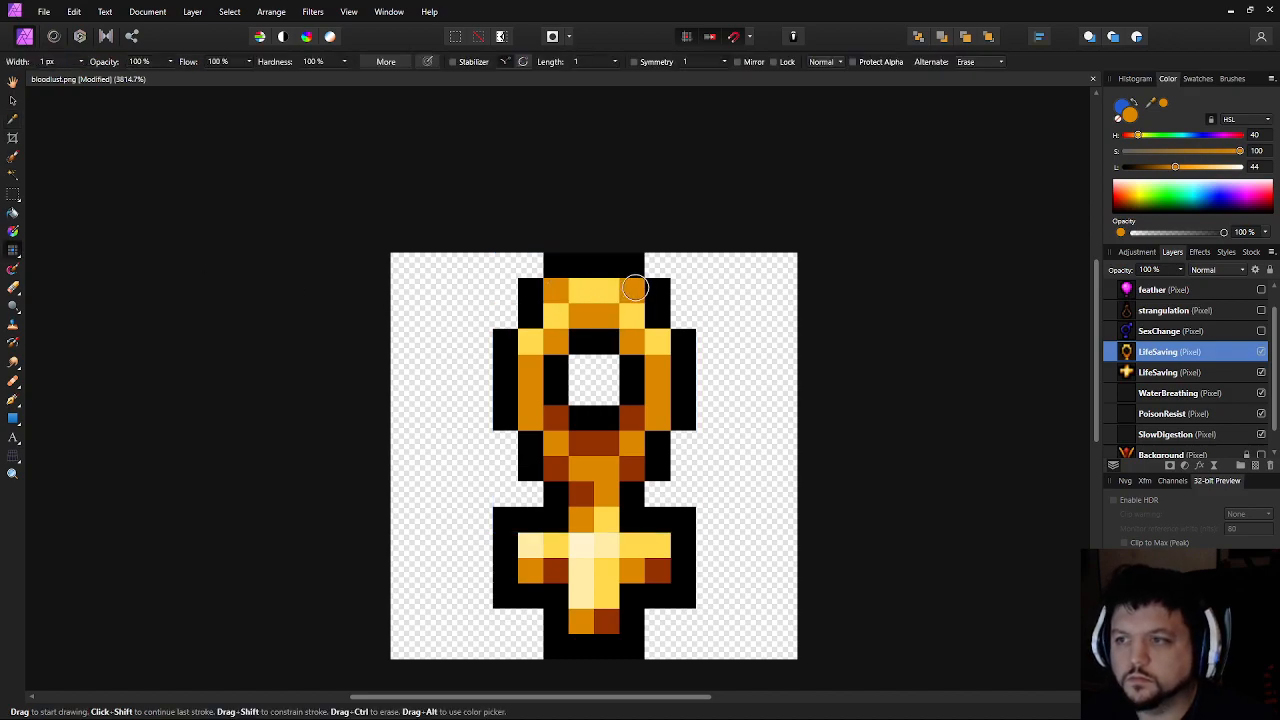
Paint sampled yellow on the two middle pixels of the loop's left column
{"action": "scroll", "coordinate": [674, 443], "scroll_direction": "down", "scroll_amount": 2}
{"action": "key", "text": "i"}
{"action": "left_click", "coordinate": [494, 286]}
{"action": "key", "text": "b"}
{"action": "left_click_drag", "start_coordinate": [494, 308], "coordinate": [491, 330]}
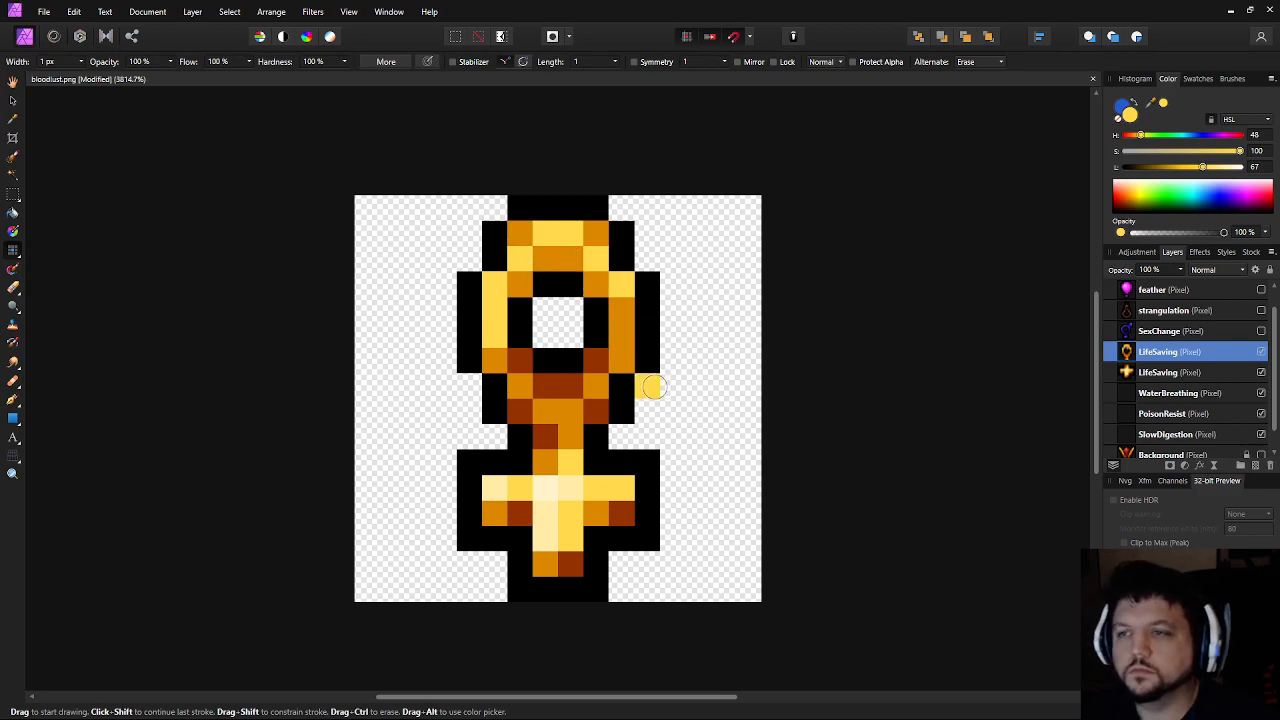
{"action": "scroll", "coordinate": [680, 386], "scroll_direction": "down", "scroll_amount": 6}
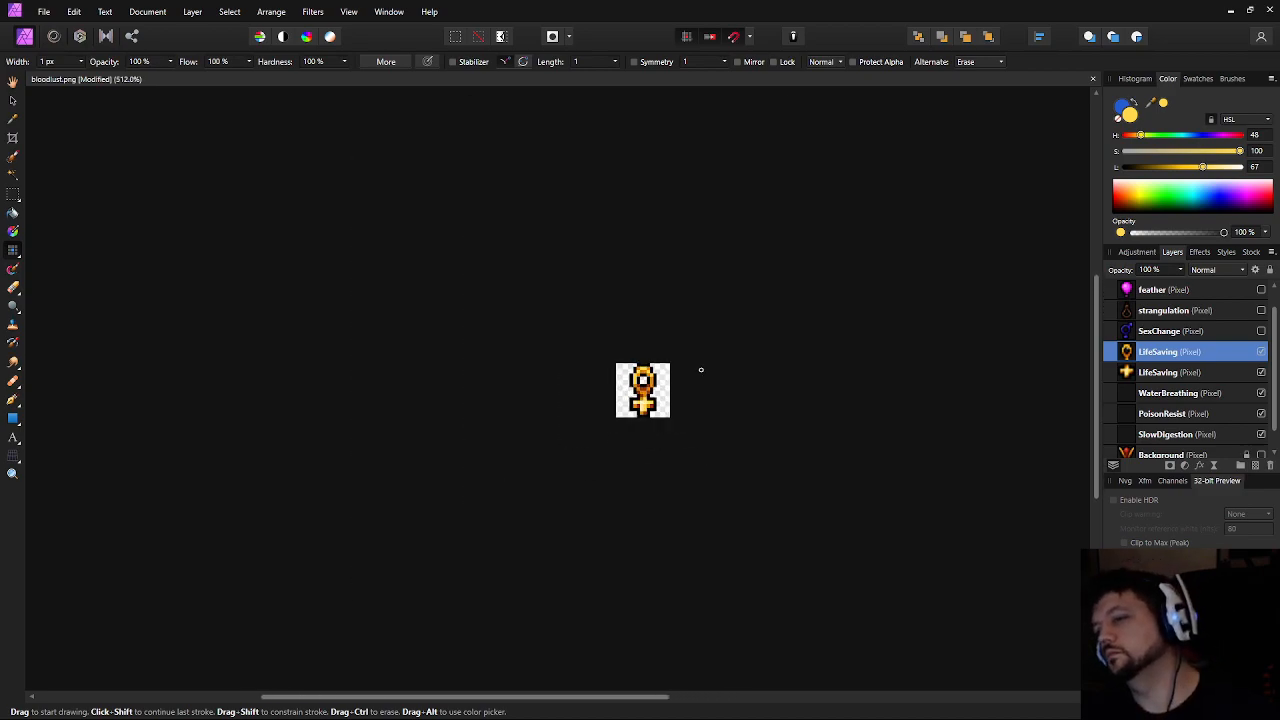
Paint sampled pale yellow on the left column's upper two pixels, the loop's top centre pair and the two pixels diagonally below that pair
{"action": "scroll", "coordinate": [701, 370], "scroll_direction": "up", "scroll_amount": 6}
{"action": "left_click", "coordinate": [682, 502]}
{"action": "scroll", "coordinate": [701, 515], "scroll_direction": "up", "scroll_amount": 1}
{"action": "left_click_drag", "start_coordinate": [703, 514], "coordinate": [722, 524]}
{"action": "left_click", "coordinate": [523, 570], "text": "alt"}
{"action": "left_click", "coordinate": [519, 343]}
{"action": "left_click", "coordinate": [522, 316]}
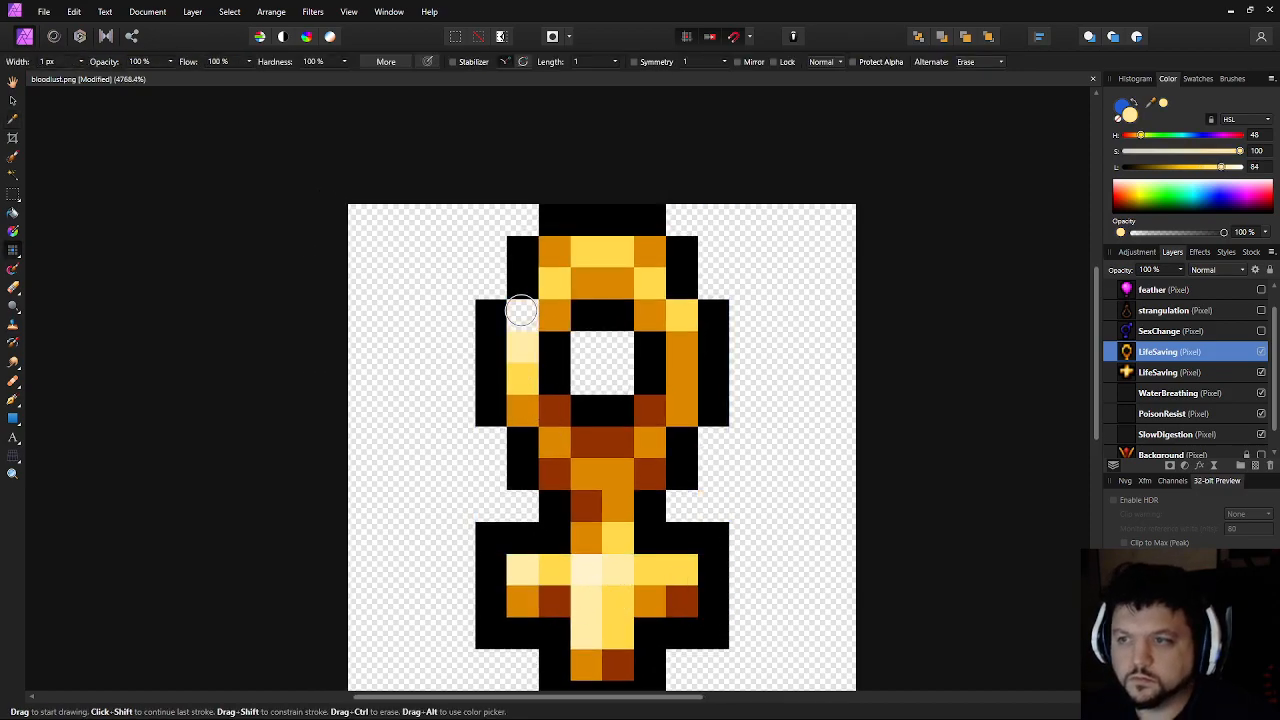
{"action": "left_click", "coordinate": [553, 284]}
{"action": "left_click", "coordinate": [580, 257]}
{"action": "left_click", "coordinate": [612, 259]}
{"action": "left_click", "coordinate": [659, 281]}
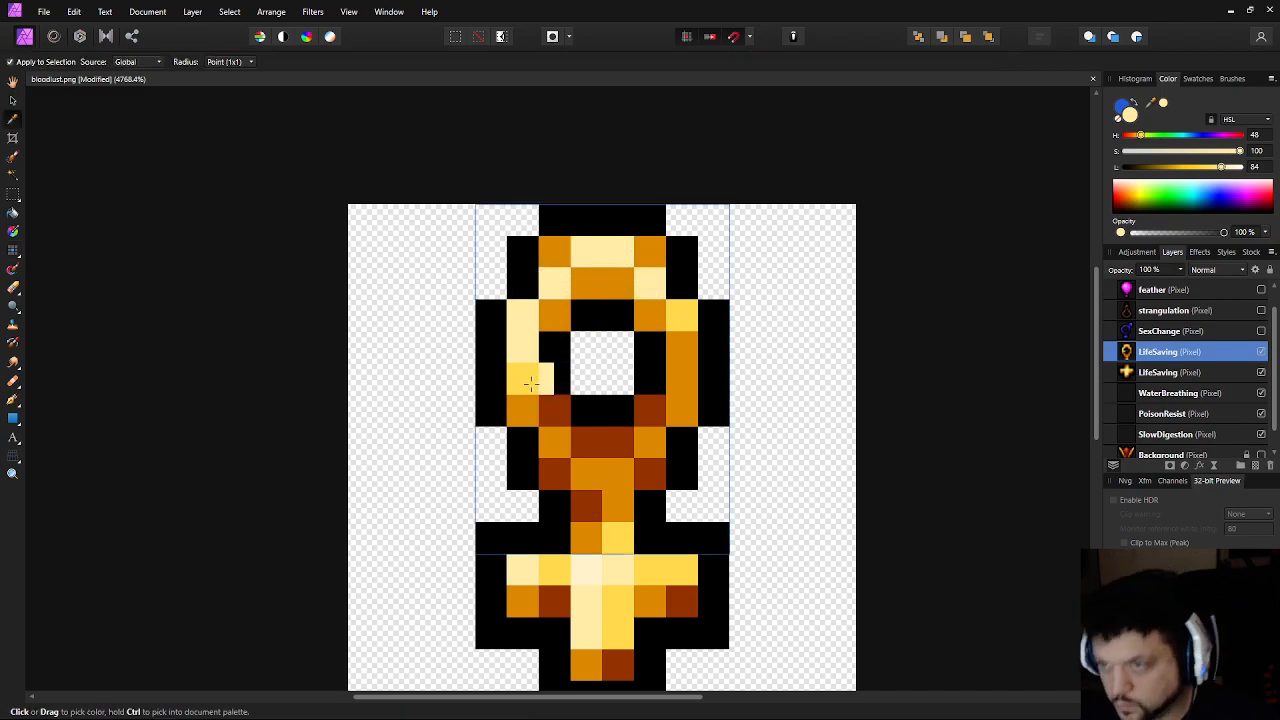
Paint sampled yellow on the loop's top-left corner, the left column's lowest pixel, the pixel left of the lower brown pair and the bottom centre pair
{"action": "left_click", "coordinate": [522, 378], "text": "alt"}
{"action": "left_click", "coordinate": [555, 252]}
{"action": "scroll", "coordinate": [650, 436], "scroll_direction": "left", "scroll_amount": 1}
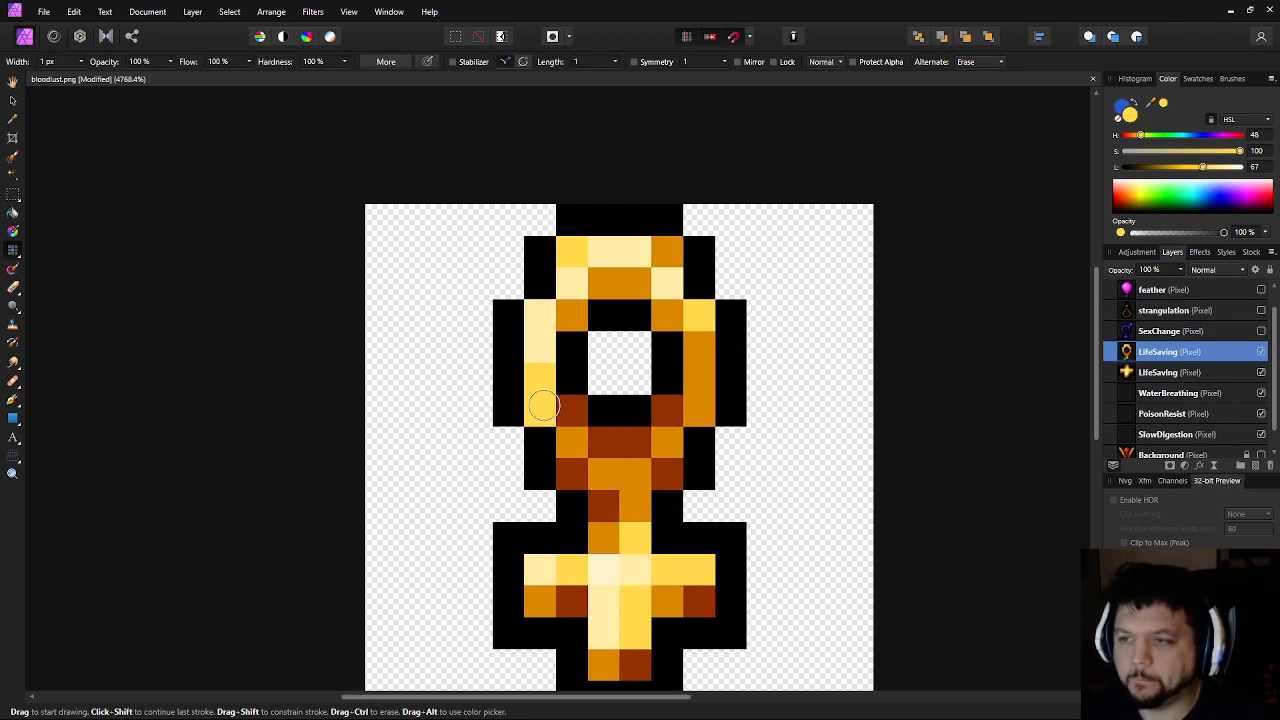
{"action": "left_click", "coordinate": [539, 403]}
{"action": "left_click", "coordinate": [577, 447]}
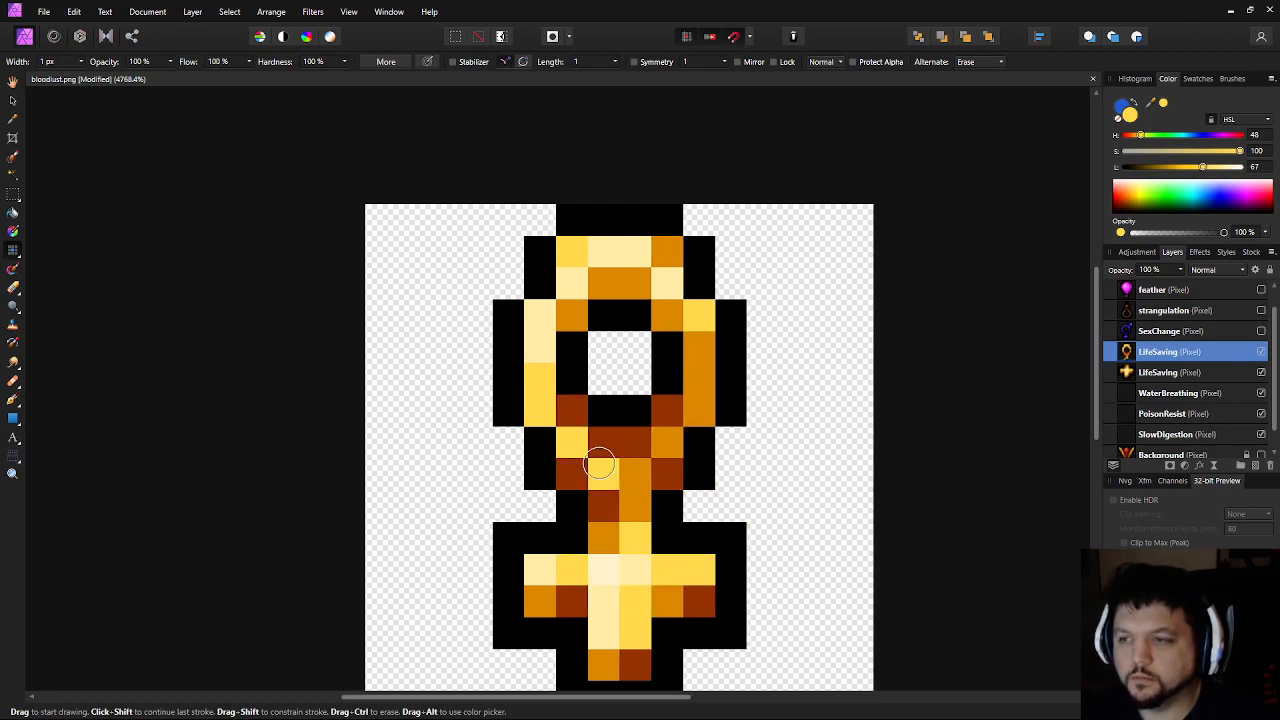
{"action": "left_click", "coordinate": [603, 467]}
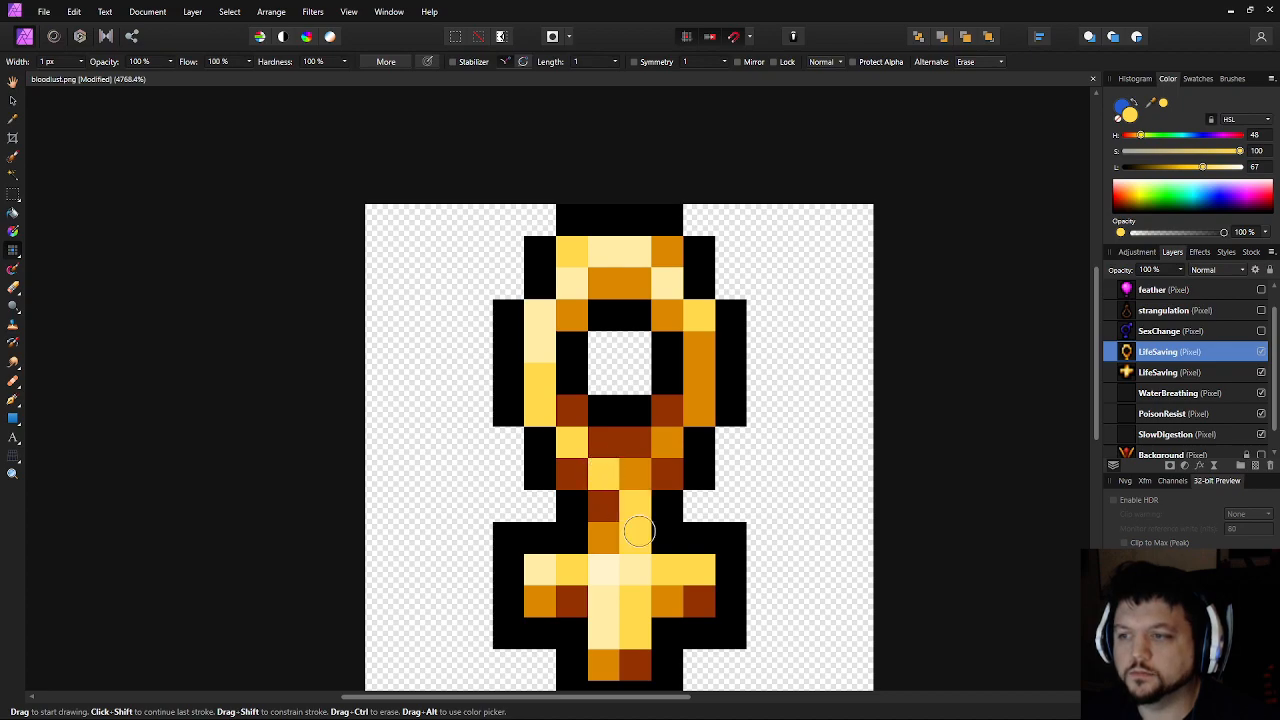
{"action": "left_click", "coordinate": [640, 513]}
{"action": "left_click", "coordinate": [633, 481]}
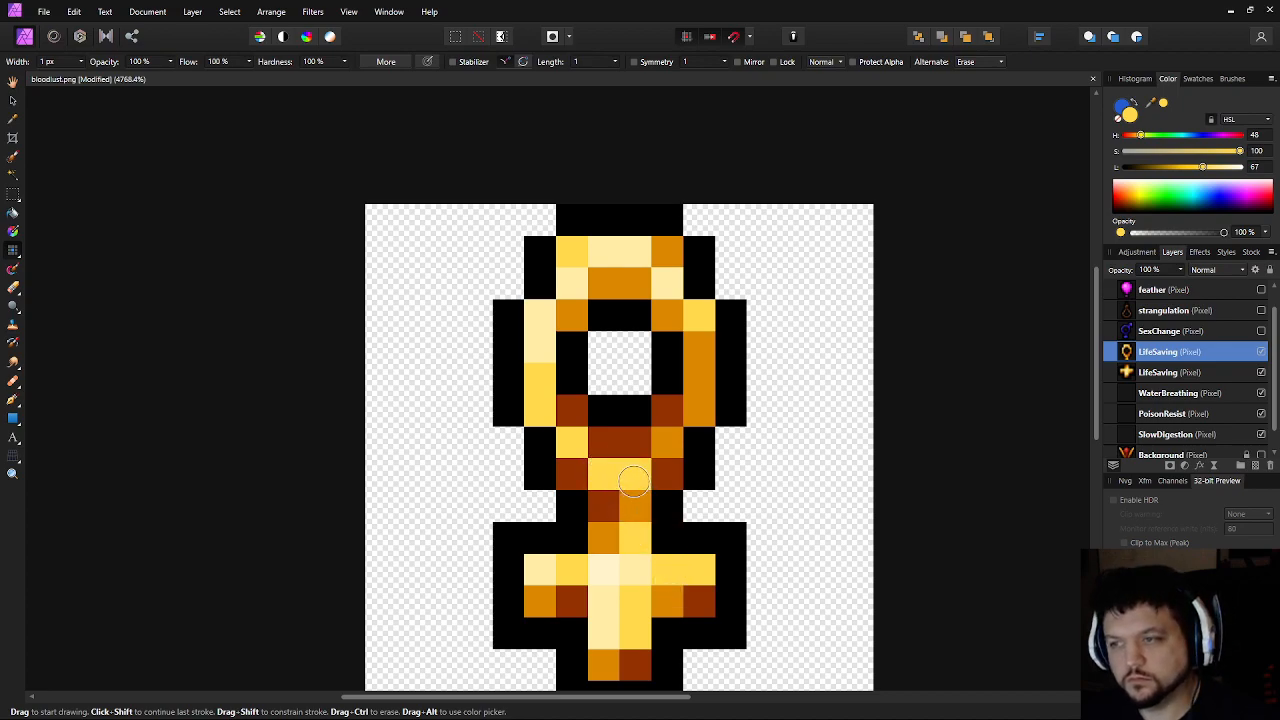
{"action": "scroll", "coordinate": [763, 471], "scroll_direction": "down", "scroll_amount": 10}
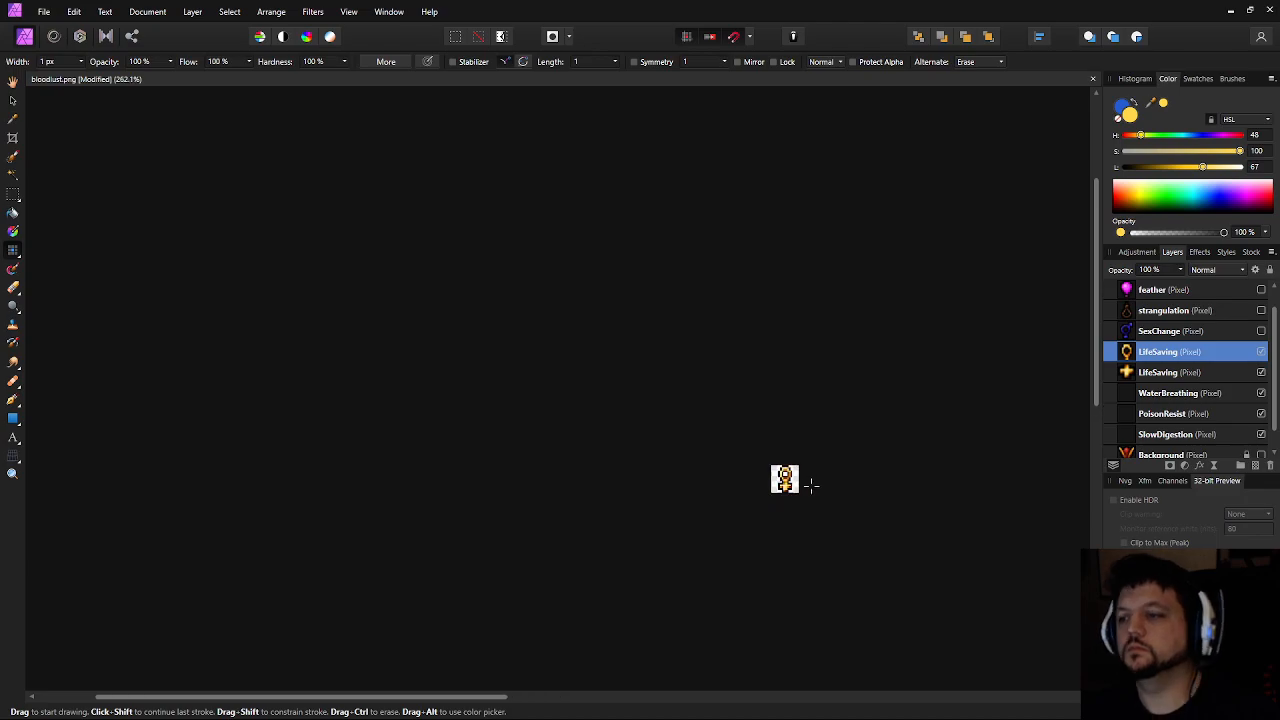
{"action": "scroll", "coordinate": [759, 505], "scroll_direction": "up", "scroll_amount": 4}
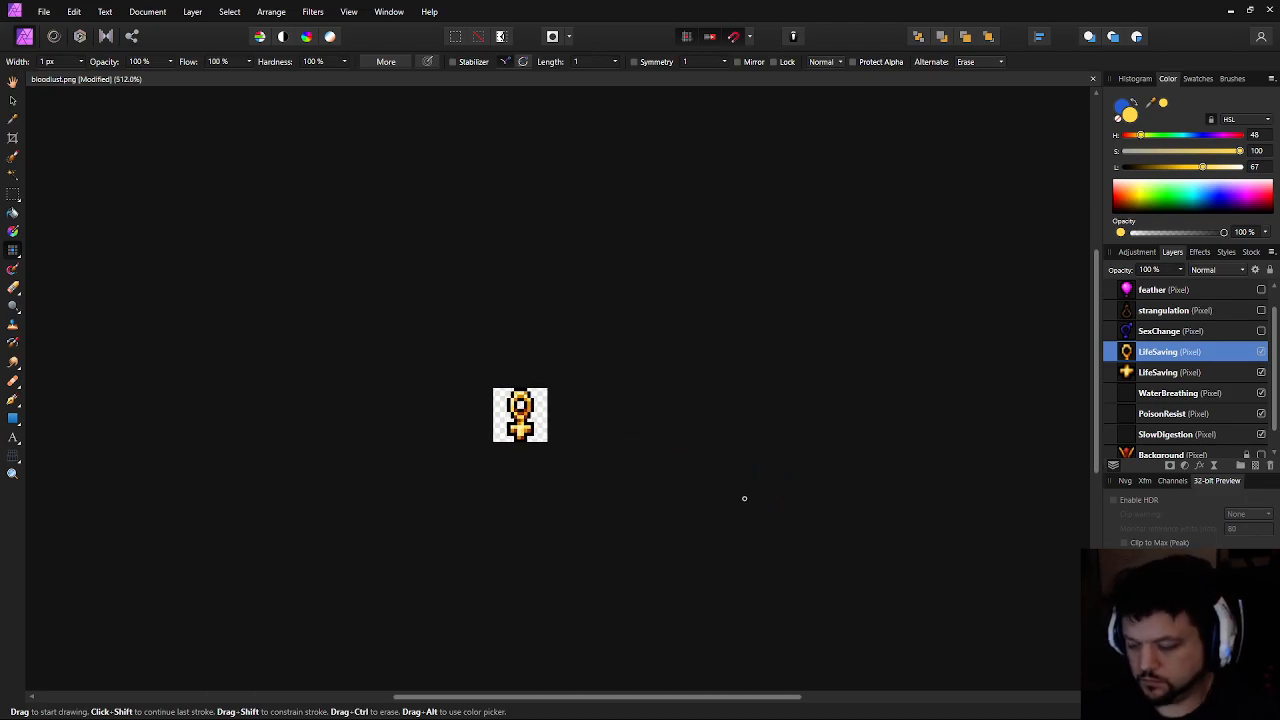
Paint sampled black across the upper pixel row of the loop's hole to make the hole shorter
{"action": "scroll", "coordinate": [594, 474], "scroll_direction": "up", "scroll_amount": 7}
{"action": "left_click_drag", "start_coordinate": [633, 304], "coordinate": [643, 276]}
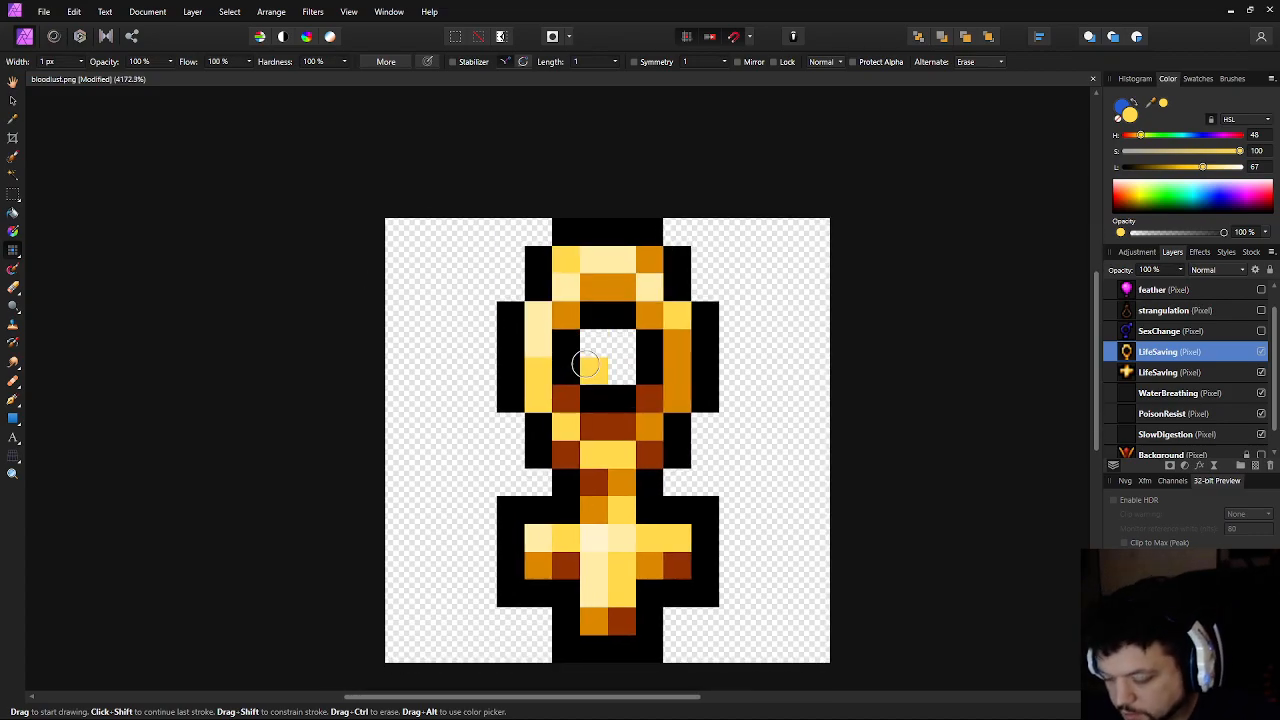
{"action": "key", "text": "i"}
{"action": "left_click", "coordinate": [599, 396]}
{"action": "key", "text": "b"}
{"action": "mouse_move", "coordinate": [594, 344]}
{"action": "left_mouse_down"}
{"action": "mouse_move", "coordinate": [618, 397]}
{"action": "mouse_move", "coordinate": [567, 337]}
{"action": "mouse_move", "coordinate": [597, 309]}
{"action": "mouse_move", "coordinate": [624, 315]}
{"action": "mouse_move", "coordinate": [649, 350]}
{"action": "left_mouse_up"}
Paint sampled brown on the two pixels above the hole's outline and on the hole's two upper corners
{"action": "key", "text": "i"}
{"action": "left_click", "coordinate": [581, 393]}
{"action": "key", "text": "b"}
{"action": "scroll", "coordinate": [764, 459], "scroll_direction": "down", "scroll_amount": 6}
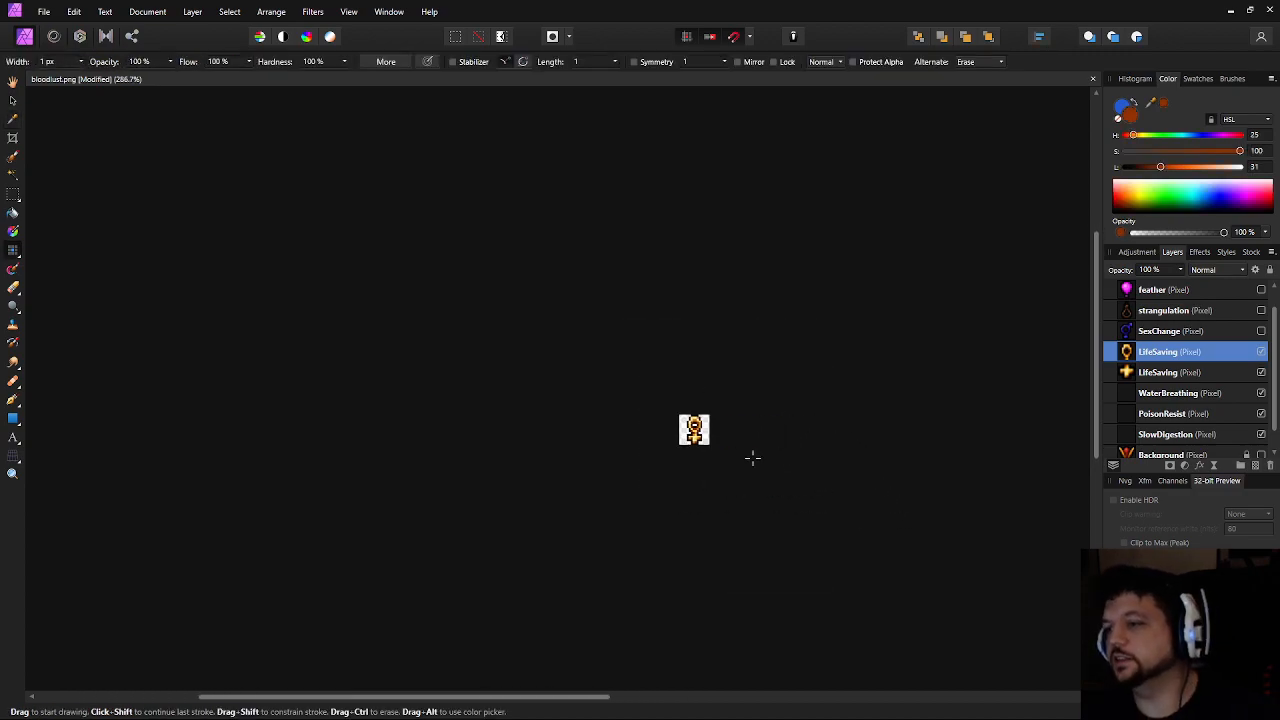
{"action": "scroll", "coordinate": [665, 405], "scroll_direction": "up", "scroll_amount": 6}
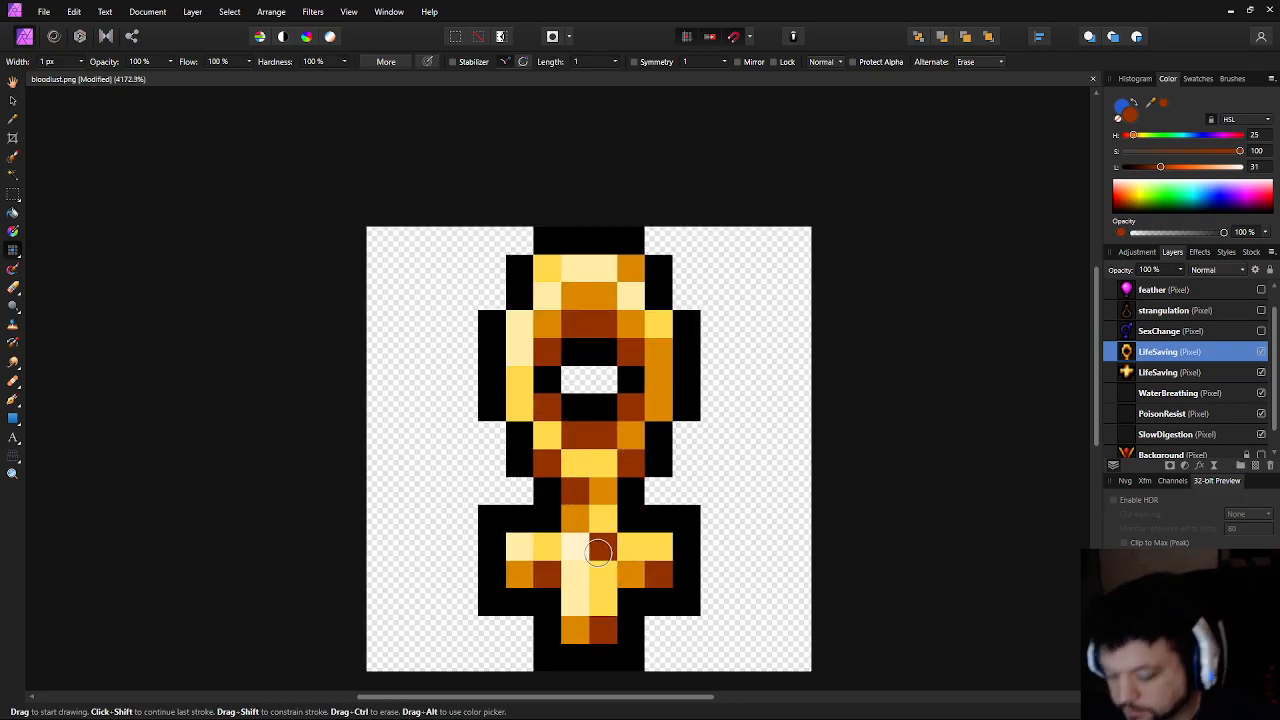
Paint sampled orange on the hole's lower-left corner and on the left pixel of the brown pair below the hole
{"action": "key", "text": "i"}
{"action": "left_click", "coordinate": [547, 327]}
{"action": "key", "text": "b"}
{"action": "left_click", "coordinate": [528, 411]}
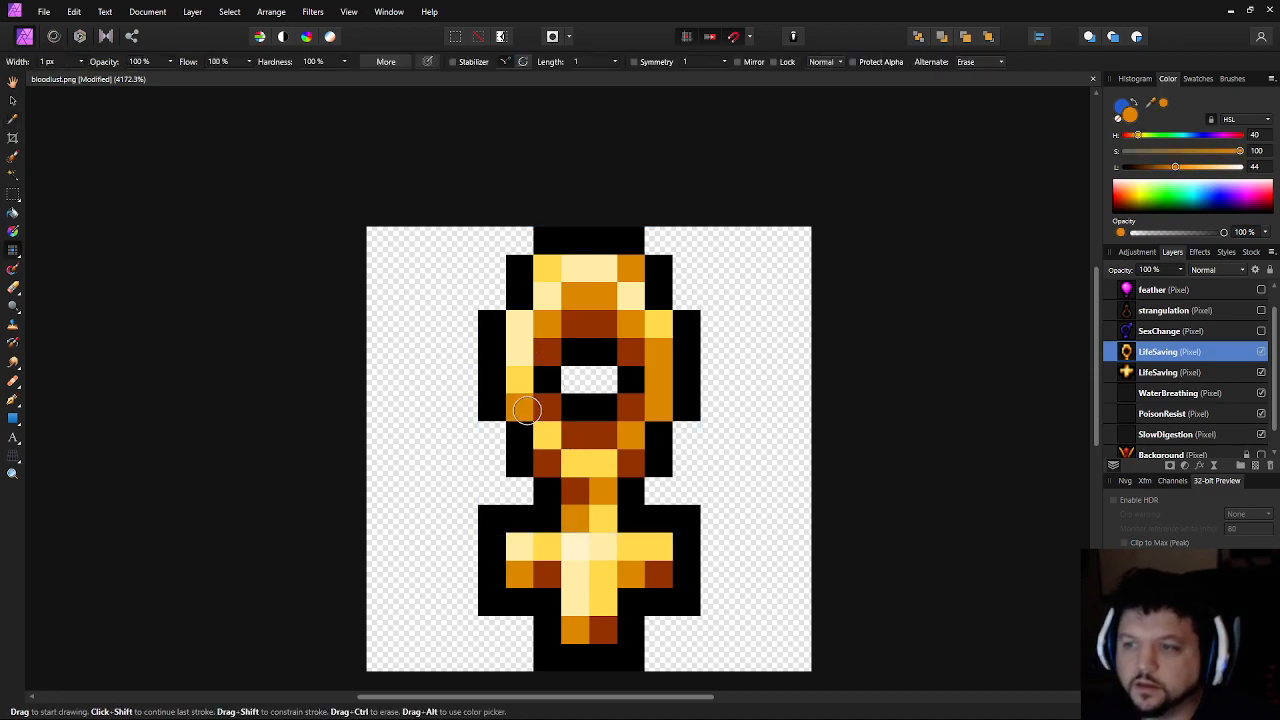
{"action": "left_click_drag", "start_coordinate": [545, 410], "coordinate": [577, 433]}
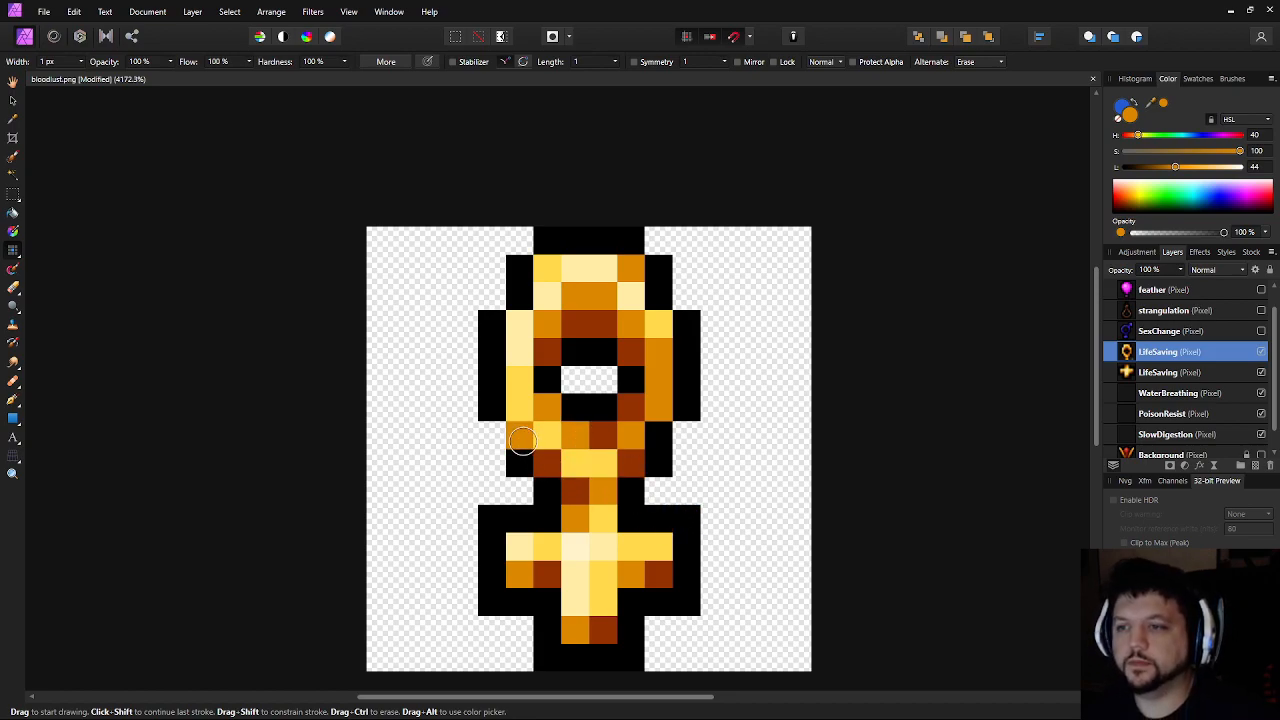
{"action": "scroll", "coordinate": [806, 491], "scroll_direction": "down", "scroll_amount": 6}
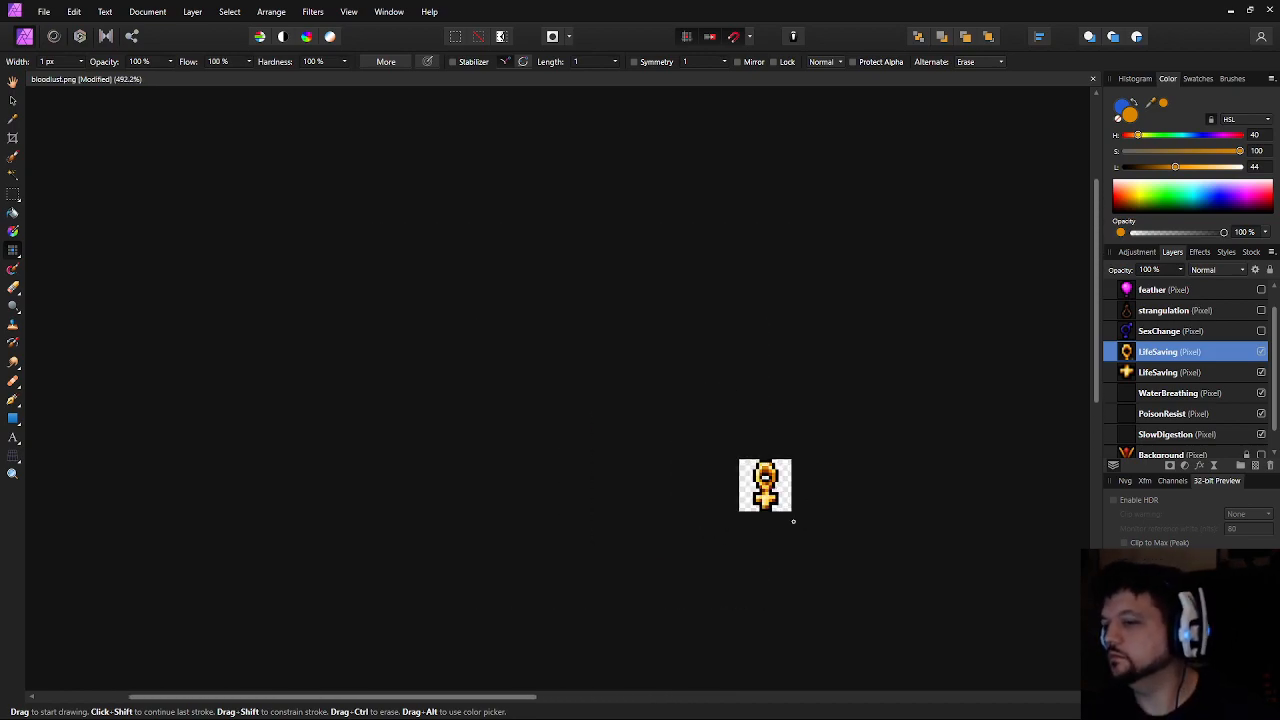
{"action": "scroll", "coordinate": [816, 525], "scroll_direction": "up", "scroll_amount": 2}
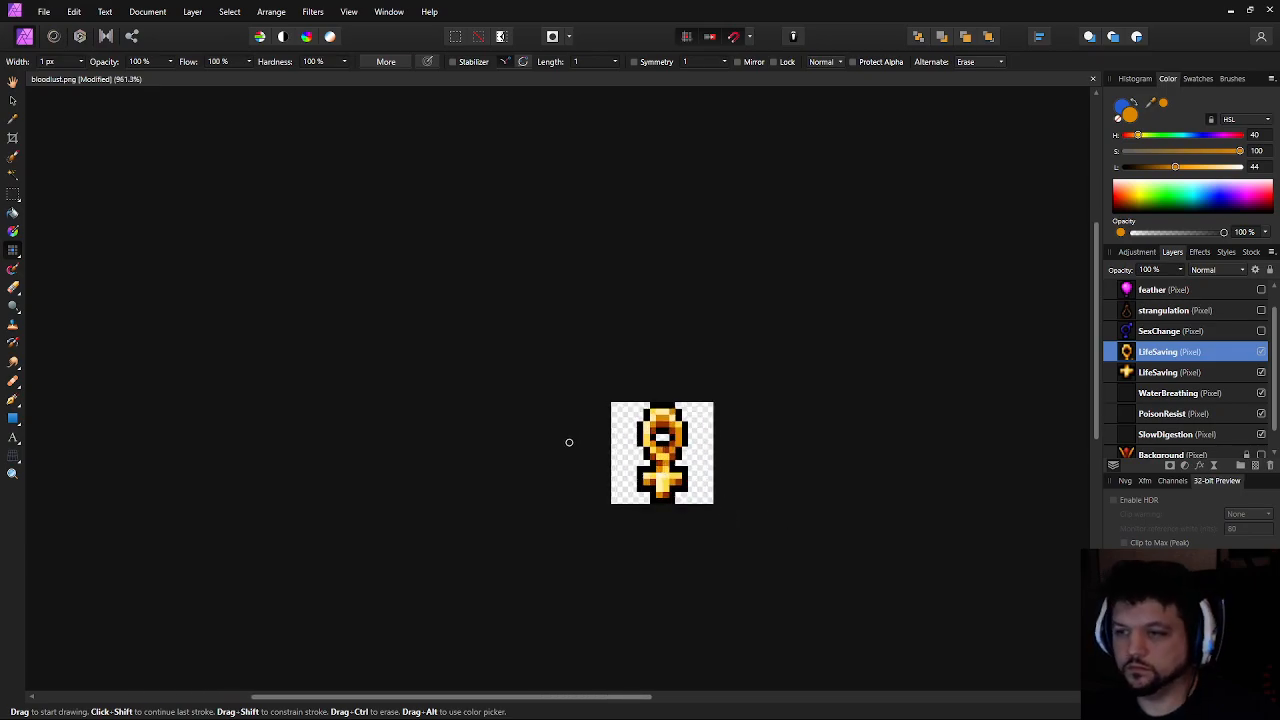
{"action": "scroll", "coordinate": [569, 442], "scroll_direction": "up", "scroll_amount": 4}
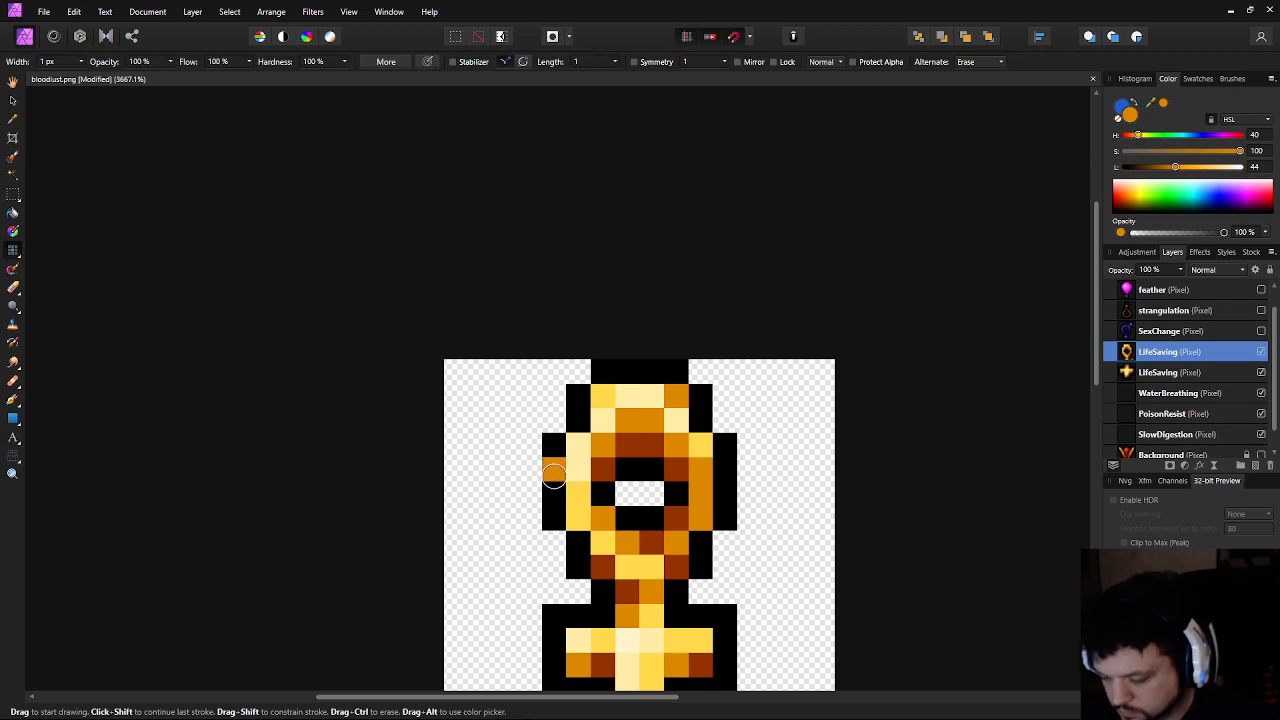
Extend the black side outlines one pixel upward and fill the loop's upper outer pixels, yellow on the left and orange on the right
{"action": "left_click", "coordinate": [550, 456], "text": "alt"}
{"action": "left_click", "coordinate": [552, 420]}
{"action": "key", "text": "i"}
{"action": "left_click", "coordinate": [604, 398], "text": "alt"}
{"action": "left_click", "coordinate": [582, 418]}
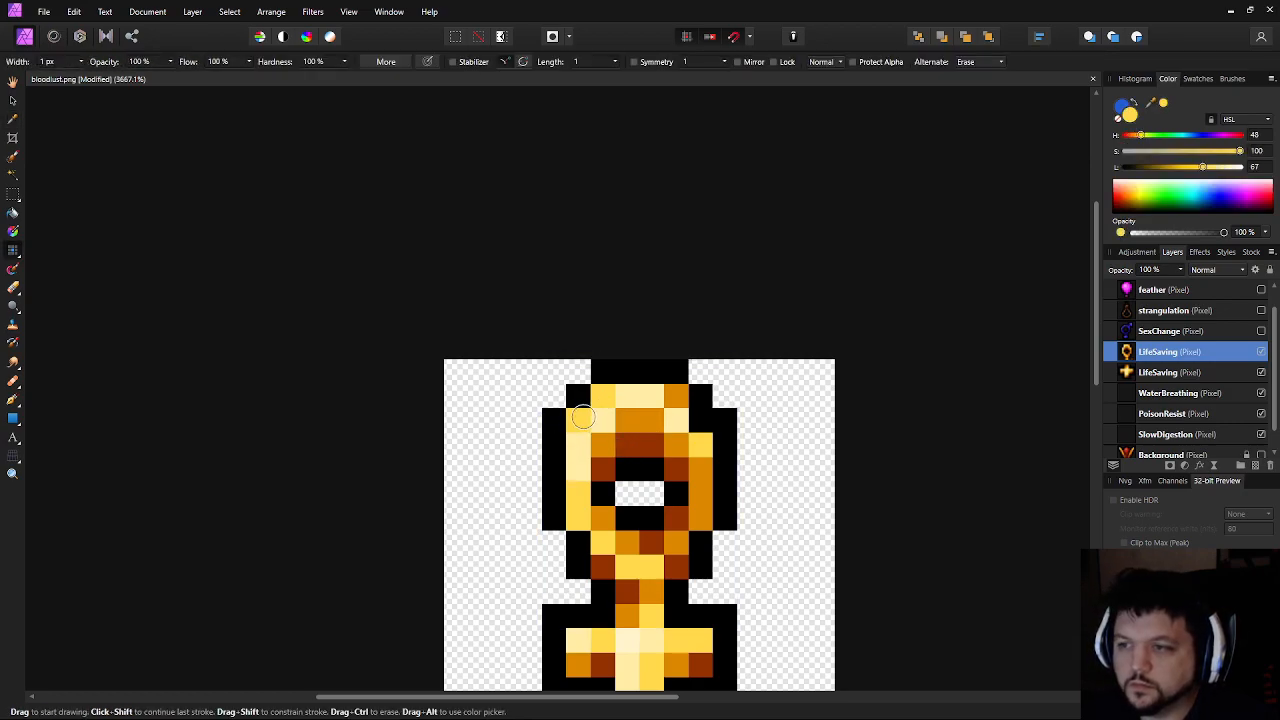
{"action": "left_click", "coordinate": [676, 396], "text": "alt"}
{"action": "left_click_drag", "start_coordinate": [700, 420], "coordinate": [711, 483]}
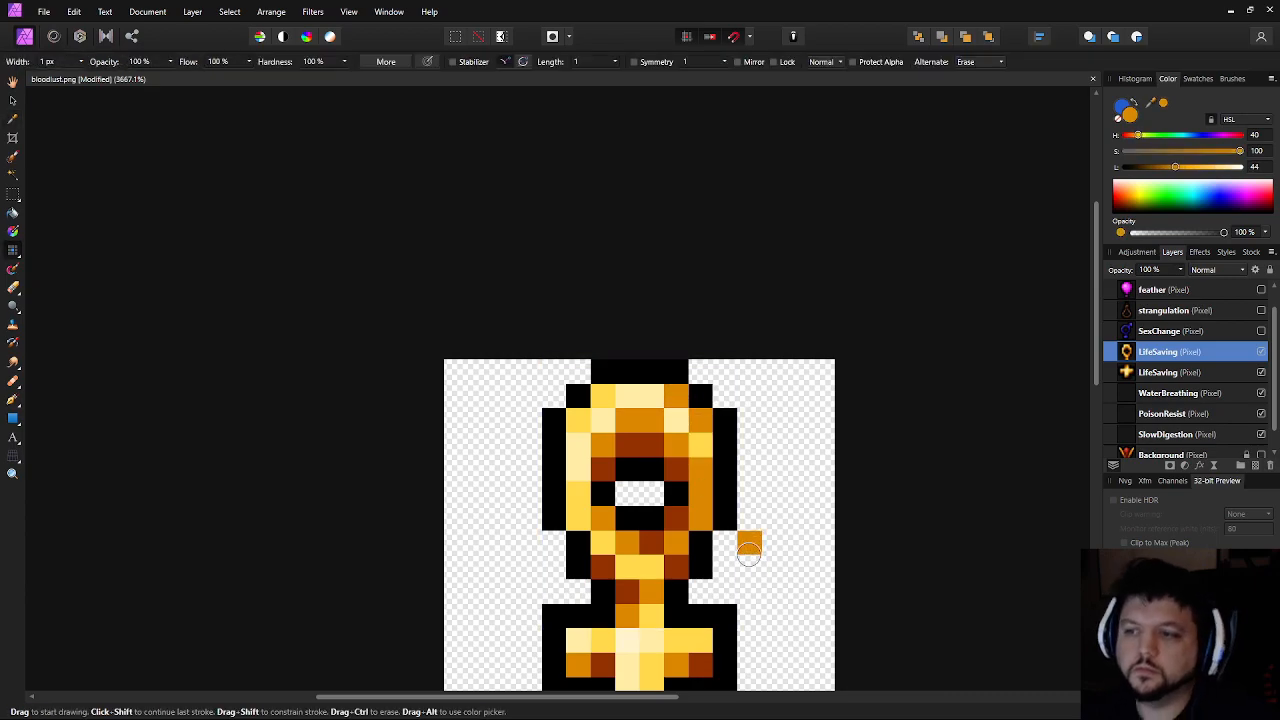
Examine the whole ankh icon at small and large sizes to judge the loop's shape and shading
{"action": "scroll", "coordinate": [743, 534], "scroll_direction": "down", "scroll_amount": 10}
{"action": "scroll", "coordinate": [721, 560], "scroll_direction": "up", "scroll_amount": 2}
{"action": "scroll", "coordinate": [721, 558], "scroll_direction": "up", "scroll_amount": 2}
{"action": "scroll", "coordinate": [750, 570], "scroll_direction": "down", "scroll_amount": 6}
{"action": "scroll", "coordinate": [775, 578], "scroll_direction": "up", "scroll_amount": 1}
{"action": "scroll", "coordinate": [740, 570], "scroll_direction": "up", "scroll_amount": 4}
{"action": "scroll", "coordinate": [694, 530], "scroll_direction": "up", "scroll_amount": 9}
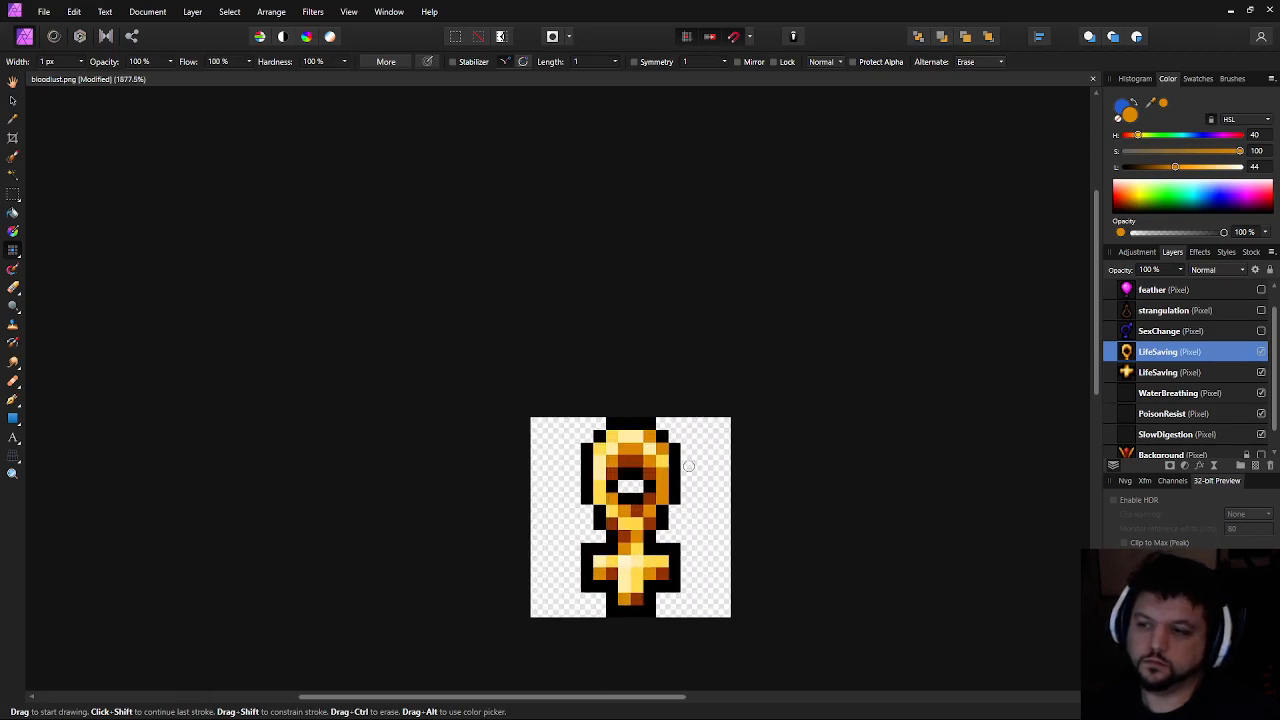
Cover the loop's yellow and pale highlights, its bottom centre pair and the brown pixels at the hole's lower right with orange
{"action": "scroll", "coordinate": [722, 426], "scroll_direction": "up", "scroll_amount": 2}
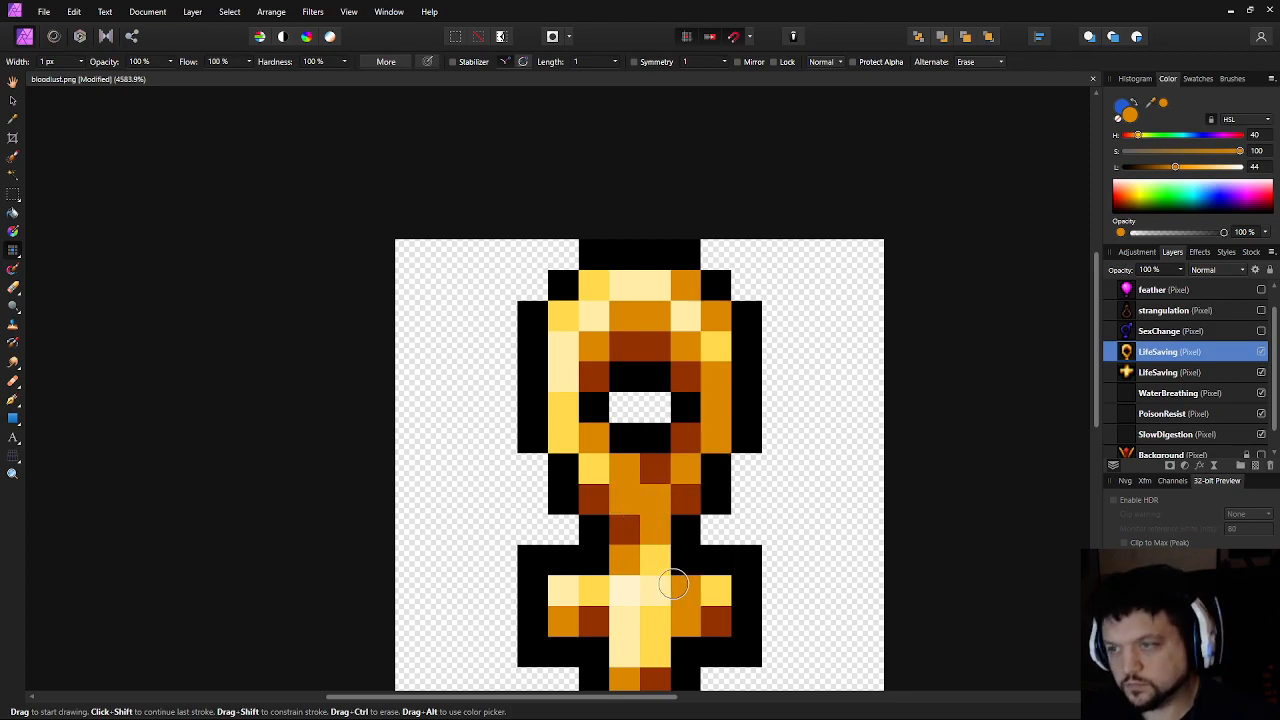
{"action": "left_click", "coordinate": [594, 470]}
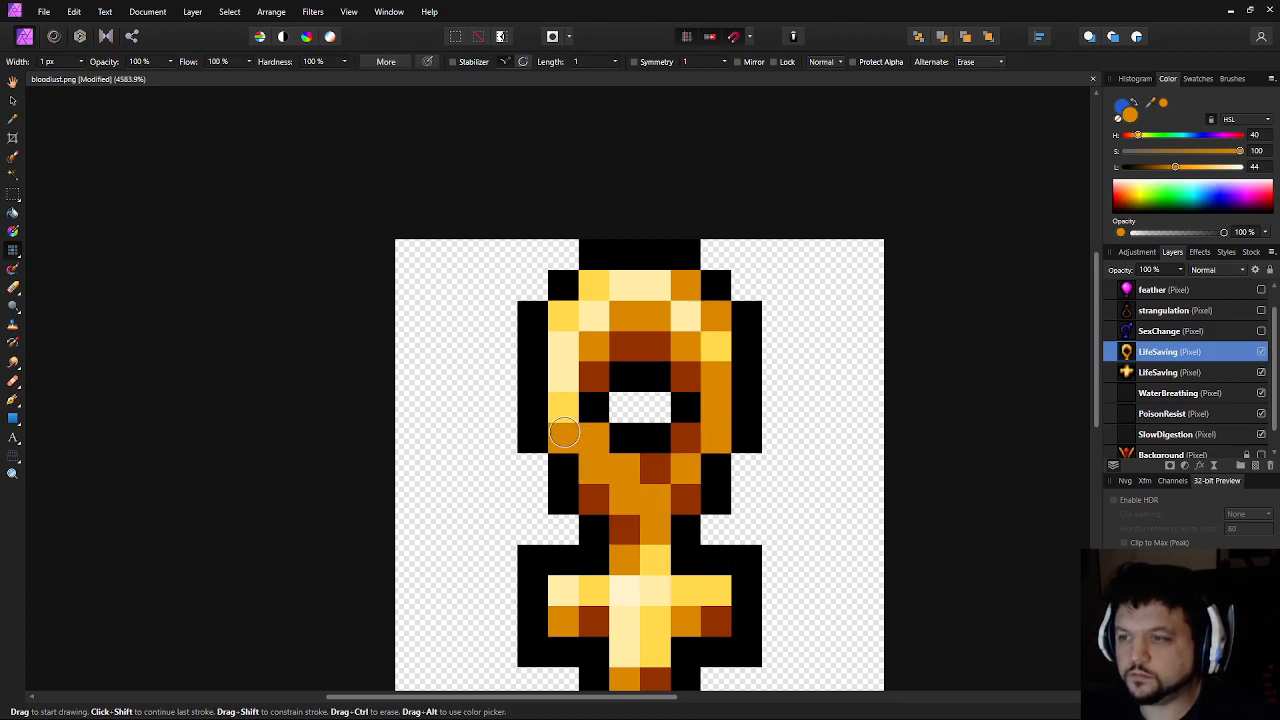
{"action": "left_click_drag", "start_coordinate": [651, 466], "coordinate": [686, 437]}
{"action": "mouse_move", "coordinate": [567, 437]}
{"action": "left_mouse_down"}
{"action": "mouse_move", "coordinate": [570, 363]}
{"action": "mouse_move", "coordinate": [590, 332]}
{"action": "mouse_move", "coordinate": [569, 319]}
{"action": "mouse_move", "coordinate": [595, 296]}
{"action": "mouse_move", "coordinate": [671, 288]}
{"action": "mouse_move", "coordinate": [668, 311]}
{"action": "mouse_move", "coordinate": [712, 342]}
{"action": "left_mouse_up"}
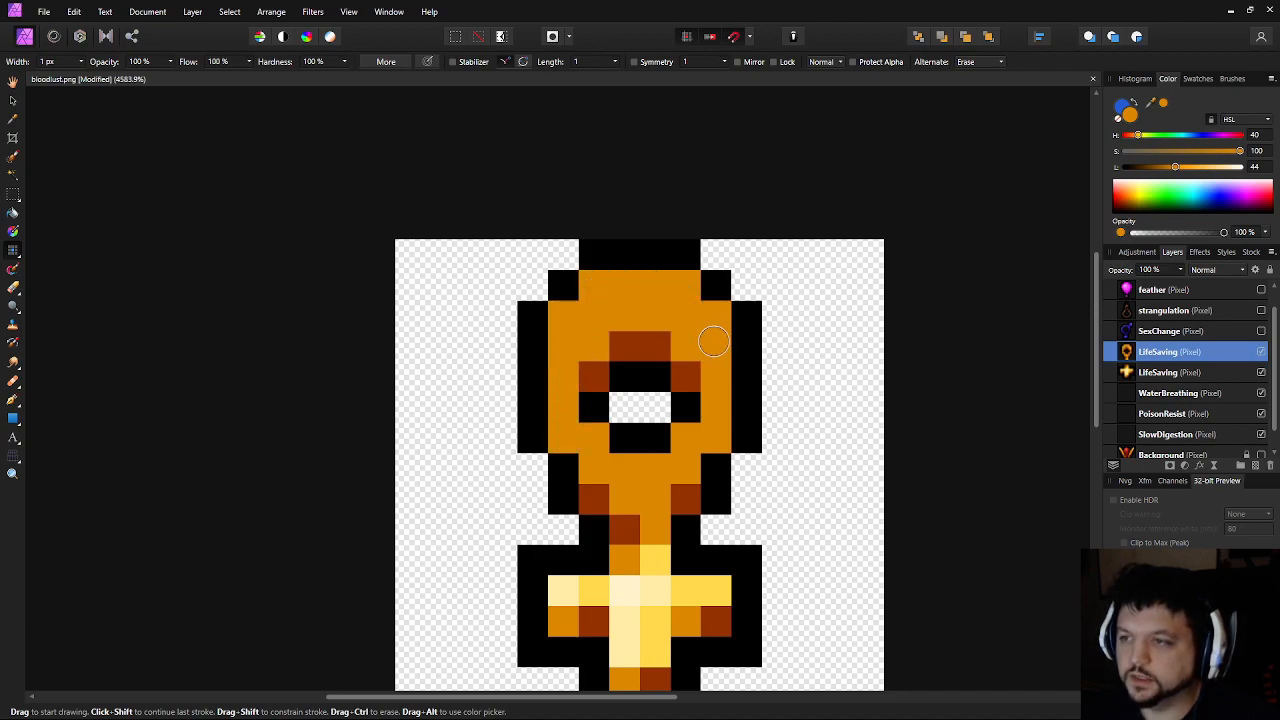
{"action": "scroll", "coordinate": [712, 512], "scroll_direction": "down", "scroll_amount": 1}
{"action": "scroll", "coordinate": [712, 512], "scroll_direction": "up", "scroll_amount": 1}
{"action": "left_click", "coordinate": [647, 523]}
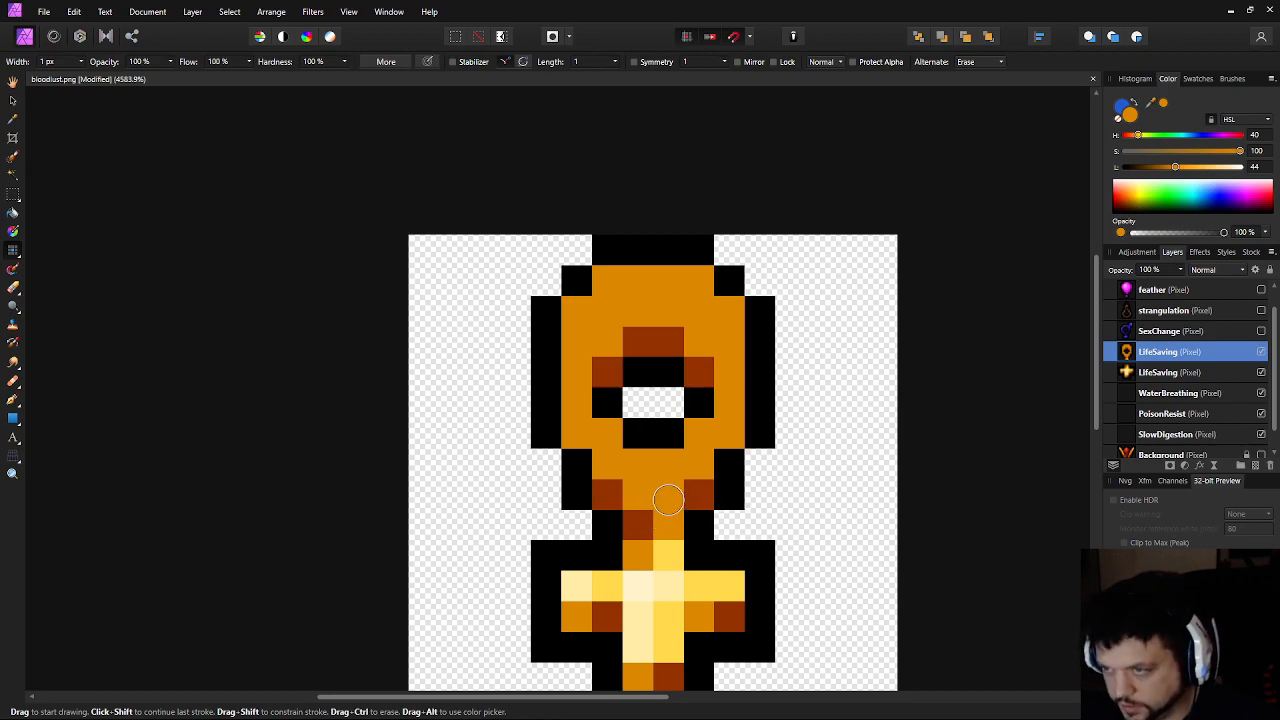
{"action": "scroll", "coordinate": [740, 540], "scroll_direction": "up", "scroll_amount": 1}
{"action": "scroll", "coordinate": [740, 540], "scroll_direction": "down", "scroll_amount": 1}
{"action": "left_click", "coordinate": [714, 576]}
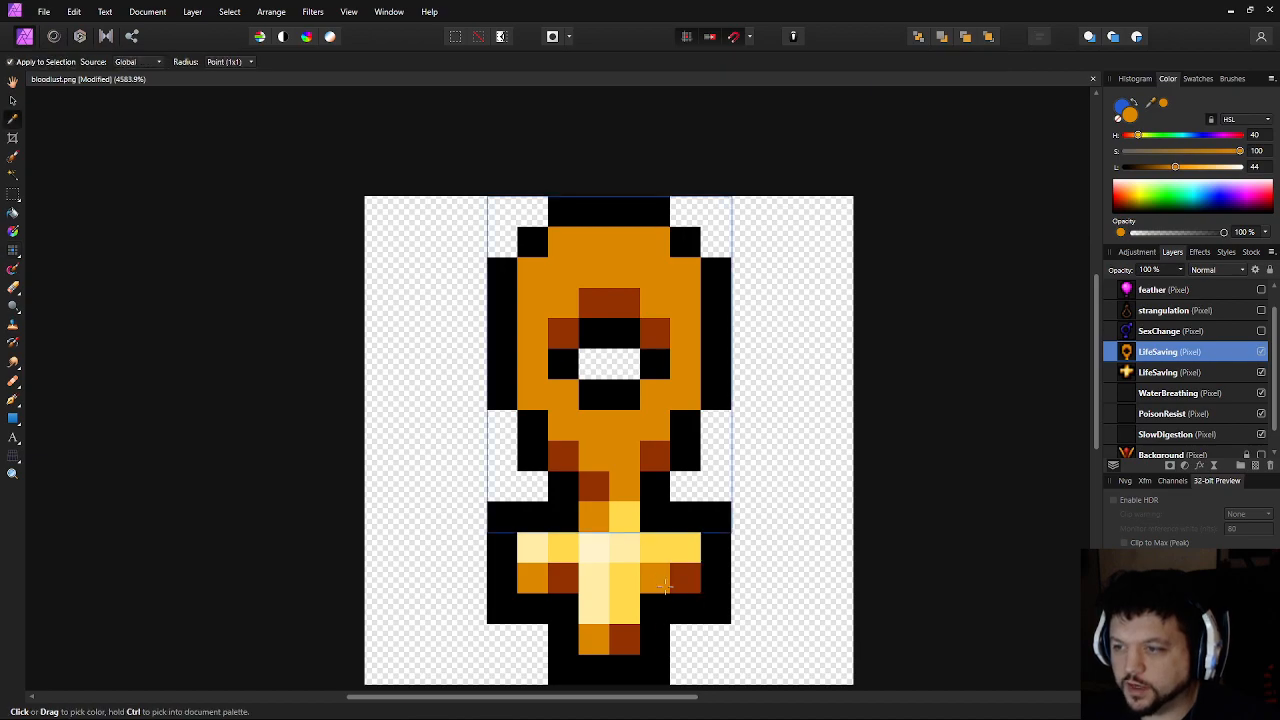
Paint sampled yellow on the loop's top centre pair, the two pixels diagonally below it and the four-pixel columns on both sides
{"action": "left_click", "coordinate": [624, 516], "text": "alt"}
{"action": "left_click", "coordinate": [535, 292]}
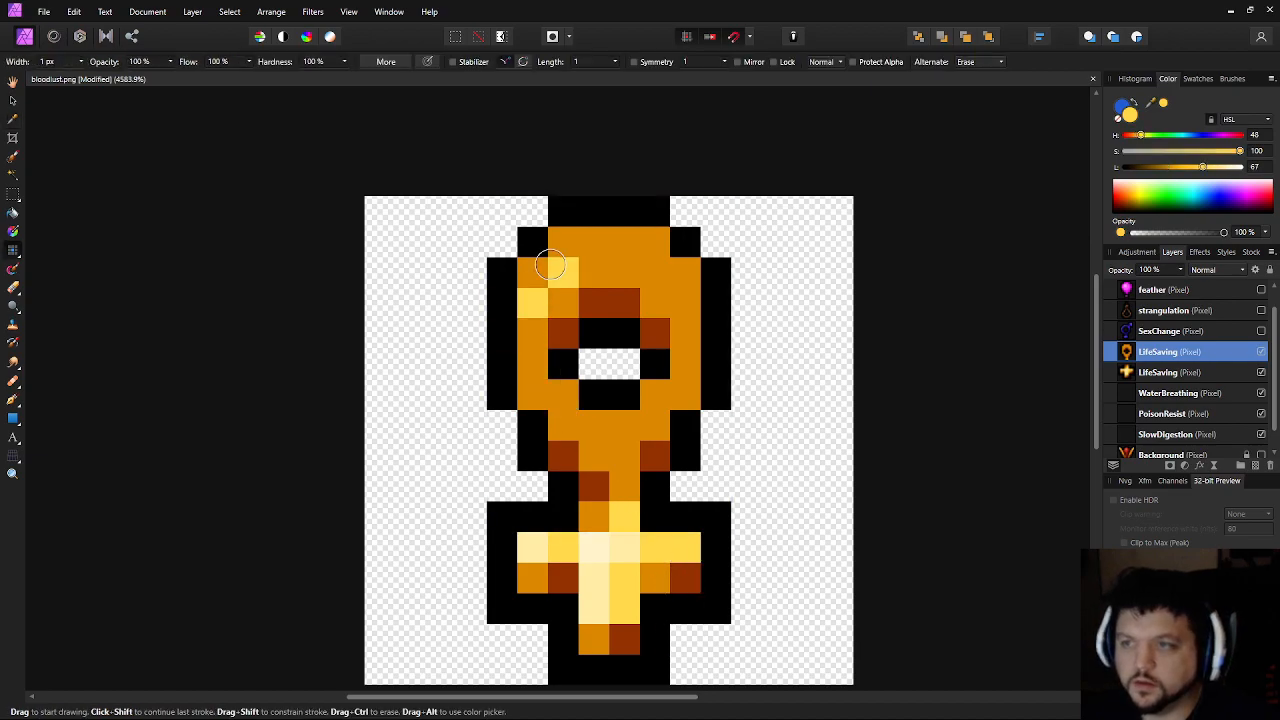
{"action": "mouse_move", "coordinate": [550, 265]}
{"action": "left_mouse_down"}
{"action": "mouse_move", "coordinate": [596, 242]}
{"action": "mouse_move", "coordinate": [655, 273]}
{"action": "left_mouse_up"}
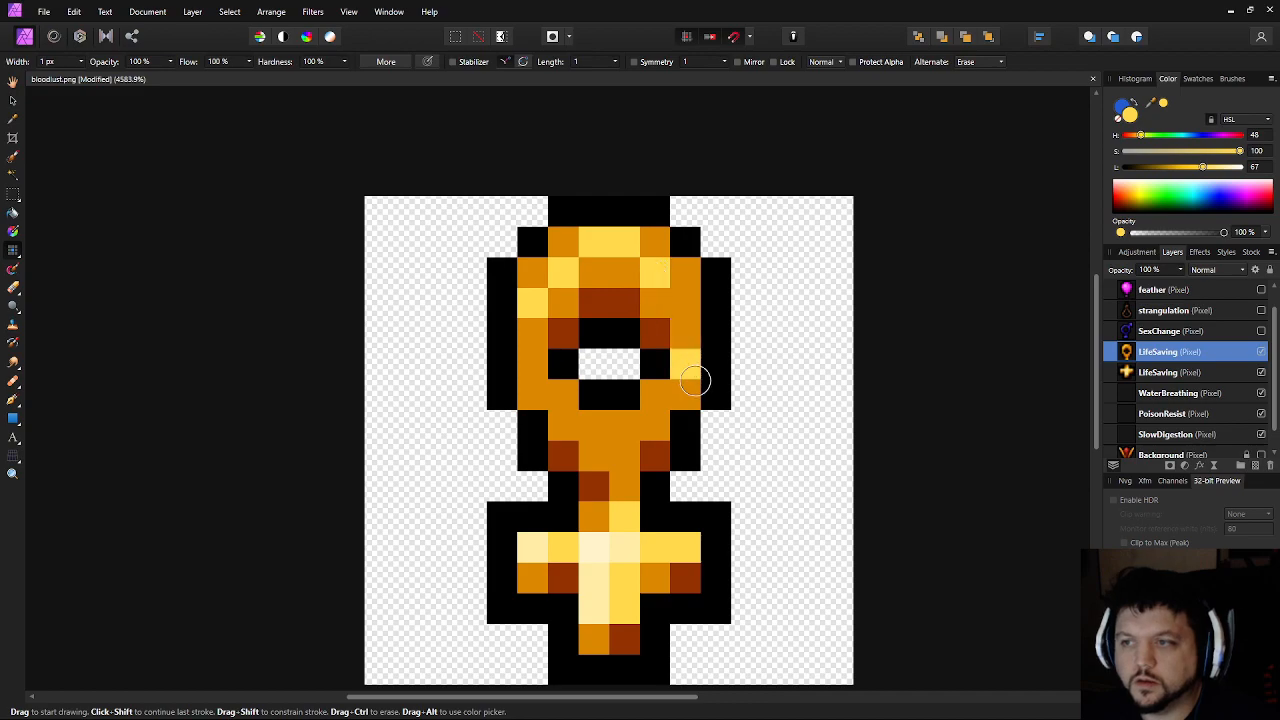
{"action": "left_click", "coordinate": [672, 402]}
{"action": "left_click", "coordinate": [688, 300]}
{"action": "left_click_drag", "start_coordinate": [531, 336], "coordinate": [543, 389]}
{"action": "mouse_move", "coordinate": [686, 366]}
{"action": "left_mouse_down"}
{"action": "mouse_move", "coordinate": [685, 390]}
{"action": "mouse_move", "coordinate": [685, 325]}
{"action": "left_mouse_up"}
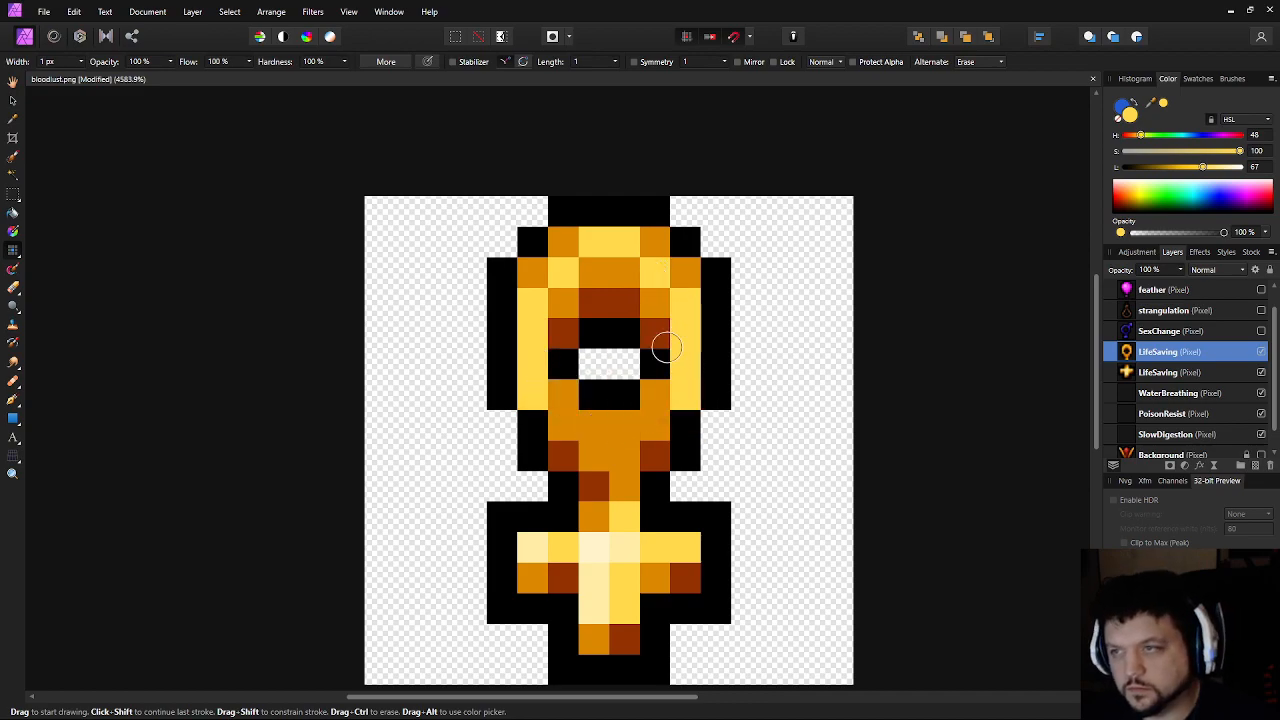
Paint sampled pale yellow on the loop's two upper-left edge pixels as a highlight
{"action": "key", "text": "i"}
{"action": "left_click", "coordinate": [620, 546]}
{"action": "key", "text": "b"}
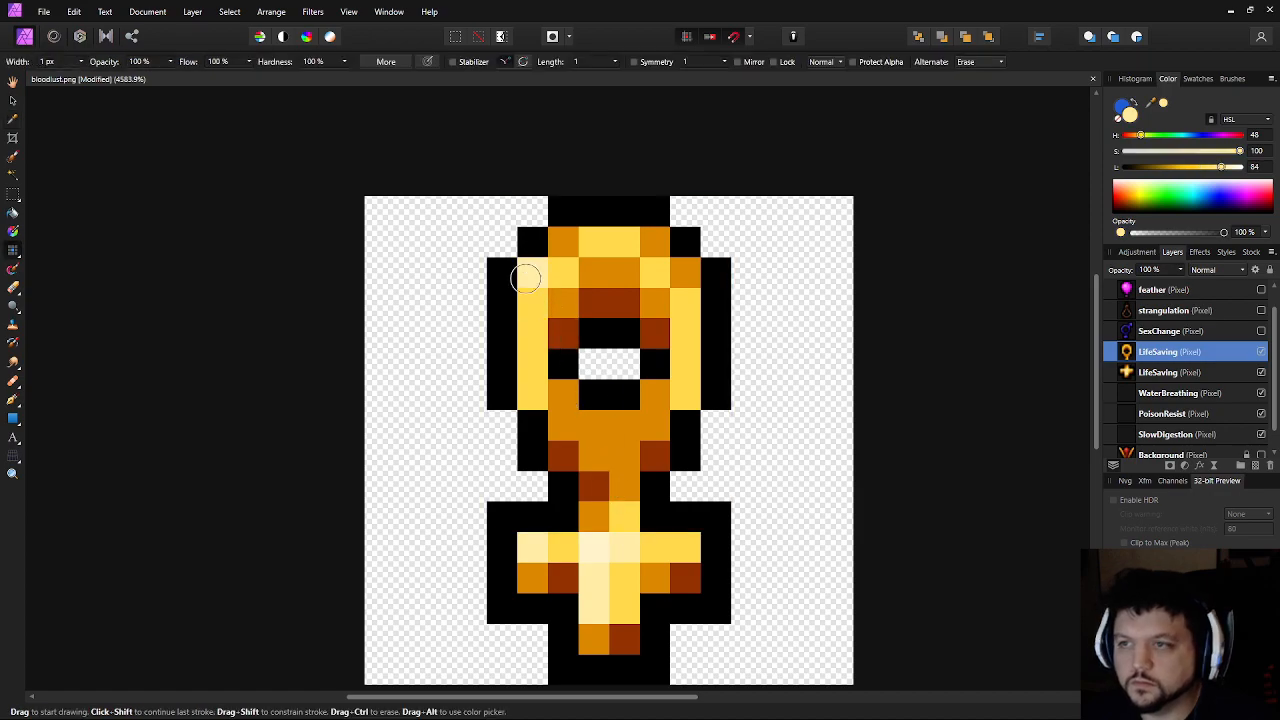
{"action": "left_click", "coordinate": [502, 271]}
{"action": "left_click", "coordinate": [563, 241]}
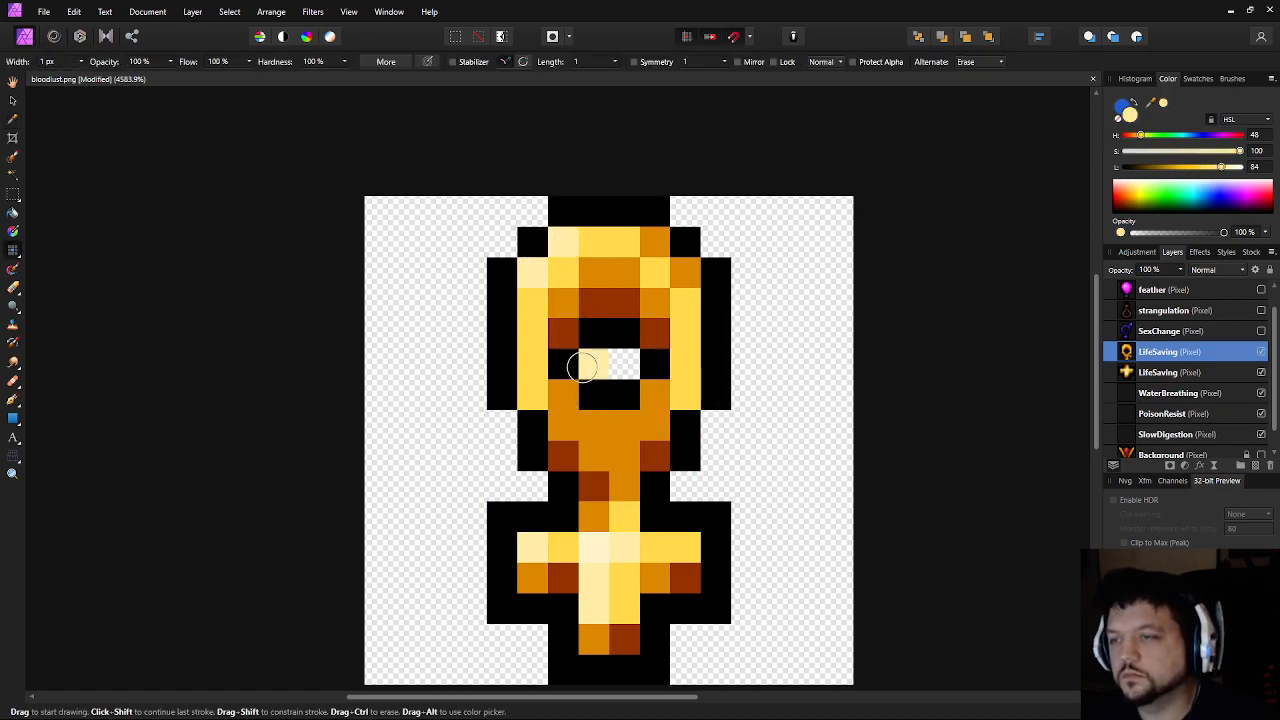
Paint sampled yellow on the loop's bottom centre pair and on the two pixels flanking the orange pair below the hole
{"action": "left_click", "coordinate": [541, 389], "text": "alt"}
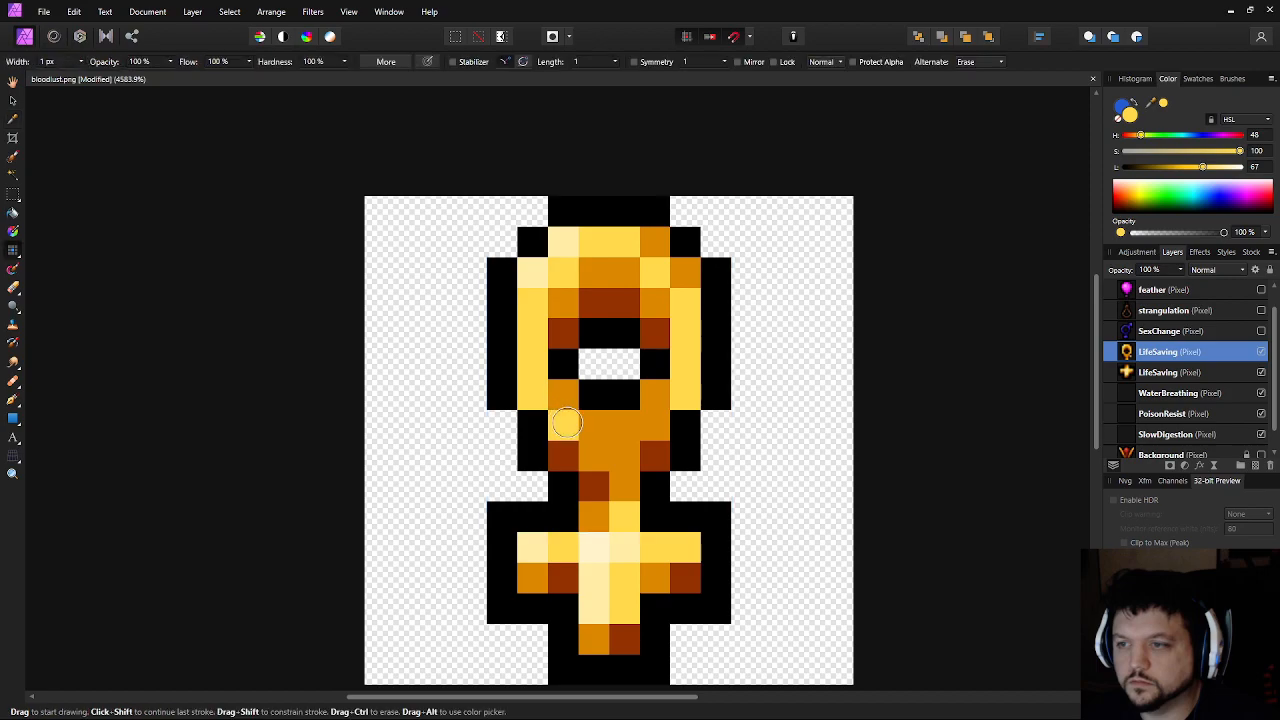
{"action": "left_click", "coordinate": [566, 424]}
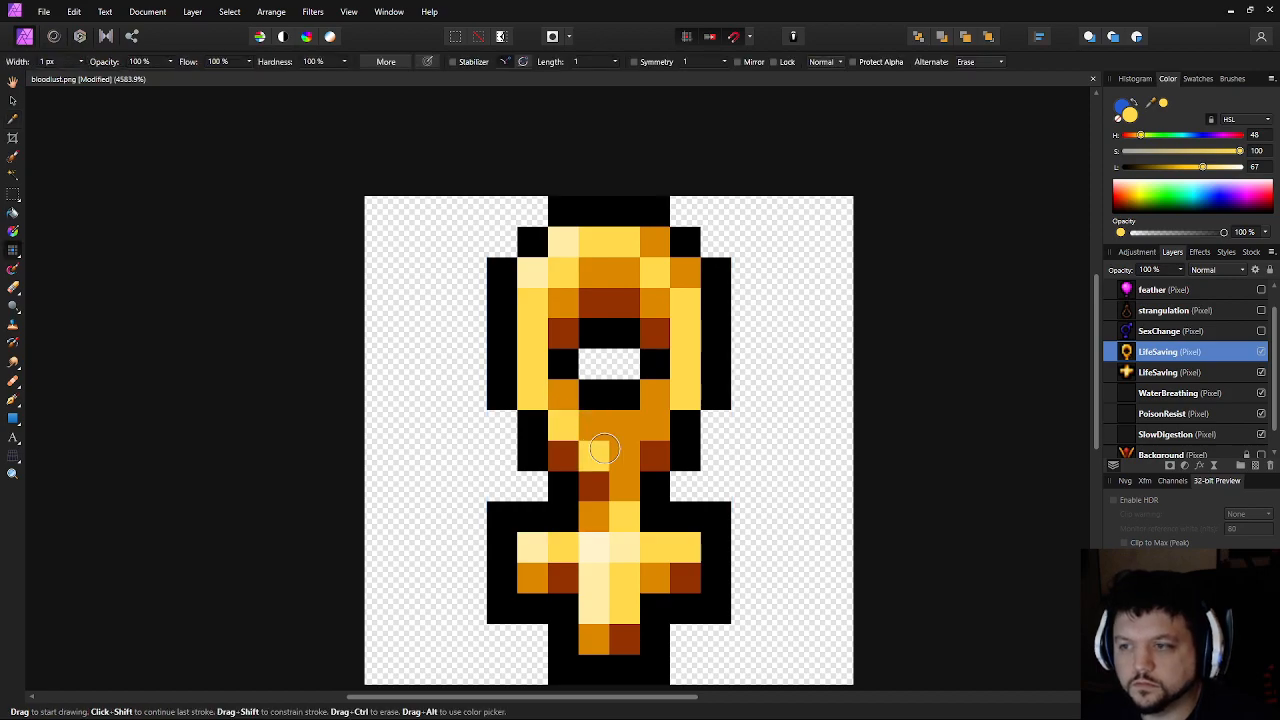
{"action": "scroll", "coordinate": [815, 507], "scroll_direction": "down", "scroll_amount": 3}
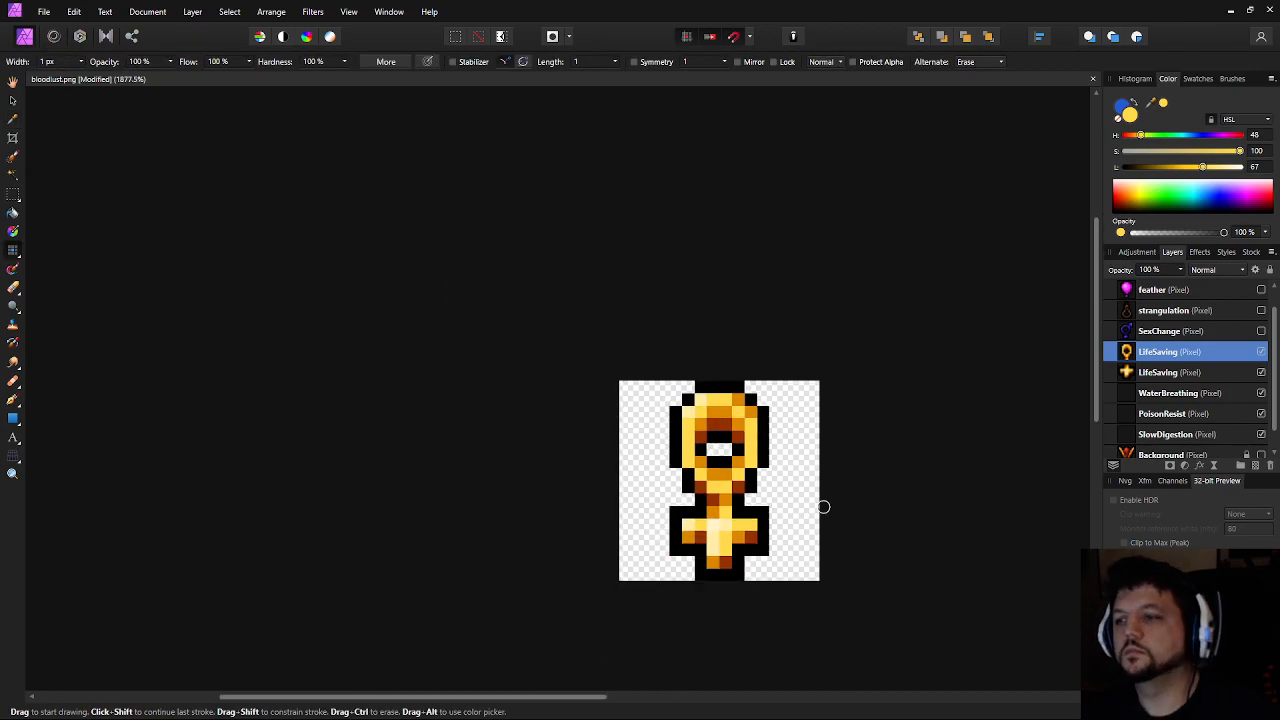
{"action": "scroll", "coordinate": [830, 513], "scroll_direction": "down", "scroll_amount": 6}
{"action": "left_click_drag", "start_coordinate": [923, 549], "coordinate": [752, 486]}
{"action": "scroll", "coordinate": [672, 478], "scroll_direction": "up", "scroll_amount": 9}
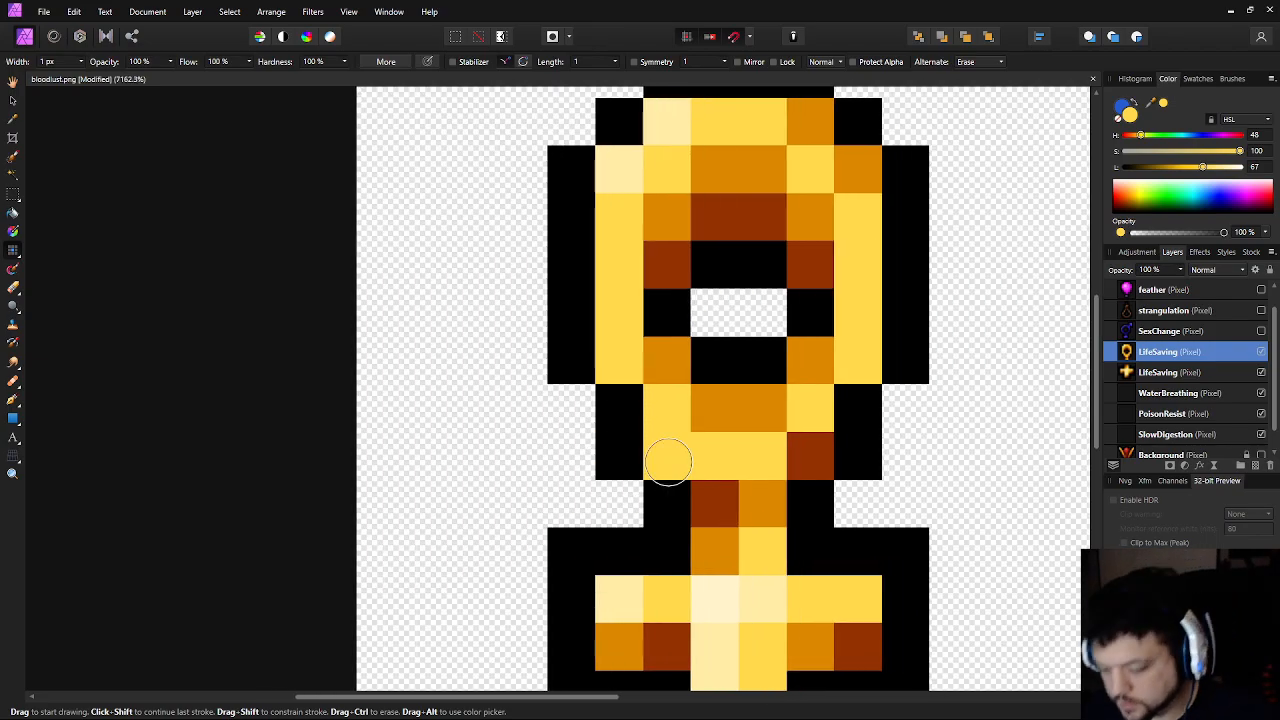
Paint sampled orange on the lower-left edge pixel of the ankh's loop
{"action": "left_click", "coordinate": [668, 456], "text": "alt"}
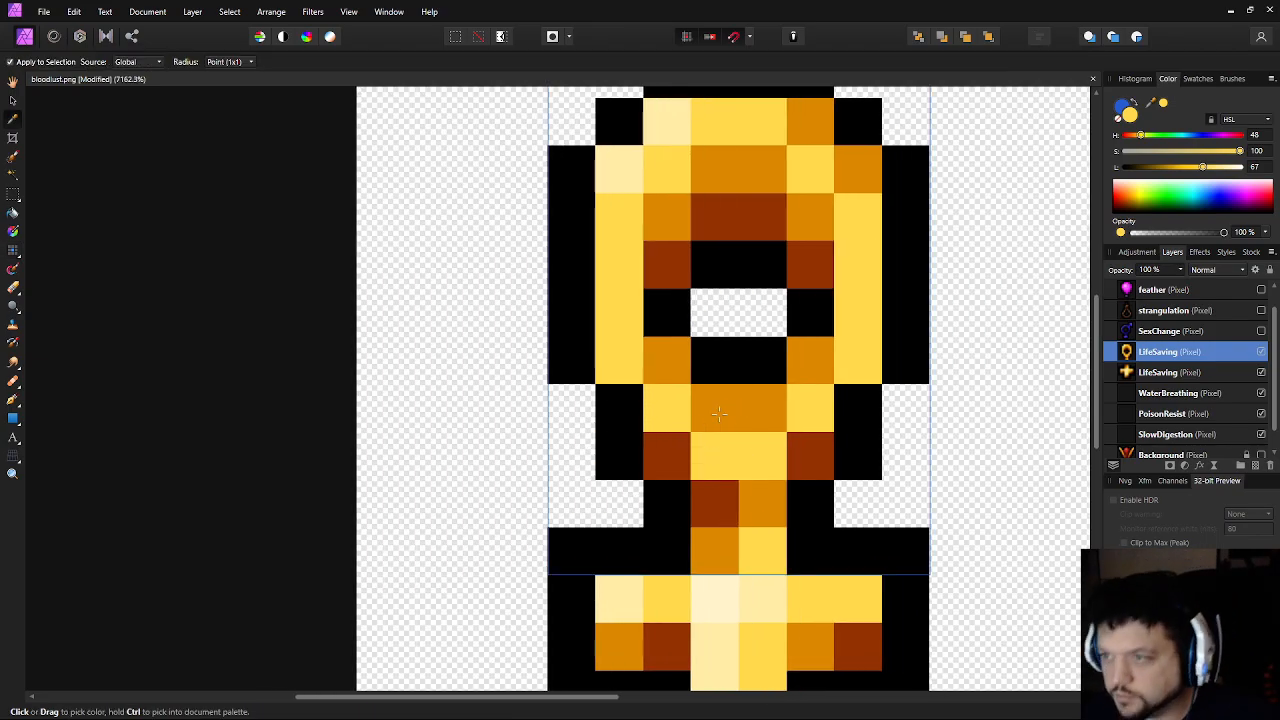
{"action": "scroll", "coordinate": [1045, 497], "scroll_direction": "down", "scroll_amount": 9}
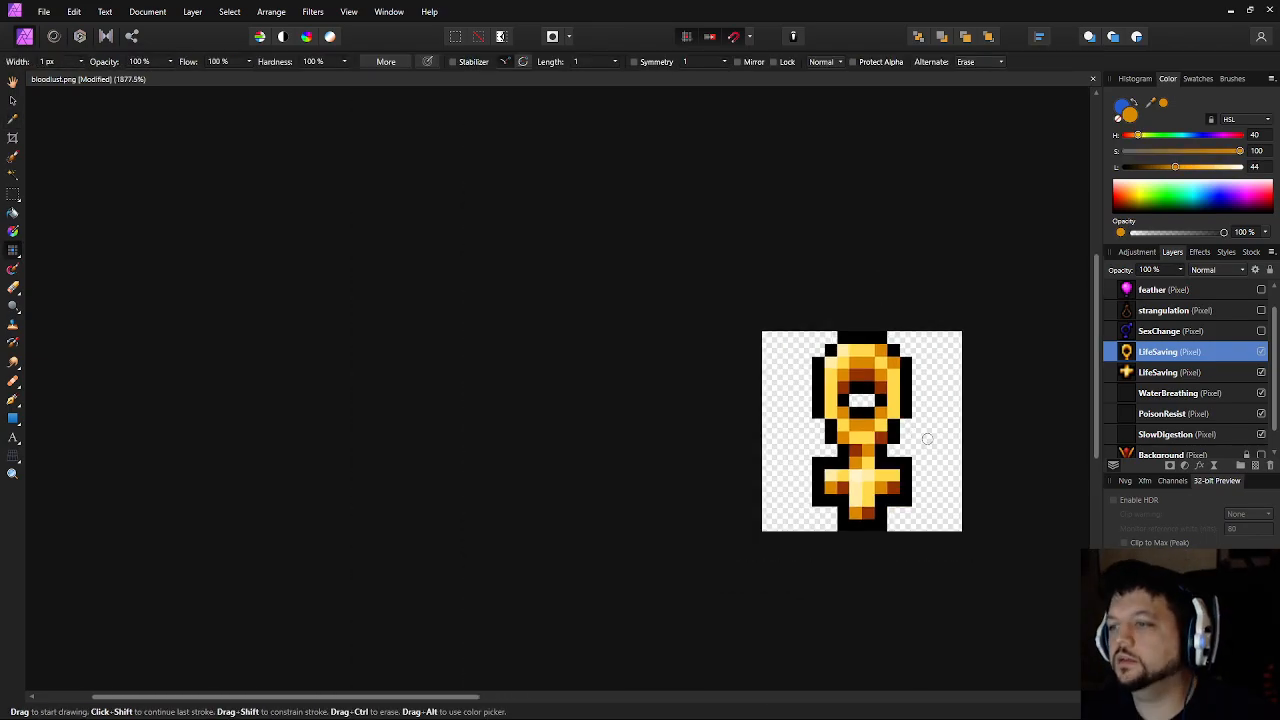
Examine the whole ankh at small display sizes and enlarged to judge its shape and shading
{"action": "left_click_drag", "start_coordinate": [994, 491], "coordinate": [699, 479]}
{"action": "key", "text": "ctrl+minus"}
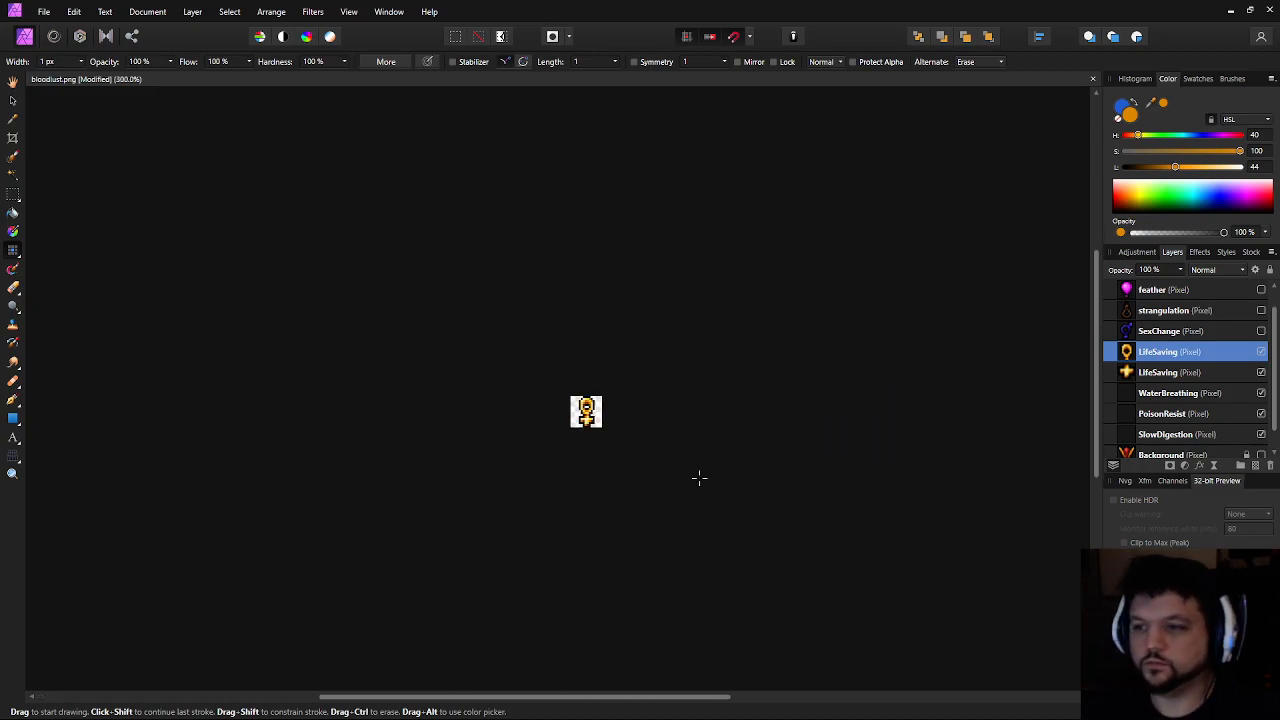
{"action": "key", "text": "ctrl+minus"}
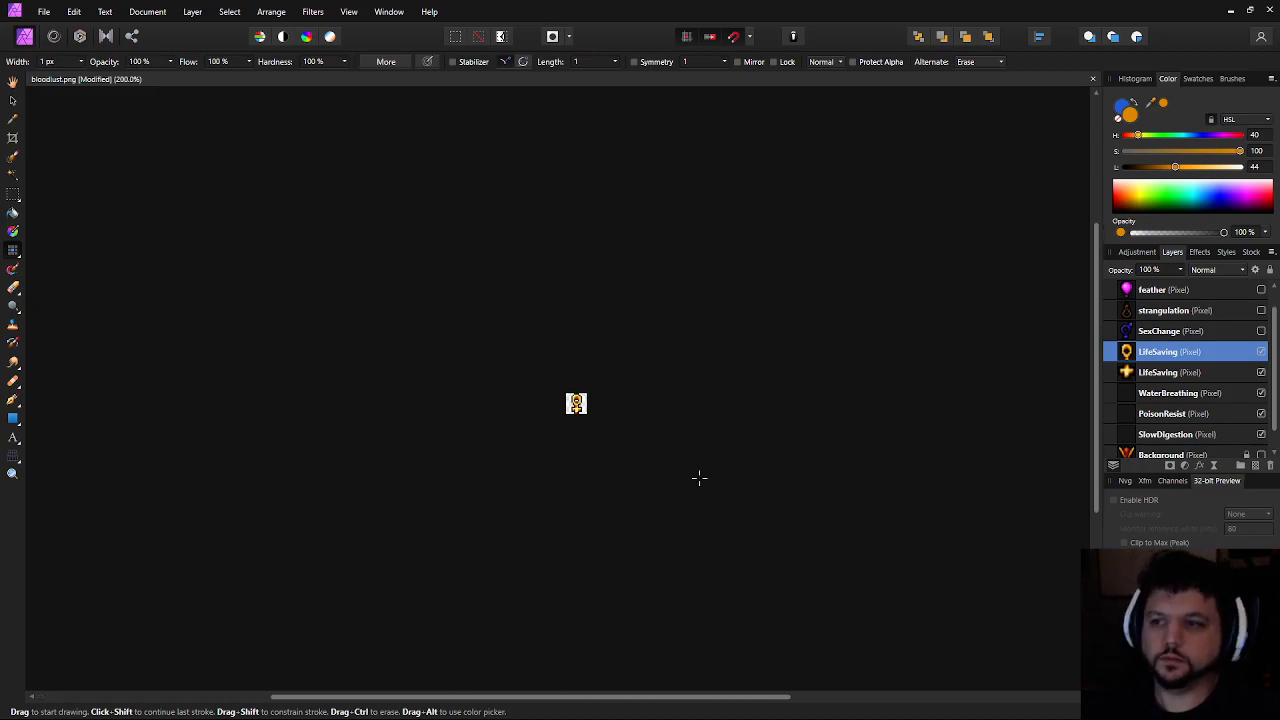
{"action": "key", "text": "ctrl+plus"}
{"action": "key", "text": "ctrl+plus"}
{"action": "key", "text": "ctrl+plus"}
{"action": "key", "text": "ctrl+plus"}
{"action": "key", "text": "ctrl+plus"}
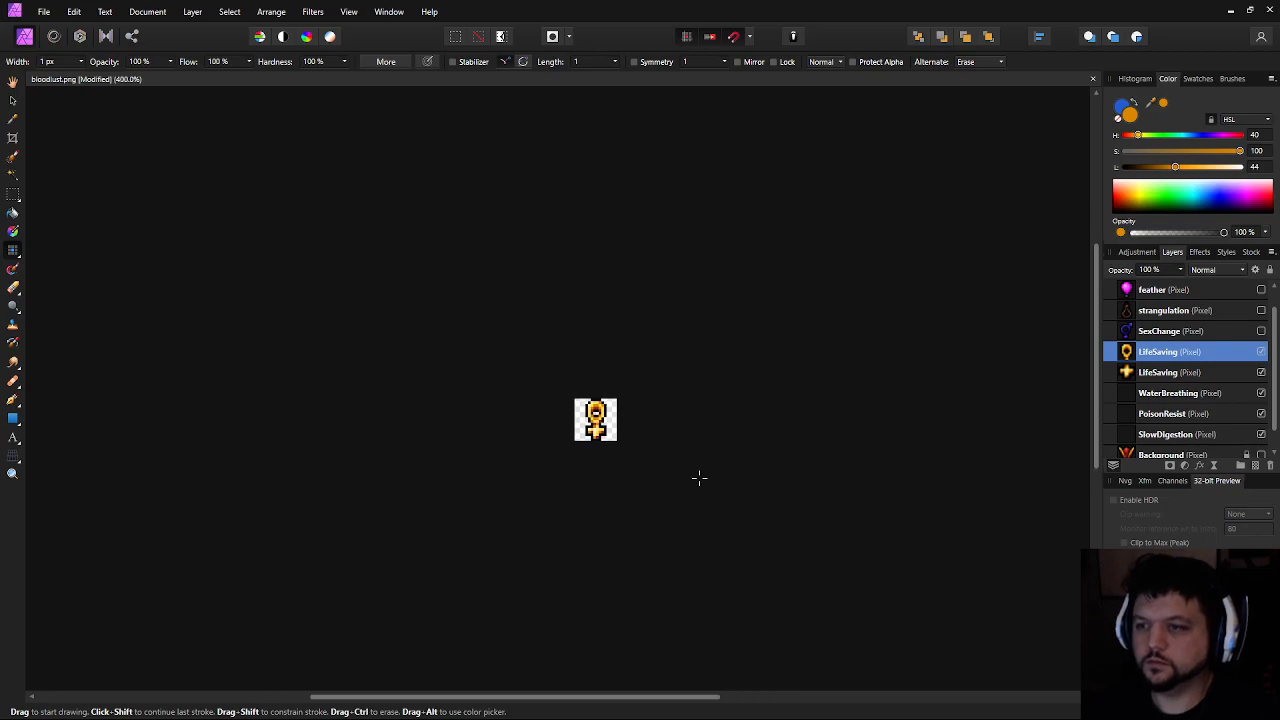
{"action": "key", "text": "ctrl+plus"}
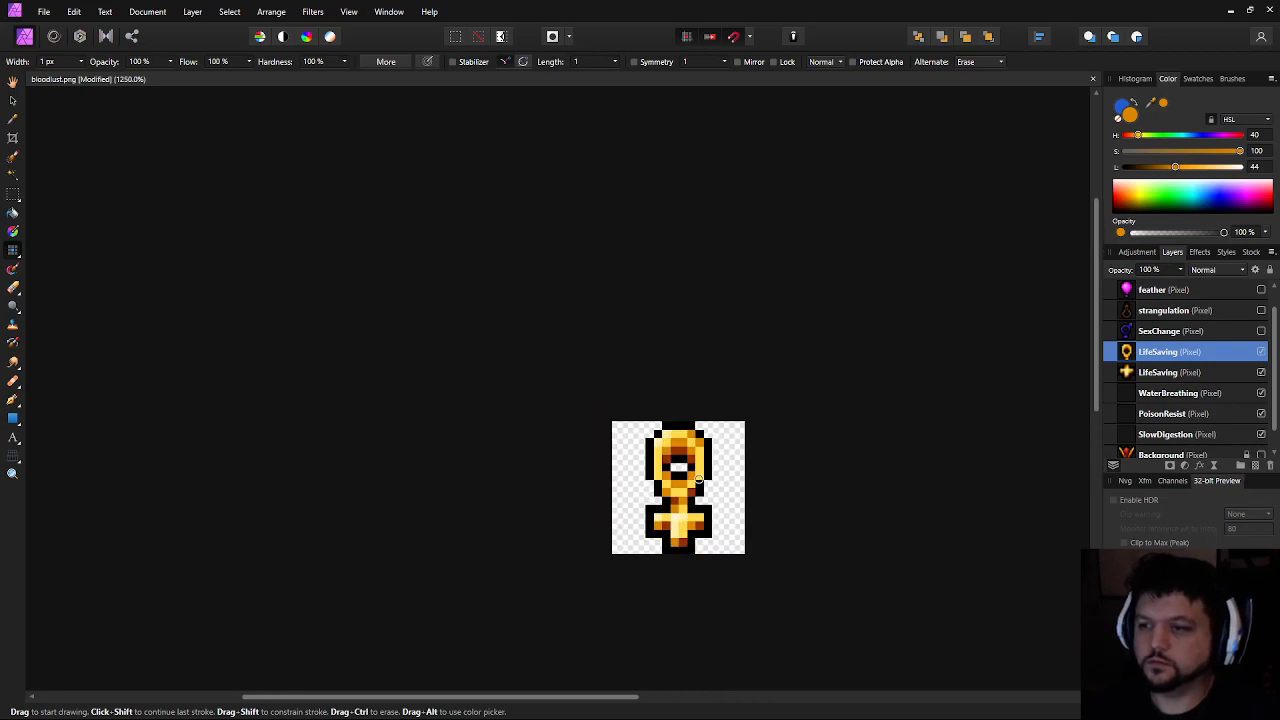
{"action": "scroll", "coordinate": [722, 476], "scroll_direction": "up", "scroll_amount": 5}
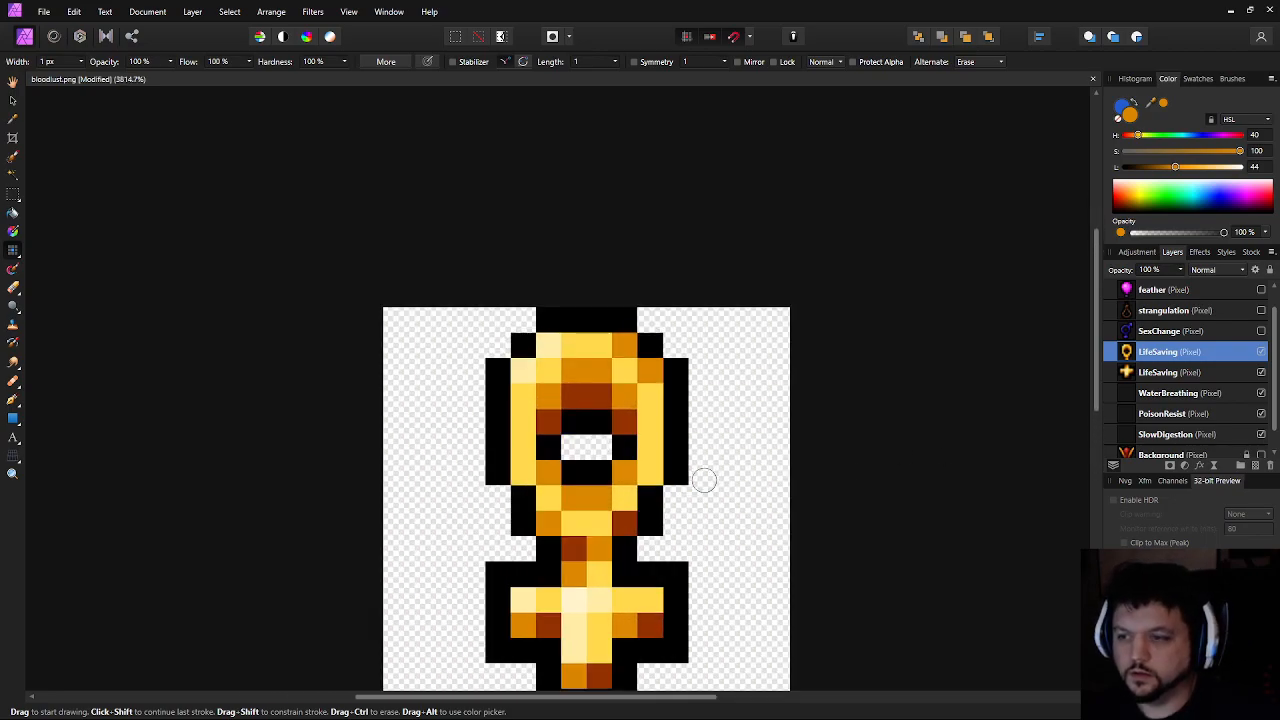
{"action": "left_click_drag", "start_coordinate": [730, 480], "coordinate": [736, 480]}
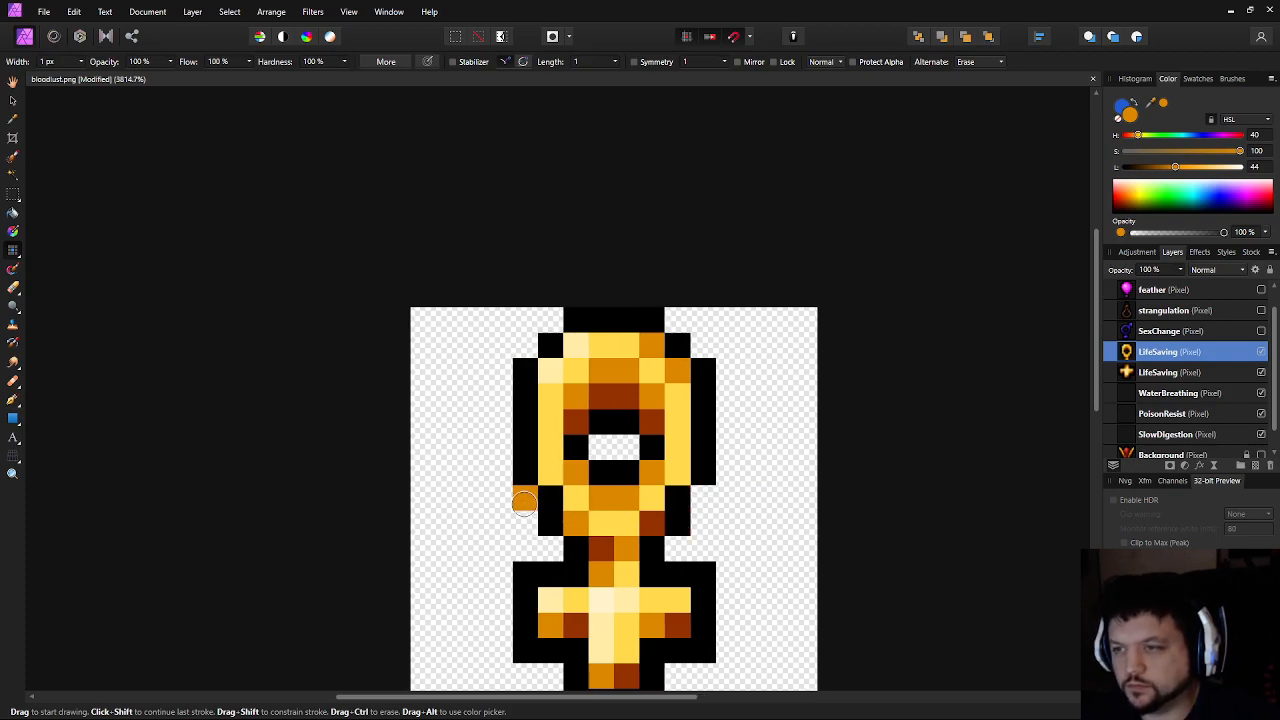
{"action": "left_click_drag", "start_coordinate": [705, 558], "coordinate": [619, 433]}
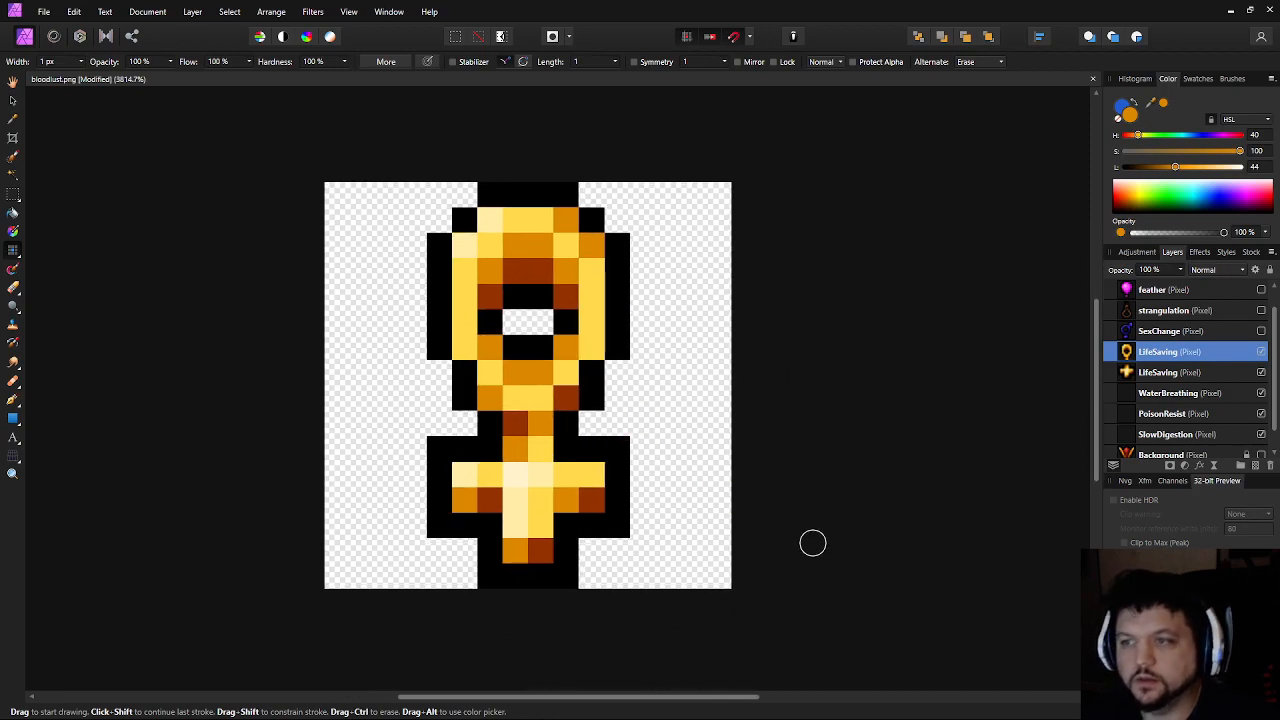
{"action": "left_click_drag", "start_coordinate": [812, 543], "coordinate": [825, 549]}
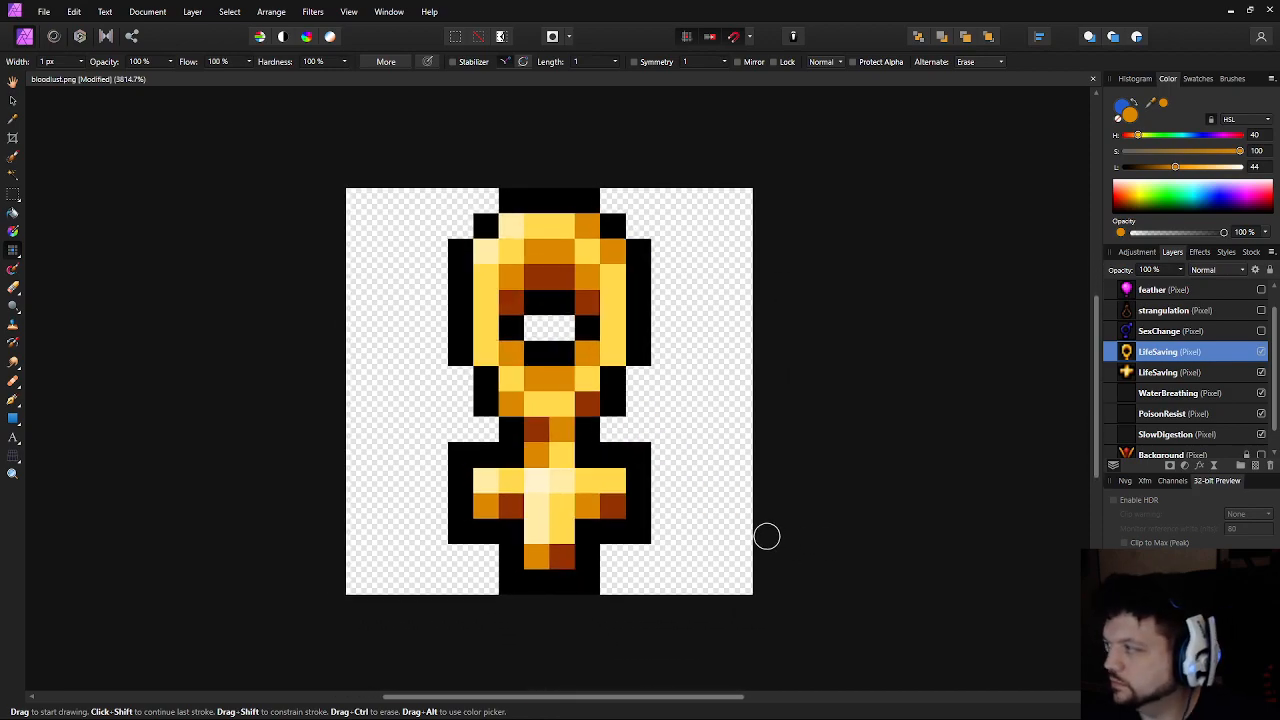
{"action": "left_click_drag", "start_coordinate": [582, 515], "coordinate": [604, 523]}
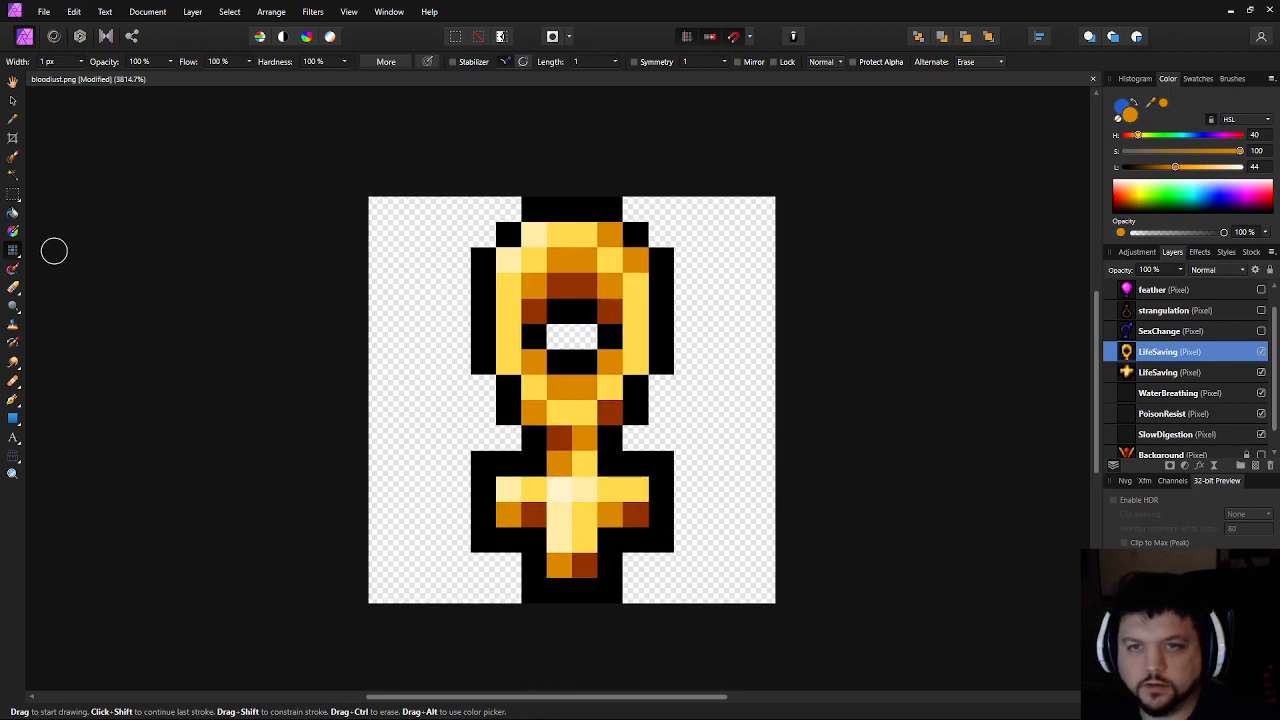
Delete the black outer corner pixels of the cross's outline on the lower LifeSaving layer
{"action": "key", "text": "m"}
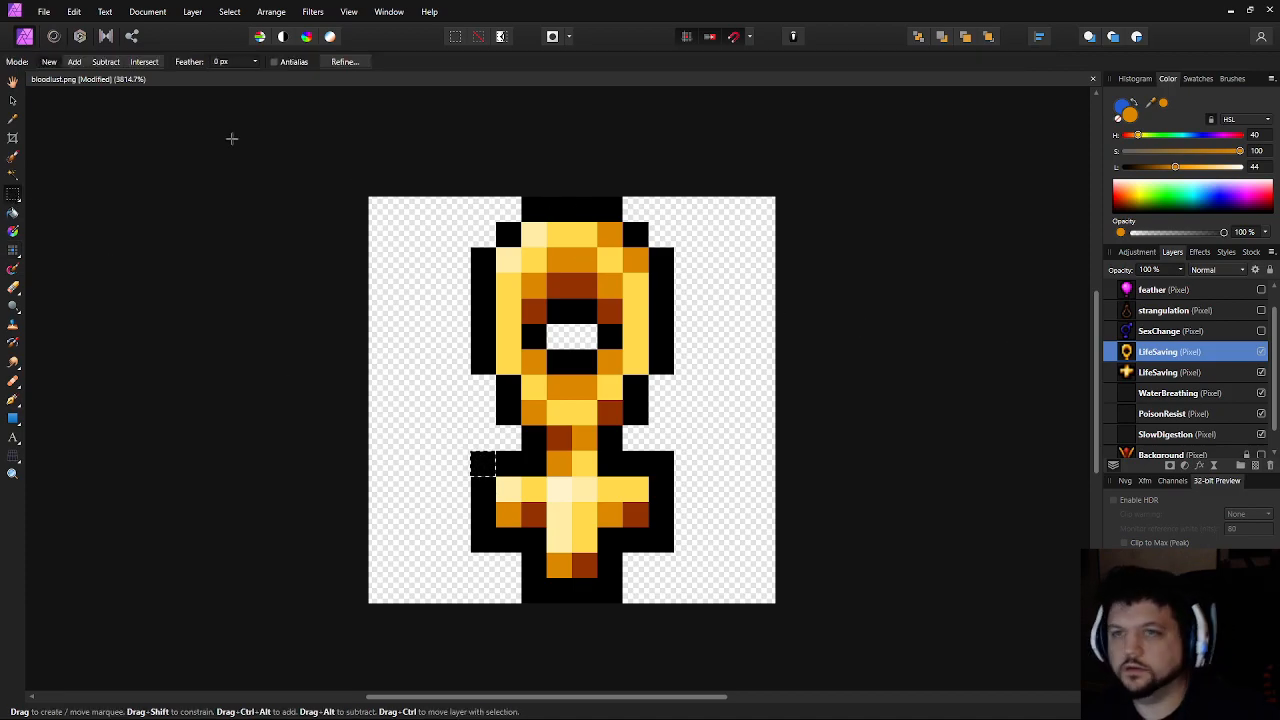
{"action": "left_click", "coordinate": [1167, 371]}
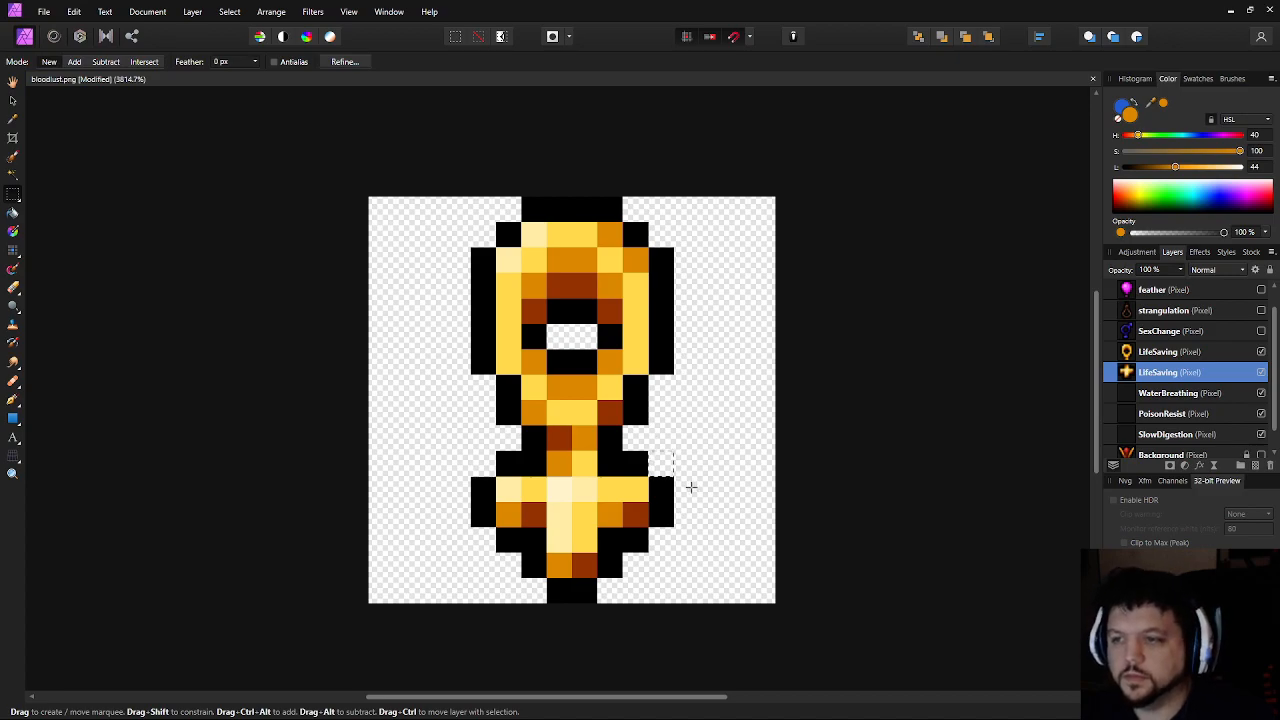
{"action": "scroll", "coordinate": [690, 487], "scroll_direction": "down", "scroll_amount": 10}
{"action": "scroll", "coordinate": [713, 515], "scroll_direction": "up", "scroll_amount": 2}
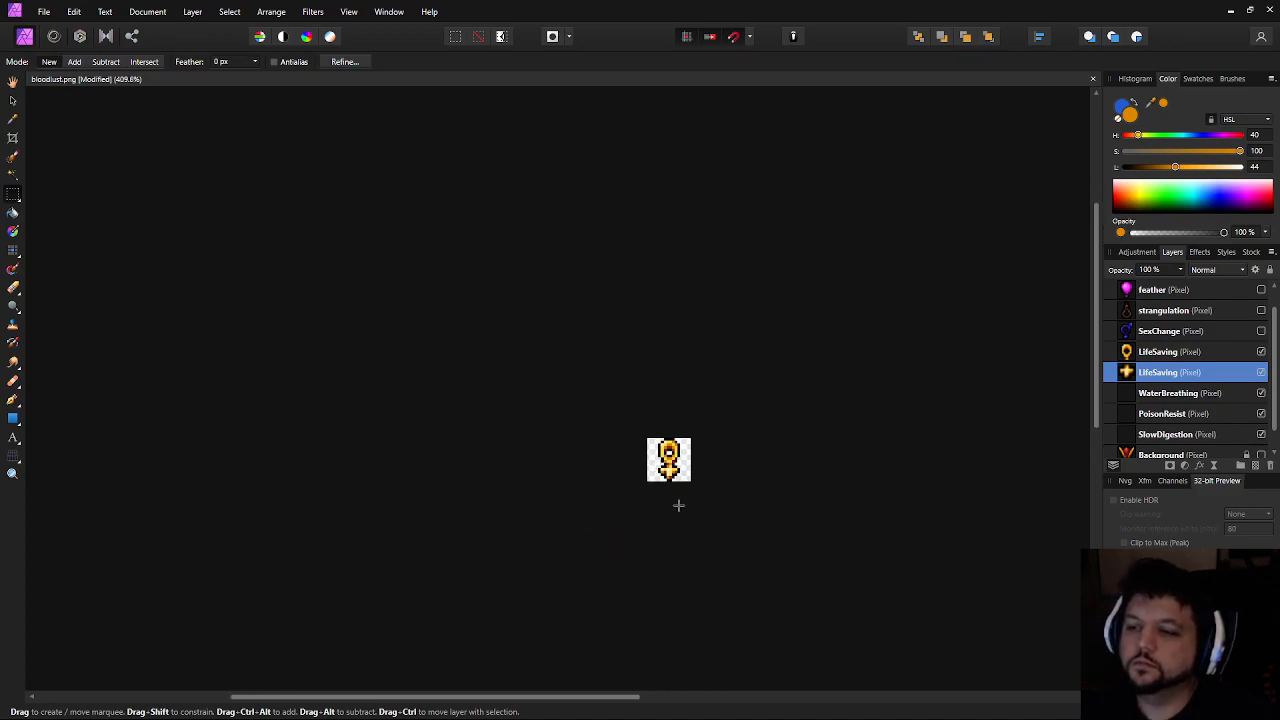
{"action": "scroll", "coordinate": [678, 505], "scroll_direction": "up", "scroll_amount": 1}
{"action": "scroll", "coordinate": [665, 420], "scroll_direction": "up", "scroll_amount": 5}
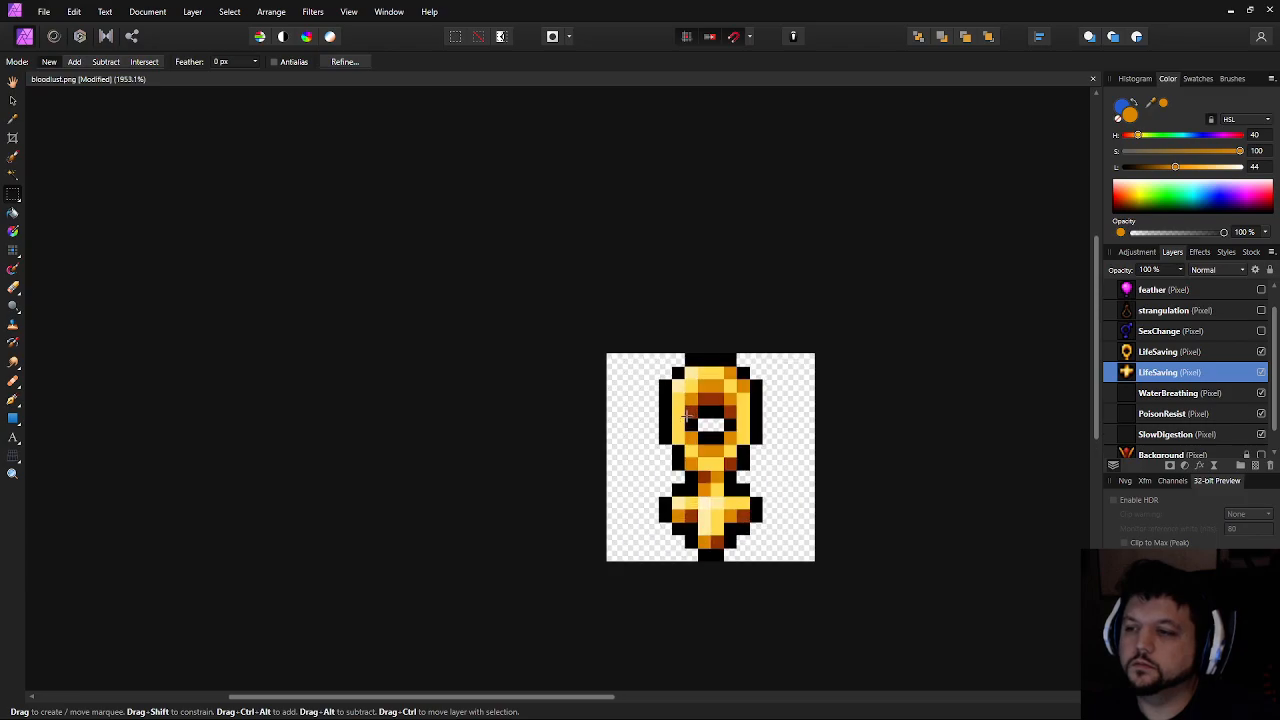
{"action": "scroll", "coordinate": [590, 438], "scroll_direction": "up", "scroll_amount": 2}
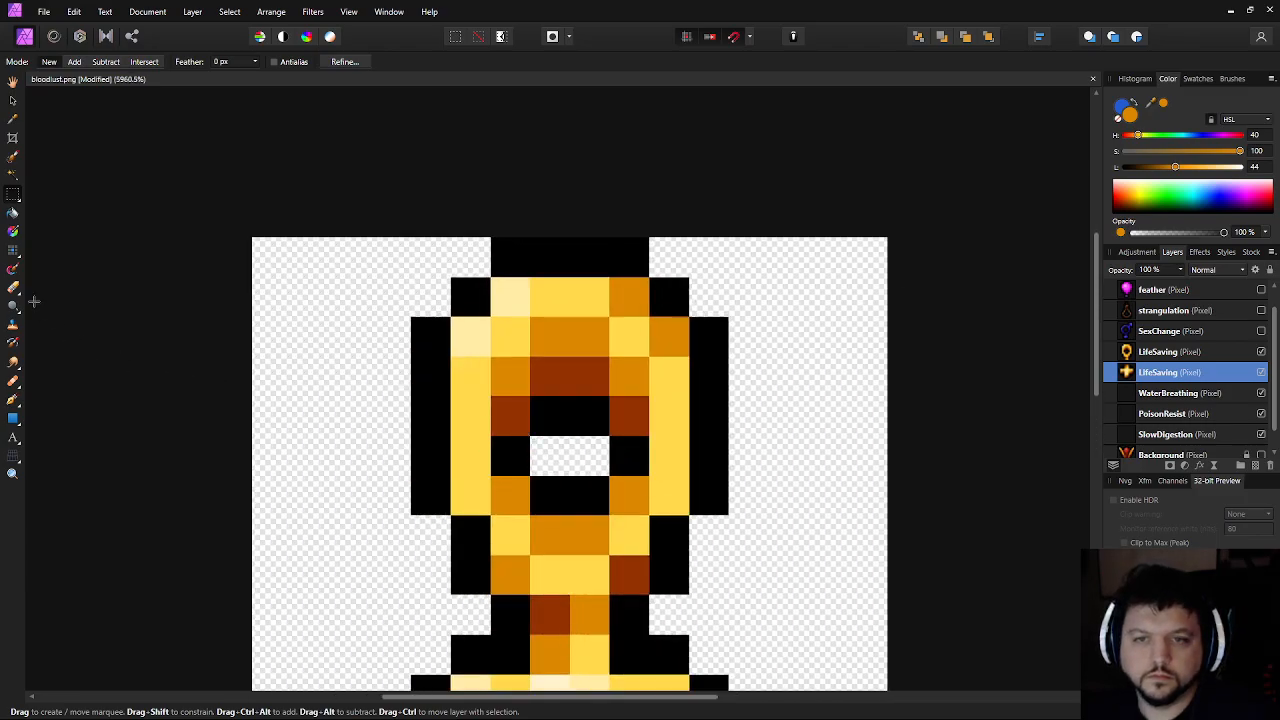
On the upper LifeSaving layer, paint sampled brown on the centre pair in the loop's second row and the two flanking pixels one row below
{"action": "key", "text": "b"}
{"action": "scroll", "coordinate": [525, 355], "scroll_direction": "up", "scroll_amount": 1}
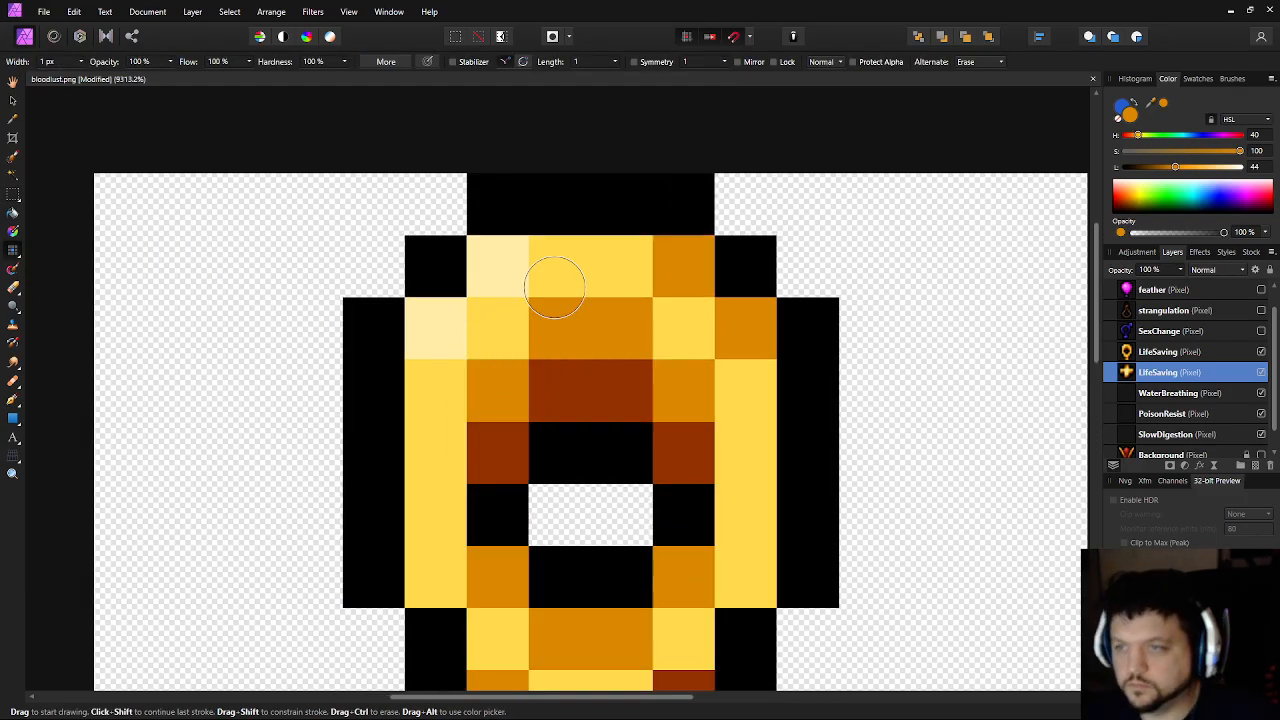
{"action": "scroll", "coordinate": [558, 343], "scroll_direction": "down", "scroll_amount": 1}
{"action": "key", "text": "i"}
{"action": "left_click", "coordinate": [521, 423]}
{"action": "key", "text": "b"}
{"action": "left_click", "coordinate": [1165, 352]}
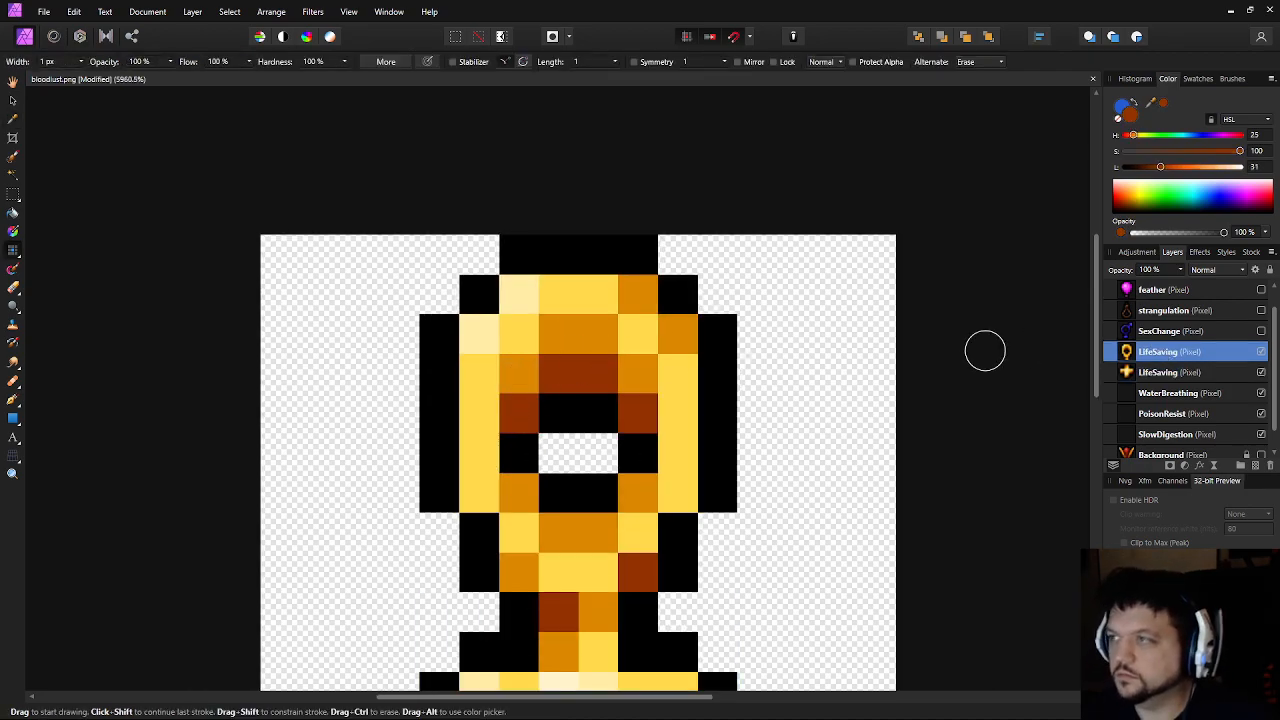
{"action": "left_click", "coordinate": [537, 389]}
{"action": "mouse_move", "coordinate": [537, 389]}
{"action": "left_mouse_down"}
{"action": "mouse_move", "coordinate": [535, 353]}
{"action": "mouse_move", "coordinate": [559, 335]}
{"action": "mouse_move", "coordinate": [593, 337]}
{"action": "mouse_move", "coordinate": [627, 370]}
{"action": "mouse_move", "coordinate": [557, 413]}
{"action": "left_mouse_up"}
{"action": "key", "text": "ctrl+z"}
Paint sampled black on the pair directly below the brown centre pair and over the old brown side pixels one row lower
{"action": "key", "text": "i"}
{"action": "left_click", "coordinate": [517, 456]}
{"action": "key", "text": "b"}
{"action": "left_click", "coordinate": [521, 415]}
{"action": "mouse_move", "coordinate": [521, 415]}
{"action": "left_mouse_down"}
{"action": "mouse_move", "coordinate": [554, 362]}
{"action": "mouse_move", "coordinate": [597, 367]}
{"action": "mouse_move", "coordinate": [632, 410]}
{"action": "left_mouse_up"}
Select and delete the black pair directly above the hole to make the opening two by two pixels
{"action": "left_click", "coordinate": [13, 194]}
{"action": "mouse_move", "coordinate": [542, 430]}
{"action": "left_mouse_down"}
{"action": "mouse_move", "coordinate": [591, 394]}
{"action": "mouse_move", "coordinate": [614, 394]}
{"action": "left_mouse_up"}
{"action": "key", "text": "Delete"}
Examine the ankh with its enlarged hole at small and large display sizes
{"action": "scroll", "coordinate": [664, 436], "scroll_direction": "down", "scroll_amount": 8}
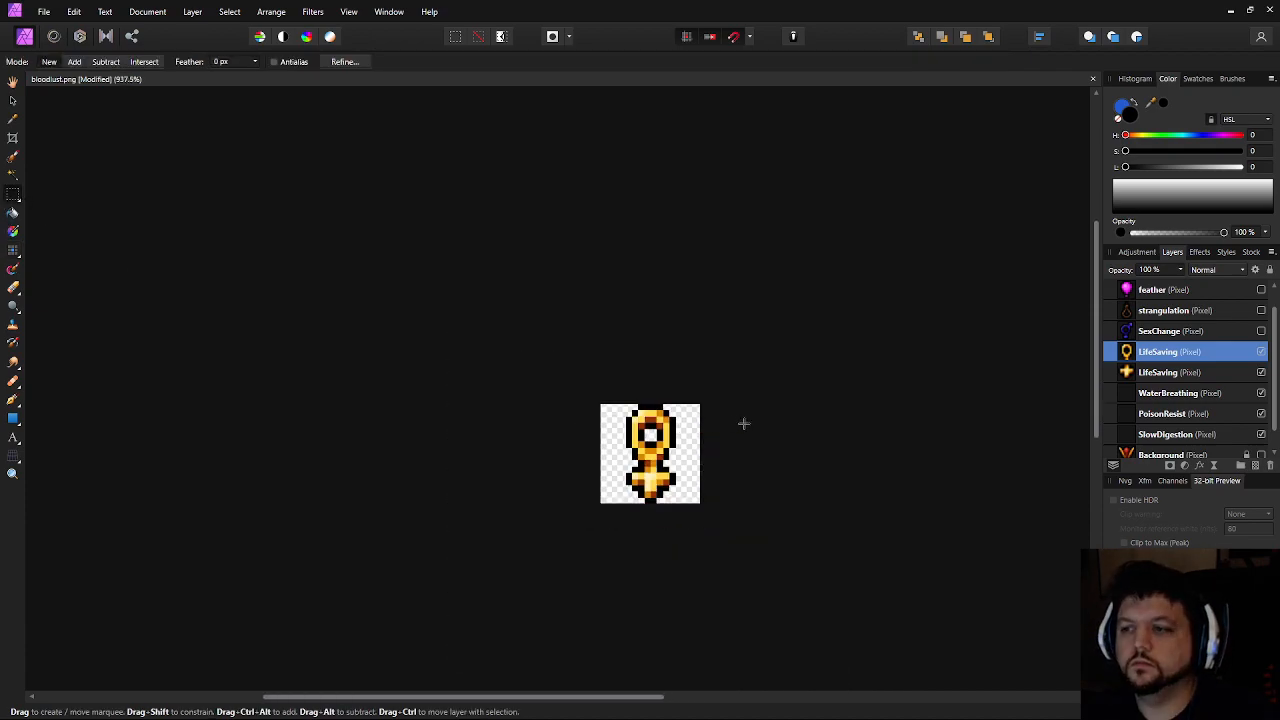
{"action": "scroll", "coordinate": [780, 440], "scroll_direction": "down", "scroll_amount": 2}
{"action": "scroll", "coordinate": [657, 466], "scroll_direction": "up", "scroll_amount": 4}
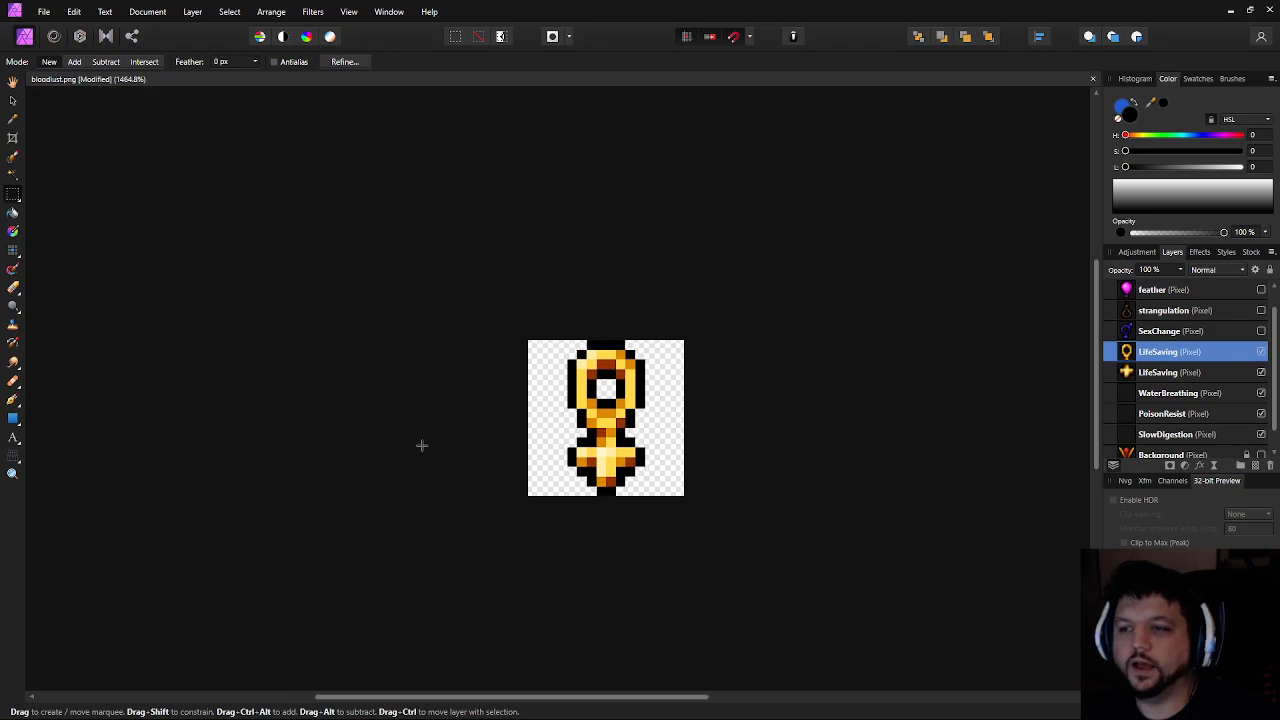
{"action": "scroll", "coordinate": [436, 436], "scroll_direction": "up", "scroll_amount": 2}
{"action": "left_click_drag", "start_coordinate": [517, 363], "coordinate": [316, 409]}
{"action": "key", "text": "b"}
{"action": "scroll", "coordinate": [394, 391], "scroll_direction": "up", "scroll_amount": 2}
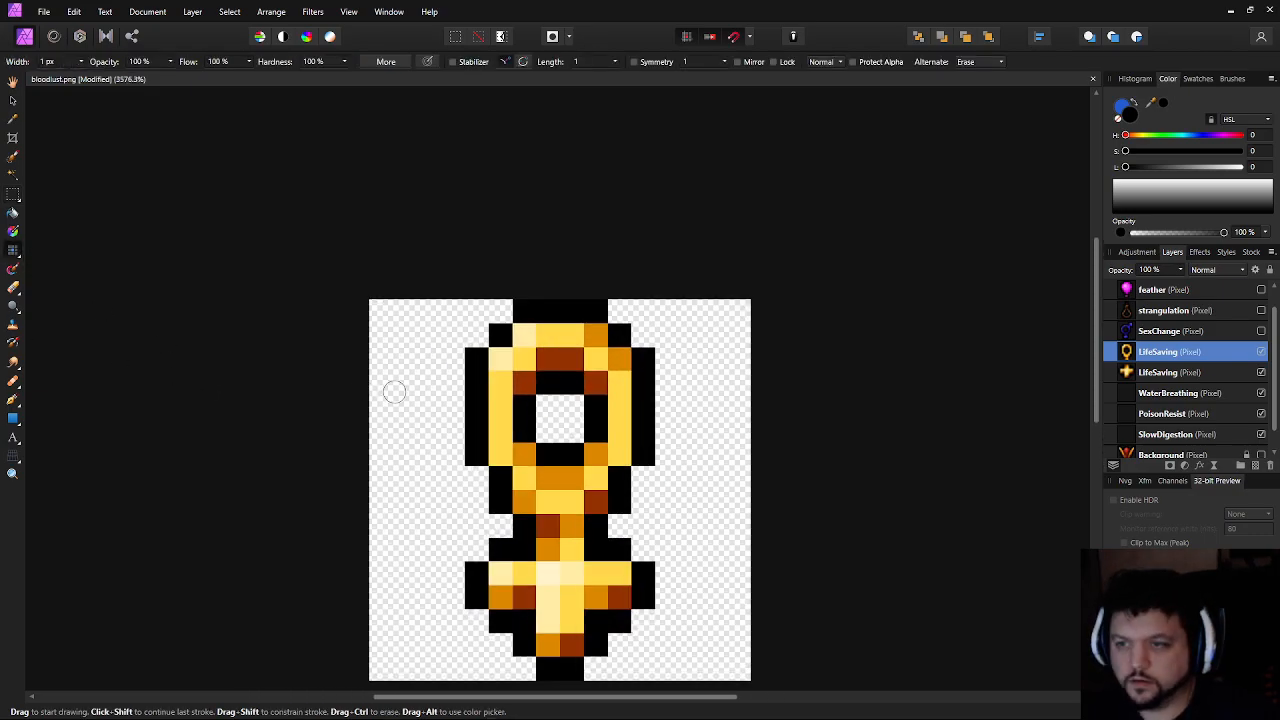
{"action": "scroll", "coordinate": [371, 371], "scroll_direction": "up", "scroll_amount": 2}
{"action": "mouse_move", "coordinate": [675, 401]}
{"action": "left_mouse_down"}
{"action": "mouse_move", "coordinate": [711, 405]}
{"action": "mouse_move", "coordinate": [700, 408]}
{"action": "left_mouse_up"}
Paint sampled orange on the top row's right centre pixel, the bottom of the left column and the pixel diagonally below it
{"action": "key", "text": "o"}
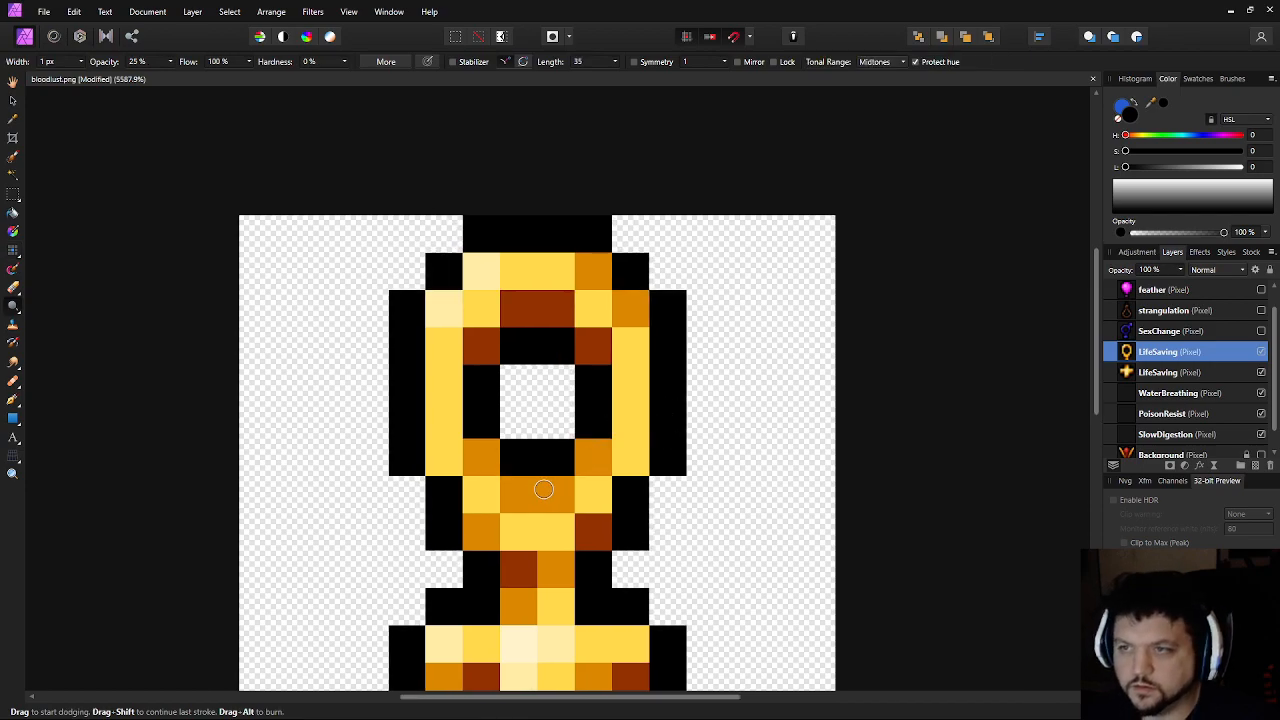
{"action": "key", "text": "b"}
{"action": "left_click_drag", "start_coordinate": [319, 333], "coordinate": [338, 334]}
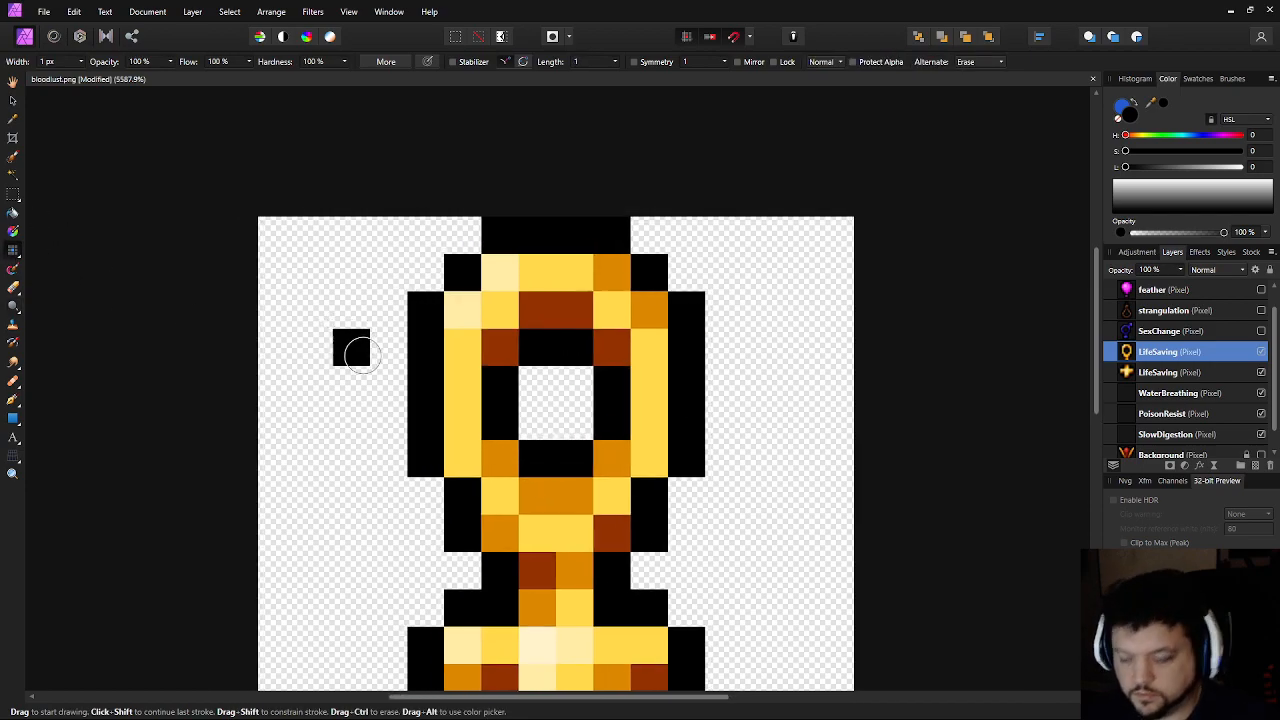
{"action": "key", "text": "i"}
{"action": "left_click", "coordinate": [622, 272]}
{"action": "key", "text": "b"}
{"action": "left_click", "coordinate": [575, 272]}
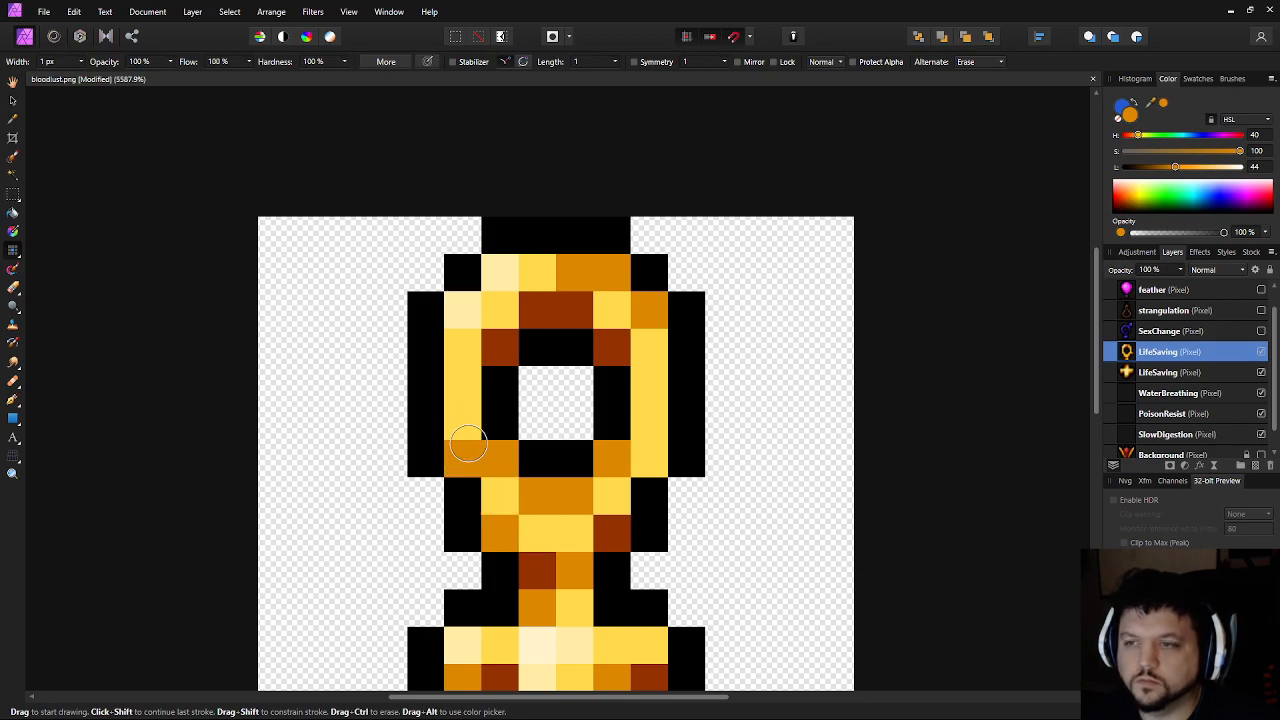
{"action": "left_click_drag", "start_coordinate": [466, 452], "coordinate": [500, 492]}
Paint sampled brown on the pixel at the hole's lower-left corner and on the loop's lower-left edge pixel
{"action": "left_click", "coordinate": [500, 347], "text": "alt"}
{"action": "left_click", "coordinate": [501, 458]}
Examine the reshaded ankh at small display sizes to check how it reads as an icon
{"action": "scroll", "coordinate": [694, 517], "scroll_direction": "down", "scroll_amount": 5}
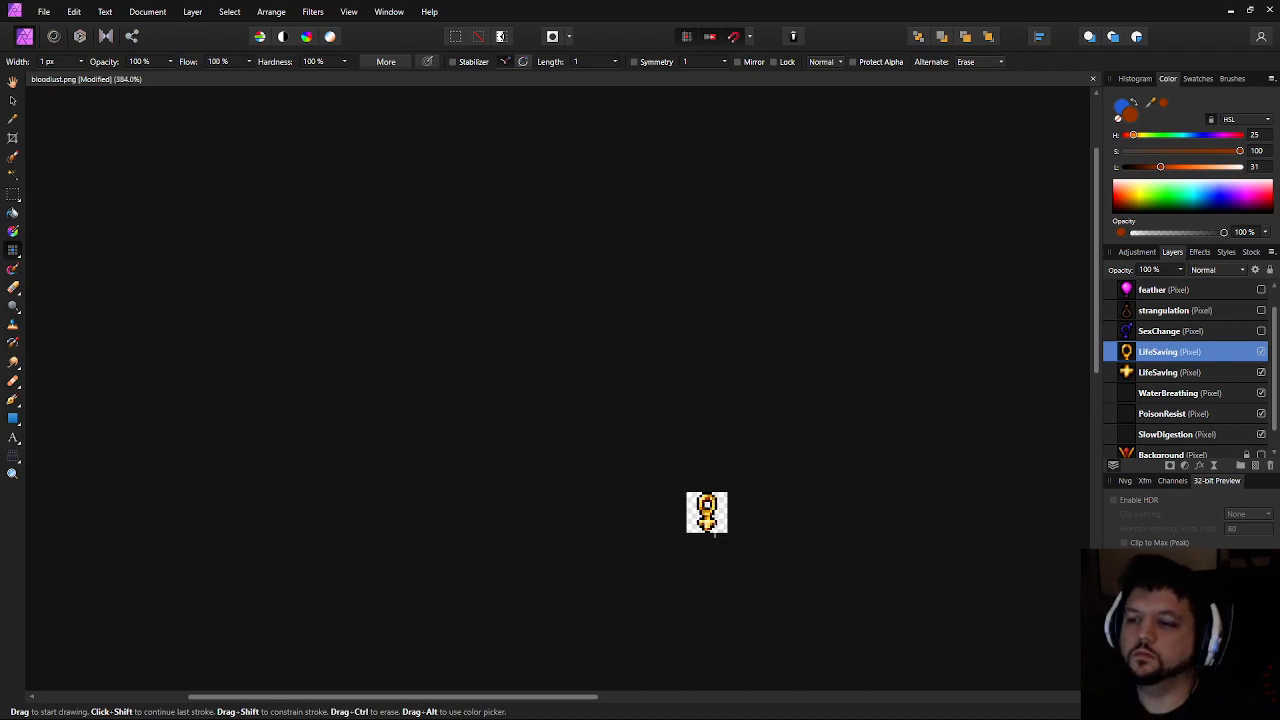
{"action": "scroll", "coordinate": [726, 509], "scroll_direction": "up", "scroll_amount": 4}
{"action": "scroll", "coordinate": [866, 503], "scroll_direction": "down", "scroll_amount": 5}
{"action": "left_click_drag", "start_coordinate": [935, 523], "coordinate": [666, 474]}
{"action": "key", "text": "ctrl+minus"}
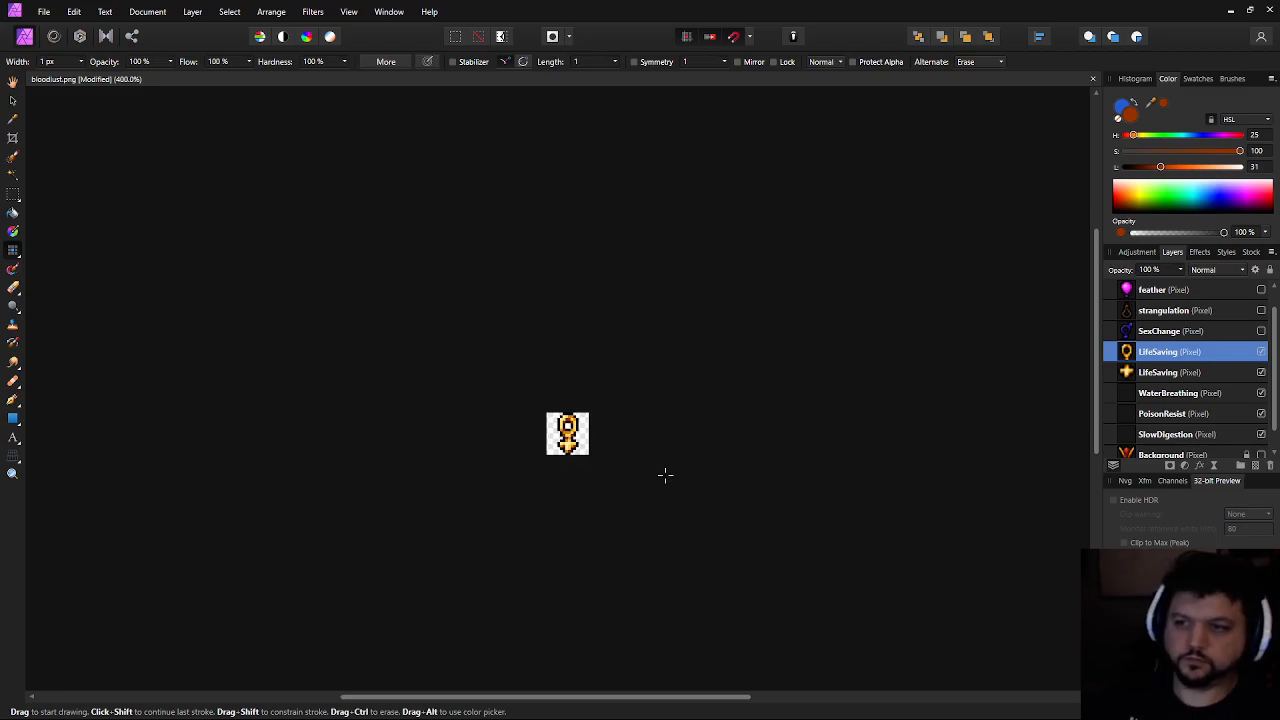
{"action": "key", "text": "ctrl+minus"}
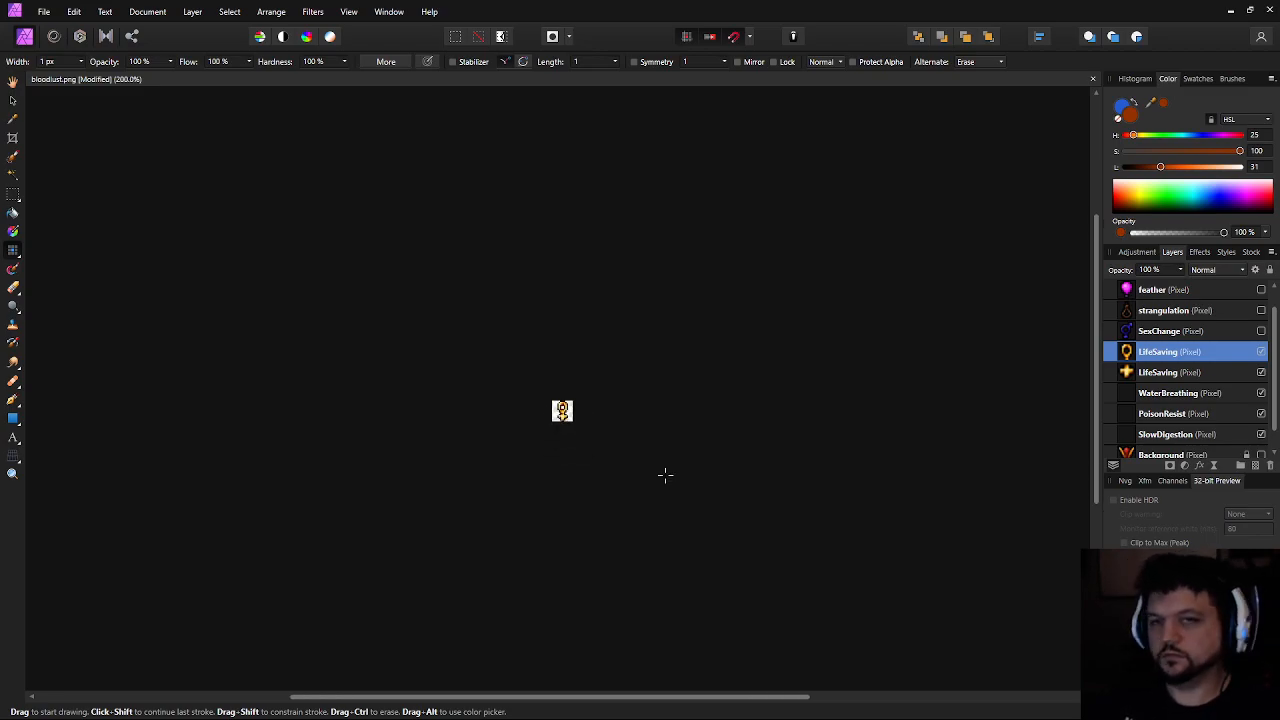
{"action": "scroll", "coordinate": [665, 475], "scroll_direction": "up", "scroll_amount": 6}
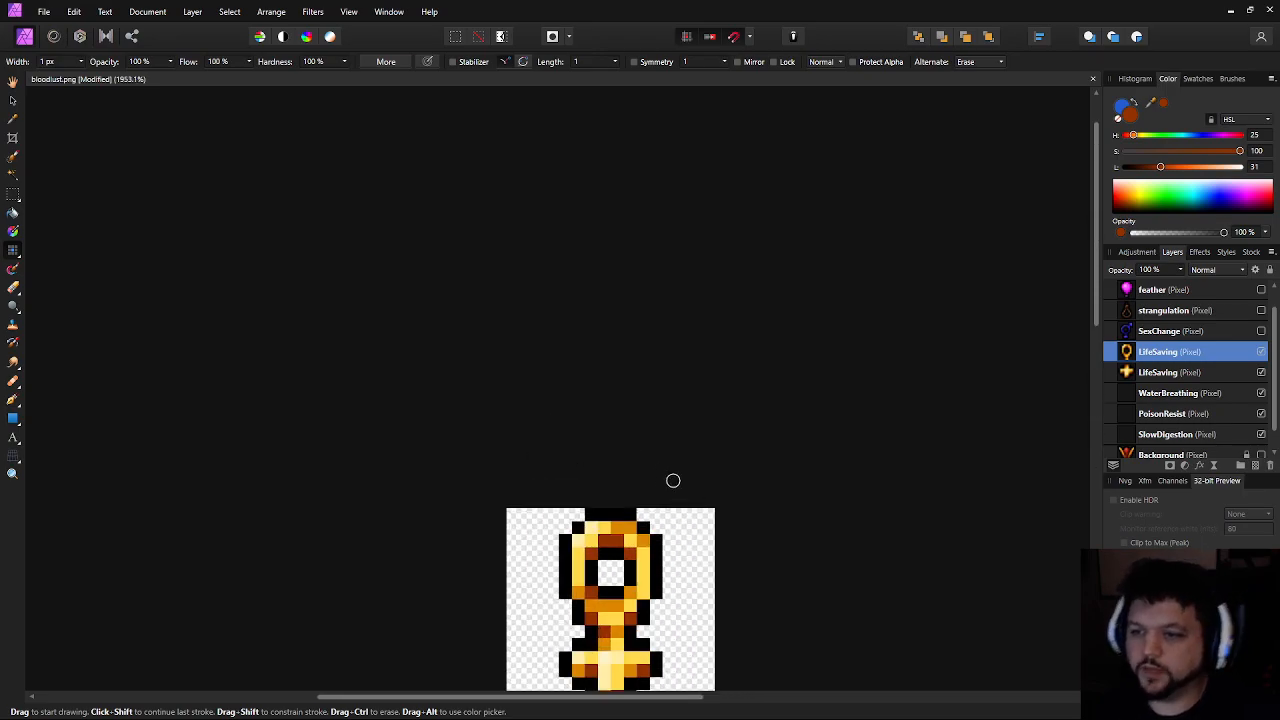
Set the Pixel tool's opacity to 50% and lower the colour's lightness to 0 for black
{"action": "left_click_drag", "start_coordinate": [739, 546], "coordinate": [702, 360]}
{"action": "left_click", "coordinate": [136, 62]}
{"action": "type", "text": "80"}
{"action": "key", "text": "Return"}
{"action": "left_click", "coordinate": [163, 62]}
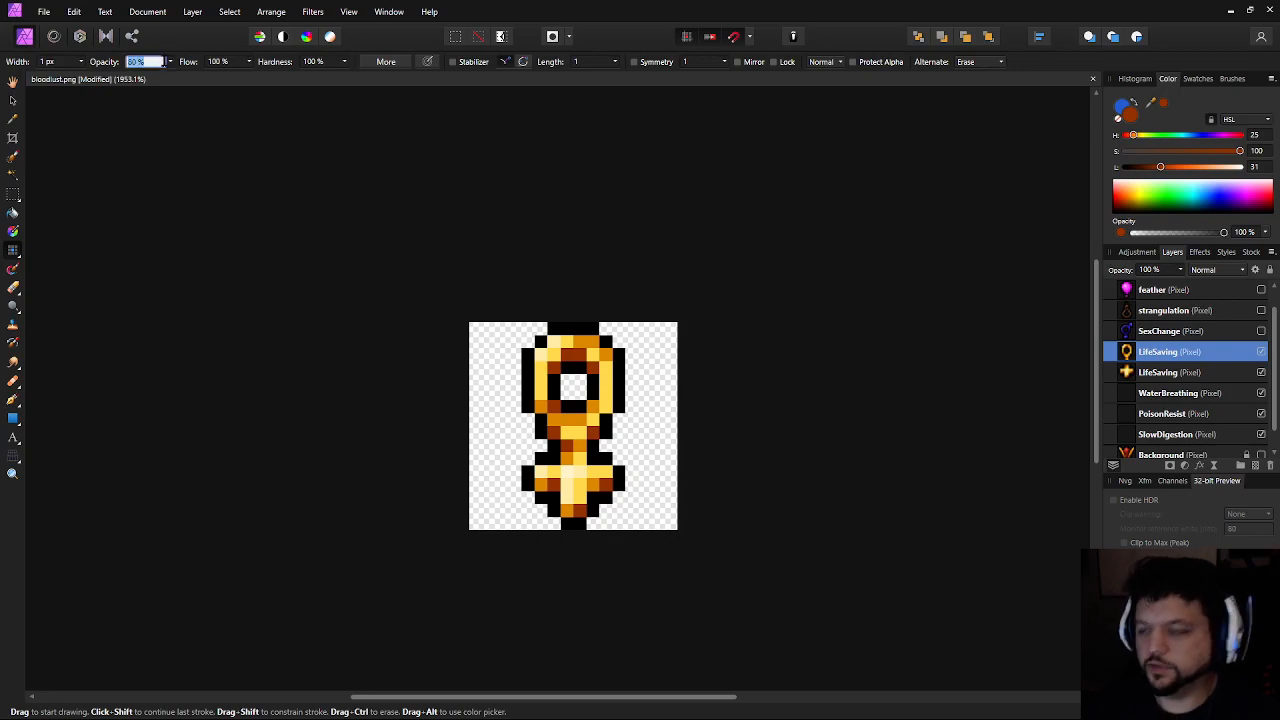
{"action": "type", "text": "50"}
{"action": "key", "text": "Return"}
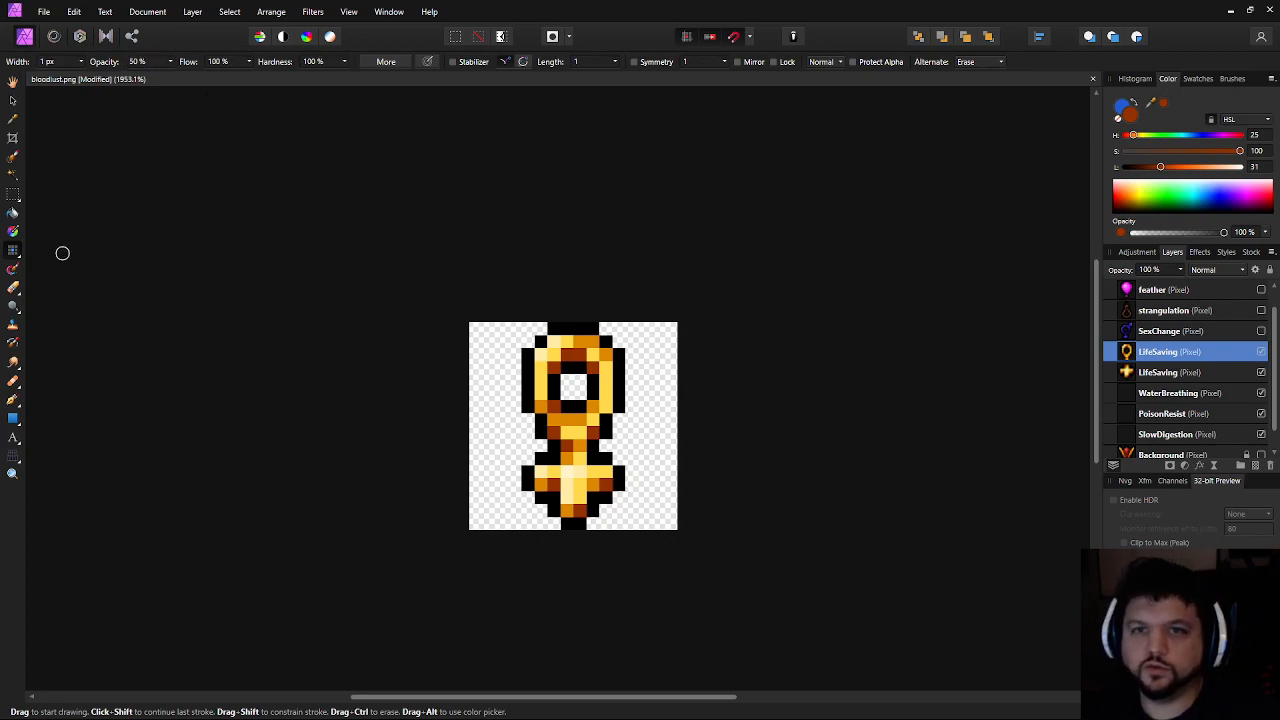
{"action": "left_click_drag", "start_coordinate": [1155, 166], "coordinate": [1075, 177]}
Paint half-transparent black pixels at the four outer corners of the loop's outline and in the left notch above the cross
{"action": "scroll", "coordinate": [583, 409], "scroll_direction": "up", "scroll_amount": 3}
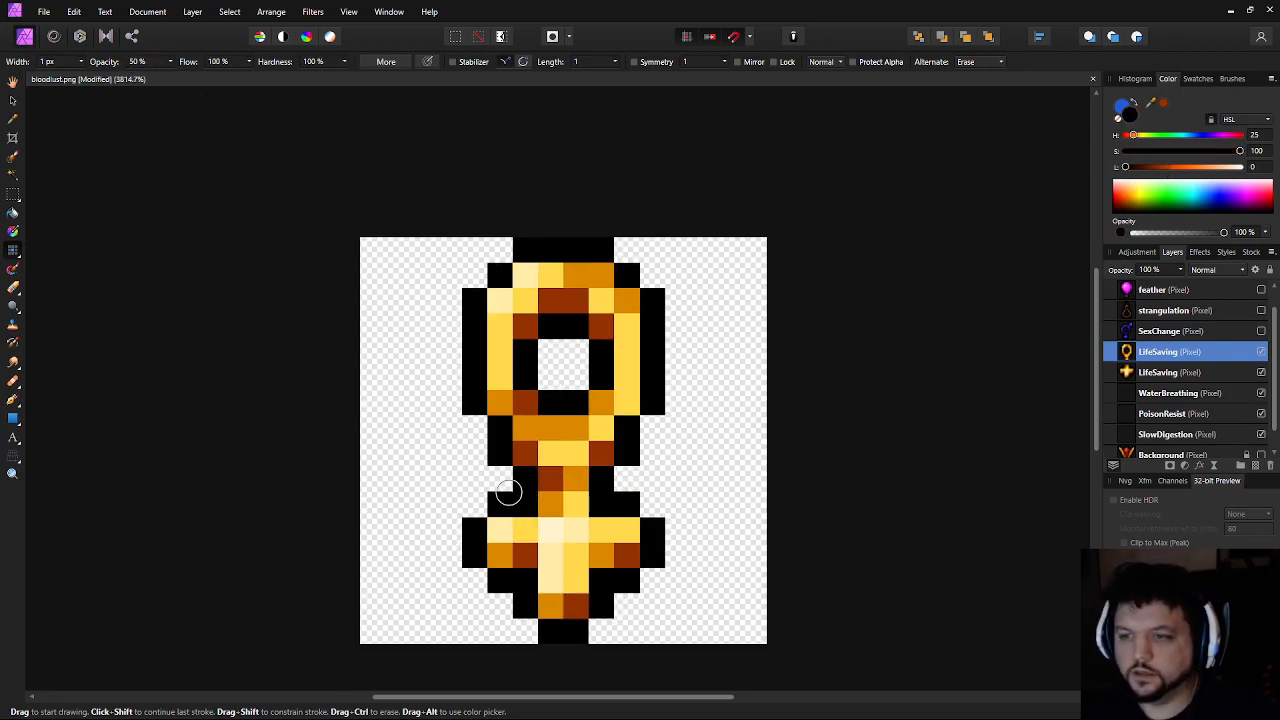
{"action": "left_click", "coordinate": [474, 428]}
{"action": "left_click", "coordinate": [651, 428]}
{"action": "left_click", "coordinate": [474, 272]}
{"action": "left_click", "coordinate": [499, 249]}
{"action": "left_click", "coordinate": [626, 249]}
{"action": "left_click", "coordinate": [651, 274]}
{"action": "left_click", "coordinate": [499, 478]}
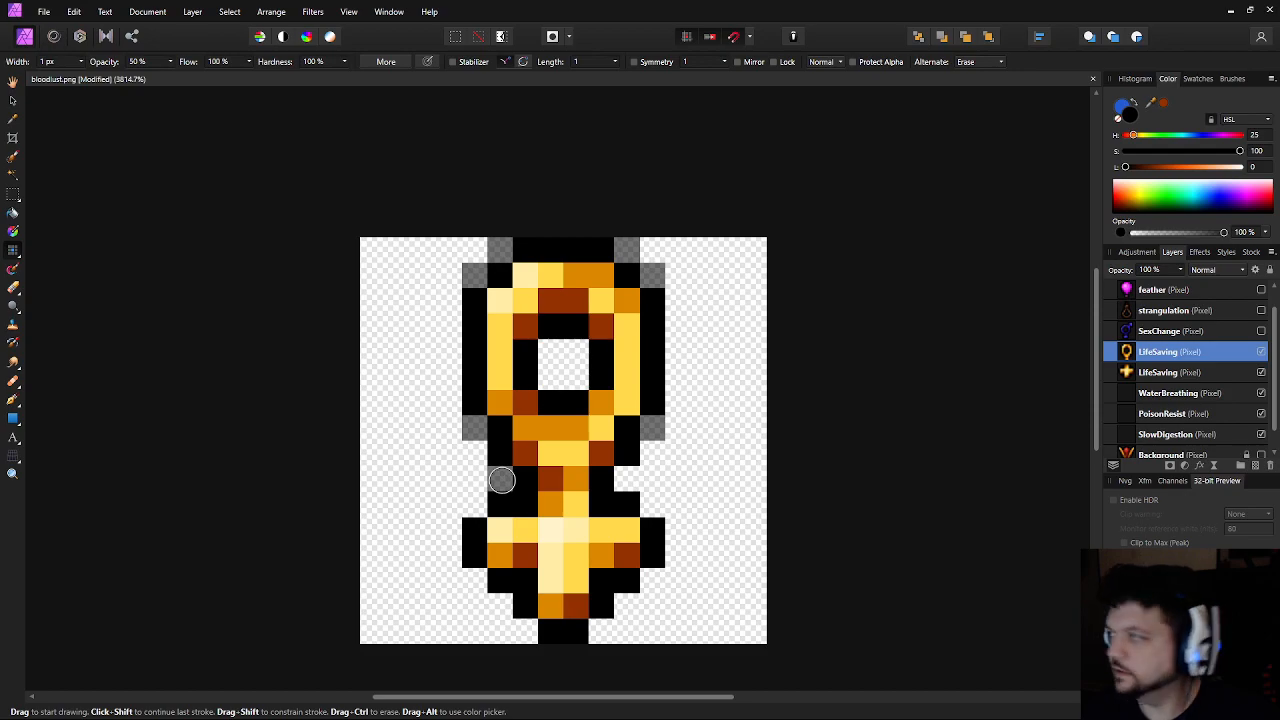
{"action": "key", "text": "ctrl+z"}
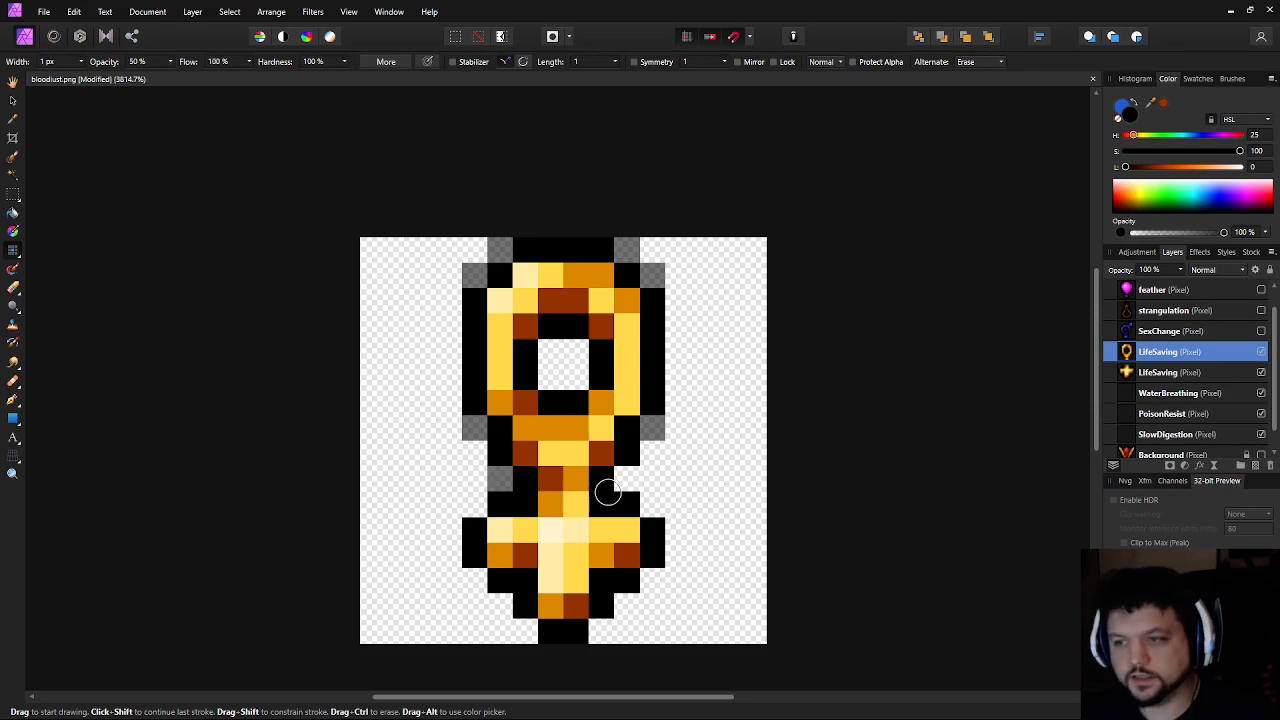
Paint half-transparent black pixels in the right notch above the cross and at the corners of the cross's lower outline
{"action": "scroll", "coordinate": [700, 582], "scroll_direction": "down", "scroll_amount": 5}
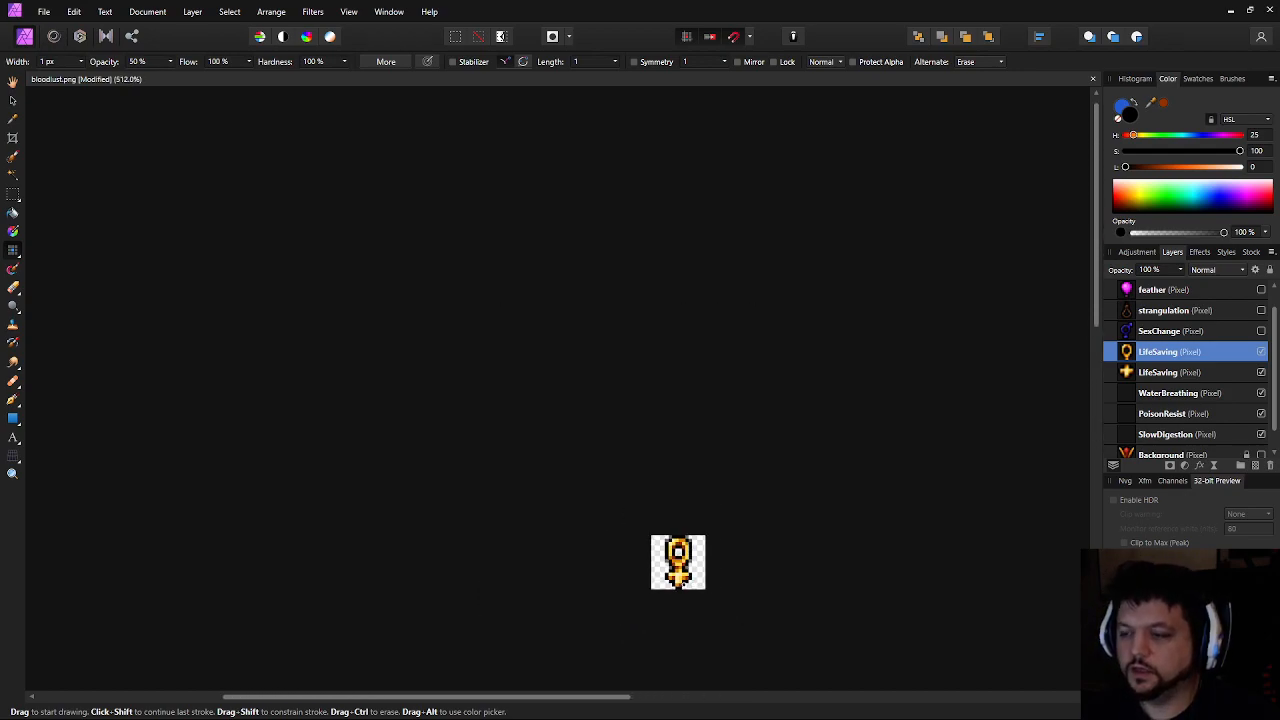
{"action": "scroll", "coordinate": [684, 583], "scroll_direction": "up", "scroll_amount": 4}
{"action": "left_click", "coordinate": [673, 593]}
{"action": "left_click", "coordinate": [721, 593]}
{"action": "left_click", "coordinate": [737, 577]}
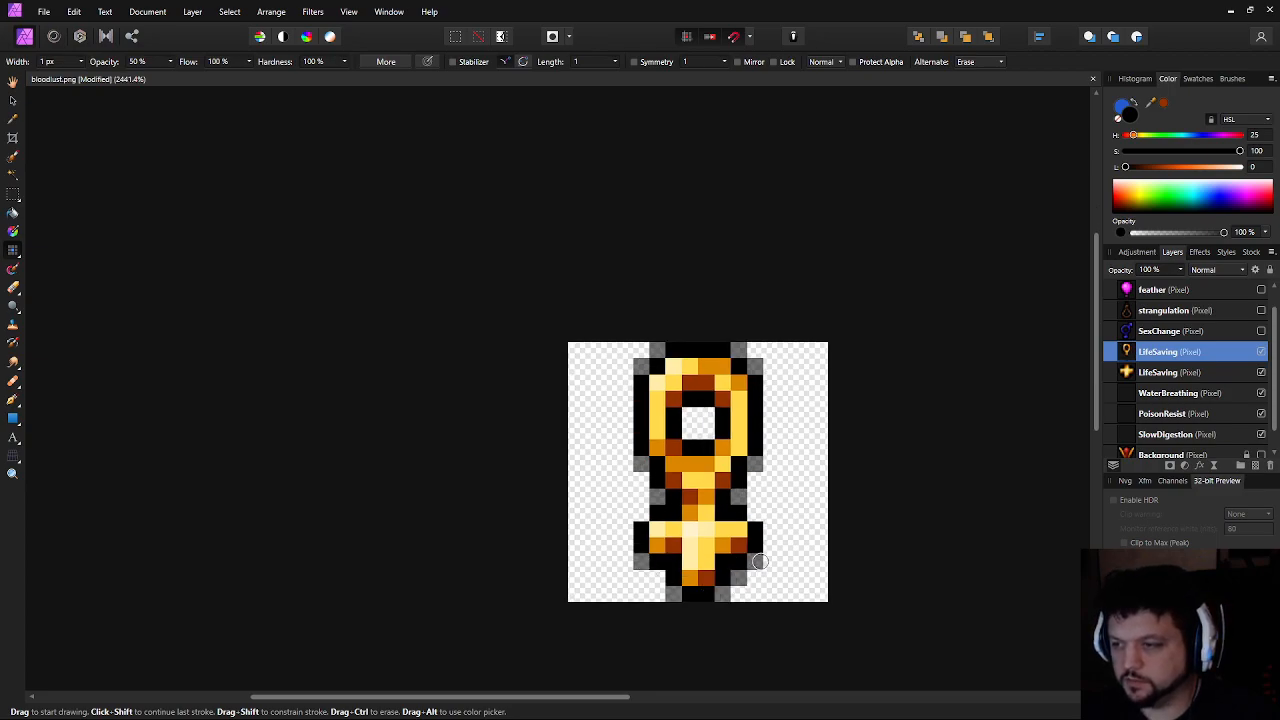
Examine the softened ankh outline at small display sizes to check how it reads as an icon
{"action": "scroll", "coordinate": [912, 559], "scroll_direction": "down", "scroll_amount": 5}
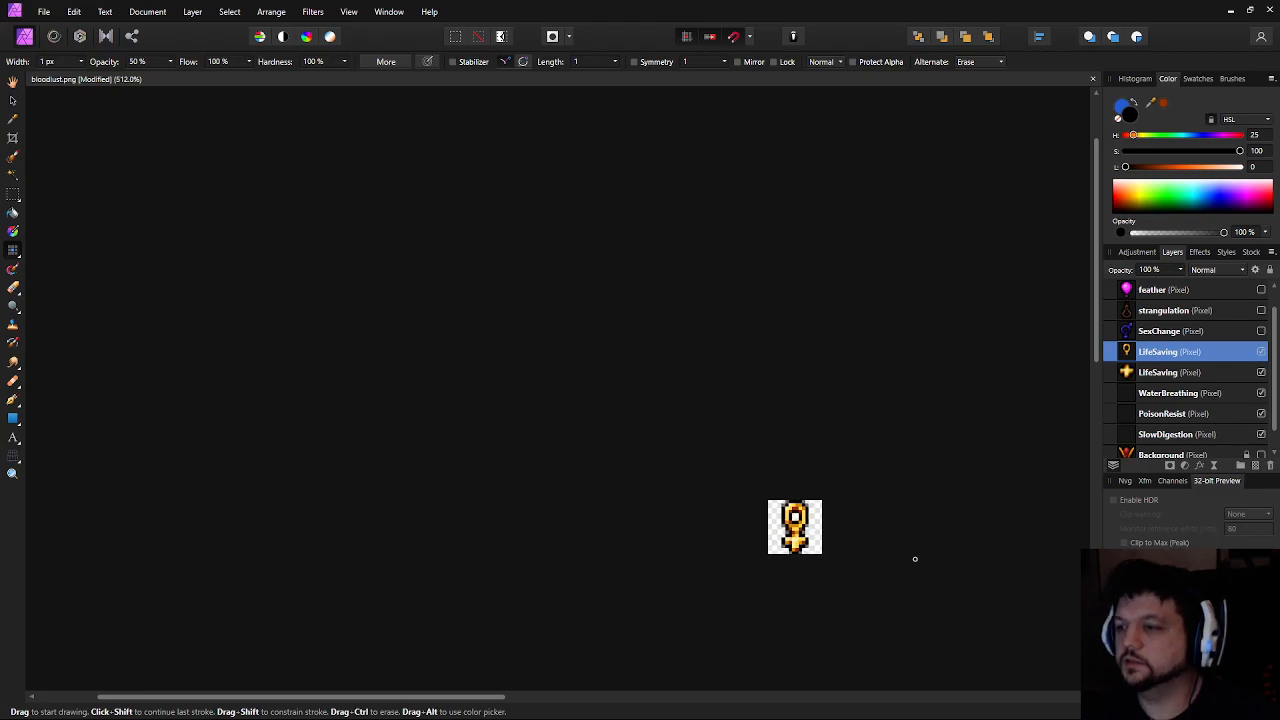
{"action": "left_click_drag", "start_coordinate": [913, 561], "coordinate": [747, 526]}
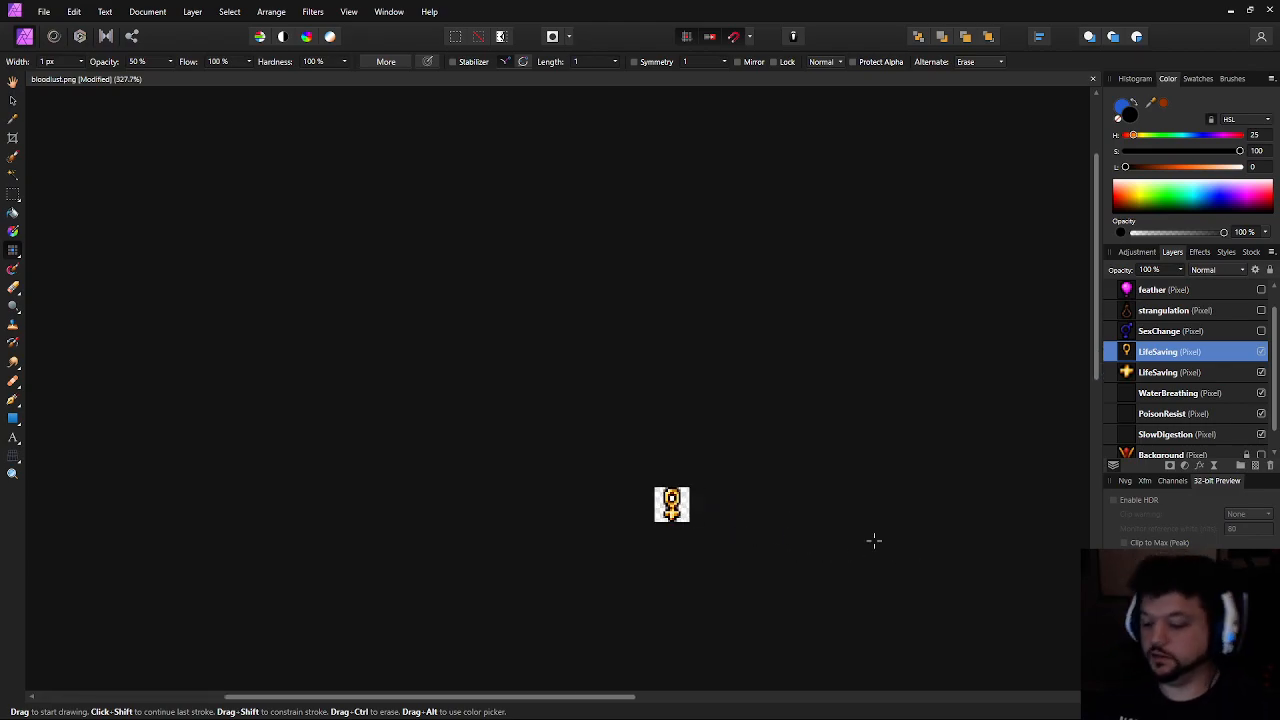
{"action": "scroll", "coordinate": [874, 541], "scroll_direction": "up", "scroll_amount": 2}
{"action": "left_click_drag", "start_coordinate": [874, 541], "coordinate": [718, 515]}
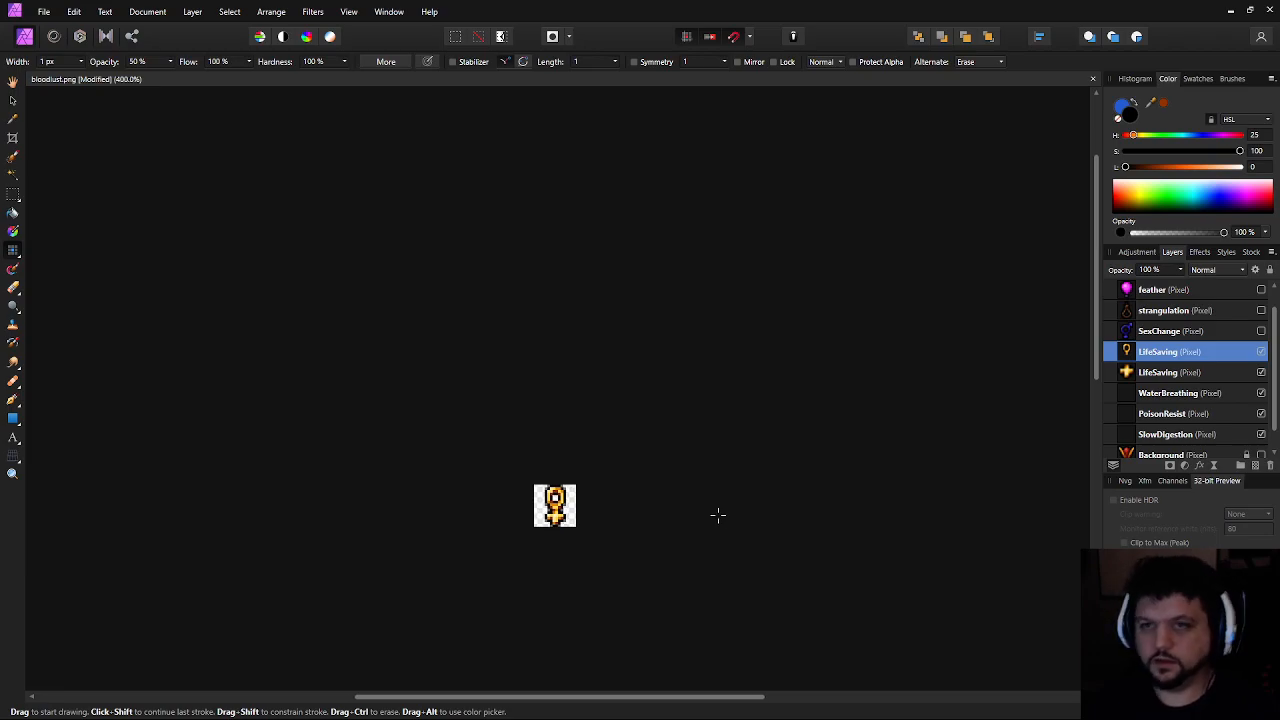
{"action": "key", "text": "ctrl+minus"}
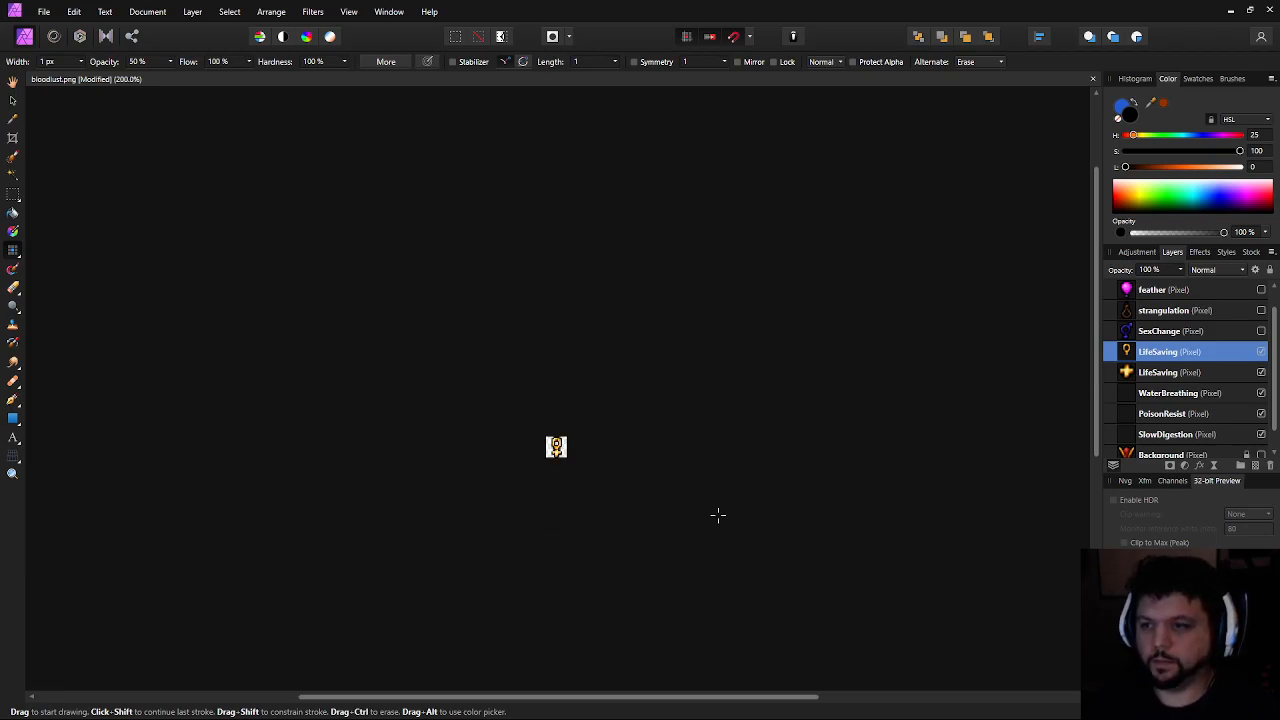
{"action": "key", "text": "ctrl+plus"}
{"action": "key", "text": "ctrl+plus"}
{"action": "key", "text": "ctrl+plus"}
{"action": "key", "text": "ctrl+plus"}
{"action": "key", "text": "ctrl+plus"}
{"action": "key", "text": "ctrl+plus"}
{"action": "key", "text": "ctrl+plus"}
{"action": "key", "text": "ctrl+plus"}
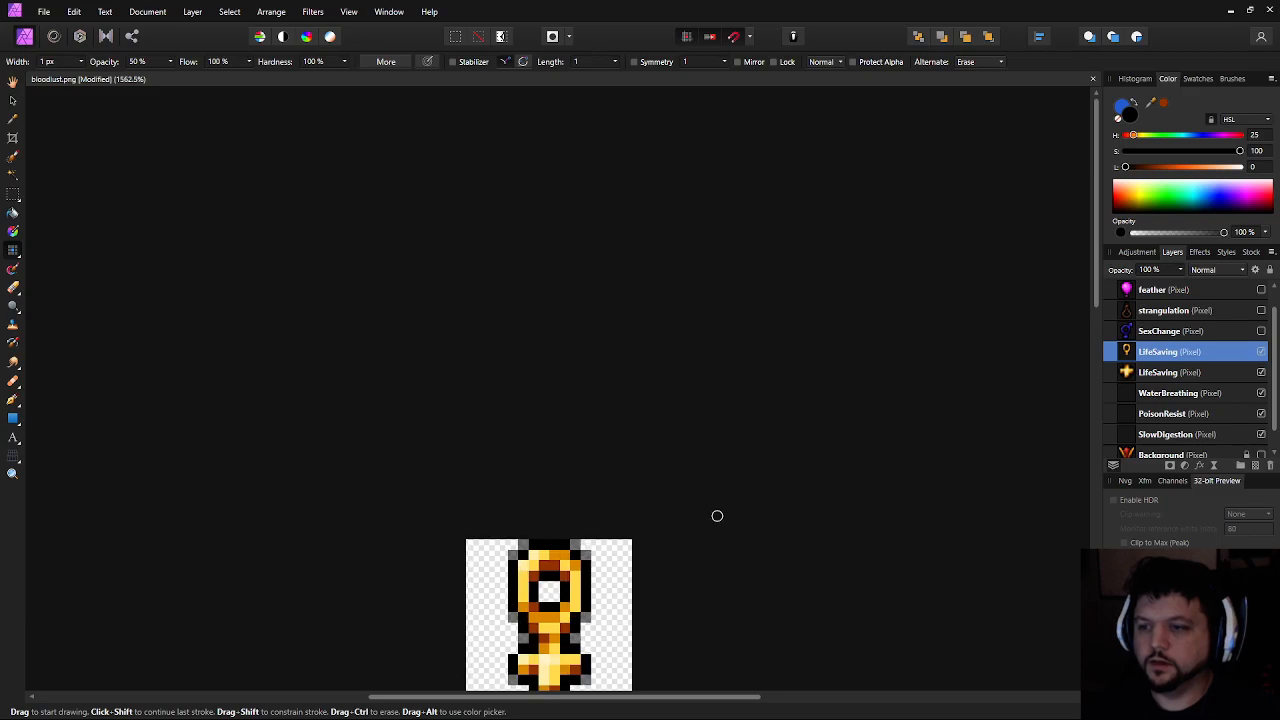
{"action": "left_click_drag", "start_coordinate": [637, 585], "coordinate": [657, 443]}
{"action": "scroll", "coordinate": [654, 443], "scroll_direction": "up", "scroll_amount": 2}
{"action": "left_click_drag", "start_coordinate": [648, 546], "coordinate": [789, 516]}
{"action": "left_click_drag", "start_coordinate": [766, 318], "coordinate": [716, 283]}
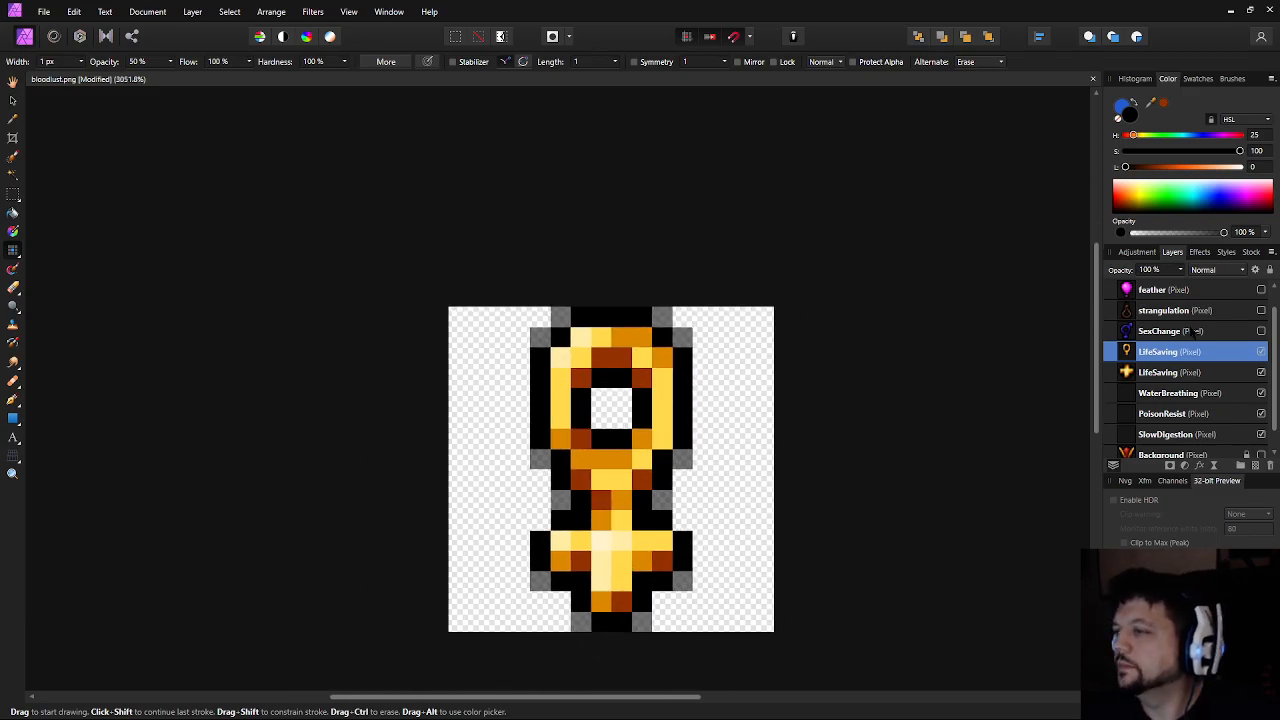
Combine the two LifeSaving layers into a single pixel layer named Lifesaving
{"action": "left_click", "coordinate": [1230, 376], "text": "shift"}
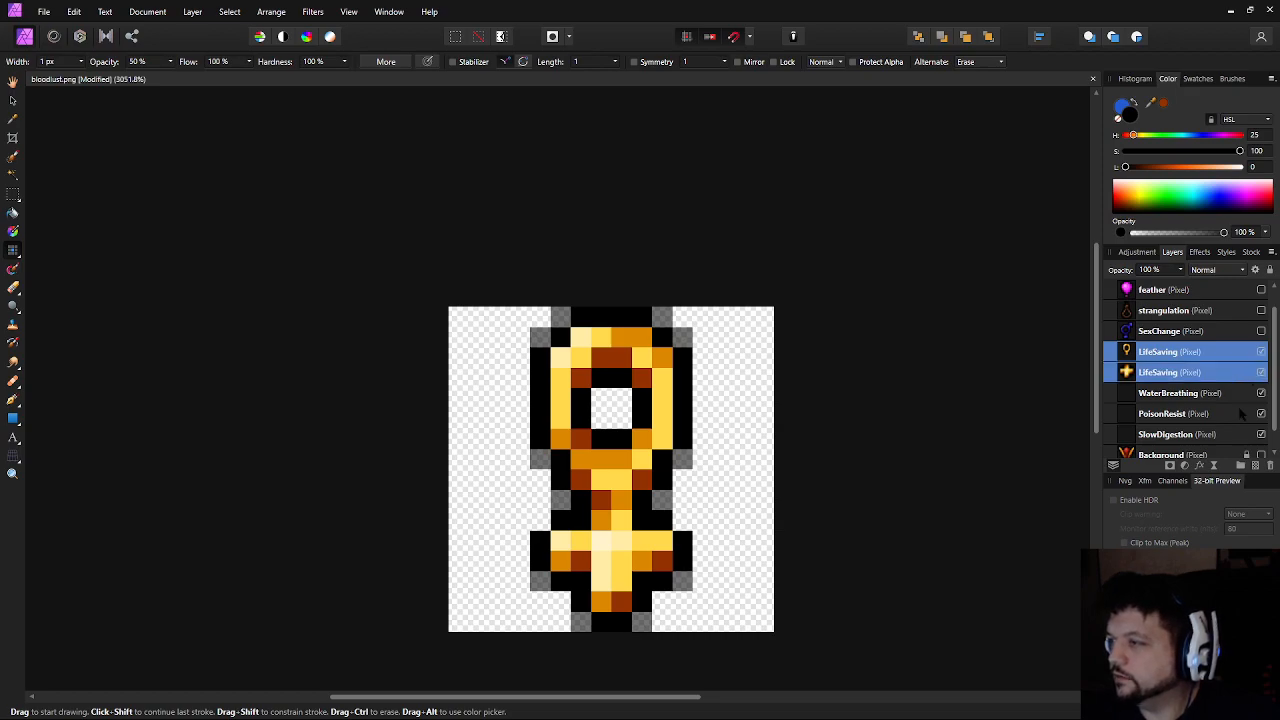
{"action": "left_click", "coordinate": [1241, 466]}
{"action": "right_click", "coordinate": [1152, 360]}
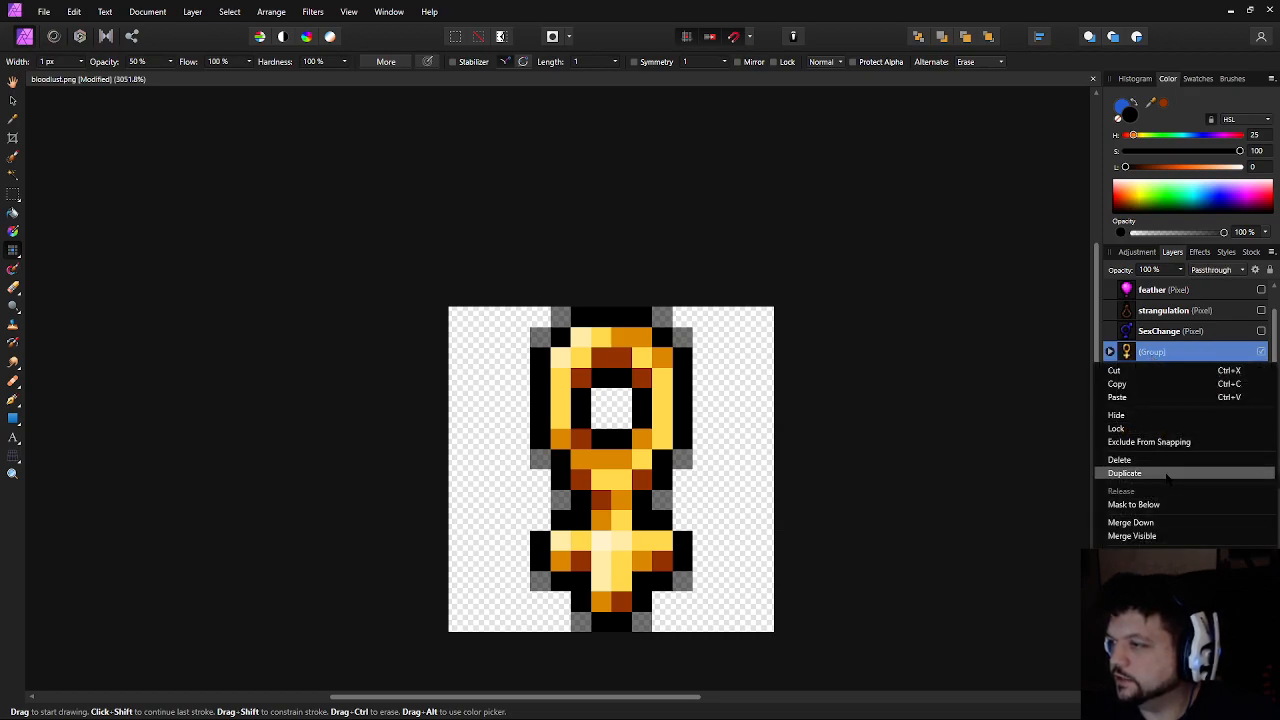
{"action": "left_click", "coordinate": [1136, 562]}
{"action": "left_click", "coordinate": [1152, 354]}
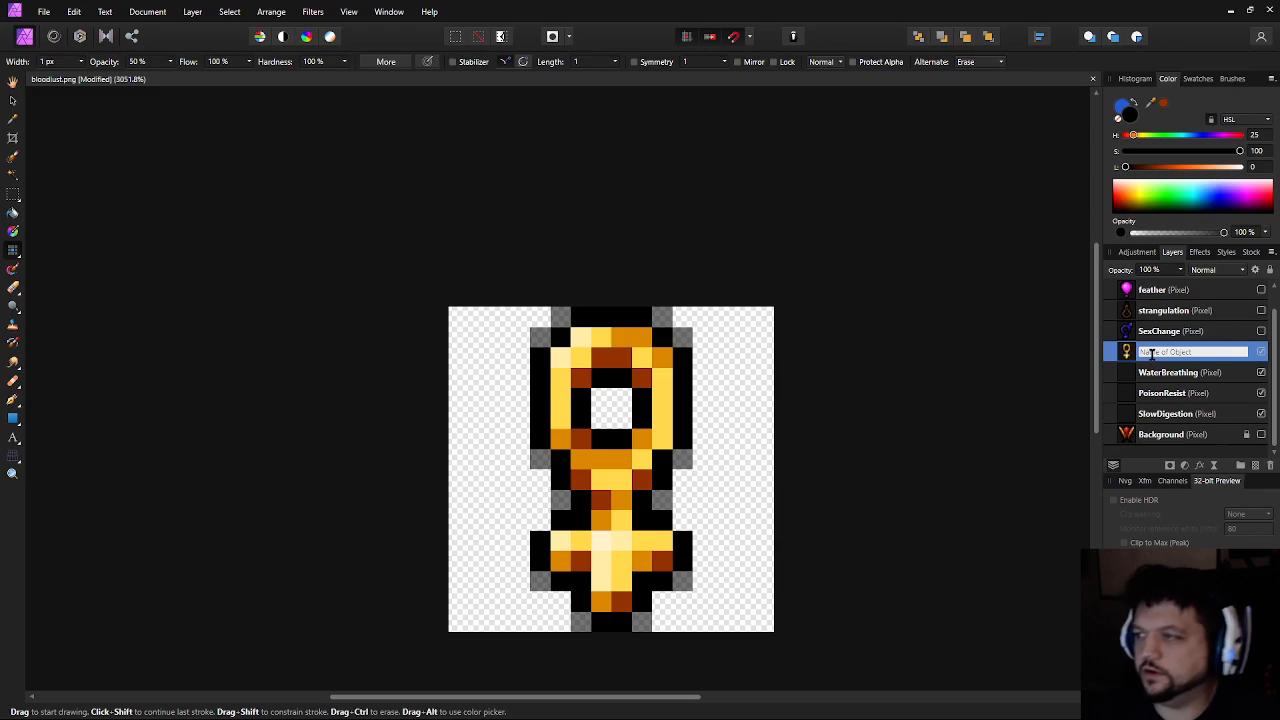
{"action": "type", "text": "Lifesaving"}
{"action": "key", "text": "Return"}
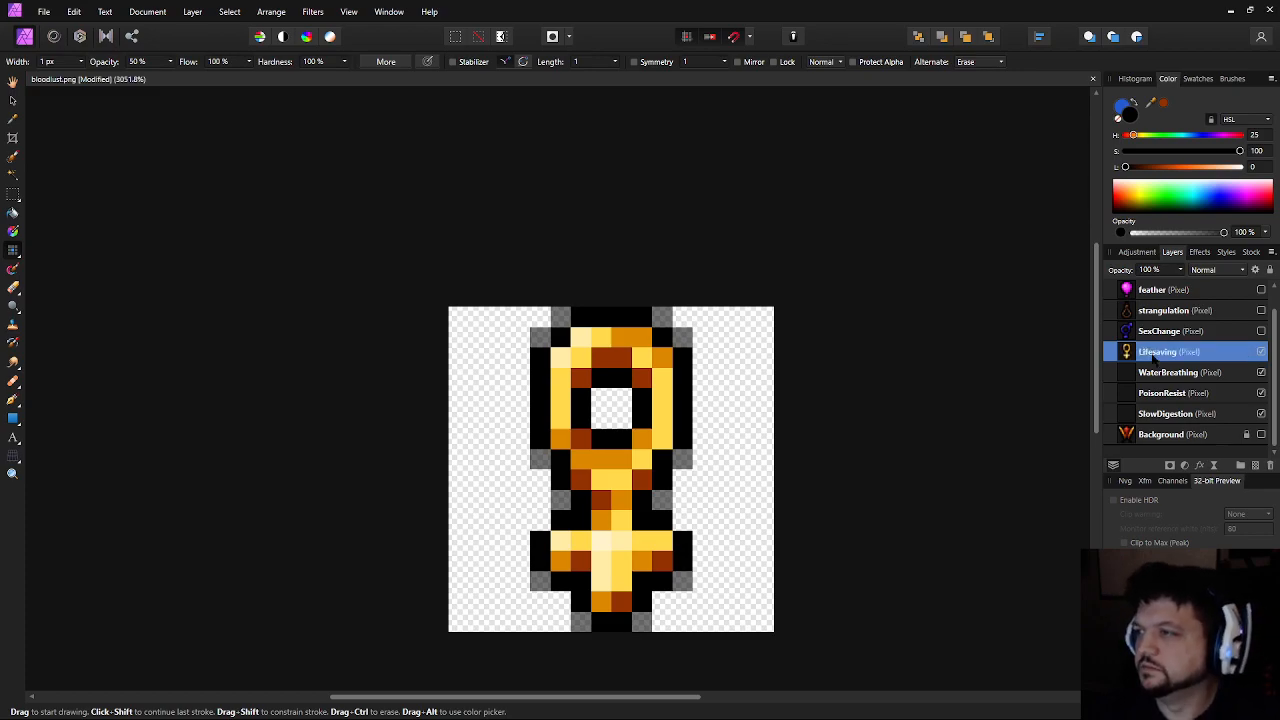
Hide the Lifesaving layer, and make the WaterBreathing layer active with the Pixel tool's opacity at 100%
{"action": "left_click", "coordinate": [1260, 352]}
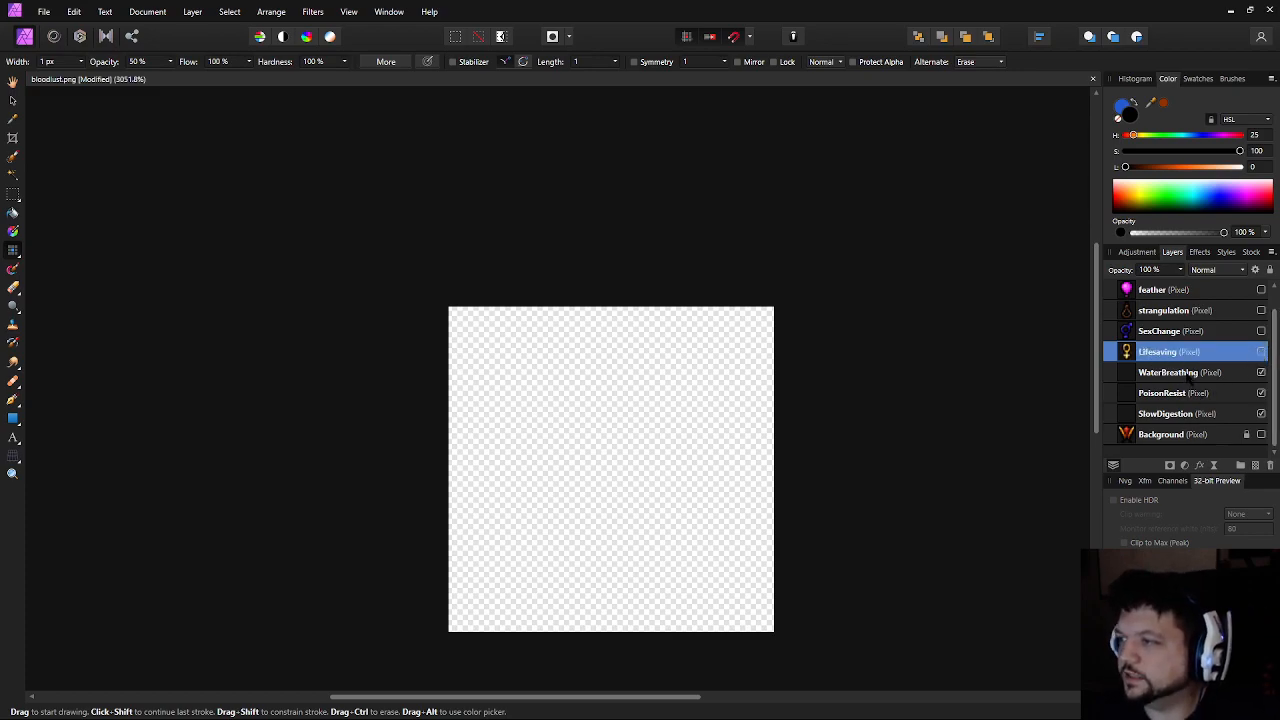
{"action": "left_click", "coordinate": [1188, 374]}
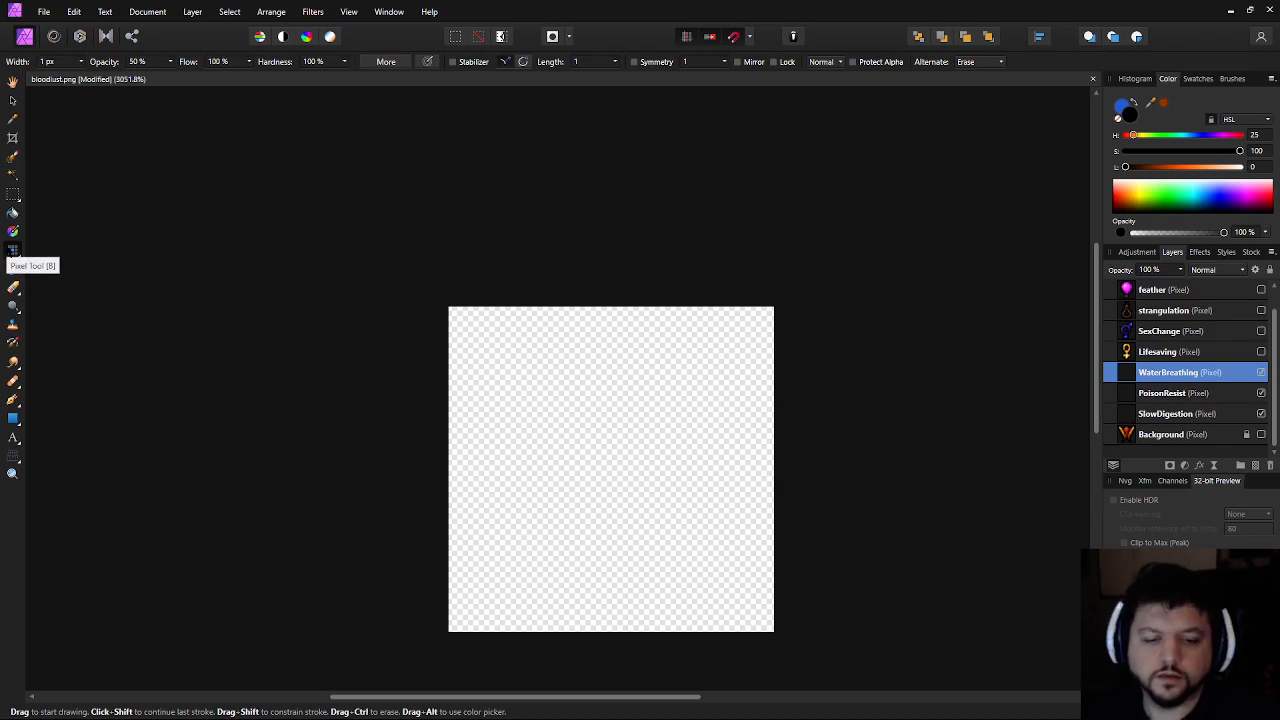
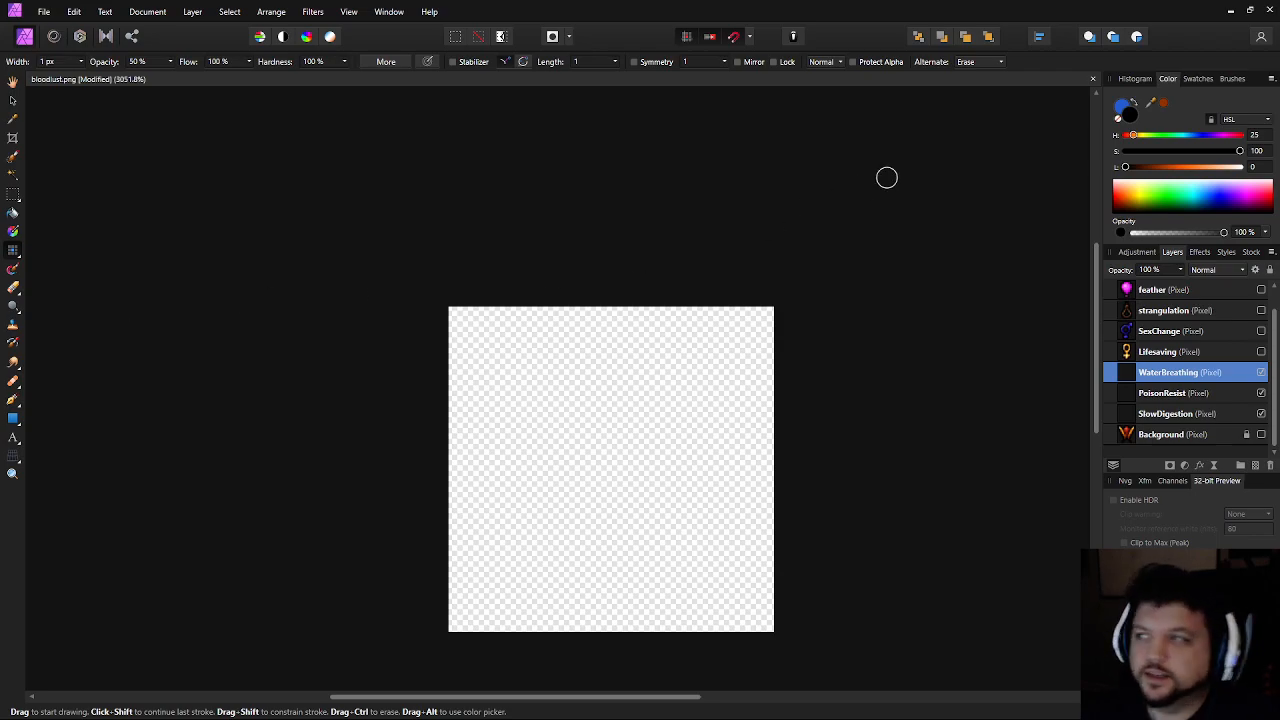
{"action": "left_click", "coordinate": [145, 62]}
{"action": "type", "text": "100"}
{"action": "key", "text": "Return"}
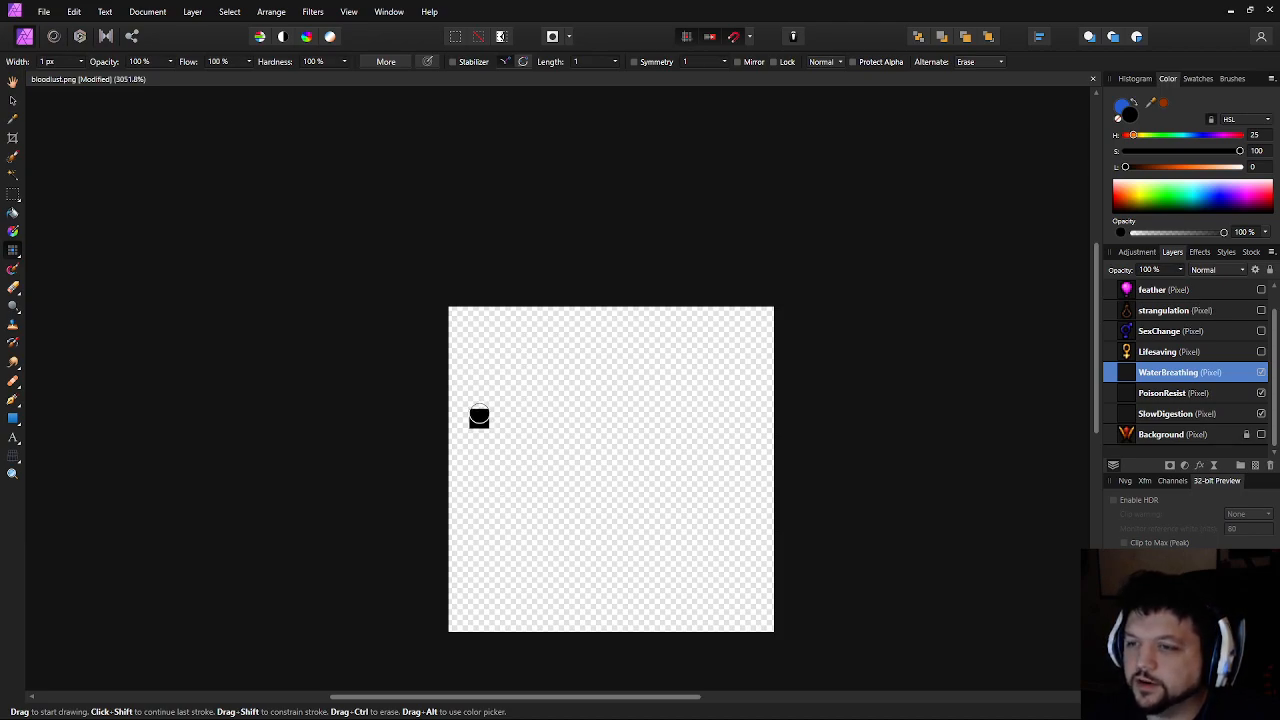
Paint the black front edge and stepped lower body outline of a fish facing left, ending at the tail
{"action": "left_click_drag", "start_coordinate": [479, 434], "coordinate": [478, 480]}
{"action": "left_click", "coordinate": [499, 519]}
{"action": "key", "text": "ctrl+z"}
{"action": "left_click", "coordinate": [502, 500]}
{"action": "left_click", "coordinate": [520, 520]}
{"action": "left_click_drag", "start_coordinate": [560, 541], "coordinate": [719, 574]}
{"action": "left_click", "coordinate": [541, 542]}
{"action": "key", "text": "ctrl+z"}
{"action": "left_click_drag", "start_coordinate": [620, 560], "coordinate": [701, 576]}
Paint the fish's tail as a black zigzag edge running from the lower tip up to the upper tip
{"action": "left_click", "coordinate": [726, 561]}
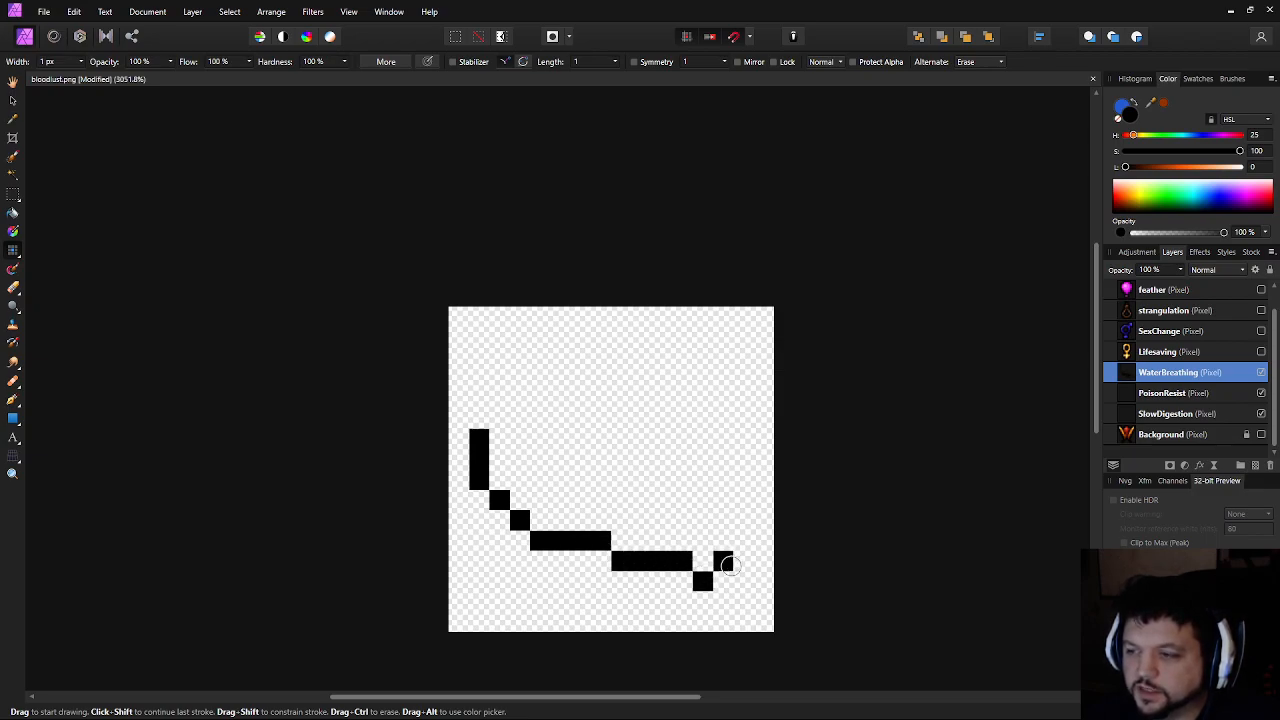
{"action": "left_click", "coordinate": [728, 586]}
{"action": "left_click", "coordinate": [743, 561]}
{"action": "left_click", "coordinate": [723, 540]}
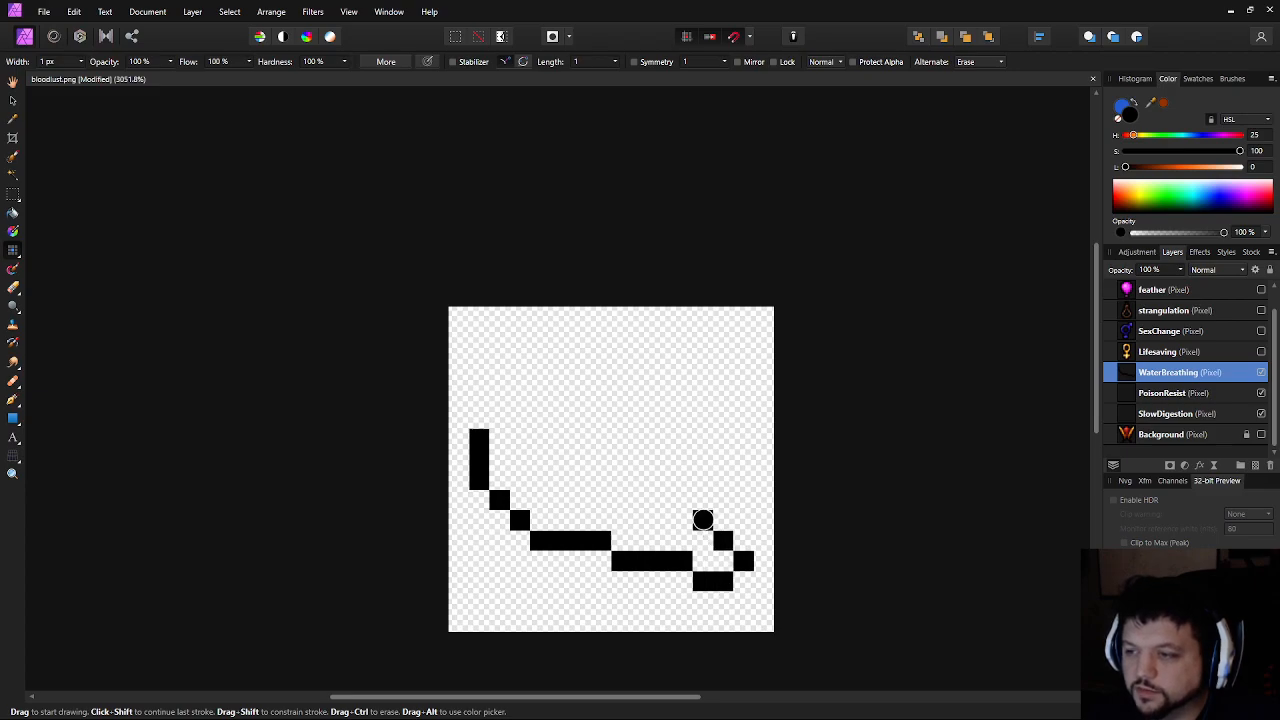
{"action": "left_click", "coordinate": [703, 520]}
{"action": "left_click", "coordinate": [723, 500]}
{"action": "left_click", "coordinate": [743, 480]}
{"action": "left_click", "coordinate": [723, 460]}
{"action": "left_click", "coordinate": [703, 440]}
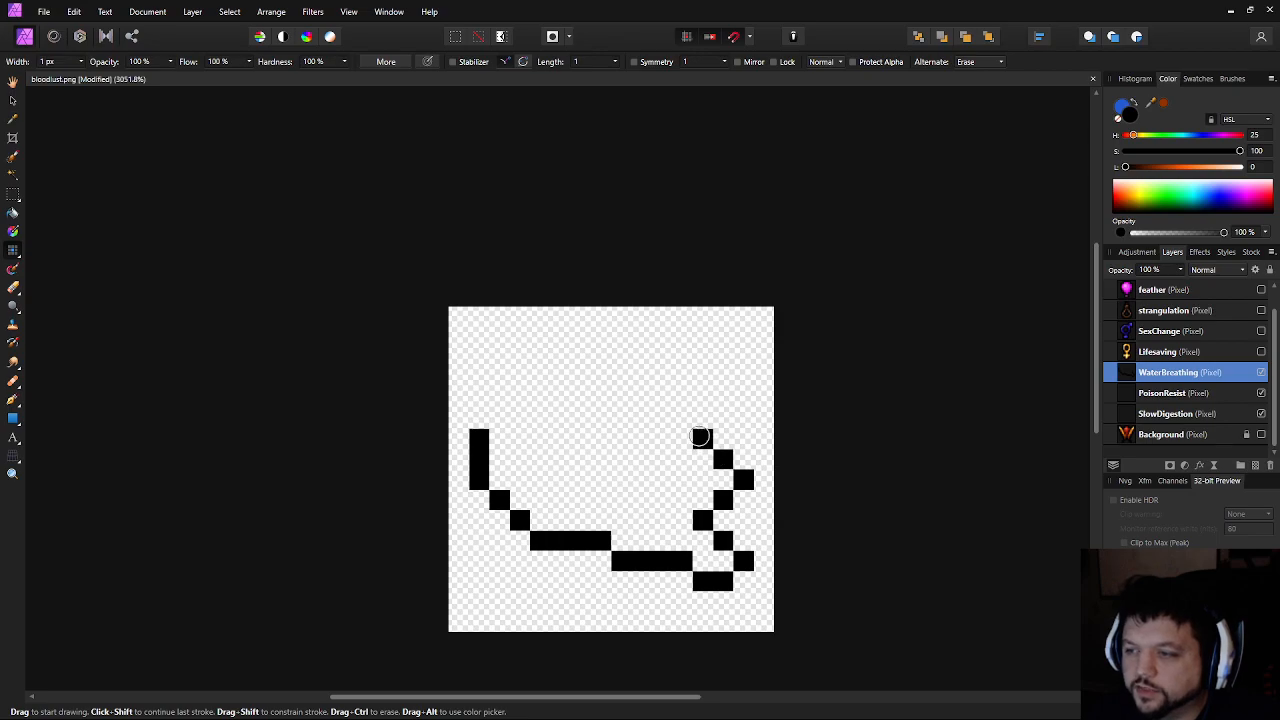
{"action": "left_click", "coordinate": [721, 420]}
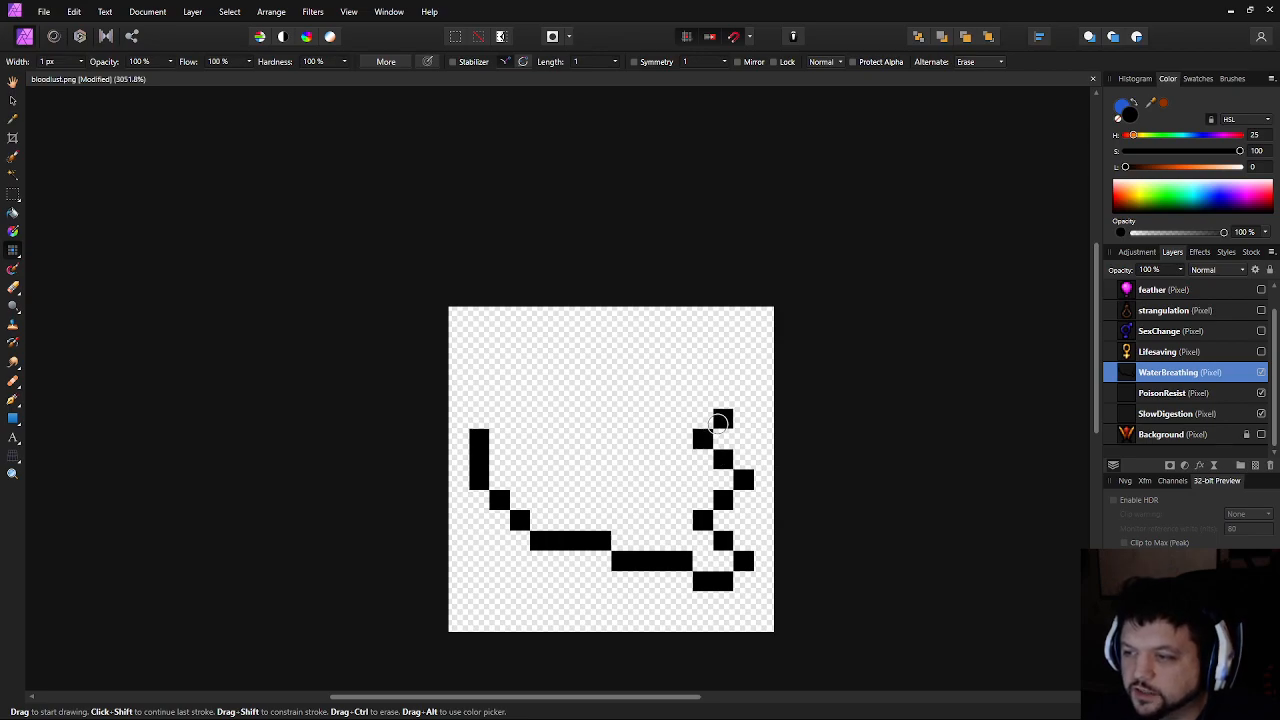
{"action": "left_click", "coordinate": [743, 399]}
{"action": "left_click", "coordinate": [721, 379]}
{"action": "left_click", "coordinate": [703, 379]}
Paint the fish's upper body outline toward the head, and clear the whole drawing from the WaterBreathing layer
{"action": "mouse_move", "coordinate": [684, 399]}
{"action": "left_mouse_down"}
{"action": "mouse_move", "coordinate": [540, 412]}
{"action": "mouse_move", "coordinate": [517, 436]}
{"action": "left_mouse_up"}
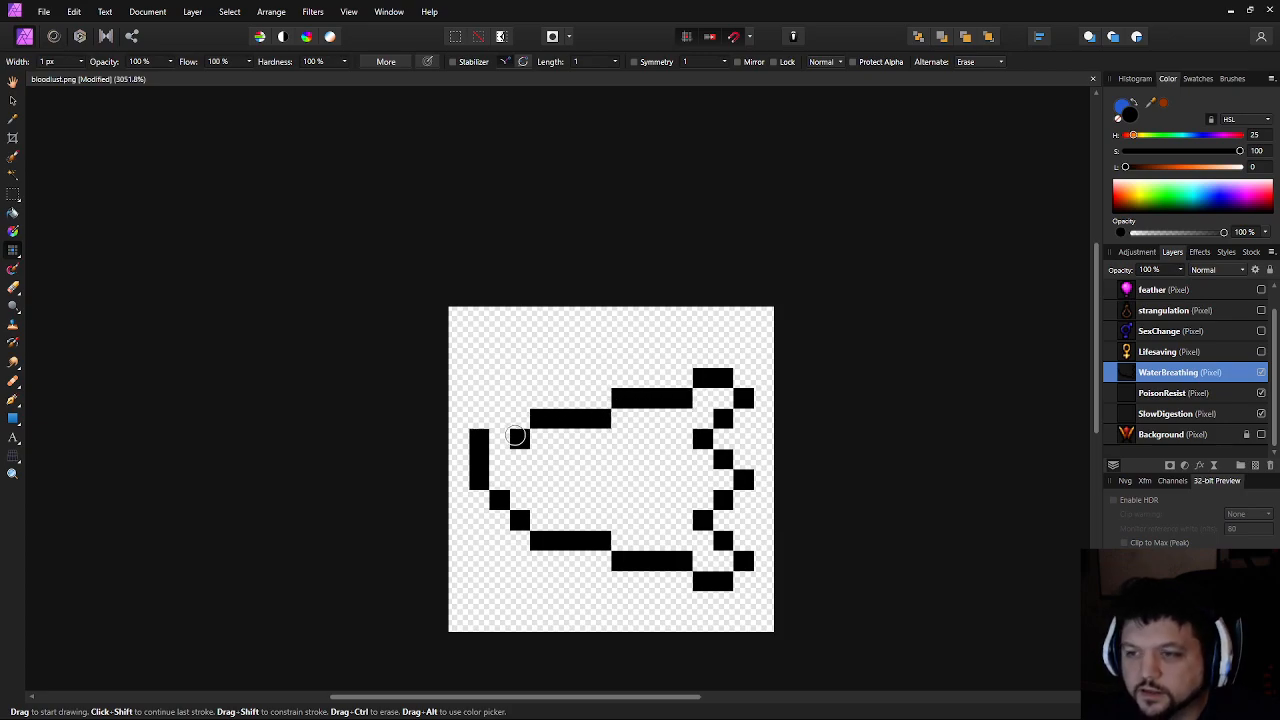
{"action": "left_click", "coordinate": [500, 458]}
{"action": "key", "text": "ctrl+z"}
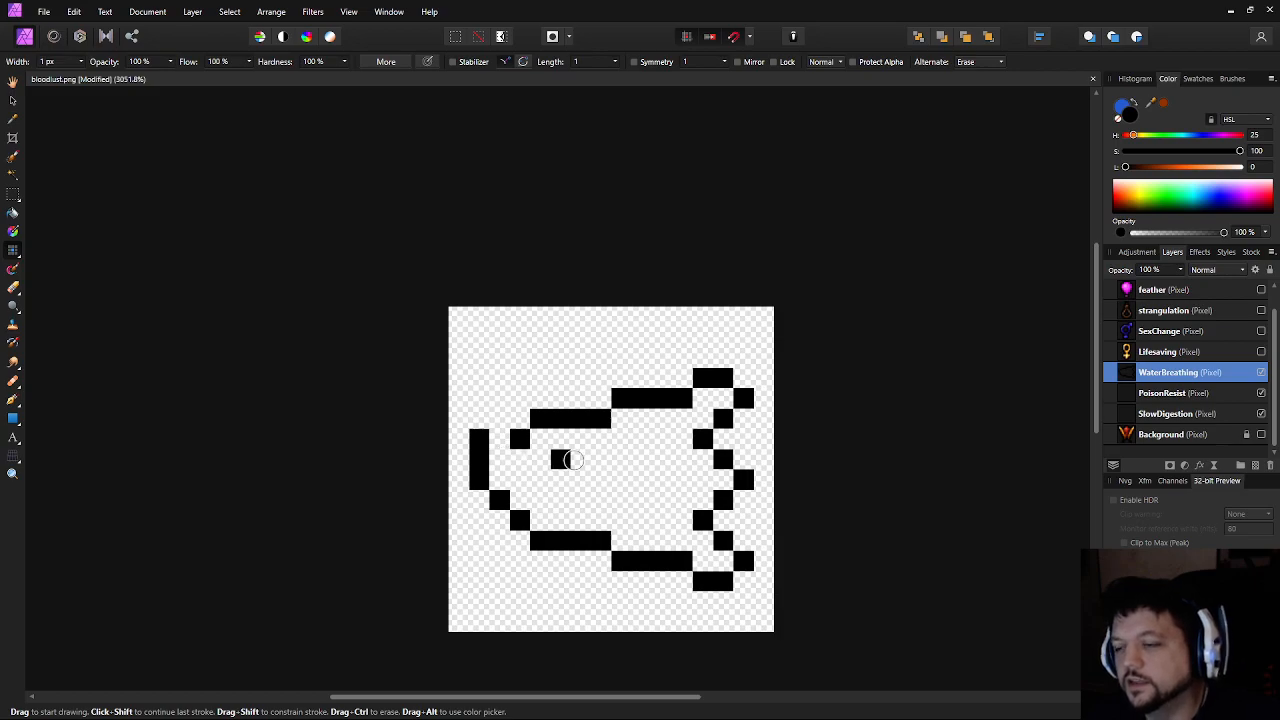
{"action": "left_click", "coordinate": [657, 460]}
{"action": "key", "text": "ctrl+z"}
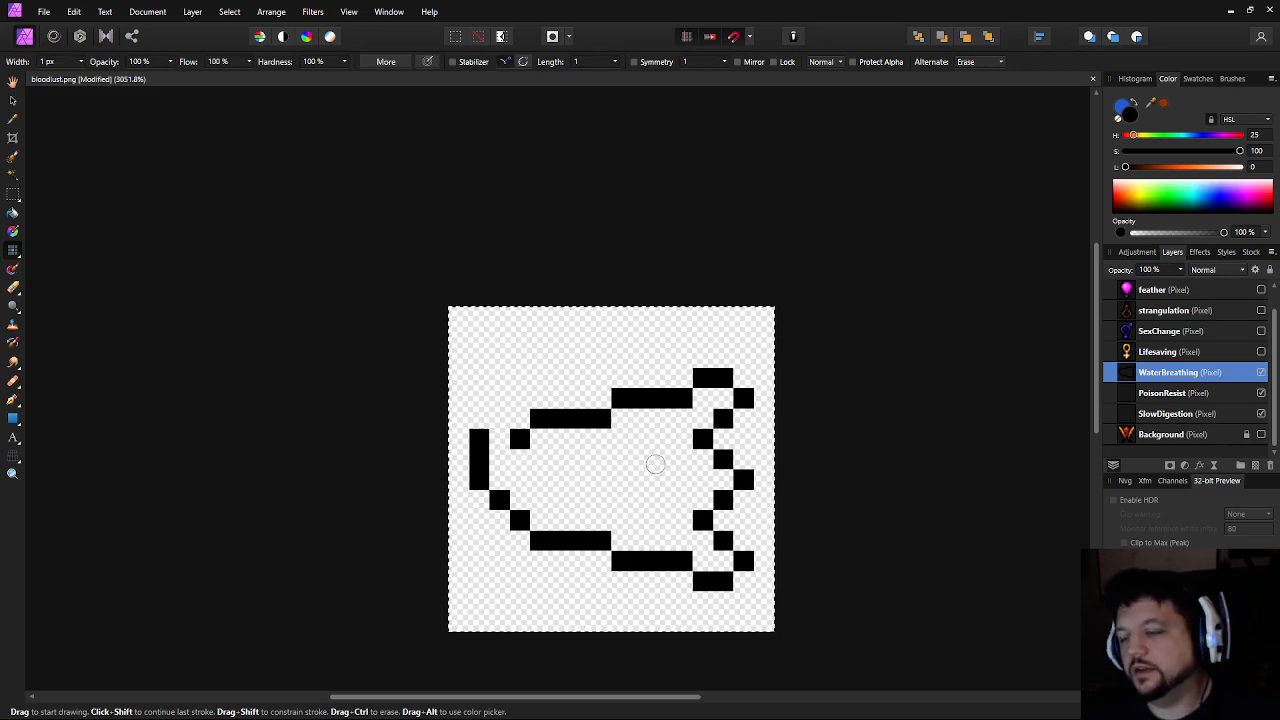
{"action": "key", "text": "Delete"}
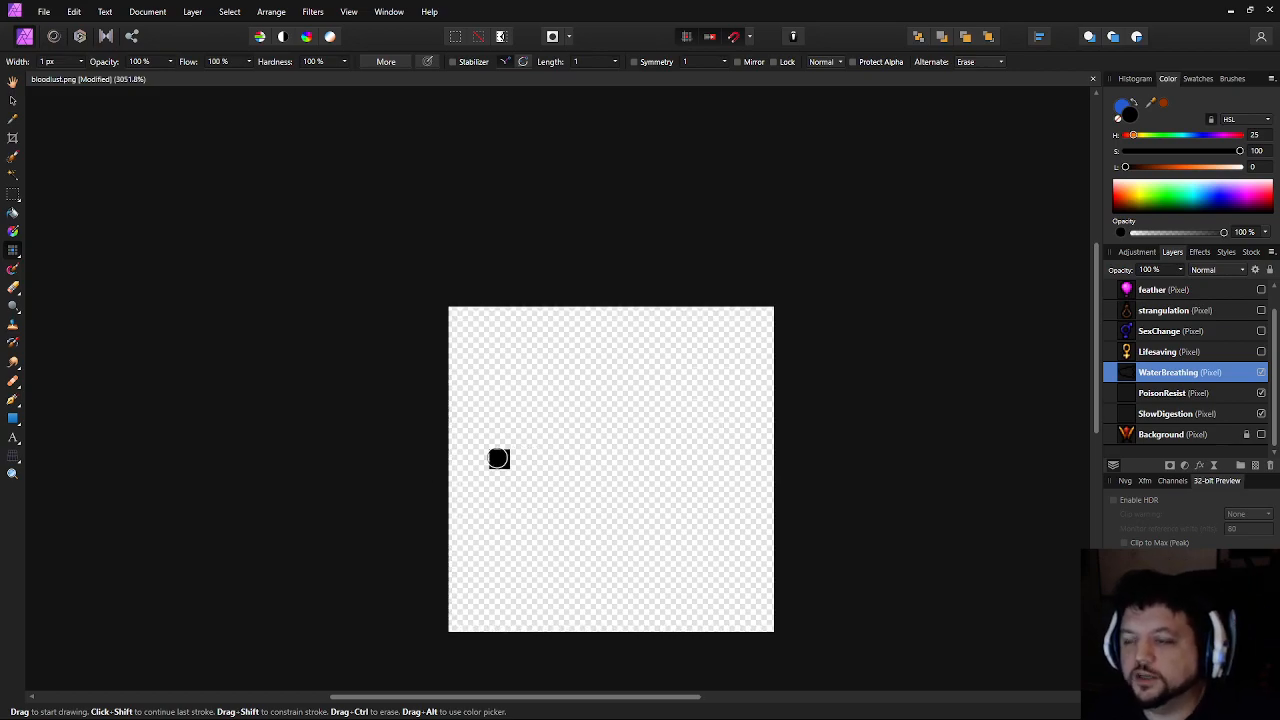
Paint a new fish's black outline from the snout diagonally up to a dorsal fin at the canvas's top edge
{"action": "left_click_drag", "start_coordinate": [479, 458], "coordinate": [484, 443]}
{"action": "left_click", "coordinate": [499, 418]}
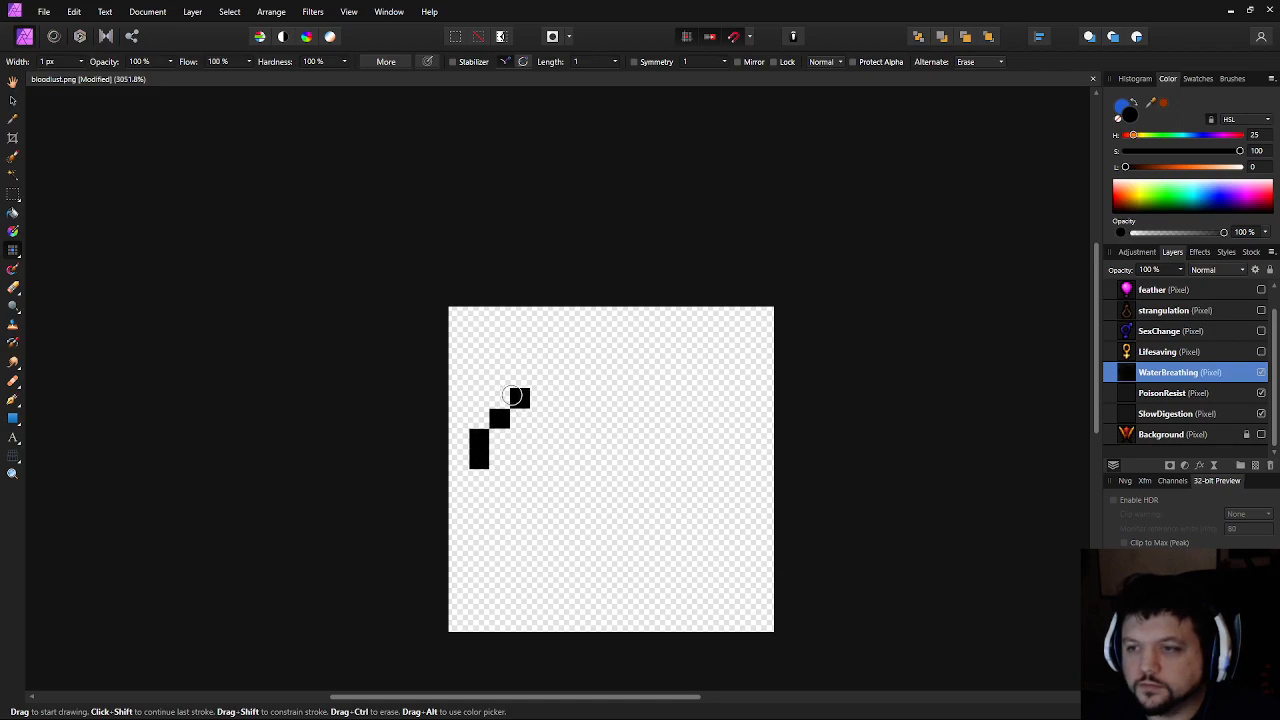
{"action": "mouse_move", "coordinate": [517, 398]}
{"action": "left_mouse_down"}
{"action": "mouse_move", "coordinate": [572, 381]}
{"action": "mouse_move", "coordinate": [599, 359]}
{"action": "mouse_move", "coordinate": [543, 379]}
{"action": "mouse_move", "coordinate": [637, 336]}
{"action": "mouse_move", "coordinate": [617, 336]}
{"action": "mouse_move", "coordinate": [621, 325]}
{"action": "mouse_move", "coordinate": [682, 321]}
{"action": "mouse_move", "coordinate": [686, 336]}
{"action": "mouse_move", "coordinate": [642, 376]}
{"action": "left_mouse_up"}
{"action": "key", "text": "ctrl+z"}
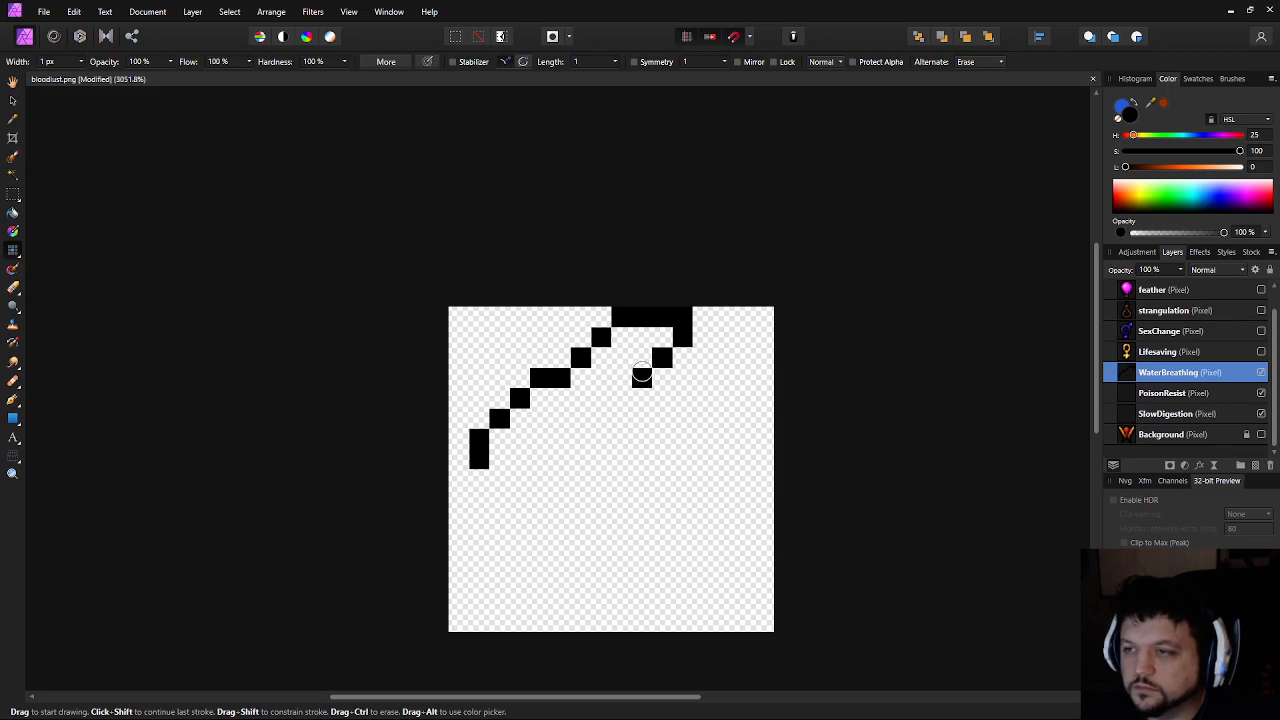
Continue the black outline down the fish's back behind the fin and up along the tail to the canvas's right edge
{"action": "left_click_drag", "start_coordinate": [649, 375], "coordinate": [681, 390]}
{"action": "key", "text": "ctrl+z"}
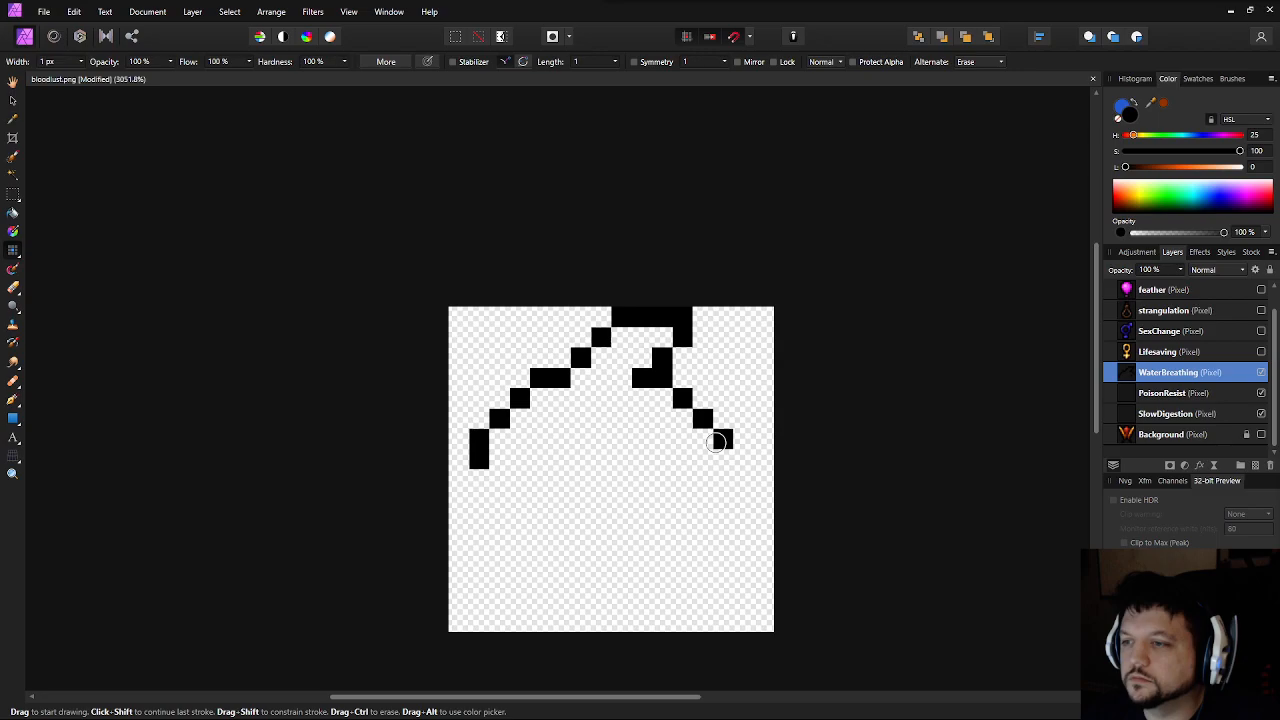
{"action": "left_click", "coordinate": [702, 438]}
{"action": "mouse_move", "coordinate": [722, 401]}
{"action": "left_mouse_down"}
{"action": "mouse_move", "coordinate": [745, 381]}
{"action": "mouse_move", "coordinate": [763, 386]}
{"action": "left_mouse_up"}
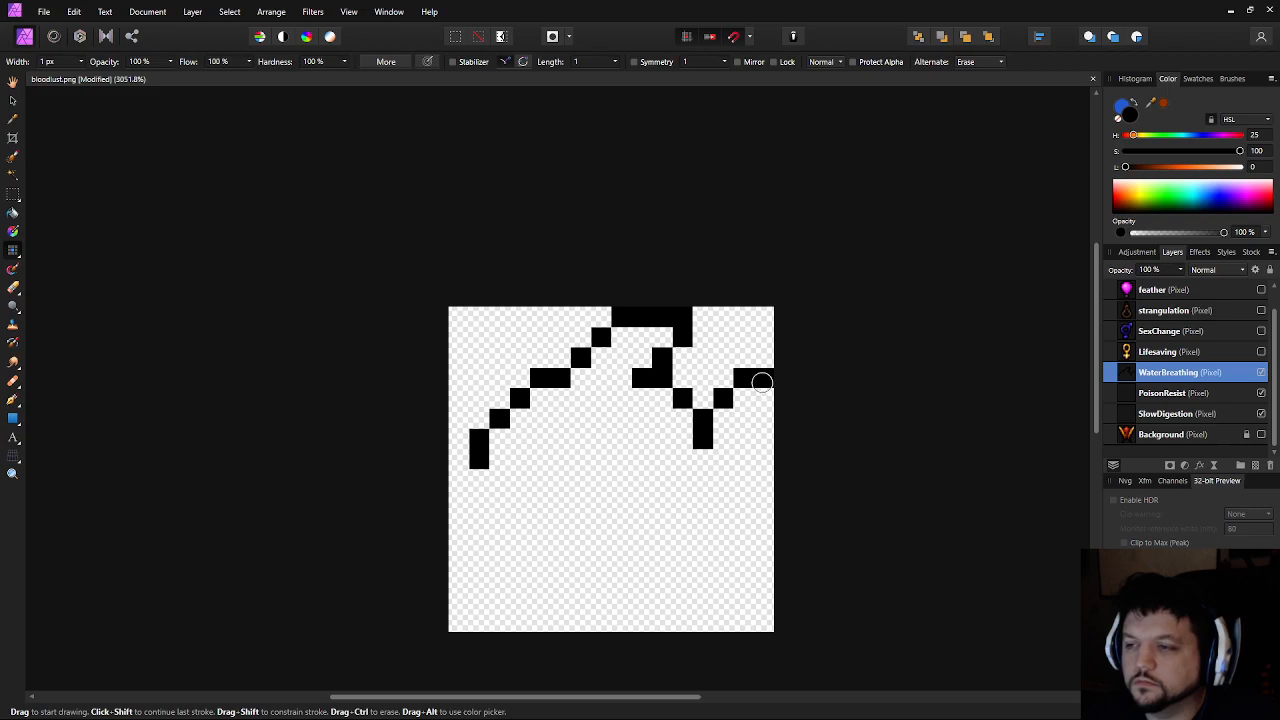
Paint a short black mouth line at the snout and the lower jaw curving down to the belly
{"action": "left_click", "coordinate": [501, 464]}
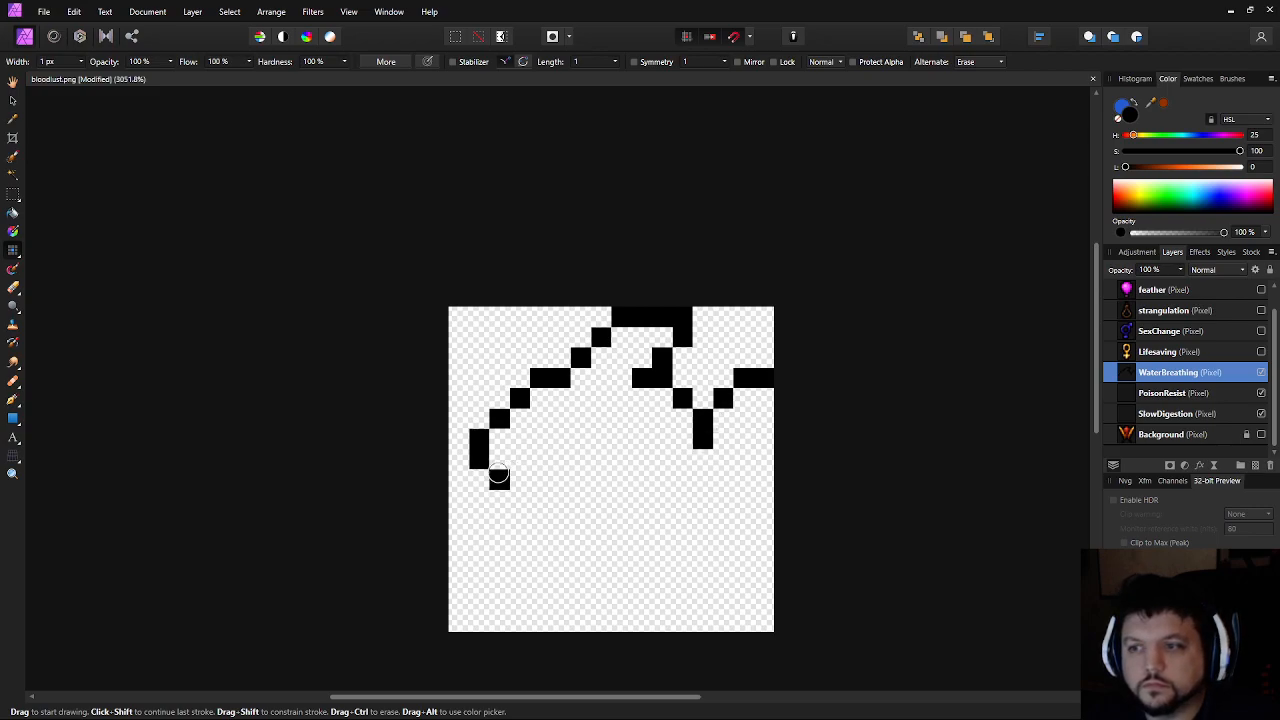
{"action": "left_click_drag", "start_coordinate": [484, 481], "coordinate": [500, 476]}
{"action": "left_click", "coordinate": [522, 478]}
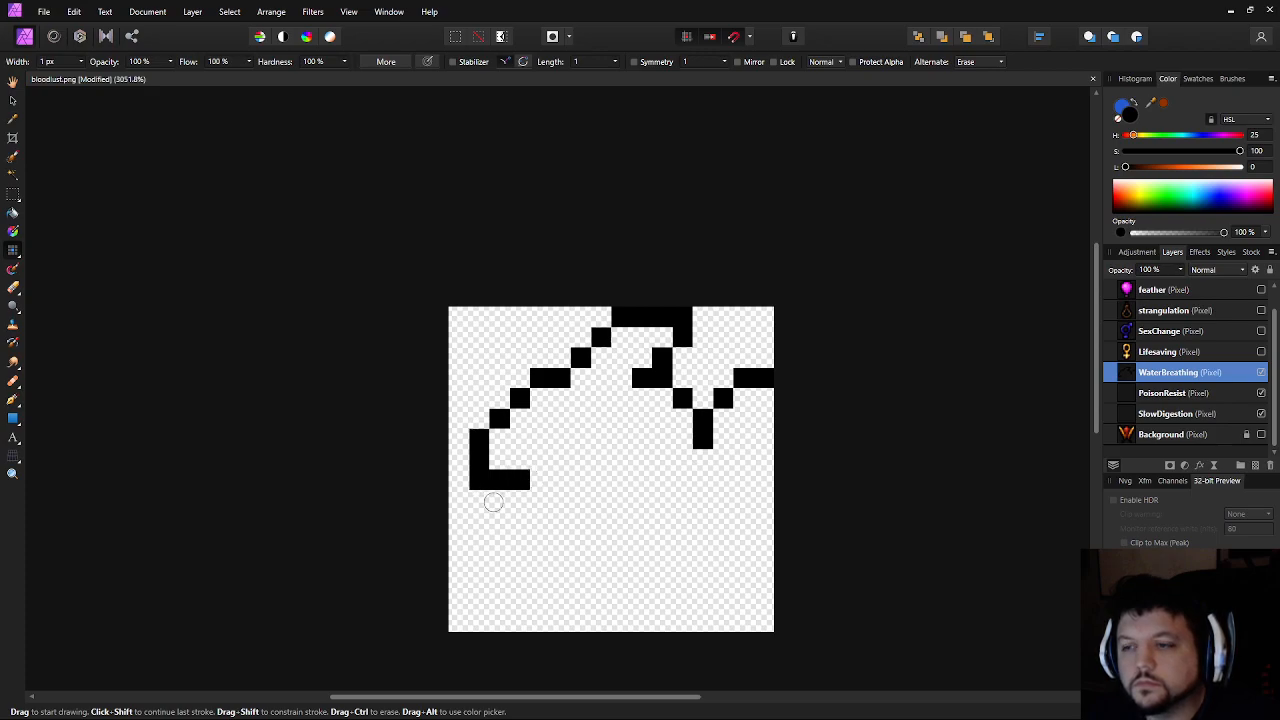
{"action": "key", "text": "ctrl+z"}
{"action": "mouse_move", "coordinate": [516, 516]}
{"action": "left_mouse_down"}
{"action": "mouse_move", "coordinate": [540, 538]}
{"action": "mouse_move", "coordinate": [583, 540]}
{"action": "left_mouse_up"}
{"action": "key", "text": "ctrl+z"}
Paint two black pixels rising diagonally behind the jaw and a single black pixel for the fish's eye
{"action": "left_click", "coordinate": [579, 521]}
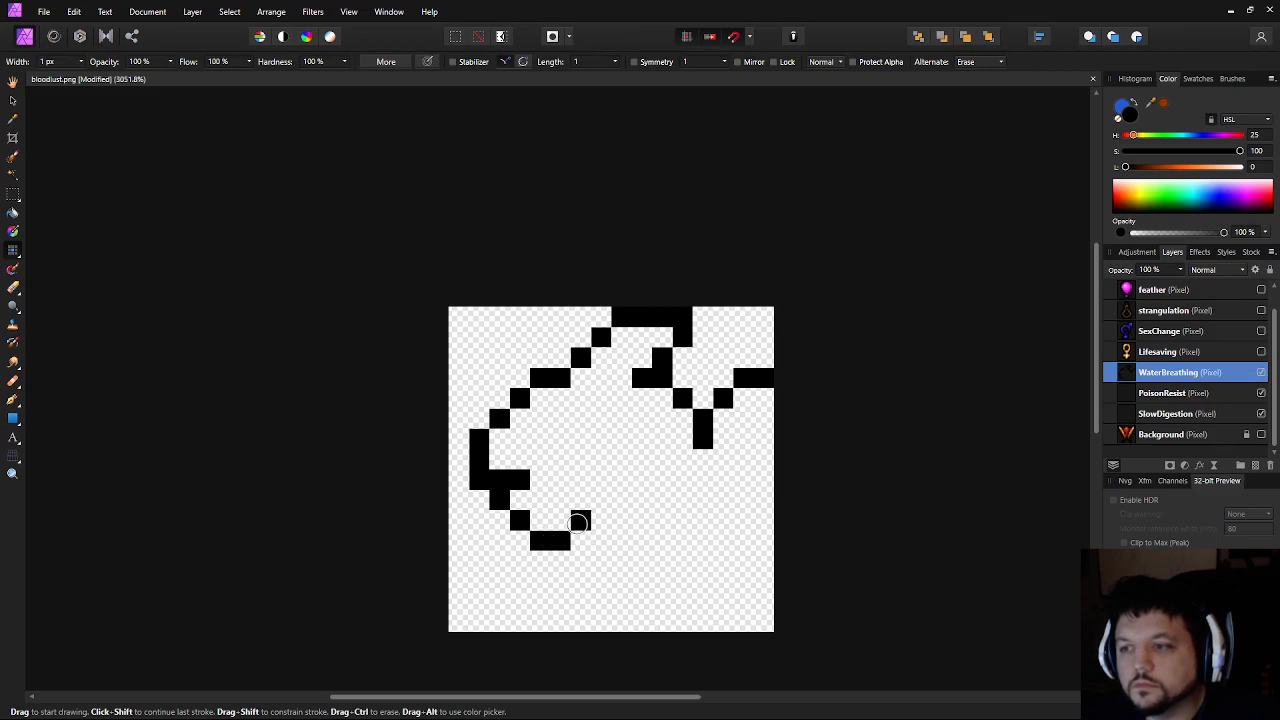
{"action": "left_click", "coordinate": [580, 500]}
{"action": "key", "text": "ctrl+z"}
{"action": "left_click", "coordinate": [597, 500]}
{"action": "left_click", "coordinate": [560, 438]}
{"action": "left_click", "coordinate": [580, 560]}
{"action": "key", "text": "ctrl+z"}
{"action": "left_click", "coordinate": [619, 541]}
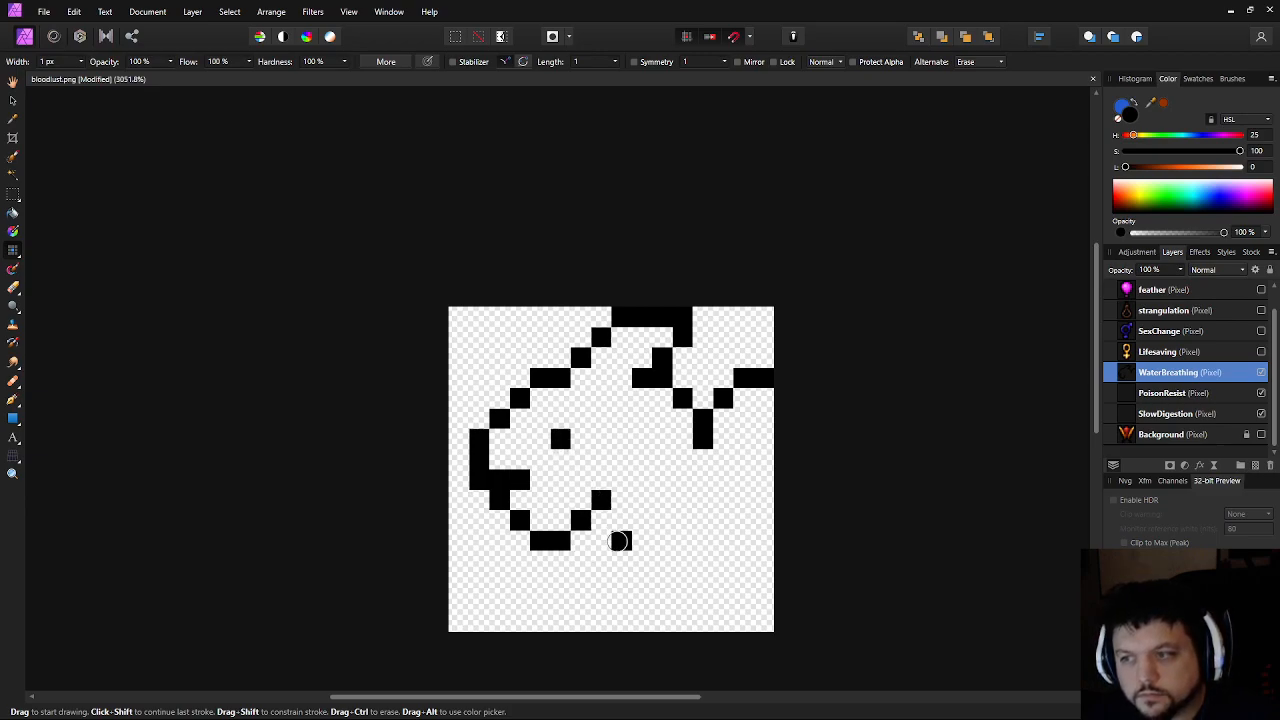
{"action": "key", "text": "ctrl+z"}
Shift the whole fish drawing one pixel to the left, against the canvas's edge
{"action": "left_click", "coordinate": [13, 100]}
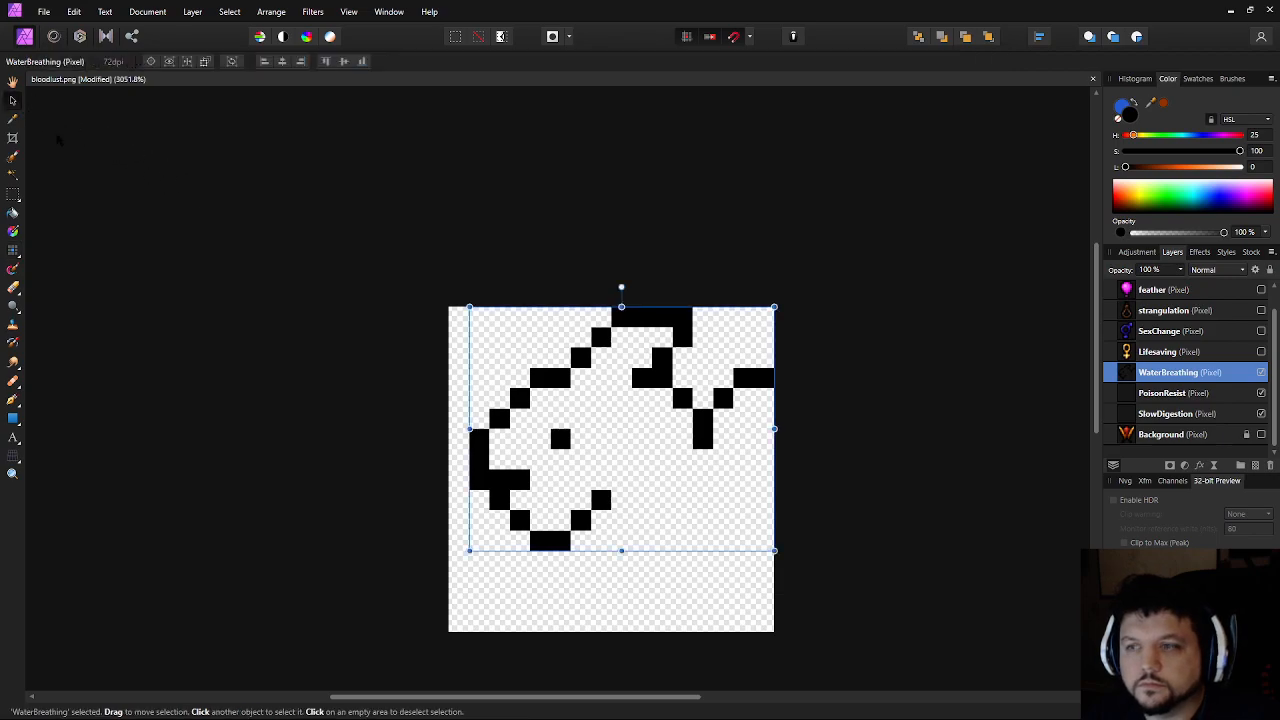
{"action": "key", "text": "Left"}
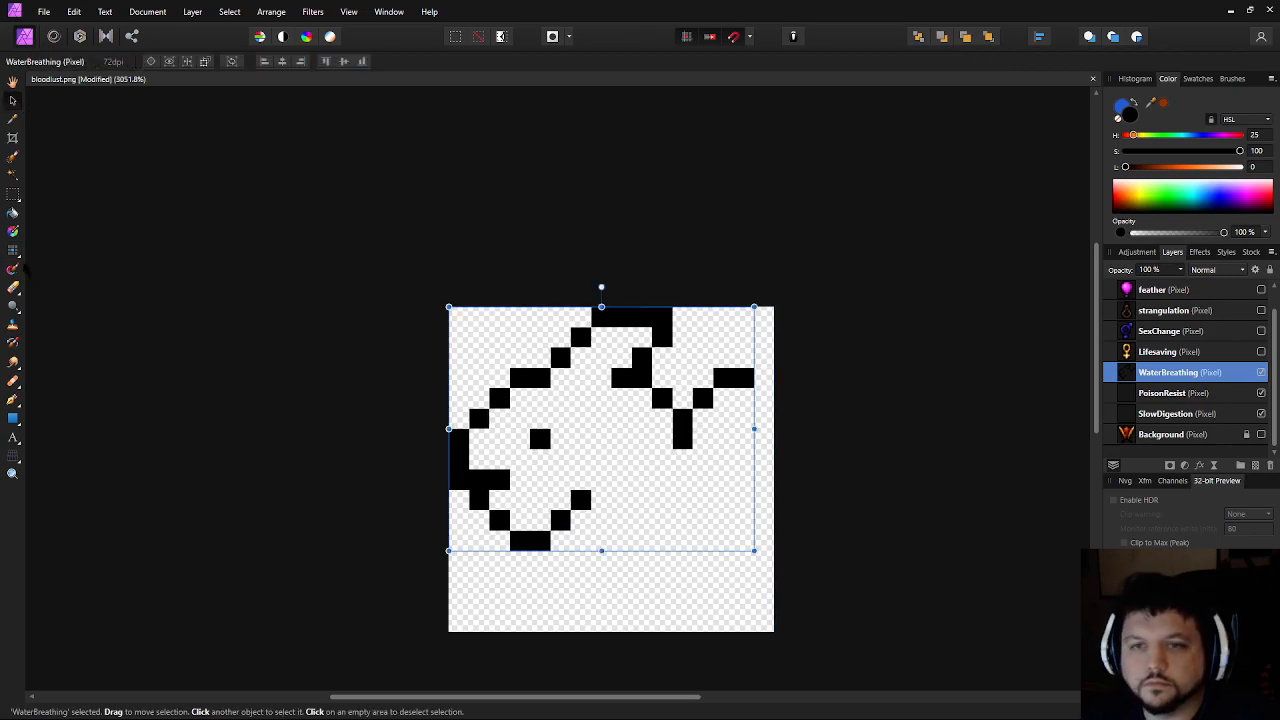
Lower the top part of the dorsal fin by one pixel and delete the black pixel beneath its rear end
{"action": "key", "text": "m"}
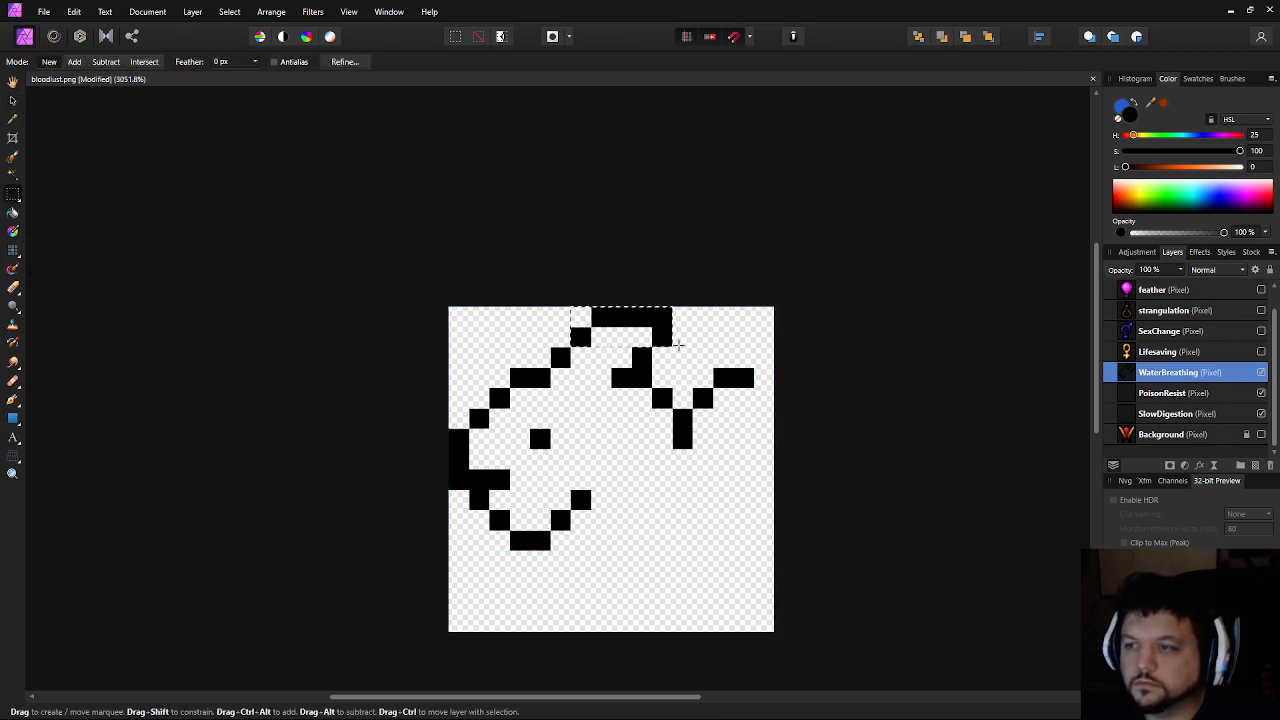
{"action": "key", "text": "v"}
{"action": "key", "text": "Down"}
{"action": "key", "text": "ctrl+d"}
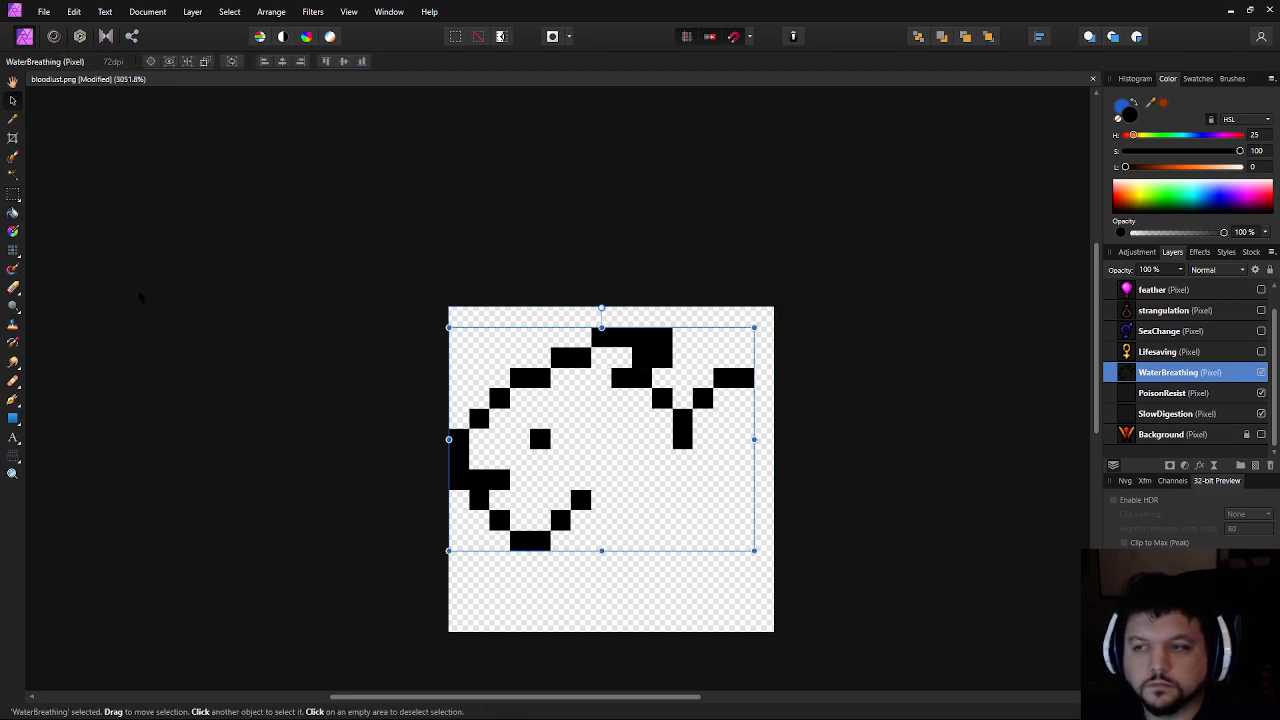
{"action": "left_click", "coordinate": [13, 195]}
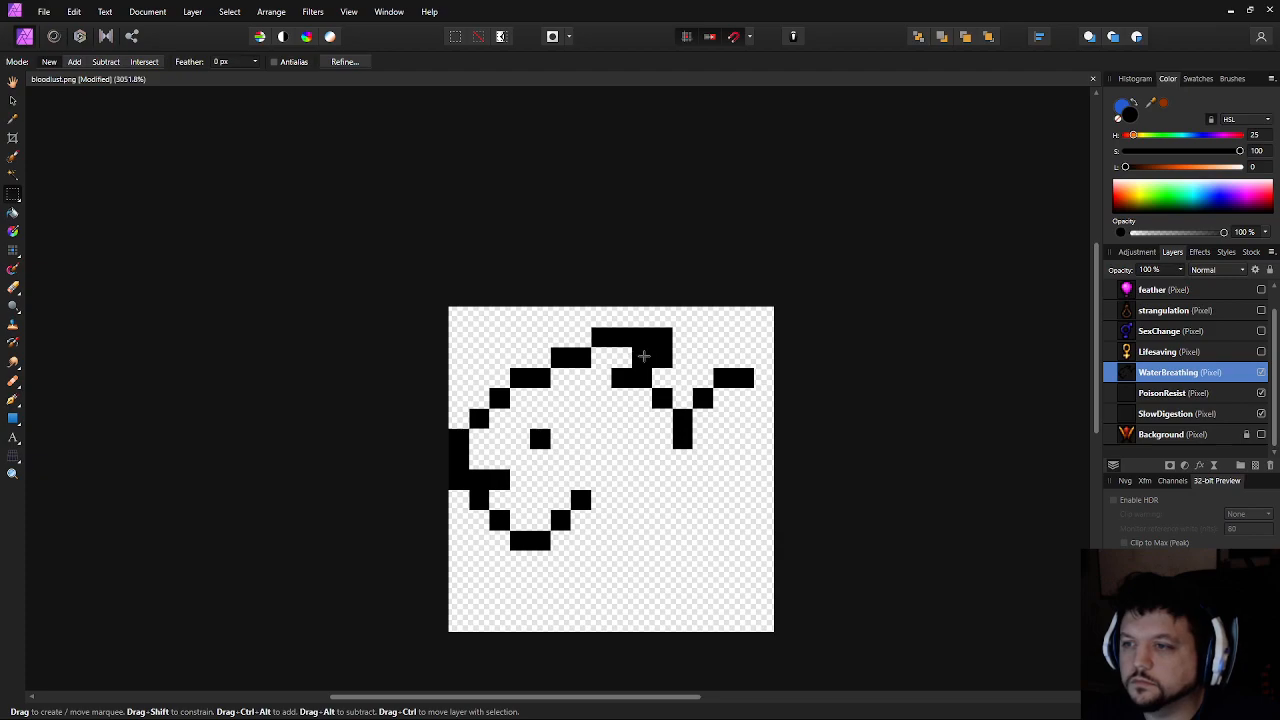
{"action": "key", "text": "Delete"}
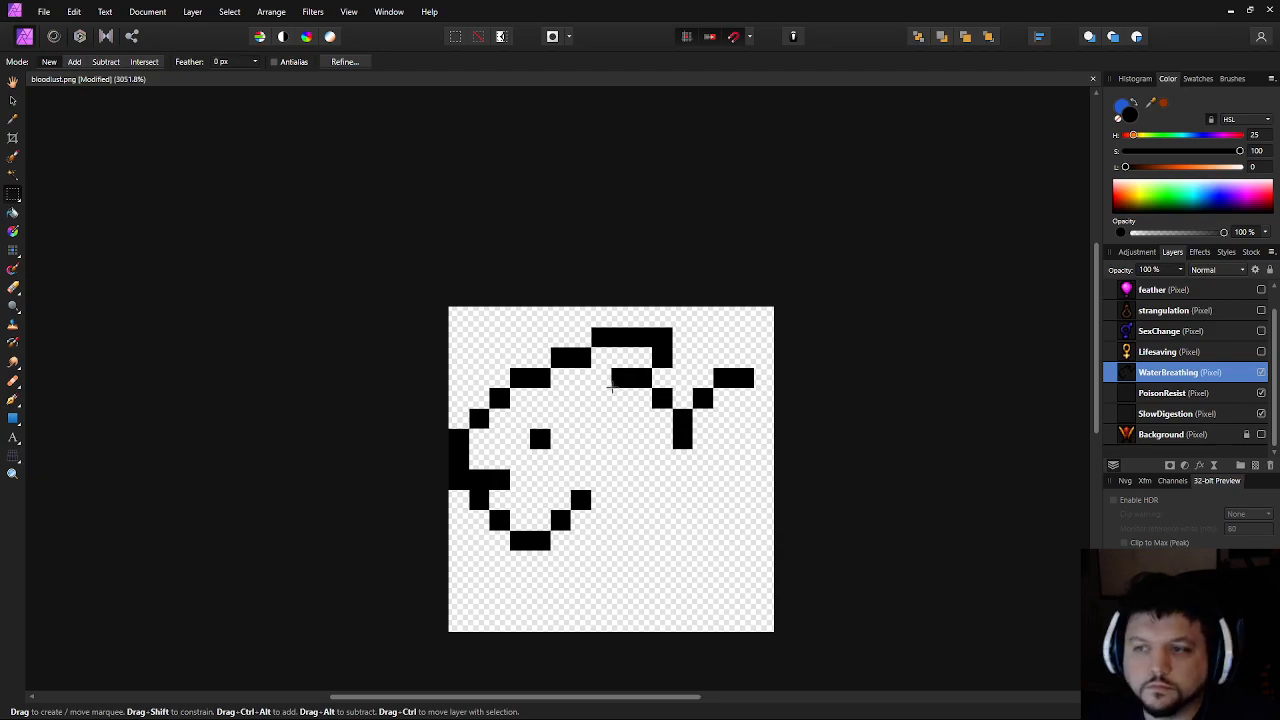
Extend the black outline from the belly diagonally down and back as the front edge of a bottom fin
{"action": "left_click", "coordinate": [14, 251]}
{"action": "left_click", "coordinate": [560, 561]}
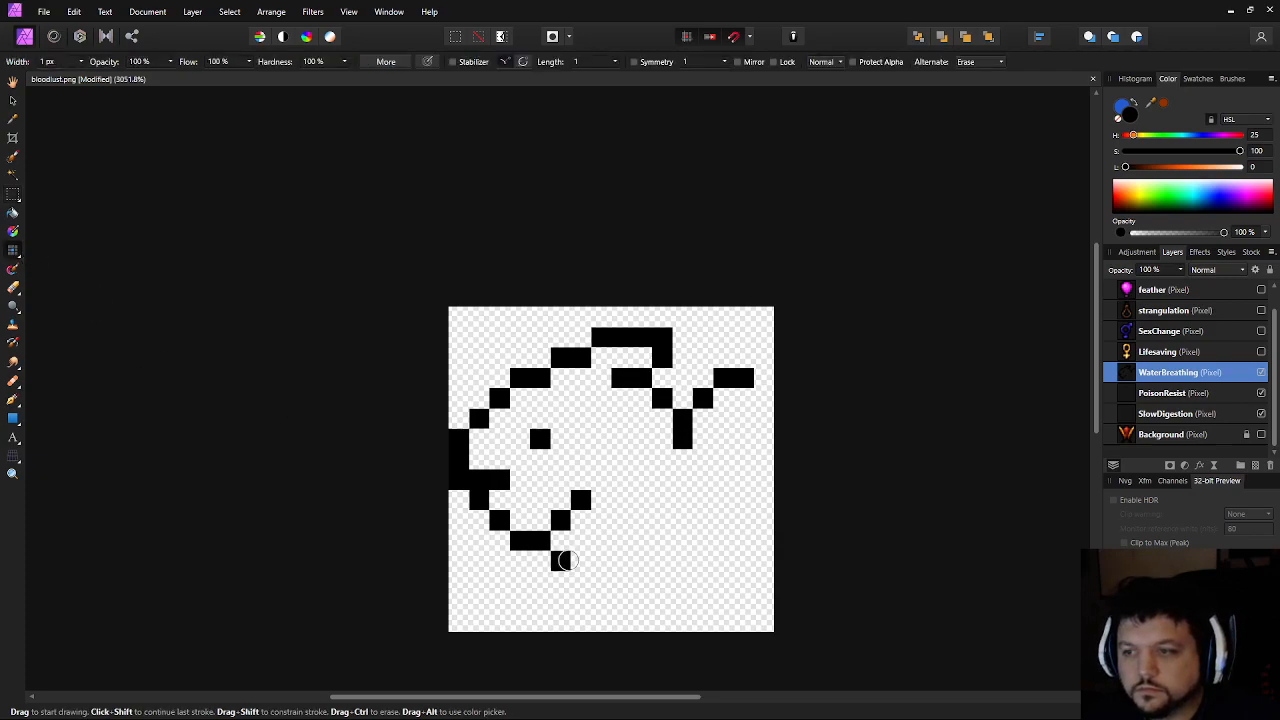
{"action": "left_click", "coordinate": [581, 562]}
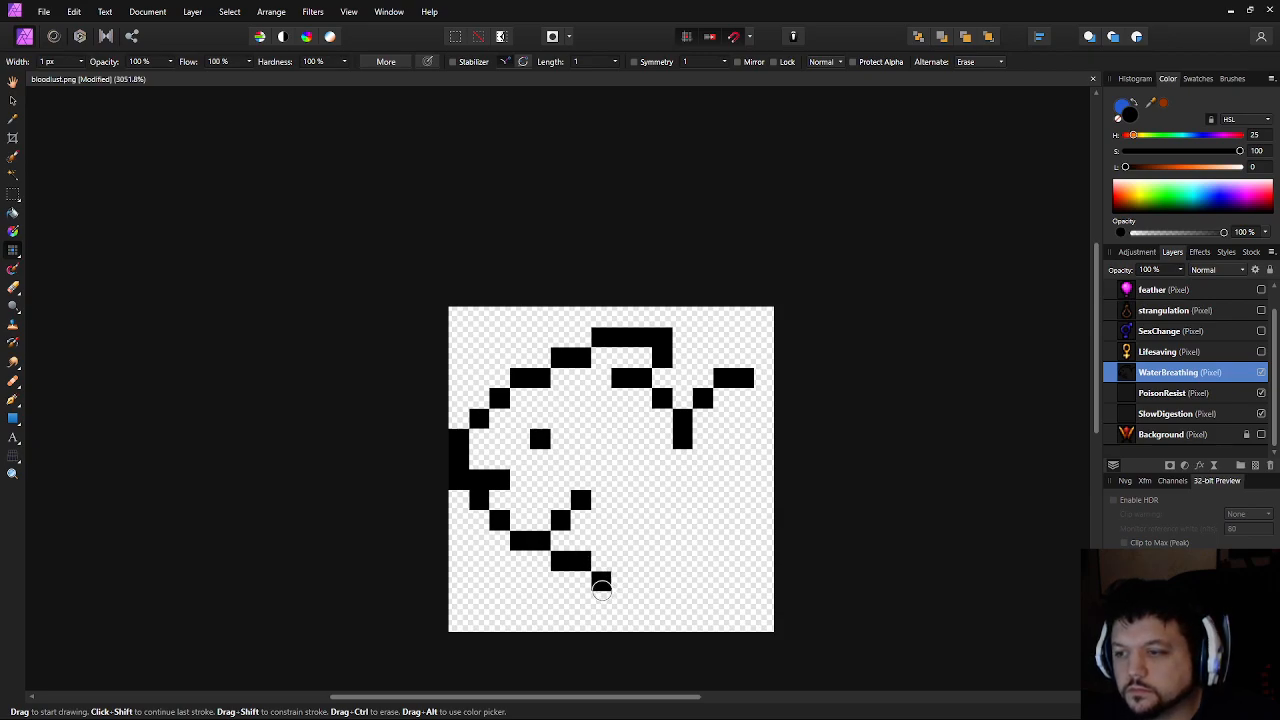
{"action": "left_click", "coordinate": [580, 580]}
{"action": "left_click", "coordinate": [600, 600]}
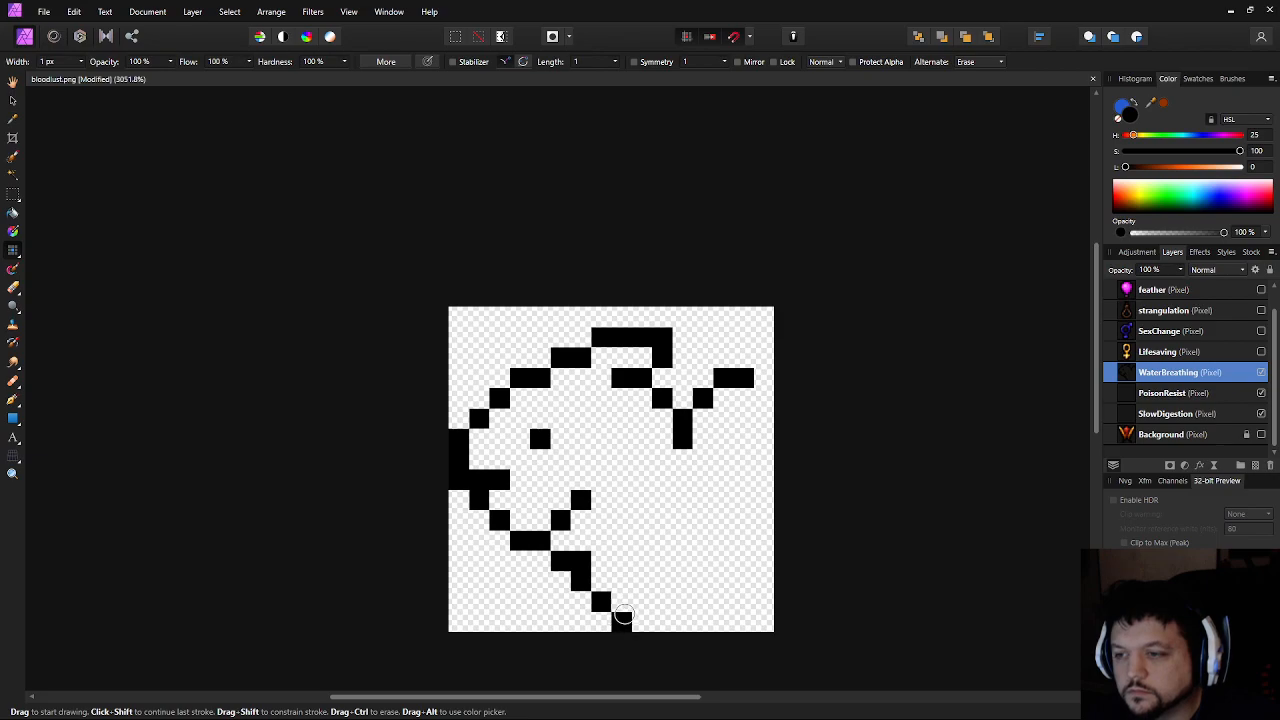
{"action": "left_click", "coordinate": [622, 608]}
Outline the bottom fin's rear edge in black and paint the belly line above the fin
{"action": "left_click", "coordinate": [661, 601]}
{"action": "left_click", "coordinate": [681, 581]}
{"action": "left_click", "coordinate": [661, 561]}
{"action": "left_click", "coordinate": [641, 561]}
{"action": "left_click", "coordinate": [601, 541]}
{"action": "left_click", "coordinate": [619, 543]}
{"action": "left_click", "coordinate": [660, 547]}
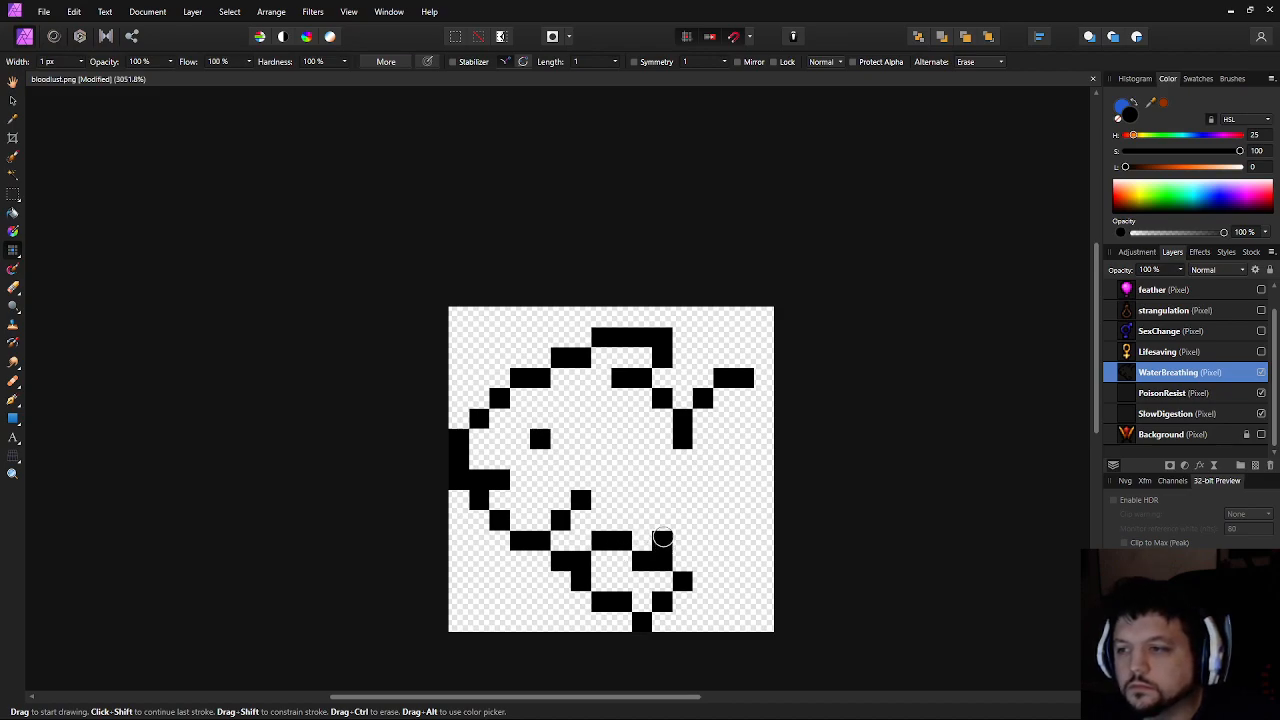
Paint a black side fin in the middle of the body, pointing back toward the tail
{"action": "left_click", "coordinate": [621, 457]}
{"action": "left_click", "coordinate": [622, 440]}
{"action": "left_click", "coordinate": [643, 440]}
{"action": "left_click", "coordinate": [657, 444]}
{"action": "left_click", "coordinate": [681, 460]}
{"action": "left_click", "coordinate": [661, 480]}
{"action": "left_click", "coordinate": [643, 495]}
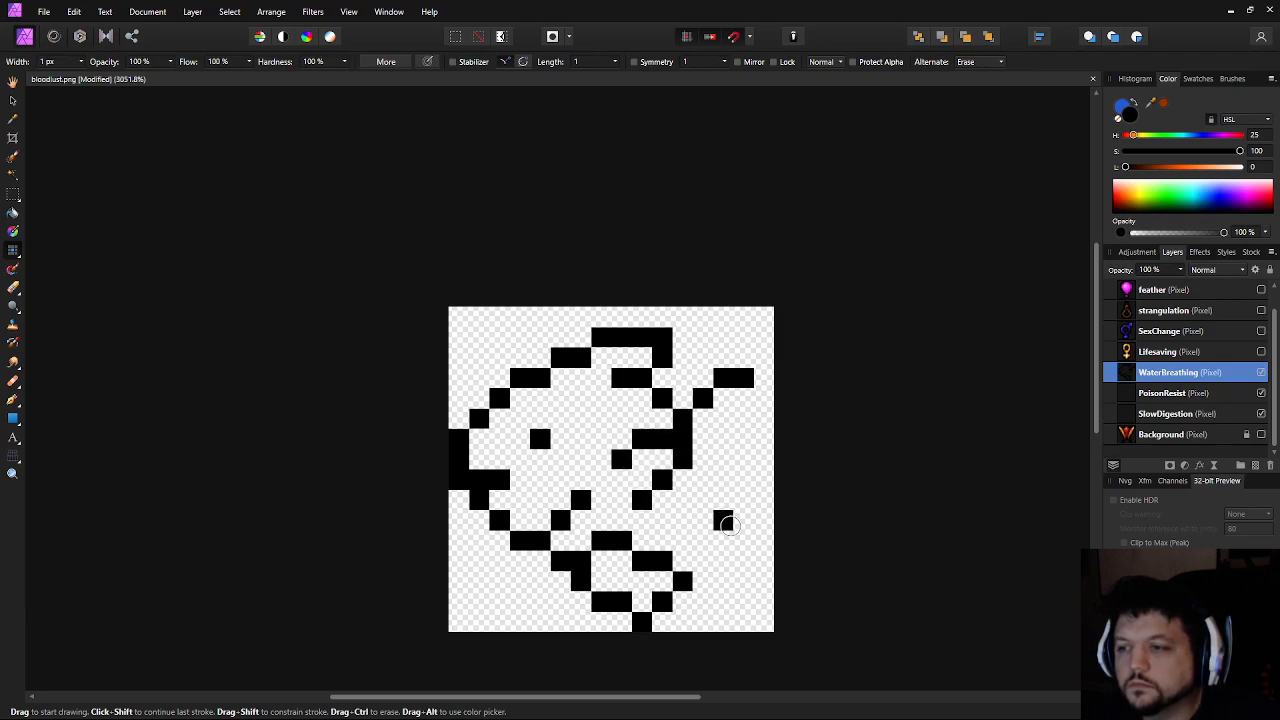
Continue the black belly line back to the tail base and outline the tail's lower lobe
{"action": "left_click", "coordinate": [643, 540]}
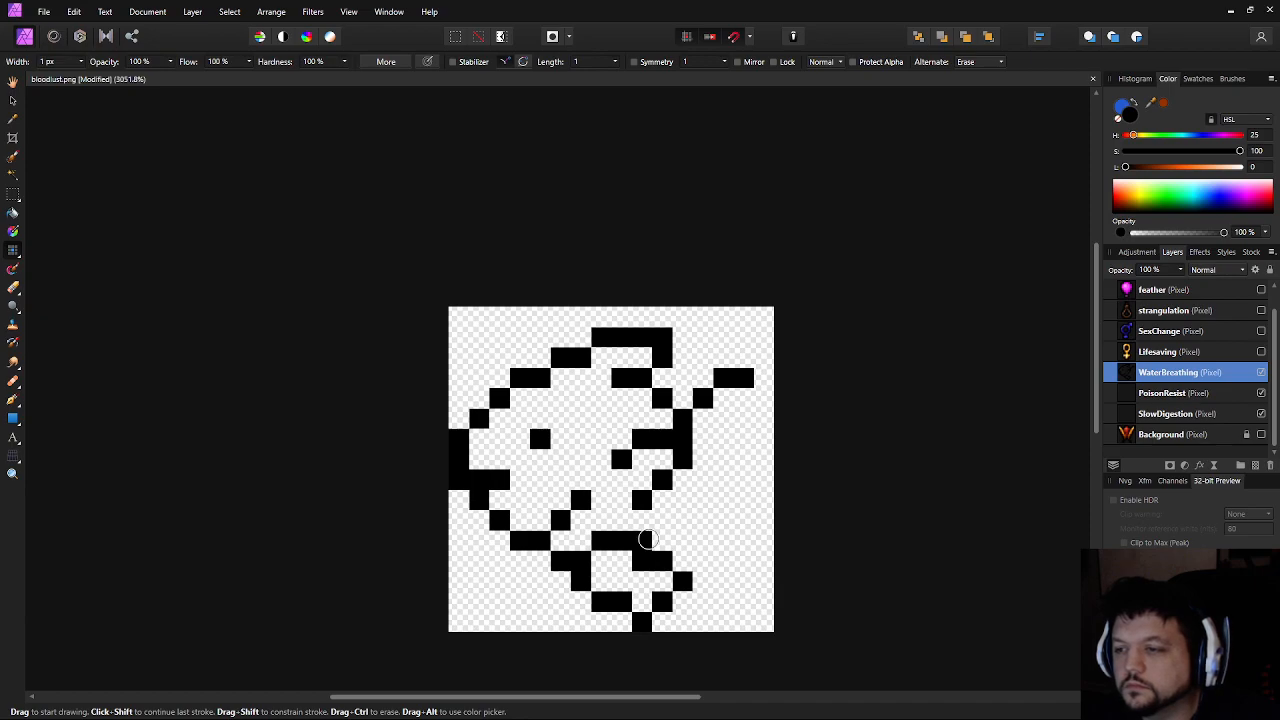
{"action": "left_click", "coordinate": [661, 536]}
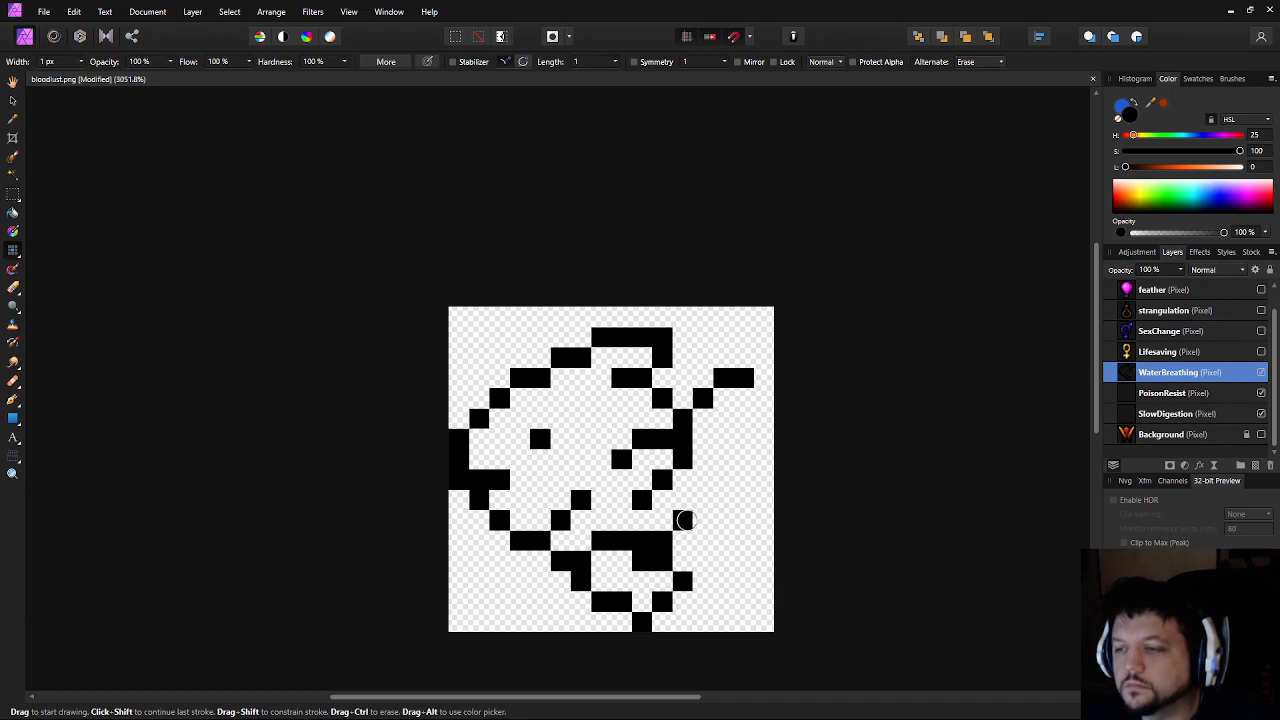
{"action": "left_click", "coordinate": [684, 516]}
{"action": "left_click", "coordinate": [708, 539]}
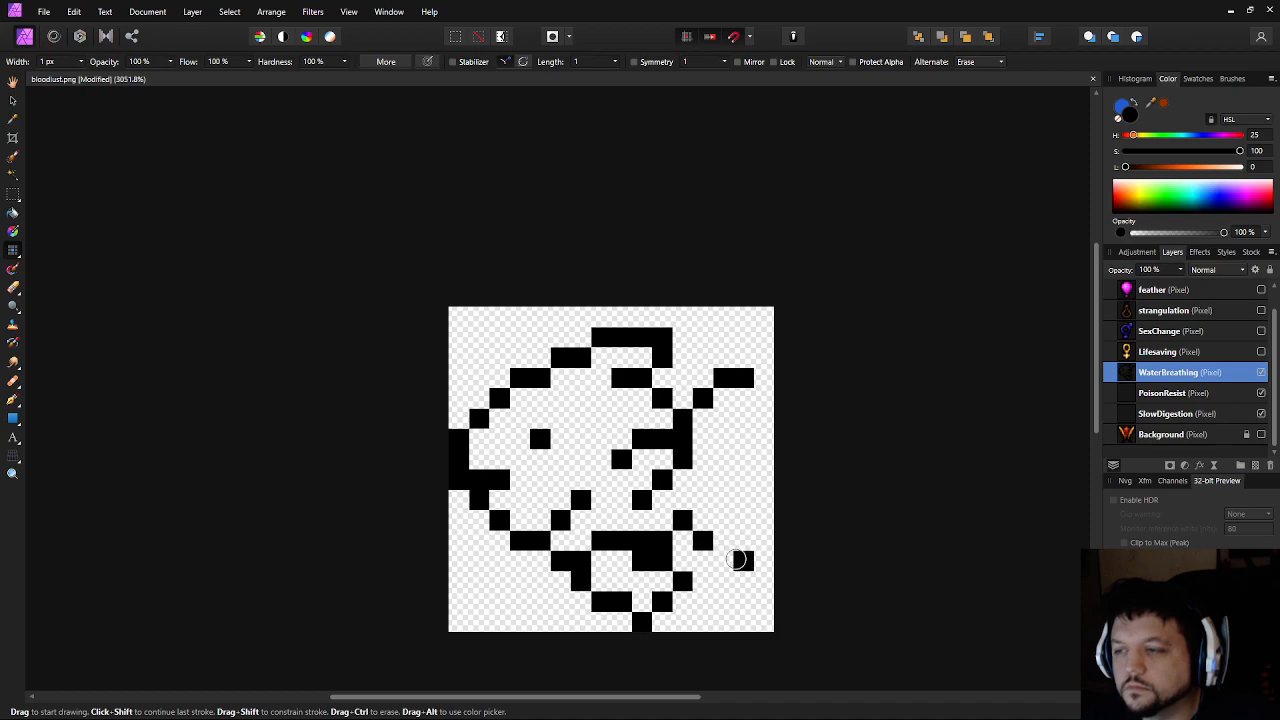
{"action": "left_click", "coordinate": [723, 560]}
{"action": "left_click", "coordinate": [738, 560]}
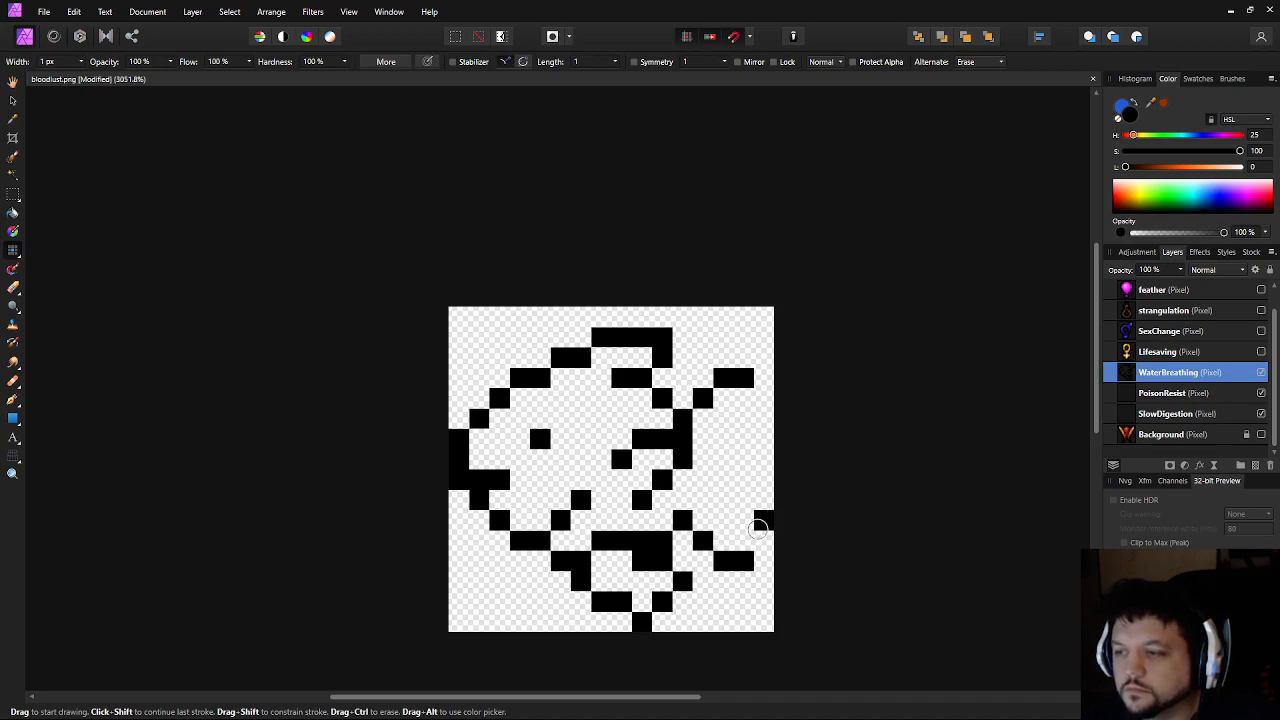
{"action": "left_click", "coordinate": [743, 540]}
Outline the tail's upper tip and rear edge in black along the canvas's right edge
{"action": "left_click", "coordinate": [743, 400]}
{"action": "left_click", "coordinate": [760, 418]}
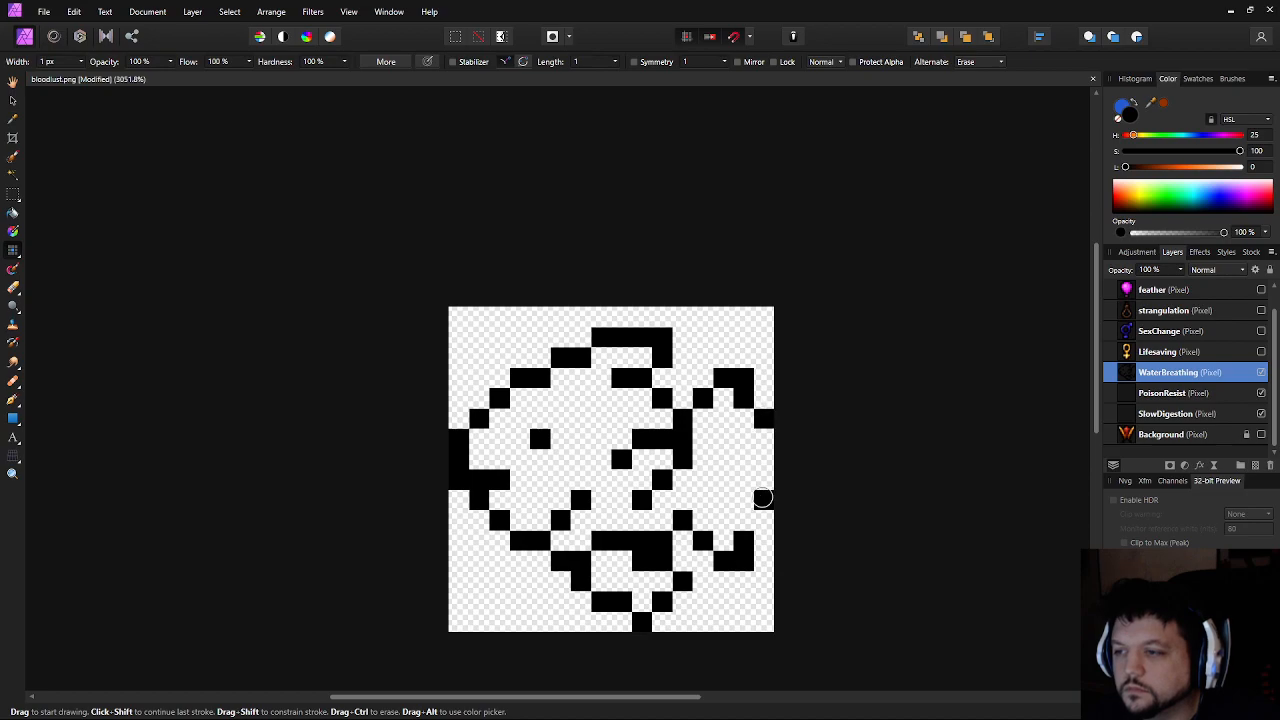
{"action": "left_click", "coordinate": [761, 519]}
{"action": "left_click", "coordinate": [761, 500]}
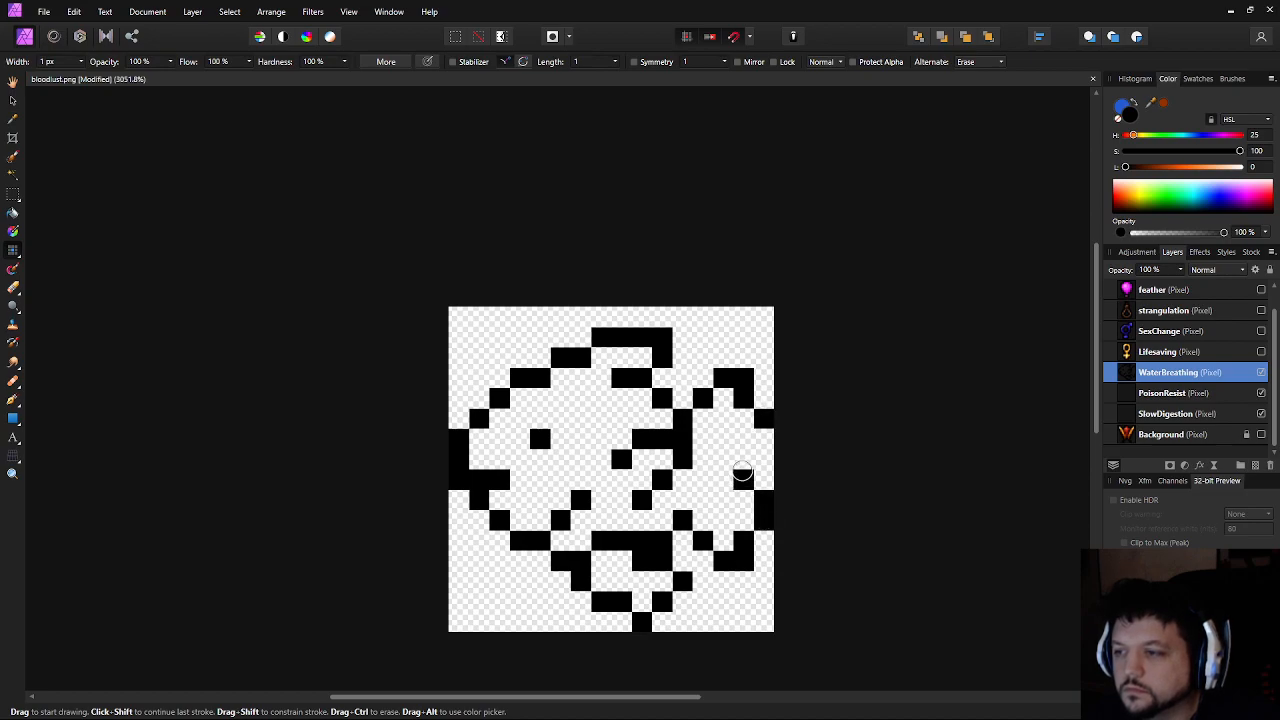
Extend the dorsal fin's outline back to the tail with black pixels and delete the leftover pixel beneath the fin
{"action": "scroll", "coordinate": [676, 497], "scroll_direction": "down", "scroll_amount": 5}
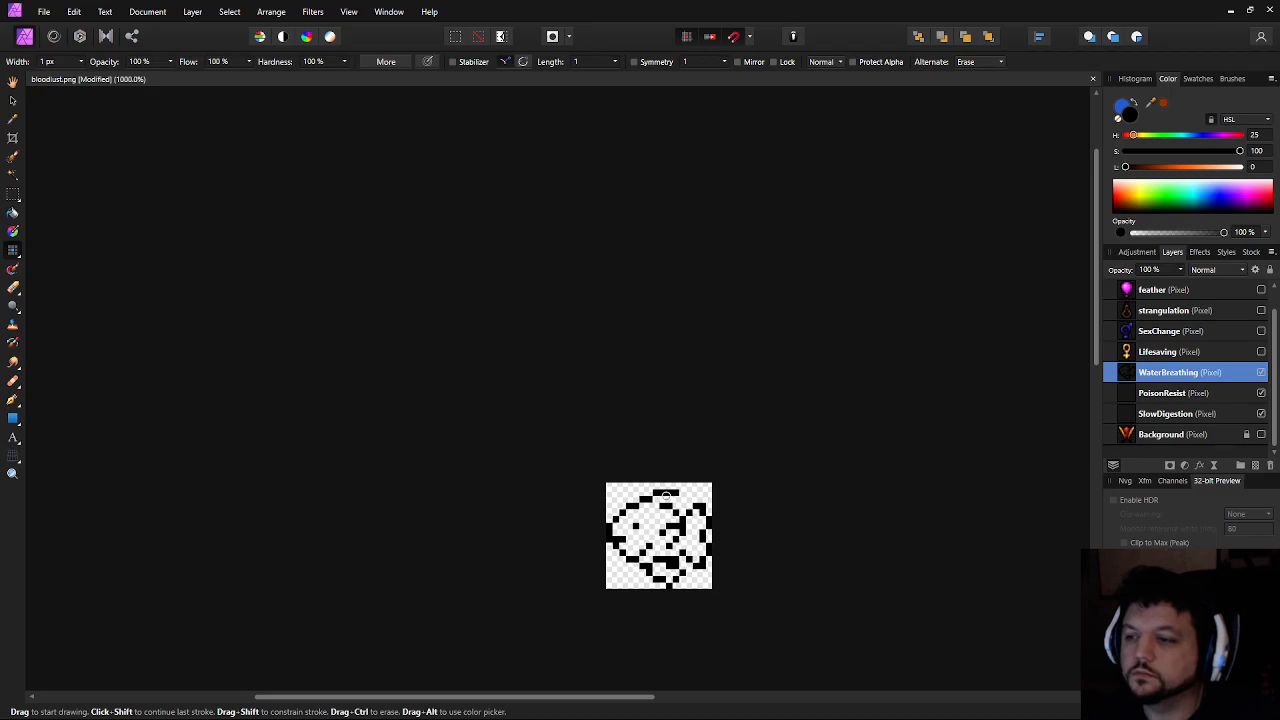
{"action": "scroll", "coordinate": [676, 497], "scroll_direction": "up", "scroll_amount": 4}
{"action": "left_click", "coordinate": [708, 493]}
{"action": "left_click", "coordinate": [723, 505]}
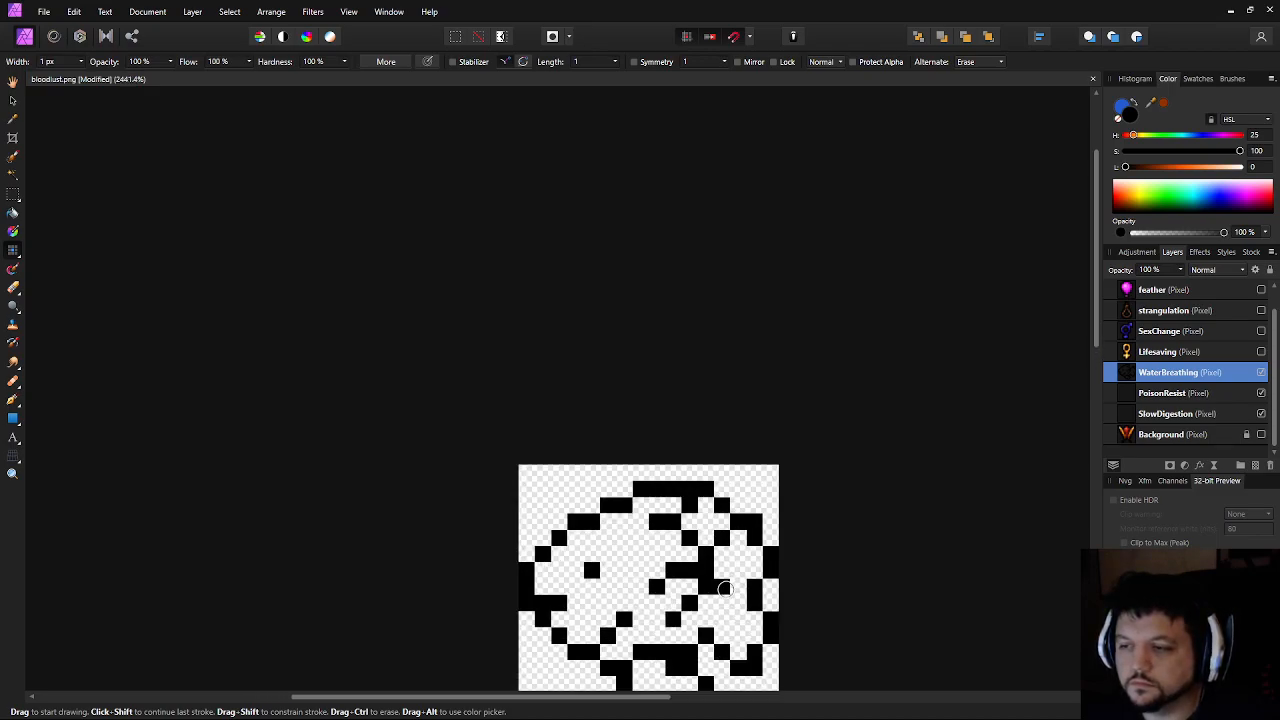
{"action": "scroll", "coordinate": [730, 505], "scroll_direction": "down", "scroll_amount": 3}
{"action": "scroll", "coordinate": [642, 512], "scroll_direction": "up", "scroll_amount": 3}
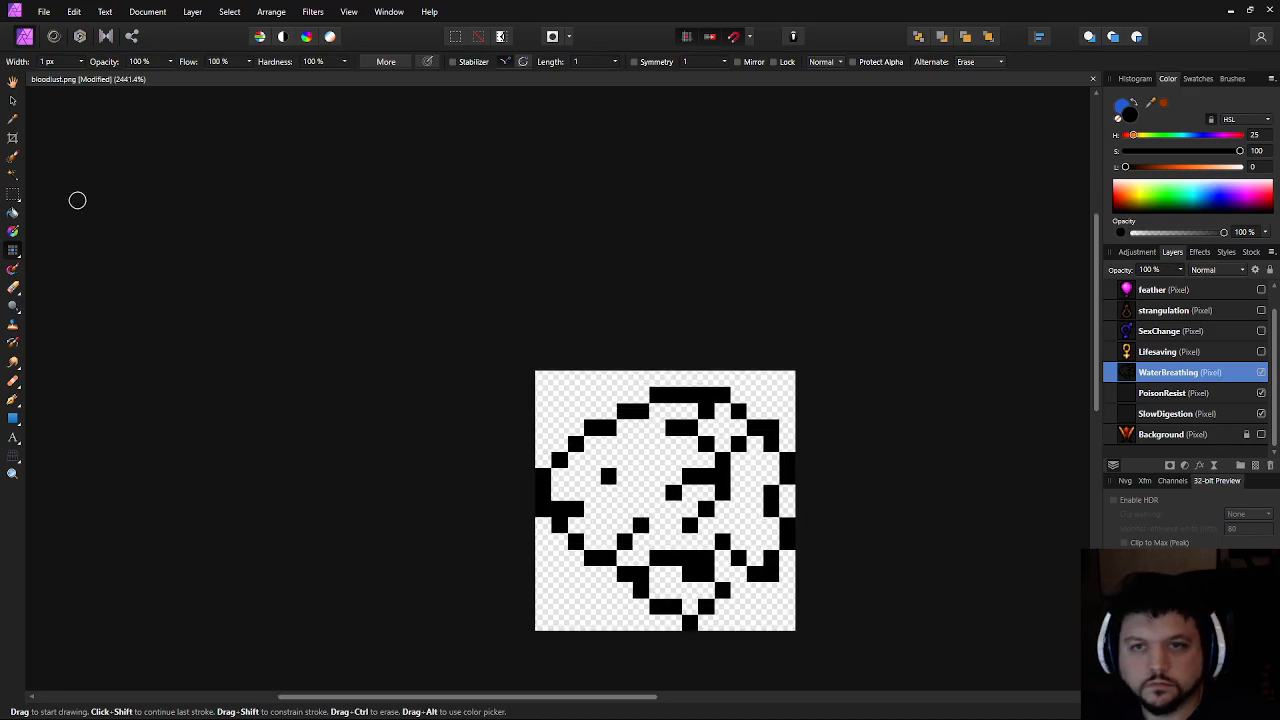
{"action": "left_click", "coordinate": [13, 195]}
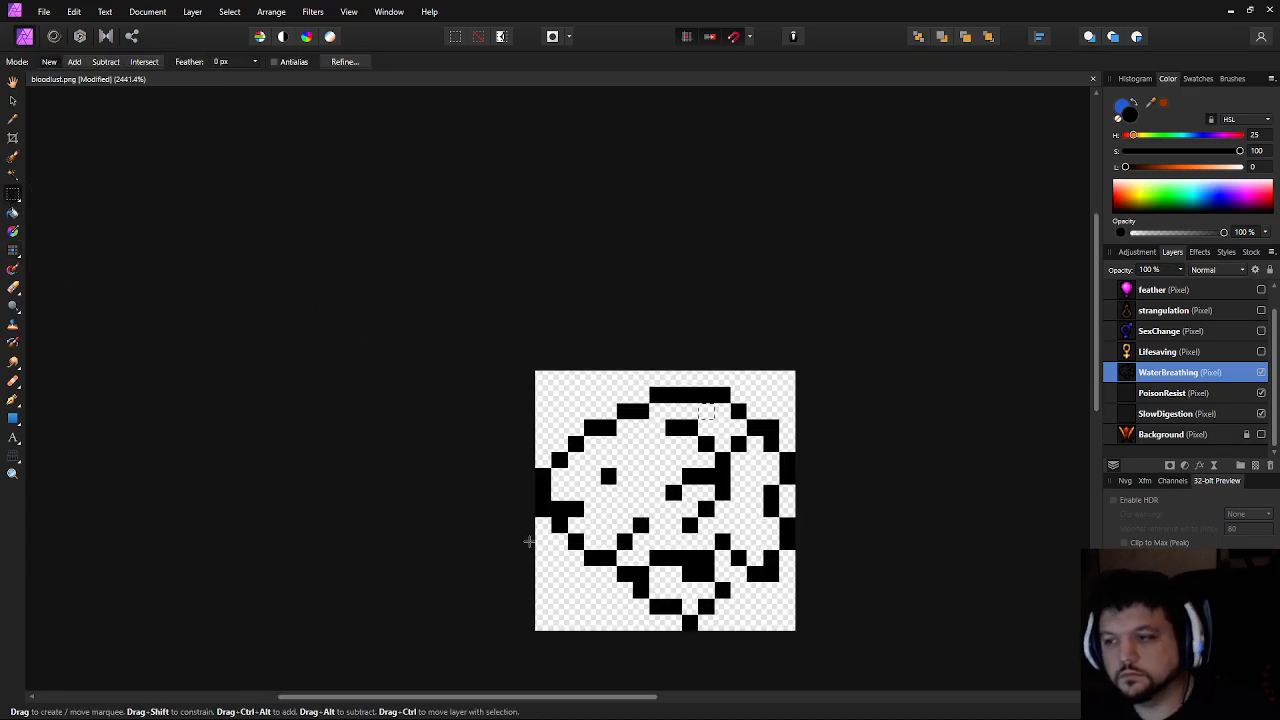
{"action": "left_click_drag", "start_coordinate": [584, 584], "coordinate": [577, 529]}
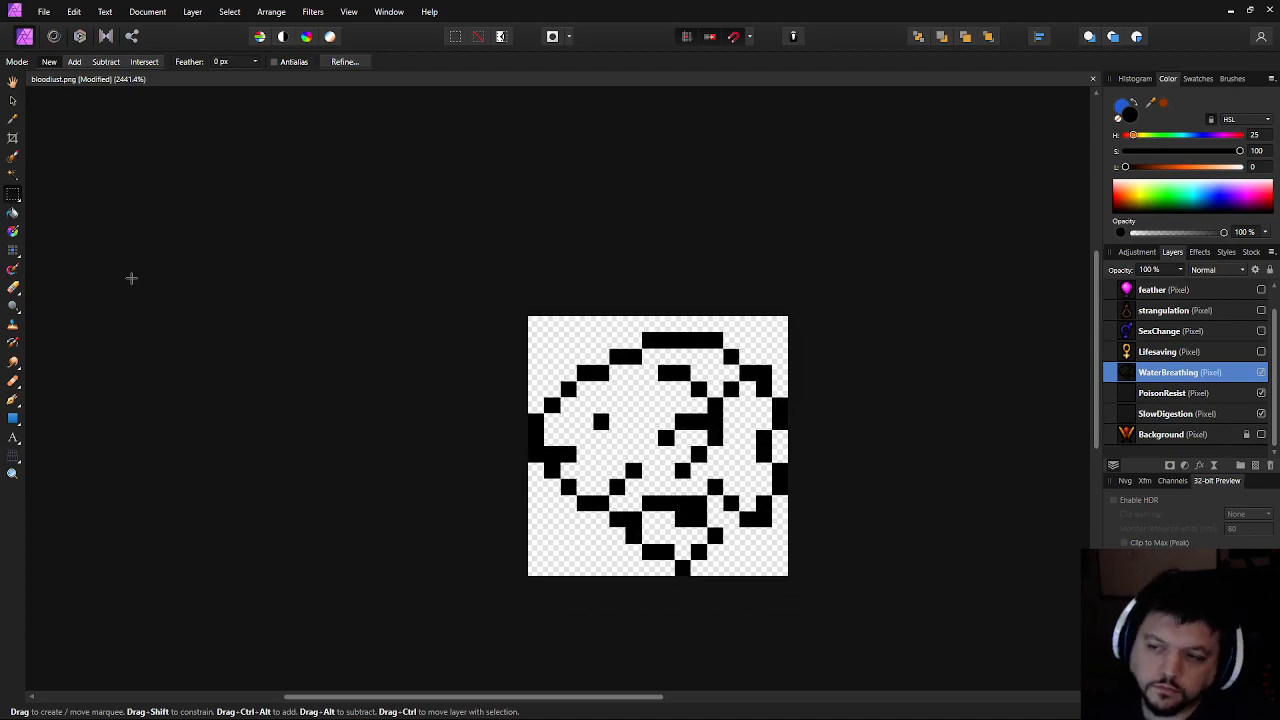
{"action": "left_click", "coordinate": [13, 249]}
{"action": "scroll", "coordinate": [800, 398], "scroll_direction": "down", "scroll_amount": 6}
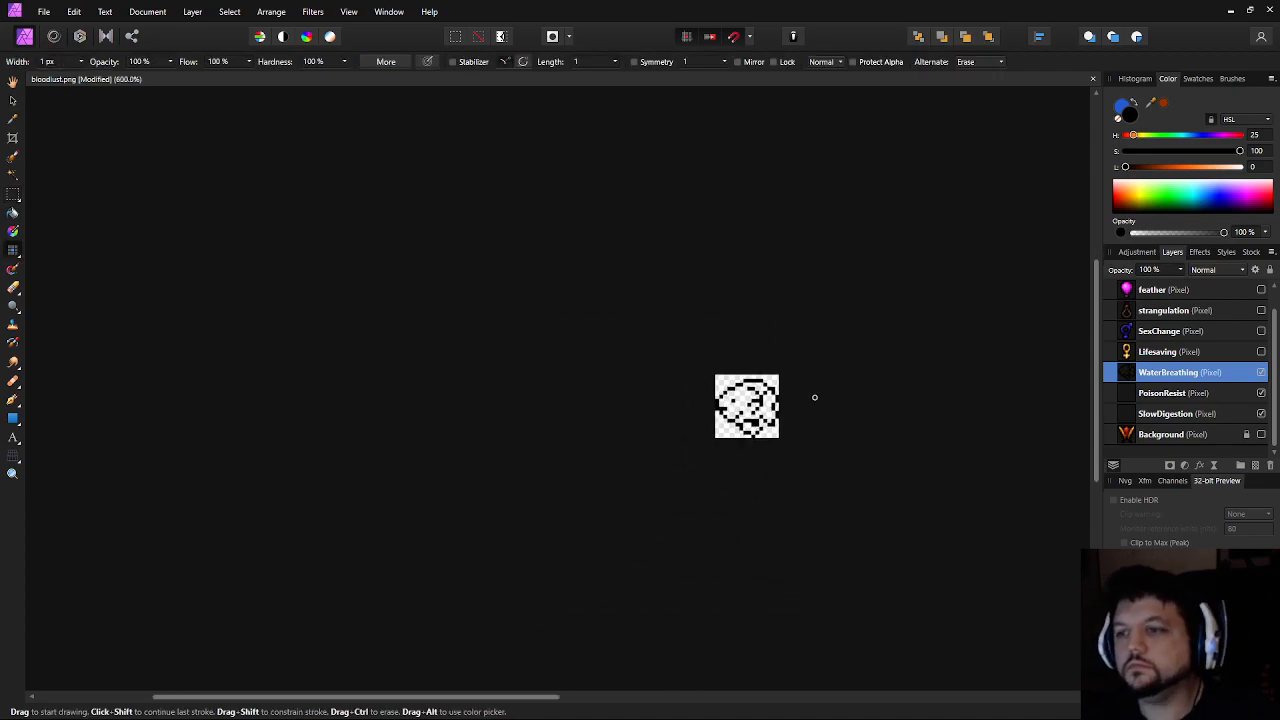
{"action": "scroll", "coordinate": [791, 406], "scroll_direction": "up", "scroll_amount": 5}
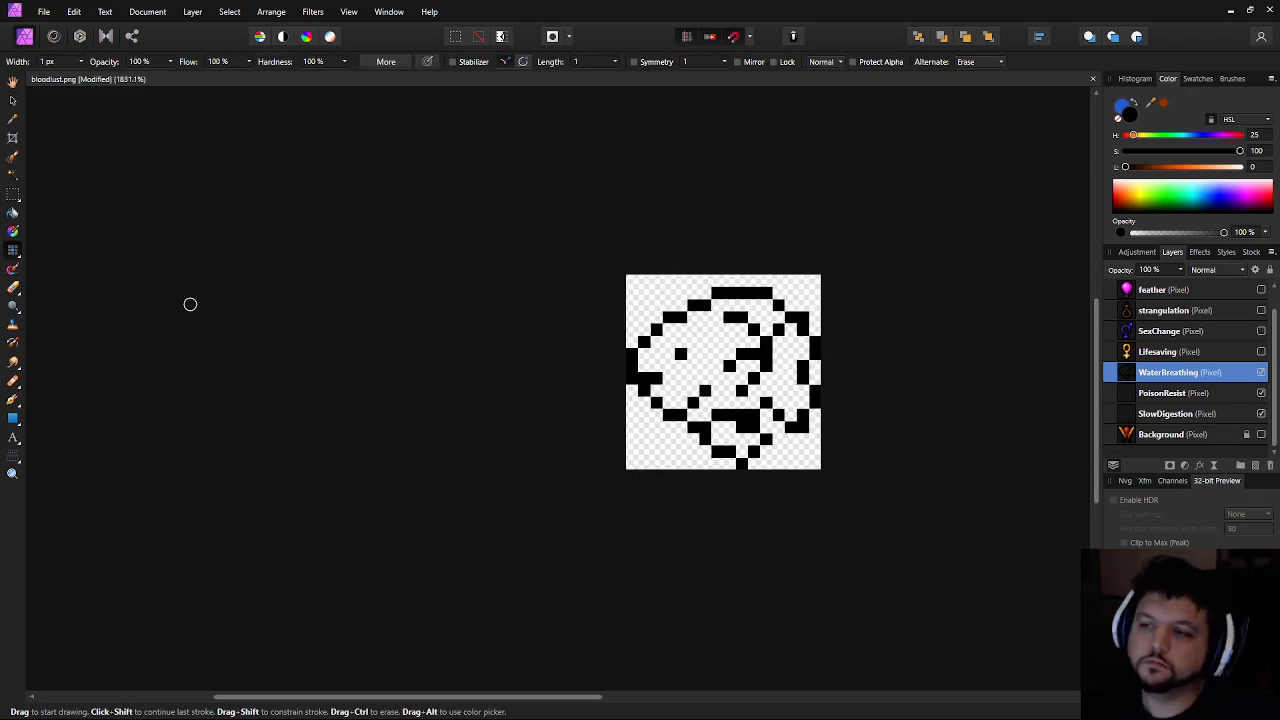
Sample the light blue and the dark navy from the waterwalking icon as the two colours, showing its layer only for sampling
{"action": "left_click", "coordinate": [13, 212]}
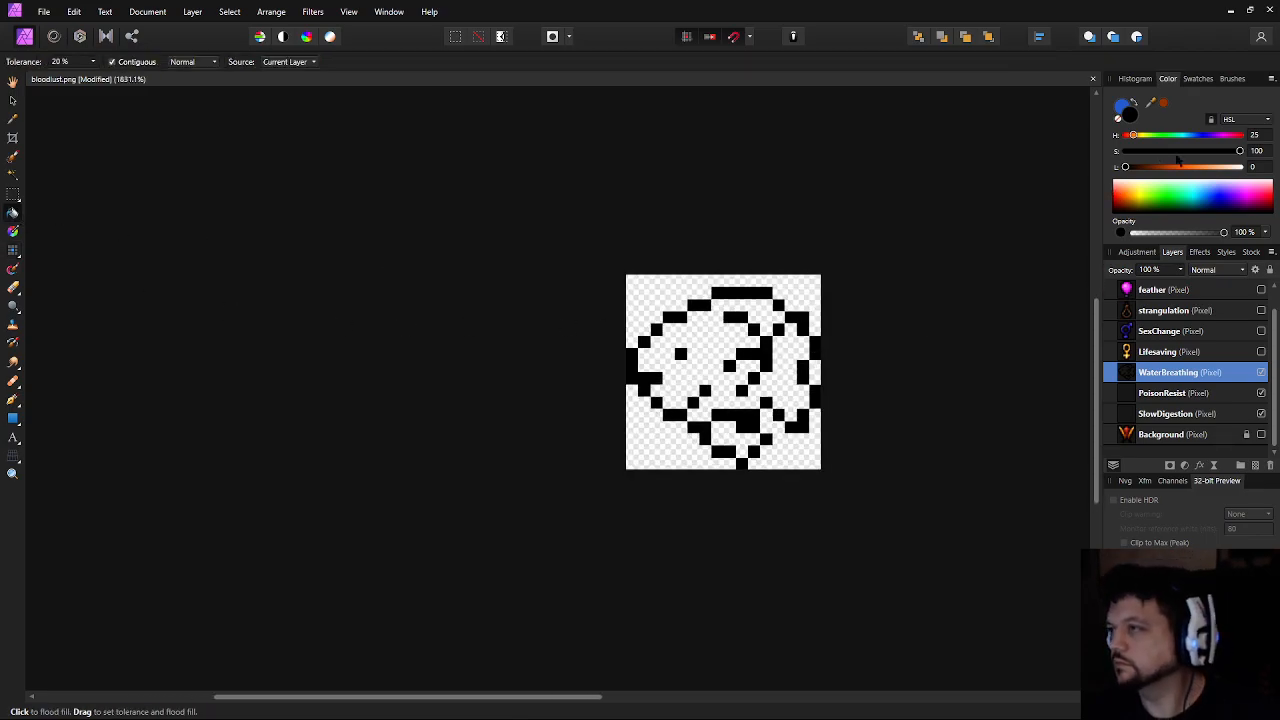
{"action": "left_click", "coordinate": [1200, 135]}
{"action": "scroll", "coordinate": [1218, 360], "scroll_direction": "up", "scroll_amount": 1}
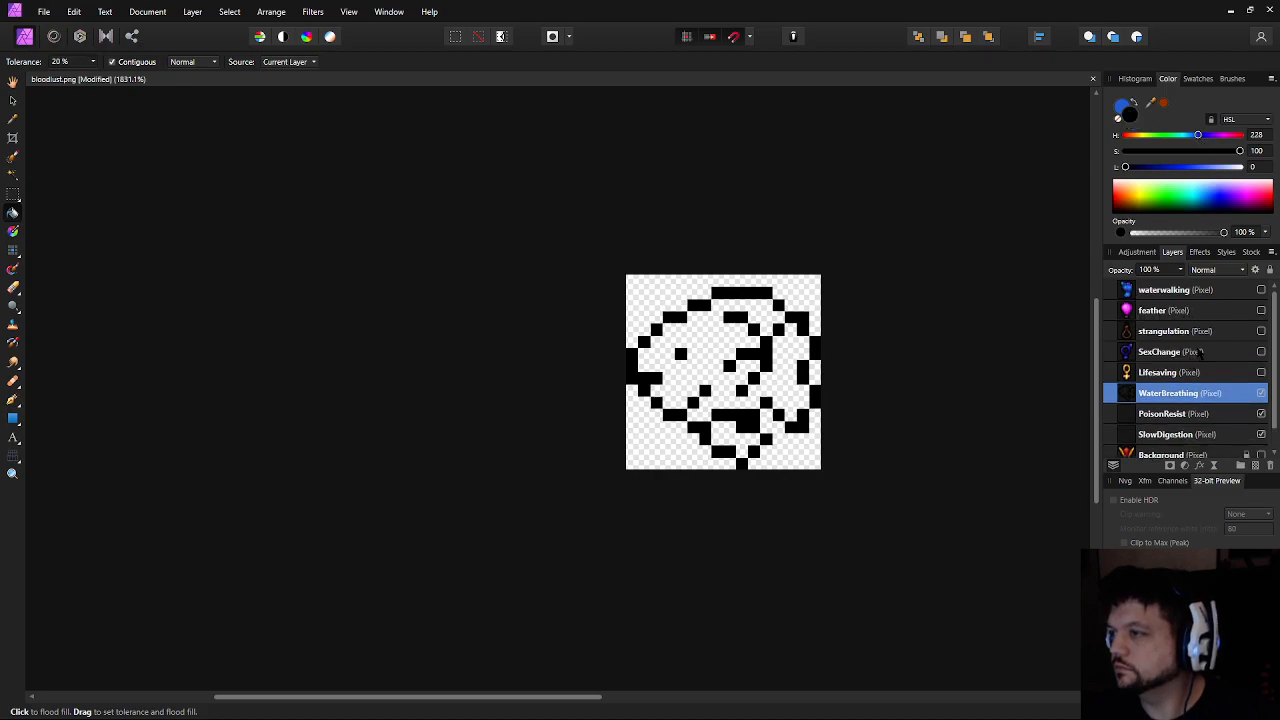
{"action": "left_click", "coordinate": [1261, 290]}
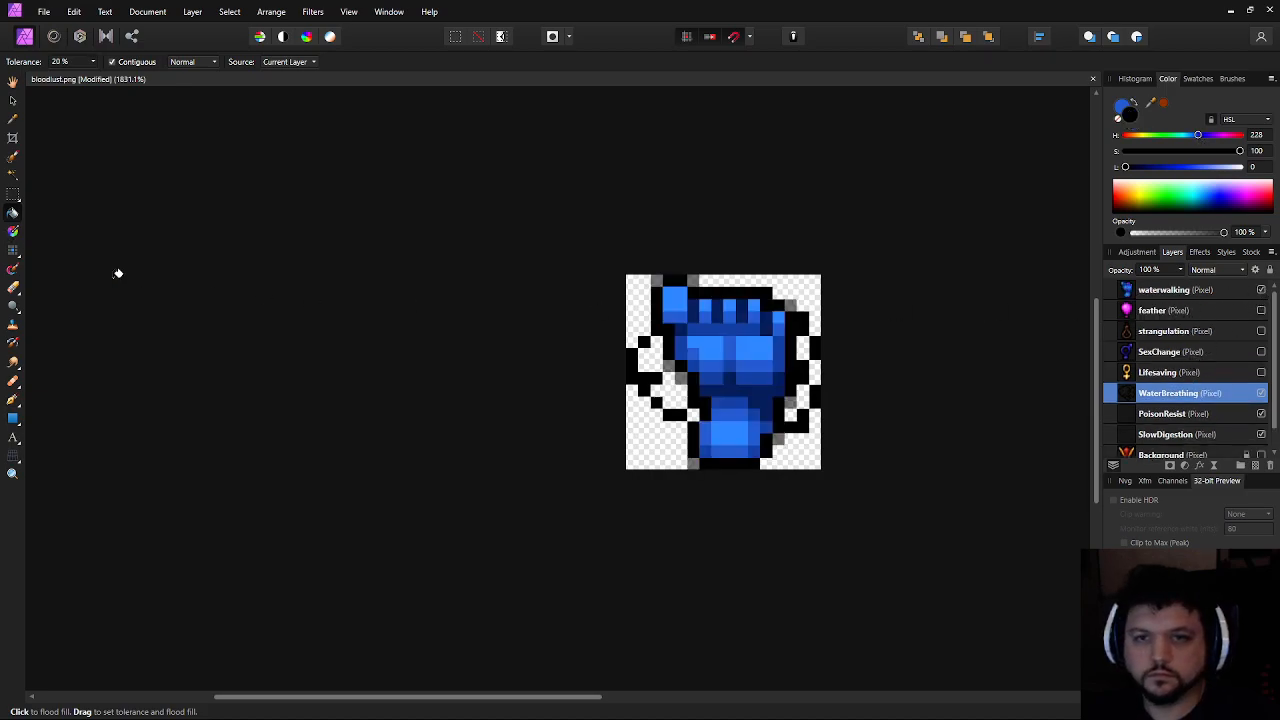
{"action": "key", "text": "i"}
{"action": "left_click", "coordinate": [708, 342]}
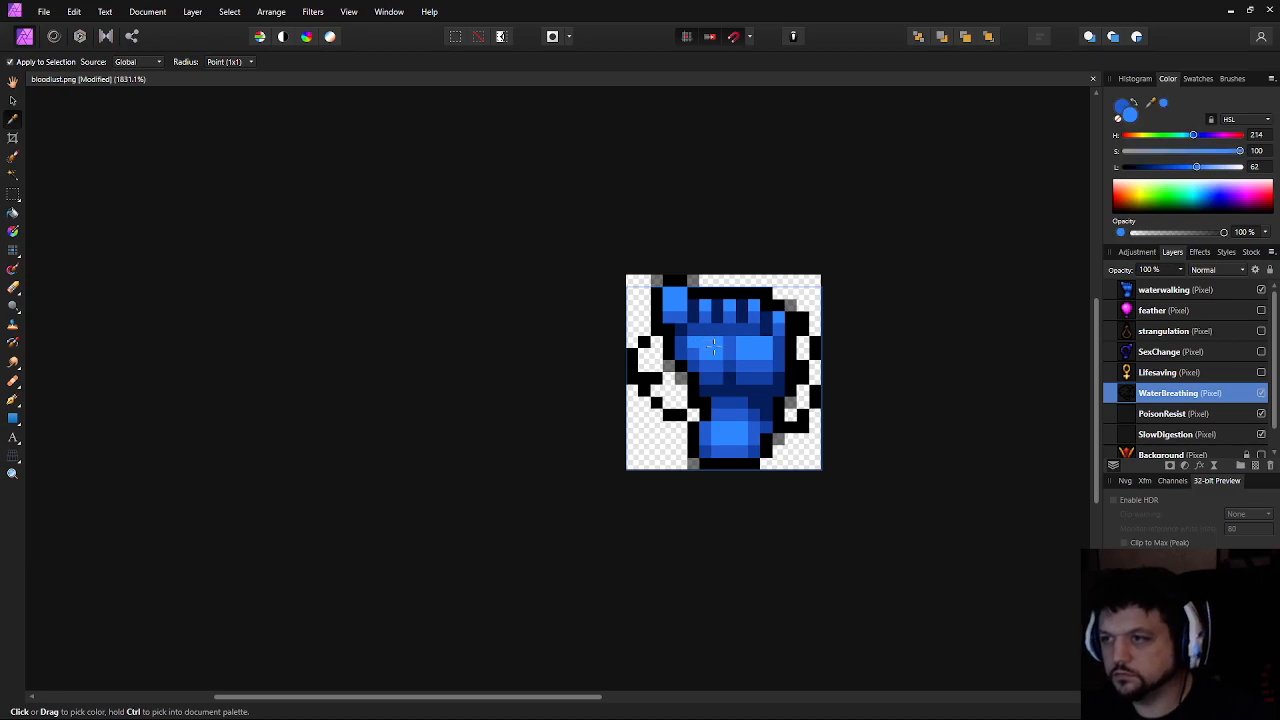
{"action": "key", "text": "x"}
{"action": "left_click", "coordinate": [756, 390]}
{"action": "key", "text": "g"}
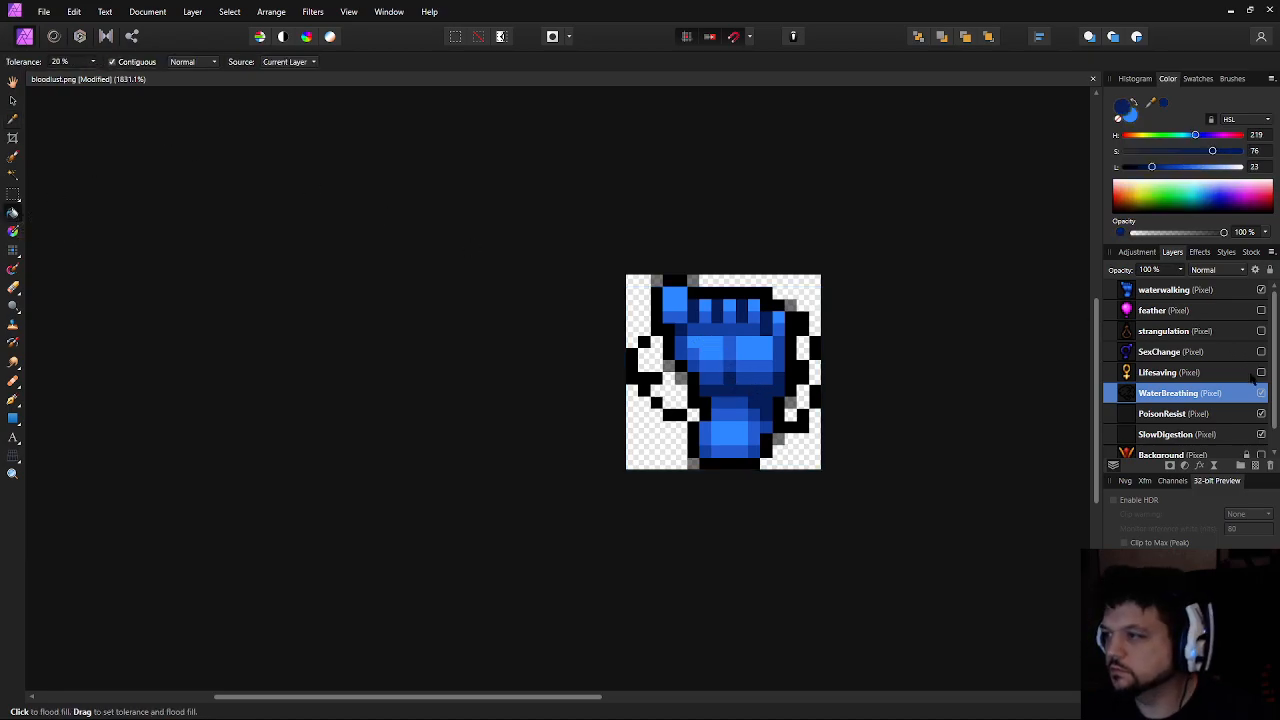
{"action": "left_click", "coordinate": [1261, 290]}
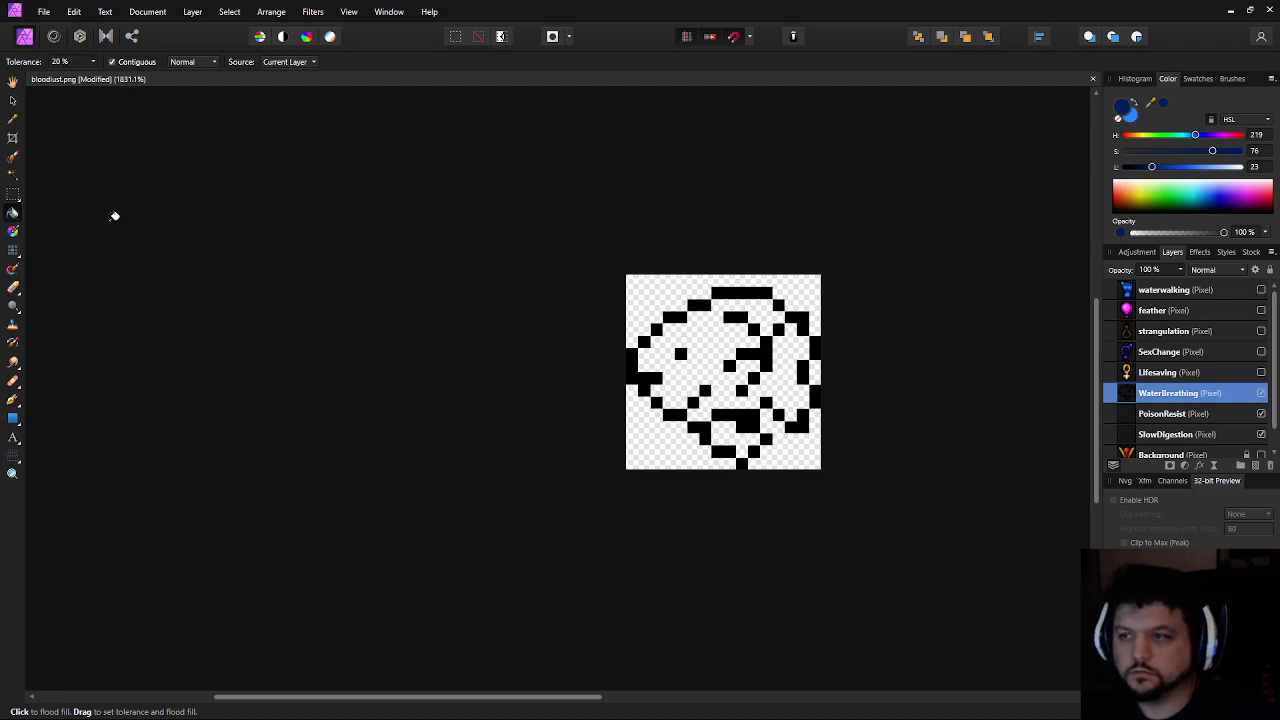
Flood fill the fish's body, tail and bottom fin with the light blue
{"action": "key", "text": "x"}
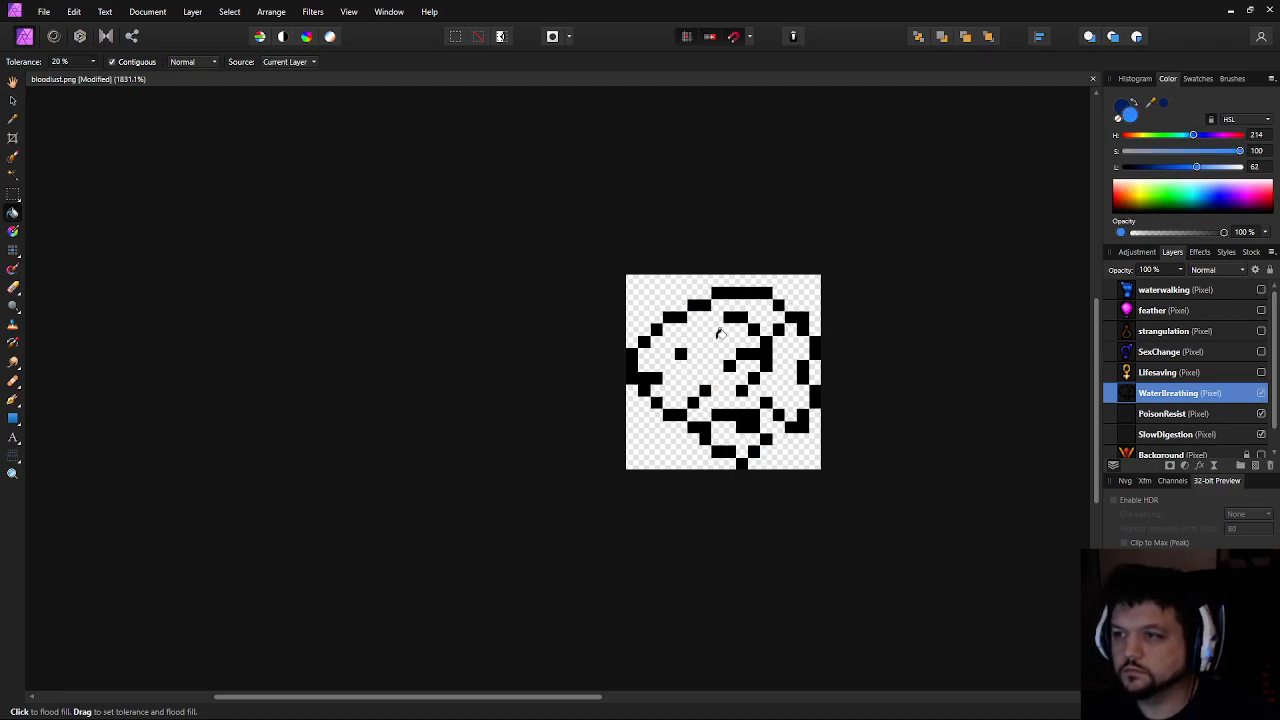
{"action": "left_click", "coordinate": [716, 332]}
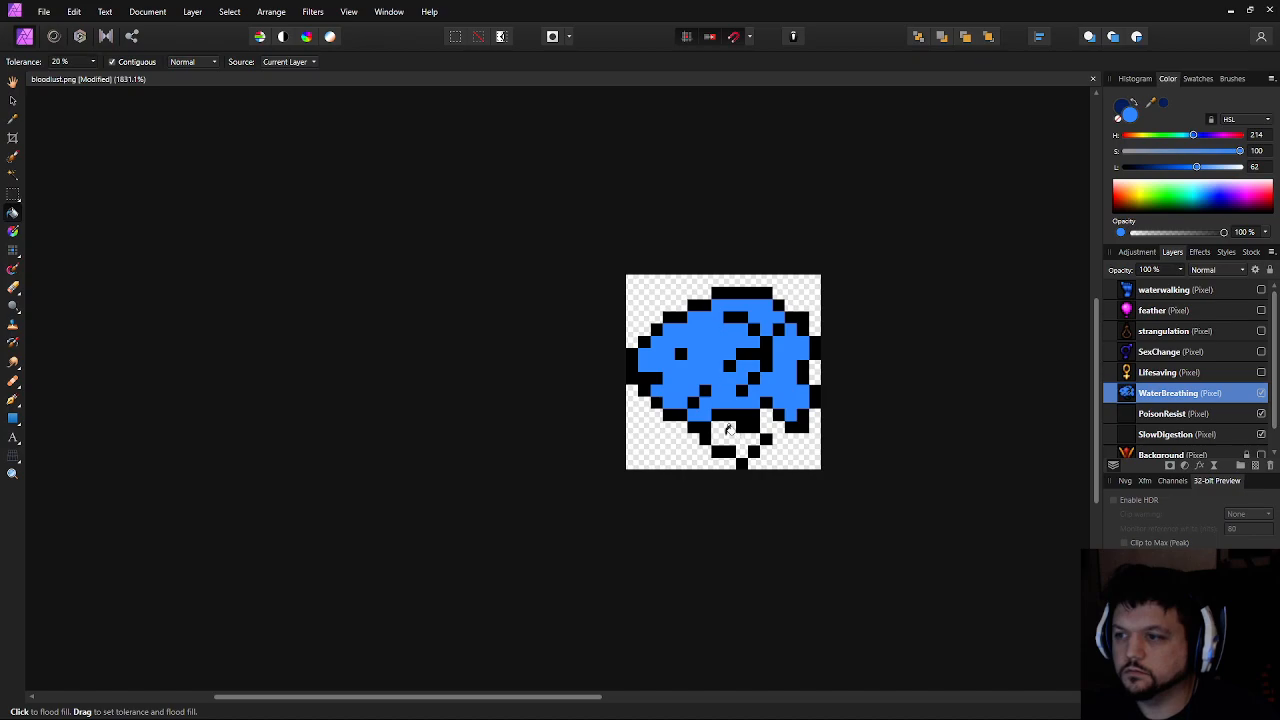
{"action": "left_click", "coordinate": [728, 428]}
Repaint the fish's mouth line and eye in dark navy with the Pixel tool
{"action": "key", "text": "x"}
{"action": "key", "text": "b"}
{"action": "key", "text": "x"}
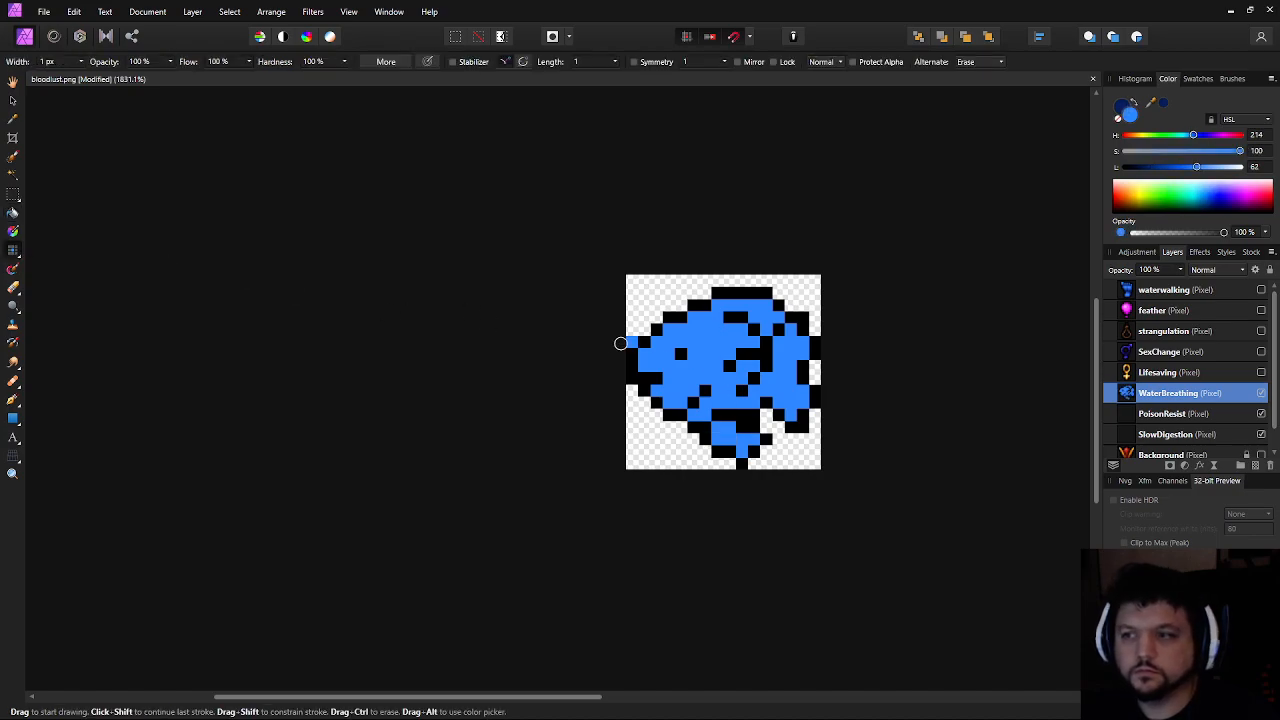
{"action": "scroll", "coordinate": [621, 341], "scroll_direction": "up", "scroll_amount": 3}
{"action": "key", "text": "x"}
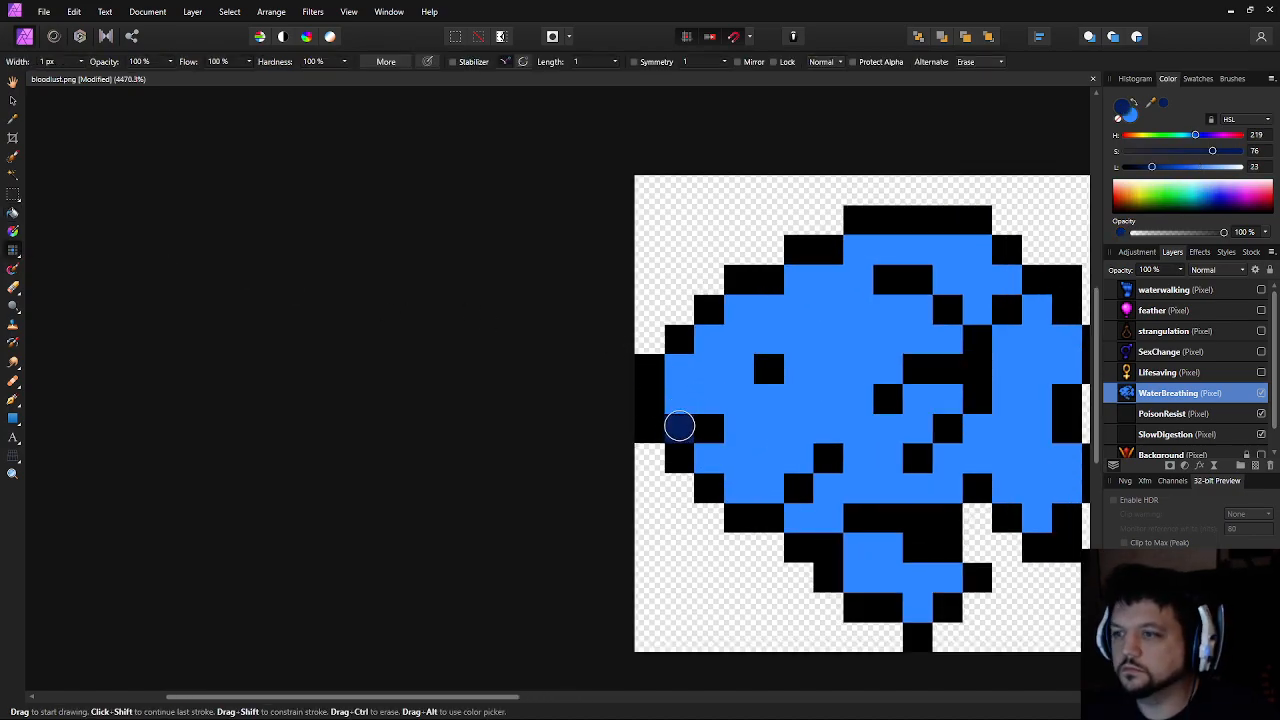
{"action": "left_click_drag", "start_coordinate": [681, 428], "coordinate": [706, 428]}
{"action": "left_click", "coordinate": [770, 383]}
Repaint the black lines inside the fish's body and along its fin joints in dark navy
{"action": "mouse_move", "coordinate": [823, 454]}
{"action": "left_mouse_down"}
{"action": "mouse_move", "coordinate": [653, 417]}
{"action": "mouse_move", "coordinate": [651, 428]}
{"action": "left_mouse_up"}
{"action": "left_click_drag", "start_coordinate": [717, 362], "coordinate": [772, 336]}
{"action": "mouse_move", "coordinate": [728, 247]}
{"action": "left_mouse_down"}
{"action": "mouse_move", "coordinate": [810, 308]}
{"action": "mouse_move", "coordinate": [811, 348]}
{"action": "mouse_move", "coordinate": [841, 269]}
{"action": "mouse_move", "coordinate": [769, 400]}
{"action": "mouse_move", "coordinate": [685, 473]}
{"action": "mouse_move", "coordinate": [683, 485]}
{"action": "mouse_move", "coordinate": [745, 505]}
{"action": "left_mouse_up"}
{"action": "left_click", "coordinate": [837, 271]}
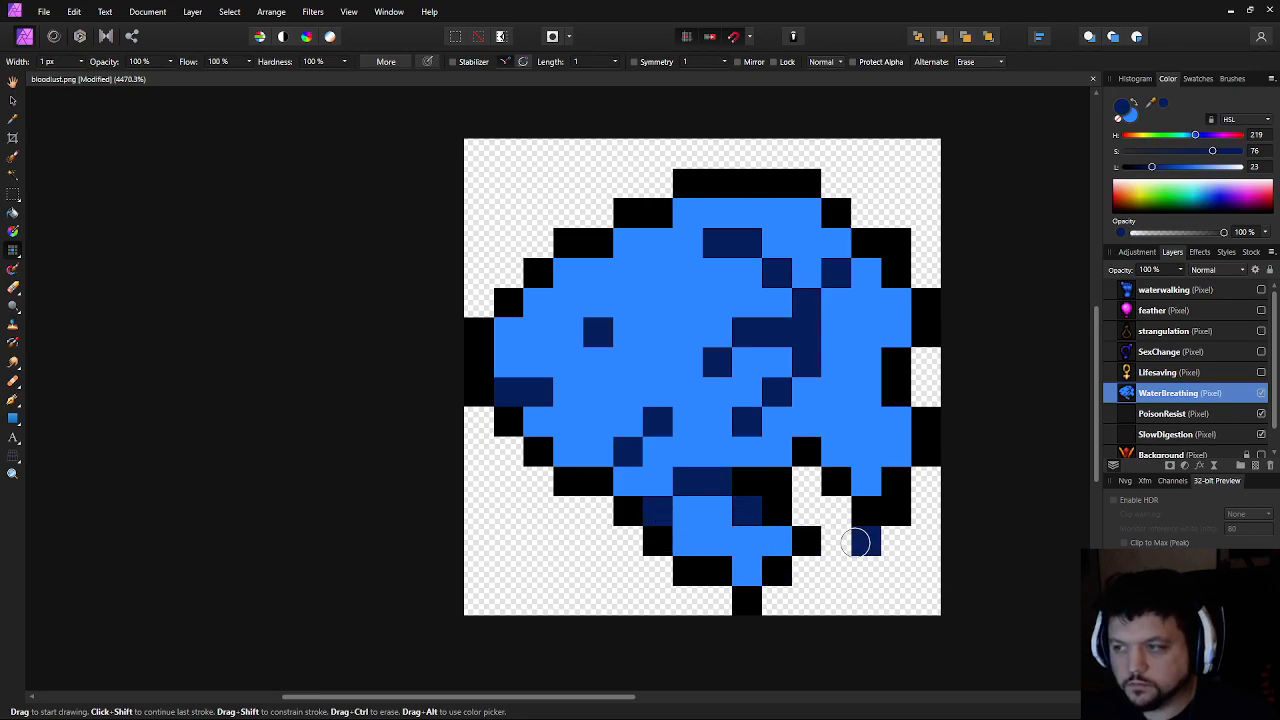
Add a dark navy pixel at the tip of the bottom fin, and undo the trial pixel painted on the upper tail
{"action": "scroll", "coordinate": [830, 498], "scroll_direction": "down", "scroll_amount": 3}
{"action": "scroll", "coordinate": [830, 498], "scroll_direction": "down", "scroll_amount": 1}
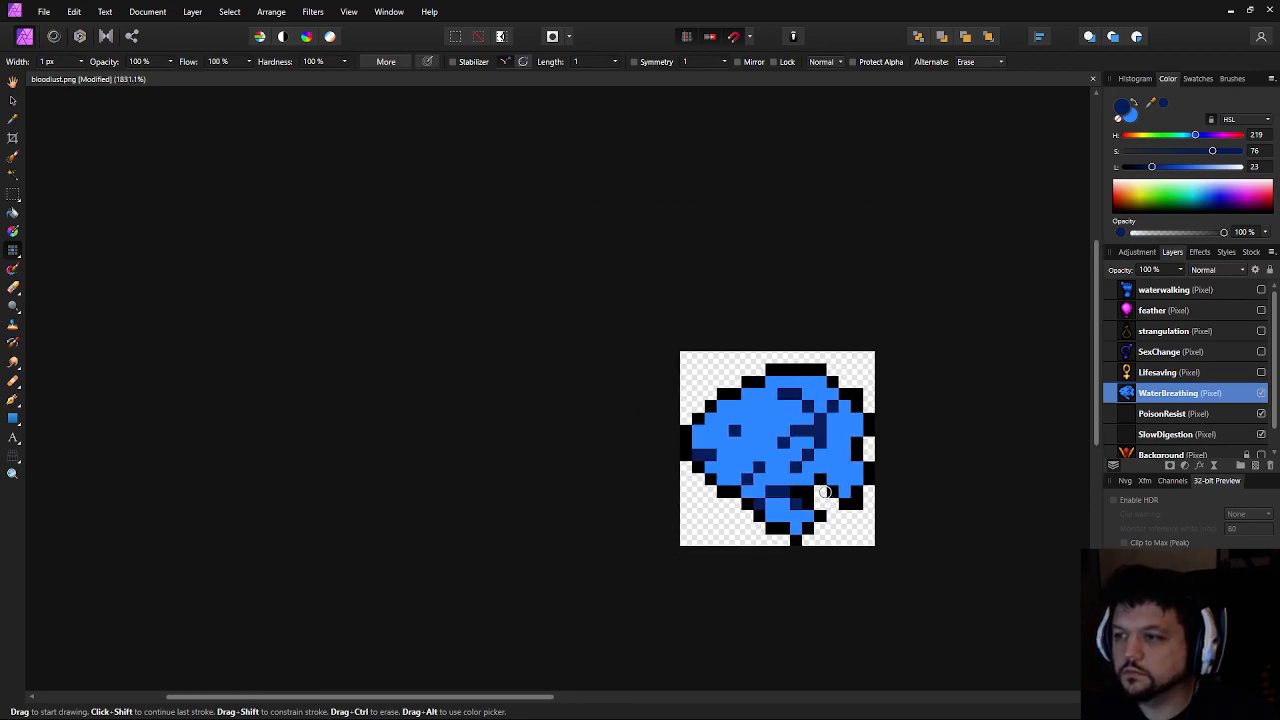
{"action": "scroll", "coordinate": [830, 498], "scroll_direction": "up", "scroll_amount": 3}
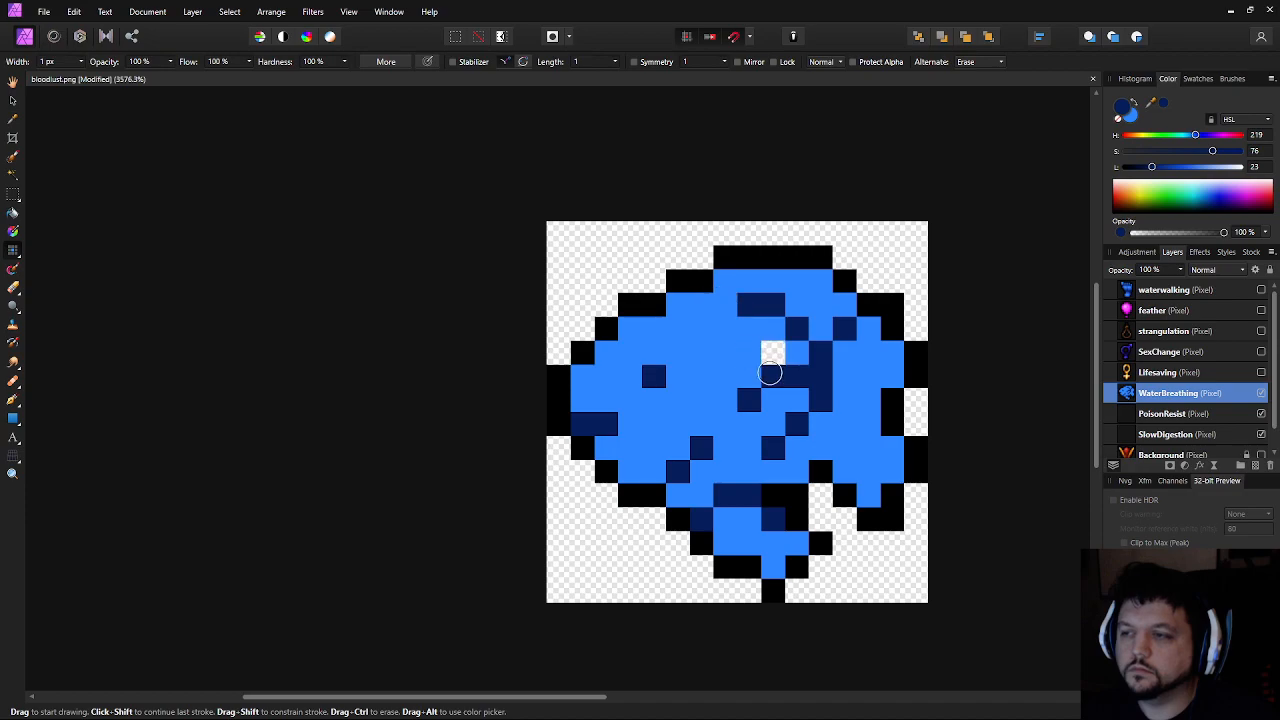
{"action": "scroll", "coordinate": [795, 398], "scroll_direction": "down", "scroll_amount": 7}
{"action": "left_click_drag", "start_coordinate": [851, 448], "coordinate": [770, 450]}
{"action": "scroll", "coordinate": [769, 451], "scroll_direction": "up", "scroll_amount": 7}
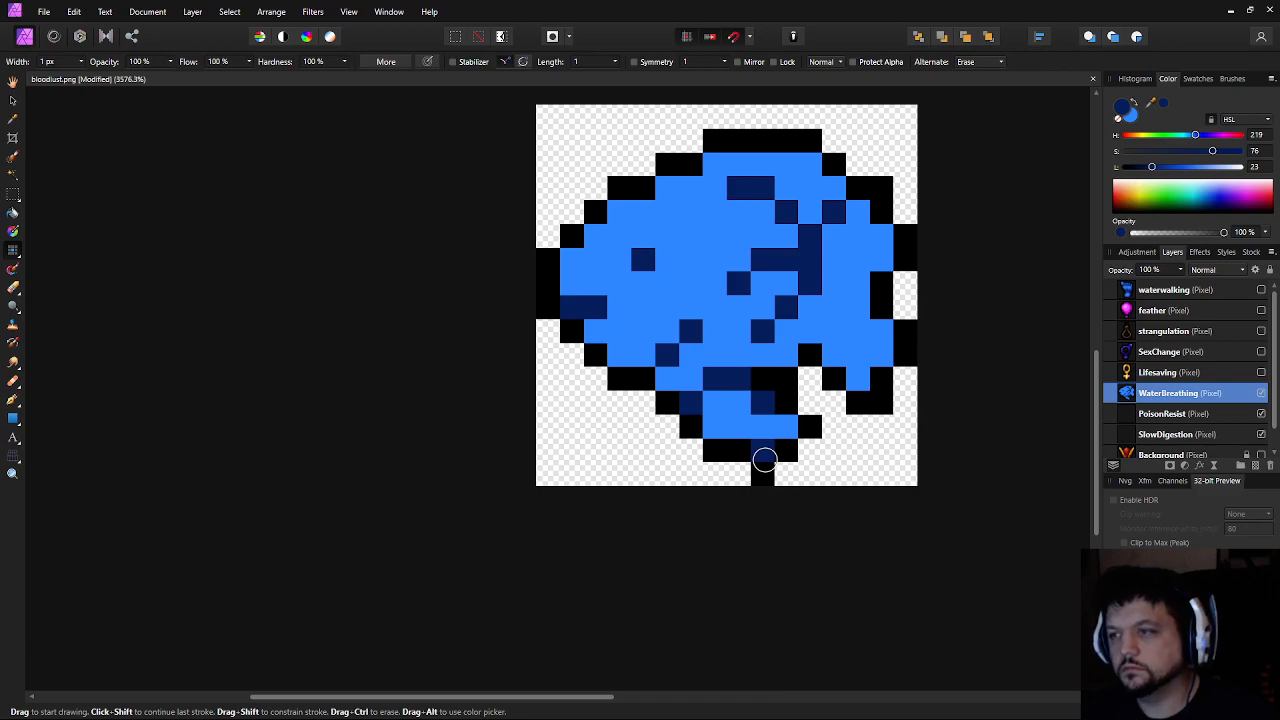
{"action": "left_click", "coordinate": [765, 454]}
{"action": "left_click", "coordinate": [860, 207]}
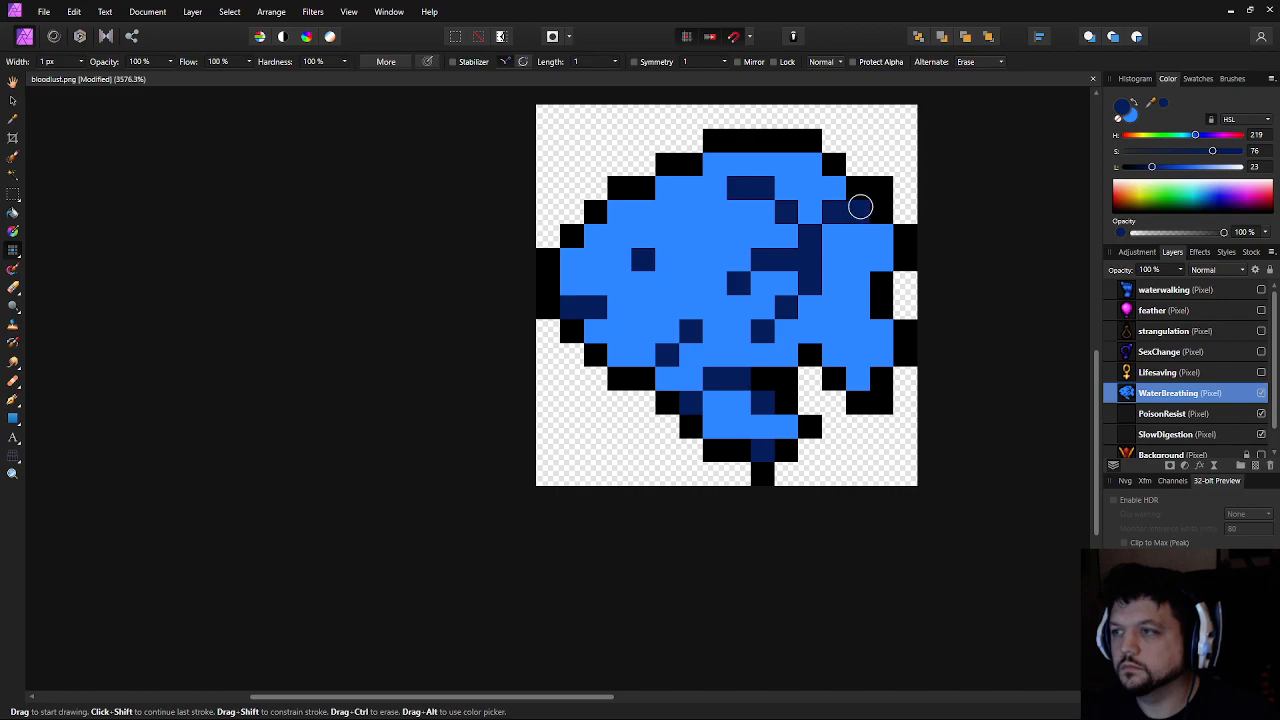
{"action": "key", "text": "ctrl+z"}
Sample the two mid blues, HSL 220/67/52 and 220/67/40, from the waterwalking icon, swapping layer visibility only for sampling
{"action": "left_click", "coordinate": [1261, 290]}
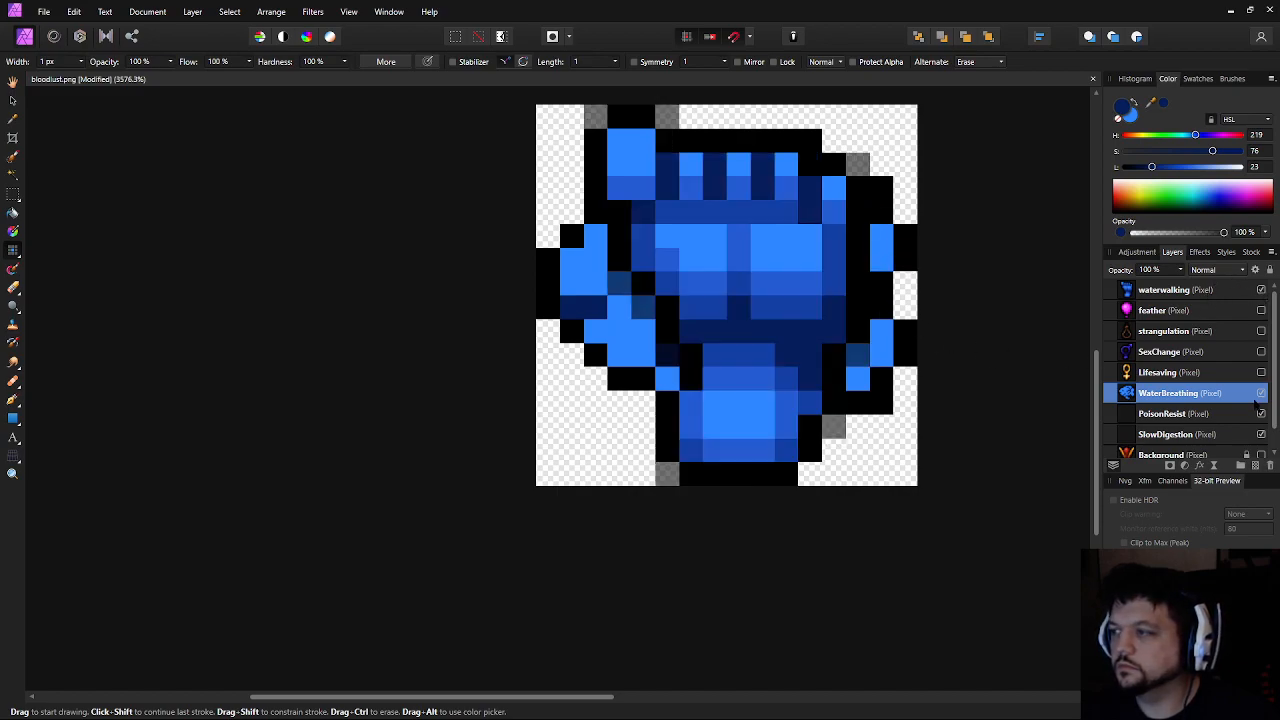
{"action": "left_click", "coordinate": [1261, 393]}
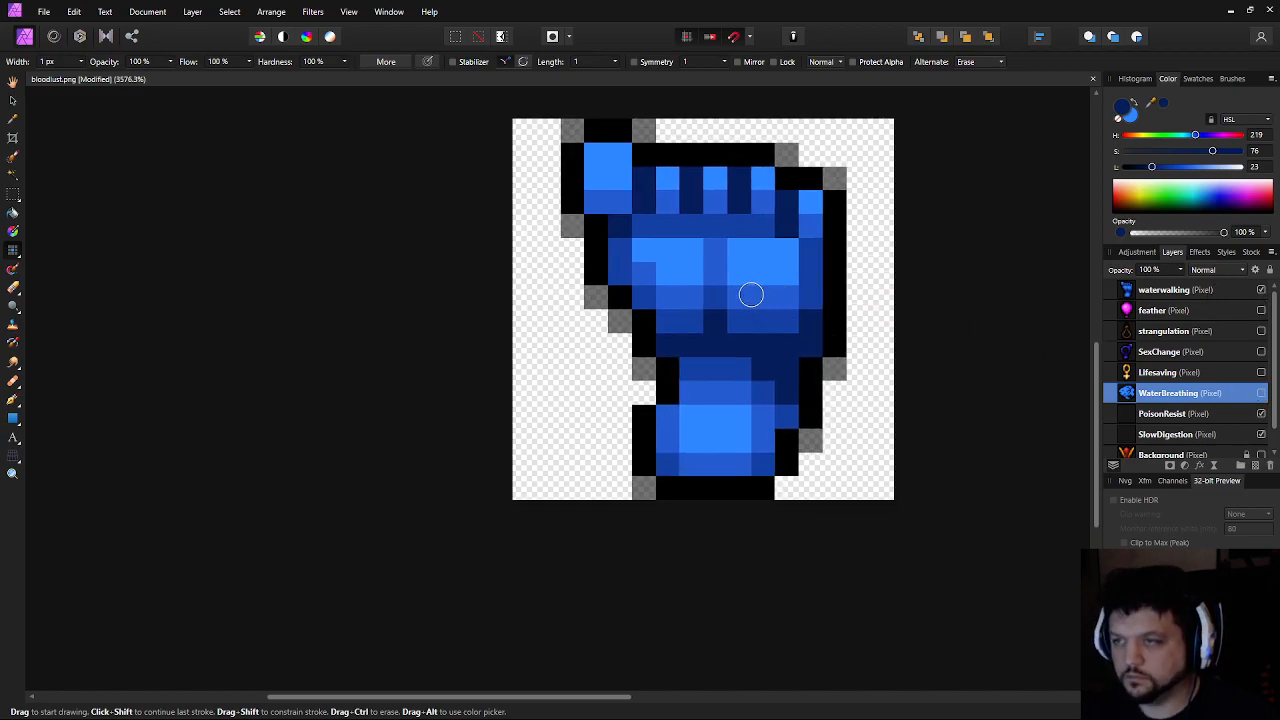
{"action": "key", "text": "o"}
{"action": "key", "text": "b"}
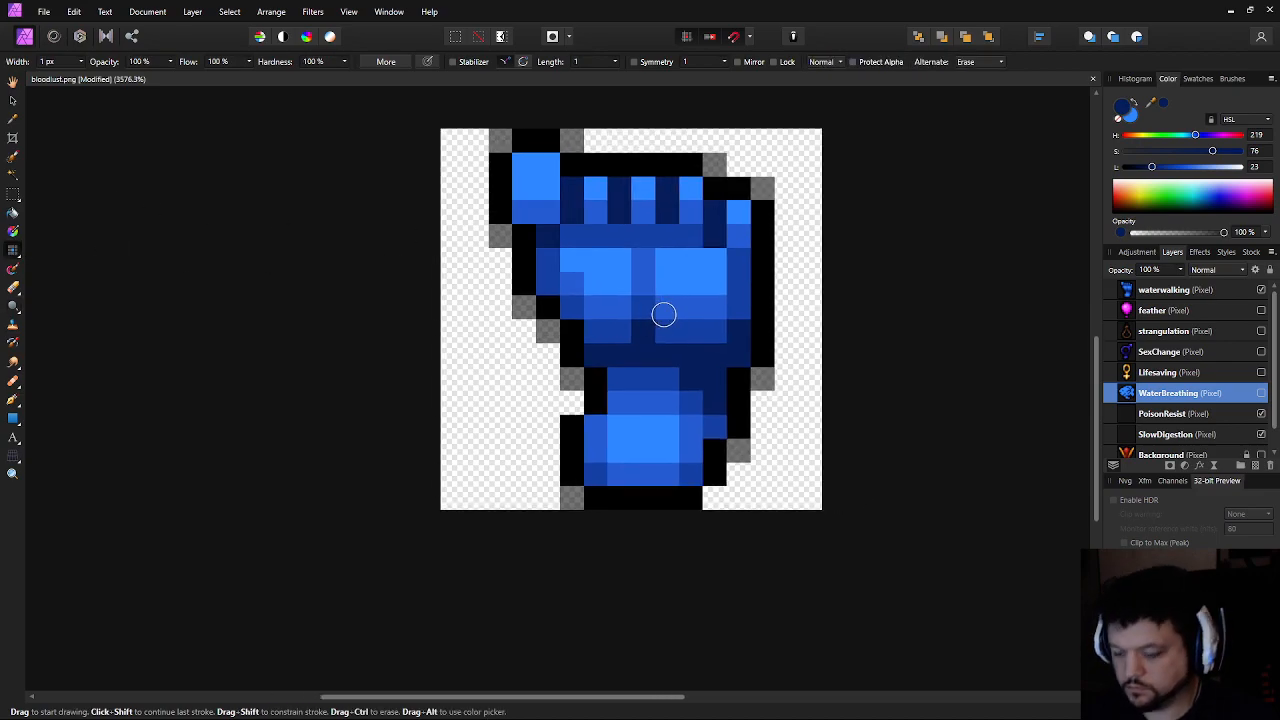
{"action": "key", "text": "i"}
{"action": "left_click", "coordinate": [645, 272]}
{"action": "left_click", "coordinate": [644, 314]}
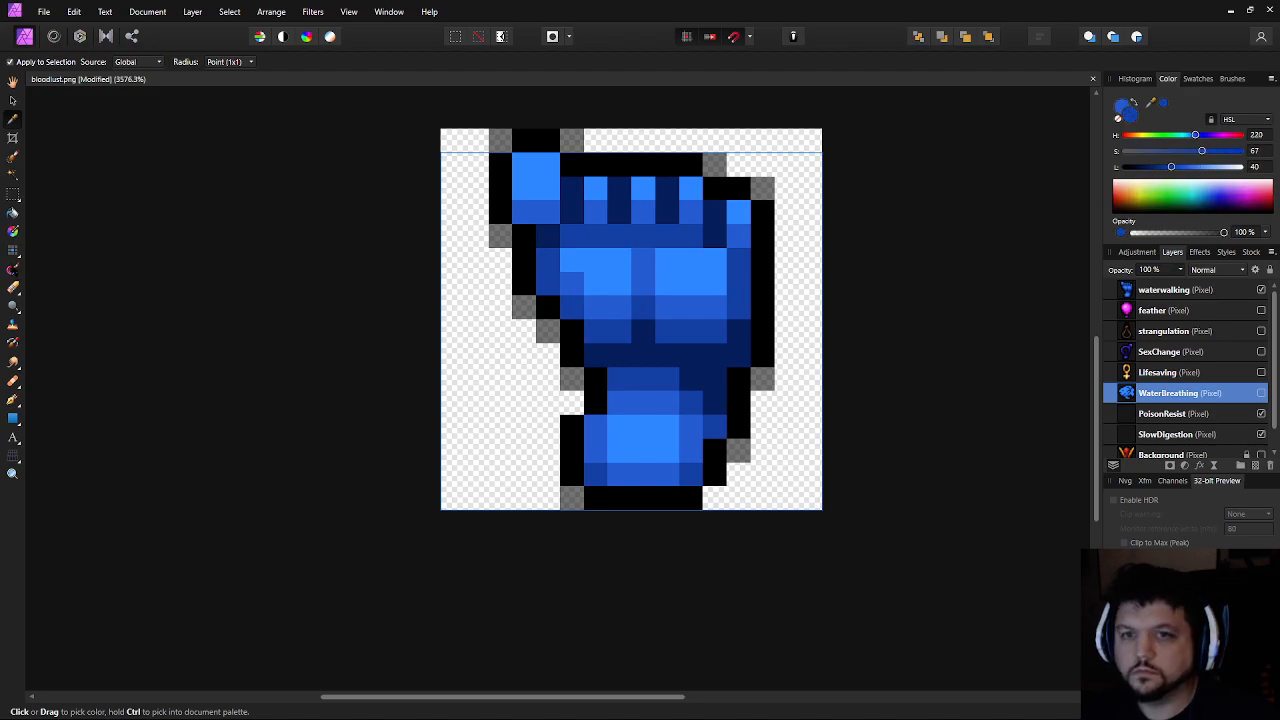
{"action": "key", "text": "b"}
{"action": "left_click", "coordinate": [1261, 289]}
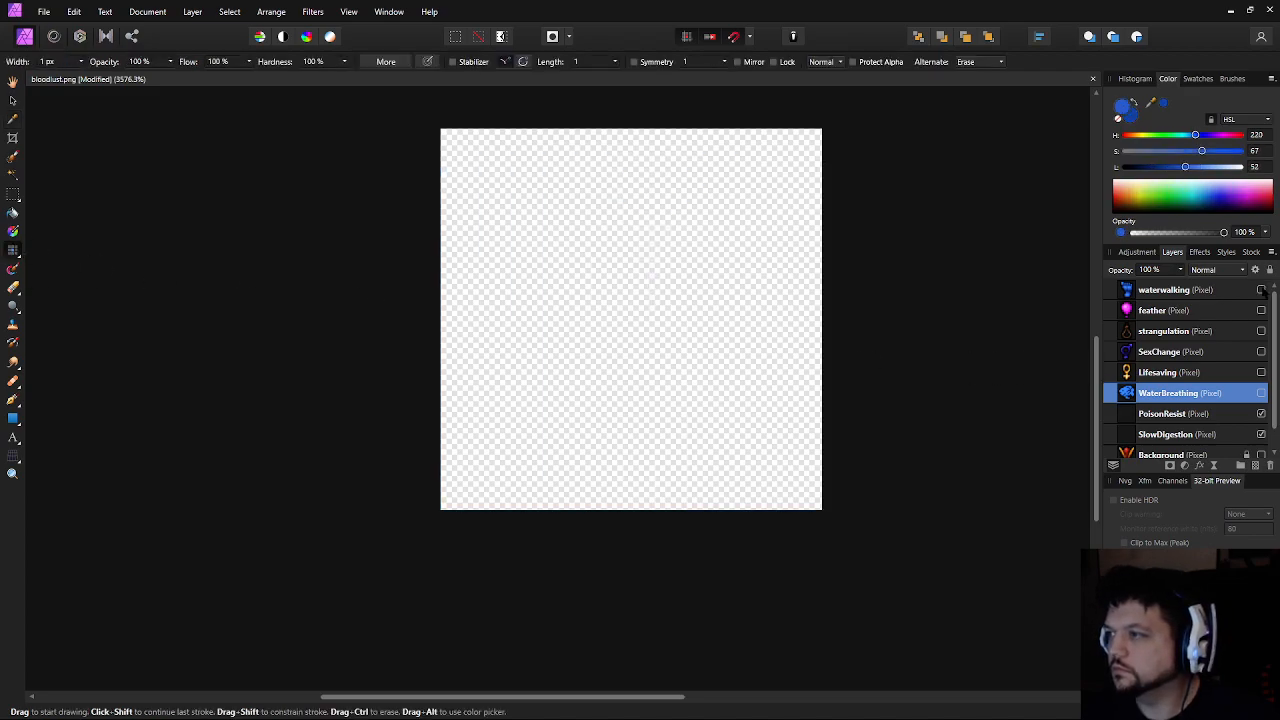
{"action": "left_click", "coordinate": [1261, 393]}
Shade the fish's bottom fin with the darker mid blue, leaving a strip of the lighter mid blue inside it
{"action": "left_click", "coordinate": [528, 281], "text": "alt"}
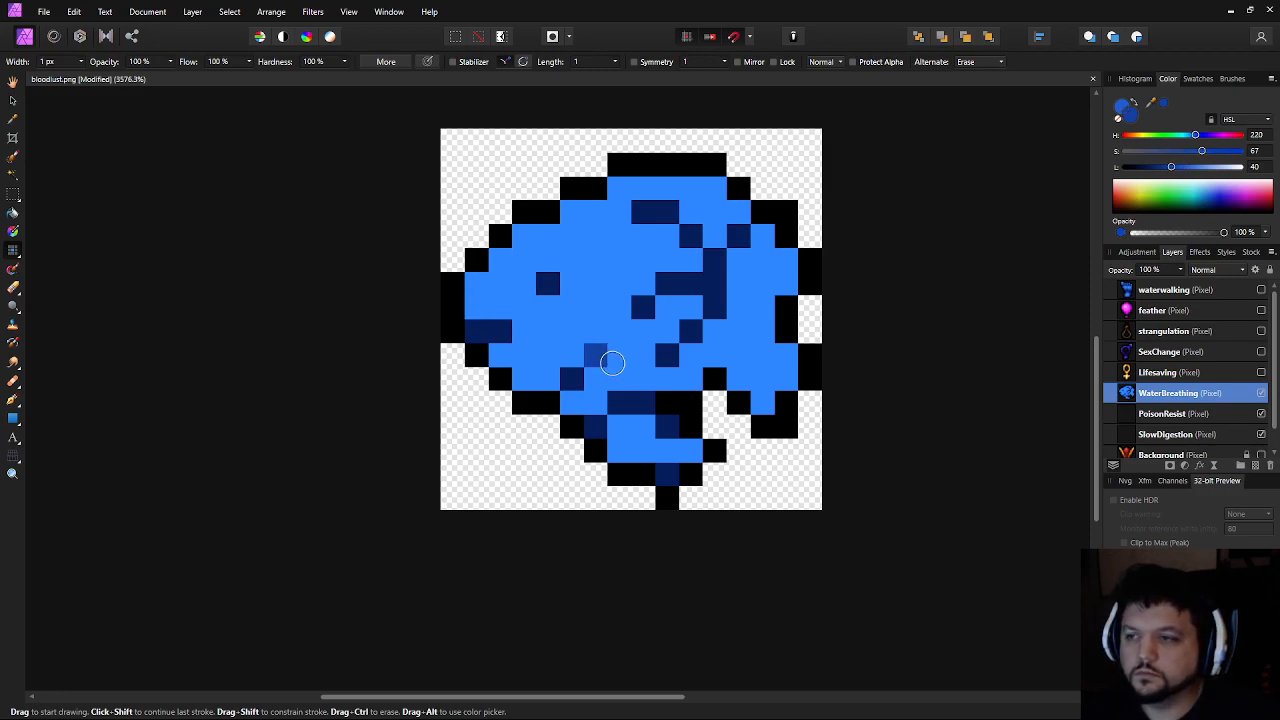
{"action": "mouse_move", "coordinate": [620, 420]}
{"action": "left_mouse_down"}
{"action": "mouse_move", "coordinate": [645, 423]}
{"action": "mouse_move", "coordinate": [617, 449]}
{"action": "mouse_move", "coordinate": [694, 449]}
{"action": "mouse_move", "coordinate": [648, 454]}
{"action": "mouse_move", "coordinate": [666, 450]}
{"action": "left_mouse_up"}
{"action": "key", "text": "x"}
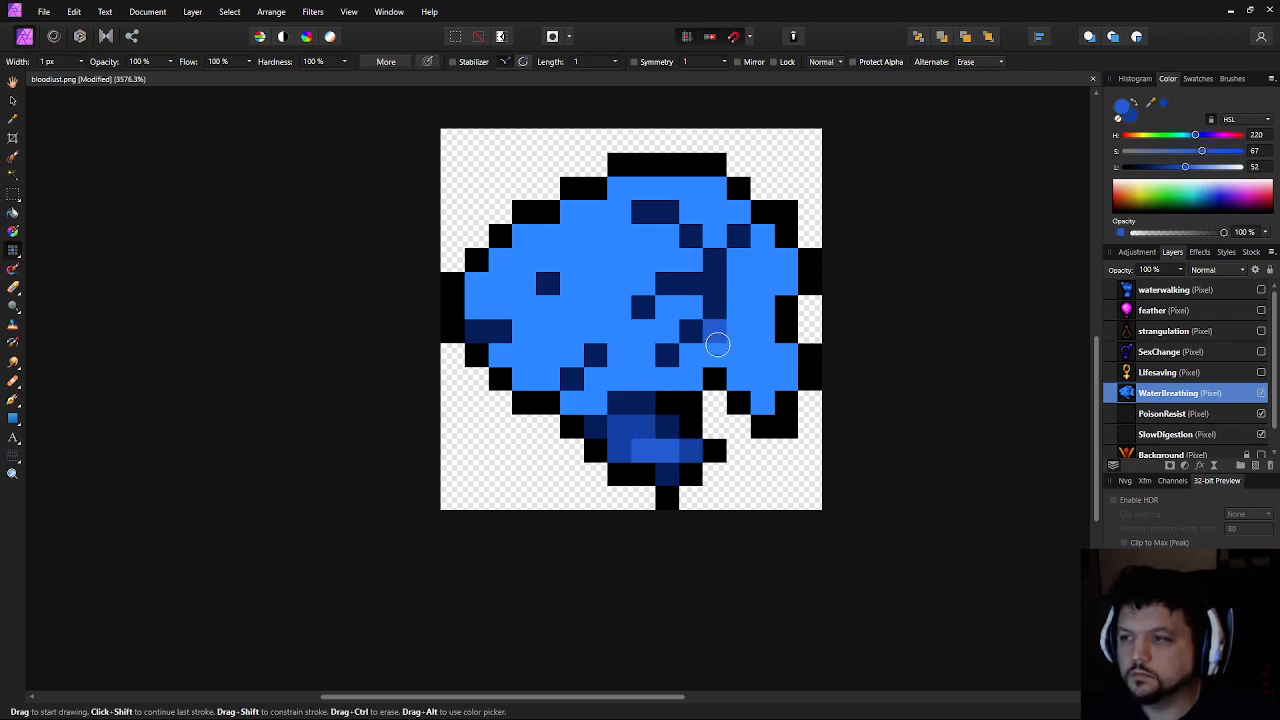
Paint darker mid-blue shading along the tail's base, its centre notch and its tips
{"action": "key", "text": "x"}
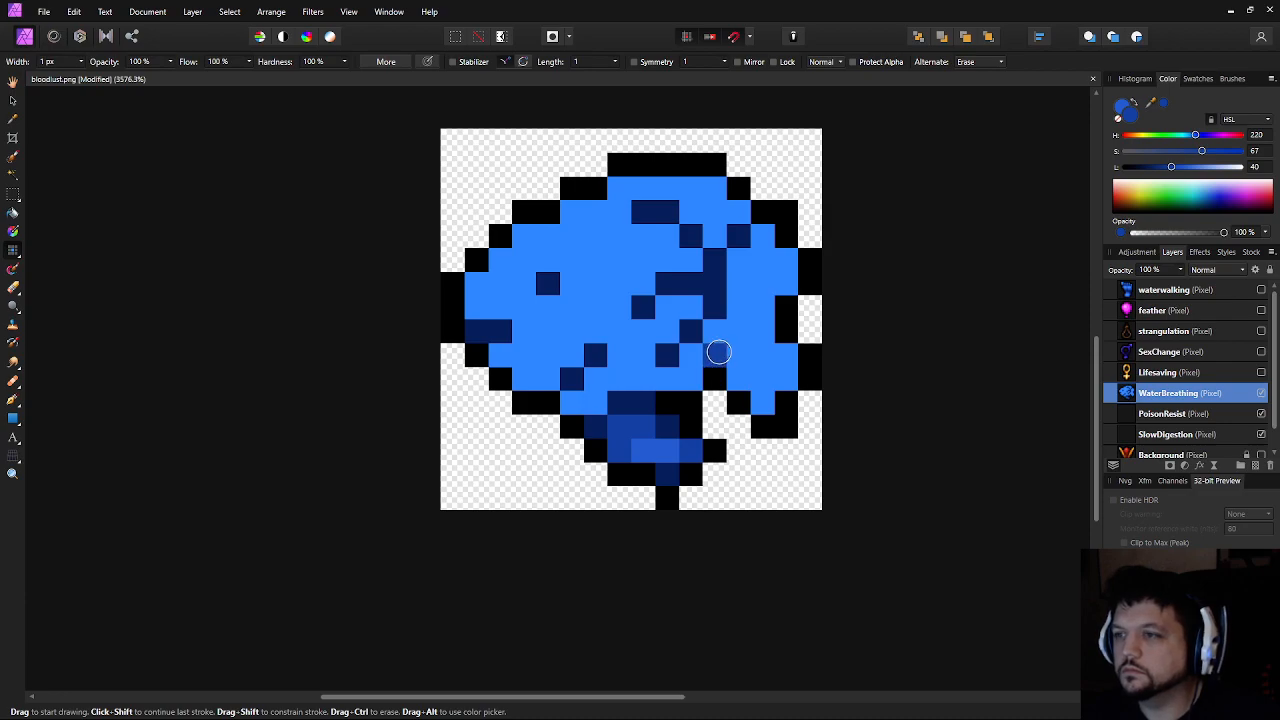
{"action": "left_click", "coordinate": [716, 352]}
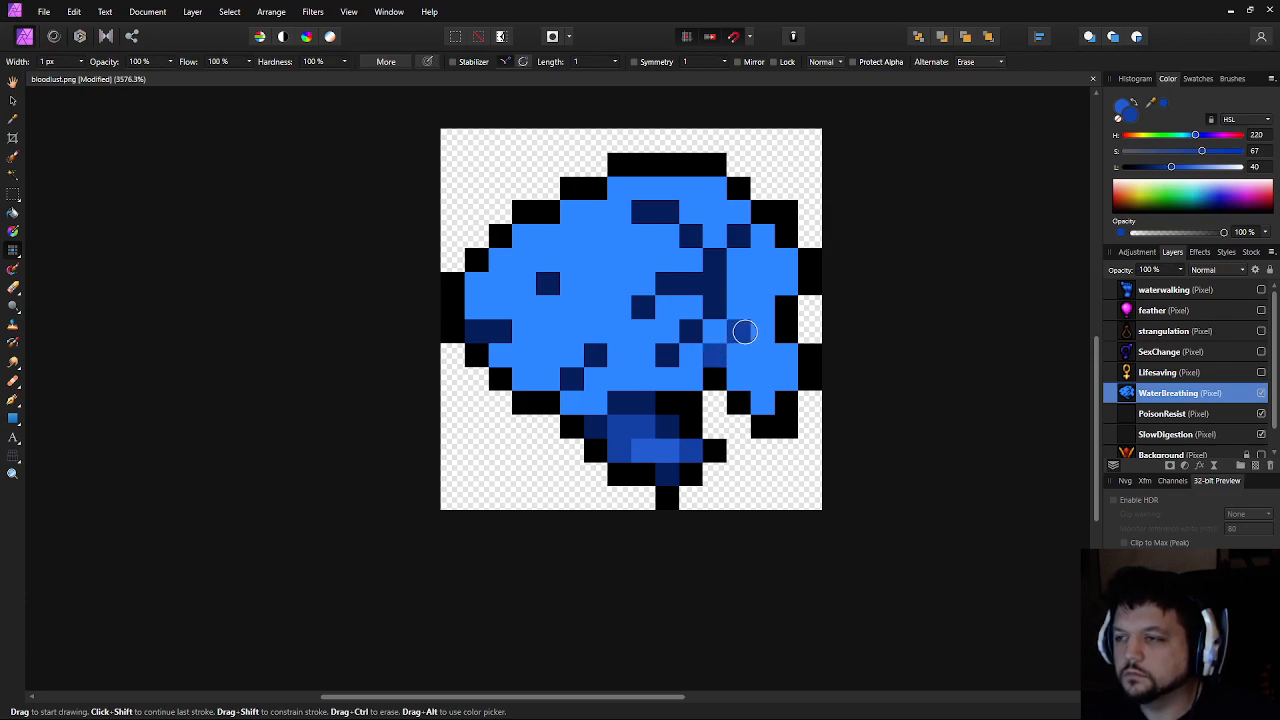
{"action": "left_click", "coordinate": [744, 330]}
{"action": "left_click", "coordinate": [740, 300]}
{"action": "left_click", "coordinate": [740, 274]}
{"action": "left_click", "coordinate": [741, 259]}
{"action": "left_click", "coordinate": [762, 240]}
{"action": "left_click", "coordinate": [782, 253]}
{"action": "key", "text": "ctrl+z"}
{"action": "left_click", "coordinate": [762, 306]}
{"action": "left_click", "coordinate": [764, 404]}
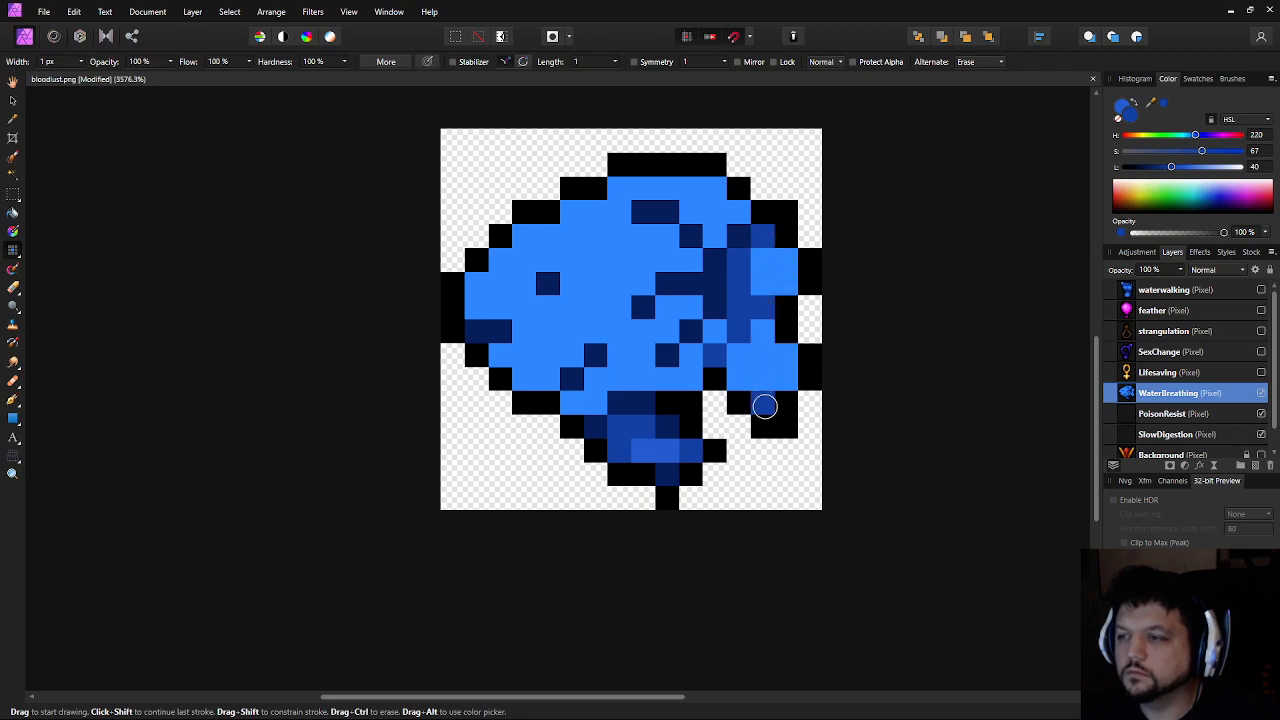
{"action": "left_click", "coordinate": [741, 380]}
{"action": "left_click", "coordinate": [786, 380]}
{"action": "left_click", "coordinate": [786, 280]}
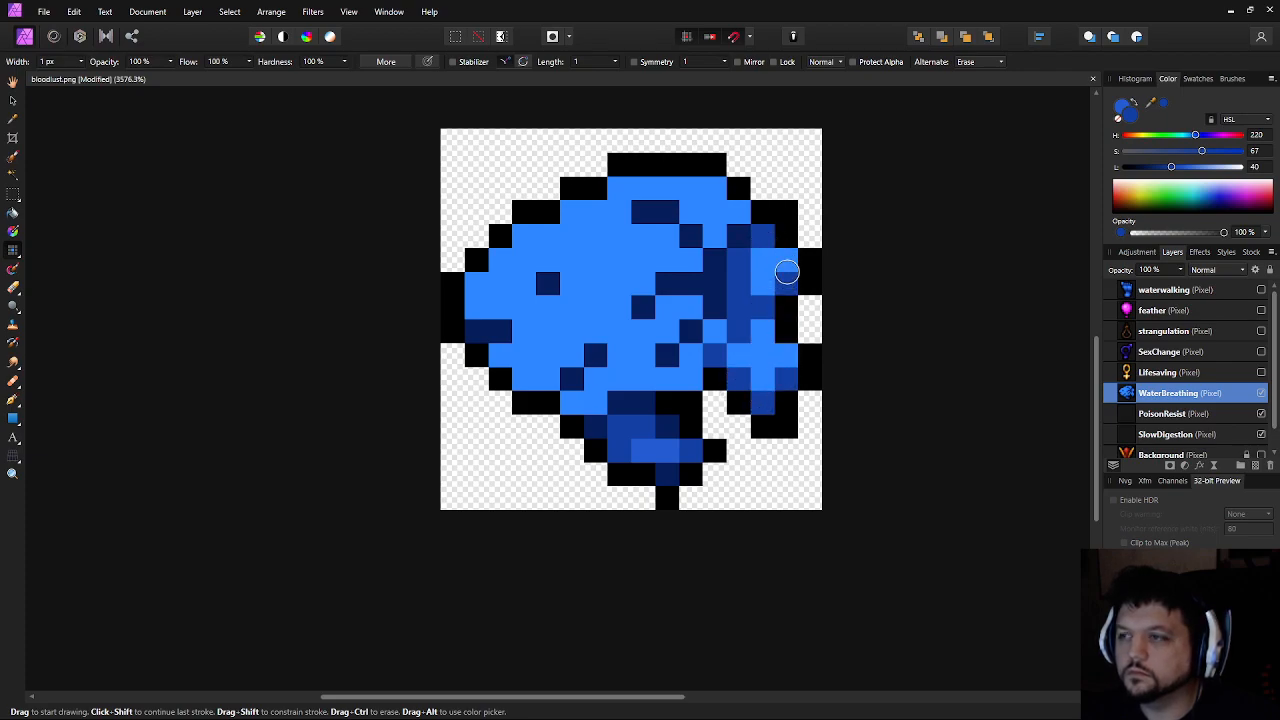
Cover the remaining light blue areas of the tail and its joint with the body in the lighter mid blue
{"action": "left_click_drag", "start_coordinate": [784, 261], "coordinate": [761, 291]}
{"action": "mouse_move", "coordinate": [744, 354]}
{"action": "left_mouse_down"}
{"action": "mouse_move", "coordinate": [760, 371]}
{"action": "mouse_move", "coordinate": [781, 357]}
{"action": "left_mouse_up"}
{"action": "left_click", "coordinate": [712, 331]}
{"action": "left_click", "coordinate": [692, 352]}
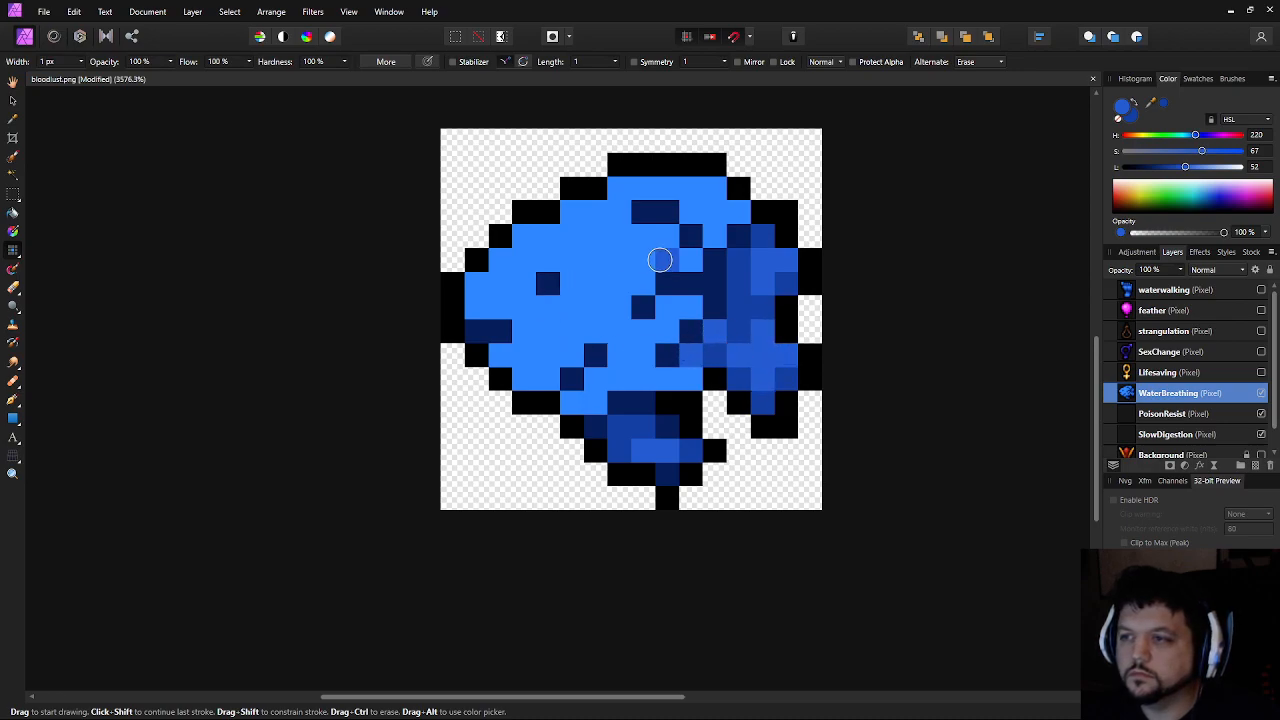
Shade the dorsal fin with both mid blues and the body just beneath it with the lighter one
{"action": "mouse_move", "coordinate": [640, 293]}
{"action": "left_mouse_down"}
{"action": "mouse_move", "coordinate": [685, 262]}
{"action": "mouse_move", "coordinate": [615, 189]}
{"action": "mouse_move", "coordinate": [664, 190]}
{"action": "mouse_move", "coordinate": [712, 236]}
{"action": "left_mouse_up"}
{"action": "key", "text": "x"}
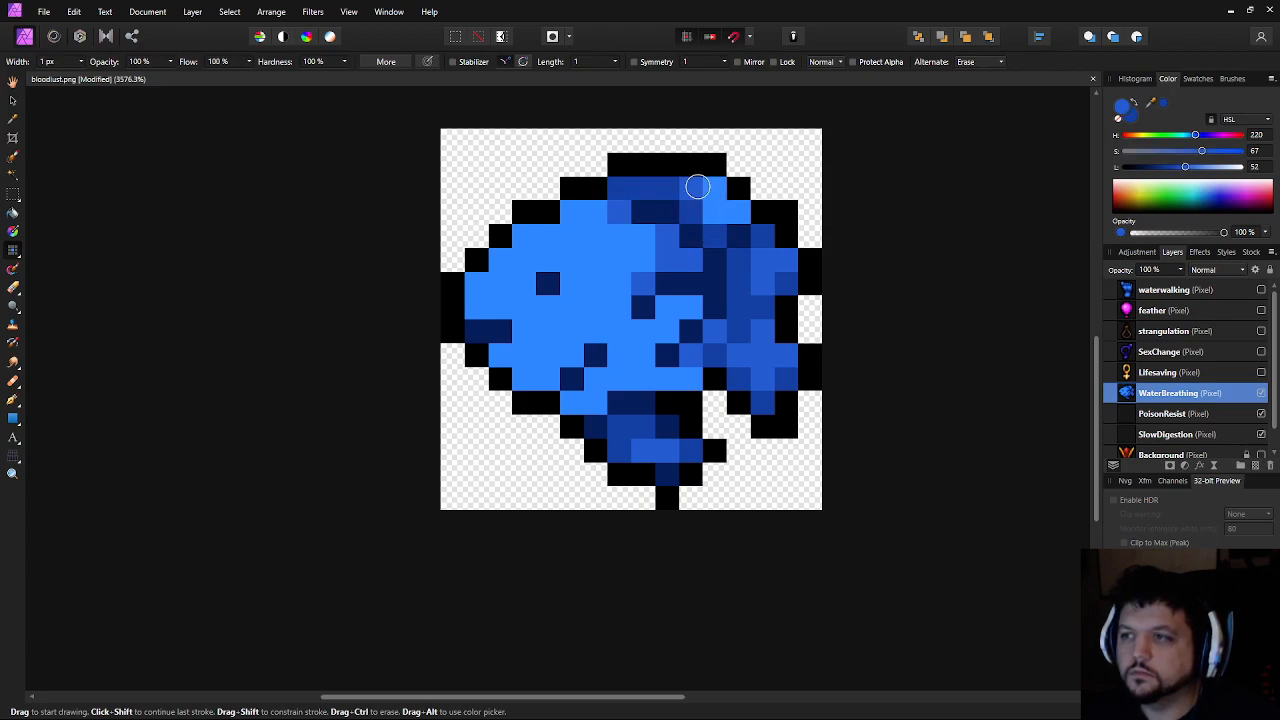
{"action": "left_click_drag", "start_coordinate": [699, 189], "coordinate": [716, 212]}
{"action": "left_click", "coordinate": [738, 333]}
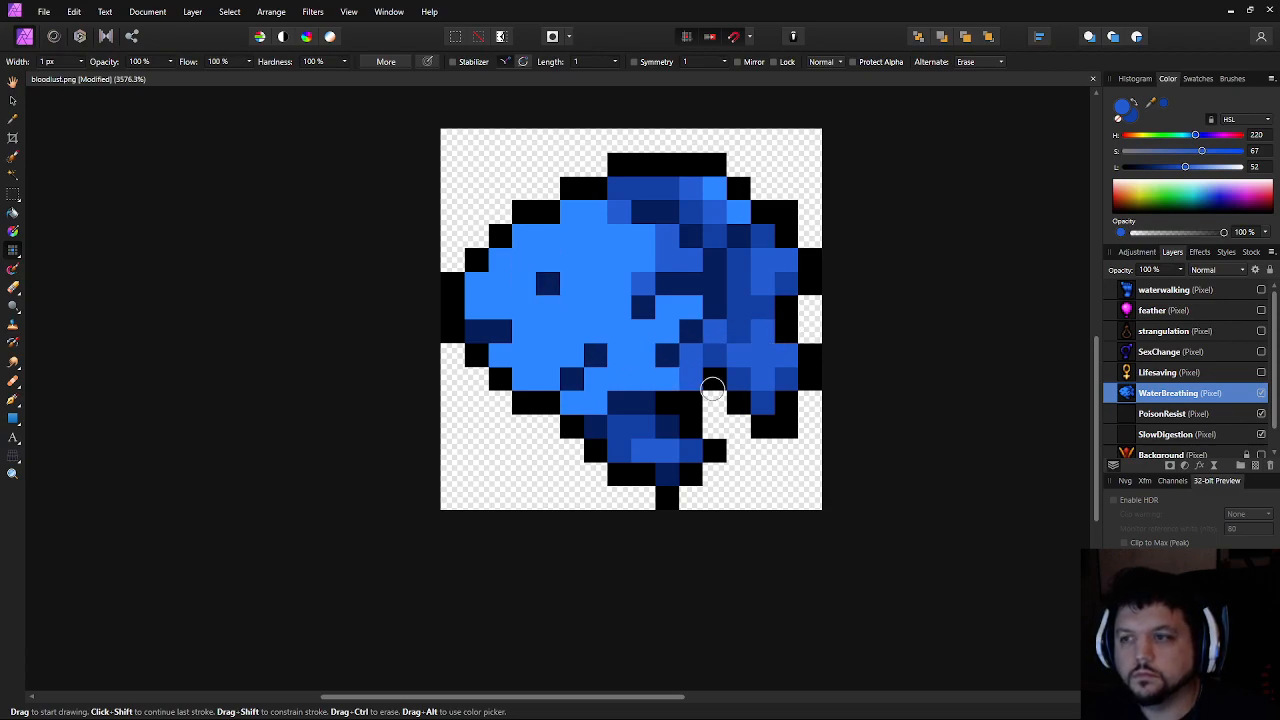
Soften the mouth corner and the belly's diagonal line with darker mid blue, and shade the lower jaw edge with the lighter one
{"action": "key", "text": "x"}
{"action": "left_click", "coordinate": [527, 330]}
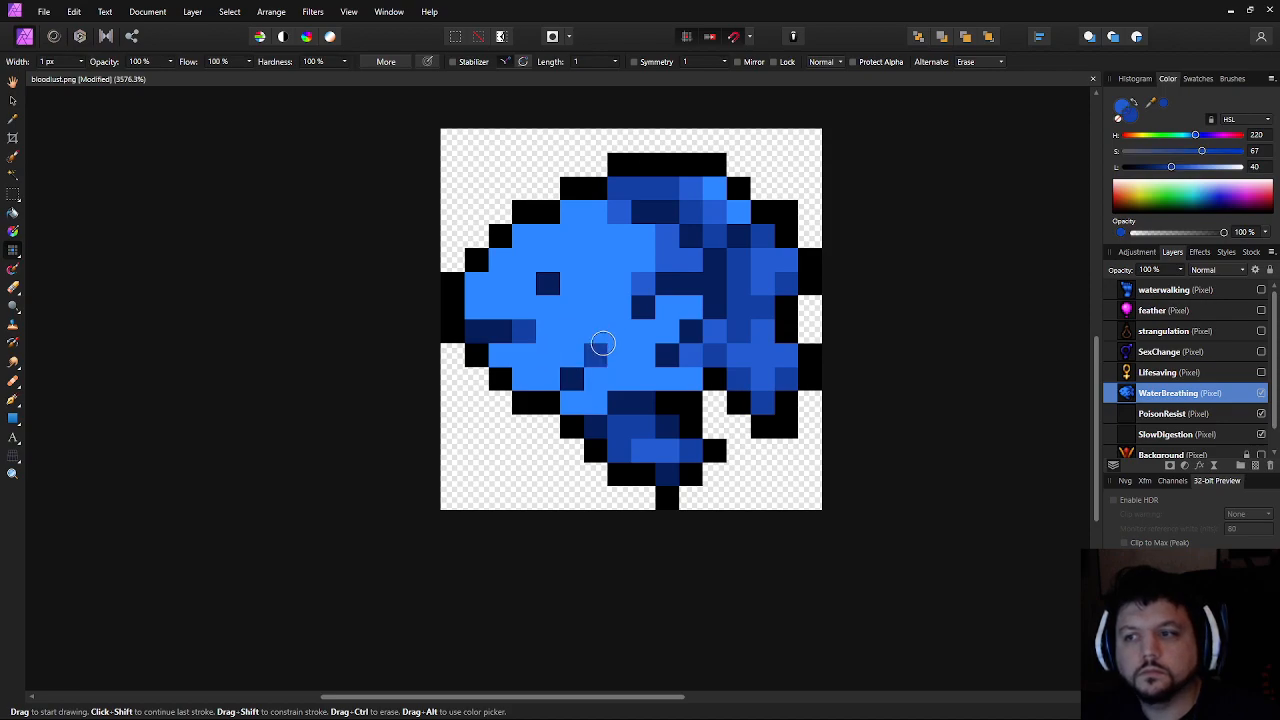
{"action": "key", "text": "x"}
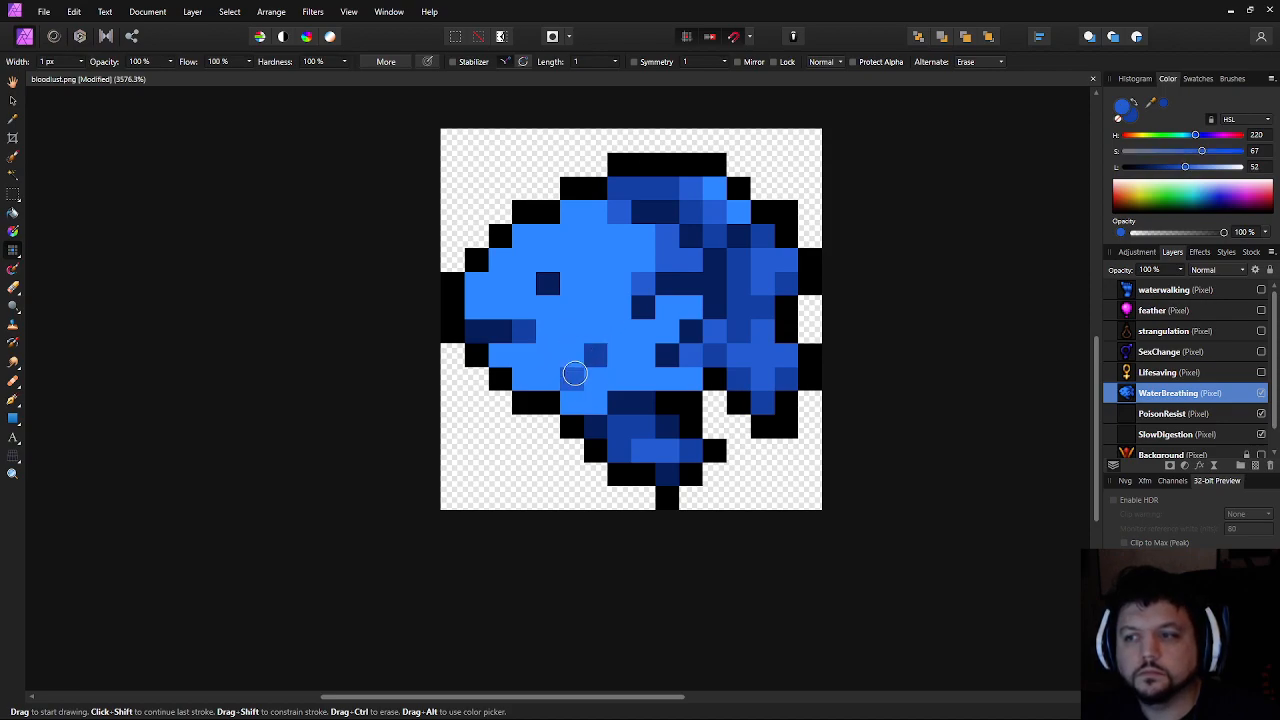
{"action": "left_click", "coordinate": [553, 377]}
{"action": "left_click", "coordinate": [573, 395]}
{"action": "left_click_drag", "start_coordinate": [529, 377], "coordinate": [500, 355]}
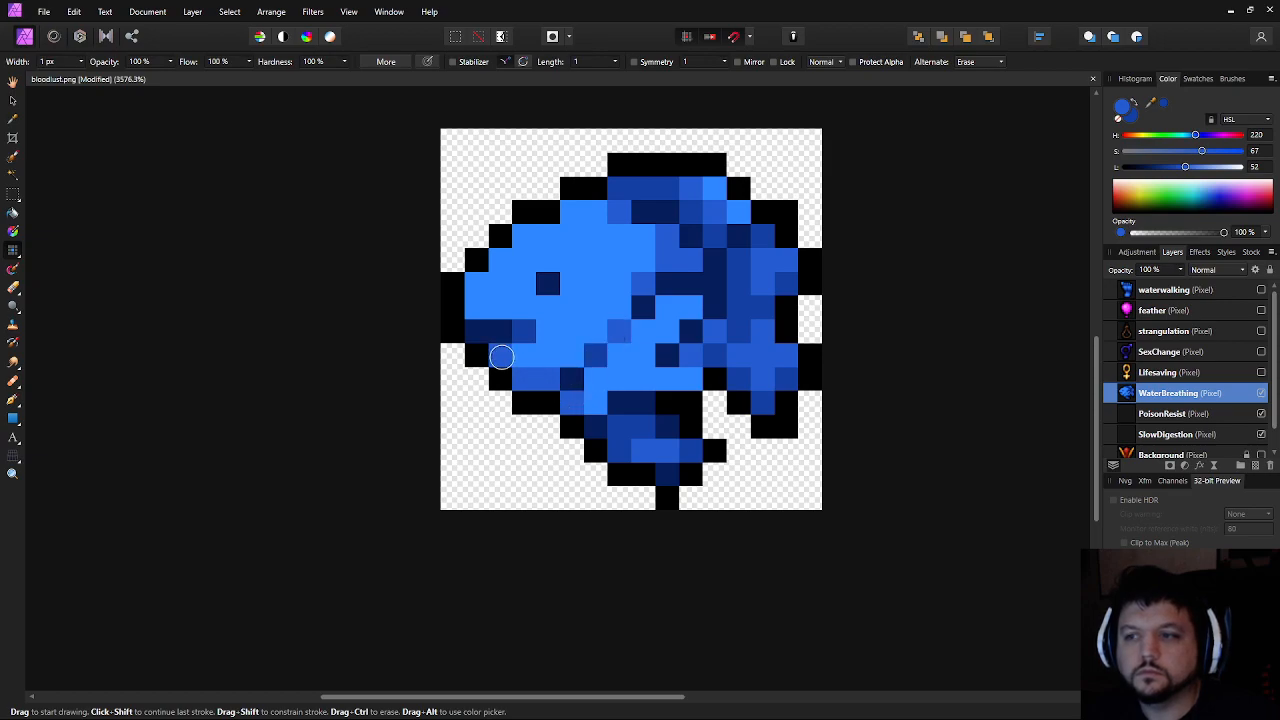
Paint lighter mid-blue pixels along the stepped upper edge of the fish's head
{"action": "left_click", "coordinate": [475, 286]}
{"action": "left_click", "coordinate": [500, 258]}
{"action": "left_click", "coordinate": [524, 234]}
{"action": "left_click", "coordinate": [574, 212]}
{"action": "scroll", "coordinate": [694, 344], "scroll_direction": "down", "scroll_amount": 6}
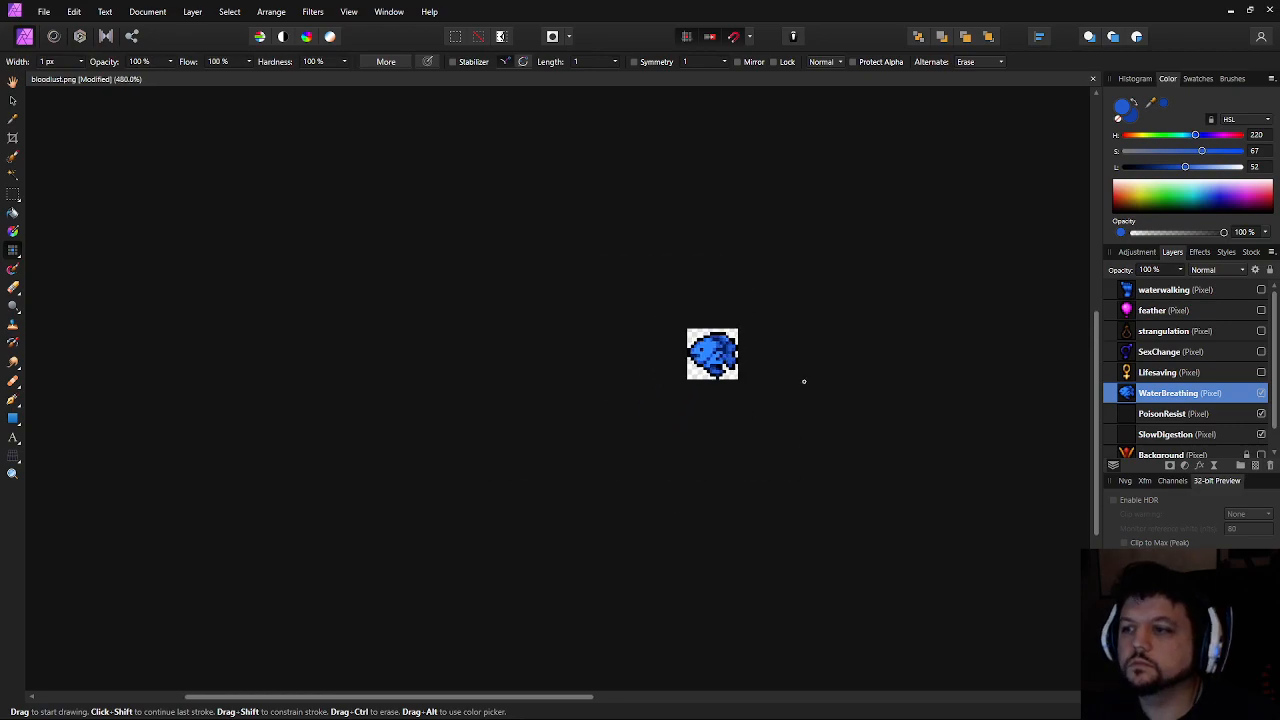
{"action": "scroll", "coordinate": [728, 414], "scroll_direction": "up", "scroll_amount": 6}
{"action": "scroll", "coordinate": [629, 365], "scroll_direction": "up", "scroll_amount": 1}
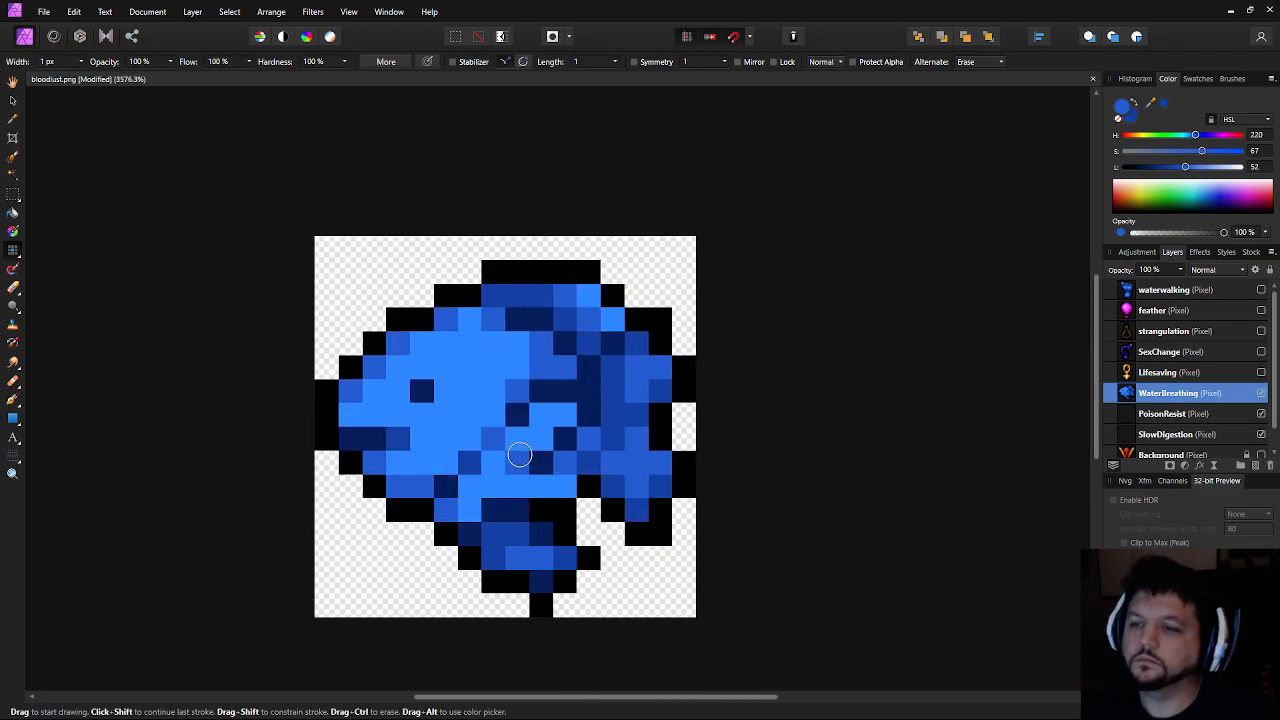
Shade the small side fin with darker mid-blue pixels at its front and lighter mid blue inside
{"action": "key", "text": "x"}
{"action": "left_click", "coordinate": [515, 461]}
{"action": "key", "text": "x"}
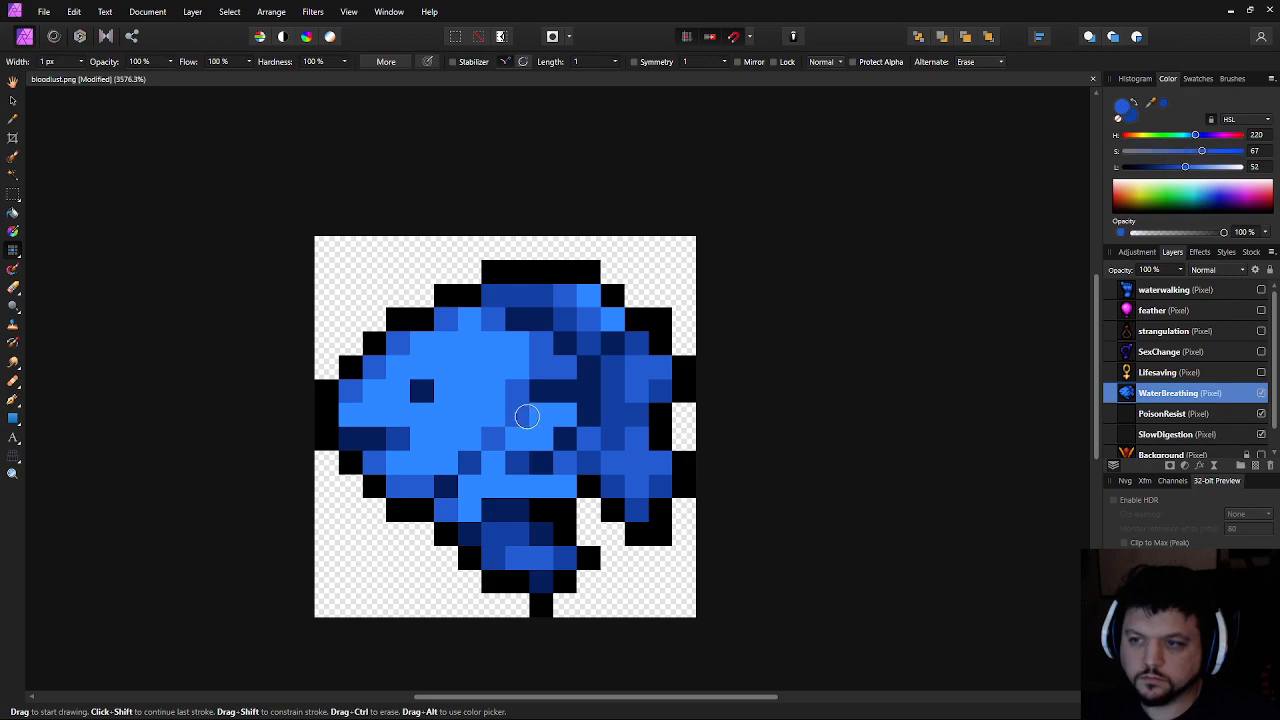
{"action": "left_click_drag", "start_coordinate": [539, 417], "coordinate": [543, 439]}
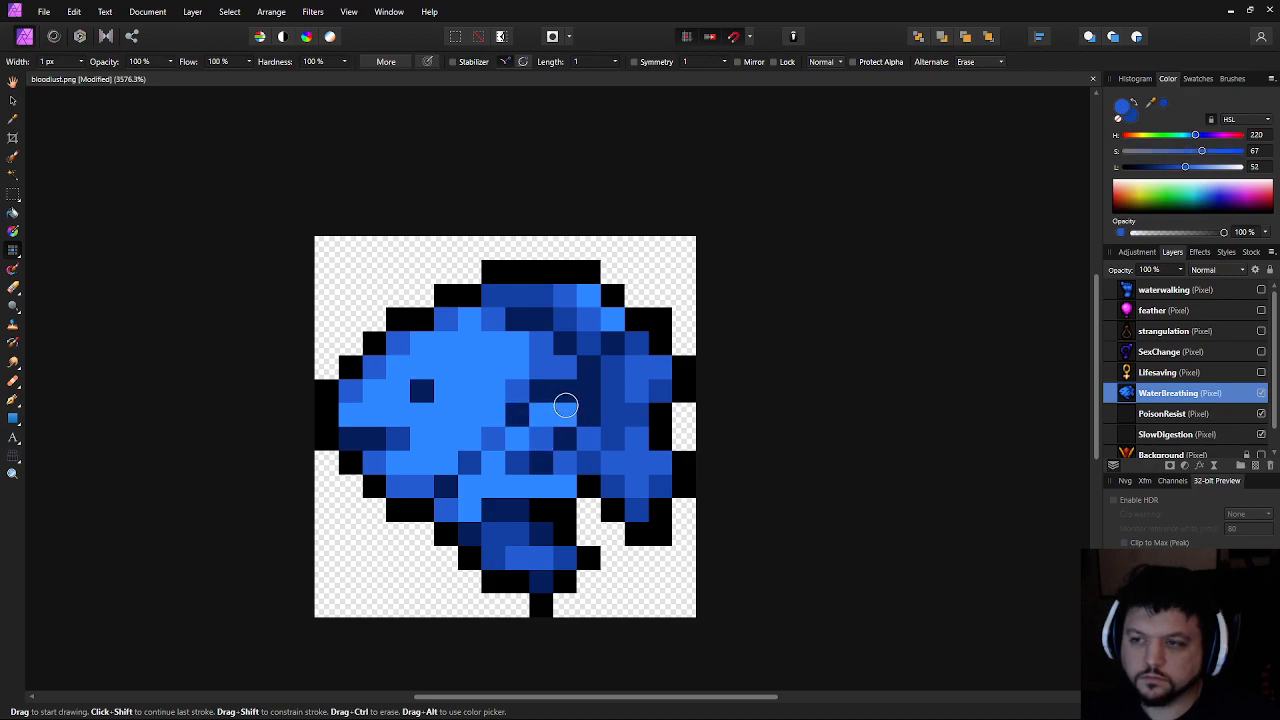
{"action": "scroll", "coordinate": [590, 490], "scroll_direction": "down", "scroll_amount": 8}
{"action": "scroll", "coordinate": [574, 481], "scroll_direction": "up", "scroll_amount": 3}
{"action": "scroll", "coordinate": [574, 481], "scroll_direction": "up", "scroll_amount": 4}
{"action": "key", "text": "x"}
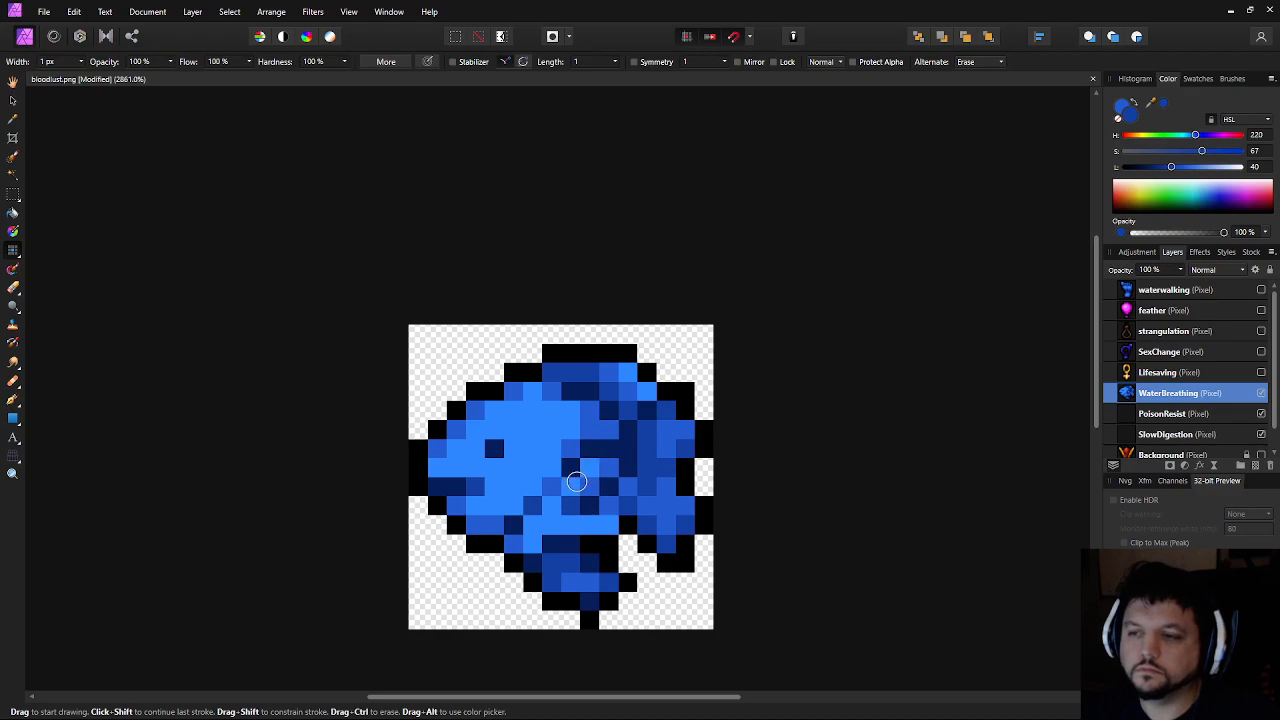
{"action": "scroll", "coordinate": [700, 505], "scroll_direction": "down", "scroll_amount": 10}
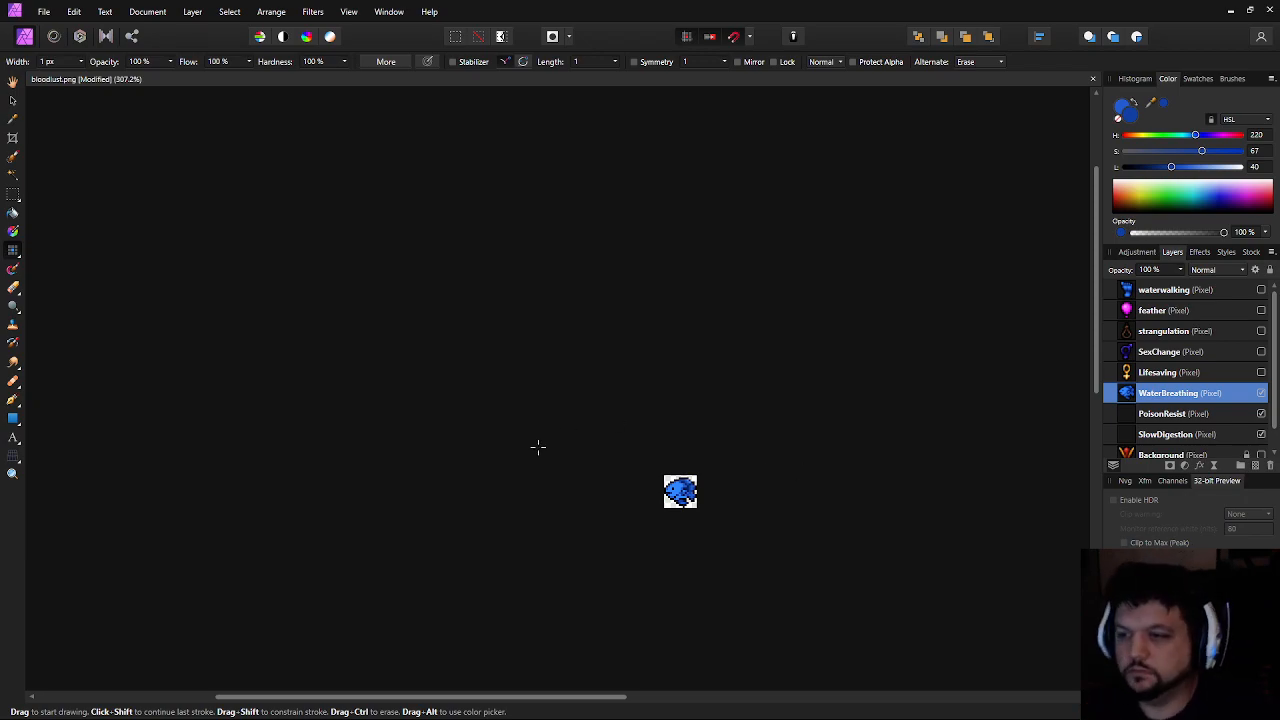
{"action": "scroll", "coordinate": [686, 457], "scroll_direction": "up", "scroll_amount": 12}
Extend the lighter mid-blue shading on the body beneath the dorsal fin, in front of the side fin and around the diagonal line
{"action": "left_click", "coordinate": [668, 398], "text": "alt"}
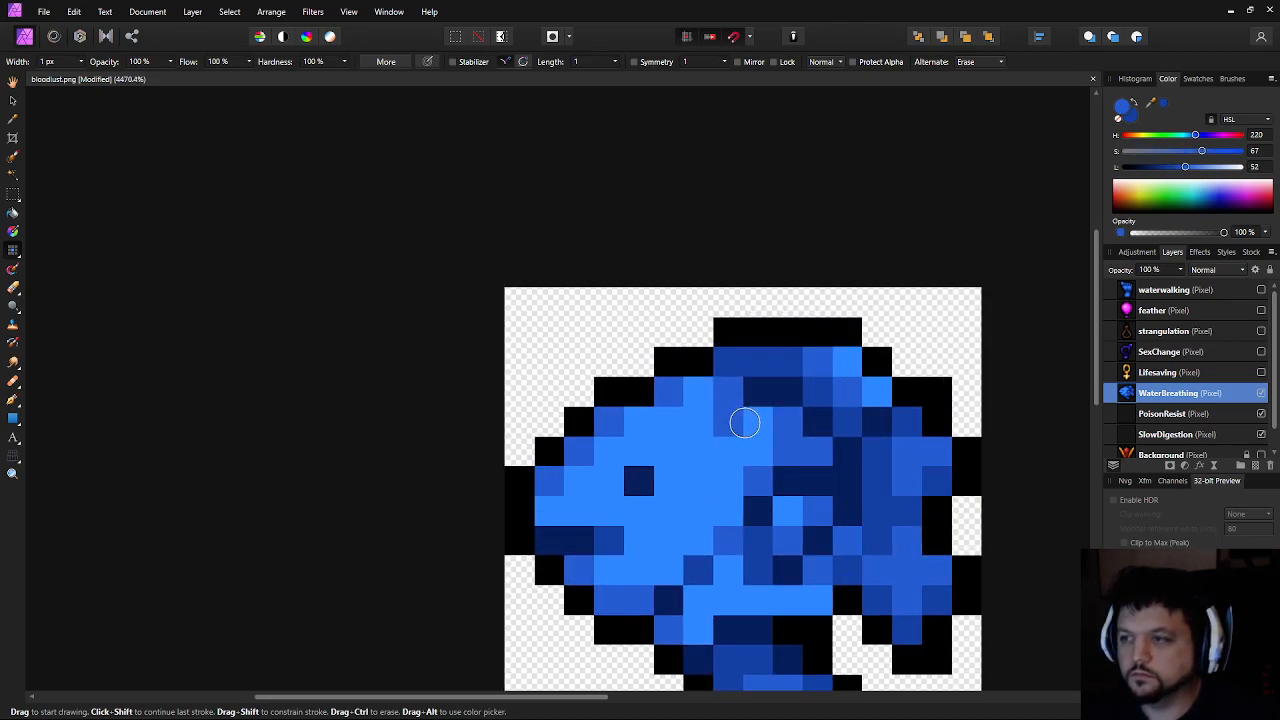
{"action": "scroll", "coordinate": [765, 450], "scroll_direction": "down", "scroll_amount": 2}
{"action": "scroll", "coordinate": [765, 450], "scroll_direction": "left", "scroll_amount": 1}
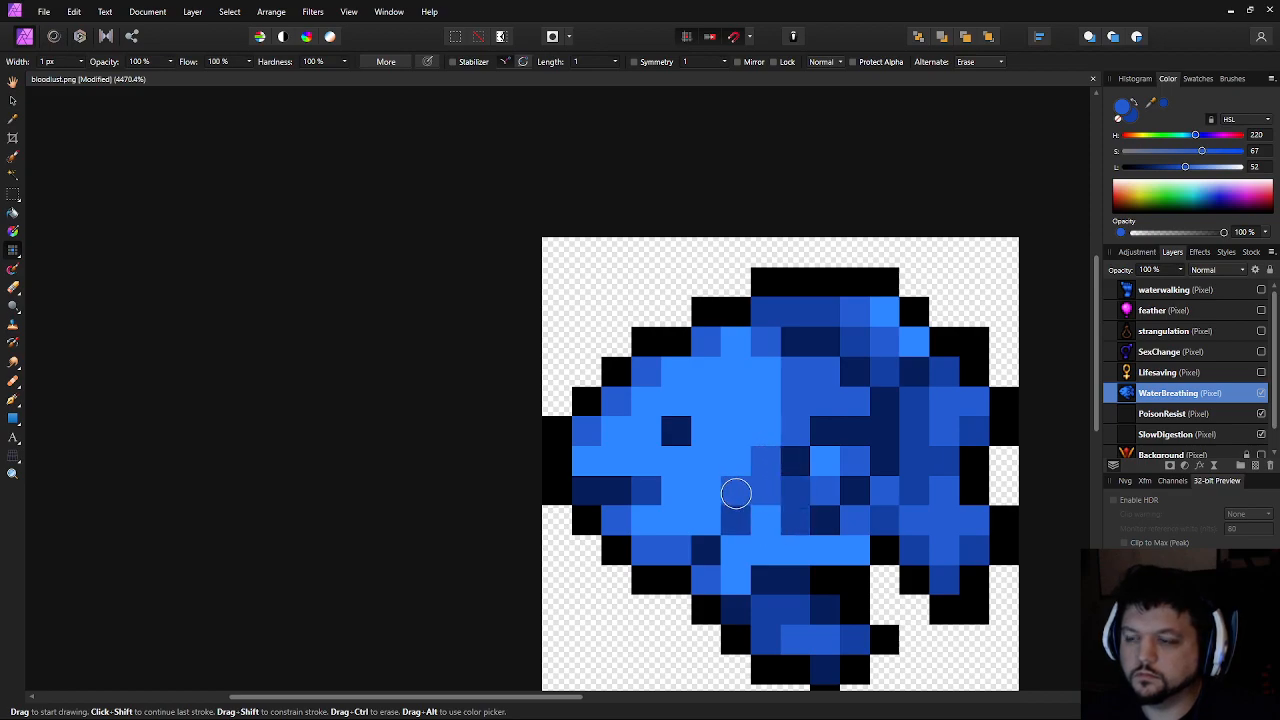
{"action": "left_click", "coordinate": [711, 513]}
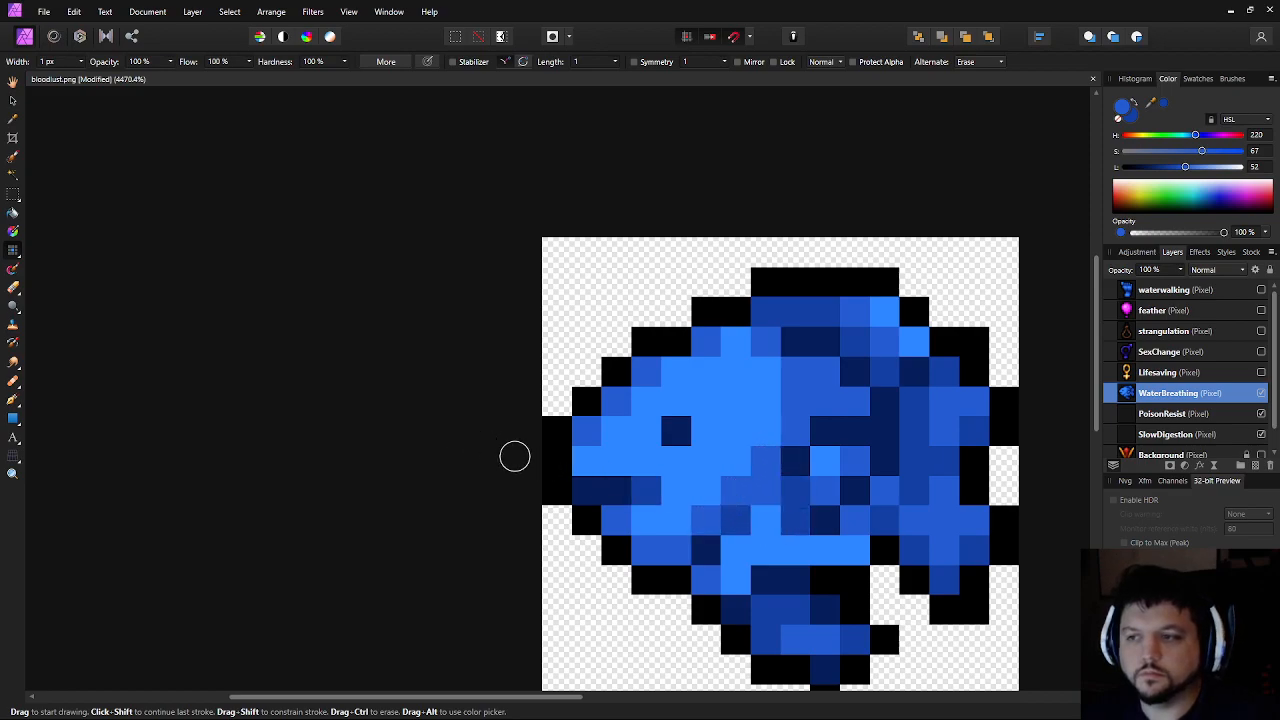
Cover most of the head and body with the lighter mid blue, leaving light blue highlights near the mouth and upper edge
{"action": "left_click_drag", "start_coordinate": [620, 429], "coordinate": [646, 434]}
{"action": "left_click", "coordinate": [669, 456]}
{"action": "left_click", "coordinate": [703, 484]}
{"action": "left_click", "coordinate": [683, 515]}
{"action": "mouse_move", "coordinate": [740, 458]}
{"action": "left_mouse_down"}
{"action": "mouse_move", "coordinate": [630, 389]}
{"action": "mouse_move", "coordinate": [708, 423]}
{"action": "mouse_move", "coordinate": [752, 425]}
{"action": "mouse_move", "coordinate": [715, 403]}
{"action": "mouse_move", "coordinate": [752, 406]}
{"action": "mouse_move", "coordinate": [765, 371]}
{"action": "left_mouse_up"}
{"action": "left_click", "coordinate": [678, 403]}
{"action": "left_click", "coordinate": [708, 426]}
{"action": "key", "text": "ctrl+z"}
{"action": "left_click", "coordinate": [737, 371]}
{"action": "scroll", "coordinate": [777, 518], "scroll_direction": "down", "scroll_amount": 5}
{"action": "scroll", "coordinate": [785, 534], "scroll_direction": "up", "scroll_amount": 8}
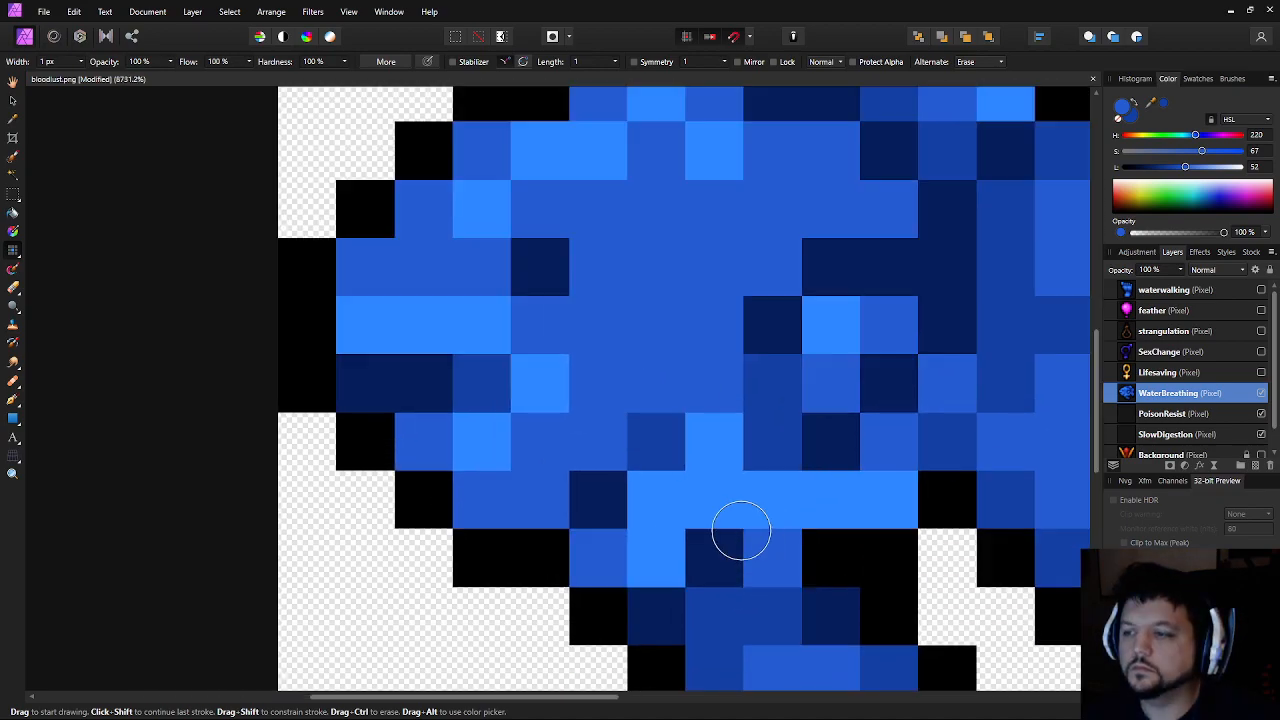
Fill the light blue belly strip above the bottom fin with the lighter mid blue
{"action": "left_click", "coordinate": [671, 503]}
{"action": "scroll", "coordinate": [743, 514], "scroll_direction": "down", "scroll_amount": 5}
{"action": "scroll", "coordinate": [751, 514], "scroll_direction": "up", "scroll_amount": 3}
{"action": "key", "text": "ctrl+z"}
{"action": "left_click", "coordinate": [716, 480]}
{"action": "mouse_move", "coordinate": [714, 478]}
{"action": "left_mouse_down"}
{"action": "mouse_move", "coordinate": [720, 500]}
{"action": "mouse_move", "coordinate": [754, 503]}
{"action": "left_mouse_up"}
Darken the rear end of the belly beside the tail with the darker mid blue
{"action": "key", "text": "x"}
{"action": "left_click", "coordinate": [786, 503]}
{"action": "key", "text": "x"}
{"action": "key", "text": "x"}
{"action": "left_click", "coordinate": [826, 500]}
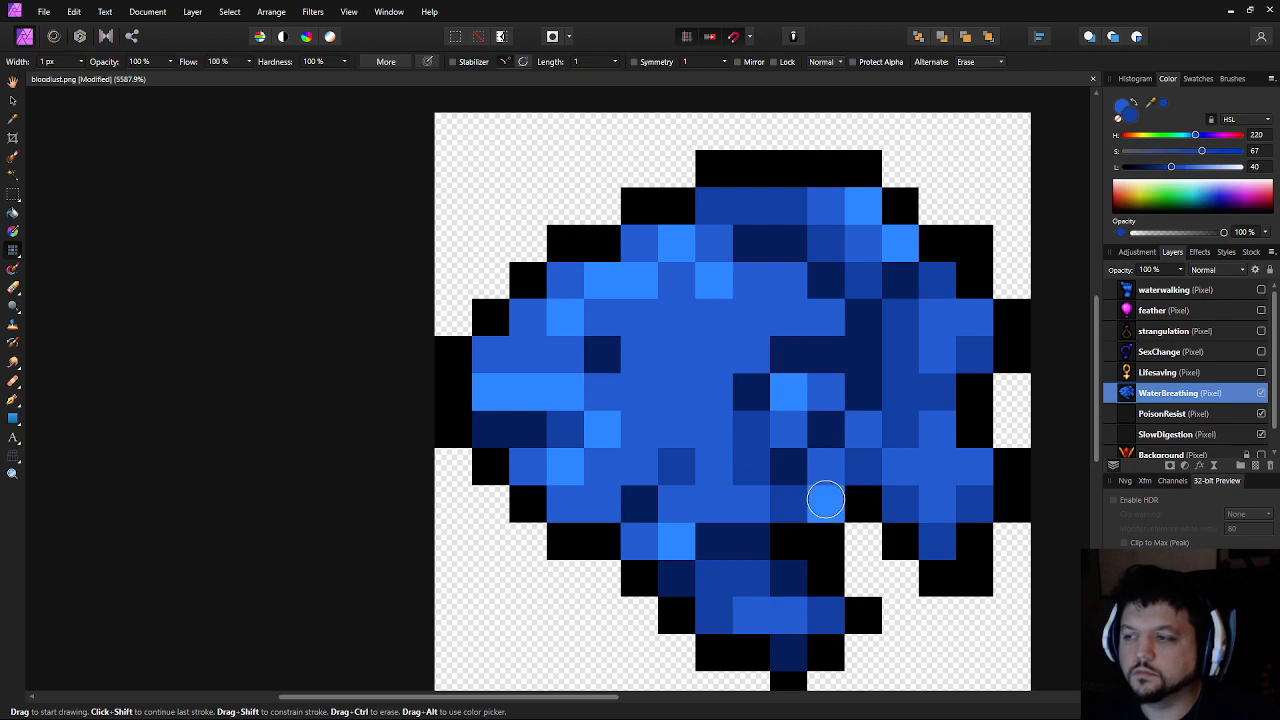
{"action": "left_click", "coordinate": [828, 466]}
{"action": "scroll", "coordinate": [934, 555], "scroll_direction": "down", "scroll_amount": 10}
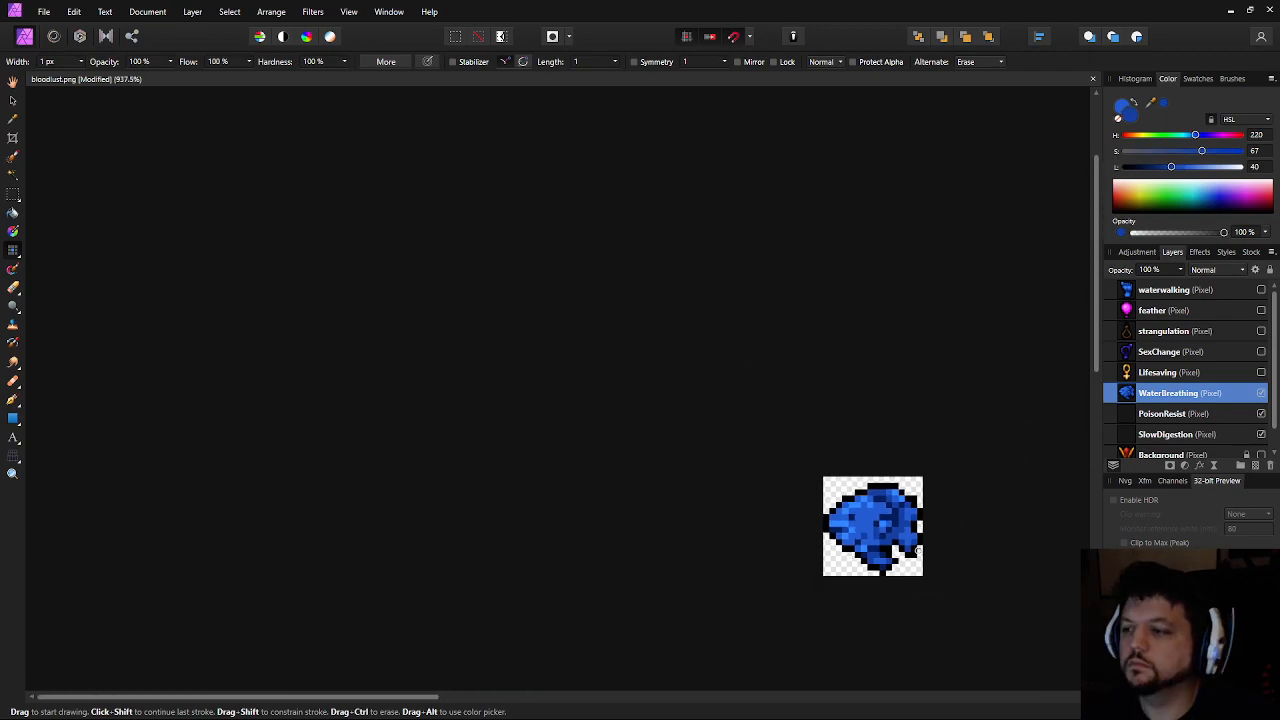
{"action": "scroll", "coordinate": [686, 543], "scroll_direction": "up", "scroll_amount": 10}
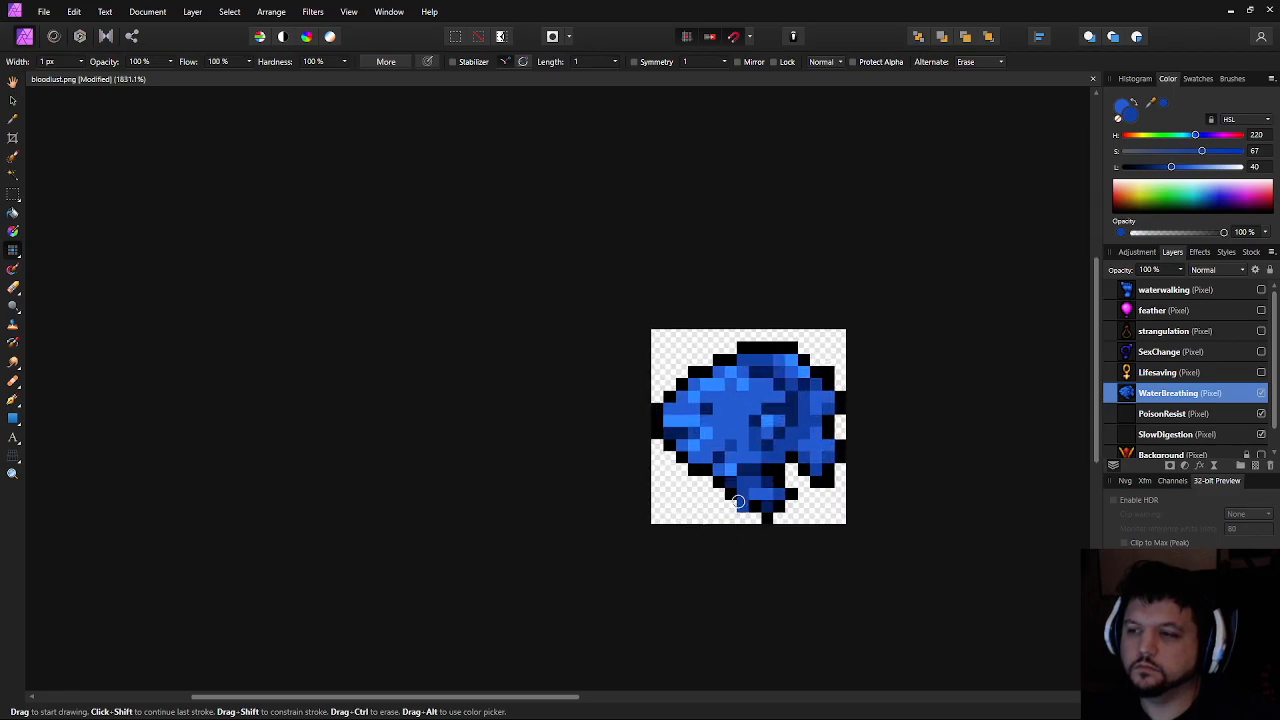
Sample the light blue from the fish's head and add two highlight pixels to the upper body
{"action": "scroll", "coordinate": [560, 474], "scroll_direction": "up", "scroll_amount": 2}
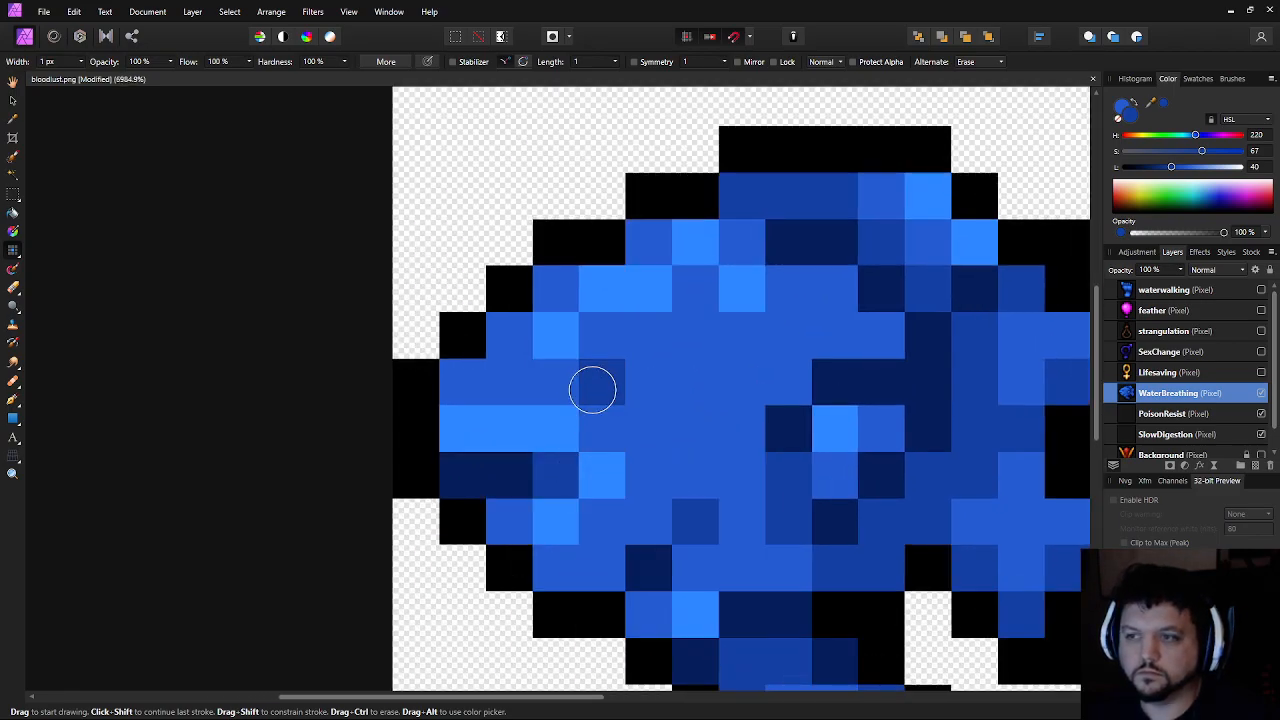
{"action": "scroll", "coordinate": [539, 436], "scroll_direction": "down", "scroll_amount": 6}
{"action": "scroll", "coordinate": [654, 460], "scroll_direction": "down", "scroll_amount": 4}
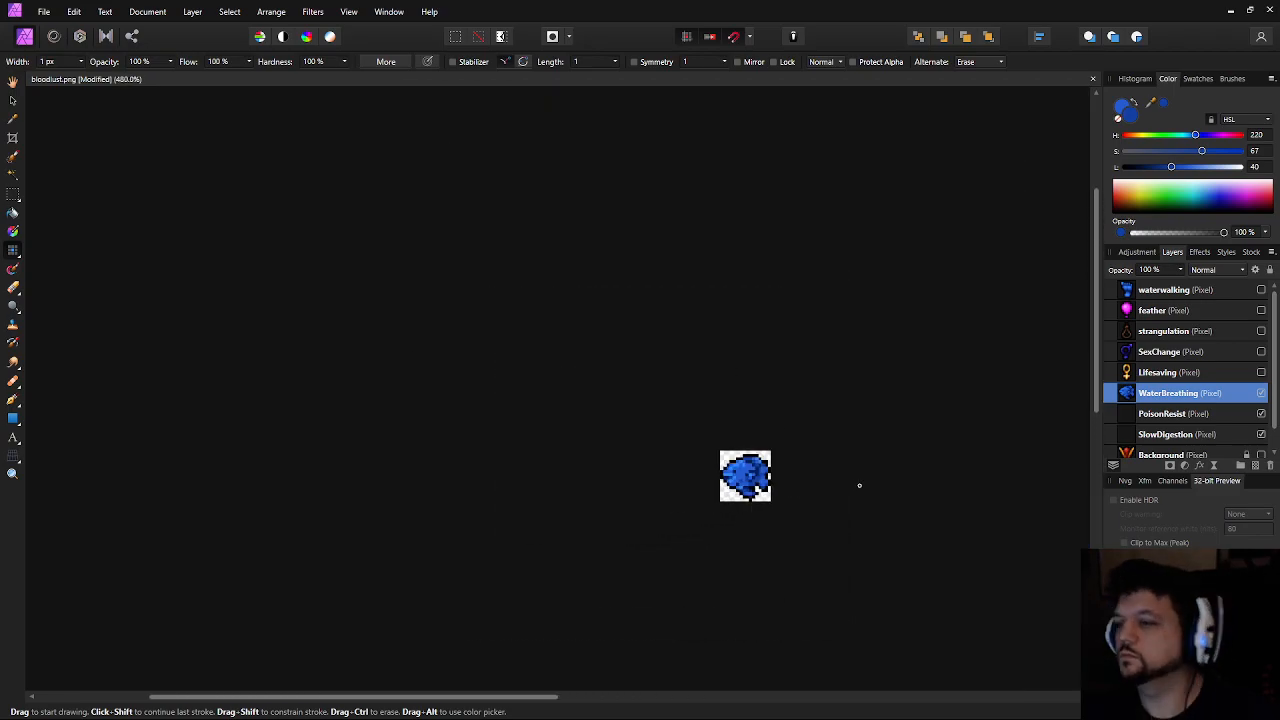
{"action": "scroll", "coordinate": [754, 440], "scroll_direction": "up", "scroll_amount": 10}
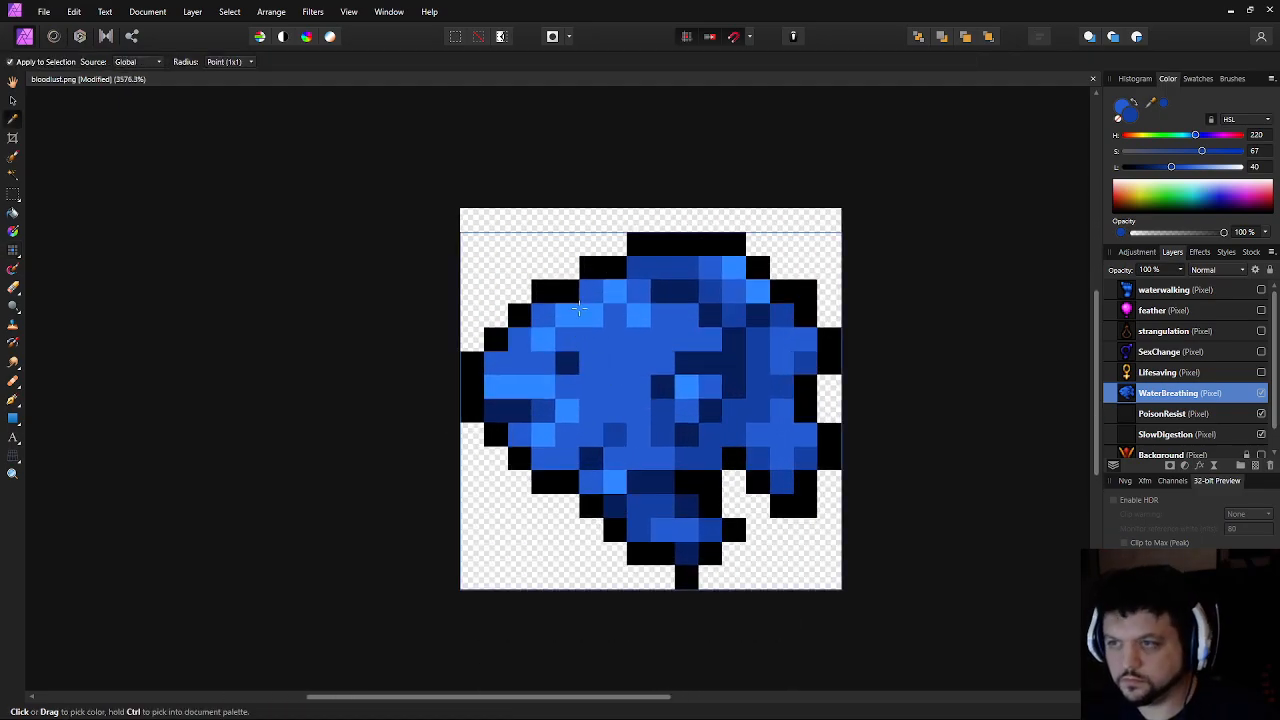
{"action": "left_click", "coordinate": [572, 318], "text": "alt"}
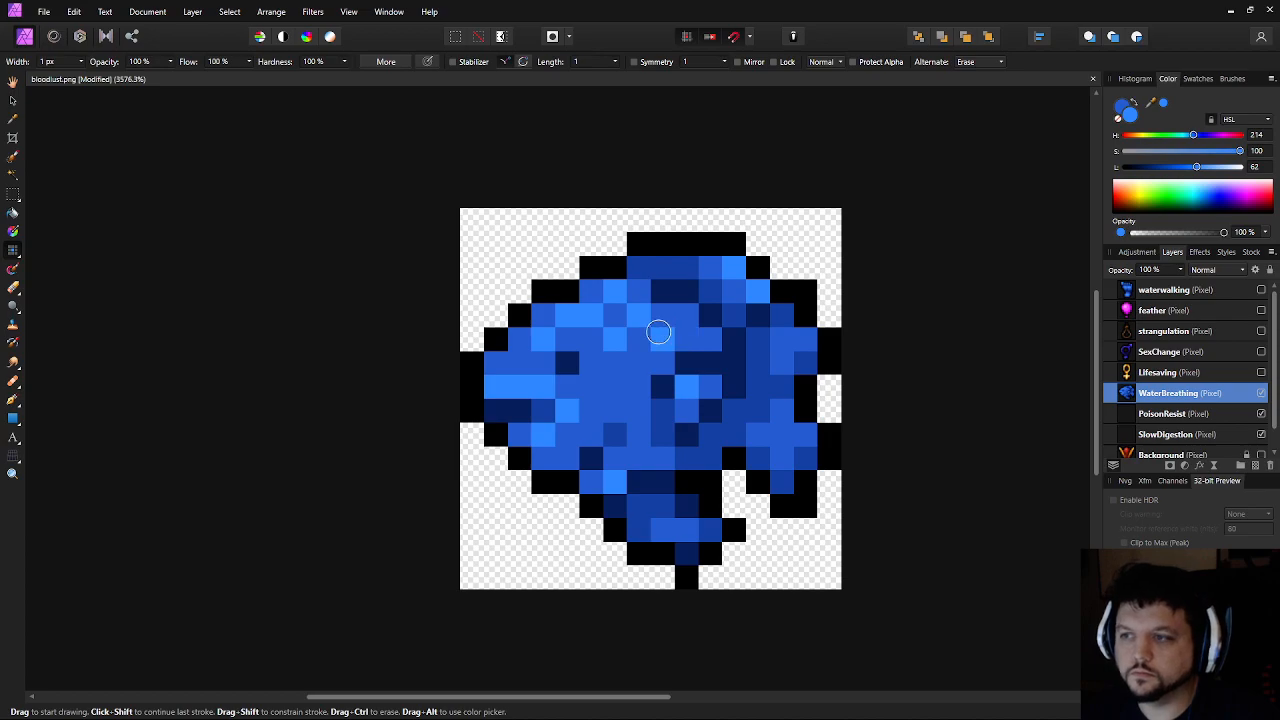
Shade single pixels beneath the dorsal fin and in front of the side fin with the darker mid blue
{"action": "left_click", "coordinate": [667, 321], "text": "alt"}
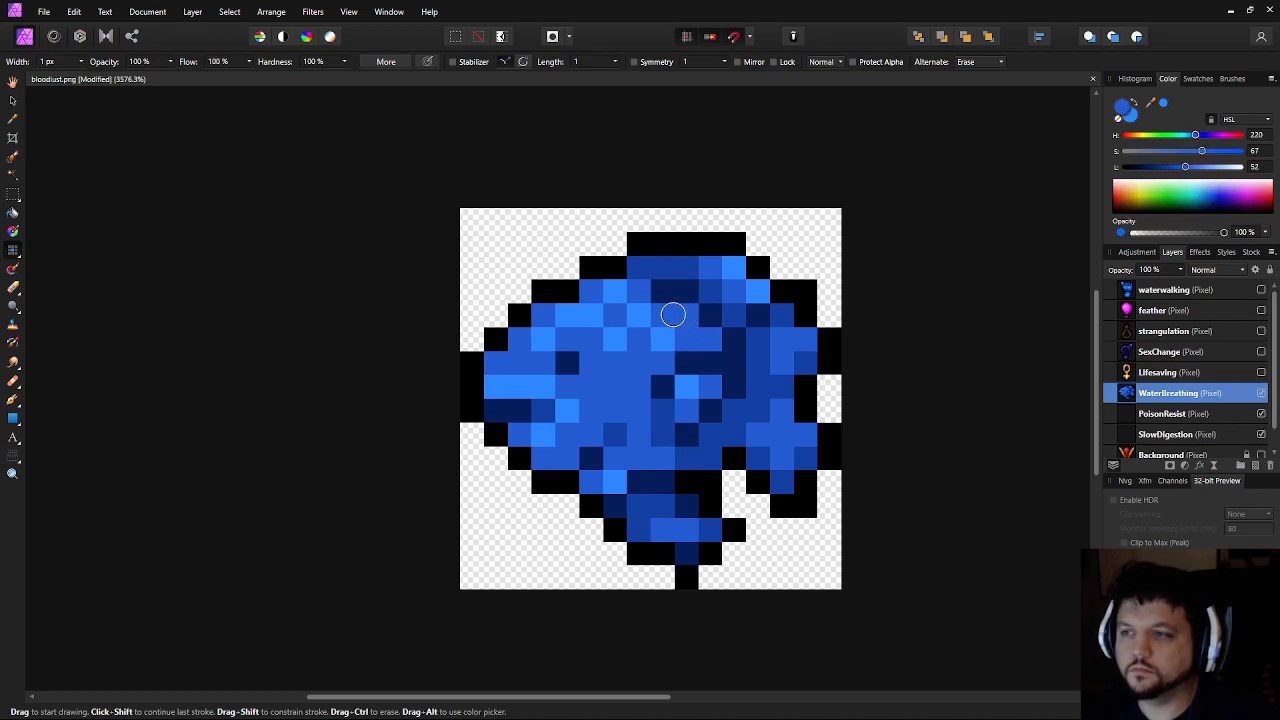
{"action": "key", "text": "x"}
{"action": "left_click", "coordinate": [677, 267], "text": "alt"}
{"action": "key", "text": "x"}
{"action": "left_click", "coordinate": [691, 331], "text": "alt"}
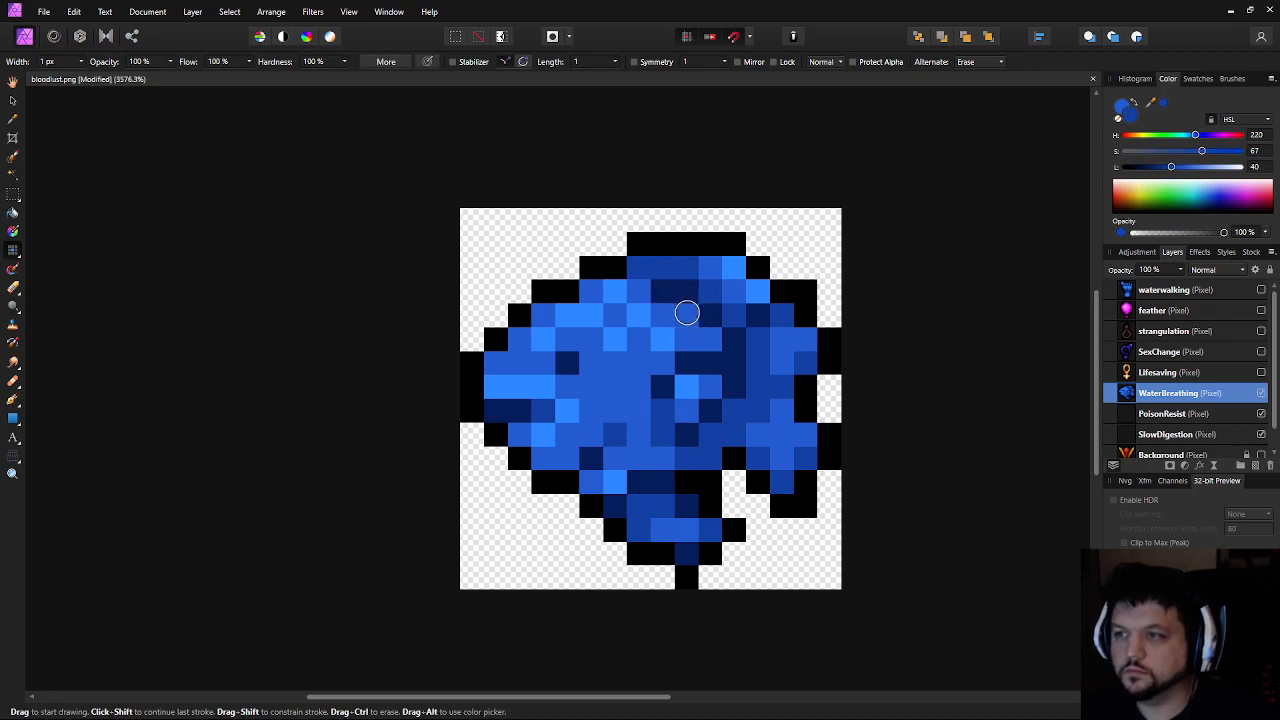
{"action": "scroll", "coordinate": [754, 392], "scroll_direction": "down", "scroll_amount": 2}
{"action": "scroll", "coordinate": [744, 403], "scroll_direction": "up", "scroll_amount": 2}
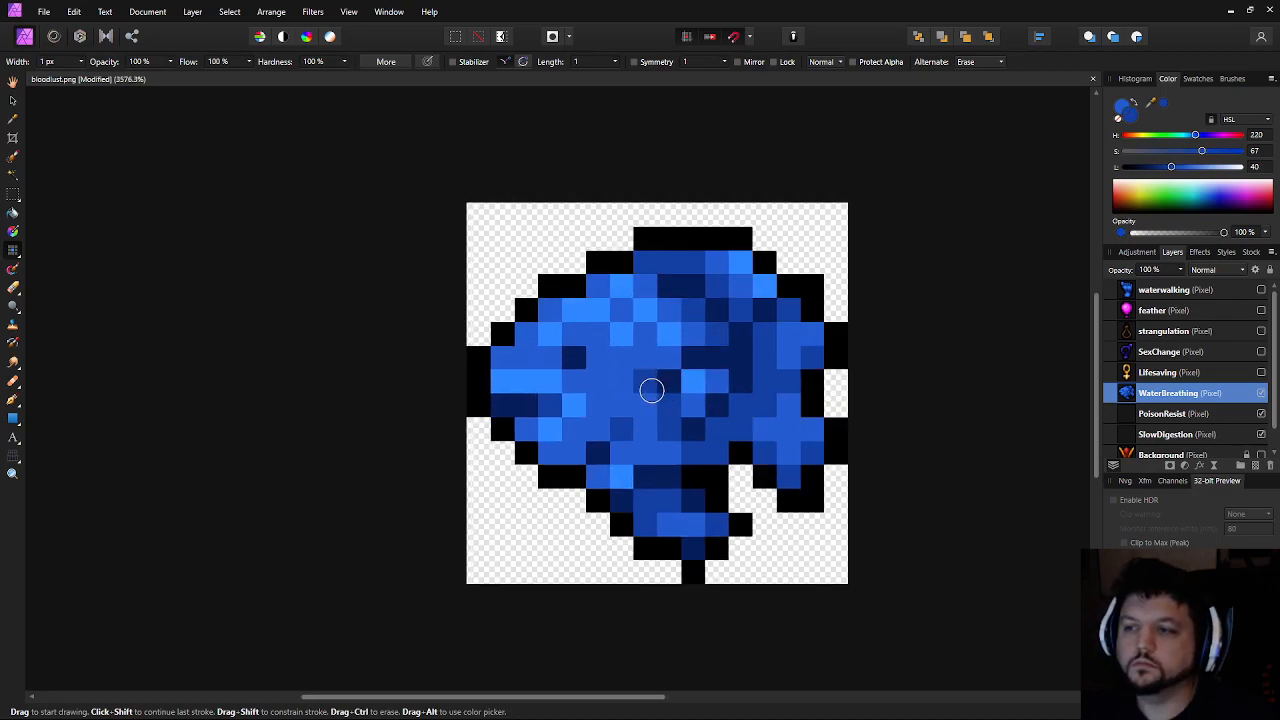
{"action": "scroll", "coordinate": [760, 410], "scroll_direction": "down", "scroll_amount": 6}
{"action": "scroll", "coordinate": [826, 417], "scroll_direction": "up", "scroll_amount": 2}
{"action": "scroll", "coordinate": [596, 392], "scroll_direction": "up", "scroll_amount": 4}
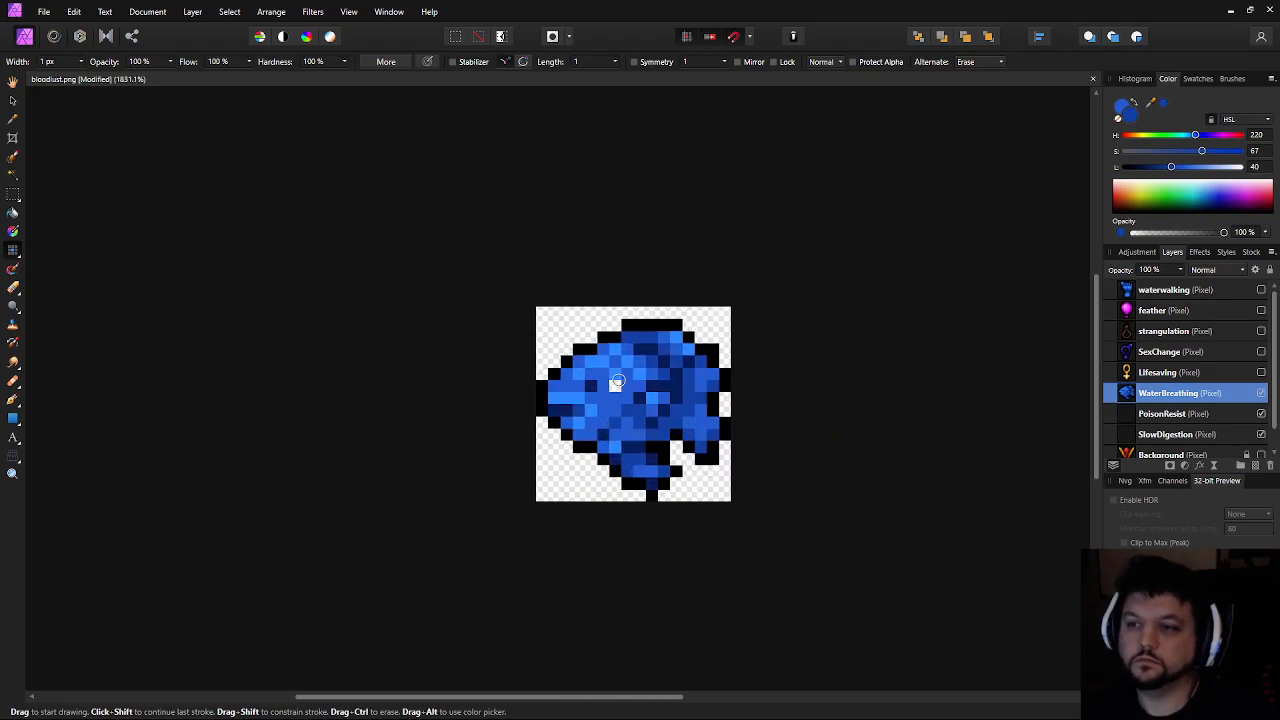
Join the light blue highlights along the upper head into one continuous strip with the sampled light blue
{"action": "left_click", "coordinate": [606, 358], "text": "alt"}
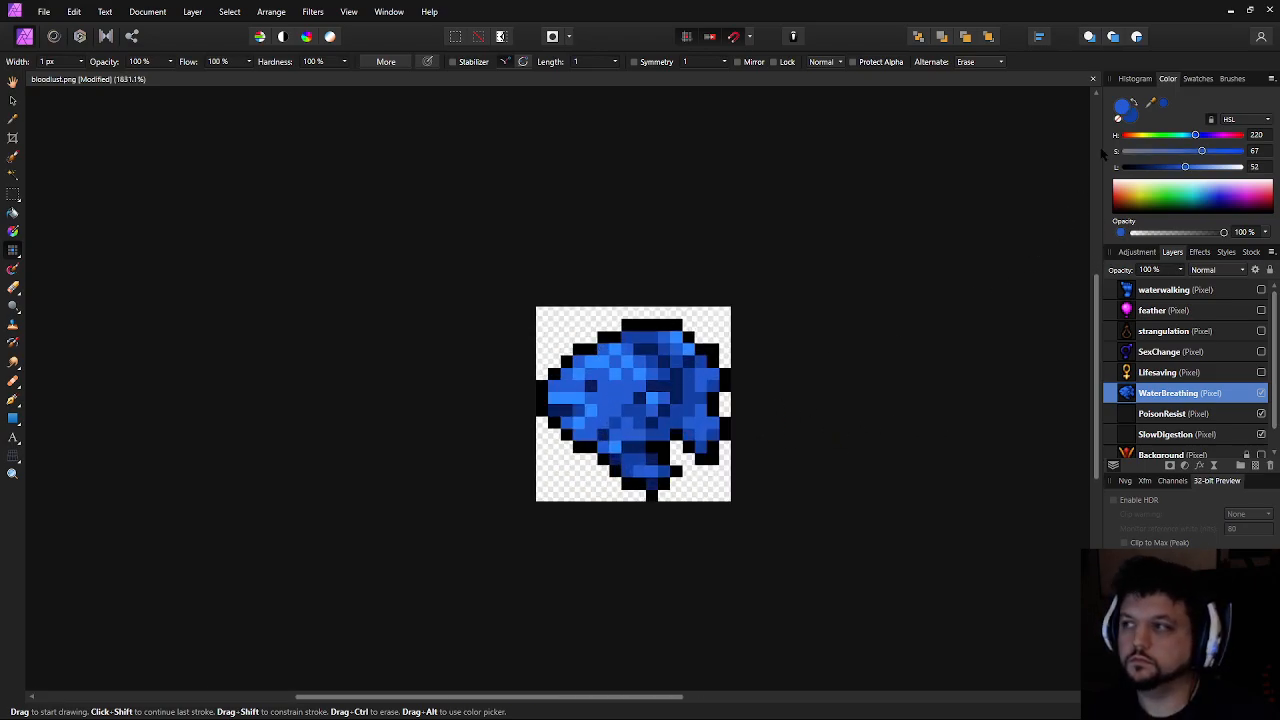
{"action": "scroll", "coordinate": [607, 352], "scroll_direction": "up", "scroll_amount": 4}
{"action": "left_click", "coordinate": [625, 369]}
{"action": "key", "text": "ctrl+z"}
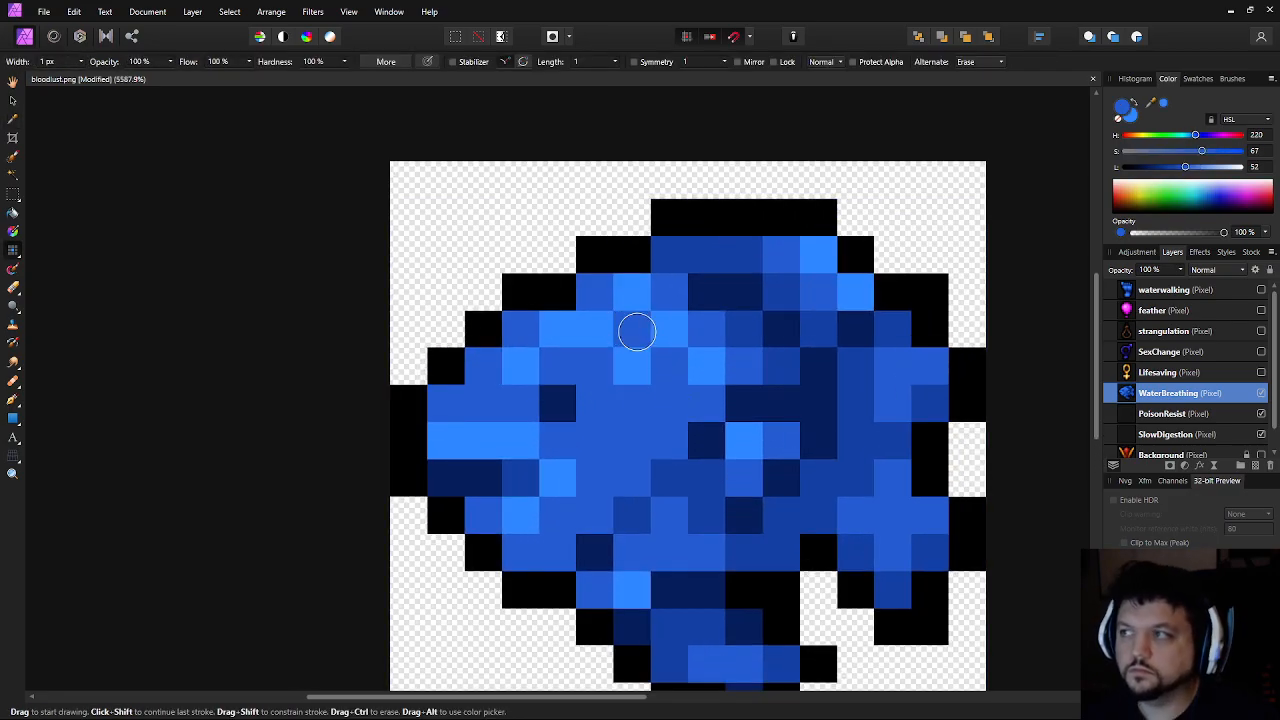
{"action": "left_click", "coordinate": [637, 331], "text": "alt"}
{"action": "scroll", "coordinate": [620, 402], "scroll_direction": "down", "scroll_amount": 4}
{"action": "scroll", "coordinate": [619, 405], "scroll_direction": "up", "scroll_amount": 3}
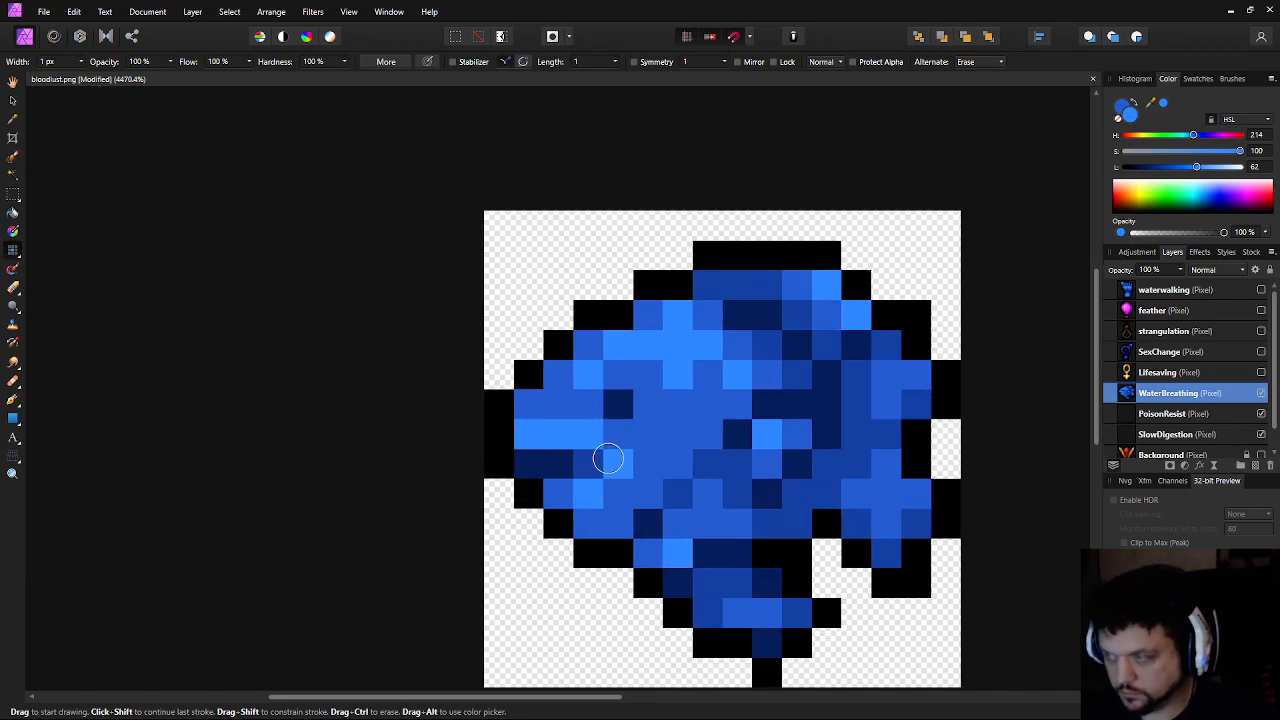
Enlarge the fish's eye to a 2 by 2 pixel block in the sampled navy blue
{"action": "left_click", "coordinate": [615, 405], "text": "alt"}
{"action": "left_click_drag", "start_coordinate": [620, 425], "coordinate": [639, 413]}
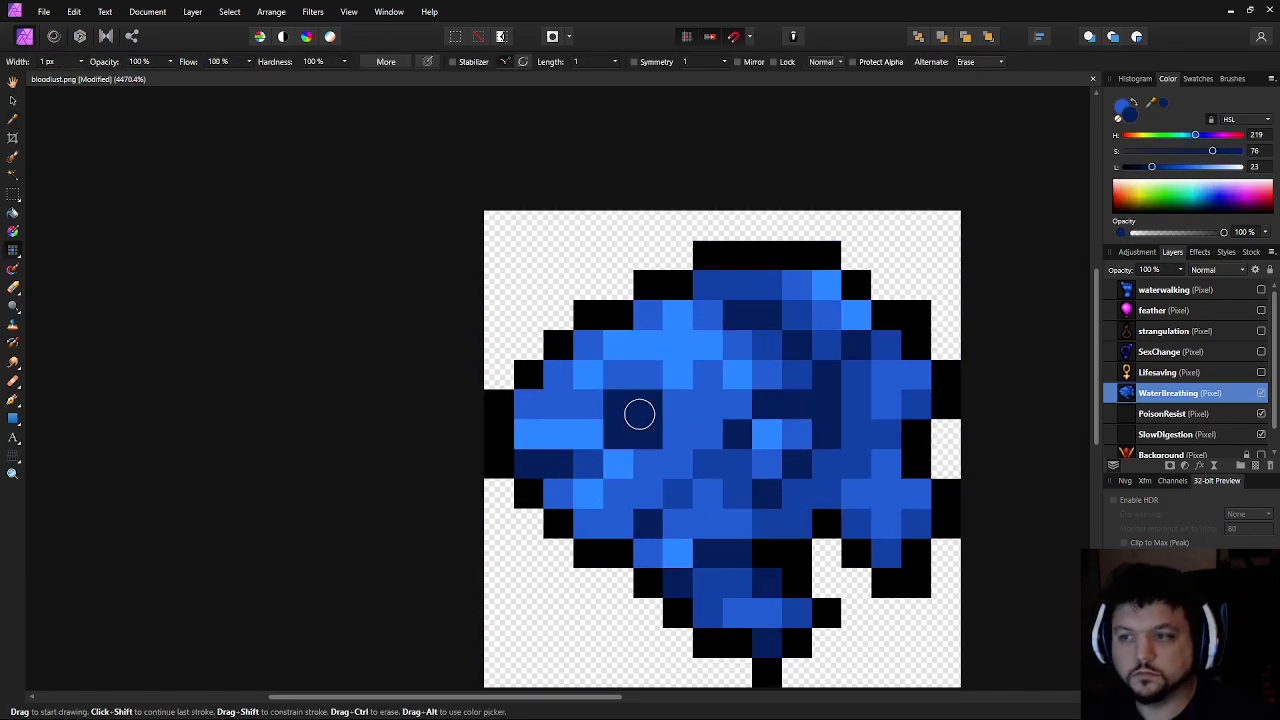
{"action": "scroll", "coordinate": [846, 510], "scroll_direction": "down", "scroll_amount": 6}
{"action": "scroll", "coordinate": [770, 541], "scroll_direction": "up", "scroll_amount": 5}
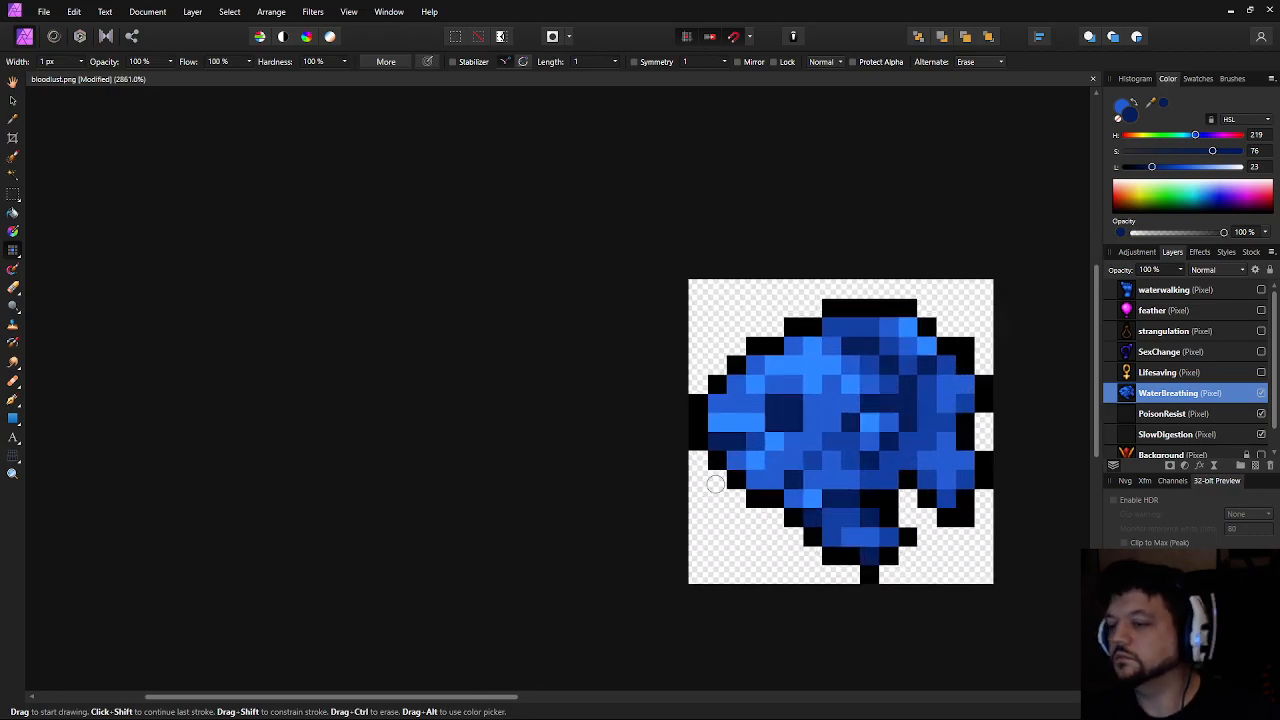
{"action": "scroll", "coordinate": [745, 455], "scroll_direction": "up", "scroll_amount": 2}
{"action": "scroll", "coordinate": [718, 410], "scroll_direction": "right", "scroll_amount": 3}
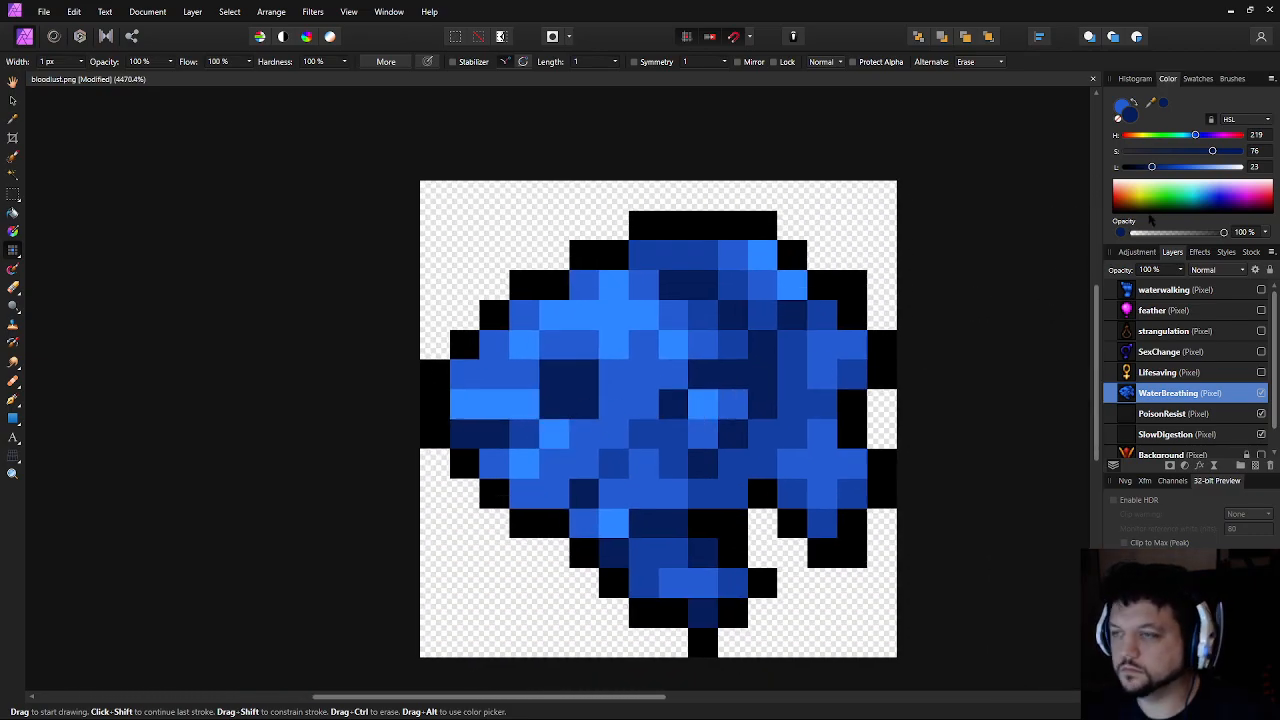
Try a brighter blue in the eye's upper front pixel, raising the colour's lightness to 47 and up to 88
{"action": "scroll", "coordinate": [618, 410], "scroll_direction": "up", "scroll_amount": 2}
{"action": "left_click", "coordinate": [1178, 167]}
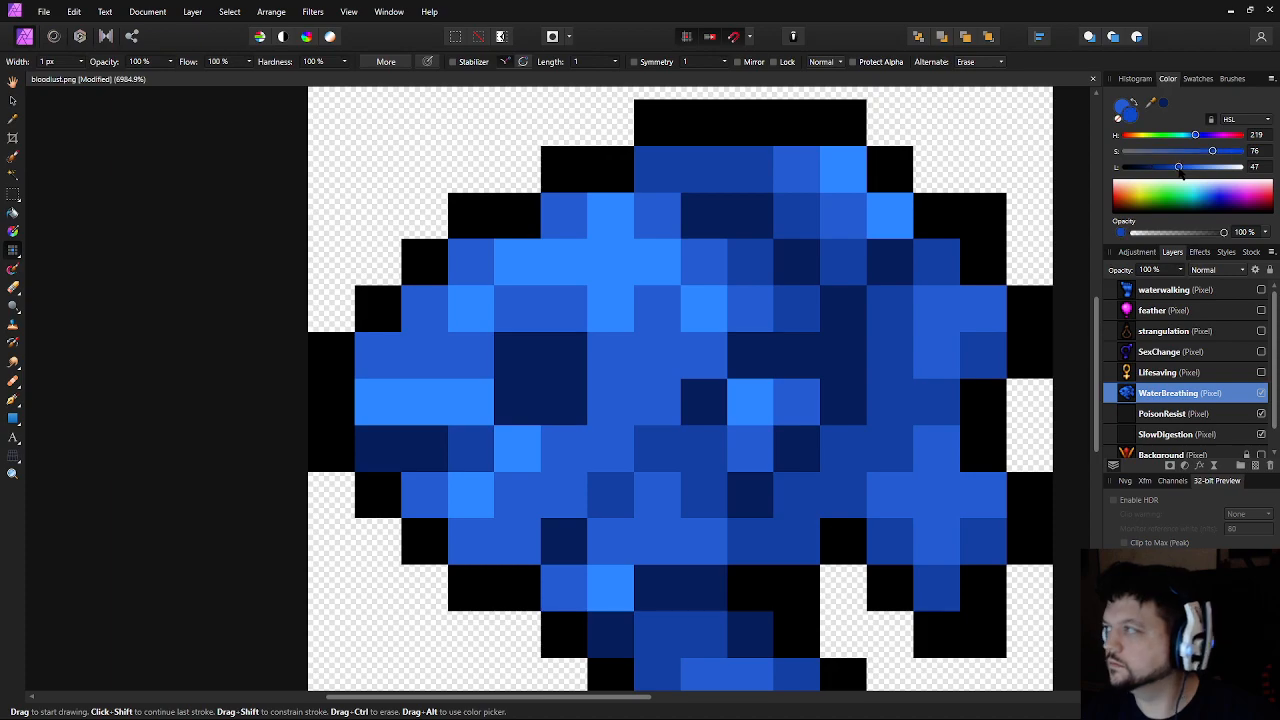
{"action": "left_click", "coordinate": [535, 376]}
{"action": "key", "text": "ctrl+z"}
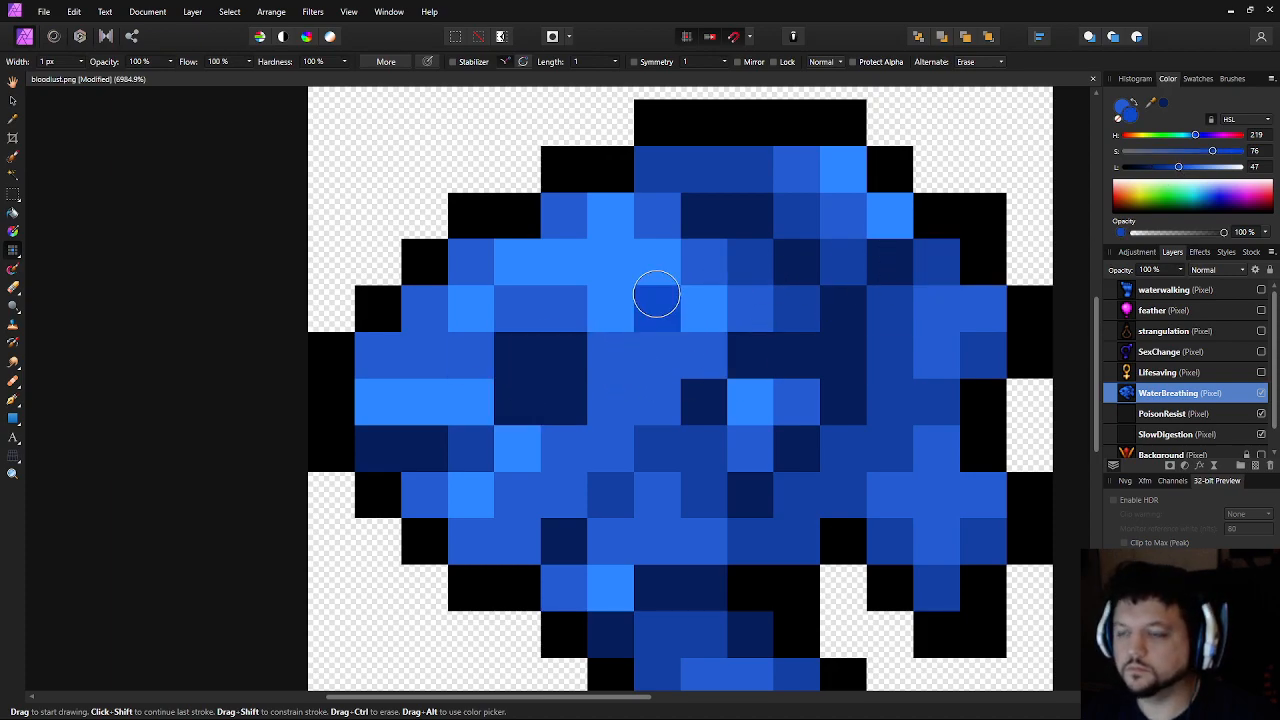
{"action": "left_click", "coordinate": [1208, 167]}
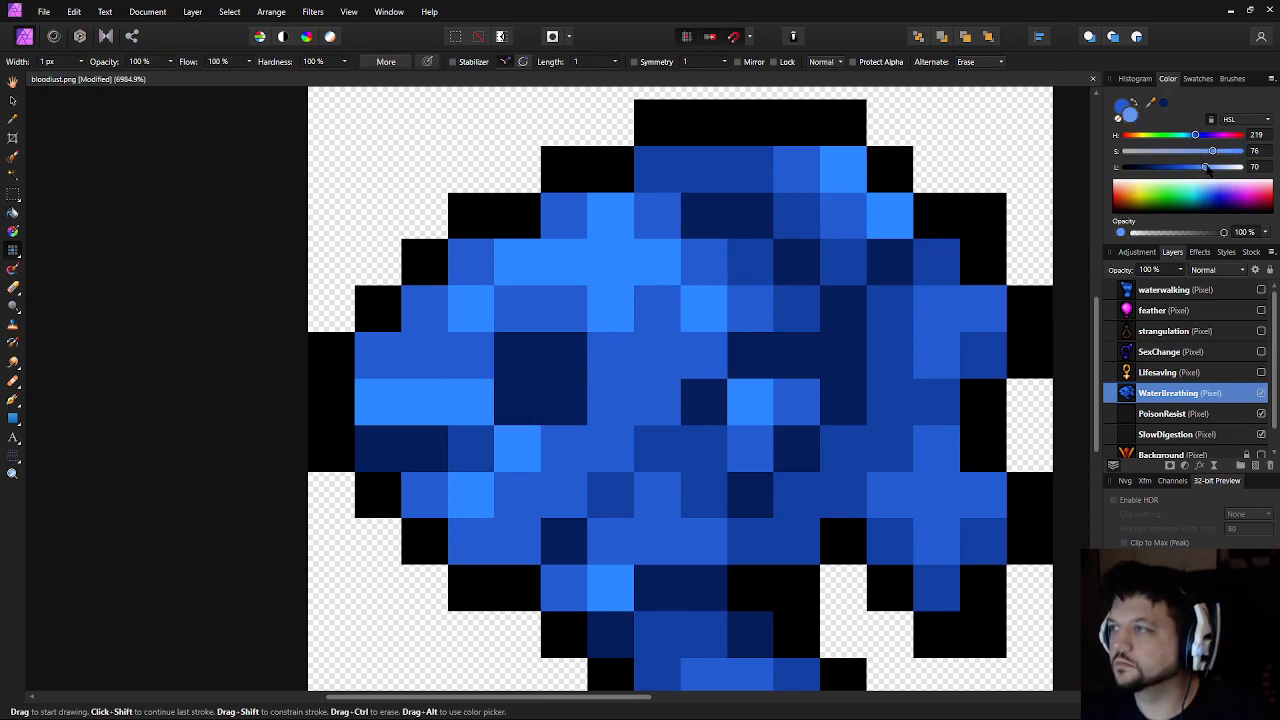
{"action": "left_click", "coordinate": [1226, 167]}
{"action": "left_click", "coordinate": [535, 368]}
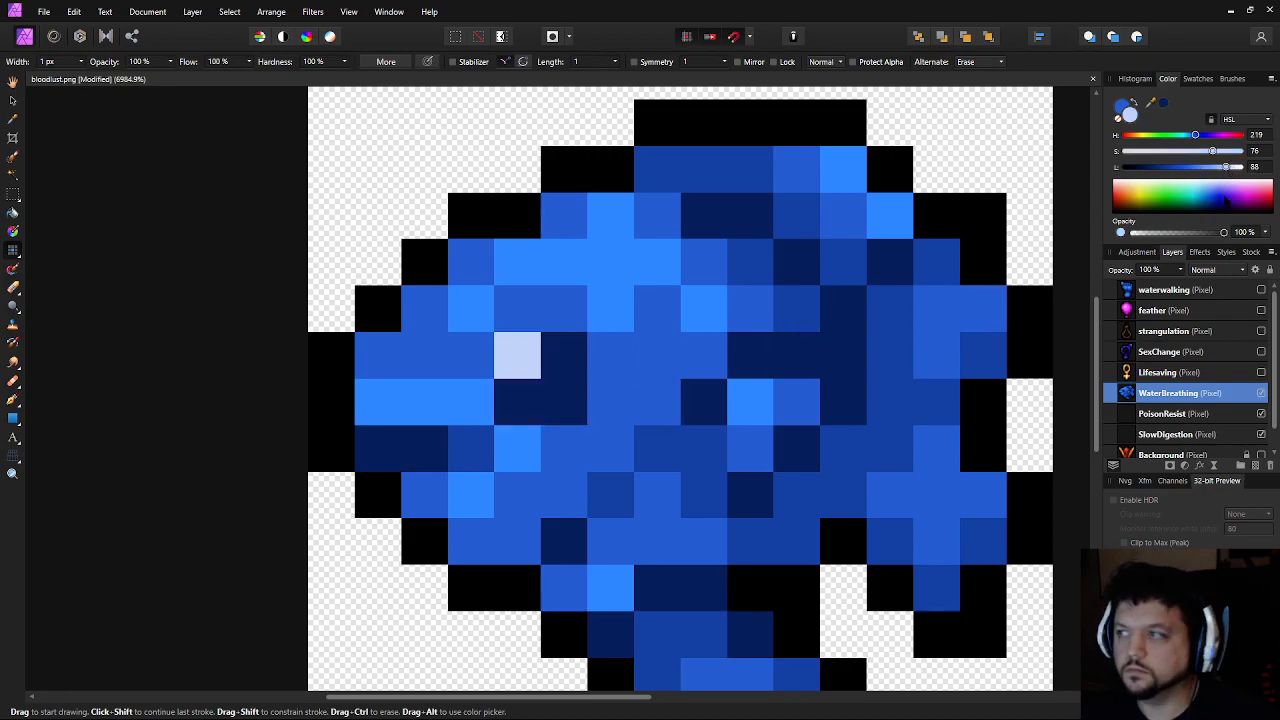
Try a muted blue with saturation 64 and lightness 65 on the eye pixels beside the pale highlight
{"action": "left_click_drag", "start_coordinate": [1212, 151], "coordinate": [1188, 151]}
{"action": "left_click", "coordinate": [1200, 167]}
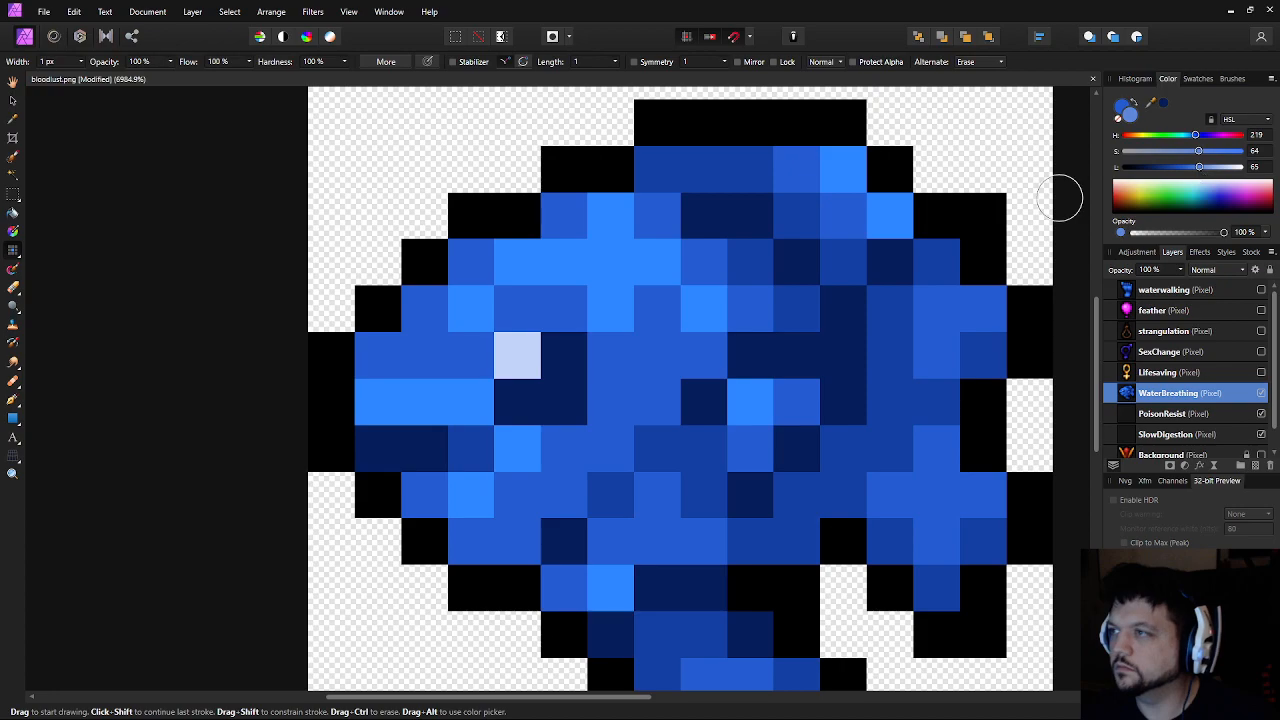
{"action": "left_click", "coordinate": [564, 355]}
{"action": "left_click", "coordinate": [517, 402]}
{"action": "left_click", "coordinate": [1030, 215]}
{"action": "scroll", "coordinate": [792, 453], "scroll_direction": "down", "scroll_amount": 10}
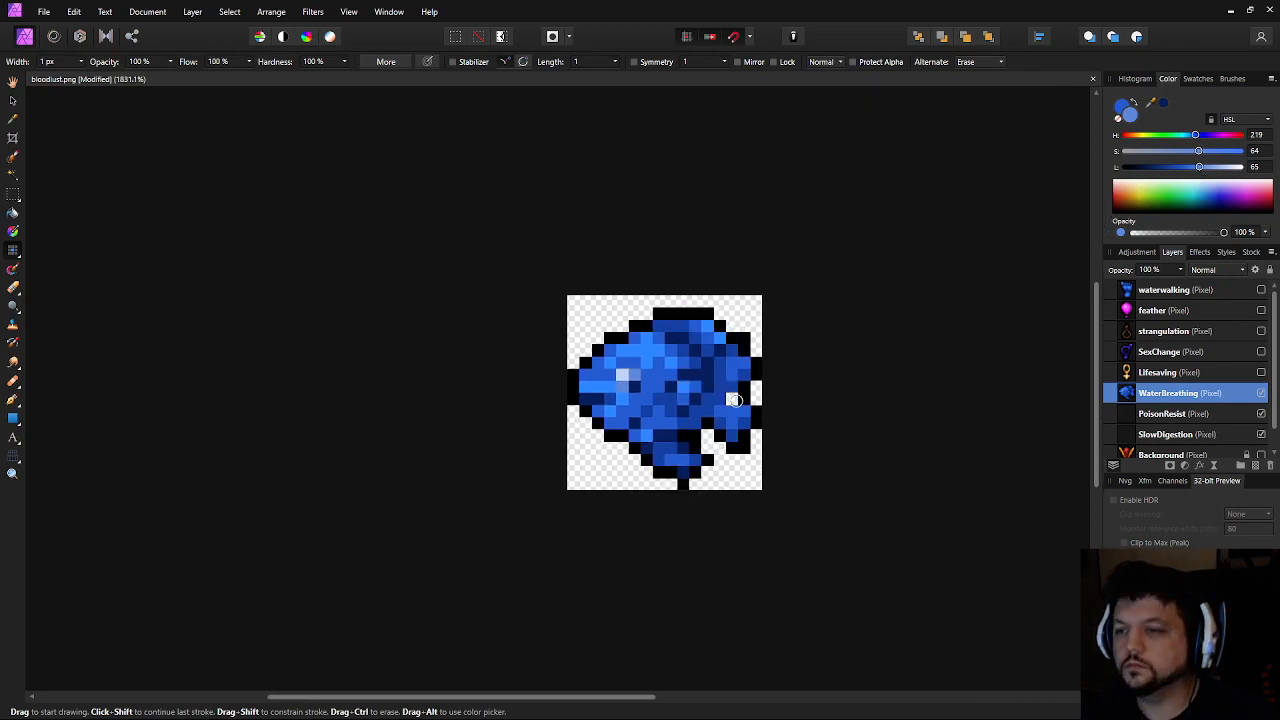
{"action": "scroll", "coordinate": [723, 420], "scroll_direction": "up", "scroll_amount": 10}
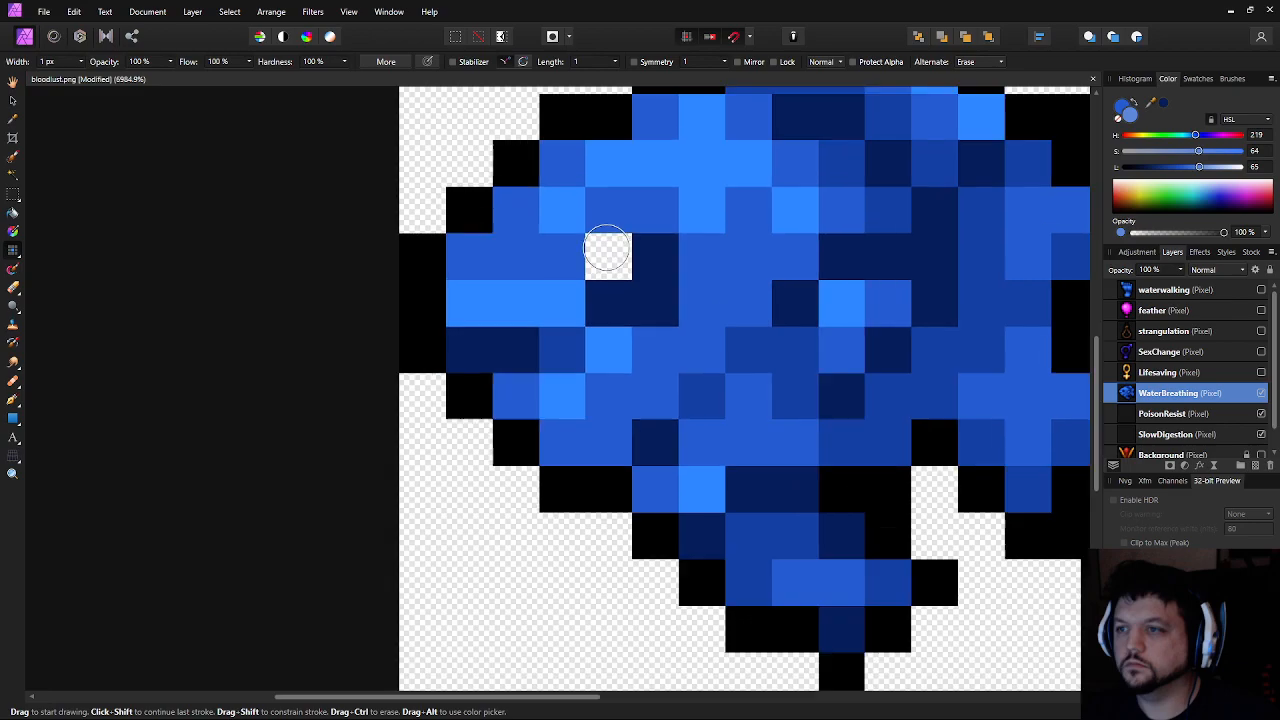
{"action": "left_click", "coordinate": [651, 321]}
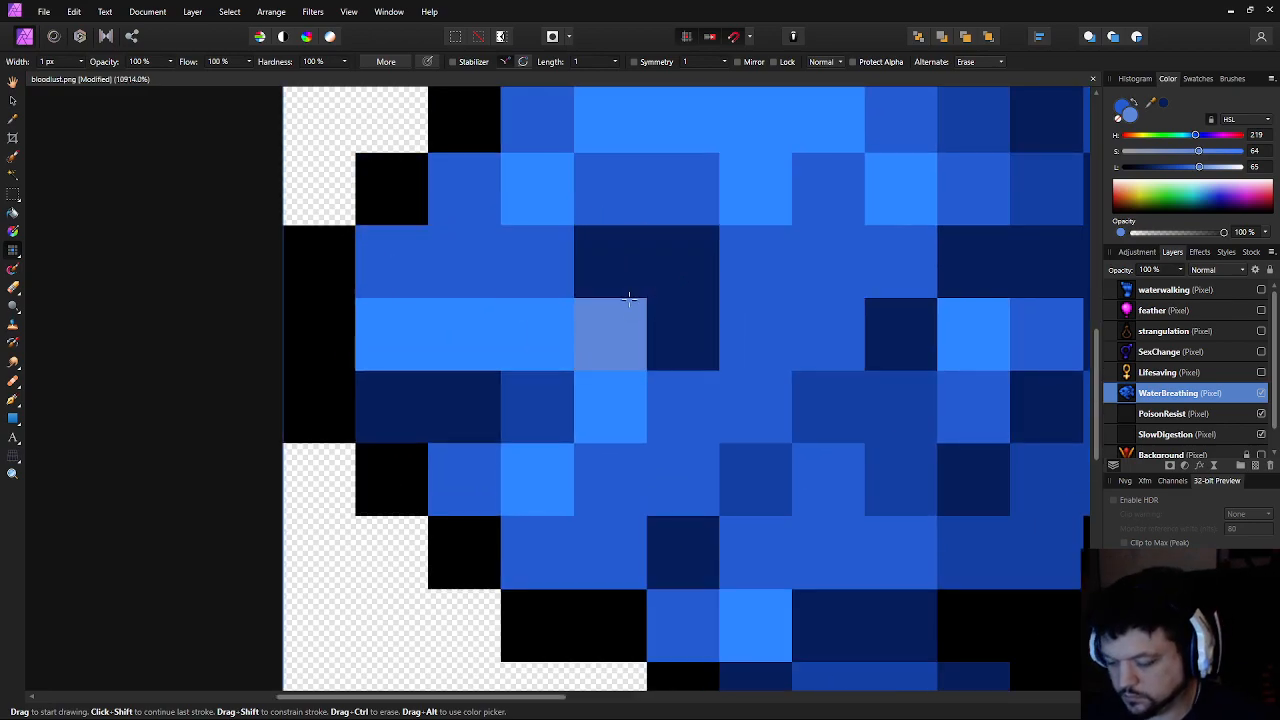
Darken two opposite eye pixels with navy at lightness 13 and the lower rear eye pixel at lightness 7
{"action": "left_click", "coordinate": [626, 308], "text": "alt"}
{"action": "left_click", "coordinate": [1141, 167]}
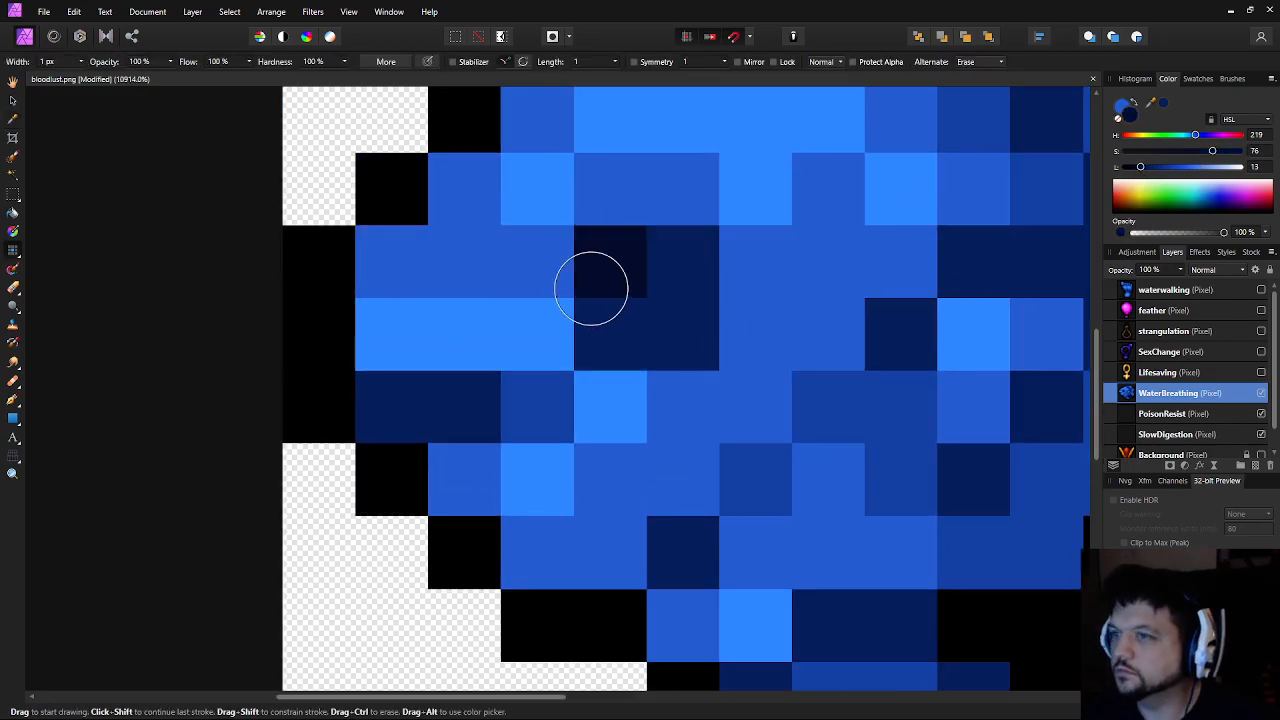
{"action": "left_click", "coordinate": [618, 310]}
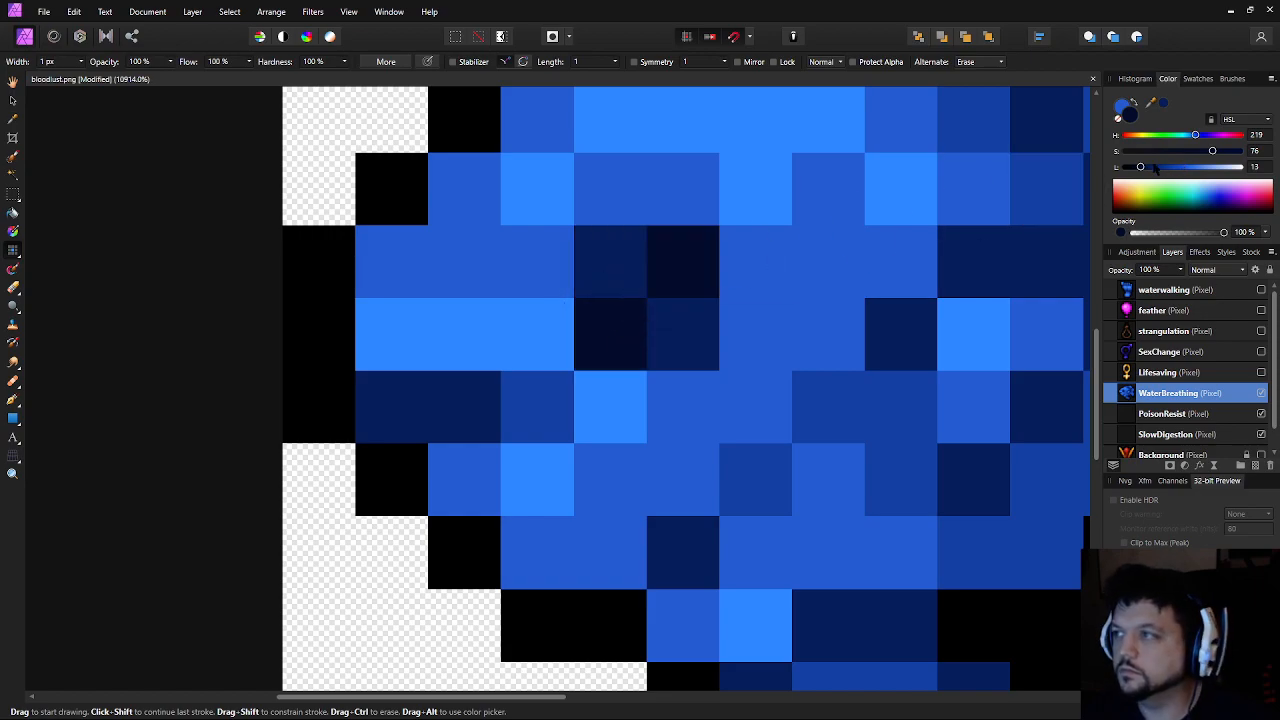
{"action": "left_click", "coordinate": [686, 337]}
{"action": "scroll", "coordinate": [895, 445], "scroll_direction": "down", "scroll_amount": 10}
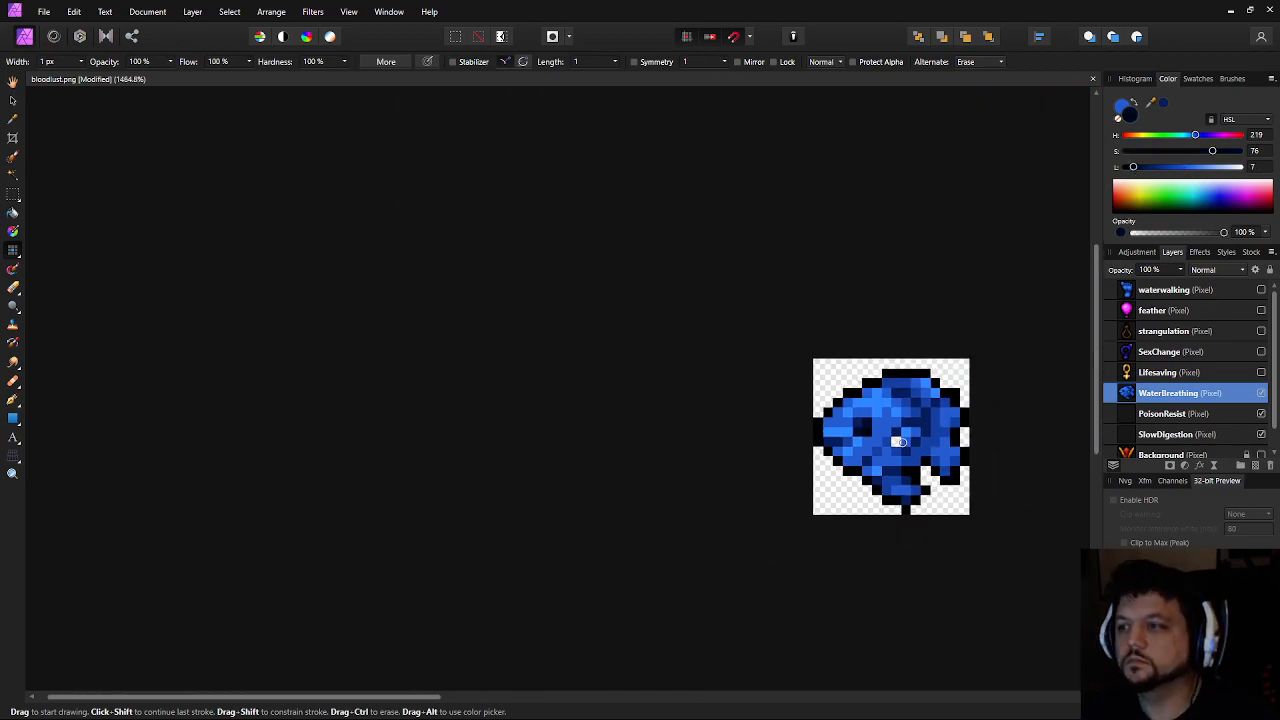
{"action": "left_click_drag", "start_coordinate": [929, 514], "coordinate": [848, 498]}
{"action": "scroll", "coordinate": [780, 470], "scroll_direction": "up", "scroll_amount": 5}
{"action": "left_click_drag", "start_coordinate": [684, 404], "coordinate": [508, 390]}
{"action": "scroll", "coordinate": [617, 387], "scroll_direction": "up", "scroll_amount": 7}
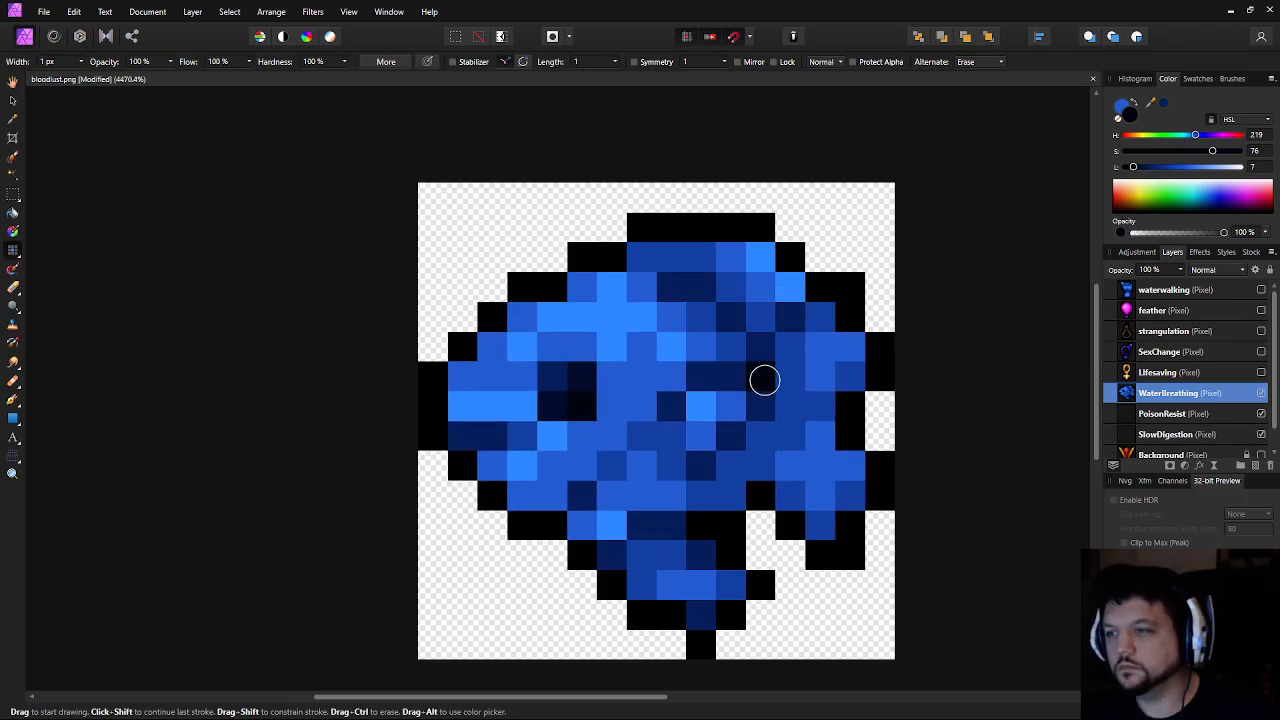
Sample the eye's darker navy (lightness 13) and darken the pixel at the rear end of the line above the side fin
{"action": "left_click", "coordinate": [713, 377]}
{"action": "key", "text": "i"}
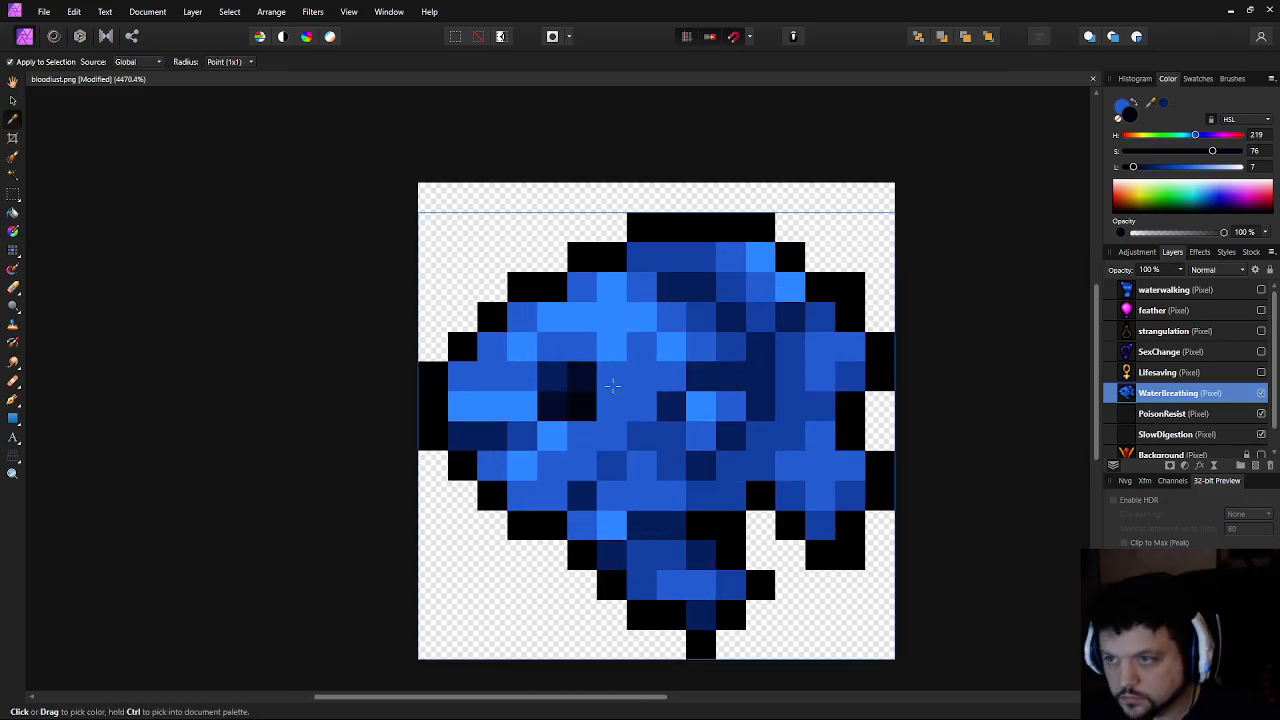
{"action": "key", "text": "b"}
{"action": "left_click", "coordinate": [543, 374], "text": "alt"}
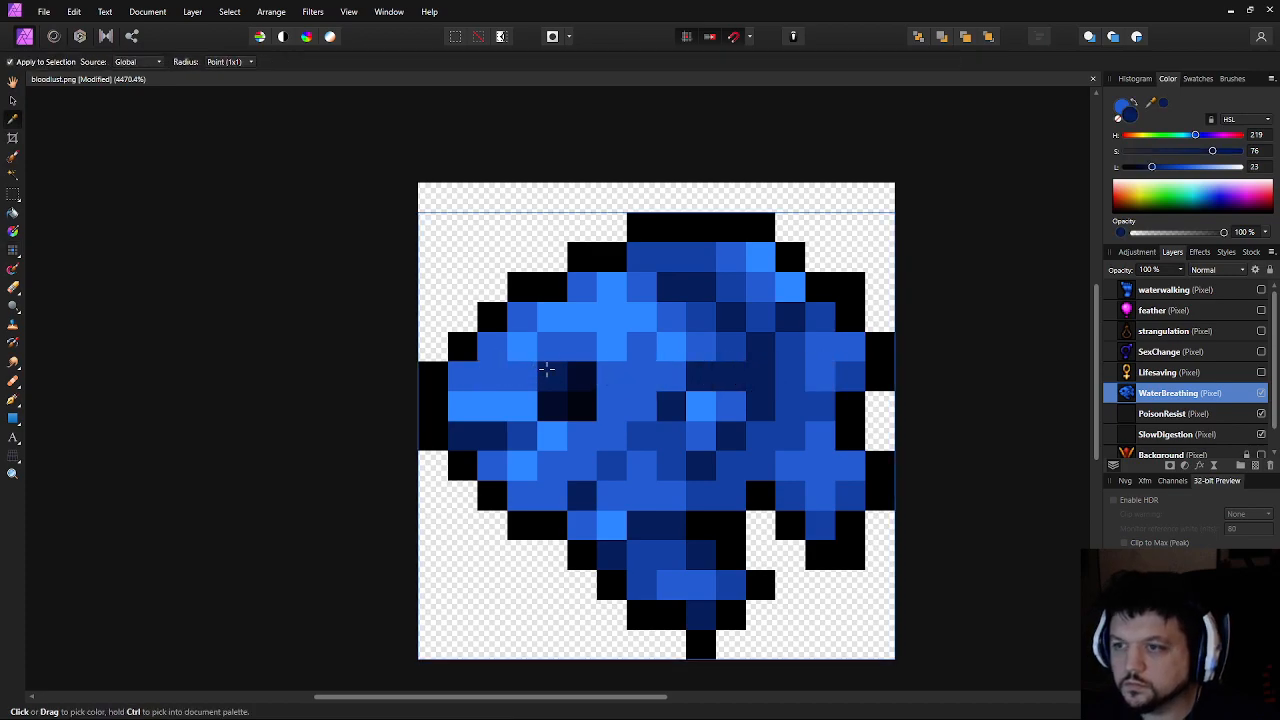
{"action": "left_click", "coordinate": [580, 372], "text": "alt"}
{"action": "left_click", "coordinate": [760, 377]}
{"action": "left_click", "coordinate": [703, 289]}
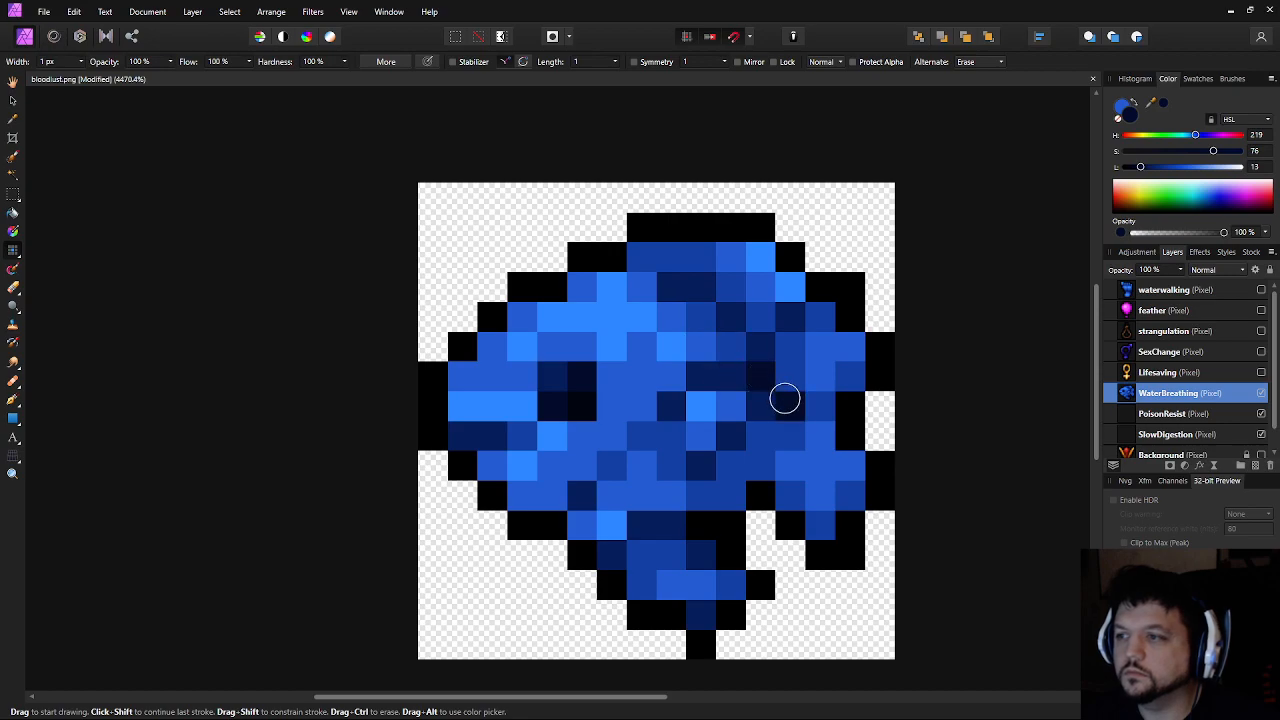
Shade the tail base behind and below the side fin with the sampled navy at lightness 23
{"action": "left_click", "coordinate": [763, 411], "text": "alt"}
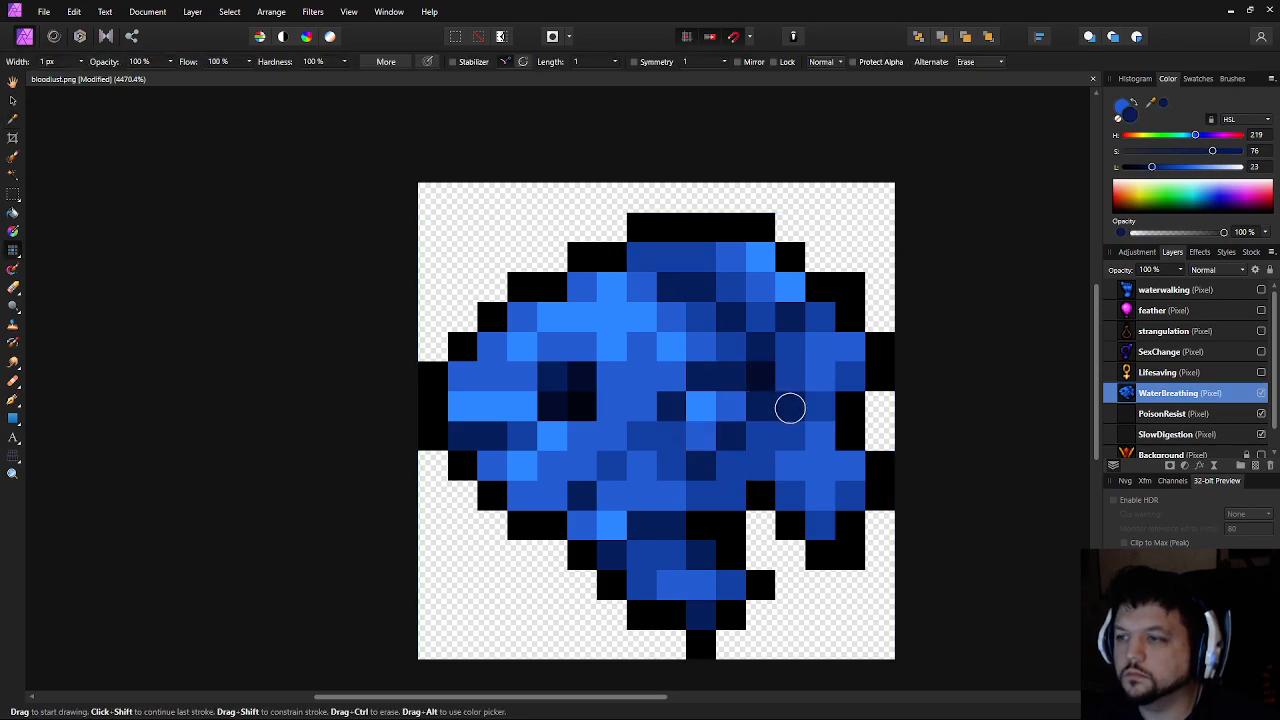
{"action": "mouse_move", "coordinate": [797, 405]}
{"action": "left_mouse_down"}
{"action": "mouse_move", "coordinate": [789, 443]}
{"action": "mouse_move", "coordinate": [756, 461]}
{"action": "left_mouse_up"}
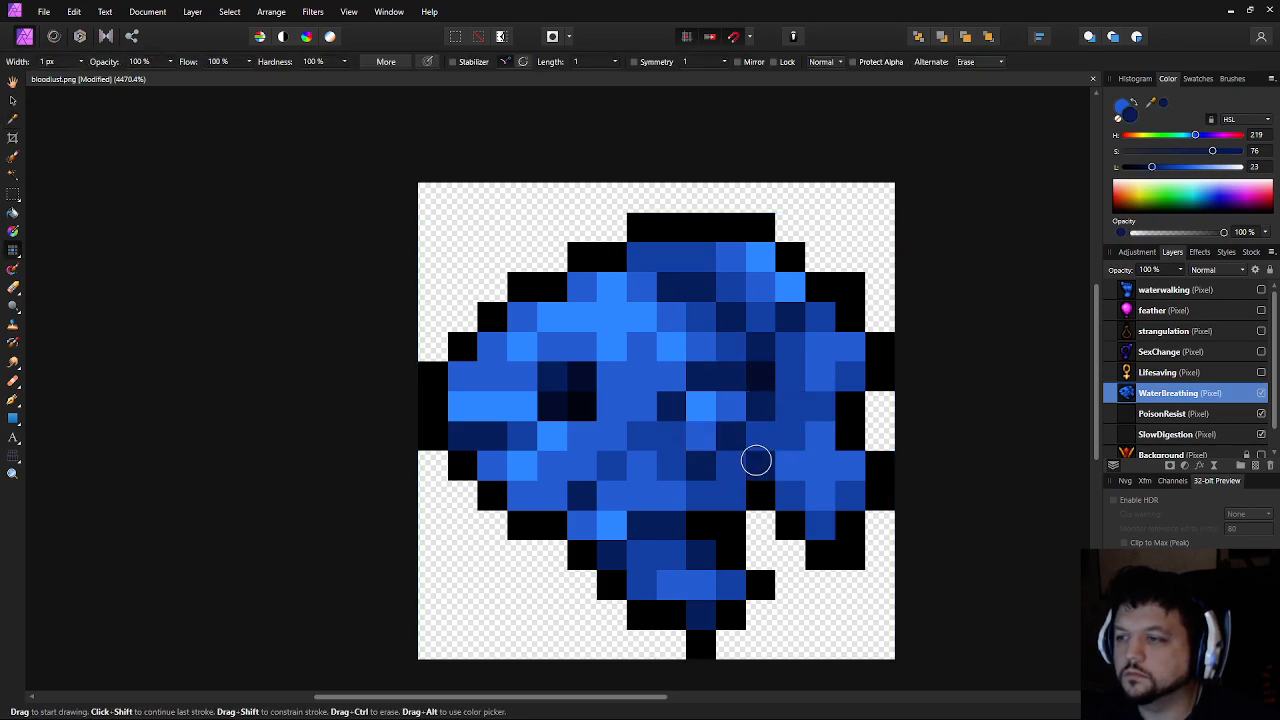
{"action": "left_click", "coordinate": [721, 502]}
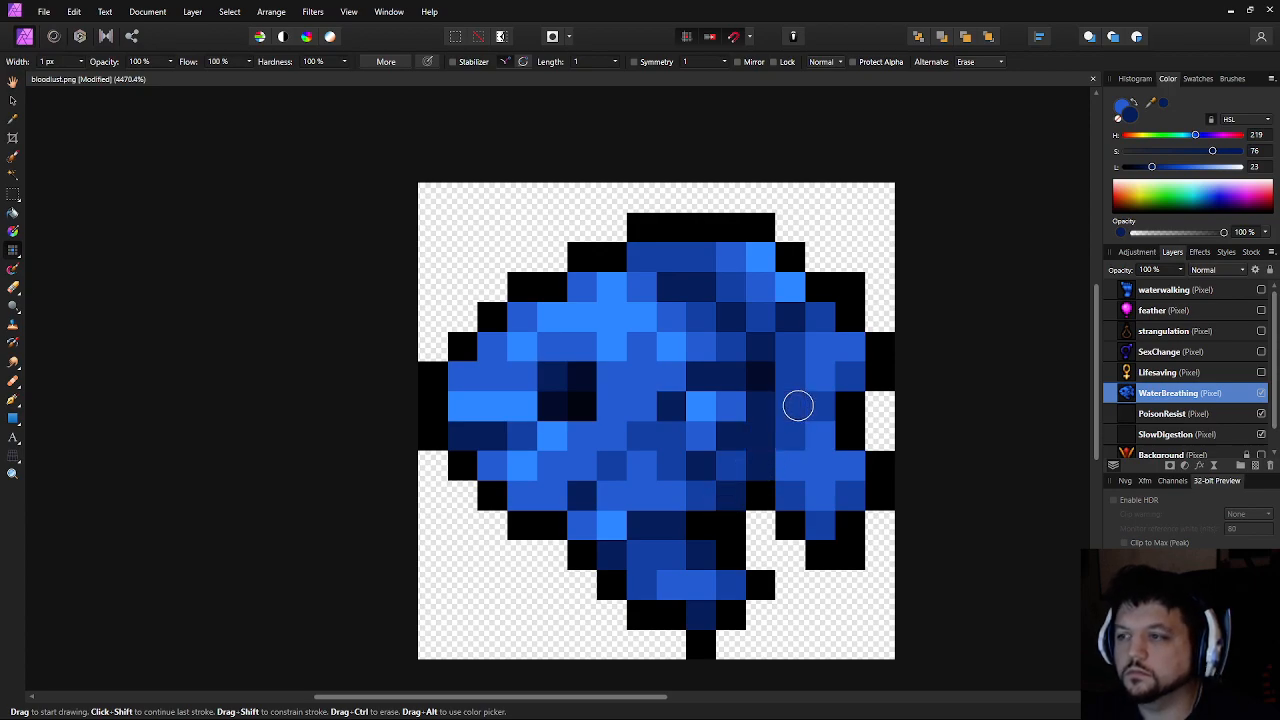
{"action": "scroll", "coordinate": [824, 533], "scroll_direction": "down", "scroll_amount": 1}
{"action": "scroll", "coordinate": [824, 533], "scroll_direction": "down", "scroll_amount": 7}
{"action": "scroll", "coordinate": [830, 534], "scroll_direction": "up", "scroll_amount": 9}
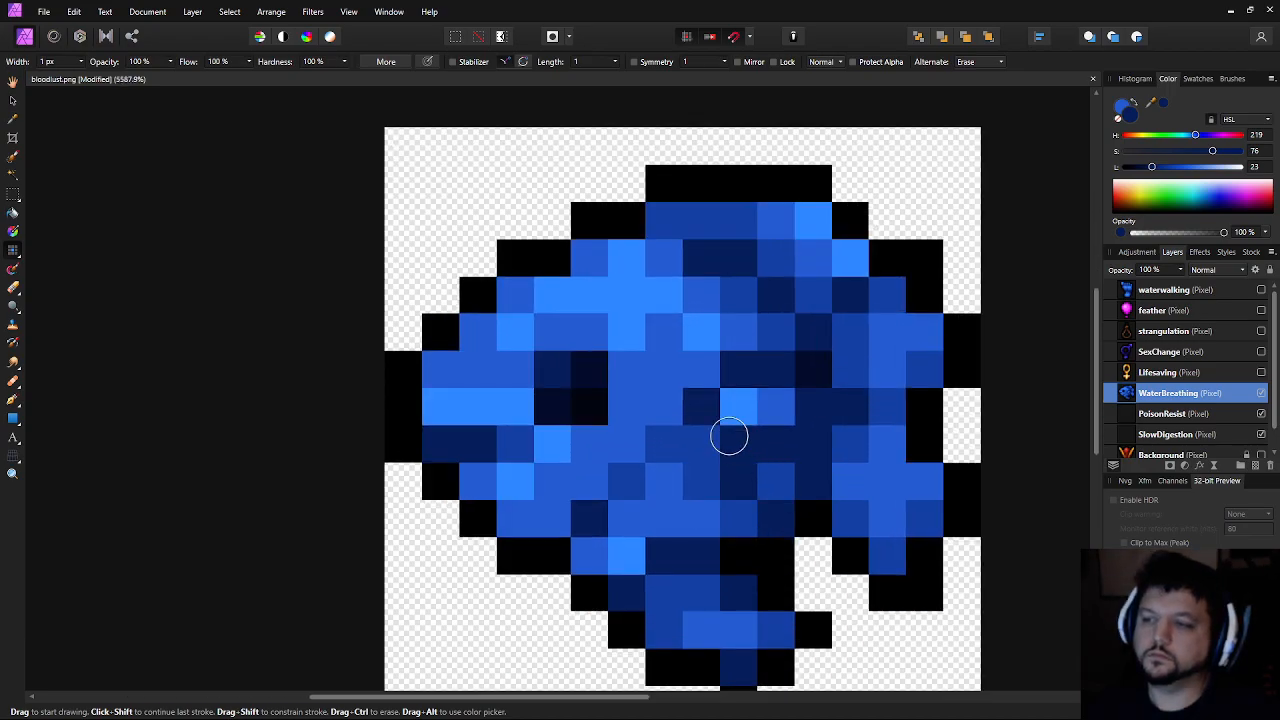
Sample the mid blue with lightness 40 from the fish's body beside the side fin
{"action": "scroll", "coordinate": [740, 482], "scroll_direction": "down", "scroll_amount": 7}
{"action": "scroll", "coordinate": [742, 484], "scroll_direction": "up", "scroll_amount": 8}
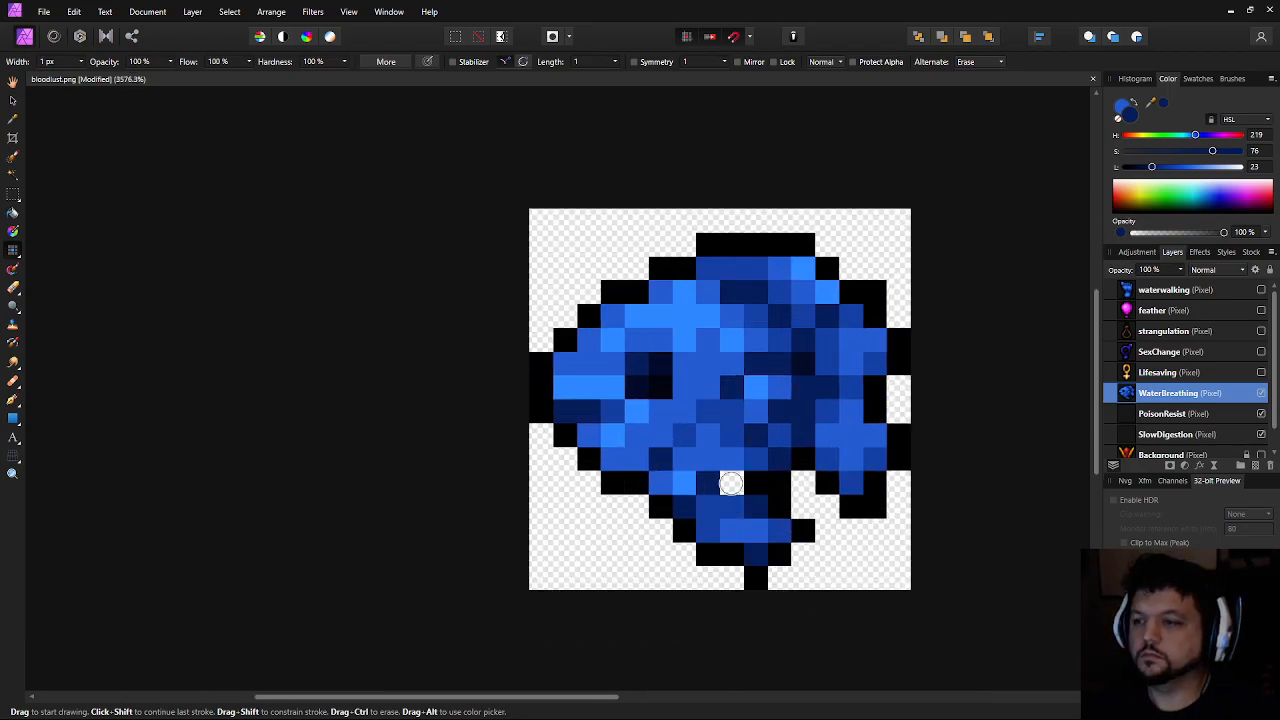
{"action": "left_click", "coordinate": [725, 360], "text": "alt"}
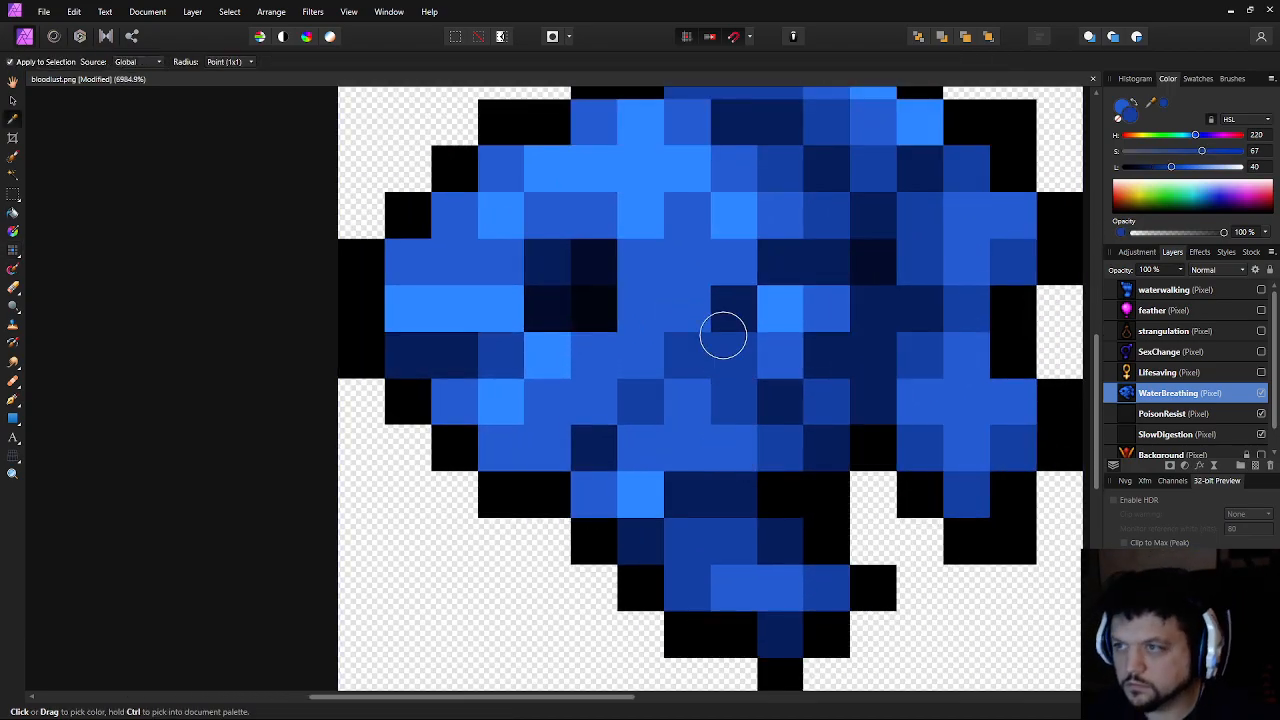
Examine the WaterBreathing fish's shading and silhouette at small icon size and enlarged
{"action": "scroll", "coordinate": [732, 410], "scroll_direction": "down", "scroll_amount": 7}
{"action": "scroll", "coordinate": [733, 410], "scroll_direction": "up", "scroll_amount": 6}
{"action": "scroll", "coordinate": [708, 377], "scroll_direction": "down", "scroll_amount": 13}
{"action": "scroll", "coordinate": [820, 409], "scroll_direction": "up", "scroll_amount": 3}
{"action": "scroll", "coordinate": [661, 440], "scroll_direction": "up", "scroll_amount": 1}
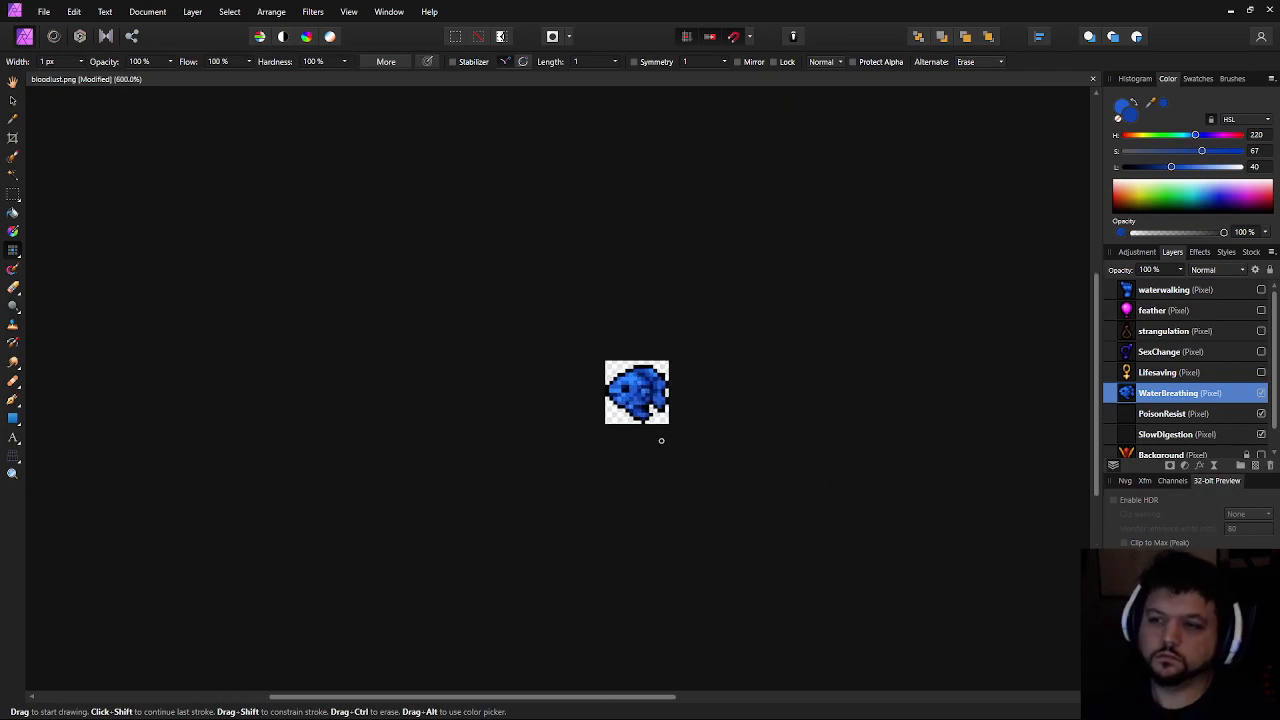
{"action": "scroll", "coordinate": [661, 440], "scroll_direction": "down", "scroll_amount": 3}
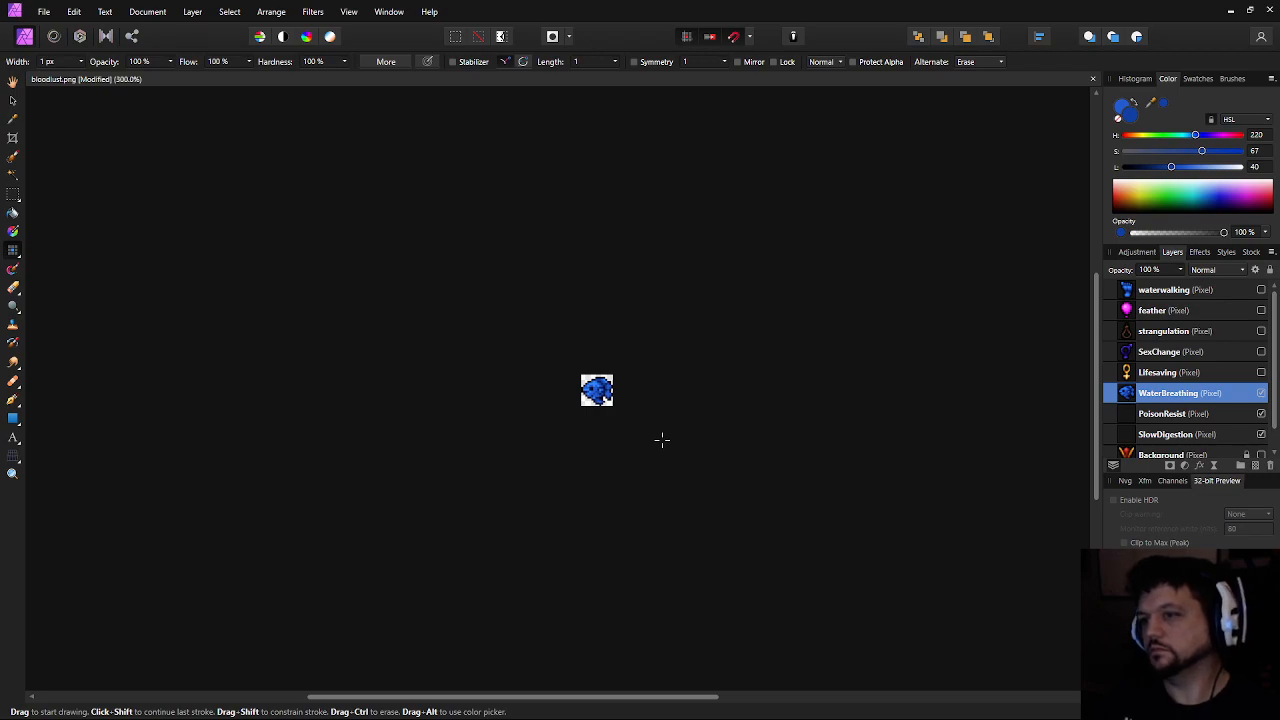
{"action": "scroll", "coordinate": [661, 440], "scroll_direction": "up", "scroll_amount": 3}
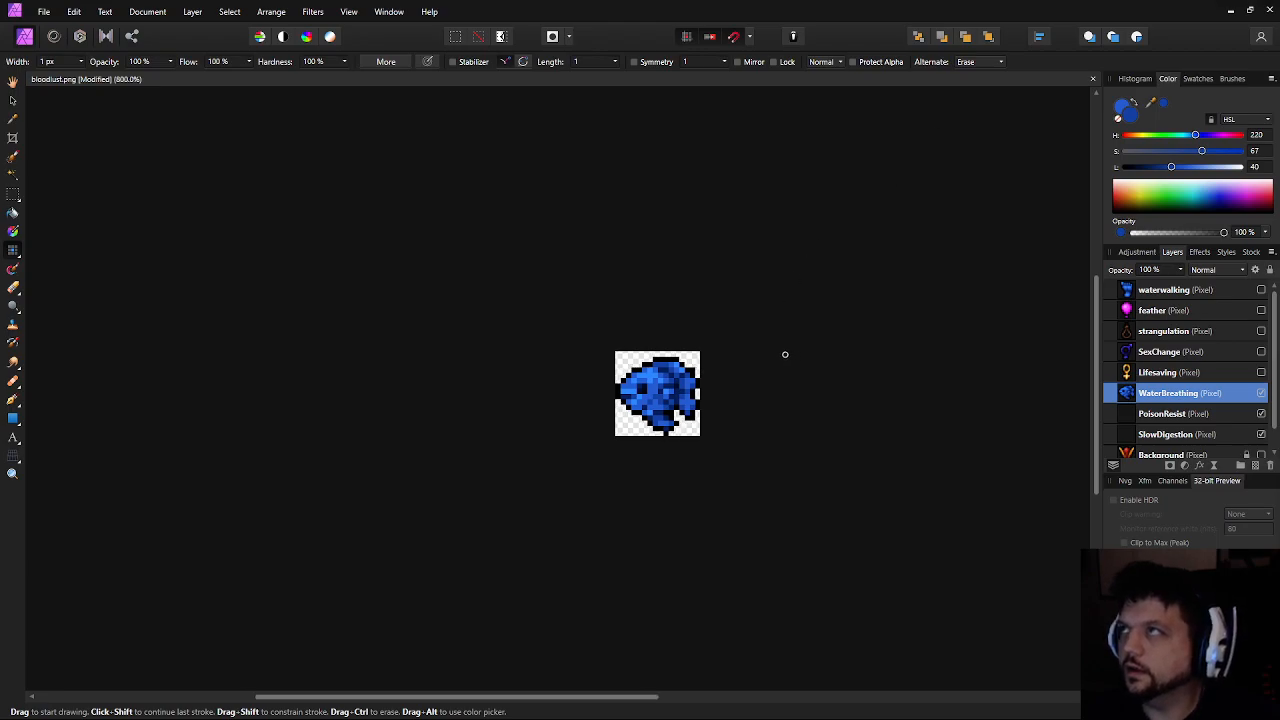
{"action": "scroll", "coordinate": [523, 417], "scroll_direction": "up", "scroll_amount": 5}
{"action": "scroll", "coordinate": [617, 391], "scroll_direction": "down", "scroll_amount": 9}
{"action": "left_click_drag", "start_coordinate": [628, 396], "coordinate": [585, 410]}
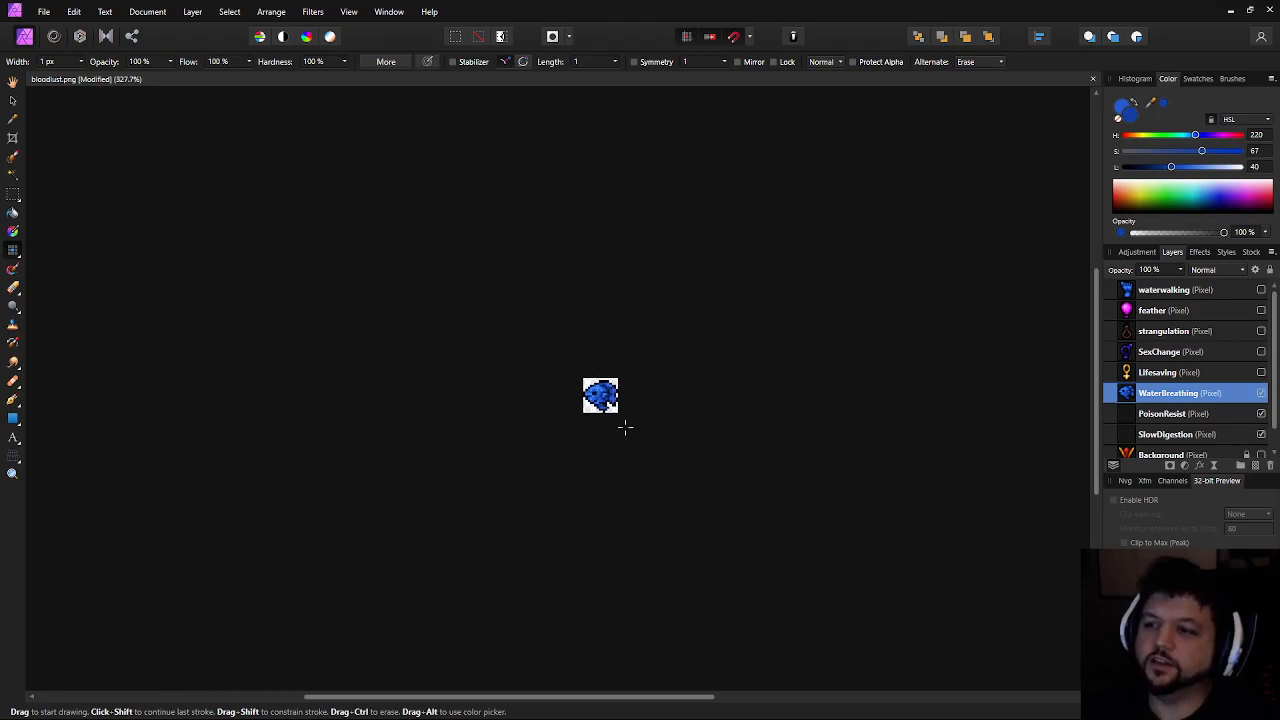
{"action": "scroll", "coordinate": [625, 427], "scroll_direction": "down", "scroll_amount": 2}
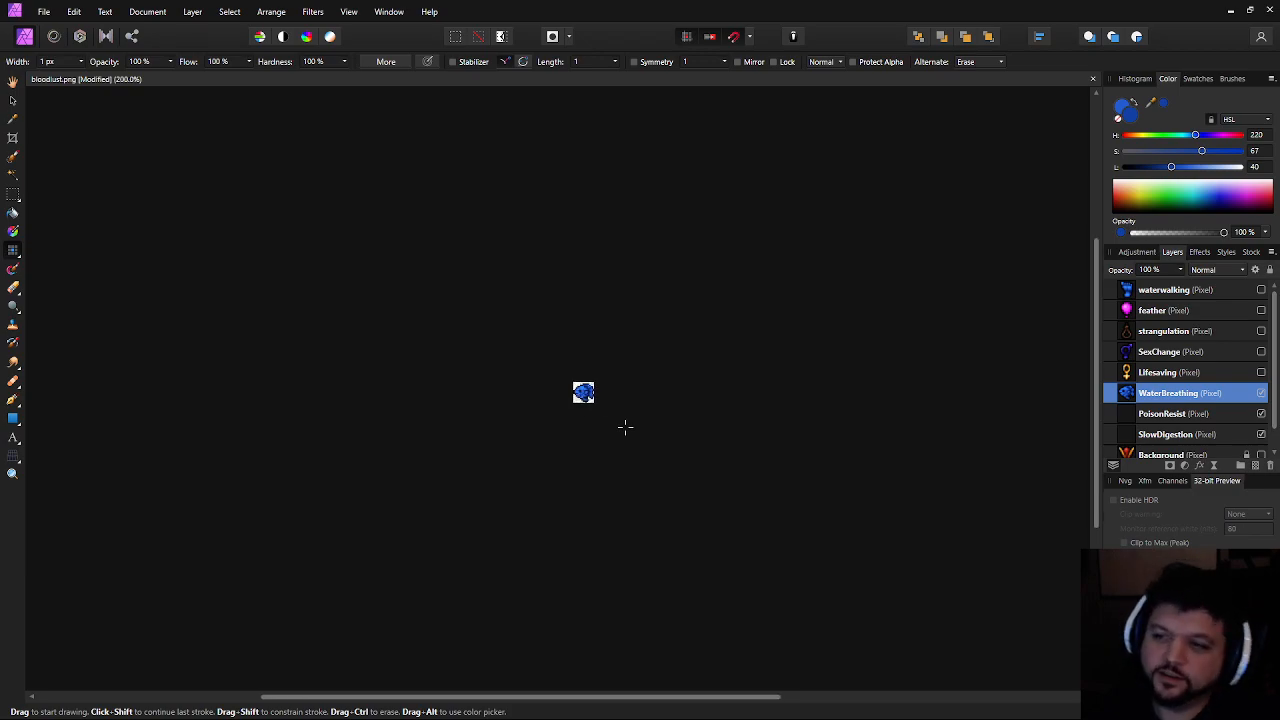
{"action": "scroll", "coordinate": [625, 427], "scroll_direction": "up", "scroll_amount": 1}
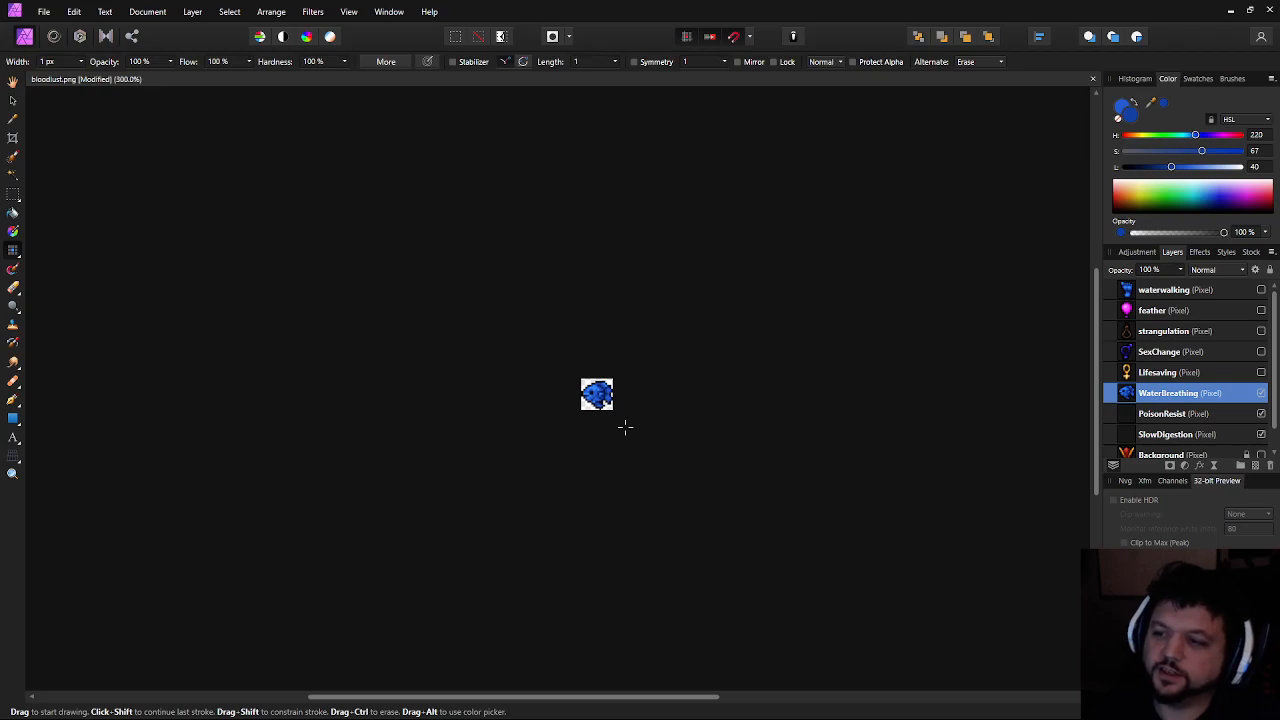
{"action": "scroll", "coordinate": [625, 427], "scroll_direction": "up", "scroll_amount": 5}
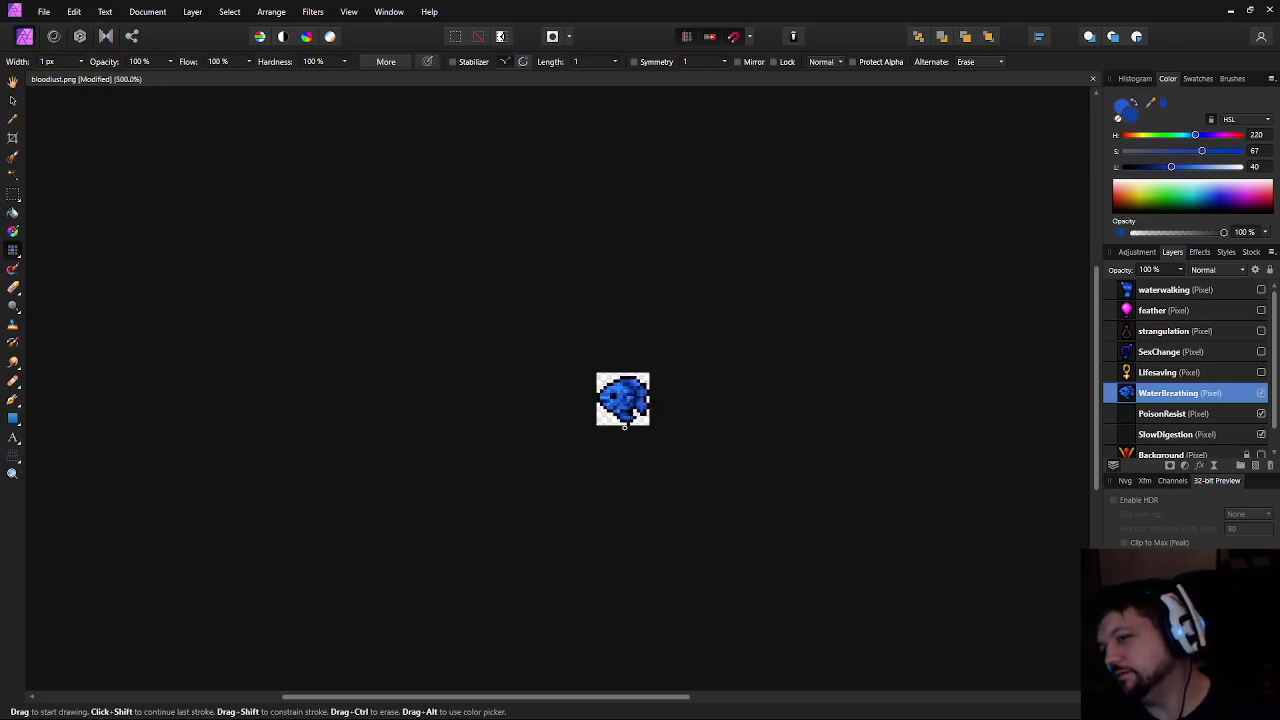
{"action": "scroll", "coordinate": [625, 428], "scroll_direction": "up", "scroll_amount": 3}
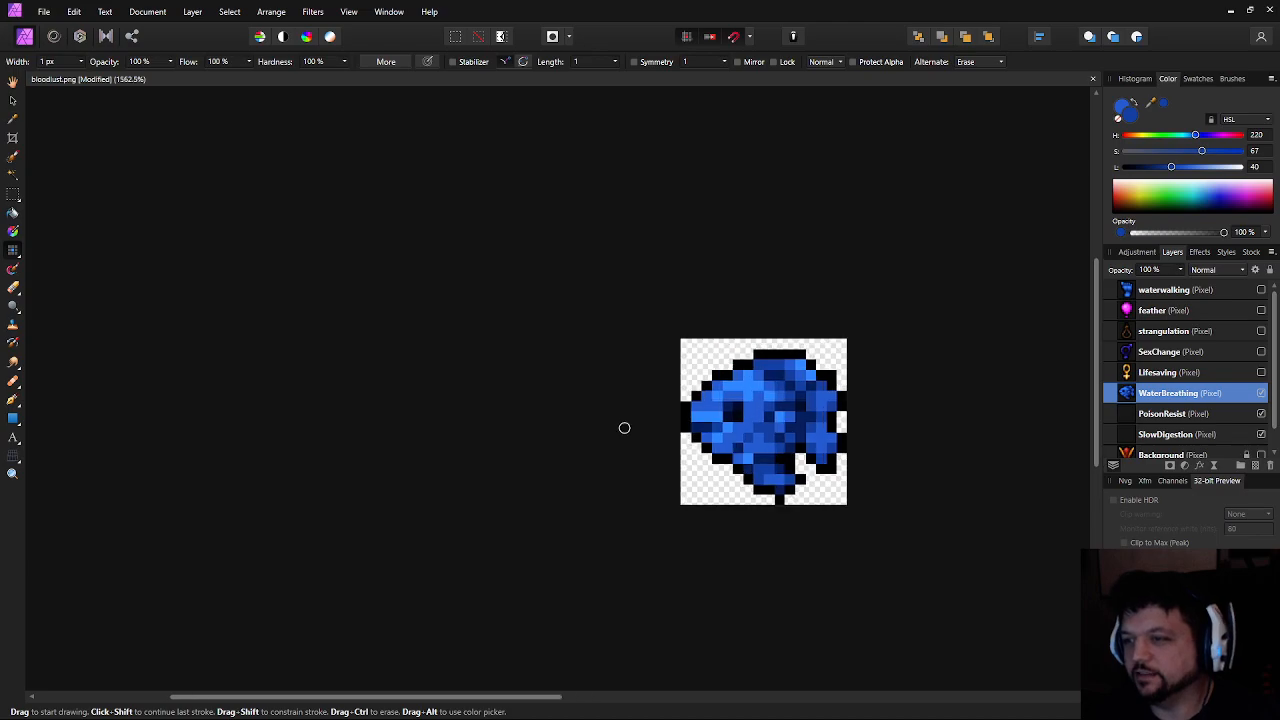
{"action": "scroll", "coordinate": [624, 428], "scroll_direction": "right", "scroll_amount": 5}
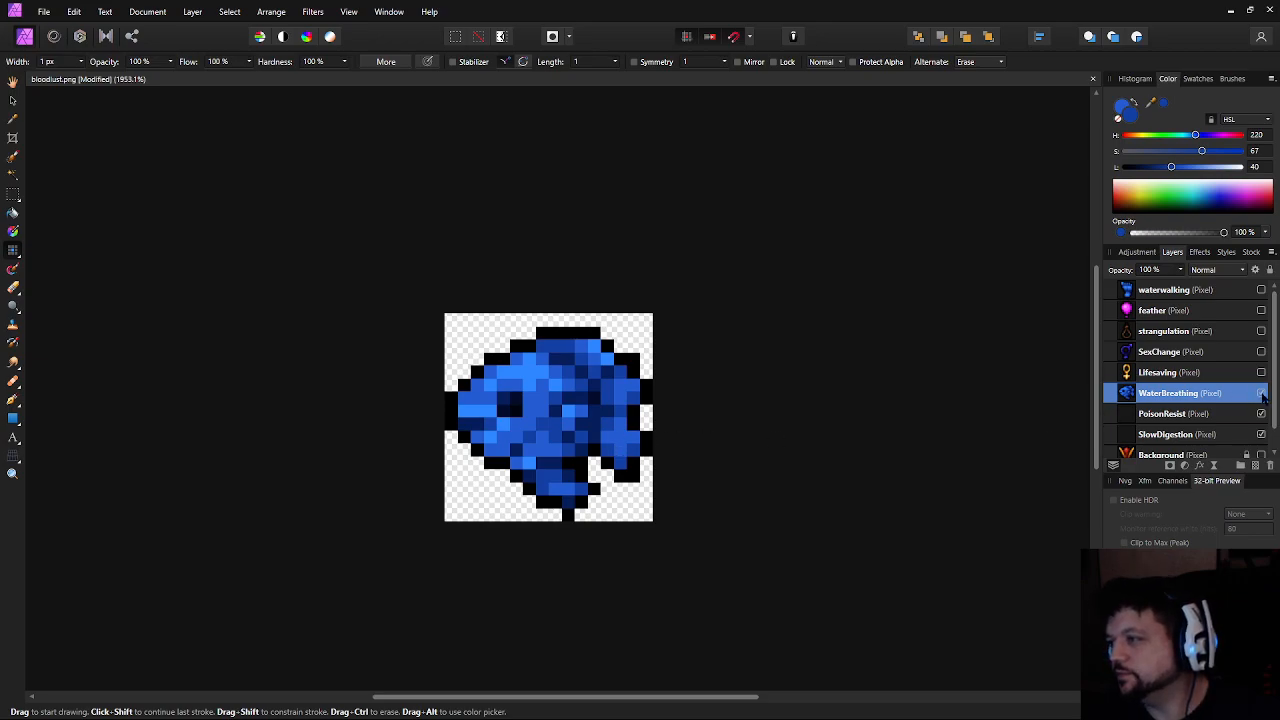
Hide the WaterBreathing layer, add a new pixel layer above it and set the drawing colour to black with lightness 0
{"action": "left_click", "coordinate": [1261, 394]}
{"action": "left_click", "coordinate": [1256, 466]}
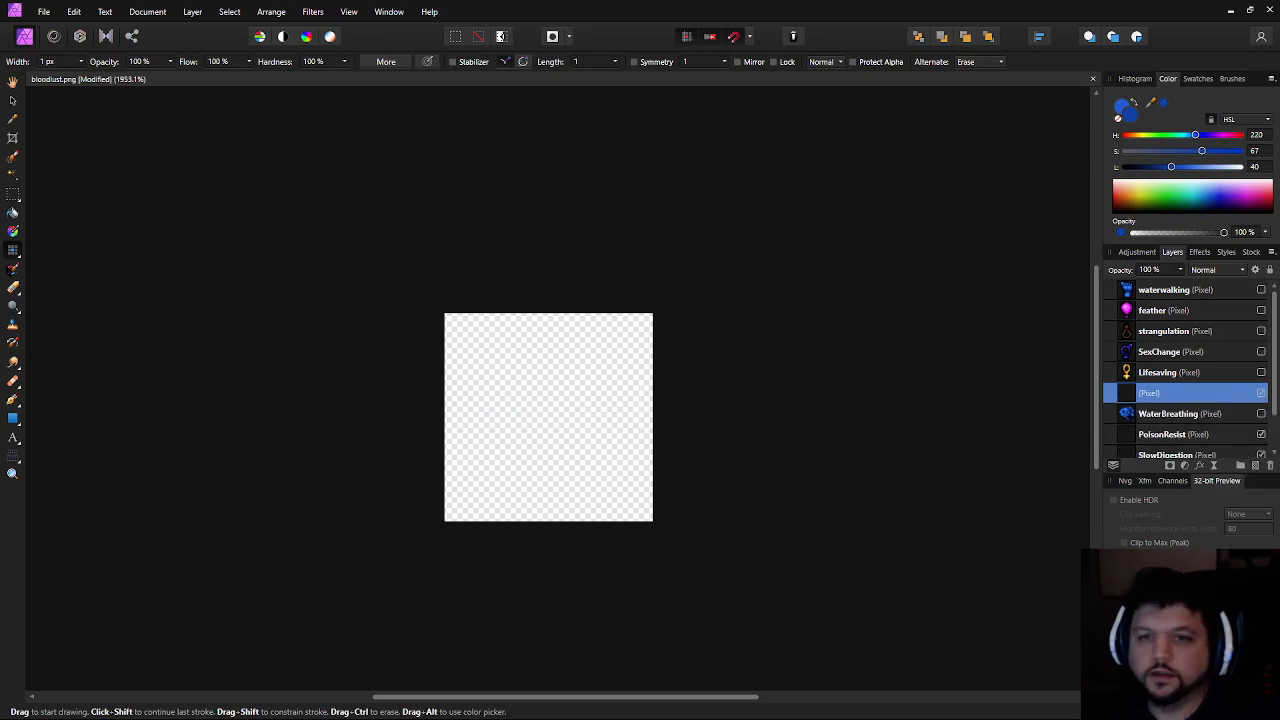
{"action": "left_click_drag", "start_coordinate": [1172, 167], "coordinate": [907, 194]}
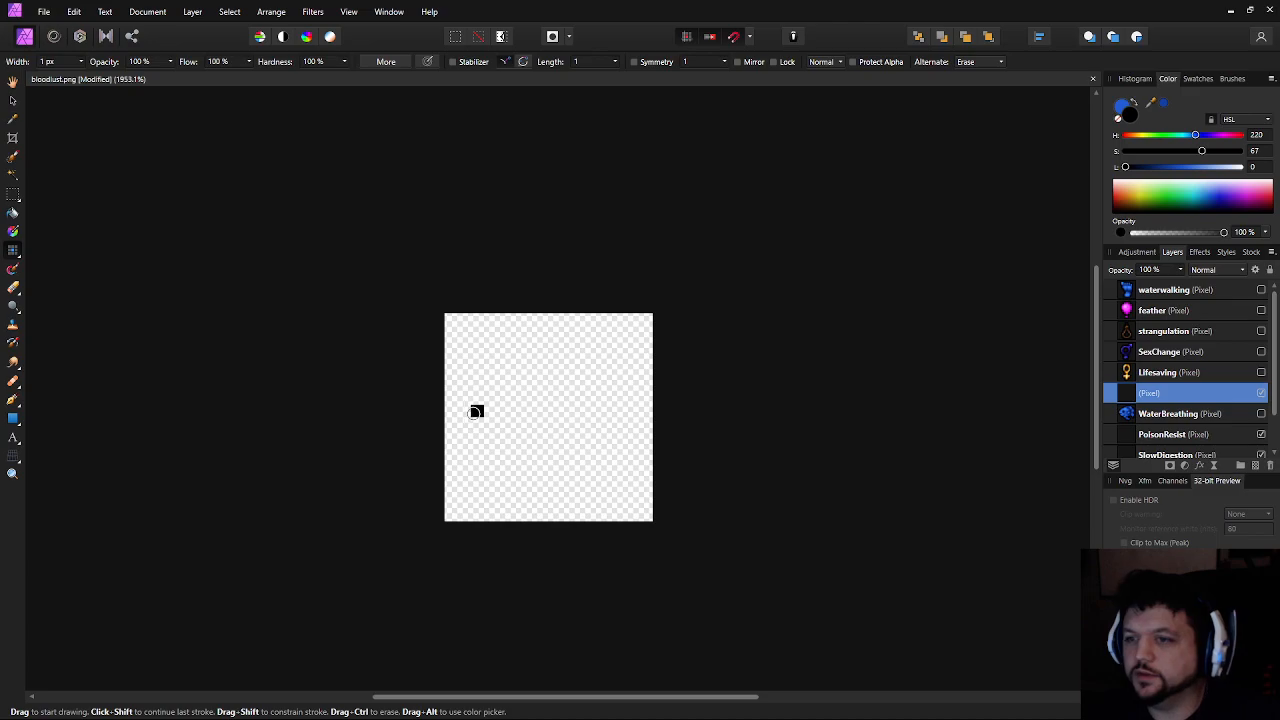
{"action": "scroll", "coordinate": [478, 408], "scroll_direction": "up", "scroll_amount": 2}
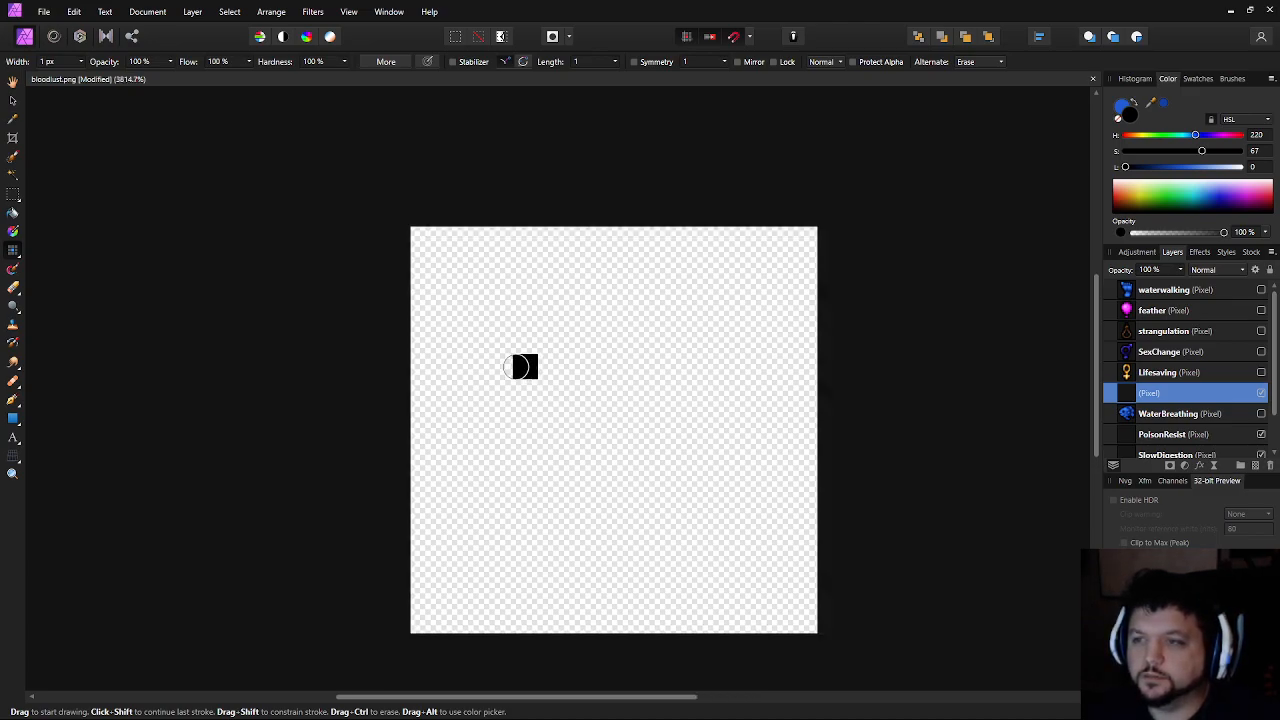
{"action": "left_click_drag", "start_coordinate": [521, 368], "coordinate": [543, 392]}
{"action": "left_click", "coordinate": [546, 375]}
{"action": "key", "text": "ctrl+z"}
{"action": "key", "text": "ctrl+z"}
{"action": "mouse_move", "coordinate": [549, 342]}
{"action": "left_mouse_down"}
{"action": "mouse_move", "coordinate": [549, 364]}
{"action": "mouse_move", "coordinate": [563, 349]}
{"action": "left_mouse_up"}
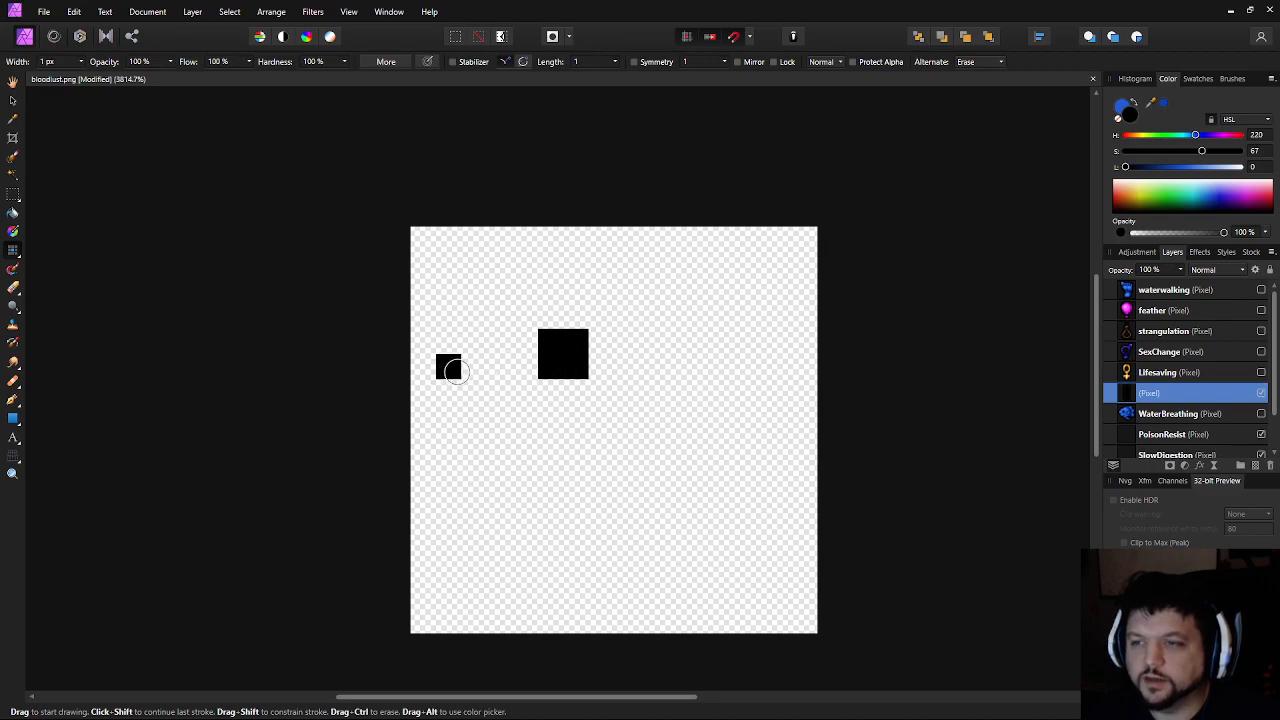
{"action": "key", "text": "ctrl+z"}
Draw a 2 × 2 pixel black eye and a two-pixel-high snout at the canvas's left edge on the new layer
{"action": "left_click", "coordinate": [516, 391]}
{"action": "mouse_move", "coordinate": [516, 391]}
{"action": "left_mouse_down"}
{"action": "mouse_move", "coordinate": [540, 406]}
{"action": "mouse_move", "coordinate": [549, 393]}
{"action": "left_mouse_up"}
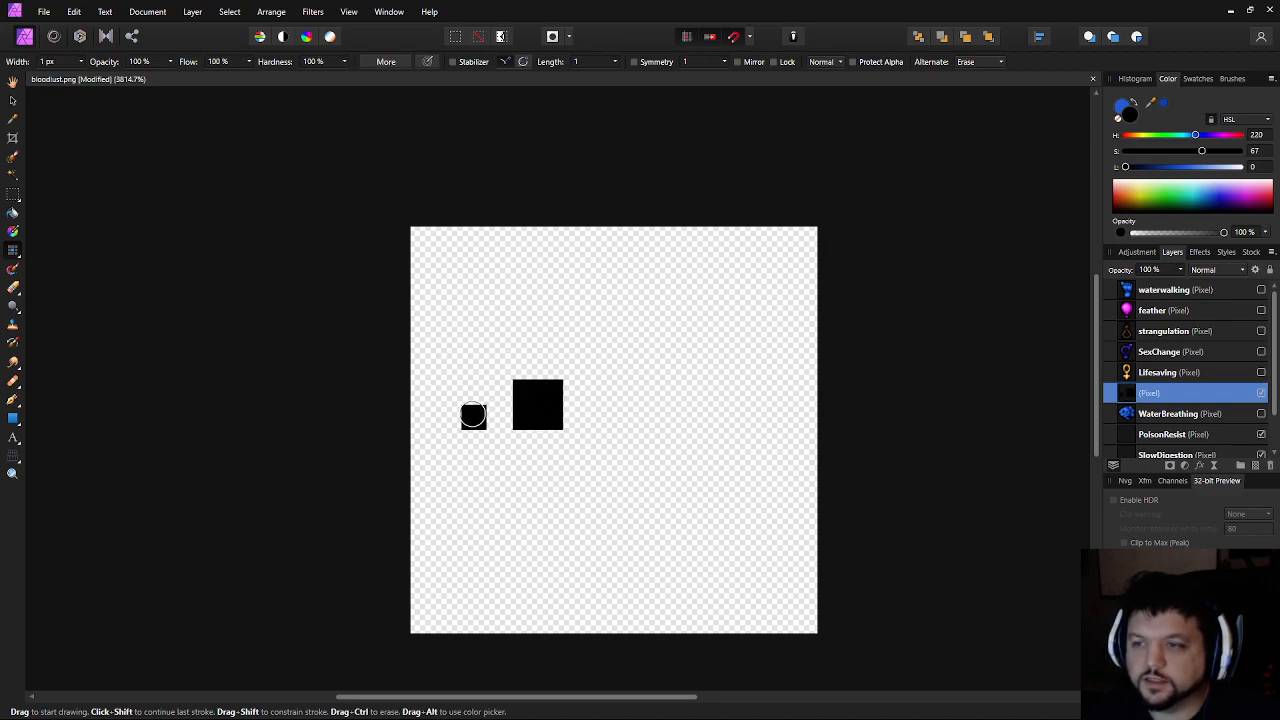
{"action": "left_click", "coordinate": [432, 411]}
{"action": "left_click", "coordinate": [430, 392]}
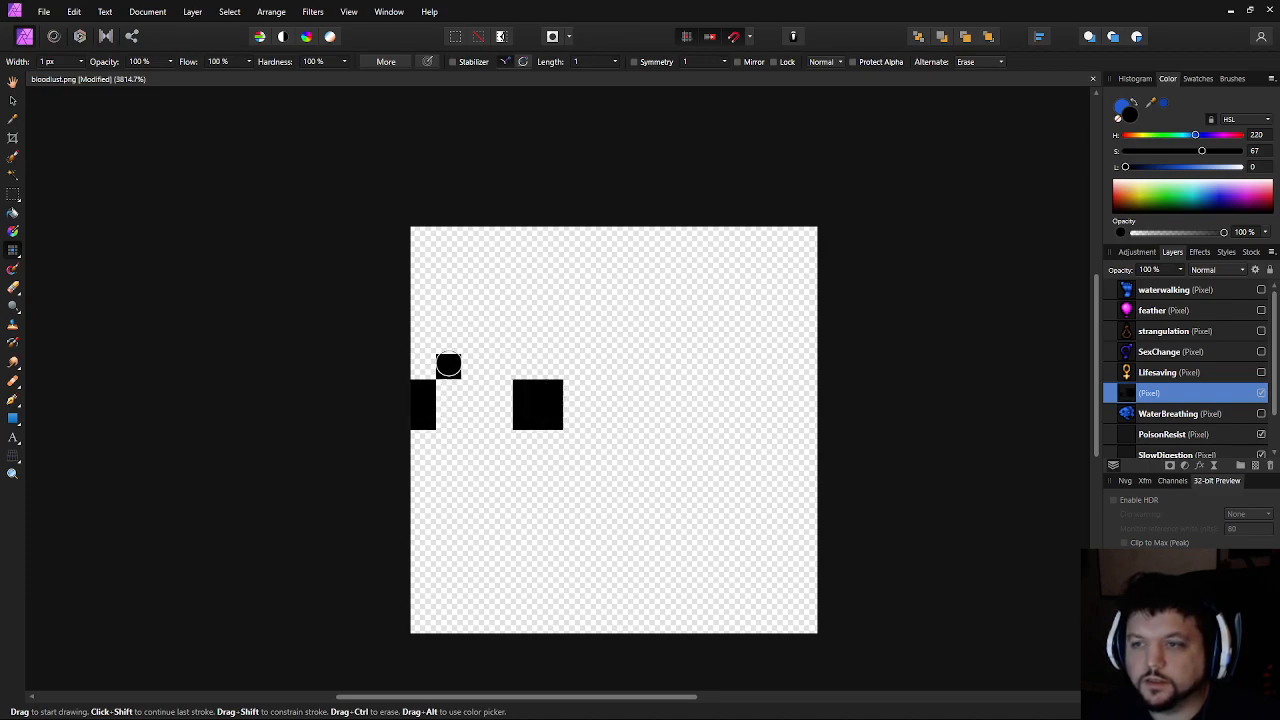
Draw the stepped black outline of the head, rising diagonally from the snout above the eye
{"action": "left_click", "coordinate": [482, 331]}
{"action": "mouse_move", "coordinate": [500, 314]}
{"action": "left_mouse_down"}
{"action": "mouse_move", "coordinate": [575, 318]}
{"action": "mouse_move", "coordinate": [524, 315]}
{"action": "mouse_move", "coordinate": [546, 294]}
{"action": "mouse_move", "coordinate": [576, 290]}
{"action": "left_mouse_up"}
{"action": "key", "text": "ctrl+z"}
Outline the open mouth below the snout and the stepped lower jaw in black pixels
{"action": "left_click", "coordinate": [445, 466]}
{"action": "left_click", "coordinate": [446, 446]}
{"action": "left_click", "coordinate": [471, 448]}
{"action": "left_click", "coordinate": [491, 479]}
{"action": "left_click", "coordinate": [474, 491]}
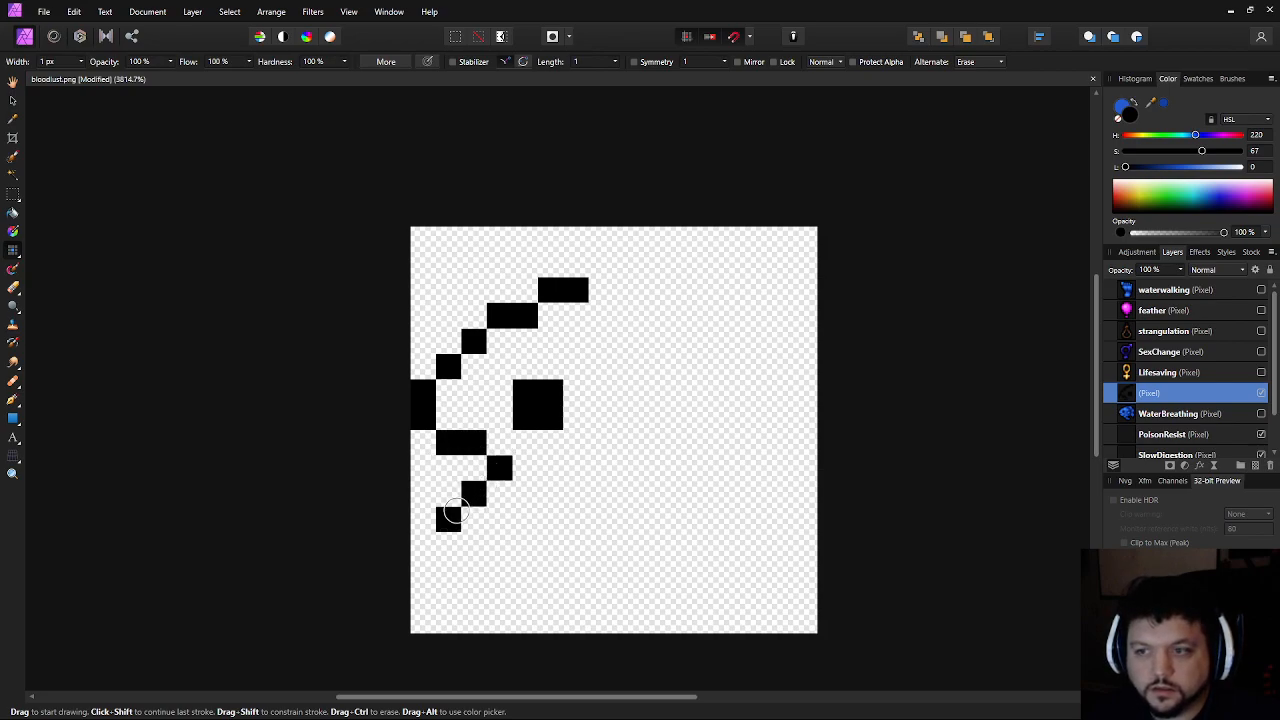
{"action": "left_click", "coordinate": [449, 515]}
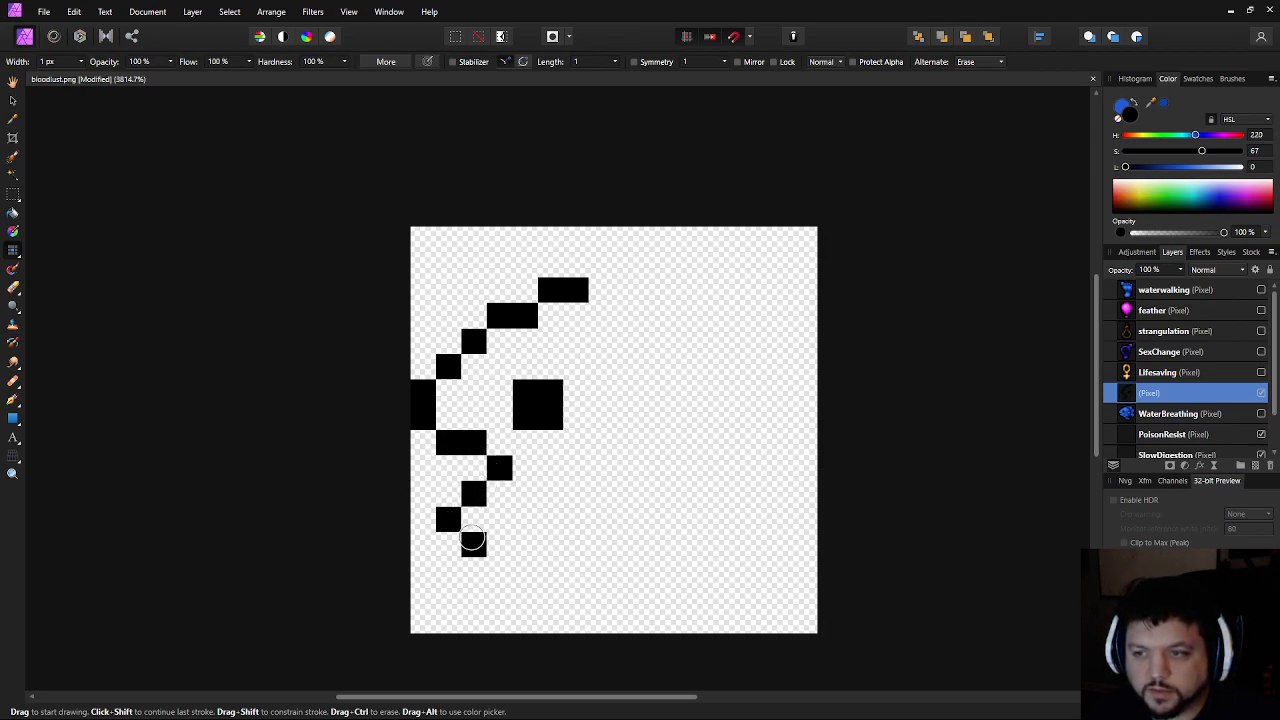
{"action": "key", "text": "ctrl+z"}
{"action": "left_click", "coordinate": [471, 521]}
{"action": "left_click", "coordinate": [495, 521]}
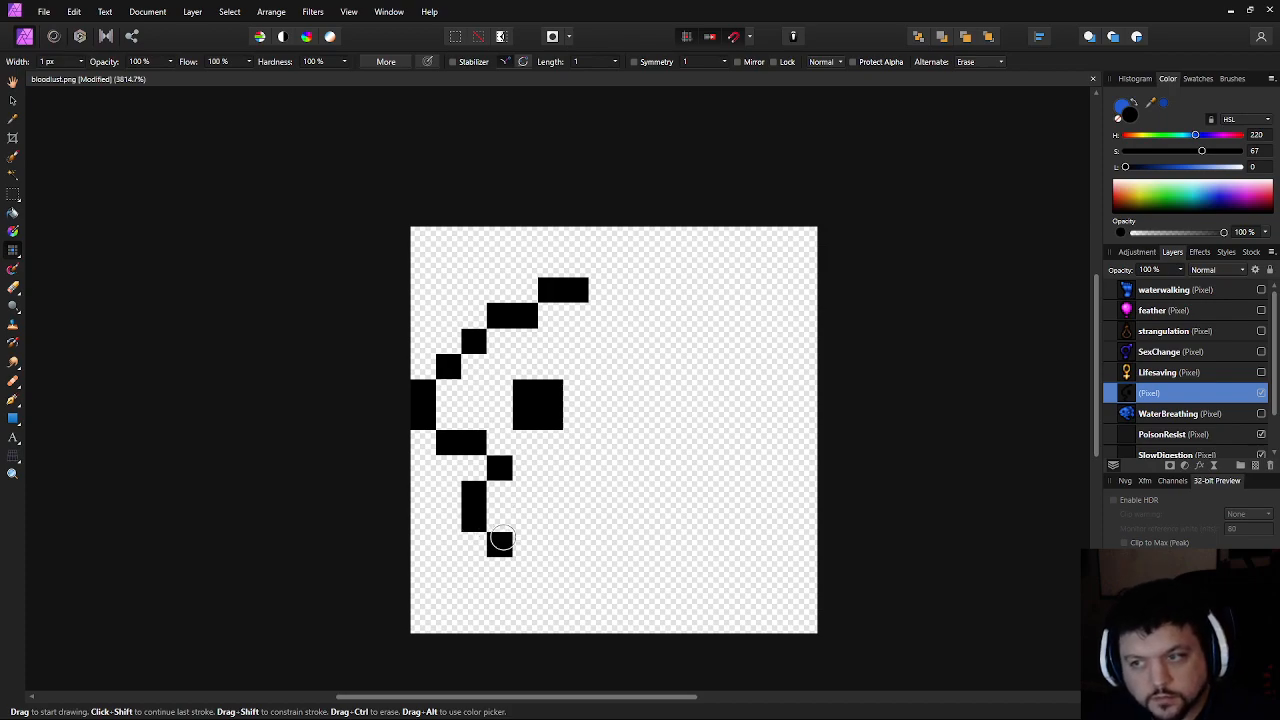
Draw a horizontal belly line four pixels long, one row below the jaw and extending towards the tail
{"action": "left_click", "coordinate": [524, 528]}
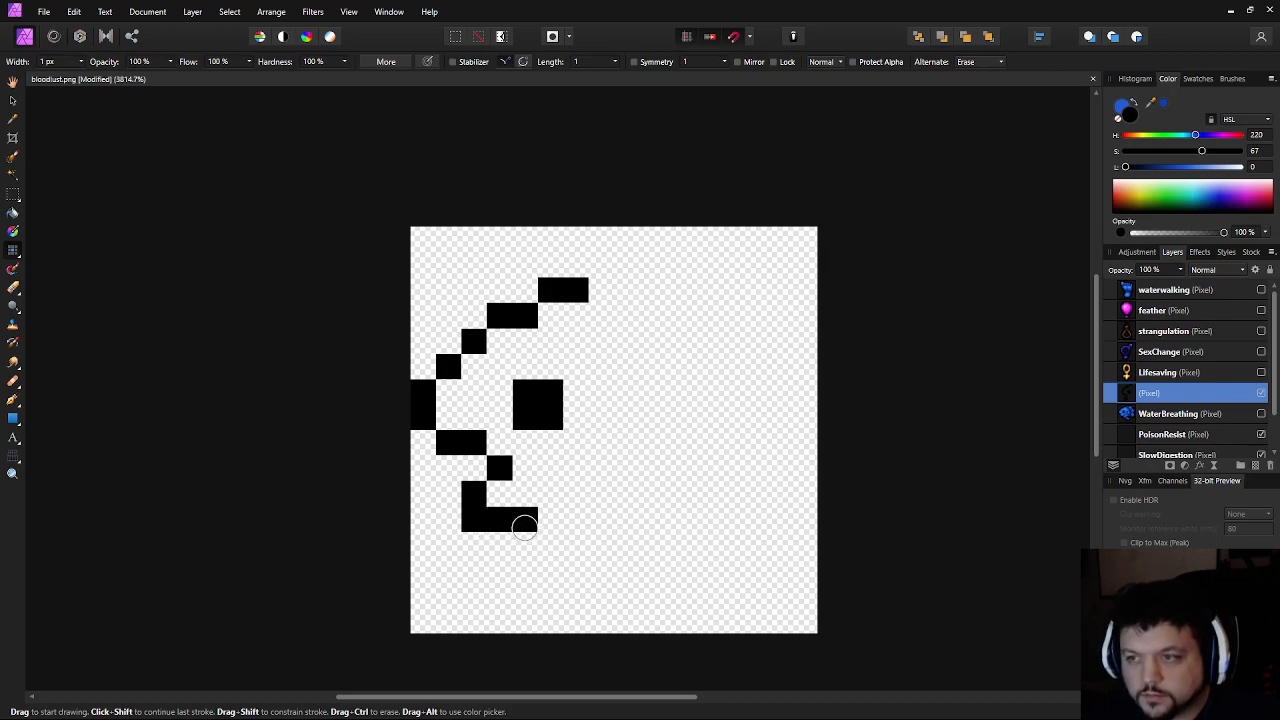
{"action": "key", "text": "ctrl+z"}
{"action": "left_click_drag", "start_coordinate": [524, 540], "coordinate": [578, 540]}
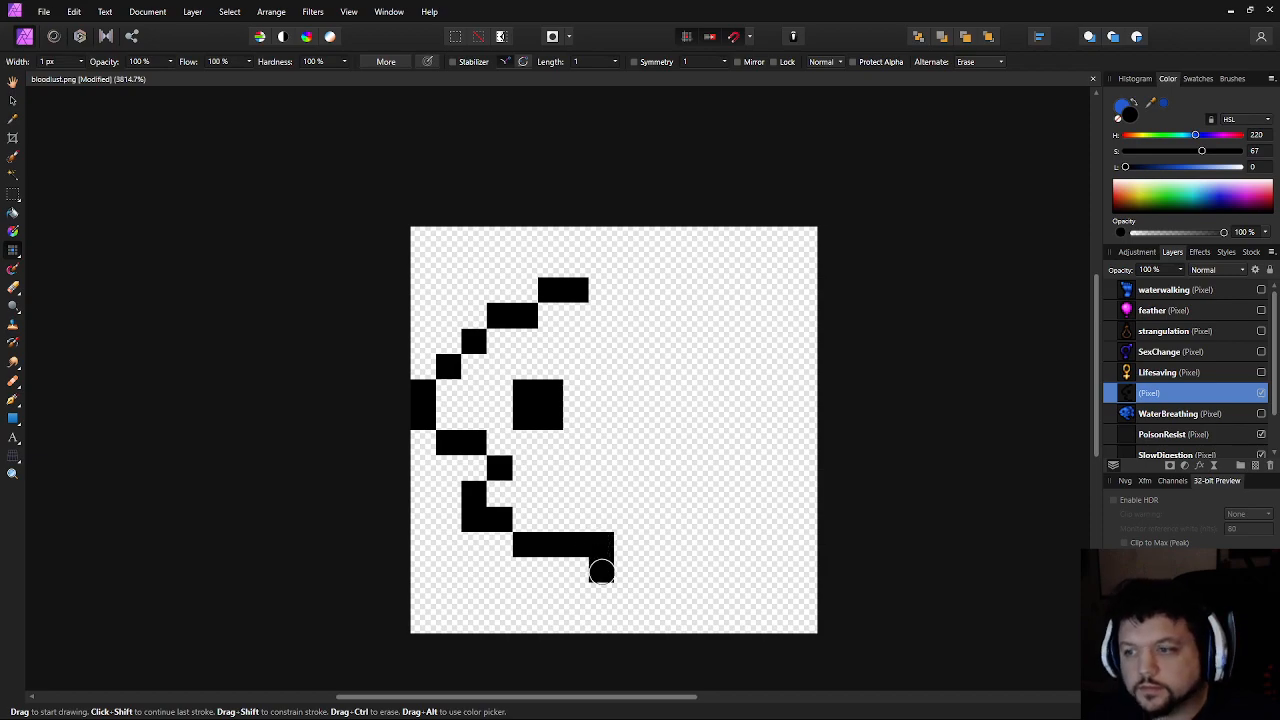
Outline the pointed belly fin behind the belly line, reaching the canvas's bottom edge and stepping back up to the body
{"action": "left_click", "coordinate": [624, 570]}
{"action": "left_click", "coordinate": [635, 599]}
{"action": "left_click", "coordinate": [659, 624]}
{"action": "left_click", "coordinate": [680, 600]}
{"action": "left_click", "coordinate": [652, 544]}
{"action": "left_click", "coordinate": [678, 544]}
{"action": "left_click", "coordinate": [650, 545], "text": "ctrl"}
{"action": "left_click", "coordinate": [649, 527]}
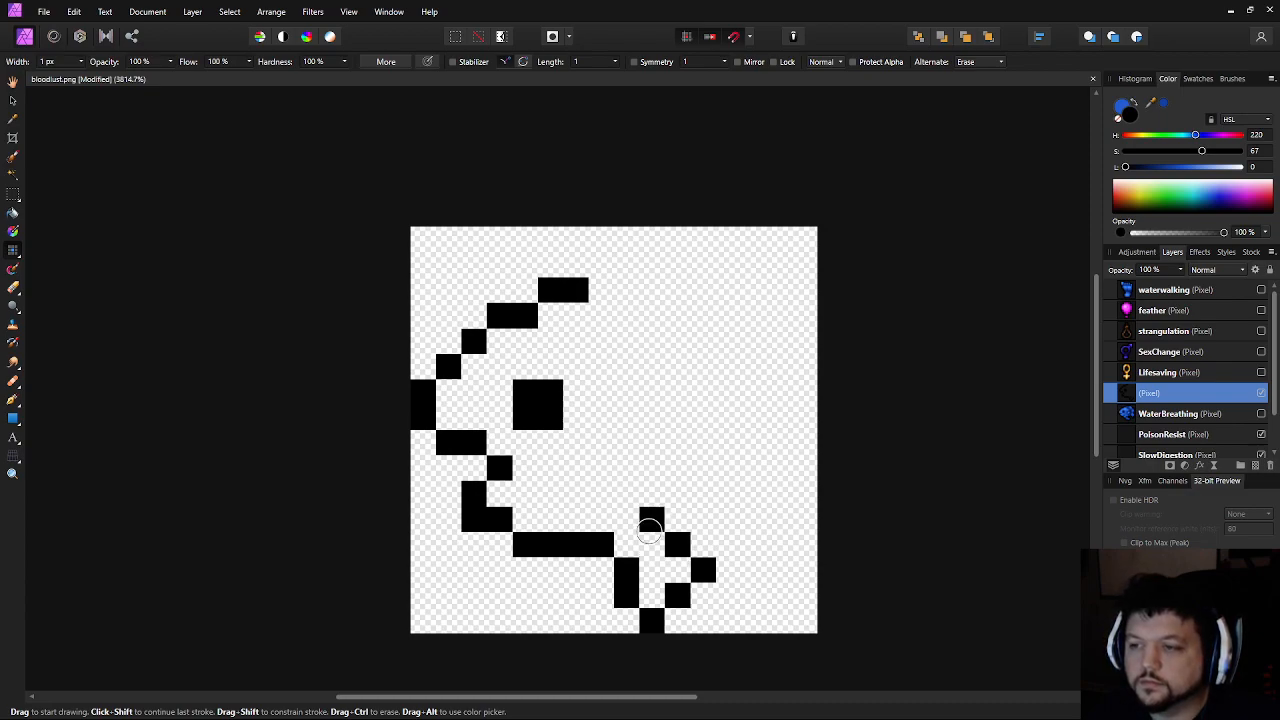
{"action": "left_click", "coordinate": [648, 530]}
Outline the dorsal fin up to the canvas's top edge and draw the back stepping diagonally down behind it
{"action": "left_click", "coordinate": [603, 287]}
{"action": "key", "text": "ctrl+z"}
{"action": "left_click", "coordinate": [601, 264]}
{"action": "left_click", "coordinate": [627, 239]}
{"action": "key", "text": "ctrl+z"}
{"action": "left_click", "coordinate": [627, 239]}
{"action": "mouse_move", "coordinate": [654, 239]}
{"action": "left_mouse_down"}
{"action": "mouse_move", "coordinate": [677, 238]}
{"action": "mouse_move", "coordinate": [677, 264]}
{"action": "mouse_move", "coordinate": [653, 288]}
{"action": "mouse_move", "coordinate": [677, 289]}
{"action": "mouse_move", "coordinate": [703, 316]}
{"action": "left_mouse_up"}
{"action": "key", "text": "ctrl+z"}
{"action": "left_click", "coordinate": [672, 312]}
{"action": "left_click", "coordinate": [703, 341]}
Draw the lower rear body outline above the belly fin, with two adjacent black pixels leading towards the tail
{"action": "left_click", "coordinate": [677, 493]}
{"action": "left_click_drag", "start_coordinate": [679, 497], "coordinate": [705, 470]}
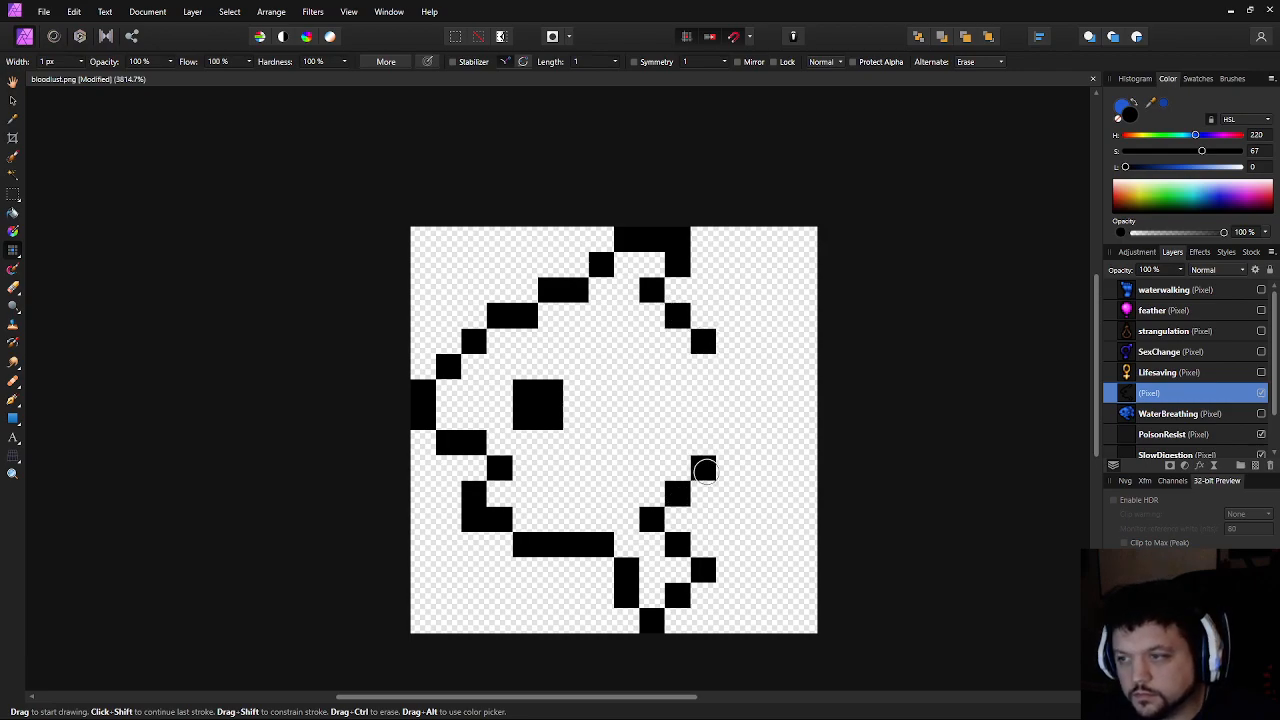
{"action": "key", "text": "ctrl+z"}
{"action": "left_click", "coordinate": [700, 493]}
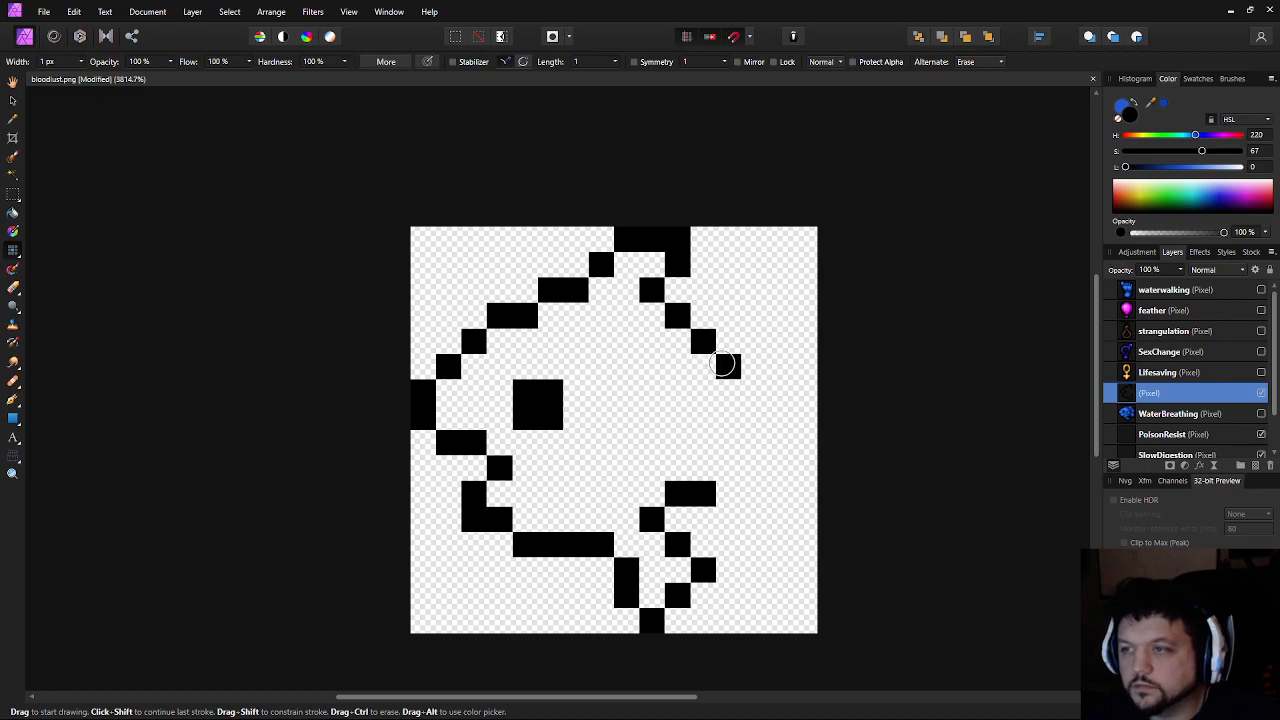
Draw the fish's tail fin outline in black pixels, joining it to the body's upper and lower edges
{"action": "left_click", "coordinate": [724, 466]}
{"action": "left_click", "coordinate": [728, 392]}
{"action": "left_click", "coordinate": [728, 367]}
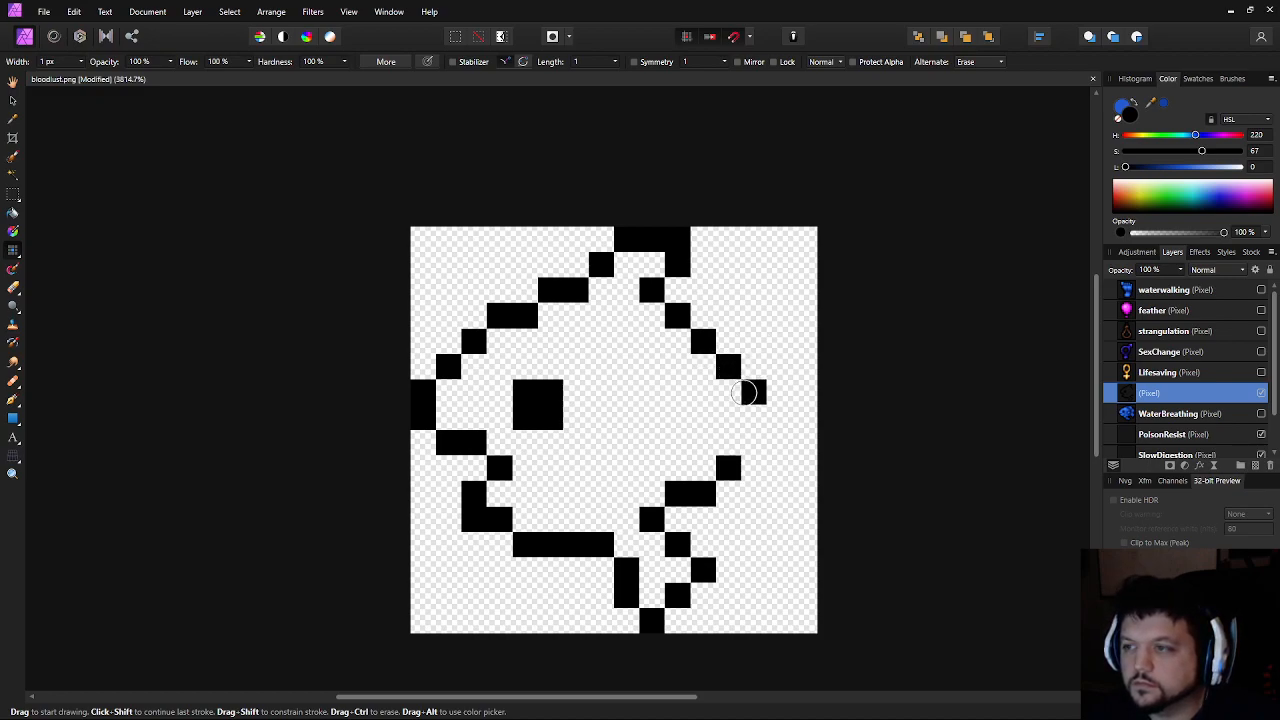
{"action": "left_click", "coordinate": [754, 370]}
{"action": "mouse_move", "coordinate": [784, 342]}
{"action": "left_mouse_down"}
{"action": "mouse_move", "coordinate": [804, 441]}
{"action": "mouse_move", "coordinate": [800, 515]}
{"action": "mouse_move", "coordinate": [779, 517]}
{"action": "left_mouse_up"}
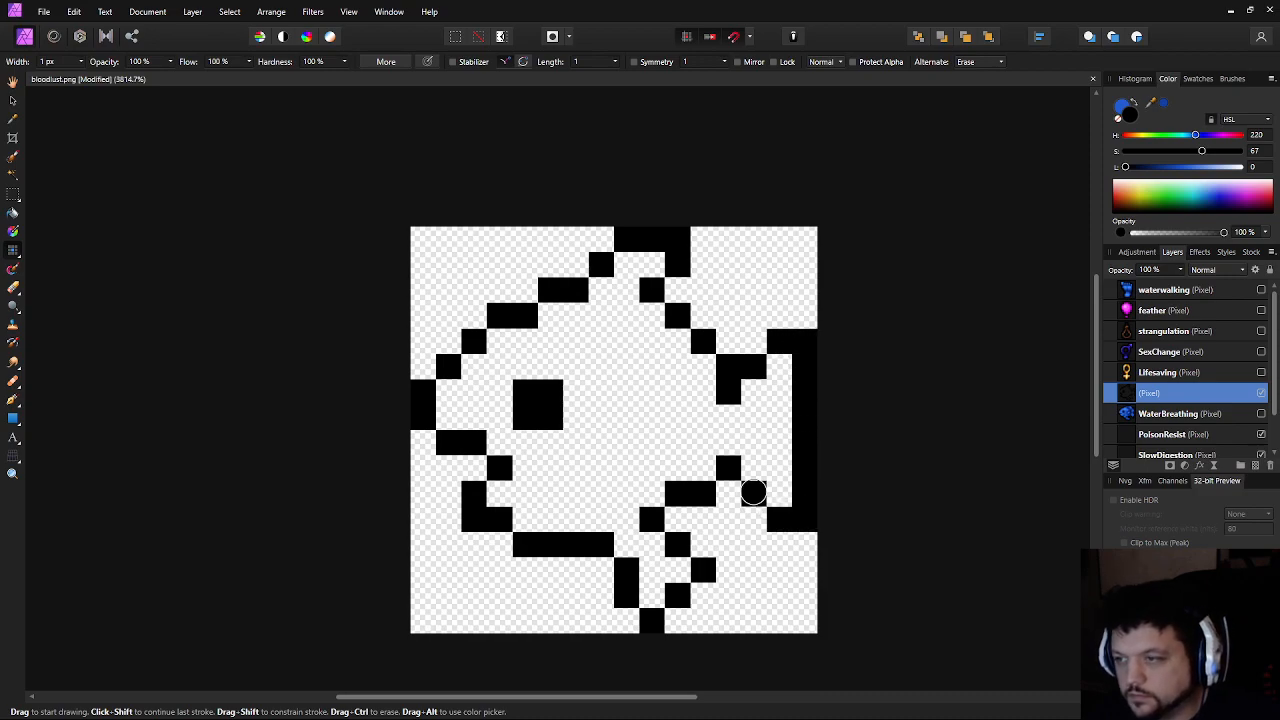
{"action": "scroll", "coordinate": [825, 508], "scroll_direction": "down", "scroll_amount": 10}
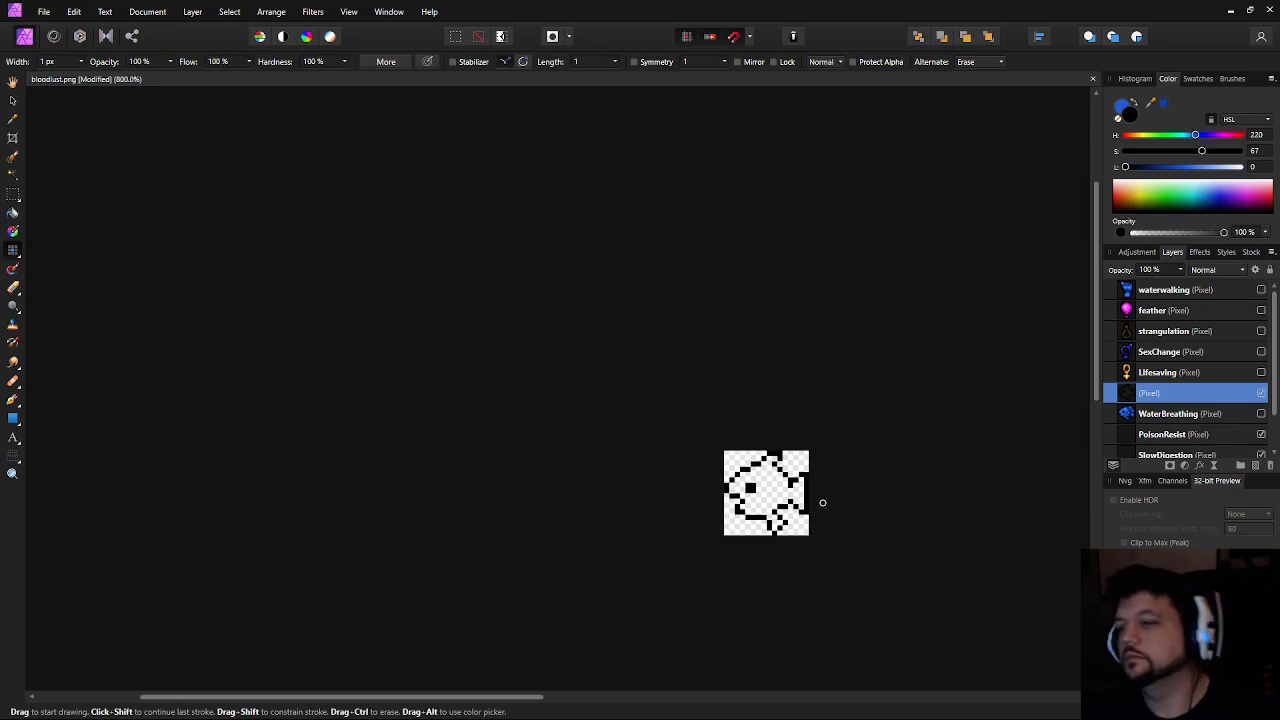
{"action": "scroll", "coordinate": [798, 514], "scroll_direction": "up", "scroll_amount": 5}
{"action": "scroll", "coordinate": [629, 420], "scroll_direction": "right", "scroll_amount": 2}
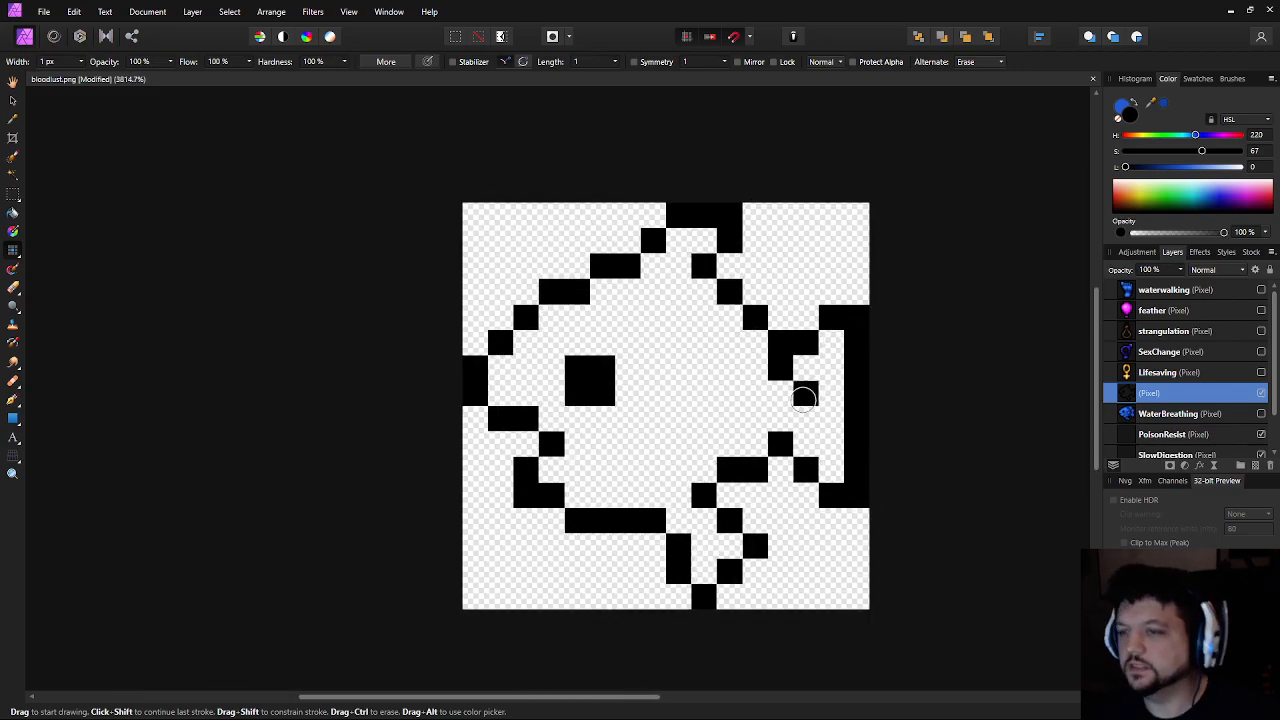
{"action": "scroll", "coordinate": [640, 418], "scroll_direction": "down", "scroll_amount": 5}
{"action": "scroll", "coordinate": [586, 429], "scroll_direction": "up", "scroll_amount": 5}
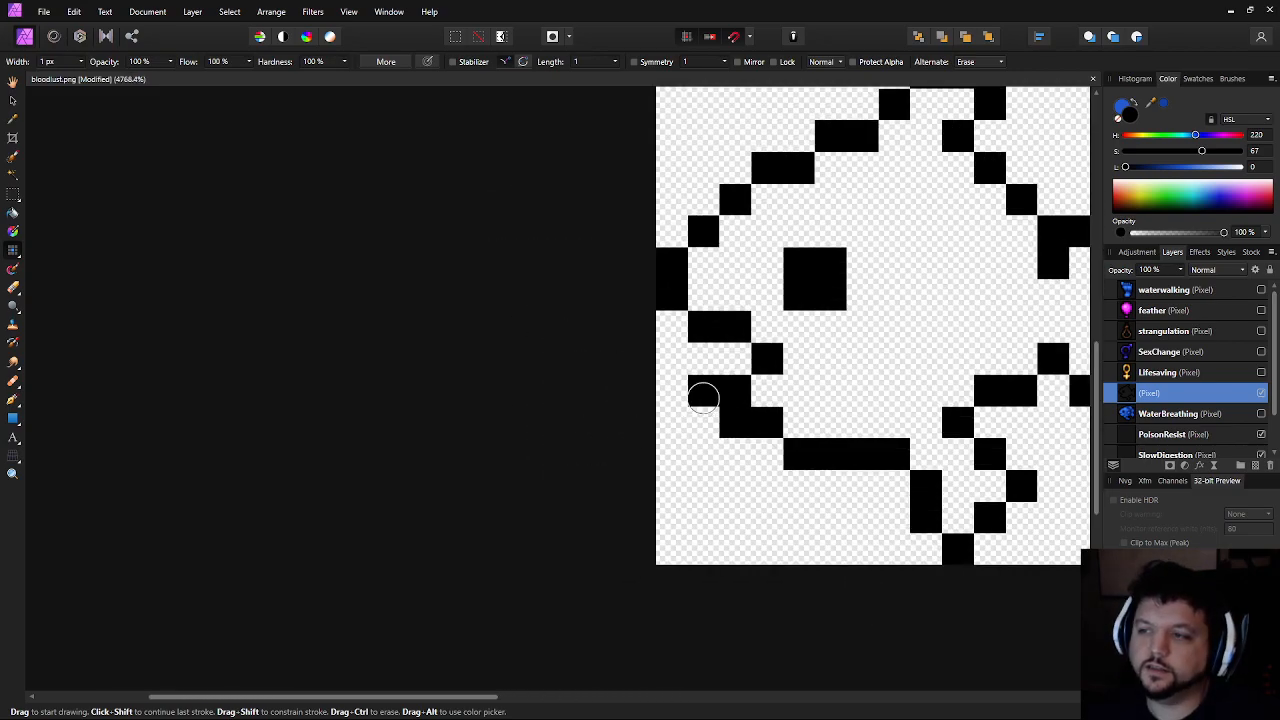
Add a black pixel to each of the fish's upper and lower lips
{"action": "left_click", "coordinate": [703, 395]}
{"action": "left_click", "coordinate": [737, 357]}
{"action": "left_click_drag", "start_coordinate": [778, 454], "coordinate": [672, 480]}
{"action": "left_click", "coordinate": [598, 449]}
{"action": "key", "text": "ctrl+z"}
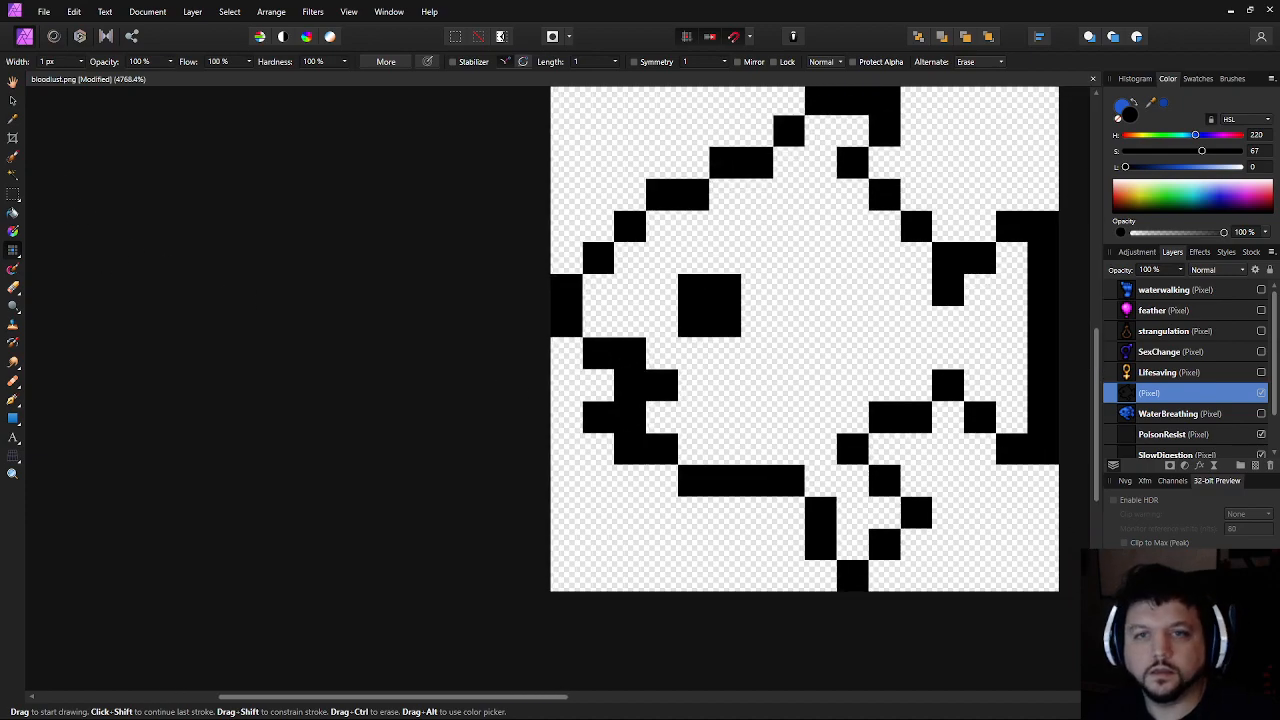
Select and delete the two surplus black pixels around the mouth, one behind each lip's front pixel
{"action": "left_click", "coordinate": [13, 195]}
{"action": "key", "text": "Delete"}
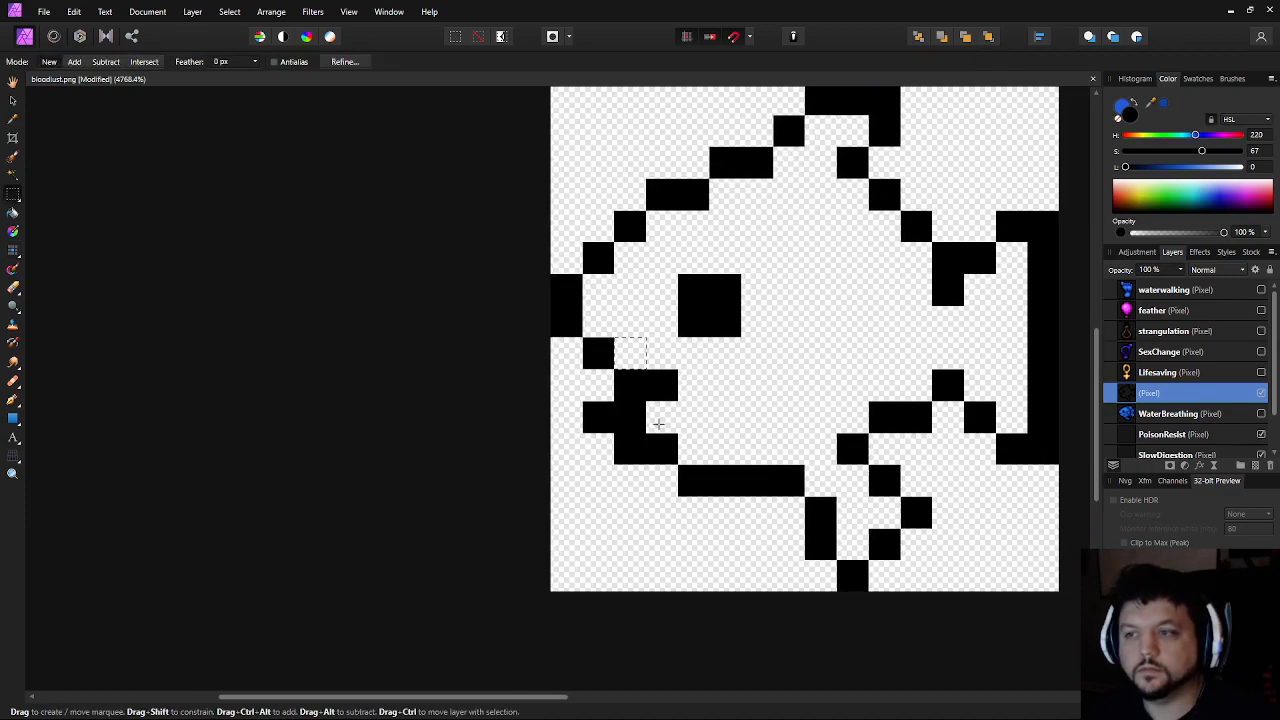
{"action": "left_click_drag", "start_coordinate": [637, 420], "coordinate": [627, 411]}
{"action": "key", "text": "Delete"}
{"action": "scroll", "coordinate": [752, 402], "scroll_direction": "down", "scroll_amount": 9}
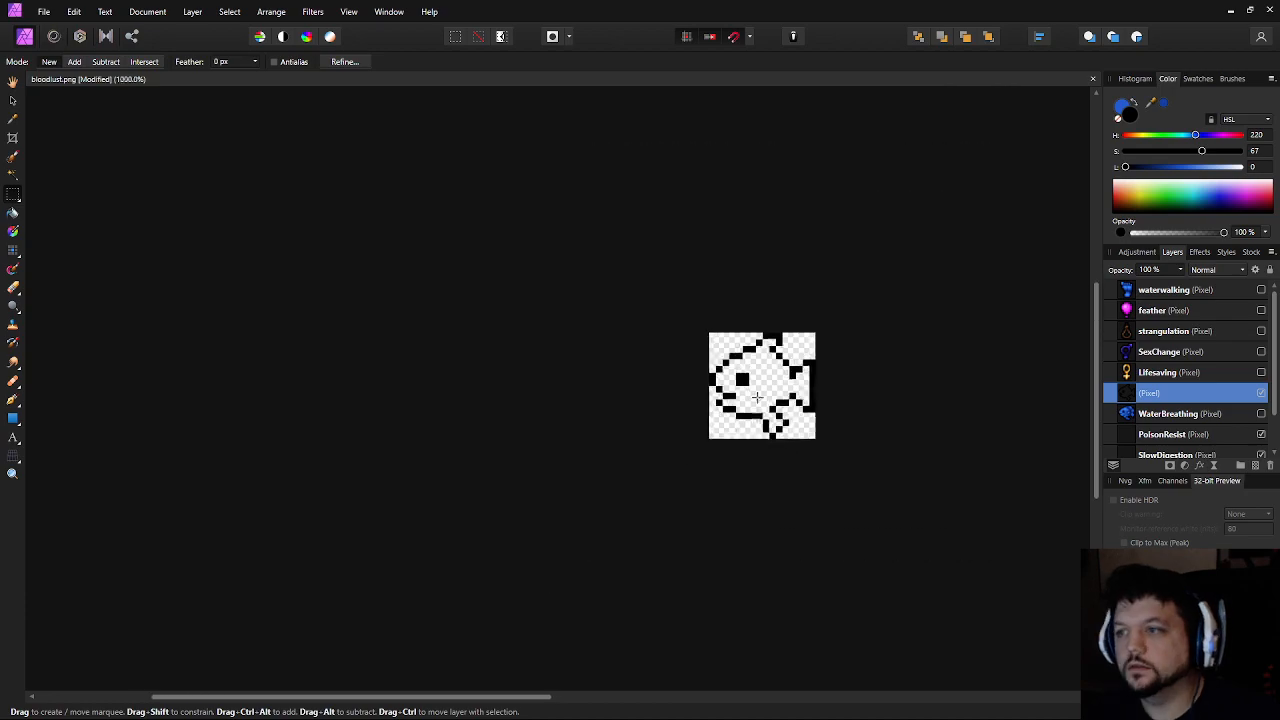
Select the square black eye, move it one pixel toward the fish's nose and deselect it
{"action": "left_click_drag", "start_coordinate": [771, 437], "coordinate": [570, 435]}
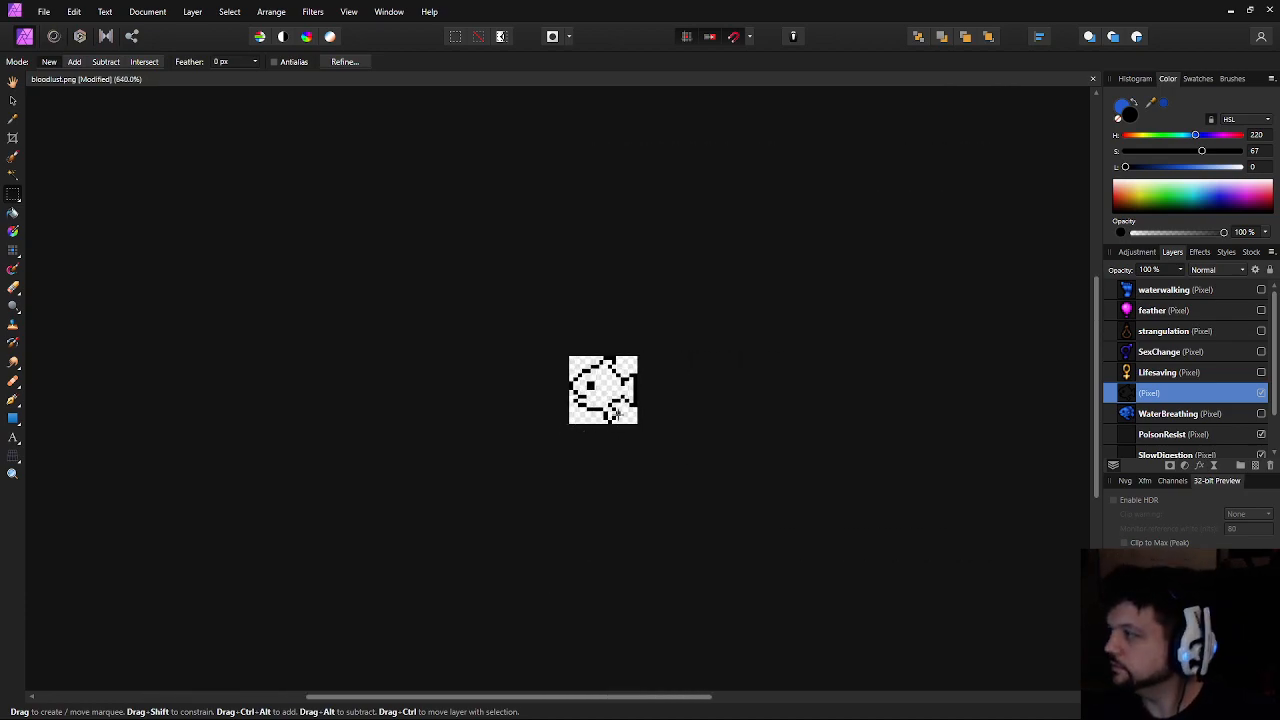
{"action": "scroll", "coordinate": [616, 414], "scroll_direction": "up", "scroll_amount": 8}
{"action": "left_click_drag", "start_coordinate": [491, 323], "coordinate": [463, 287]}
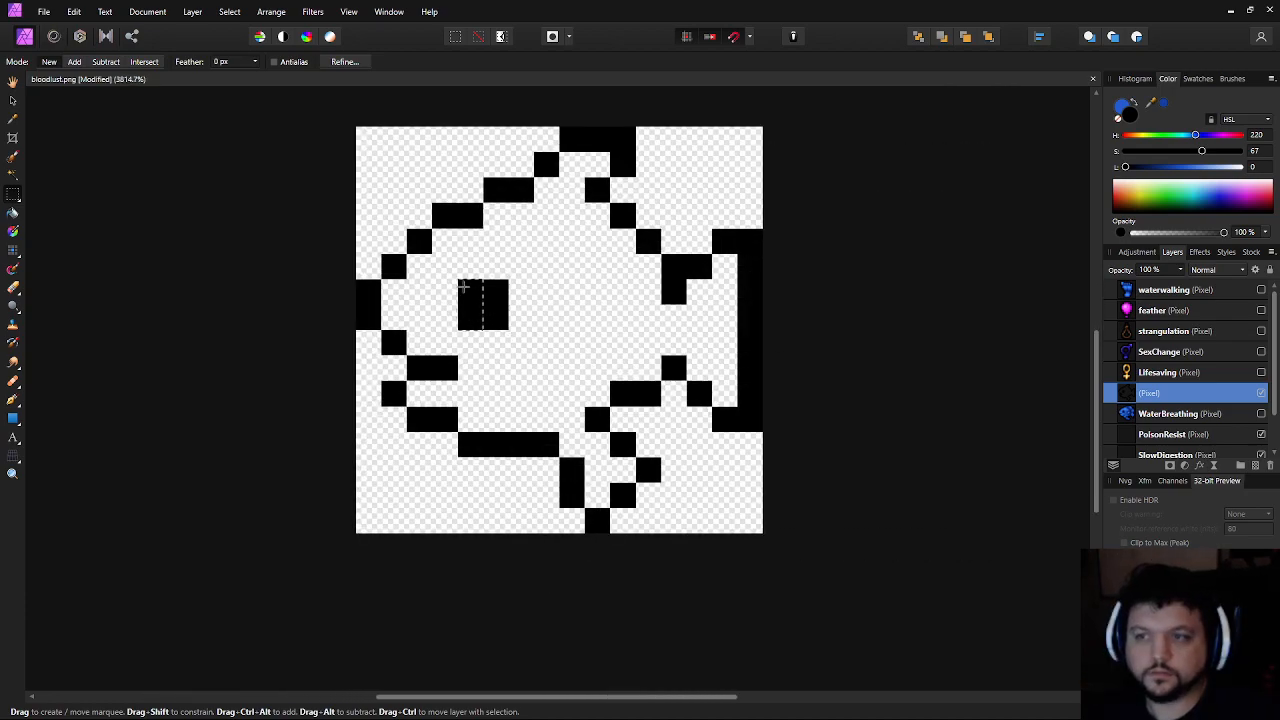
{"action": "left_click_drag", "start_coordinate": [508, 330], "coordinate": [459, 282]}
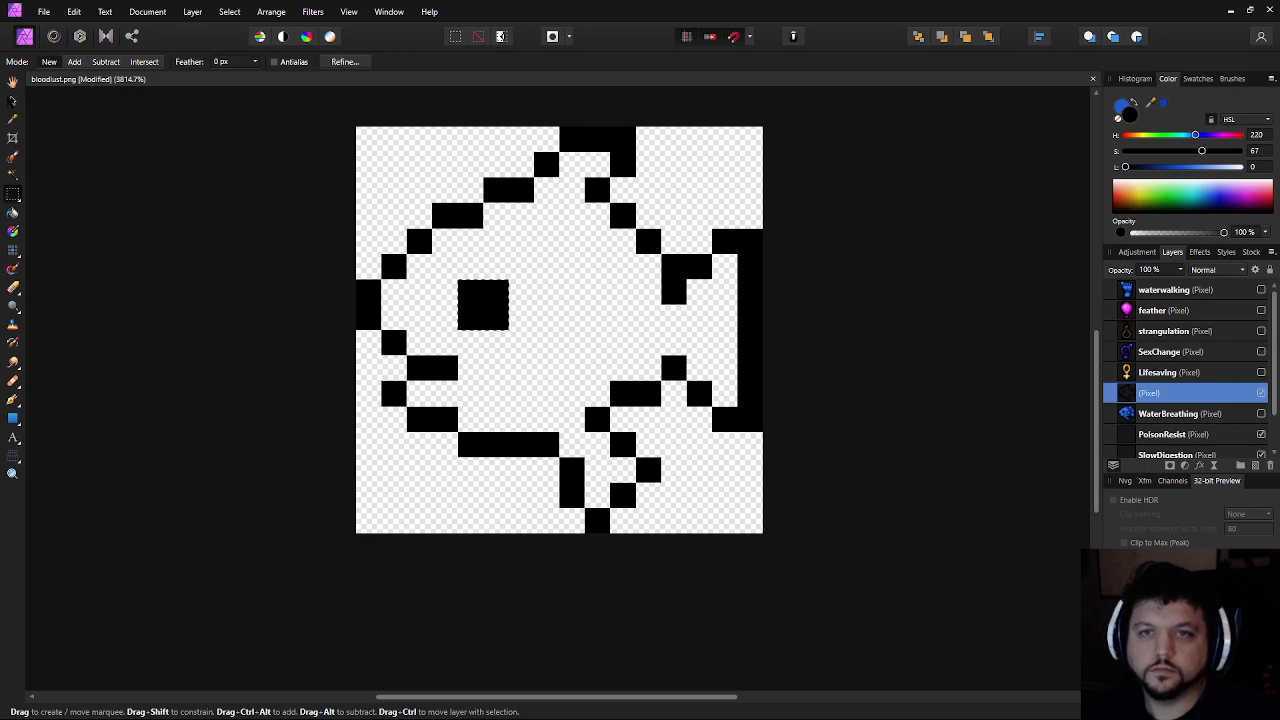
{"action": "left_click", "coordinate": [12, 101]}
{"action": "key", "text": "Right"}
{"action": "key", "text": "Down"}
{"action": "key", "text": "Left"}
{"action": "key", "text": "Up"}
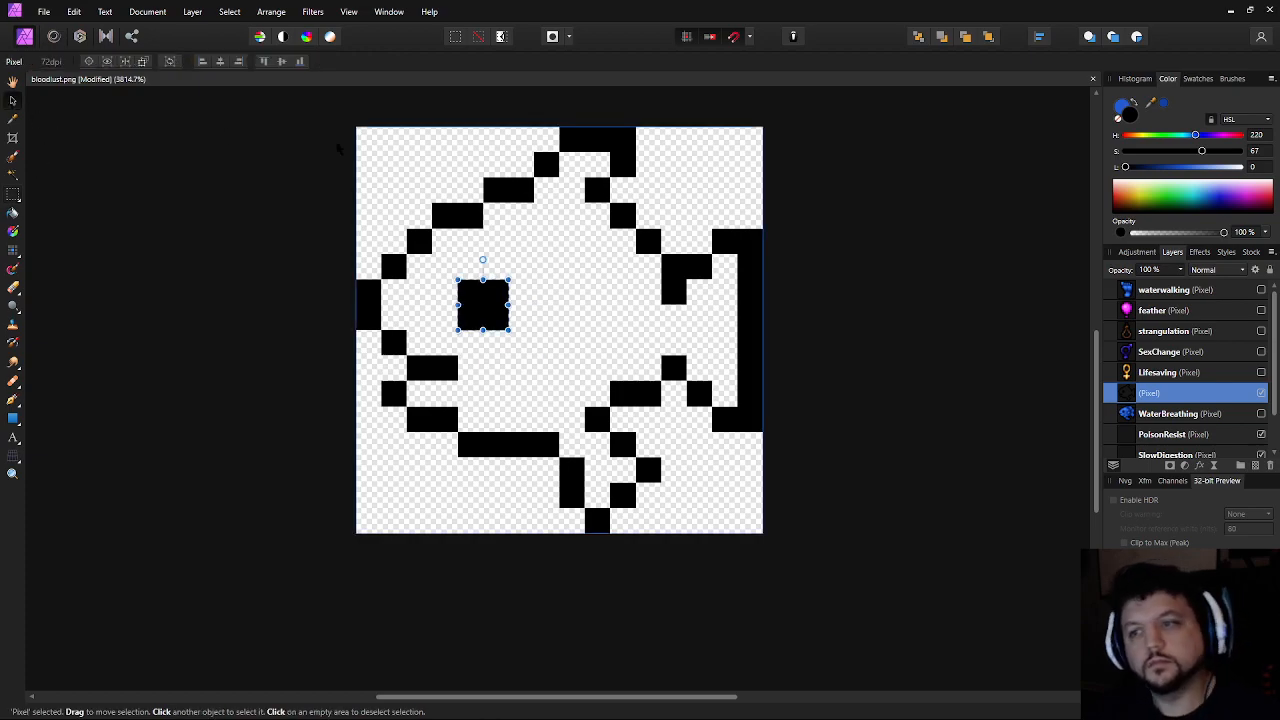
{"action": "key", "text": "Left"}
{"action": "key", "text": "Right"}
{"action": "key", "text": "Left"}
{"action": "key", "text": "ctrl+d"}
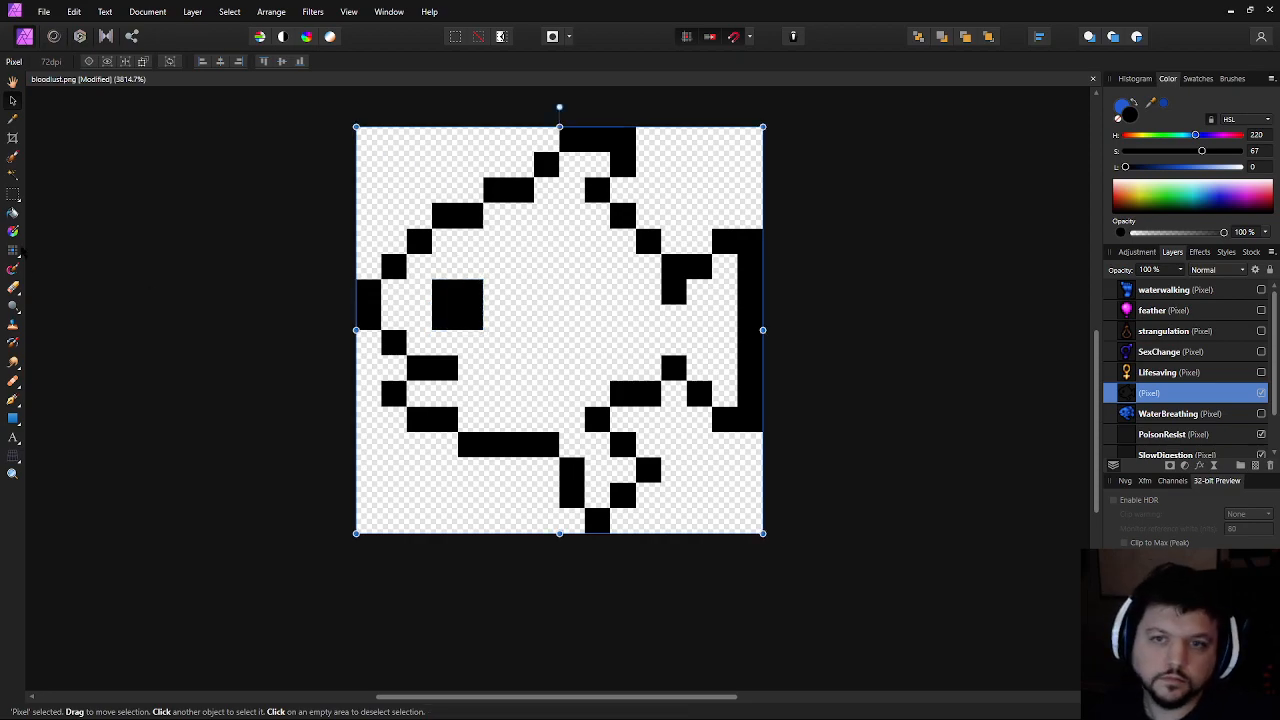
Draw the front, top and rear edges of a small side fin behind the eye in black pixels
{"action": "key", "text": "b"}
{"action": "left_click", "coordinate": [546, 317]}
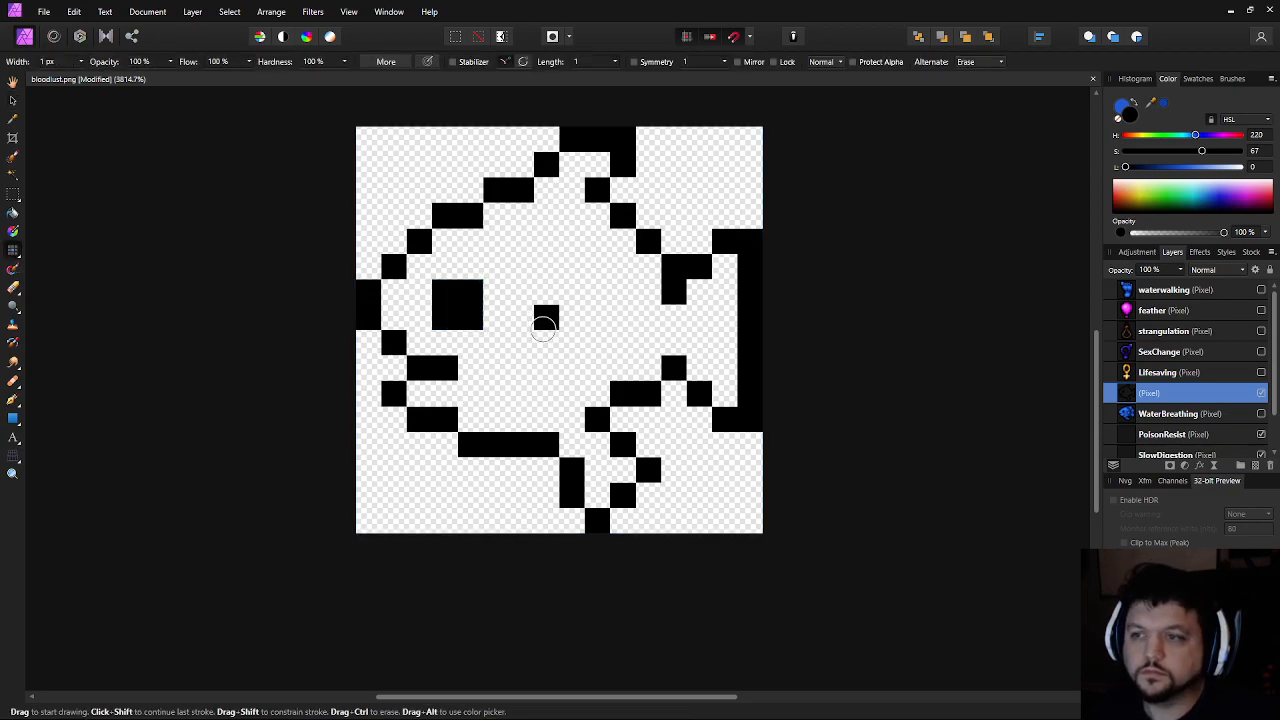
{"action": "left_click", "coordinate": [572, 292]}
{"action": "left_click", "coordinate": [597, 292]}
{"action": "left_click", "coordinate": [622, 317]}
{"action": "left_click", "coordinate": [598, 340]}
{"action": "left_click", "coordinate": [574, 352]}
{"action": "key", "text": "ctrl+z"}
{"action": "key", "text": "ctrl+z"}
{"action": "left_click", "coordinate": [620, 343]}
{"action": "left_click", "coordinate": [597, 350]}
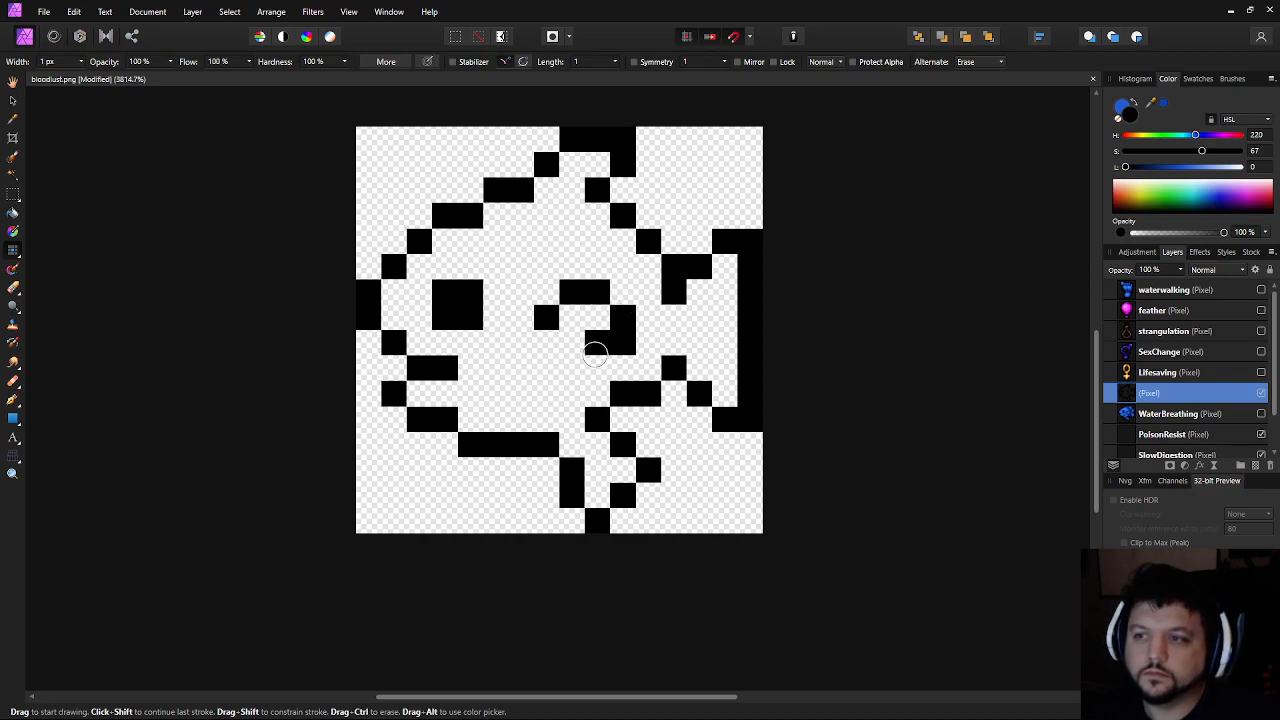
{"action": "left_click", "coordinate": [596, 363]}
{"action": "left_click", "coordinate": [574, 361]}
{"action": "left_click", "coordinate": [546, 358]}
{"action": "key", "text": "ctrl+z"}
{"action": "key", "text": "ctrl+z"}
{"action": "key", "text": "ctrl+z"}
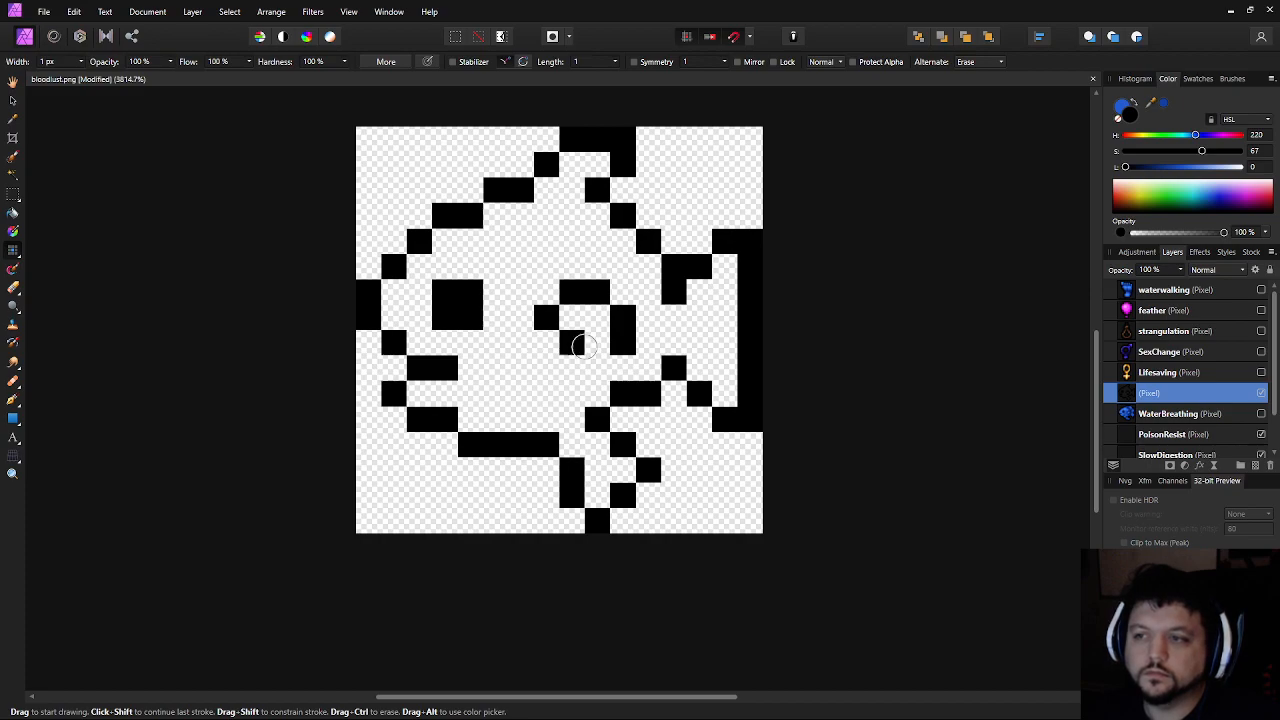
Close the side fin outline with a row of black pixels along its underside
{"action": "left_click_drag", "start_coordinate": [596, 341], "coordinate": [548, 342]}
{"action": "scroll", "coordinate": [750, 400], "scroll_direction": "down", "scroll_amount": 3}
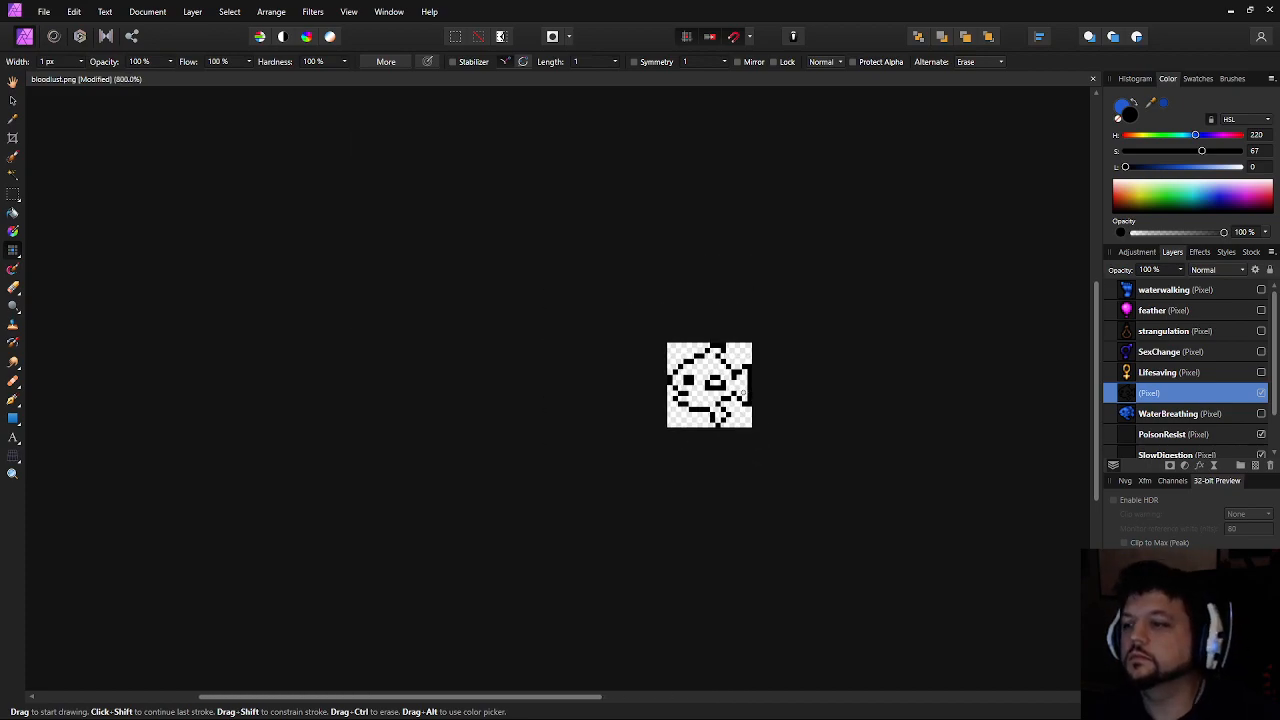
{"action": "scroll", "coordinate": [742, 393], "scroll_direction": "down", "scroll_amount": 2}
{"action": "scroll", "coordinate": [700, 385], "scroll_direction": "up", "scroll_amount": 4}
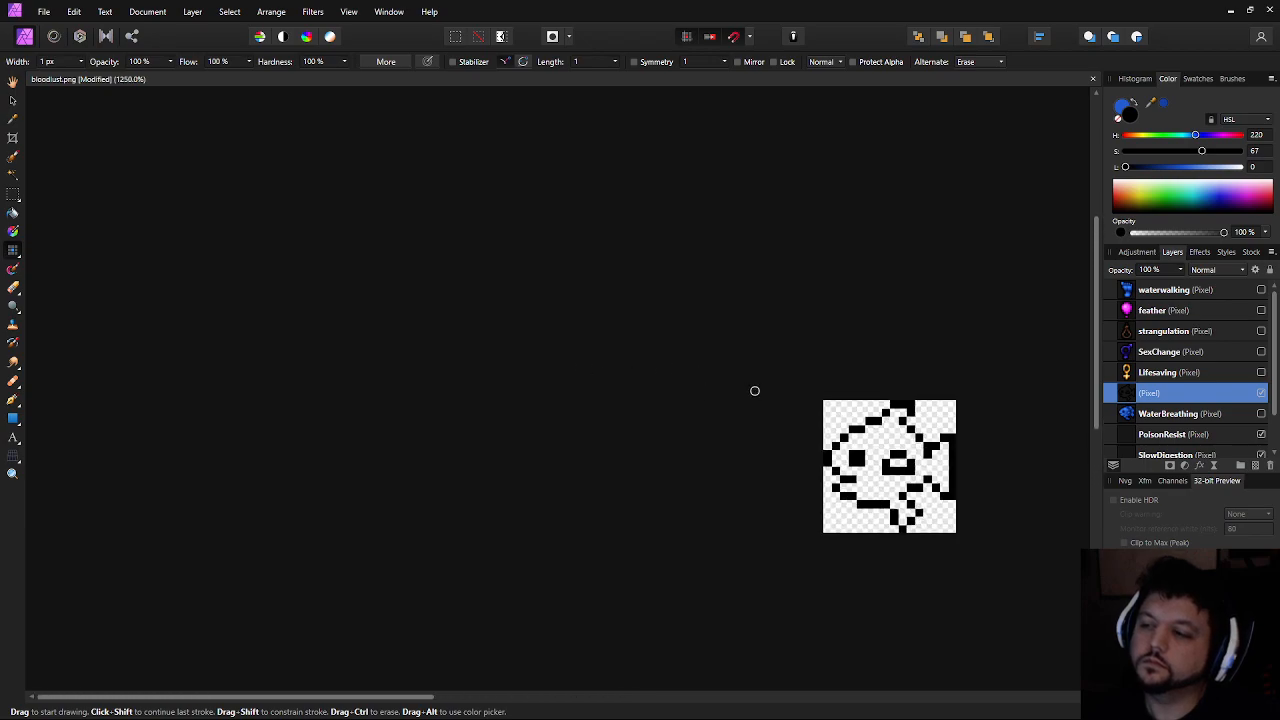
{"action": "left_click_drag", "start_coordinate": [756, 391], "coordinate": [508, 330]}
{"action": "scroll", "coordinate": [590, 323], "scroll_direction": "up", "scroll_amount": 3}
{"action": "scroll", "coordinate": [524, 350], "scroll_direction": "down", "scroll_amount": 7}
{"action": "left_click_drag", "start_coordinate": [680, 383], "coordinate": [557, 374]}
{"action": "scroll", "coordinate": [759, 378], "scroll_direction": "up", "scroll_amount": 4}
{"action": "scroll", "coordinate": [652, 390], "scroll_direction": "up", "scroll_amount": 3}
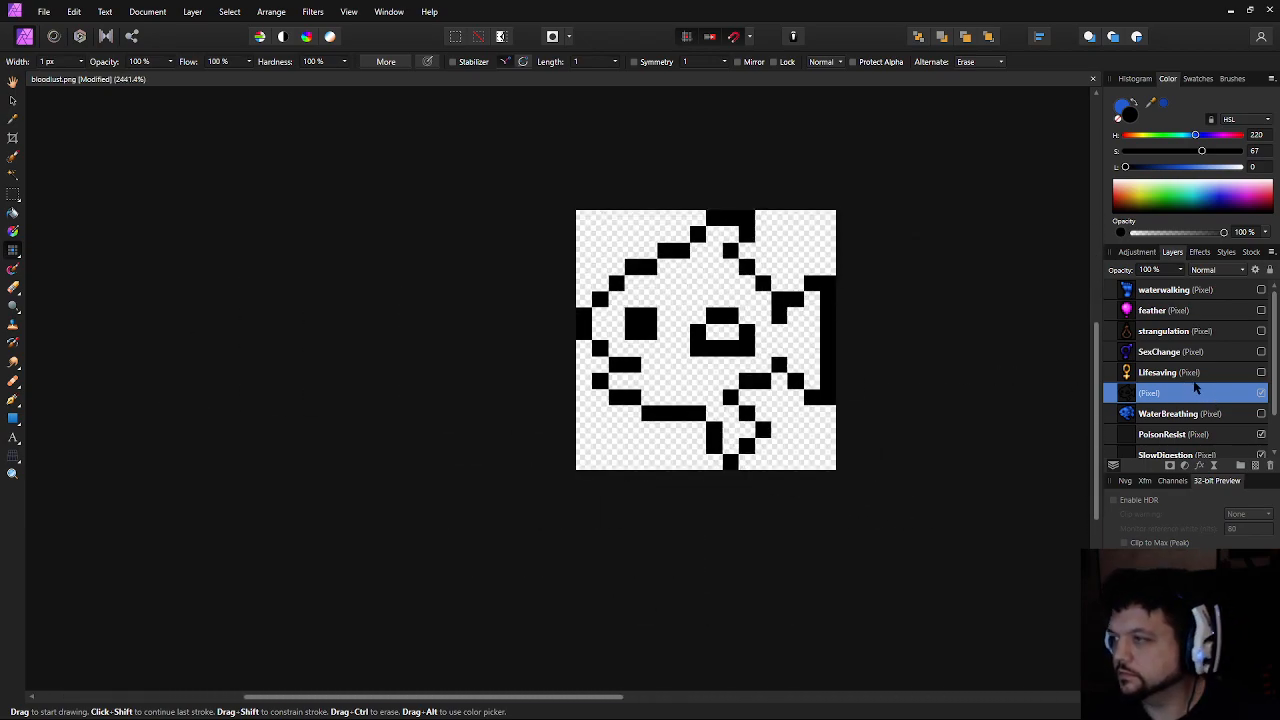
Hide the new fish layer, show the WaterBreathing layer and sample its medium blue body colour
{"action": "left_click", "coordinate": [1261, 393]}
{"action": "left_click", "coordinate": [1261, 413]}
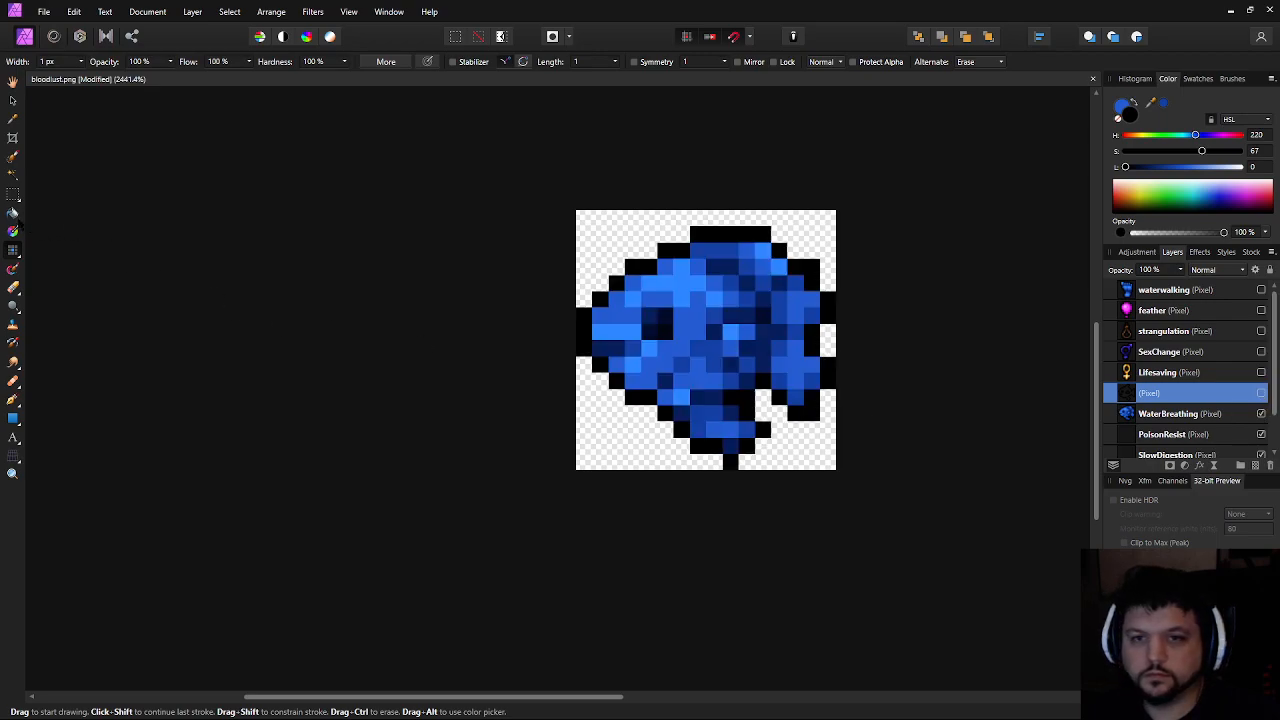
{"action": "left_click", "coordinate": [13, 213]}
{"action": "left_click_drag", "start_coordinate": [485, 326], "coordinate": [455, 327]}
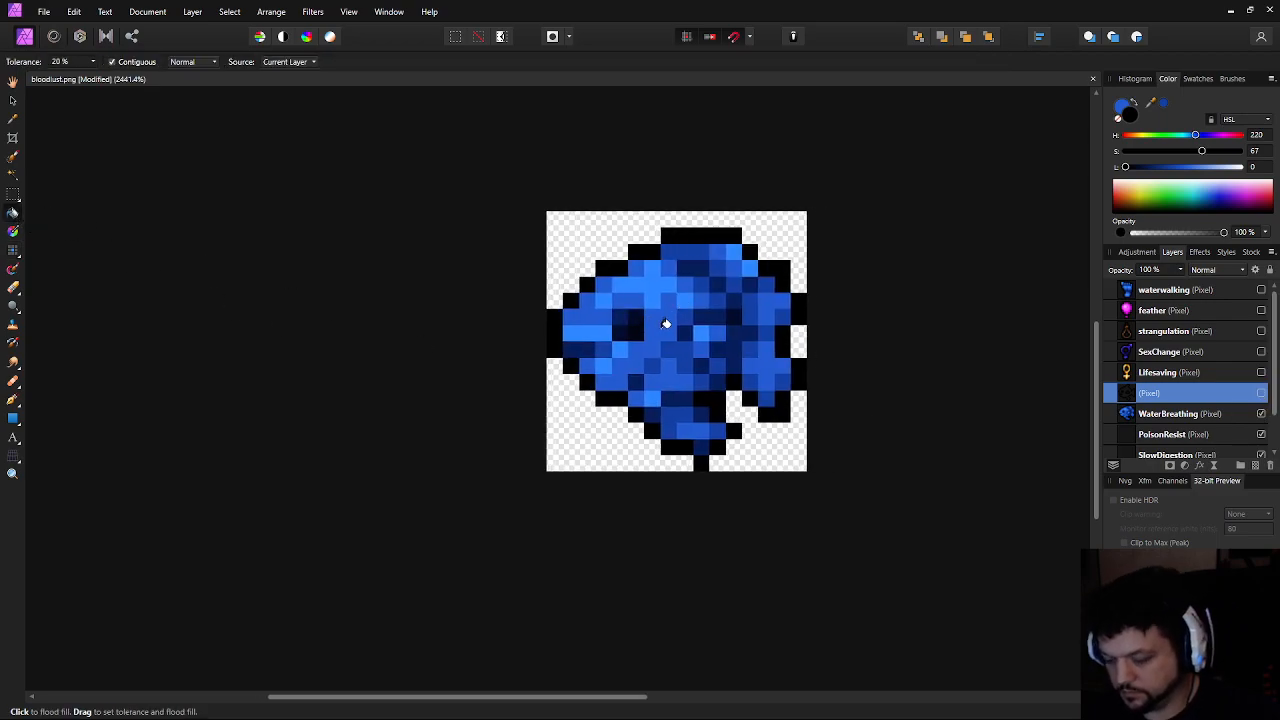
{"action": "left_click", "coordinate": [668, 319], "text": "alt"}
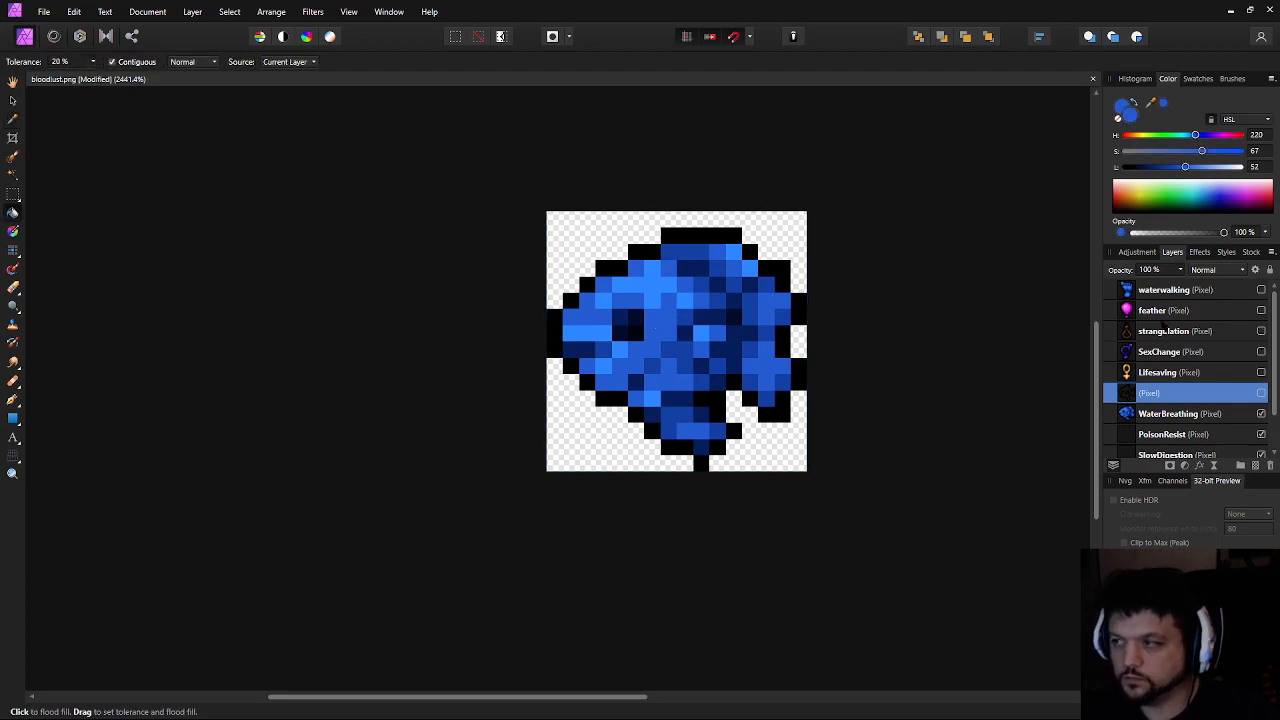
Hide WaterBreathing, show the new fish layer again and flood fill its body and side fin with the sampled blue
{"action": "left_click", "coordinate": [1261, 394]}
{"action": "left_click", "coordinate": [1261, 413]}
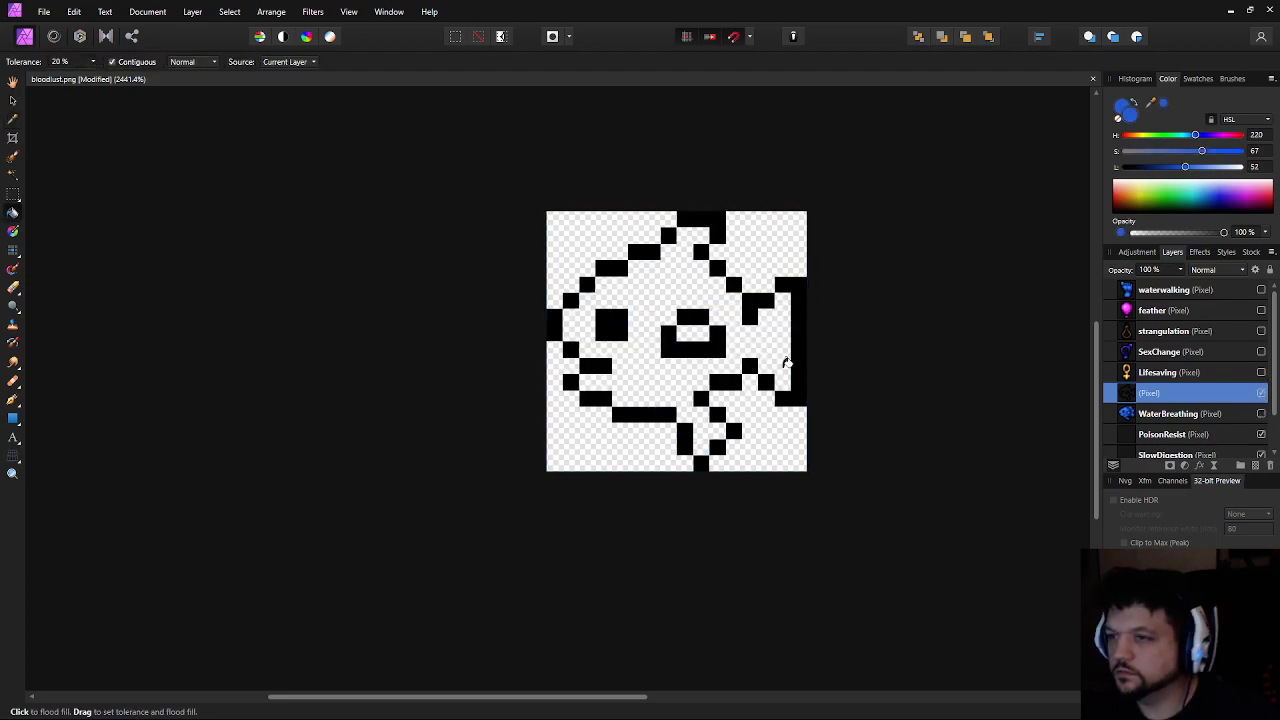
{"action": "left_click", "coordinate": [652, 275]}
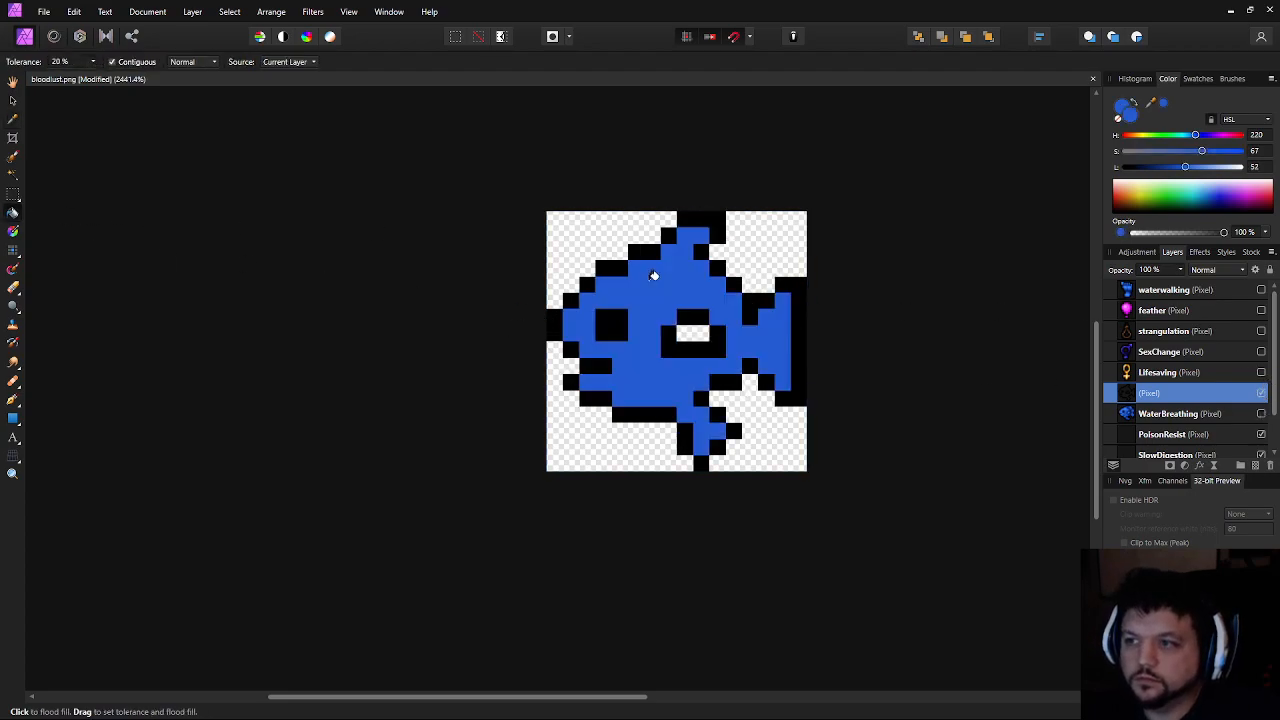
{"action": "left_click", "coordinate": [690, 330]}
{"action": "left_click_drag", "start_coordinate": [757, 390], "coordinate": [637, 383]}
{"action": "scroll", "coordinate": [612, 400], "scroll_direction": "down", "scroll_amount": 7}
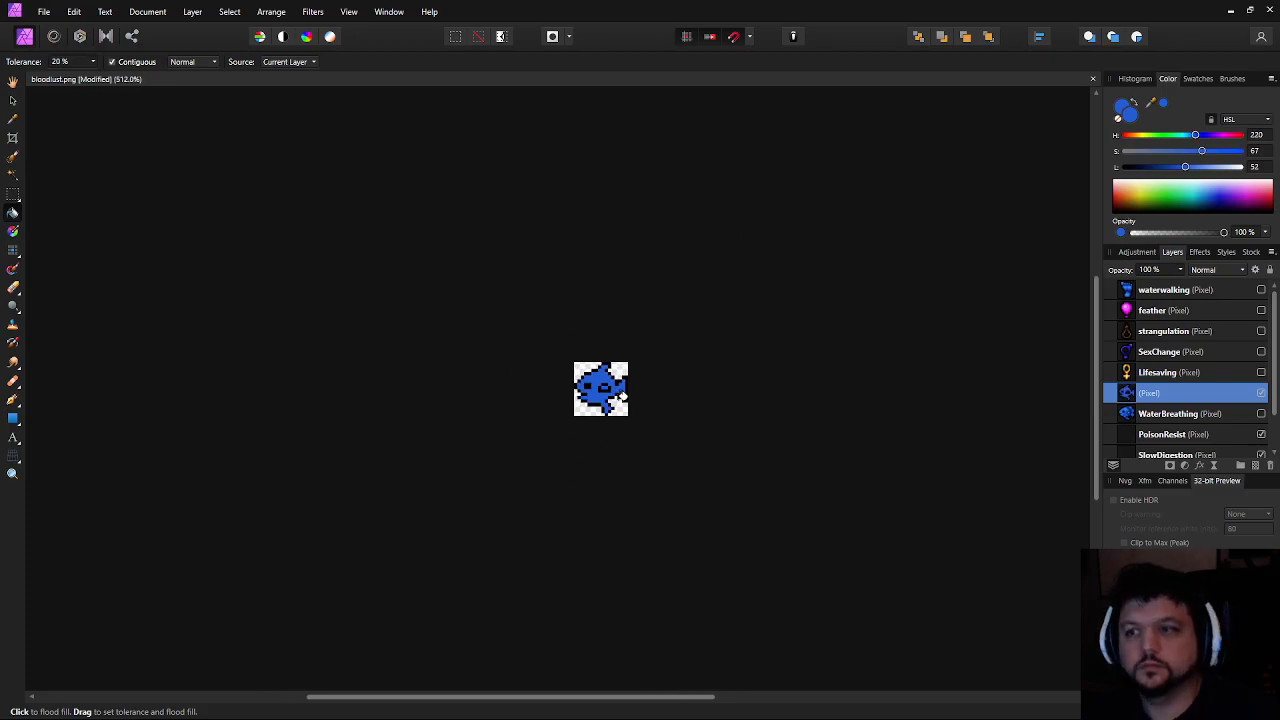
{"action": "scroll", "coordinate": [607, 390], "scroll_direction": "up", "scroll_amount": 6}
Show WaterBreathing in place of the new fish layer and sample its light blue highlight and darker blue shade
{"action": "left_click", "coordinate": [13, 250]}
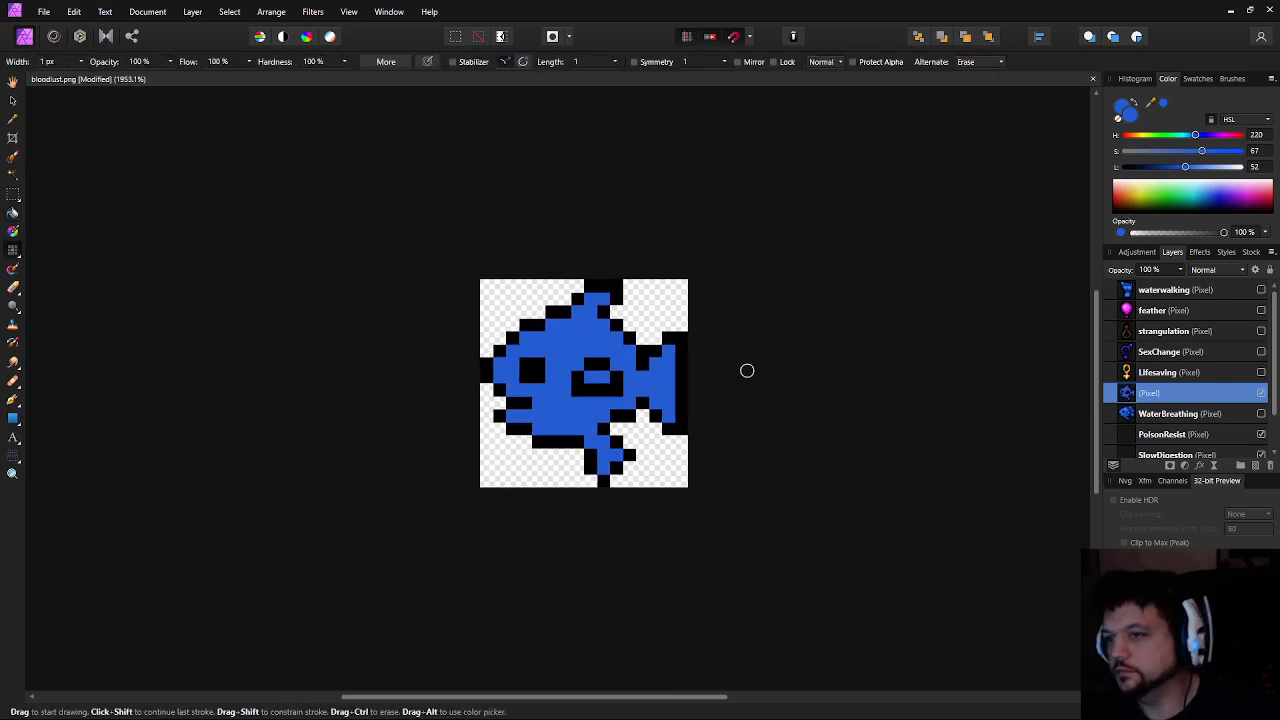
{"action": "scroll", "coordinate": [747, 370], "scroll_direction": "up", "scroll_amount": 5}
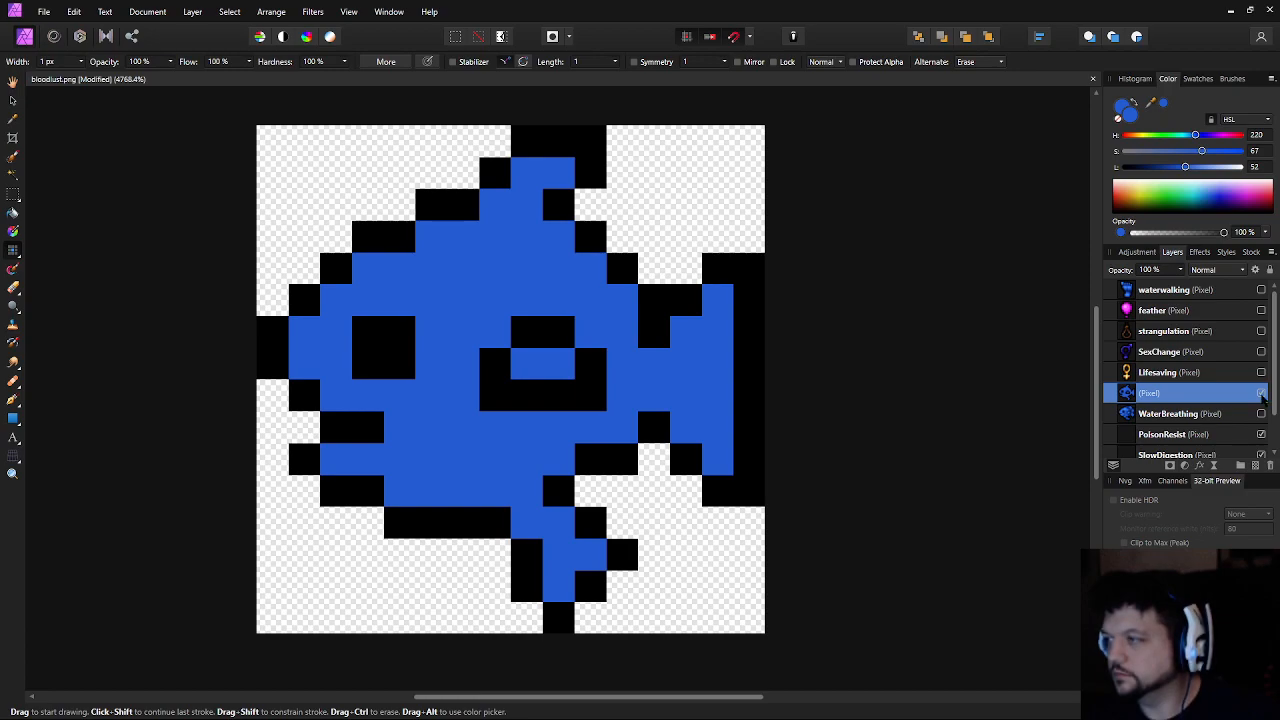
{"action": "left_click", "coordinate": [1261, 393]}
{"action": "left_click", "coordinate": [1261, 413]}
{"action": "left_click_drag", "start_coordinate": [447, 361], "coordinate": [472, 362]}
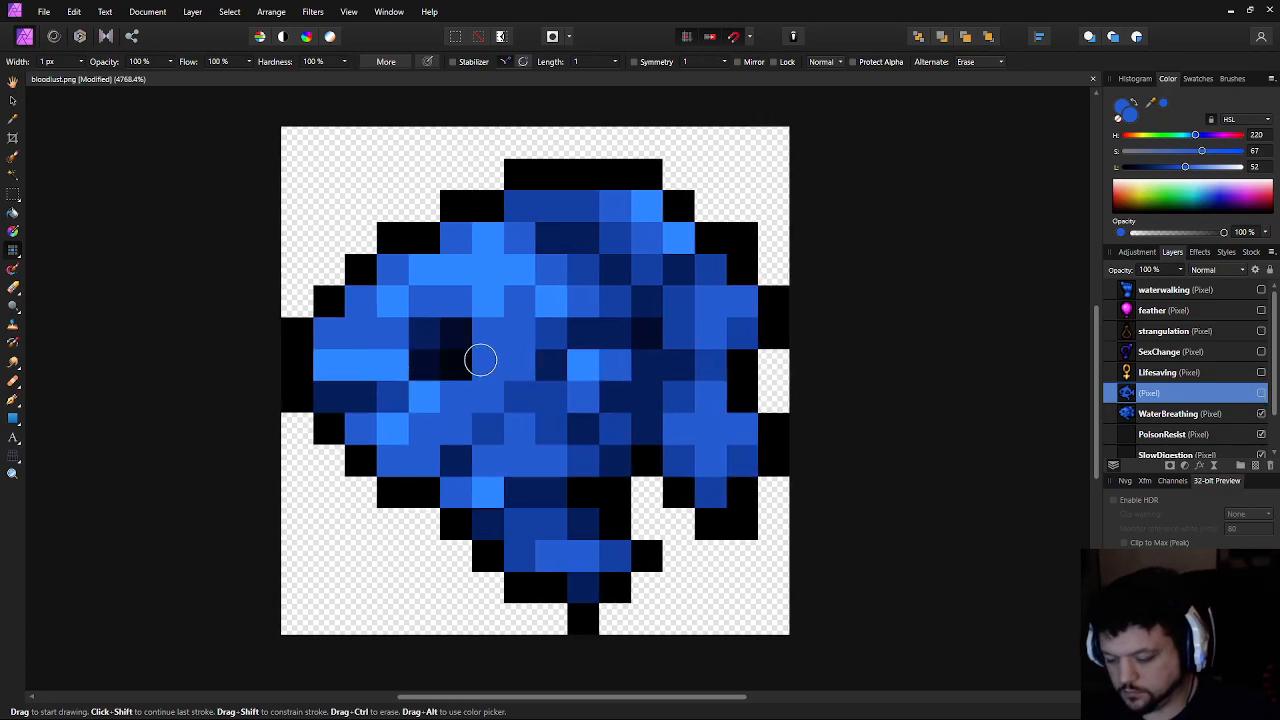
{"action": "key", "text": "i"}
{"action": "left_click", "coordinate": [477, 268]}
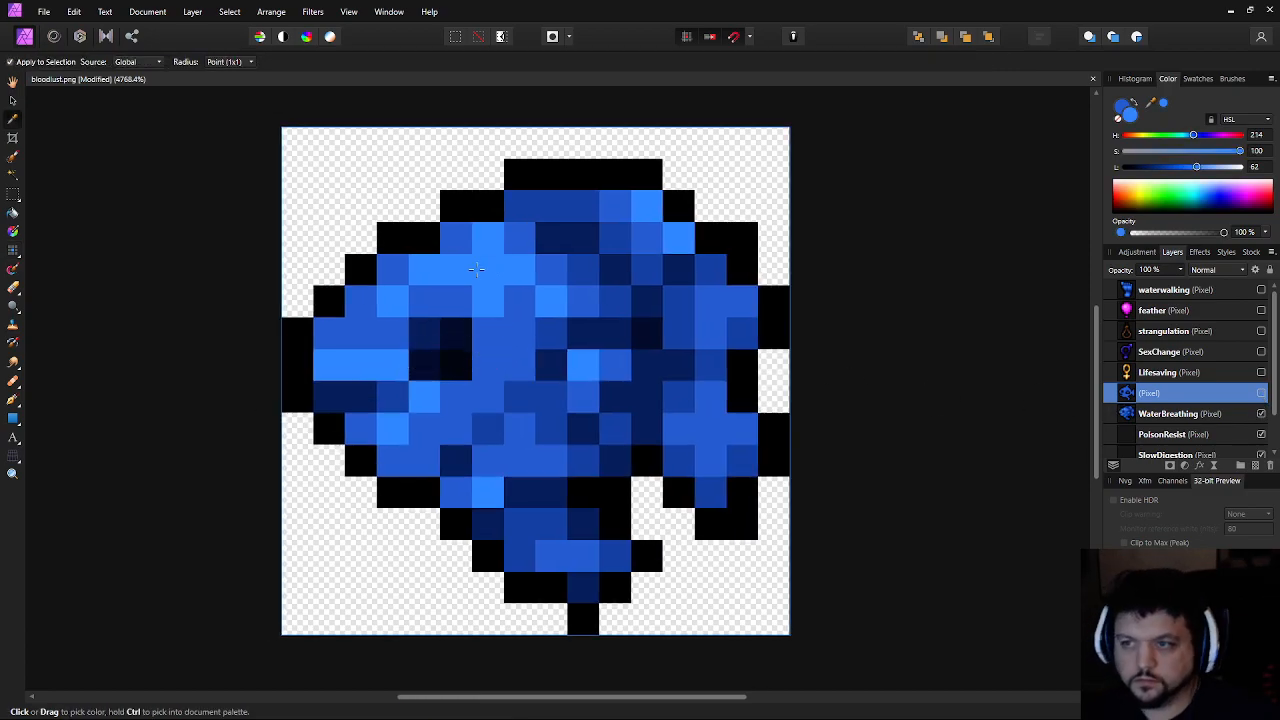
{"action": "left_click", "coordinate": [549, 334]}
{"action": "left_click", "coordinate": [13, 251]}
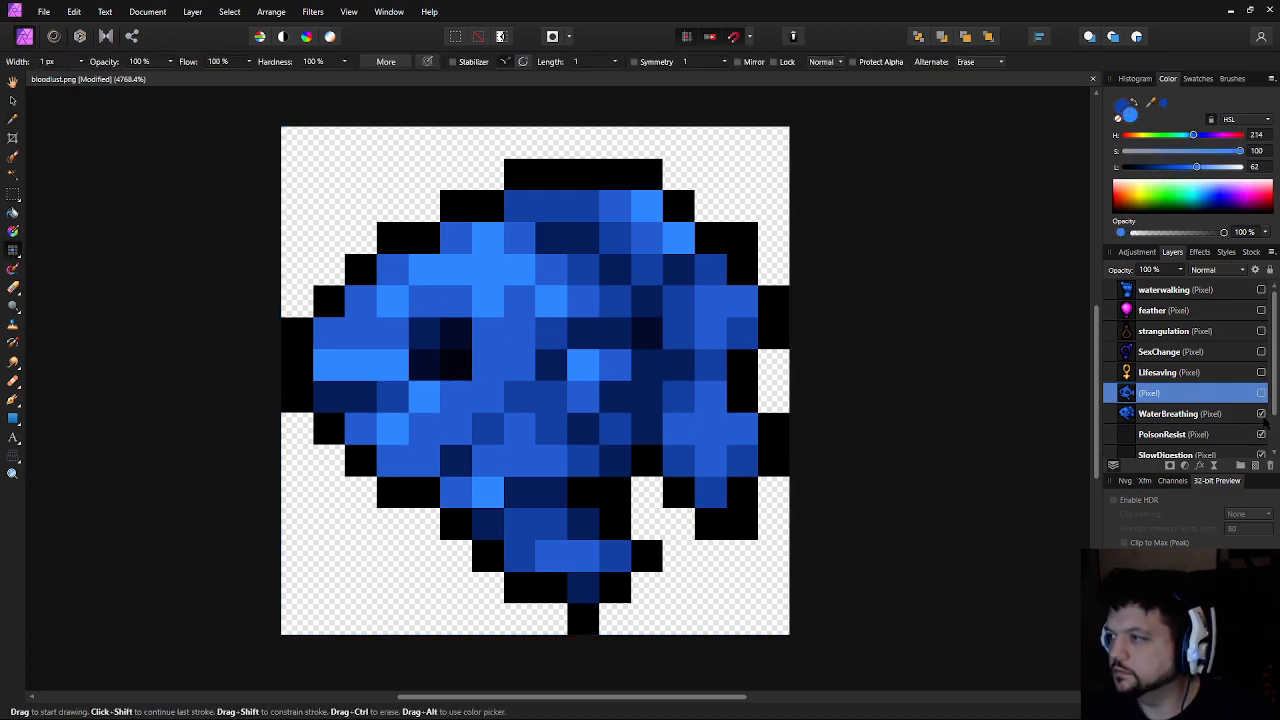
Bring back the new fish layer alone and recolour the side fin outline and the black pixel above the mouth darker blue
{"action": "left_click", "coordinate": [1261, 413]}
{"action": "left_click", "coordinate": [1261, 393]}
{"action": "left_click", "coordinate": [386, 314], "text": "alt"}
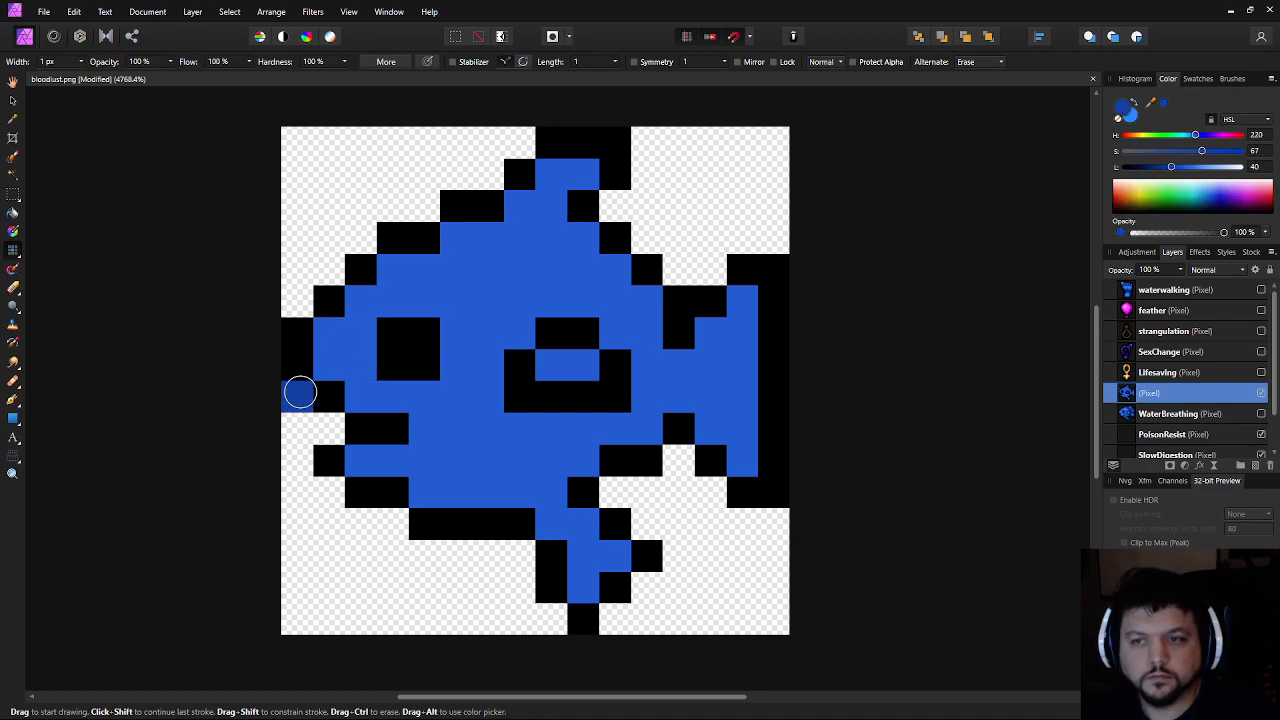
{"action": "left_click", "coordinate": [328, 392]}
{"action": "mouse_move", "coordinate": [520, 368]}
{"action": "left_mouse_down"}
{"action": "mouse_move", "coordinate": [526, 391]}
{"action": "mouse_move", "coordinate": [607, 397]}
{"action": "left_mouse_up"}
{"action": "left_click", "coordinate": [606, 371]}
{"action": "left_click_drag", "start_coordinate": [550, 335], "coordinate": [578, 335]}
Shade the dorsal fin, the row beneath it and the rear slope of the back with the darker blue
{"action": "mouse_move", "coordinate": [472, 236]}
{"action": "left_mouse_down"}
{"action": "mouse_move", "coordinate": [576, 241]}
{"action": "mouse_move", "coordinate": [529, 204]}
{"action": "mouse_move", "coordinate": [583, 178]}
{"action": "left_mouse_up"}
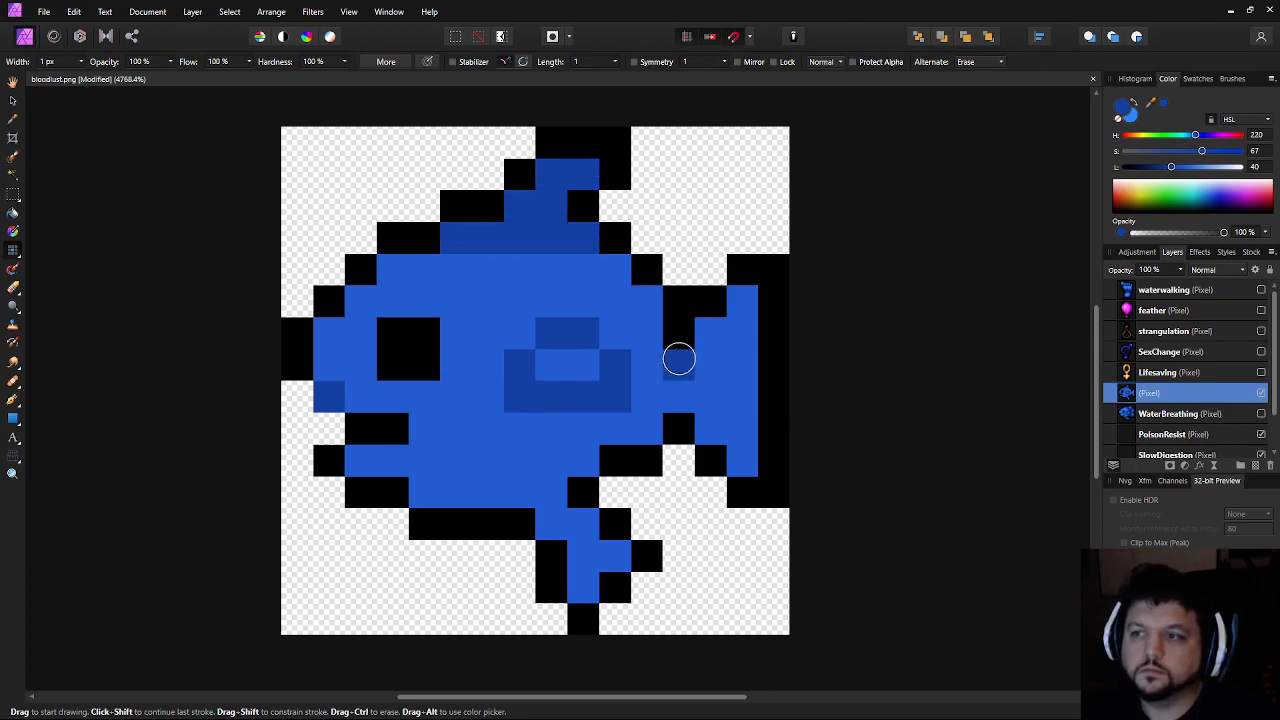
{"action": "left_click_drag", "start_coordinate": [614, 270], "coordinate": [650, 304]}
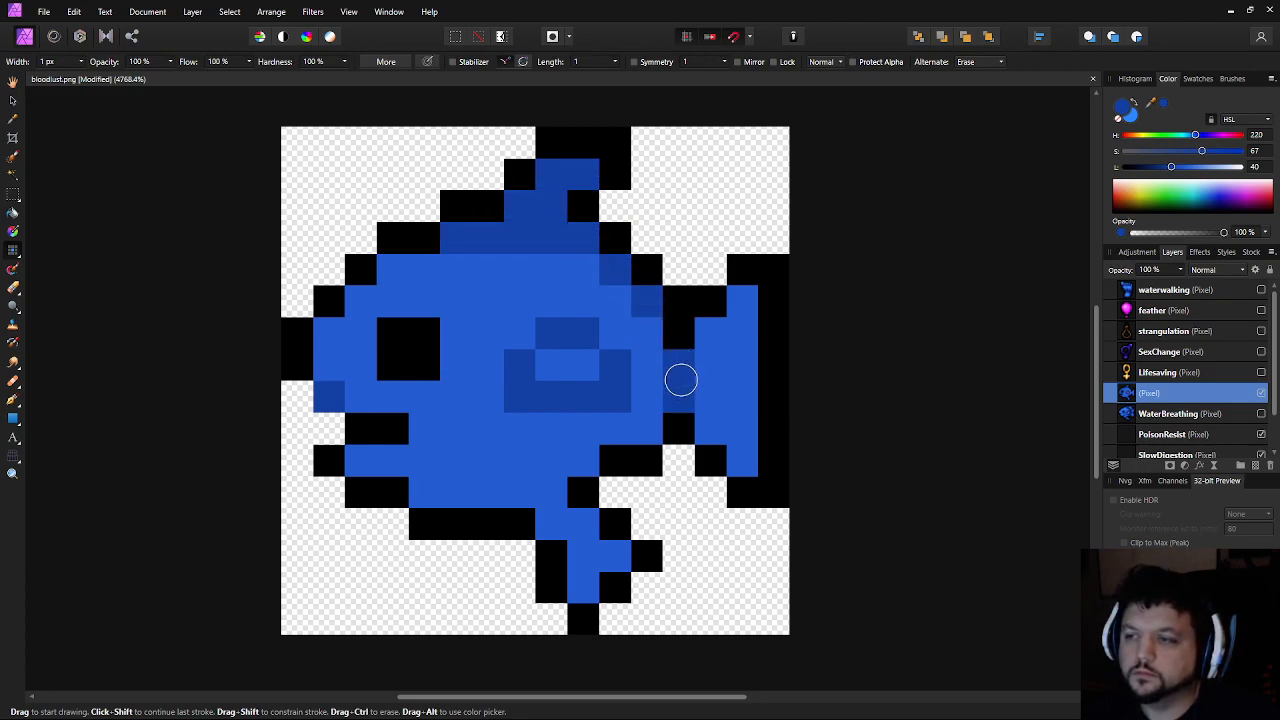
Shade the tail joint and the upper, rear and lower inner edges of the tail fin with the darker blue
{"action": "left_click_drag", "start_coordinate": [677, 380], "coordinate": [749, 303]}
{"action": "left_click", "coordinate": [731, 387]}
{"action": "key", "text": "ctrl+z"}
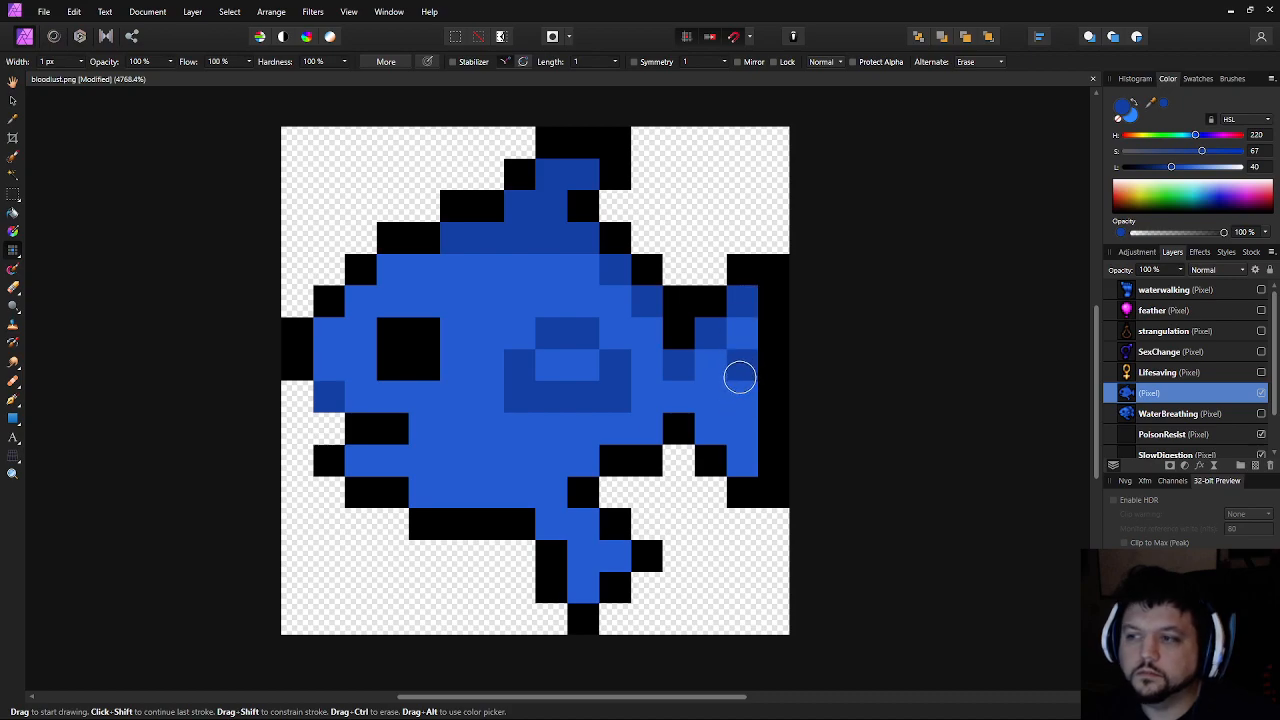
{"action": "mouse_move", "coordinate": [740, 374]}
{"action": "left_mouse_down"}
{"action": "mouse_move", "coordinate": [741, 407]}
{"action": "mouse_move", "coordinate": [712, 417]}
{"action": "mouse_move", "coordinate": [678, 400]}
{"action": "mouse_move", "coordinate": [750, 455]}
{"action": "left_mouse_up"}
{"action": "left_click", "coordinate": [765, 365]}
{"action": "key", "text": "ctrl+z"}
{"action": "key", "text": "m"}
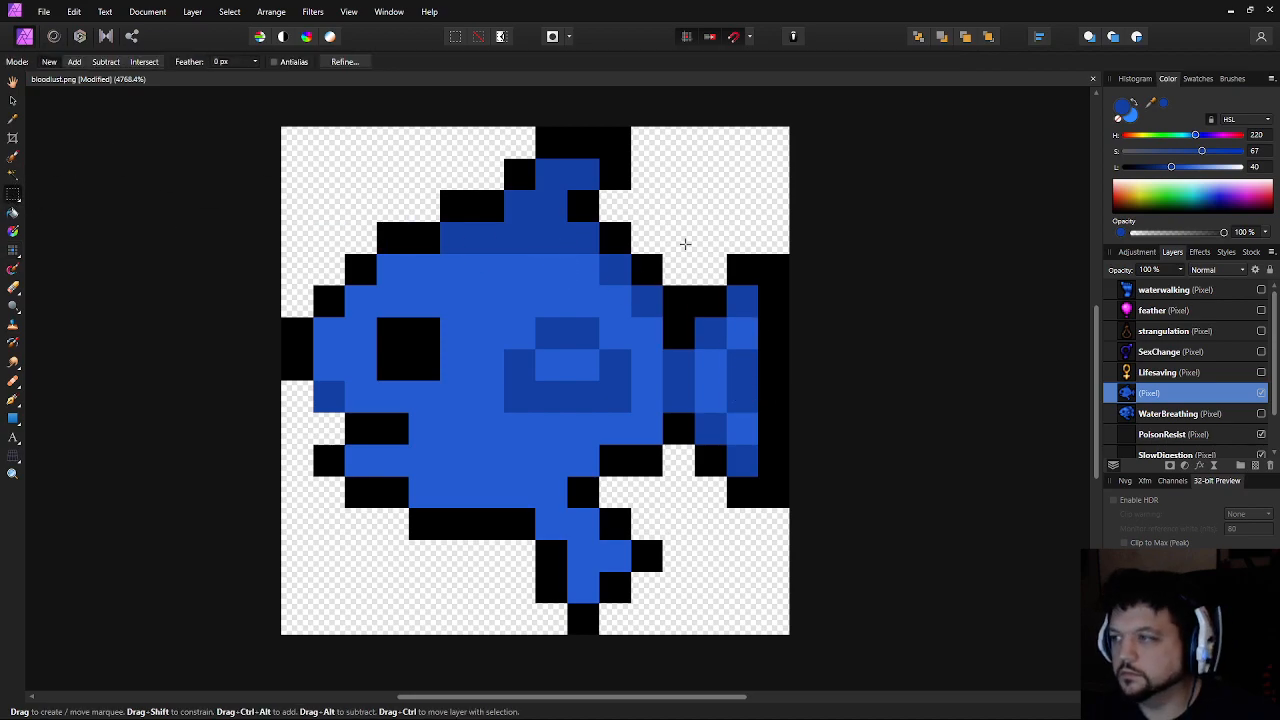
Delete the black pixels at the upper and lower rear corners of the tail outline and clear the selection
{"action": "key", "text": "Delete"}
{"action": "key", "text": "Delete"}
{"action": "key", "text": "ctrl+d"}
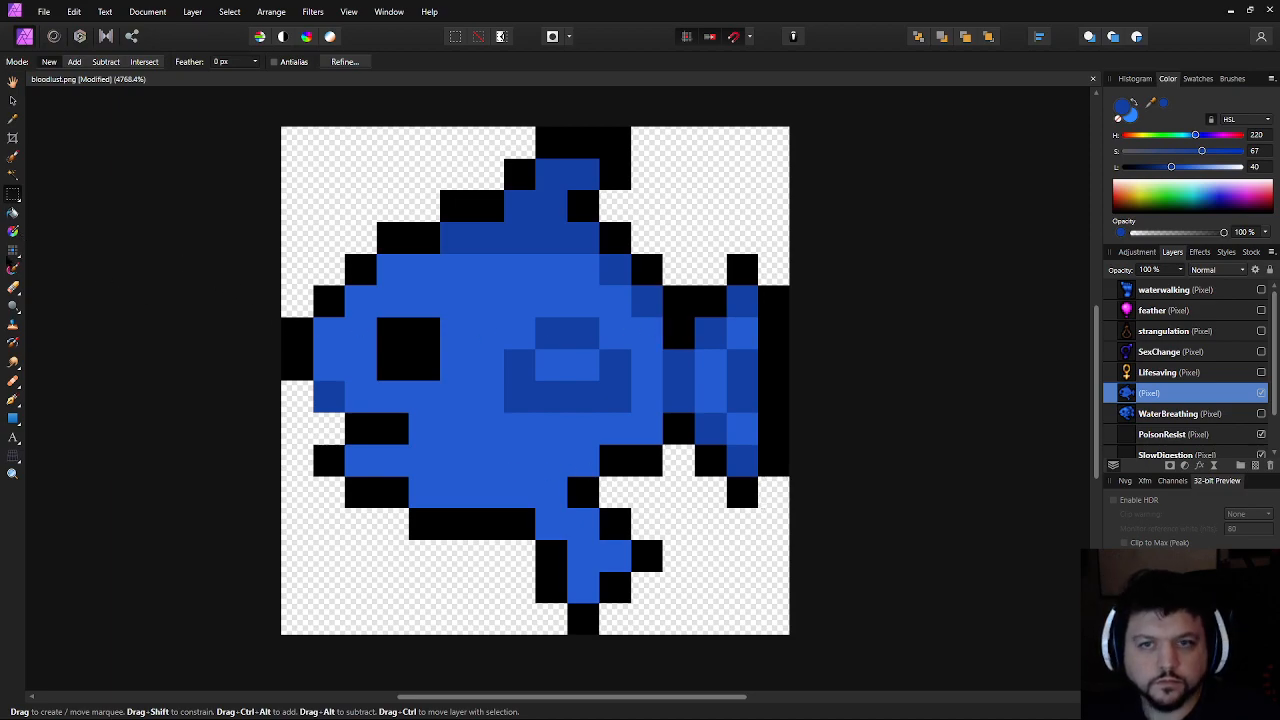
Shade the lower fin, its base and the pixels around the mouth opening with the darker blue using the Pixel tool
{"action": "left_click", "coordinate": [12, 268]}
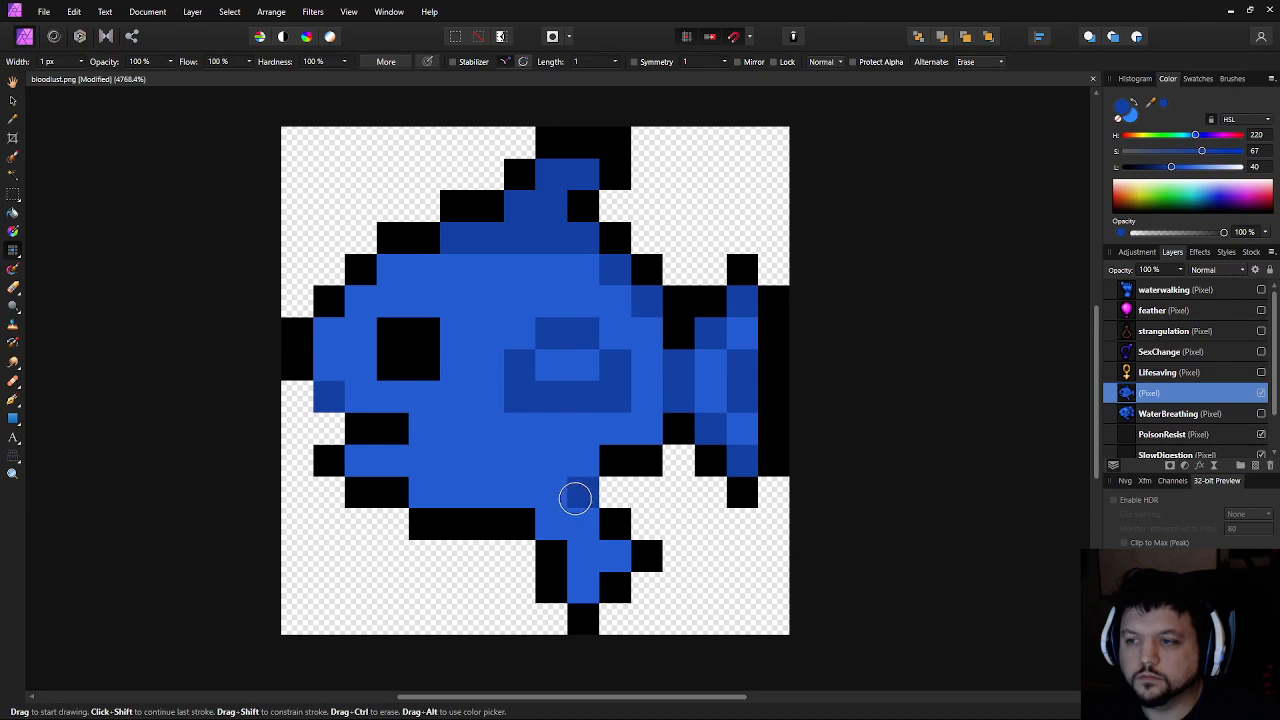
{"action": "mouse_move", "coordinate": [554, 517]}
{"action": "left_mouse_down"}
{"action": "mouse_move", "coordinate": [581, 466]}
{"action": "mouse_move", "coordinate": [588, 580]}
{"action": "mouse_move", "coordinate": [560, 551]}
{"action": "left_mouse_up"}
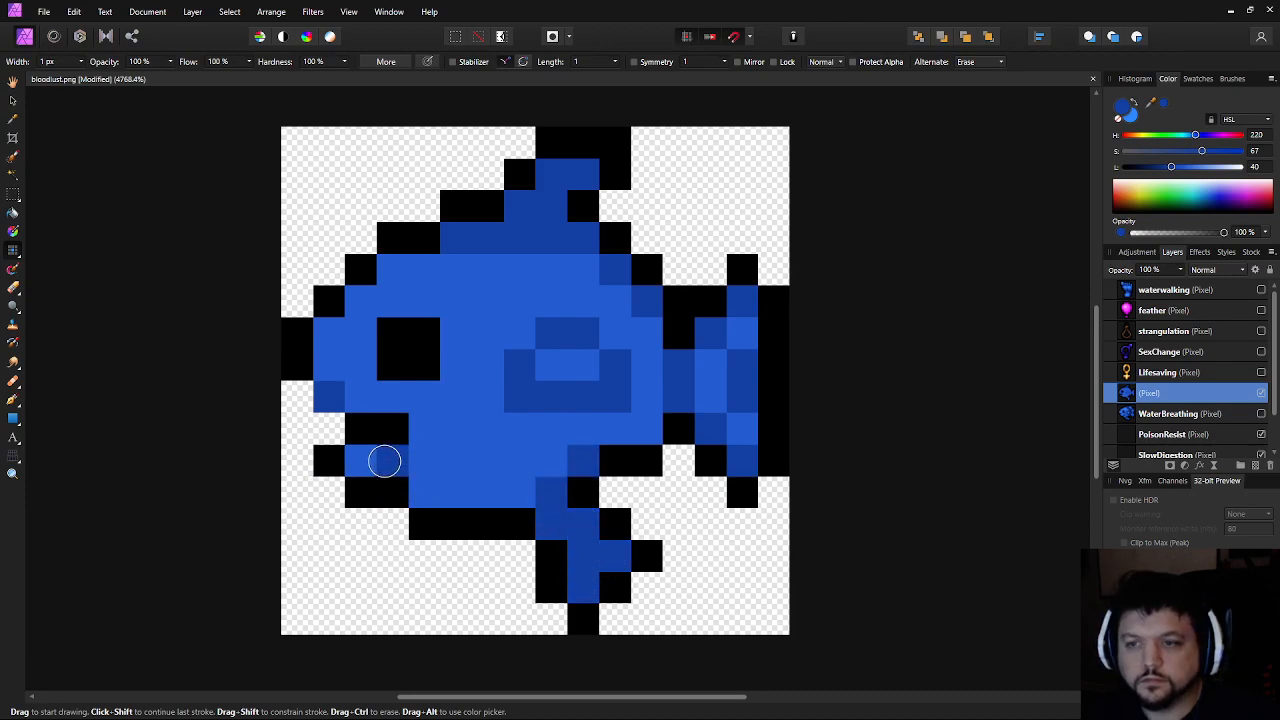
{"action": "left_click", "coordinate": [360, 457]}
{"action": "left_click", "coordinate": [394, 426]}
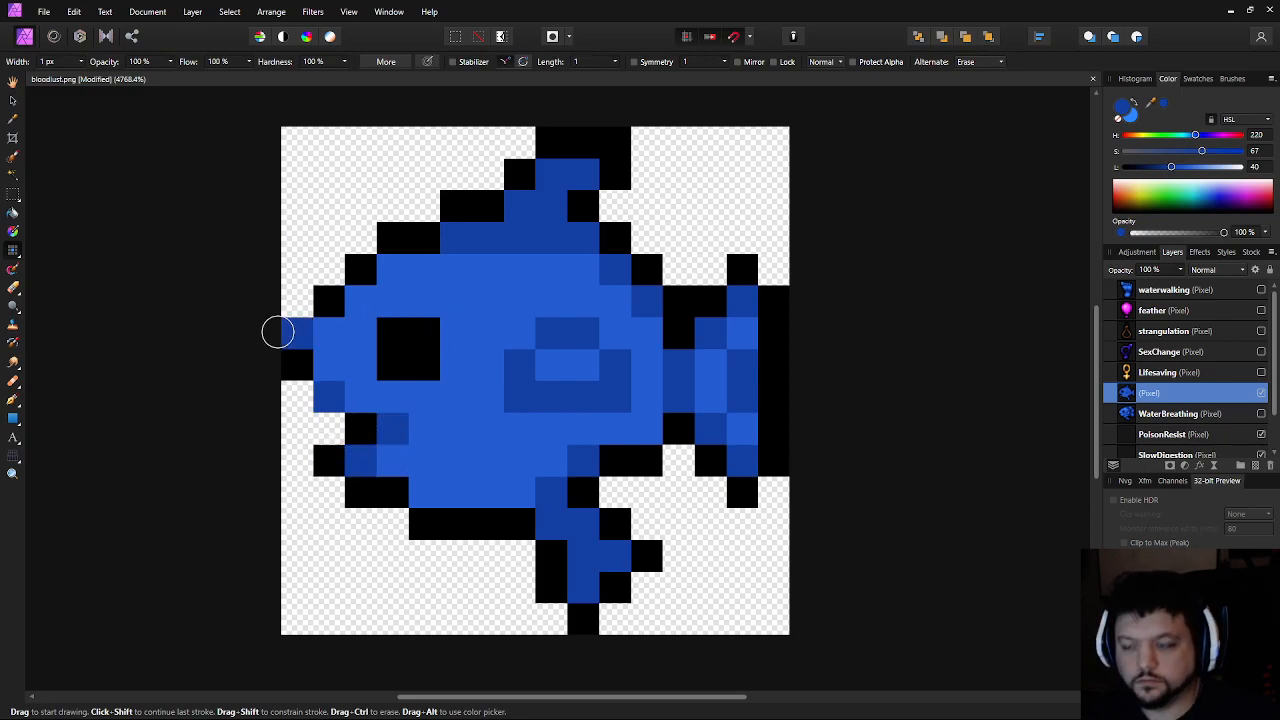
Sample the outline's black and extend the snout outline down around the front of the mouth
{"action": "key", "text": "i"}
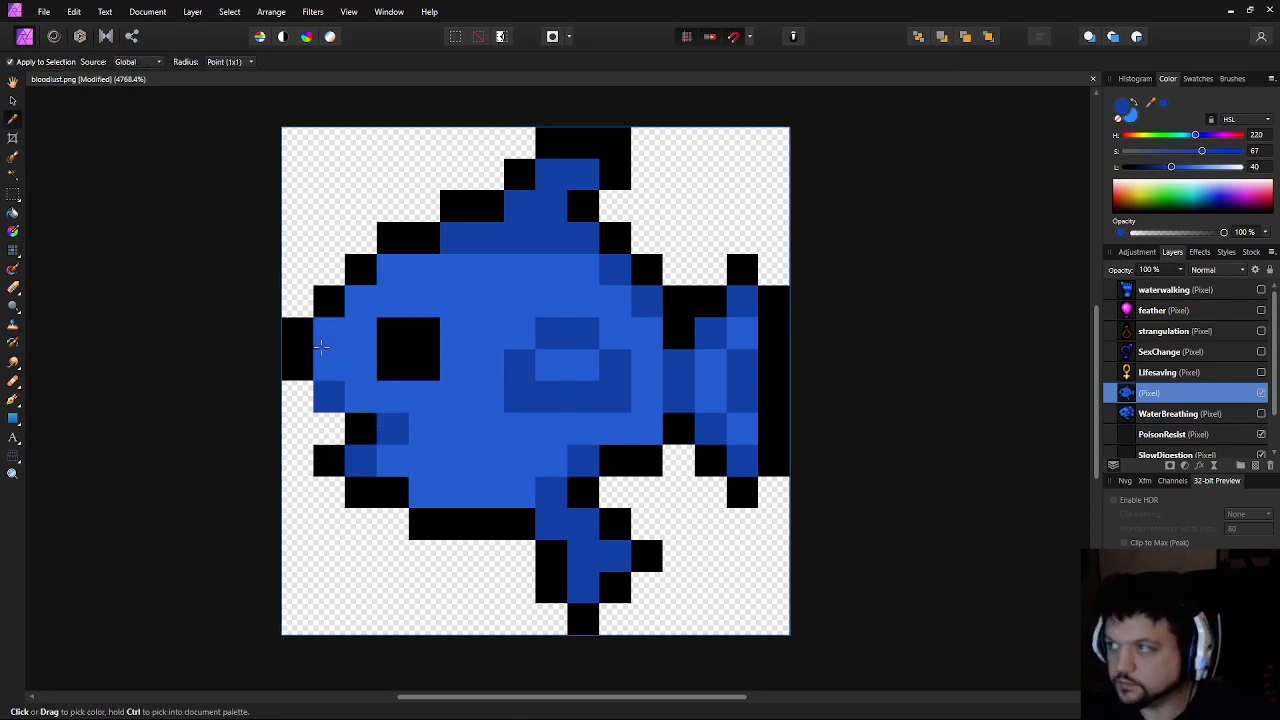
{"action": "left_click", "coordinate": [299, 325]}
{"action": "key", "text": "b"}
{"action": "left_click", "coordinate": [289, 398]}
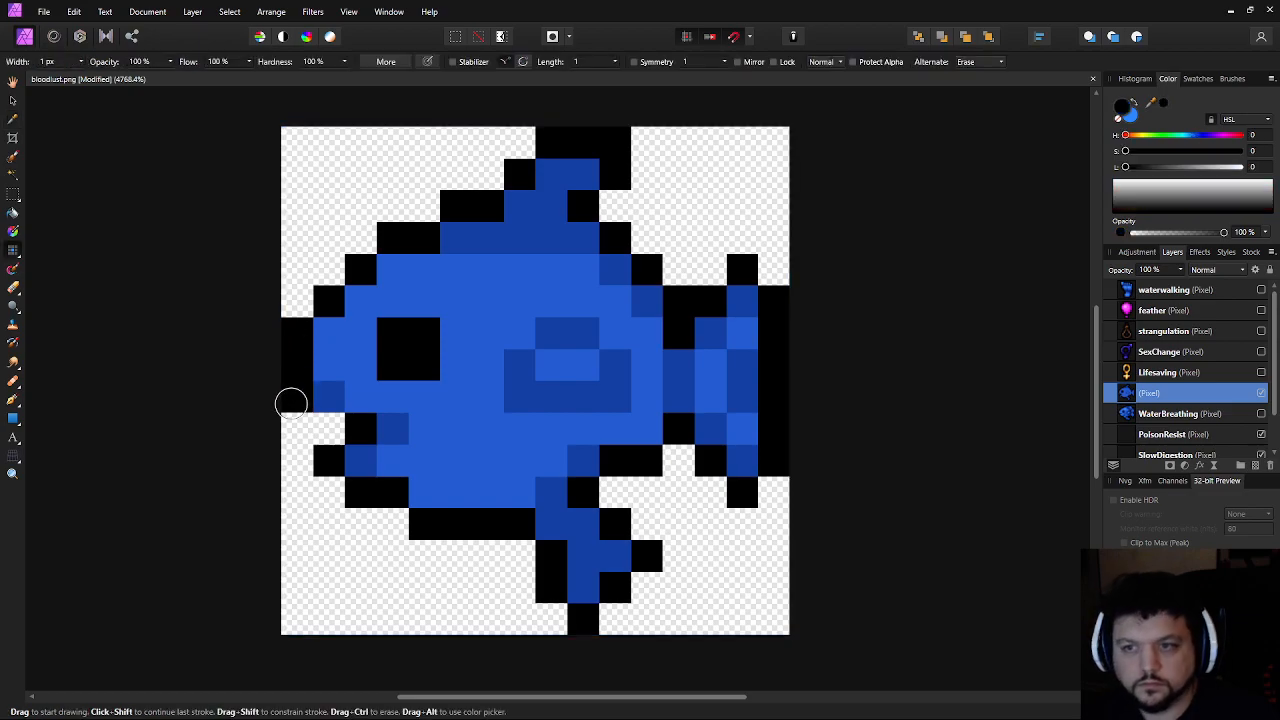
Add a black outline pixel one cell behind the existing rear edge of the dorsal fin
{"action": "scroll", "coordinate": [588, 492], "scroll_direction": "down", "scroll_amount": 5}
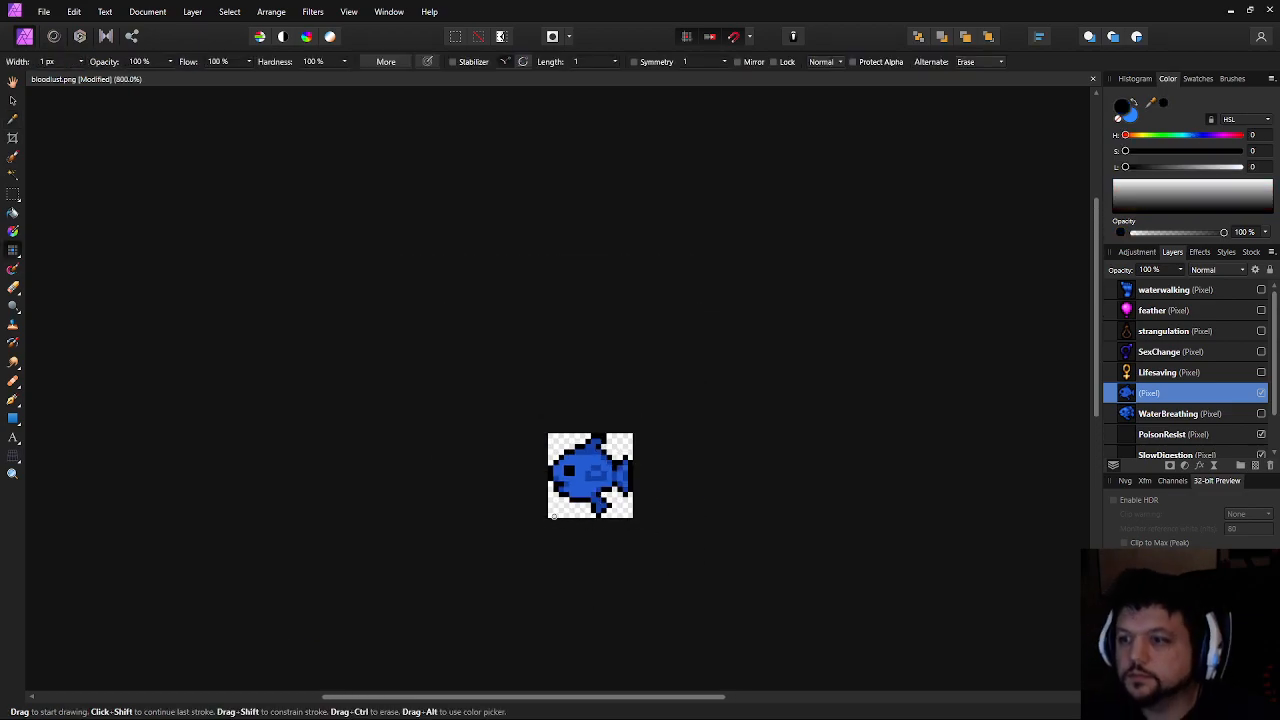
{"action": "scroll", "coordinate": [551, 515], "scroll_direction": "up", "scroll_amount": 2}
{"action": "scroll", "coordinate": [553, 513], "scroll_direction": "up", "scroll_amount": 1}
{"action": "scroll", "coordinate": [745, 420], "scroll_direction": "down", "scroll_amount": 7}
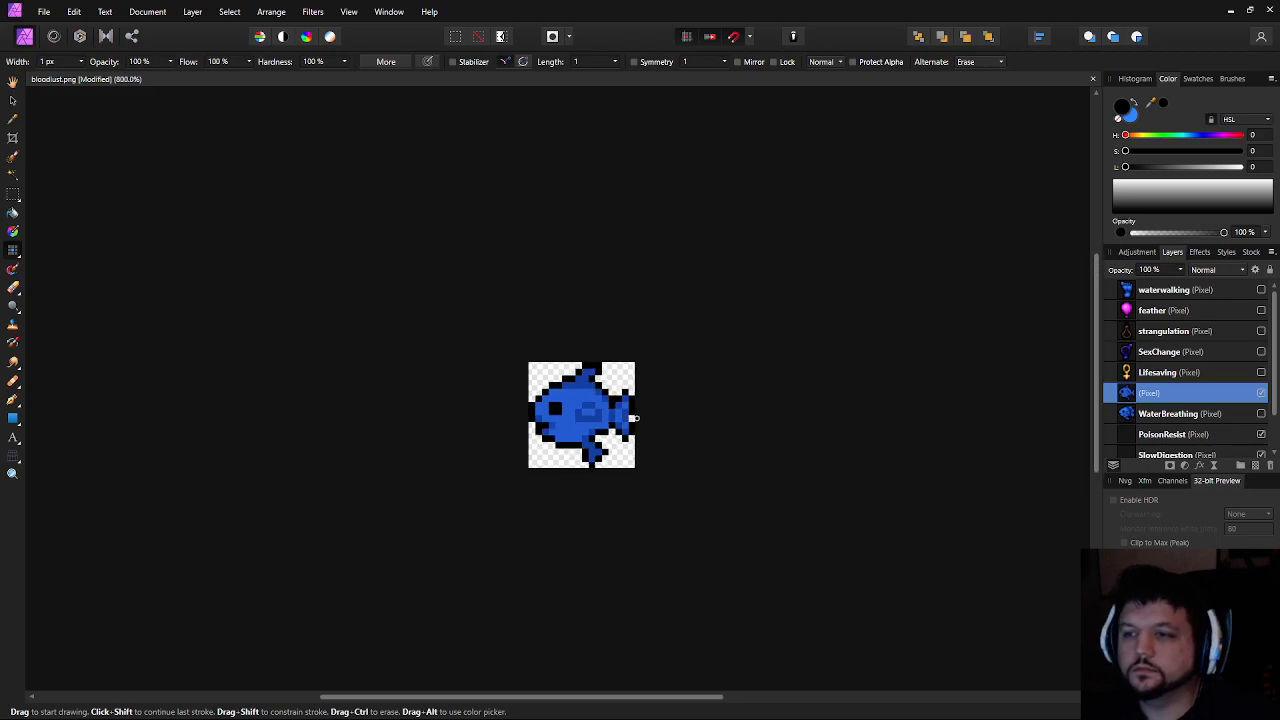
{"action": "scroll", "coordinate": [737, 434], "scroll_direction": "up", "scroll_amount": 8}
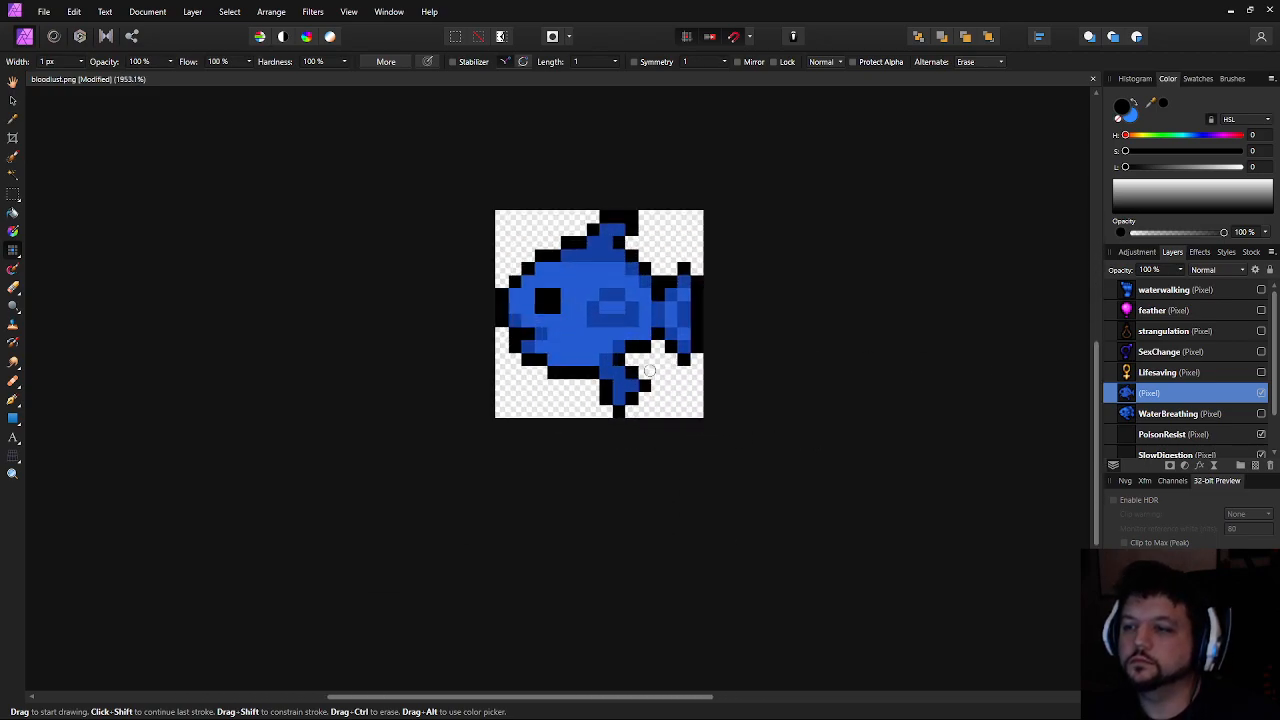
{"action": "scroll", "coordinate": [510, 385], "scroll_direction": "up", "scroll_amount": 3}
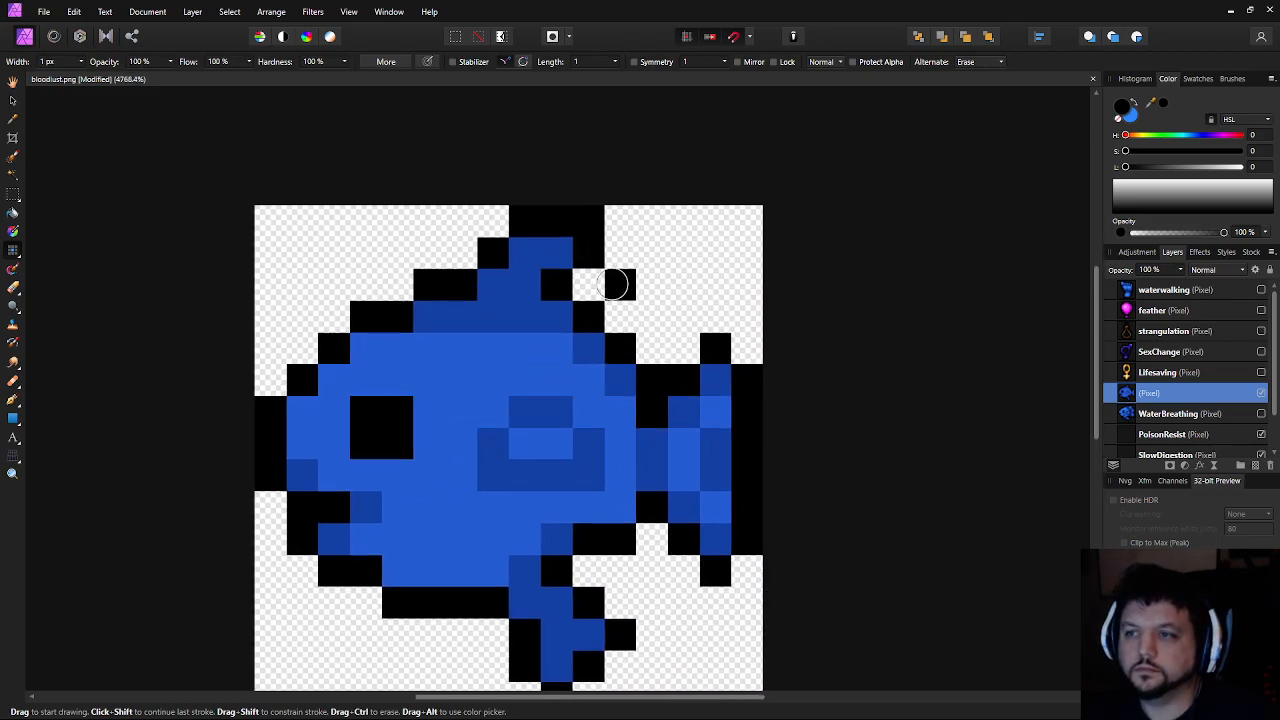
{"action": "left_click", "coordinate": [610, 285]}
{"action": "key", "text": "x"}
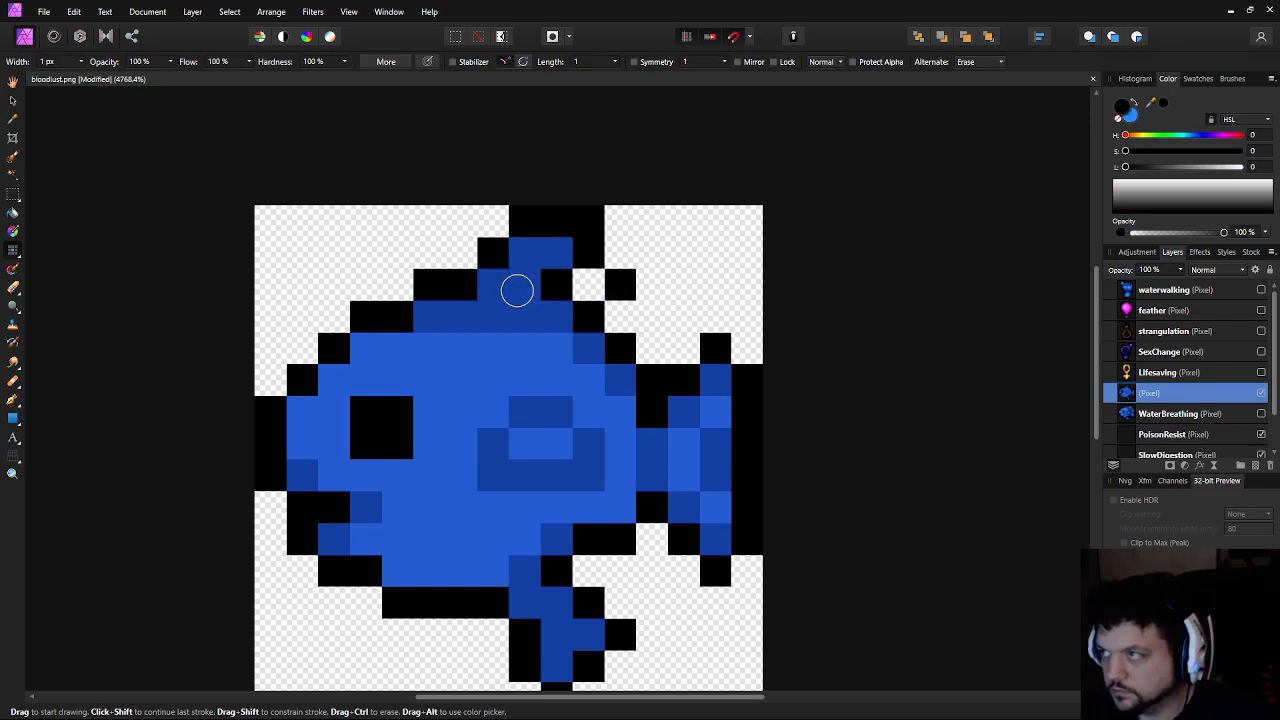
Sample the dorsal fin's darker blue and paint over its old rear outline to widen the fin backwards
{"action": "key", "text": "i"}
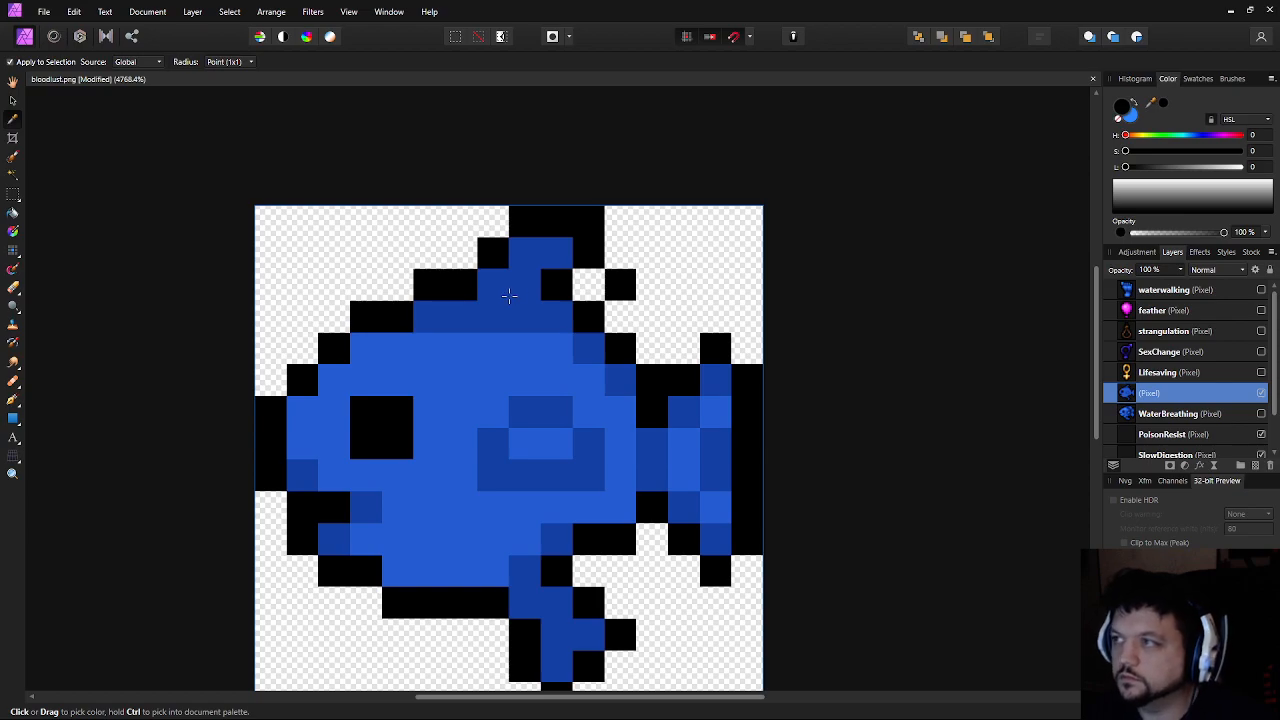
{"action": "left_click", "coordinate": [509, 296]}
{"action": "key", "text": "b"}
{"action": "left_click_drag", "start_coordinate": [560, 288], "coordinate": [583, 286]}
{"action": "scroll", "coordinate": [556, 396], "scroll_direction": "down", "scroll_amount": 6}
{"action": "scroll", "coordinate": [617, 393], "scroll_direction": "up", "scroll_amount": 6}
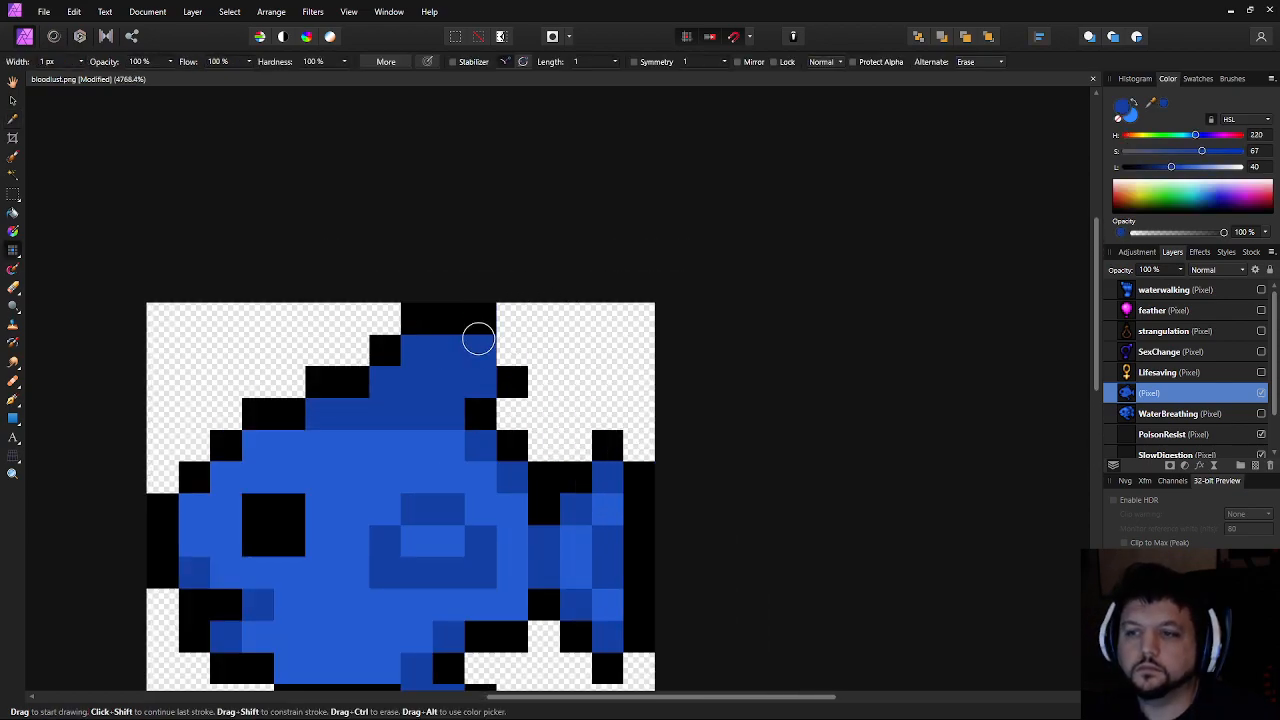
Sample black and complete the outline behind the upper part of the dorsal fin
{"action": "key", "text": "i"}
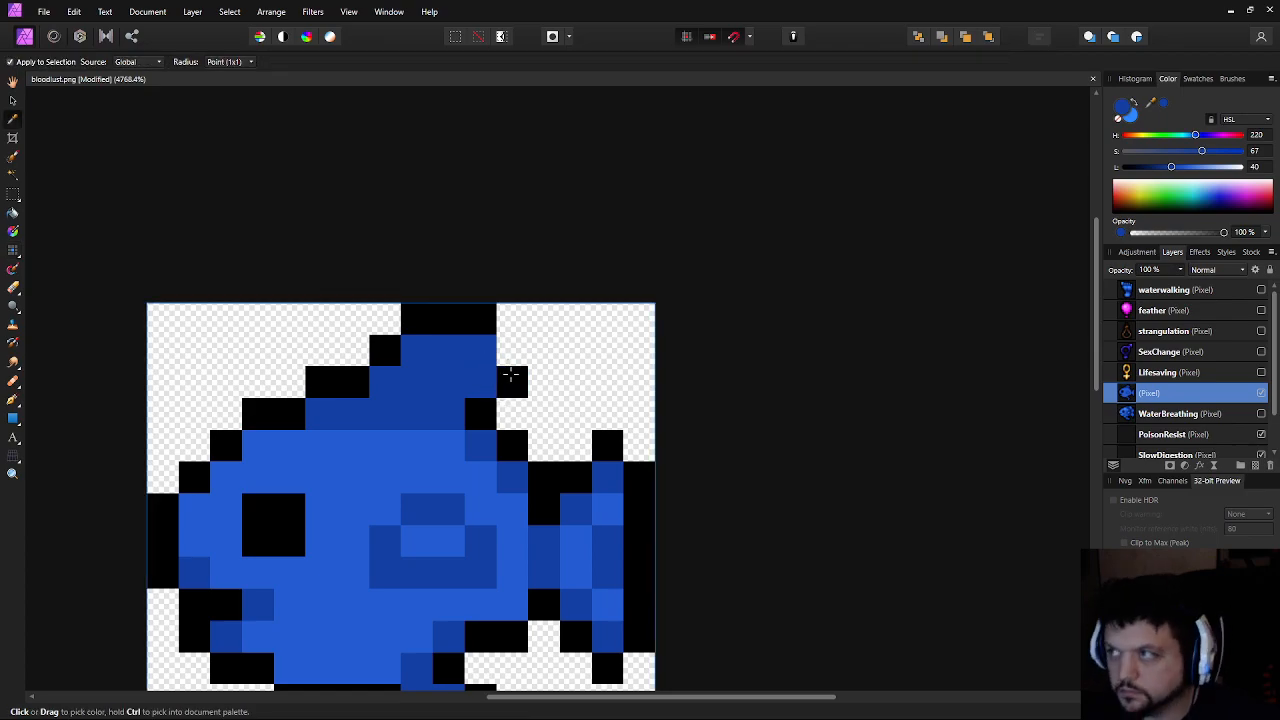
{"action": "left_click", "coordinate": [510, 375]}
{"action": "key", "text": "b"}
{"action": "left_click", "coordinate": [516, 350]}
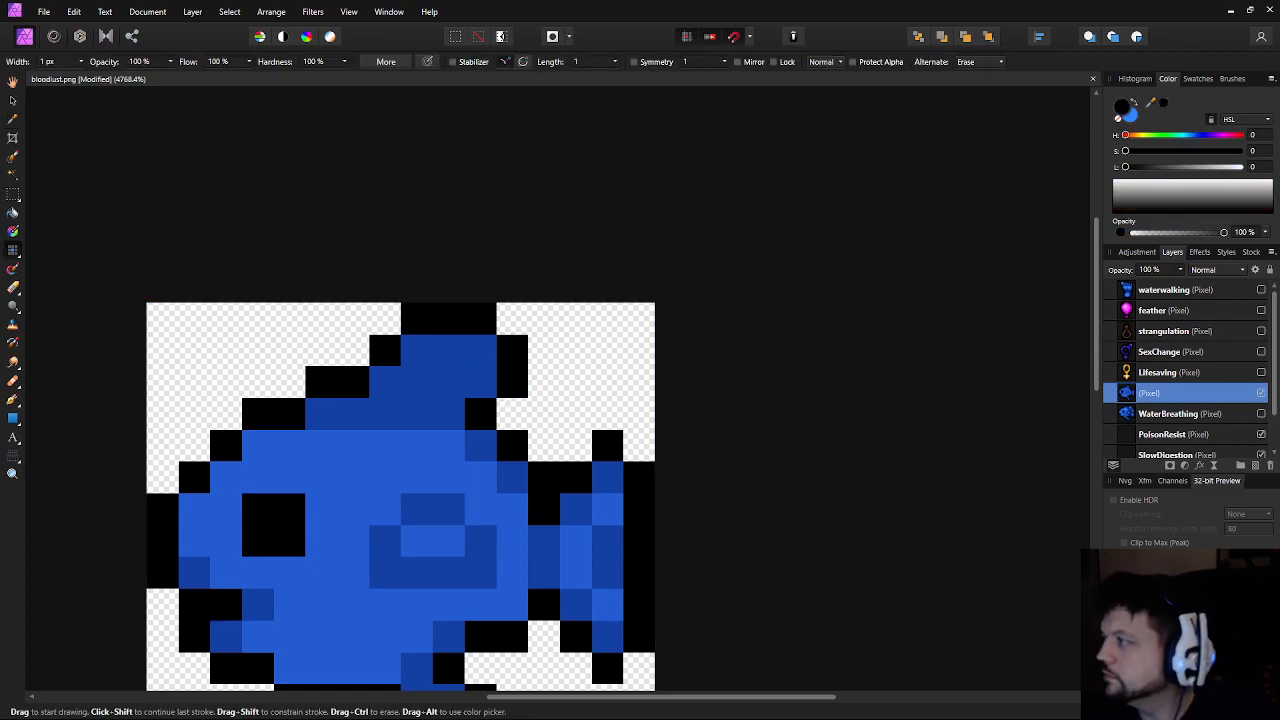
Compare the new fish with the WaterBreathing icon at small and enlarged sizes by toggling their layers
{"action": "scroll", "coordinate": [783, 251], "scroll_direction": "down", "scroll_amount": 12}
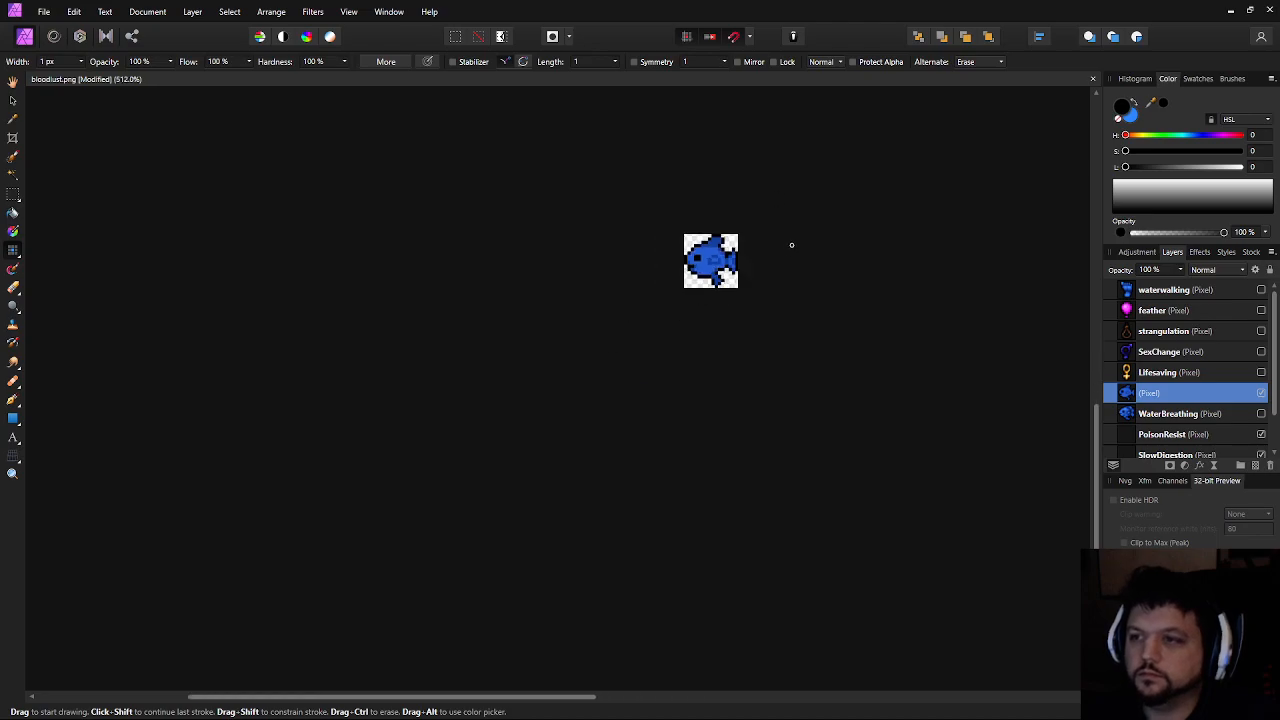
{"action": "scroll", "coordinate": [790, 333], "scroll_direction": "up", "scroll_amount": 2}
{"action": "left_click", "coordinate": [1261, 393]}
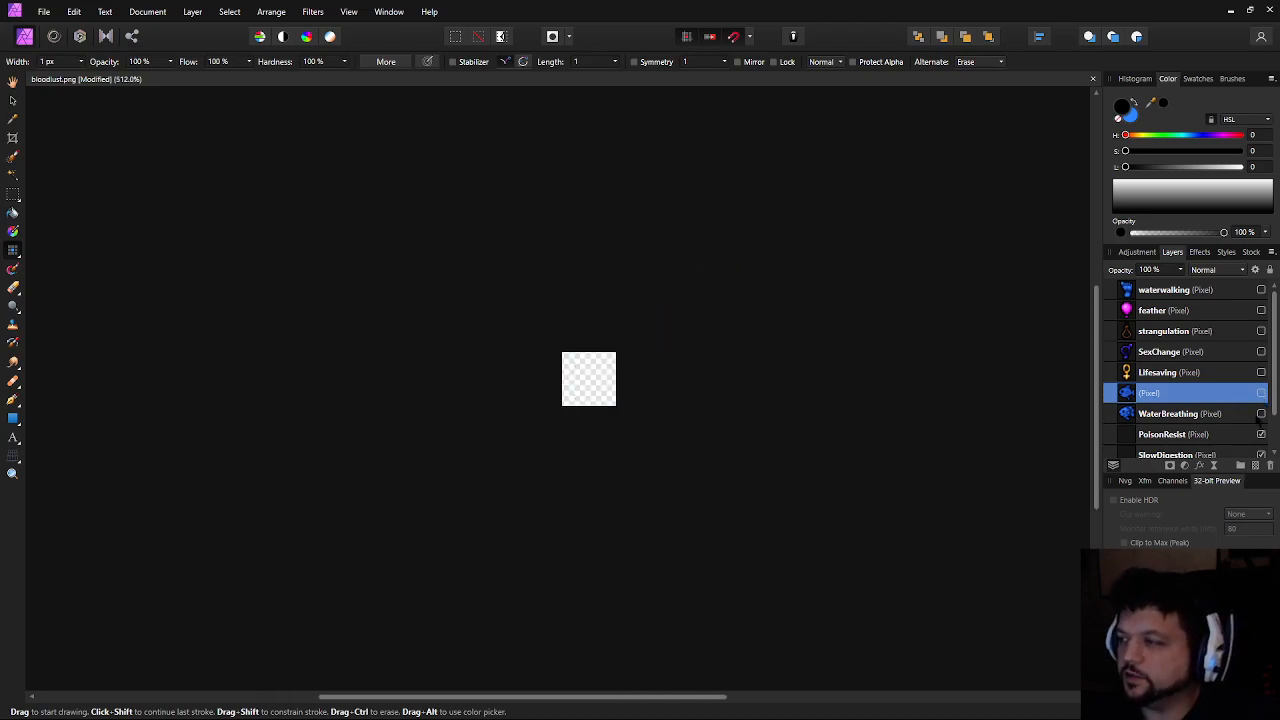
{"action": "left_click", "coordinate": [1261, 413]}
{"action": "scroll", "coordinate": [586, 371], "scroll_direction": "up", "scroll_amount": 6}
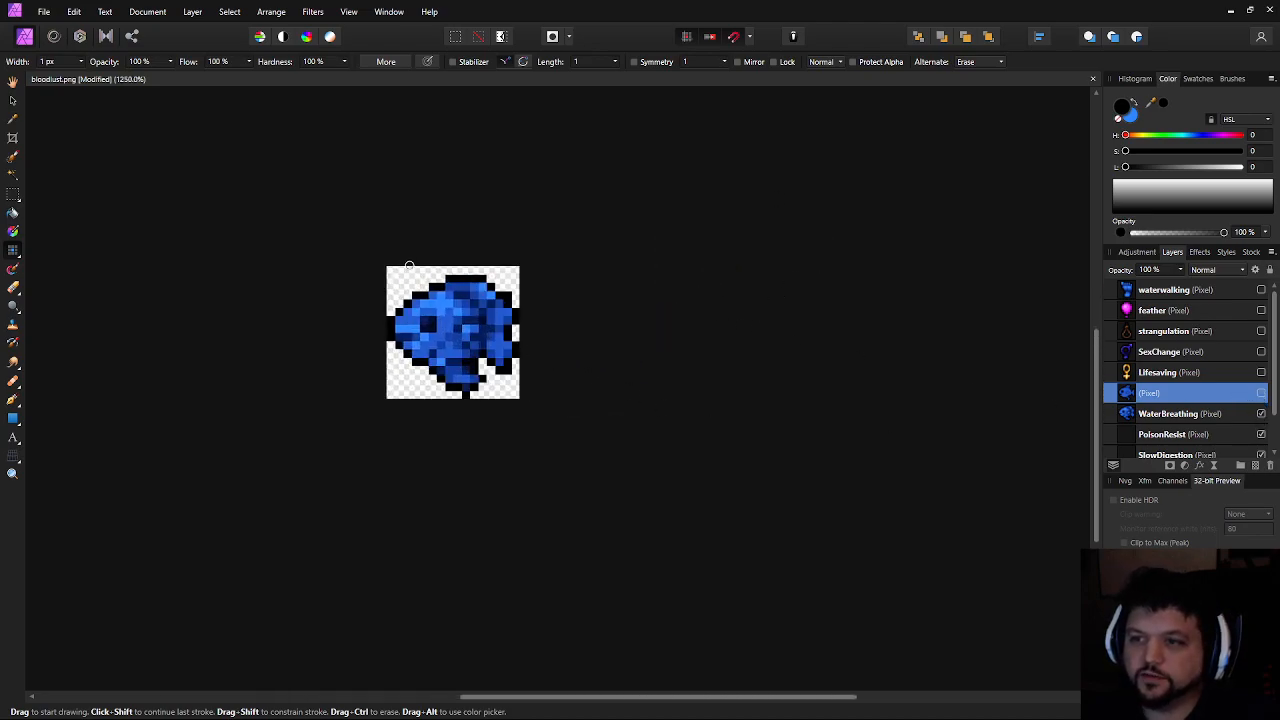
{"action": "scroll", "coordinate": [737, 360], "scroll_direction": "down", "scroll_amount": 8}
{"action": "scroll", "coordinate": [737, 357], "scroll_direction": "up", "scroll_amount": 3}
{"action": "scroll", "coordinate": [712, 394], "scroll_direction": "up", "scroll_amount": 3}
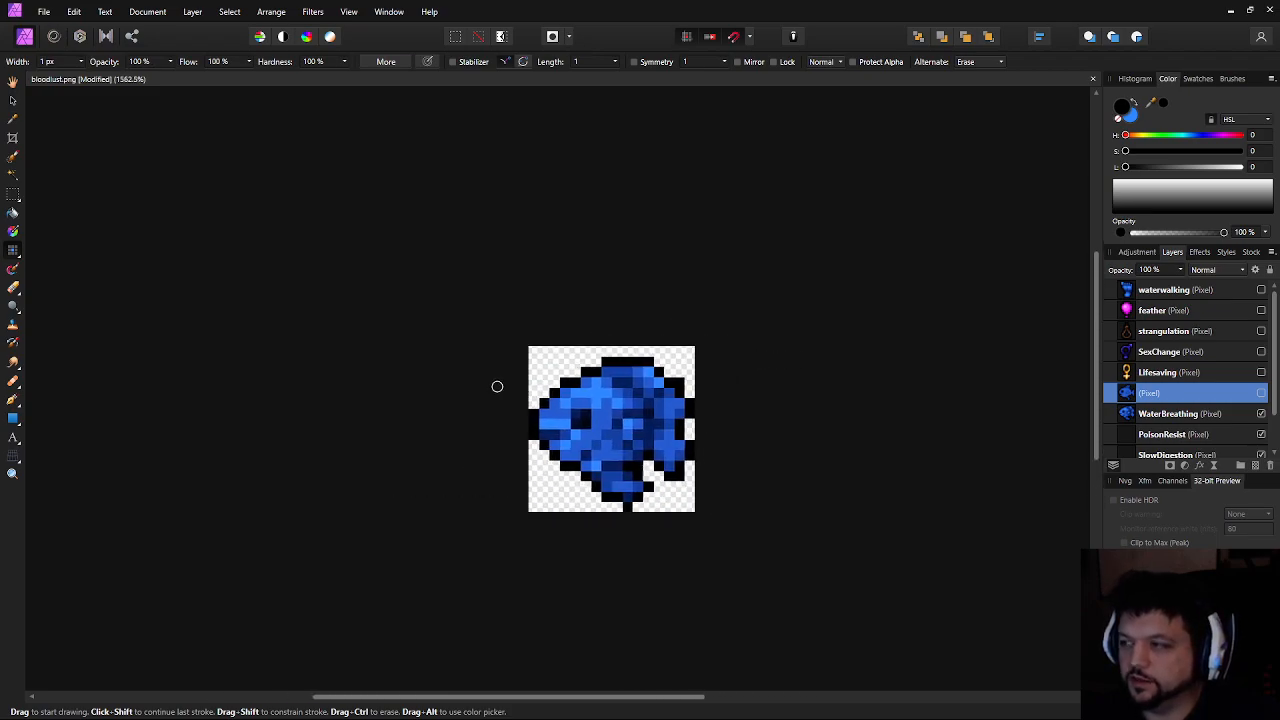
{"action": "scroll", "coordinate": [717, 420], "scroll_direction": "down", "scroll_amount": 4}
{"action": "scroll", "coordinate": [709, 429], "scroll_direction": "up", "scroll_amount": 5}
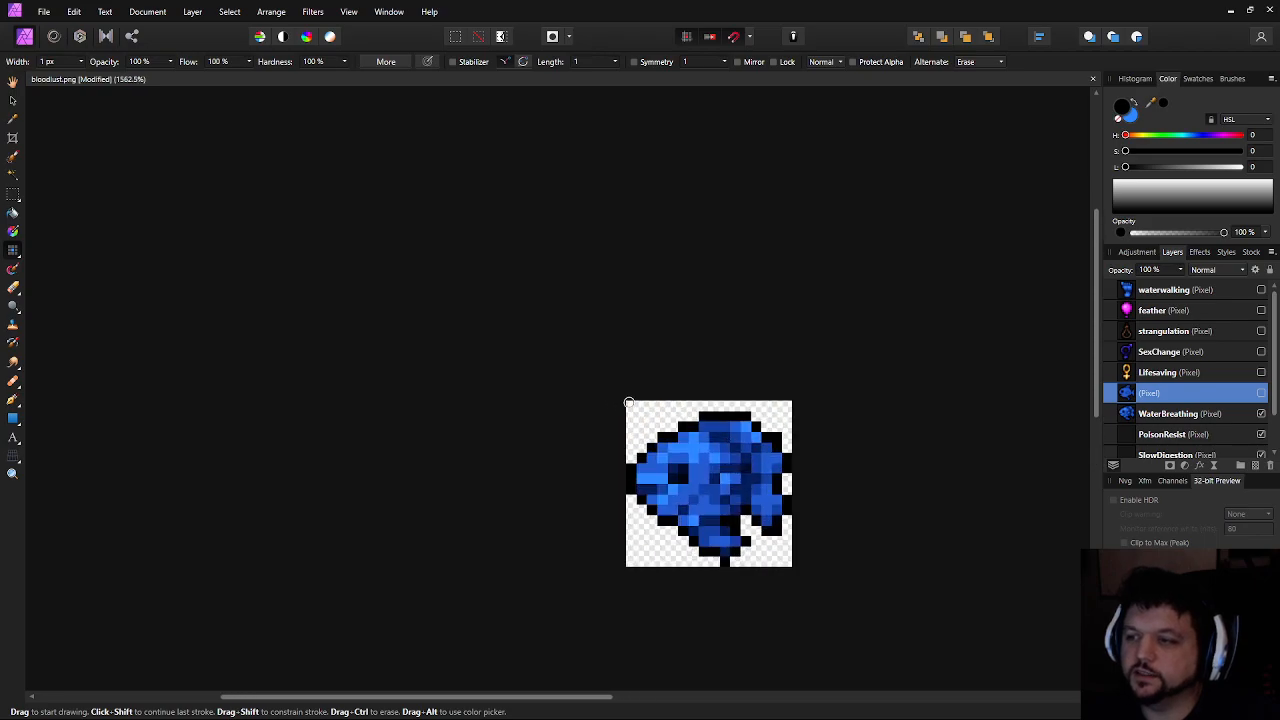
{"action": "left_click", "coordinate": [1261, 393]}
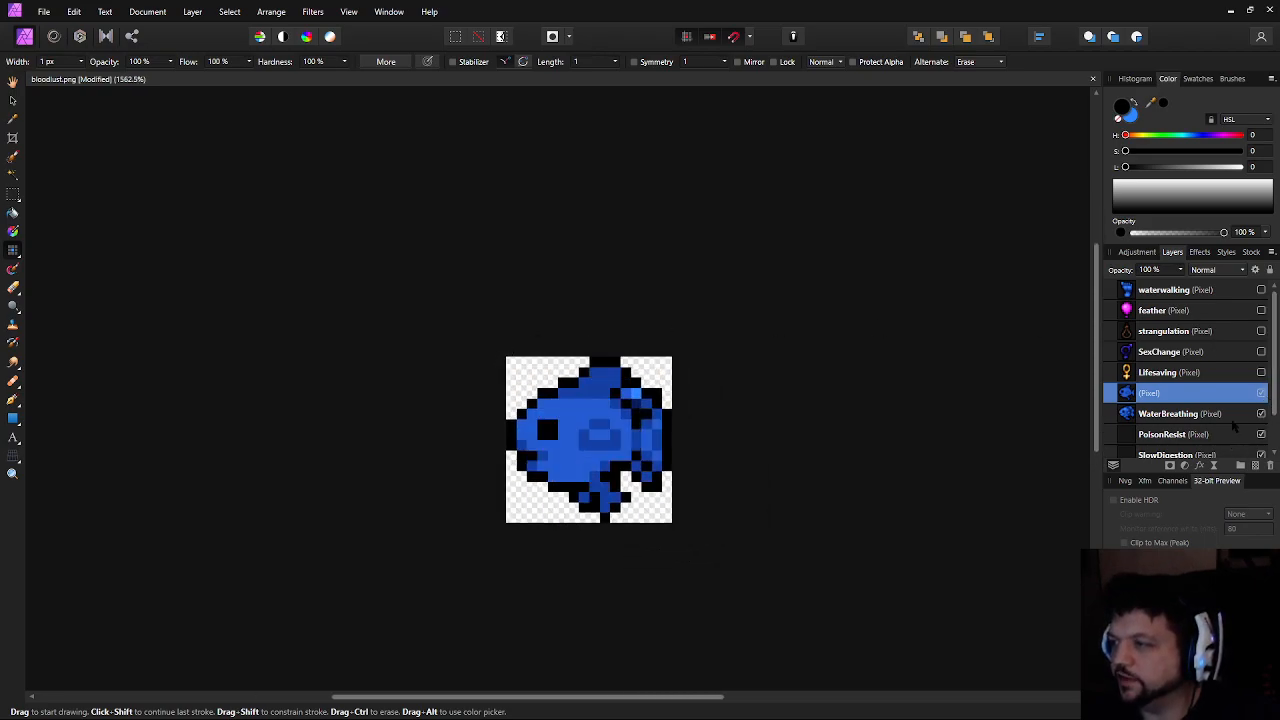
{"action": "left_click", "coordinate": [1261, 393]}
Sample the near-black blue (HSL 219, 76, 13) from WaterBreathing, then show the new fish layer alone again
{"action": "left_click", "coordinate": [1261, 413]}
{"action": "scroll", "coordinate": [584, 358], "scroll_direction": "up", "scroll_amount": 3}
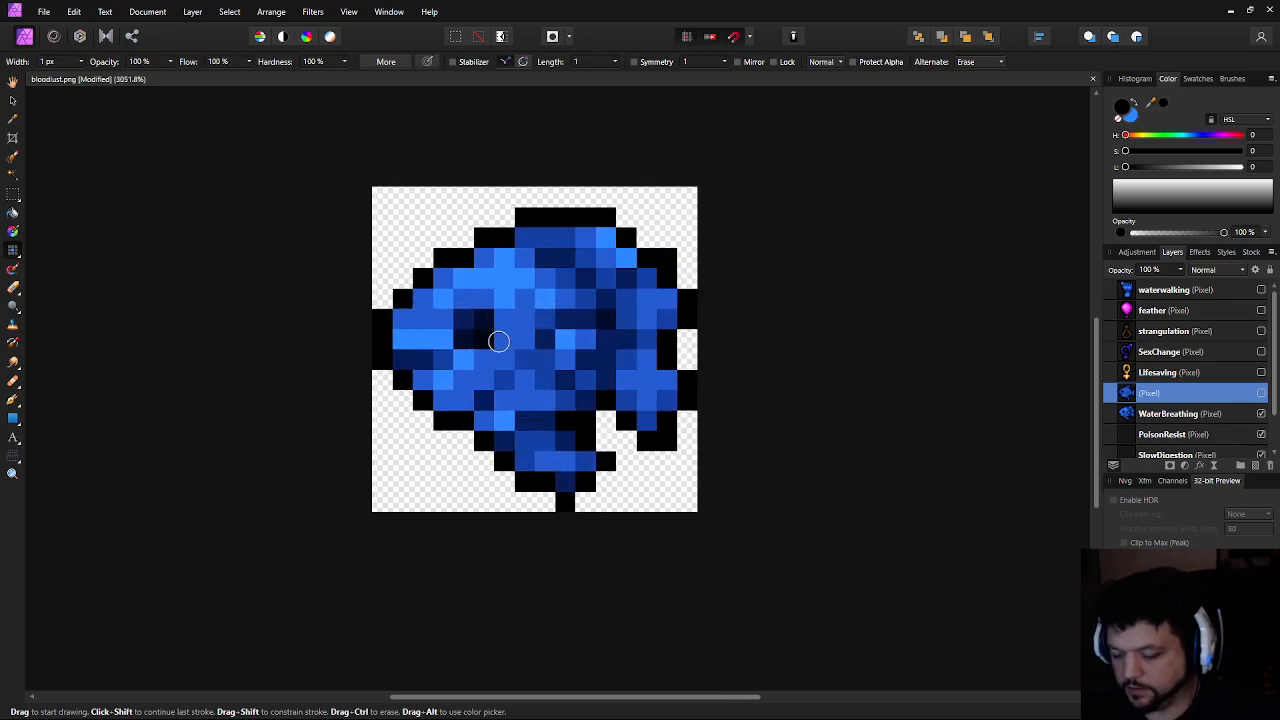
{"action": "key", "text": "i"}
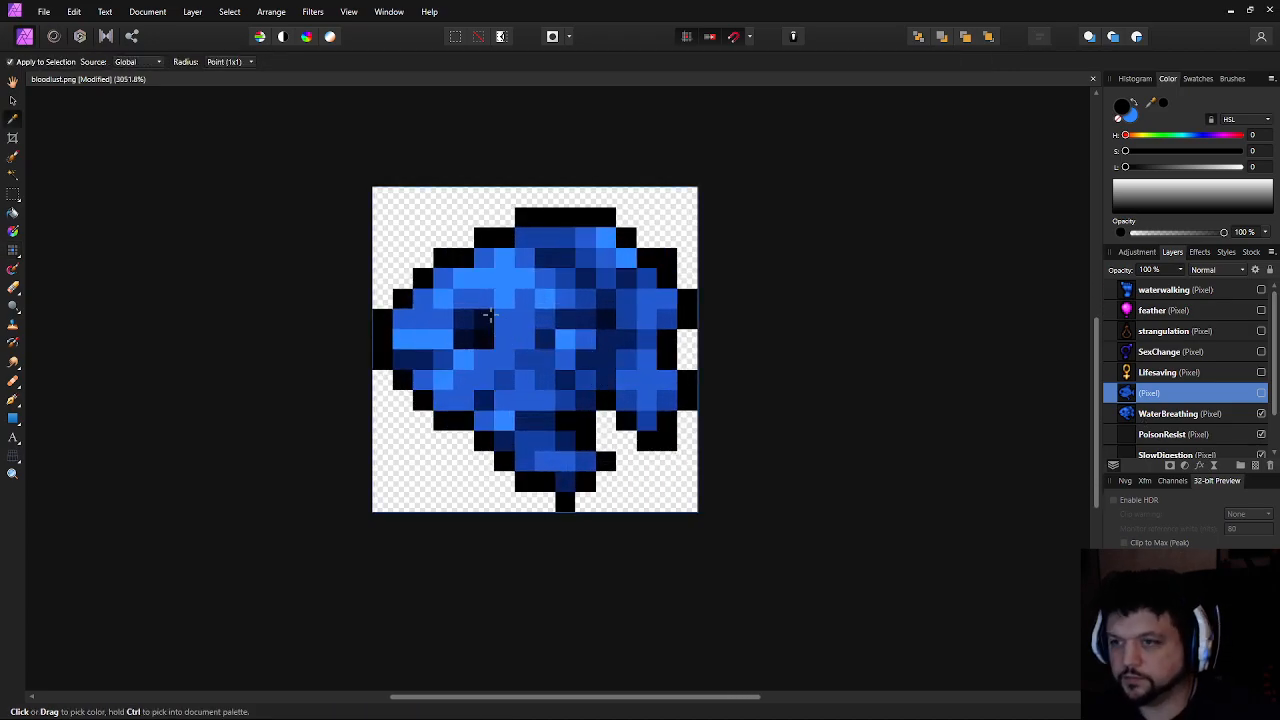
{"action": "left_click", "coordinate": [601, 319]}
{"action": "key", "text": "b"}
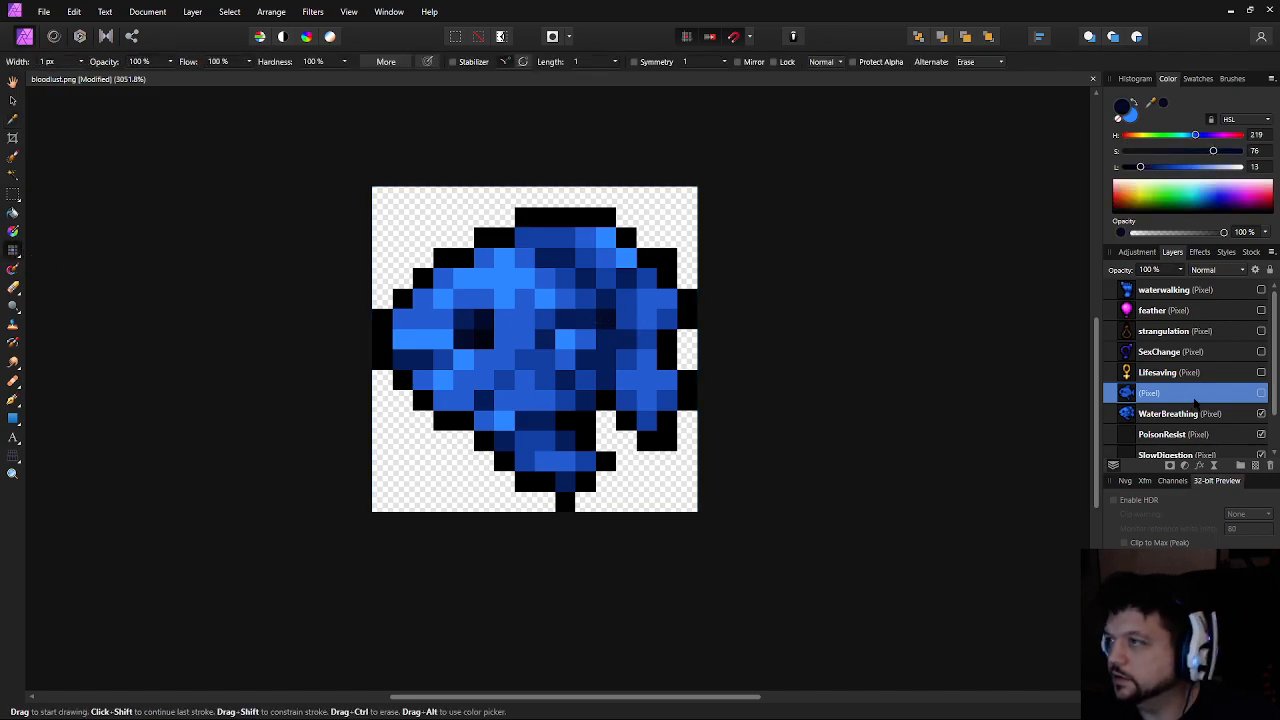
{"action": "left_click", "coordinate": [1261, 413]}
{"action": "left_click", "coordinate": [1261, 393]}
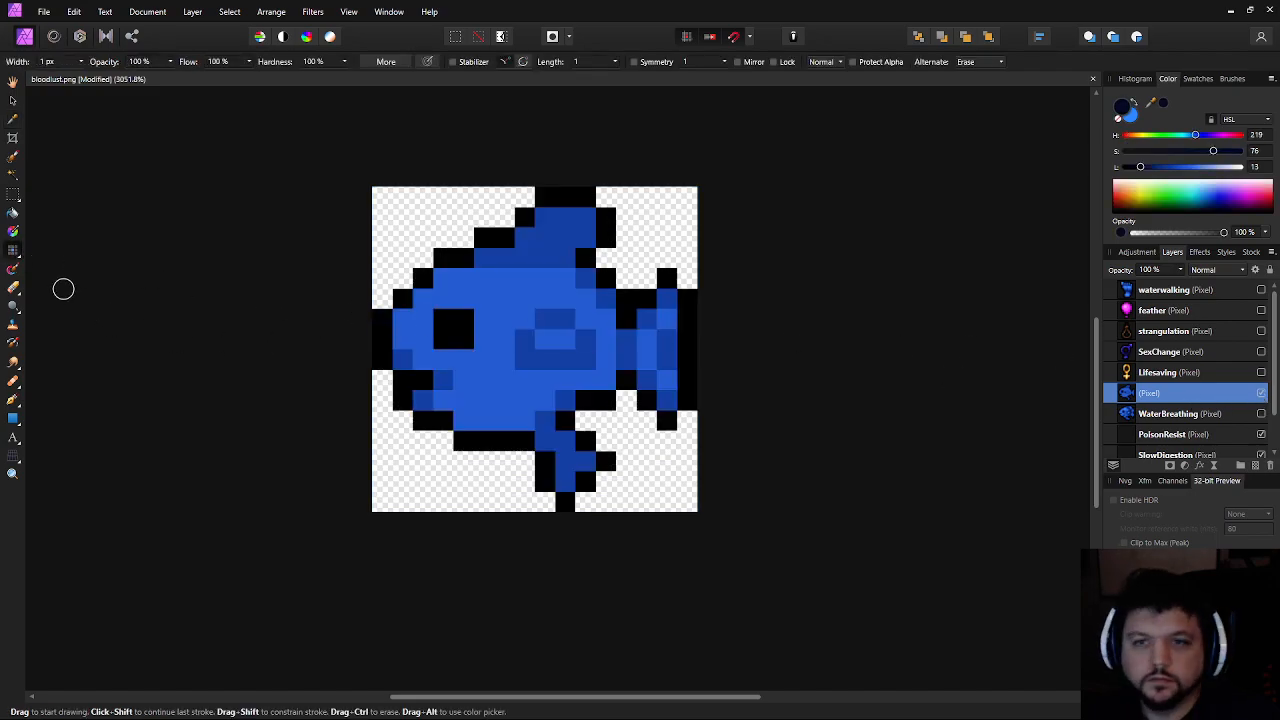
Paint near-black blue accents at the dorsal fin's rear base, the lower fin's front base and the side fin's lower rear corner
{"action": "left_click", "coordinate": [567, 259]}
{"action": "left_click", "coordinate": [581, 217]}
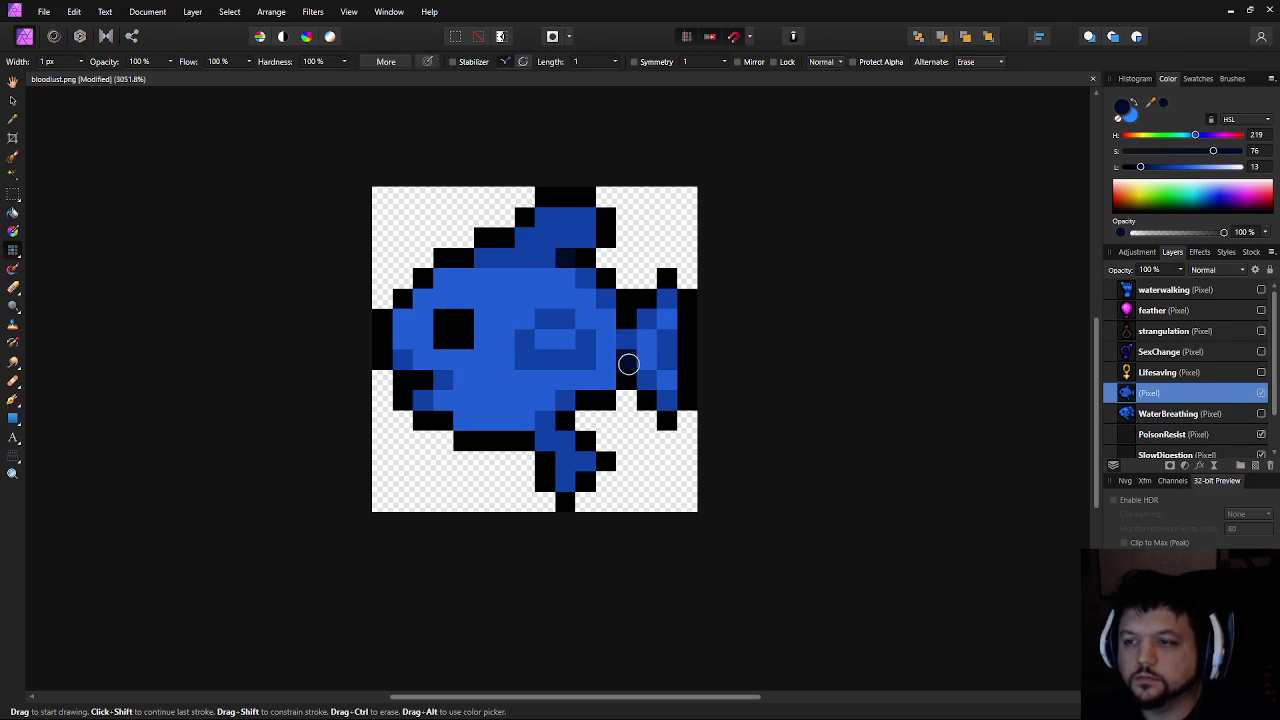
{"action": "left_click", "coordinate": [542, 437]}
{"action": "left_click", "coordinate": [580, 357]}
Give the eye a light blue highlight in its upper front pixel and near-black blue in the two adjacent pixels
{"action": "key", "text": "x"}
{"action": "left_click", "coordinate": [446, 322]}
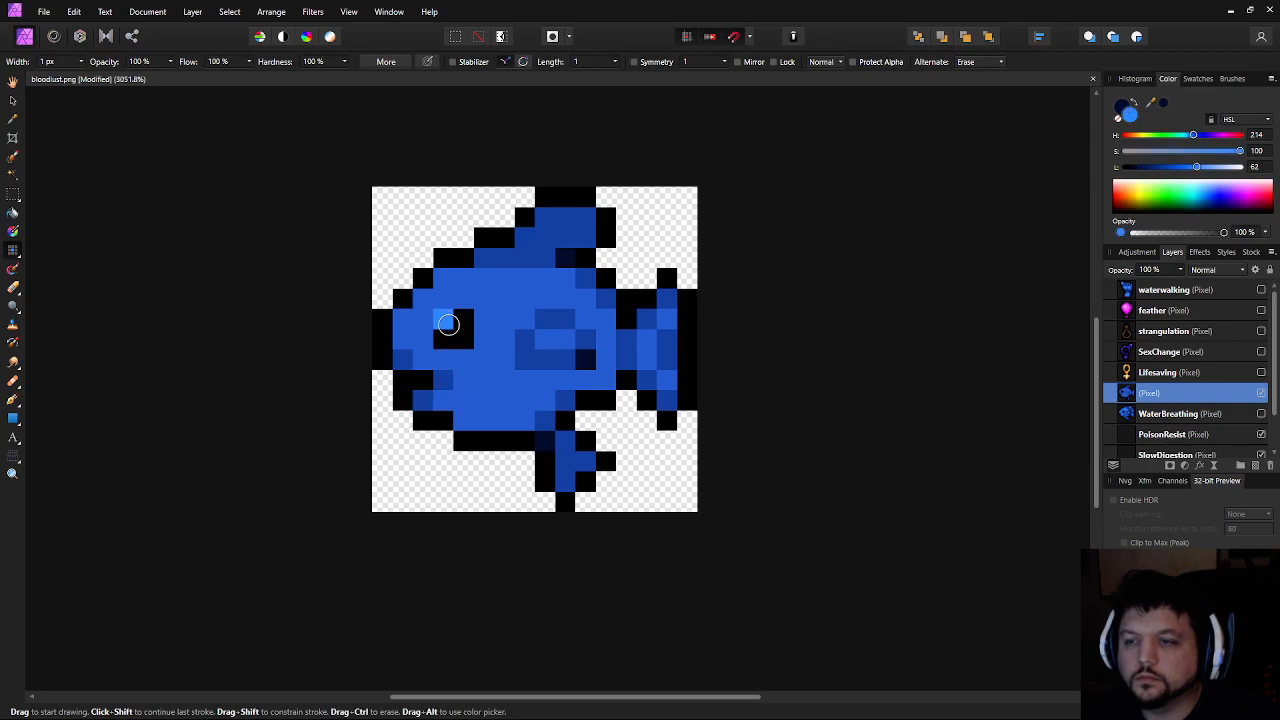
{"action": "key", "text": "x"}
{"action": "left_click", "coordinate": [446, 342]}
{"action": "key", "text": "x"}
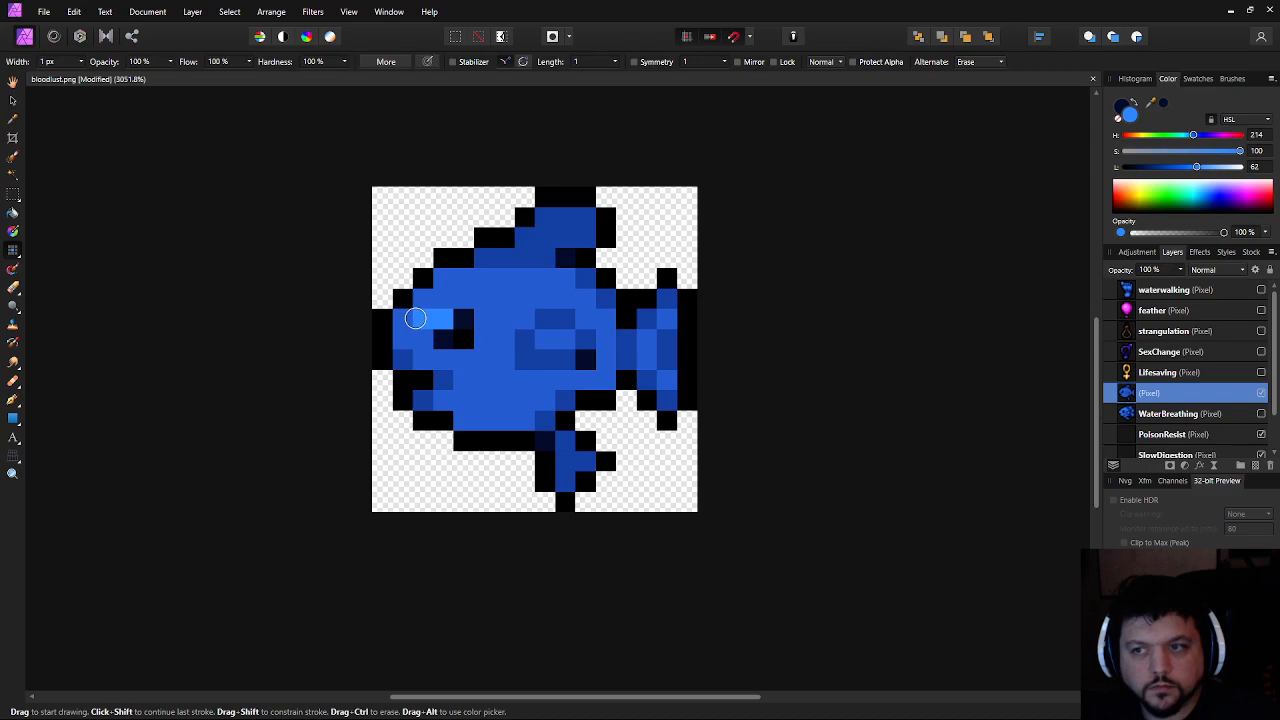
Paint staggered light blue scale highlights in two rows along the fish's upper back
{"action": "mouse_move", "coordinate": [457, 286]}
{"action": "left_mouse_down"}
{"action": "mouse_move", "coordinate": [500, 277]}
{"action": "mouse_move", "coordinate": [494, 301]}
{"action": "left_mouse_up"}
{"action": "key", "text": "ctrl+z"}
{"action": "left_click", "coordinate": [463, 280]}
{"action": "left_click", "coordinate": [483, 297]}
{"action": "left_click", "coordinate": [507, 276]}
{"action": "left_click", "coordinate": [524, 297]}
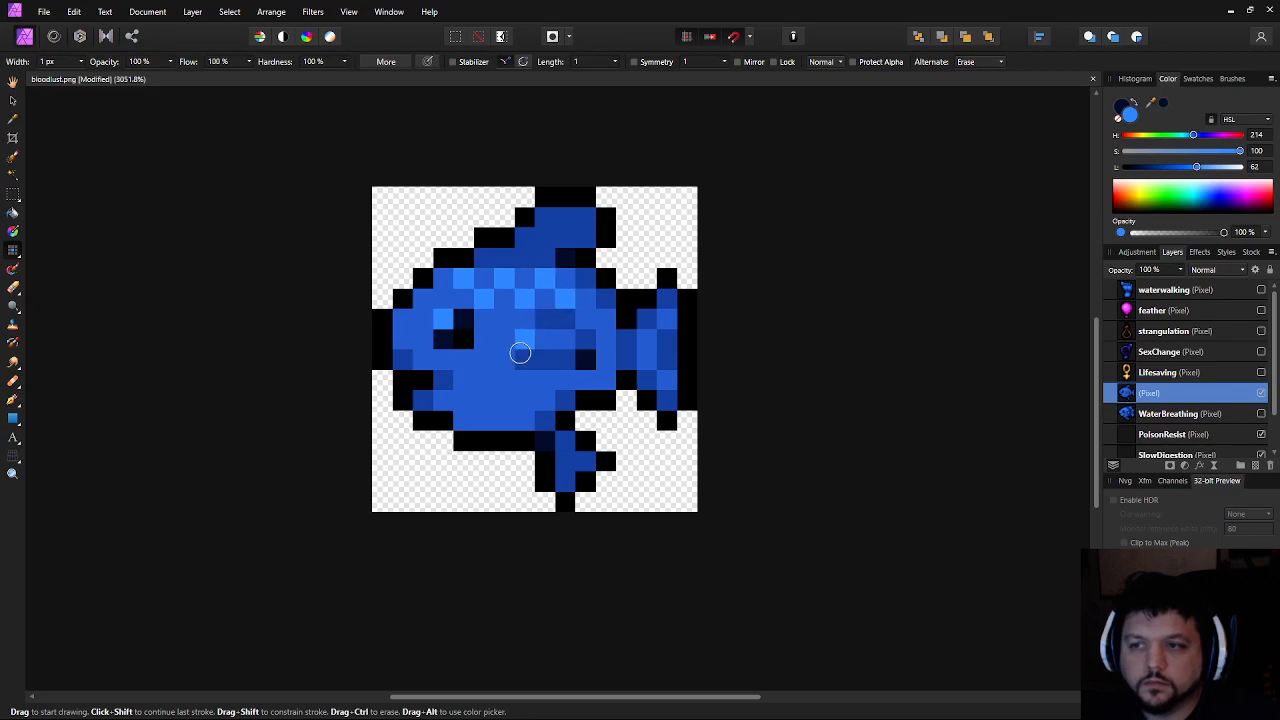
Sample black and add outline pixels one cell further forward along the upper front of the dorsal fin
{"action": "scroll", "coordinate": [538, 391], "scroll_direction": "down", "scroll_amount": 10}
{"action": "scroll", "coordinate": [530, 370], "scroll_direction": "up", "scroll_amount": 10}
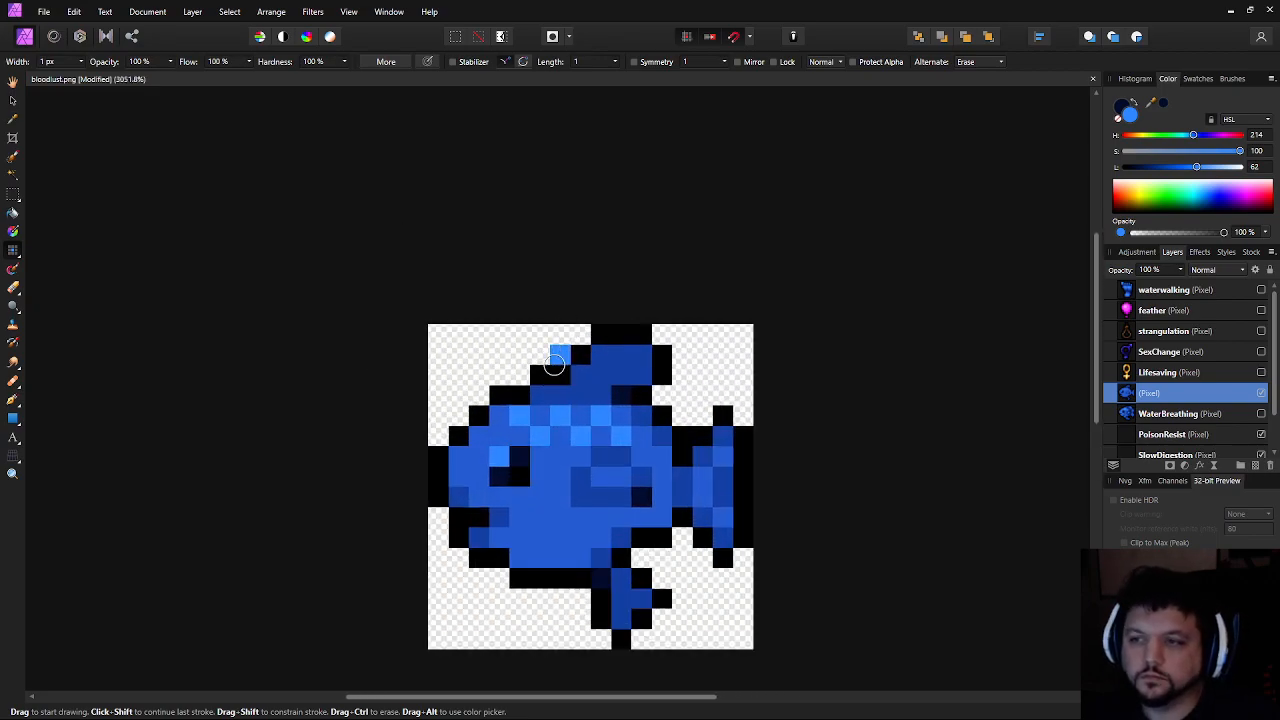
{"action": "left_click", "coordinate": [550, 371], "text": "alt"}
{"action": "left_click", "coordinate": [560, 354]}
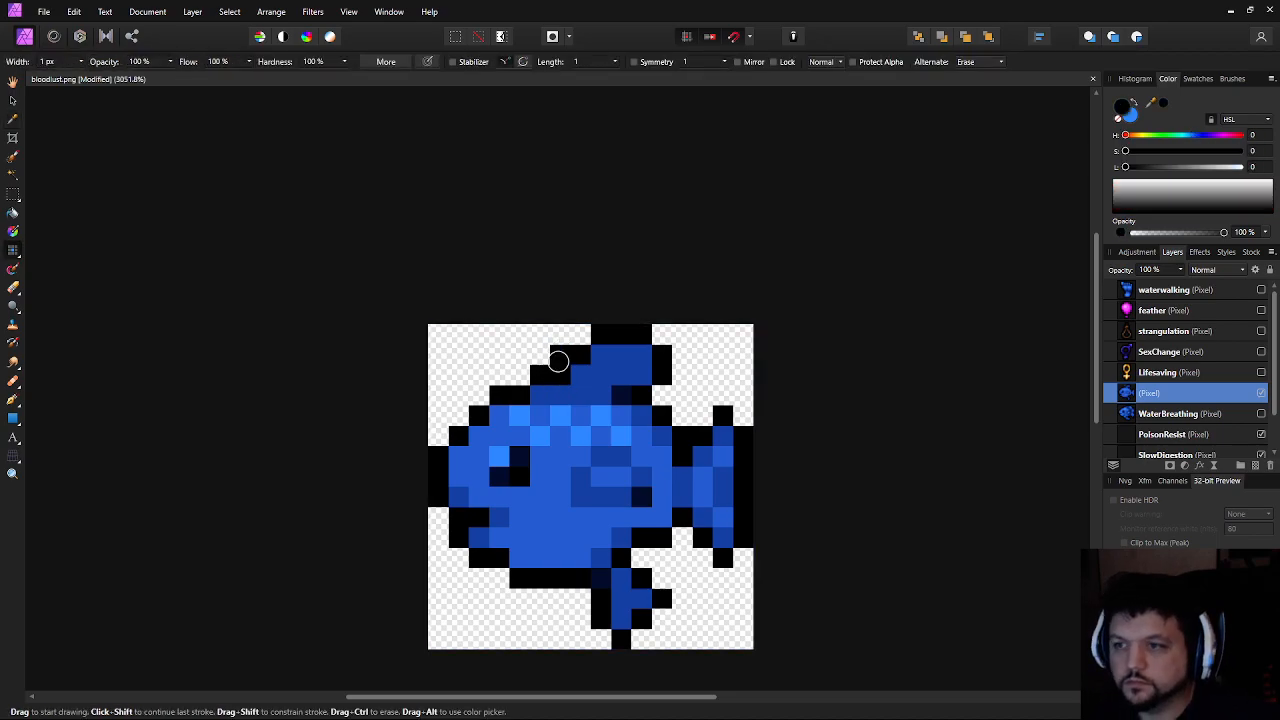
{"action": "key", "text": "ctrl+z"}
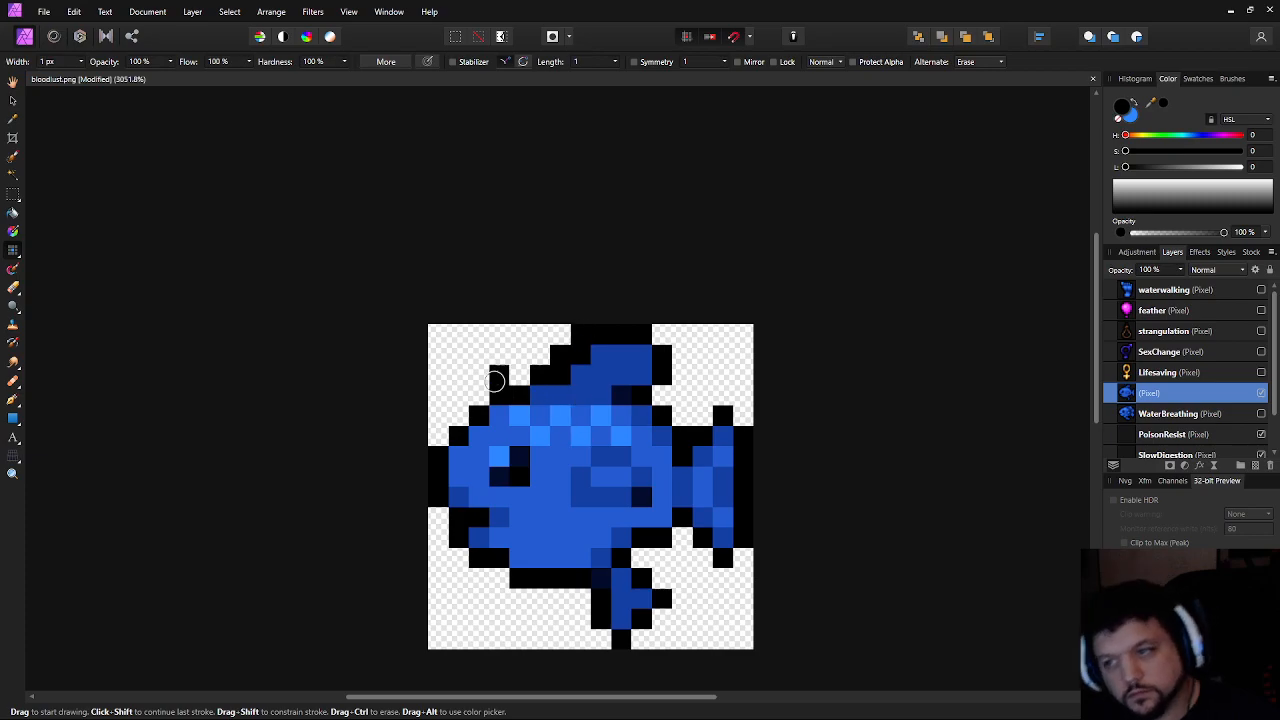
{"action": "left_click", "coordinate": [518, 376]}
{"action": "left_click", "coordinate": [540, 355]}
{"action": "left_click", "coordinate": [560, 336]}
{"action": "key", "text": "ctrl+z"}
{"action": "key", "text": "ctrl+z"}
Sample the darker blue and recolour the inner black pixels along the dorsal fin's front edge
{"action": "scroll", "coordinate": [590, 402], "scroll_direction": "up", "scroll_amount": 2}
{"action": "left_click", "coordinate": [578, 392], "text": "alt"}
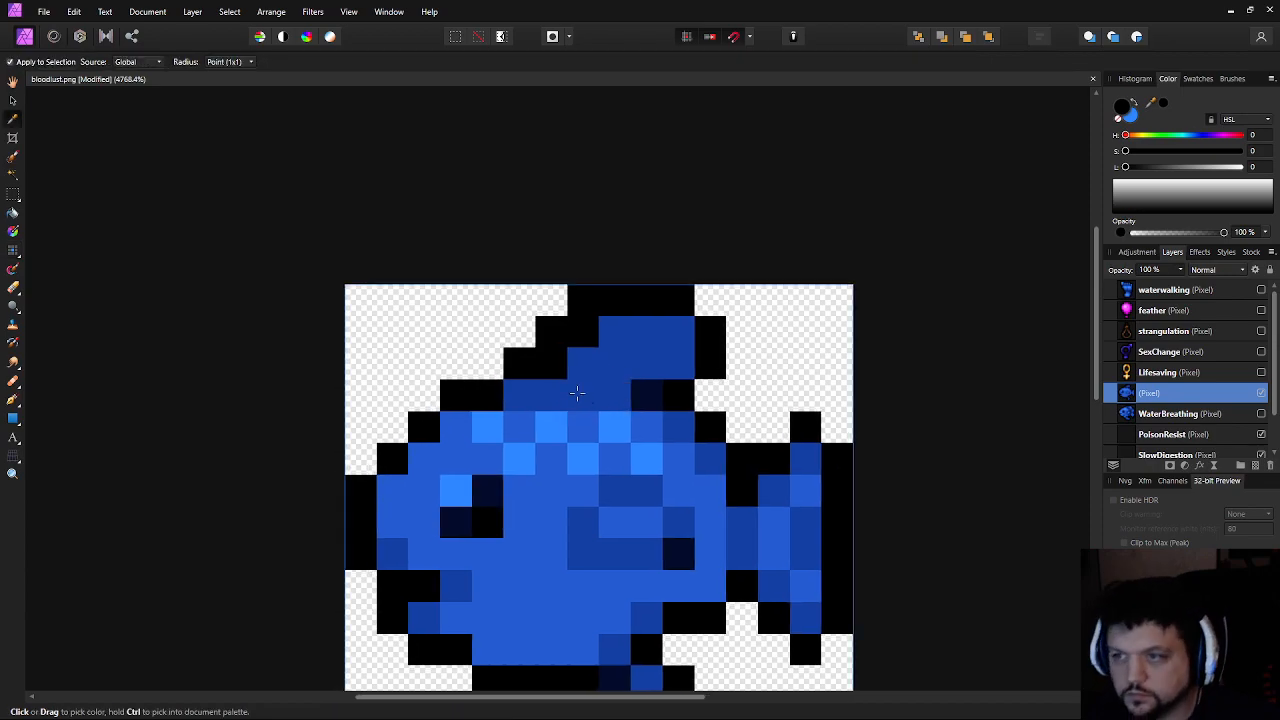
{"action": "left_click", "coordinate": [552, 364]}
{"action": "left_click", "coordinate": [584, 332]}
{"action": "left_click", "coordinate": [742, 458]}
{"action": "scroll", "coordinate": [752, 473], "scroll_direction": "down", "scroll_amount": 4}
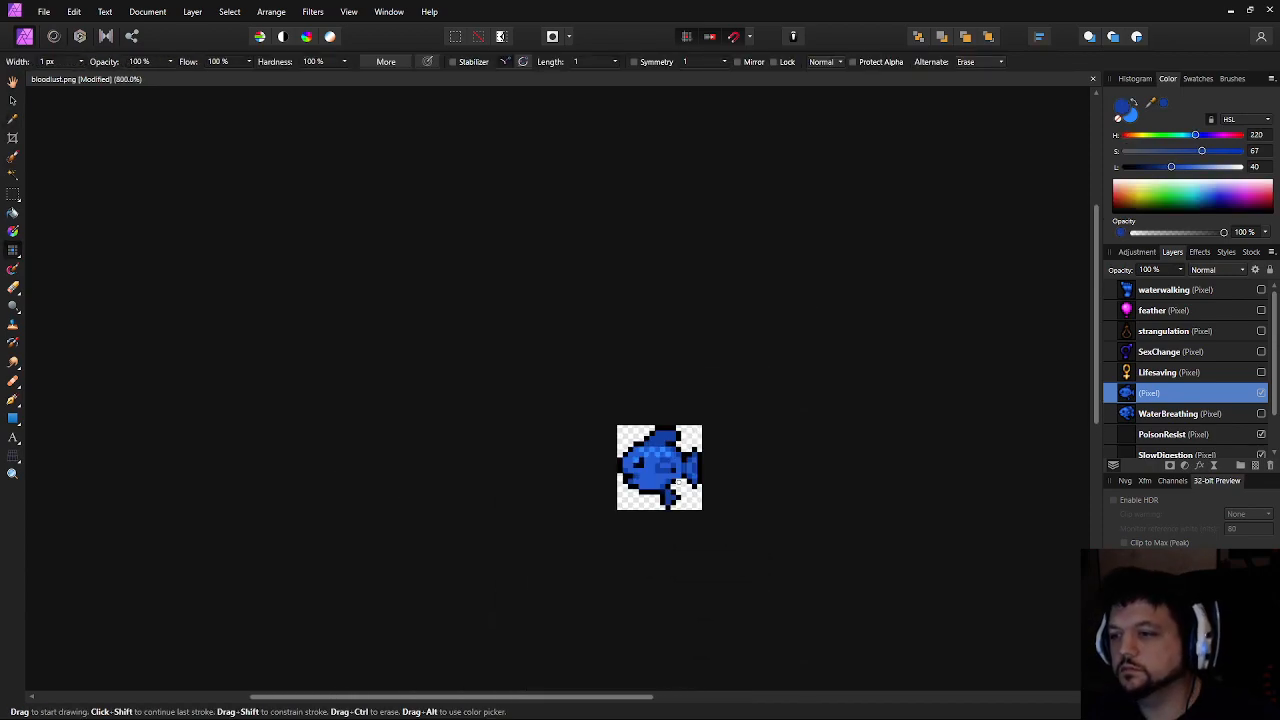
{"action": "scroll", "coordinate": [672, 500], "scroll_direction": "up", "scroll_amount": 2}
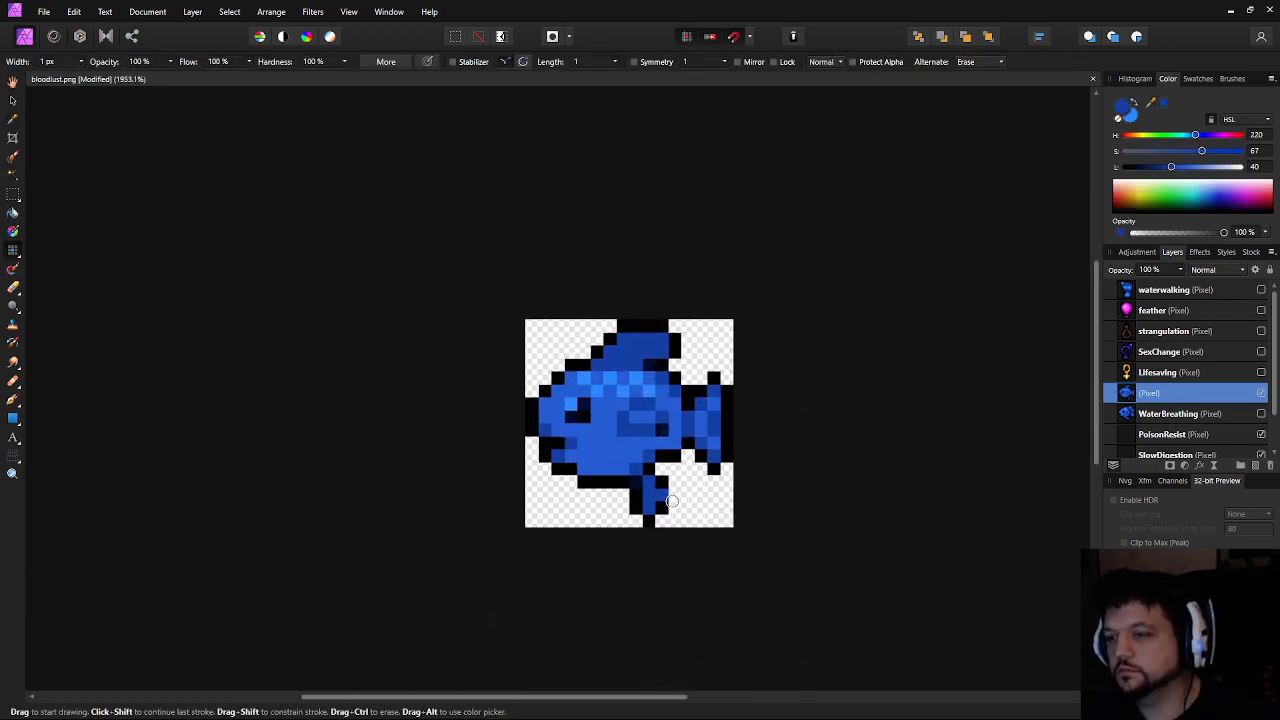
Sample the near-black blue at the base of the bottom fin and shade the fin's lowest inner pixel with it
{"action": "scroll", "coordinate": [582, 497], "scroll_direction": "up", "scroll_amount": 3}
{"action": "left_click", "coordinate": [580, 524]}
{"action": "left_click_drag", "start_coordinate": [574, 520], "coordinate": [525, 535]}
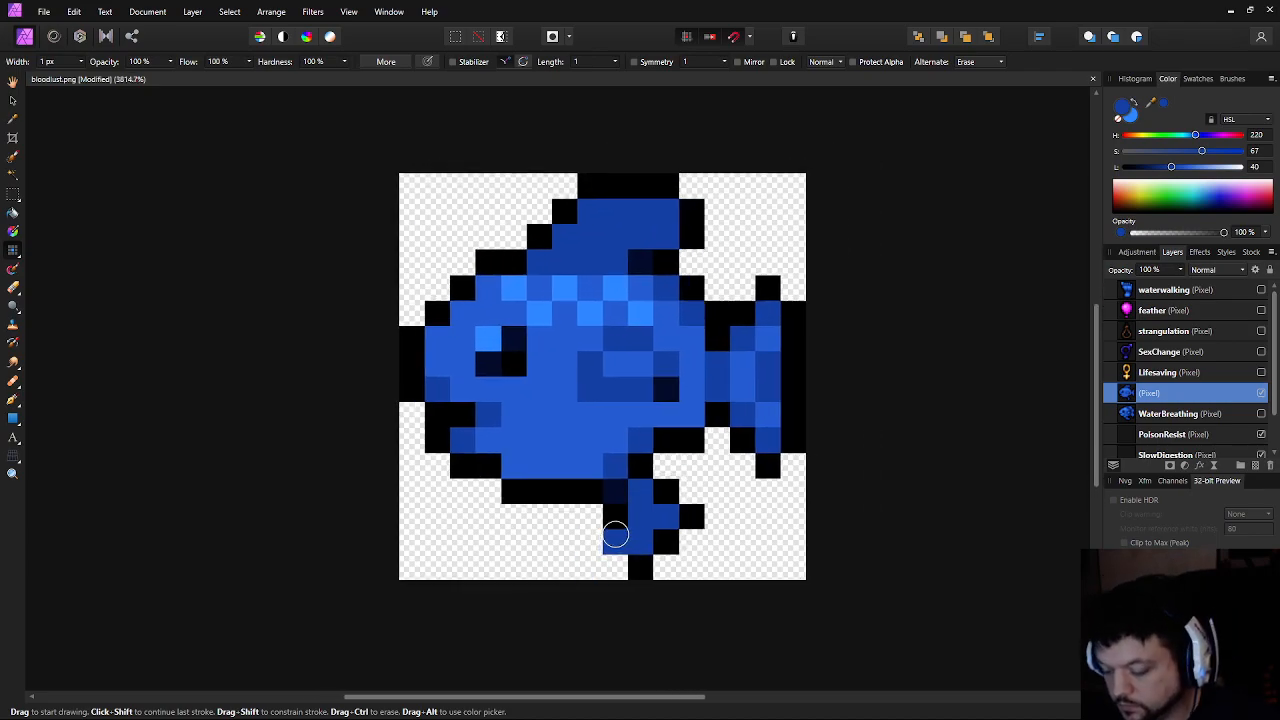
{"action": "left_click", "coordinate": [612, 494], "text": "alt"}
{"action": "left_click_drag", "start_coordinate": [614, 517], "coordinate": [615, 543]}
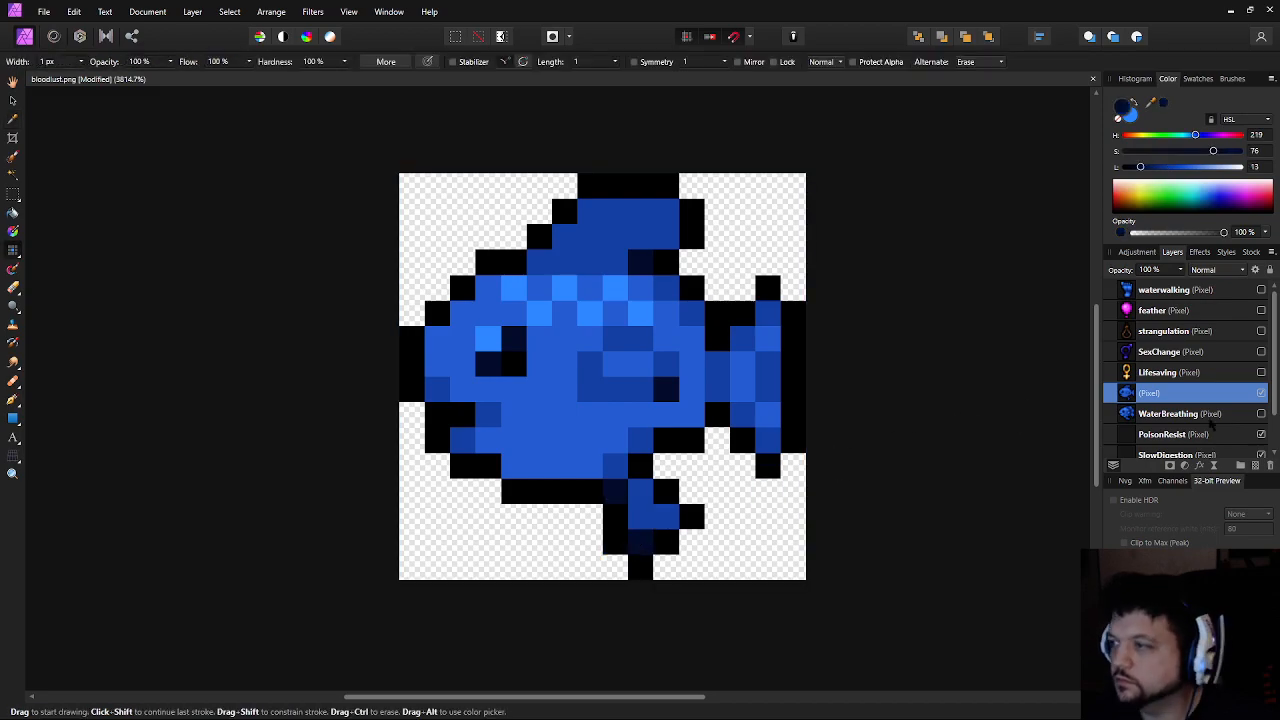
Sample the dark navy blue from the WaterBreathing layer, showing that layer only while sampling and the fish layer again for painting
{"action": "left_click", "coordinate": [1260, 393]}
{"action": "left_click", "coordinate": [1261, 413]}
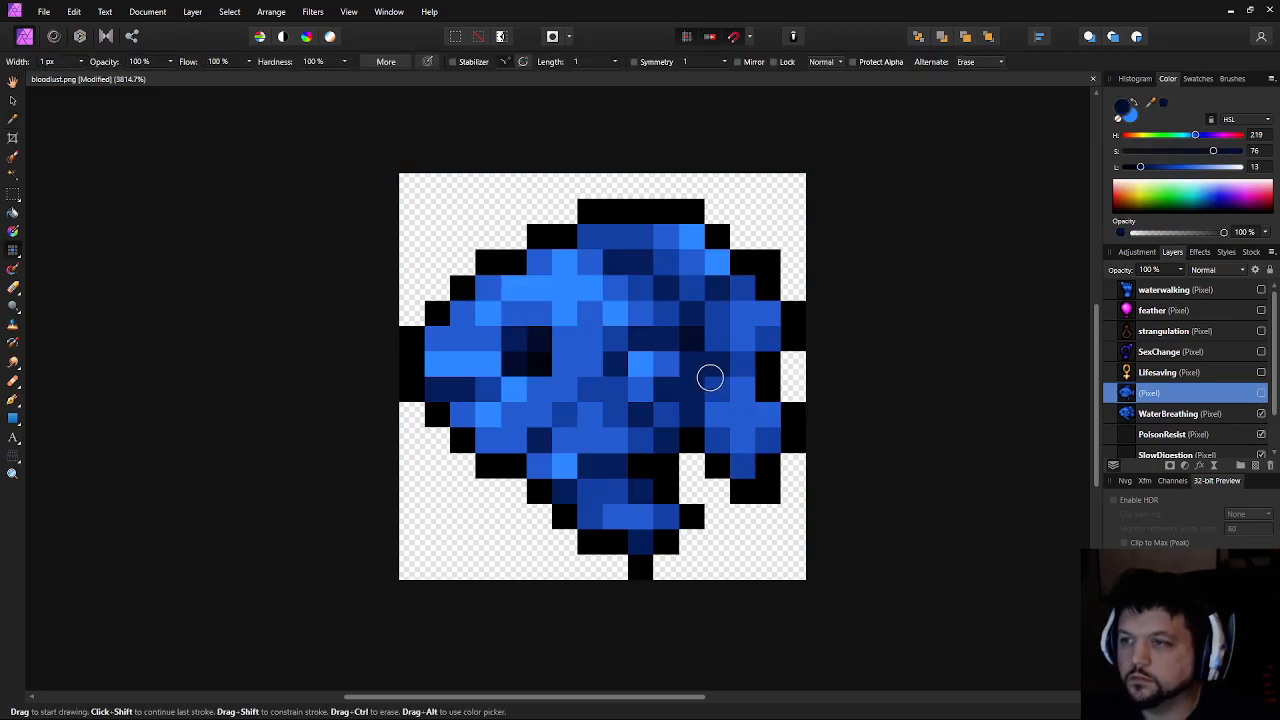
{"action": "key", "text": "i"}
{"action": "left_click", "coordinate": [684, 367]}
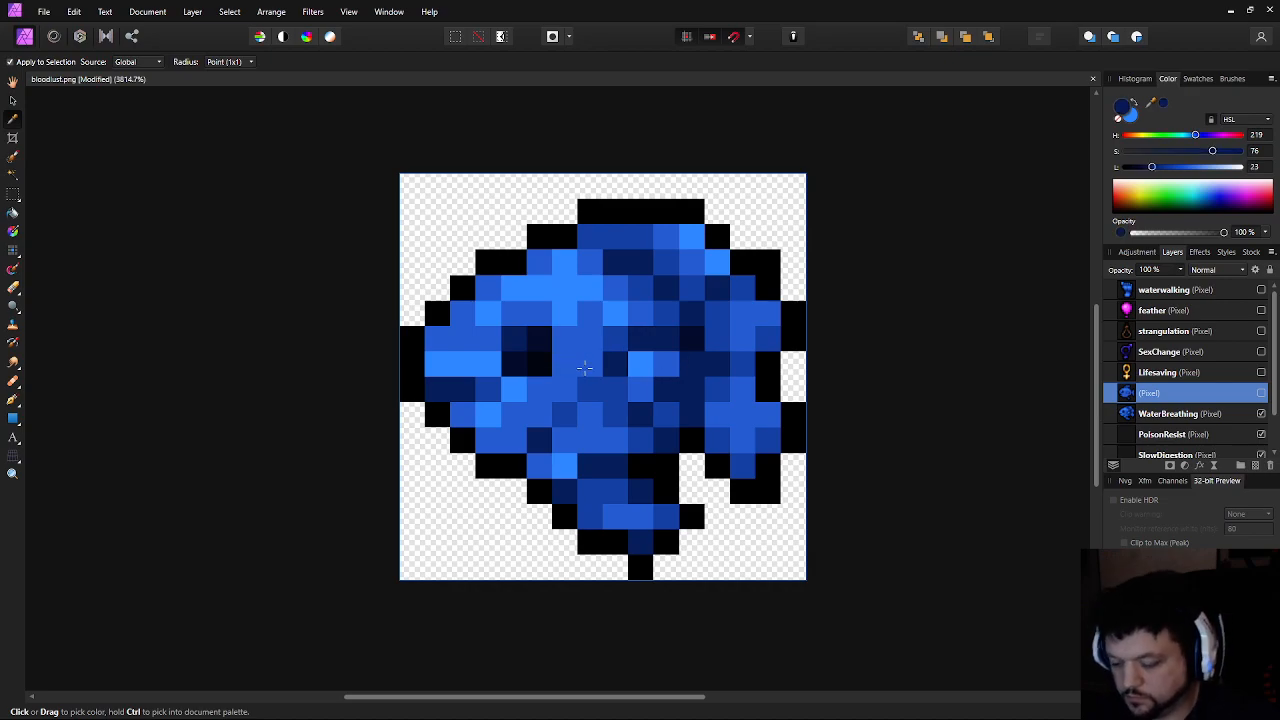
{"action": "key", "text": "b"}
{"action": "left_click", "coordinate": [1261, 393]}
{"action": "left_click", "coordinate": [1261, 413]}
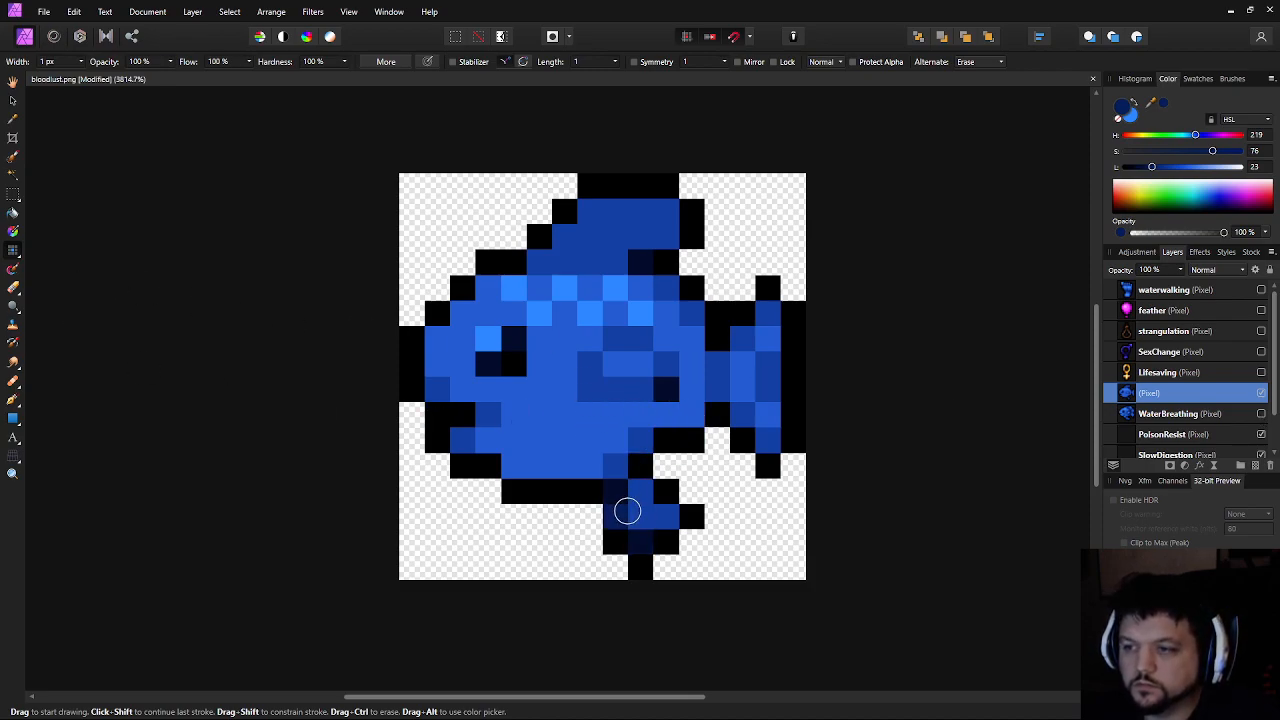
Paint navy shading pixels on the bottom fin's tips, the mouth corner, the upper tail base and the dorsal fin's front and rear edges
{"action": "left_click", "coordinate": [644, 543]}
{"action": "left_click", "coordinate": [668, 519]}
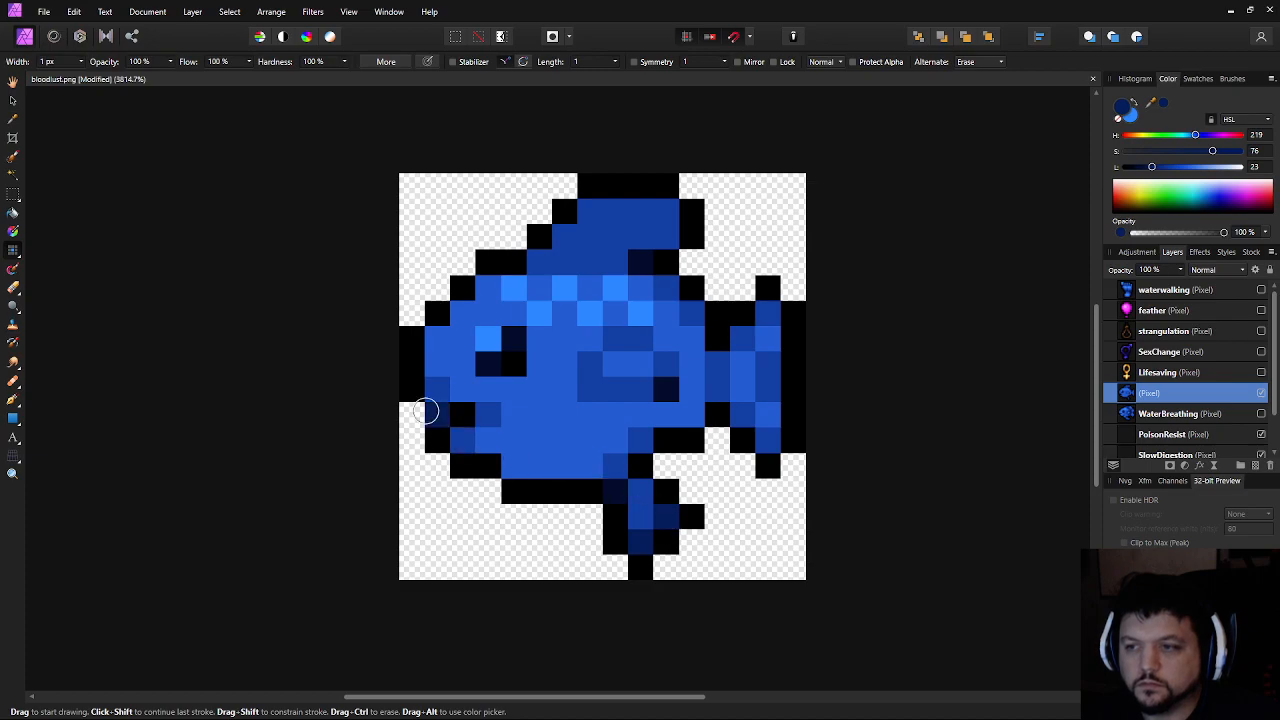
{"action": "left_click", "coordinate": [491, 416]}
{"action": "left_click", "coordinate": [507, 461]}
{"action": "left_click", "coordinate": [565, 470]}
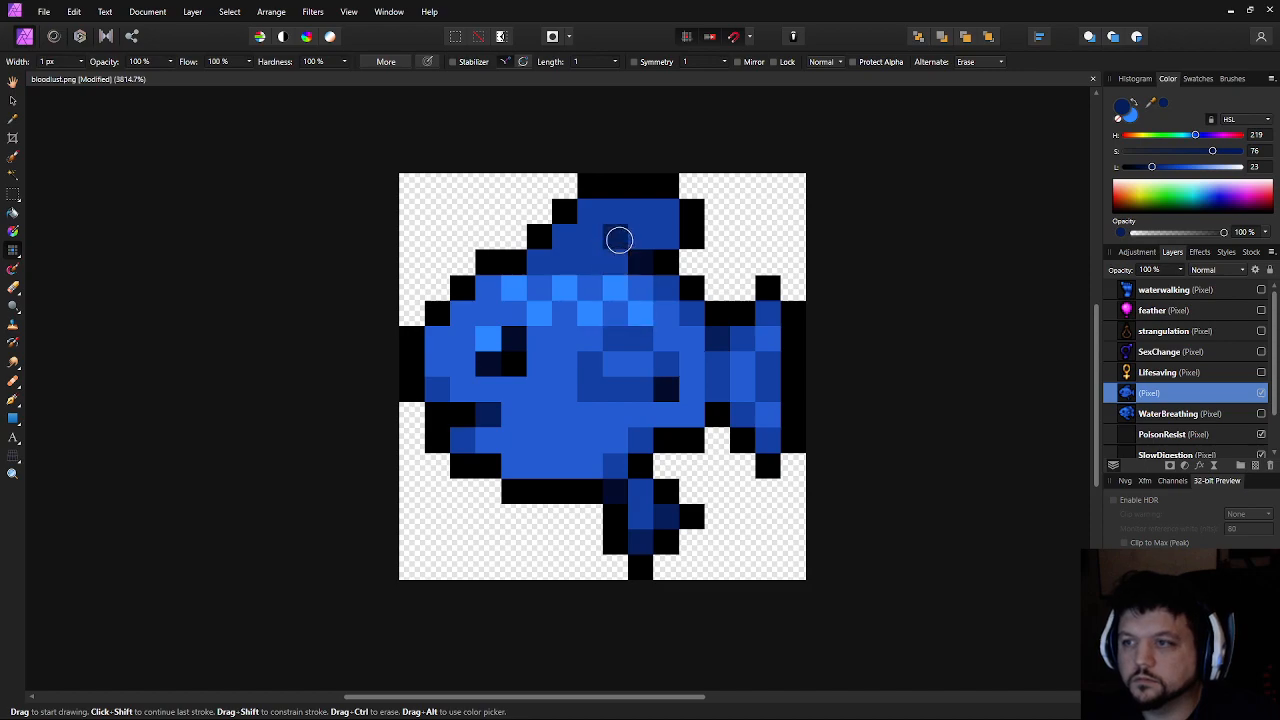
{"action": "left_click", "coordinate": [670, 240]}
{"action": "left_click", "coordinate": [599, 211]}
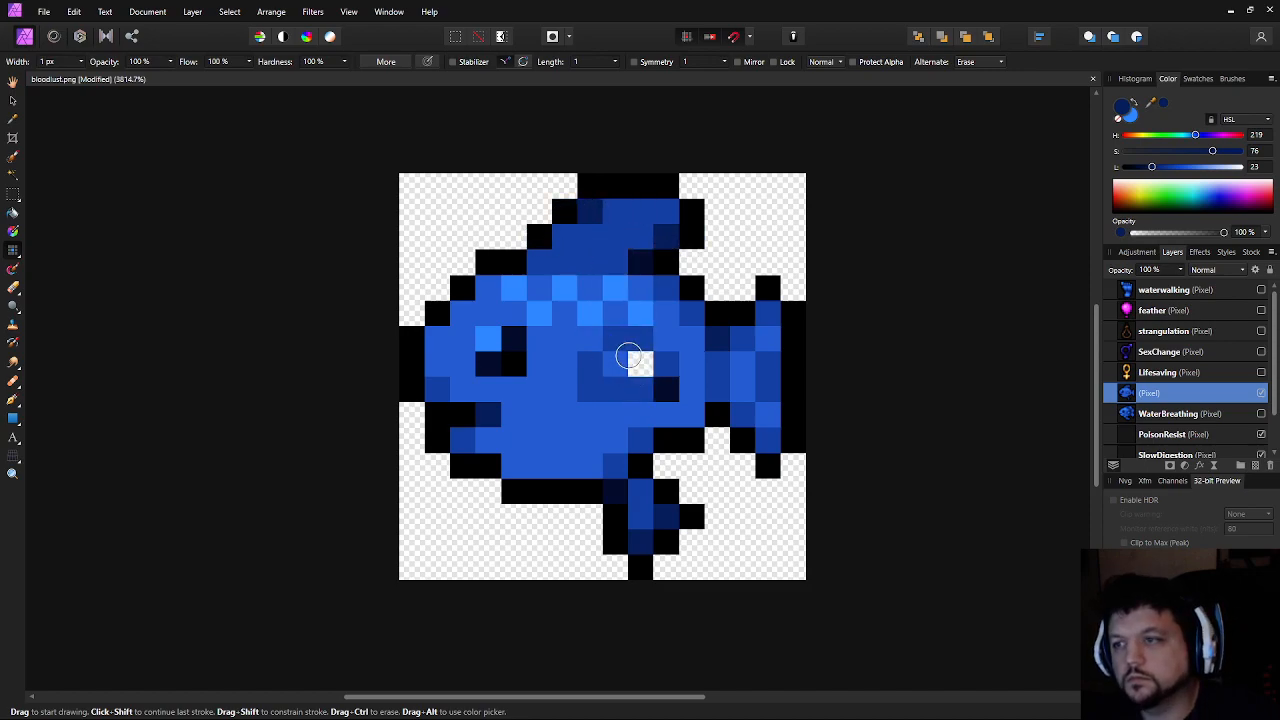
Sample the medium-dark blue from the rear belly and shade the front belly edge, the upper snout and the pixel behind the mouth corner
{"action": "scroll", "coordinate": [640, 360], "scroll_direction": "down", "scroll_amount": 3}
{"action": "scroll", "coordinate": [603, 356], "scroll_direction": "up", "scroll_amount": 2}
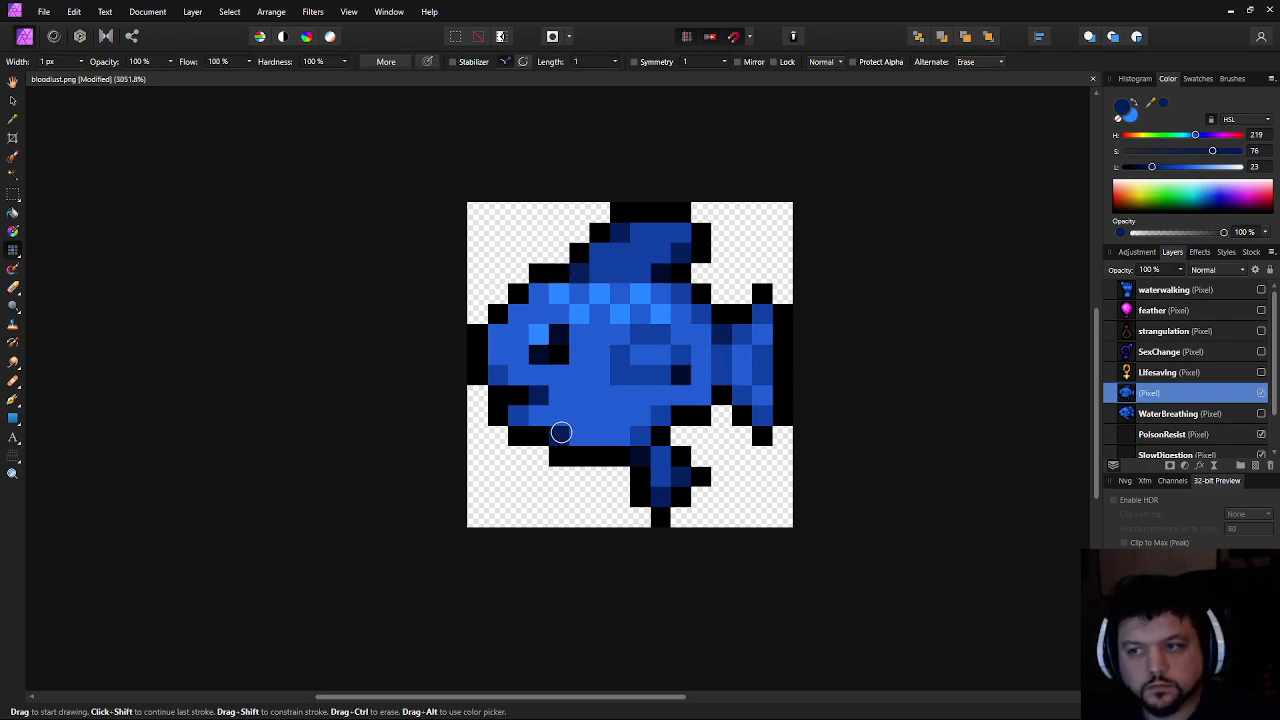
{"action": "left_click", "coordinate": [640, 435], "text": "alt"}
{"action": "left_click_drag", "start_coordinate": [559, 437], "coordinate": [580, 436]}
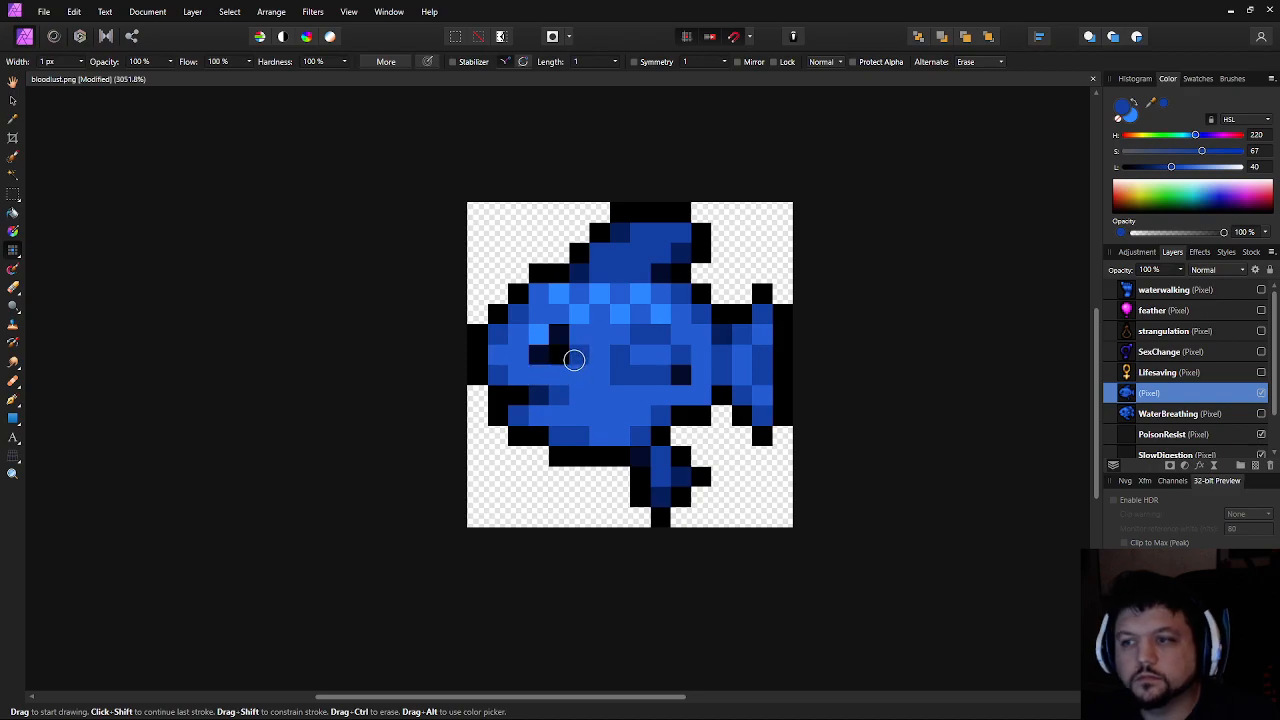
{"action": "scroll", "coordinate": [834, 440], "scroll_direction": "down", "scroll_amount": 5}
{"action": "scroll", "coordinate": [790, 424], "scroll_direction": "up", "scroll_amount": 4}
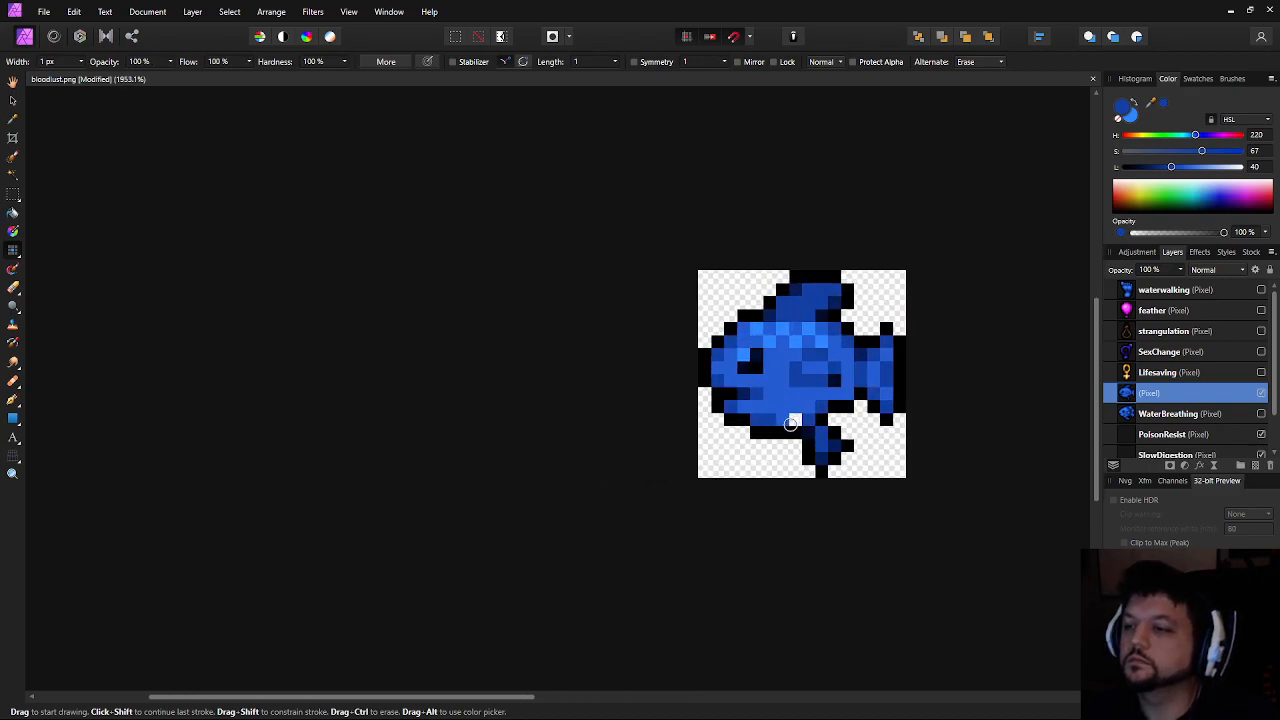
Sample the eye's light blue highlight, reduce its saturation to 0 and repaint the highlight pixel in that grey
{"action": "scroll", "coordinate": [790, 424], "scroll_direction": "up", "scroll_amount": 5}
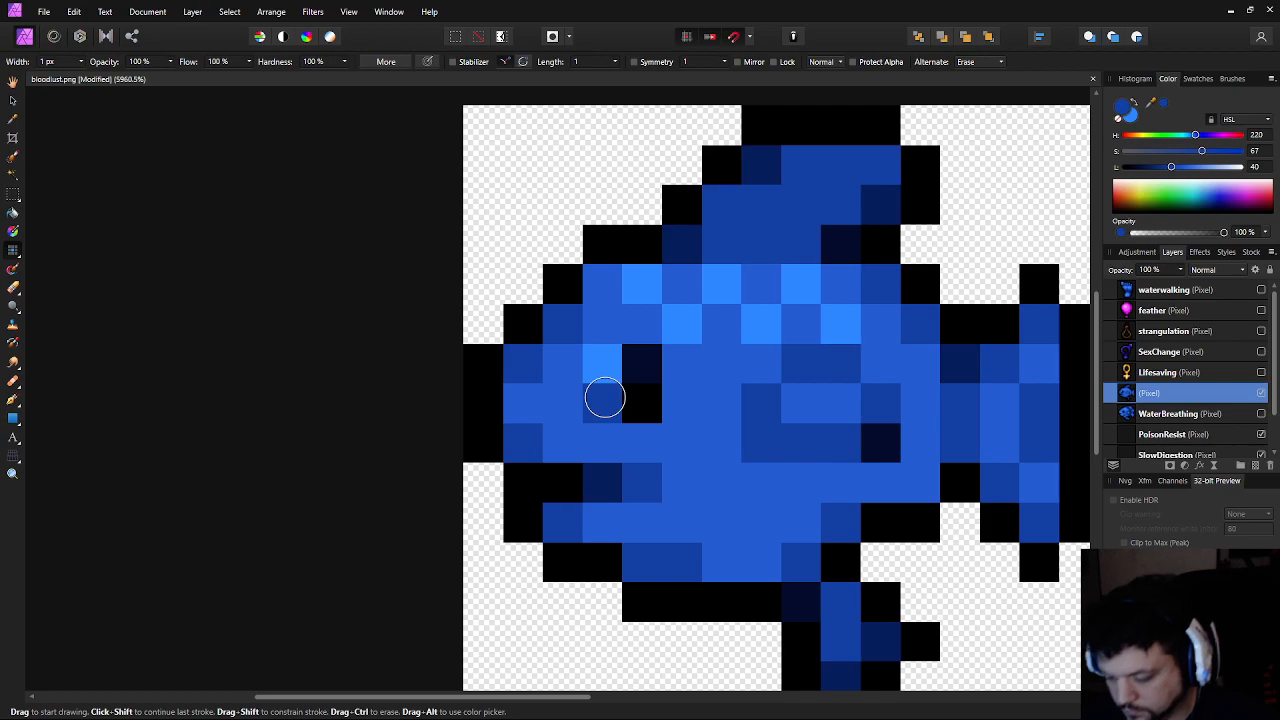
{"action": "left_click", "coordinate": [602, 371], "text": "alt"}
{"action": "left_click", "coordinate": [1183, 151]}
{"action": "left_click_drag", "start_coordinate": [1183, 151], "coordinate": [1124, 151]}
{"action": "left_click", "coordinate": [602, 364]}
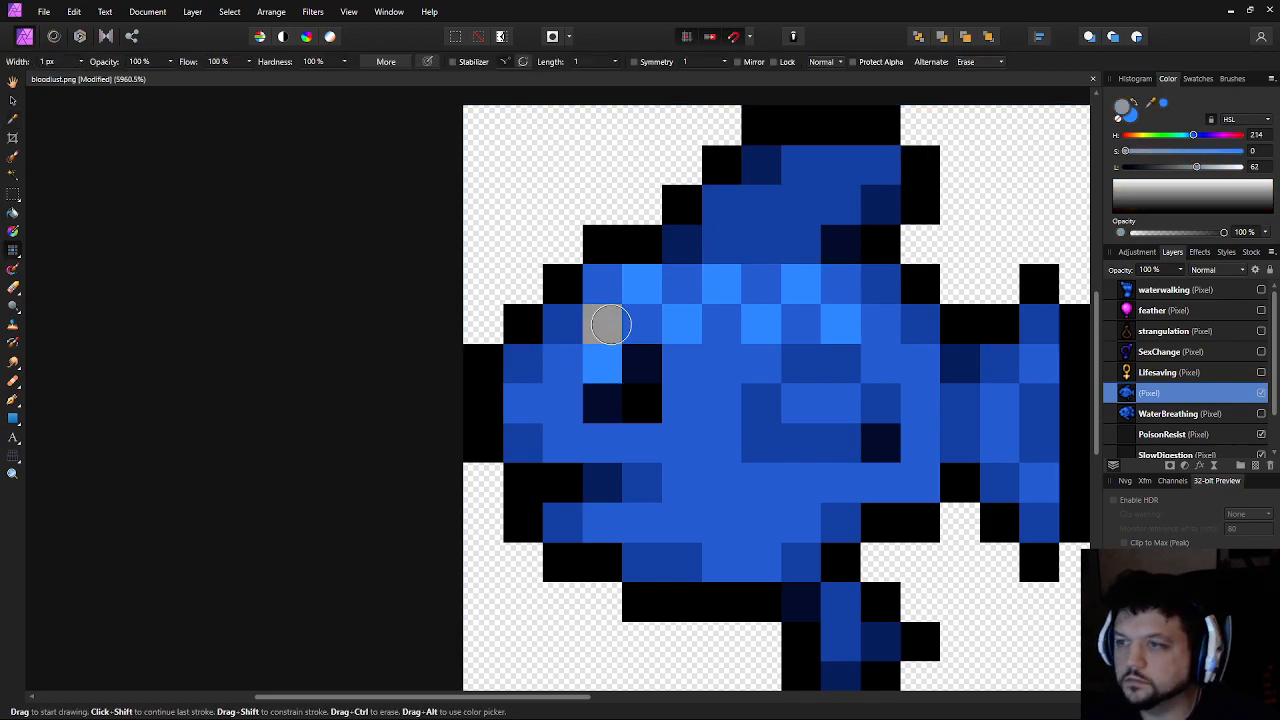
Try darker greys of lightness 34 and 25 on the two eye pixels next to the highlight
{"action": "left_click", "coordinate": [1165, 167]}
{"action": "left_click", "coordinate": [636, 368]}
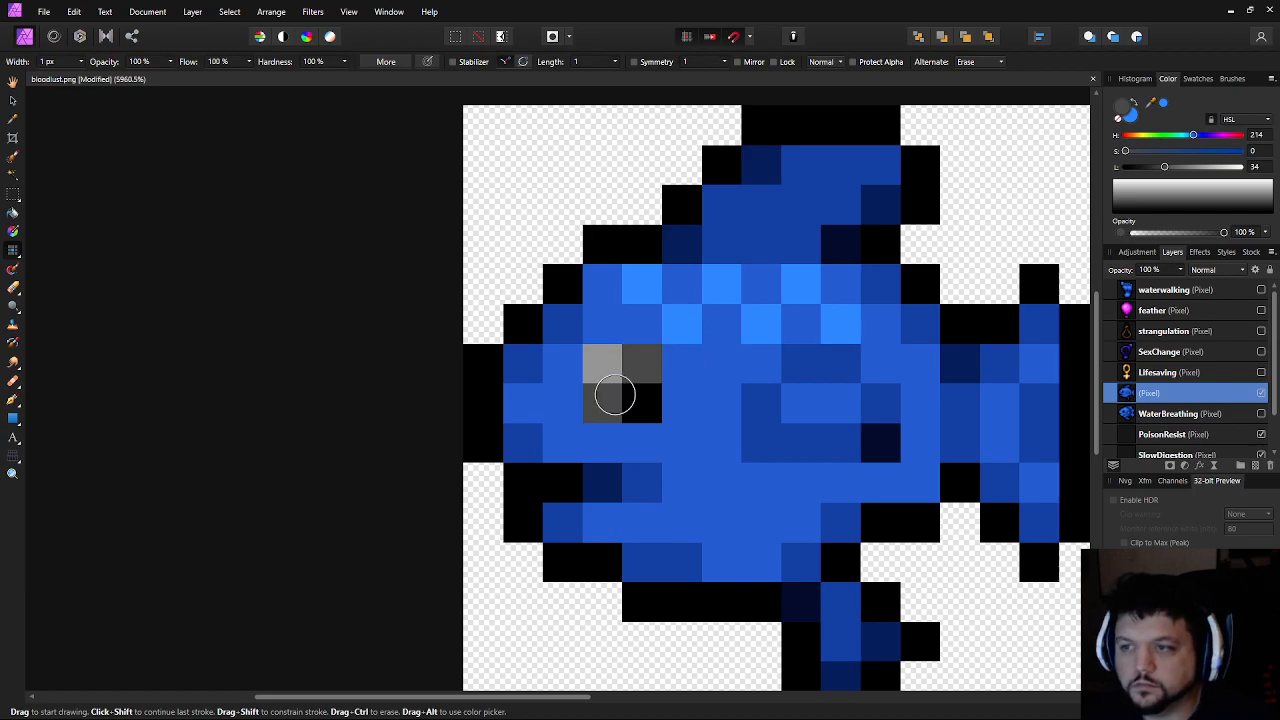
{"action": "left_click", "coordinate": [1153, 167]}
{"action": "left_click", "coordinate": [632, 366]}
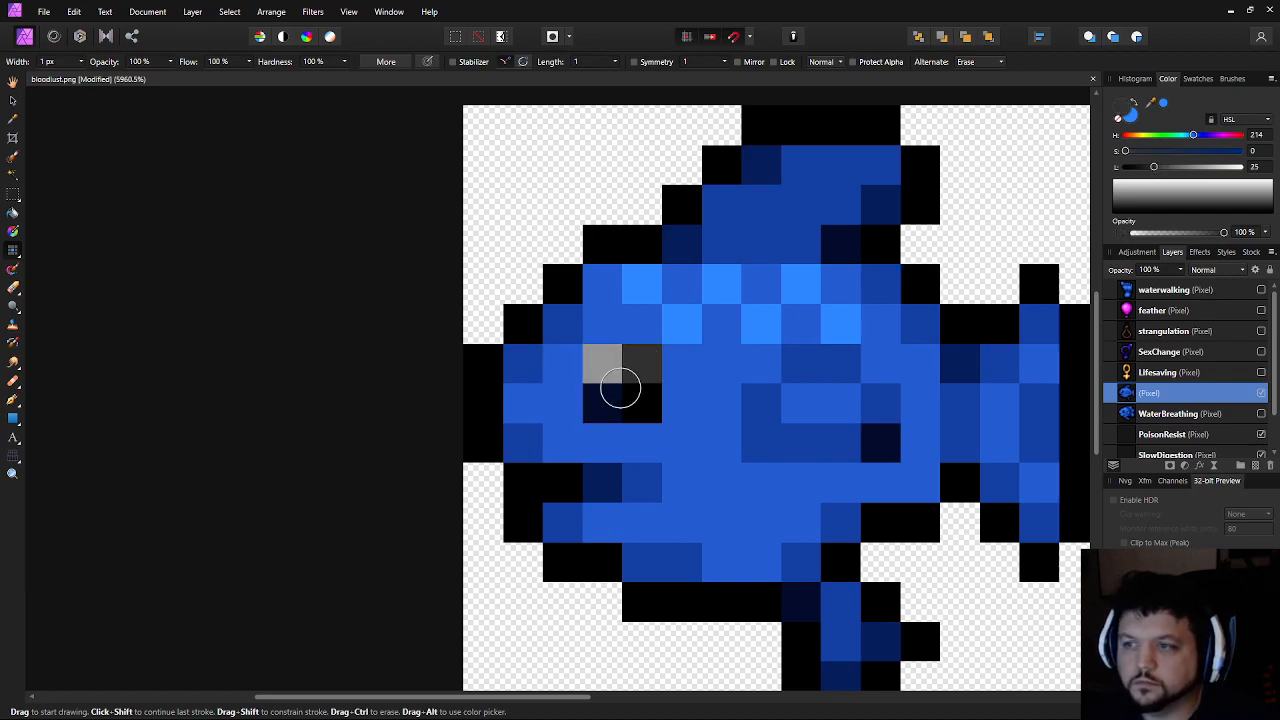
{"action": "scroll", "coordinate": [838, 420], "scroll_direction": "down", "scroll_amount": 5}
{"action": "scroll", "coordinate": [877, 457], "scroll_direction": "down", "scroll_amount": 2}
{"action": "scroll", "coordinate": [877, 426], "scroll_direction": "up", "scroll_amount": 8}
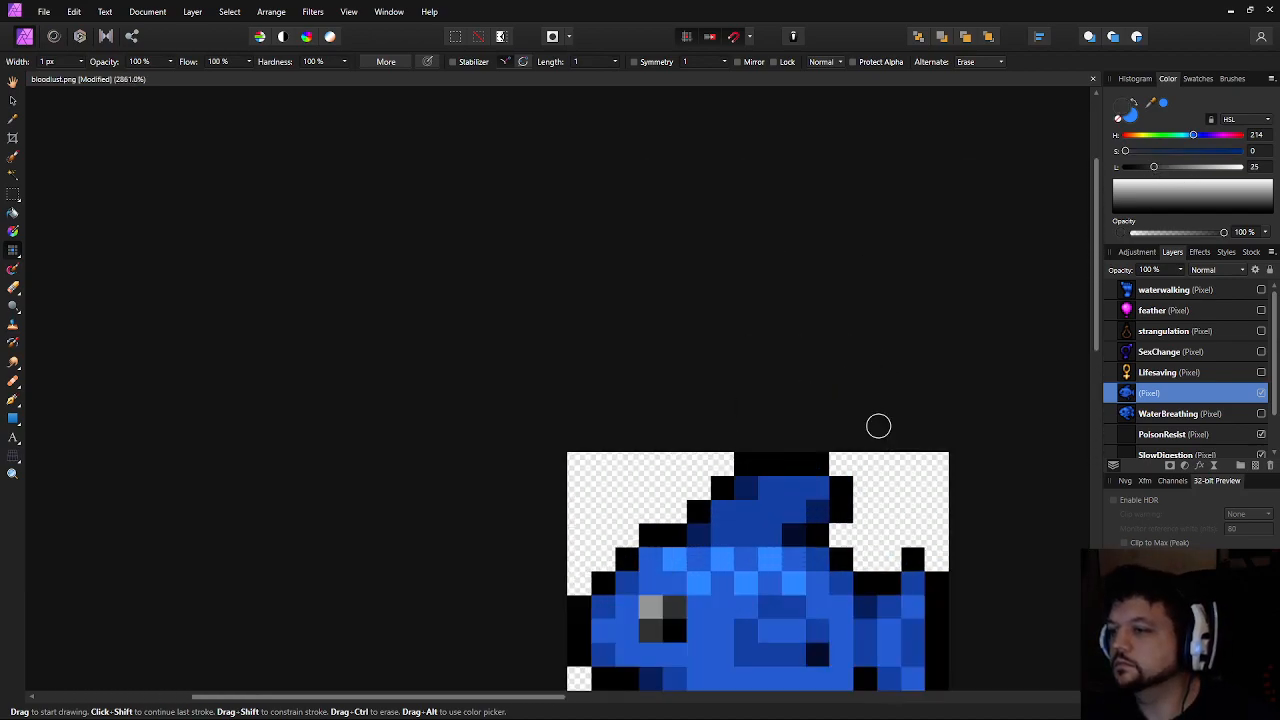
Set the grey's lightness to 14 and repaint the two eye pixels adjacent to the highlight
{"action": "left_click", "coordinate": [1141, 167]}
{"action": "left_click_drag", "start_coordinate": [712, 515], "coordinate": [785, 326]}
{"action": "left_click", "coordinate": [636, 521]}
{"action": "left_click", "coordinate": [602, 556]}
{"action": "scroll", "coordinate": [800, 485], "scroll_direction": "down", "scroll_amount": 8}
{"action": "scroll", "coordinate": [803, 477], "scroll_direction": "up", "scroll_amount": 3}
{"action": "scroll", "coordinate": [539, 423], "scroll_direction": "up", "scroll_amount": 4}
{"action": "left_click_drag", "start_coordinate": [799, 444], "coordinate": [391, 429]}
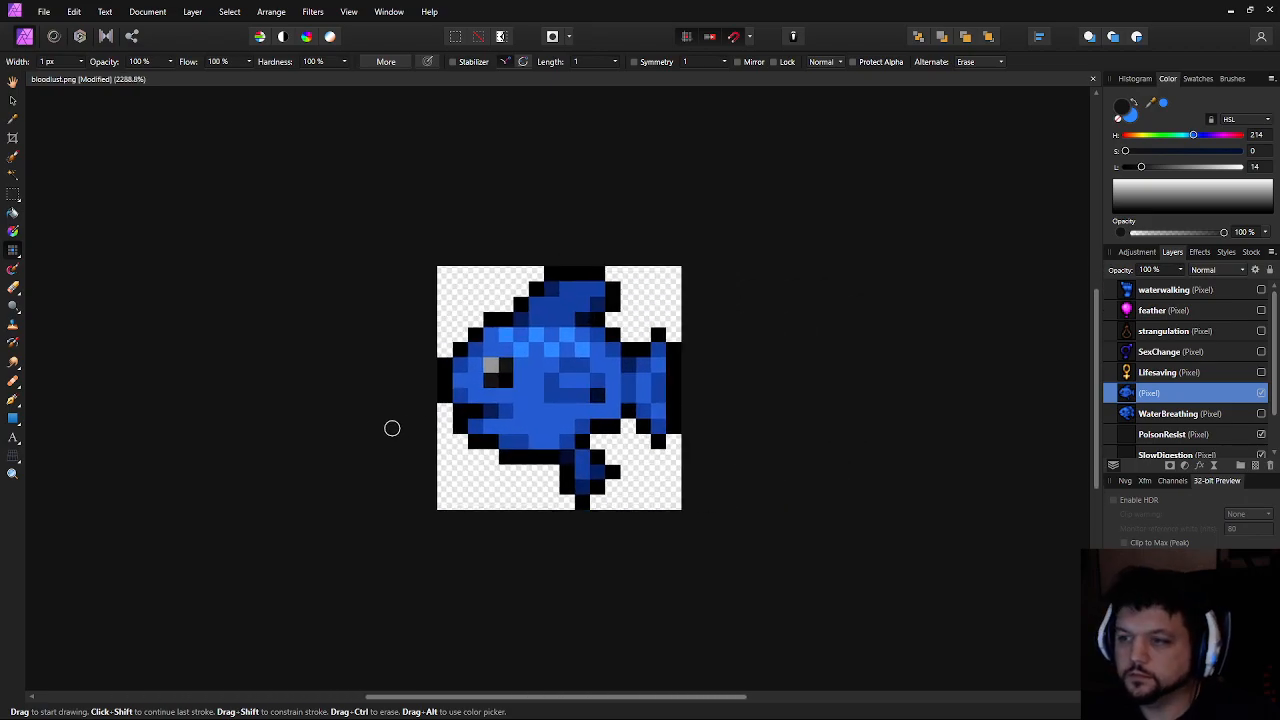
Sample the medium-dark blue from the belly edge and paint a checkered scale pattern across the lower belly
{"action": "scroll", "coordinate": [414, 431], "scroll_direction": "up", "scroll_amount": 1}
{"action": "left_click_drag", "start_coordinate": [495, 468], "coordinate": [404, 483]}
{"action": "scroll", "coordinate": [404, 483], "scroll_direction": "up", "scroll_amount": 1}
{"action": "scroll", "coordinate": [450, 440], "scroll_direction": "up", "scroll_amount": 2}
{"action": "left_click", "coordinate": [465, 436]}
{"action": "left_click", "coordinate": [458, 468], "text": "alt"}
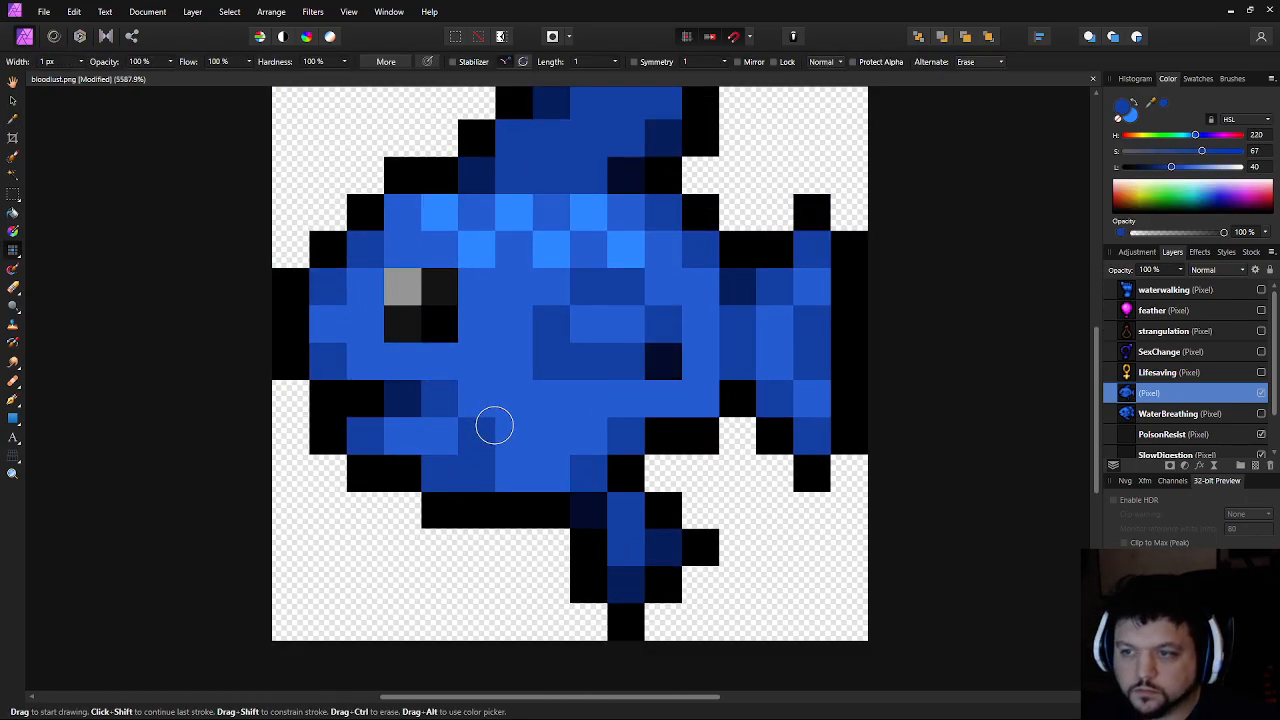
{"action": "mouse_move", "coordinate": [561, 434]}
{"action": "left_mouse_down"}
{"action": "mouse_move", "coordinate": [508, 464]}
{"action": "mouse_move", "coordinate": [476, 433]}
{"action": "mouse_move", "coordinate": [518, 401]}
{"action": "mouse_move", "coordinate": [580, 418]}
{"action": "left_mouse_up"}
{"action": "left_click", "coordinate": [597, 394]}
{"action": "left_click_drag", "start_coordinate": [712, 434], "coordinate": [664, 463]}
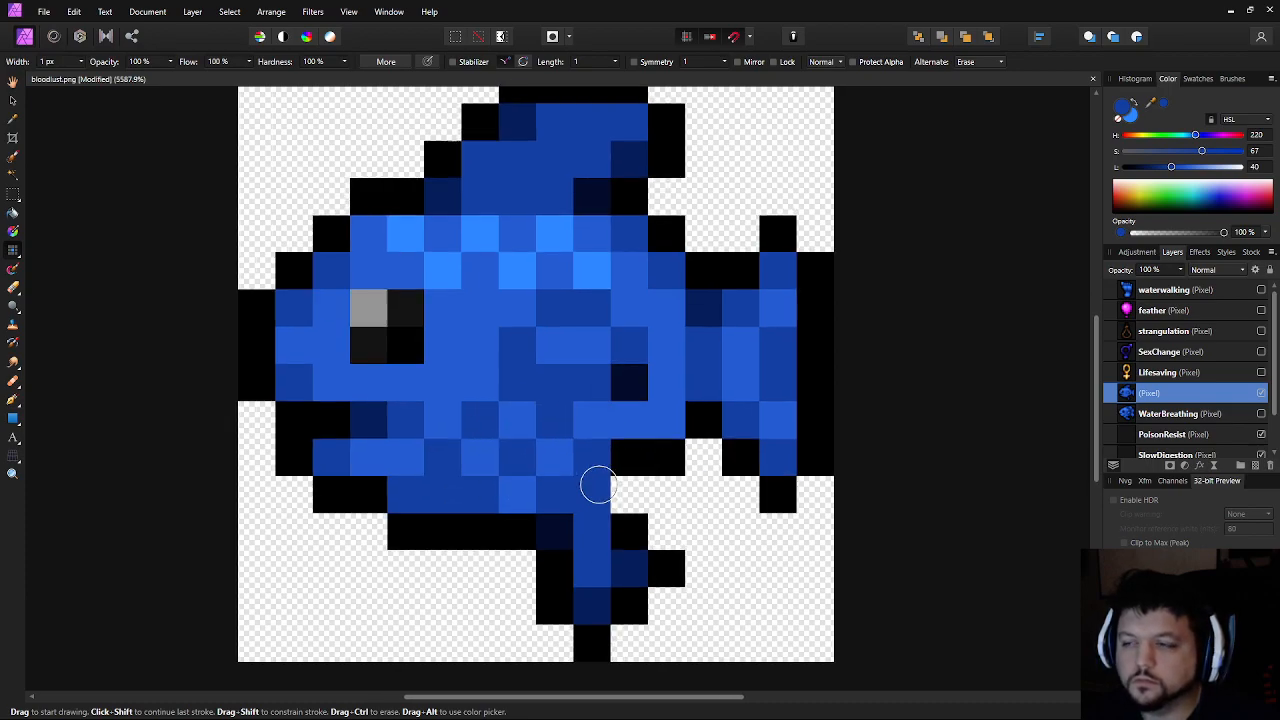
Sample navy from the bottom fin and shade the side fin's lower row and the lower tail base pixel
{"action": "left_click", "coordinate": [617, 571], "text": "alt"}
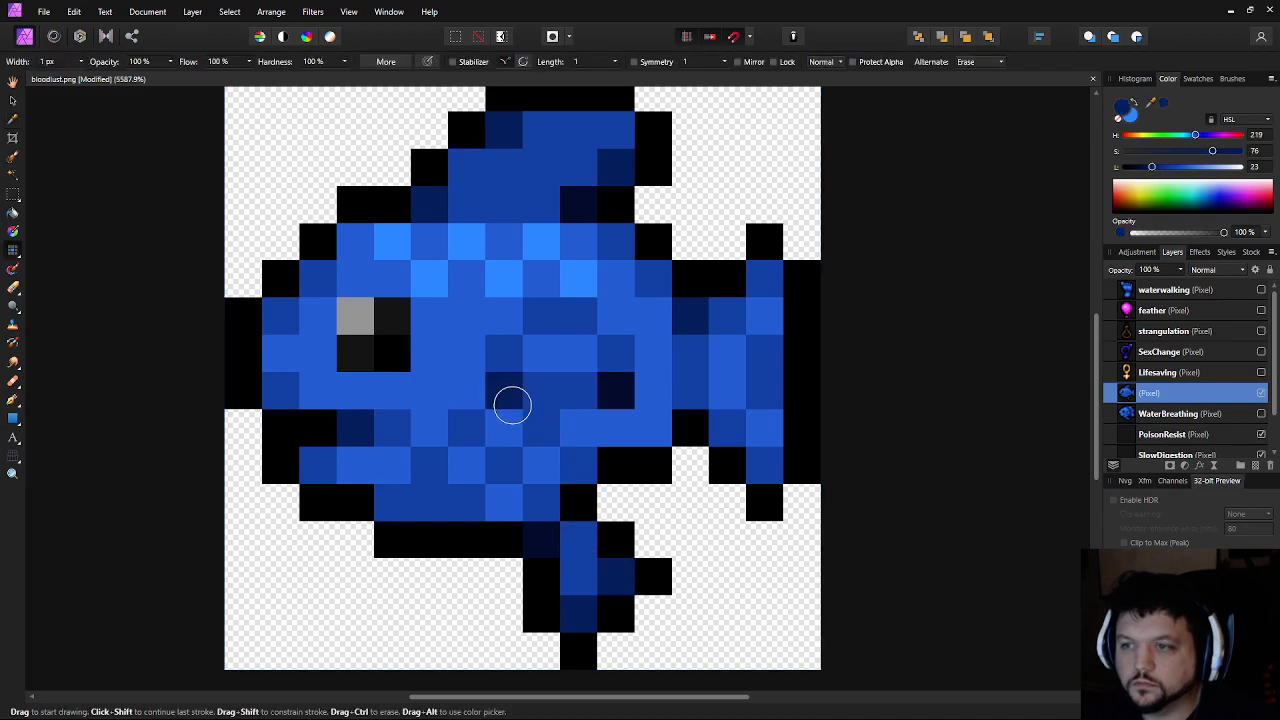
{"action": "mouse_move", "coordinate": [581, 395]}
{"action": "left_mouse_down"}
{"action": "mouse_move", "coordinate": [514, 386]}
{"action": "mouse_move", "coordinate": [571, 371]}
{"action": "left_mouse_up"}
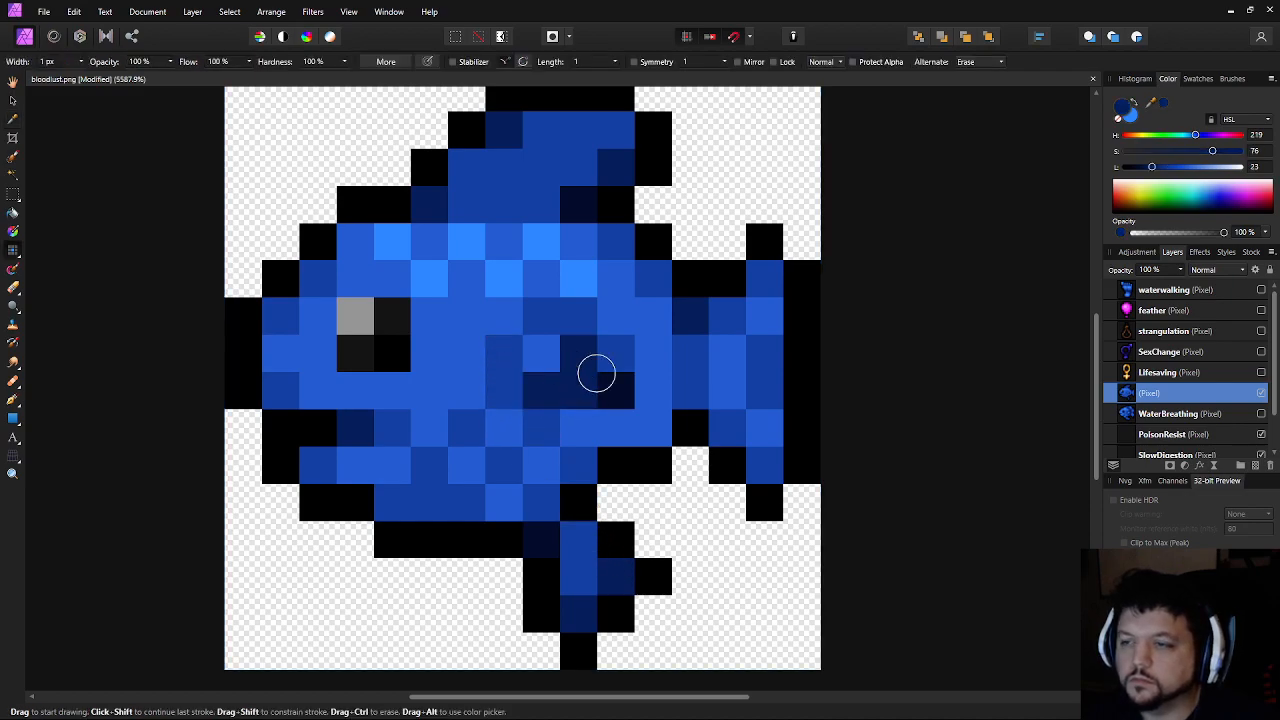
{"action": "key", "text": "ctrl+z"}
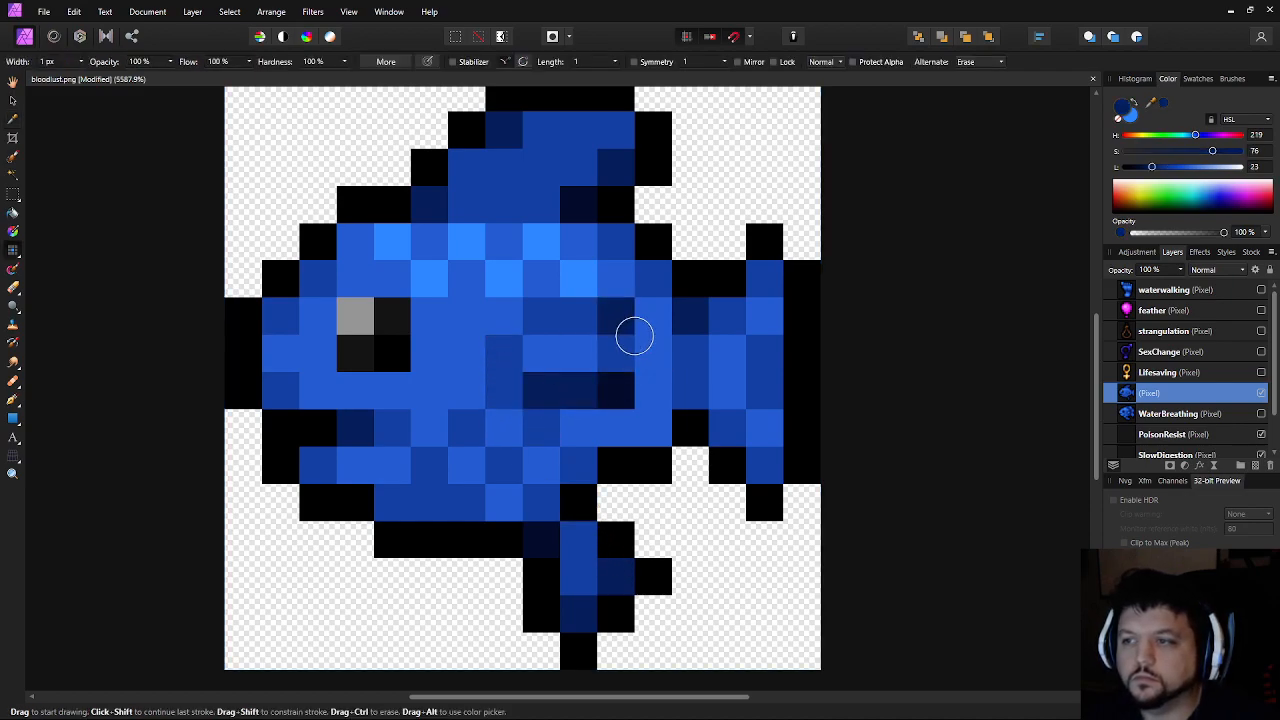
{"action": "left_click", "coordinate": [695, 389]}
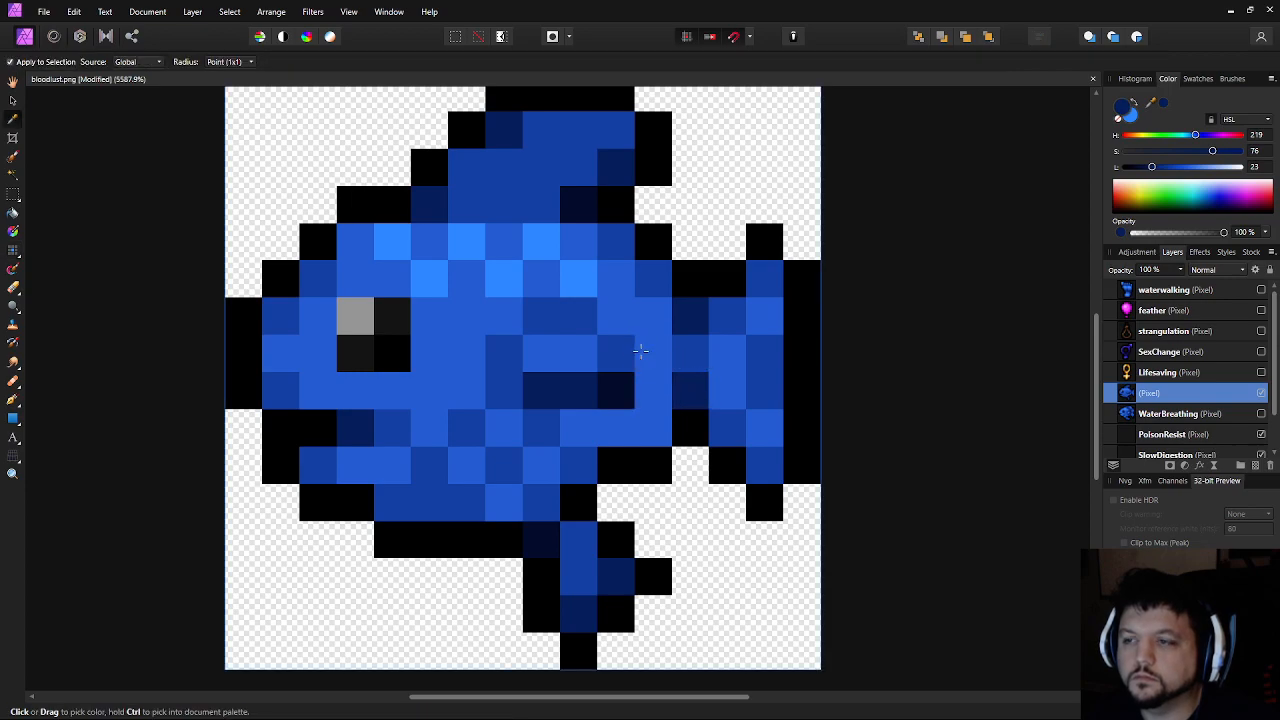
Sample the medium-dark blue and shade the rear of the body below and behind the side fin
{"action": "left_click", "coordinate": [631, 428], "text": "alt"}
{"action": "left_click", "coordinate": [625, 471]}
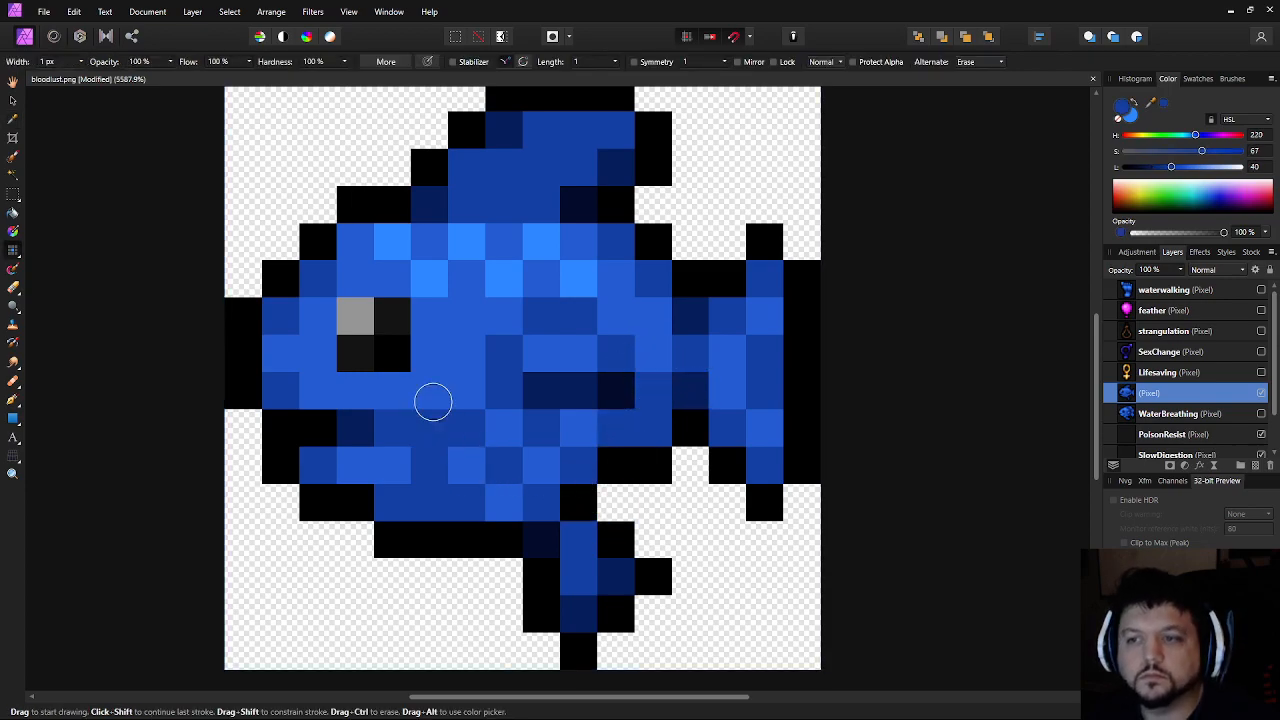
{"action": "scroll", "coordinate": [635, 428], "scroll_direction": "down", "scroll_amount": 6}
{"action": "scroll", "coordinate": [625, 425], "scroll_direction": "up", "scroll_amount": 5}
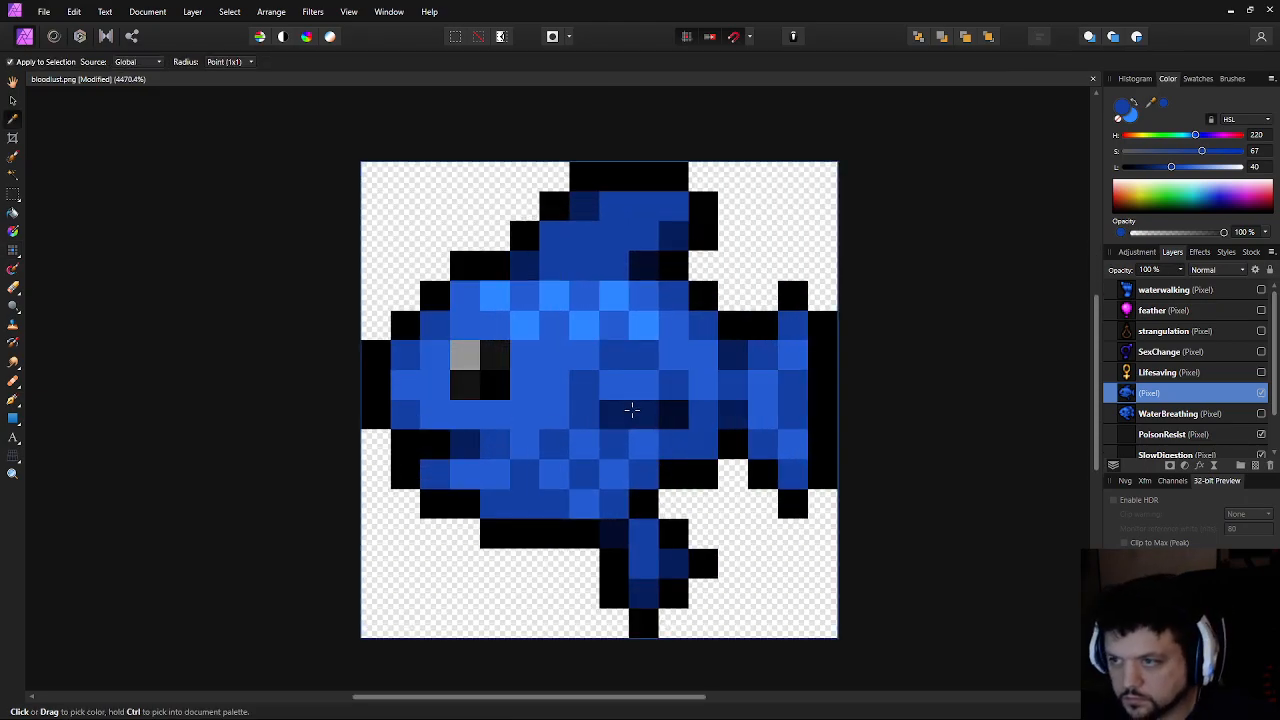
Sample navy from the side fin's lower row and darken the pixels at both ends of its upper row
{"action": "left_click", "coordinate": [632, 410], "text": "alt"}
{"action": "left_click", "coordinate": [669, 360]}
{"action": "left_click", "coordinate": [594, 359]}
{"action": "scroll", "coordinate": [770, 502], "scroll_direction": "down", "scroll_amount": 8}
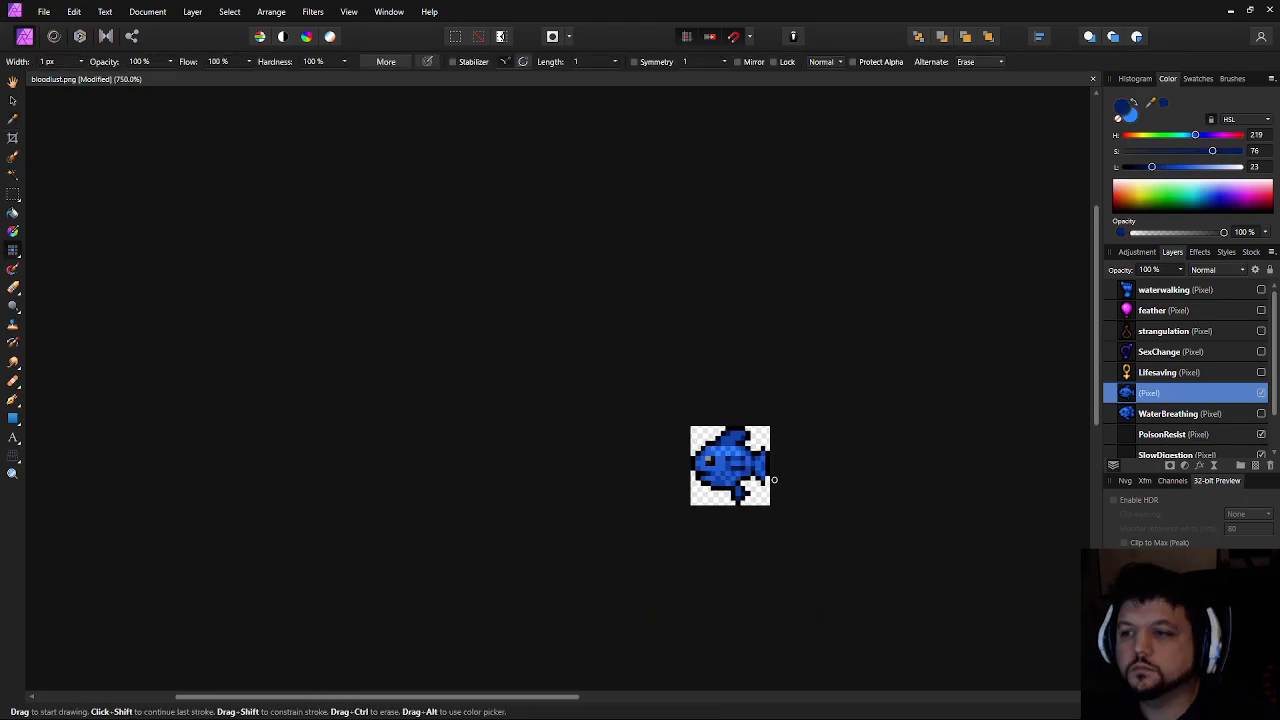
{"action": "left_click_drag", "start_coordinate": [834, 497], "coordinate": [694, 490]}
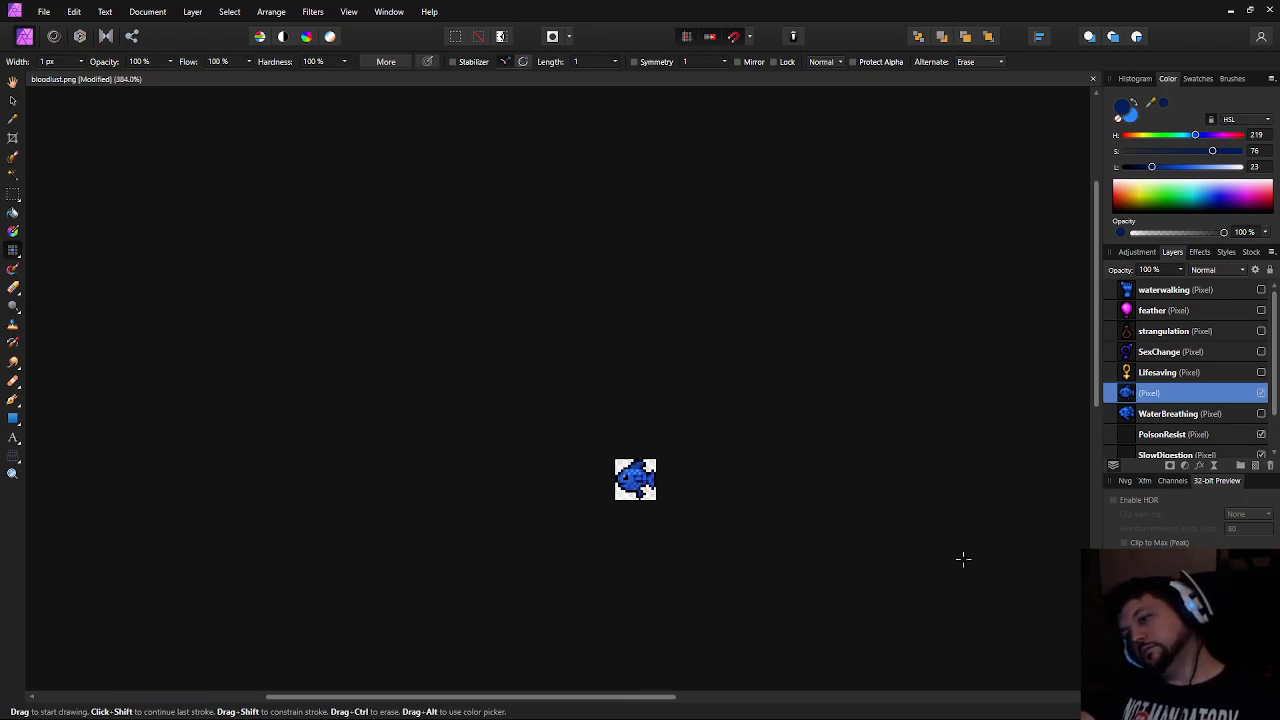
Sample the medium-dark blue at the side fin's front and extend the shading forward toward the eye
{"action": "scroll", "coordinate": [638, 482], "scroll_direction": "up", "scroll_amount": 8}
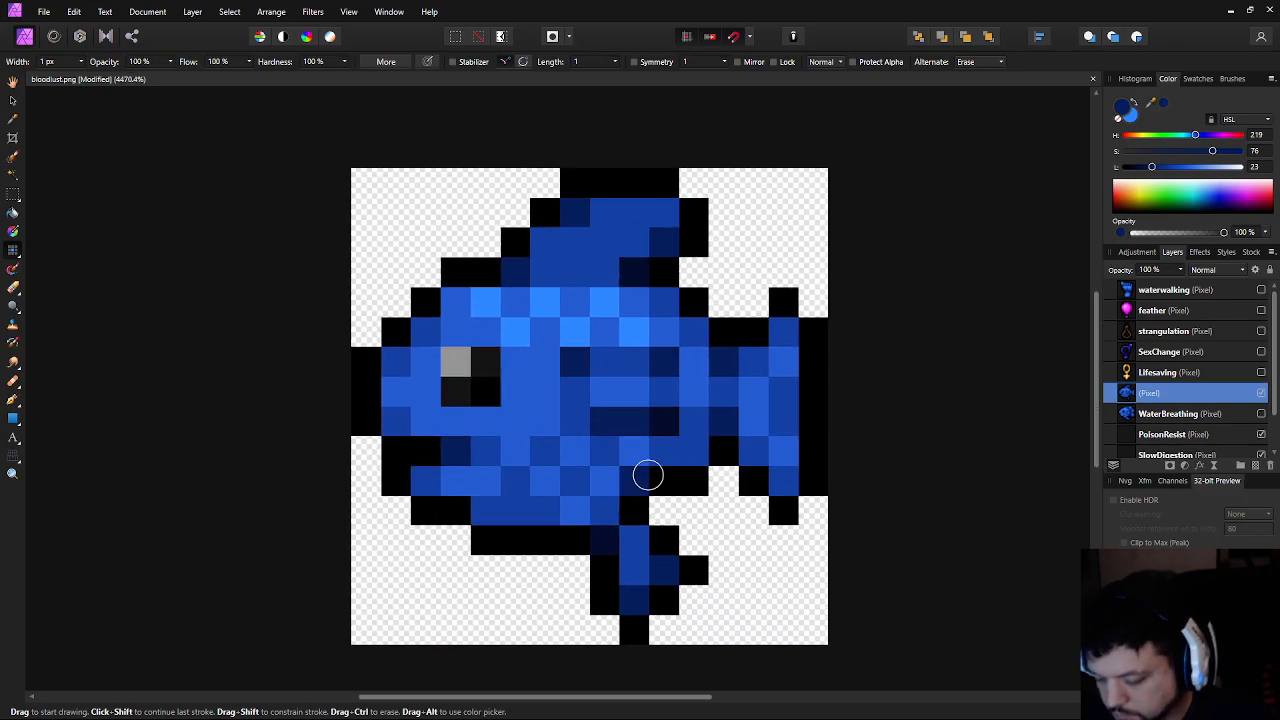
{"action": "left_click", "coordinate": [571, 417], "text": "alt"}
{"action": "left_click", "coordinate": [542, 401]}
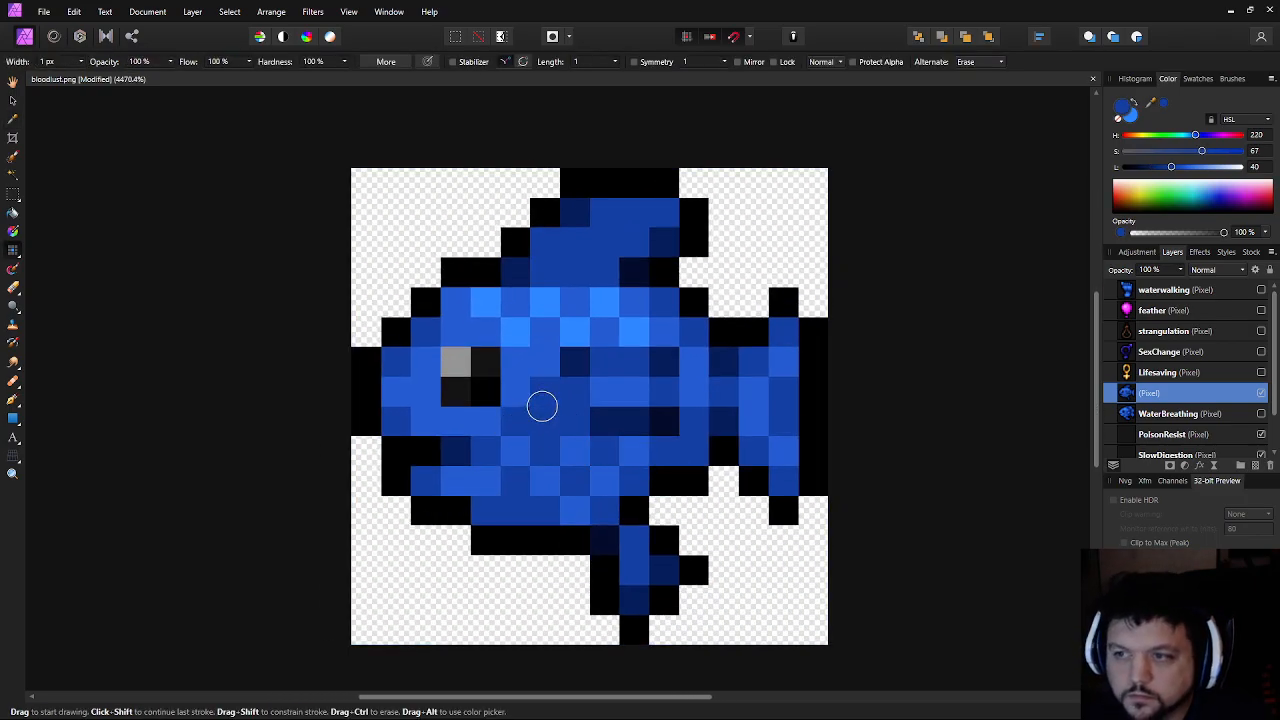
Examine the fish icon at small and enlarged scale to judge its shading and readability
{"action": "scroll", "coordinate": [640, 490], "scroll_direction": "down", "scroll_amount": 8}
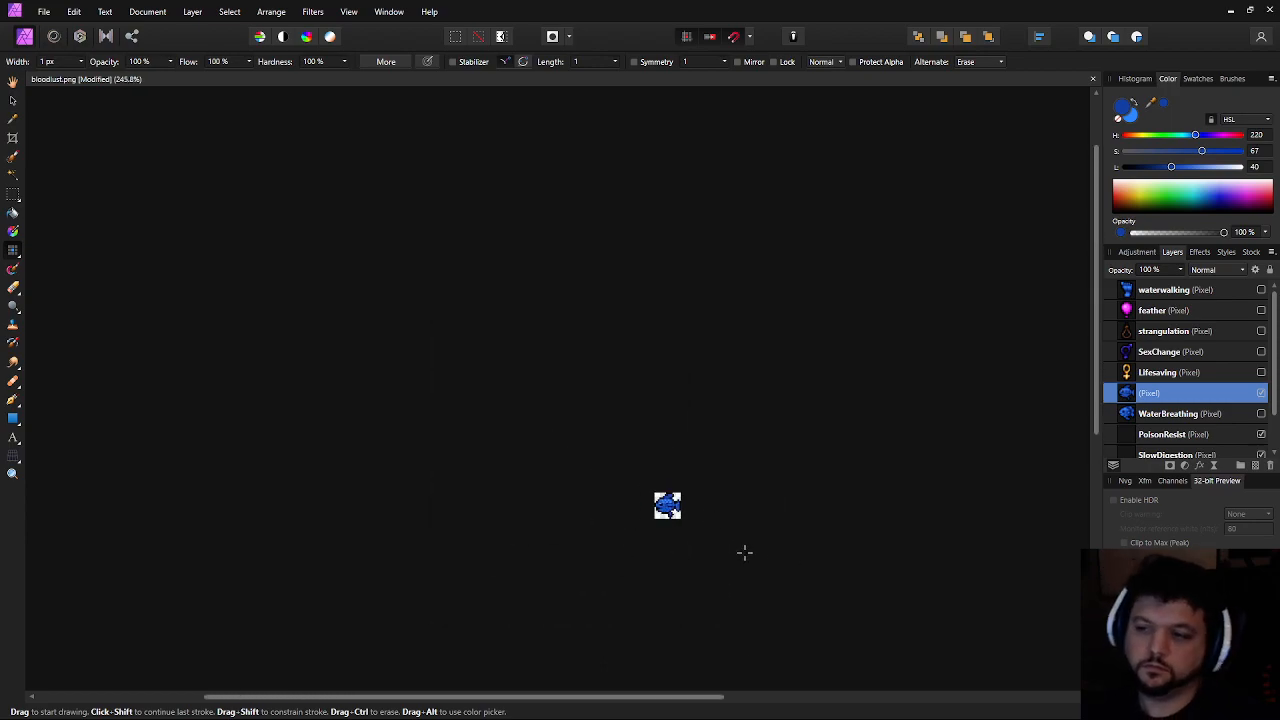
{"action": "scroll", "coordinate": [690, 550], "scroll_direction": "down", "scroll_amount": 3}
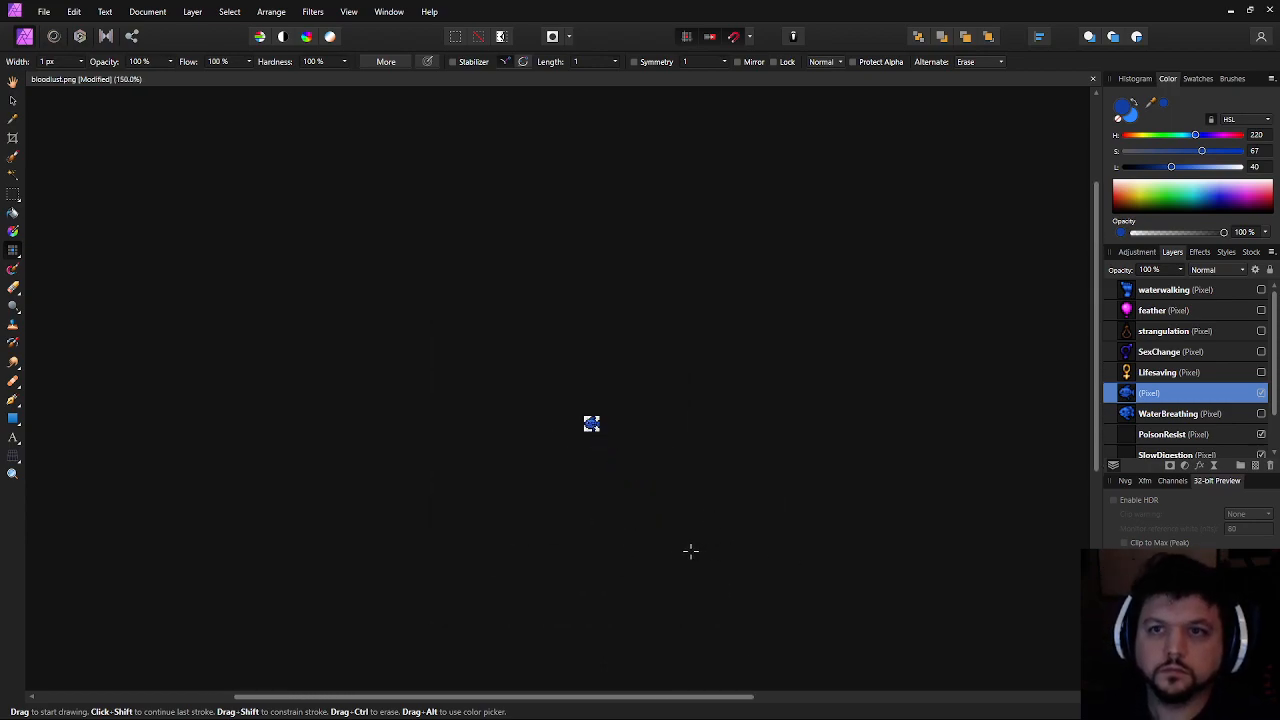
{"action": "scroll", "coordinate": [690, 550], "scroll_direction": "up", "scroll_amount": 1}
{"action": "scroll", "coordinate": [690, 550], "scroll_direction": "down", "scroll_amount": 1}
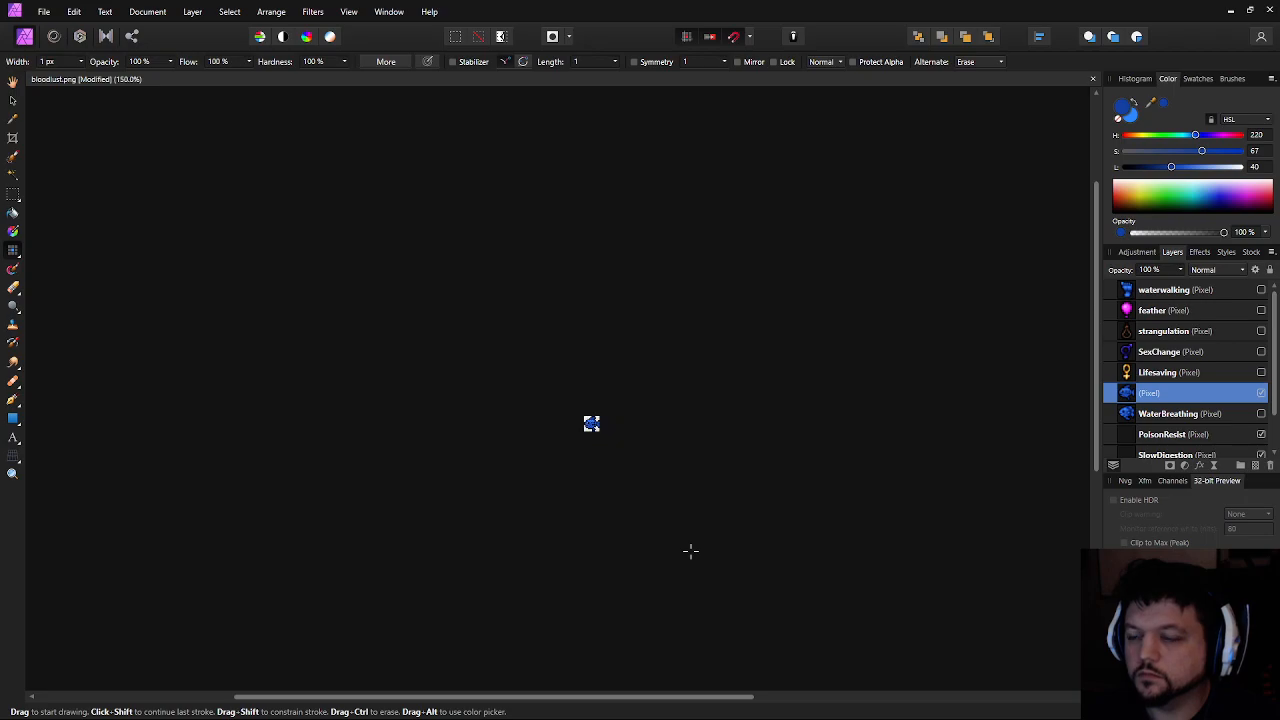
{"action": "scroll", "coordinate": [690, 550], "scroll_direction": "up", "scroll_amount": 2}
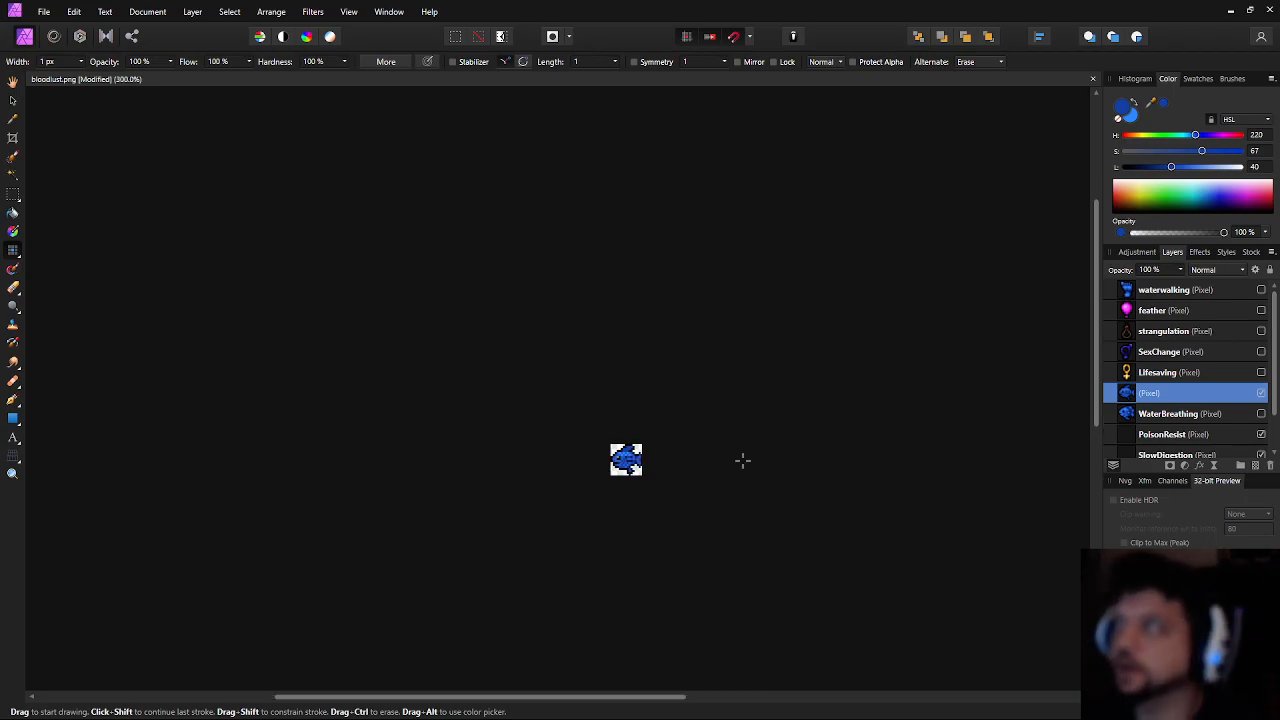
{"action": "left_click_drag", "start_coordinate": [577, 566], "coordinate": [454, 463]}
{"action": "scroll", "coordinate": [440, 440], "scroll_direction": "up", "scroll_amount": 6}
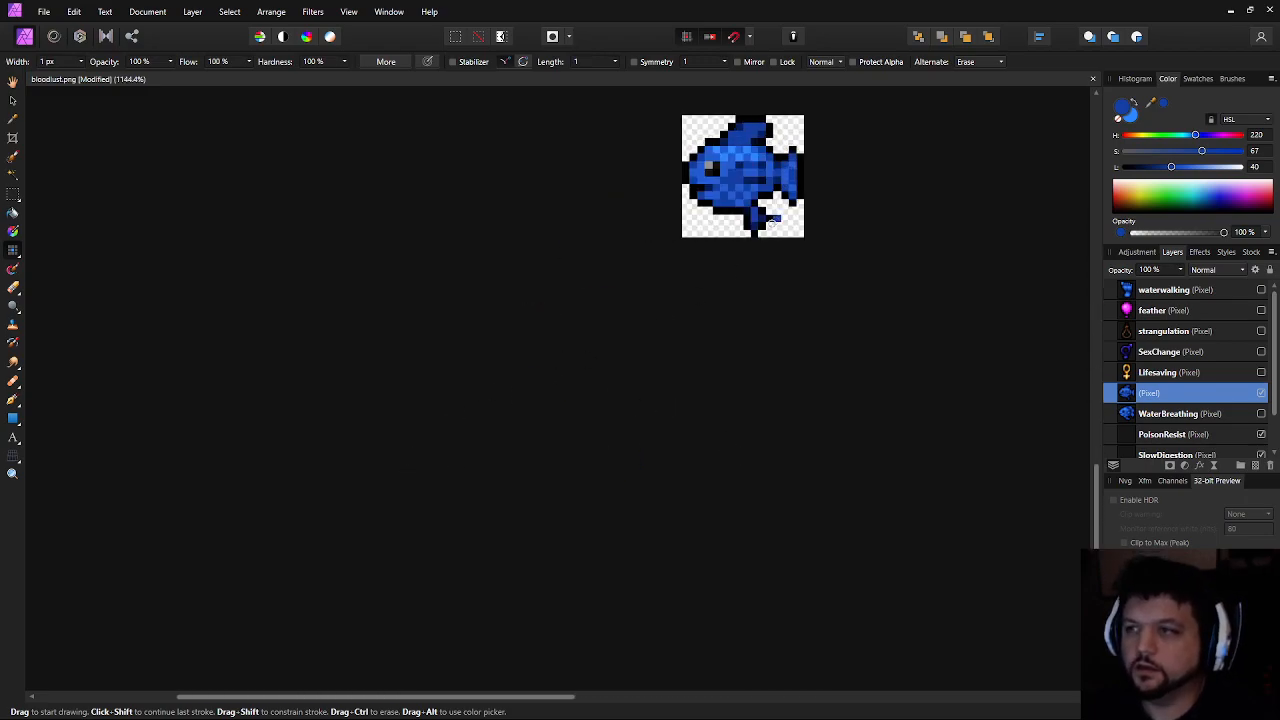
{"action": "left_click_drag", "start_coordinate": [776, 220], "coordinate": [530, 474]}
{"action": "scroll", "coordinate": [505, 440], "scroll_direction": "up", "scroll_amount": 4}
{"action": "left_click_drag", "start_coordinate": [490, 393], "coordinate": [468, 498]}
{"action": "scroll", "coordinate": [400, 503], "scroll_direction": "up", "scroll_amount": 2}
{"action": "scroll", "coordinate": [600, 320], "scroll_direction": "down", "scroll_amount": 1}
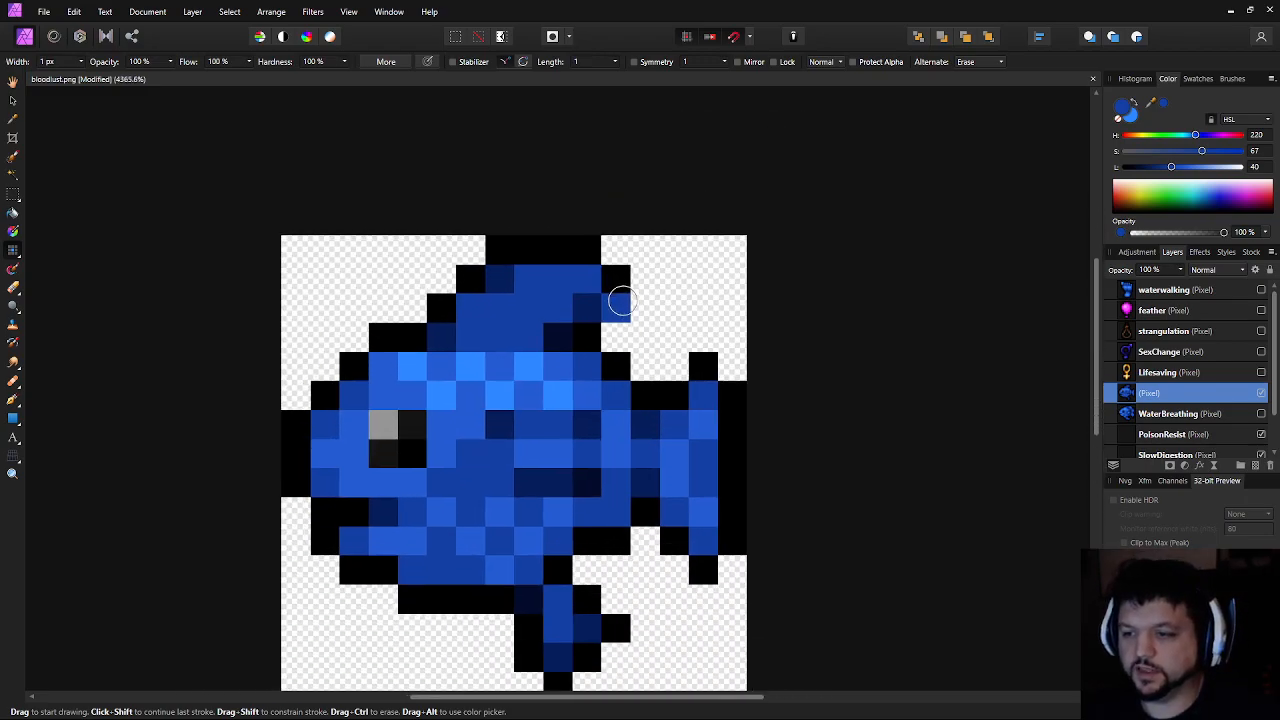
Sample navy from the front of the top fin's base and darken the remaining mid-blue pixels along that base row
{"action": "left_click", "coordinate": [443, 366], "text": "alt"}
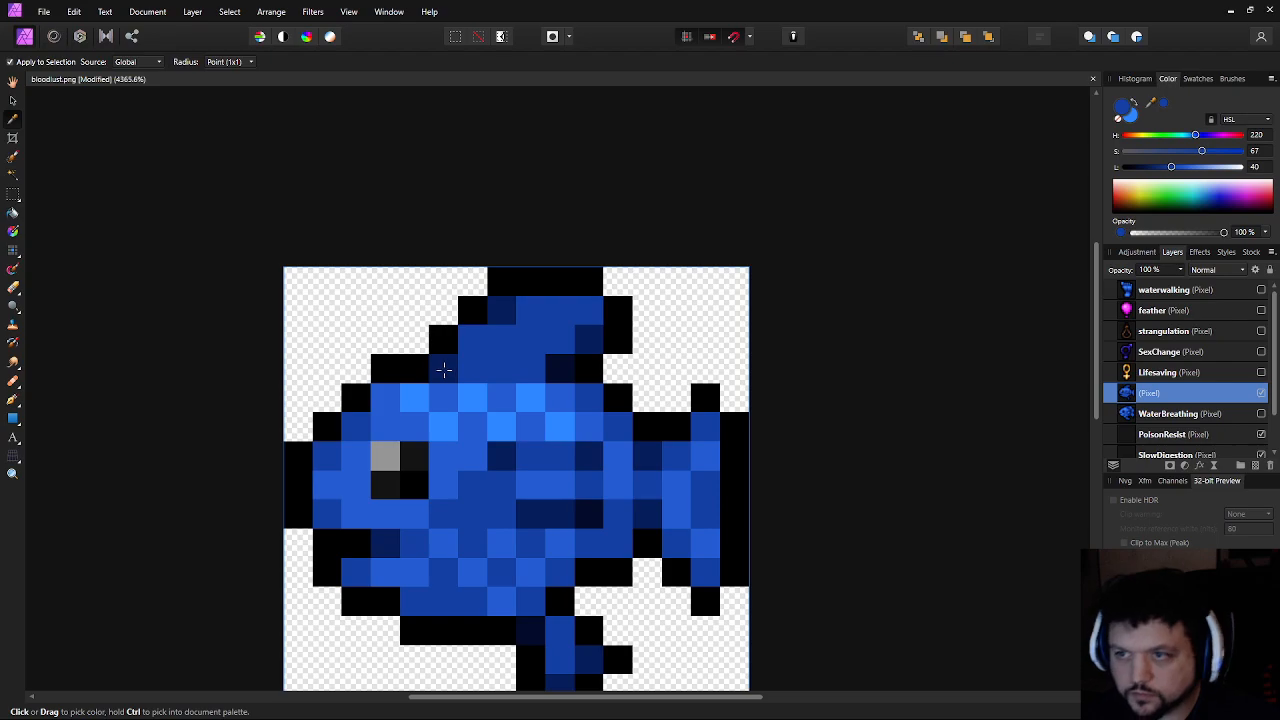
{"action": "left_click", "coordinate": [495, 345]}
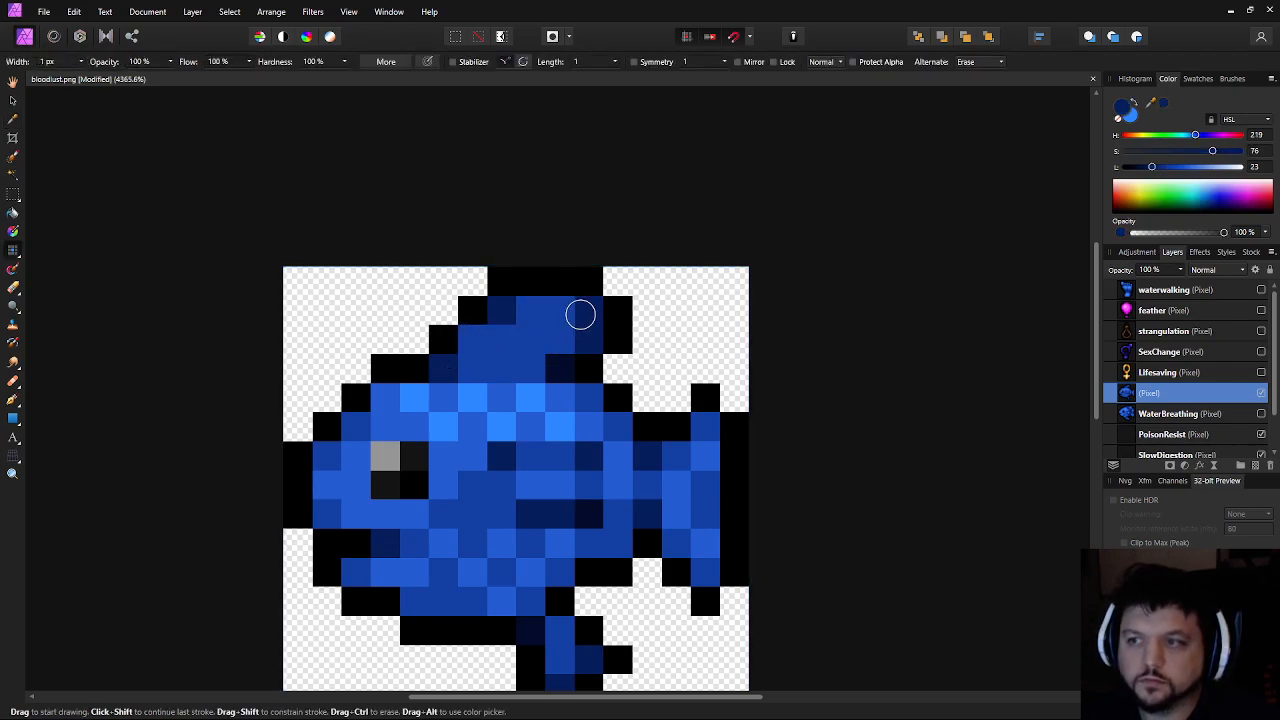
{"action": "left_click", "coordinate": [507, 369]}
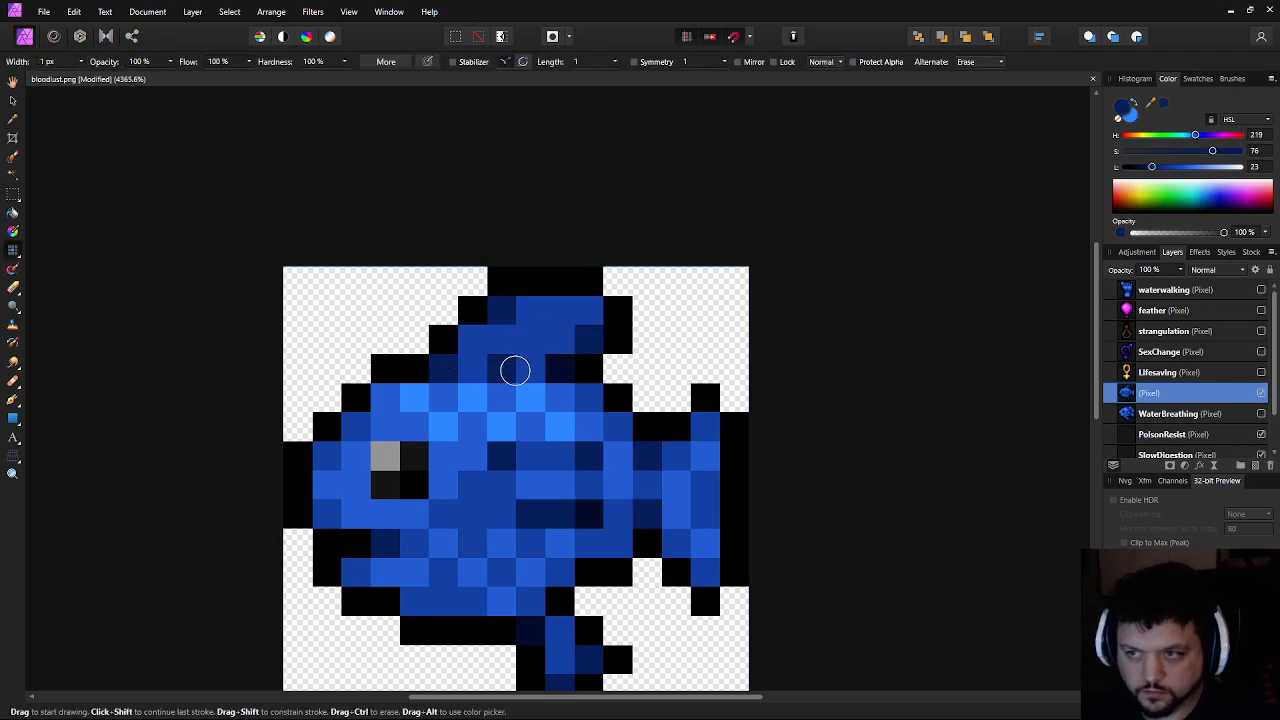
Examine the fish at small and enlarged scale to judge the darkened base of its top fin
{"action": "scroll", "coordinate": [700, 510], "scroll_direction": "down", "scroll_amount": 8}
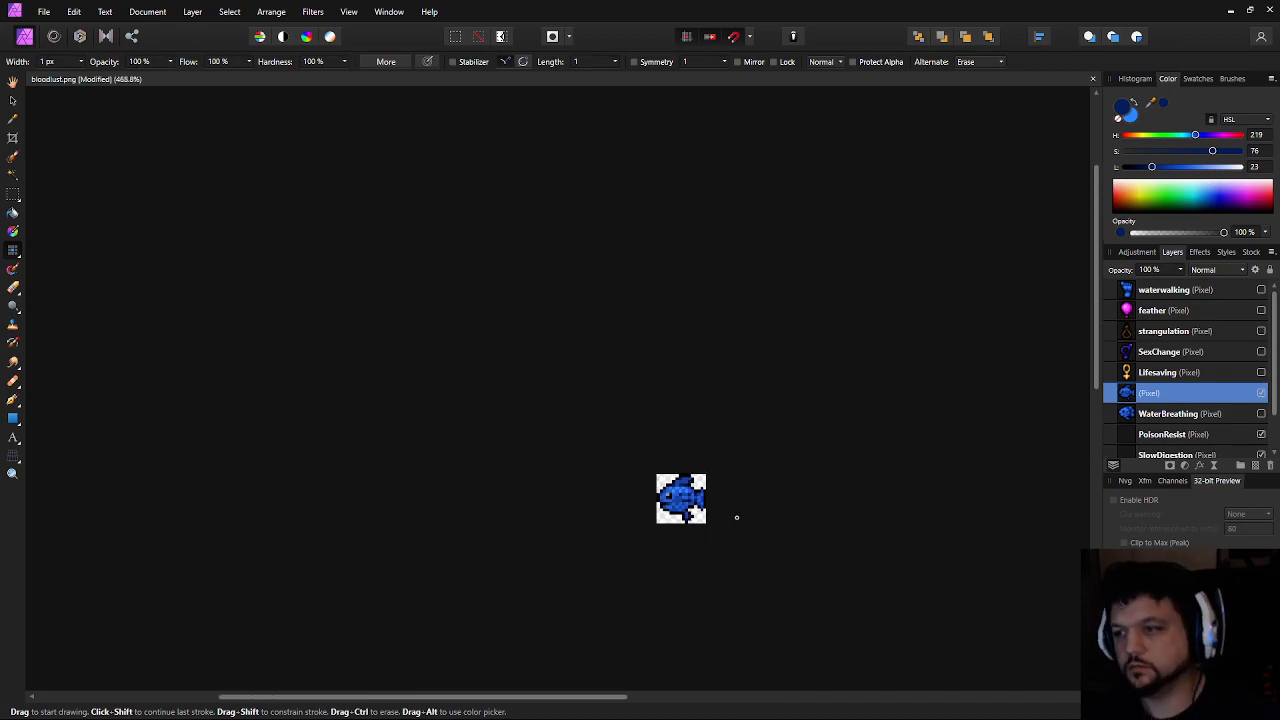
{"action": "scroll", "coordinate": [697, 526], "scroll_direction": "up", "scroll_amount": 5}
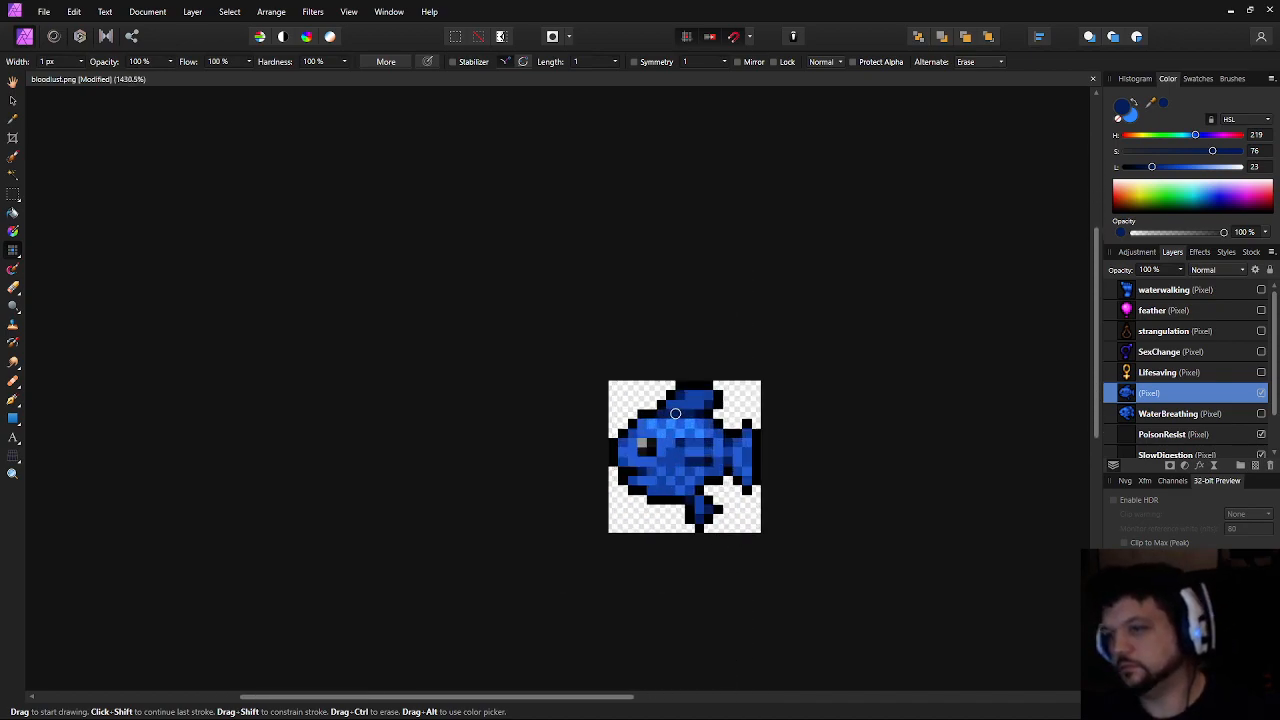
{"action": "scroll", "coordinate": [871, 530], "scroll_direction": "down", "scroll_amount": 6}
{"action": "scroll", "coordinate": [856, 540], "scroll_direction": "up", "scroll_amount": 6}
{"action": "scroll", "coordinate": [733, 483], "scroll_direction": "up", "scroll_amount": 4}
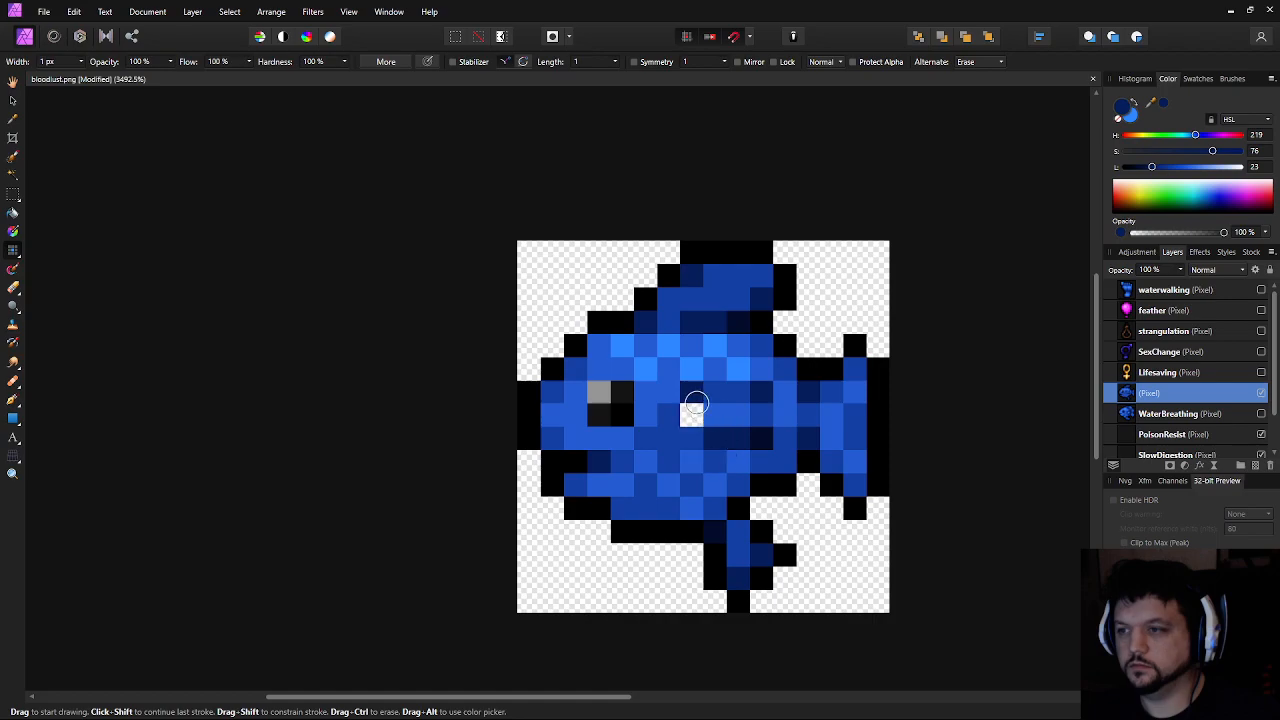
{"action": "scroll", "coordinate": [782, 411], "scroll_direction": "down", "scroll_amount": 3}
{"action": "scroll", "coordinate": [782, 411], "scroll_direction": "down", "scroll_amount": 4}
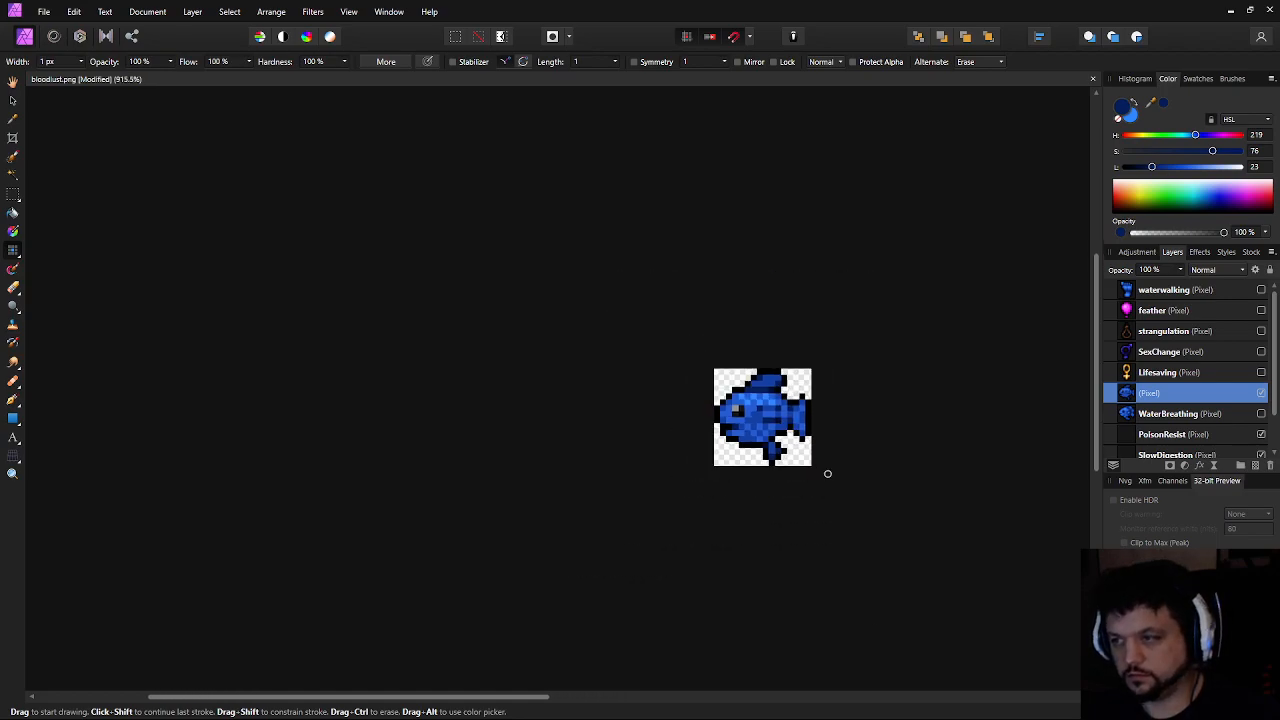
{"action": "scroll", "coordinate": [817, 486], "scroll_direction": "up", "scroll_amount": 5}
{"action": "scroll", "coordinate": [825, 486], "scroll_direction": "up", "scroll_amount": 4}
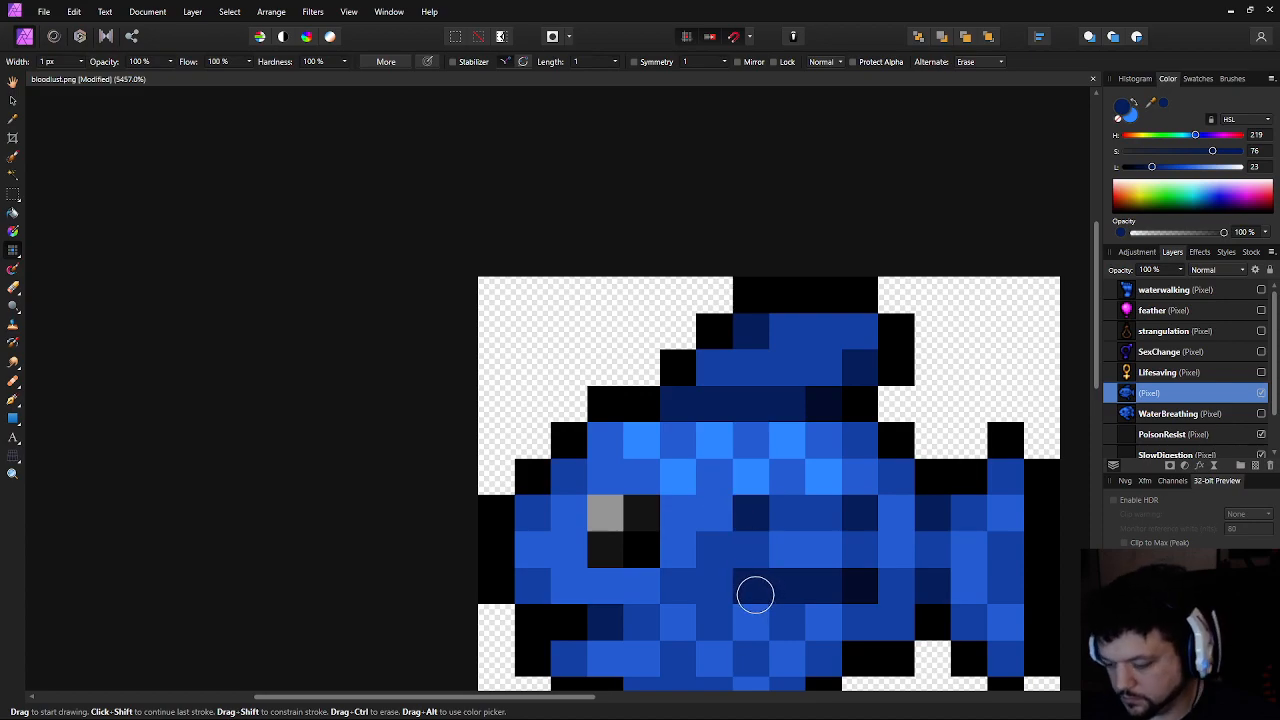
Lighten the front pixel of the side fin's lower row to medium-dark blue and add one lighter-blue highlight to the top fin's upper row
{"action": "left_click", "coordinate": [757, 466], "text": "alt"}
{"action": "left_click", "coordinate": [705, 491], "text": "alt"}
{"action": "left_click", "coordinate": [787, 332]}
{"action": "left_click", "coordinate": [805, 331]}
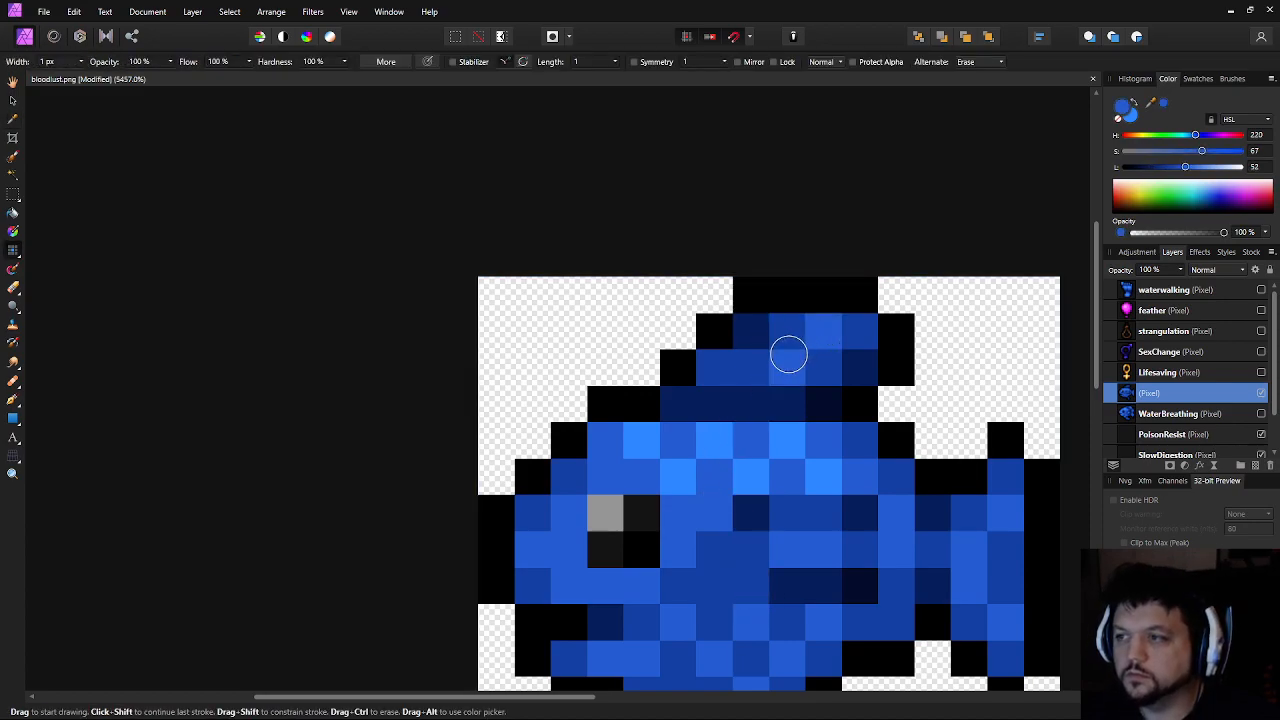
{"action": "key", "text": "ctrl+z"}
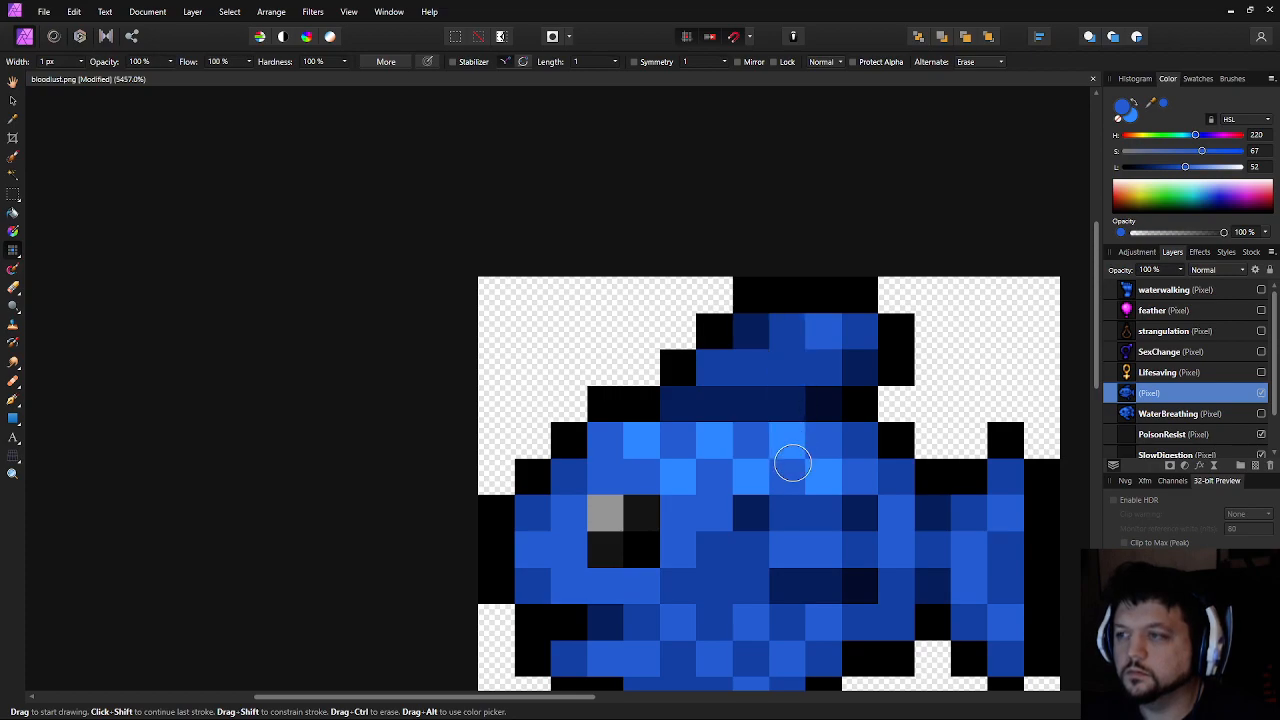
Examine the fish icon at several scales to judge the top fin highlight and overall readability
{"action": "scroll", "coordinate": [928, 534], "scroll_direction": "down", "scroll_amount": 10}
{"action": "scroll", "coordinate": [858, 589], "scroll_direction": "up", "scroll_amount": 6}
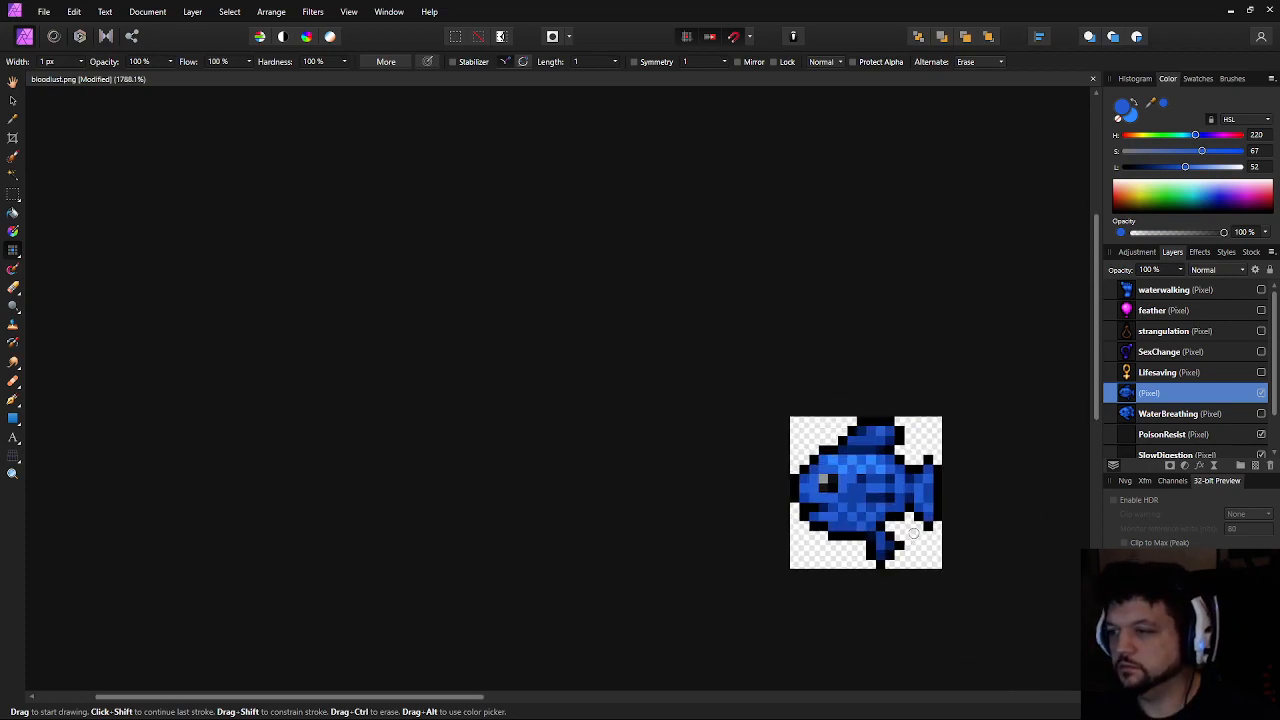
{"action": "scroll", "coordinate": [930, 503], "scroll_direction": "up", "scroll_amount": 2}
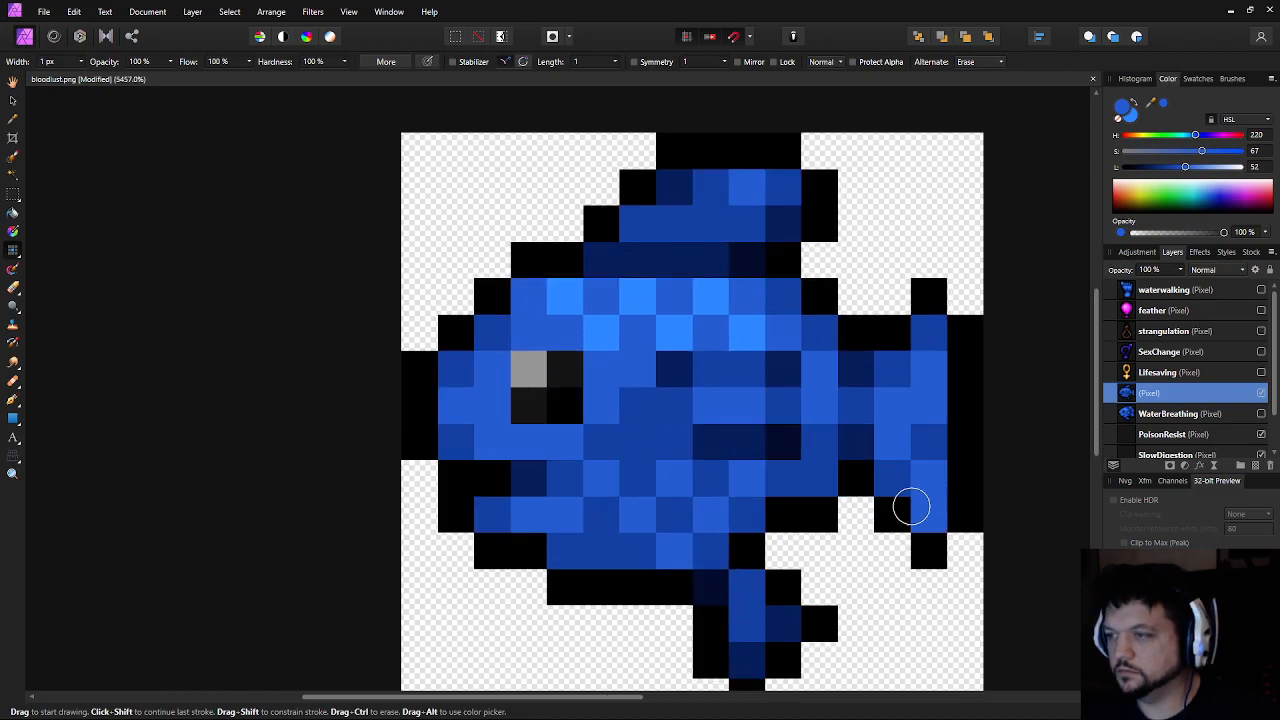
{"action": "scroll", "coordinate": [875, 630], "scroll_direction": "down", "scroll_amount": 5}
{"action": "scroll", "coordinate": [800, 635], "scroll_direction": "right", "scroll_amount": 2}
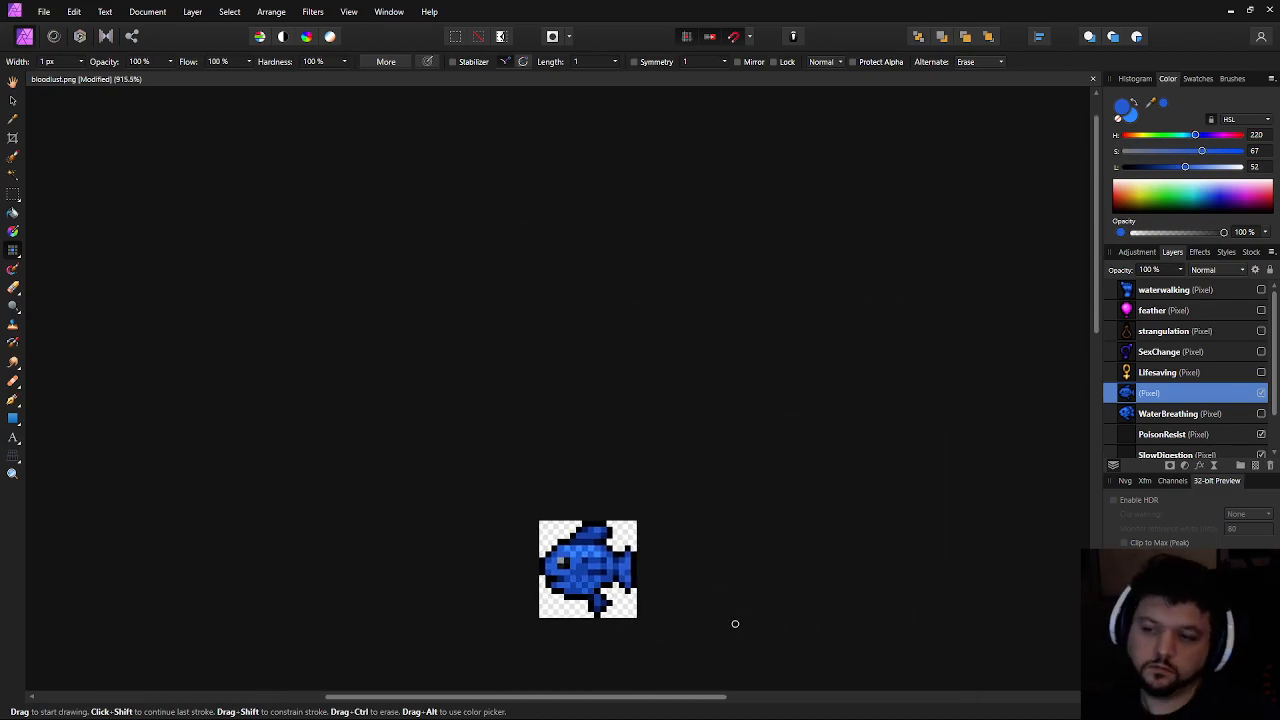
{"action": "scroll", "coordinate": [735, 623], "scroll_direction": "down", "scroll_amount": 6}
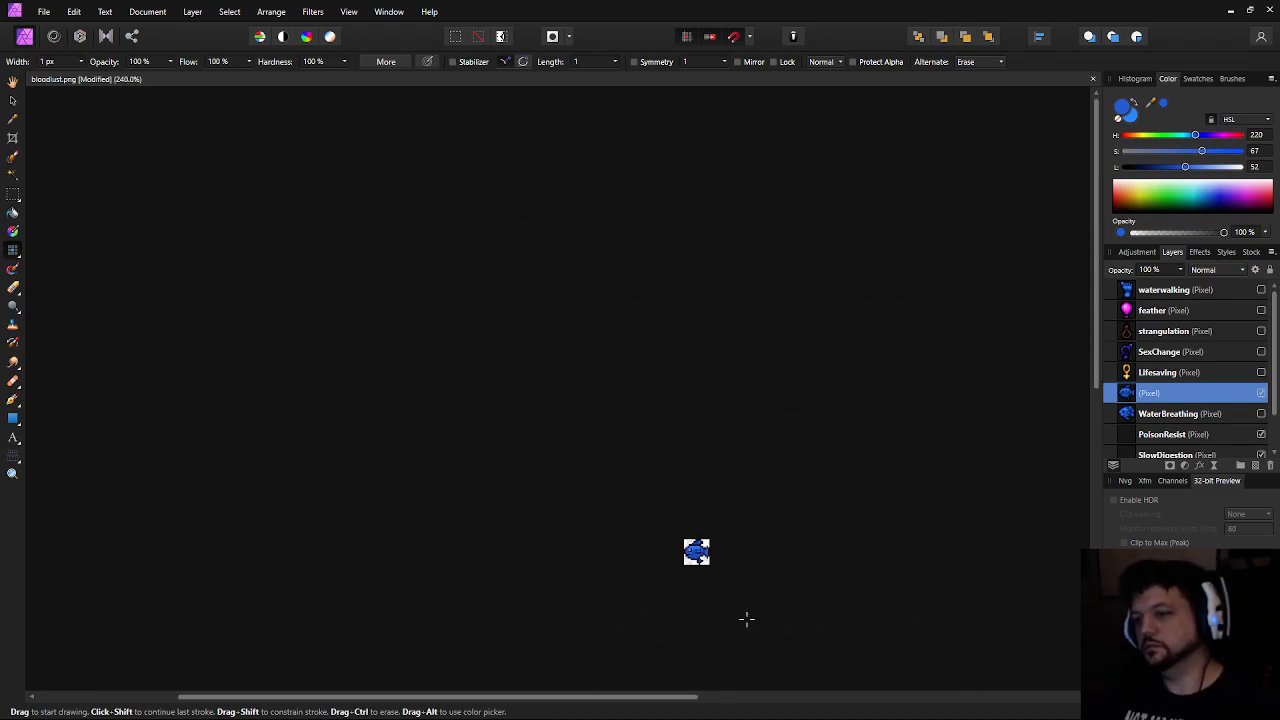
{"action": "scroll", "coordinate": [663, 586], "scroll_direction": "up", "scroll_amount": 1}
{"action": "scroll", "coordinate": [683, 587], "scroll_direction": "up", "scroll_amount": 1}
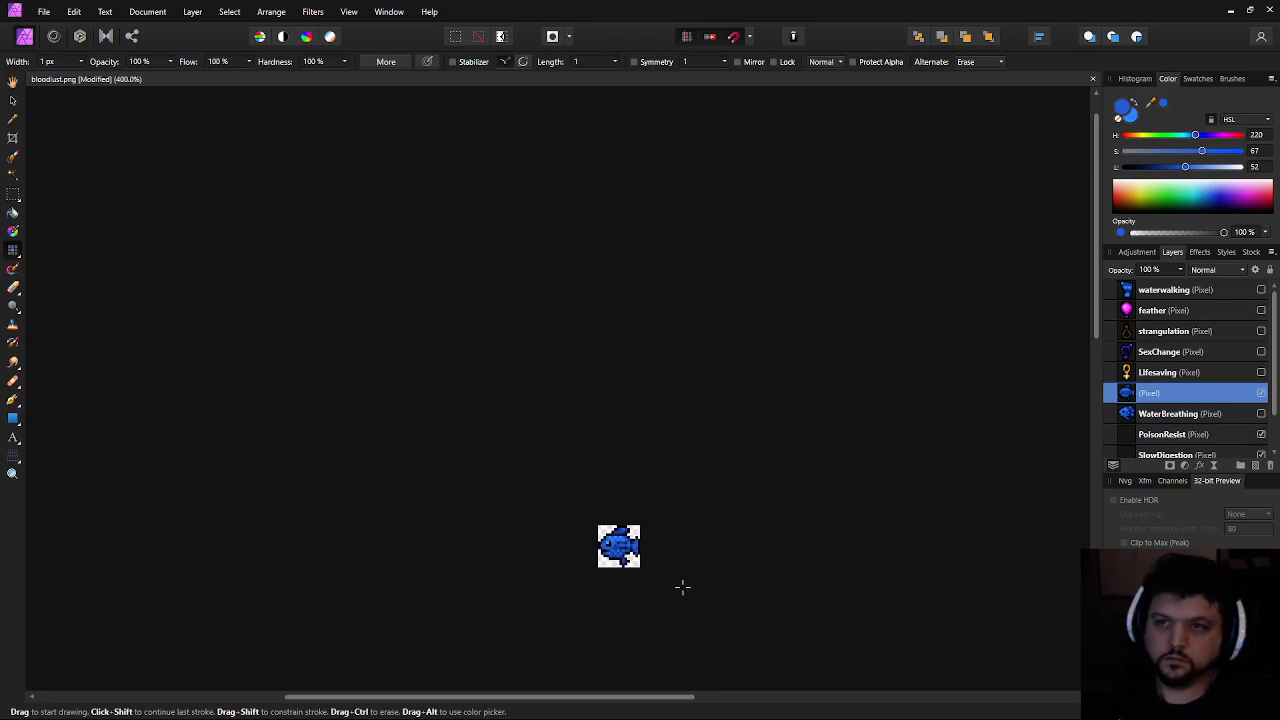
{"action": "scroll", "coordinate": [683, 587], "scroll_direction": "down", "scroll_amount": 2}
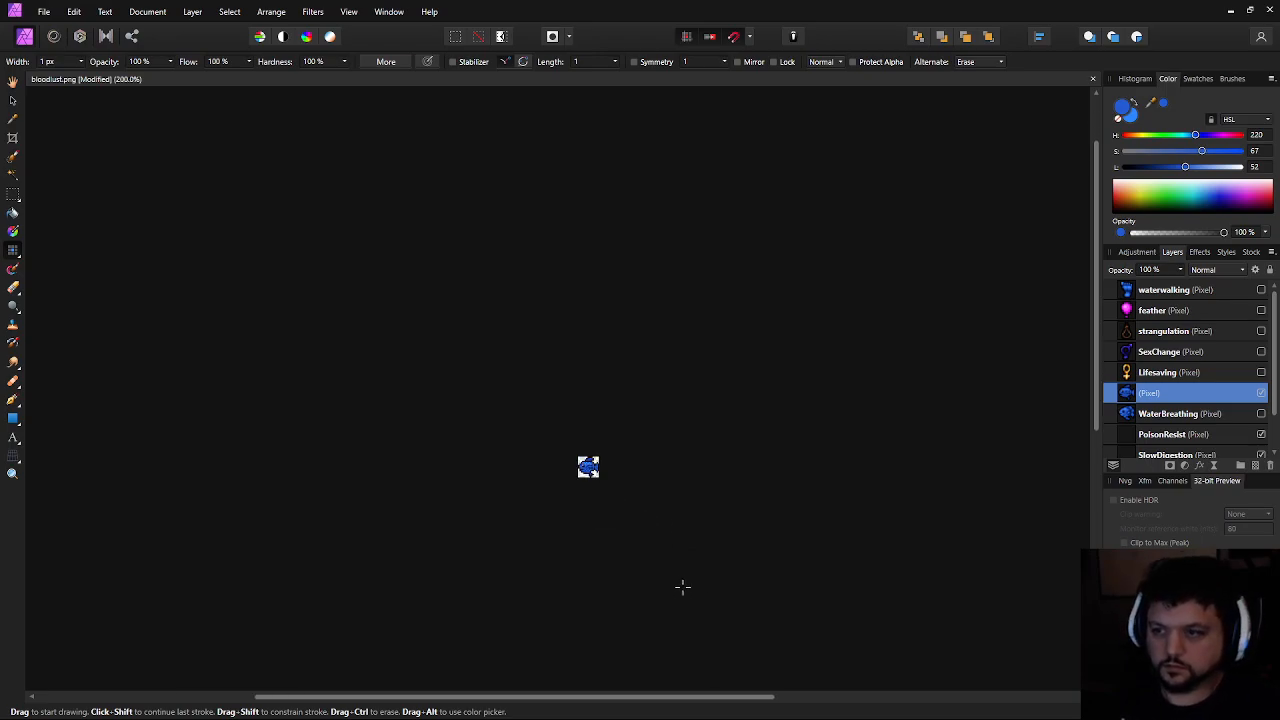
{"action": "scroll", "coordinate": [683, 587], "scroll_direction": "down", "scroll_amount": 1}
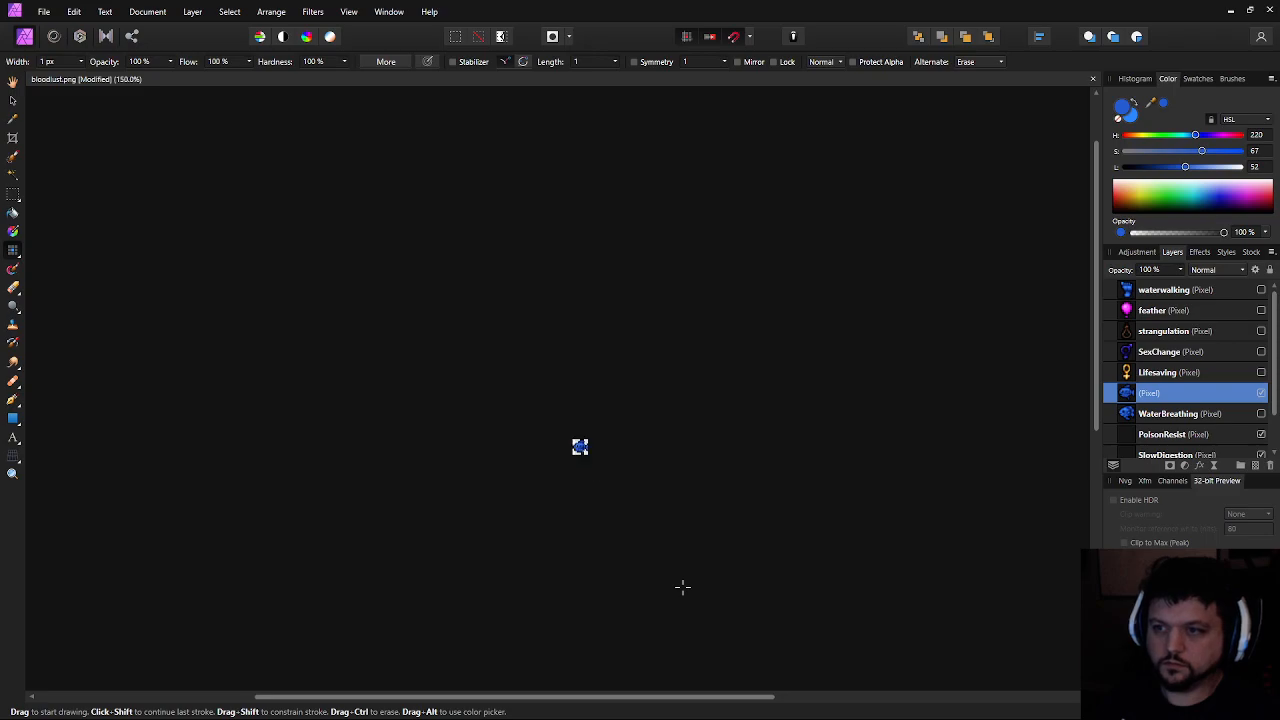
{"action": "scroll", "coordinate": [683, 587], "scroll_direction": "up", "scroll_amount": 5}
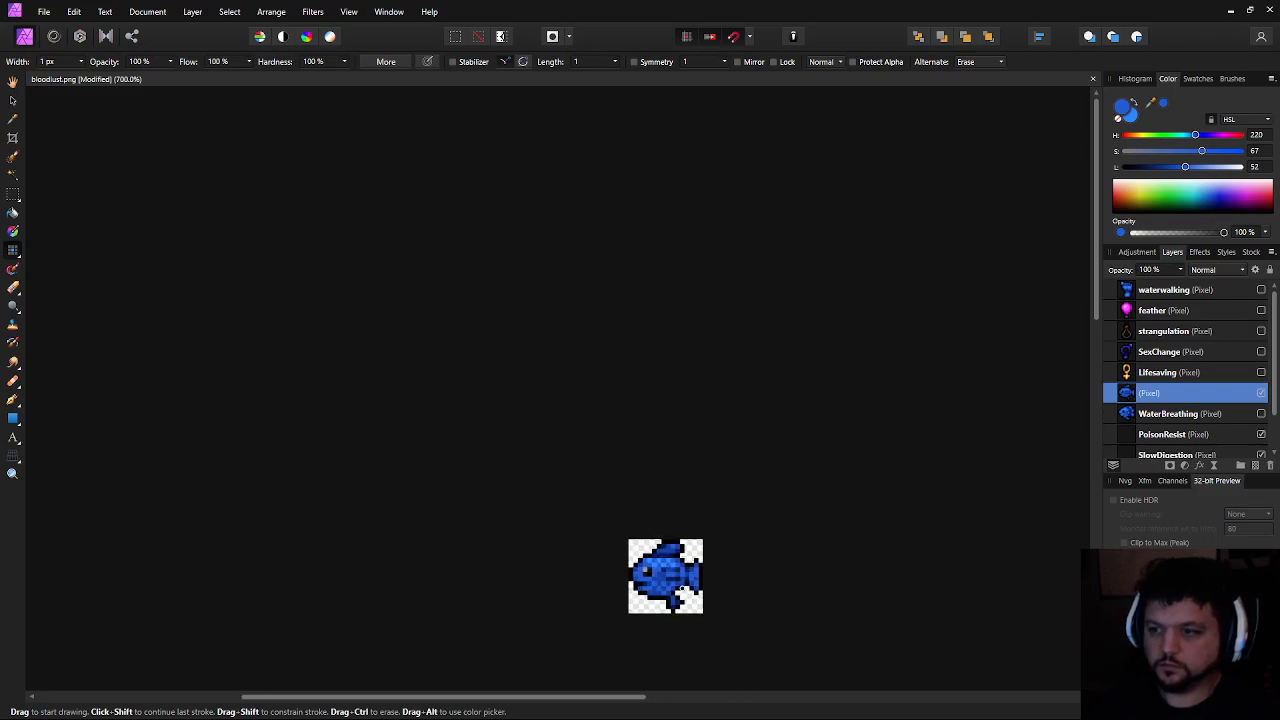
{"action": "left_click_drag", "start_coordinate": [747, 580], "coordinate": [523, 453]}
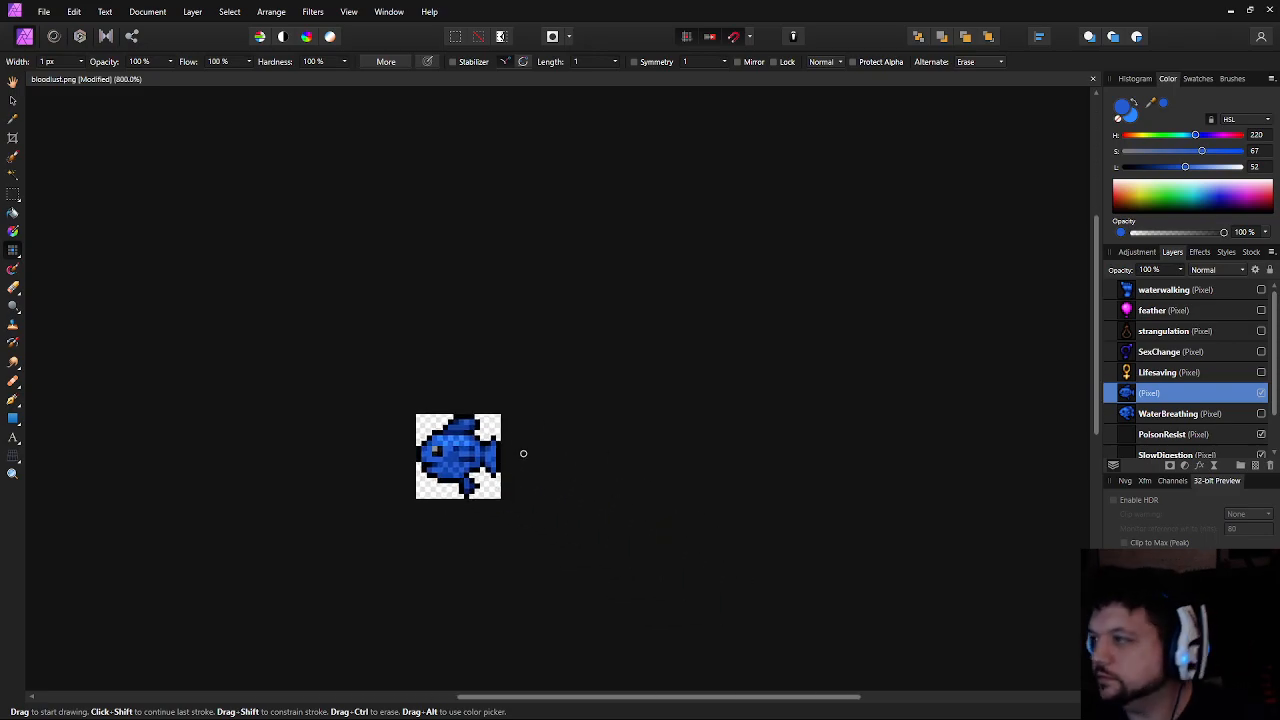
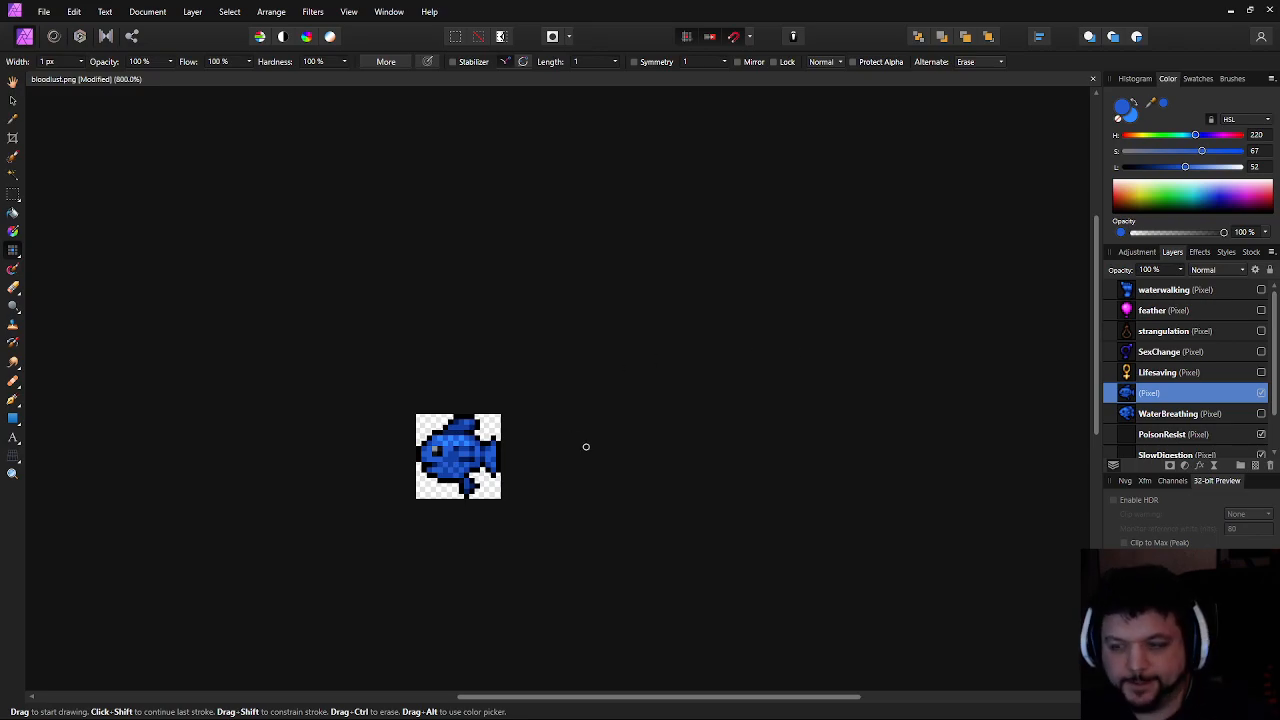
{"action": "scroll", "coordinate": [400, 467], "scroll_direction": "up", "scroll_amount": 8}
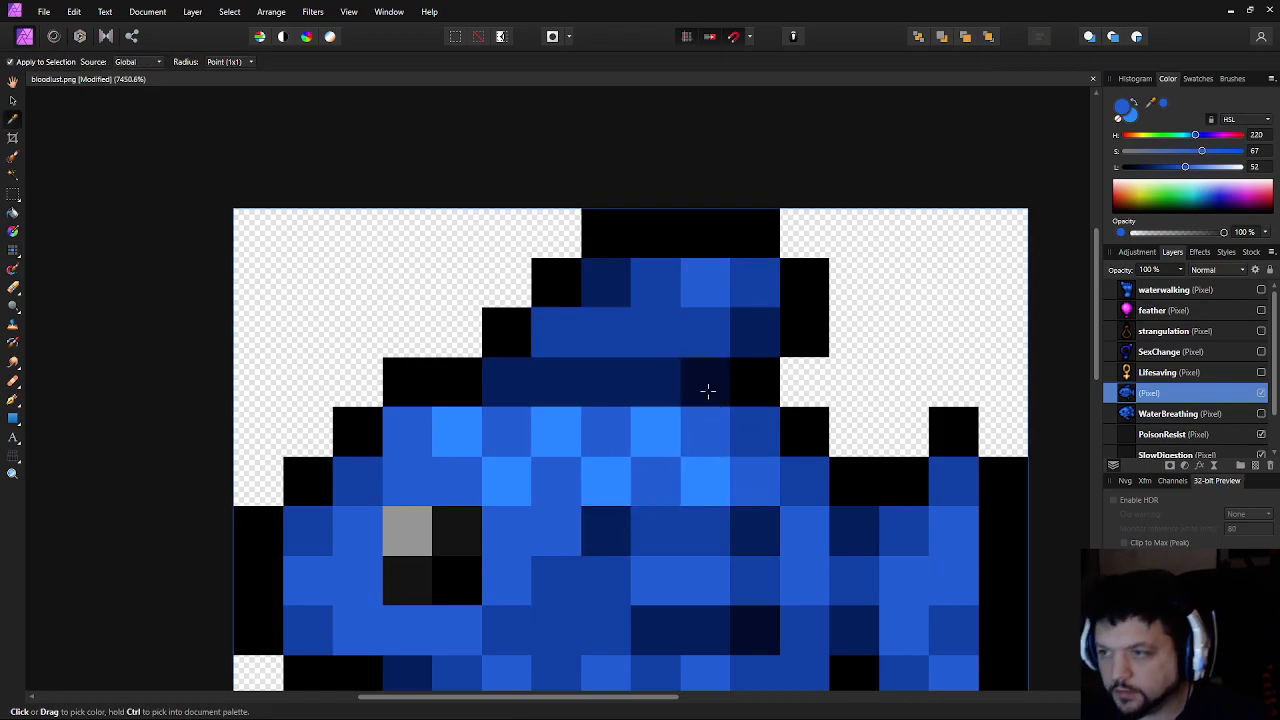
{"action": "left_click", "coordinate": [706, 386], "text": "alt"}
{"action": "scroll", "coordinate": [810, 488], "scroll_direction": "down", "scroll_amount": 7}
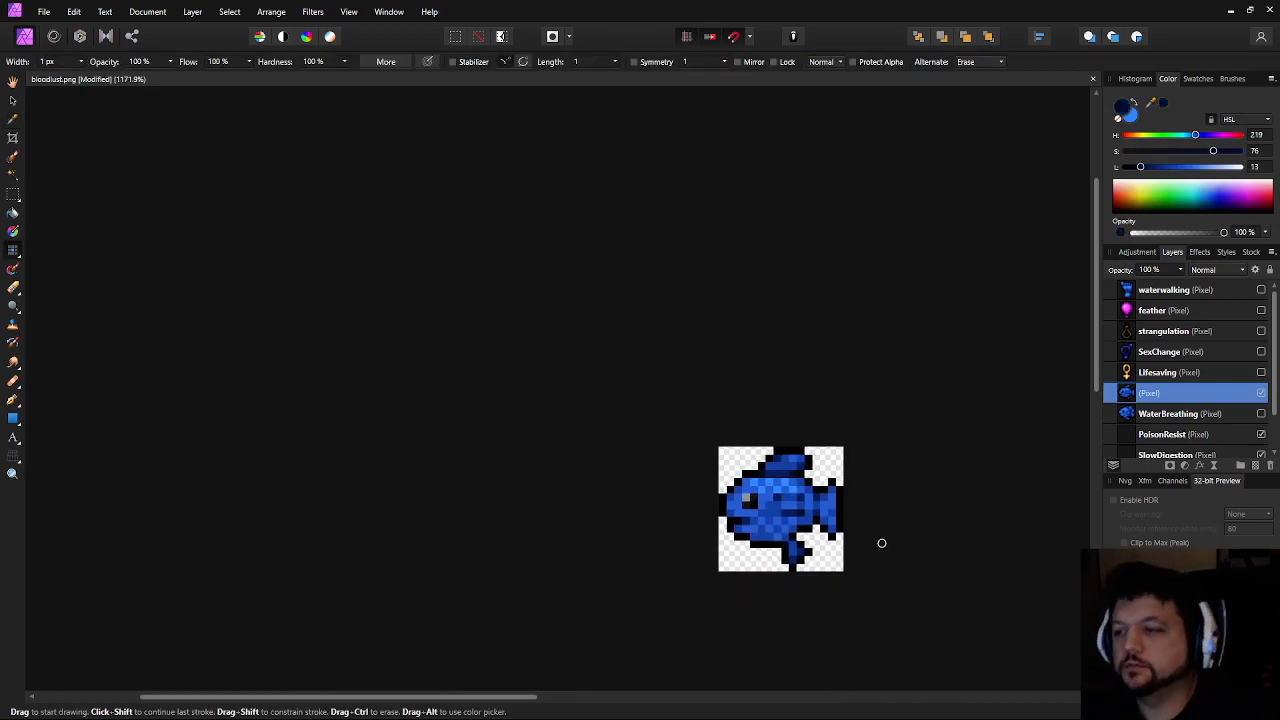
{"action": "left_click_drag", "start_coordinate": [881, 538], "coordinate": [745, 403]}
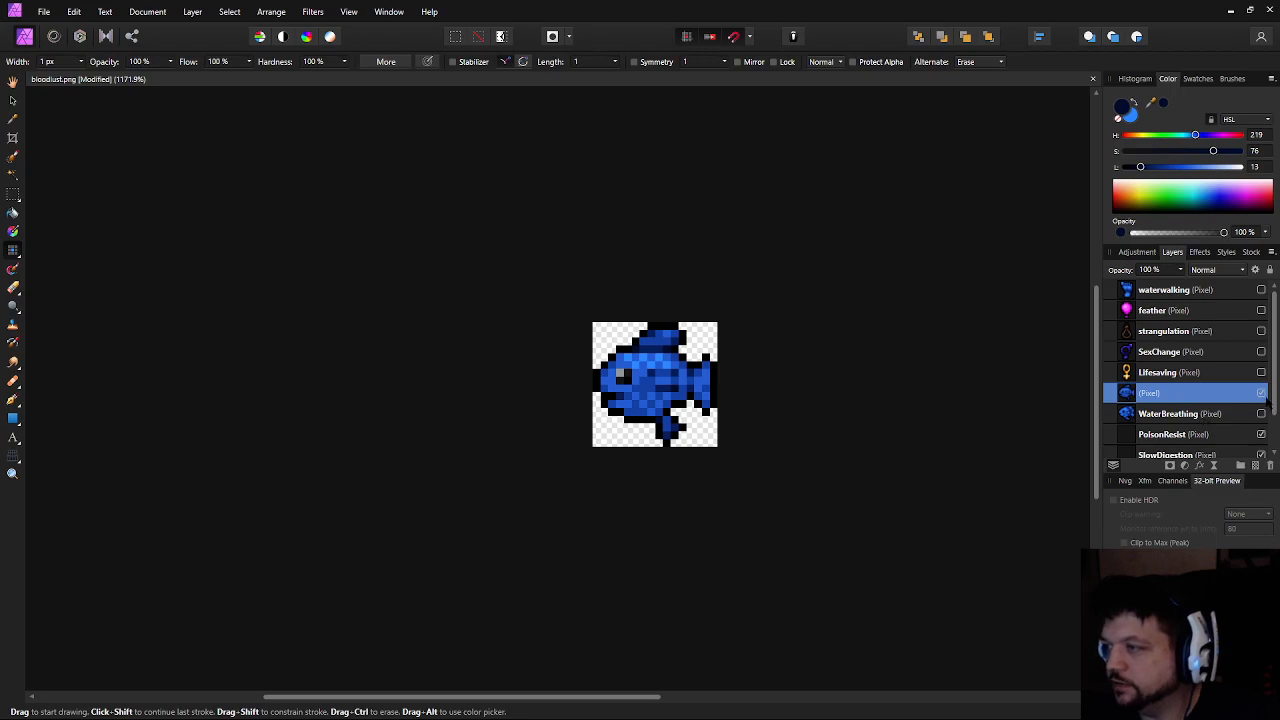
Compare the new fish with the old WaterBreathing icon, then delete the old WaterBreathing layer and show the new fish again
{"action": "left_click", "coordinate": [1261, 393]}
{"action": "left_click", "coordinate": [1261, 413]}
{"action": "left_click", "coordinate": [1238, 415]}
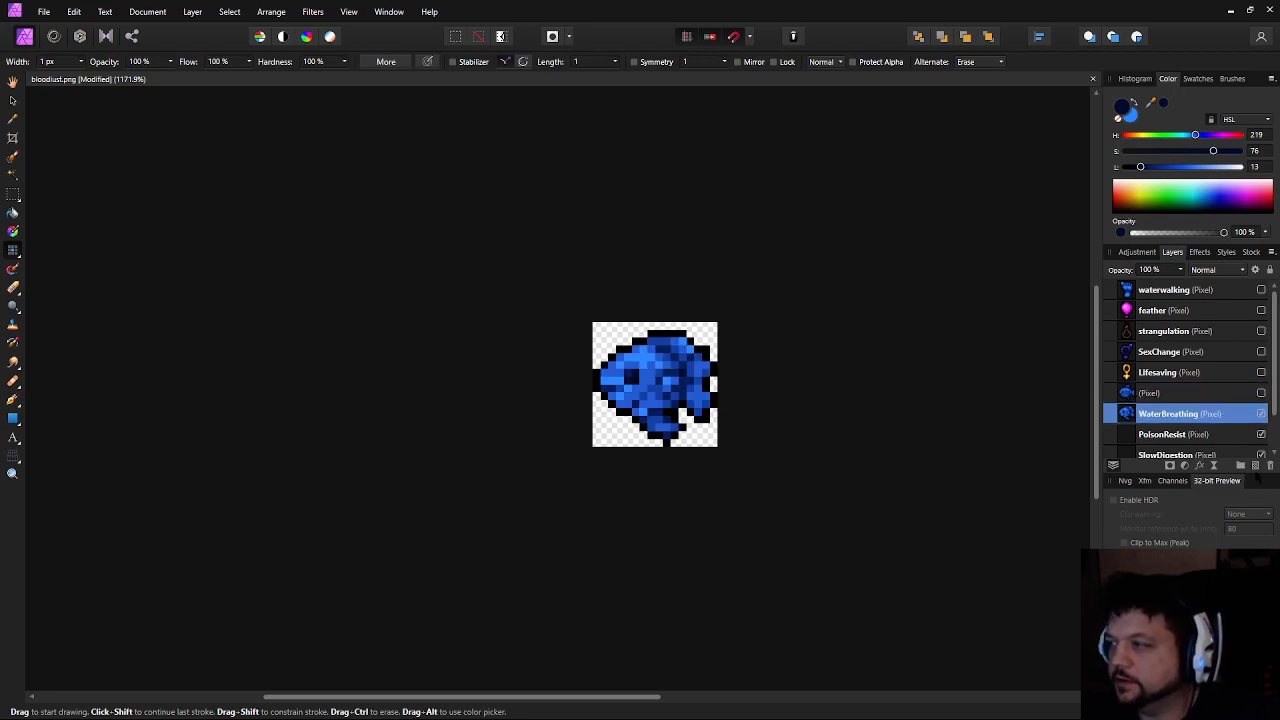
{"action": "left_click", "coordinate": [1269, 465]}
{"action": "left_click", "coordinate": [1261, 393]}
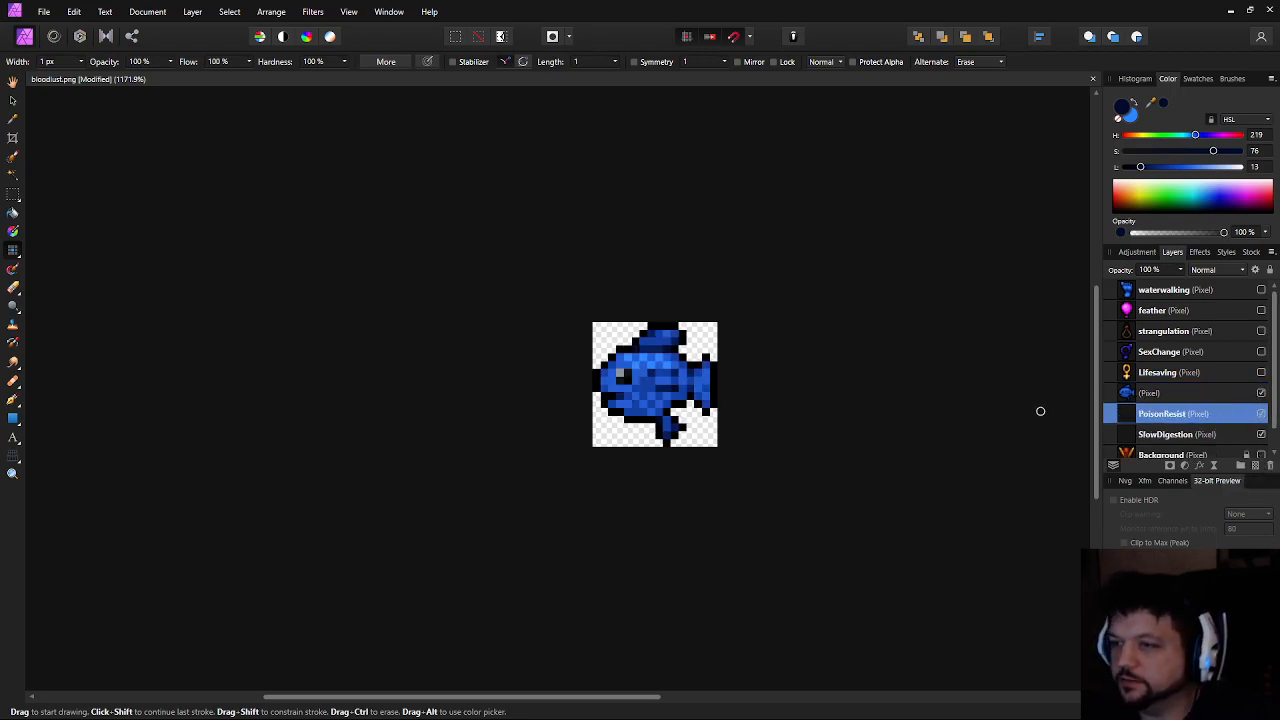
Rename the unnamed fish layer as WaterBreathing
{"action": "scroll", "coordinate": [878, 437], "scroll_direction": "down", "scroll_amount": 1}
{"action": "left_click", "coordinate": [1158, 393]}
{"action": "double_click", "coordinate": [1145, 393]}
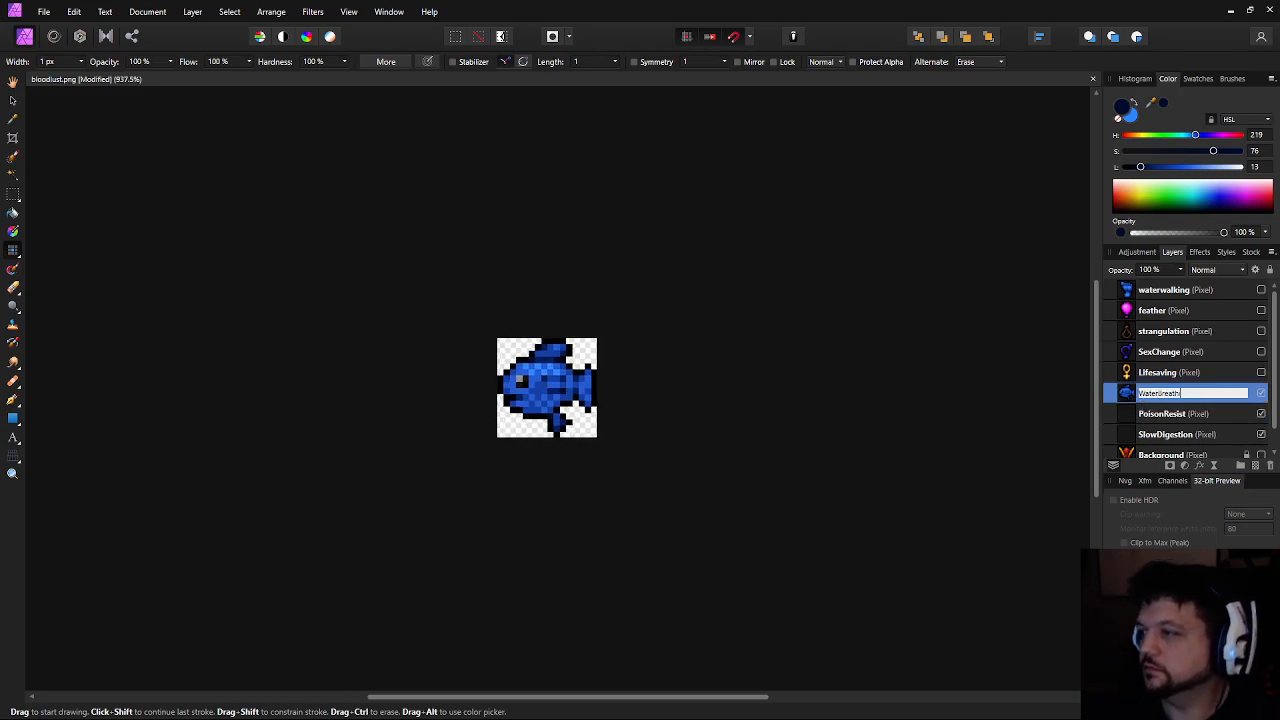
{"action": "type", "text": "ing"}
{"action": "key", "text": "Return"}
Hide the WaterBreathing layer and prepare the PoisonResist layer for drawing in black with the colour's lightness at 0
{"action": "left_click", "coordinate": [1180, 412]}
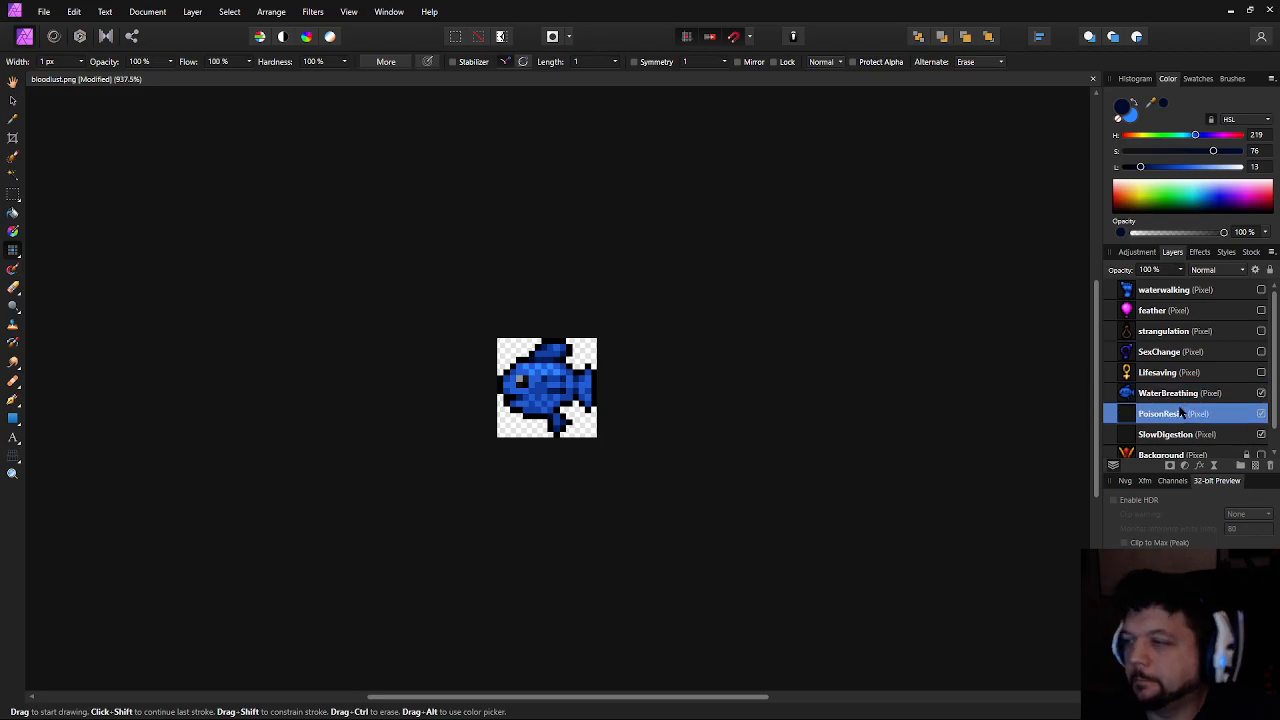
{"action": "scroll", "coordinate": [517, 351], "scroll_direction": "up", "scroll_amount": 5}
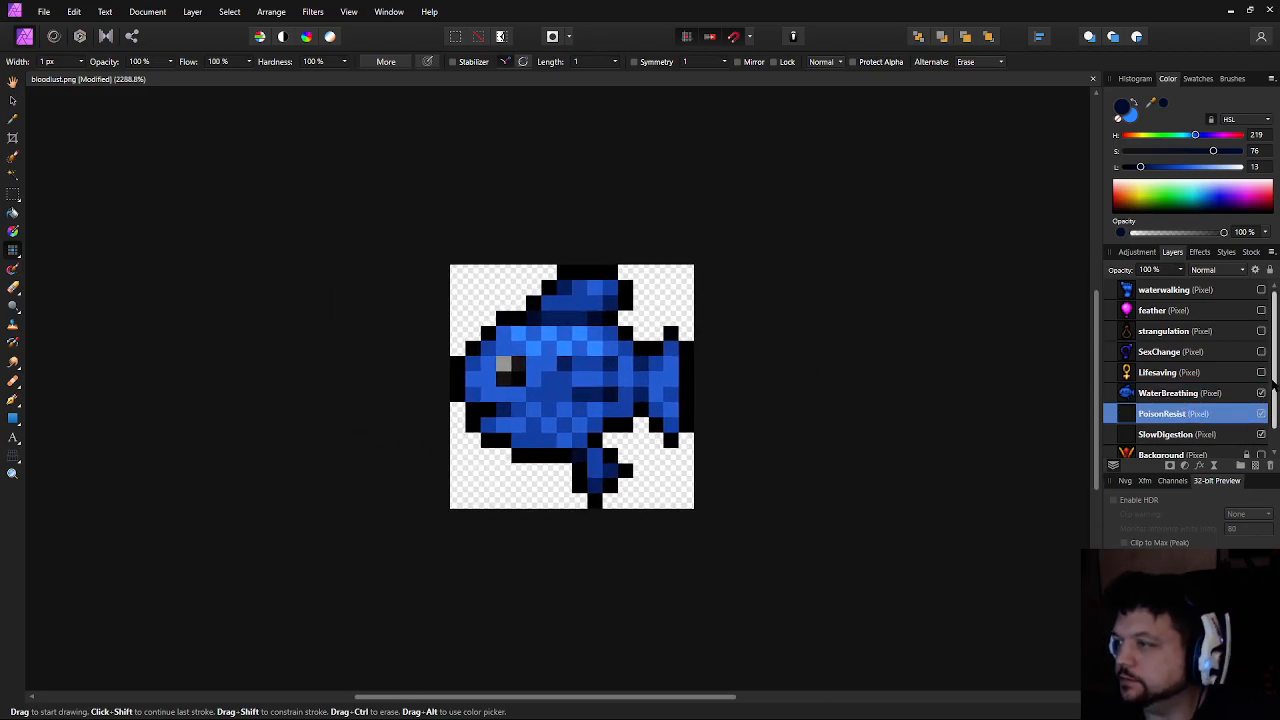
{"action": "left_click", "coordinate": [1261, 393]}
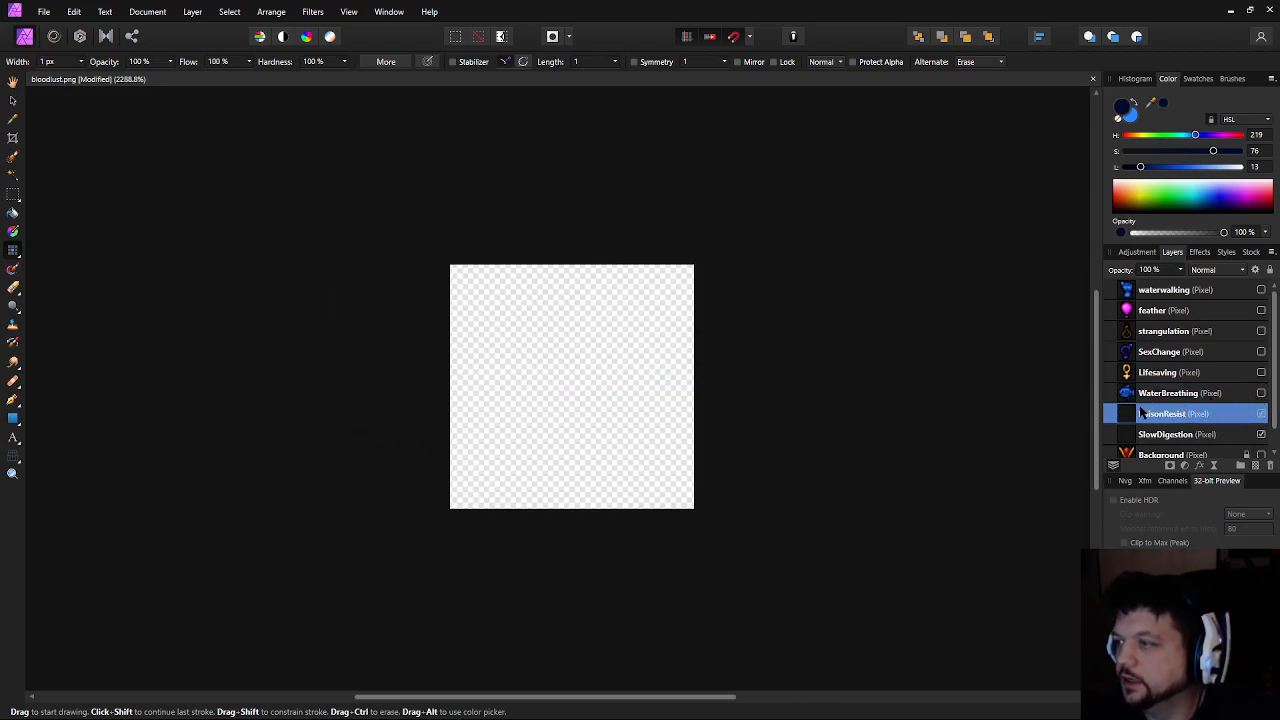
{"action": "key", "text": "ctrl+z"}
{"action": "left_click_drag", "start_coordinate": [1140, 168], "coordinate": [1122, 168]}
{"action": "key", "text": "ctrl+z"}
{"action": "scroll", "coordinate": [550, 347], "scroll_direction": "up", "scroll_amount": 2}
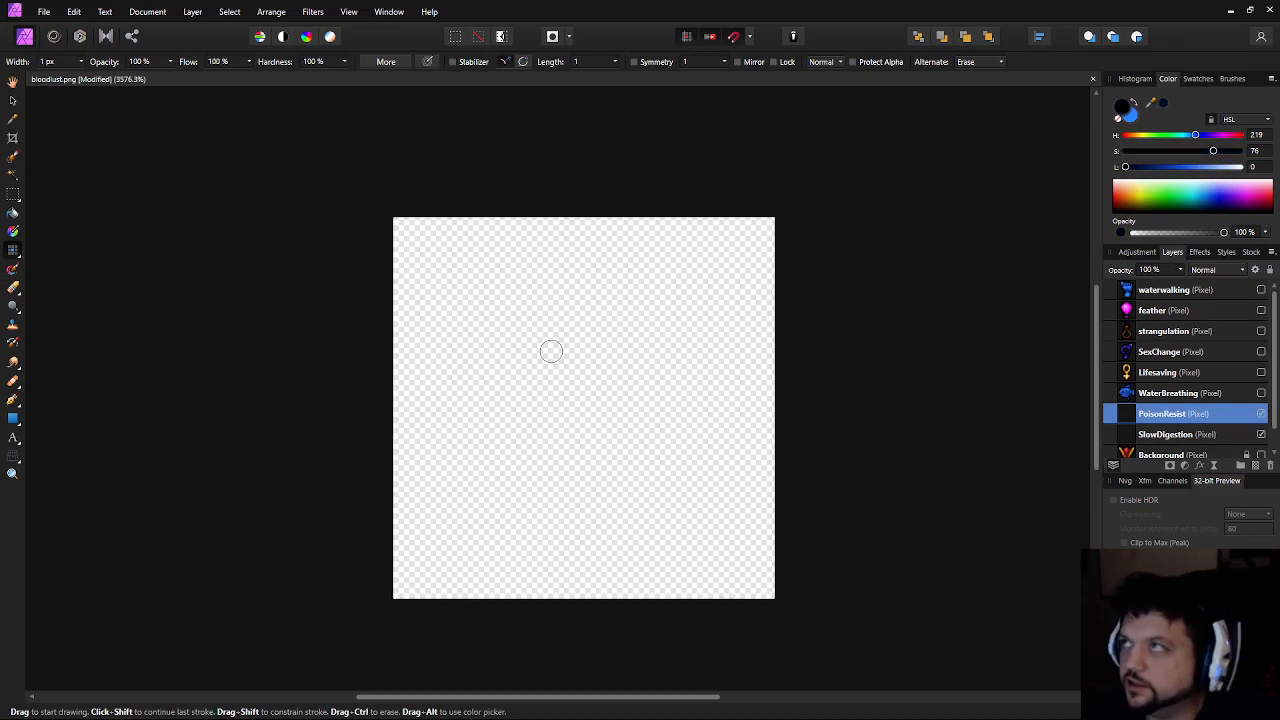
{"action": "left_click", "coordinate": [525, 375]}
{"action": "key", "text": "ctrl+z"}
{"action": "left_click", "coordinate": [507, 366]}
{"action": "key", "text": "ctrl+z"}
{"action": "left_click", "coordinate": [515, 325]}
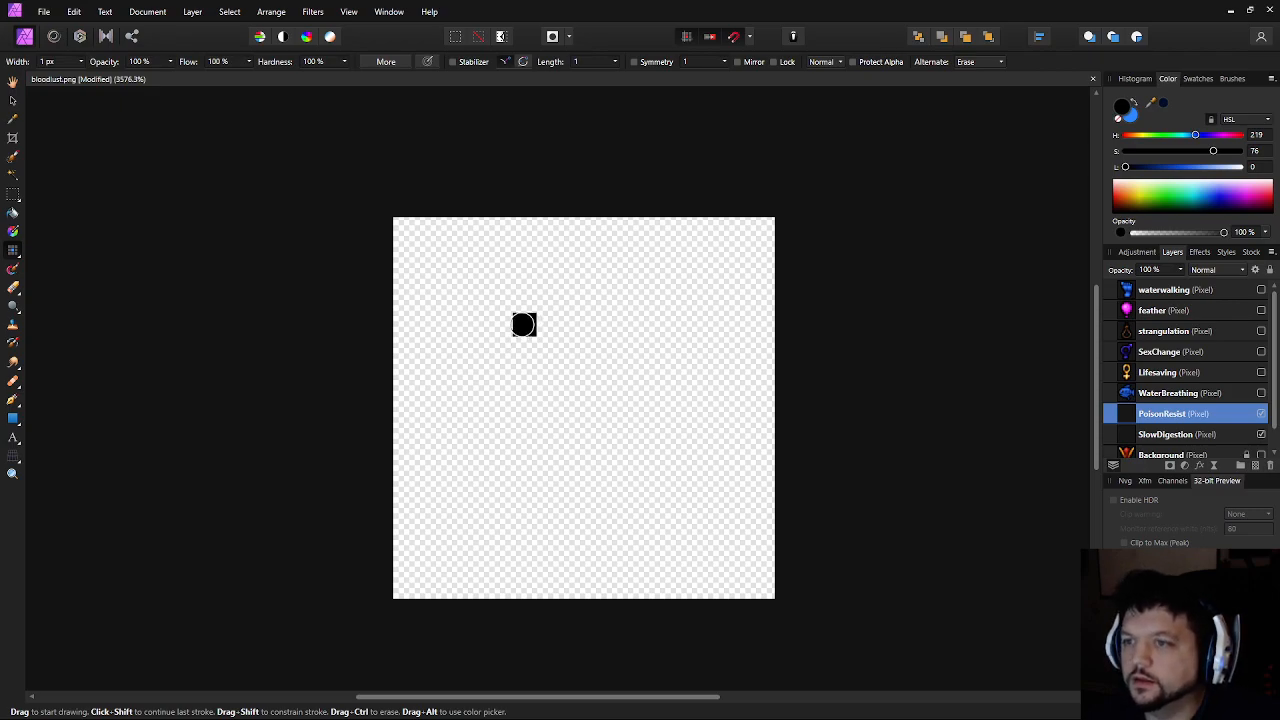
{"action": "key", "text": "ctrl+z"}
{"action": "left_click", "coordinate": [507, 325]}
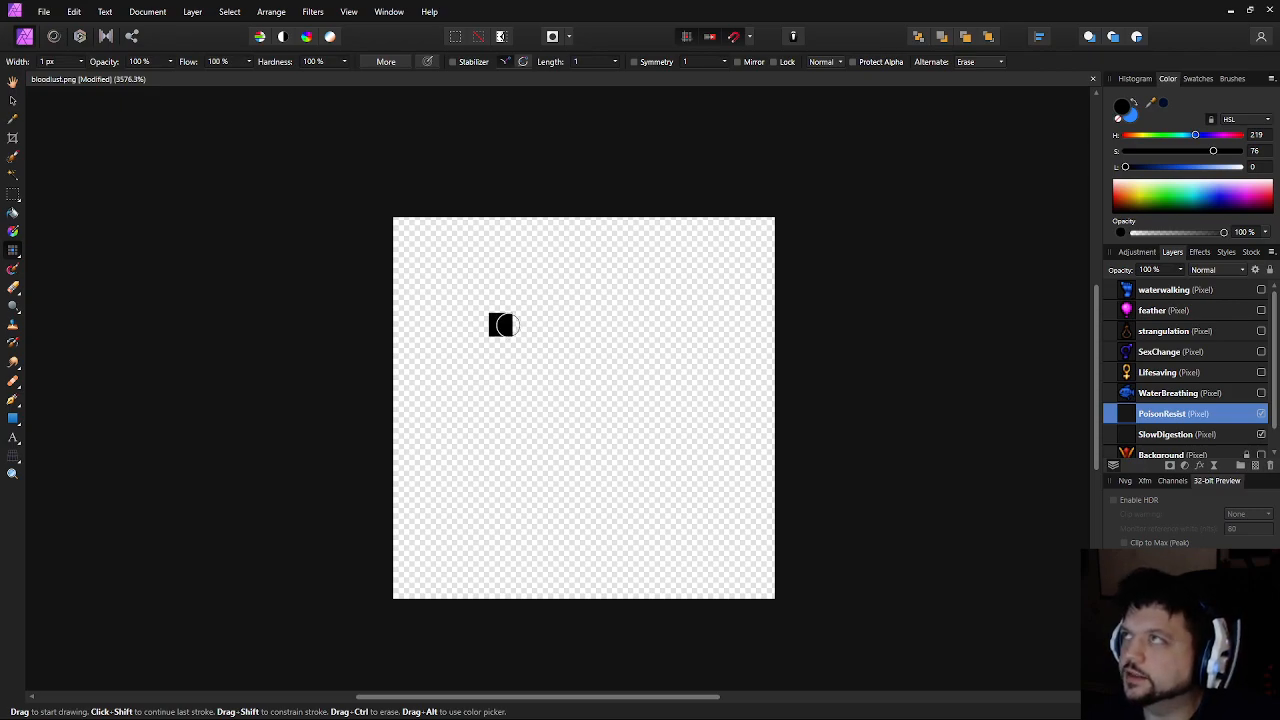
{"action": "key", "text": "ctrl+z"}
{"action": "left_click", "coordinate": [477, 300]}
{"action": "key", "text": "ctrl+z"}
Draw a stepped black arch across the upper part of the PoisonResist canvas, with a flat four-pixel crest along the top edge
{"action": "left_click", "coordinate": [452, 300]}
{"action": "left_click", "coordinate": [477, 277]}
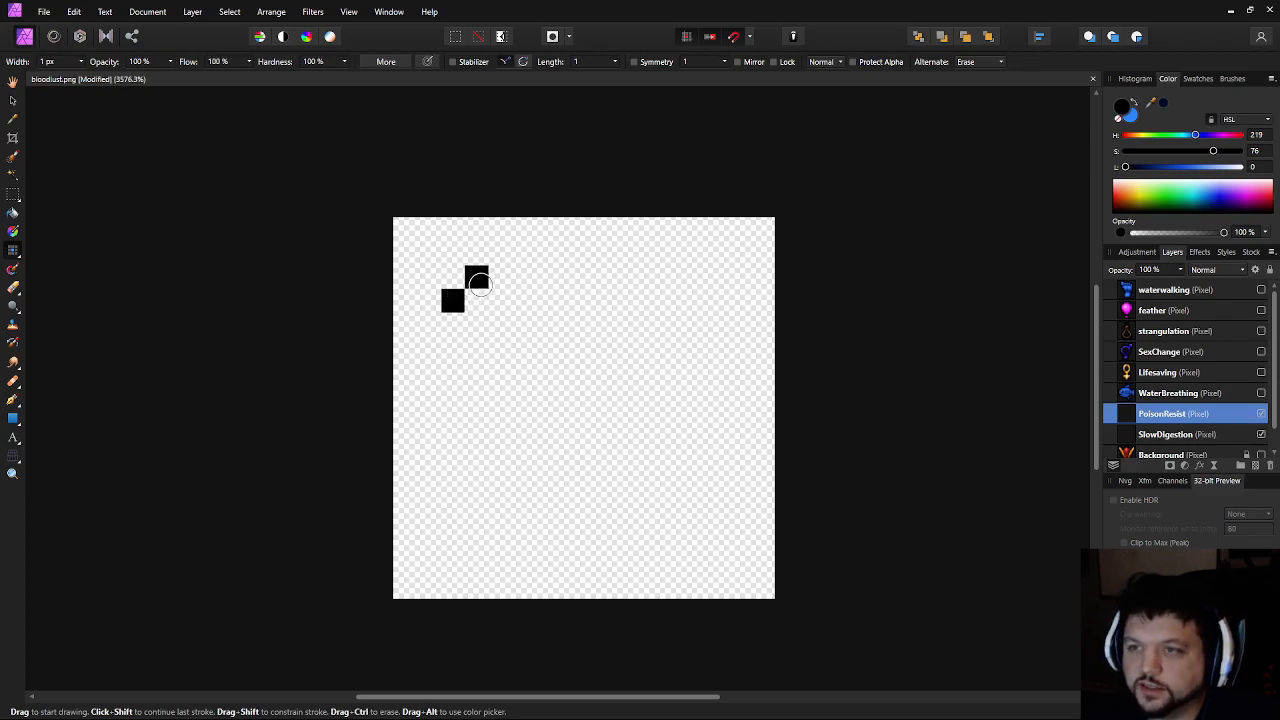
{"action": "left_click", "coordinate": [499, 280]}
{"action": "left_click", "coordinate": [523, 254]}
{"action": "key", "text": "ctrl+z"}
{"action": "left_click", "coordinate": [527, 254]}
{"action": "left_click", "coordinate": [567, 236]}
{"action": "key", "text": "ctrl+z"}
{"action": "left_click", "coordinate": [550, 234]}
{"action": "left_click", "coordinate": [574, 236]}
{"action": "mouse_move", "coordinate": [582, 237]}
{"action": "left_mouse_down"}
{"action": "mouse_move", "coordinate": [623, 235]}
{"action": "mouse_move", "coordinate": [739, 323]}
{"action": "left_mouse_up"}
Extend both ends of the arch downward with straight black vertical sides, each about six pixels tall
{"action": "left_click", "coordinate": [446, 329]}
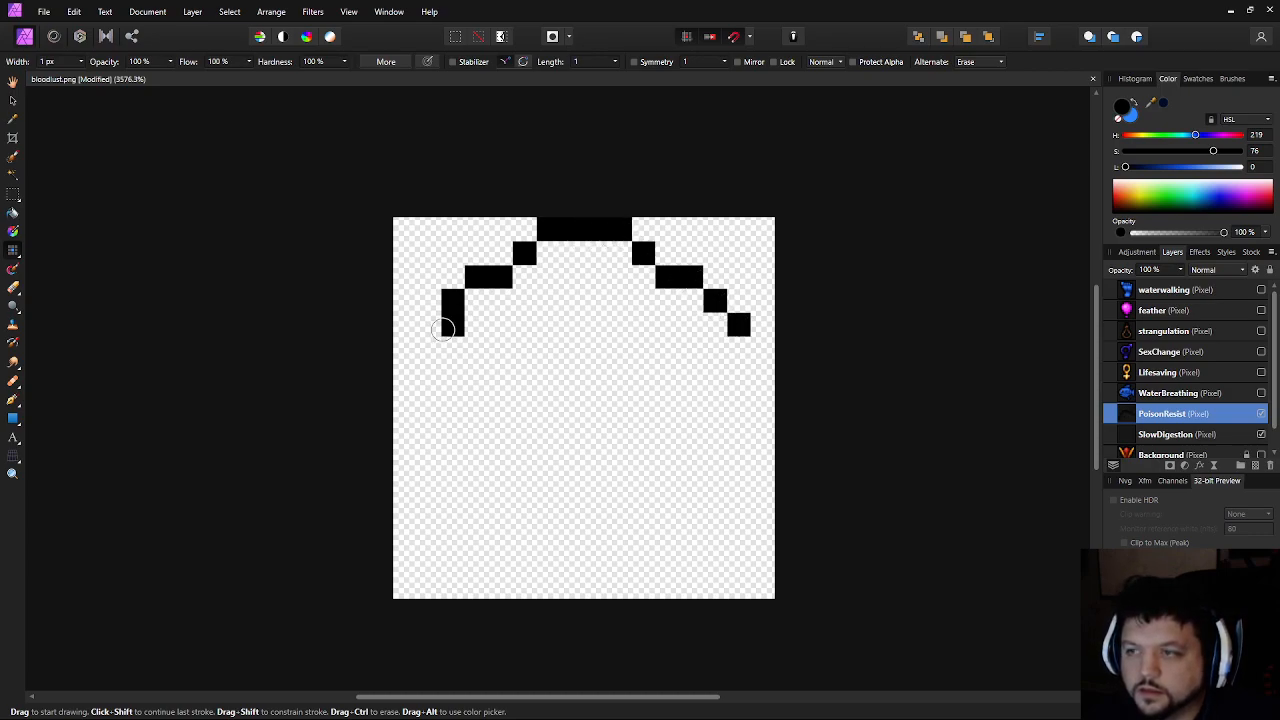
{"action": "left_click", "coordinate": [429, 324]}
{"action": "left_click_drag", "start_coordinate": [430, 356], "coordinate": [429, 448]}
{"action": "left_click_drag", "start_coordinate": [738, 340], "coordinate": [739, 440]}
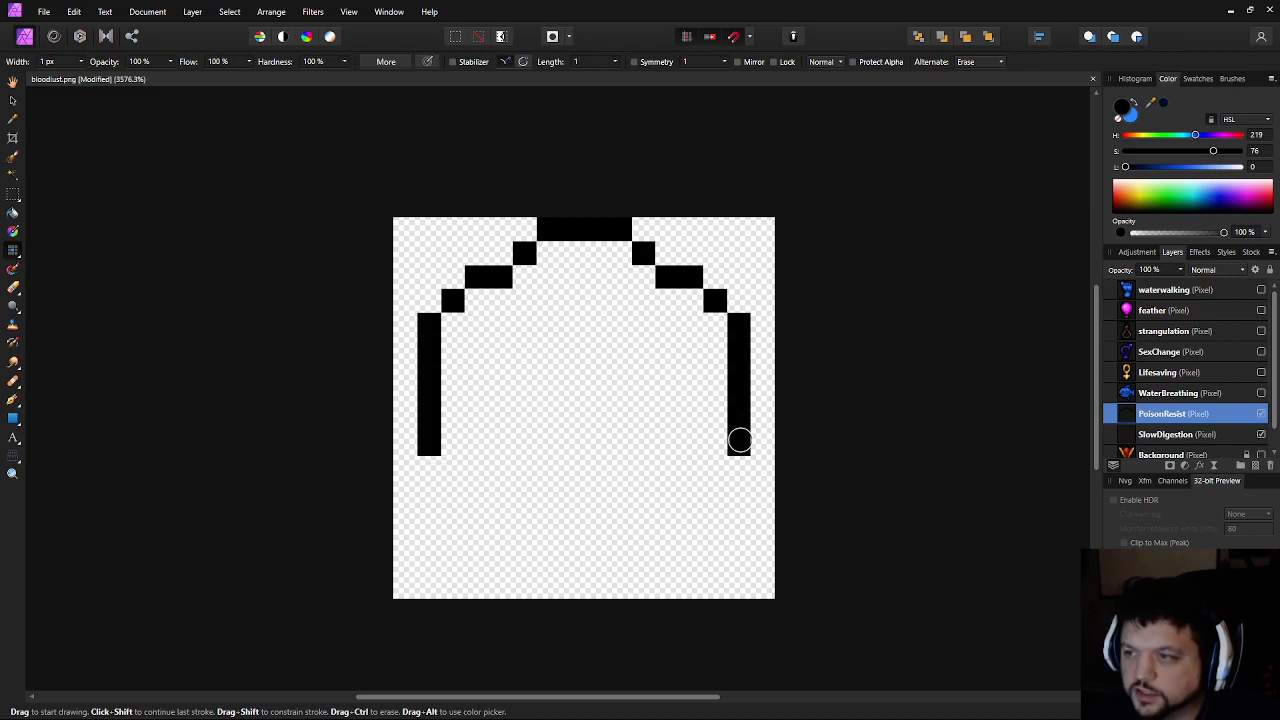
Close the lower half of the outline with black pixels stepping inward from both sides to a flat four-pixel base along the canvas's bottom edge
{"action": "left_click_drag", "start_coordinate": [452, 474], "coordinate": [452, 492]}
{"action": "left_click_drag", "start_coordinate": [715, 467], "coordinate": [715, 492]}
{"action": "left_click_drag", "start_coordinate": [478, 515], "coordinate": [499, 537]}
{"action": "left_click_drag", "start_coordinate": [691, 515], "coordinate": [667, 539]}
{"action": "left_click", "coordinate": [522, 563]}
{"action": "left_click_drag", "start_coordinate": [546, 586], "coordinate": [637, 572]}
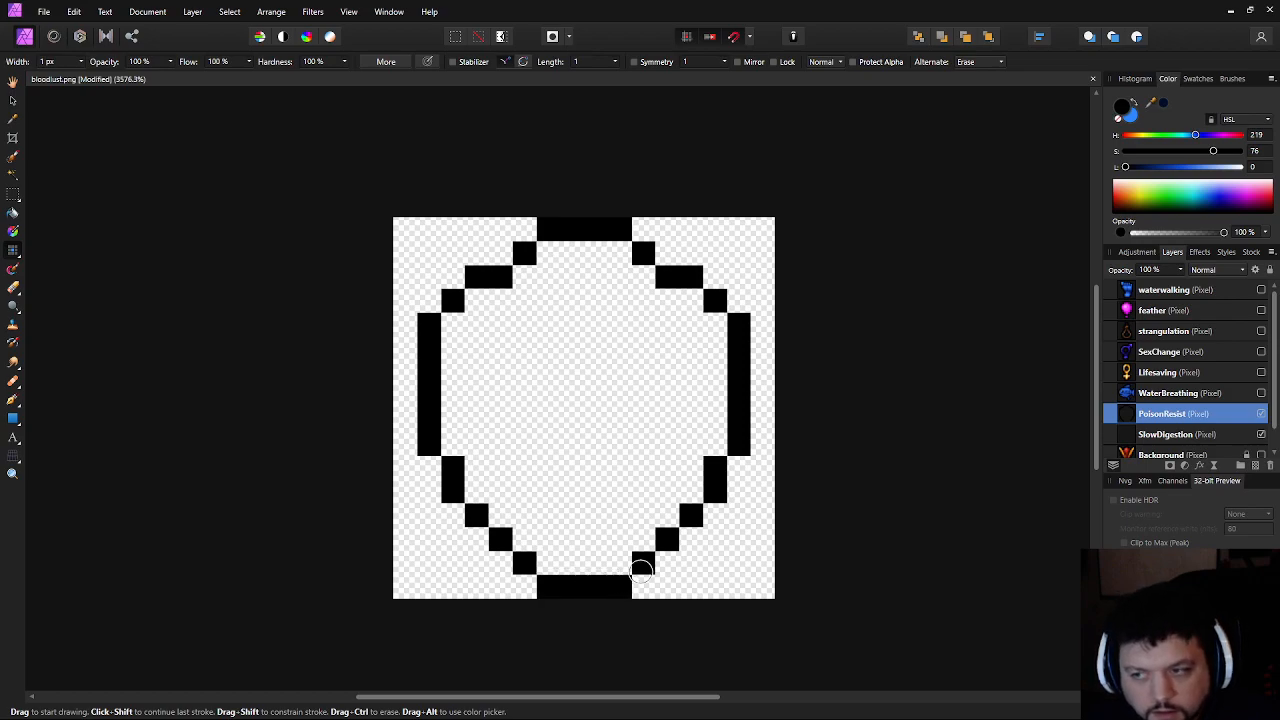
{"action": "scroll", "coordinate": [594, 360], "scroll_direction": "down", "scroll_amount": 4}
{"action": "scroll", "coordinate": [651, 425], "scroll_direction": "up", "scroll_amount": 2}
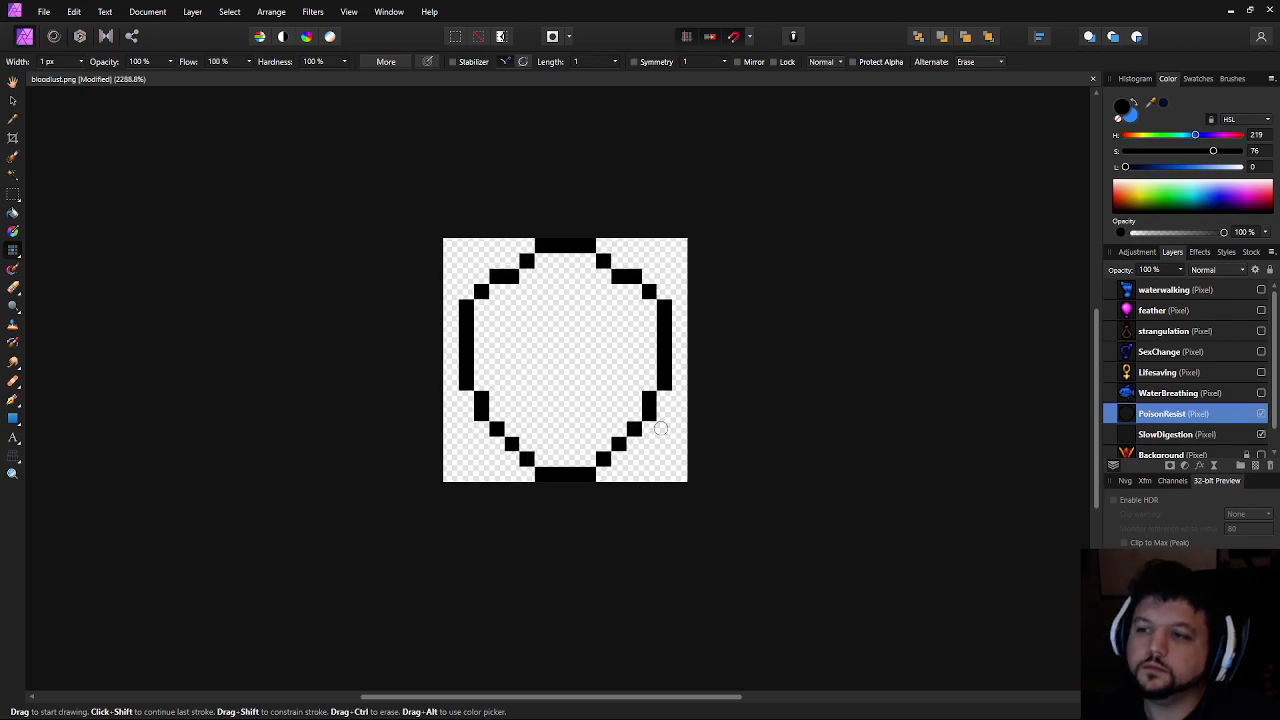
Add black pixels outside both upper diagonals to turn the rounded top into broader, squarer shield shoulders
{"action": "scroll", "coordinate": [607, 332], "scroll_direction": "up", "scroll_amount": 1}
{"action": "left_click", "coordinate": [490, 246]}
{"action": "left_click", "coordinate": [621, 246]}
{"action": "left_click", "coordinate": [583, 243]}
{"action": "left_click_drag", "start_coordinate": [450, 260], "coordinate": [431, 281]}
{"action": "mouse_move", "coordinate": [661, 262]}
{"action": "left_mouse_down"}
{"action": "mouse_move", "coordinate": [677, 263]}
{"action": "mouse_move", "coordinate": [679, 281]}
{"action": "left_mouse_up"}
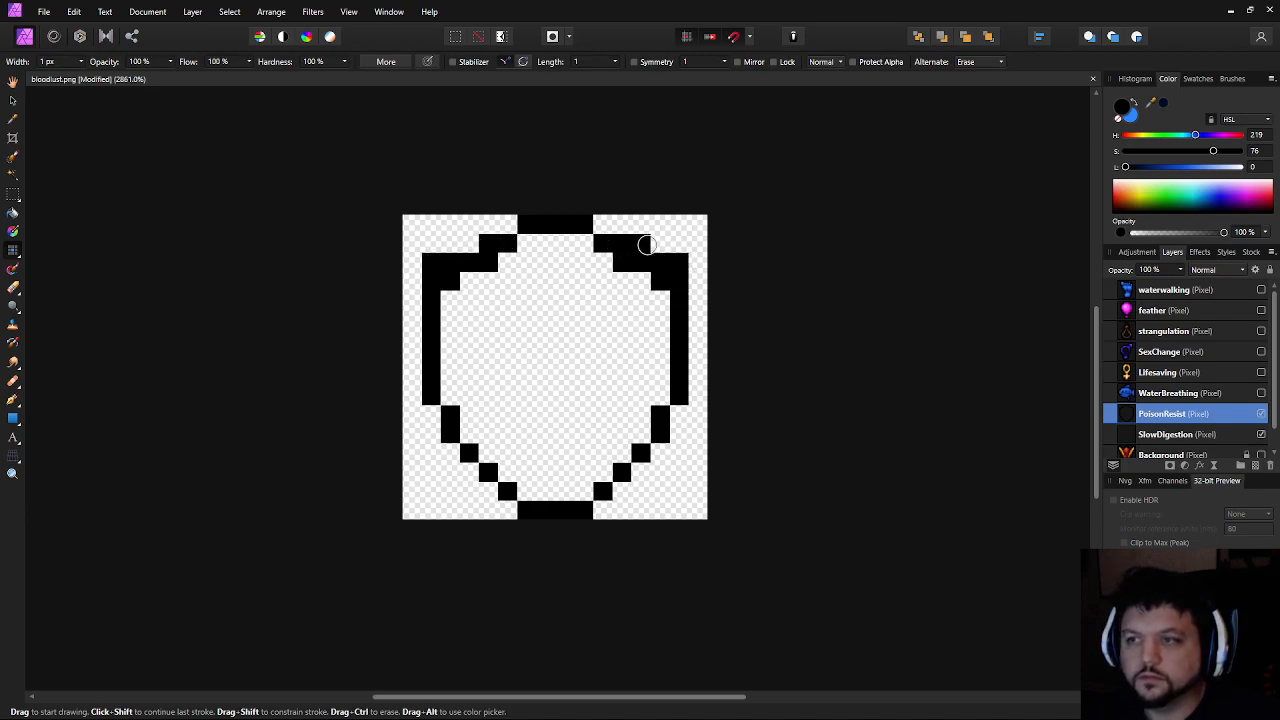
{"action": "left_click", "coordinate": [488, 244]}
{"action": "left_click", "coordinate": [642, 249]}
{"action": "left_click", "coordinate": [474, 249]}
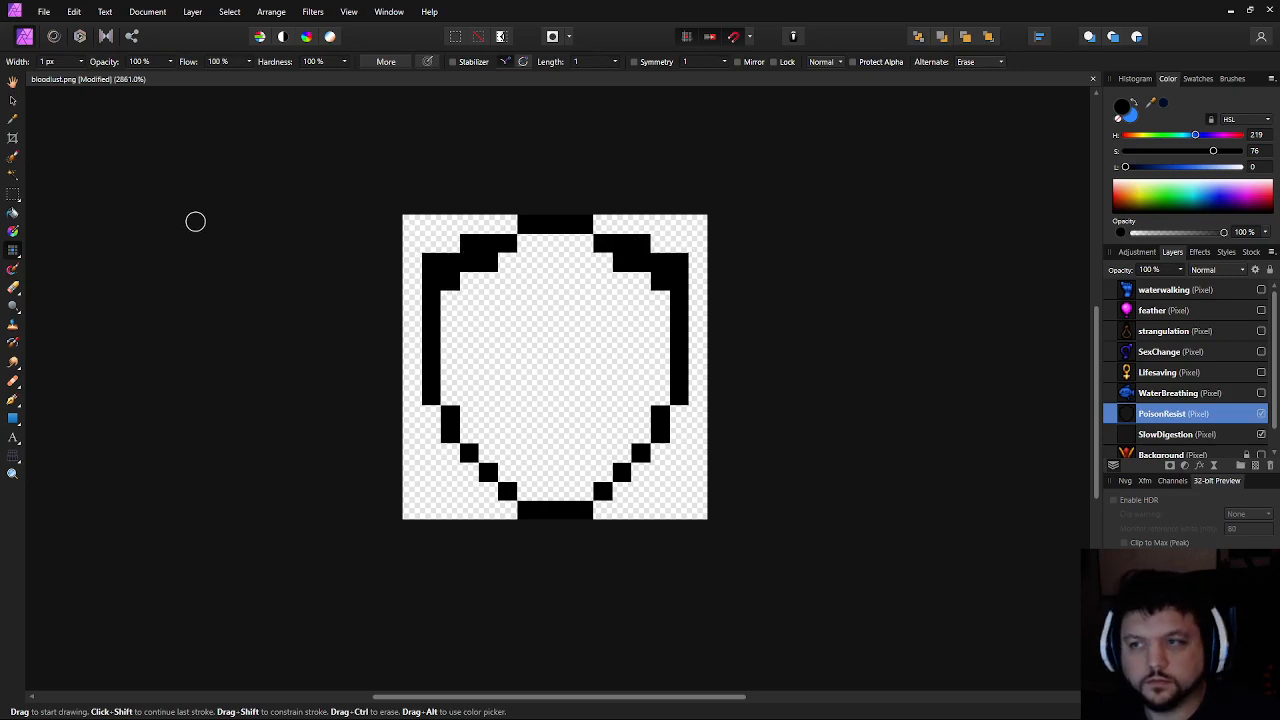
Select and delete the surplus black pixels inside both shoulders so the outline is one pixel thick
{"action": "left_click", "coordinate": [14, 193]}
{"action": "scroll", "coordinate": [407, 265], "scroll_direction": "up", "scroll_amount": 1}
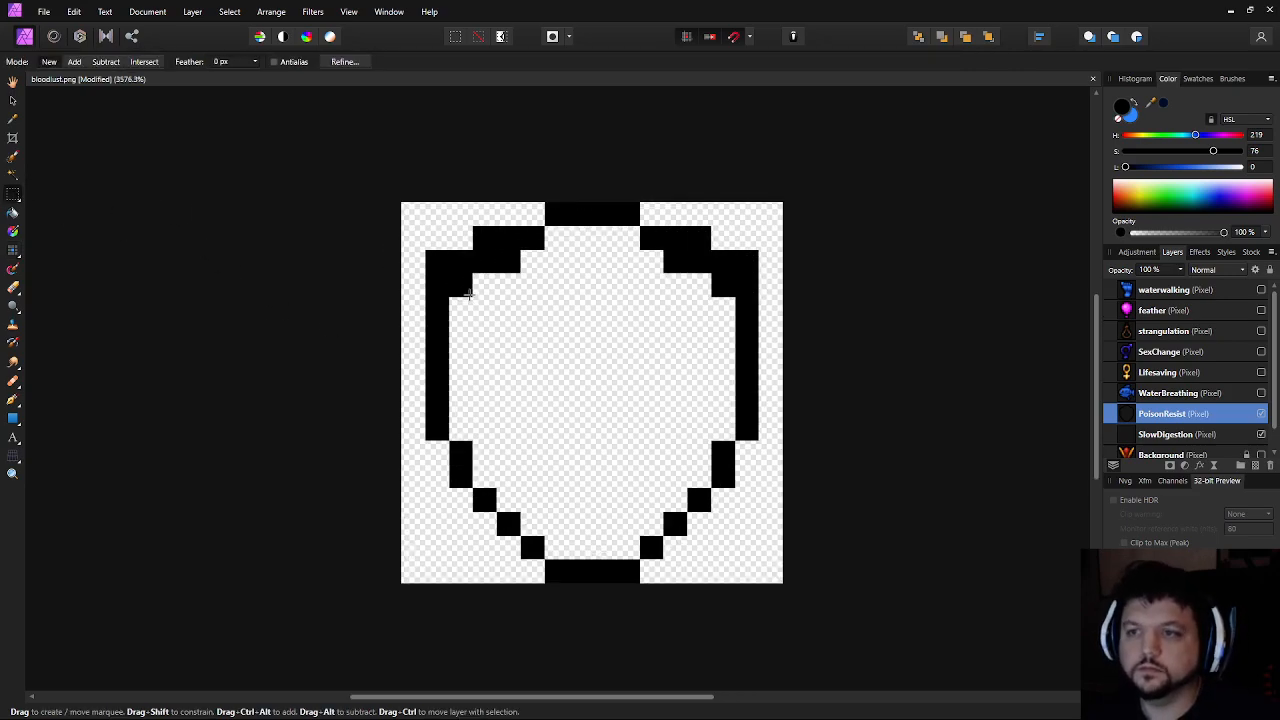
{"action": "left_click_drag", "start_coordinate": [455, 280], "coordinate": [503, 265]}
{"action": "key", "text": "Delete"}
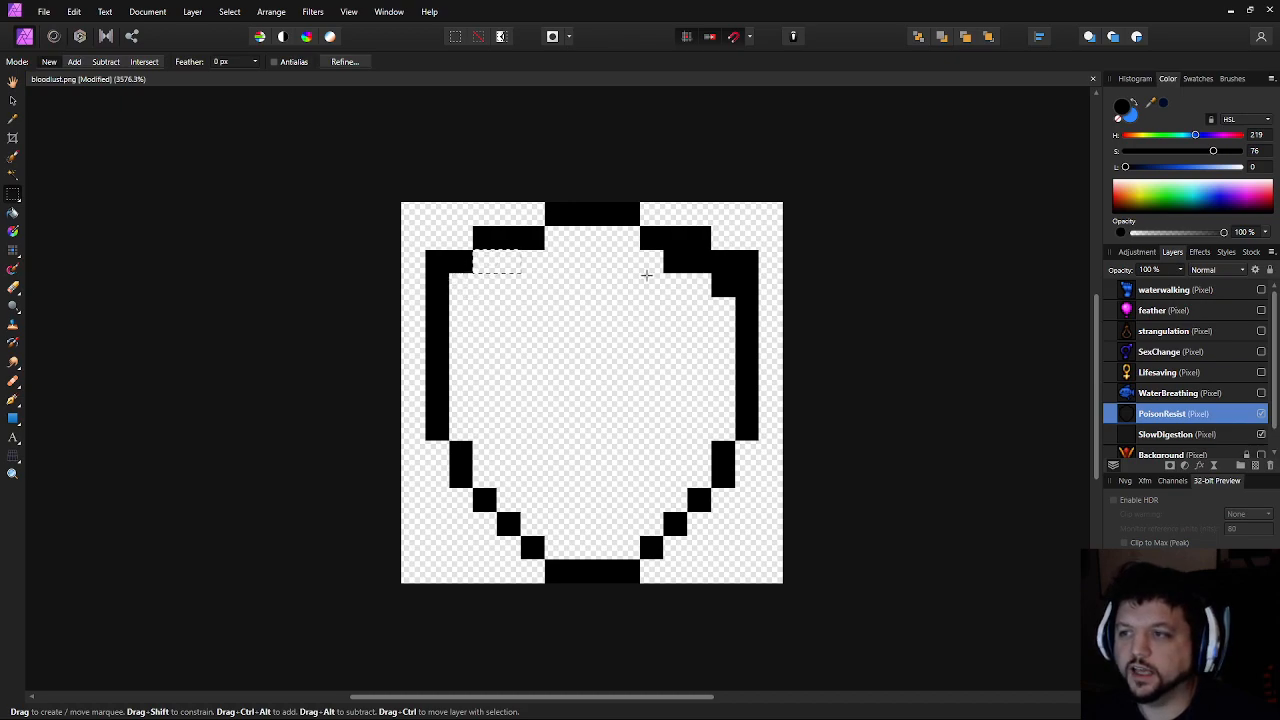
{"action": "key", "text": "Delete"}
{"action": "key", "text": "Delete"}
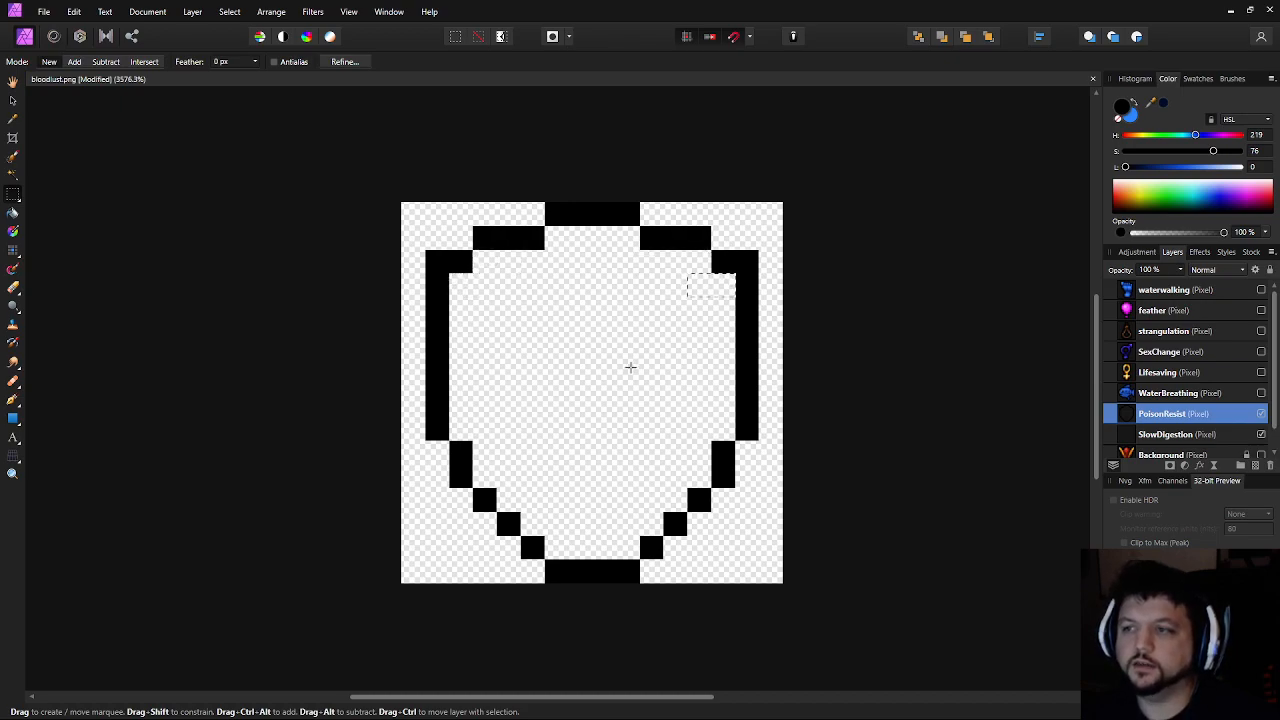
{"action": "scroll", "coordinate": [684, 364], "scroll_direction": "down", "scroll_amount": 8}
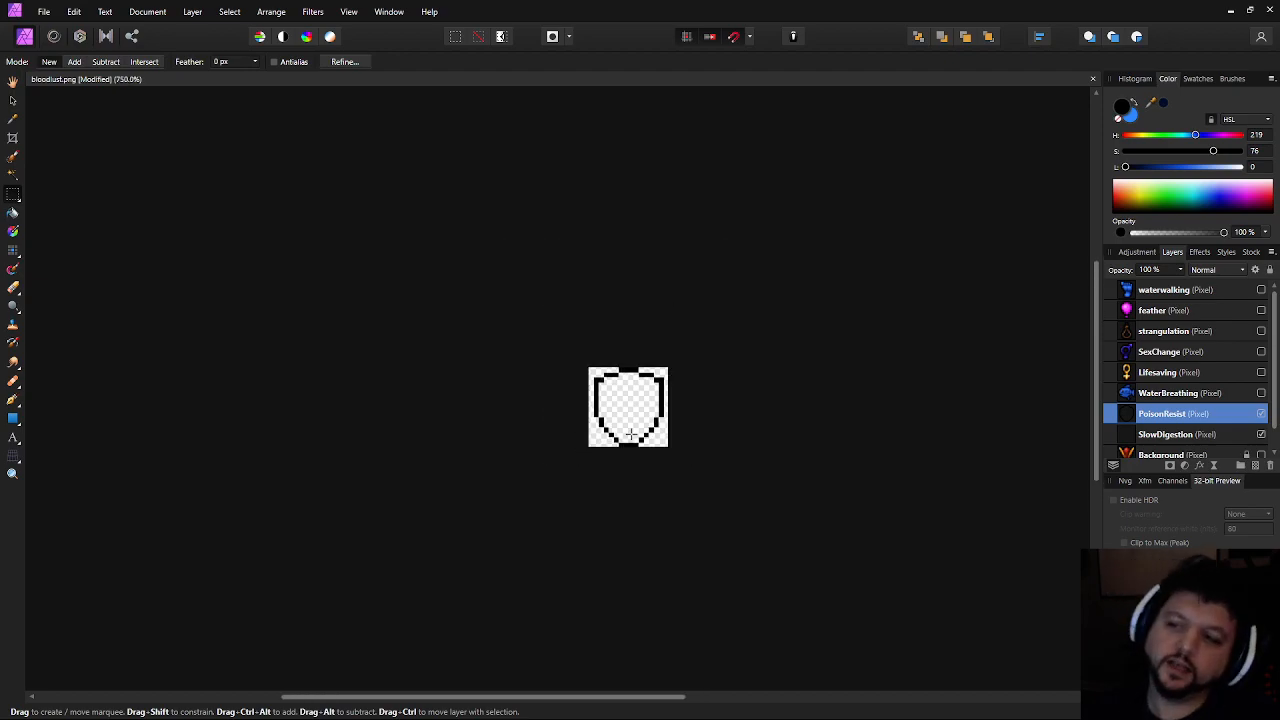
{"action": "scroll", "coordinate": [689, 317], "scroll_direction": "up", "scroll_amount": 7}
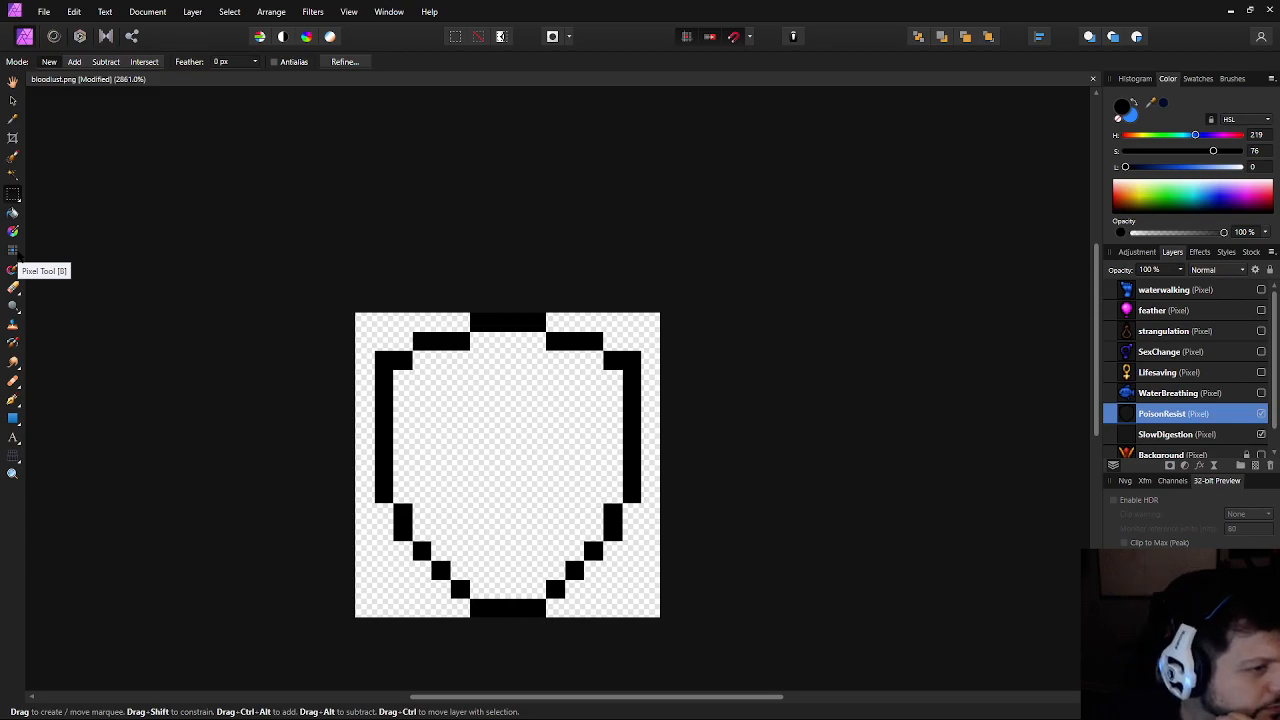
Flood-fill the shield's interior with green at hue 109, saturation 24 and lightness 28
{"action": "left_click", "coordinate": [12, 268]}
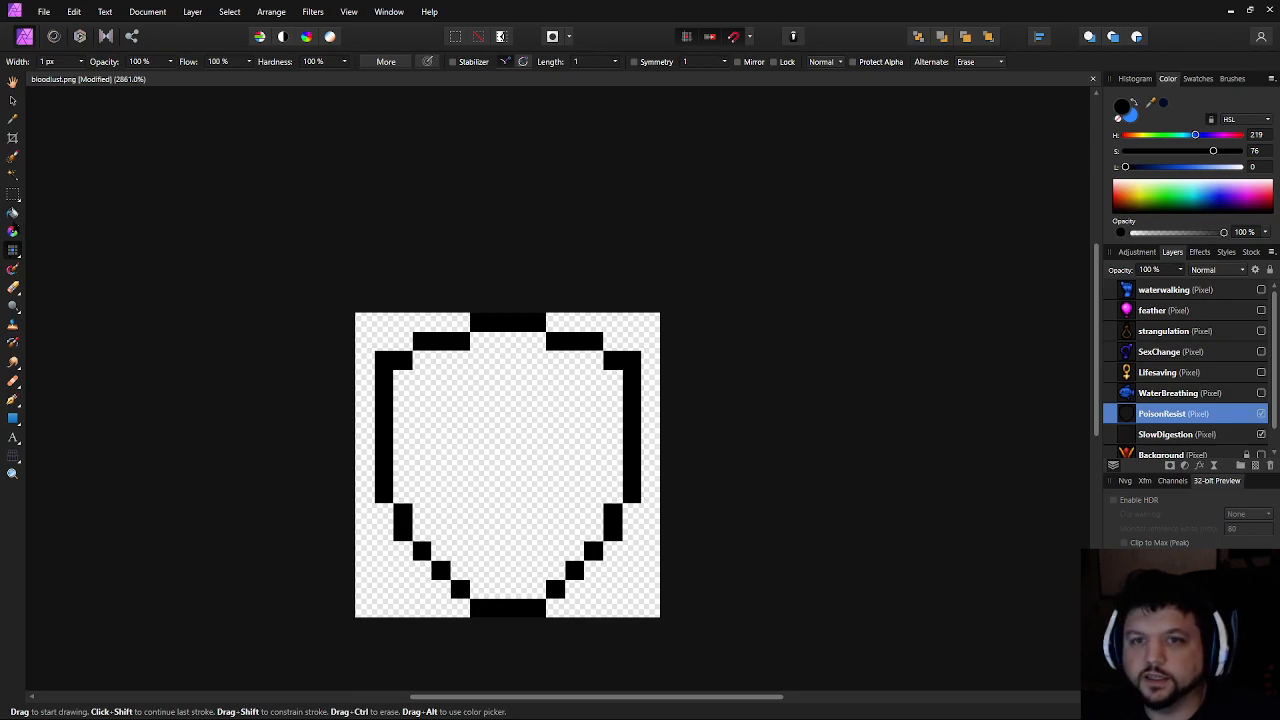
{"action": "left_click", "coordinate": [1160, 135]}
{"action": "left_click_drag", "start_coordinate": [1178, 167], "coordinate": [1158, 167]}
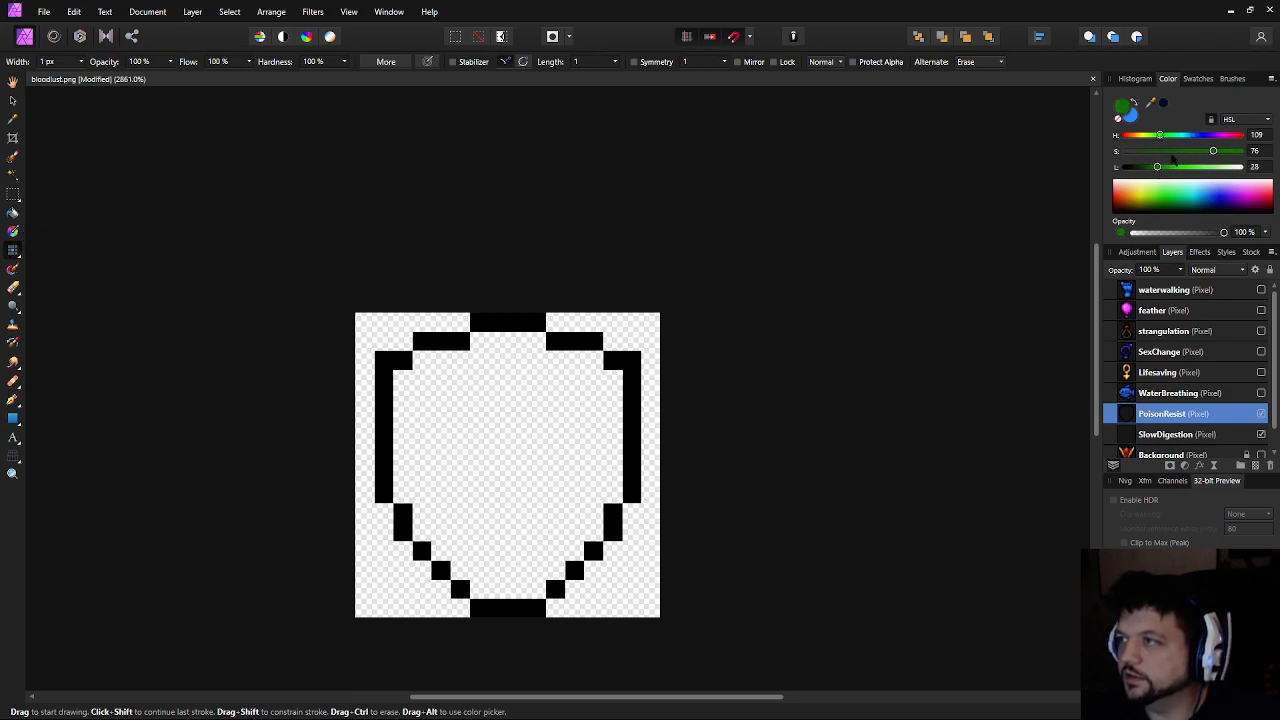
{"action": "left_click", "coordinate": [1172, 151]}
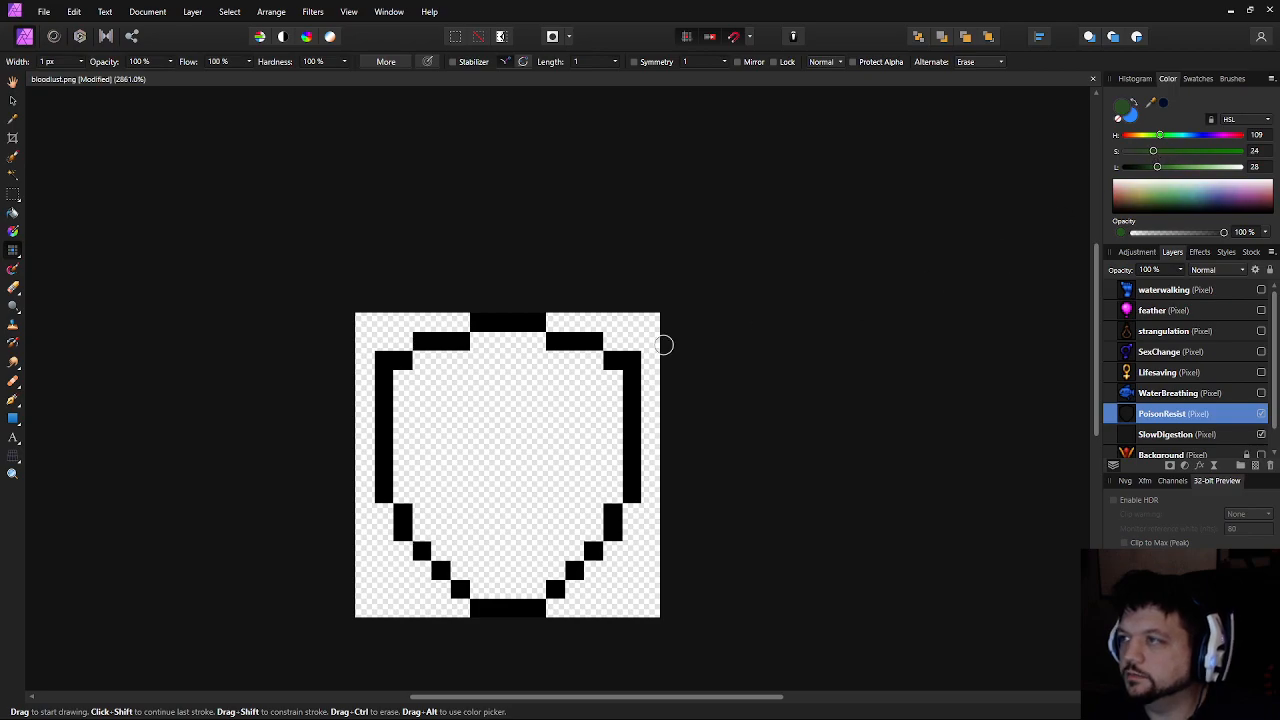
{"action": "left_click", "coordinate": [13, 213]}
{"action": "left_click", "coordinate": [513, 424]}
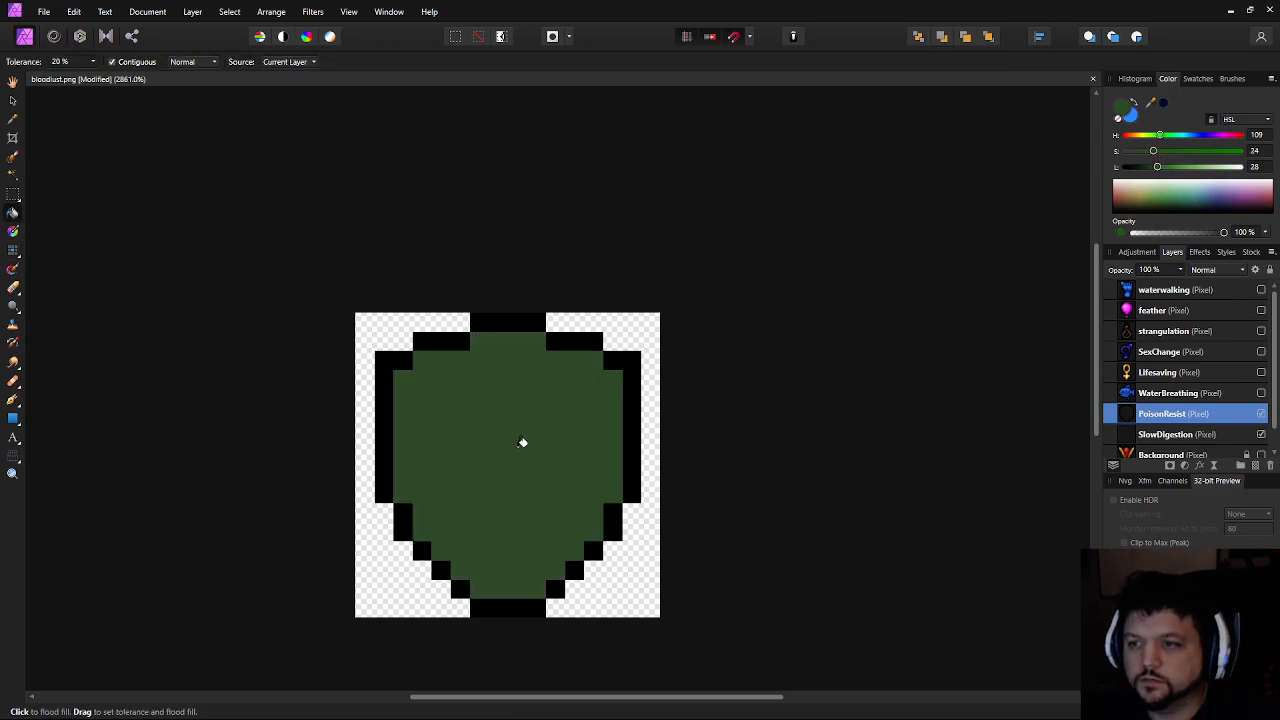
Refill the shield's interior with the green's saturation at 10, and set the colour's lightness to 22 for pixel shading
{"action": "key", "text": "b"}
{"action": "left_click", "coordinate": [1136, 151]}
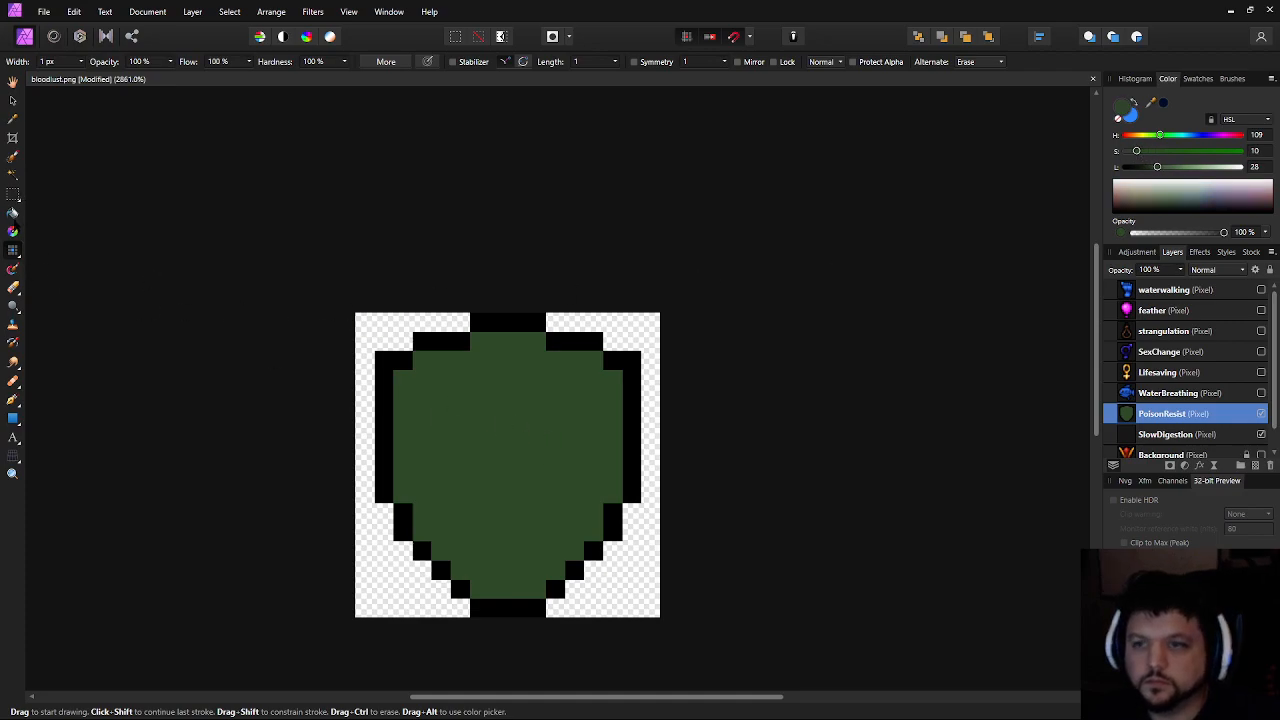
{"action": "key", "text": "g"}
{"action": "left_click", "coordinate": [1147, 167]}
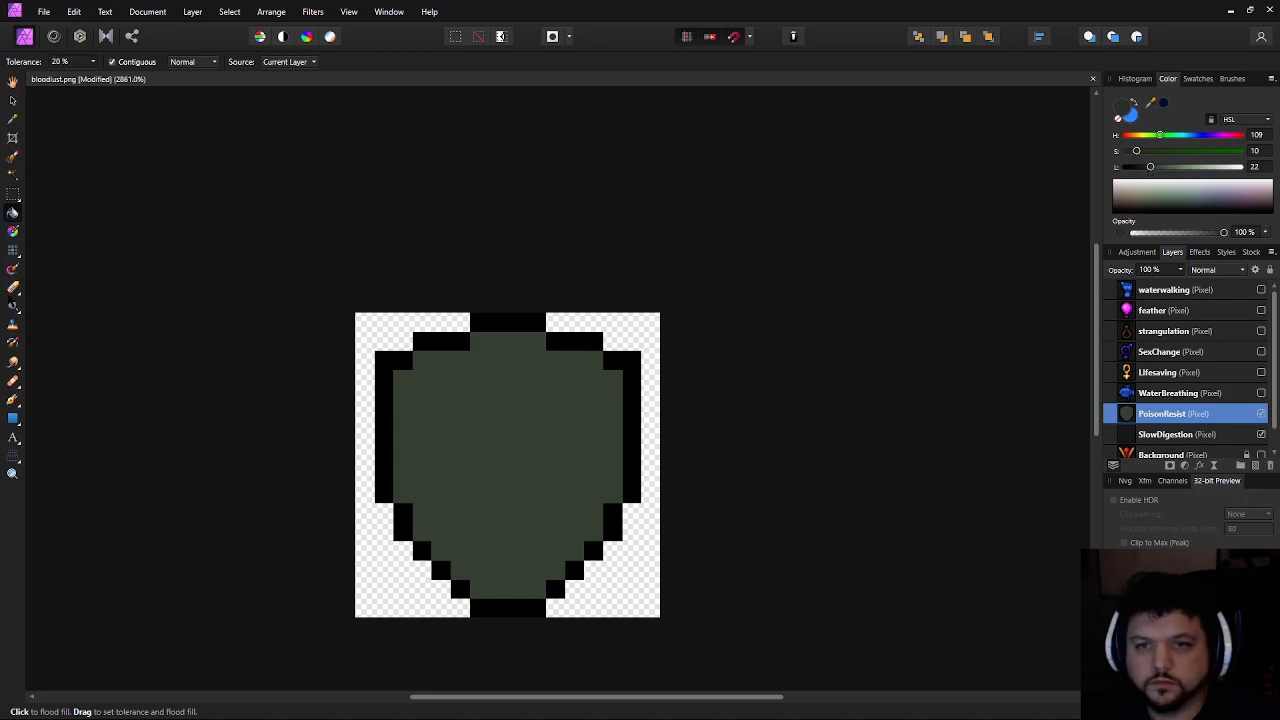
{"action": "key", "text": "b"}
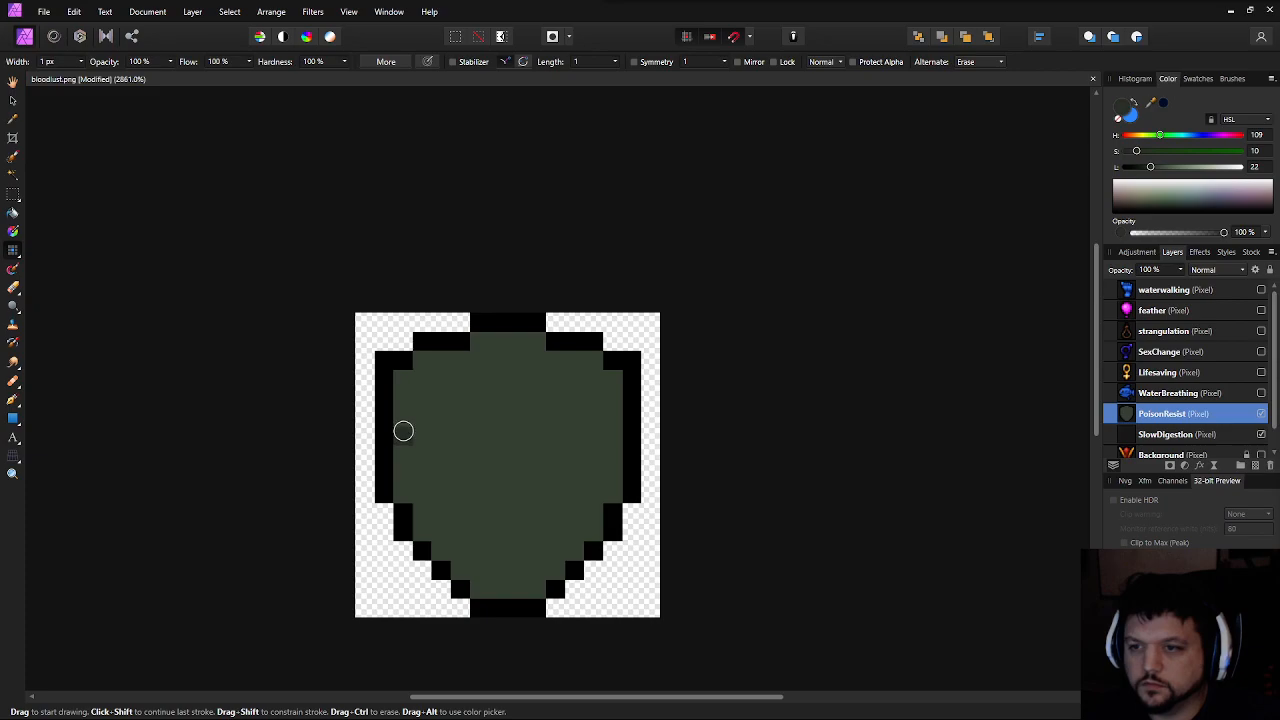
Sample the outline's black and paint the missing pixels at both upper corners to square off the shield
{"action": "left_click_drag", "start_coordinate": [410, 375], "coordinate": [403, 348]}
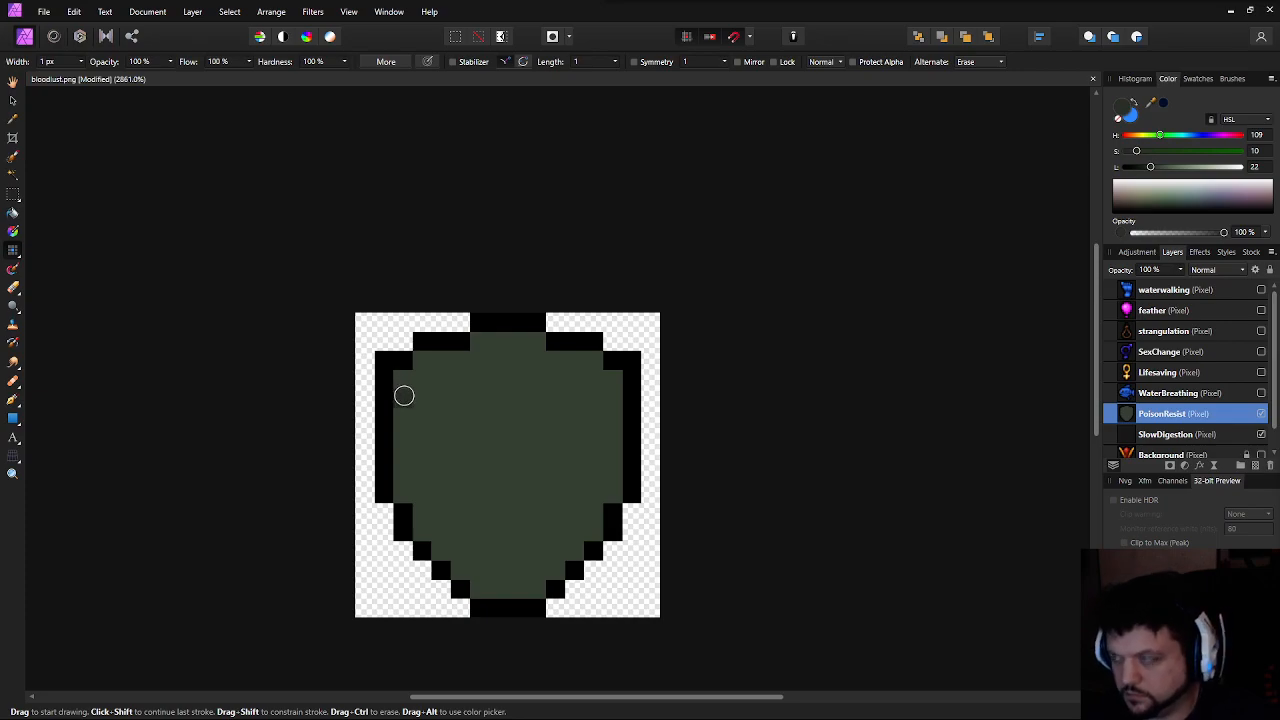
{"action": "left_click_drag", "start_coordinate": [563, 411], "coordinate": [529, 424]}
{"action": "key", "text": "x"}
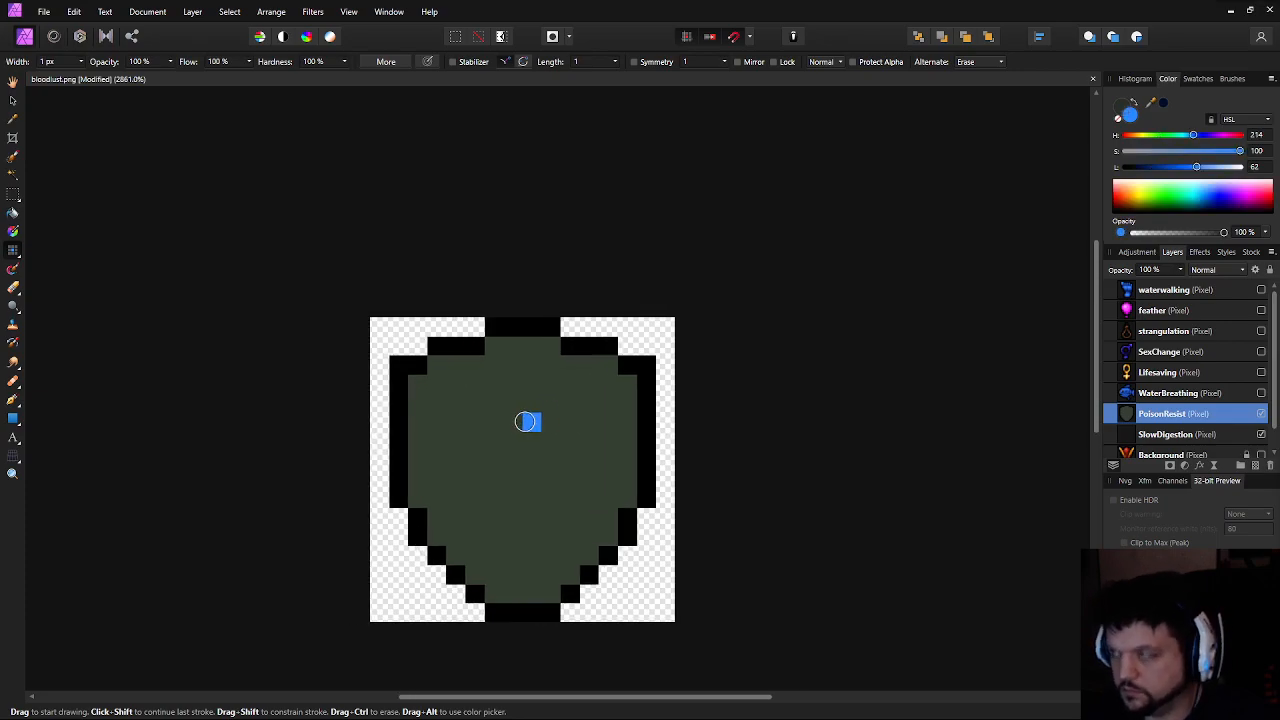
{"action": "key", "text": "x"}
{"action": "key", "text": "i"}
{"action": "key", "text": "x"}
{"action": "left_click", "coordinate": [399, 370]}
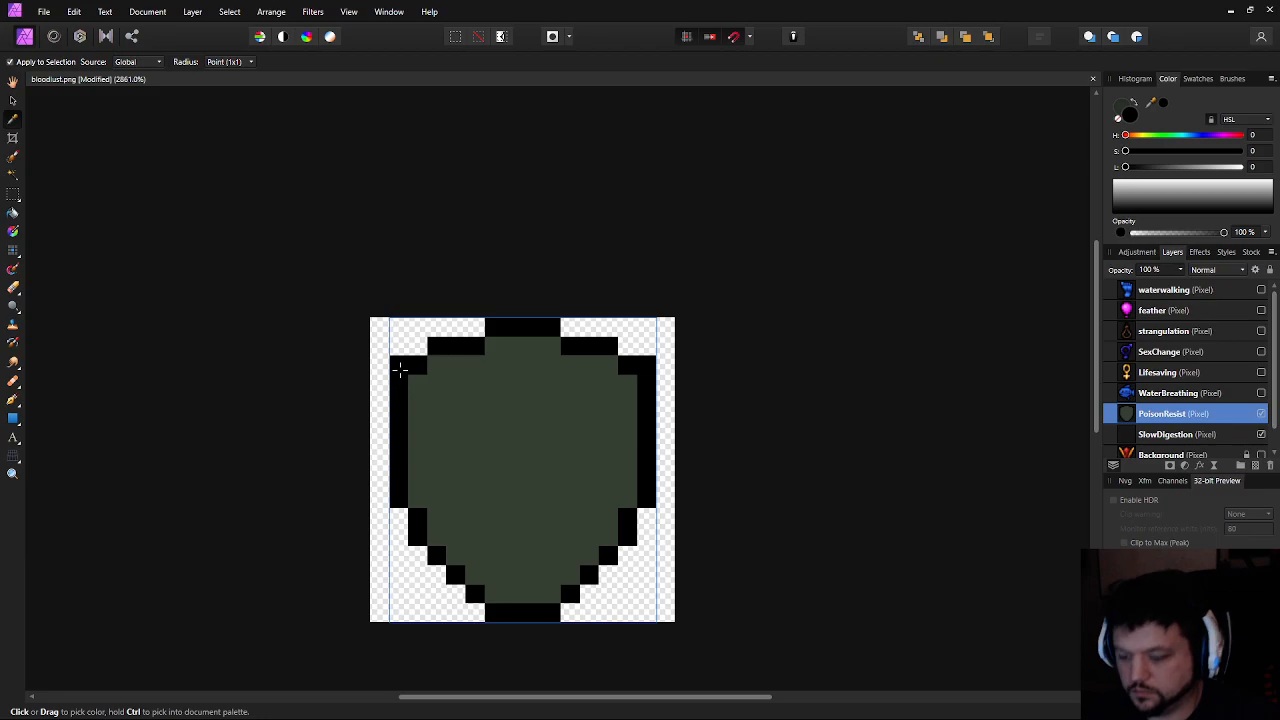
{"action": "key", "text": "b"}
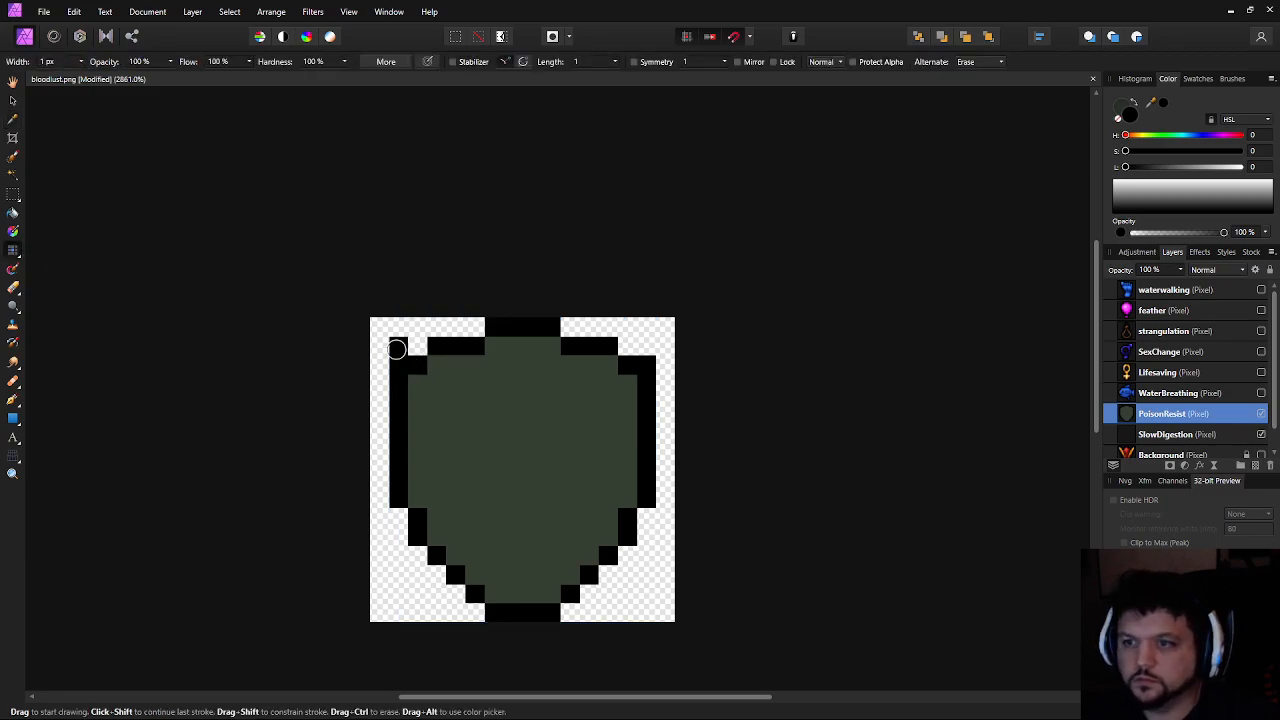
{"action": "left_click_drag", "start_coordinate": [395, 346], "coordinate": [423, 349]}
{"action": "left_click_drag", "start_coordinate": [623, 349], "coordinate": [641, 348]}
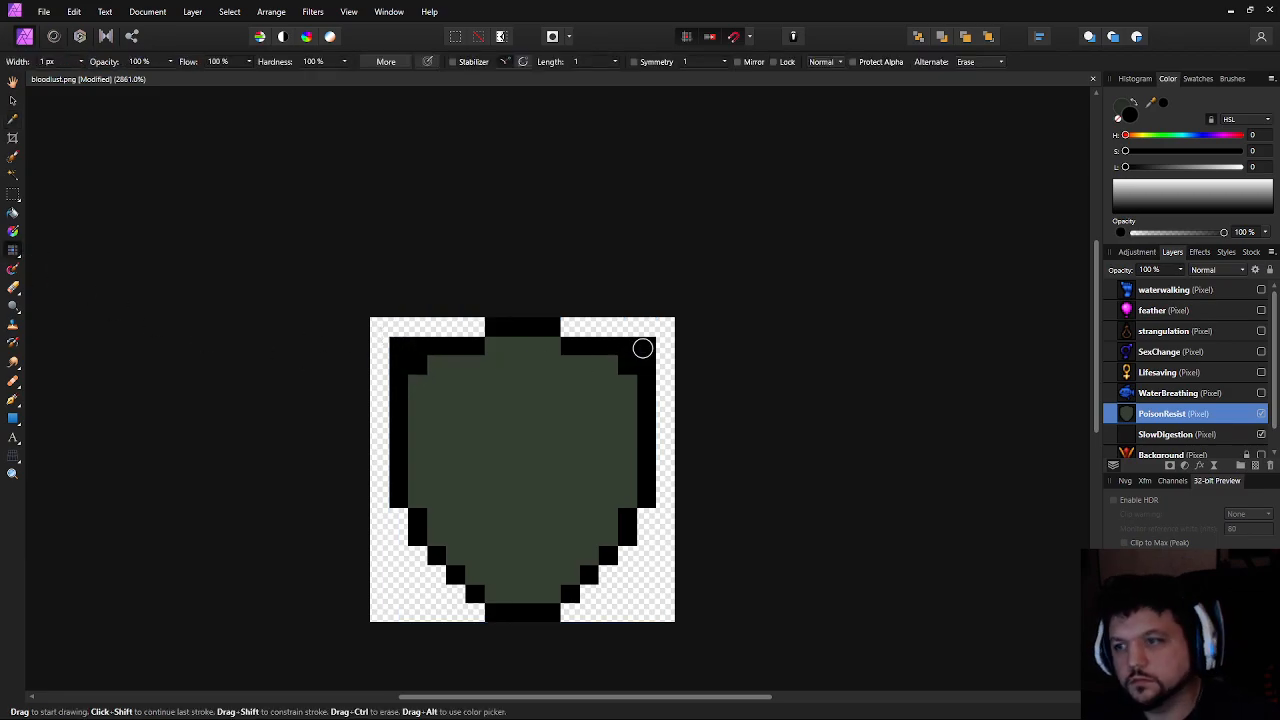
Switch to the dark green and shade the shield's upper inner edge, covering both inner corners, the row under the crest and the shoulder rows
{"action": "scroll", "coordinate": [430, 367], "scroll_direction": "up", "scroll_amount": 2}
{"action": "left_click", "coordinate": [400, 364], "text": "alt"}
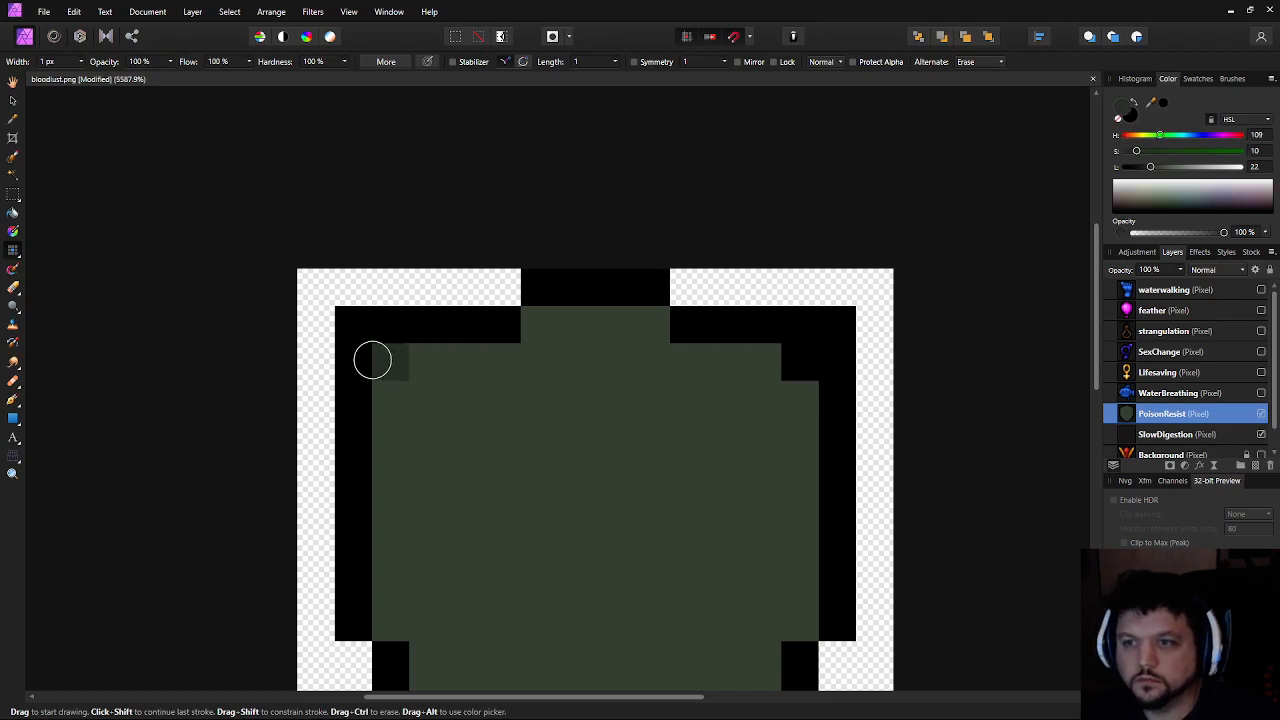
{"action": "left_click", "coordinate": [789, 364]}
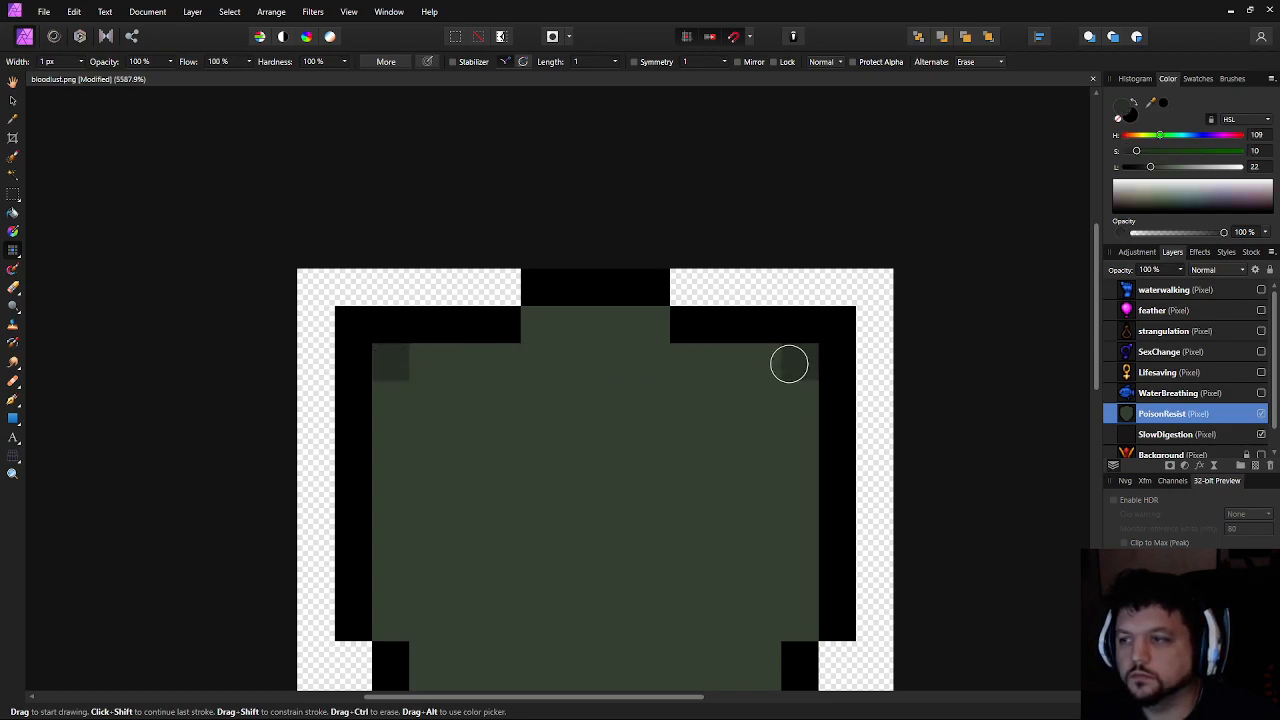
{"action": "left_click_drag", "start_coordinate": [537, 326], "coordinate": [652, 320]}
{"action": "scroll", "coordinate": [520, 480], "scroll_direction": "down", "scroll_amount": 3}
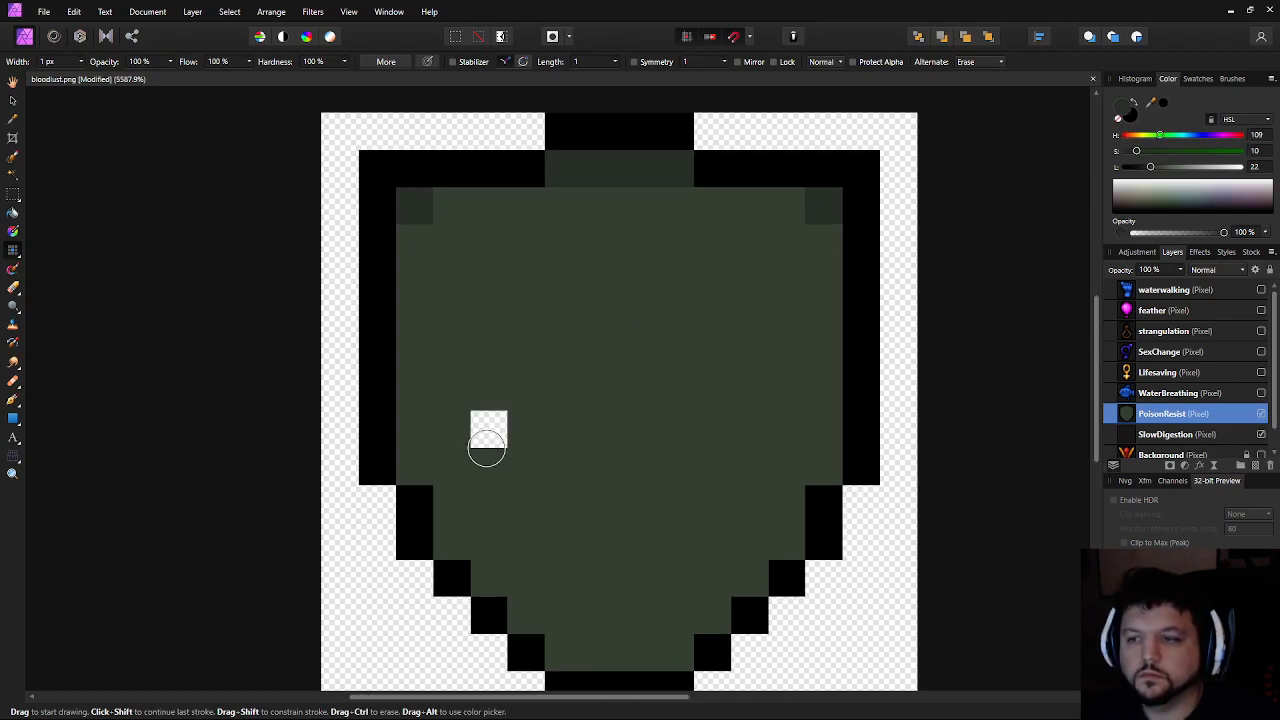
{"action": "scroll", "coordinate": [487, 448], "scroll_direction": "down", "scroll_amount": 1}
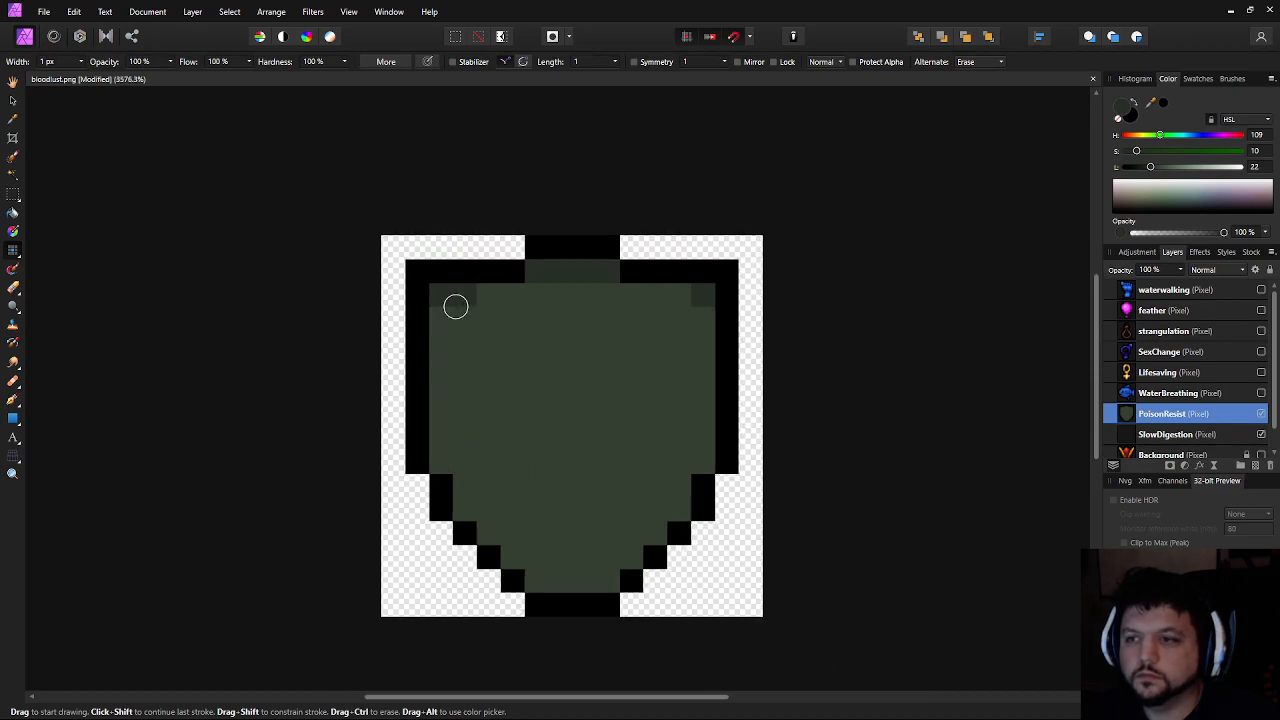
{"action": "left_click_drag", "start_coordinate": [466, 297], "coordinate": [680, 295]}
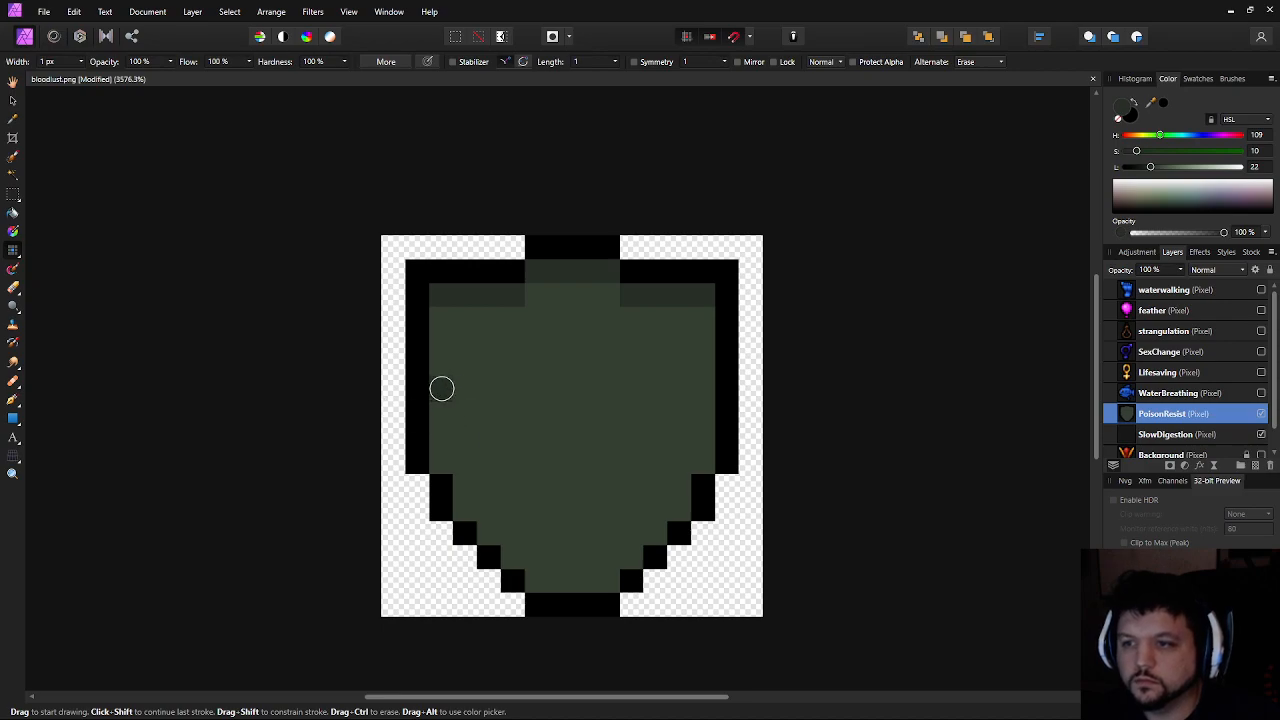
Shade the lower inner sides of the shield in dark green, stepping inward on both sides
{"action": "left_click_drag", "start_coordinate": [442, 388], "coordinate": [443, 451]}
{"action": "left_click_drag", "start_coordinate": [700, 388], "coordinate": [703, 455]}
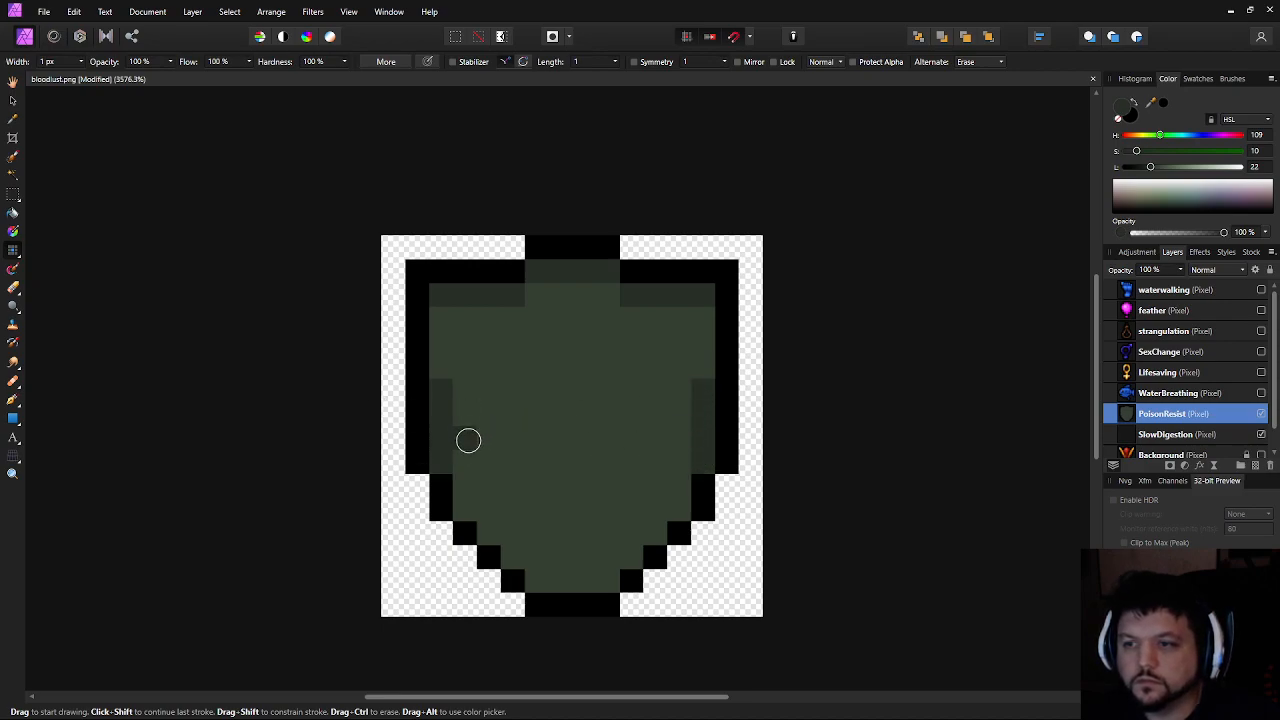
{"action": "left_click", "coordinate": [468, 453]}
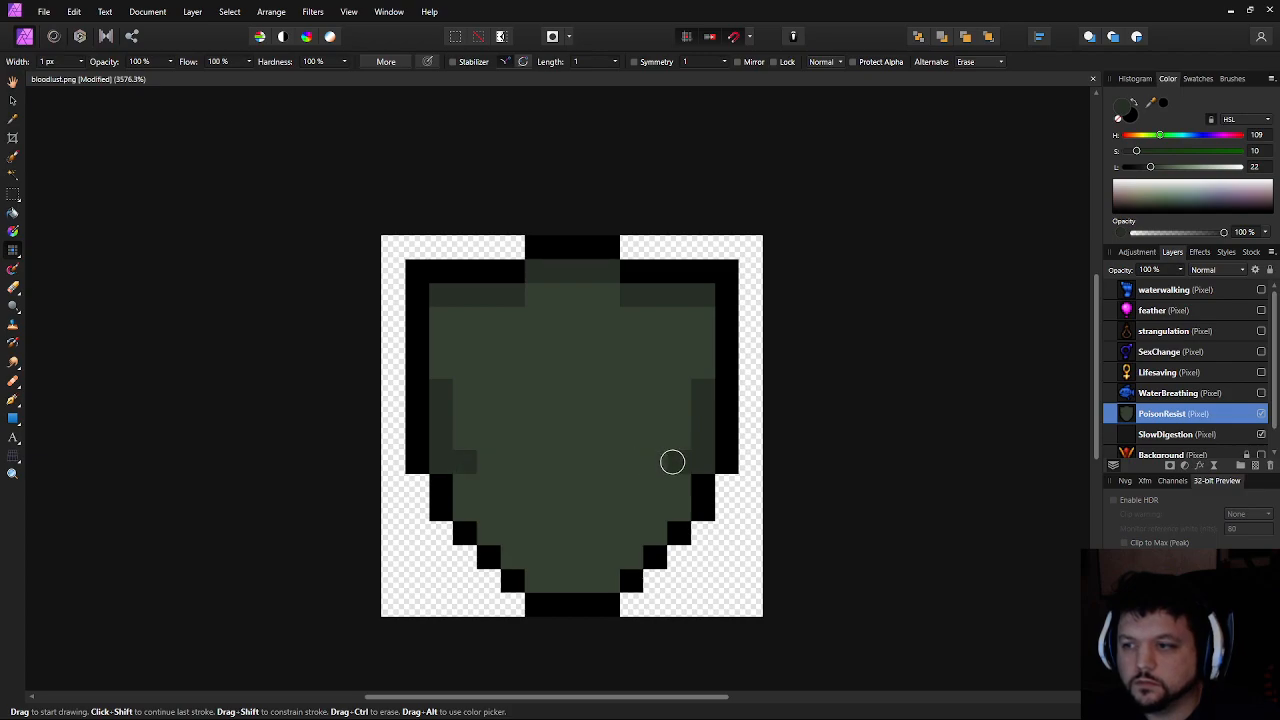
{"action": "left_click_drag", "start_coordinate": [672, 461], "coordinate": [675, 485]}
{"action": "left_click", "coordinate": [465, 482]}
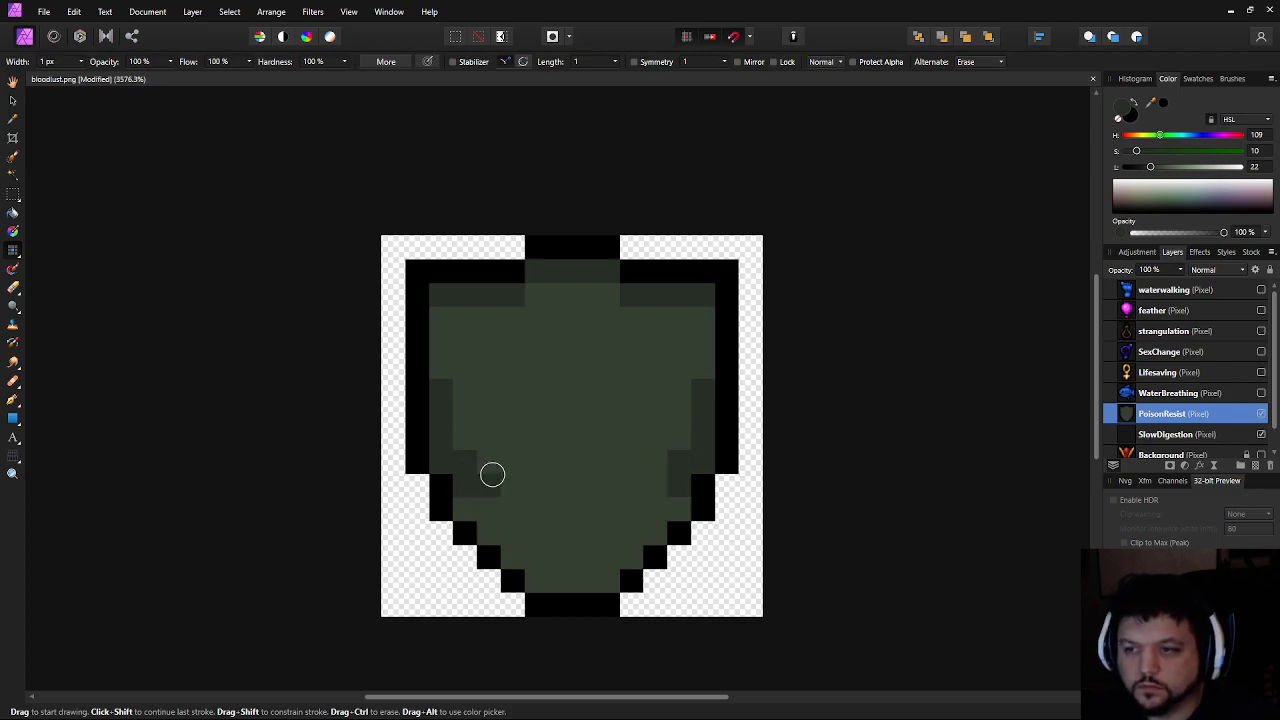
Fill the lower tip of the shield with dark green below the stepped side shading
{"action": "left_click_drag", "start_coordinate": [509, 500], "coordinate": [611, 509]}
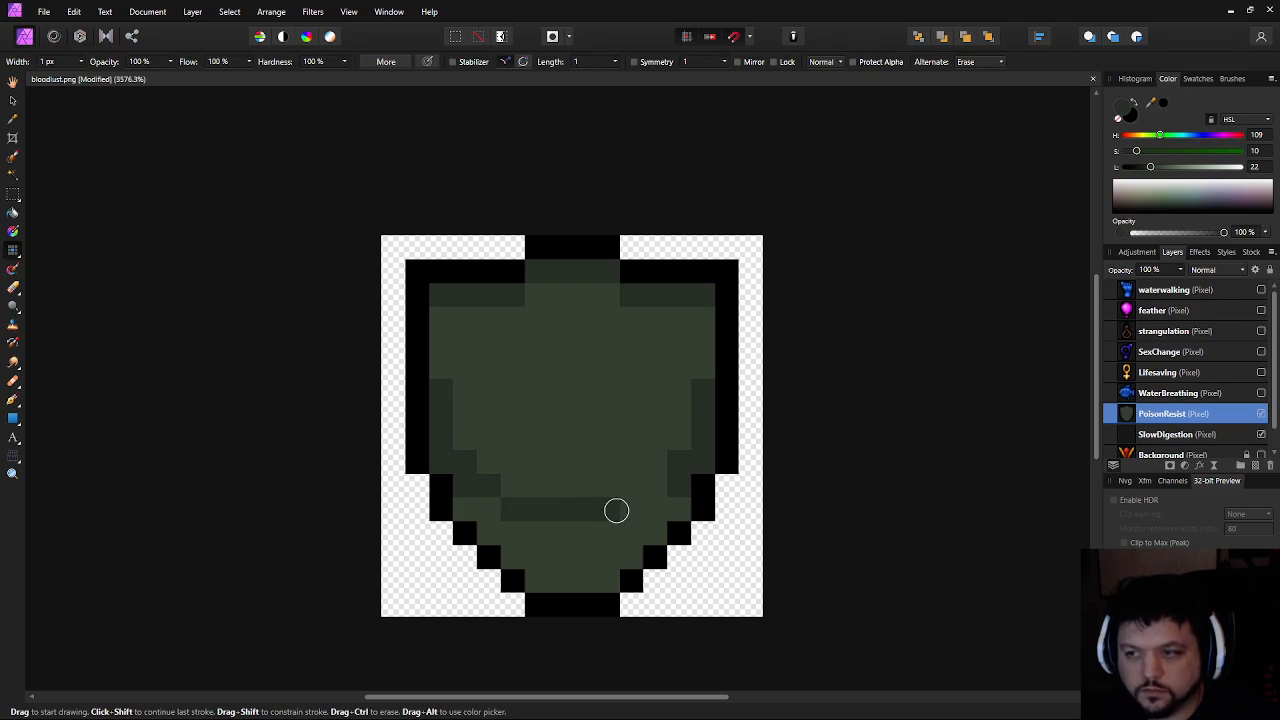
{"action": "left_click", "coordinate": [652, 494]}
{"action": "left_click_drag", "start_coordinate": [480, 514], "coordinate": [465, 509]}
{"action": "mouse_move", "coordinate": [650, 508]}
{"action": "left_mouse_down"}
{"action": "mouse_move", "coordinate": [498, 532]}
{"action": "mouse_move", "coordinate": [516, 551]}
{"action": "mouse_move", "coordinate": [624, 548]}
{"action": "mouse_move", "coordinate": [598, 573]}
{"action": "mouse_move", "coordinate": [537, 571]}
{"action": "left_mouse_up"}
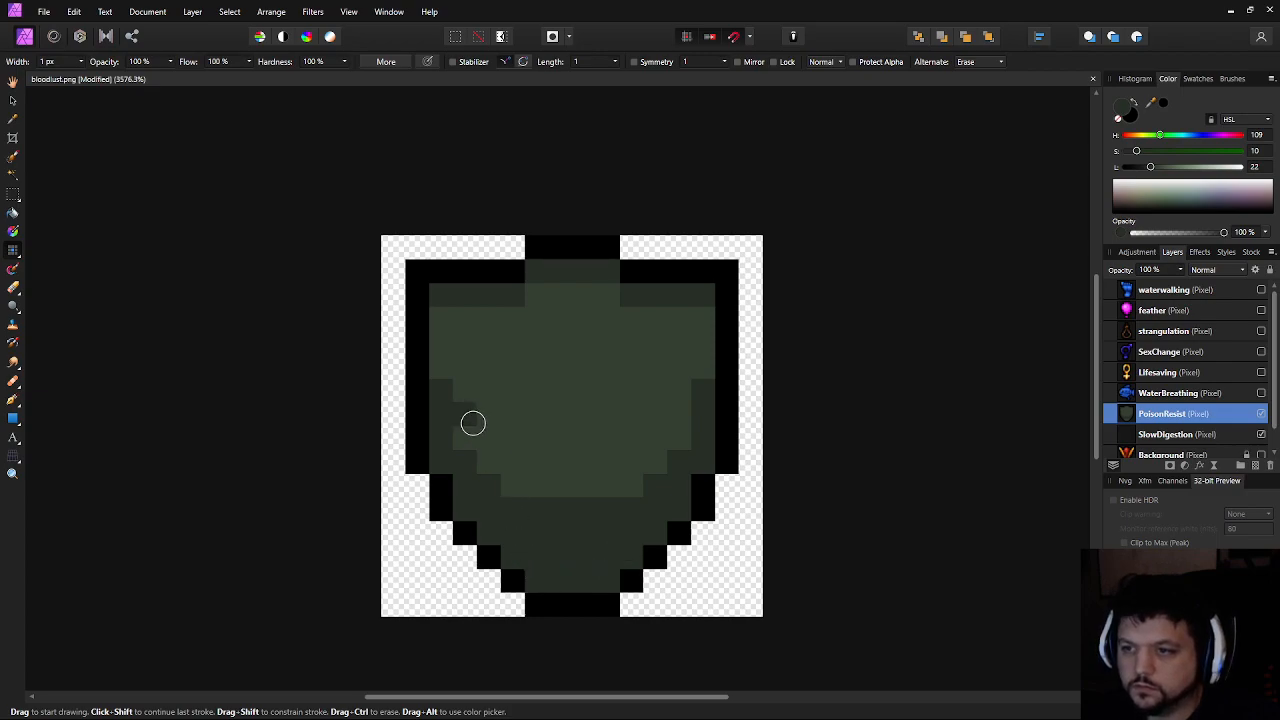
Extend the dark green shading up both inner sides and thicken its lower steps to taper the lighter centre
{"action": "mouse_move", "coordinate": [464, 430]}
{"action": "left_mouse_down"}
{"action": "mouse_move", "coordinate": [439, 375]}
{"action": "mouse_move", "coordinate": [441, 317]}
{"action": "left_mouse_up"}
{"action": "left_click_drag", "start_coordinate": [702, 318], "coordinate": [704, 372]}
{"action": "left_click", "coordinate": [511, 480]}
{"action": "left_click", "coordinate": [634, 483]}
{"action": "left_click", "coordinate": [480, 469]}
{"action": "left_click", "coordinate": [661, 445]}
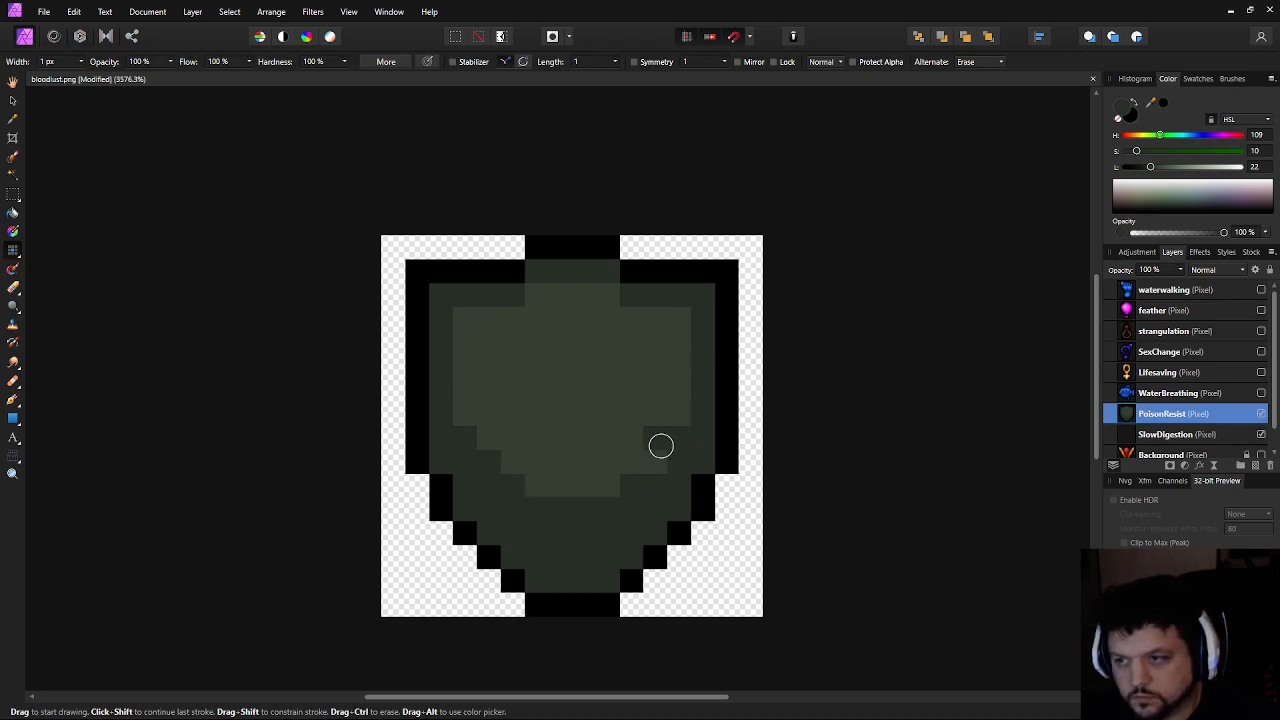
Round the shield's lighter centre by darkening its upper and lower corner pixels and narrowing its lowest row to two pixels
{"action": "scroll", "coordinate": [690, 440], "scroll_direction": "down", "scroll_amount": 5}
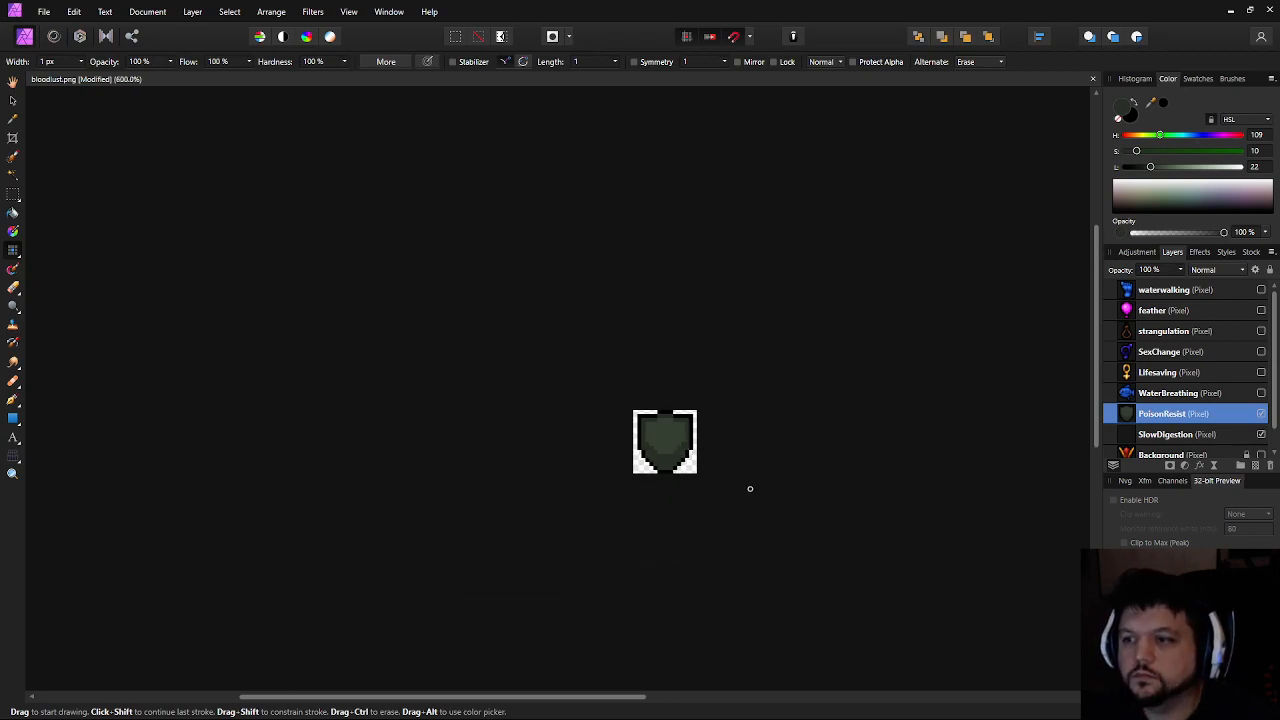
{"action": "scroll", "coordinate": [706, 457], "scroll_direction": "up", "scroll_amount": 5}
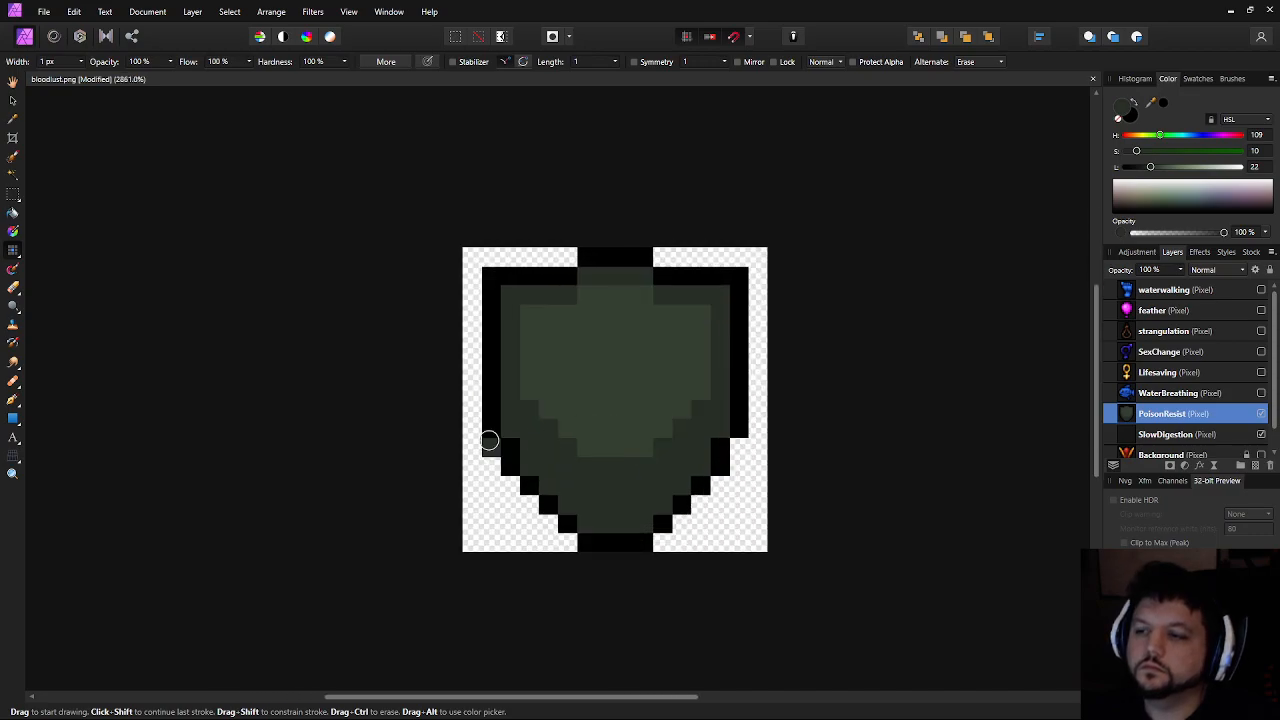
{"action": "scroll", "coordinate": [658, 490], "scroll_direction": "down", "scroll_amount": 3}
{"action": "scroll", "coordinate": [662, 495], "scroll_direction": "down", "scroll_amount": 3}
{"action": "scroll", "coordinate": [703, 477], "scroll_direction": "up", "scroll_amount": 3}
{"action": "scroll", "coordinate": [597, 467], "scroll_direction": "up", "scroll_amount": 2}
{"action": "scroll", "coordinate": [554, 522], "scroll_direction": "up", "scroll_amount": 3}
{"action": "left_click", "coordinate": [697, 420]}
{"action": "left_click", "coordinate": [484, 322]}
{"action": "left_click", "coordinate": [700, 323]}
{"action": "left_click", "coordinate": [744, 510]}
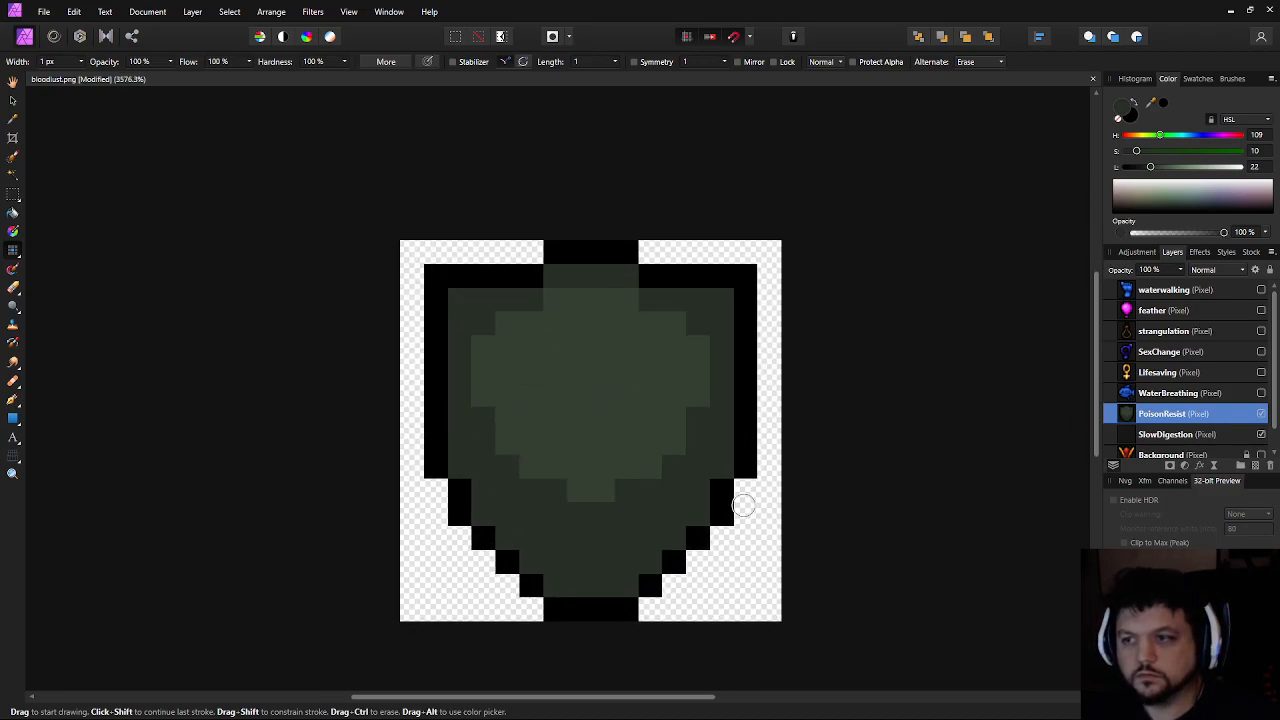
Set the colour's lightness to 15 and darken the pixels along both lower inner edges of the shield, down to the tip
{"action": "scroll", "coordinate": [744, 508], "scroll_direction": "down", "scroll_amount": 9}
{"action": "scroll", "coordinate": [755, 535], "scroll_direction": "up", "scroll_amount": 9}
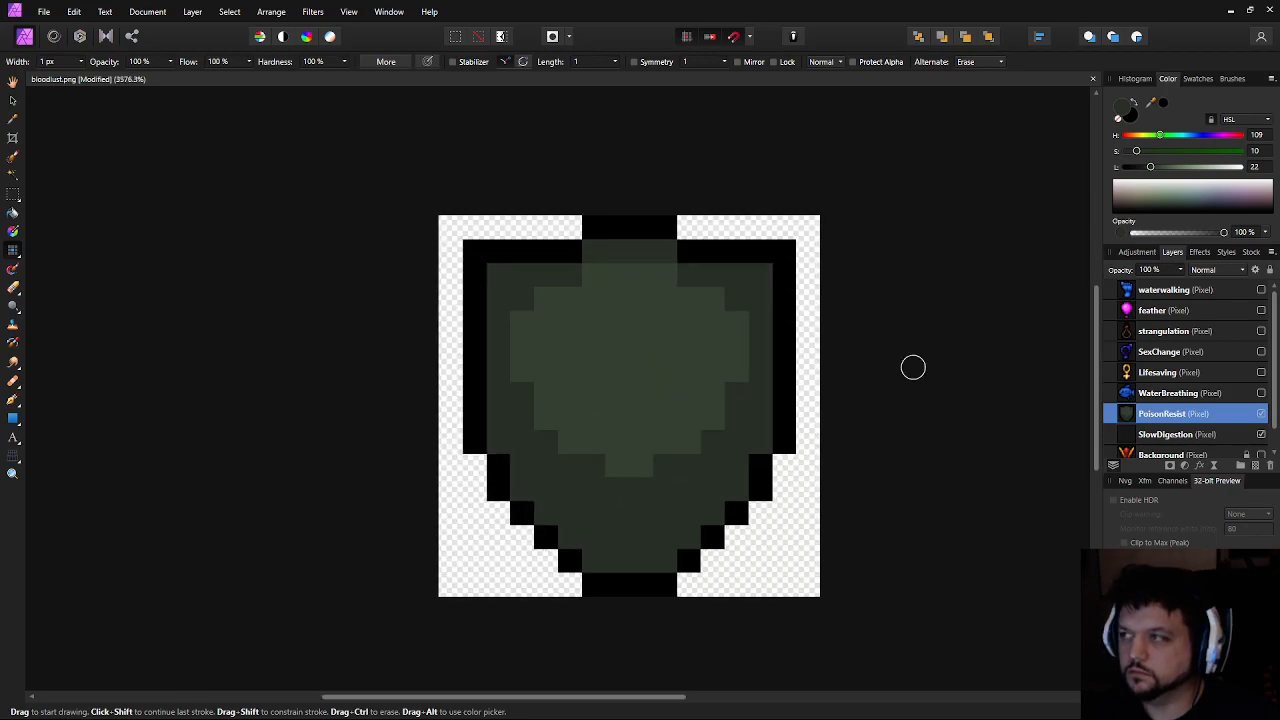
{"action": "key", "text": "ctrl+z"}
{"action": "left_click_drag", "start_coordinate": [1148, 168], "coordinate": [1145, 168]}
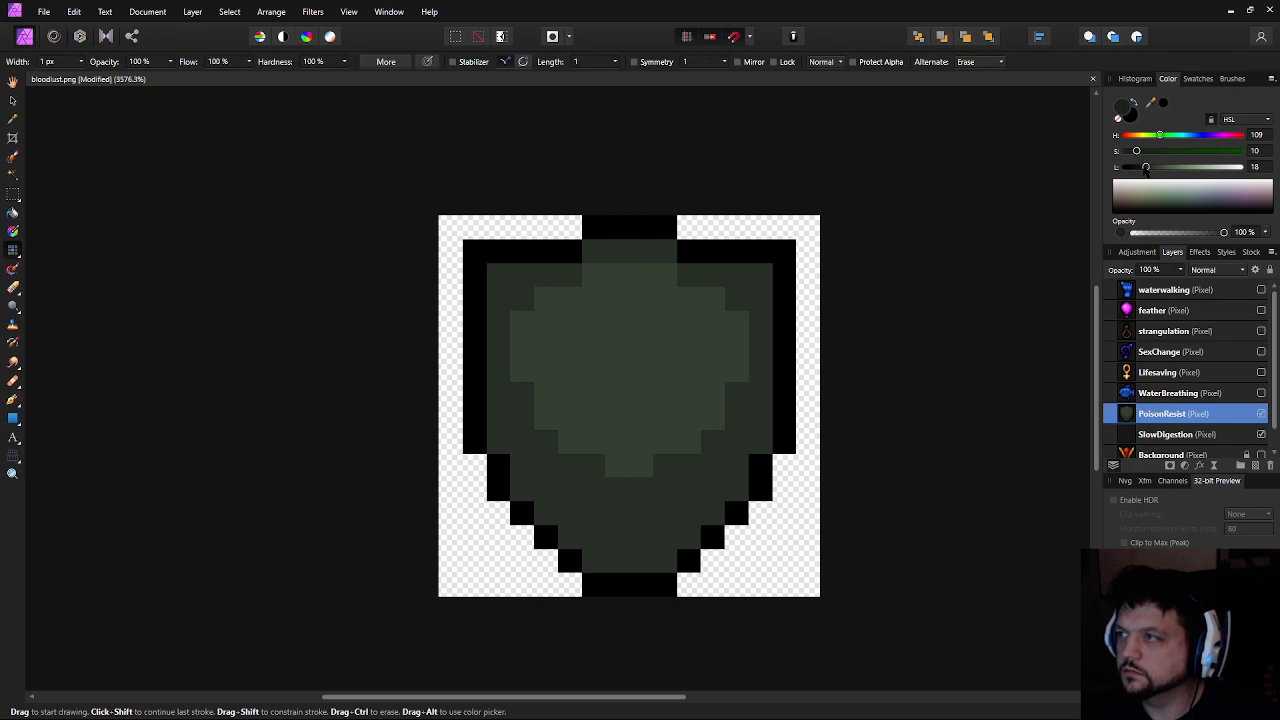
{"action": "mouse_move", "coordinate": [503, 428]}
{"action": "left_mouse_down"}
{"action": "mouse_move", "coordinate": [523, 485]}
{"action": "mouse_move", "coordinate": [521, 470]}
{"action": "mouse_move", "coordinate": [596, 554]}
{"action": "mouse_move", "coordinate": [661, 555]}
{"action": "mouse_move", "coordinate": [689, 534]}
{"action": "mouse_move", "coordinate": [621, 572]}
{"action": "mouse_move", "coordinate": [602, 568]}
{"action": "mouse_move", "coordinate": [651, 582]}
{"action": "mouse_move", "coordinate": [636, 559]}
{"action": "mouse_move", "coordinate": [615, 575]}
{"action": "mouse_move", "coordinate": [604, 563]}
{"action": "mouse_move", "coordinate": [662, 559]}
{"action": "mouse_move", "coordinate": [687, 540]}
{"action": "mouse_move", "coordinate": [763, 418]}
{"action": "left_mouse_up"}
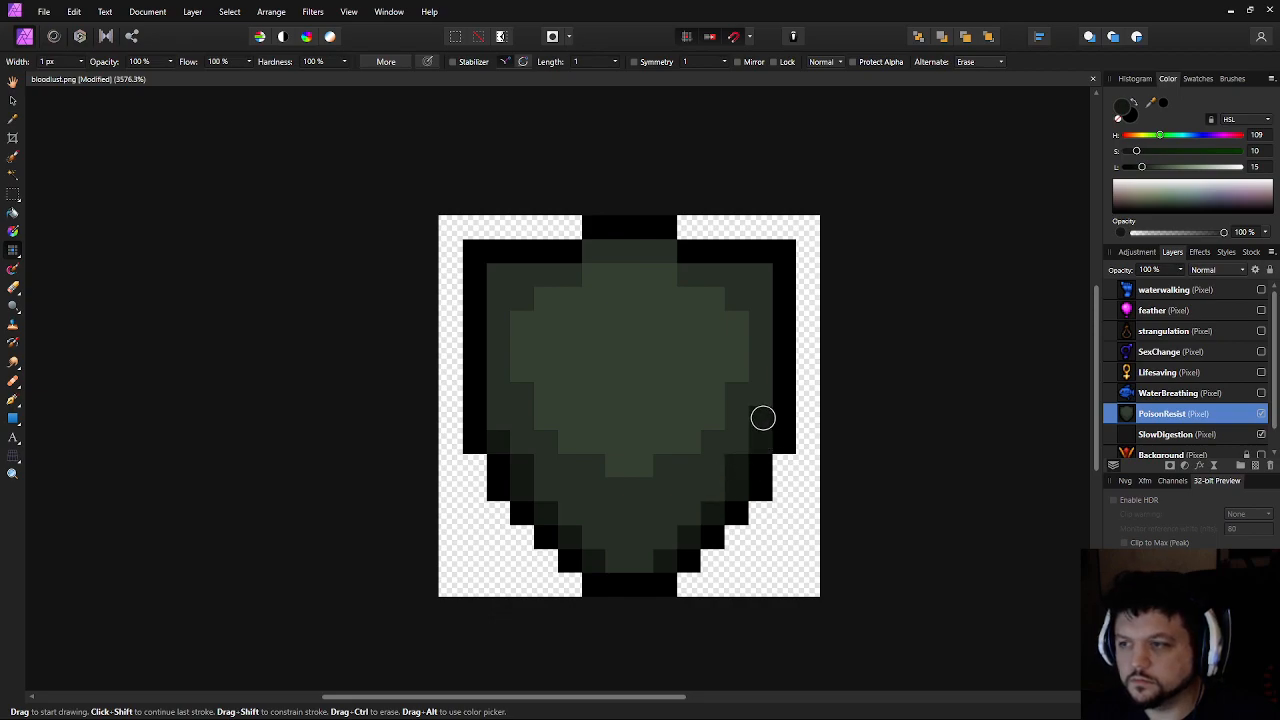
{"action": "left_click", "coordinate": [498, 419]}
Darken the shield's two upper inner corner pixels and the outer pixels of the raised top notch with the same dark green
{"action": "left_click", "coordinate": [503, 275]}
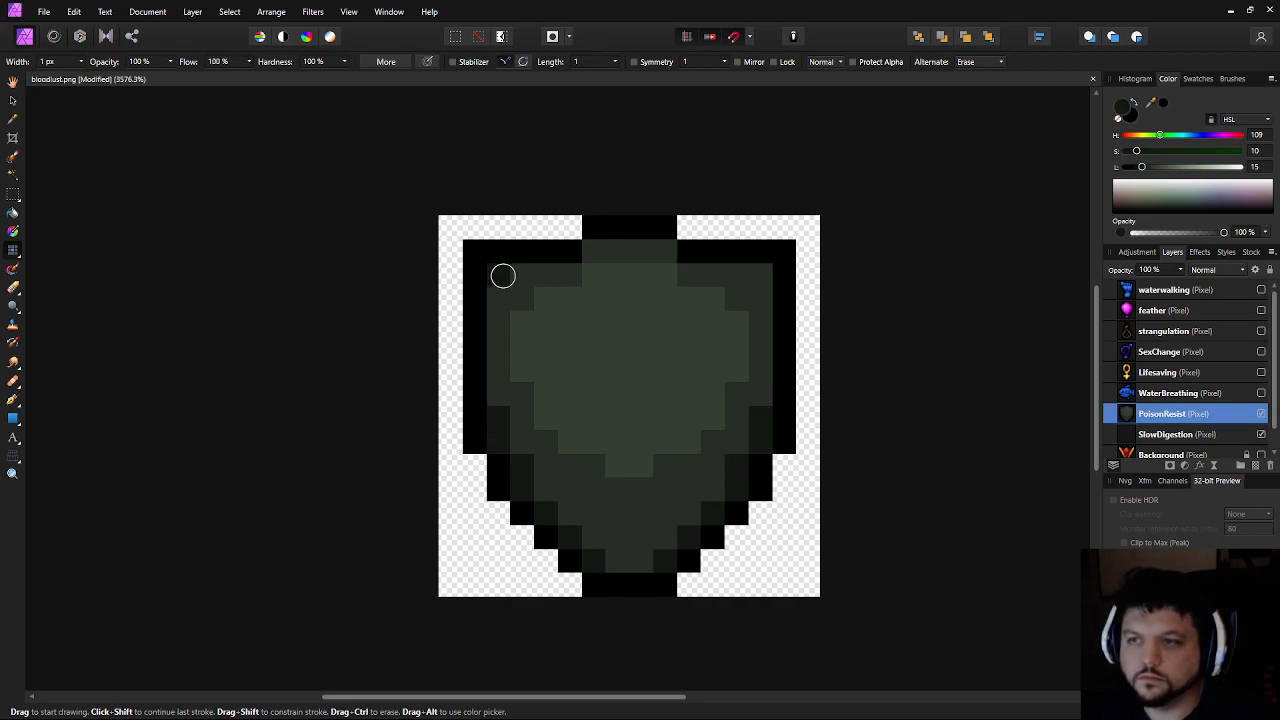
{"action": "left_click", "coordinate": [764, 276]}
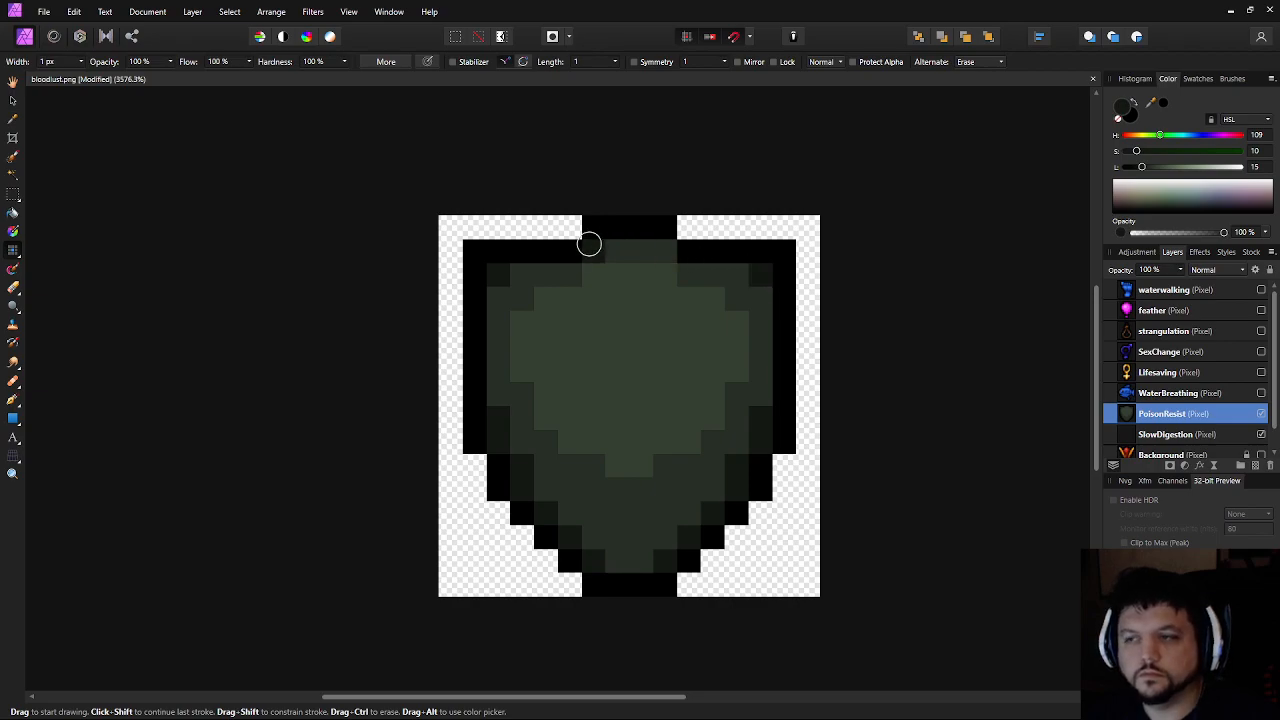
{"action": "scroll", "coordinate": [792, 511], "scroll_direction": "down", "scroll_amount": 10}
{"action": "scroll", "coordinate": [839, 532], "scroll_direction": "up", "scroll_amount": 9}
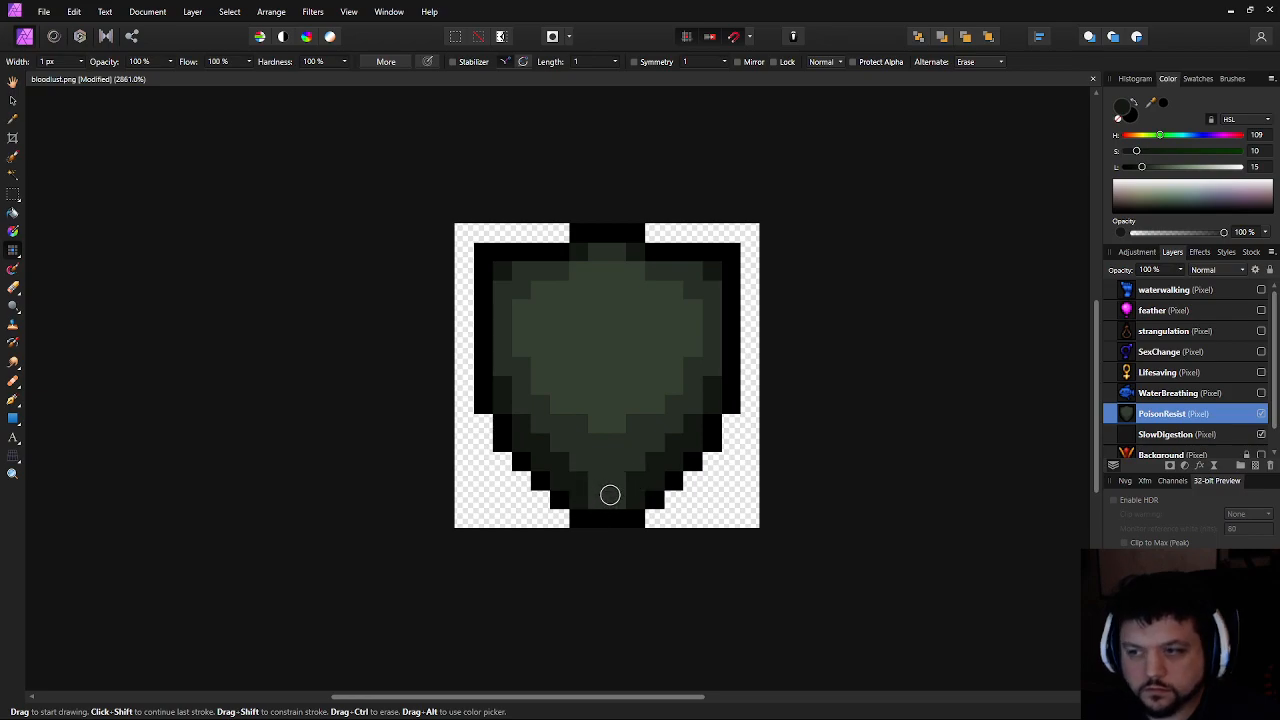
{"action": "scroll", "coordinate": [897, 491], "scroll_direction": "down", "scroll_amount": 7}
{"action": "scroll", "coordinate": [883, 529], "scroll_direction": "up", "scroll_amount": 3}
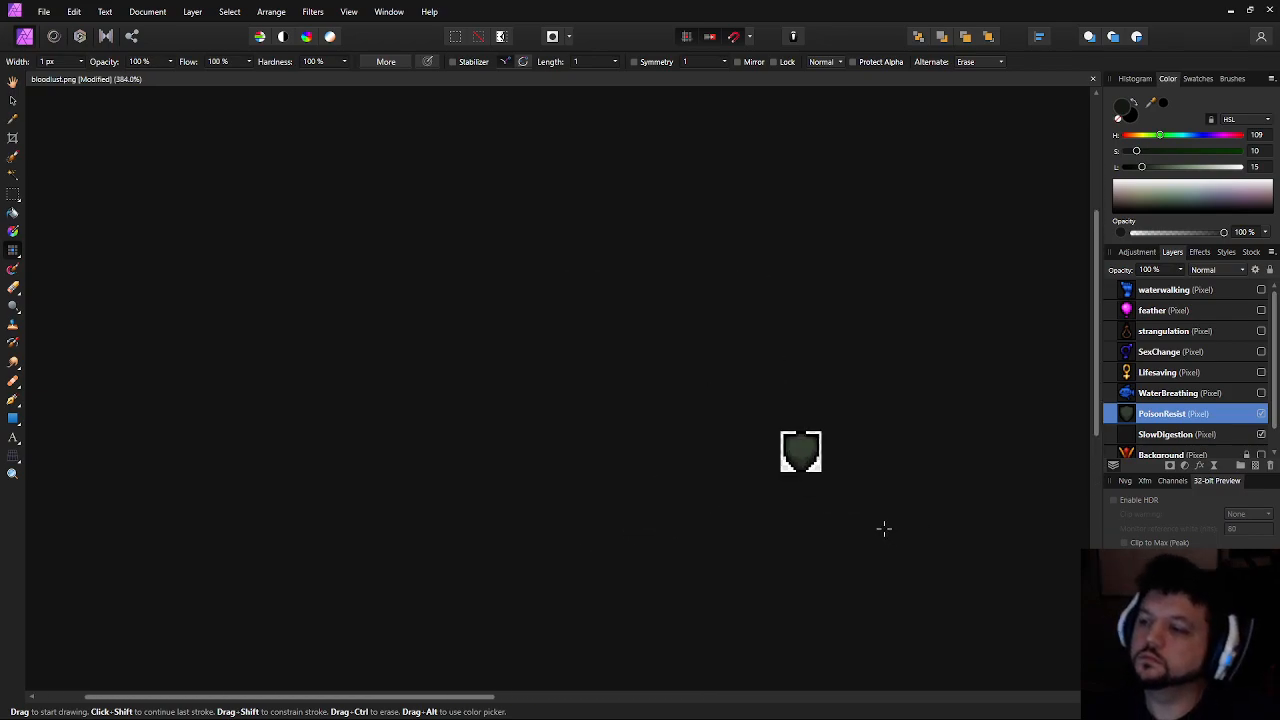
{"action": "scroll", "coordinate": [685, 446], "scroll_direction": "up", "scroll_amount": 5}
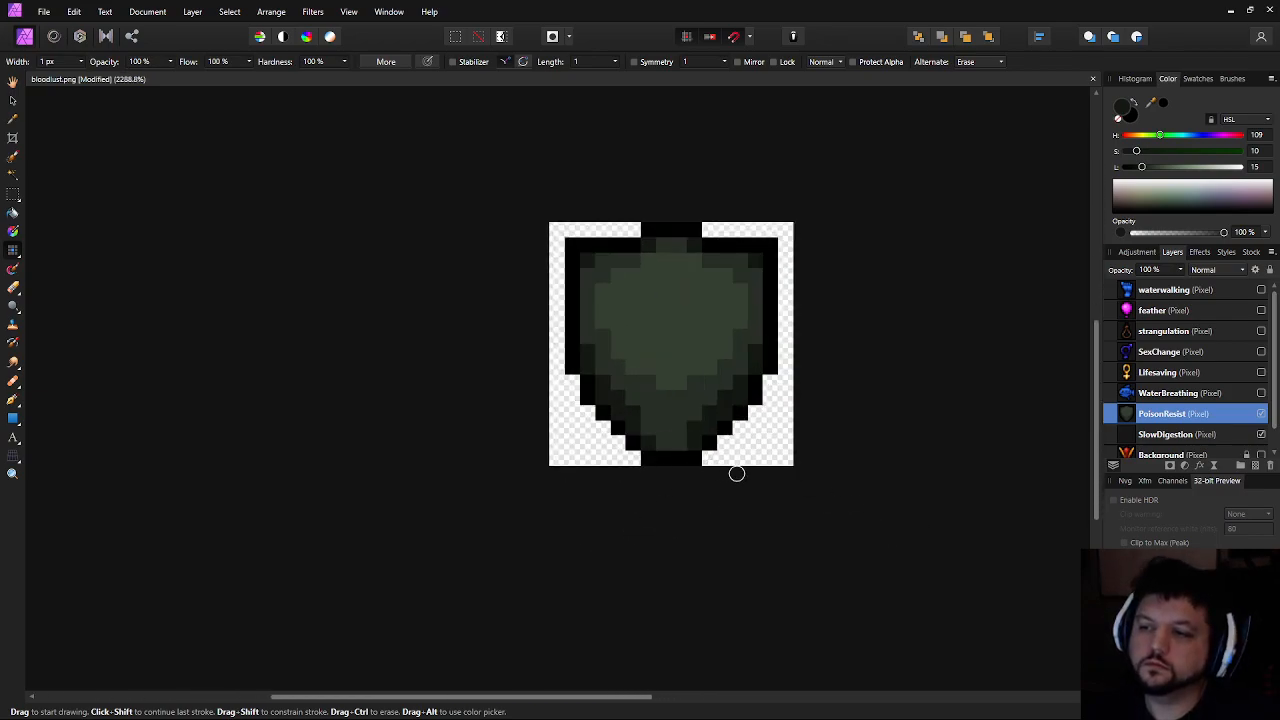
Draw a dark flask outline in the shield's centre, with a two-pixel top, narrow neck and wider body tapering at the base
{"action": "left_click_drag", "start_coordinate": [723, 445], "coordinate": [617, 511]}
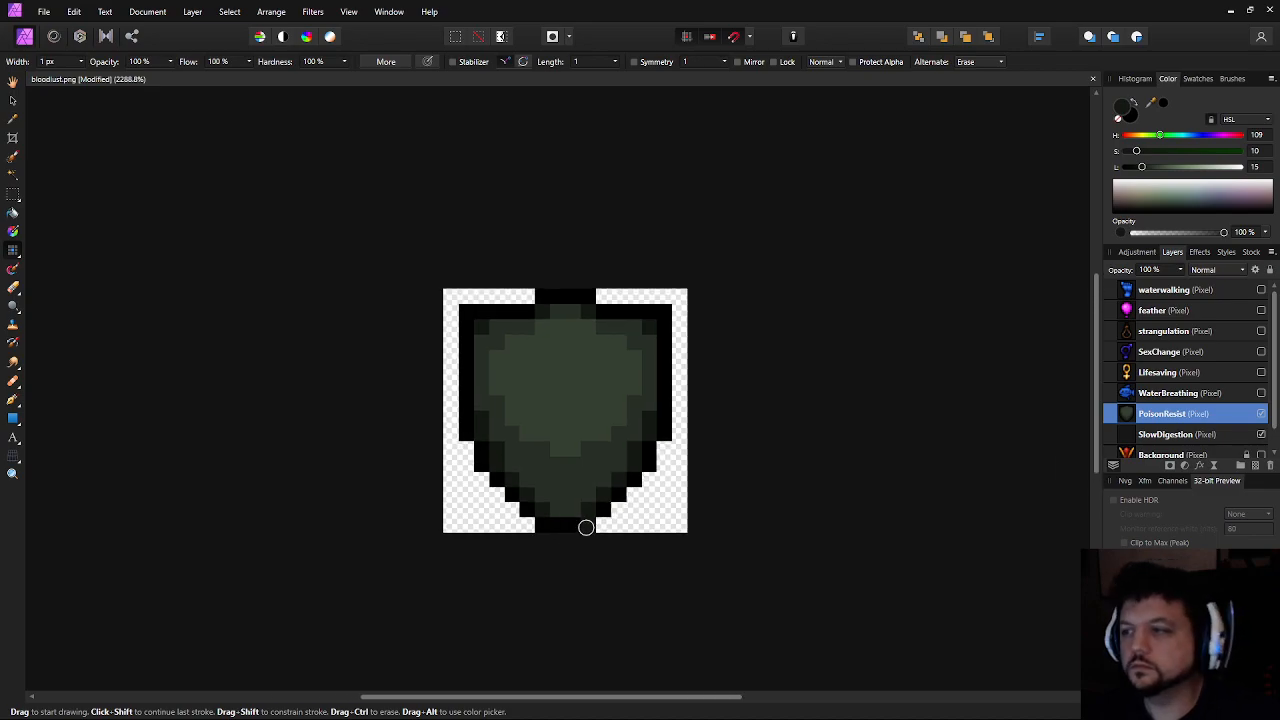
{"action": "left_click_drag", "start_coordinate": [887, 458], "coordinate": [894, 428]}
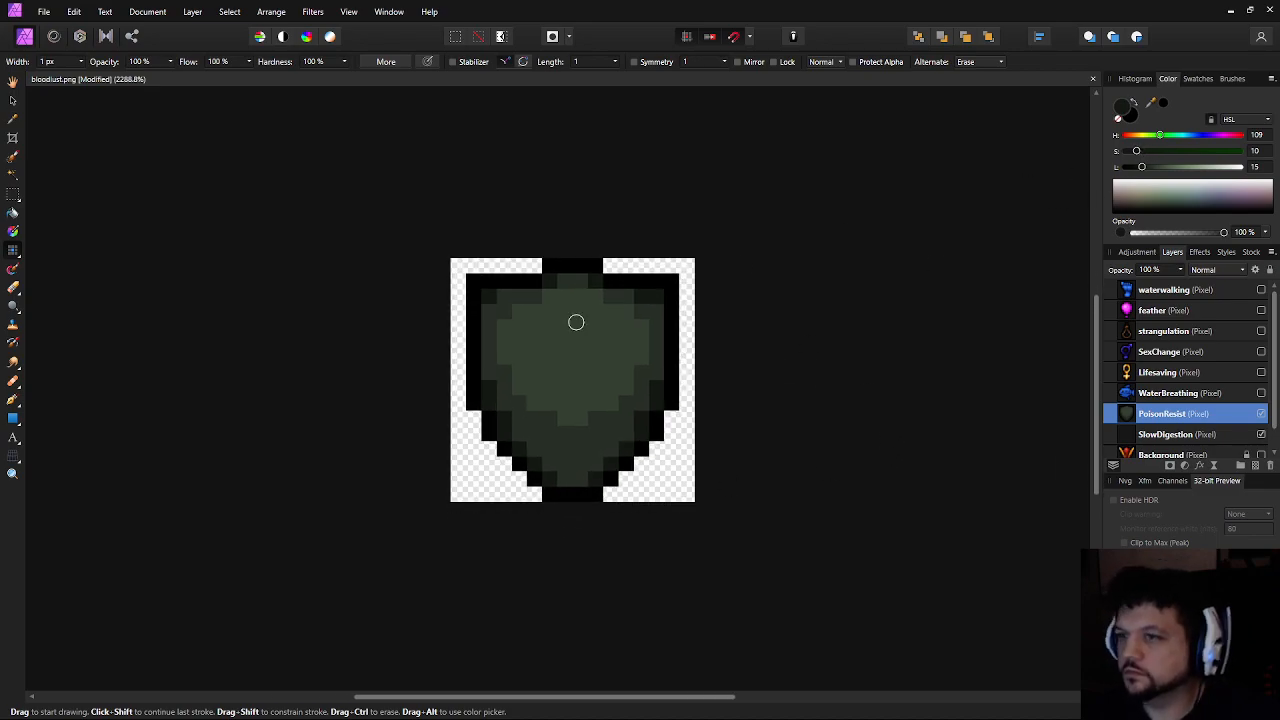
{"action": "mouse_move", "coordinate": [569, 316]}
{"action": "left_mouse_down"}
{"action": "mouse_move", "coordinate": [549, 326]}
{"action": "mouse_move", "coordinate": [594, 344]}
{"action": "left_mouse_up"}
{"action": "left_click", "coordinate": [546, 343]}
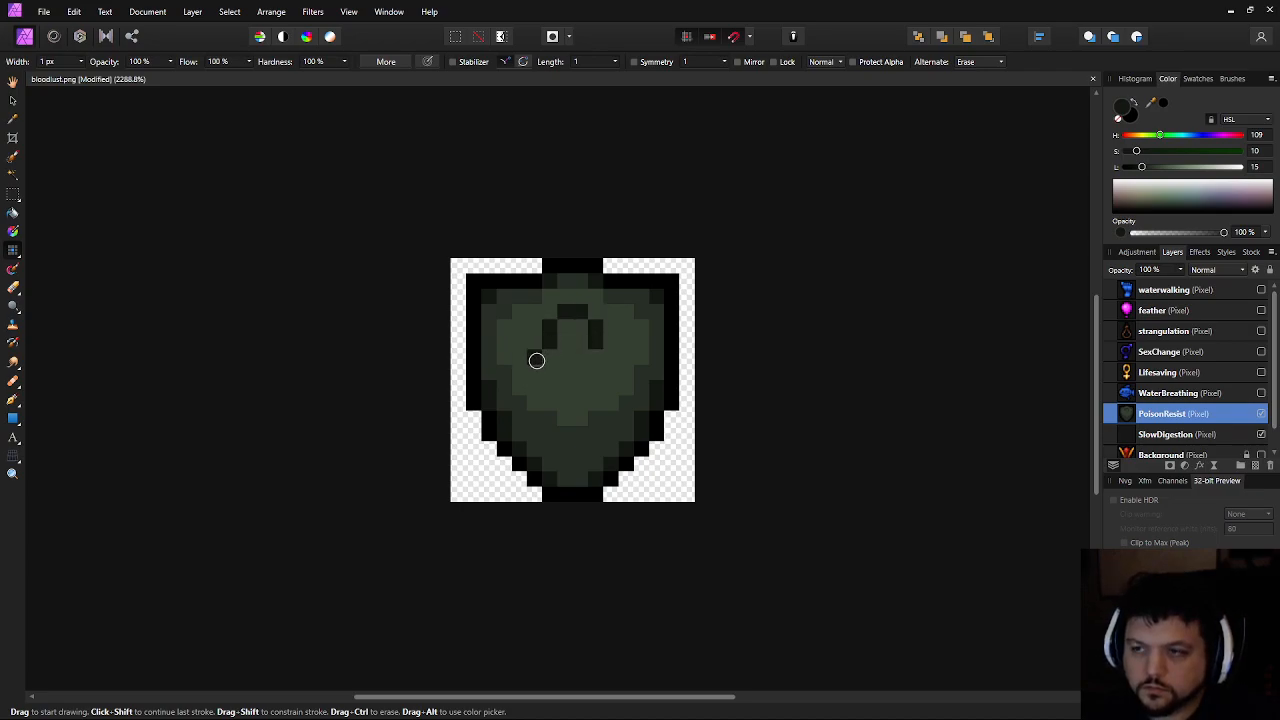
{"action": "left_click", "coordinate": [545, 358]}
{"action": "left_click", "coordinate": [598, 357]}
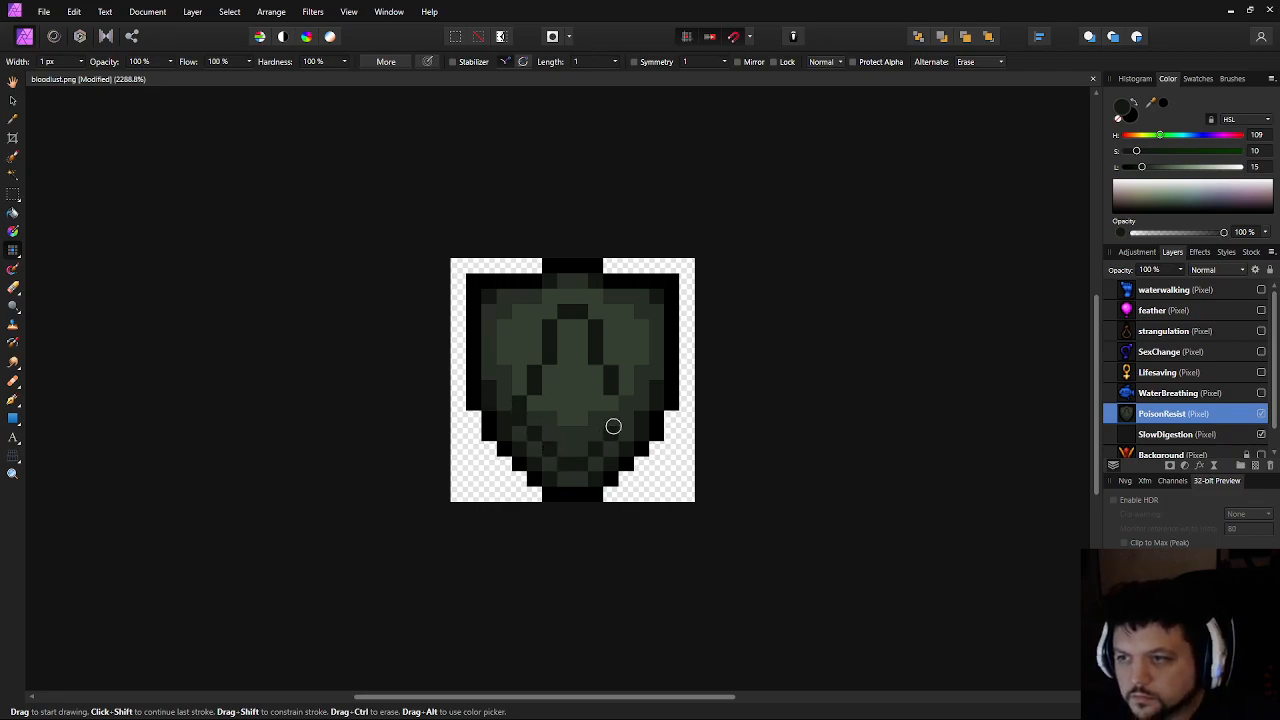
{"action": "scroll", "coordinate": [826, 343], "scroll_direction": "down", "scroll_amount": 2}
{"action": "scroll", "coordinate": [826, 343], "scroll_direction": "up", "scroll_amount": 2}
{"action": "left_click", "coordinate": [657, 326]}
{"action": "scroll", "coordinate": [657, 324], "scroll_direction": "up", "scroll_amount": 2}
{"action": "scroll", "coordinate": [655, 321], "scroll_direction": "down", "scroll_amount": 2}
{"action": "left_click", "coordinate": [654, 320]}
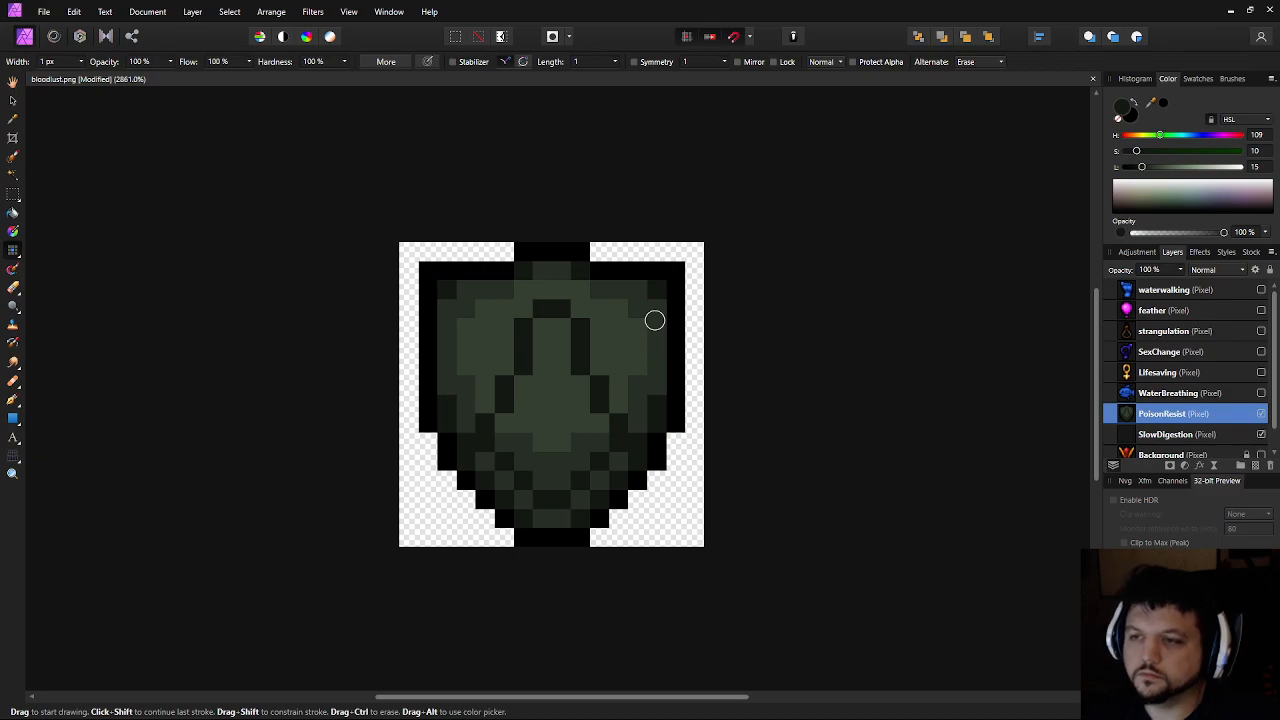
Select the flask area with a rectangular marquee and copy it
{"action": "left_click", "coordinate": [13, 194]}
{"action": "left_click_drag", "start_coordinate": [485, 305], "coordinate": [591, 455]}
{"action": "left_click_drag", "start_coordinate": [499, 334], "coordinate": [624, 488]}
Undo the flask outline strokes on the shield layer and paste the copied flask area as a separate layer
{"action": "key", "text": "ctrl+z"}
{"action": "key", "text": "ctrl+z"}
{"action": "key", "text": "ctrl+z"}
{"action": "key", "text": "ctrl+z"}
{"action": "key", "text": "ctrl+z"}
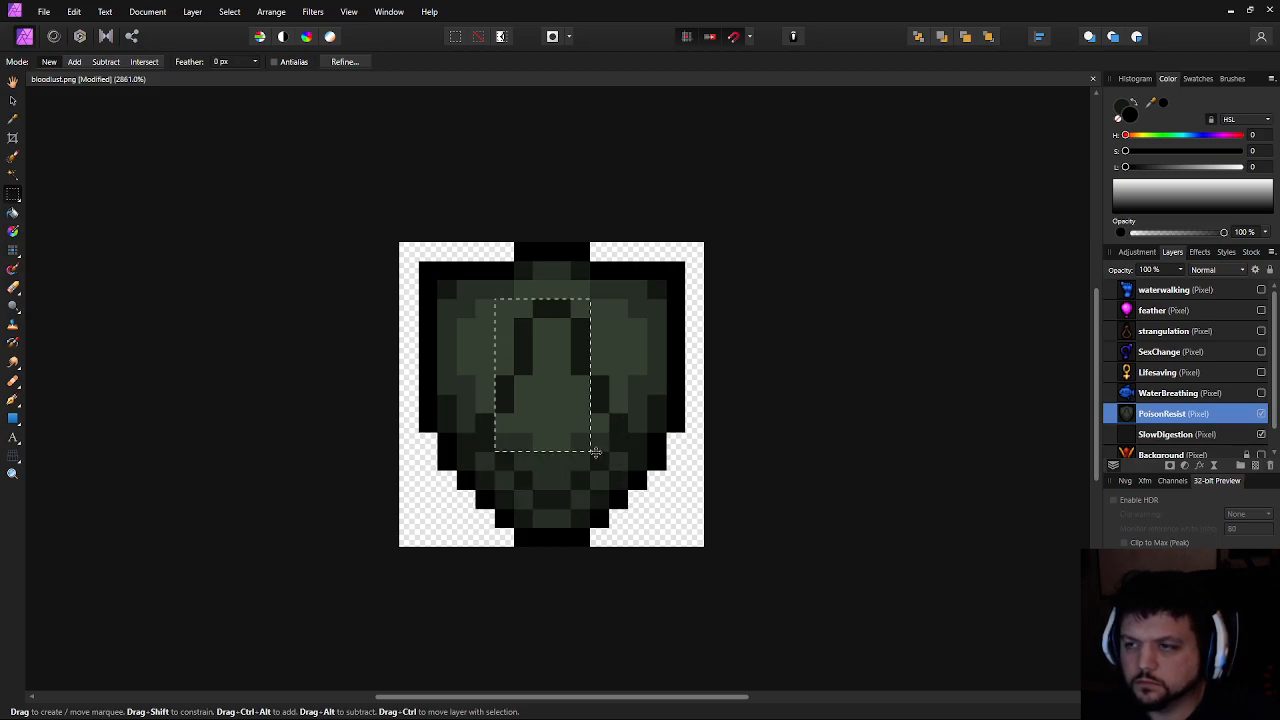
{"action": "key", "text": "ctrl+z"}
{"action": "key", "text": "ctrl+z"}
{"action": "key", "text": "ctrl+z"}
{"action": "key", "text": "ctrl+z"}
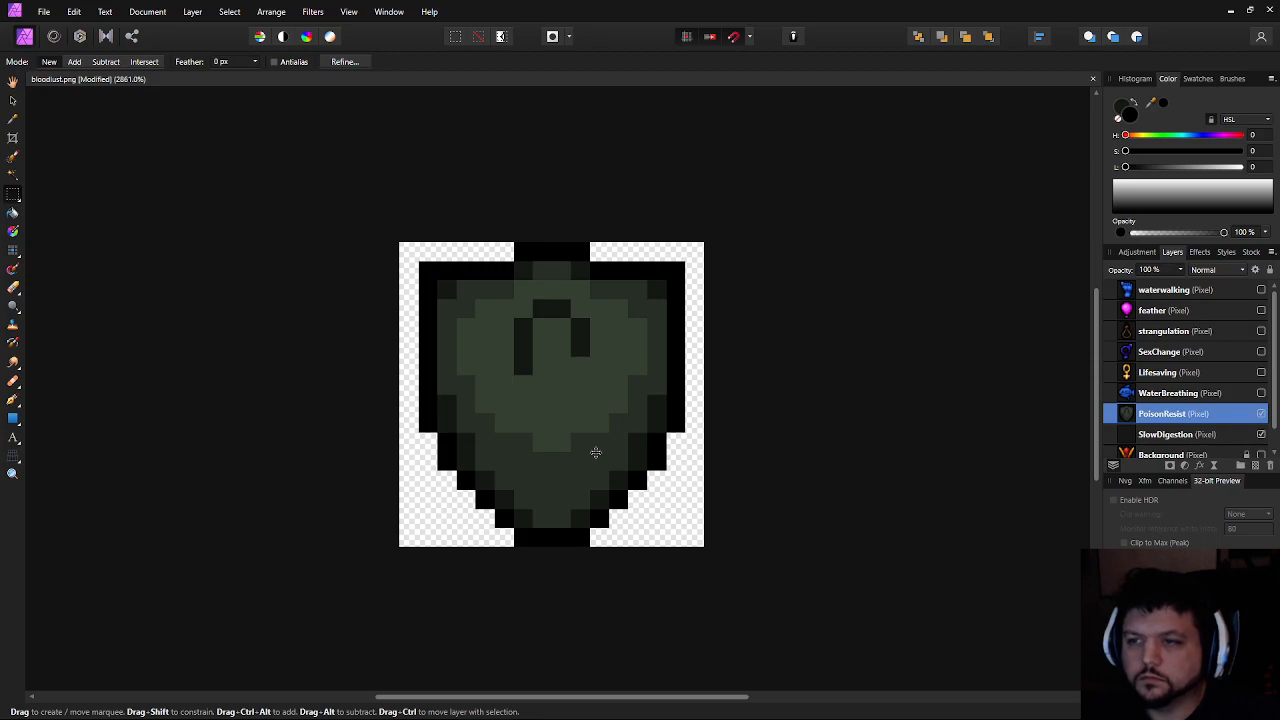
{"action": "key", "text": "ctrl+z"}
{"action": "key", "text": "ctrl+z"}
{"action": "key", "text": "ctrl+v"}
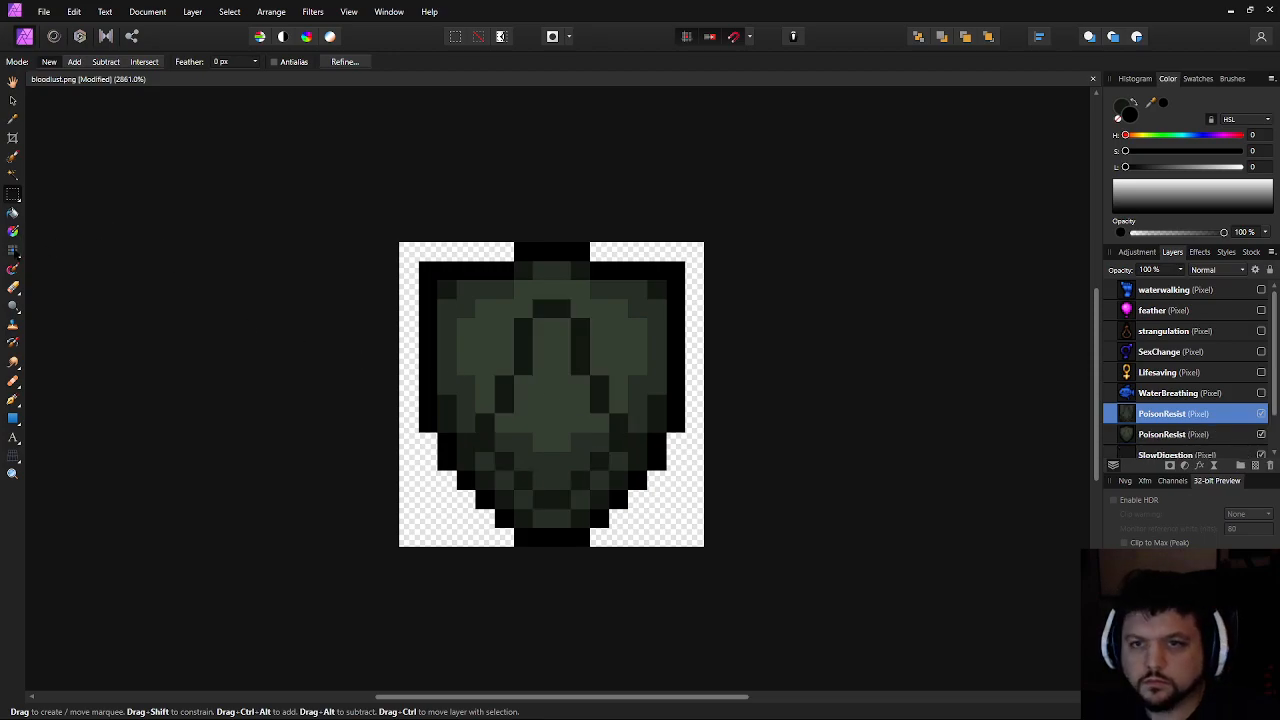
Set the colour to green with saturation 100 and lightness 35, and switch to the Flood Fill tool
{"action": "key", "text": "b"}
{"action": "left_click_drag", "start_coordinate": [1164, 150], "coordinate": [1270, 155]}
{"action": "left_click_drag", "start_coordinate": [1172, 172], "coordinate": [1165, 172]}
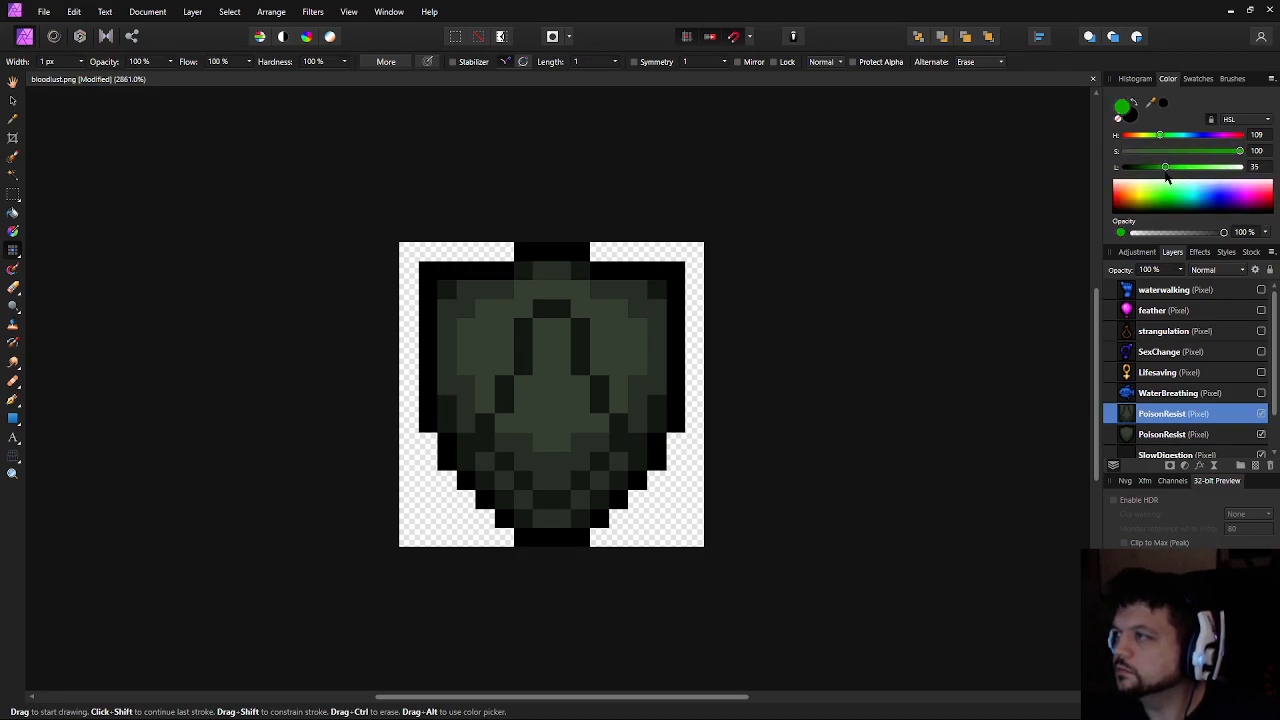
{"action": "left_click", "coordinate": [12, 213]}
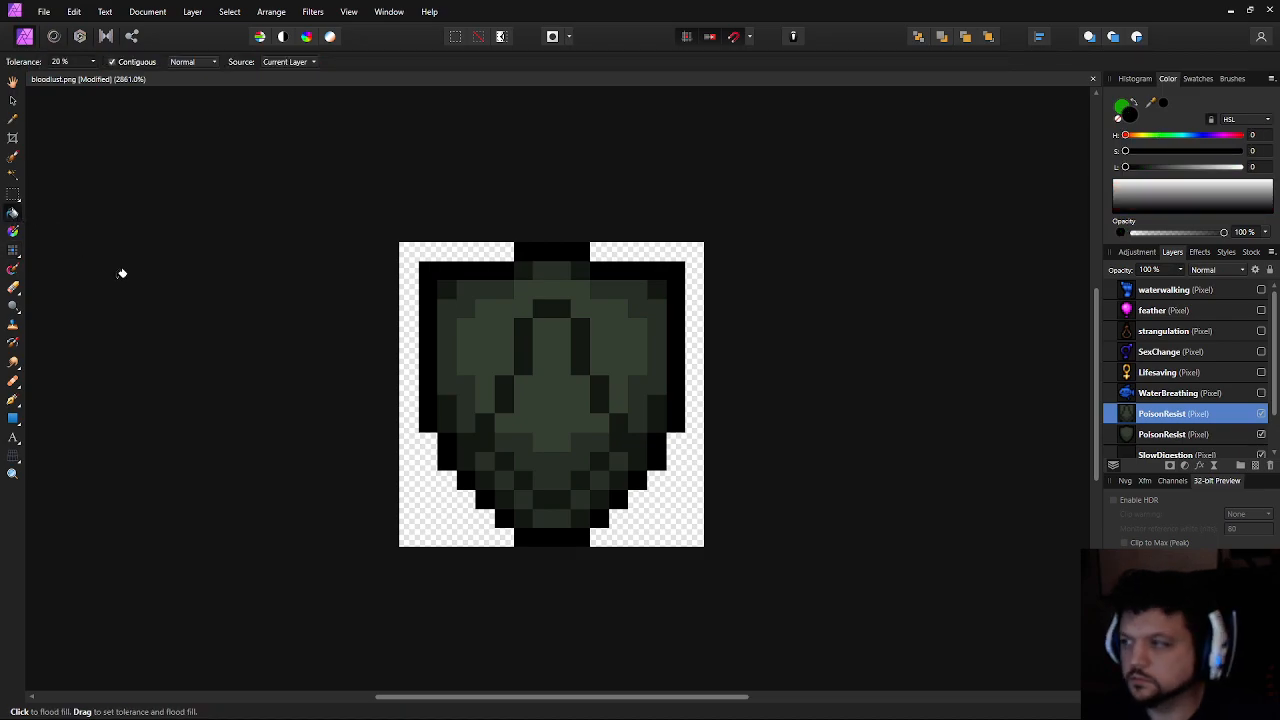
{"action": "left_click", "coordinate": [556, 381]}
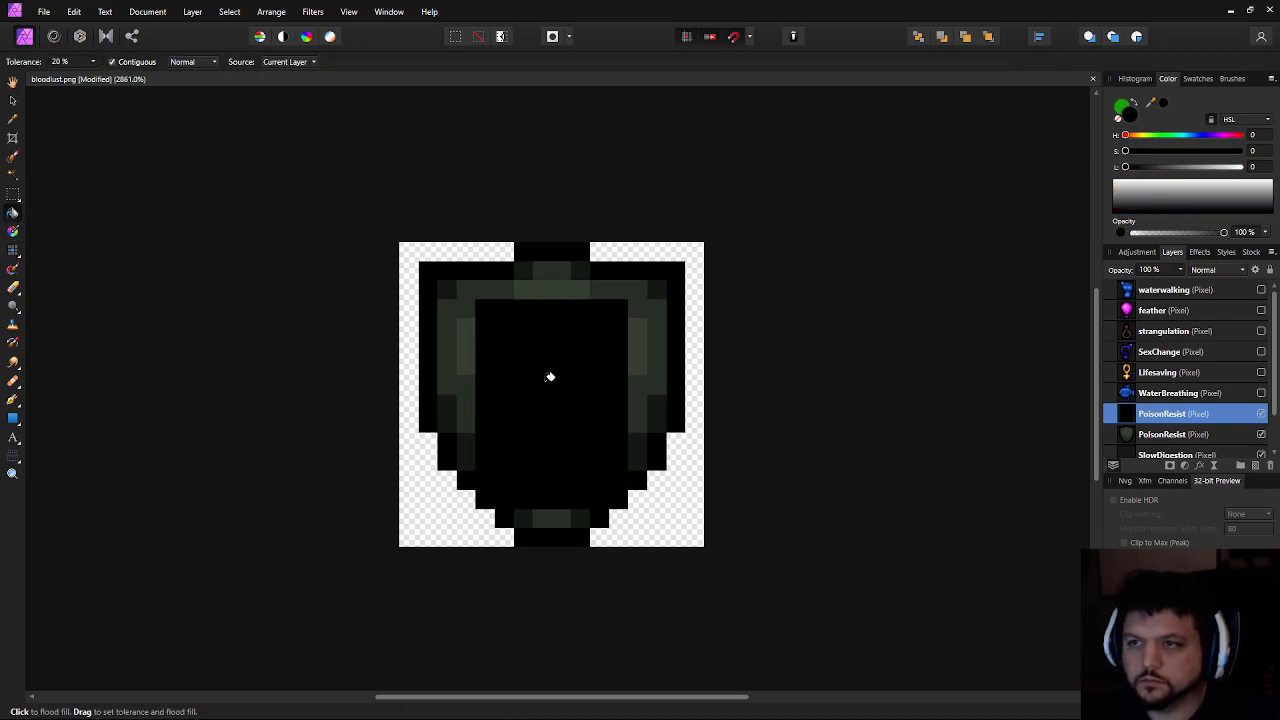
{"action": "key", "text": "ctrl+z"}
Flood-fill the flask's interior on the pasted layer with the bright green at 1% tolerance
{"action": "key", "text": "x"}
{"action": "left_click", "coordinate": [545, 390]}
{"action": "key", "text": "ctrl+z"}
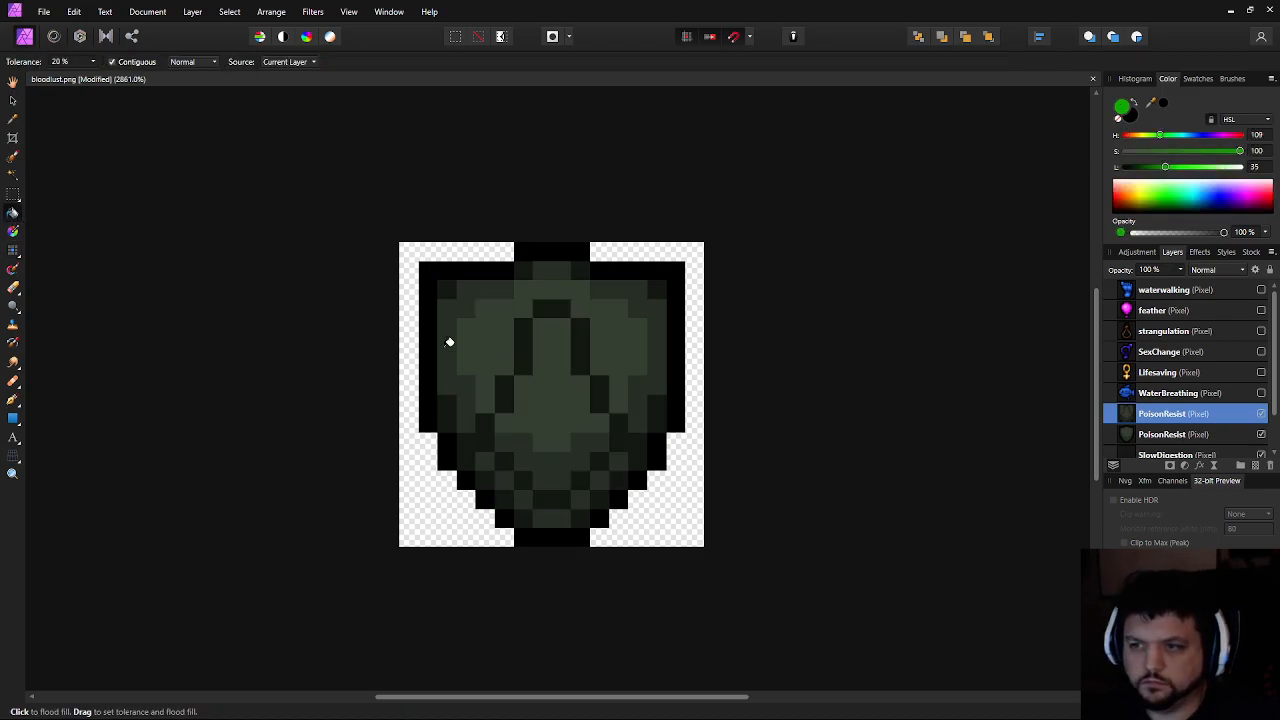
{"action": "left_click_drag", "start_coordinate": [556, 394], "coordinate": [532, 443]}
{"action": "scroll", "coordinate": [700, 380], "scroll_direction": "down", "scroll_amount": 5}
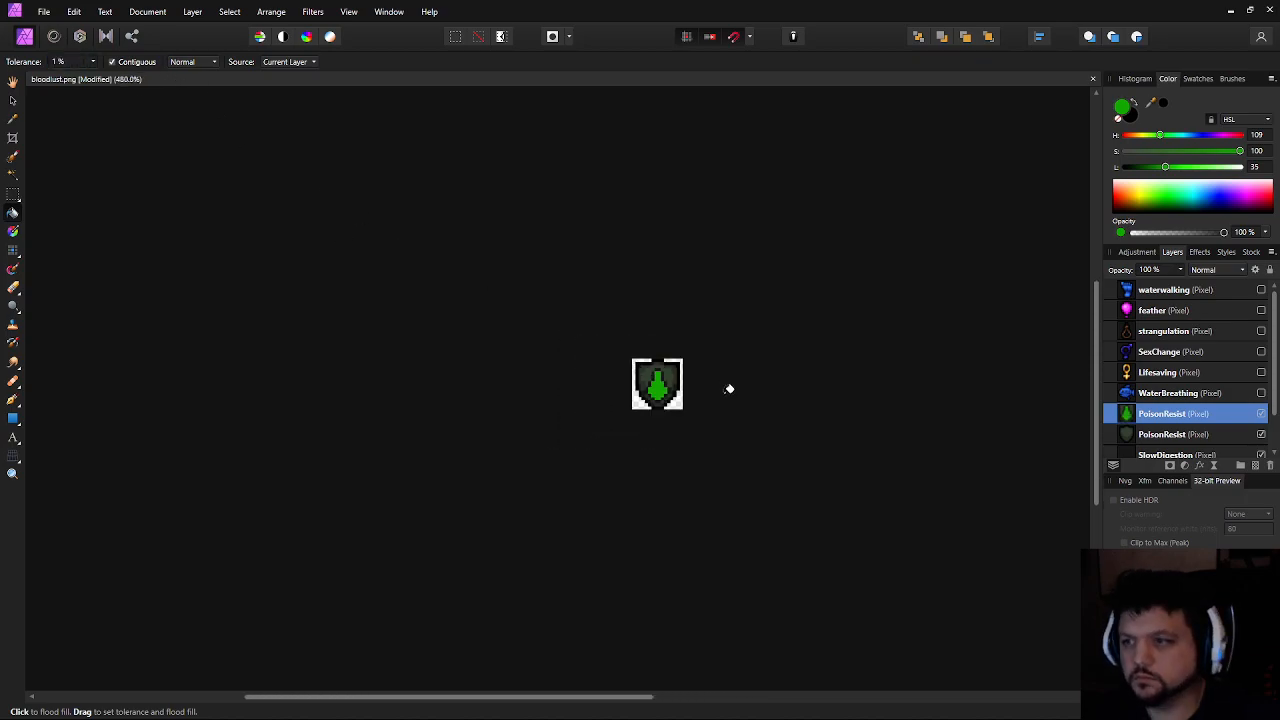
{"action": "scroll", "coordinate": [663, 360], "scroll_direction": "up", "scroll_amount": 4}
{"action": "left_click_drag", "start_coordinate": [634, 434], "coordinate": [553, 319]}
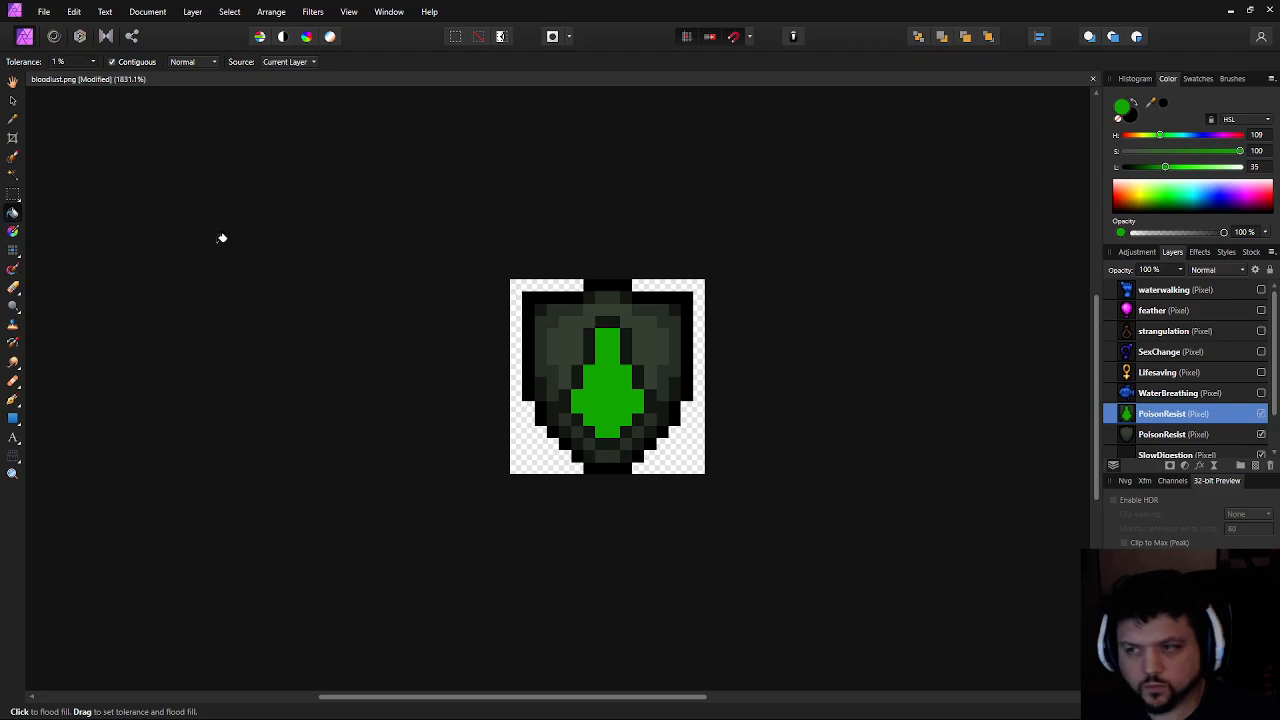
Set the green's lightness to 26 and shade the flask's neck, outer body edges and bottom row with the Pixel tool
{"action": "left_click", "coordinate": [13, 251]}
{"action": "scroll", "coordinate": [600, 355], "scroll_direction": "up", "scroll_amount": 2}
{"action": "left_click_drag", "start_coordinate": [1165, 167], "coordinate": [1155, 168]}
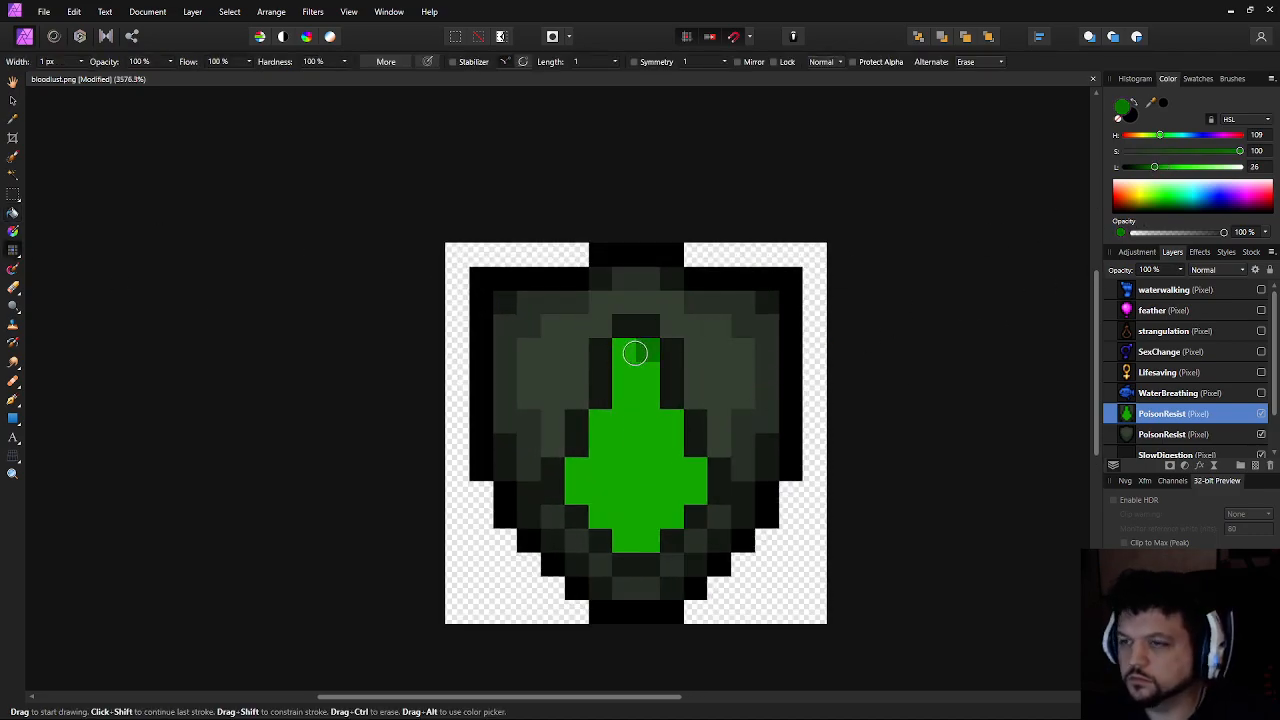
{"action": "mouse_move", "coordinate": [640, 354]}
{"action": "left_mouse_down"}
{"action": "mouse_move", "coordinate": [692, 483]}
{"action": "mouse_move", "coordinate": [649, 538]}
{"action": "mouse_move", "coordinate": [627, 539]}
{"action": "mouse_move", "coordinate": [583, 473]}
{"action": "mouse_move", "coordinate": [604, 426]}
{"action": "mouse_move", "coordinate": [686, 402]}
{"action": "mouse_move", "coordinate": [622, 397]}
{"action": "mouse_move", "coordinate": [640, 363]}
{"action": "left_mouse_up"}
{"action": "scroll", "coordinate": [720, 465], "scroll_direction": "down", "scroll_amount": 5}
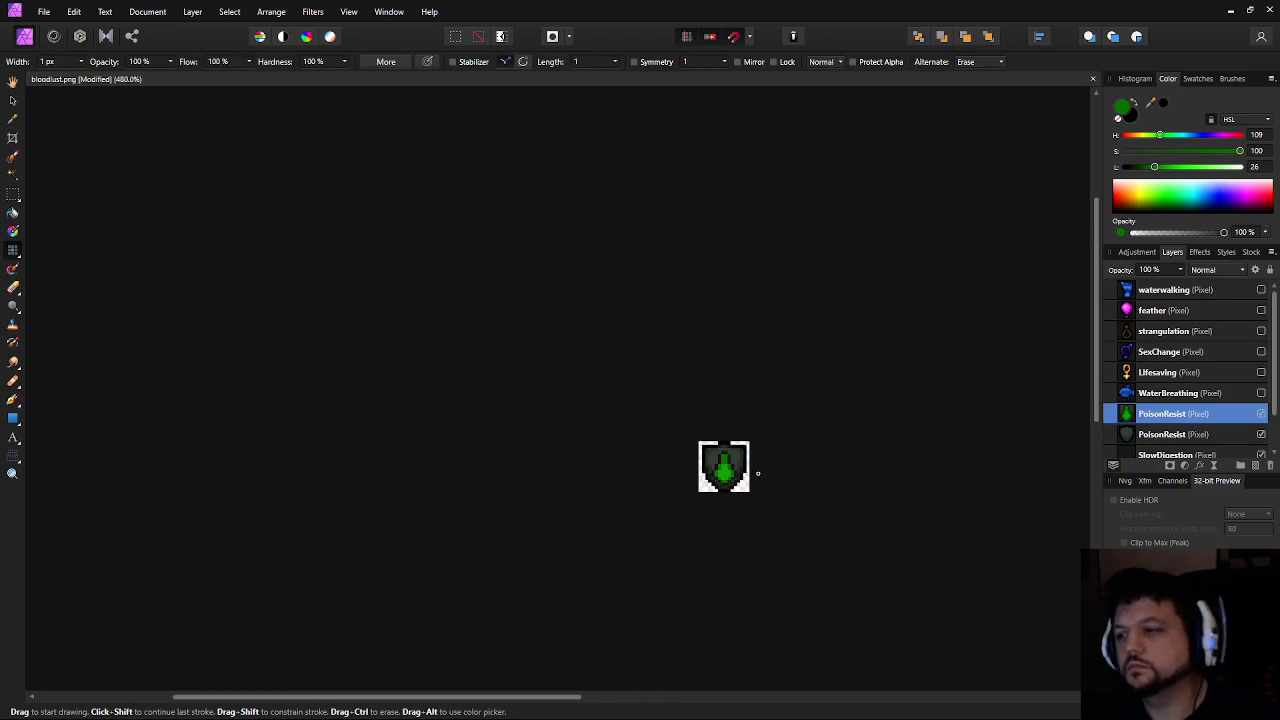
{"action": "scroll", "coordinate": [717, 464], "scroll_direction": "up", "scroll_amount": 5}
{"action": "scroll", "coordinate": [675, 349], "scroll_direction": "down", "scroll_amount": 1}
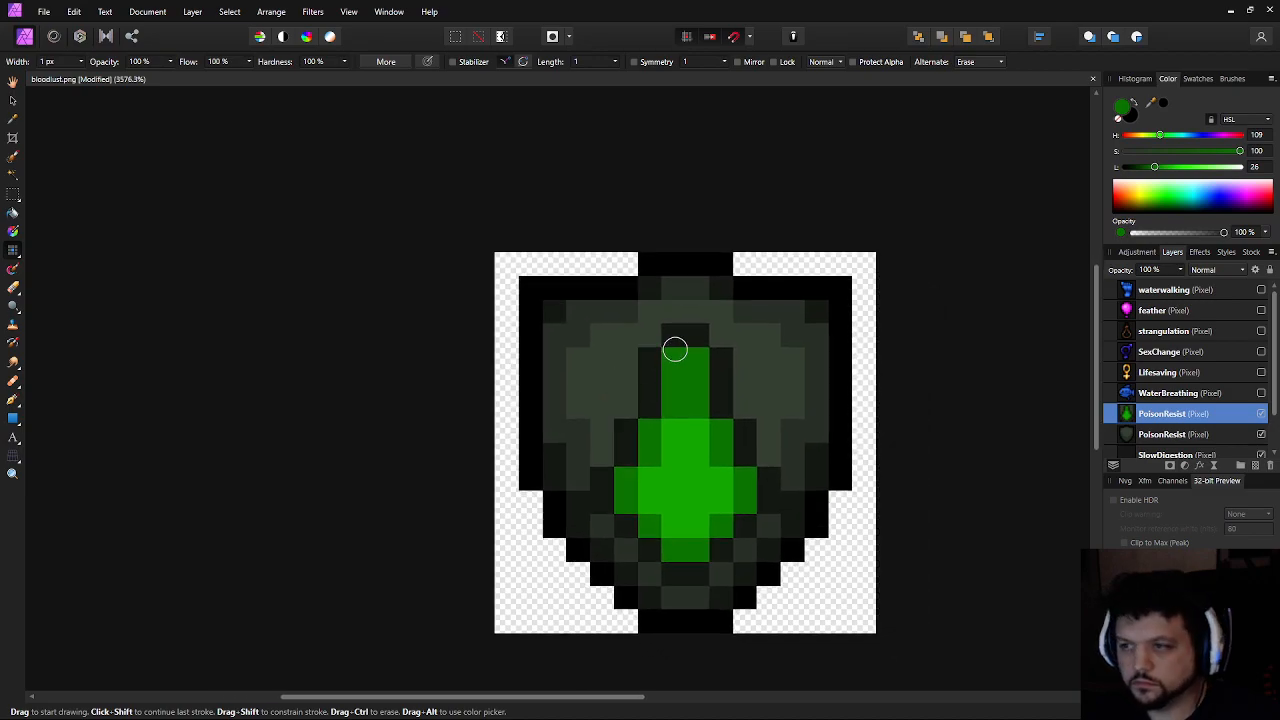
Set the green's lightness to 17 and darken the left column of the flask's neck
{"action": "left_click_drag", "start_coordinate": [1152, 168], "coordinate": [1144, 167]}
{"action": "left_click", "coordinate": [673, 360]}
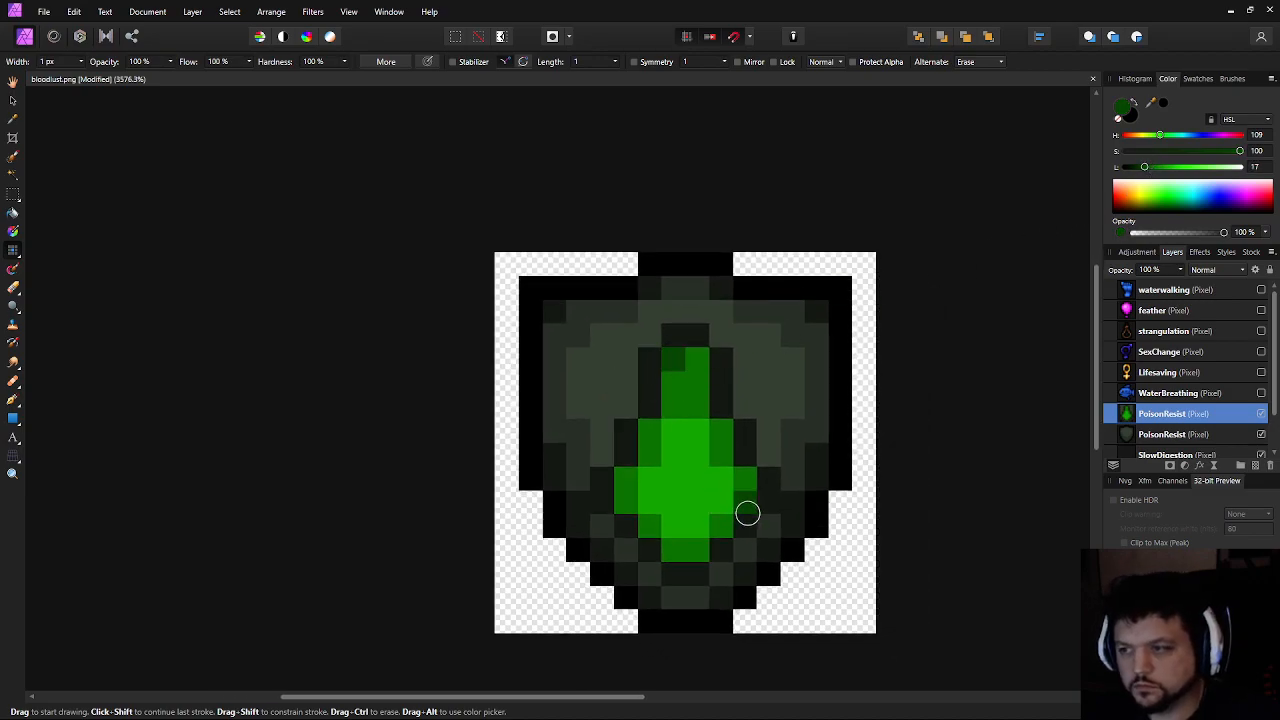
{"action": "scroll", "coordinate": [749, 495], "scroll_direction": "down", "scroll_amount": 6}
{"action": "scroll", "coordinate": [745, 550], "scroll_direction": "up", "scroll_amount": 6}
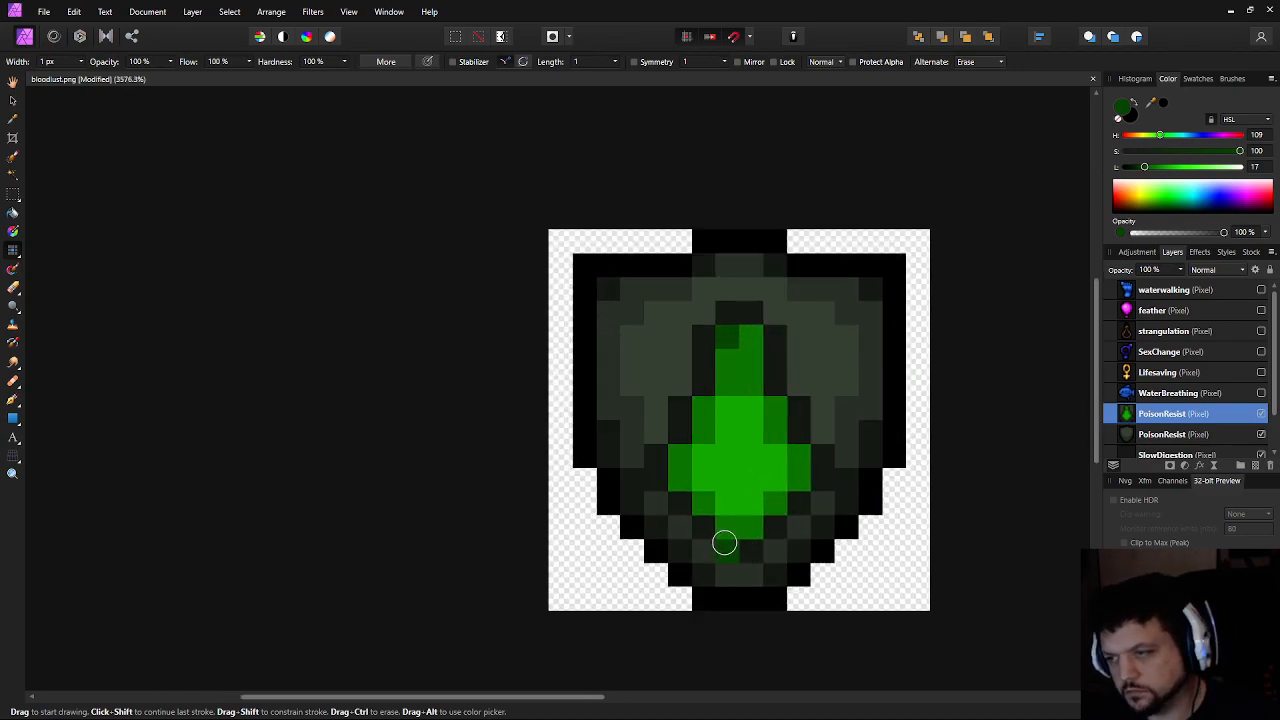
{"action": "scroll", "coordinate": [837, 514], "scroll_direction": "down", "scroll_amount": 8}
{"action": "scroll", "coordinate": [895, 527], "scroll_direction": "up", "scroll_amount": 8}
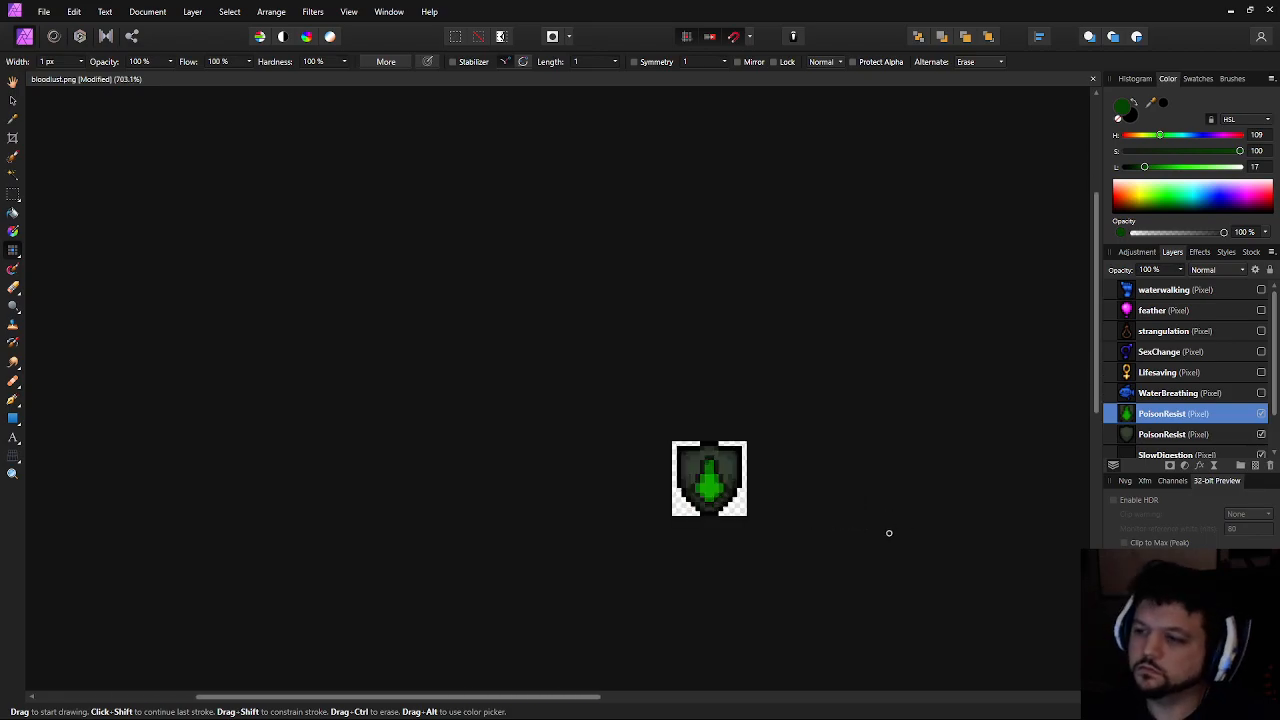
{"action": "left_click_drag", "start_coordinate": [645, 420], "coordinate": [640, 392]}
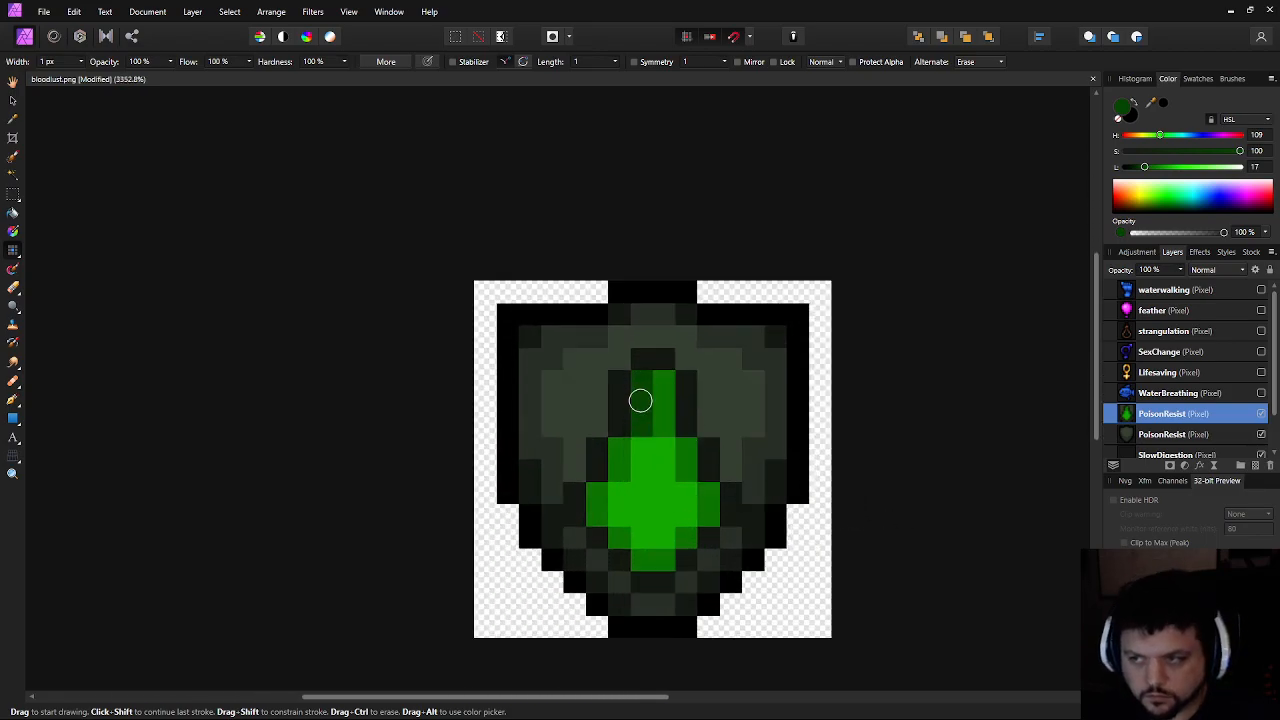
{"action": "scroll", "coordinate": [620, 505], "scroll_direction": "down", "scroll_amount": 5}
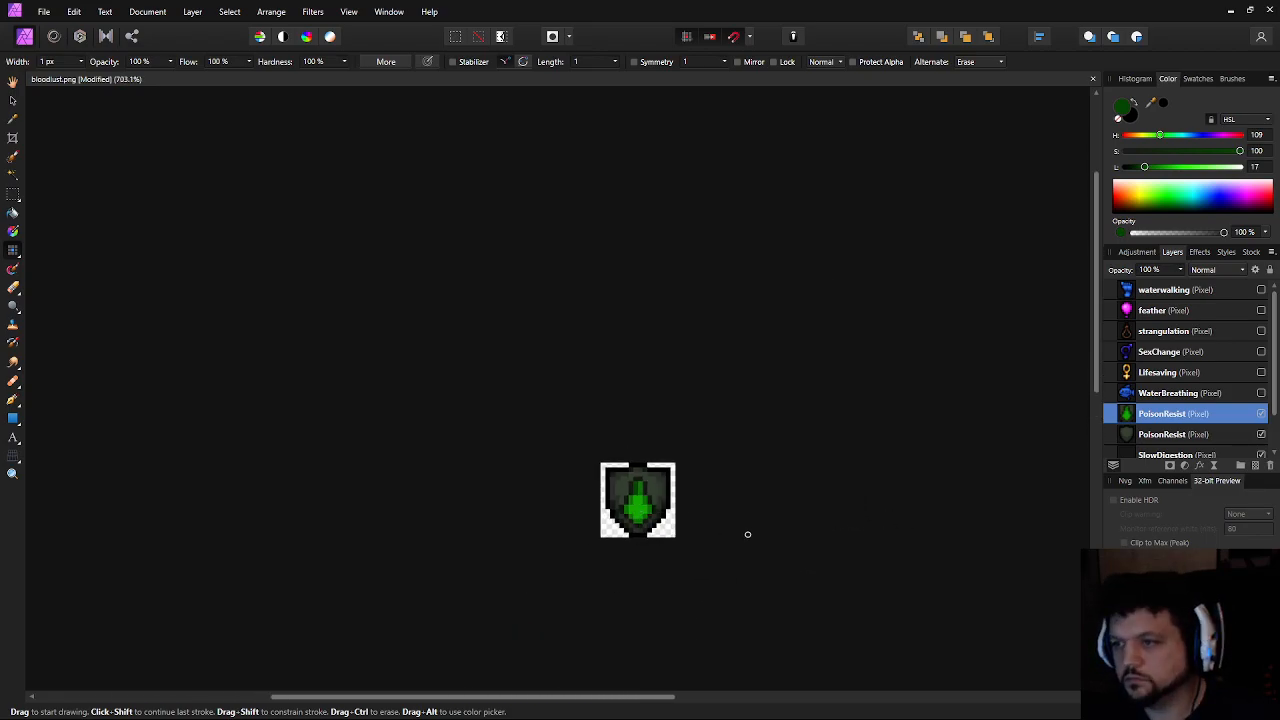
{"action": "scroll", "coordinate": [631, 519], "scroll_direction": "up", "scroll_amount": 4}
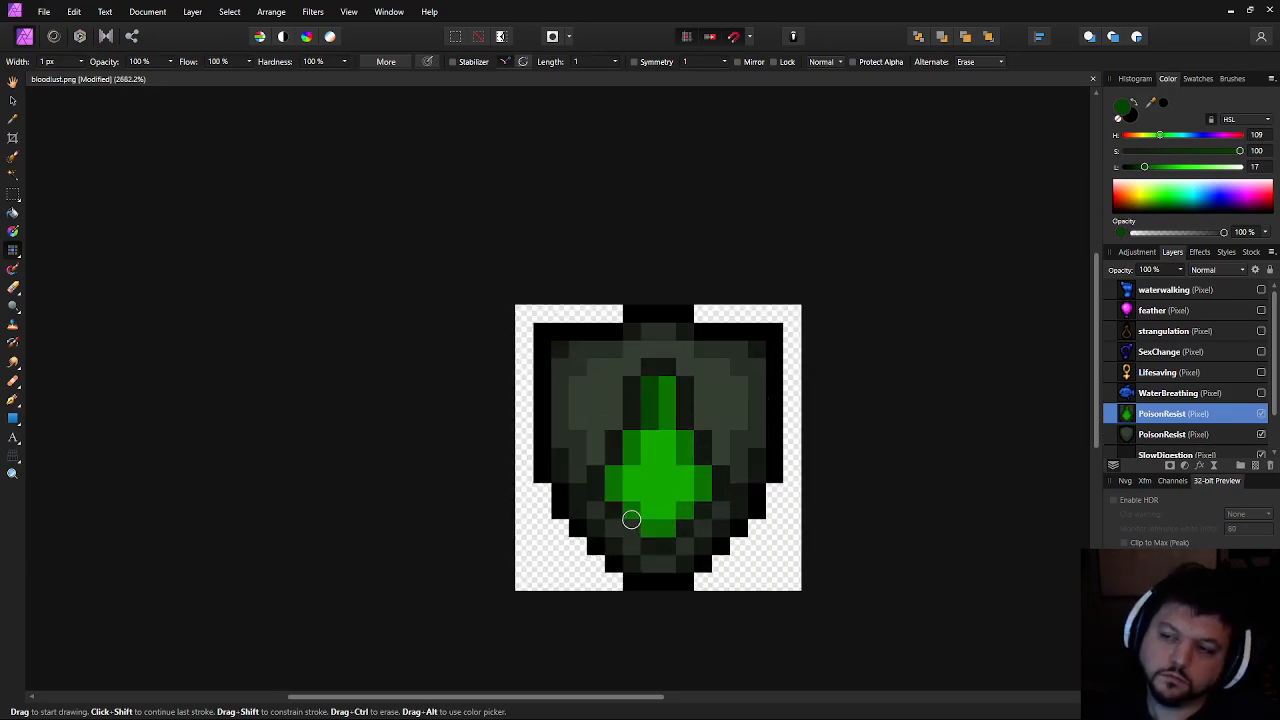
Sample the flask's mid green and shade the left side and lower edge of its body, leaving a bright highlight right of centre
{"action": "scroll", "coordinate": [647, 518], "scroll_direction": "up", "scroll_amount": 1}
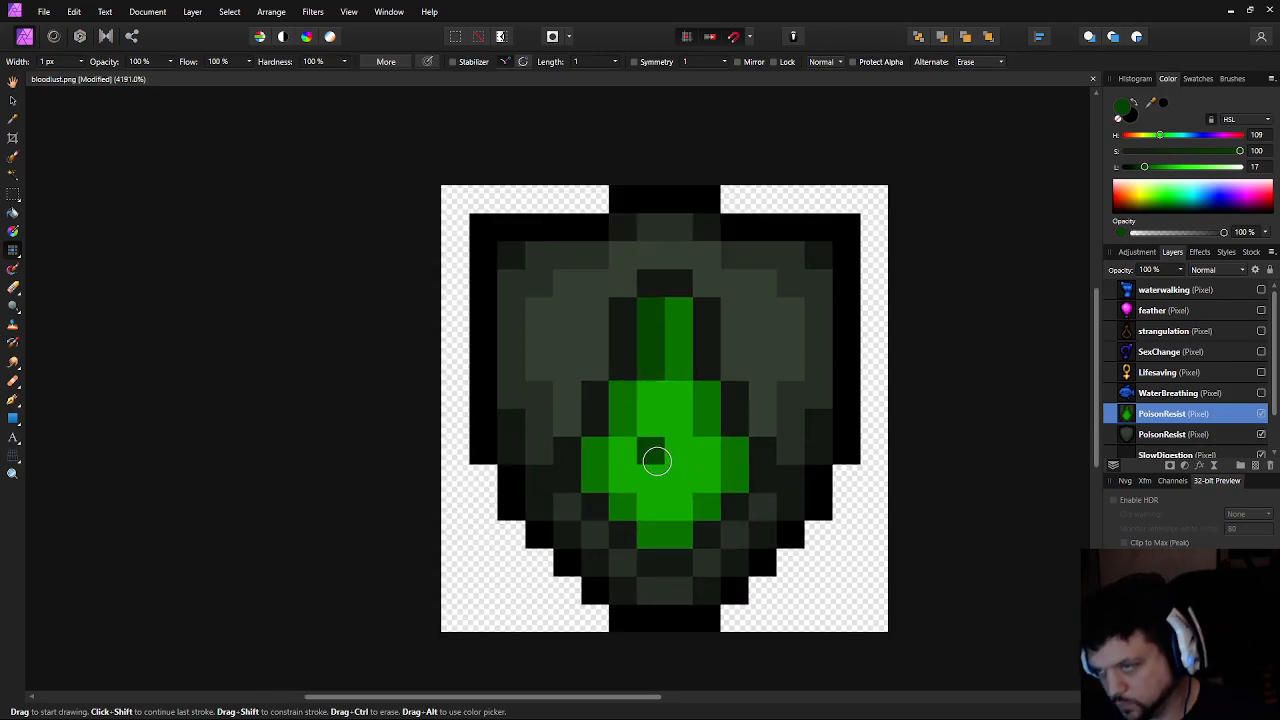
{"action": "key", "text": "o"}
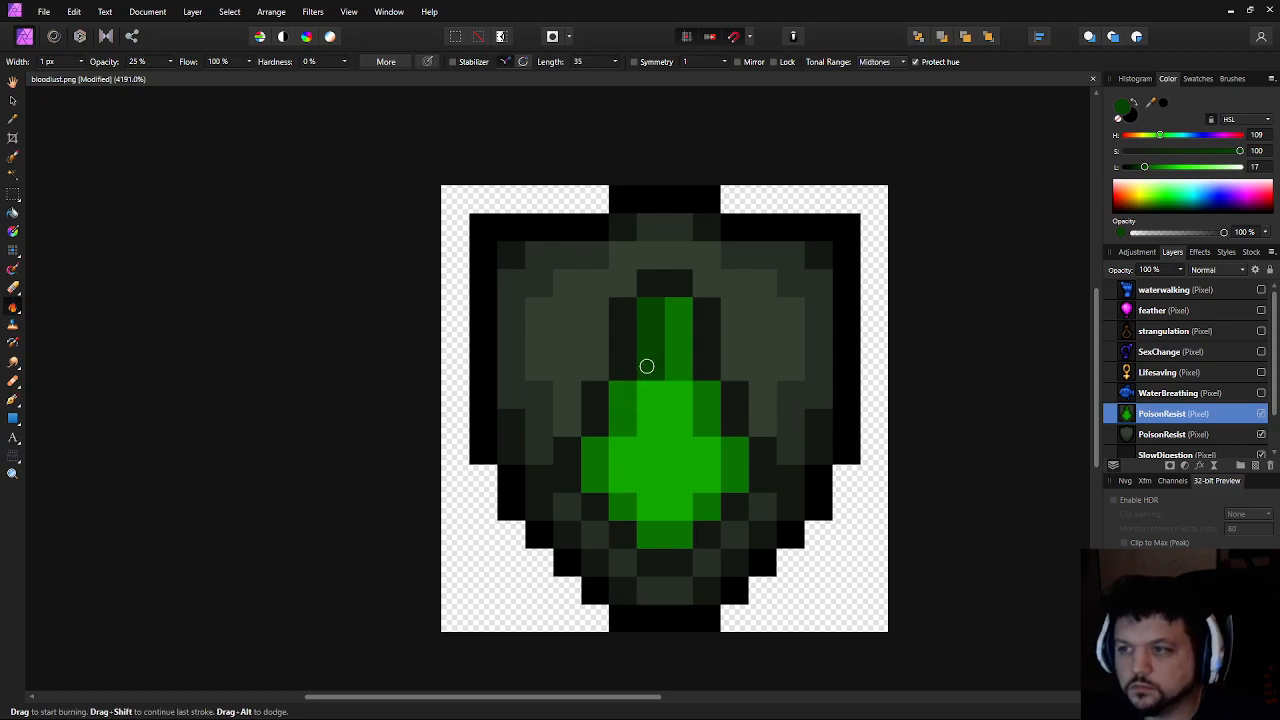
{"action": "left_click", "coordinate": [15, 250]}
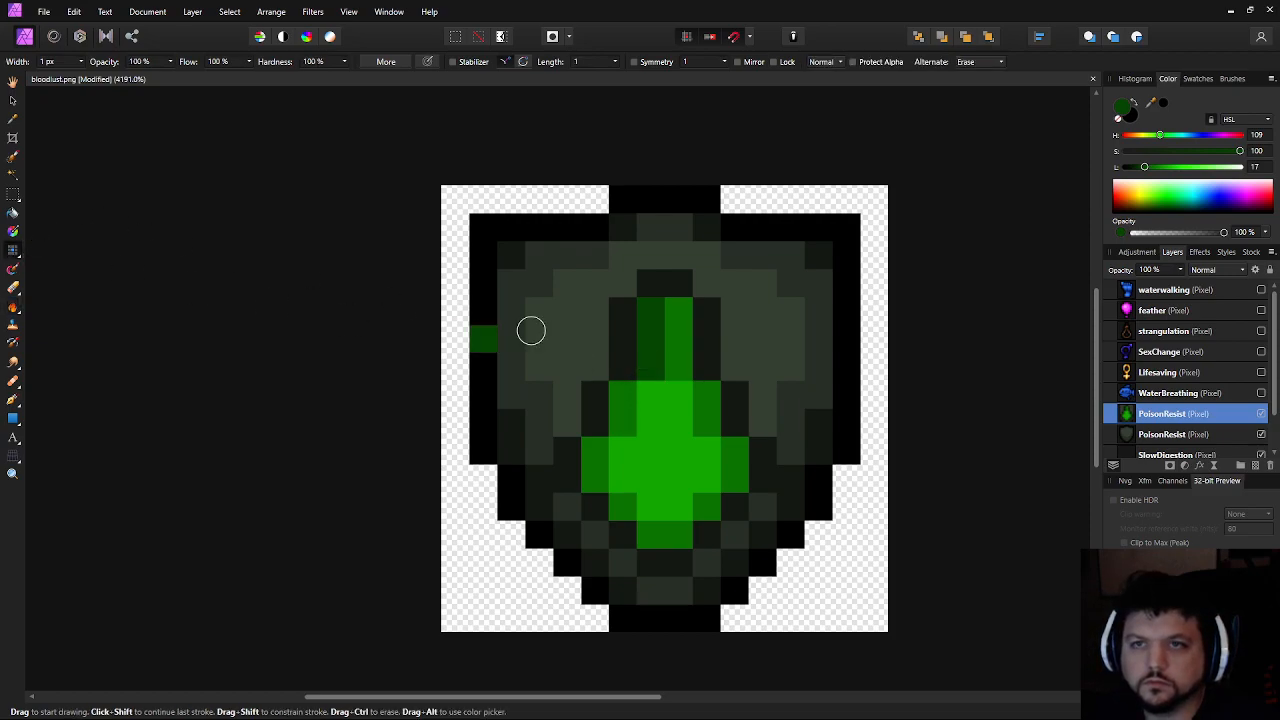
{"action": "left_click", "coordinate": [668, 390], "text": "alt"}
{"action": "mouse_move", "coordinate": [660, 393]}
{"action": "left_mouse_down"}
{"action": "mouse_move", "coordinate": [616, 456]}
{"action": "mouse_move", "coordinate": [623, 477]}
{"action": "mouse_move", "coordinate": [690, 512]}
{"action": "left_mouse_up"}
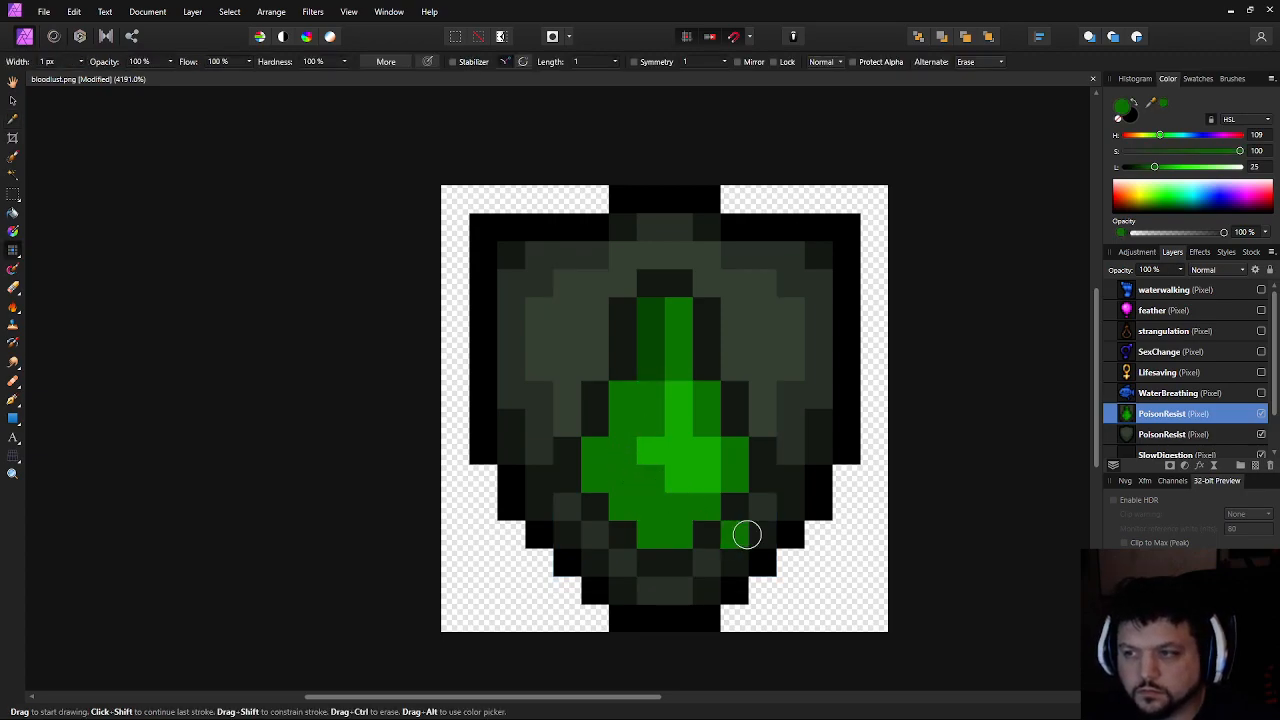
Trim the flask's highlight to a cross and shade its outer body edge and neck tip with the neck's dark green
{"action": "left_click", "coordinate": [710, 487]}
{"action": "left_click", "coordinate": [668, 450]}
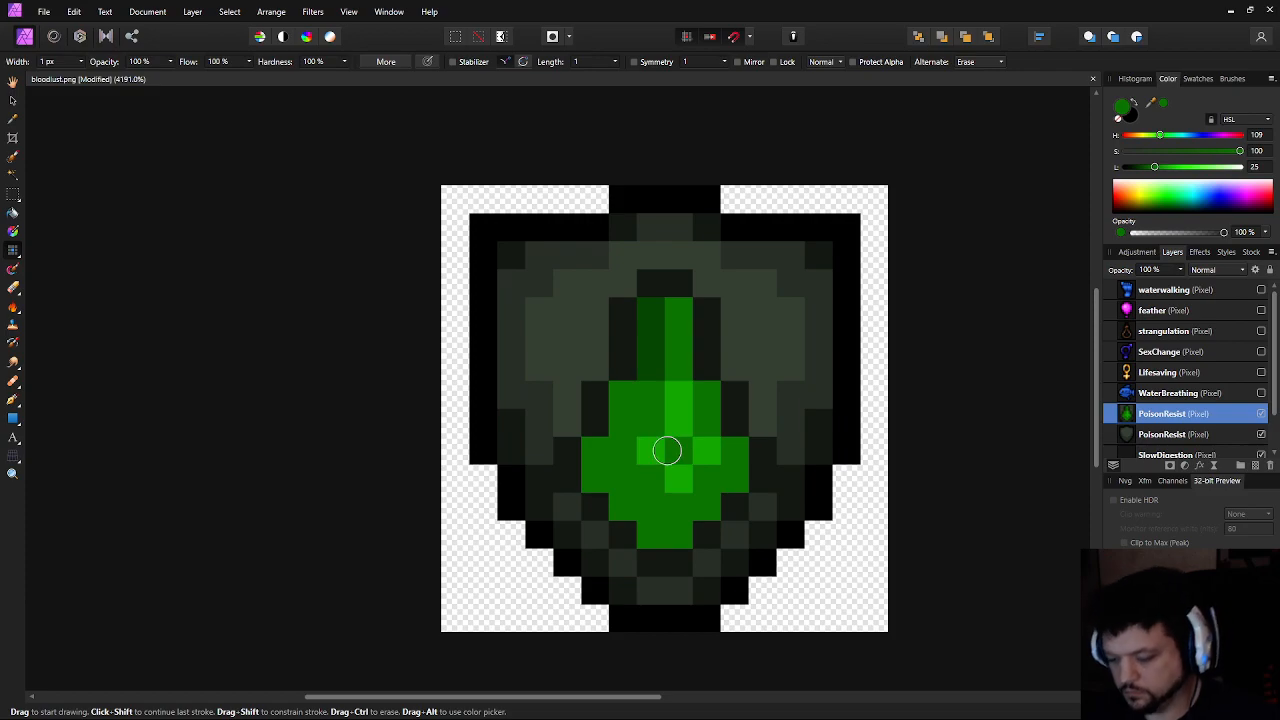
{"action": "key", "text": "i"}
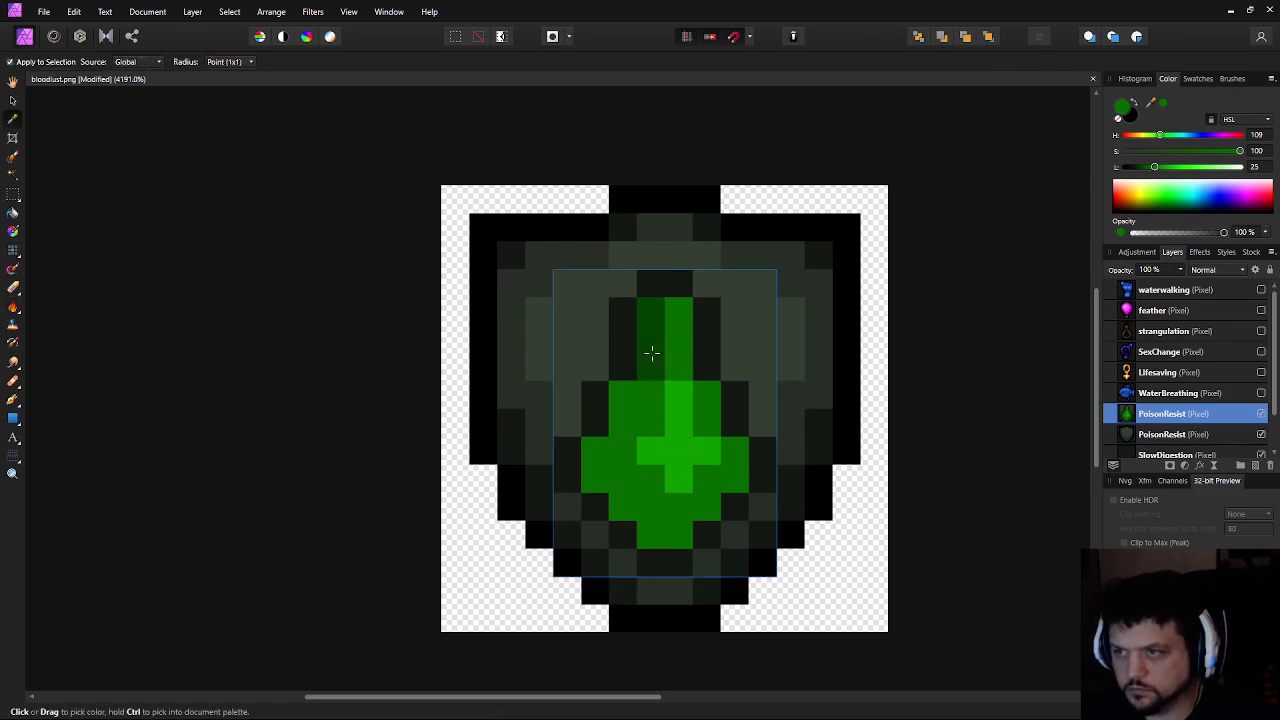
{"action": "left_click", "coordinate": [651, 353]}
{"action": "key", "text": "o"}
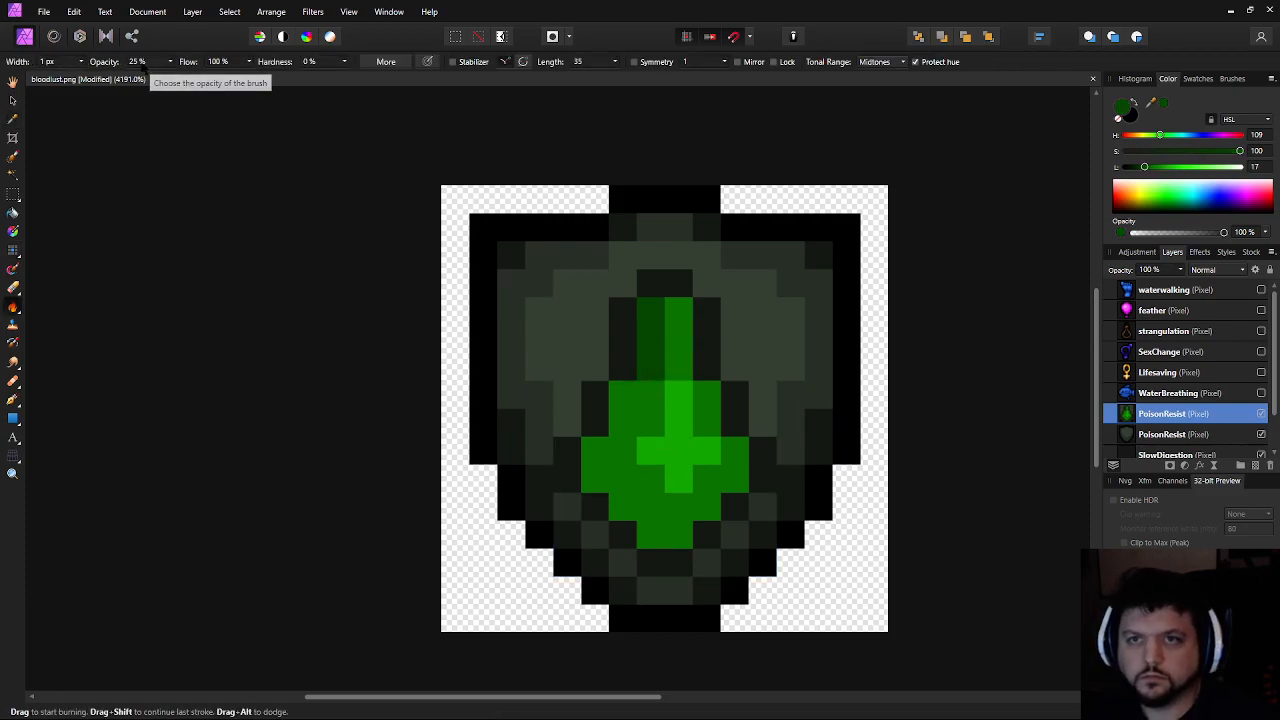
{"action": "key", "text": "b"}
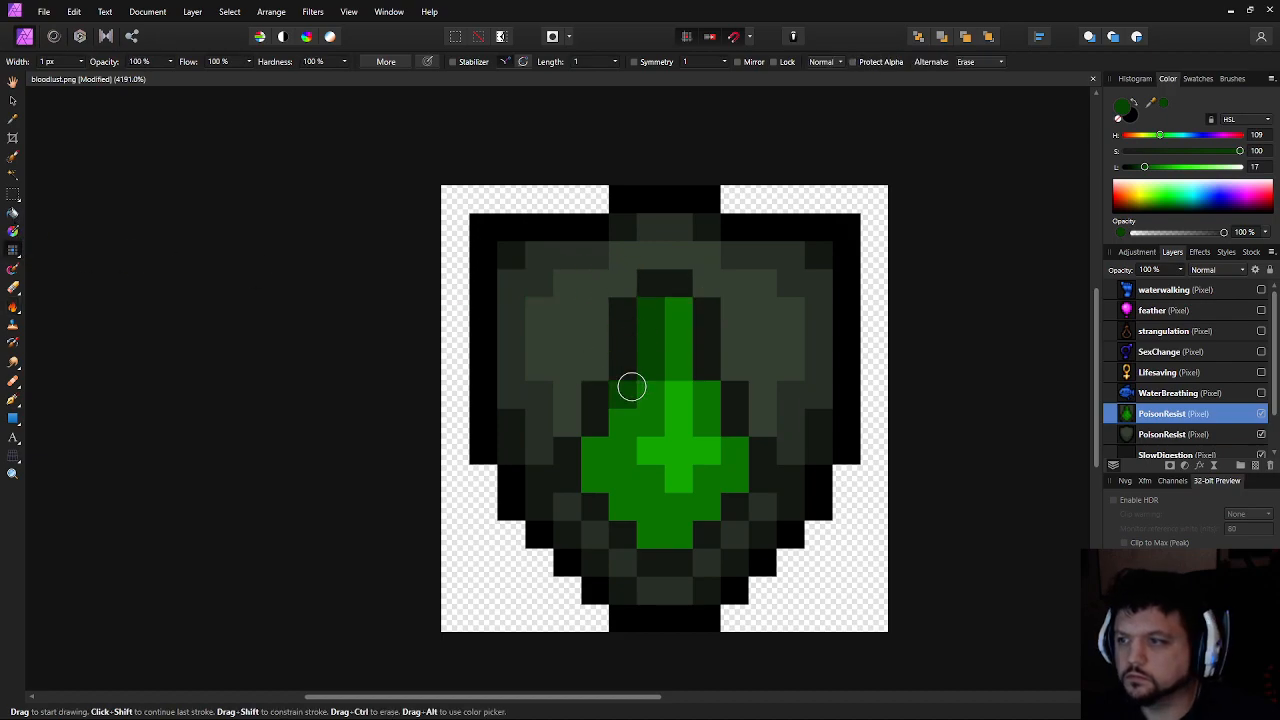
{"action": "mouse_move", "coordinate": [621, 392]}
{"action": "left_mouse_down"}
{"action": "mouse_move", "coordinate": [598, 470]}
{"action": "mouse_move", "coordinate": [657, 531]}
{"action": "mouse_move", "coordinate": [680, 532]}
{"action": "mouse_move", "coordinate": [731, 481]}
{"action": "left_mouse_up"}
{"action": "scroll", "coordinate": [866, 533], "scroll_direction": "down", "scroll_amount": 5}
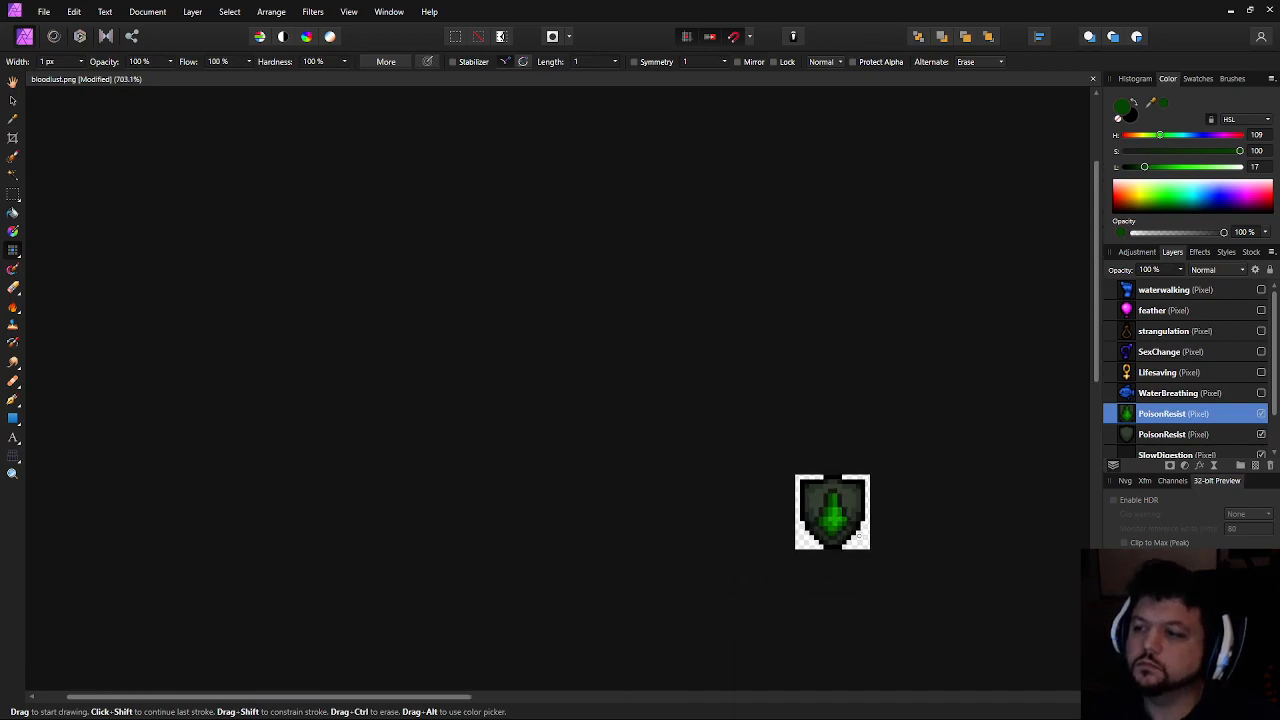
{"action": "scroll", "coordinate": [861, 535], "scroll_direction": "up", "scroll_amount": 4}
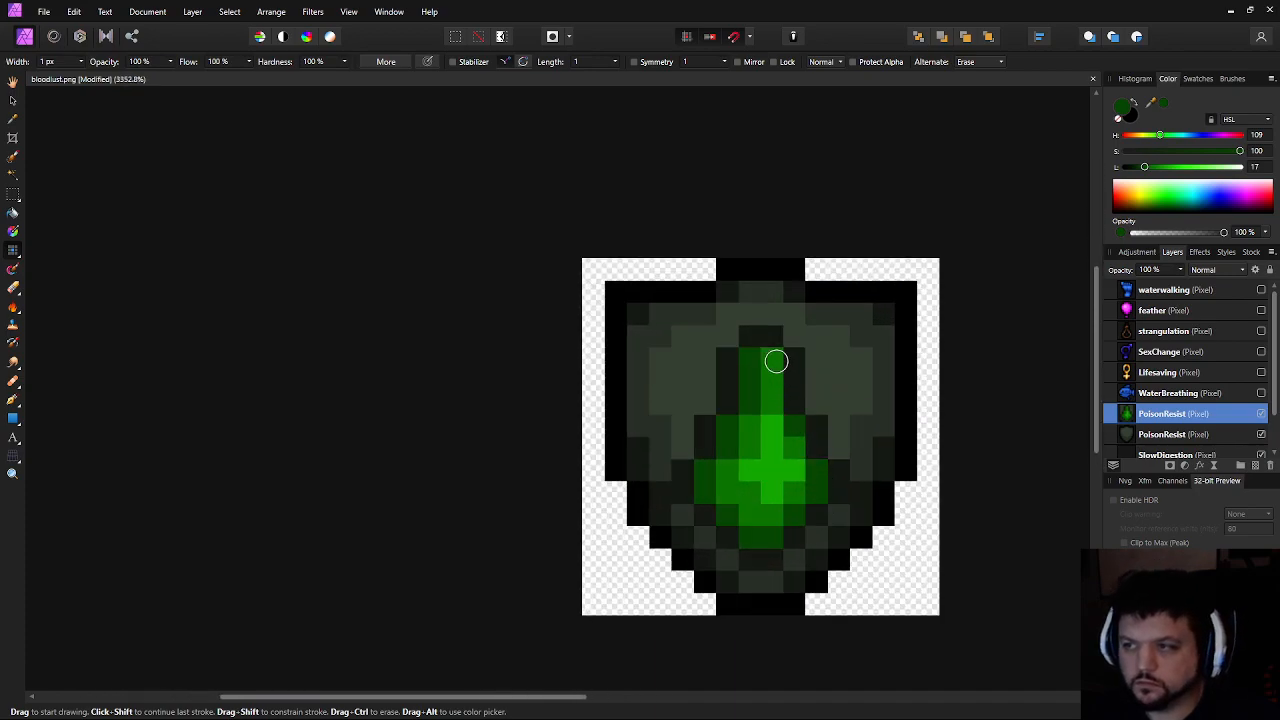
{"action": "scroll", "coordinate": [860, 517], "scroll_direction": "down", "scroll_amount": 4}
{"action": "scroll", "coordinate": [817, 494], "scroll_direction": "up", "scroll_amount": 5}
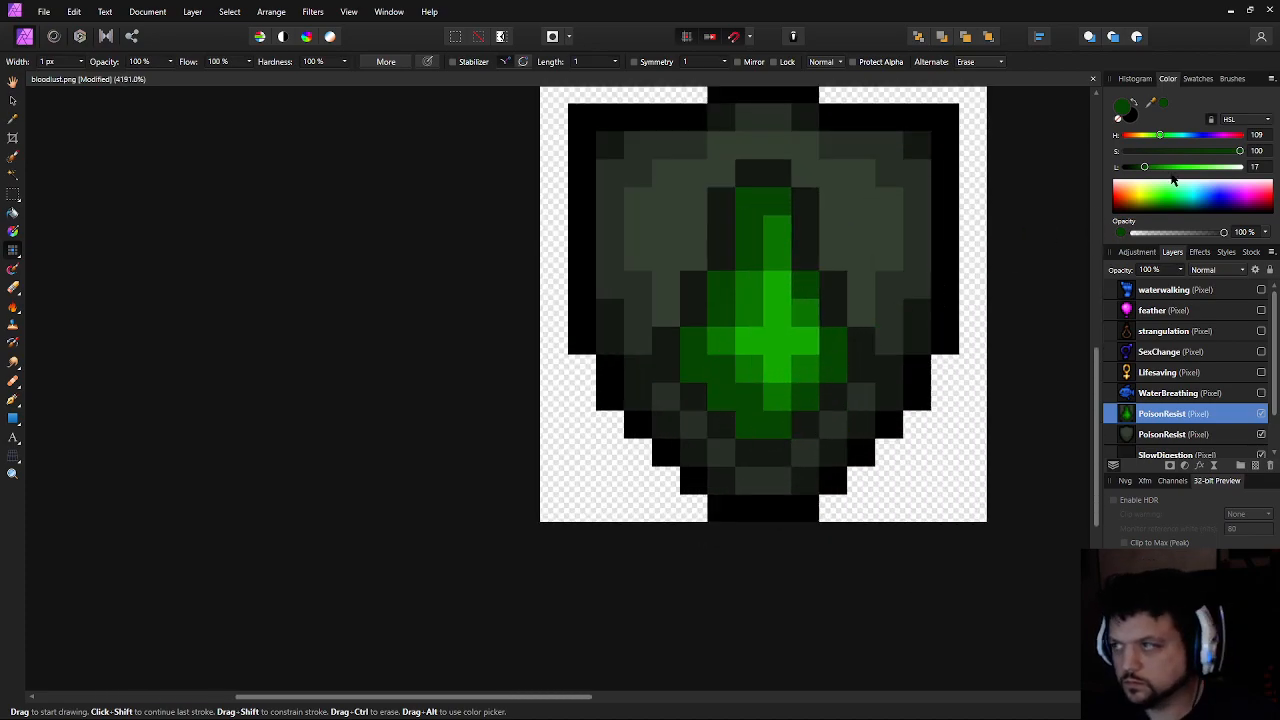
Set the green's lightness to 13 and darken the flask's upper-left tip, left body edge and lower-left pixels
{"action": "left_click_drag", "start_coordinate": [1145, 167], "coordinate": [1136, 167]}
{"action": "left_click", "coordinate": [749, 201]}
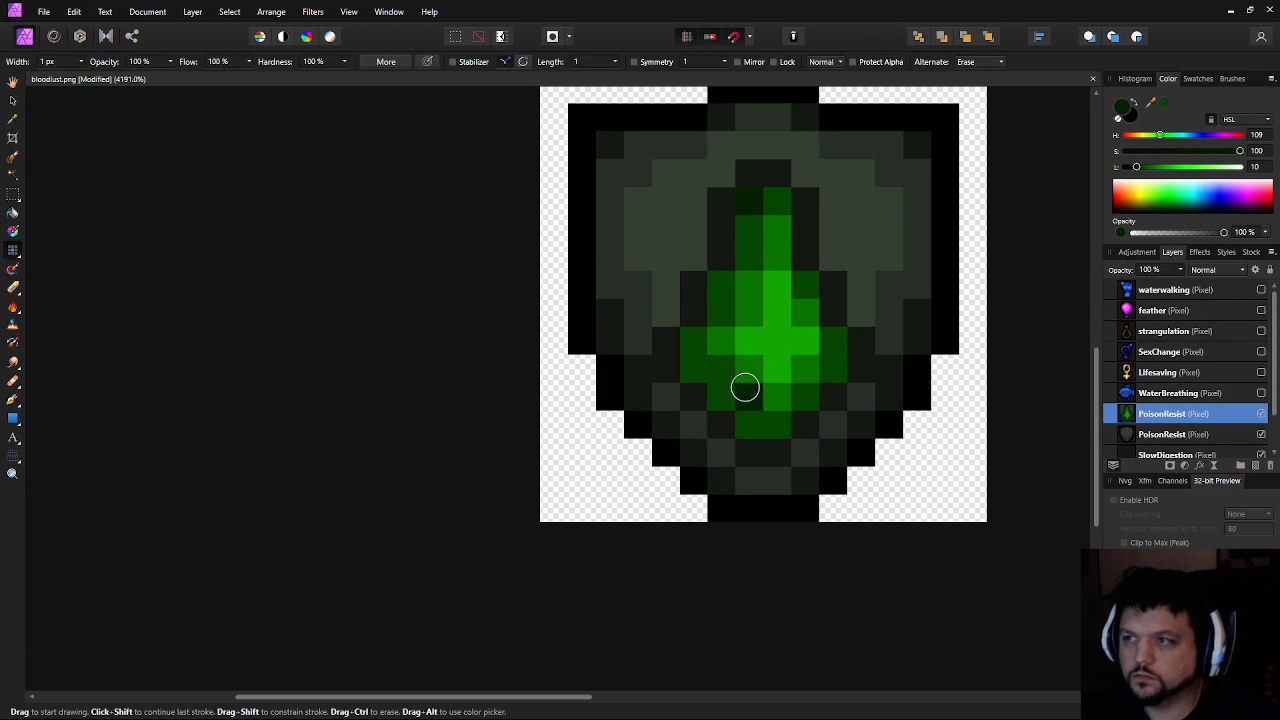
{"action": "key", "text": "ctrl+z"}
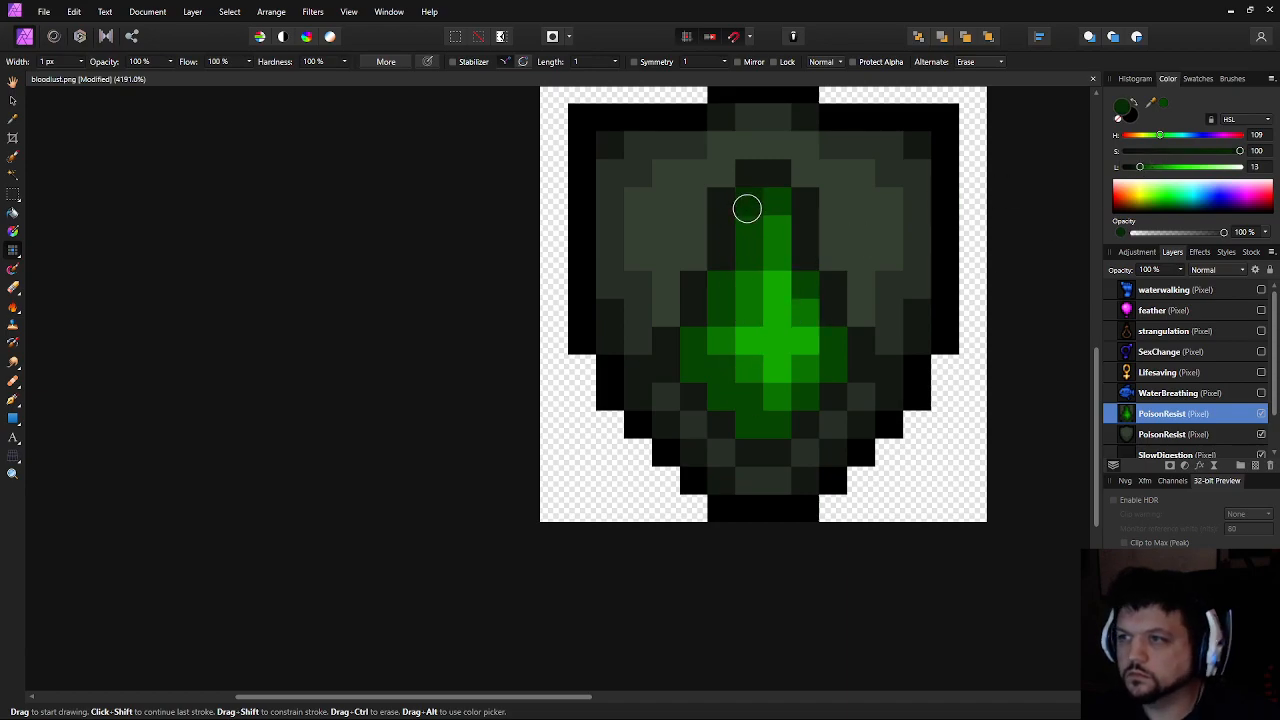
{"action": "left_click", "coordinate": [750, 201]}
{"action": "left_click", "coordinate": [751, 420]}
{"action": "left_click", "coordinate": [713, 290]}
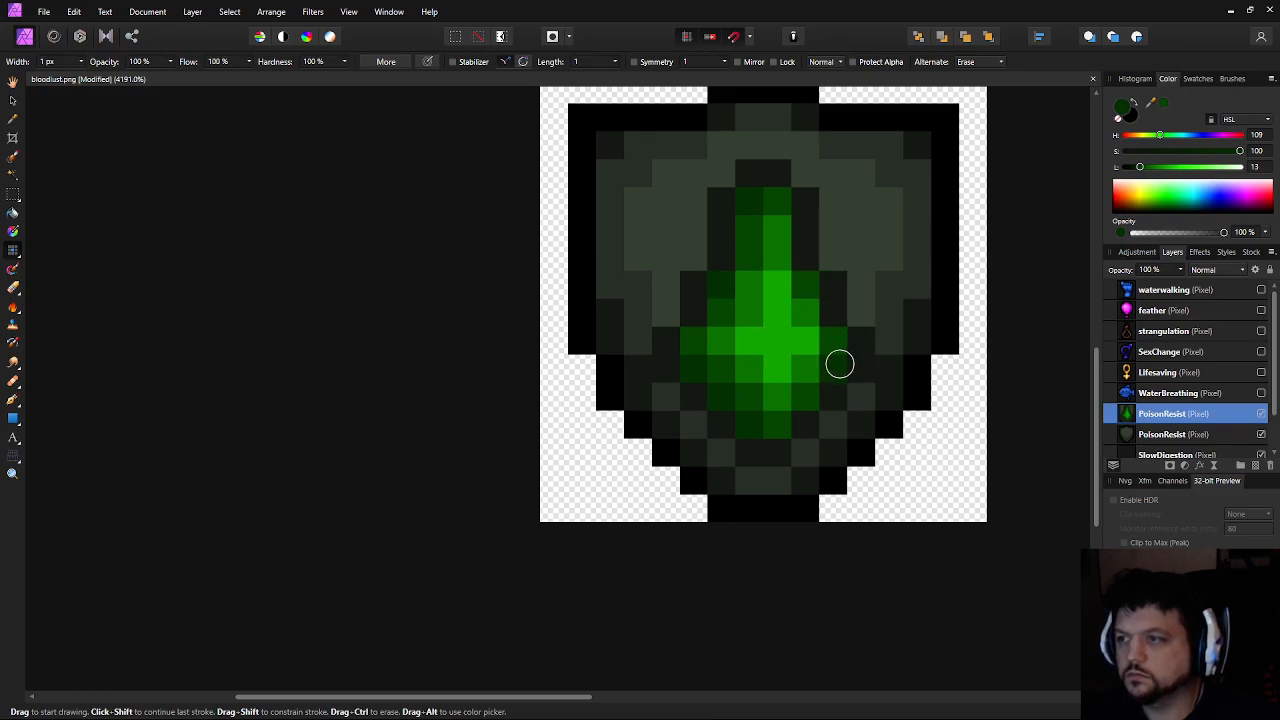
{"action": "scroll", "coordinate": [877, 480], "scroll_direction": "down", "scroll_amount": 8}
{"action": "scroll", "coordinate": [880, 520], "scroll_direction": "up", "scroll_amount": 8}
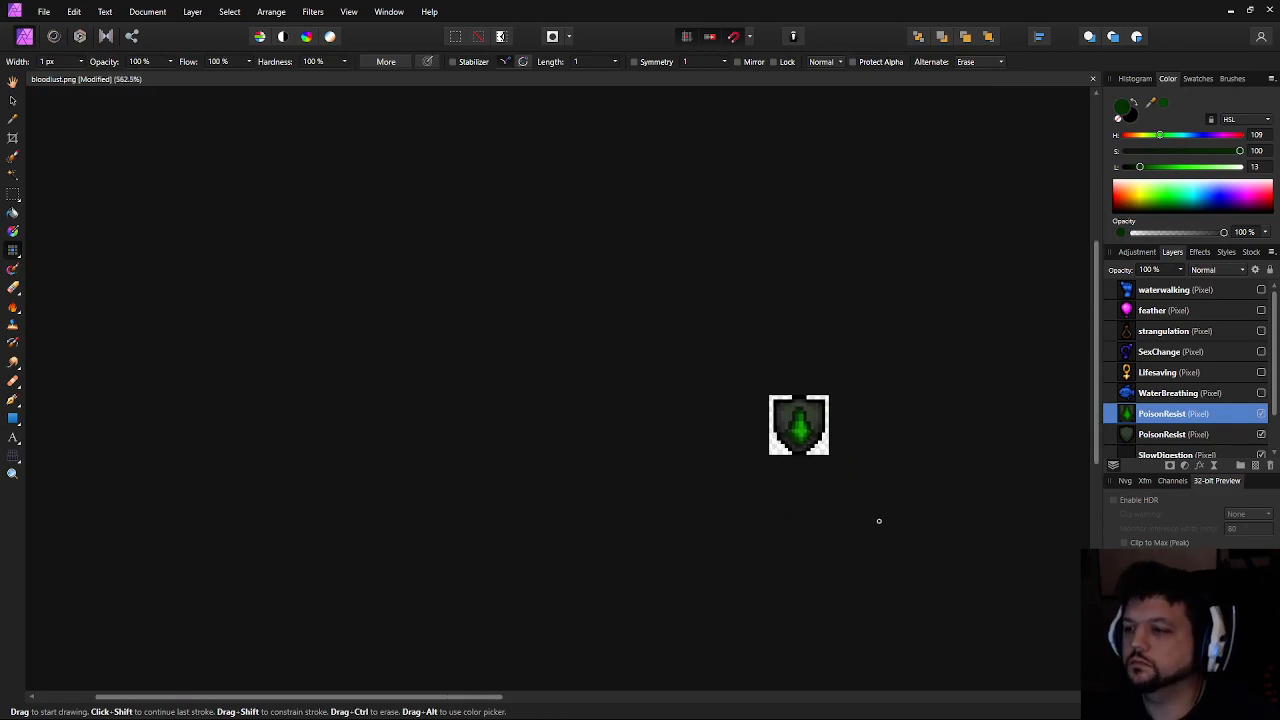
{"action": "scroll", "coordinate": [671, 329], "scroll_direction": "up", "scroll_amount": 3}
{"action": "scroll", "coordinate": [600, 409], "scroll_direction": "down", "scroll_amount": 4}
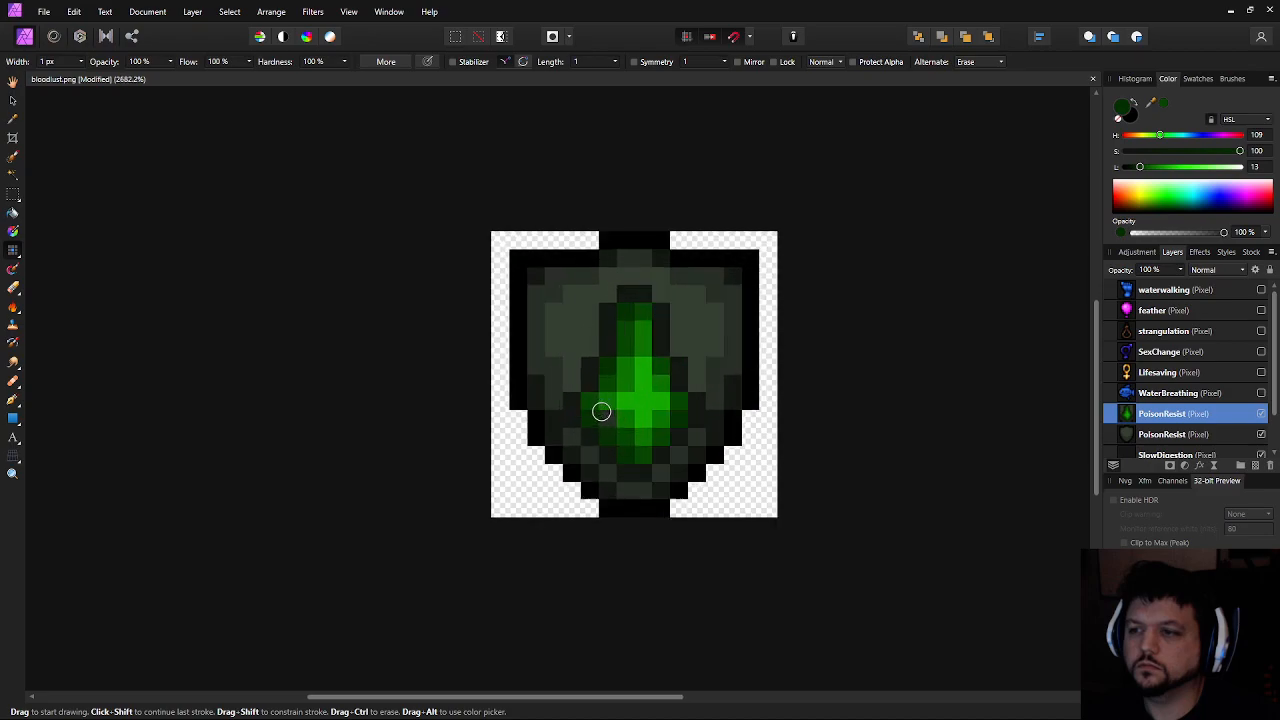
{"action": "scroll", "coordinate": [600, 410], "scroll_direction": "up", "scroll_amount": 3}
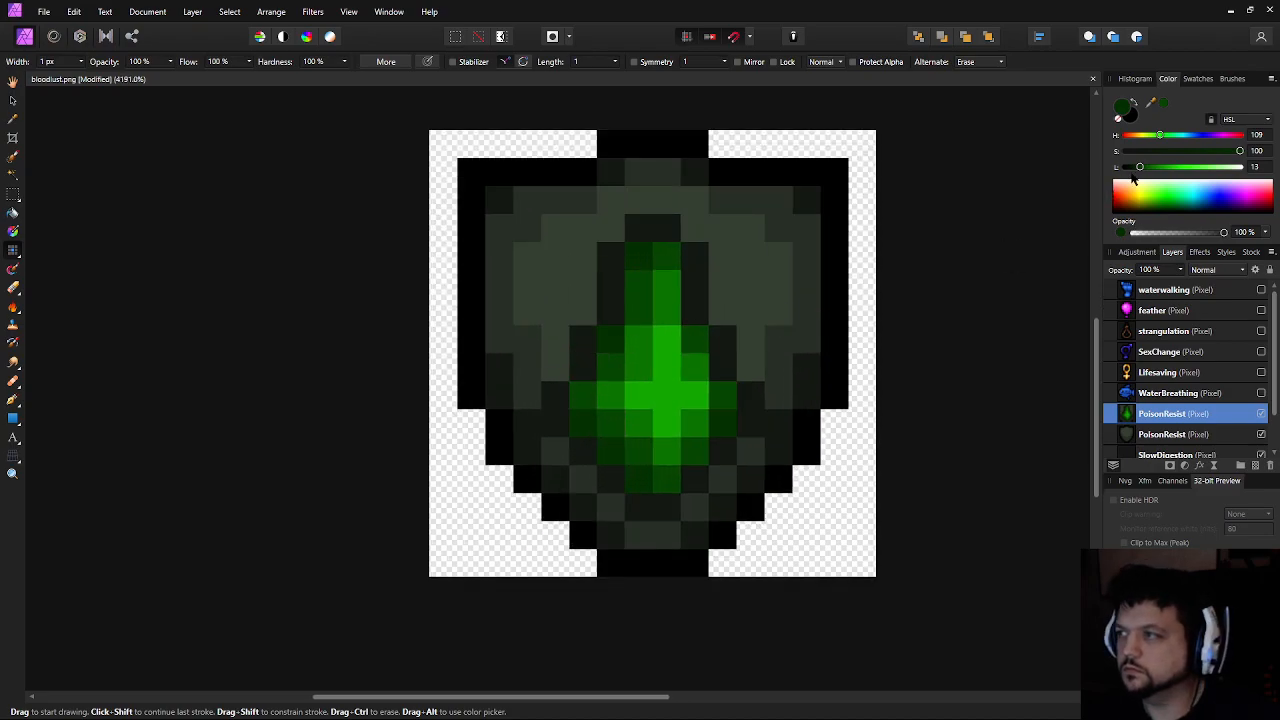
{"action": "left_click", "coordinate": [1176, 151]}
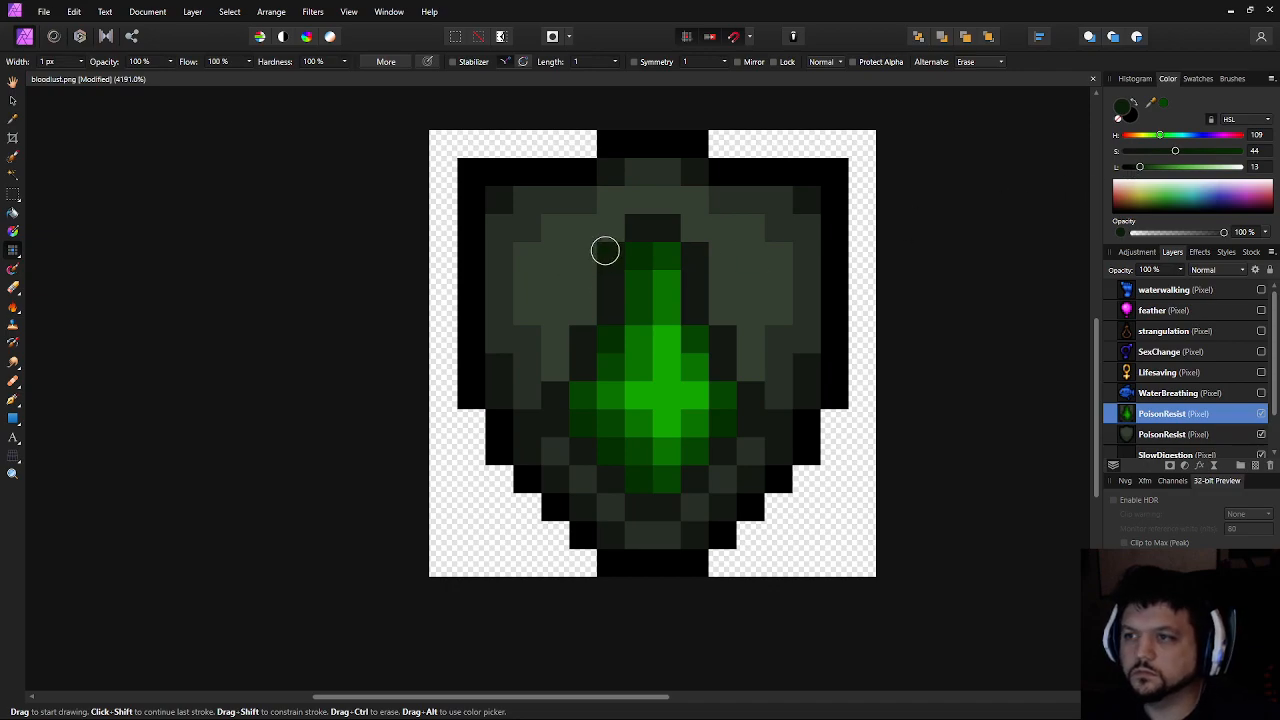
{"action": "left_click_drag", "start_coordinate": [1139, 167], "coordinate": [1146, 167]}
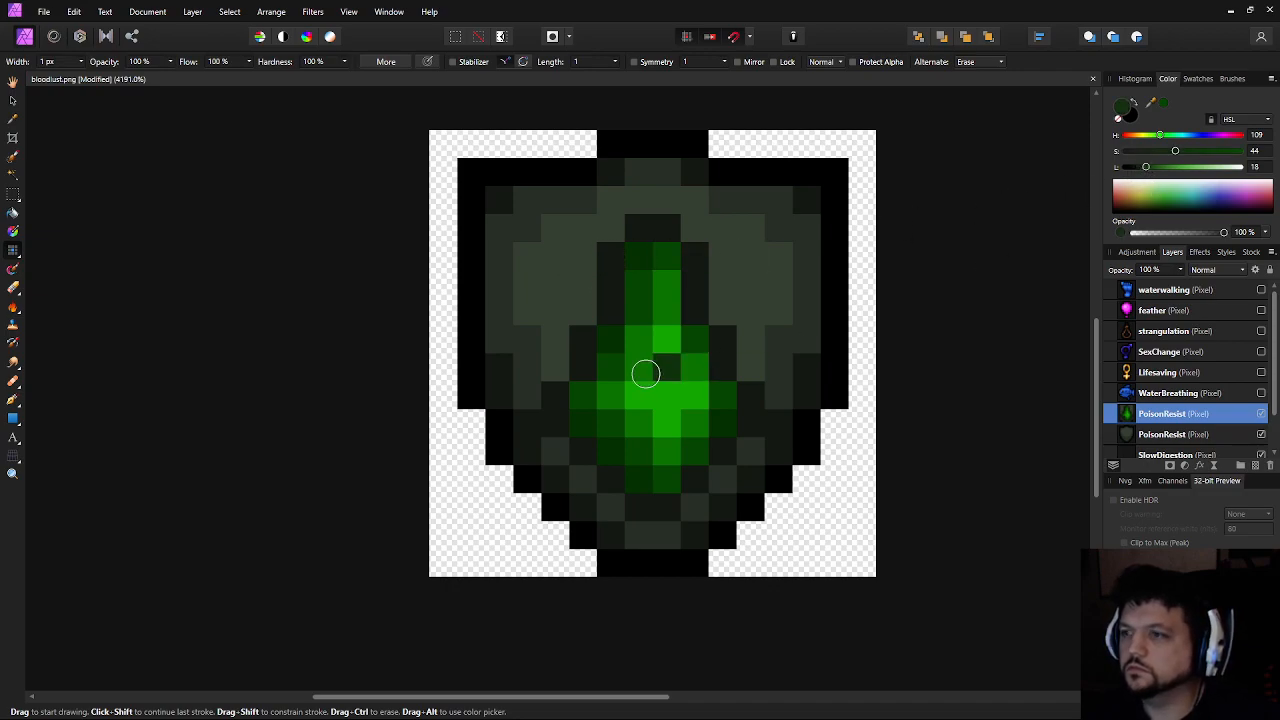
{"action": "left_click_drag", "start_coordinate": [615, 312], "coordinate": [614, 266]}
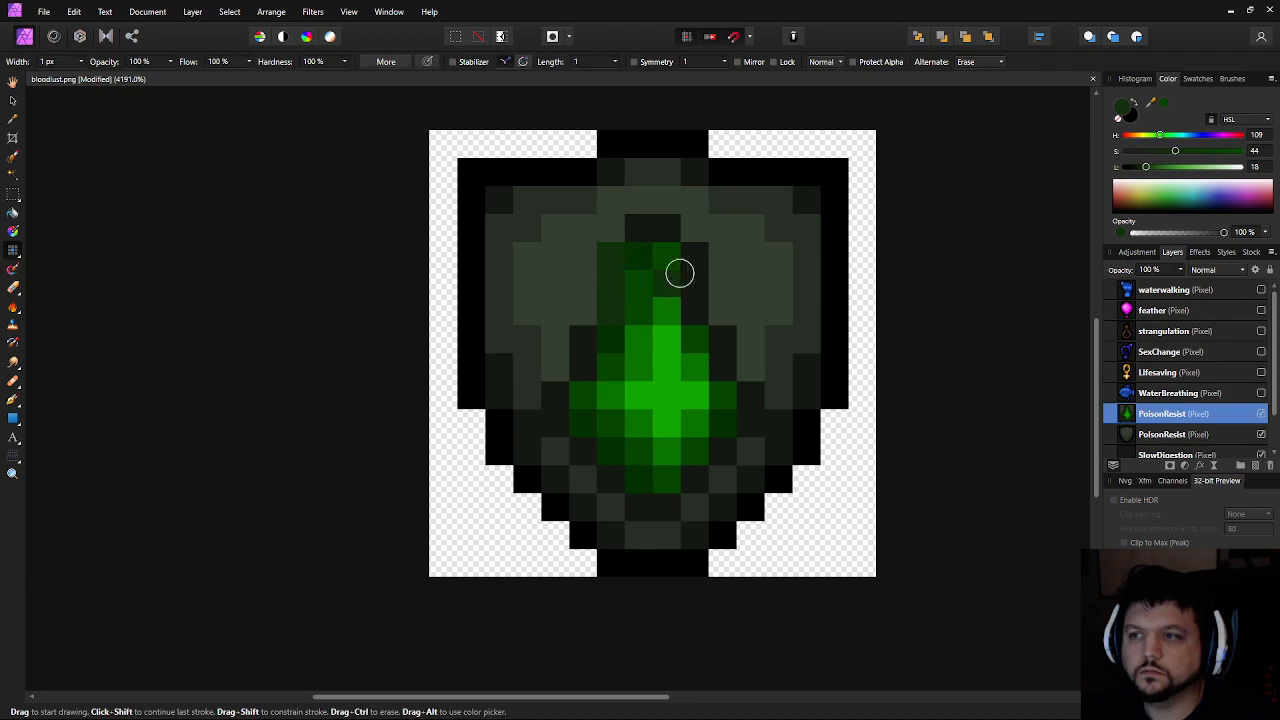
{"action": "key", "text": "ctrl+z"}
{"action": "left_click_drag", "start_coordinate": [1146, 167], "coordinate": [1153, 167]}
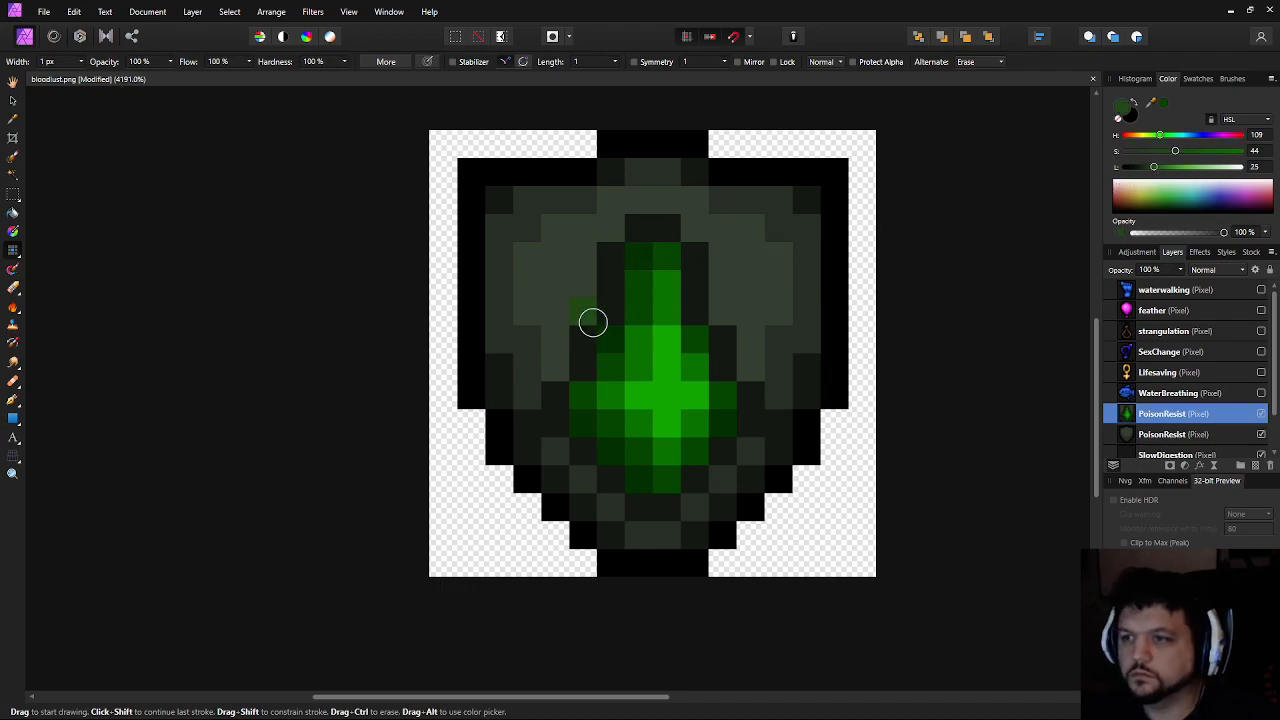
{"action": "left_click", "coordinate": [1149, 150]}
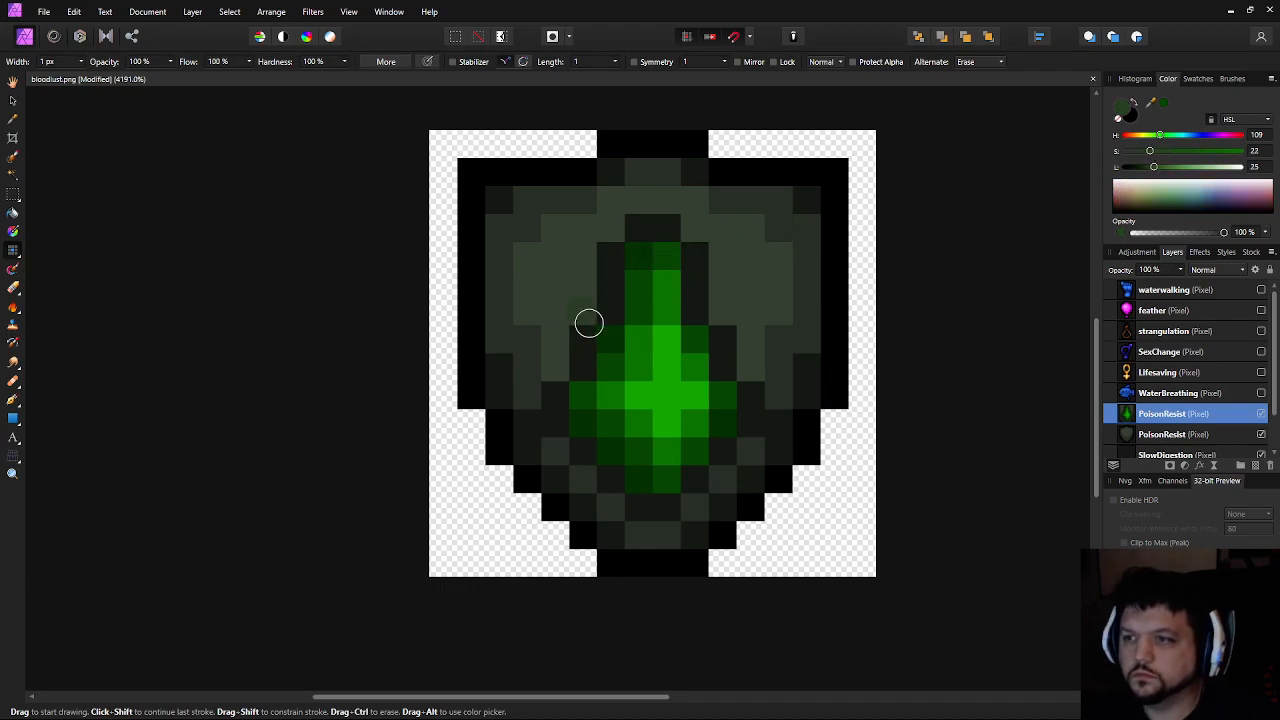
{"action": "scroll", "coordinate": [683, 325], "scroll_direction": "down", "scroll_amount": 4}
{"action": "scroll", "coordinate": [810, 390], "scroll_direction": "up", "scroll_amount": 5}
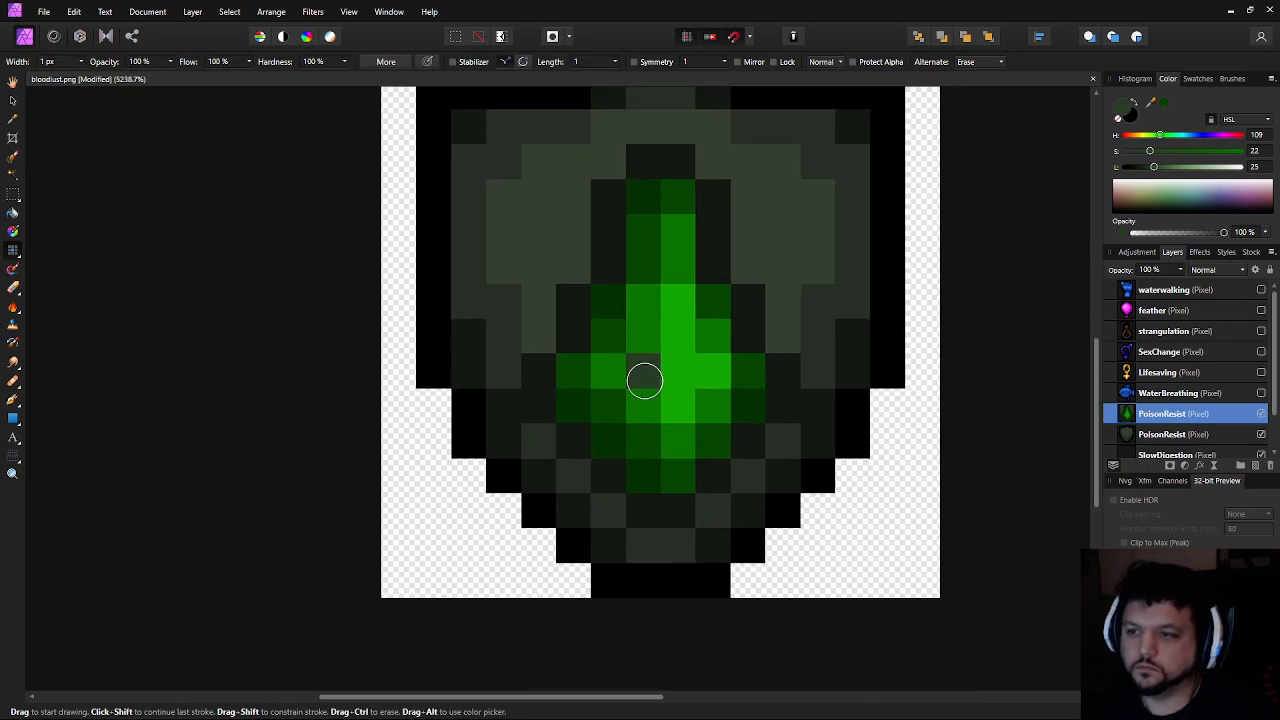
{"action": "left_click_drag", "start_coordinate": [644, 379], "coordinate": [646, 440]}
Sample the flask's darkest green, set its lightness to 10 and paint it over the outline around the lower body and base
{"action": "left_click", "coordinate": [611, 449], "text": "alt"}
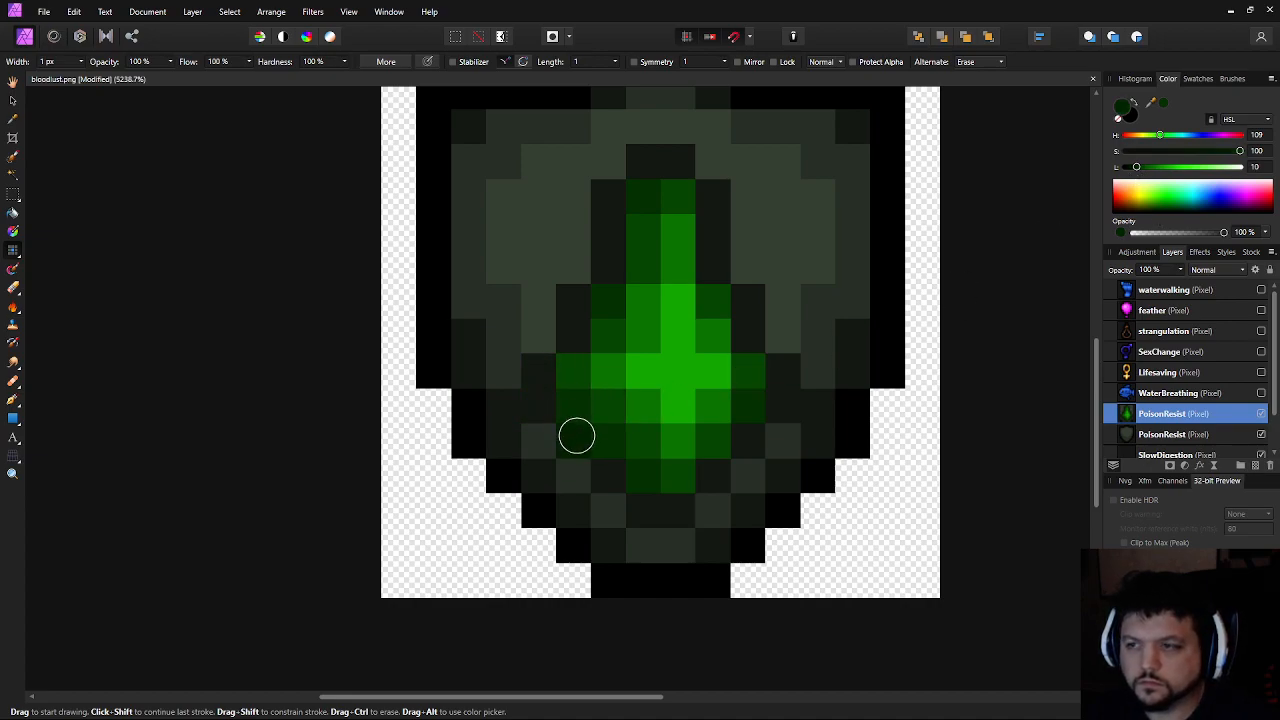
{"action": "mouse_move", "coordinate": [578, 438]}
{"action": "left_mouse_down"}
{"action": "mouse_move", "coordinate": [644, 509]}
{"action": "mouse_move", "coordinate": [675, 506]}
{"action": "mouse_move", "coordinate": [746, 442]}
{"action": "left_mouse_up"}
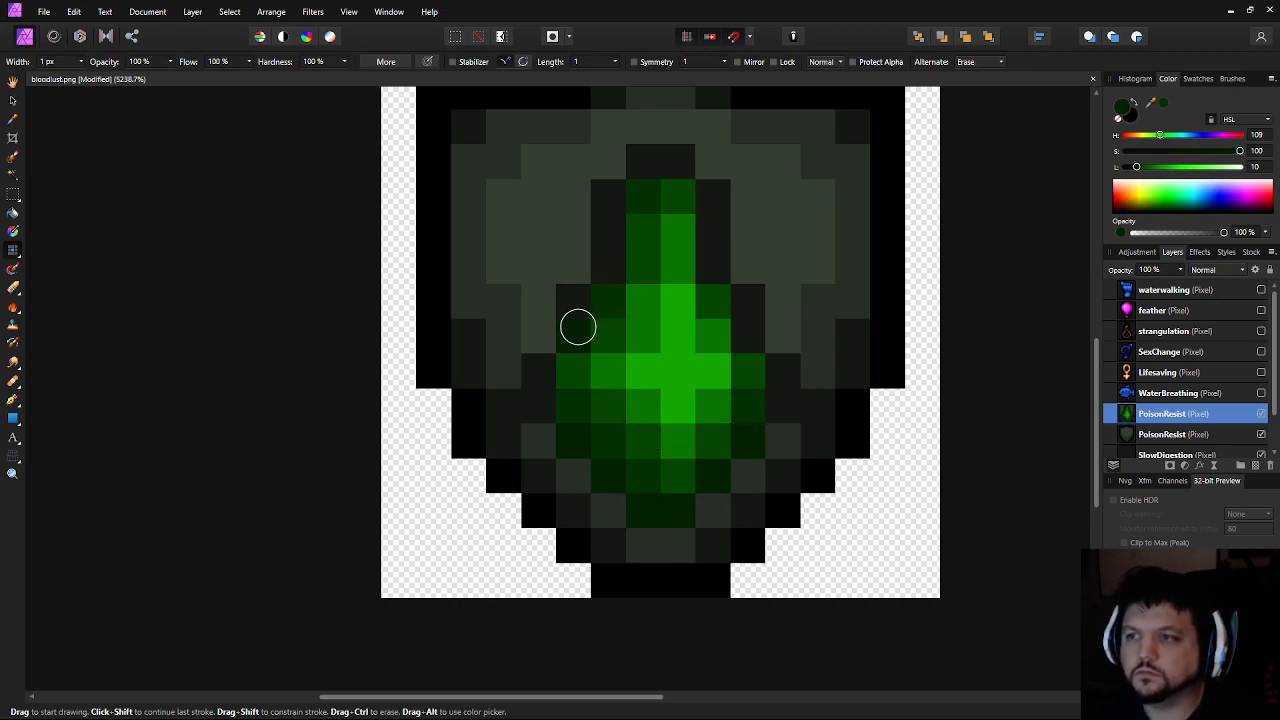
{"action": "left_click", "coordinate": [538, 266]}
{"action": "scroll", "coordinate": [568, 405], "scroll_direction": "down", "scroll_amount": 8}
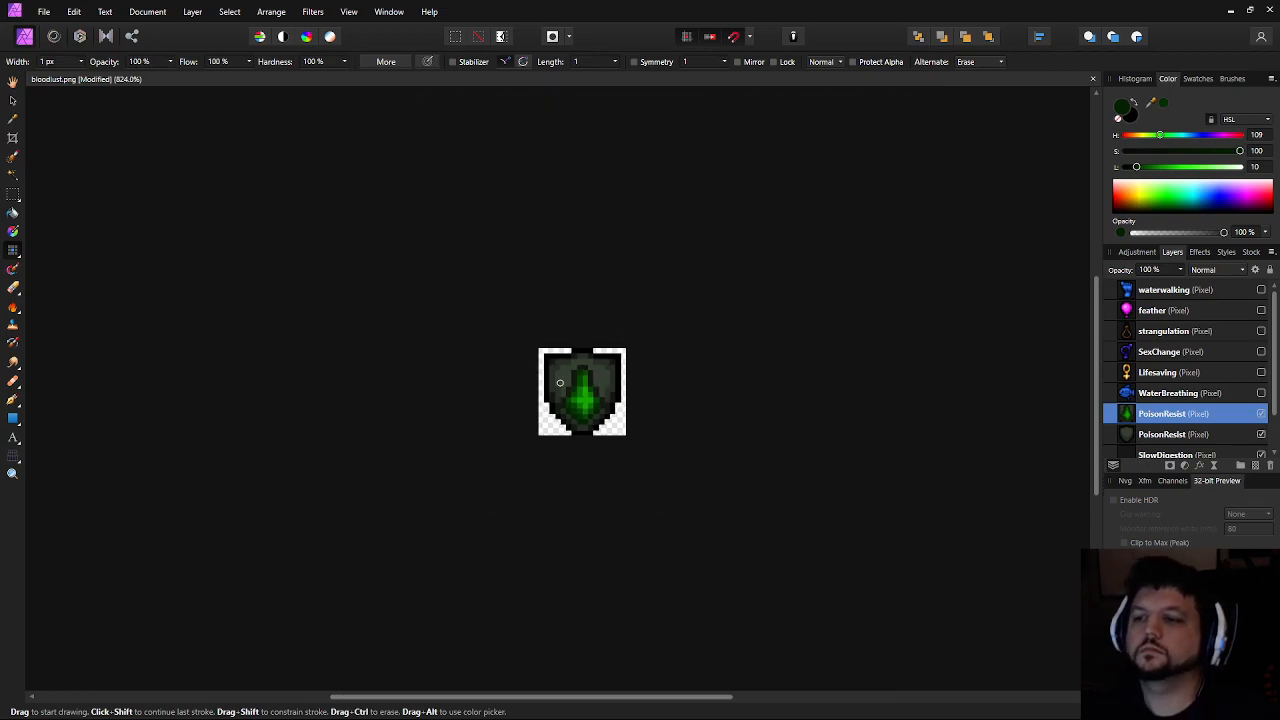
{"action": "scroll", "coordinate": [560, 382], "scroll_direction": "up", "scroll_amount": 7}
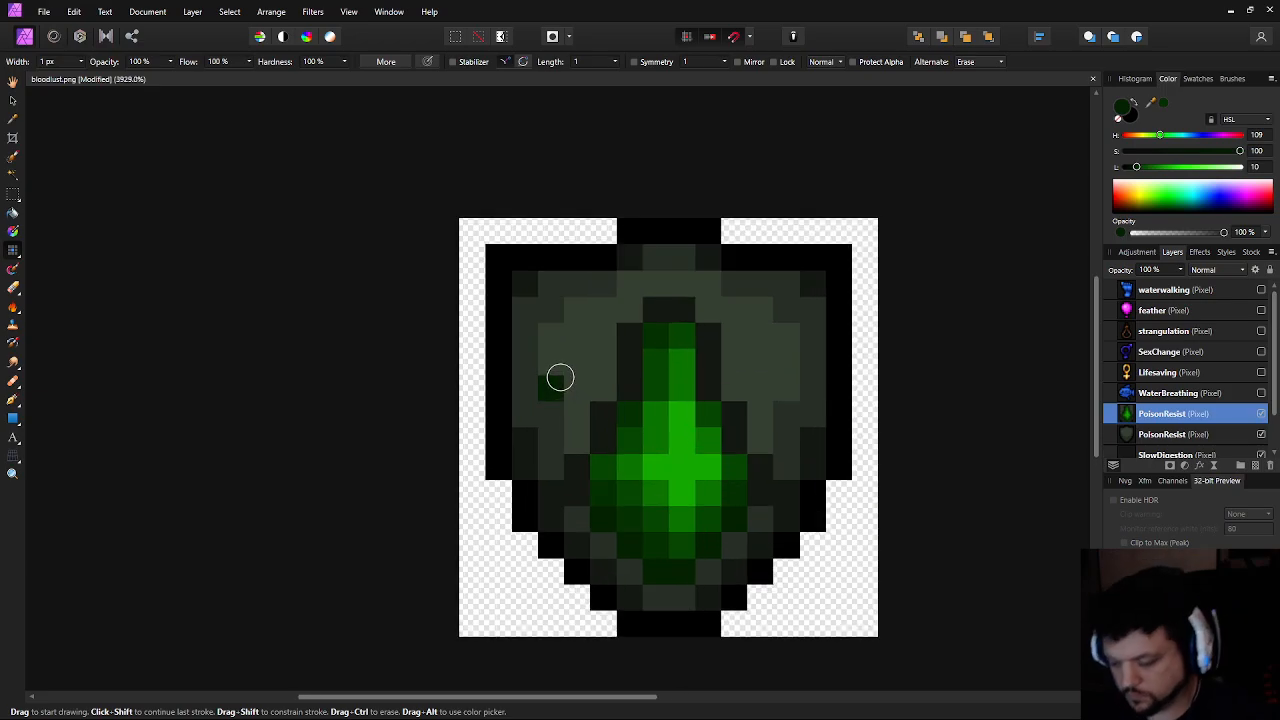
{"action": "left_click", "coordinate": [567, 377]}
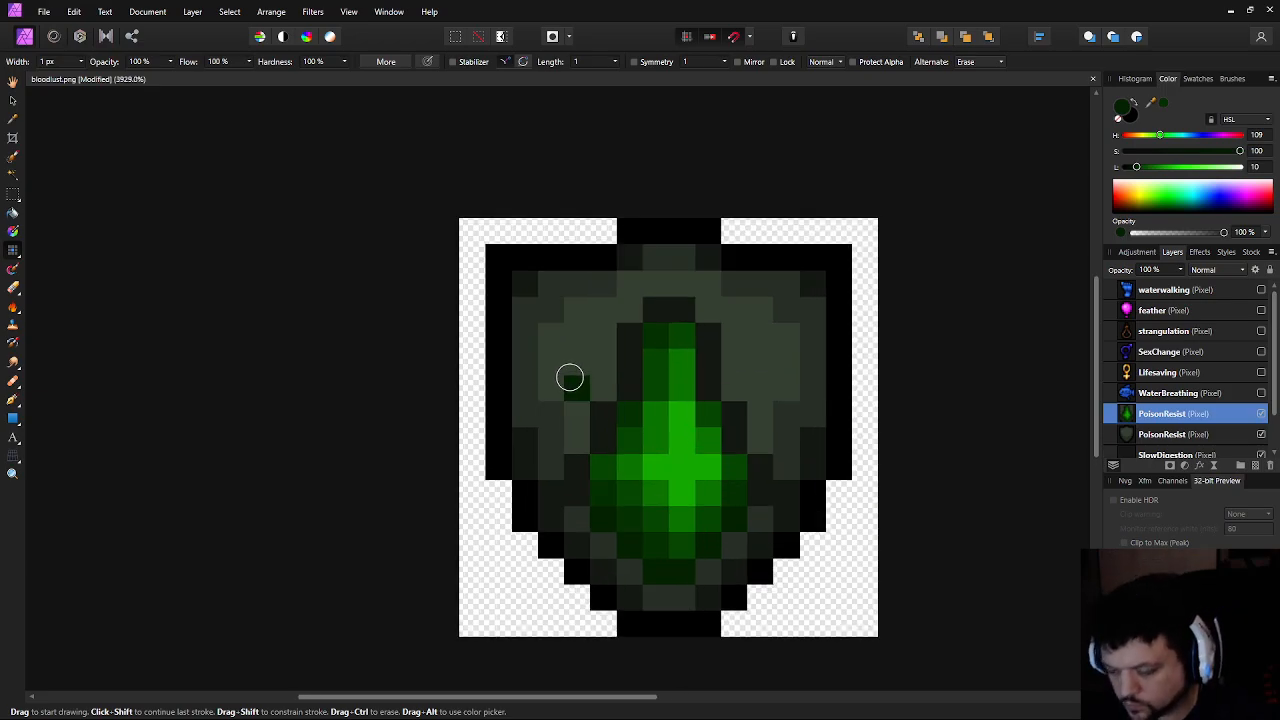
Sample the shield's grey-green shades and paint over the flask's remaining dark outline beside the body and around the neck
{"action": "left_click", "coordinate": [565, 440], "text": "alt"}
{"action": "left_click_drag", "start_coordinate": [580, 472], "coordinate": [579, 491]}
{"action": "left_click_drag", "start_coordinate": [759, 469], "coordinate": [757, 484]}
{"action": "mouse_move", "coordinate": [606, 442]}
{"action": "left_mouse_down"}
{"action": "mouse_move", "coordinate": [606, 409]}
{"action": "mouse_move", "coordinate": [648, 379]}
{"action": "mouse_move", "coordinate": [628, 393]}
{"action": "mouse_move", "coordinate": [630, 329]}
{"action": "mouse_move", "coordinate": [656, 306]}
{"action": "mouse_move", "coordinate": [677, 306]}
{"action": "mouse_move", "coordinate": [706, 340]}
{"action": "mouse_move", "coordinate": [711, 387]}
{"action": "mouse_move", "coordinate": [735, 432]}
{"action": "left_mouse_up"}
{"action": "key", "text": "alt"}
{"action": "left_click", "coordinate": [669, 287], "text": "alt"}
{"action": "left_click", "coordinate": [655, 305]}
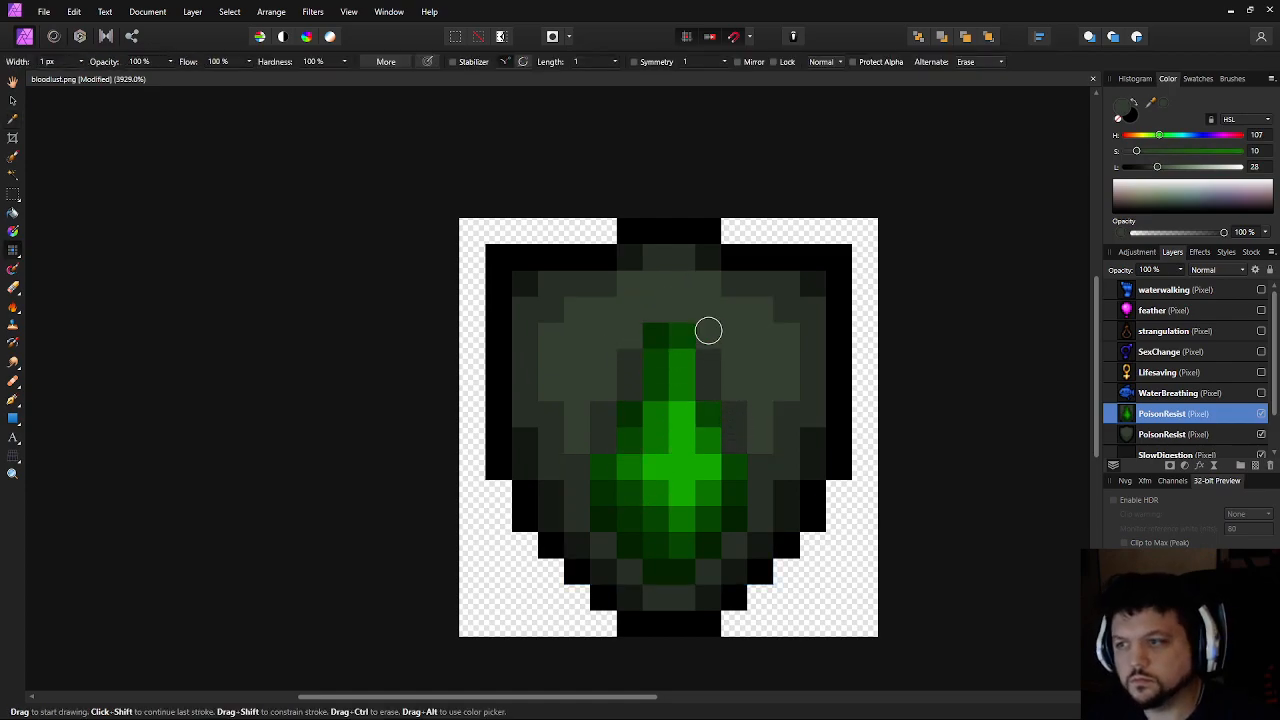
Sample the flask's darkest green and paint edge pixels on both sides of the lower neck and upper body
{"action": "left_click_drag", "start_coordinate": [613, 530], "coordinate": [562, 518]}
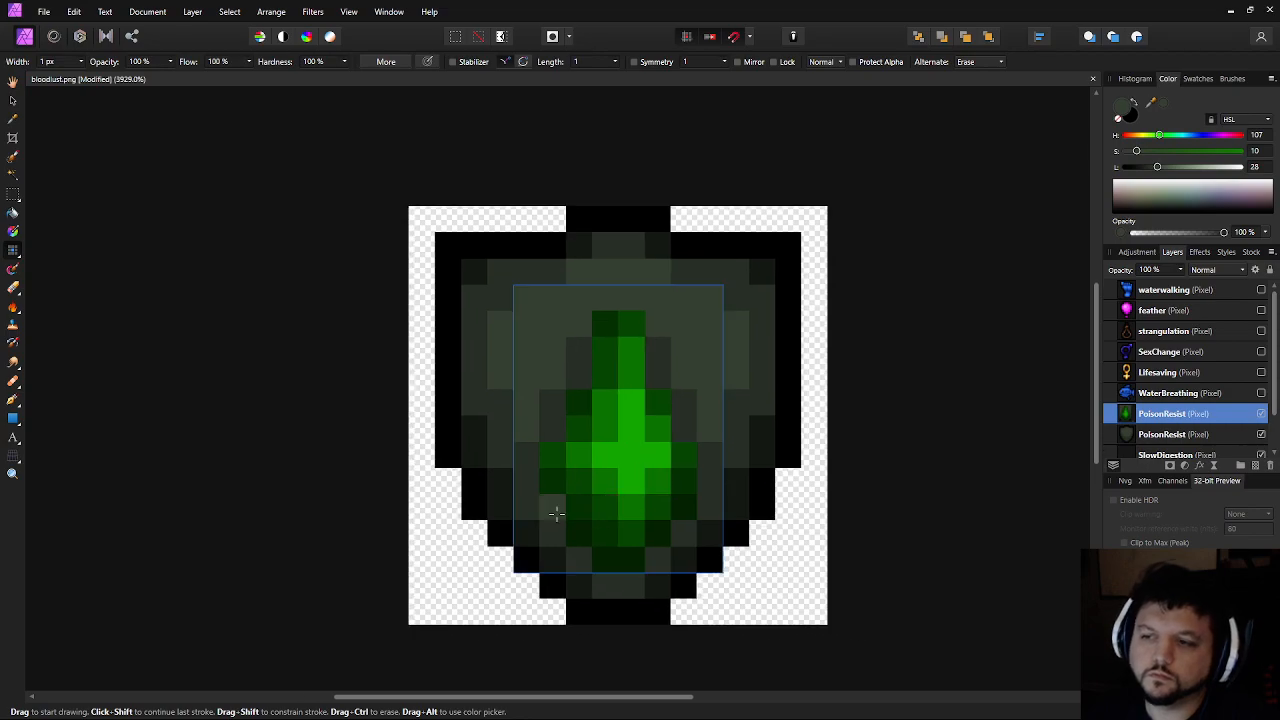
{"action": "left_click", "coordinate": [554, 506], "text": "alt"}
{"action": "left_click", "coordinate": [585, 371]}
{"action": "left_click", "coordinate": [654, 377]}
{"action": "left_click", "coordinate": [555, 426]}
{"action": "left_click", "coordinate": [688, 435]}
{"action": "scroll", "coordinate": [740, 508], "scroll_direction": "down", "scroll_amount": 9}
{"action": "scroll", "coordinate": [820, 506], "scroll_direction": "up", "scroll_amount": 3}
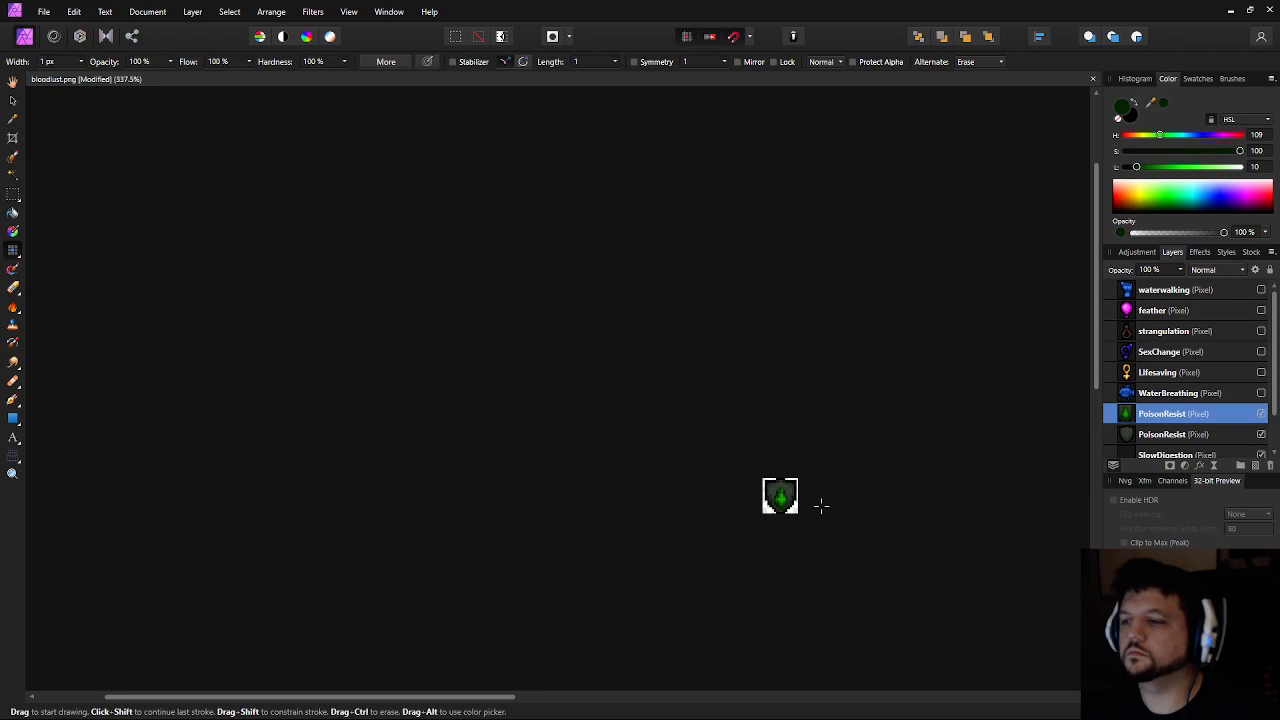
Nudge the flask layer up by one pixel in total on the shield
{"action": "left_click", "coordinate": [13, 101]}
{"action": "key", "text": "Up"}
{"action": "key", "text": "Up"}
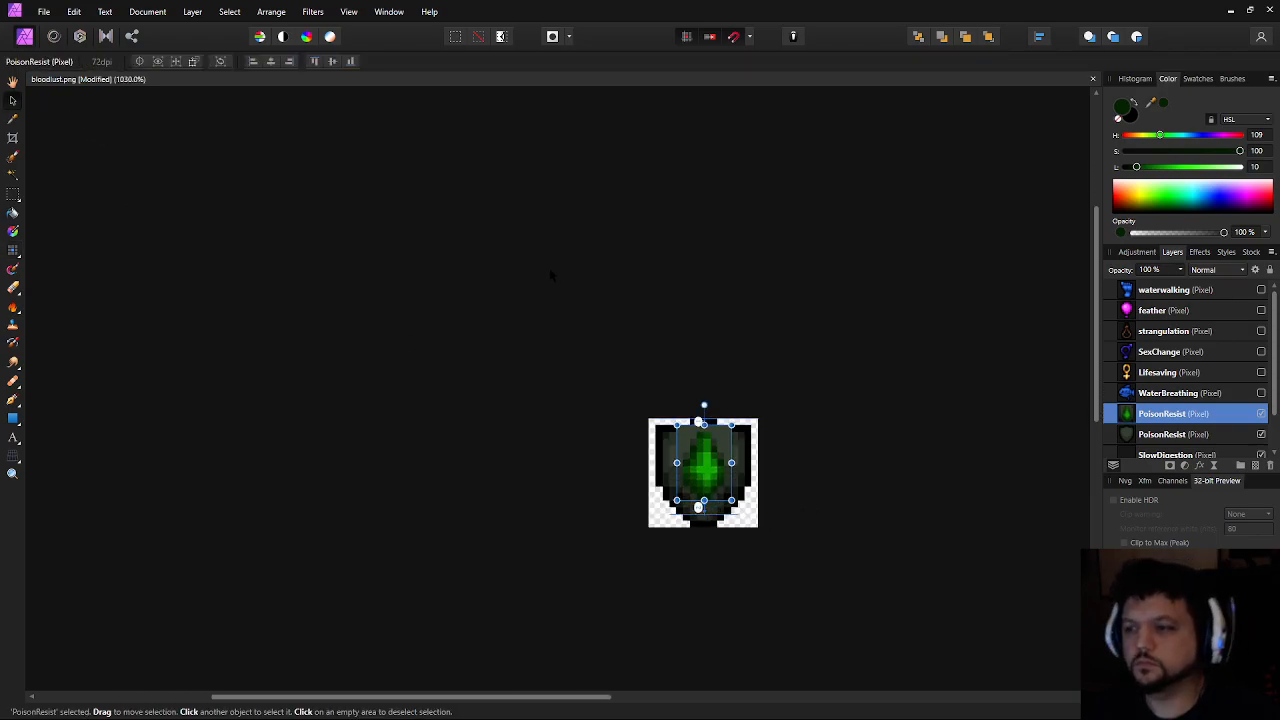
{"action": "key", "text": "Down"}
{"action": "key", "text": "Up"}
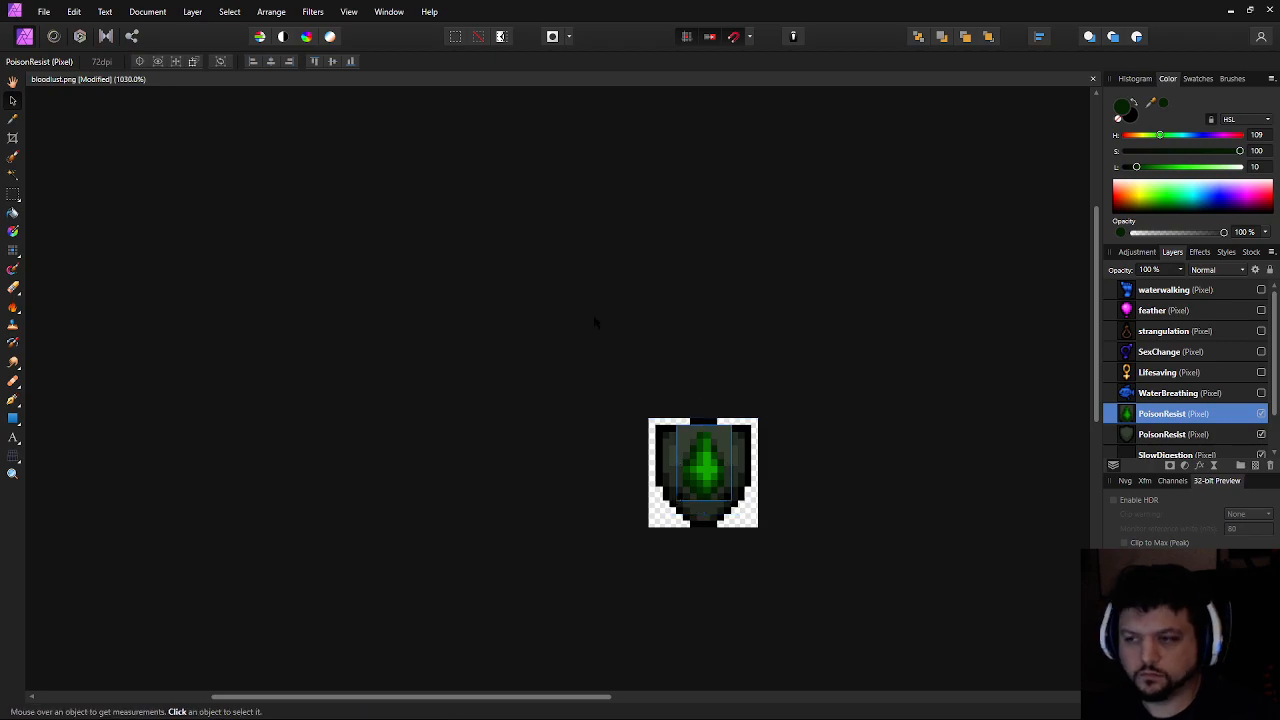
{"action": "key", "text": "Down"}
{"action": "left_click", "coordinate": [14, 201]}
{"action": "left_click", "coordinate": [92, 196]}
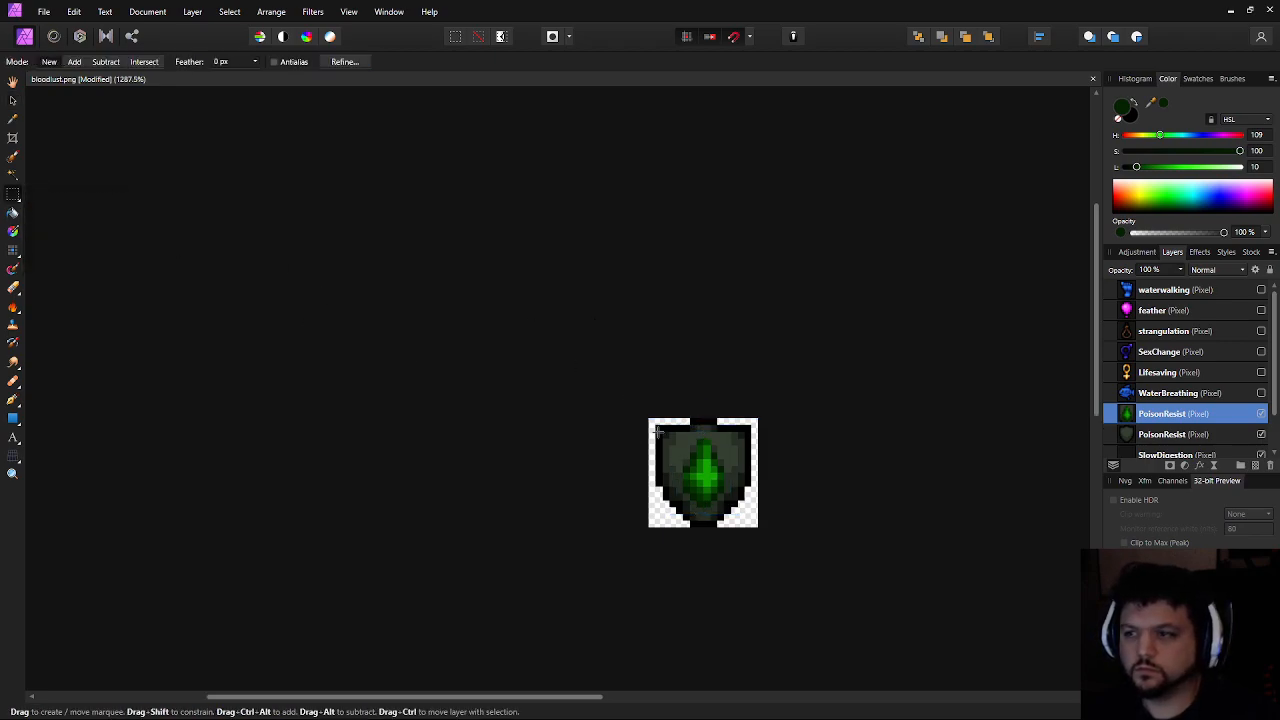
{"action": "scroll", "coordinate": [650, 428], "scroll_direction": "up", "scroll_amount": 3}
{"action": "left_click_drag", "start_coordinate": [704, 411], "coordinate": [874, 460]}
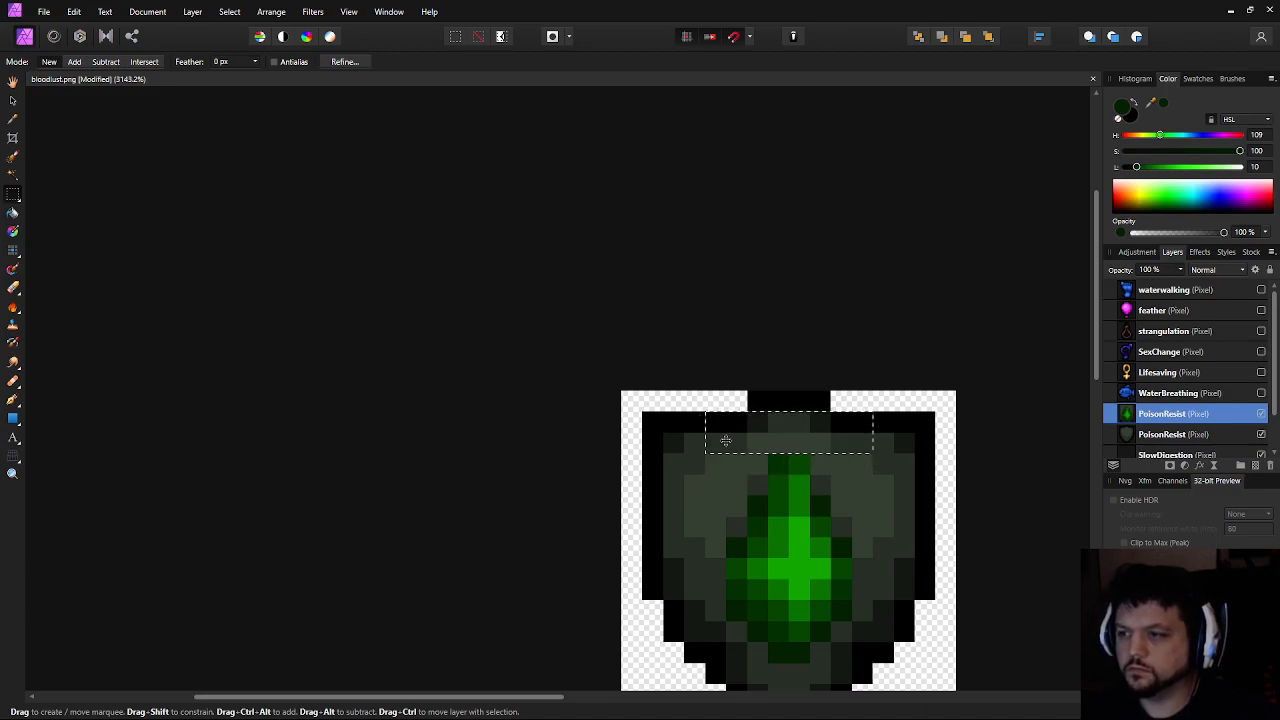
{"action": "left_click_drag", "start_coordinate": [751, 480], "coordinate": [758, 484]}
{"action": "left_click", "coordinate": [864, 469]}
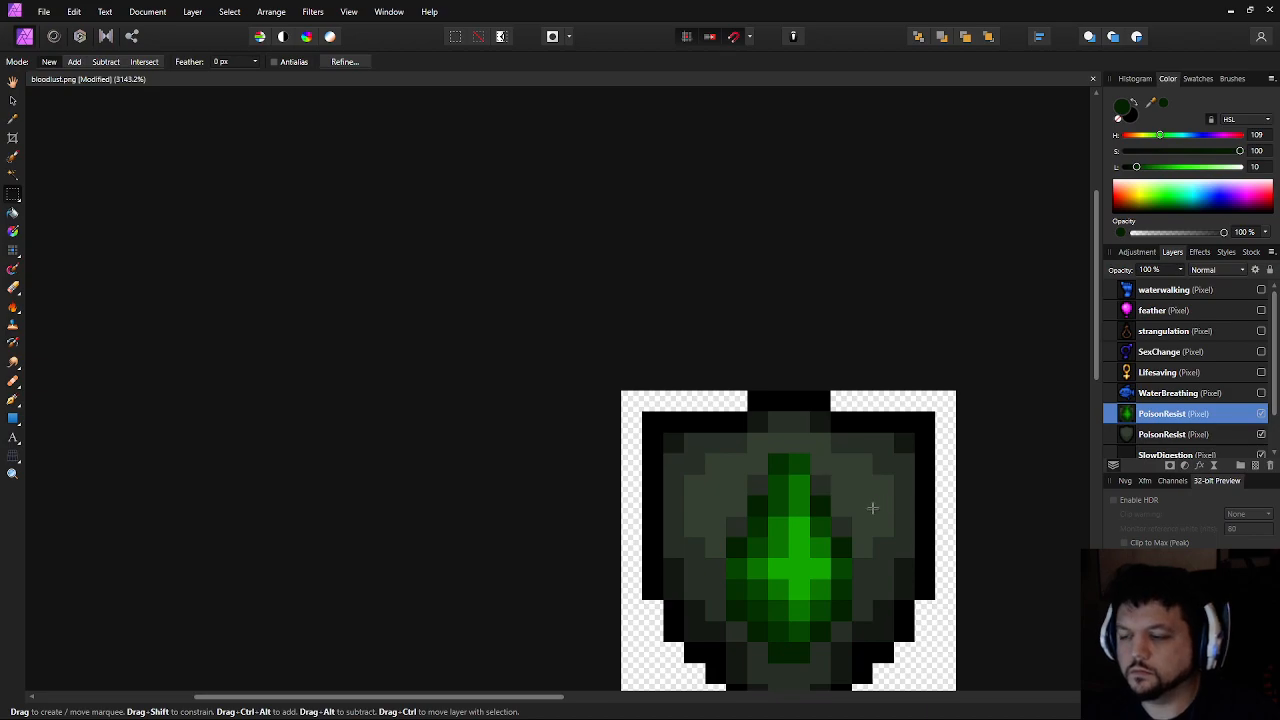
Sample the shield layer's dark grey-green and paint over its lower part around the flask's base on the flask layer
{"action": "scroll", "coordinate": [885, 505], "scroll_direction": "down", "scroll_amount": 3}
{"action": "scroll", "coordinate": [890, 495], "scroll_direction": "up", "scroll_amount": 4}
{"action": "scroll", "coordinate": [710, 473], "scroll_direction": "down", "scroll_amount": 1}
{"action": "scroll", "coordinate": [710, 473], "scroll_direction": "down", "scroll_amount": 3}
{"action": "left_click", "coordinate": [1170, 434]}
{"action": "scroll", "coordinate": [706, 452], "scroll_direction": "up", "scroll_amount": 3}
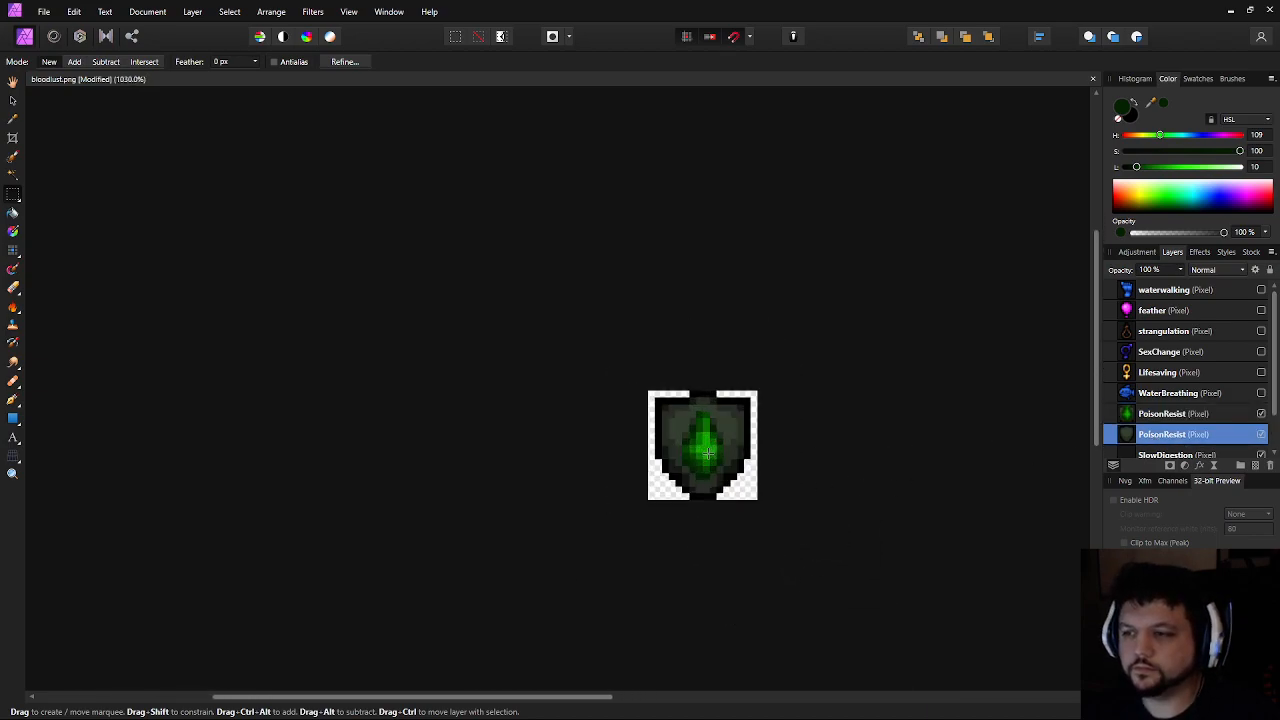
{"action": "left_click", "coordinate": [13, 250]}
{"action": "scroll", "coordinate": [707, 473], "scroll_direction": "up", "scroll_amount": 2}
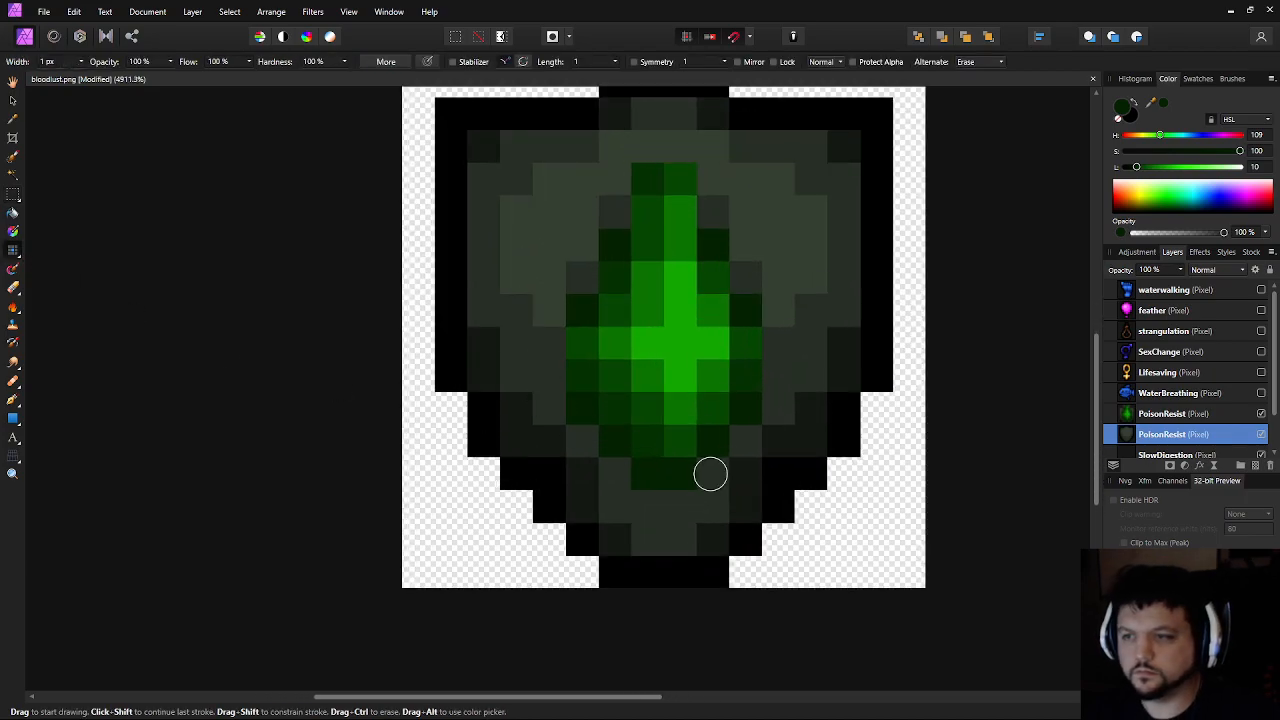
{"action": "left_click", "coordinate": [564, 413], "text": "alt"}
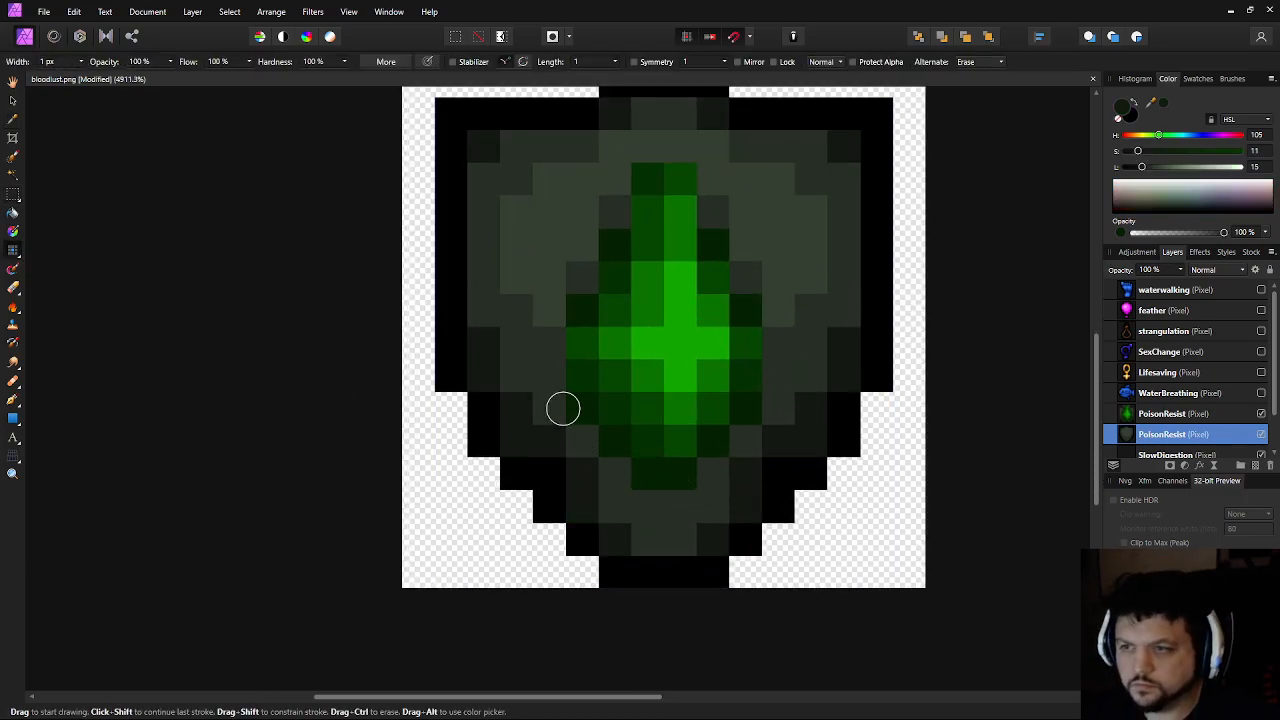
{"action": "left_click", "coordinate": [1165, 413]}
{"action": "mouse_move", "coordinate": [554, 414]}
{"action": "left_mouse_down"}
{"action": "mouse_move", "coordinate": [613, 467]}
{"action": "mouse_move", "coordinate": [616, 501]}
{"action": "mouse_move", "coordinate": [648, 508]}
{"action": "mouse_move", "coordinate": [654, 528]}
{"action": "mouse_move", "coordinate": [705, 521]}
{"action": "mouse_move", "coordinate": [718, 469]}
{"action": "mouse_move", "coordinate": [776, 411]}
{"action": "left_mouse_up"}
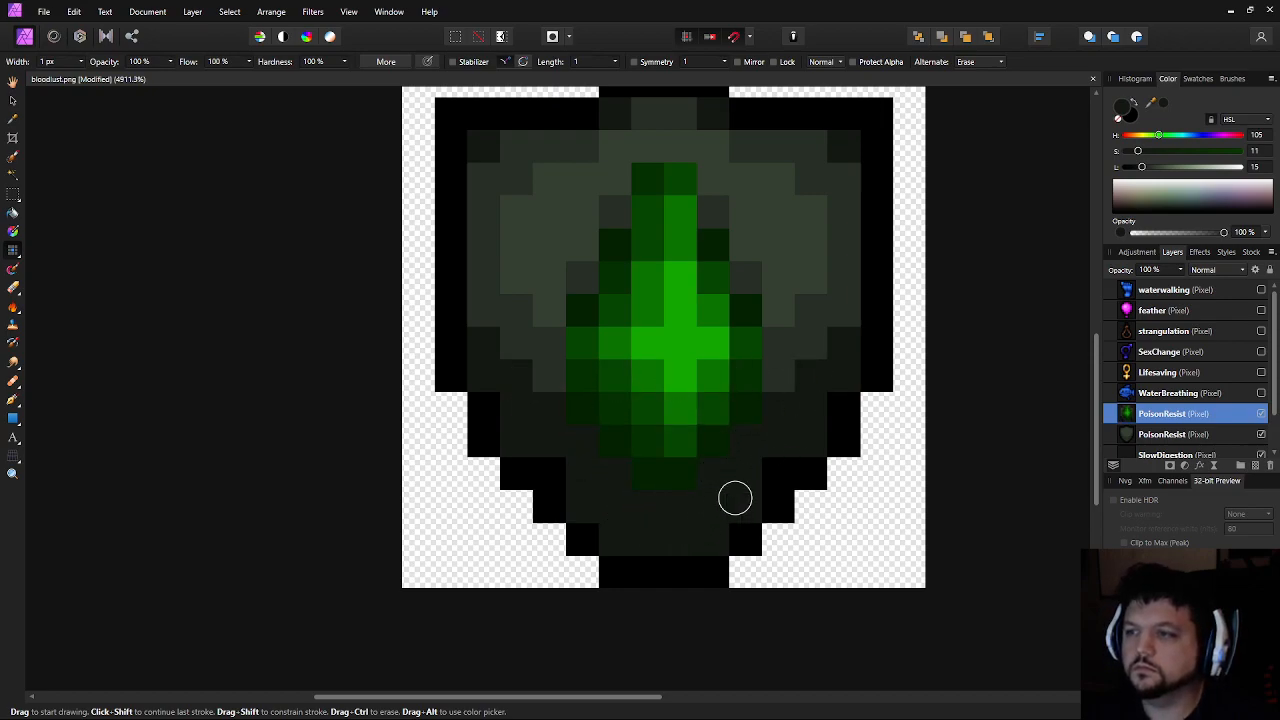
Paint alternating darker grey-green pixels across the shield's lower part, using lightness 11 and 9 for the shades
{"action": "scroll", "coordinate": [713, 472], "scroll_direction": "down", "scroll_amount": 5}
{"action": "scroll", "coordinate": [763, 514], "scroll_direction": "up", "scroll_amount": 4}
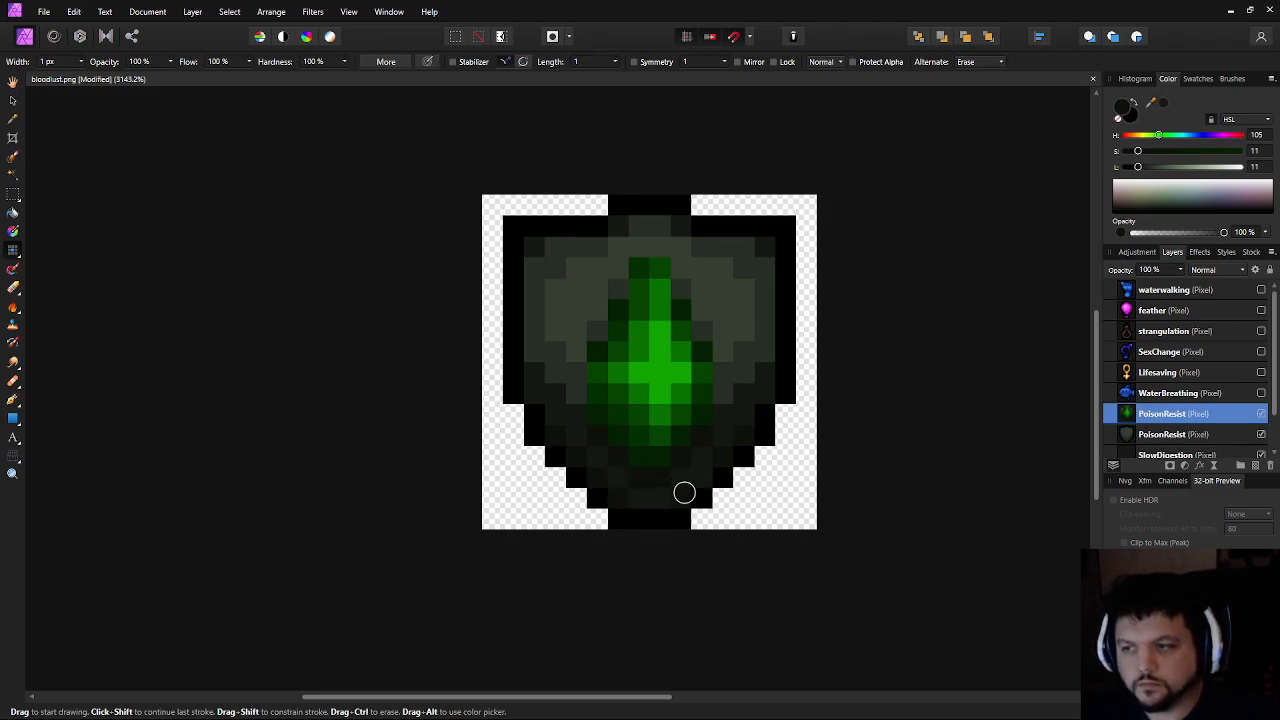
{"action": "scroll", "coordinate": [870, 420], "scroll_direction": "down", "scroll_amount": 5}
{"action": "scroll", "coordinate": [862, 372], "scroll_direction": "up", "scroll_amount": 5}
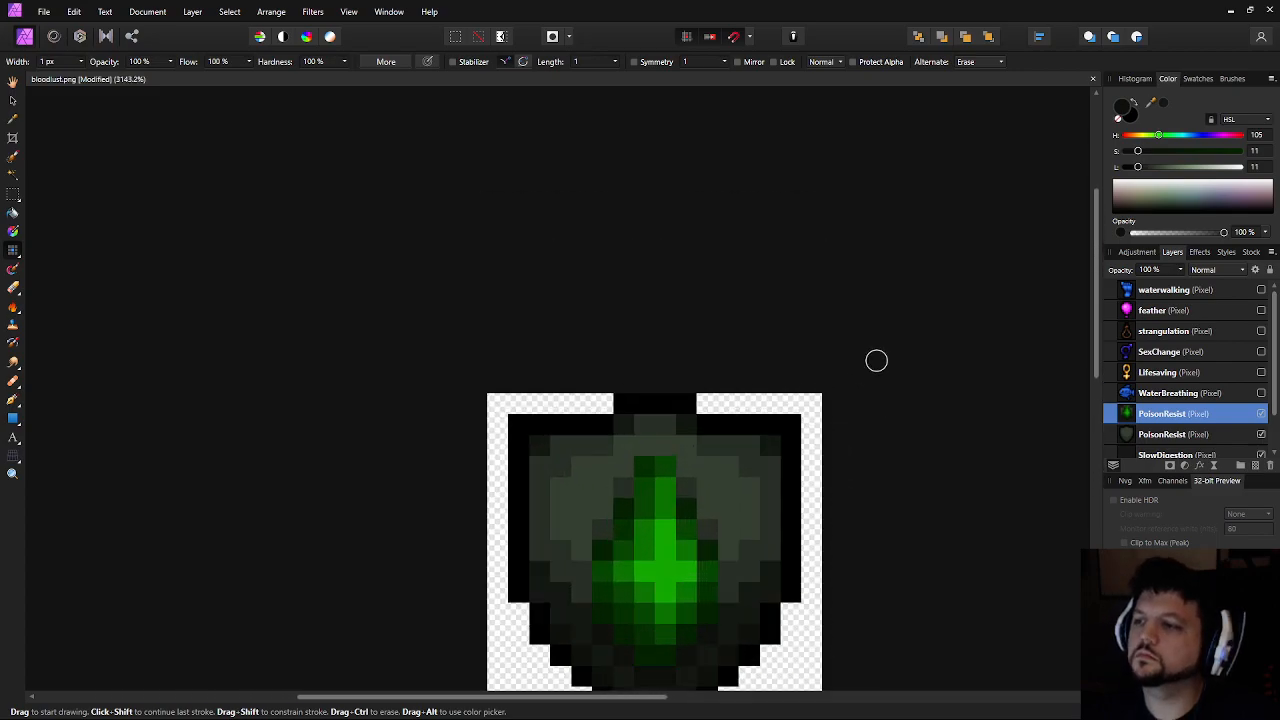
{"action": "left_click_drag", "start_coordinate": [572, 593], "coordinate": [614, 406]}
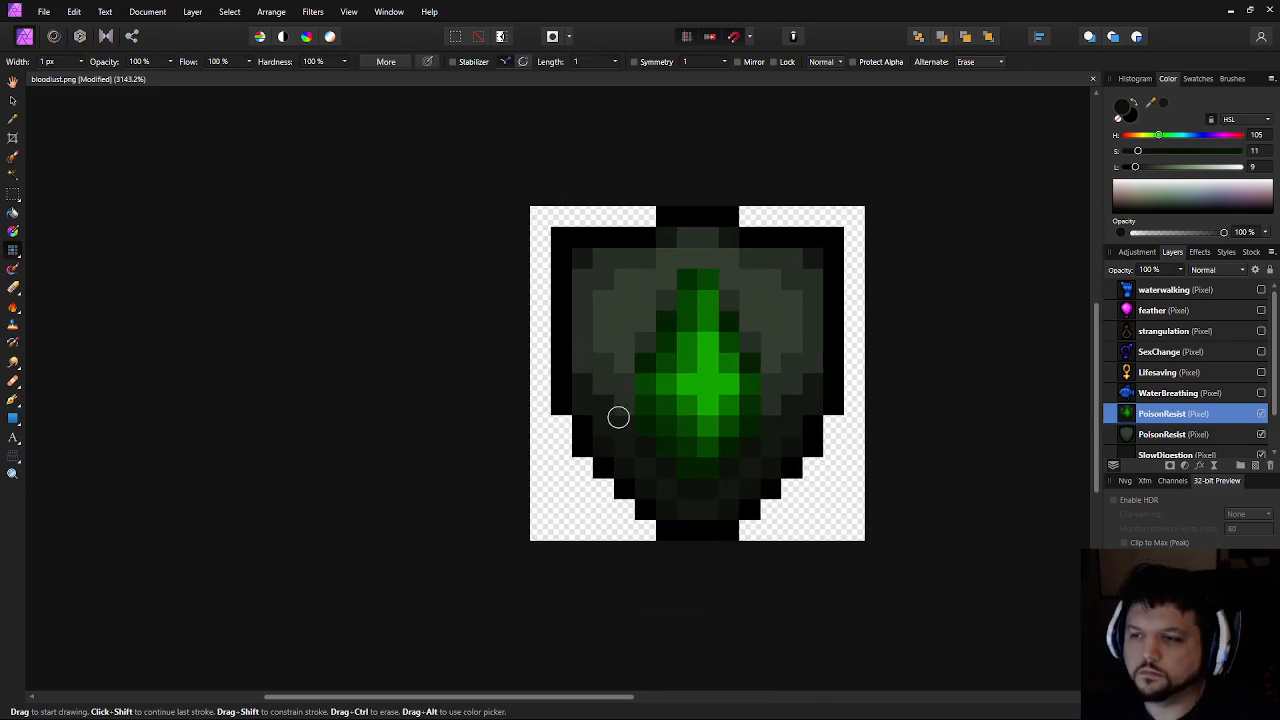
{"action": "scroll", "coordinate": [620, 422], "scroll_direction": "up", "scroll_amount": 3}
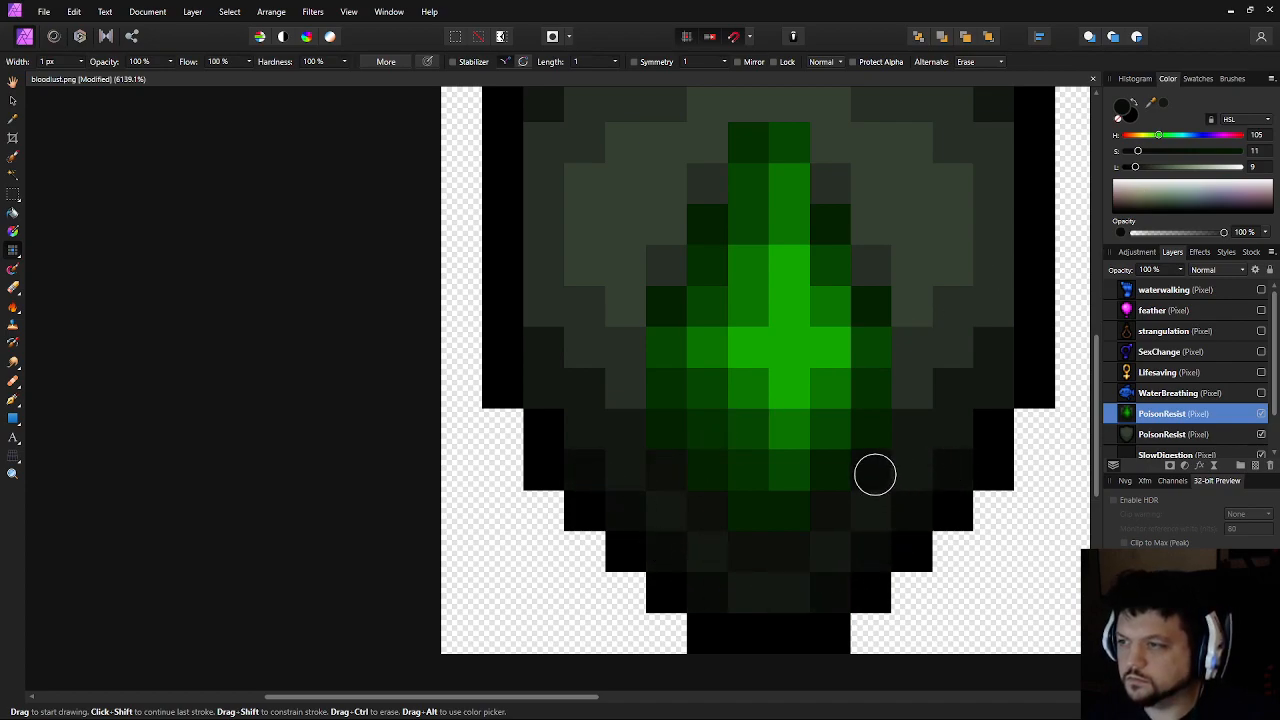
{"action": "left_click", "coordinate": [823, 553], "text": "ctrl"}
Sample the flask's medium green with lightness 25 and extend it over the dark pixels in the lower body
{"action": "scroll", "coordinate": [823, 553], "scroll_direction": "down", "scroll_amount": 8}
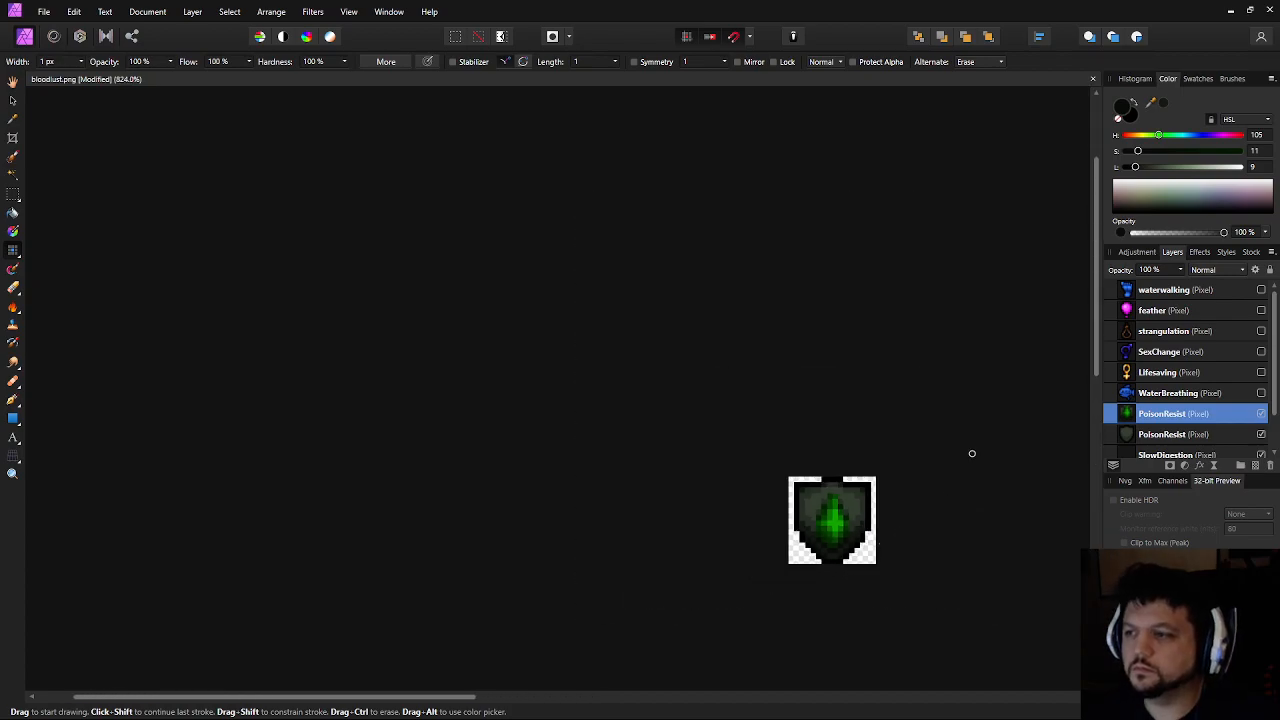
{"action": "scroll", "coordinate": [763, 431], "scroll_direction": "down", "scroll_amount": 3}
{"action": "scroll", "coordinate": [771, 457], "scroll_direction": "up", "scroll_amount": 6}
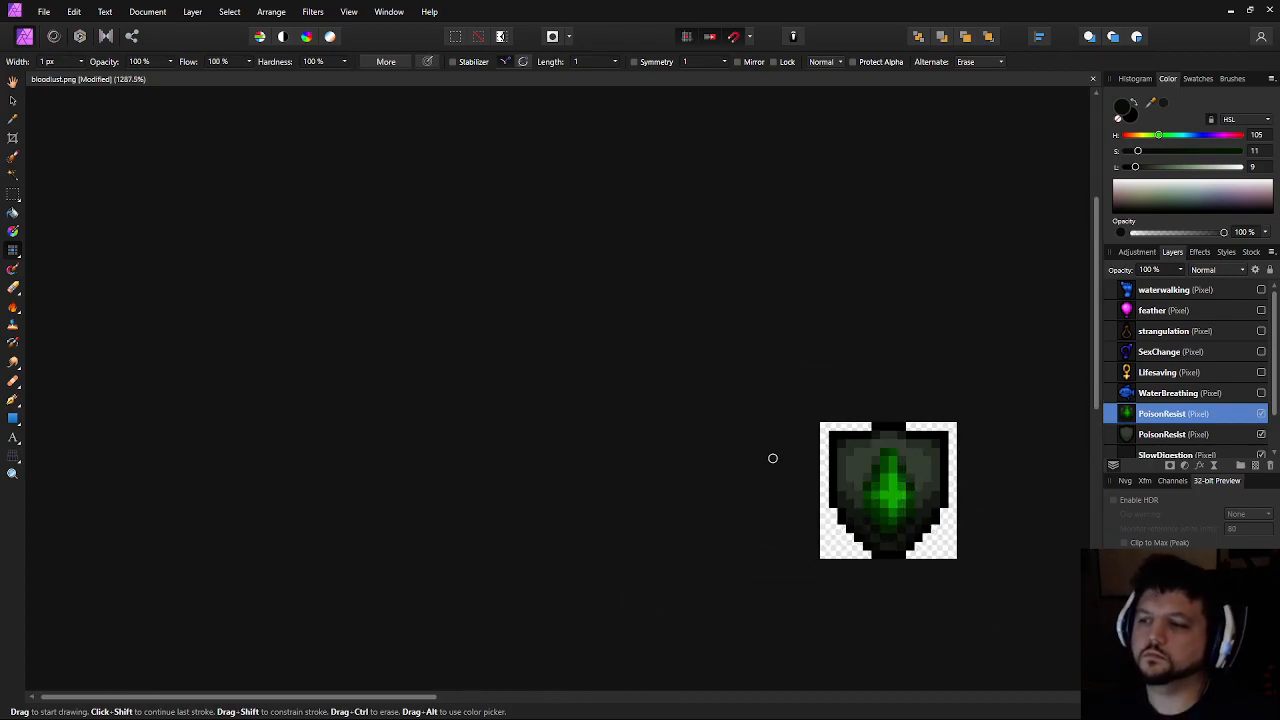
{"action": "left_click_drag", "start_coordinate": [855, 494], "coordinate": [626, 427]}
{"action": "scroll", "coordinate": [789, 465], "scroll_direction": "up", "scroll_amount": 3}
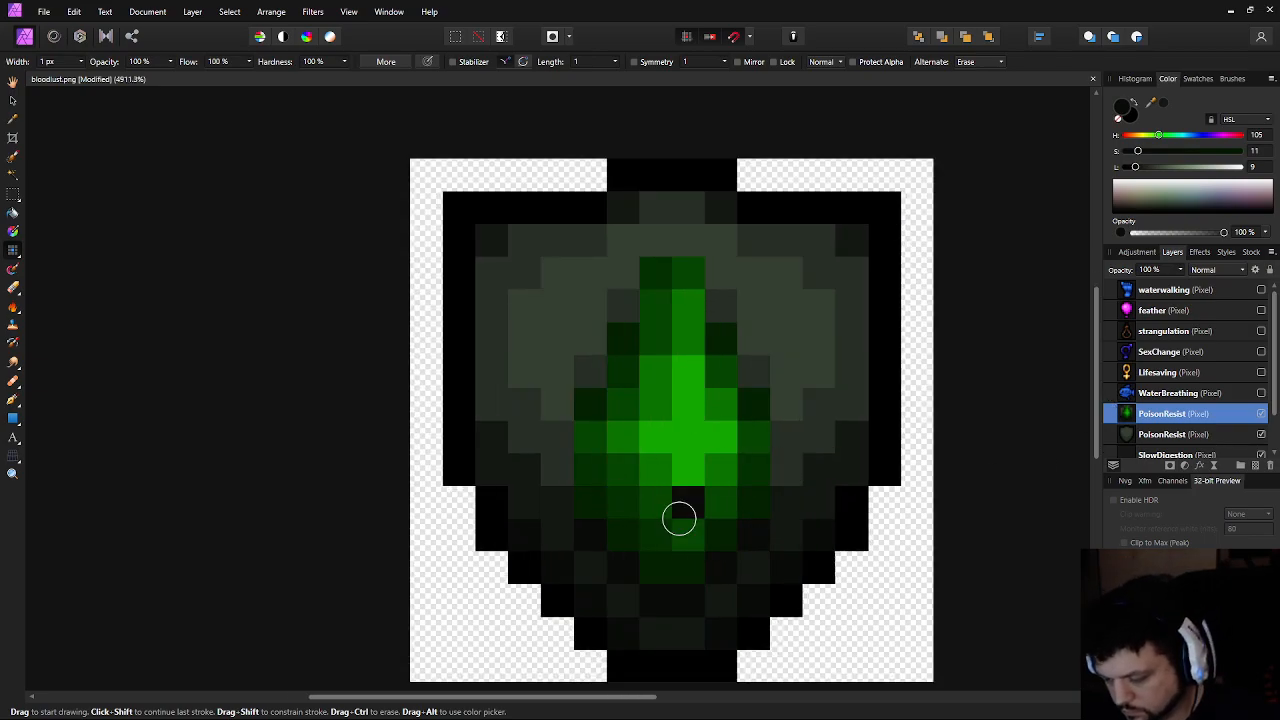
{"action": "left_click", "coordinate": [629, 465], "text": "alt"}
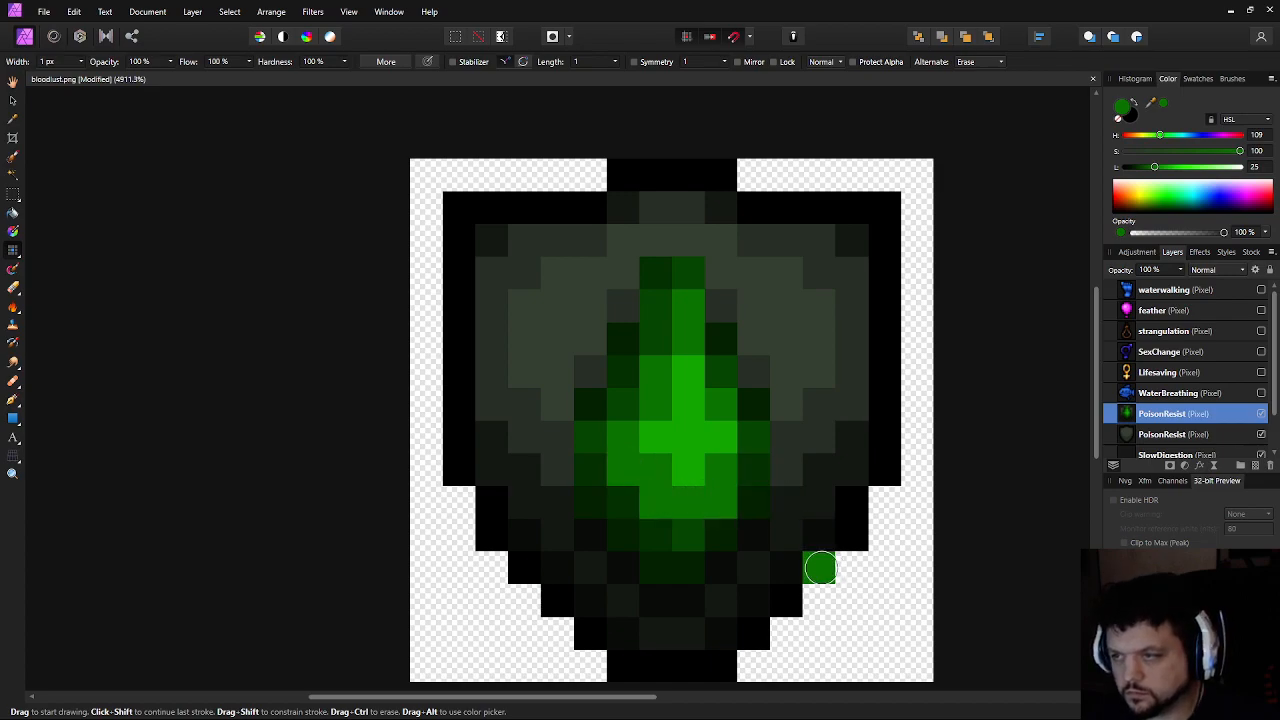
{"action": "scroll", "coordinate": [673, 537], "scroll_direction": "right", "scroll_amount": 1}
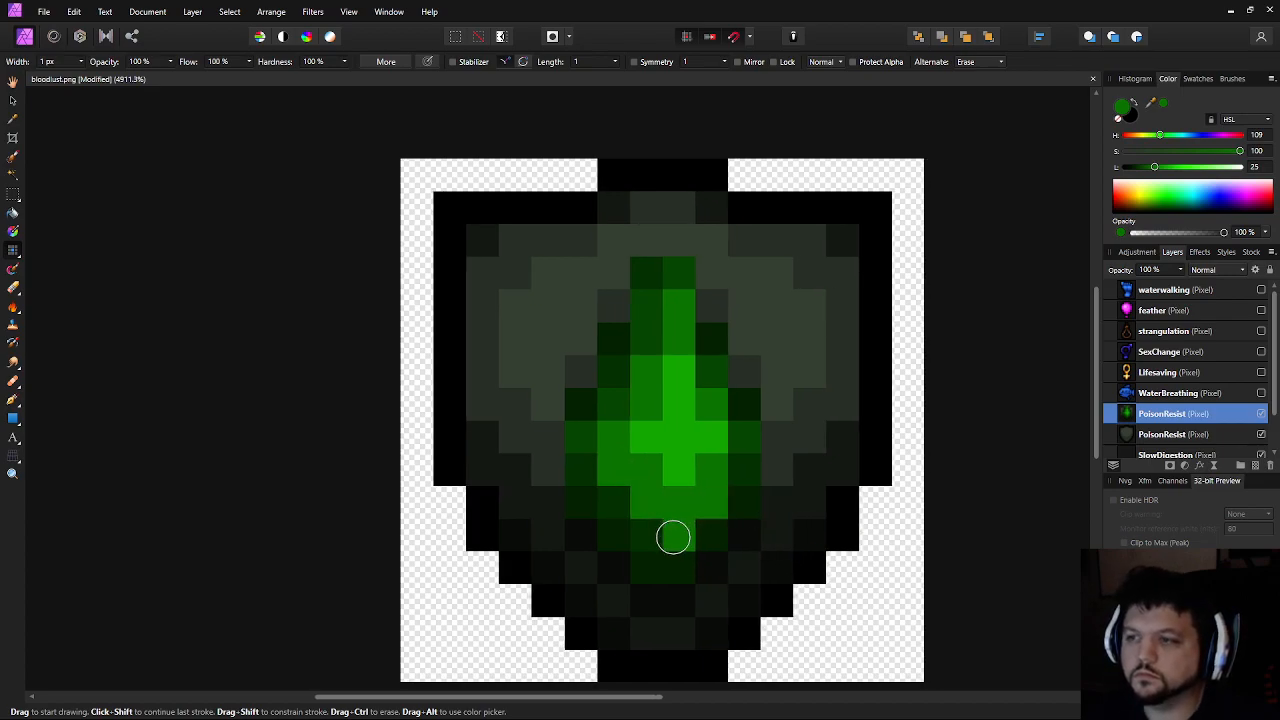
Sample the flask's darker green with lightness 17 and paint the pixel at the lower-left edge of the body
{"action": "scroll", "coordinate": [871, 517], "scroll_direction": "down", "scroll_amount": 3}
{"action": "scroll", "coordinate": [863, 520], "scroll_direction": "up", "scroll_amount": 3}
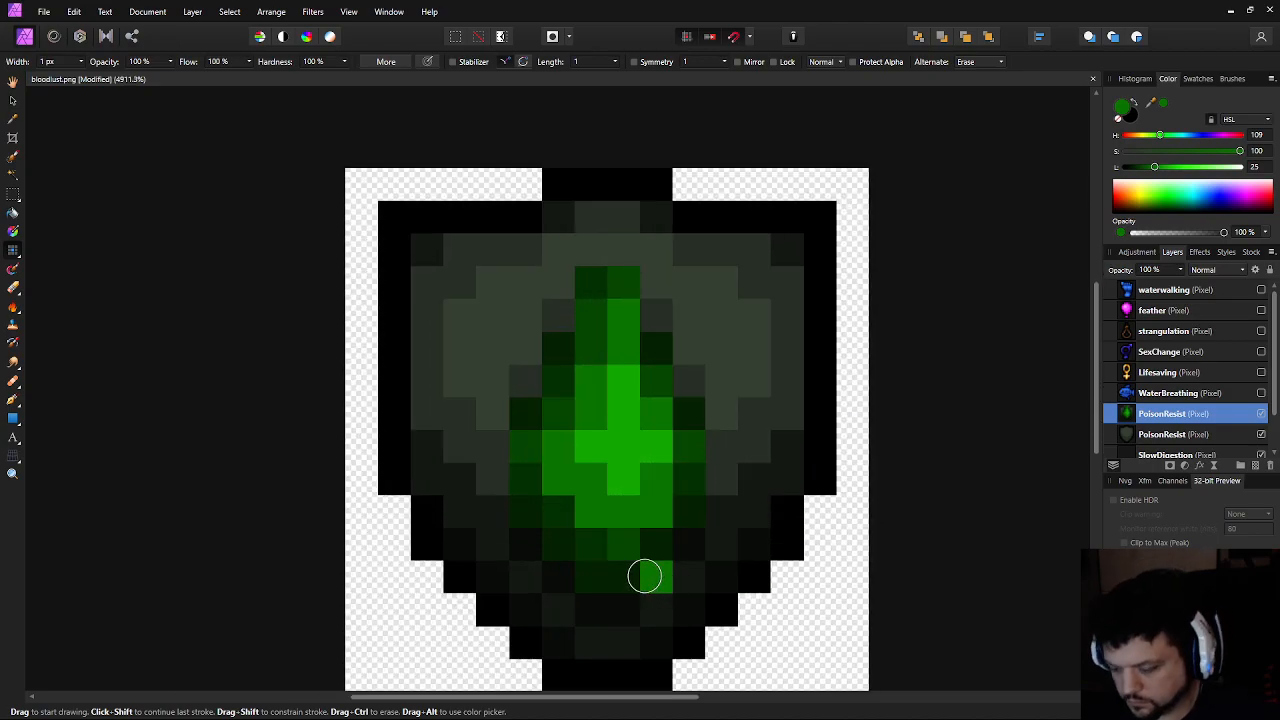
{"action": "left_click", "coordinate": [612, 541], "text": "alt"}
{"action": "left_click", "coordinate": [563, 511]}
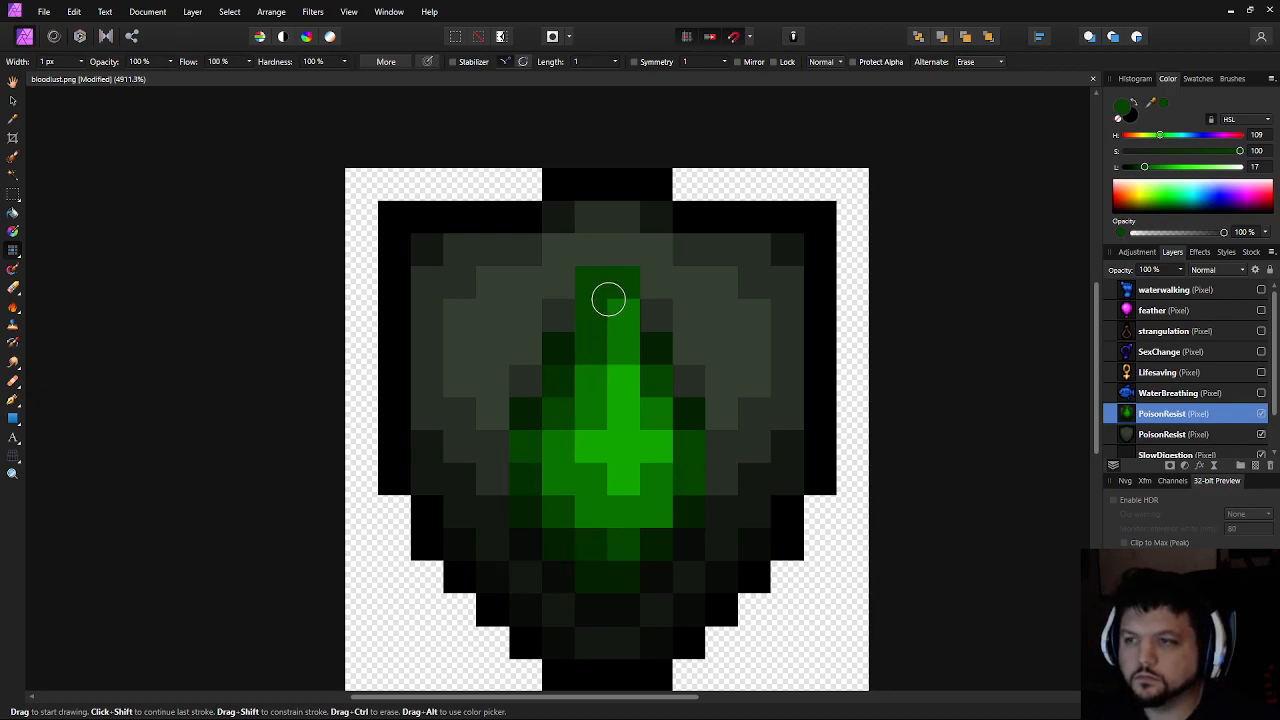
Examine the shield icon at small and large zoom levels to judge how the flask reads
{"action": "scroll", "coordinate": [711, 552], "scroll_direction": "down", "scroll_amount": 8}
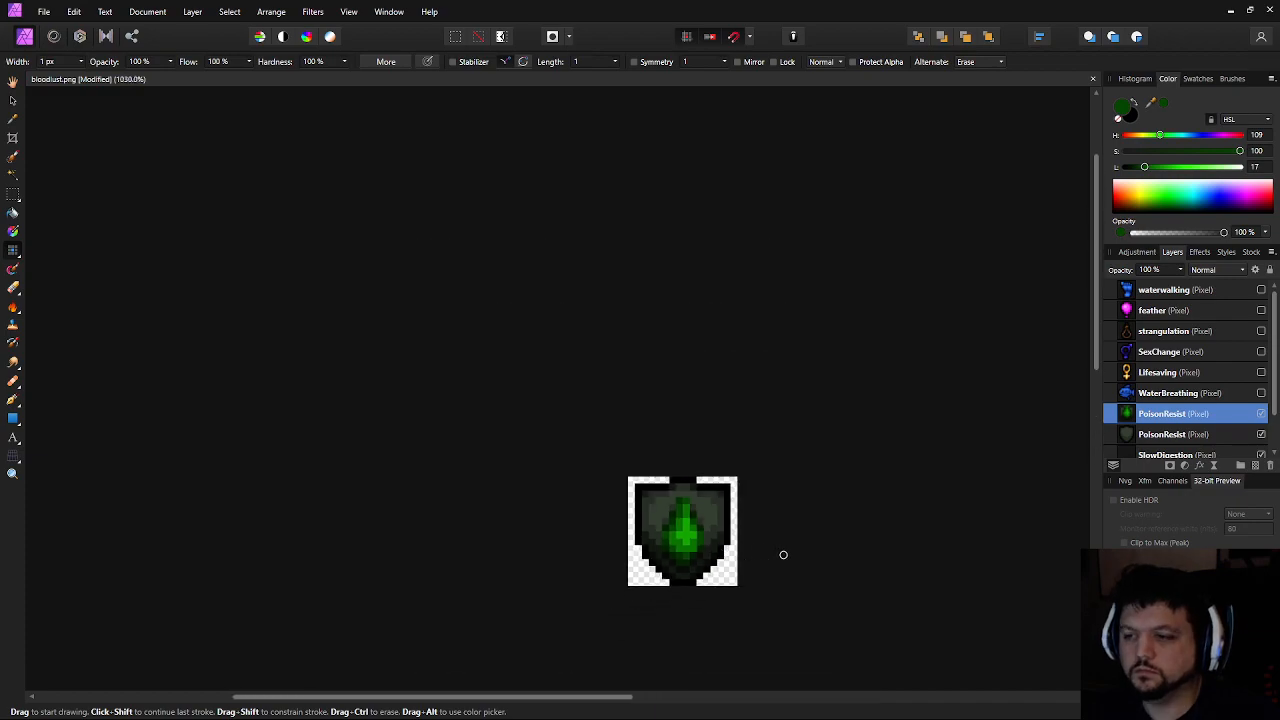
{"action": "scroll", "coordinate": [880, 569], "scroll_direction": "up", "scroll_amount": 3}
{"action": "scroll", "coordinate": [659, 527], "scroll_direction": "up", "scroll_amount": 3}
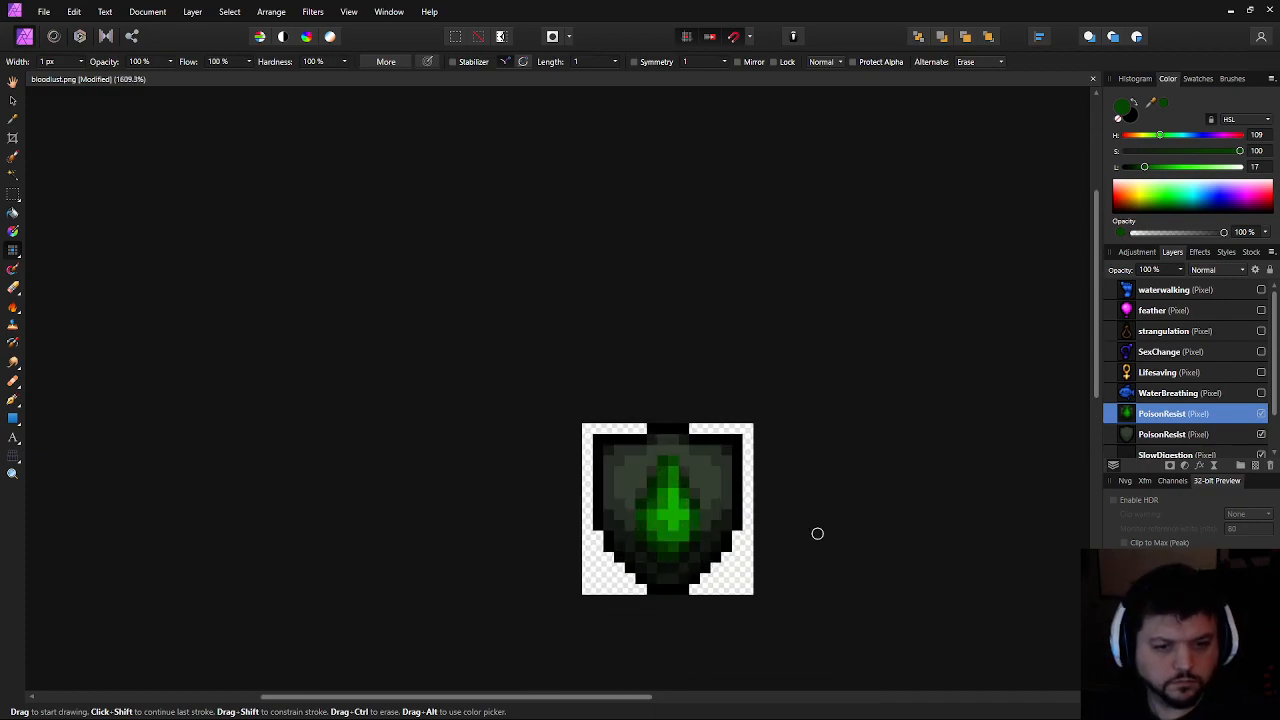
{"action": "left_click_drag", "start_coordinate": [742, 492], "coordinate": [707, 480]}
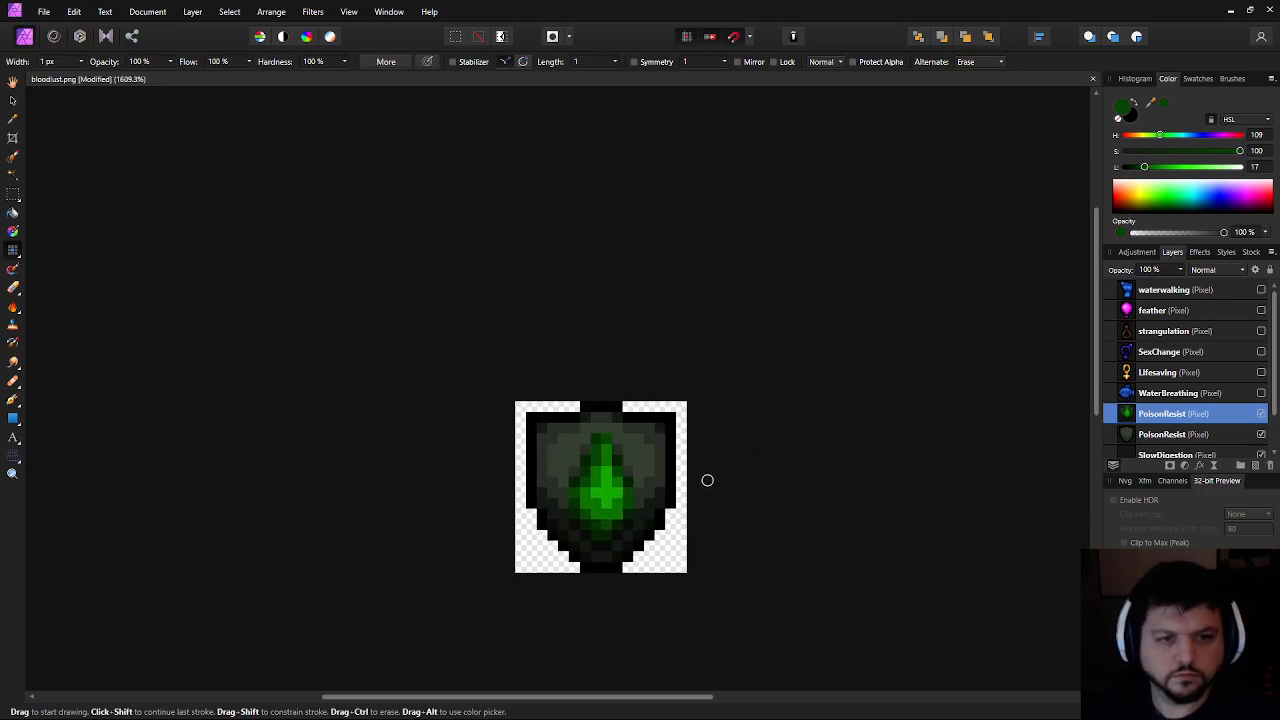
{"action": "key", "text": "ctrl+minus"}
{"action": "key", "text": "ctrl+minus"}
{"action": "key", "text": "ctrl+minus"}
{"action": "key", "text": "ctrl+minus"}
{"action": "key", "text": "ctrl+minus"}
{"action": "key", "text": "ctrl+minus"}
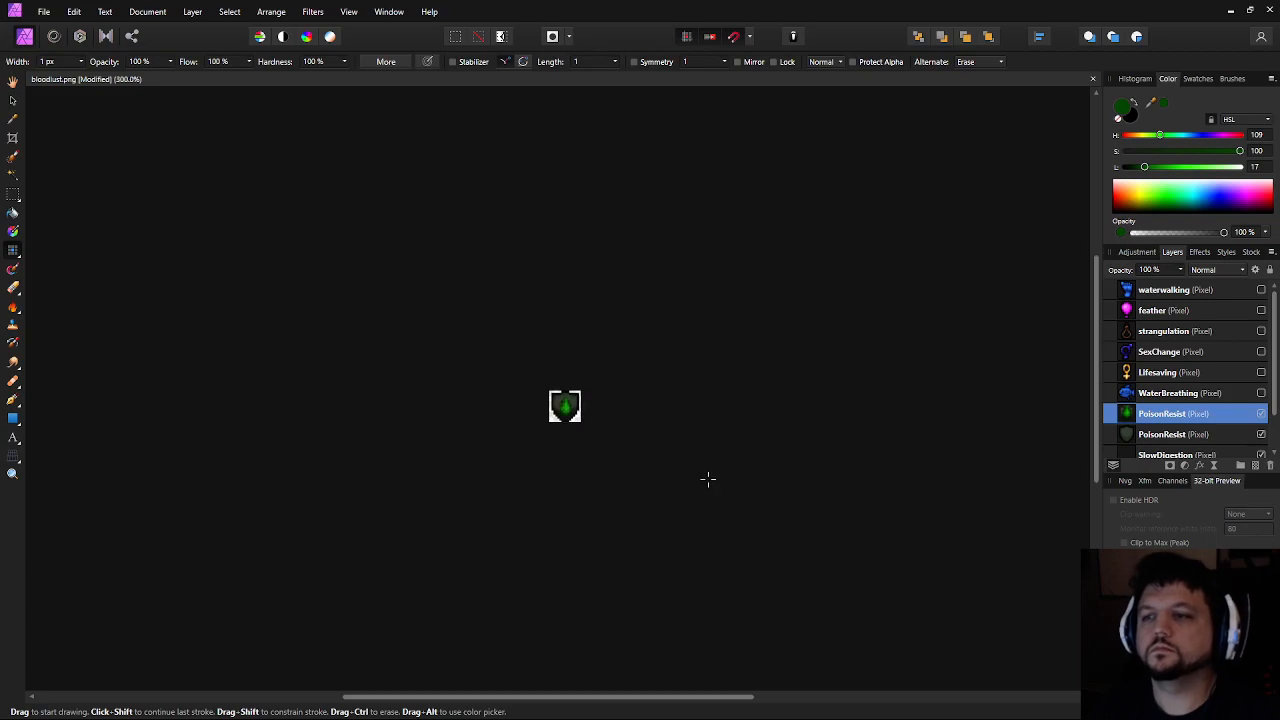
{"action": "key", "text": "ctrl+plus"}
{"action": "key", "text": "ctrl+plus"}
{"action": "key", "text": "ctrl+plus"}
{"action": "key", "text": "ctrl+plus"}
{"action": "key", "text": "ctrl+plus"}
{"action": "key", "text": "ctrl+plus"}
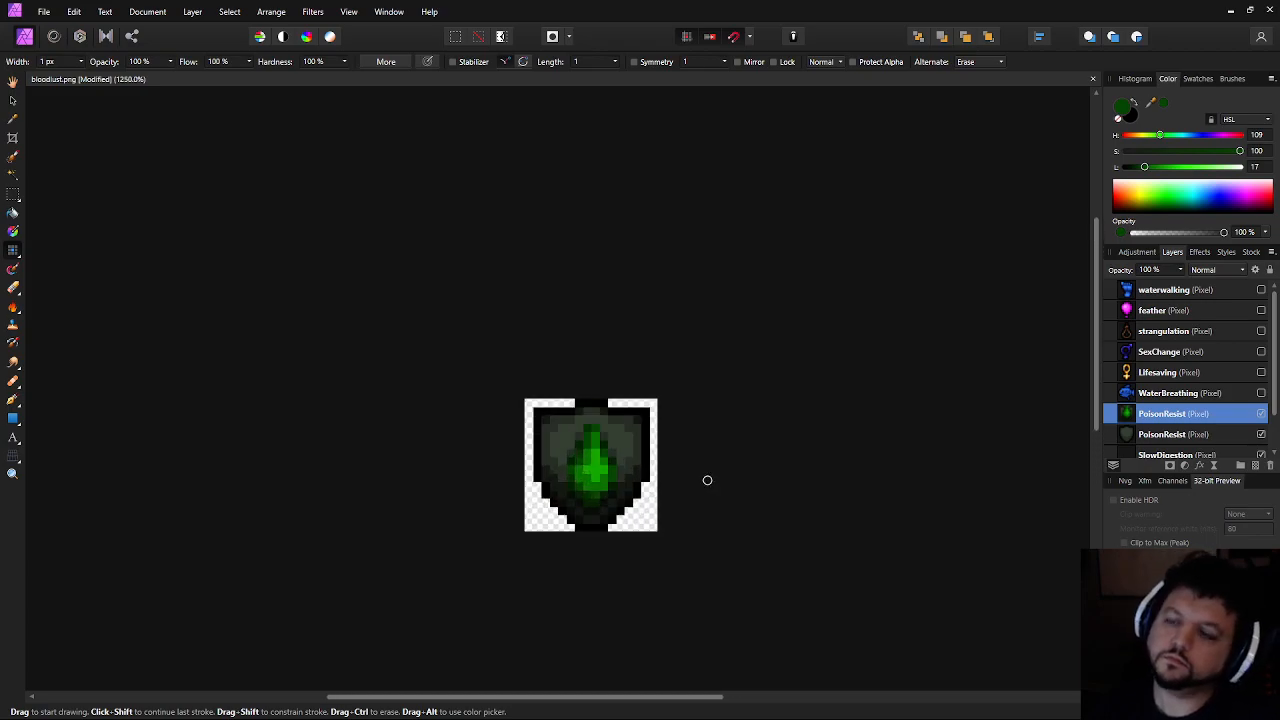
Sample the shield's grey-green and paint over the flask's darkest edge pixels on both sides of the lower neck and upper body
{"action": "scroll", "coordinate": [666, 590], "scroll_direction": "up", "scroll_amount": 2}
{"action": "left_click_drag", "start_coordinate": [634, 491], "coordinate": [642, 403]}
{"action": "left_click", "coordinate": [657, 425]}
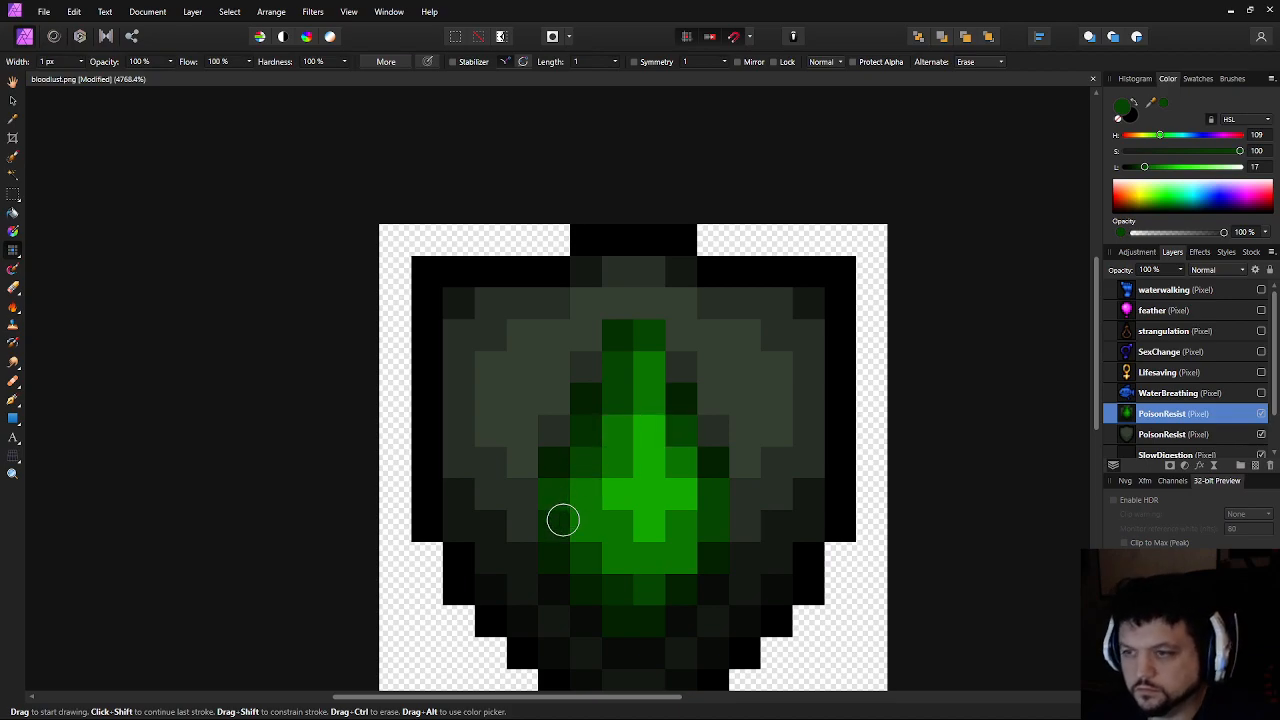
{"action": "left_click", "coordinate": [557, 429], "text": "alt"}
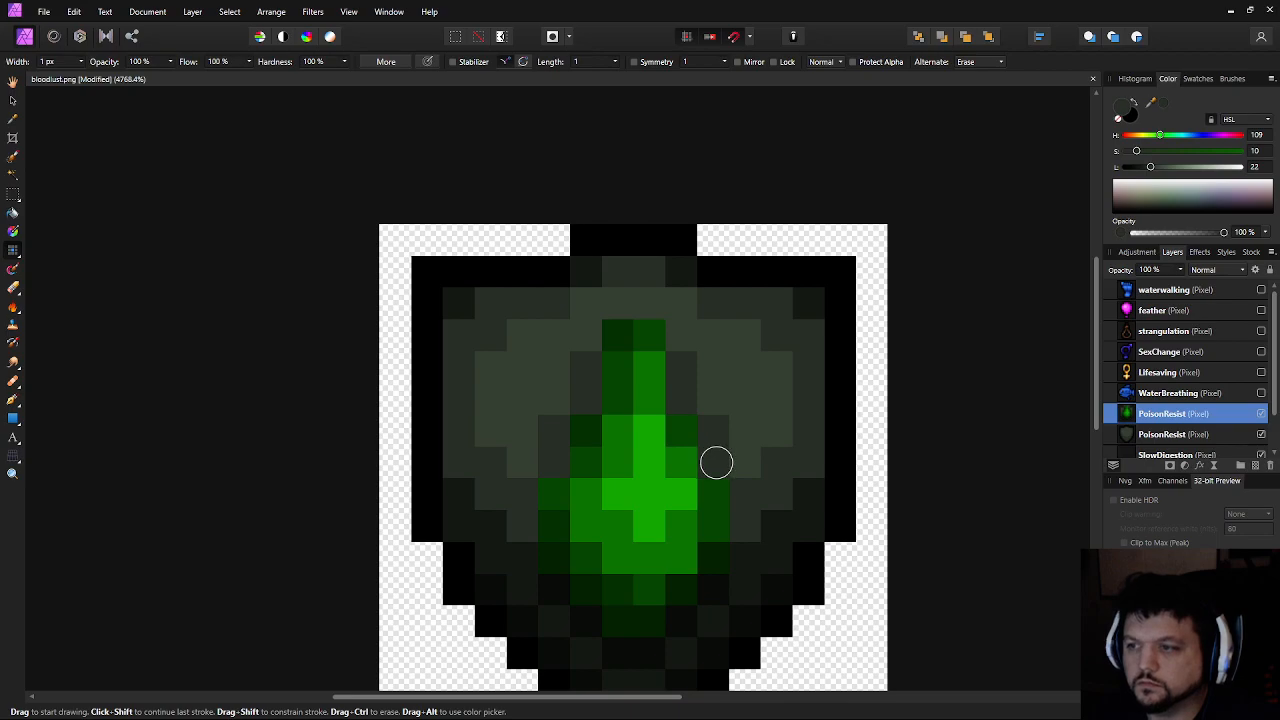
Sample the green with lightness 17 at the flask's base and widen that row by one pixel towards the left
{"action": "left_click_drag", "start_coordinate": [651, 551], "coordinate": [614, 534]}
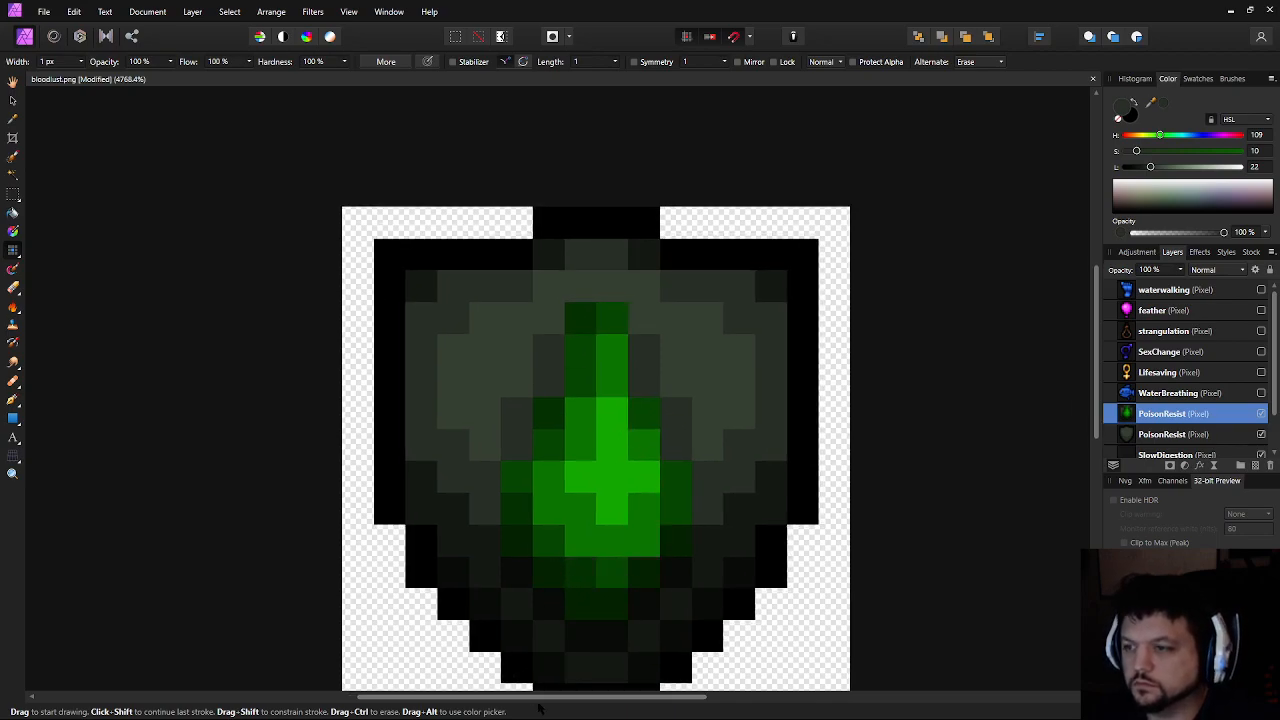
{"action": "key", "text": "i"}
{"action": "left_click", "coordinate": [609, 567]}
{"action": "key", "text": "b"}
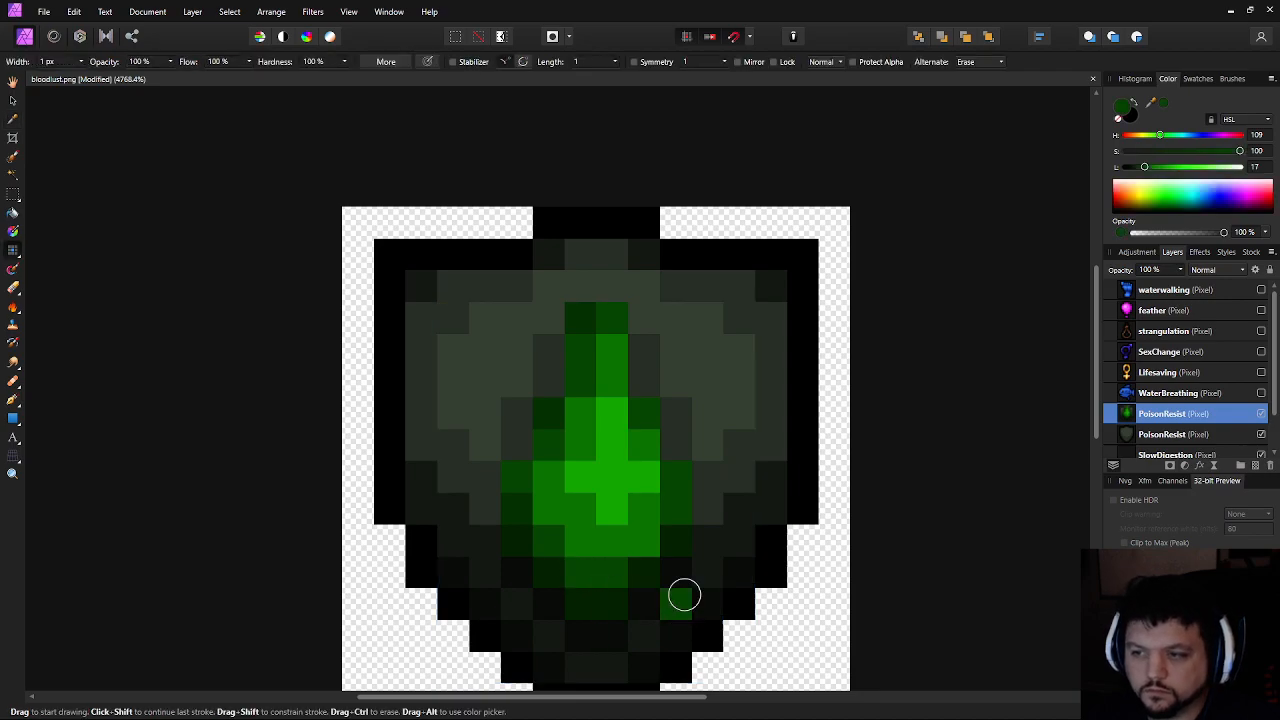
Sample the flask's brightest green with lightness 35 and expand the highlight across the centre of the lower body
{"action": "scroll", "coordinate": [660, 600], "scroll_direction": "down", "scroll_amount": 6}
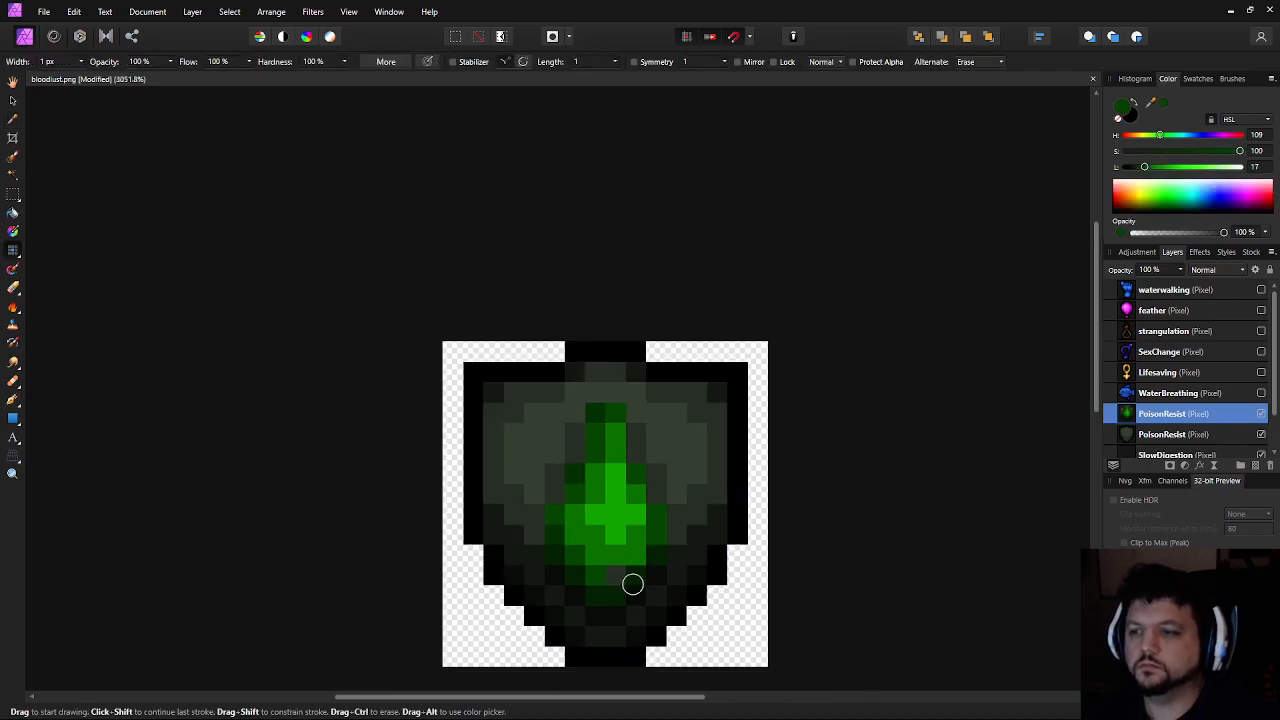
{"action": "scroll", "coordinate": [668, 603], "scroll_direction": "up", "scroll_amount": 6}
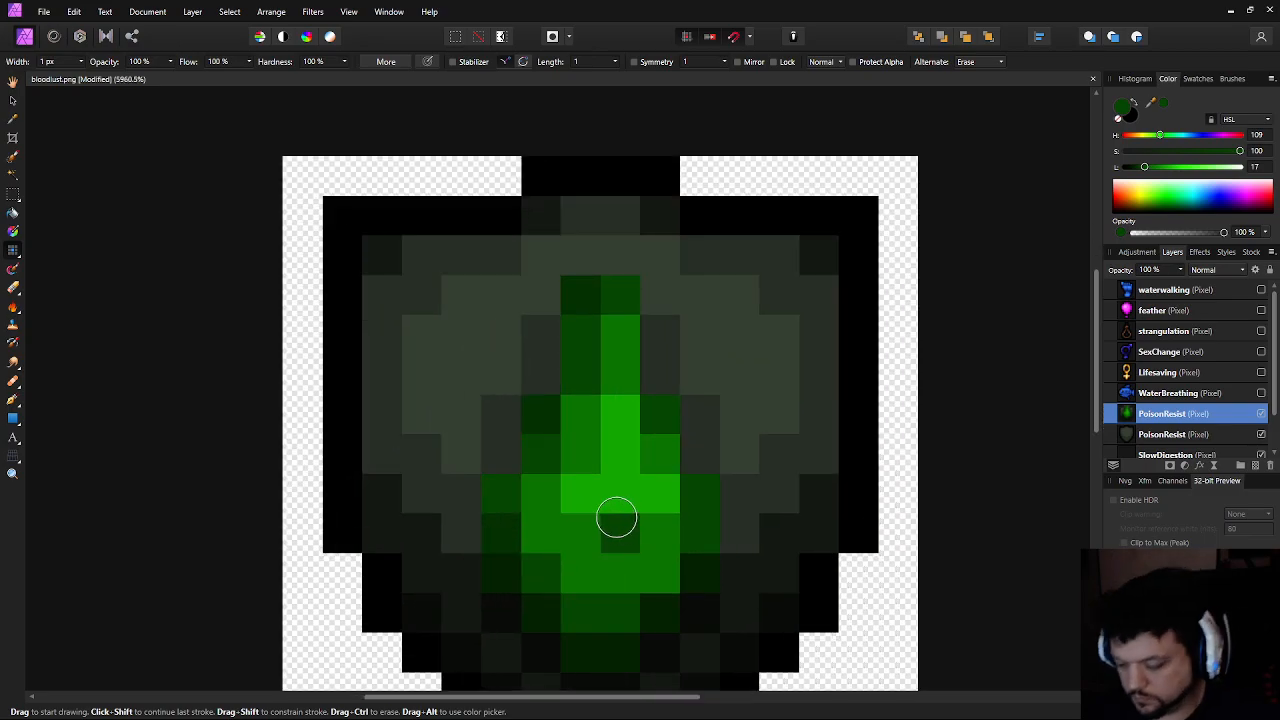
{"action": "key", "text": "i"}
{"action": "left_click", "coordinate": [615, 480]}
{"action": "key", "text": "b"}
{"action": "mouse_move", "coordinate": [578, 521]}
{"action": "left_mouse_down"}
{"action": "mouse_move", "coordinate": [625, 569]}
{"action": "mouse_move", "coordinate": [660, 531]}
{"action": "mouse_move", "coordinate": [668, 585]}
{"action": "left_mouse_up"}
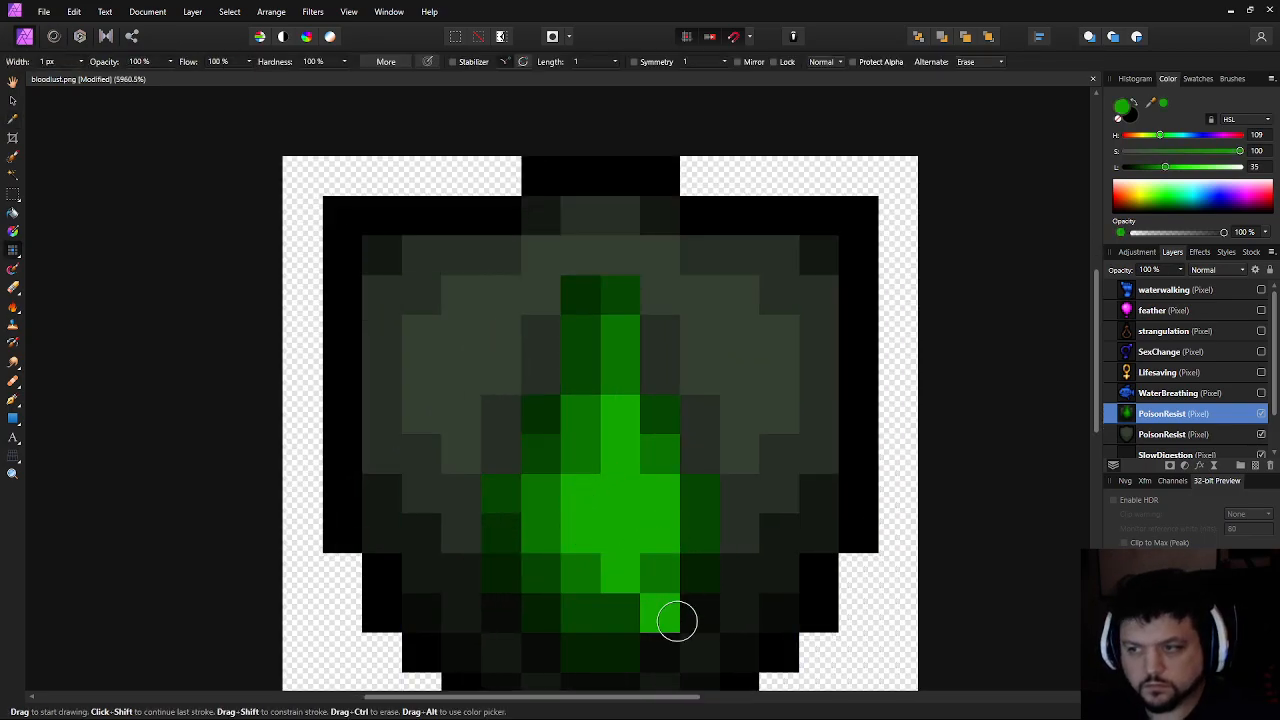
Paint the pixel below the highlight medium green, and the base's lower-right edge pixels with the darker green of lightness 17
{"action": "scroll", "coordinate": [700, 595], "scroll_direction": "down", "scroll_amount": 6}
{"action": "scroll", "coordinate": [715, 530], "scroll_direction": "up", "scroll_amount": 4}
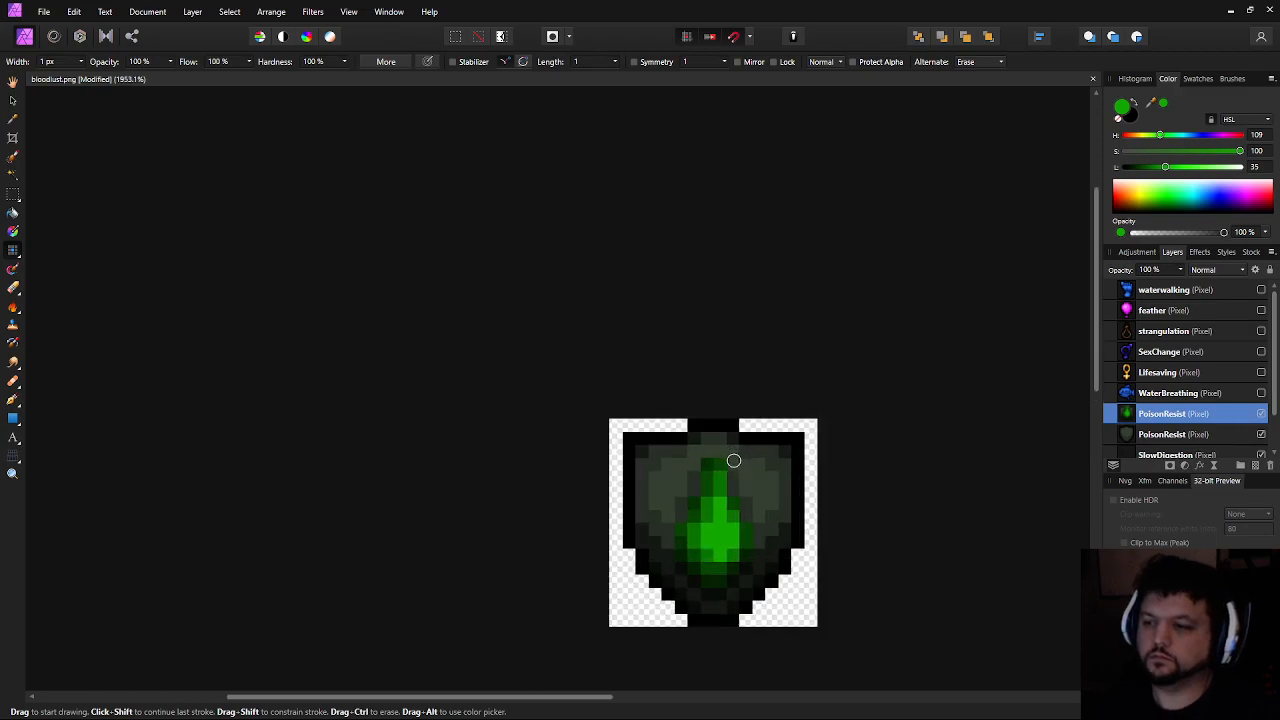
{"action": "scroll", "coordinate": [733, 460], "scroll_direction": "up", "scroll_amount": 4}
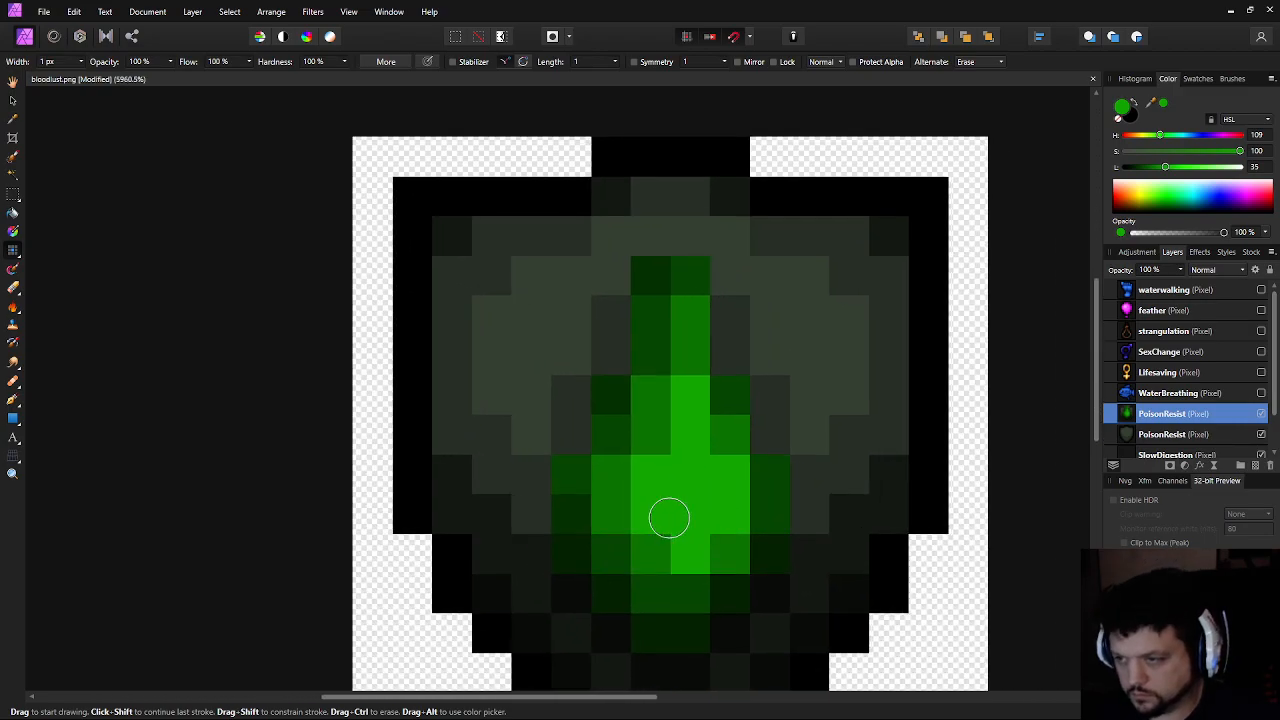
{"action": "key", "text": "i"}
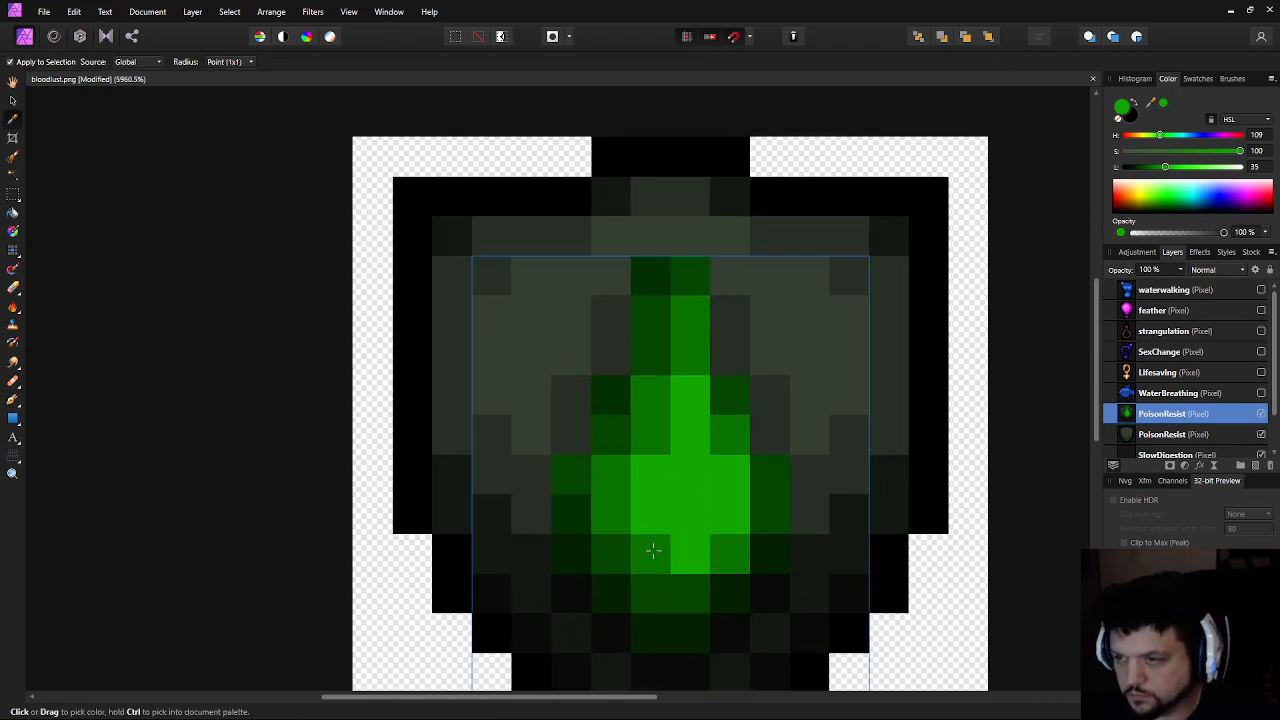
{"action": "left_click", "coordinate": [653, 552]}
{"action": "key", "text": "b"}
{"action": "left_click", "coordinate": [686, 586]}
{"action": "key", "text": "i"}
{"action": "left_click", "coordinate": [662, 588]}
{"action": "key", "text": "b"}
{"action": "left_click", "coordinate": [728, 590]}
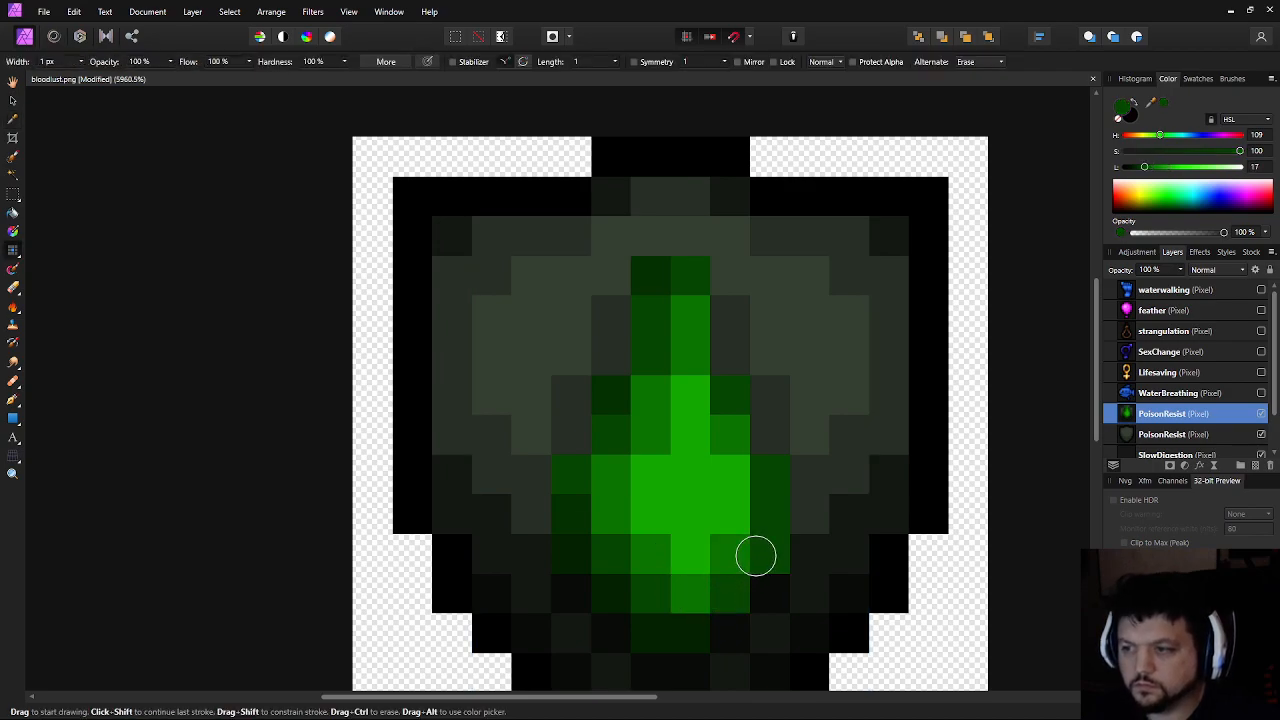
Sample the medium green with lightness 25 and paint the pixel at the lower-left corner of the flask's body
{"action": "key", "text": "i"}
{"action": "left_click", "coordinate": [652, 556]}
{"action": "key", "text": "b"}
{"action": "left_click", "coordinate": [618, 556]}
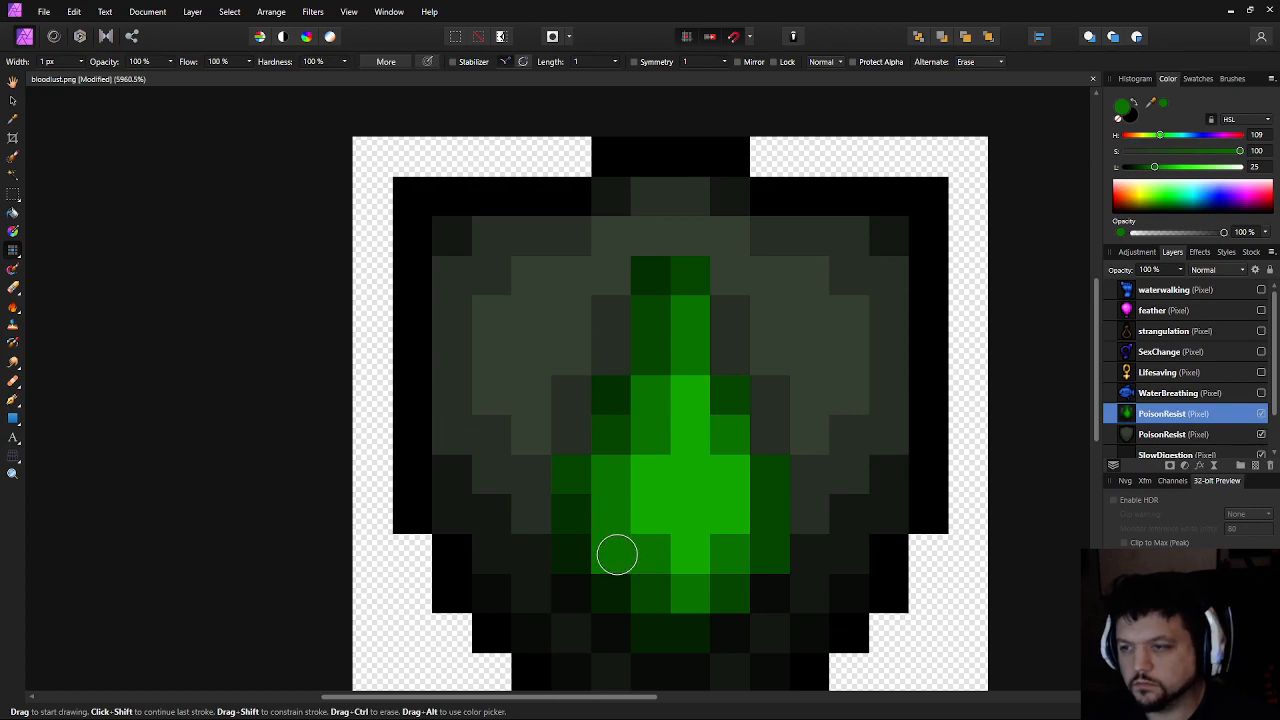
Paint the outer left edge pixels of the flask's lower body with the green of lightness 17
{"action": "left_click", "coordinate": [570, 517], "text": "alt"}
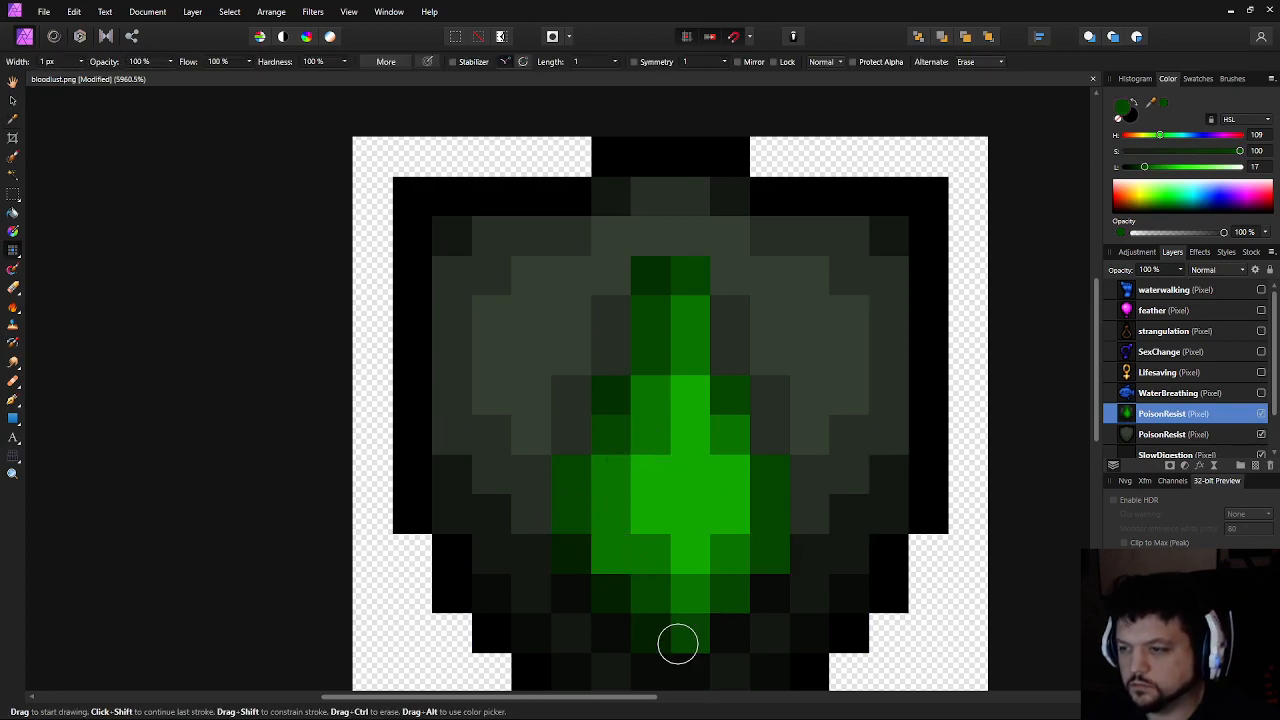
{"action": "left_click", "coordinate": [585, 556]}
{"action": "left_click", "coordinate": [585, 556]}
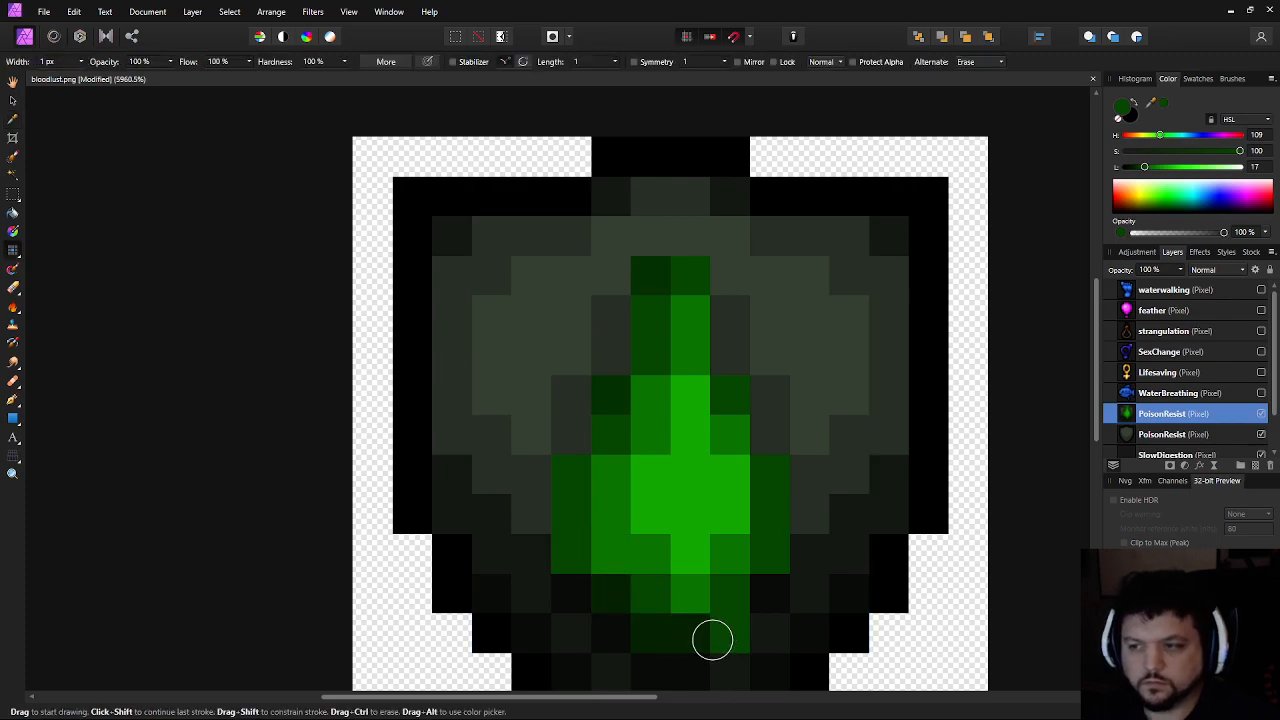
{"action": "scroll", "coordinate": [712, 640], "scroll_direction": "down", "scroll_amount": 10}
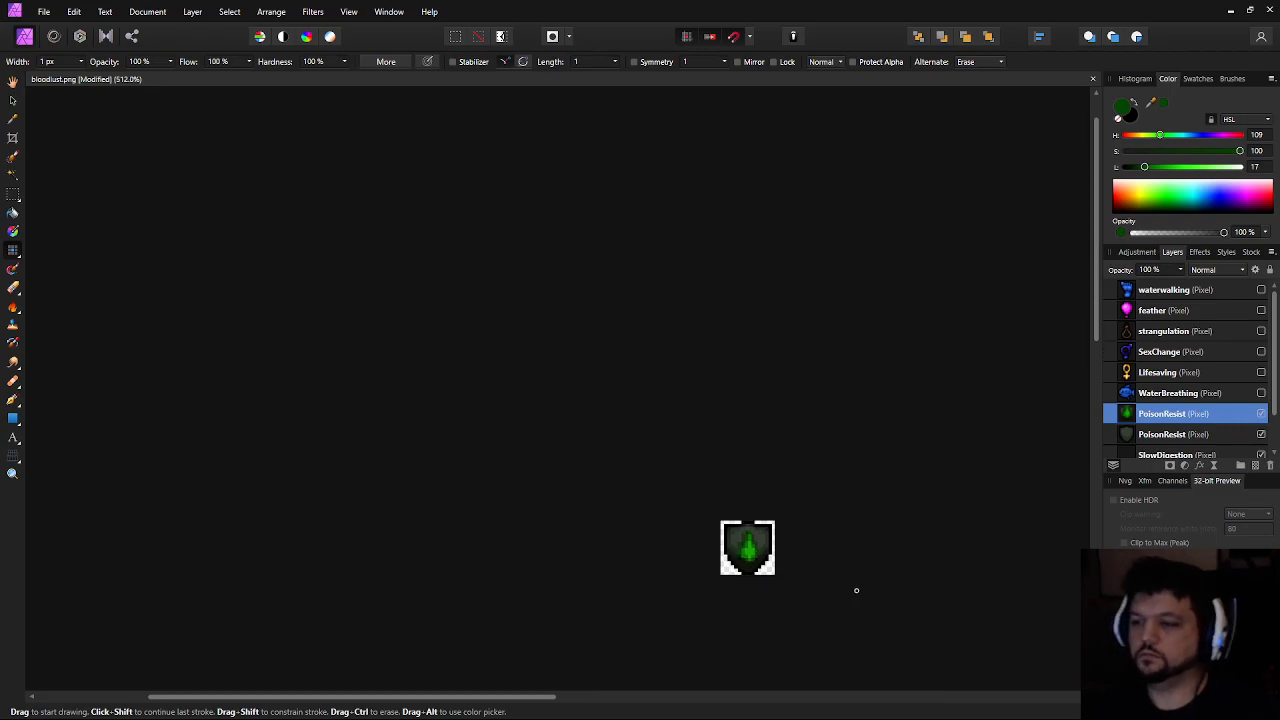
Compare the PoisonResist icon with the WaterBreathing icon by switching the visibility of their layers
{"action": "scroll", "coordinate": [777, 565], "scroll_direction": "down", "scroll_amount": 1}
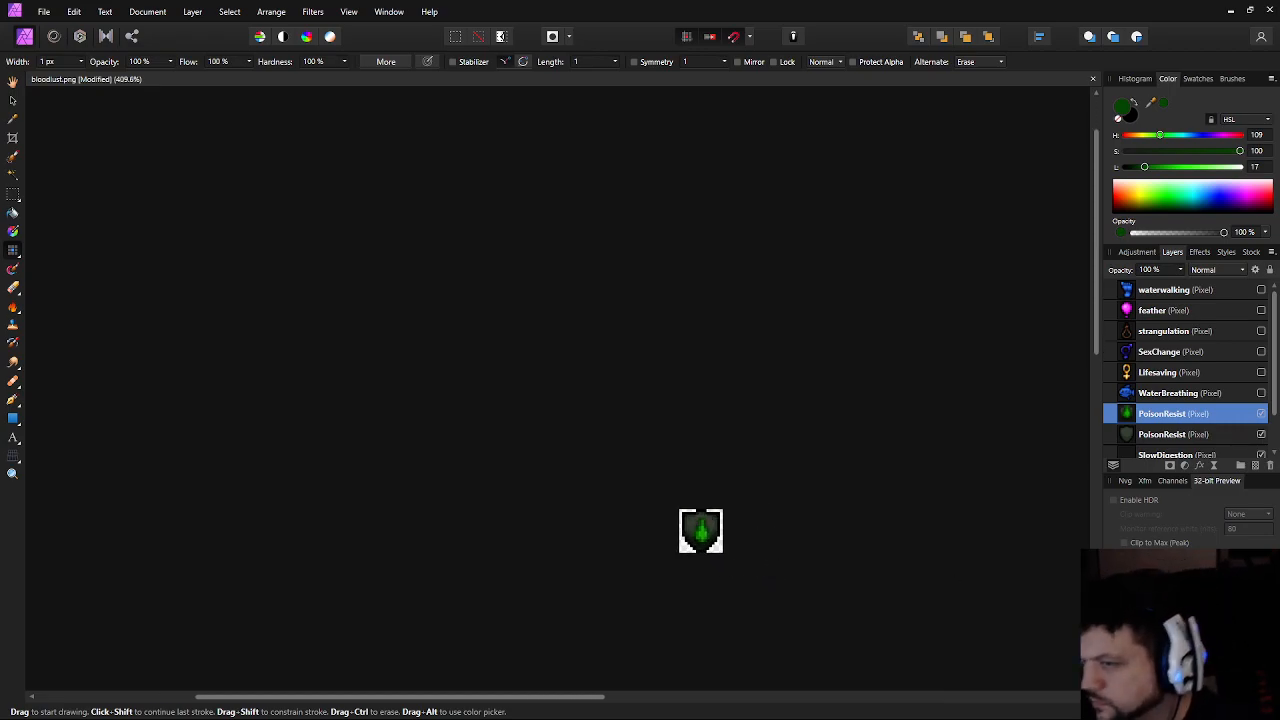
{"action": "scroll", "coordinate": [705, 545], "scroll_direction": "up", "scroll_amount": 3}
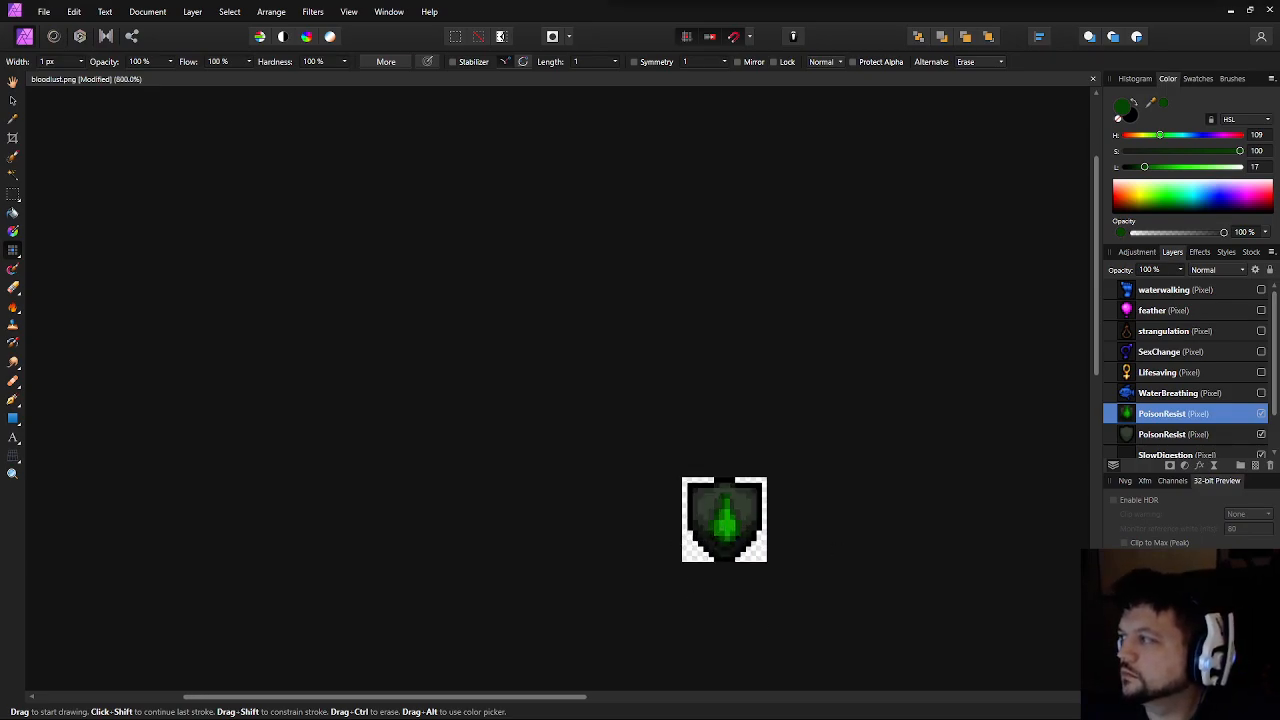
{"action": "scroll", "coordinate": [847, 472], "scroll_direction": "up", "scroll_amount": 6}
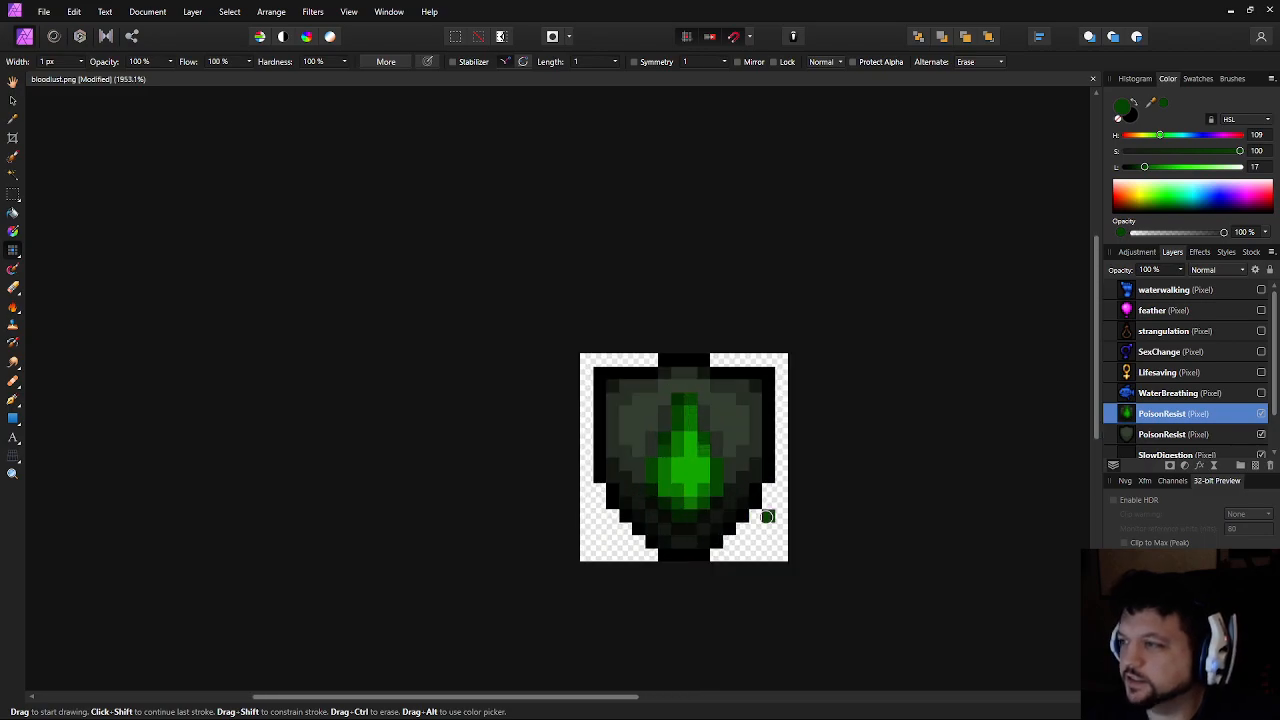
{"action": "left_click", "coordinate": [1261, 413]}
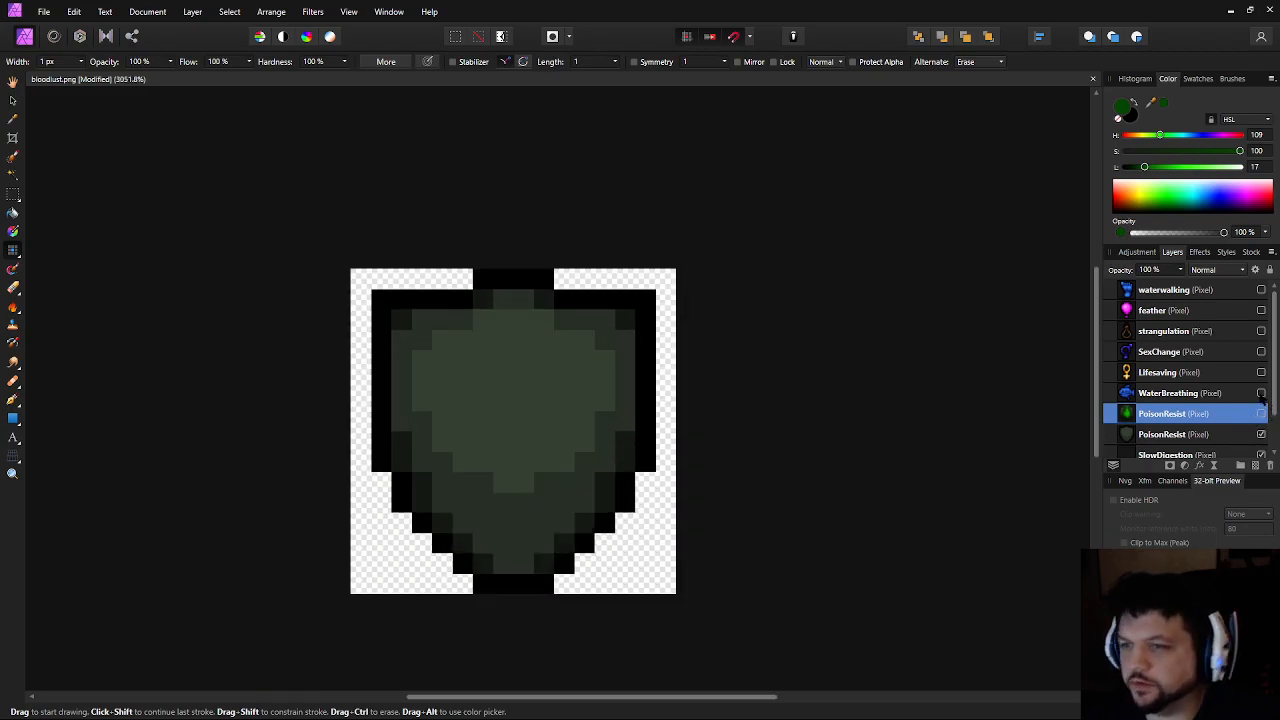
{"action": "left_click", "coordinate": [1261, 434]}
{"action": "left_click", "coordinate": [1261, 393]}
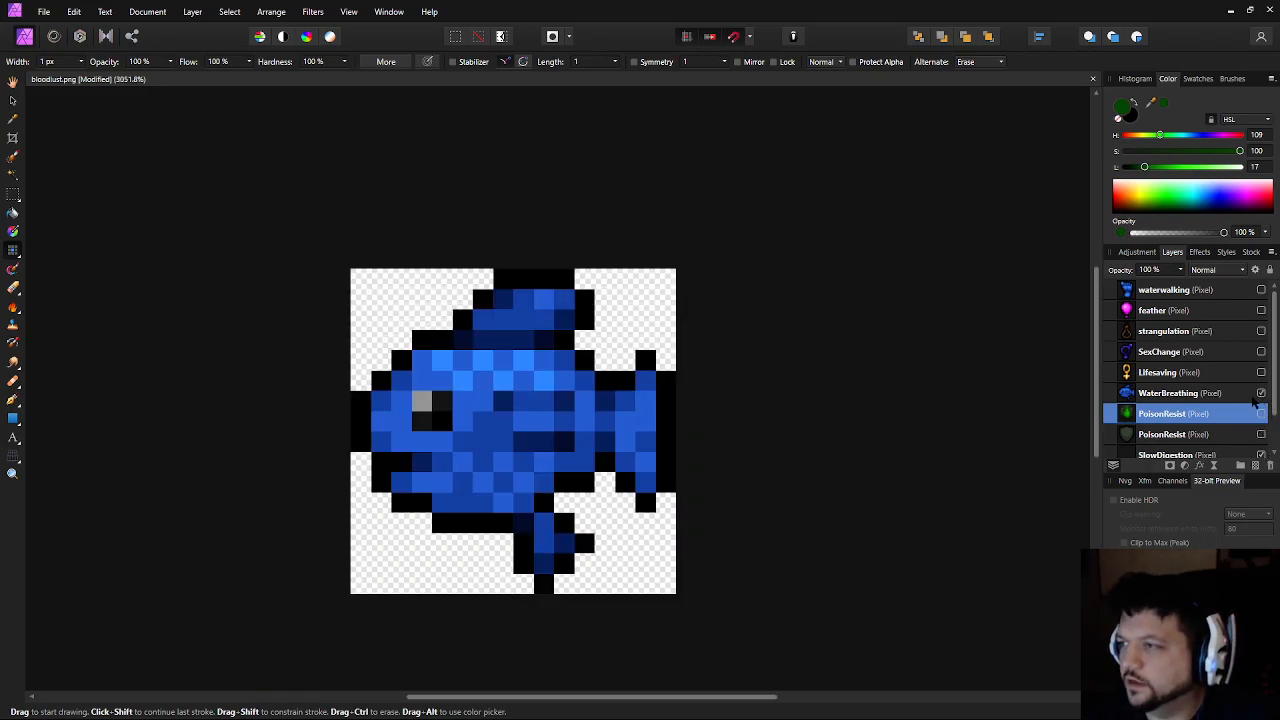
{"action": "scroll", "coordinate": [760, 425], "scroll_direction": "down", "scroll_amount": 2}
{"action": "scroll", "coordinate": [866, 435], "scroll_direction": "down", "scroll_amount": 3}
{"action": "scroll", "coordinate": [814, 451], "scroll_direction": "up", "scroll_amount": 3}
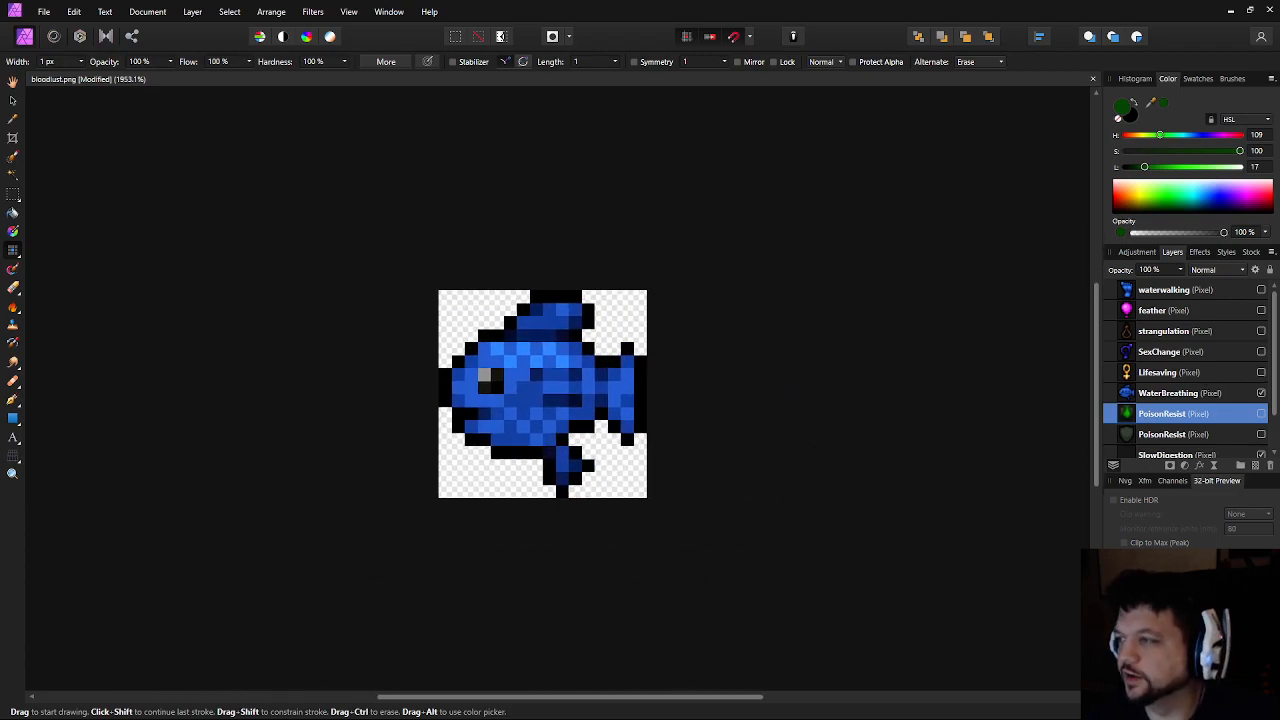
{"action": "left_click", "coordinate": [1261, 393]}
{"action": "left_click", "coordinate": [1261, 413]}
{"action": "left_click", "coordinate": [1261, 434]}
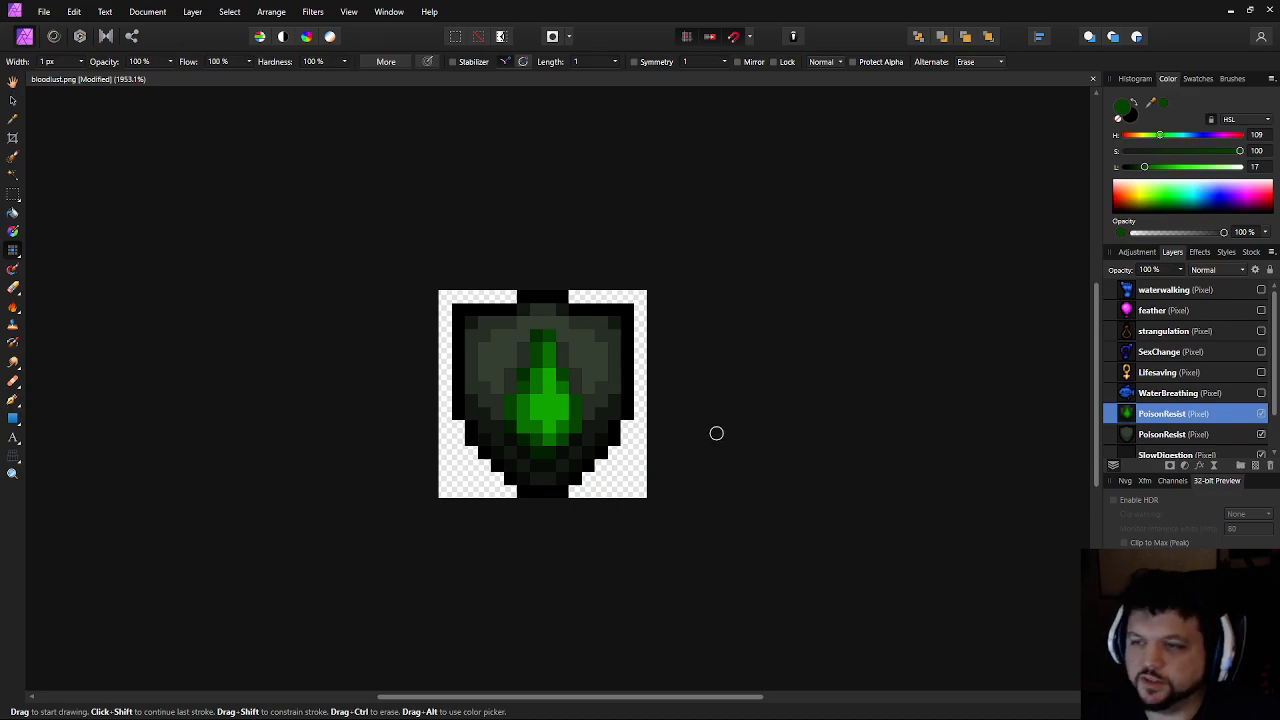
{"action": "scroll", "coordinate": [716, 433], "scroll_direction": "down", "scroll_amount": 2}
{"action": "left_click_drag", "start_coordinate": [723, 435], "coordinate": [694, 427]}
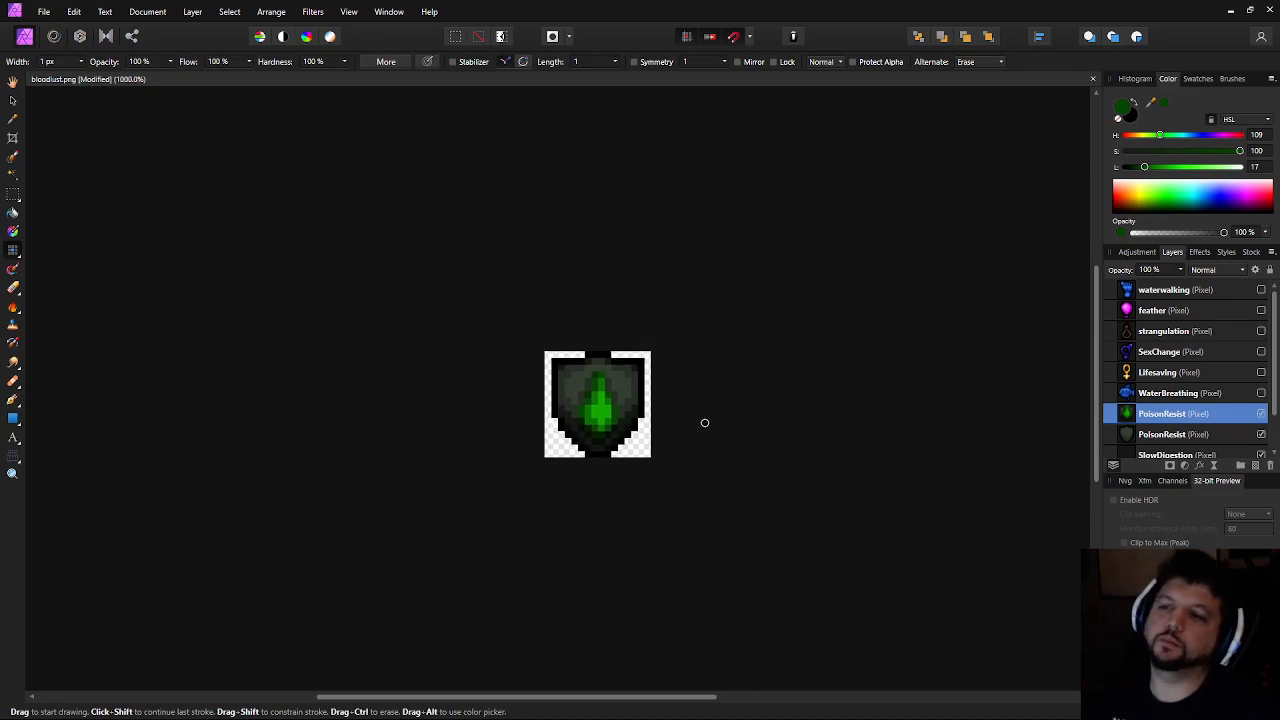
Sample the dark green with lightness 9 below the flask and even out the pixels at the shield's bottom tip
{"action": "scroll", "coordinate": [699, 422], "scroll_direction": "up", "scroll_amount": 4}
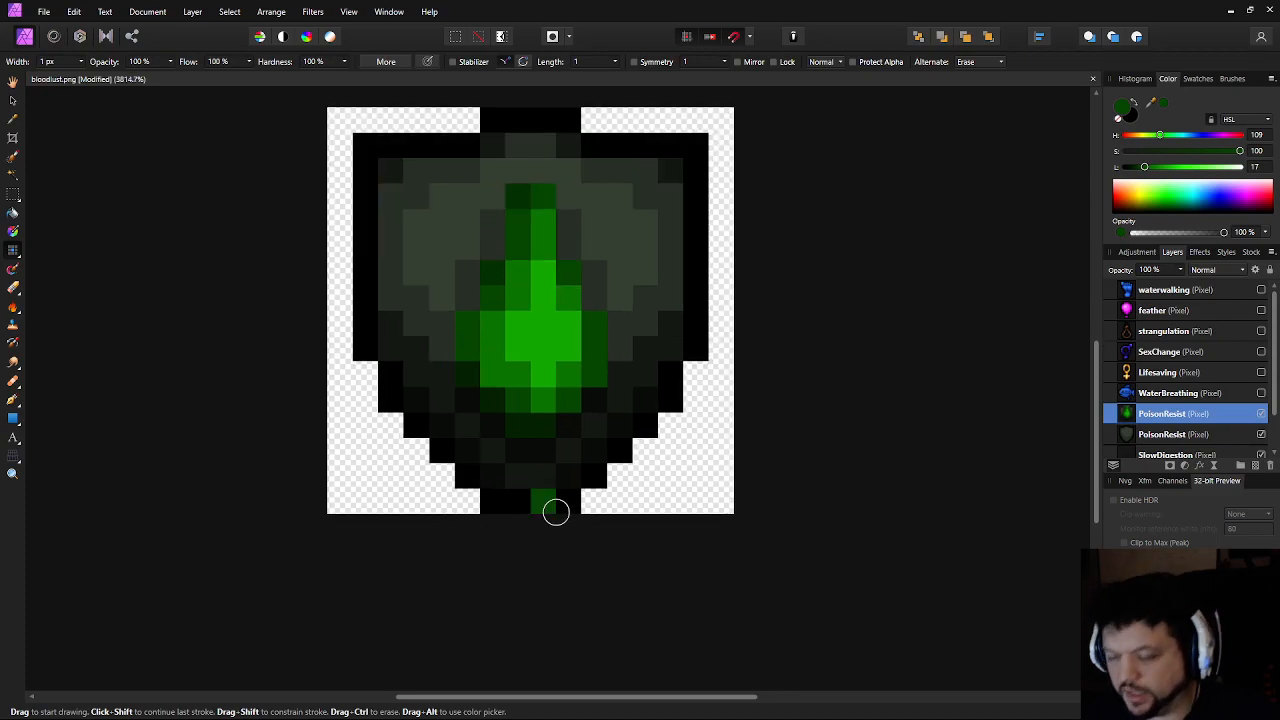
{"action": "left_click", "coordinate": [523, 446], "text": "alt"}
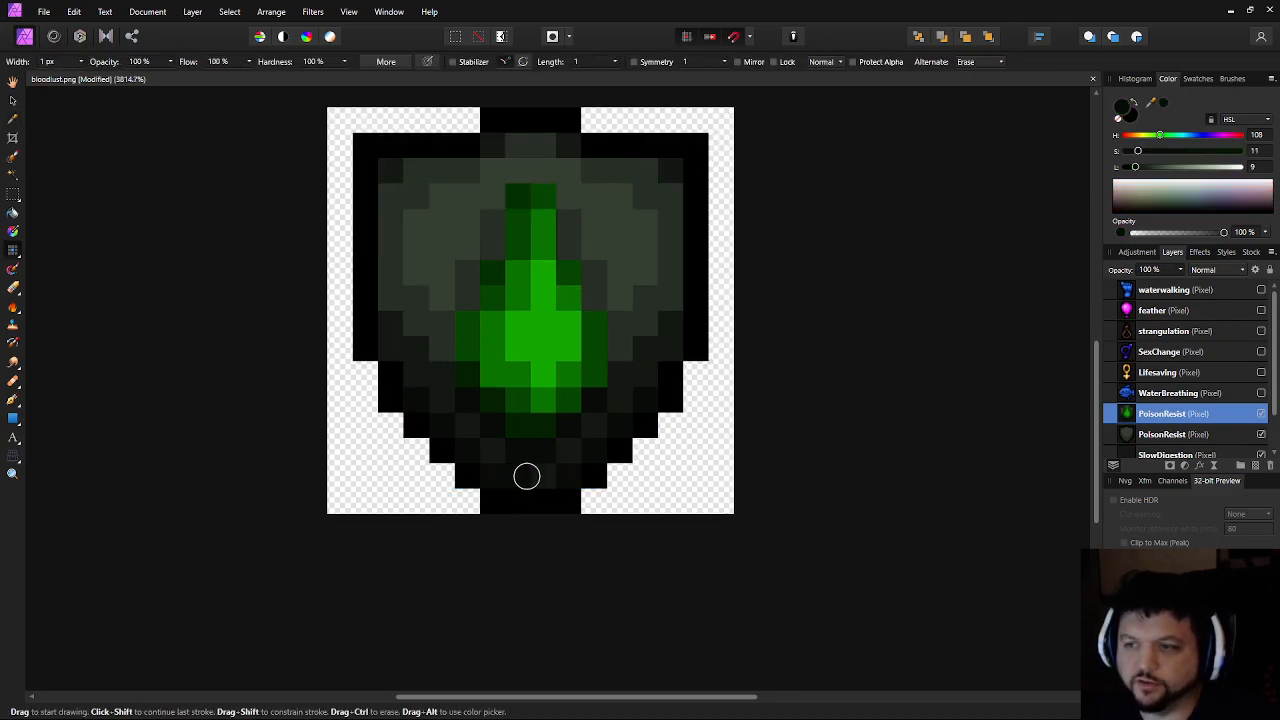
{"action": "scroll", "coordinate": [728, 531], "scroll_direction": "down", "scroll_amount": 5}
{"action": "scroll", "coordinate": [678, 534], "scroll_direction": "up", "scroll_amount": 2}
{"action": "scroll", "coordinate": [664, 522], "scroll_direction": "up", "scroll_amount": 3}
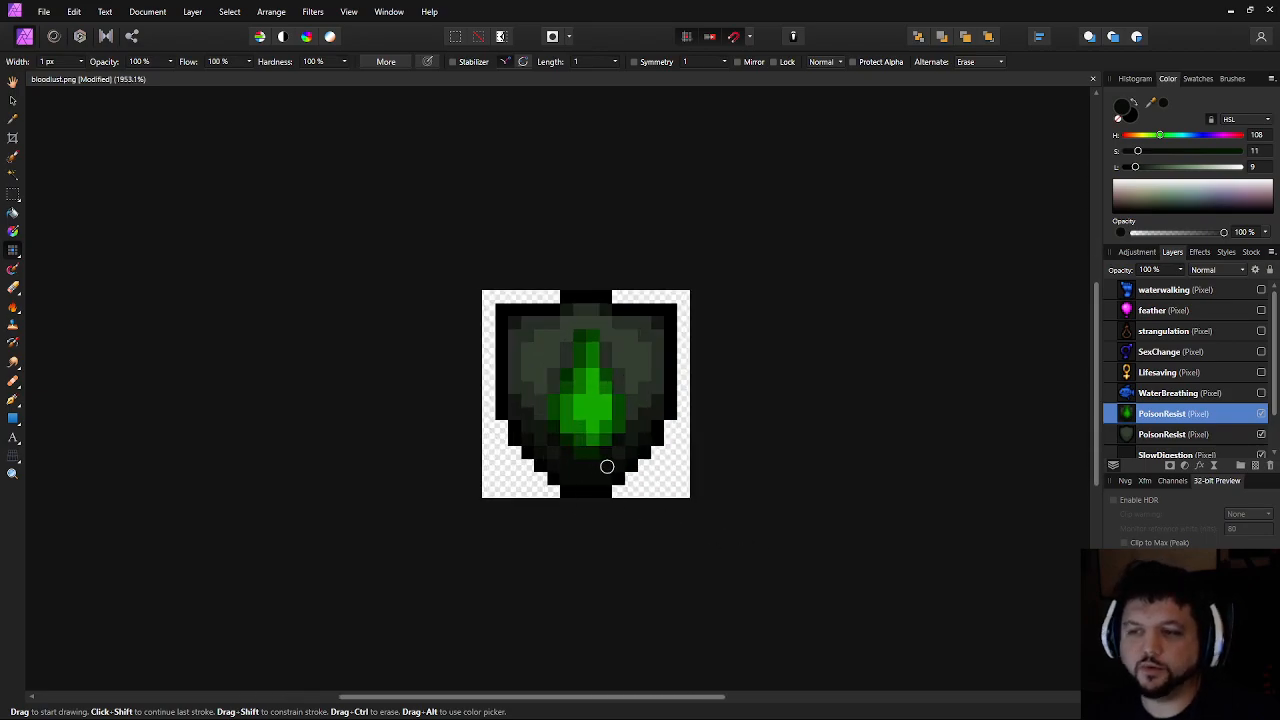
Examine how the PoisonResist shield and flask shading reads at small and large sizes
{"action": "scroll", "coordinate": [700, 530], "scroll_direction": "down", "scroll_amount": 4}
{"action": "scroll", "coordinate": [658, 518], "scroll_direction": "up", "scroll_amount": 3}
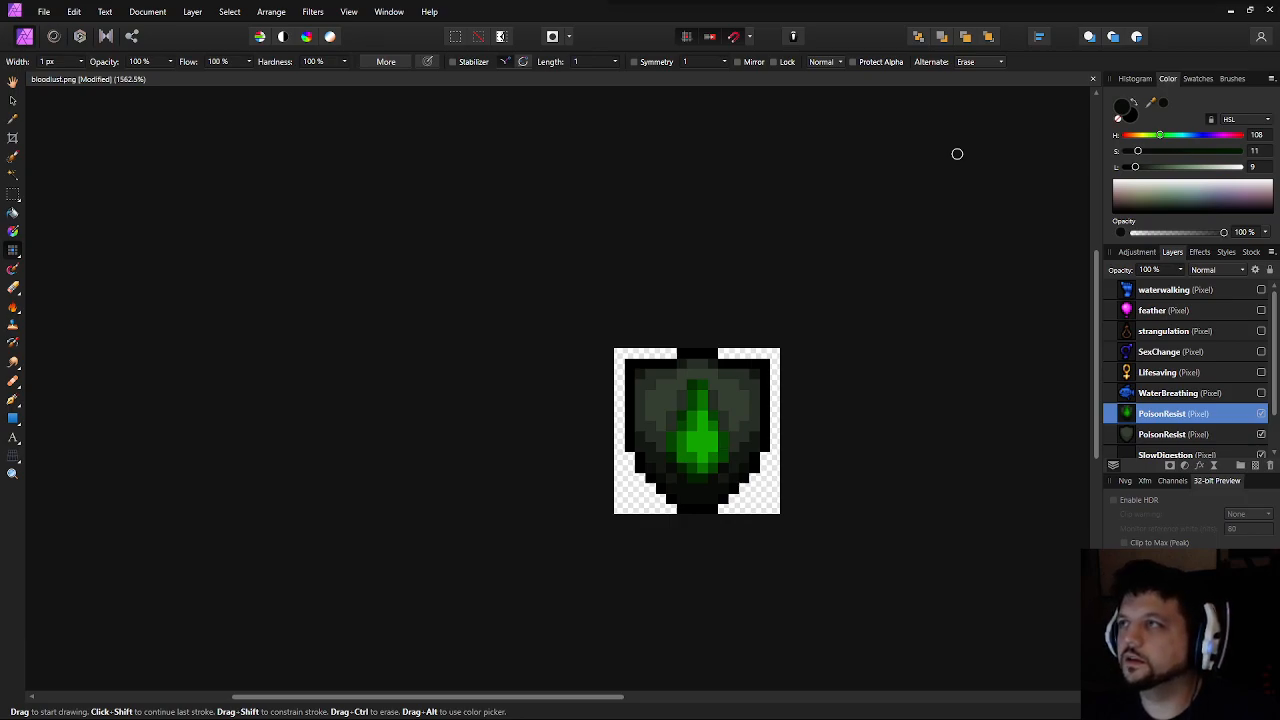
{"action": "left_click_drag", "start_coordinate": [800, 345], "coordinate": [688, 356]}
{"action": "left_click_drag", "start_coordinate": [605, 445], "coordinate": [643, 431]}
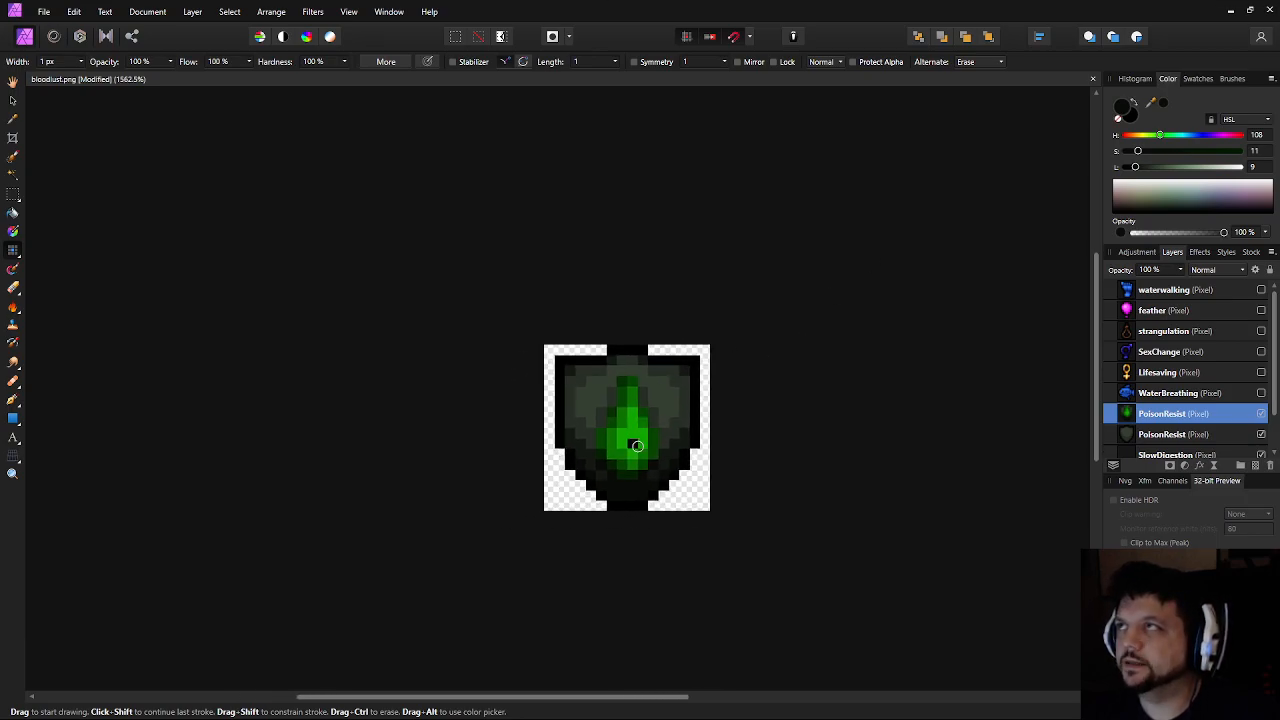
{"action": "scroll", "coordinate": [697, 523], "scroll_direction": "up", "scroll_amount": 2}
{"action": "scroll", "coordinate": [700, 537], "scroll_direction": "down", "scroll_amount": 4}
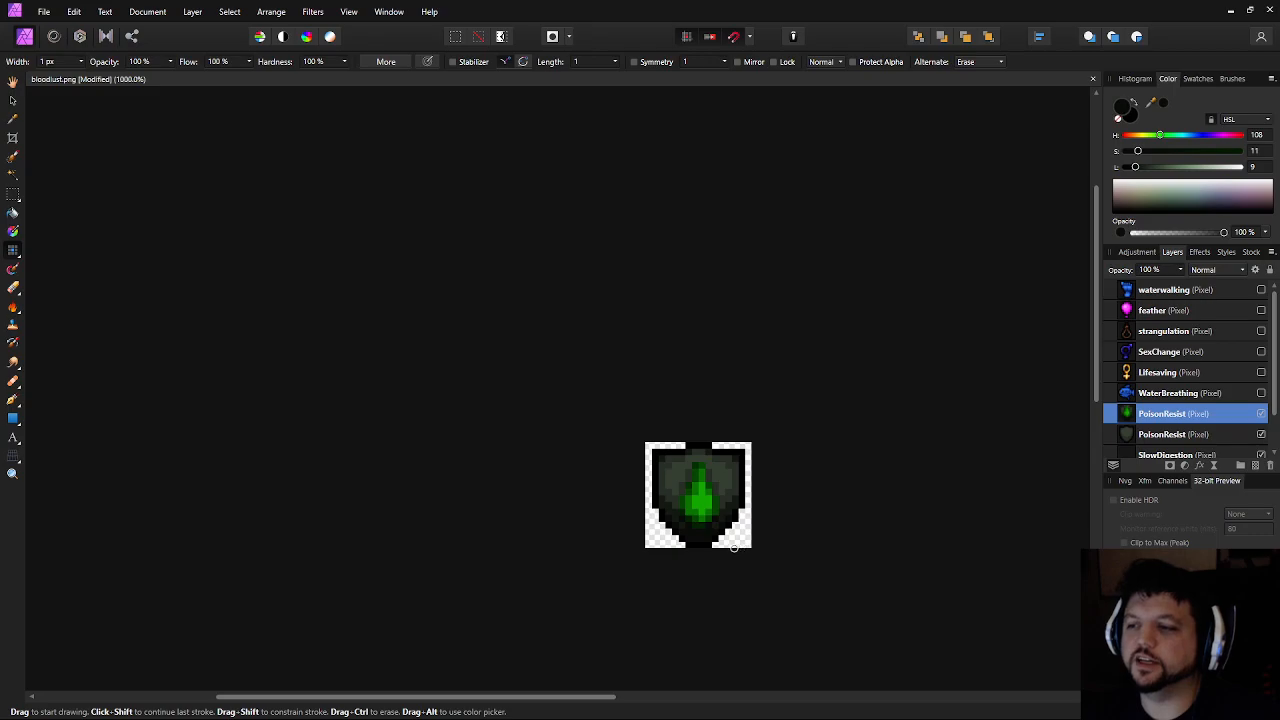
{"action": "scroll", "coordinate": [693, 550], "scroll_direction": "up", "scroll_amount": 3}
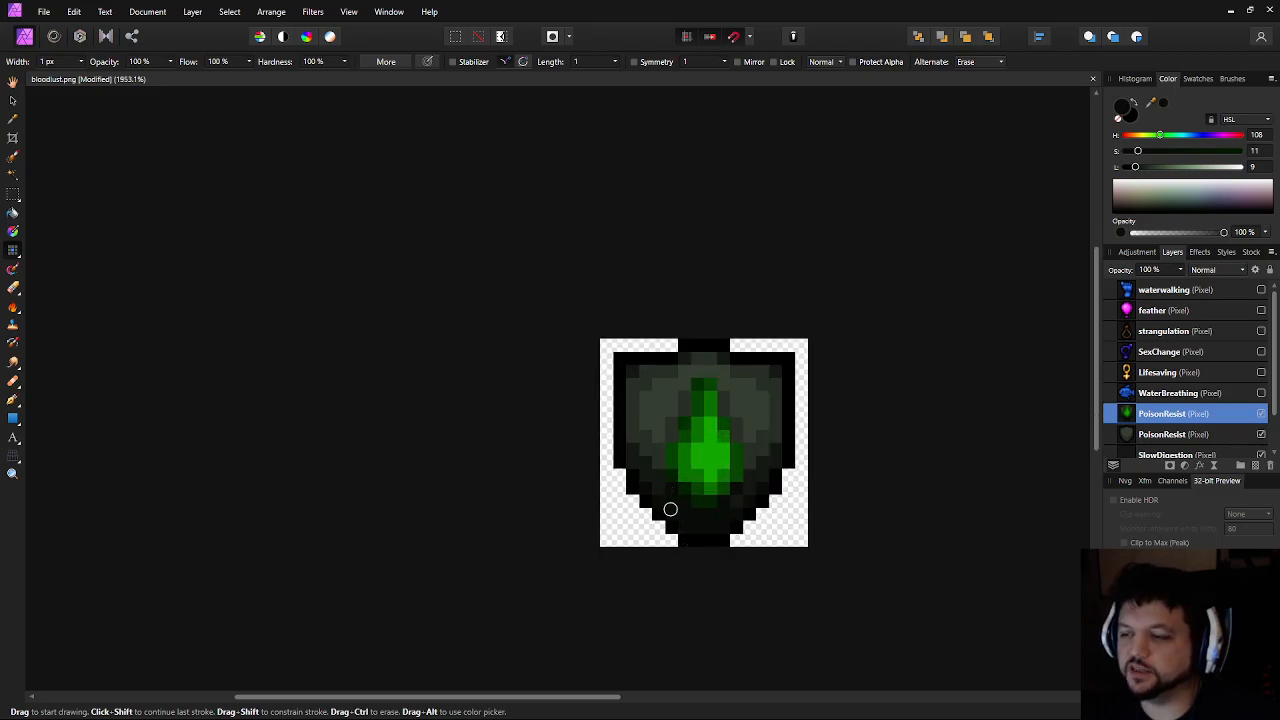
{"action": "scroll", "coordinate": [668, 507], "scroll_direction": "down", "scroll_amount": 4}
{"action": "left_click_drag", "start_coordinate": [857, 543], "coordinate": [674, 491]}
{"action": "scroll", "coordinate": [698, 480], "scroll_direction": "up", "scroll_amount": 1}
{"action": "scroll", "coordinate": [698, 480], "scroll_direction": "up", "scroll_amount": 2}
{"action": "left_click_drag", "start_coordinate": [590, 478], "coordinate": [730, 446]}
{"action": "scroll", "coordinate": [723, 443], "scroll_direction": "up", "scroll_amount": 2}
{"action": "left_click_drag", "start_coordinate": [812, 477], "coordinate": [760, 448]}
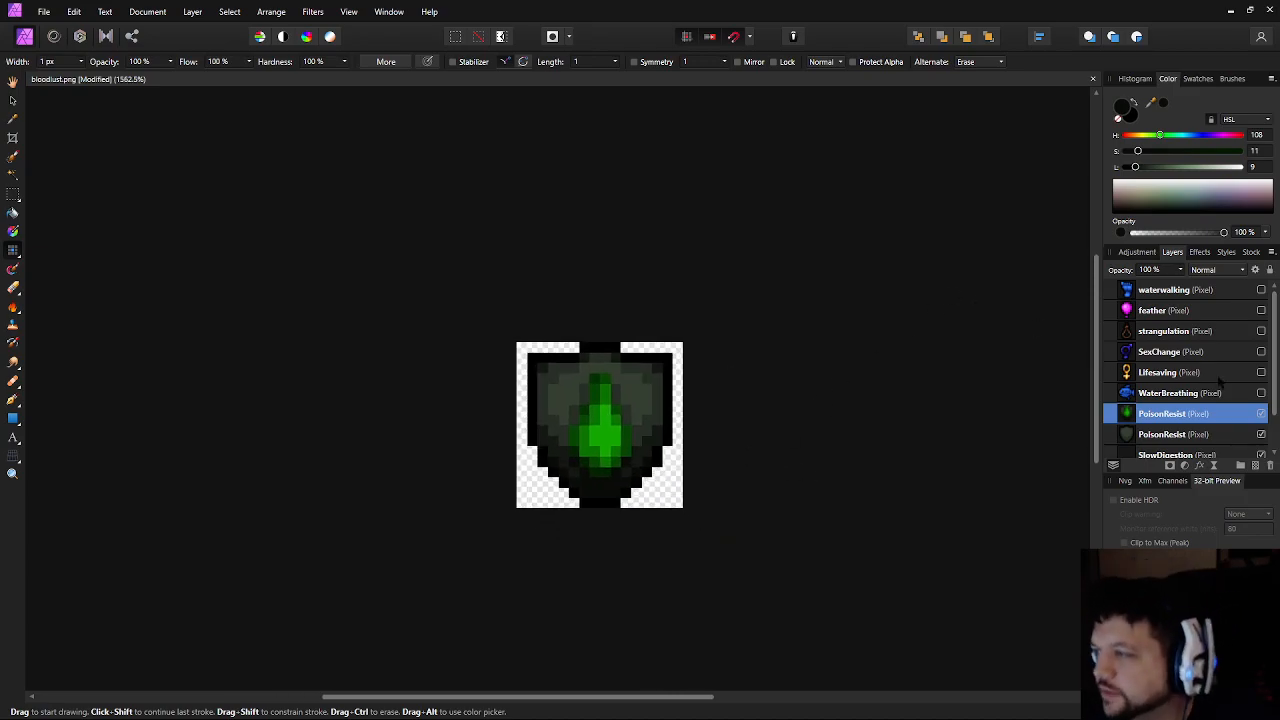
Hide both PoisonResist layers, and show and select the WaterBreathing layer
{"action": "left_click", "coordinate": [1261, 434]}
{"action": "left_click", "coordinate": [1261, 413]}
{"action": "left_click", "coordinate": [1261, 393]}
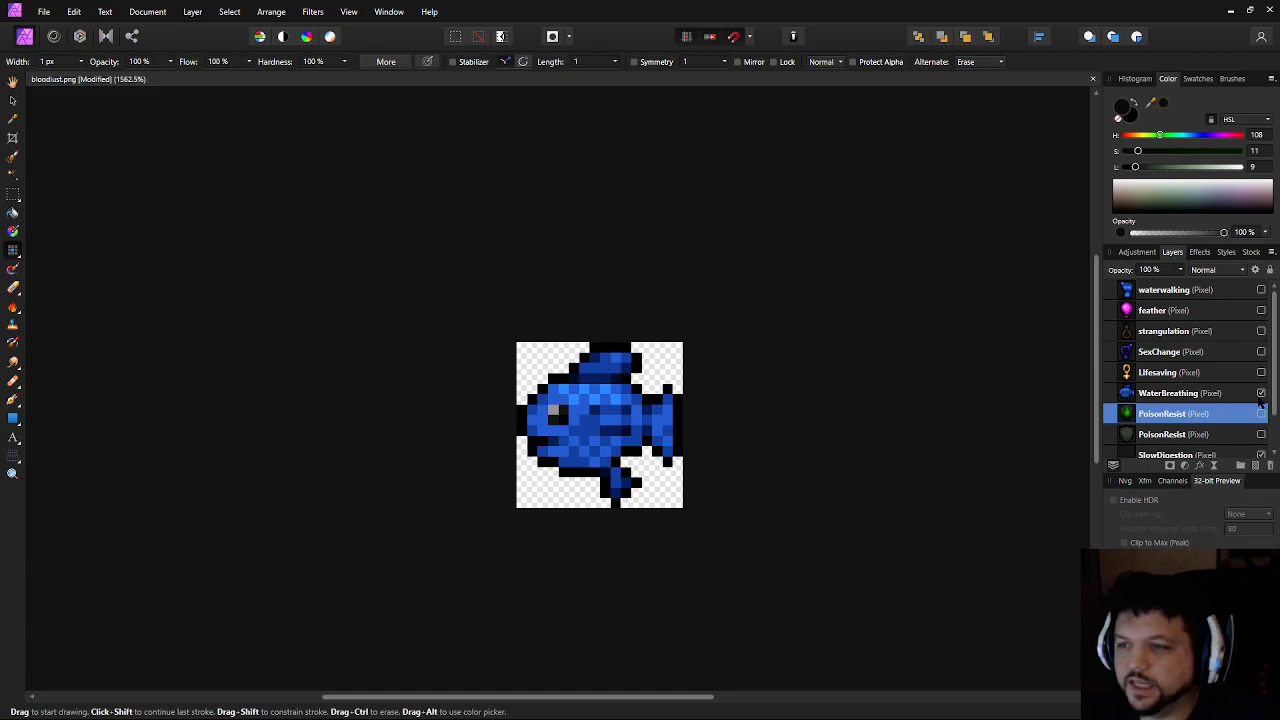
{"action": "scroll", "coordinate": [745, 345], "scroll_direction": "down", "scroll_amount": 6}
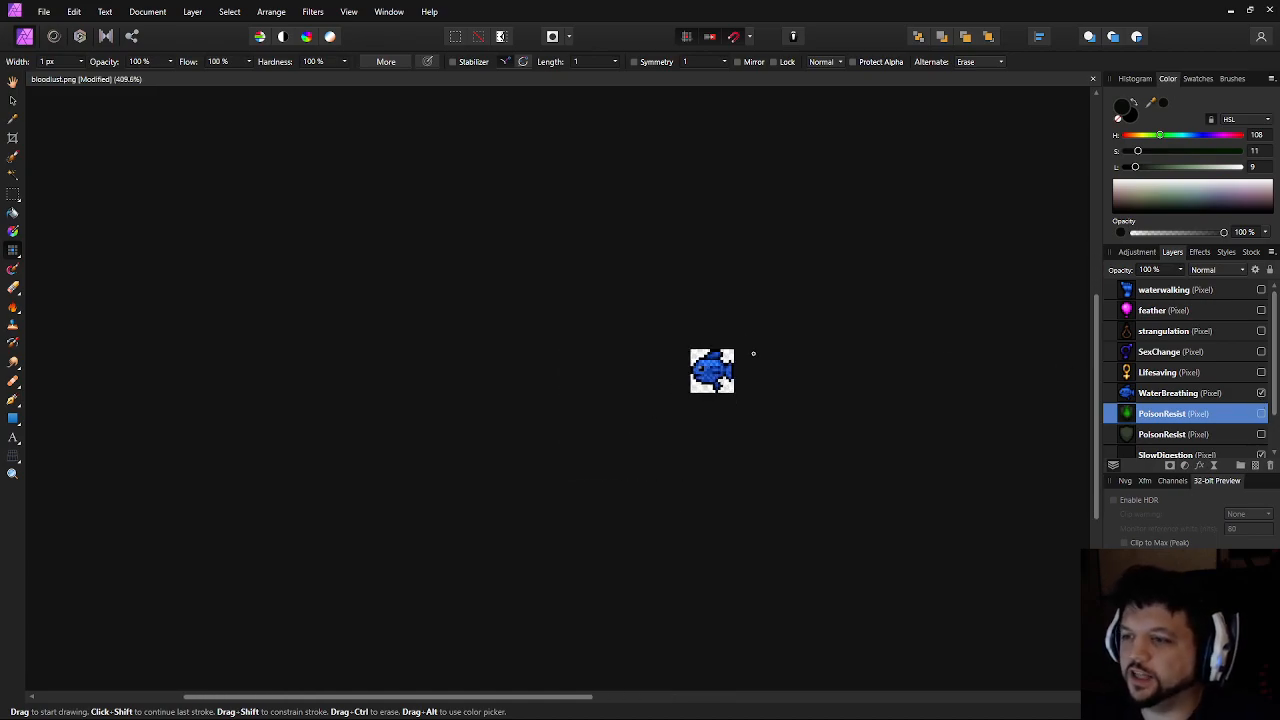
{"action": "scroll", "coordinate": [760, 427], "scroll_direction": "up", "scroll_amount": 2}
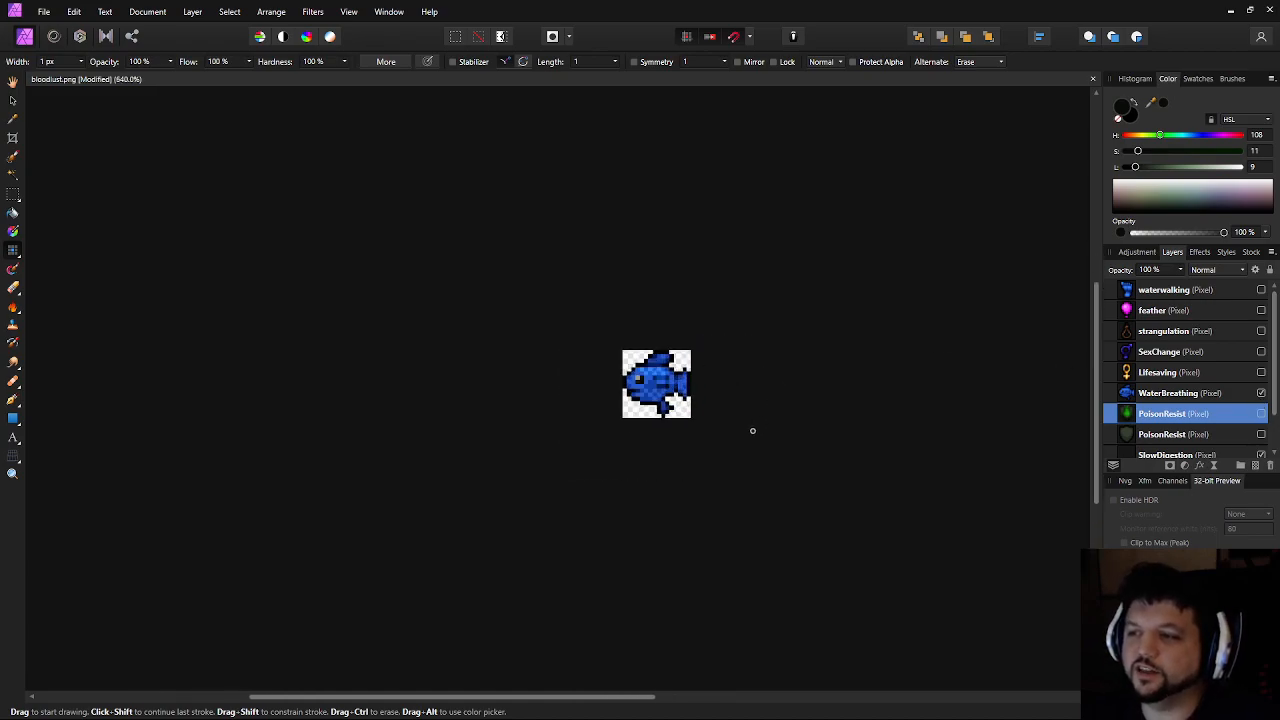
{"action": "scroll", "coordinate": [752, 430], "scroll_direction": "down", "scroll_amount": 3}
{"action": "scroll", "coordinate": [752, 430], "scroll_direction": "up", "scroll_amount": 4}
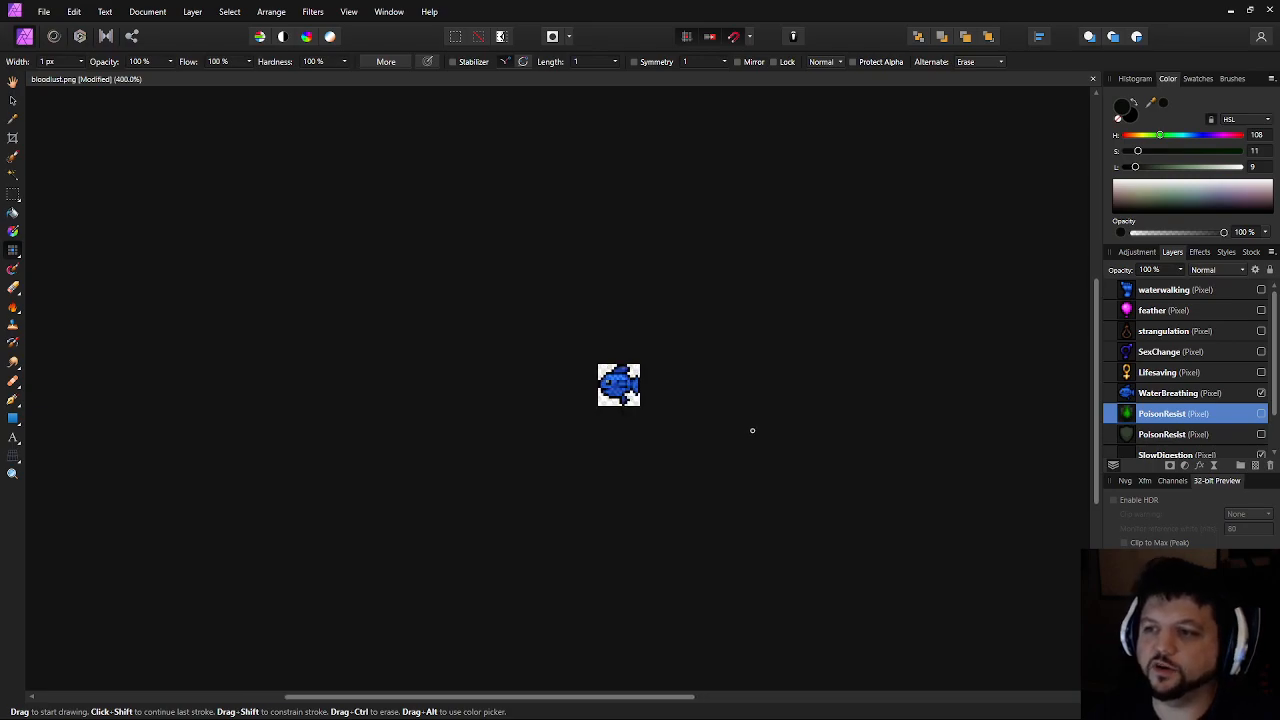
{"action": "scroll", "coordinate": [752, 430], "scroll_direction": "up", "scroll_amount": 2}
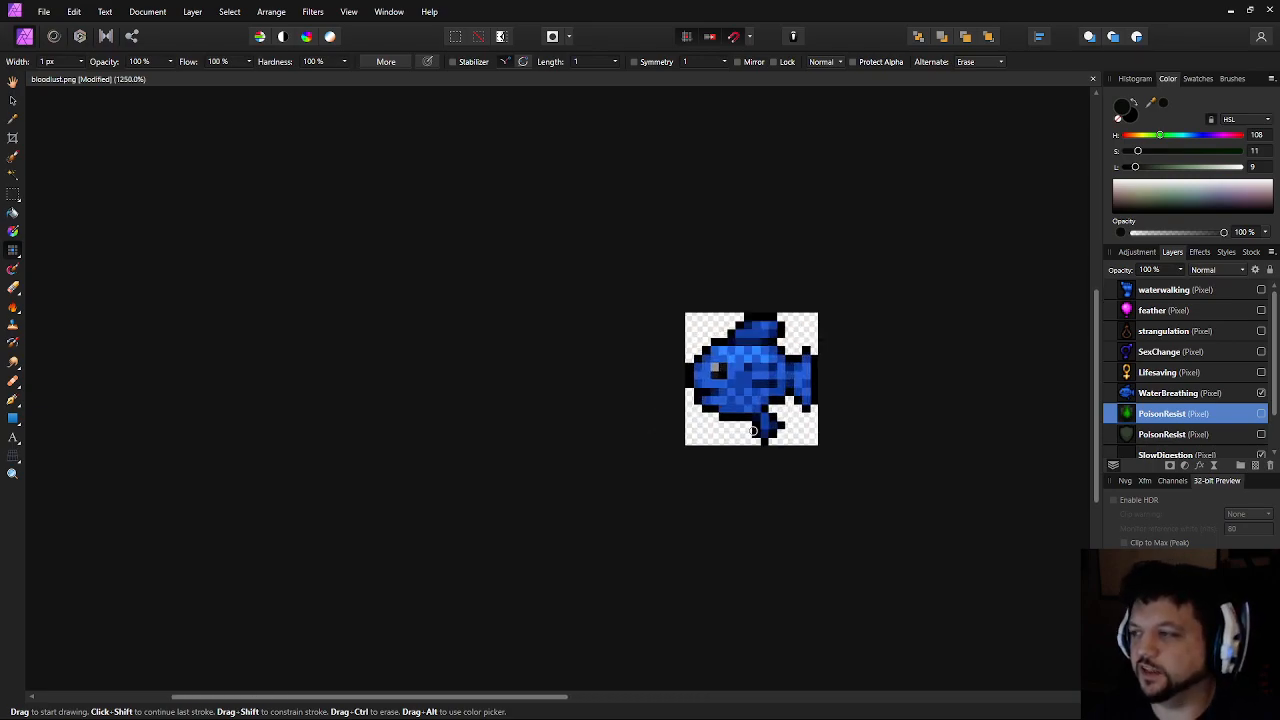
{"action": "left_click", "coordinate": [1185, 393]}
Paint the tail fin's upper and lower inner corner pixels dark blue and extend the black outline beneath its lower corner
{"action": "scroll", "coordinate": [657, 366], "scroll_direction": "up", "scroll_amount": 5}
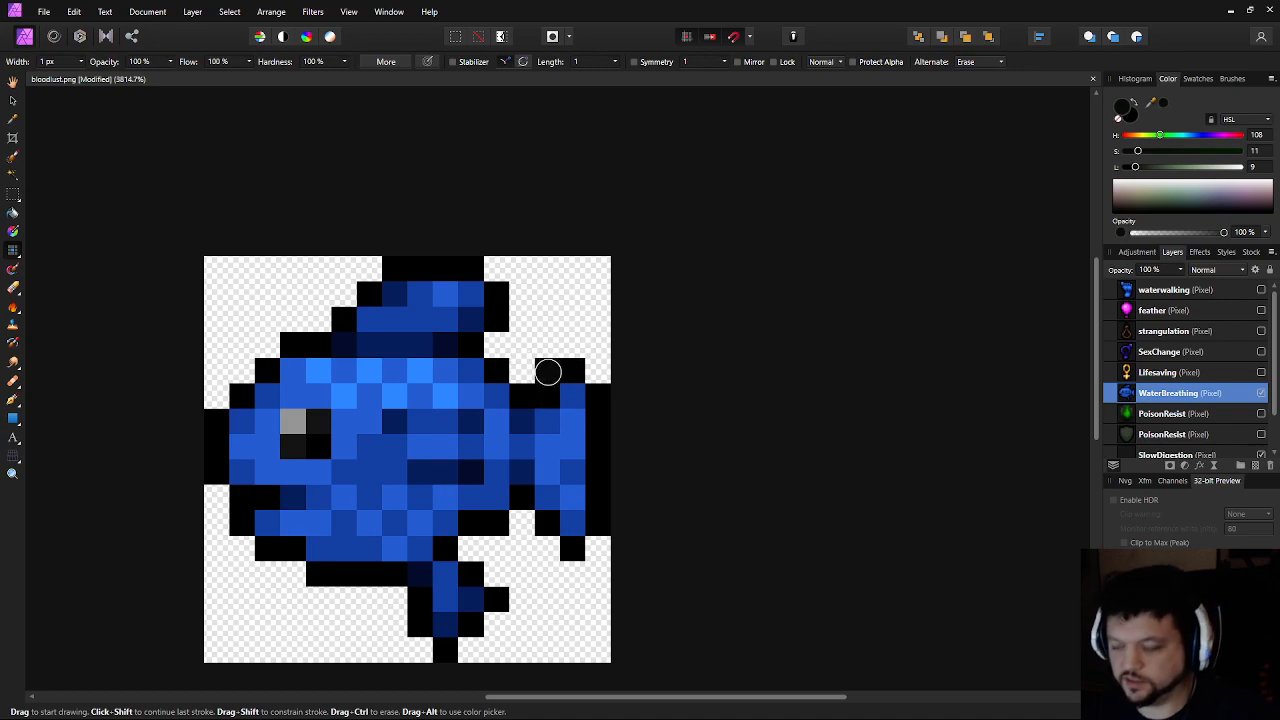
{"action": "left_click", "coordinate": [551, 374], "text": "alt"}
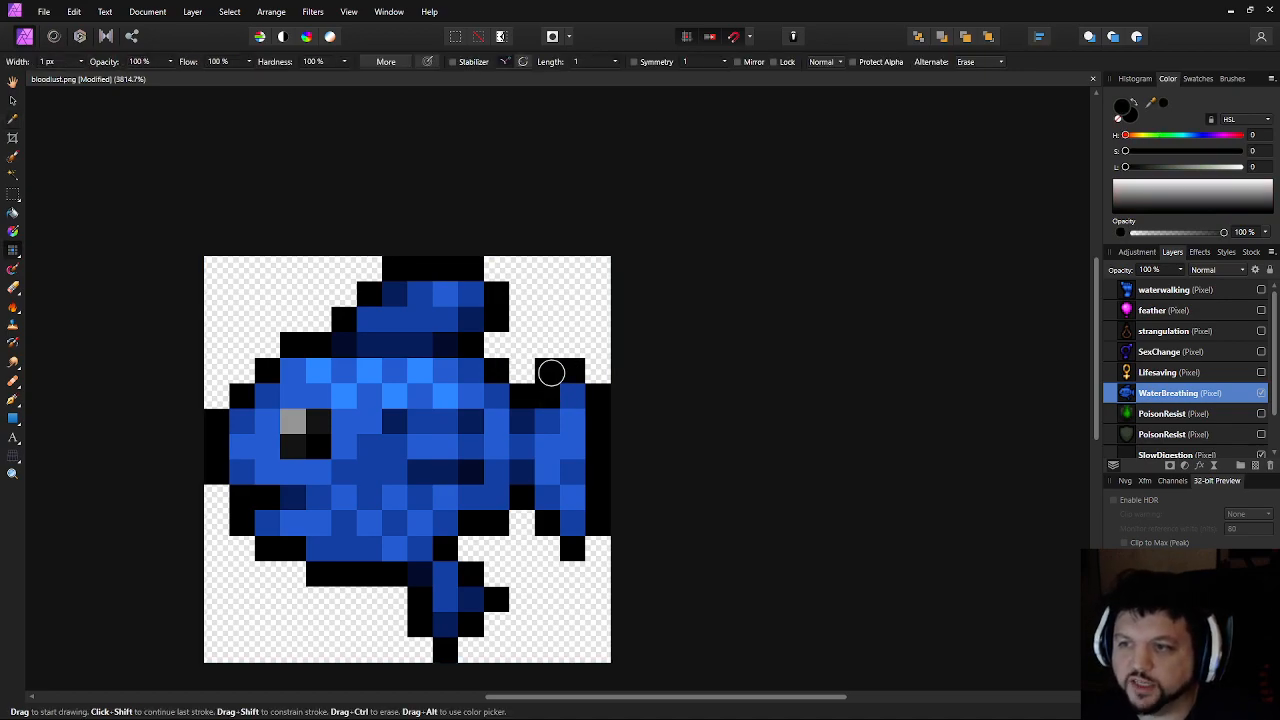
{"action": "left_click", "coordinate": [523, 414], "text": "alt"}
{"action": "left_click", "coordinate": [551, 386]}
{"action": "left_click", "coordinate": [587, 565]}
{"action": "key", "text": "ctrl+z"}
{"action": "left_click", "coordinate": [548, 522]}
{"action": "left_click", "coordinate": [562, 549], "text": "alt"}
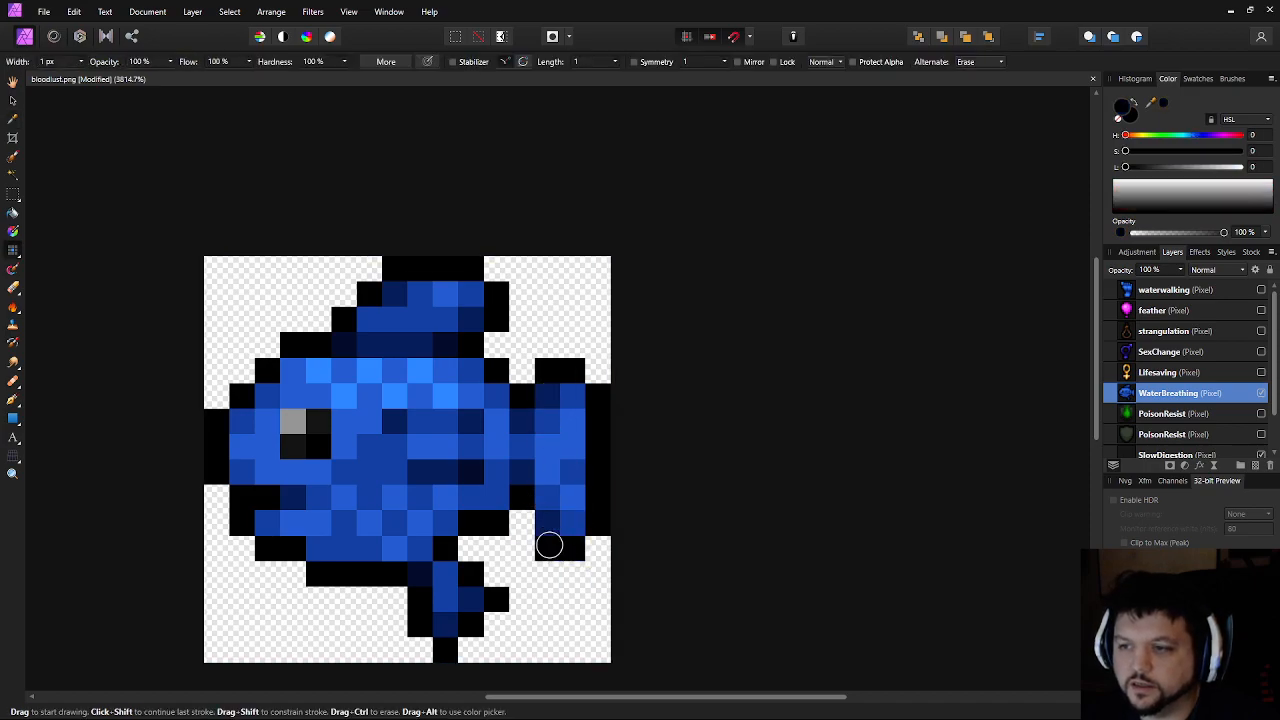
{"action": "scroll", "coordinate": [630, 580], "scroll_direction": "down", "scroll_amount": 5}
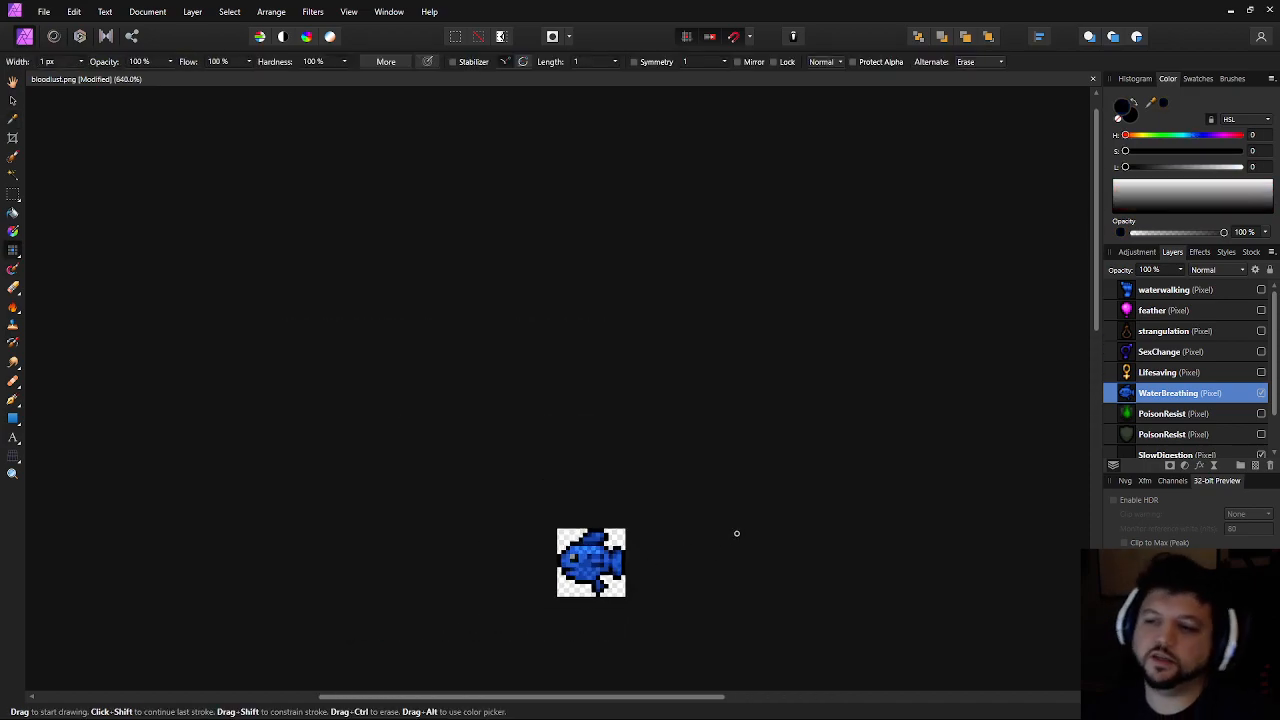
Shade the inside of the fish's tail fin with the sampled mid blue of lightness 40 and lighter blue of lightness 52
{"action": "scroll", "coordinate": [616, 581], "scroll_direction": "up", "scroll_amount": 4}
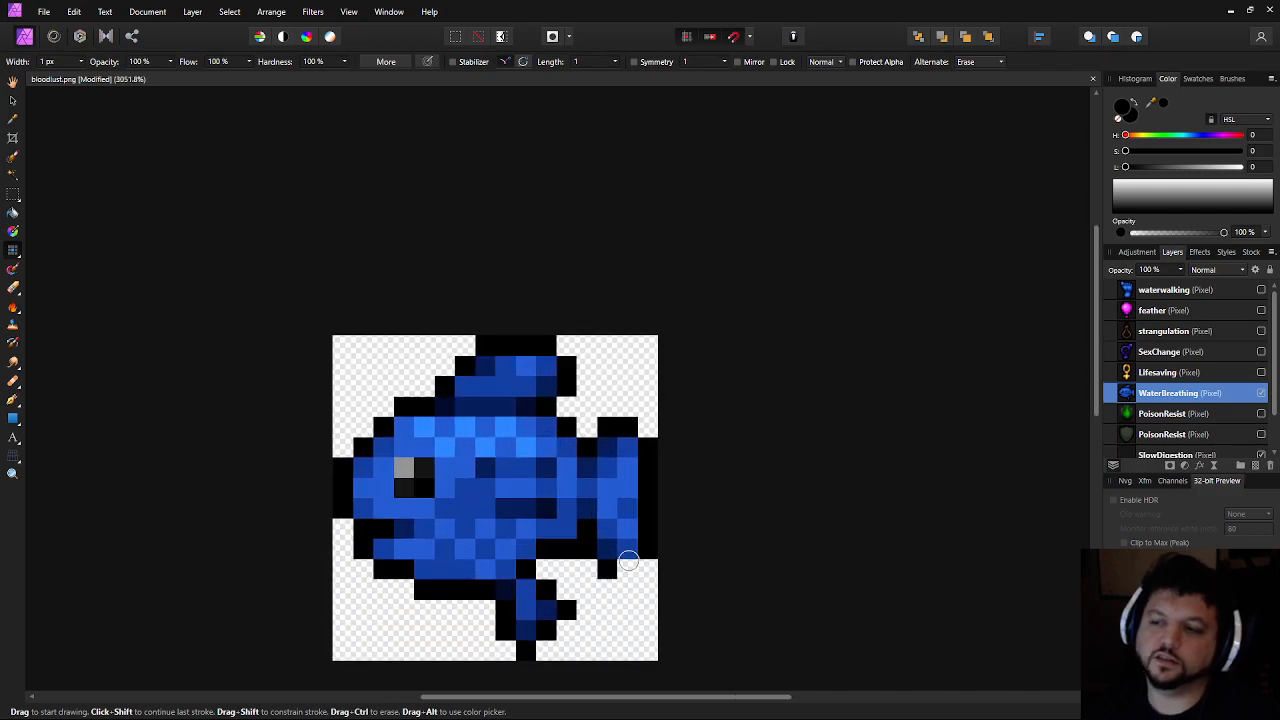
{"action": "key", "text": "i"}
{"action": "left_click", "coordinate": [624, 507]}
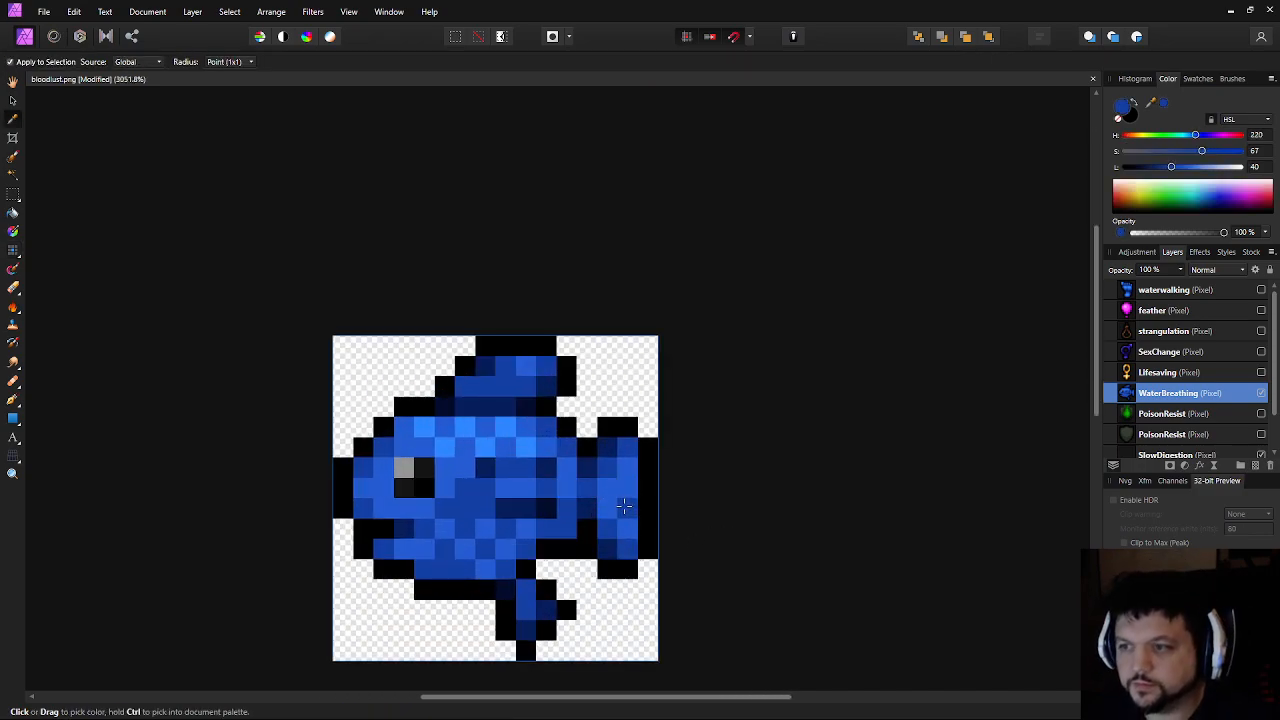
{"action": "key", "text": "b"}
{"action": "left_click_drag", "start_coordinate": [606, 503], "coordinate": [623, 486]}
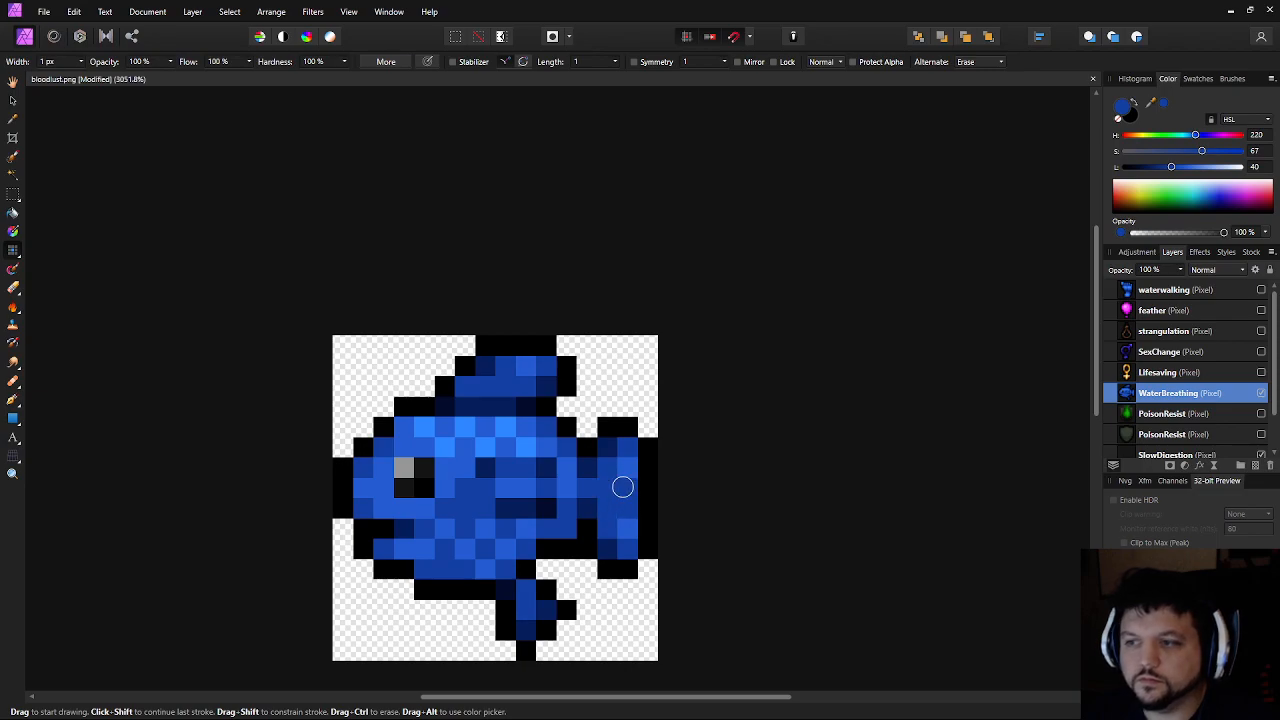
{"action": "key", "text": "i"}
{"action": "left_click", "coordinate": [626, 528]}
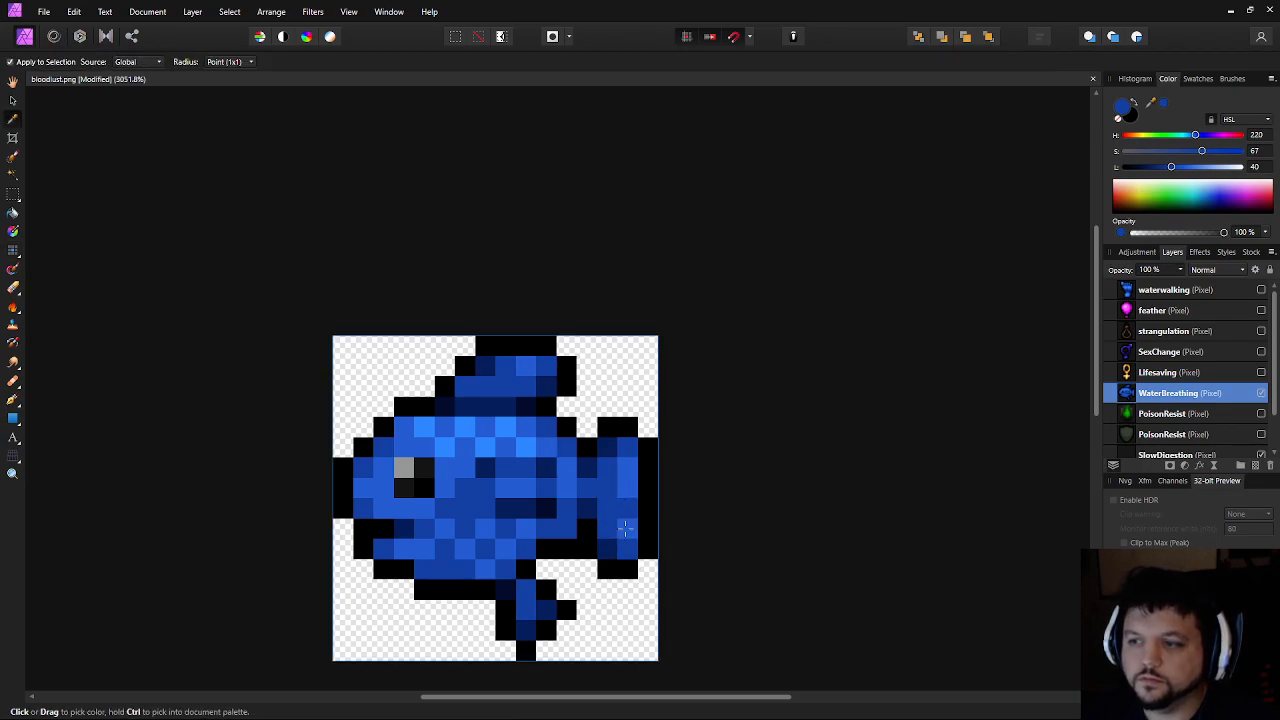
{"action": "key", "text": "b"}
{"action": "left_click", "coordinate": [647, 590]}
{"action": "scroll", "coordinate": [679, 565], "scroll_direction": "down", "scroll_amount": 5}
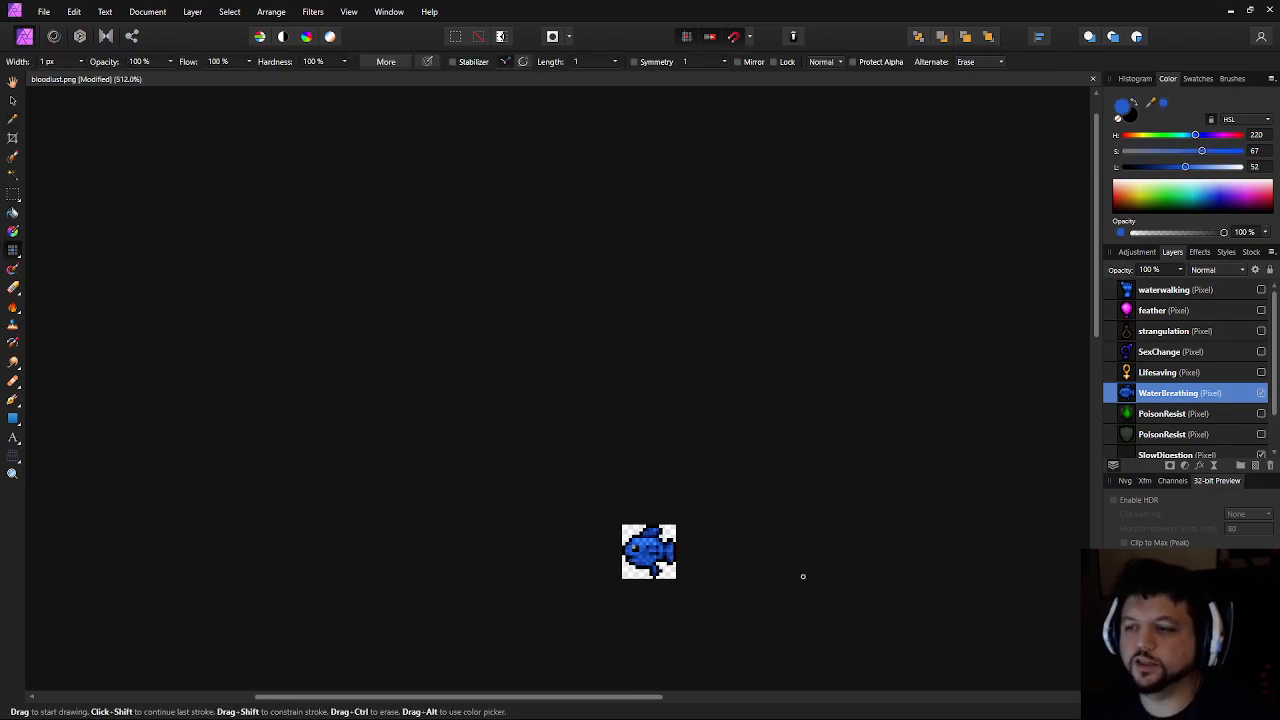
Paint the body's lower corner pixel beside the tail with lightness 23 dark blue, and the adjoining outline pixel with lightness 13
{"action": "scroll", "coordinate": [590, 517], "scroll_direction": "up", "scroll_amount": 2}
{"action": "scroll", "coordinate": [641, 567], "scroll_direction": "up", "scroll_amount": 4}
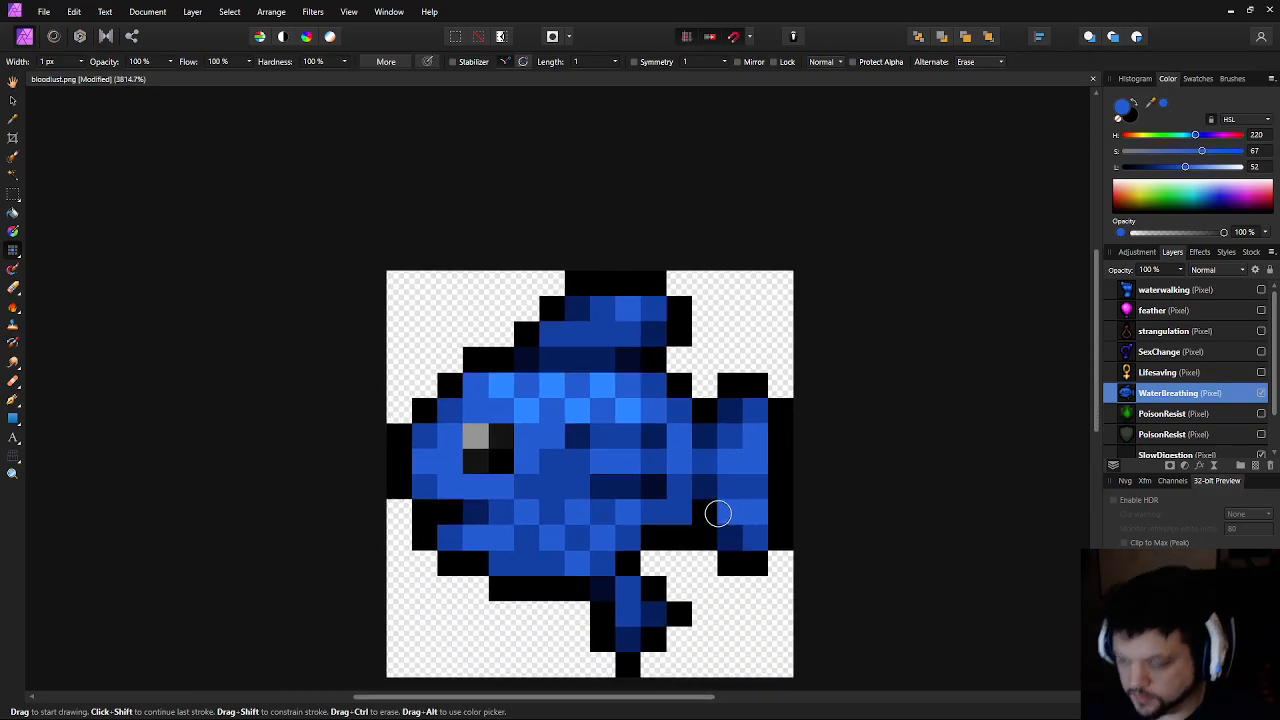
{"action": "left_click", "coordinate": [703, 491], "text": "alt"}
{"action": "left_click", "coordinate": [679, 510]}
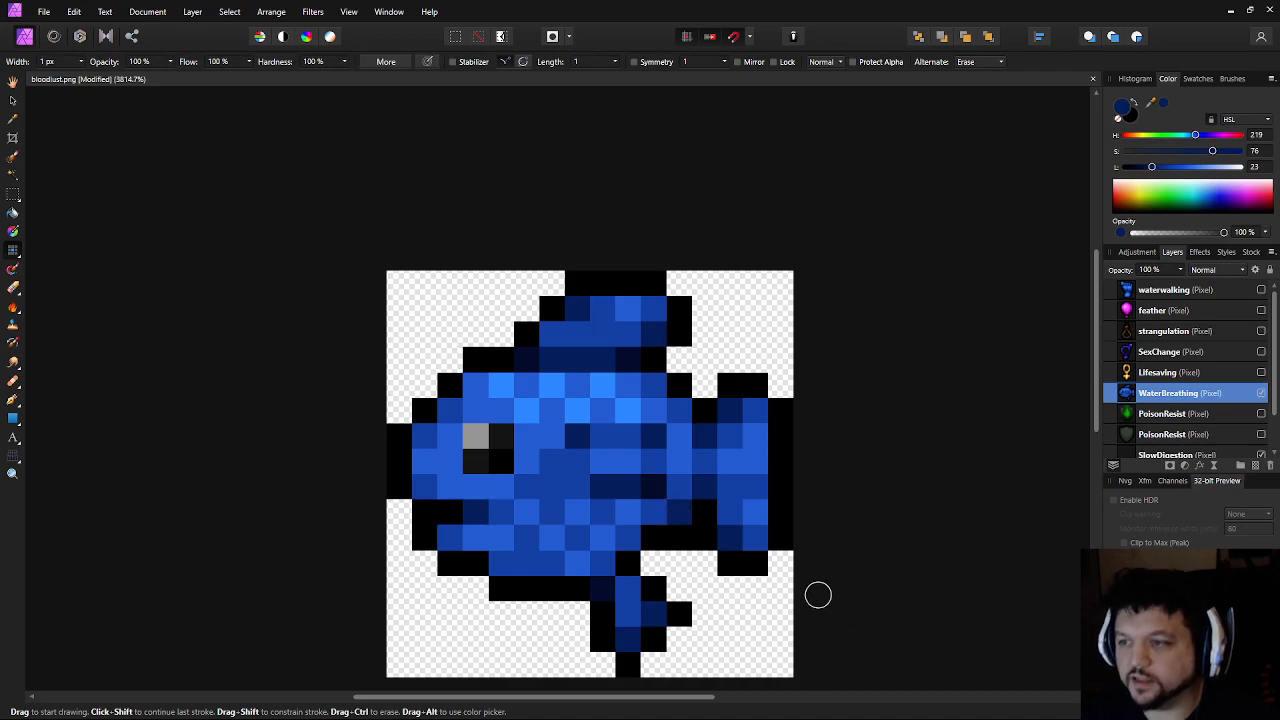
{"action": "left_click", "coordinate": [740, 570]}
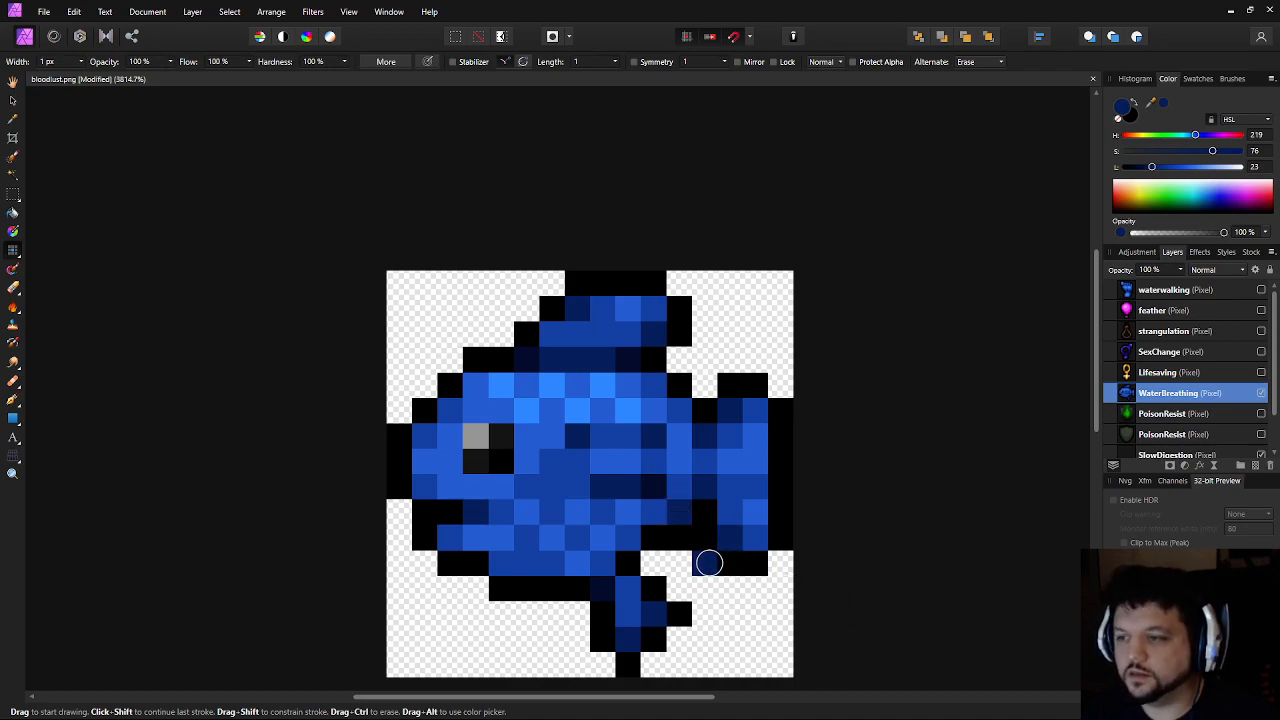
{"action": "left_click", "coordinate": [731, 589]}
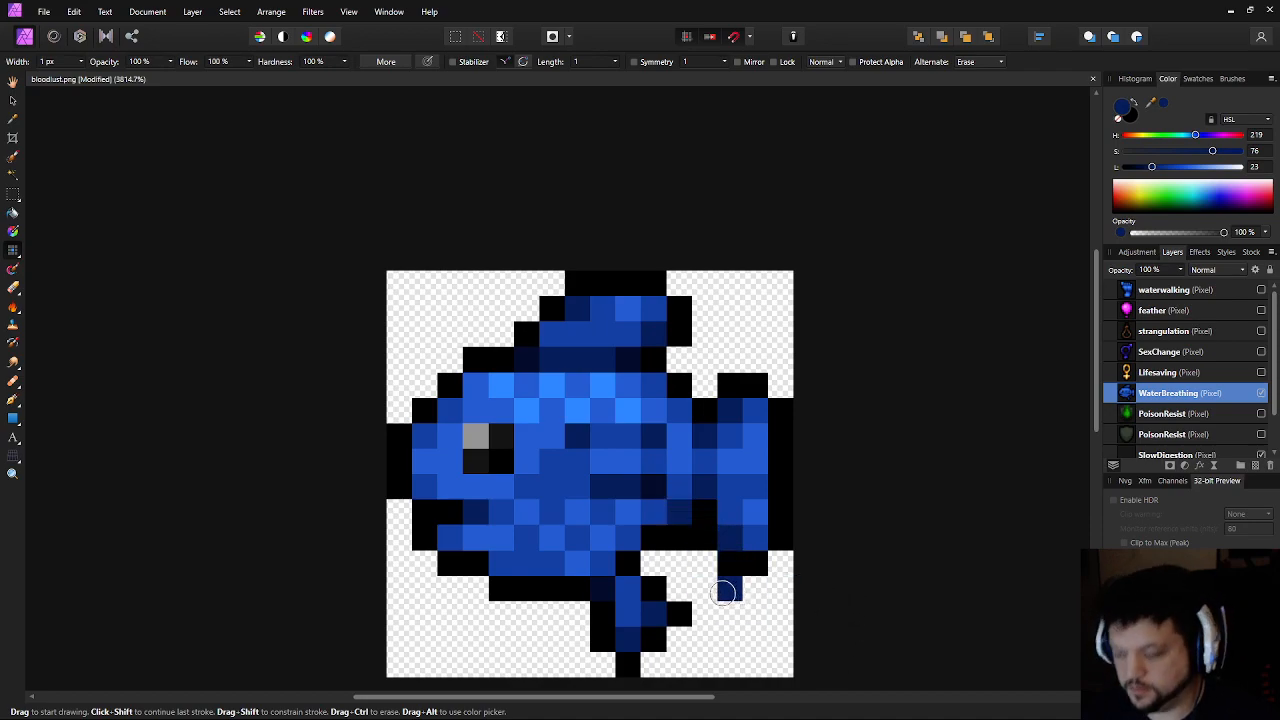
{"action": "left_click", "coordinate": [659, 491], "text": "alt"}
{"action": "left_click", "coordinate": [704, 511]}
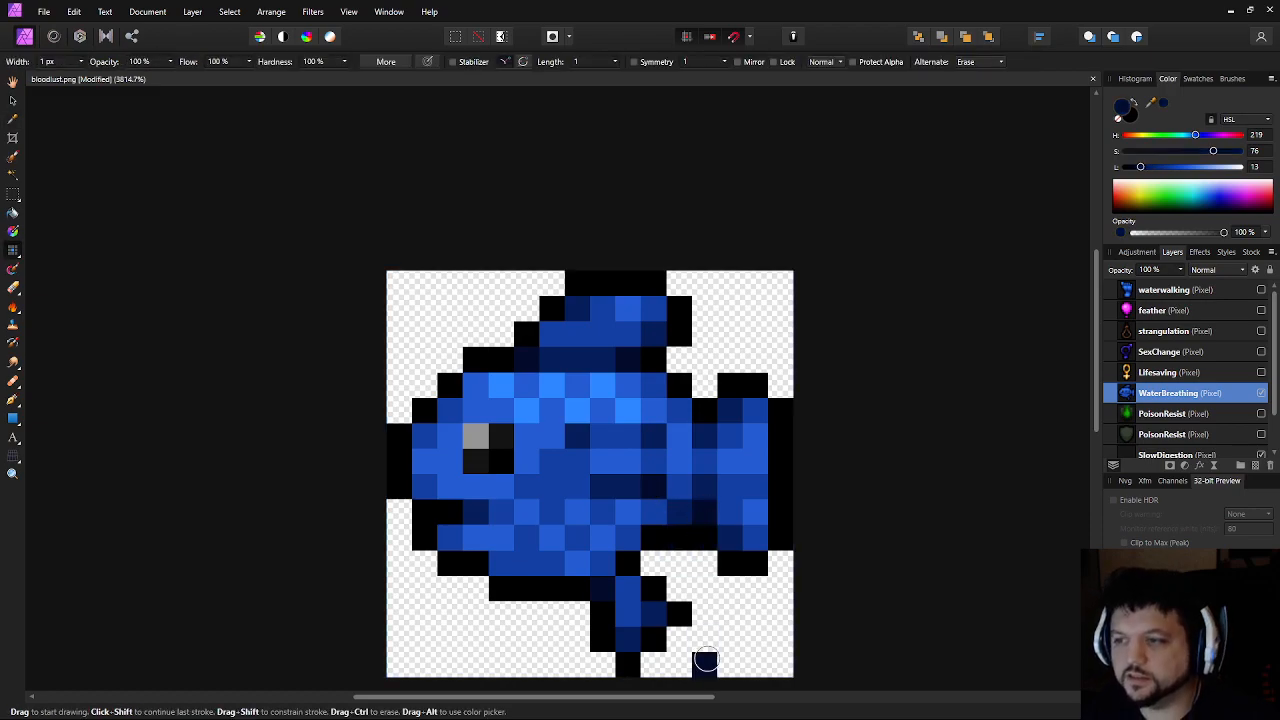
Hide the WaterBreathing layer and show both PoisonResist layers
{"action": "scroll", "coordinate": [854, 537], "scroll_direction": "down", "scroll_amount": 5}
{"action": "scroll", "coordinate": [536, 555], "scroll_direction": "up", "scroll_amount": 2}
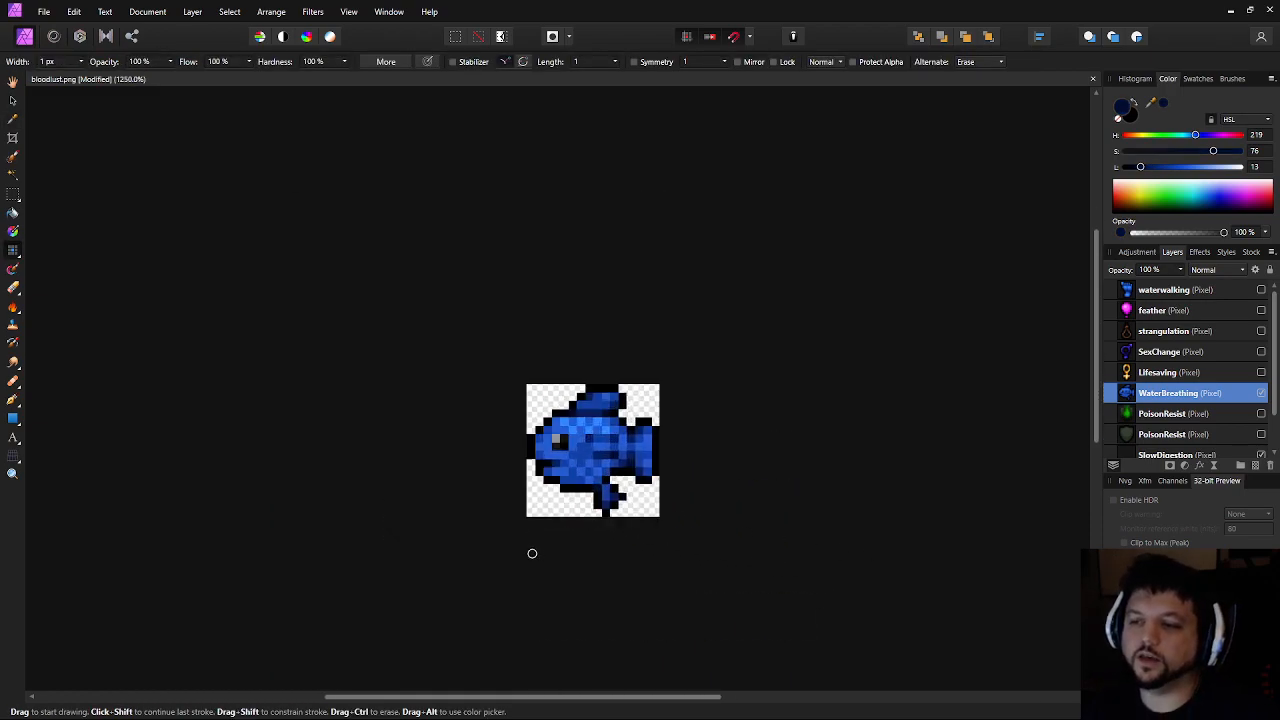
{"action": "left_click_drag", "start_coordinate": [536, 555], "coordinate": [571, 553]}
{"action": "left_click", "coordinate": [1261, 393]}
{"action": "left_click", "coordinate": [1261, 434]}
{"action": "left_click", "coordinate": [1261, 413]}
Examine the PoisonResist shield-and-flask icon at small and large sizes to judge its readability
{"action": "scroll", "coordinate": [660, 380], "scroll_direction": "down", "scroll_amount": 5}
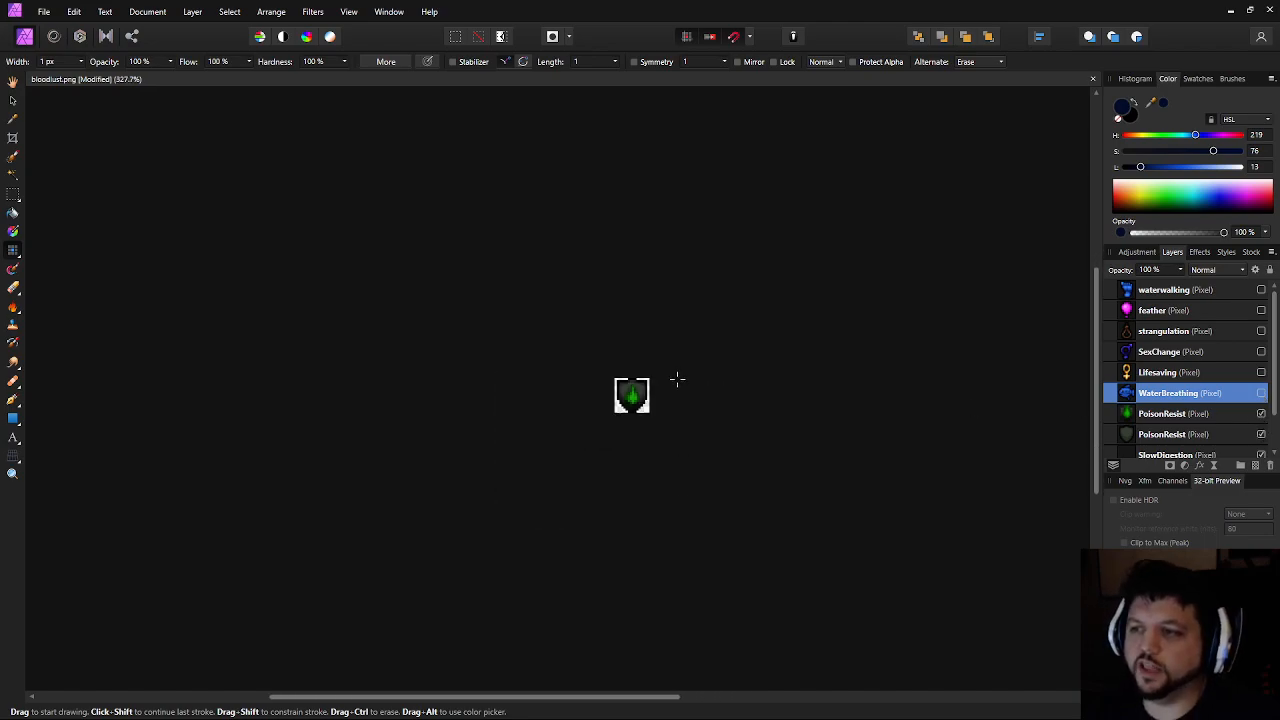
{"action": "scroll", "coordinate": [560, 403], "scroll_direction": "up", "scroll_amount": 8}
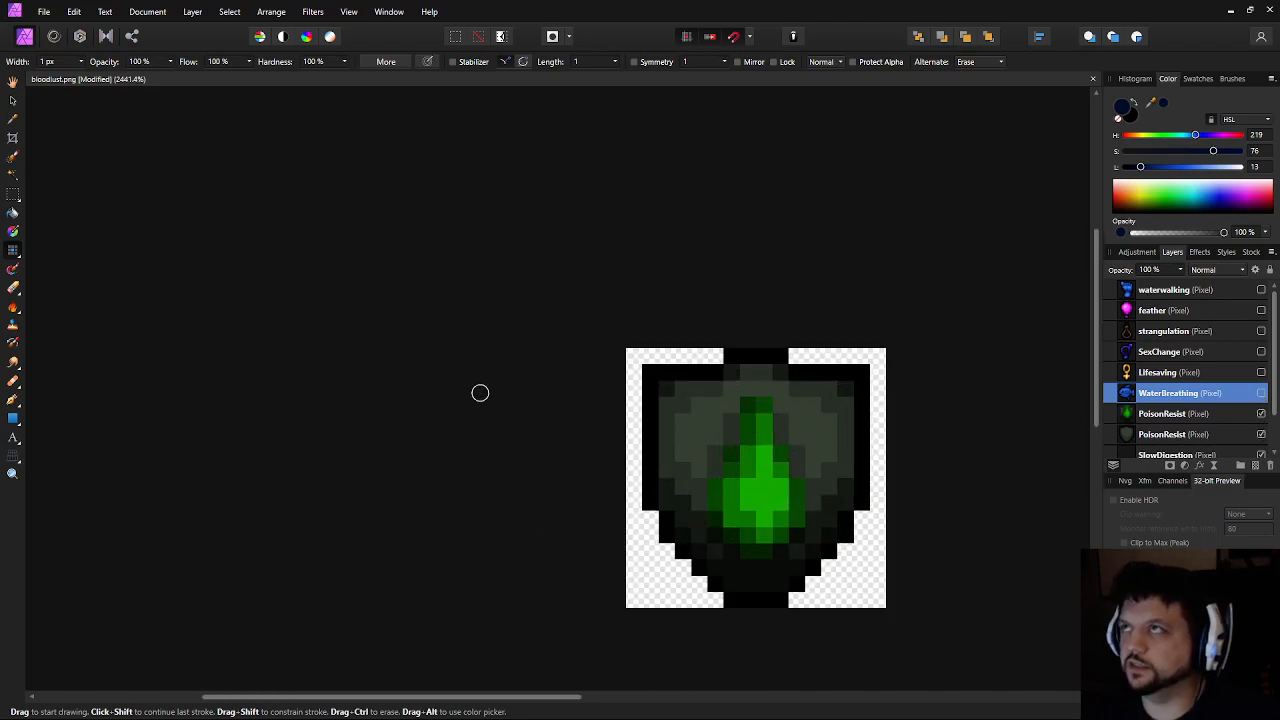
{"action": "left_click_drag", "start_coordinate": [510, 434], "coordinate": [340, 375]}
{"action": "scroll", "coordinate": [340, 375], "scroll_direction": "down", "scroll_amount": 10}
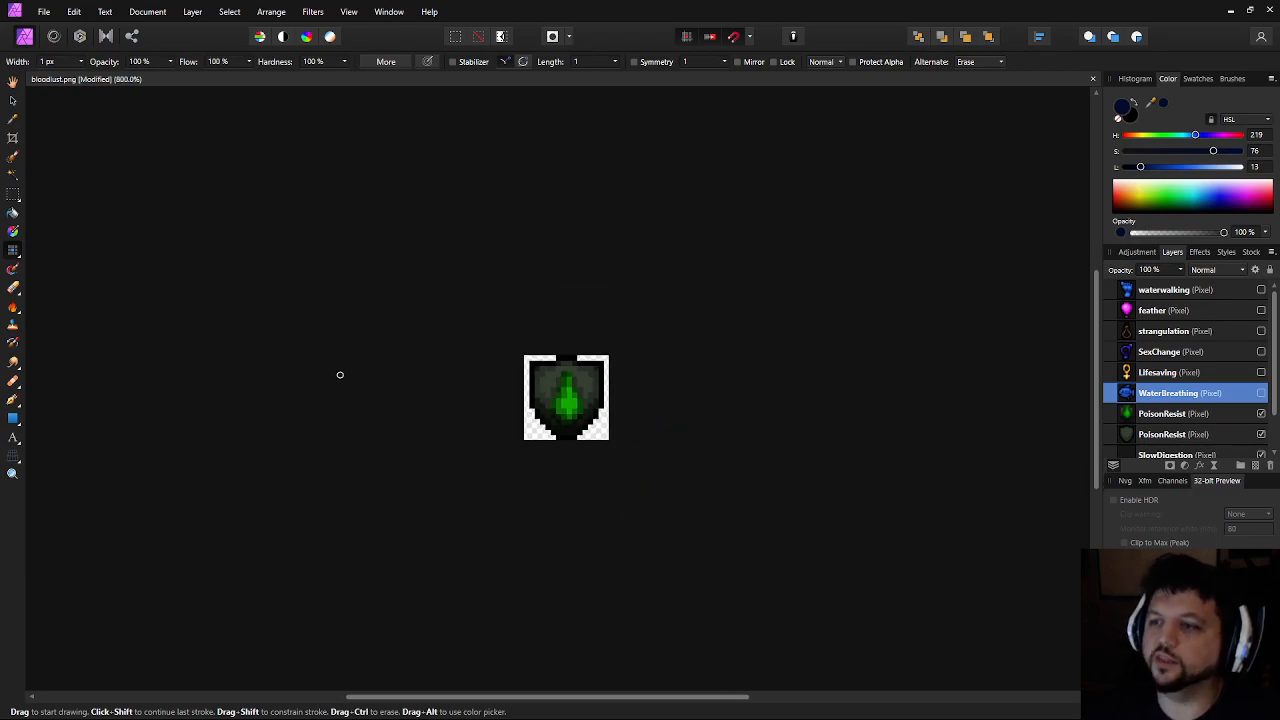
{"action": "scroll", "coordinate": [340, 373], "scroll_direction": "up", "scroll_amount": 8}
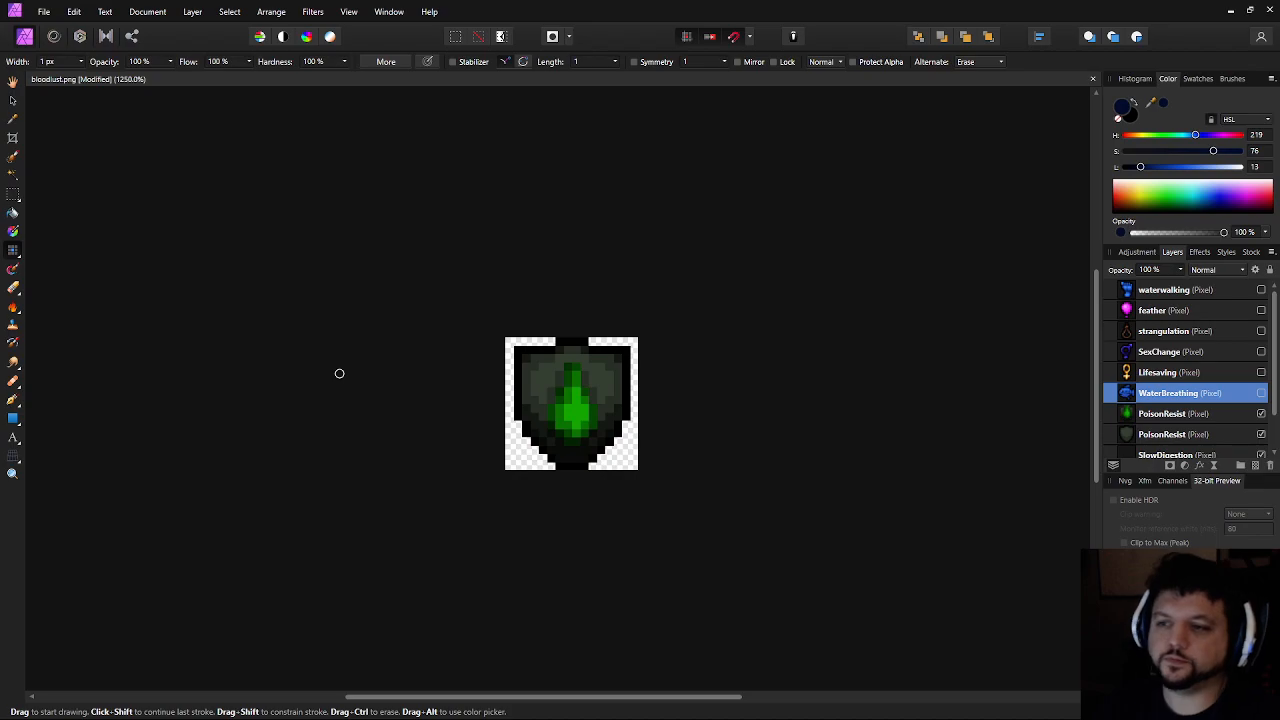
{"action": "scroll", "coordinate": [339, 373], "scroll_direction": "up", "scroll_amount": 3}
{"action": "scroll", "coordinate": [339, 373], "scroll_direction": "down", "scroll_amount": 5}
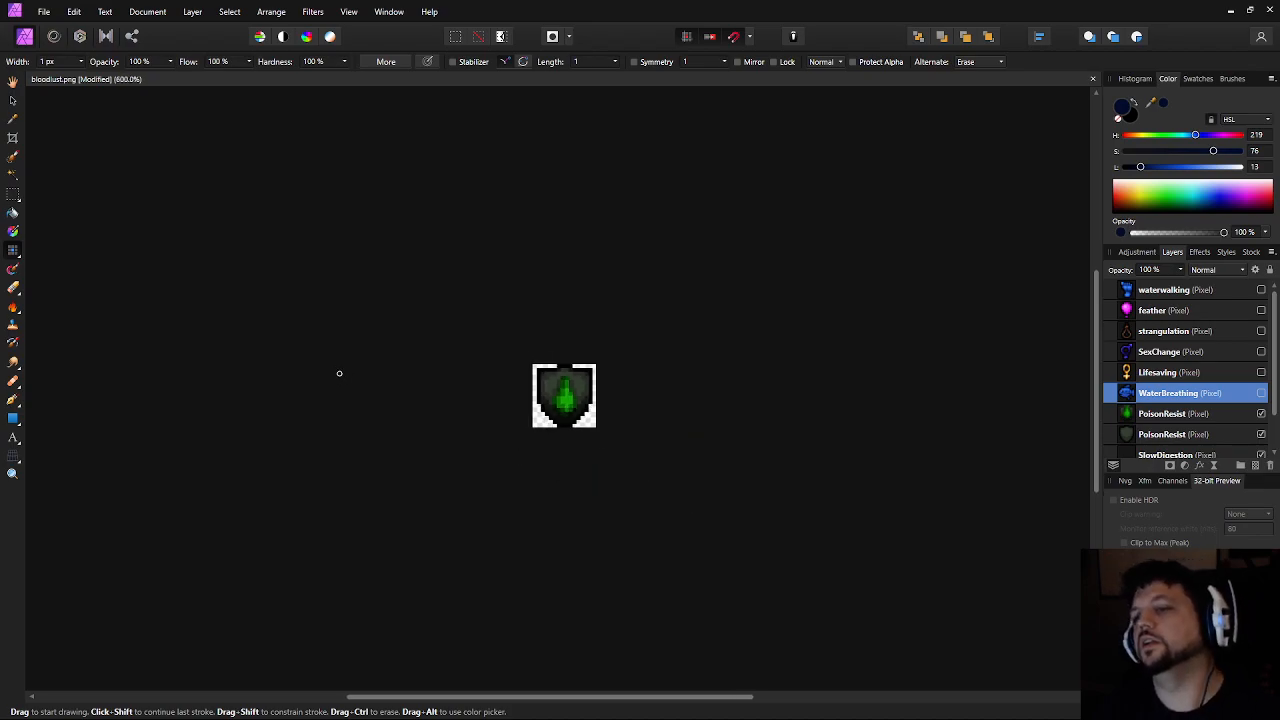
{"action": "scroll", "coordinate": [339, 373], "scroll_direction": "down", "scroll_amount": 2}
{"action": "scroll", "coordinate": [340, 373], "scroll_direction": "down", "scroll_amount": 1}
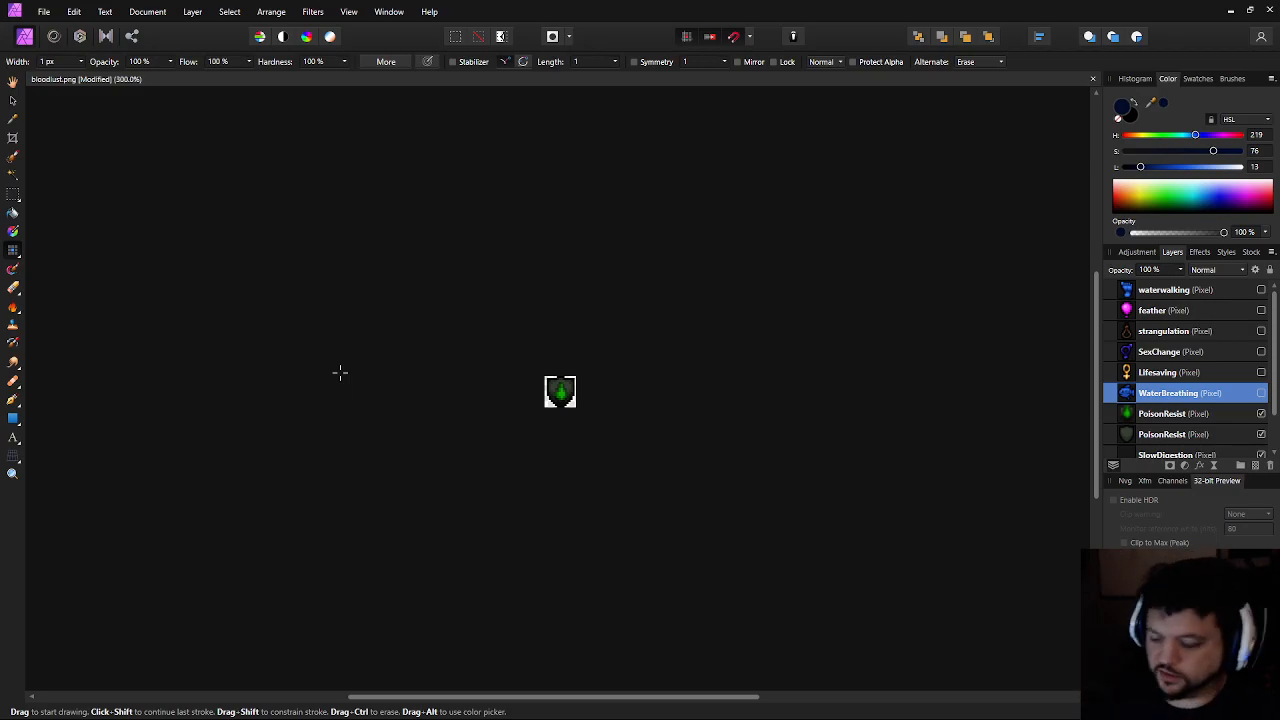
{"action": "key", "text": "ctrl+0"}
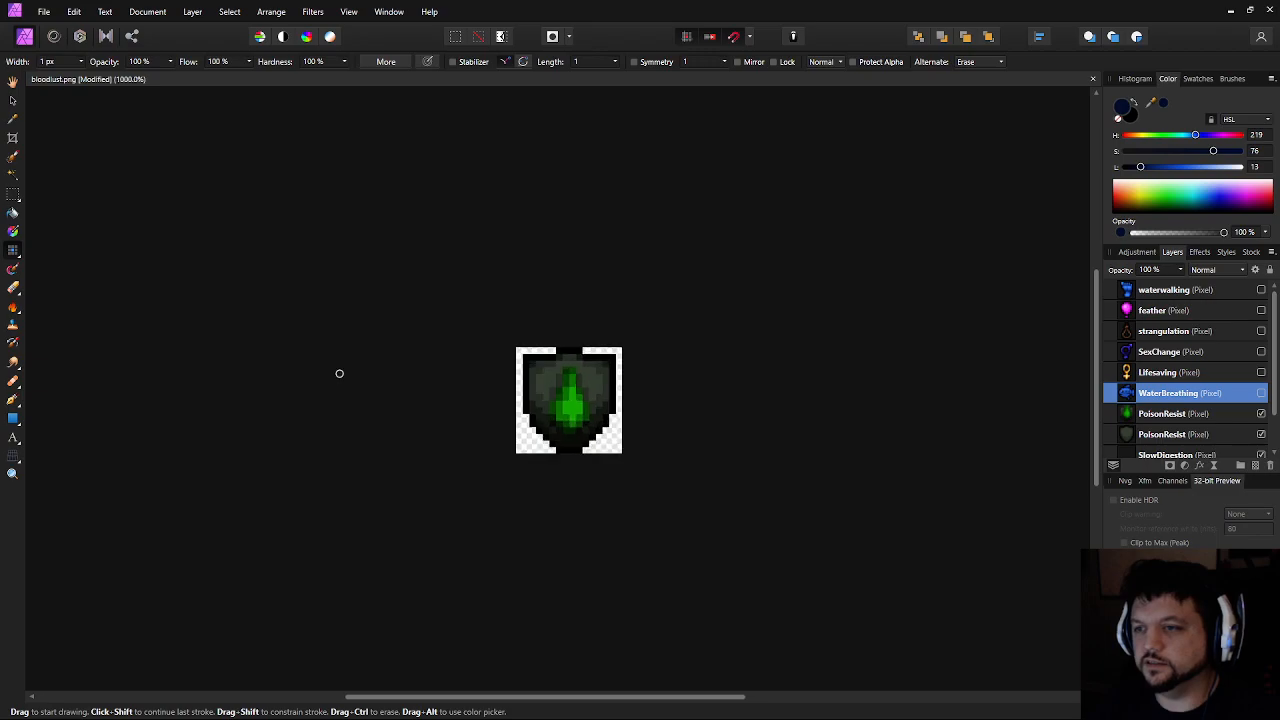
{"action": "key", "text": "ctrl+plus"}
{"action": "key", "text": "ctrl+plus"}
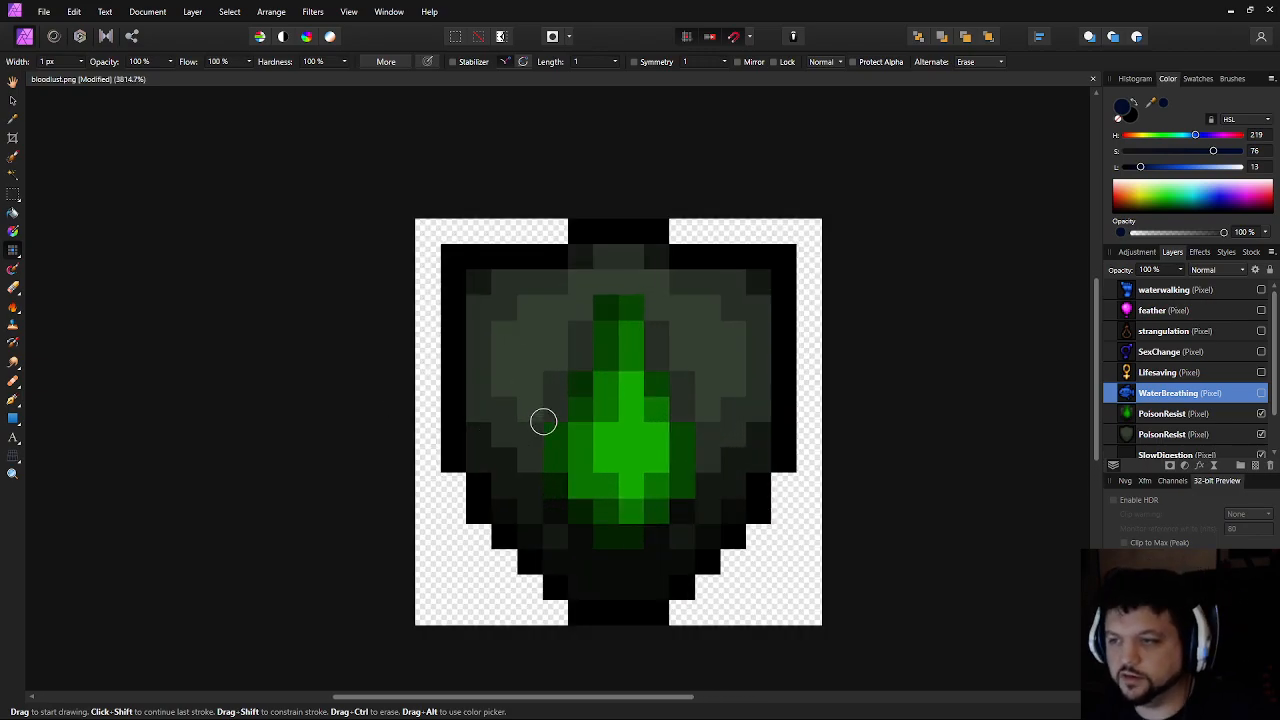
On the upper PoisonResist layer, repaint pixels on the flask's shoulders with sampled greens of lightness 17 and 25
{"action": "key", "text": "i"}
{"action": "left_click", "coordinate": [580, 354]}
{"action": "key", "text": "b"}
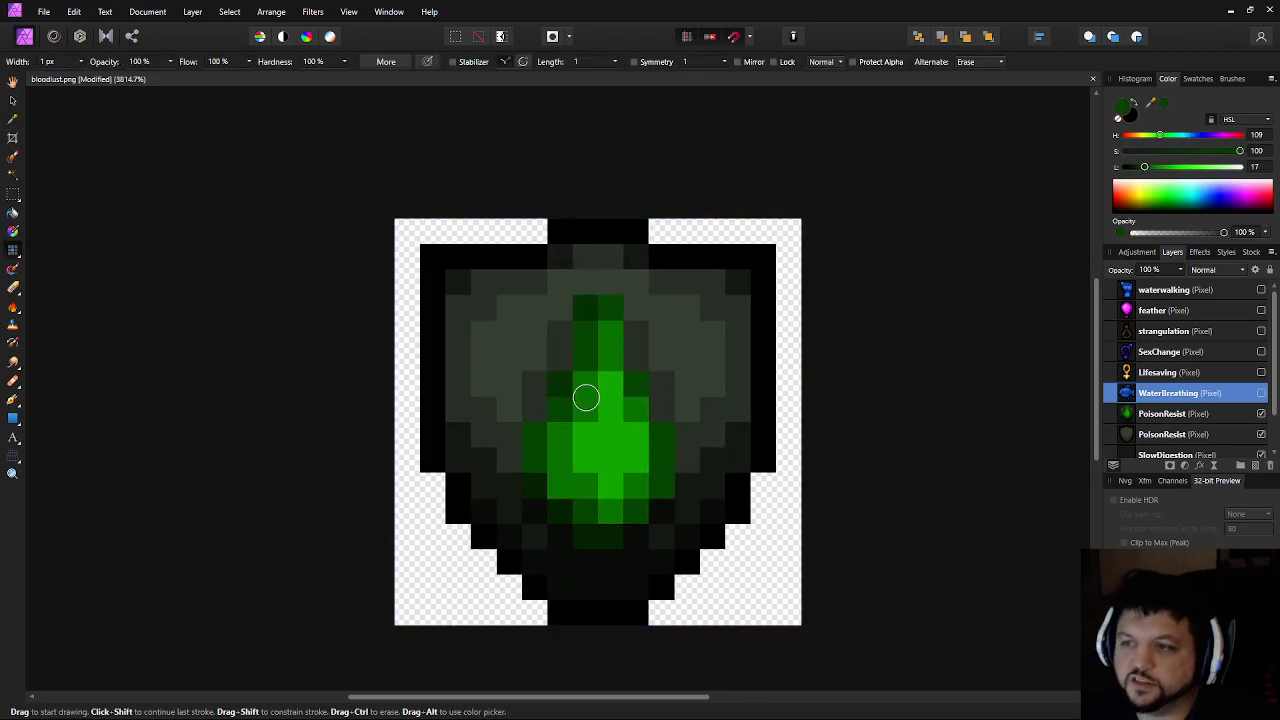
{"action": "left_click", "coordinate": [1152, 413]}
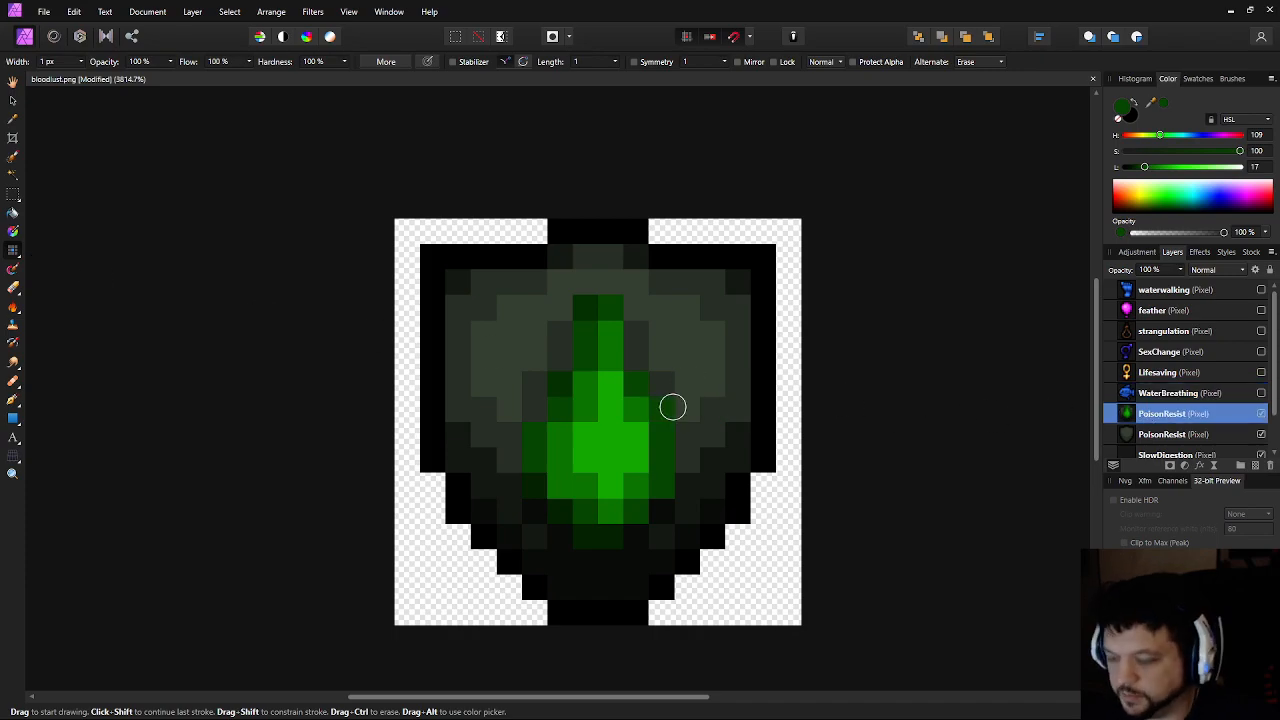
{"action": "key", "text": "i"}
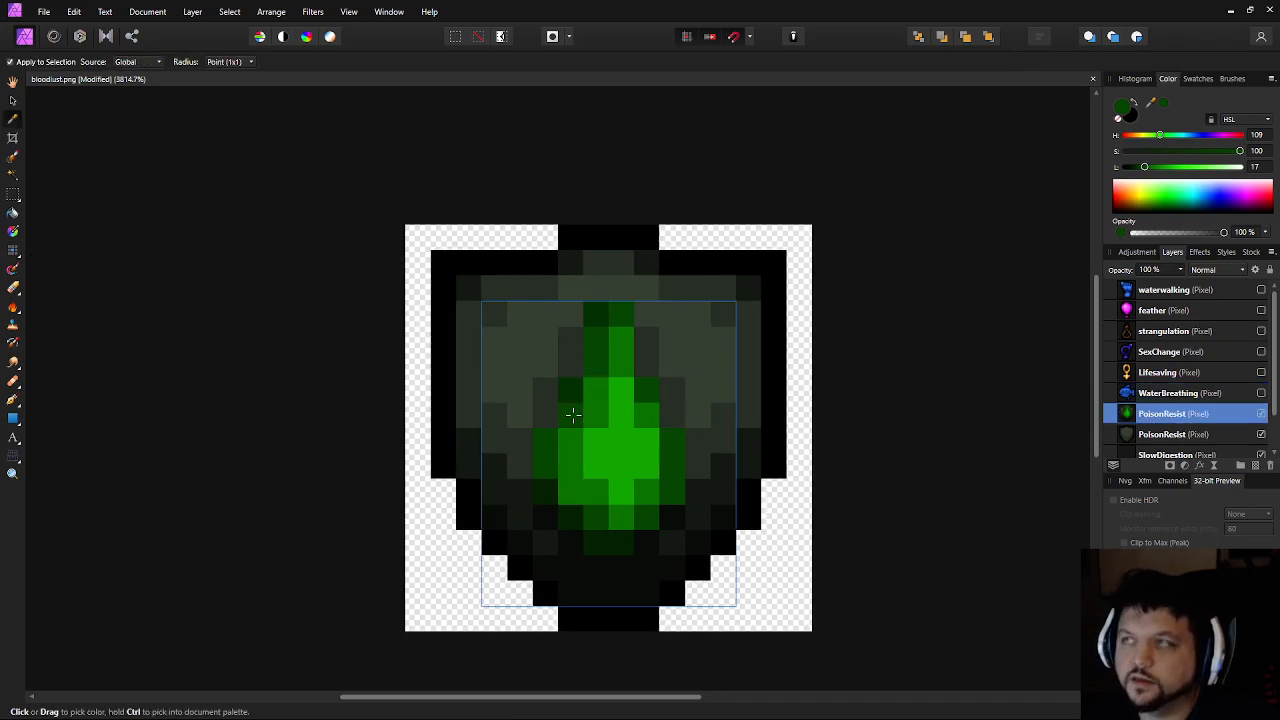
{"action": "key", "text": "b"}
{"action": "left_click", "coordinate": [588, 388]}
{"action": "key", "text": "i"}
{"action": "left_click", "coordinate": [642, 416]}
{"action": "key", "text": "b"}
{"action": "left_click", "coordinate": [636, 388]}
Sample the dark green of lightness 10 from the flask's lower edge as the painting colour
{"action": "scroll", "coordinate": [796, 460], "scroll_direction": "down", "scroll_amount": 7}
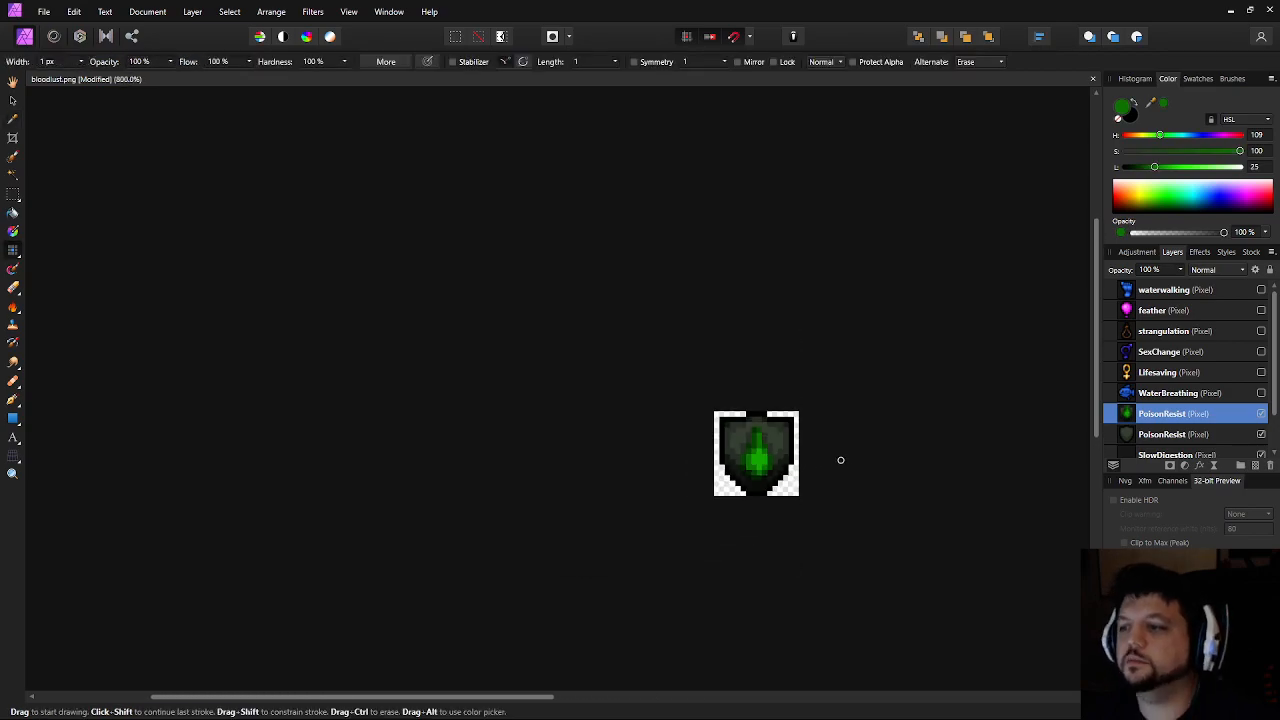
{"action": "scroll", "coordinate": [895, 478], "scroll_direction": "down", "scroll_amount": 3}
{"action": "scroll", "coordinate": [894, 480], "scroll_direction": "down", "scroll_amount": 1}
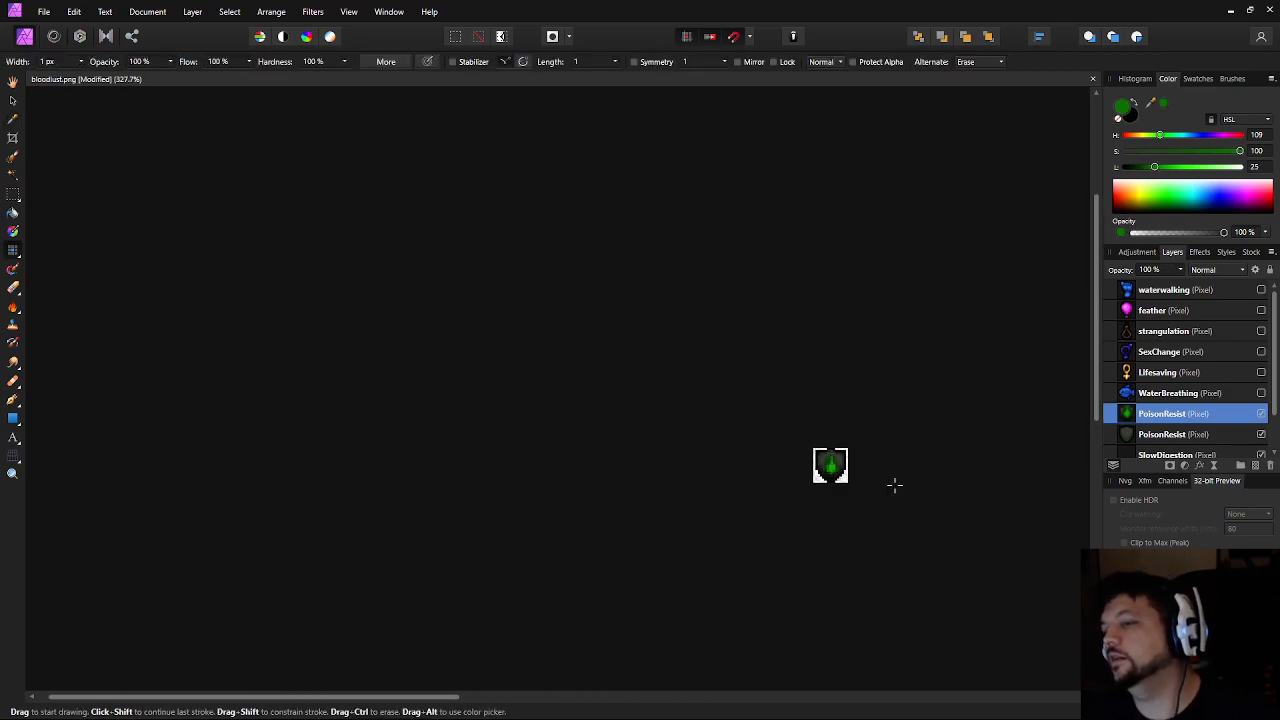
{"action": "scroll", "coordinate": [886, 490], "scroll_direction": "up", "scroll_amount": 12}
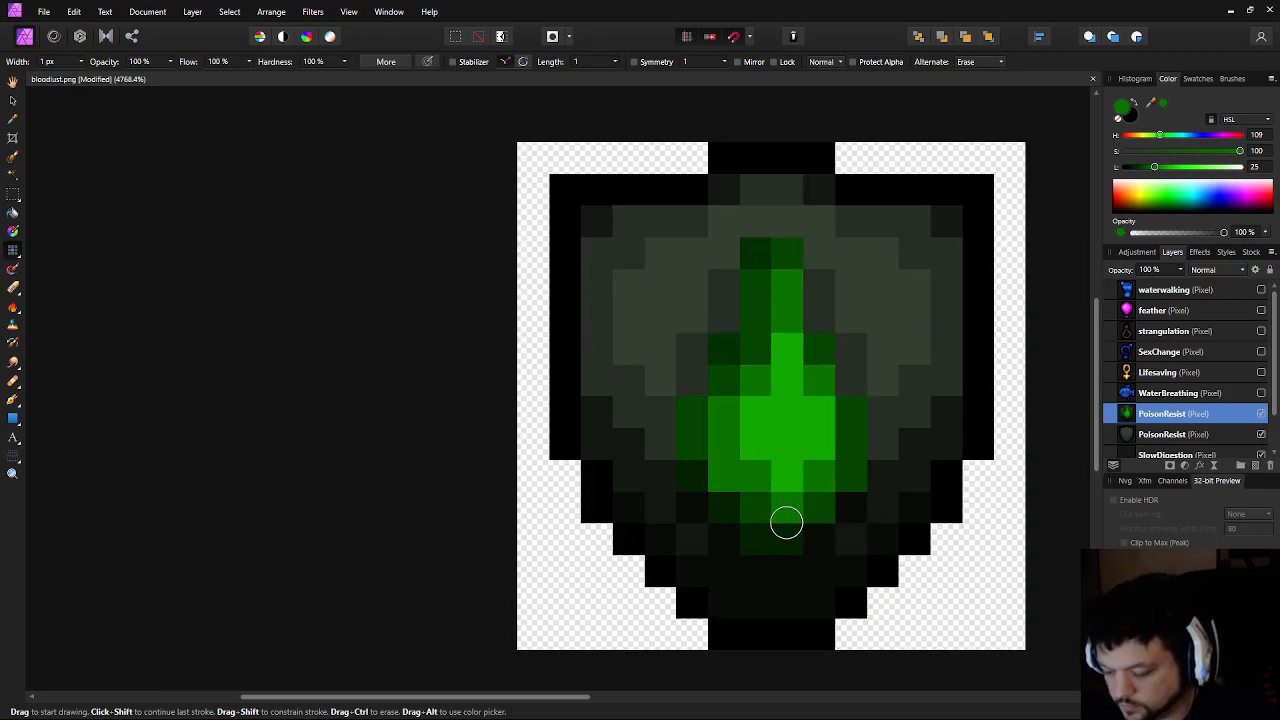
{"action": "left_click", "coordinate": [720, 506], "text": "alt"}
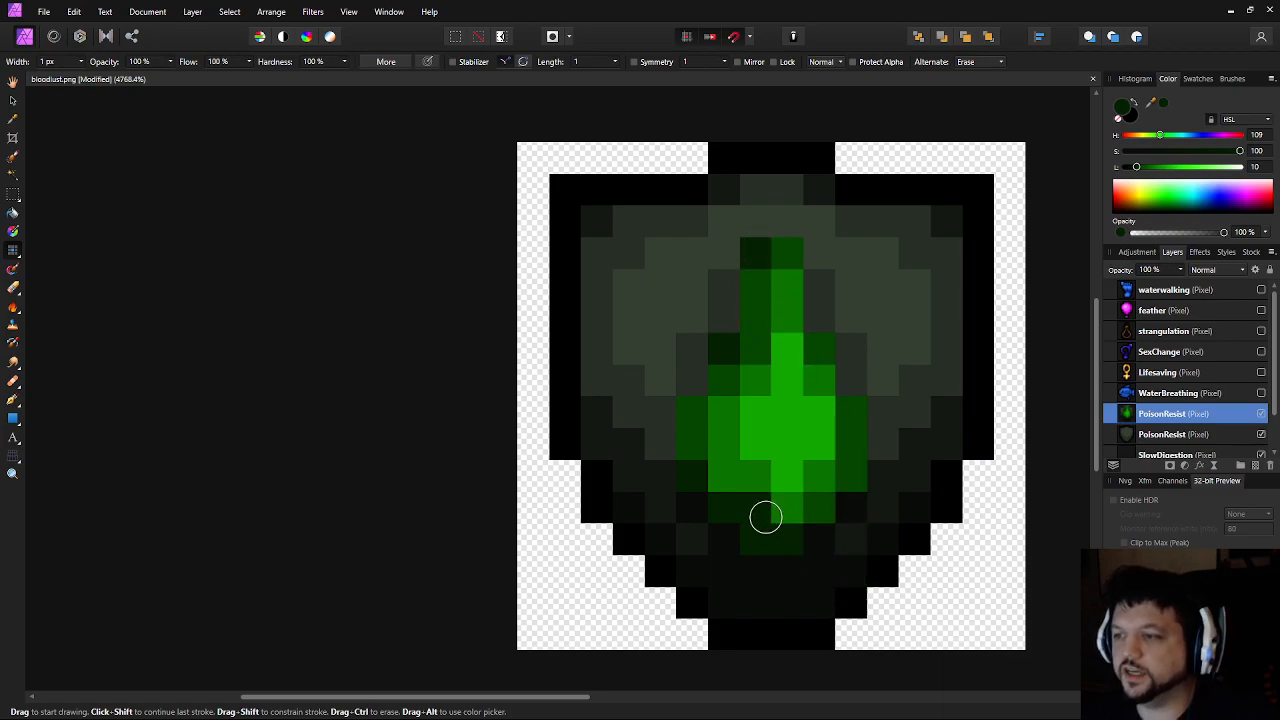
Compare the flask's contrast against the shield at reduced and enlarged sizes
{"action": "scroll", "coordinate": [827, 584], "scroll_direction": "down", "scroll_amount": 10}
{"action": "left_click_drag", "start_coordinate": [957, 591], "coordinate": [848, 571]}
{"action": "scroll", "coordinate": [848, 571], "scroll_direction": "down", "scroll_amount": 2}
{"action": "scroll", "coordinate": [868, 573], "scroll_direction": "up", "scroll_amount": 3}
{"action": "scroll", "coordinate": [660, 545], "scroll_direction": "up", "scroll_amount": 5}
{"action": "left_click_drag", "start_coordinate": [666, 549], "coordinate": [526, 526]}
{"action": "scroll", "coordinate": [547, 521], "scroll_direction": "down", "scroll_amount": 5}
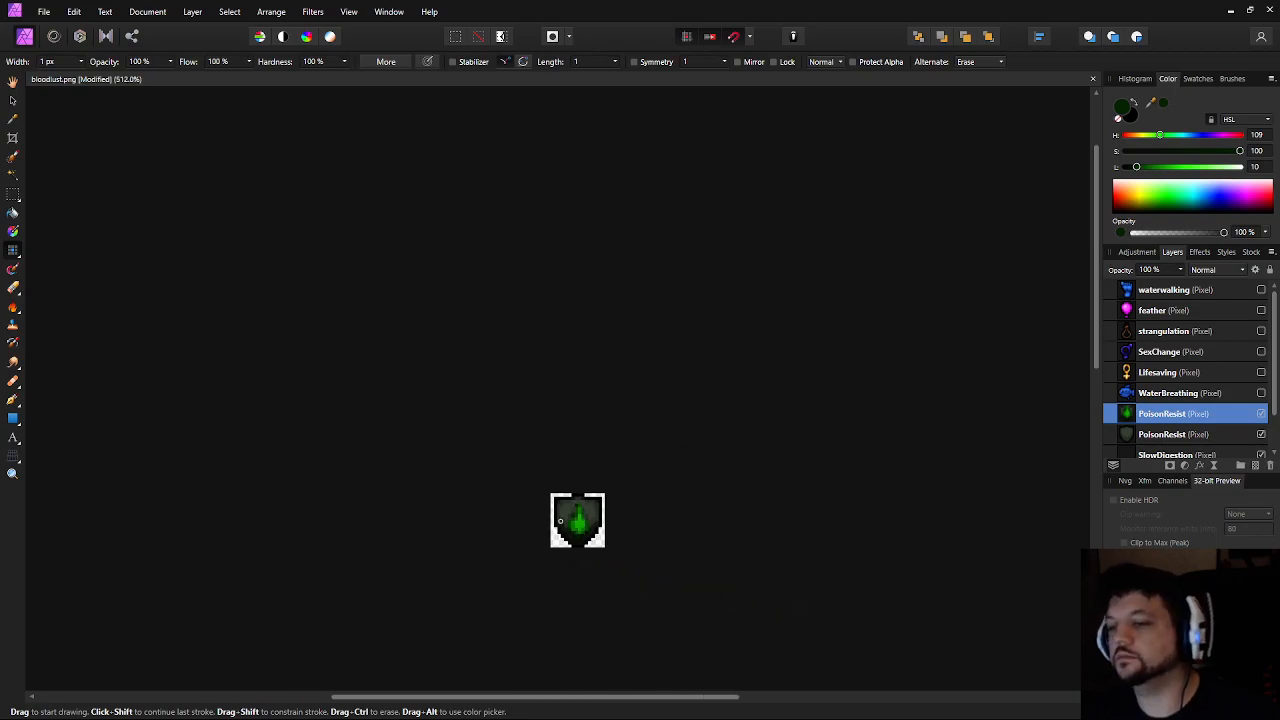
{"action": "scroll", "coordinate": [663, 556], "scroll_direction": "down", "scroll_amount": 2}
{"action": "scroll", "coordinate": [663, 562], "scroll_direction": "up", "scroll_amount": 2}
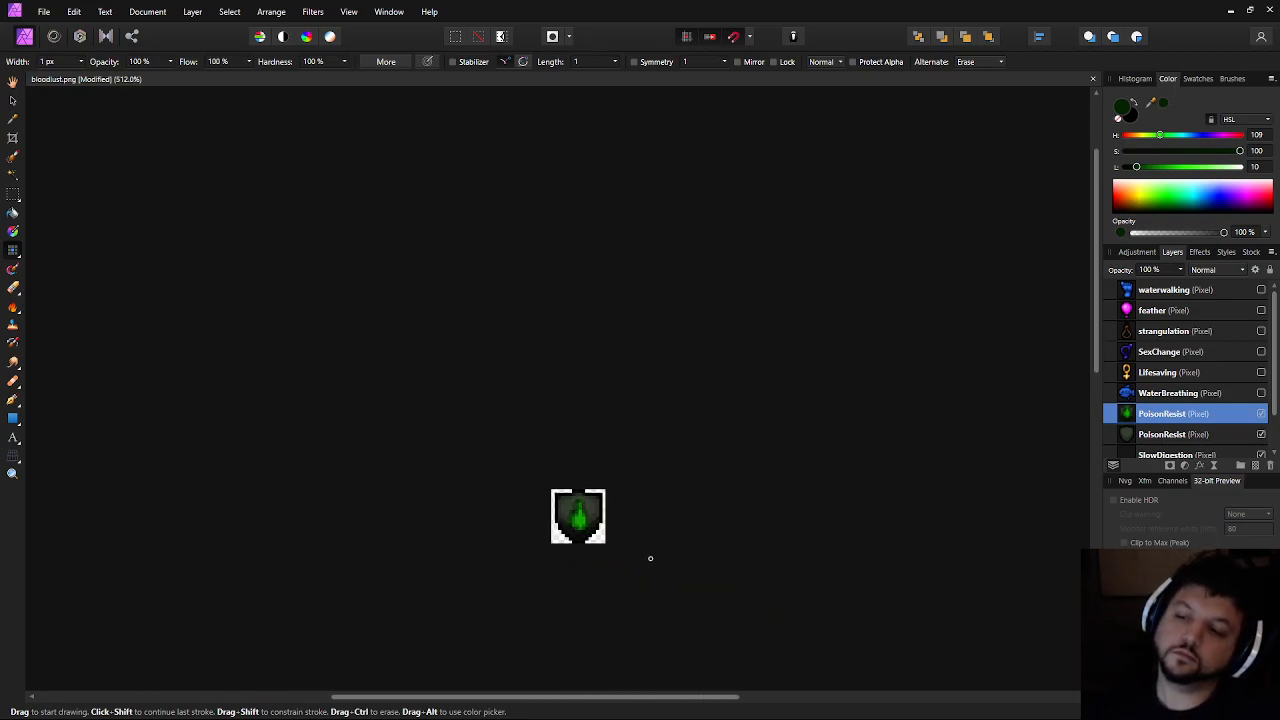
{"action": "scroll", "coordinate": [565, 519], "scroll_direction": "up", "scroll_amount": 8}
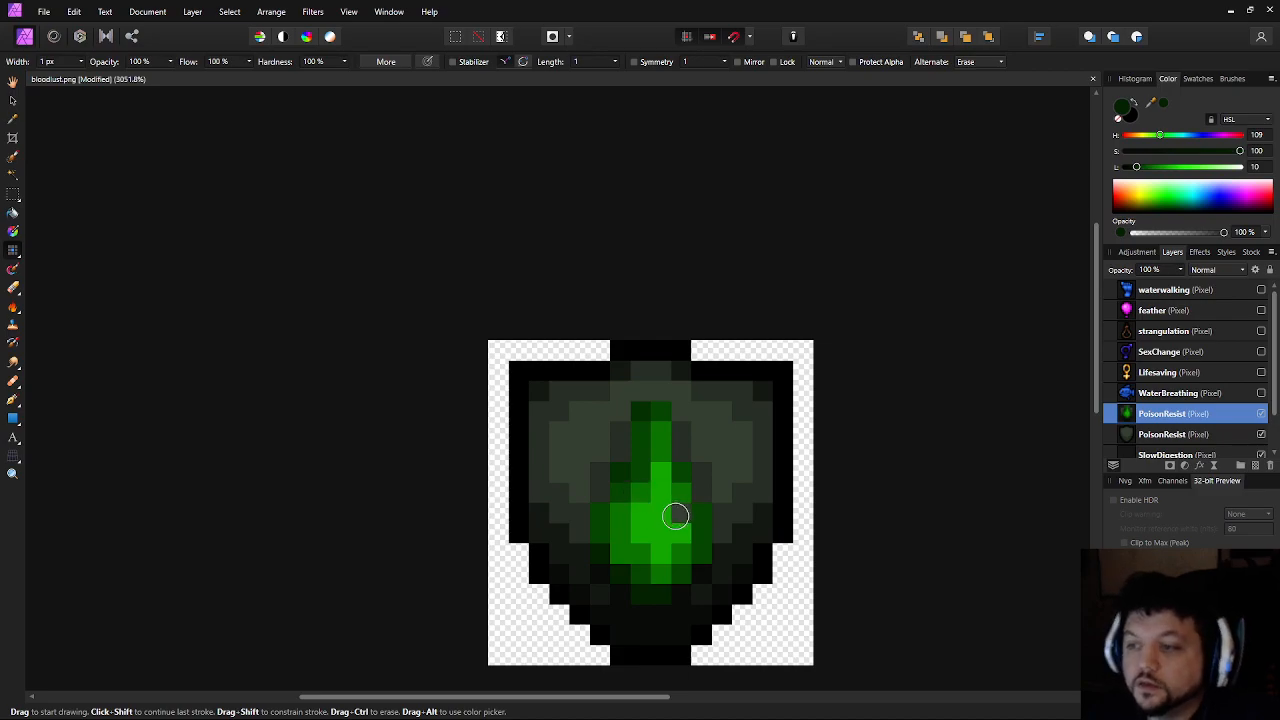
{"action": "scroll", "coordinate": [700, 540], "scroll_direction": "down", "scroll_amount": 9}
{"action": "scroll", "coordinate": [762, 543], "scroll_direction": "up", "scroll_amount": 1}
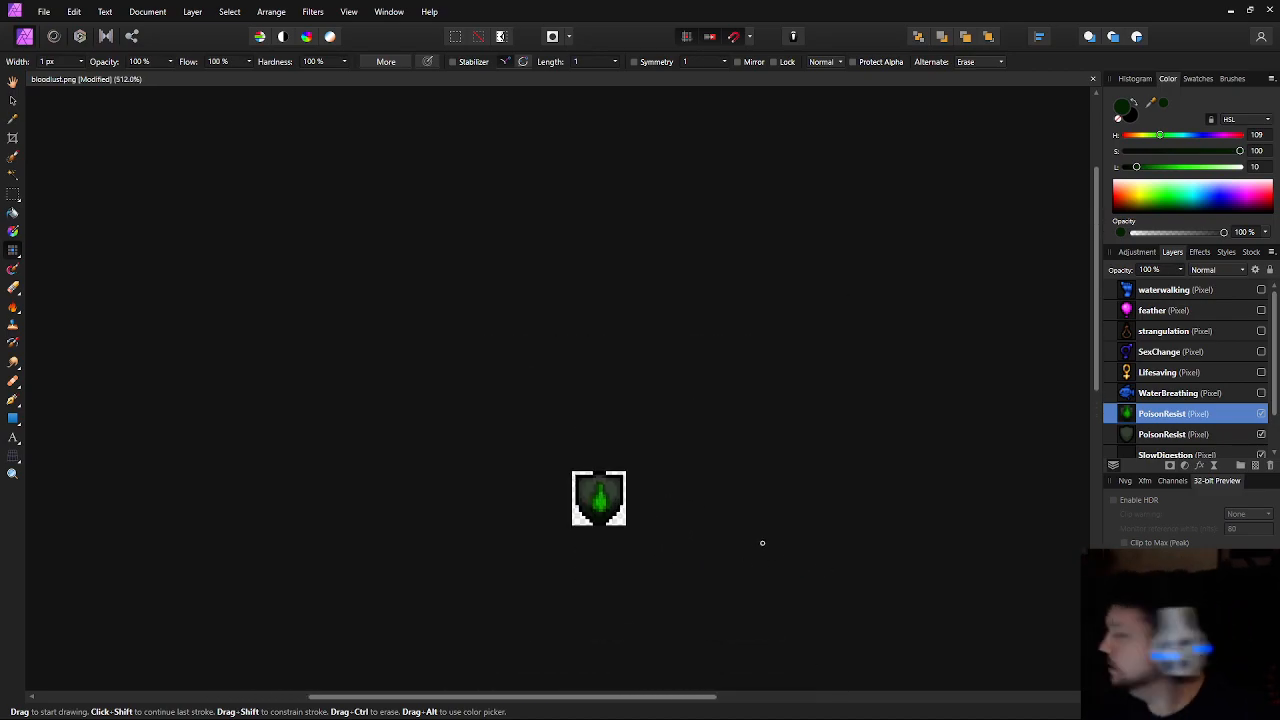
{"action": "scroll", "coordinate": [762, 543], "scroll_direction": "up", "scroll_amount": 3}
{"action": "left_click_drag", "start_coordinate": [446, 525], "coordinate": [704, 477]}
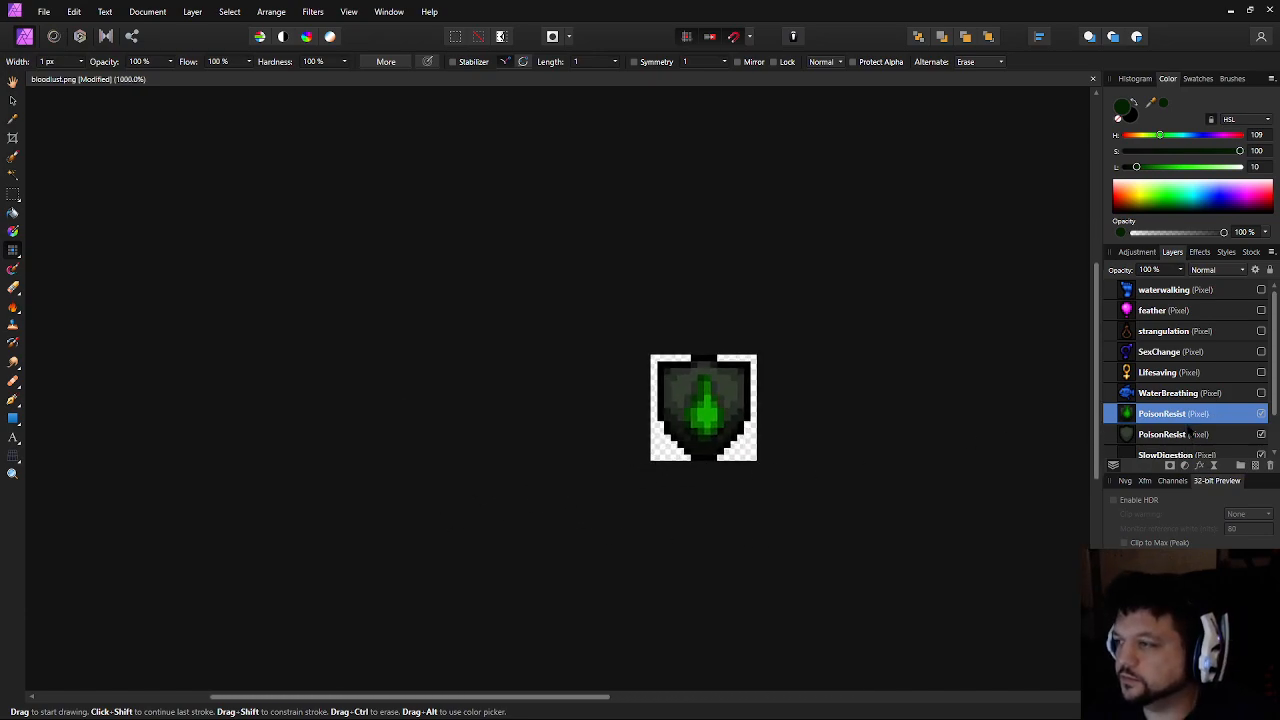
Rename the lower PoisonResist layer, which holds the shield, to ResistShield
{"action": "left_click", "coordinate": [1260, 414]}
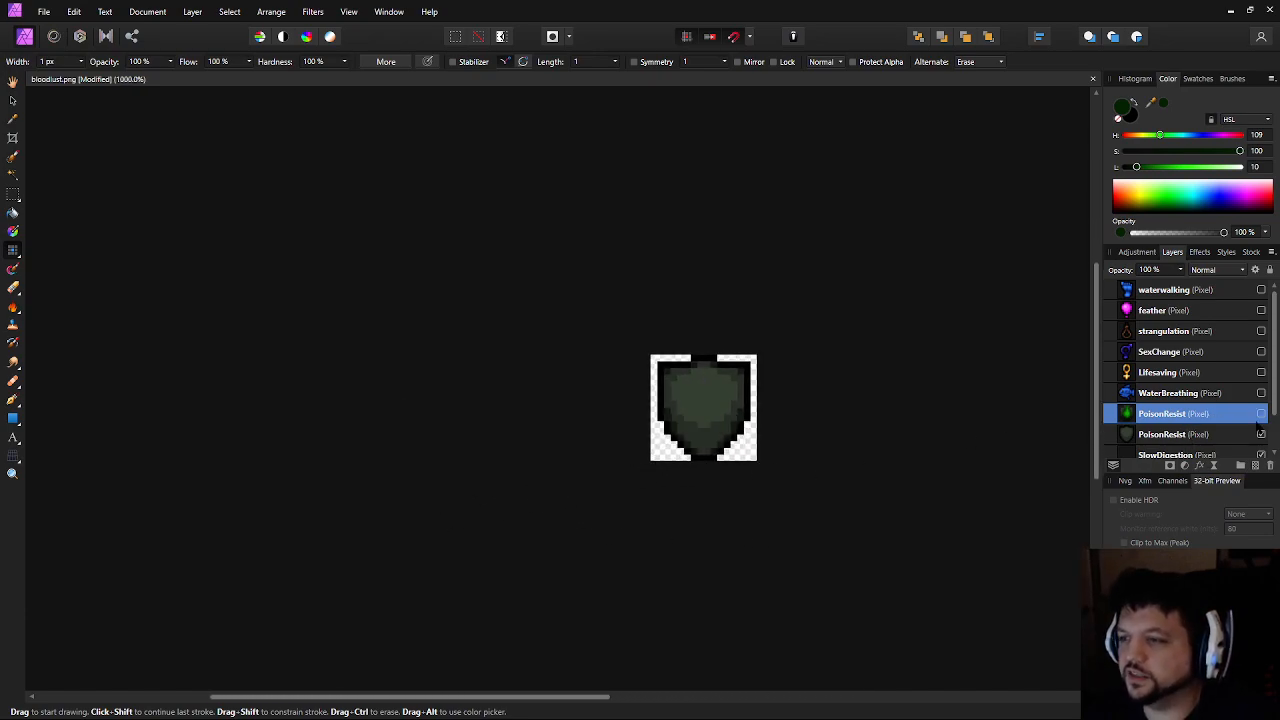
{"action": "left_click", "coordinate": [1260, 414]}
{"action": "scroll", "coordinate": [1175, 440], "scroll_direction": "down", "scroll_amount": 2}
{"action": "double_click", "coordinate": [1170, 394]}
{"action": "type", "text": "Res"}
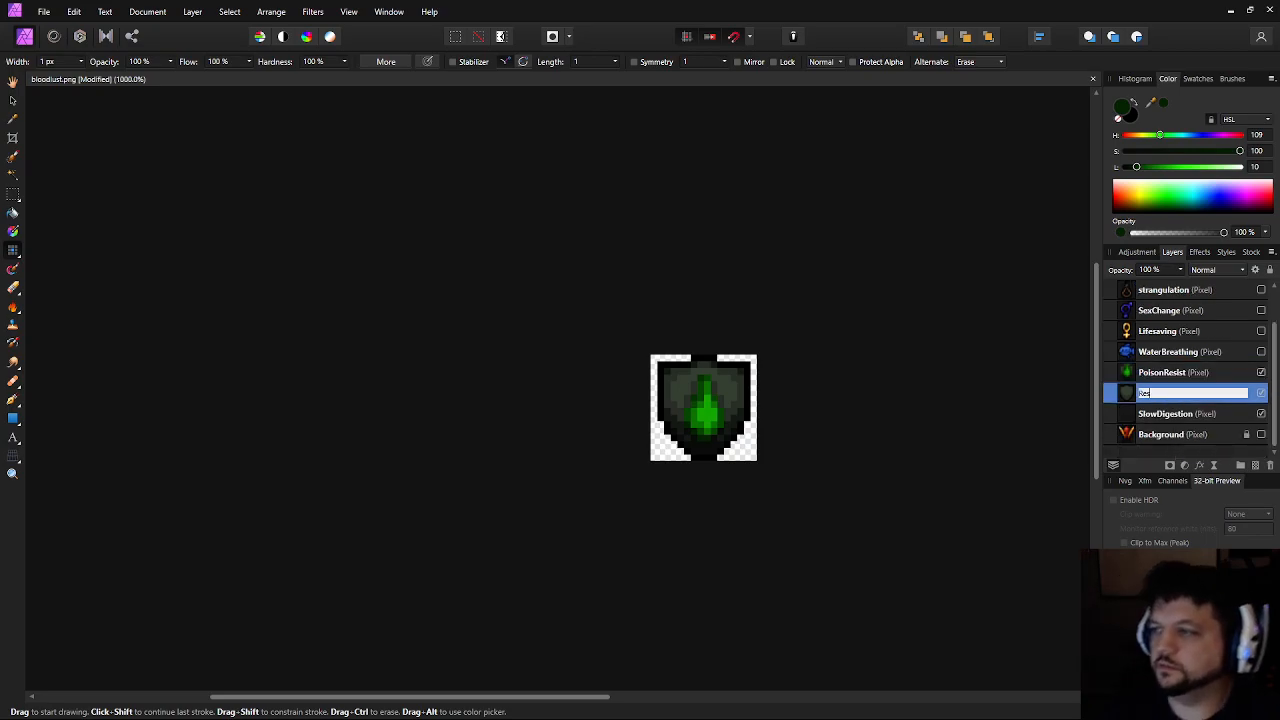
{"action": "type", "text": "istShield"}
{"action": "key", "text": "Return"}
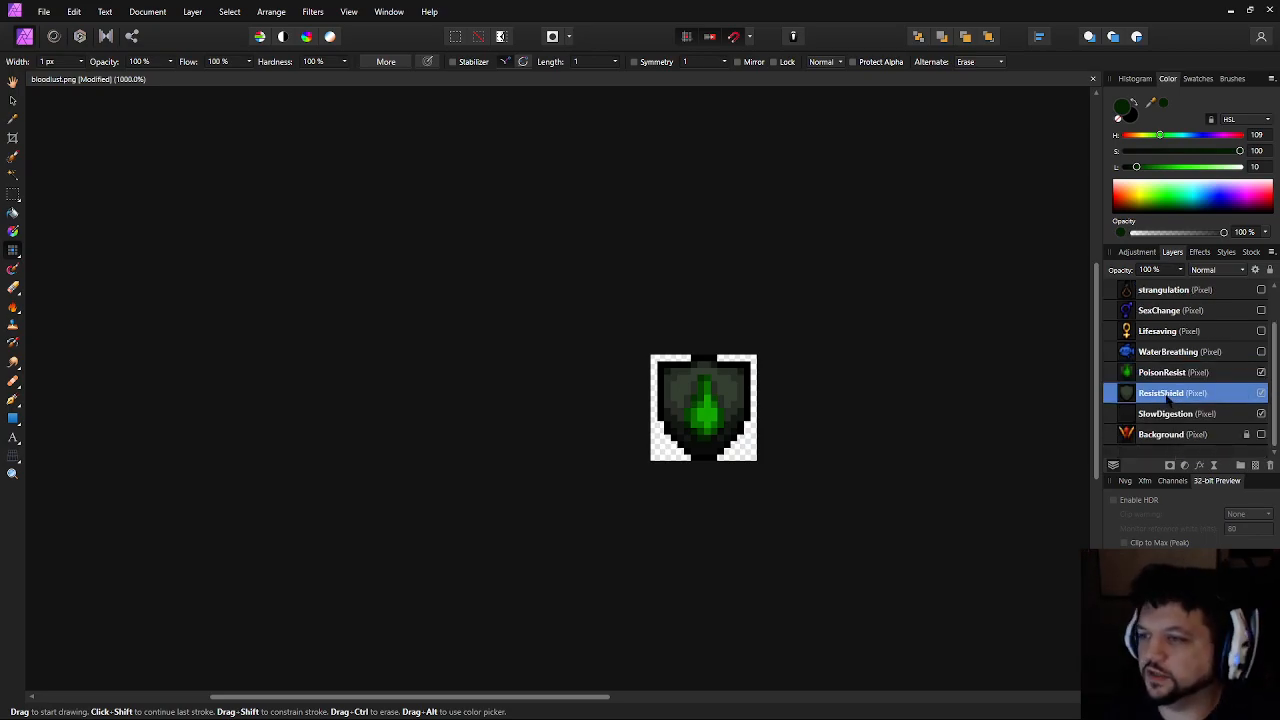
Select the SlowDigestion layer and hide the PoisonResist and ResistShield layers
{"action": "left_click", "coordinate": [1140, 414]}
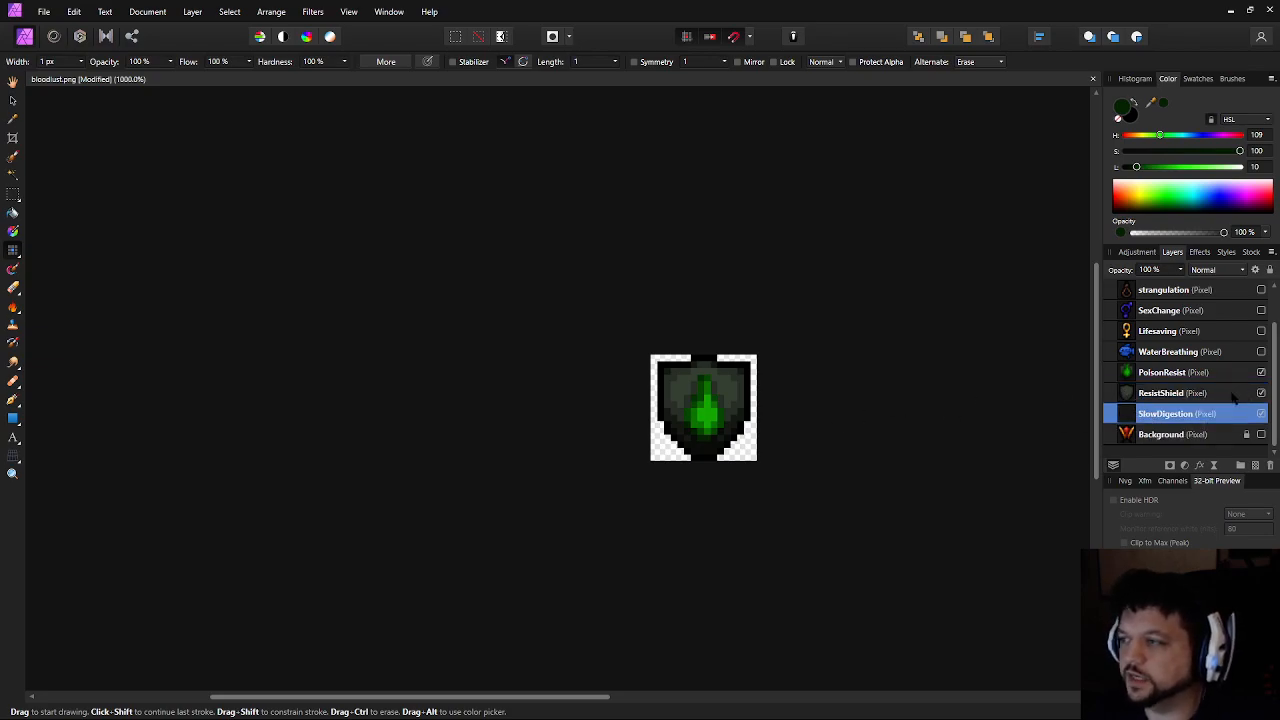
{"action": "left_click_drag", "start_coordinate": [733, 298], "coordinate": [749, 246]}
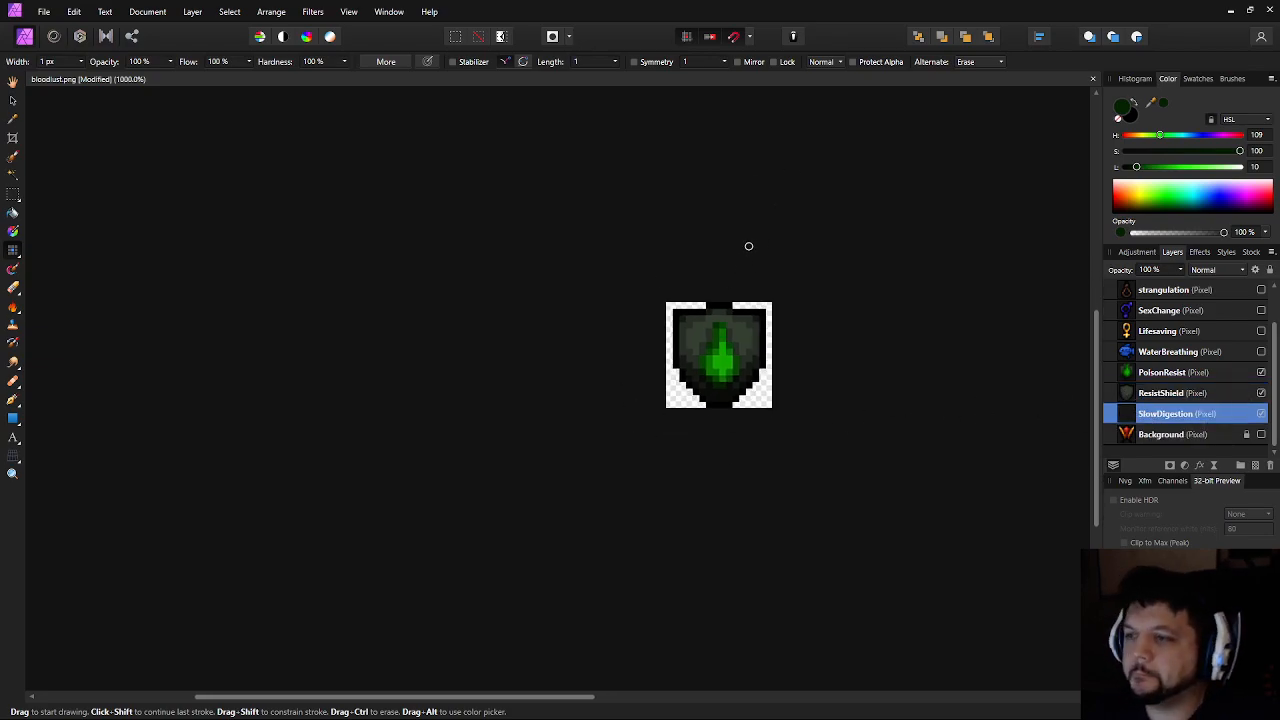
{"action": "scroll", "coordinate": [747, 303], "scroll_direction": "up", "scroll_amount": 3}
{"action": "left_click_drag", "start_coordinate": [799, 311], "coordinate": [678, 290]}
{"action": "left_click", "coordinate": [1261, 372]}
{"action": "left_click", "coordinate": [1261, 393]}
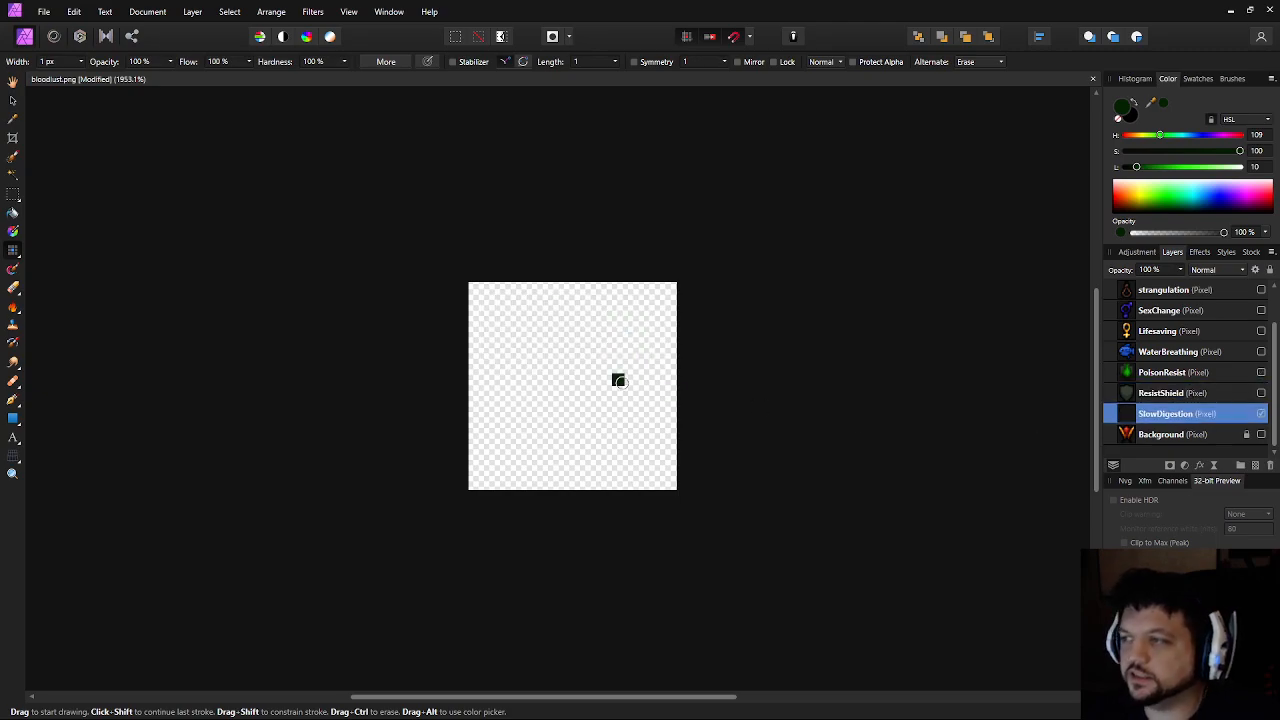
{"action": "left_click", "coordinate": [44, 11]}
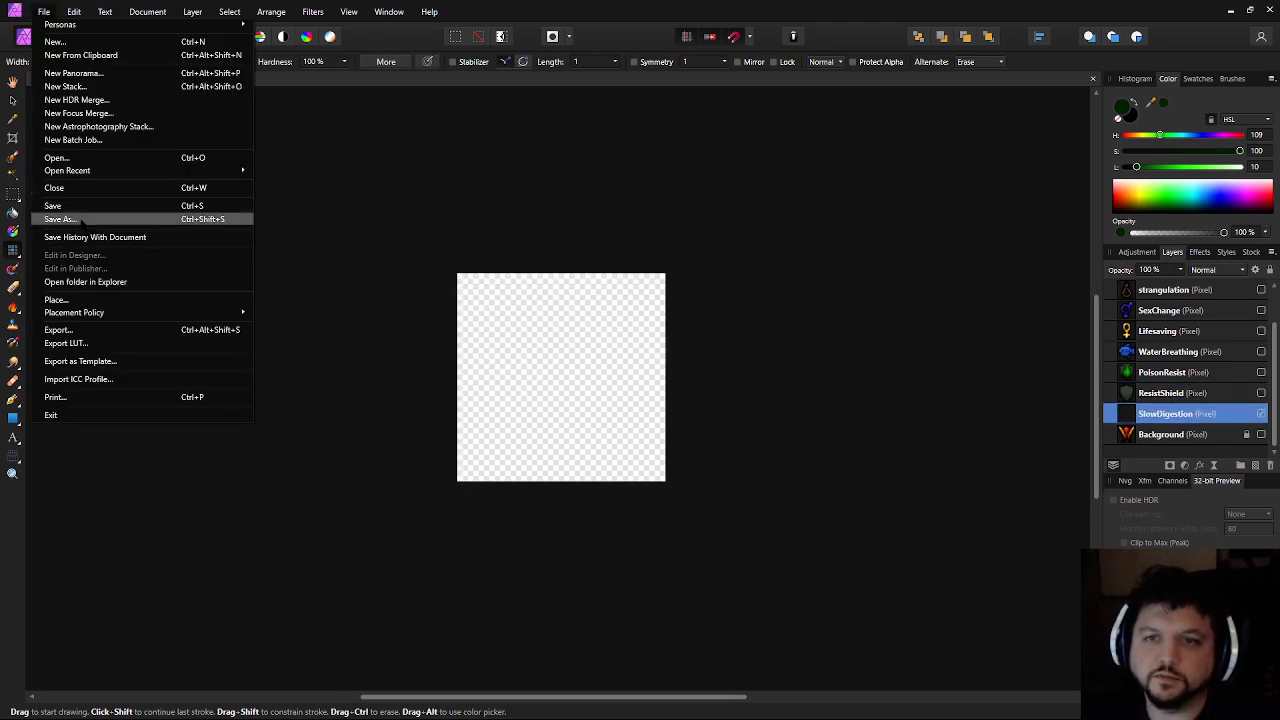
{"action": "left_click", "coordinate": [60, 219]}
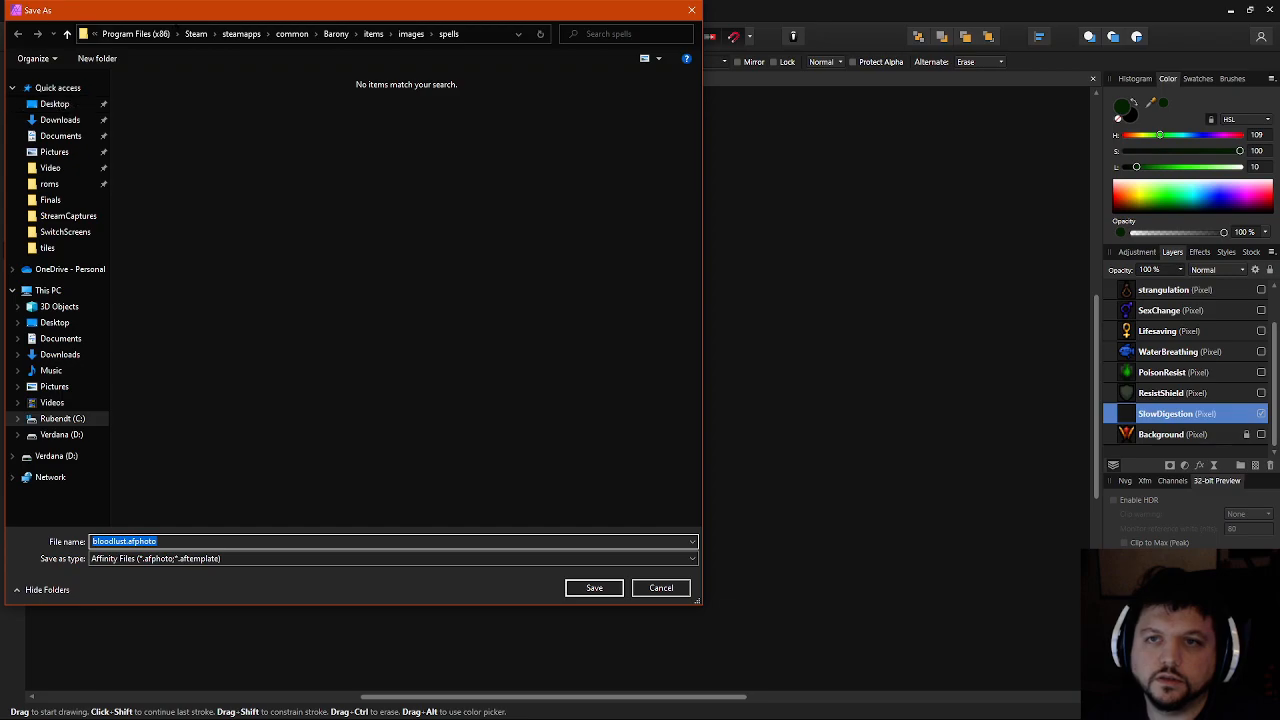
{"action": "key", "text": "Escape"}
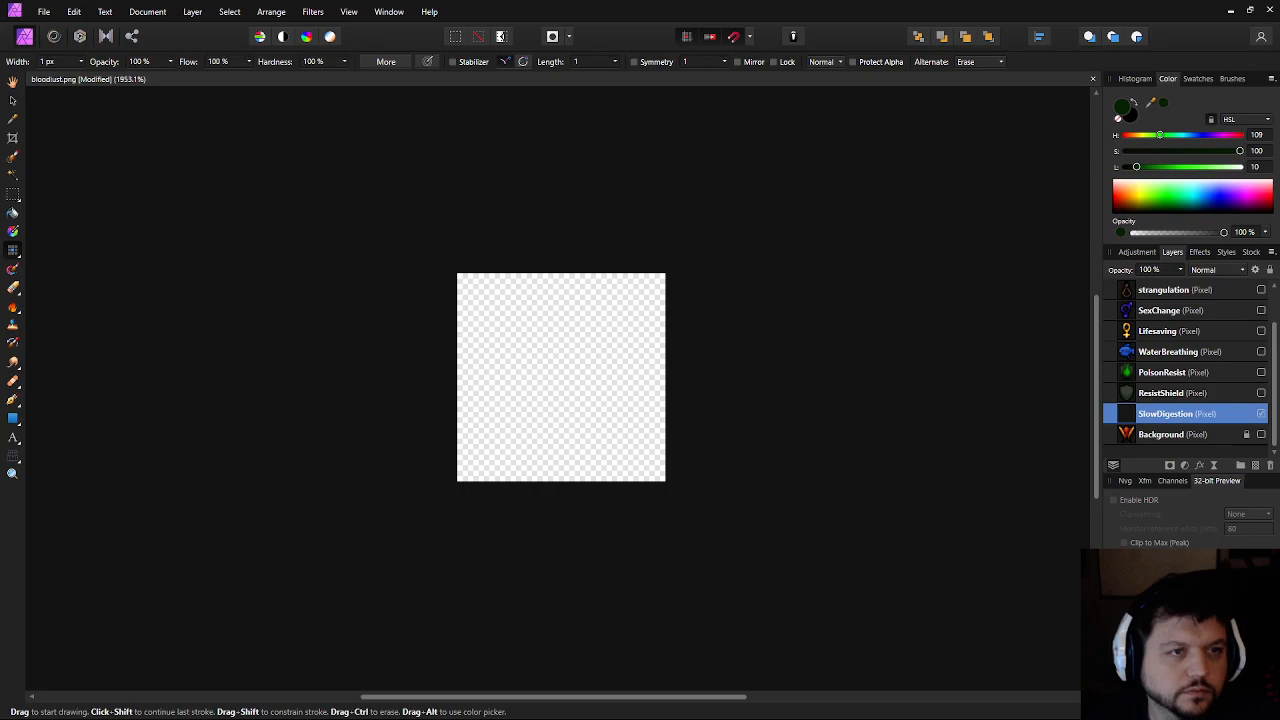
Save the document as an Affinity file named itemFX in the Barony icons folder
{"action": "key", "text": "ctrl+shift+s"}
{"action": "left_click", "coordinate": [327, 655]}
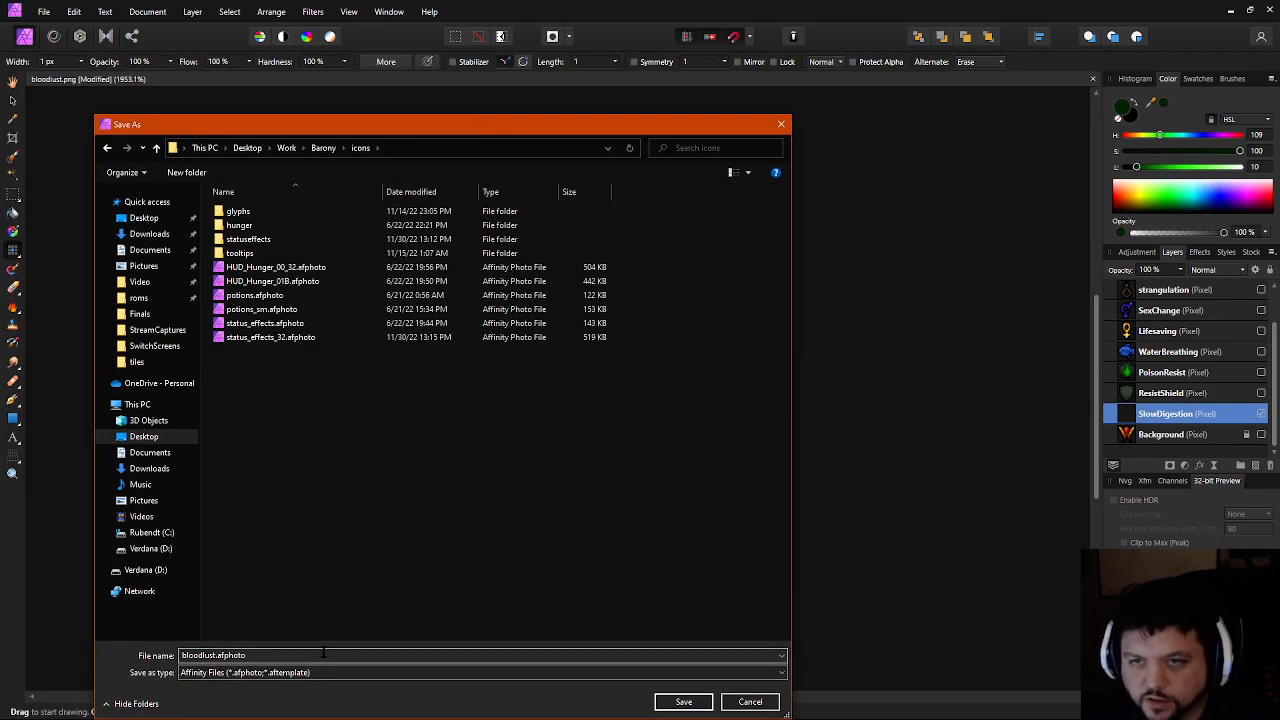
{"action": "key", "text": "ctrl+a"}
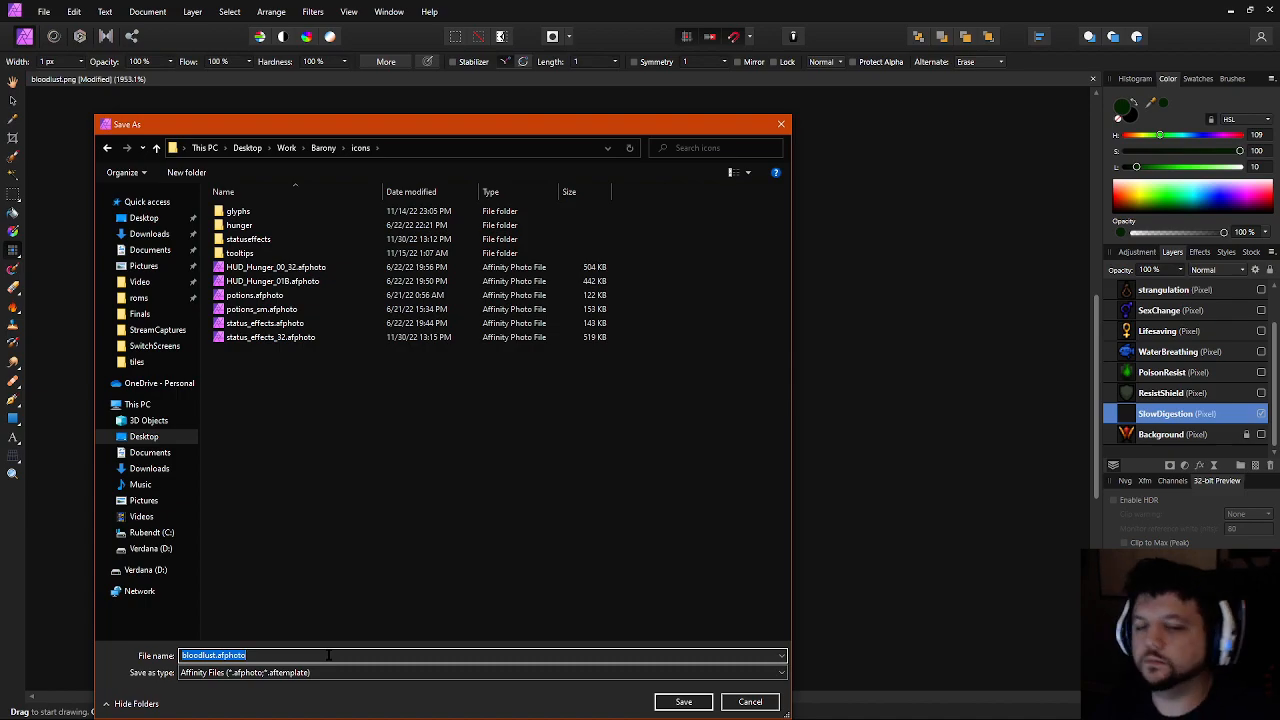
{"action": "type", "text": "item"}
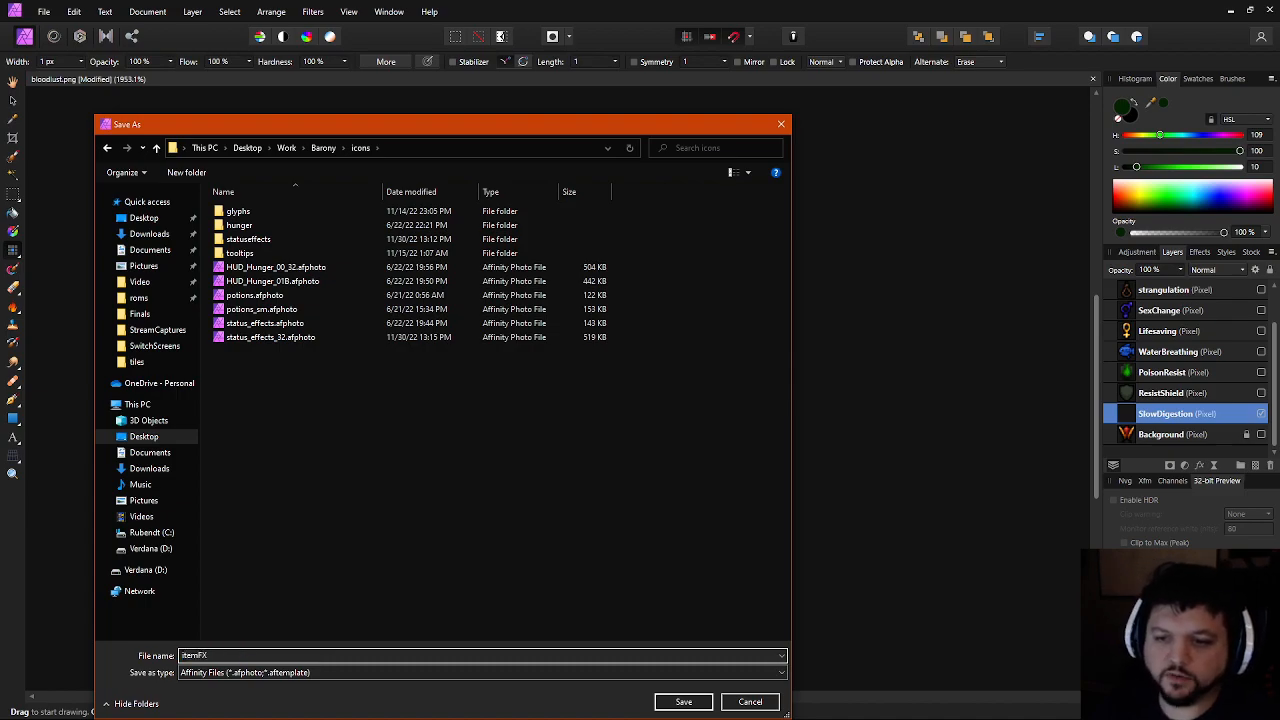
{"action": "type", "text": "FX"}
{"action": "key", "text": "Return"}
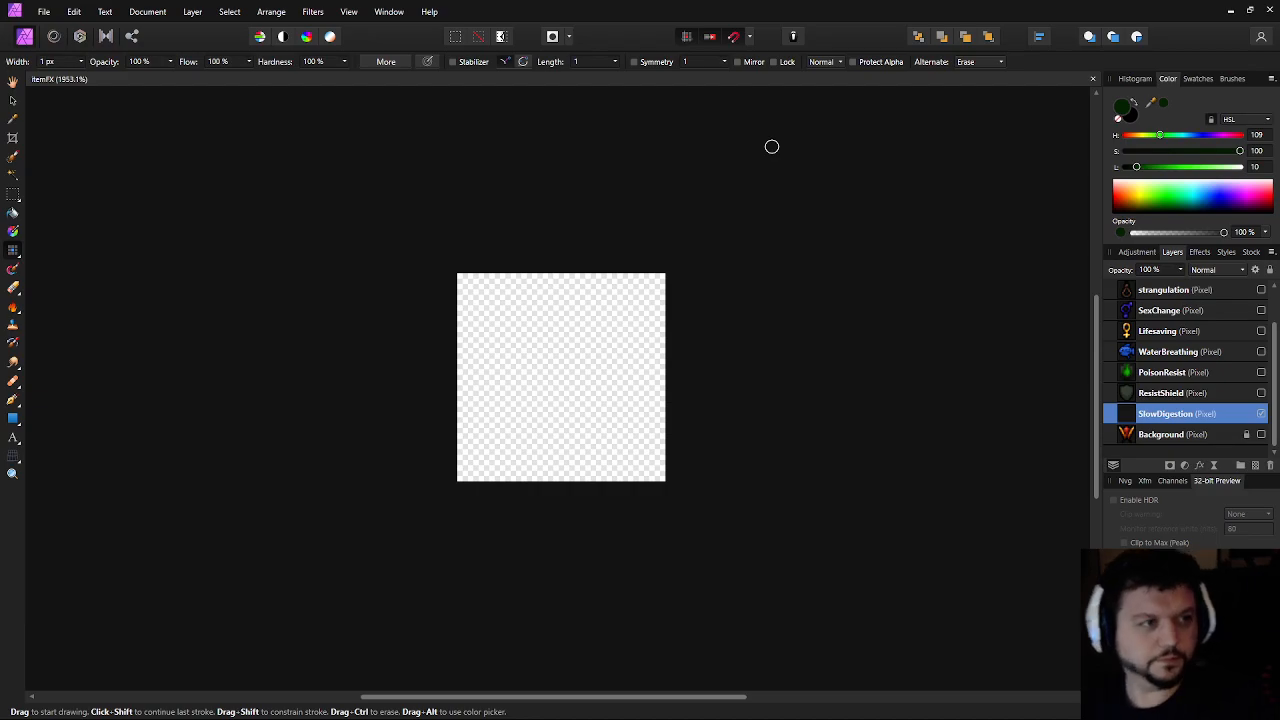
{"action": "left_click_drag", "start_coordinate": [477, 393], "coordinate": [703, 389]}
{"action": "scroll", "coordinate": [709, 386], "scroll_direction": "up", "scroll_amount": 3}
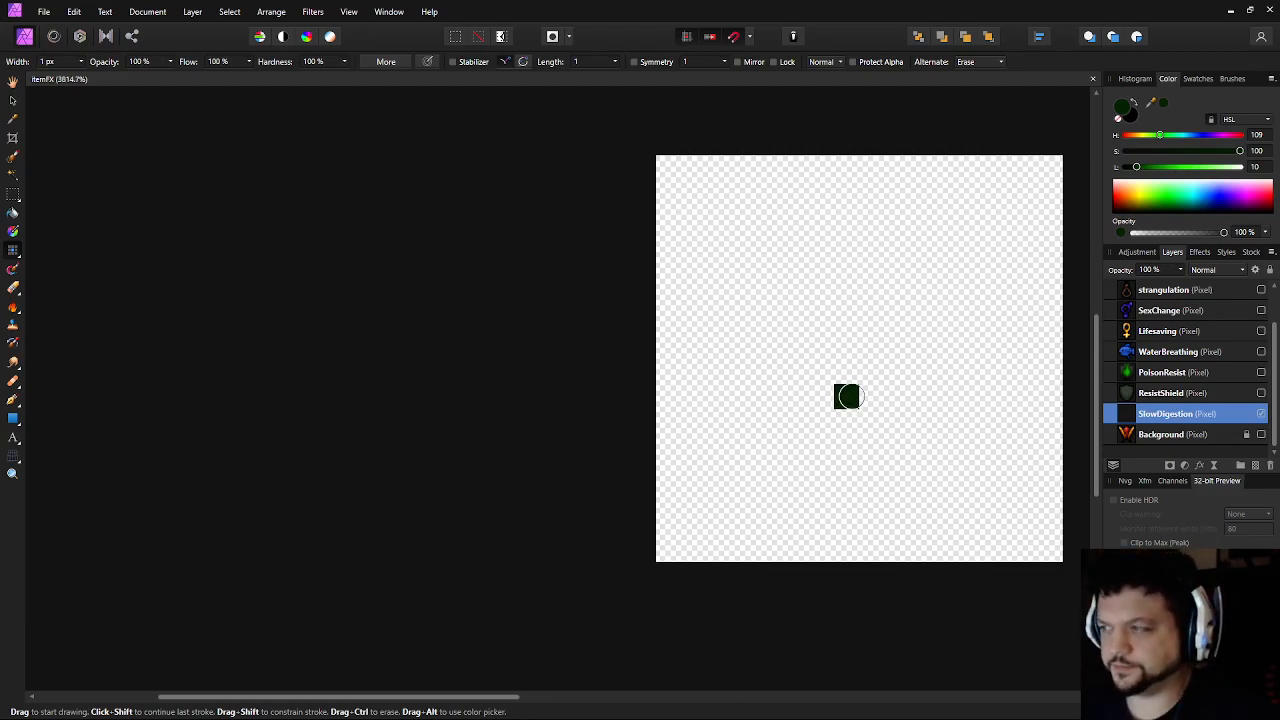
Draw a black clock on the SlowDigestion layer, as a round outline seven pixels wide with two L-shaped hands inside
{"action": "left_click_drag", "start_coordinate": [846, 397], "coordinate": [625, 352]}
{"action": "key", "text": "d"}
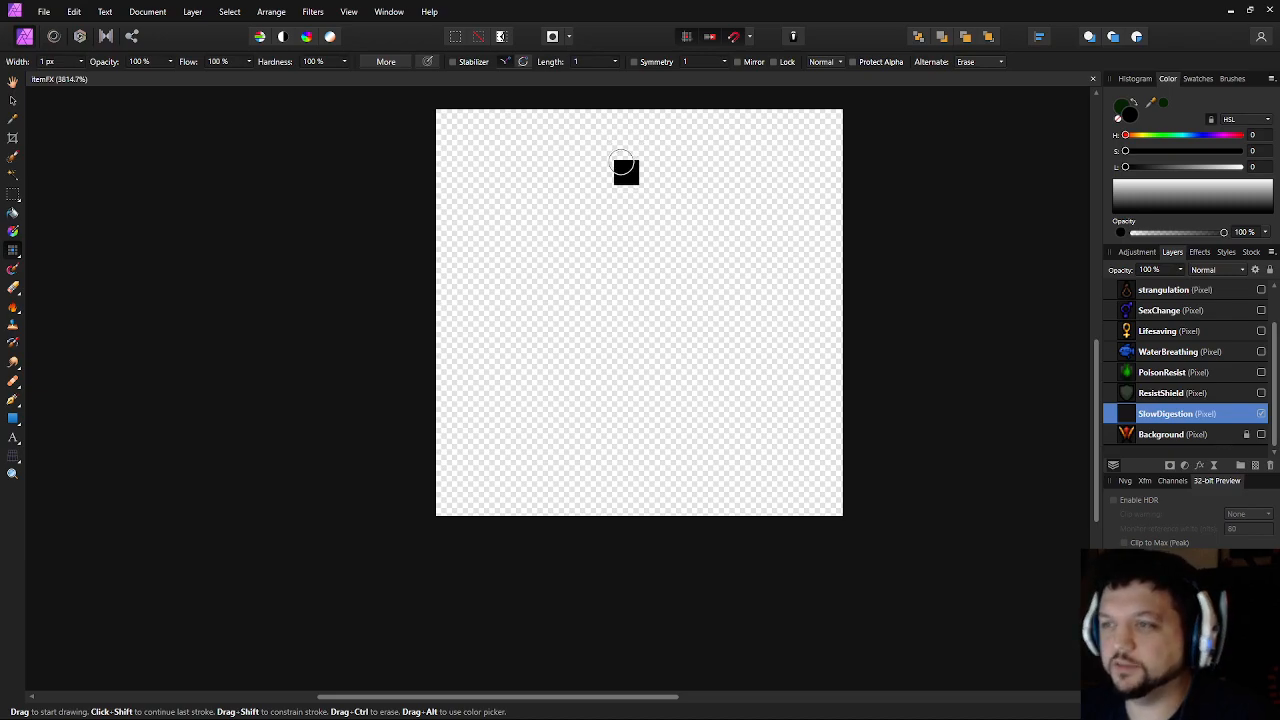
{"action": "mouse_move", "coordinate": [611, 224]}
{"action": "left_mouse_down"}
{"action": "mouse_move", "coordinate": [675, 228]}
{"action": "mouse_move", "coordinate": [601, 260]}
{"action": "mouse_move", "coordinate": [576, 255]}
{"action": "mouse_move", "coordinate": [620, 227]}
{"action": "mouse_move", "coordinate": [654, 228]}
{"action": "mouse_move", "coordinate": [599, 245]}
{"action": "mouse_move", "coordinate": [573, 277]}
{"action": "left_mouse_up"}
{"action": "key", "text": "ctrl+z"}
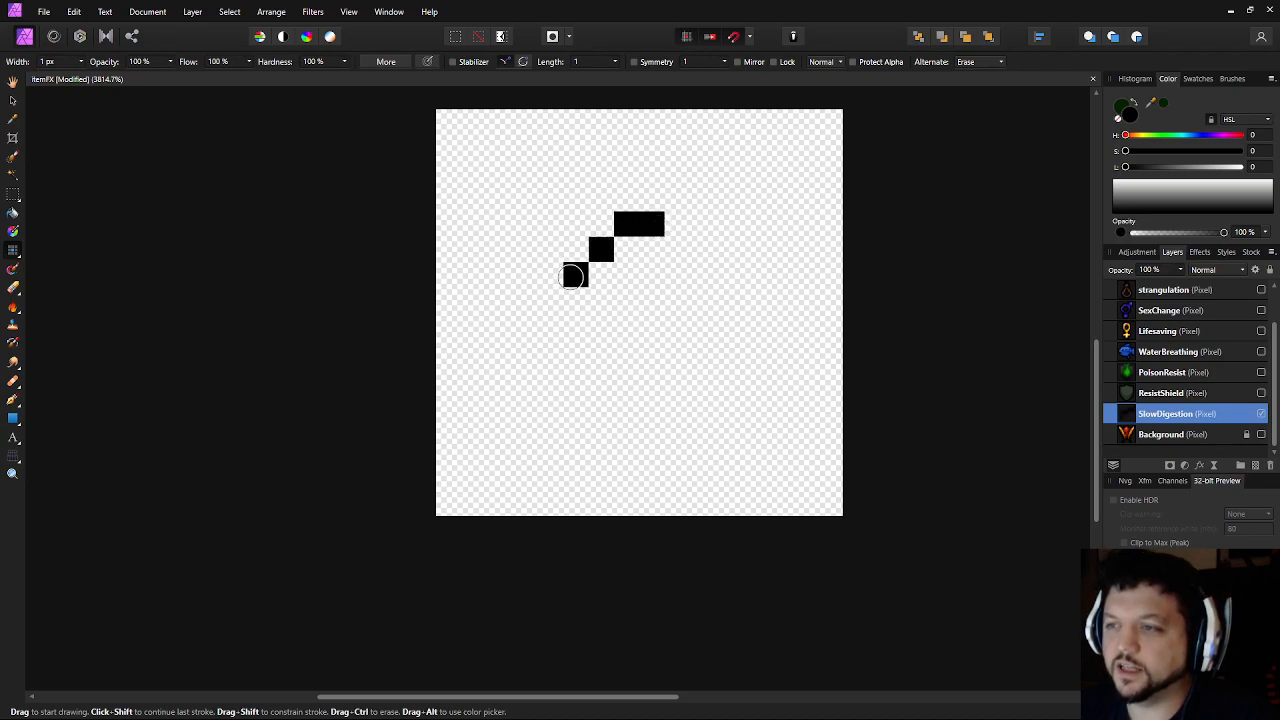
{"action": "key", "text": "ctrl+z"}
{"action": "key", "text": "ctrl+z"}
{"action": "left_click", "coordinate": [600, 226]}
{"action": "left_click", "coordinate": [576, 250]}
{"action": "mouse_move", "coordinate": [549, 274]}
{"action": "left_mouse_down"}
{"action": "mouse_move", "coordinate": [551, 320]}
{"action": "mouse_move", "coordinate": [616, 374]}
{"action": "mouse_move", "coordinate": [605, 374]}
{"action": "mouse_move", "coordinate": [678, 374]}
{"action": "mouse_move", "coordinate": [729, 346]}
{"action": "mouse_move", "coordinate": [682, 348]}
{"action": "mouse_move", "coordinate": [704, 330]}
{"action": "mouse_move", "coordinate": [705, 293]}
{"action": "mouse_move", "coordinate": [677, 251]}
{"action": "left_mouse_up"}
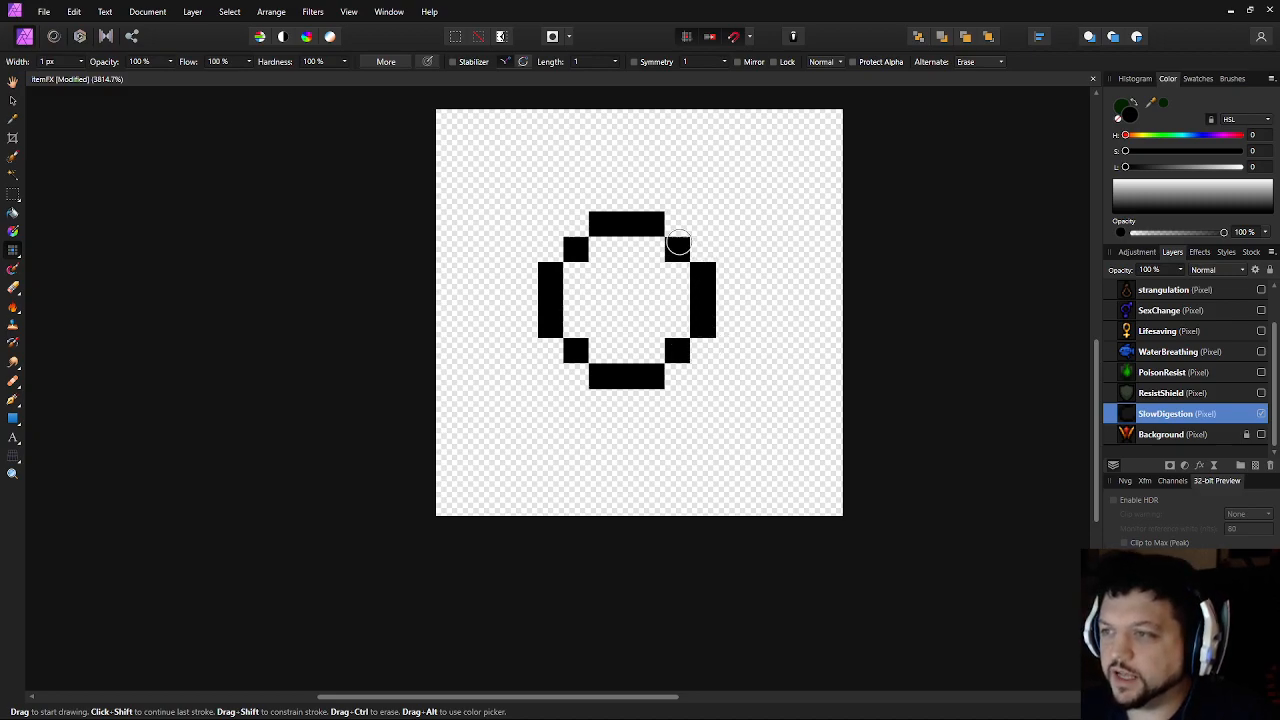
{"action": "left_click_drag", "start_coordinate": [623, 300], "coordinate": [622, 251]}
{"action": "left_click", "coordinate": [651, 300]}
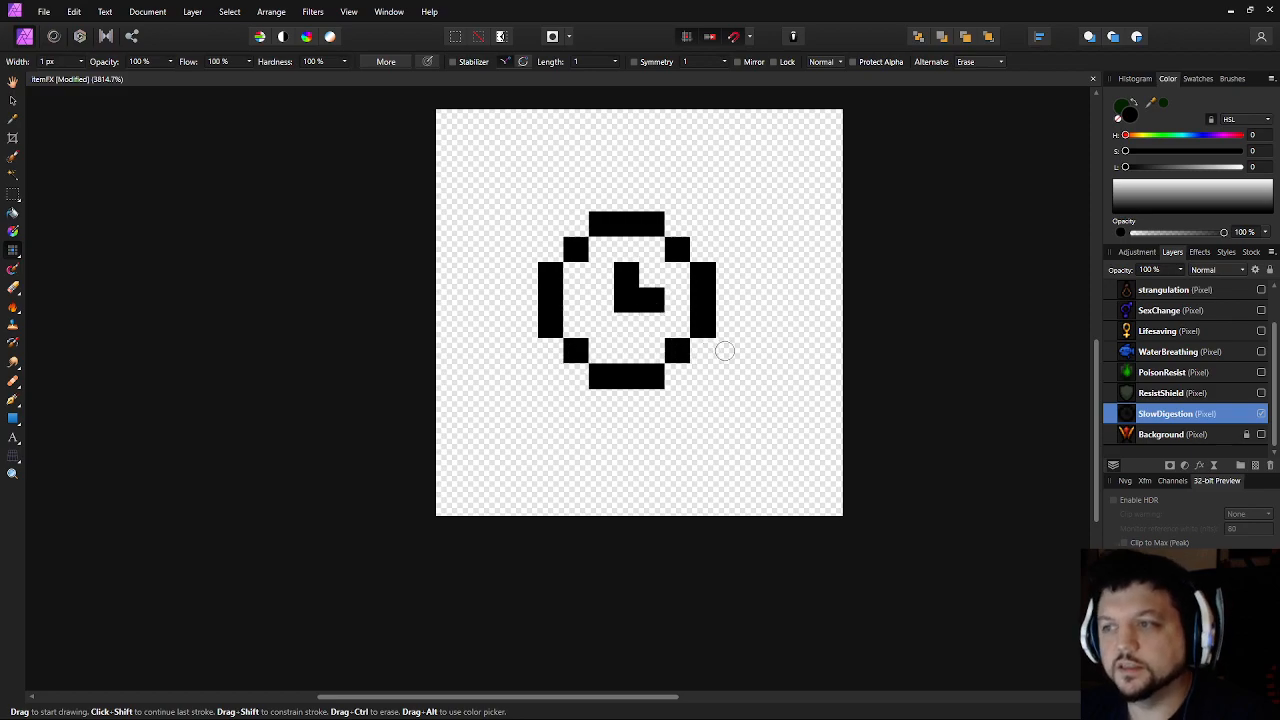
Draw a three-pixel black line centred above the clock, one row away, as the dip in the bread slice's upper edge
{"action": "scroll", "coordinate": [769, 354], "scroll_direction": "down", "scroll_amount": 7}
{"action": "scroll", "coordinate": [794, 355], "scroll_direction": "up", "scroll_amount": 5}
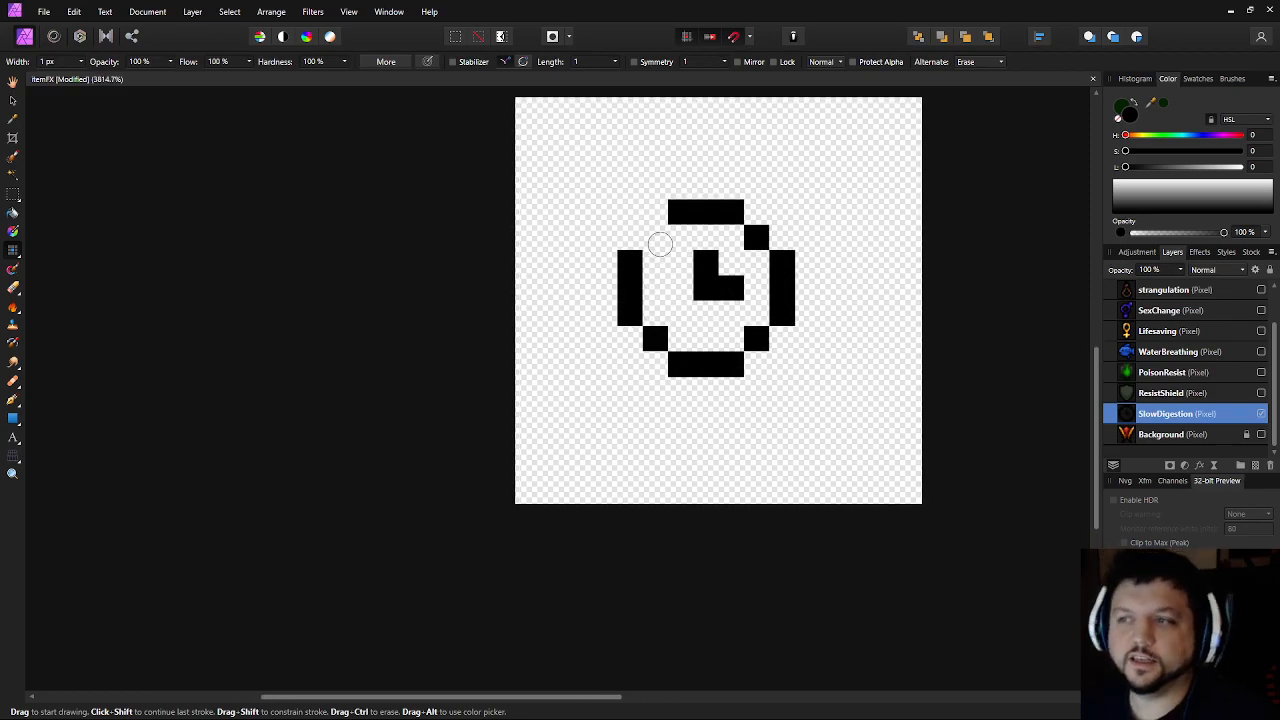
{"action": "scroll", "coordinate": [632, 371], "scroll_direction": "up", "scroll_amount": 2}
{"action": "scroll", "coordinate": [631, 371], "scroll_direction": "down", "scroll_amount": 2}
{"action": "left_click", "coordinate": [647, 289]}
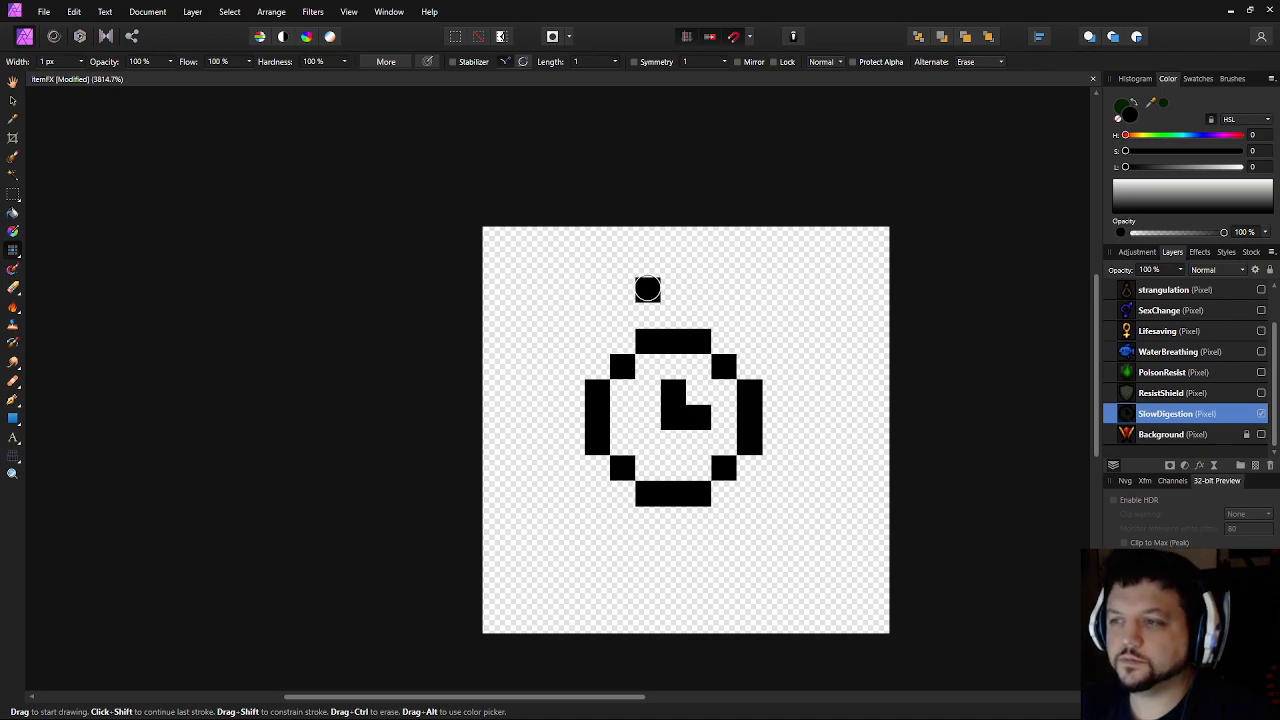
{"action": "left_click_drag", "start_coordinate": [647, 289], "coordinate": [700, 289]}
{"action": "left_click", "coordinate": [626, 264]}
{"action": "key", "text": "ctrl+z"}
{"action": "mouse_move", "coordinate": [622, 264]}
{"action": "left_mouse_down"}
{"action": "mouse_move", "coordinate": [551, 264]}
{"action": "mouse_move", "coordinate": [527, 289]}
{"action": "mouse_move", "coordinate": [540, 294]}
{"action": "left_mouse_up"}
{"action": "key", "text": "ctrl+z"}
{"action": "left_click_drag", "start_coordinate": [619, 264], "coordinate": [520, 294]}
{"action": "key", "text": "ctrl+z"}
Draw the remaining black bread-slice outline around the clock, with rounded upper lobes, straight sides and a flat base, about 13 pixels wide
{"action": "mouse_move", "coordinate": [620, 264]}
{"action": "left_mouse_down"}
{"action": "mouse_move", "coordinate": [567, 265]}
{"action": "mouse_move", "coordinate": [498, 342]}
{"action": "mouse_move", "coordinate": [547, 384]}
{"action": "mouse_move", "coordinate": [545, 372]}
{"action": "mouse_move", "coordinate": [527, 369]}
{"action": "mouse_move", "coordinate": [553, 396]}
{"action": "mouse_move", "coordinate": [555, 542]}
{"action": "mouse_move", "coordinate": [595, 544]}
{"action": "mouse_move", "coordinate": [571, 544]}
{"action": "mouse_move", "coordinate": [579, 566]}
{"action": "mouse_move", "coordinate": [796, 544]}
{"action": "mouse_move", "coordinate": [752, 565]}
{"action": "mouse_move", "coordinate": [606, 551]}
{"action": "left_mouse_up"}
{"action": "key", "text": "ctrl+z"}
{"action": "key", "text": "ctrl+z"}
{"action": "mouse_move", "coordinate": [724, 265]}
{"action": "left_mouse_down"}
{"action": "mouse_move", "coordinate": [771, 266]}
{"action": "mouse_move", "coordinate": [826, 316]}
{"action": "left_mouse_up"}
{"action": "mouse_move", "coordinate": [826, 359]}
{"action": "left_mouse_down"}
{"action": "mouse_move", "coordinate": [801, 402]}
{"action": "mouse_move", "coordinate": [802, 533]}
{"action": "mouse_move", "coordinate": [774, 560]}
{"action": "left_mouse_up"}
Examine the bread-and-clock outline at reduced and enlarged sizes, and undo the stray pixel beside the slice's edge
{"action": "scroll", "coordinate": [846, 500], "scroll_direction": "down", "scroll_amount": 5}
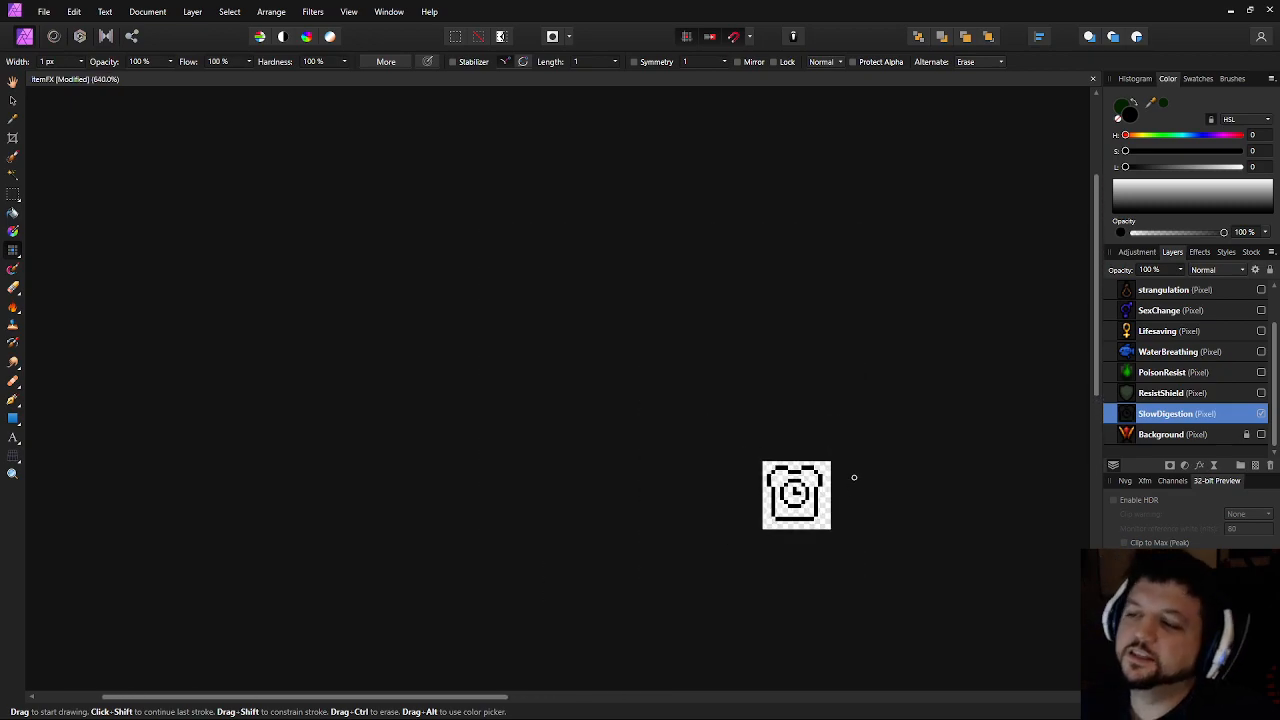
{"action": "scroll", "coordinate": [835, 442], "scroll_direction": "up", "scroll_amount": 3}
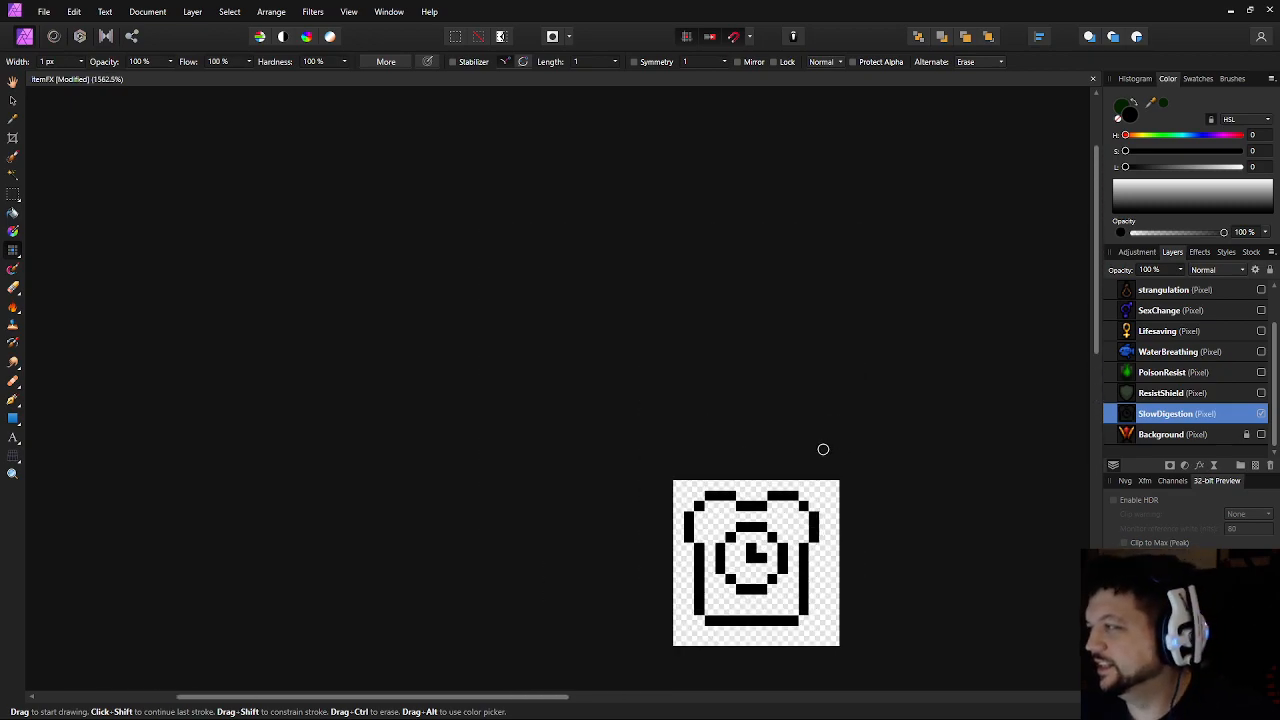
{"action": "left_click_drag", "start_coordinate": [823, 449], "coordinate": [780, 369]}
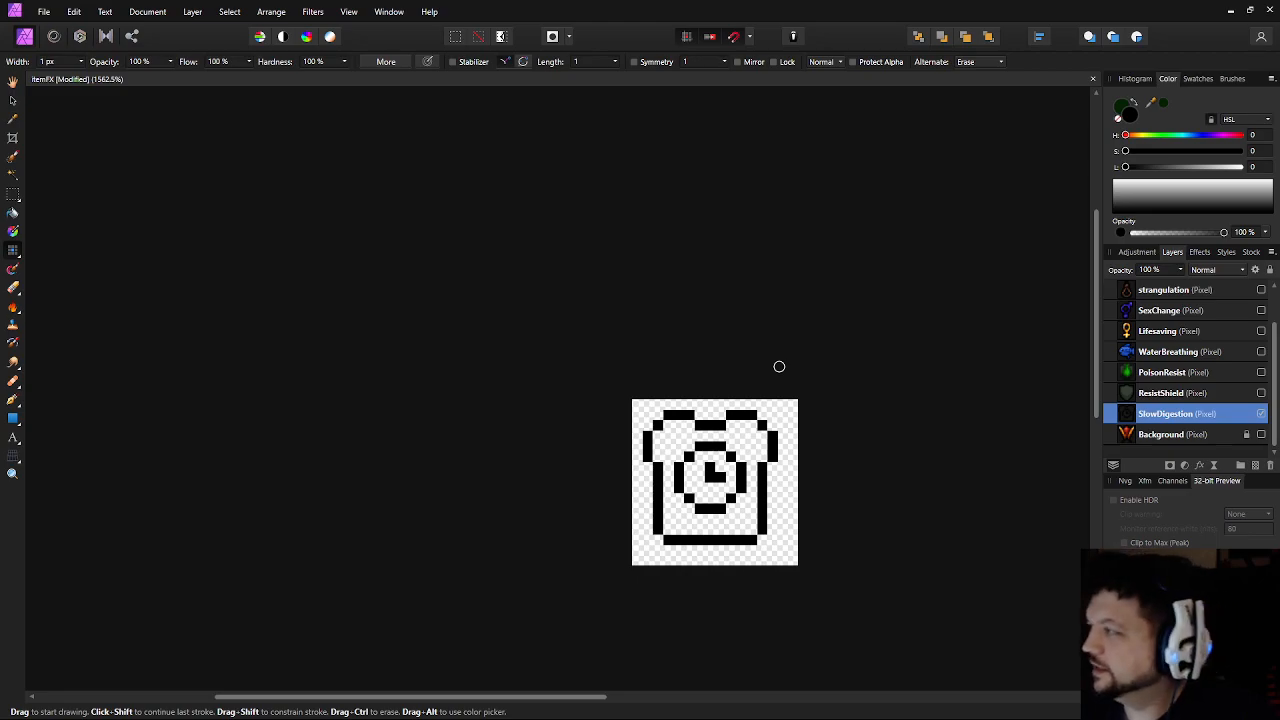
{"action": "left_click_drag", "start_coordinate": [779, 366], "coordinate": [723, 320]}
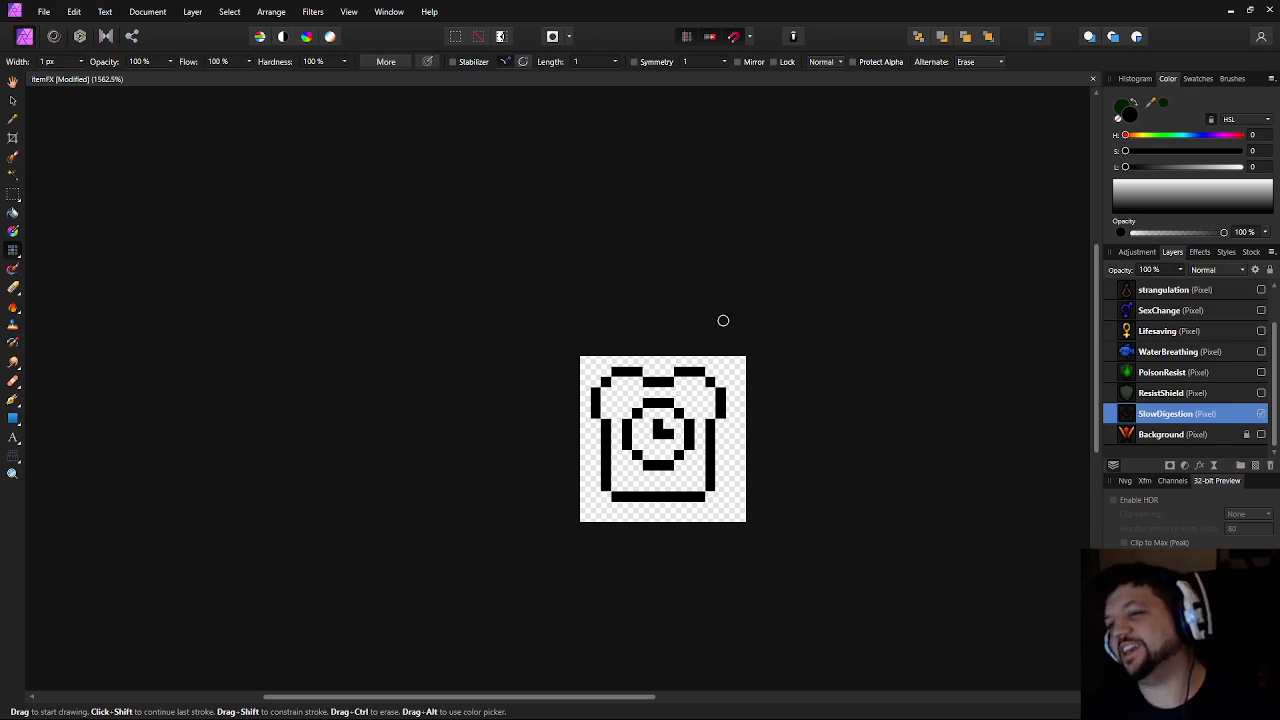
{"action": "left_click", "coordinate": [13, 101]}
{"action": "scroll", "coordinate": [557, 309], "scroll_direction": "up", "scroll_amount": 2}
{"action": "left_click_drag", "start_coordinate": [620, 340], "coordinate": [537, 270]}
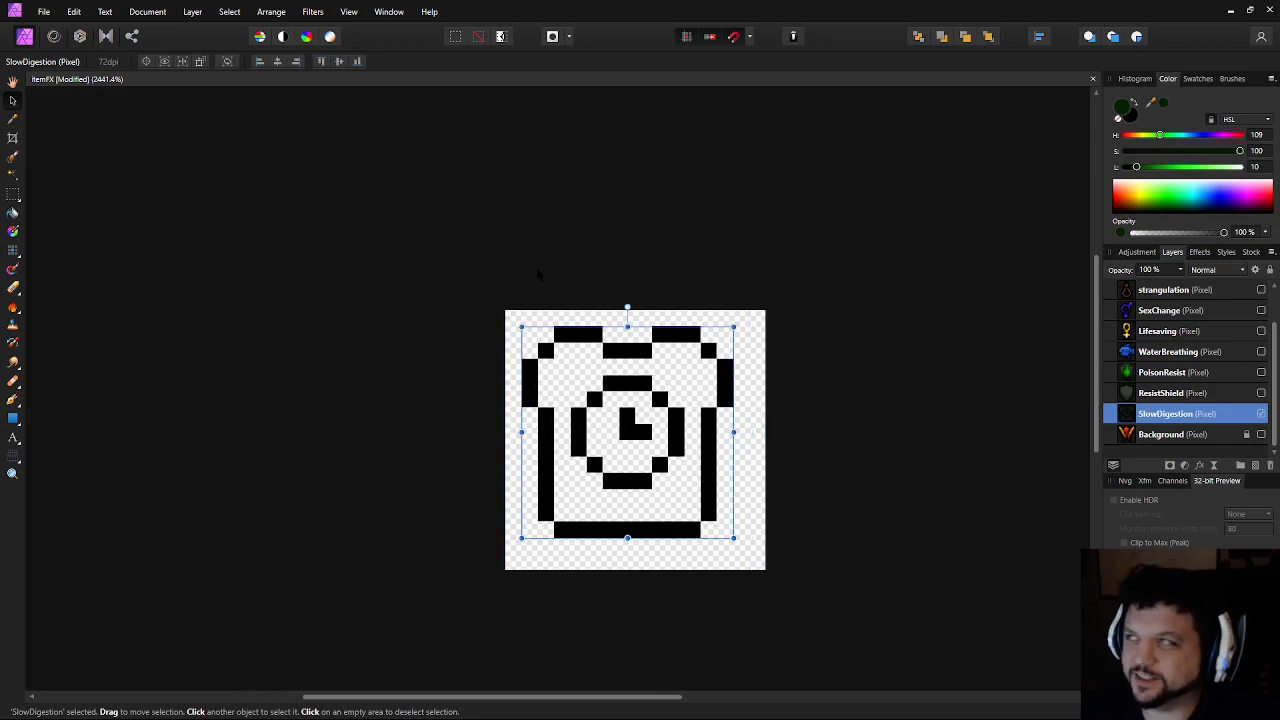
{"action": "left_click", "coordinate": [13, 250]}
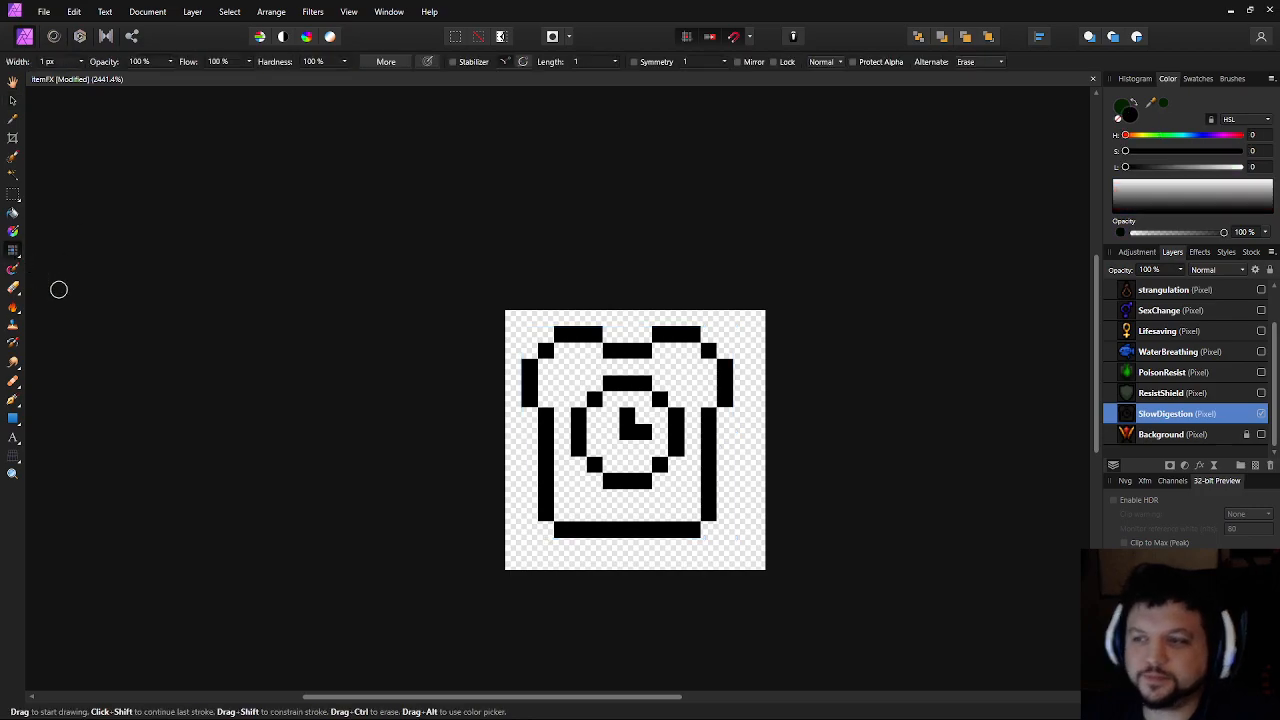
{"action": "scroll", "coordinate": [627, 384], "scroll_direction": "up", "scroll_amount": 1}
{"action": "key", "text": "ctrl+z"}
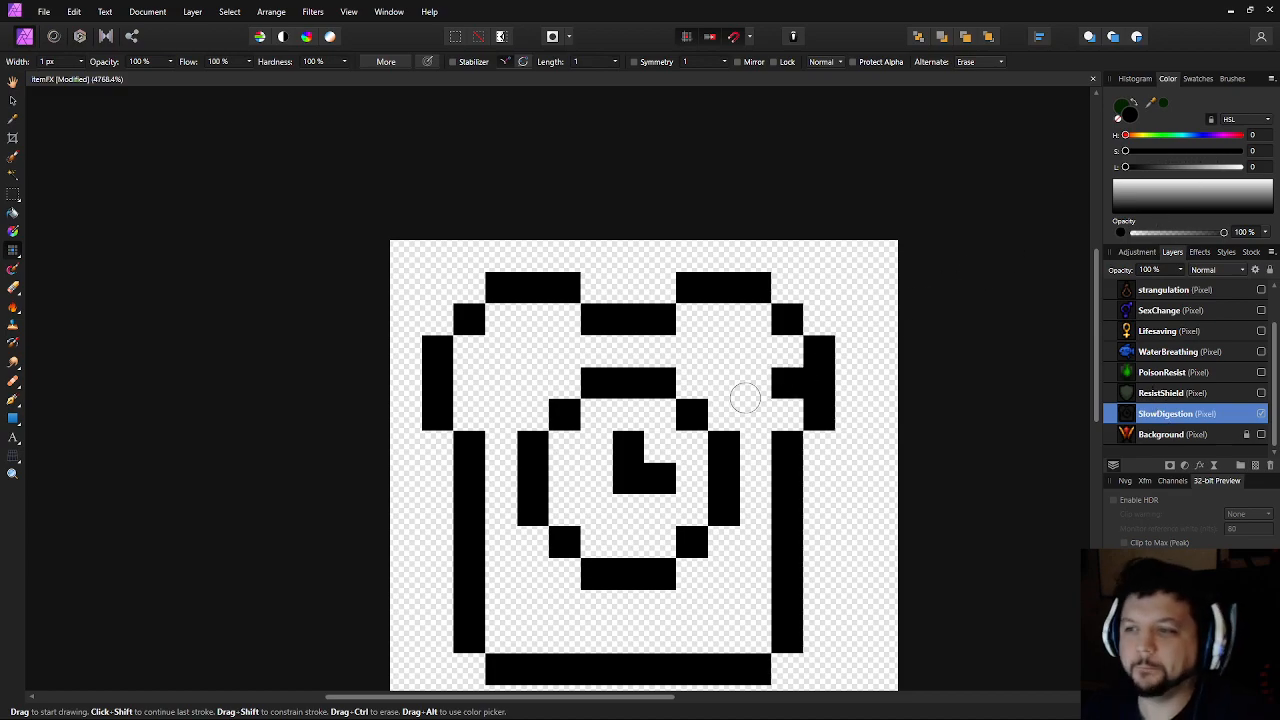
Duplicate the SlowDigestion layer, keeping the lower one hidden, and erase the clock from the upper one so only the bread outline is left
{"action": "key", "text": "ctrl+j"}
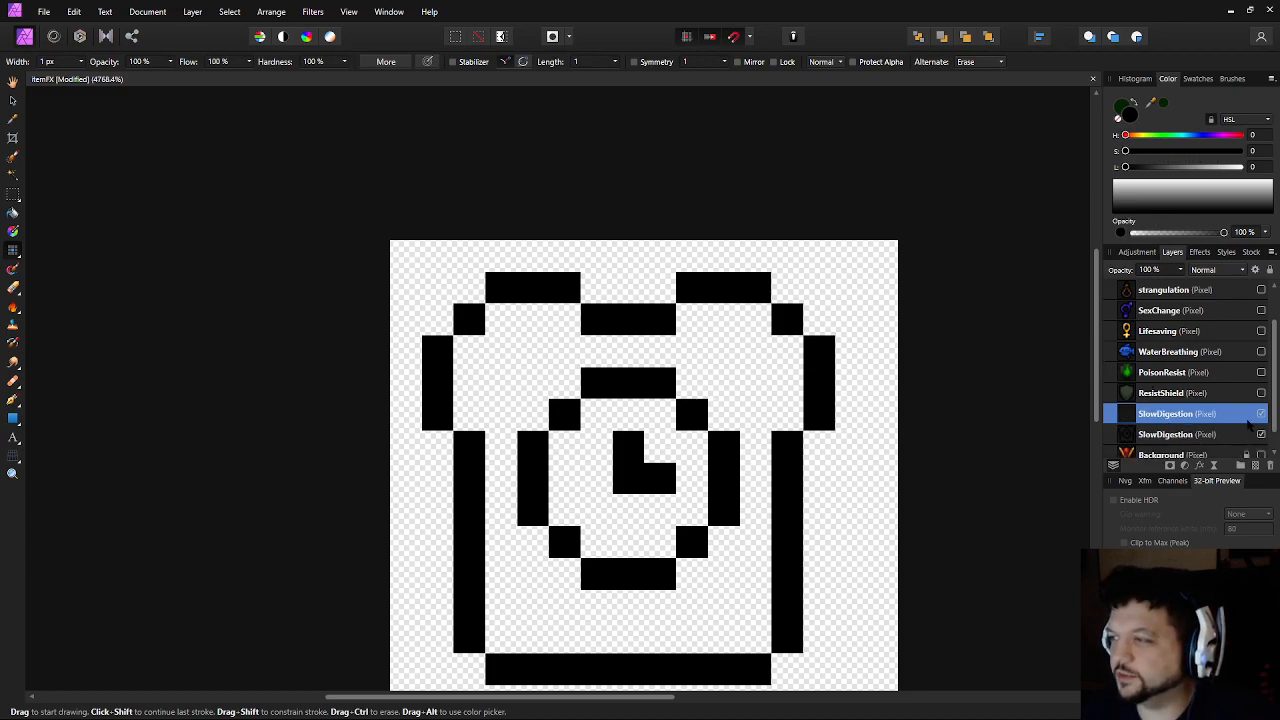
{"action": "left_click", "coordinate": [13, 193]}
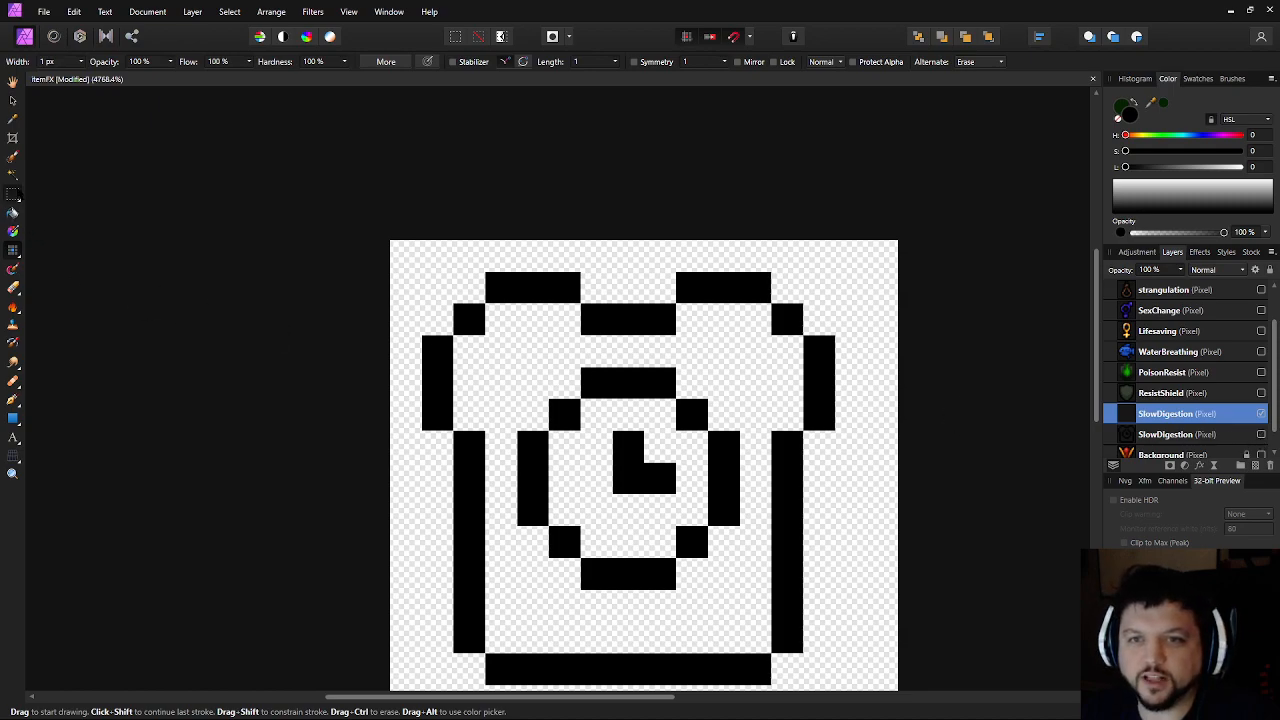
{"action": "left_click_drag", "start_coordinate": [706, 545], "coordinate": [734, 589]}
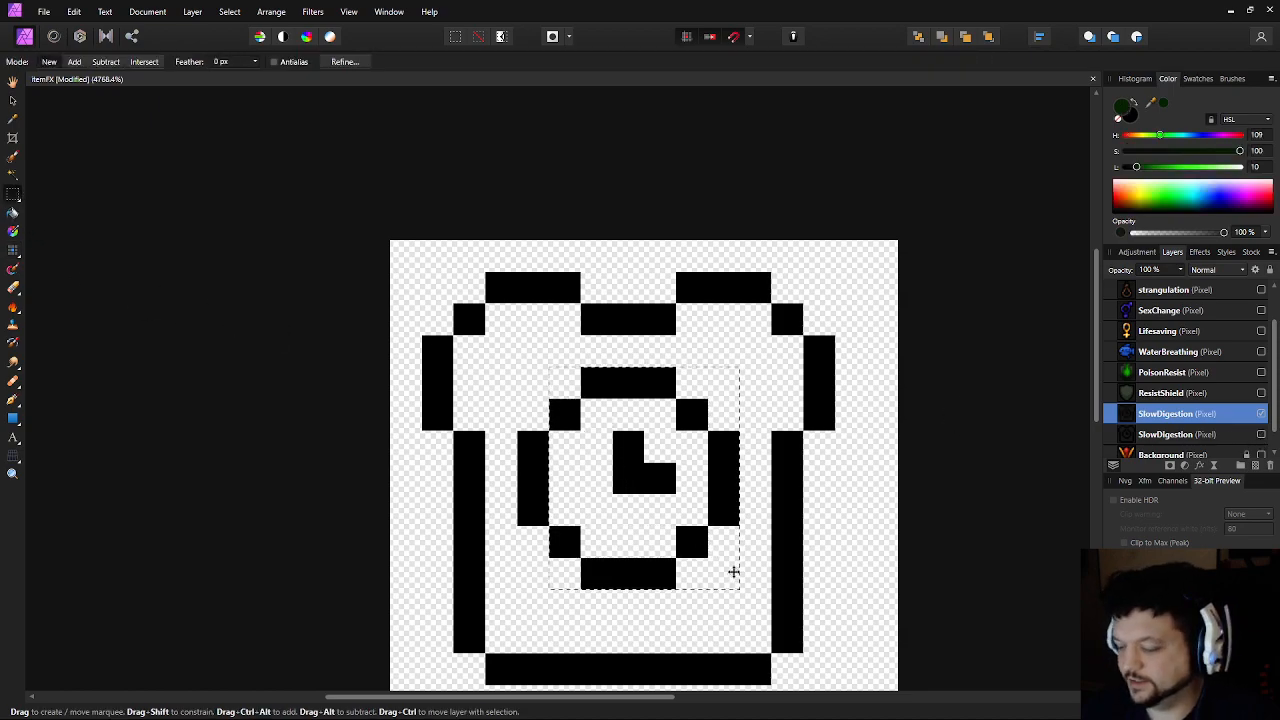
{"action": "key", "text": "Delete"}
{"action": "key", "text": "Left"}
{"action": "key", "text": "Delete"}
{"action": "key", "text": "ctrl+d"}
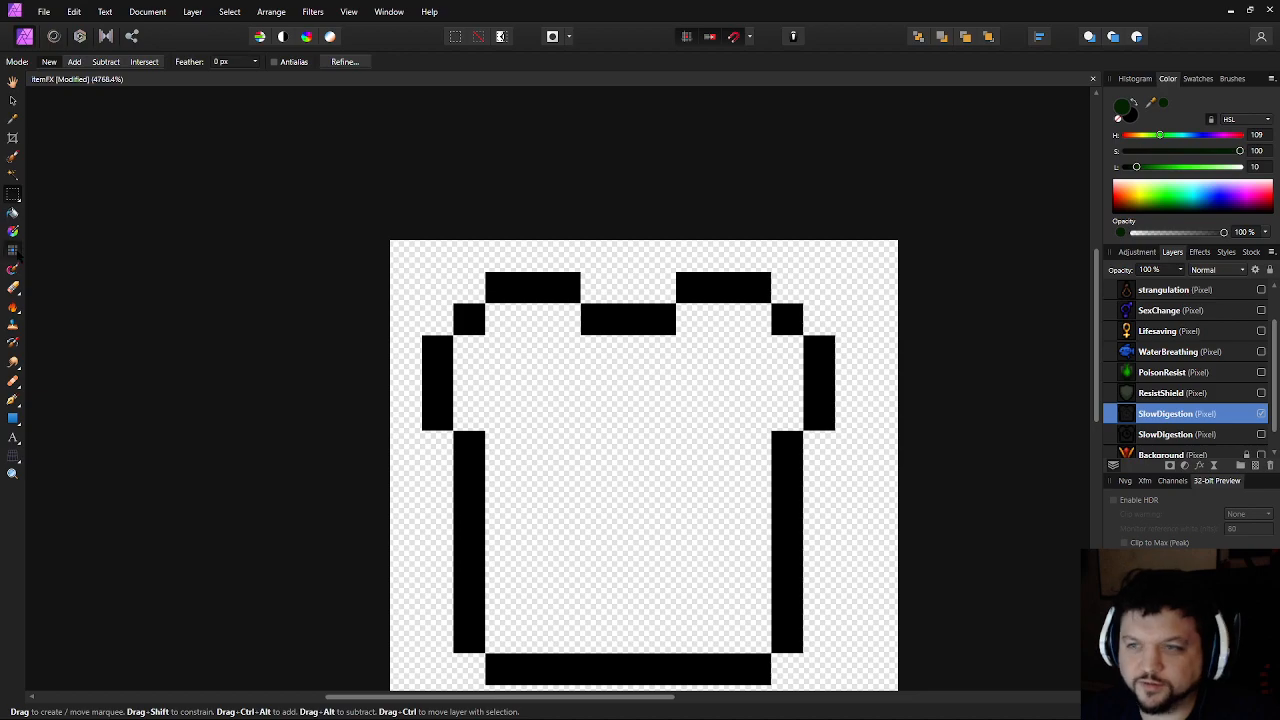
Draw a black one-pixel-wide hourglass outline inside the bread shape with the Pixel tool
{"action": "left_click", "coordinate": [13, 250]}
{"action": "left_click_drag", "start_coordinate": [563, 385], "coordinate": [684, 389]}
{"action": "left_click", "coordinate": [563, 418]}
{"action": "left_click", "coordinate": [563, 456]}
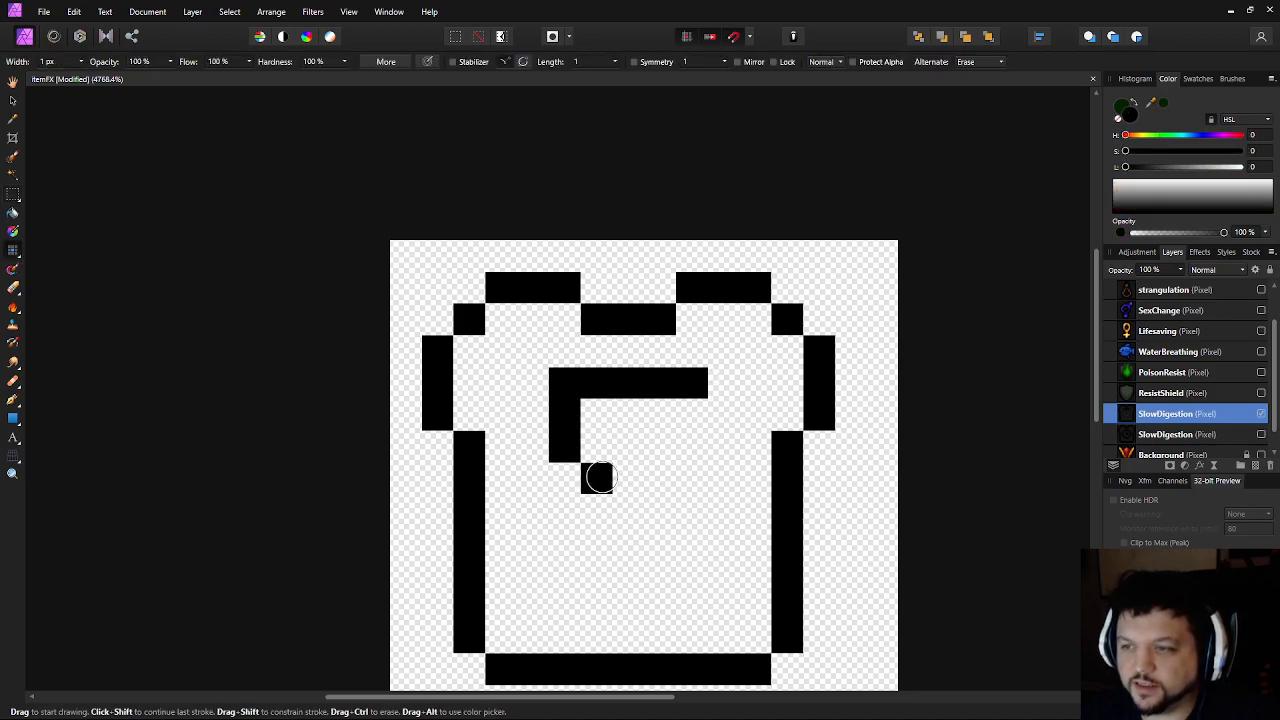
{"action": "left_click", "coordinate": [597, 477]}
{"action": "left_click_drag", "start_coordinate": [691, 449], "coordinate": [694, 416]}
{"action": "left_click", "coordinate": [597, 510]}
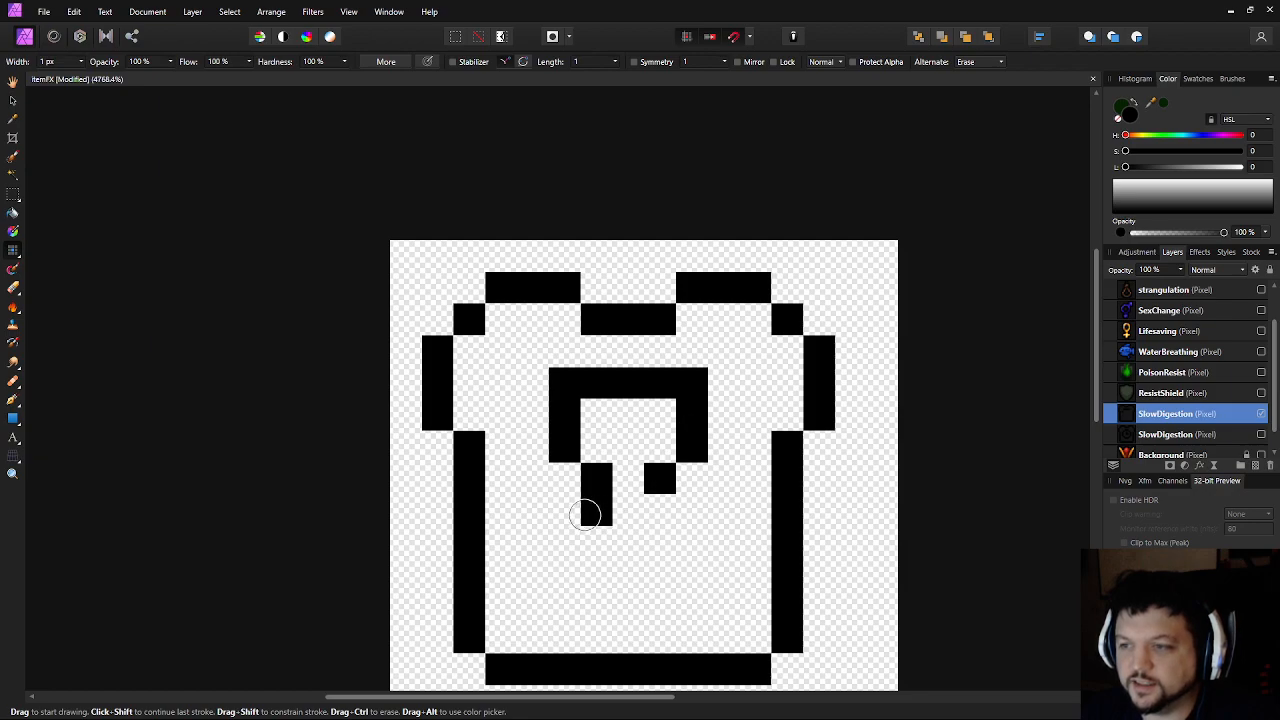
{"action": "mouse_move", "coordinate": [563, 540]}
{"action": "left_mouse_down"}
{"action": "mouse_move", "coordinate": [559, 575]}
{"action": "mouse_move", "coordinate": [577, 610]}
{"action": "mouse_move", "coordinate": [693, 604]}
{"action": "mouse_move", "coordinate": [710, 580]}
{"action": "mouse_move", "coordinate": [690, 578]}
{"action": "mouse_move", "coordinate": [693, 551]}
{"action": "mouse_move", "coordinate": [660, 510]}
{"action": "left_mouse_up"}
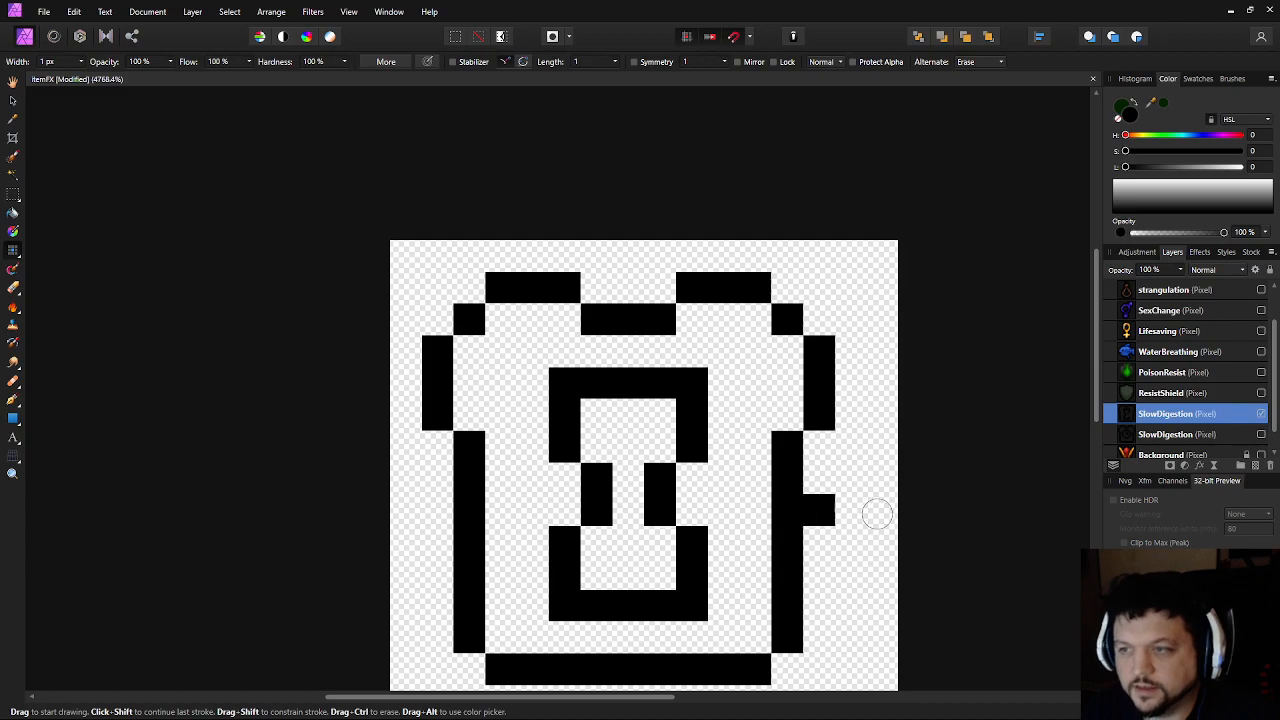
{"action": "scroll", "coordinate": [890, 467], "scroll_direction": "down", "scroll_amount": 6}
{"action": "scroll", "coordinate": [937, 479], "scroll_direction": "up", "scroll_amount": 5}
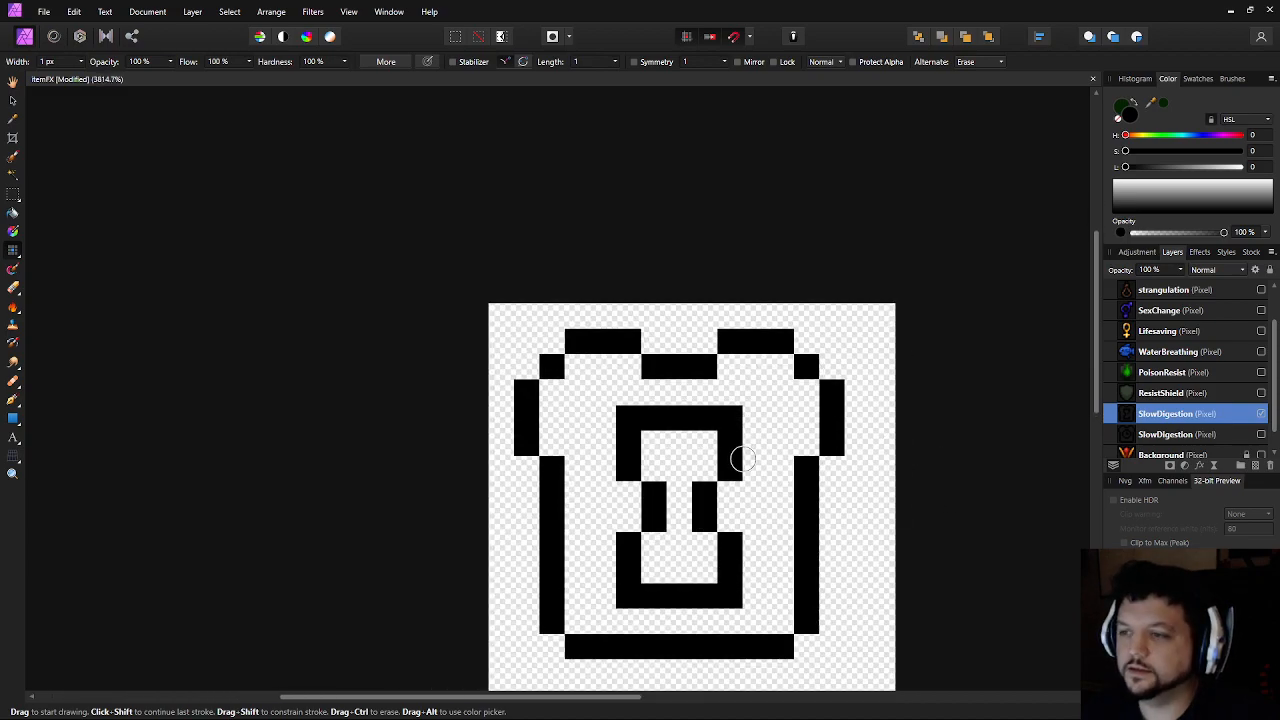
Select the right half of the bread and hourglass drawing and move it one pixel to the right
{"action": "left_click", "coordinate": [785, 469]}
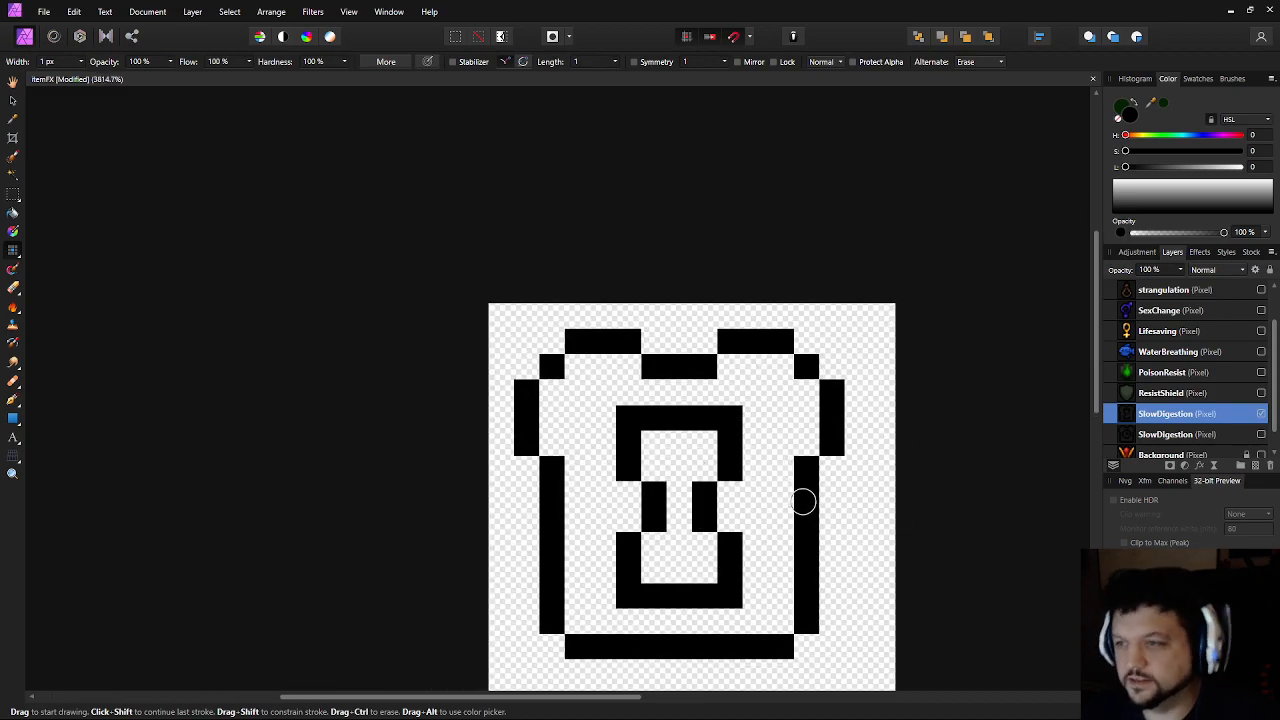
{"action": "left_click_drag", "start_coordinate": [803, 500], "coordinate": [742, 432]}
{"action": "left_click", "coordinate": [13, 196]}
{"action": "left_click_drag", "start_coordinate": [789, 597], "coordinate": [622, 238]}
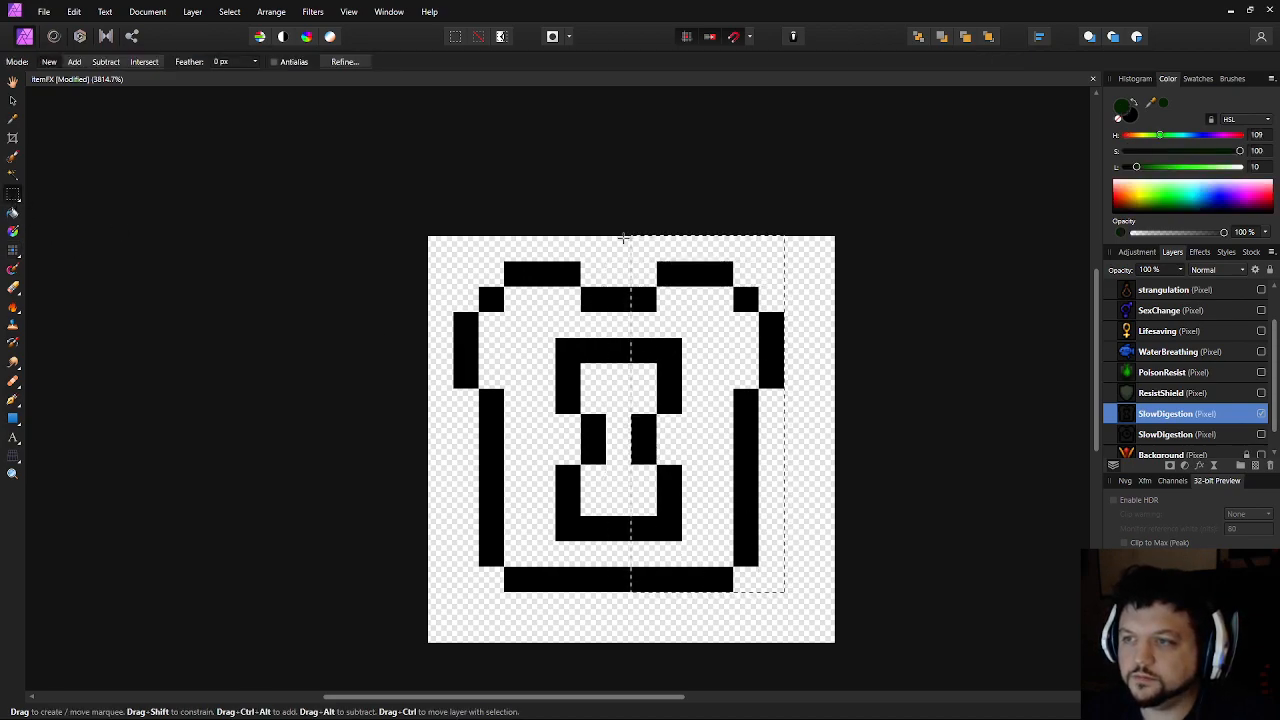
{"action": "key", "text": "v"}
{"action": "left_click_drag", "start_coordinate": [697, 252], "coordinate": [722, 252]}
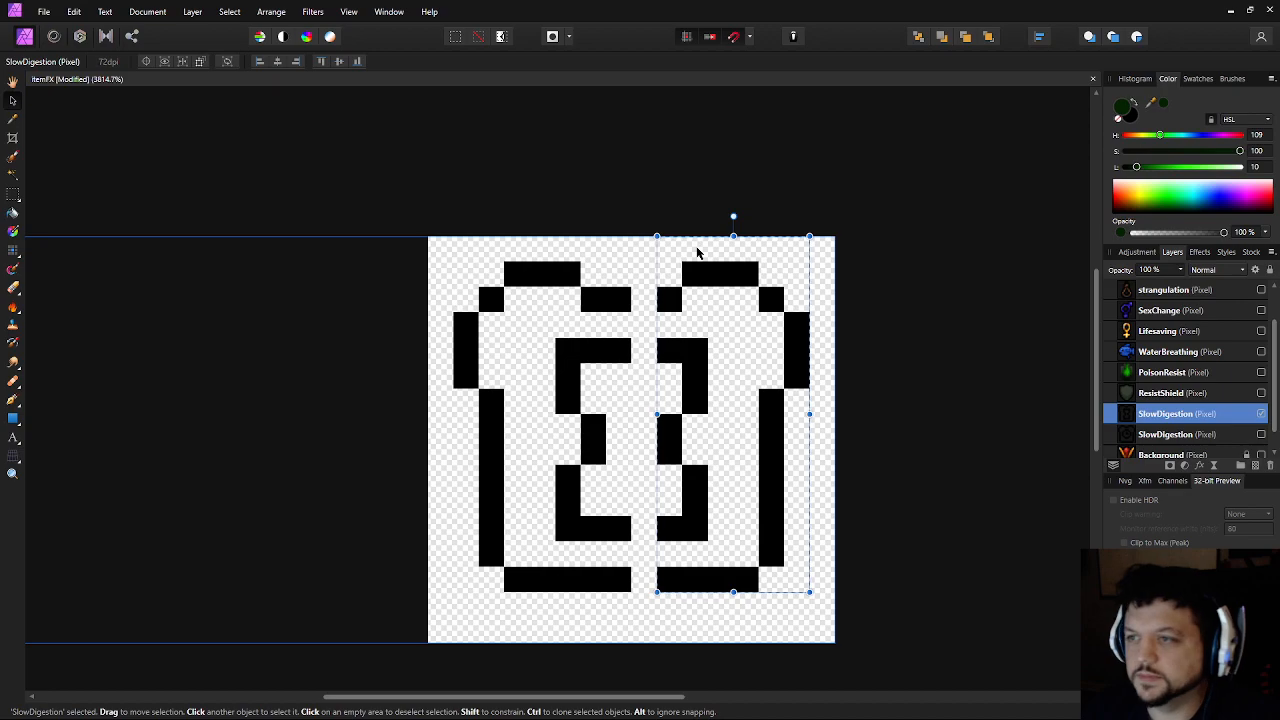
Fill the one-pixel centre gaps in the bread's top and bottom outline with black, undoing any stray pixels
{"action": "key", "text": "b"}
{"action": "left_click", "coordinate": [644, 299]}
{"action": "left_click", "coordinate": [645, 579]}
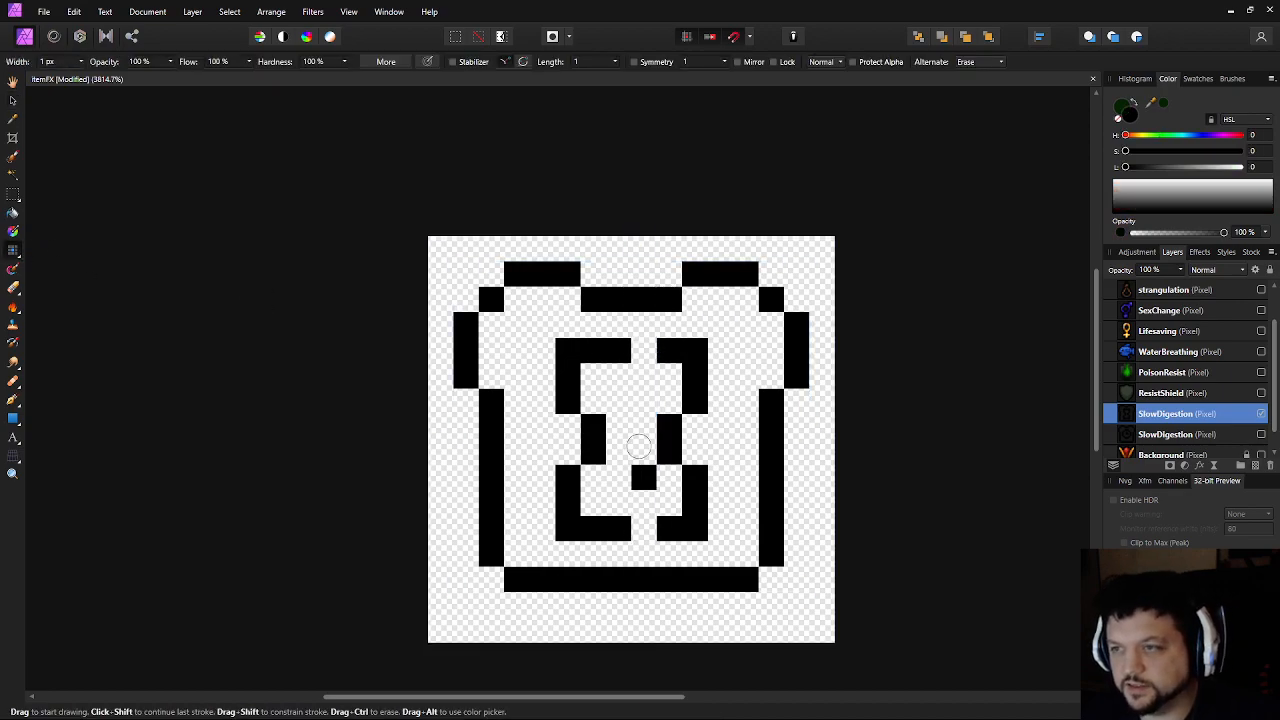
{"action": "left_click", "coordinate": [619, 377]}
{"action": "key", "text": "ctrl+z"}
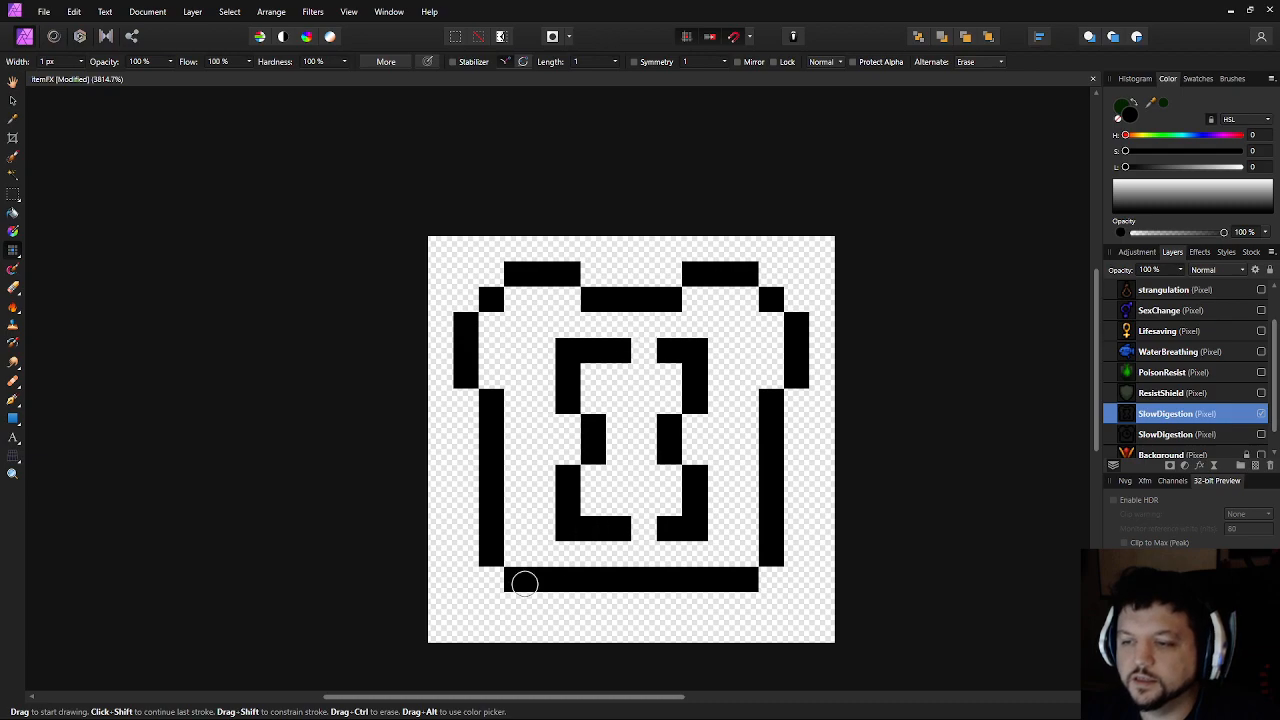
Lower the bread's bottom edge one pixel by drawing a new row, extending the sides and deleting the old row
{"action": "mouse_move", "coordinate": [497, 583]}
{"action": "left_mouse_down"}
{"action": "mouse_move", "coordinate": [522, 604]}
{"action": "mouse_move", "coordinate": [741, 608]}
{"action": "mouse_move", "coordinate": [757, 582]}
{"action": "left_mouse_up"}
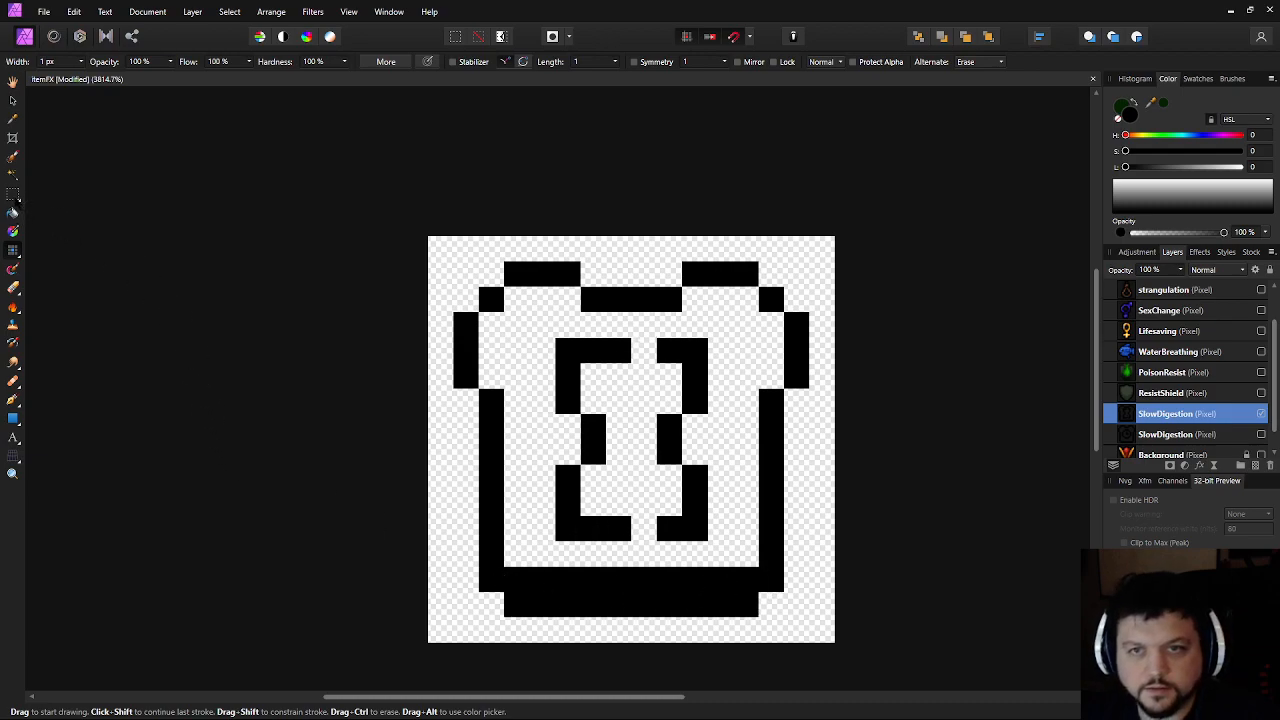
{"action": "key", "text": "m"}
{"action": "left_click_drag", "start_coordinate": [515, 570], "coordinate": [758, 592]}
{"action": "key", "text": "Delete"}
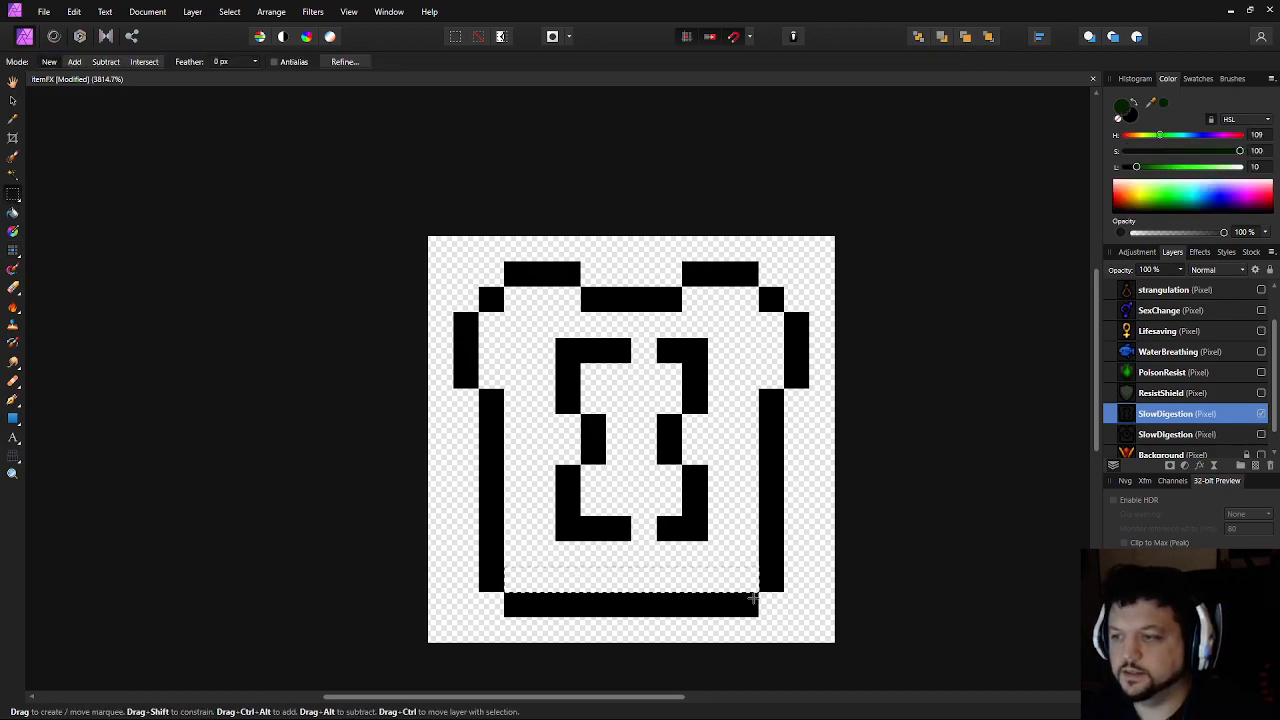
{"action": "key", "text": "ctrl+d"}
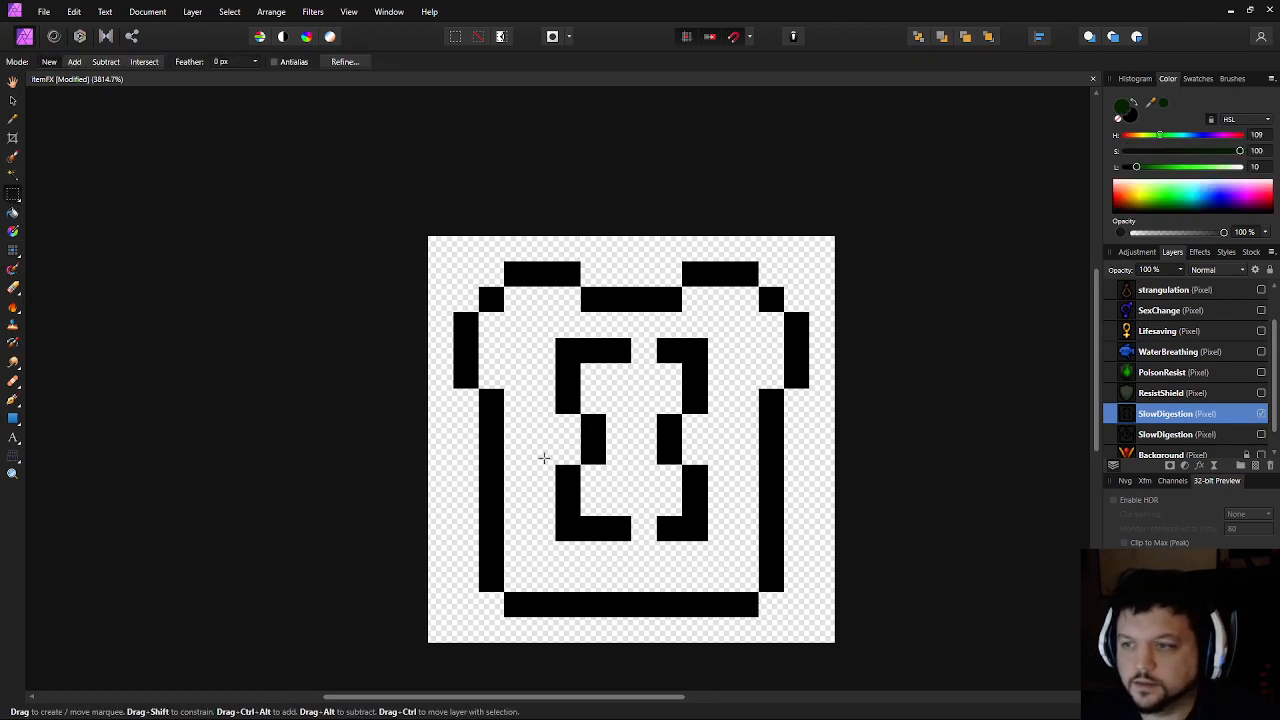
Select the lower half of the hourglass, move it down one pixel and deselect it
{"action": "left_click_drag", "start_coordinate": [564, 452], "coordinate": [706, 566]}
{"action": "key", "text": "v"}
{"action": "key", "text": "Down"}
{"action": "key", "text": "ctrl+d"}
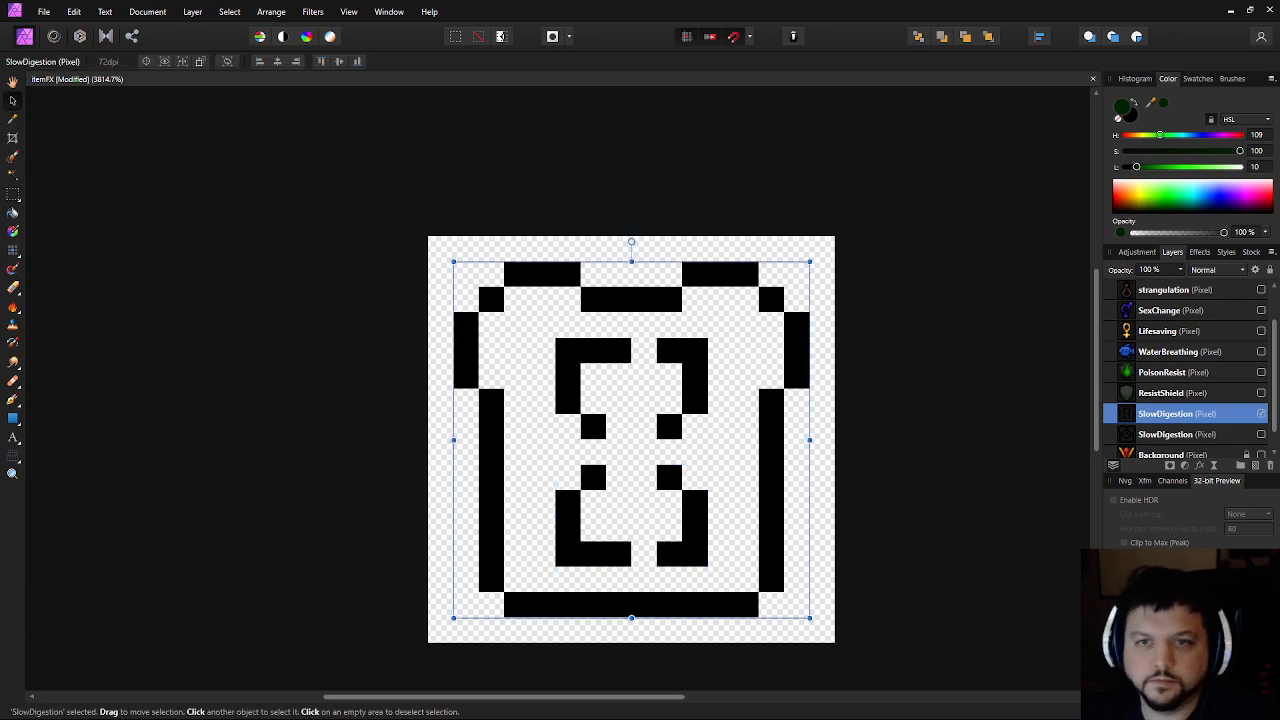
Fill the gaps in the hourglass's waist sides, top edge and bottom edge with black pixels
{"action": "key", "text": "b"}
{"action": "left_click", "coordinate": [590, 452]}
{"action": "left_click", "coordinate": [666, 455]}
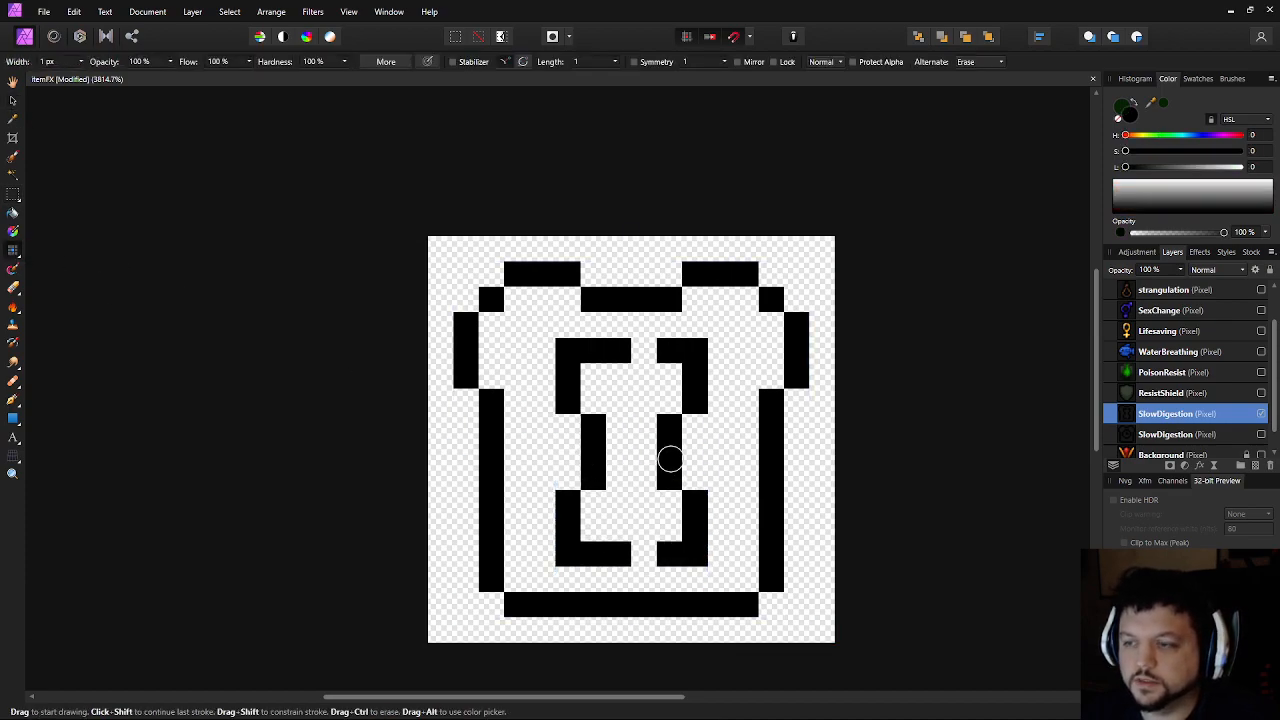
{"action": "left_click", "coordinate": [643, 553]}
{"action": "left_click", "coordinate": [628, 385]}
{"action": "left_click", "coordinate": [645, 352]}
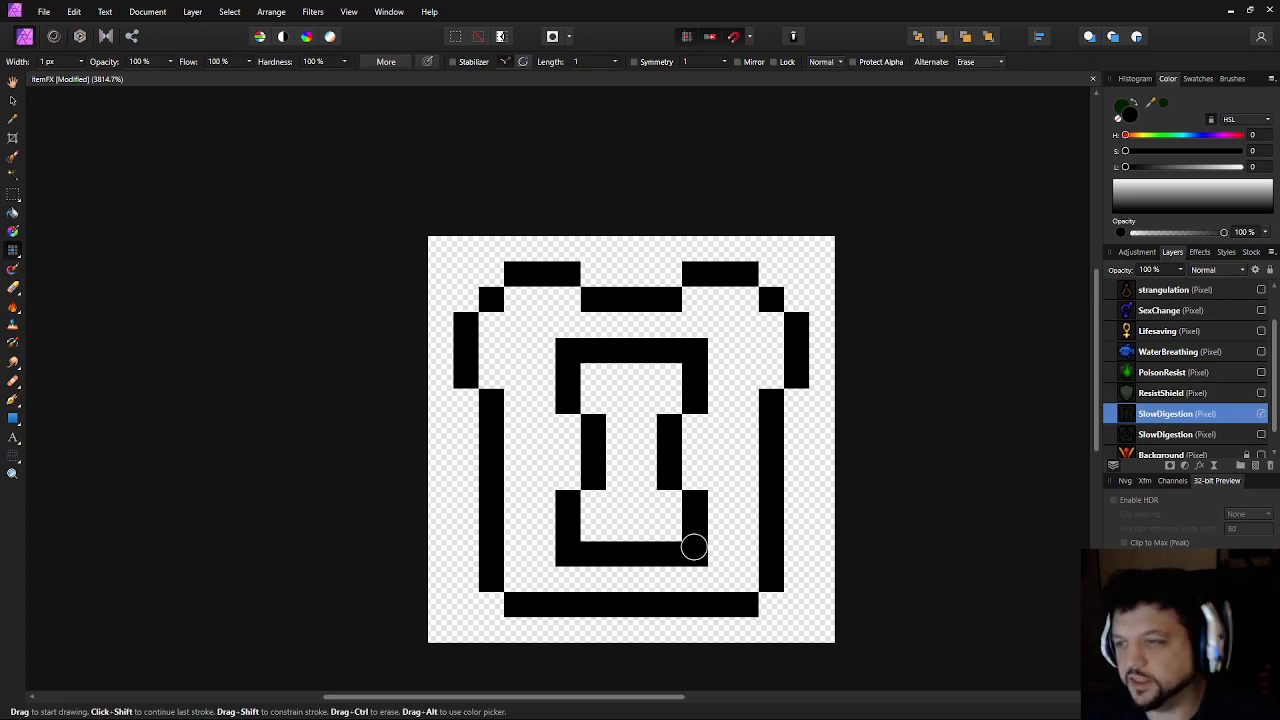
{"action": "scroll", "coordinate": [800, 545], "scroll_direction": "down", "scroll_amount": 6}
{"action": "scroll", "coordinate": [807, 543], "scroll_direction": "up", "scroll_amount": 6}
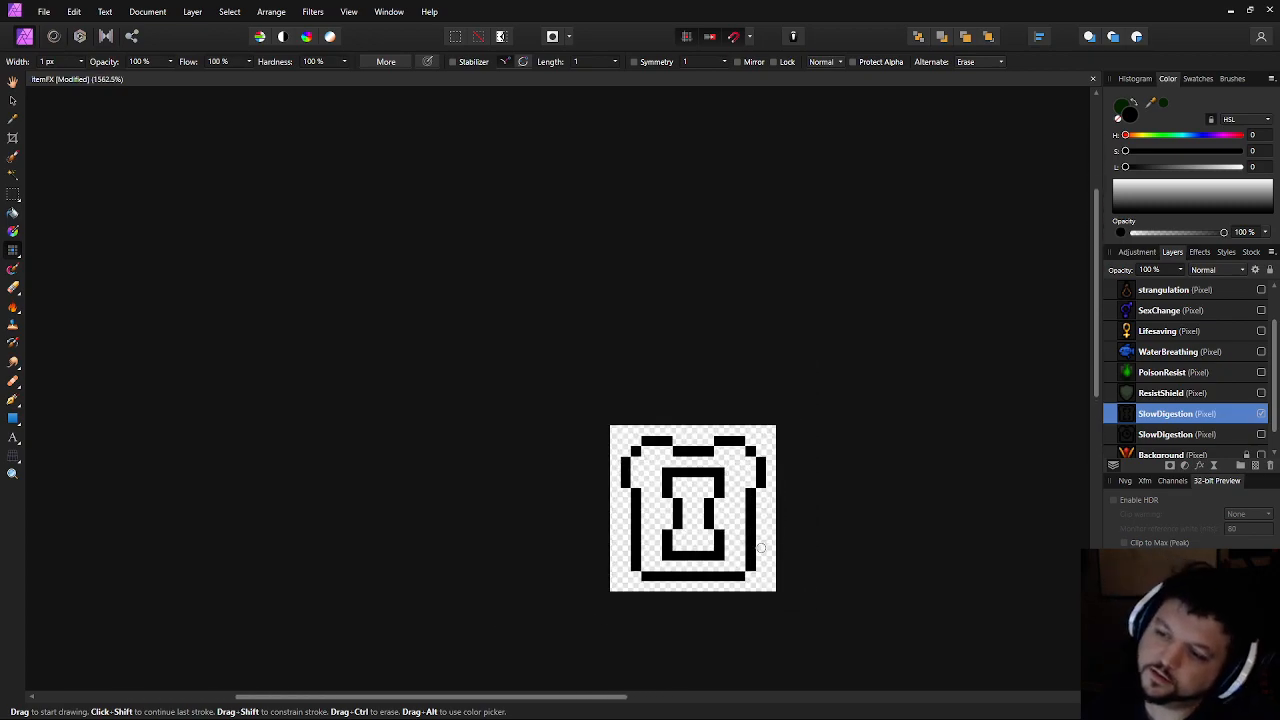
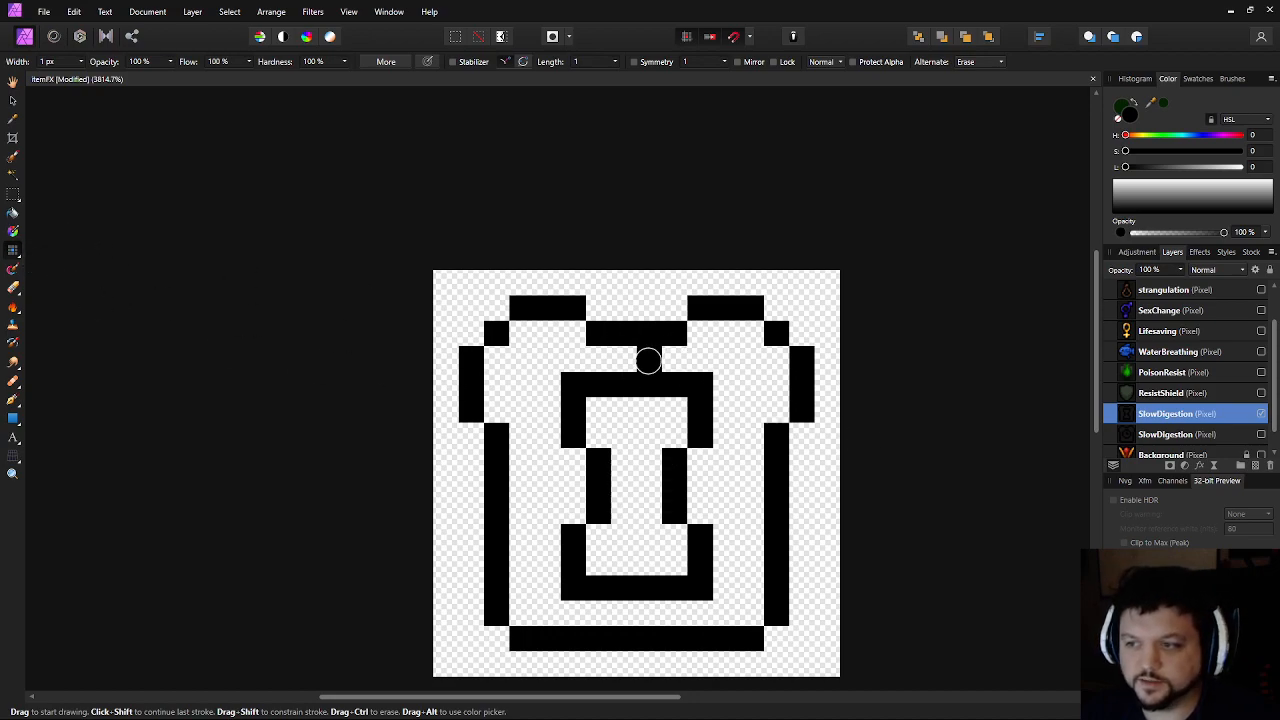
{"action": "left_click", "coordinate": [626, 357]}
{"action": "key", "text": "ctrl+z"}
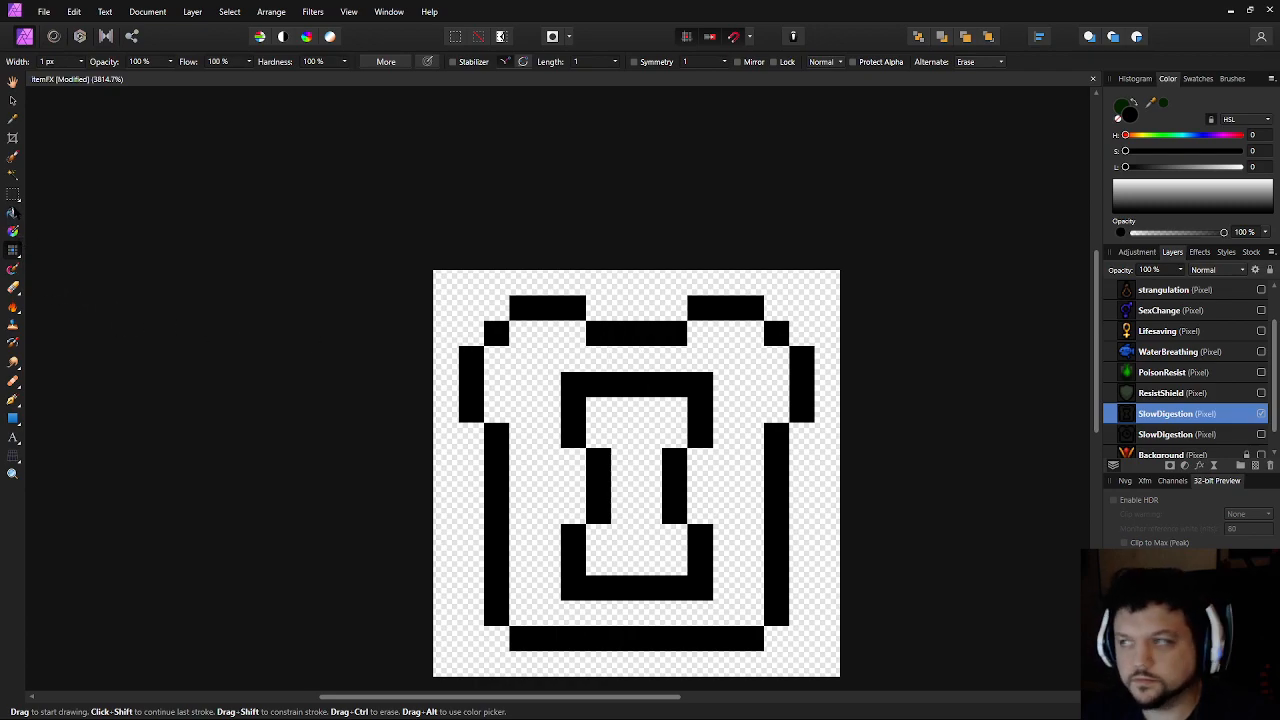
Flood-fill the bread area around the hourglass with pale yellow, HSL 44, 100, 81
{"action": "left_click", "coordinate": [13, 213]}
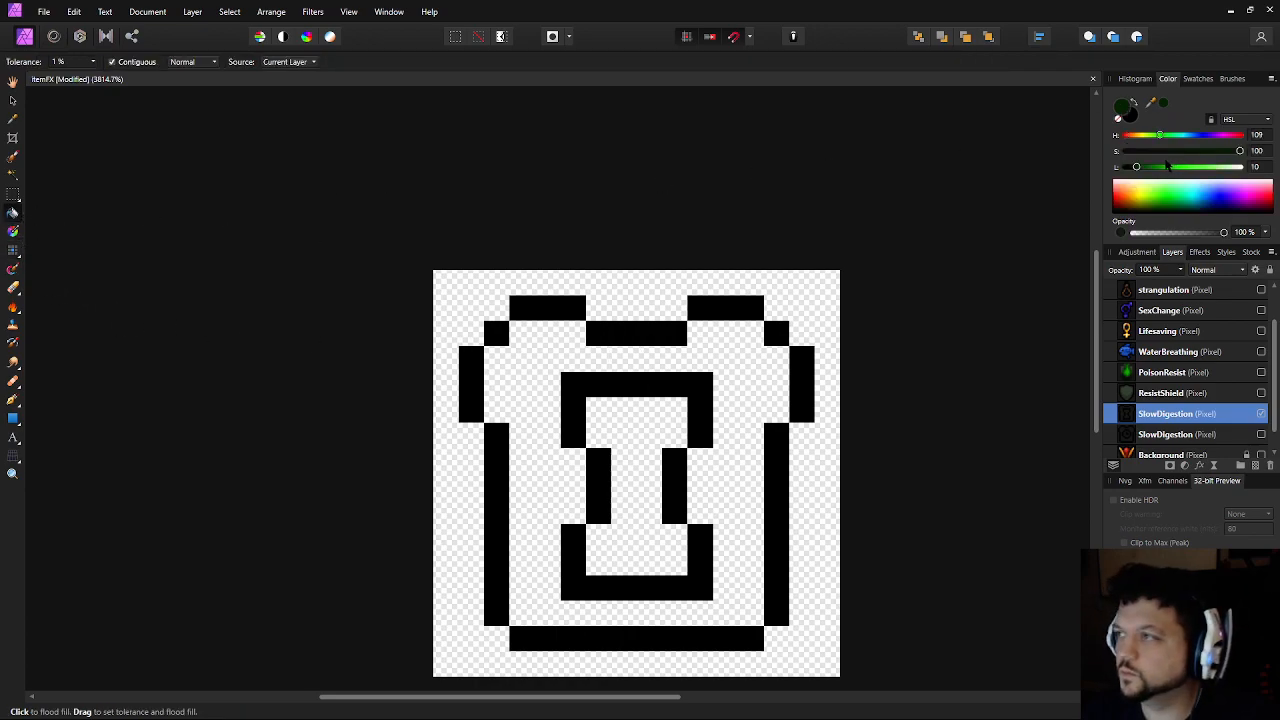
{"action": "left_click_drag", "start_coordinate": [1139, 137], "coordinate": [1221, 172]}
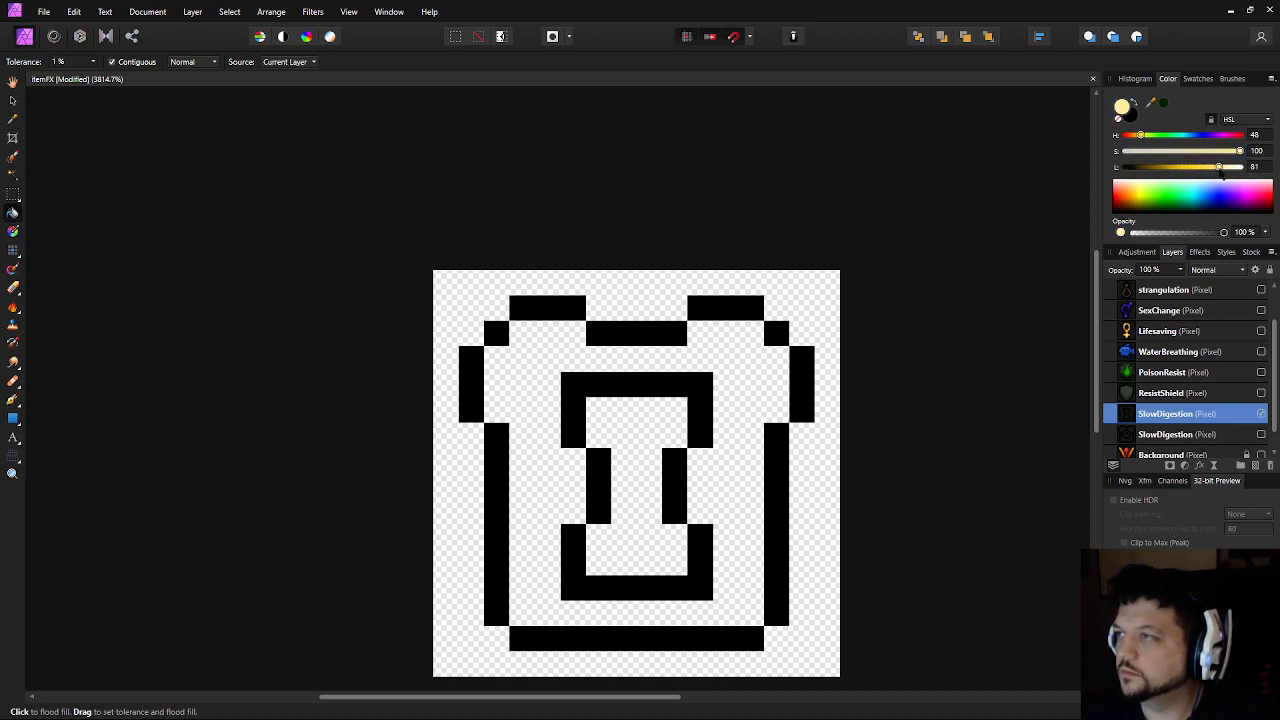
{"action": "left_click_drag", "start_coordinate": [1140, 136], "coordinate": [1140, 136]}
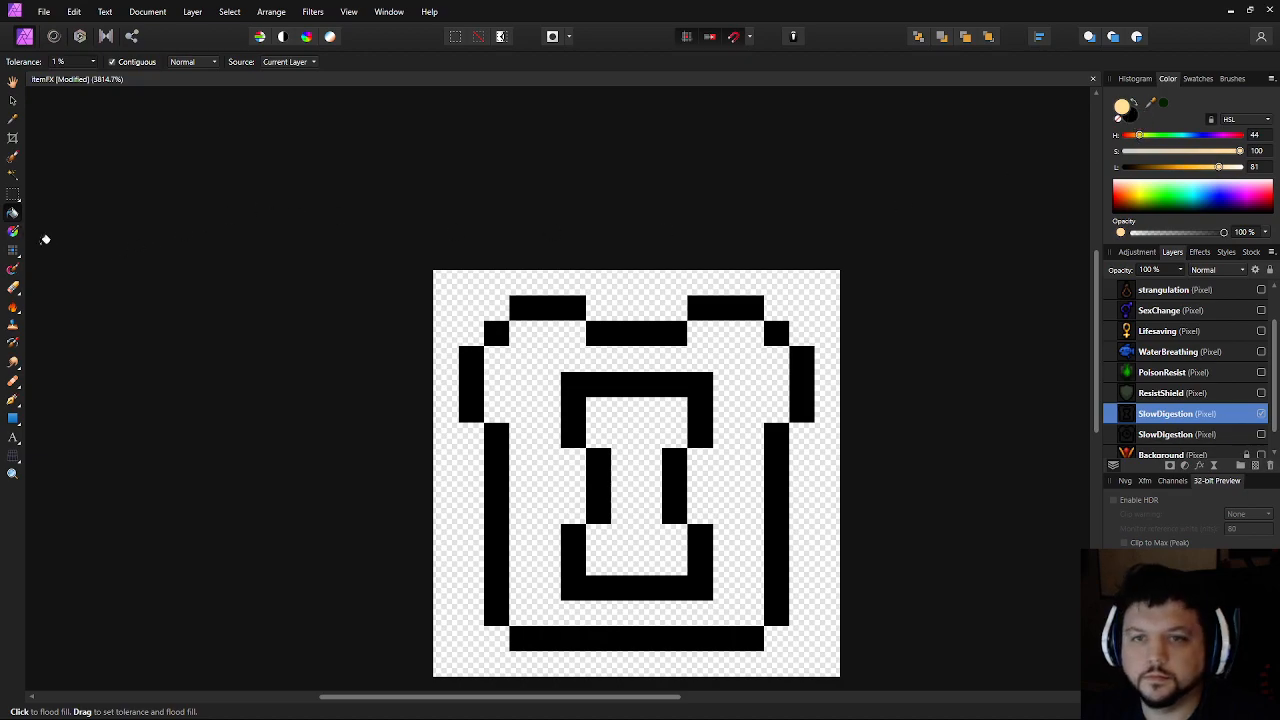
{"action": "left_click", "coordinate": [541, 373]}
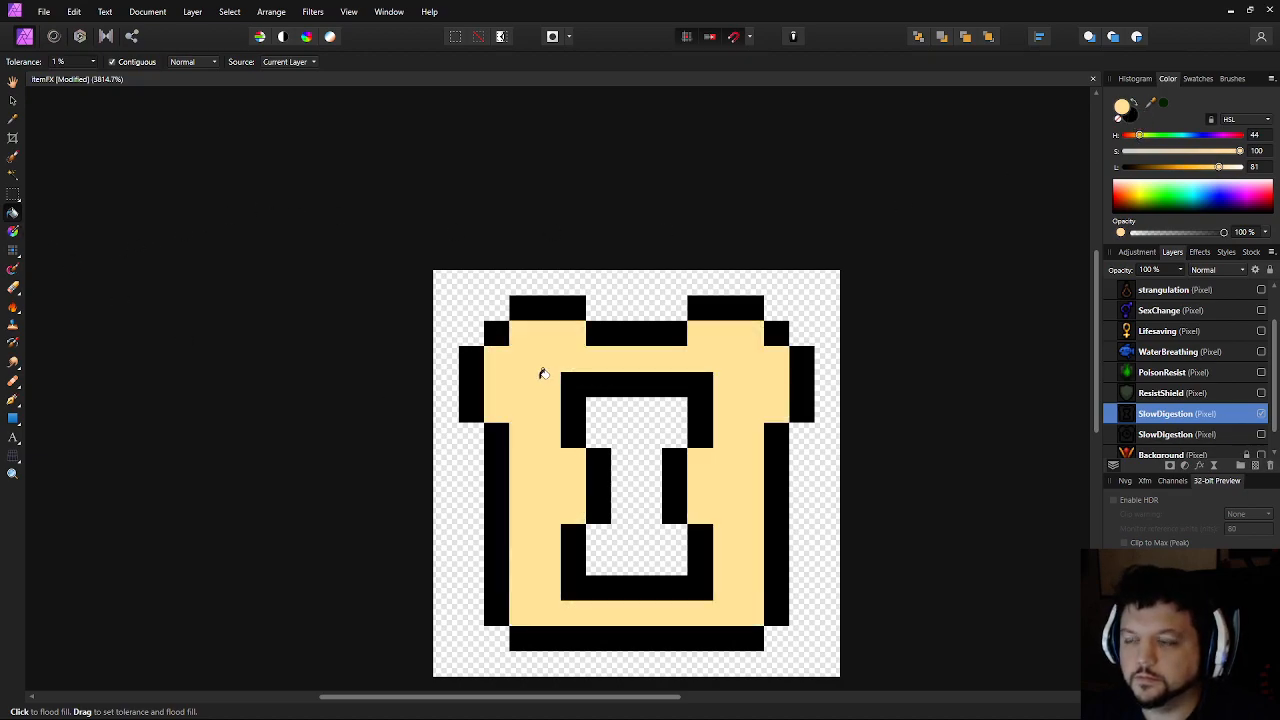
Paint a dark brown crust, HSL 31, 69, 22, along the inside of the bread outline with the Pixel tool
{"action": "left_click", "coordinate": [13, 250]}
{"action": "key", "text": "x"}
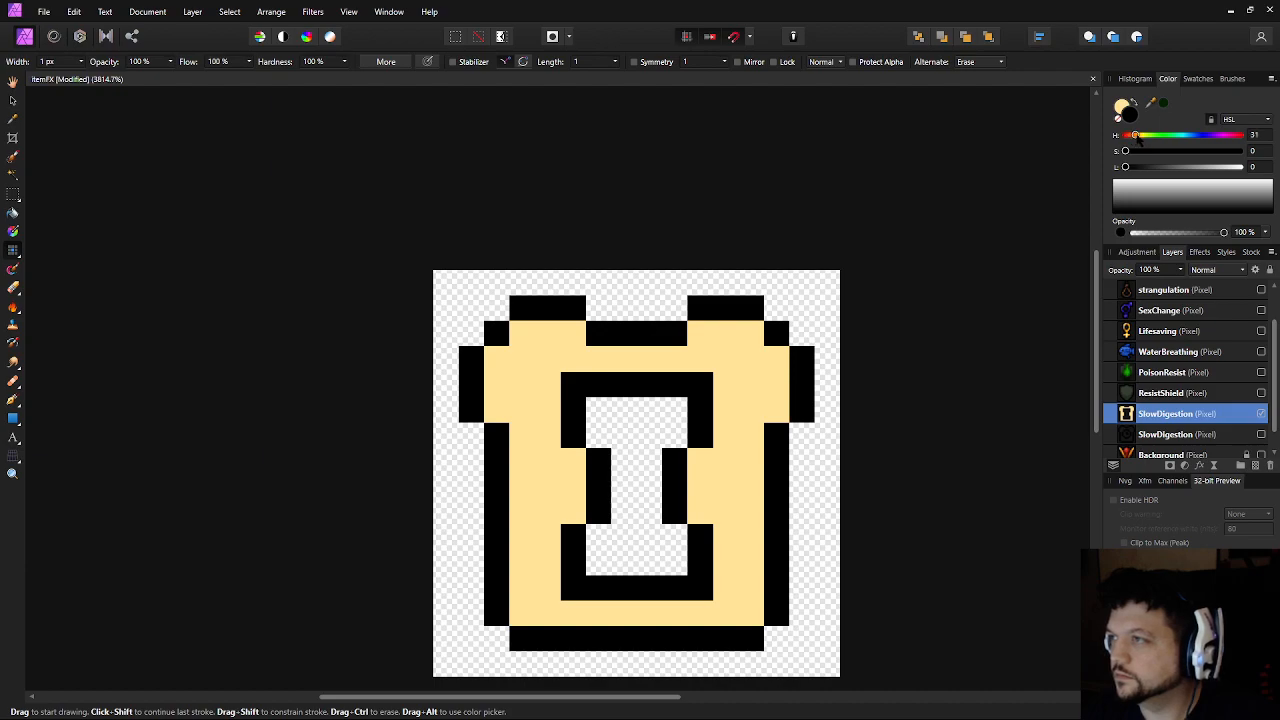
{"action": "left_click_drag", "start_coordinate": [1153, 155], "coordinate": [1205, 160]}
{"action": "left_click", "coordinate": [1151, 168]}
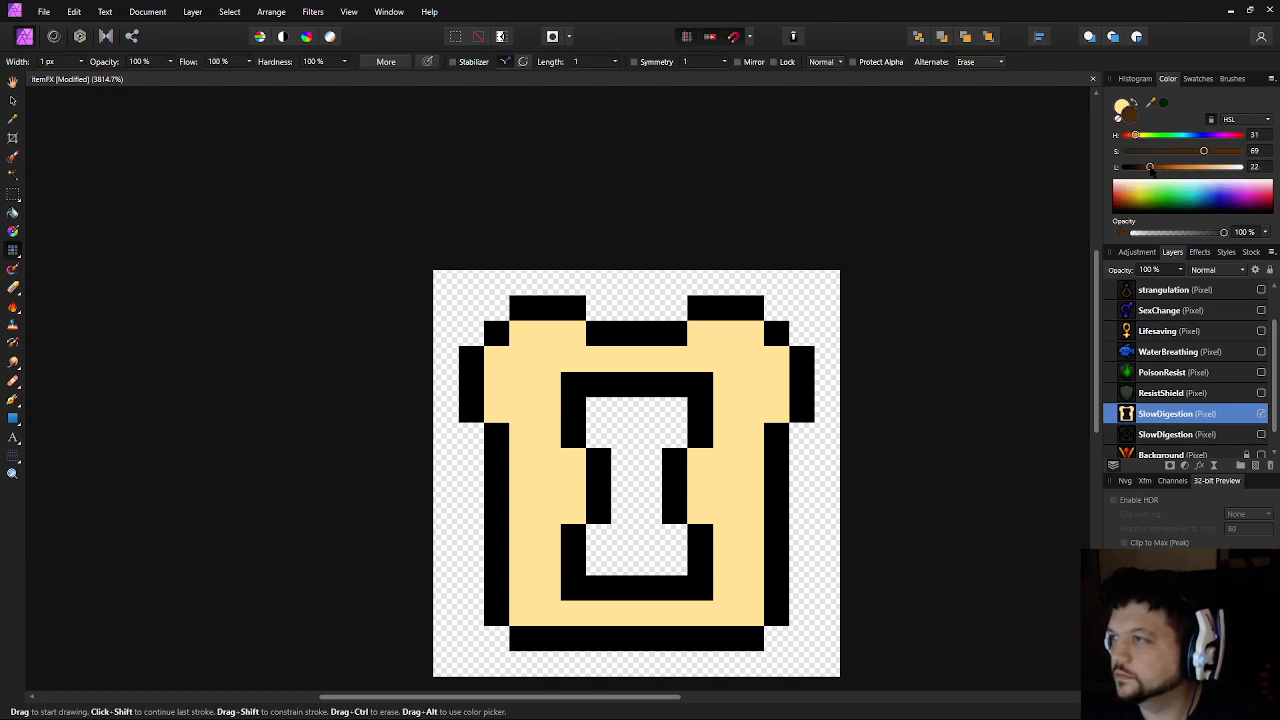
{"action": "mouse_move", "coordinate": [497, 415]}
{"action": "left_mouse_down"}
{"action": "mouse_move", "coordinate": [503, 367]}
{"action": "mouse_move", "coordinate": [524, 331]}
{"action": "mouse_move", "coordinate": [642, 353]}
{"action": "mouse_move", "coordinate": [746, 332]}
{"action": "mouse_move", "coordinate": [770, 366]}
{"action": "mouse_move", "coordinate": [770, 407]}
{"action": "mouse_move", "coordinate": [515, 432]}
{"action": "mouse_move", "coordinate": [517, 610]}
{"action": "mouse_move", "coordinate": [552, 612]}
{"action": "left_mouse_up"}
{"action": "left_click", "coordinate": [615, 348]}
{"action": "mouse_move", "coordinate": [731, 611]}
{"action": "left_mouse_down"}
{"action": "mouse_move", "coordinate": [749, 606]}
{"action": "mouse_move", "coordinate": [750, 428]}
{"action": "left_mouse_up"}
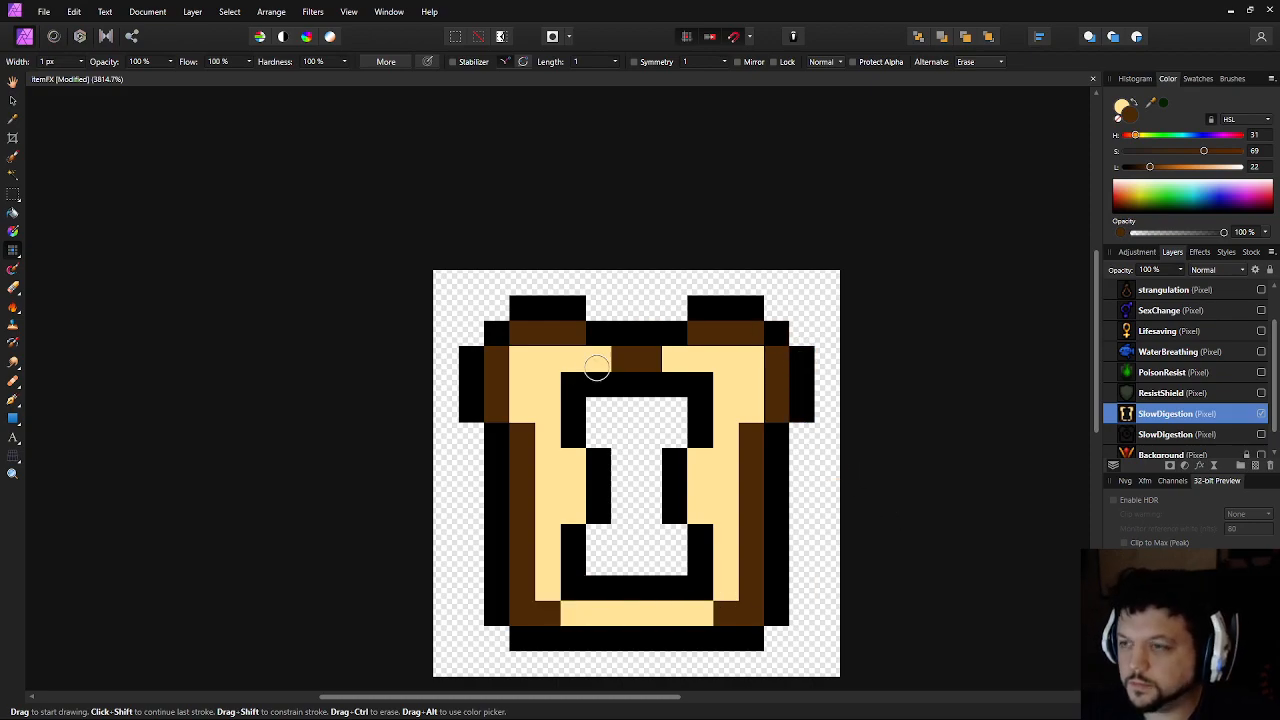
Lighten the brown to lightness 58 and paint shading beside the hourglass's left waist and along the middle of the bread's bottom row
{"action": "left_click", "coordinate": [1166, 168]}
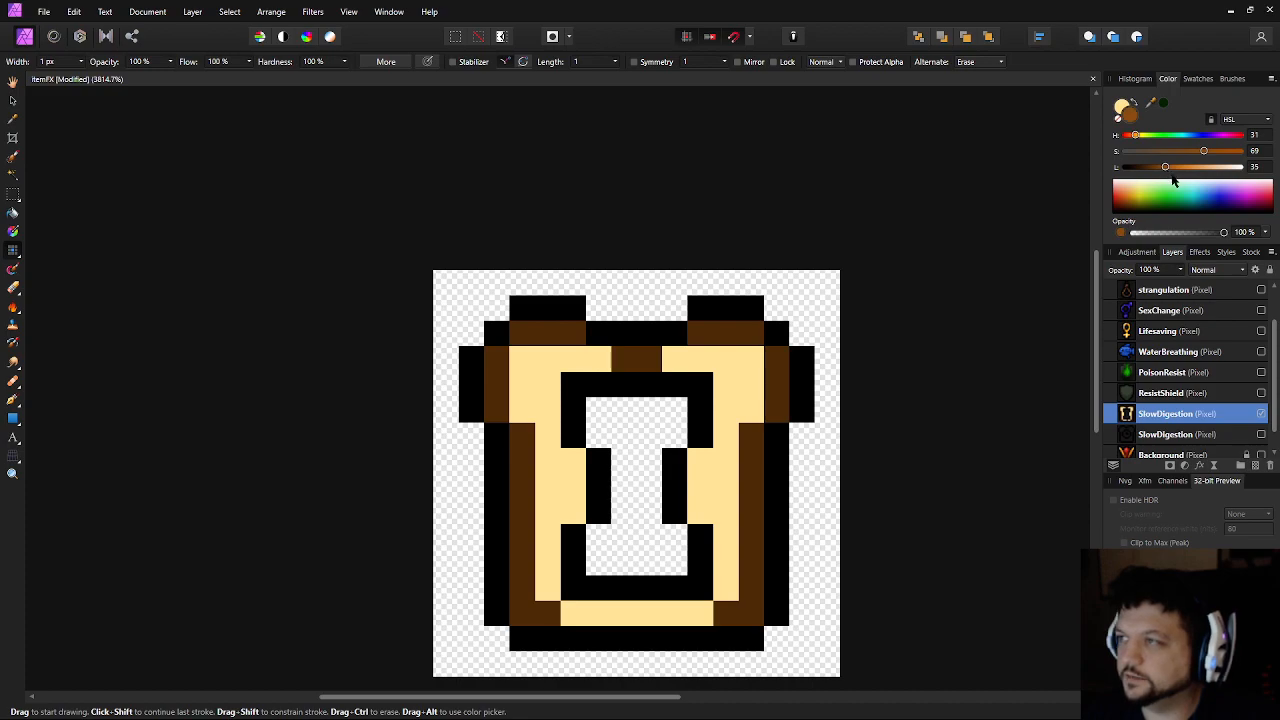
{"action": "left_click", "coordinate": [1192, 167]}
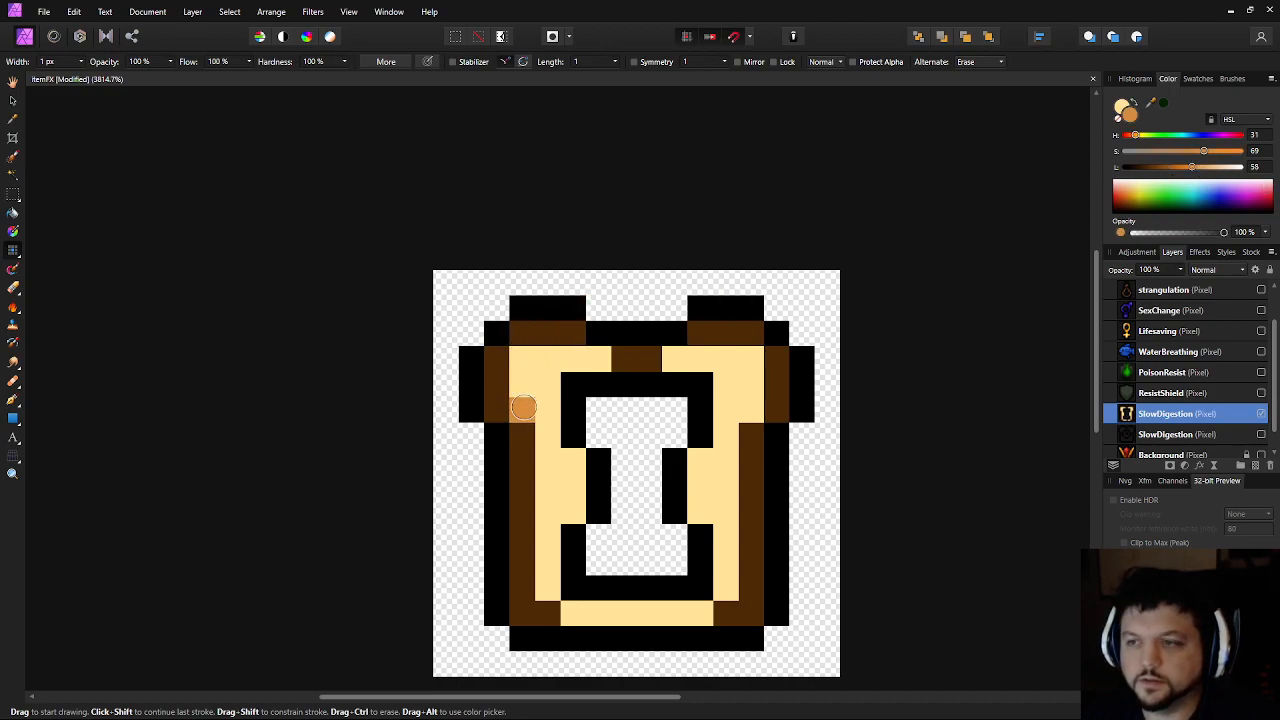
{"action": "left_click", "coordinate": [579, 464]}
{"action": "left_click_drag", "start_coordinate": [568, 464], "coordinate": [572, 512]}
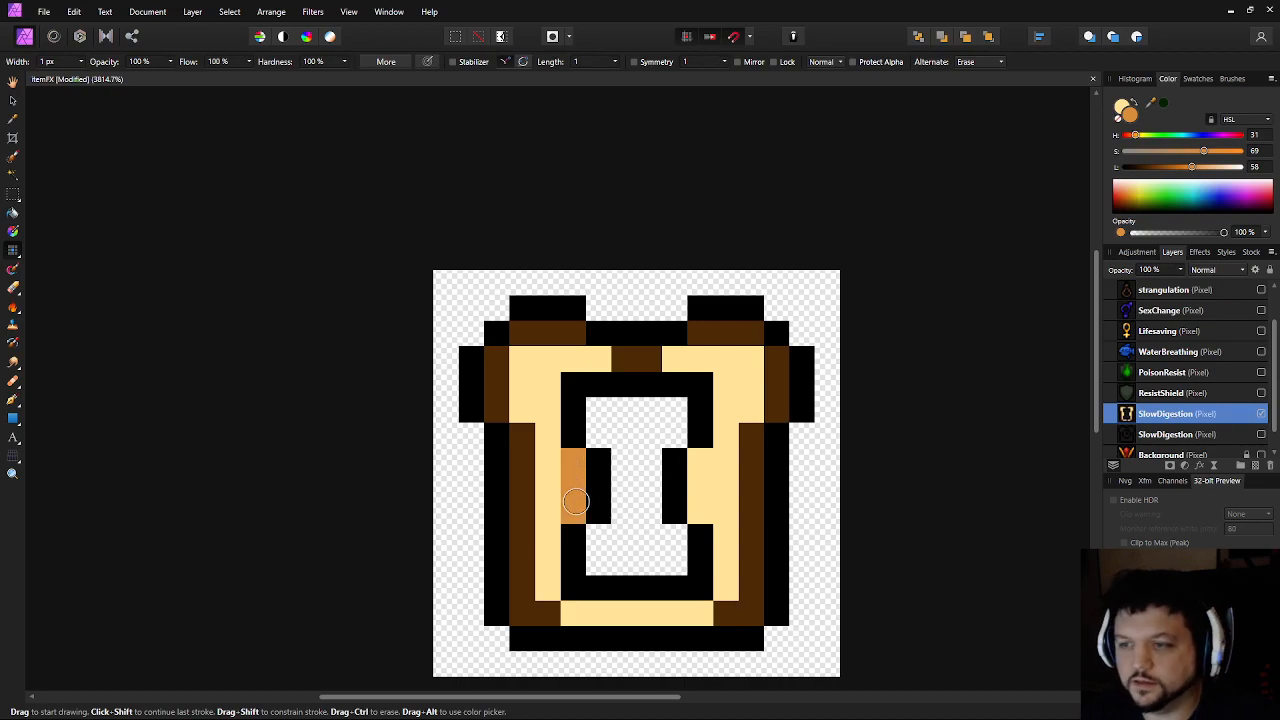
{"action": "left_click", "coordinate": [590, 578]}
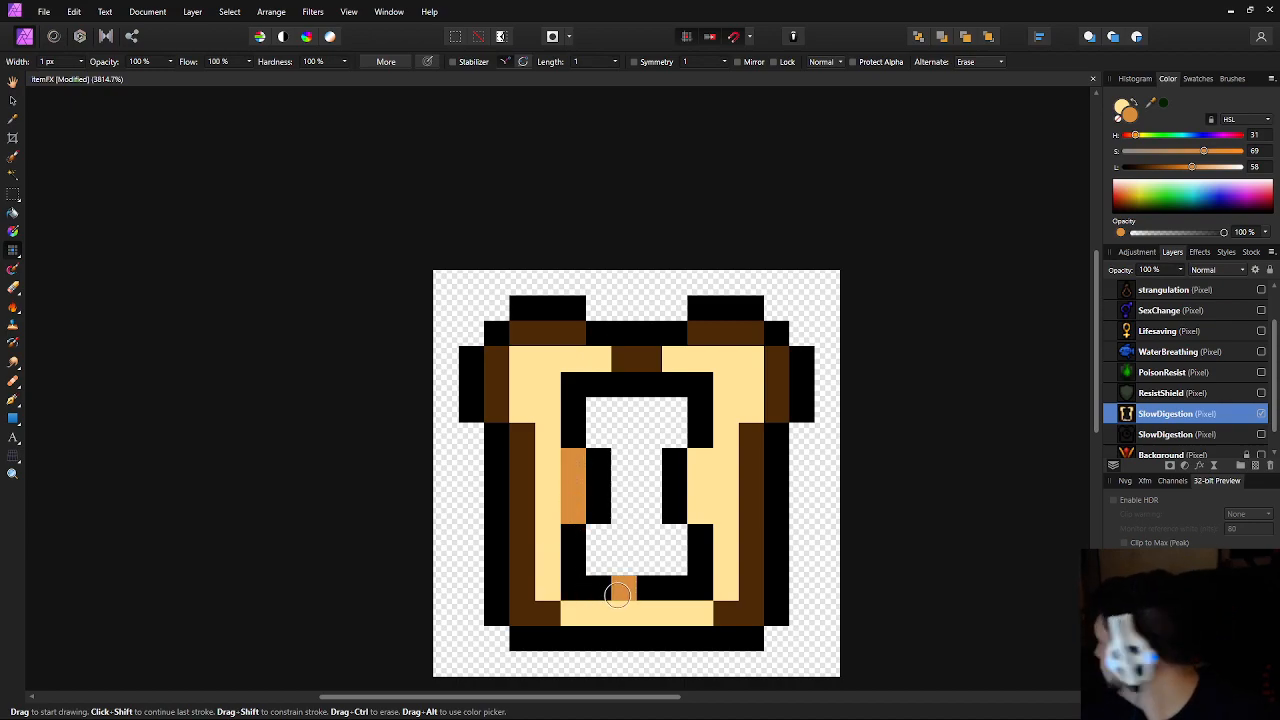
{"action": "left_click_drag", "start_coordinate": [600, 613], "coordinate": [677, 613]}
Add light brown shading pixels beside the top-centre crust and at the inner corners of both upper lobes
{"action": "left_click", "coordinate": [598, 358]}
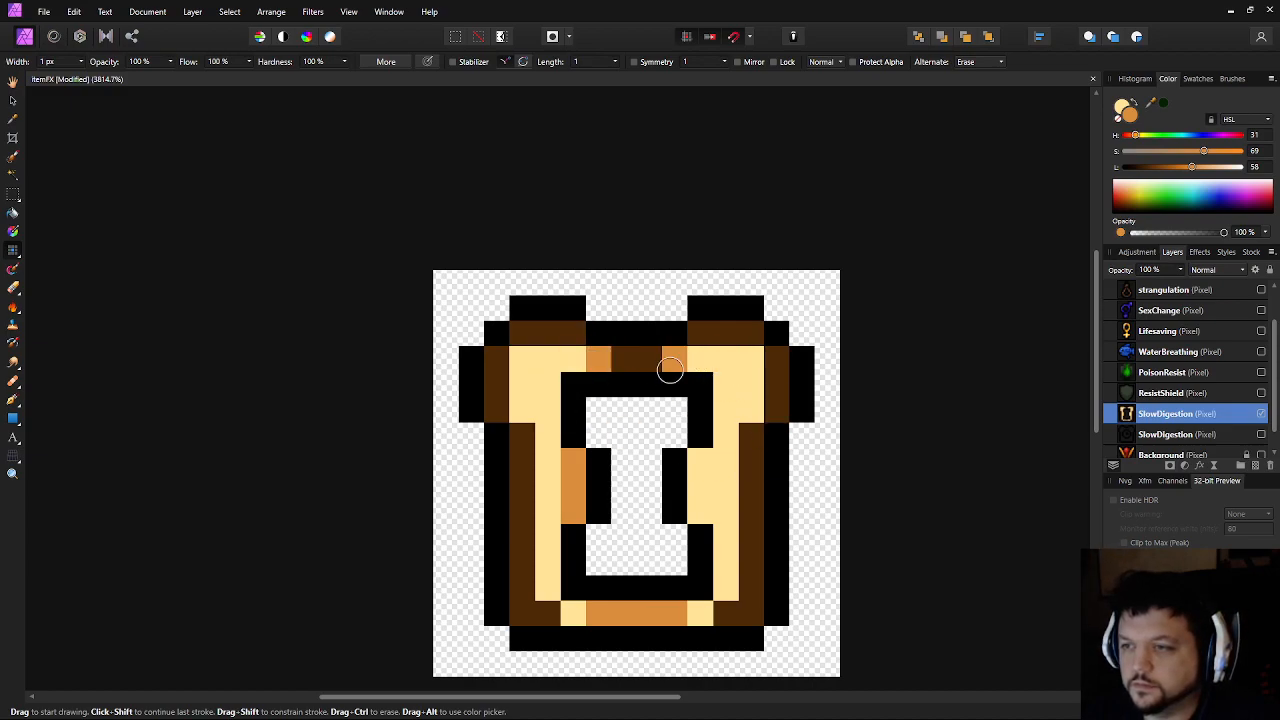
{"action": "left_click", "coordinate": [683, 360]}
{"action": "left_click", "coordinate": [522, 358]}
{"action": "left_click", "coordinate": [750, 358]}
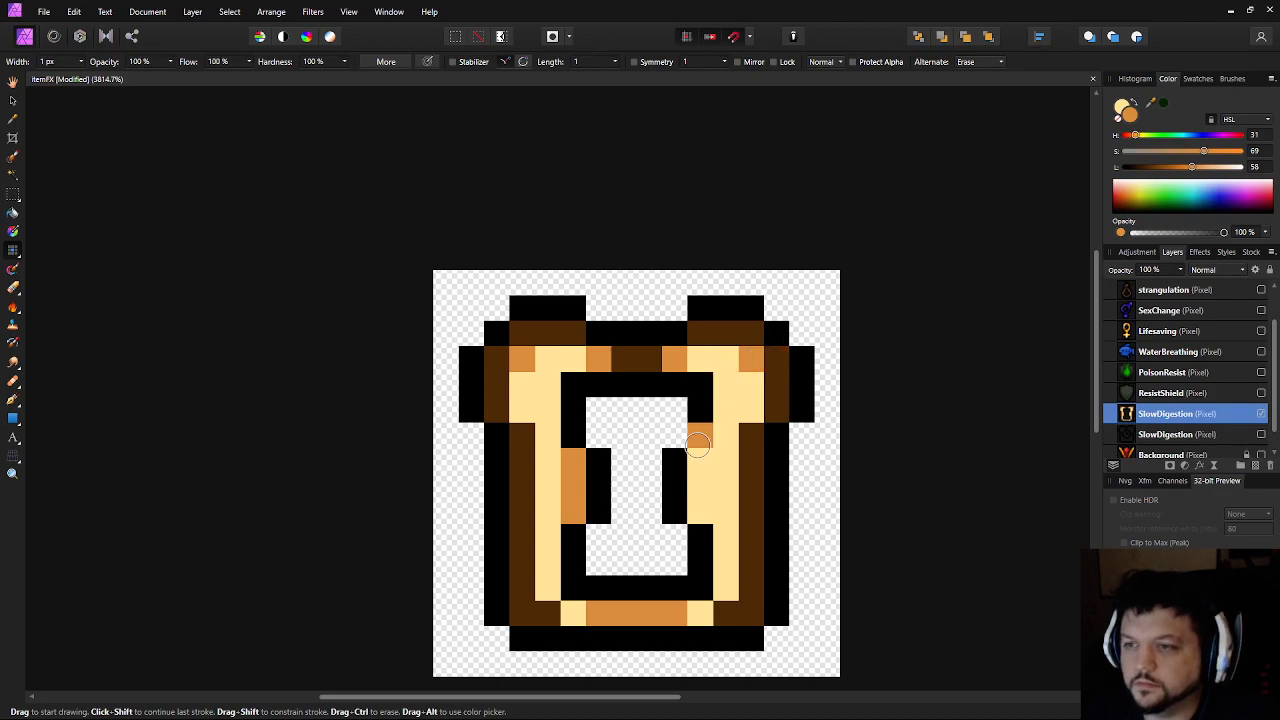
{"action": "left_click", "coordinate": [744, 407]}
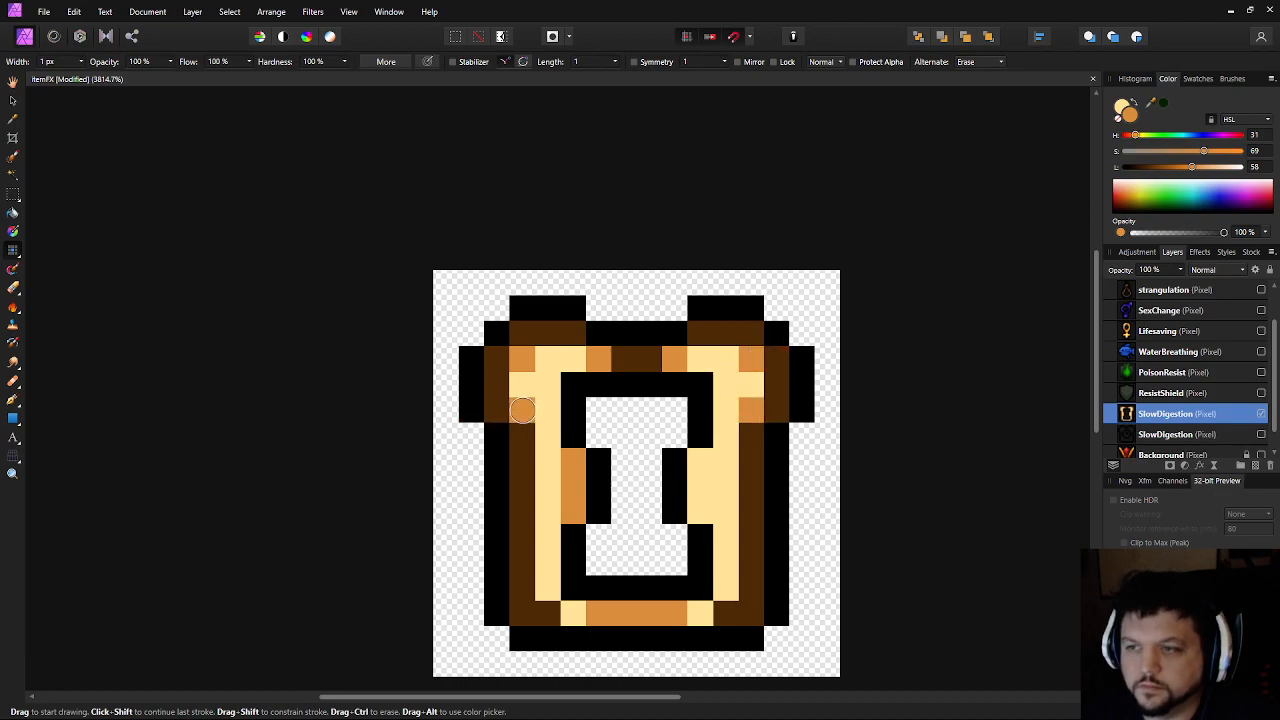
{"action": "left_click", "coordinate": [522, 410]}
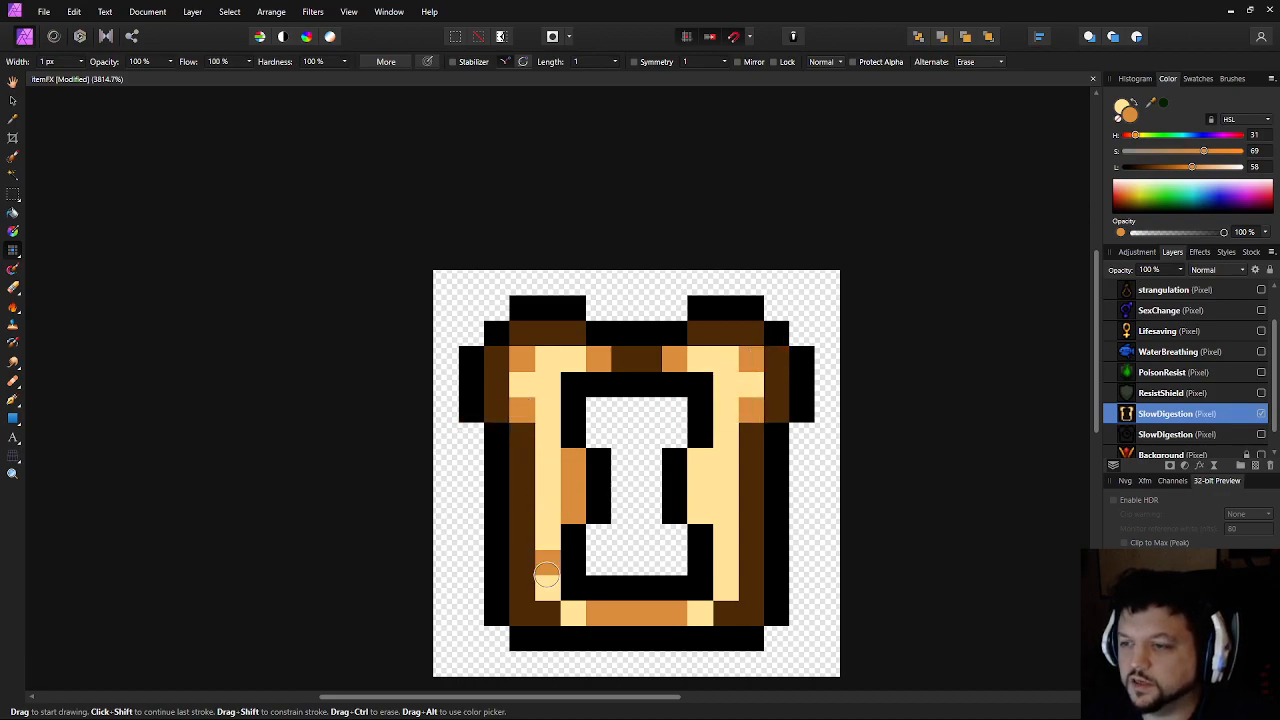
Paint light brown shading pixels into both lower inner corners of the crust, completing the bottom row
{"action": "left_click_drag", "start_coordinate": [573, 614], "coordinate": [551, 595]}
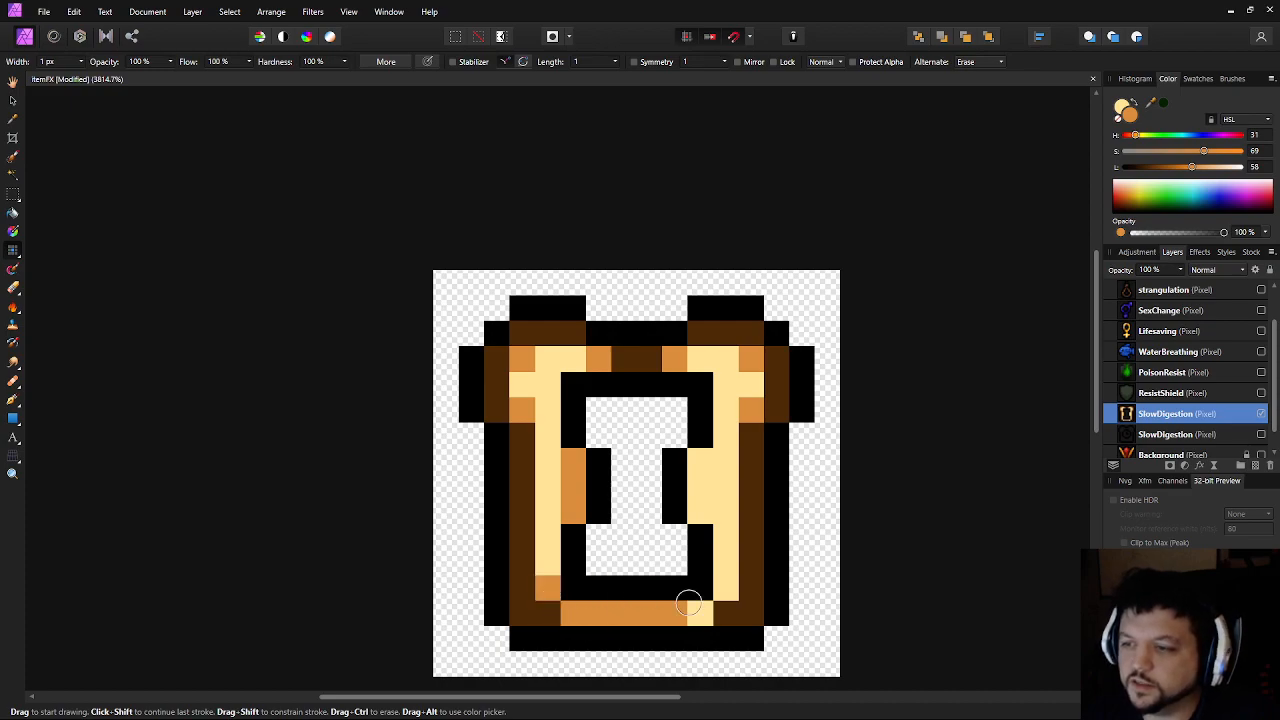
{"action": "left_click", "coordinate": [704, 609]}
{"action": "left_click", "coordinate": [727, 590]}
{"action": "scroll", "coordinate": [517, 543], "scroll_direction": "down", "scroll_amount": 4}
{"action": "scroll", "coordinate": [595, 578], "scroll_direction": "up", "scroll_amount": 3}
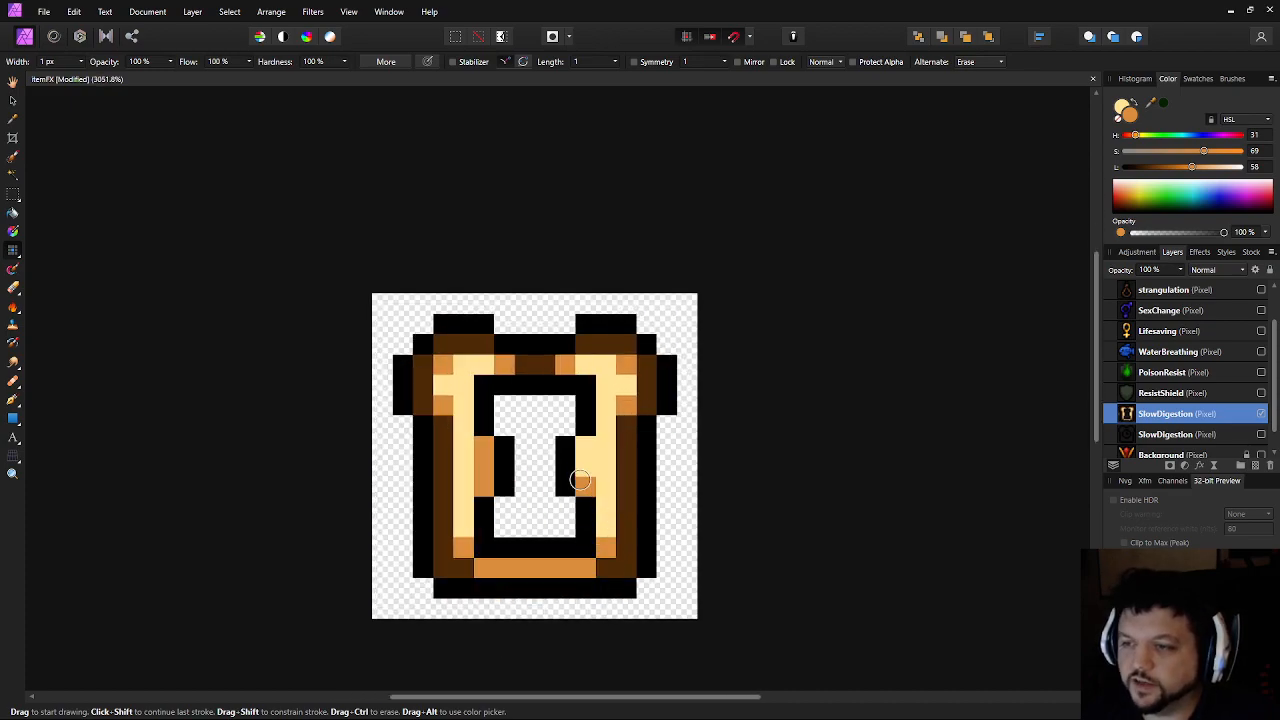
Paint light brown shading pixels along the bread beside the hourglass's right waist
{"action": "left_click_drag", "start_coordinate": [581, 481], "coordinate": [587, 447]}
{"action": "left_click", "coordinate": [545, 506]}
{"action": "scroll", "coordinate": [543, 507], "scroll_direction": "up", "scroll_amount": 3}
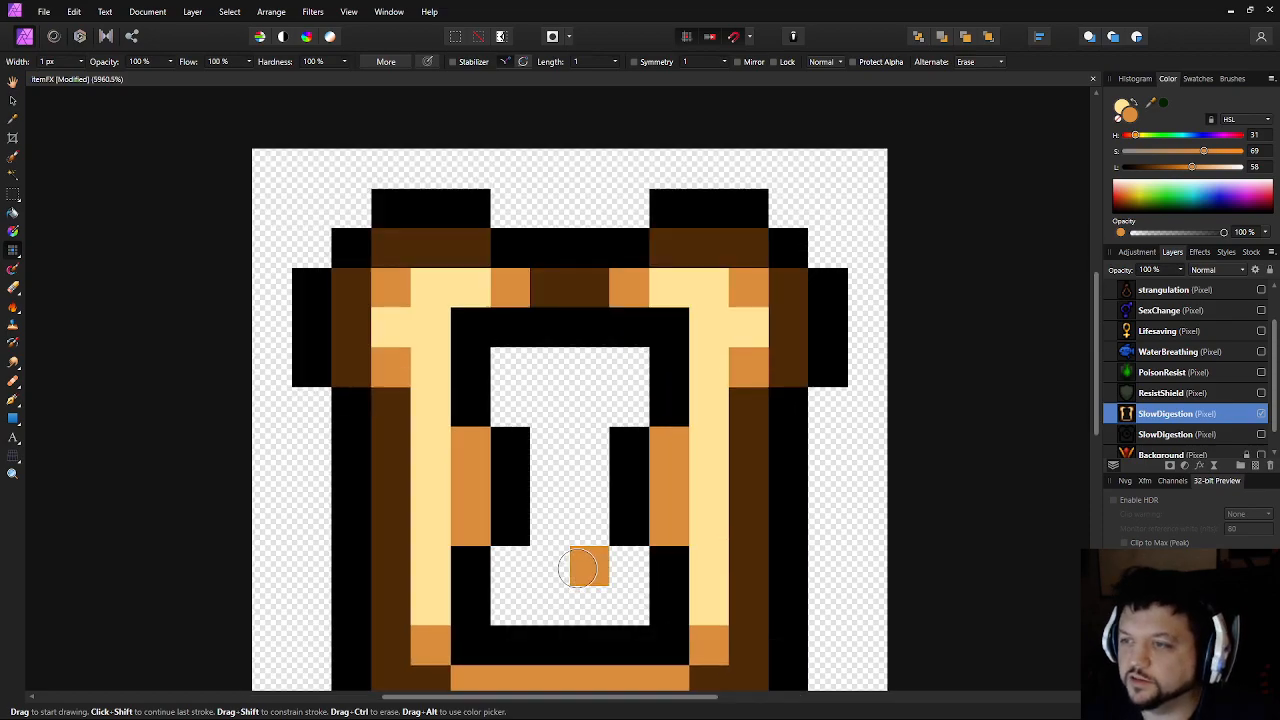
{"action": "scroll", "coordinate": [580, 568], "scroll_direction": "down", "scroll_amount": 4}
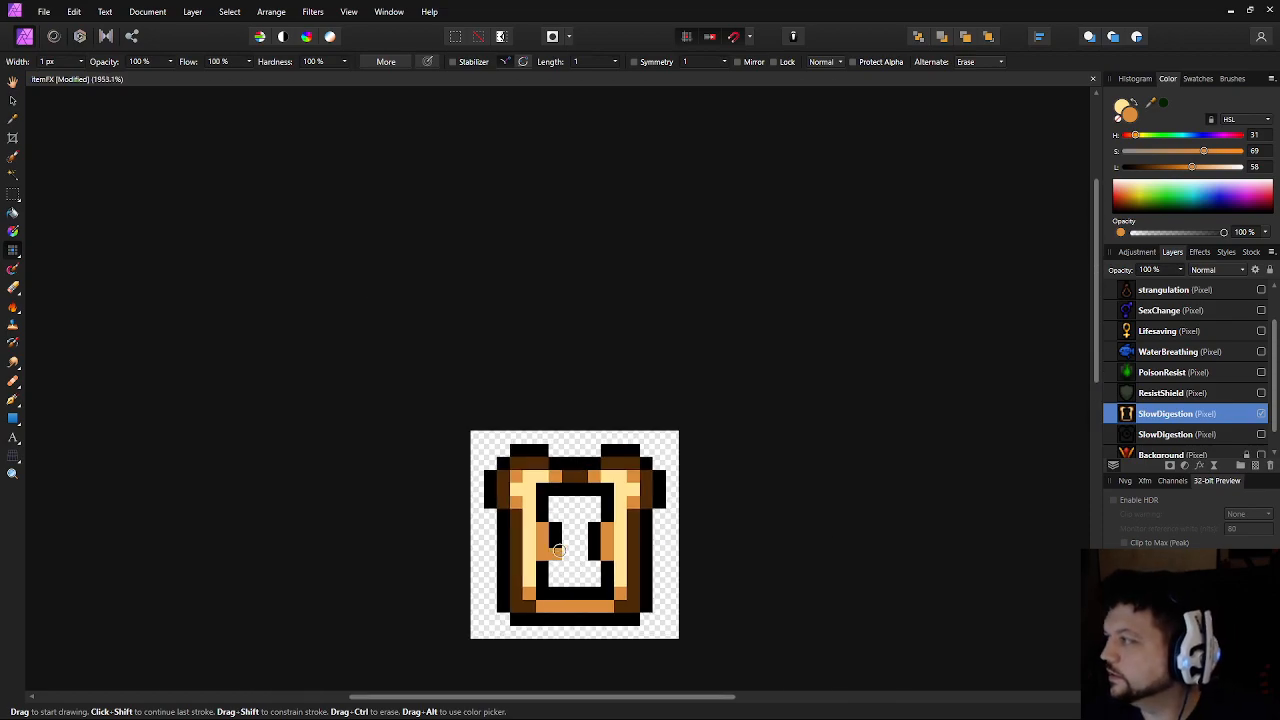
{"action": "left_click_drag", "start_coordinate": [586, 533], "coordinate": [610, 449]}
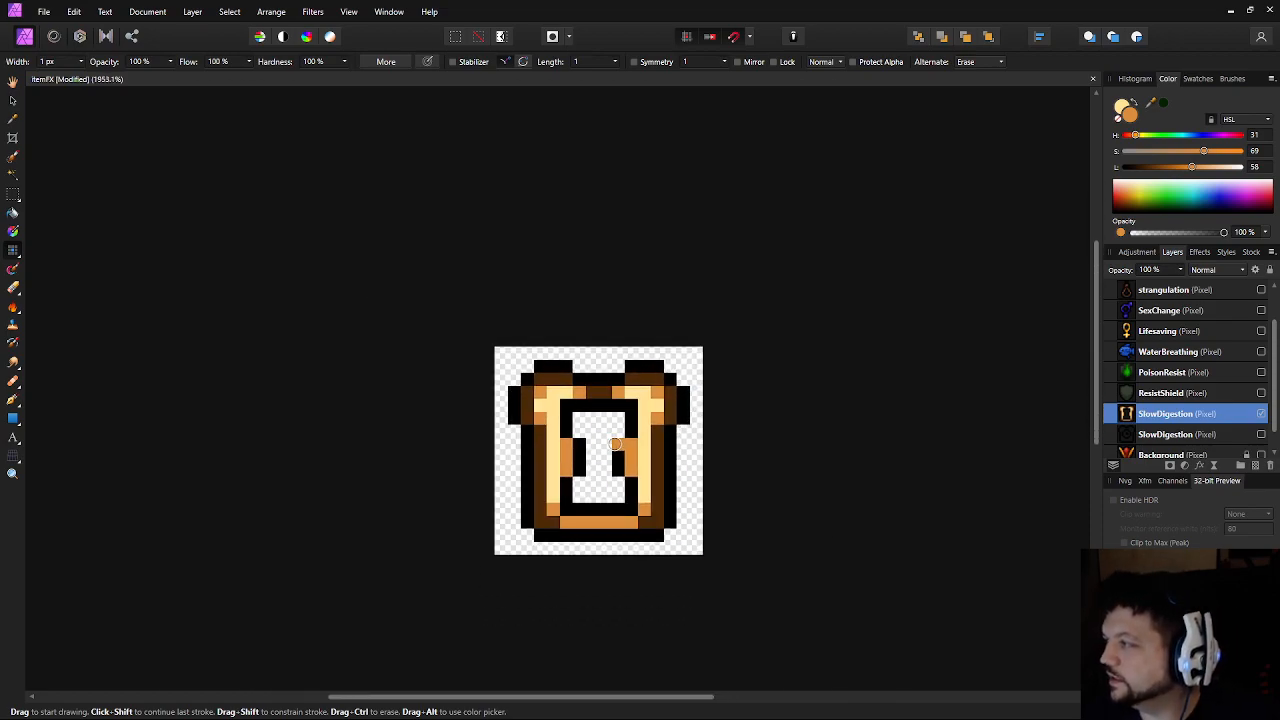
{"action": "scroll", "coordinate": [613, 408], "scroll_direction": "up", "scroll_amount": 3}
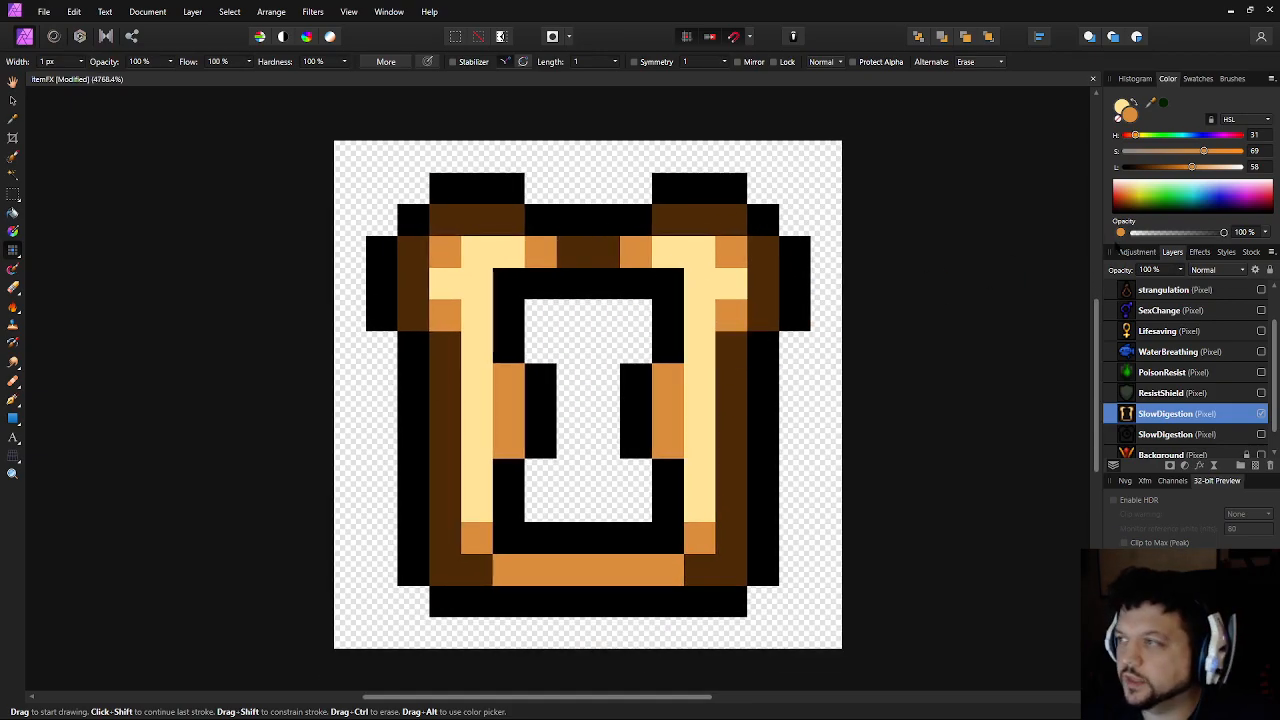
Flood-fill the hourglass's interior with amber, HSL 44, 100, 47
{"action": "left_click_drag", "start_coordinate": [1139, 138], "coordinate": [1140, 136]}
{"action": "left_click", "coordinate": [1188, 151]}
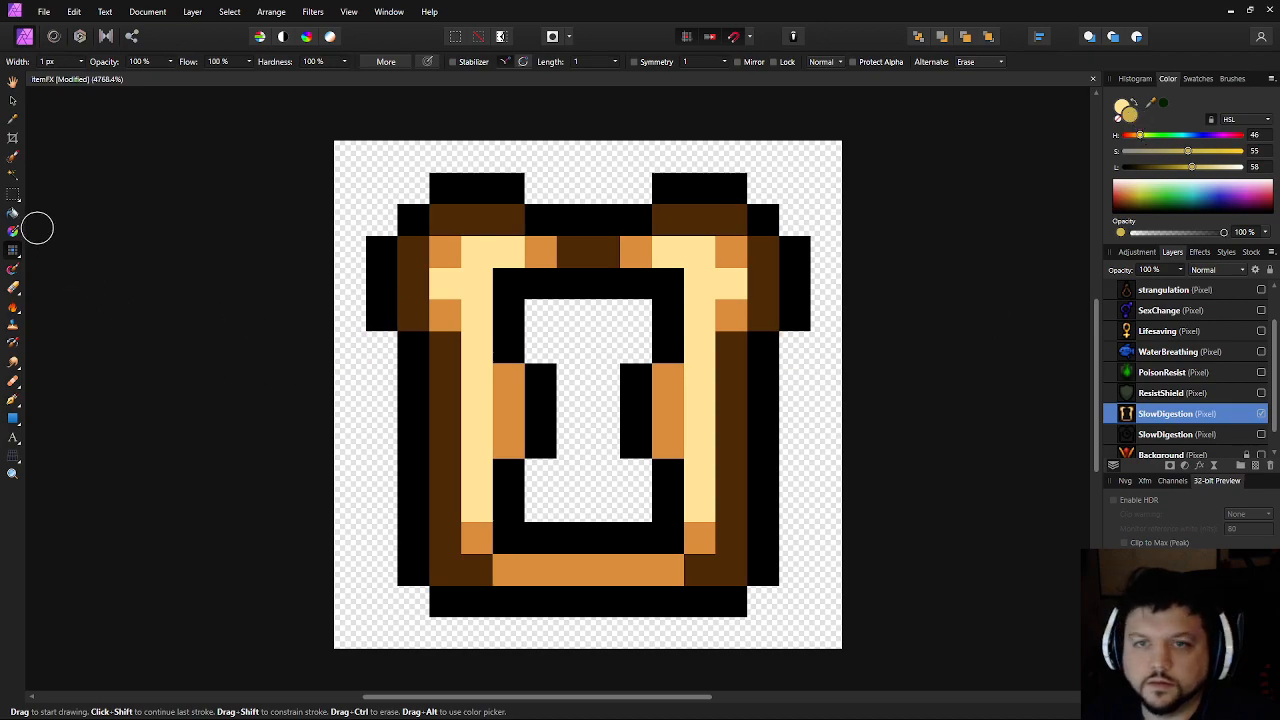
{"action": "key", "text": "g"}
{"action": "left_click", "coordinate": [590, 338]}
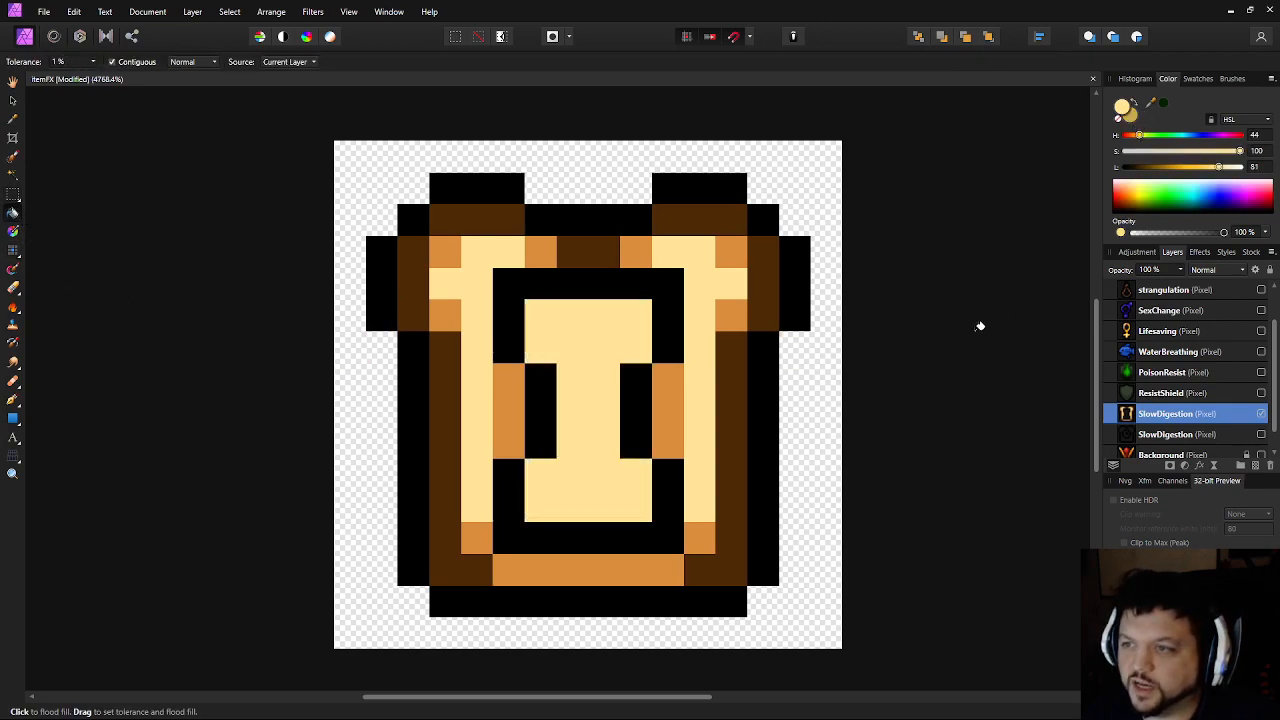
{"action": "left_click_drag", "start_coordinate": [1190, 166], "coordinate": [1179, 166]}
{"action": "left_click", "coordinate": [560, 325]}
{"action": "scroll", "coordinate": [668, 399], "scroll_direction": "down", "scroll_amount": 5}
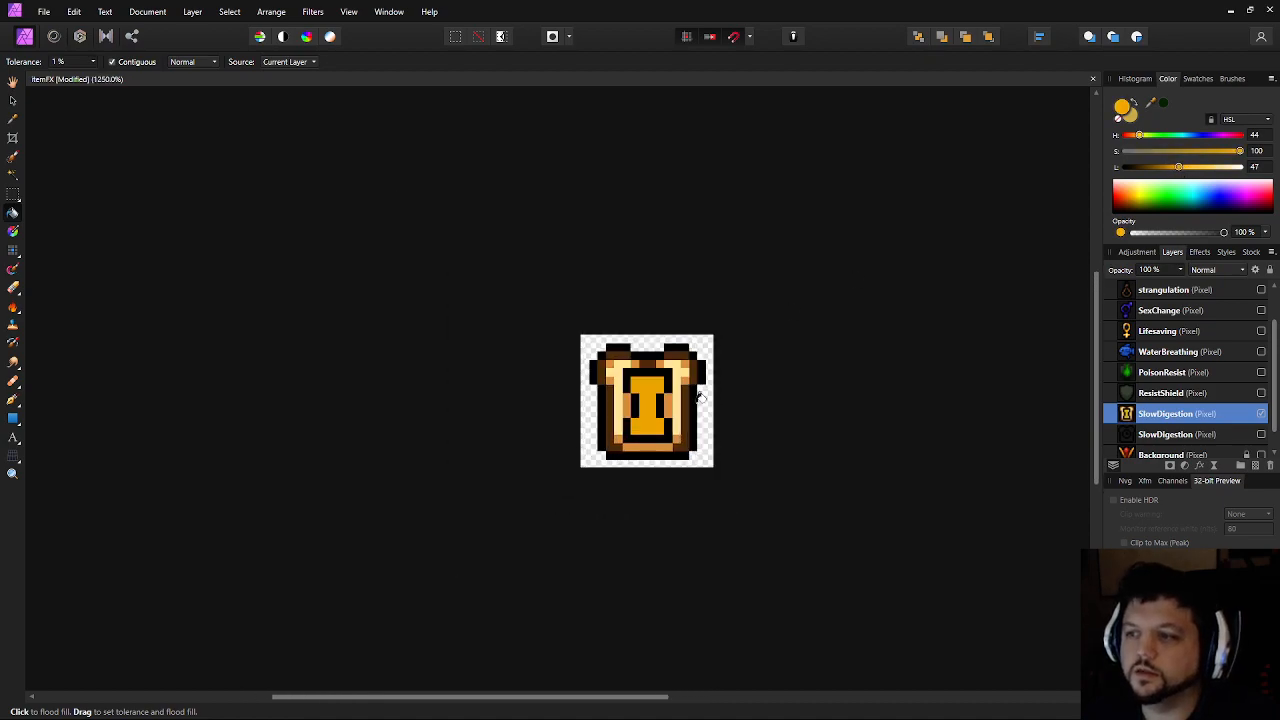
{"action": "scroll", "coordinate": [708, 404], "scroll_direction": "up", "scroll_amount": 1}
Paint the lower part of the hourglass's interior, from mid-waist down, grey-beige HSL 46, 17, 58 with the Pixel tool
{"action": "left_click", "coordinate": [13, 268]}
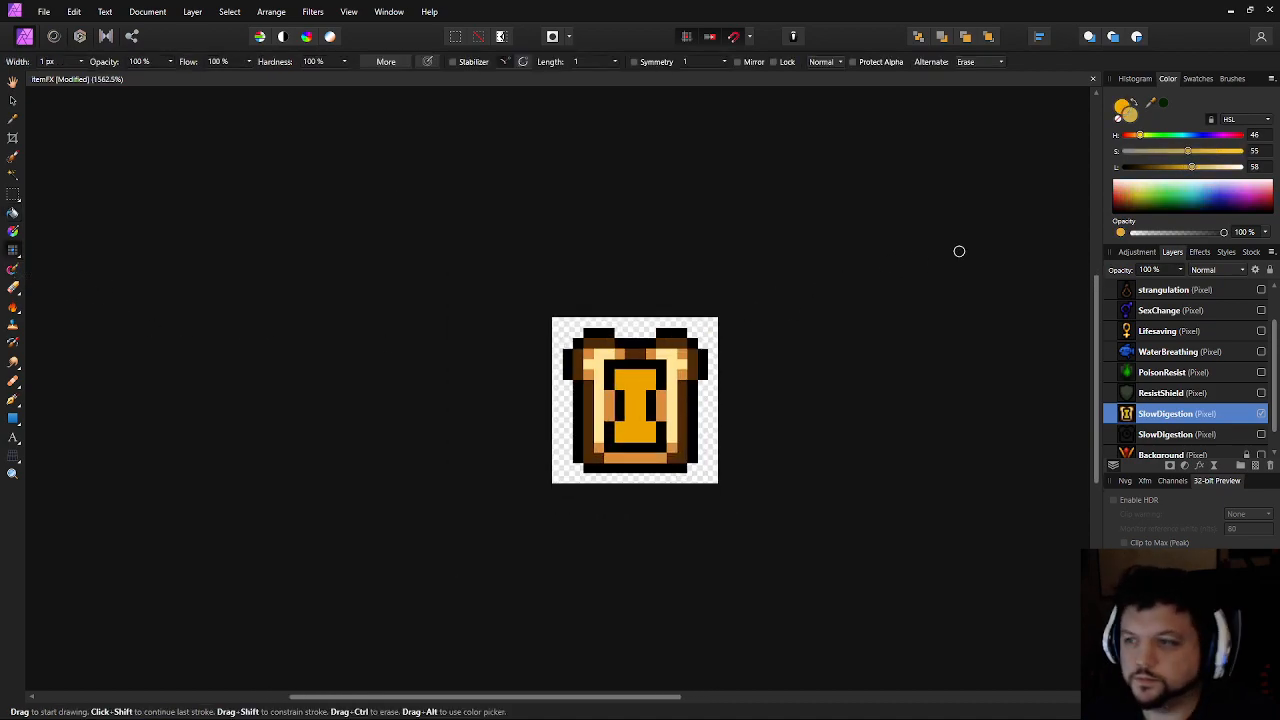
{"action": "left_click_drag", "start_coordinate": [1164, 150], "coordinate": [1142, 152]}
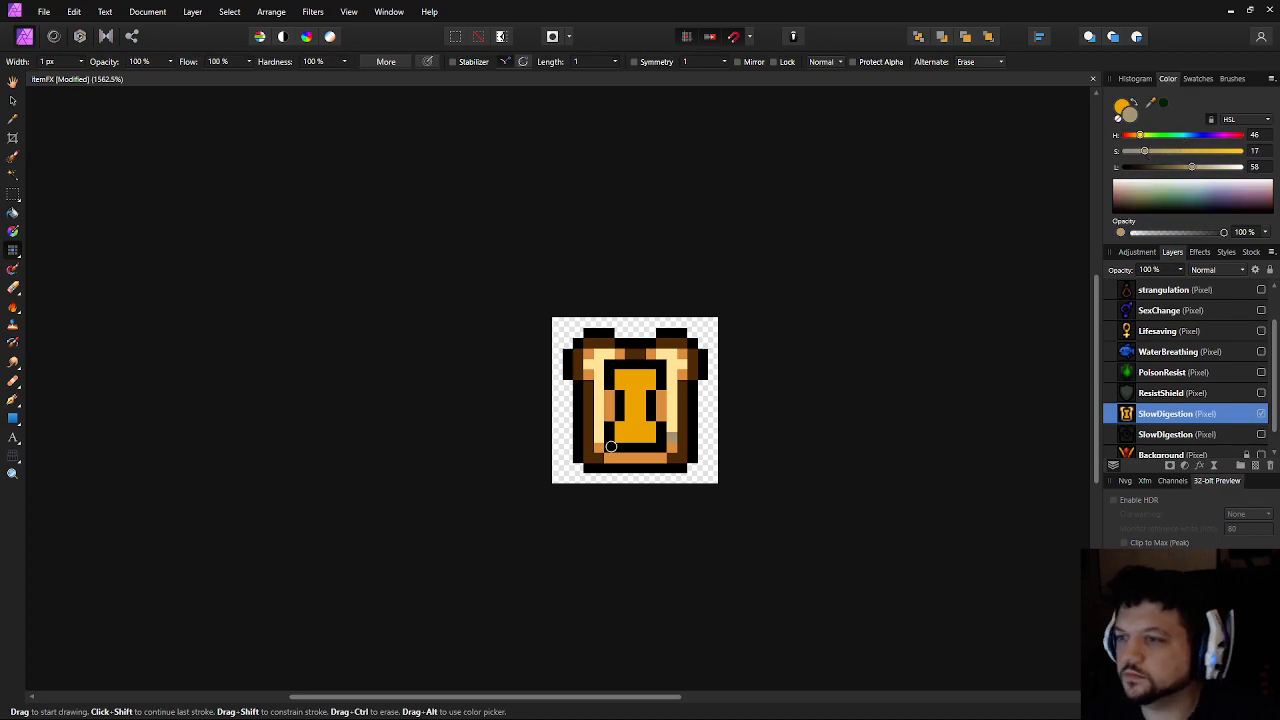
{"action": "scroll", "coordinate": [670, 438], "scroll_direction": "up", "scroll_amount": 5}
{"action": "mouse_move", "coordinate": [760, 342]}
{"action": "left_mouse_down"}
{"action": "mouse_move", "coordinate": [786, 323]}
{"action": "mouse_move", "coordinate": [736, 385]}
{"action": "mouse_move", "coordinate": [740, 401]}
{"action": "mouse_move", "coordinate": [809, 402]}
{"action": "mouse_move", "coordinate": [799, 382]}
{"action": "mouse_move", "coordinate": [684, 395]}
{"action": "left_mouse_up"}
{"action": "scroll", "coordinate": [810, 384], "scroll_direction": "down", "scroll_amount": 7}
{"action": "scroll", "coordinate": [882, 404], "scroll_direction": "up", "scroll_amount": 2}
{"action": "scroll", "coordinate": [730, 416], "scroll_direction": "down", "scroll_amount": 1}
{"action": "scroll", "coordinate": [730, 416], "scroll_direction": "up", "scroll_amount": 1}
{"action": "scroll", "coordinate": [731, 415], "scroll_direction": "up", "scroll_amount": 2}
{"action": "scroll", "coordinate": [765, 410], "scroll_direction": "down", "scroll_amount": 6}
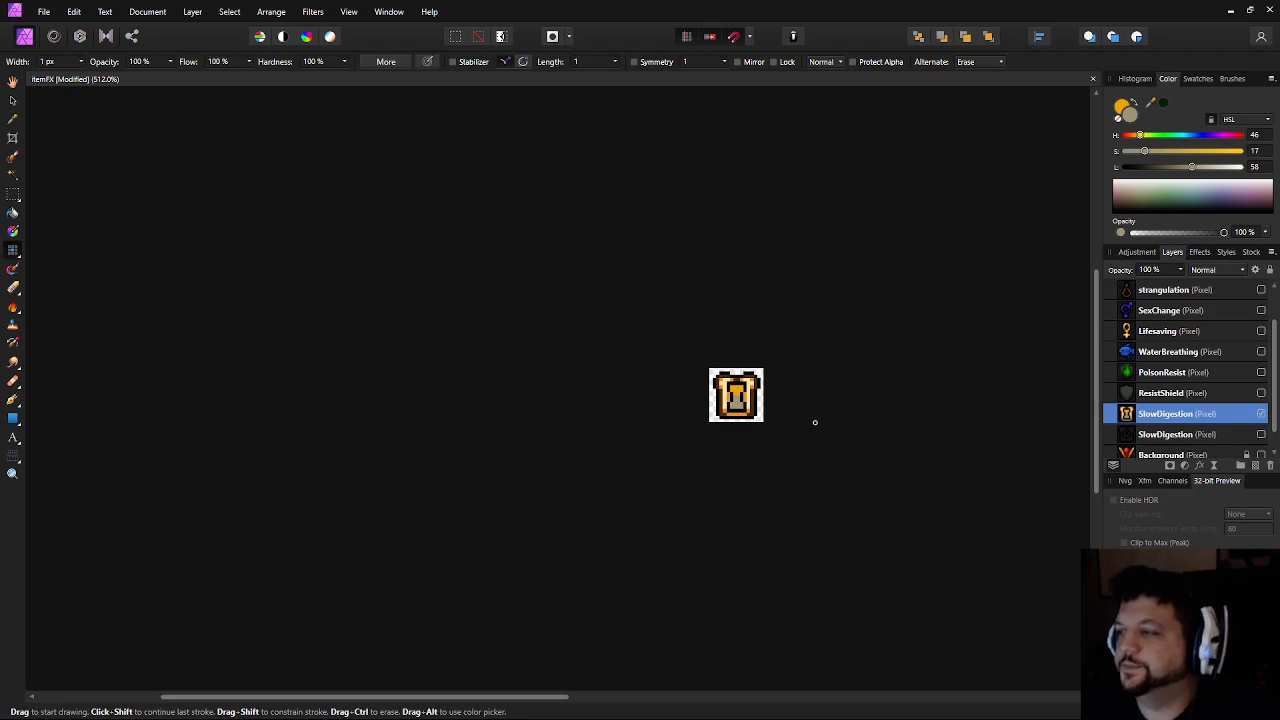
{"action": "scroll", "coordinate": [755, 396], "scroll_direction": "up", "scroll_amount": 6}
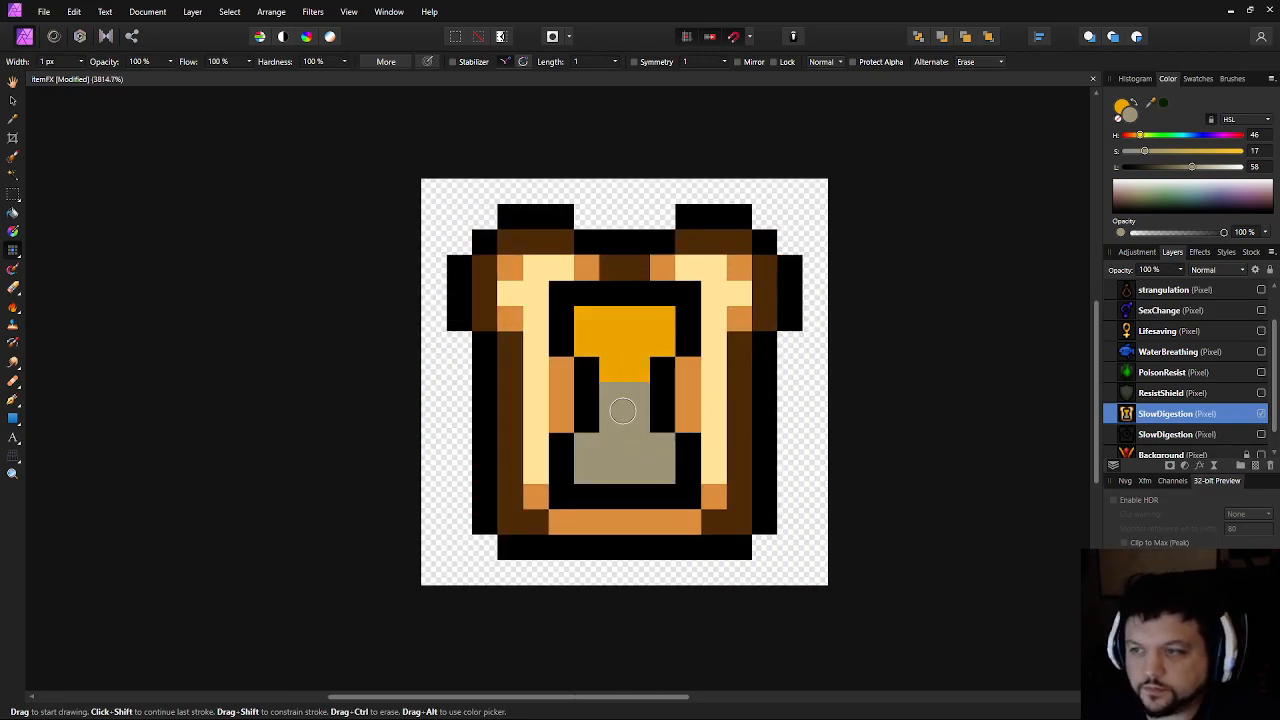
Darken the grey-beige to lightness 42 and shade the lower waist, its upper-left pixel and the lower bulb's upper corners
{"action": "left_click", "coordinate": [1173, 167]}
{"action": "left_click_drag", "start_coordinate": [617, 417], "coordinate": [635, 416]}
{"action": "left_click", "coordinate": [587, 445]}
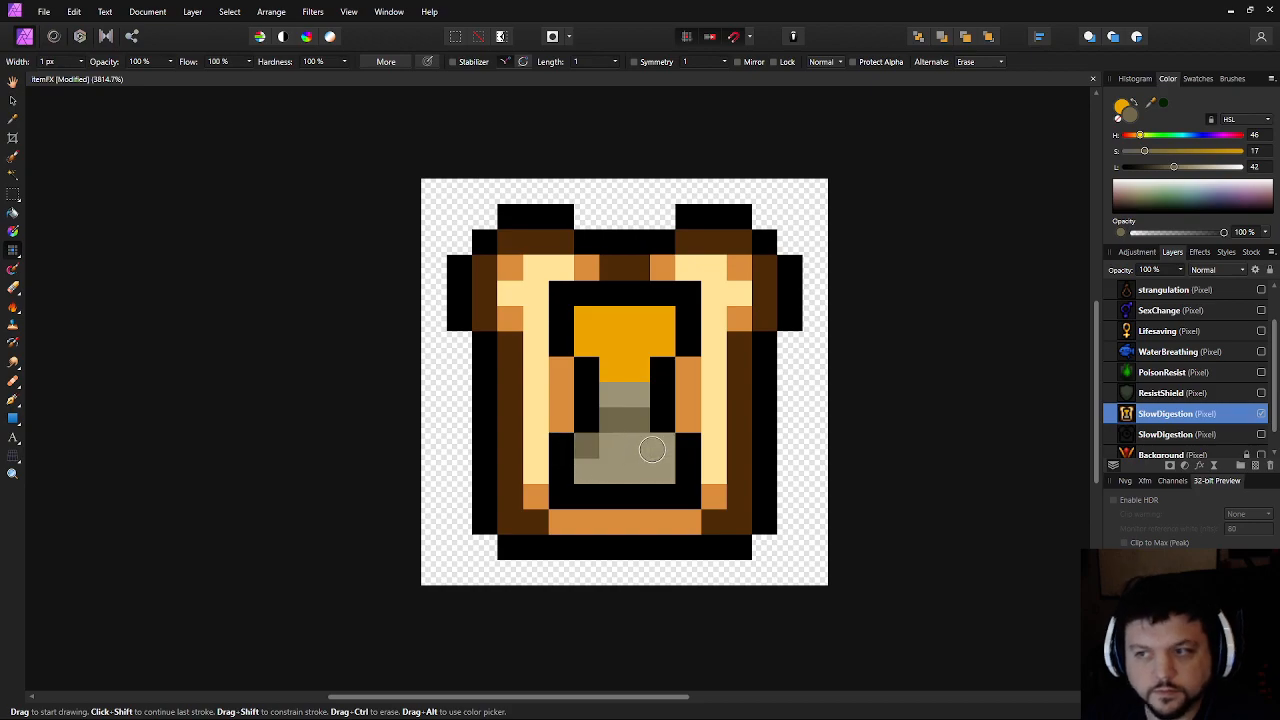
{"action": "left_click", "coordinate": [662, 445]}
{"action": "left_click", "coordinate": [611, 395]}
{"action": "left_click", "coordinate": [644, 337]}
{"action": "key", "text": "ctrl+z"}
Paint the two middle pixels of the hourglass's bottom interior row amber, HSL 44, 100, 46, as fallen sand
{"action": "left_click", "coordinate": [617, 486]}
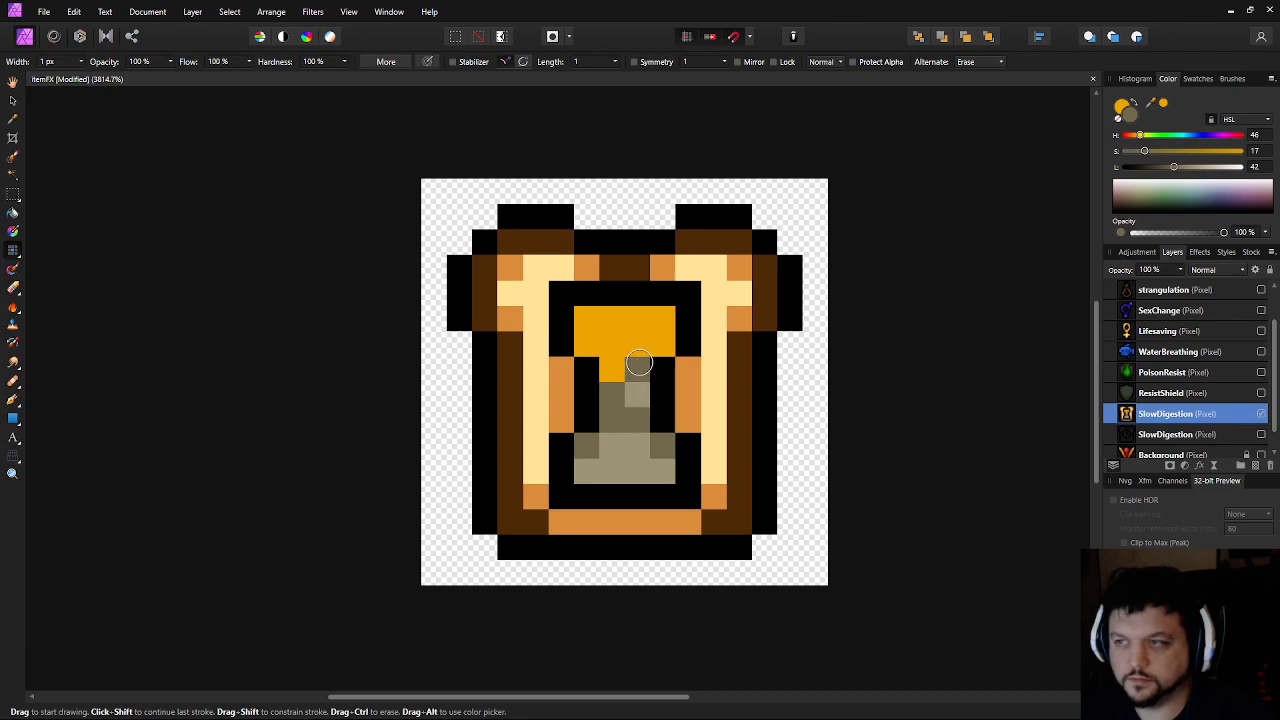
{"action": "key", "text": "x"}
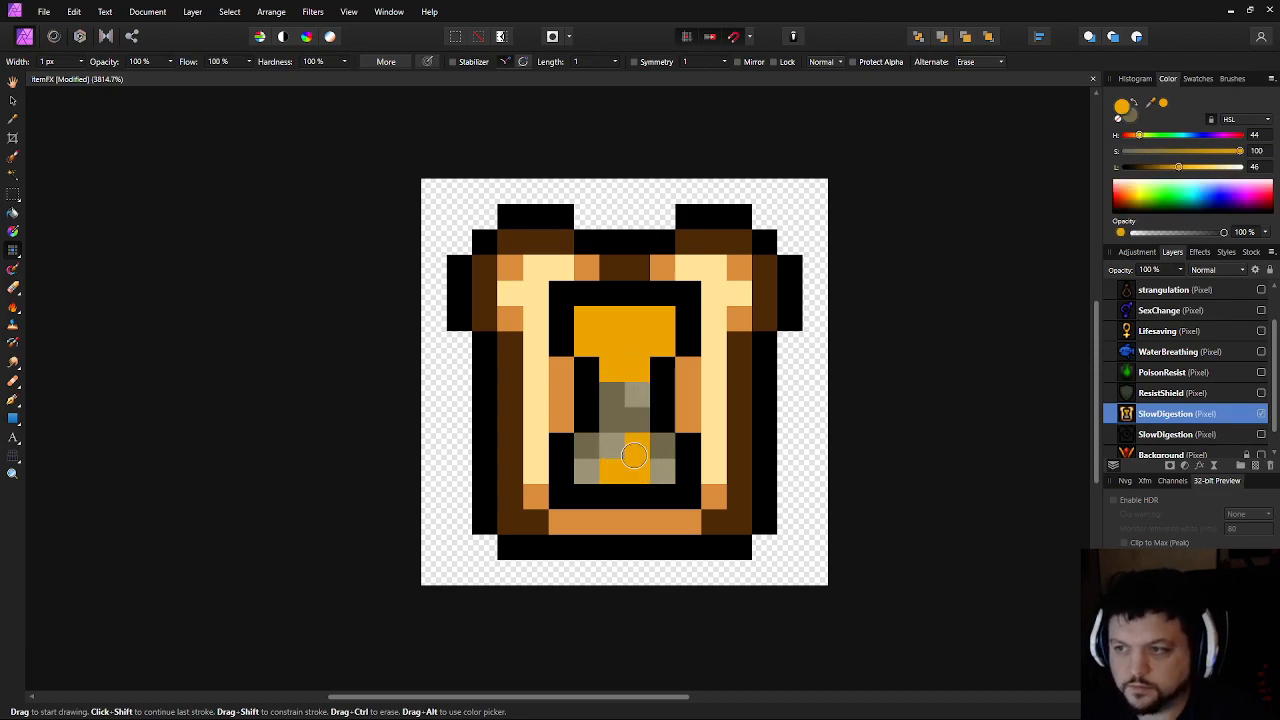
{"action": "key", "text": "o"}
{"action": "key", "text": "b"}
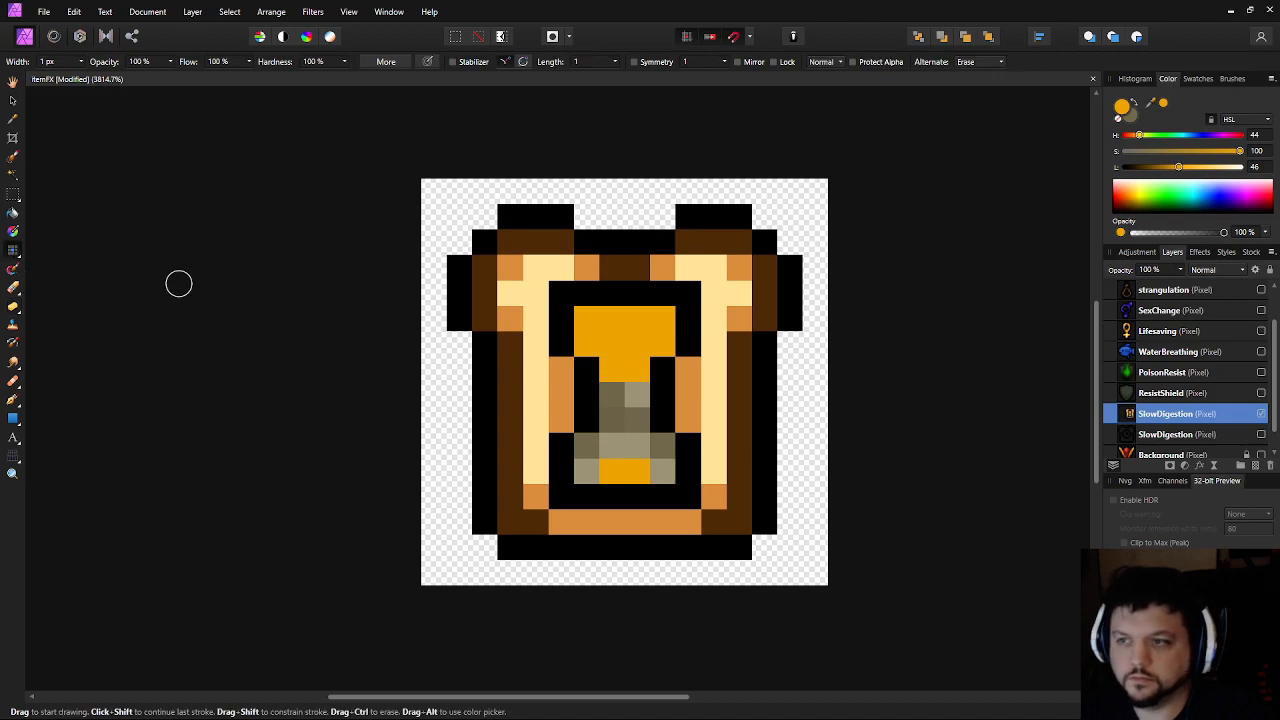
Paint the hourglass's top interior row grey-beige at lightness 42, then shade its corners and the lower-left waist pixel at lightness 31
{"action": "key", "text": "x"}
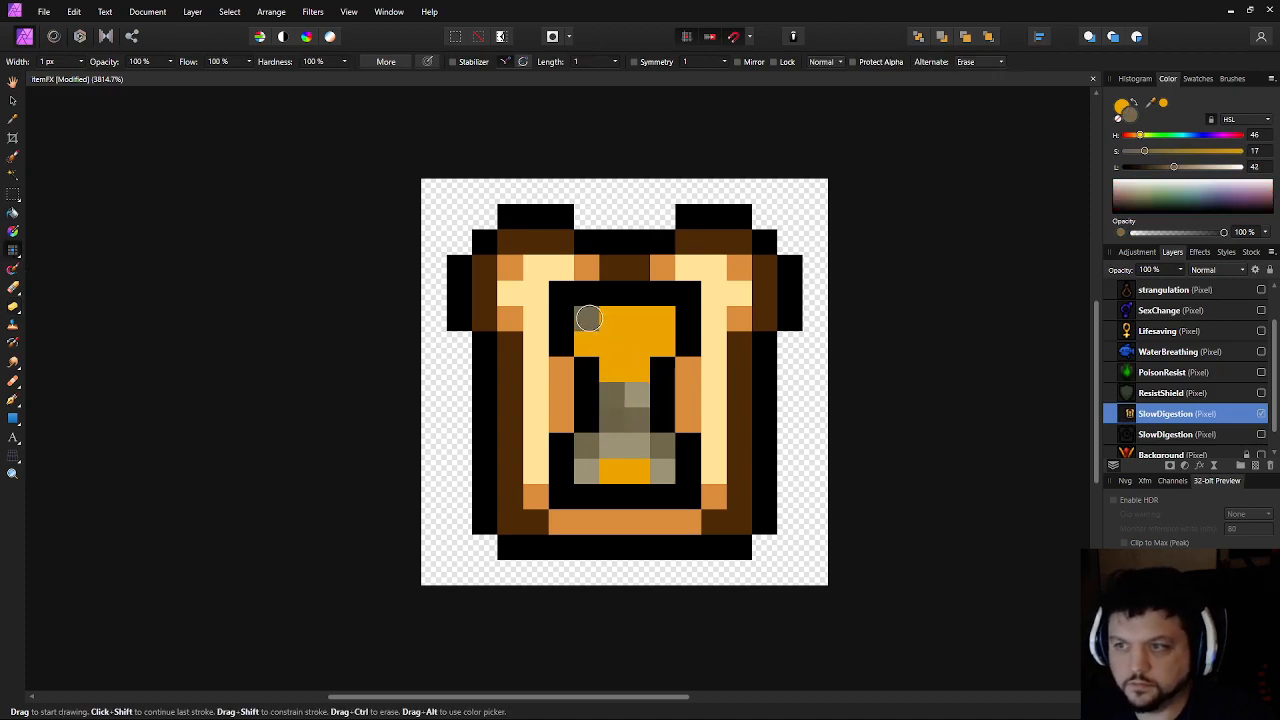
{"action": "left_click_drag", "start_coordinate": [611, 320], "coordinate": [653, 320]}
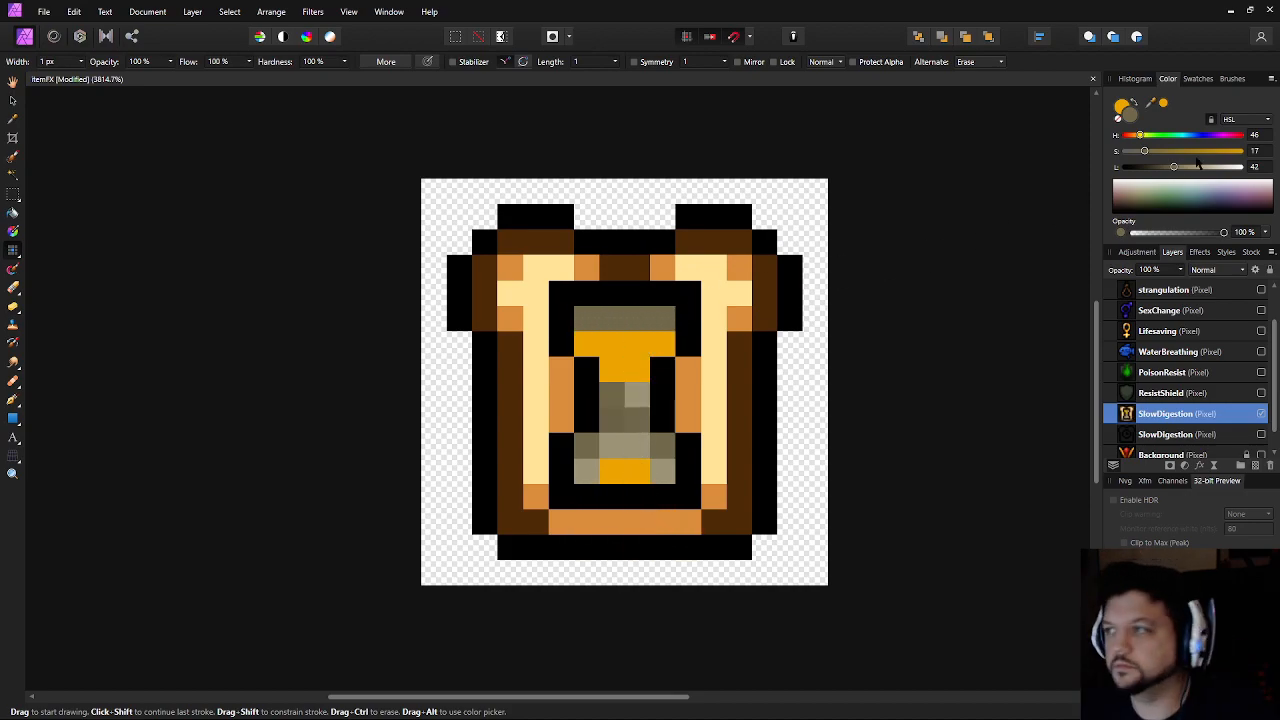
{"action": "scroll", "coordinate": [663, 354], "scroll_direction": "left", "scroll_amount": 1}
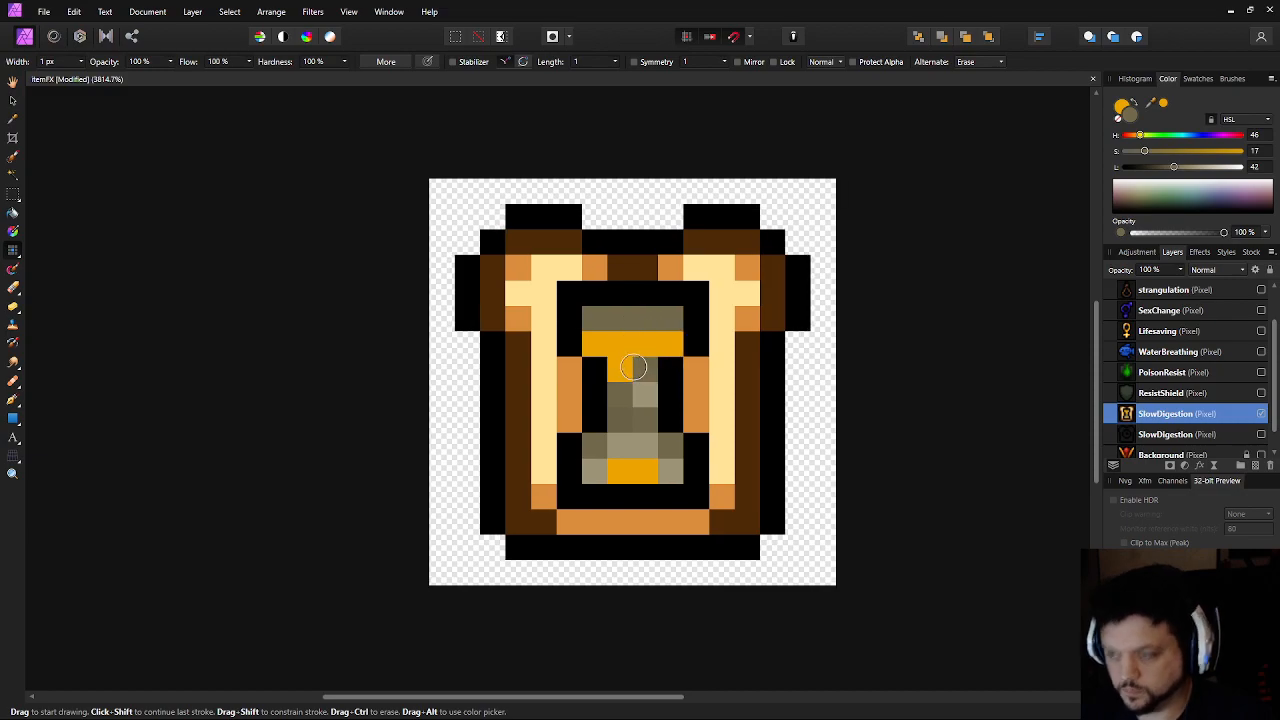
{"action": "left_click", "coordinate": [1161, 167]}
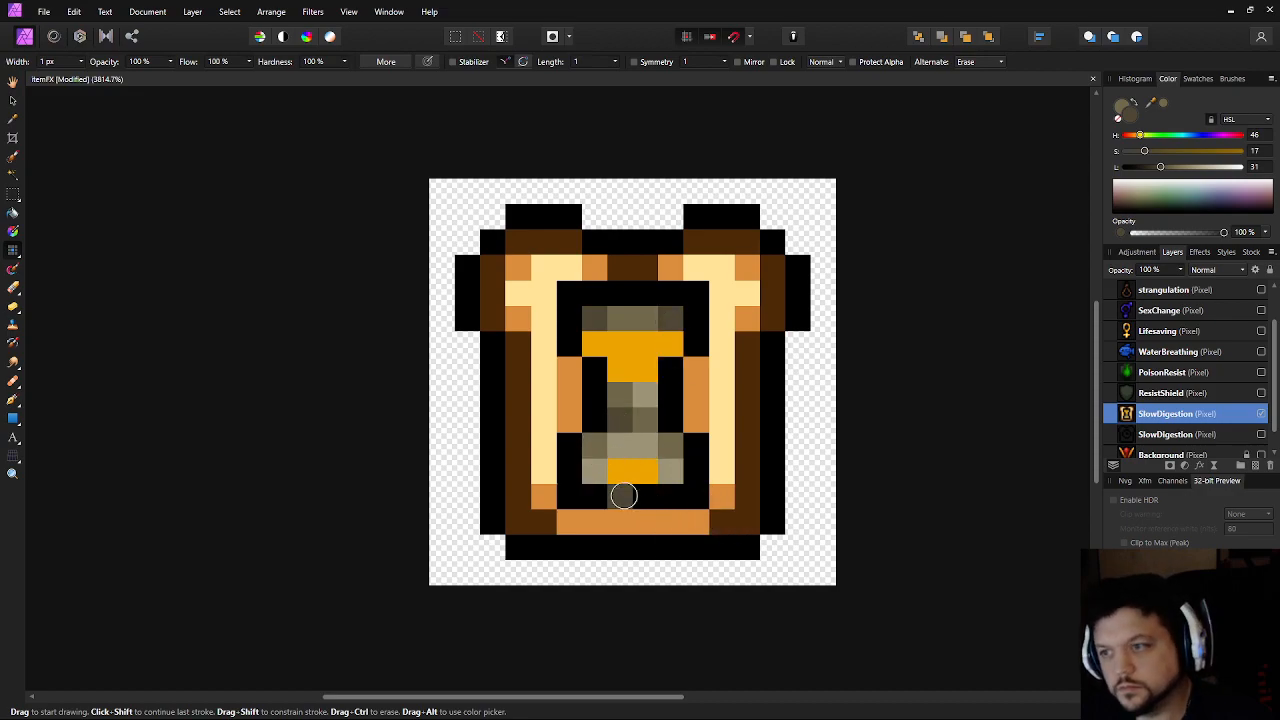
Sample the amber sand colour and paint both end pixels of the hourglass's bottom interior row with it
{"action": "key", "text": "i"}
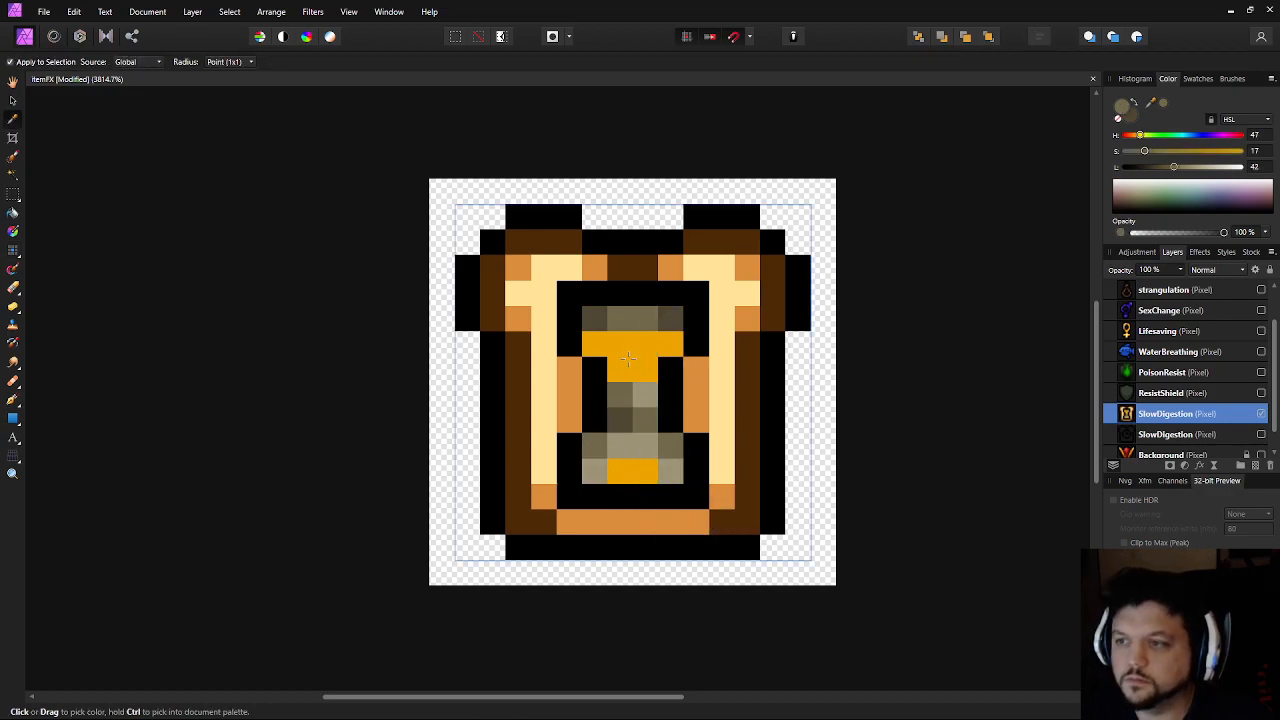
{"action": "left_click", "coordinate": [628, 358]}
{"action": "left_click", "coordinate": [593, 456]}
{"action": "key", "text": "b"}
{"action": "left_click", "coordinate": [634, 467]}
{"action": "left_click", "coordinate": [633, 468], "text": "alt"}
{"action": "left_click_drag", "start_coordinate": [633, 468], "coordinate": [593, 485]}
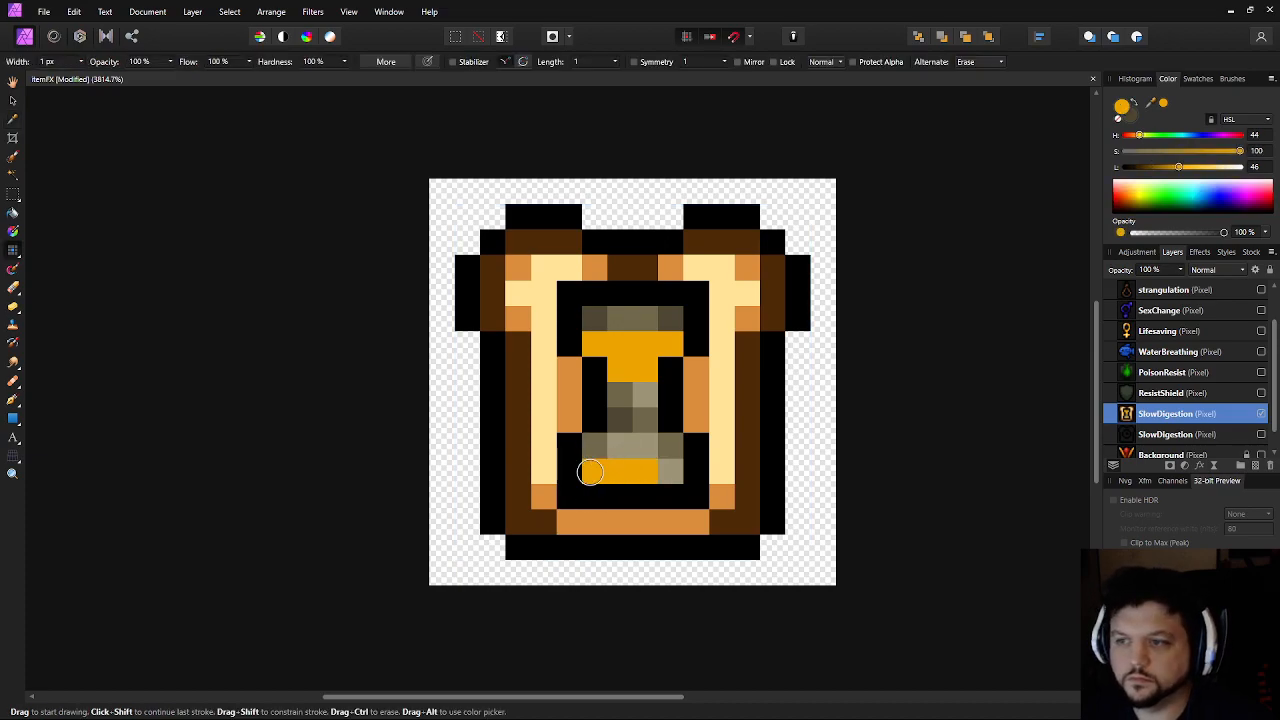
{"action": "scroll", "coordinate": [802, 420], "scroll_direction": "down", "scroll_amount": 8}
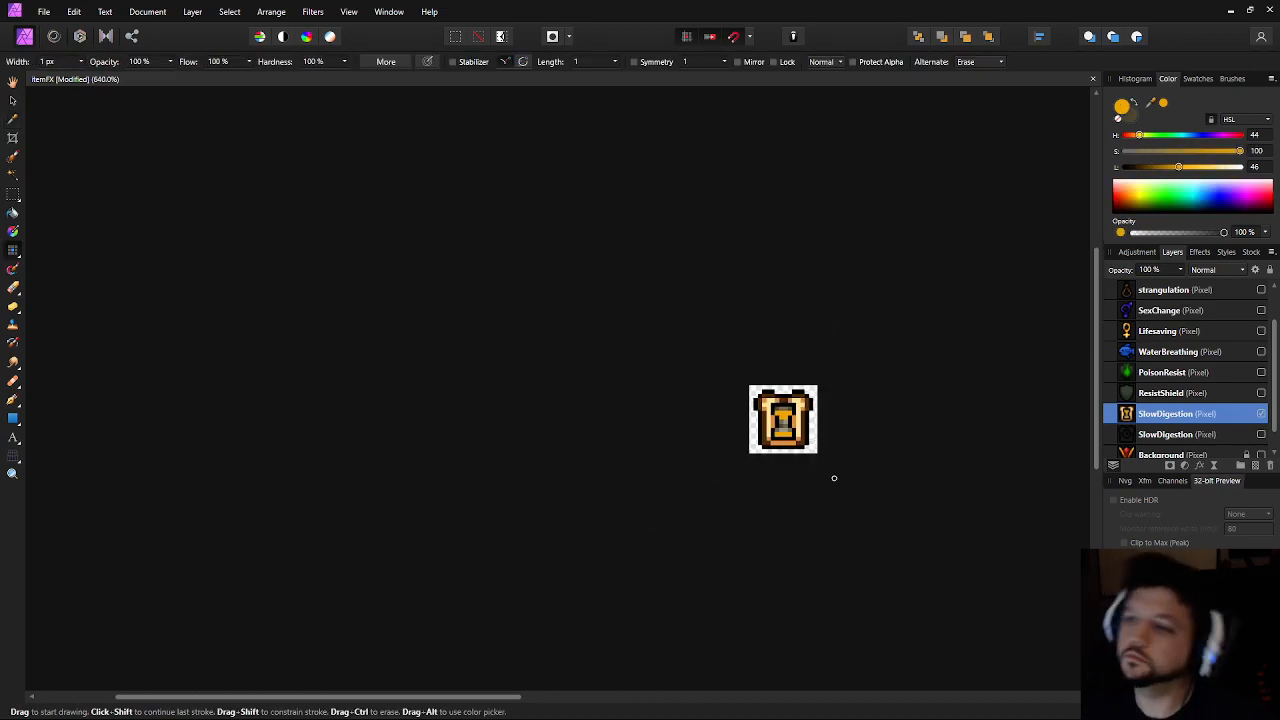
{"action": "scroll", "coordinate": [838, 483], "scroll_direction": "up", "scroll_amount": 5}
{"action": "scroll", "coordinate": [768, 407], "scroll_direction": "up", "scroll_amount": 4}
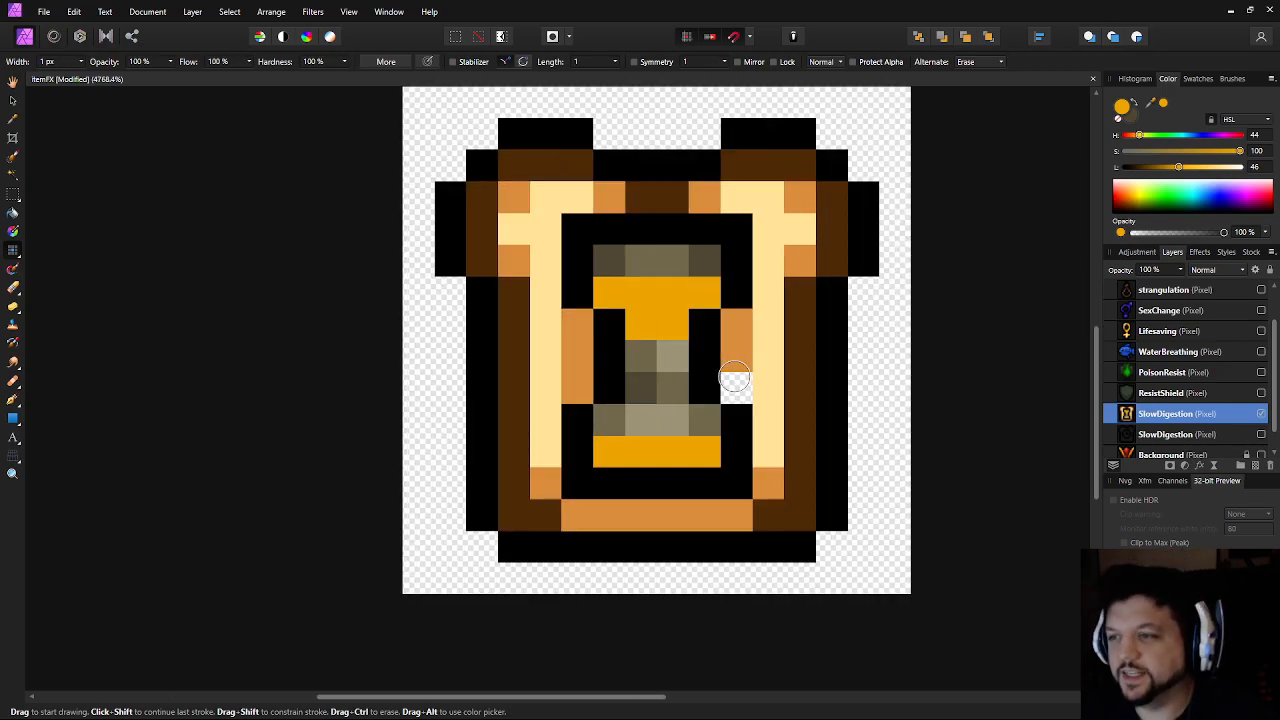
Darken the amber to lightness 35 and shade the outer sand pixels in both bulbs and the left sand pixel in the neck
{"action": "left_click_drag", "start_coordinate": [1160, 170], "coordinate": [1166, 167]}
{"action": "left_click", "coordinate": [630, 460]}
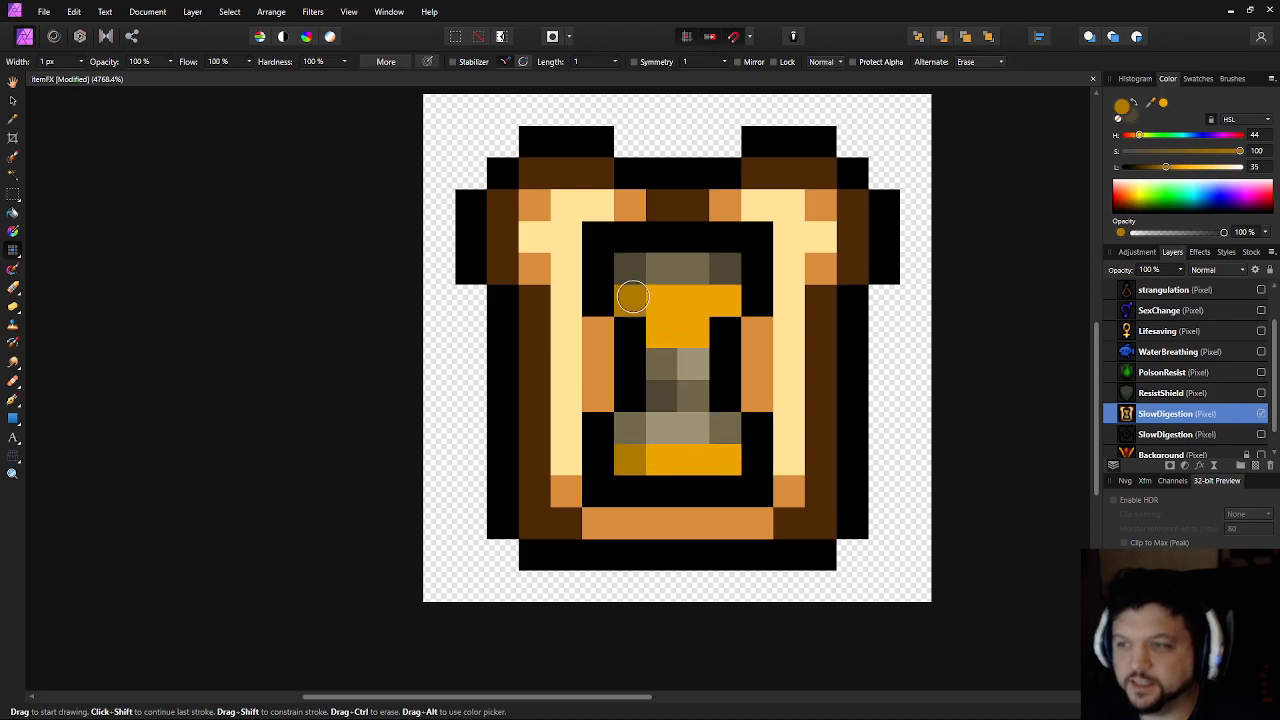
{"action": "left_click", "coordinate": [655, 328]}
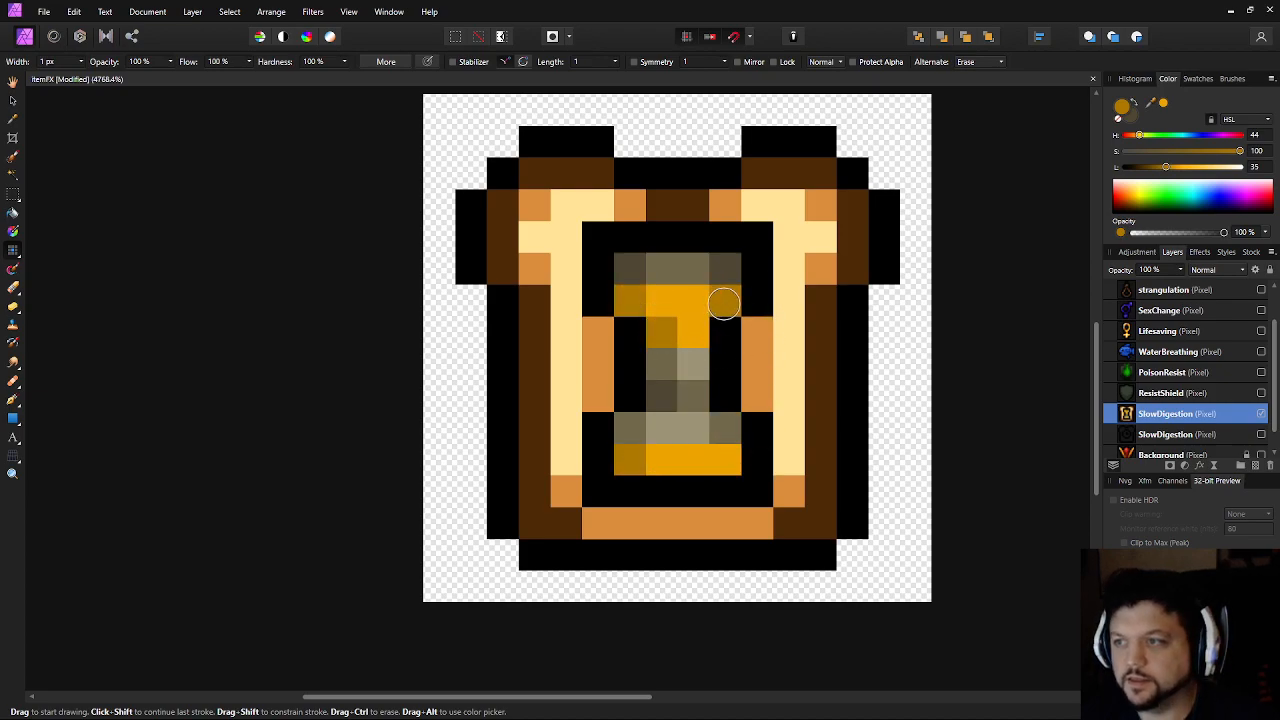
{"action": "left_click", "coordinate": [725, 300]}
{"action": "left_click", "coordinate": [736, 459]}
Set a pale amber, HSL 44, 78, 67, and paint highlight pixels right of centre in the upper and bottom sand rows
{"action": "left_click", "coordinate": [1191, 168]}
{"action": "left_click", "coordinate": [1215, 151]}
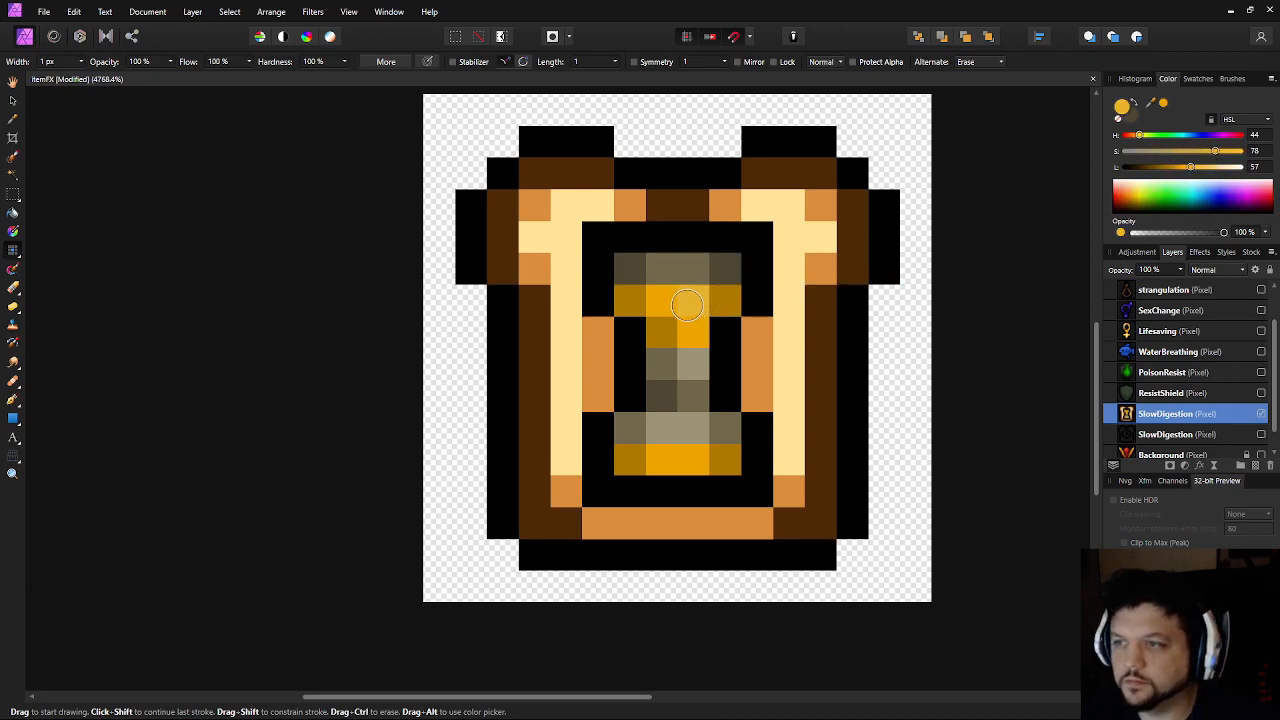
{"action": "left_click", "coordinate": [1202, 167]}
{"action": "left_click", "coordinate": [693, 300]}
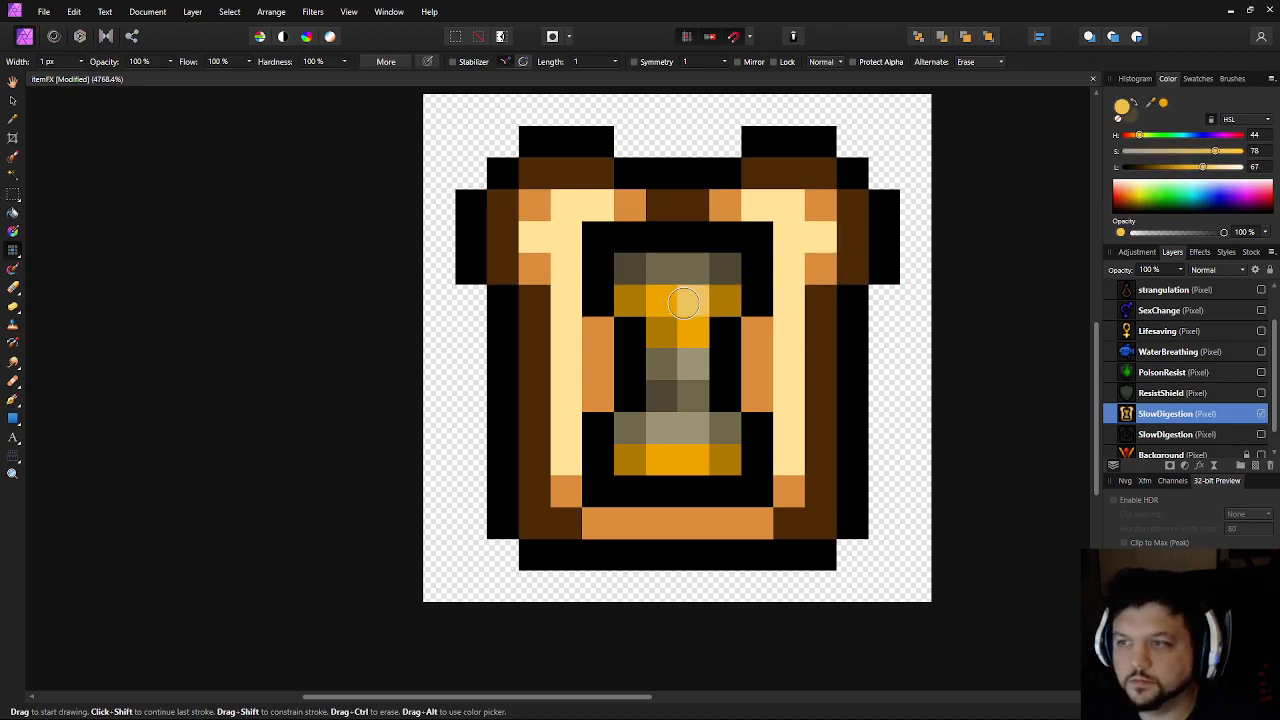
{"action": "left_click", "coordinate": [693, 459]}
{"action": "left_click", "coordinate": [597, 459]}
{"action": "scroll", "coordinate": [790, 420], "scroll_direction": "down", "scroll_amount": 5}
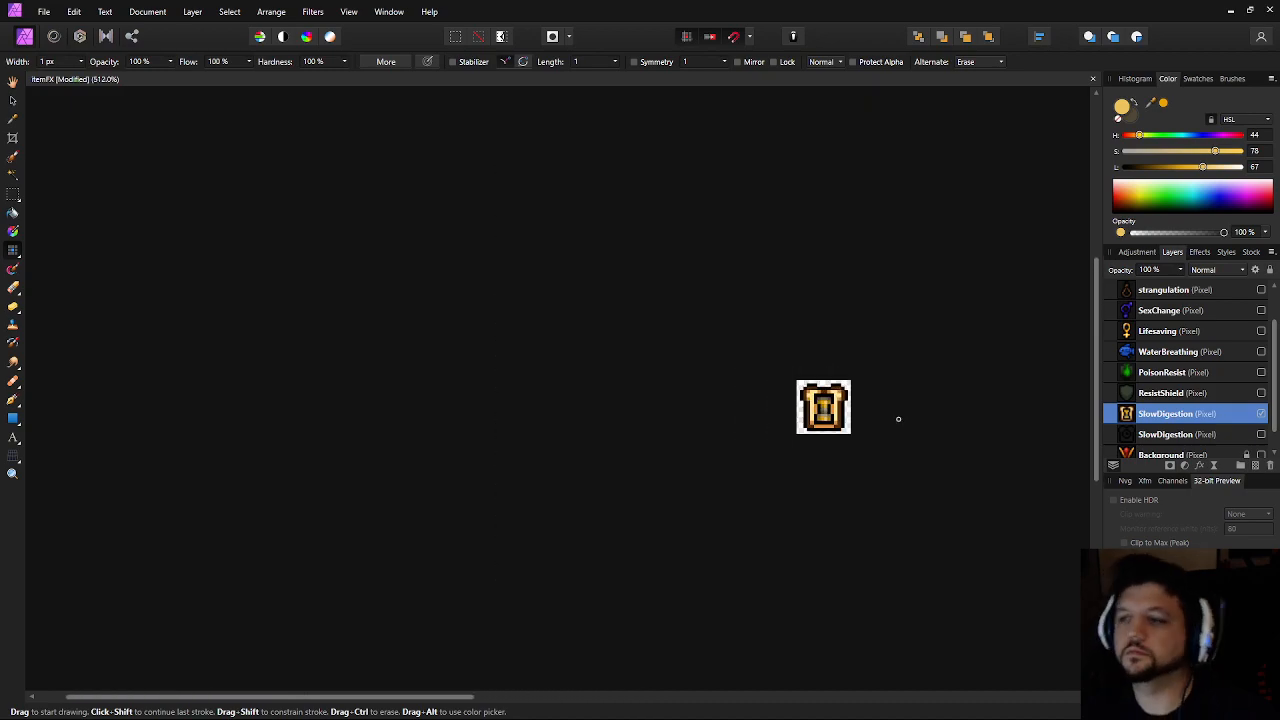
{"action": "scroll", "coordinate": [869, 385], "scroll_direction": "up", "scroll_amount": 5}
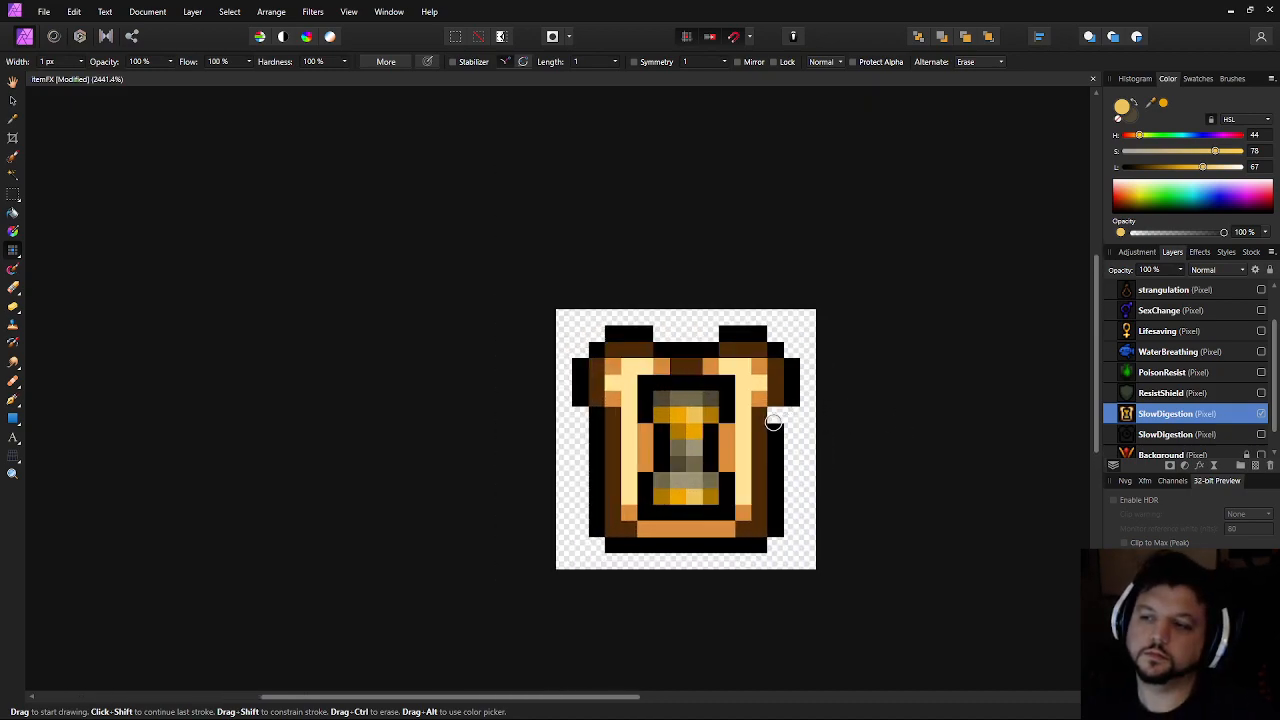
{"action": "scroll", "coordinate": [735, 512], "scroll_direction": "down", "scroll_amount": 5}
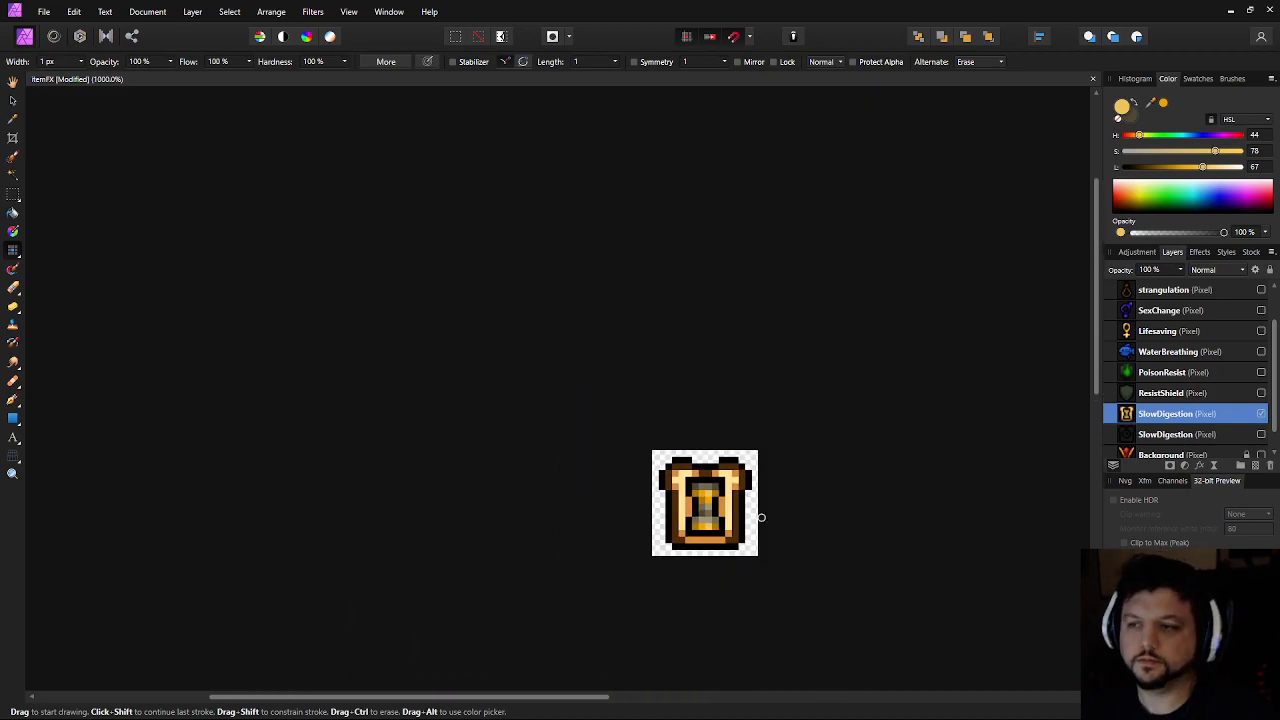
{"action": "scroll", "coordinate": [742, 508], "scroll_direction": "up", "scroll_amount": 5}
Paint the waist's upper-right grey pixel with the sampled dark grey, HSL 47, 17, 31, and sample the bottom row's dark amber
{"action": "left_click", "coordinate": [546, 495]}
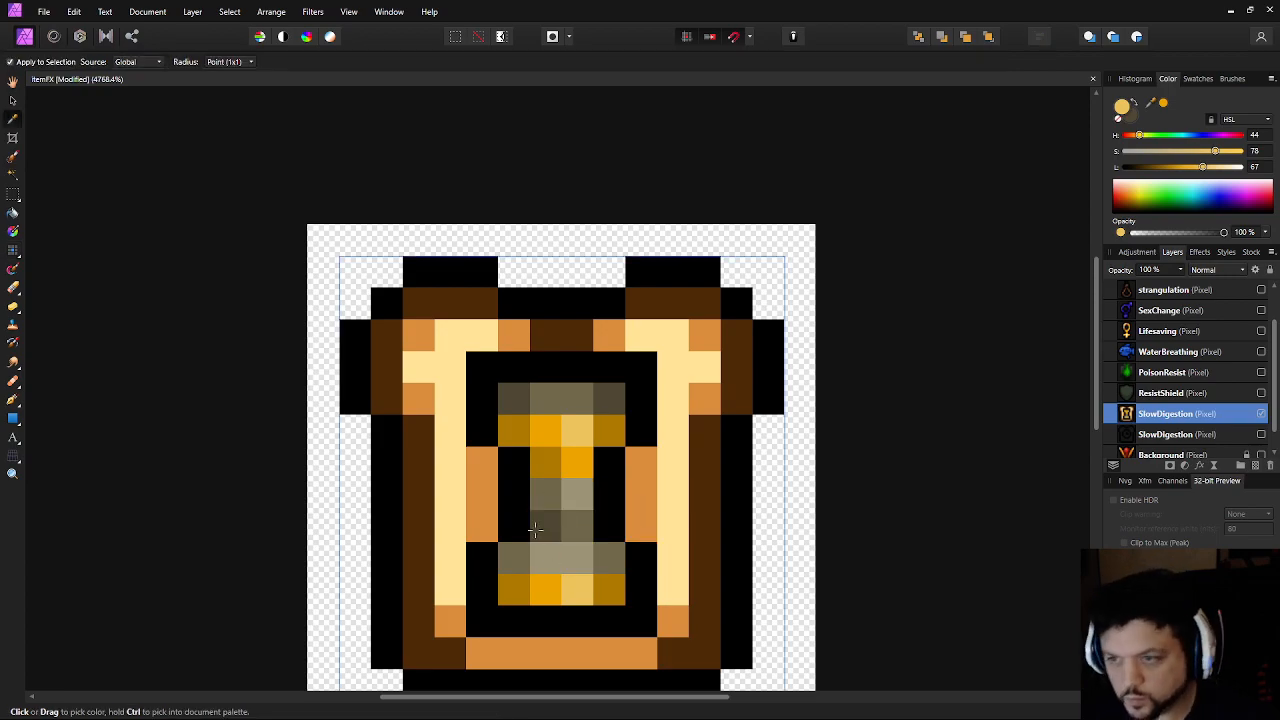
{"action": "left_click", "coordinate": [543, 527], "text": "alt"}
{"action": "scroll", "coordinate": [785, 525], "scroll_direction": "down", "scroll_amount": 5}
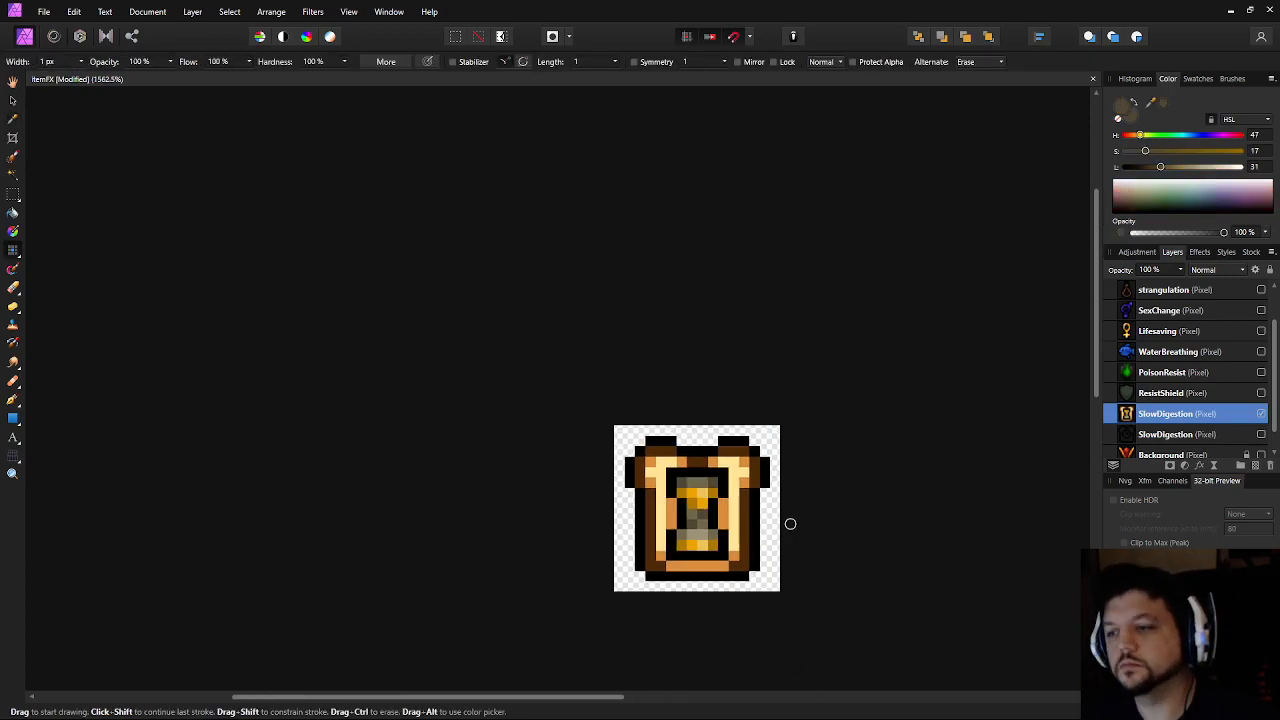
{"action": "scroll", "coordinate": [733, 547], "scroll_direction": "up", "scroll_amount": 5}
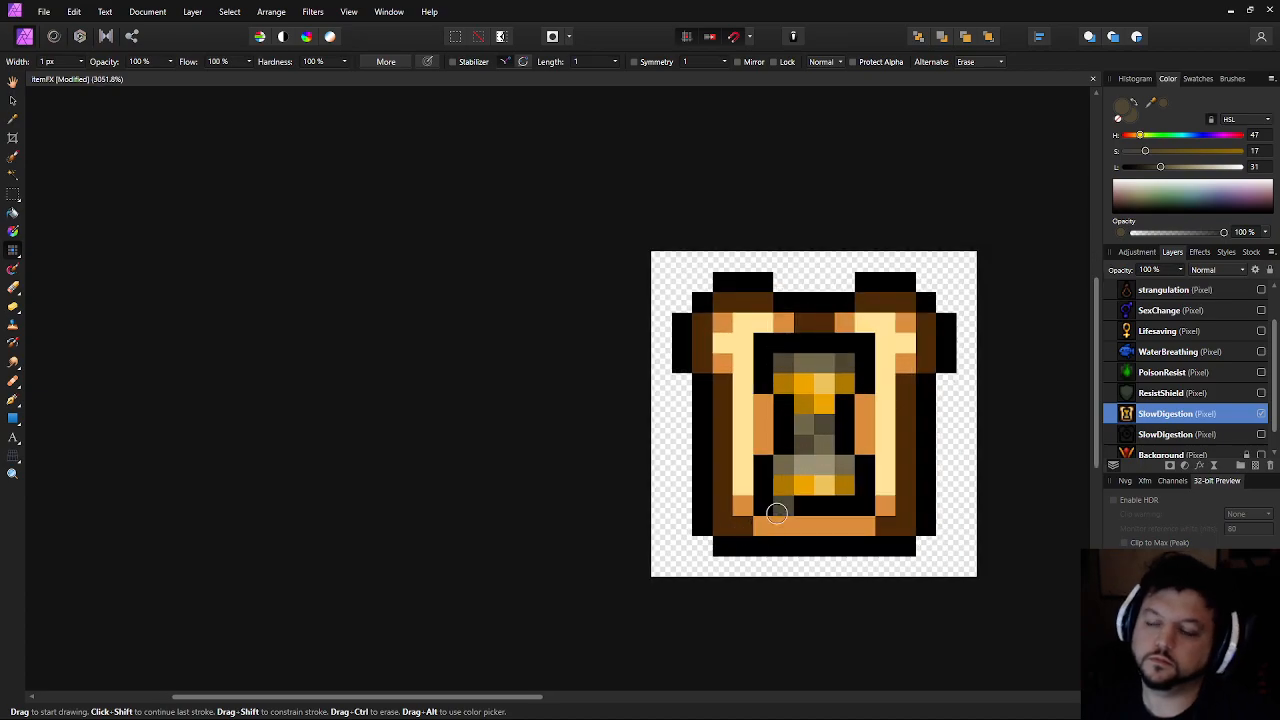
{"action": "left_click_drag", "start_coordinate": [760, 457], "coordinate": [784, 476]}
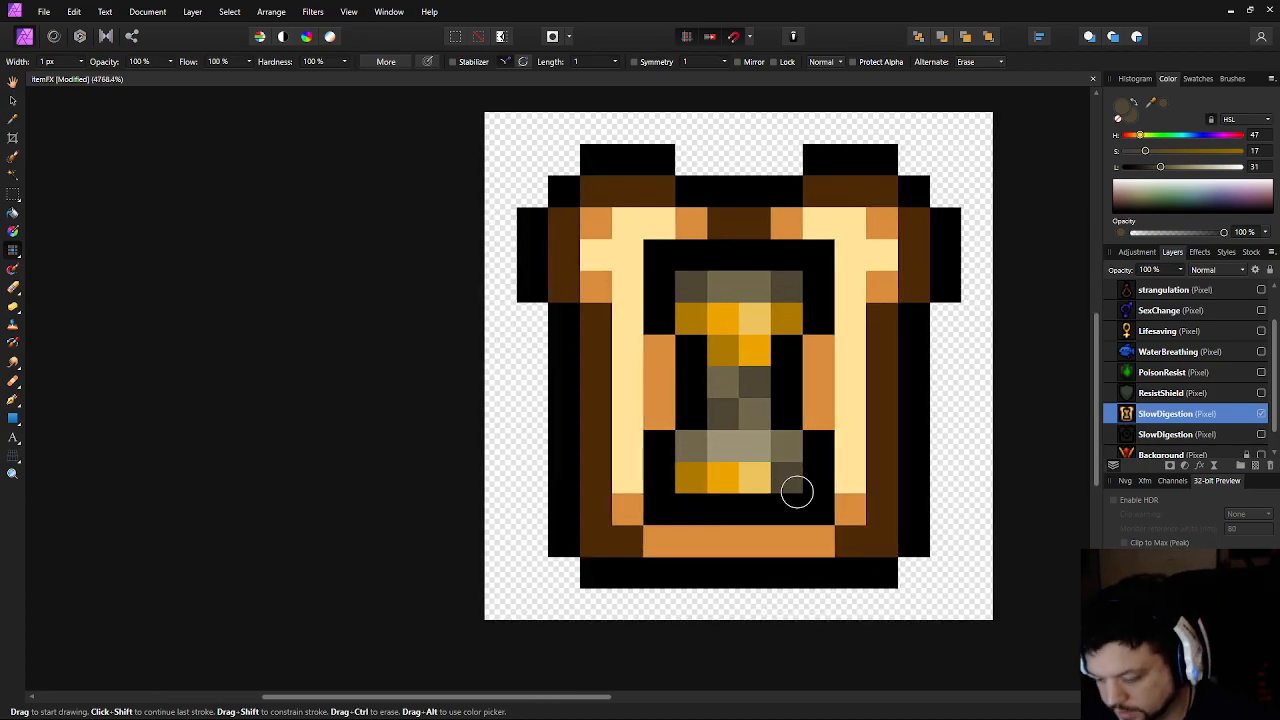
{"action": "left_click", "coordinate": [788, 481], "text": "alt"}
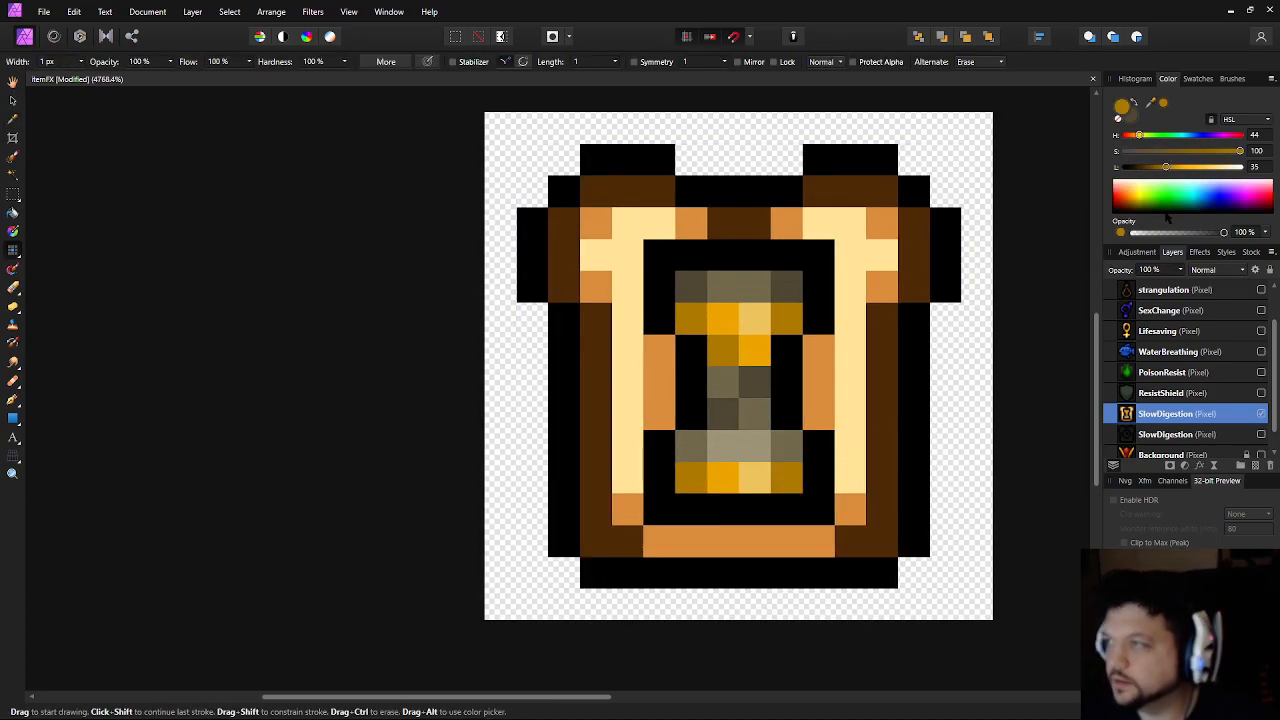
Darken the amber to lightness 23 and paint a four-pixel sand row beneath the hourglass's bottom sand row
{"action": "left_click", "coordinate": [1155, 167]}
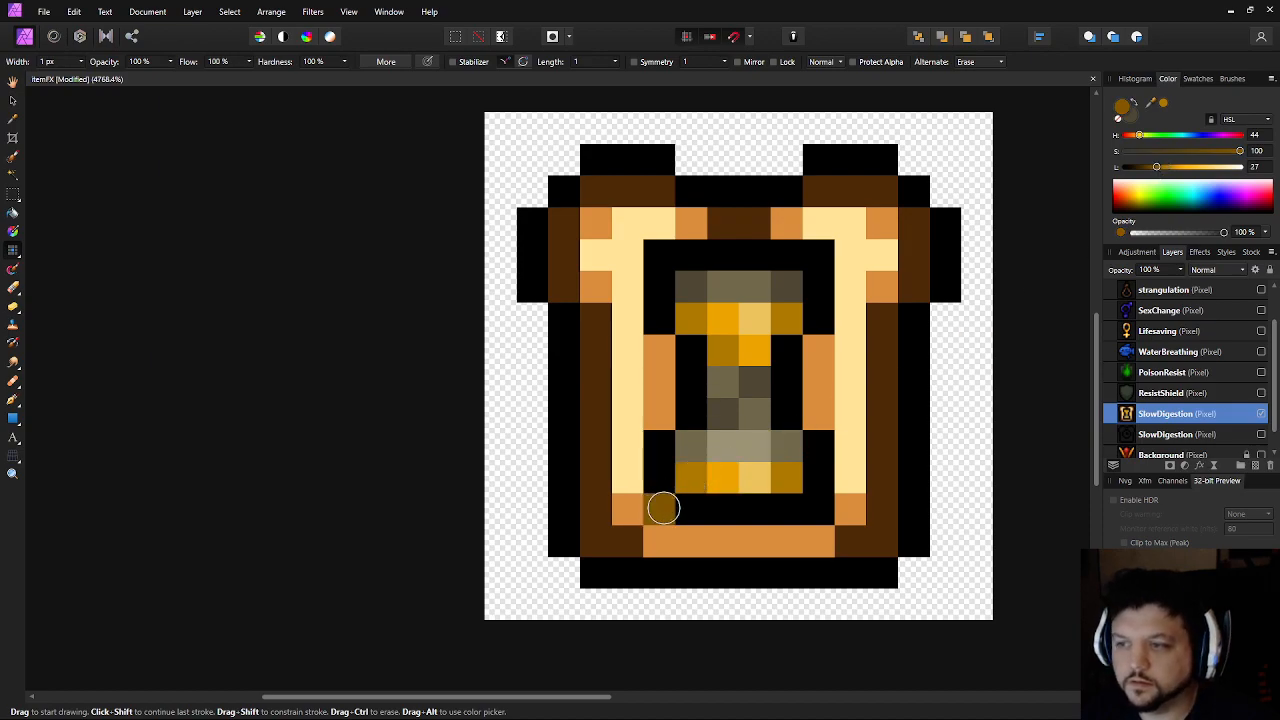
{"action": "left_click", "coordinate": [1151, 167]}
{"action": "left_click", "coordinate": [692, 503]}
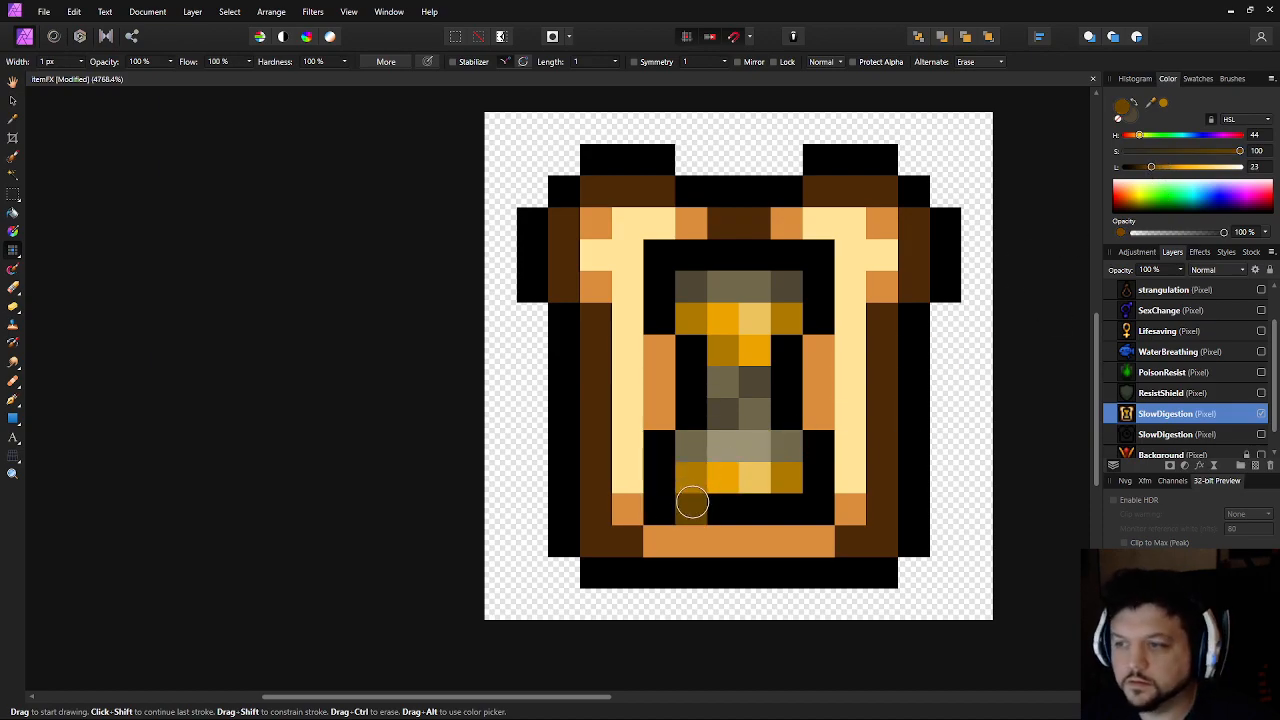
{"action": "left_click_drag", "start_coordinate": [692, 503], "coordinate": [786, 506]}
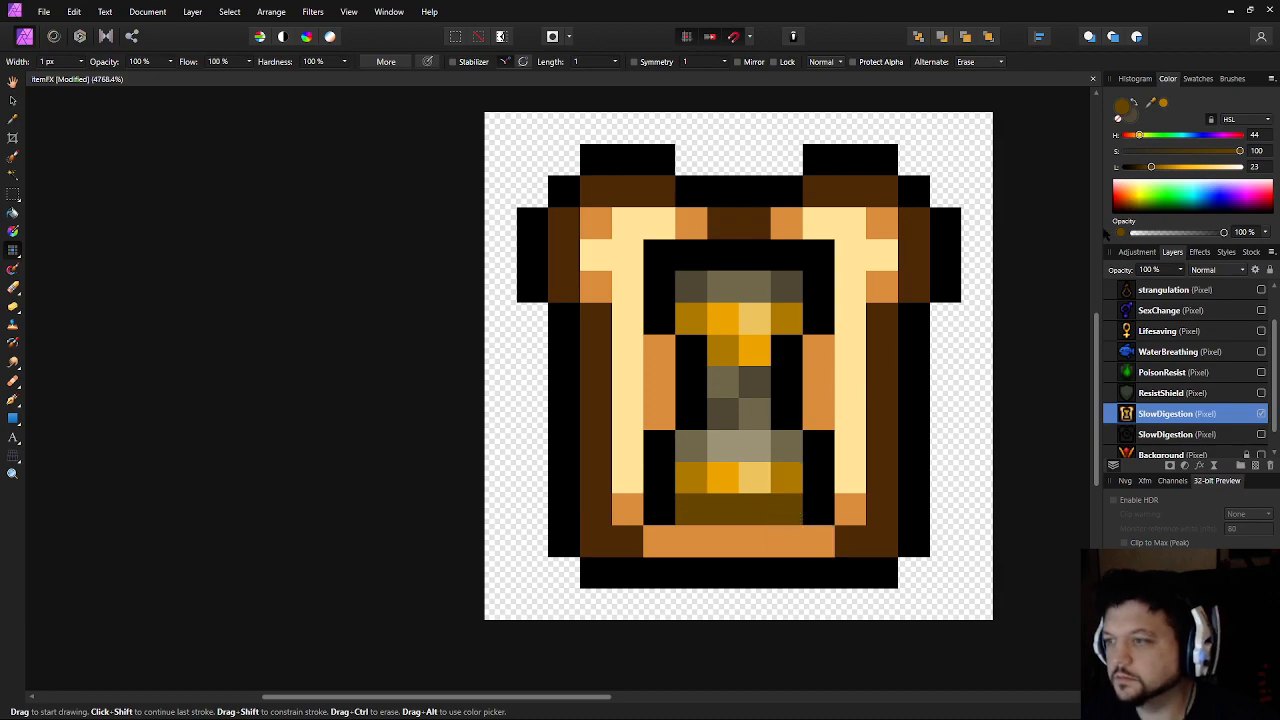
Highlight the new bottom row right of centre with the lightness 35 amber, and flank the upper bulb's lower sand row with the darkest amber
{"action": "left_click", "coordinate": [695, 478], "text": "alt"}
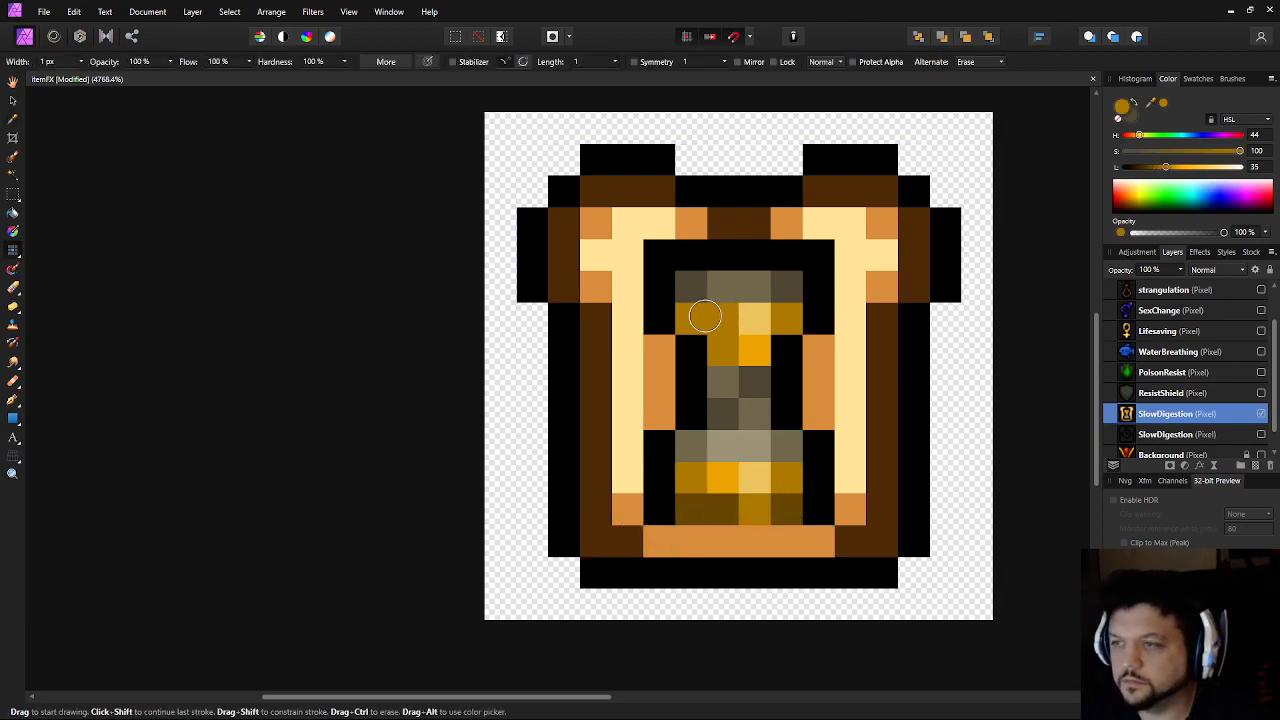
{"action": "left_click", "coordinate": [704, 509], "text": "alt"}
{"action": "left_click", "coordinate": [699, 341]}
{"action": "left_click", "coordinate": [784, 346]}
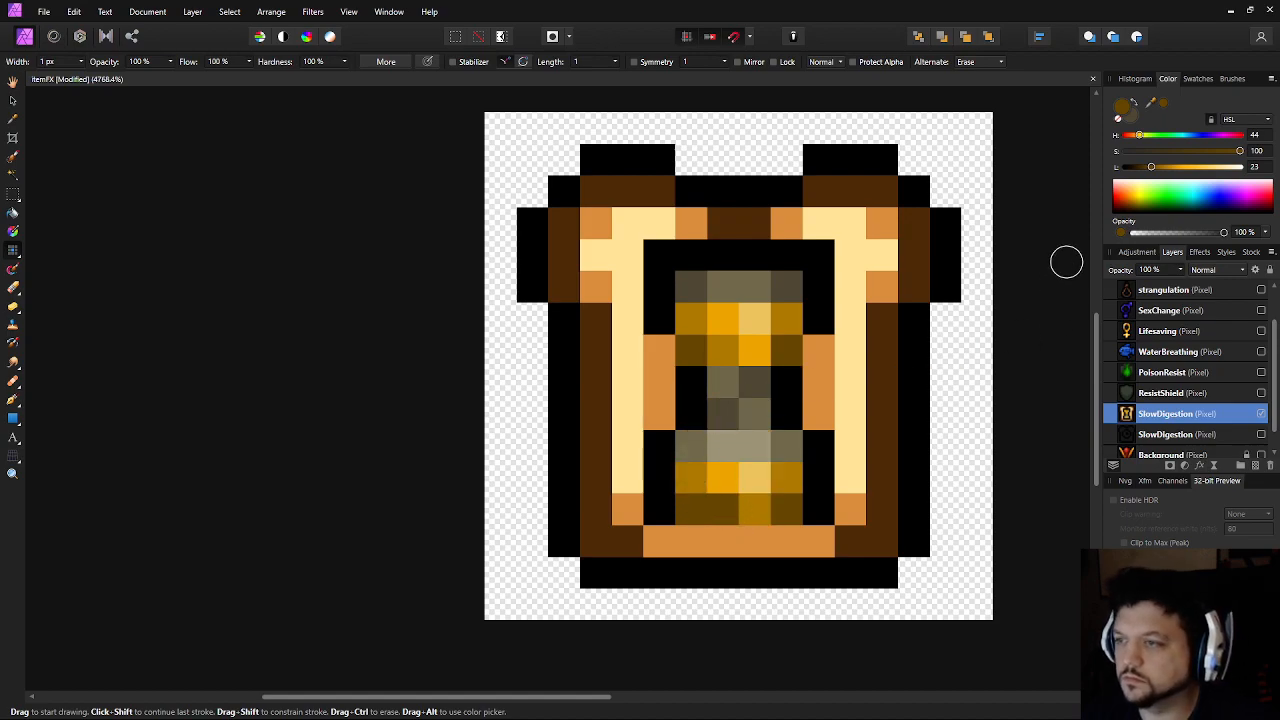
Sample the waist's dark grey, darken it to HSL 47, 17, 21, and repaint the black frame beside the waist, lower bulb and around the upper bulb
{"action": "left_click", "coordinate": [730, 418], "text": "alt"}
{"action": "left_click_drag", "start_coordinate": [1156, 167], "coordinate": [1148, 167]}
{"action": "left_click_drag", "start_coordinate": [689, 388], "coordinate": [689, 406]}
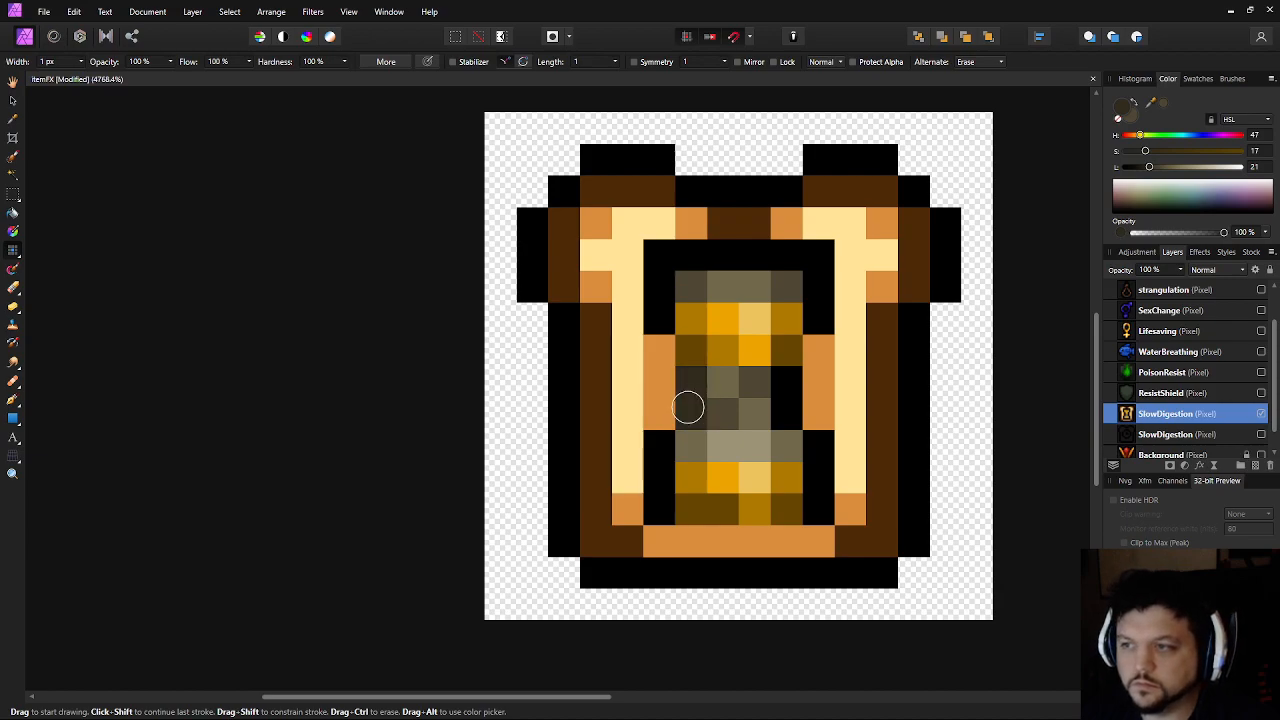
{"action": "left_click_drag", "start_coordinate": [781, 391], "coordinate": [783, 408]}
{"action": "left_click_drag", "start_coordinate": [656, 450], "coordinate": [660, 482]}
{"action": "left_click_drag", "start_coordinate": [815, 480], "coordinate": [820, 449]}
{"action": "mouse_move", "coordinate": [659, 311]}
{"action": "left_mouse_down"}
{"action": "mouse_move", "coordinate": [657, 289]}
{"action": "mouse_move", "coordinate": [714, 251]}
{"action": "mouse_move", "coordinate": [809, 257]}
{"action": "mouse_move", "coordinate": [817, 320]}
{"action": "left_mouse_up"}
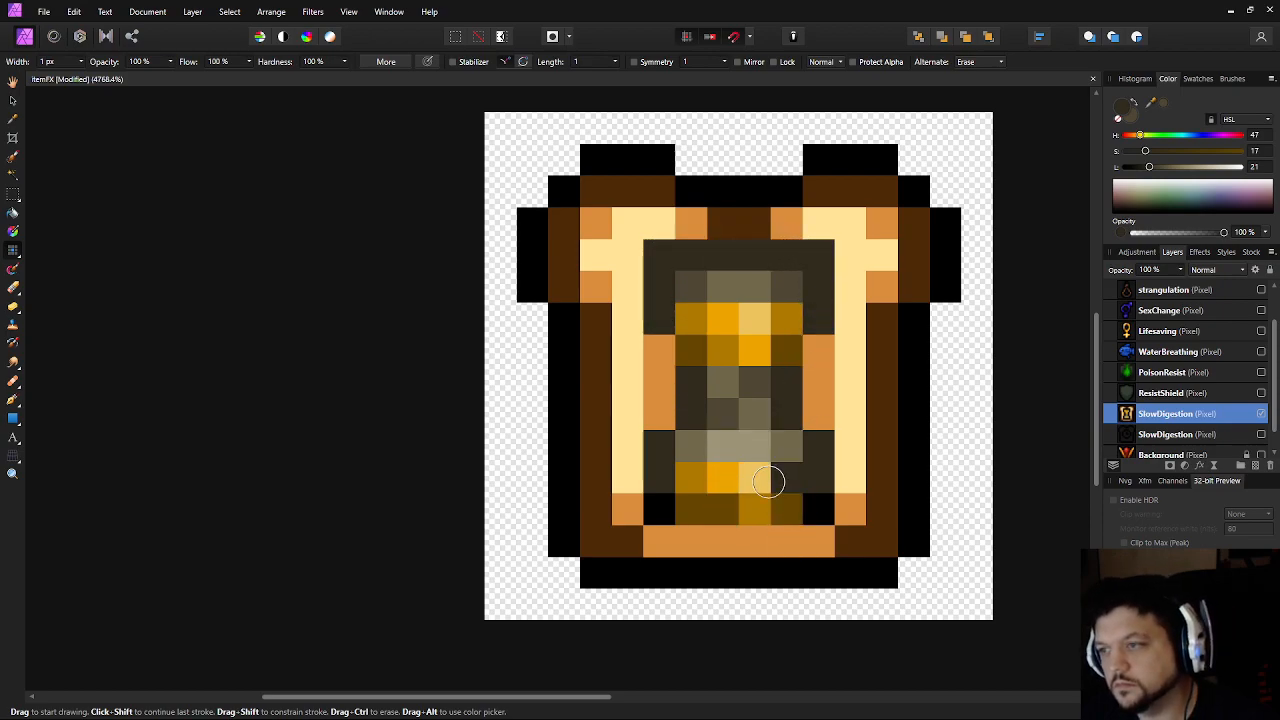
Try a highlight on the two pixels left of and at the centre of the frame's top row with the lower bulb's light grey
{"action": "left_click", "coordinate": [744, 450], "text": "alt"}
{"action": "left_click", "coordinate": [720, 258]}
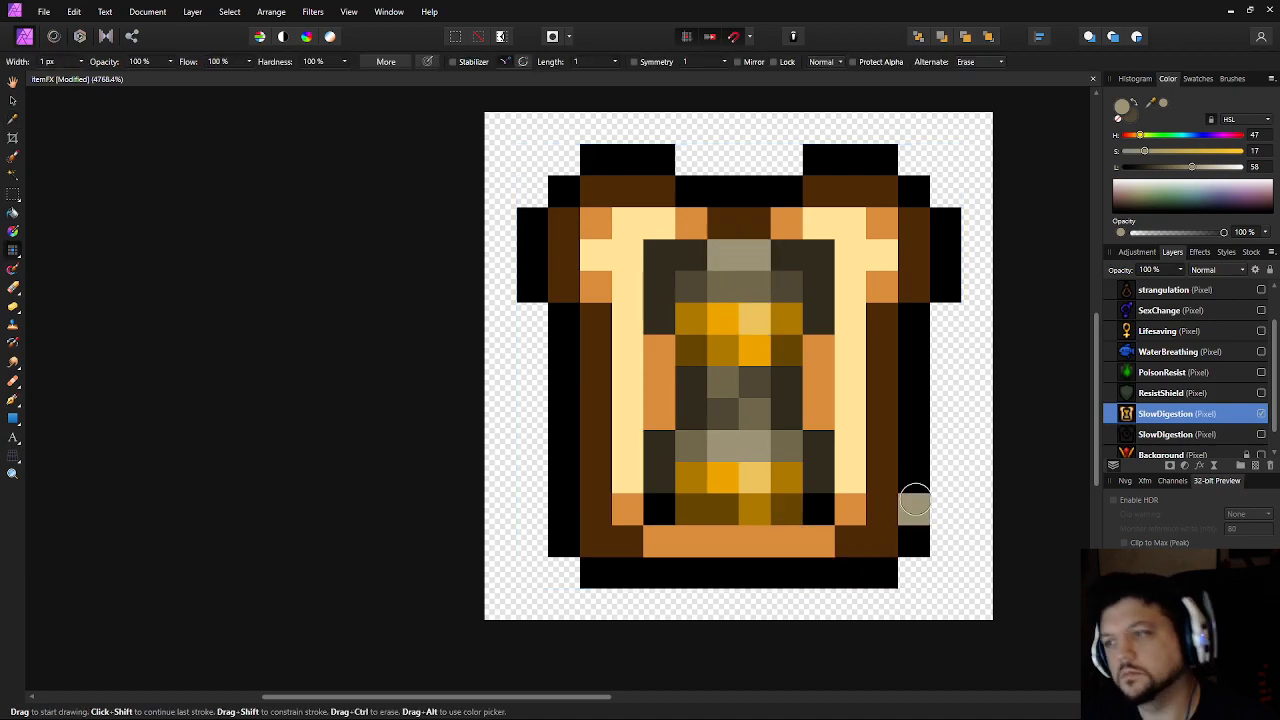
{"action": "scroll", "coordinate": [912, 500], "scroll_direction": "down", "scroll_amount": 10}
{"action": "scroll", "coordinate": [990, 500], "scroll_direction": "up", "scroll_amount": 6}
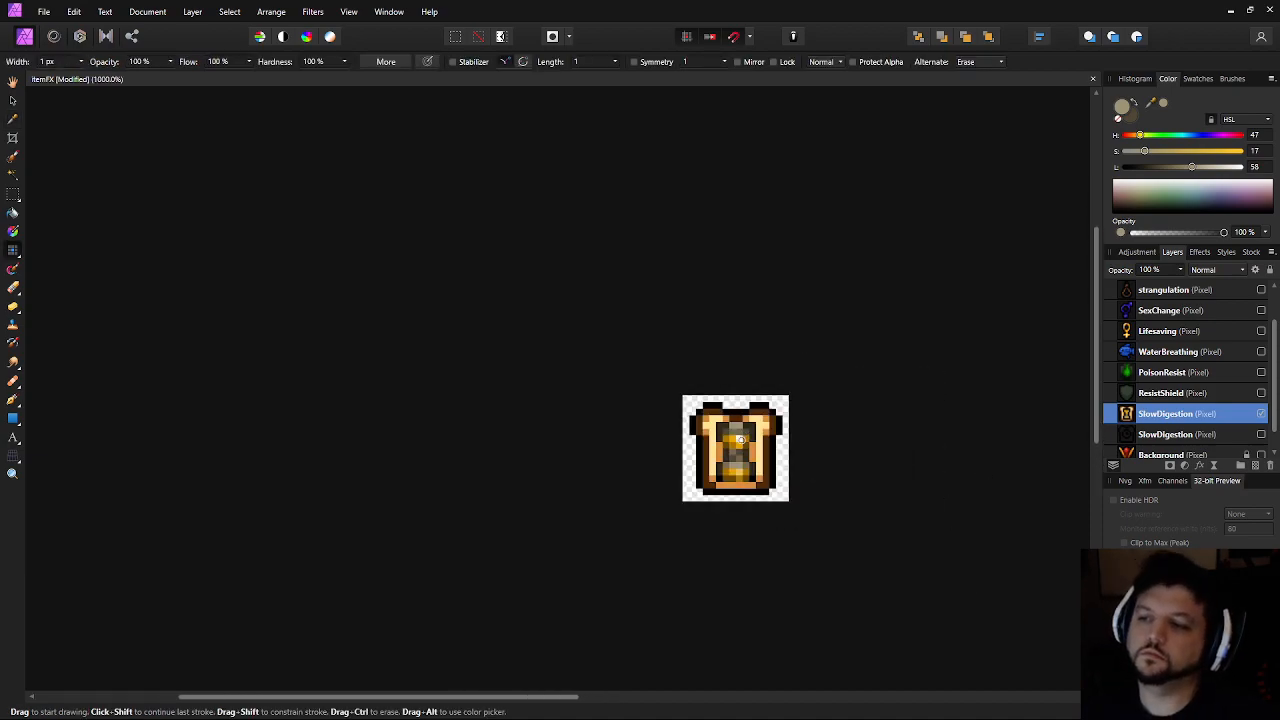
{"action": "scroll", "coordinate": [896, 508], "scroll_direction": "down", "scroll_amount": 3}
{"action": "scroll", "coordinate": [896, 508], "scroll_direction": "up", "scroll_amount": 6}
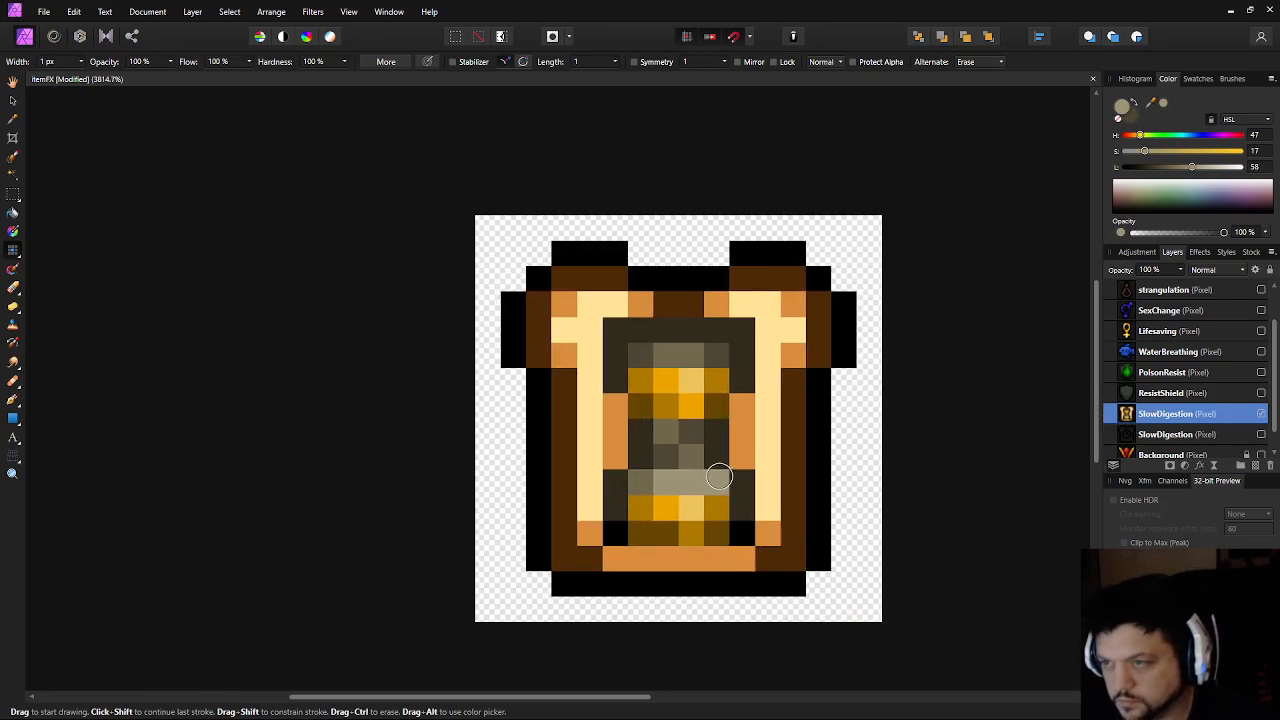
Darken the sampled frame grey to HSL 44, 18, 15 and paint the hourglass frame's corners and the waist's upper side pixels
{"action": "left_click", "coordinate": [717, 435], "text": "alt"}
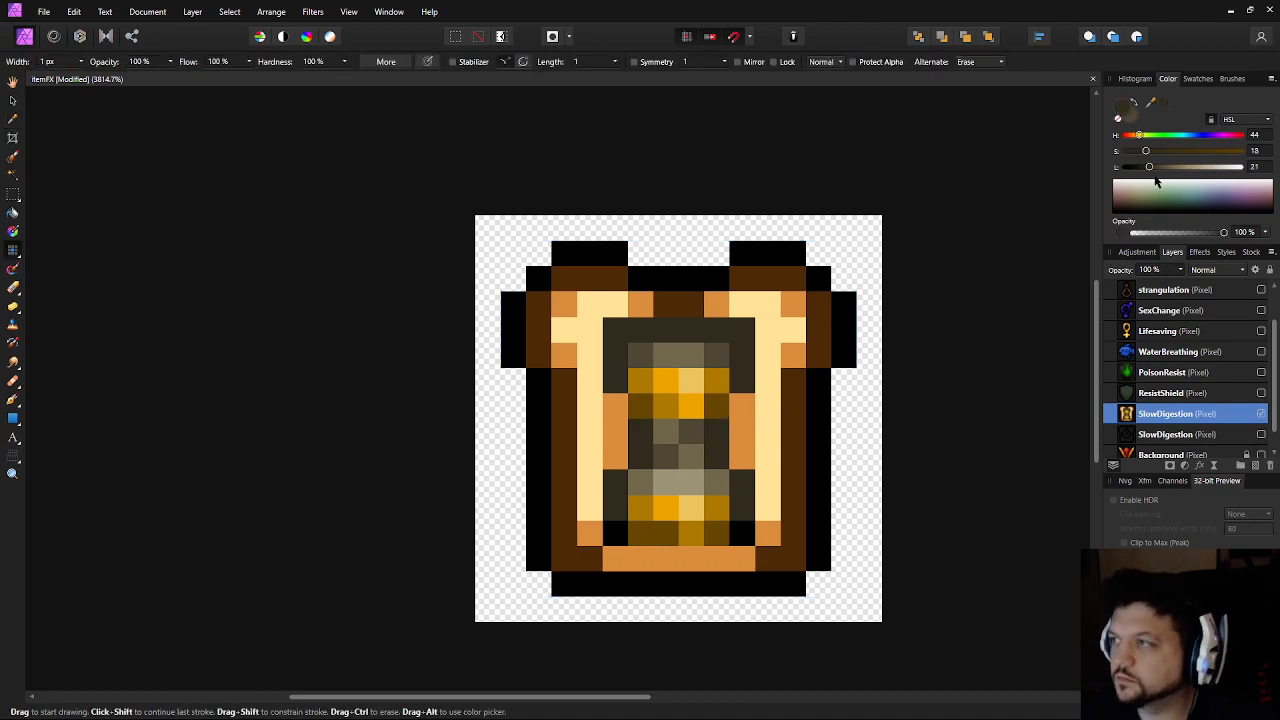
{"action": "left_click_drag", "start_coordinate": [1147, 168], "coordinate": [1142, 167]}
{"action": "left_click", "coordinate": [609, 529]}
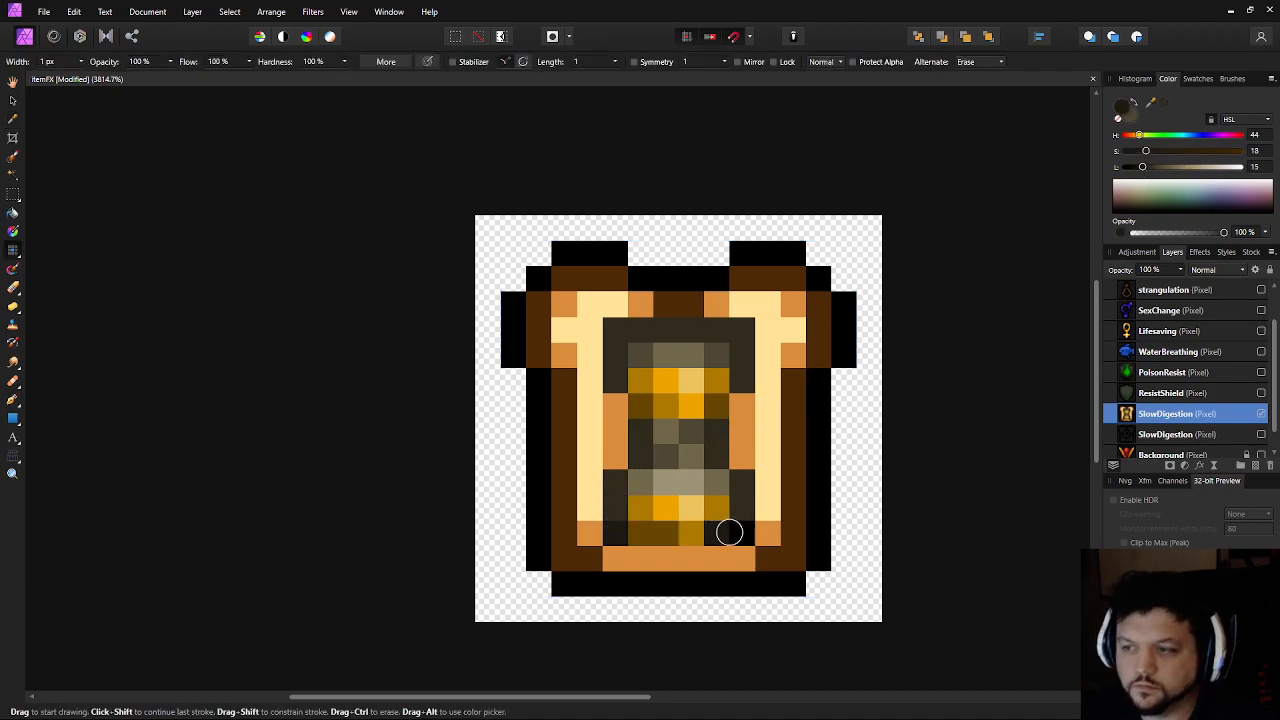
{"action": "left_click", "coordinate": [740, 532]}
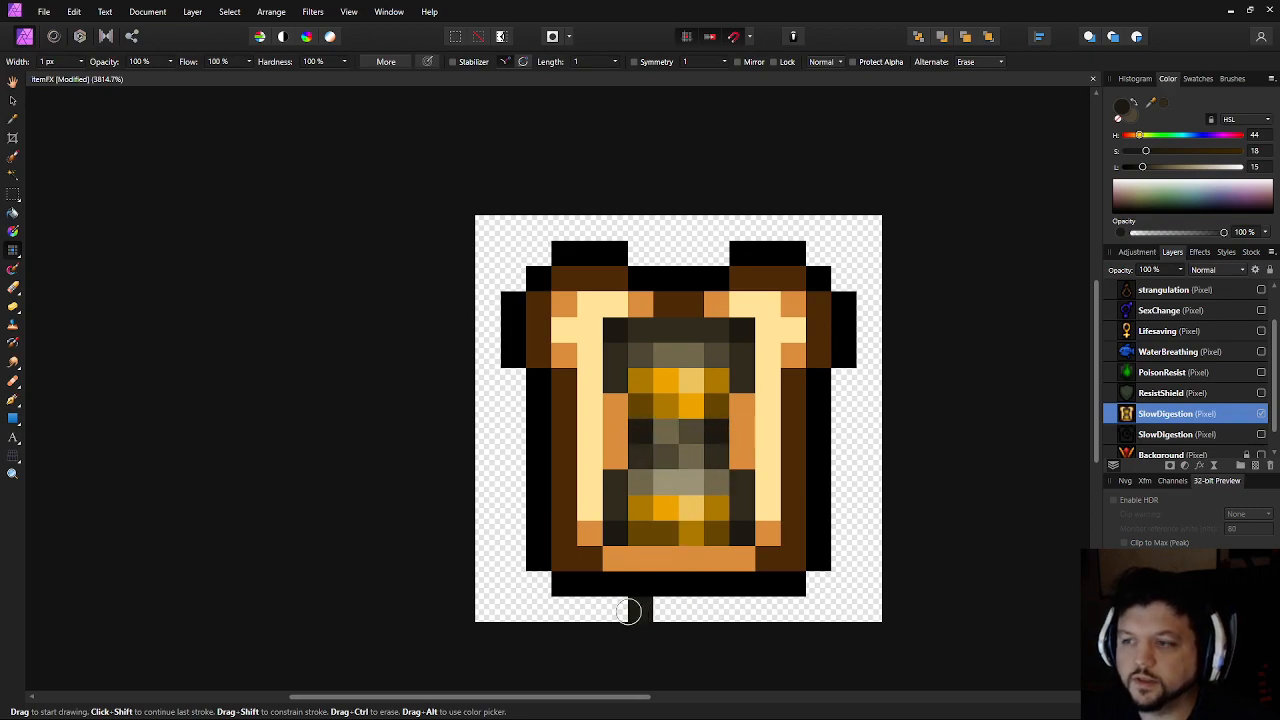
Select the hourglass's lower bulb with its frame, three pixel rows high, and move it up one pixel
{"action": "scroll", "coordinate": [783, 490], "scroll_direction": "down", "scroll_amount": 5}
{"action": "left_click_drag", "start_coordinate": [915, 490], "coordinate": [886, 484]}
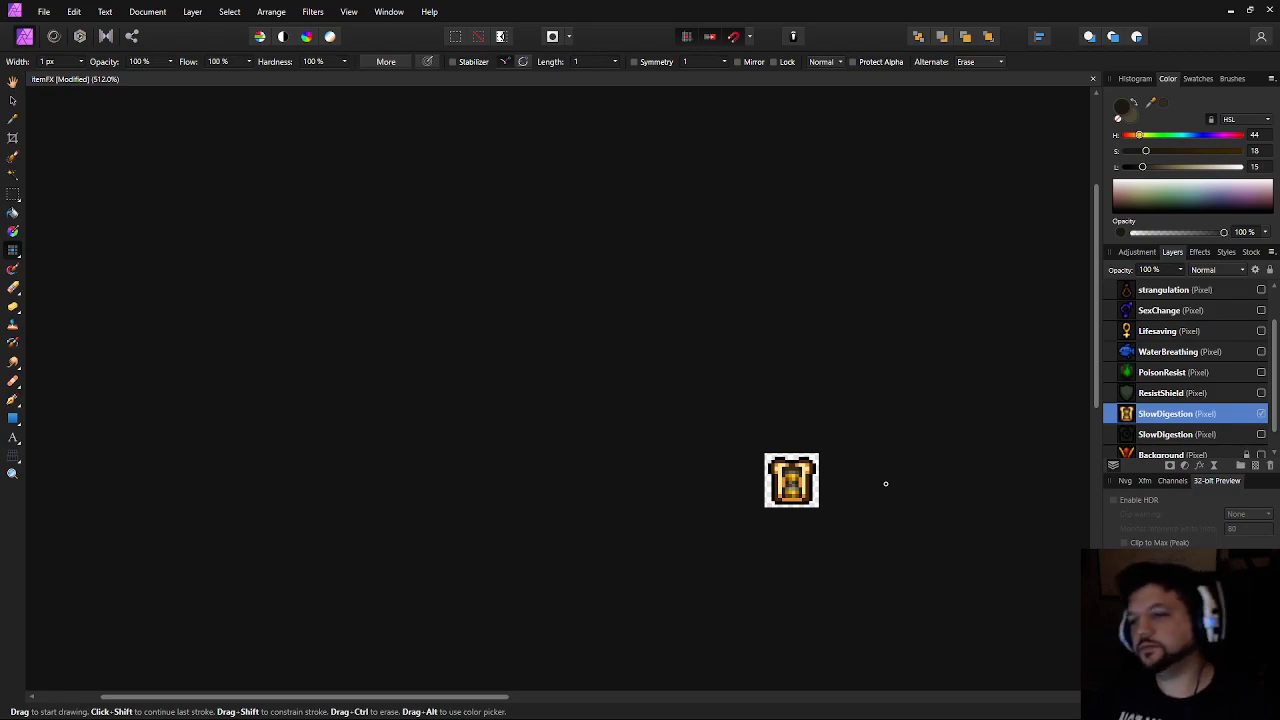
{"action": "scroll", "coordinate": [885, 484], "scroll_direction": "up", "scroll_amount": 4}
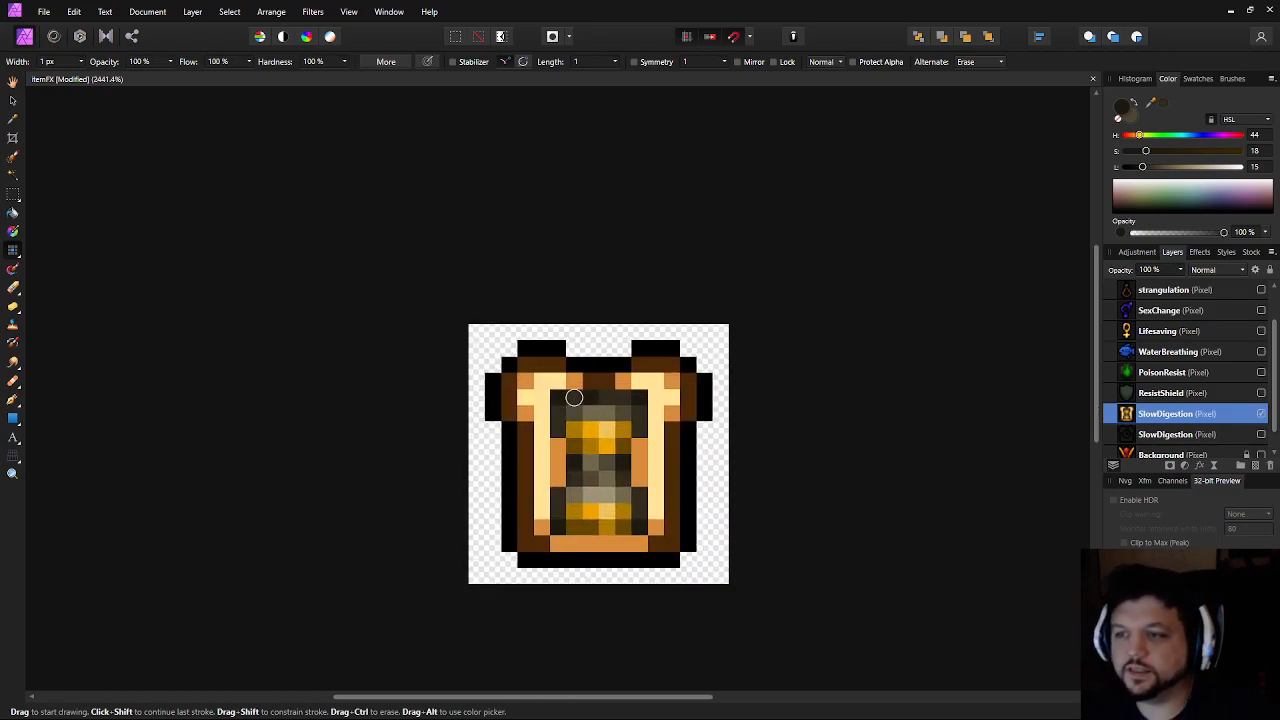
{"action": "left_click", "coordinate": [13, 194]}
{"action": "scroll", "coordinate": [591, 500], "scroll_direction": "up", "scroll_amount": 1}
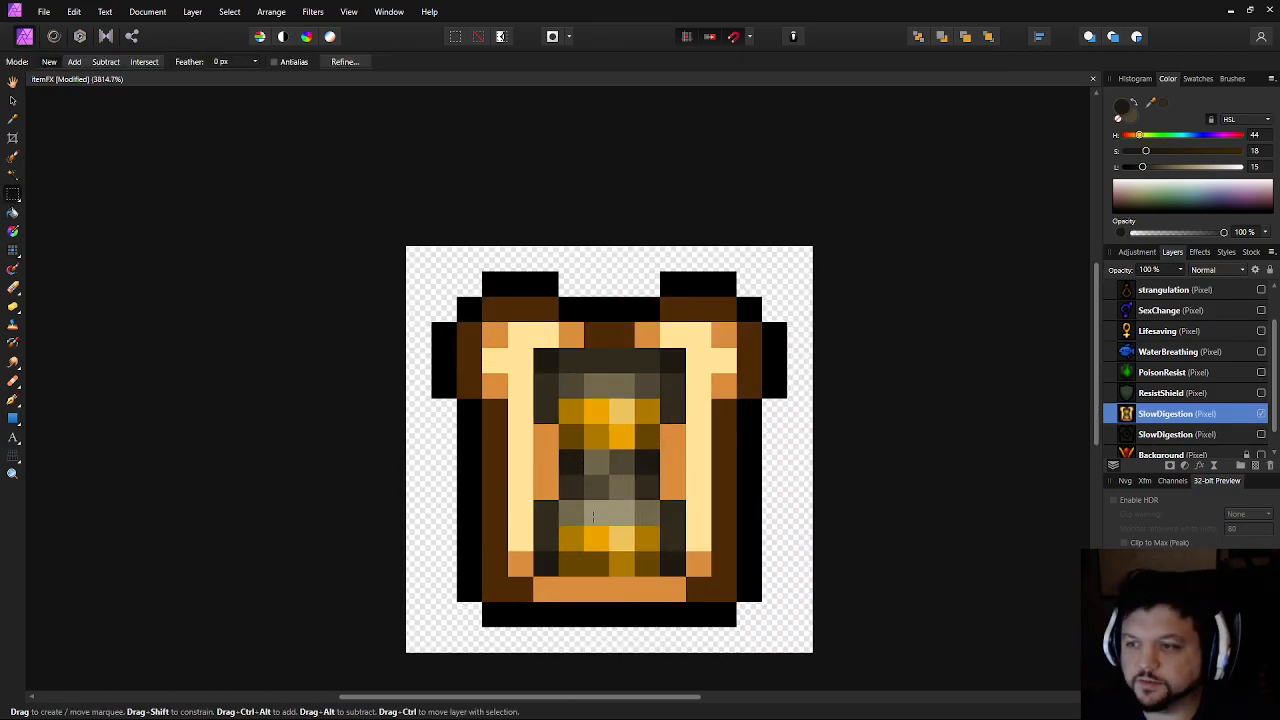
{"action": "left_click_drag", "start_coordinate": [684, 477], "coordinate": [535, 575]}
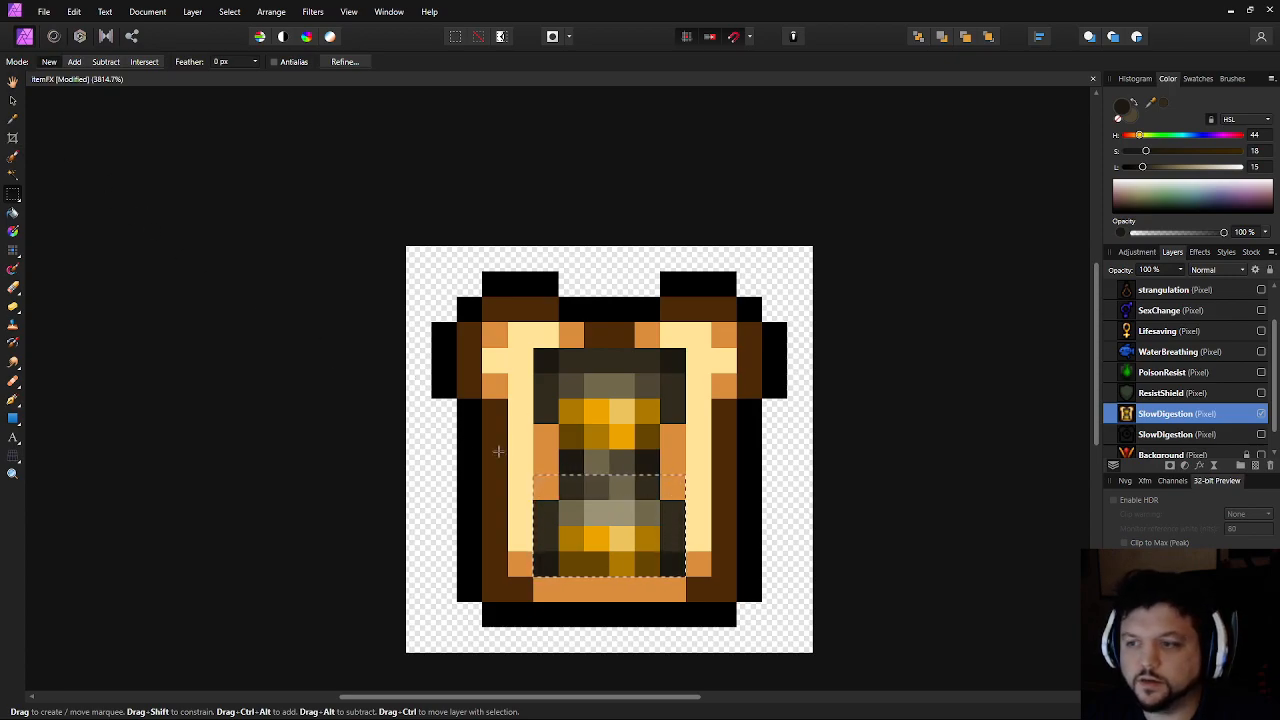
{"action": "left_click_drag", "start_coordinate": [677, 507], "coordinate": [535, 575]}
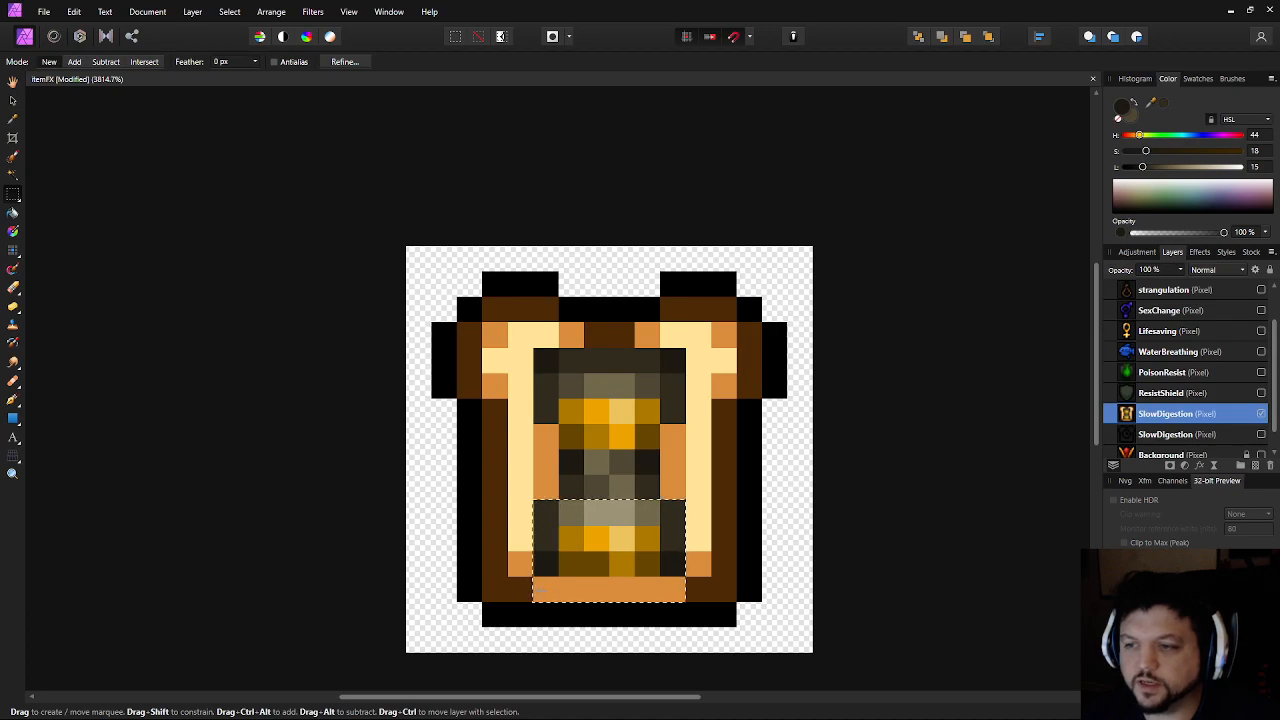
{"action": "left_click", "coordinate": [12, 100]}
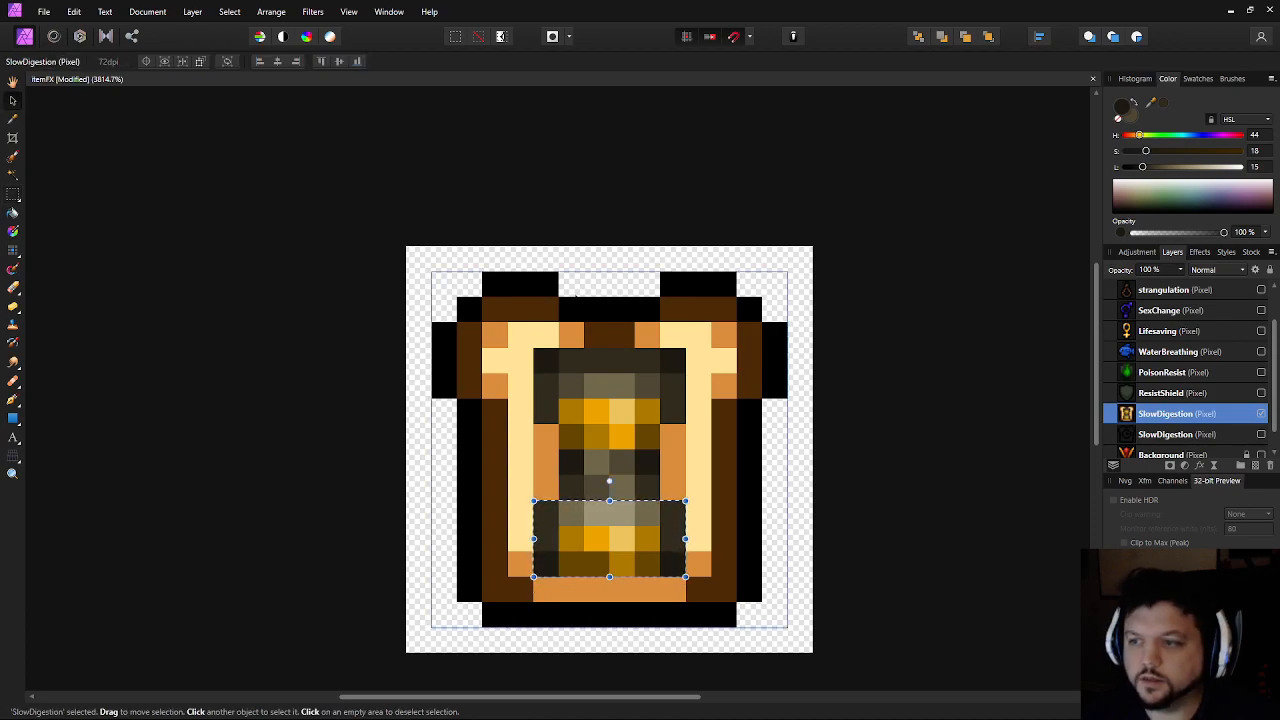
{"action": "left_click_drag", "start_coordinate": [608, 480], "coordinate": [608, 457]}
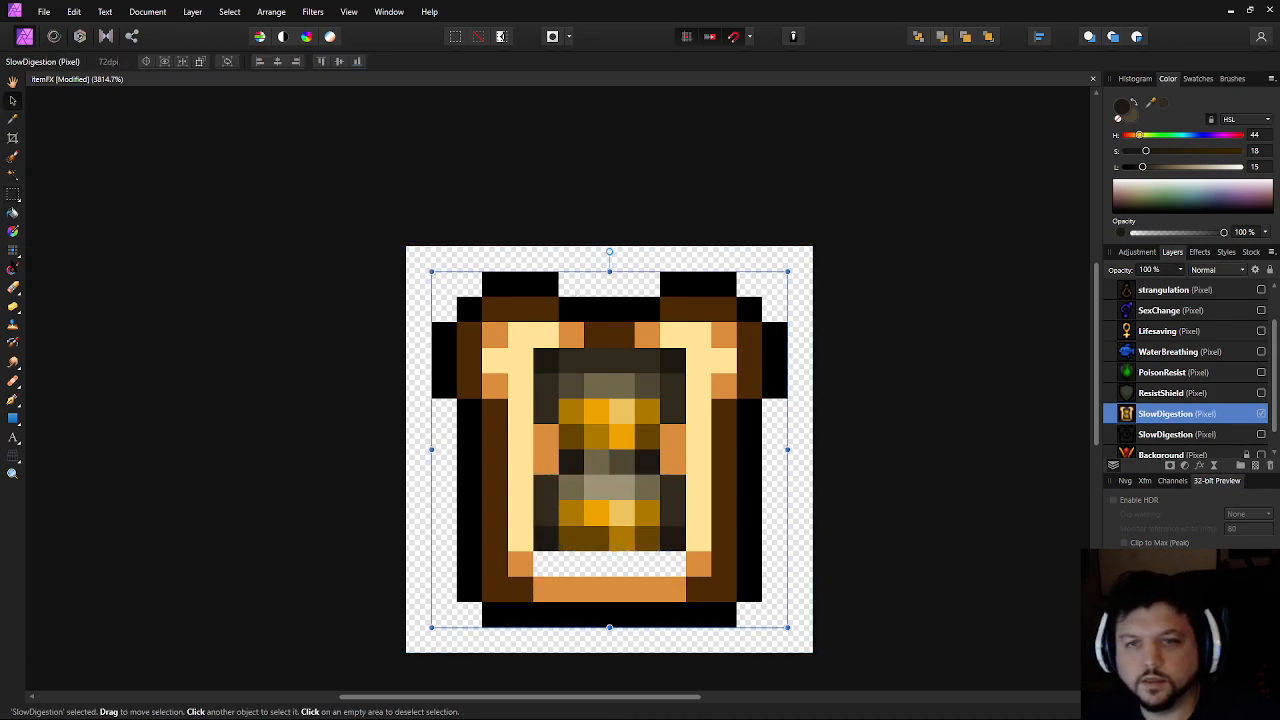
Sample the orange beside the waist, mute it to HSL 32, 41, 38, and paint both outer pixels of the lower bulb's top row
{"action": "left_click", "coordinate": [13, 268]}
{"action": "scroll", "coordinate": [443, 428], "scroll_direction": "up", "scroll_amount": 2}
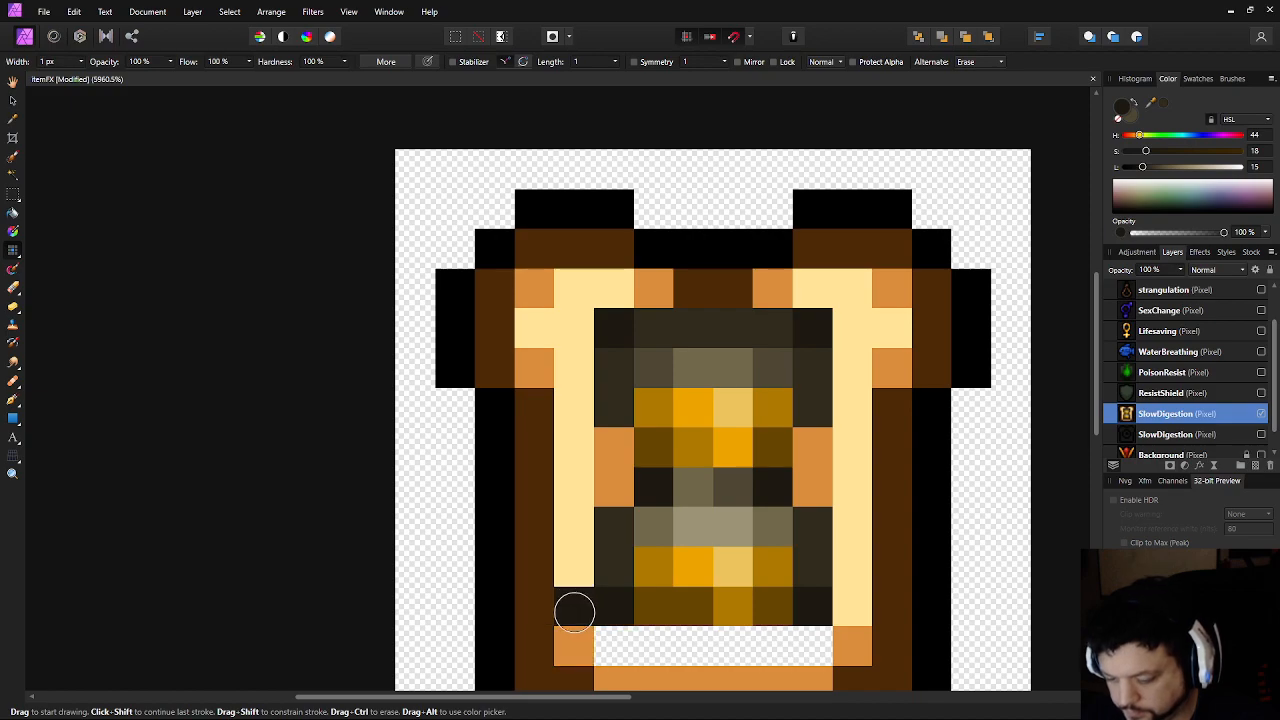
{"action": "key", "text": "i"}
{"action": "left_click", "coordinate": [616, 482]}
{"action": "key", "text": "b"}
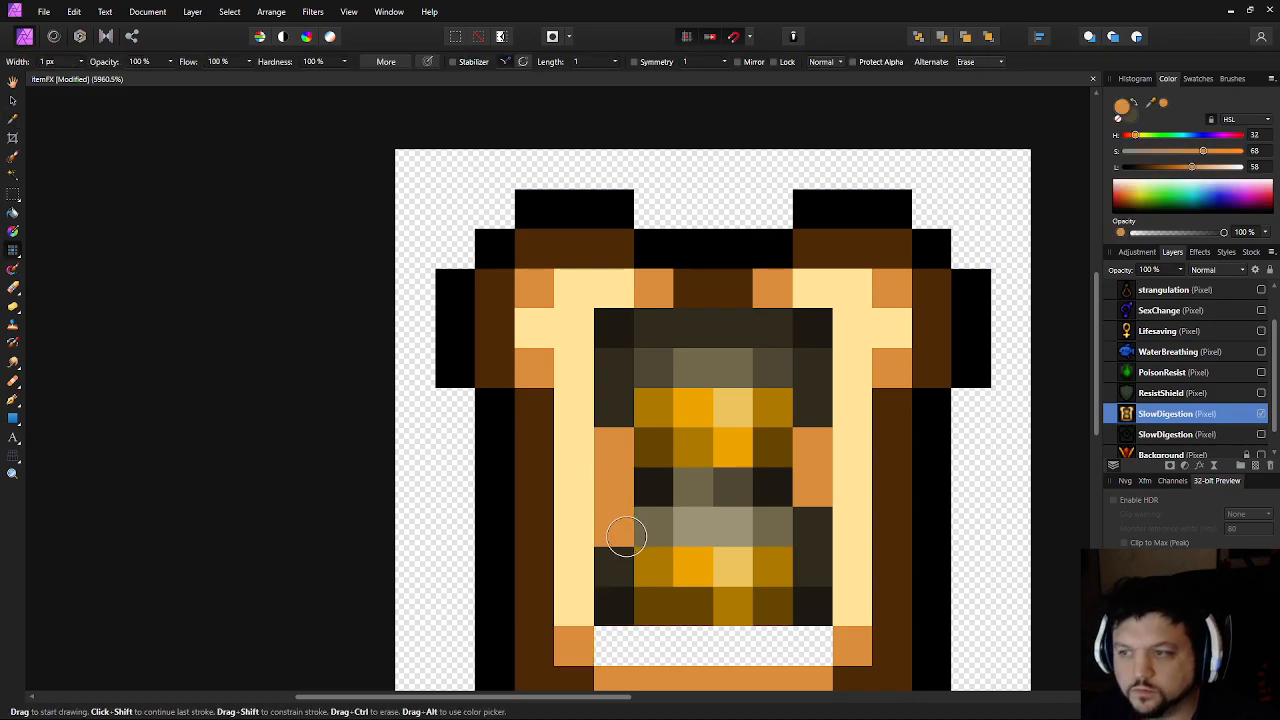
{"action": "left_click", "coordinate": [1172, 151]}
{"action": "left_click", "coordinate": [1169, 166]}
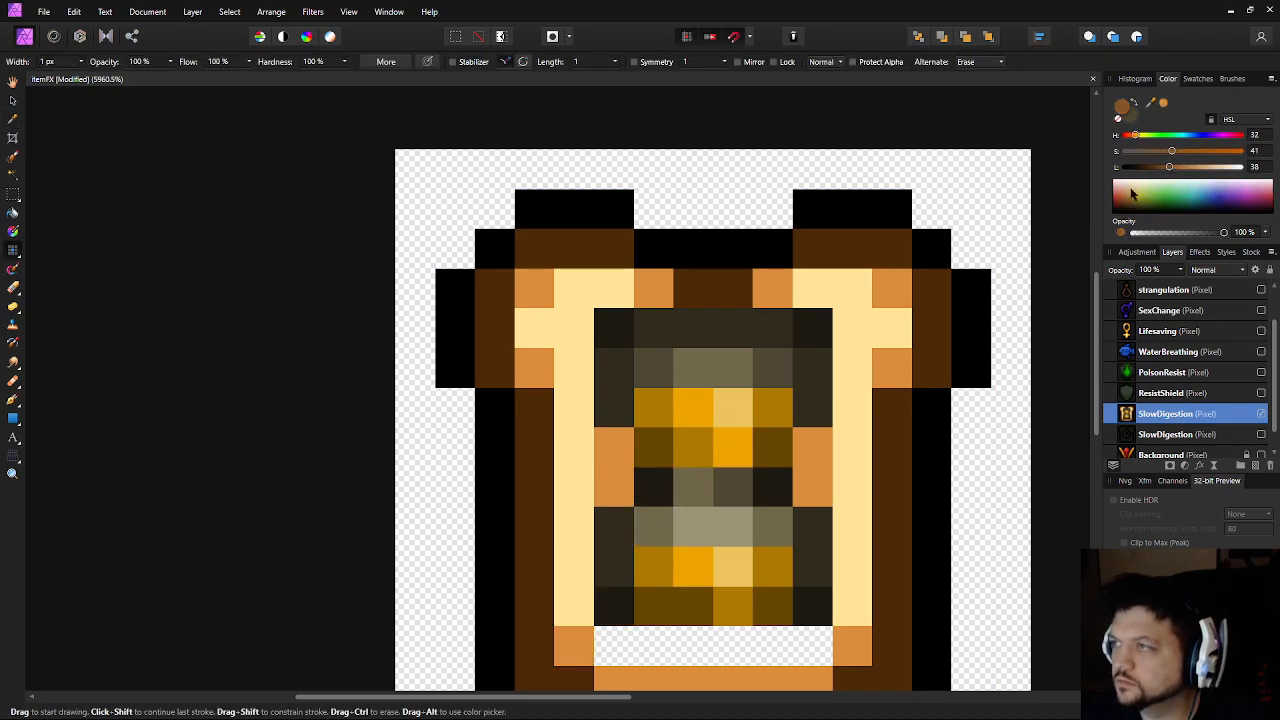
{"action": "left_click", "coordinate": [812, 526]}
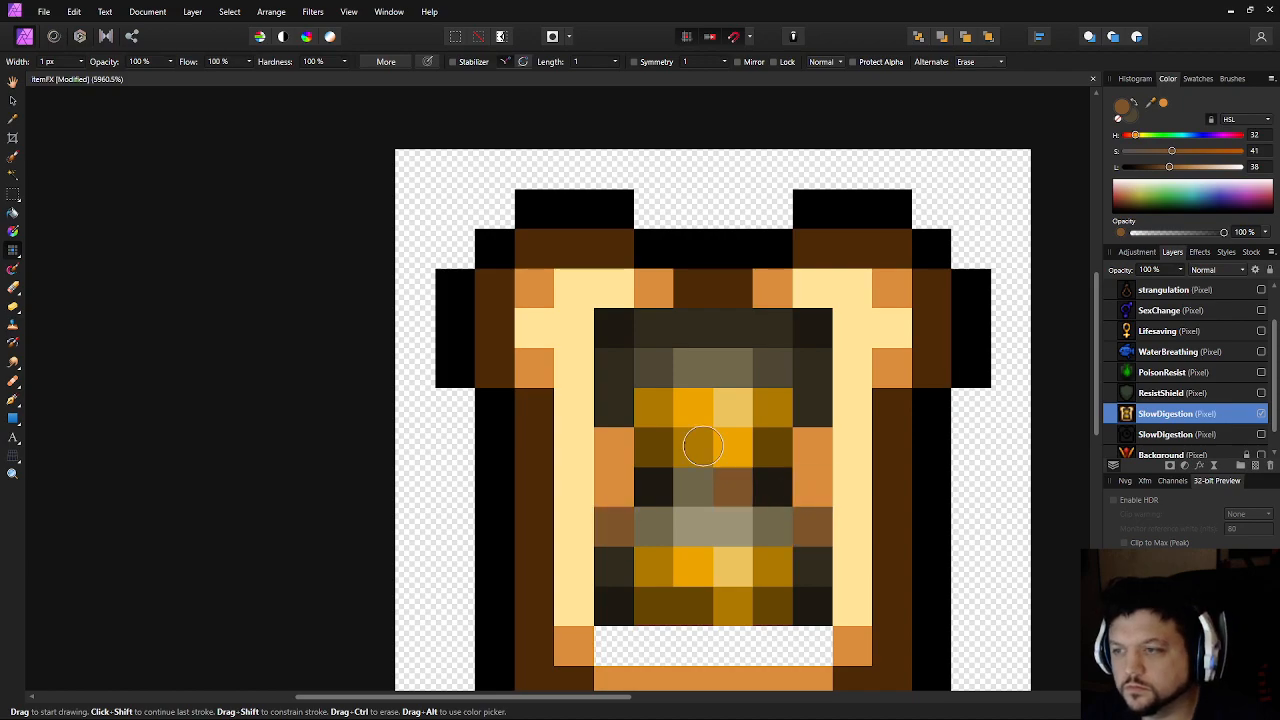
{"action": "left_click", "coordinate": [627, 333]}
{"action": "key", "text": "ctrl+z"}
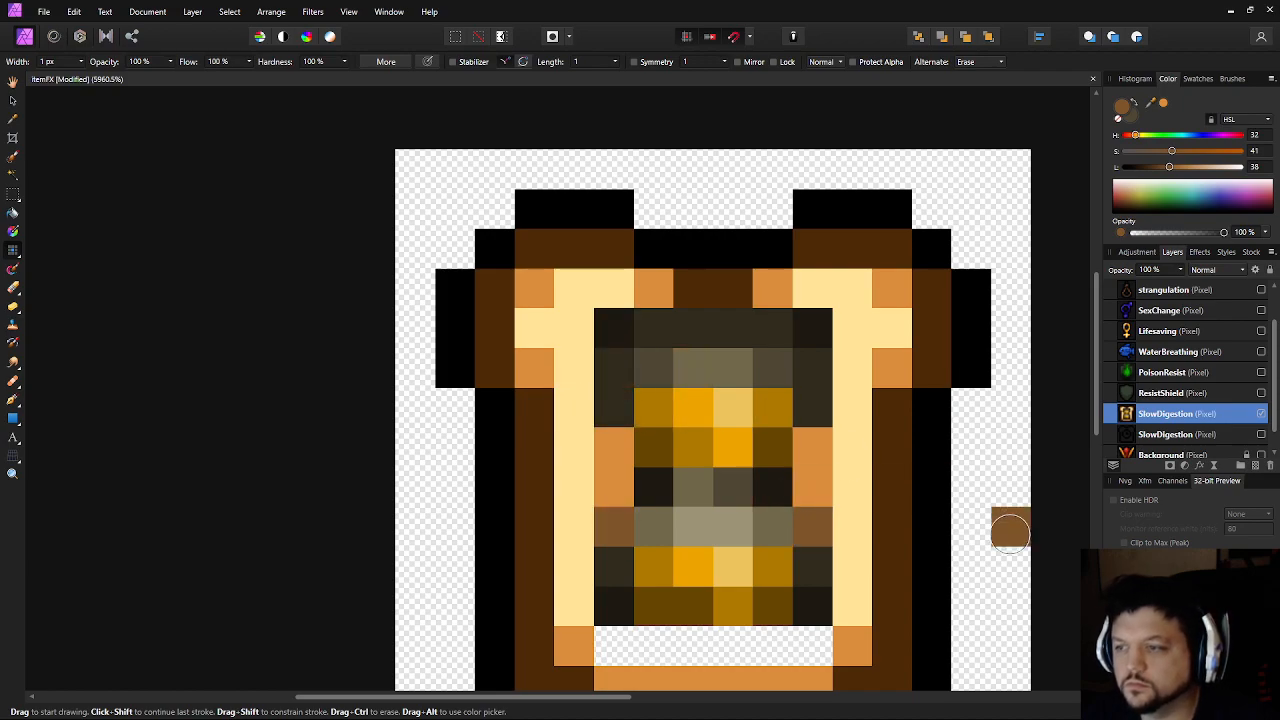
{"action": "scroll", "coordinate": [837, 557], "scroll_direction": "right", "scroll_amount": 2}
{"action": "left_click_drag", "start_coordinate": [591, 508], "coordinate": [602, 493]}
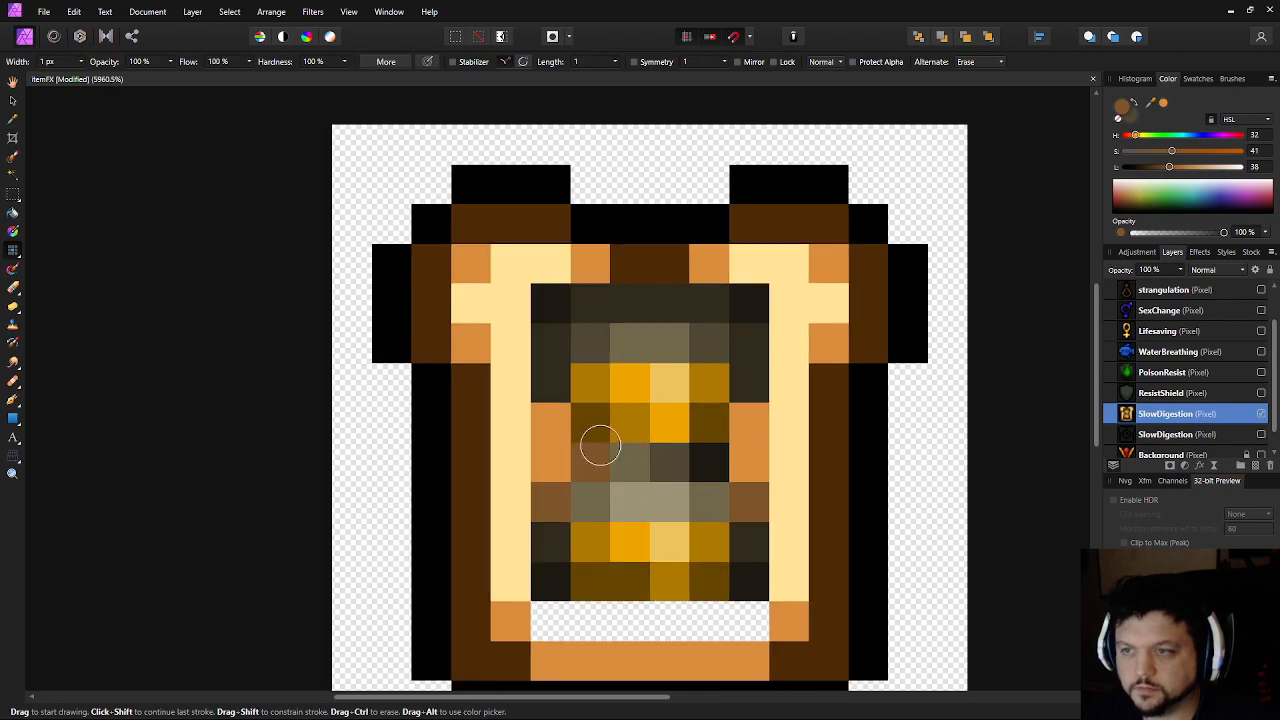
{"action": "left_click", "coordinate": [547, 462], "text": "alt"}
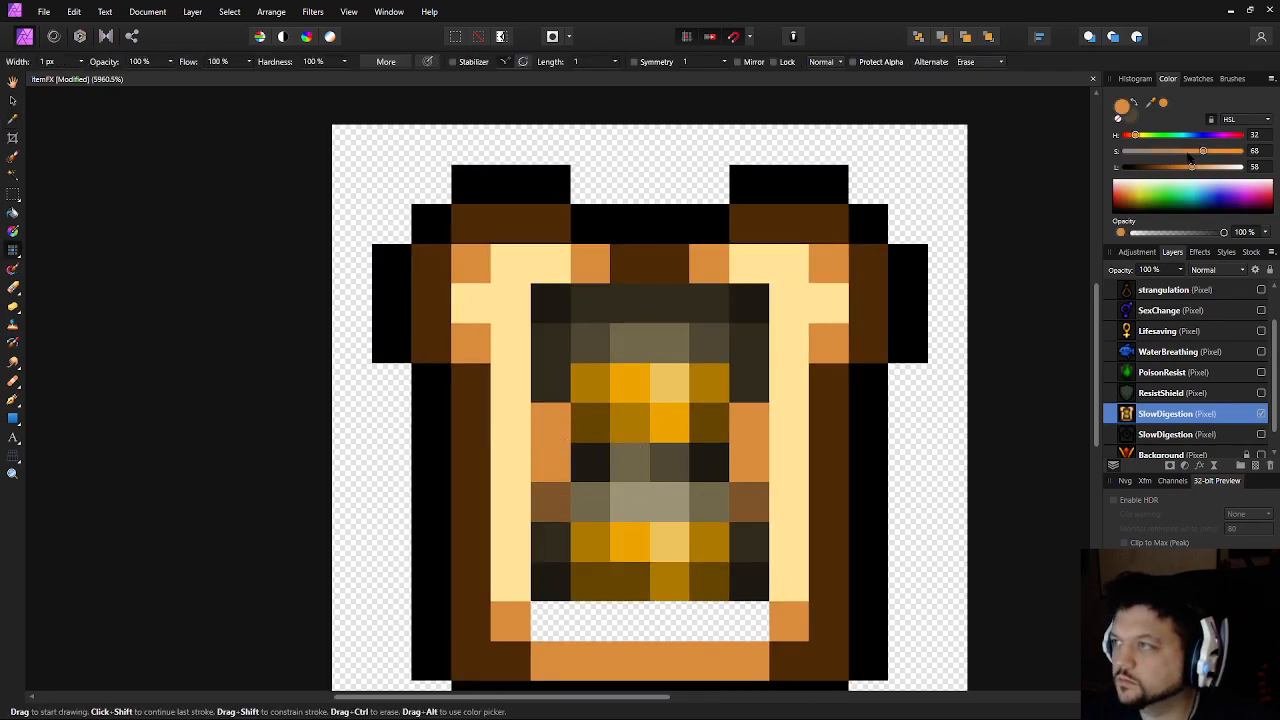
{"action": "left_click_drag", "start_coordinate": [1199, 167], "coordinate": [1203, 167]}
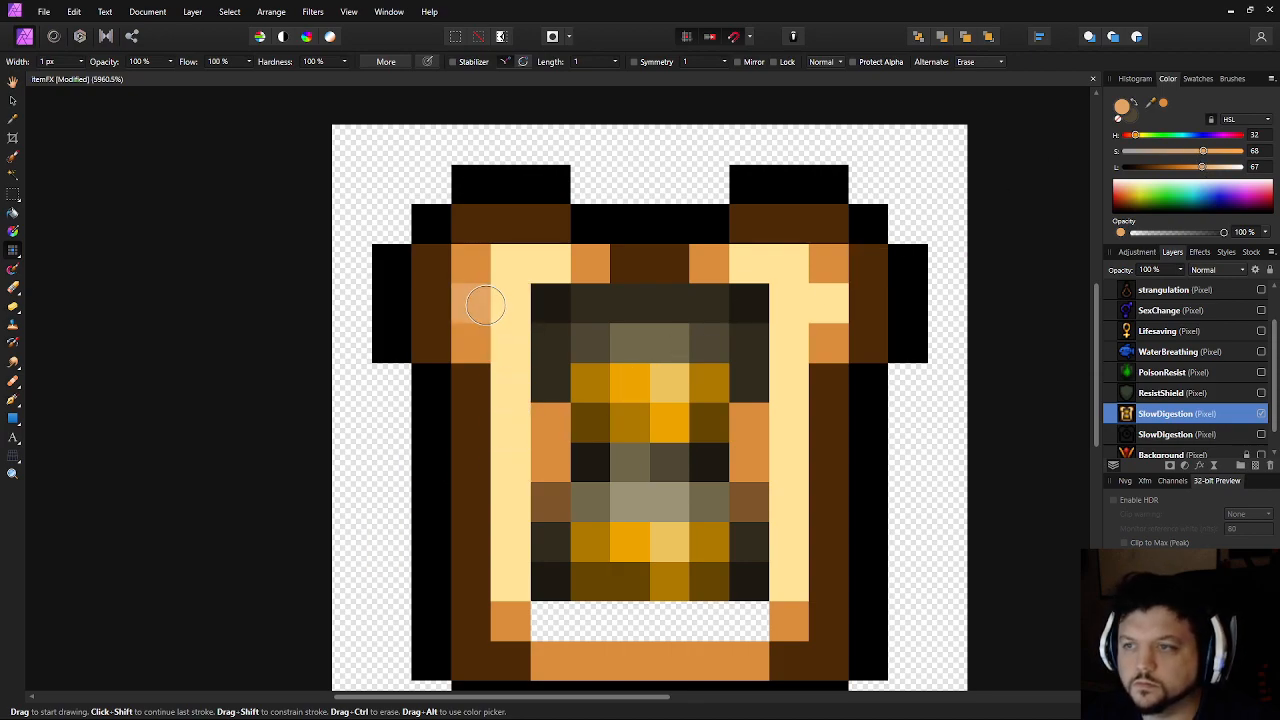
Sample the bread's cream colour and shift it to a light orange, HSL 33, 78, 71
{"action": "key", "text": "i"}
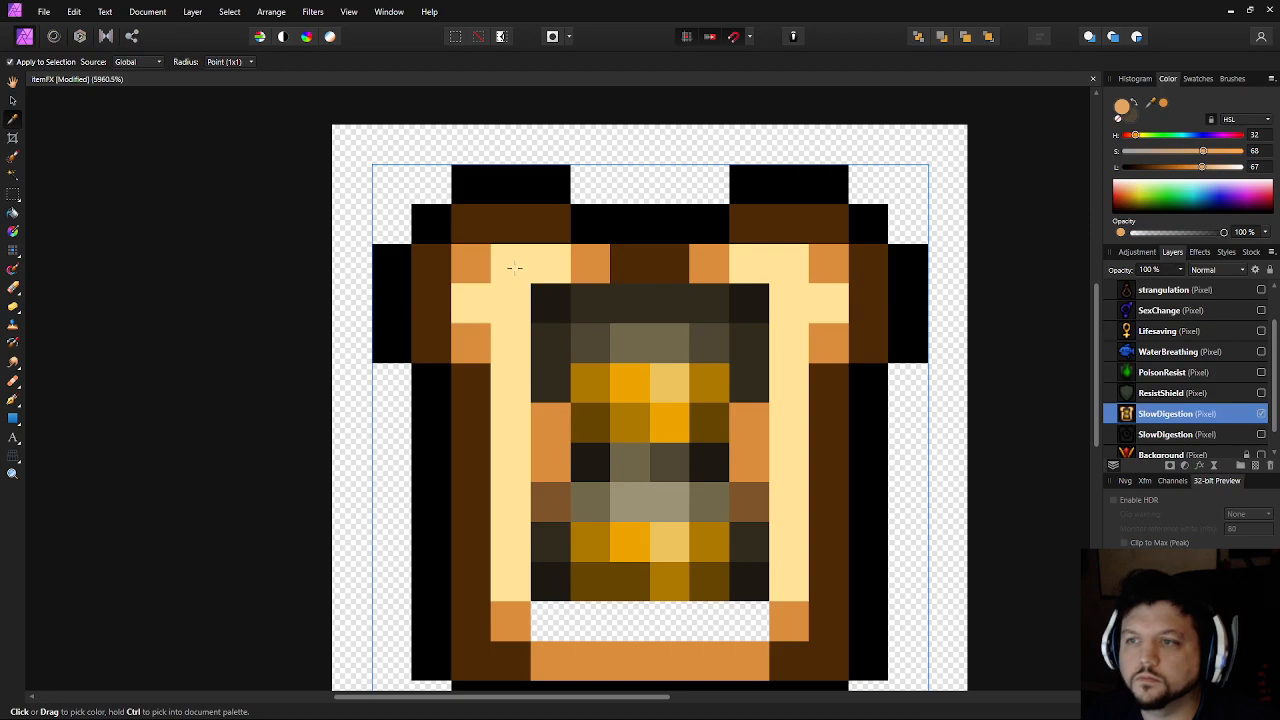
{"action": "scroll", "coordinate": [505, 380], "scroll_direction": "down", "scroll_amount": 2}
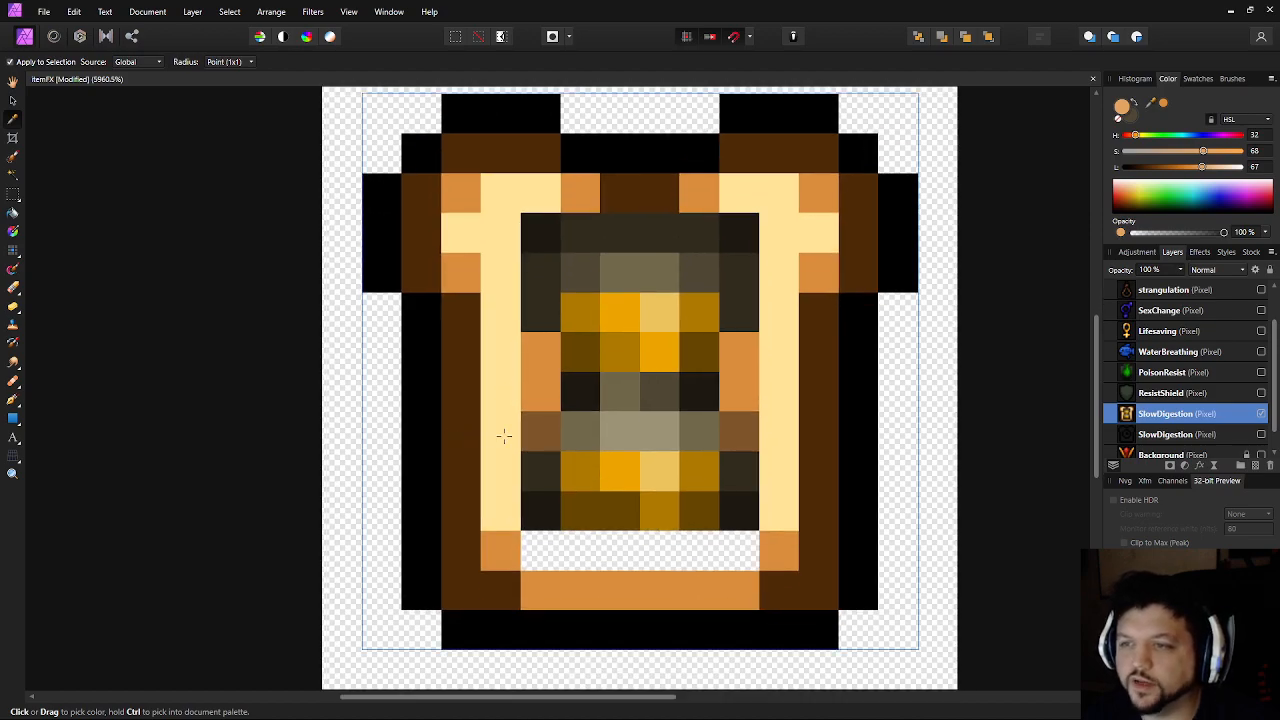
{"action": "left_click", "coordinate": [512, 377]}
{"action": "left_click_drag", "start_coordinate": [1214, 170], "coordinate": [1204, 167]}
{"action": "left_click_drag", "start_coordinate": [1138, 136], "coordinate": [1135, 135]}
{"action": "left_click_drag", "start_coordinate": [1224, 150], "coordinate": [1222, 151]}
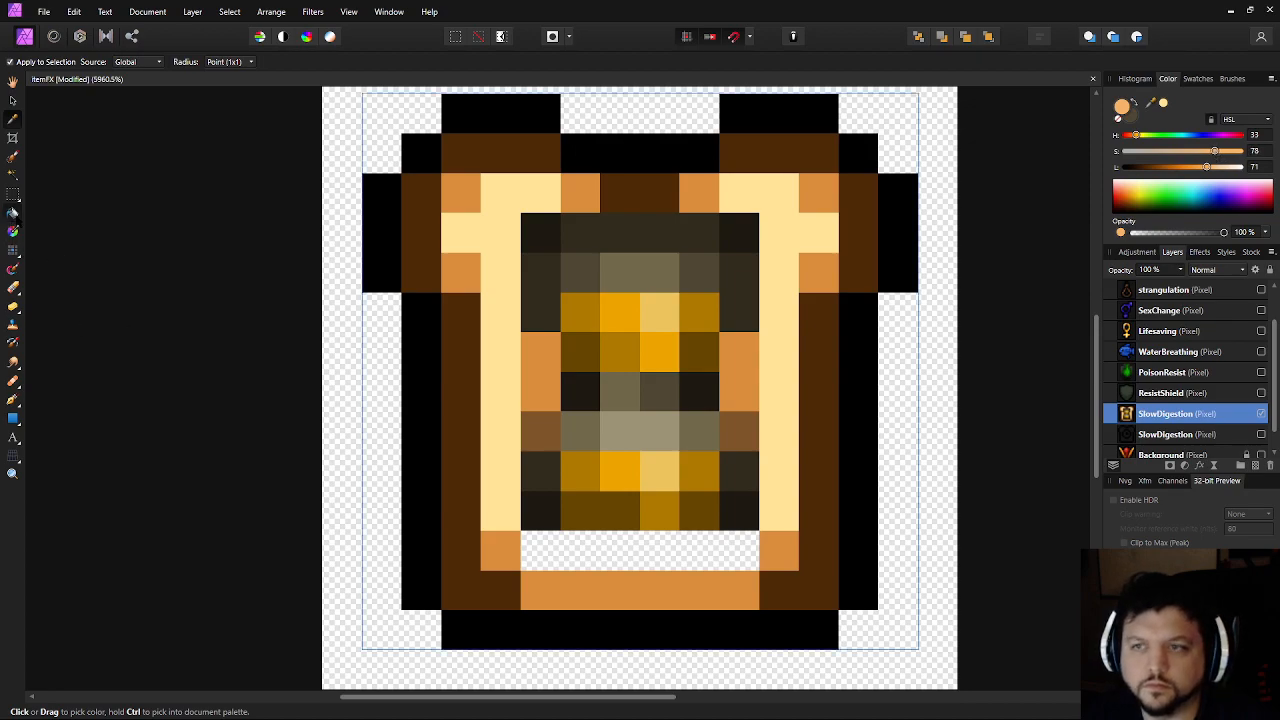
Flood-fill both cream bread areas and the transparent strip beneath the hourglass with the light orange
{"action": "key", "text": "g"}
{"action": "left_click", "coordinate": [504, 238]}
{"action": "left_click", "coordinate": [814, 229]}
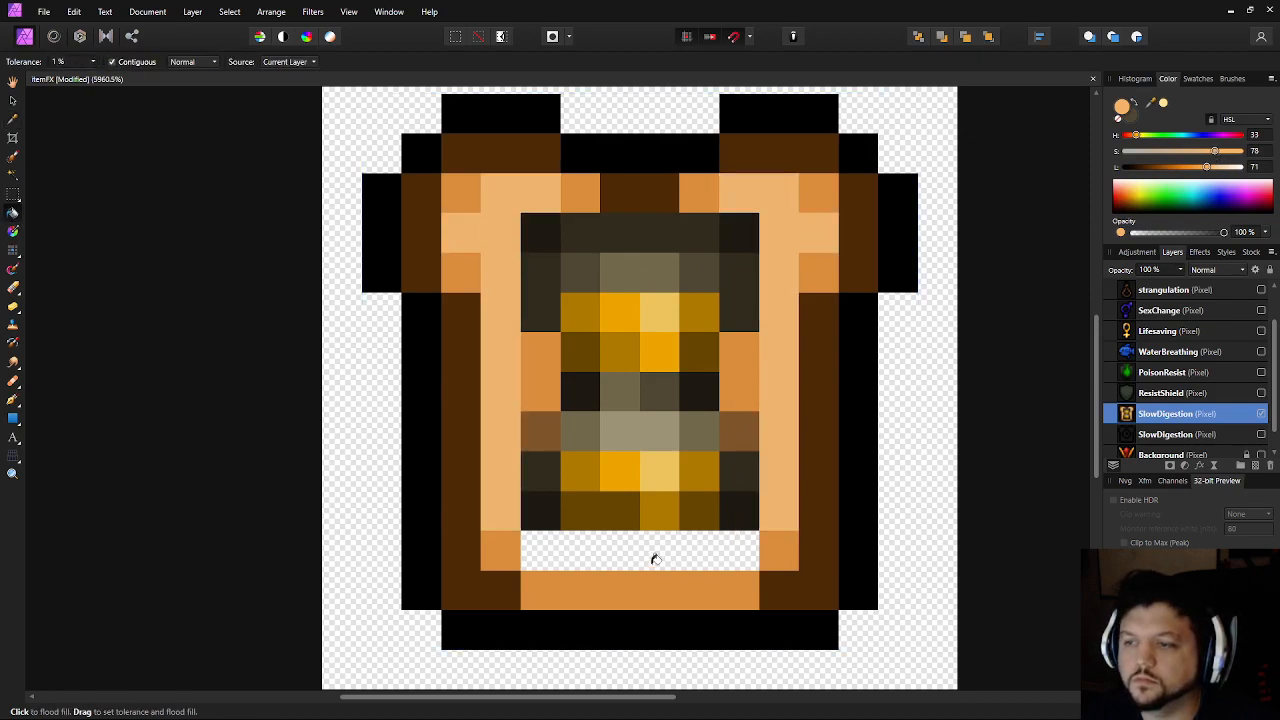
{"action": "left_click", "coordinate": [606, 546]}
Sample the bread's darker orange, HSL 32, 68, 58, and flood-fill the dark brown notch above the hourglass with it
{"action": "scroll", "coordinate": [800, 540], "scroll_direction": "down", "scroll_amount": 6}
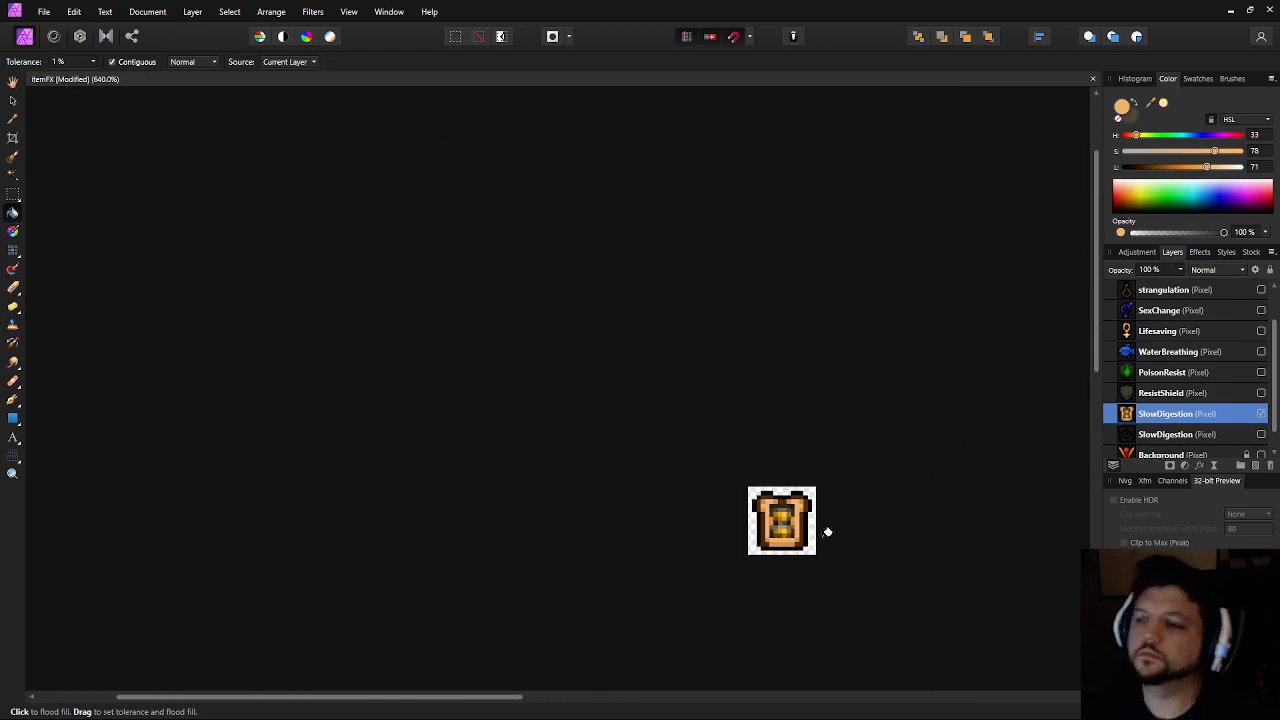
{"action": "scroll", "coordinate": [826, 528], "scroll_direction": "up", "scroll_amount": 4}
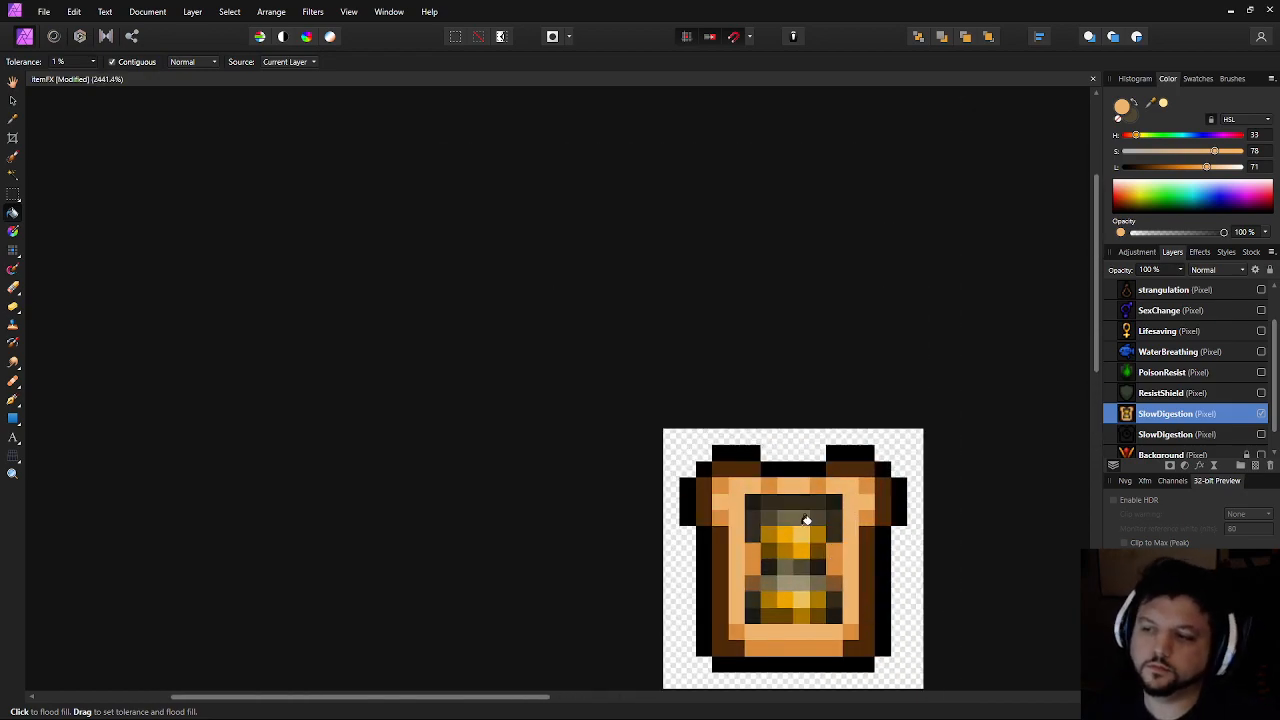
{"action": "scroll", "coordinate": [806, 520], "scroll_direction": "up", "scroll_amount": 3}
{"action": "left_click", "coordinate": [764, 404], "text": "alt"}
{"action": "left_click", "coordinate": [764, 404]}
{"action": "scroll", "coordinate": [698, 477], "scroll_direction": "down", "scroll_amount": 2}
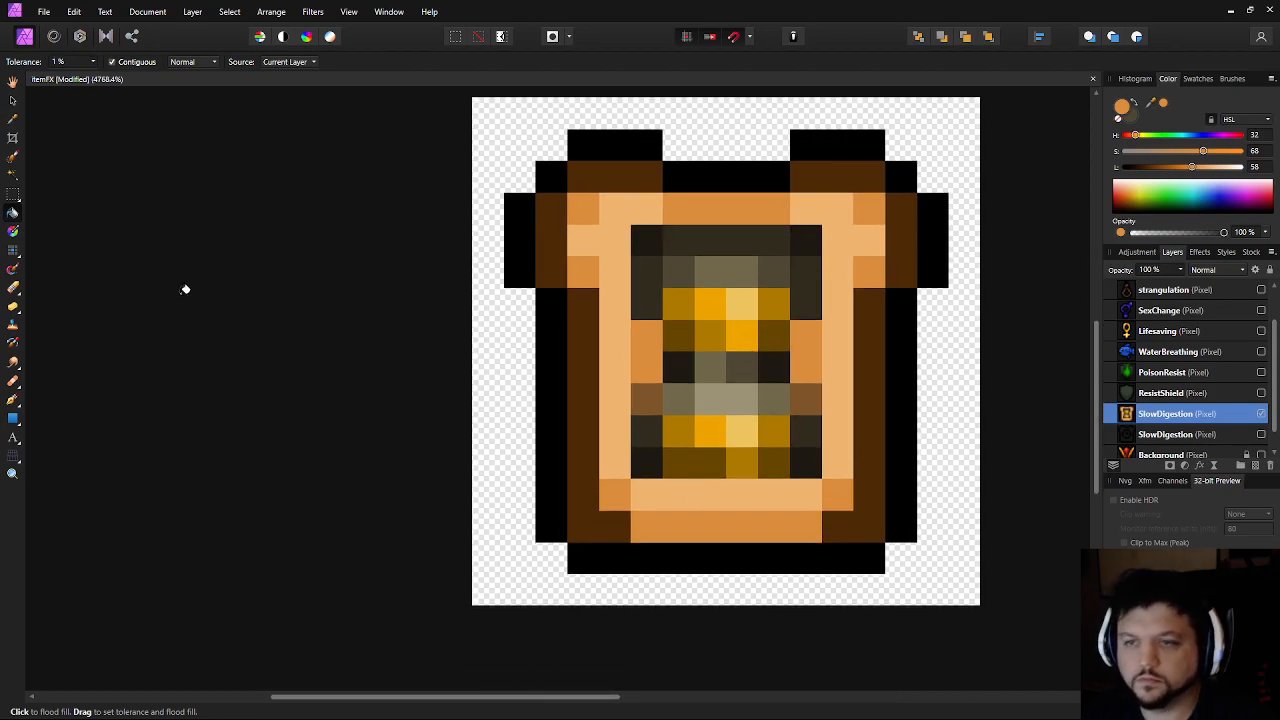
Paint the light-orange row beneath the hourglass, including both end pixels, with the bread's darker orange using the Pixel tool
{"action": "left_click", "coordinate": [14, 251]}
{"action": "key", "text": "alt"}
{"action": "left_click", "coordinate": [708, 464]}
{"action": "left_click_drag", "start_coordinate": [676, 496], "coordinate": [777, 495]}
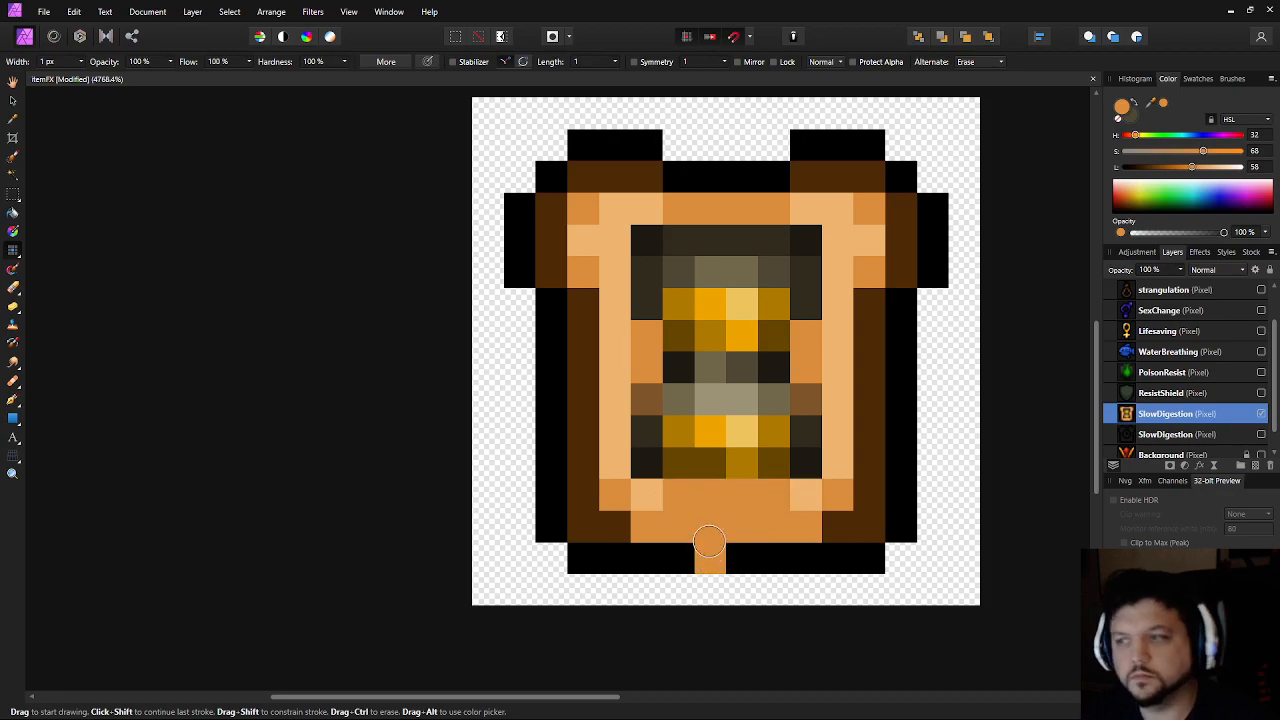
{"action": "left_click", "coordinate": [649, 495]}
{"action": "left_click", "coordinate": [807, 496]}
{"action": "scroll", "coordinate": [699, 530], "scroll_direction": "down", "scroll_amount": 3}
{"action": "scroll", "coordinate": [699, 522], "scroll_direction": "up", "scroll_amount": 3}
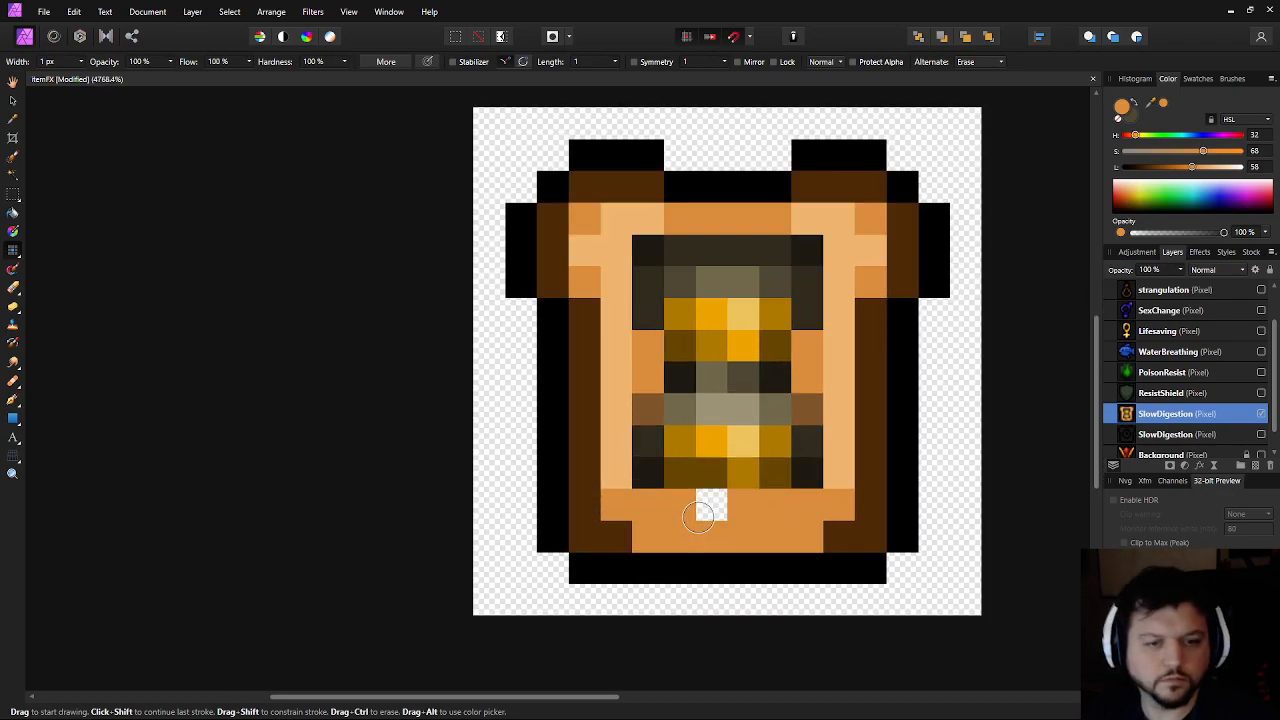
{"action": "left_click", "coordinate": [698, 515]}
{"action": "left_click_drag", "start_coordinate": [713, 517], "coordinate": [552, 506]}
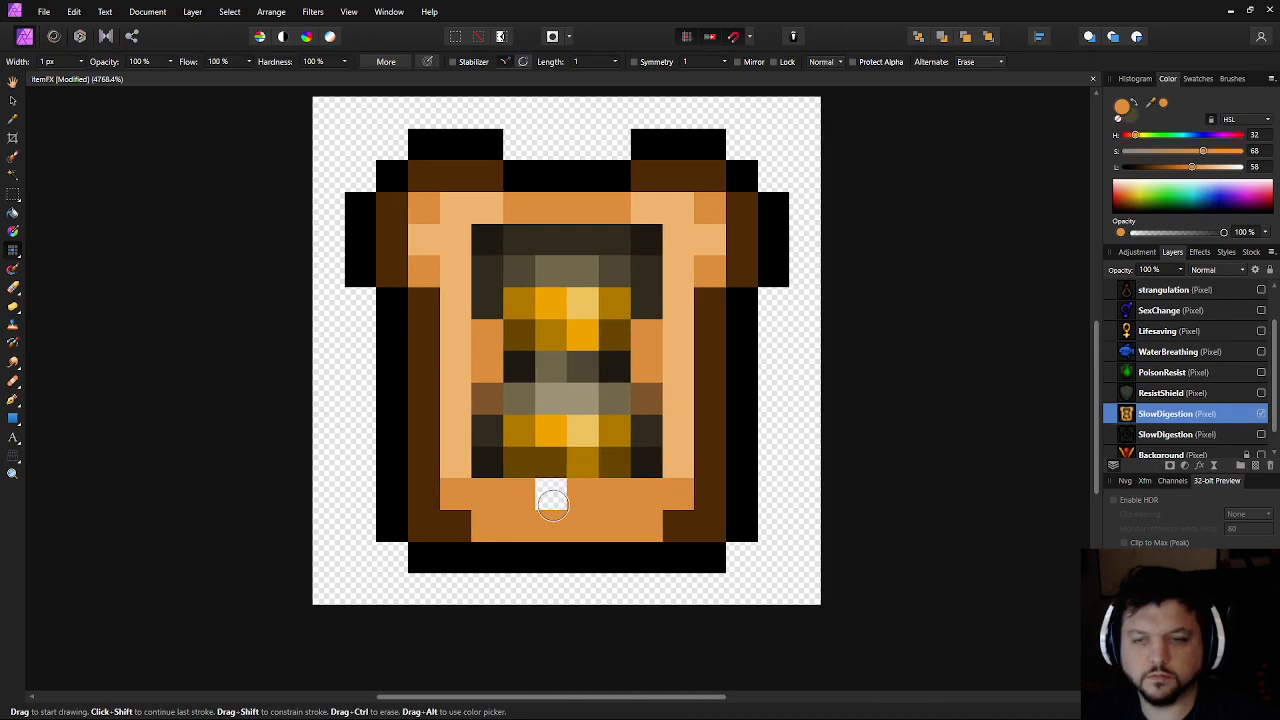
{"action": "scroll", "coordinate": [552, 505], "scroll_direction": "down", "scroll_amount": 7}
{"action": "scroll", "coordinate": [543, 524], "scroll_direction": "up", "scroll_amount": 7}
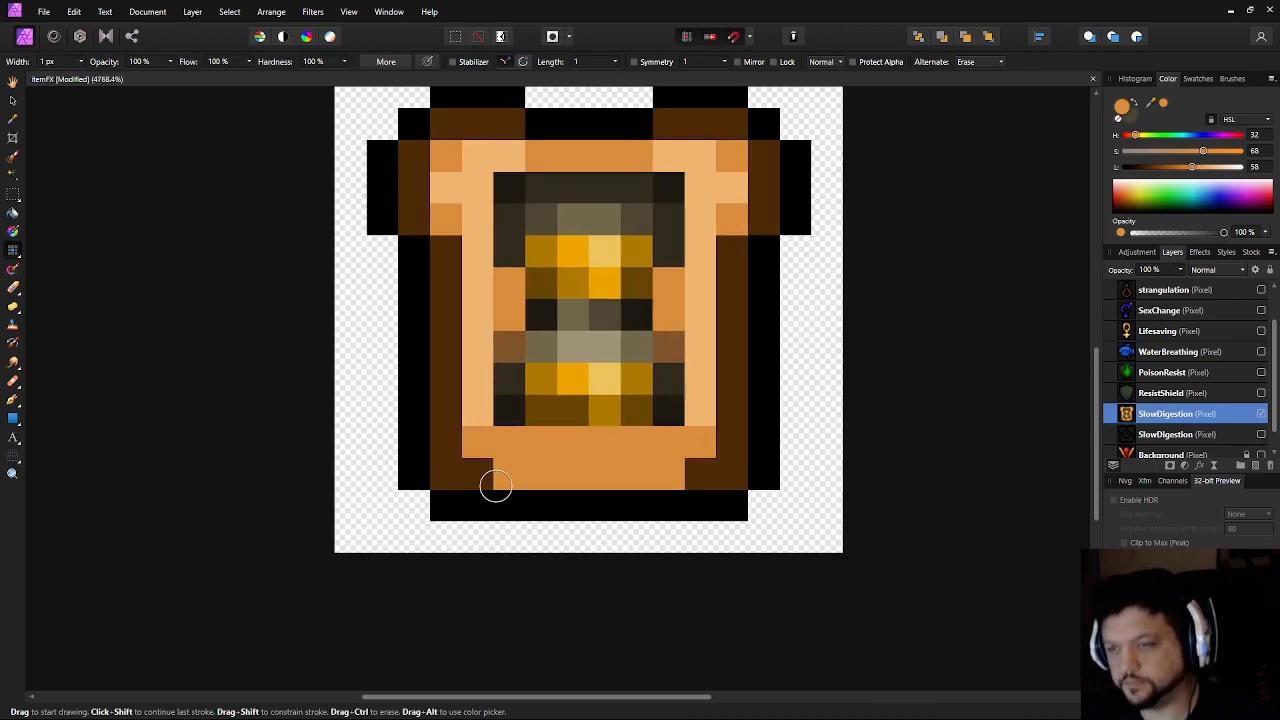
Sample the crust's dark brown, HSL 32, 69, 21, and paint the bread's bottom orange row with it
{"action": "left_click", "coordinate": [478, 470], "text": "alt"}
{"action": "mouse_move", "coordinate": [486, 466]}
{"action": "left_mouse_down"}
{"action": "mouse_move", "coordinate": [631, 466]}
{"action": "mouse_move", "coordinate": [665, 479]}
{"action": "left_mouse_up"}
{"action": "scroll", "coordinate": [668, 420], "scroll_direction": "down", "scroll_amount": 6}
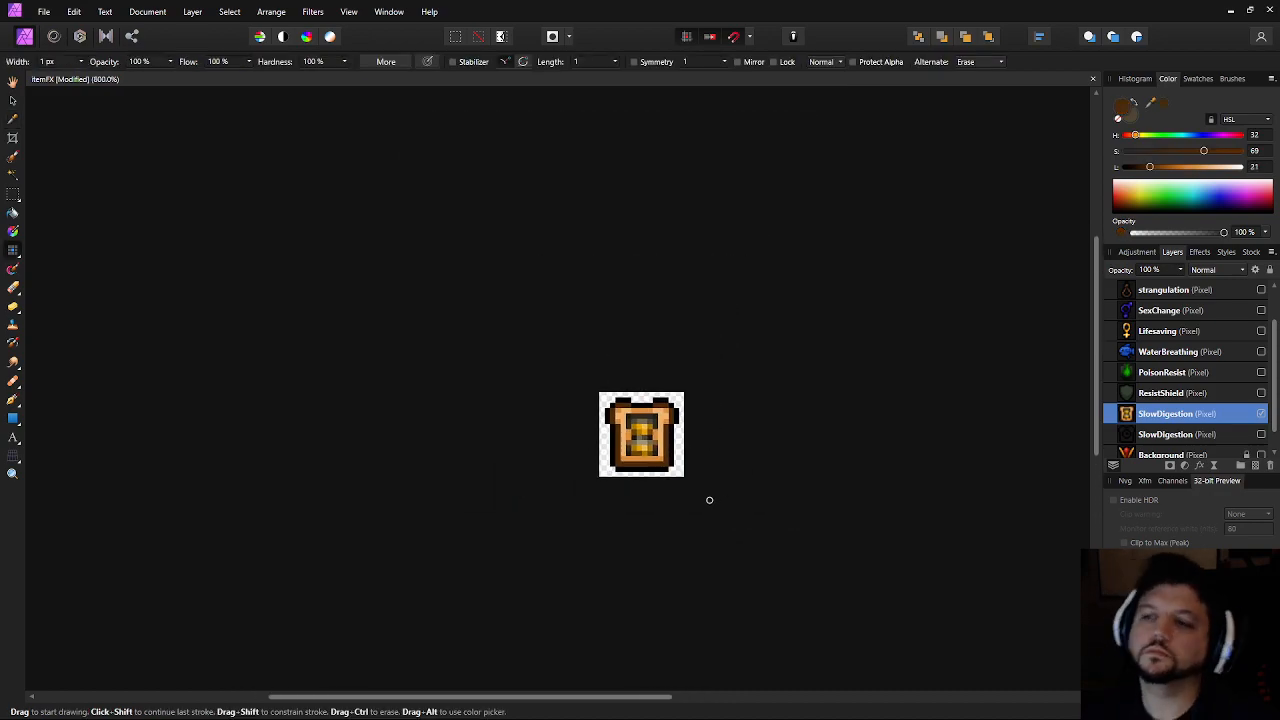
{"action": "scroll", "coordinate": [770, 493], "scroll_direction": "down", "scroll_amount": 3}
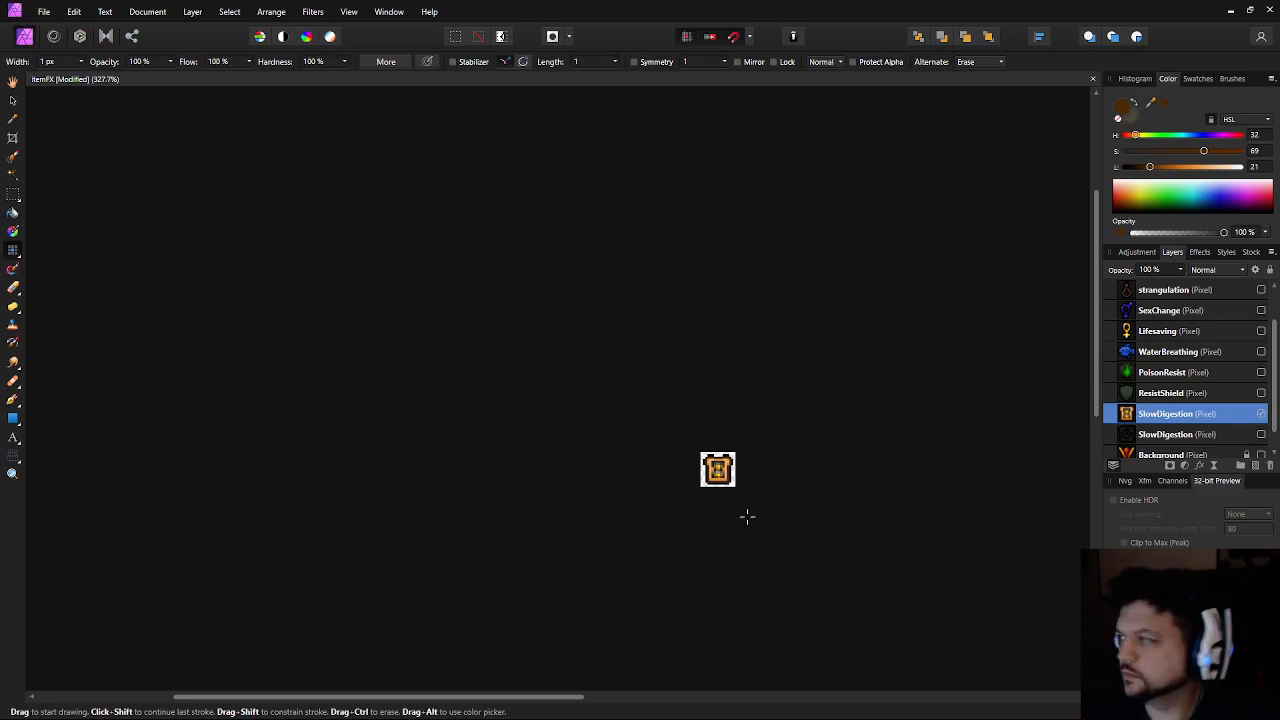
{"action": "scroll", "coordinate": [732, 462], "scroll_direction": "up", "scroll_amount": 8}
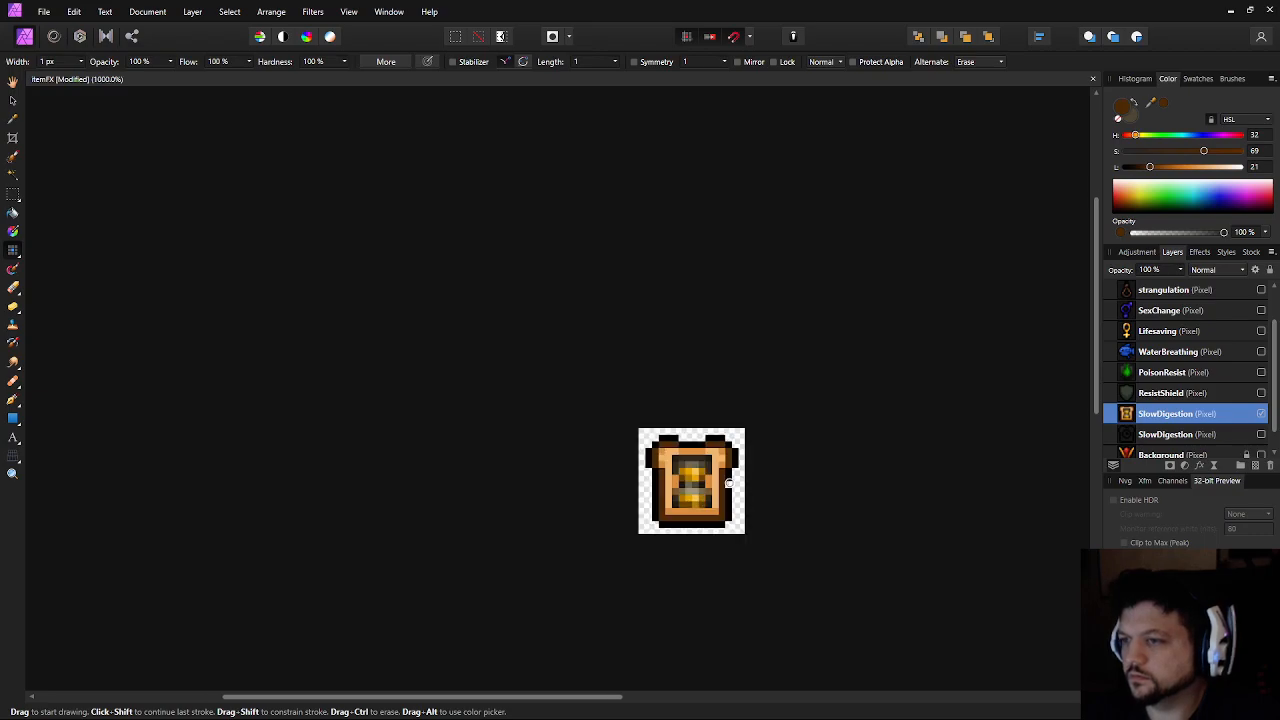
{"action": "left_click_drag", "start_coordinate": [805, 527], "coordinate": [866, 520]}
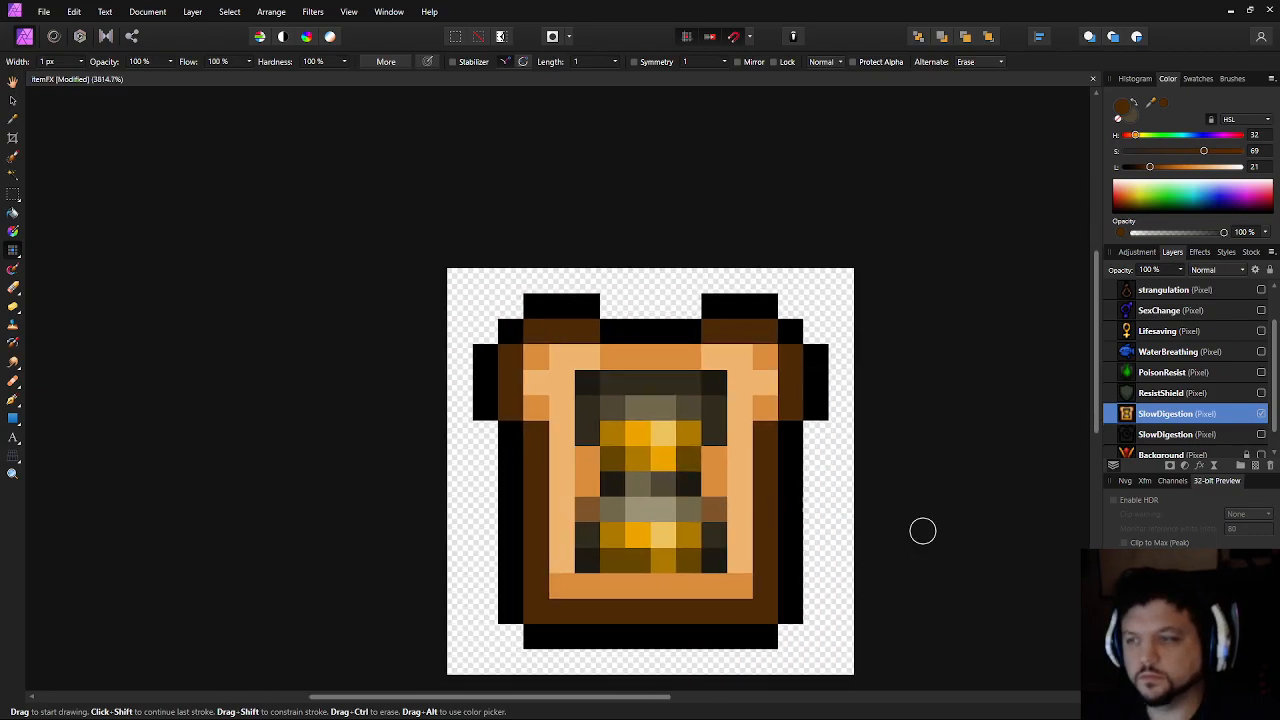
Sample the bread's darker orange, HSL 32, 68, 58, and paint over the light-orange pixels of the shoulders and both sides
{"action": "left_click", "coordinate": [609, 356], "text": "alt"}
{"action": "mouse_move", "coordinate": [536, 382]}
{"action": "left_mouse_down"}
{"action": "mouse_move", "coordinate": [599, 358]}
{"action": "mouse_move", "coordinate": [556, 381]}
{"action": "mouse_move", "coordinate": [561, 572]}
{"action": "left_mouse_up"}
{"action": "mouse_move", "coordinate": [728, 568]}
{"action": "left_mouse_down"}
{"action": "mouse_move", "coordinate": [740, 415]}
{"action": "mouse_move", "coordinate": [760, 373]}
{"action": "mouse_move", "coordinate": [733, 345]}
{"action": "mouse_move", "coordinate": [710, 349]}
{"action": "mouse_move", "coordinate": [752, 373]}
{"action": "mouse_move", "coordinate": [712, 359]}
{"action": "mouse_move", "coordinate": [747, 364]}
{"action": "mouse_move", "coordinate": [766, 387]}
{"action": "mouse_move", "coordinate": [746, 385]}
{"action": "mouse_move", "coordinate": [744, 570]}
{"action": "left_mouse_up"}
{"action": "key", "text": "ctrl+z"}
{"action": "scroll", "coordinate": [760, 569], "scroll_direction": "down", "scroll_amount": 5}
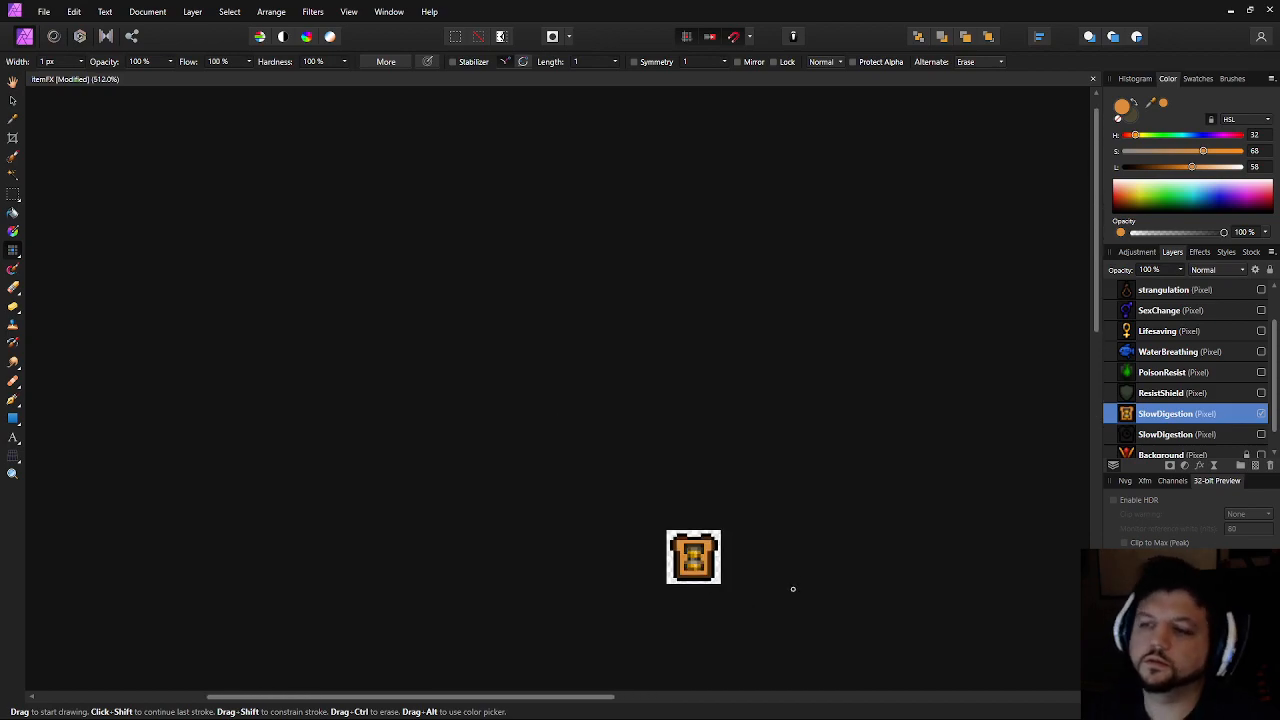
{"action": "scroll", "coordinate": [706, 568], "scroll_direction": "up", "scroll_amount": 4}
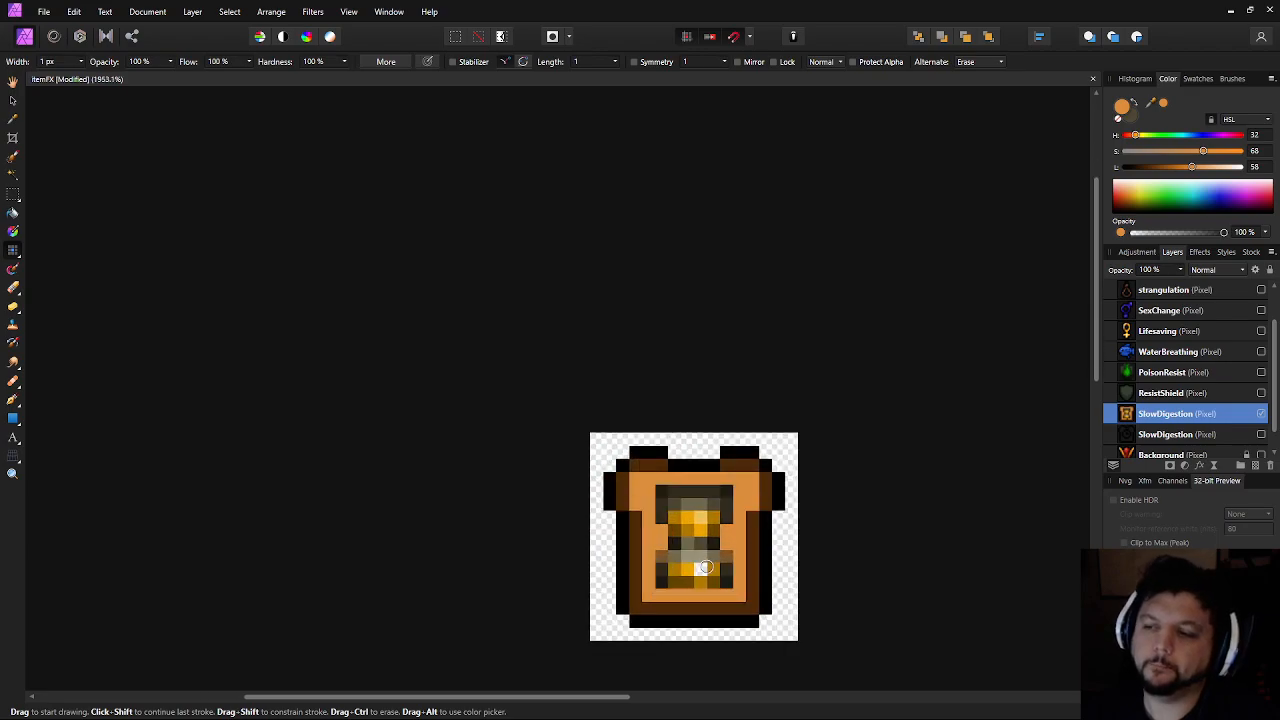
{"action": "scroll", "coordinate": [706, 568], "scroll_direction": "up", "scroll_amount": 1}
{"action": "scroll", "coordinate": [756, 432], "scroll_direction": "up", "scroll_amount": 2}
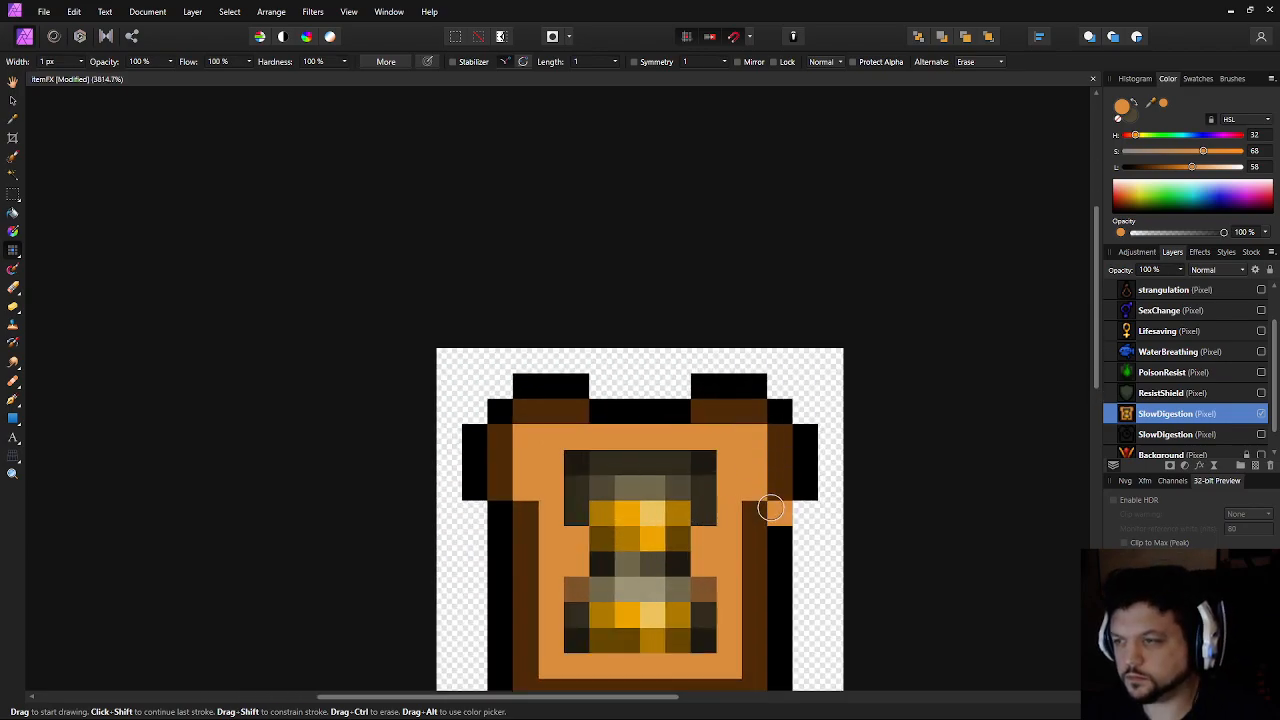
Sample the bread's orange, lower its lightness to 34, and paint both upper corner pixels of the bread with it
{"action": "key", "text": "i"}
{"action": "left_click", "coordinate": [754, 410]}
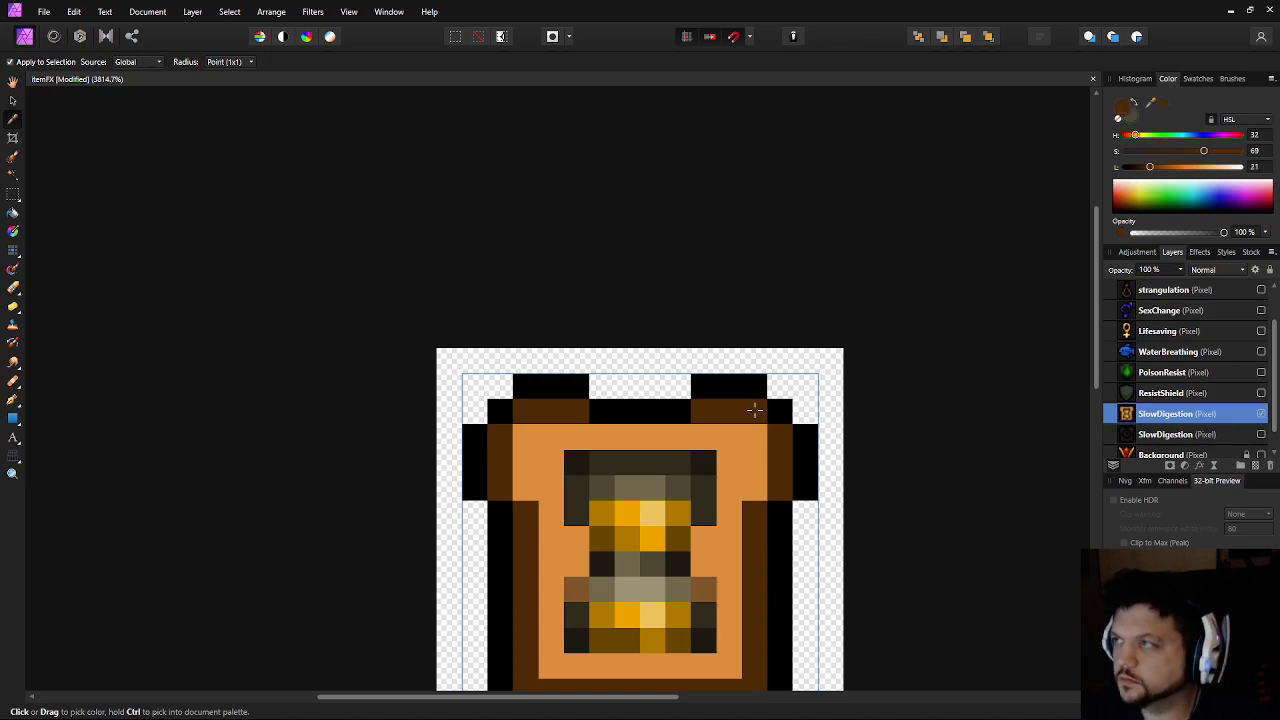
{"action": "left_click", "coordinate": [754, 441]}
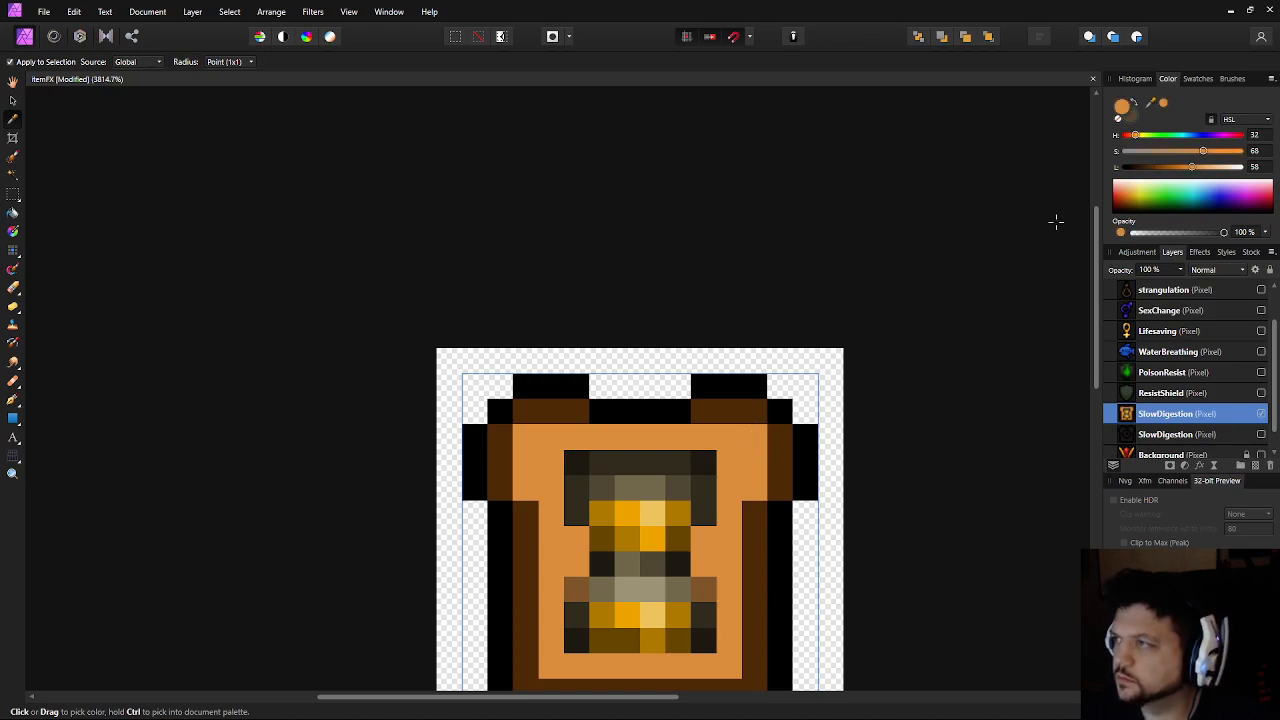
{"action": "left_click", "coordinate": [1168, 167]}
{"action": "left_click", "coordinate": [1164, 167]}
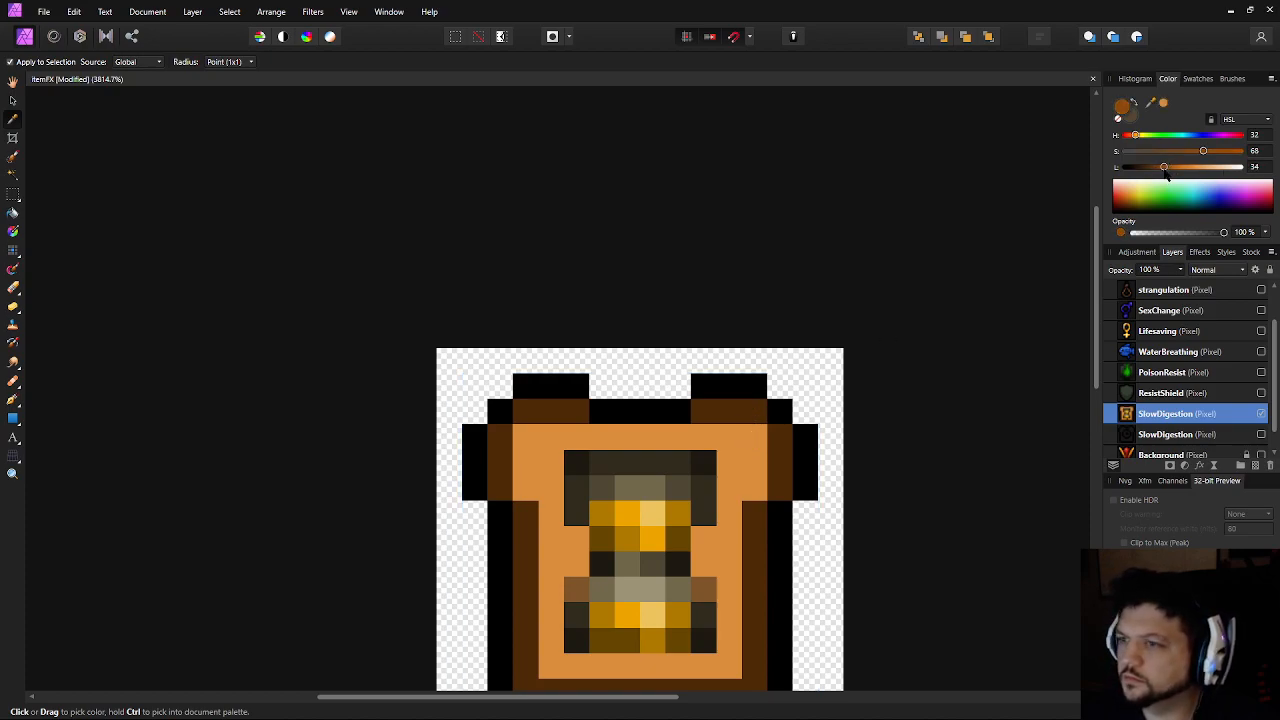
{"action": "left_click", "coordinate": [12, 268]}
{"action": "left_click", "coordinate": [524, 434]}
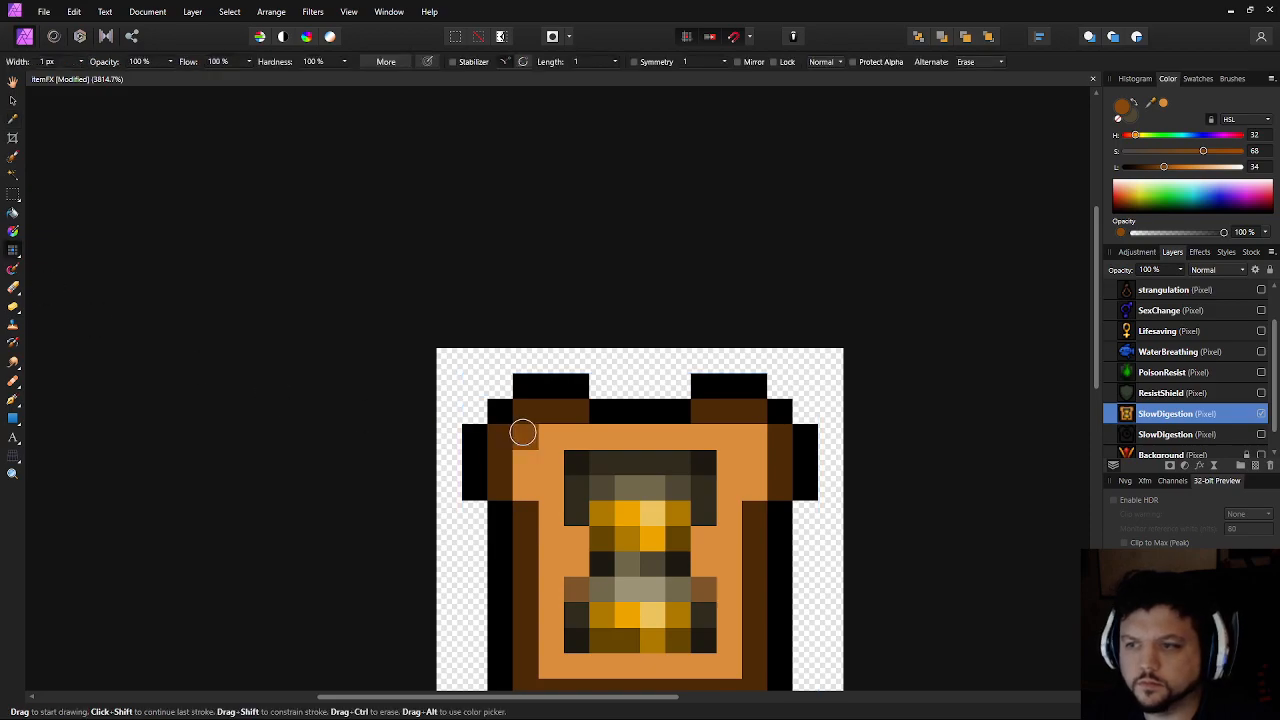
{"action": "left_click", "coordinate": [760, 435]}
Paint the row beneath the hourglass and the pixels on both sides of the upper bulb's lowest row with the brown
{"action": "left_click_drag", "start_coordinate": [570, 540], "coordinate": [614, 396]}
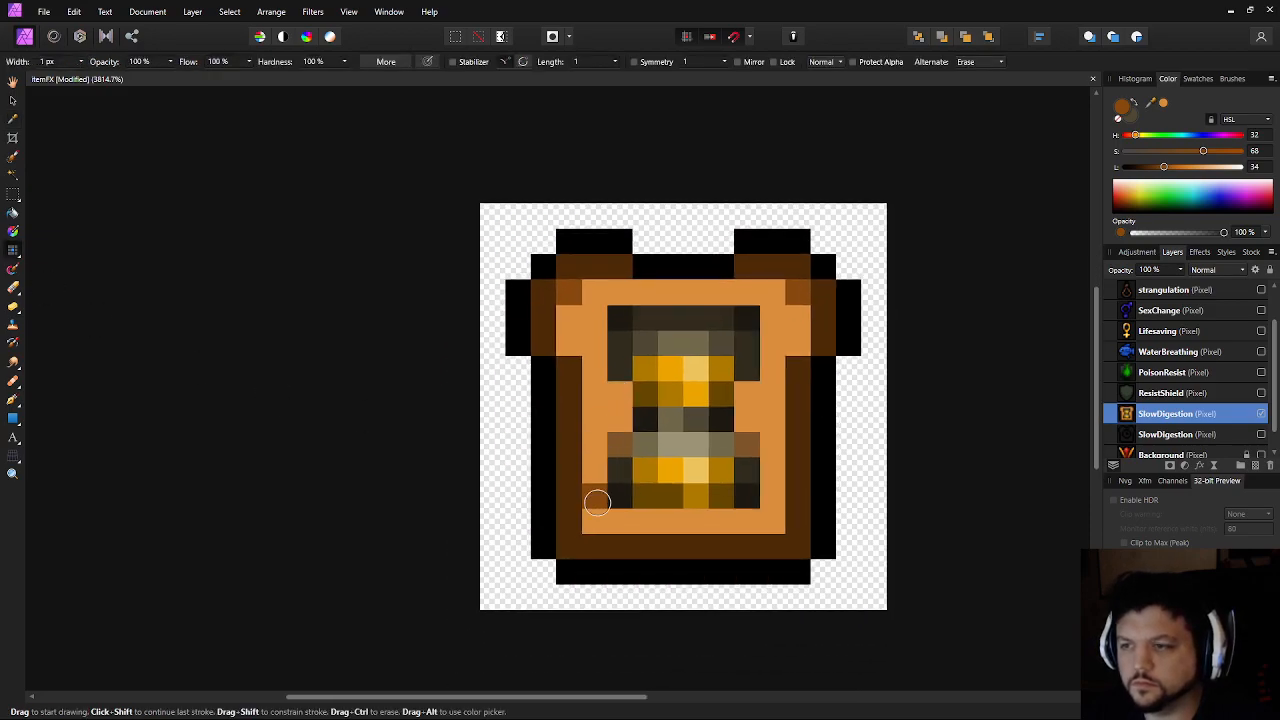
{"action": "left_click_drag", "start_coordinate": [620, 523], "coordinate": [752, 523]}
{"action": "left_click", "coordinate": [620, 394]}
{"action": "left_click", "coordinate": [747, 394]}
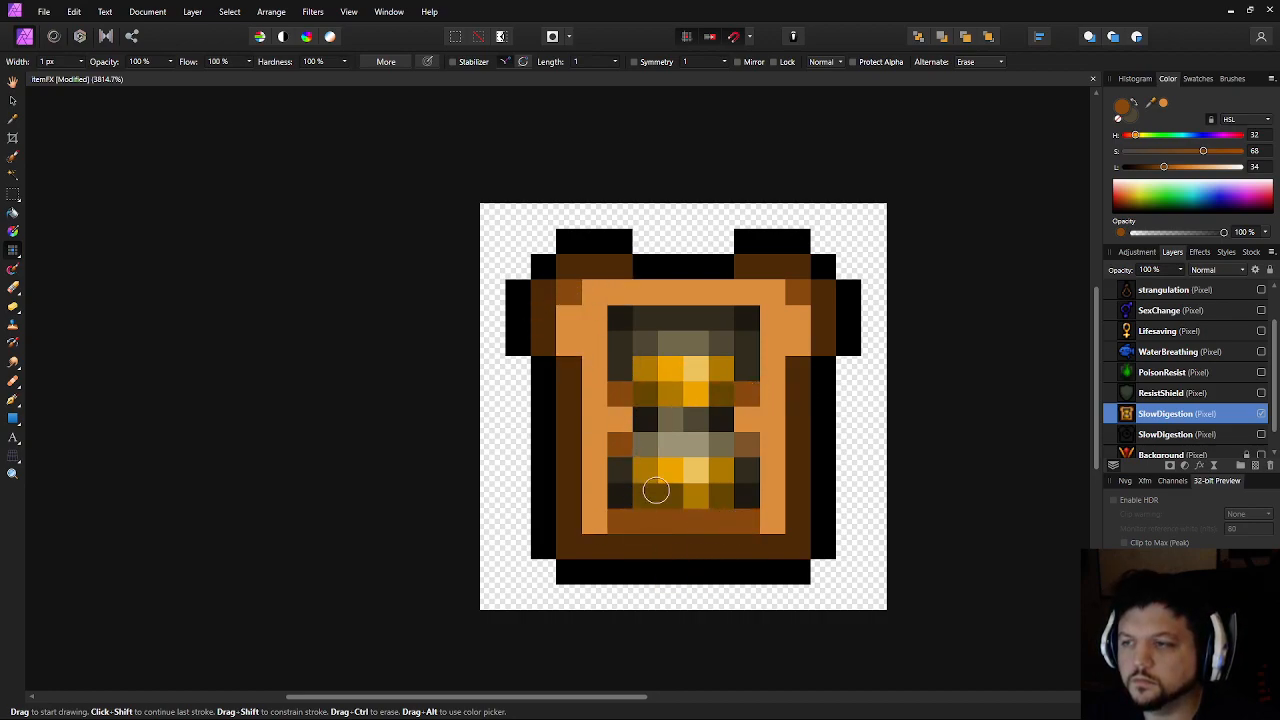
{"action": "scroll", "coordinate": [846, 466], "scroll_direction": "down", "scroll_amount": 5}
{"action": "scroll", "coordinate": [851, 503], "scroll_direction": "up", "scroll_amount": 5}
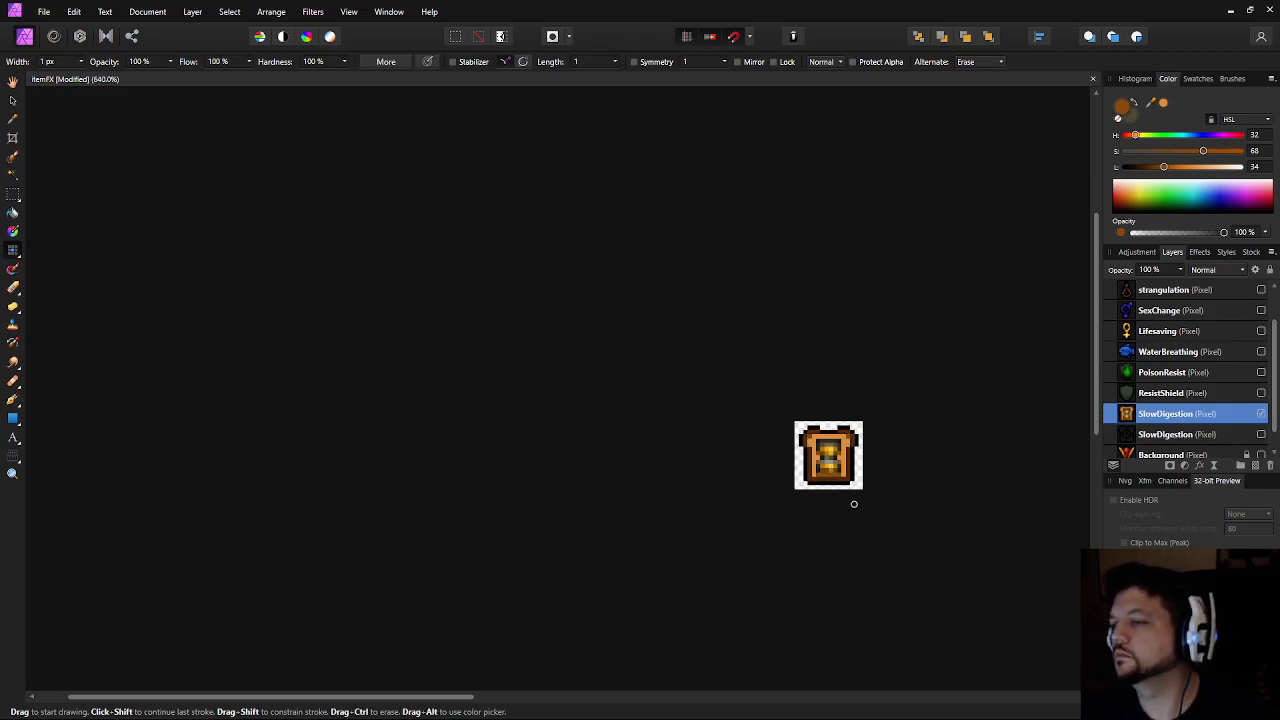
Extend the brown shading over the rest of the orange beside the waist and down both lower sides of the bread
{"action": "left_click", "coordinate": [753, 424]}
{"action": "left_click", "coordinate": [747, 394]}
{"action": "left_click_drag", "start_coordinate": [750, 392], "coordinate": [768, 370]}
{"action": "mouse_move", "coordinate": [851, 371]}
{"action": "left_mouse_down"}
{"action": "mouse_move", "coordinate": [869, 371]}
{"action": "mouse_move", "coordinate": [868, 403]}
{"action": "left_mouse_up"}
{"action": "scroll", "coordinate": [890, 470], "scroll_direction": "down", "scroll_amount": 4}
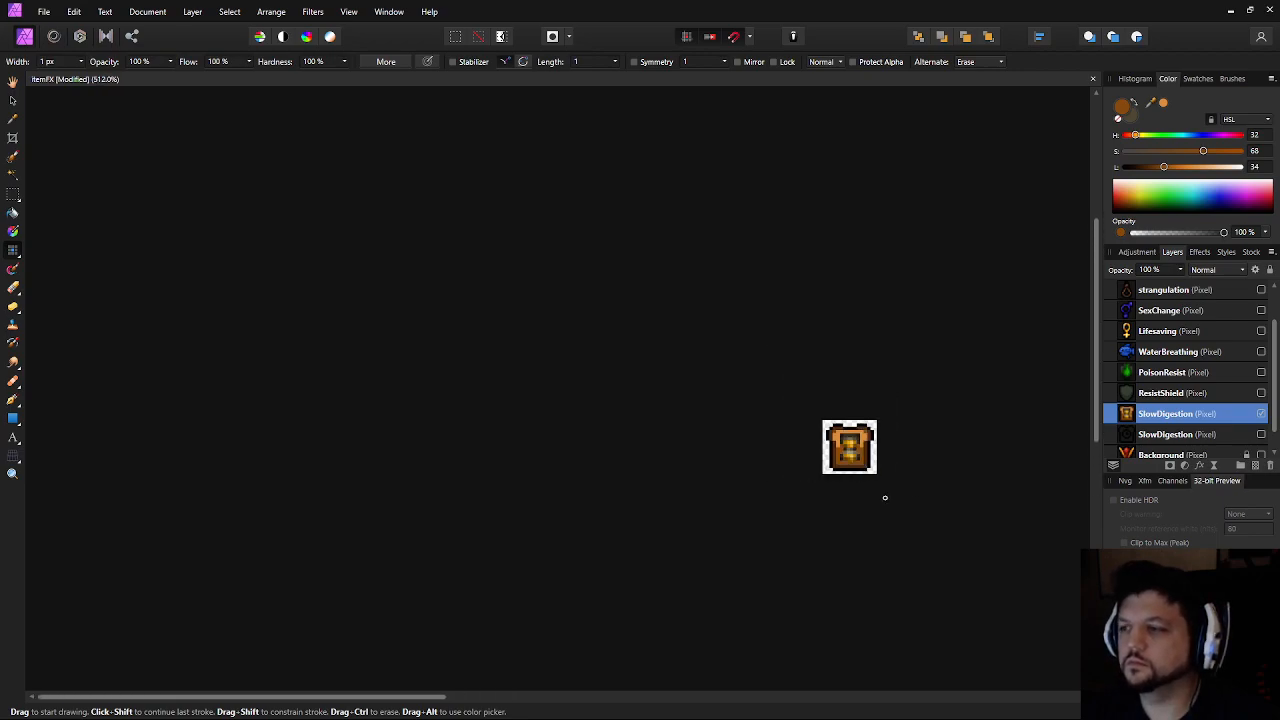
{"action": "left_click_drag", "start_coordinate": [885, 498], "coordinate": [662, 478]}
{"action": "scroll", "coordinate": [612, 430], "scroll_direction": "up", "scroll_amount": 8}
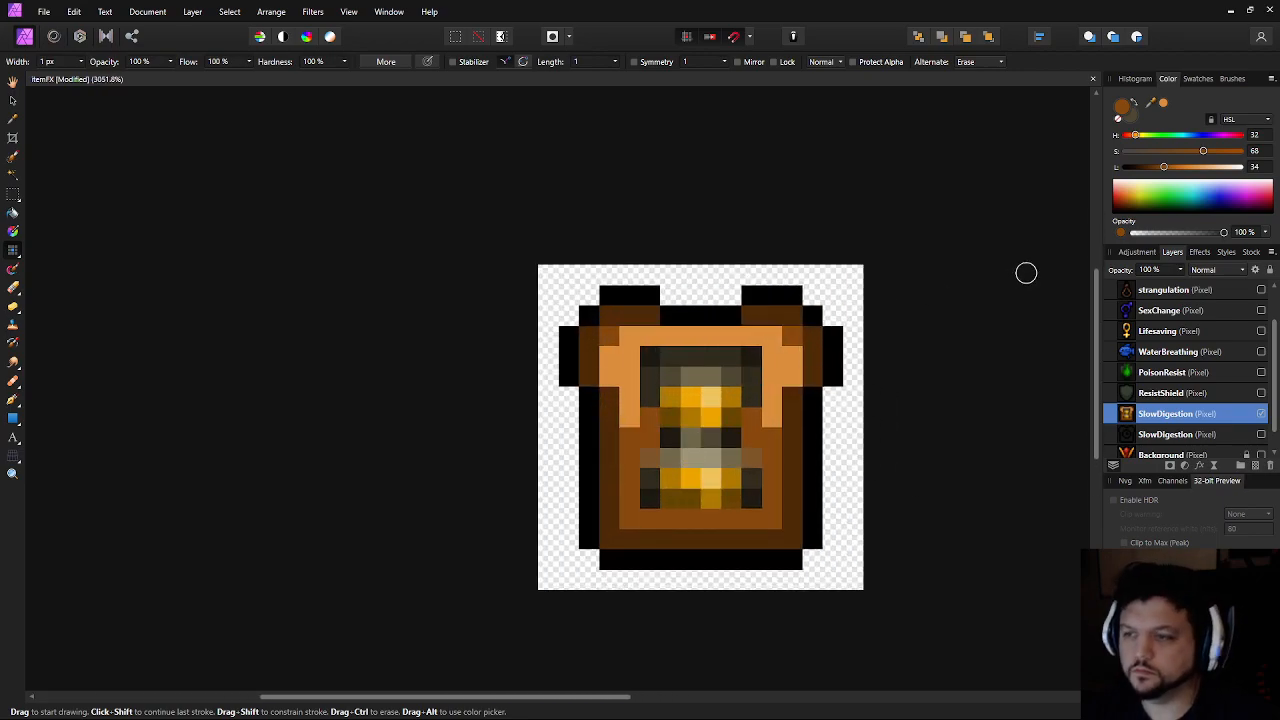
Raise the colour's lightness to 46 and paint both shoulders and upper sides of the bread with it
{"action": "left_click", "coordinate": [1178, 166]}
{"action": "mouse_move", "coordinate": [631, 372]}
{"action": "left_mouse_down"}
{"action": "mouse_move", "coordinate": [636, 400]}
{"action": "mouse_move", "coordinate": [633, 386]}
{"action": "left_mouse_up"}
{"action": "left_click_drag", "start_coordinate": [770, 416], "coordinate": [786, 380]}
{"action": "left_click", "coordinate": [610, 375]}
{"action": "left_click_drag", "start_coordinate": [610, 361], "coordinate": [627, 359]}
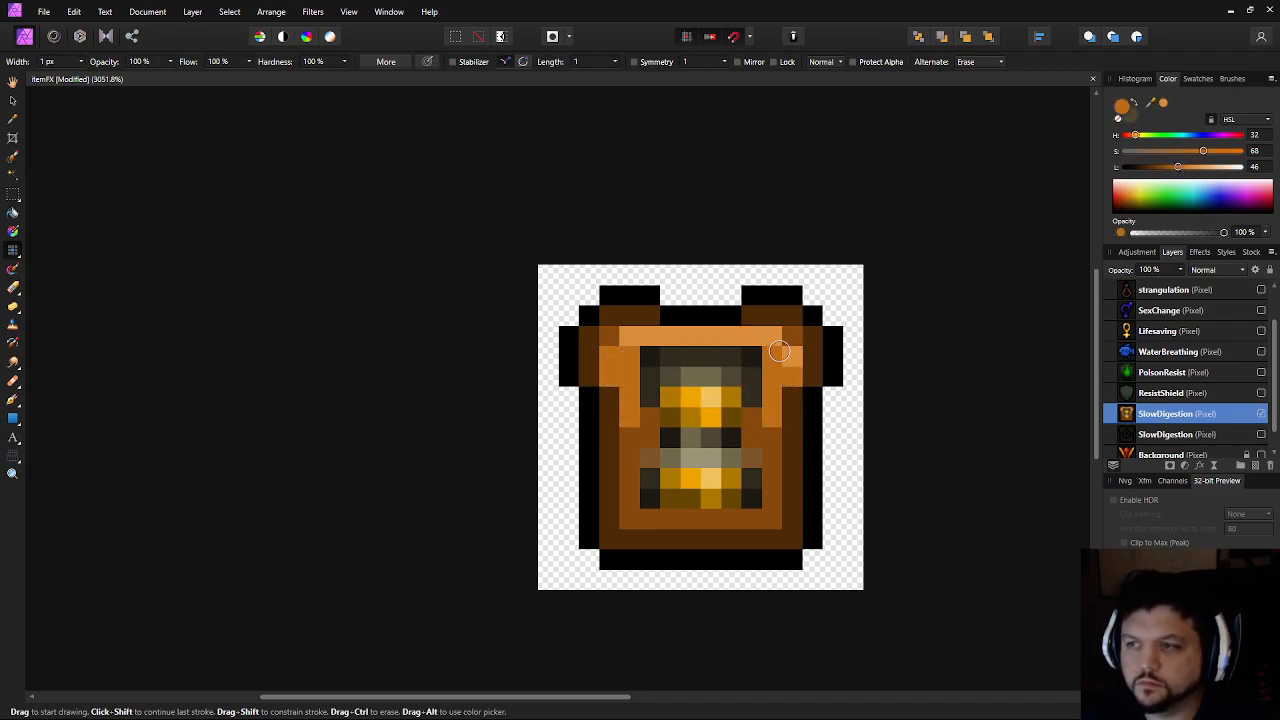
{"action": "left_click_drag", "start_coordinate": [777, 356], "coordinate": [794, 360]}
Adjust the colour to HSL 32, 58, 52 and flood-fill both shoulder areas of the bread with it
{"action": "left_click", "coordinate": [1191, 150]}
{"action": "left_click", "coordinate": [1191, 166]}
{"action": "left_click", "coordinate": [631, 337]}
{"action": "left_click", "coordinate": [1186, 167]}
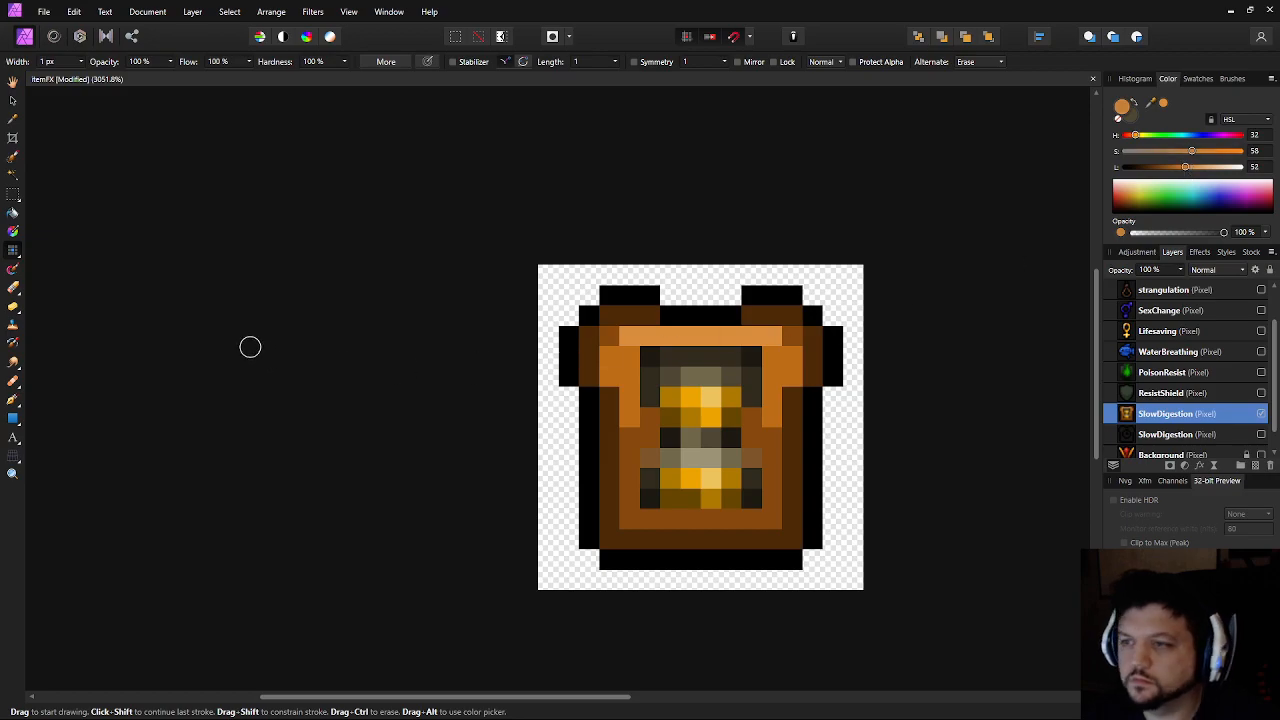
{"action": "key", "text": "g"}
{"action": "left_click", "coordinate": [620, 360]}
{"action": "left_click", "coordinate": [786, 357]}
{"action": "scroll", "coordinate": [806, 506], "scroll_direction": "down", "scroll_amount": 6, "text": "ctrl"}
{"action": "scroll", "coordinate": [818, 528], "scroll_direction": "up", "scroll_amount": 2, "text": "ctrl"}
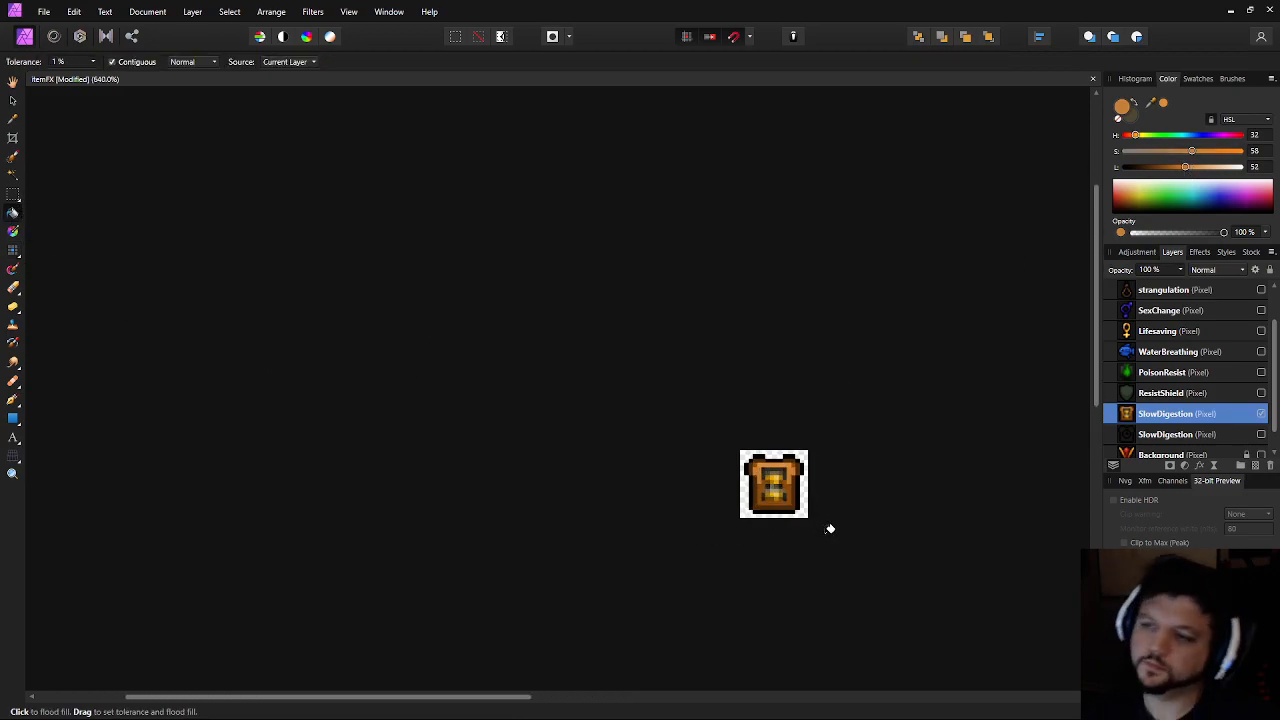
{"action": "scroll", "coordinate": [716, 466], "scroll_direction": "up", "scroll_amount": 6, "text": "ctrl"}
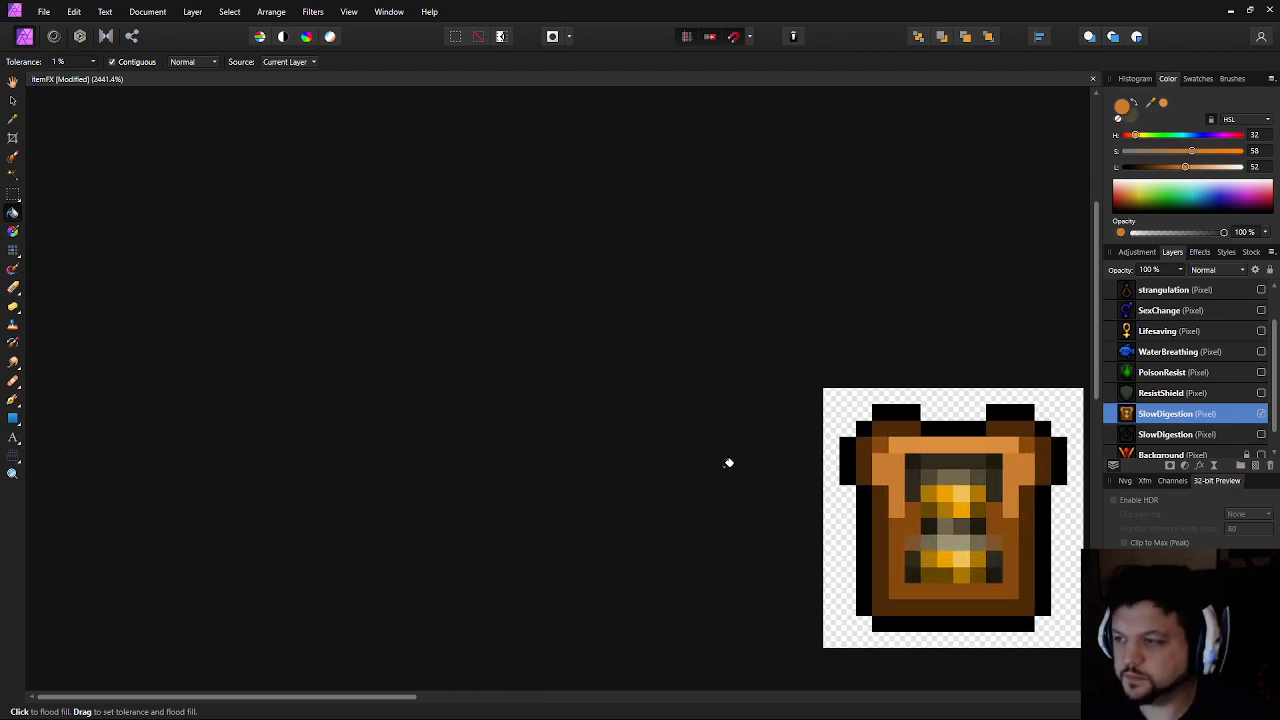
Sample the shoulder colour and flood-fill the lighter orange row above the hourglass with it
{"action": "left_click_drag", "start_coordinate": [726, 463], "coordinate": [437, 426]}
{"action": "scroll", "coordinate": [440, 425], "scroll_direction": "up", "scroll_amount": 2, "text": "ctrl"}
{"action": "left_click", "coordinate": [16, 256]}
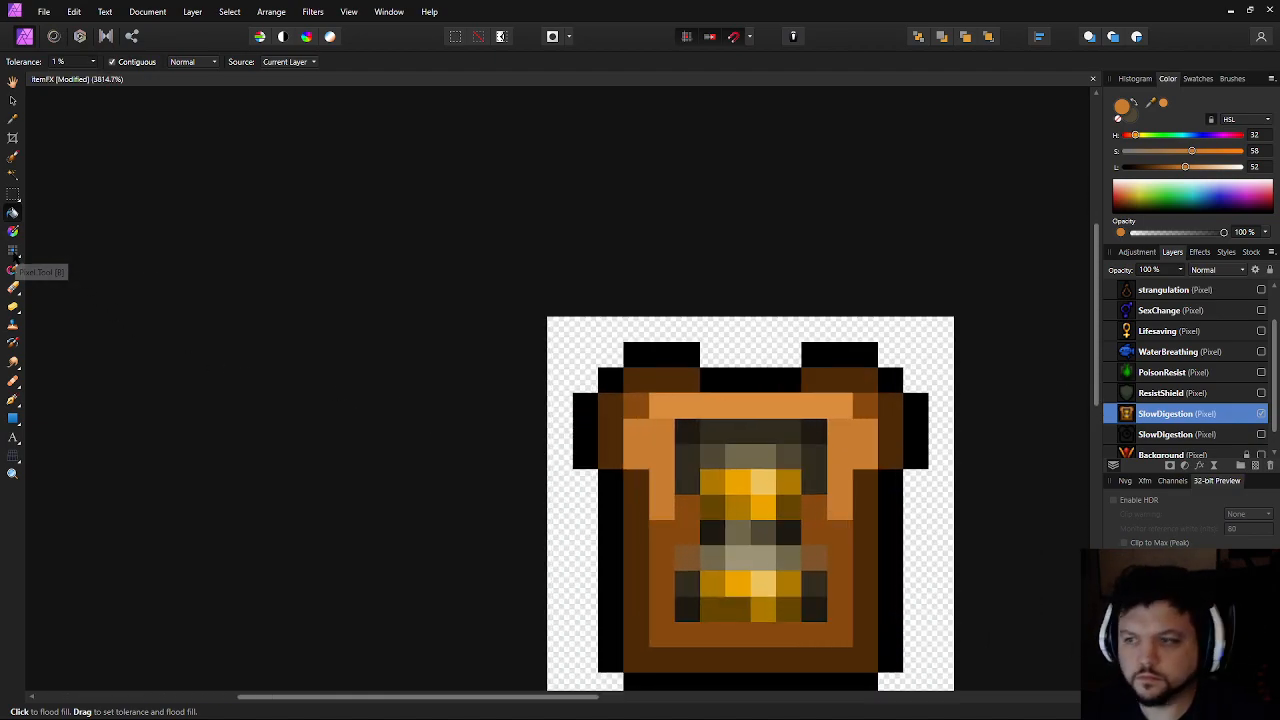
{"action": "scroll", "coordinate": [708, 434], "scroll_direction": "up", "scroll_amount": 2, "text": "ctrl"}
{"action": "left_click_drag", "start_coordinate": [601, 436], "coordinate": [589, 430]}
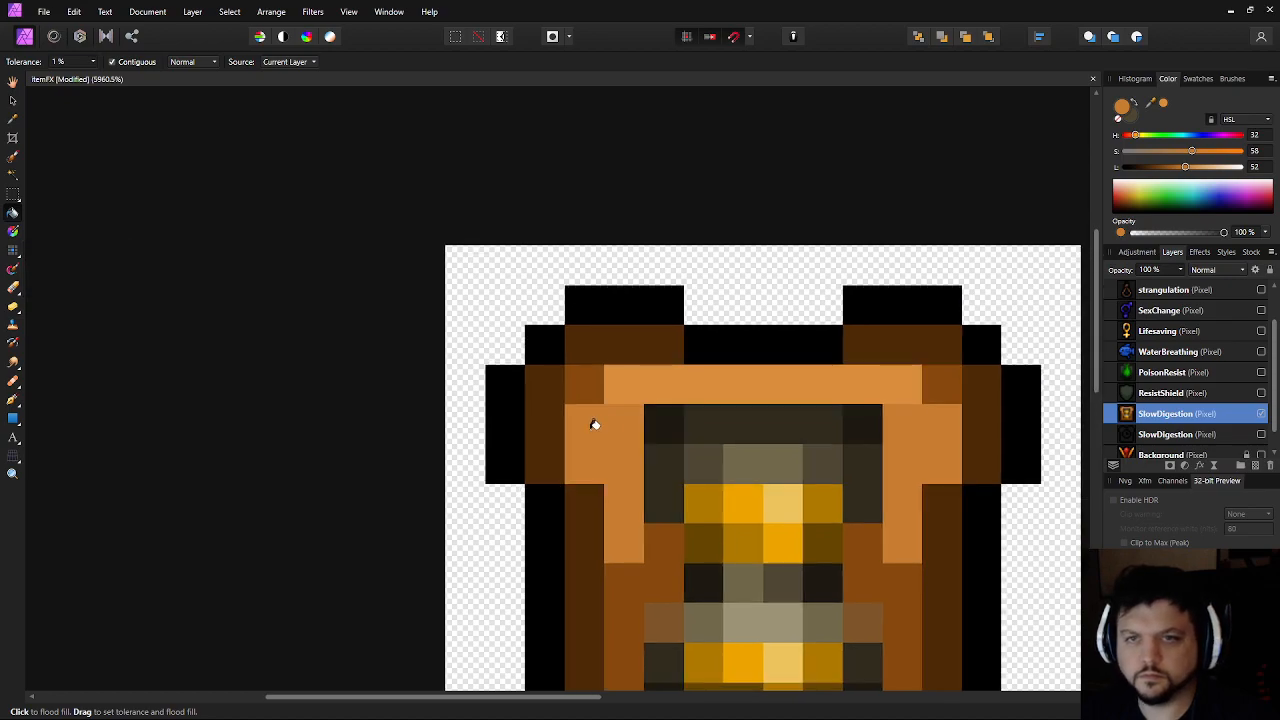
{"action": "key", "text": "i"}
{"action": "left_click", "coordinate": [609, 434]}
{"action": "key", "text": "g"}
{"action": "left_click", "coordinate": [643, 399]}
{"action": "left_click_drag", "start_coordinate": [666, 473], "coordinate": [582, 391]}
Mute the orange to HSL 31, 52, 46 and flood-fill the brown bread area around the lower hourglass with it
{"action": "left_click", "coordinate": [560, 449]}
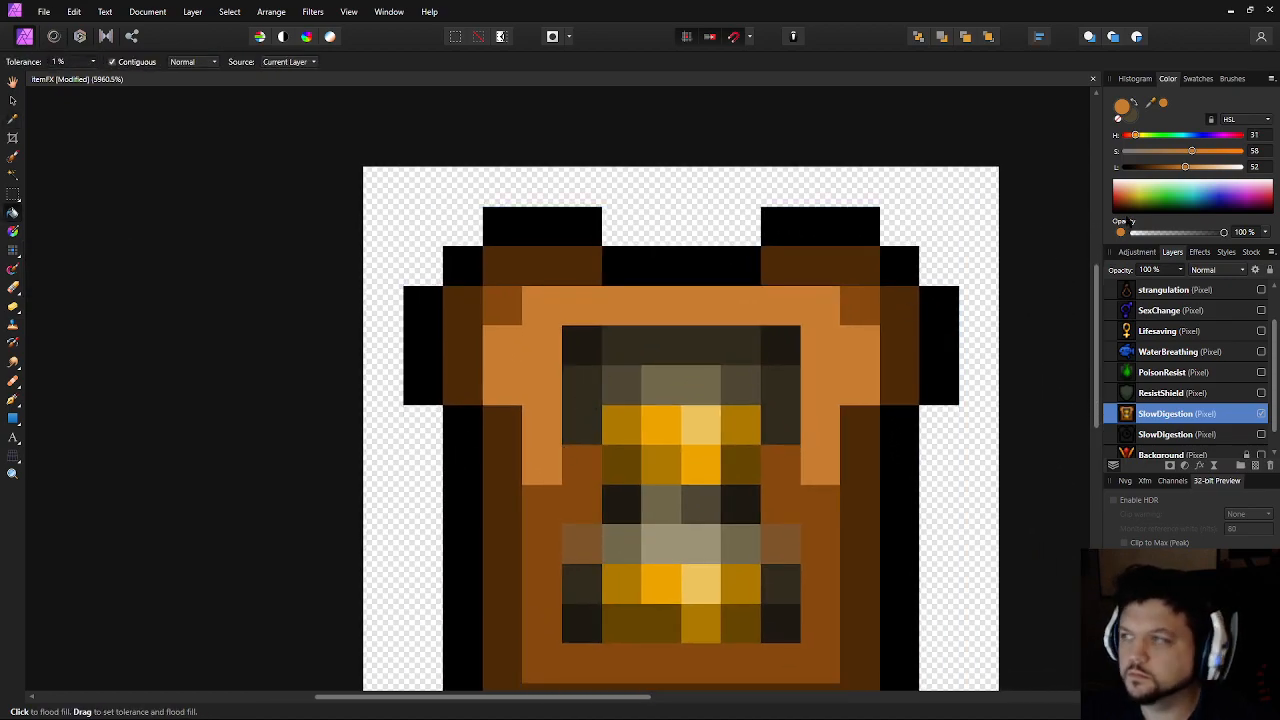
{"action": "left_click_drag", "start_coordinate": [1184, 167], "coordinate": [1166, 169]}
{"action": "left_click", "coordinate": [577, 468]}
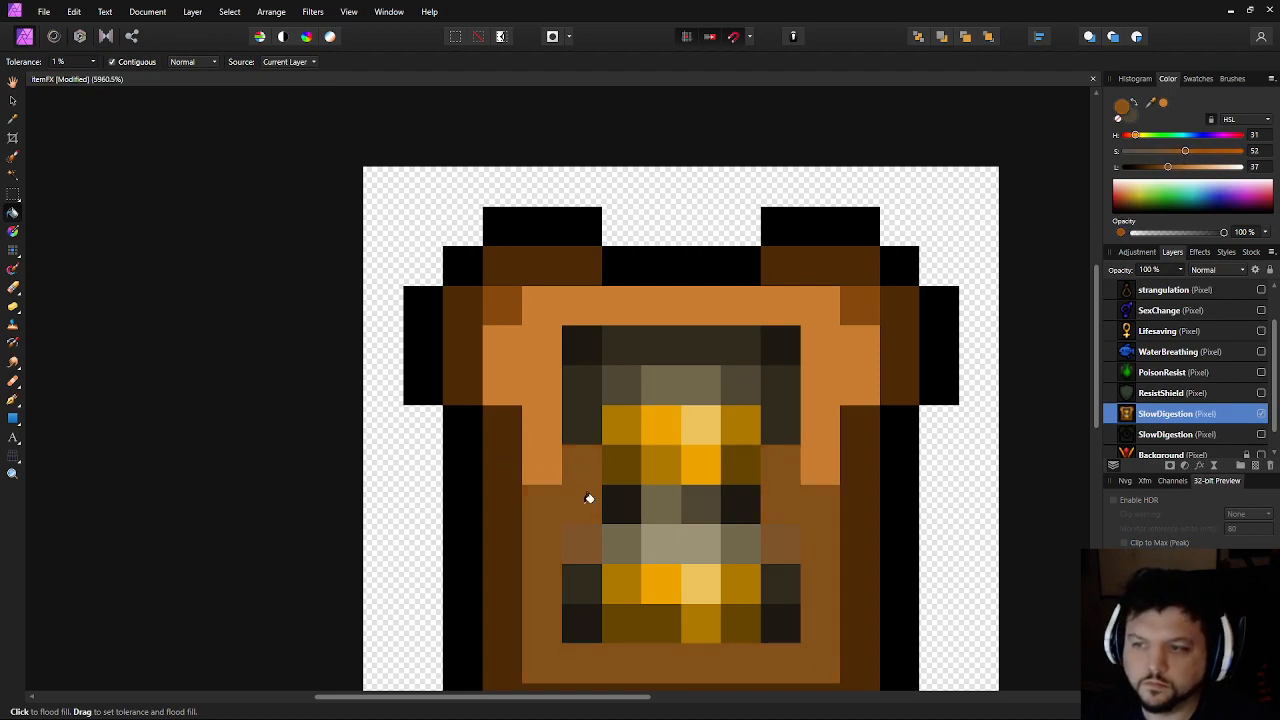
{"action": "scroll", "coordinate": [431, 253], "scroll_direction": "down", "scroll_amount": 2}
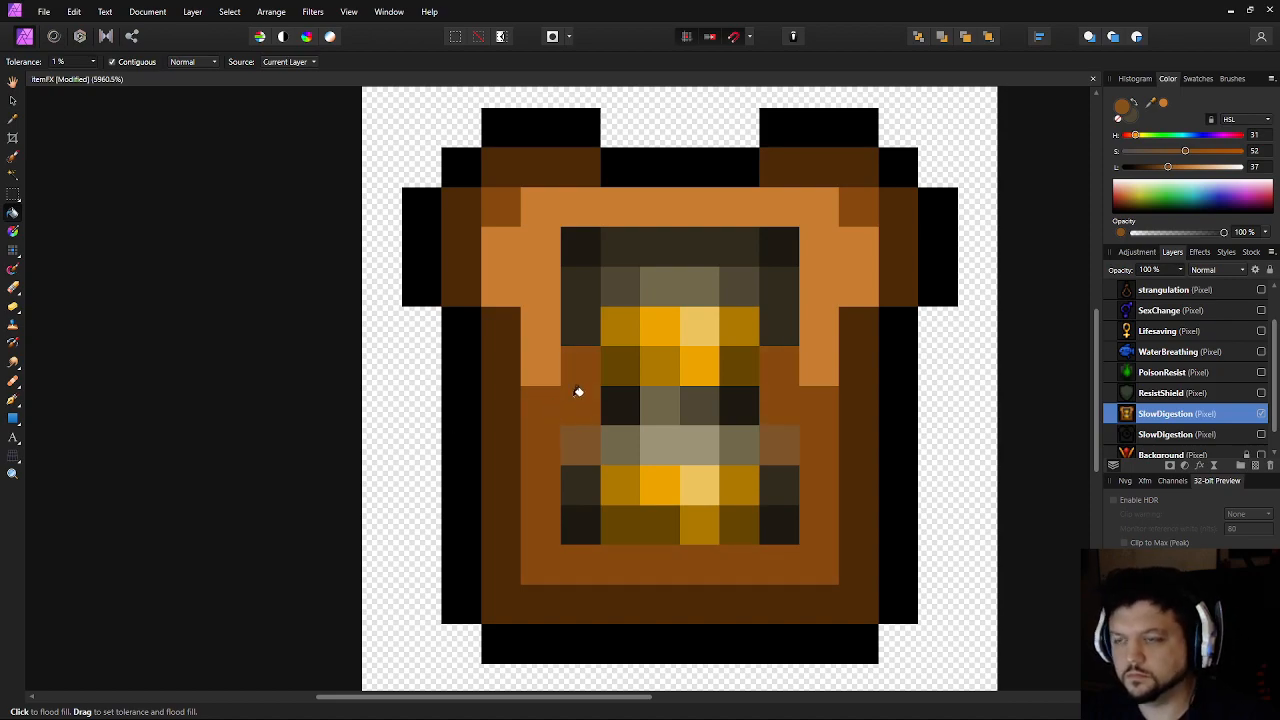
{"action": "left_click", "coordinate": [1180, 167]}
{"action": "left_click", "coordinate": [578, 371]}
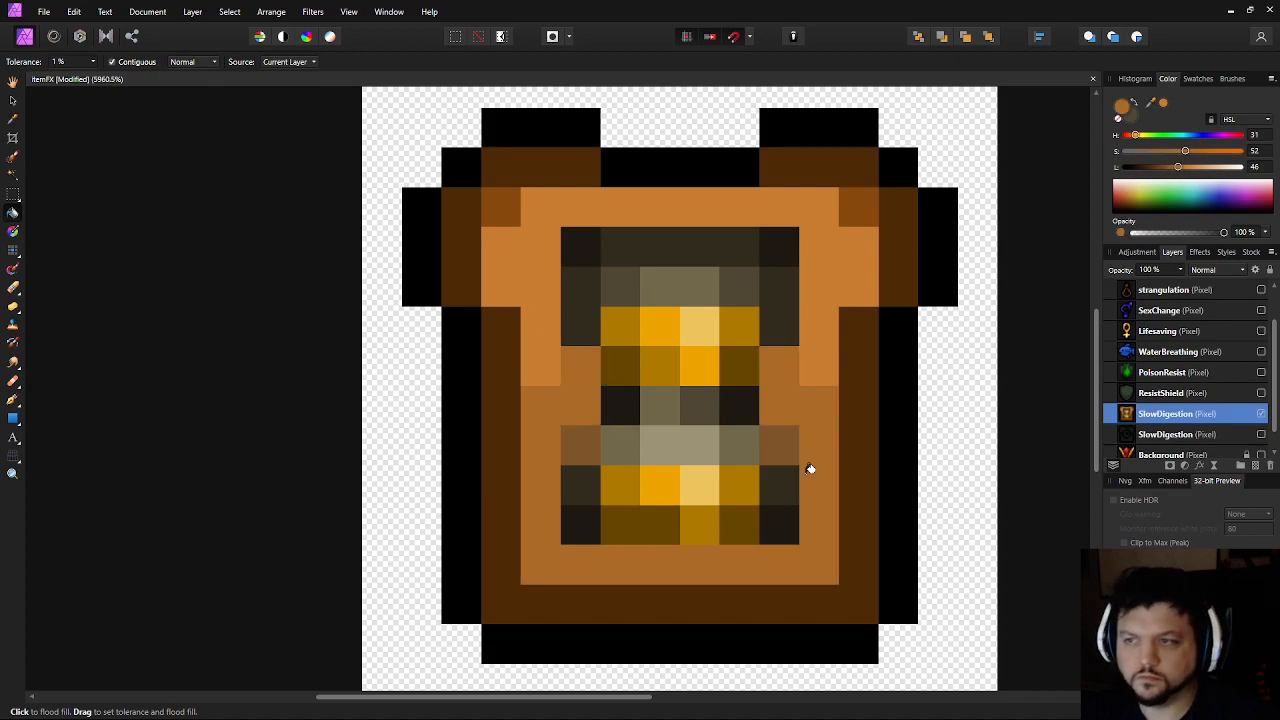
{"action": "scroll", "coordinate": [810, 470], "scroll_direction": "down", "scroll_amount": 8}
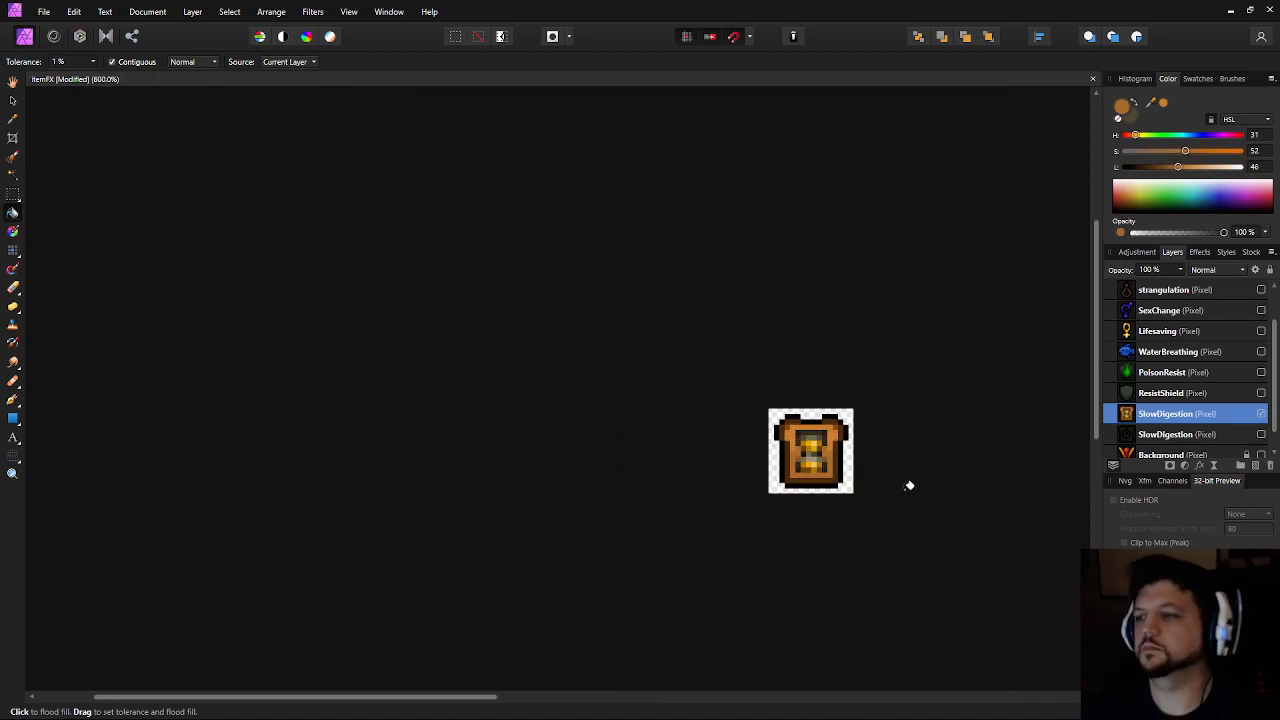
{"action": "scroll", "coordinate": [837, 475], "scroll_direction": "up", "scroll_amount": 4}
Shade both end pixels of the row above the hourglass and the outer shoulder pixels with the muted orange
{"action": "left_click", "coordinate": [12, 250]}
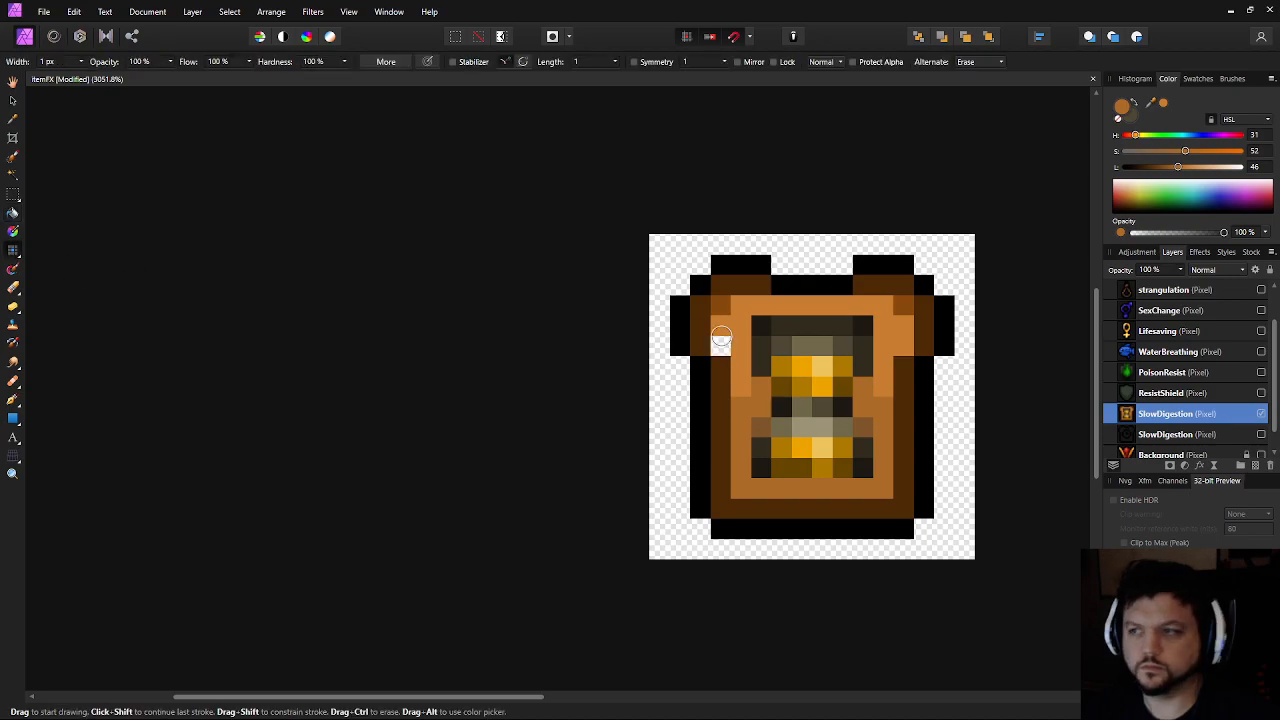
{"action": "scroll", "coordinate": [718, 345], "scroll_direction": "up", "scroll_amount": 1}
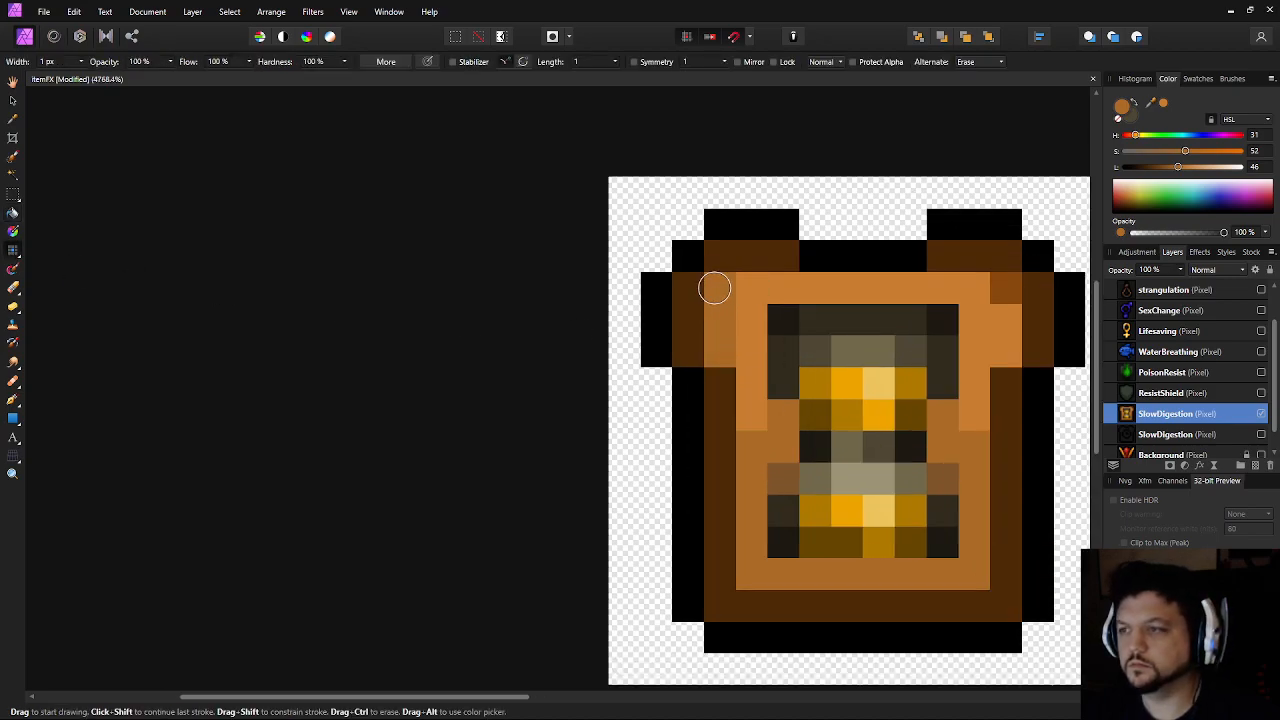
{"action": "left_click", "coordinate": [751, 287]}
{"action": "left_click", "coordinate": [971, 287]}
{"action": "left_click_drag", "start_coordinate": [1002, 319], "coordinate": [1002, 346]}
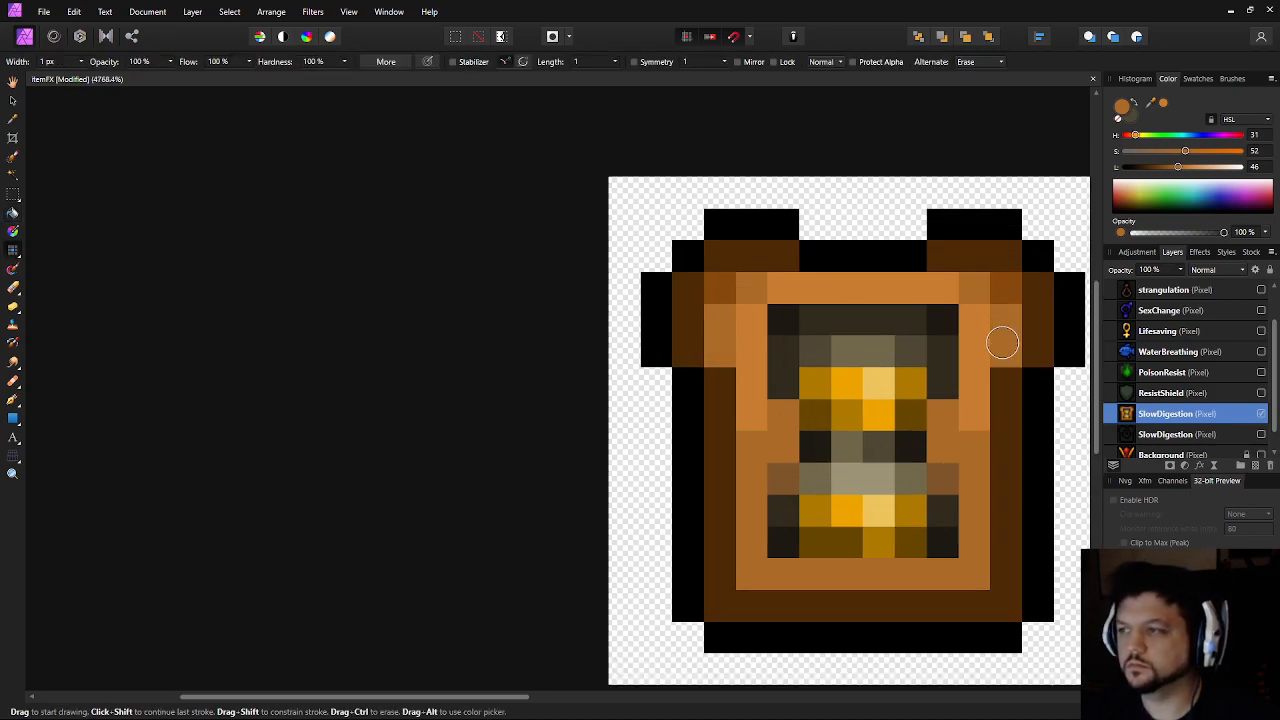
{"action": "left_click_drag", "start_coordinate": [734, 424], "coordinate": [593, 420]}
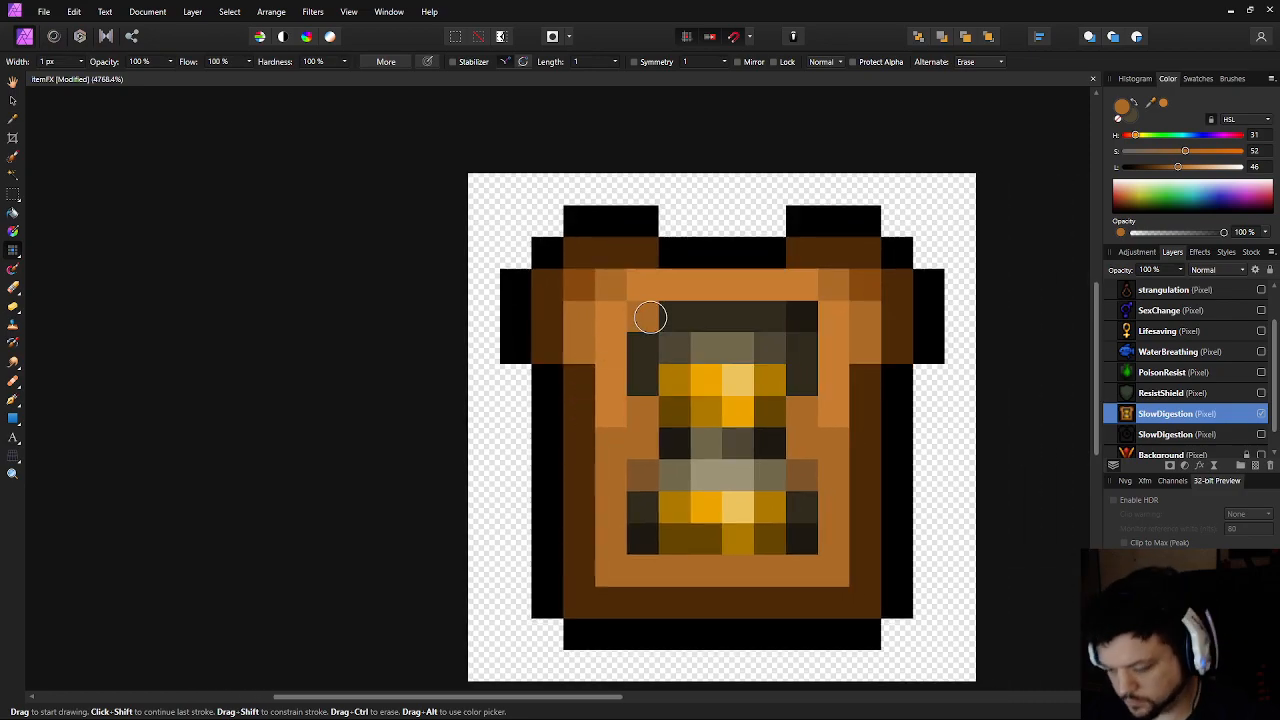
Paint the pixel beneath each shoulder and the centre of the row above the hourglass in sampled dark brown, flanked by muted orange pixels
{"action": "left_click", "coordinate": [578, 285], "text": "alt"}
{"action": "left_click", "coordinate": [578, 380]}
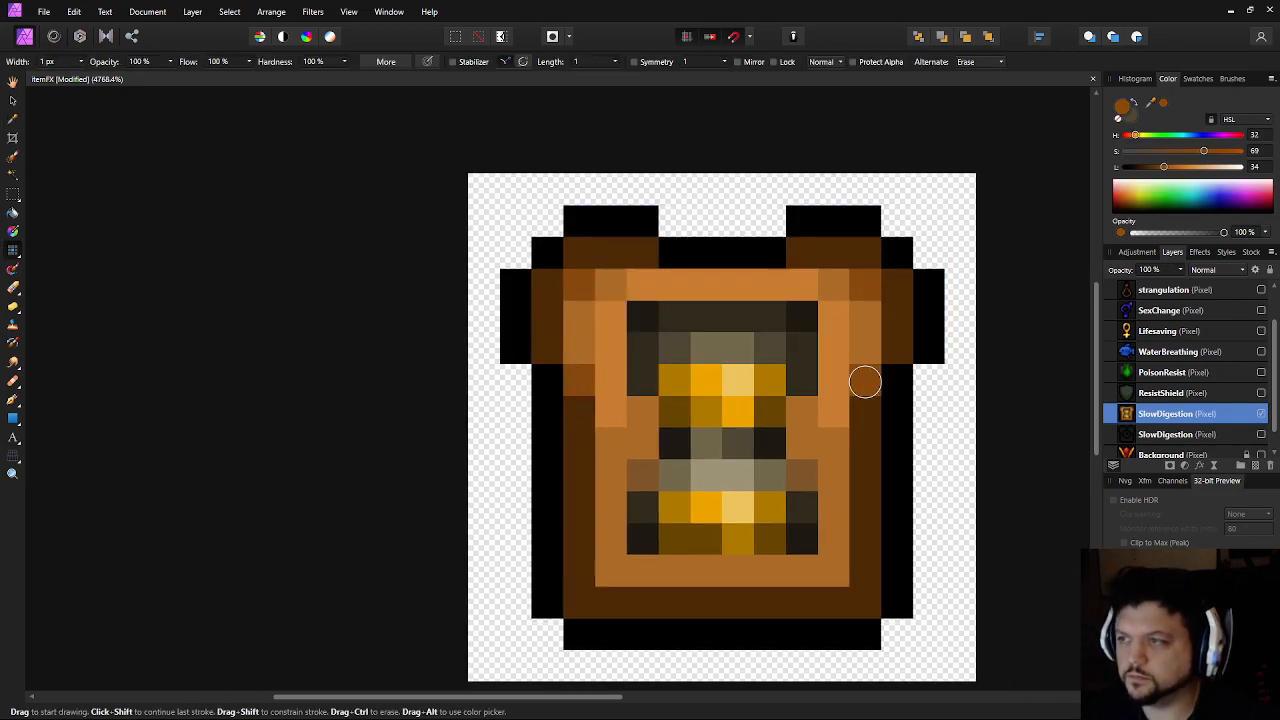
{"action": "left_click_drag", "start_coordinate": [690, 283], "coordinate": [766, 286]}
{"action": "left_click", "coordinate": [820, 283], "text": "alt"}
{"action": "left_click", "coordinate": [770, 281]}
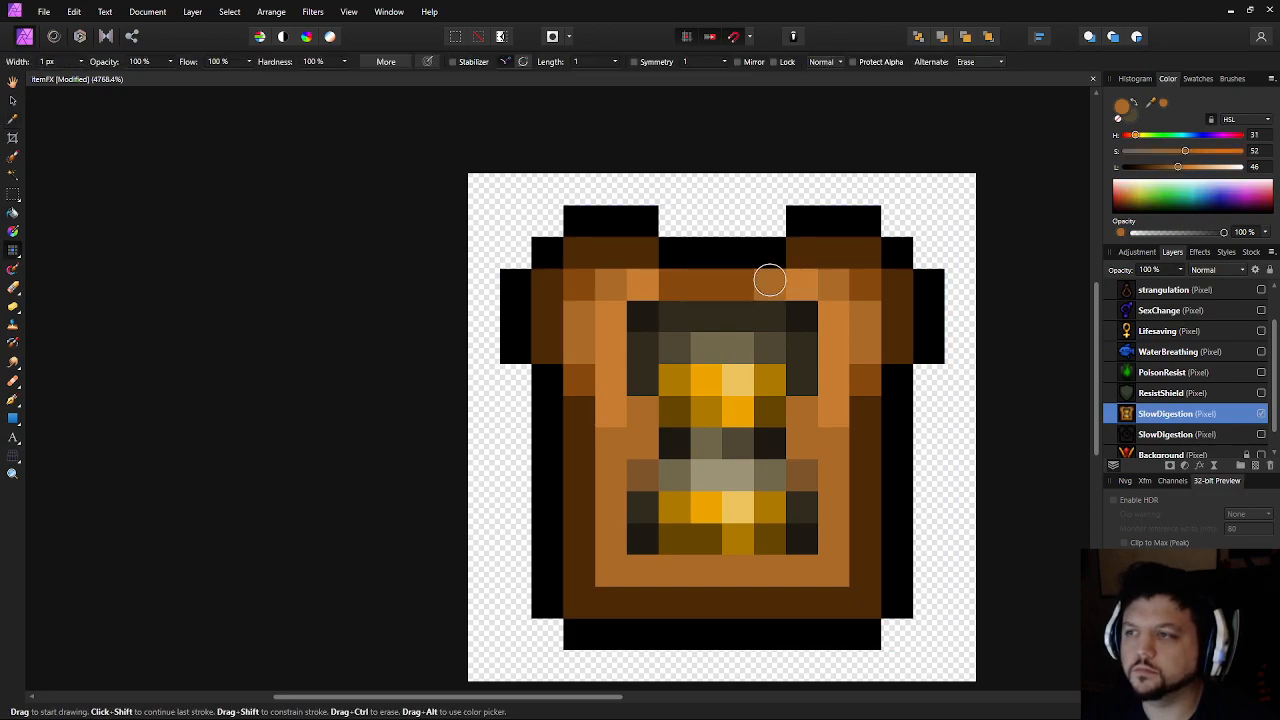
Extend both top crust humps one pixel toward the centre with the sampled crust brown, and extend their black outlines to match
{"action": "scroll", "coordinate": [923, 463], "scroll_direction": "down", "scroll_amount": 10}
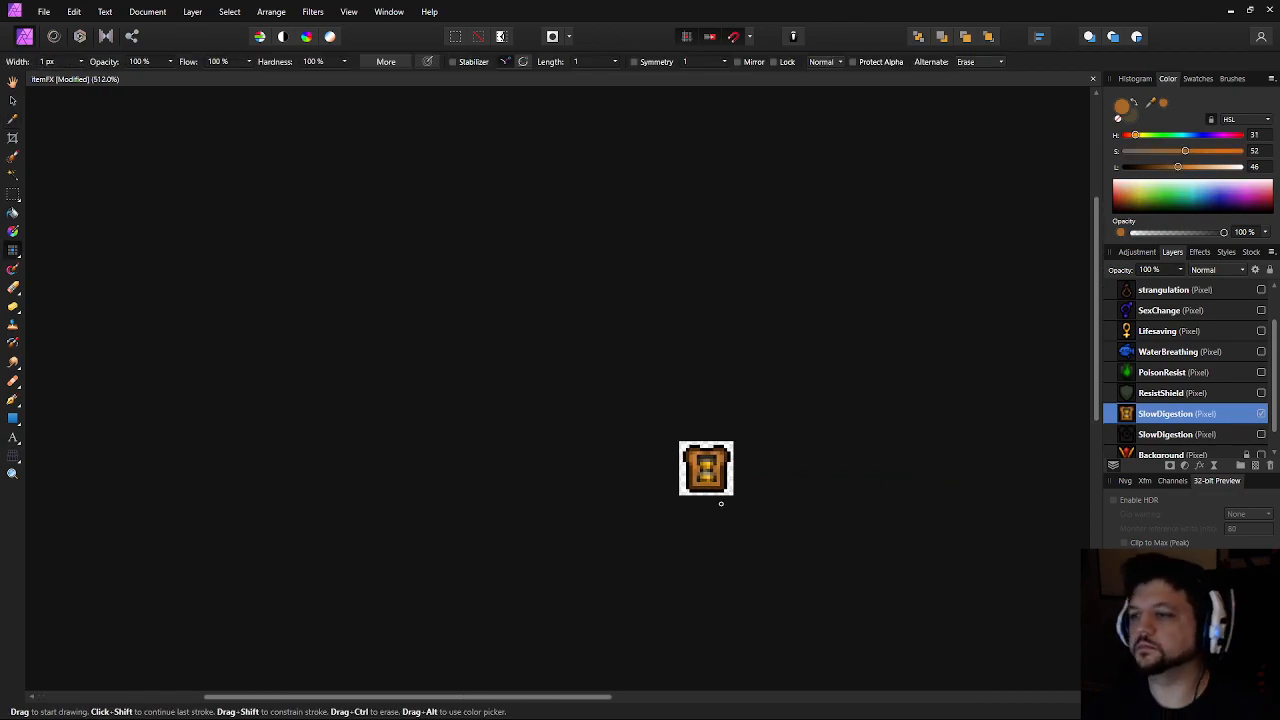
{"action": "scroll", "coordinate": [712, 502], "scroll_direction": "down", "scroll_amount": 3}
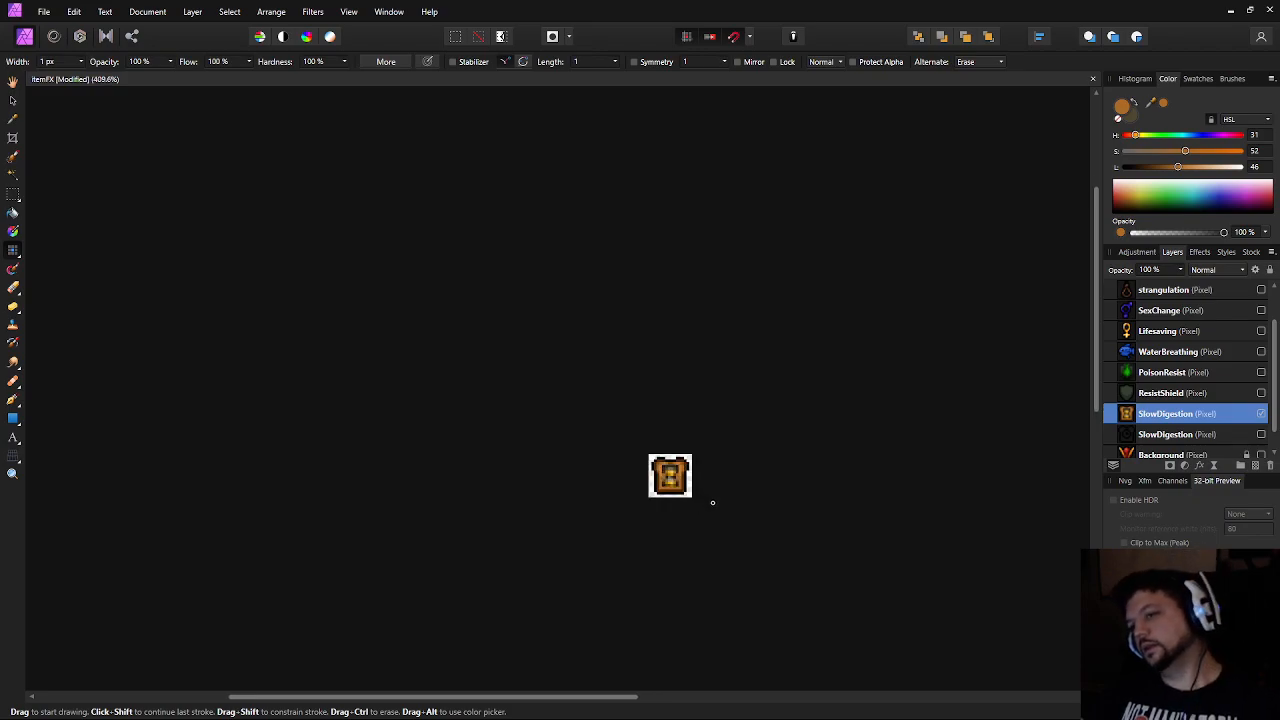
{"action": "scroll", "coordinate": [712, 502], "scroll_direction": "down", "scroll_amount": 1}
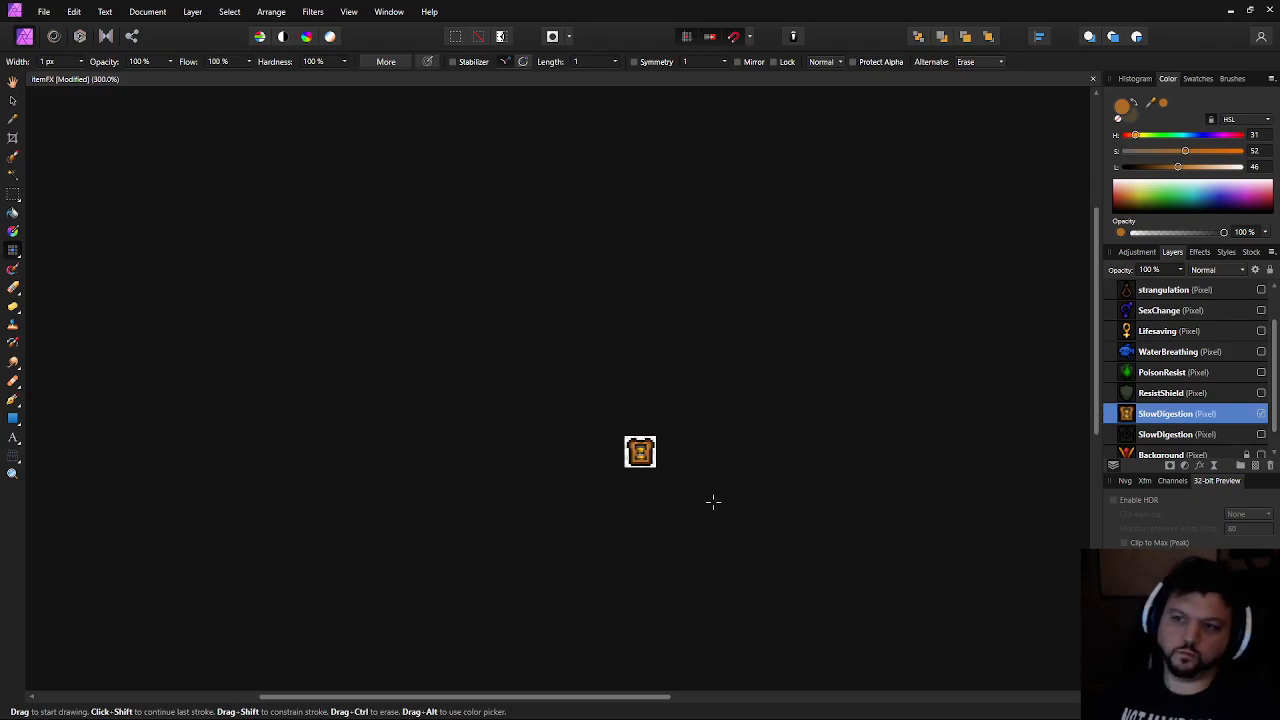
{"action": "scroll", "coordinate": [712, 502], "scroll_direction": "up", "scroll_amount": 5}
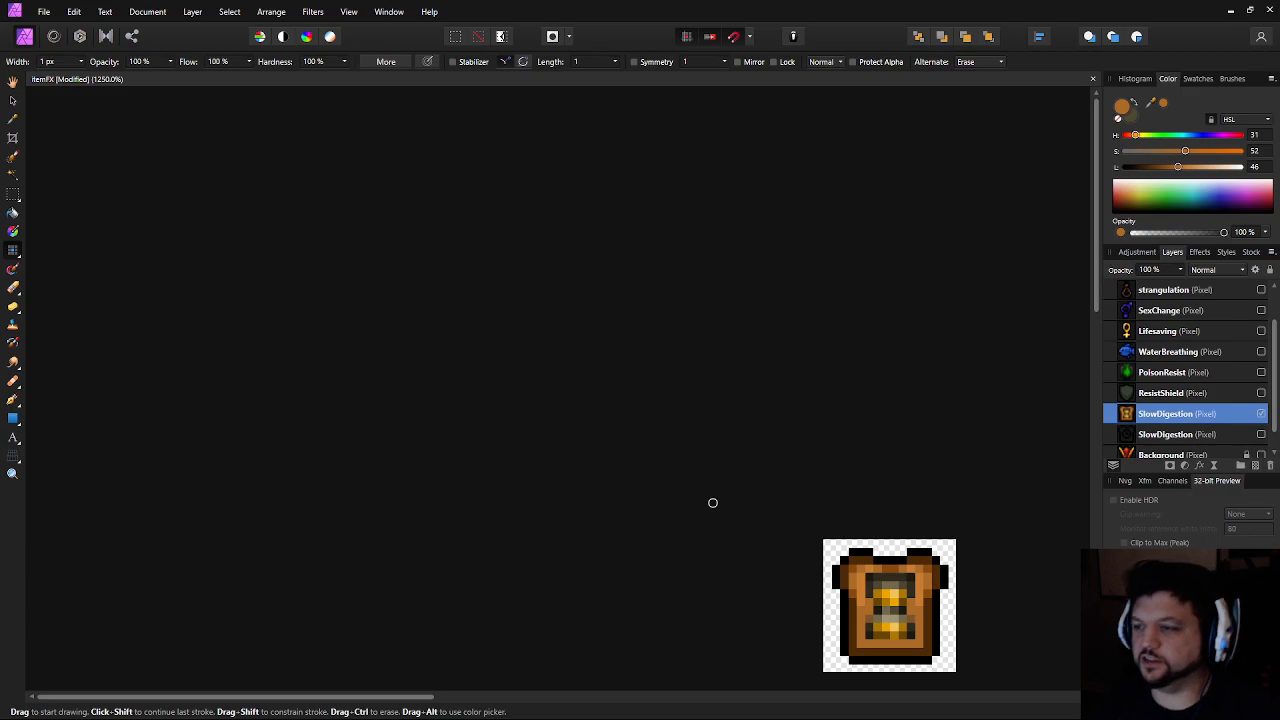
{"action": "scroll", "coordinate": [397, 437], "scroll_direction": "up", "scroll_amount": 6}
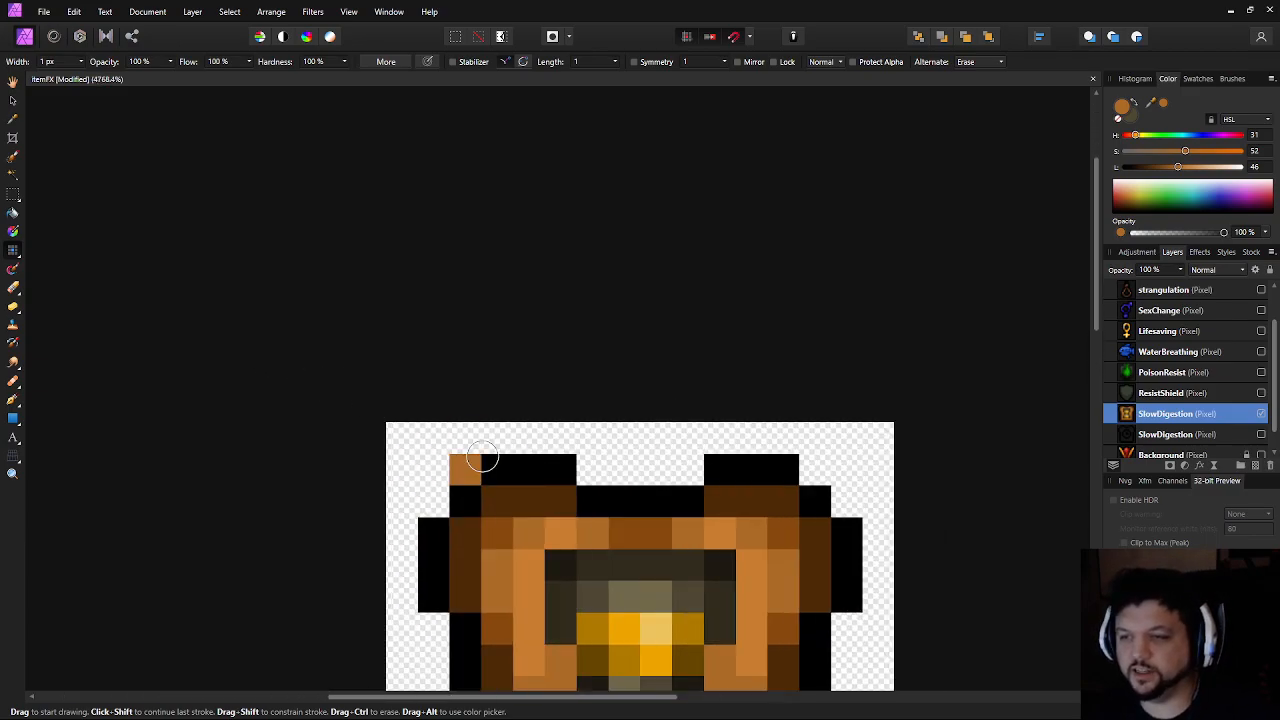
{"action": "left_click", "coordinate": [483, 434], "text": "alt"}
{"action": "left_click", "coordinate": [520, 437]}
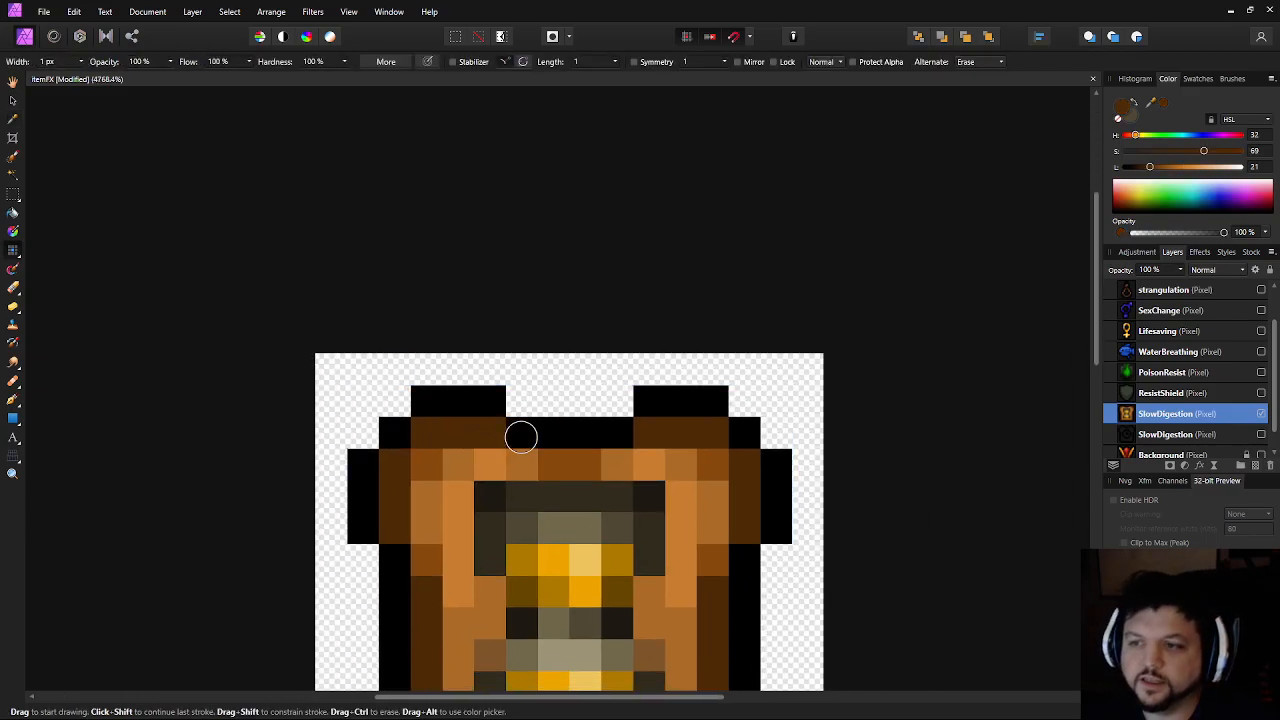
{"action": "left_click", "coordinate": [606, 438]}
{"action": "left_click", "coordinate": [490, 405], "text": "alt"}
{"action": "left_click", "coordinate": [521, 402]}
{"action": "left_click", "coordinate": [622, 402]}
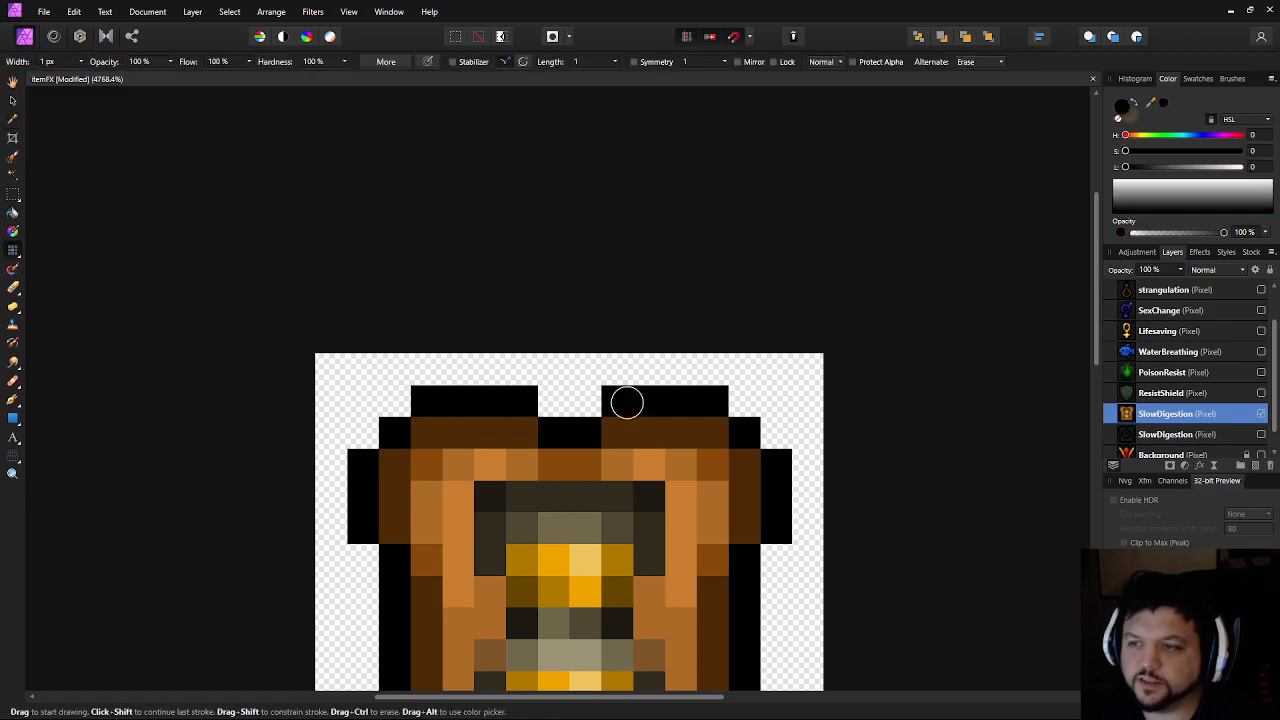
Examine the whole bread icon at small and large zoom levels to judge how its shape and shading read
{"action": "scroll", "coordinate": [814, 530], "scroll_direction": "down", "scroll_amount": 8}
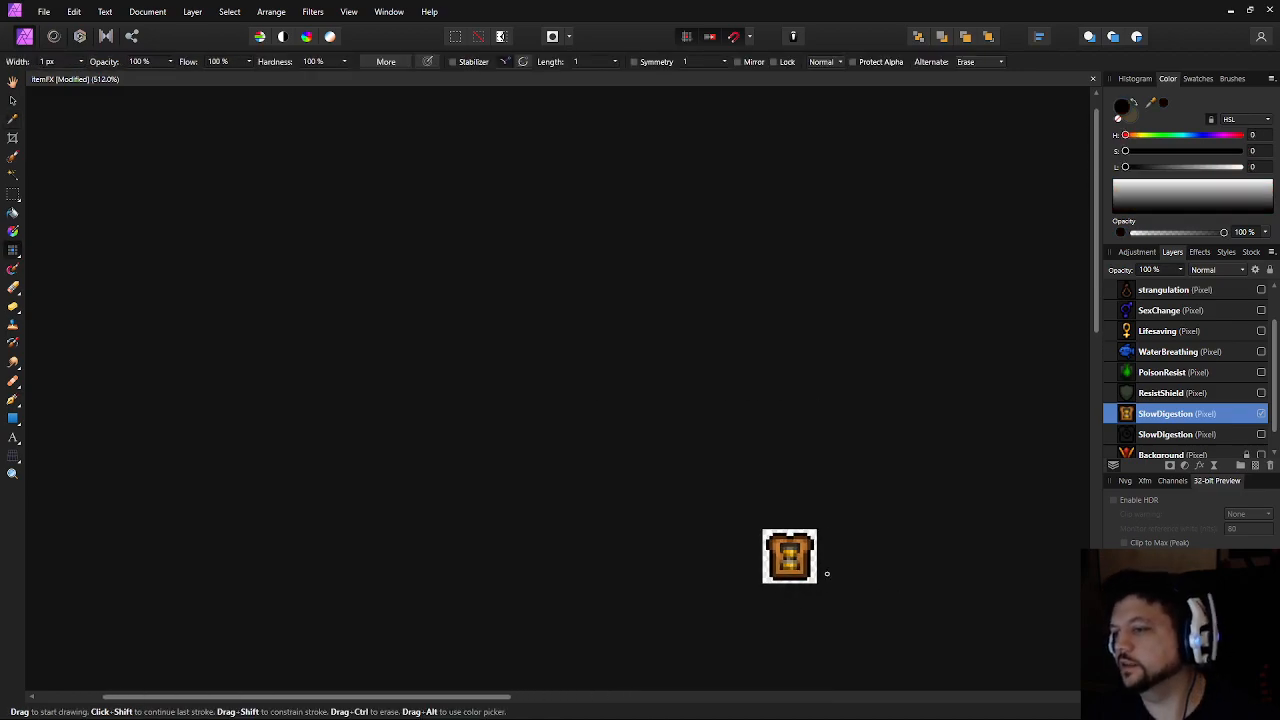
{"action": "scroll", "coordinate": [569, 513], "scroll_direction": "up", "scroll_amount": 3}
{"action": "left_click_drag", "start_coordinate": [581, 517], "coordinate": [497, 463]}
{"action": "scroll", "coordinate": [527, 503], "scroll_direction": "up", "scroll_amount": 1}
{"action": "scroll", "coordinate": [532, 500], "scroll_direction": "down", "scroll_amount": 3}
{"action": "scroll", "coordinate": [531, 506], "scroll_direction": "up", "scroll_amount": 1}
{"action": "scroll", "coordinate": [496, 464], "scroll_direction": "down", "scroll_amount": 1}
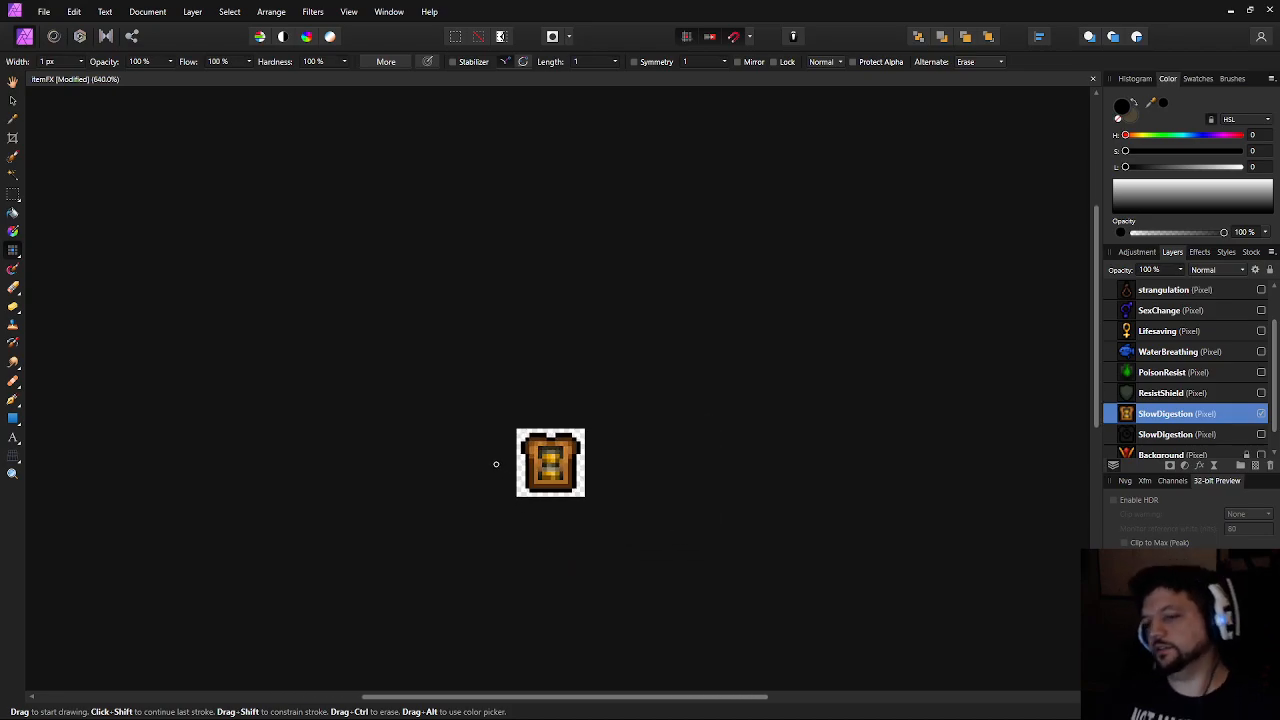
{"action": "scroll", "coordinate": [496, 464], "scroll_direction": "down", "scroll_amount": 2}
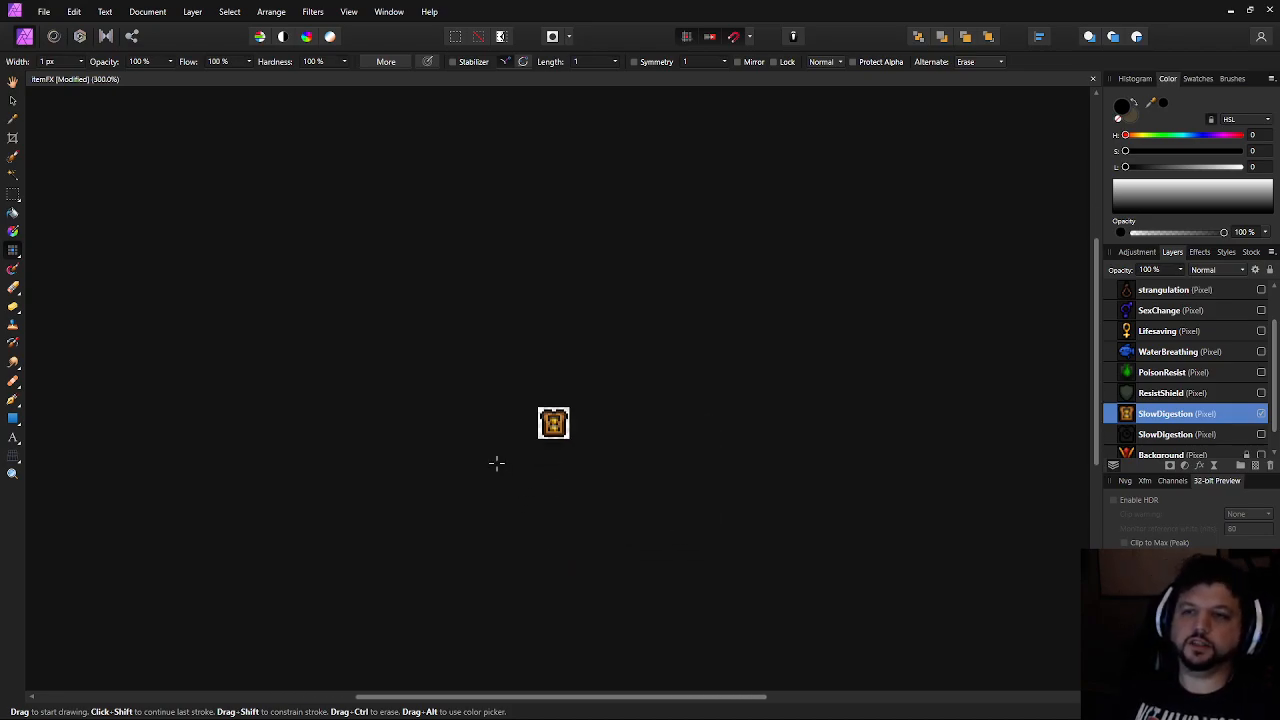
{"action": "scroll", "coordinate": [496, 463], "scroll_direction": "down", "scroll_amount": 1}
{"action": "scroll", "coordinate": [496, 463], "scroll_direction": "down", "scroll_amount": 1}
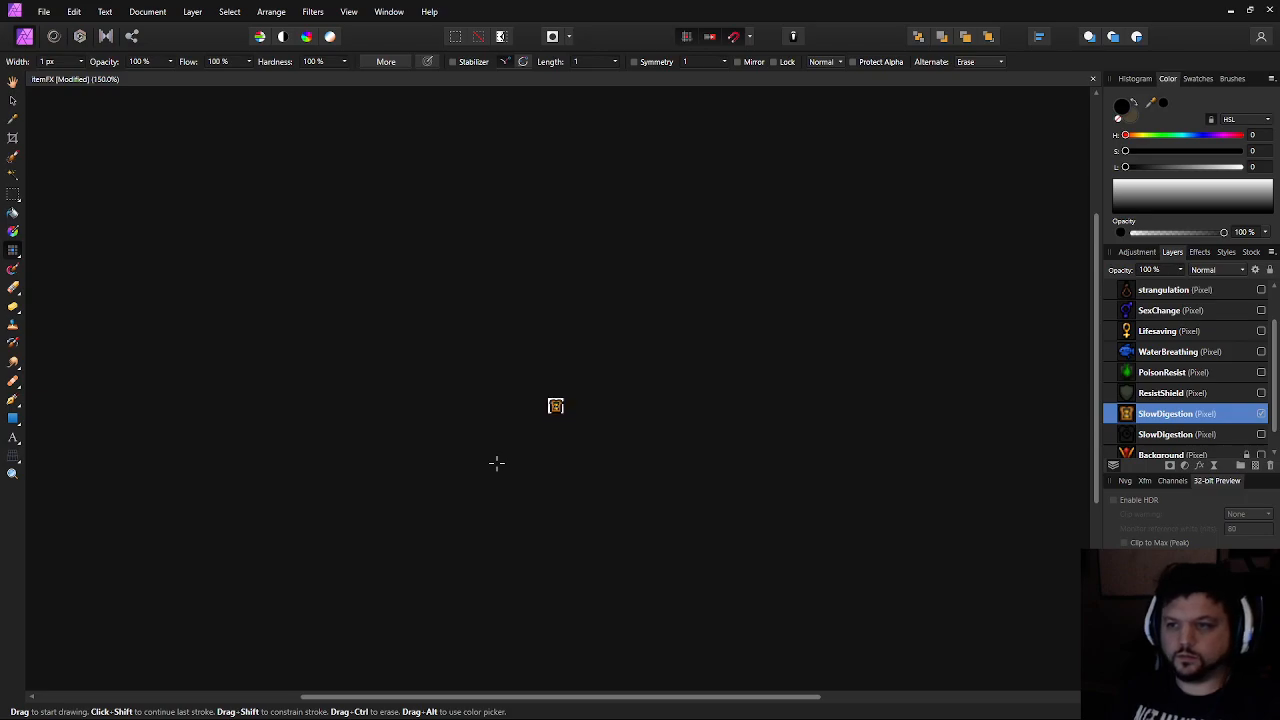
{"action": "scroll", "coordinate": [496, 463], "scroll_direction": "up", "scroll_amount": 8}
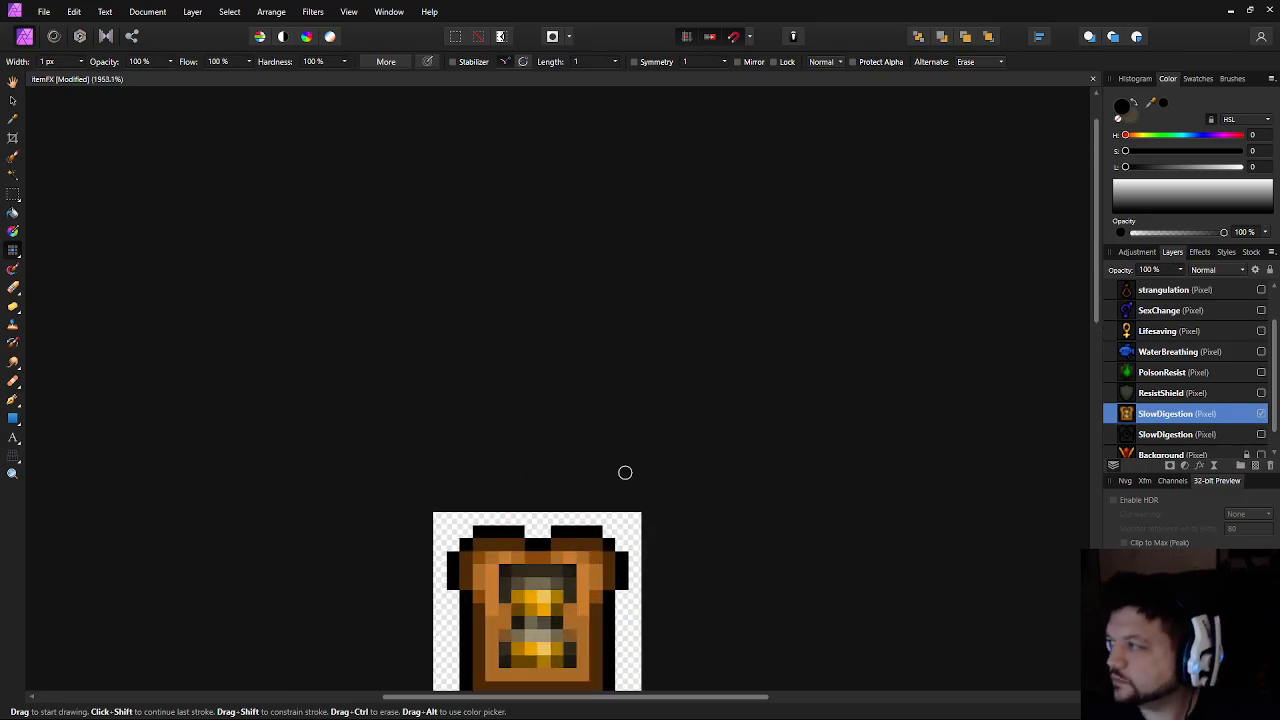
{"action": "left_click_drag", "start_coordinate": [619, 475], "coordinate": [643, 272]}
{"action": "scroll", "coordinate": [499, 488], "scroll_direction": "up", "scroll_amount": 4}
{"action": "scroll", "coordinate": [572, 542], "scroll_direction": "down", "scroll_amount": 2}
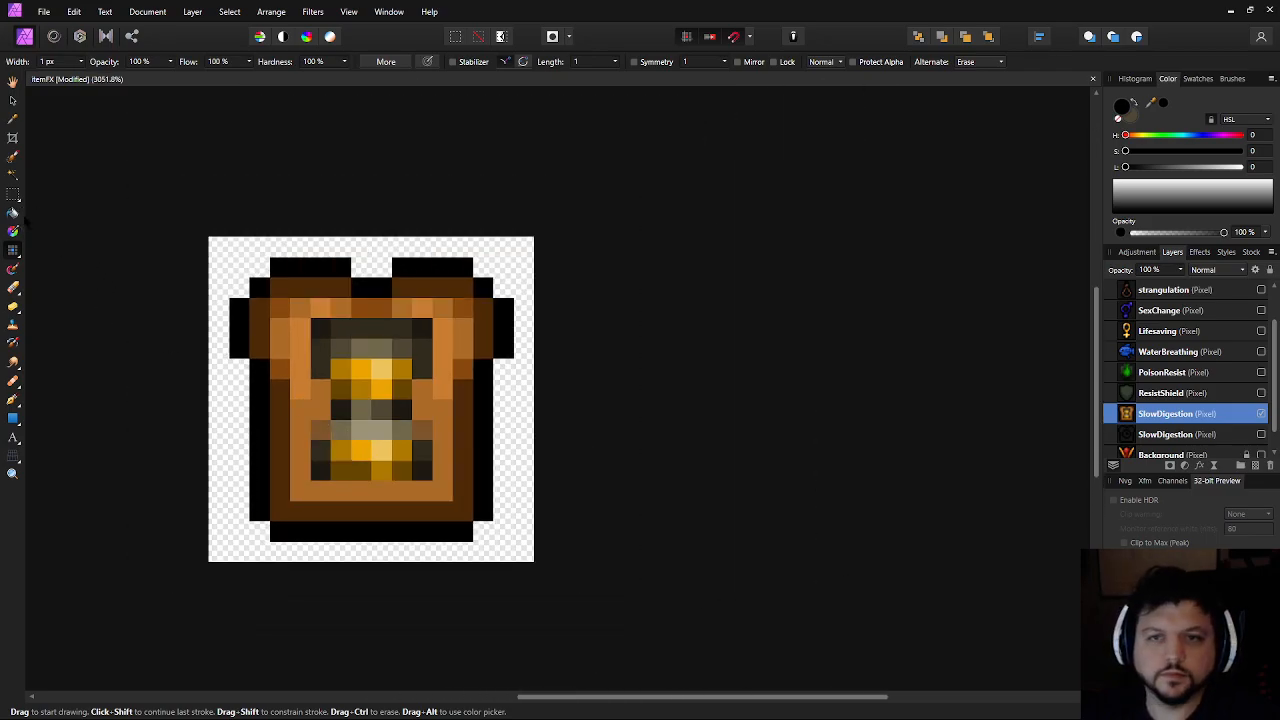
Select the golden sand in the upper and lower halves of the hourglass with the Rectangular Marquee
{"action": "left_click", "coordinate": [13, 195]}
{"action": "left_click_drag", "start_coordinate": [479, 356], "coordinate": [512, 365]}
{"action": "left_click_drag", "start_coordinate": [363, 367], "coordinate": [358, 487]}
{"action": "scroll", "coordinate": [358, 487], "scroll_direction": "down", "scroll_amount": 6}
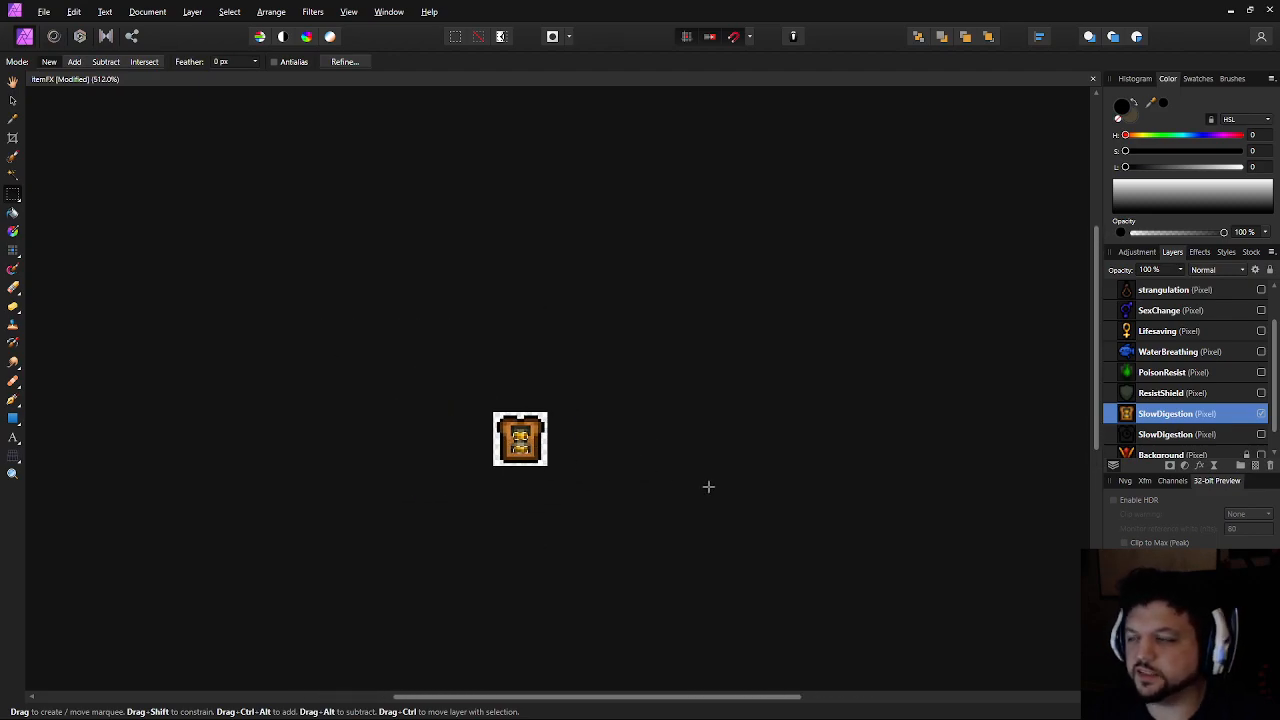
Group the bread's SlowDigestion layer, expand the group and select the pixel layer inside it
{"action": "left_click", "coordinate": [1240, 466]}
{"action": "left_click", "coordinate": [1110, 413]}
{"action": "left_click", "coordinate": [1160, 434]}
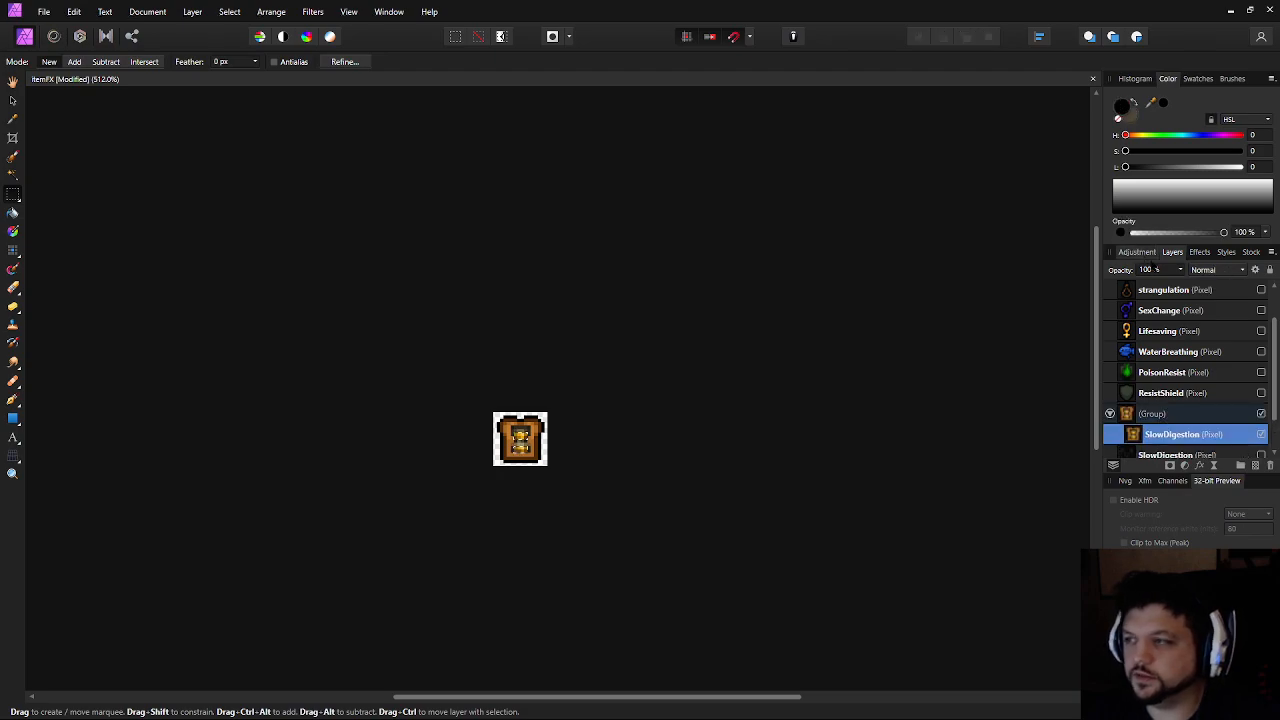
Add an Invert Hue HSL adjustment to the selected sand, then set hue shift -21.4°, saturation -49% and luminosity 30%
{"action": "left_click", "coordinate": [1147, 254]}
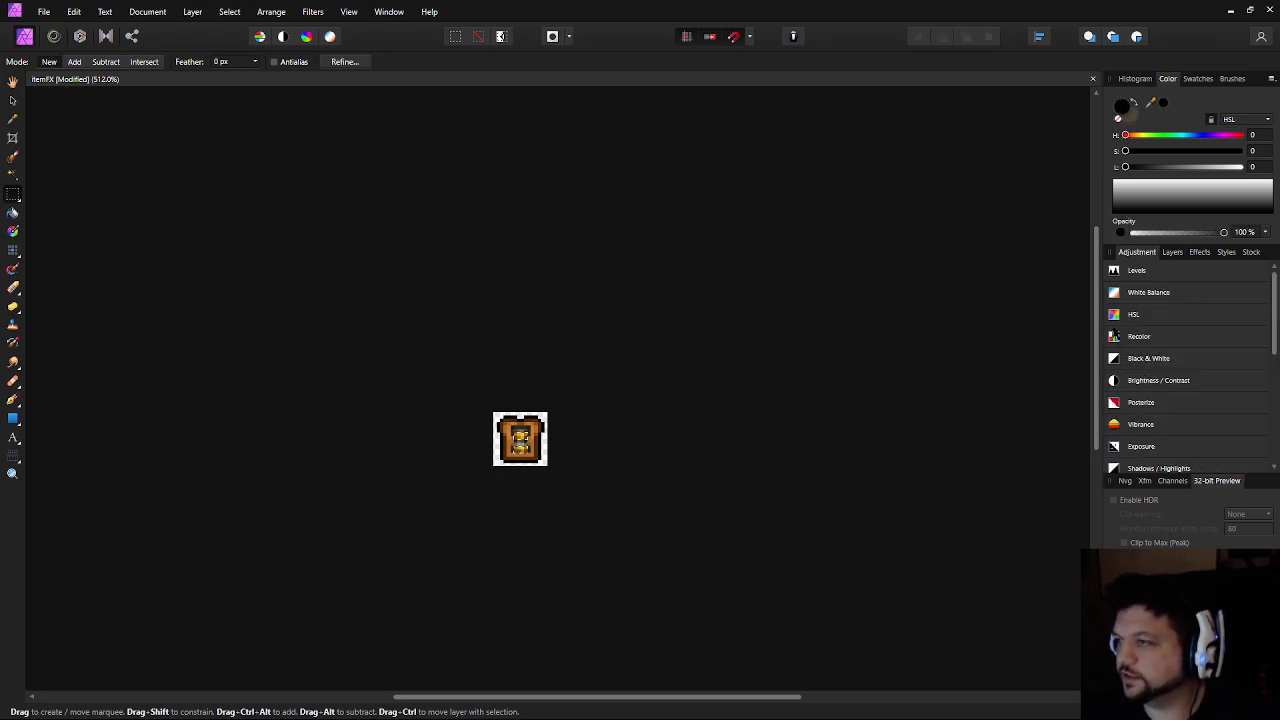
{"action": "left_click", "coordinate": [1114, 314]}
{"action": "left_click_drag", "start_coordinate": [583, 483], "coordinate": [642, 404]}
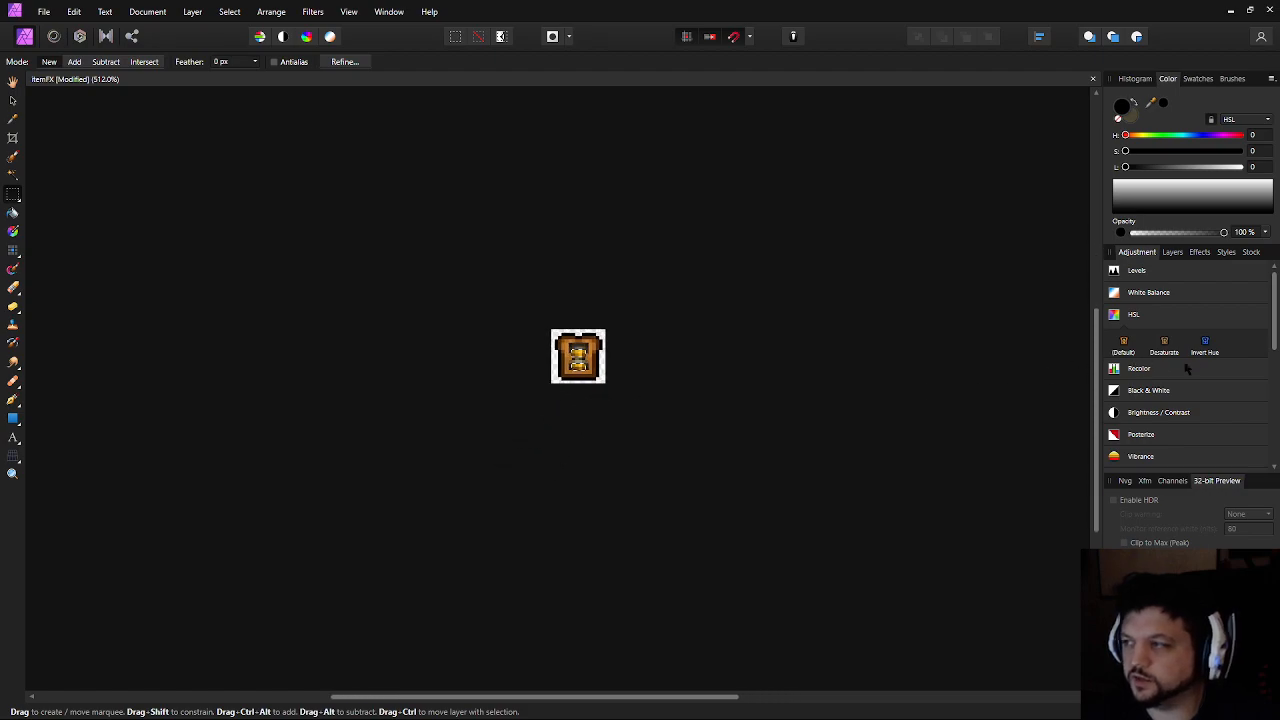
{"action": "scroll", "coordinate": [642, 360], "scroll_direction": "up", "scroll_amount": 4}
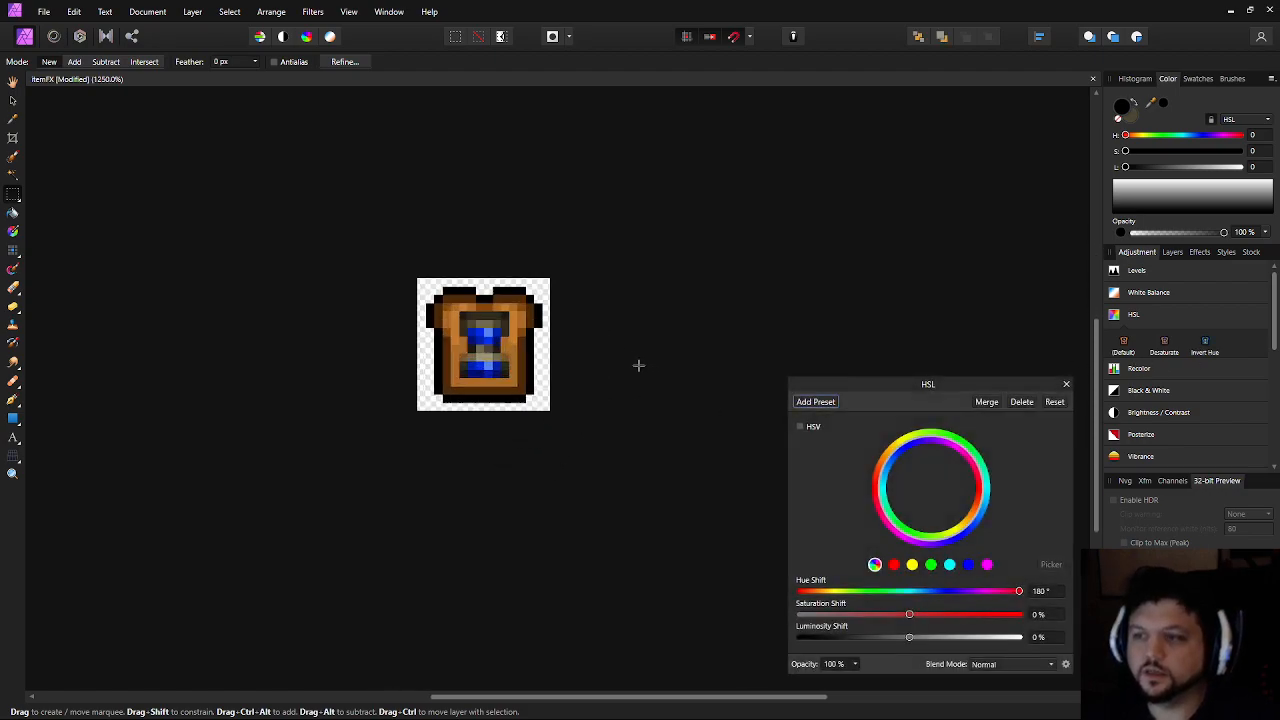
{"action": "left_click_drag", "start_coordinate": [1008, 596], "coordinate": [897, 594]}
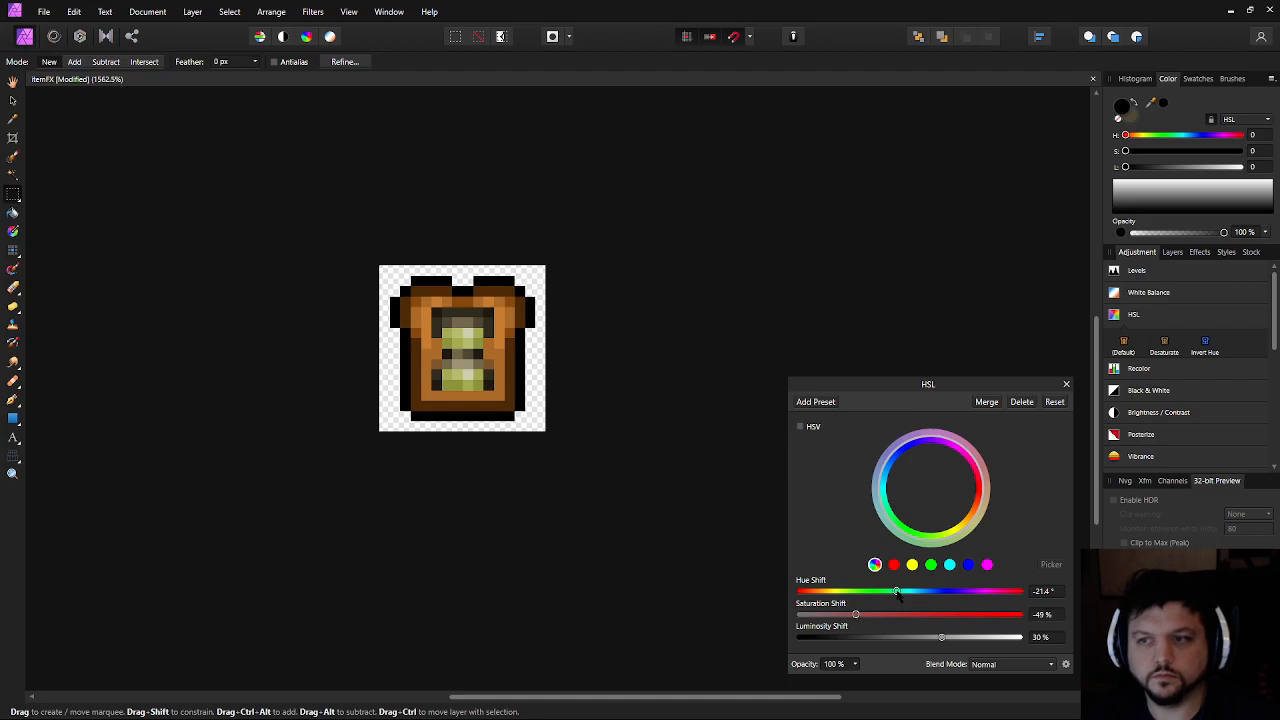
Set the sand's HSL adjustment to hue shift -4.9°, saturation shift 0% and luminosity shift -20%, and close its settings
{"action": "scroll", "coordinate": [640, 506], "scroll_direction": "down", "scroll_amount": 5}
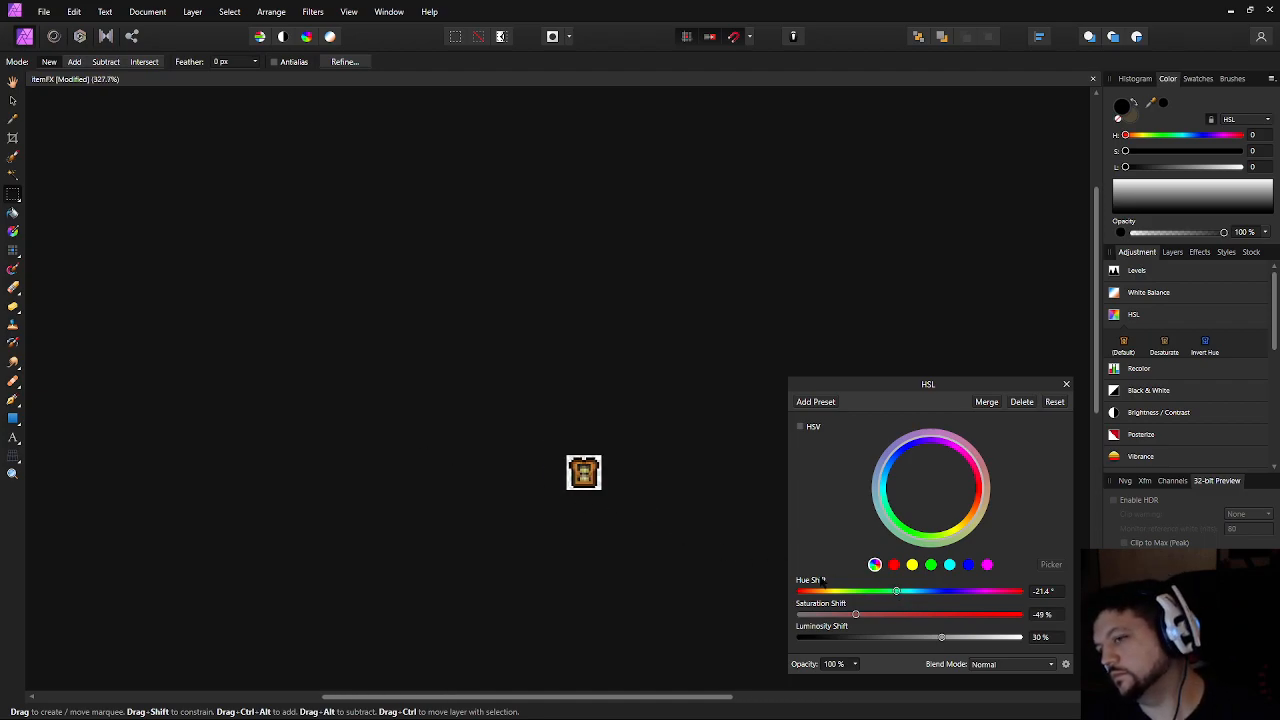
{"action": "left_click_drag", "start_coordinate": [942, 638], "coordinate": [888, 638]}
{"action": "left_click", "coordinate": [888, 614]}
{"action": "mouse_move", "coordinate": [898, 592]}
{"action": "left_mouse_down"}
{"action": "mouse_move", "coordinate": [881, 592]}
{"action": "mouse_move", "coordinate": [908, 592]}
{"action": "left_mouse_up"}
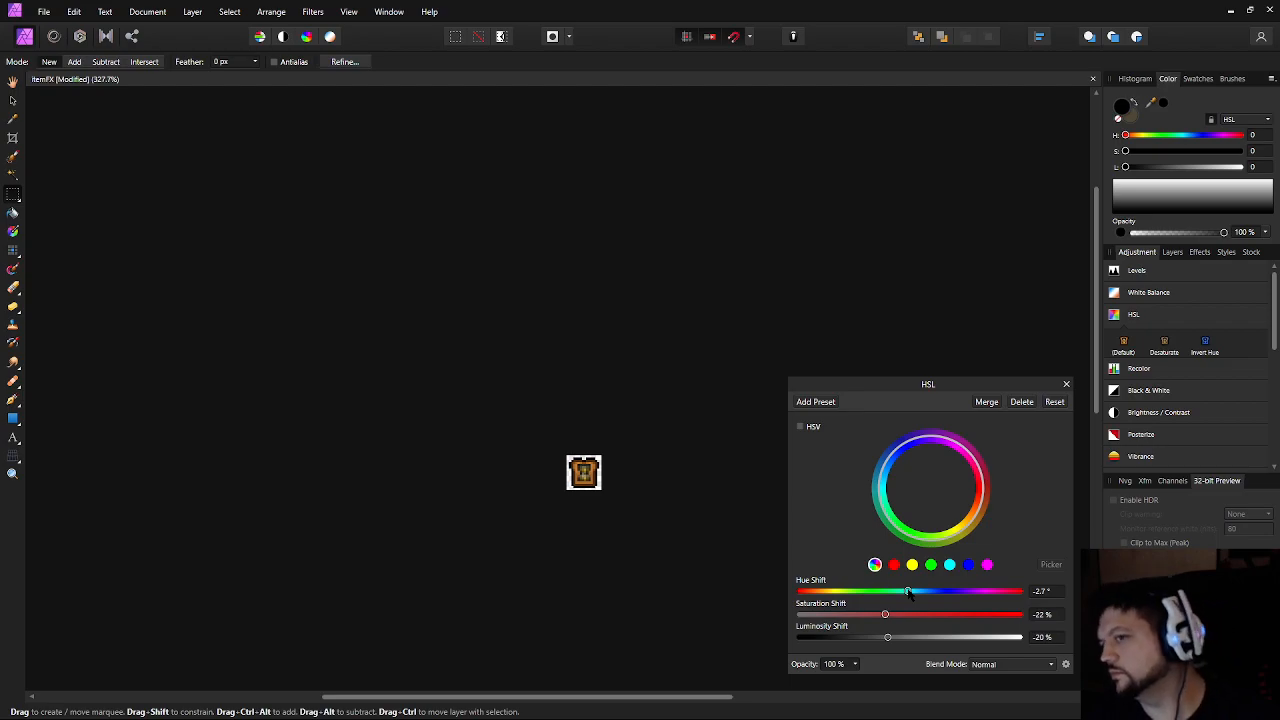
{"action": "left_click_drag", "start_coordinate": [886, 617], "coordinate": [908, 598]}
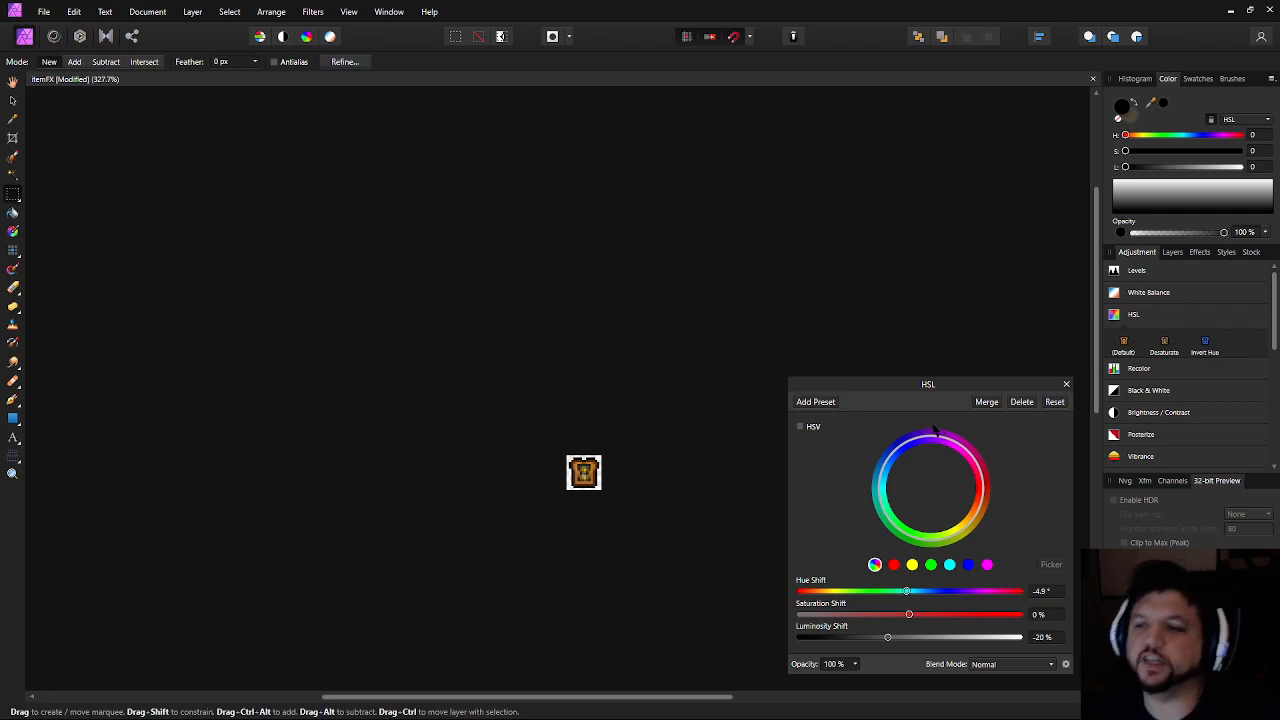
{"action": "scroll", "coordinate": [630, 497], "scroll_direction": "up", "scroll_amount": 3}
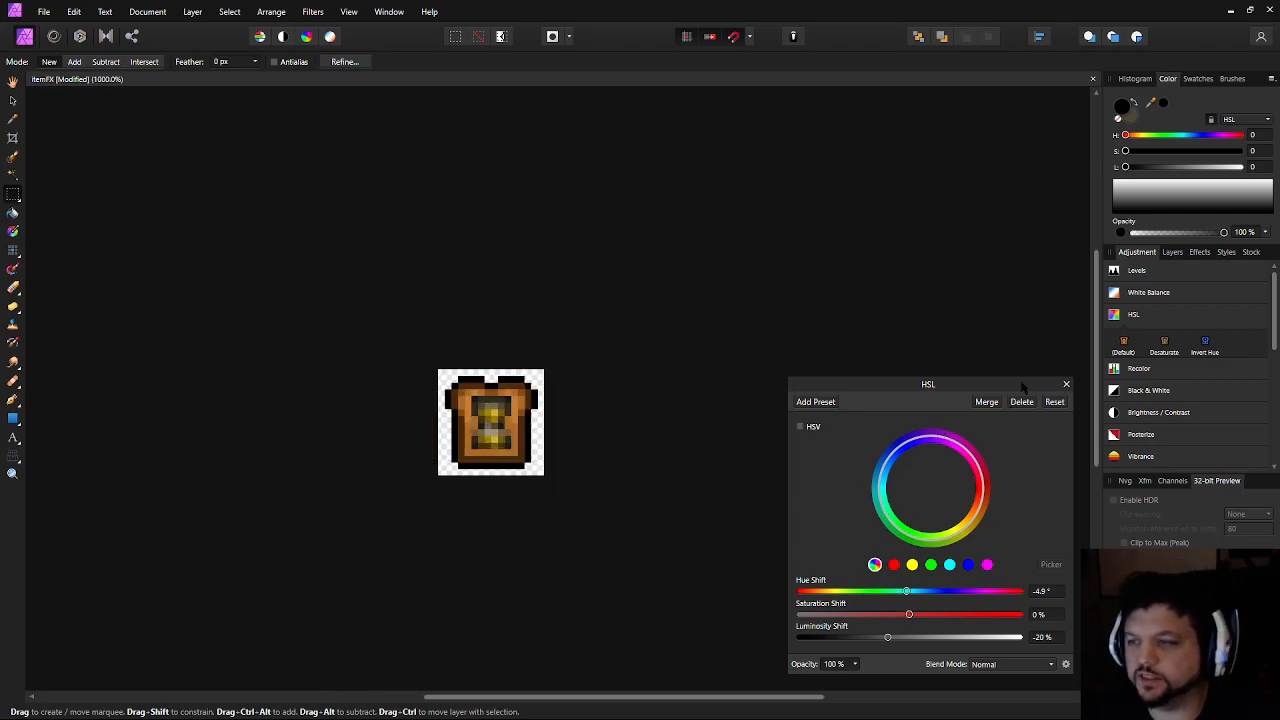
{"action": "left_click", "coordinate": [1066, 384]}
{"action": "scroll", "coordinate": [443, 391], "scroll_direction": "up", "scroll_amount": 3}
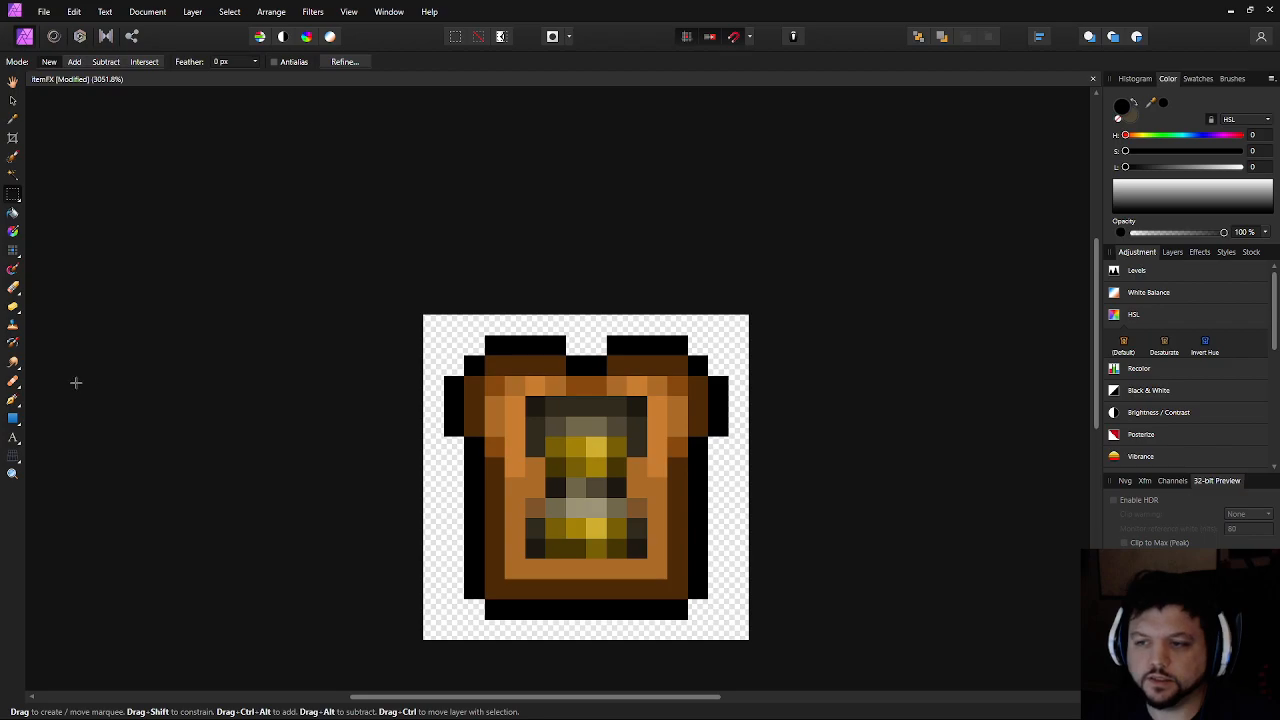
Choose the Pixel tool and add a new pixel layer above the HSL adjustment inside the group
{"action": "left_click", "coordinate": [11, 251]}
{"action": "scroll", "coordinate": [554, 521], "scroll_direction": "up", "scroll_amount": 3}
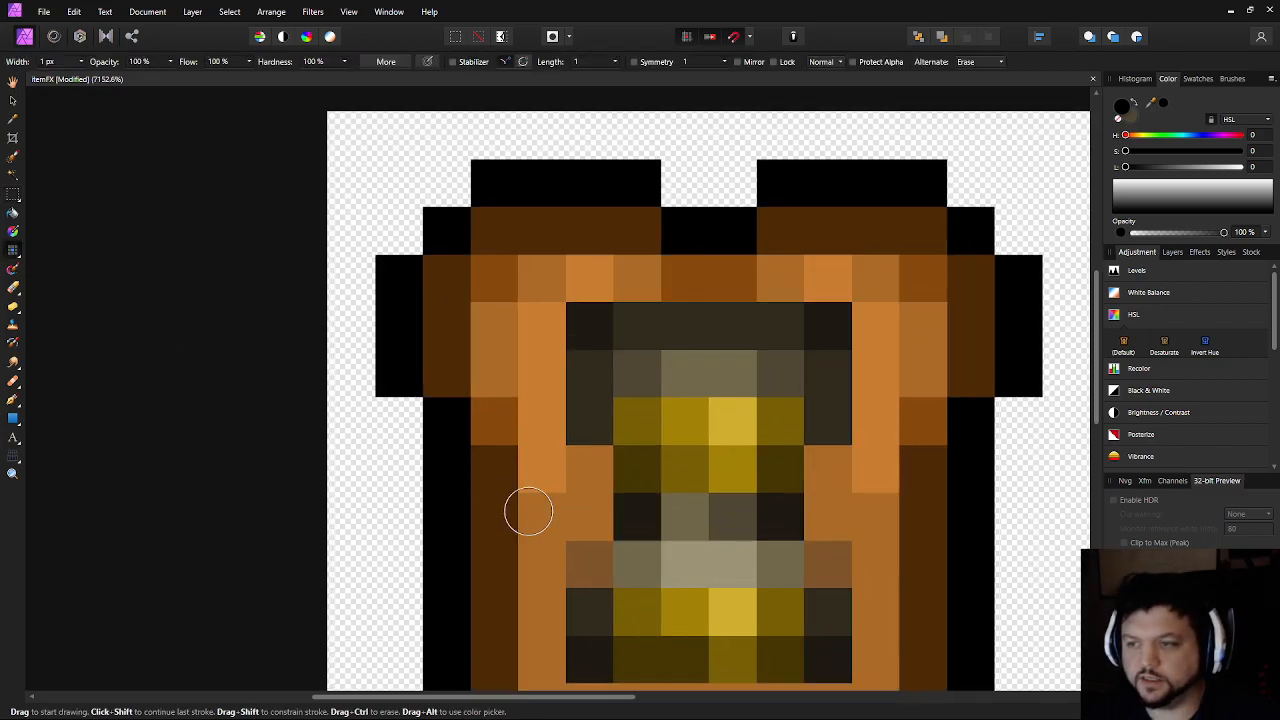
{"action": "key", "text": "i"}
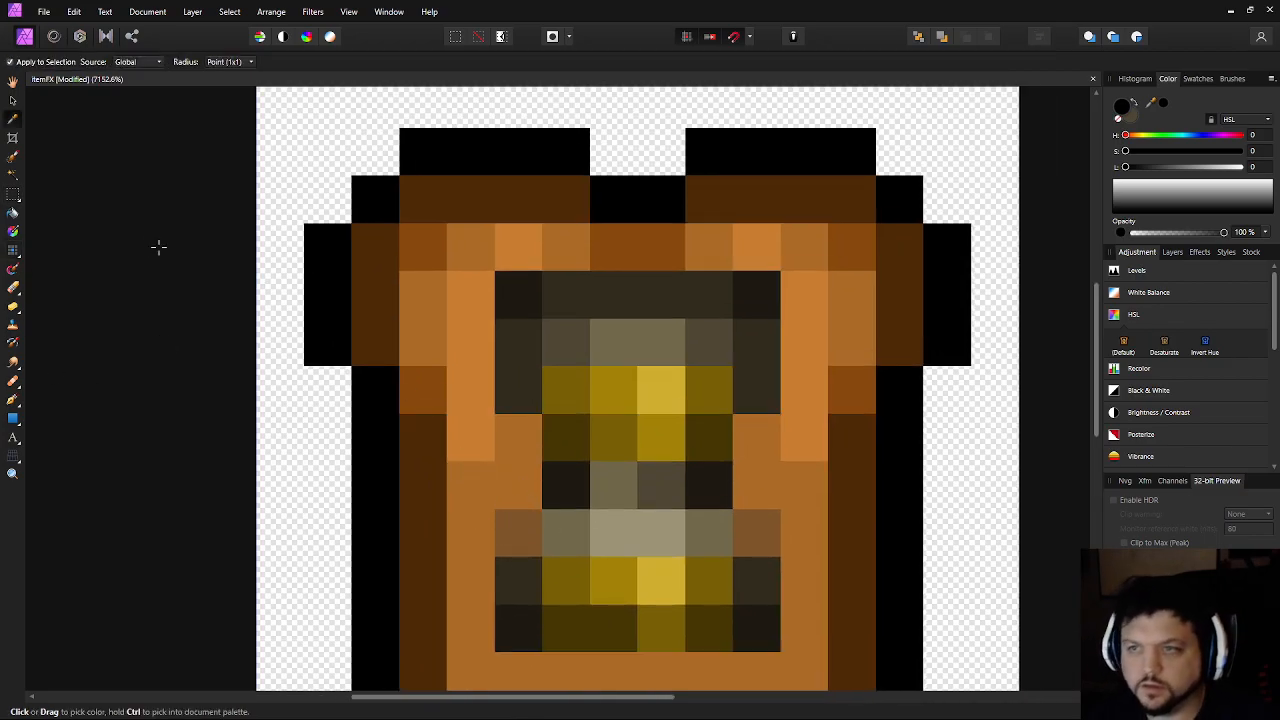
{"action": "left_click", "coordinate": [17, 255]}
{"action": "left_click", "coordinate": [62, 286]}
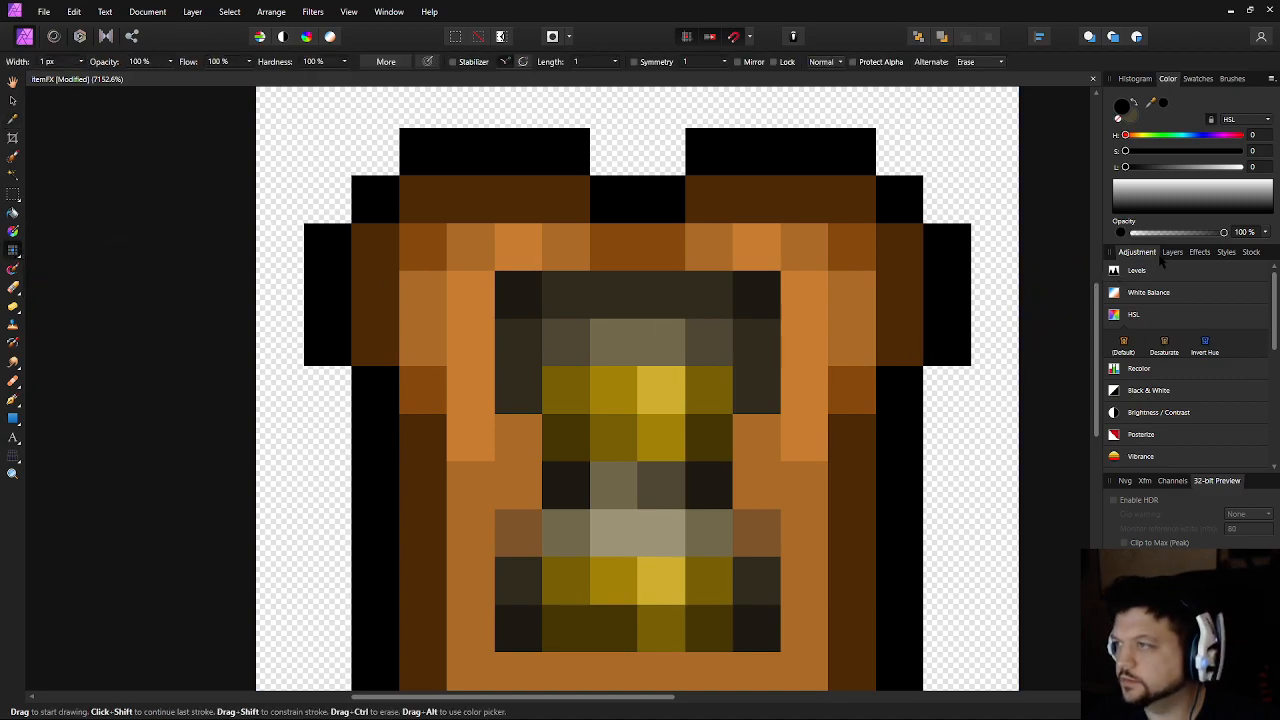
{"action": "left_click", "coordinate": [1171, 252]}
{"action": "scroll", "coordinate": [1185, 438], "scroll_direction": "down", "scroll_amount": 1}
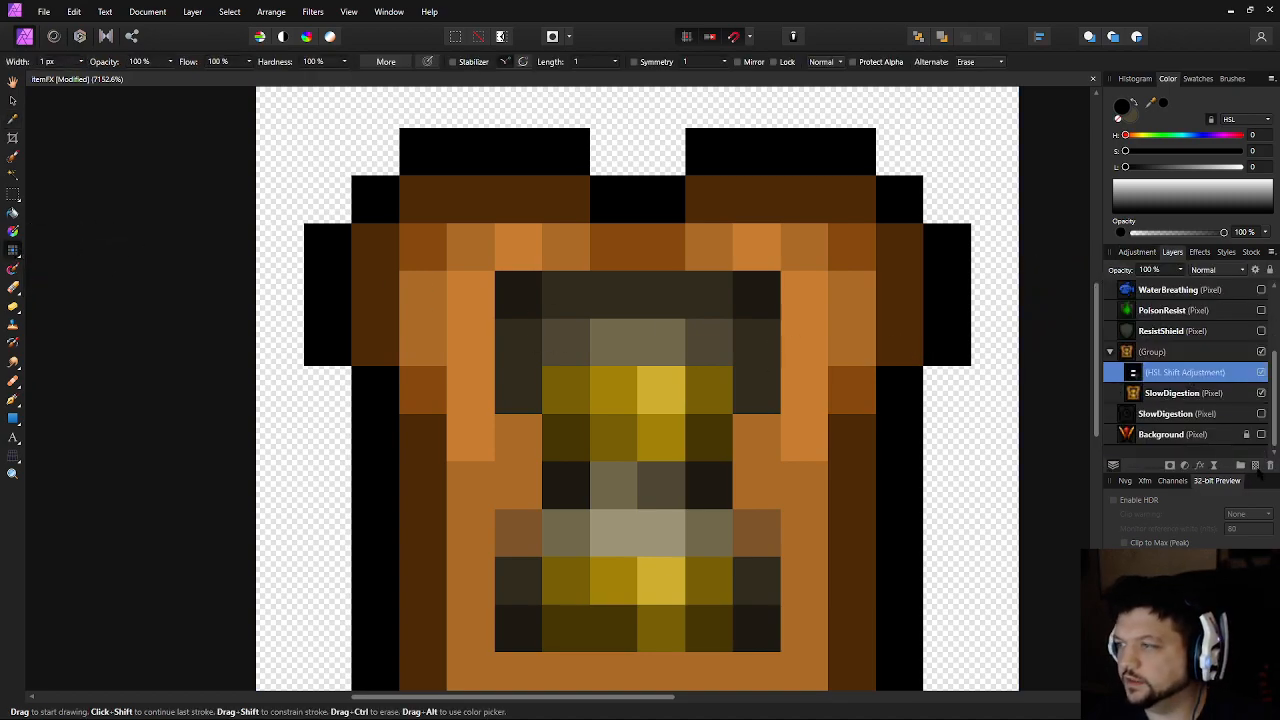
{"action": "left_click", "coordinate": [1255, 465]}
{"action": "left_click_drag", "start_coordinate": [824, 437], "coordinate": [786, 381]}
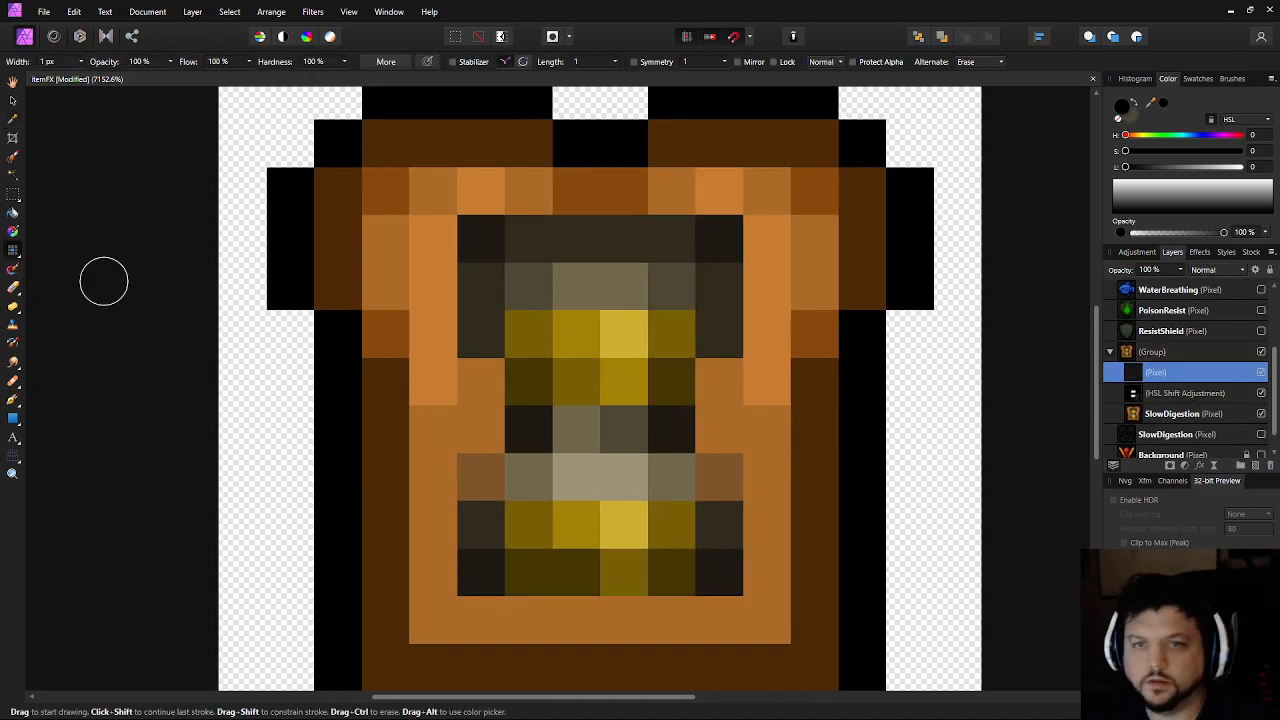
Sample the muted brown beside the hourglass's lower bulb and scribble it across the bread and hourglass on the new pixel layer
{"action": "scroll", "coordinate": [528, 449], "scroll_direction": "down", "scroll_amount": 1}
{"action": "scroll", "coordinate": [528, 449], "scroll_direction": "left", "scroll_amount": 1}
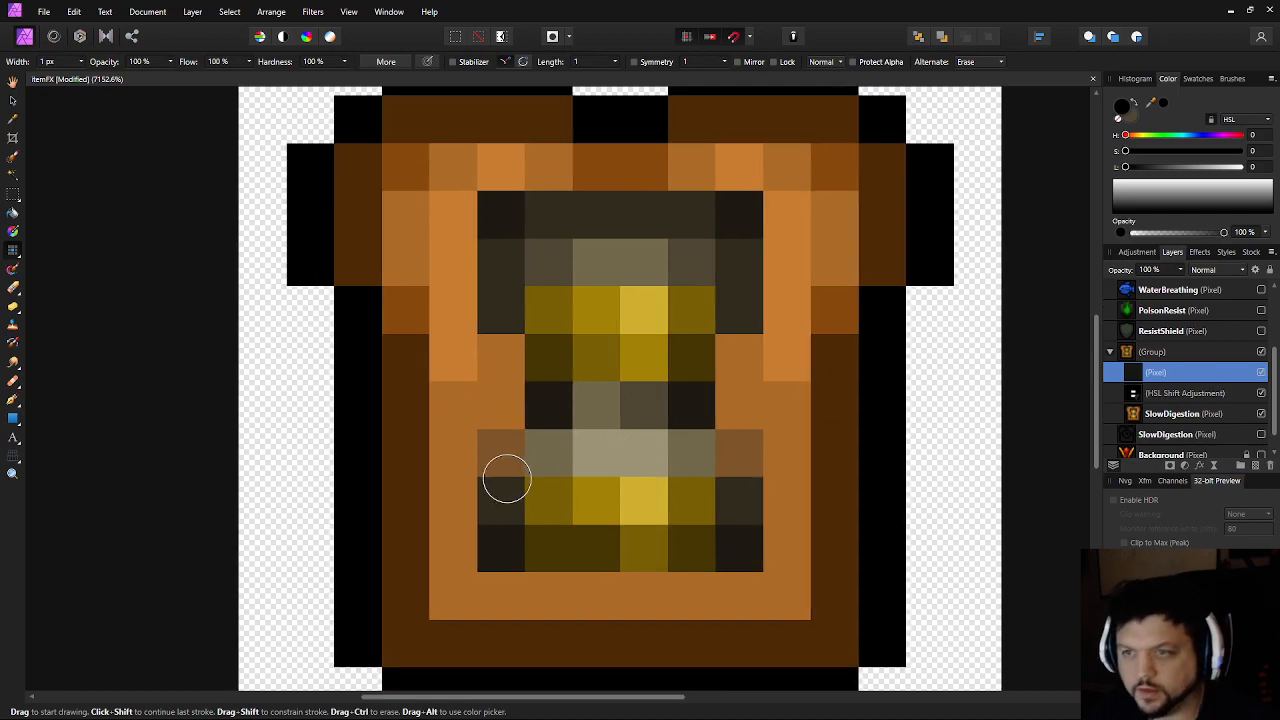
{"action": "left_click", "coordinate": [503, 453], "text": "alt"}
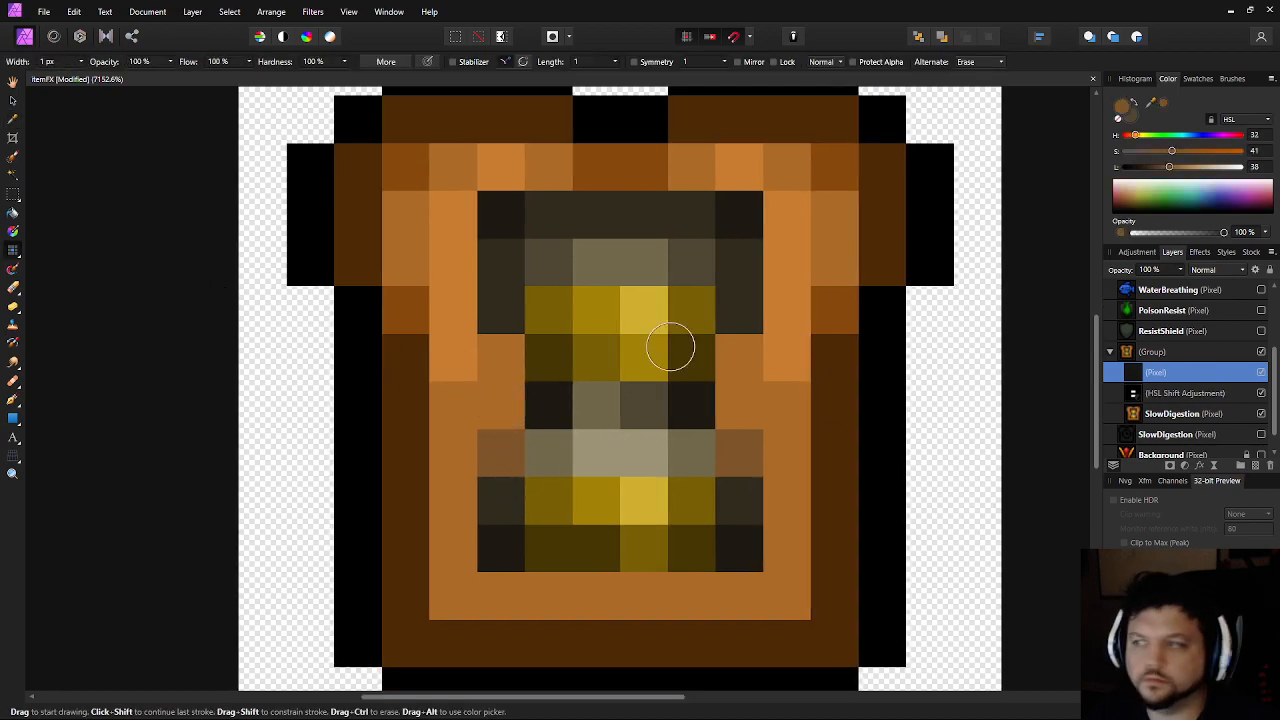
{"action": "left_click", "coordinate": [1180, 413]}
{"action": "left_click", "coordinate": [1170, 375]}
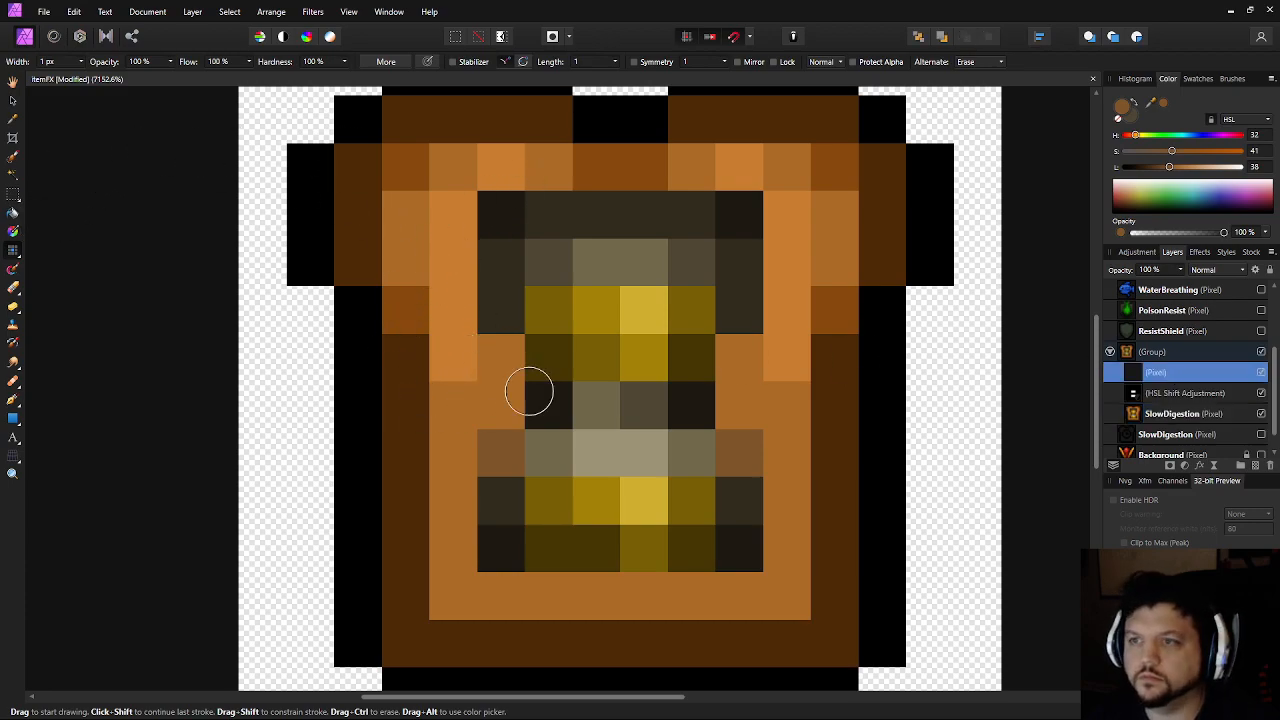
{"action": "scroll", "coordinate": [818, 421], "scroll_direction": "down", "scroll_amount": 3}
{"action": "scroll", "coordinate": [769, 428], "scroll_direction": "up", "scroll_amount": 1}
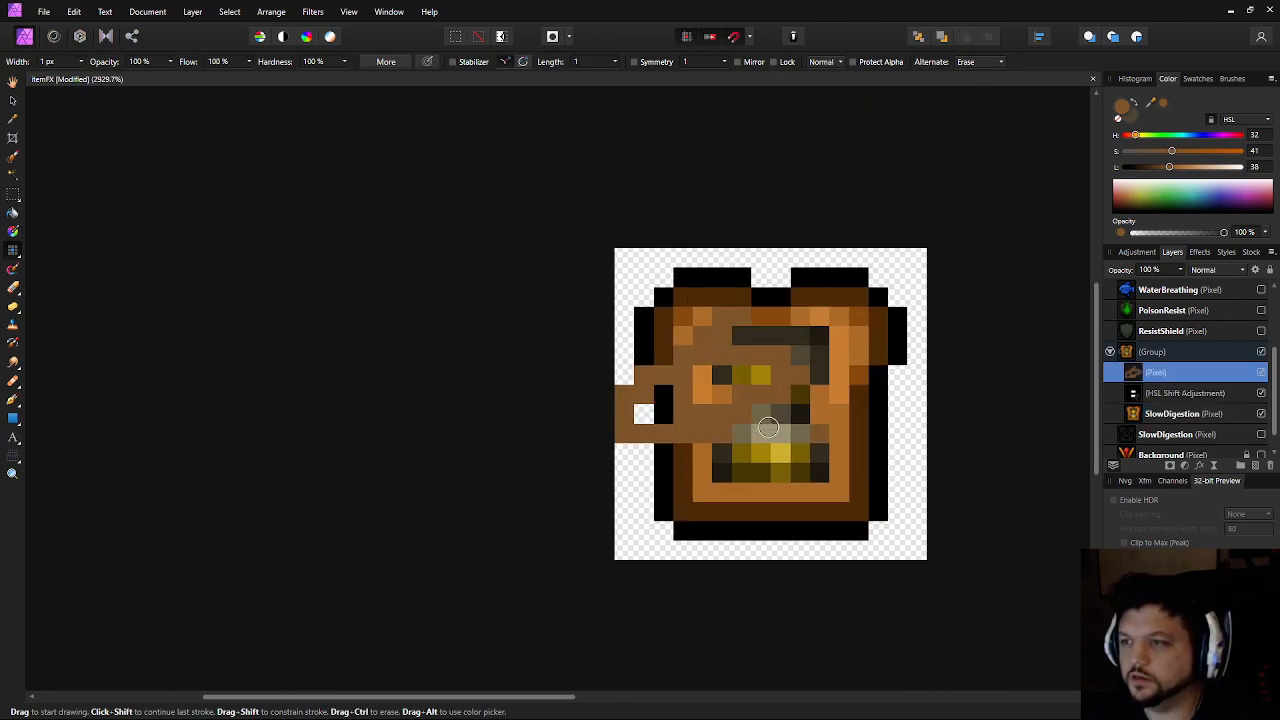
Undo the brown scribble and paint single muted brown pixels on both sides of the hourglass's narrow waist
{"action": "left_click_drag", "start_coordinate": [719, 409], "coordinate": [578, 365]}
{"action": "key", "text": "ctrl+z"}
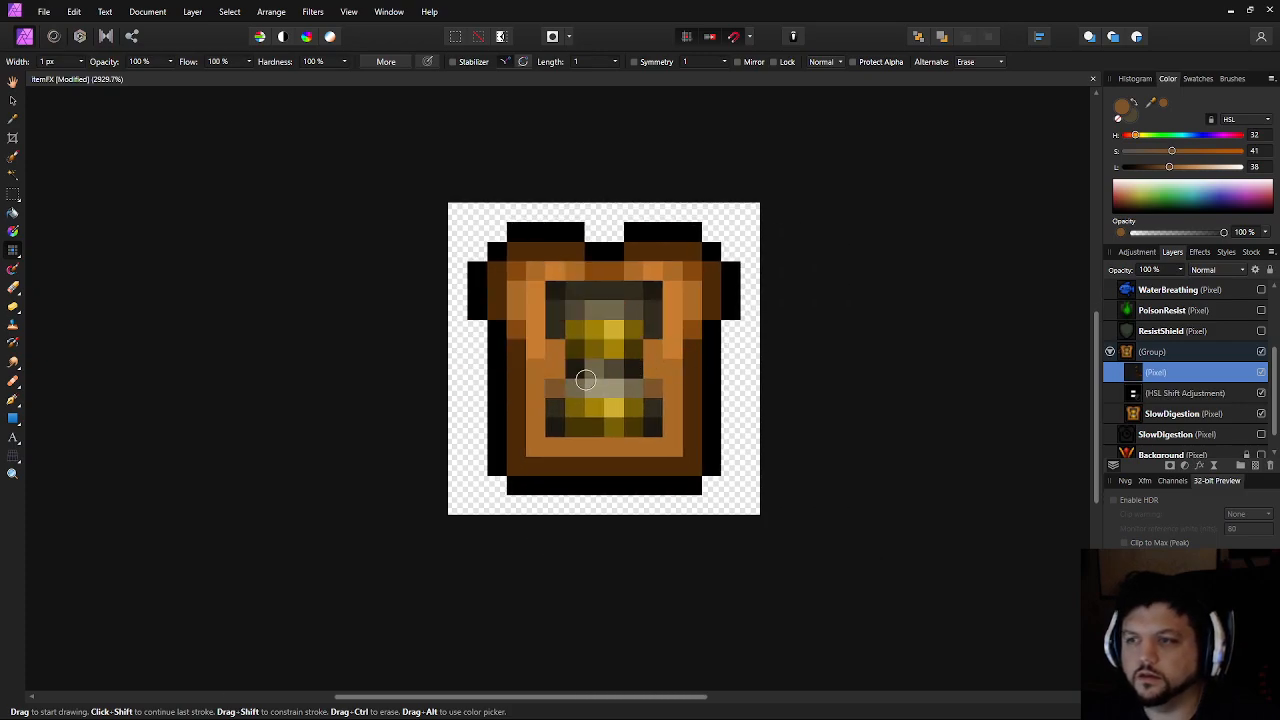
{"action": "scroll", "coordinate": [586, 380], "scroll_direction": "up", "scroll_amount": 5}
{"action": "left_click", "coordinate": [484, 360]}
{"action": "left_click", "coordinate": [793, 346]}
{"action": "scroll", "coordinate": [793, 346], "scroll_direction": "down", "scroll_amount": 6}
{"action": "scroll", "coordinate": [686, 380], "scroll_direction": "up", "scroll_amount": 4}
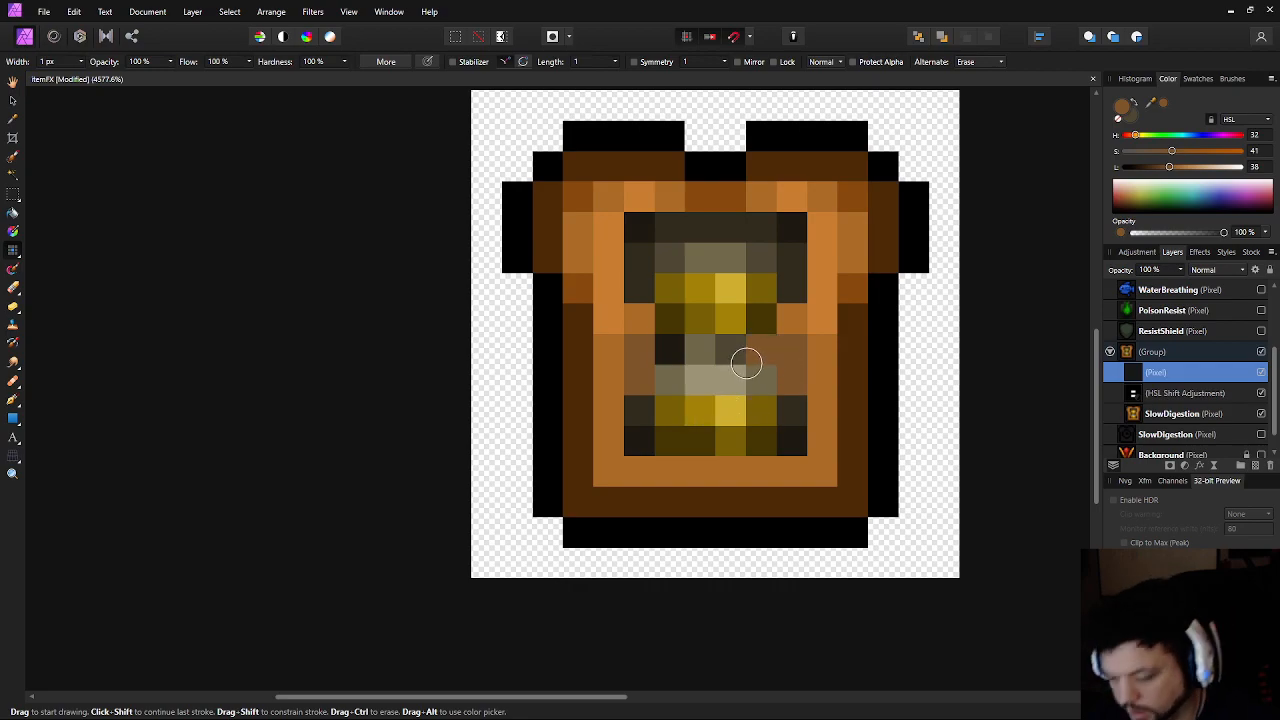
Sample the glass's olive-grey and paint one pixel at each outer end of the lower bulb's top row, plus the centre of the hourglass's top edge
{"action": "key", "text": "i"}
{"action": "left_click", "coordinate": [739, 345]}
{"action": "key", "text": "b"}
{"action": "left_click", "coordinate": [632, 386]}
{"action": "left_click", "coordinate": [786, 386]}
{"action": "scroll", "coordinate": [790, 420], "scroll_direction": "down", "scroll_amount": 7}
{"action": "scroll", "coordinate": [876, 490], "scroll_direction": "down", "scroll_amount": 4}
{"action": "left_click_drag", "start_coordinate": [897, 489], "coordinate": [793, 490]}
{"action": "scroll", "coordinate": [730, 494], "scroll_direction": "up", "scroll_amount": 6}
{"action": "scroll", "coordinate": [748, 400], "scroll_direction": "up", "scroll_amount": 4}
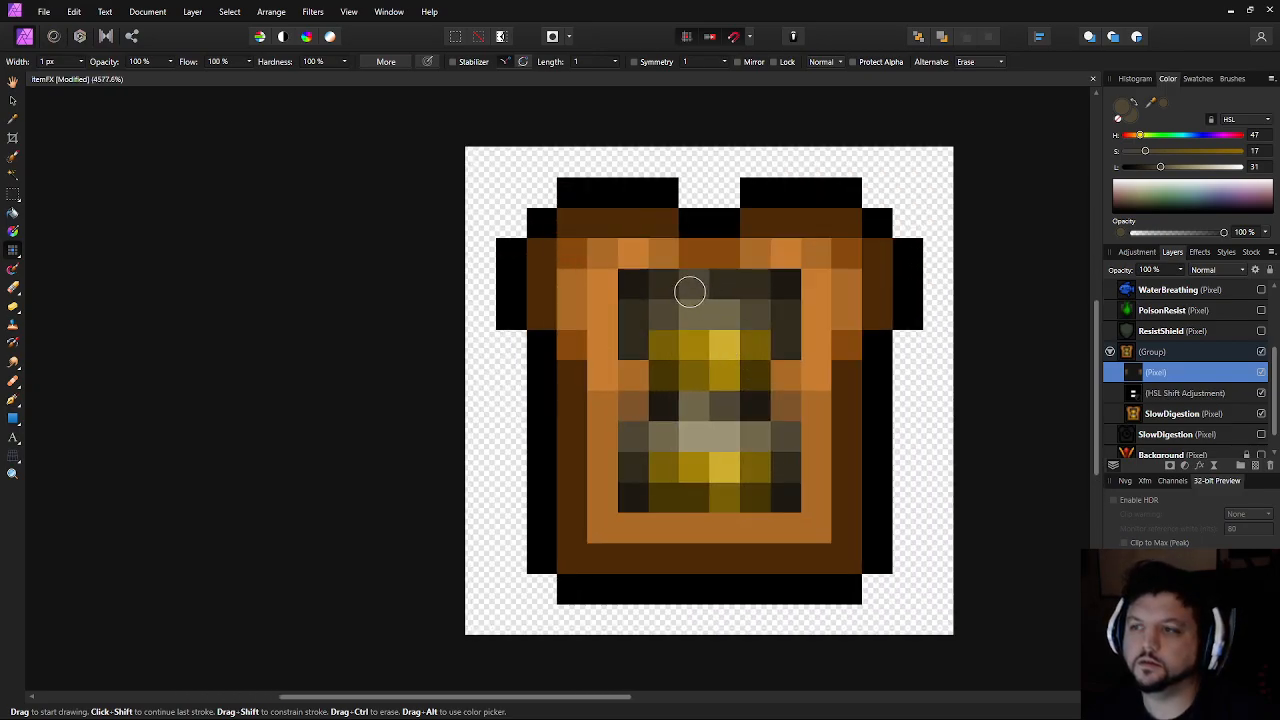
{"action": "scroll", "coordinate": [951, 417], "scroll_direction": "down", "scroll_amount": 6}
{"action": "scroll", "coordinate": [951, 417], "scroll_direction": "down", "scroll_amount": 2}
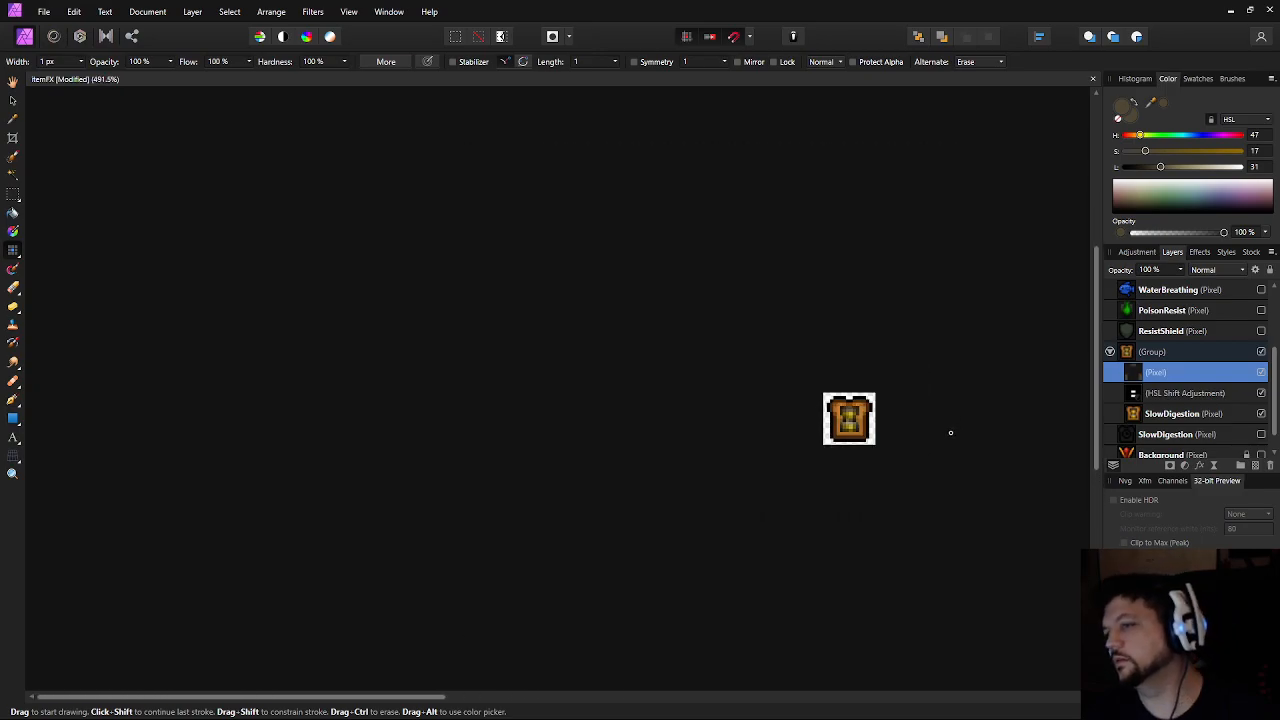
{"action": "left_click_drag", "start_coordinate": [913, 430], "coordinate": [795, 425]}
{"action": "scroll", "coordinate": [758, 434], "scroll_direction": "up", "scroll_amount": 8}
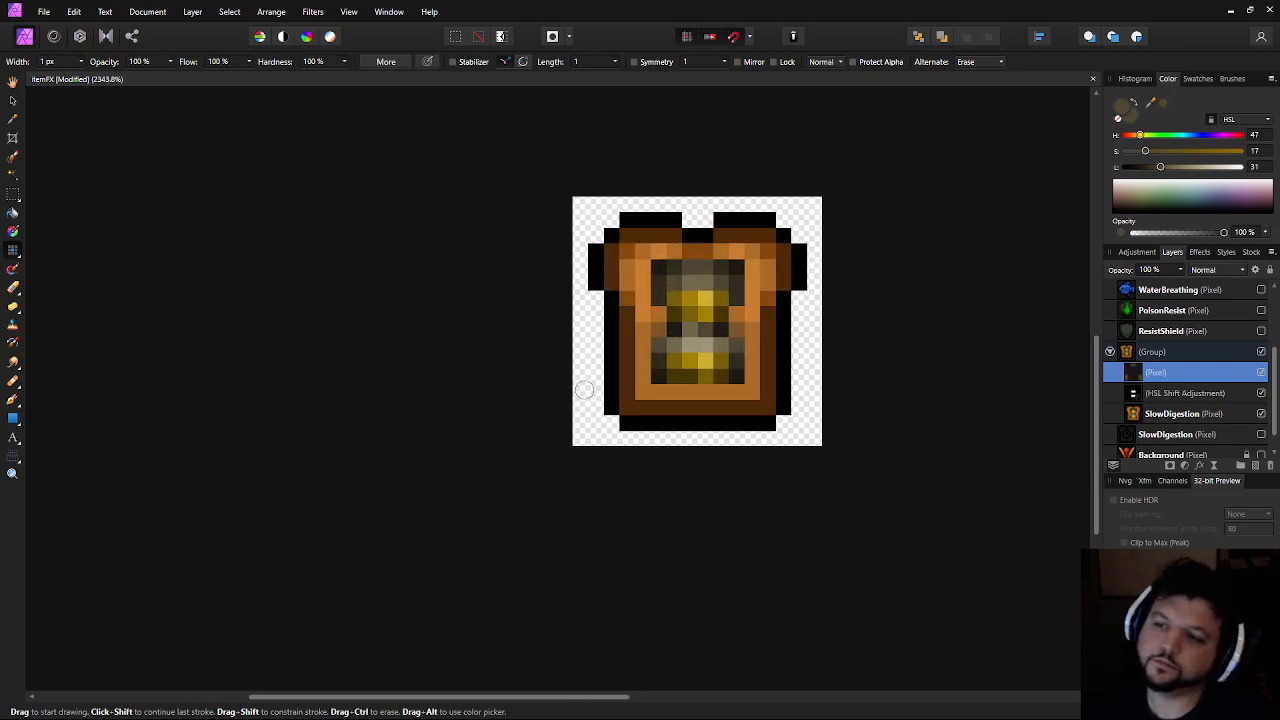
Sample the muted brown beside the hourglass and shade parts of the bread row directly beneath the hourglass with it
{"action": "scroll", "coordinate": [698, 395], "scroll_direction": "up", "scroll_amount": 2}
{"action": "scroll", "coordinate": [649, 420], "scroll_direction": "up", "scroll_amount": 2}
{"action": "key", "text": "i"}
{"action": "left_click", "coordinate": [601, 291]}
{"action": "key", "text": "b"}
{"action": "mouse_move", "coordinate": [640, 417]}
{"action": "left_mouse_down"}
{"action": "mouse_move", "coordinate": [634, 426]}
{"action": "mouse_move", "coordinate": [760, 430]}
{"action": "mouse_move", "coordinate": [571, 423]}
{"action": "mouse_move", "coordinate": [829, 434]}
{"action": "left_mouse_up"}
{"action": "scroll", "coordinate": [945, 450], "scroll_direction": "down", "scroll_amount": 12}
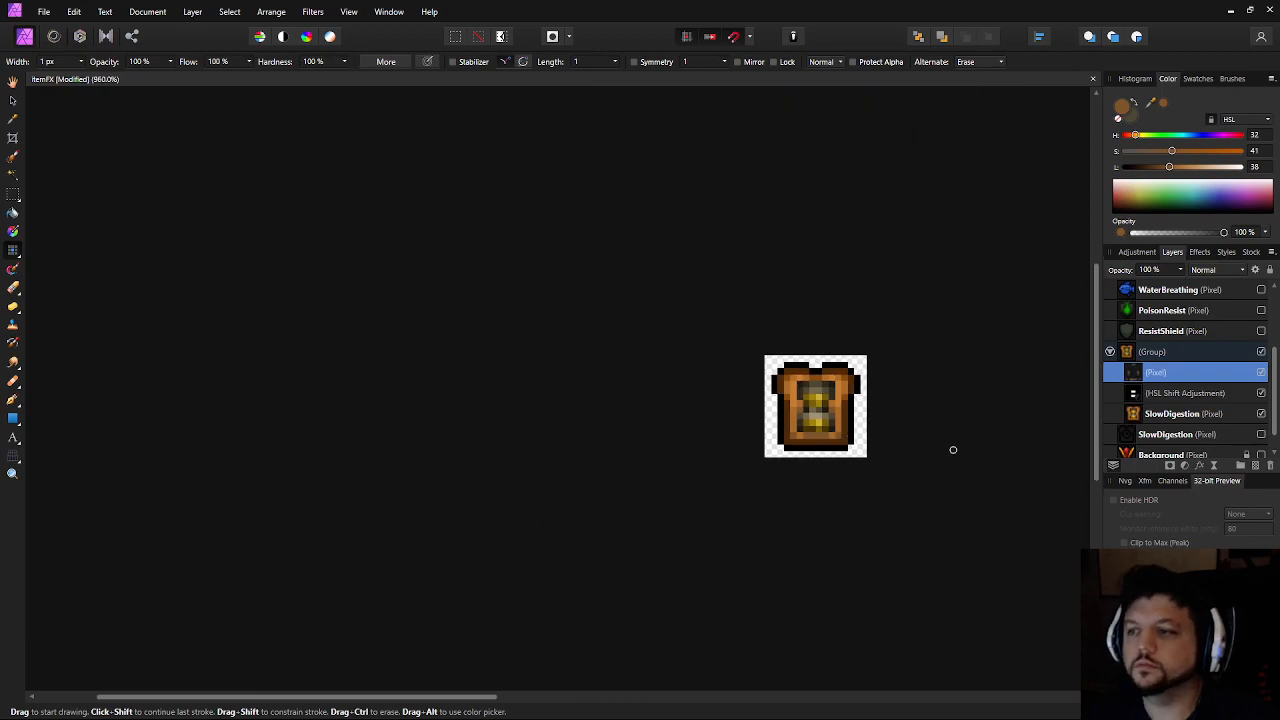
Examine how the shaded bread and hourglass icon reads at small zoom levels
{"action": "left_click_drag", "start_coordinate": [942, 452], "coordinate": [750, 480]}
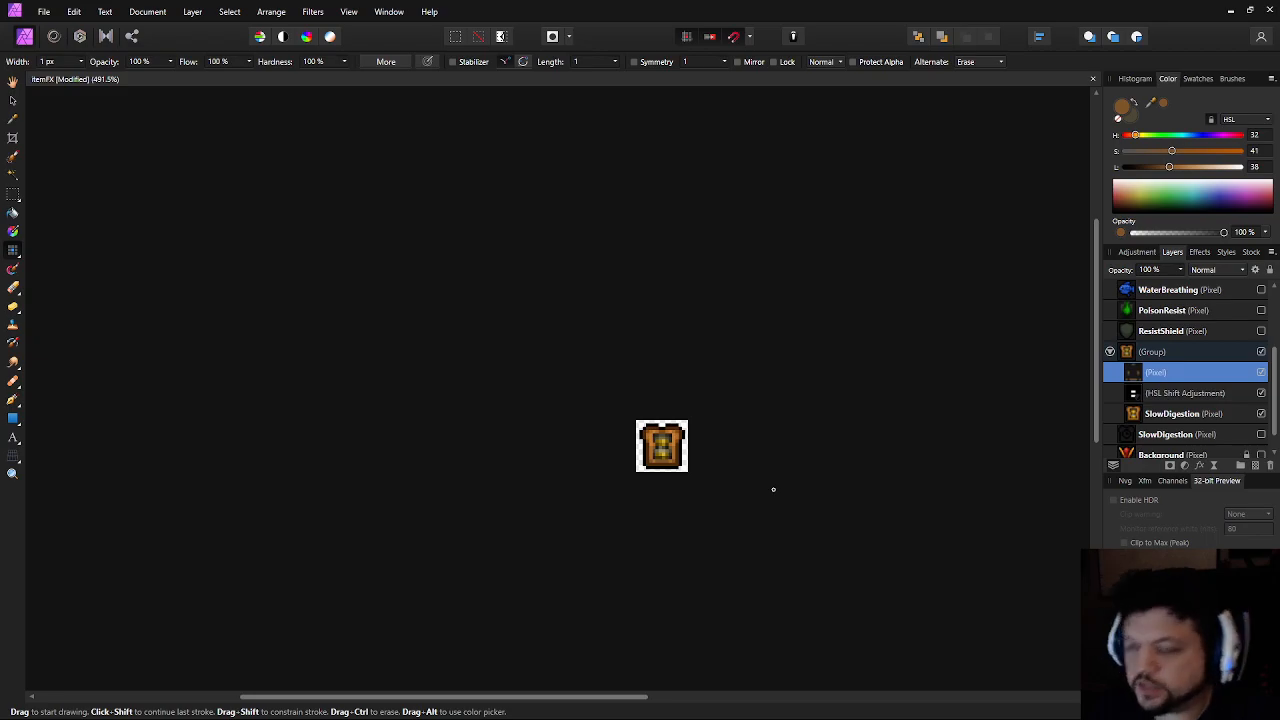
{"action": "scroll", "coordinate": [773, 489], "scroll_direction": "down", "scroll_amount": 2}
{"action": "scroll", "coordinate": [773, 489], "scroll_direction": "up", "scroll_amount": 1}
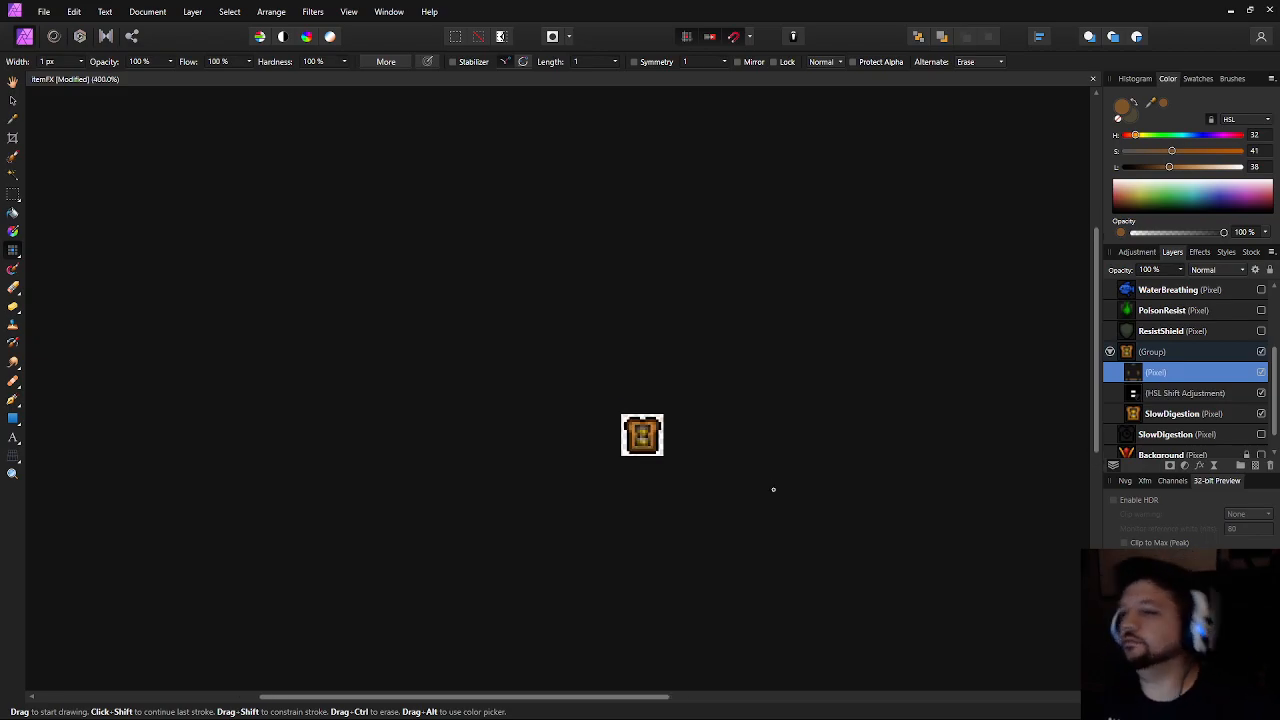
{"action": "scroll", "coordinate": [773, 489], "scroll_direction": "down", "scroll_amount": 2}
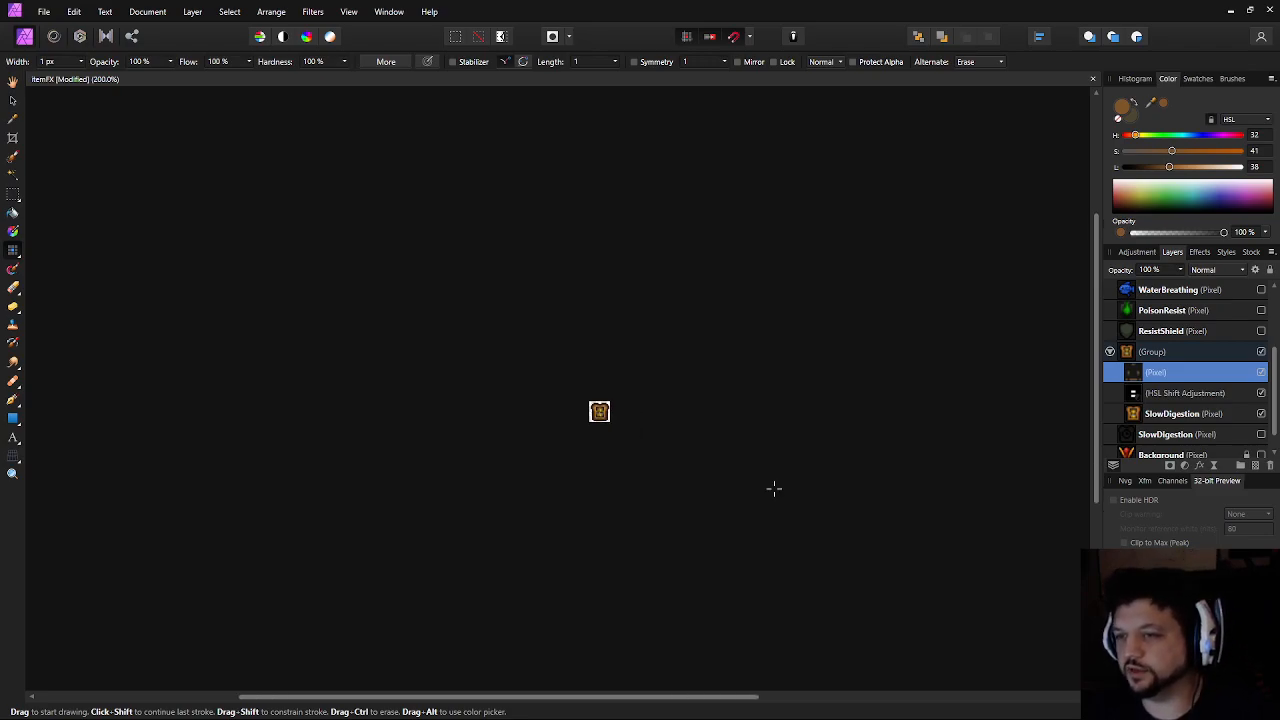
{"action": "scroll", "coordinate": [773, 489], "scroll_direction": "up", "scroll_amount": 5}
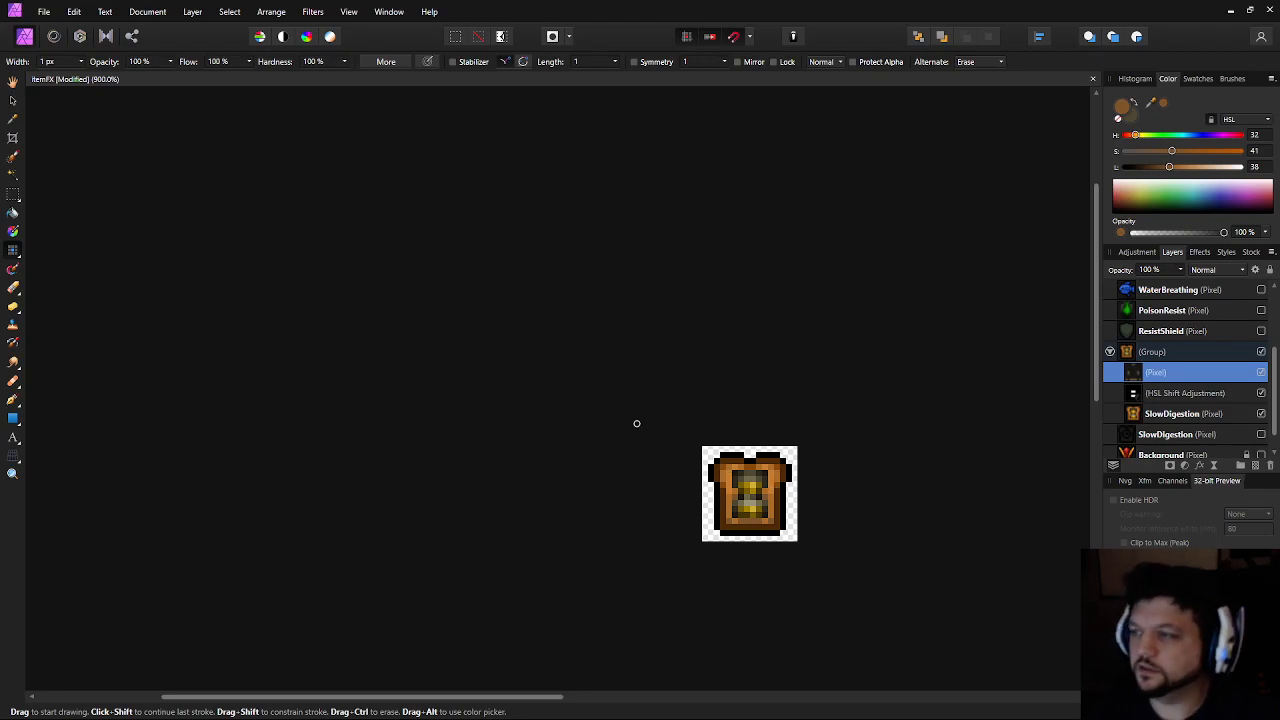
{"action": "left_click_drag", "start_coordinate": [656, 420], "coordinate": [511, 354]}
{"action": "scroll", "coordinate": [511, 353], "scroll_direction": "up", "scroll_amount": 3}
{"action": "left_click_drag", "start_coordinate": [911, 385], "coordinate": [736, 332]}
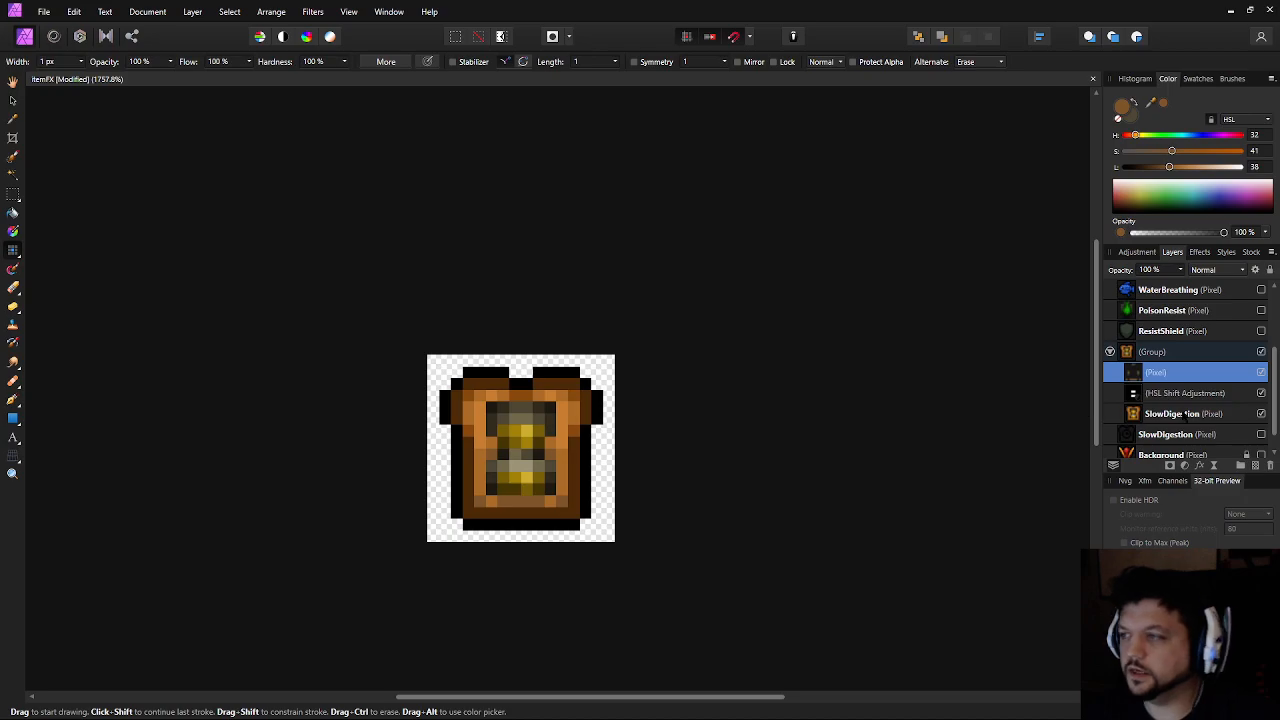
Select the original SlowDigestion outline layer and sample the dark brown of the bread's upper crust for the Pixel tool
{"action": "left_click", "coordinate": [1161, 437]}
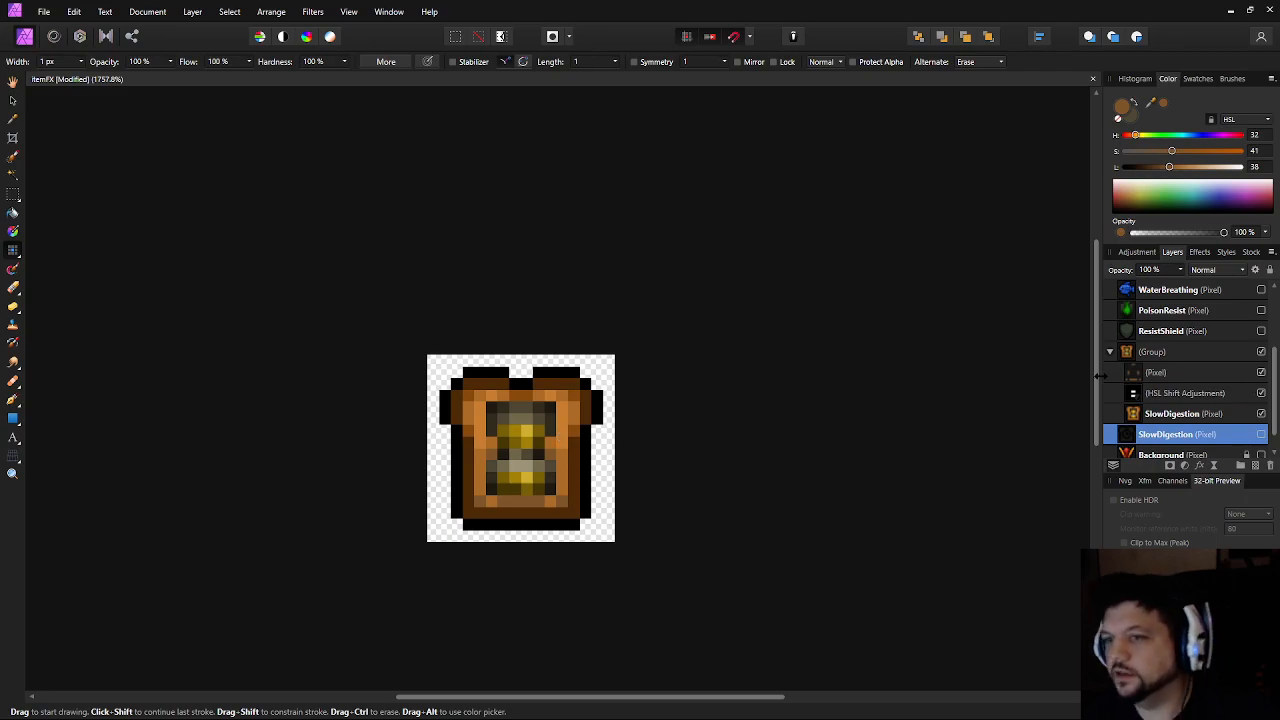
{"action": "scroll", "coordinate": [479, 391], "scroll_direction": "up", "scroll_amount": 3}
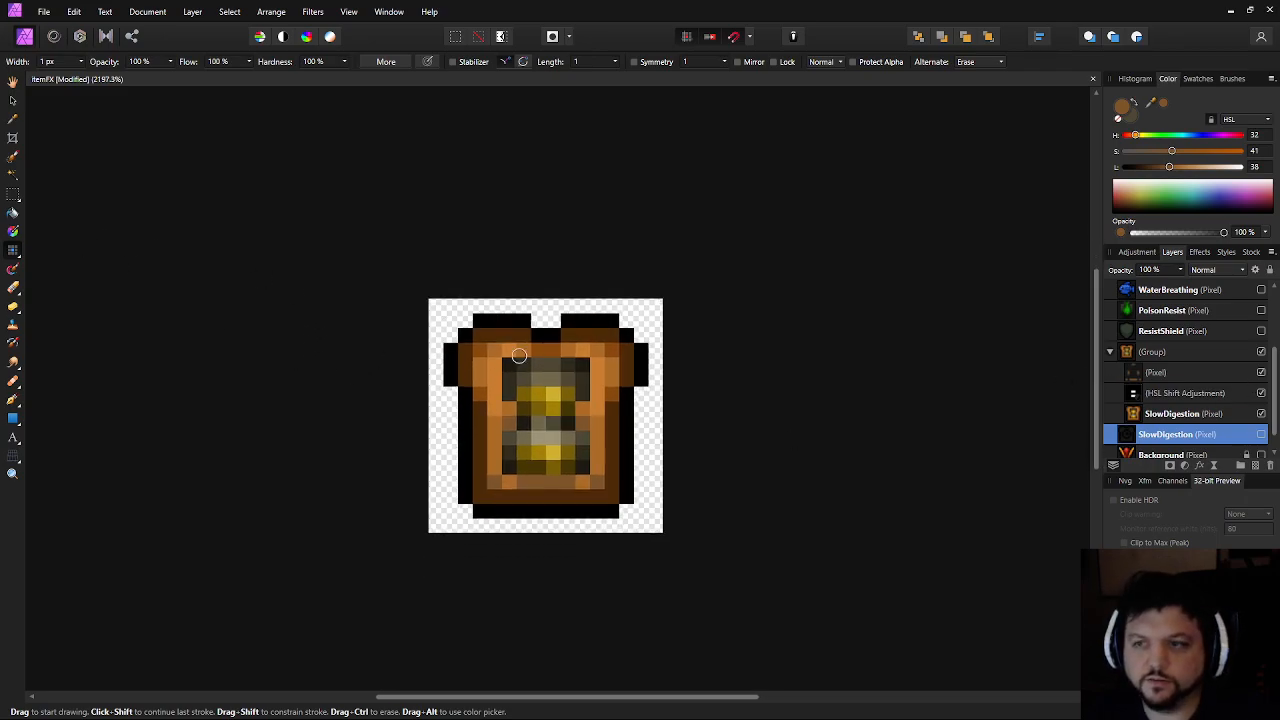
{"action": "key", "text": "i"}
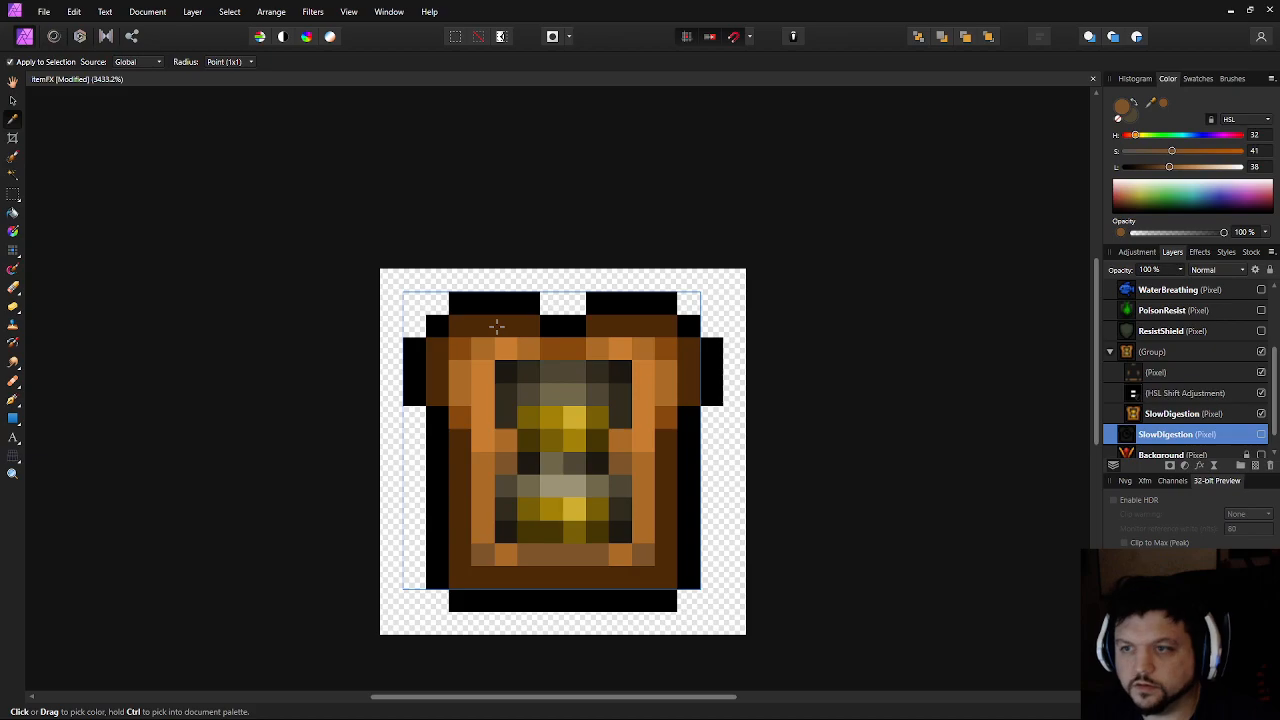
{"action": "left_click", "coordinate": [496, 325]}
{"action": "key", "text": "b"}
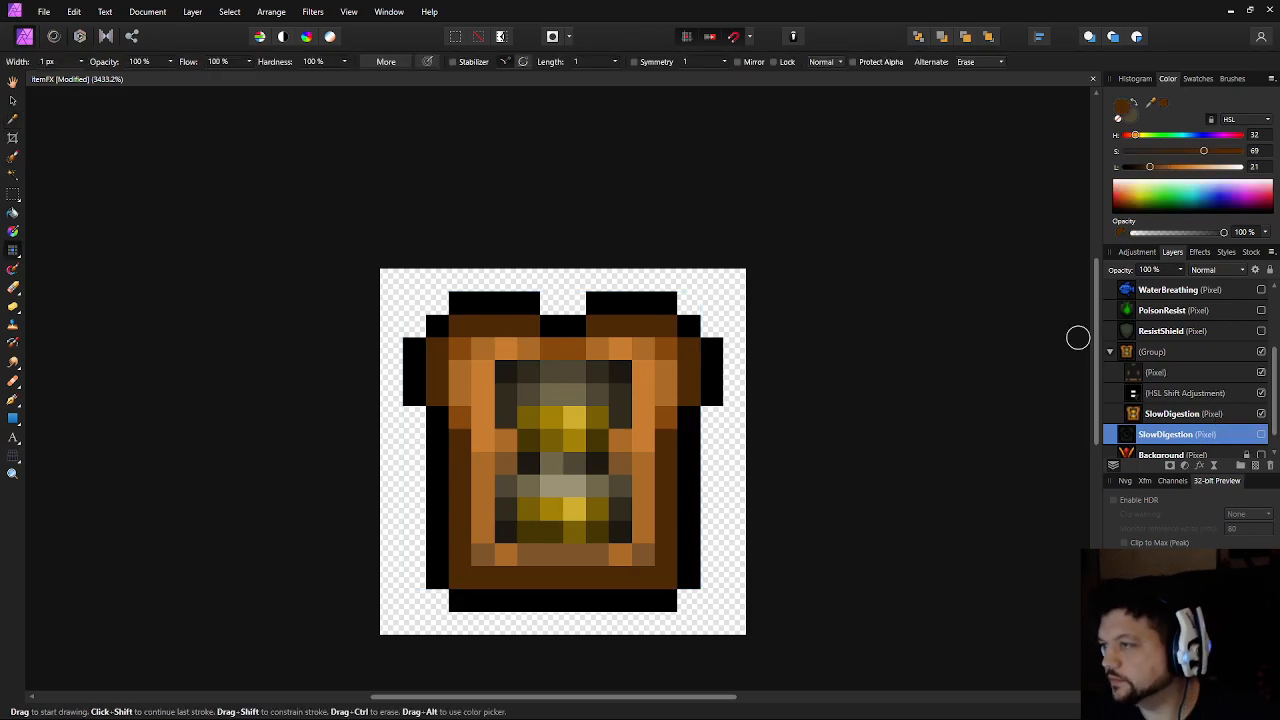
Collapse and hide the hourglass bread group, and show the original SlowDigestion clock outline layer
{"action": "left_click", "coordinate": [1160, 352]}
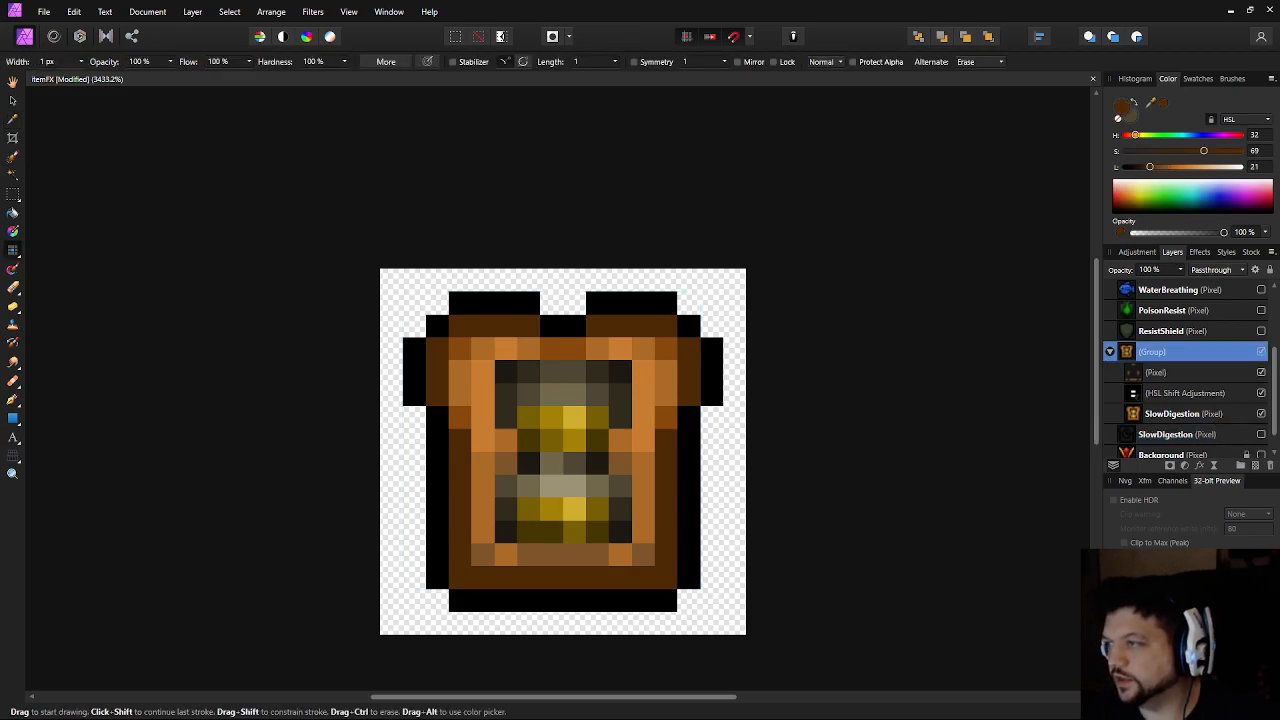
{"action": "left_click", "coordinate": [1110, 352]}
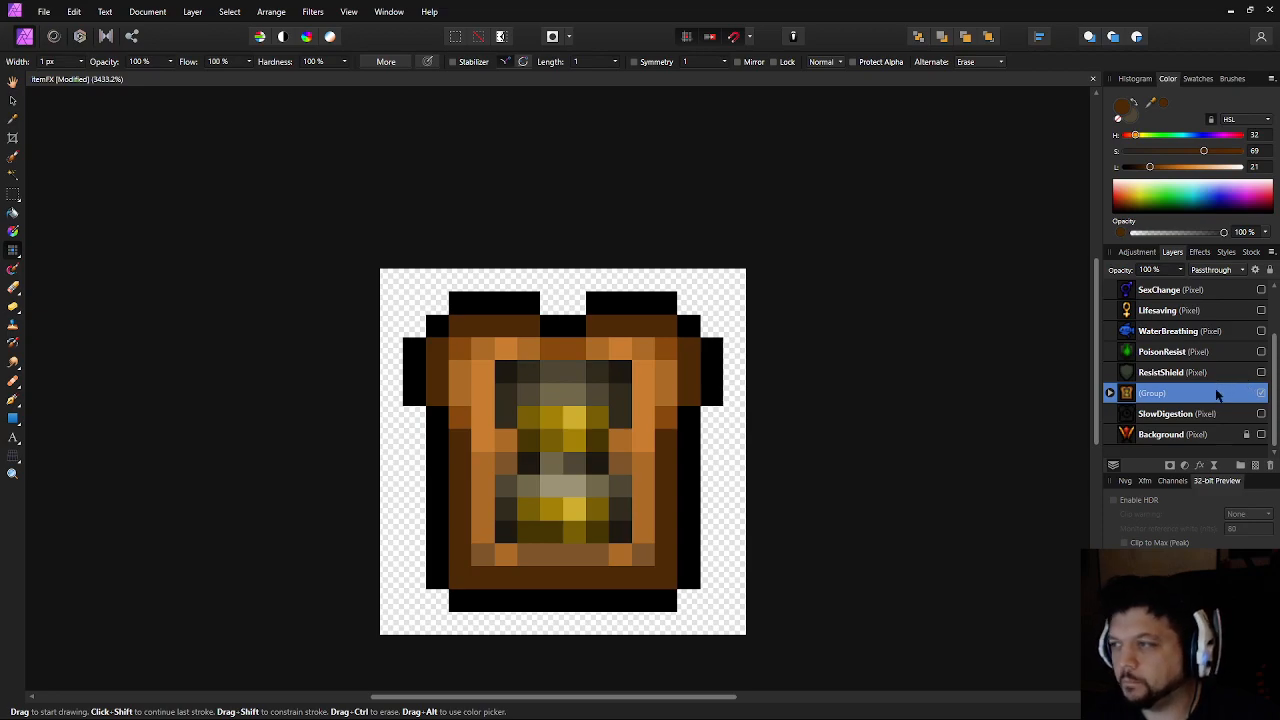
{"action": "left_click", "coordinate": [1261, 393]}
{"action": "left_click", "coordinate": [1261, 414]}
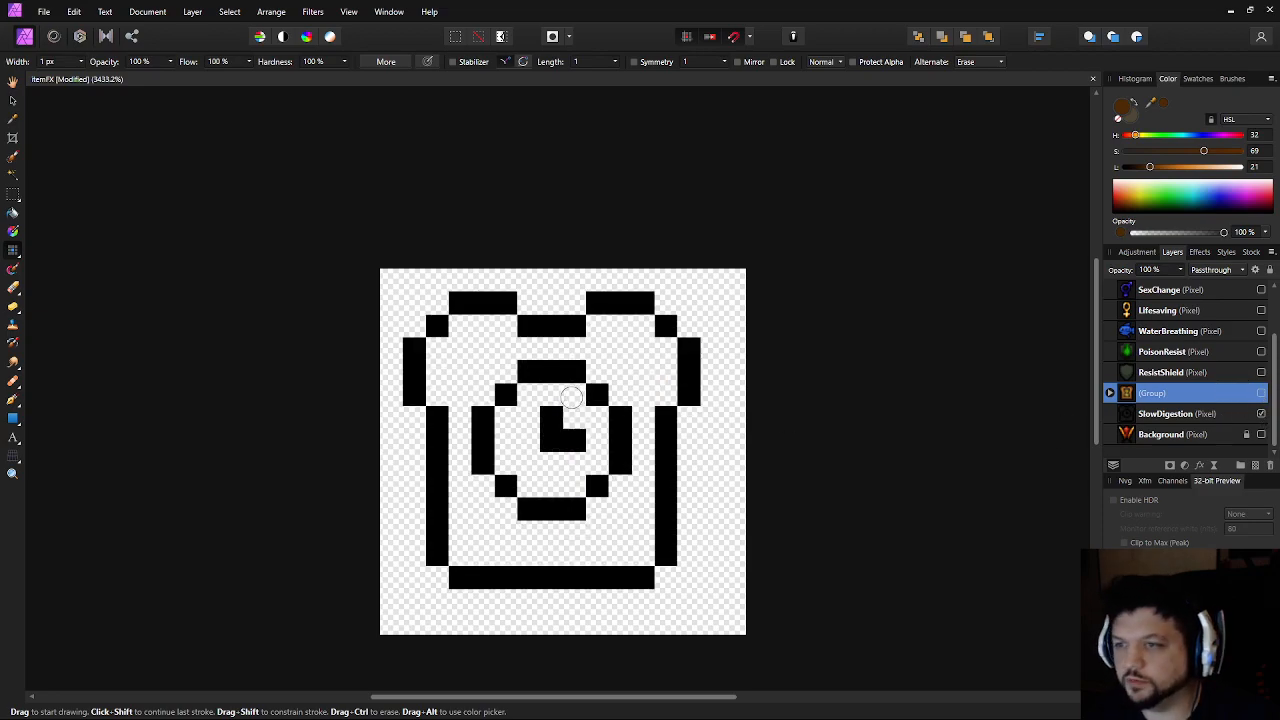
{"action": "left_click", "coordinate": [12, 213]}
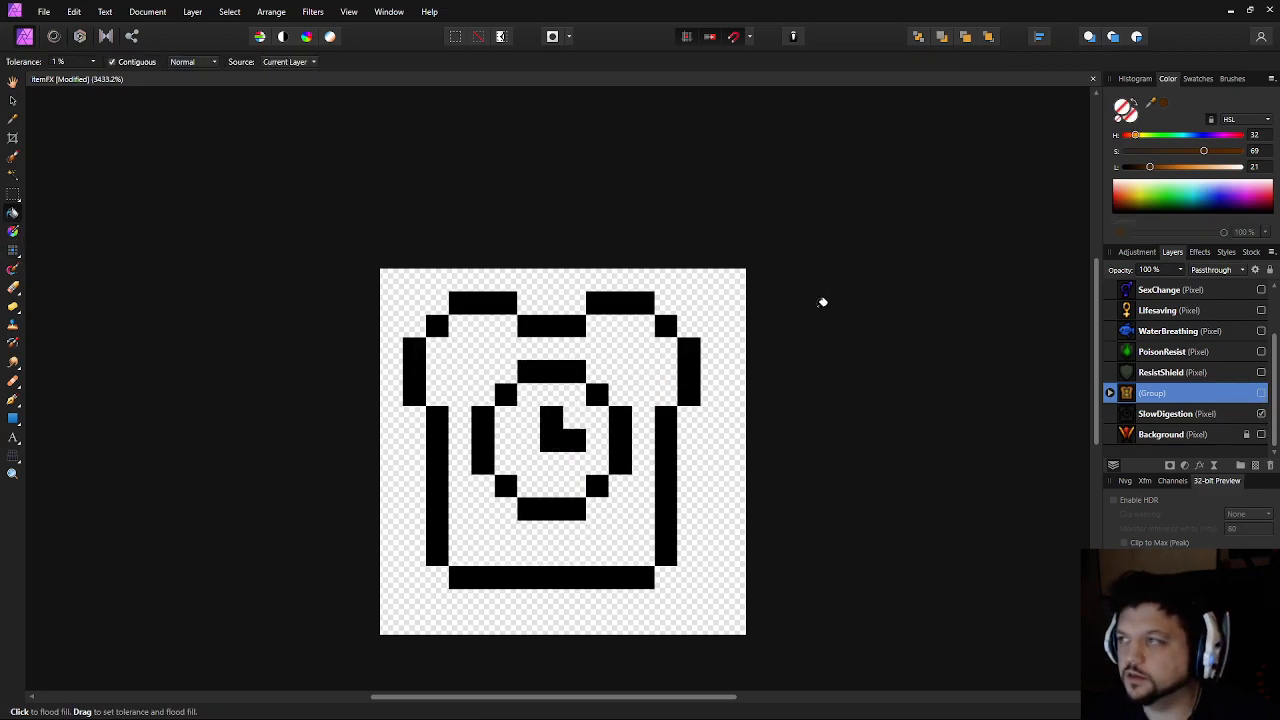
{"action": "left_click", "coordinate": [1164, 103]}
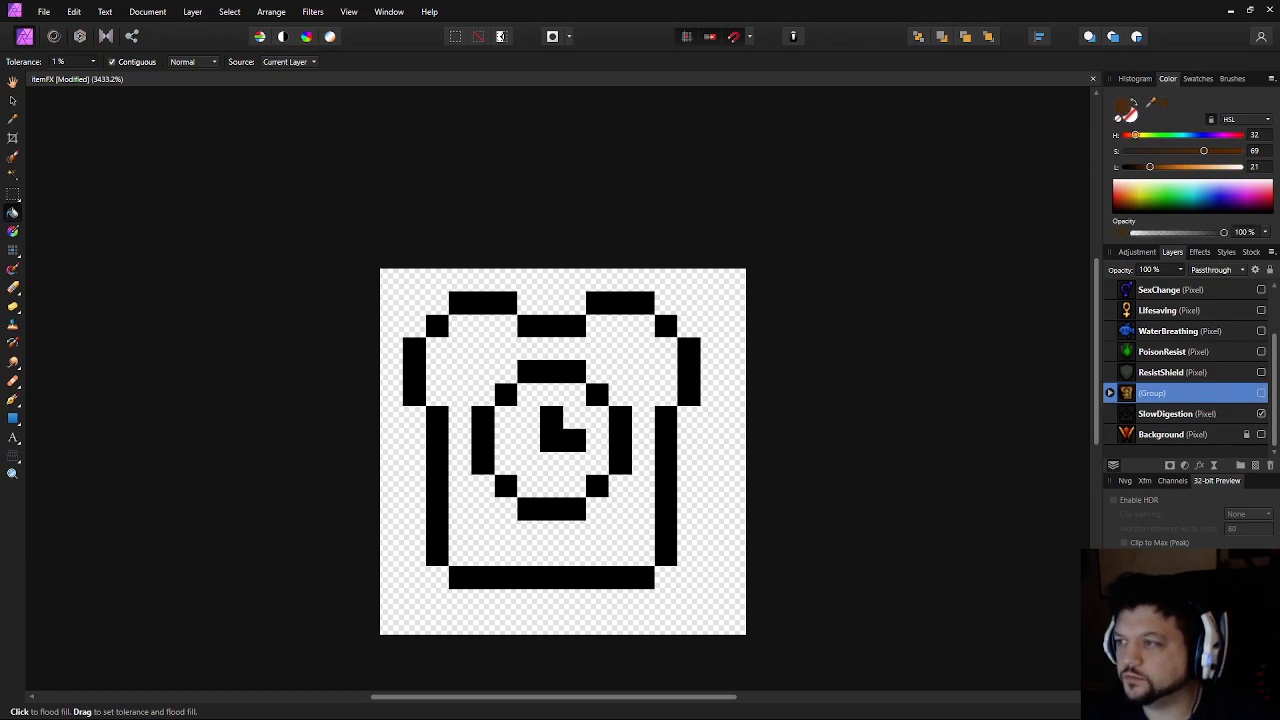
{"action": "left_click", "coordinate": [1160, 414]}
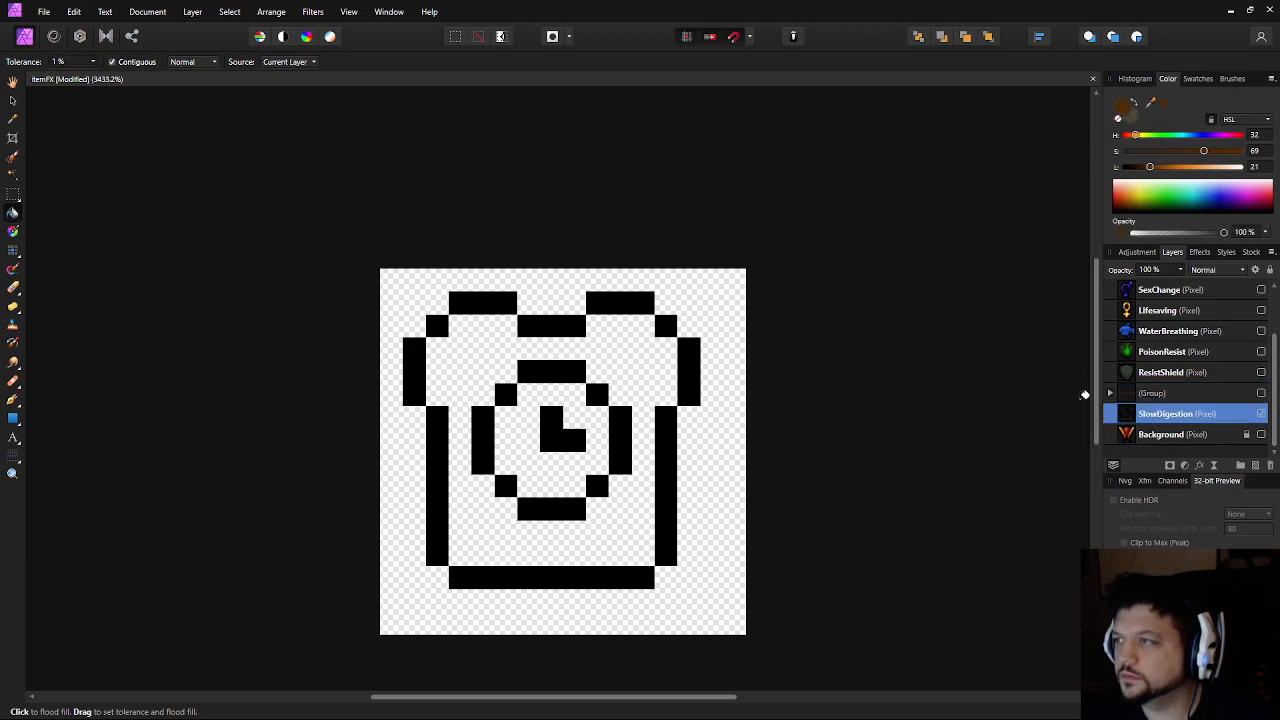
{"action": "left_click", "coordinate": [1110, 393]}
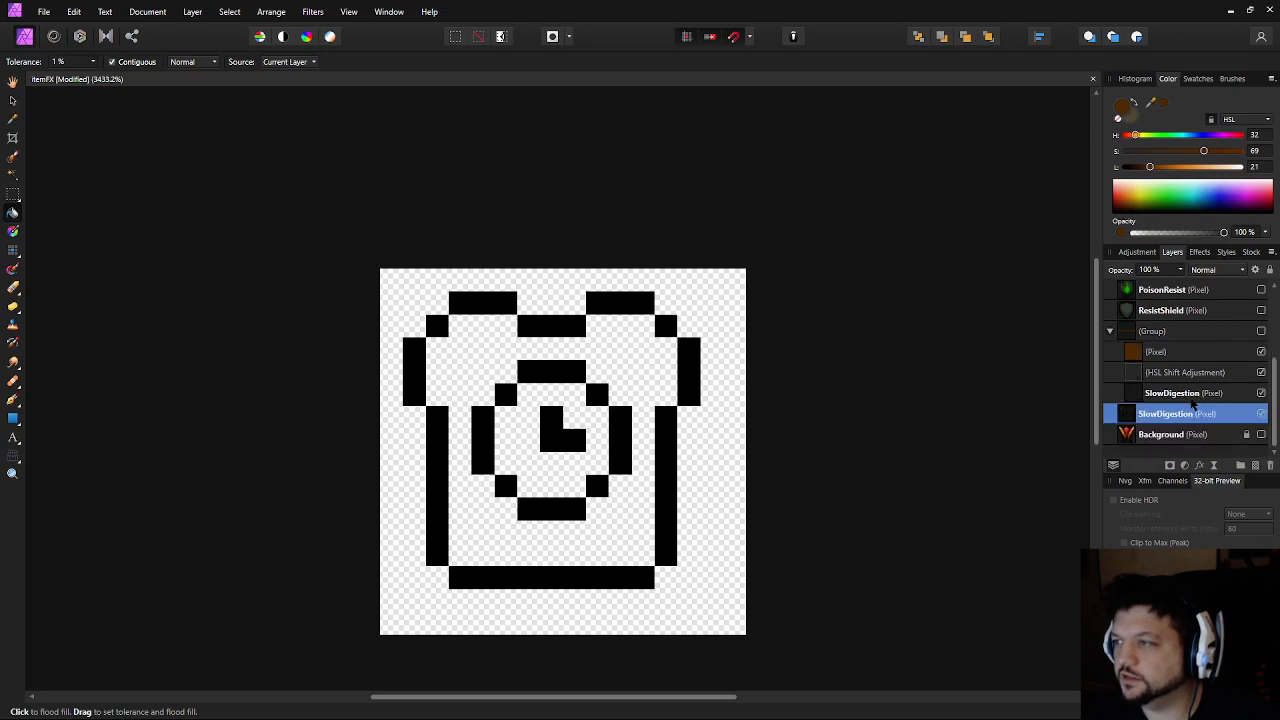
{"action": "left_click", "coordinate": [1262, 332]}
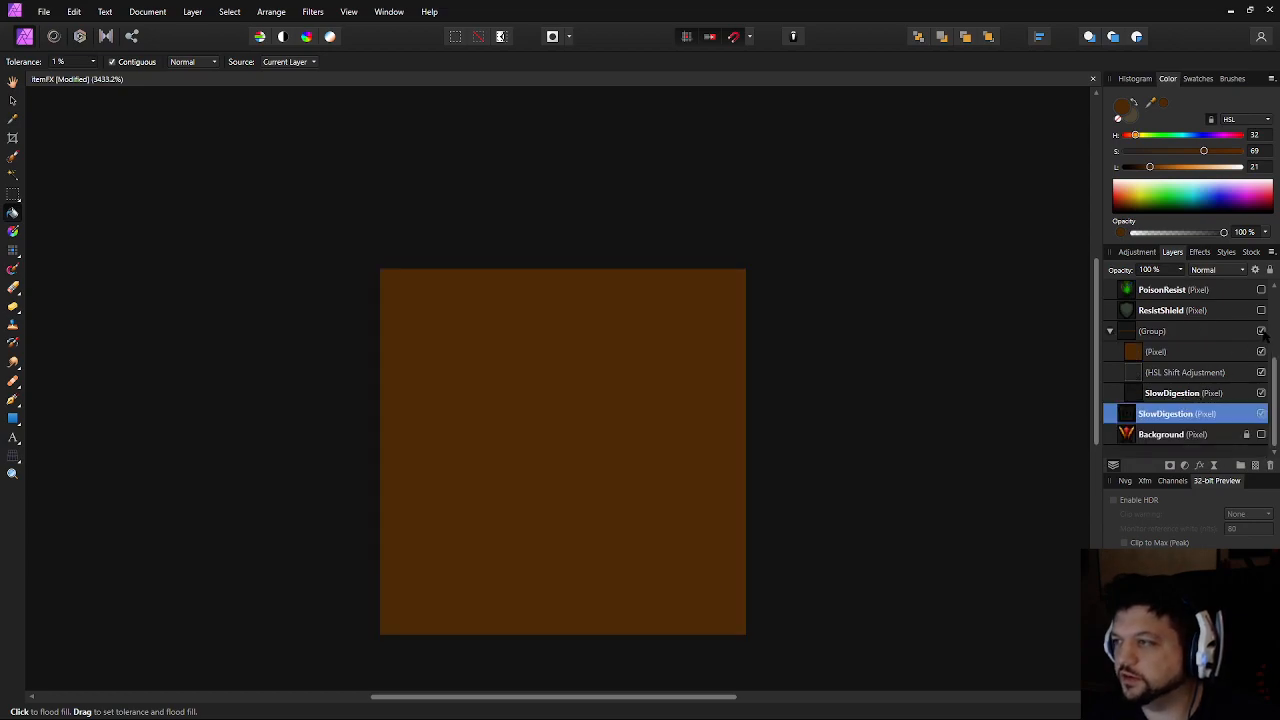
{"action": "left_click", "coordinate": [1262, 332]}
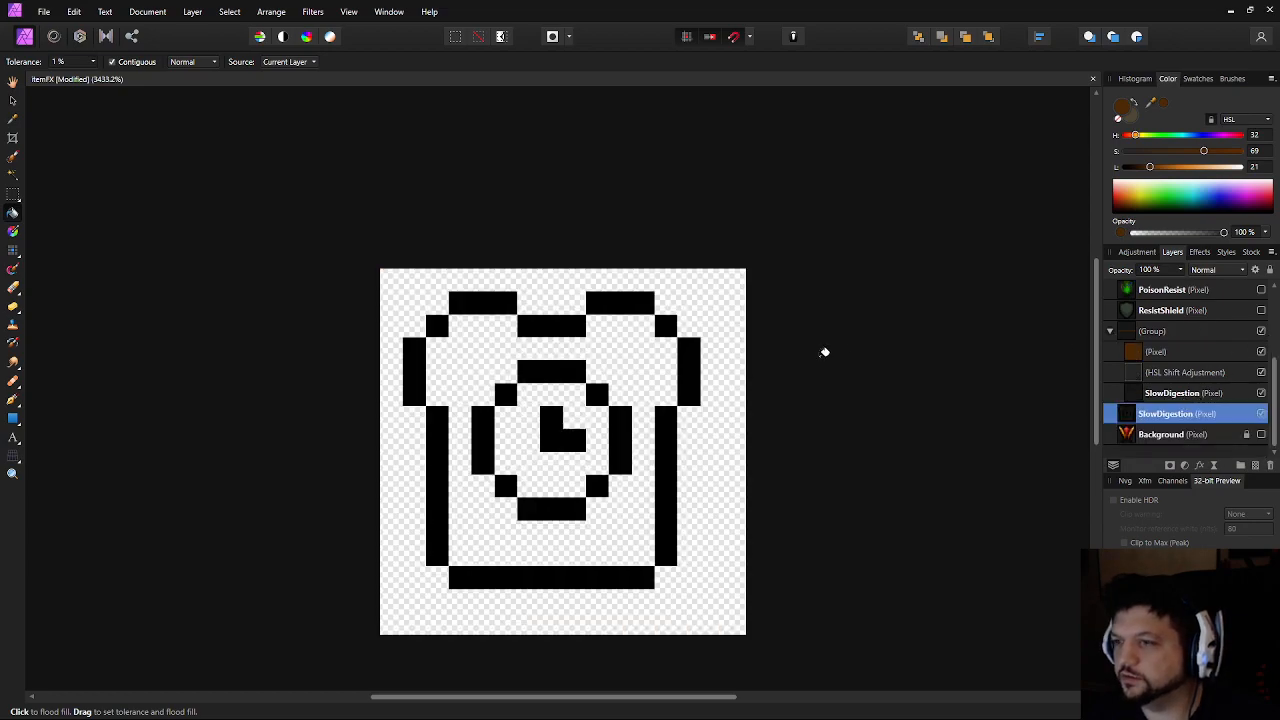
{"action": "left_click", "coordinate": [1178, 338]}
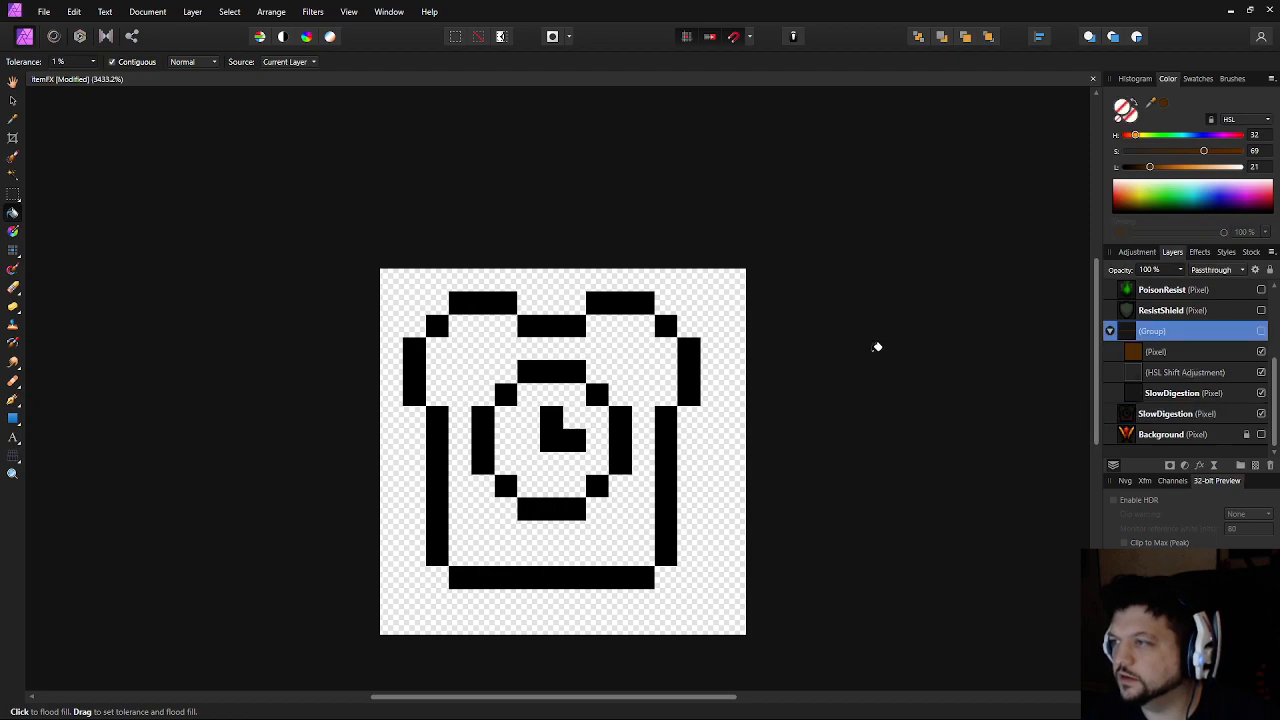
{"action": "left_click_drag", "start_coordinate": [880, 349], "coordinate": [831, 347]}
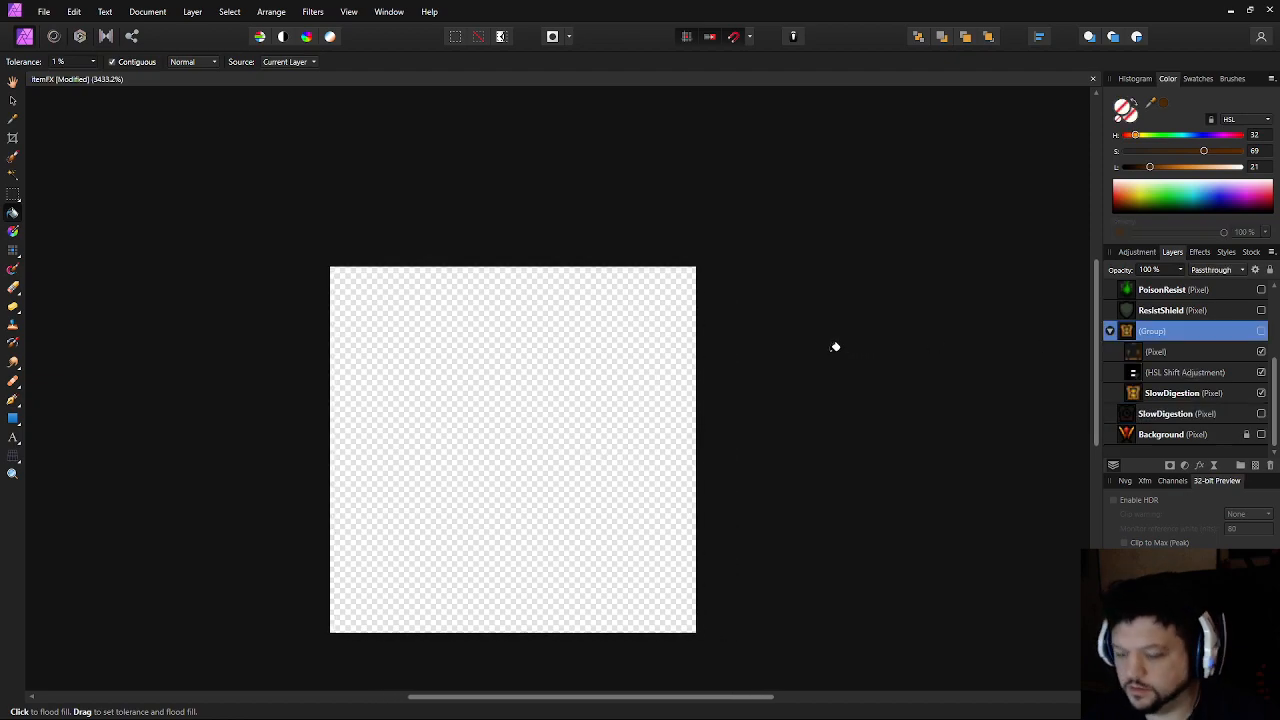
Make the hourglass bread group and the SlowDigestion outline layer beneath it visible
{"action": "left_click", "coordinate": [1261, 331]}
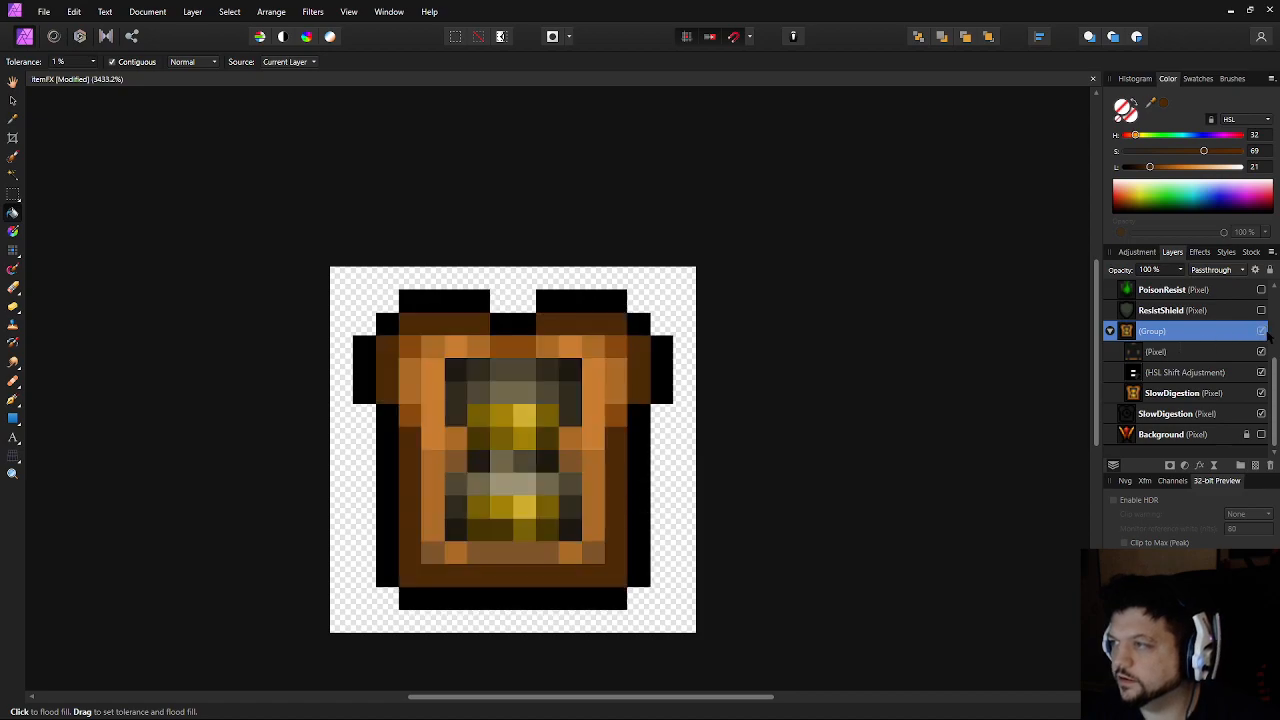
{"action": "left_click", "coordinate": [1262, 332]}
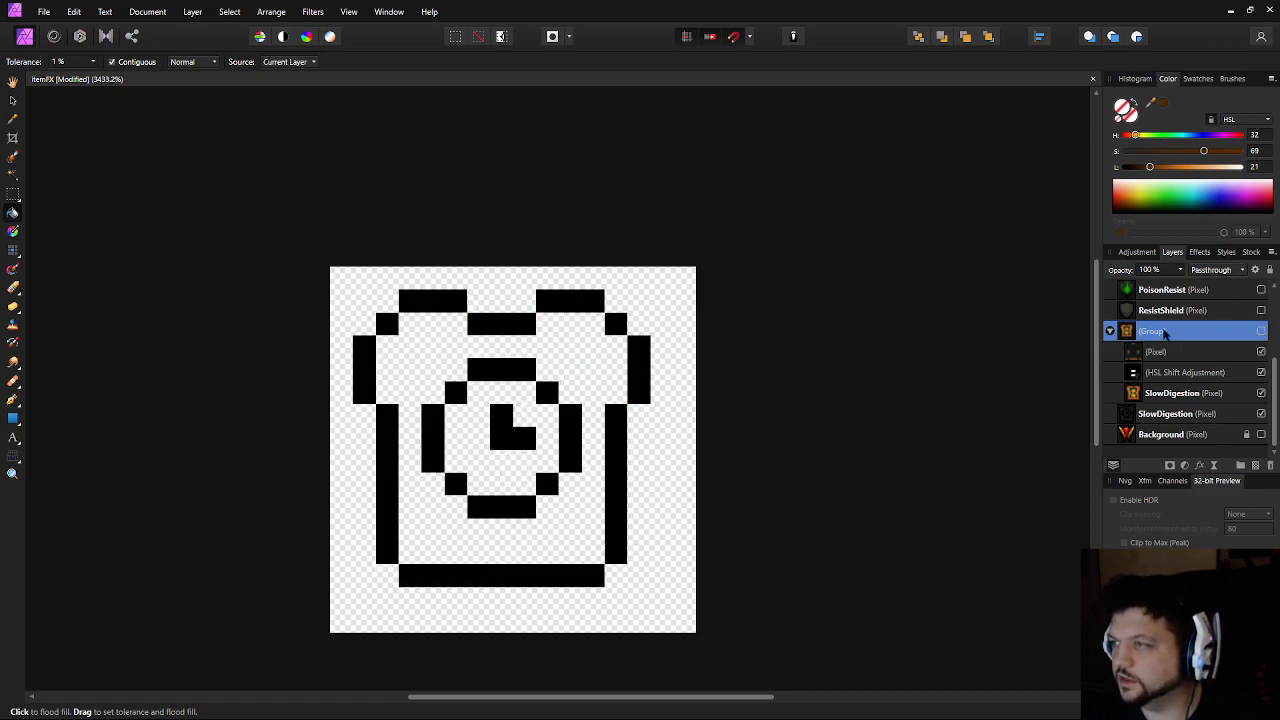
{"action": "left_click", "coordinate": [1261, 332]}
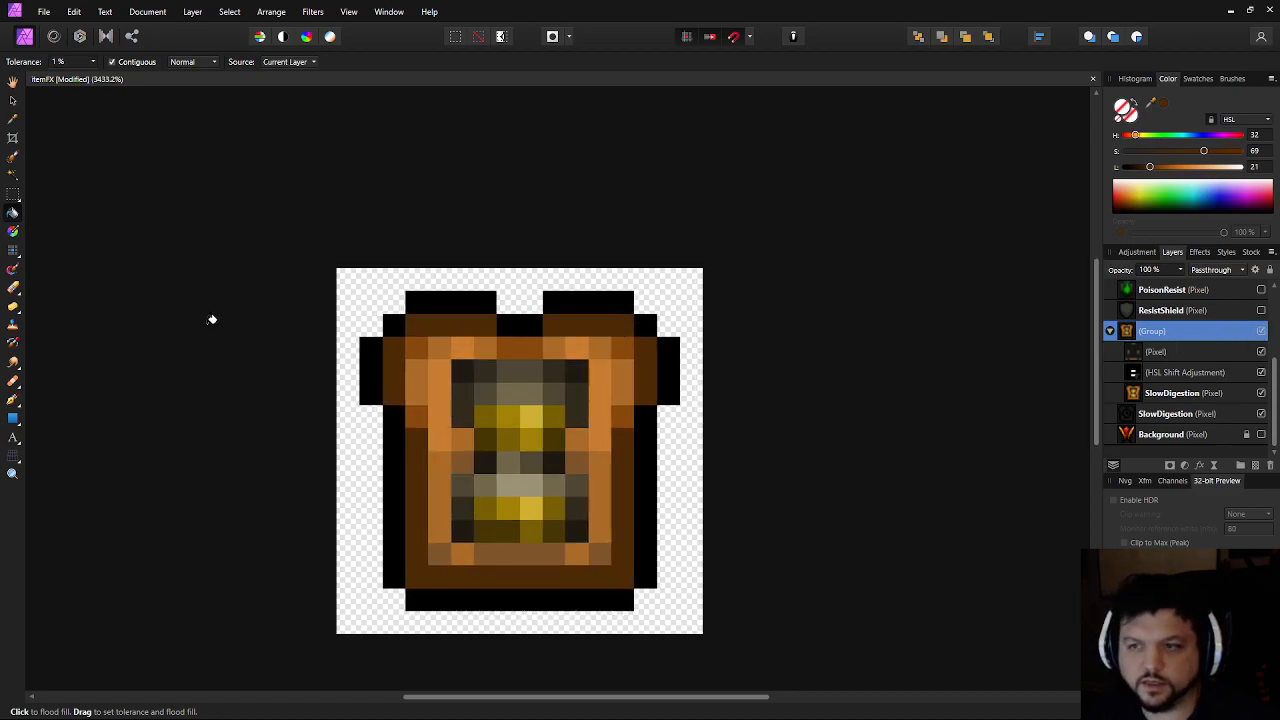
Select the SlowDigestion layer inside the group, sample the bread's dark crust brown and bright orange, and choose the Flood Fill tool
{"action": "scroll", "coordinate": [228, 318], "scroll_direction": "left", "scroll_amount": 2}
{"action": "left_click", "coordinate": [1168, 393]}
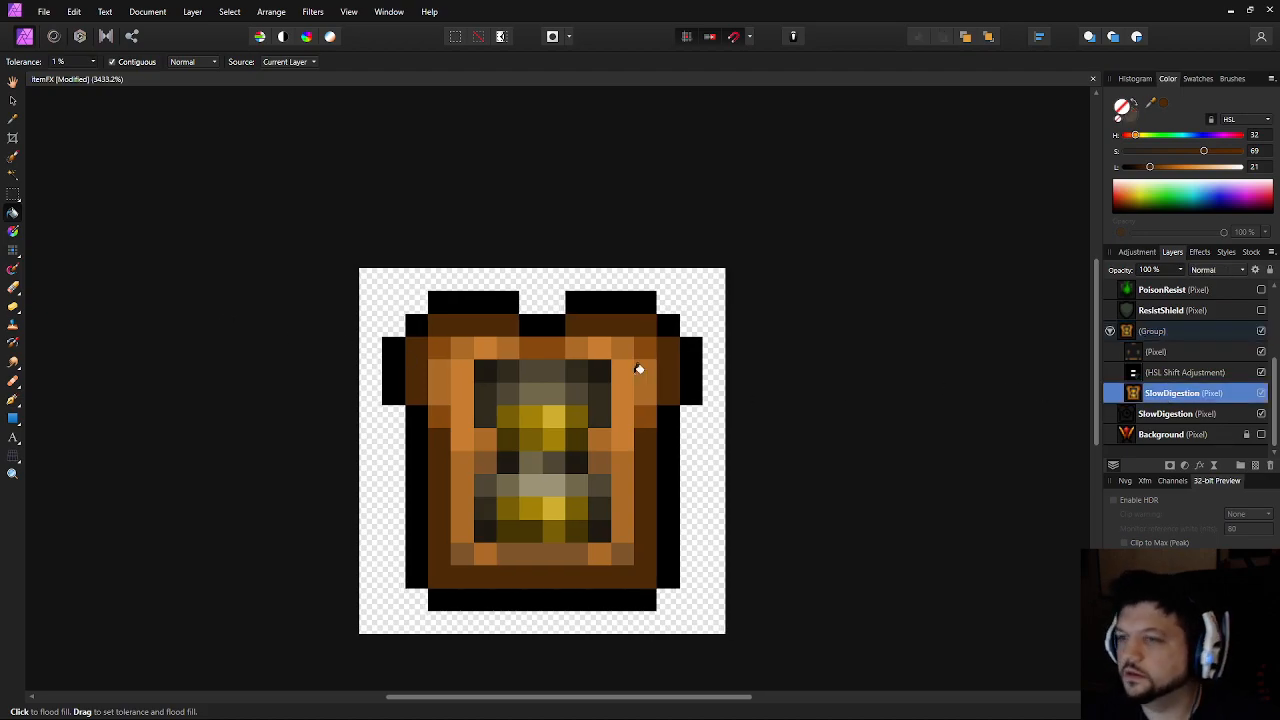
{"action": "scroll", "coordinate": [650, 368], "scroll_direction": "left", "scroll_amount": 4}
{"action": "key", "text": "i"}
{"action": "left_click", "coordinate": [481, 330]}
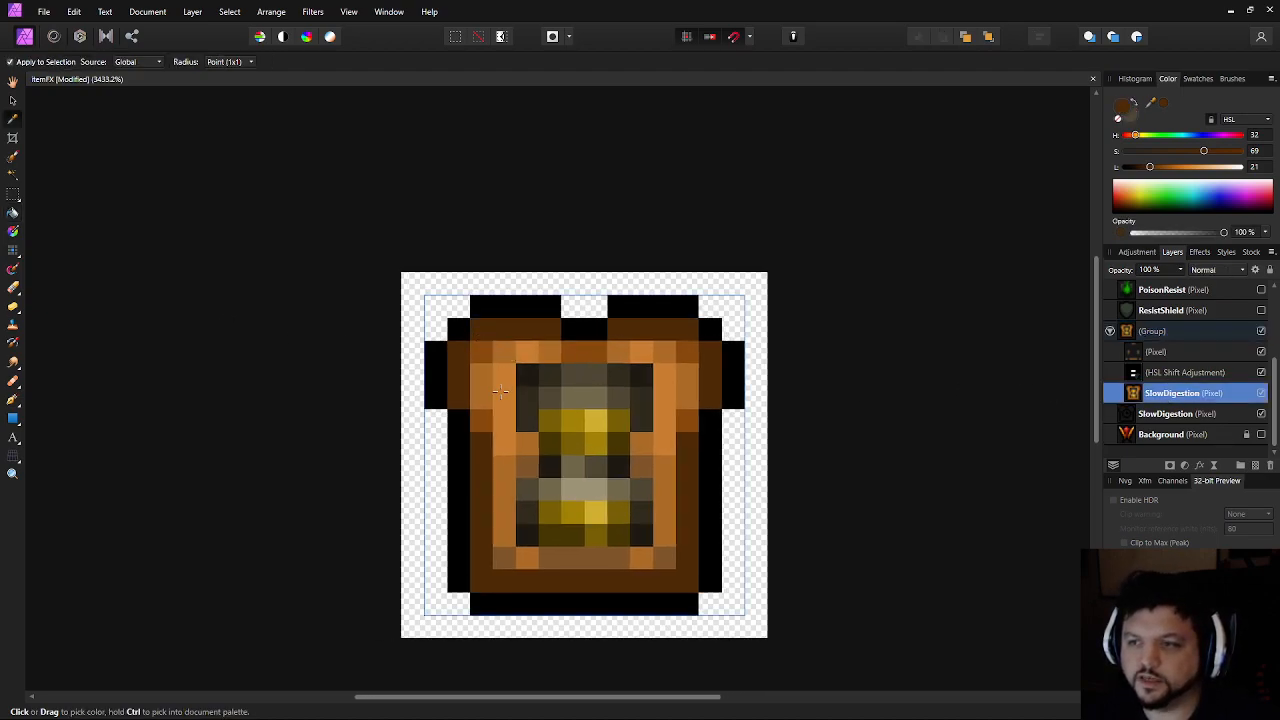
{"action": "left_click", "coordinate": [12, 212]}
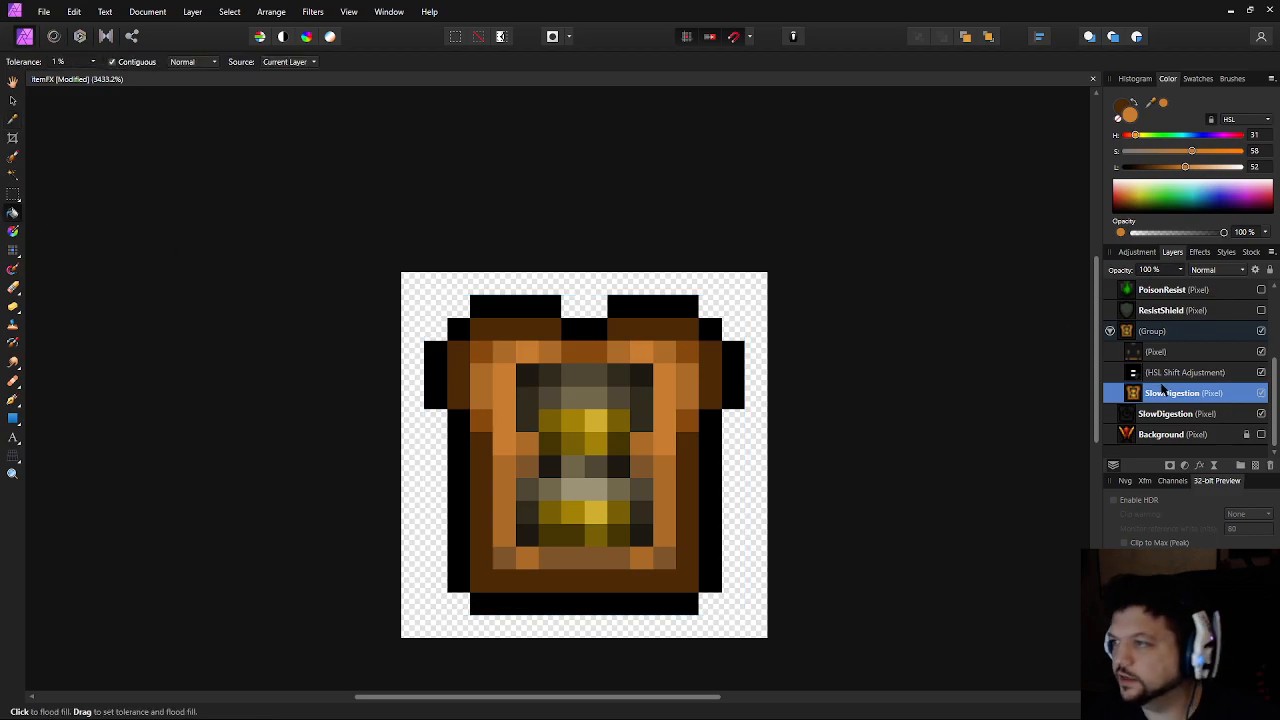
Collapse the hourglass bread group, select the SlowDigestion outline layer beneath it and hide the group
{"action": "left_click", "coordinate": [1109, 331]}
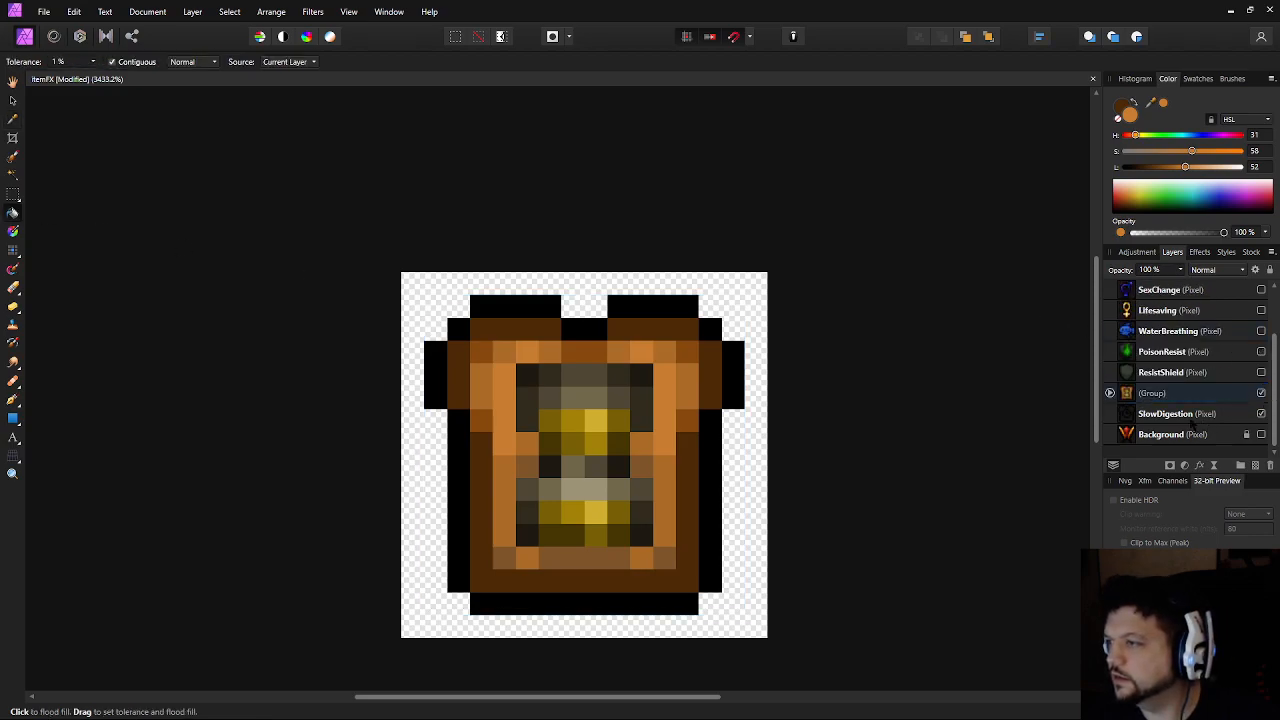
{"action": "left_click", "coordinate": [1193, 416]}
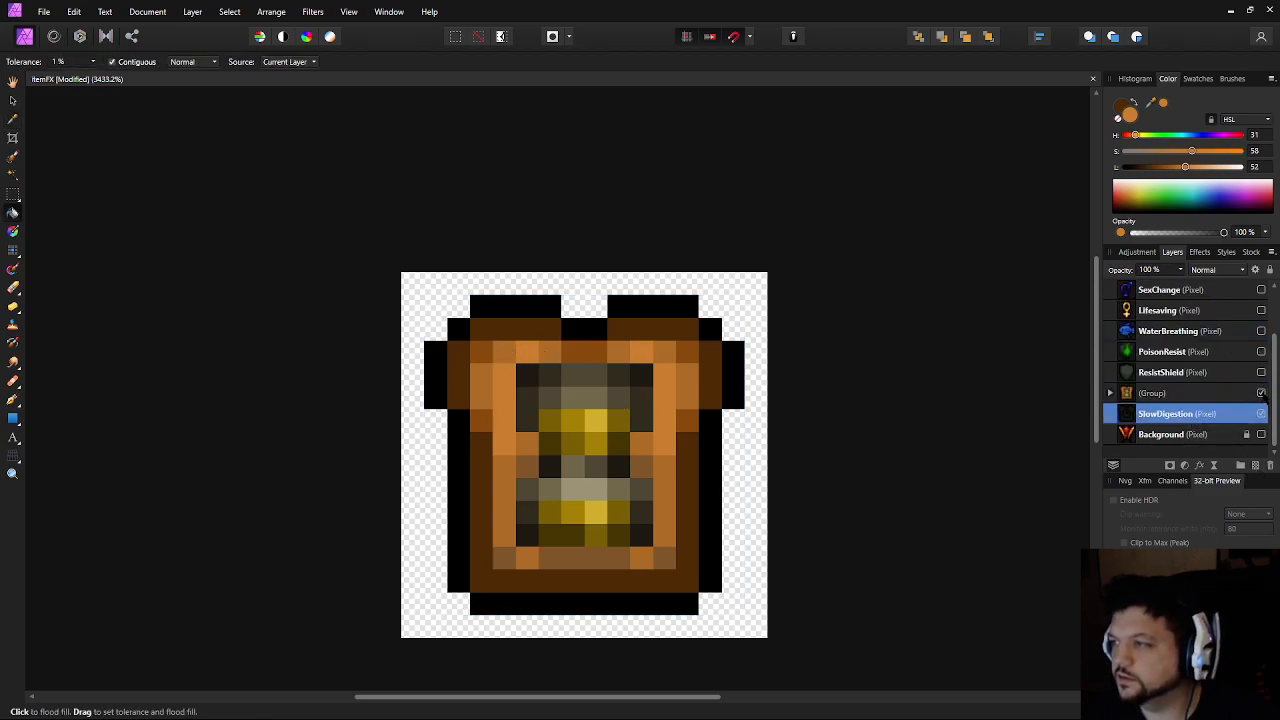
{"action": "left_click", "coordinate": [1261, 393]}
{"action": "scroll", "coordinate": [608, 380], "scroll_direction": "up", "scroll_amount": 1}
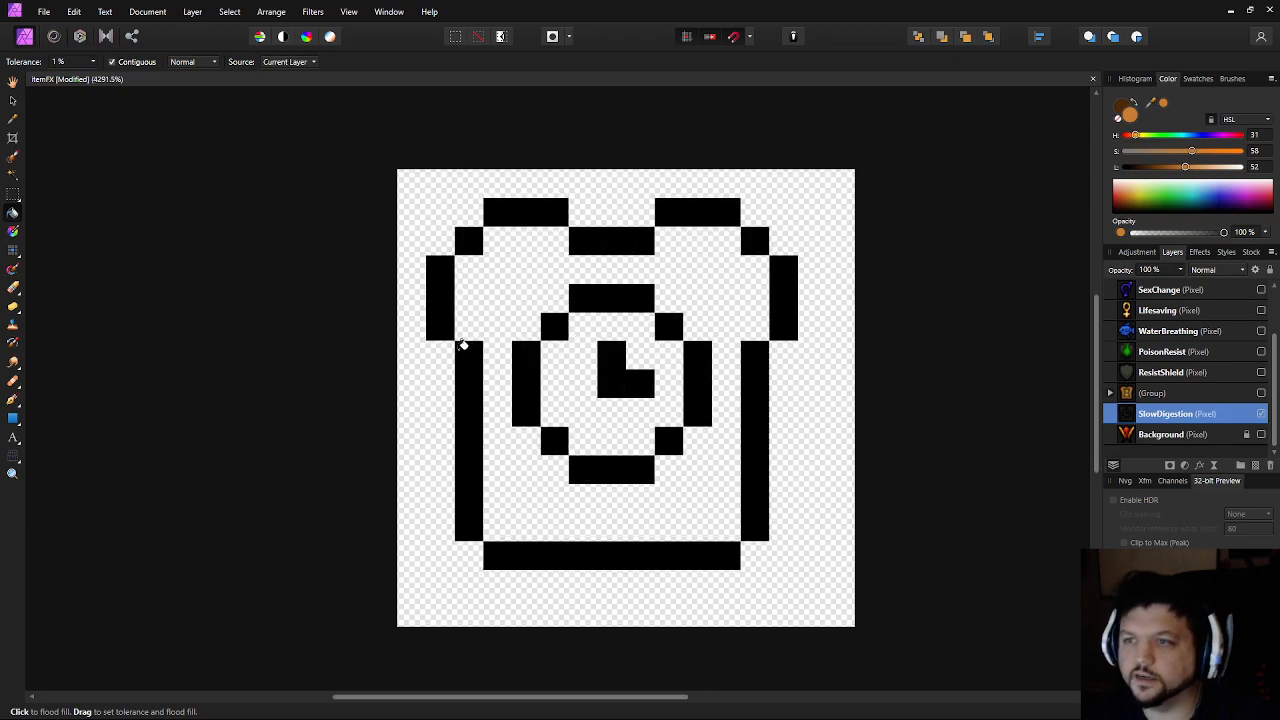
Flood fill the bread body with orange, and paint its inner crust edges and the clock ring dark brown
{"action": "left_click", "coordinate": [490, 283]}
{"action": "left_click", "coordinate": [14, 250]}
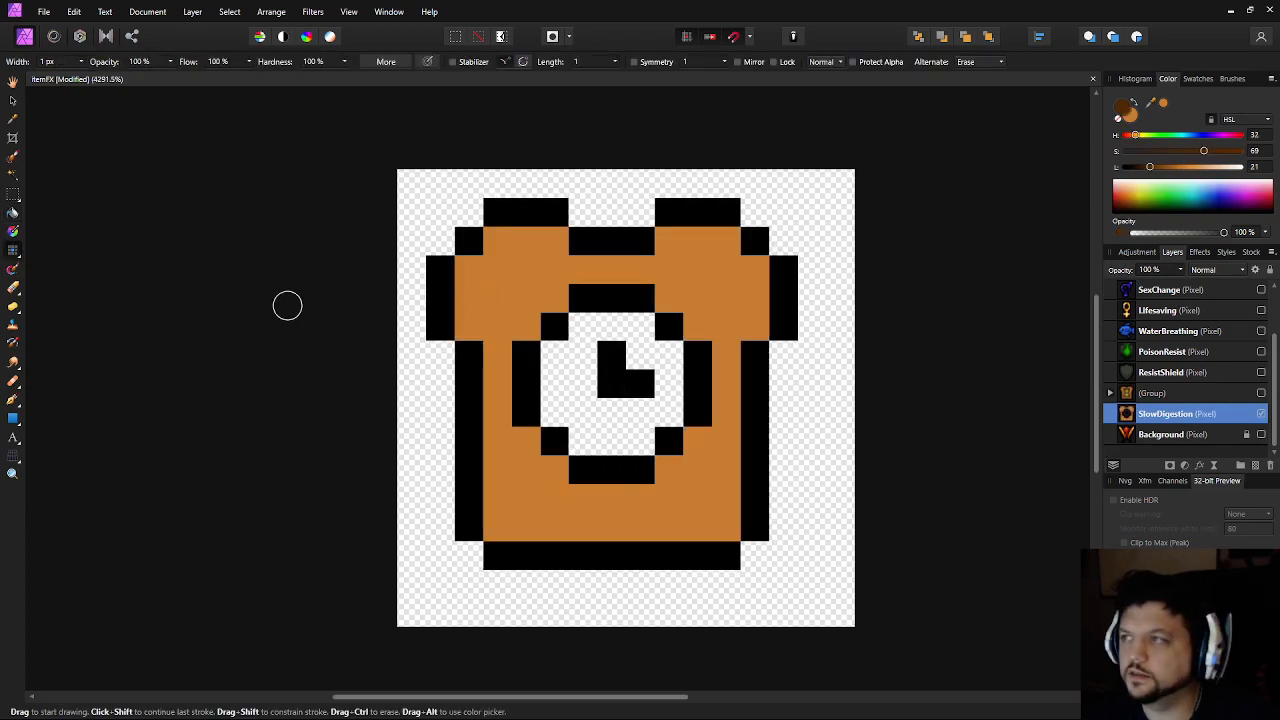
{"action": "mouse_move", "coordinate": [473, 325]}
{"action": "left_mouse_down"}
{"action": "mouse_move", "coordinate": [472, 271]}
{"action": "mouse_move", "coordinate": [501, 244]}
{"action": "mouse_move", "coordinate": [591, 233]}
{"action": "mouse_move", "coordinate": [717, 236]}
{"action": "mouse_move", "coordinate": [742, 268]}
{"action": "mouse_move", "coordinate": [750, 326]}
{"action": "left_mouse_up"}
{"action": "left_click", "coordinate": [494, 536]}
{"action": "mouse_move", "coordinate": [494, 536]}
{"action": "left_mouse_down"}
{"action": "mouse_move", "coordinate": [531, 523]}
{"action": "mouse_move", "coordinate": [726, 526]}
{"action": "left_mouse_up"}
{"action": "left_click", "coordinate": [518, 403]}
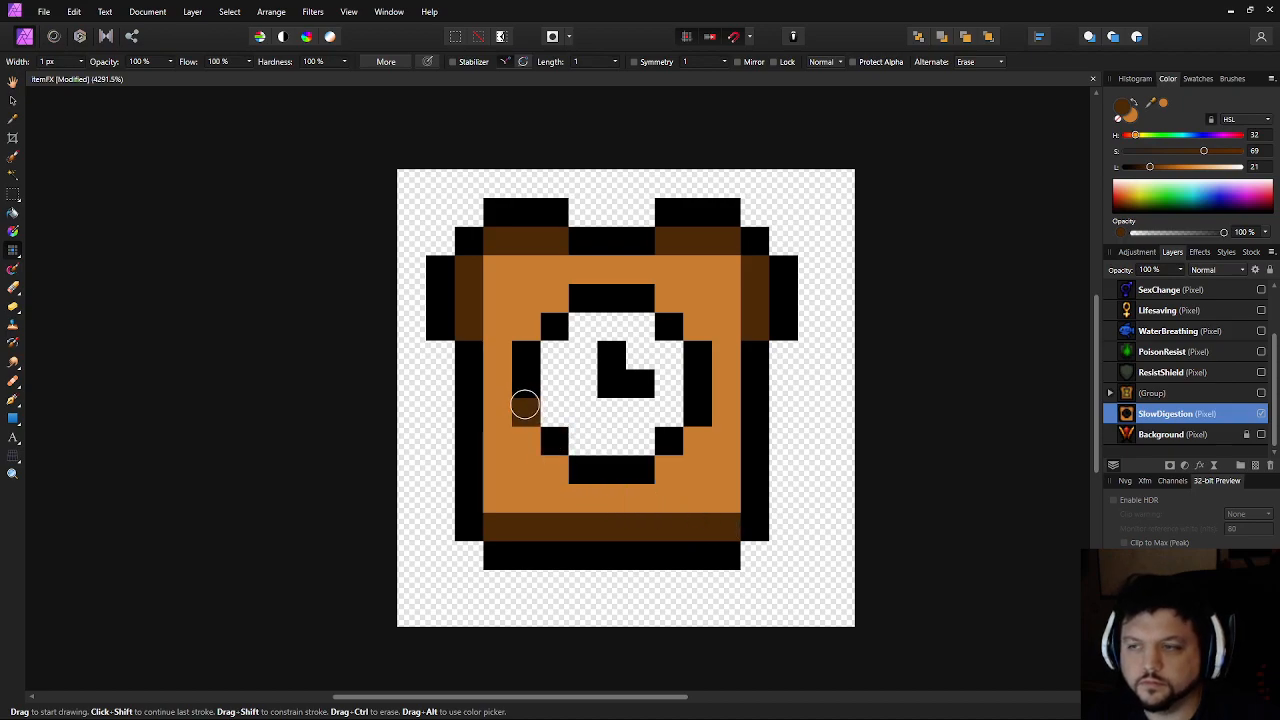
{"action": "mouse_move", "coordinate": [525, 404]}
{"action": "left_mouse_down"}
{"action": "mouse_move", "coordinate": [526, 357]}
{"action": "mouse_move", "coordinate": [552, 328]}
{"action": "mouse_move", "coordinate": [623, 294]}
{"action": "mouse_move", "coordinate": [667, 320]}
{"action": "mouse_move", "coordinate": [697, 363]}
{"action": "mouse_move", "coordinate": [691, 414]}
{"action": "mouse_move", "coordinate": [665, 445]}
{"action": "mouse_move", "coordinate": [557, 437]}
{"action": "left_mouse_up"}
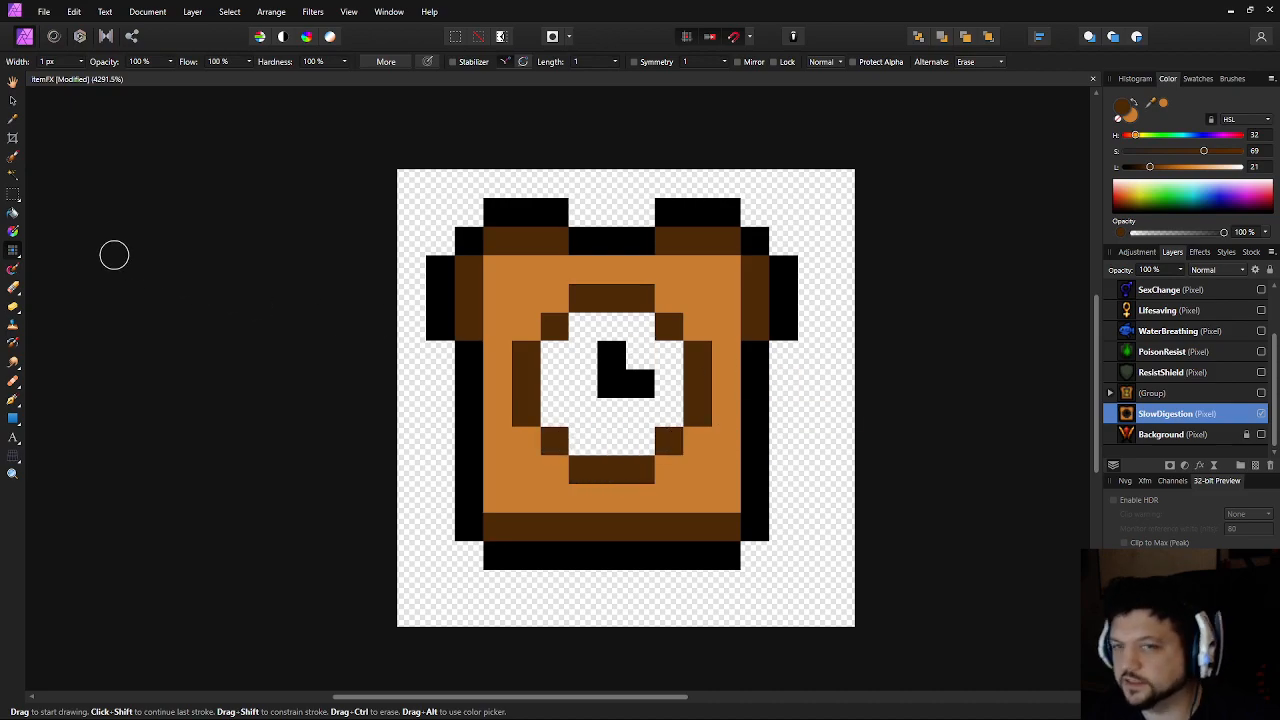
Flood fill the clock face with a light grey of saturation 0 and lightness 80
{"action": "left_click", "coordinate": [13, 212]}
{"action": "left_click_drag", "start_coordinate": [1225, 170], "coordinate": [1258, 178]}
{"action": "left_click_drag", "start_coordinate": [1190, 152], "coordinate": [1127, 151]}
{"action": "mouse_move", "coordinate": [1236, 173]}
{"action": "left_mouse_down"}
{"action": "mouse_move", "coordinate": [1205, 177]}
{"action": "mouse_move", "coordinate": [1220, 170]}
{"action": "left_mouse_up"}
{"action": "left_click", "coordinate": [556, 382]}
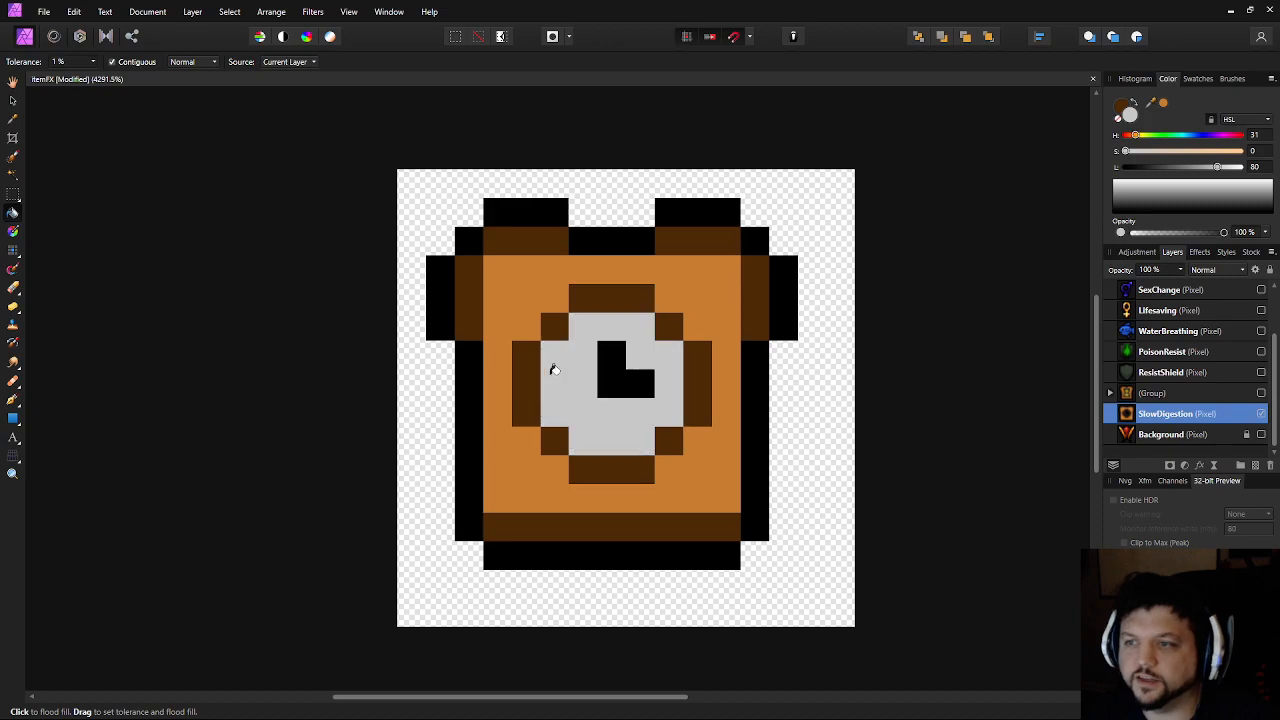
Paint the clock face near-white at lightness 95 with the Pixel tool, leaving a light grey shadow along its lower edge
{"action": "scroll", "coordinate": [686, 455], "scroll_direction": "down", "scroll_amount": 5}
{"action": "scroll", "coordinate": [605, 448], "scroll_direction": "up", "scroll_amount": 2}
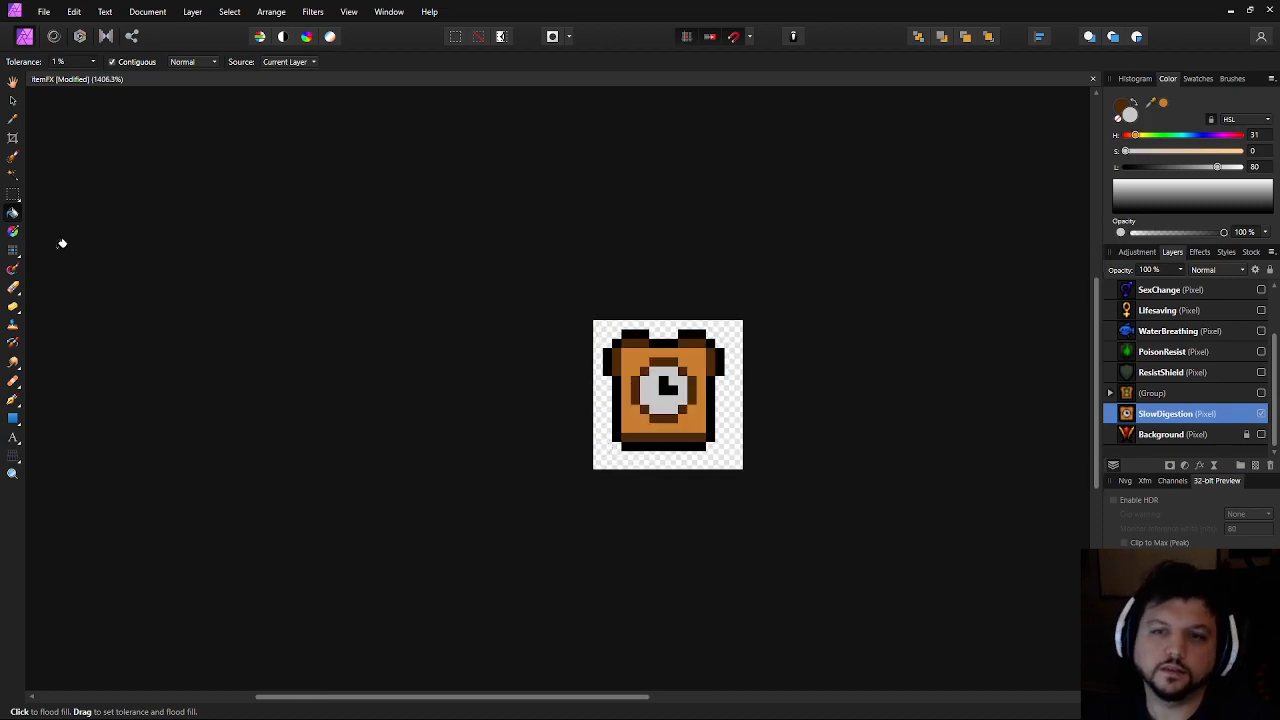
{"action": "left_click", "coordinate": [12, 264]}
{"action": "scroll", "coordinate": [557, 386], "scroll_direction": "down", "scroll_amount": 3}
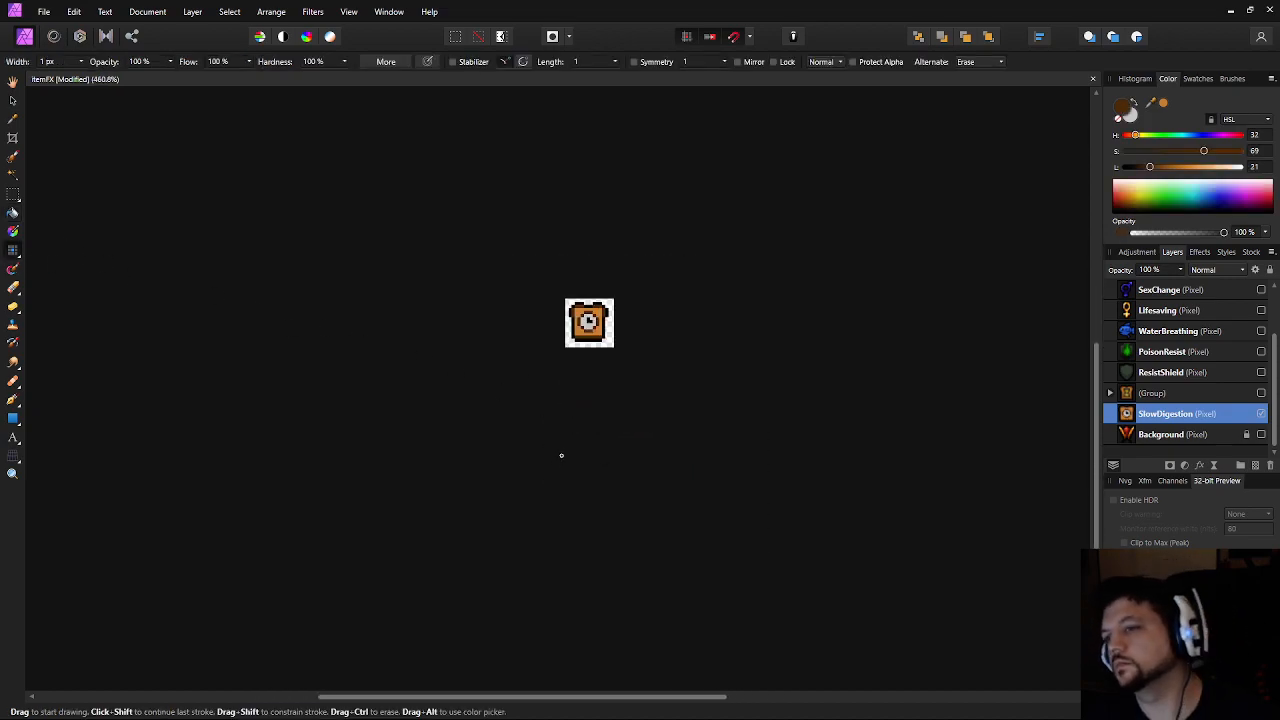
{"action": "scroll", "coordinate": [525, 430], "scroll_direction": "up", "scroll_amount": 7}
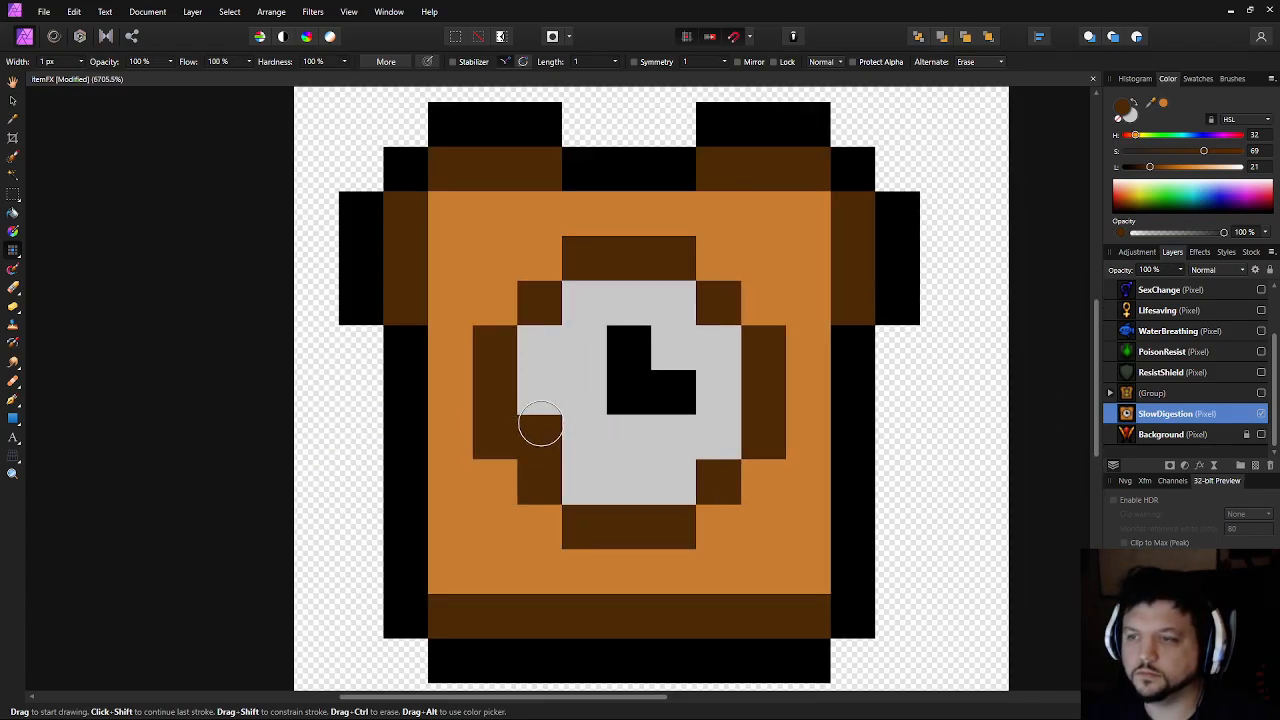
{"action": "left_click_drag", "start_coordinate": [541, 424], "coordinate": [495, 431]}
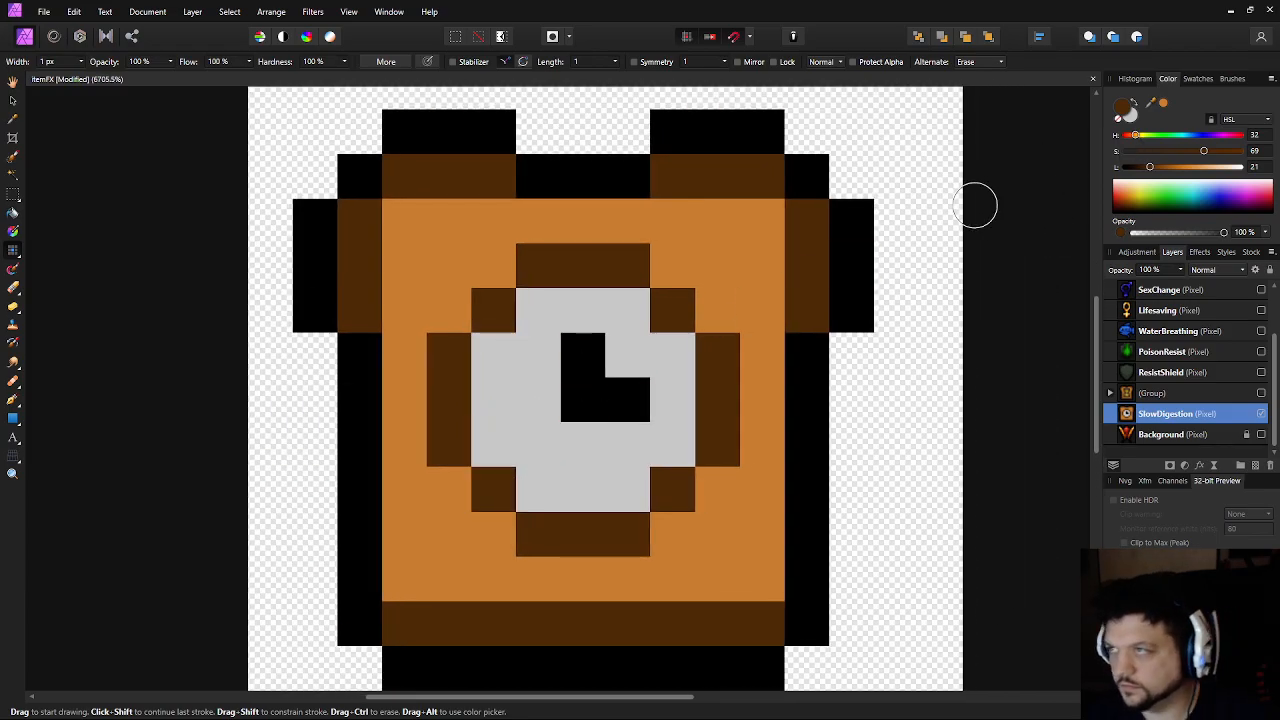
{"action": "key", "text": "x"}
{"action": "left_click", "coordinate": [1230, 167]}
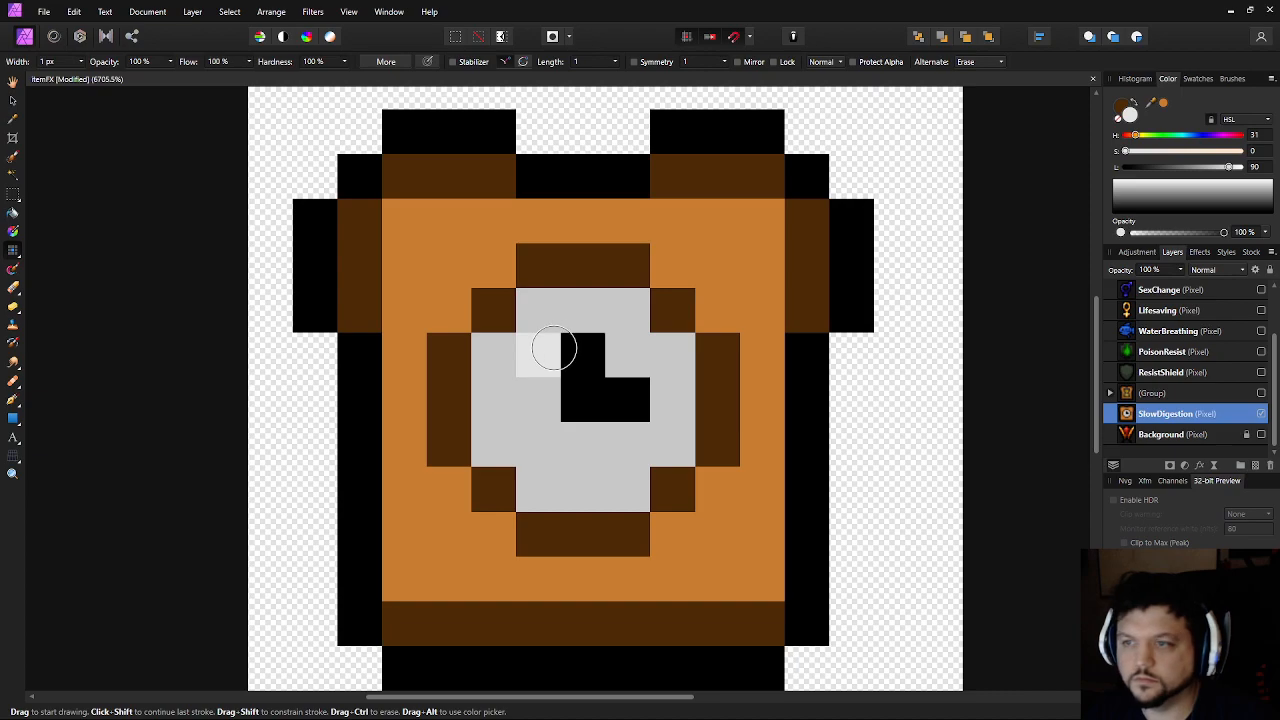
{"action": "left_click", "coordinate": [1237, 167]}
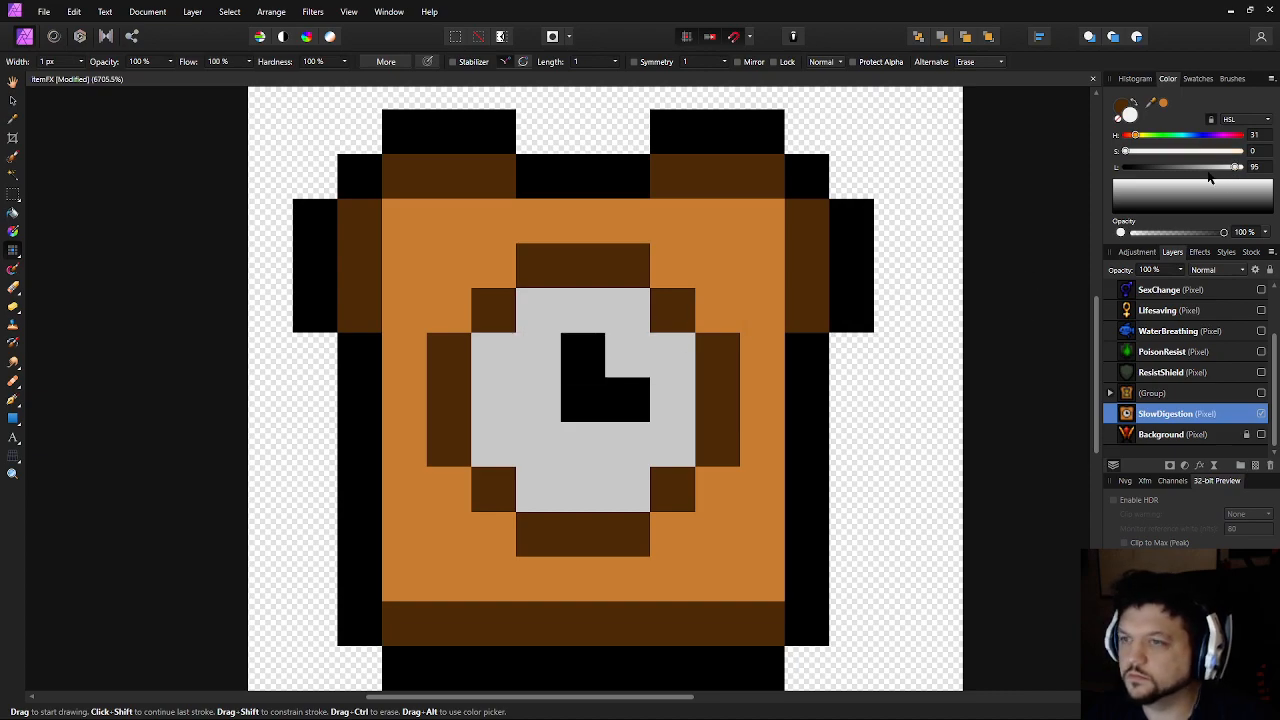
{"action": "left_click", "coordinate": [553, 308]}
{"action": "mouse_move", "coordinate": [556, 307]}
{"action": "left_mouse_down"}
{"action": "mouse_move", "coordinate": [621, 305]}
{"action": "mouse_move", "coordinate": [537, 357]}
{"action": "mouse_move", "coordinate": [482, 358]}
{"action": "mouse_move", "coordinate": [499, 359]}
{"action": "mouse_move", "coordinate": [499, 390]}
{"action": "mouse_move", "coordinate": [523, 390]}
{"action": "mouse_move", "coordinate": [533, 372]}
{"action": "mouse_move", "coordinate": [535, 433]}
{"action": "mouse_move", "coordinate": [616, 436]}
{"action": "mouse_move", "coordinate": [653, 410]}
{"action": "mouse_move", "coordinate": [659, 372]}
{"action": "mouse_move", "coordinate": [576, 365]}
{"action": "mouse_move", "coordinate": [589, 347]}
{"action": "mouse_move", "coordinate": [589, 386]}
{"action": "mouse_move", "coordinate": [631, 386]}
{"action": "left_mouse_up"}
Recolour the clock hands dark grey at lightness 17, shading their corner pixel darker with lightness down to 6
{"action": "left_click", "coordinate": [1144, 167]}
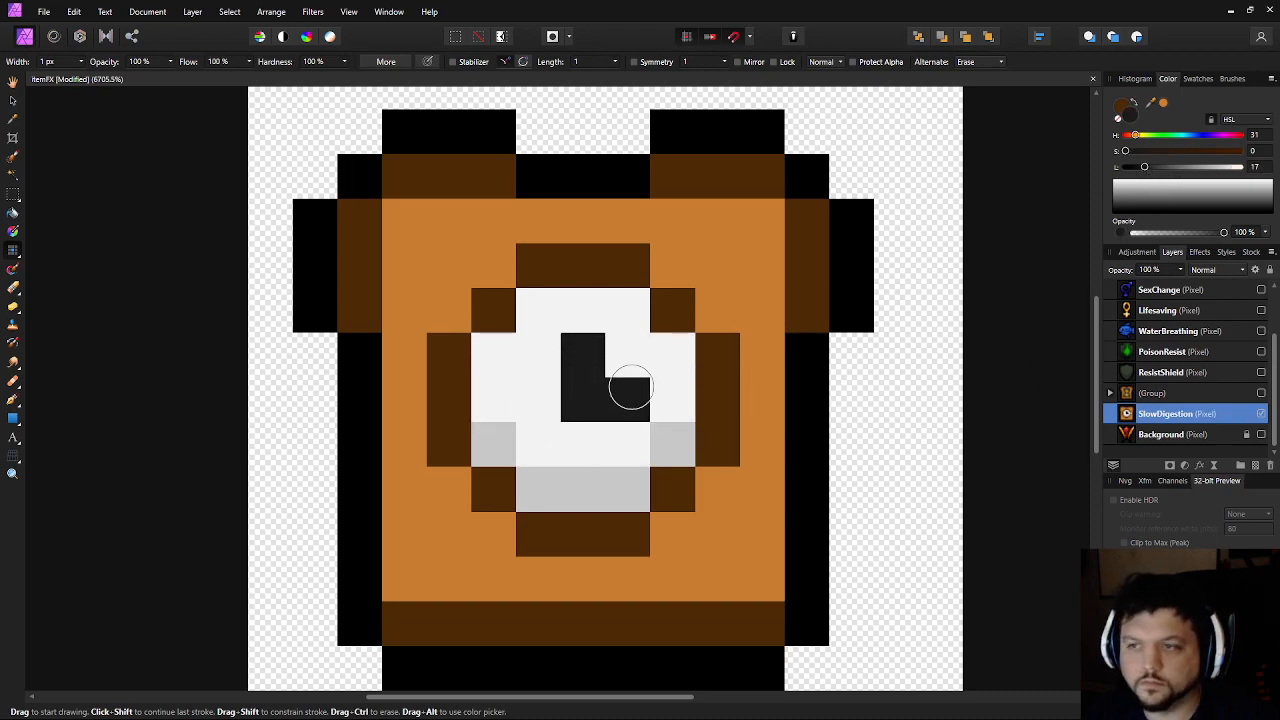
{"action": "left_click", "coordinate": [1137, 167]}
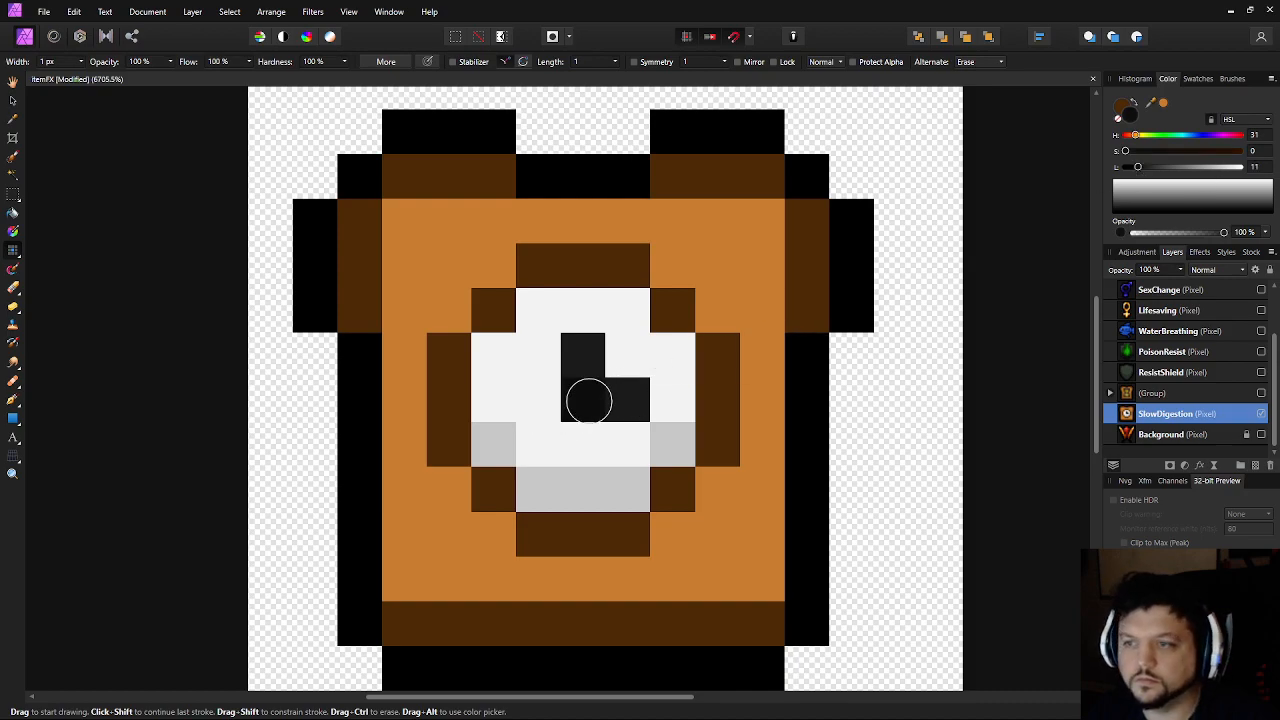
{"action": "left_click_drag", "start_coordinate": [589, 401], "coordinate": [628, 400]}
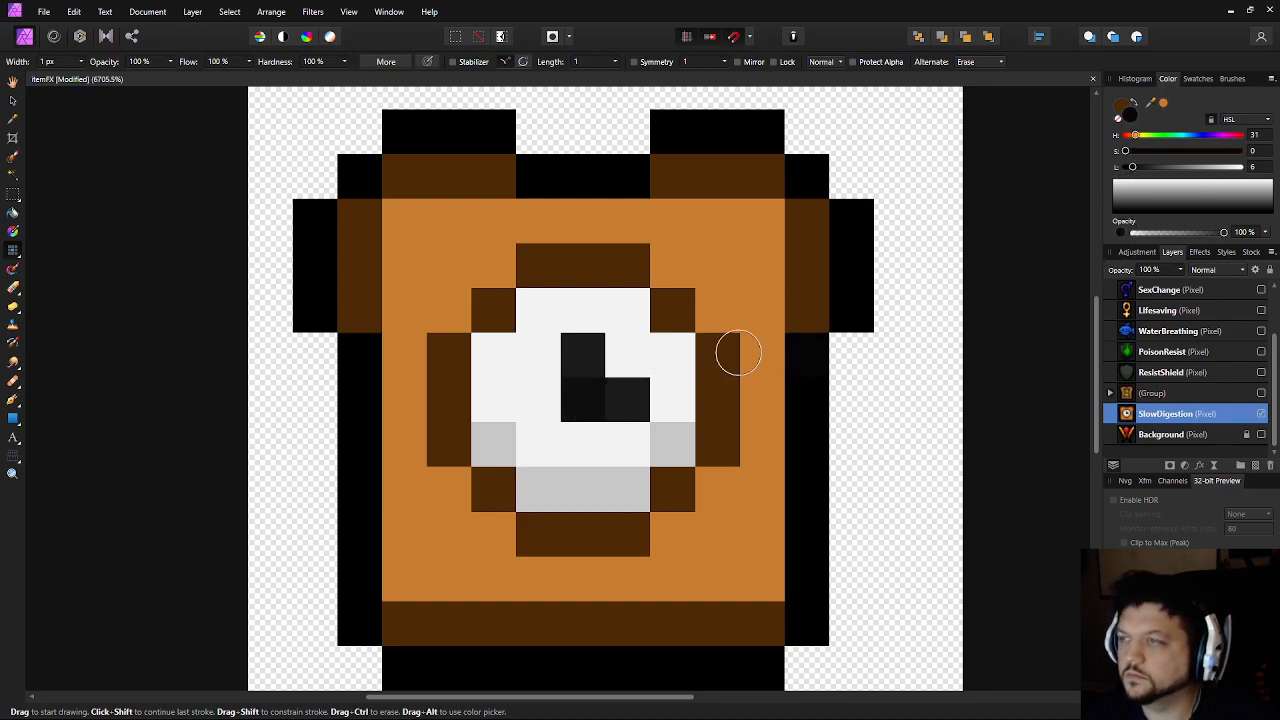
Mix a mid brown of saturation 59 and lightness 35 from the crust colour, and paint shadow pixels beneath the clock ring
{"action": "scroll", "coordinate": [800, 430], "scroll_direction": "down", "scroll_amount": 5}
{"action": "scroll", "coordinate": [832, 452], "scroll_direction": "down", "scroll_amount": 2}
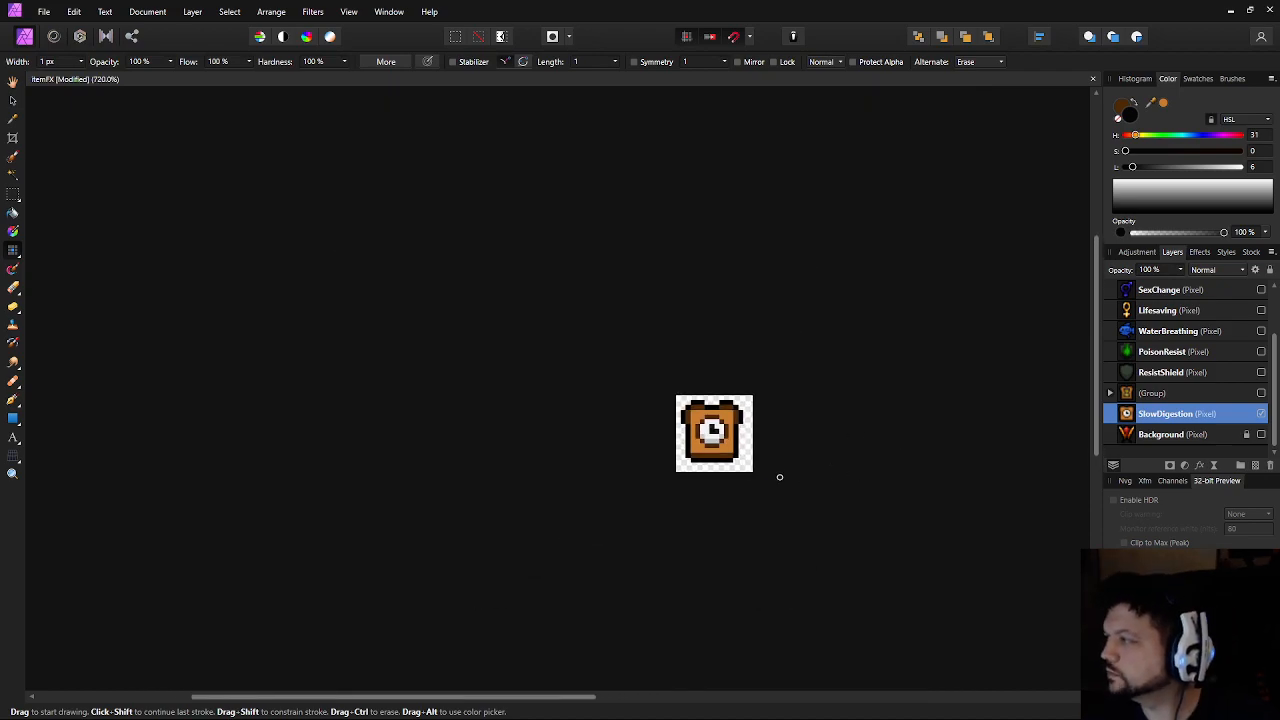
{"action": "scroll", "coordinate": [784, 477], "scroll_direction": "up", "scroll_amount": 3}
{"action": "scroll", "coordinate": [633, 455], "scroll_direction": "up", "scroll_amount": 3}
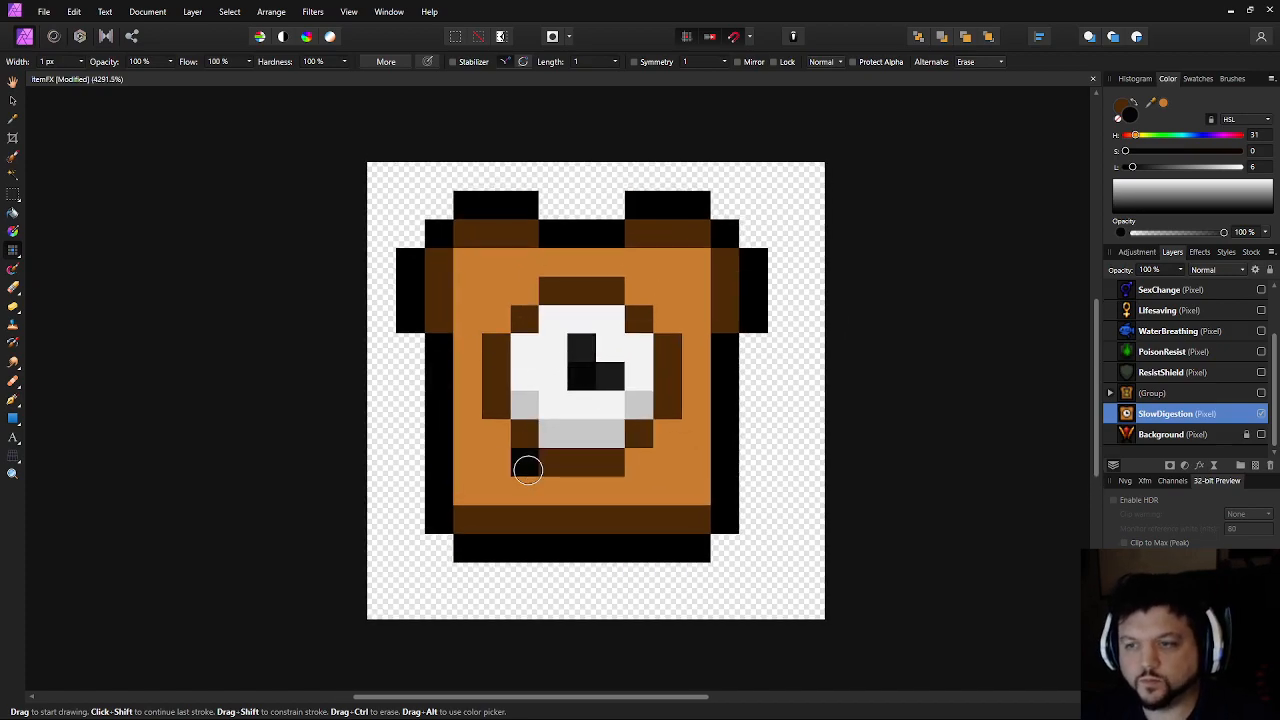
{"action": "left_click_drag", "start_coordinate": [469, 524], "coordinate": [496, 524]}
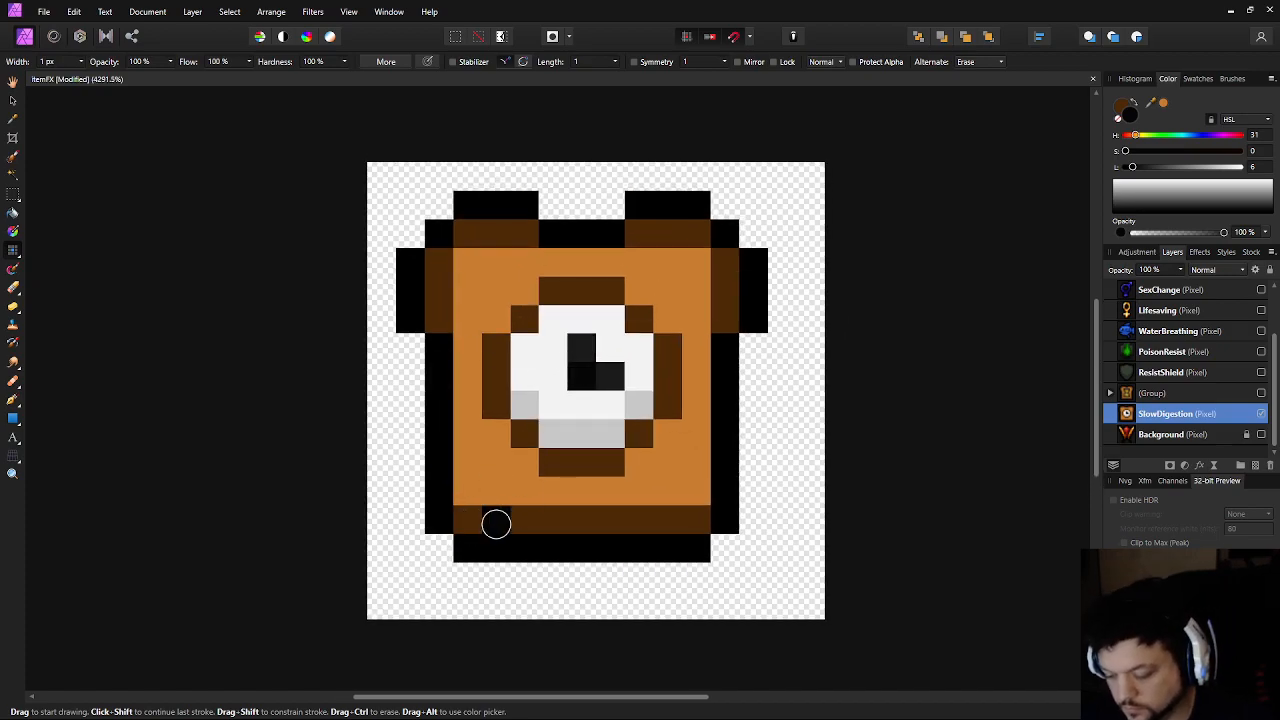
{"action": "left_click", "coordinate": [517, 514], "text": "alt"}
{"action": "left_click", "coordinate": [503, 492]}
{"action": "key", "text": "ctrl+z"}
{"action": "left_click_drag", "start_coordinate": [1163, 167], "coordinate": [1166, 167]}
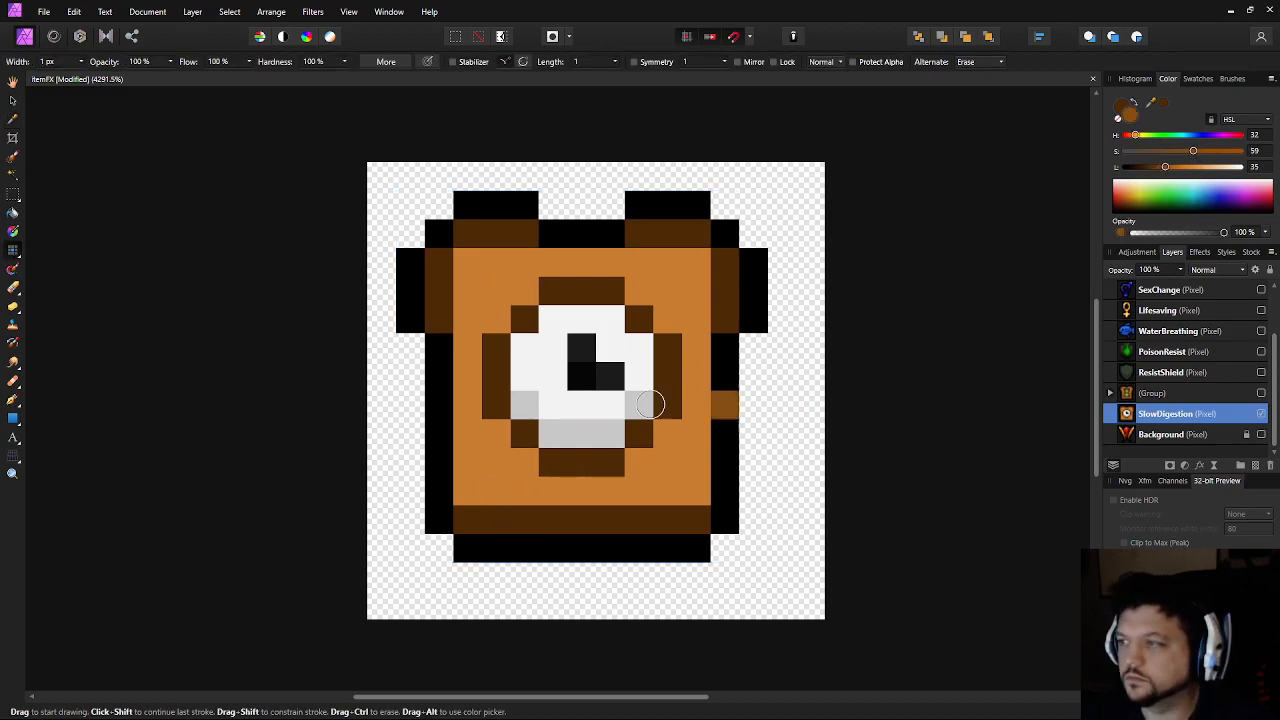
{"action": "mouse_move", "coordinate": [505, 434]}
{"action": "left_mouse_down"}
{"action": "mouse_move", "coordinate": [544, 488]}
{"action": "mouse_move", "coordinate": [613, 486]}
{"action": "mouse_move", "coordinate": [666, 434]}
{"action": "left_mouse_up"}
Paint mid brown shading into the bread's corners and along its side edges and the top edge above the clock
{"action": "left_click", "coordinate": [462, 487]}
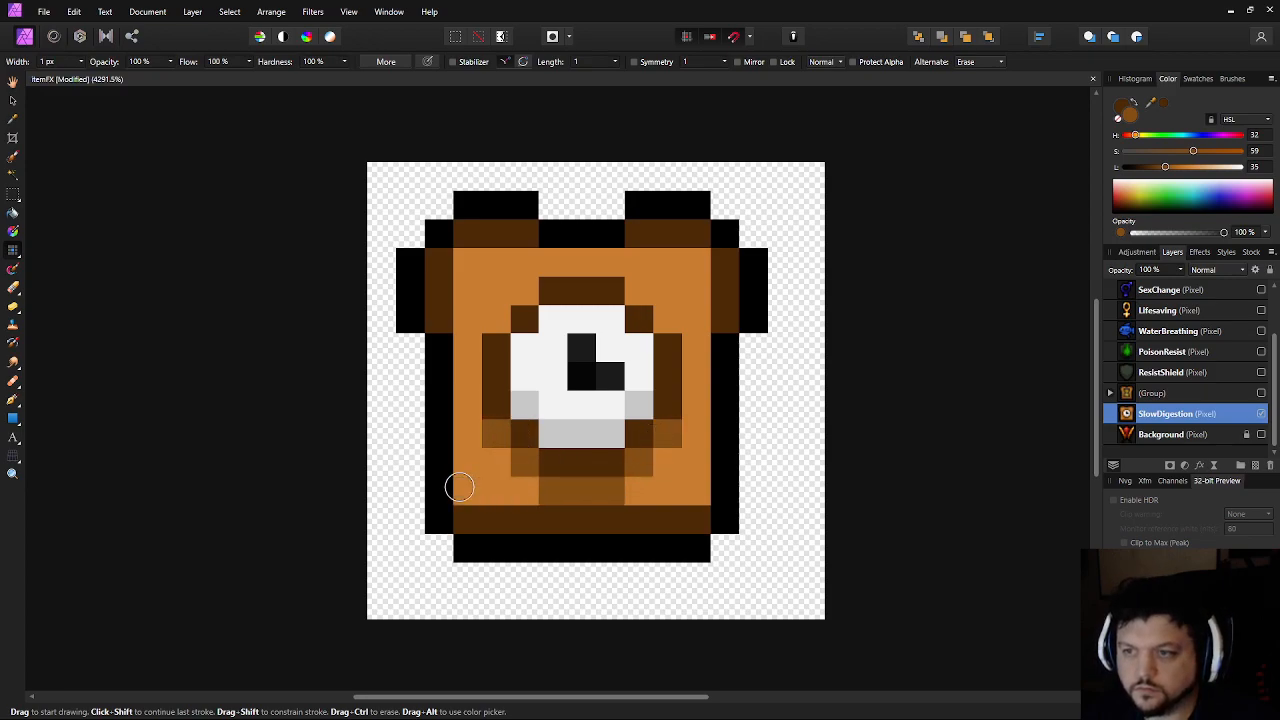
{"action": "left_click", "coordinate": [693, 488]}
{"action": "left_click_drag", "start_coordinate": [472, 465], "coordinate": [466, 343]}
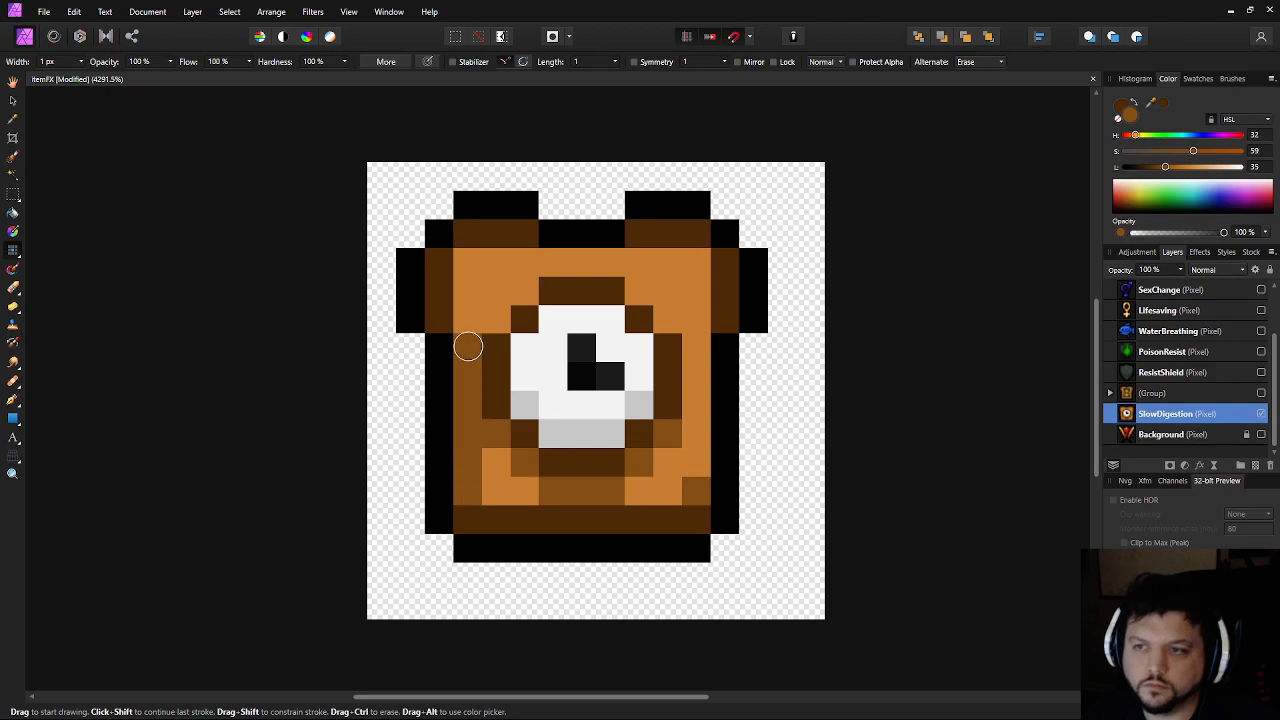
{"action": "left_click", "coordinate": [467, 262]}
{"action": "left_click", "coordinate": [556, 260]}
{"action": "left_click", "coordinate": [596, 258]}
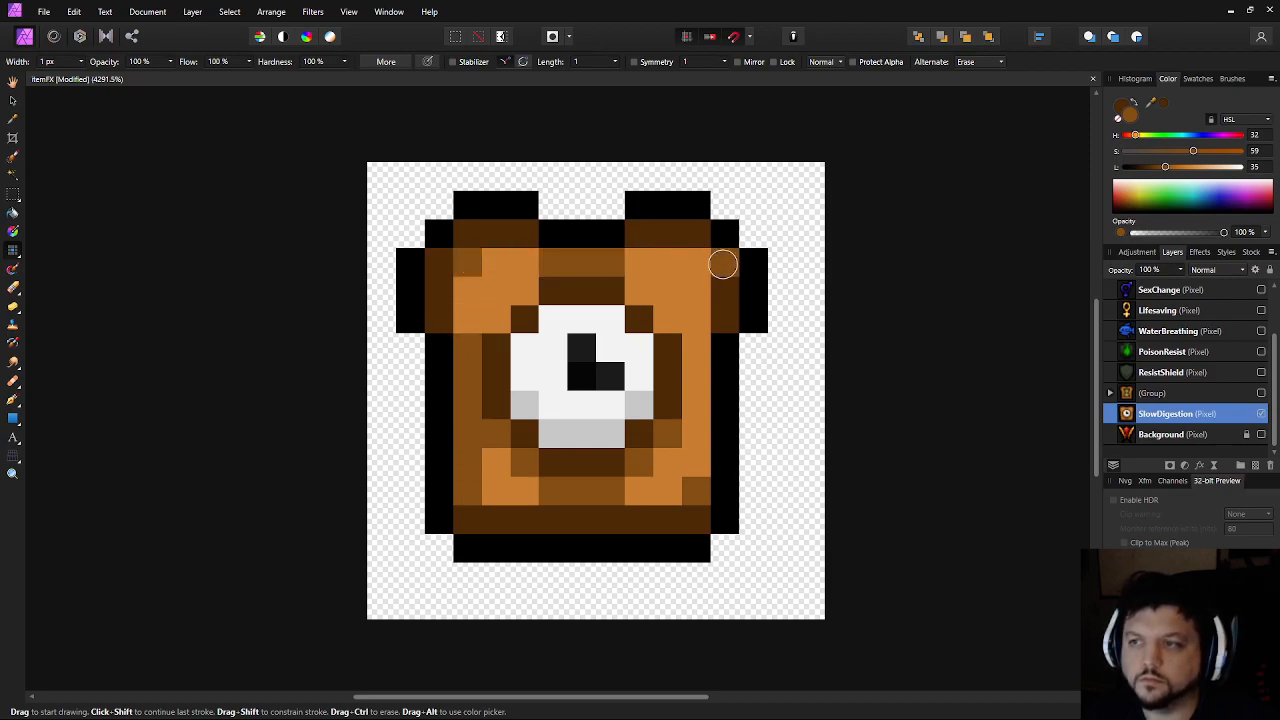
{"action": "left_click", "coordinate": [706, 263]}
{"action": "left_click_drag", "start_coordinate": [700, 359], "coordinate": [697, 457]}
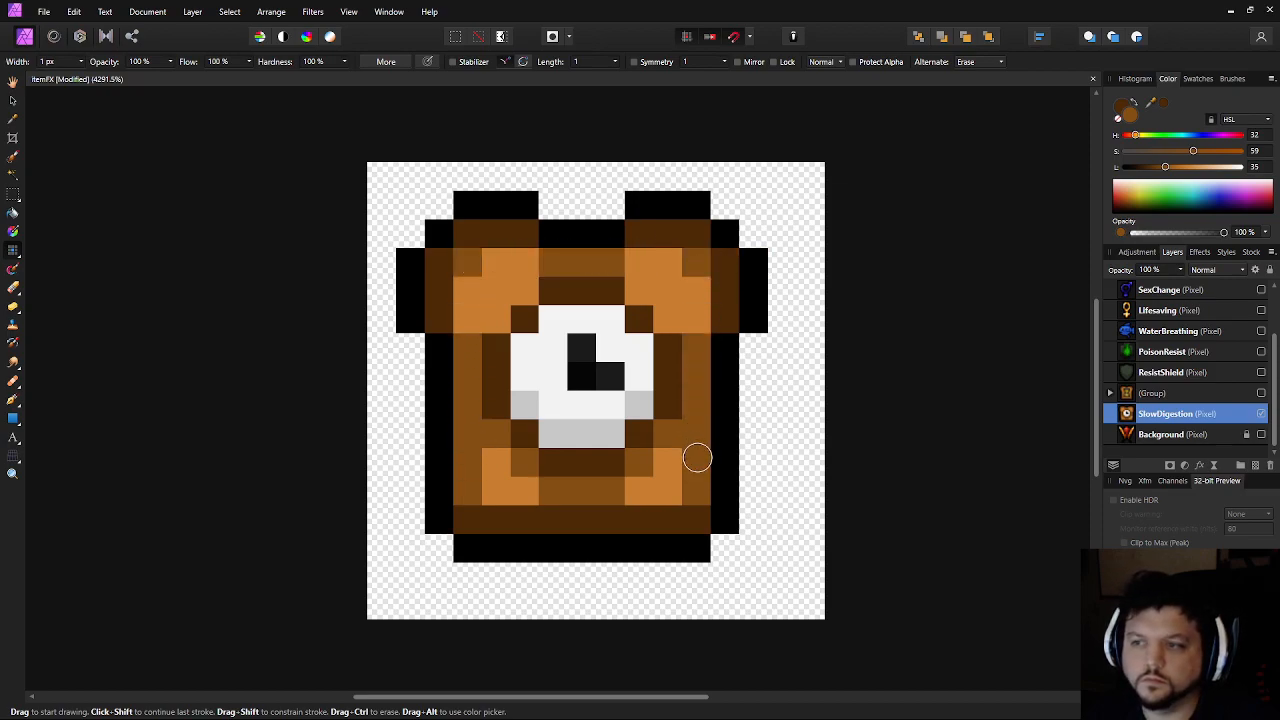
Examine the shaded bread clock icon at small and large sizes to judge its contrast
{"action": "scroll", "coordinate": [664, 498], "scroll_direction": "down", "scroll_amount": 8}
{"action": "scroll", "coordinate": [657, 506], "scroll_direction": "up", "scroll_amount": 8}
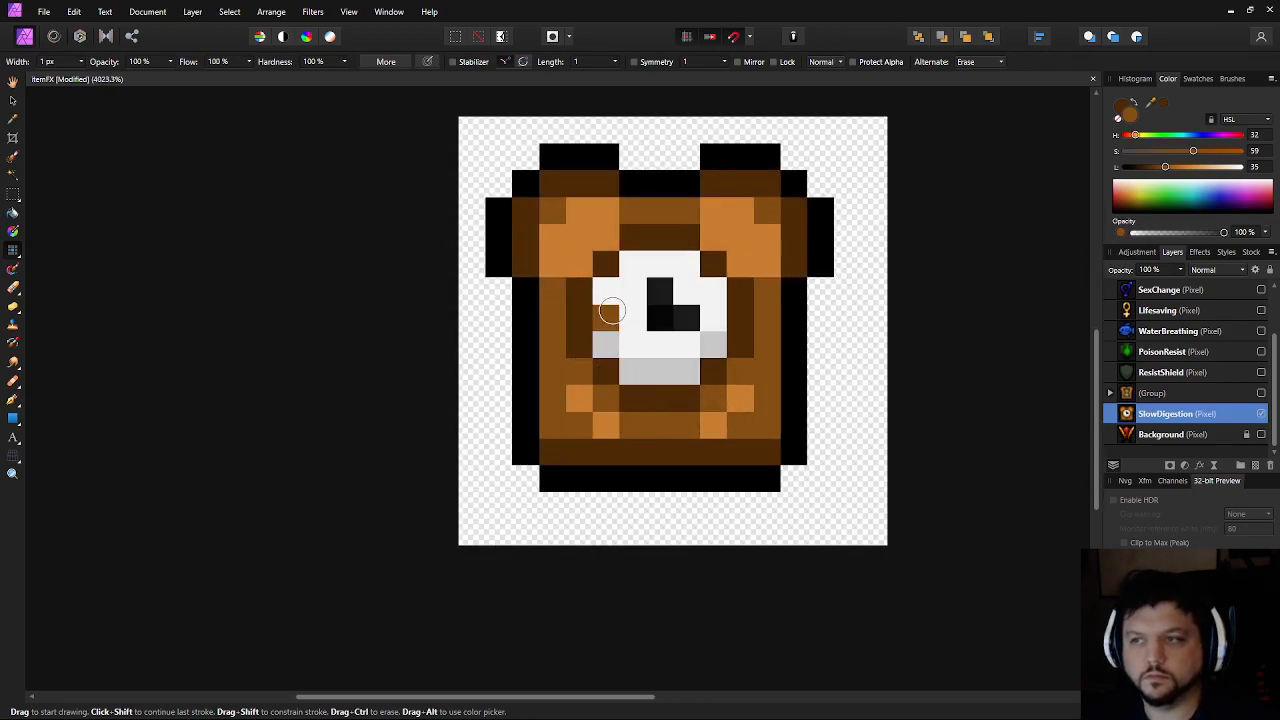
{"action": "scroll", "coordinate": [764, 284], "scroll_direction": "down", "scroll_amount": 3}
{"action": "scroll", "coordinate": [780, 320], "scroll_direction": "down", "scroll_amount": 7}
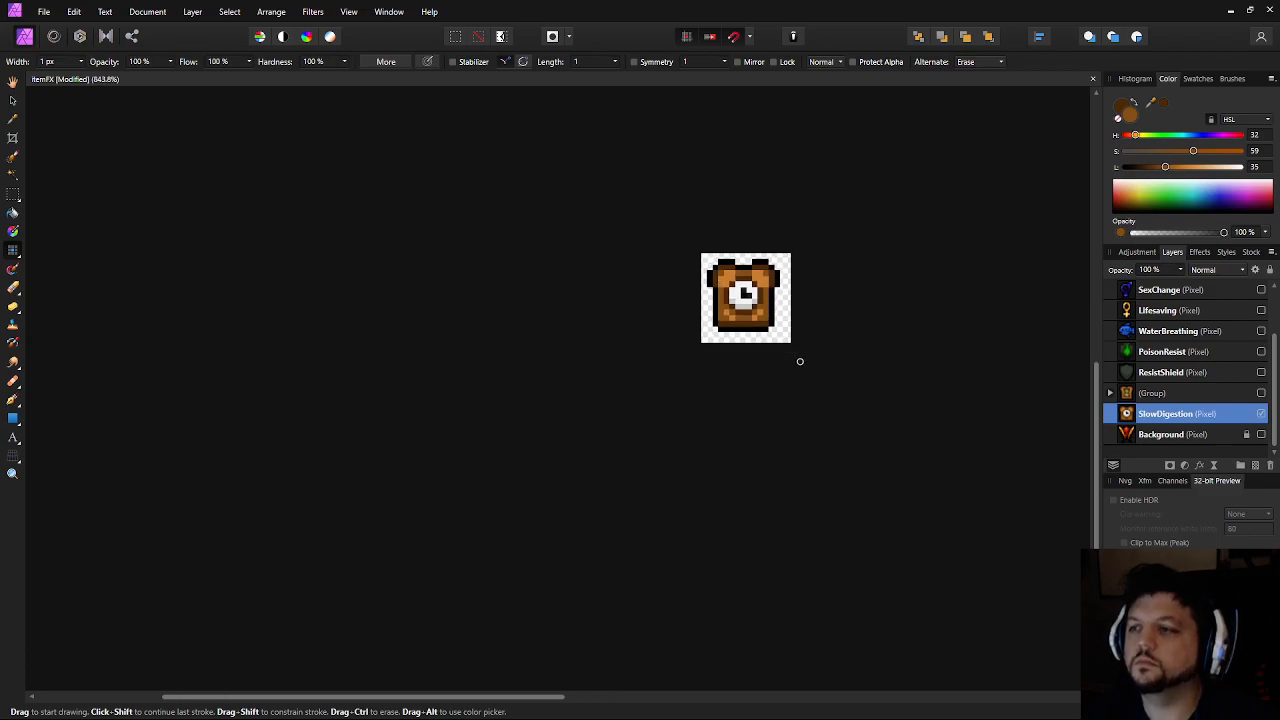
{"action": "scroll", "coordinate": [570, 330], "scroll_direction": "up", "scroll_amount": 5}
{"action": "scroll", "coordinate": [566, 320], "scroll_direction": "up", "scroll_amount": 3}
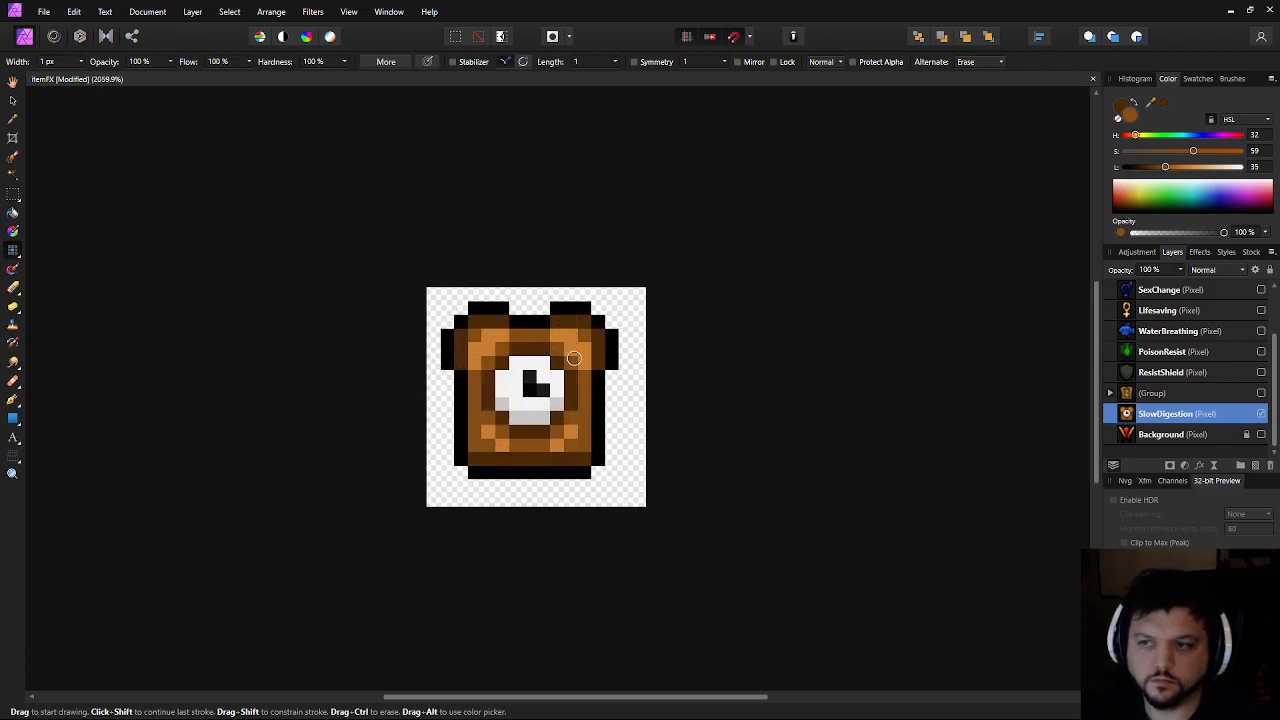
{"action": "scroll", "coordinate": [595, 395], "scroll_direction": "down", "scroll_amount": 7}
{"action": "scroll", "coordinate": [577, 372], "scroll_direction": "up", "scroll_amount": 5}
{"action": "scroll", "coordinate": [577, 372], "scroll_direction": "up", "scroll_amount": 4}
Repaint the remaining bright orange bread pixels with a duller orange of saturation 50 and lightness 46
{"action": "left_click", "coordinate": [1182, 167]}
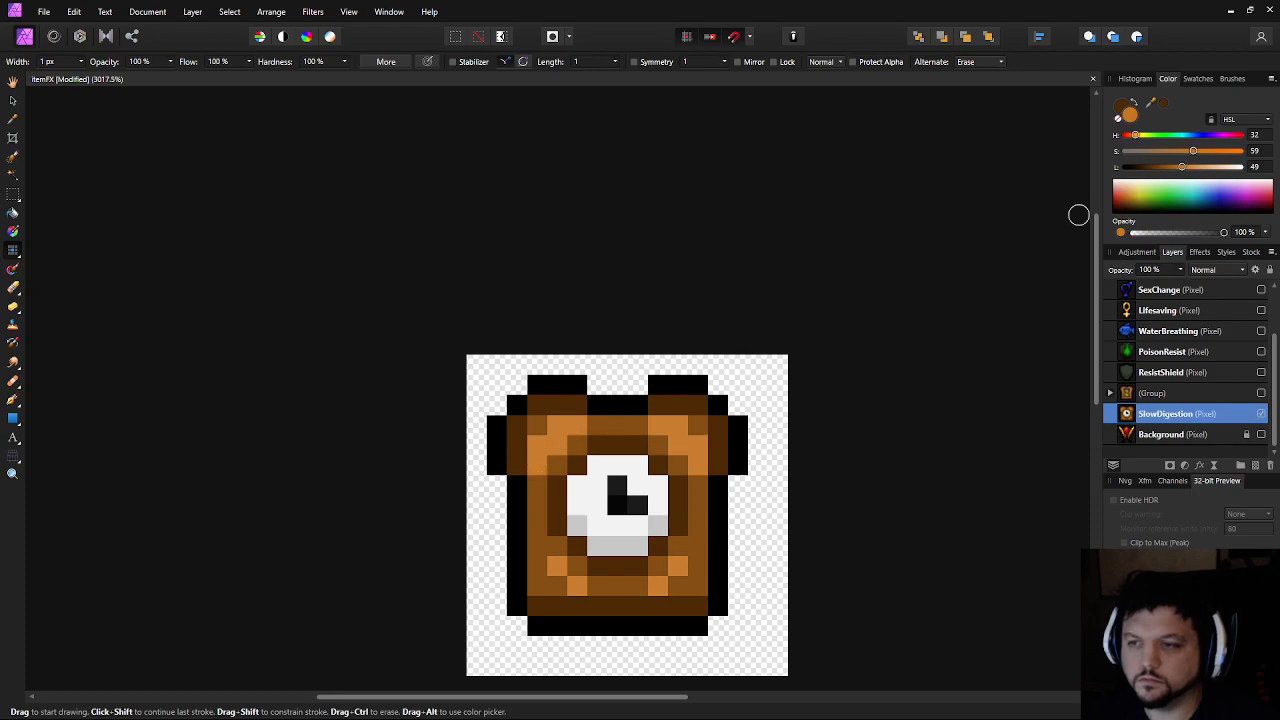
{"action": "left_click_drag", "start_coordinate": [1187, 152], "coordinate": [1176, 152]}
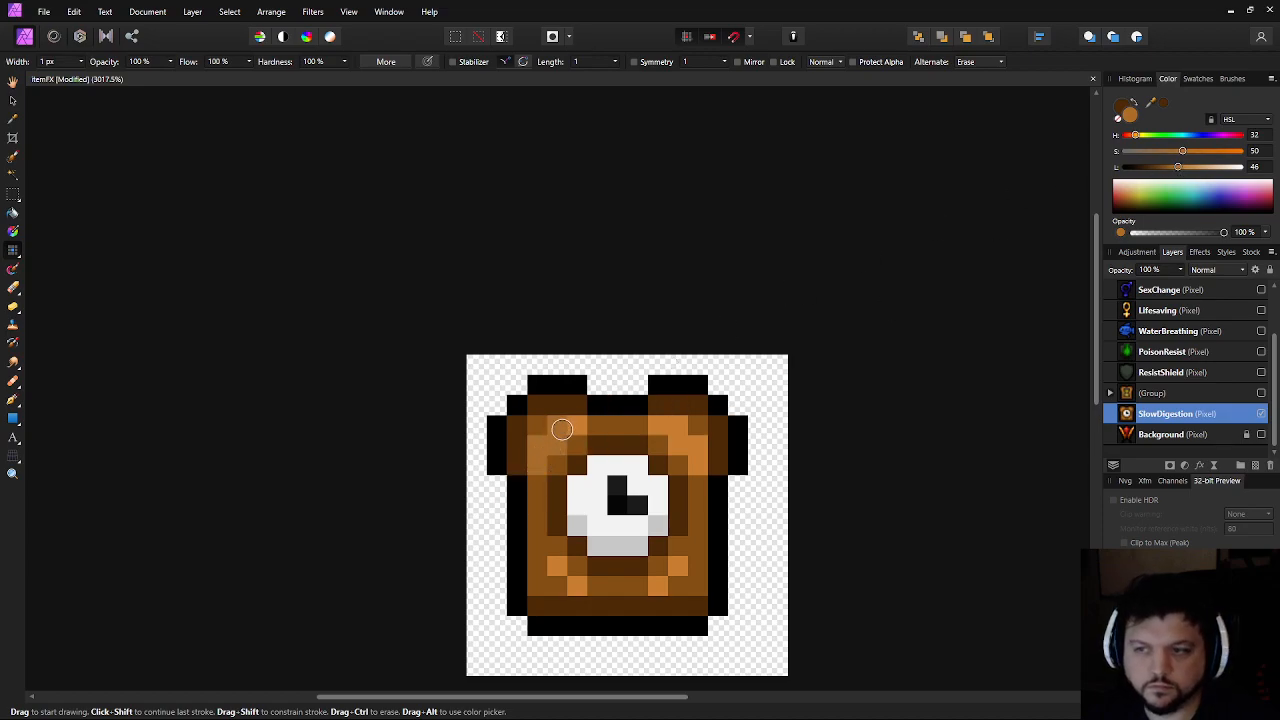
{"action": "left_click_drag", "start_coordinate": [663, 420], "coordinate": [697, 464]}
{"action": "left_click", "coordinate": [565, 572]}
{"action": "left_click_drag", "start_coordinate": [565, 572], "coordinate": [577, 586]}
{"action": "left_click_drag", "start_coordinate": [661, 584], "coordinate": [672, 573]}
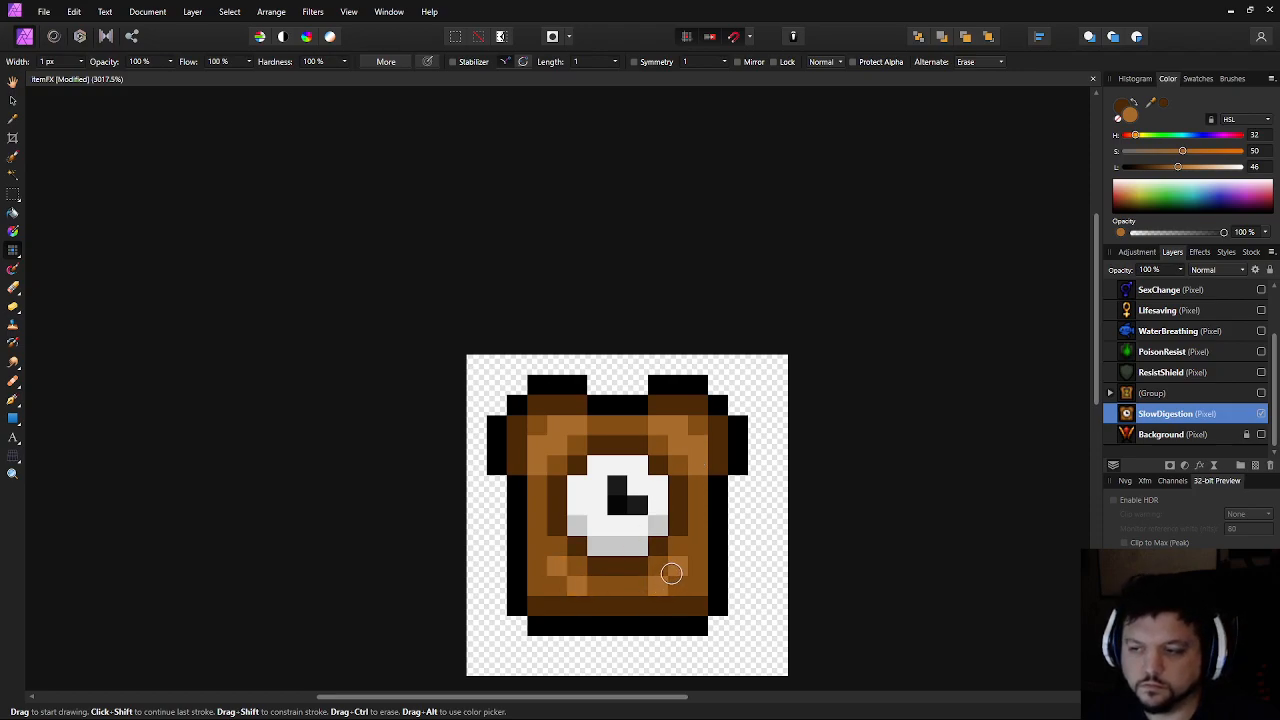
Examine how the recoloured bread clock icon reads at several small display sizes
{"action": "scroll", "coordinate": [916, 555], "scroll_direction": "down", "scroll_amount": 4}
{"action": "scroll", "coordinate": [916, 554], "scroll_direction": "down", "scroll_amount": 2}
{"action": "left_click_drag", "start_coordinate": [966, 574], "coordinate": [662, 498]}
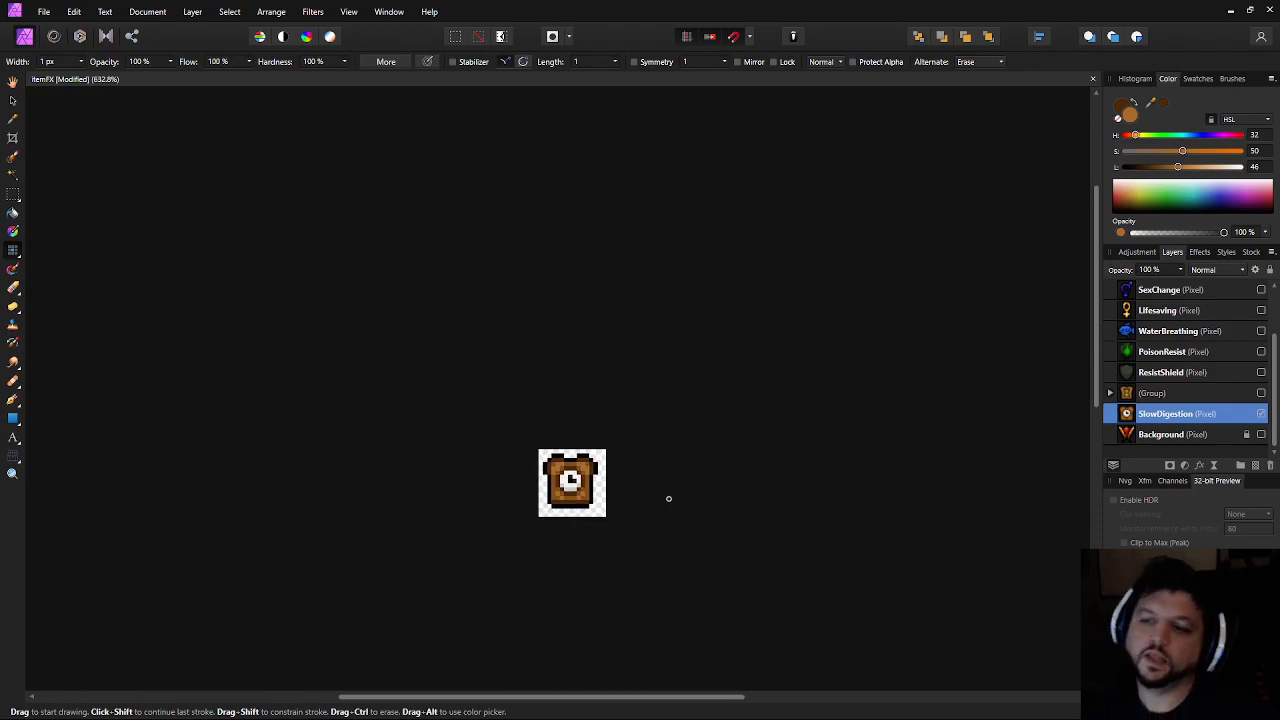
{"action": "scroll", "coordinate": [673, 498], "scroll_direction": "up", "scroll_amount": 2}
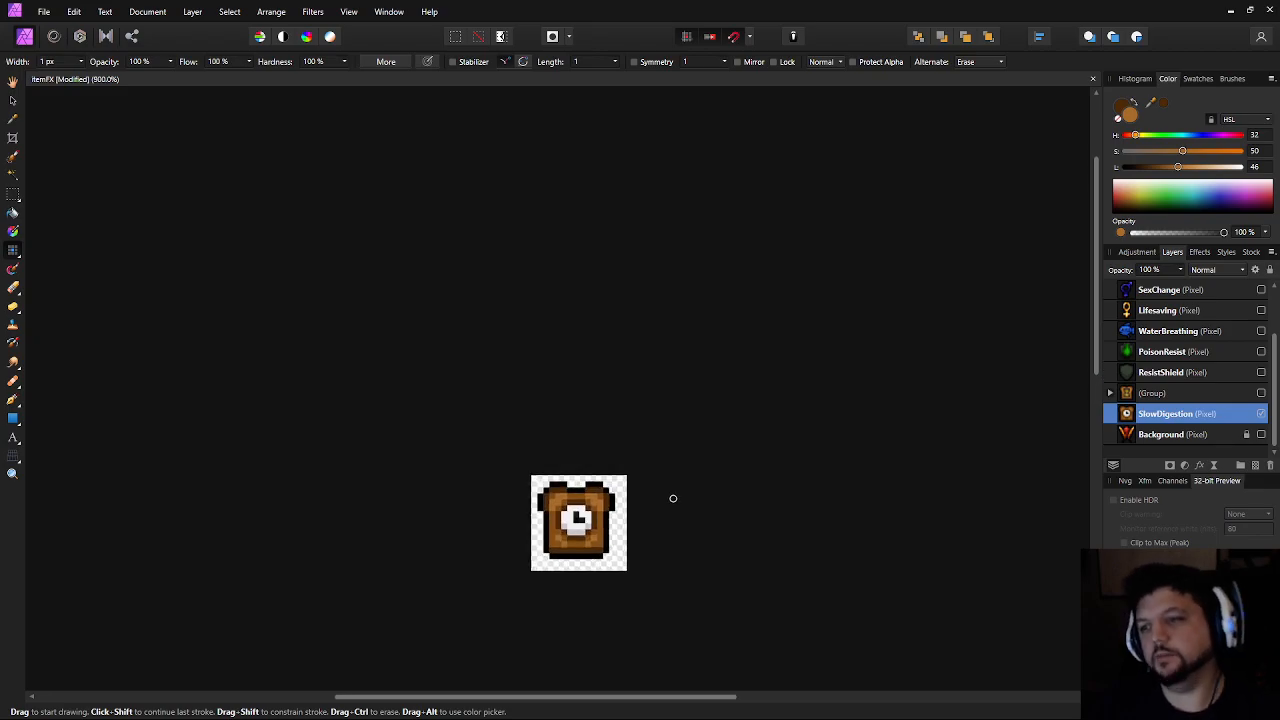
{"action": "left_click_drag", "start_coordinate": [714, 443], "coordinate": [788, 345]}
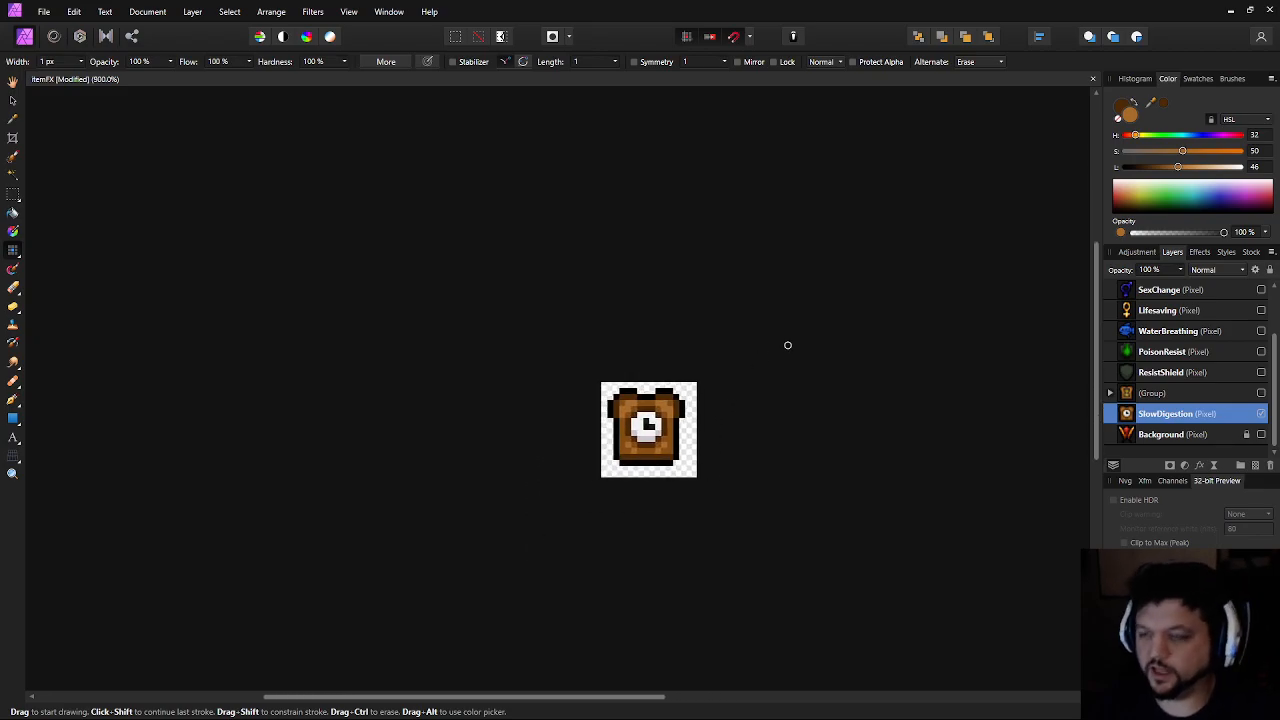
{"action": "key", "text": "ctrl+minus"}
{"action": "key", "text": "ctrl+minus"}
{"action": "key", "text": "ctrl+minus"}
{"action": "key", "text": "ctrl+minus"}
{"action": "key", "text": "ctrl+minus"}
{"action": "key", "text": "ctrl+minus"}
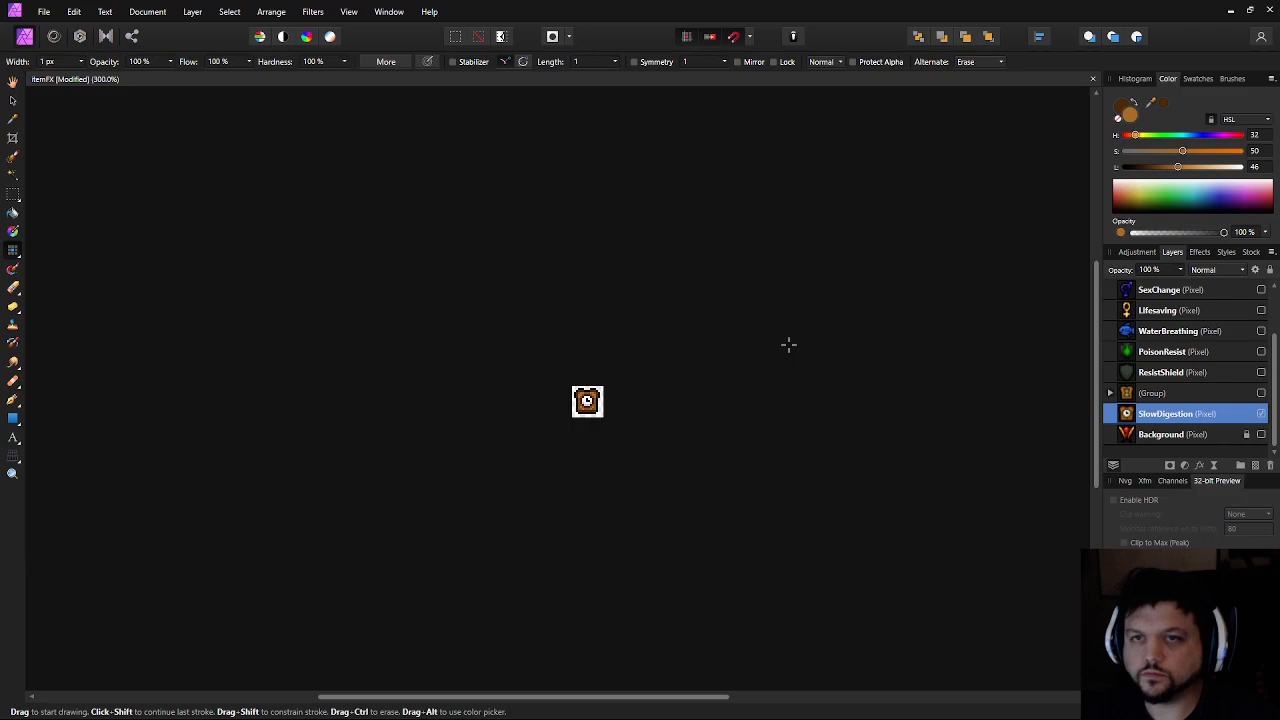
{"action": "key", "text": "ctrl+minus"}
{"action": "key", "text": "ctrl+plus"}
{"action": "key", "text": "ctrl+plus"}
{"action": "key", "text": "ctrl+plus"}
{"action": "key", "text": "ctrl+plus"}
{"action": "key", "text": "ctrl+plus"}
{"action": "key", "text": "ctrl+plus"}
{"action": "key", "text": "ctrl+plus"}
{"action": "scroll", "coordinate": [740, 410], "scroll_direction": "up", "scroll_amount": 4}
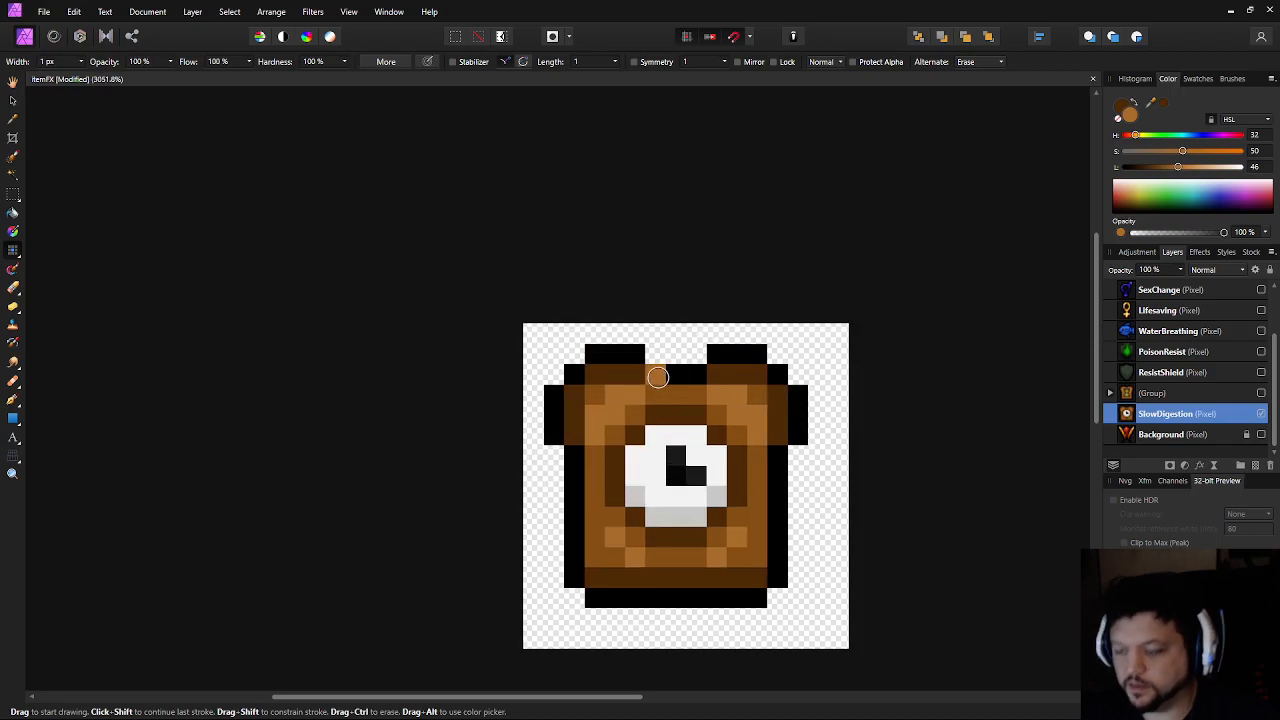
Sample the crust's dark brown and paint the outer pixels of the black notch between the bread's two lobes
{"action": "key", "text": "i"}
{"action": "left_click", "coordinate": [632, 372]}
{"action": "key", "text": "b"}
{"action": "left_click", "coordinate": [655, 376]}
{"action": "left_click", "coordinate": [700, 372]}
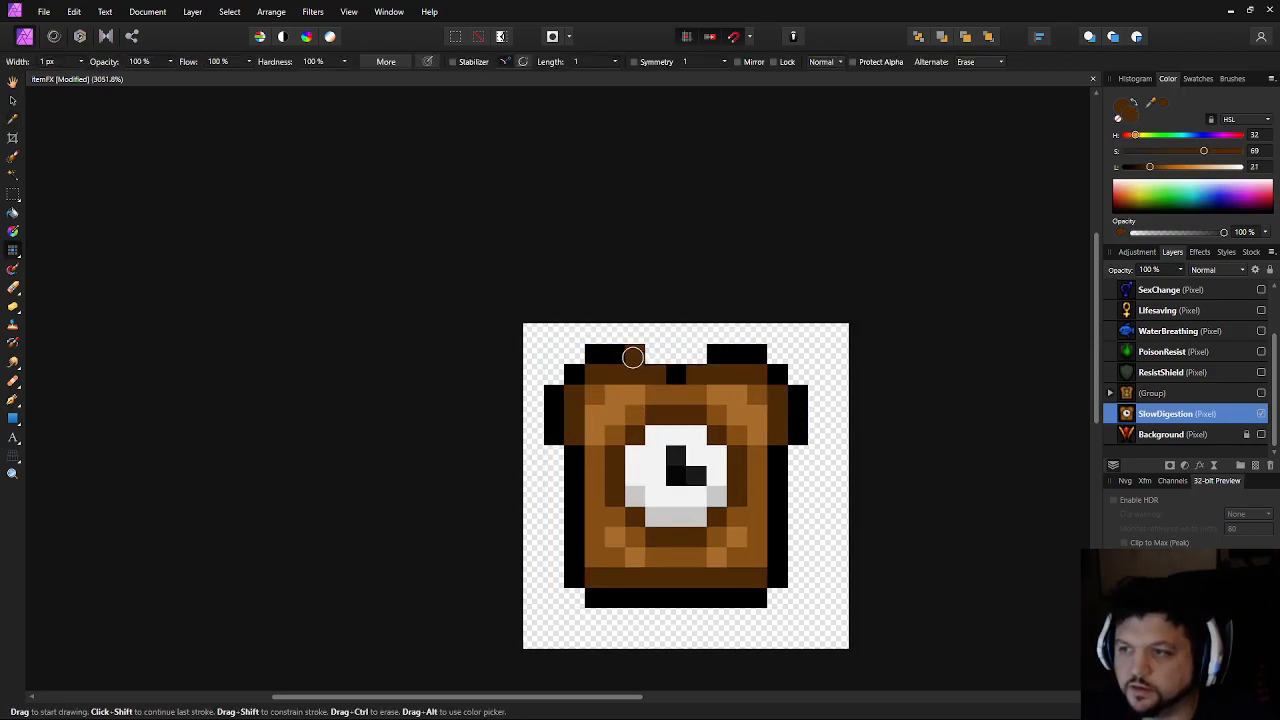
Sample the outline black and extend the top outline of both lobes inward by one pixel
{"action": "key", "text": "i"}
{"action": "left_click", "coordinate": [631, 355]}
{"action": "key", "text": "b"}
{"action": "left_click", "coordinate": [657, 356]}
{"action": "left_click", "coordinate": [696, 352]}
Extend the black side outlines of both bread lobes two pixels down and continue the dark brown crust alongside them
{"action": "scroll", "coordinate": [840, 482], "scroll_direction": "down", "scroll_amount": 11}
{"action": "left_click_drag", "start_coordinate": [891, 490], "coordinate": [748, 499]}
{"action": "scroll", "coordinate": [748, 499], "scroll_direction": "up", "scroll_amount": 2}
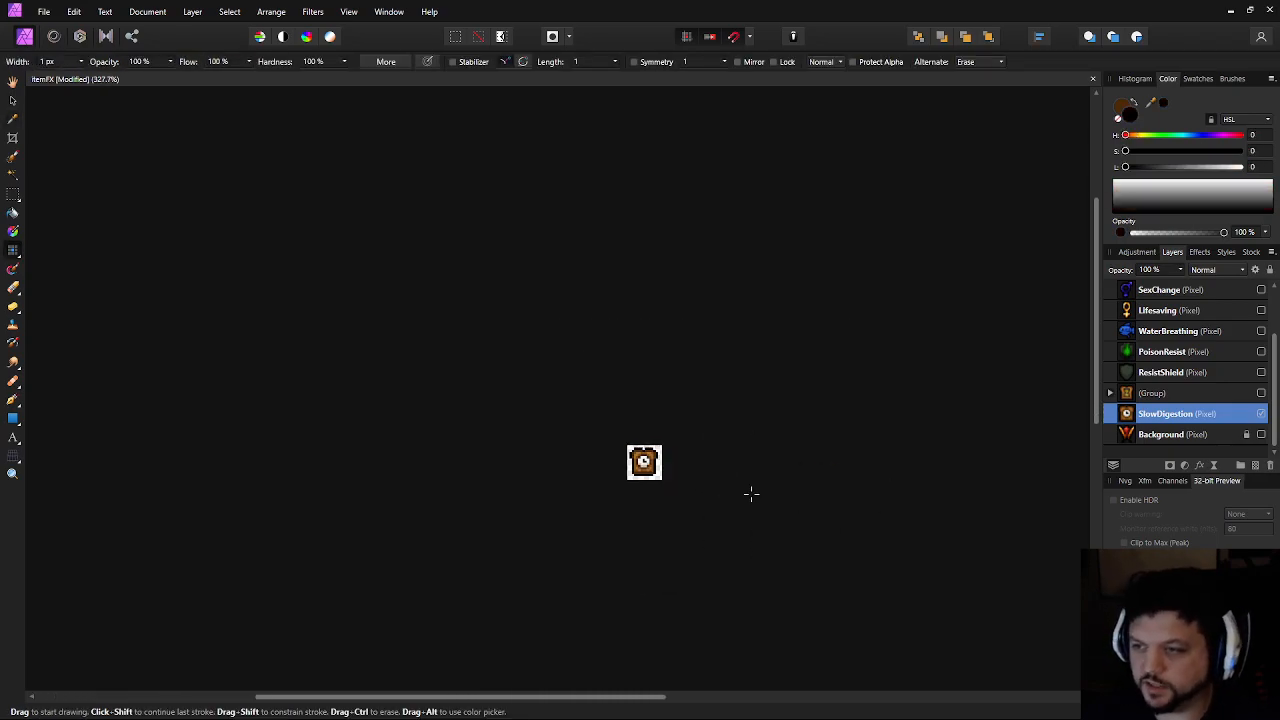
{"action": "scroll", "coordinate": [751, 493], "scroll_direction": "up", "scroll_amount": 5}
{"action": "scroll", "coordinate": [443, 451], "scroll_direction": "up", "scroll_amount": 5}
{"action": "left_click", "coordinate": [504, 287]}
{"action": "mouse_move", "coordinate": [743, 271]}
{"action": "left_mouse_down"}
{"action": "mouse_move", "coordinate": [743, 289]}
{"action": "mouse_move", "coordinate": [708, 301]}
{"action": "mouse_move", "coordinate": [720, 314]}
{"action": "left_mouse_up"}
{"action": "scroll", "coordinate": [726, 273], "scroll_direction": "up", "scroll_amount": 2}
{"action": "left_click", "coordinate": [714, 251], "text": "alt"}
{"action": "left_click_drag", "start_coordinate": [403, 285], "coordinate": [405, 302]}
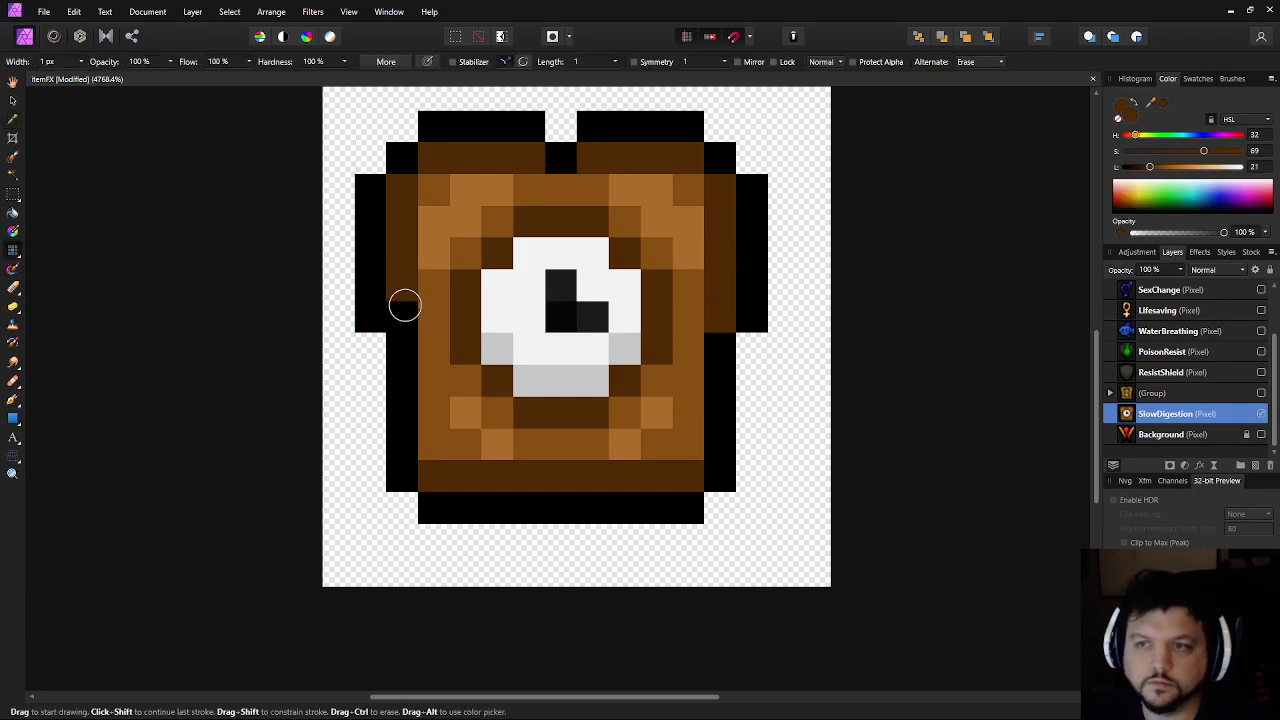
Examine the bread clock icon at small display size and compare it with the grouped bread icon by briefly showing that group
{"action": "scroll", "coordinate": [614, 406], "scroll_direction": "down", "scroll_amount": 4}
{"action": "scroll", "coordinate": [538, 395], "scroll_direction": "up", "scroll_amount": 4}
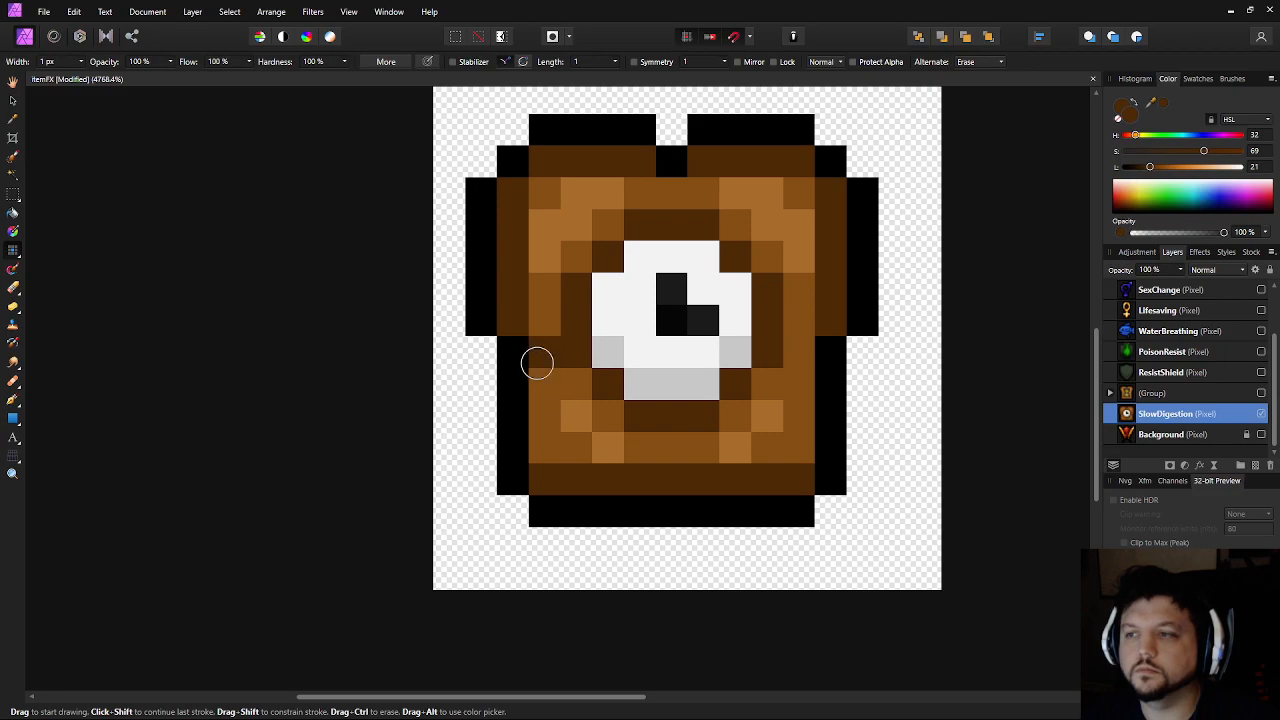
{"action": "scroll", "coordinate": [545, 365], "scroll_direction": "down", "scroll_amount": 10}
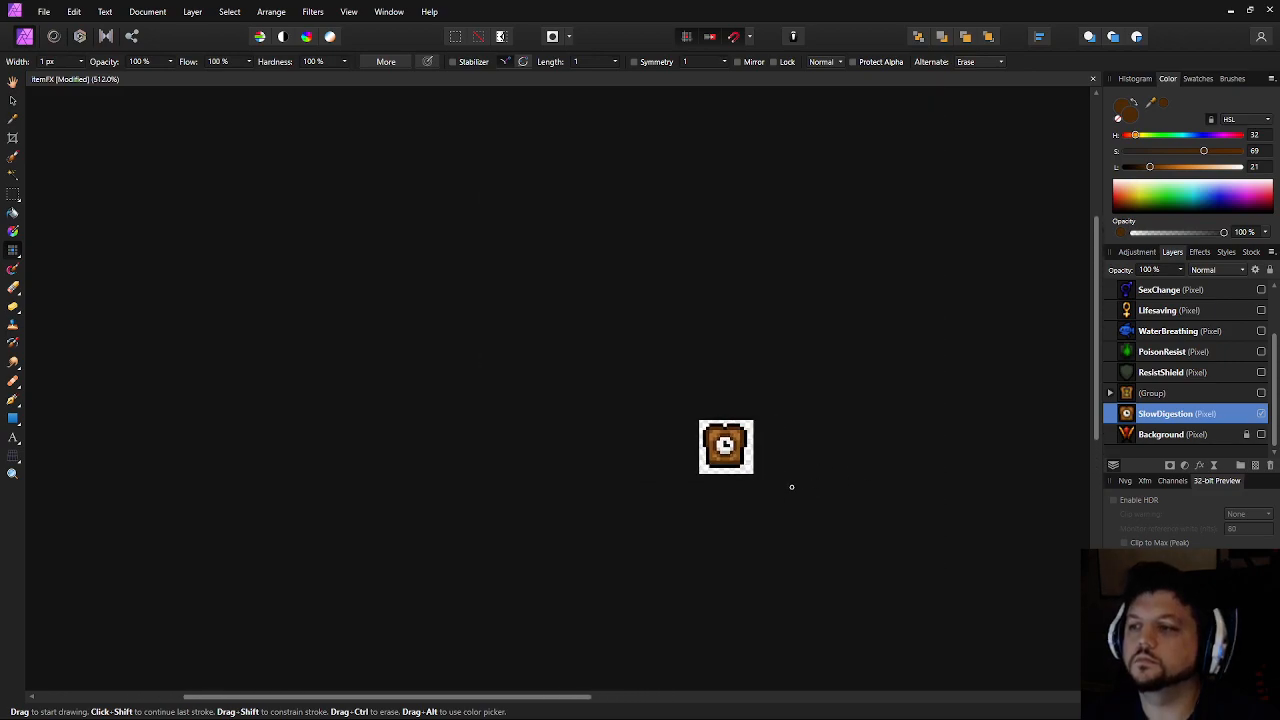
{"action": "left_click_drag", "start_coordinate": [814, 486], "coordinate": [674, 475]}
{"action": "key", "text": "ctrl+minus"}
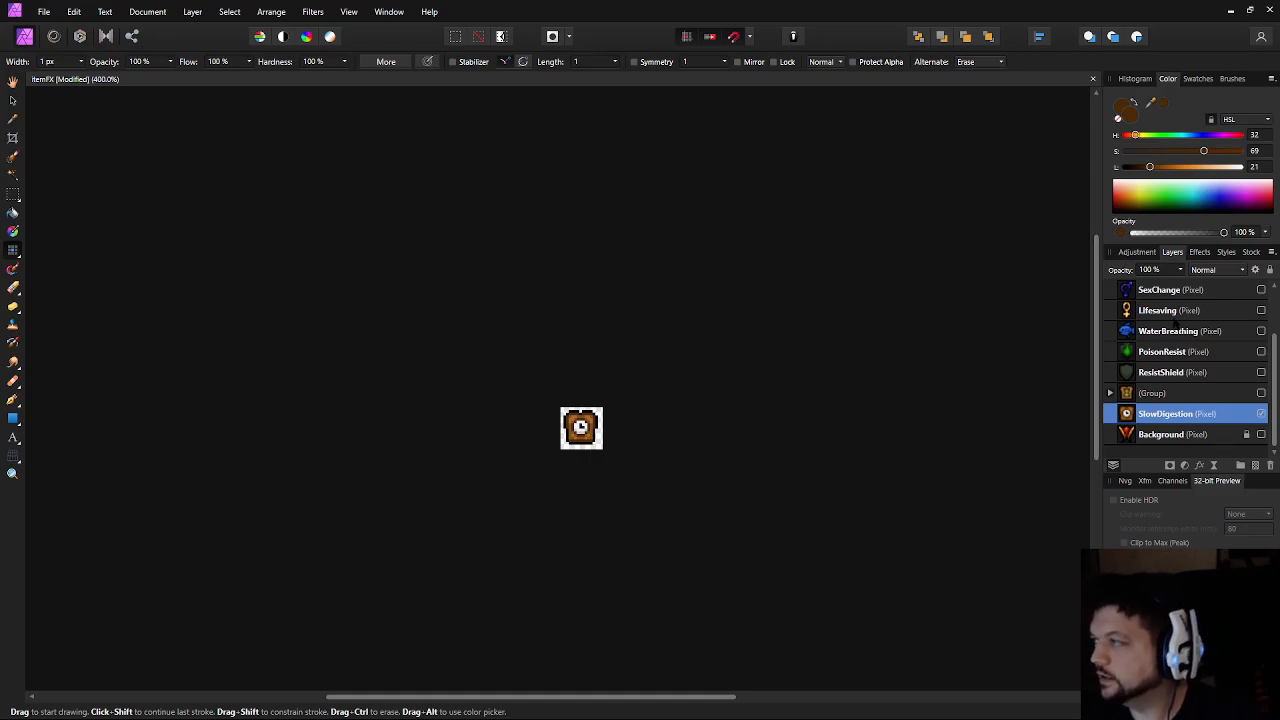
{"action": "left_click", "coordinate": [1261, 393]}
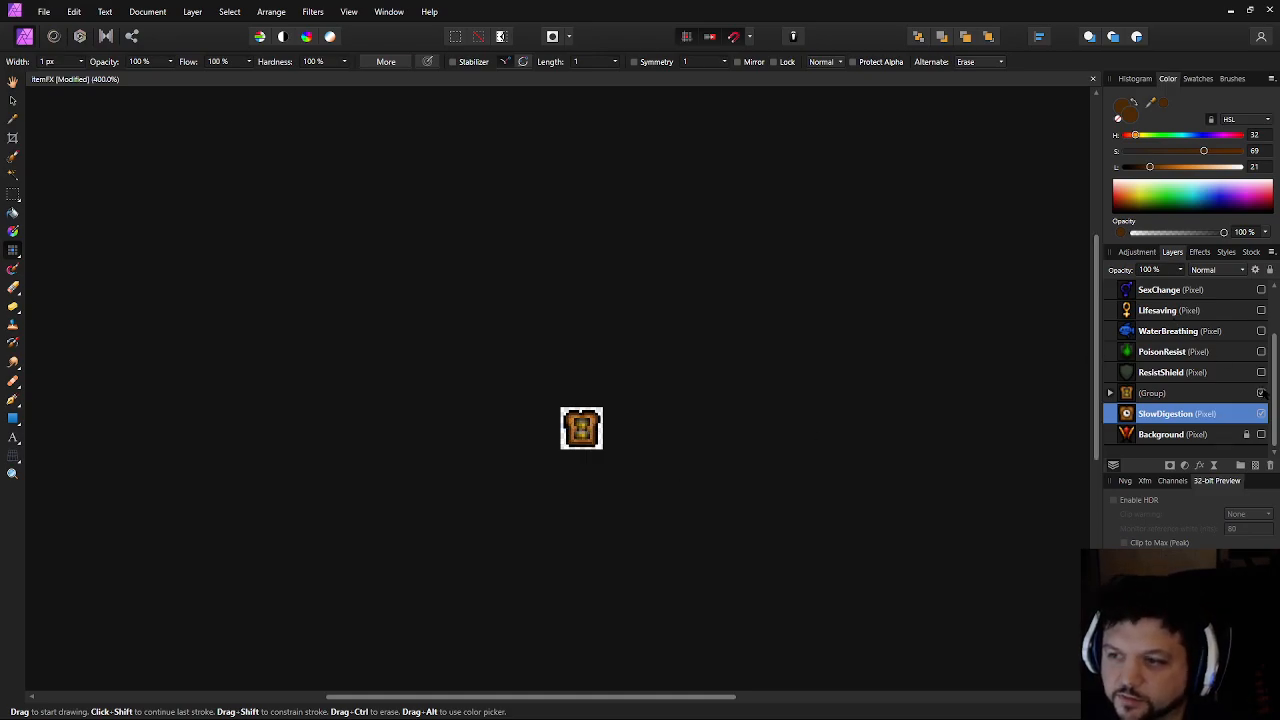
{"action": "left_click", "coordinate": [1261, 393]}
Paint the bread's lower edge pixels on both sides dark brown so the crust continues up from the bottom corners
{"action": "scroll", "coordinate": [600, 450], "scroll_direction": "up", "scroll_amount": 6}
{"action": "scroll", "coordinate": [566, 485], "scroll_direction": "up", "scroll_amount": 3}
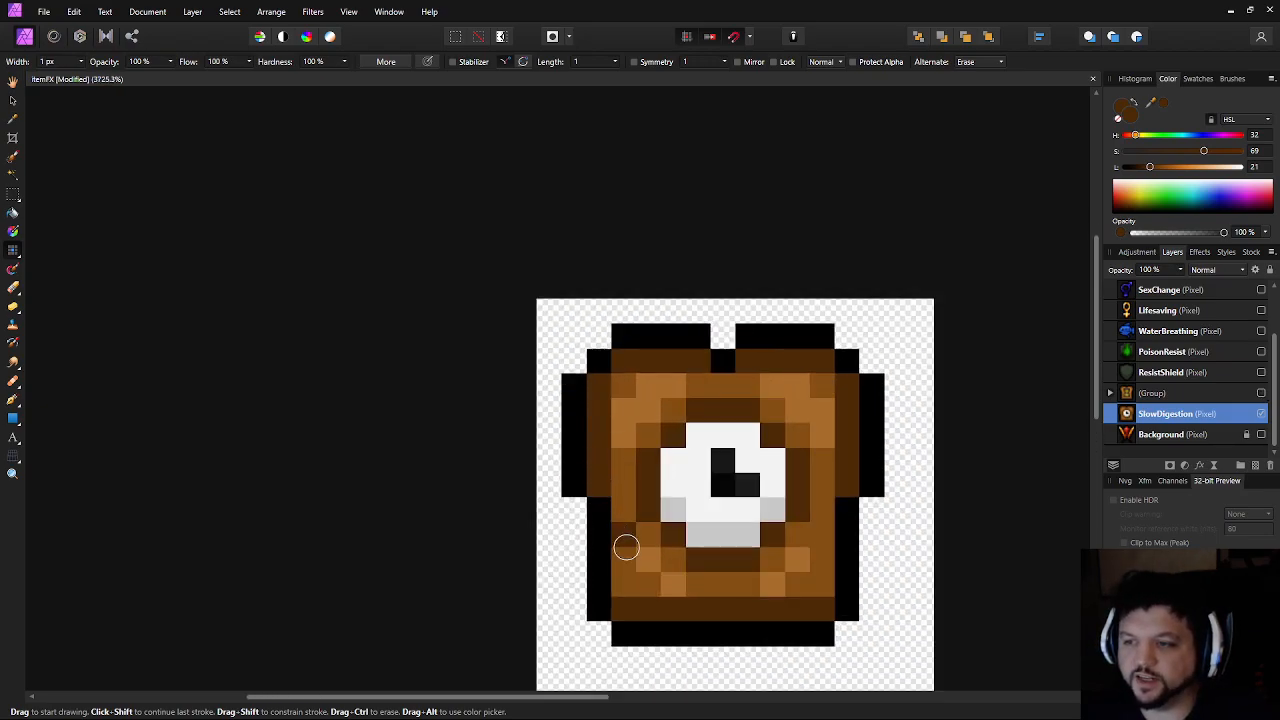
{"action": "left_click_drag", "start_coordinate": [634, 482], "coordinate": [583, 452]}
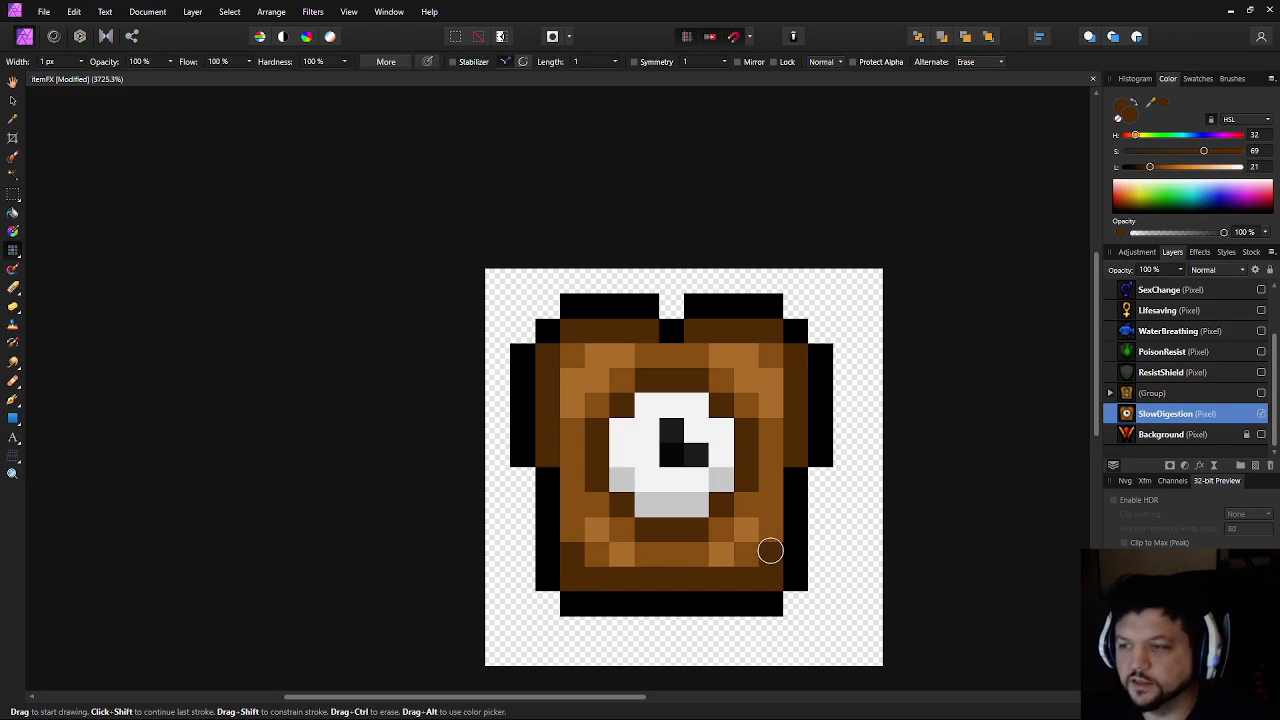
{"action": "scroll", "coordinate": [778, 553], "scroll_direction": "down", "scroll_amount": 5}
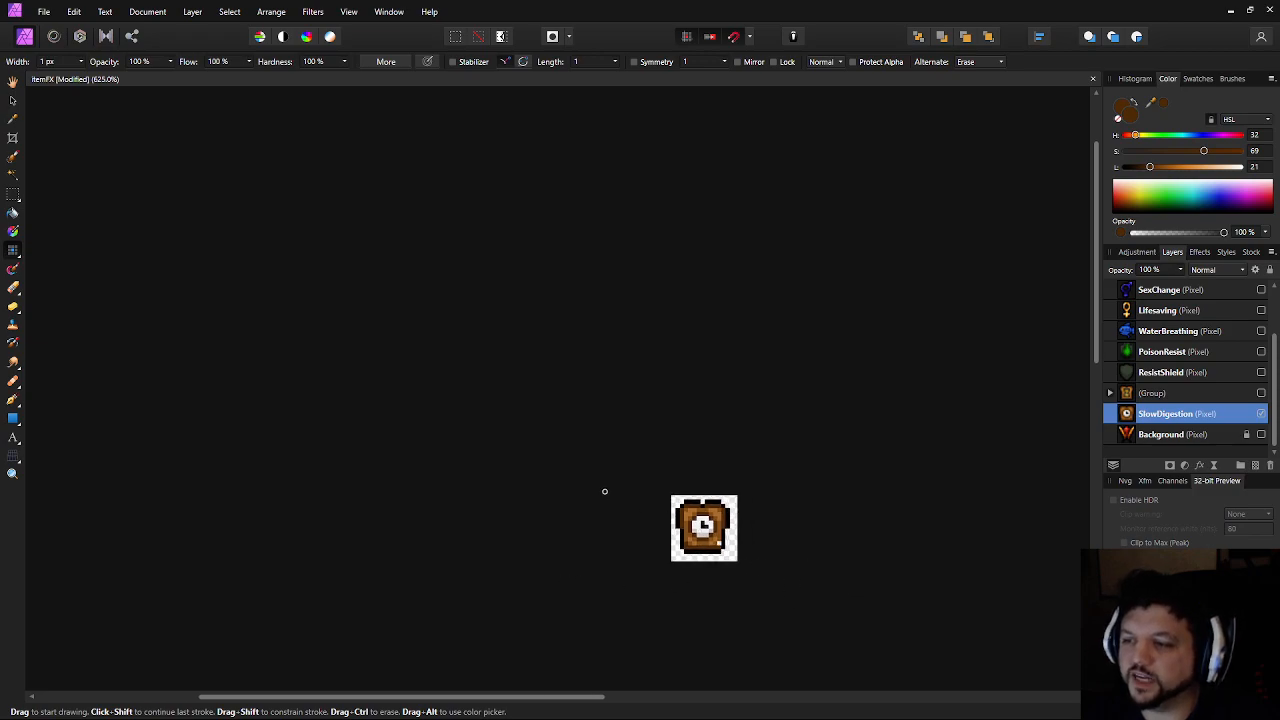
{"action": "scroll", "coordinate": [737, 531], "scroll_direction": "up", "scroll_amount": 4}
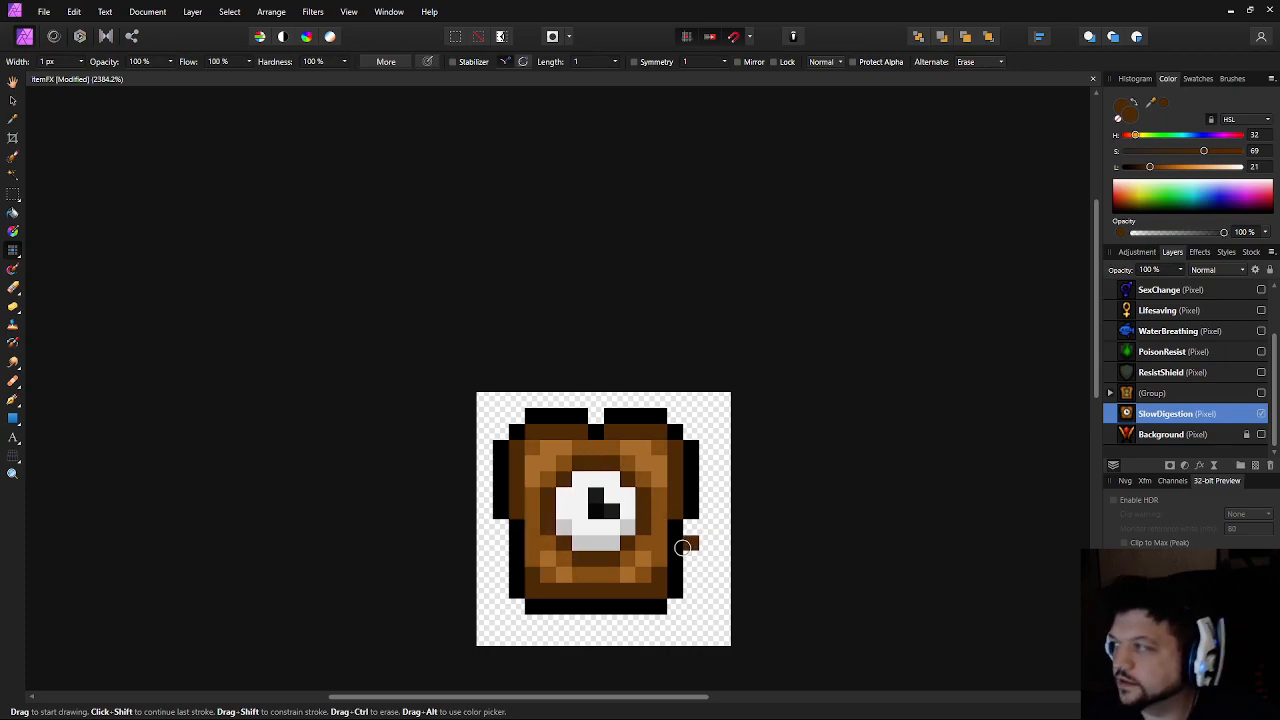
{"action": "left_click_drag", "start_coordinate": [656, 541], "coordinate": [654, 423]}
{"action": "scroll", "coordinate": [632, 440], "scroll_direction": "up", "scroll_amount": 3}
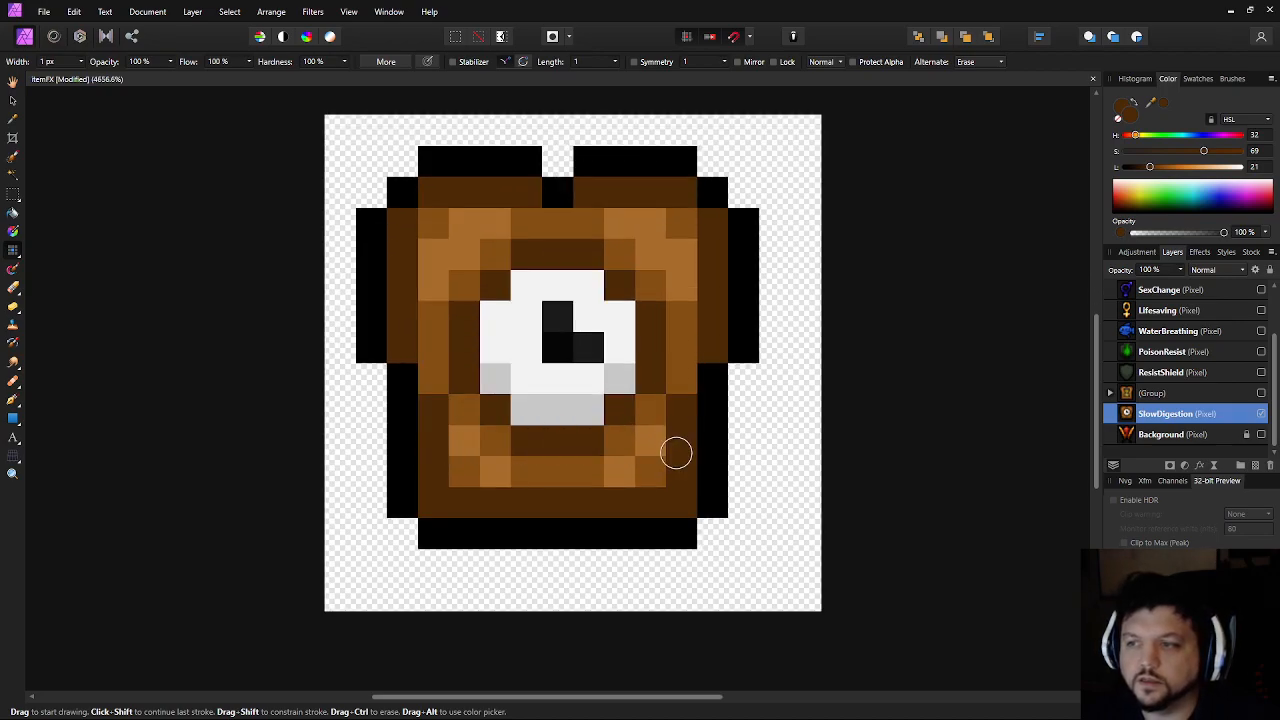
Examine how the icon with its darkened lower crust reads at several display sizes
{"action": "scroll", "coordinate": [680, 455], "scroll_direction": "down", "scroll_amount": 6}
{"action": "scroll", "coordinate": [700, 500], "scroll_direction": "up", "scroll_amount": 3}
{"action": "scroll", "coordinate": [698, 498], "scroll_direction": "up", "scroll_amount": 1}
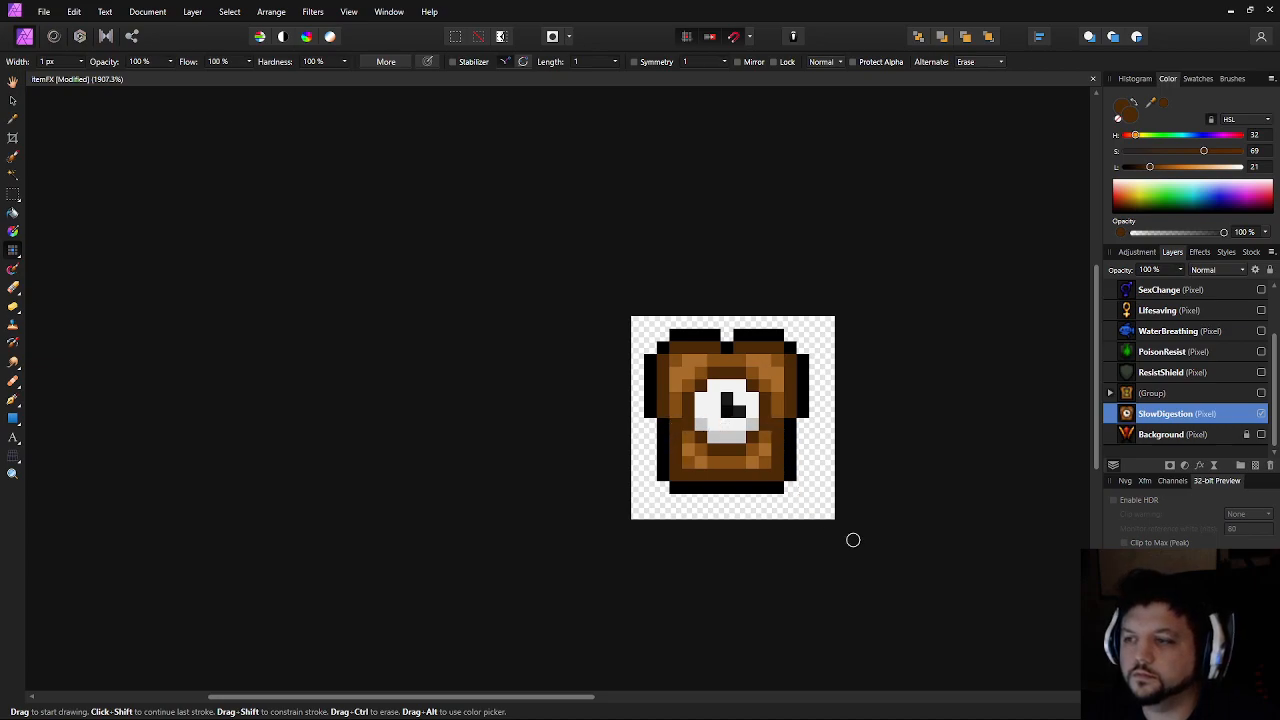
{"action": "scroll", "coordinate": [853, 540], "scroll_direction": "down", "scroll_amount": 7}
{"action": "scroll", "coordinate": [850, 530], "scroll_direction": "up", "scroll_amount": 5}
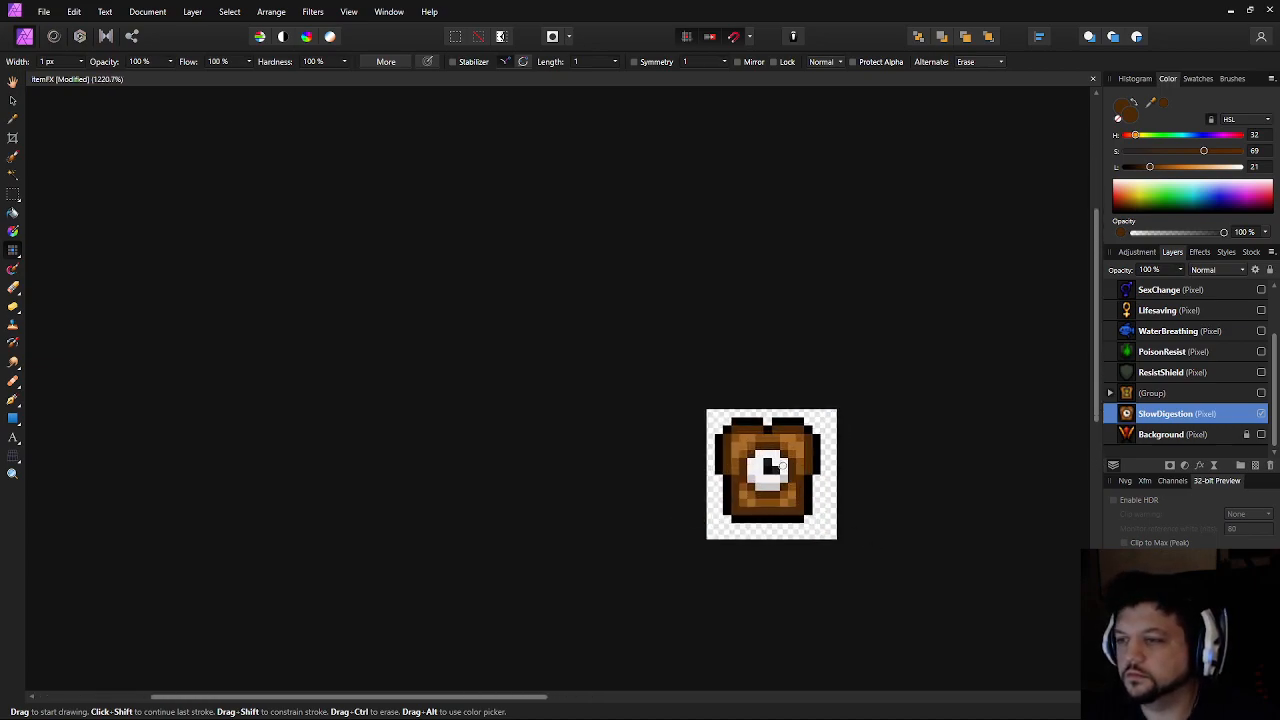
{"action": "scroll", "coordinate": [770, 445], "scroll_direction": "up", "scroll_amount": 3}
{"action": "scroll", "coordinate": [900, 510], "scroll_direction": "down", "scroll_amount": 7}
{"action": "scroll", "coordinate": [872, 526], "scroll_direction": "right", "scroll_amount": 3}
{"action": "scroll", "coordinate": [760, 575], "scroll_direction": "right", "scroll_amount": 2}
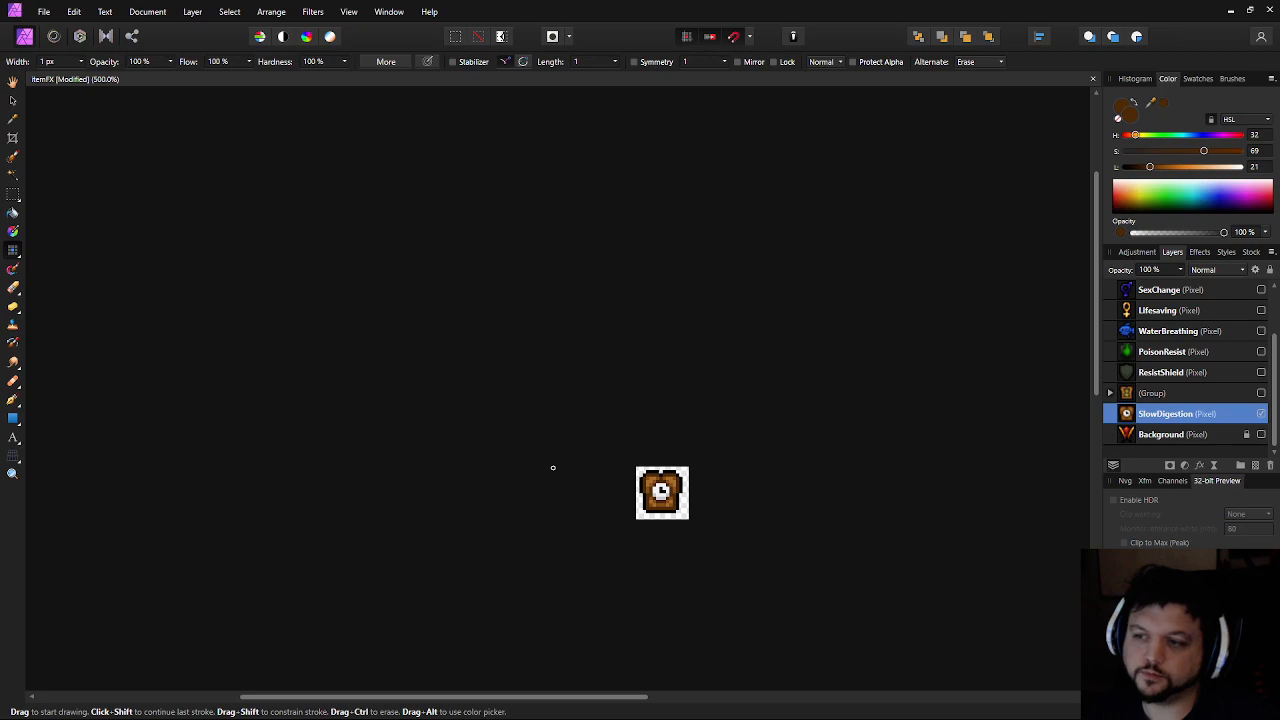
{"action": "scroll", "coordinate": [551, 469], "scroll_direction": "up", "scroll_amount": 2}
{"action": "scroll", "coordinate": [480, 462], "scroll_direction": "right", "scroll_amount": 3}
{"action": "scroll", "coordinate": [405, 455], "scroll_direction": "down", "scroll_amount": 4}
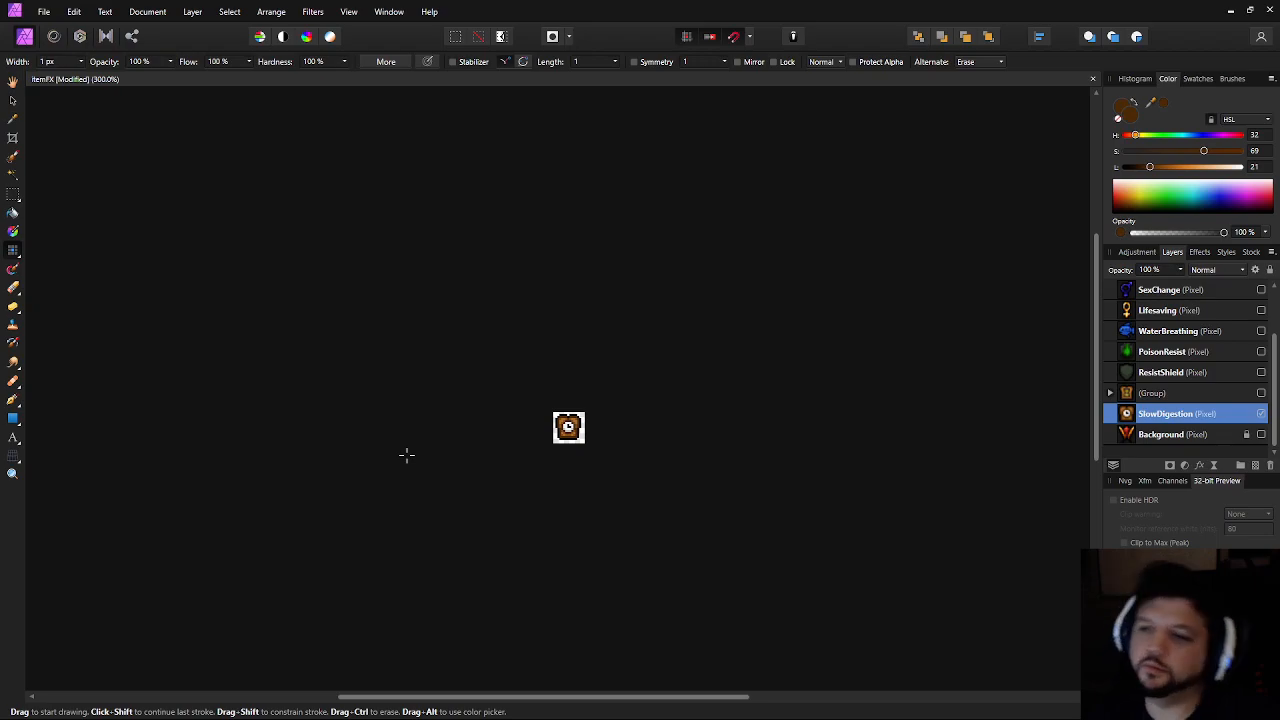
{"action": "scroll", "coordinate": [406, 455], "scroll_direction": "up", "scroll_amount": 6}
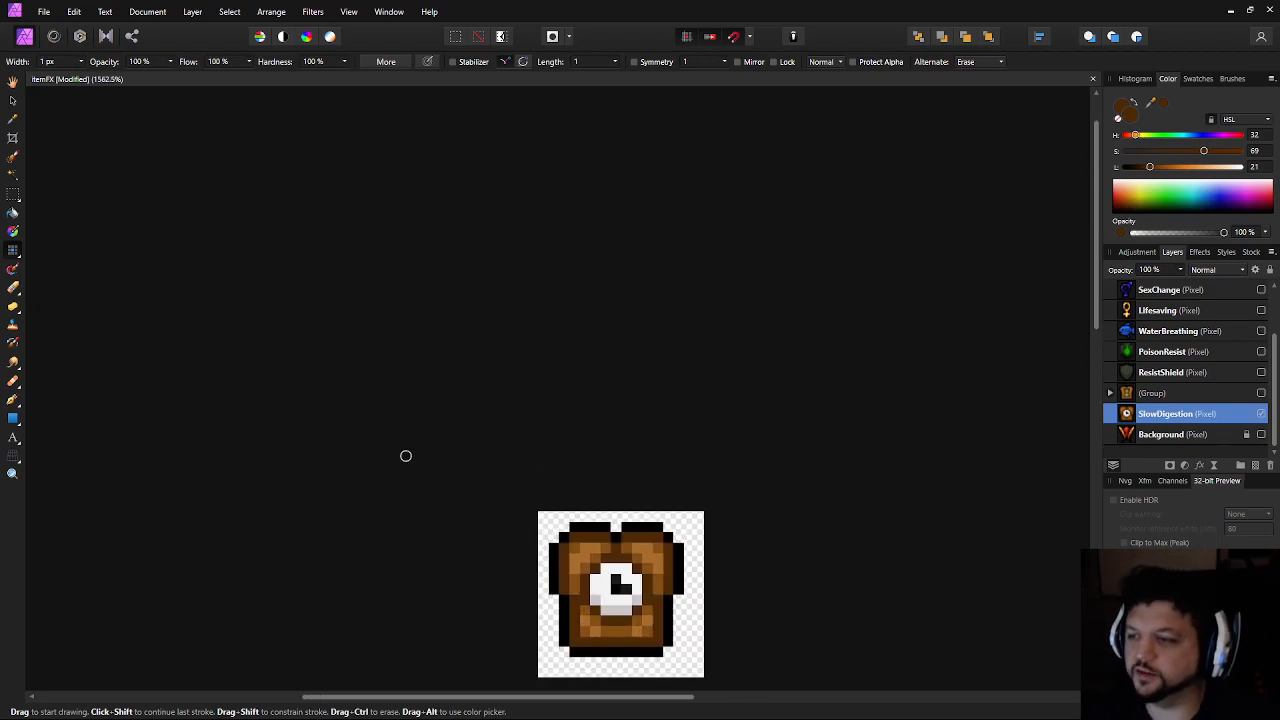
{"action": "scroll", "coordinate": [684, 331], "scroll_direction": "down", "scroll_amount": 3}
{"action": "scroll", "coordinate": [684, 331], "scroll_direction": "left", "scroll_amount": 1}
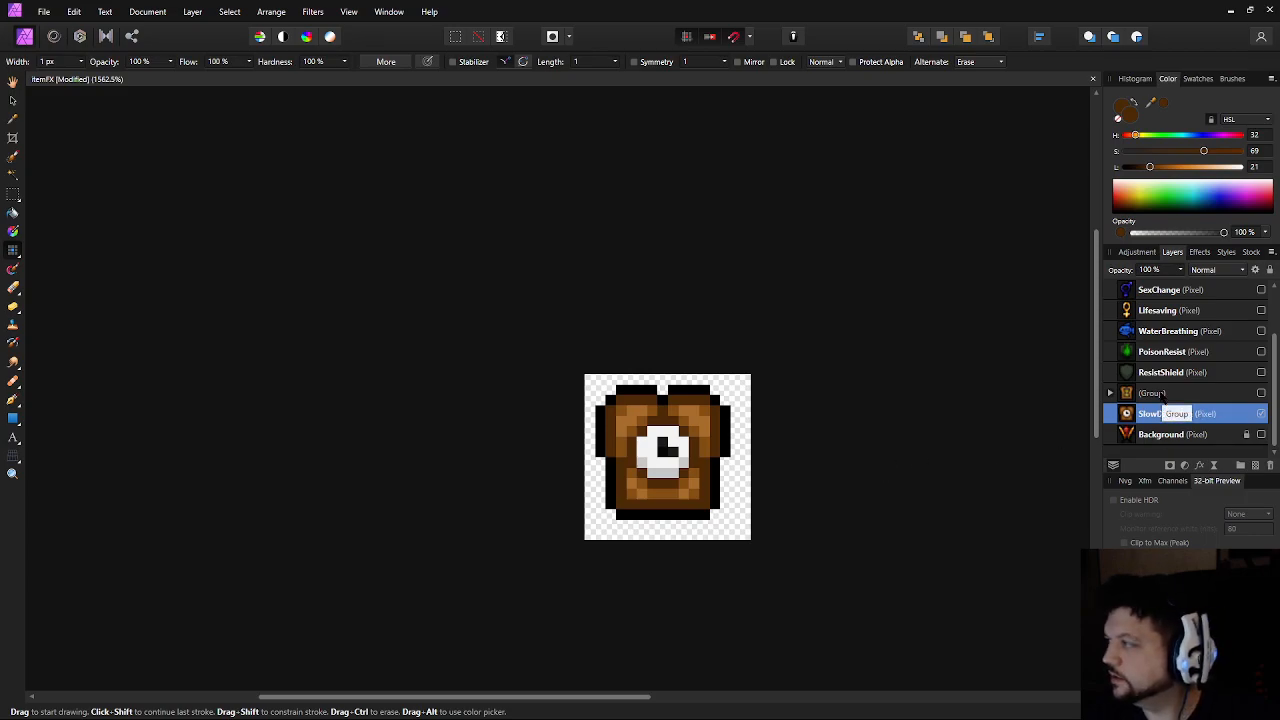
Save the document and briefly show the grouped bread icon over SlowDigestion to compare the two
{"action": "scroll", "coordinate": [850, 380], "scroll_direction": "left", "scroll_amount": 1}
{"action": "key", "text": "ctrl+s"}
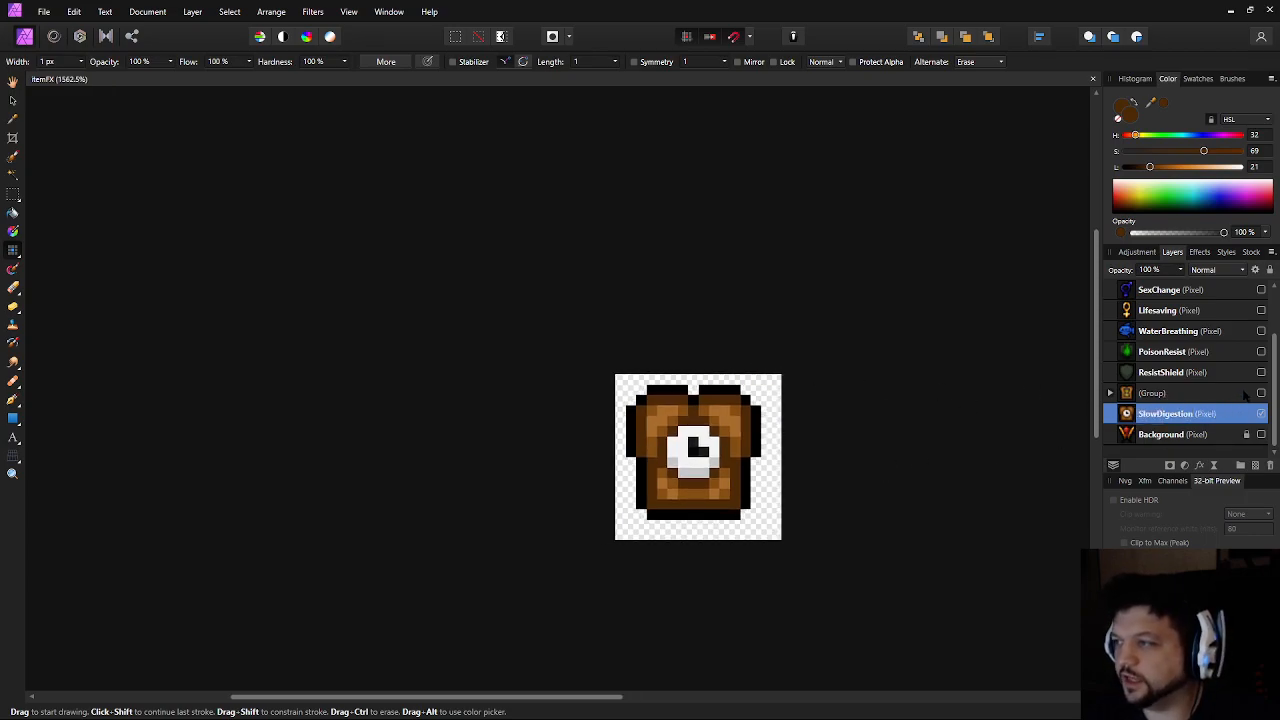
{"action": "left_click", "coordinate": [1261, 393]}
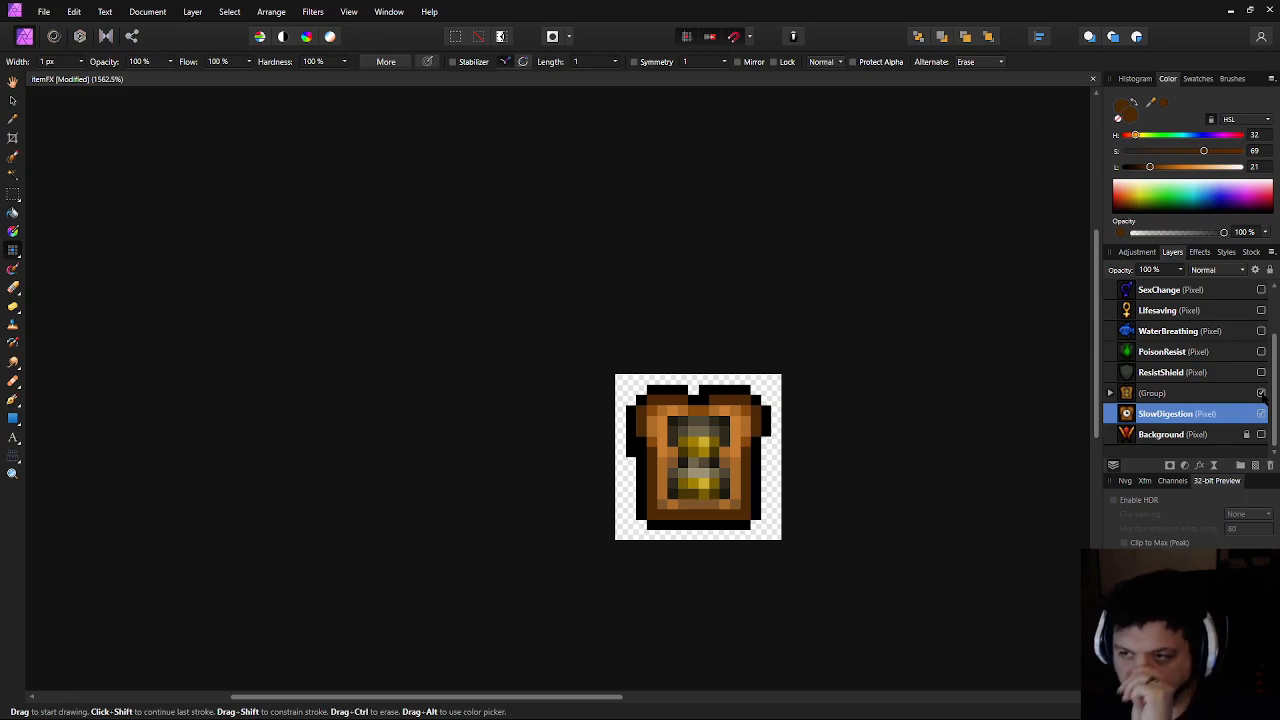
{"action": "left_click", "coordinate": [1261, 393]}
Examine the clock and crust shading of the SlowDigestion icon at small and enlarged sizes
{"action": "scroll", "coordinate": [757, 437], "scroll_direction": "right", "scroll_amount": 2}
{"action": "scroll", "coordinate": [763, 438], "scroll_direction": "down", "scroll_amount": 3}
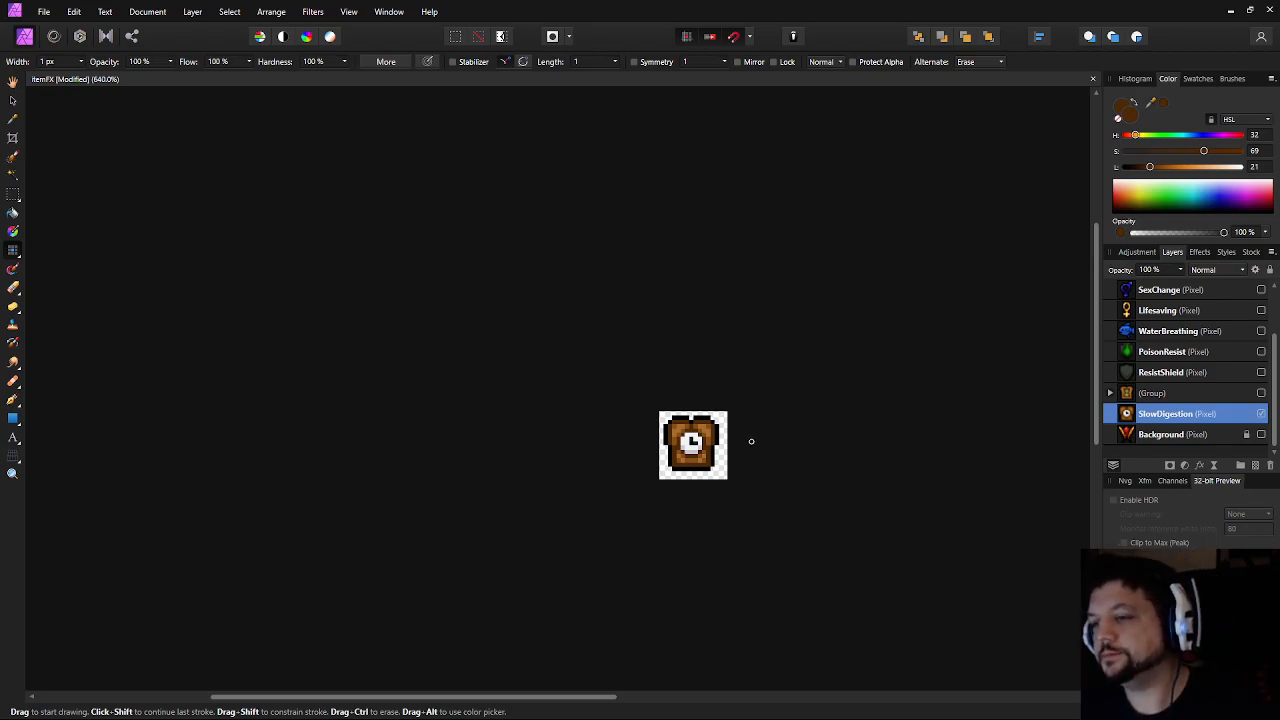
{"action": "scroll", "coordinate": [698, 472], "scroll_direction": "up", "scroll_amount": 5}
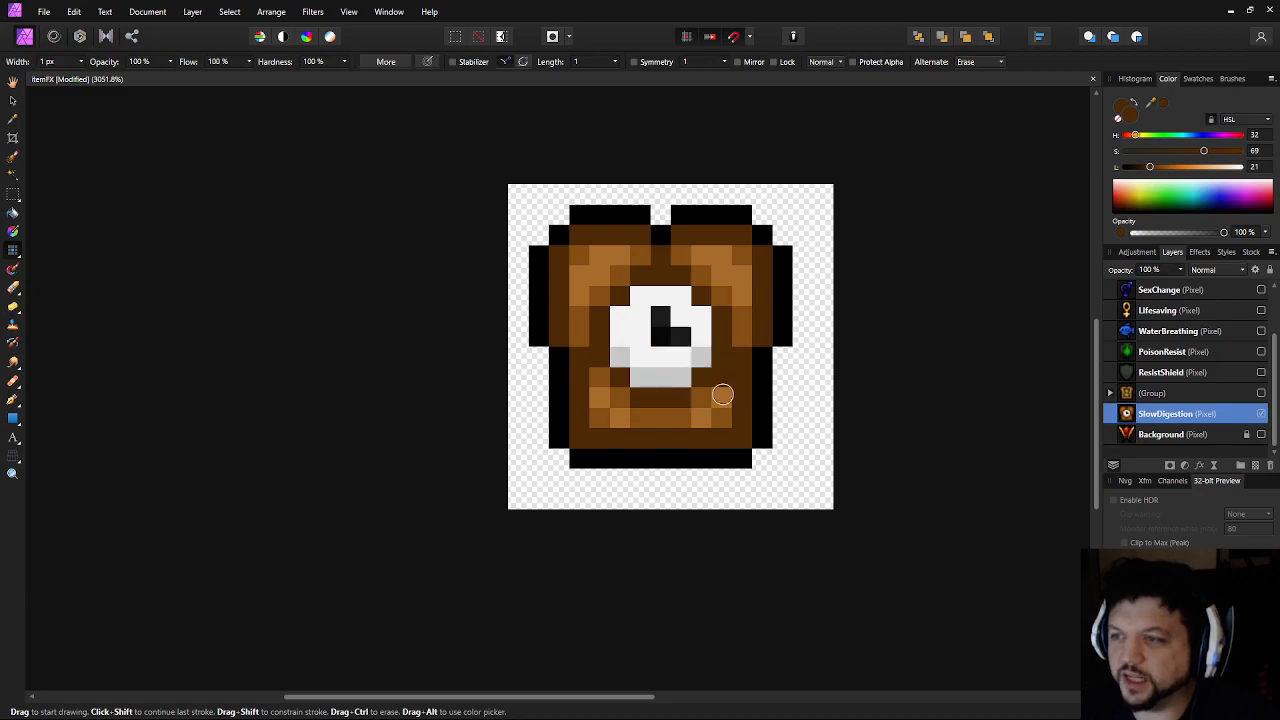
{"action": "scroll", "coordinate": [775, 419], "scroll_direction": "down", "scroll_amount": 6}
{"action": "scroll", "coordinate": [842, 434], "scroll_direction": "down", "scroll_amount": 2}
{"action": "scroll", "coordinate": [842, 434], "scroll_direction": "up", "scroll_amount": 2}
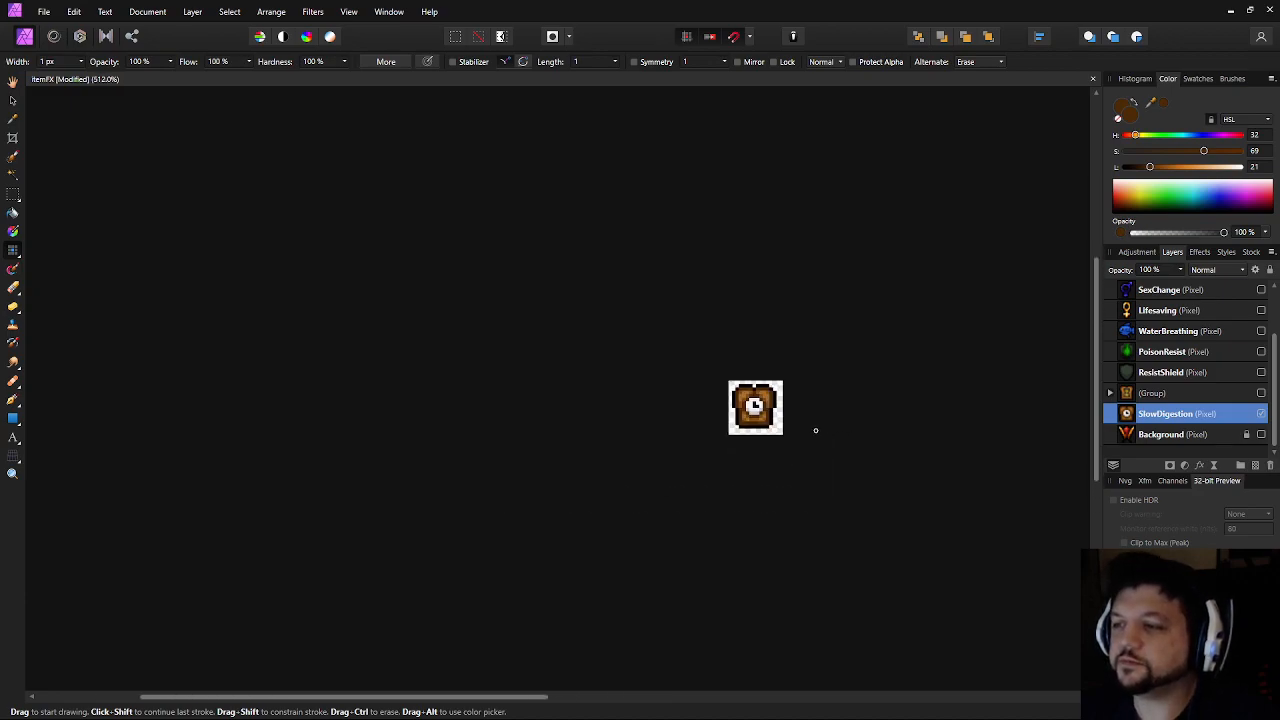
{"action": "scroll", "coordinate": [805, 425], "scroll_direction": "up", "scroll_amount": 3}
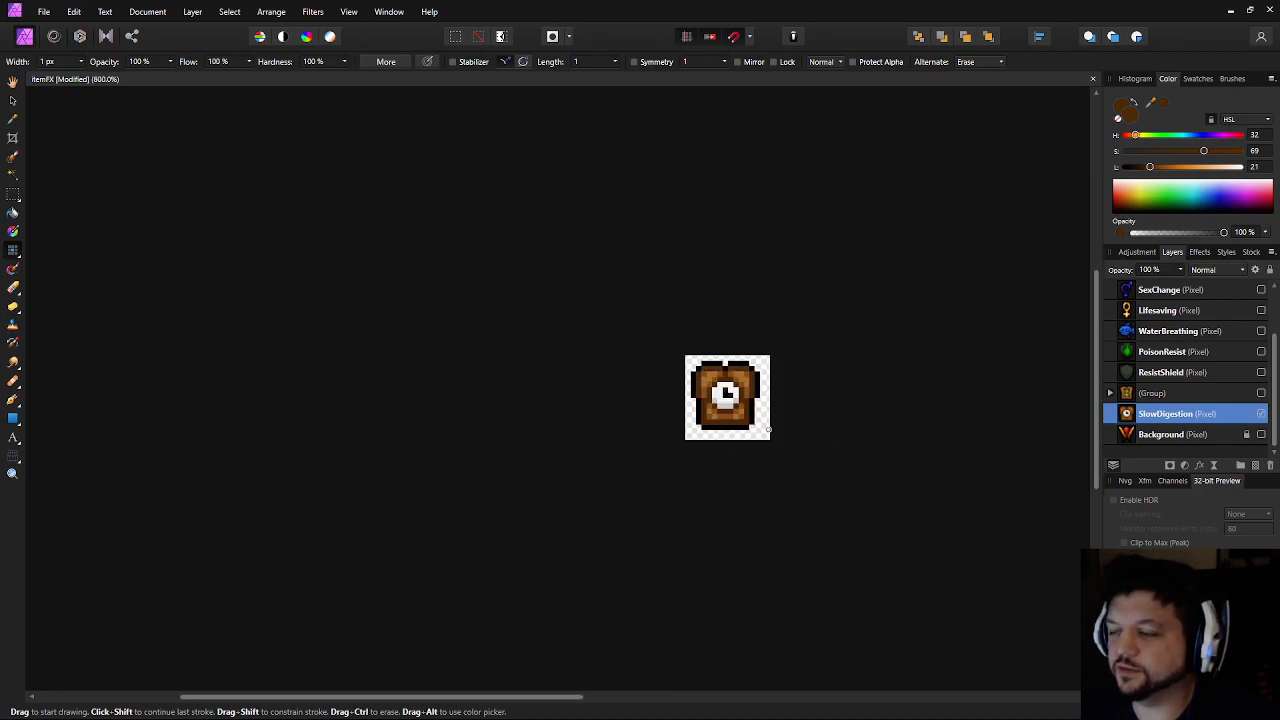
{"action": "scroll", "coordinate": [776, 437], "scroll_direction": "up", "scroll_amount": 7}
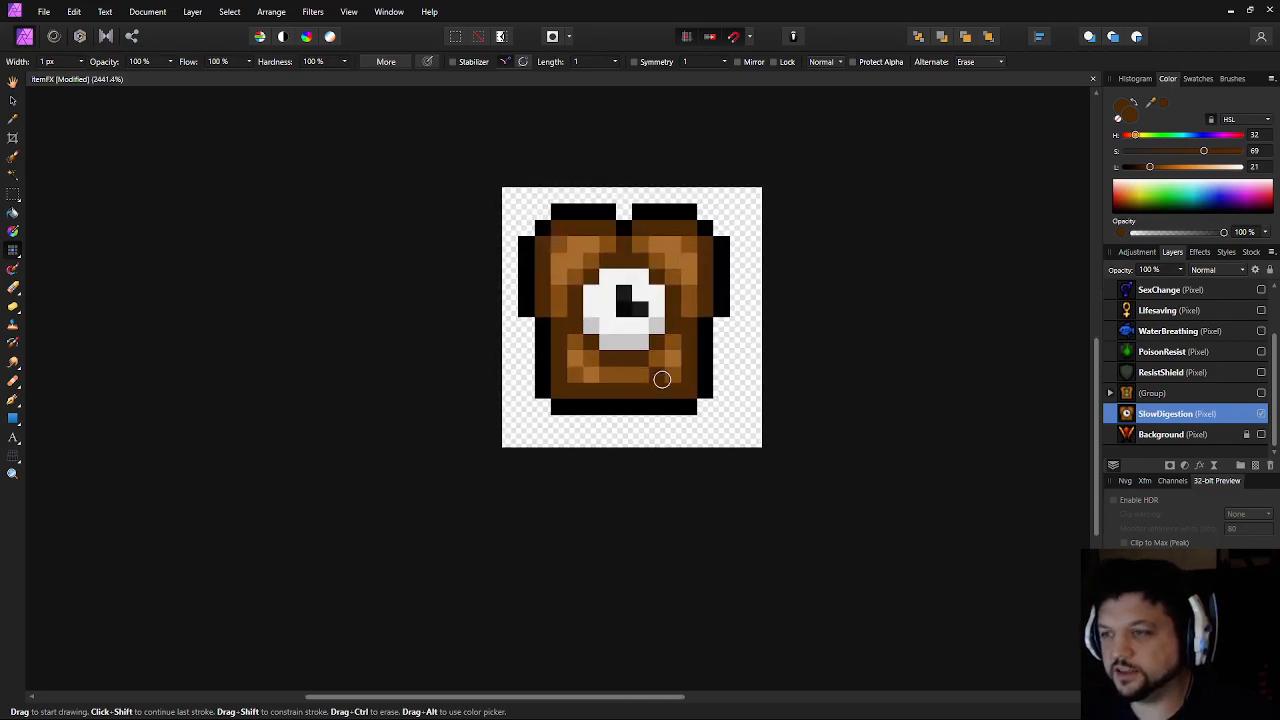
Try lengthening the clock face downward by one pixel row, using its sampled light grey for the shading and white for the fill
{"action": "key", "text": "i"}
{"action": "left_click", "coordinate": [592, 320]}
{"action": "key", "text": "b"}
{"action": "left_click_drag", "start_coordinate": [591, 341], "coordinate": [639, 357]}
{"action": "left_click", "coordinate": [655, 344]}
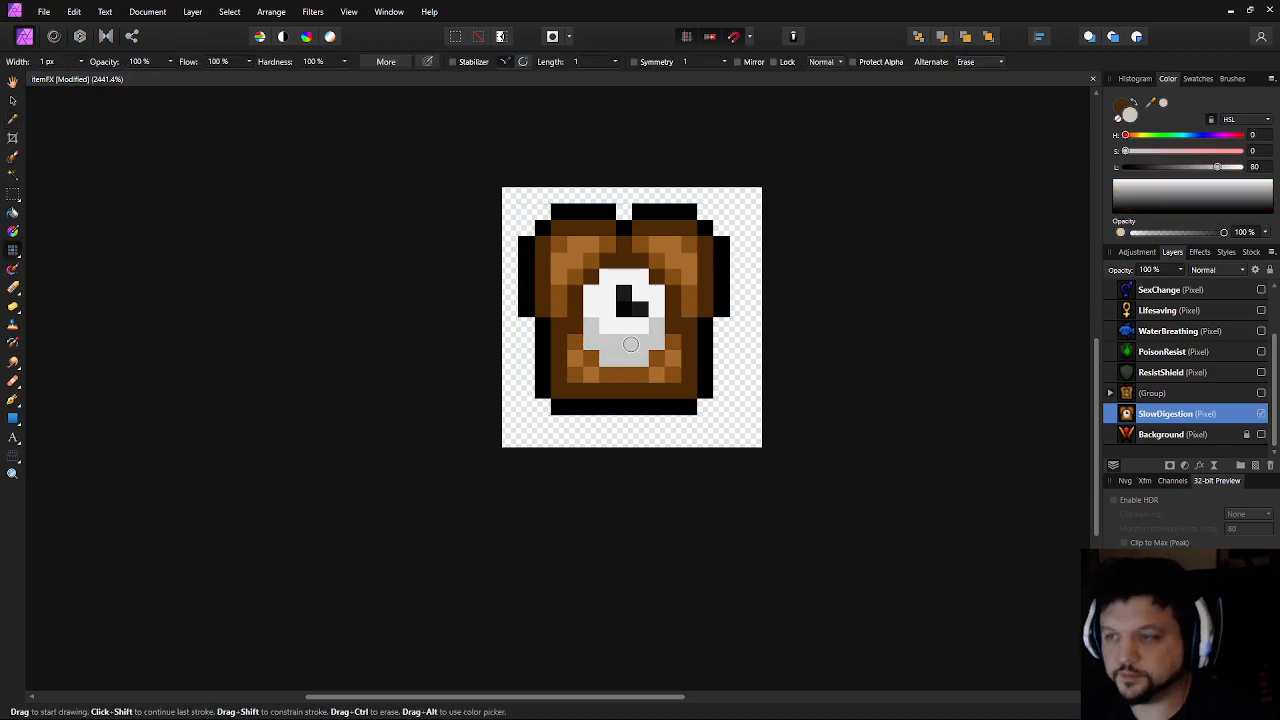
{"action": "key", "text": "i"}
{"action": "left_click", "coordinate": [598, 300]}
{"action": "key", "text": "b"}
{"action": "left_click_drag", "start_coordinate": [600, 330], "coordinate": [637, 344]}
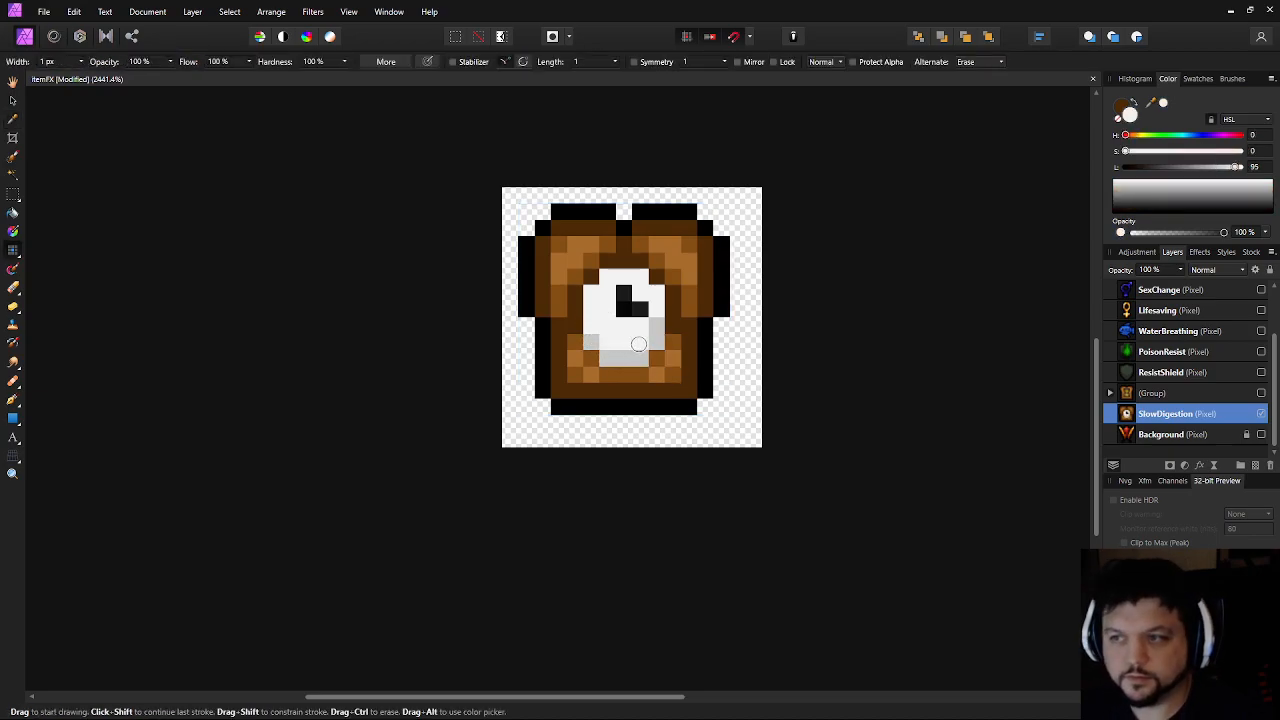
{"action": "scroll", "coordinate": [660, 330], "scroll_direction": "down", "scroll_amount": 5}
{"action": "scroll", "coordinate": [720, 428], "scroll_direction": "up", "scroll_amount": 4}
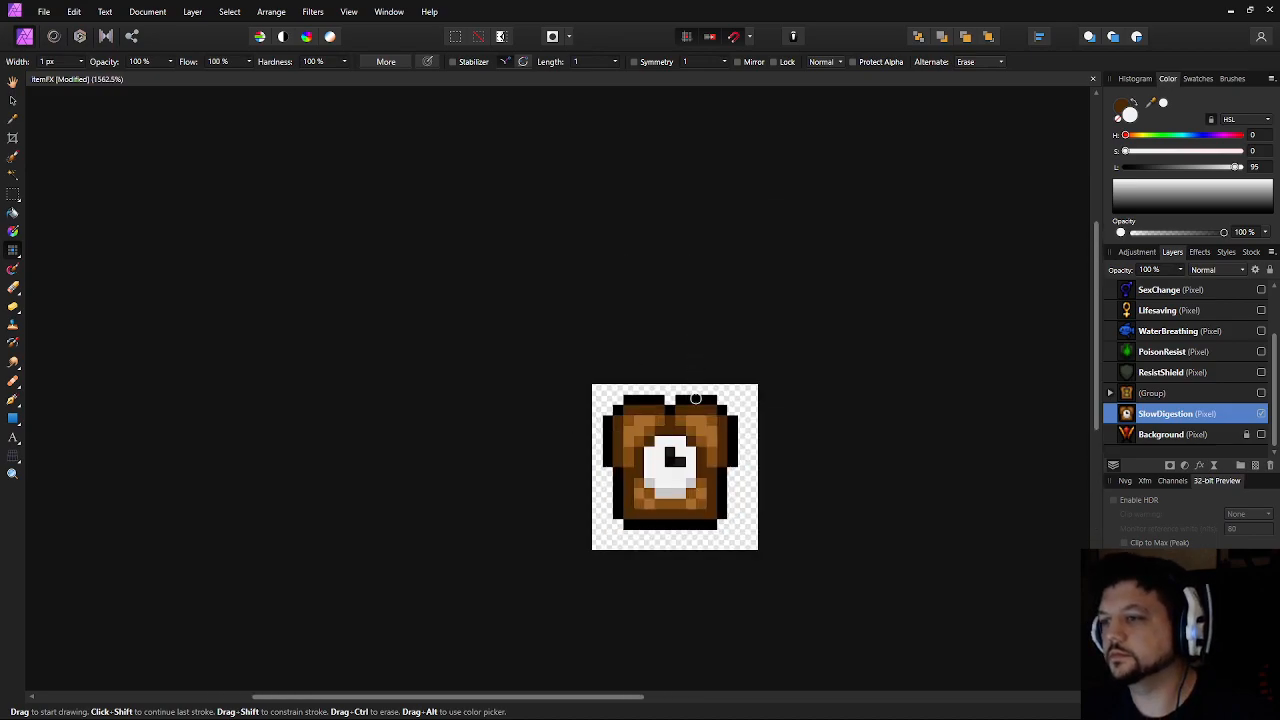
Try repainting the clock's lower shading with a darker grey of lightness 63
{"action": "scroll", "coordinate": [660, 485], "scroll_direction": "up", "scroll_amount": 3}
{"action": "scroll", "coordinate": [714, 331], "scroll_direction": "down", "scroll_amount": 1}
{"action": "left_click", "coordinate": [597, 502]}
{"action": "key", "text": "ctrl+z"}
{"action": "key", "text": "i"}
{"action": "left_click", "coordinate": [620, 517]}
{"action": "key", "text": "b"}
{"action": "left_click", "coordinate": [614, 401]}
{"action": "key", "text": "ctrl+z"}
{"action": "left_click", "coordinate": [1198, 167]}
{"action": "mouse_move", "coordinate": [556, 488]}
{"action": "left_mouse_down"}
{"action": "mouse_move", "coordinate": [585, 512]}
{"action": "mouse_move", "coordinate": [695, 491]}
{"action": "left_mouse_up"}
{"action": "scroll", "coordinate": [695, 491], "scroll_direction": "down", "scroll_amount": 10}
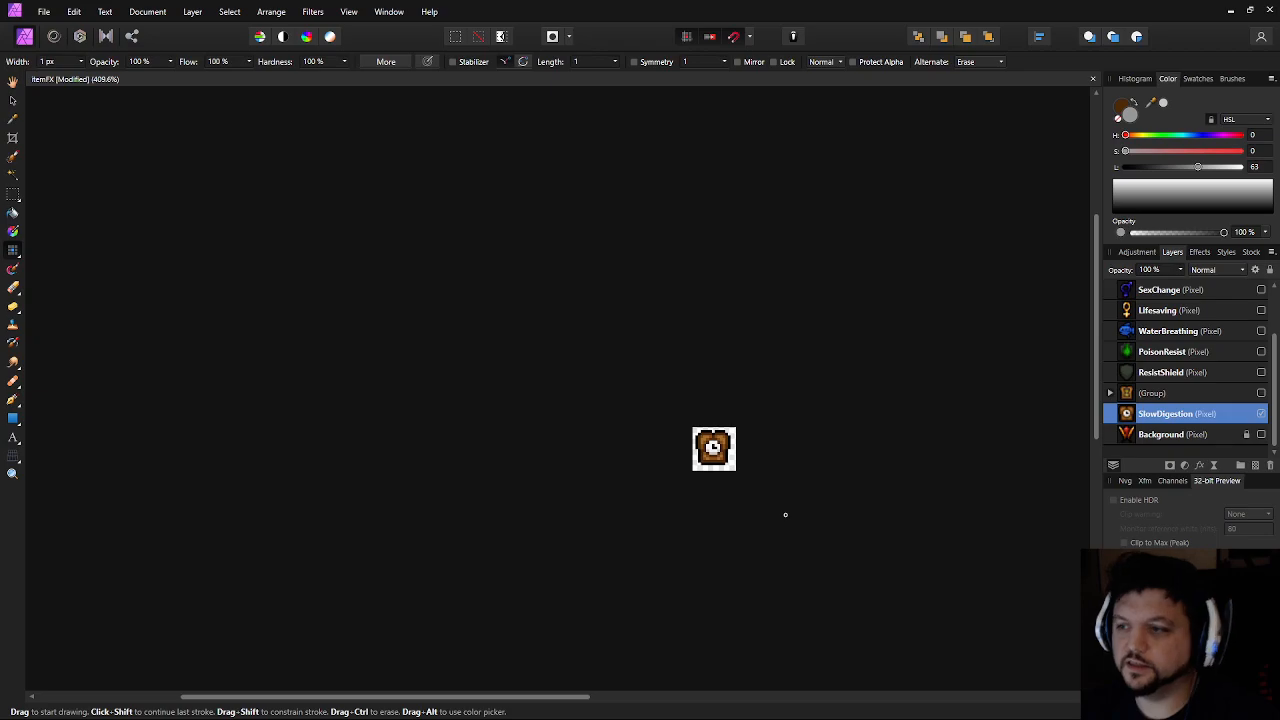
{"action": "scroll", "coordinate": [706, 494], "scroll_direction": "up", "scroll_amount": 10}
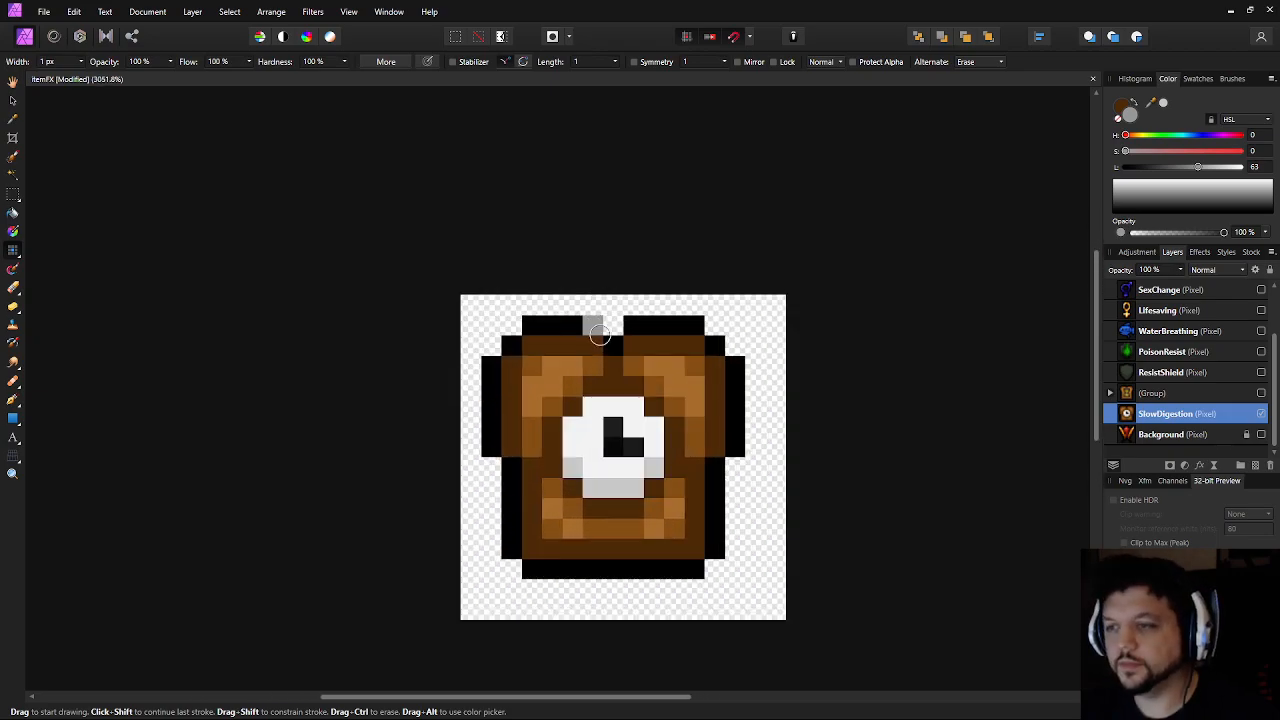
Sample the bread's medium brown and repaint the dark ring around the clock's top and sides with it
{"action": "left_click", "coordinate": [595, 364], "text": "alt"}
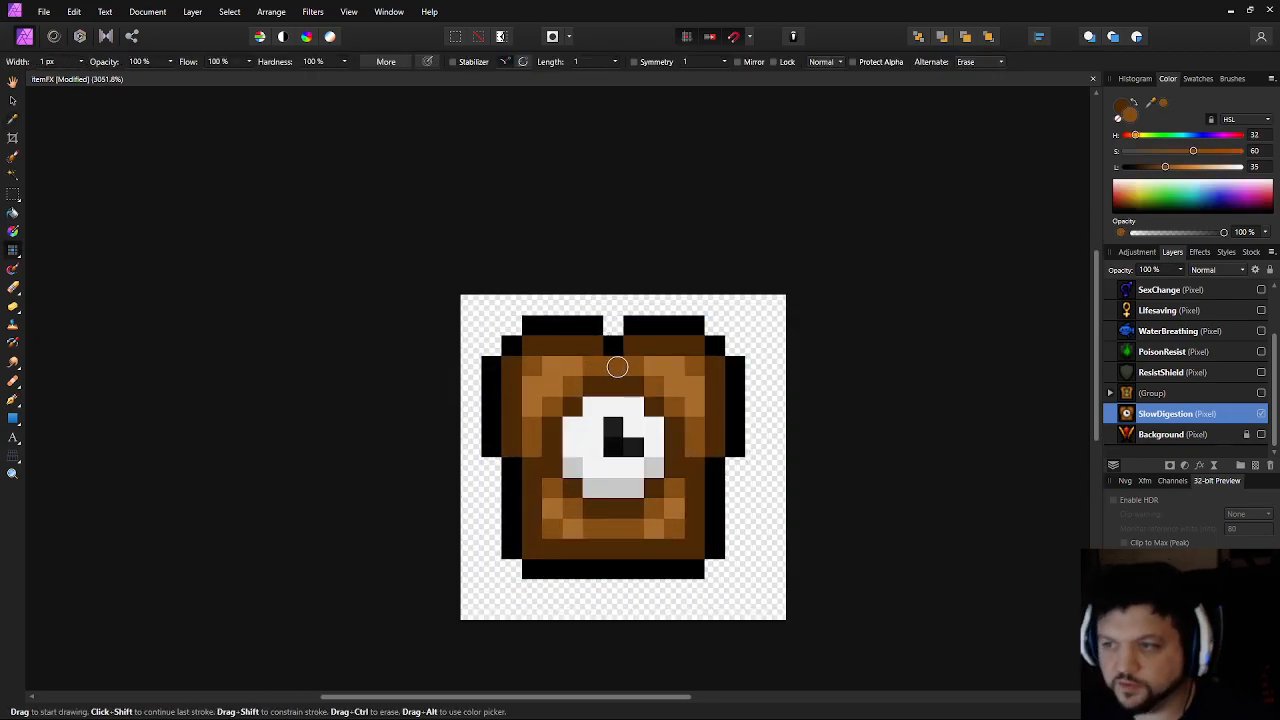
{"action": "scroll", "coordinate": [785, 473], "scroll_direction": "down", "scroll_amount": 4}
{"action": "scroll", "coordinate": [760, 463], "scroll_direction": "up", "scroll_amount": 4}
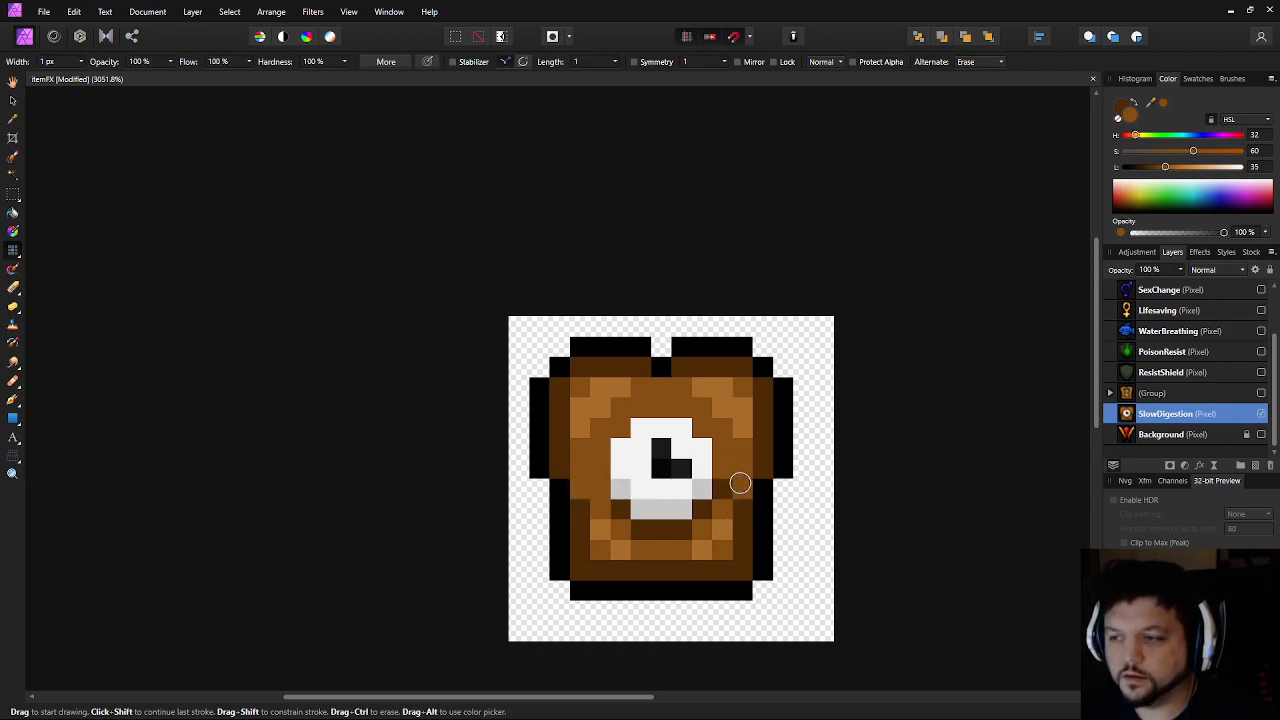
{"action": "scroll", "coordinate": [743, 543], "scroll_direction": "down", "scroll_amount": 5}
{"action": "scroll", "coordinate": [743, 543], "scroll_direction": "up", "scroll_amount": 6}
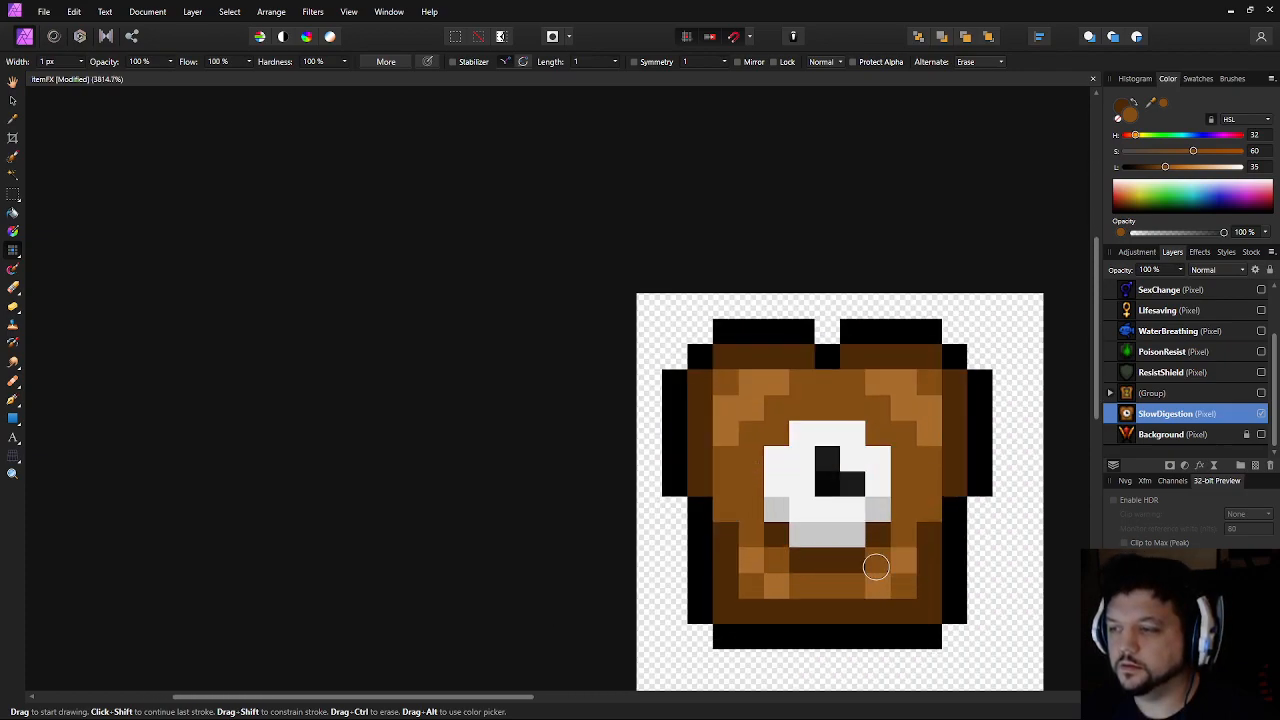
Sample the light brown highlight and extend it symmetrically around the clock's upper corners and down both of its sides
{"action": "scroll", "coordinate": [881, 567], "scroll_direction": "down", "scroll_amount": 6}
{"action": "scroll", "coordinate": [828, 545], "scroll_direction": "up", "scroll_amount": 1}
{"action": "scroll", "coordinate": [790, 535], "scroll_direction": "up", "scroll_amount": 4}
{"action": "left_click", "coordinate": [553, 338], "text": "alt"}
{"action": "mouse_move", "coordinate": [590, 353]}
{"action": "left_mouse_down"}
{"action": "mouse_move", "coordinate": [560, 357]}
{"action": "mouse_move", "coordinate": [551, 390]}
{"action": "left_mouse_up"}
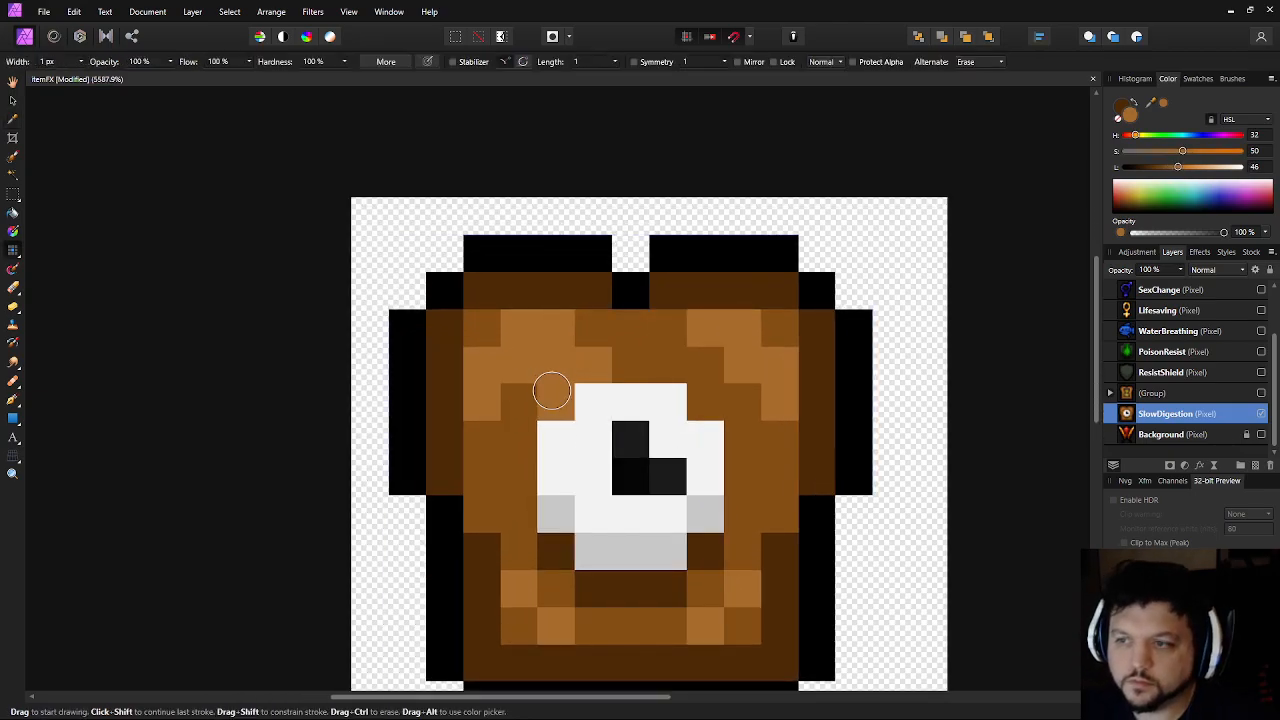
{"action": "left_click", "coordinate": [530, 397]}
{"action": "left_click", "coordinate": [511, 437]}
{"action": "mouse_move", "coordinate": [677, 370]}
{"action": "left_mouse_down"}
{"action": "mouse_move", "coordinate": [744, 394]}
{"action": "mouse_move", "coordinate": [763, 443]}
{"action": "mouse_move", "coordinate": [751, 443]}
{"action": "mouse_move", "coordinate": [750, 489]}
{"action": "left_mouse_up"}
{"action": "left_click_drag", "start_coordinate": [515, 477], "coordinate": [514, 508]}
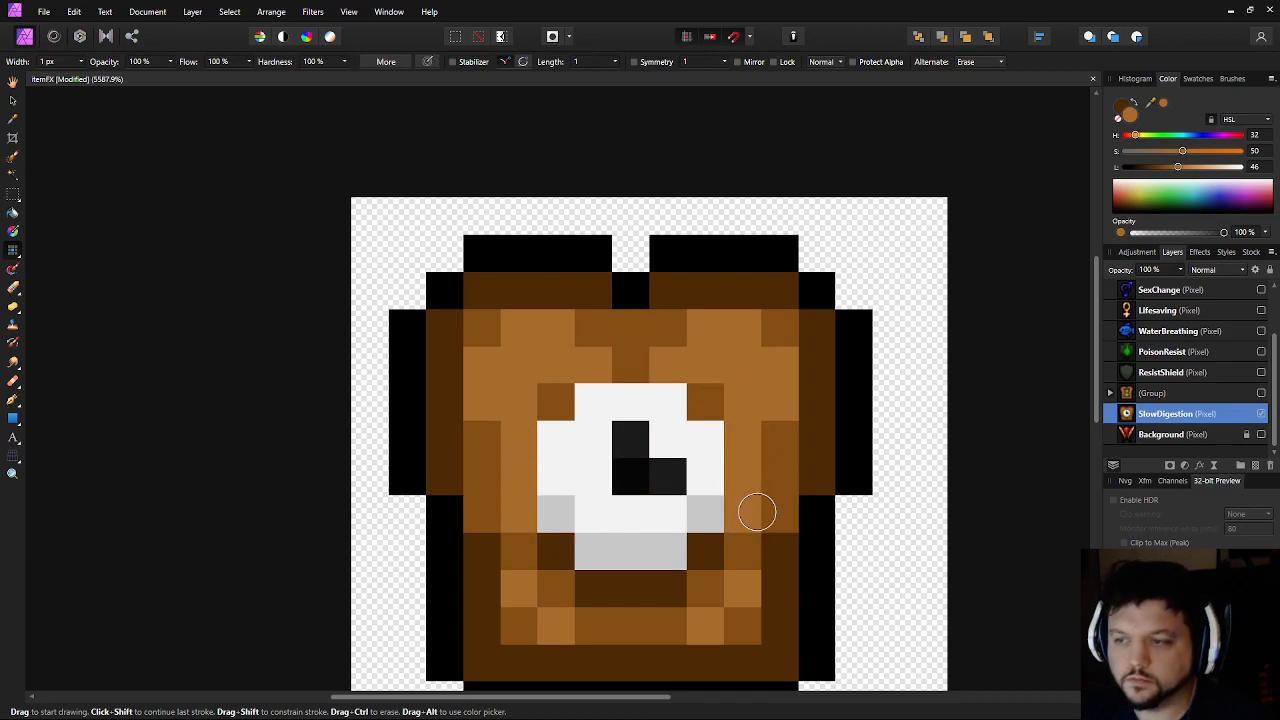
{"action": "left_click", "coordinate": [474, 443]}
{"action": "left_click", "coordinate": [771, 429]}
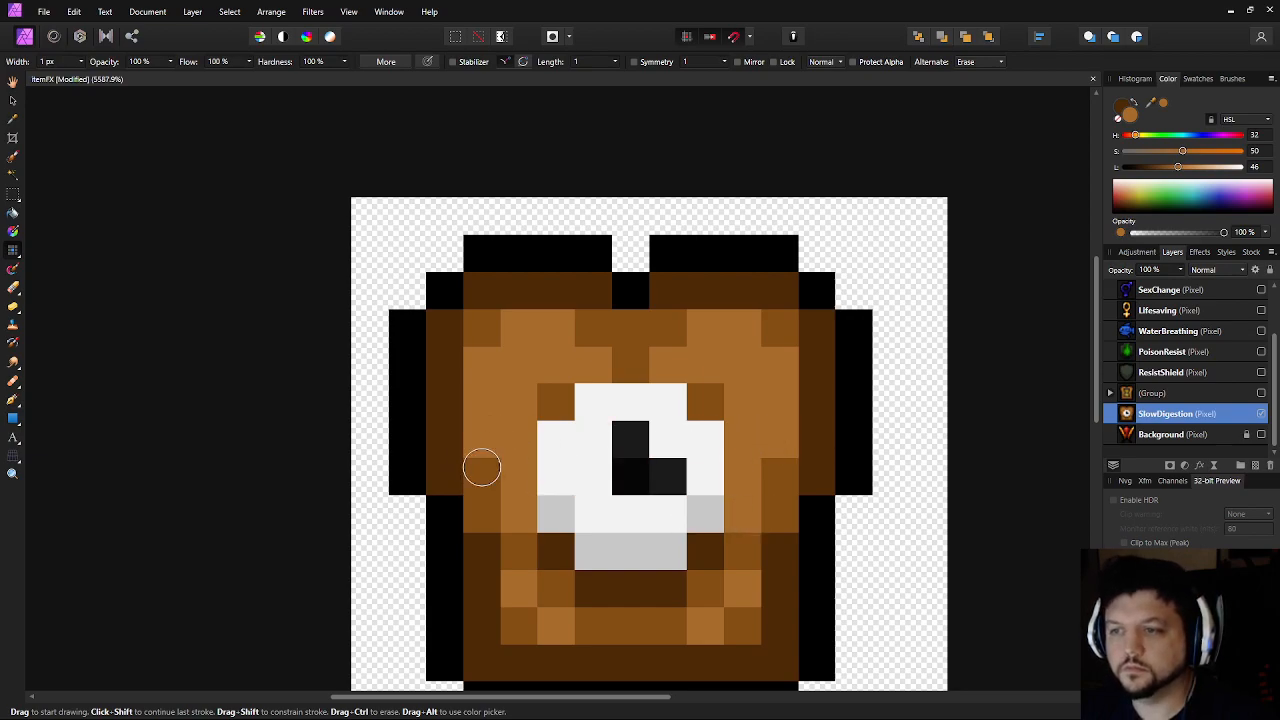
Sample the bread's medium brown and repaint the dark brown inner edges along both of its upper sides with it
{"action": "left_click", "coordinate": [483, 477]}
{"action": "left_click_drag", "start_coordinate": [482, 488], "coordinate": [500, 494]}
{"action": "key", "text": "ctrl+z"}
{"action": "left_click", "coordinate": [505, 497], "text": "alt"}
{"action": "left_click_drag", "start_coordinate": [474, 452], "coordinate": [467, 376]}
{"action": "left_click", "coordinate": [830, 382]}
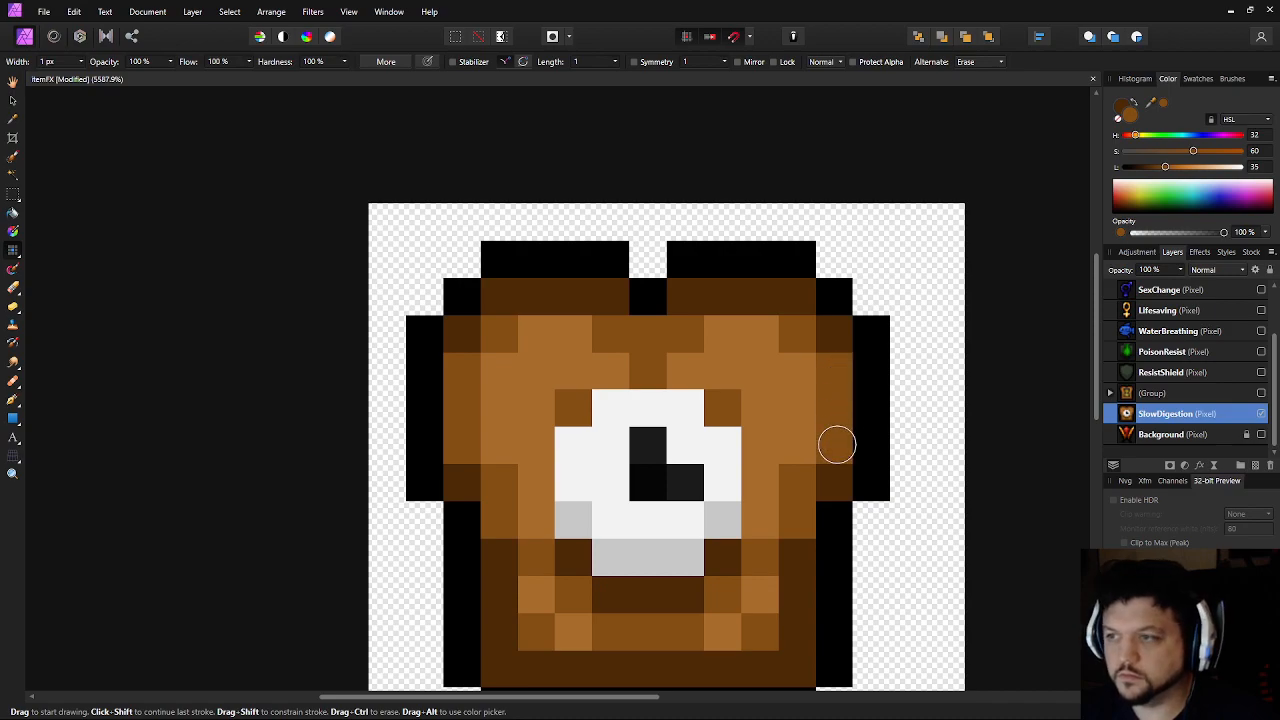
{"action": "scroll", "coordinate": [870, 465], "scroll_direction": "down", "scroll_amount": 10}
{"action": "scroll", "coordinate": [795, 484], "scroll_direction": "up", "scroll_amount": 2}
{"action": "scroll", "coordinate": [645, 499], "scroll_direction": "right", "scroll_amount": 3}
{"action": "scroll", "coordinate": [684, 487], "scroll_direction": "down", "scroll_amount": 3}
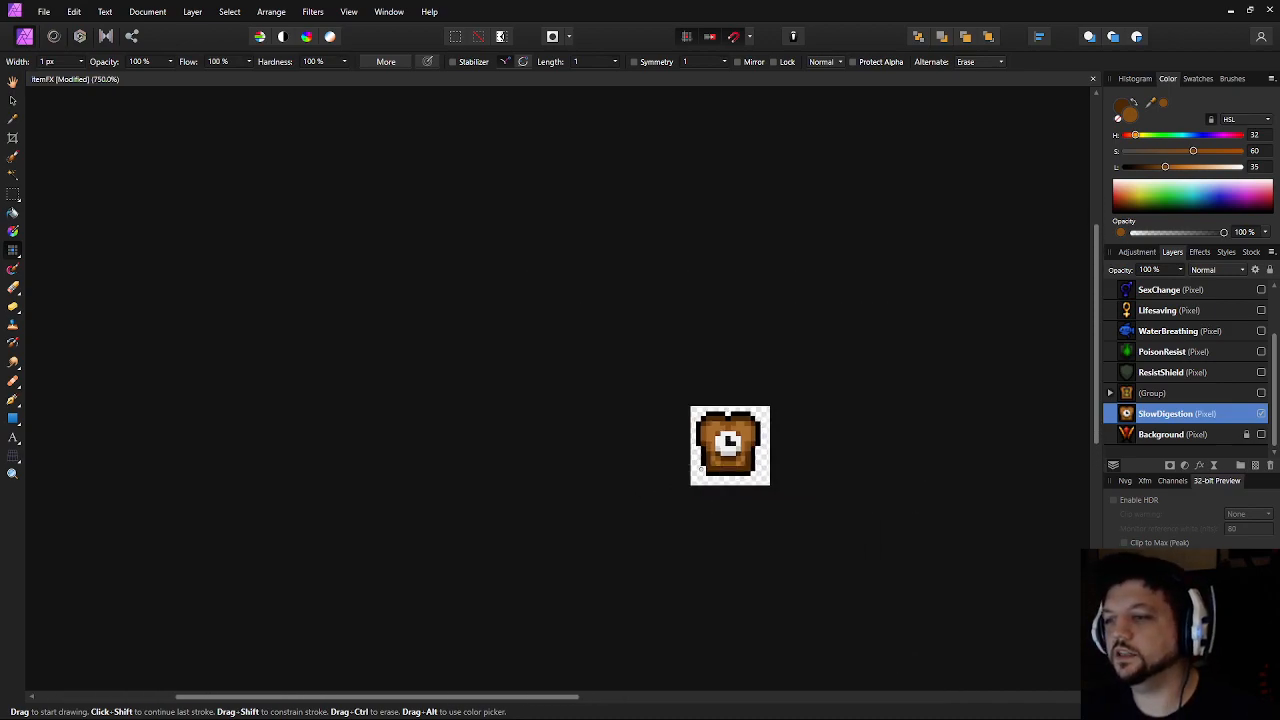
Dot medium brown pixels in a mirrored checker pattern over the light brown highlight beside the clock's upper corners
{"action": "scroll", "coordinate": [738, 450], "scroll_direction": "up", "scroll_amount": 7}
{"action": "left_click_drag", "start_coordinate": [754, 529], "coordinate": [646, 506]}
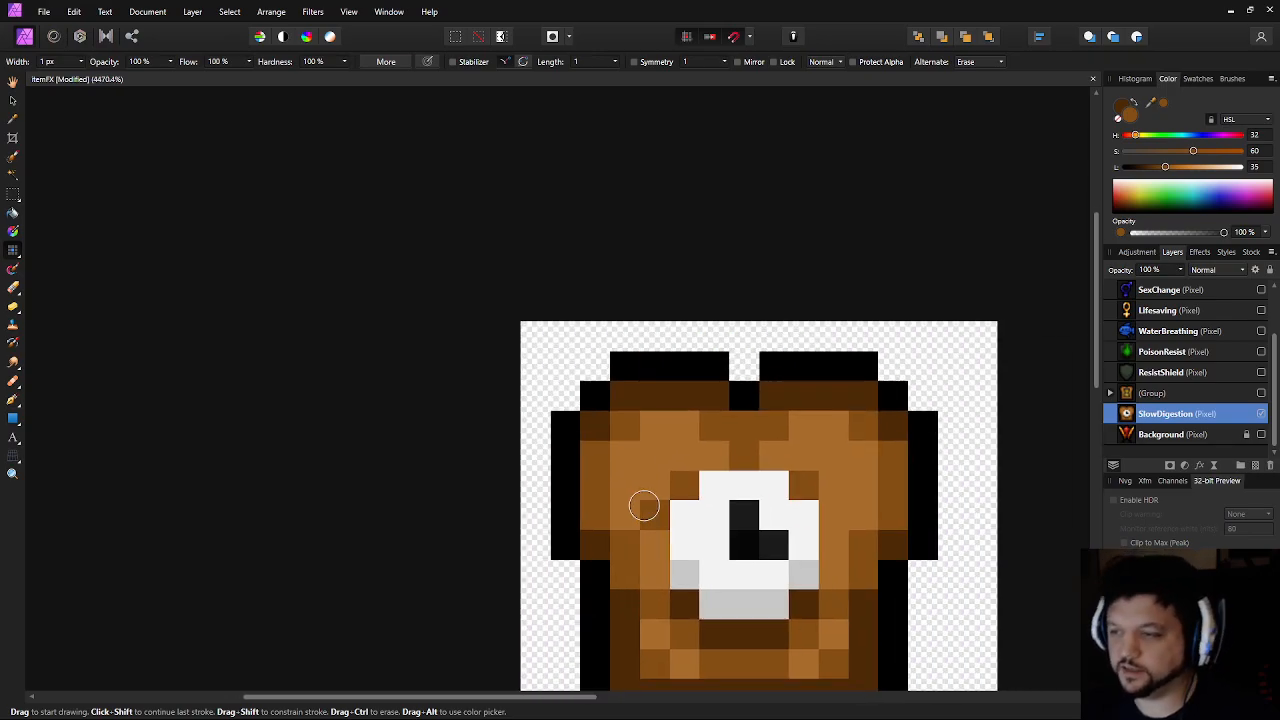
{"action": "key", "text": "i"}
{"action": "key", "text": "b"}
{"action": "left_click", "coordinate": [652, 516]}
{"action": "left_click", "coordinate": [630, 486]}
{"action": "left_click", "coordinate": [655, 457]}
{"action": "left_click", "coordinate": [828, 462]}
{"action": "left_click", "coordinate": [862, 484]}
{"action": "left_click", "coordinate": [843, 514]}
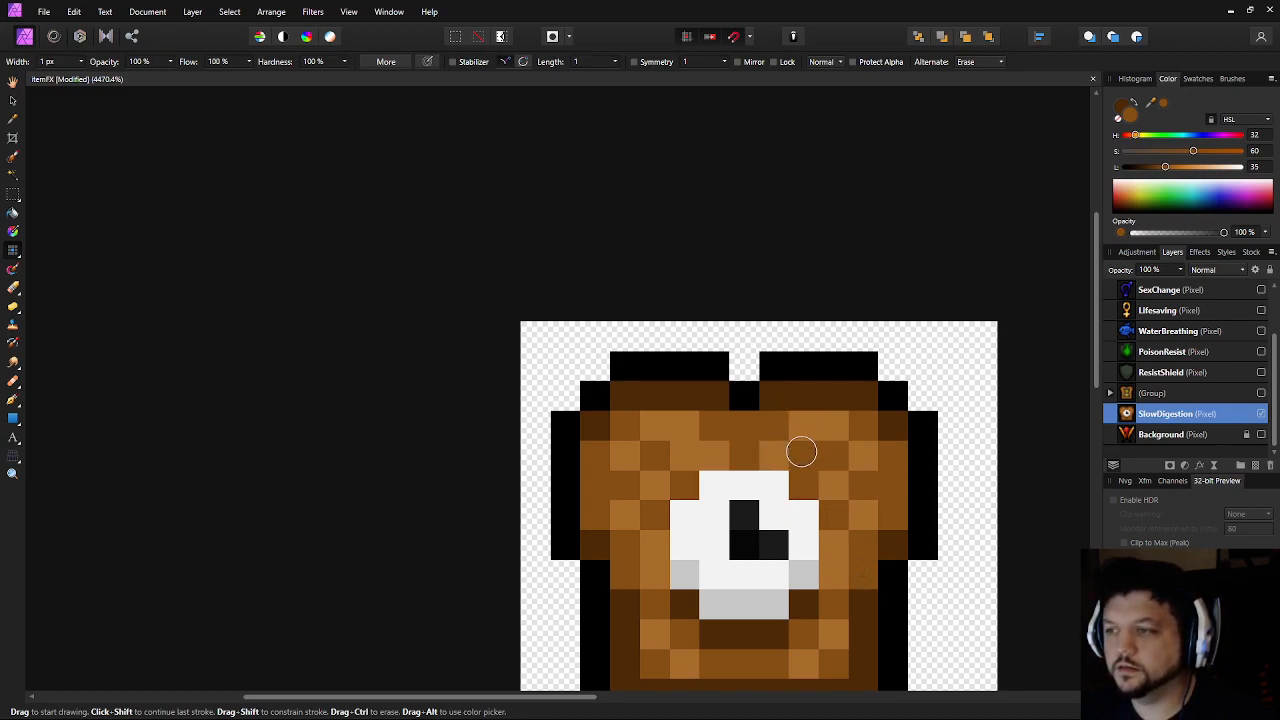
{"action": "scroll", "coordinate": [848, 515], "scroll_direction": "down", "scroll_amount": 6}
{"action": "scroll", "coordinate": [790, 500], "scroll_direction": "up", "scroll_amount": 7}
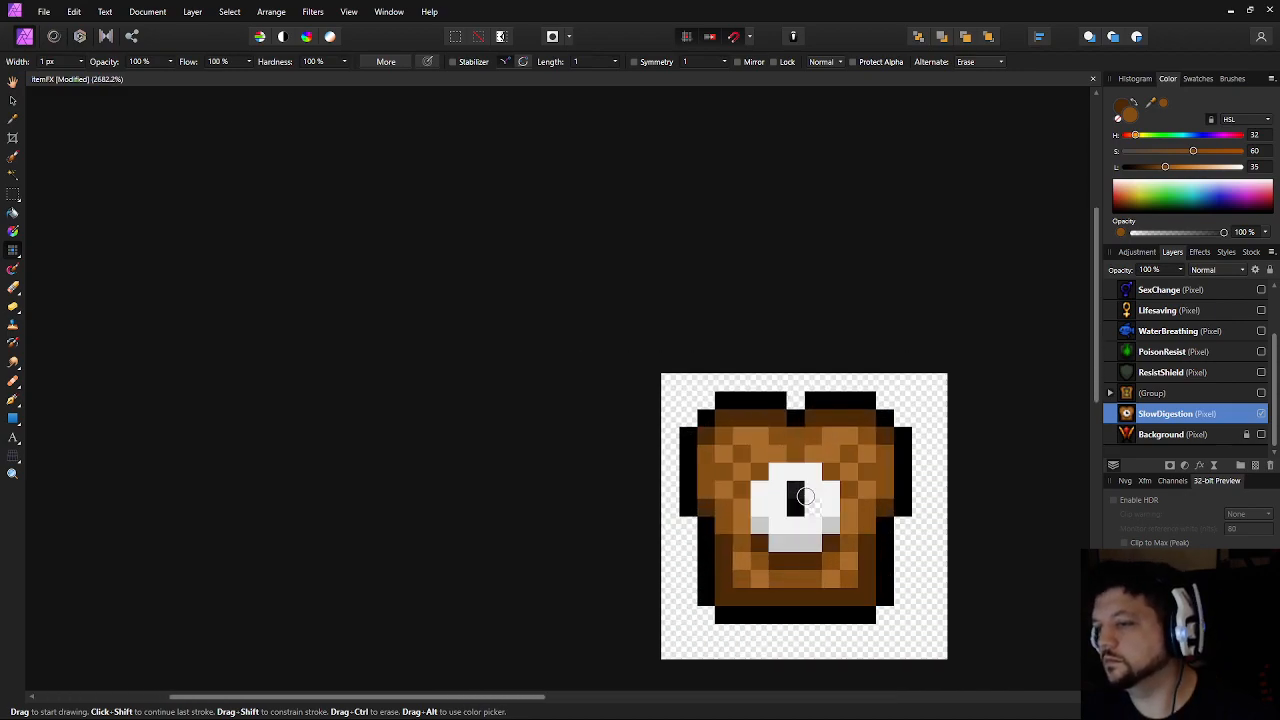
Continue the medium brown checker pattern through the highlight's two top rows, matching both sides of the bread
{"action": "left_click", "coordinate": [730, 389]}
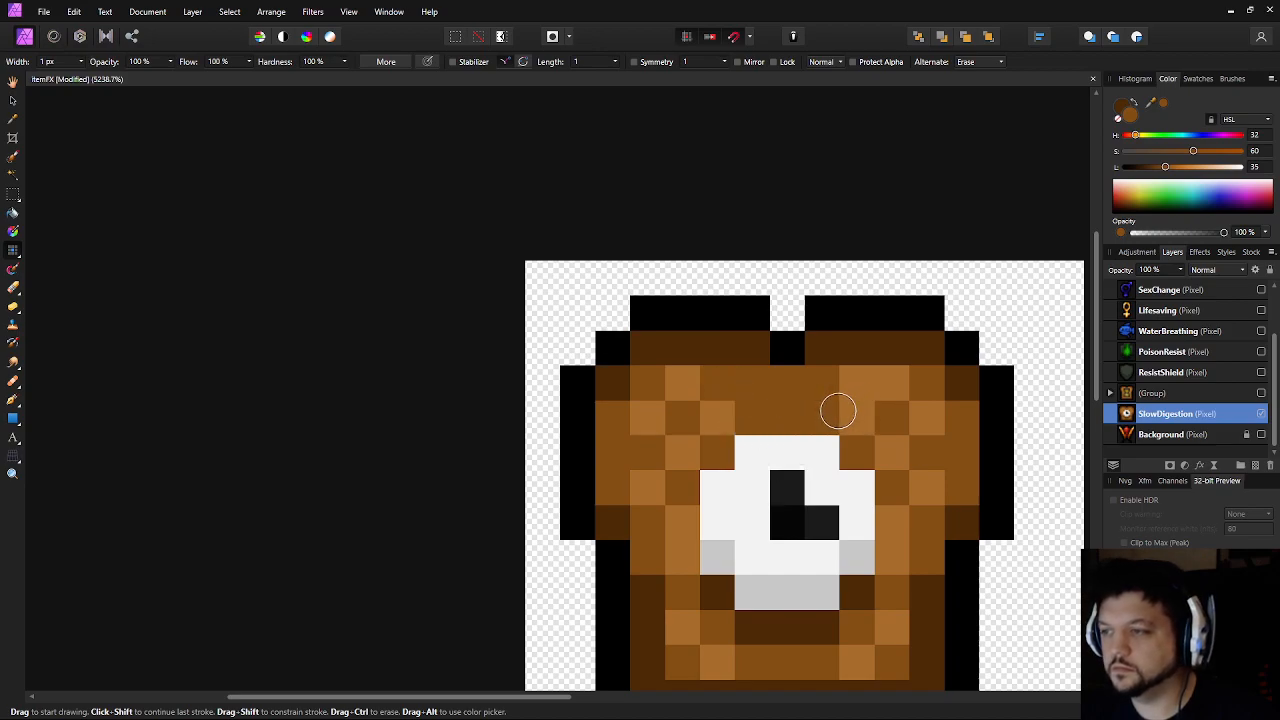
{"action": "left_click", "coordinate": [854, 380]}
{"action": "left_click", "coordinate": [826, 411]}
{"action": "left_click", "coordinate": [713, 411]}
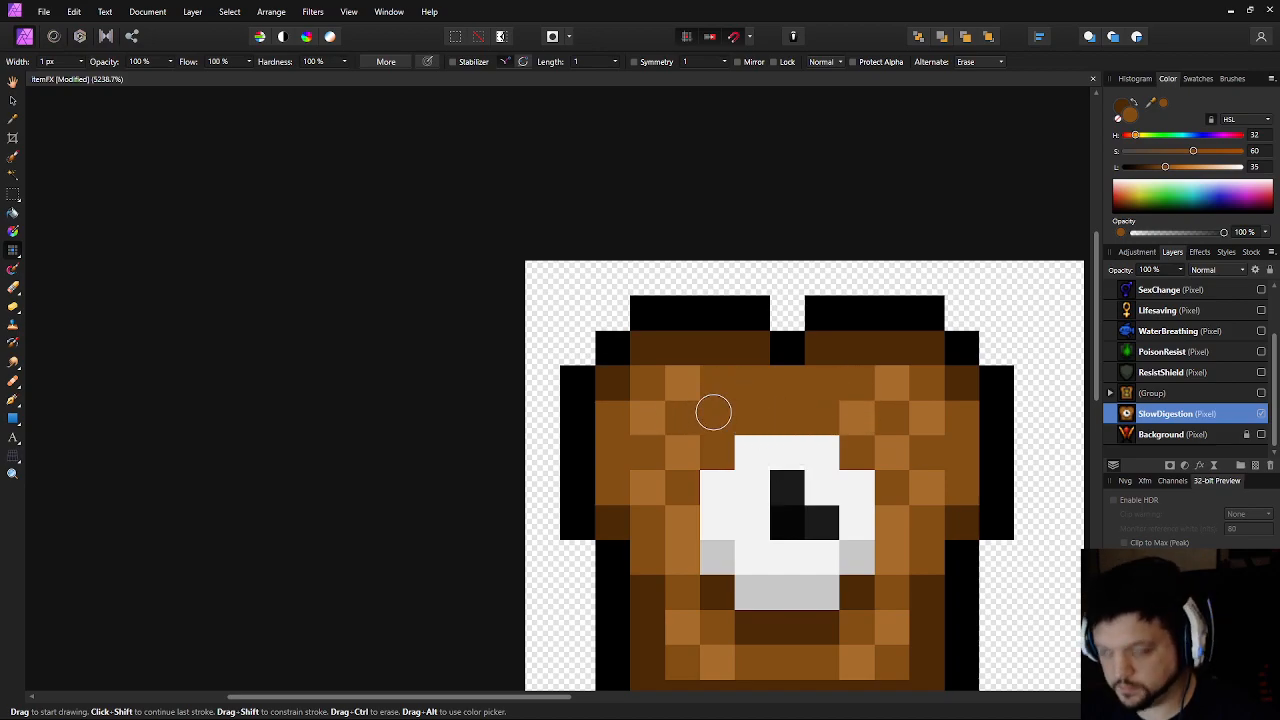
Sample the light brown and add alternating highlight pixels across the two rows above the clock
{"action": "left_click", "coordinate": [717, 417], "text": "alt"}
{"action": "left_click", "coordinate": [746, 389]}
{"action": "left_click", "coordinate": [794, 420]}
{"action": "left_click", "coordinate": [832, 381]}
{"action": "scroll", "coordinate": [920, 510], "scroll_direction": "down", "scroll_amount": 10}
{"action": "scroll", "coordinate": [654, 511], "scroll_direction": "up", "scroll_amount": 10}
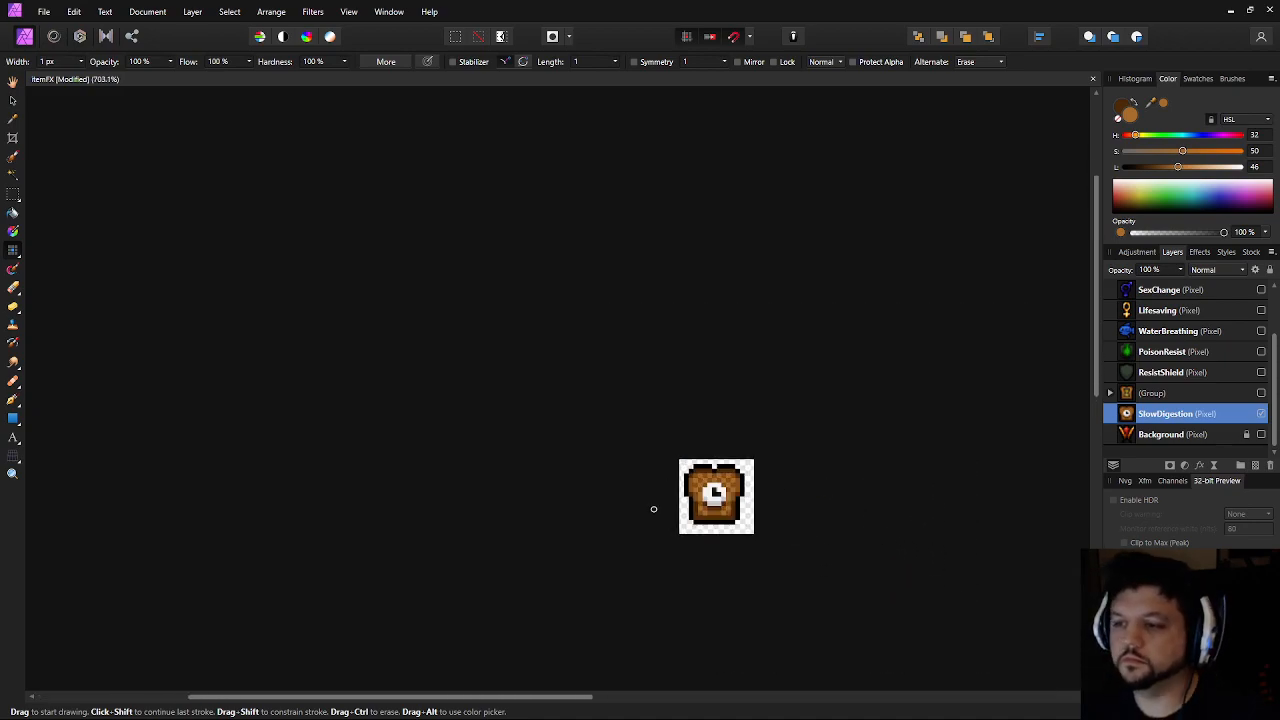
{"action": "left_click_drag", "start_coordinate": [858, 475], "coordinate": [619, 482]}
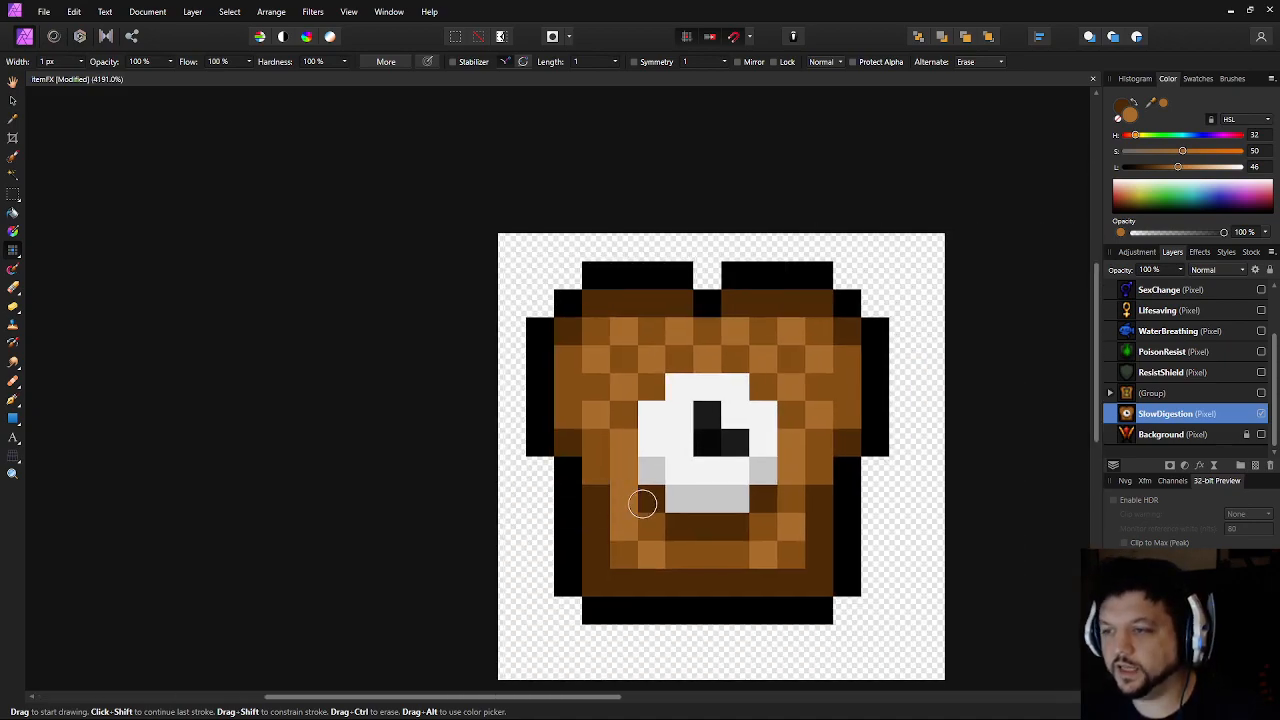
Examine the bread icon at several reduced sizes to judge how the checkered highlight and clock read
{"action": "left_click", "coordinate": [603, 471], "text": "alt"}
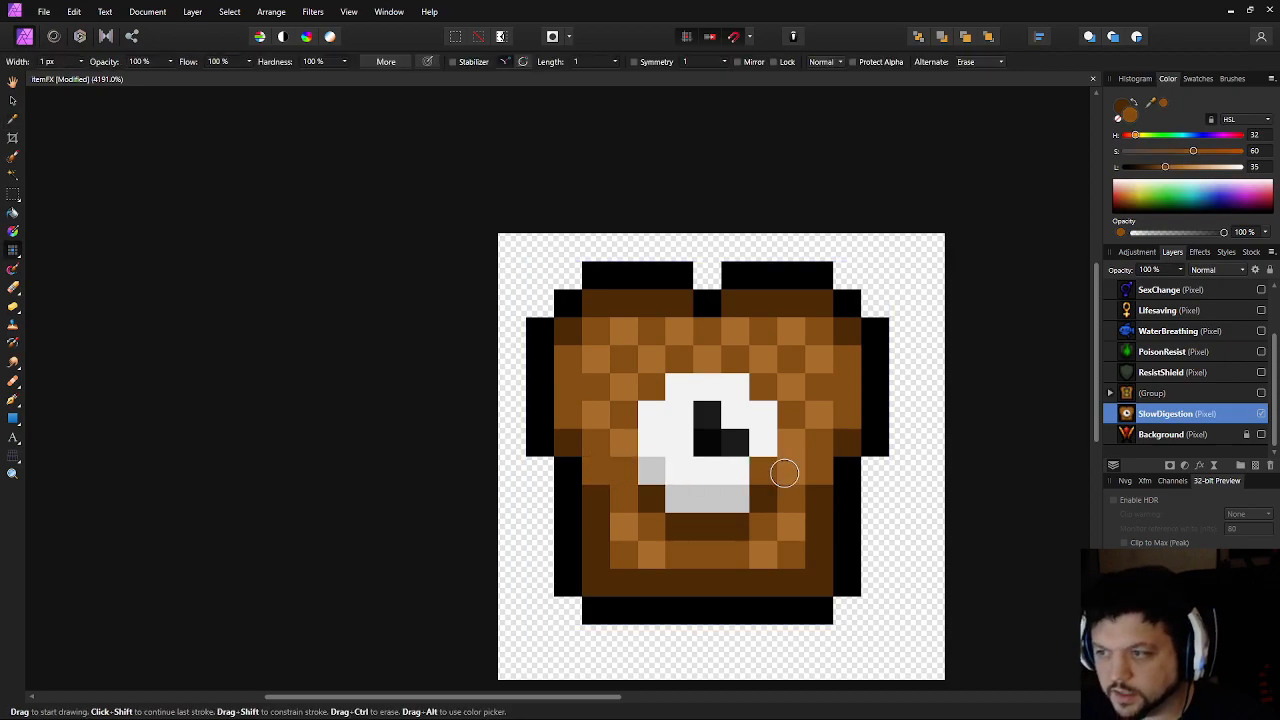
{"action": "scroll", "coordinate": [721, 551], "scroll_direction": "down", "scroll_amount": 10}
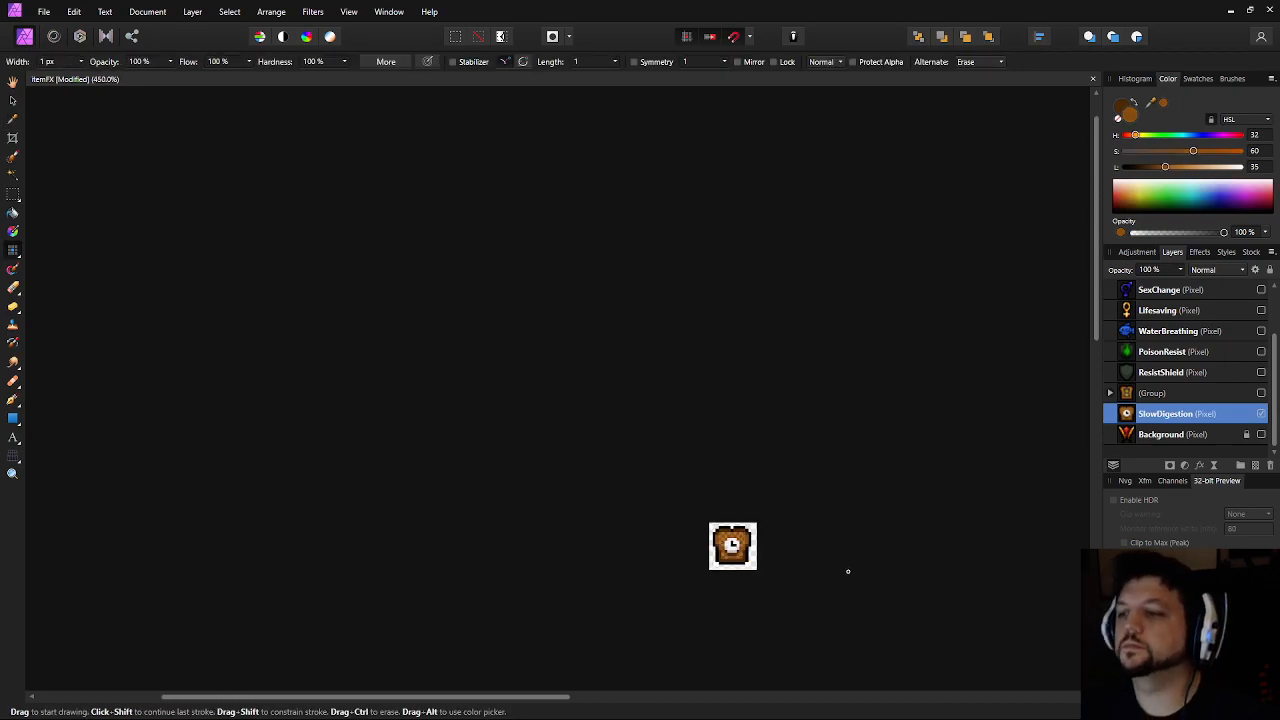
{"action": "scroll", "coordinate": [790, 547], "scroll_direction": "up", "scroll_amount": 3}
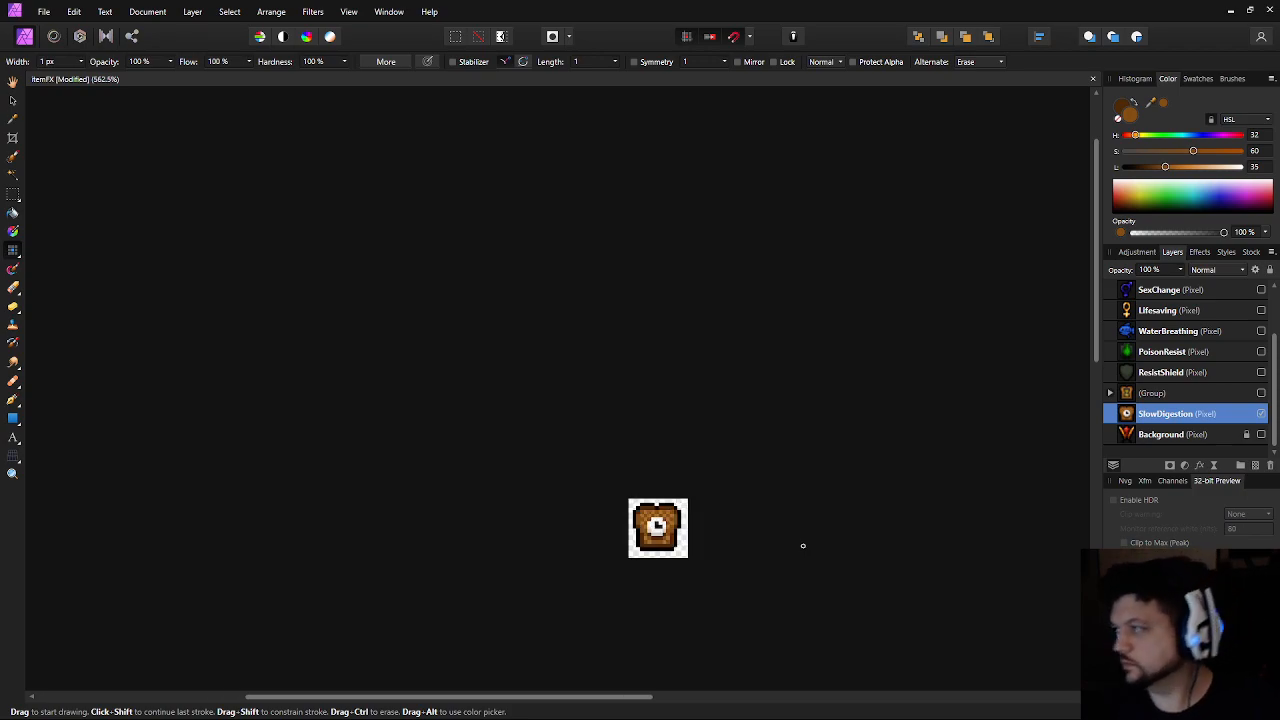
{"action": "left_click_drag", "start_coordinate": [713, 526], "coordinate": [697, 462]}
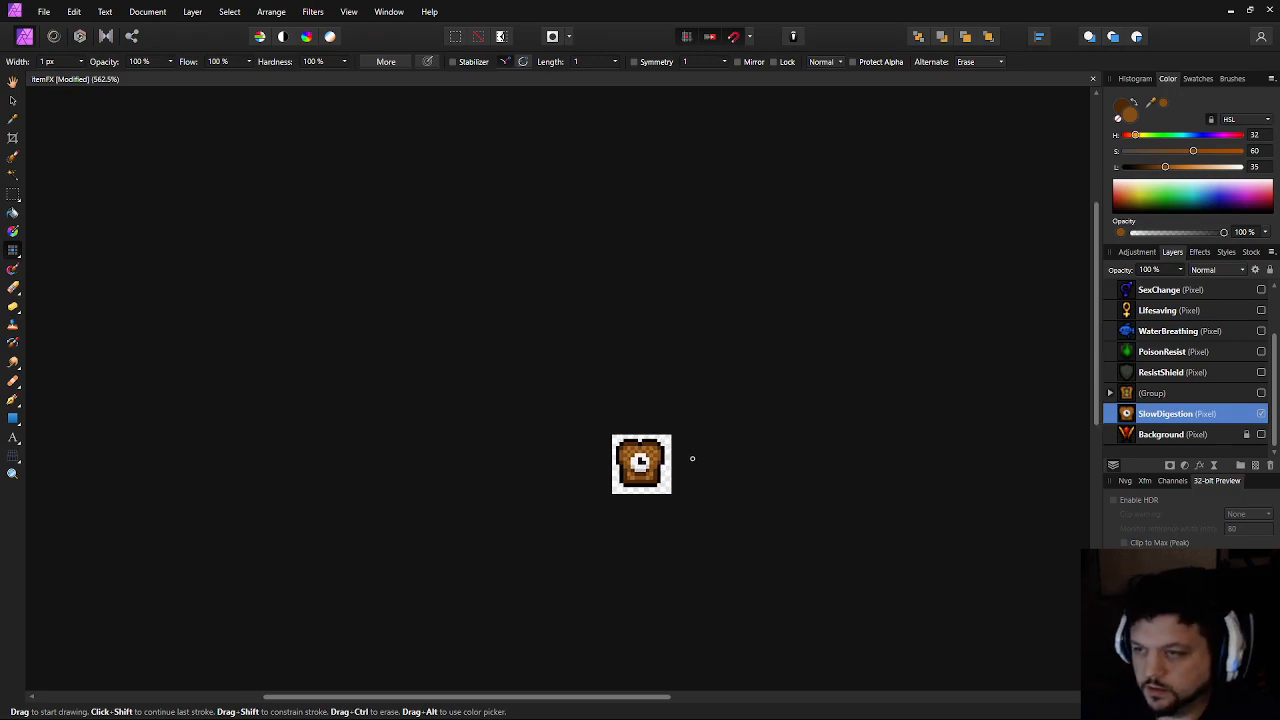
{"action": "scroll", "coordinate": [692, 458], "scroll_direction": "down", "scroll_amount": 1}
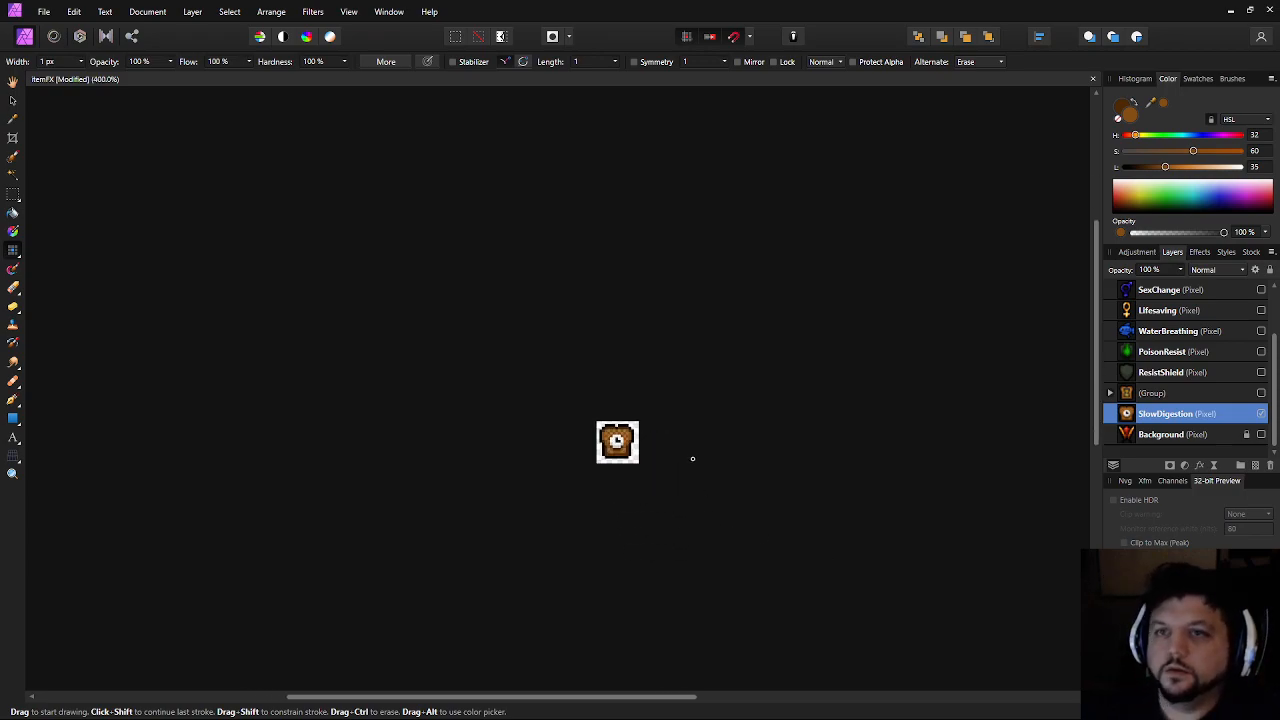
{"action": "scroll", "coordinate": [692, 458], "scroll_direction": "down", "scroll_amount": 2}
{"action": "scroll", "coordinate": [693, 458], "scroll_direction": "down", "scroll_amount": 1}
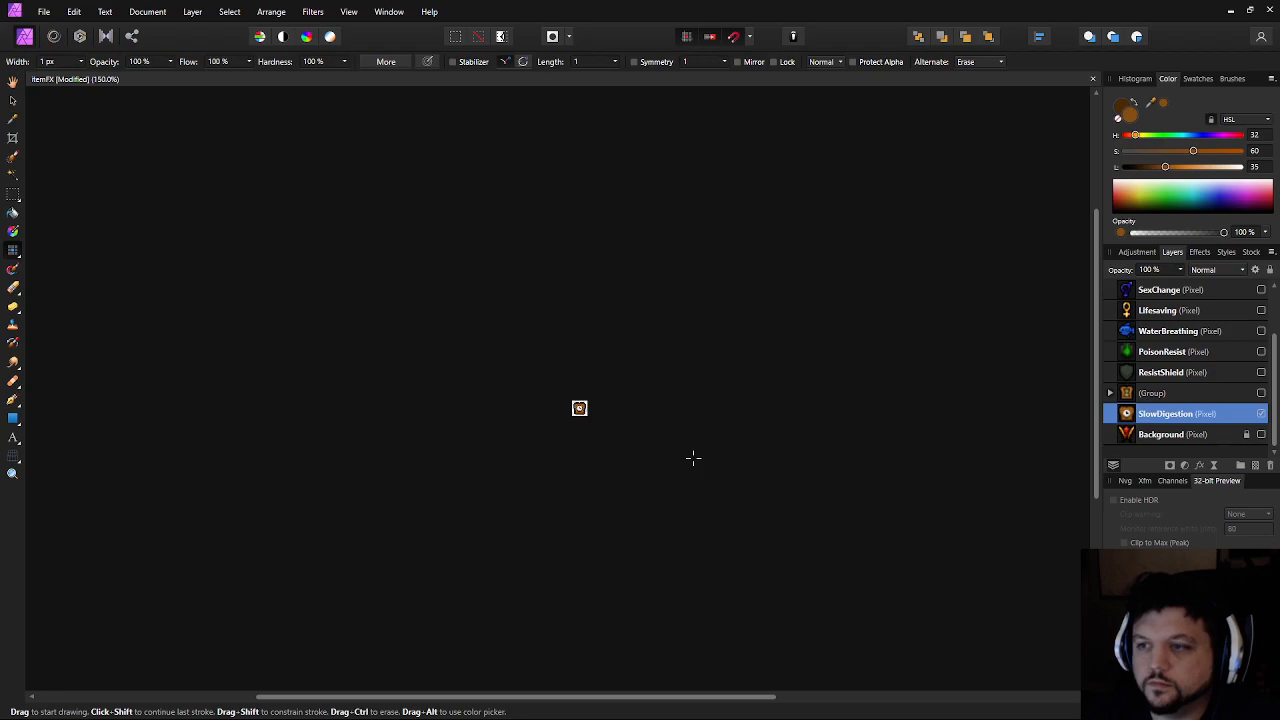
{"action": "scroll", "coordinate": [693, 458], "scroll_direction": "up", "scroll_amount": 6}
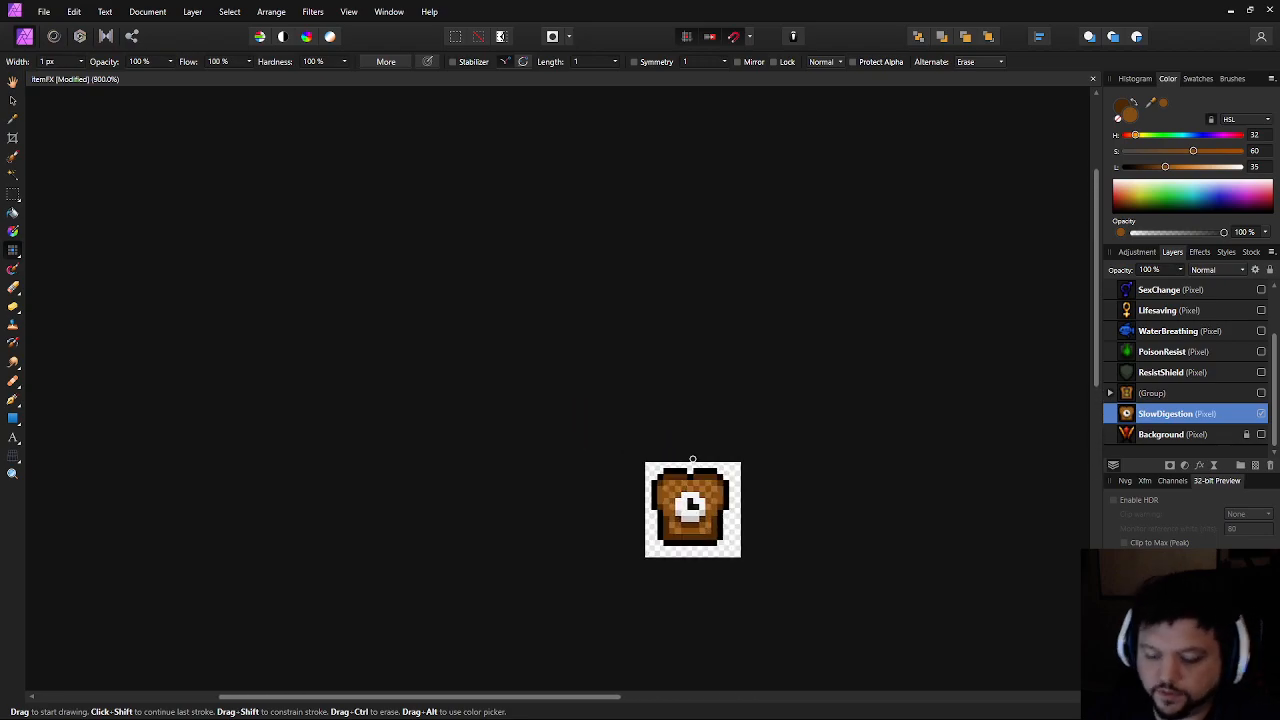
{"action": "left_click_drag", "start_coordinate": [692, 458], "coordinate": [558, 418]}
Hide the SlowDigestion icon and add a new pixel layer named Warning directly above the Background layer
{"action": "left_click", "coordinate": [1163, 395]}
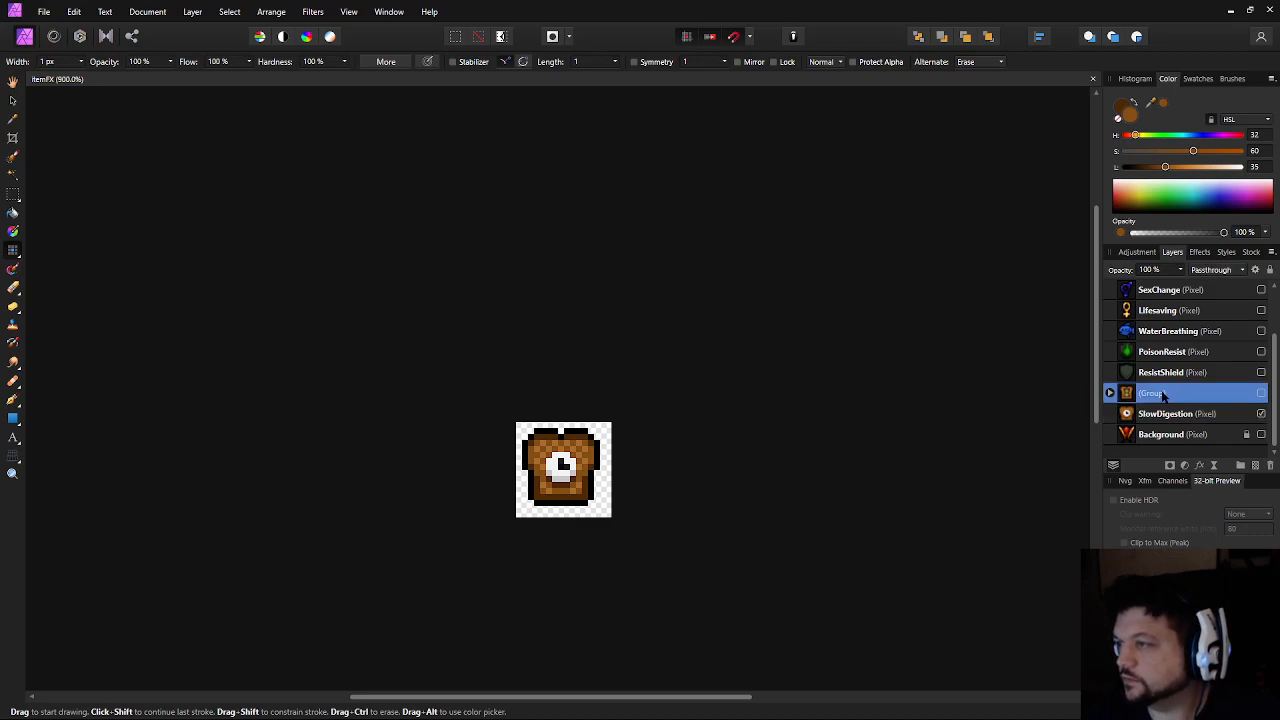
{"action": "left_click", "coordinate": [1172, 435]}
{"action": "left_click", "coordinate": [1256, 463]}
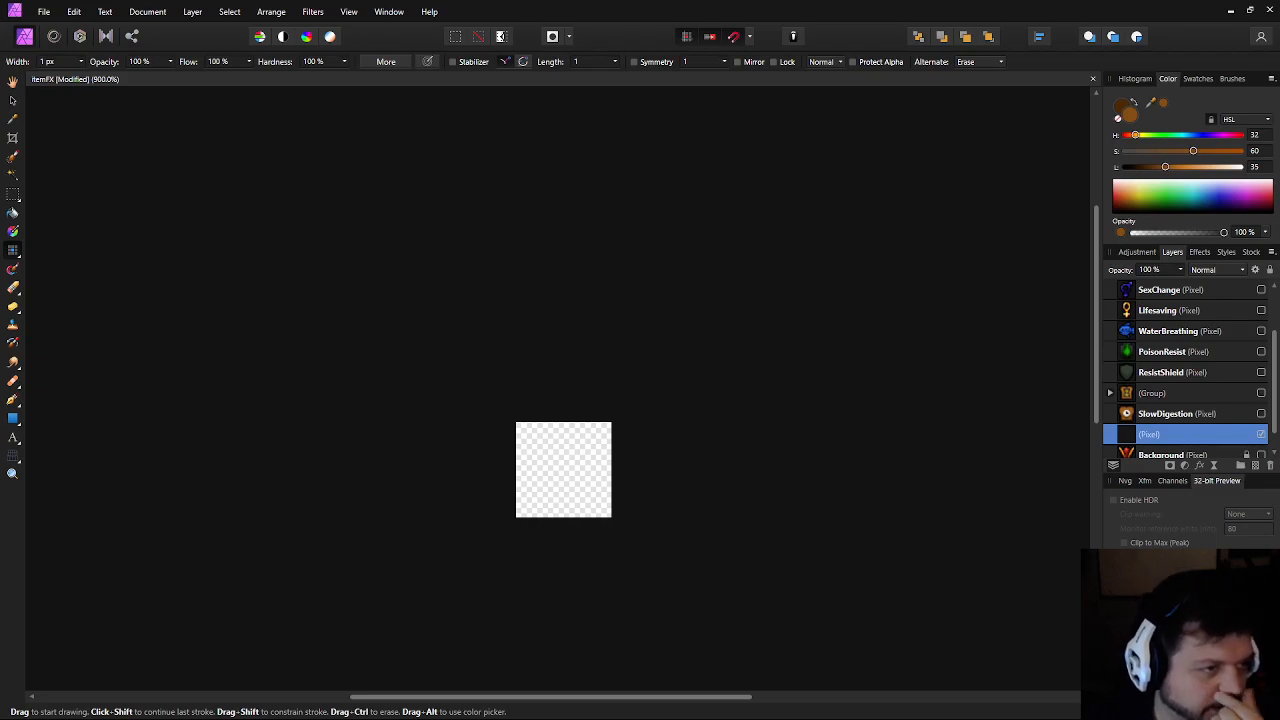
{"action": "double_click", "coordinate": [1153, 436]}
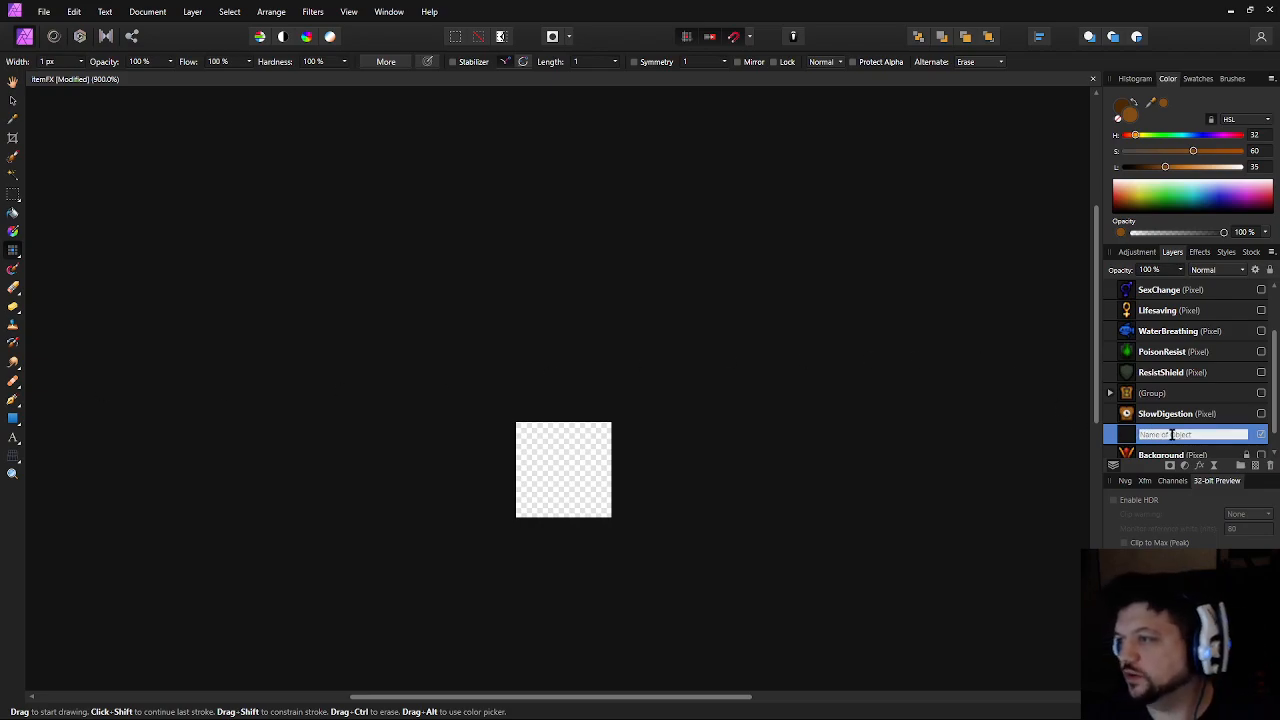
{"action": "key", "text": "Escape"}
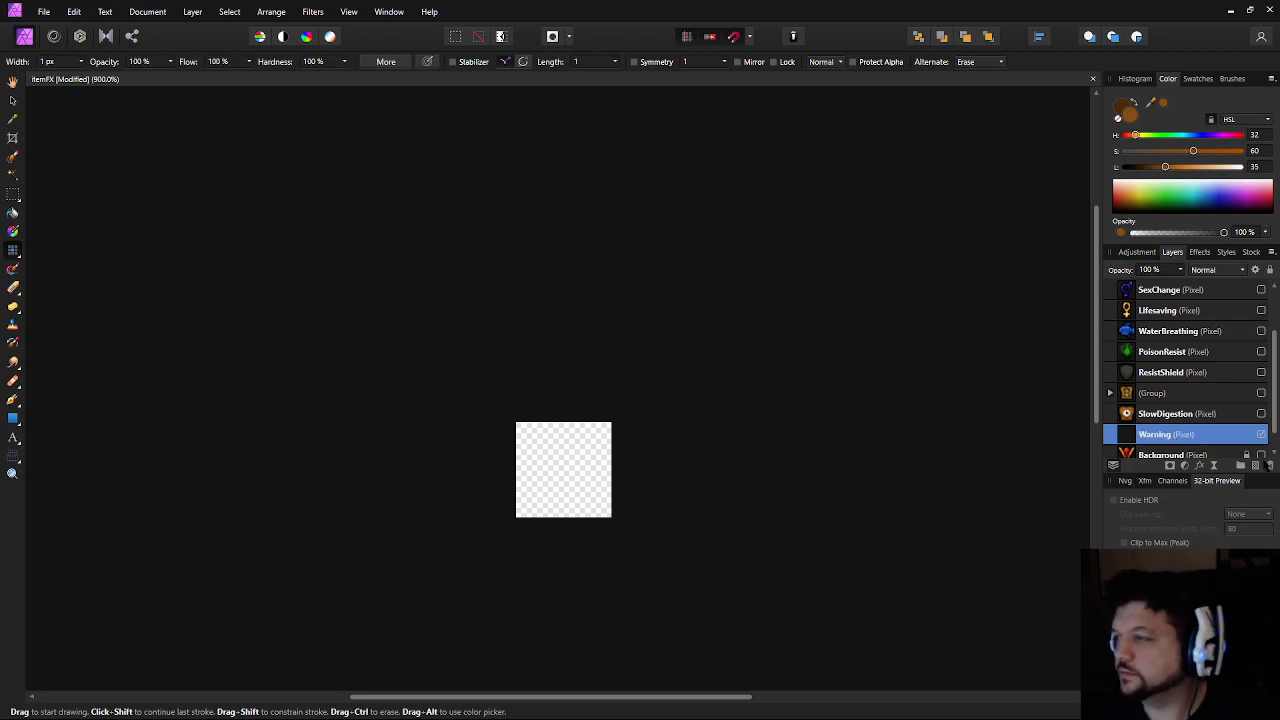
Add another pixel layer above Warning and name it Lesser Warning
{"action": "left_click", "coordinate": [1256, 465]}
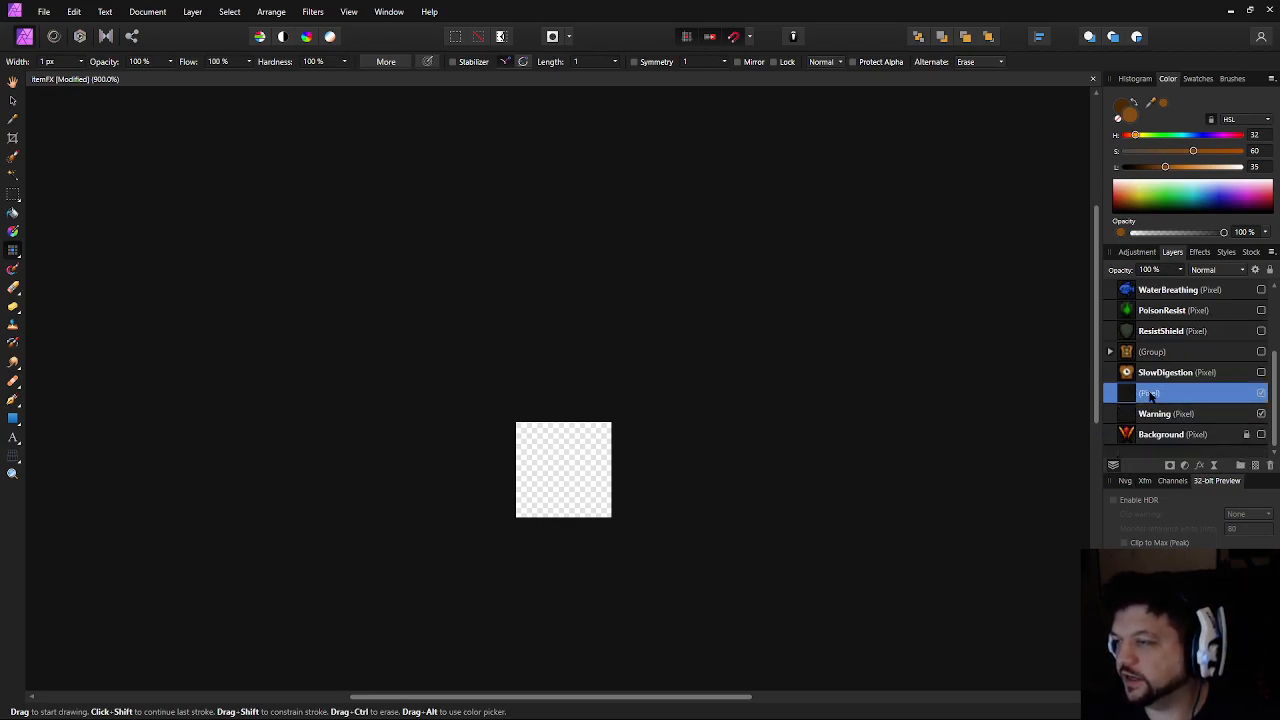
{"action": "double_click", "coordinate": [1150, 394]}
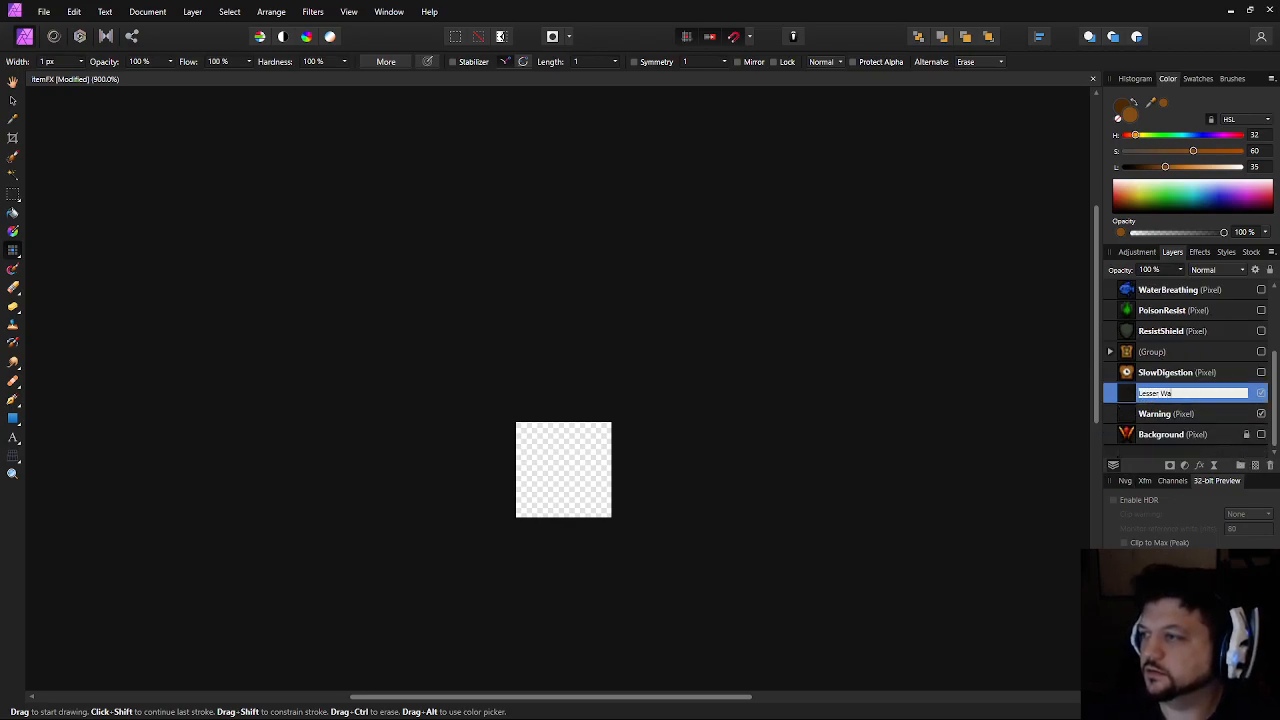
{"action": "type", "text": "Lesser Warning"}
{"action": "key", "text": "Return"}
Set the colour to black and draw a circle's four-pixel top edge with a two-pixel step below each end
{"action": "left_click_drag", "start_coordinate": [1165, 167], "coordinate": [1058, 176]}
{"action": "left_click_drag", "start_coordinate": [1193, 152], "coordinate": [1253, 144]}
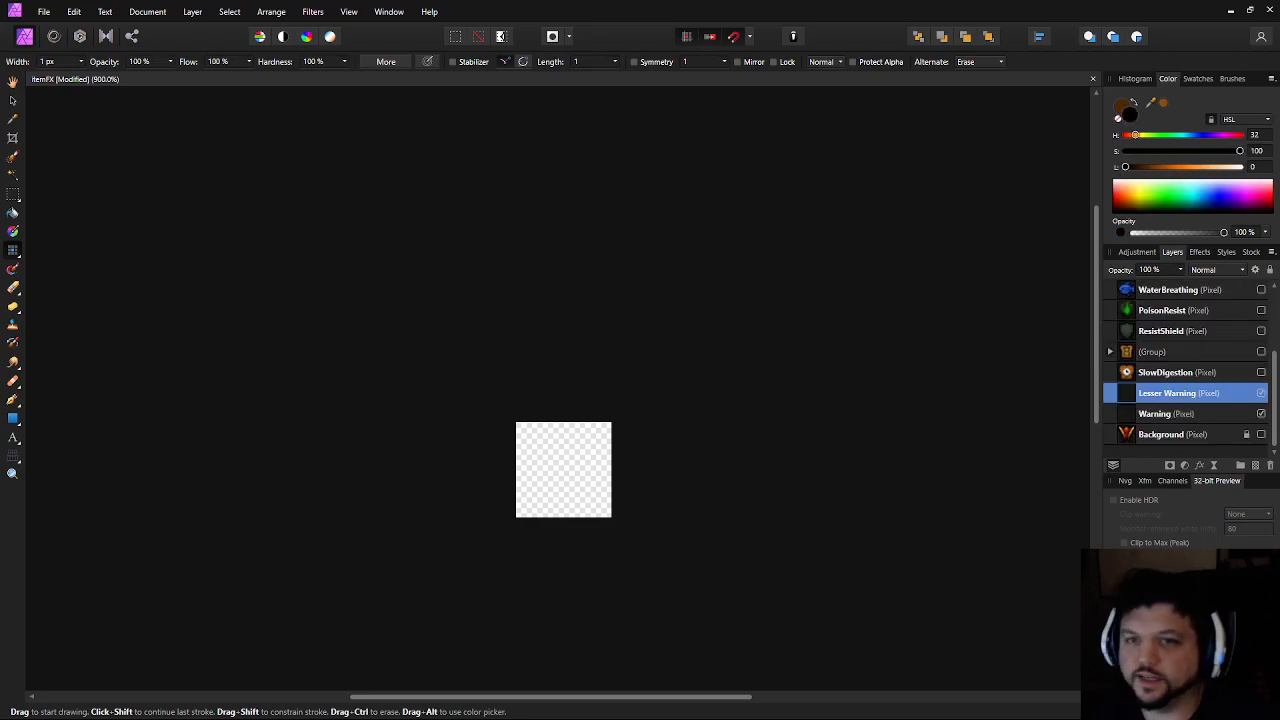
{"action": "left_click_drag", "start_coordinate": [201, 314], "coordinate": [320, 300]}
{"action": "scroll", "coordinate": [630, 404], "scroll_direction": "up", "scroll_amount": 4}
{"action": "left_click_drag", "start_coordinate": [650, 426], "coordinate": [477, 264]}
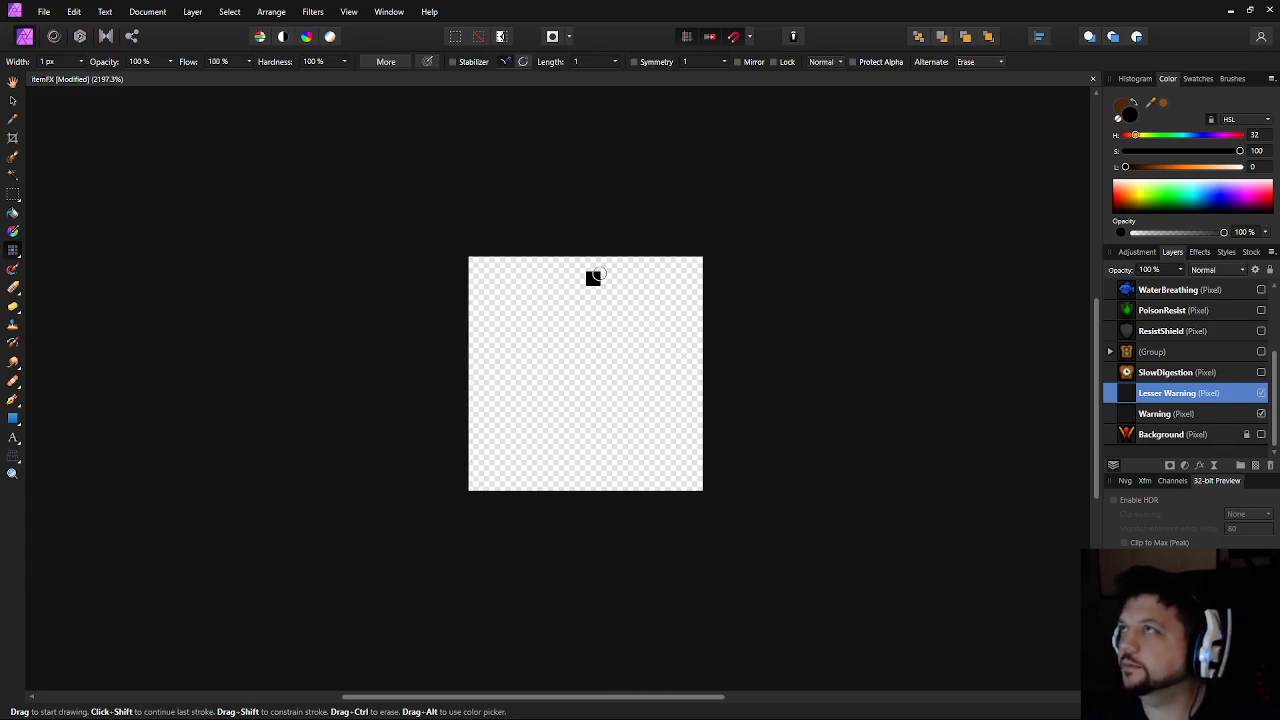
{"action": "scroll", "coordinate": [525, 332], "scroll_direction": "up", "scroll_amount": 3}
{"action": "left_click_drag", "start_coordinate": [617, 418], "coordinate": [586, 412]}
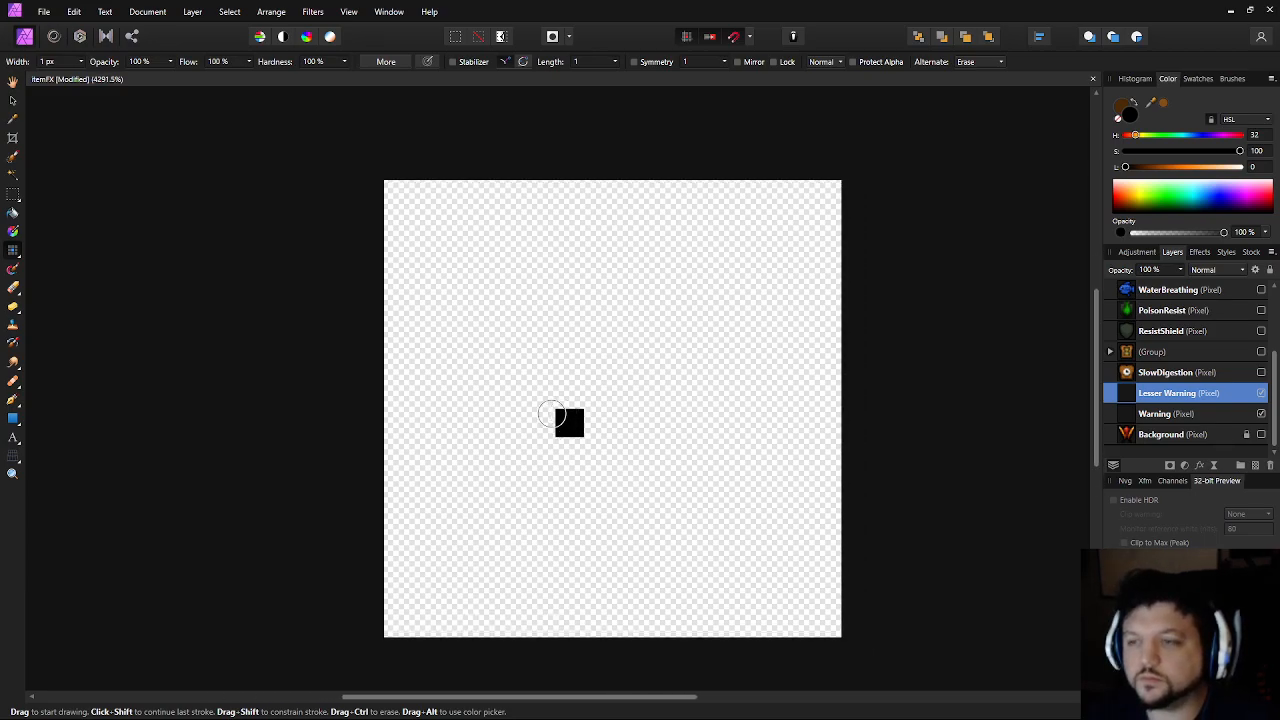
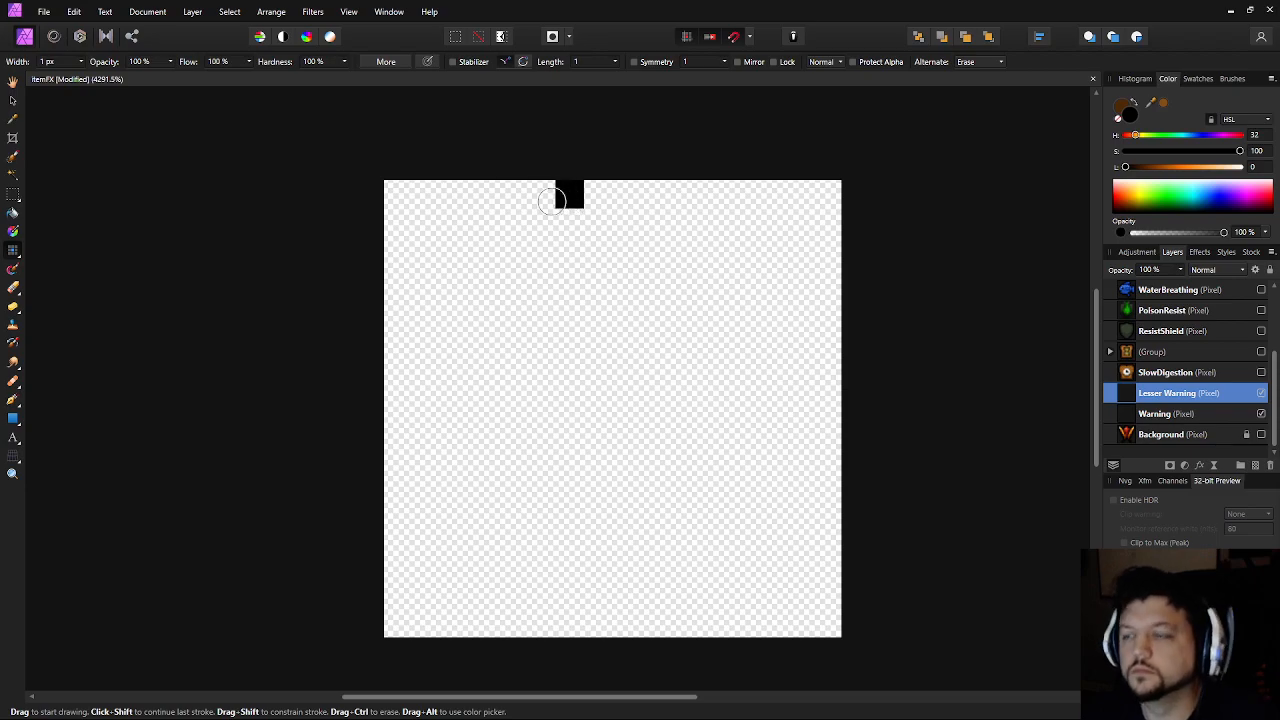
{"action": "left_click_drag", "start_coordinate": [569, 222], "coordinate": [657, 222]}
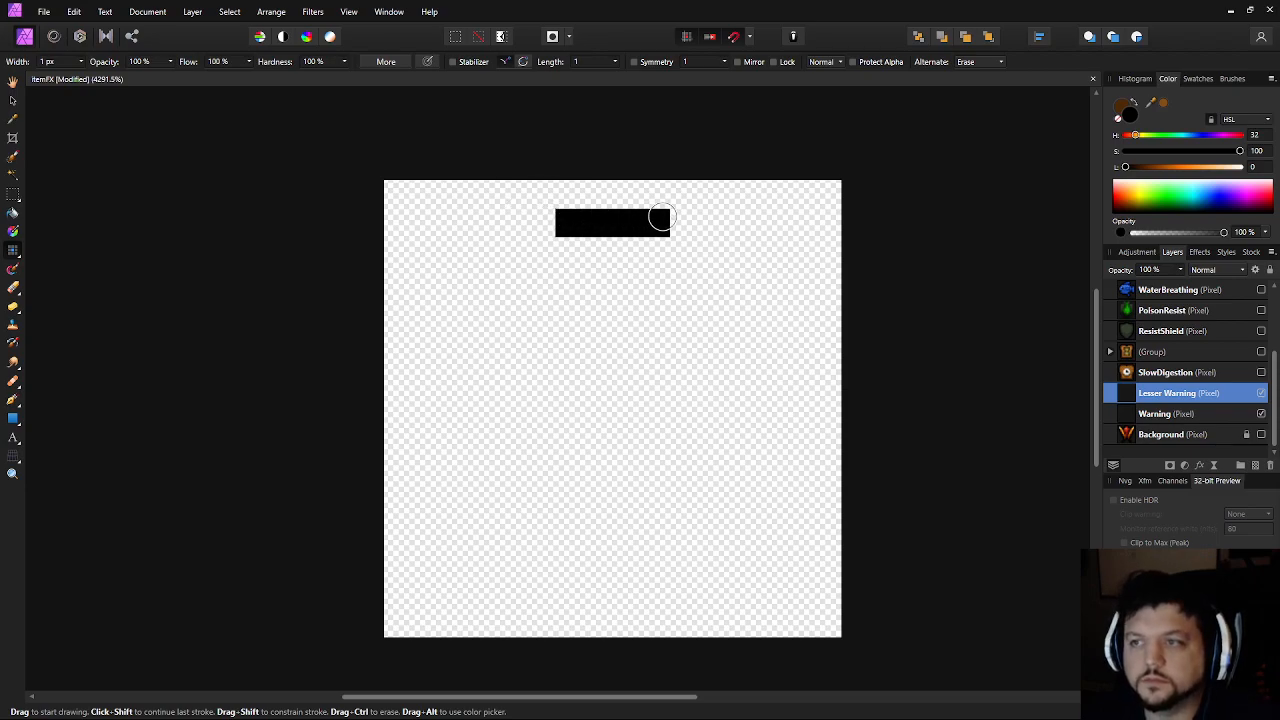
{"action": "left_click_drag", "start_coordinate": [540, 251], "coordinate": [523, 251]}
{"action": "left_click_drag", "start_coordinate": [712, 251], "coordinate": [686, 251]}
Draw the circle's stepped upper arcs on both sides, leading into the vertical side edges
{"action": "left_click", "coordinate": [483, 281]}
{"action": "left_click_drag", "start_coordinate": [453, 309], "coordinate": [452, 336]}
{"action": "left_click", "coordinate": [428, 366]}
{"action": "left_click_drag", "start_coordinate": [427, 382], "coordinate": [427, 452]}
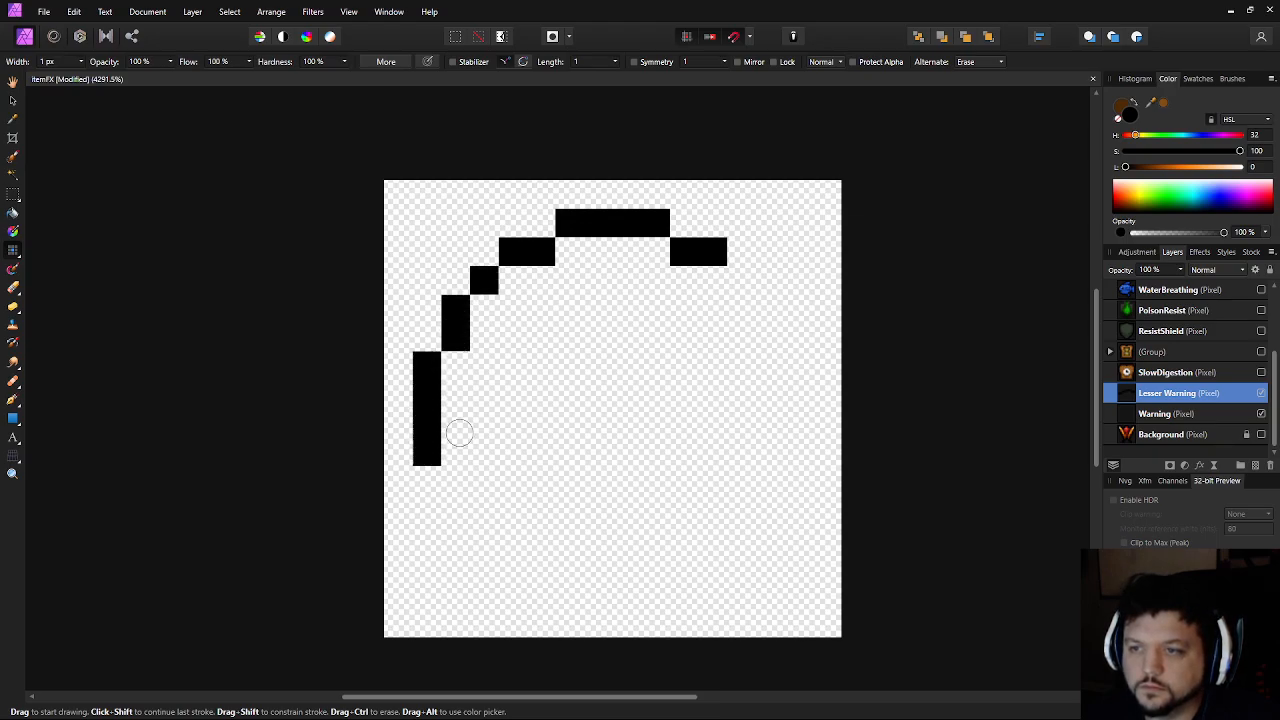
{"action": "left_click", "coordinate": [739, 268]}
{"action": "mouse_move", "coordinate": [772, 310]}
{"action": "left_mouse_down"}
{"action": "mouse_move", "coordinate": [804, 368]}
{"action": "mouse_move", "coordinate": [801, 420]}
{"action": "left_mouse_up"}
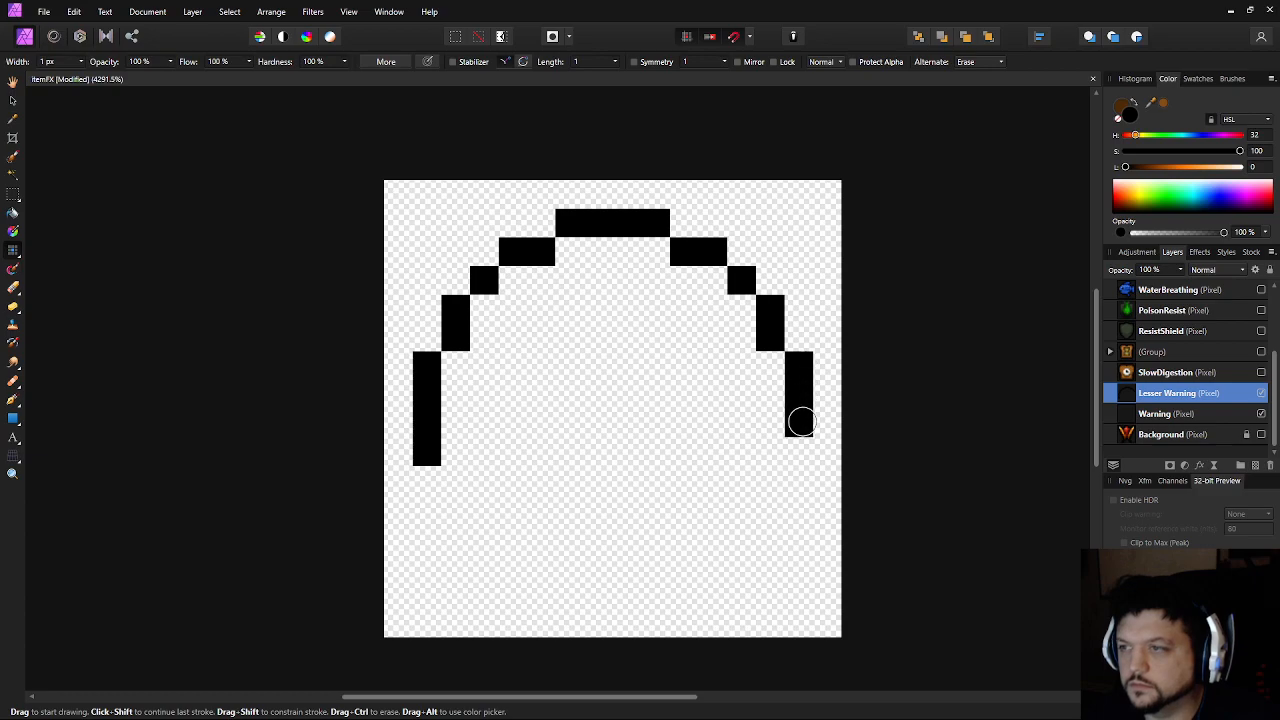
Complete the black circle outline with mirrored stepped lower arcs and a four-pixel bottom edge
{"action": "mouse_move", "coordinate": [455, 480]}
{"action": "left_mouse_down"}
{"action": "mouse_move", "coordinate": [454, 510]}
{"action": "mouse_move", "coordinate": [485, 483]}
{"action": "mouse_move", "coordinate": [496, 545]}
{"action": "left_mouse_up"}
{"action": "left_click", "coordinate": [491, 527]}
{"action": "mouse_move", "coordinate": [770, 451]}
{"action": "left_mouse_down"}
{"action": "mouse_move", "coordinate": [740, 534]}
{"action": "mouse_move", "coordinate": [740, 514]}
{"action": "mouse_move", "coordinate": [764, 516]}
{"action": "mouse_move", "coordinate": [803, 448]}
{"action": "mouse_move", "coordinate": [741, 537]}
{"action": "left_mouse_up"}
{"action": "key", "text": "ctrl+z"}
{"action": "left_click", "coordinate": [802, 449]}
{"action": "mouse_move", "coordinate": [514, 563]}
{"action": "left_mouse_down"}
{"action": "mouse_move", "coordinate": [651, 594]}
{"action": "mouse_move", "coordinate": [686, 571]}
{"action": "mouse_move", "coordinate": [650, 520]}
{"action": "left_mouse_up"}
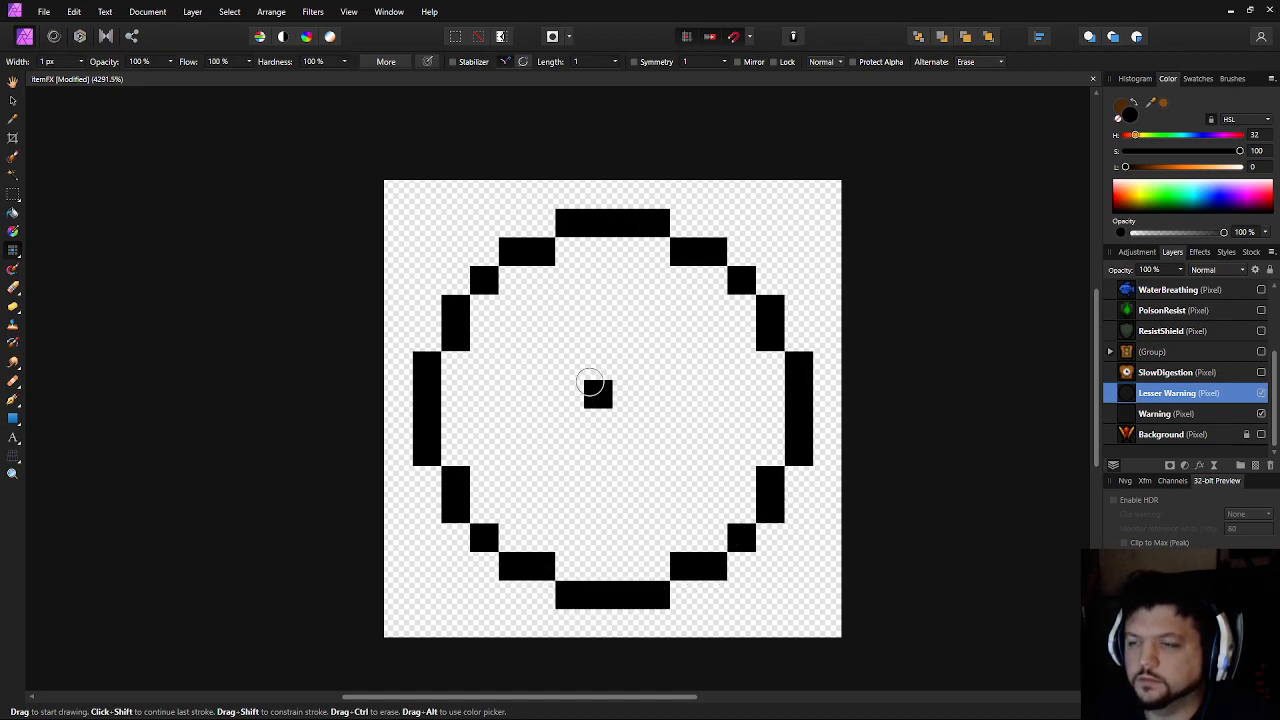
{"action": "scroll", "coordinate": [610, 340], "scroll_direction": "down", "scroll_amount": 2}
{"action": "scroll", "coordinate": [626, 359], "scroll_direction": "up", "scroll_amount": 1}
{"action": "left_click_drag", "start_coordinate": [589, 415], "coordinate": [557, 400]}
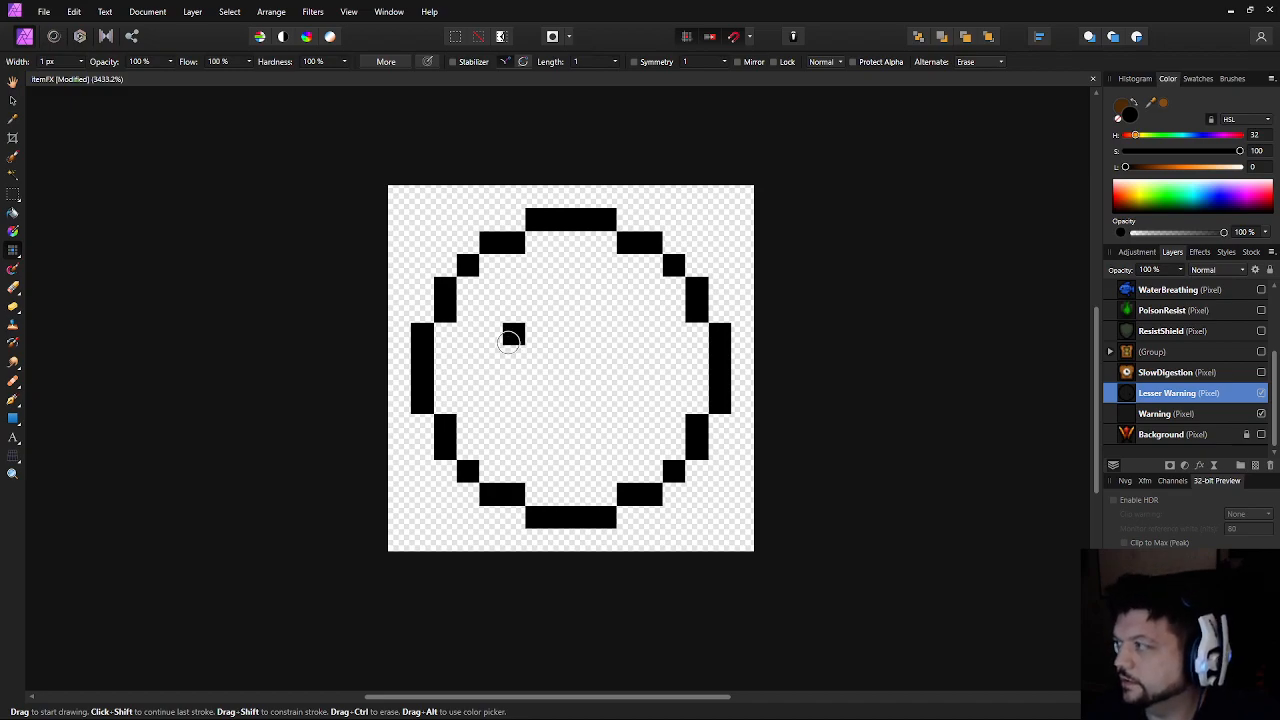
Rename the circle outline's layer to Warning and the empty layer below it to Lesser Warning
{"action": "key", "text": "ctrl+a"}
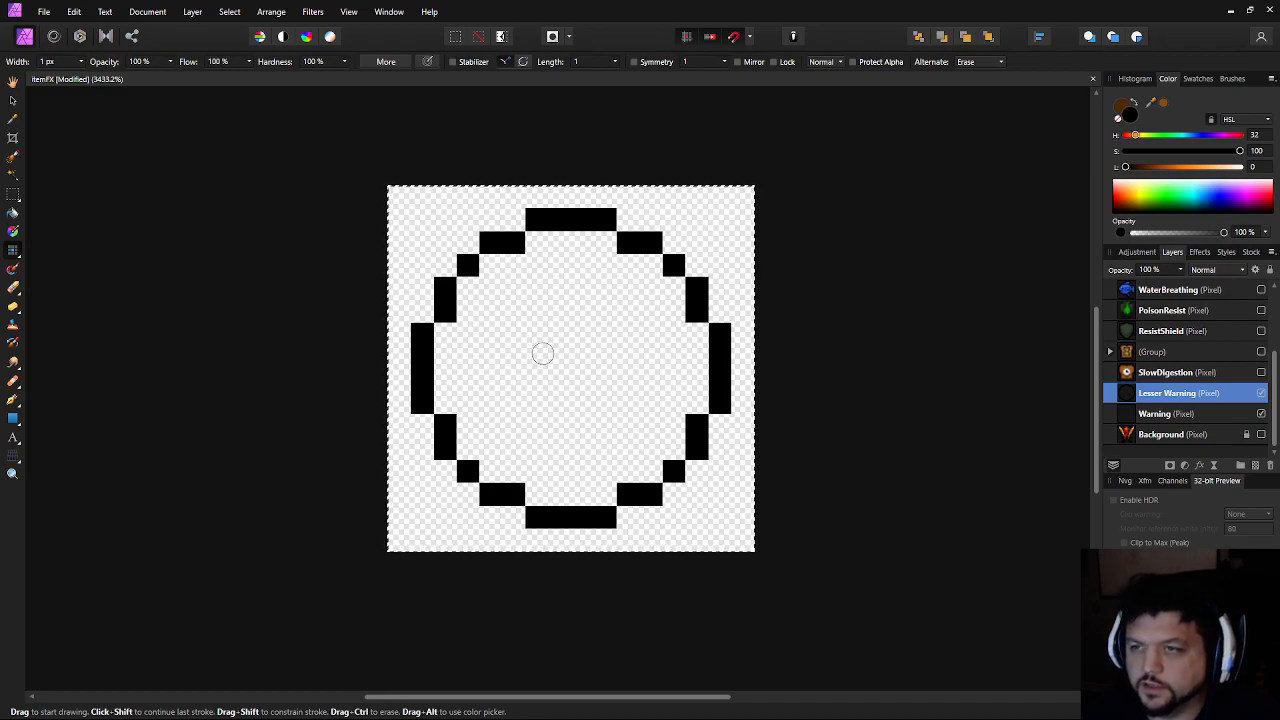
{"action": "double_click", "coordinate": [1190, 397]}
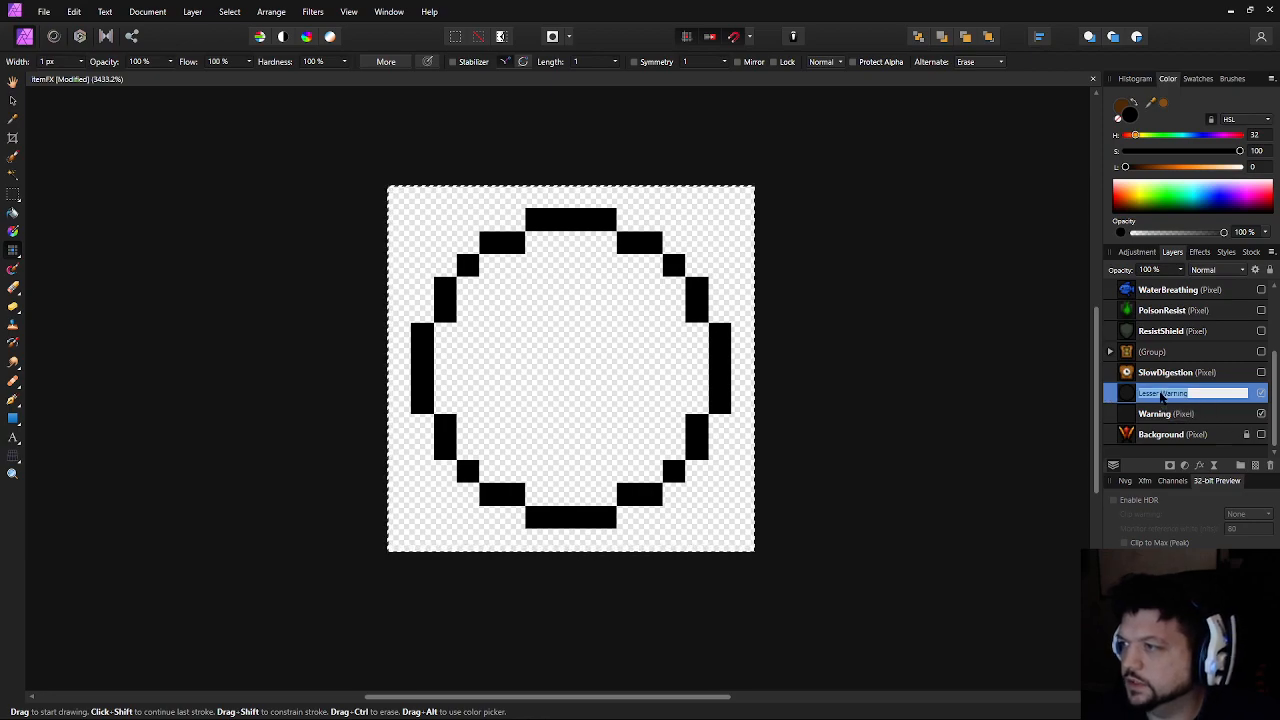
{"action": "type", "text": "Warning"}
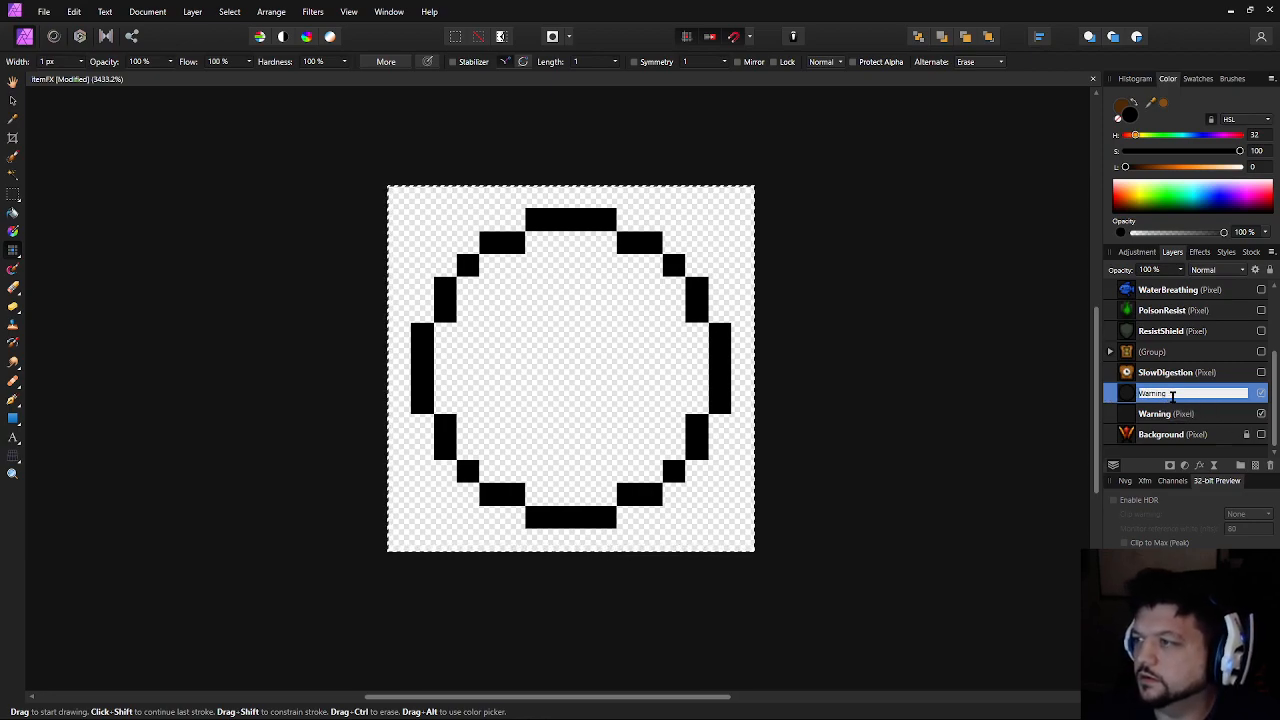
{"action": "key", "text": "Return"}
{"action": "double_click", "coordinate": [1161, 416]}
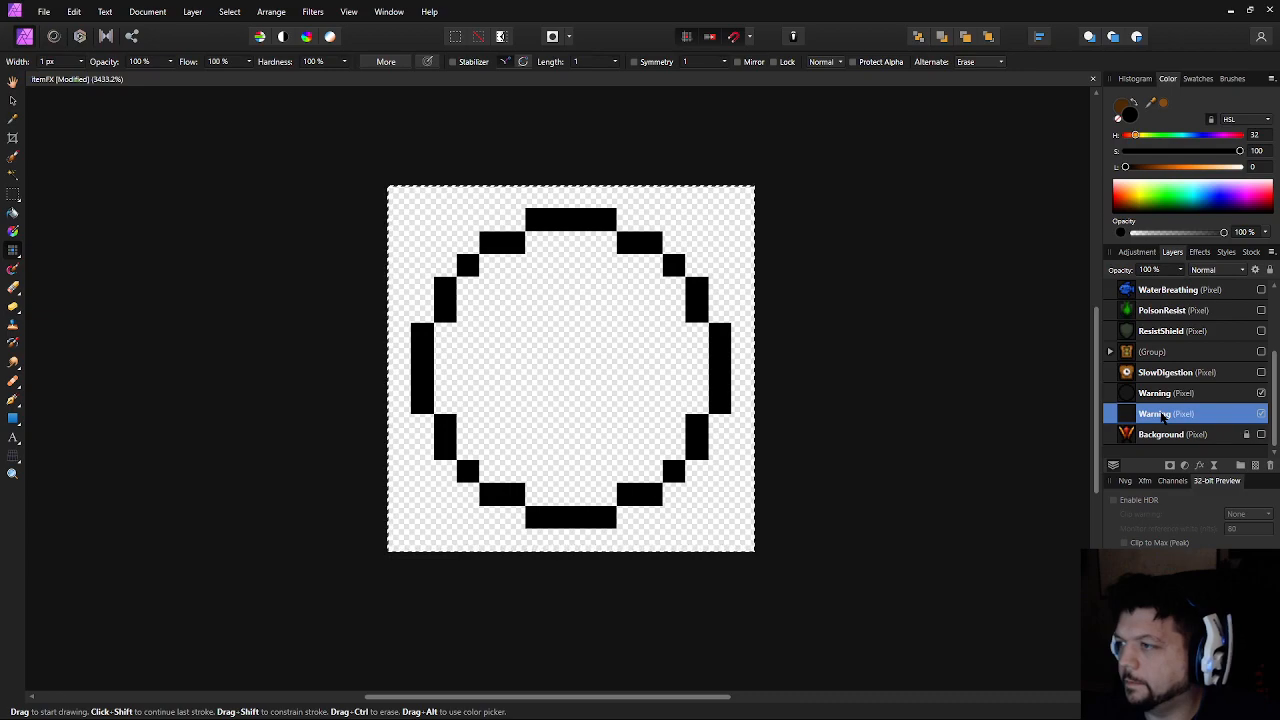
{"action": "key", "text": "Left"}
{"action": "type", "text": "Lesser"}
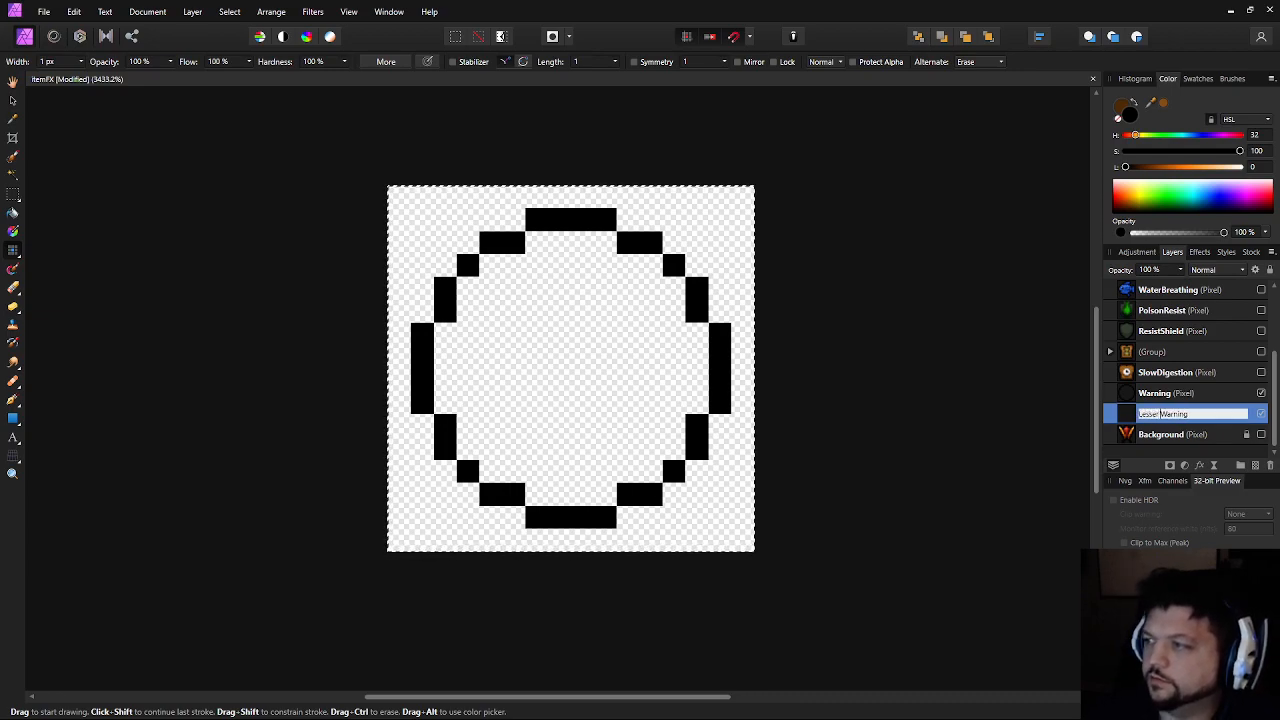
{"action": "key", "text": "Return"}
On Lesser Warning, set the colour to HSL 301, 42, 62 and draw a one-pixel ring inside the outline with a plus at the upper left
{"action": "left_click_drag", "start_coordinate": [560, 314], "coordinate": [594, 325]}
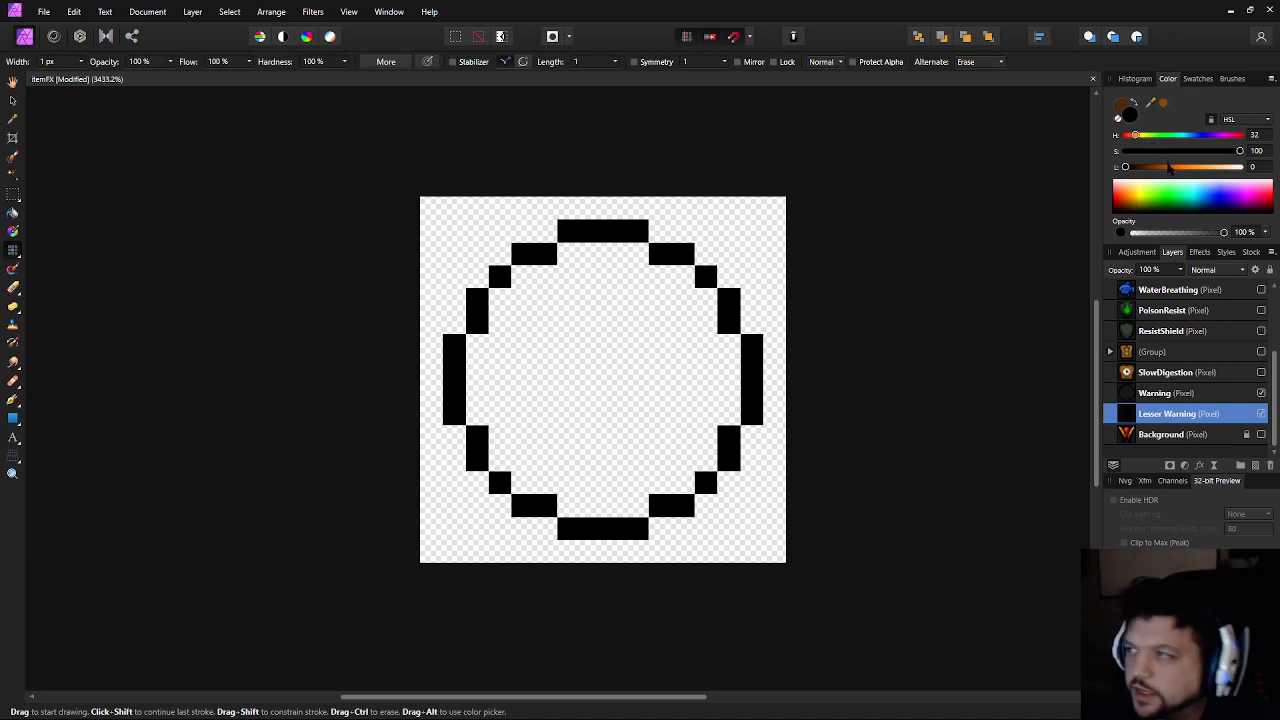
{"action": "mouse_move", "coordinate": [1230, 133]}
{"action": "left_mouse_down"}
{"action": "mouse_move", "coordinate": [1197, 167]}
{"action": "mouse_move", "coordinate": [1173, 151]}
{"action": "left_mouse_up"}
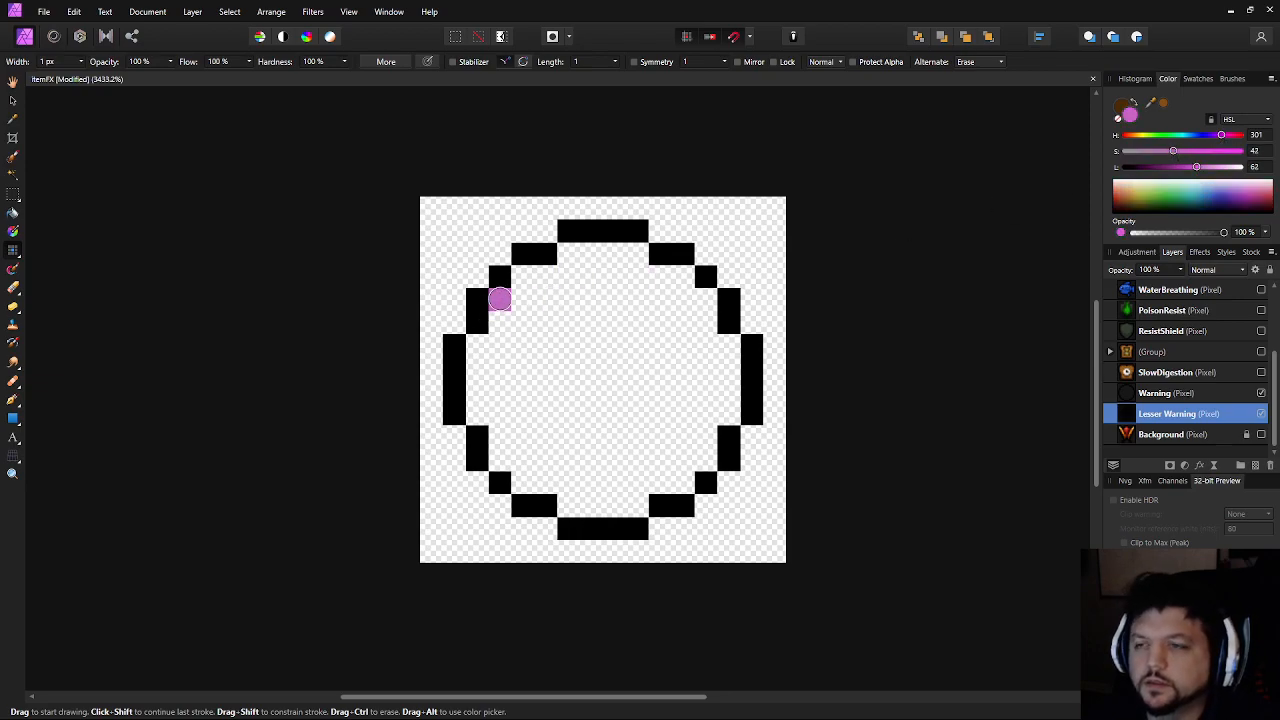
{"action": "left_click_drag", "start_coordinate": [500, 300], "coordinate": [500, 322]}
{"action": "mouse_move", "coordinate": [525, 274]}
{"action": "left_mouse_down"}
{"action": "mouse_move", "coordinate": [567, 256]}
{"action": "mouse_move", "coordinate": [630, 255]}
{"action": "mouse_move", "coordinate": [683, 276]}
{"action": "mouse_move", "coordinate": [731, 353]}
{"action": "mouse_move", "coordinate": [728, 406]}
{"action": "mouse_move", "coordinate": [705, 452]}
{"action": "mouse_move", "coordinate": [630, 500]}
{"action": "mouse_move", "coordinate": [578, 499]}
{"action": "mouse_move", "coordinate": [528, 477]}
{"action": "mouse_move", "coordinate": [500, 458]}
{"action": "mouse_move", "coordinate": [478, 413]}
{"action": "mouse_move", "coordinate": [477, 355]}
{"action": "mouse_move", "coordinate": [574, 315]}
{"action": "mouse_move", "coordinate": [560, 355]}
{"action": "mouse_move", "coordinate": [562, 342]}
{"action": "mouse_move", "coordinate": [592, 346]}
{"action": "left_mouse_up"}
{"action": "left_click", "coordinate": [637, 392]}
{"action": "left_click", "coordinate": [660, 370]}
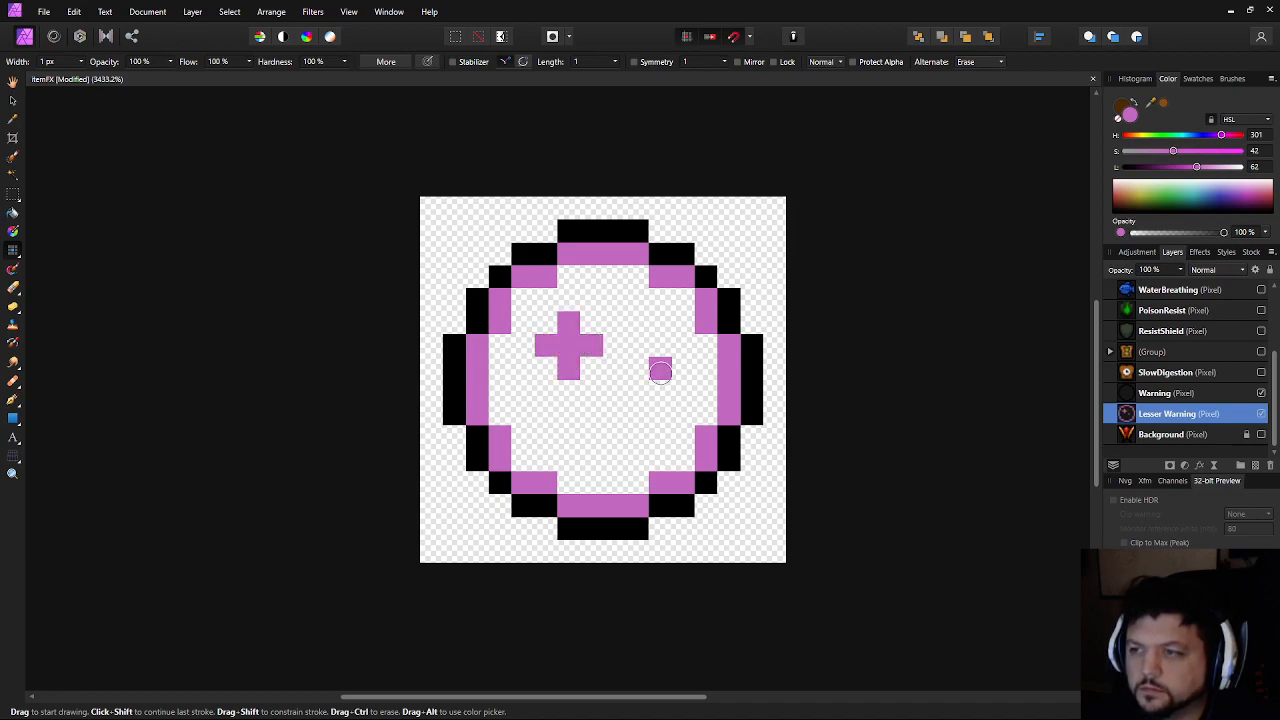
{"action": "left_click", "coordinate": [616, 436]}
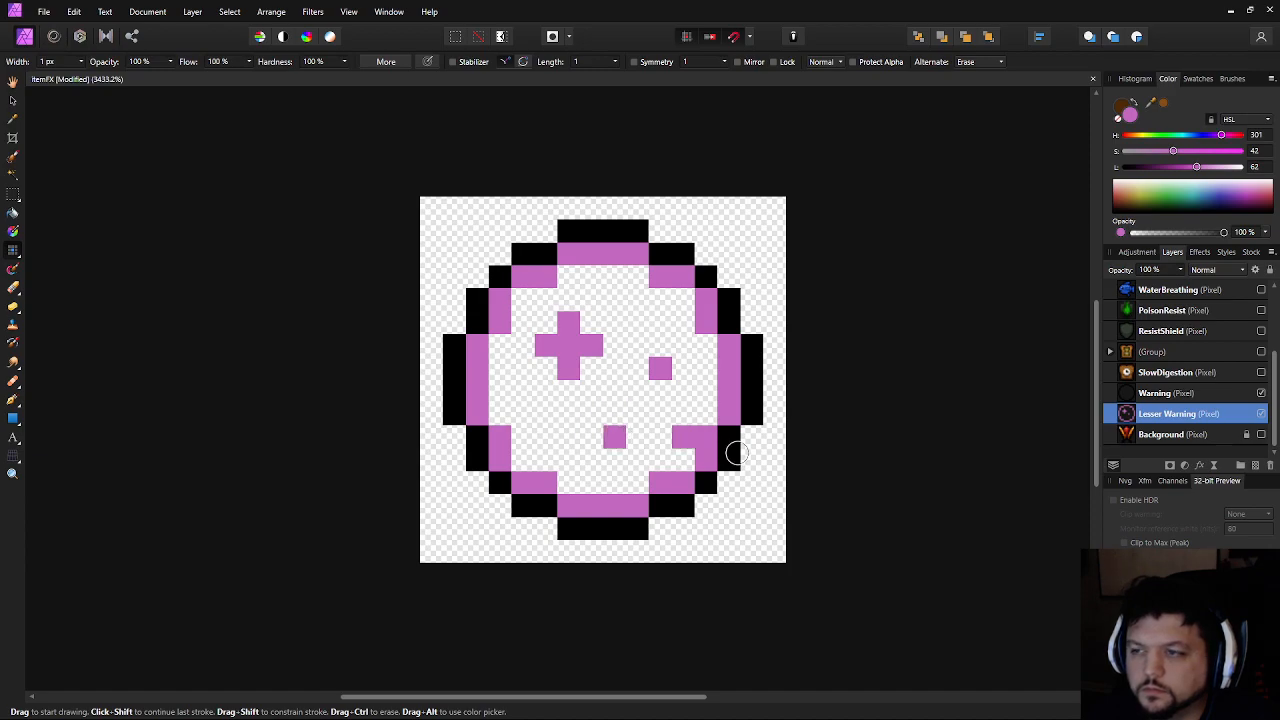
{"action": "key", "text": "ctrl+z"}
{"action": "key", "text": "ctrl+z"}
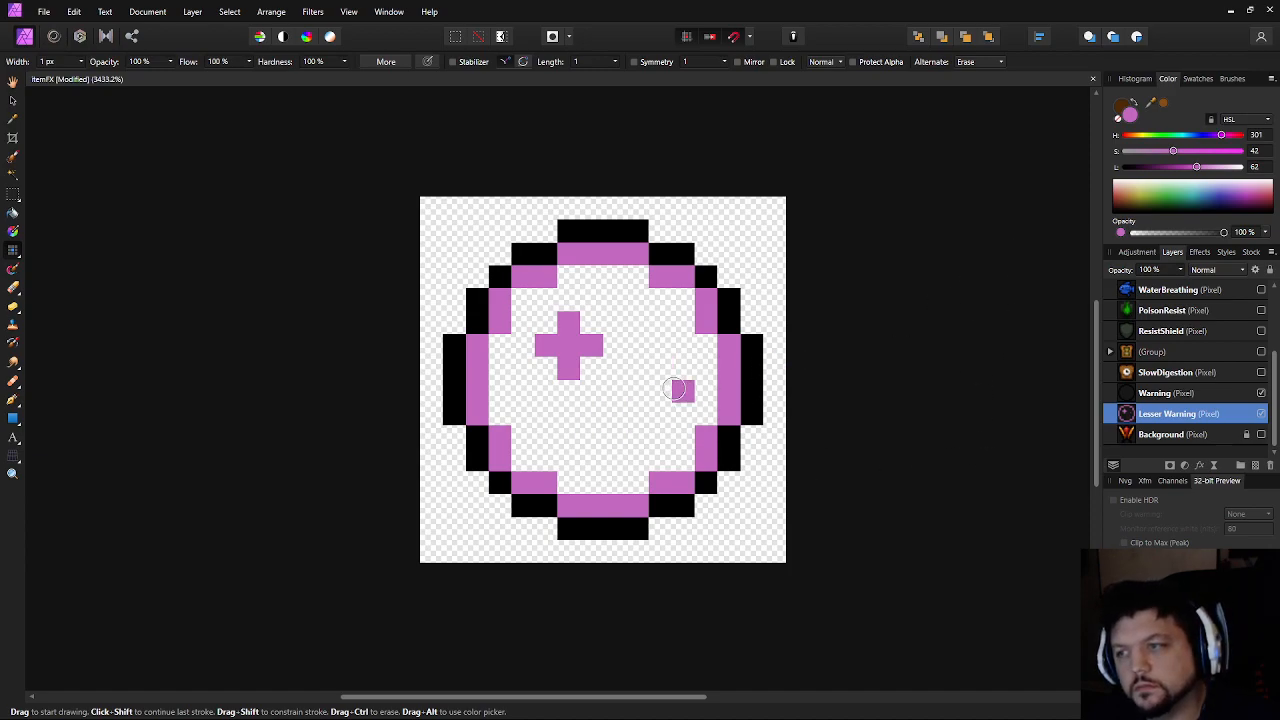
{"action": "left_click", "coordinate": [662, 391]}
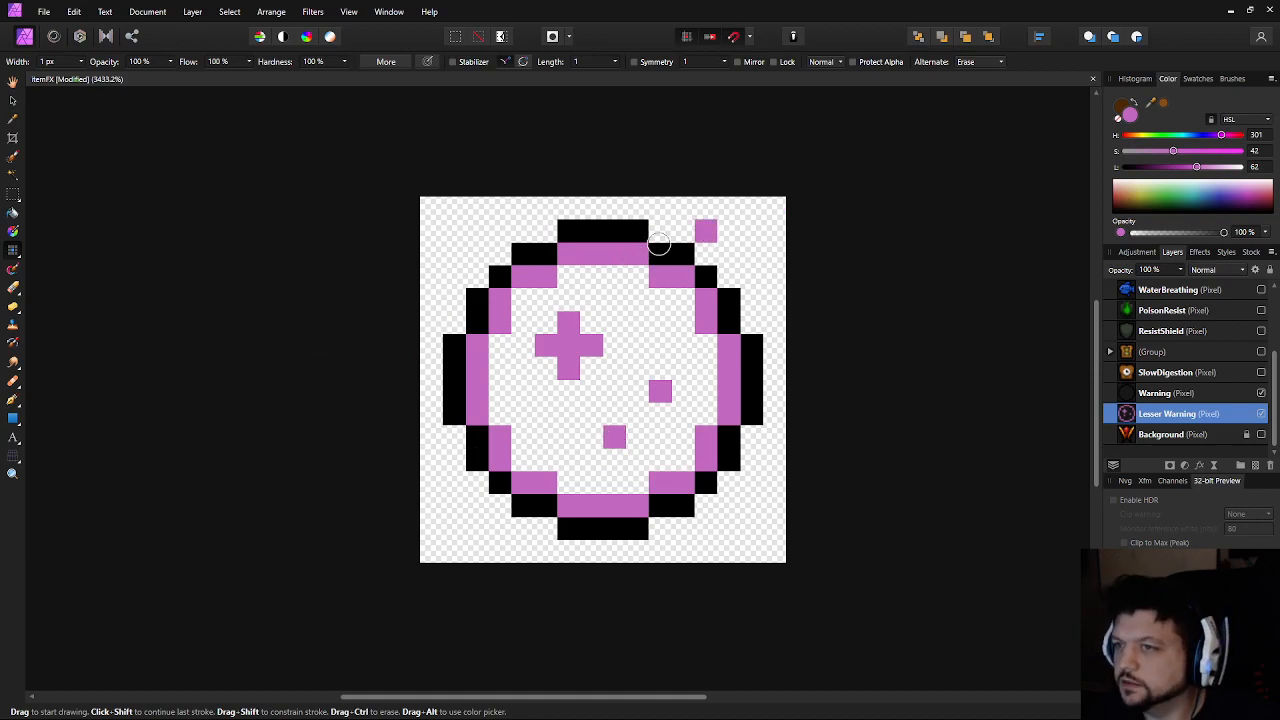
Thicken the purple ring with one pixel in each of its four inner diagonal corners
{"action": "left_click", "coordinate": [522, 299]}
{"action": "left_click", "coordinate": [683, 299]}
{"action": "left_click", "coordinate": [523, 459]}
{"action": "left_click", "coordinate": [683, 459]}
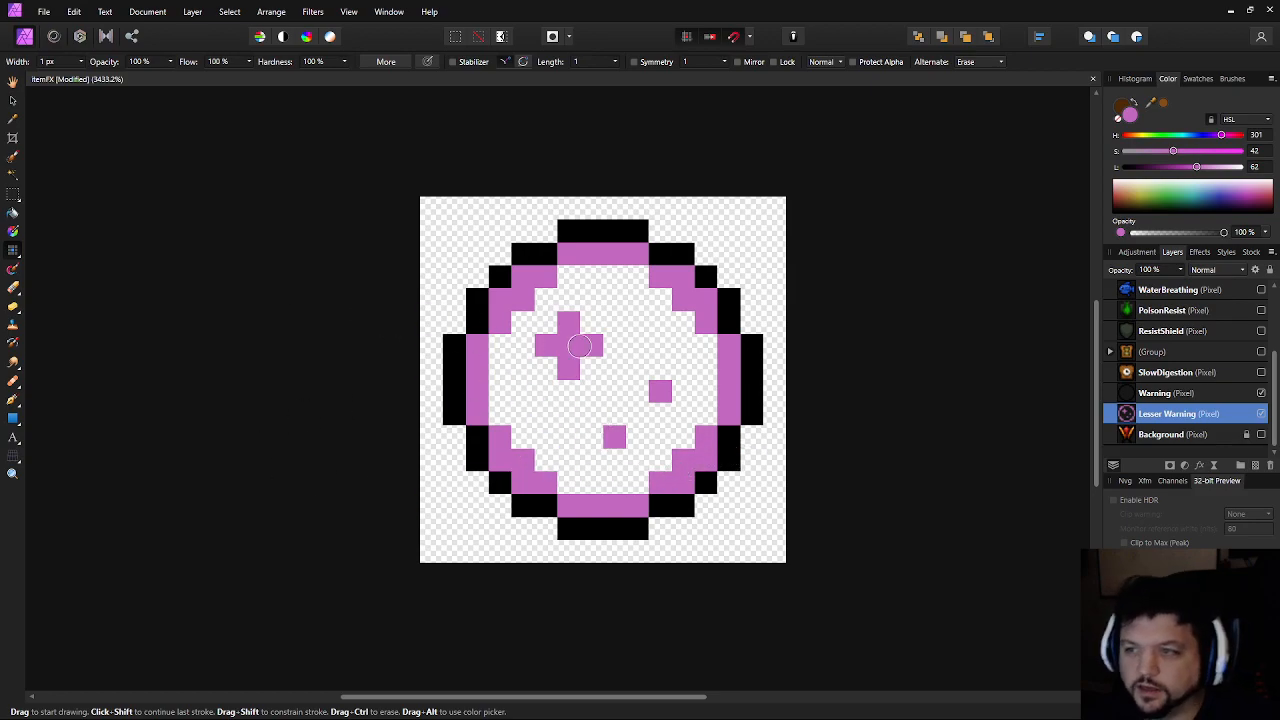
{"action": "left_click", "coordinate": [543, 370]}
{"action": "key", "text": "ctrl+z"}
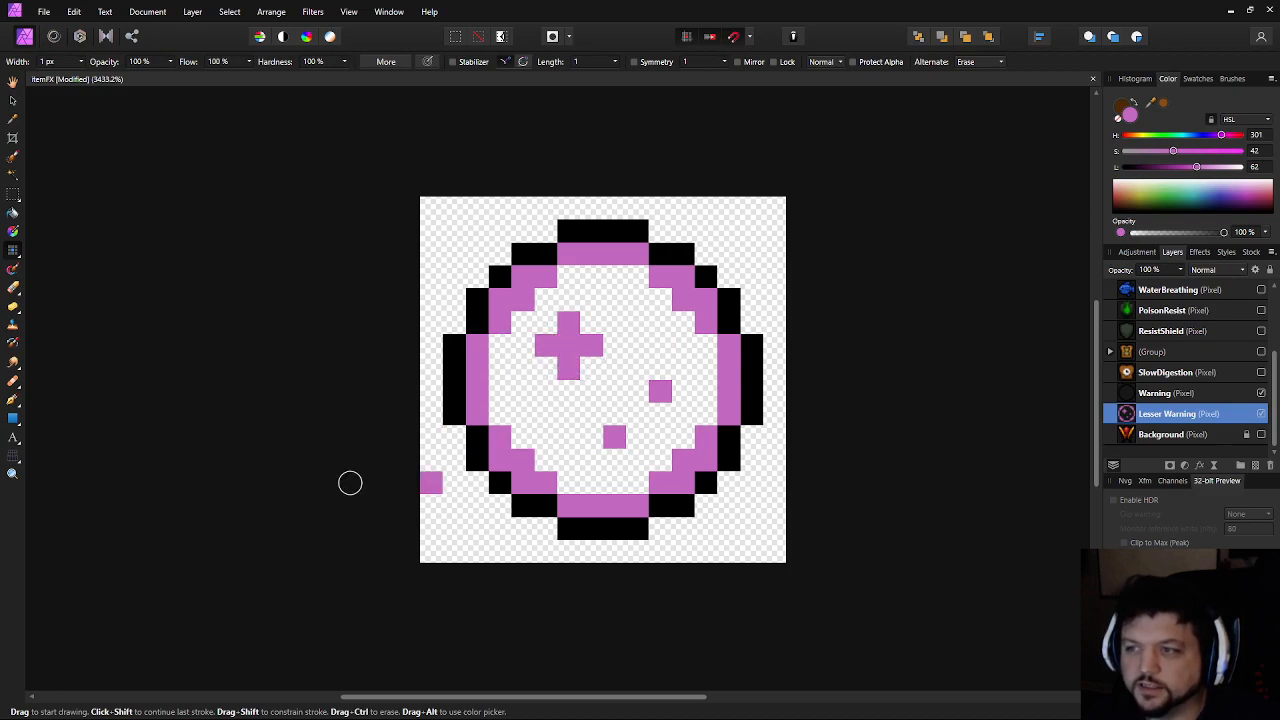
Replace the two loose dots with a second plus at the lower right, and add single dots at the upper right and lower left
{"action": "key", "text": "m"}
{"action": "left_click_drag", "start_coordinate": [660, 443], "coordinate": [671, 450]}
{"action": "key", "text": "Delete"}
{"action": "key", "text": "b"}
{"action": "left_click", "coordinate": [640, 393]}
{"action": "mouse_move", "coordinate": [640, 392]}
{"action": "left_mouse_down"}
{"action": "mouse_move", "coordinate": [641, 427]}
{"action": "mouse_move", "coordinate": [621, 416]}
{"action": "mouse_move", "coordinate": [660, 415]}
{"action": "left_mouse_up"}
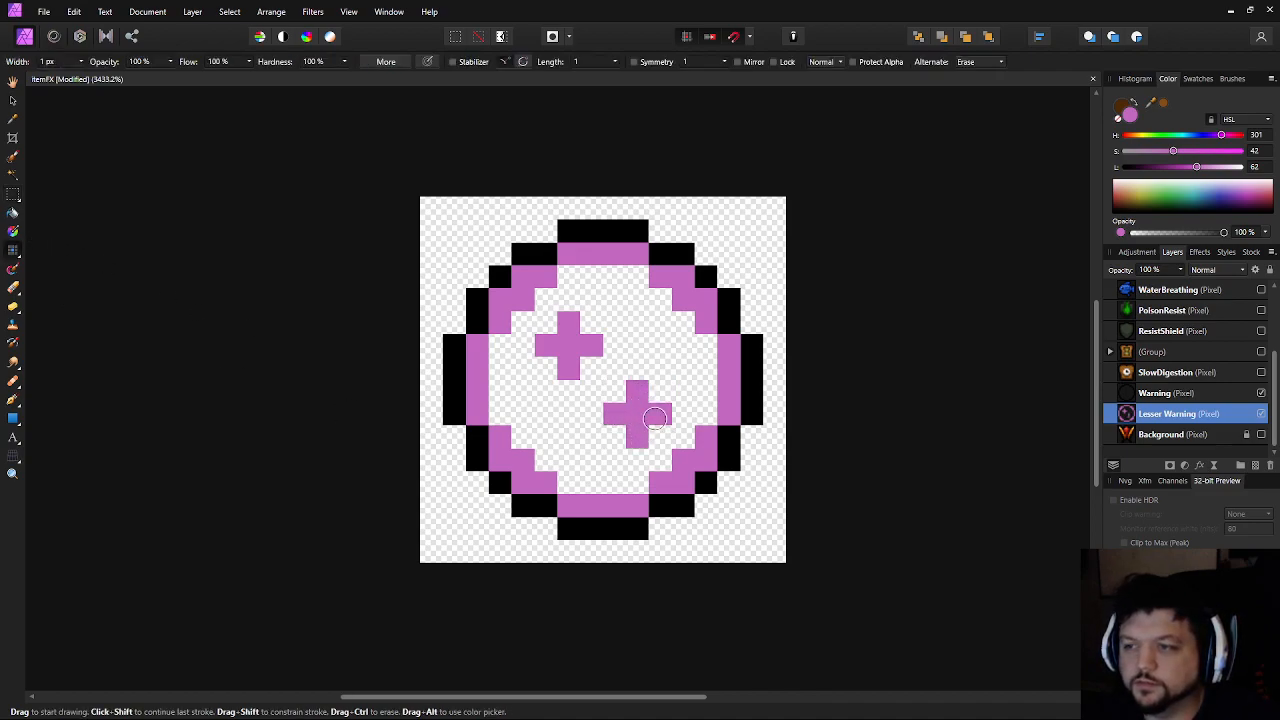
{"action": "left_click", "coordinate": [637, 322]}
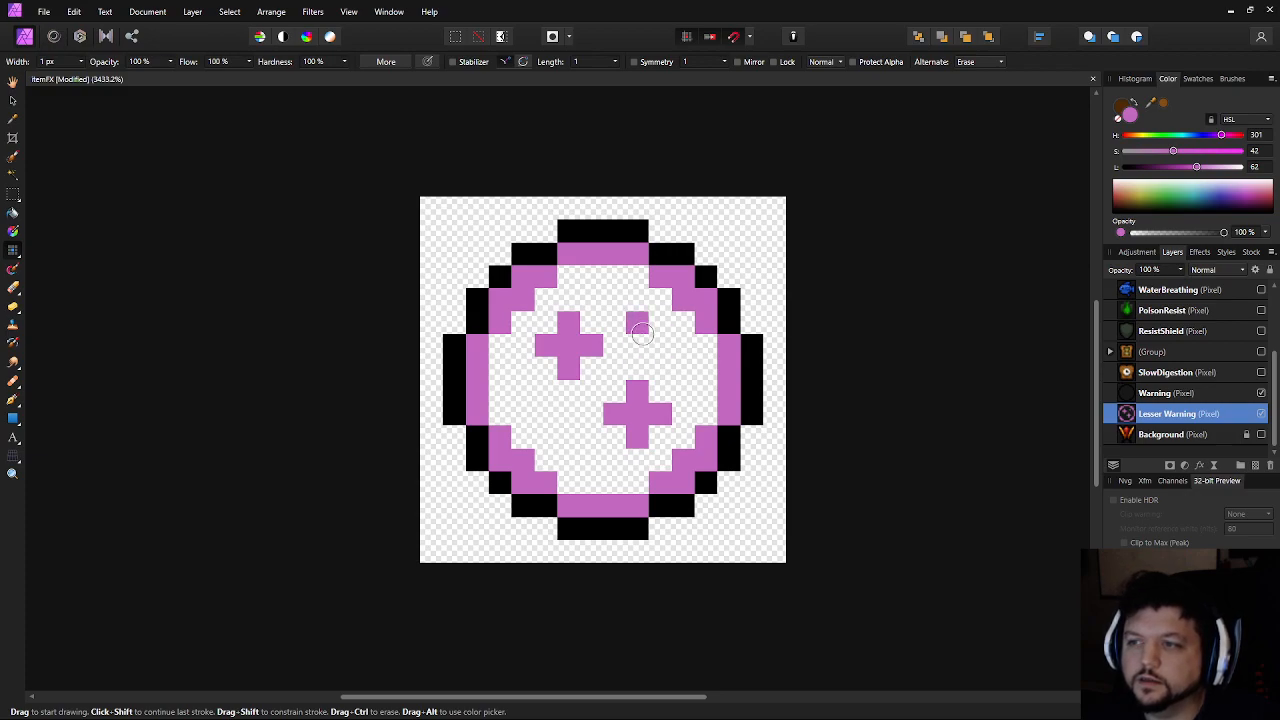
{"action": "left_click", "coordinate": [545, 418]}
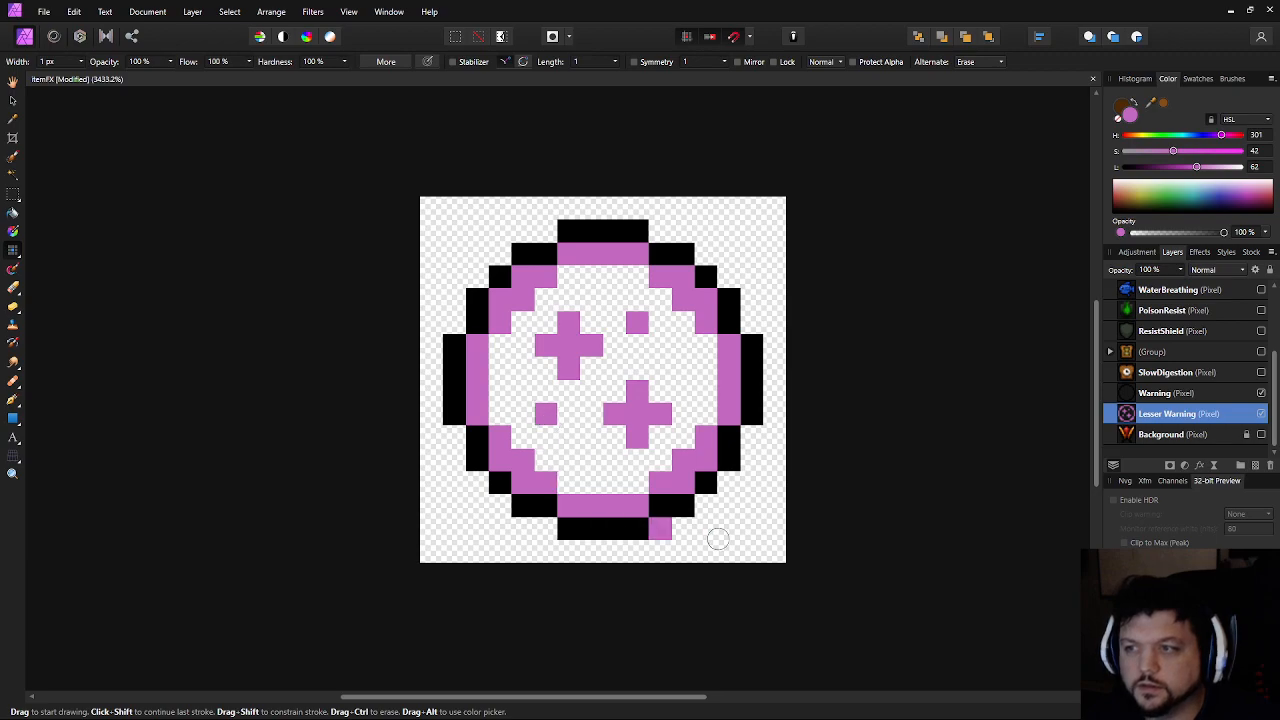
Flood fill the circle's interior around the pluses and dots with dark purple, HSL 301, 12, 25
{"action": "scroll", "coordinate": [820, 456], "scroll_direction": "down", "scroll_amount": 5}
{"action": "scroll", "coordinate": [714, 471], "scroll_direction": "up", "scroll_amount": 6}
{"action": "left_click", "coordinate": [464, 438]}
{"action": "left_click_drag", "start_coordinate": [464, 438], "coordinate": [352, 447]}
{"action": "key", "text": "g"}
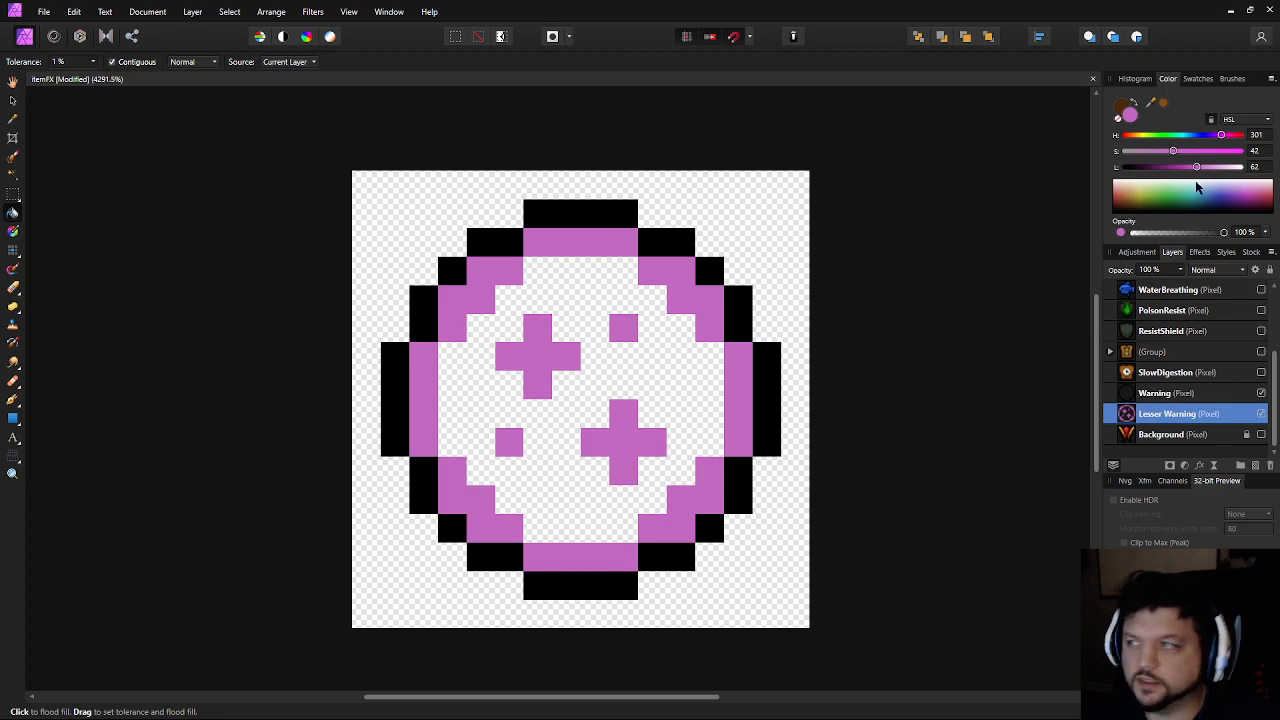
{"action": "left_click_drag", "start_coordinate": [1153, 156], "coordinate": [1143, 155]}
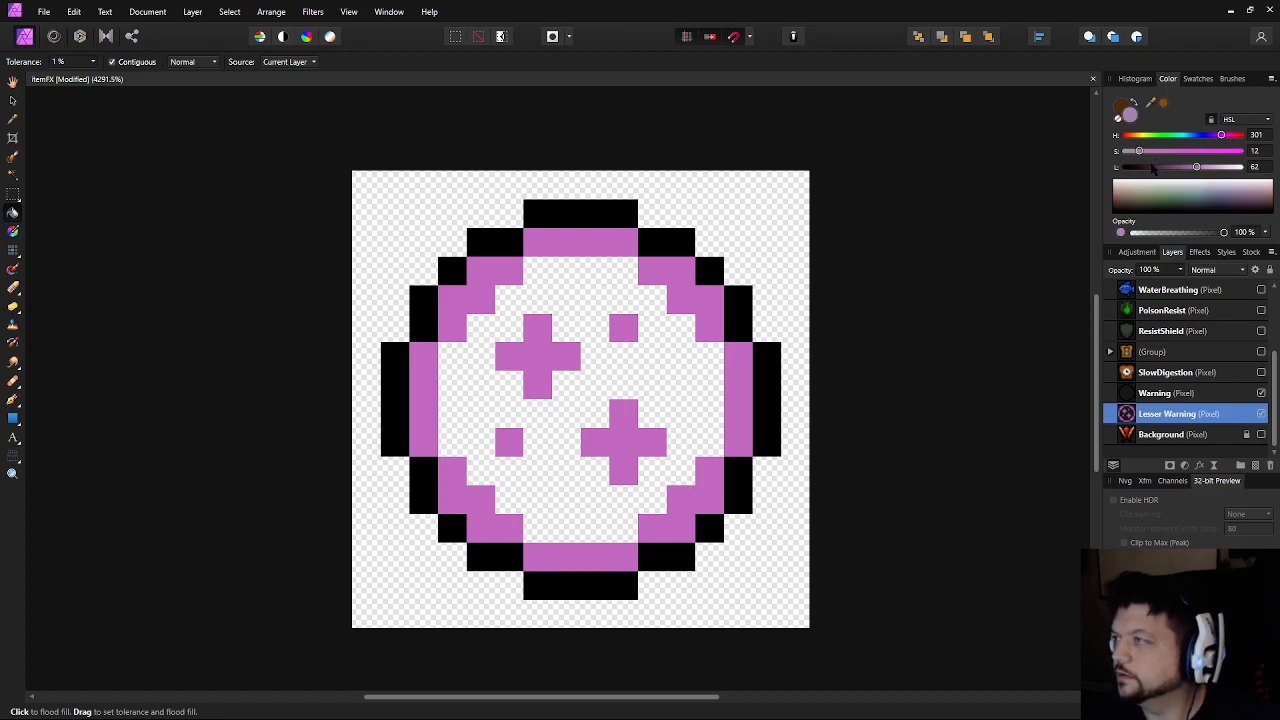
{"action": "left_click", "coordinate": [1153, 167]}
{"action": "left_click", "coordinate": [603, 318]}
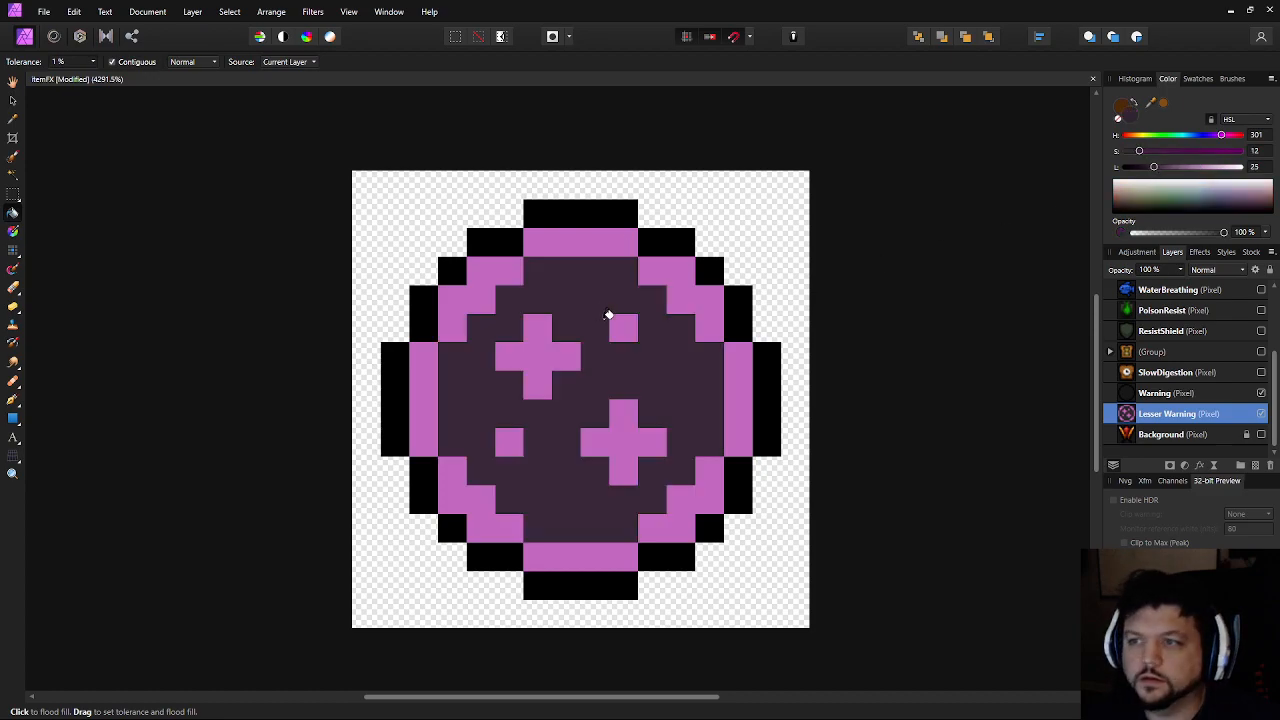
Recolour the ring's four inner diagonal corner pixels with a medium purple, HSL 301, 30, 44
{"action": "scroll", "coordinate": [735, 375], "scroll_direction": "down", "scroll_amount": 8}
{"action": "scroll", "coordinate": [745, 380], "scroll_direction": "up", "scroll_amount": 6}
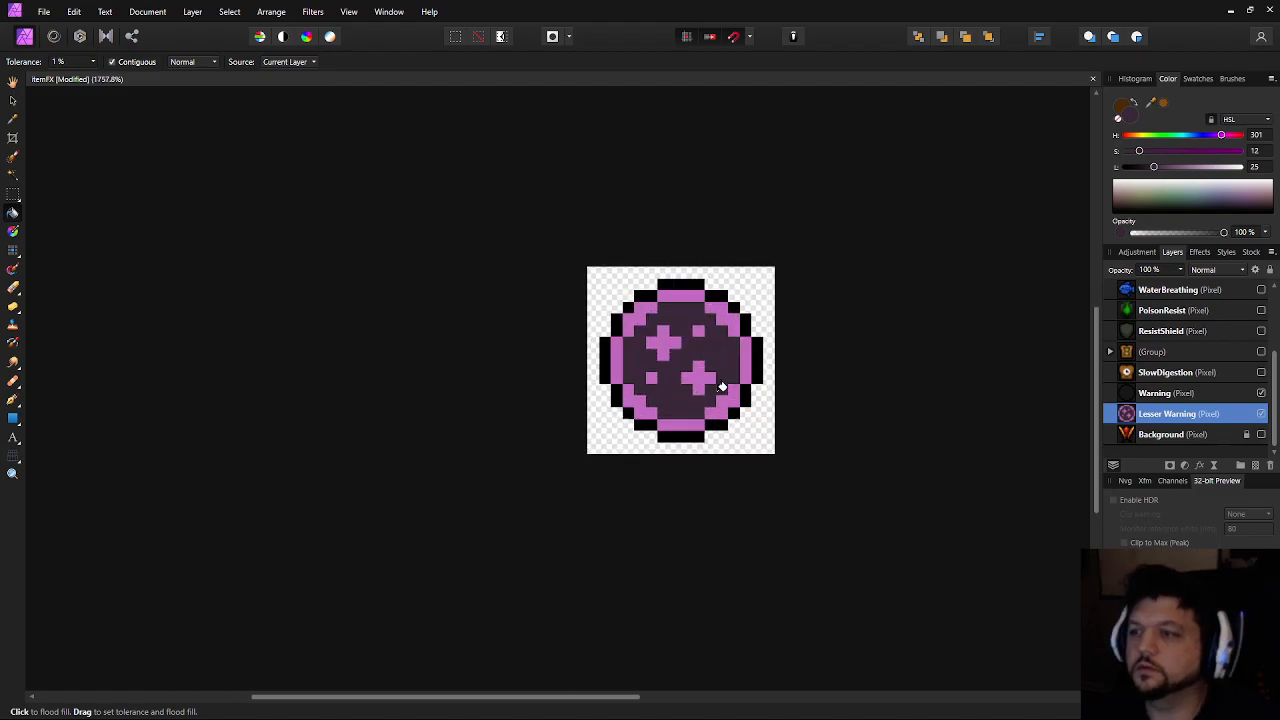
{"action": "left_click", "coordinate": [13, 249]}
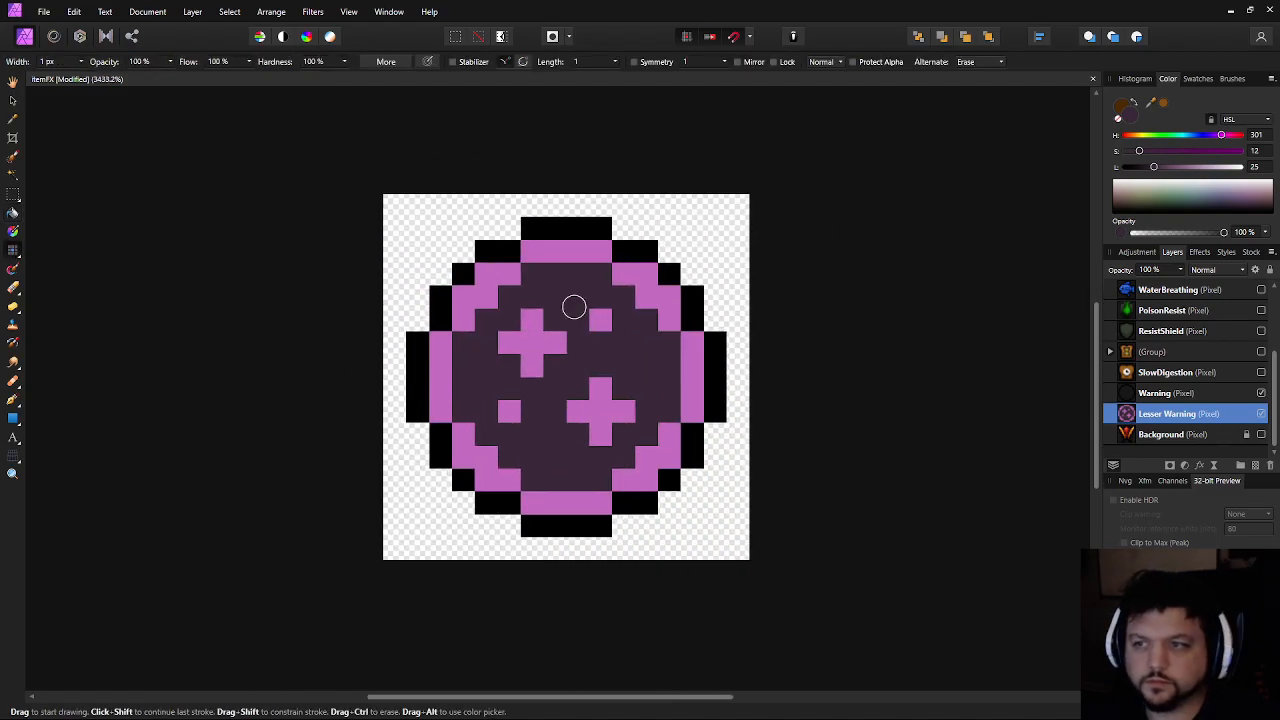
{"action": "scroll", "coordinate": [571, 306], "scroll_direction": "up", "scroll_amount": 2}
{"action": "left_click", "coordinate": [1161, 151]}
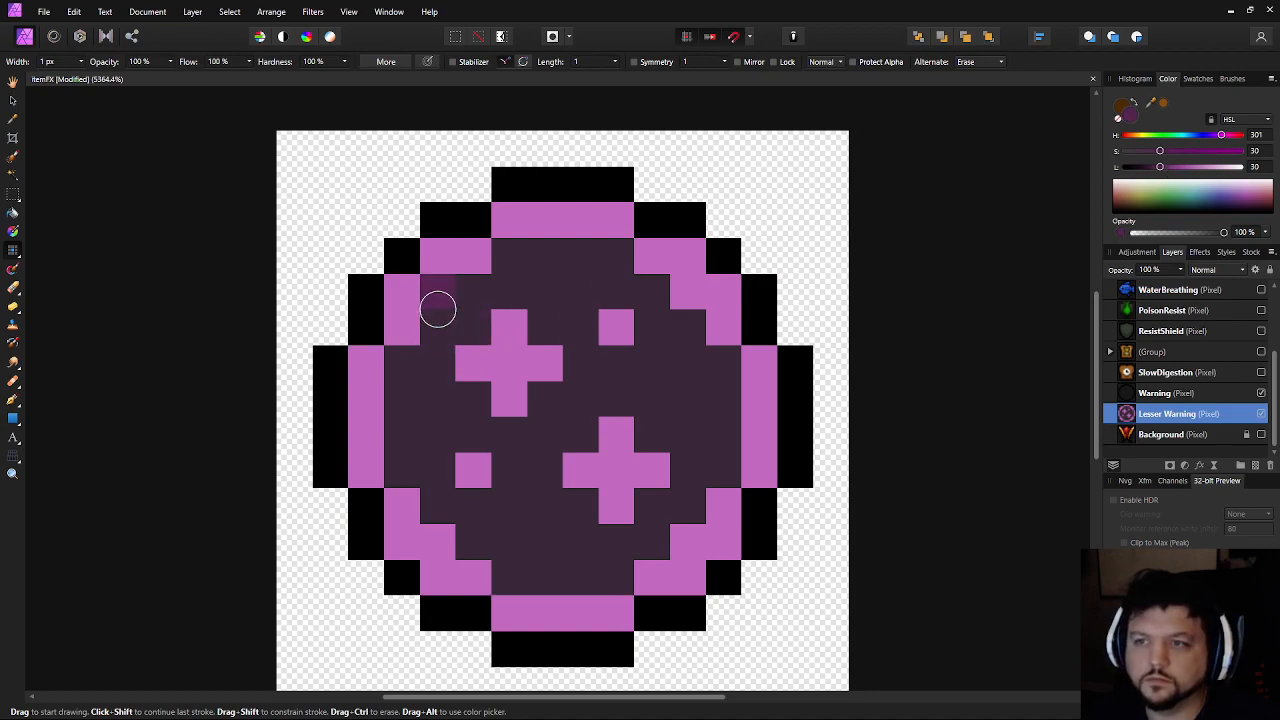
{"action": "left_click", "coordinate": [1175, 167]}
{"action": "left_click", "coordinate": [437, 291]}
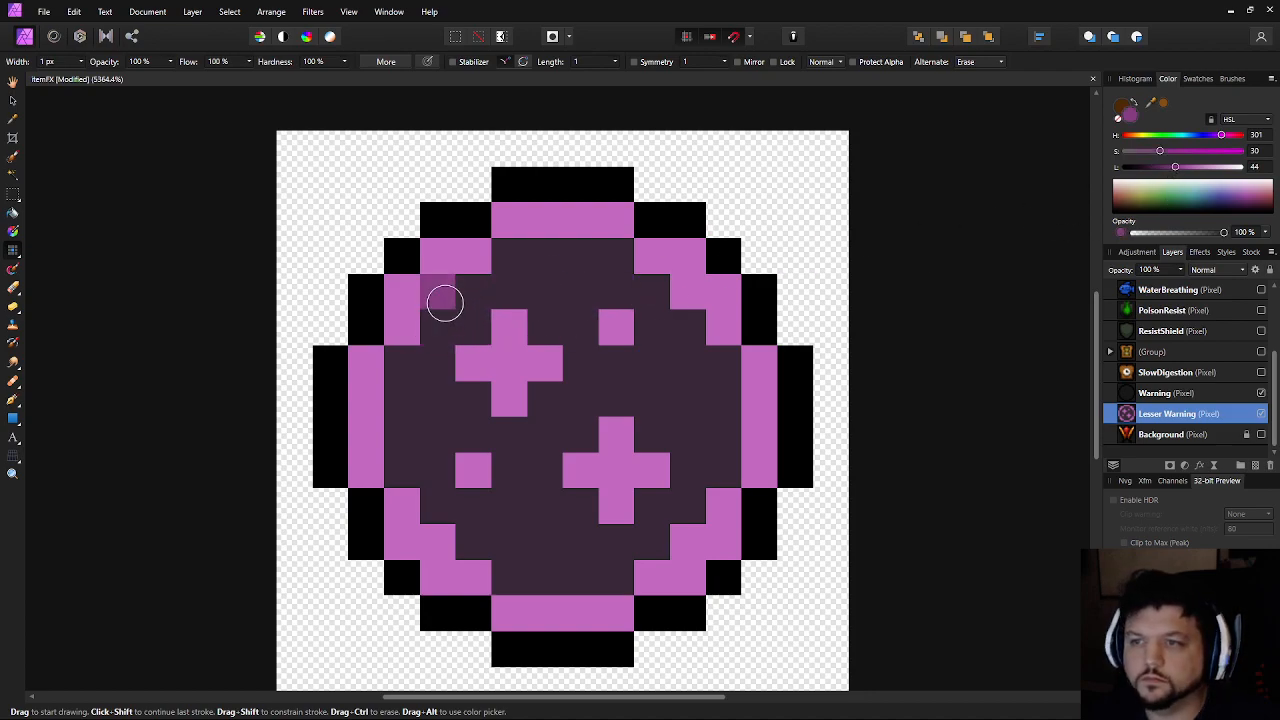
{"action": "left_click", "coordinate": [702, 291]}
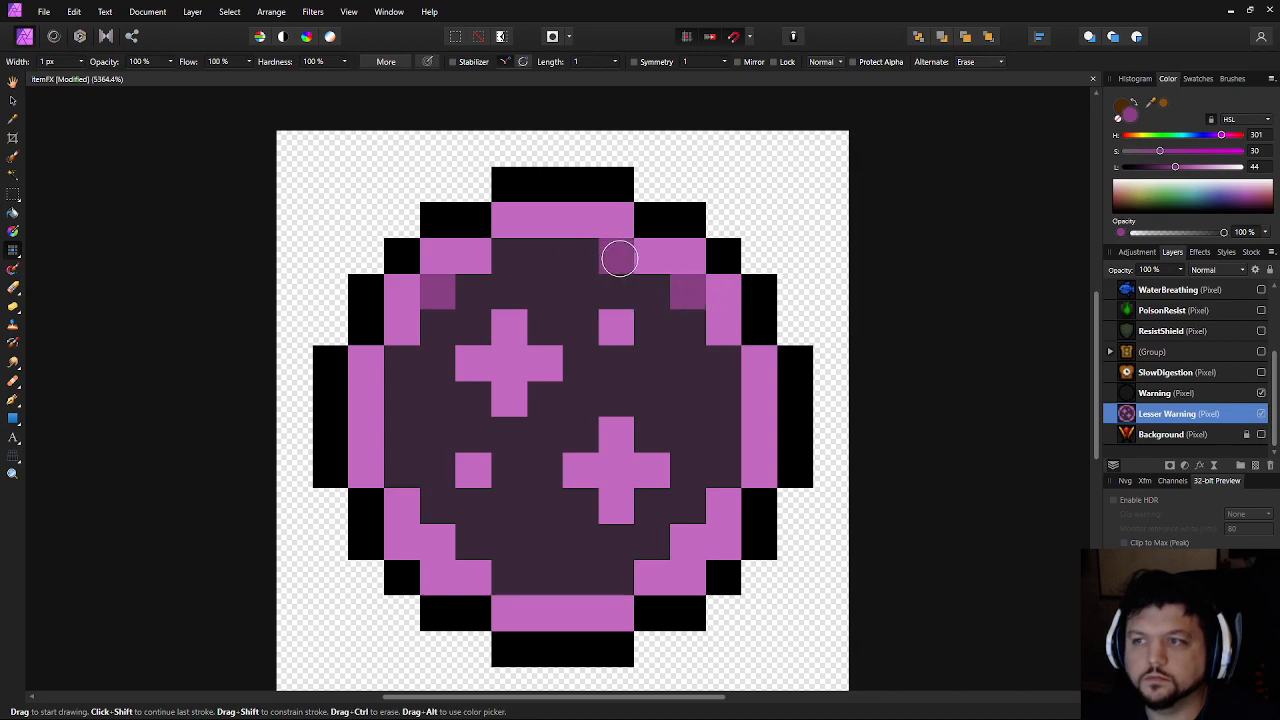
{"action": "left_click", "coordinate": [511, 436]}
{"action": "key", "text": "ctrl+z"}
{"action": "left_click", "coordinate": [437, 541]}
{"action": "left_click", "coordinate": [688, 541]}
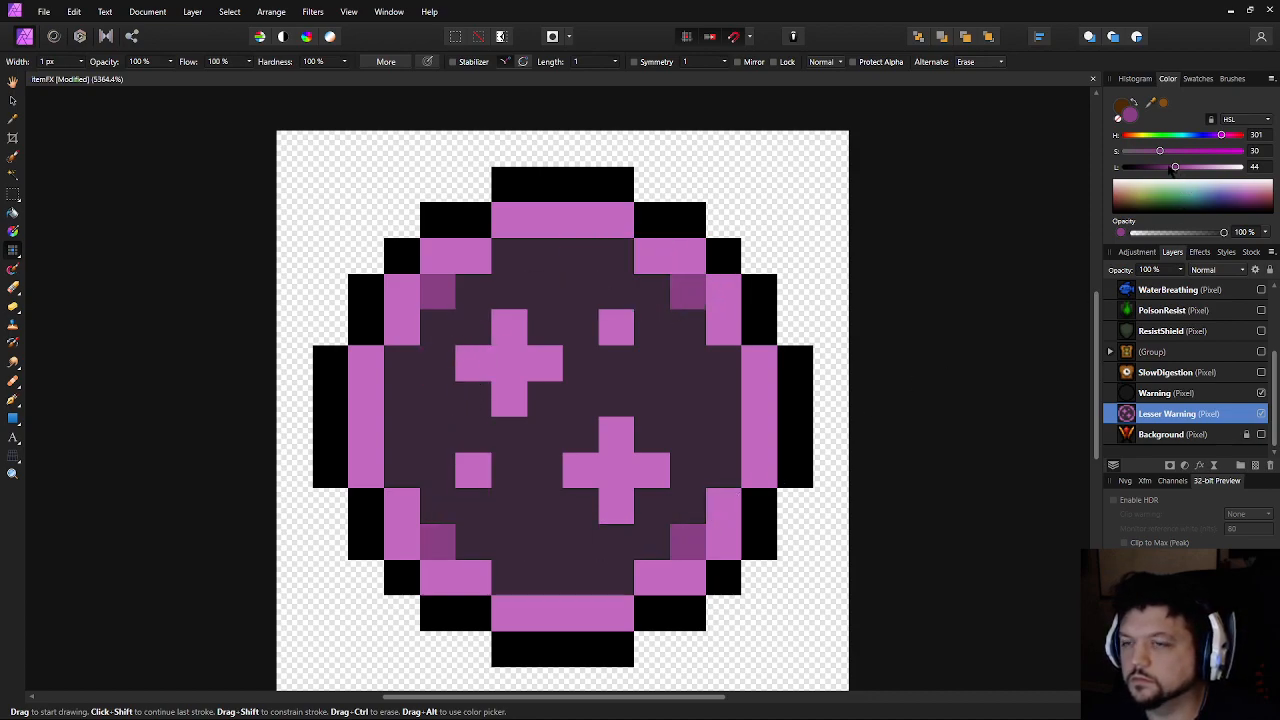
Set the colour to HSL 301, 24, 39 and paint eight shading pixels at the ends of the interior's four straight edges
{"action": "left_click", "coordinate": [1160, 167]}
{"action": "left_click_drag", "start_coordinate": [1156, 152], "coordinate": [1171, 168]}
{"action": "left_click", "coordinate": [401, 362]}
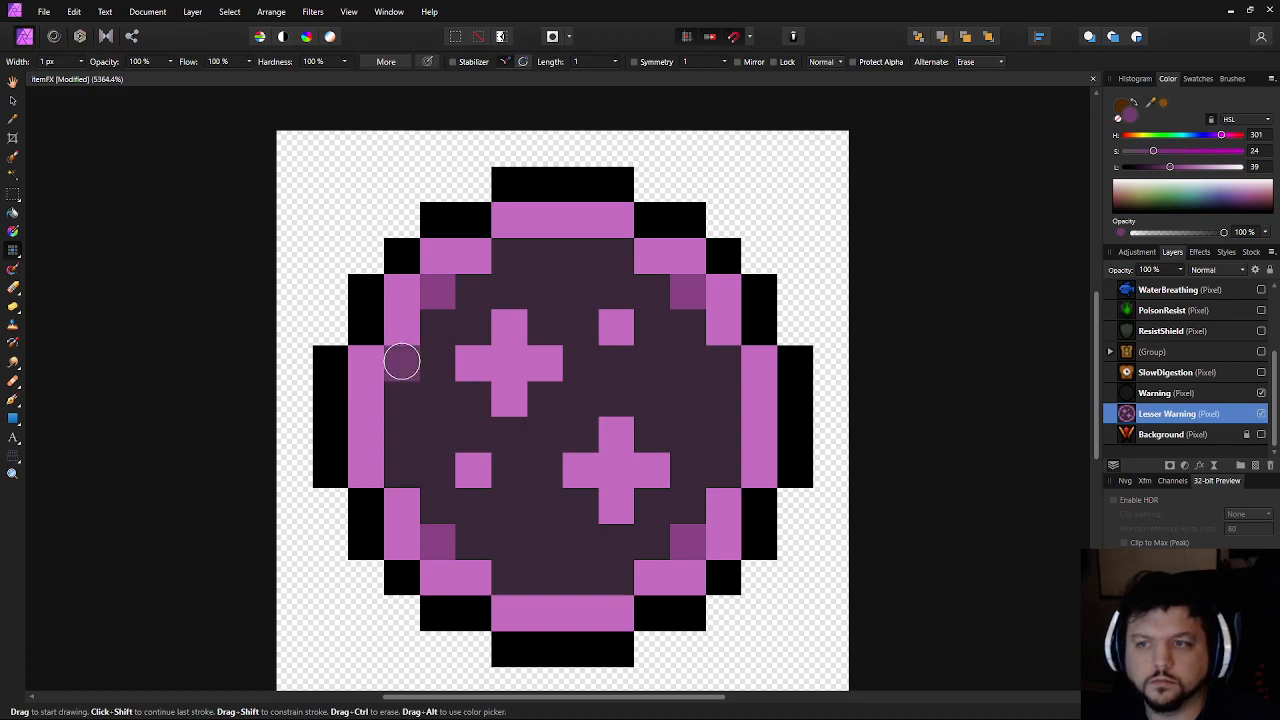
{"action": "left_click", "coordinate": [516, 262]}
{"action": "left_click", "coordinate": [627, 247]}
{"action": "left_click", "coordinate": [723, 360]}
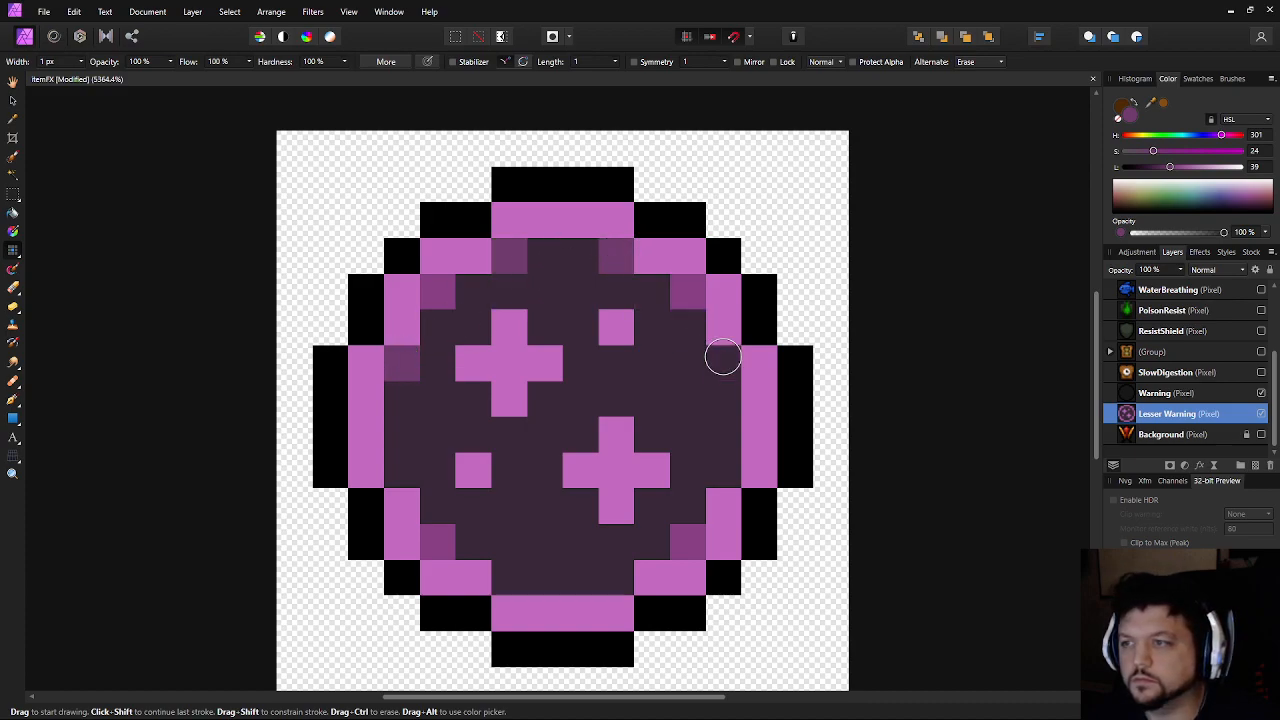
{"action": "left_click", "coordinate": [720, 468]}
{"action": "left_click", "coordinate": [618, 588]}
{"action": "left_click", "coordinate": [512, 580]}
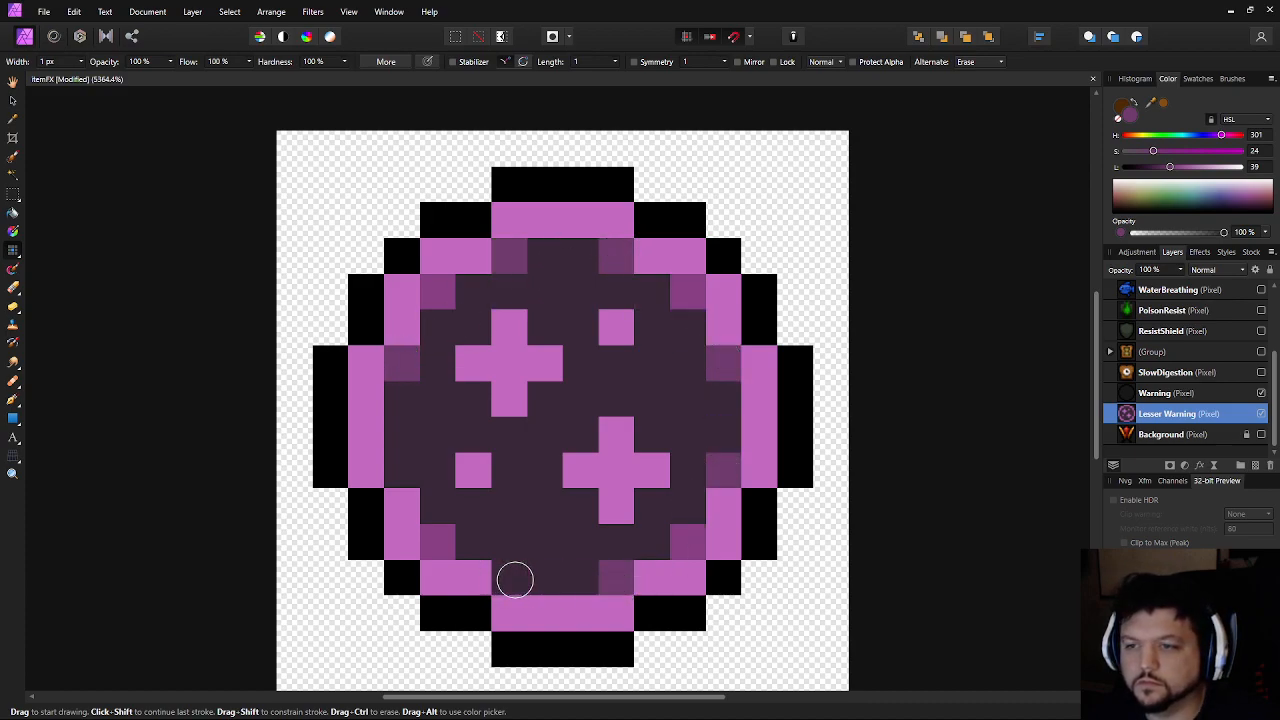
{"action": "left_click", "coordinate": [405, 468]}
Add one shading pixel in the same muted purple in the upper-left notch of each plus
{"action": "scroll", "coordinate": [708, 484], "scroll_direction": "down", "scroll_amount": 10}
{"action": "scroll", "coordinate": [695, 484], "scroll_direction": "up", "scroll_amount": 8}
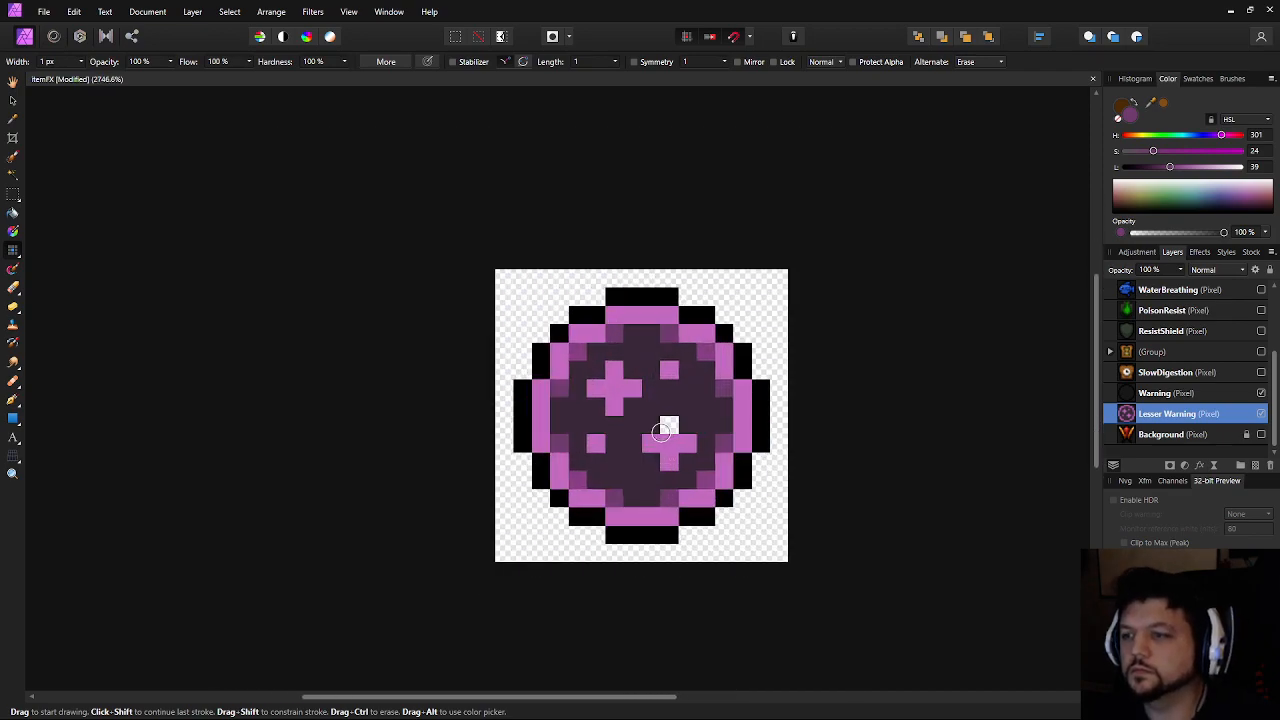
{"action": "left_click", "coordinate": [652, 431]}
{"action": "left_click", "coordinate": [580, 350]}
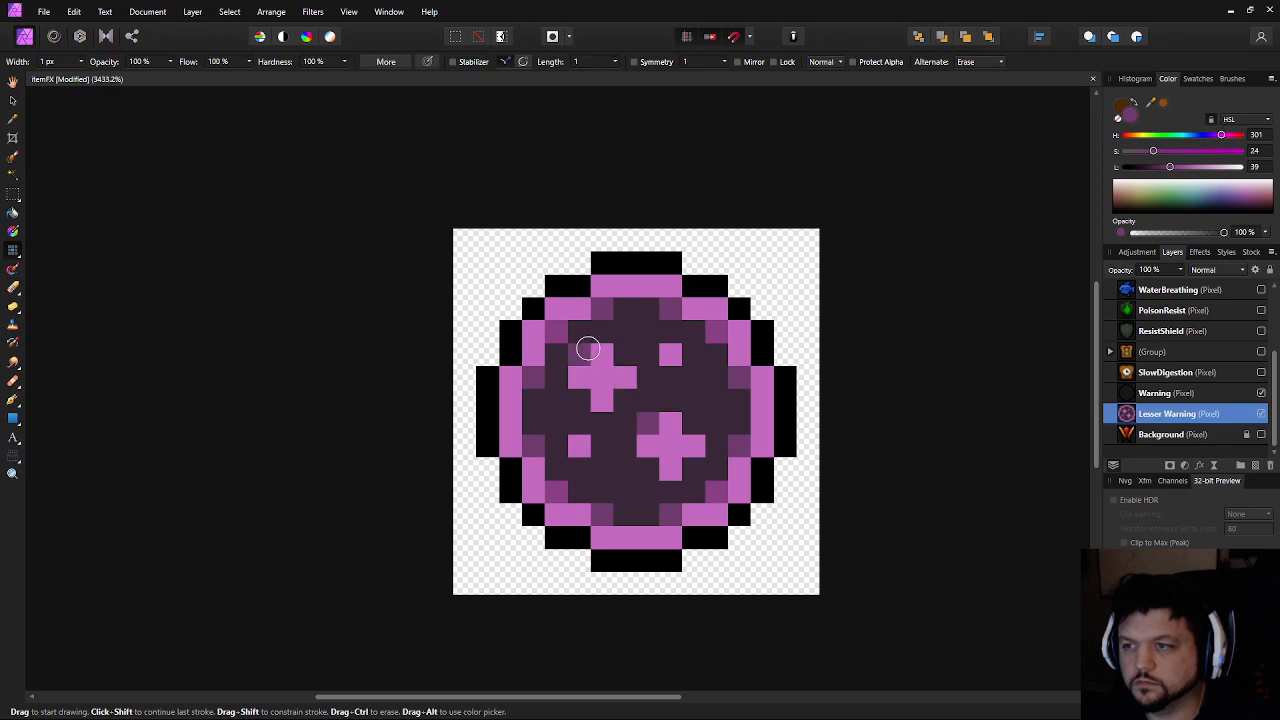
Sample the pluses' purple, raise its lightness to 76, and paint the centre pixel of each plus as a highlight
{"action": "scroll", "coordinate": [605, 417], "scroll_direction": "up", "scroll_amount": 1}
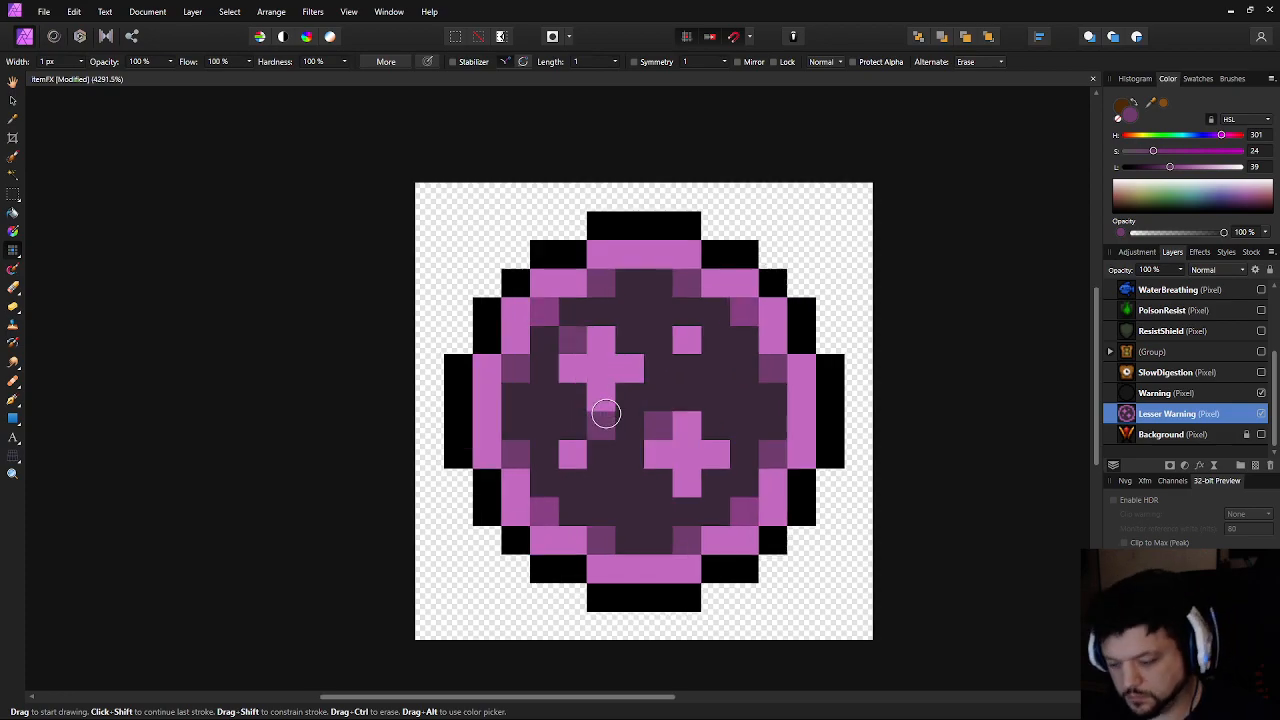
{"action": "key", "text": "i"}
{"action": "left_click", "coordinate": [627, 355]}
{"action": "key", "text": "b"}
{"action": "left_click", "coordinate": [1211, 167]}
{"action": "left_click", "coordinate": [601, 369]}
{"action": "left_click", "coordinate": [687, 455]}
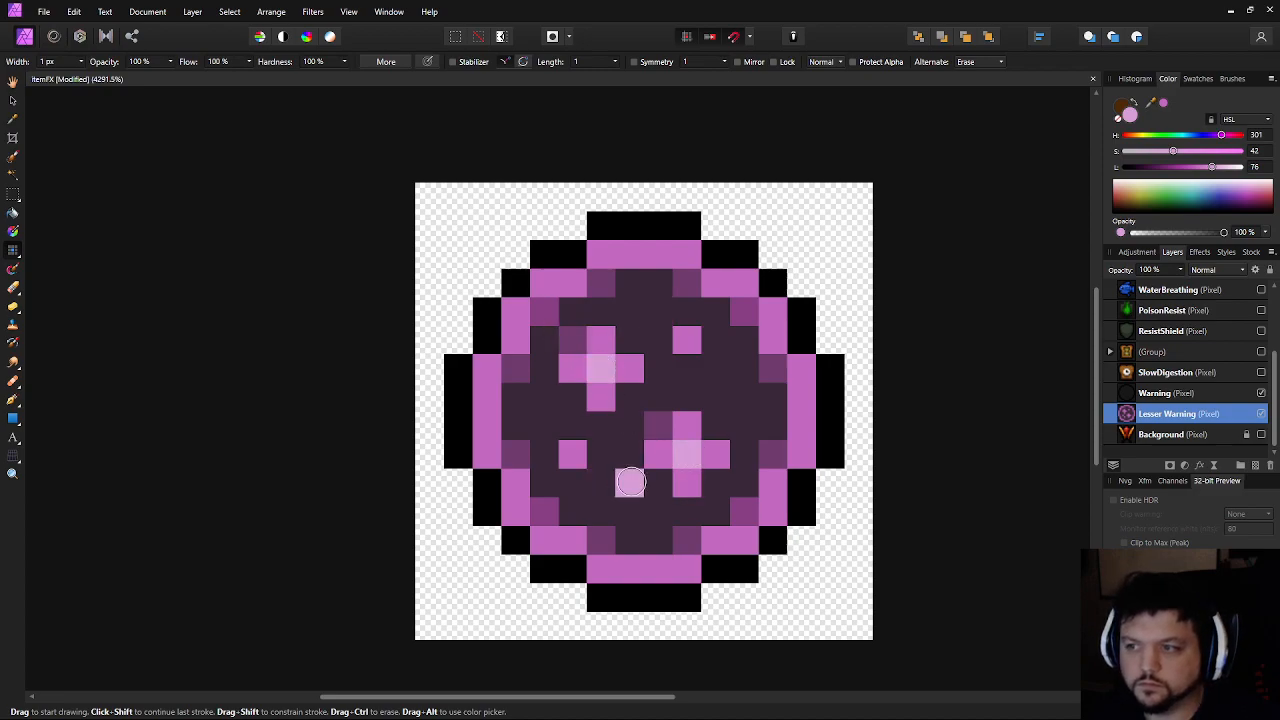
{"action": "scroll", "coordinate": [764, 458], "scroll_direction": "down", "scroll_amount": 8}
{"action": "scroll", "coordinate": [856, 476], "scroll_direction": "down", "scroll_amount": 3}
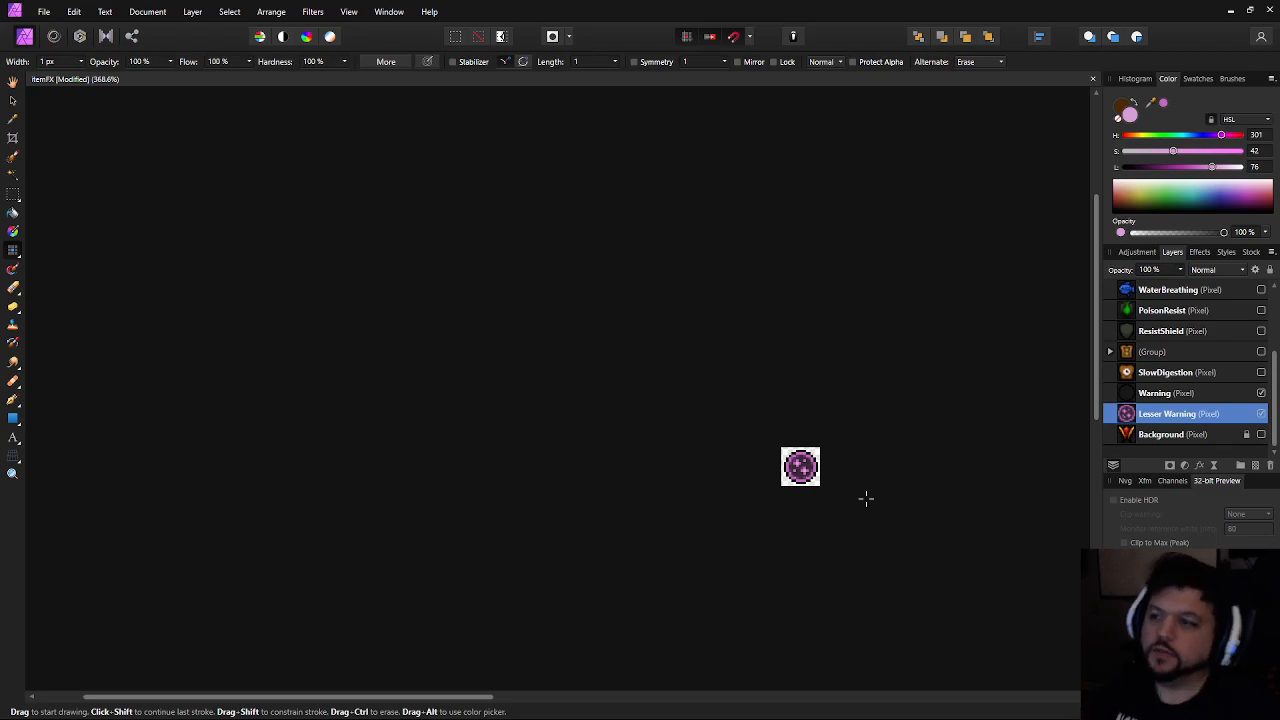
{"action": "scroll", "coordinate": [795, 472], "scroll_direction": "up", "scroll_amount": 10}
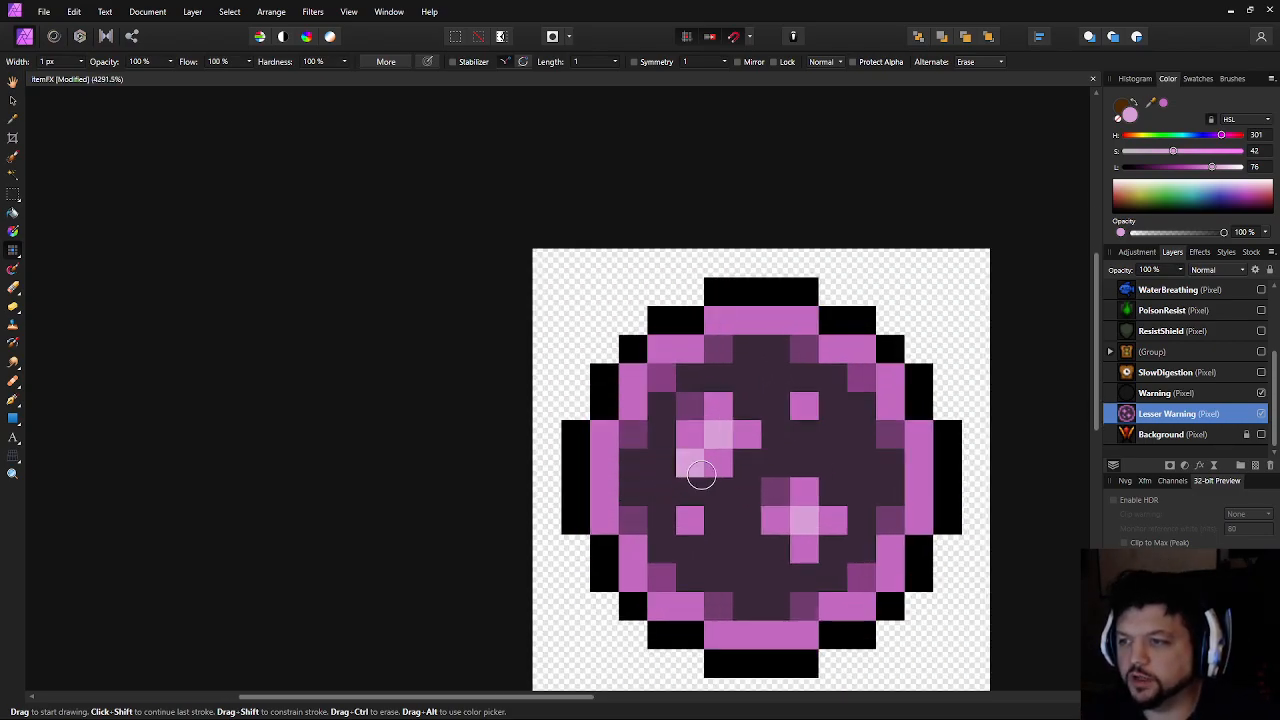
{"action": "scroll", "coordinate": [749, 458], "scroll_direction": "down", "scroll_amount": 10}
{"action": "scroll", "coordinate": [822, 452], "scroll_direction": "up", "scroll_amount": 5}
{"action": "scroll", "coordinate": [823, 452], "scroll_direction": "up", "scroll_amount": 4}
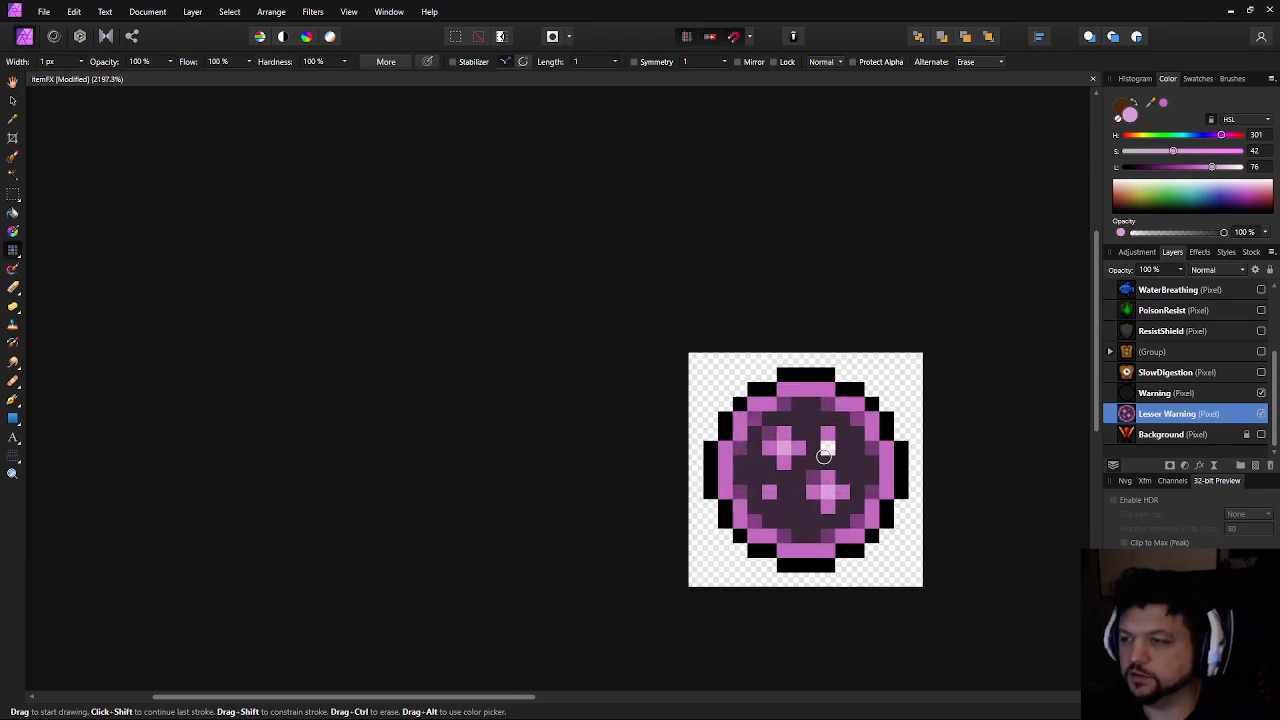
Sample the orb's dark interior purple, lower its lightness to 16, and paint irregular darker patches around the pluses across the interior
{"action": "left_click", "coordinate": [768, 511], "text": "alt"}
{"action": "left_click_drag", "start_coordinate": [1153, 167], "coordinate": [1143, 167]}
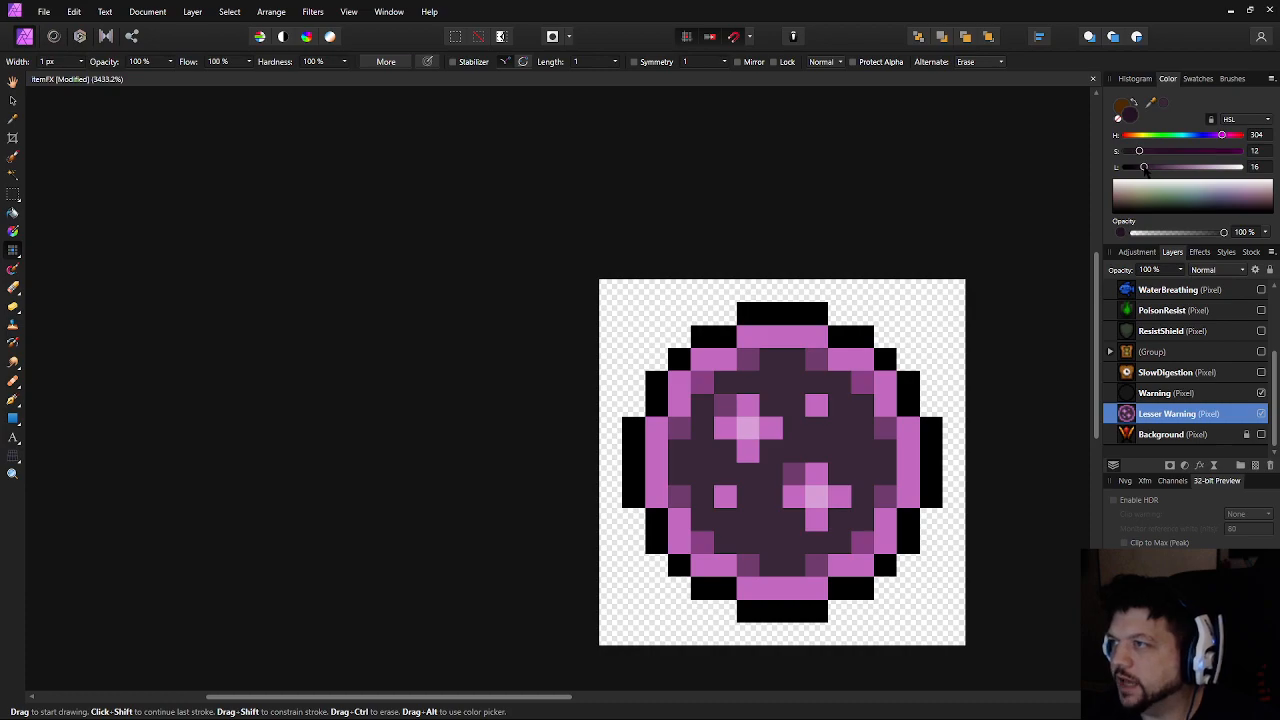
{"action": "left_click_drag", "start_coordinate": [698, 457], "coordinate": [703, 466]}
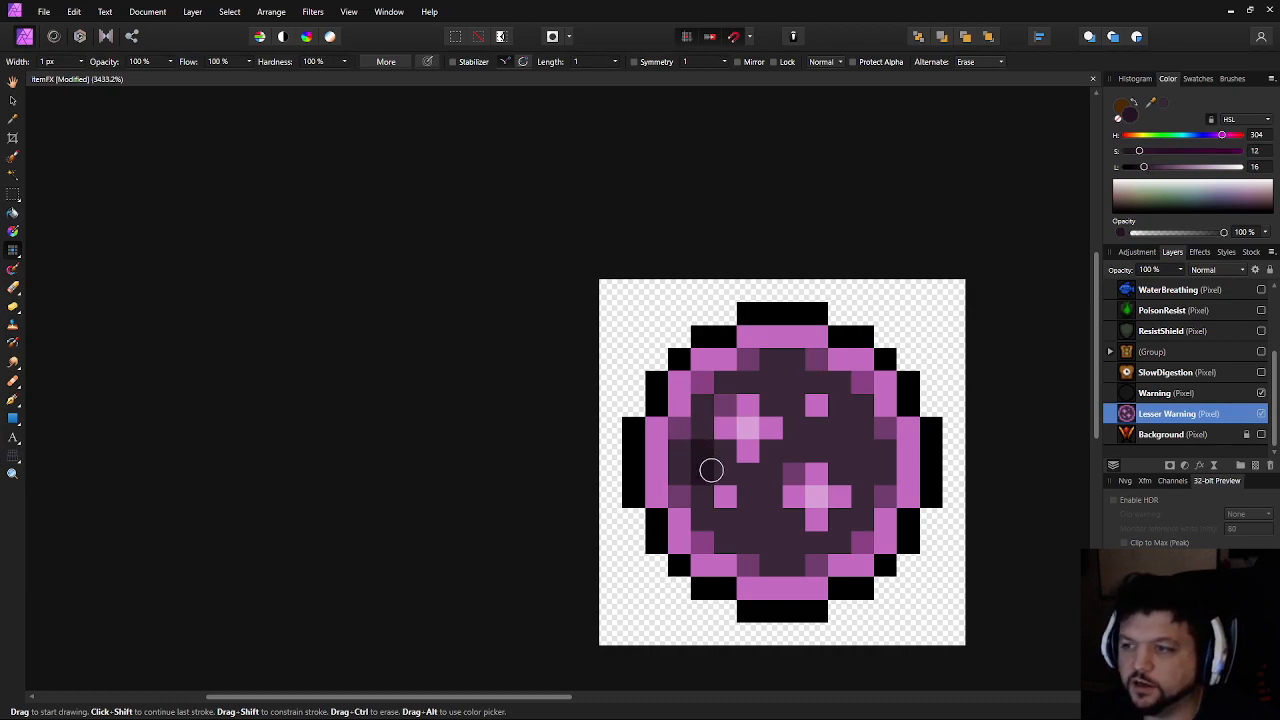
{"action": "left_click", "coordinate": [756, 491]}
{"action": "left_click", "coordinate": [729, 475]}
{"action": "left_click", "coordinate": [745, 478]}
{"action": "left_click", "coordinate": [762, 512]}
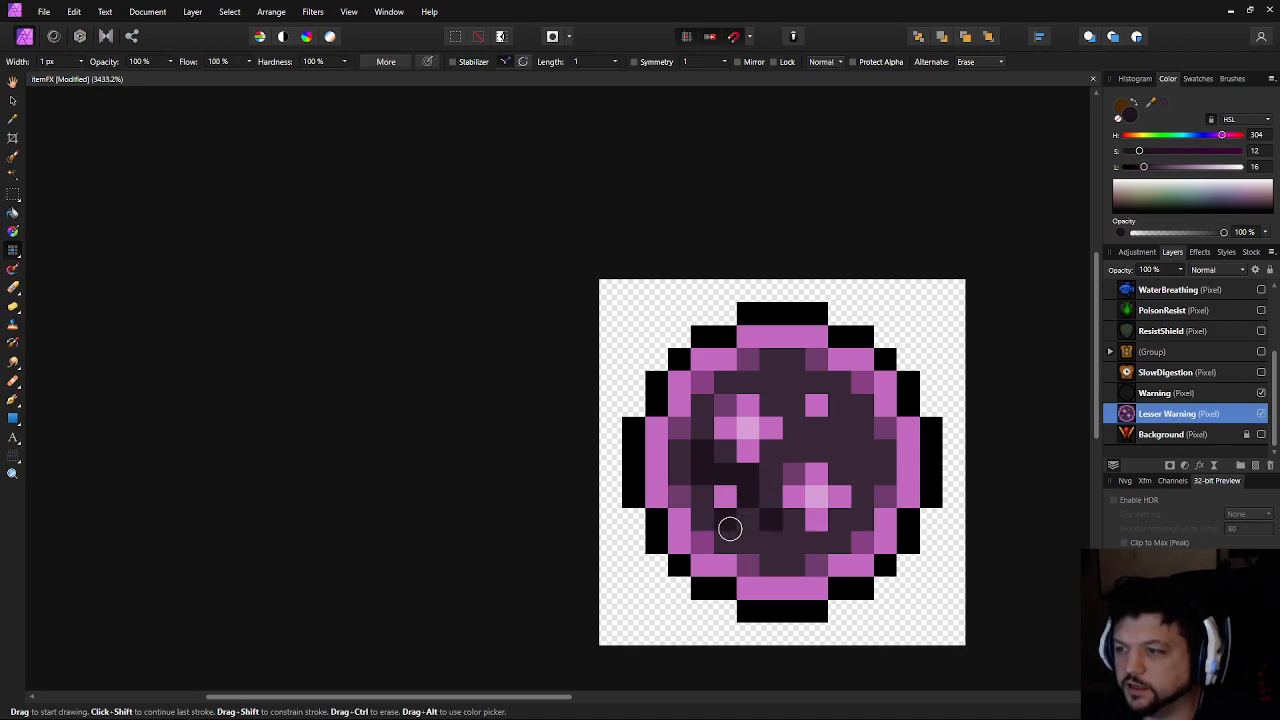
{"action": "left_click_drag", "start_coordinate": [731, 529], "coordinate": [783, 543]}
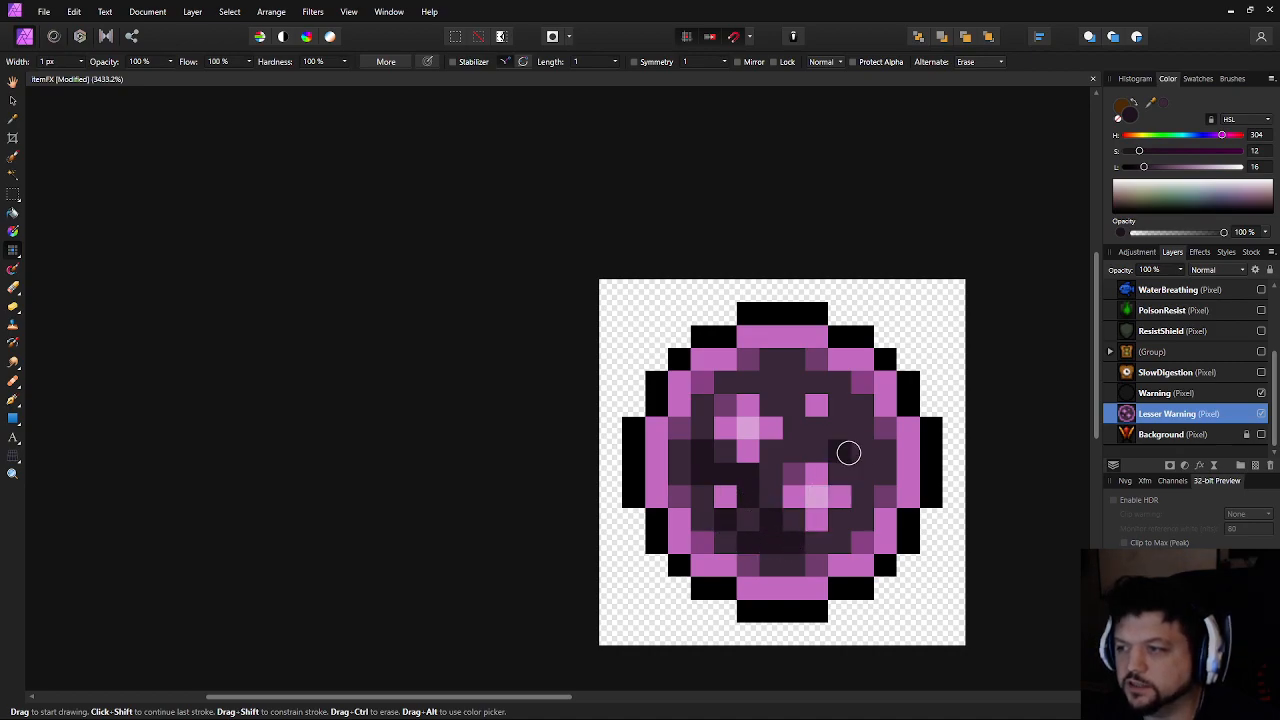
{"action": "mouse_move", "coordinate": [866, 467]}
{"action": "left_mouse_down"}
{"action": "mouse_move", "coordinate": [846, 434]}
{"action": "mouse_move", "coordinate": [811, 439]}
{"action": "mouse_move", "coordinate": [780, 383]}
{"action": "mouse_move", "coordinate": [798, 385]}
{"action": "left_mouse_up"}
{"action": "left_click", "coordinate": [837, 388]}
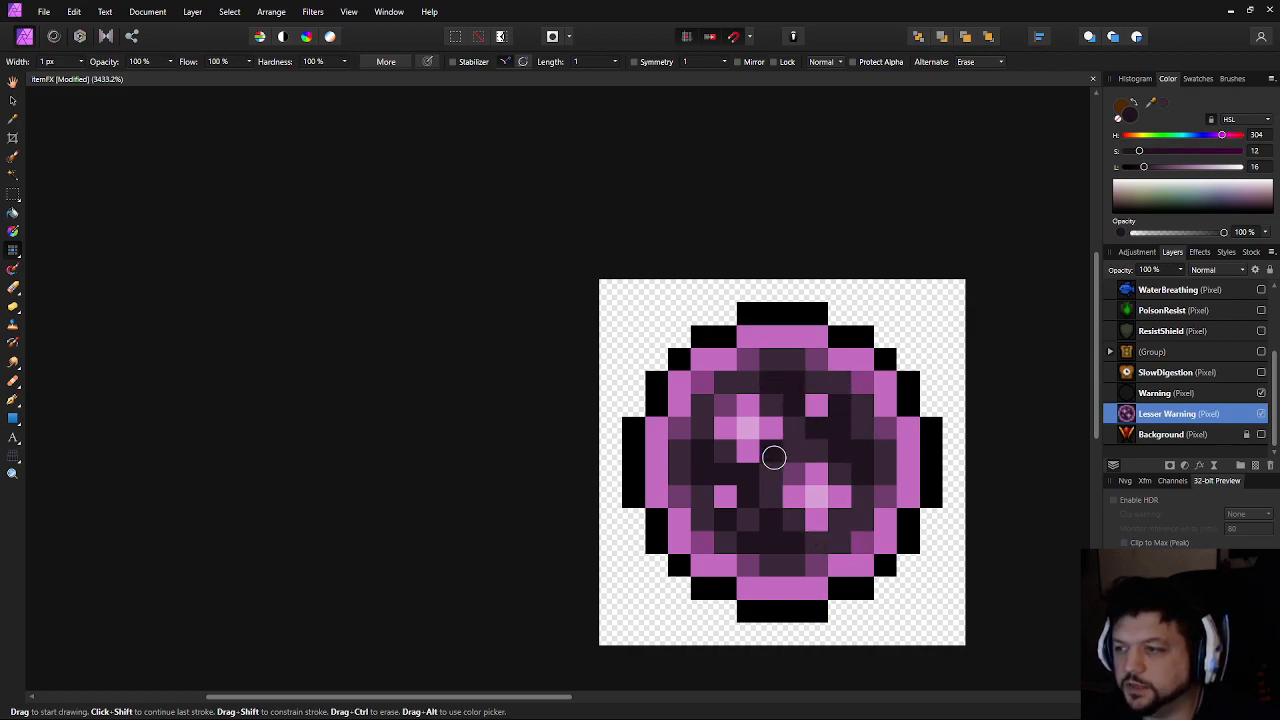
Examine the shaded orb icon at small and enlarged sizes to judge how the new dark patches read
{"action": "scroll", "coordinate": [862, 551], "scroll_direction": "down", "scroll_amount": 5}
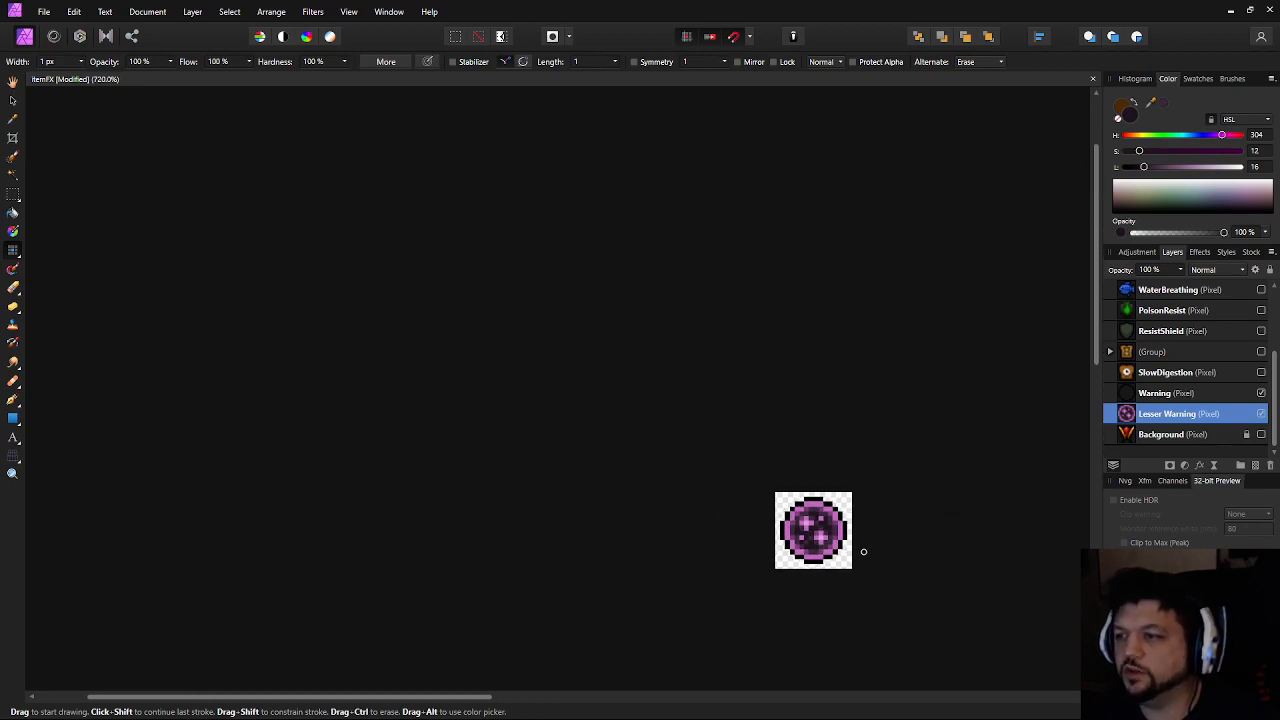
{"action": "scroll", "coordinate": [815, 552], "scroll_direction": "up", "scroll_amount": 3}
{"action": "scroll", "coordinate": [893, 474], "scroll_direction": "down", "scroll_amount": 5}
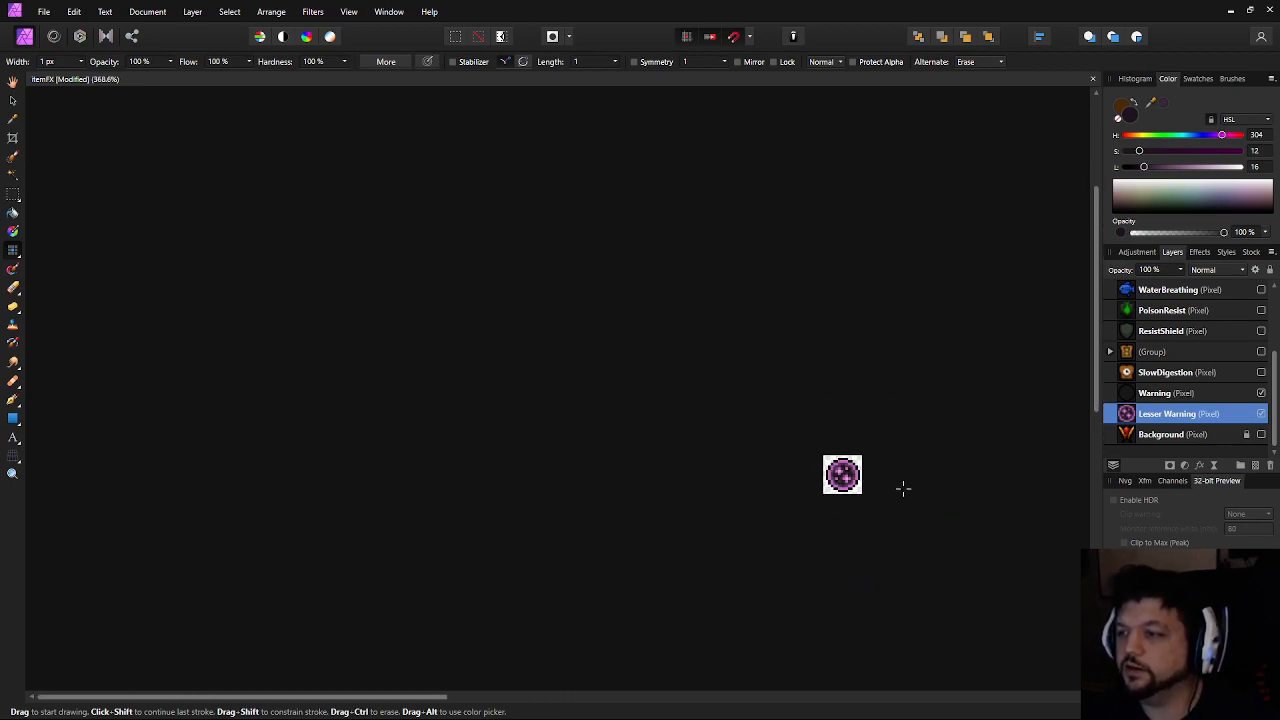
{"action": "scroll", "coordinate": [805, 498], "scroll_direction": "down", "scroll_amount": 1}
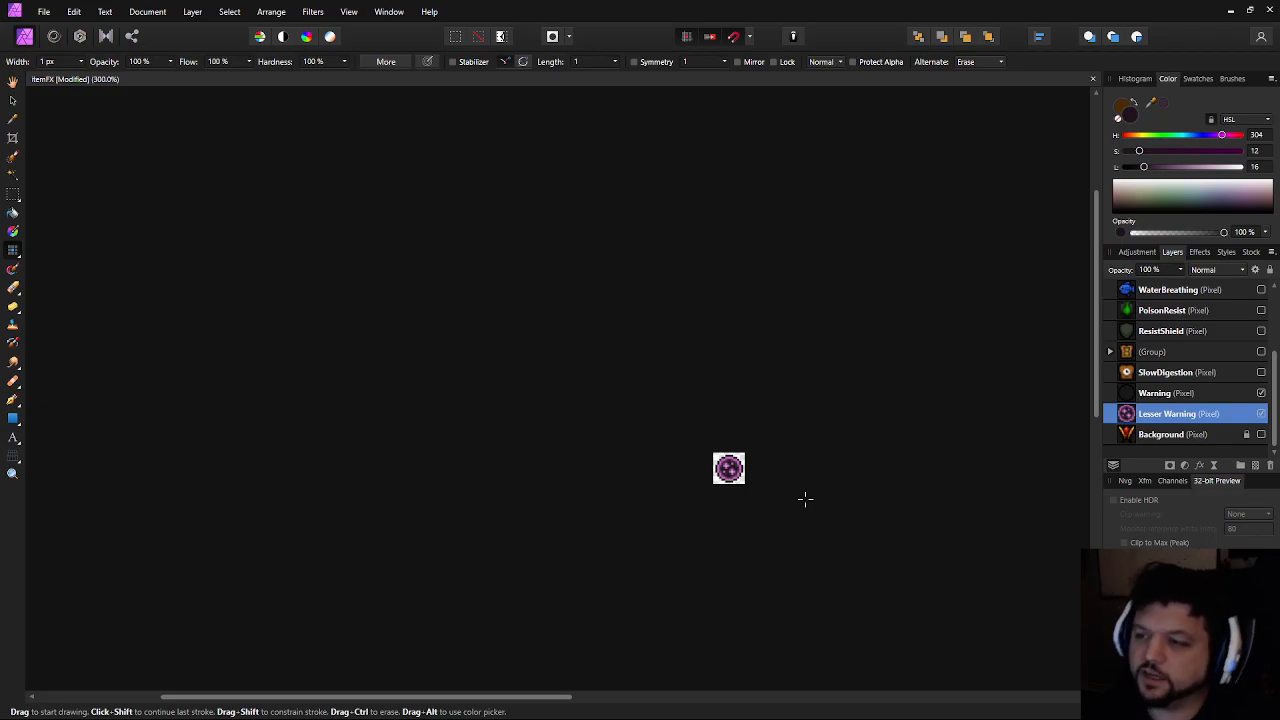
{"action": "left_click", "coordinate": [13, 101]}
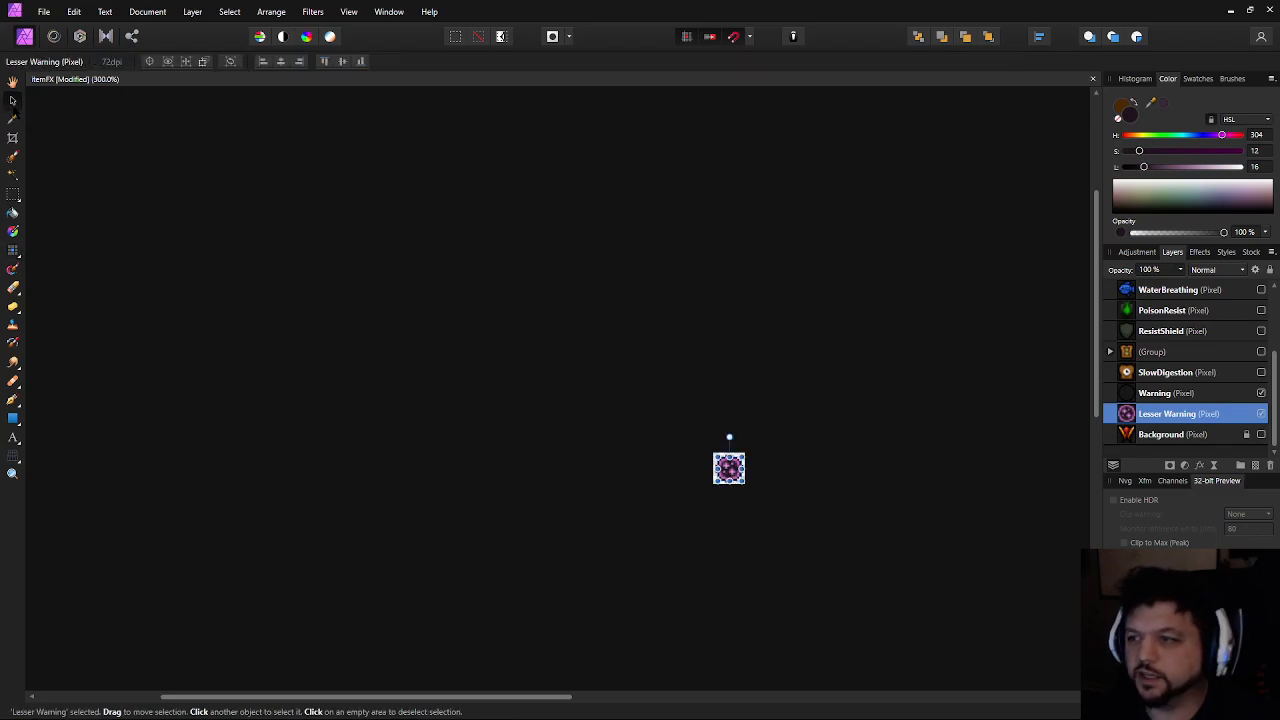
{"action": "left_click_drag", "start_coordinate": [594, 404], "coordinate": [538, 404]}
{"action": "scroll", "coordinate": [576, 410], "scroll_direction": "up", "scroll_amount": 5}
{"action": "left_click_drag", "start_coordinate": [671, 496], "coordinate": [461, 430]}
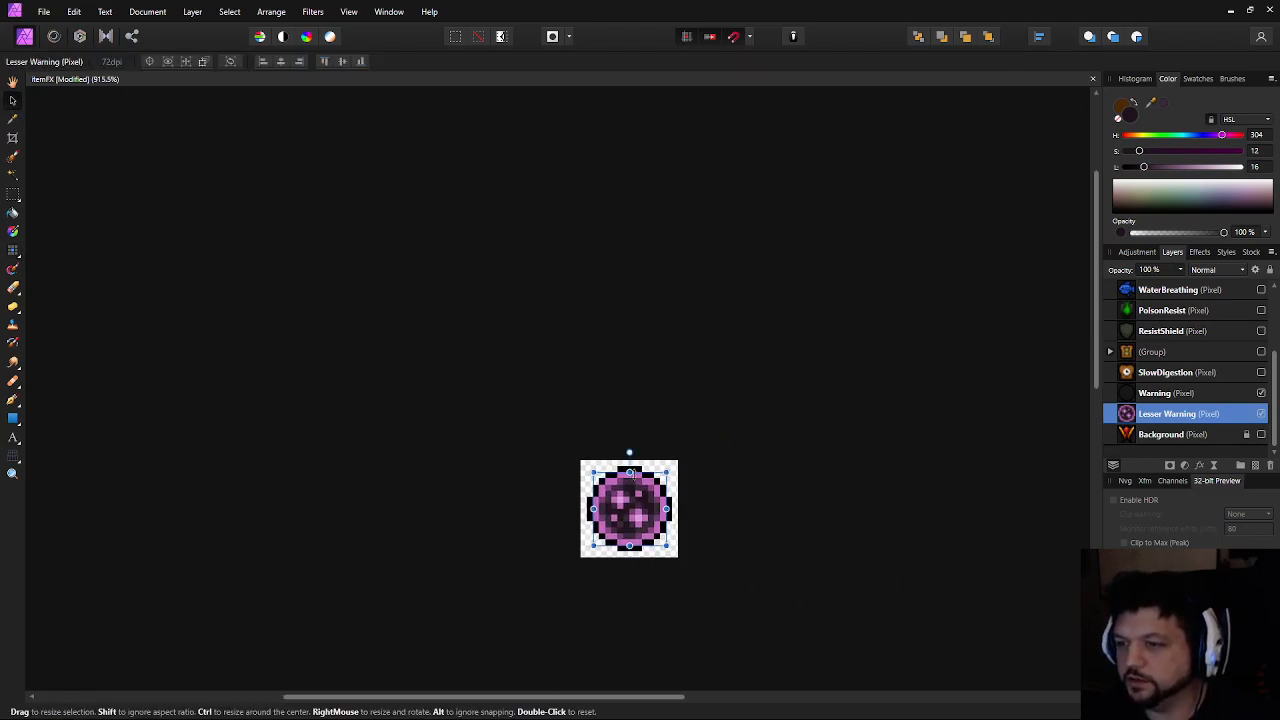
{"action": "scroll", "coordinate": [724, 500], "scroll_direction": "up", "scroll_amount": 3}
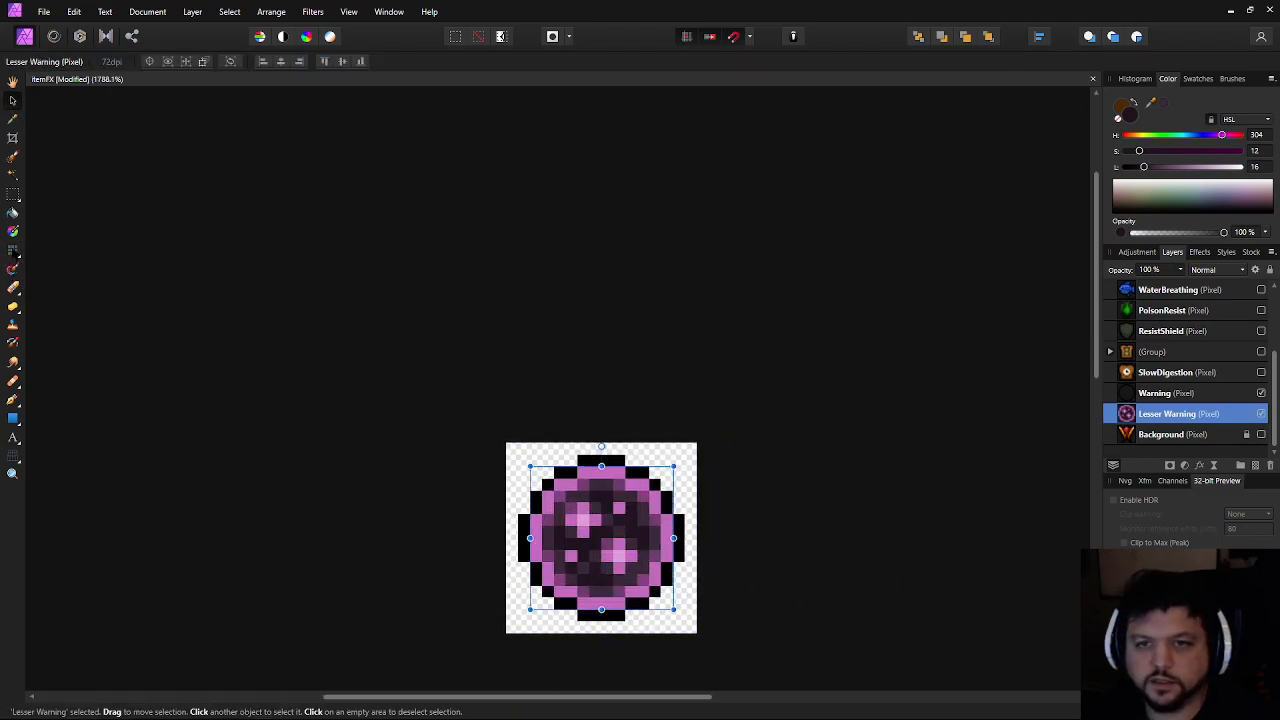
{"action": "key", "text": "b"}
{"action": "scroll", "coordinate": [565, 473], "scroll_direction": "up", "scroll_amount": 3}
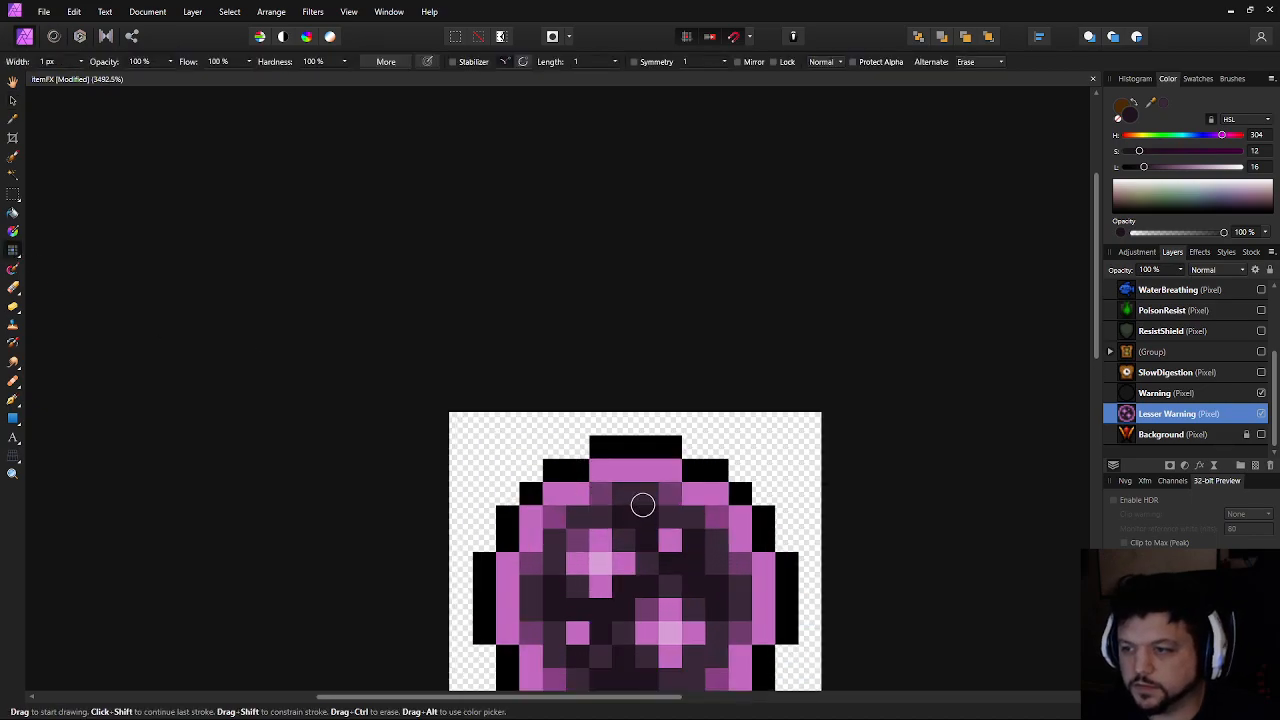
{"action": "left_click_drag", "start_coordinate": [641, 511], "coordinate": [647, 493]}
{"action": "key", "text": "o"}
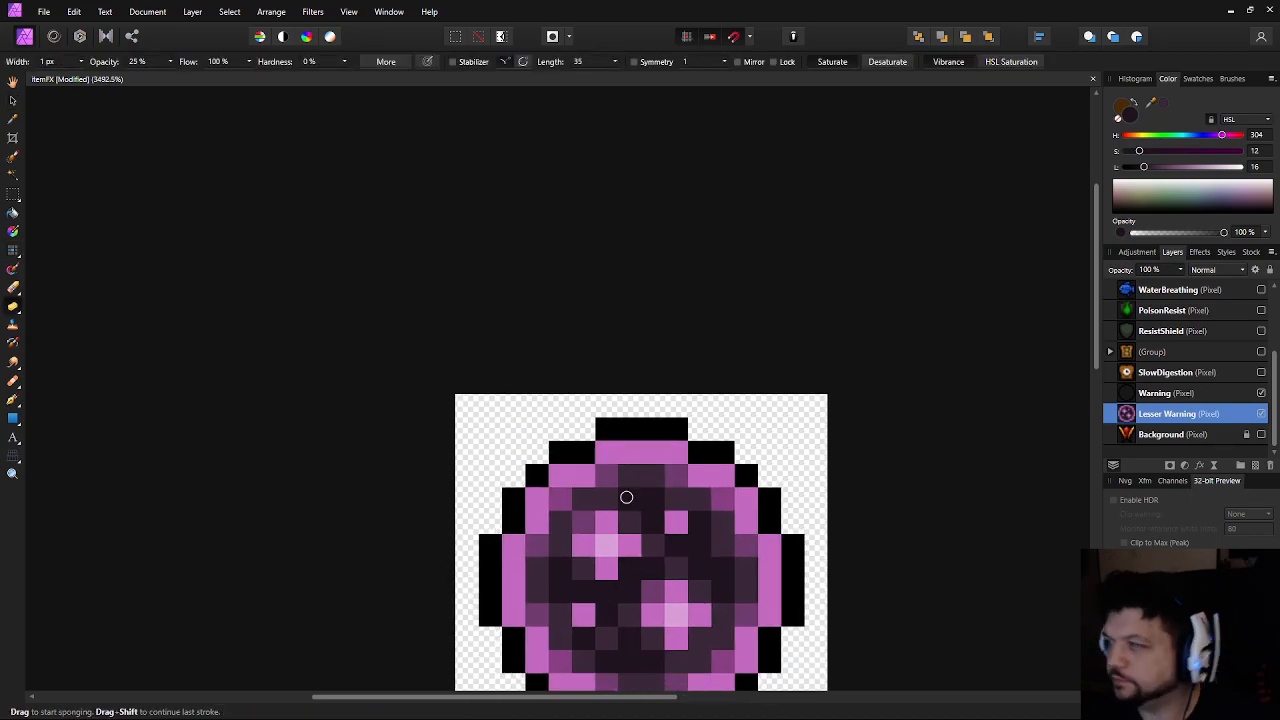
{"action": "key", "text": "b"}
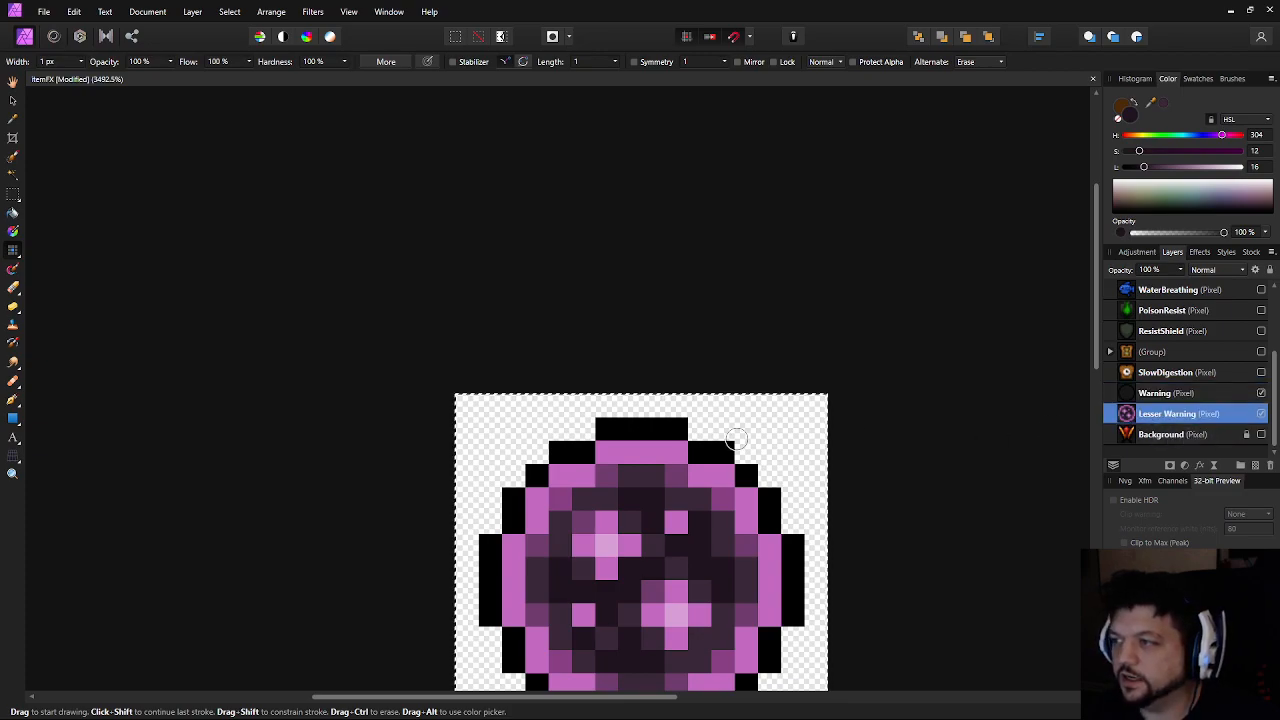
Cut the orb artwork from the Lesser Warning layer and paste it as a new layer above Warning, clearing the selection
{"action": "left_click", "coordinate": [1185, 393]}
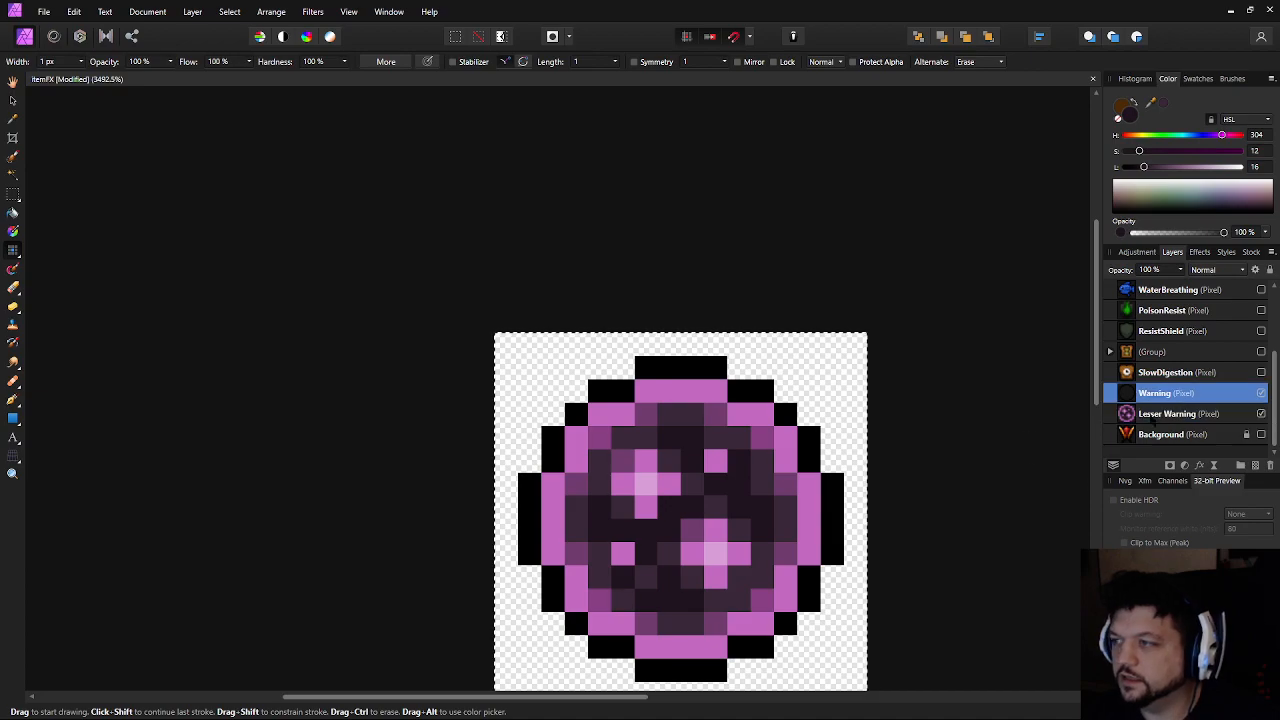
{"action": "left_click", "coordinate": [1165, 413]}
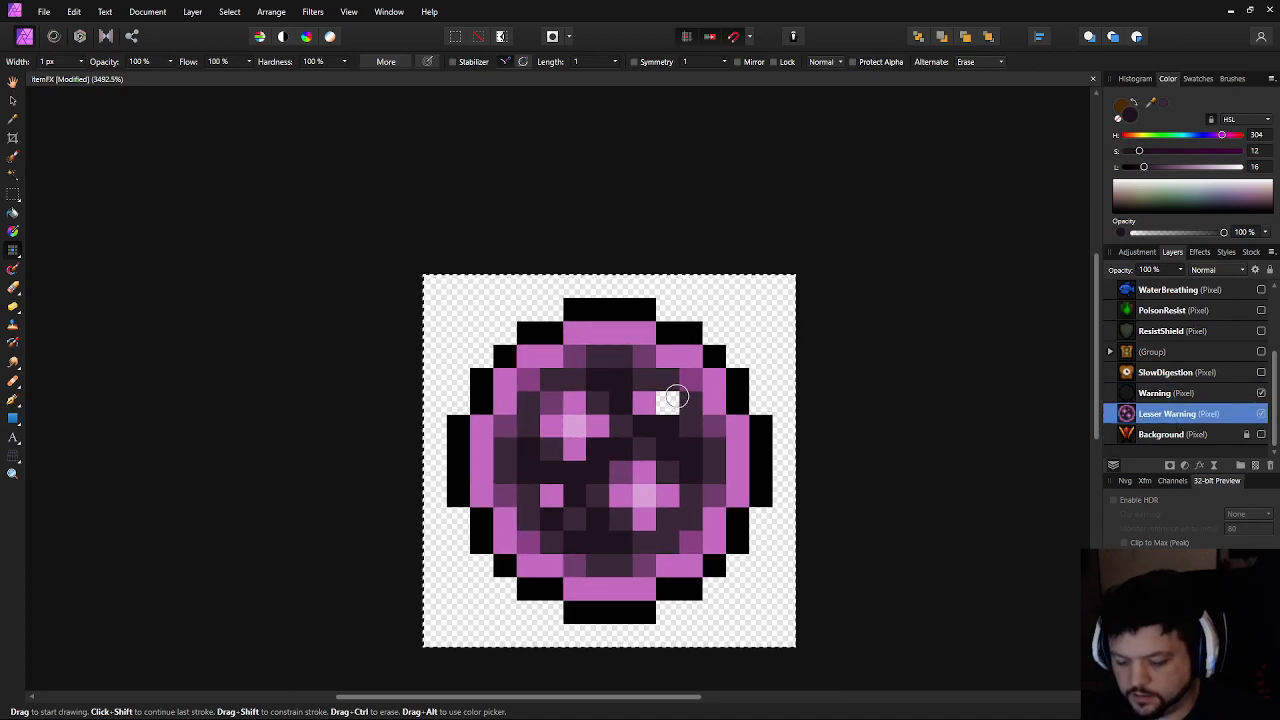
{"action": "key", "text": "ctrl+x"}
{"action": "left_click", "coordinate": [1180, 393]}
{"action": "key", "text": "ctrl+v"}
{"action": "left_click_drag", "start_coordinate": [695, 433], "coordinate": [646, 406]}
{"action": "key", "text": "ctrl+d"}
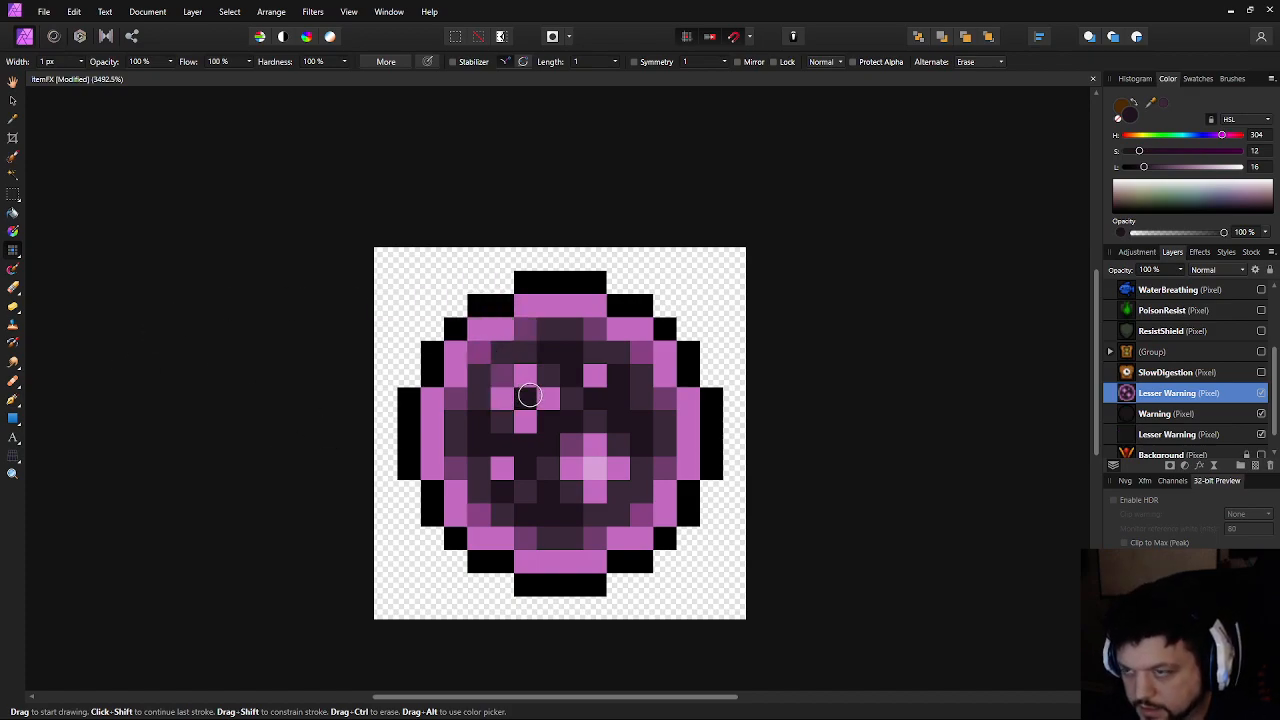
Sample the interior purple, HSL 304, 12, 25, and paint eight shading pixels over the black outline beside the ends of the ring's straight edges
{"action": "left_click", "coordinate": [545, 331], "text": "alt"}
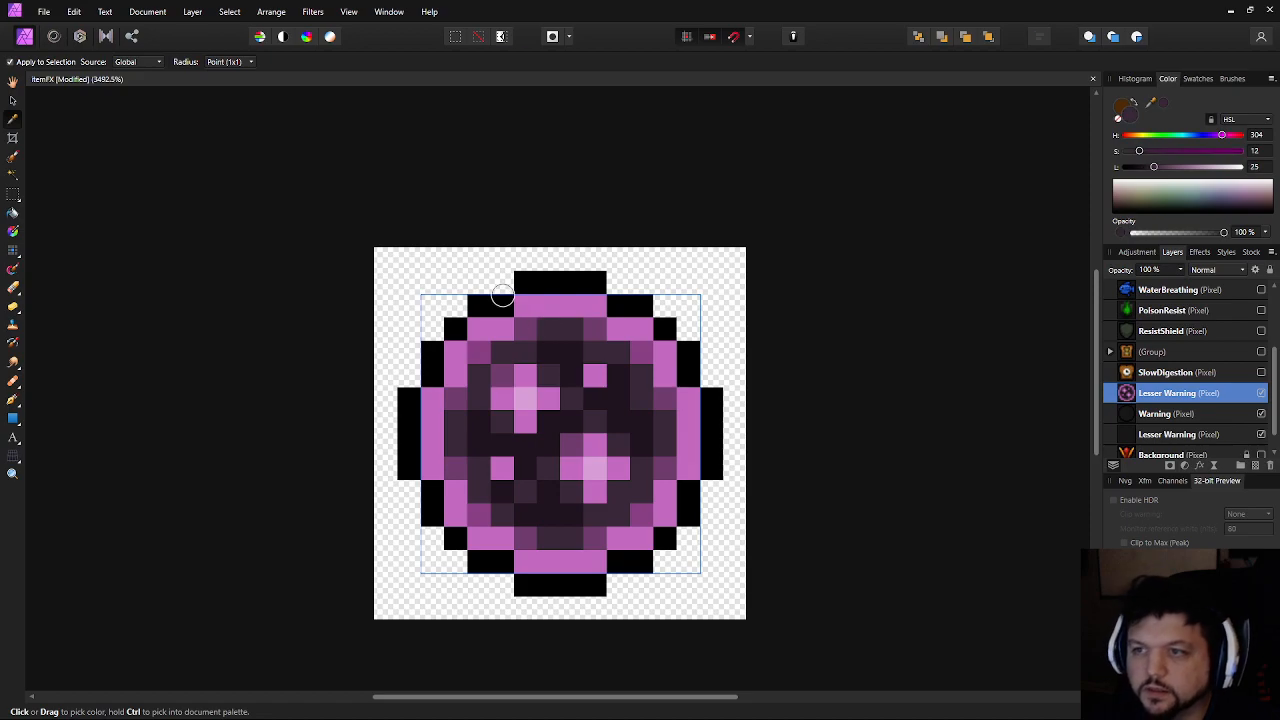
{"action": "left_click", "coordinate": [502, 305]}
{"action": "left_click", "coordinate": [618, 305]}
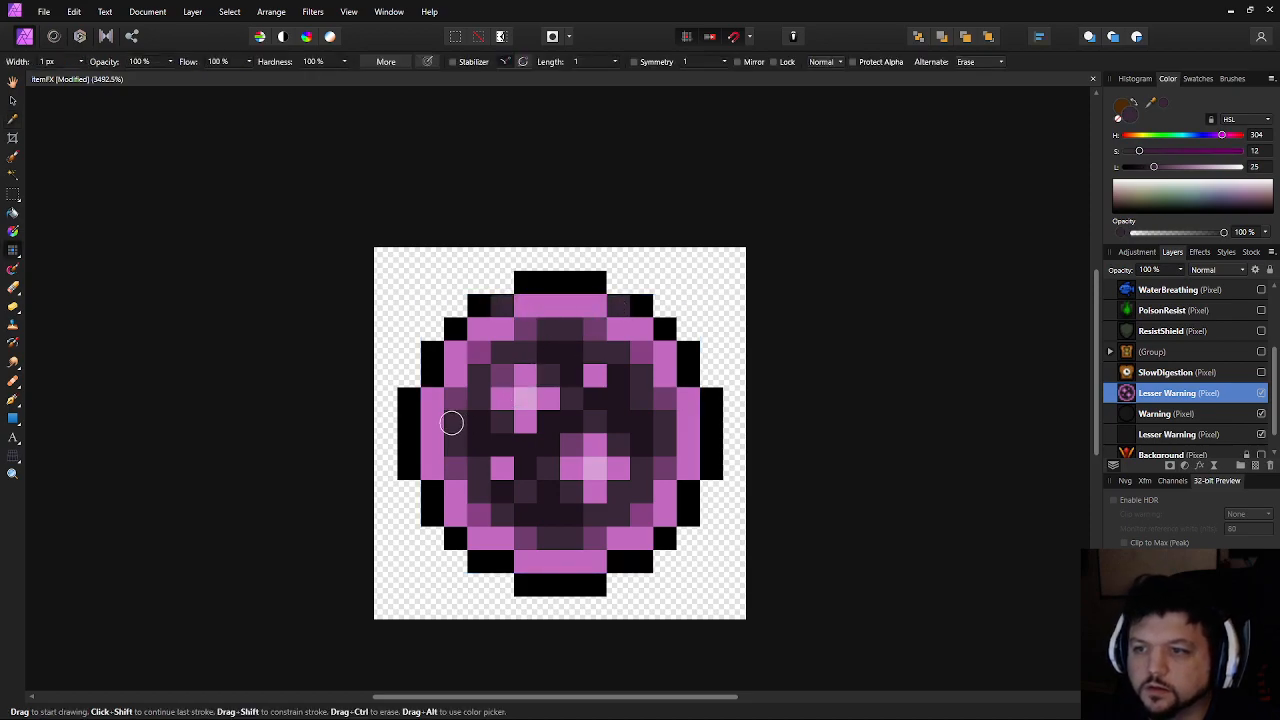
{"action": "left_click", "coordinate": [432, 373]}
{"action": "left_click", "coordinate": [432, 488]}
{"action": "left_click", "coordinate": [502, 560]}
{"action": "left_click", "coordinate": [616, 564]}
{"action": "left_click", "coordinate": [686, 500]}
{"action": "left_click", "coordinate": [684, 380]}
Sample the outline's black and lengthen the outline's outer straight edges by one pixel at each end
{"action": "left_click", "coordinate": [413, 375], "text": "alt"}
{"action": "left_click", "coordinate": [502, 283]}
{"action": "left_click", "coordinate": [663, 286]}
{"action": "key", "text": "ctrl+z"}
{"action": "left_click", "coordinate": [618, 283]}
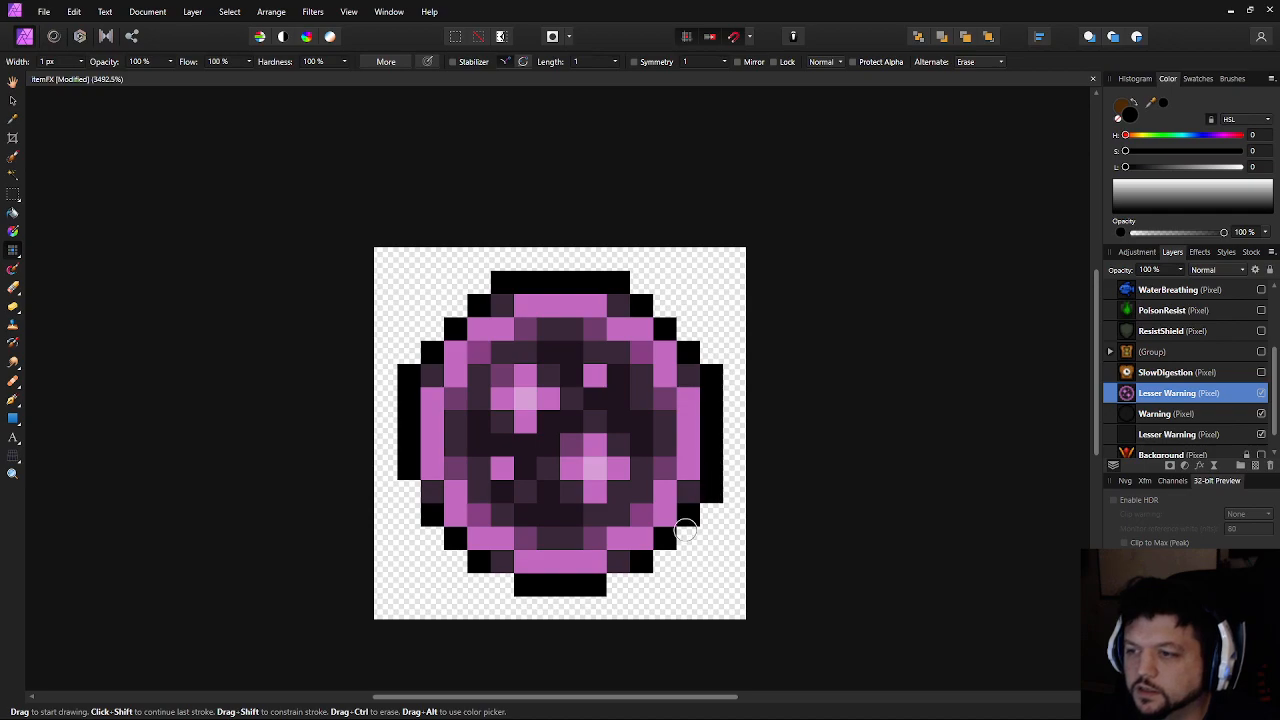
Complete the round icon's black outline by adding the missing pixels at both ends of its bottom edge and on its lower left side
{"action": "left_click", "coordinate": [616, 584]}
{"action": "left_click", "coordinate": [499, 584]}
{"action": "left_click", "coordinate": [405, 493]}
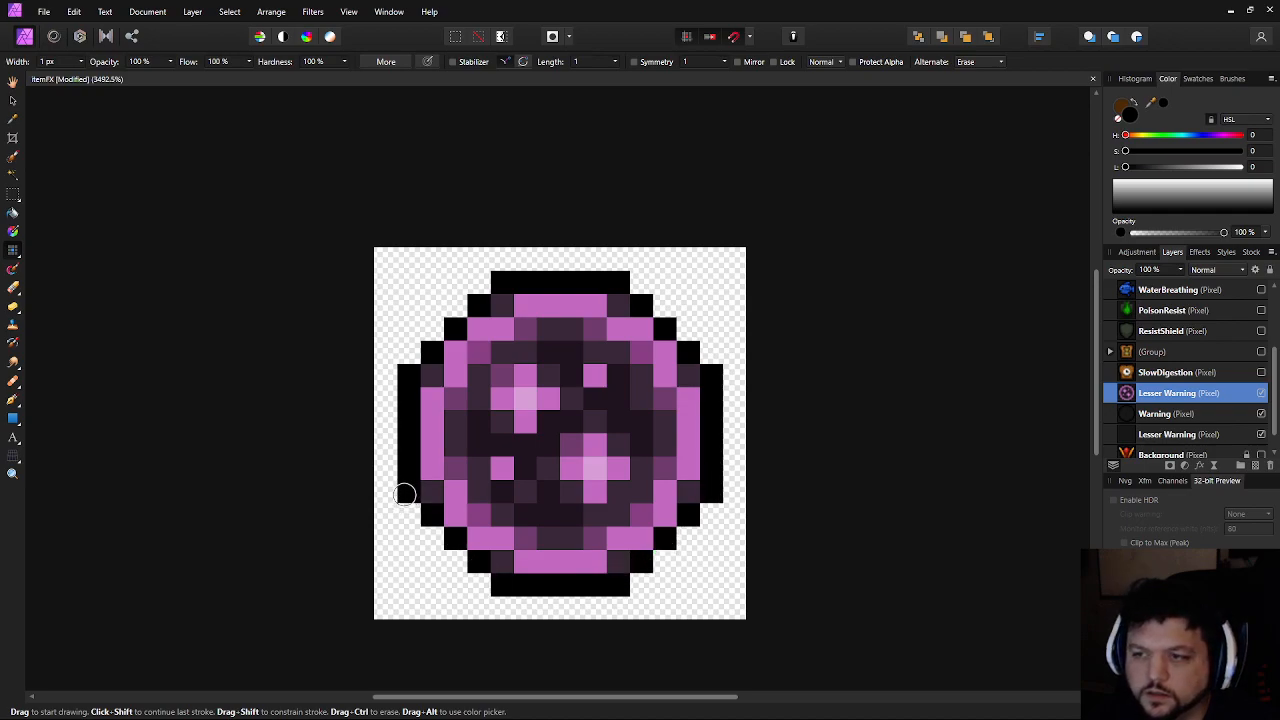
{"action": "scroll", "coordinate": [708, 523], "scroll_direction": "down", "scroll_amount": 5}
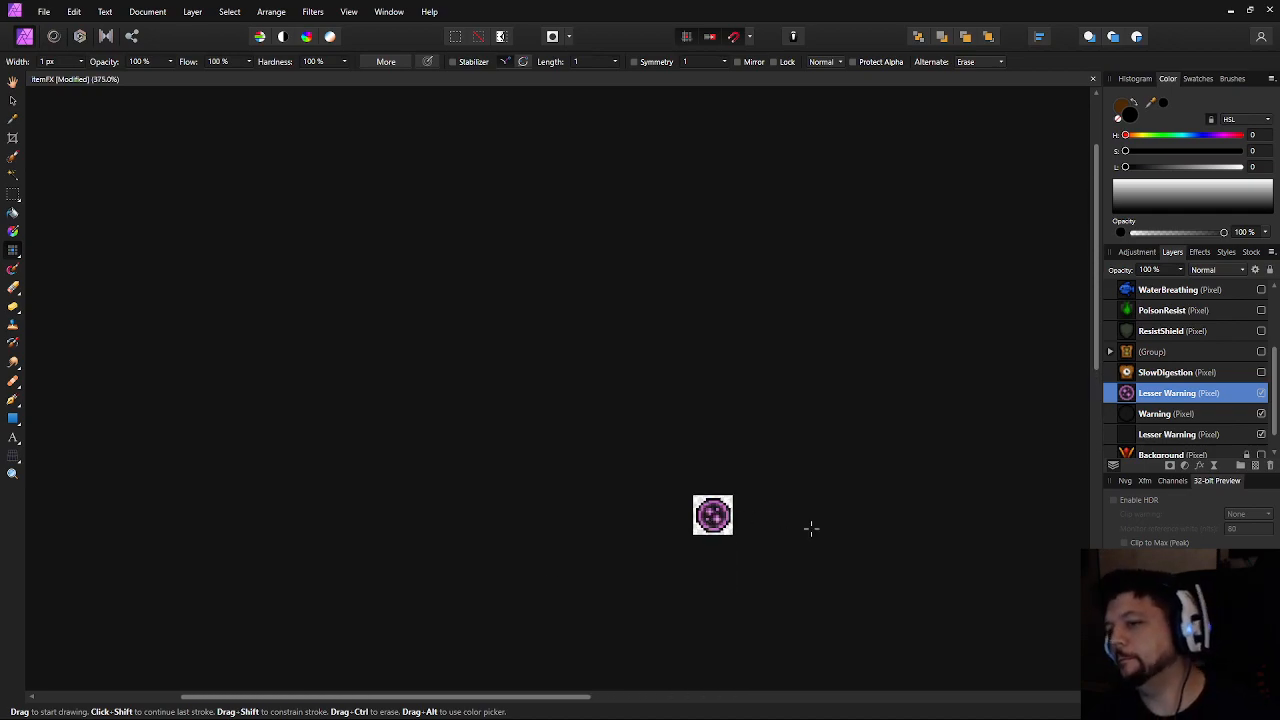
{"action": "scroll", "coordinate": [710, 489], "scroll_direction": "down", "scroll_amount": 1}
{"action": "scroll", "coordinate": [708, 488], "scroll_direction": "down", "scroll_amount": 1}
{"action": "scroll", "coordinate": [708, 488], "scroll_direction": "up", "scroll_amount": 1}
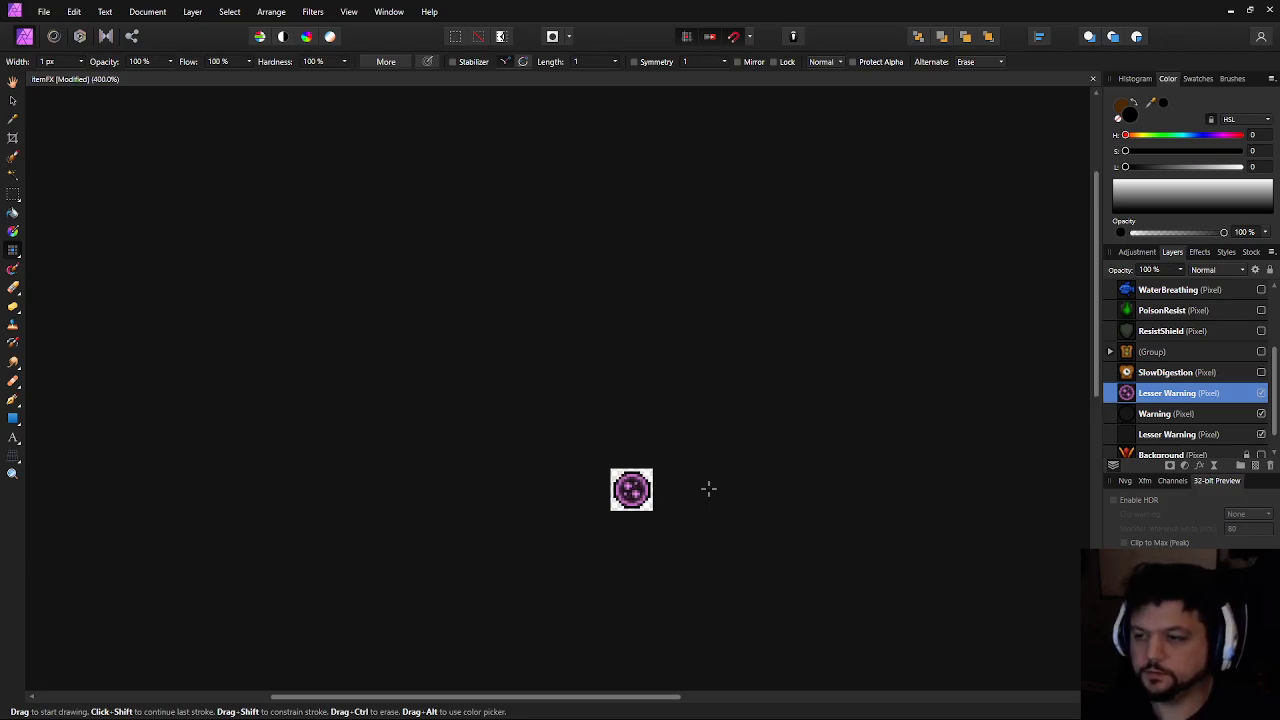
{"action": "scroll", "coordinate": [708, 489], "scroll_direction": "up", "scroll_amount": 4}
{"action": "key", "text": "ctrl+0"}
Set the pixel brush opacity to 50% and add semi-transparent black pixels along the icon's upper left and upper right outline corners
{"action": "left_click", "coordinate": [140, 61]}
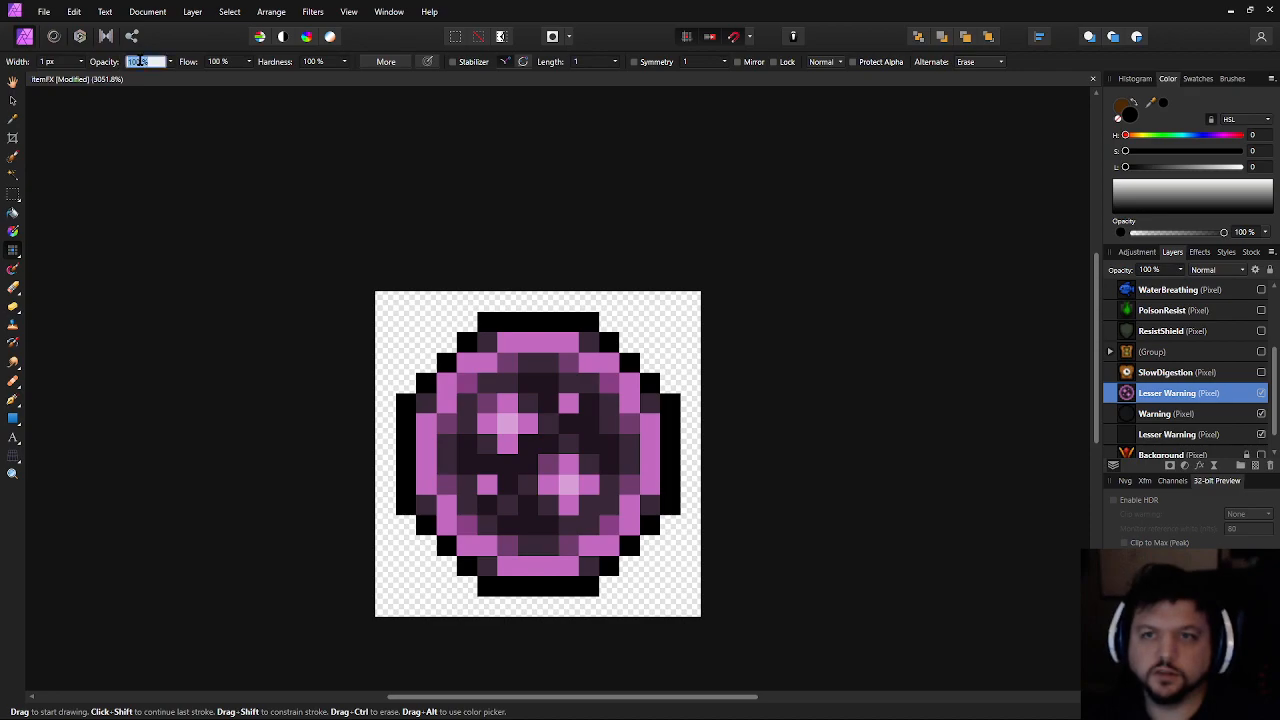
{"action": "key", "text": "Return"}
{"action": "left_click", "coordinate": [428, 365]}
{"action": "left_click", "coordinate": [408, 382]}
{"action": "left_click", "coordinate": [445, 345]}
{"action": "left_click", "coordinate": [464, 324]}
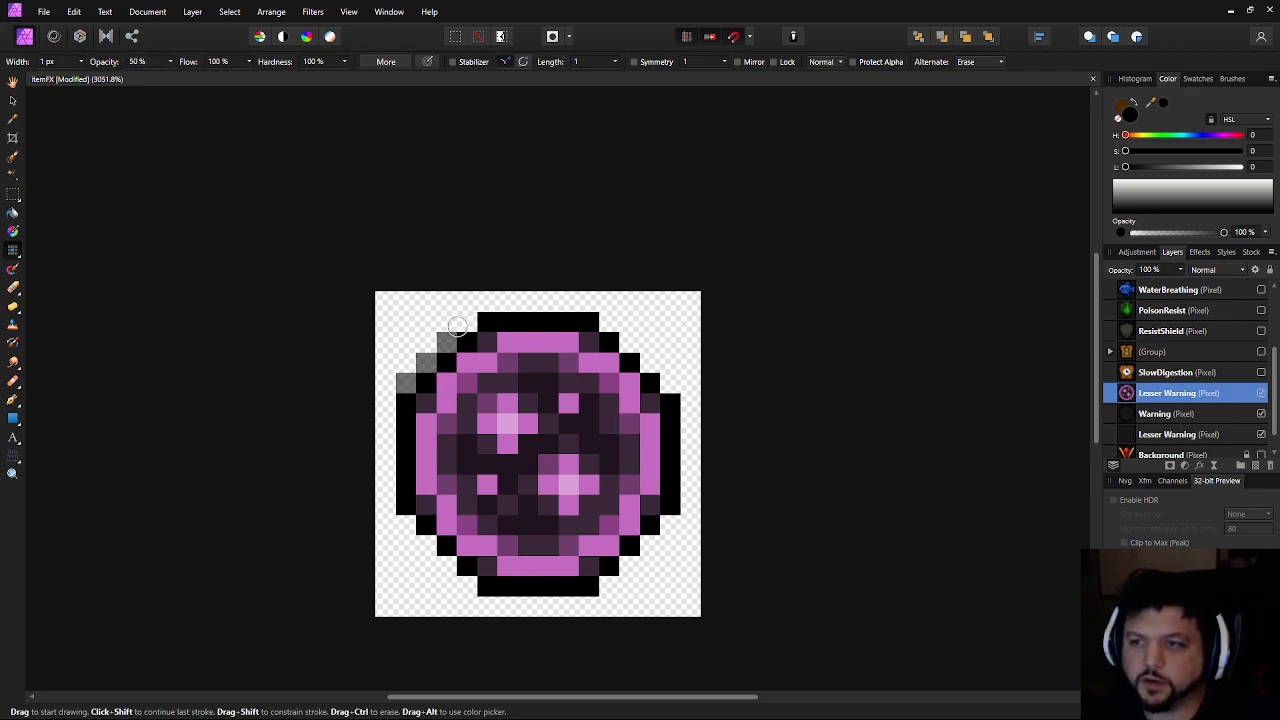
{"action": "left_click", "coordinate": [608, 322]}
{"action": "left_click", "coordinate": [629, 342]}
{"action": "left_click", "coordinate": [649, 362]}
{"action": "left_click", "coordinate": [669, 382]}
Add matching 50% black pixels along the icon's lower left and lower right outline corners
{"action": "left_click", "coordinate": [406, 525]}
{"action": "left_click", "coordinate": [426, 545]}
{"action": "left_click", "coordinate": [447, 566]}
{"action": "left_click", "coordinate": [467, 586]}
{"action": "left_click", "coordinate": [608, 586]}
{"action": "left_click", "coordinate": [628, 566]}
{"action": "left_click", "coordinate": [649, 545]}
{"action": "left_click", "coordinate": [669, 525]}
{"action": "scroll", "coordinate": [748, 500], "scroll_direction": "down", "scroll_amount": 3}
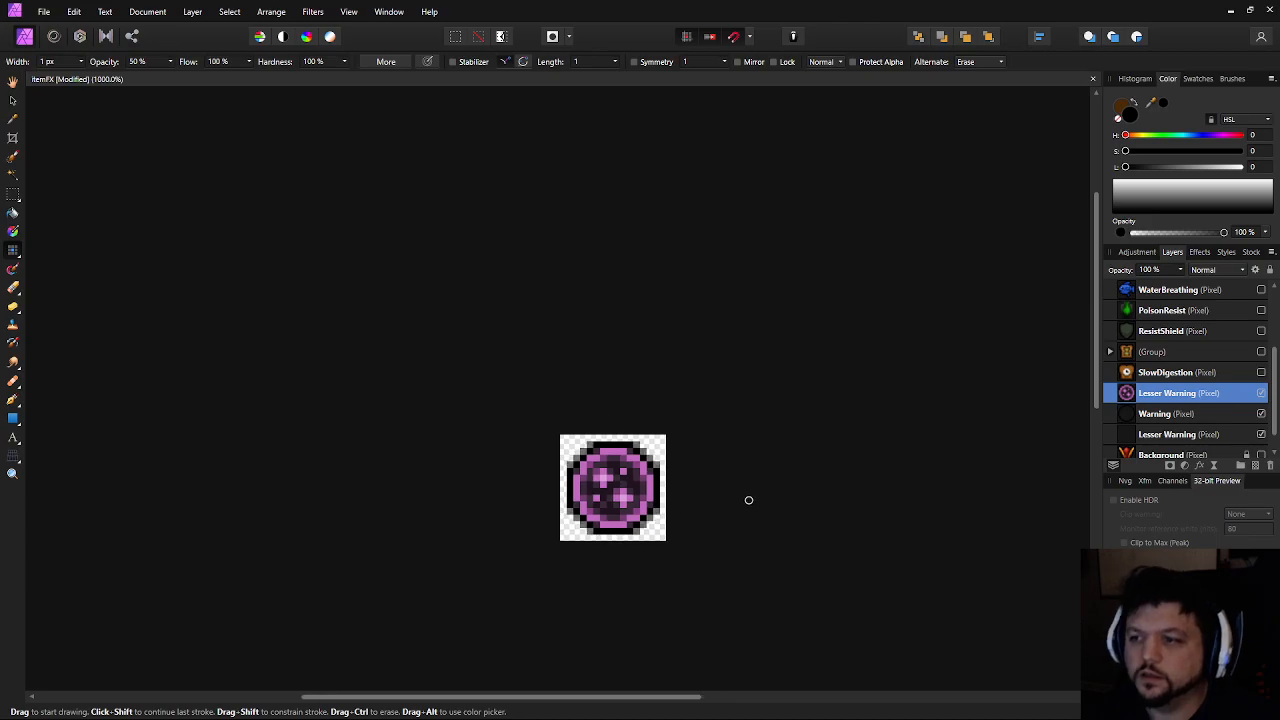
{"action": "scroll", "coordinate": [748, 500], "scroll_direction": "down", "scroll_amount": 2}
{"action": "scroll", "coordinate": [628, 471], "scroll_direction": "down", "scroll_amount": 1}
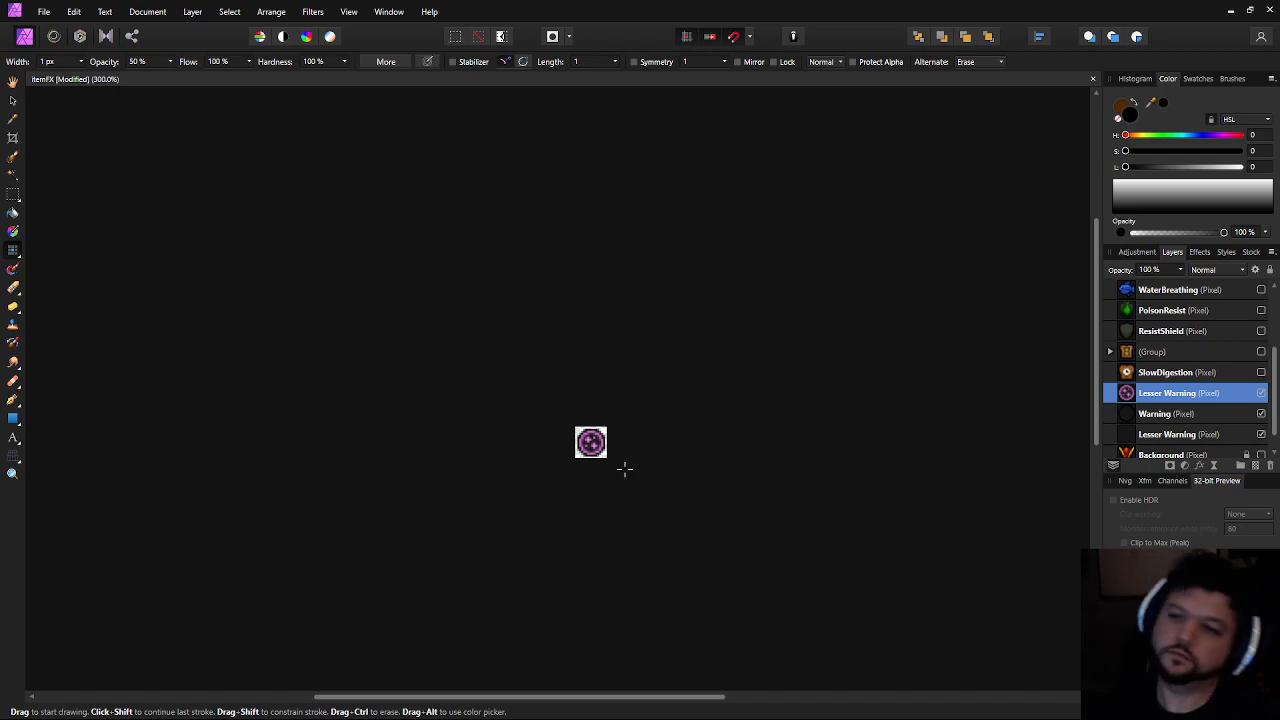
{"action": "scroll", "coordinate": [624, 469], "scroll_direction": "up", "scroll_amount": 6}
{"action": "left_click_drag", "start_coordinate": [623, 470], "coordinate": [417, 308]}
Group the upper Lesser Warning layer with the Warning layer and name the group Warning
{"action": "double_click", "coordinate": [1163, 394]}
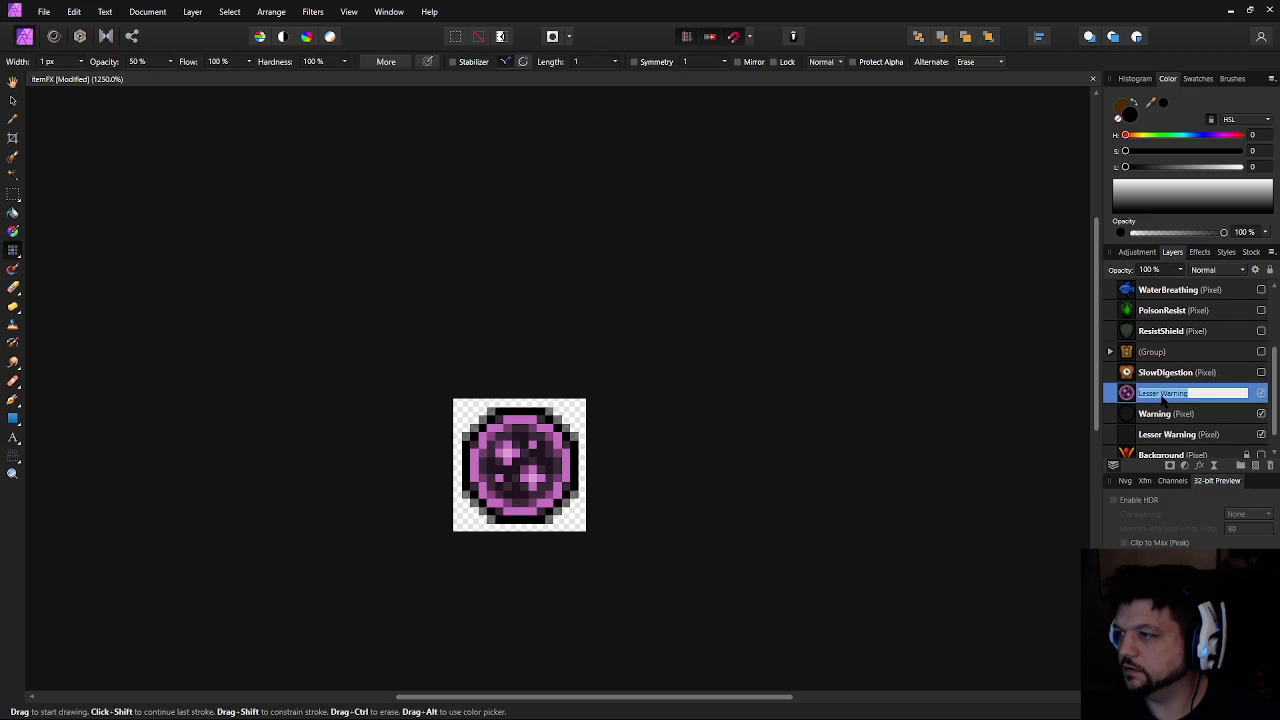
{"action": "left_click", "coordinate": [1163, 418]}
{"action": "left_click", "coordinate": [1175, 393], "text": "shift"}
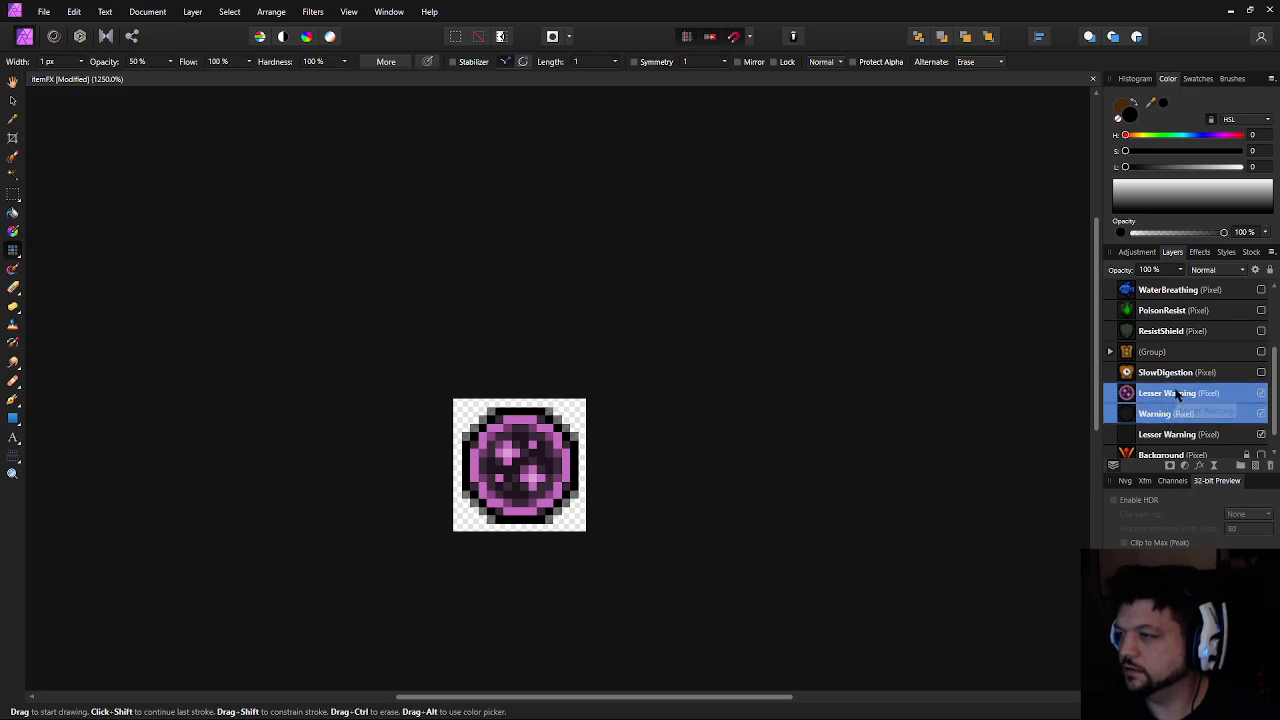
{"action": "key", "text": "ctrl+g"}
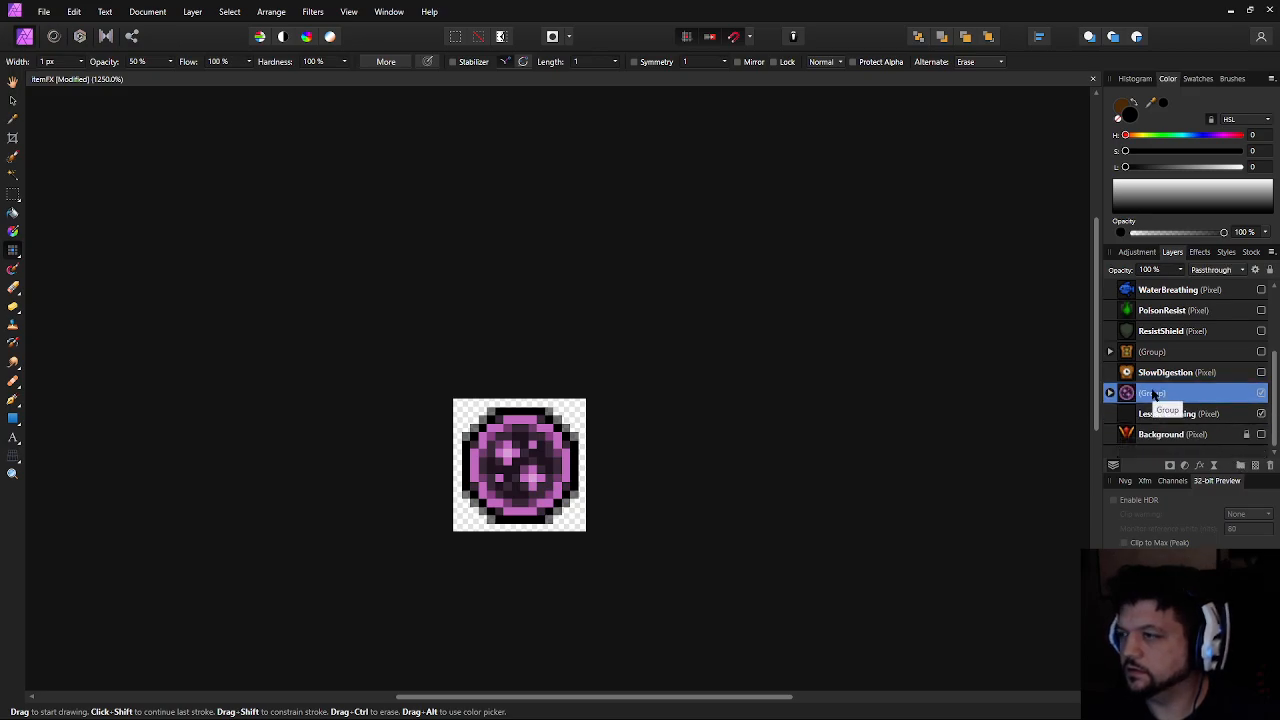
{"action": "double_click", "coordinate": [1153, 393]}
{"action": "type", "text": "W"}
{"action": "key", "text": "Escape"}
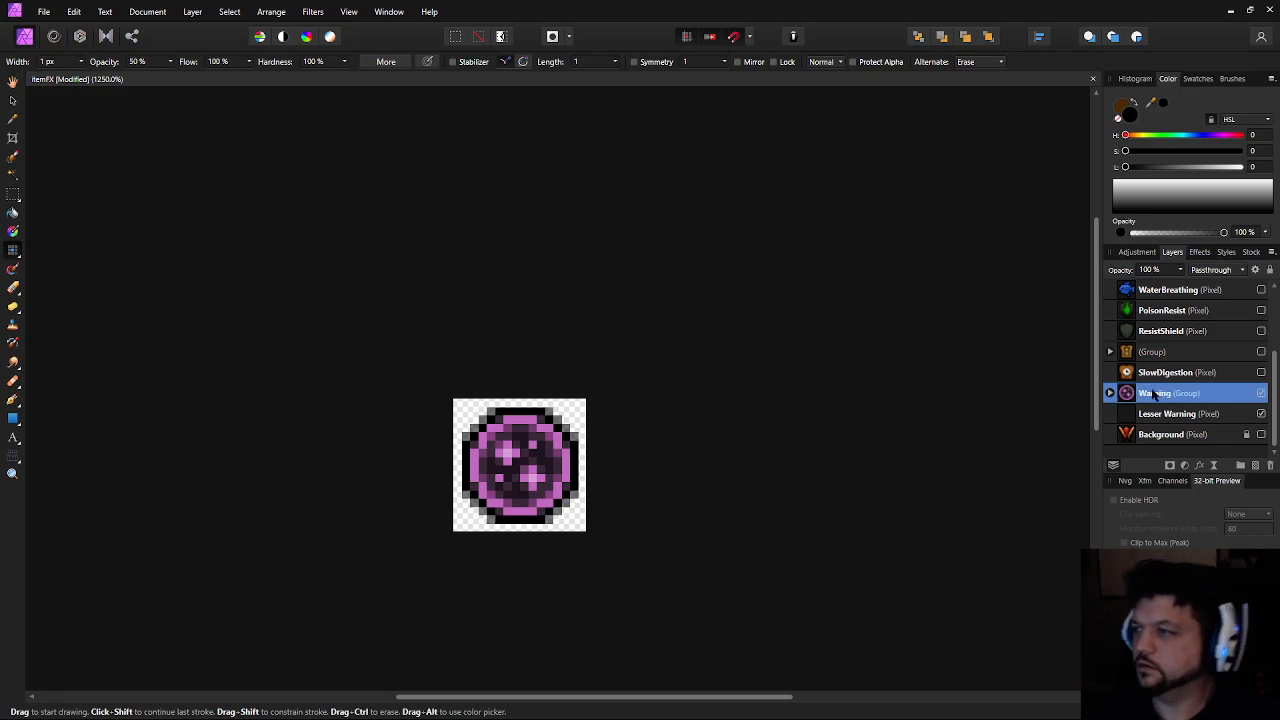
Rasterize the Warning group into a single pixel layer
{"action": "right_click", "coordinate": [1155, 393]}
{"action": "left_click", "coordinate": [1140, 251]}
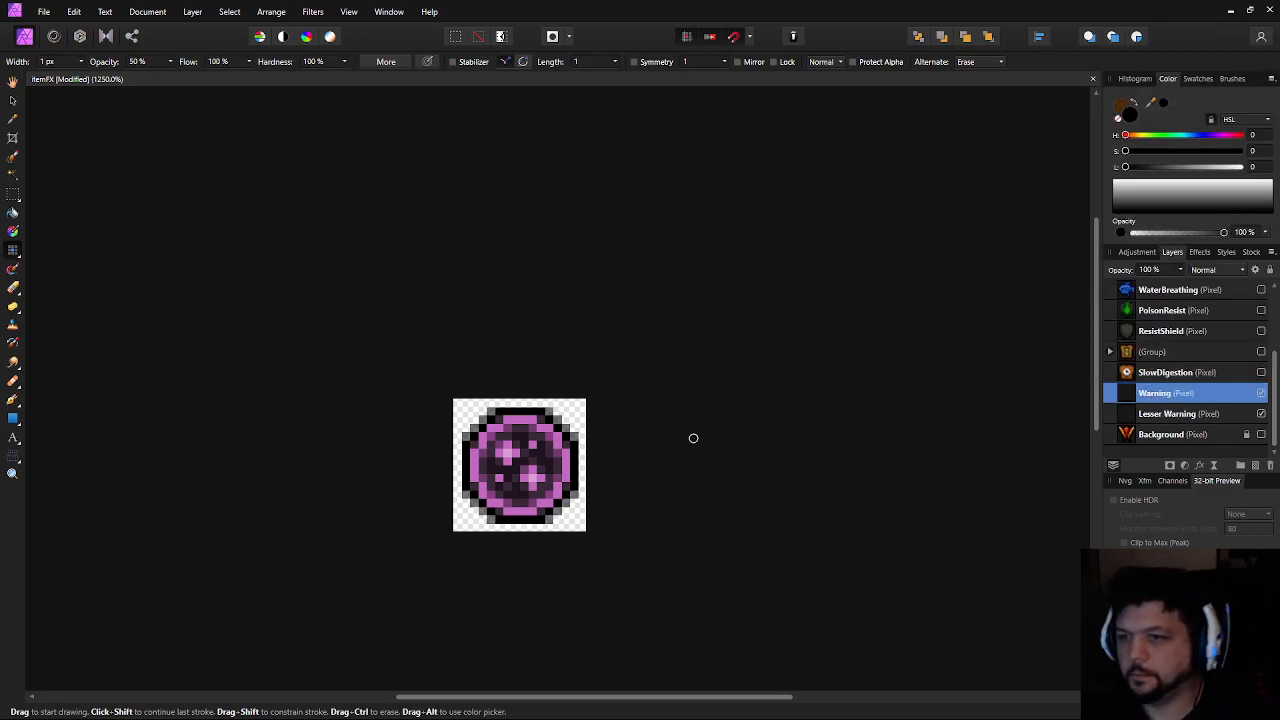
{"action": "left_click_drag", "start_coordinate": [654, 445], "coordinate": [693, 397]}
Hide the Warning layer, then show and select the SlowDigestion layer
{"action": "left_click", "coordinate": [1172, 377]}
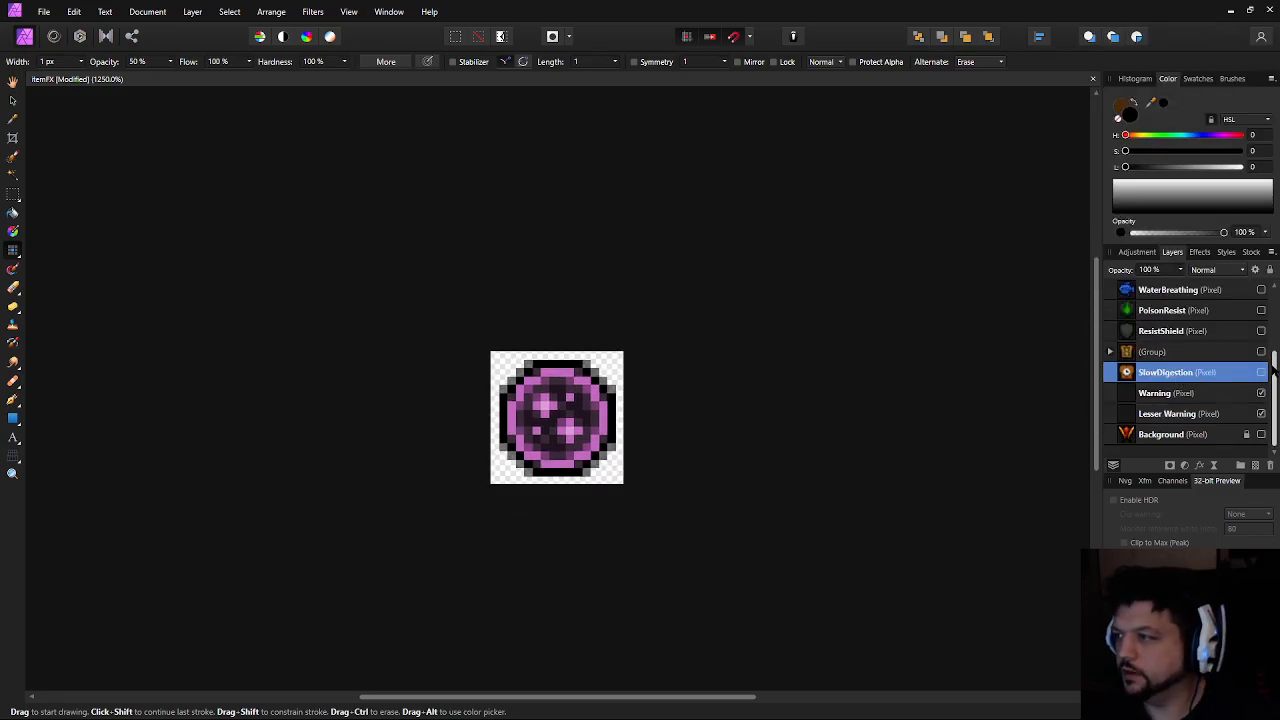
{"action": "left_click", "coordinate": [1261, 393]}
{"action": "left_click", "coordinate": [1261, 372]}
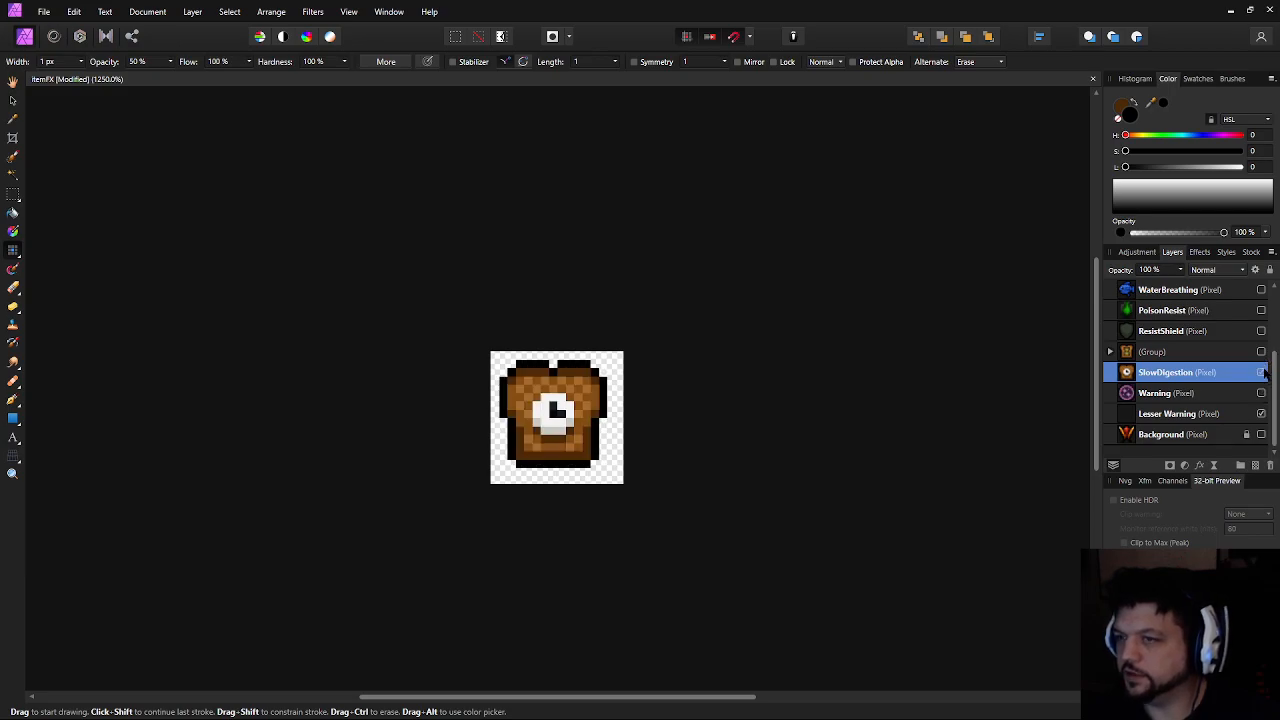
{"action": "left_click", "coordinate": [1168, 395]}
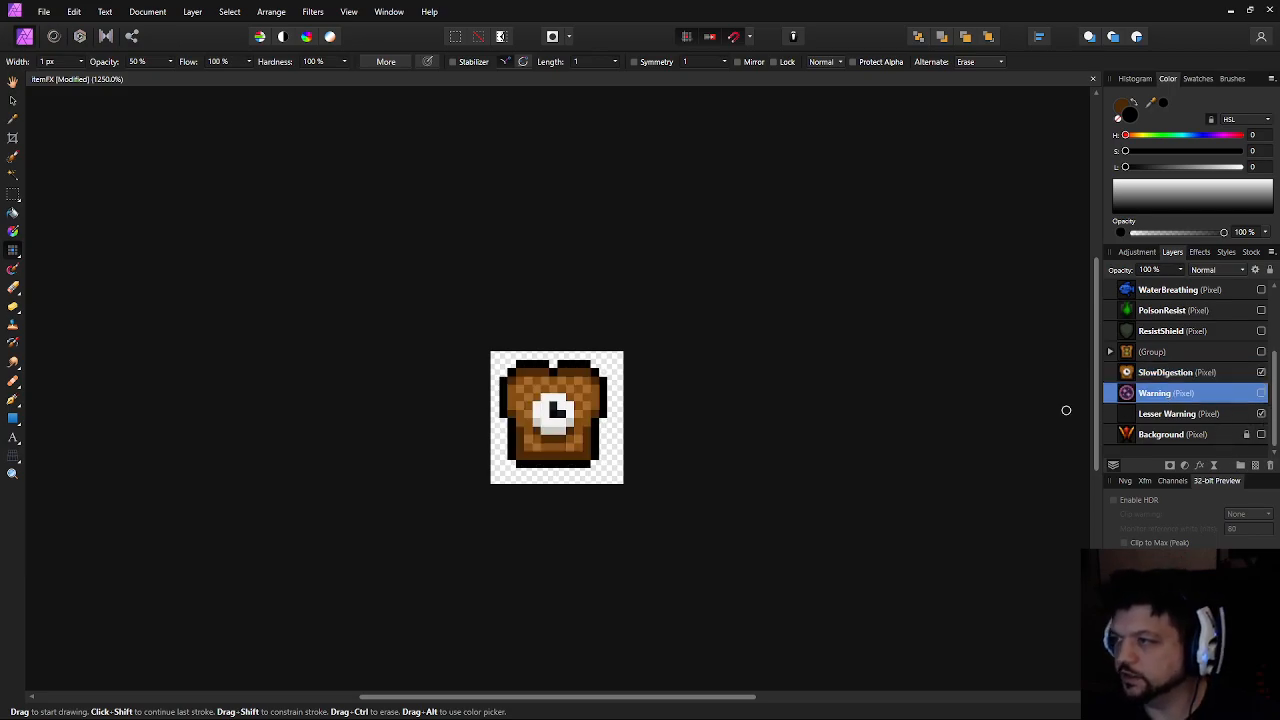
{"action": "left_click", "coordinate": [1175, 374]}
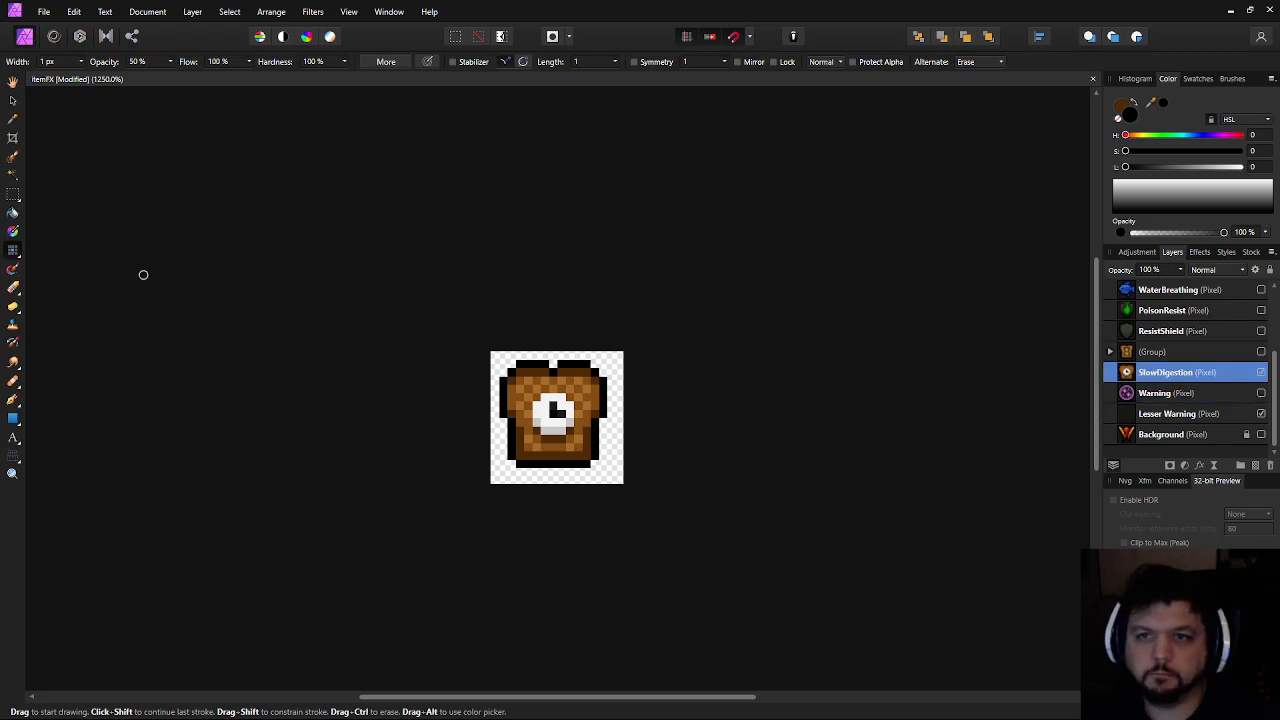
Soften the toast icon's outline with 50% black pixels in the top notch and at the outer corners and side steps
{"action": "left_click_drag", "start_coordinate": [304, 351], "coordinate": [380, 303]}
{"action": "scroll", "coordinate": [590, 361], "scroll_direction": "up", "scroll_amount": 5}
{"action": "left_click", "coordinate": [712, 220]}
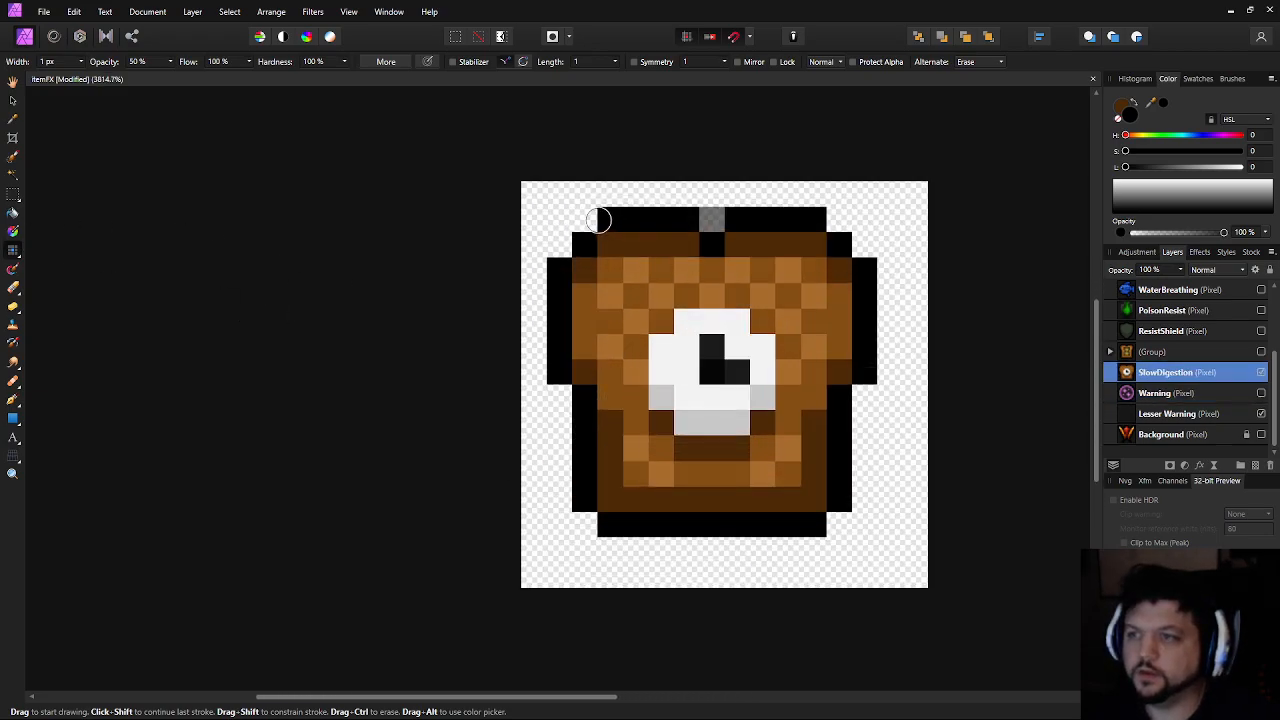
{"action": "left_click_drag", "start_coordinate": [584, 219], "coordinate": [560, 244]}
{"action": "left_click", "coordinate": [839, 219]}
{"action": "left_click", "coordinate": [864, 244]}
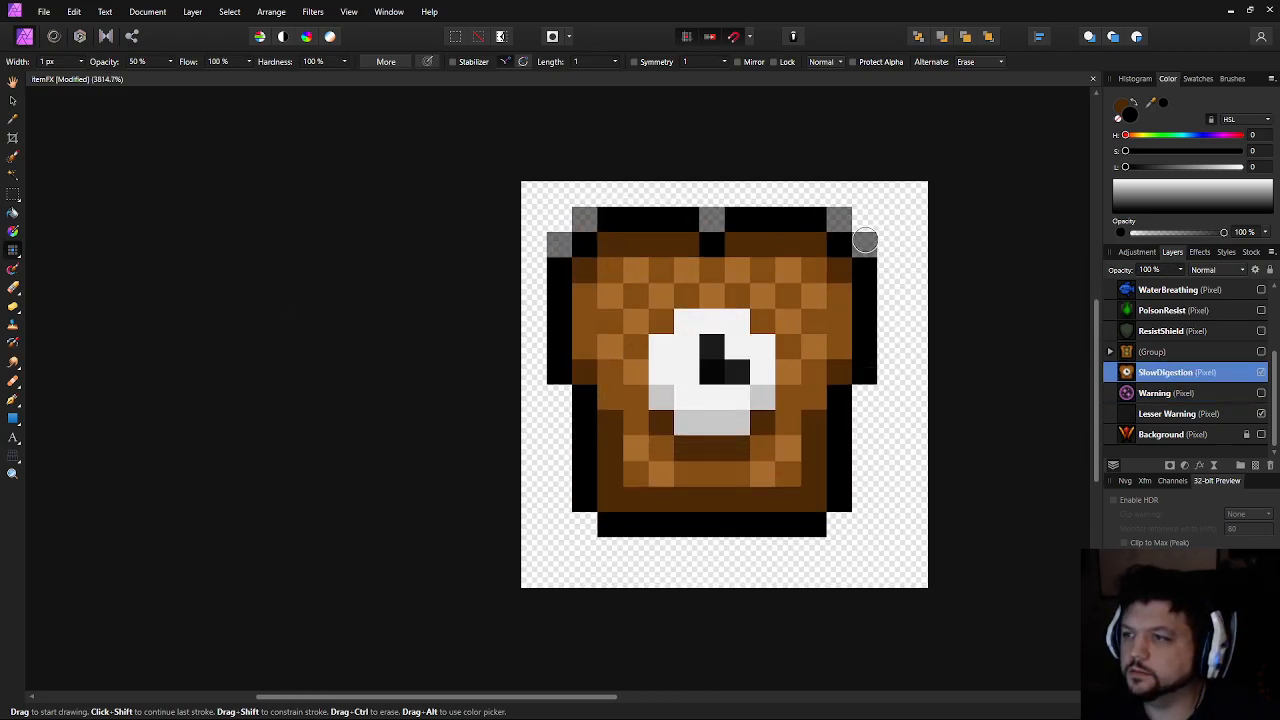
{"action": "left_click", "coordinate": [560, 397]}
{"action": "left_click", "coordinate": [864, 397]}
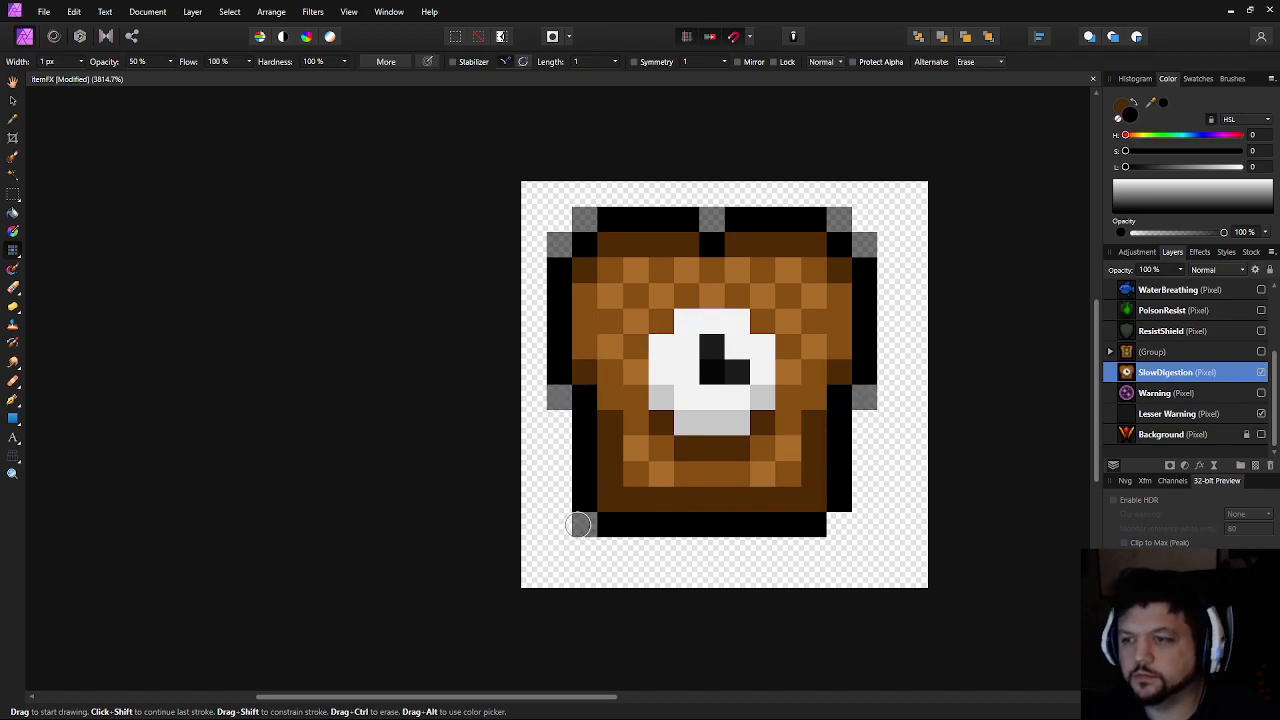
{"action": "left_click", "coordinate": [839, 524]}
{"action": "scroll", "coordinate": [911, 552], "scroll_direction": "down", "scroll_amount": 5}
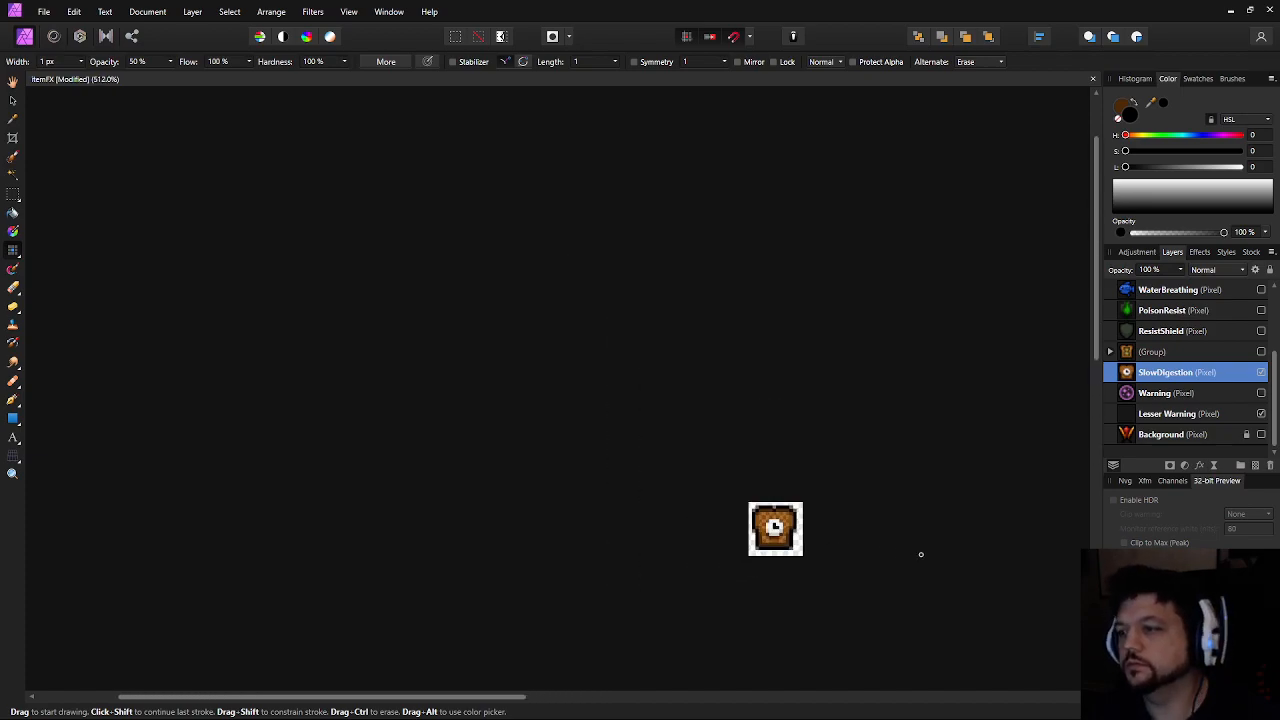
{"action": "scroll", "coordinate": [921, 554], "scroll_direction": "down", "scroll_amount": 2}
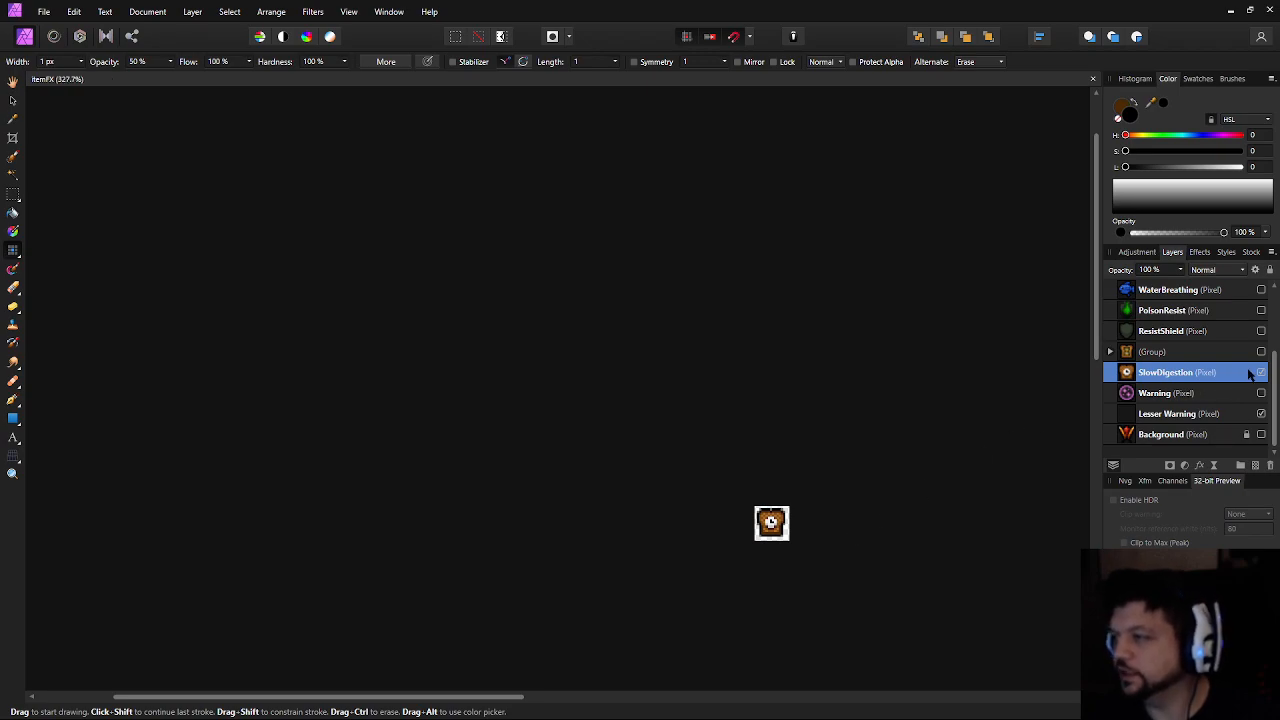
Hide the SlowDigestion layer, check the Warning icon and hide it too, and select the empty Lesser Warning layer
{"action": "left_click", "coordinate": [1261, 372]}
{"action": "left_click", "coordinate": [1261, 393]}
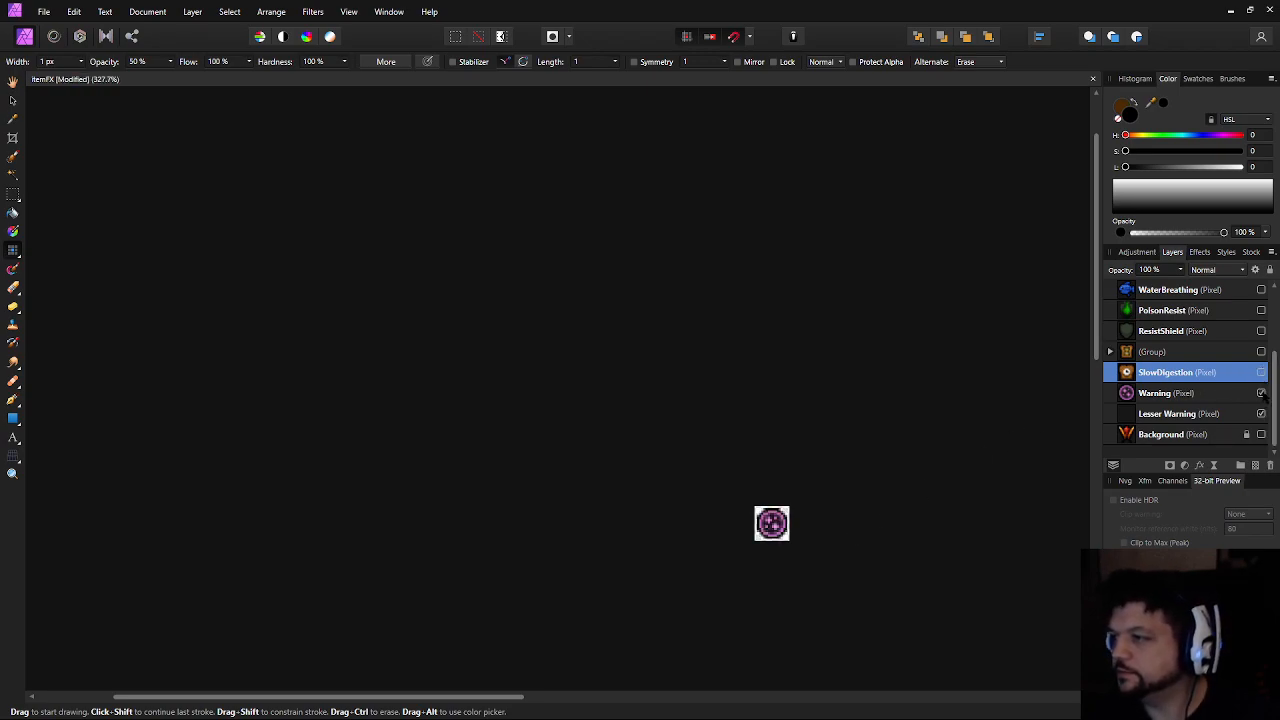
{"action": "left_click_drag", "start_coordinate": [764, 487], "coordinate": [633, 433]}
{"action": "scroll", "coordinate": [633, 433], "scroll_direction": "up", "scroll_amount": 6}
{"action": "left_click_drag", "start_coordinate": [671, 471], "coordinate": [589, 303]}
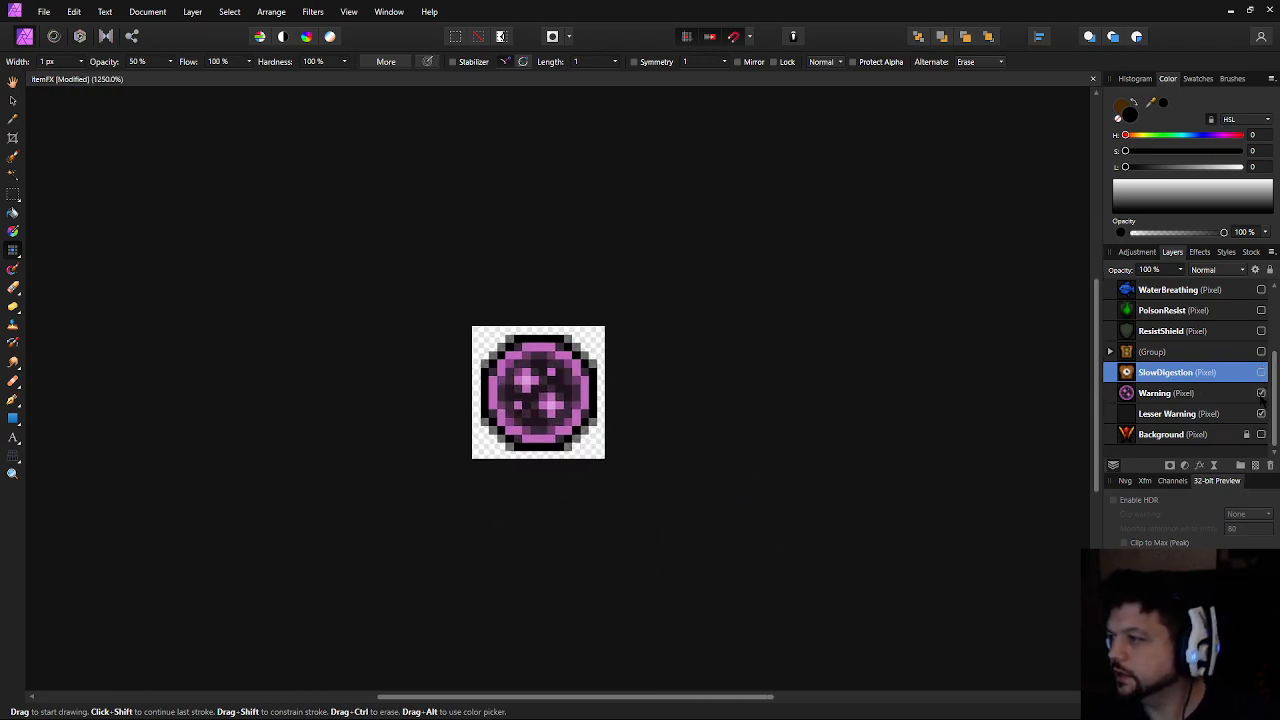
{"action": "left_click", "coordinate": [1261, 393]}
{"action": "left_click", "coordinate": [1214, 414]}
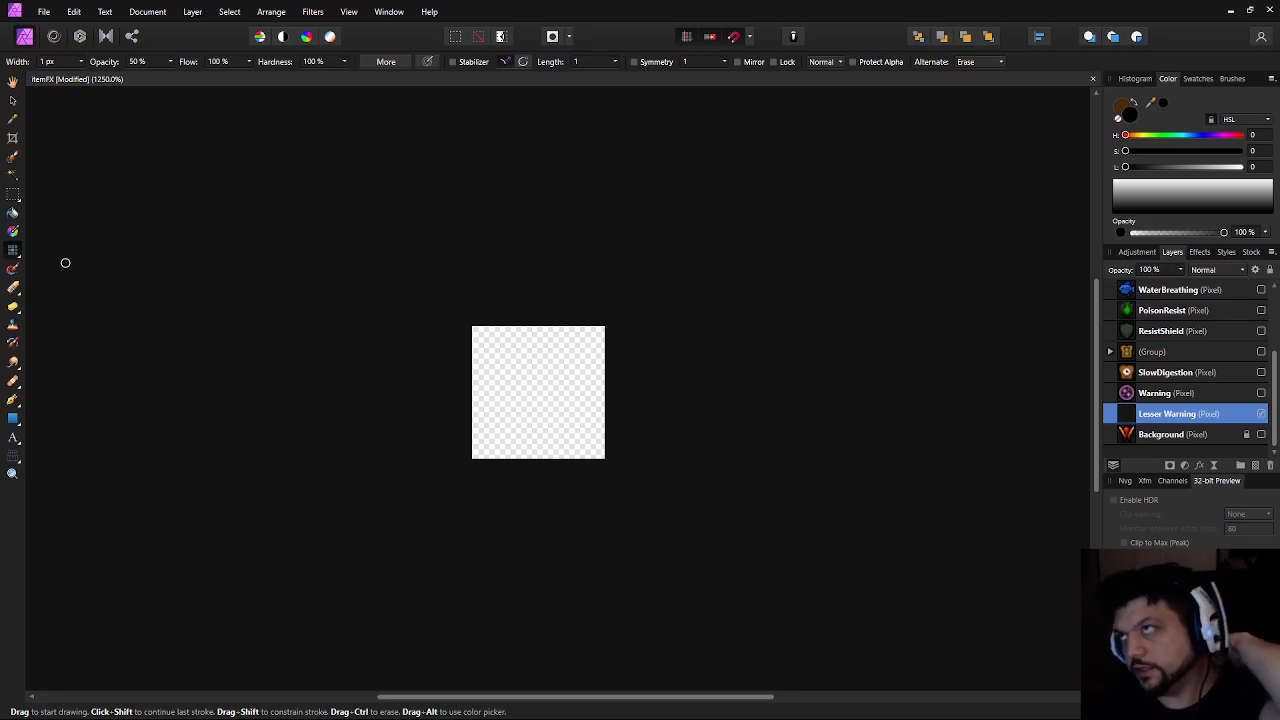
Sample the bright pink from the Warning icon as the paint colour, showing the Warning layer only while sampling
{"action": "left_click", "coordinate": [1261, 393]}
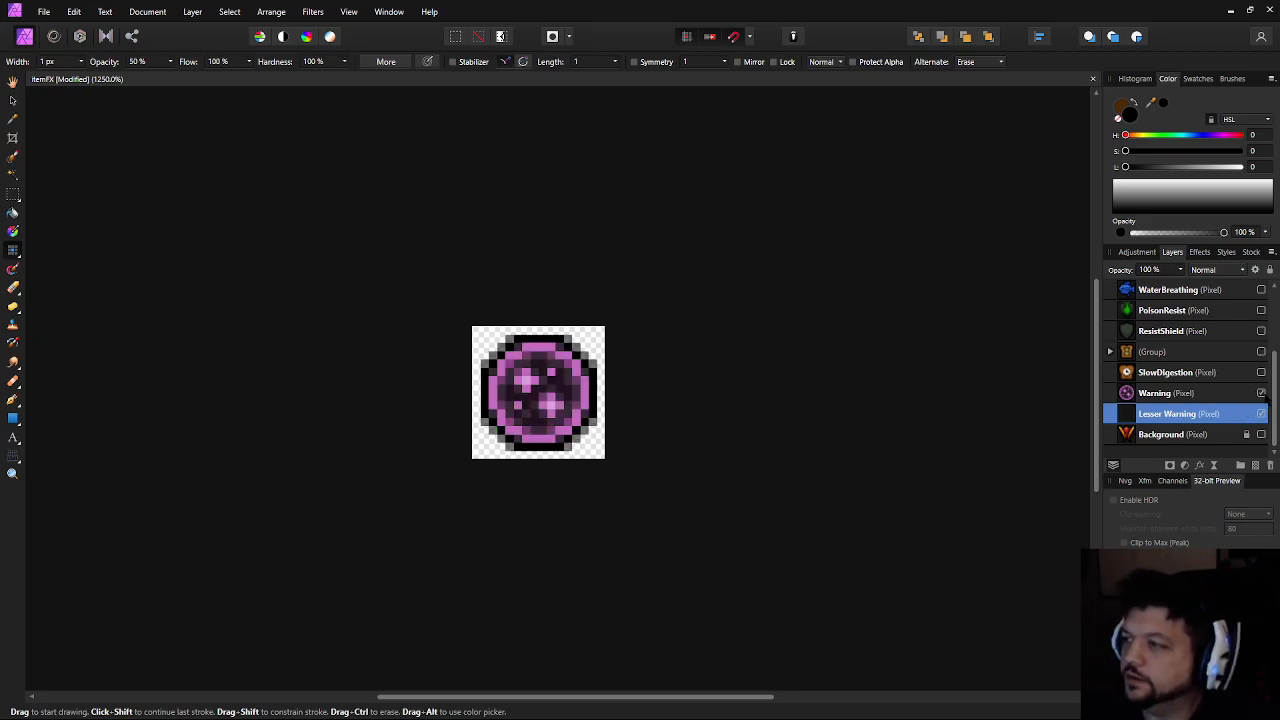
{"action": "scroll", "coordinate": [481, 390], "scroll_direction": "up", "scroll_amount": 4}
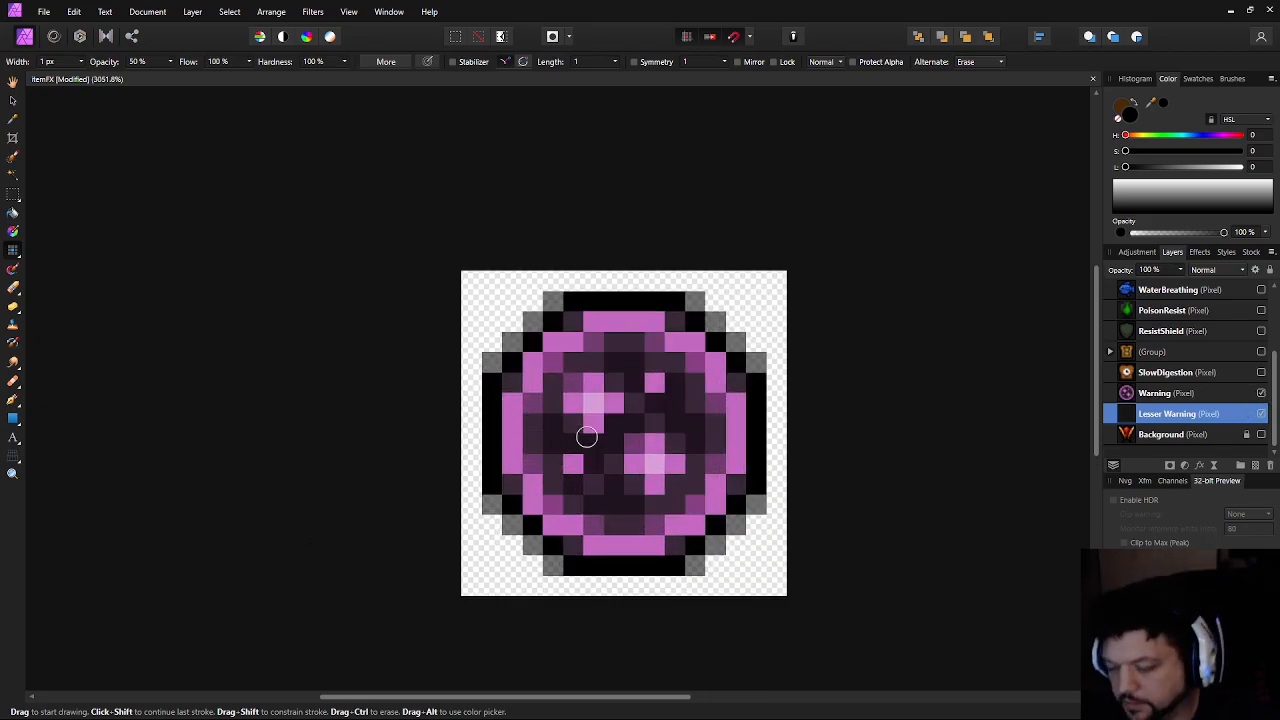
{"action": "key", "text": "x"}
{"action": "key", "text": "i"}
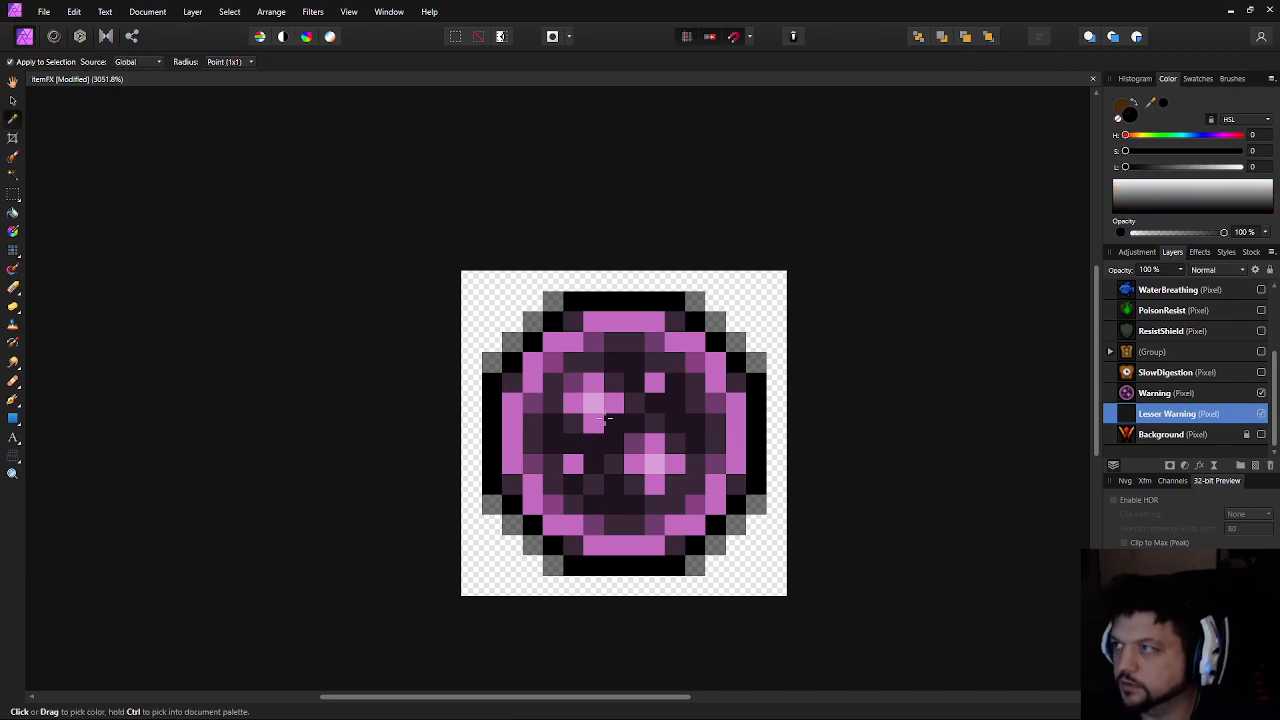
{"action": "left_click", "coordinate": [594, 423]}
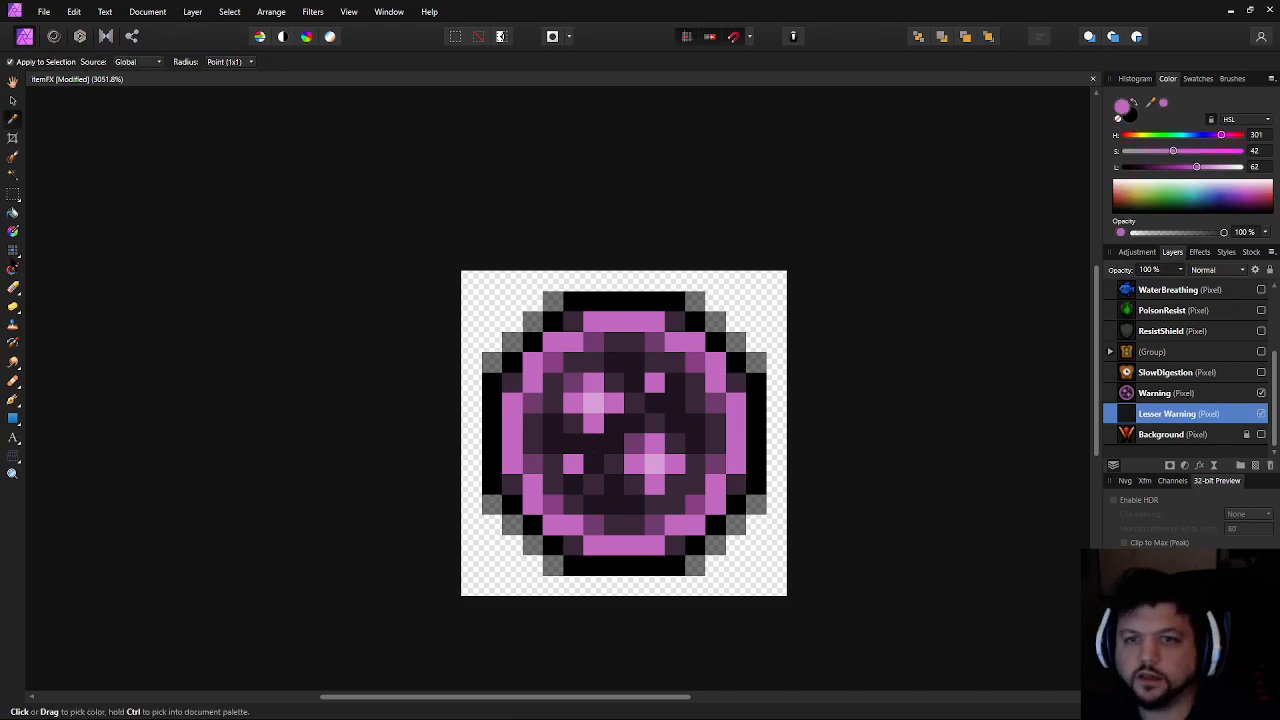
{"action": "key", "text": "b"}
{"action": "left_click", "coordinate": [1261, 393]}
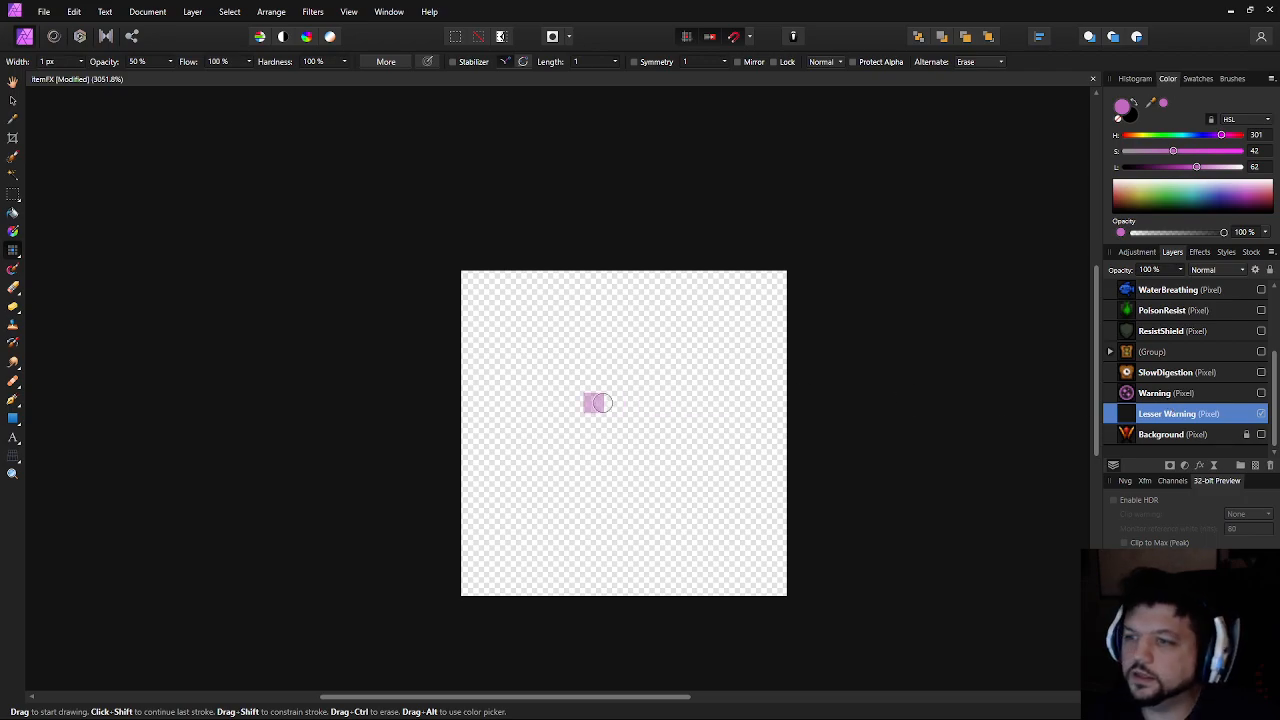
Set the pixel brush opacity to 100% and undo the trial pink pixel
{"action": "left_click", "coordinate": [160, 63]}
{"action": "type", "text": "100"}
{"action": "key", "text": "Return"}
{"action": "left_click", "coordinate": [570, 302]}
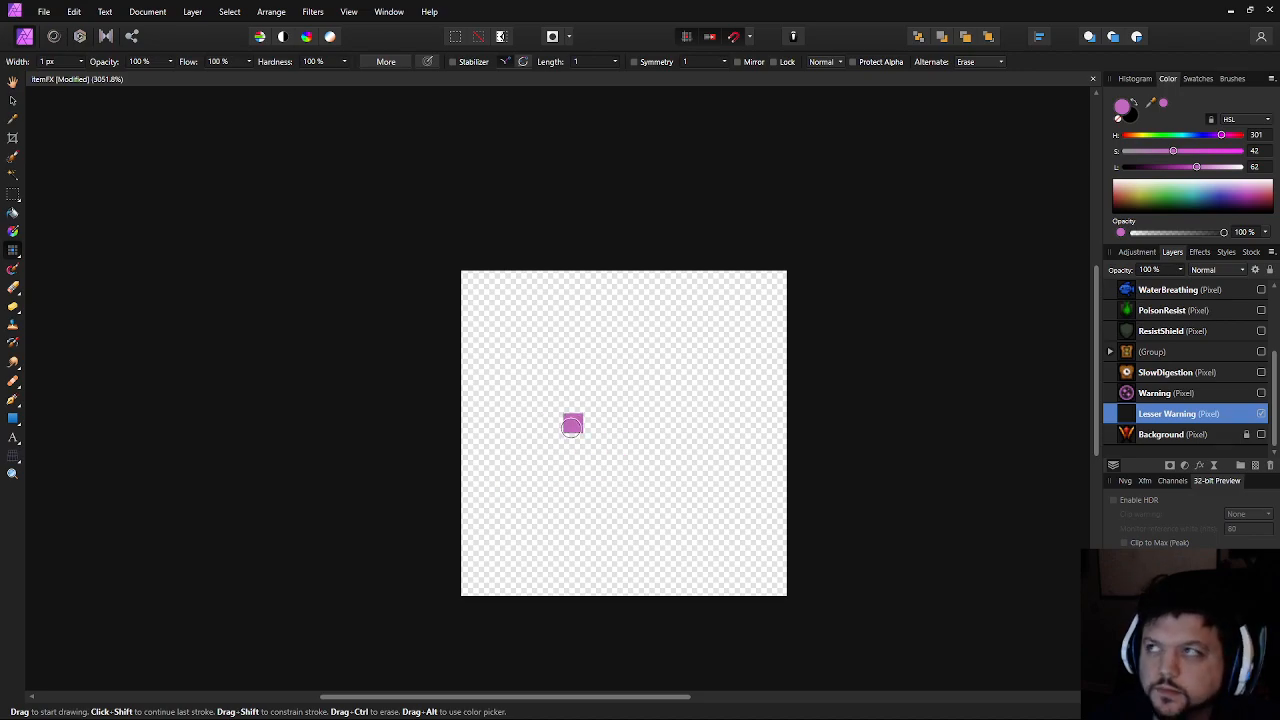
{"action": "key", "text": "ctrl+z"}
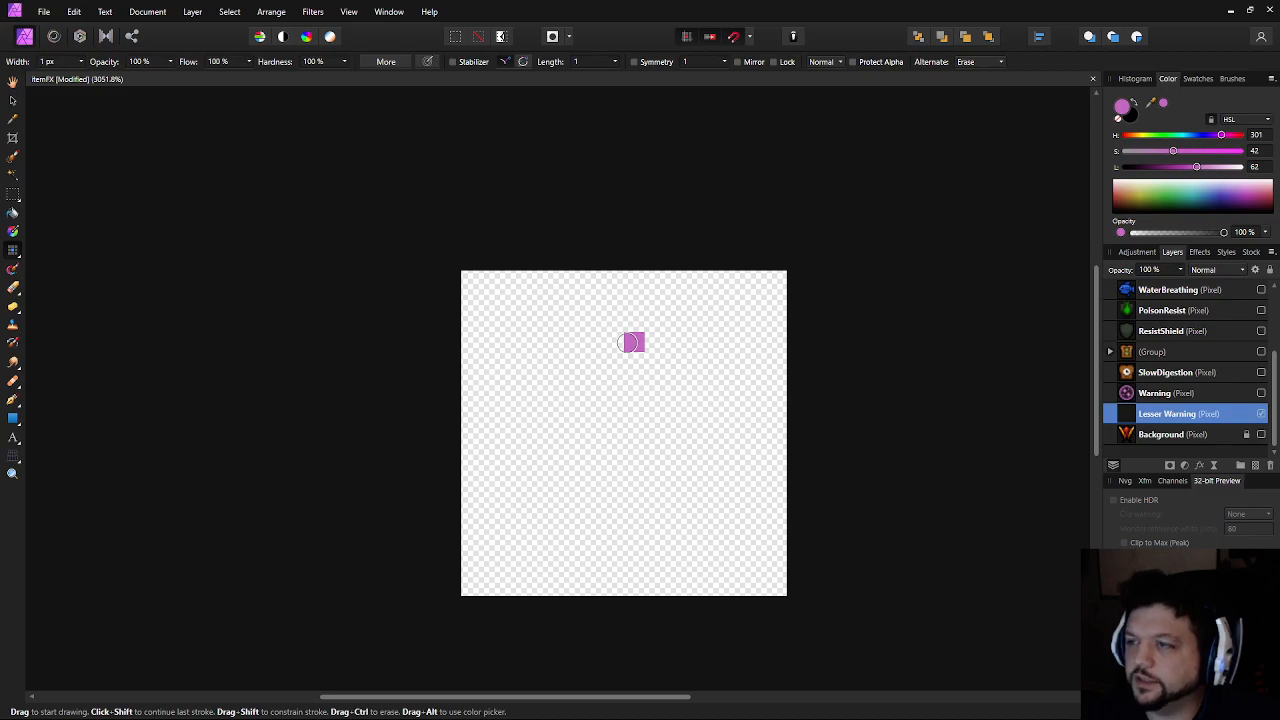
Switch to black and draw a small ring outline about 4 px wide in the lower left of the Lesser Warning canvas
{"action": "key", "text": "x"}
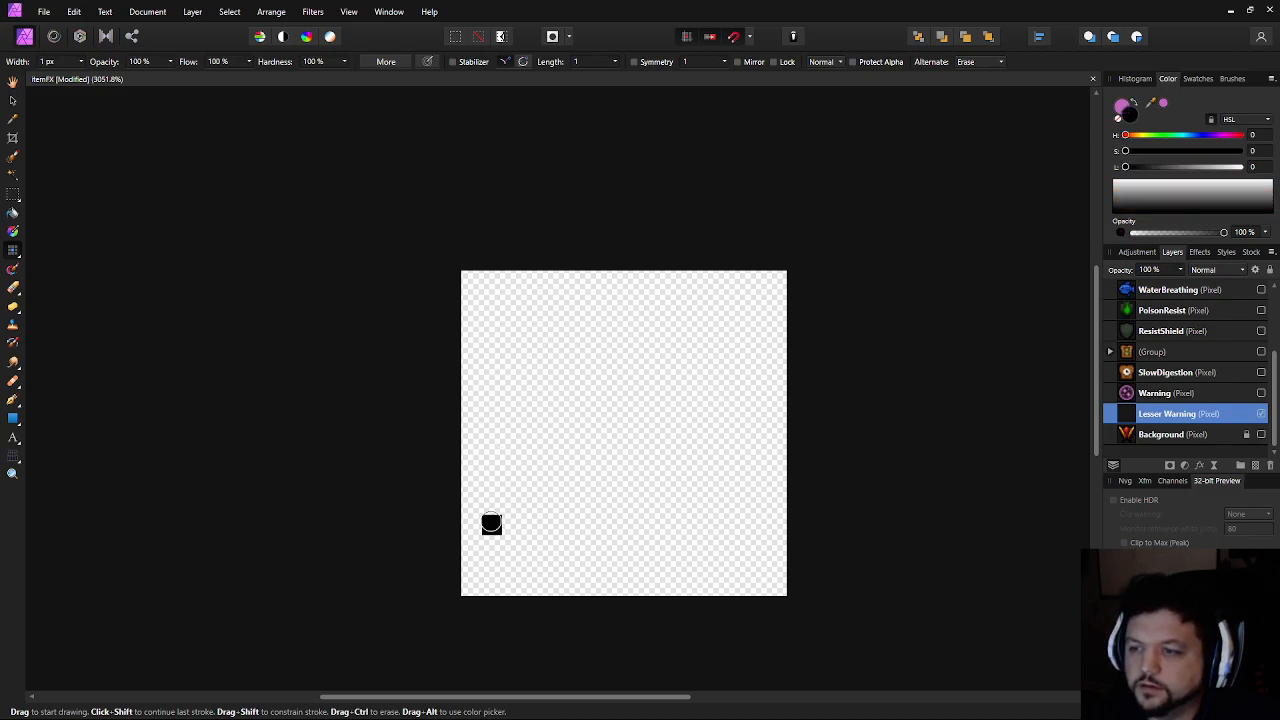
{"action": "left_click", "coordinate": [511, 524]}
{"action": "mouse_move", "coordinate": [511, 506]}
{"action": "left_mouse_down"}
{"action": "mouse_move", "coordinate": [554, 483]}
{"action": "mouse_move", "coordinate": [542, 545]}
{"action": "mouse_move", "coordinate": [553, 544]}
{"action": "left_mouse_up"}
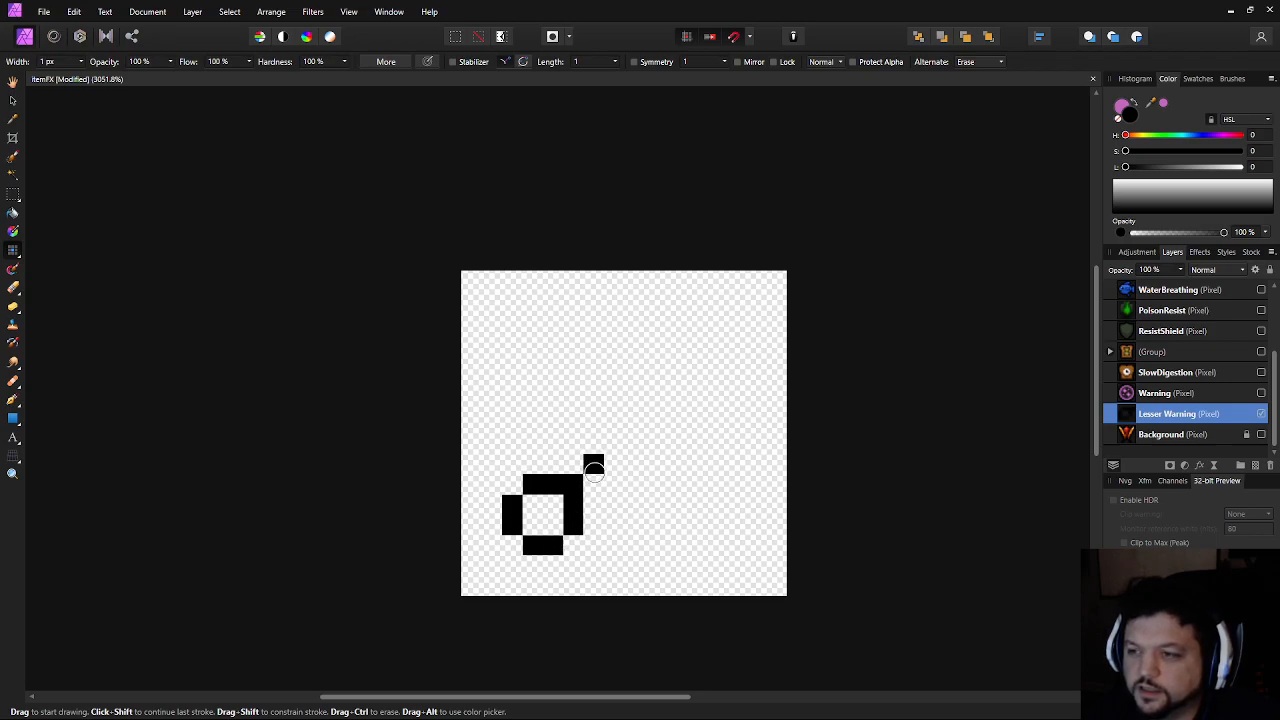
Draw a larger black ring about 6 px high joined to the small ring's right side, undoing stray strokes
{"action": "mouse_move", "coordinate": [591, 482]}
{"action": "left_mouse_down"}
{"action": "mouse_move", "coordinate": [655, 479]}
{"action": "mouse_move", "coordinate": [651, 466]}
{"action": "mouse_move", "coordinate": [692, 511]}
{"action": "mouse_move", "coordinate": [654, 558]}
{"action": "mouse_move", "coordinate": [609, 554]}
{"action": "mouse_move", "coordinate": [652, 560]}
{"action": "mouse_move", "coordinate": [592, 544]}
{"action": "mouse_move", "coordinate": [654, 550]}
{"action": "mouse_move", "coordinate": [613, 559]}
{"action": "left_mouse_up"}
{"action": "key", "text": "ctrl+z"}
{"action": "left_click", "coordinate": [655, 548]}
{"action": "key", "text": "ctrl+z"}
{"action": "left_click", "coordinate": [595, 545]}
{"action": "left_click", "coordinate": [573, 550]}
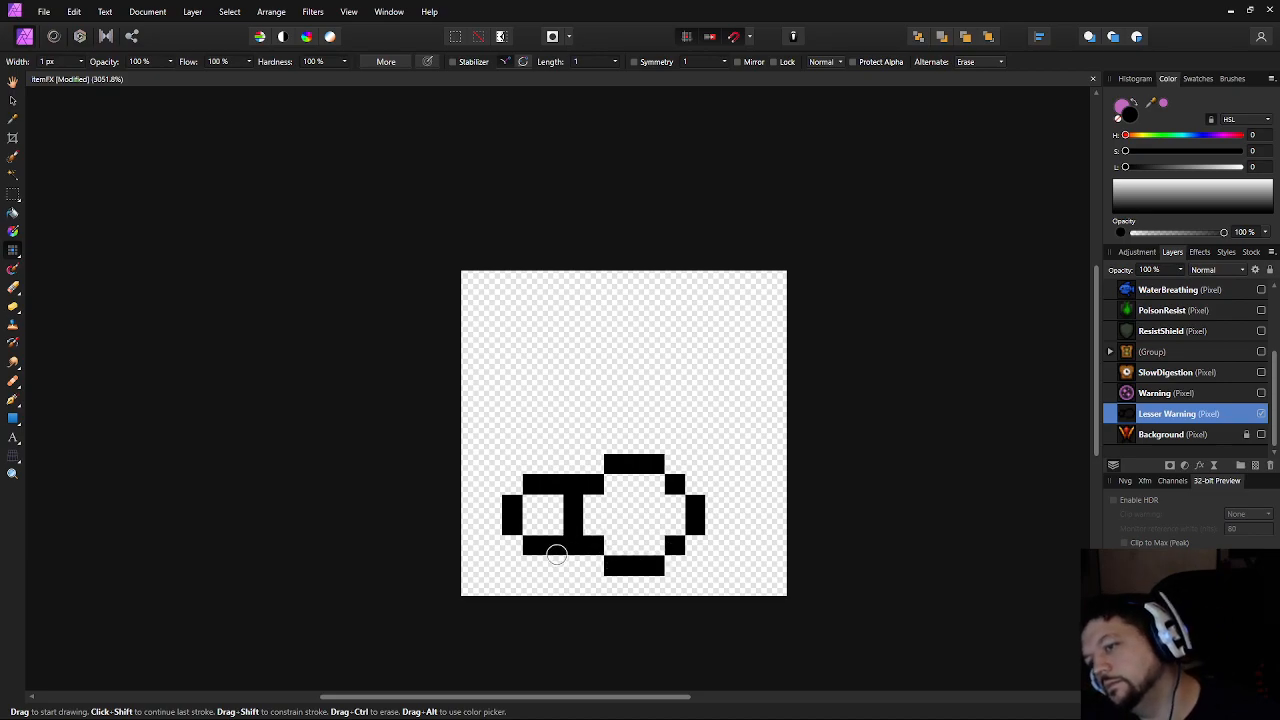
{"action": "left_click_drag", "start_coordinate": [553, 560], "coordinate": [517, 548]}
{"action": "key", "text": "ctrl+z"}
{"action": "scroll", "coordinate": [763, 504], "scroll_direction": "down", "scroll_amount": 3}
{"action": "left_click_drag", "start_coordinate": [765, 492], "coordinate": [646, 454]}
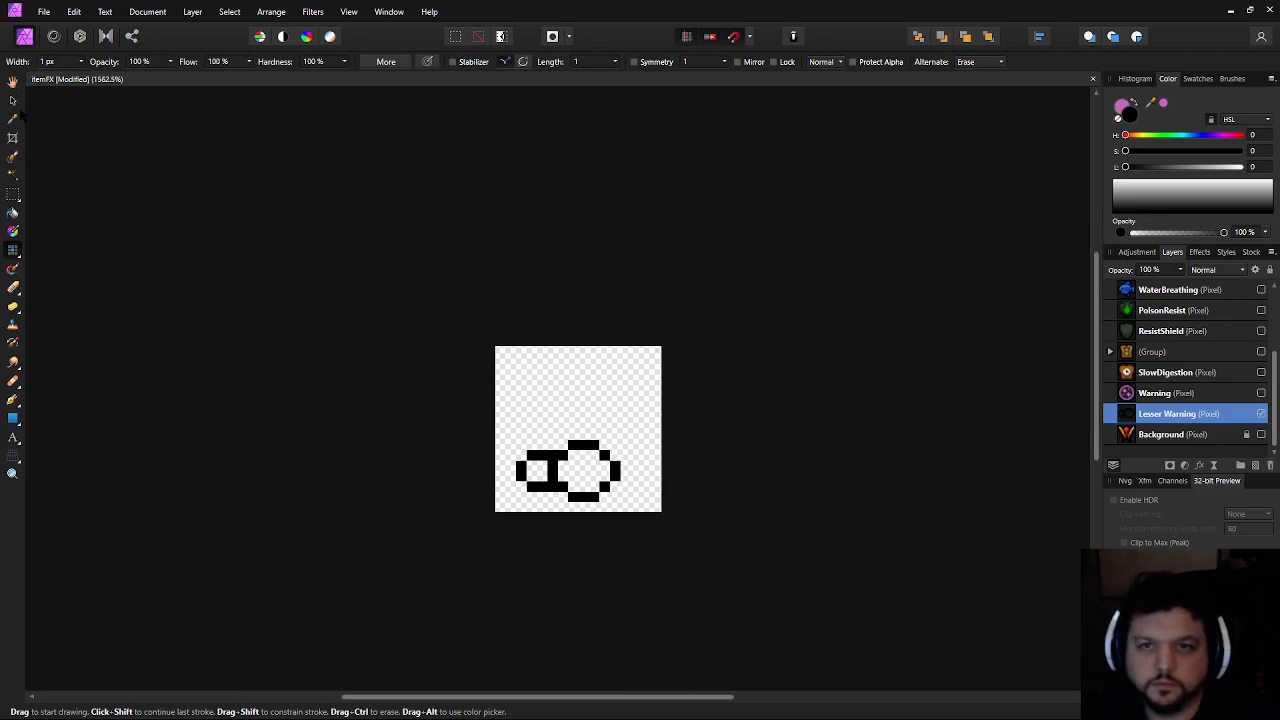
Nudge the black two-ring outline on the Lesser Warning layer one pixel left and one pixel up
{"action": "left_click", "coordinate": [13, 100]}
{"action": "key", "text": "Left"}
{"action": "key", "text": "Up"}
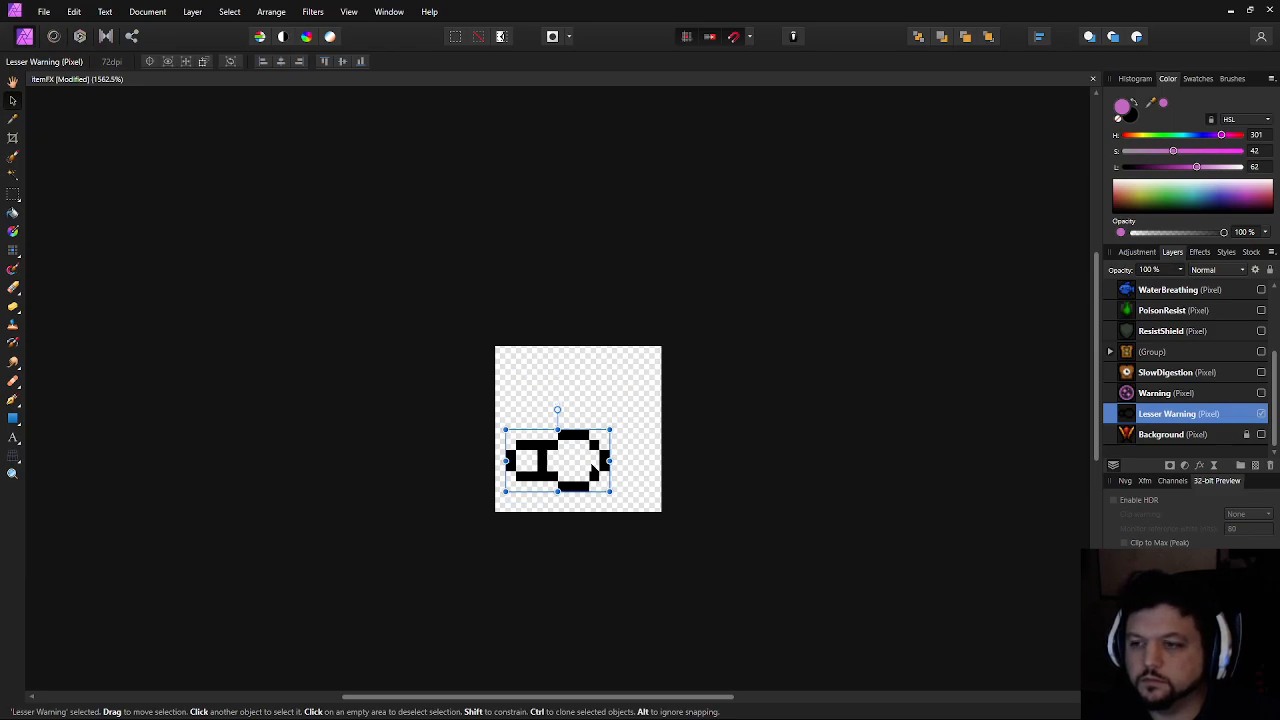
{"action": "key", "text": "Up"}
{"action": "key", "text": "Down"}
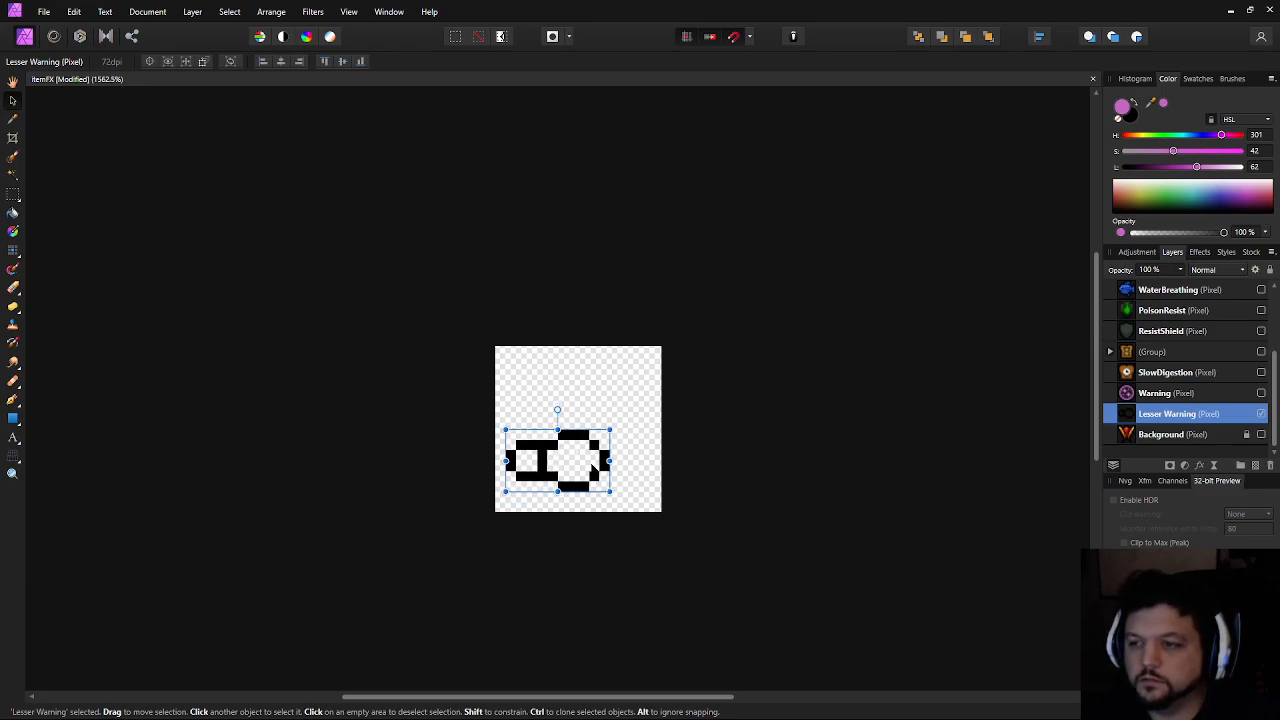
Duplicate the Lesser Warning outline and shift the copy 4 px right and 6 px up
{"action": "key", "text": "ctrl+j"}
{"action": "key", "text": "Right"}
{"action": "key", "text": "Right"}
{"action": "key", "text": "Right"}
{"action": "key", "text": "Up"}
{"action": "key", "text": "Up"}
{"action": "key", "text": "Up"}
{"action": "key", "text": "Up"}
{"action": "key", "text": "Up"}
{"action": "key", "text": "Up"}
{"action": "key", "text": "Right"}
{"action": "key", "text": "Up"}
{"action": "key", "text": "Down"}
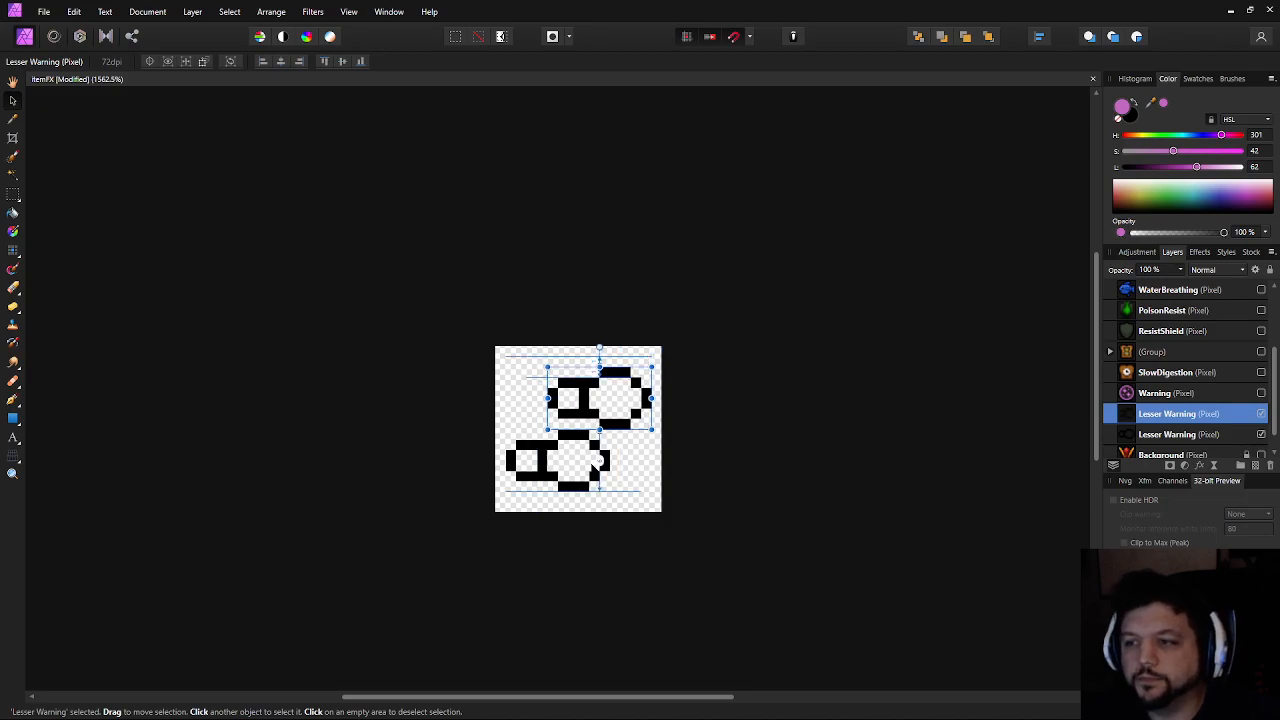
Group both Lesser Warning outline layers and rasterize the group into a single pixel layer
{"action": "left_click", "coordinate": [12, 213]}
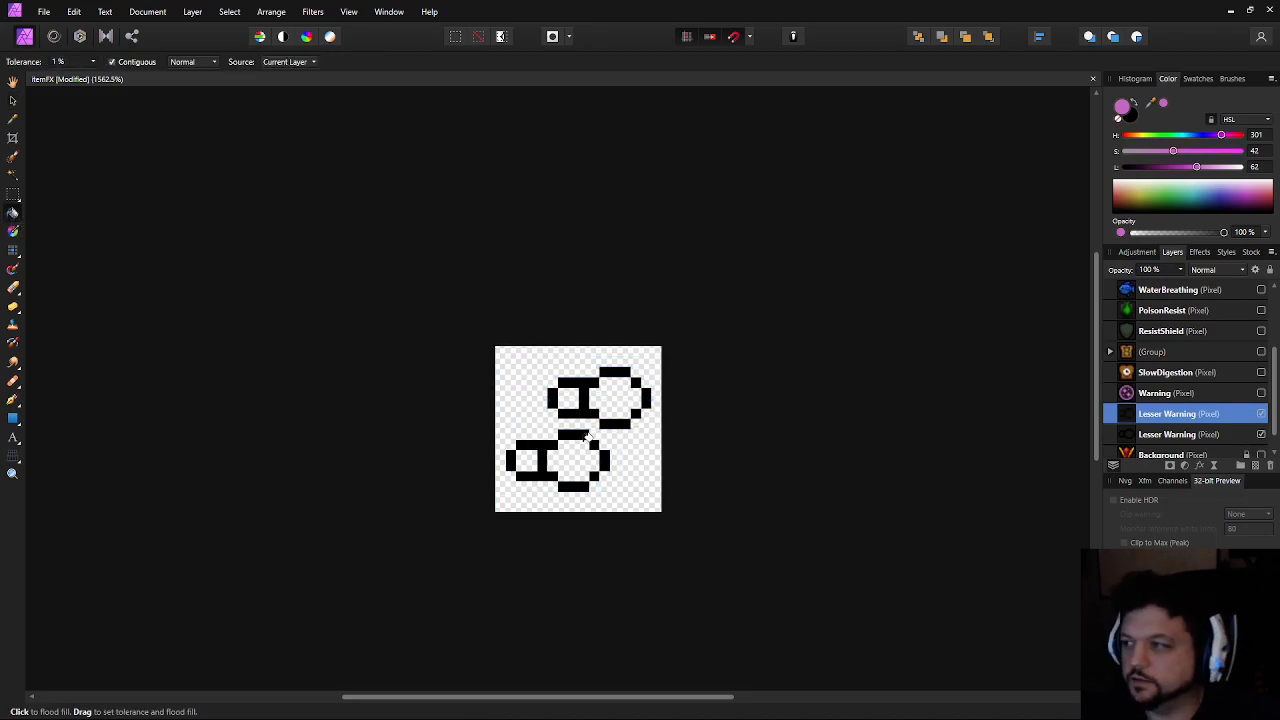
{"action": "scroll", "coordinate": [570, 390], "scroll_direction": "up", "scroll_amount": 2}
{"action": "left_click", "coordinate": [1185, 439], "text": "shift"}
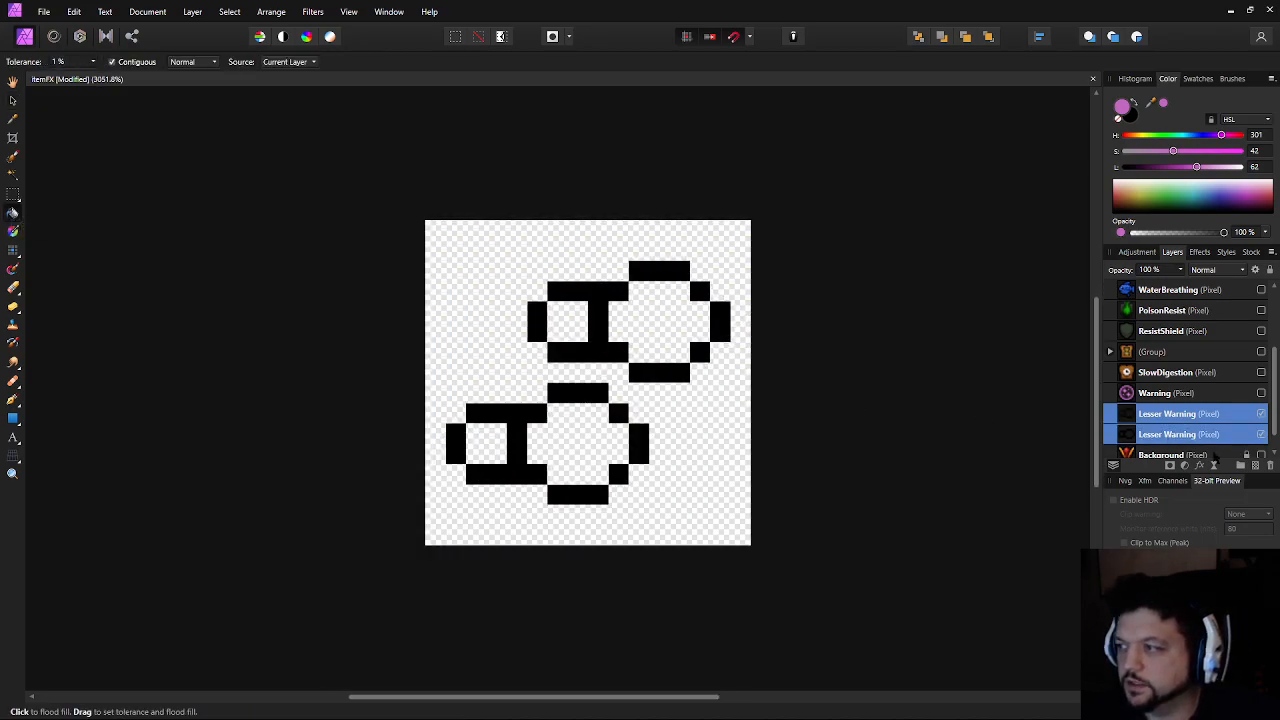
{"action": "key", "text": "ctrl+g"}
{"action": "right_click", "coordinate": [1160, 416]}
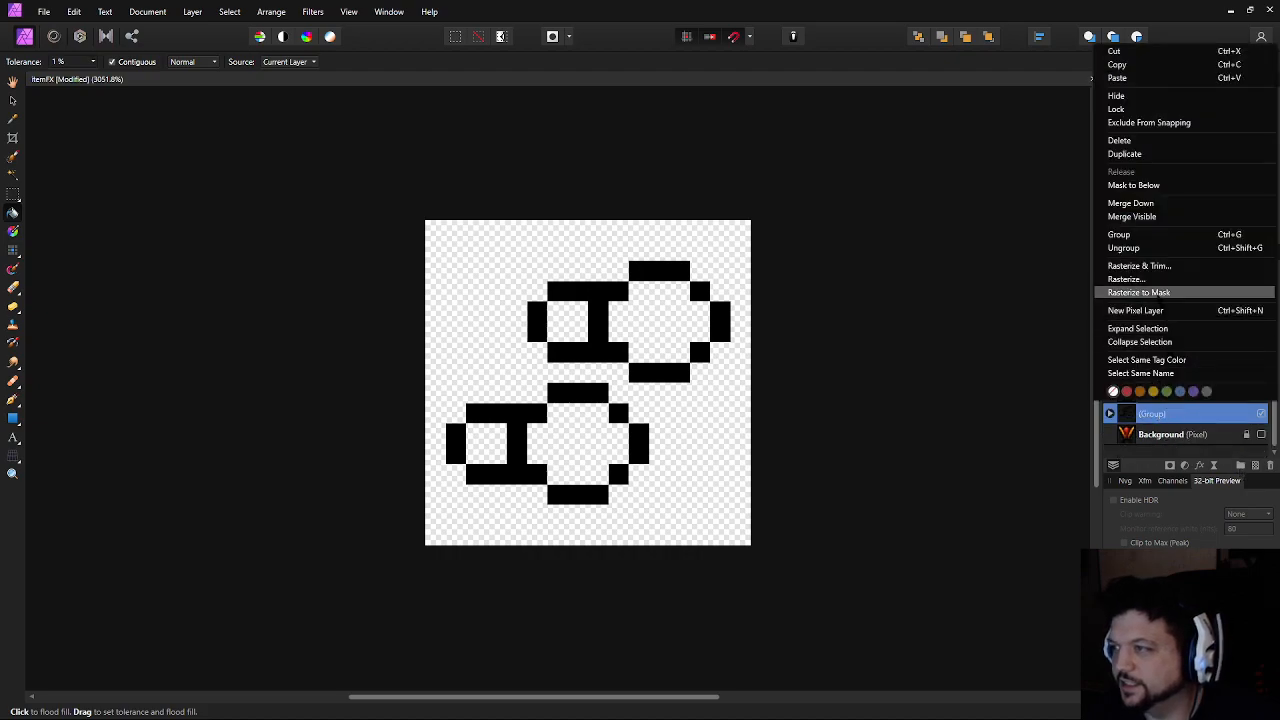
{"action": "left_click", "coordinate": [1126, 279]}
Flood fill the small and large rings of both outlined shapes with the bright pink
{"action": "left_click", "coordinate": [644, 321]}
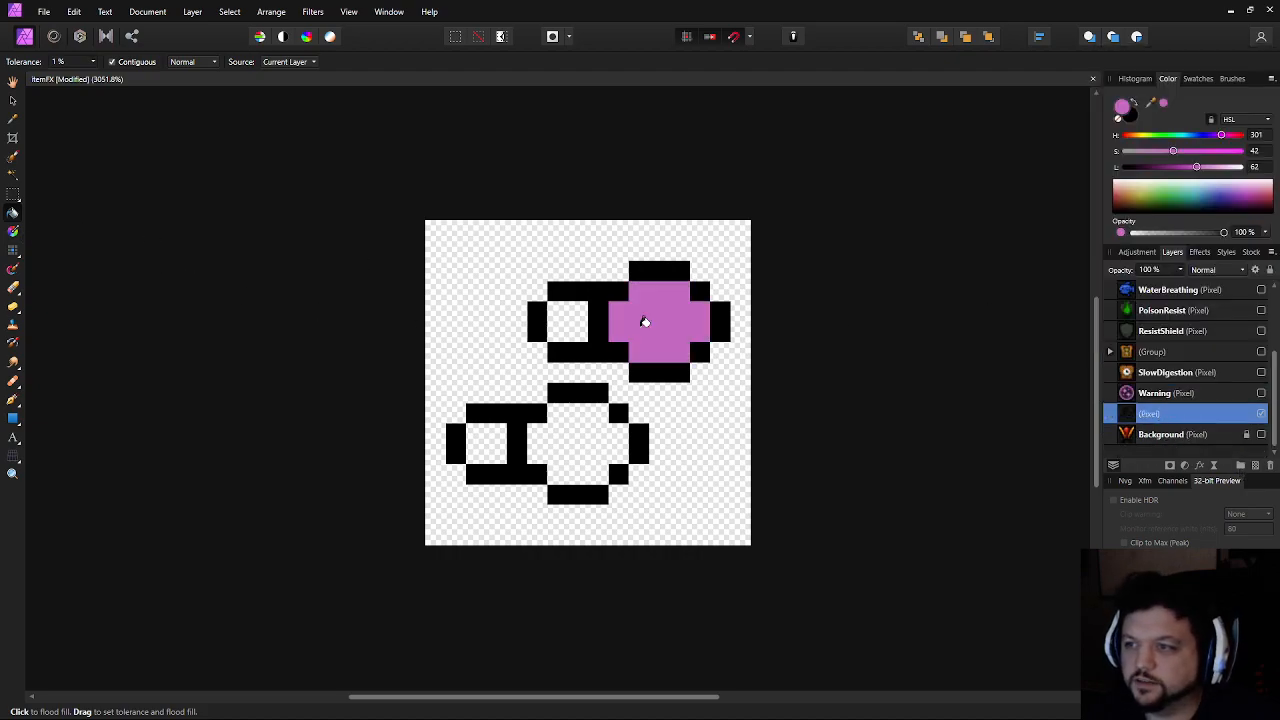
{"action": "left_click", "coordinate": [572, 307]}
{"action": "left_click", "coordinate": [486, 436]}
{"action": "left_click", "coordinate": [586, 443]}
{"action": "scroll", "coordinate": [860, 477], "scroll_direction": "down", "scroll_amount": 5}
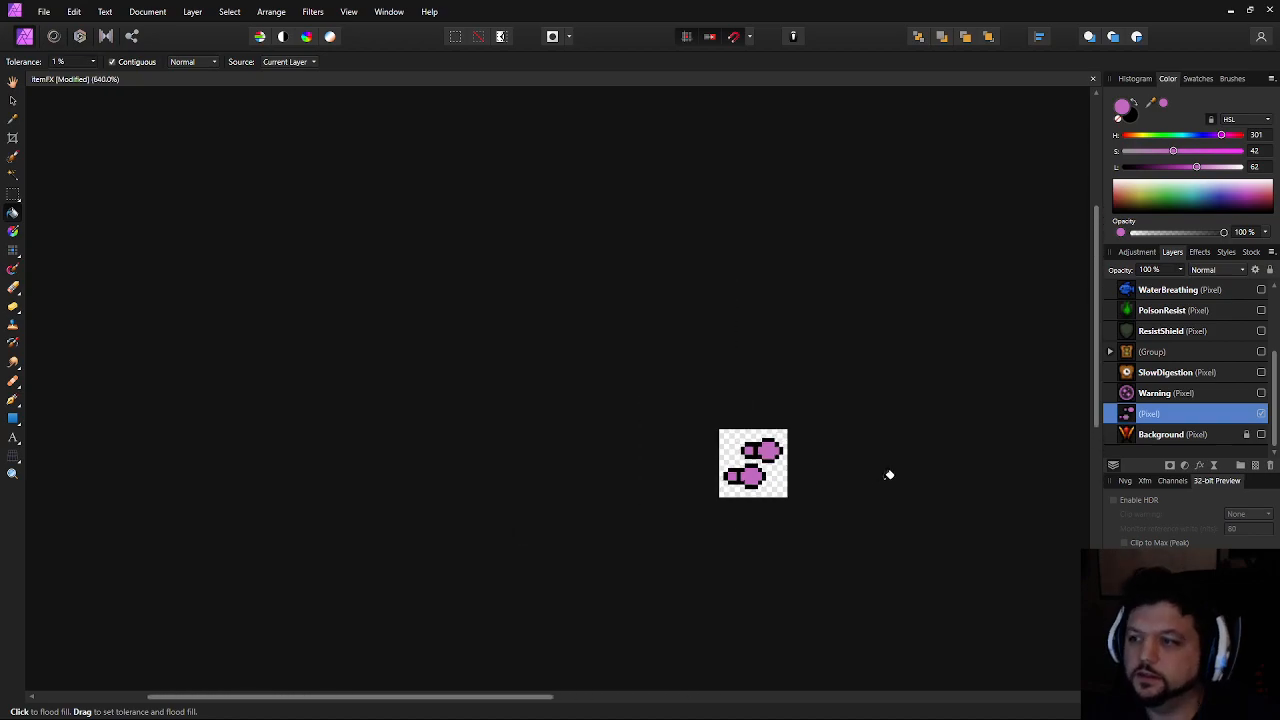
Set the black pixel brush to 50% opacity and soften the upper notches and the upper shape's top outer corner with single pixels
{"action": "scroll", "coordinate": [834, 440], "scroll_direction": "up", "scroll_amount": 6}
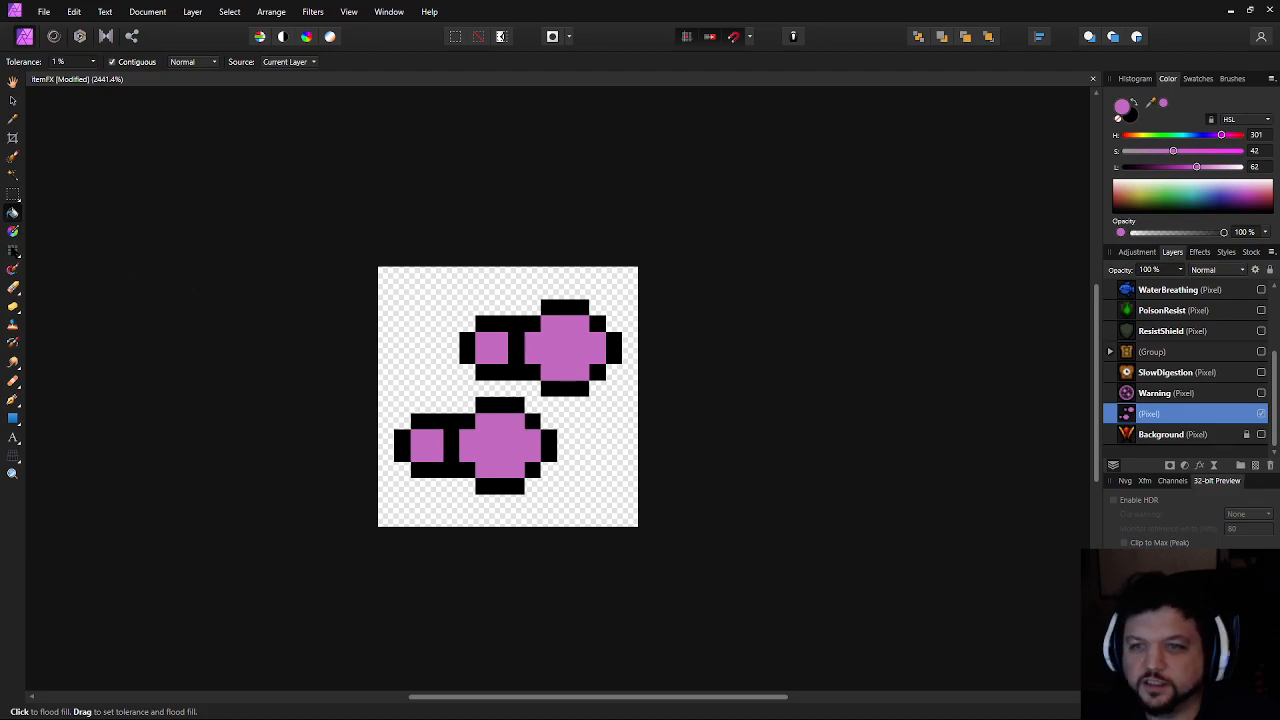
{"action": "key", "text": "b"}
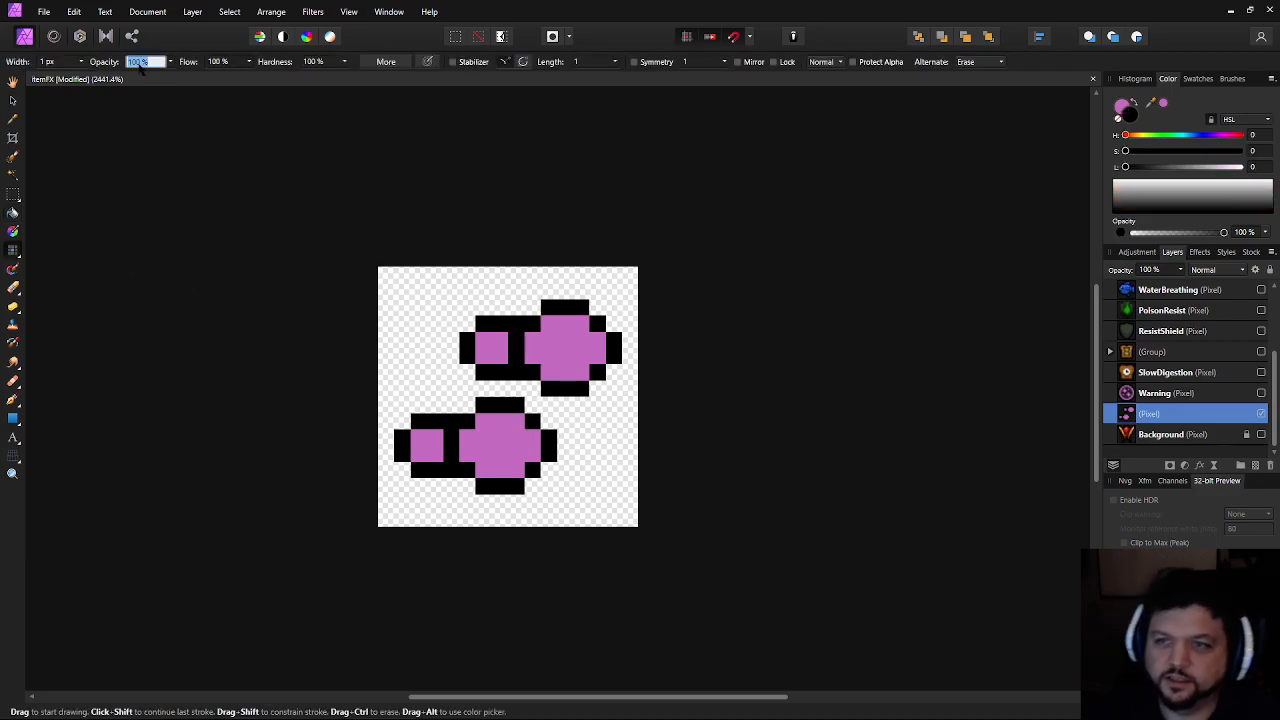
{"action": "key", "text": "5"}
{"action": "scroll", "coordinate": [532, 350], "scroll_direction": "up", "scroll_amount": 1}
{"action": "left_click", "coordinate": [431, 436]}
{"action": "left_click", "coordinate": [457, 334]}
{"action": "key", "text": "ctrl+z"}
{"action": "left_click", "coordinate": [431, 309]}
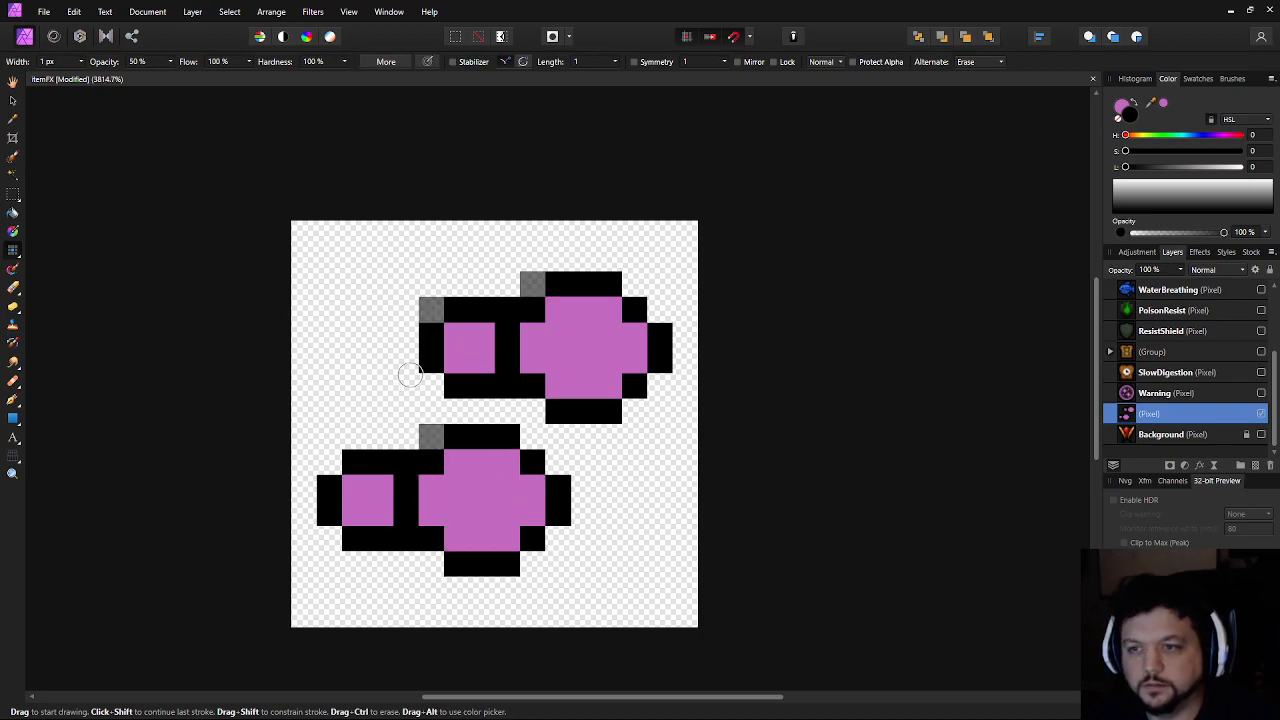
Undo the softening pixels, including the stray trial ones, except the one in the notch above the upper shape
{"action": "left_click", "coordinate": [329, 461]}
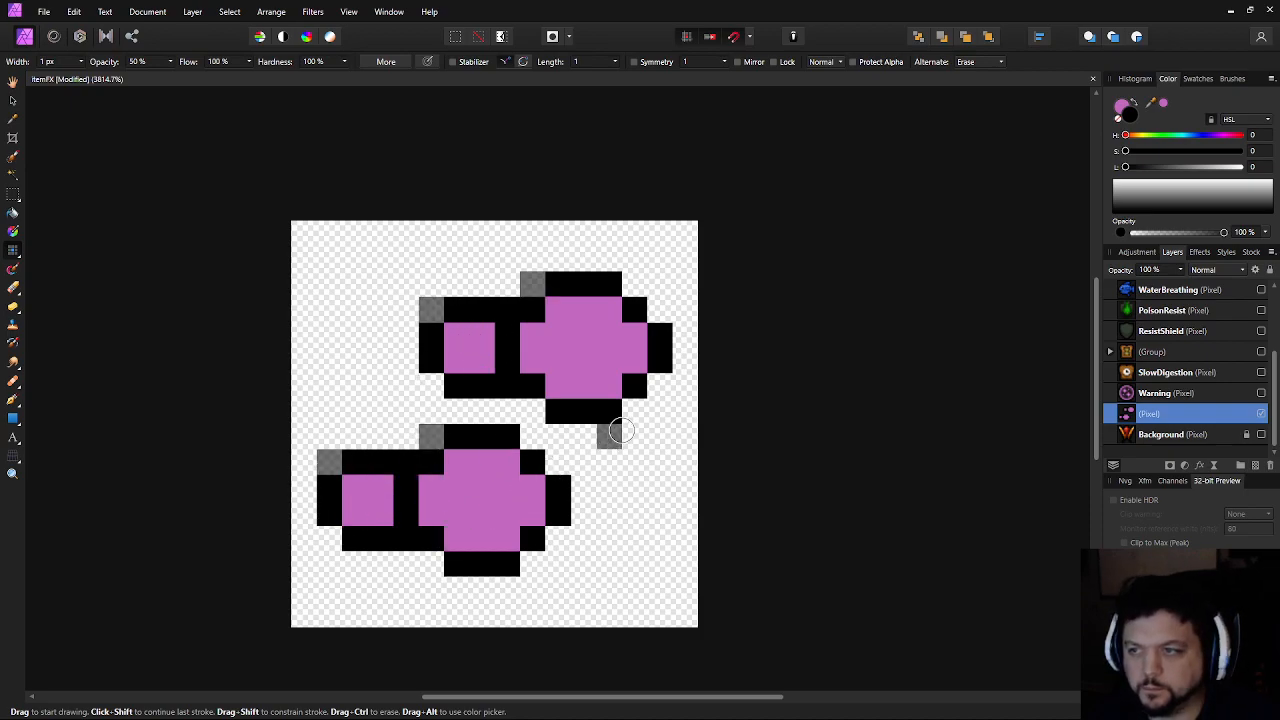
{"action": "key", "text": "ctrl+z"}
{"action": "key", "text": "ctrl+z"}
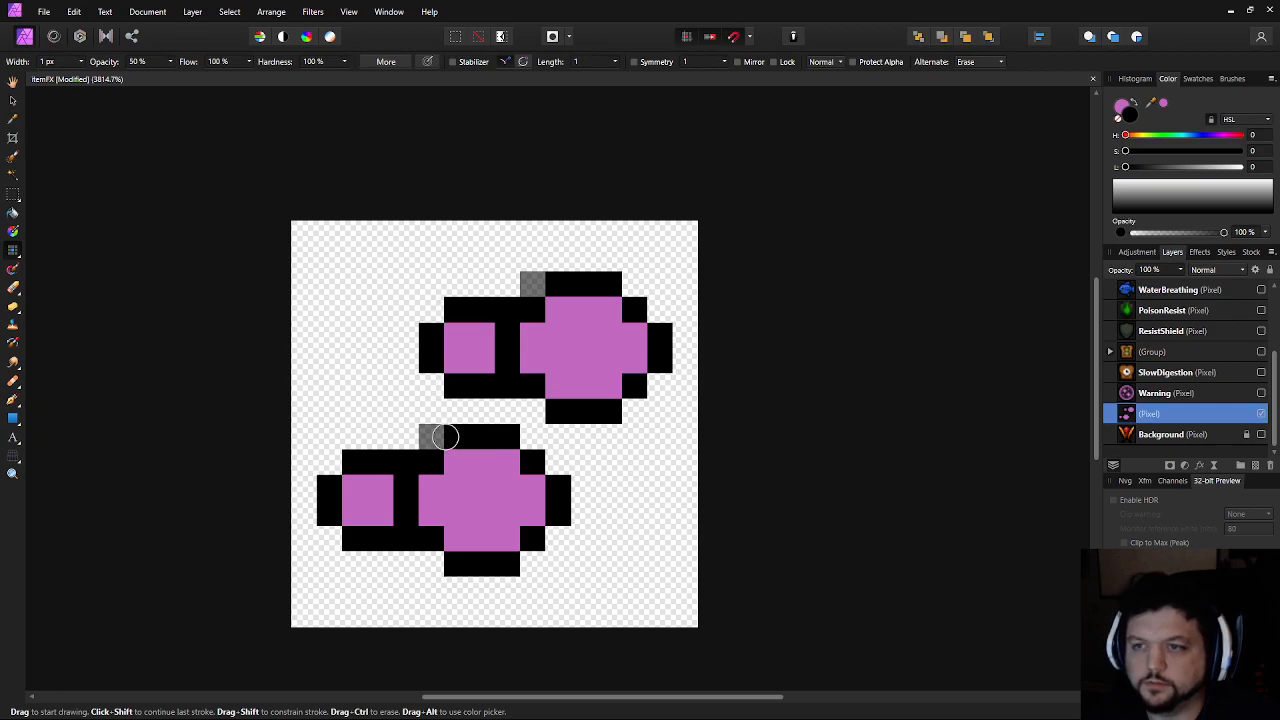
{"action": "left_click", "coordinate": [485, 497]}
{"action": "key", "text": "ctrl+z"}
{"action": "key", "text": "ctrl+z"}
{"action": "key", "text": "ctrl+z"}
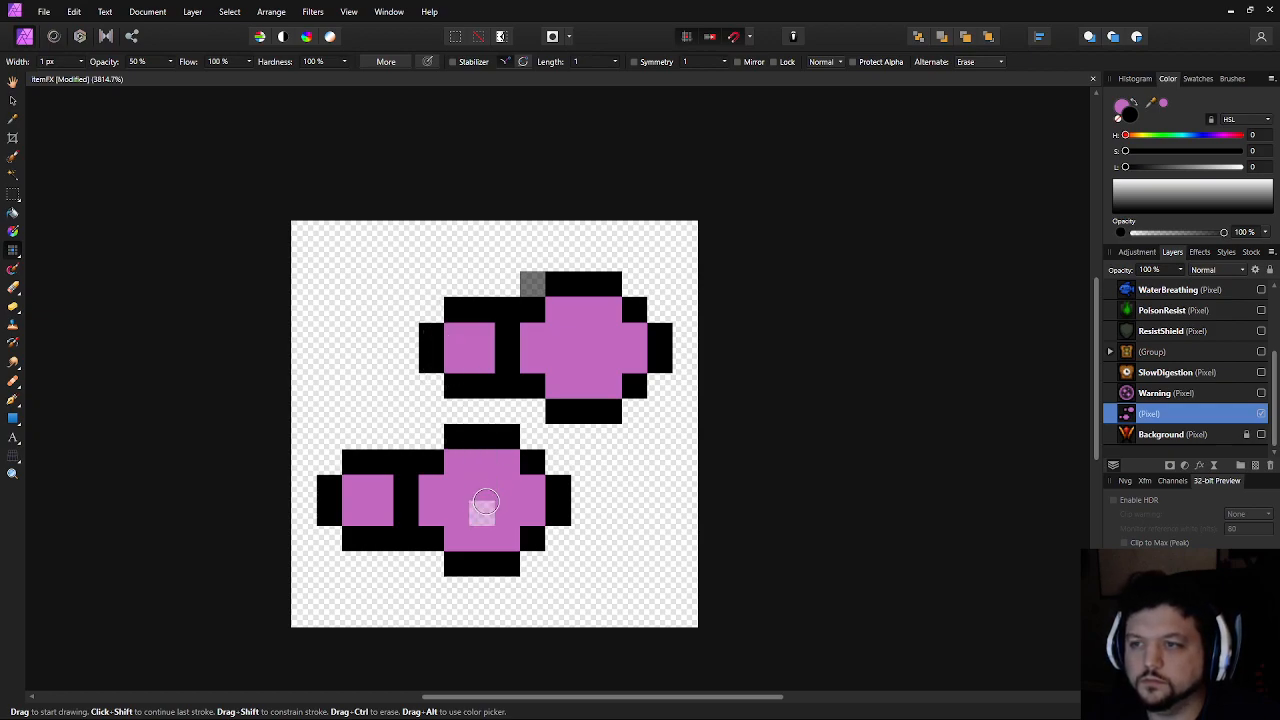
Add 50% black pixels in the lower shape's bottom notch and top-left corner and the upper shape's bottom-left corner, undoing misplaced ones
{"action": "left_click", "coordinate": [423, 562]}
{"action": "left_click", "coordinate": [531, 284]}
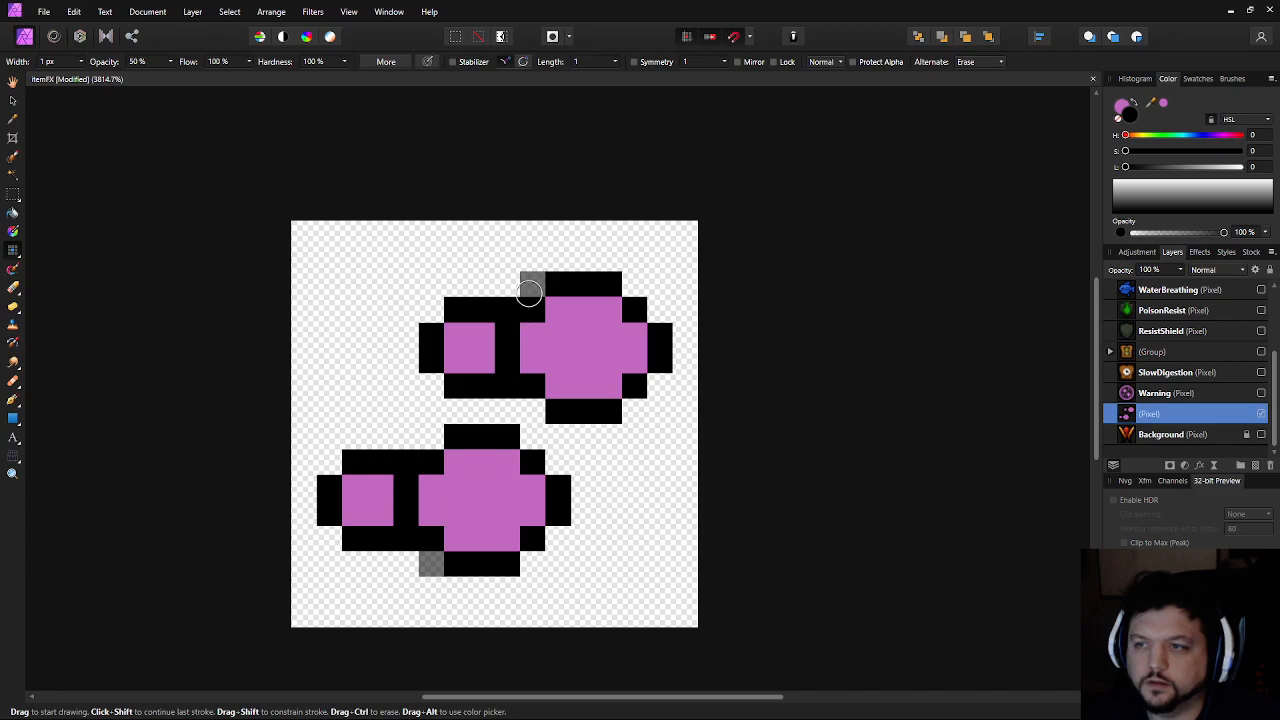
{"action": "left_click", "coordinate": [434, 315]}
{"action": "key", "text": "ctrl+z"}
{"action": "left_click", "coordinate": [431, 385]}
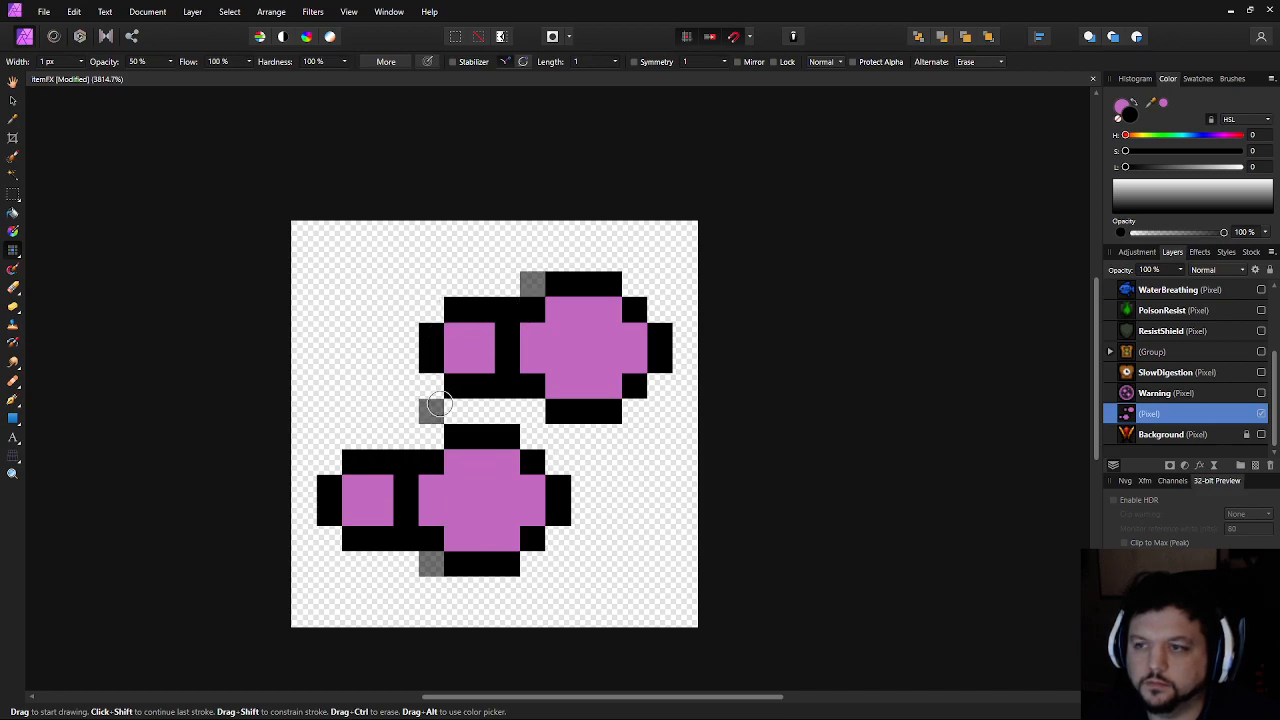
{"action": "left_click", "coordinate": [311, 503]}
{"action": "key", "text": "ctrl+z"}
{"action": "left_click", "coordinate": [329, 461]}
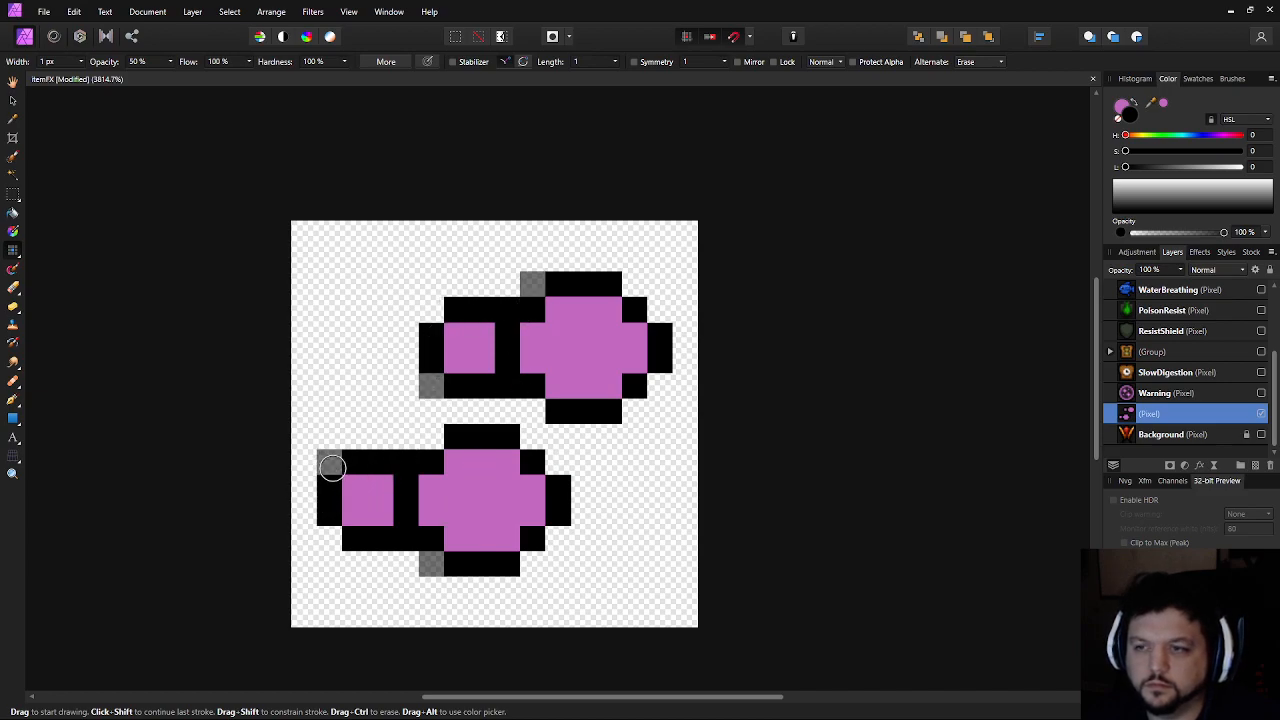
Soften the upper shape's lower right corners and the lower shape's upper right corners with 50% black pixels, undoing stray ones
{"action": "left_click", "coordinate": [537, 405]}
{"action": "key", "text": "ctrl+z"}
{"action": "left_click", "coordinate": [652, 389]}
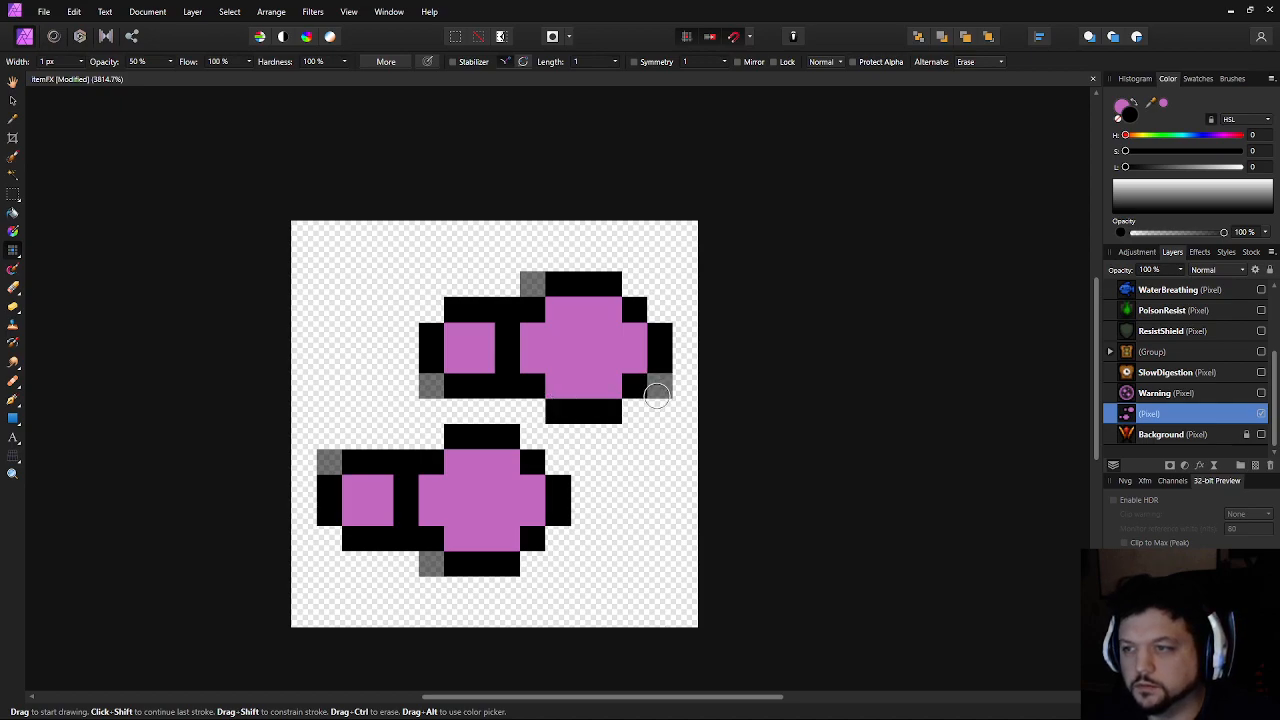
{"action": "left_click", "coordinate": [638, 405]}
{"action": "left_click", "coordinate": [538, 442]}
{"action": "left_click", "coordinate": [562, 470]}
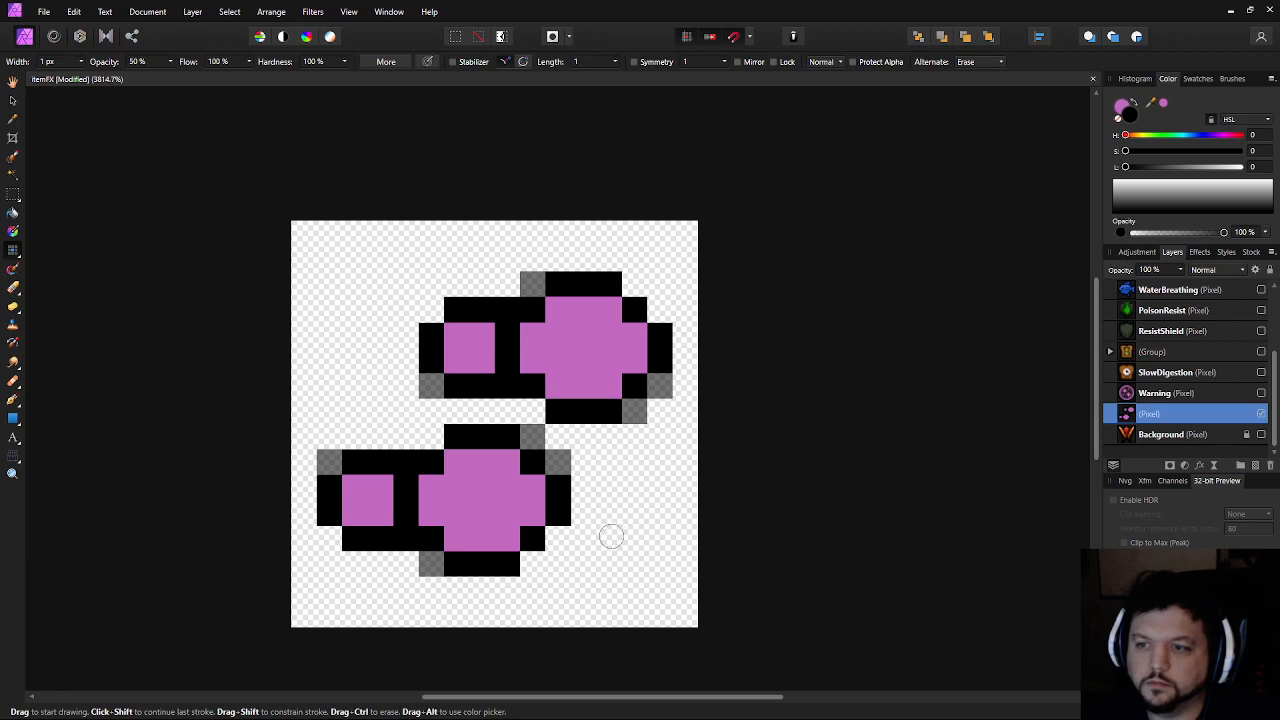
{"action": "scroll", "coordinate": [620, 534], "scroll_direction": "down", "scroll_amount": 8}
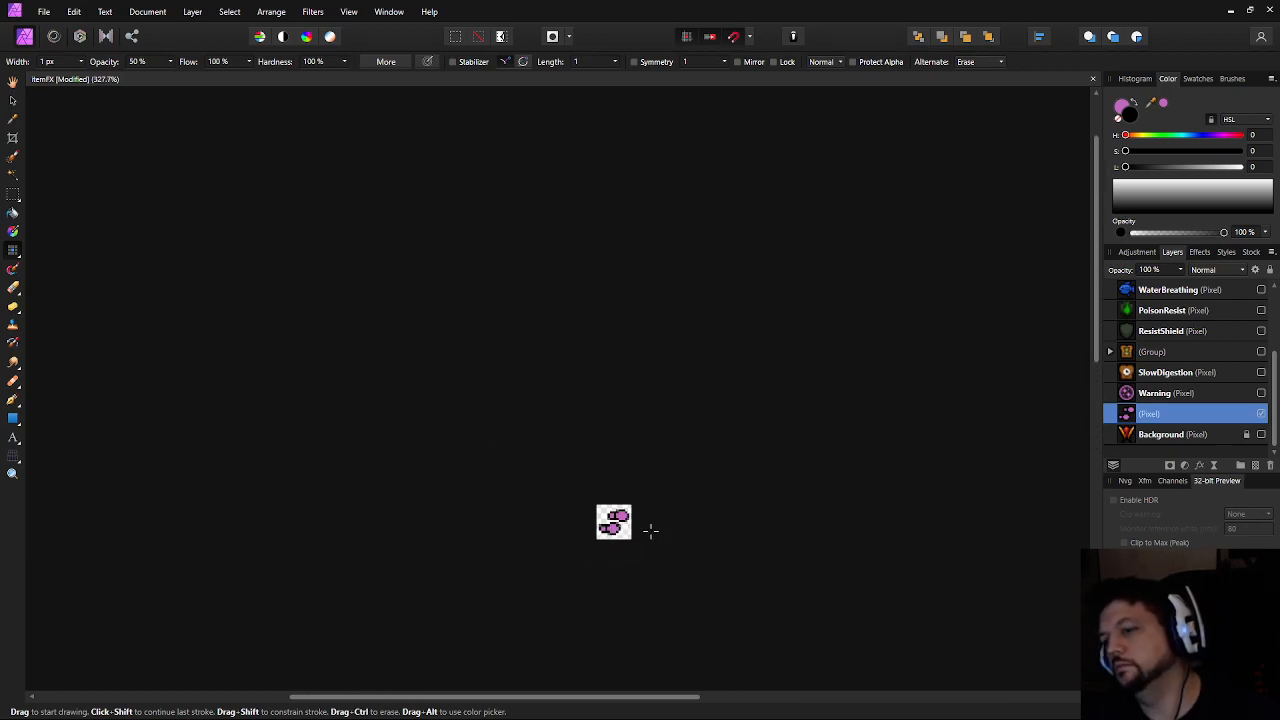
{"action": "scroll", "coordinate": [653, 532], "scroll_direction": "up", "scroll_amount": 10}
{"action": "left_click", "coordinate": [524, 476]}
{"action": "key", "text": "ctrl+z"}
Sample the dark plum and the mid purple from the Warning icon as the two paint colours, showing that layer only while sampling
{"action": "left_click", "coordinate": [1261, 393]}
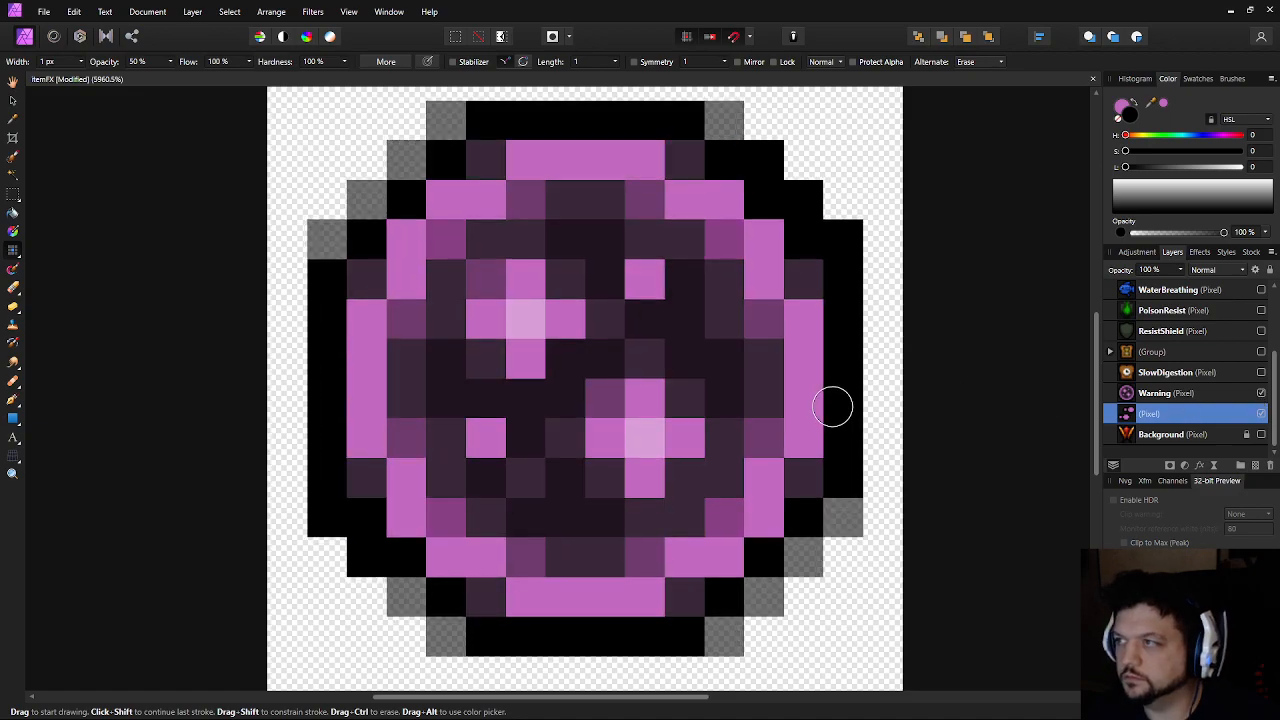
{"action": "key", "text": "i"}
{"action": "key", "text": "x"}
{"action": "left_click", "coordinate": [674, 320]}
{"action": "key", "text": "x"}
{"action": "left_click", "coordinate": [647, 197]}
{"action": "key", "text": "b"}
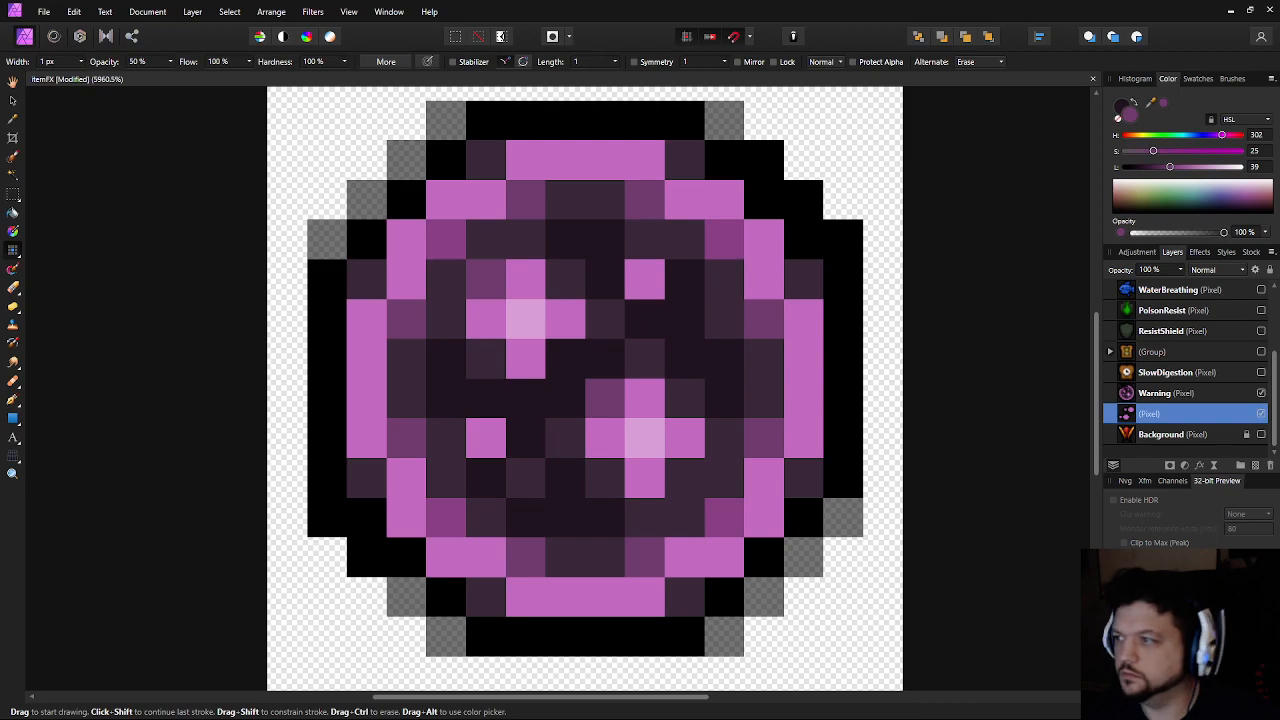
{"action": "left_click", "coordinate": [1261, 393]}
Recolour the black divider between the small and large parts of both shapes dark plum, using 100% brush opacity
{"action": "left_click", "coordinate": [608, 240]}
{"action": "key", "text": "ctrl+z"}
{"action": "left_click", "coordinate": [156, 61]}
{"action": "type", "text": "100"}
{"action": "key", "text": "Return"}
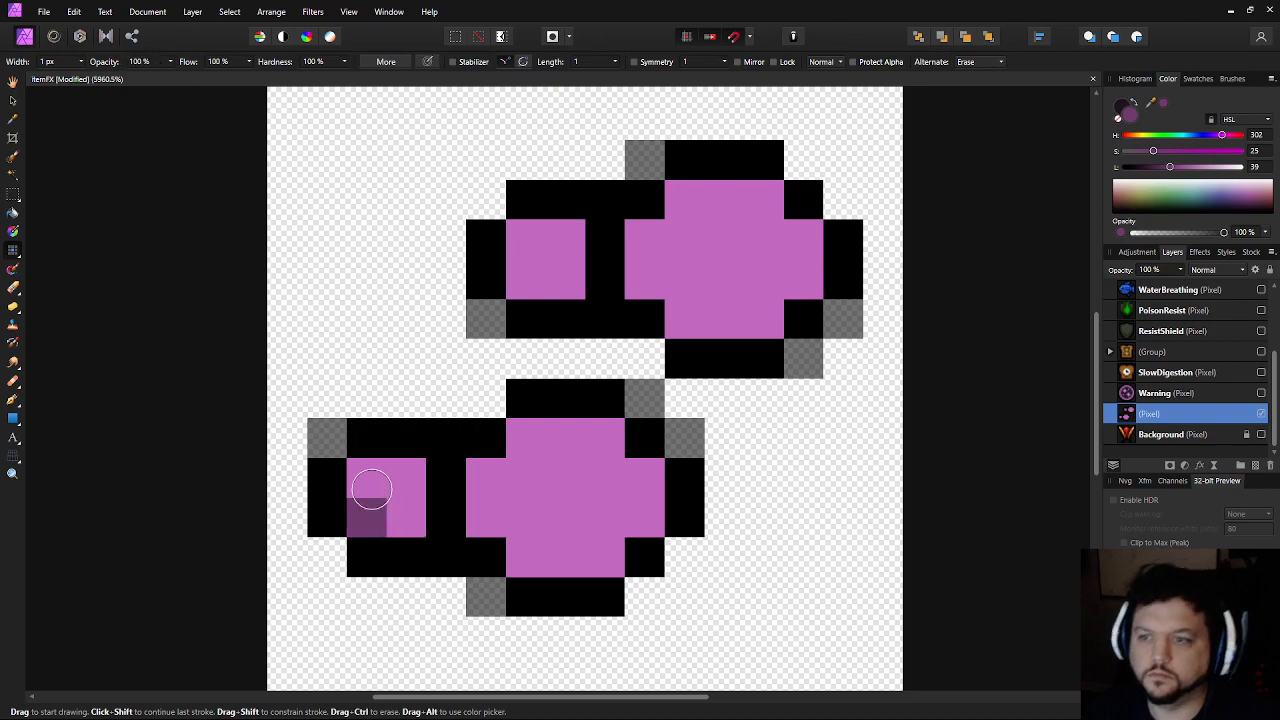
{"action": "key", "text": "x"}
{"action": "left_click_drag", "start_coordinate": [434, 483], "coordinate": [445, 518]}
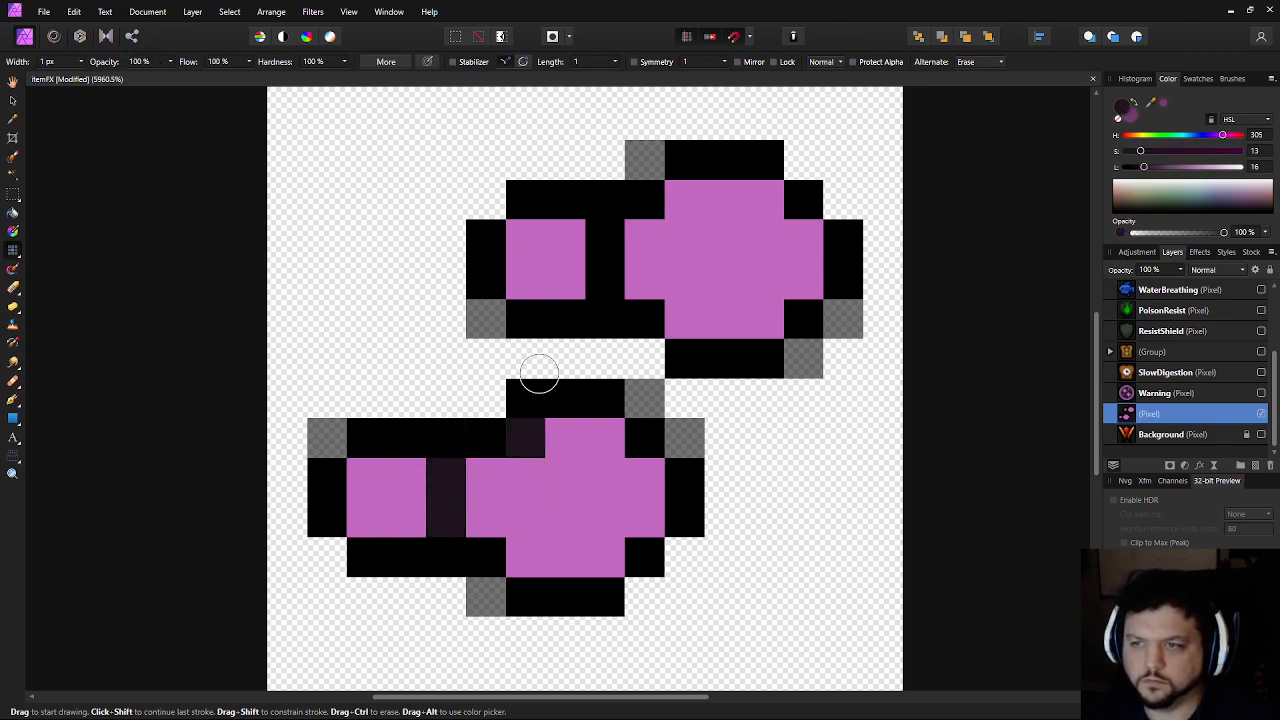
{"action": "left_click", "coordinate": [606, 274]}
Shade the inner edges of both large pink parts with mid purple and add one such pixel to each small part
{"action": "left_click", "coordinate": [645, 203], "text": "alt"}
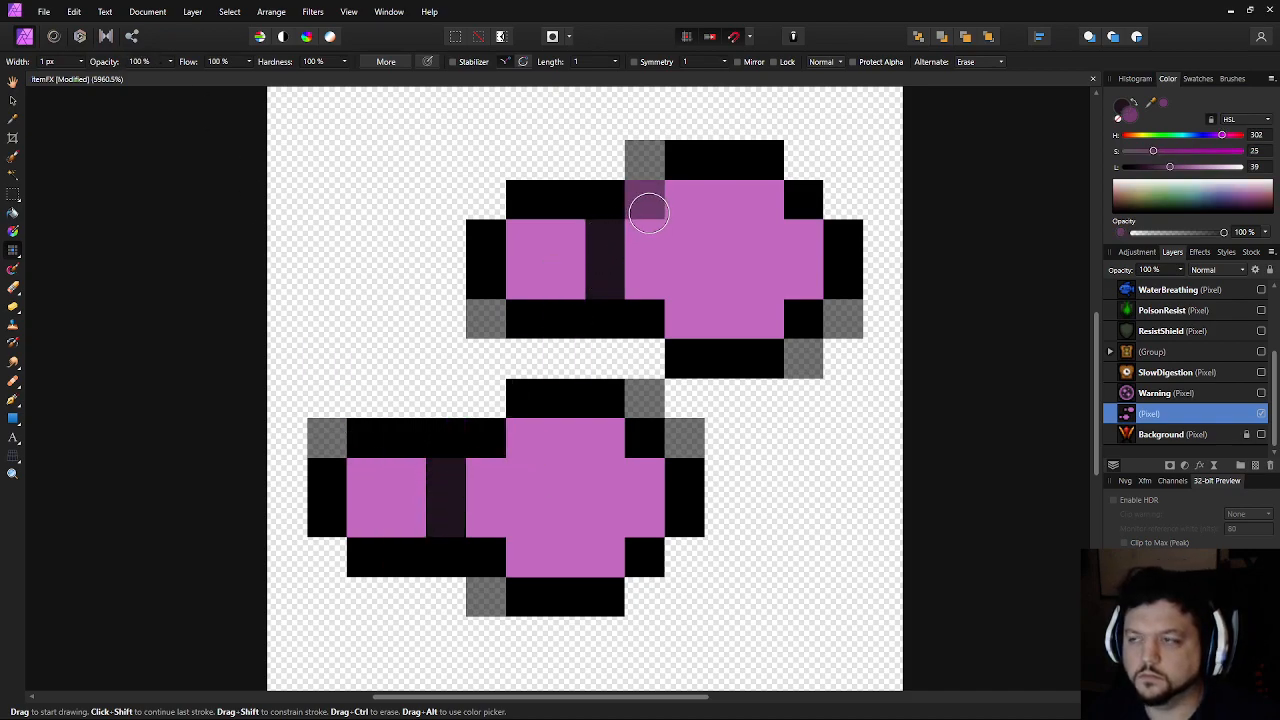
{"action": "left_click", "coordinate": [771, 203]}
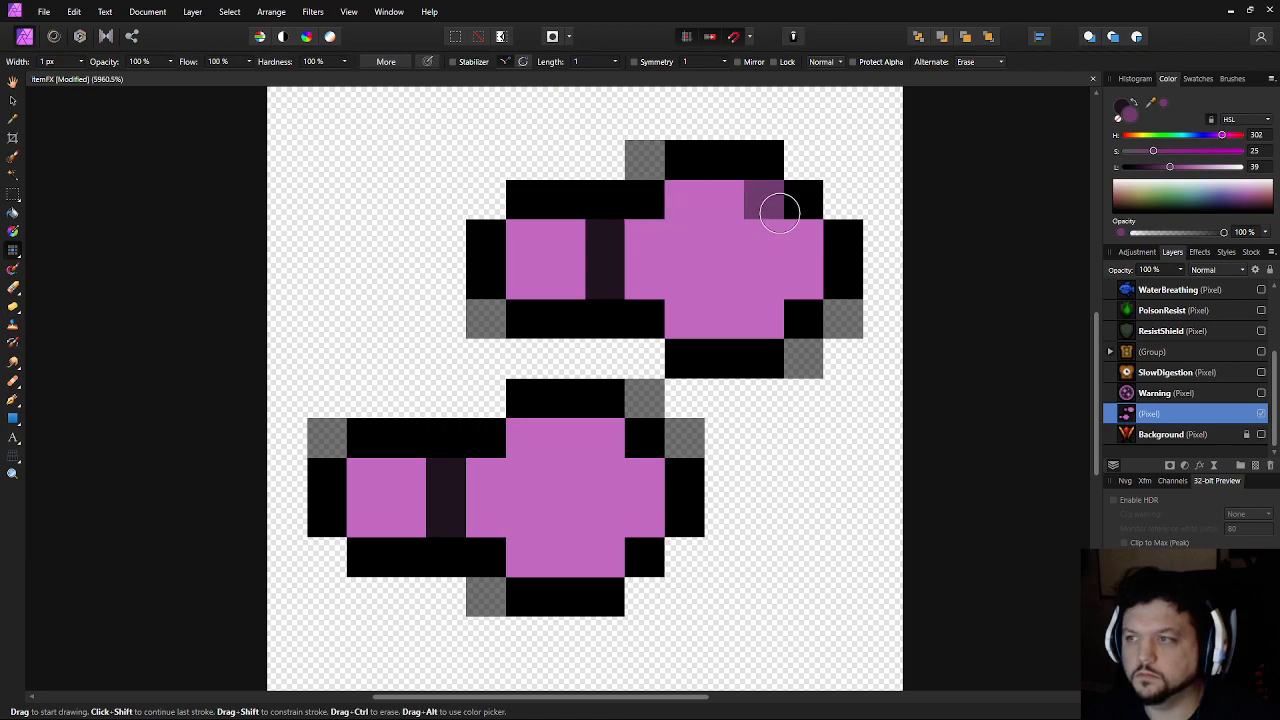
{"action": "left_click_drag", "start_coordinate": [652, 243], "coordinate": [650, 283]}
{"action": "left_click", "coordinate": [676, 306]}
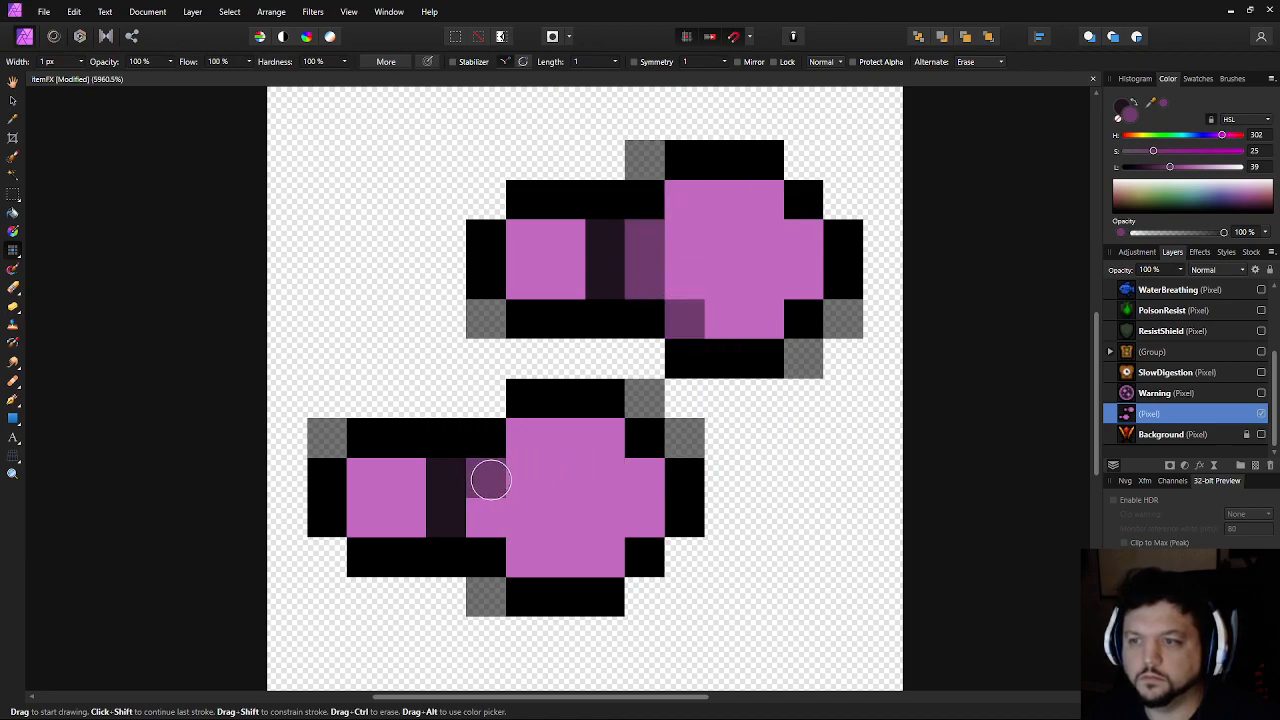
{"action": "left_click_drag", "start_coordinate": [486, 477], "coordinate": [491, 503]}
{"action": "left_click", "coordinate": [526, 450]}
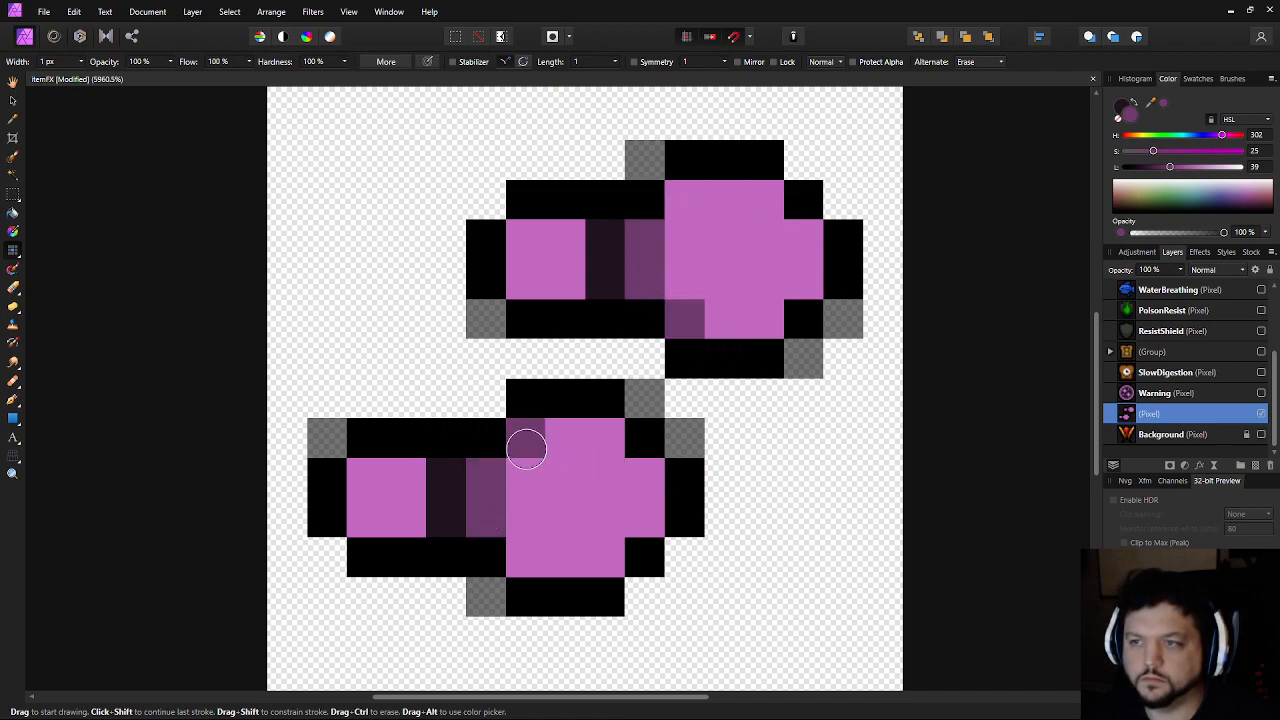
{"action": "left_click", "coordinate": [565, 285]}
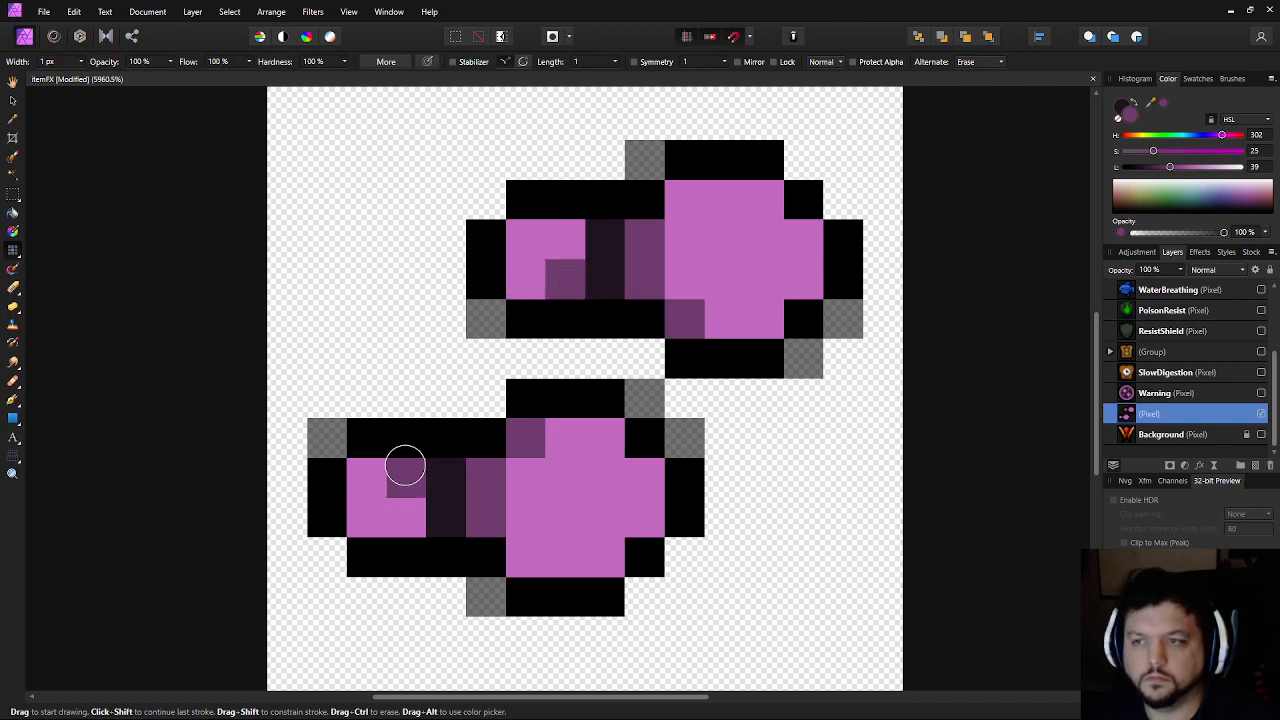
Shade the outer right edge of each large pink part with two mid purple pixels, diagonally along the outline
{"action": "left_click", "coordinate": [449, 530], "text": "alt"}
{"action": "left_click", "coordinate": [366, 471]}
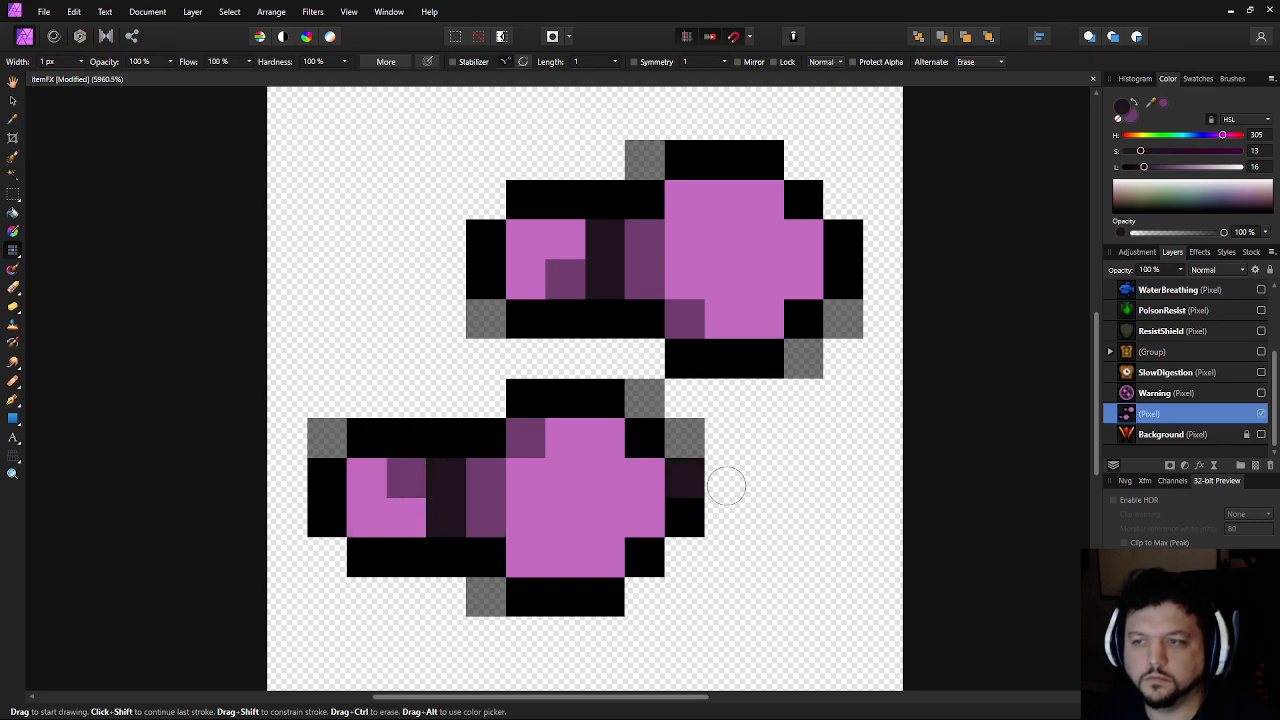
{"action": "scroll", "coordinate": [762, 465], "scroll_direction": "down", "scroll_amount": 4}
{"action": "scroll", "coordinate": [810, 472], "scroll_direction": "up", "scroll_amount": 3}
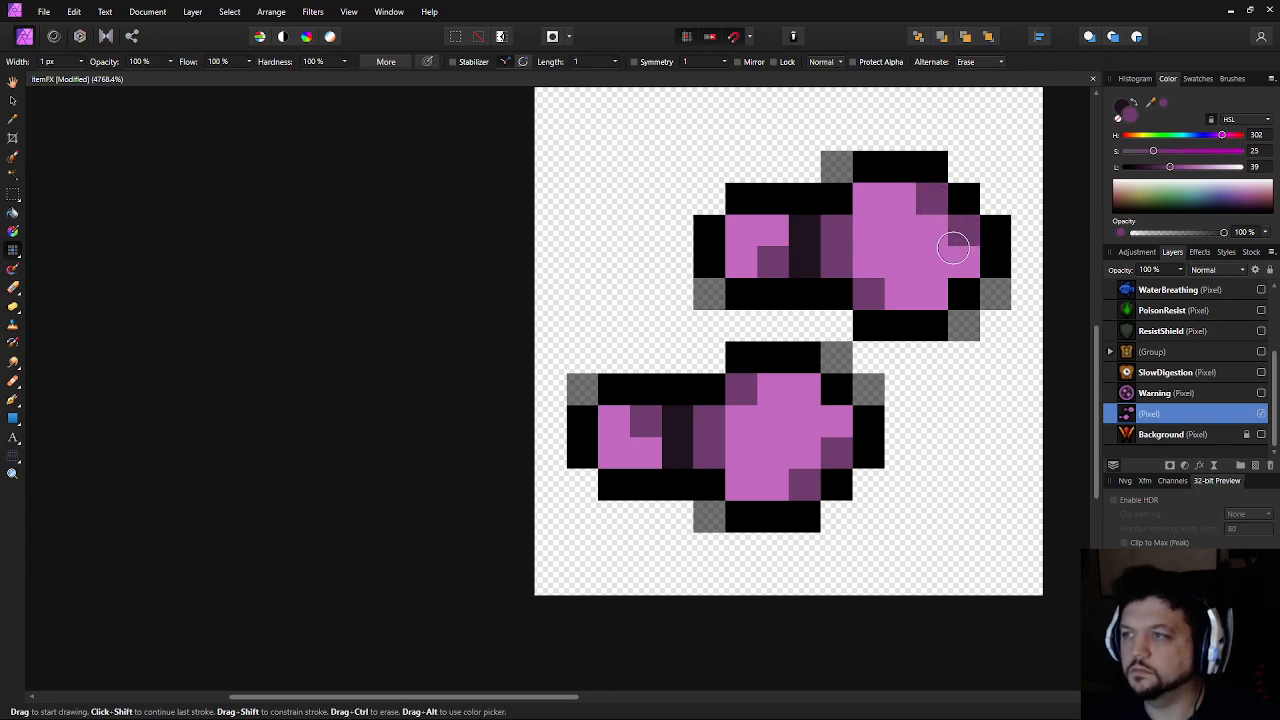
{"action": "scroll", "coordinate": [926, 450], "scroll_direction": "down", "scroll_amount": 5}
{"action": "scroll", "coordinate": [684, 492], "scroll_direction": "down", "scroll_amount": 2}
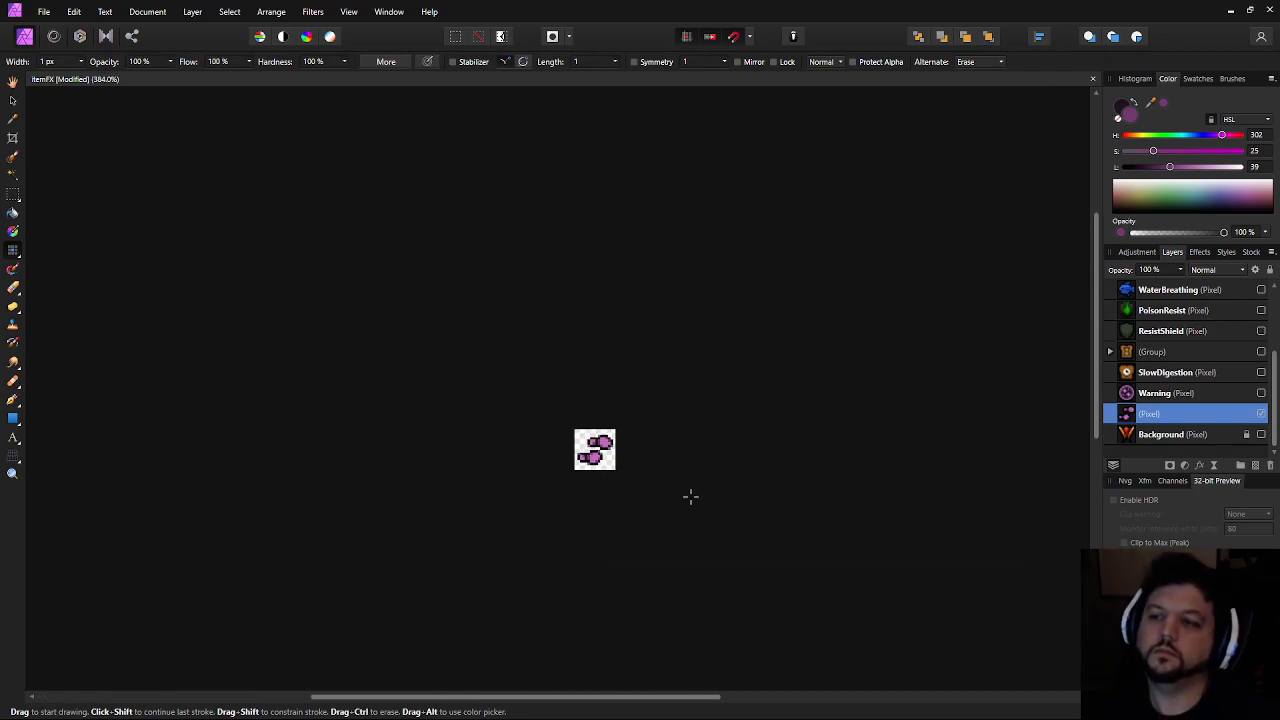
Add a mid purple pixel at the outer top corner of the upper shape's small part and check the icon at small size
{"action": "scroll", "coordinate": [629, 449], "scroll_direction": "up", "scroll_amount": 5}
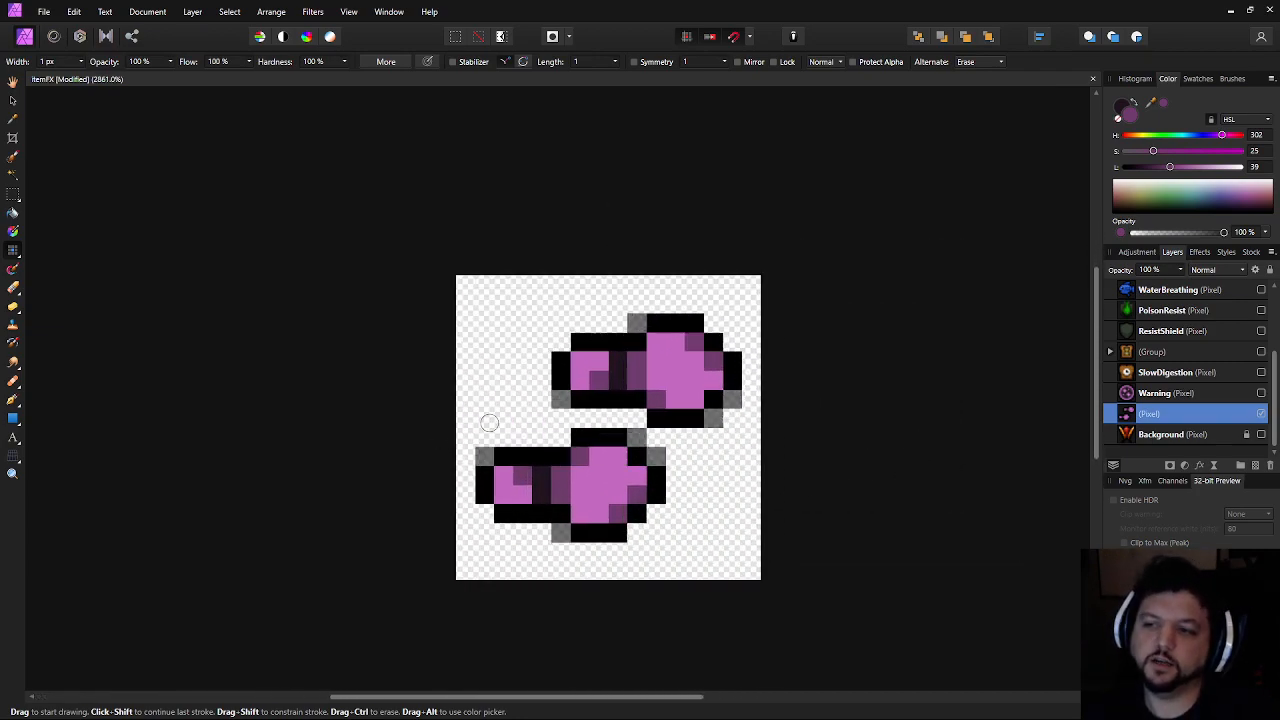
{"action": "scroll", "coordinate": [489, 423], "scroll_direction": "up", "scroll_amount": 2}
{"action": "scroll", "coordinate": [571, 409], "scroll_direction": "down", "scroll_amount": 1}
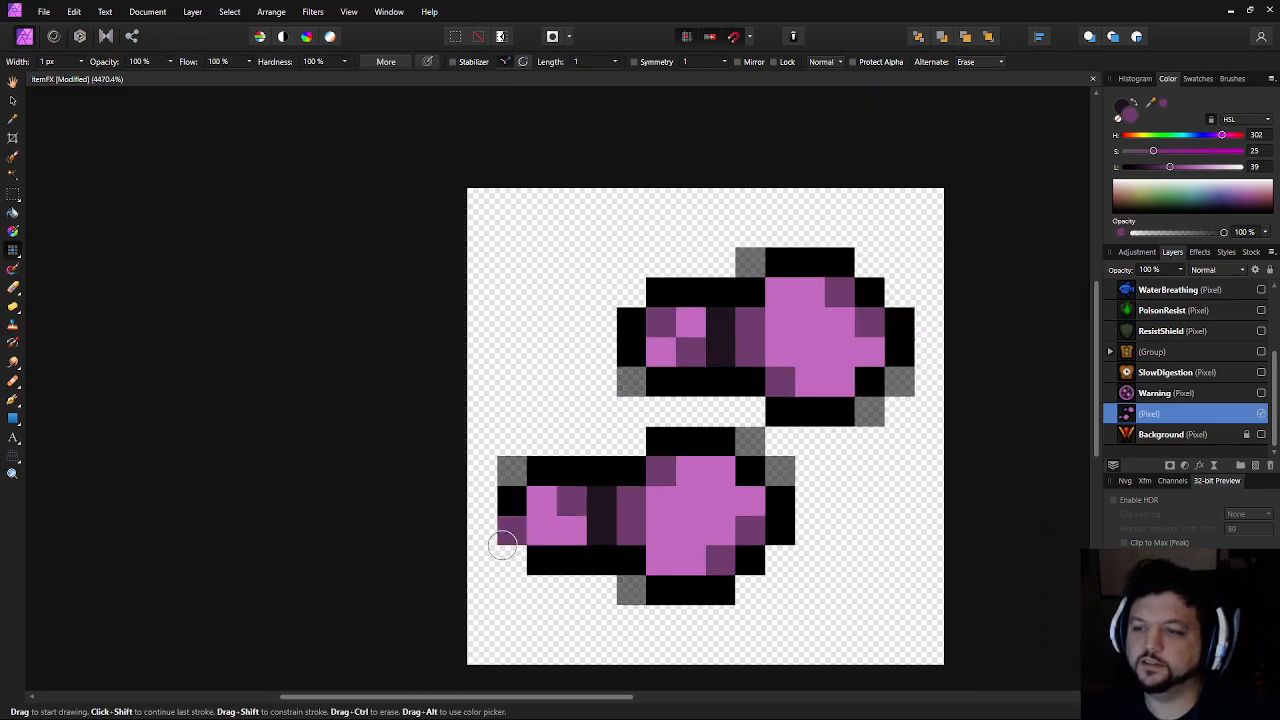
{"action": "scroll", "coordinate": [786, 529], "scroll_direction": "down", "scroll_amount": 5}
{"action": "scroll", "coordinate": [677, 520], "scroll_direction": "down", "scroll_amount": 3}
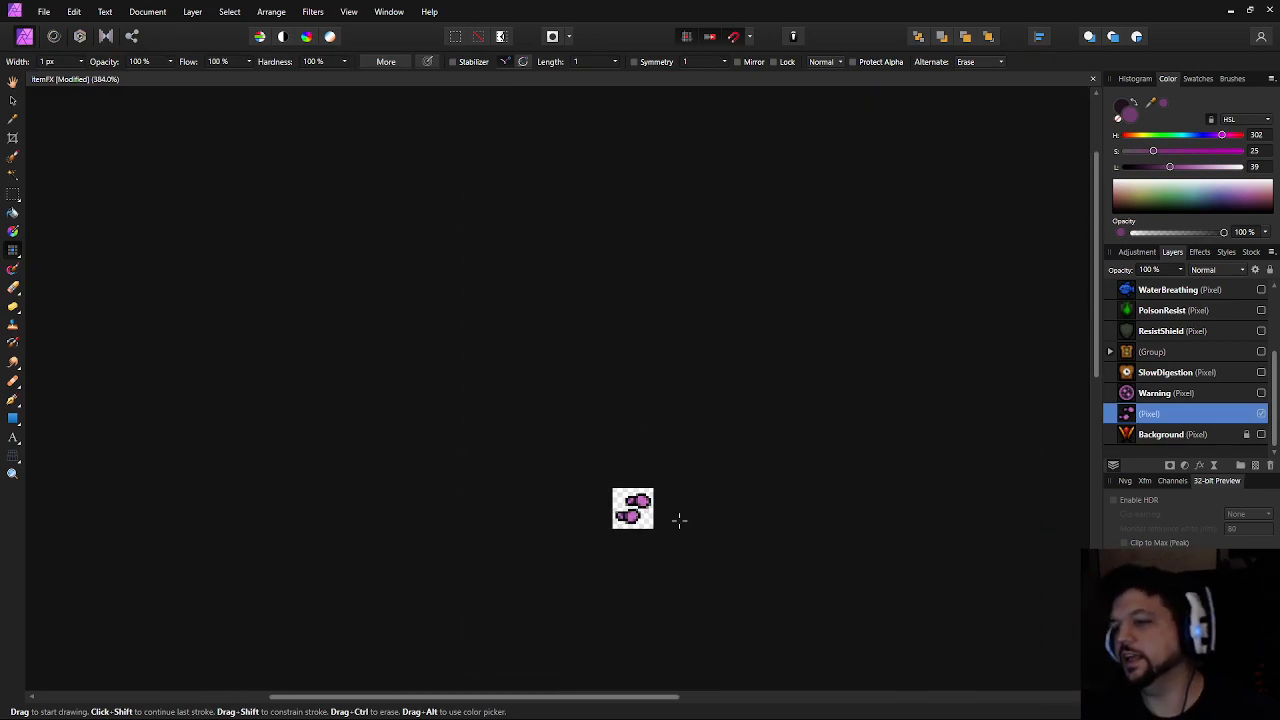
Examine the shaded two-shape icon at small and large zoom levels to judge its readability
{"action": "scroll", "coordinate": [725, 514], "scroll_direction": "up", "scroll_amount": 3}
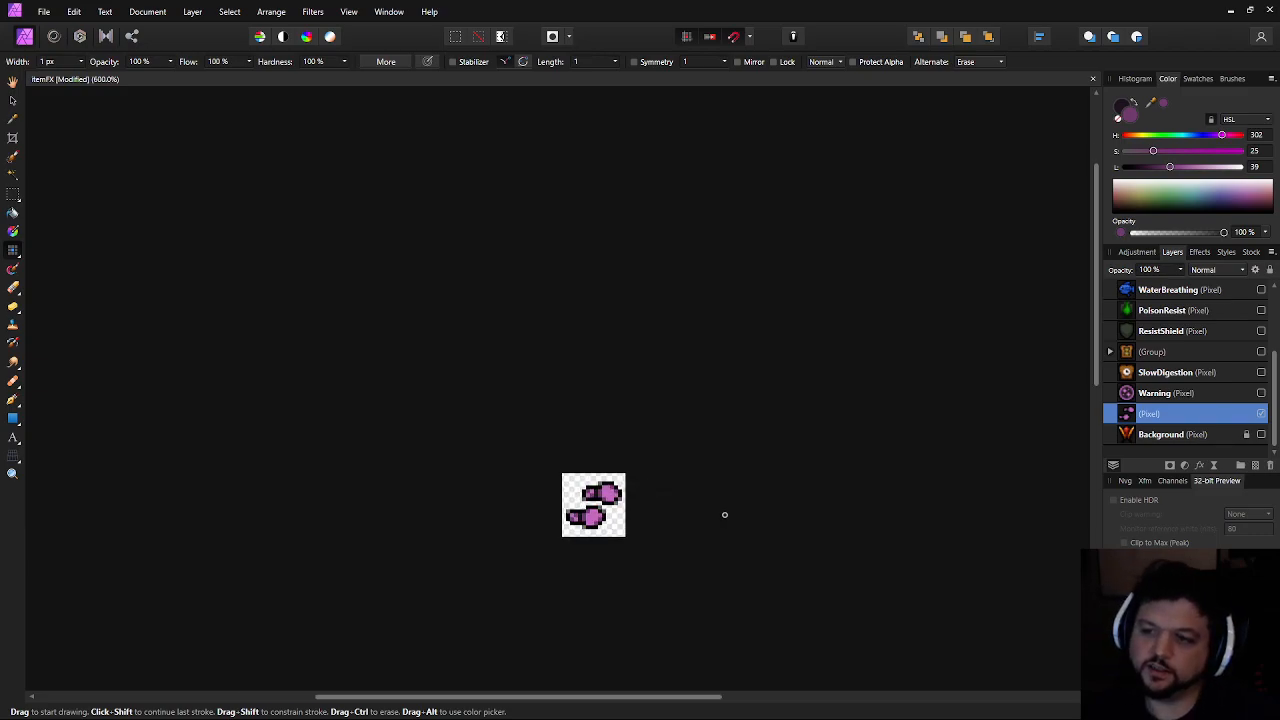
{"action": "scroll", "coordinate": [598, 538], "scroll_direction": "up", "scroll_amount": 4}
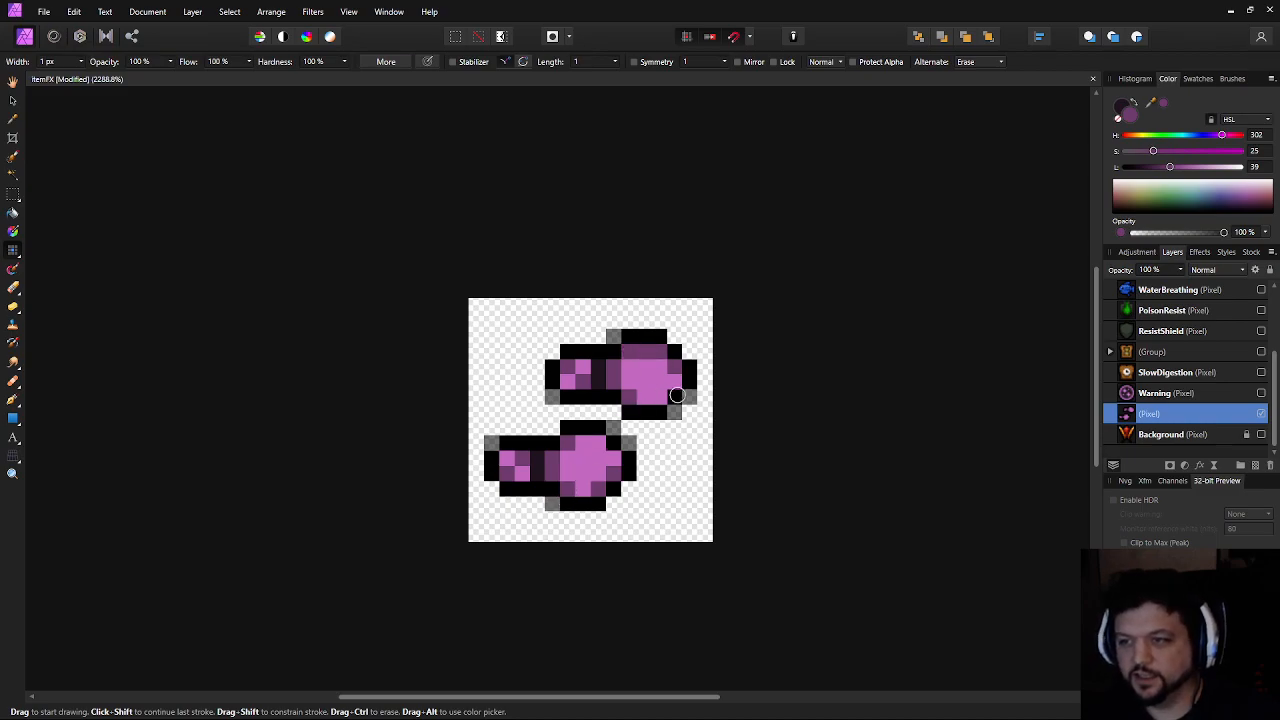
{"action": "scroll", "coordinate": [746, 520], "scroll_direction": "down", "scroll_amount": 5}
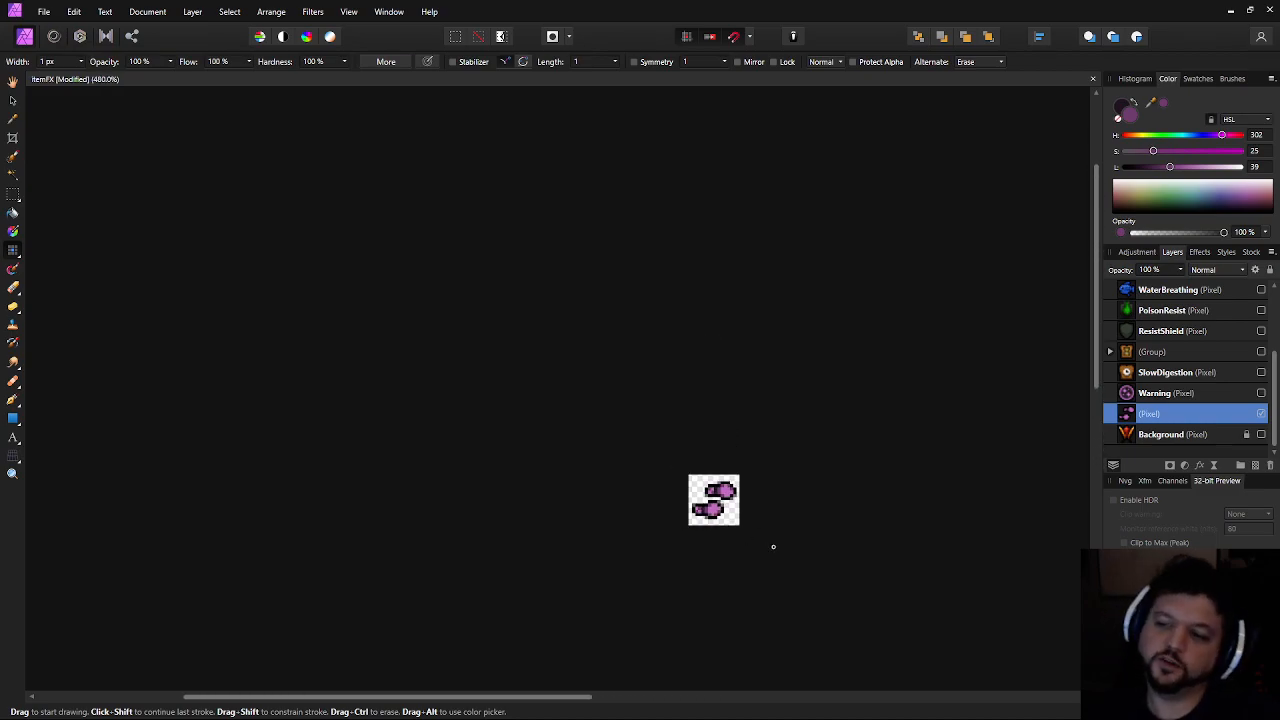
{"action": "scroll", "coordinate": [773, 546], "scroll_direction": "up", "scroll_amount": 3}
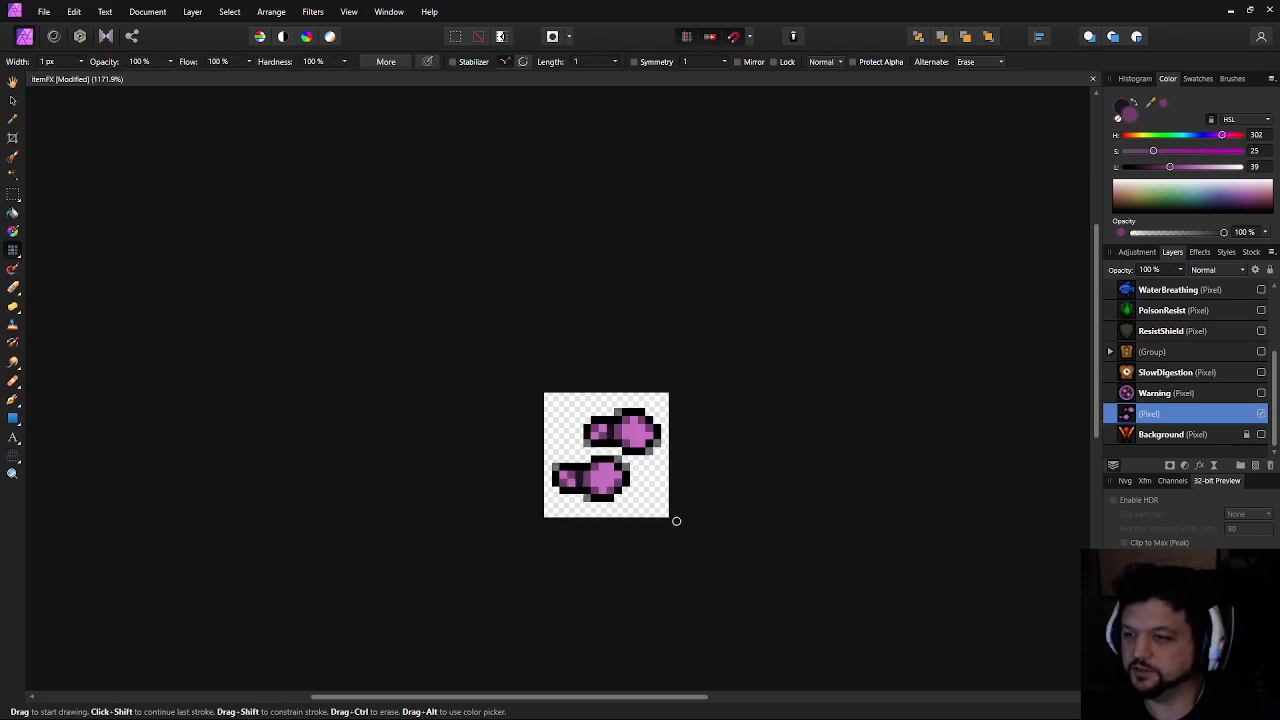
{"action": "scroll", "coordinate": [675, 519], "scroll_direction": "up", "scroll_amount": 2}
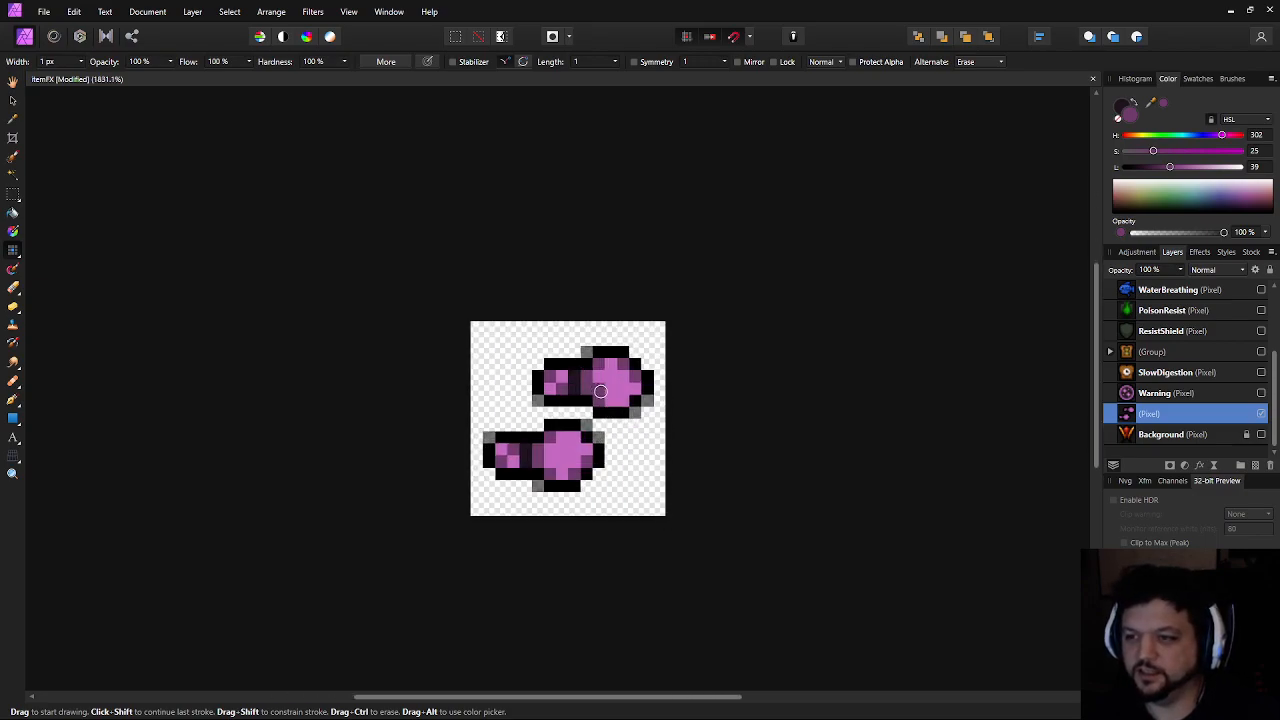
{"action": "left_click", "coordinate": [607, 457]}
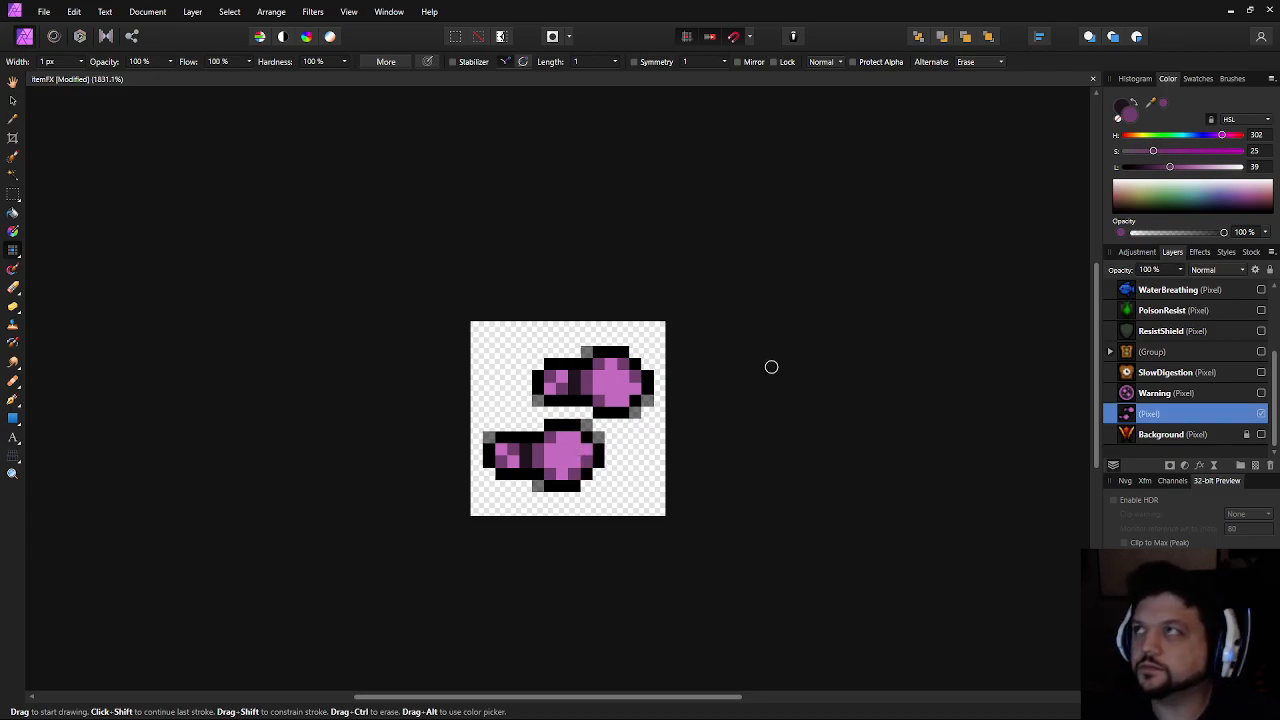
{"action": "scroll", "coordinate": [780, 380], "scroll_direction": "down", "scroll_amount": 6}
{"action": "scroll", "coordinate": [812, 414], "scroll_direction": "up", "scroll_amount": 2}
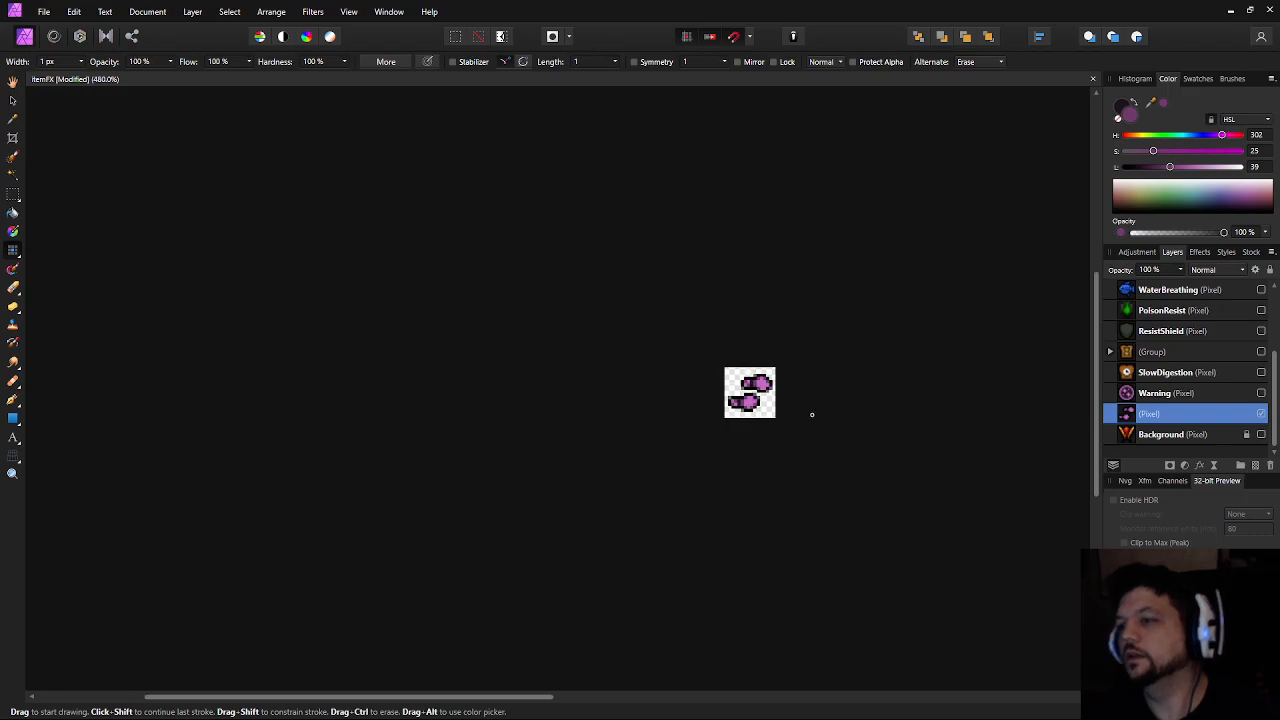
{"action": "scroll", "coordinate": [812, 415], "scroll_direction": "up", "scroll_amount": 2}
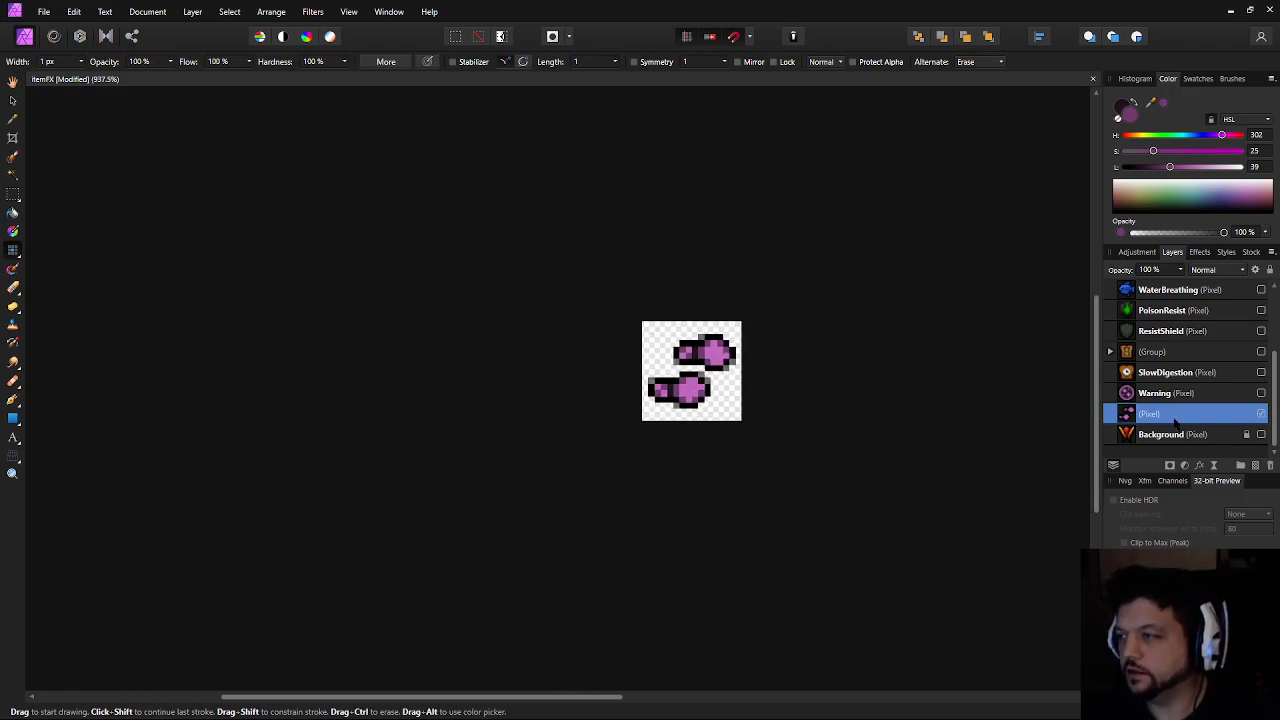
Rotate the two-shape icon layer 90 degrees counter-clockwise so the large parts point up, and deselect it
{"action": "key", "text": "v"}
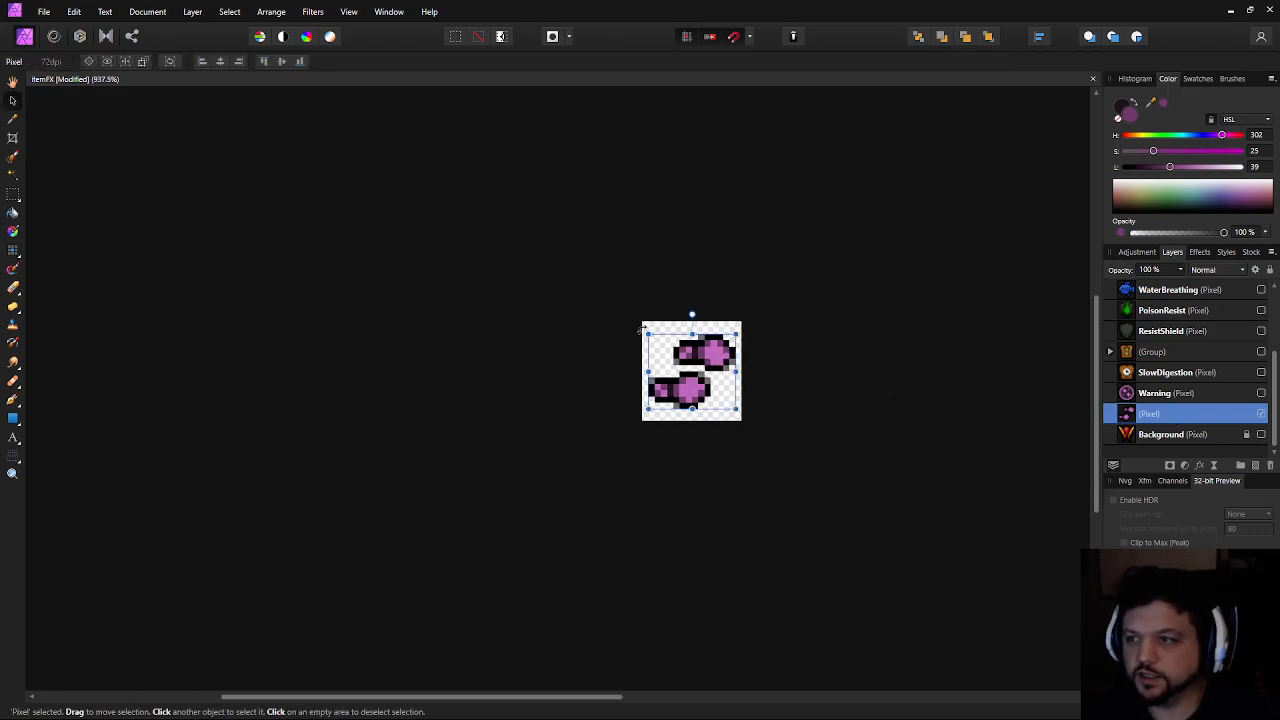
{"action": "left_click_drag", "start_coordinate": [634, 366], "coordinate": [637, 434]}
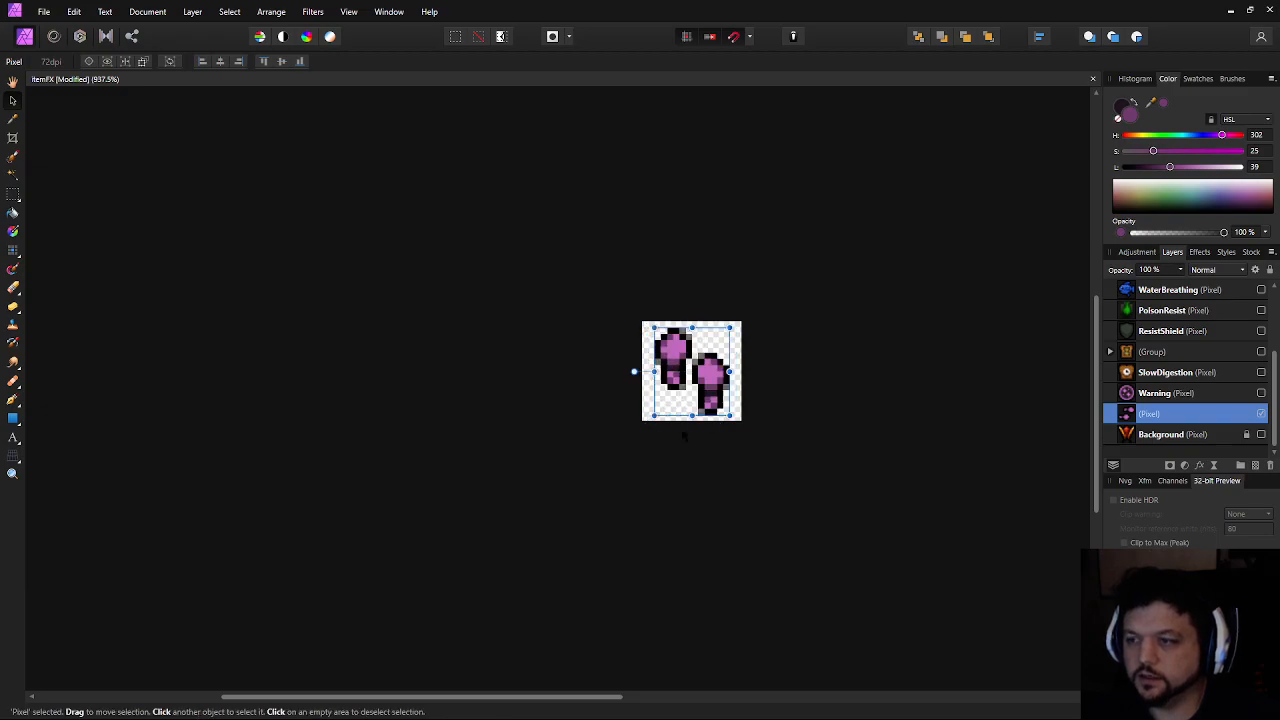
{"action": "left_click", "coordinate": [878, 448]}
Inspect the rotated icon at zoom levels ranging from close up down to actual size
{"action": "scroll", "coordinate": [878, 448], "scroll_direction": "down", "scroll_amount": 4}
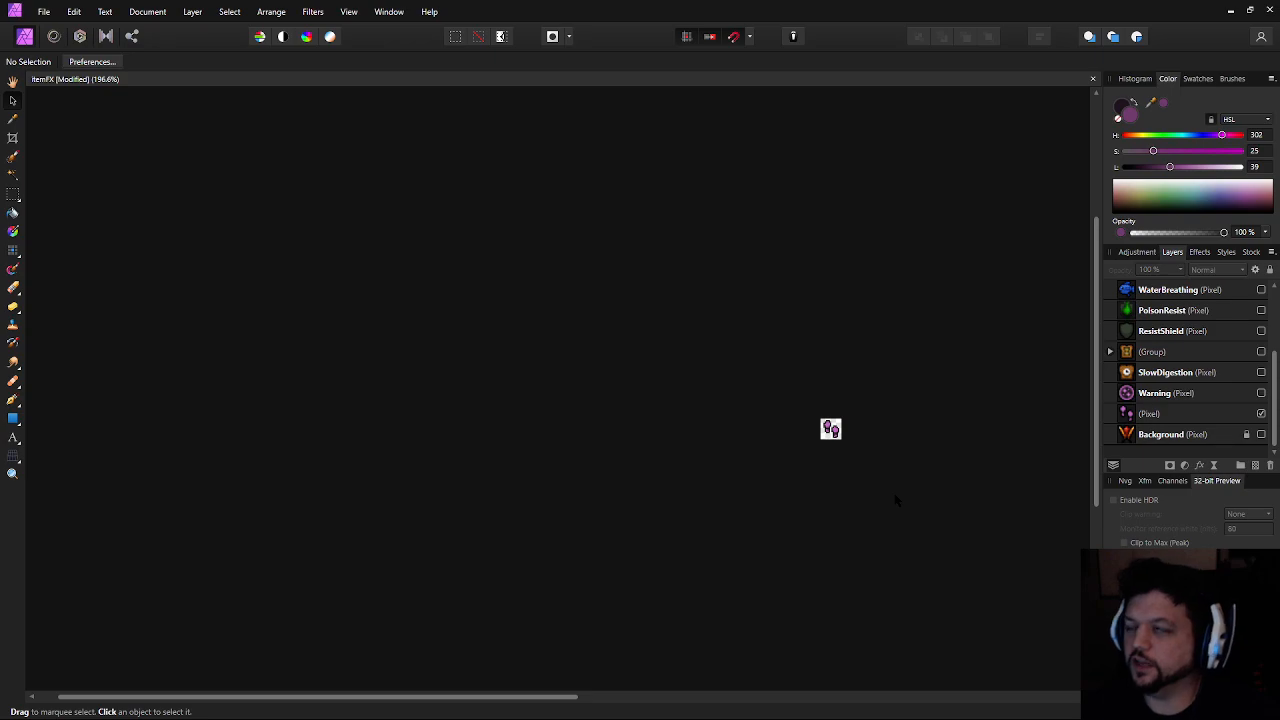
{"action": "scroll", "coordinate": [836, 483], "scroll_direction": "up", "scroll_amount": 1}
{"action": "left_click_drag", "start_coordinate": [821, 475], "coordinate": [548, 335]}
{"action": "scroll", "coordinate": [423, 366], "scroll_direction": "up", "scroll_amount": 9}
{"action": "left_click_drag", "start_coordinate": [449, 305], "coordinate": [395, 443]}
{"action": "scroll", "coordinate": [362, 440], "scroll_direction": "up", "scroll_amount": 1}
{"action": "scroll", "coordinate": [362, 440], "scroll_direction": "up", "scroll_amount": 1}
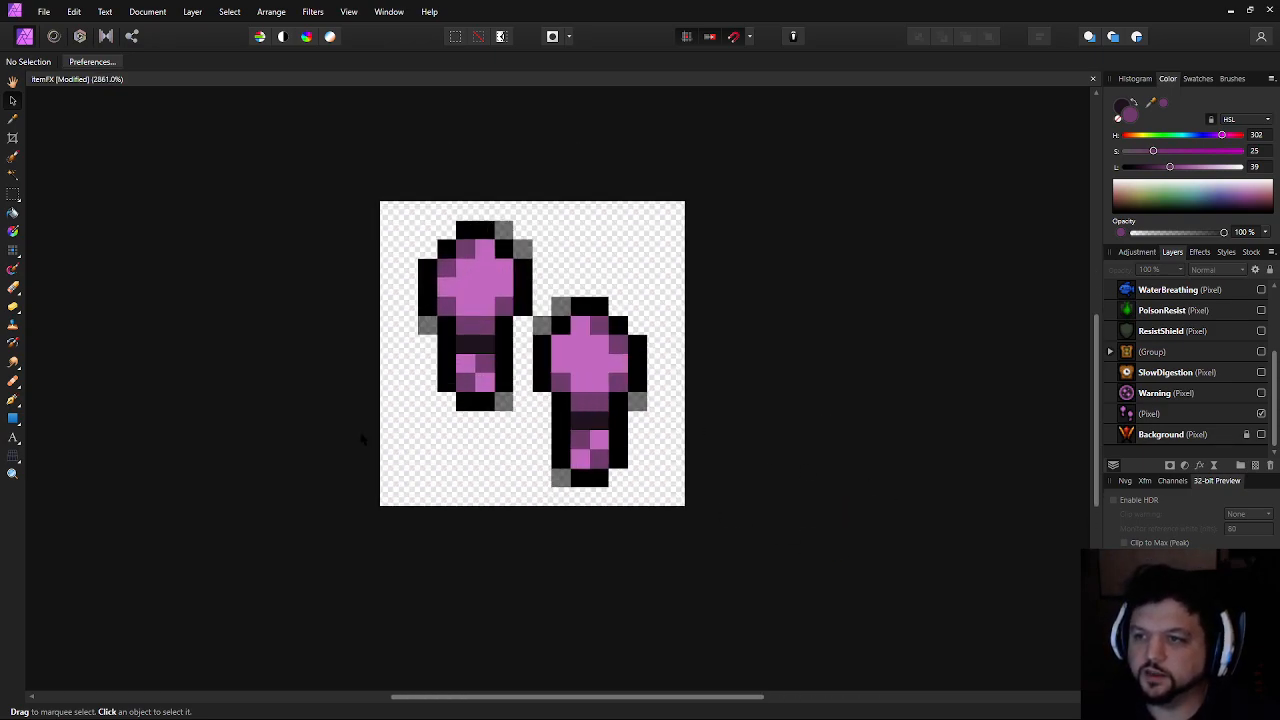
{"action": "key", "text": "ctrl+minus"}
{"action": "key", "text": "ctrl+minus"}
{"action": "key", "text": "ctrl+minus"}
{"action": "key", "text": "ctrl+minus"}
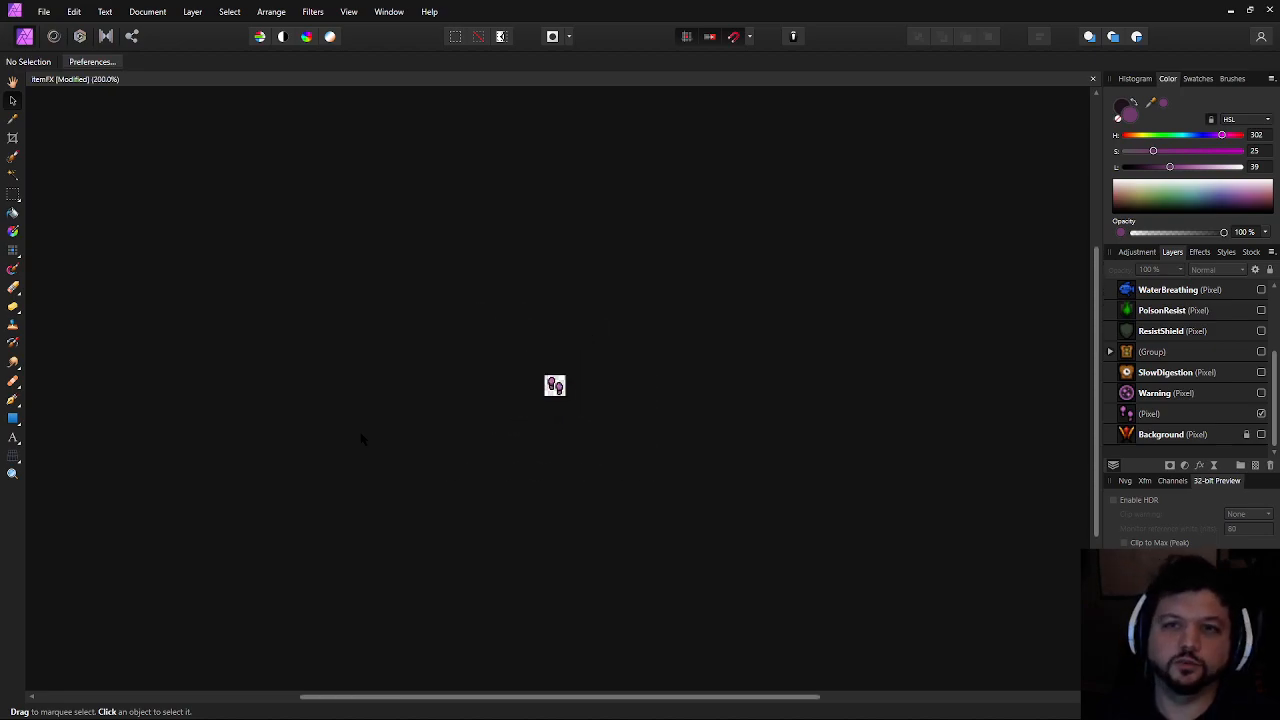
{"action": "key", "text": "ctrl+minus"}
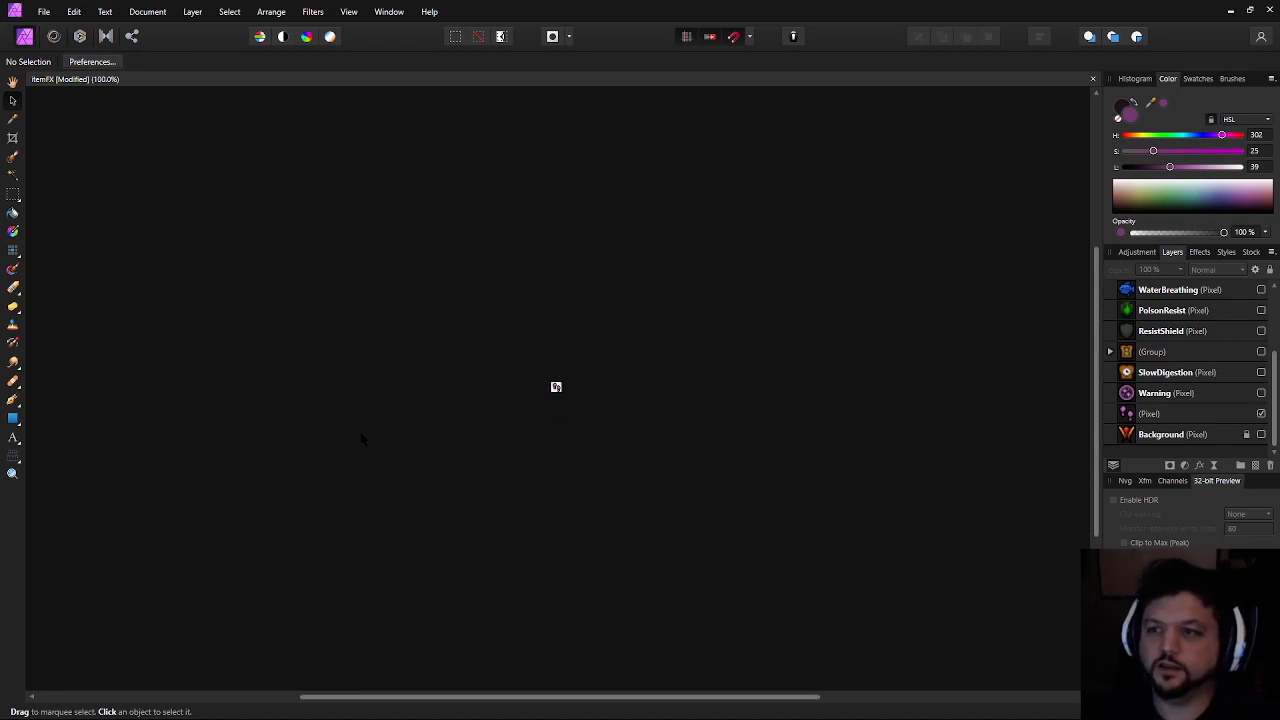
{"action": "key", "text": "ctrl+plus"}
{"action": "key", "text": "ctrl+plus"}
{"action": "key", "text": "ctrl+plus"}
{"action": "key", "text": "ctrl+plus"}
{"action": "key", "text": "ctrl+plus"}
{"action": "key", "text": "ctrl+minus"}
{"action": "key", "text": "ctrl+minus"}
{"action": "key", "text": "ctrl+minus"}
{"action": "key", "text": "ctrl+plus"}
{"action": "key", "text": "ctrl+minus"}
{"action": "key", "text": "ctrl+plus"}
{"action": "key", "text": "ctrl+plus"}
{"action": "key", "text": "ctrl+plus"}
{"action": "key", "text": "ctrl+plus"}
{"action": "key", "text": "ctrl+plus"}
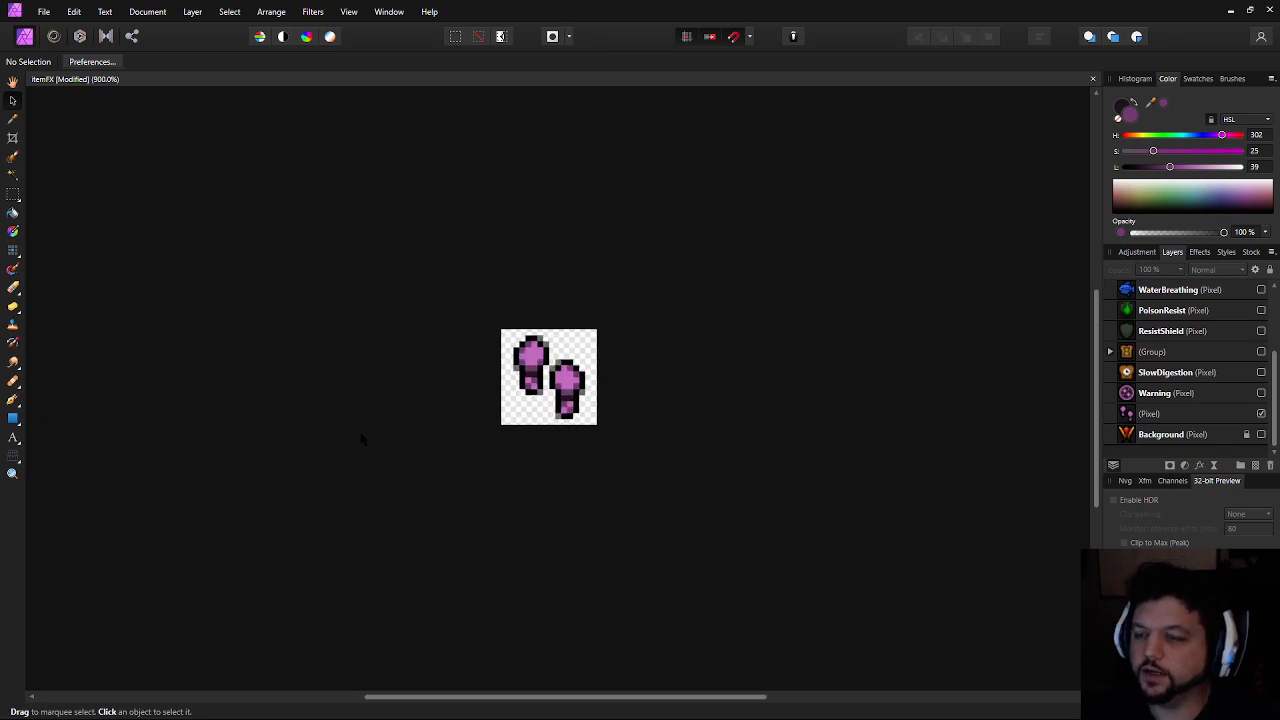
Rename the two-shape icon's unnamed pixel layer as Lesser Warning
{"action": "double_click", "coordinate": [1160, 414]}
{"action": "type", "text": "Lesser"}
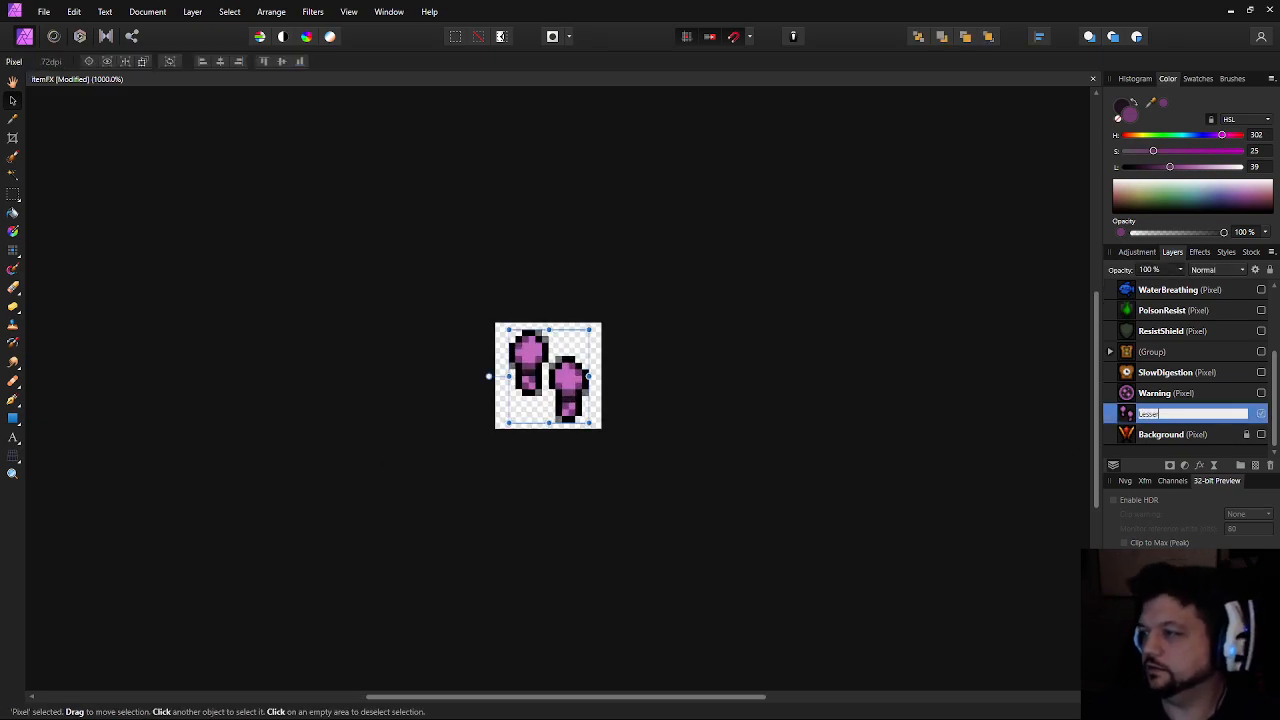
{"action": "key", "text": "Return"}
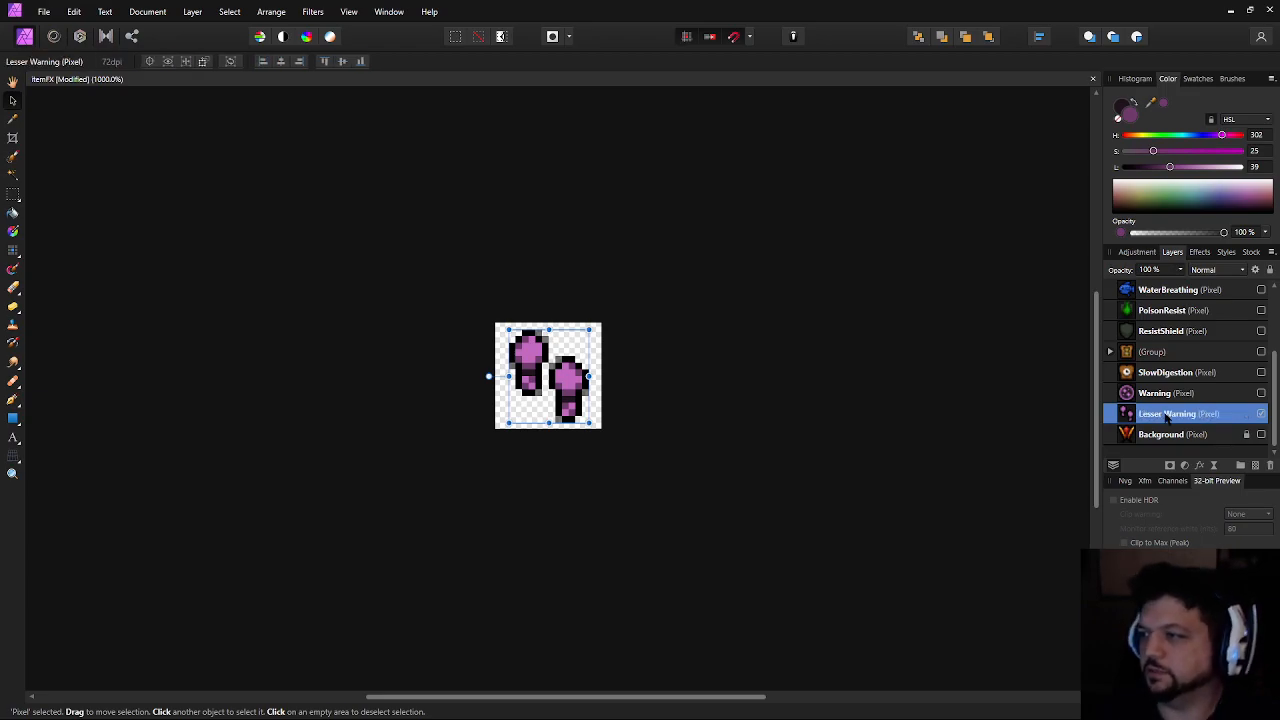
Add a blank pixel layer between Lesser Warning and Background, and hide the Lesser Warning layer
{"action": "left_click", "coordinate": [1256, 465]}
{"action": "left_click_drag", "start_coordinate": [1130, 420], "coordinate": [1124, 446]}
{"action": "left_click", "coordinate": [1261, 413]}
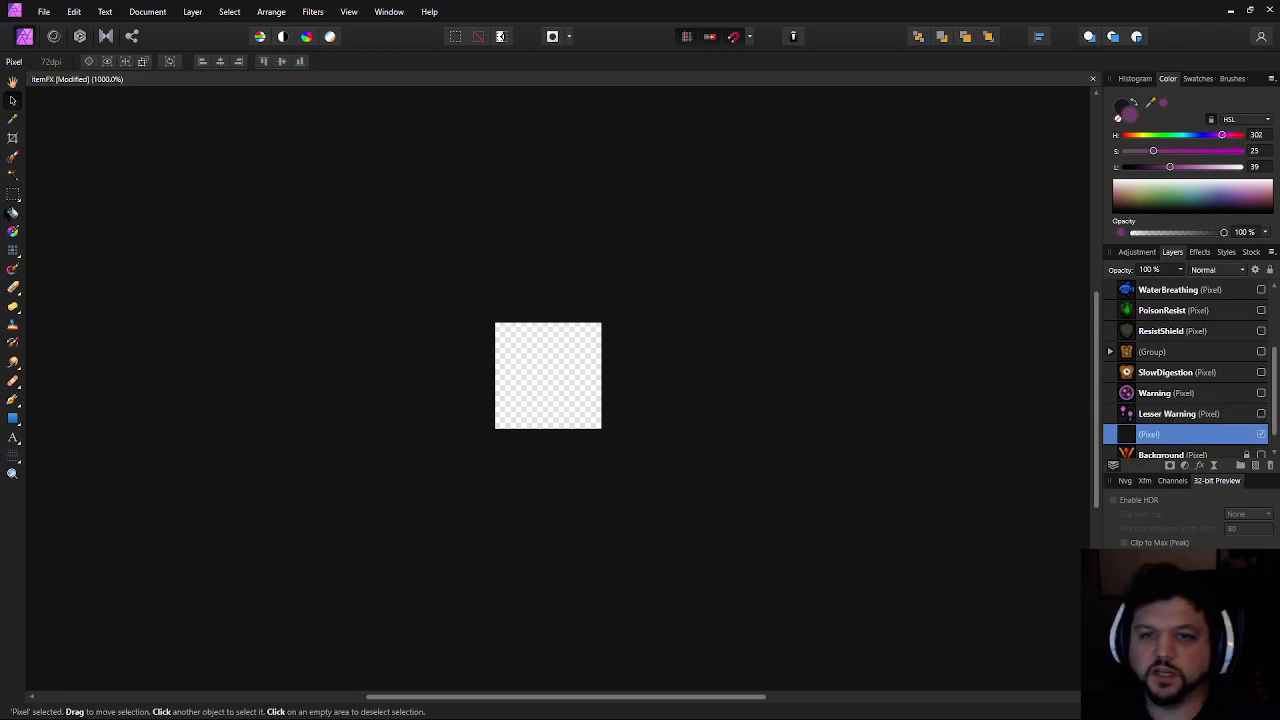
Activate the Pixel tool, set the drawing colour to black with lightness 0, and save the document
{"action": "left_click", "coordinate": [13, 249]}
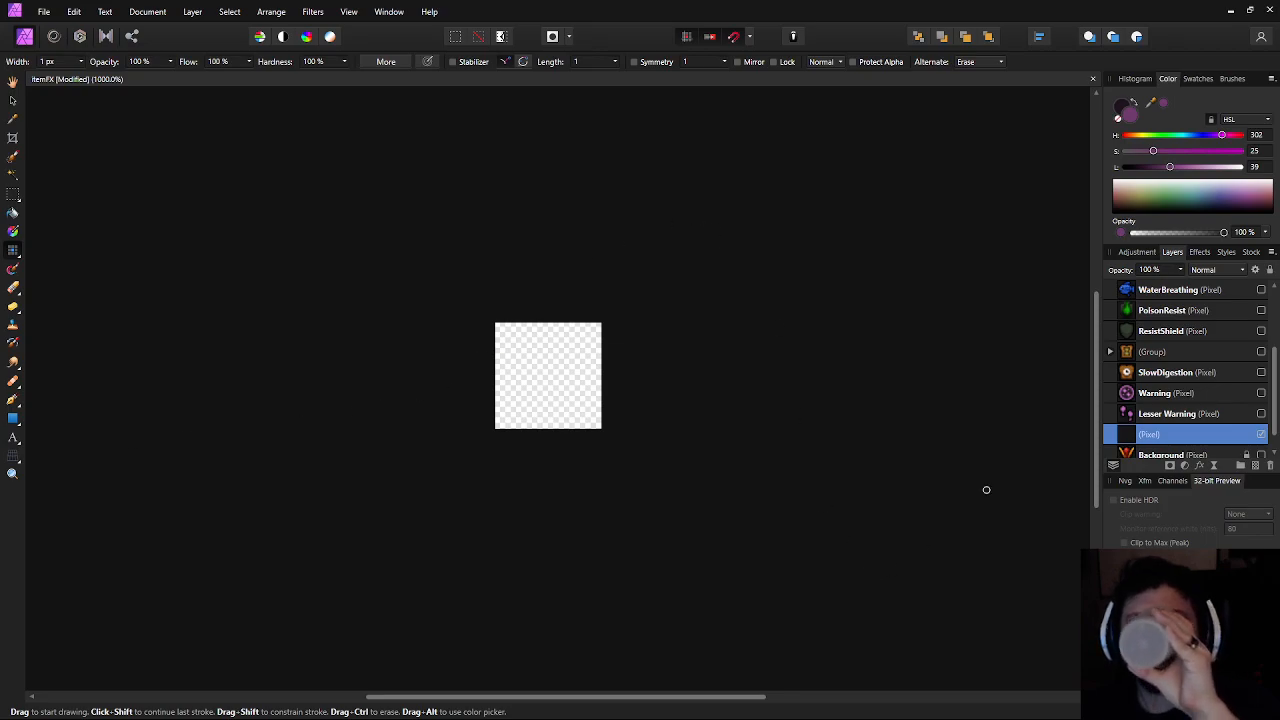
{"action": "left_click", "coordinate": [1164, 167]}
{"action": "left_click_drag", "start_coordinate": [1164, 167], "coordinate": [1124, 167]}
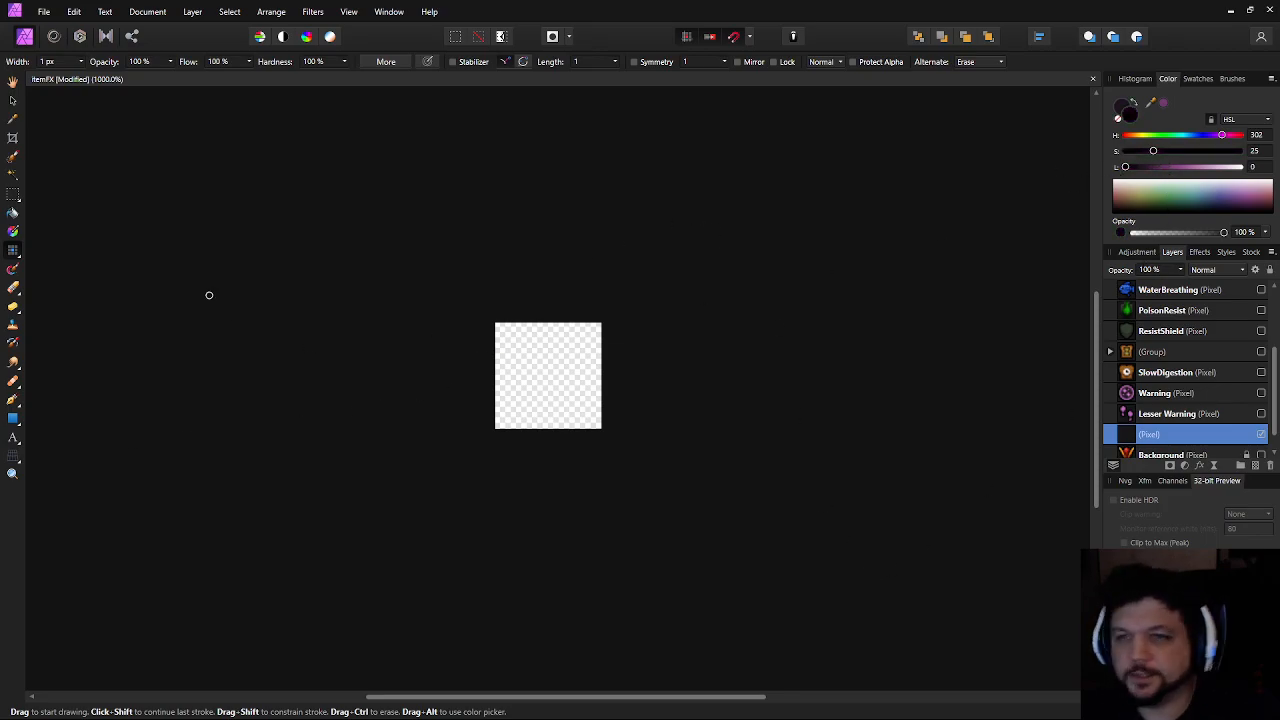
{"action": "left_click_drag", "start_coordinate": [291, 309], "coordinate": [365, 314]}
{"action": "key", "text": "ctrl+s"}
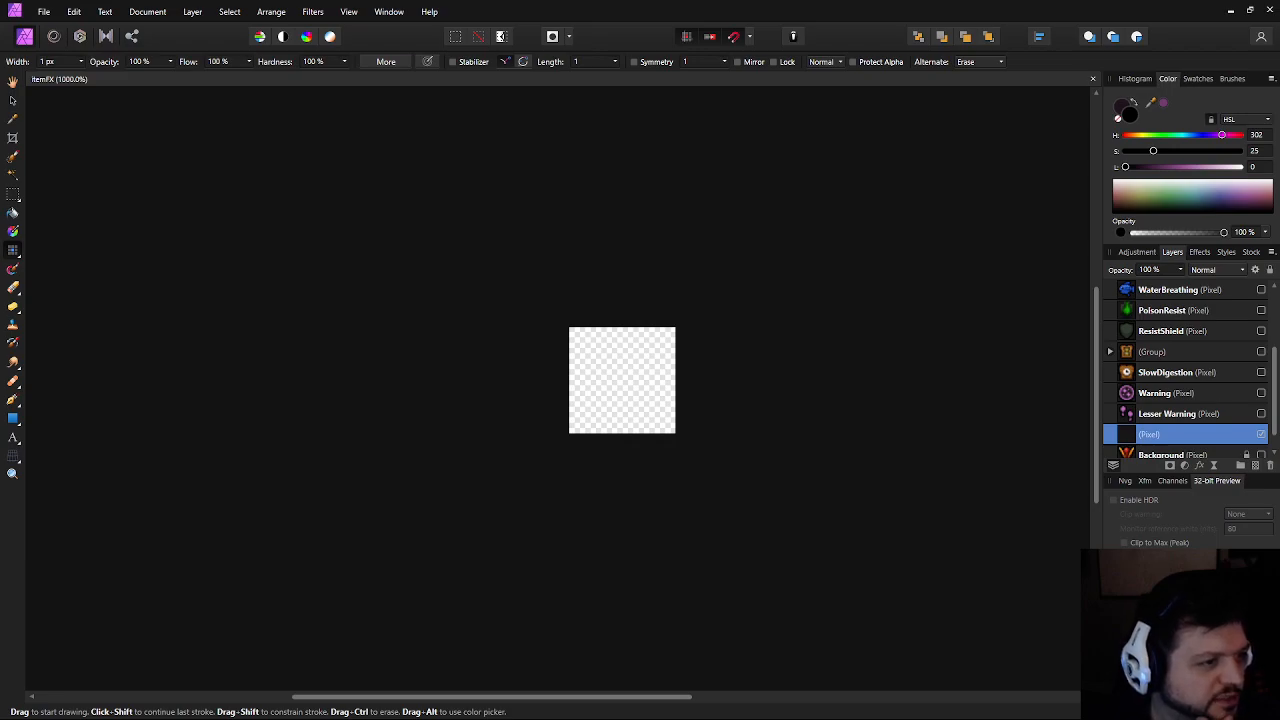
Rename the blank pixel layer below Lesser Warning as Conflict
{"action": "double_click", "coordinate": [1155, 434]}
{"action": "type", "text": "Conflict"}
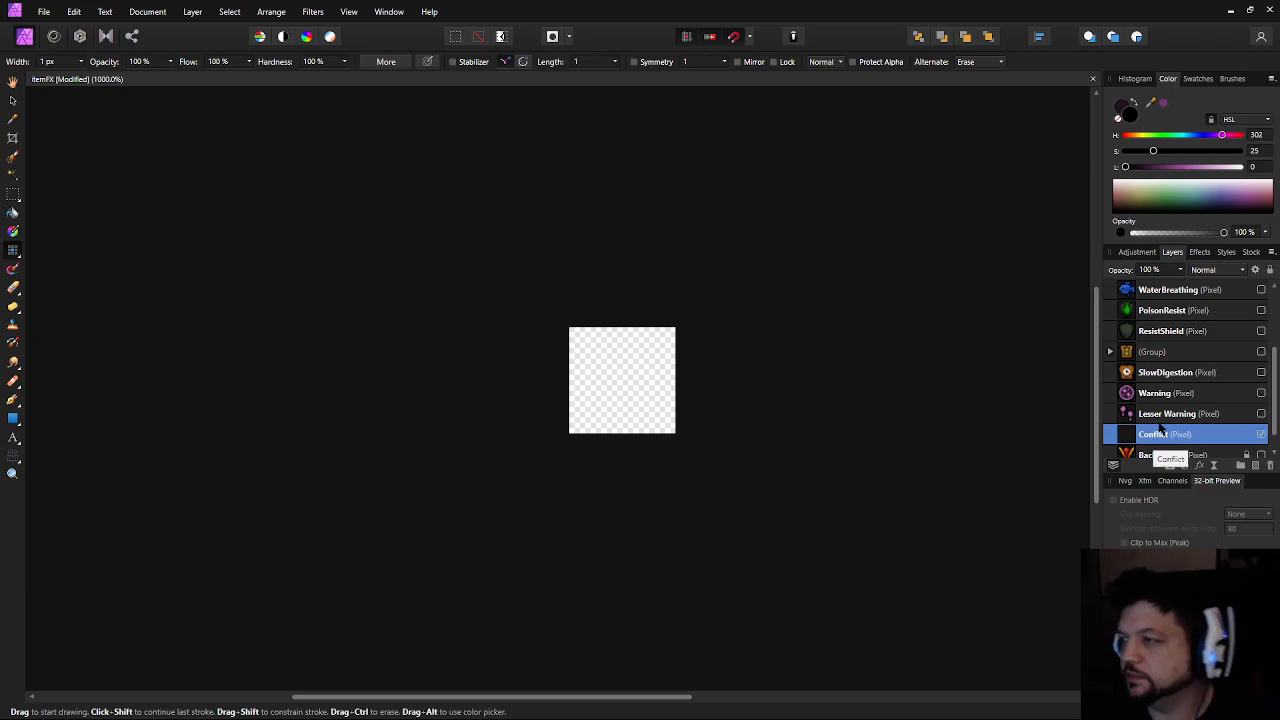
{"action": "key", "text": "Return"}
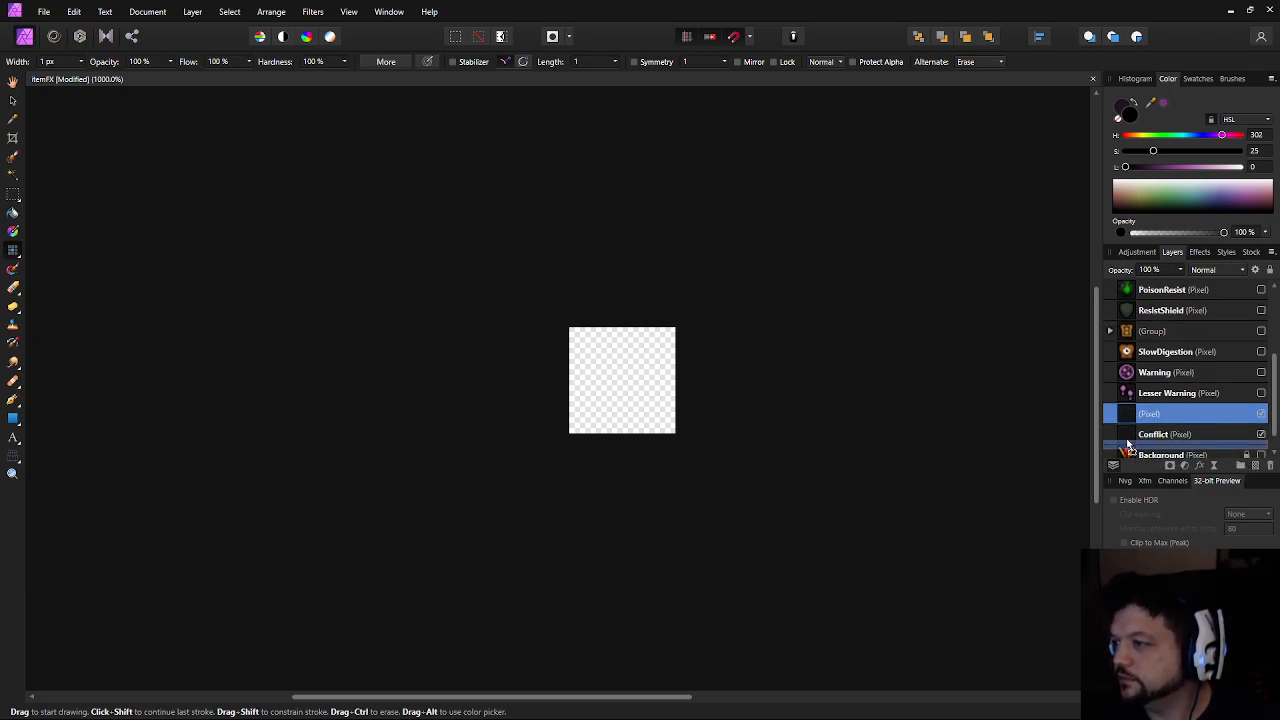
Add a blank pixel layer directly below Conflict and name it Unbreakable
{"action": "left_click", "coordinate": [1256, 465]}
{"action": "double_click", "coordinate": [1155, 433]}
{"action": "type", "text": "Unbreakable"}
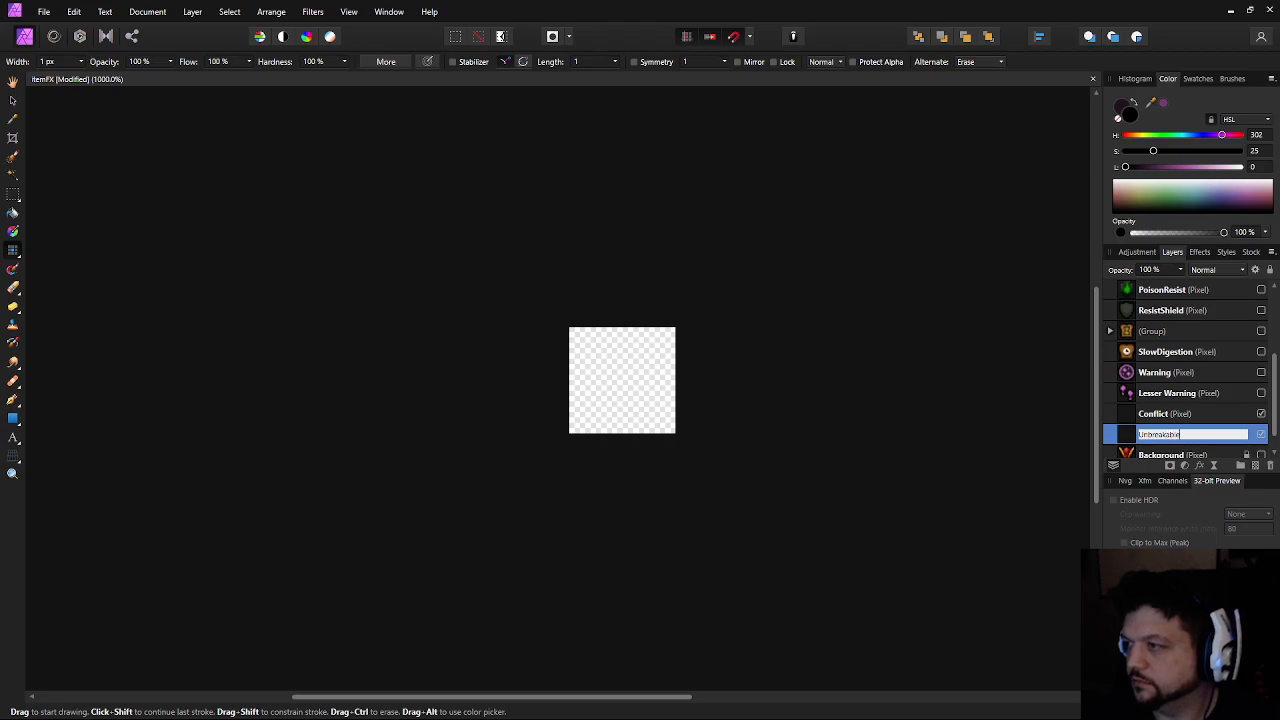
{"action": "key", "text": "Return"}
Add a blank pixel layer directly below Unbreakable and name it True Damage
{"action": "left_click", "coordinate": [1256, 465]}
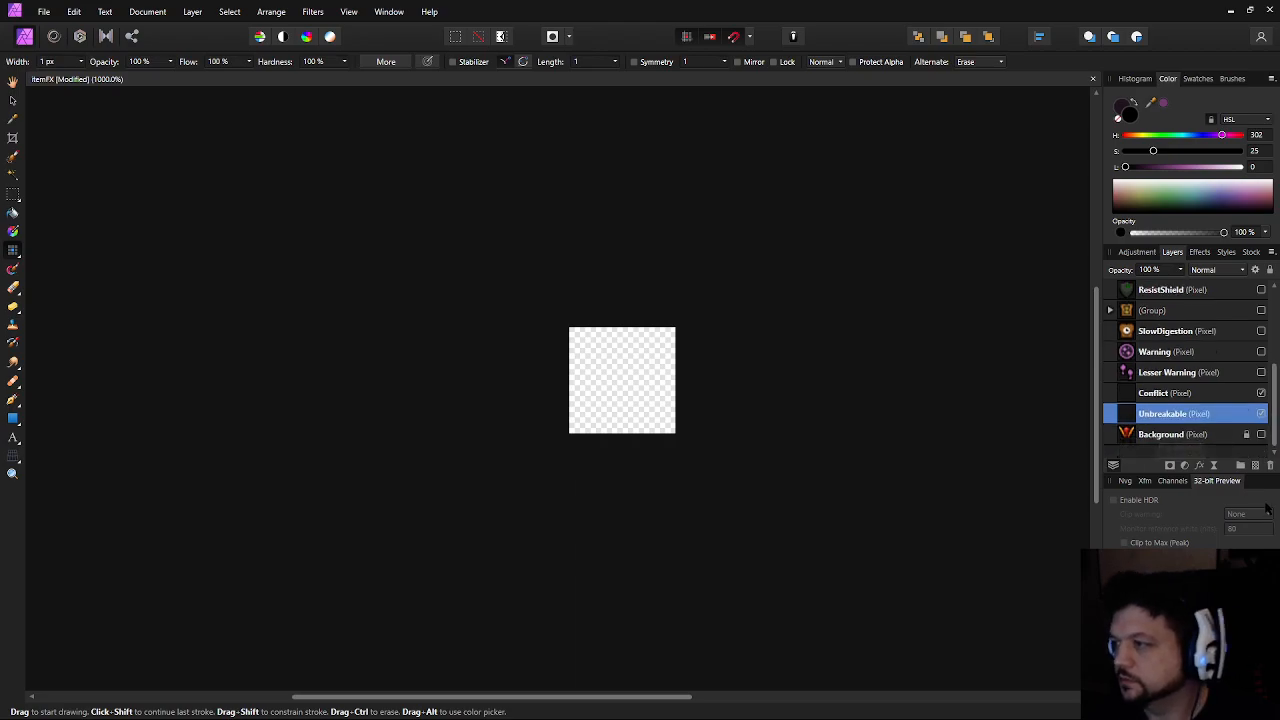
{"action": "left_click_drag", "start_coordinate": [1148, 392], "coordinate": [1150, 418]}
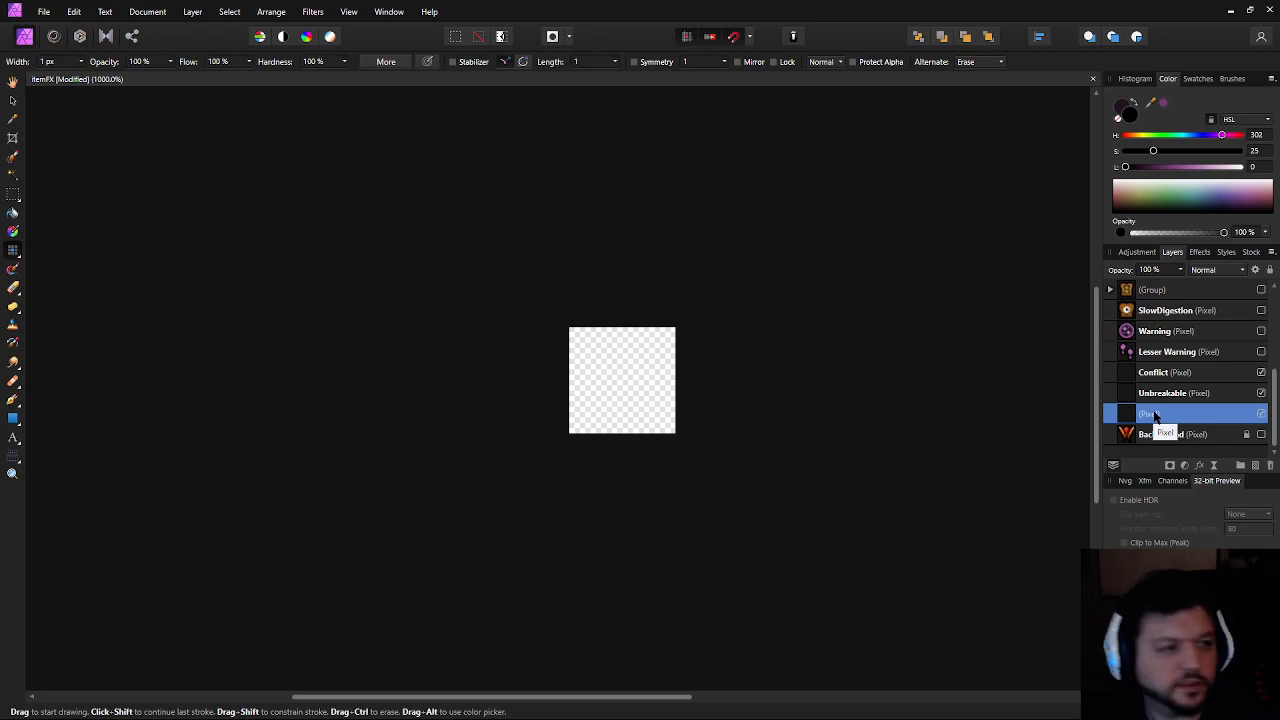
{"action": "double_click", "coordinate": [1155, 414]}
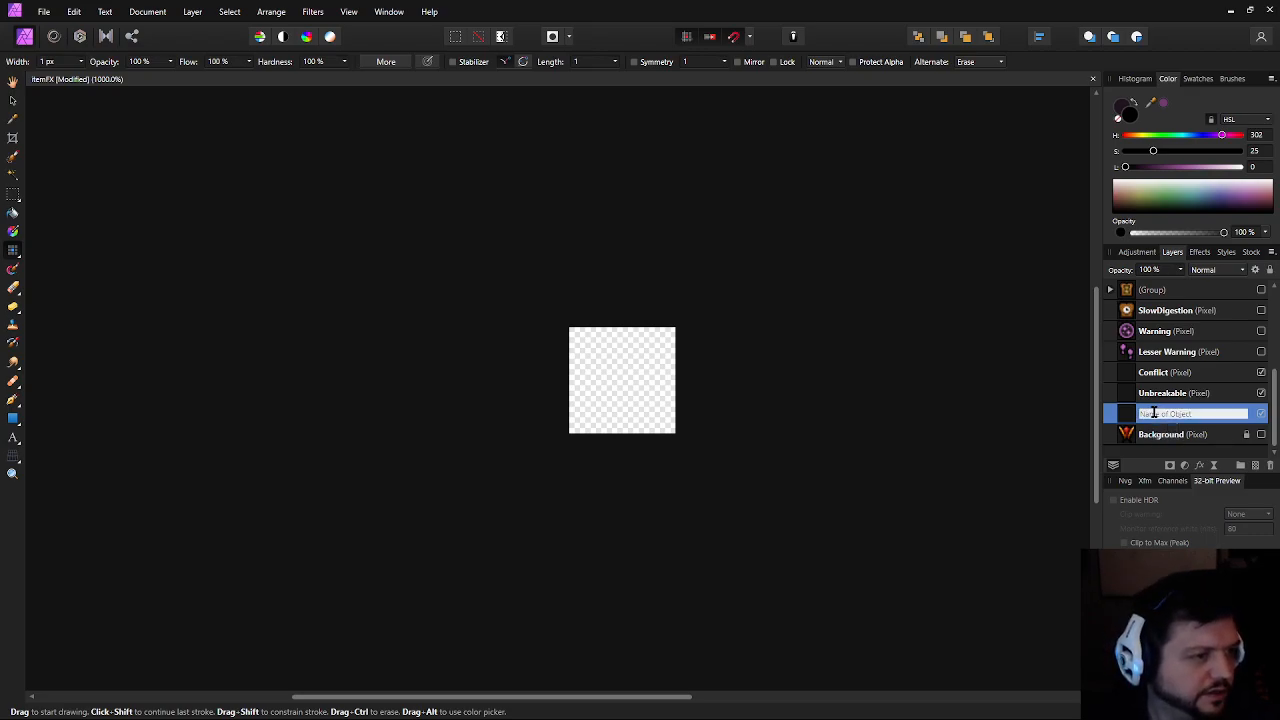
{"action": "type", "text": "True Damage"}
{"action": "key", "text": "Return"}
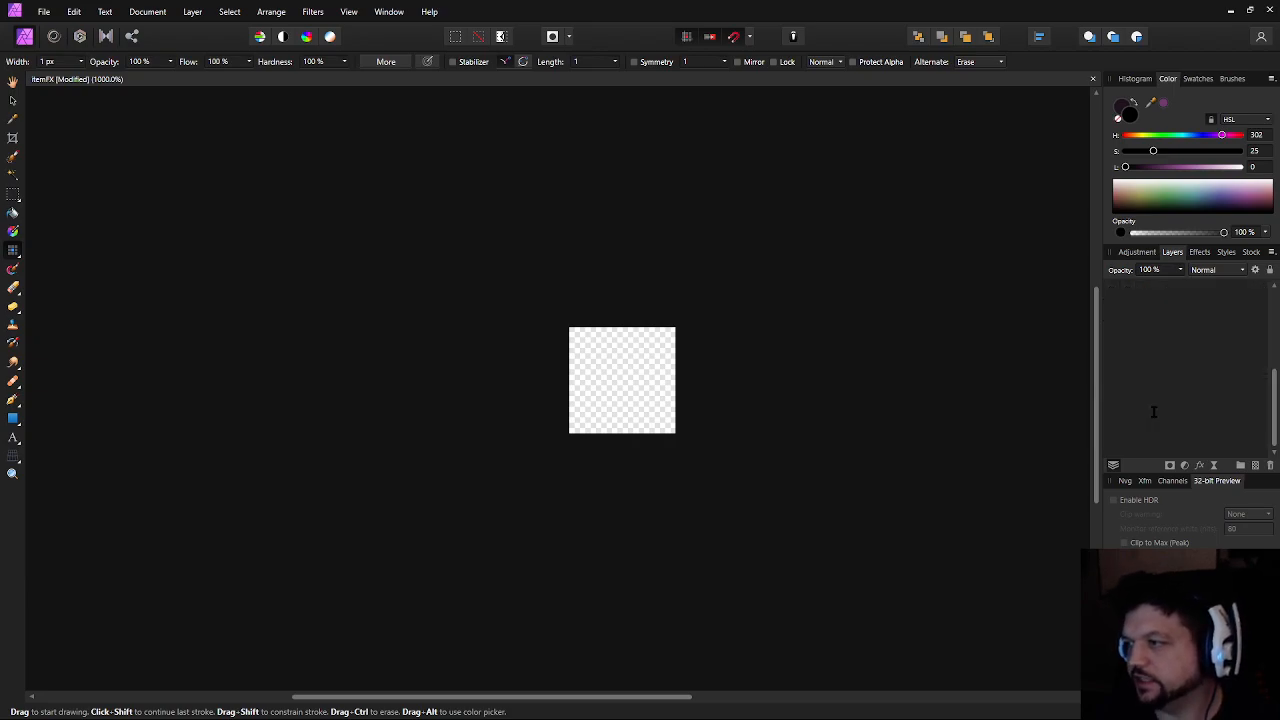
Add a blank pixel layer directly below True Damage and name it Ammo
{"action": "left_click", "coordinate": [1256, 466]}
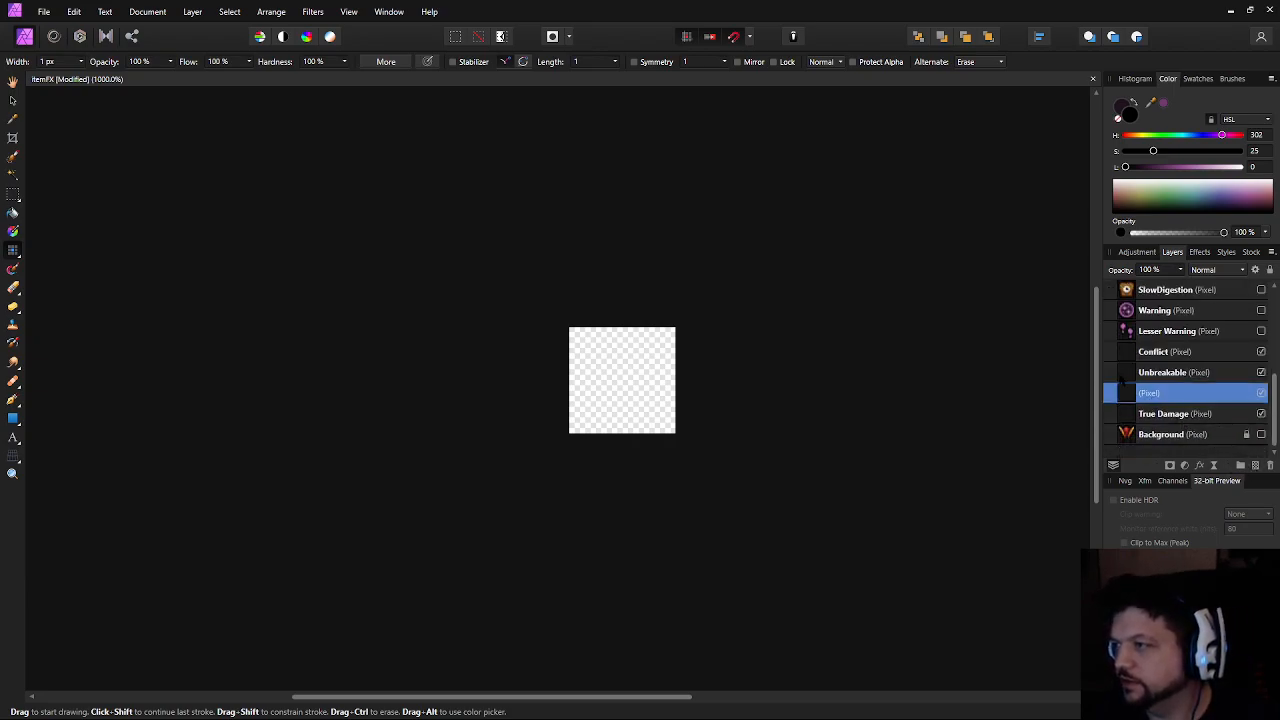
{"action": "left_click_drag", "start_coordinate": [1129, 424], "coordinate": [1140, 420]}
{"action": "left_click", "coordinate": [1148, 413]}
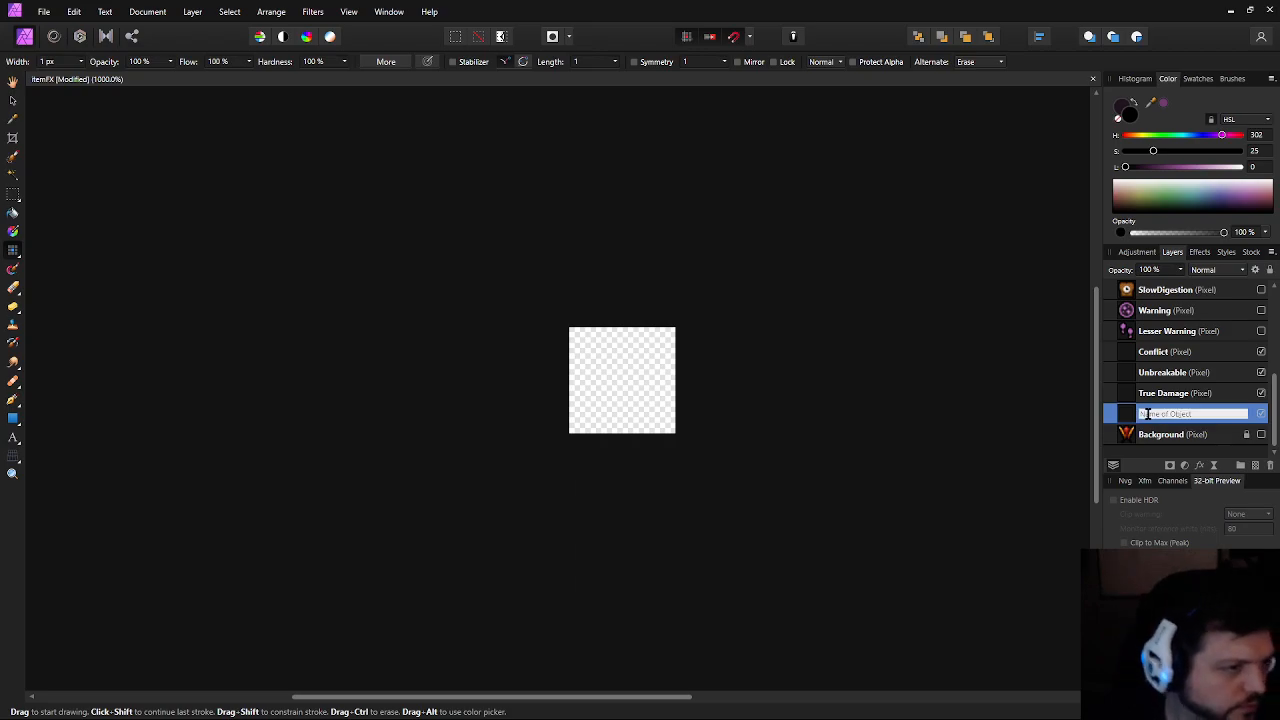
{"action": "type", "text": "Ammo"}
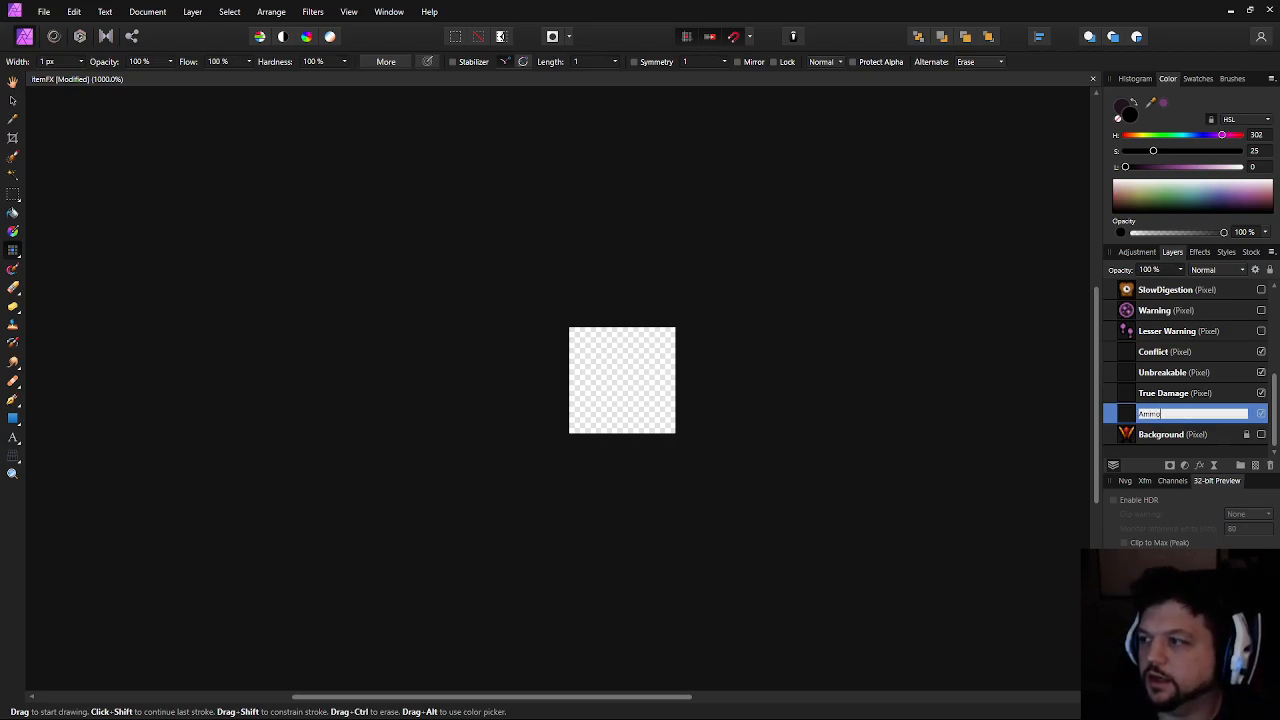
{"action": "key", "text": "Return"}
Add a blank pixel layer directly below Ammo and name it Knockback
{"action": "left_click", "coordinate": [1256, 466]}
{"action": "left_click_drag", "start_coordinate": [1138, 396], "coordinate": [1130, 424]}
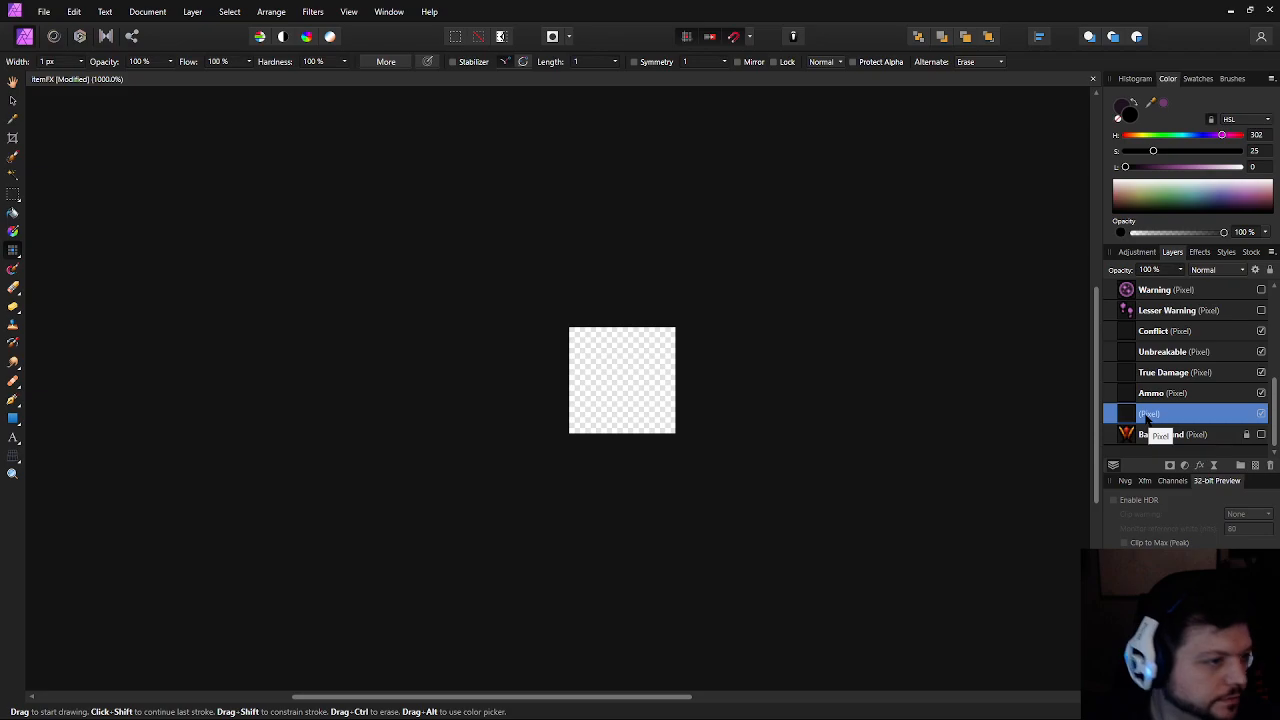
{"action": "double_click", "coordinate": [1146, 418]}
{"action": "type", "text": "Knockbi"}
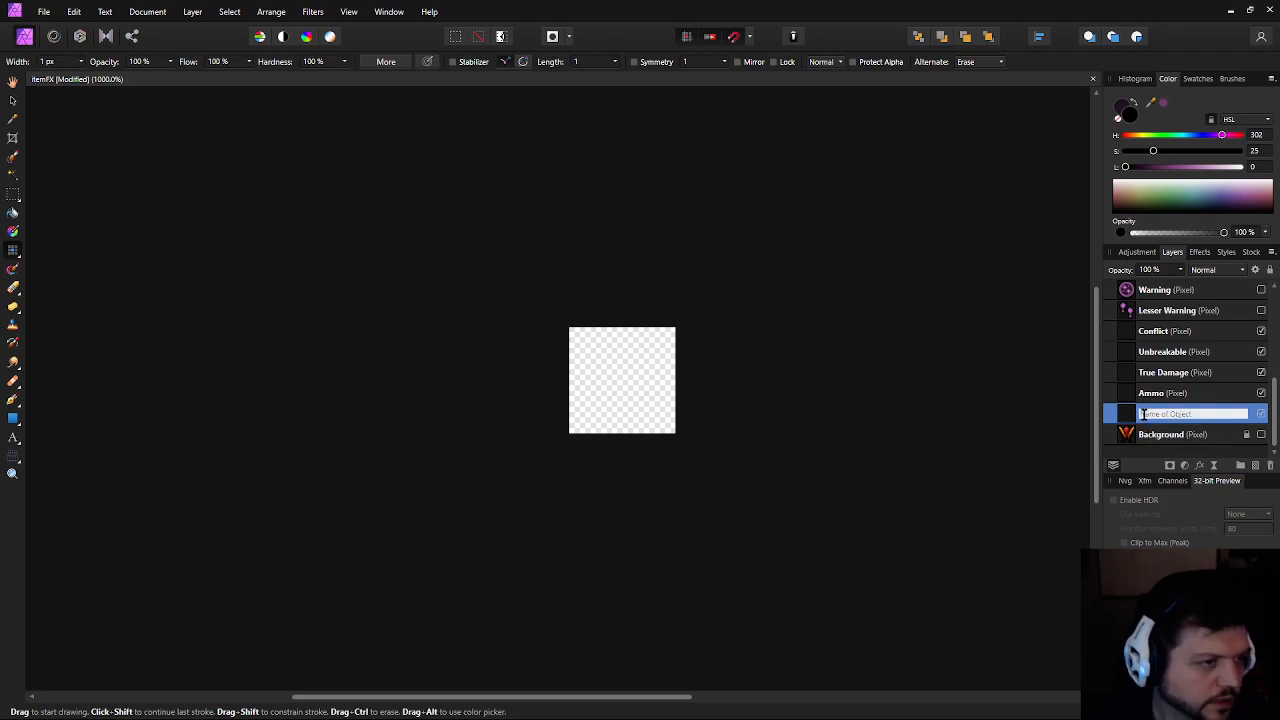
{"action": "type", "text": "ack"}
{"action": "key", "text": "Return"}
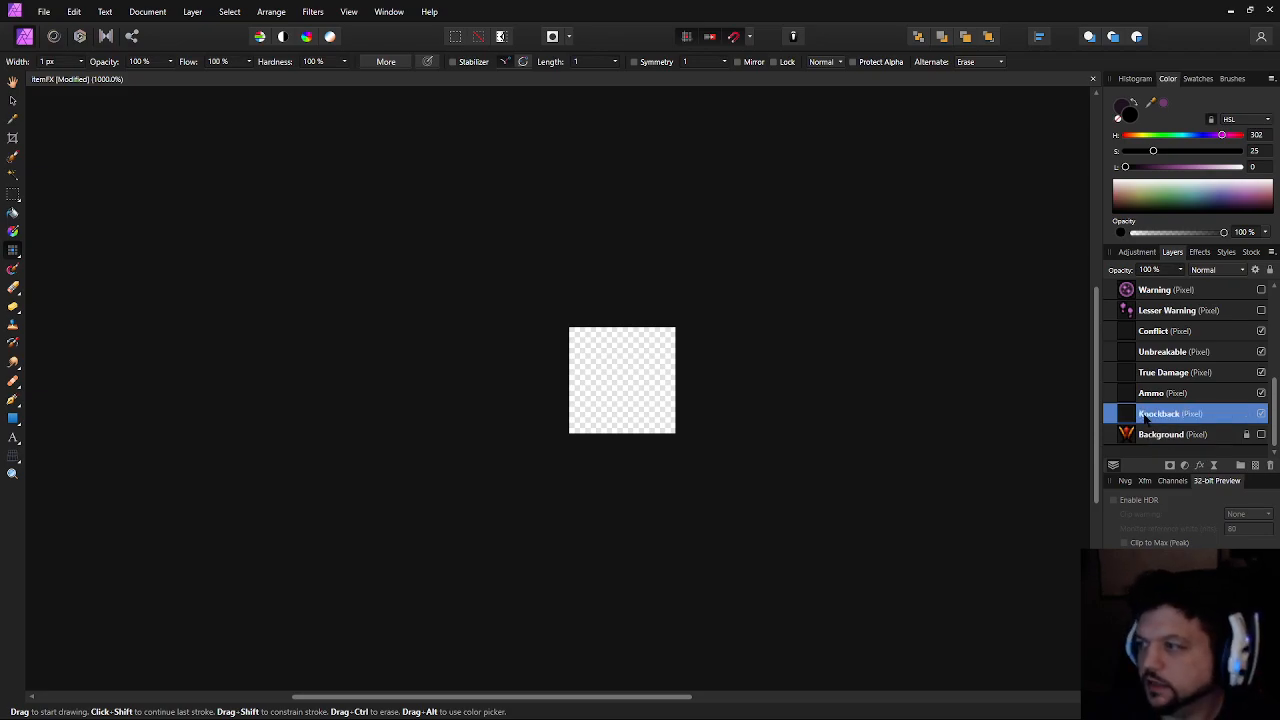
Add a blank pixel layer directly below Knockback and name it Smite
{"action": "left_click", "coordinate": [1255, 466]}
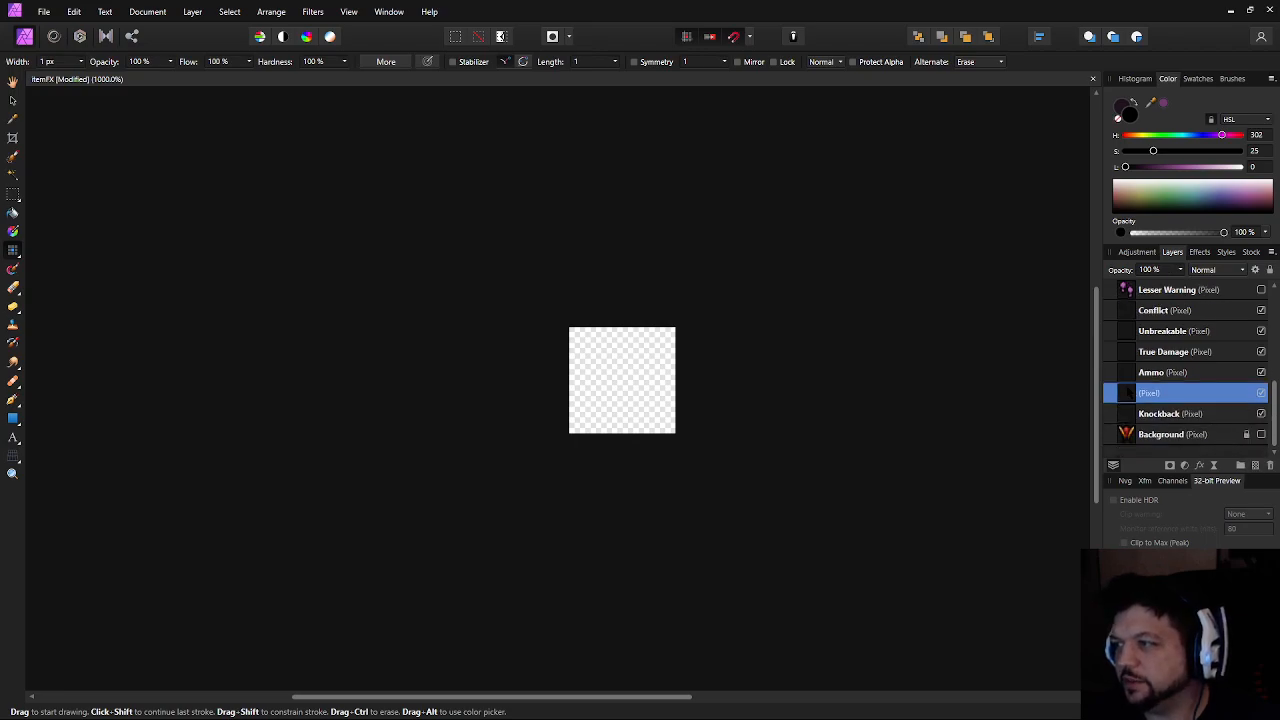
{"action": "left_click_drag", "start_coordinate": [1148, 393], "coordinate": [1153, 420]}
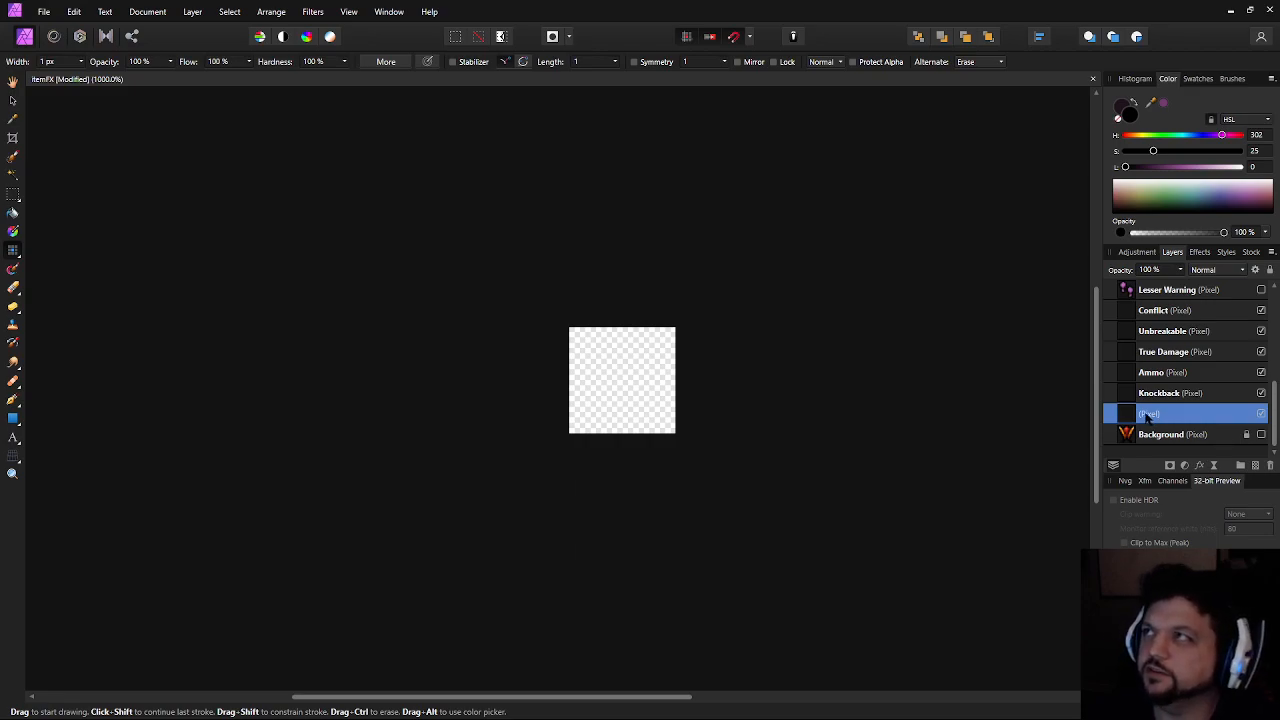
{"action": "double_click", "coordinate": [1147, 416]}
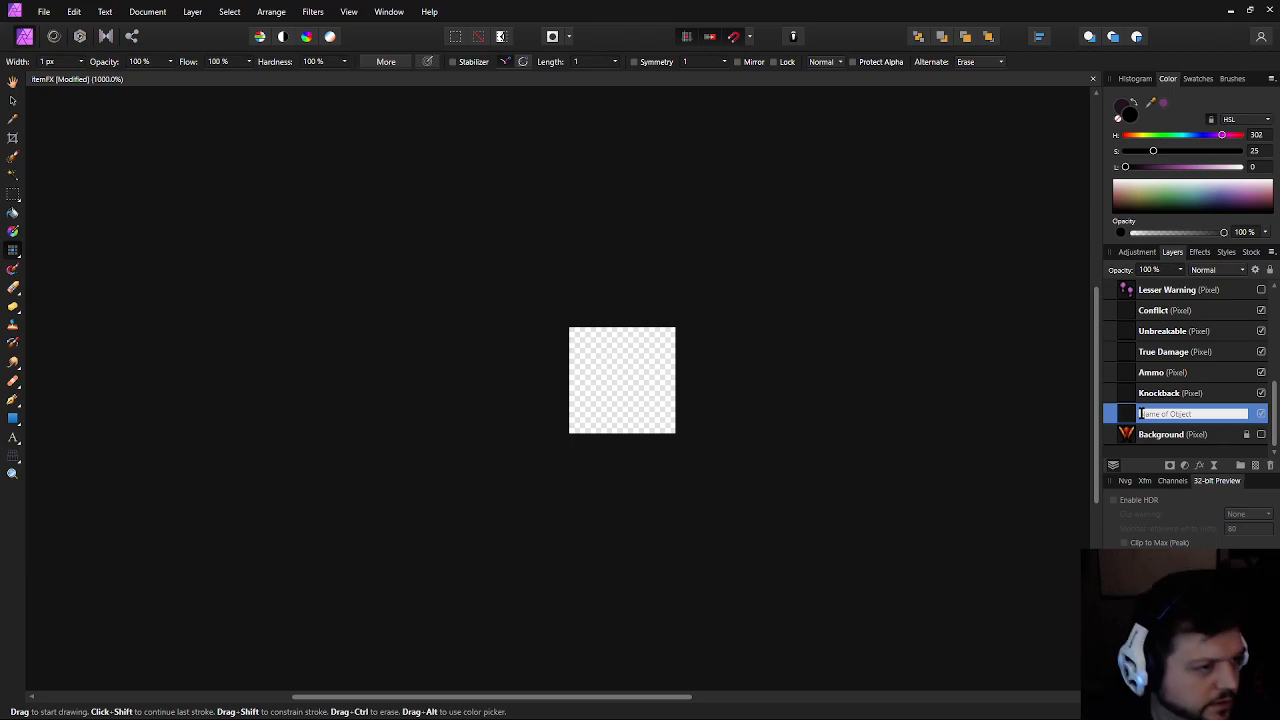
{"action": "type", "text": "Smite"}
{"action": "key", "text": "Return"}
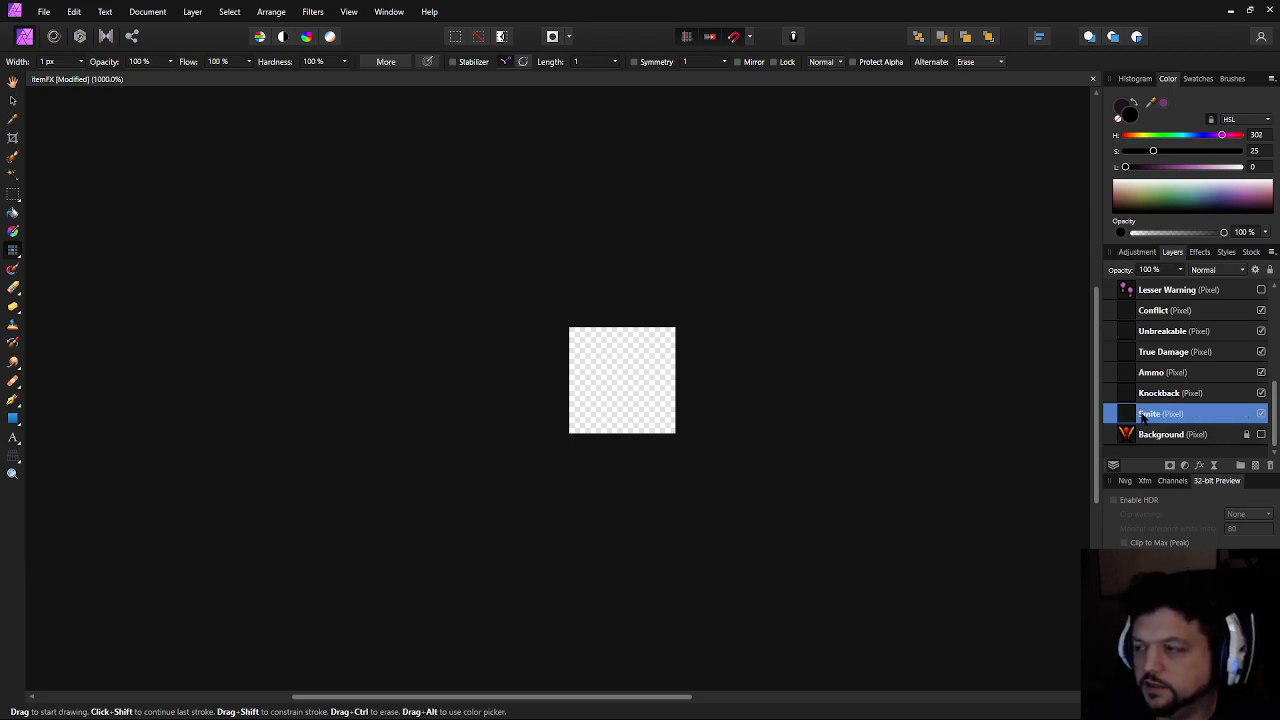
Add a blank pixel layer directly below Smite and name it Hunting
{"action": "left_click", "coordinate": [1256, 466]}
{"action": "key", "text": "ctrl+["}
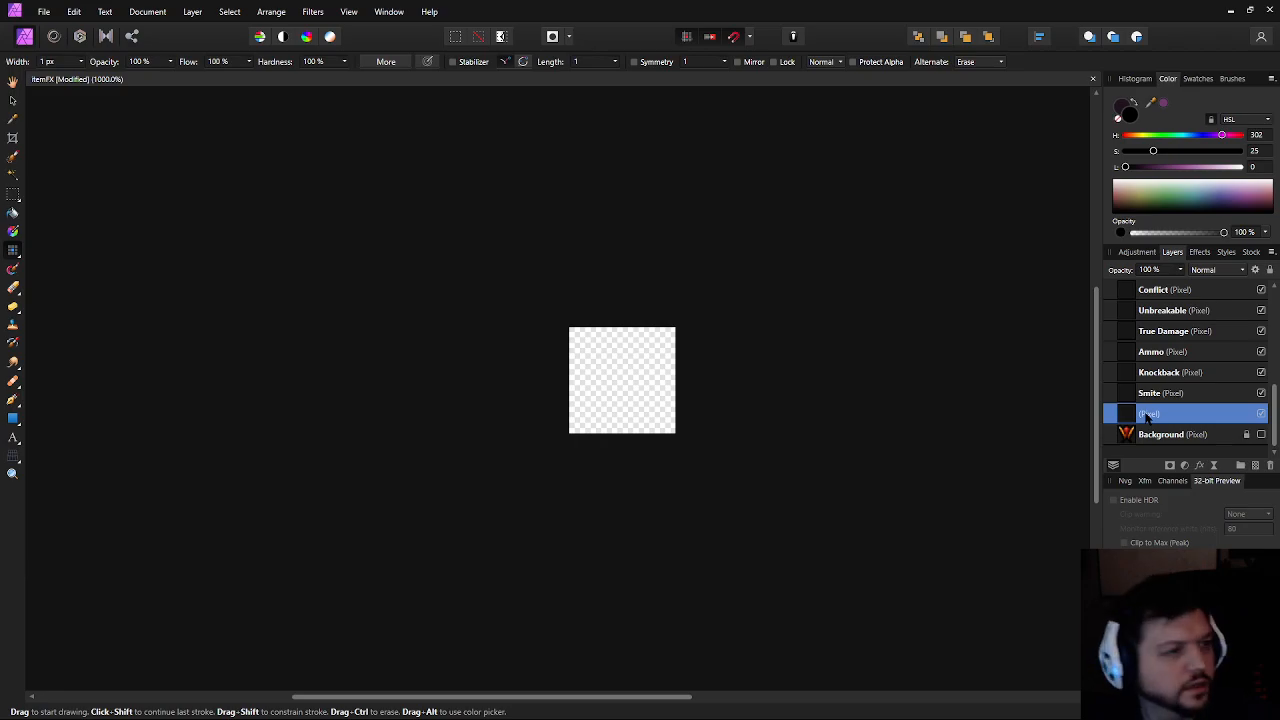
{"action": "double_click", "coordinate": [1147, 416]}
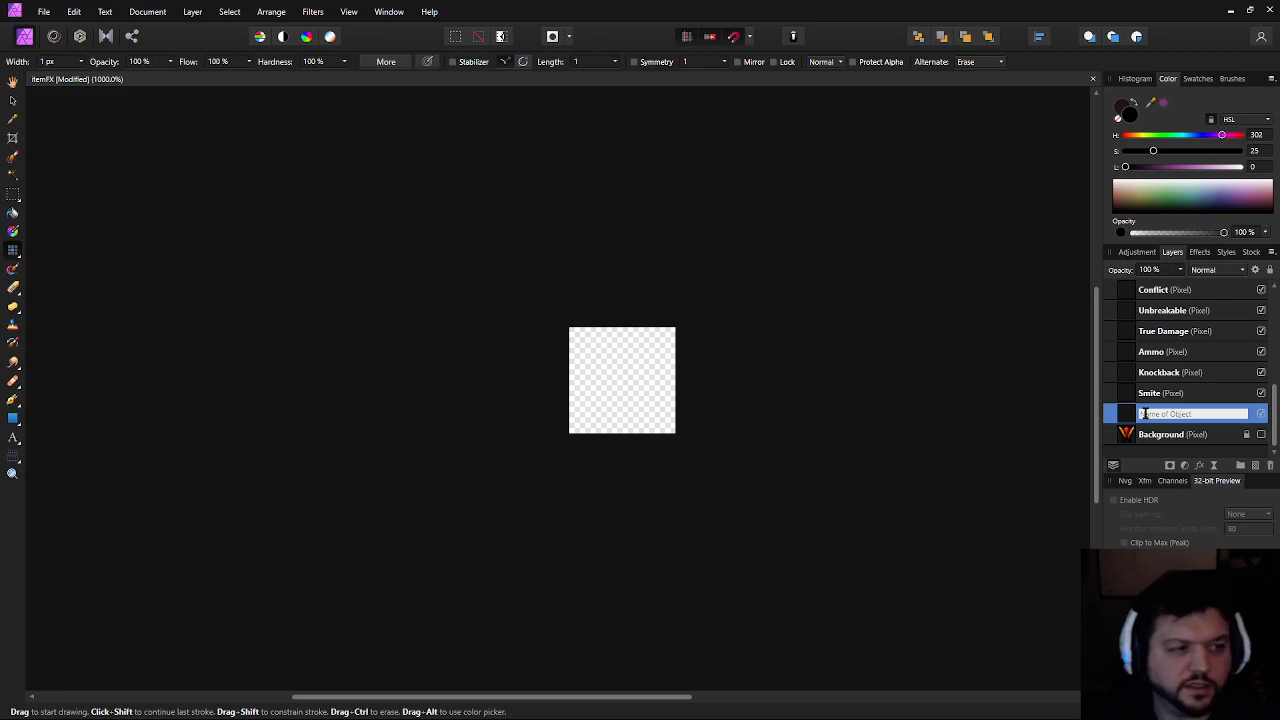
{"action": "type", "text": "Hunting"}
{"action": "key", "text": "Return"}
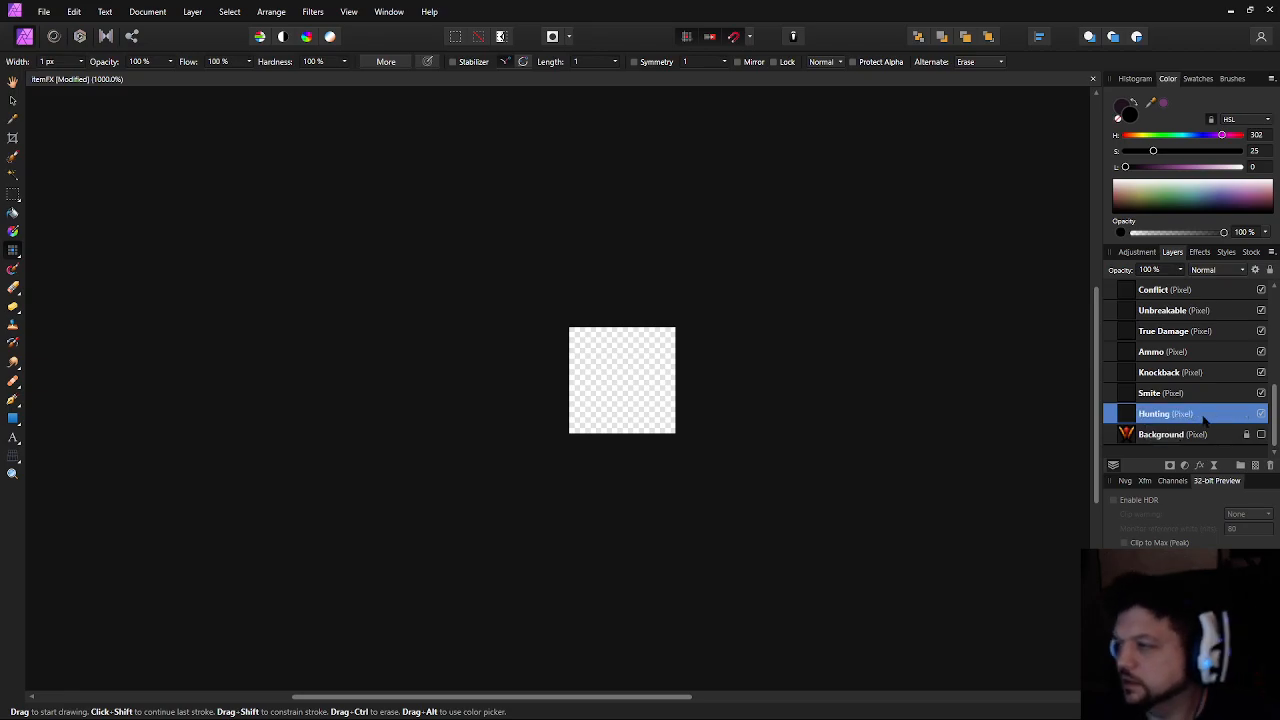
Add a blank pixel layer directly below Hunting and name it Haste
{"action": "left_click", "coordinate": [1255, 465]}
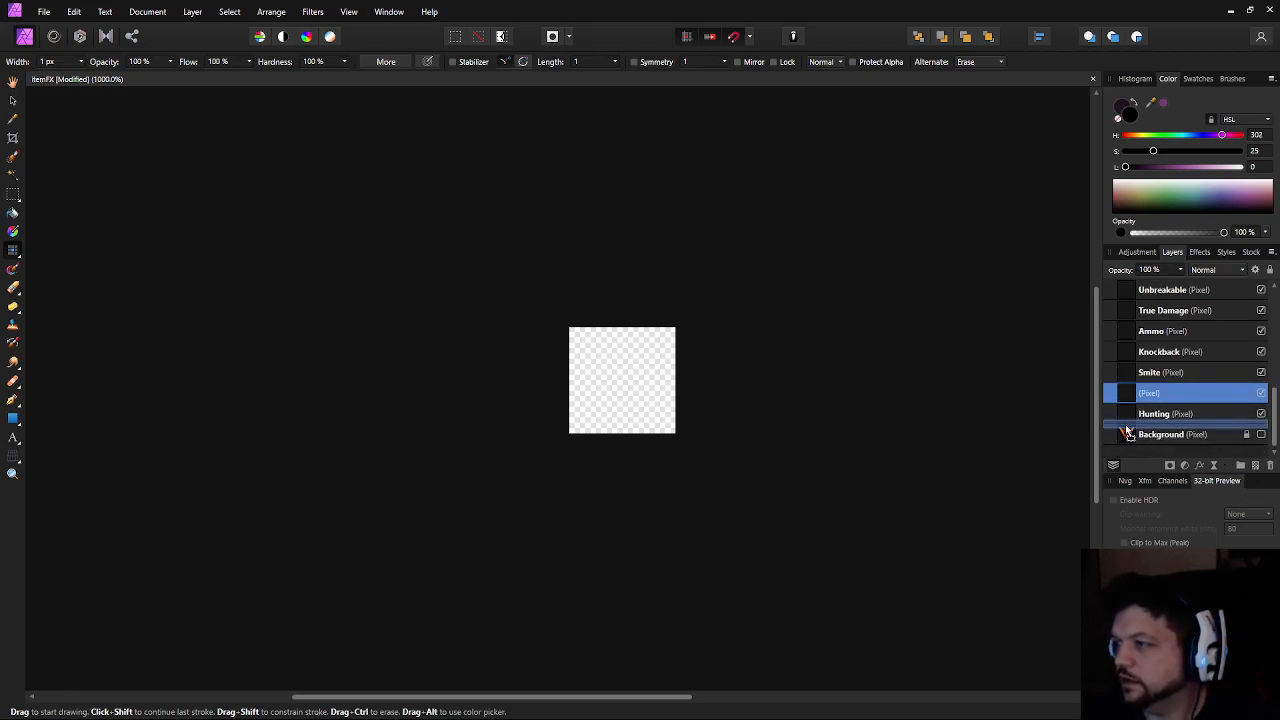
{"action": "left_click_drag", "start_coordinate": [1140, 433], "coordinate": [1145, 426]}
{"action": "double_click", "coordinate": [1150, 414]}
{"action": "key", "text": "Escape"}
{"action": "type", "text": "Haste"}
{"action": "key", "text": "Return"}
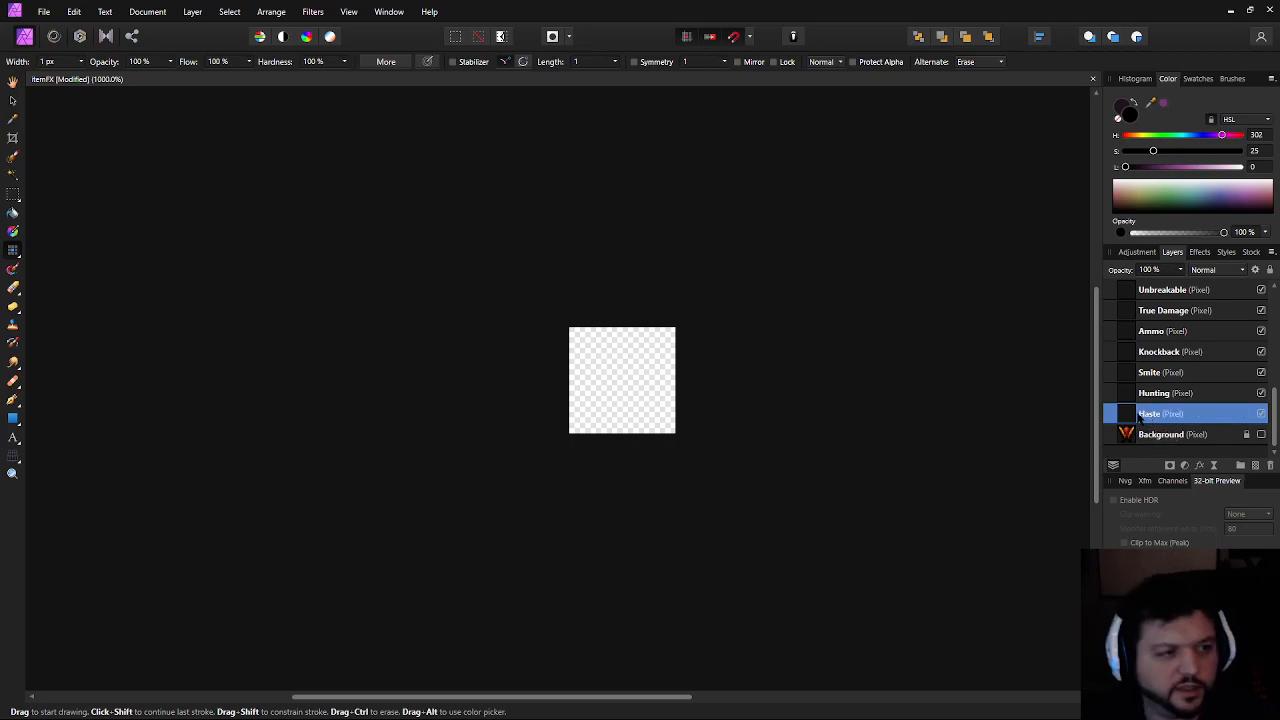
Add a blank pixel layer directly below Haste and name it Burn Resist
{"action": "left_click", "coordinate": [1255, 465]}
{"action": "left_click_drag", "start_coordinate": [1134, 394], "coordinate": [1148, 426]}
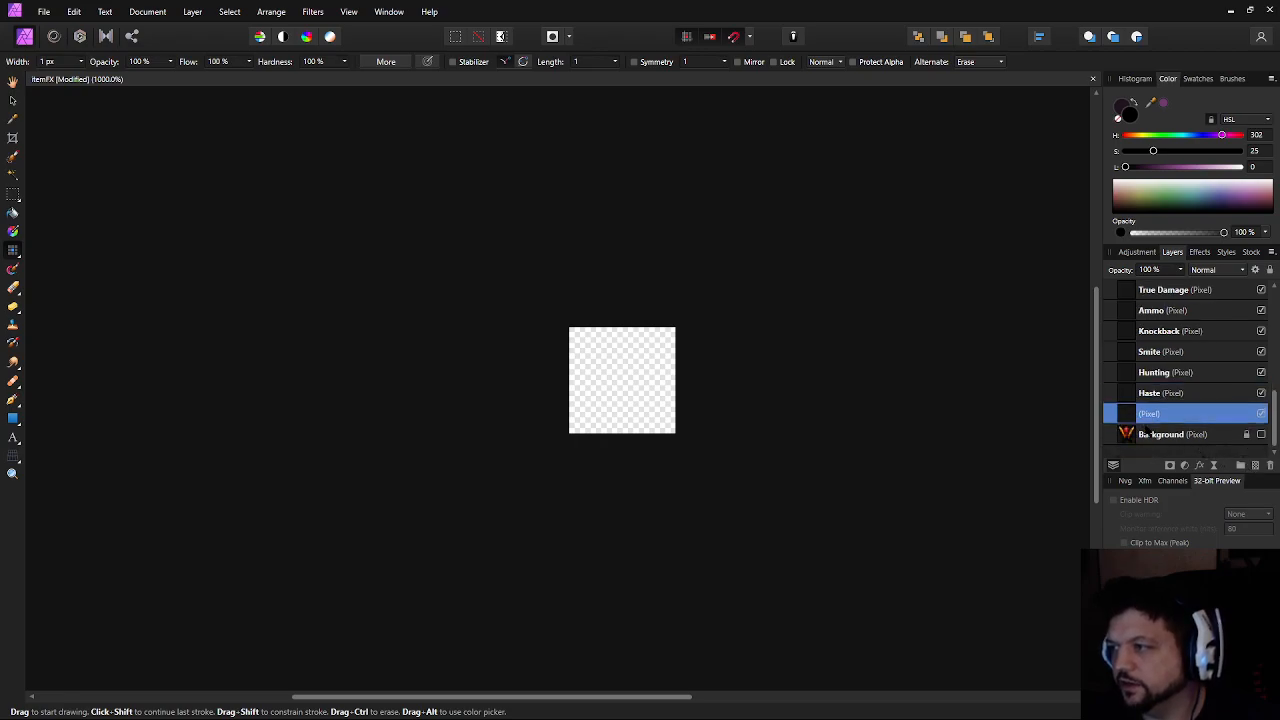
{"action": "double_click", "coordinate": [1148, 414]}
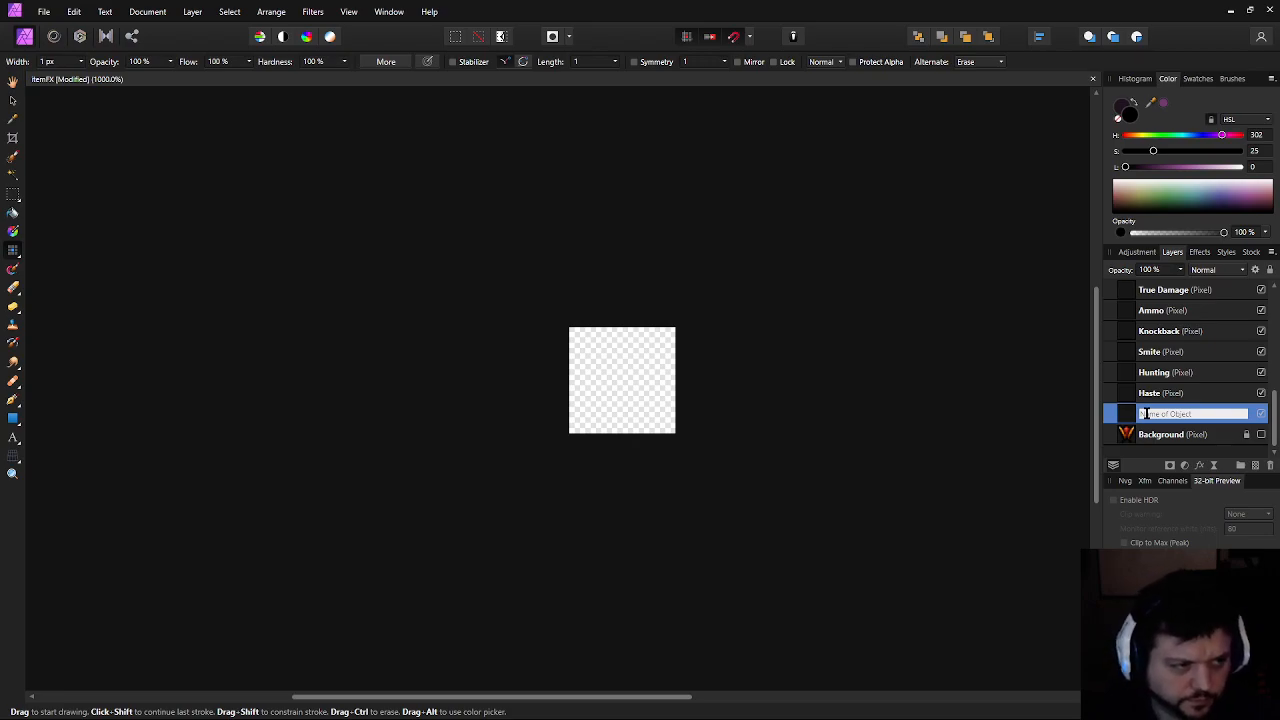
{"action": "type", "text": "Burn"}
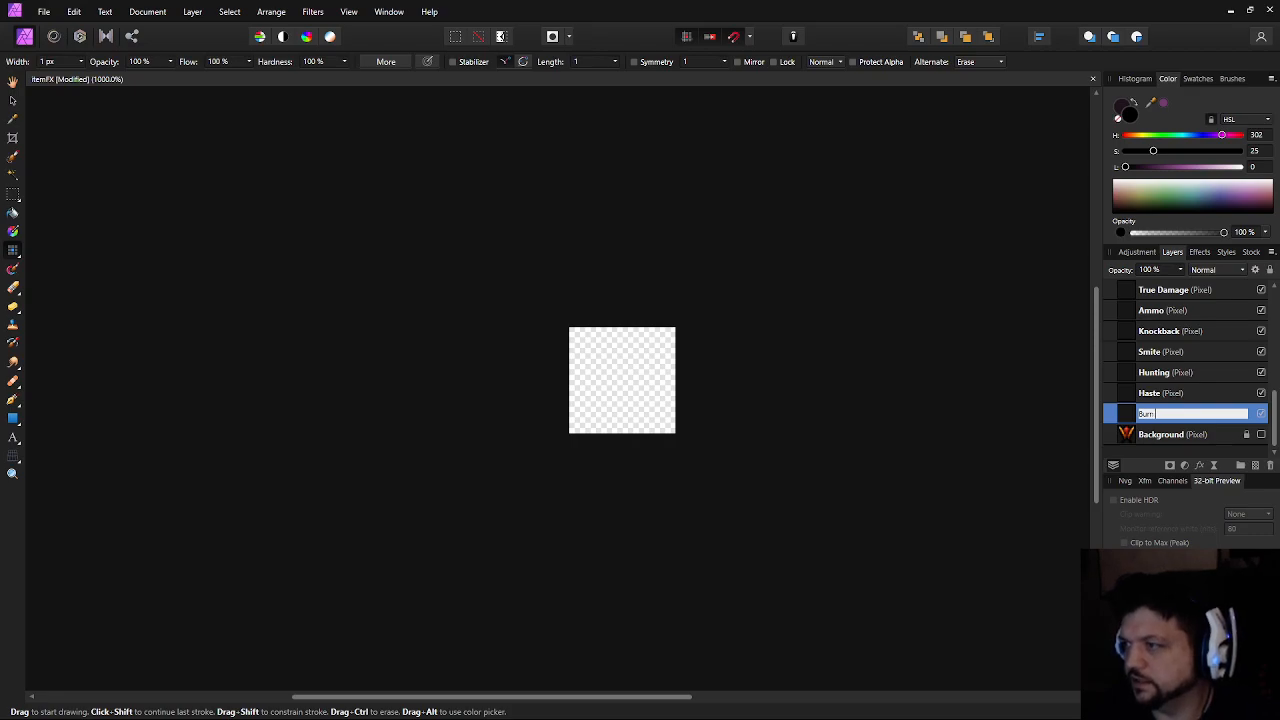
{"action": "type", "text": " Resist"}
{"action": "key", "text": "Return"}
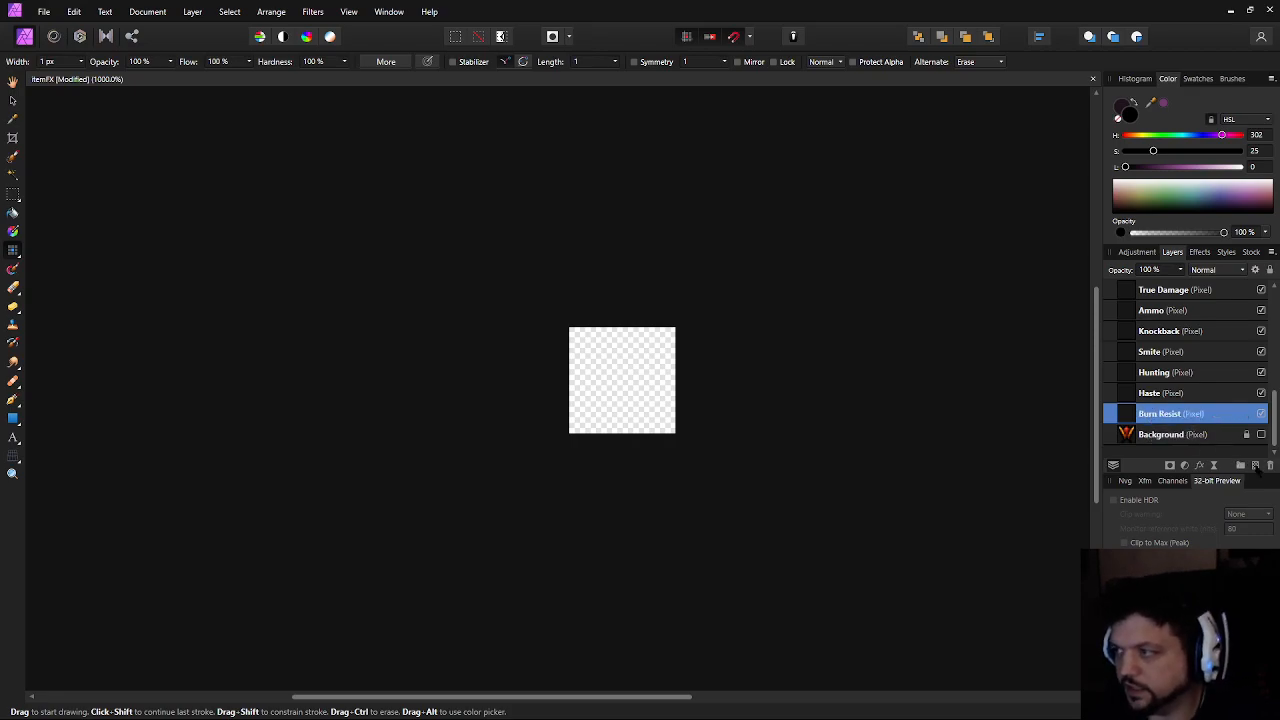
Add a blank pixel layer directly below Burn Resist and name it Noise
{"action": "left_click", "coordinate": [1256, 466]}
{"action": "left_click_drag", "start_coordinate": [1133, 400], "coordinate": [1140, 428]}
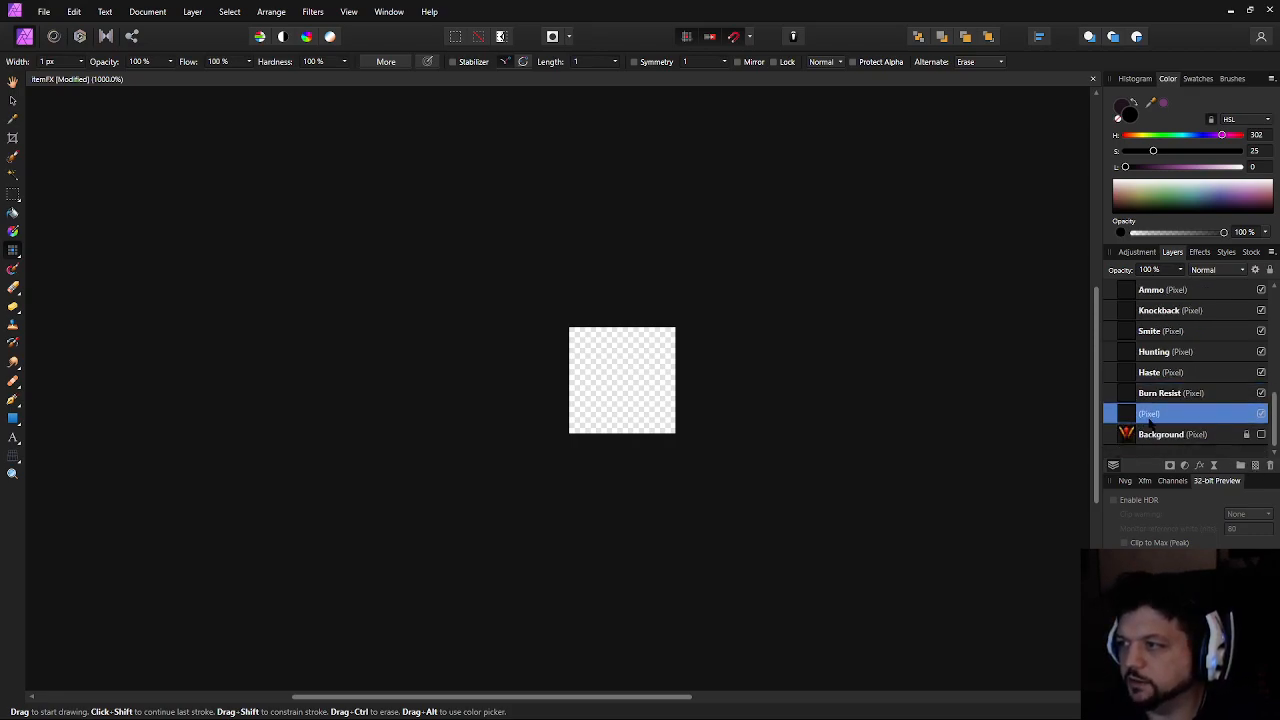
{"action": "double_click", "coordinate": [1148, 412]}
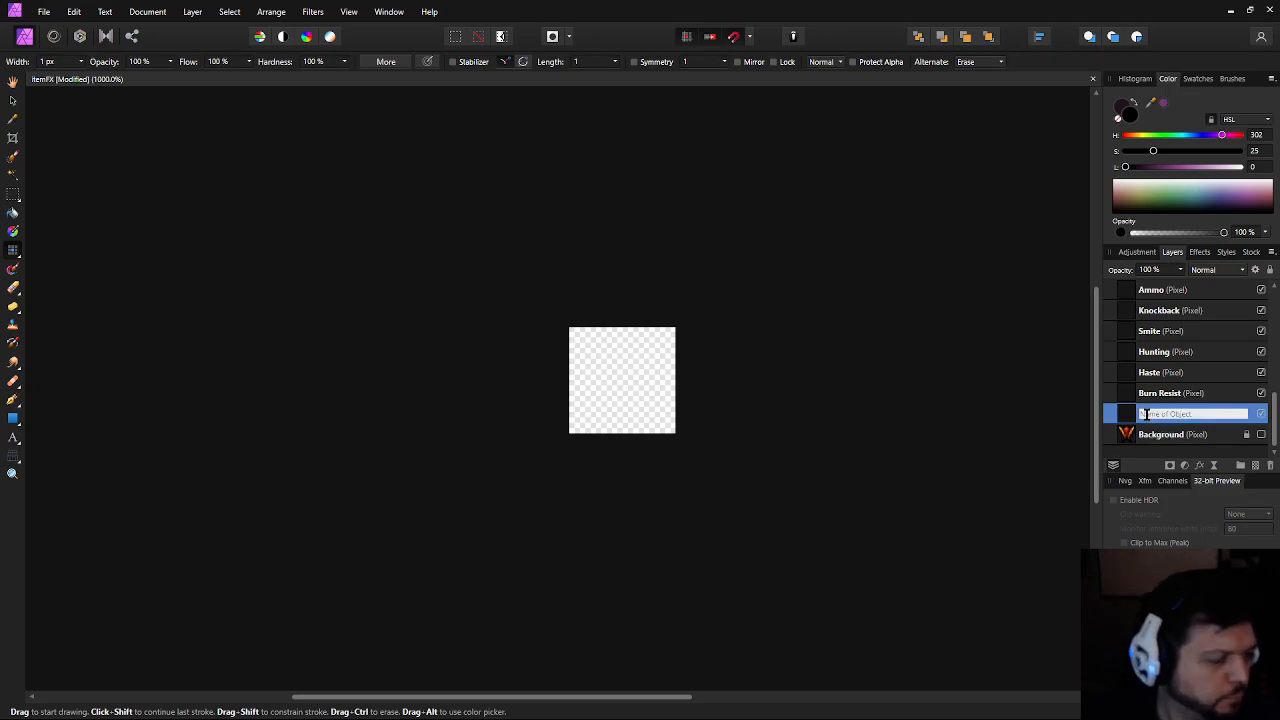
{"action": "type", "text": "Nois"}
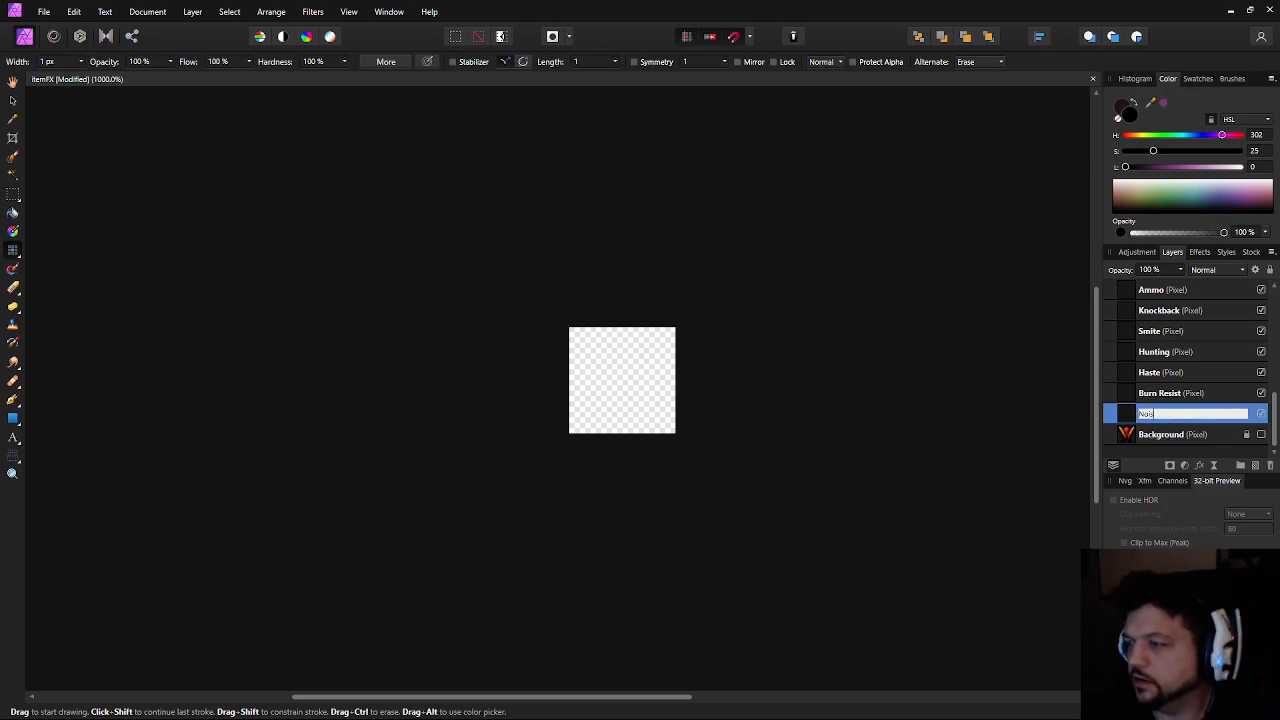
{"action": "type", "text": "e"}
{"action": "key", "text": "Return"}
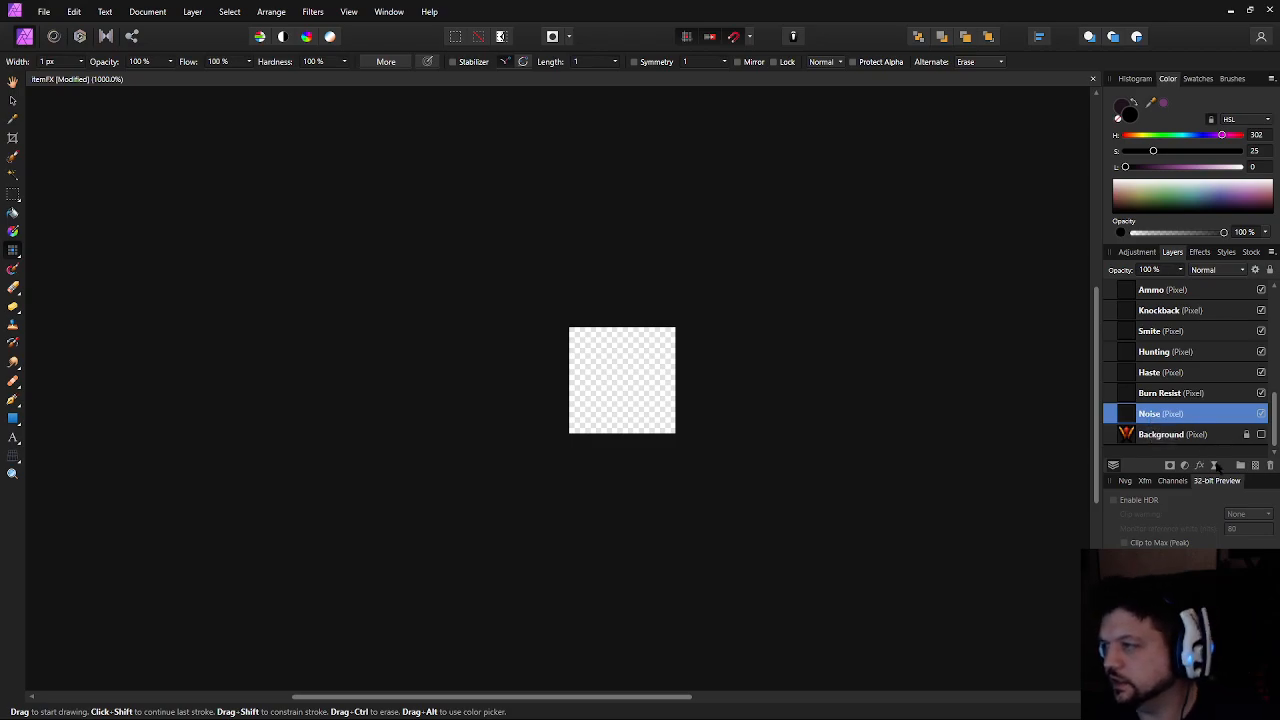
Add a blank pixel layer directly below Noise and name it Key Item
{"action": "left_click", "coordinate": [1255, 475]}
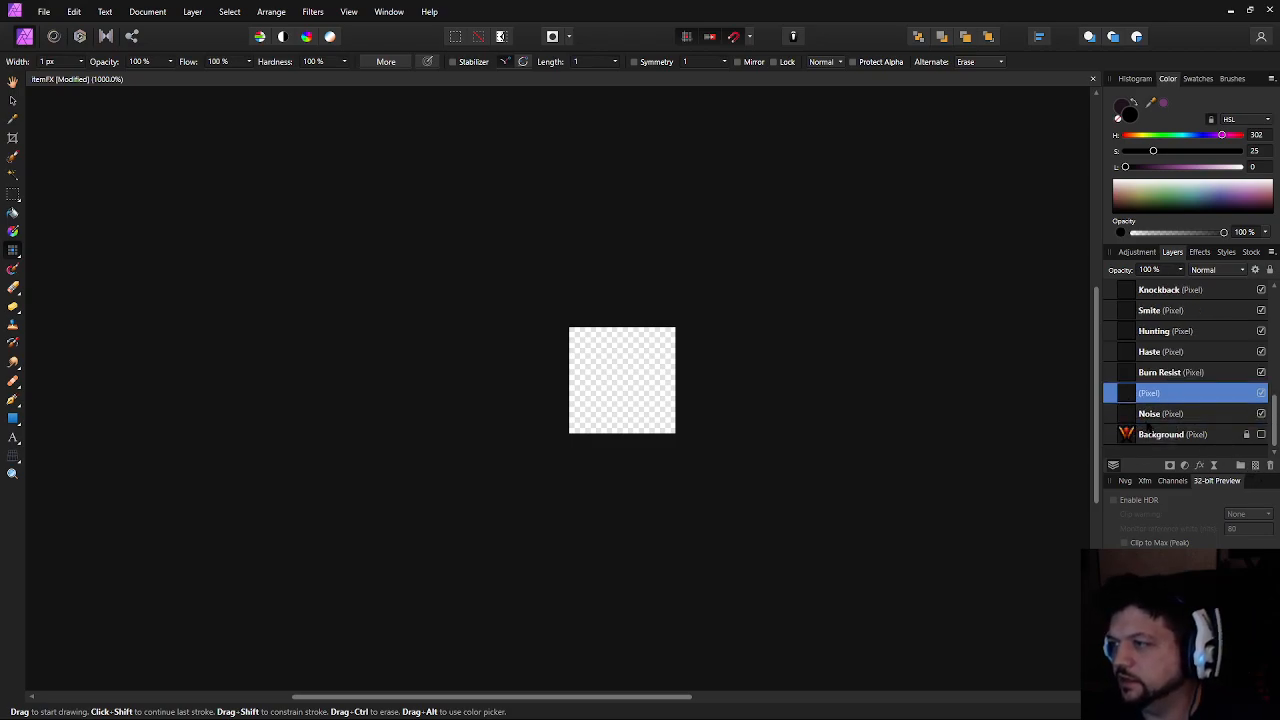
{"action": "left_click_drag", "start_coordinate": [1150, 395], "coordinate": [1156, 422]}
{"action": "double_click", "coordinate": [1155, 416]}
{"action": "type", "text": "Key Item"}
{"action": "key", "text": "Return"}
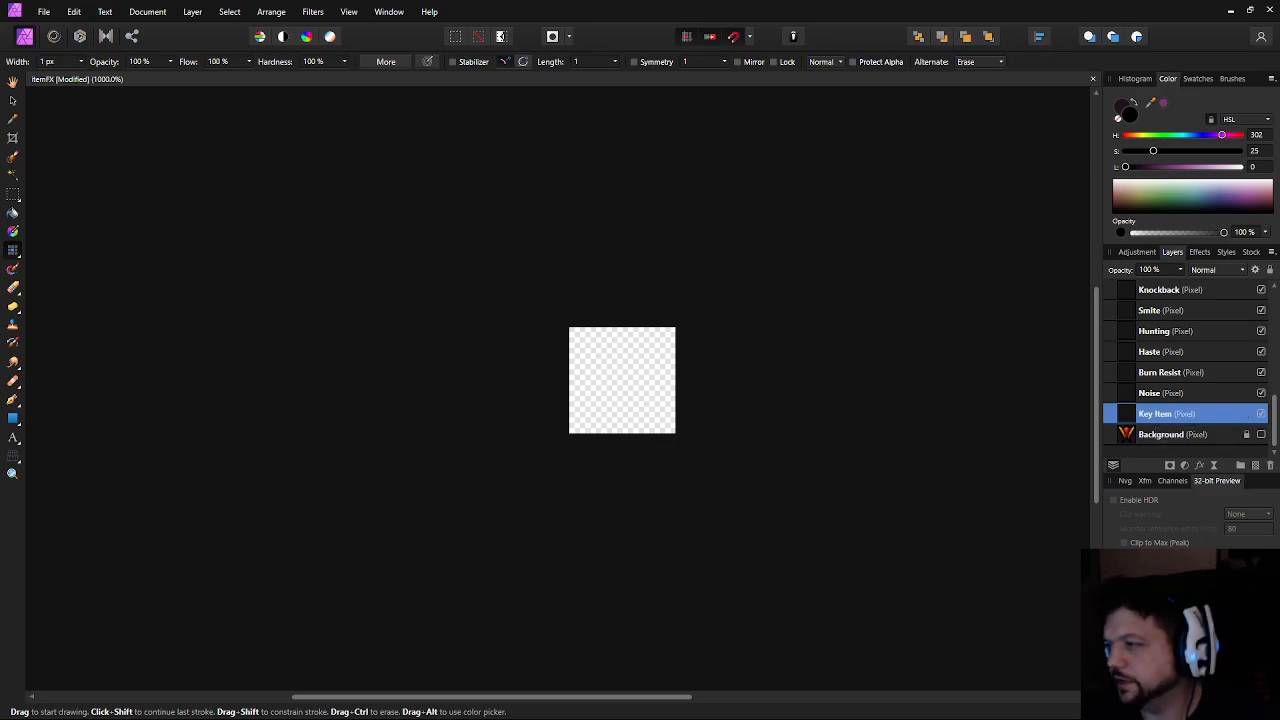
Add a blank pixel layer directly below Key Item and name it Free Action
{"action": "left_click", "coordinate": [1255, 467]}
{"action": "left_click_drag", "start_coordinate": [1127, 393], "coordinate": [1138, 428]}
{"action": "double_click", "coordinate": [1157, 413]}
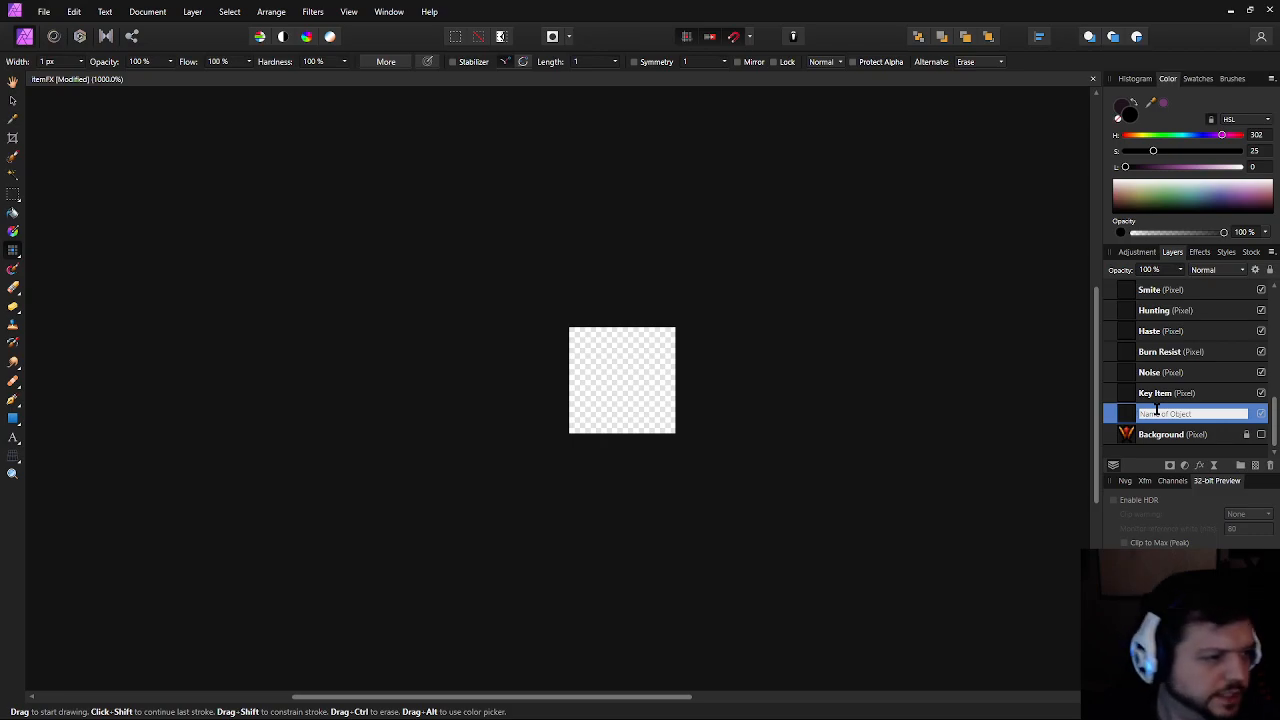
{"action": "type", "text": "Free Action"}
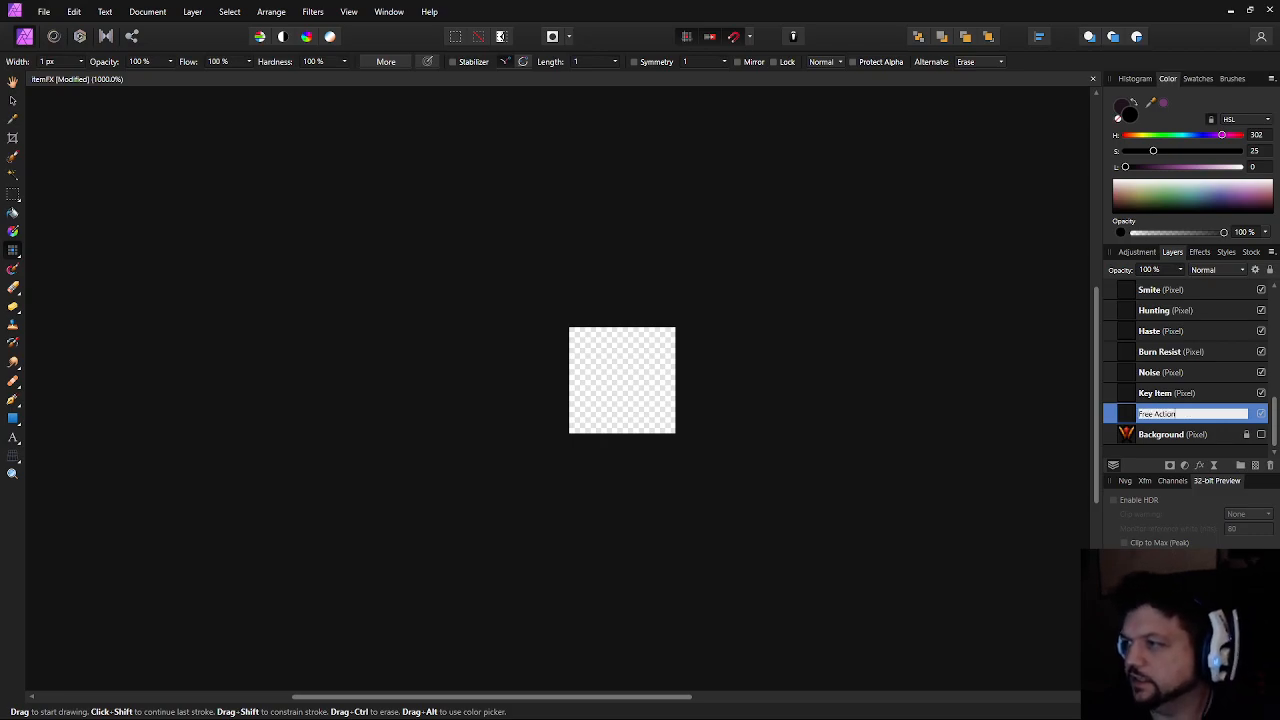
{"action": "key", "text": "Return"}
Add a blank pixel layer directly below Free Action and name it Fragile
{"action": "left_click", "coordinate": [1255, 467]}
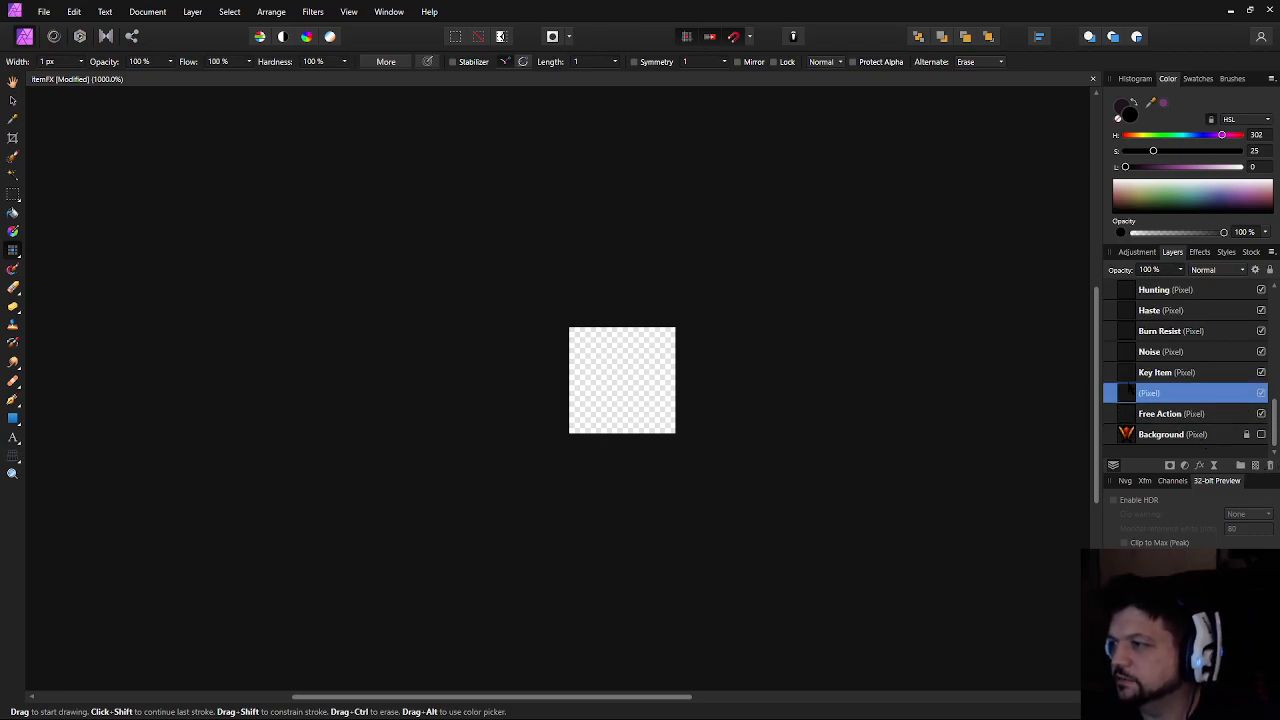
{"action": "left_click_drag", "start_coordinate": [1136, 416], "coordinate": [1132, 424]}
{"action": "double_click", "coordinate": [1148, 414]}
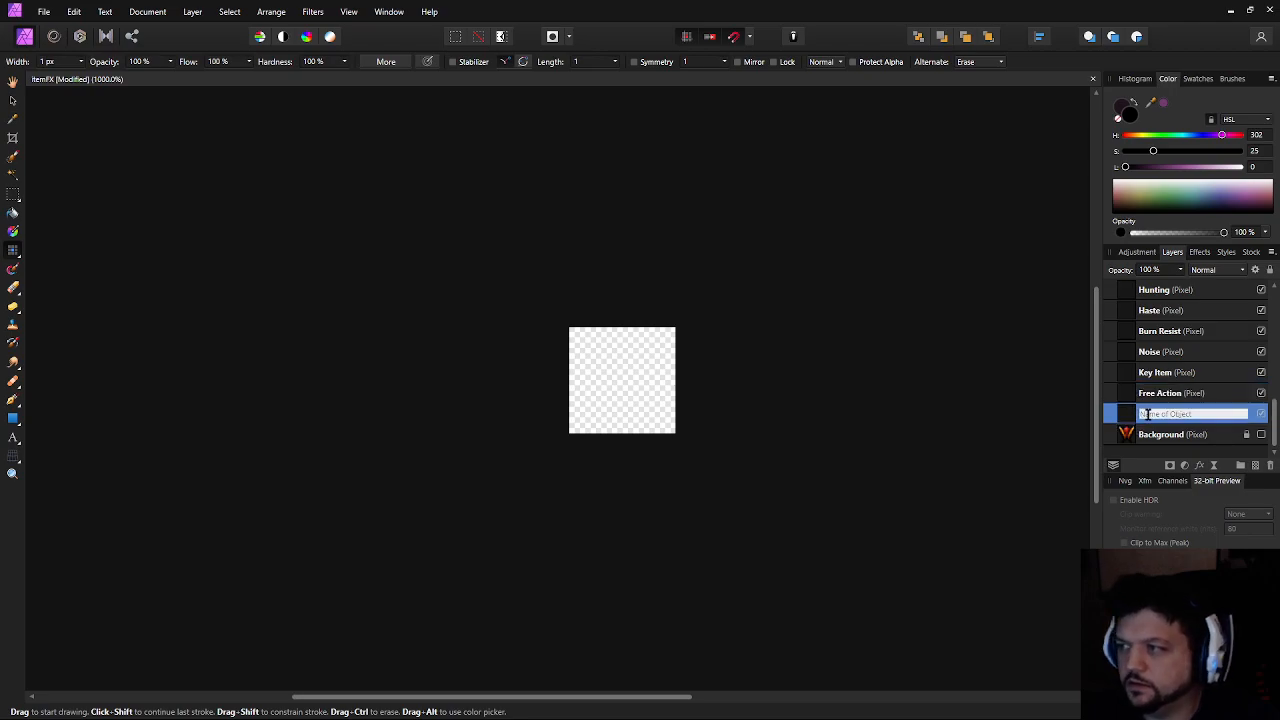
{"action": "type", "text": "Fragile"}
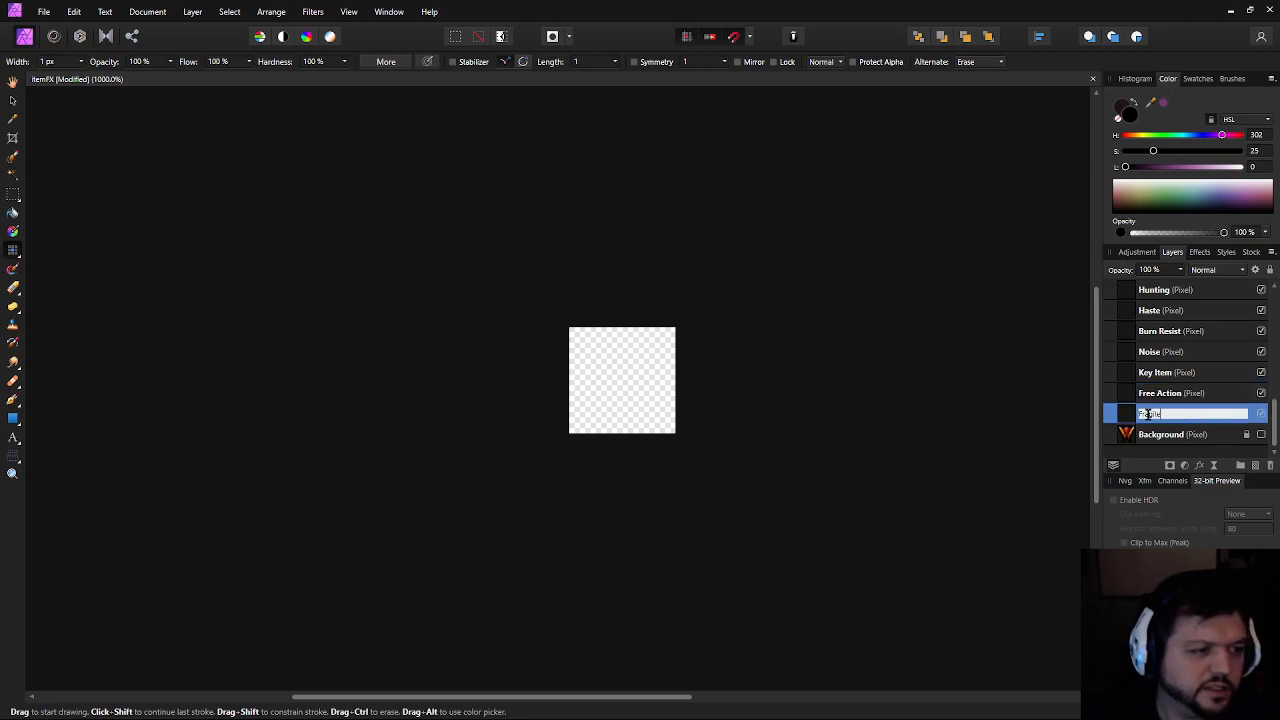
{"action": "key", "text": "Return"}
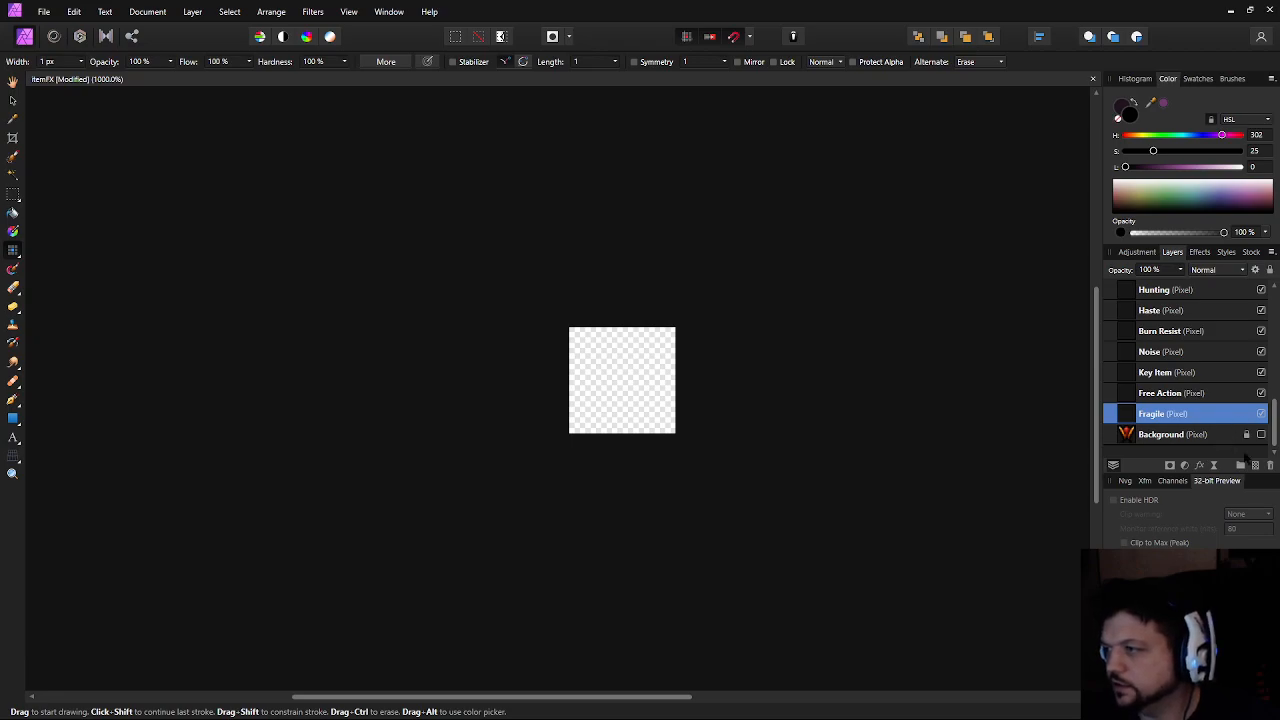
Add three blank pixel layers directly below Fragile and name the uppermost of them HP Regen Disabled
{"action": "left_click", "coordinate": [1255, 467]}
{"action": "left_click_drag", "start_coordinate": [1133, 440], "coordinate": [1133, 449]}
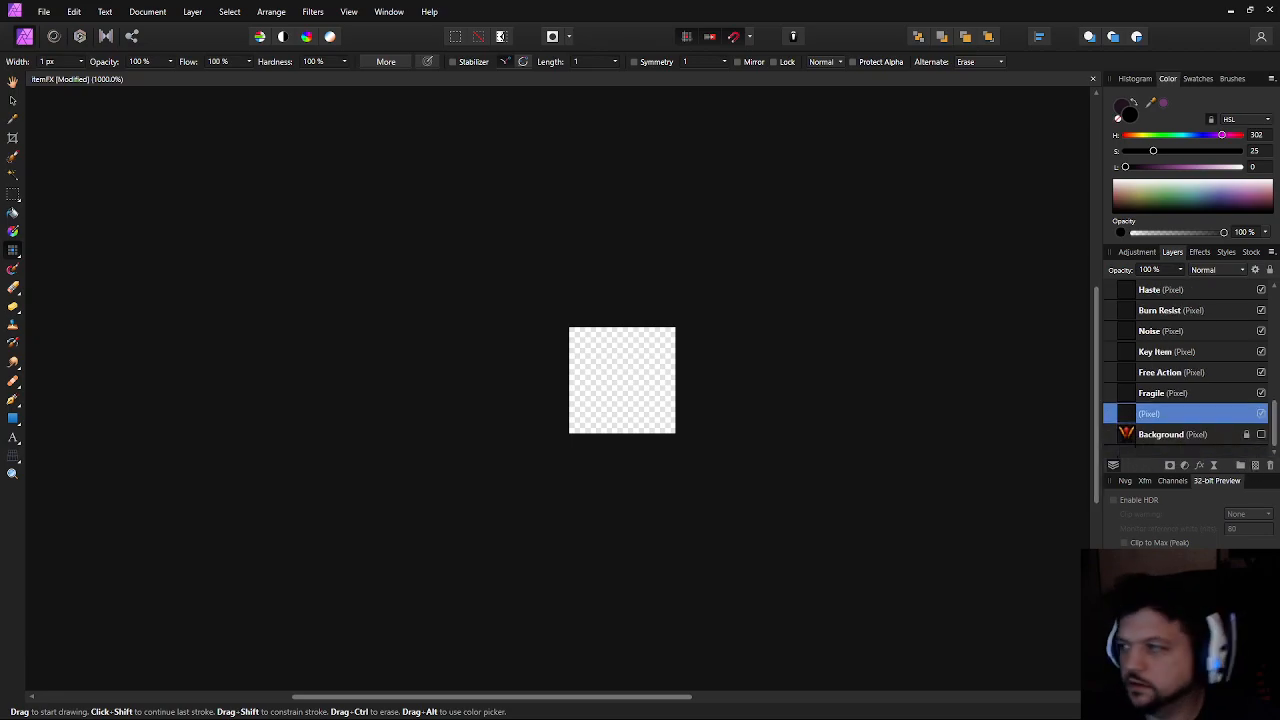
{"action": "left_click", "coordinate": [1256, 466]}
{"action": "left_click", "coordinate": [1256, 466]}
{"action": "double_click", "coordinate": [1151, 413]}
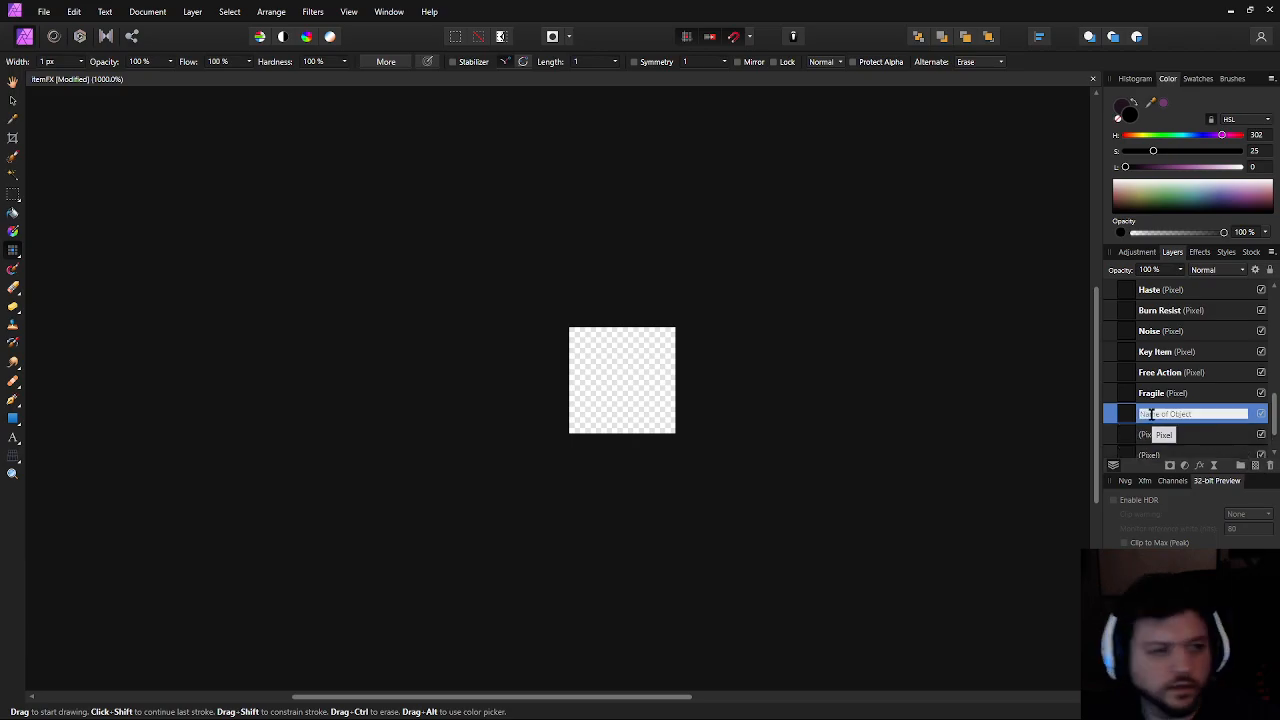
{"action": "type", "text": "HP Re"}
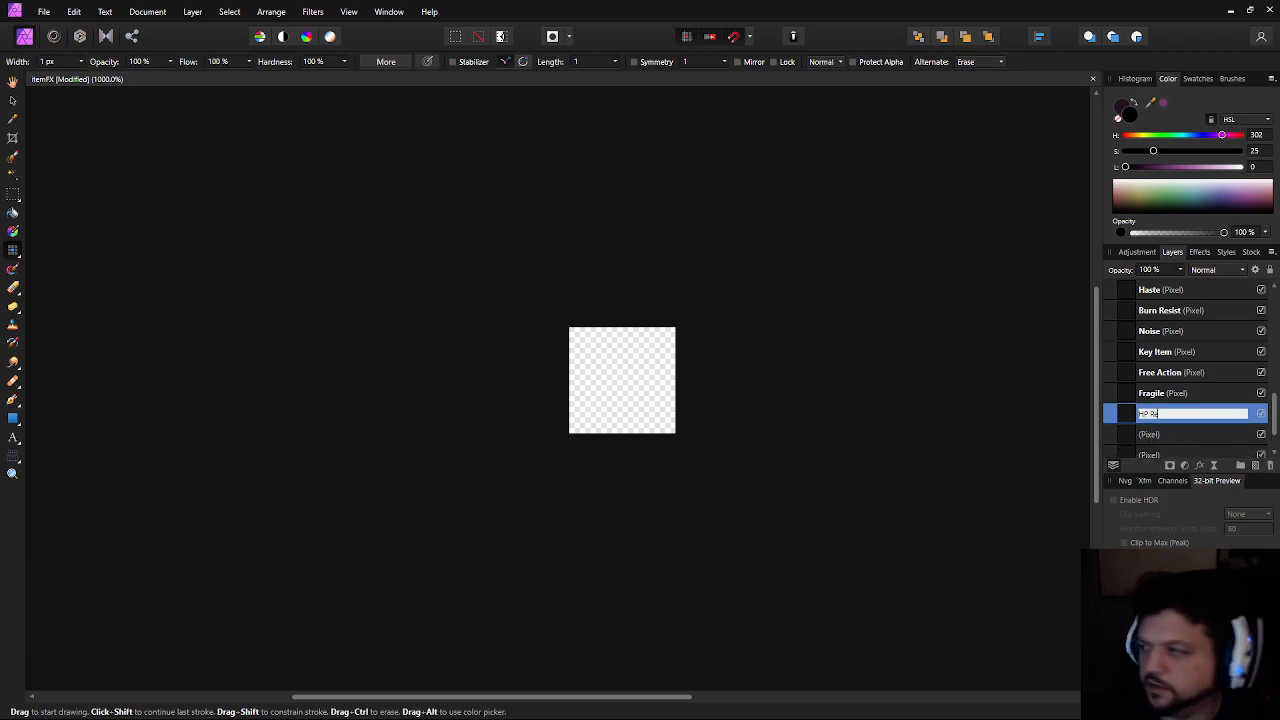
{"action": "type", "text": "gen Disabled"}
{"action": "key", "text": "Return"}
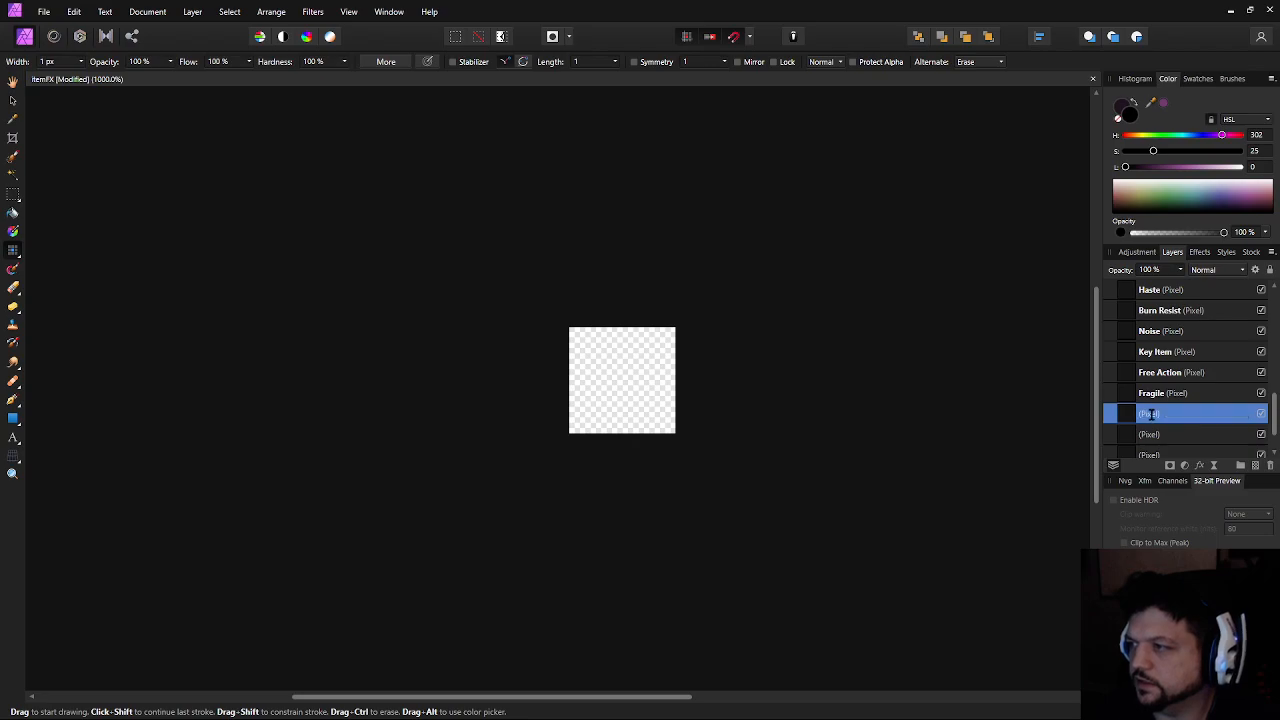
Name the blank pixel layer directly below HP Regen Disabled as Legendary
{"action": "double_click", "coordinate": [1151, 434]}
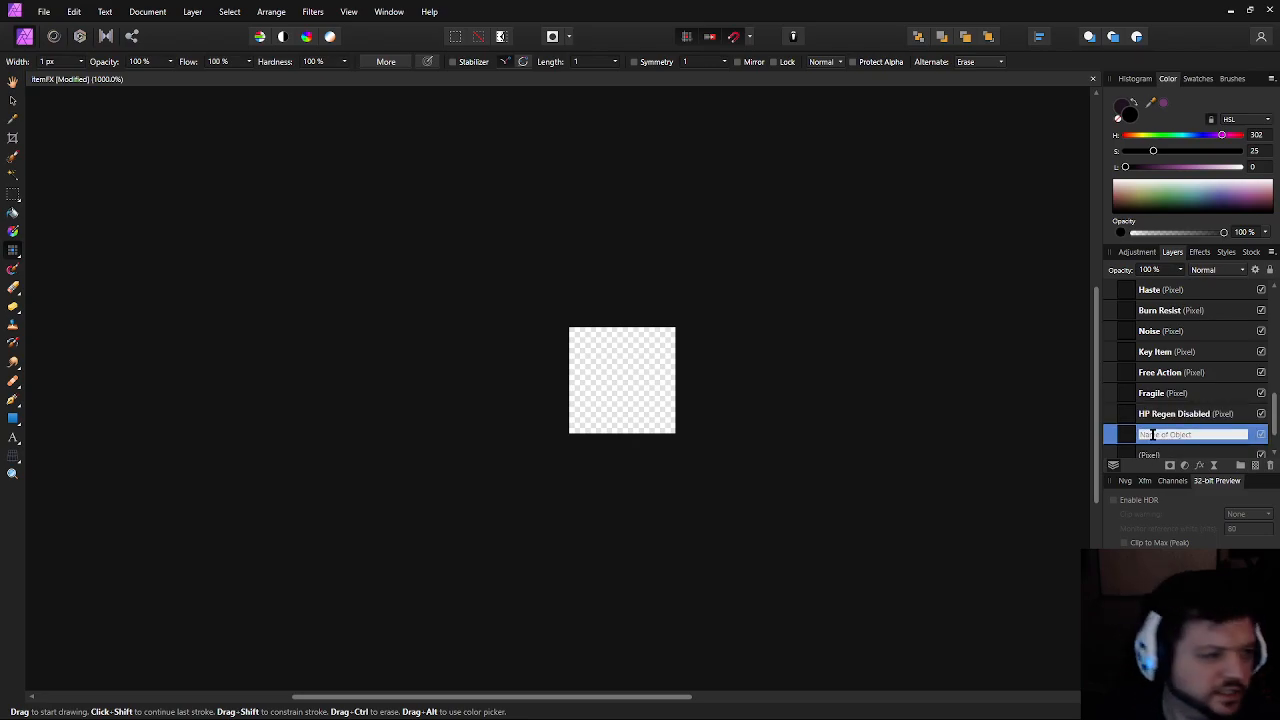
{"action": "type", "text": "Legendary"}
{"action": "key", "text": "Return"}
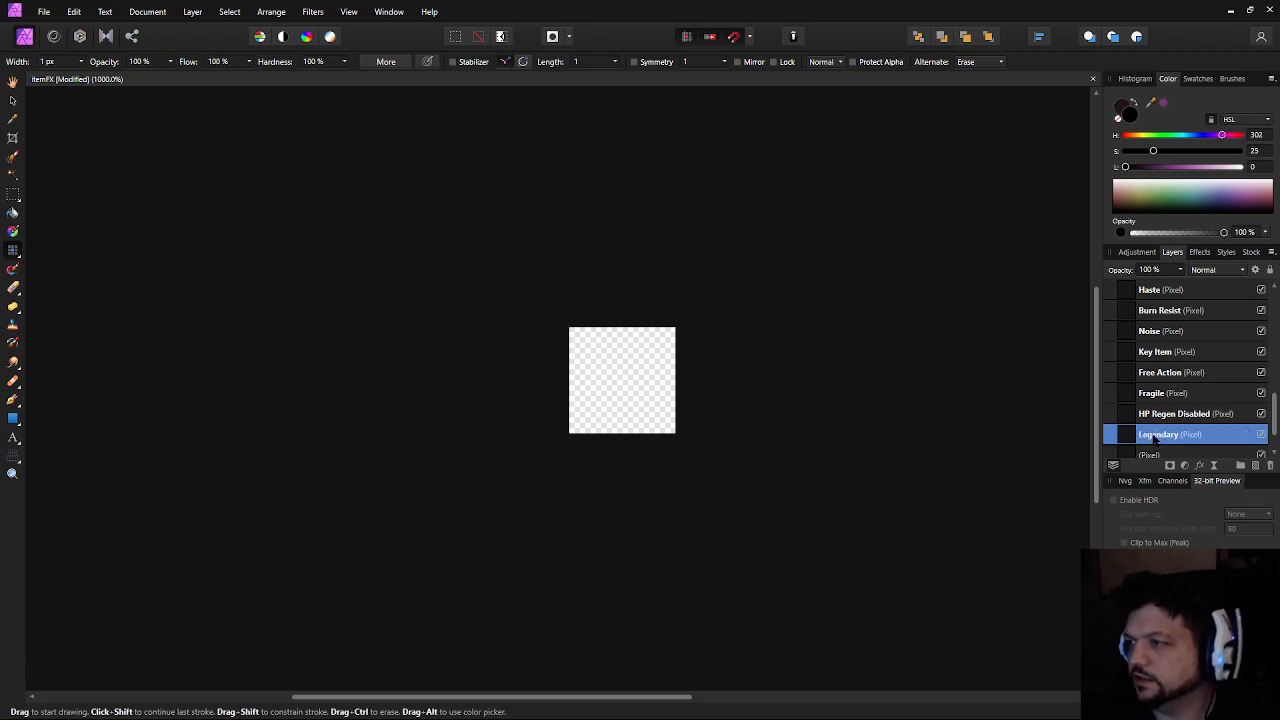
Delete the unnamed pixel layer above Background and the Legendary layer
{"action": "scroll", "coordinate": [1155, 437], "scroll_direction": "down", "scroll_amount": 2}
{"action": "left_click", "coordinate": [1168, 418]}
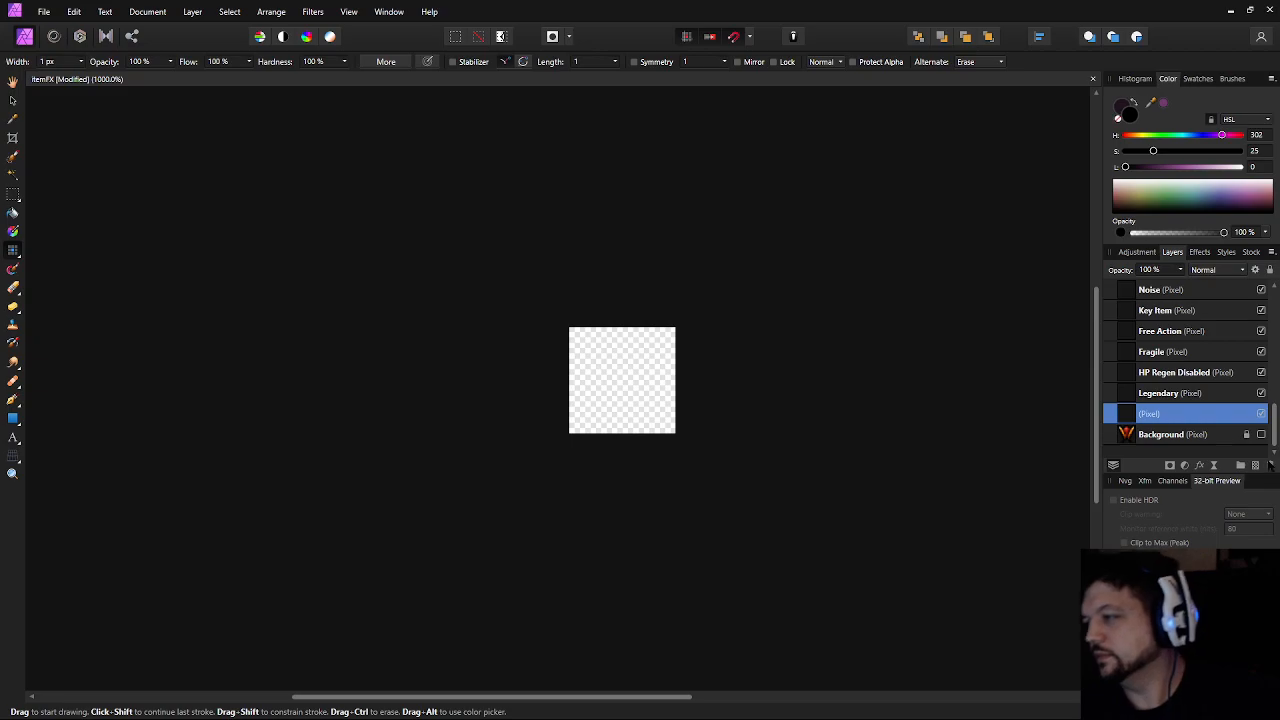
{"action": "left_click", "coordinate": [1271, 466]}
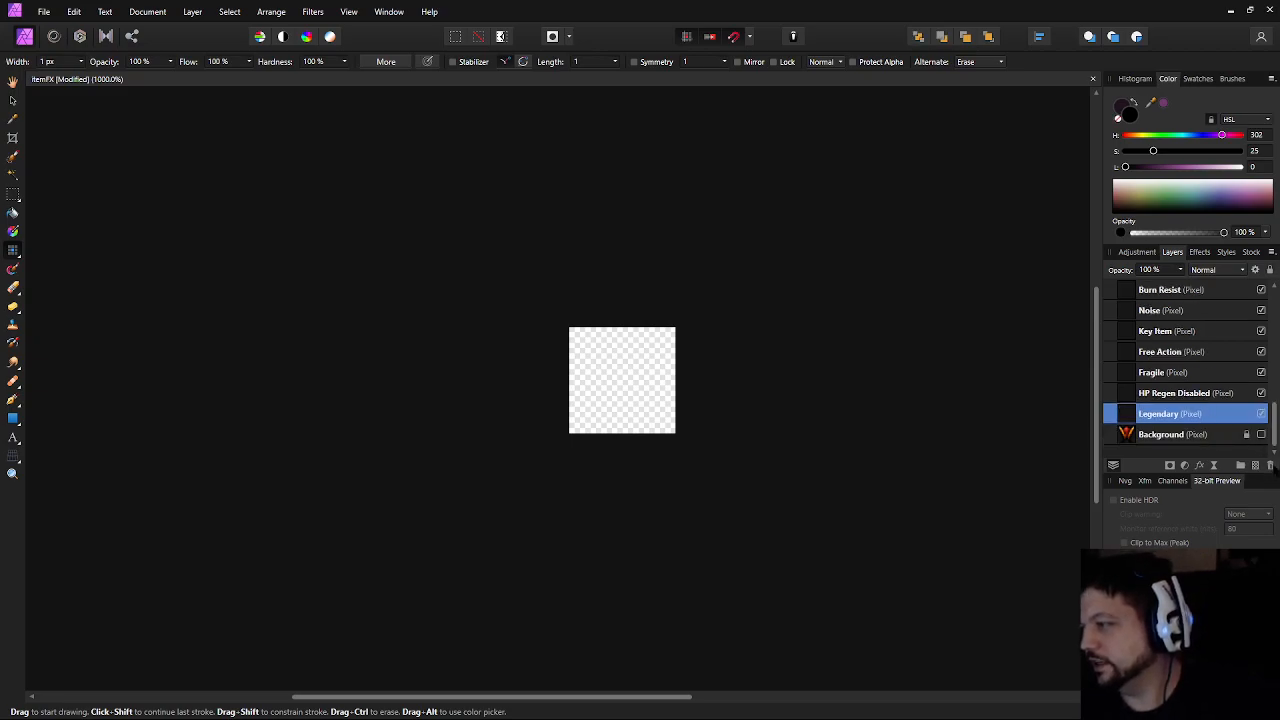
{"action": "left_click", "coordinate": [1271, 466]}
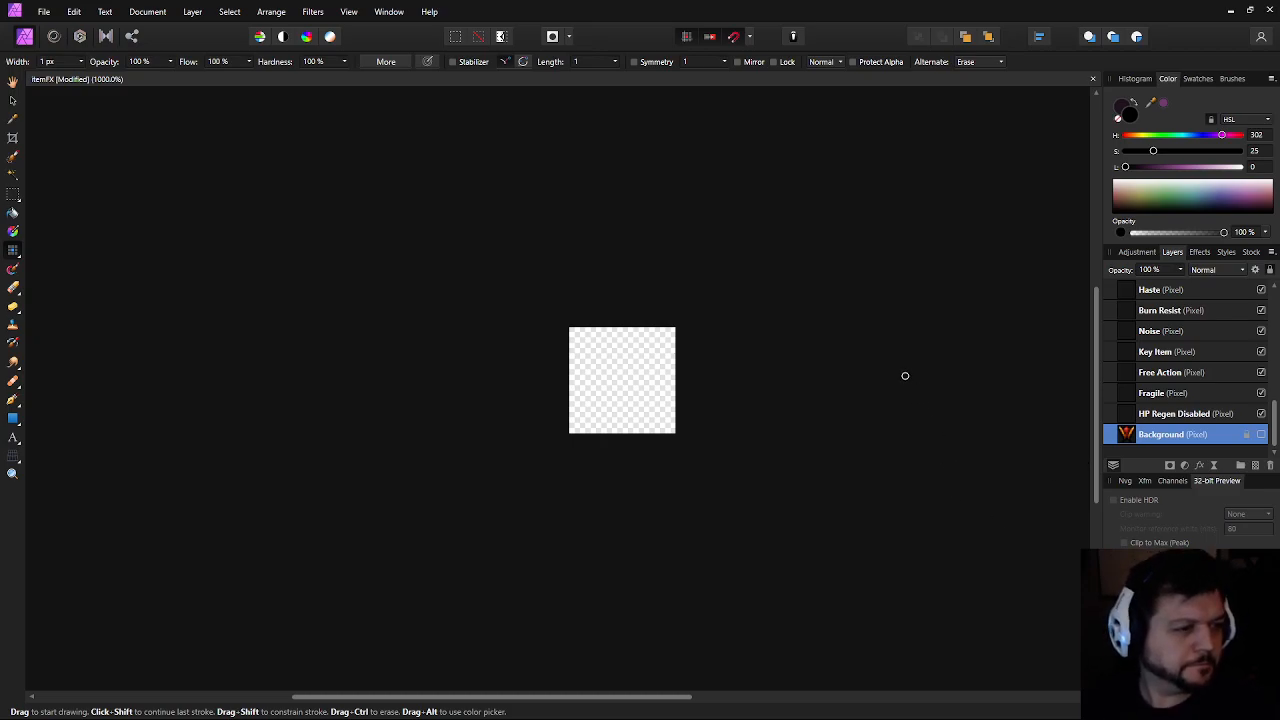
Add a blank pixel layer directly below HP Regen Disabled and name it Legendary
{"action": "left_click", "coordinate": [1256, 466]}
{"action": "double_click", "coordinate": [1163, 434]}
{"action": "type", "text": "Lega"}
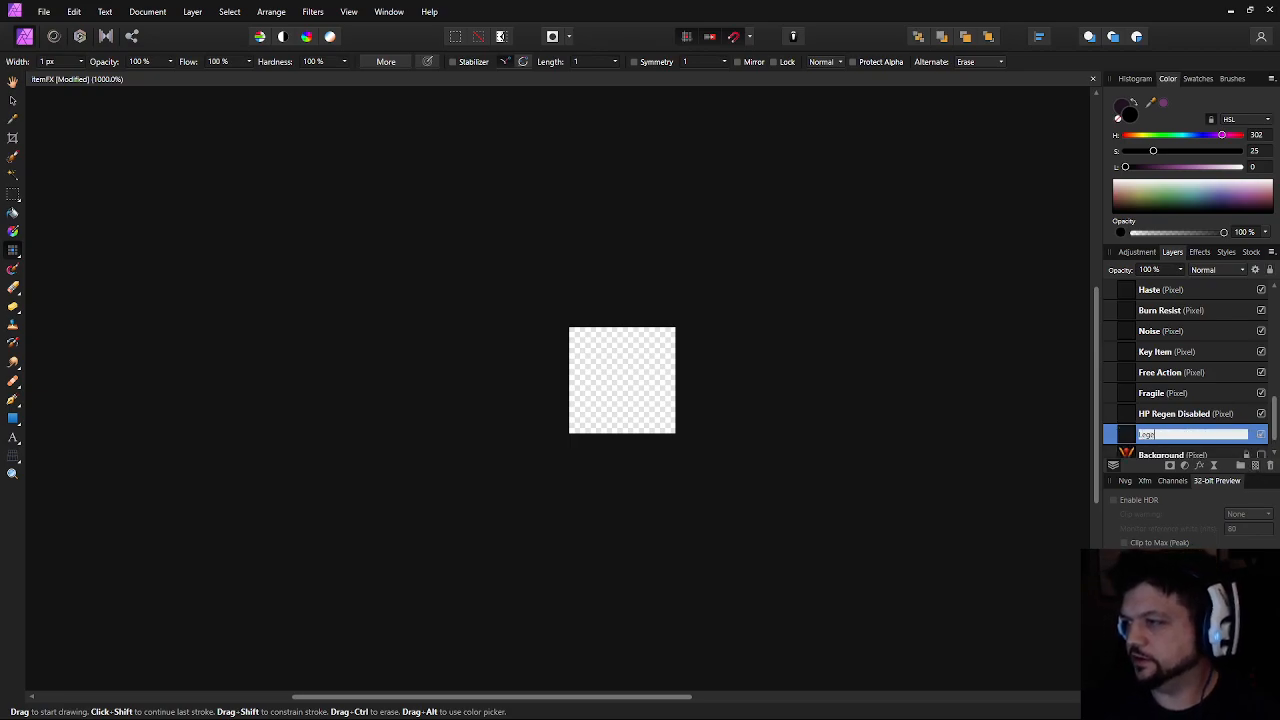
{"action": "key", "text": "Return"}
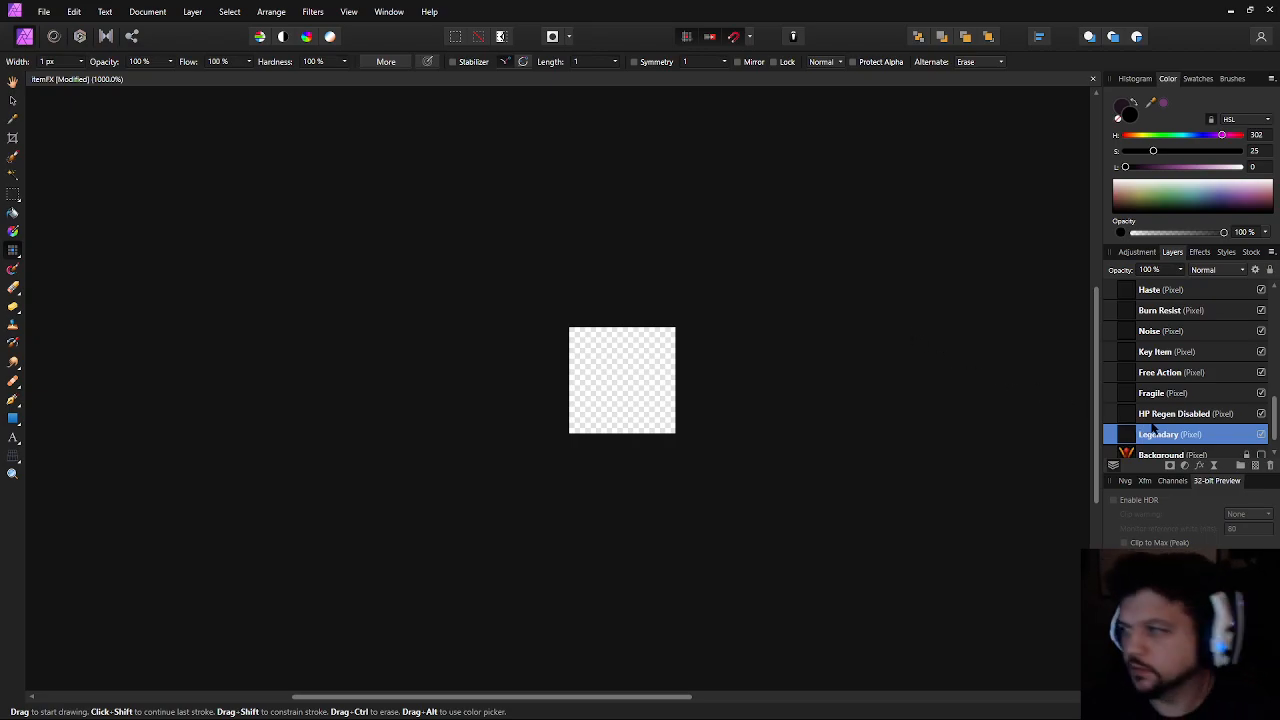
Draw the black outline of a diagonal, square-tipped sword blade pointing to the upper right on the Conflict layer
{"action": "scroll", "coordinate": [1148, 428], "scroll_direction": "up", "scroll_amount": 6}
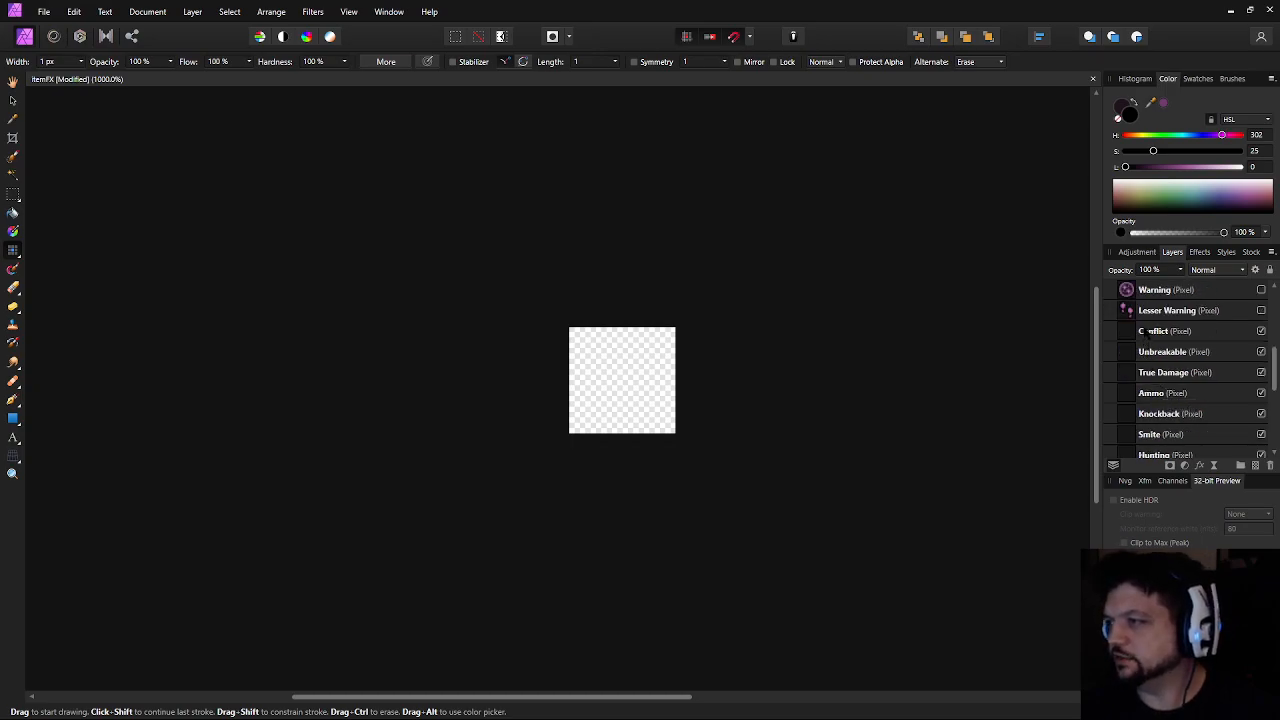
{"action": "left_click", "coordinate": [1148, 335]}
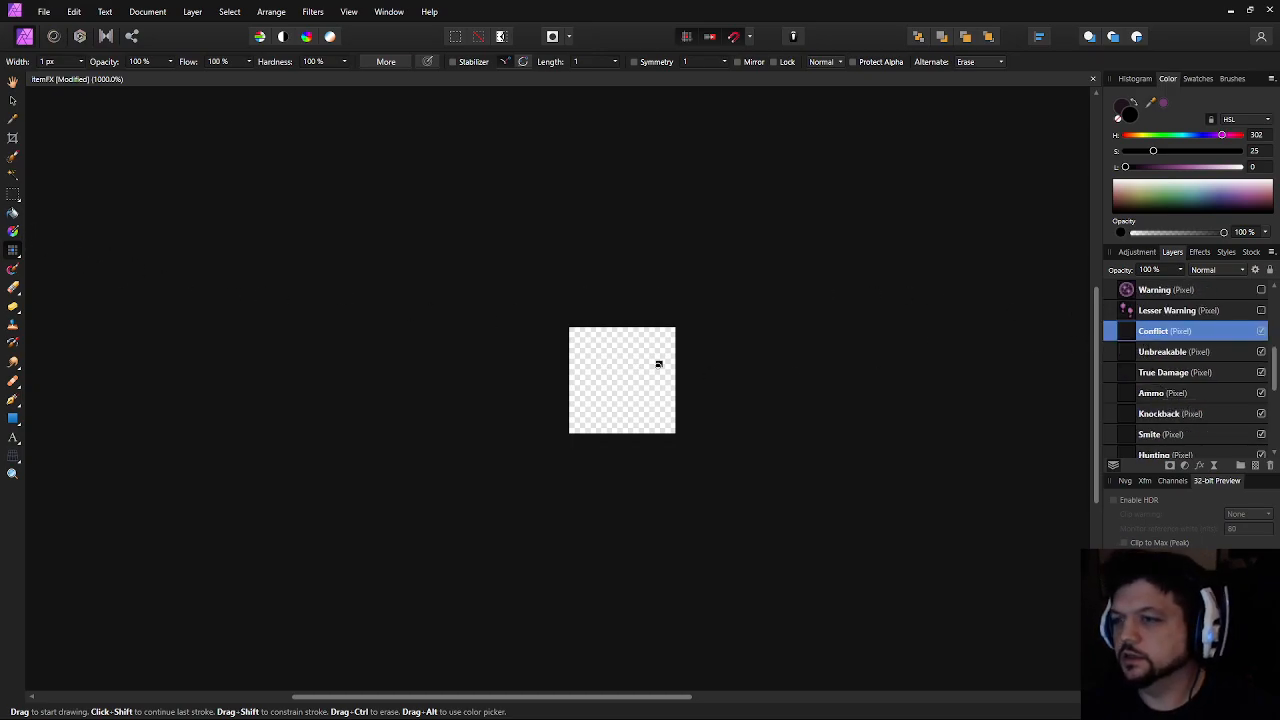
{"action": "scroll", "coordinate": [615, 374], "scroll_direction": "up", "scroll_amount": 5}
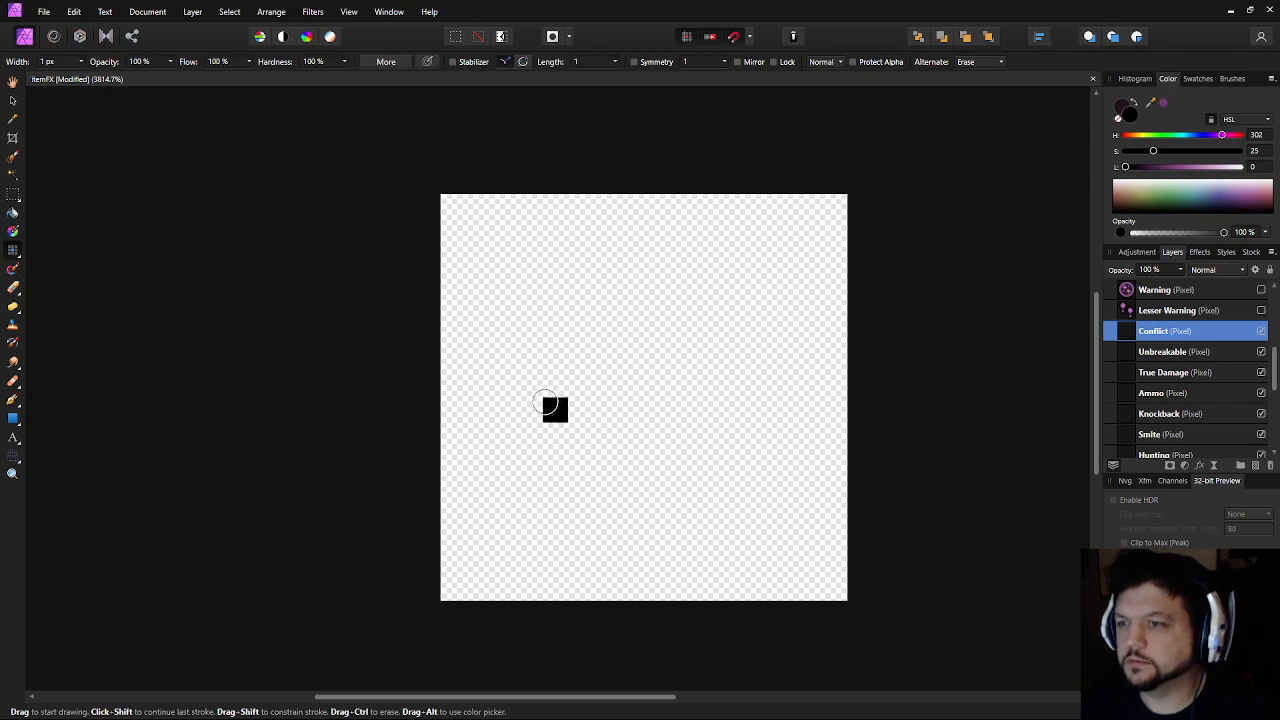
{"action": "mouse_move", "coordinate": [555, 410]}
{"action": "left_mouse_down"}
{"action": "mouse_move", "coordinate": [732, 258]}
{"action": "mouse_move", "coordinate": [758, 257]}
{"action": "mouse_move", "coordinate": [762, 288]}
{"action": "mouse_move", "coordinate": [776, 263]}
{"action": "mouse_move", "coordinate": [776, 342]}
{"action": "mouse_move", "coordinate": [633, 485]}
{"action": "mouse_move", "coordinate": [603, 458]}
{"action": "left_mouse_up"}
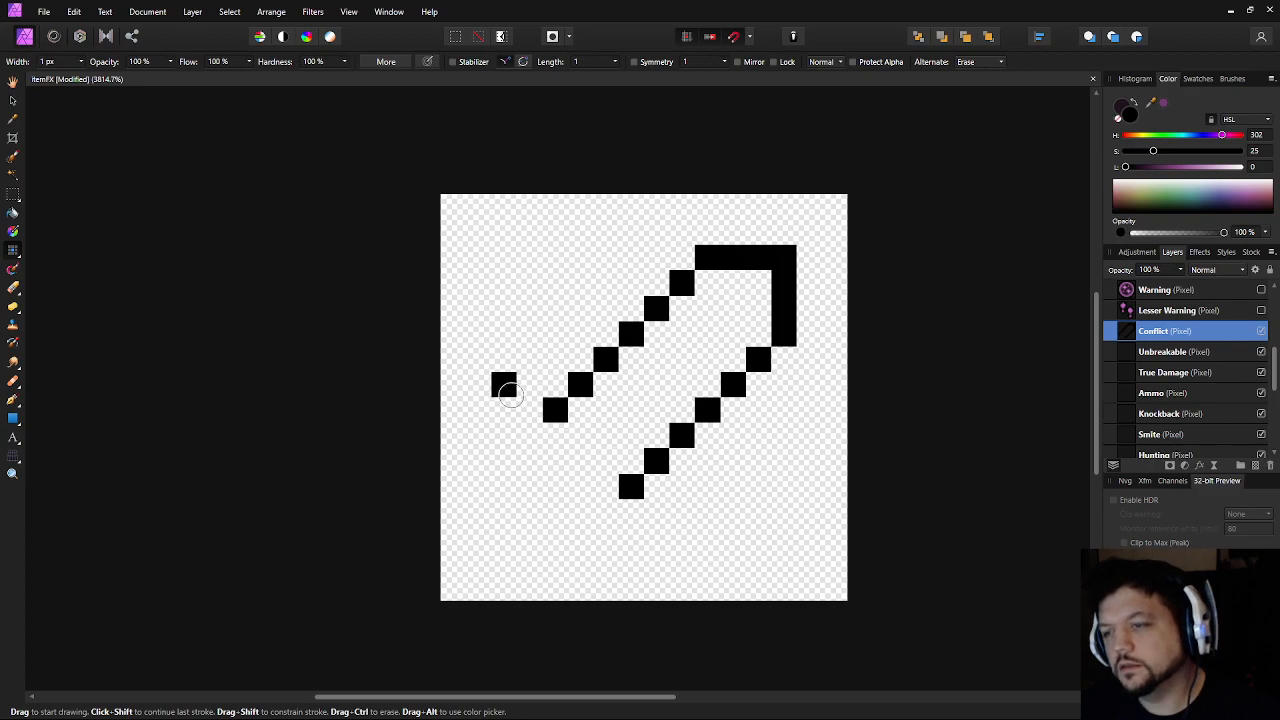
Outline the sword's crossguard in black around the lower end of the blade
{"action": "mouse_move", "coordinate": [554, 385]}
{"action": "left_mouse_down"}
{"action": "mouse_move", "coordinate": [524, 335]}
{"action": "mouse_move", "coordinate": [501, 357]}
{"action": "mouse_move", "coordinate": [500, 414]}
{"action": "left_mouse_up"}
{"action": "left_click", "coordinate": [529, 333]}
{"action": "left_click", "coordinate": [502, 357]}
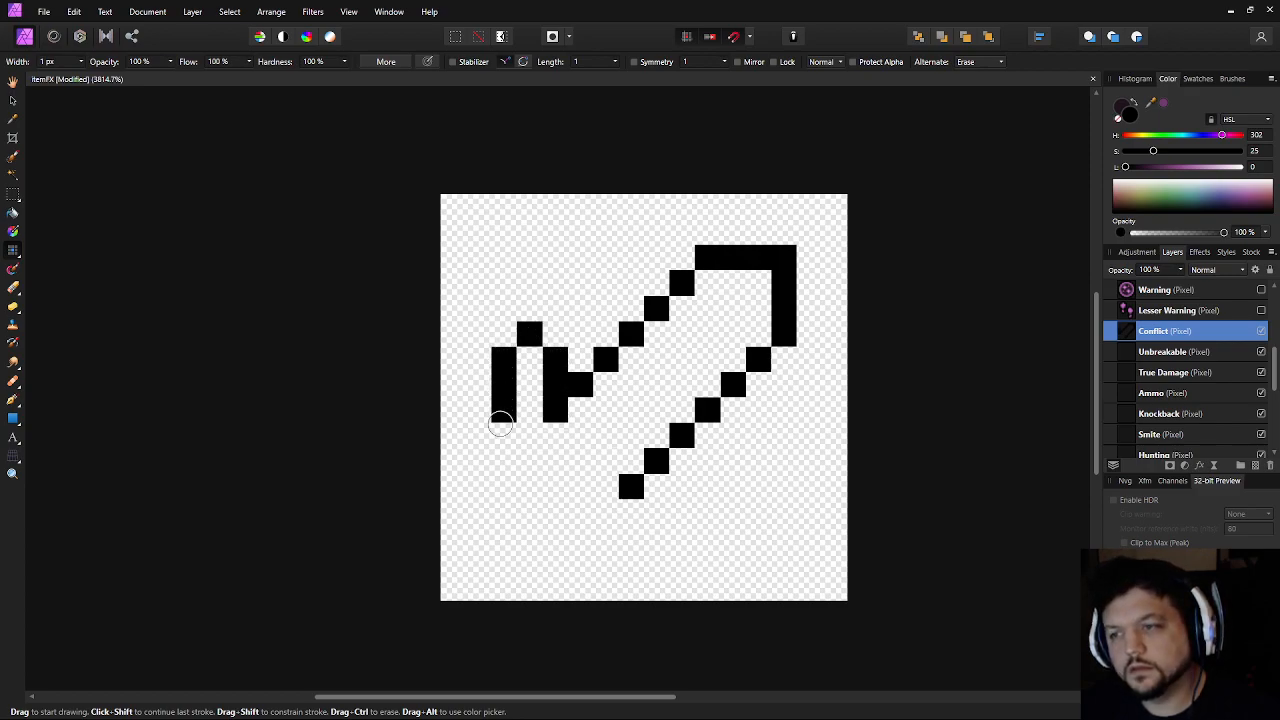
{"action": "left_click_drag", "start_coordinate": [657, 486], "coordinate": [690, 487]}
{"action": "left_click", "coordinate": [705, 511]}
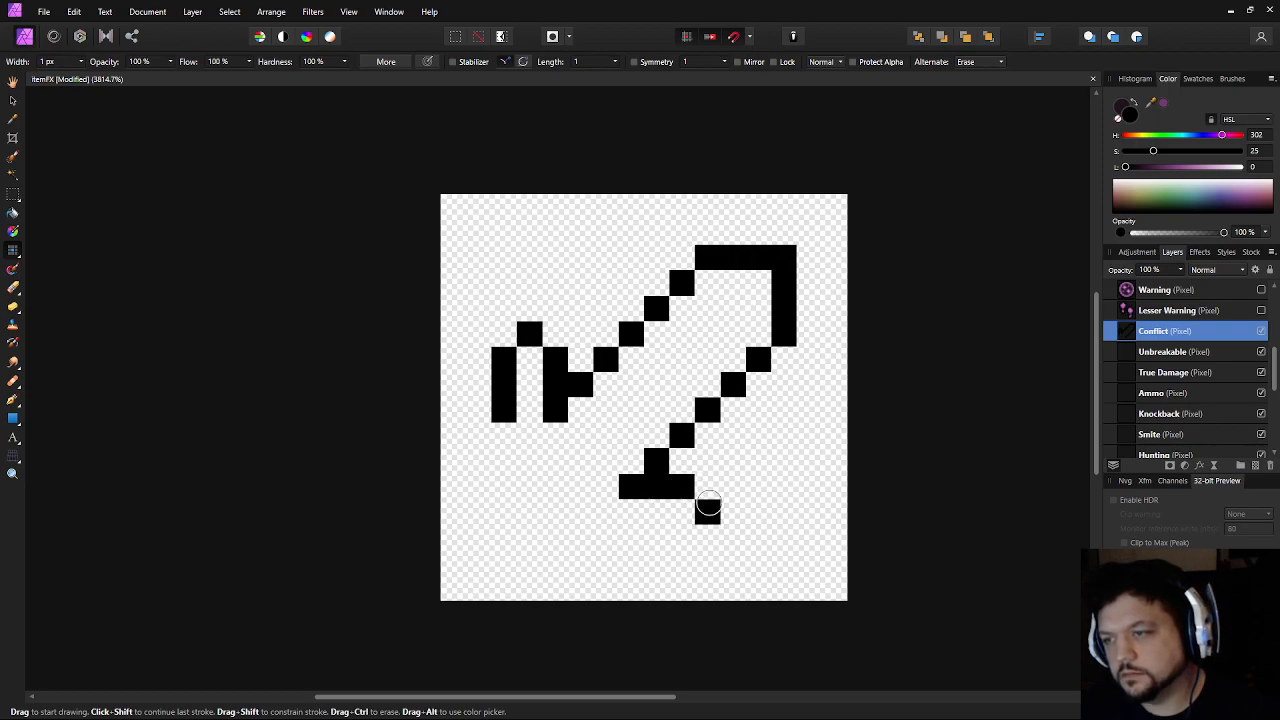
{"action": "left_click_drag", "start_coordinate": [672, 530], "coordinate": [614, 531]}
{"action": "left_click", "coordinate": [501, 434]}
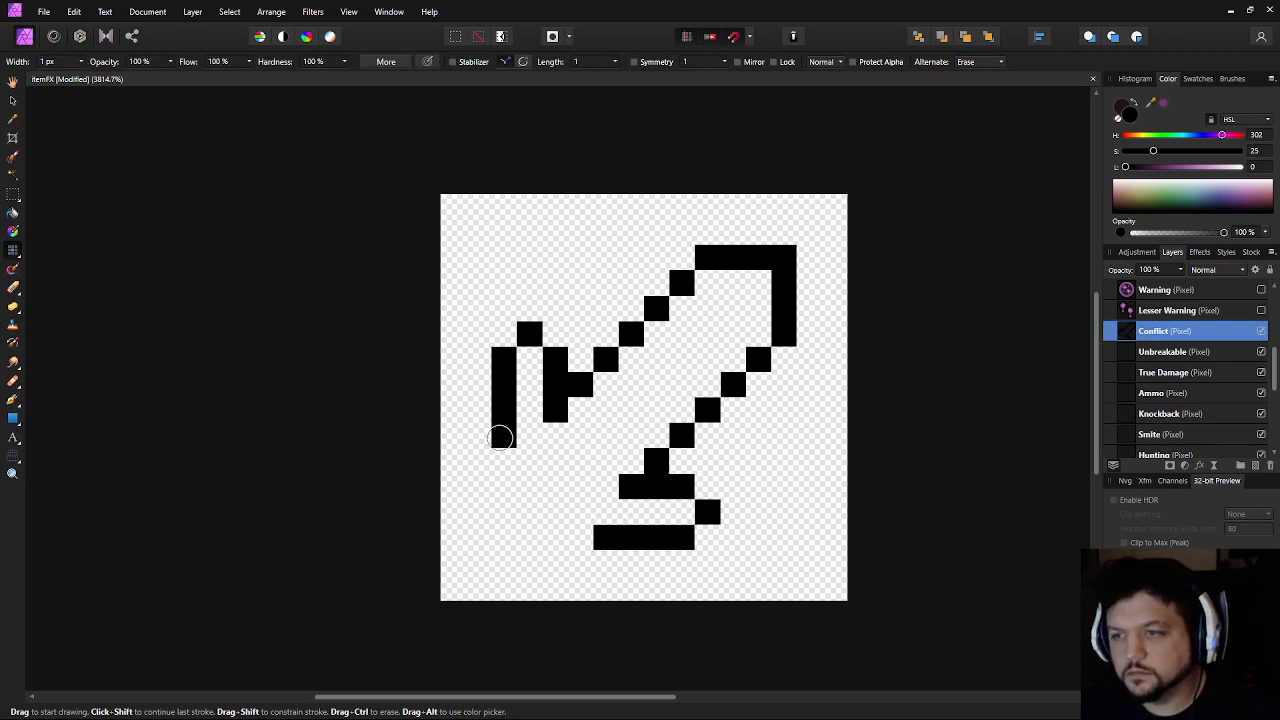
{"action": "left_click_drag", "start_coordinate": [510, 468], "coordinate": [574, 526]}
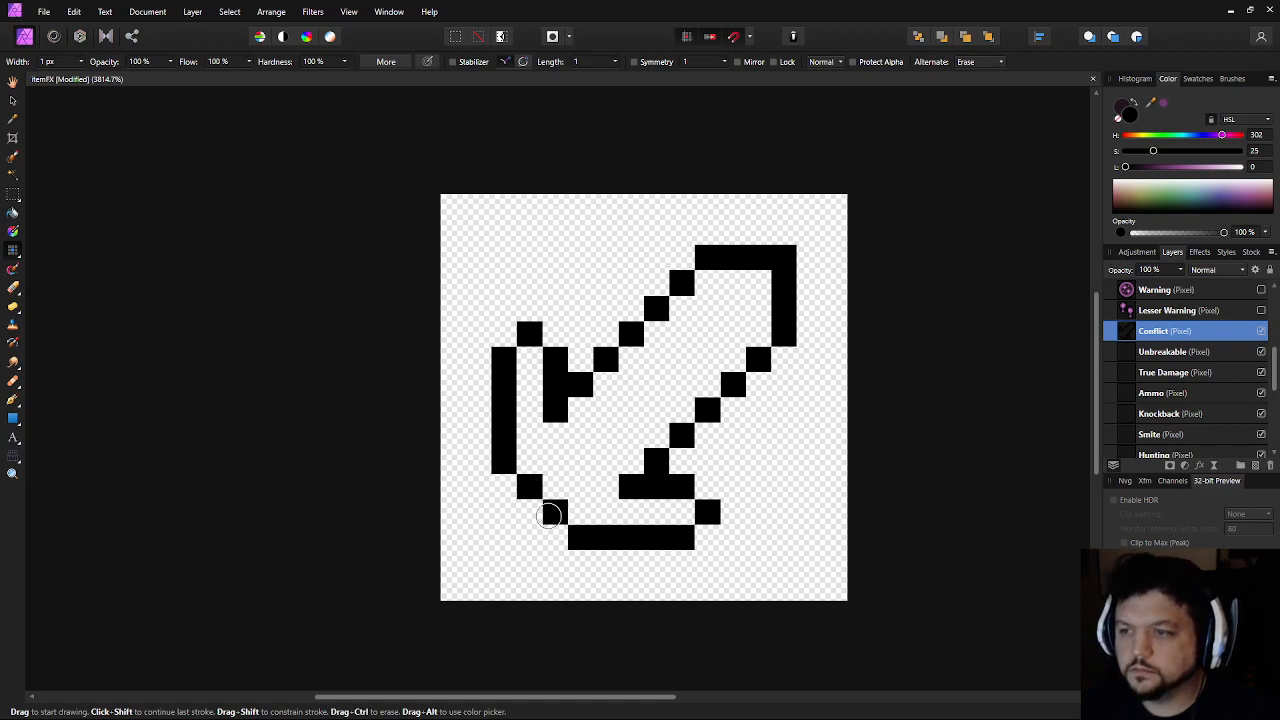
Square off the crossguard's lower-left corners and outline the sword's grip and pommel down to the canvas corner
{"action": "left_click", "coordinate": [503, 487]}
{"action": "left_click", "coordinate": [553, 533]}
{"action": "left_click", "coordinate": [478, 527]}
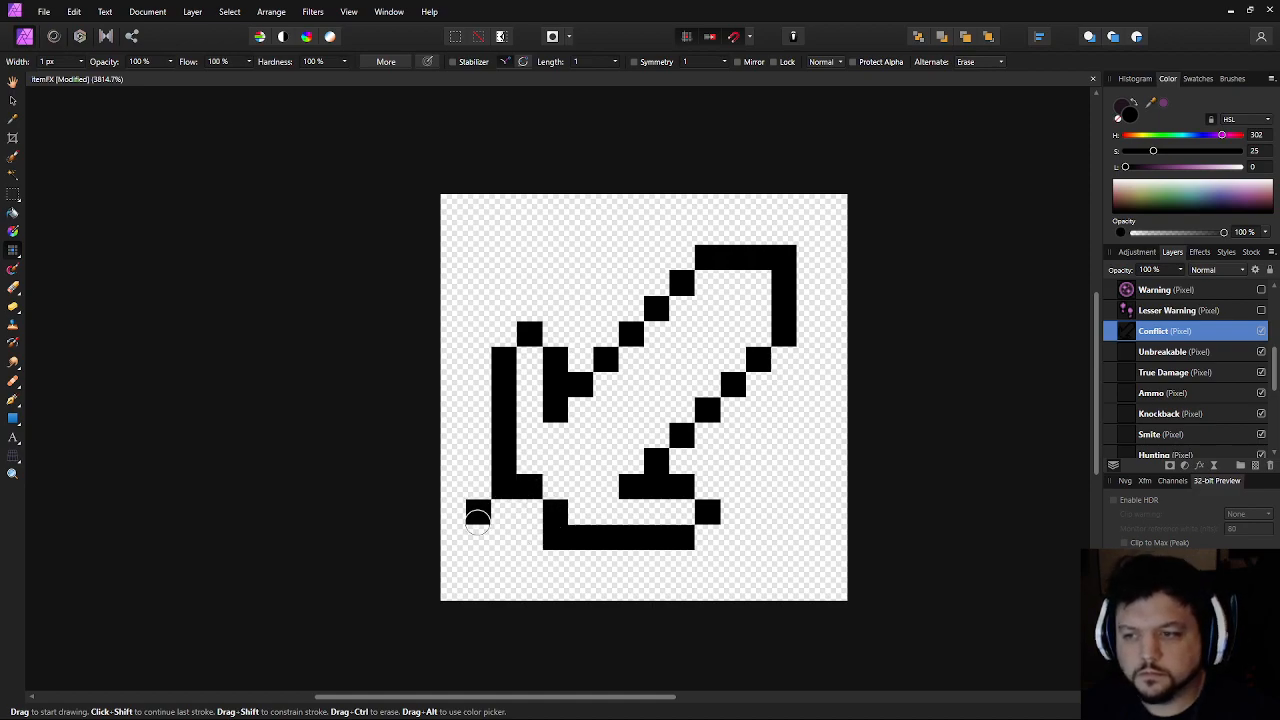
{"action": "left_click", "coordinate": [478, 512]}
{"action": "left_click", "coordinate": [459, 542]}
{"action": "left_click", "coordinate": [460, 560]}
{"action": "left_click", "coordinate": [482, 583]}
{"action": "left_click", "coordinate": [503, 582]}
{"action": "left_click", "coordinate": [530, 562]}
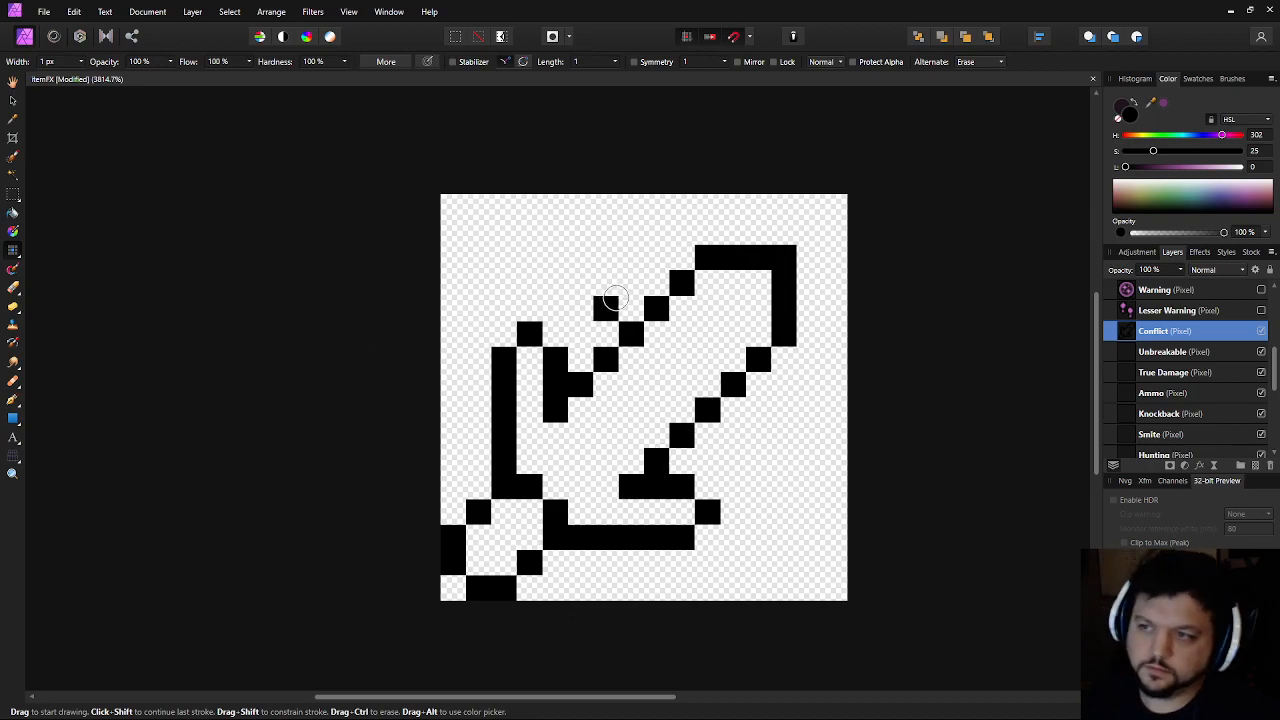
{"action": "left_click", "coordinate": [731, 519]}
{"action": "key", "text": "ctrl+z"}
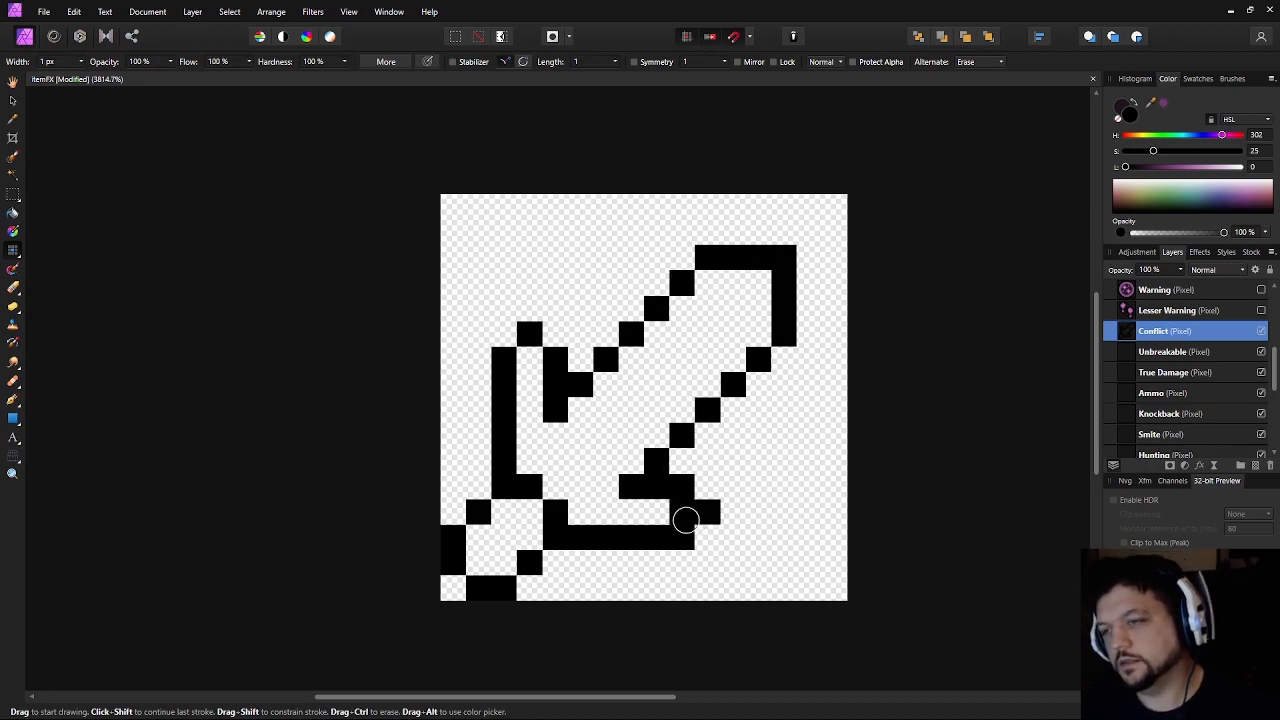
Shorten the crossguard's upper end by moving its tip down two pixels
{"action": "key", "text": "m"}
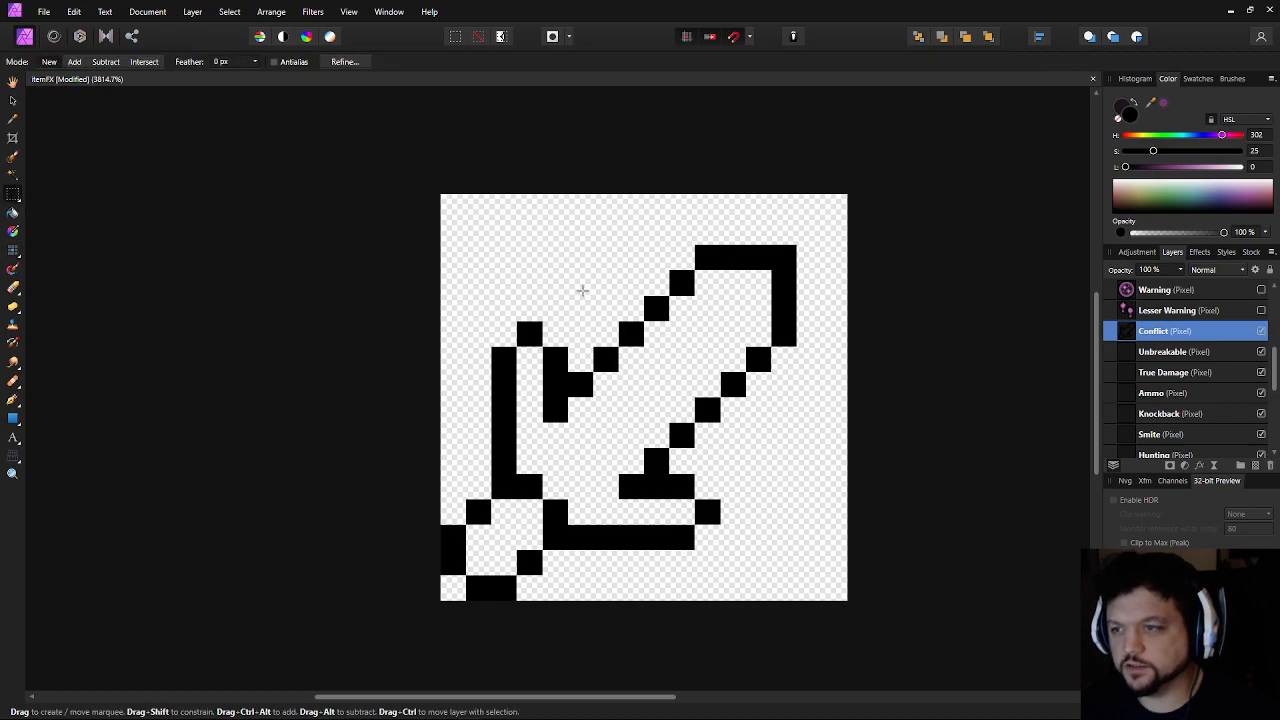
{"action": "left_click_drag", "start_coordinate": [492, 322], "coordinate": [563, 380]}
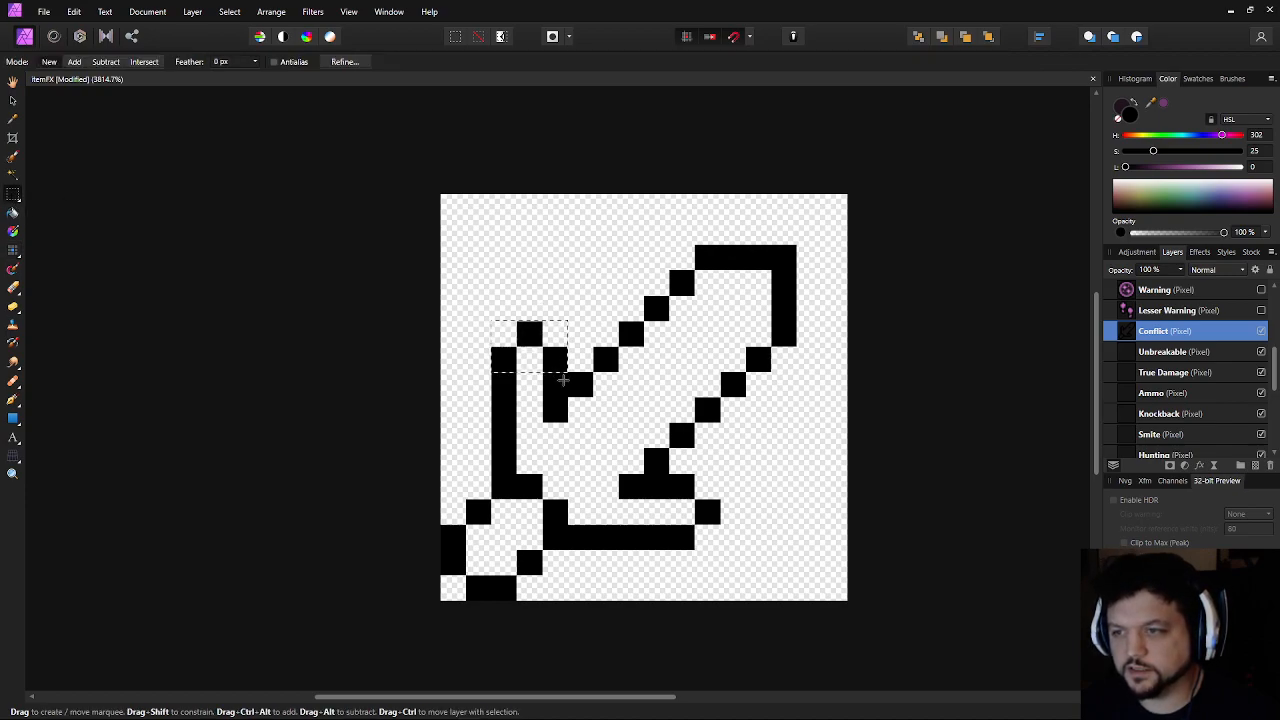
{"action": "left_click", "coordinate": [13, 101]}
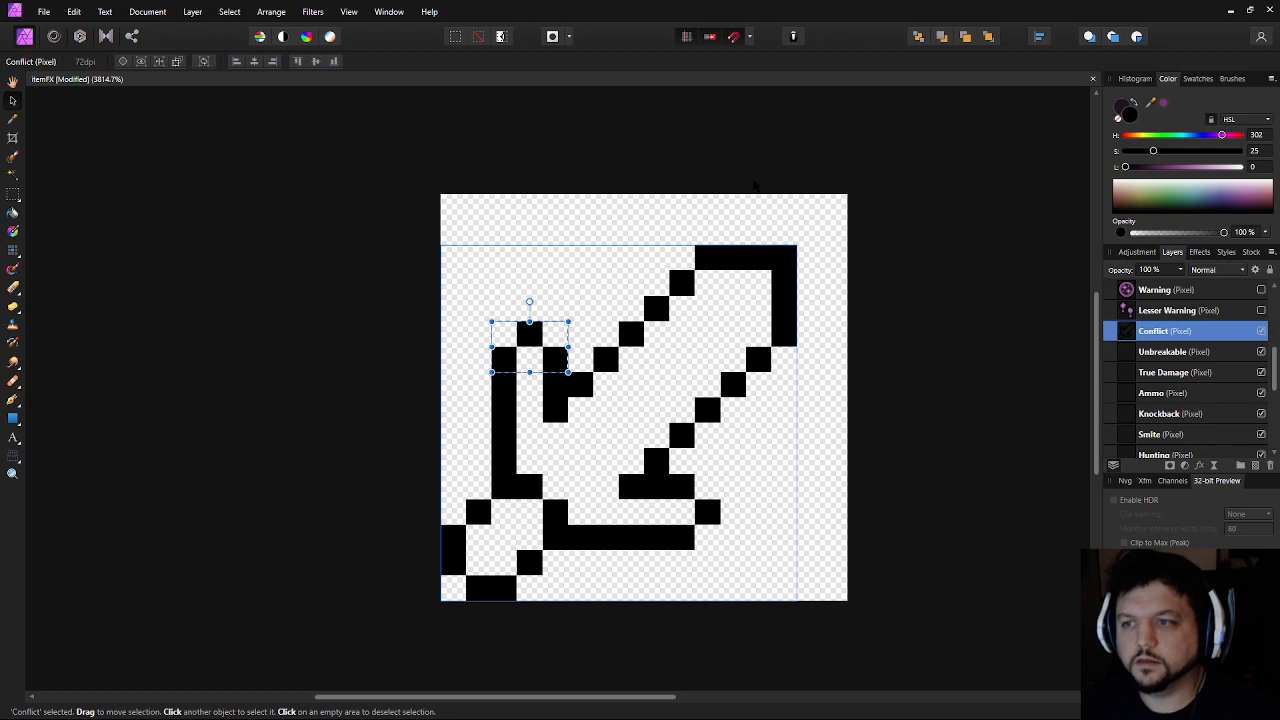
{"action": "key", "text": "Down"}
{"action": "key", "text": "Down"}
{"action": "key", "text": "ctrl+d"}
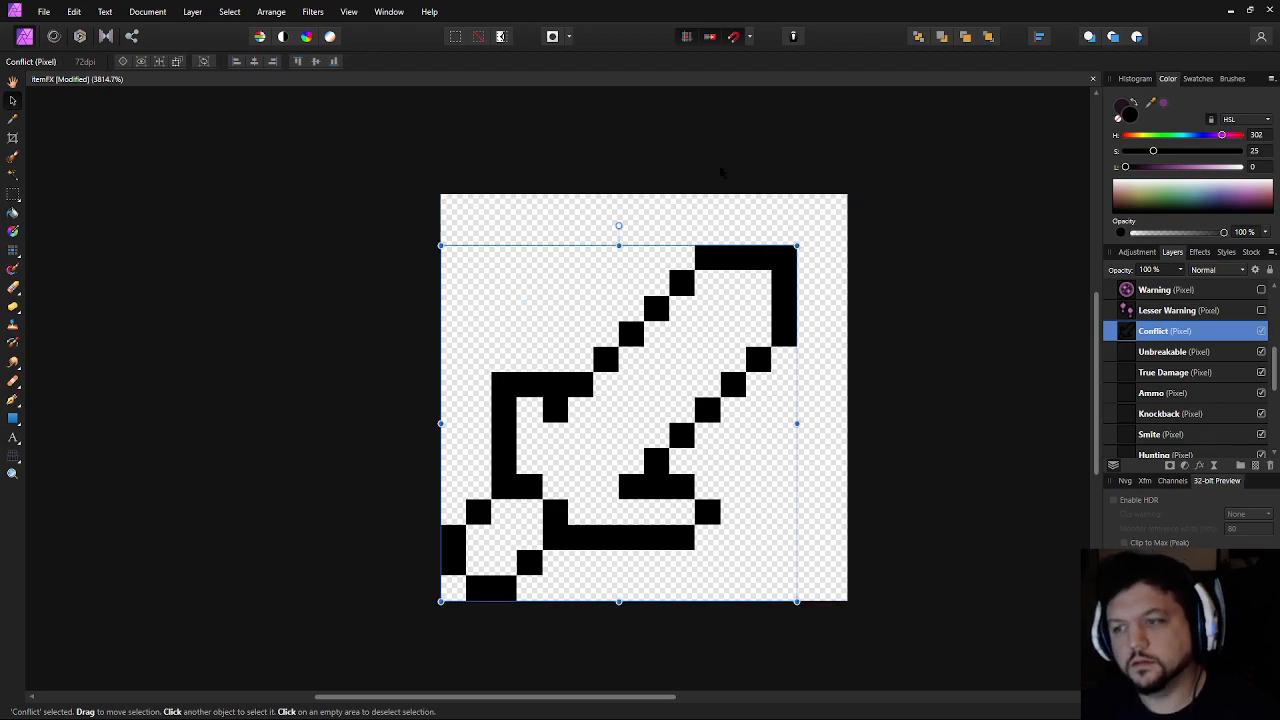
Shorten the crossguard's lower-right end by moving its tip two pixels to the left
{"action": "key", "text": "m"}
{"action": "left_click_drag", "start_coordinate": [720, 550], "coordinate": [681, 554]}
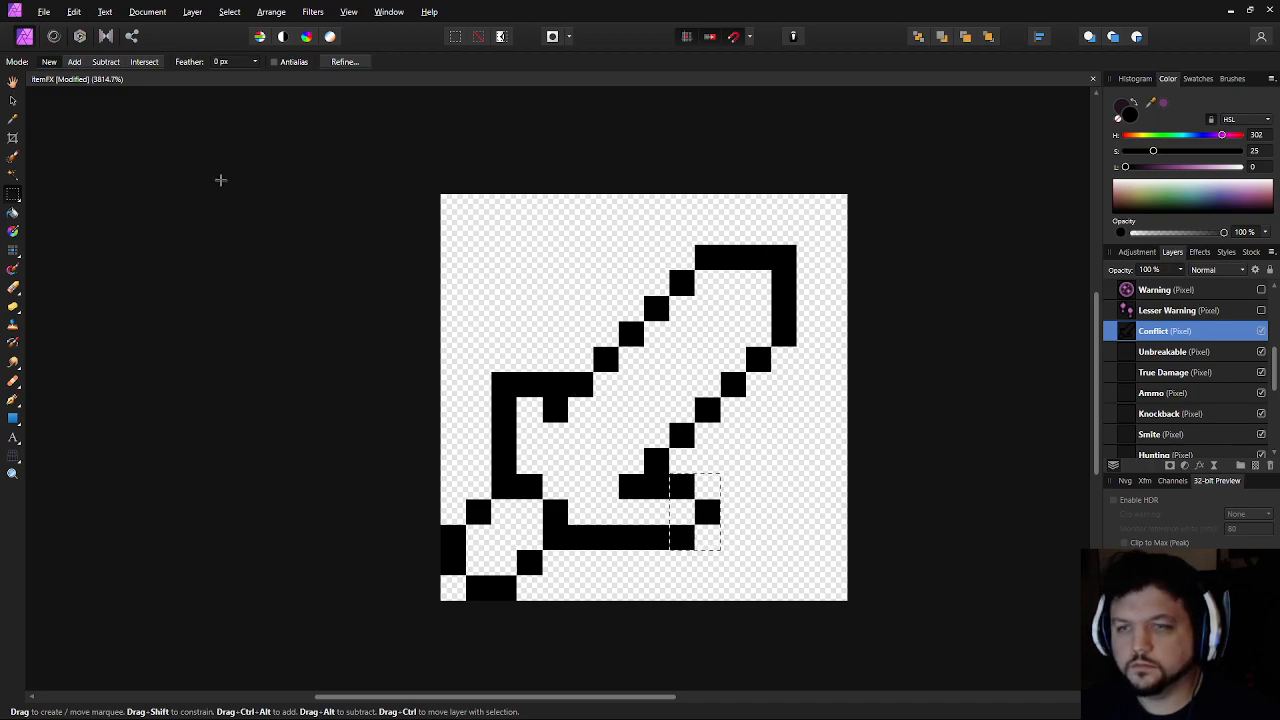
{"action": "key", "text": "v"}
{"action": "key", "text": "Left"}
{"action": "key", "text": "Left"}
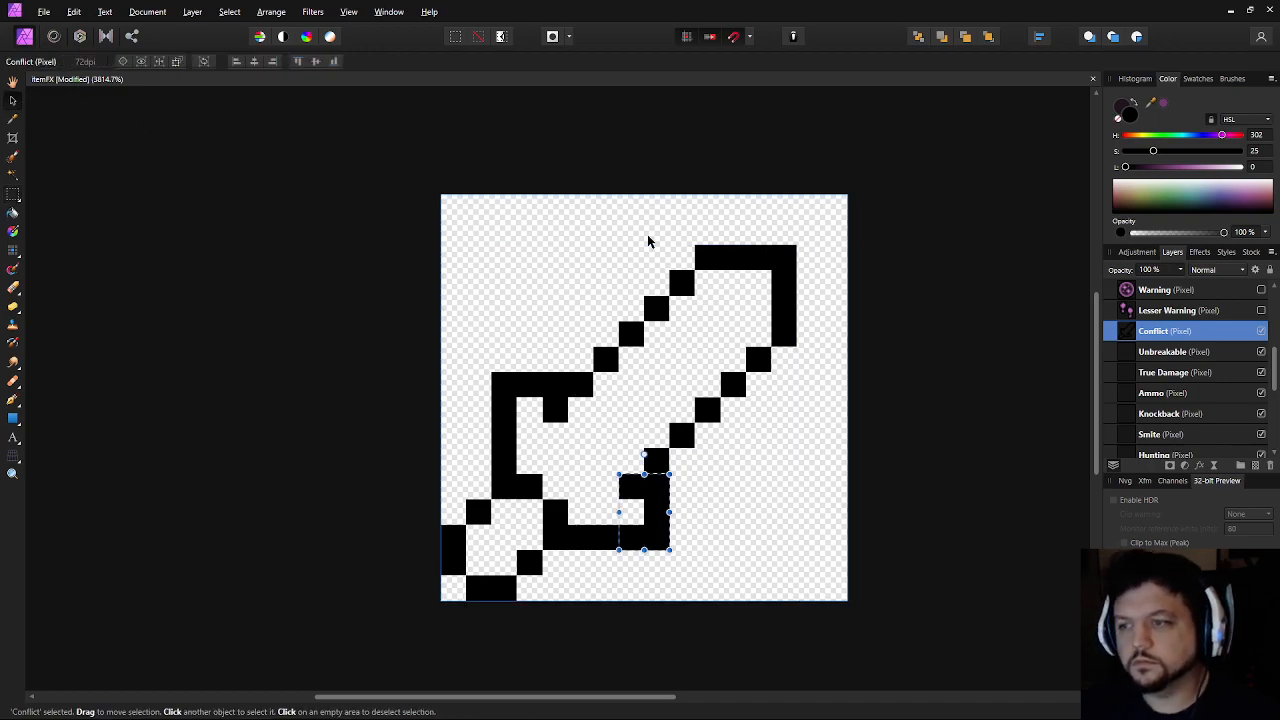
{"action": "key", "text": "ctrl+d"}
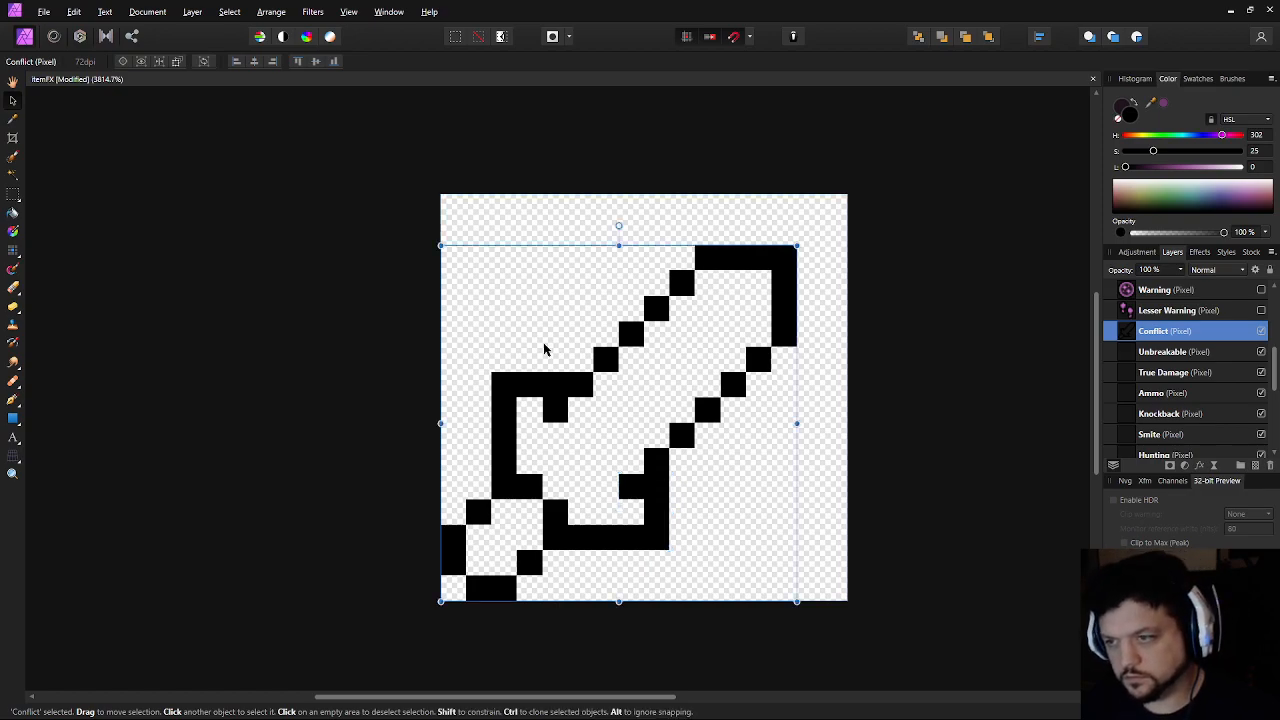
Duplicate the Conflict layer and flip the copy horizontally to form a crossed second sword
{"action": "left_click", "coordinate": [13, 193]}
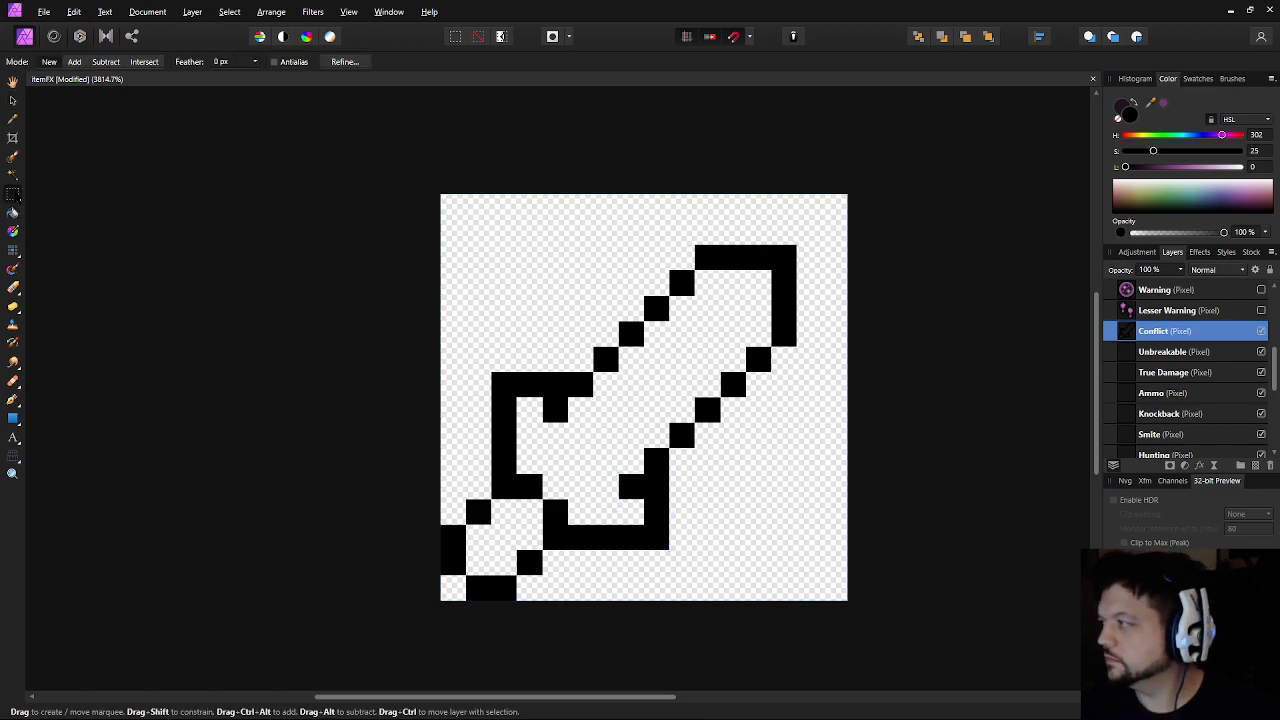
{"action": "left_click", "coordinate": [1203, 356]}
{"action": "left_click", "coordinate": [1160, 334]}
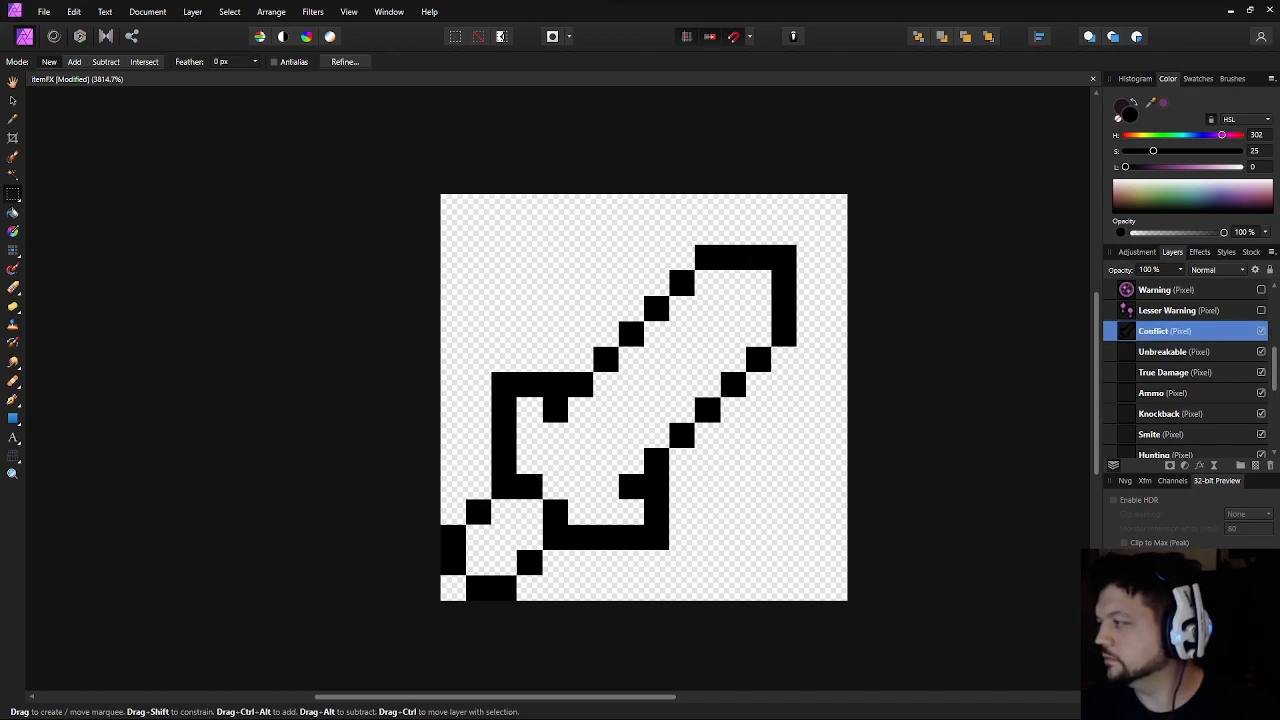
{"action": "left_click_drag", "start_coordinate": [552, 316], "coordinate": [547, 307]}
{"action": "key", "text": "ctrl+j"}
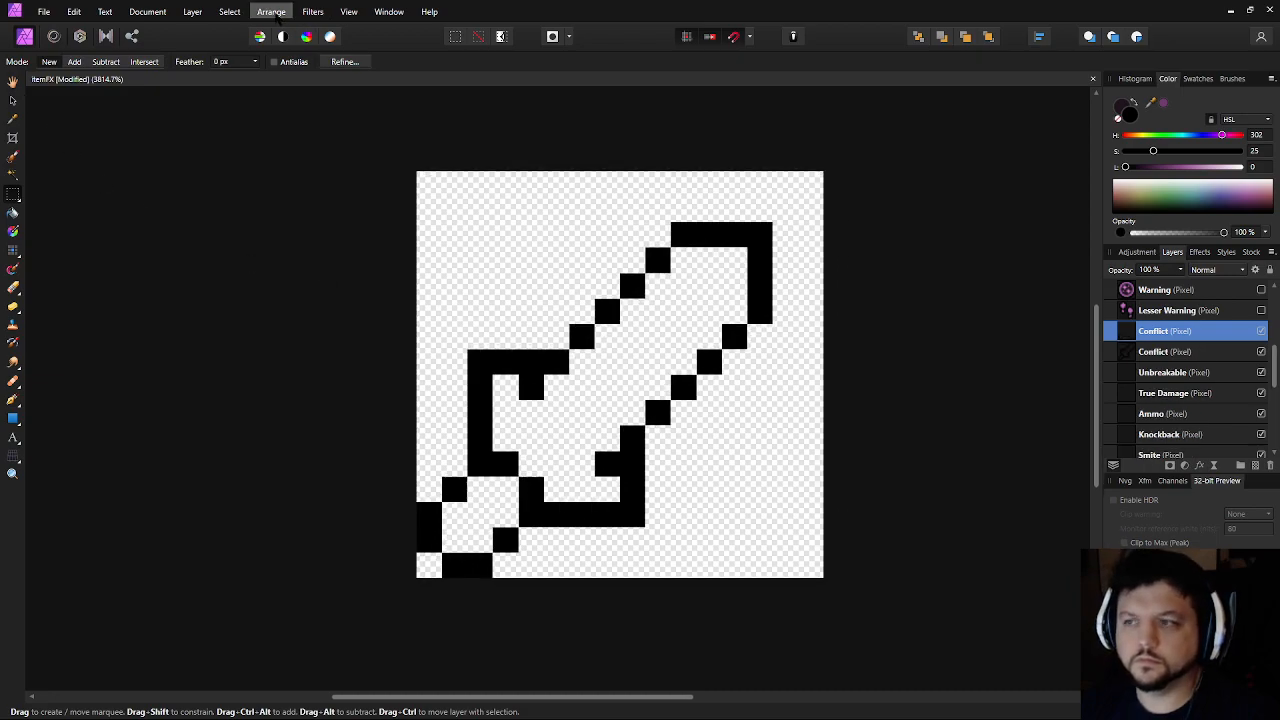
{"action": "left_click", "coordinate": [271, 11]}
{"action": "left_click", "coordinate": [335, 264]}
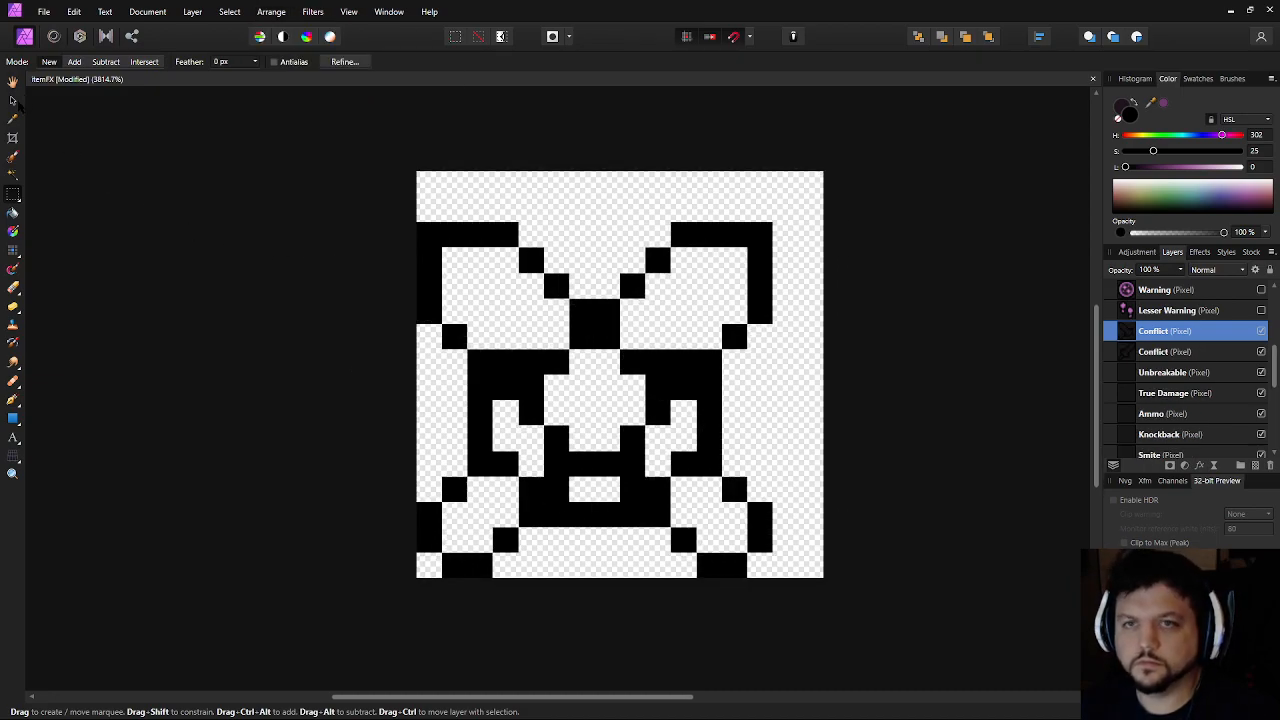
Shift the mirrored sword two pixels to the right
{"action": "left_click", "coordinate": [12, 100]}
{"action": "key", "text": "Right"}
{"action": "key", "text": "Right"}
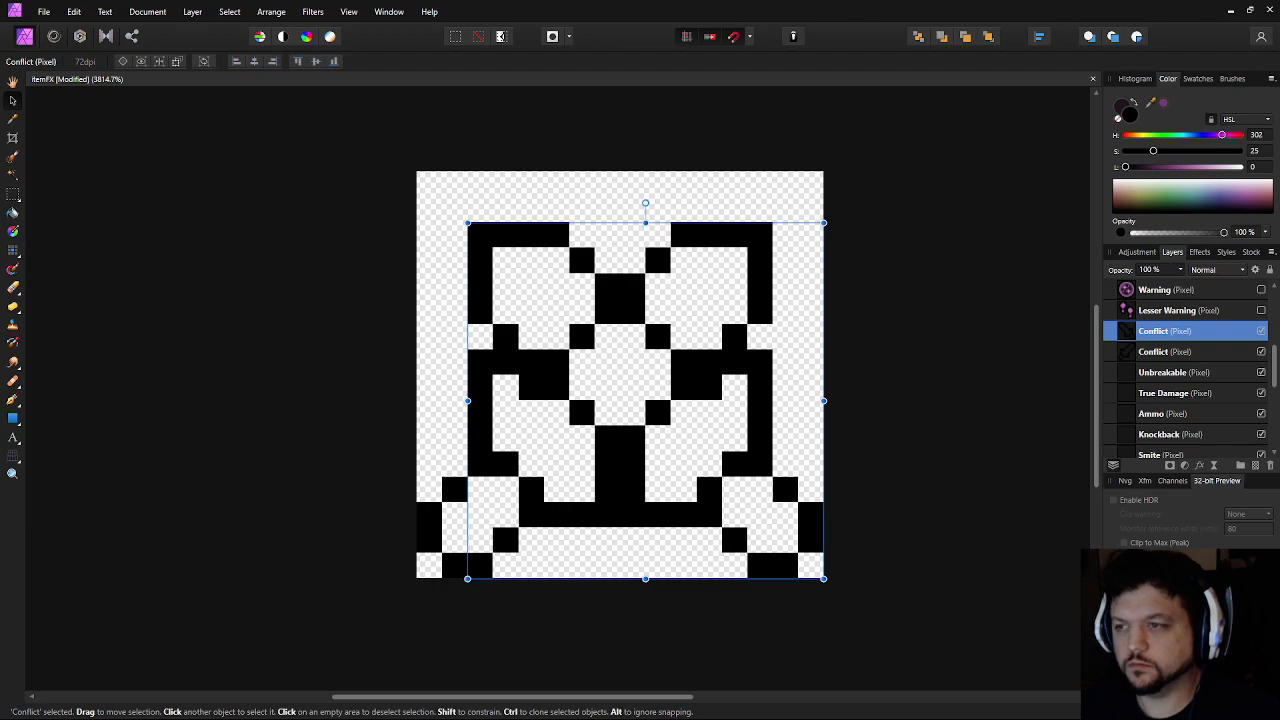
Erase the mirrored sword's outline pixels where they overlap the blade and crossguard of the original sword
{"action": "left_click", "coordinate": [13, 256]}
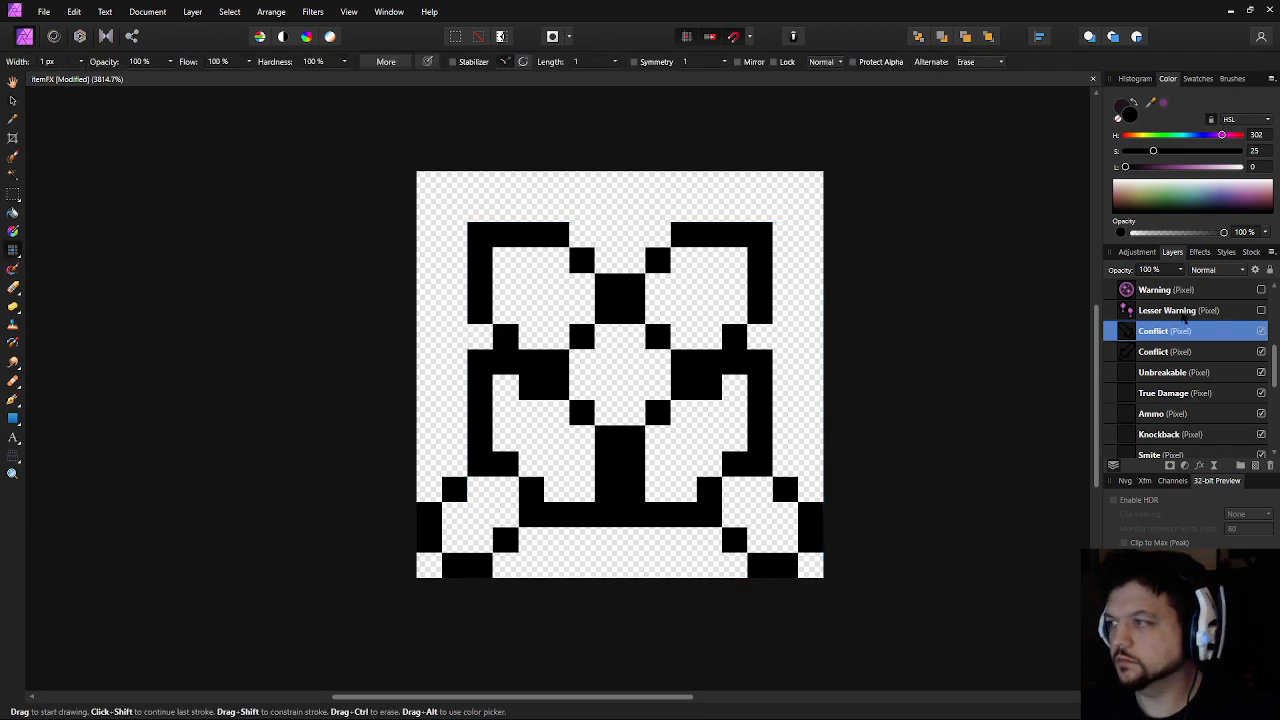
{"action": "left_click", "coordinate": [657, 337]}
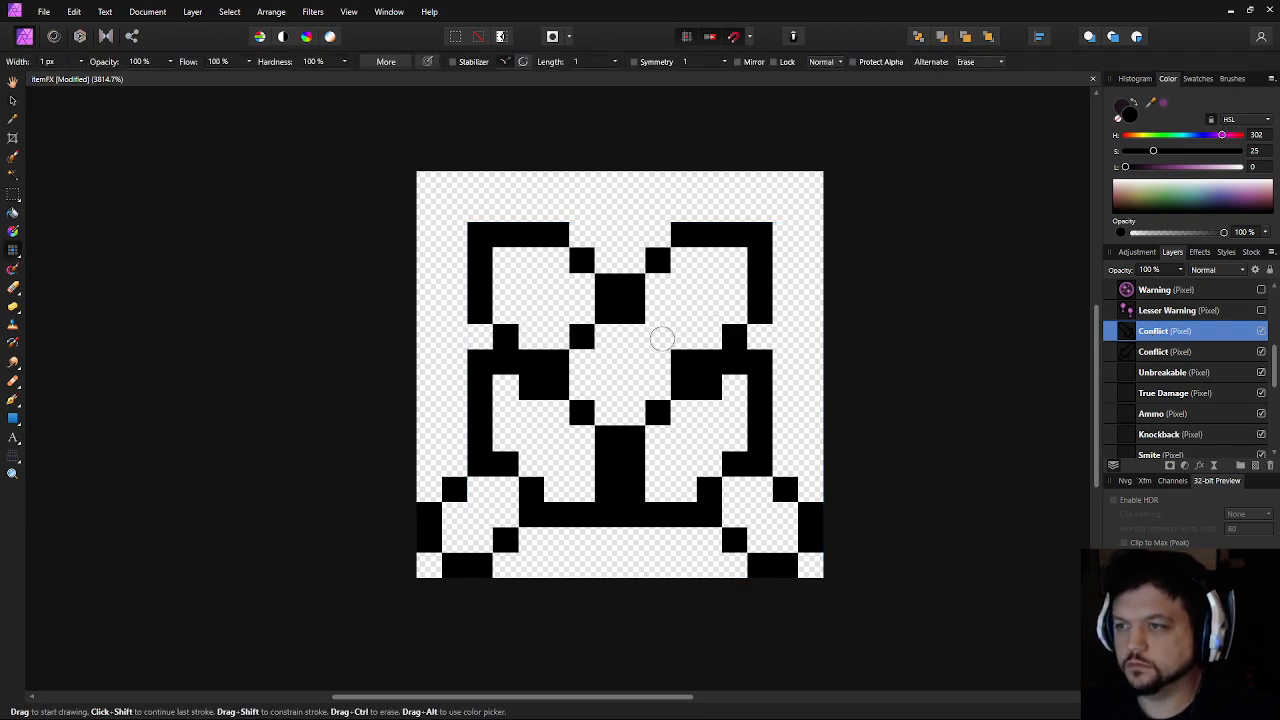
{"action": "left_click", "coordinate": [632, 310]}
{"action": "left_click", "coordinate": [681, 360]}
{"action": "left_click", "coordinate": [582, 412]}
{"action": "left_click", "coordinate": [557, 387]}
{"action": "left_click", "coordinate": [607, 437]}
{"action": "key", "text": "ctrl+z"}
{"action": "left_click", "coordinate": [609, 486]}
{"action": "key", "text": "ctrl+z"}
{"action": "left_click", "coordinate": [613, 486], "text": "ctrl"}
{"action": "left_click", "coordinate": [606, 445], "text": "ctrl"}
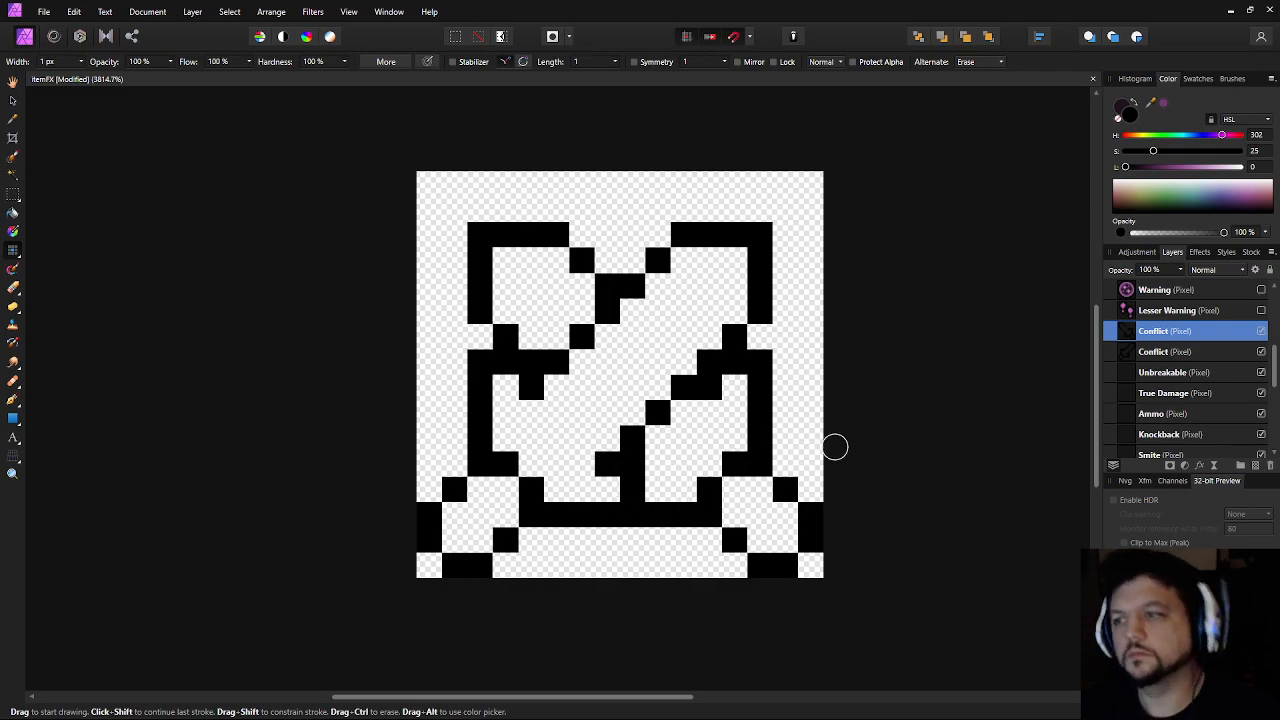
Try thickening the outline of the lower-left grip with black pixels, and delete the mirrored Conflict layer
{"action": "scroll", "coordinate": [849, 437], "scroll_direction": "down", "scroll_amount": 4}
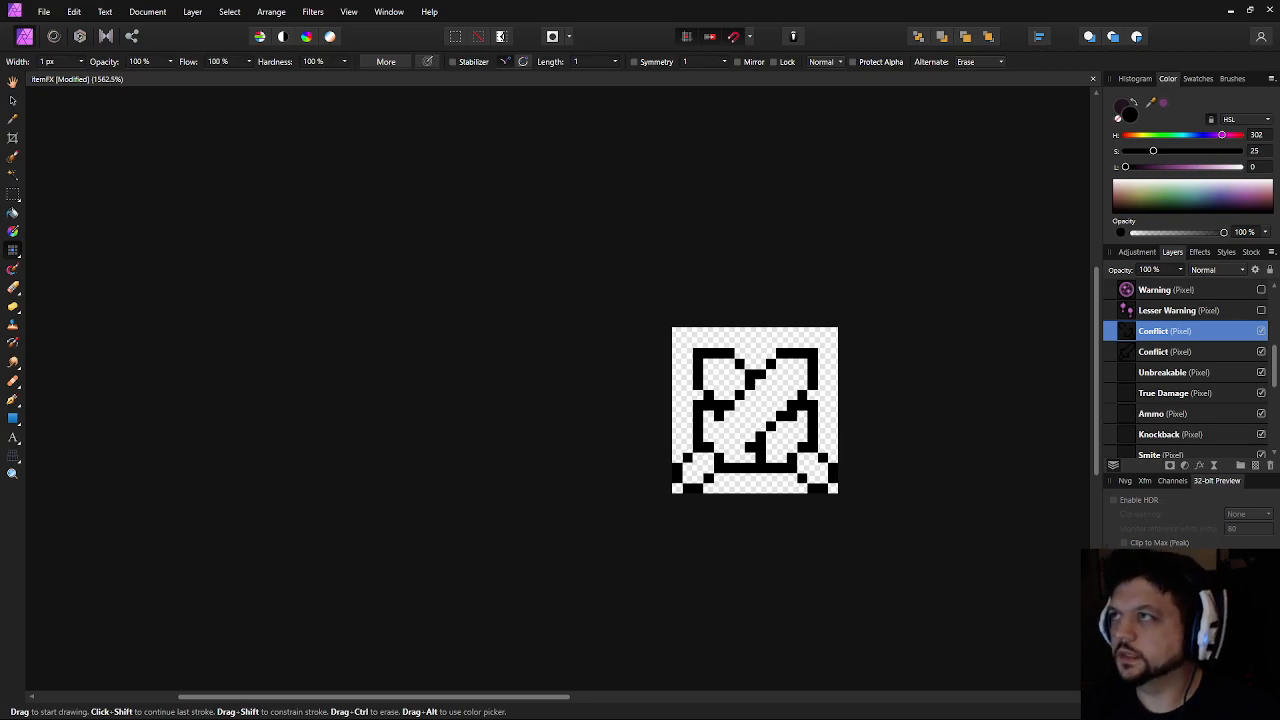
{"action": "left_click_drag", "start_coordinate": [909, 370], "coordinate": [839, 338]}
{"action": "scroll", "coordinate": [690, 414], "scroll_direction": "up", "scroll_amount": 4}
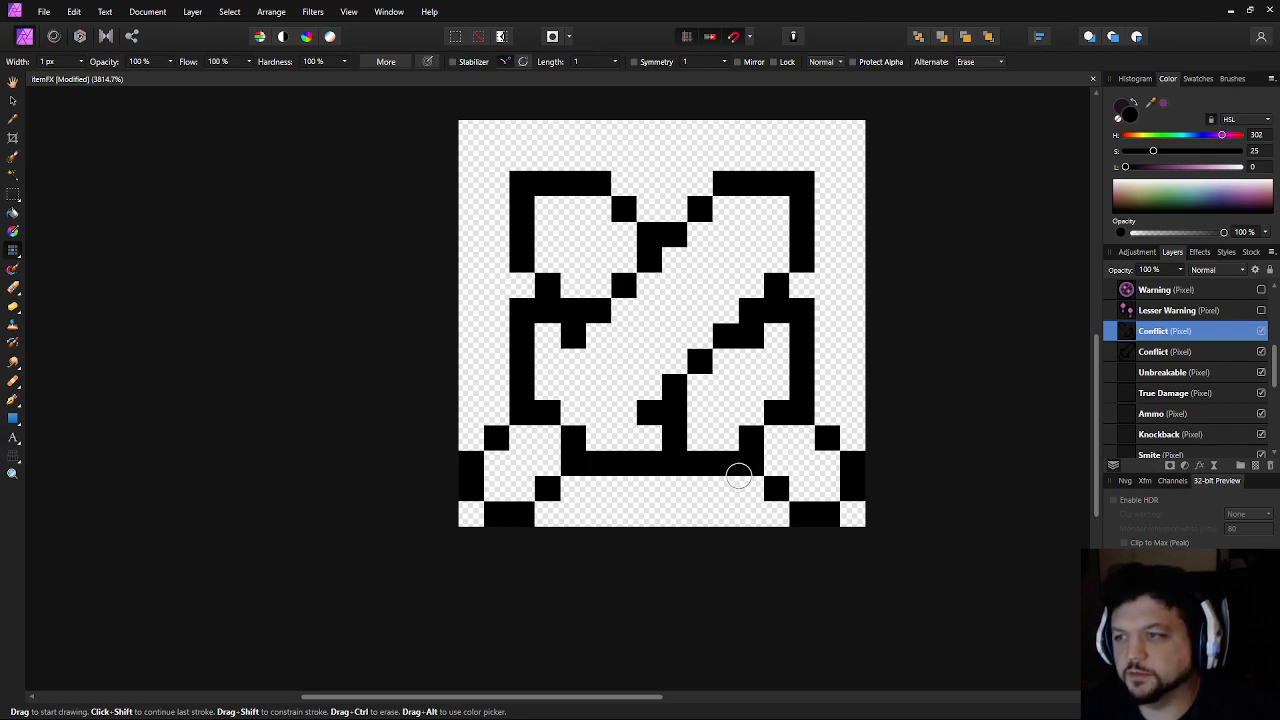
{"action": "left_click", "coordinate": [540, 405]}
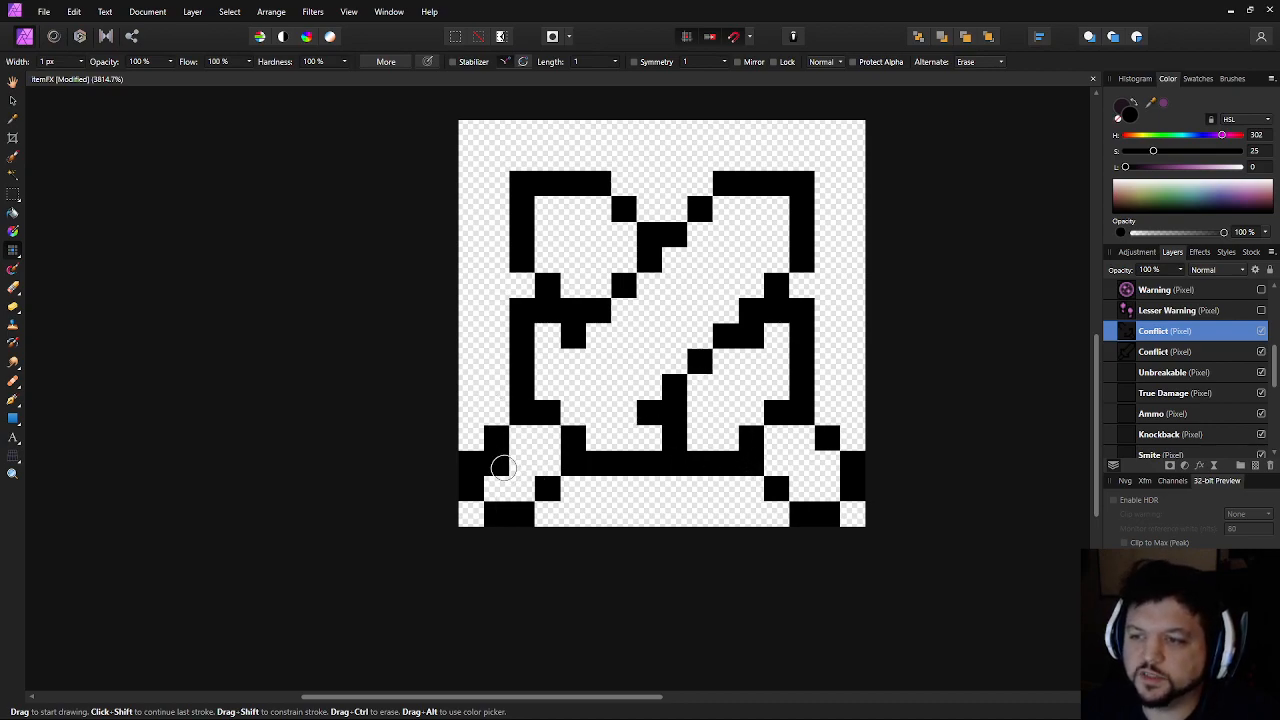
{"action": "mouse_move", "coordinate": [517, 440]}
{"action": "left_mouse_down"}
{"action": "mouse_move", "coordinate": [491, 468]}
{"action": "mouse_move", "coordinate": [492, 503]}
{"action": "left_mouse_up"}
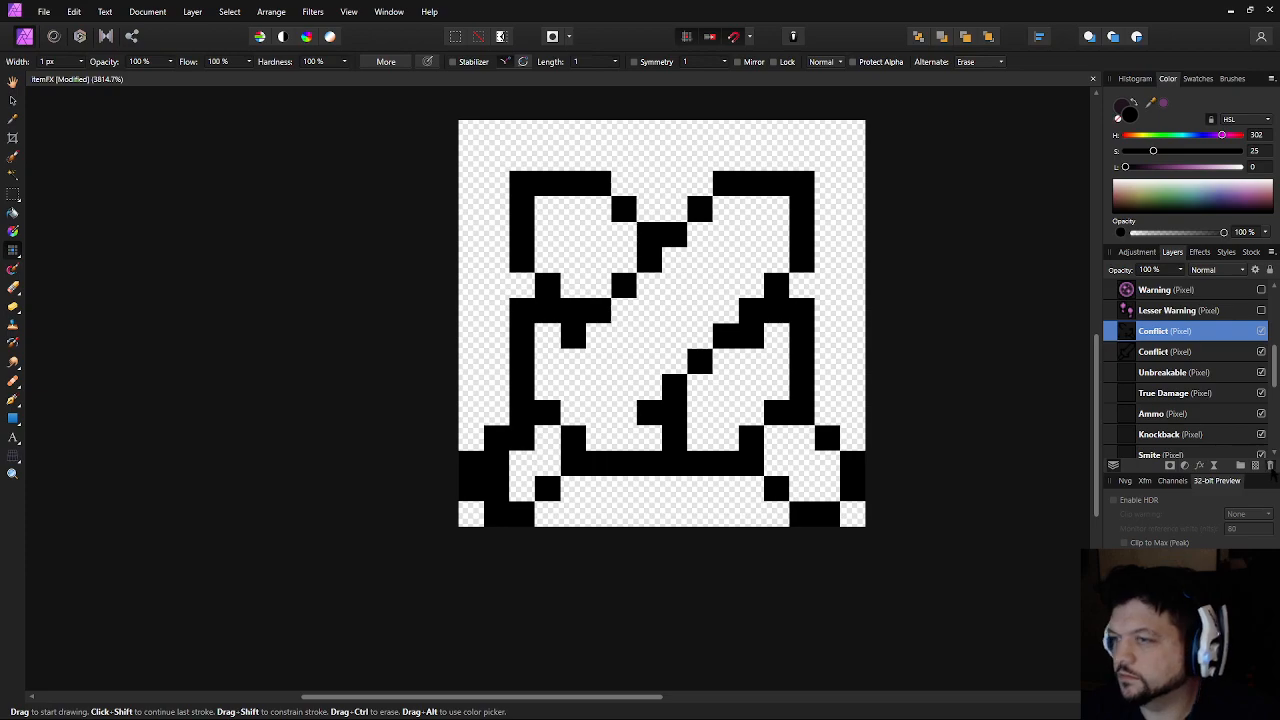
{"action": "left_click", "coordinate": [1270, 465]}
Narrow the sword blade by redrawing its long edges one pixel inward and erasing the old outer pixels
{"action": "mouse_move", "coordinate": [650, 290]}
{"action": "left_mouse_down"}
{"action": "mouse_move", "coordinate": [720, 214]}
{"action": "mouse_move", "coordinate": [784, 204]}
{"action": "mouse_move", "coordinate": [778, 260]}
{"action": "mouse_move", "coordinate": [651, 378]}
{"action": "mouse_move", "coordinate": [675, 381]}
{"action": "mouse_move", "coordinate": [805, 254]}
{"action": "mouse_move", "coordinate": [806, 197]}
{"action": "left_mouse_up"}
{"action": "left_click", "coordinate": [729, 181], "text": "ctrl"}
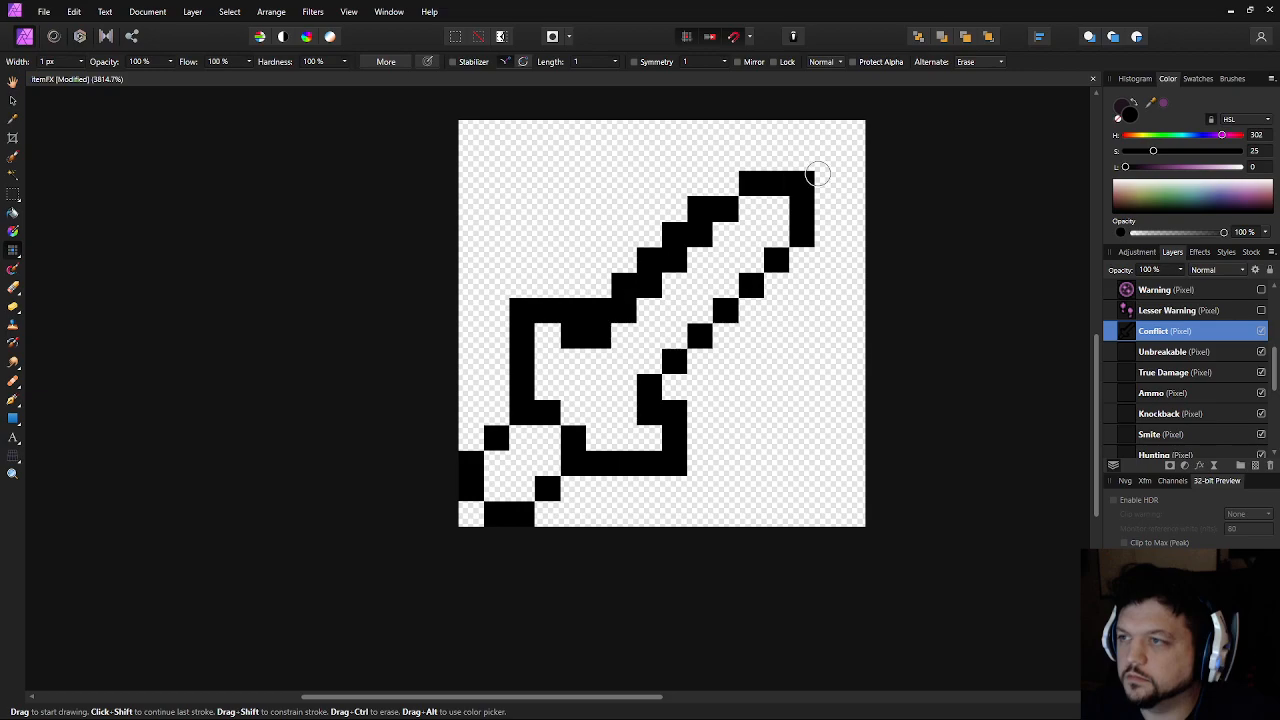
{"action": "left_click", "coordinate": [776, 183], "text": "ctrl"}
{"action": "key", "text": "ctrl+z"}
{"action": "left_click", "coordinate": [703, 205], "text": "ctrl"}
{"action": "left_click", "coordinate": [672, 234], "text": "ctrl"}
{"action": "key", "text": "ctrl+z"}
{"action": "left_click", "coordinate": [668, 232], "text": "ctrl"}
{"action": "left_click", "coordinate": [649, 258], "text": "ctrl"}
{"action": "left_click", "coordinate": [622, 283], "text": "ctrl"}
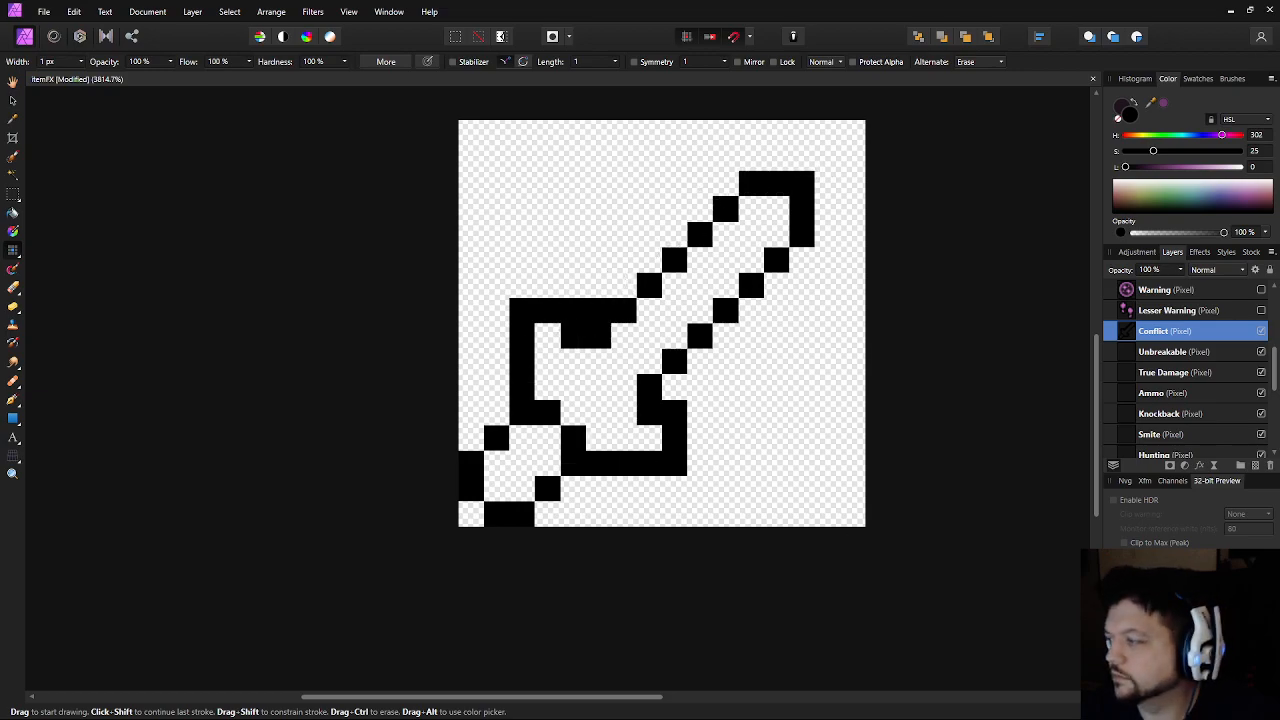
Rework the outline at the upper end of the sword's crossguard where it meets the blade, erasing and redrawing black pixels
{"action": "left_click_drag", "start_coordinate": [605, 367], "coordinate": [576, 329]}
{"action": "left_click", "coordinate": [567, 277], "text": "ctrl"}
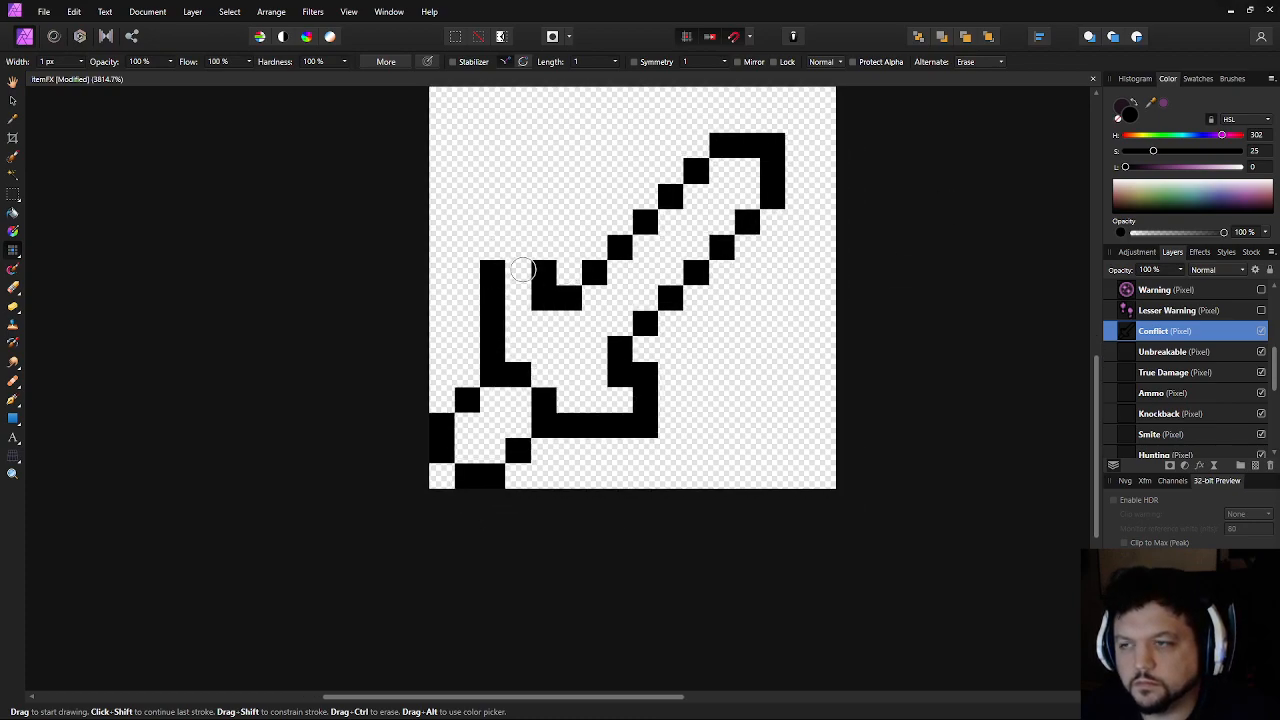
{"action": "left_click", "coordinate": [533, 270], "text": "ctrl"}
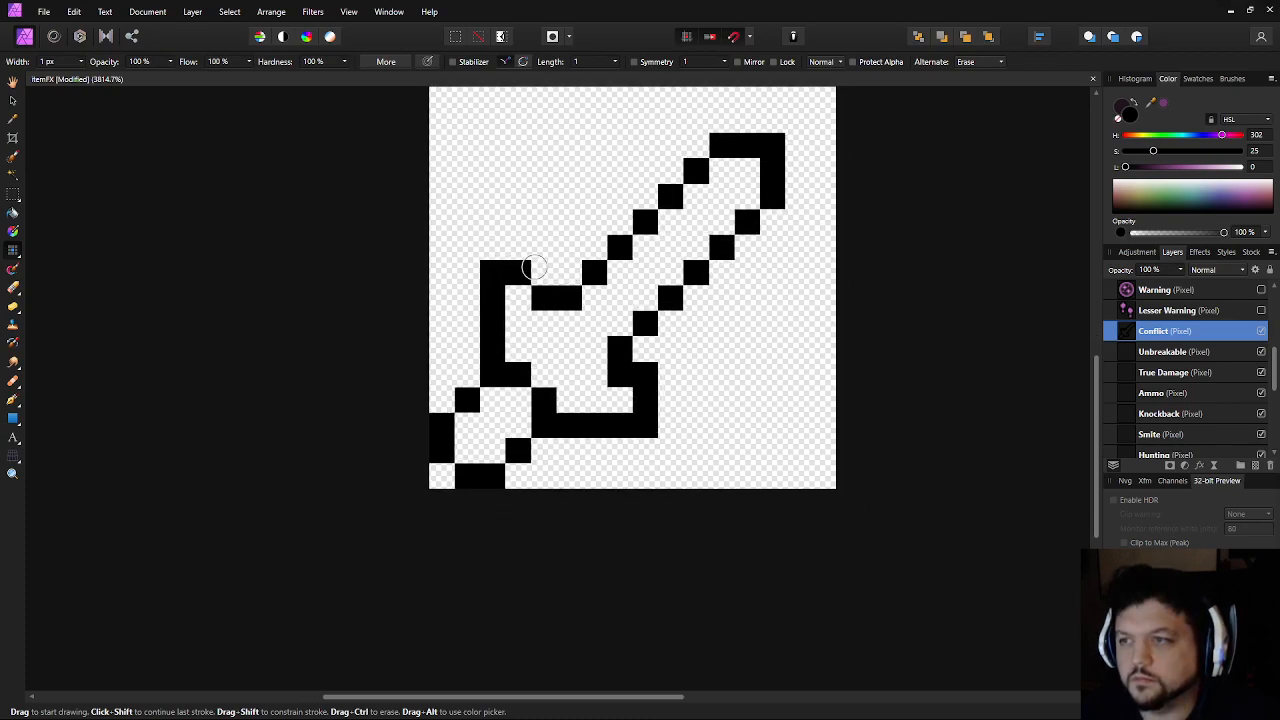
{"action": "left_click", "coordinate": [534, 268]}
{"action": "left_click", "coordinate": [536, 269], "text": "ctrl"}
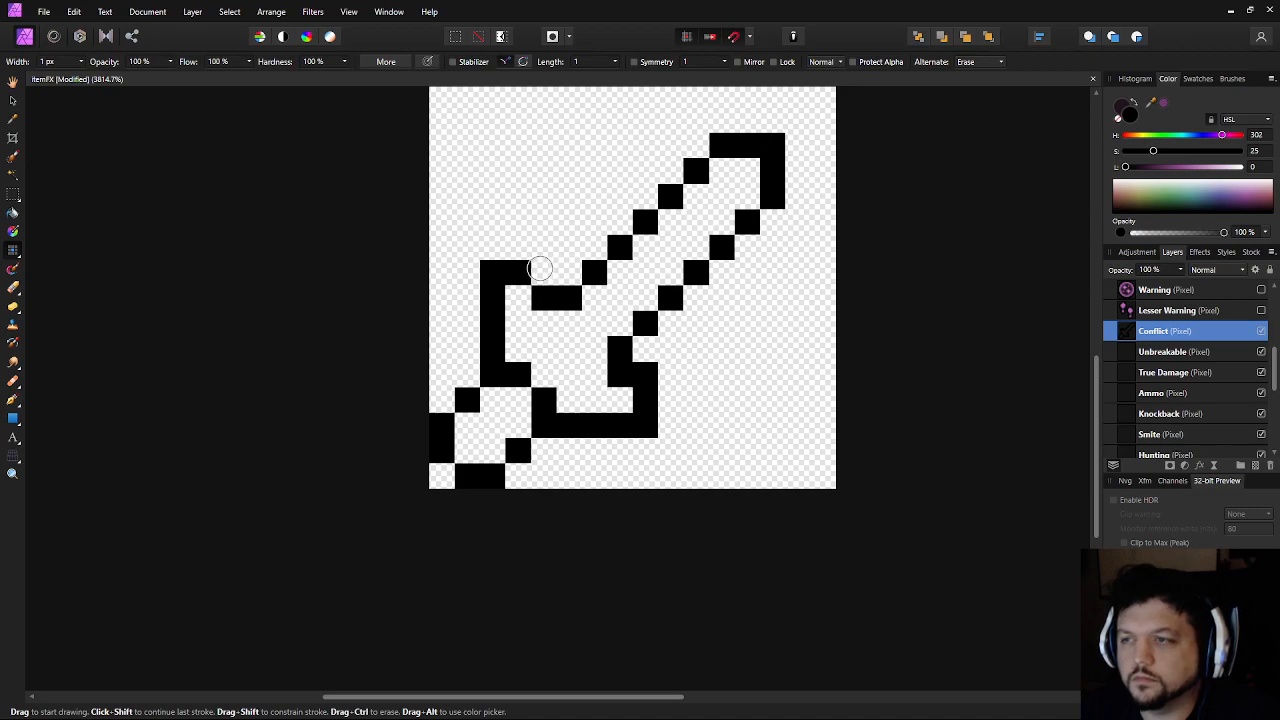
{"action": "left_click", "coordinate": [541, 270]}
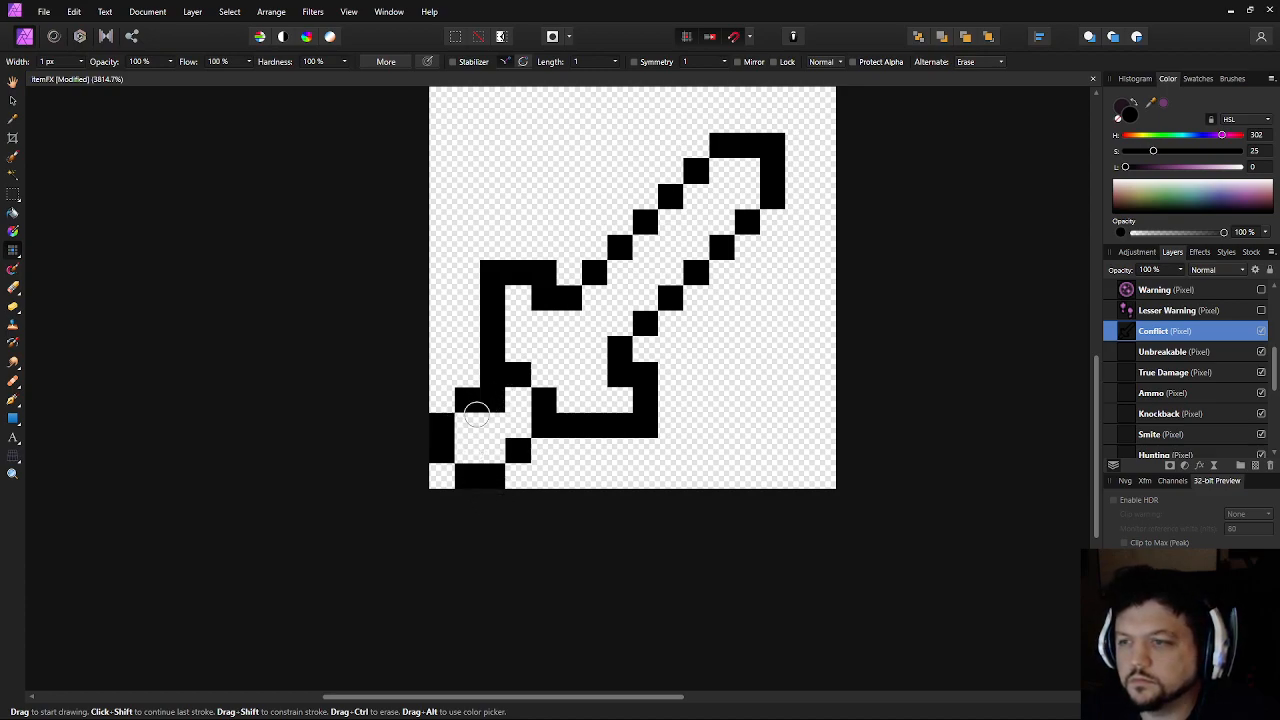
Shorten the sword's grip by drawing black edge pixels closer to the crossguard and erasing the old lower outline
{"action": "scroll", "coordinate": [696, 434], "scroll_direction": "down", "scroll_amount": 3}
{"action": "scroll", "coordinate": [716, 443], "scroll_direction": "up", "scroll_amount": 3}
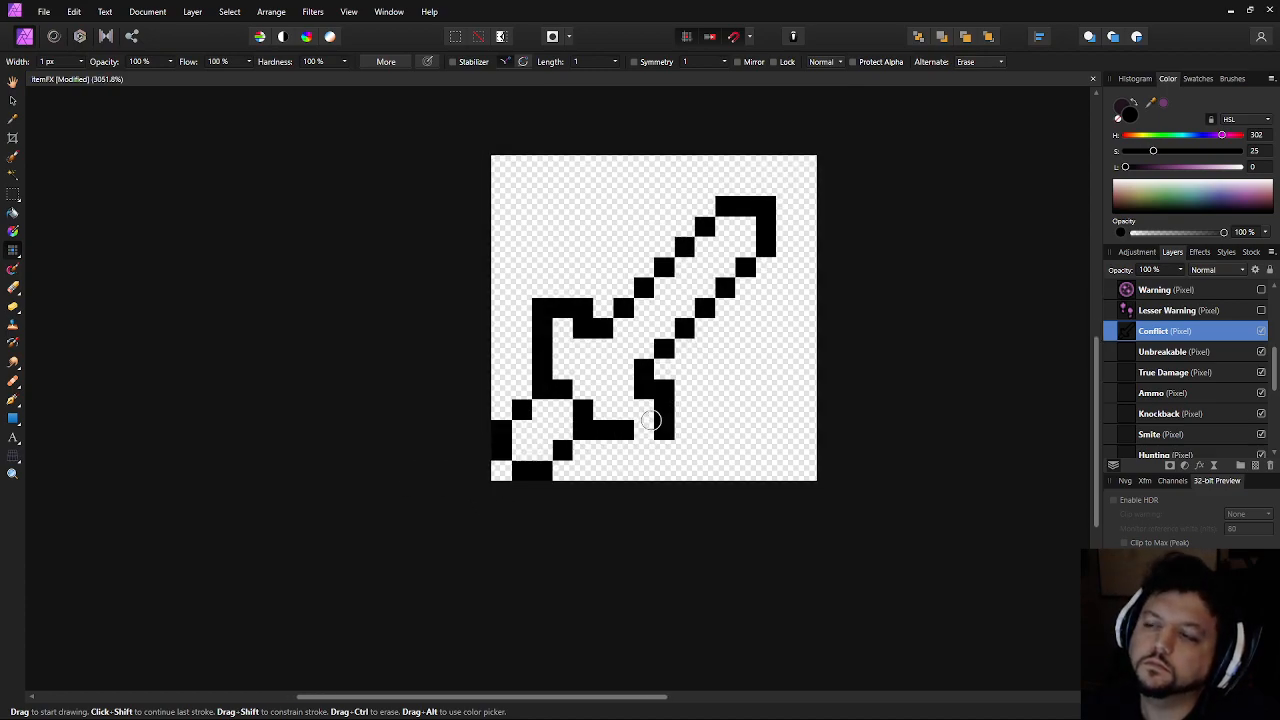
{"action": "left_click", "coordinate": [527, 411], "text": "ctrl"}
{"action": "left_click", "coordinate": [520, 429]}
{"action": "left_click", "coordinate": [566, 430]}
{"action": "left_click", "coordinate": [543, 454]}
{"action": "left_click", "coordinate": [561, 451], "text": "ctrl"}
{"action": "left_click", "coordinate": [547, 467], "text": "ctrl"}
{"action": "left_click", "coordinate": [526, 466], "text": "ctrl"}
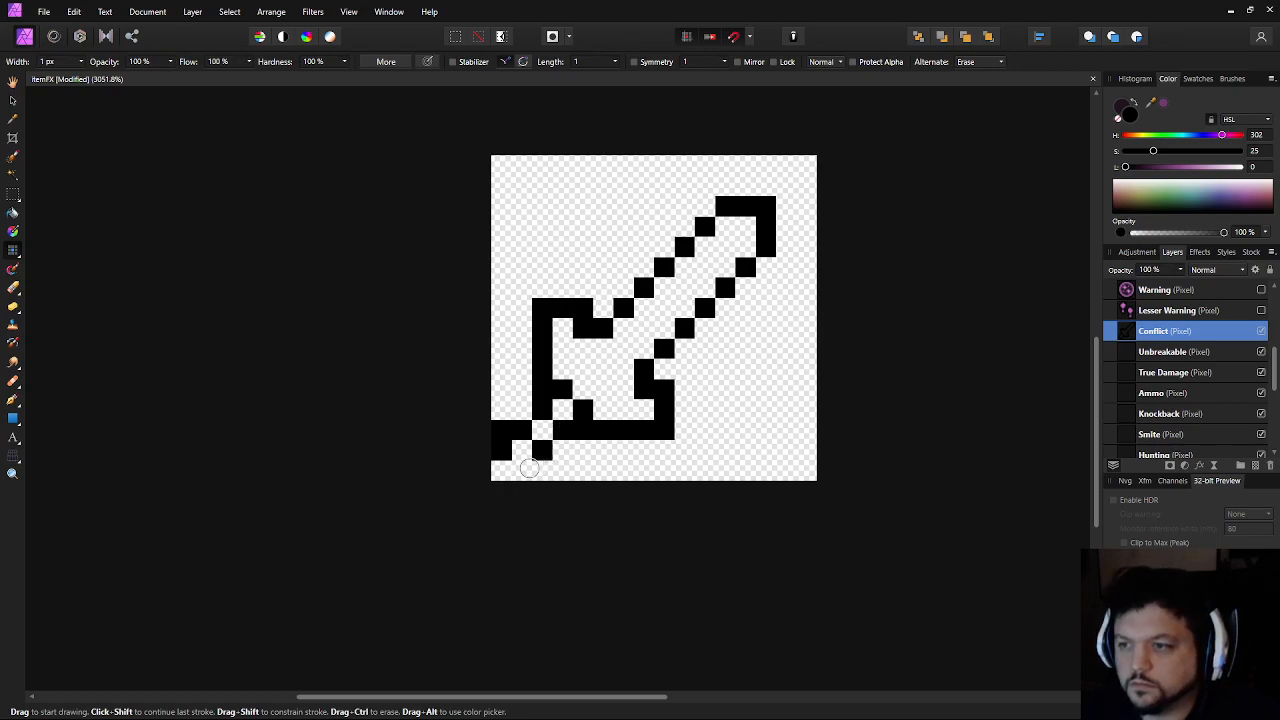
Complete a small black pommel outline around the short grip and erase the leftover pixels at the canvas edge
{"action": "left_click", "coordinate": [522, 450]}
{"action": "left_click", "coordinate": [506, 432], "text": "ctrl"}
{"action": "left_click", "coordinate": [506, 441], "text": "ctrl"}
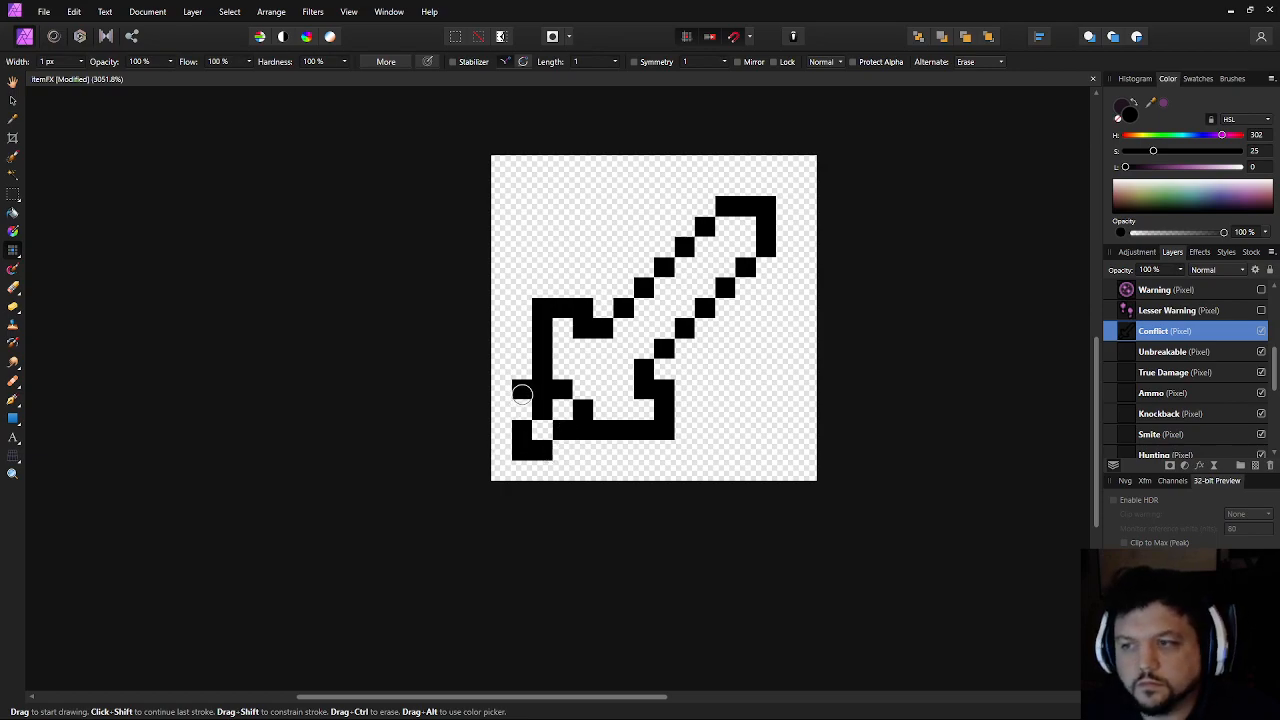
{"action": "left_click", "coordinate": [522, 410]}
{"action": "left_click", "coordinate": [562, 450]}
Try erasing the crossguard outline pixels next to the pommel, and undo the erasures
{"action": "left_click", "coordinate": [542, 390], "text": "ctrl"}
{"action": "left_click", "coordinate": [585, 434], "text": "ctrl"}
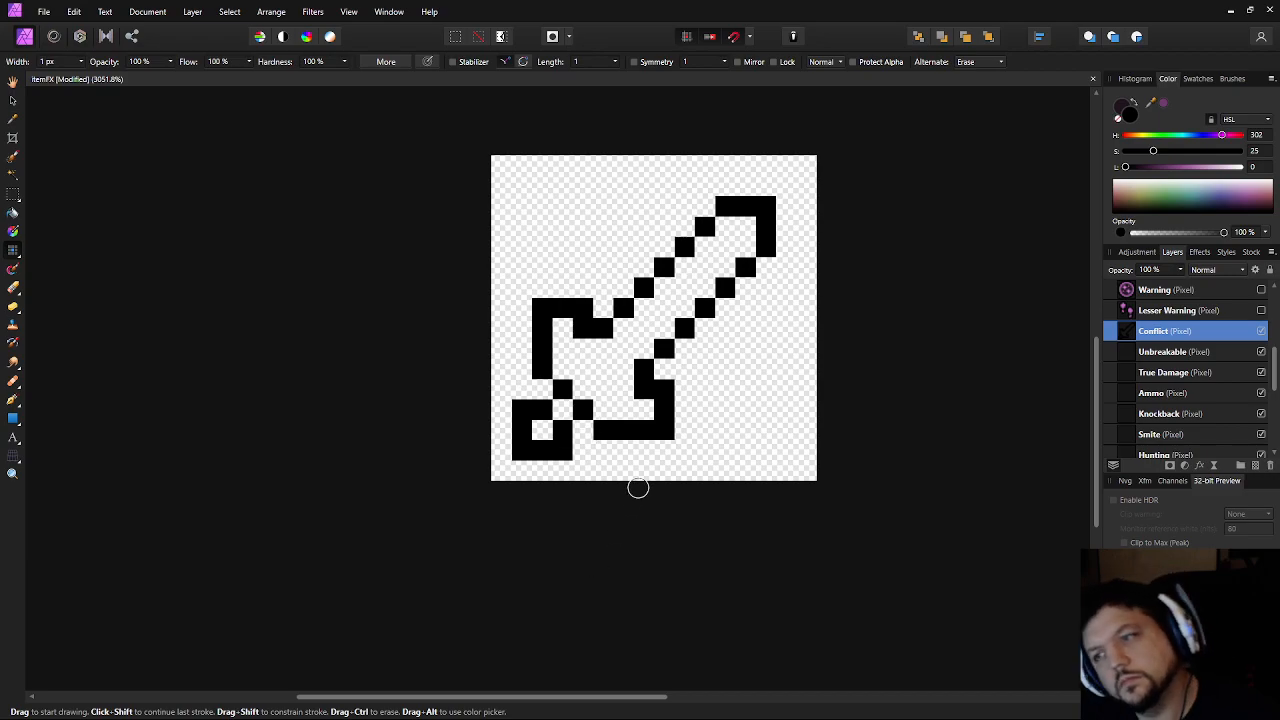
{"action": "left_click", "coordinate": [563, 455], "text": "ctrl"}
{"action": "left_click", "coordinate": [559, 455]}
{"action": "key", "text": "ctrl+z"}
{"action": "key", "text": "ctrl+z"}
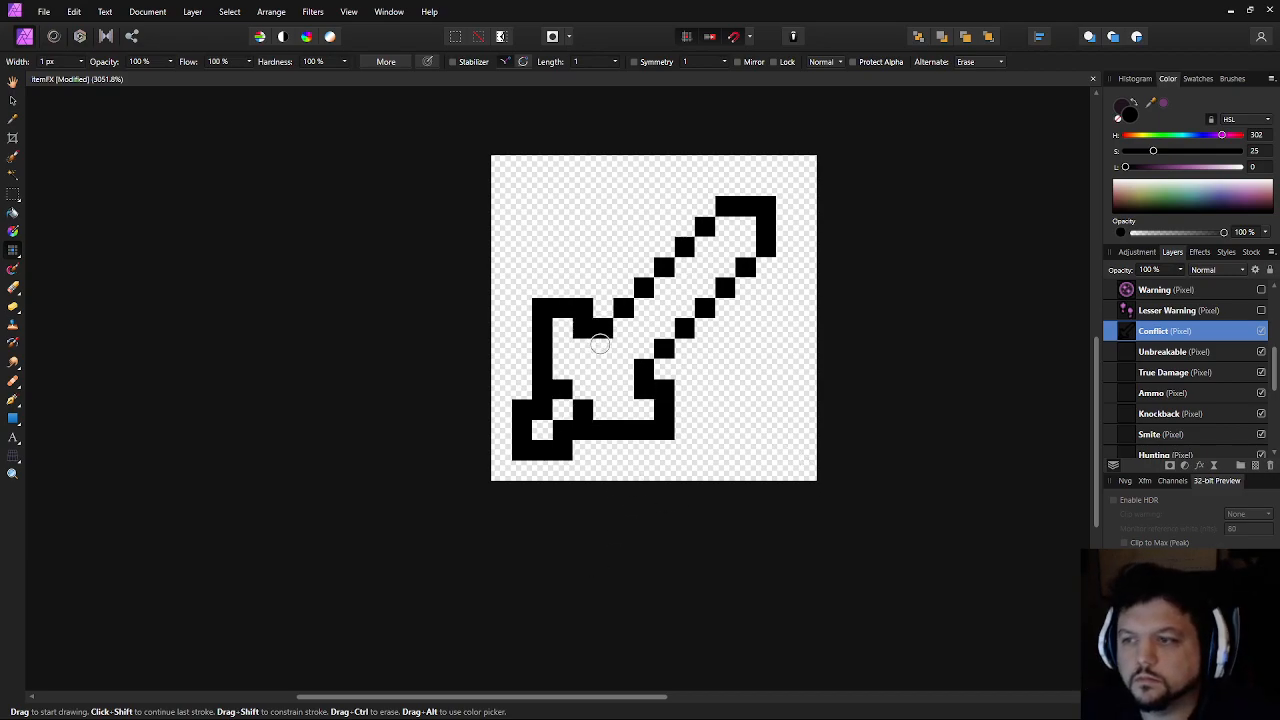
Add black pixels at the inner corners between blade and crossguard, and shift the sword one pixel to the left
{"action": "left_click", "coordinate": [623, 388]}
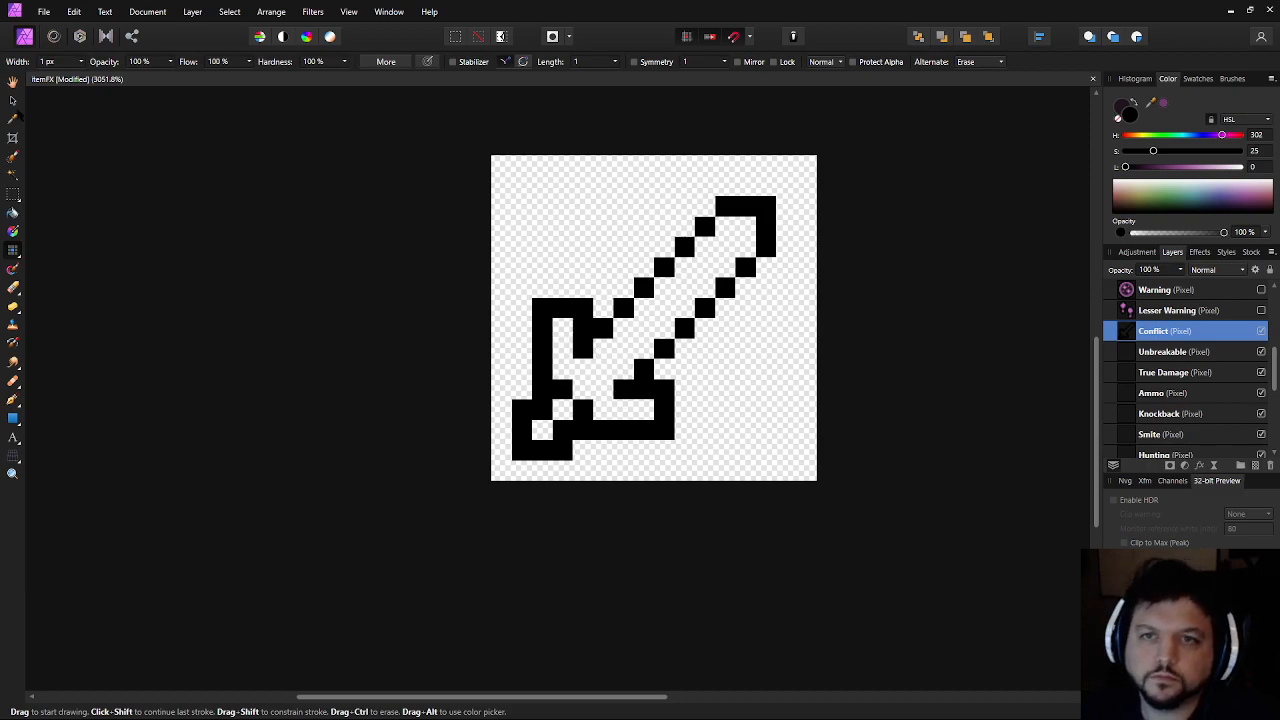
{"action": "left_click", "coordinate": [13, 101]}
{"action": "key", "text": "Left"}
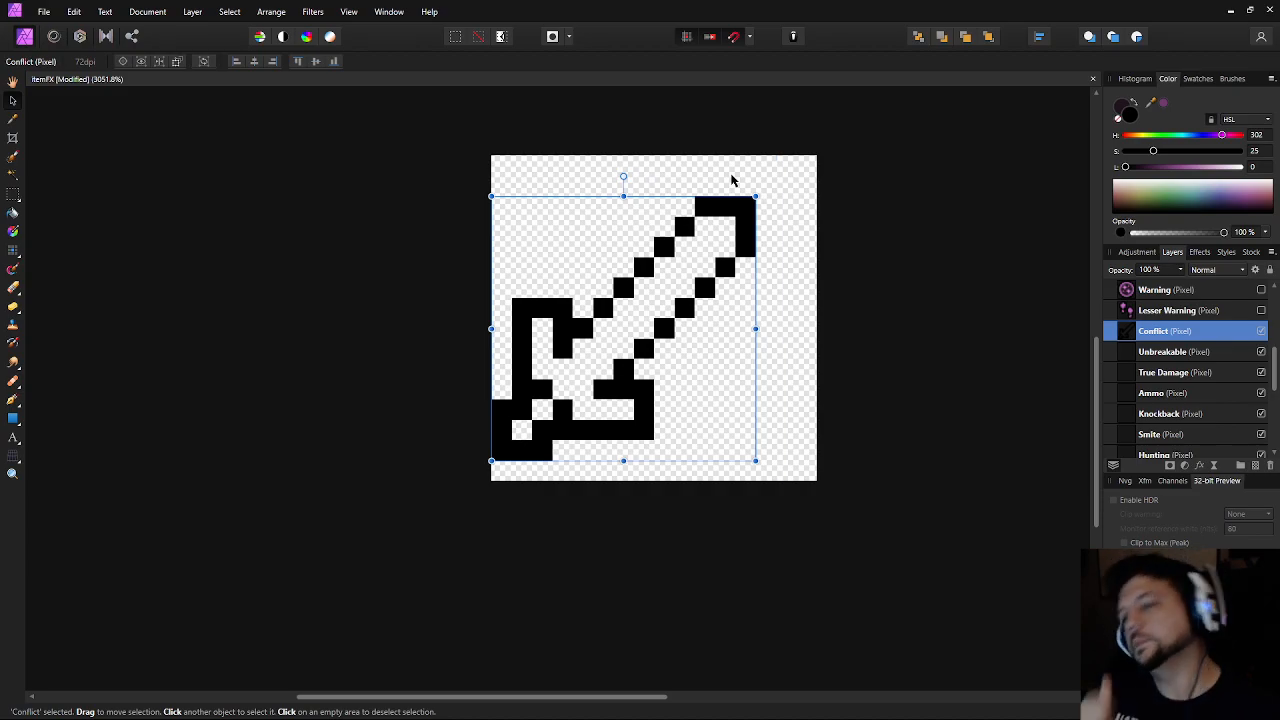
Duplicate the Conflict layer, flip the copy horizontally and shift it three pixels to the right
{"action": "key", "text": "ctrl+j"}
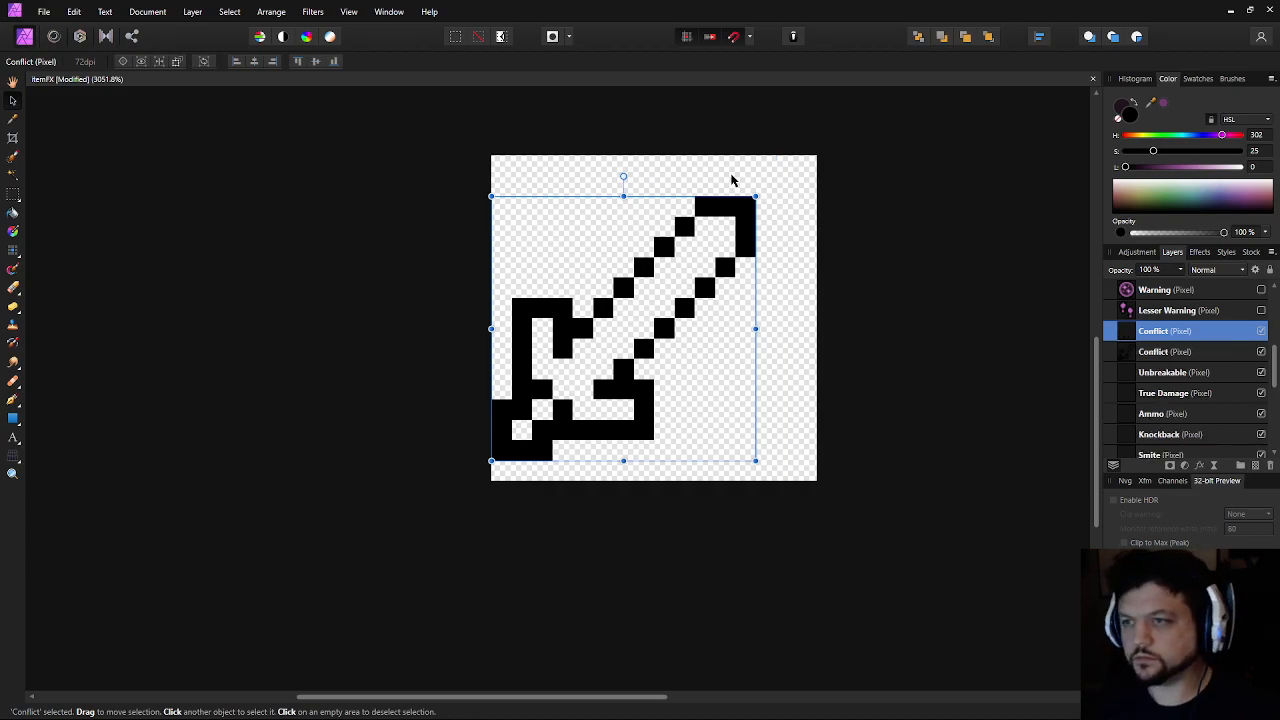
{"action": "left_click", "coordinate": [271, 11]}
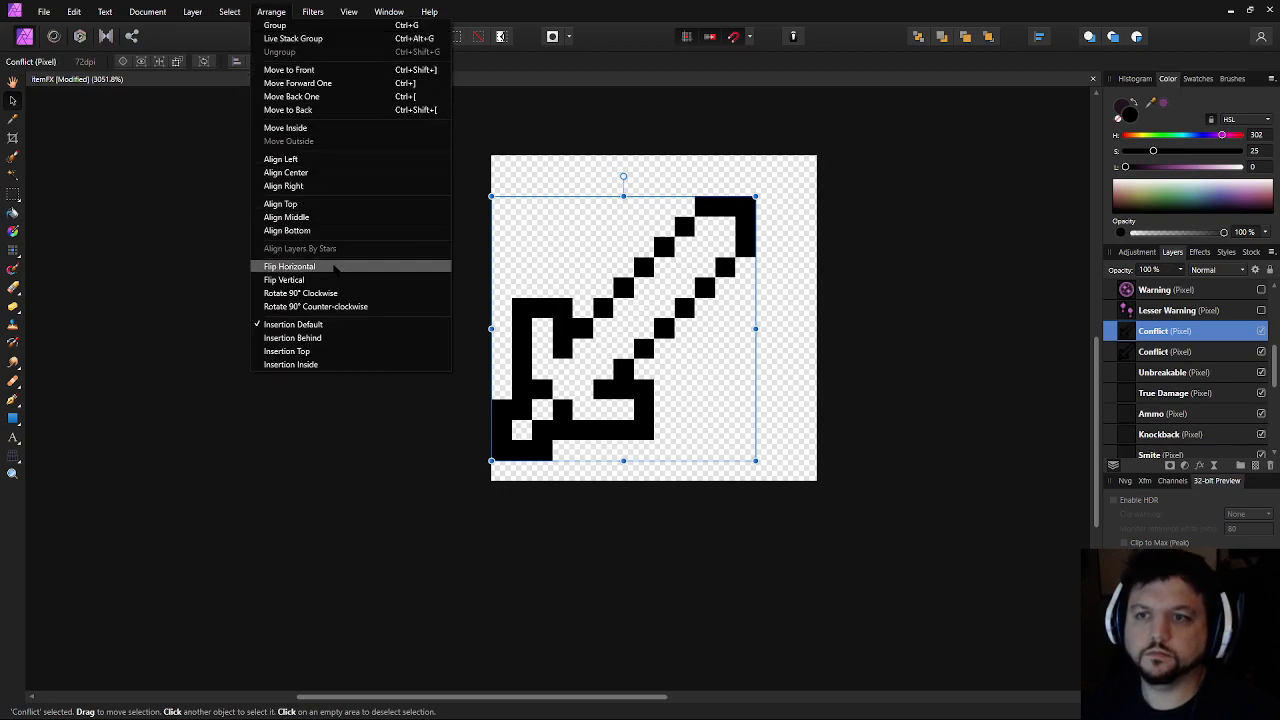
{"action": "left_click", "coordinate": [286, 267]}
{"action": "key", "text": "Right"}
{"action": "key", "text": "Right"}
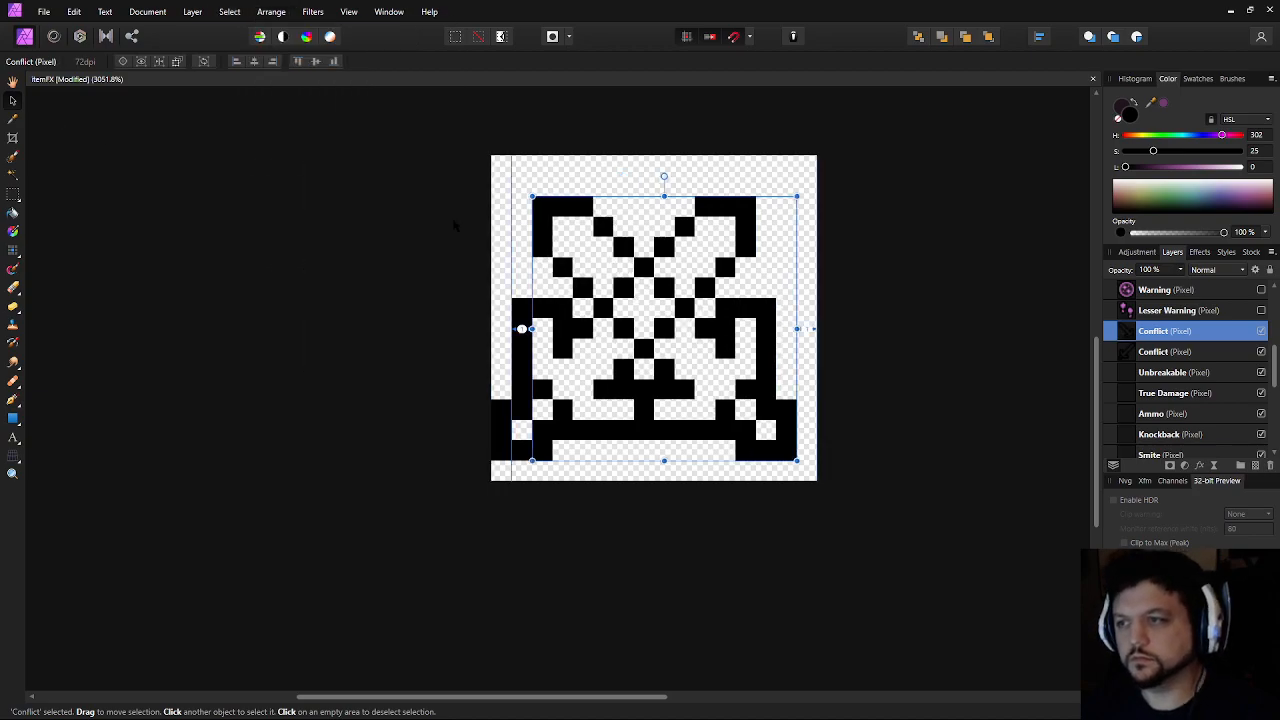
{"action": "key", "text": "Right"}
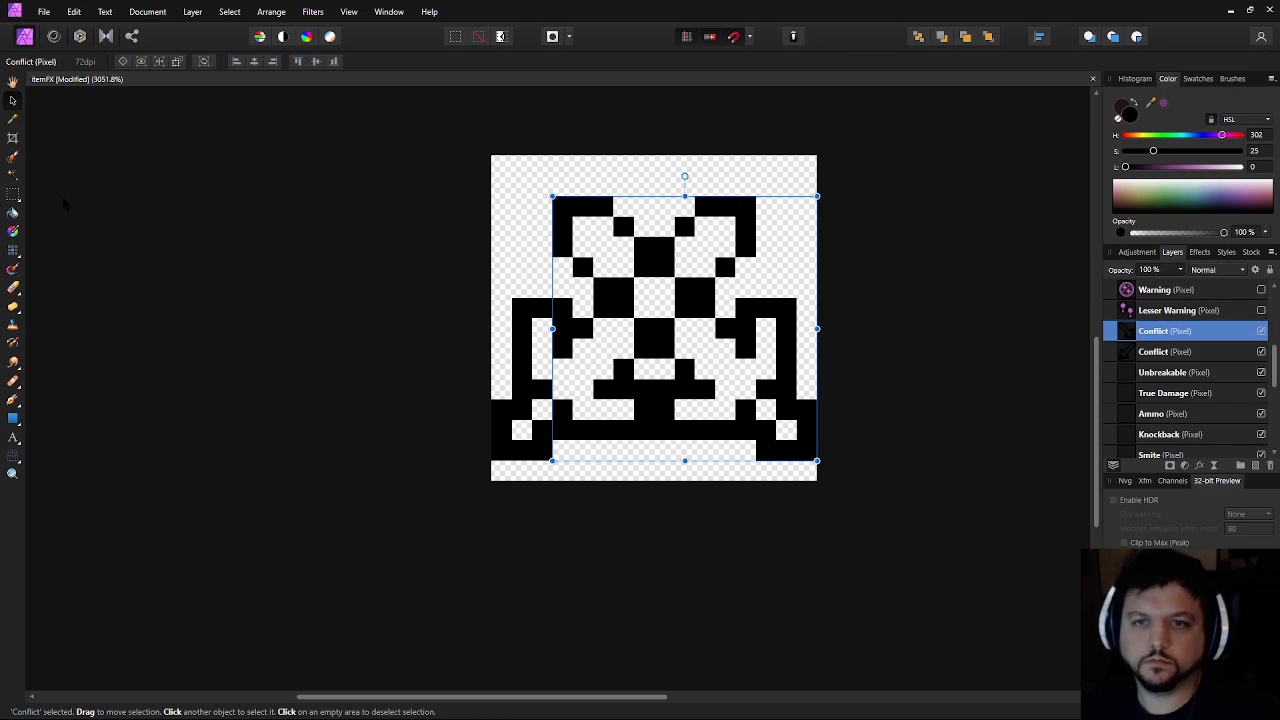
Erase the mirrored sword's outline pixels where its blade crosses the original sword's blade
{"action": "key", "text": "b"}
{"action": "left_click", "coordinate": [1174, 351]}
{"action": "left_click", "coordinate": [1146, 330]}
{"action": "left_click", "coordinate": [661, 267], "text": "ctrl"}
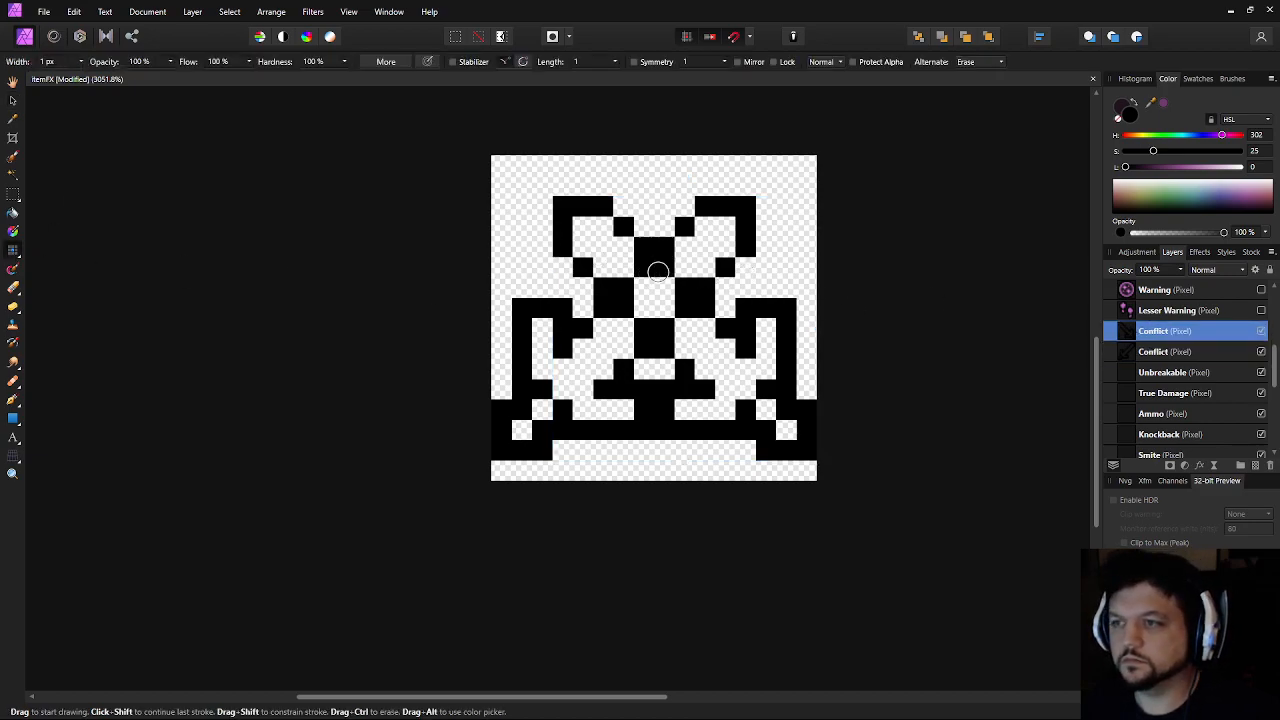
{"action": "left_click", "coordinate": [682, 288], "text": "ctrl"}
{"action": "left_click", "coordinate": [644, 328], "text": "ctrl"}
{"action": "left_click", "coordinate": [623, 308], "text": "ctrl"}
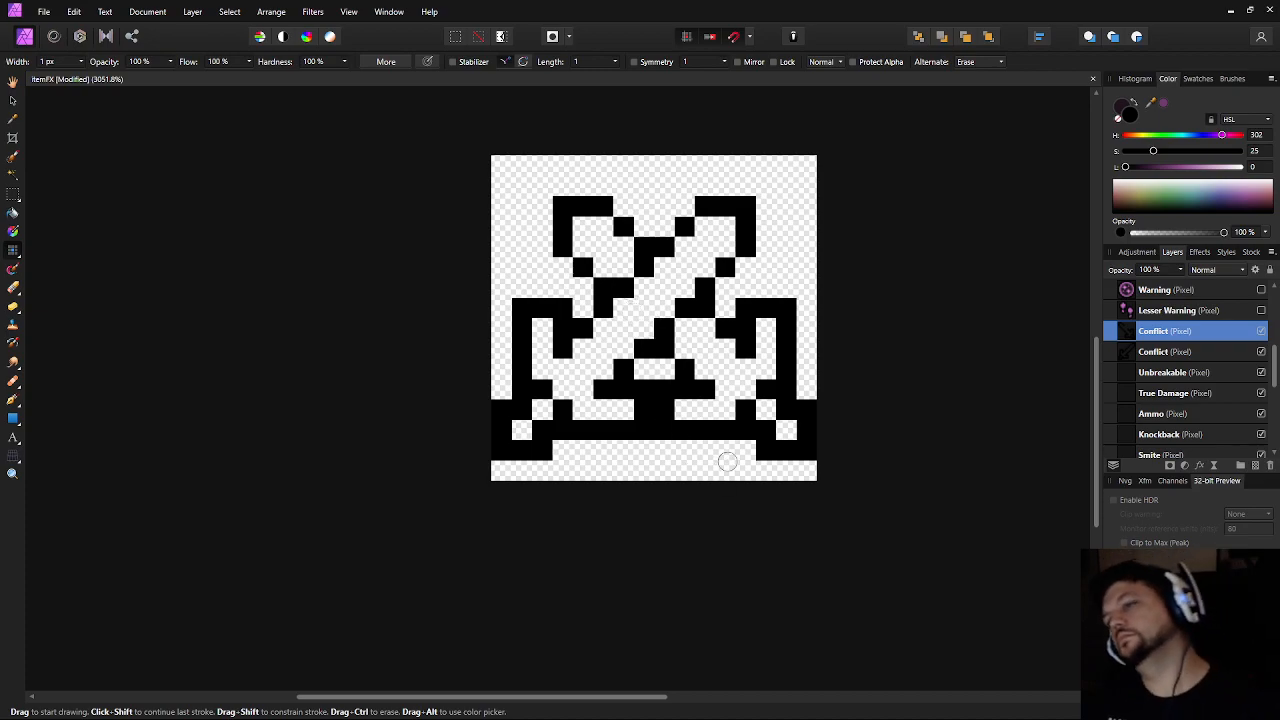
{"action": "left_click", "coordinate": [727, 463]}
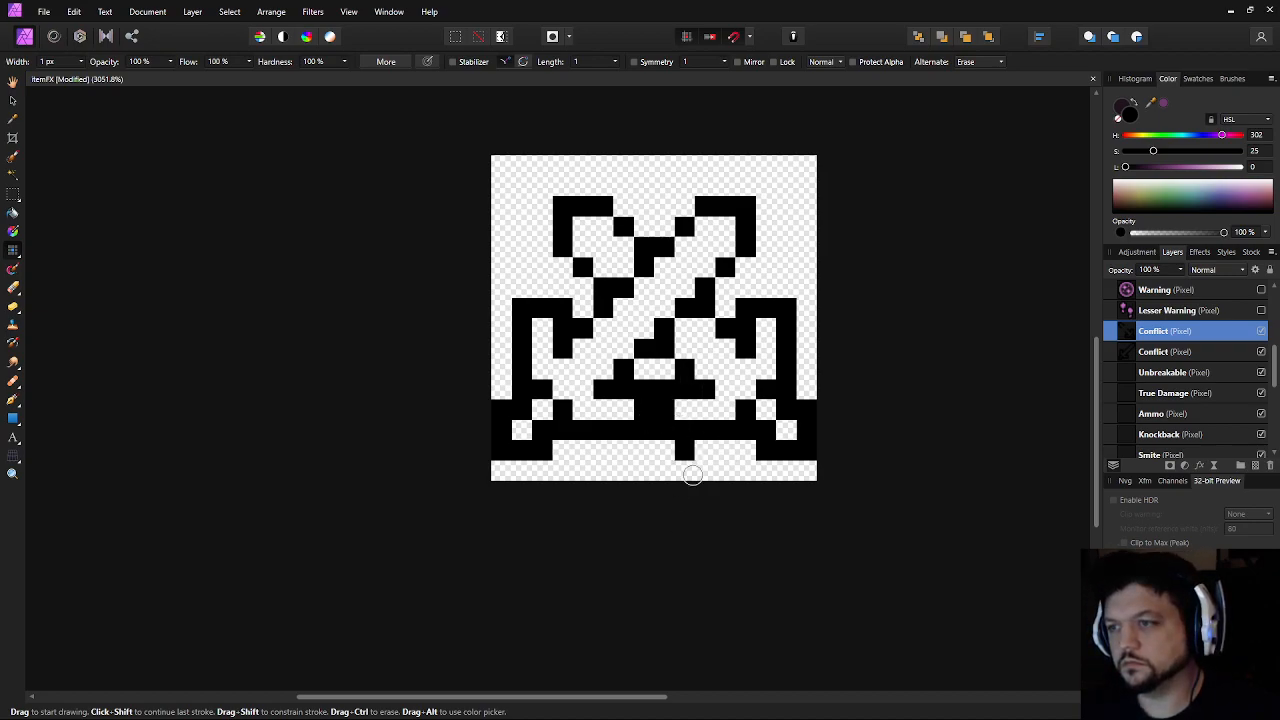
Try the mirrored sword one pixel further left and down, and move it back
{"action": "left_click", "coordinate": [10, 102]}
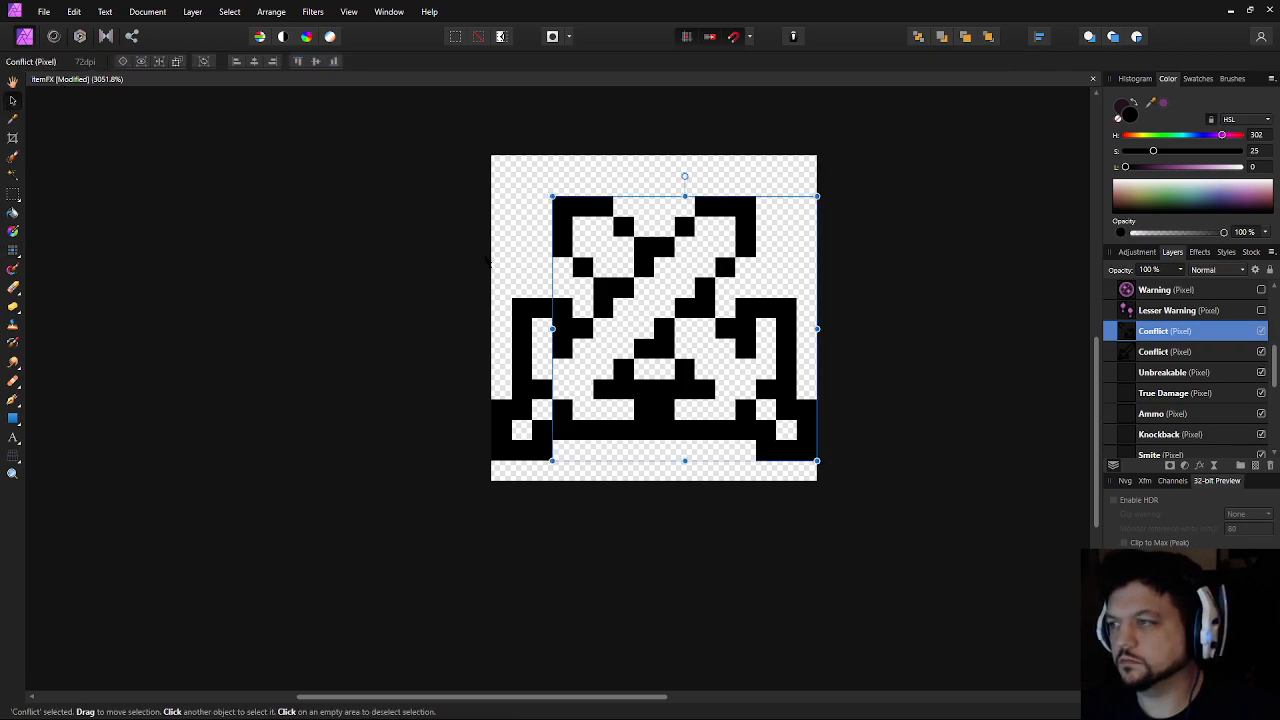
{"action": "key", "text": "Left"}
{"action": "key", "text": "Down"}
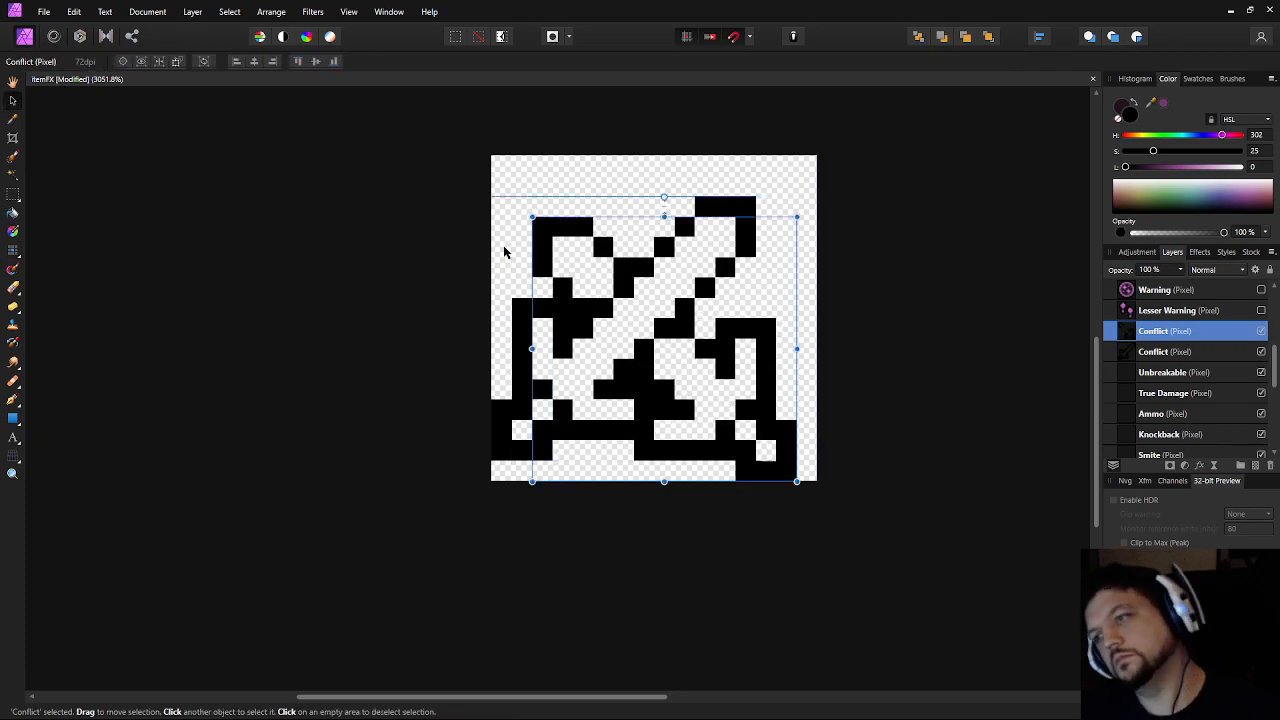
{"action": "key", "text": "Right"}
{"action": "key", "text": "Up"}
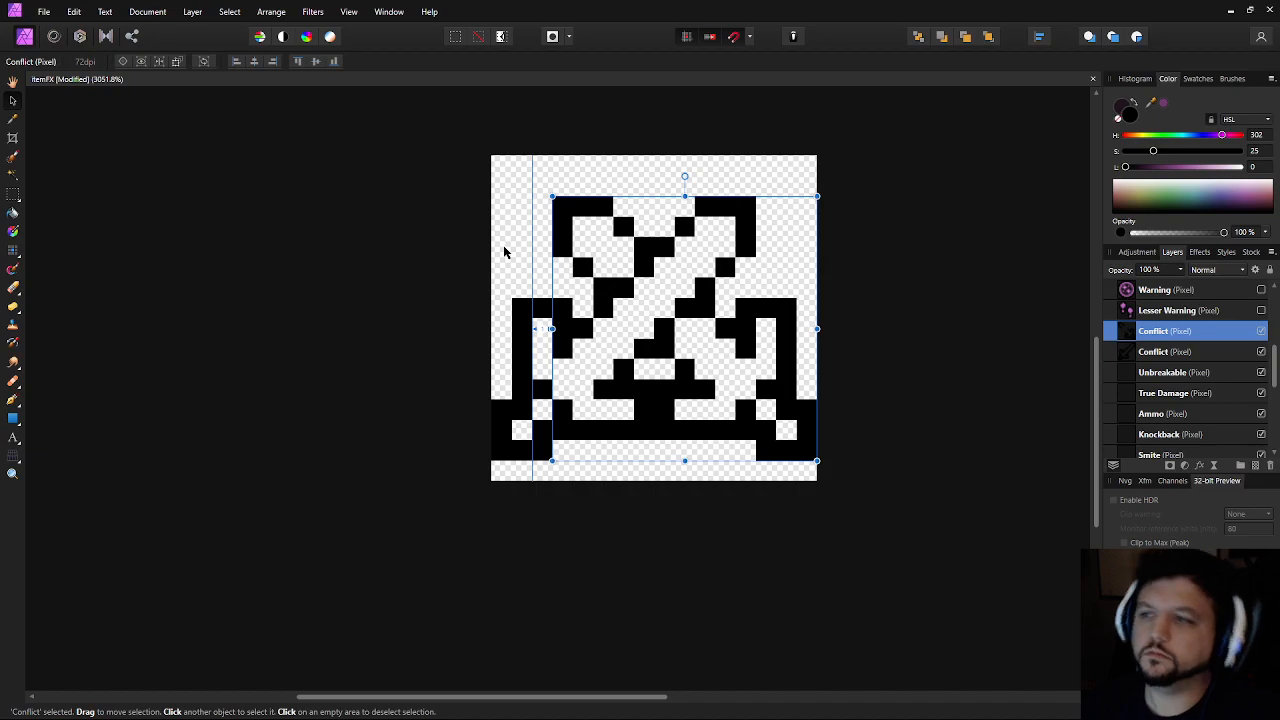
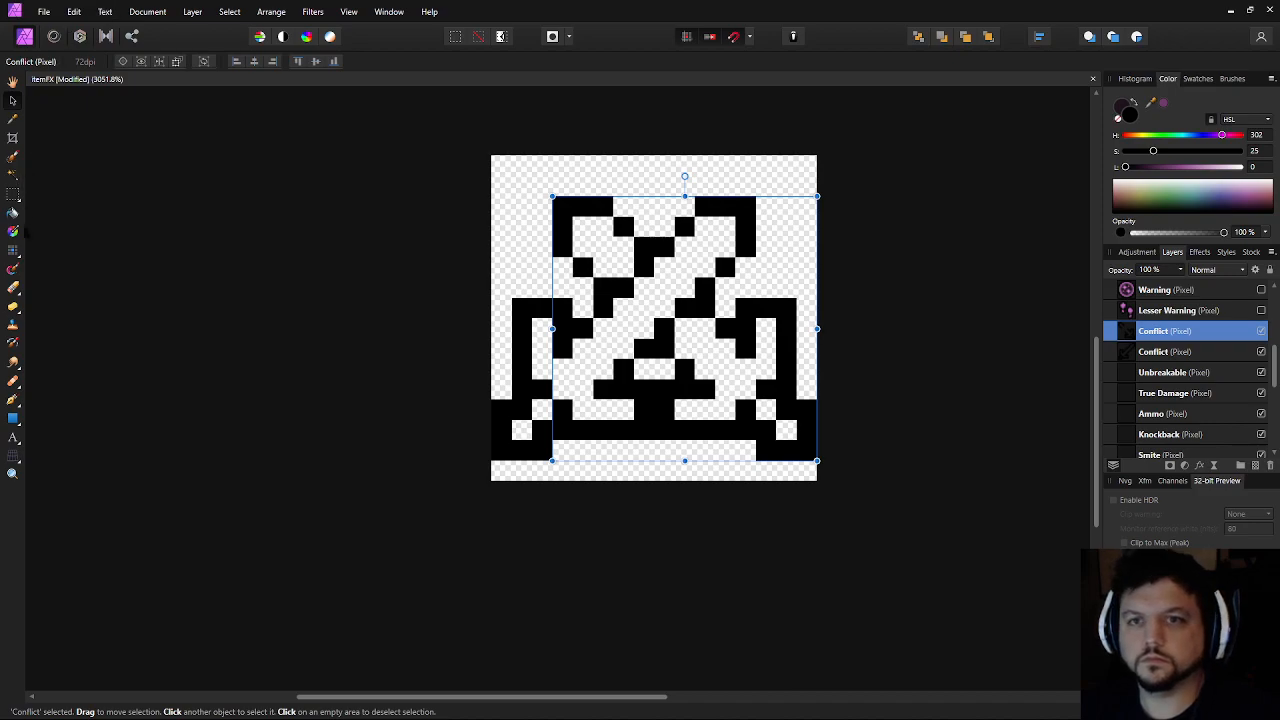
Group the two Conflict layers and rasterize the group into a single pixel layer
{"action": "left_click", "coordinate": [12, 213]}
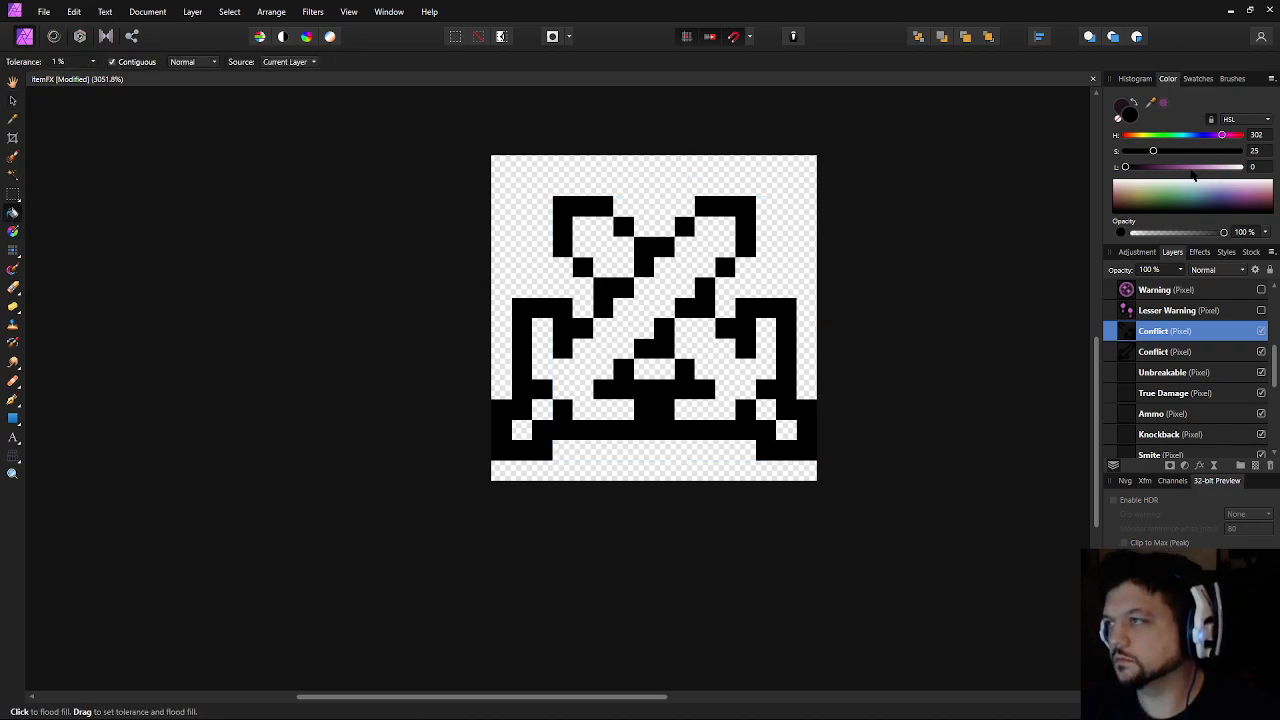
{"action": "left_click", "coordinate": [1158, 352], "text": "shift"}
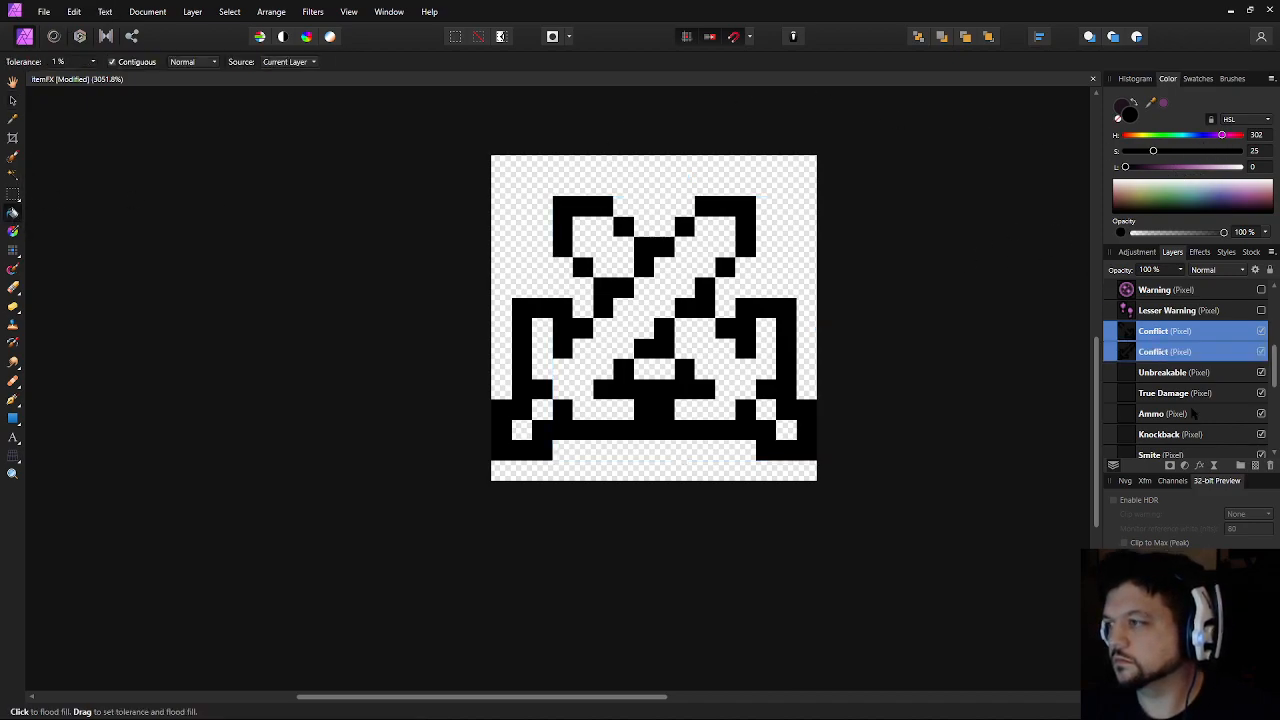
{"action": "left_click", "coordinate": [1240, 466]}
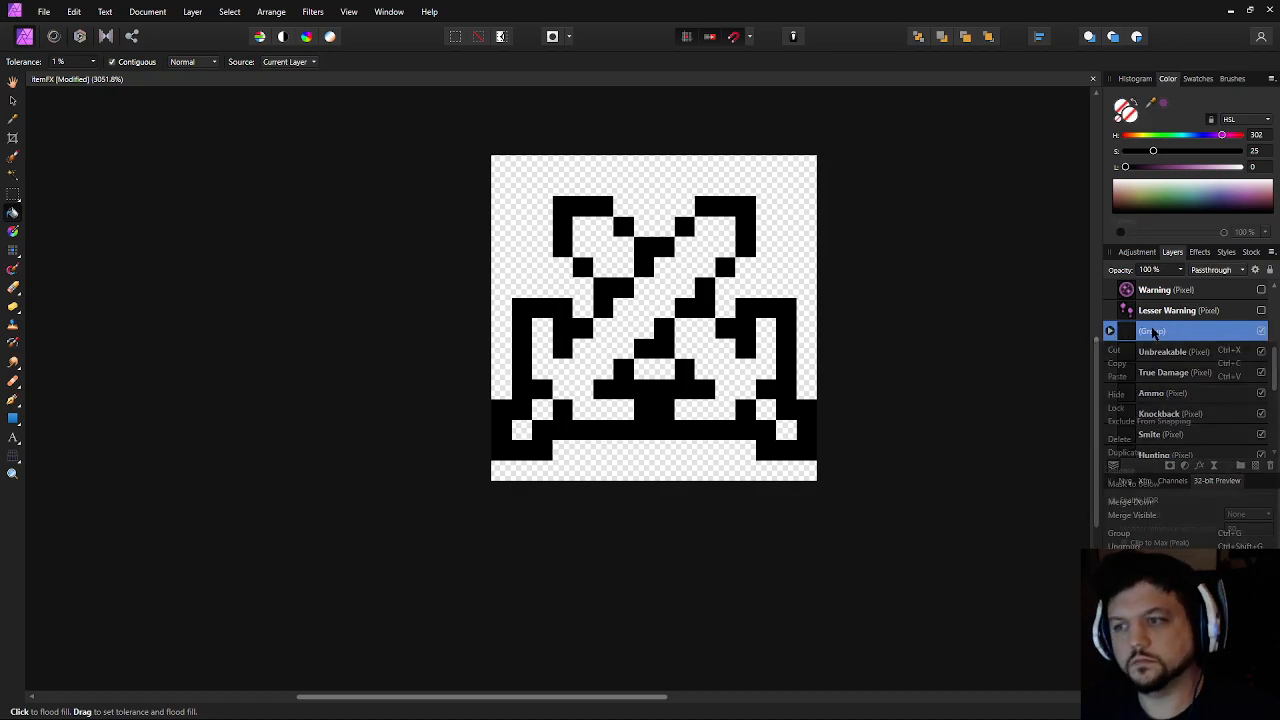
{"action": "right_click", "coordinate": [1155, 333]}
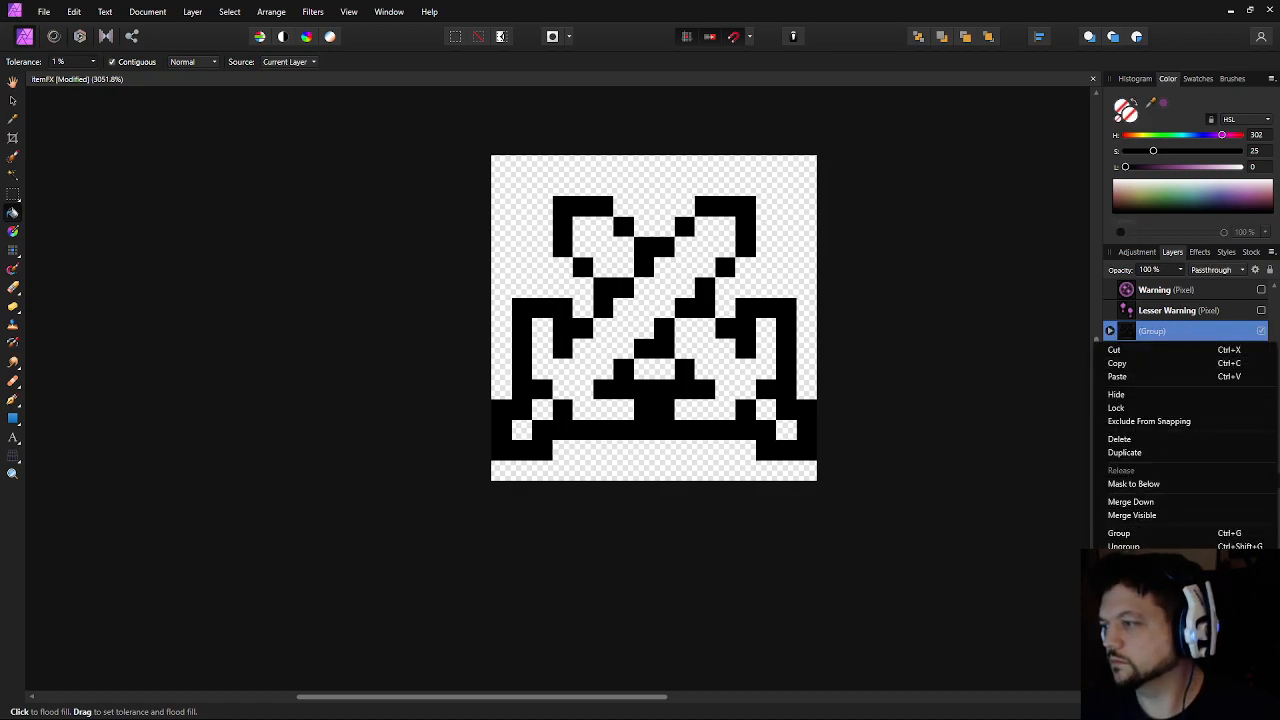
{"action": "left_click", "coordinate": [1135, 564]}
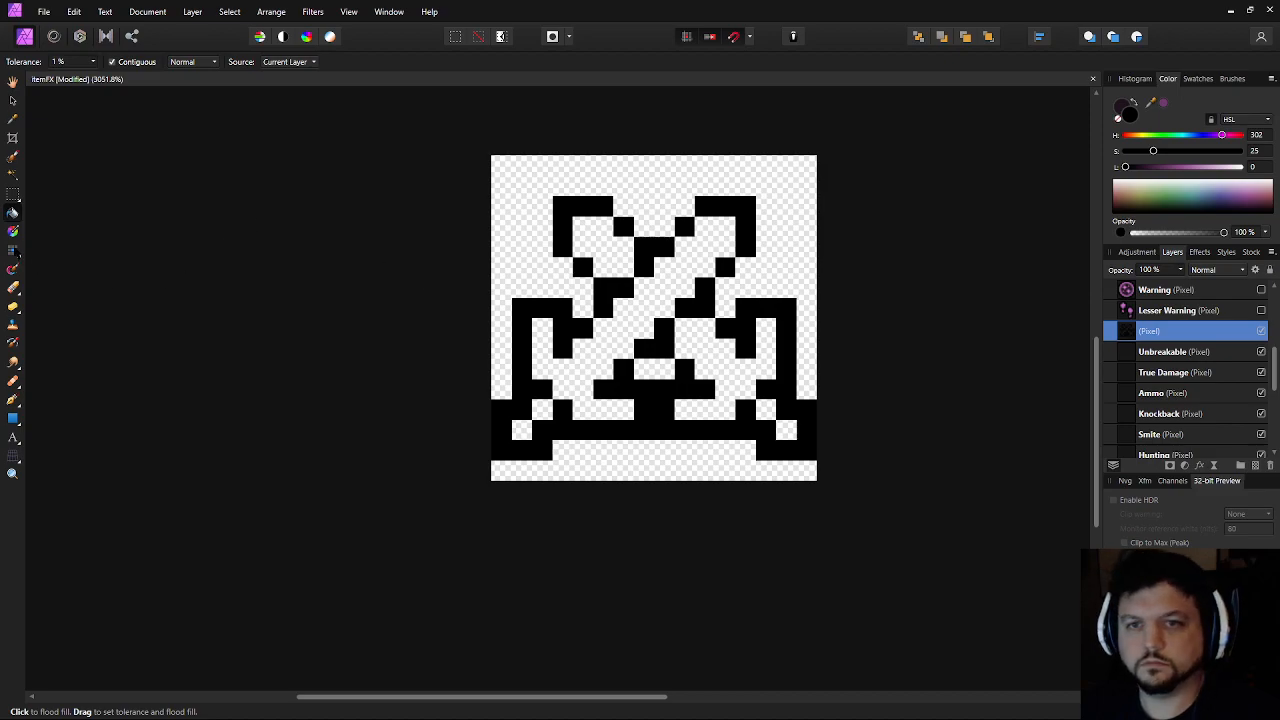
Set the drawing colour to red with hue 0, saturation 73 and lightness 51
{"action": "left_click", "coordinate": [14, 250]}
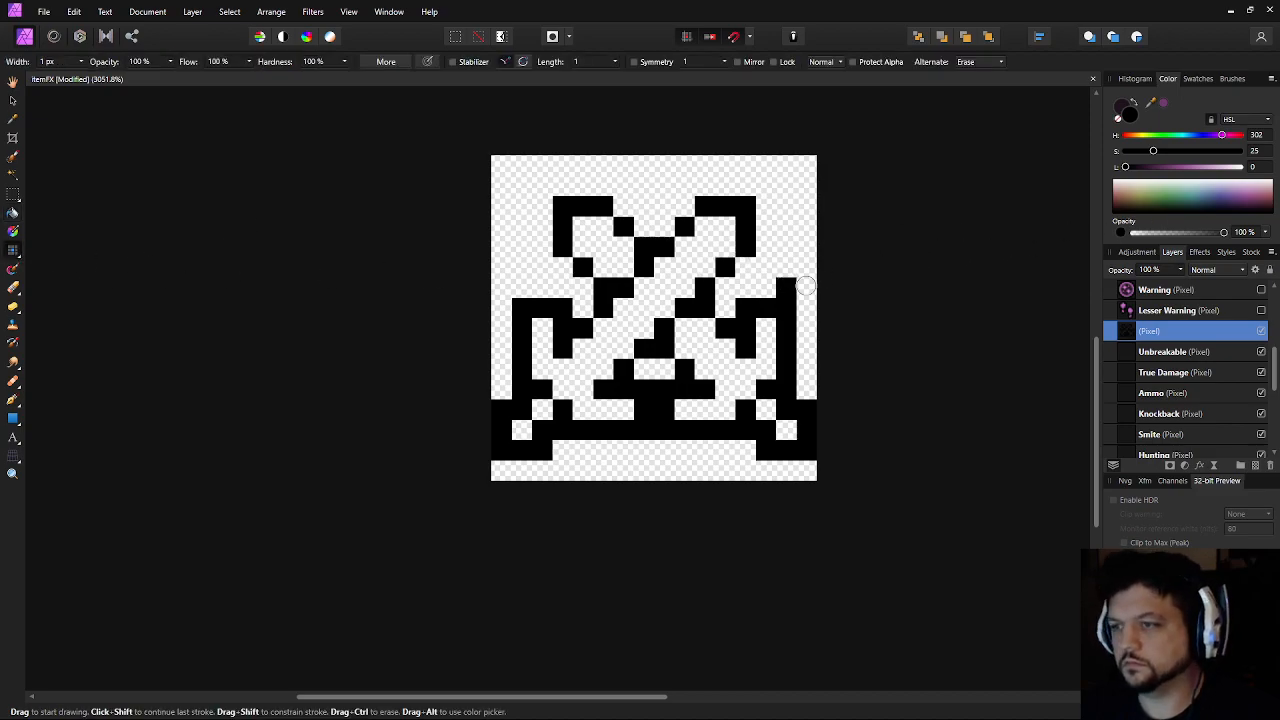
{"action": "left_click_drag", "start_coordinate": [1221, 135], "coordinate": [1186, 172]}
{"action": "left_click", "coordinate": [1176, 166]}
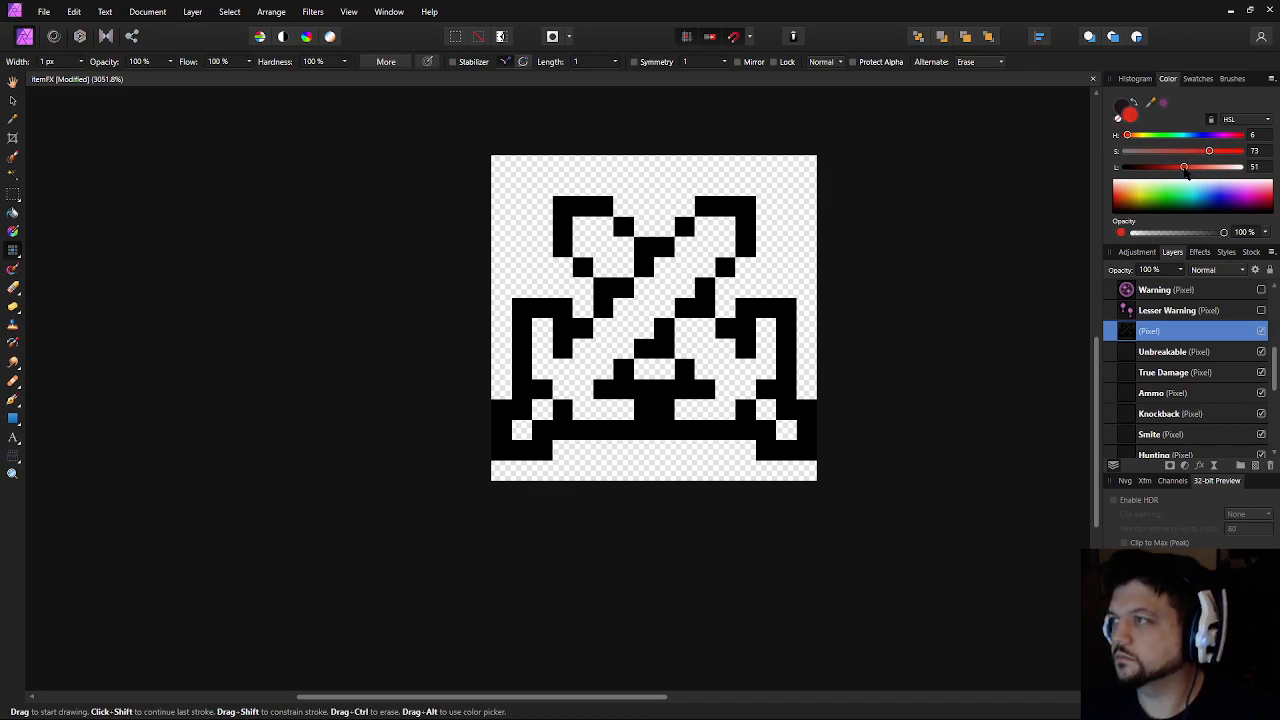
{"action": "left_click_drag", "start_coordinate": [1131, 135], "coordinate": [1098, 136]}
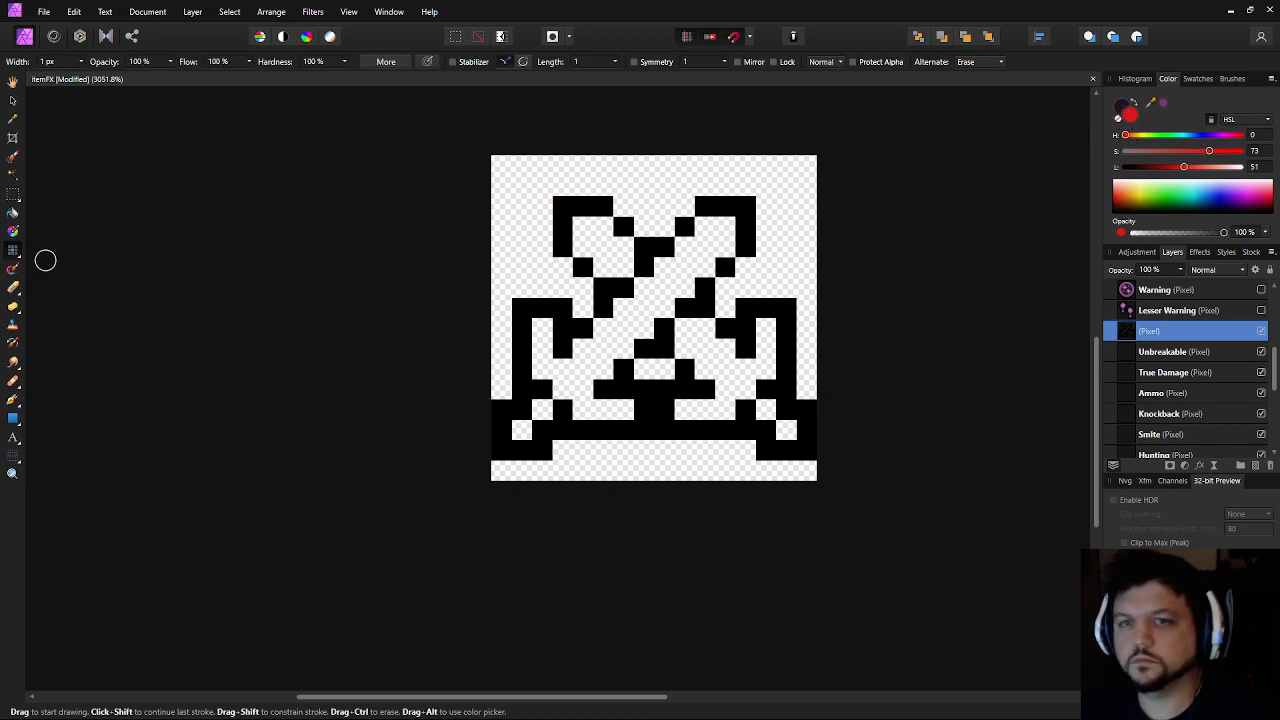
Flood fill the blades, crossguards, grips and pommels of both swords with the red
{"action": "left_click", "coordinate": [13, 213]}
{"action": "left_click", "coordinate": [616, 331]}
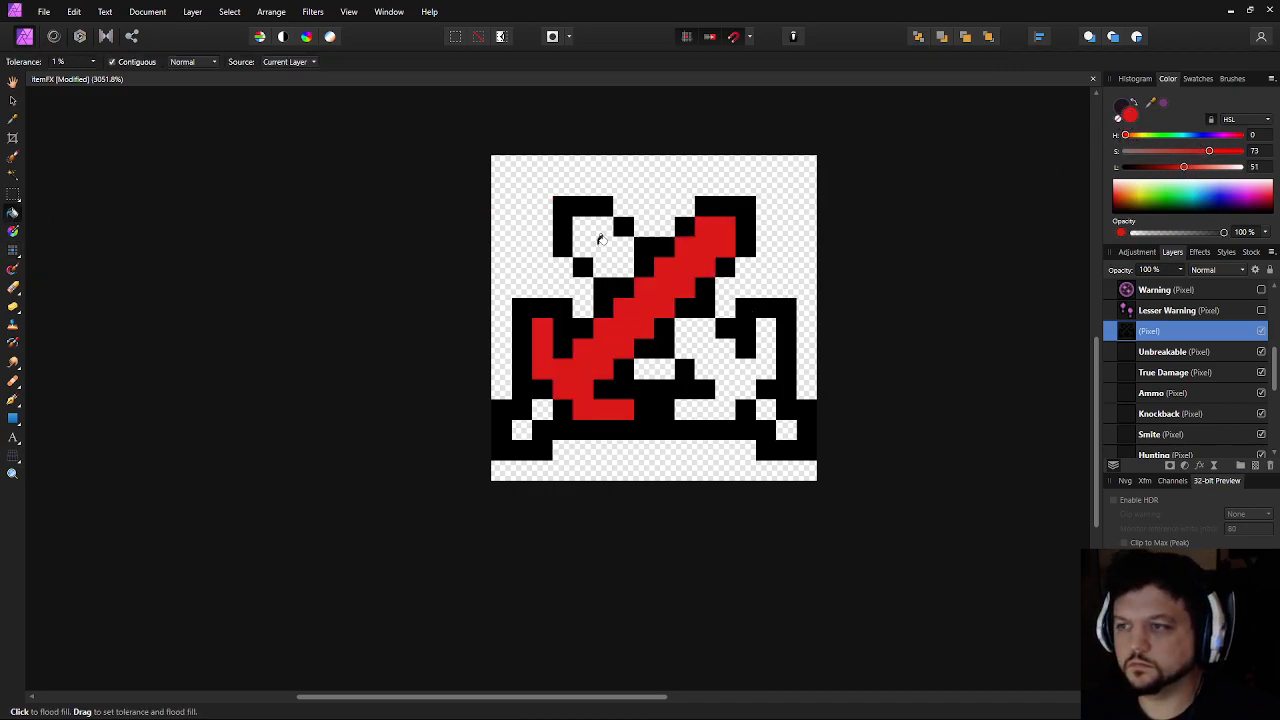
{"action": "left_click", "coordinate": [602, 240]}
{"action": "left_click", "coordinate": [708, 346]}
{"action": "left_click", "coordinate": [522, 430]}
{"action": "left_click", "coordinate": [543, 409]}
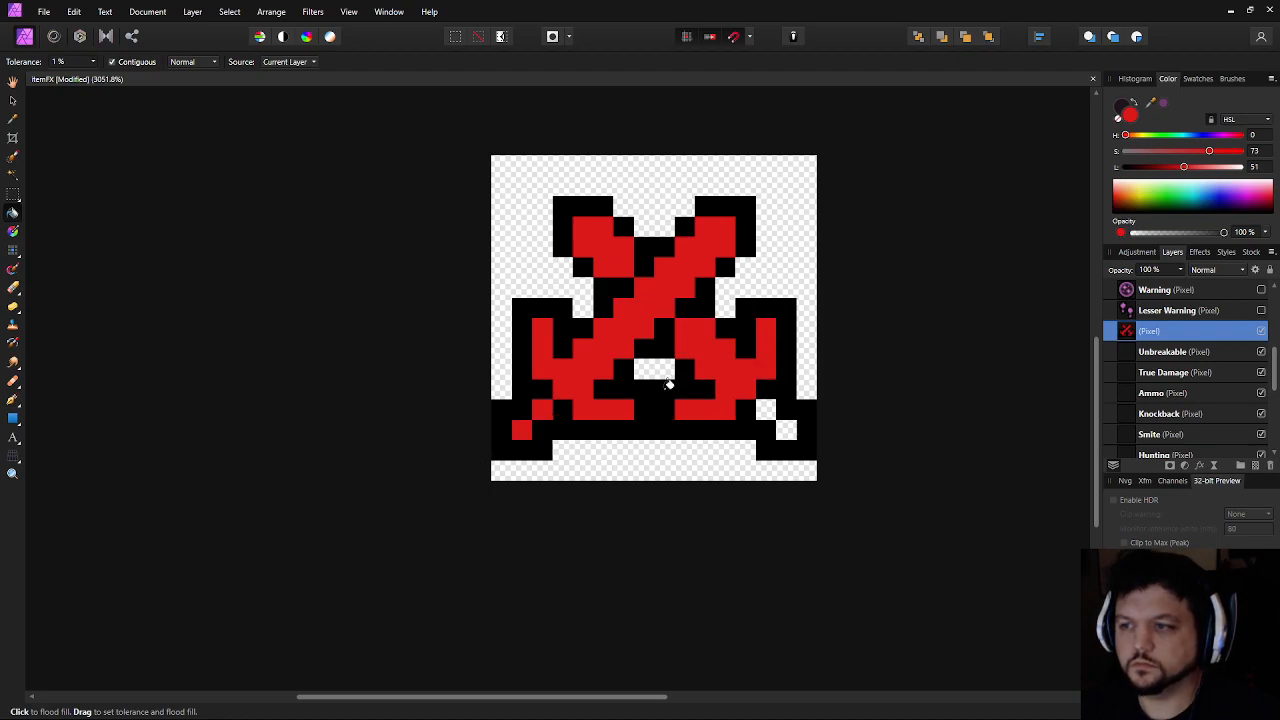
{"action": "left_click", "coordinate": [765, 408]}
{"action": "left_click", "coordinate": [785, 429]}
Lower the red's lightness to 38 and refill the mirrored sword's blade, crossguard, grip and pommel with it
{"action": "left_click_drag", "start_coordinate": [1183, 167], "coordinate": [1170, 168]}
{"action": "left_click", "coordinate": [700, 320]}
{"action": "left_click", "coordinate": [766, 409]}
{"action": "left_click", "coordinate": [786, 428]}
{"action": "left_click", "coordinate": [621, 236]}
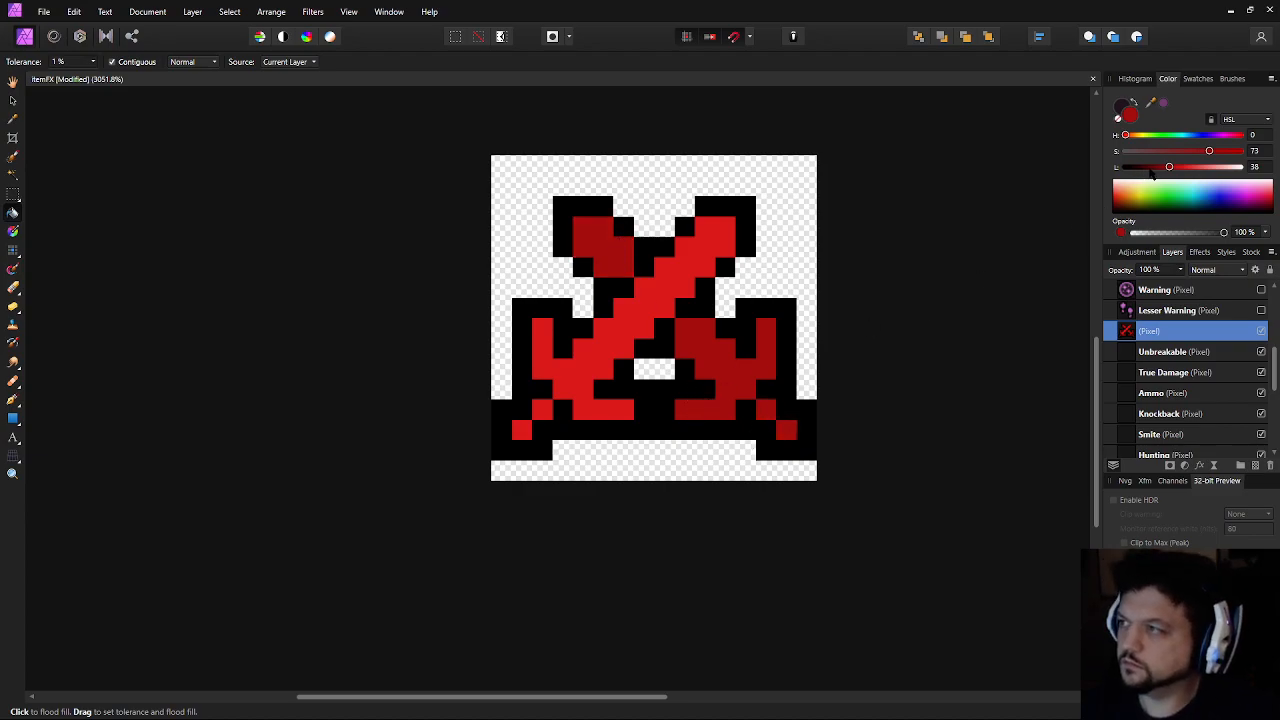
Lower the red's lightness to 33 and refill both visible parts of the mirrored sword's blade, including its crossguard
{"action": "left_click_drag", "start_coordinate": [1169, 167], "coordinate": [1162, 167]}
{"action": "left_click", "coordinate": [619, 264]}
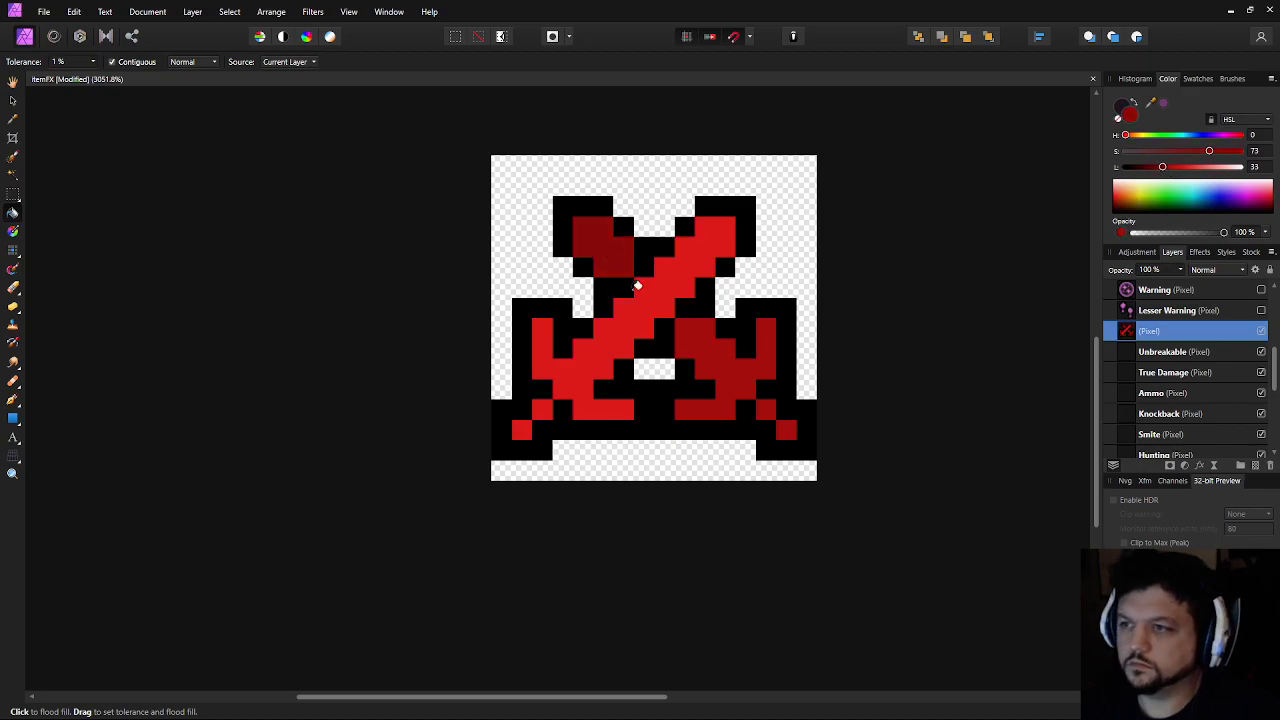
{"action": "left_click", "coordinate": [733, 360]}
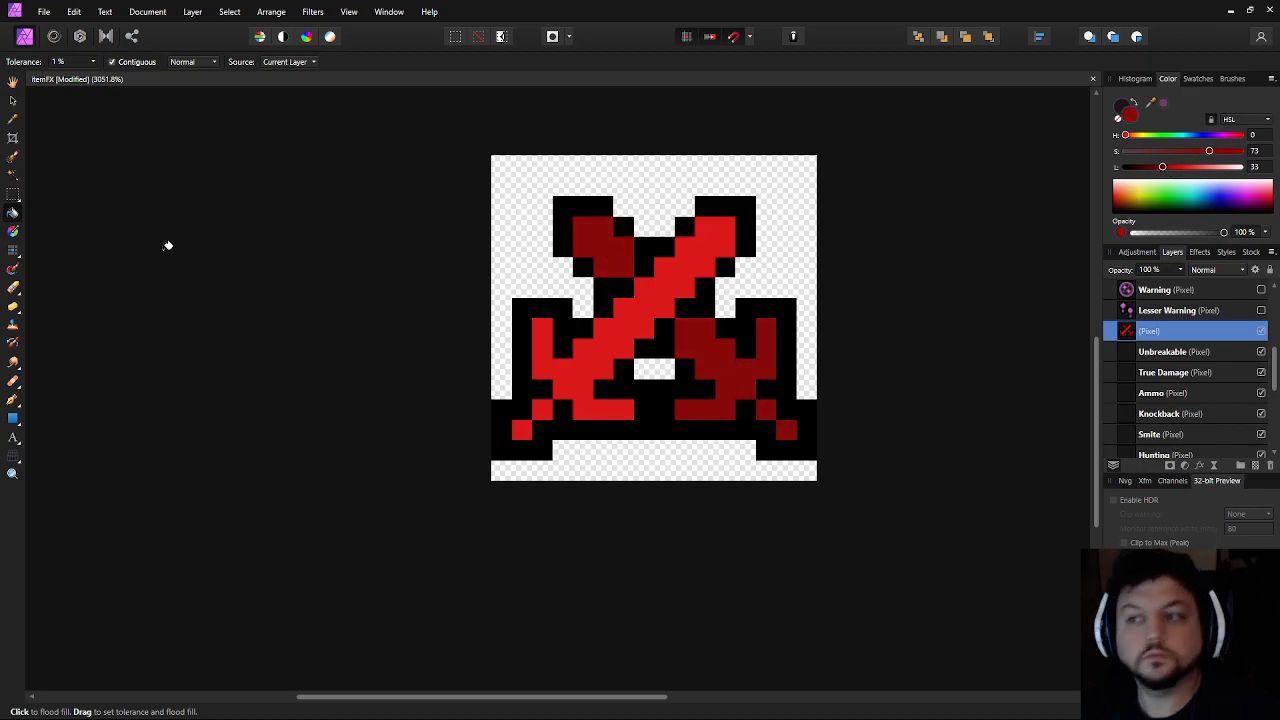
Shade the front sword's lower blade edge, crossguard, grip and pommel with dark red pixels at lightness 33
{"action": "left_click", "coordinate": [13, 250]}
{"action": "scroll", "coordinate": [903, 403], "scroll_direction": "down", "scroll_amount": 6}
{"action": "scroll", "coordinate": [801, 402], "scroll_direction": "up", "scroll_amount": 5}
{"action": "mouse_move", "coordinate": [828, 428]}
{"action": "left_mouse_down"}
{"action": "mouse_move", "coordinate": [536, 483]}
{"action": "mouse_move", "coordinate": [446, 491]}
{"action": "mouse_move", "coordinate": [429, 477]}
{"action": "mouse_move", "coordinate": [444, 458]}
{"action": "mouse_move", "coordinate": [527, 456]}
{"action": "mouse_move", "coordinate": [501, 426]}
{"action": "mouse_move", "coordinate": [493, 435]}
{"action": "mouse_move", "coordinate": [626, 287]}
{"action": "left_mouse_up"}
{"action": "scroll", "coordinate": [389, 454], "scroll_direction": "up", "scroll_amount": 2}
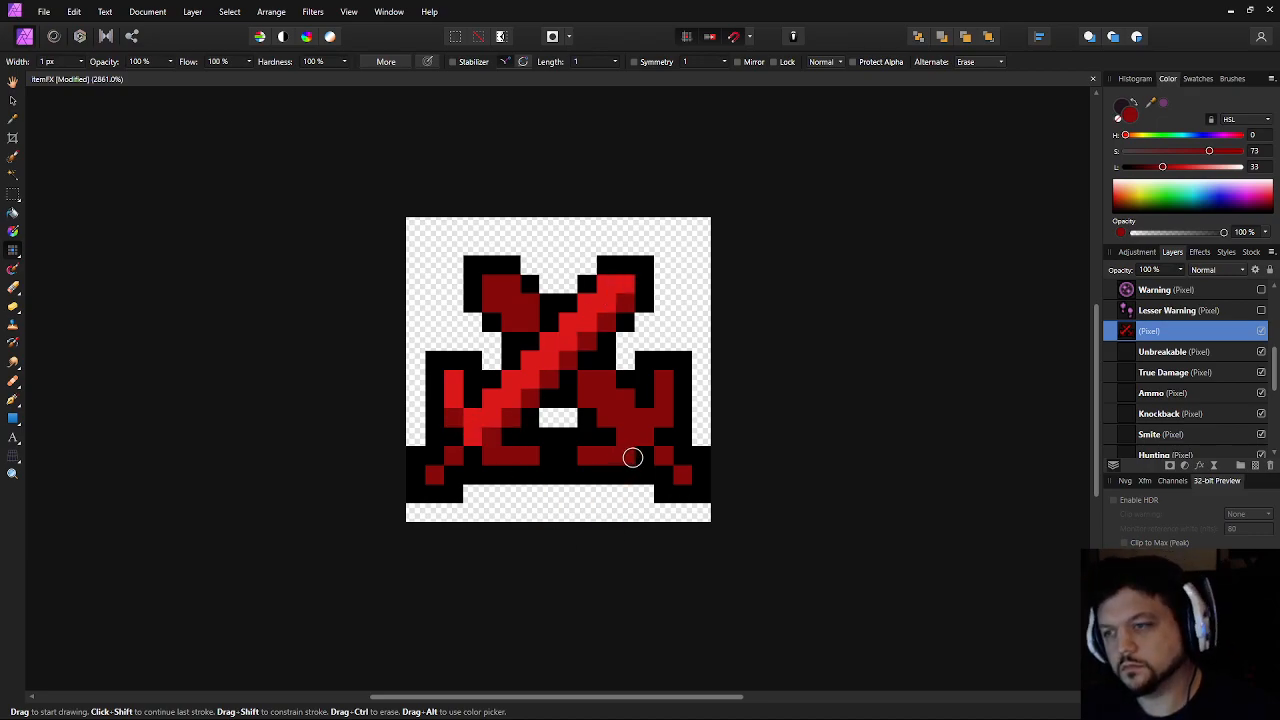
Raise the red's lightness to 67 and draw a one-pixel highlight along the upper edge of the front sword's blade
{"action": "left_click", "coordinate": [1192, 167]}
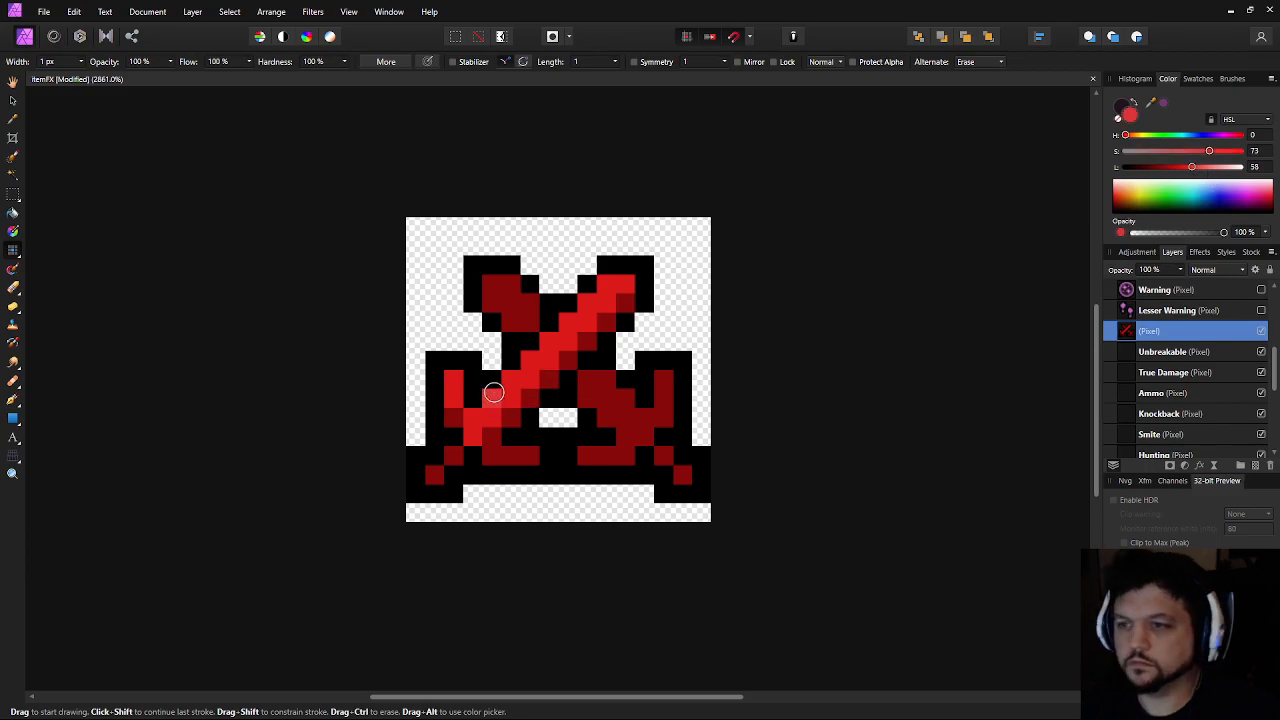
{"action": "left_click", "coordinate": [1203, 167]}
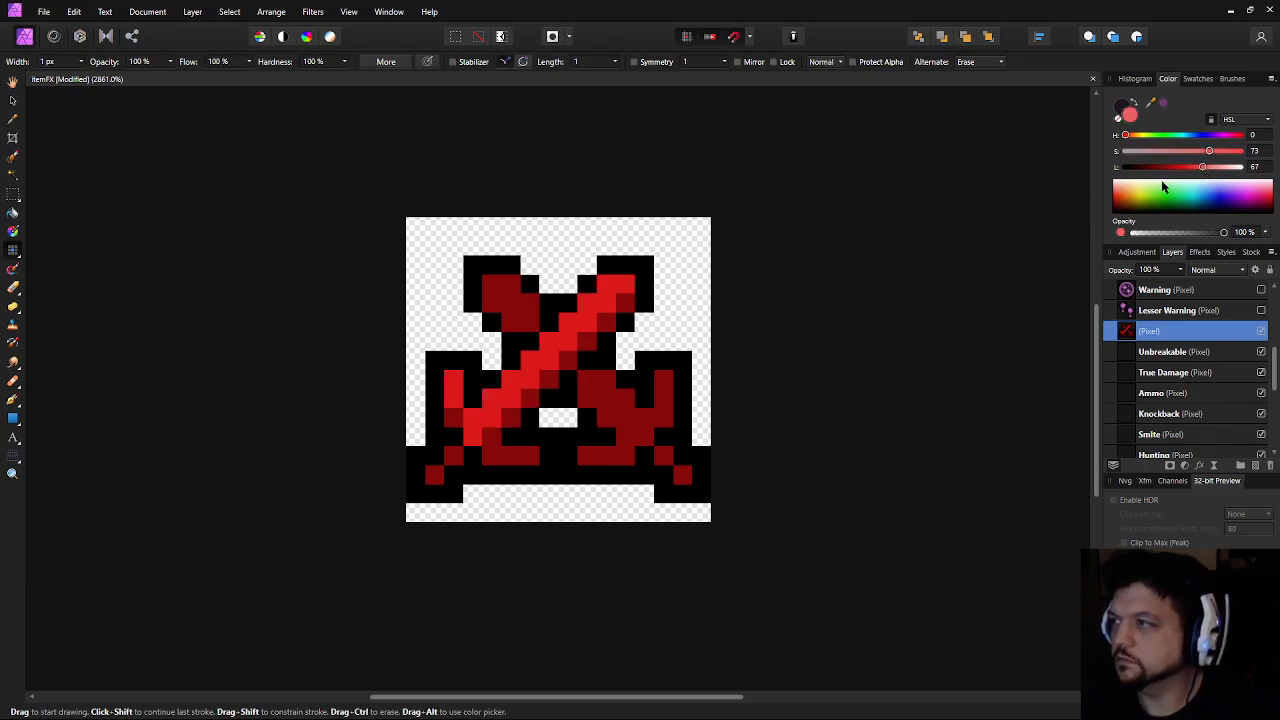
{"action": "left_click_drag", "start_coordinate": [498, 398], "coordinate": [606, 292]}
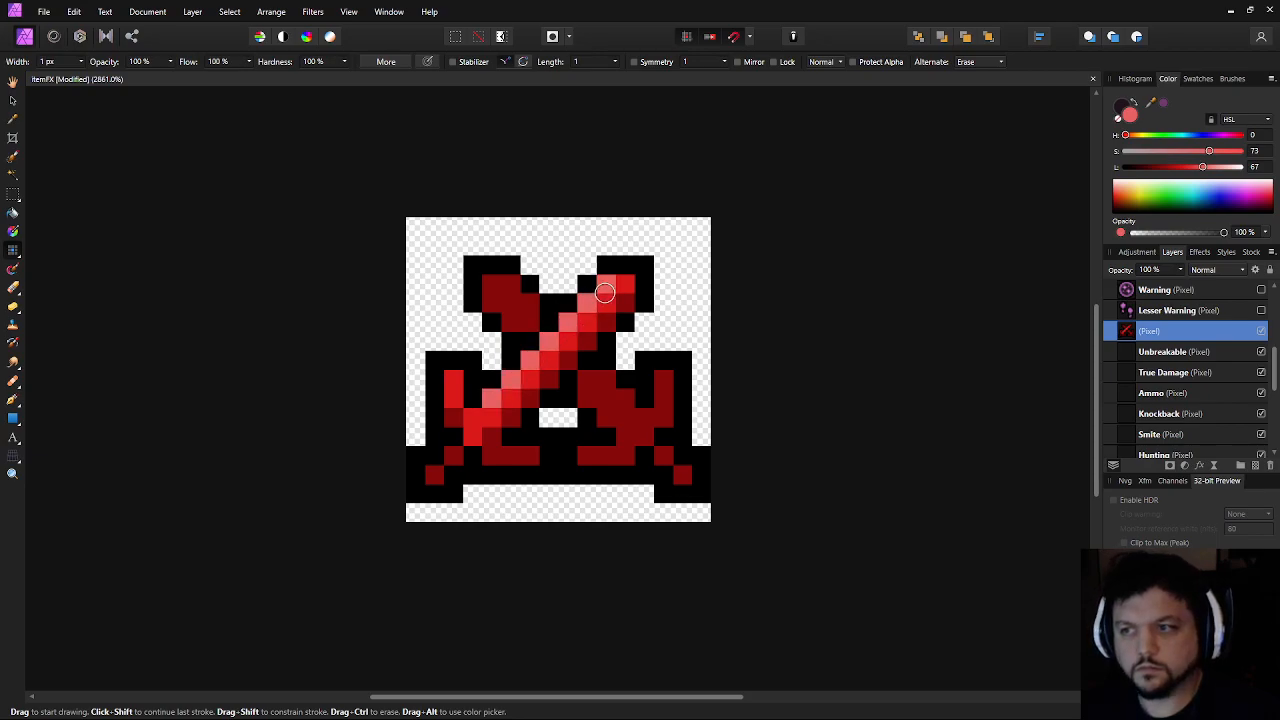
{"action": "scroll", "coordinate": [690, 450], "scroll_direction": "down", "scroll_amount": 5}
{"action": "scroll", "coordinate": [694, 443], "scroll_direction": "up", "scroll_amount": 2}
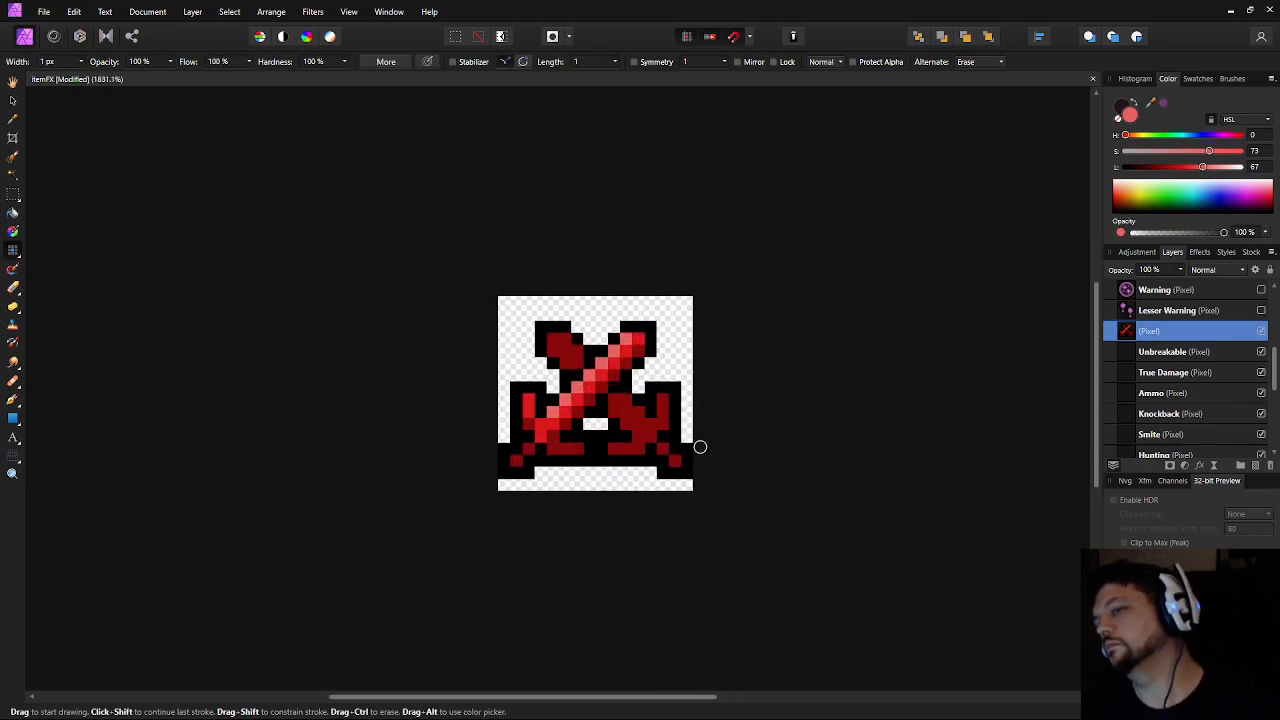
{"action": "scroll", "coordinate": [686, 443], "scroll_direction": "down", "scroll_amount": 2}
{"action": "scroll", "coordinate": [671, 452], "scroll_direction": "up", "scroll_amount": 3}
{"action": "scroll", "coordinate": [671, 452], "scroll_direction": "up", "scroll_amount": 1}
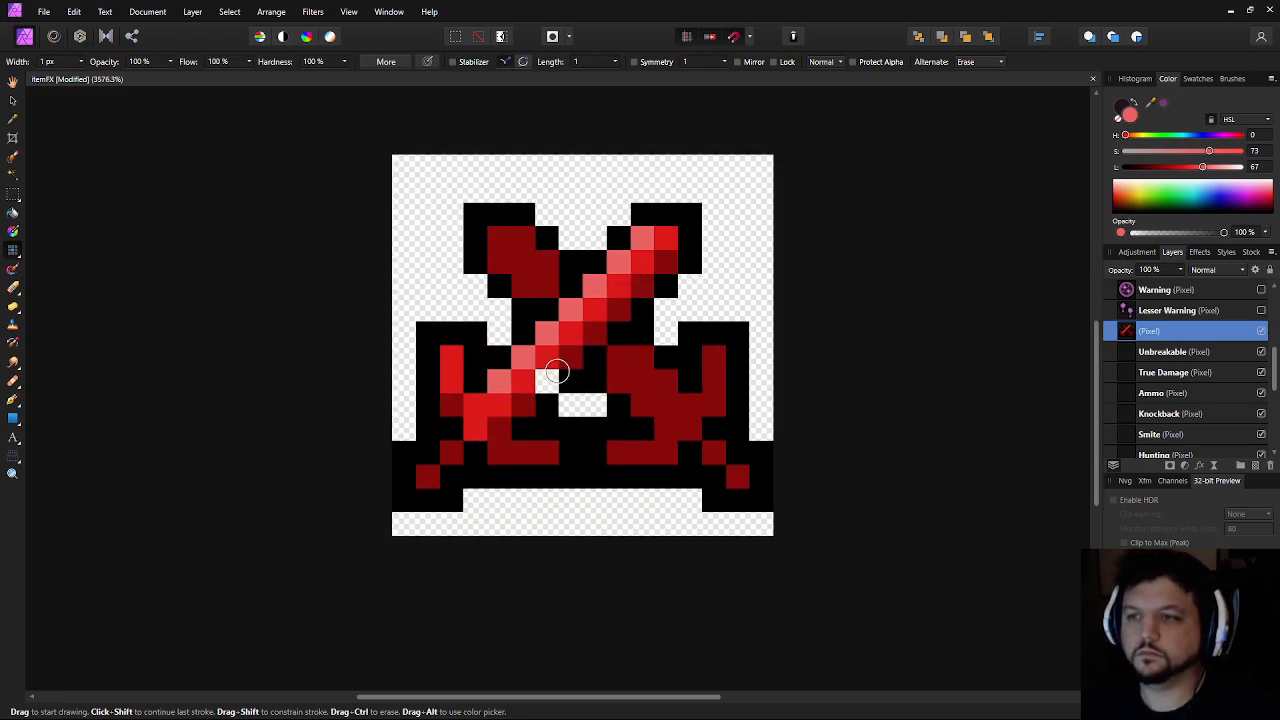
{"action": "scroll", "coordinate": [737, 460], "scroll_direction": "down", "scroll_amount": 7}
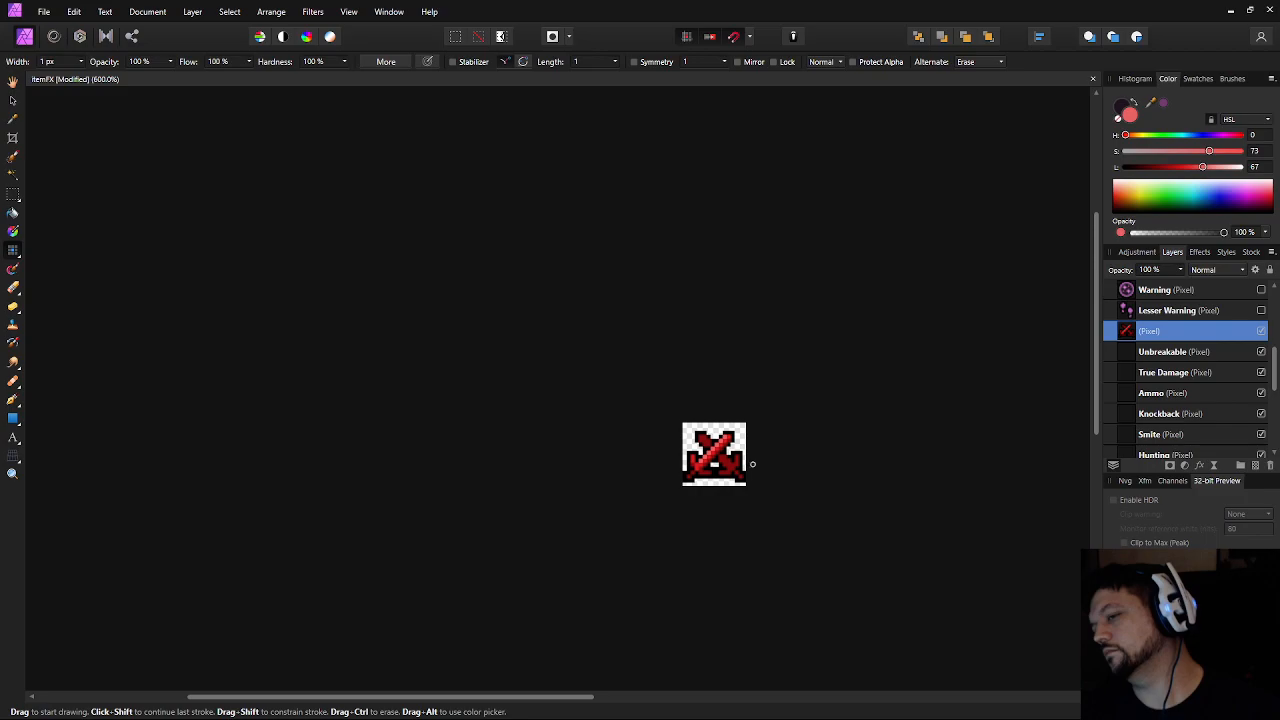
{"action": "scroll", "coordinate": [747, 463], "scroll_direction": "up", "scroll_amount": 7}
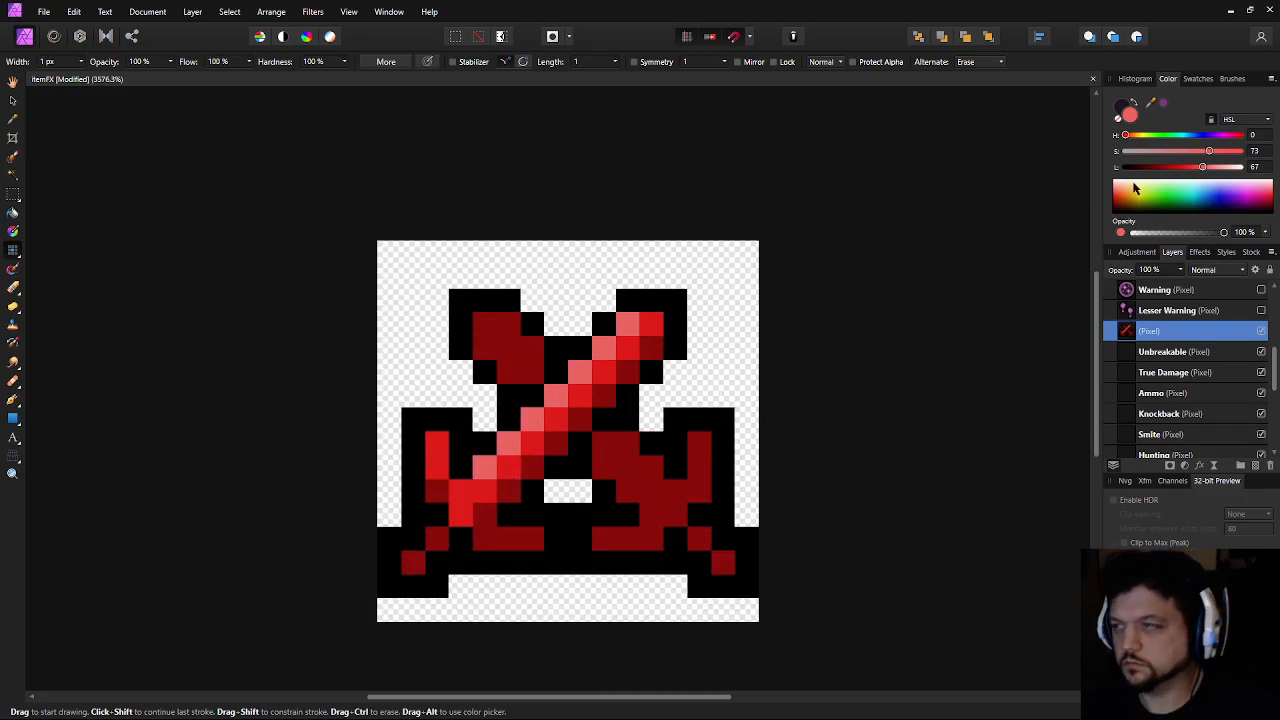
Sample the back sword's dark red, lower its lightness to 26, and shade the back sword and the front sword's crossguard ends
{"action": "scroll", "coordinate": [510, 370], "scroll_direction": "left", "scroll_amount": 1}
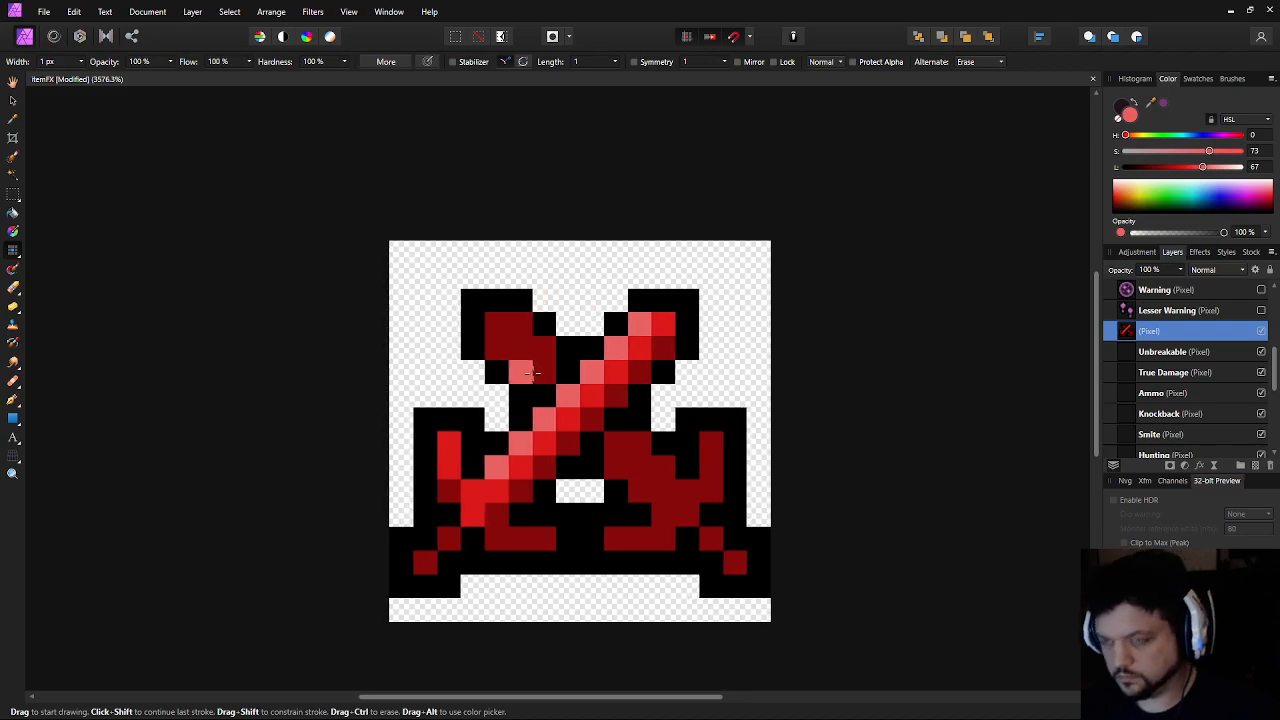
{"action": "key", "text": "i"}
{"action": "left_click", "coordinate": [527, 360]}
{"action": "key", "text": "b"}
{"action": "left_click_drag", "start_coordinate": [1162, 166], "coordinate": [1154, 166]}
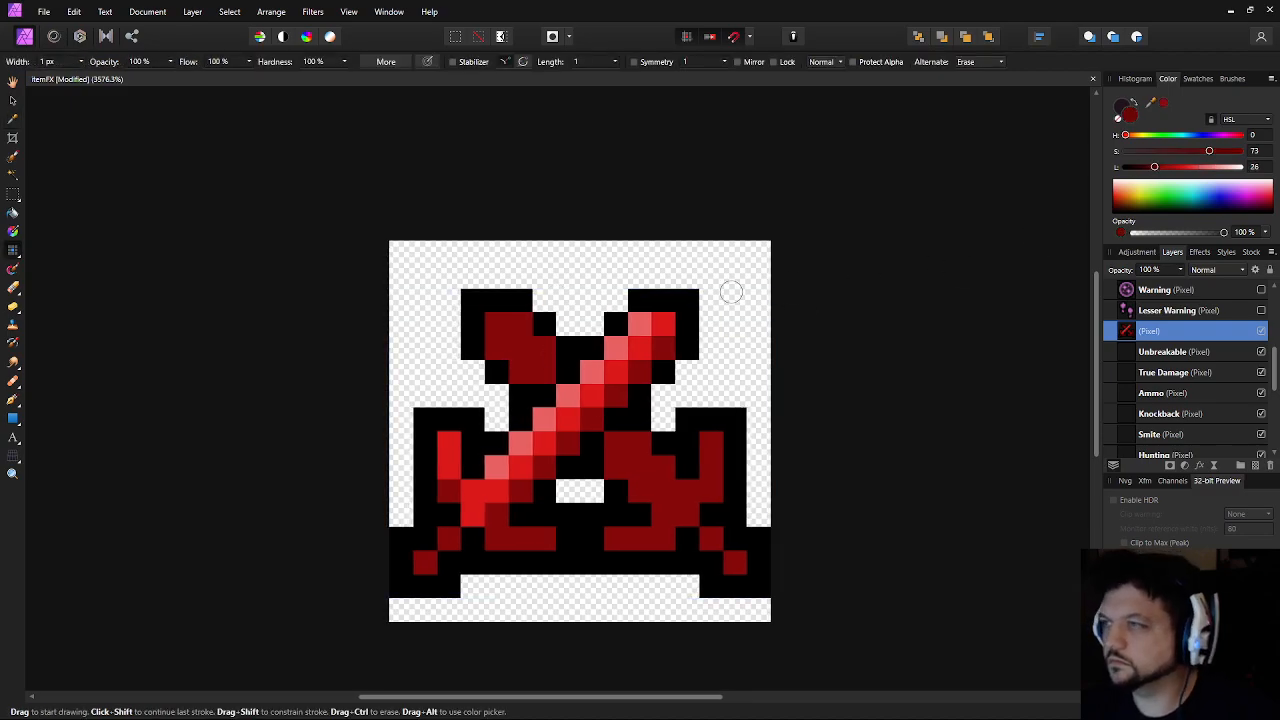
{"action": "mouse_move", "coordinate": [491, 335]}
{"action": "left_mouse_down"}
{"action": "mouse_move", "coordinate": [503, 326]}
{"action": "mouse_move", "coordinate": [537, 343]}
{"action": "mouse_move", "coordinate": [526, 337]}
{"action": "mouse_move", "coordinate": [538, 370]}
{"action": "left_mouse_up"}
{"action": "mouse_move", "coordinate": [646, 449]}
{"action": "left_mouse_down"}
{"action": "mouse_move", "coordinate": [662, 492]}
{"action": "mouse_move", "coordinate": [685, 492]}
{"action": "mouse_move", "coordinate": [687, 509]}
{"action": "mouse_move", "coordinate": [705, 447]}
{"action": "mouse_move", "coordinate": [702, 535]}
{"action": "mouse_move", "coordinate": [729, 562]}
{"action": "mouse_move", "coordinate": [612, 536]}
{"action": "mouse_move", "coordinate": [662, 541]}
{"action": "mouse_move", "coordinate": [714, 584]}
{"action": "left_mouse_up"}
{"action": "left_click", "coordinate": [497, 540]}
{"action": "left_click", "coordinate": [547, 537]}
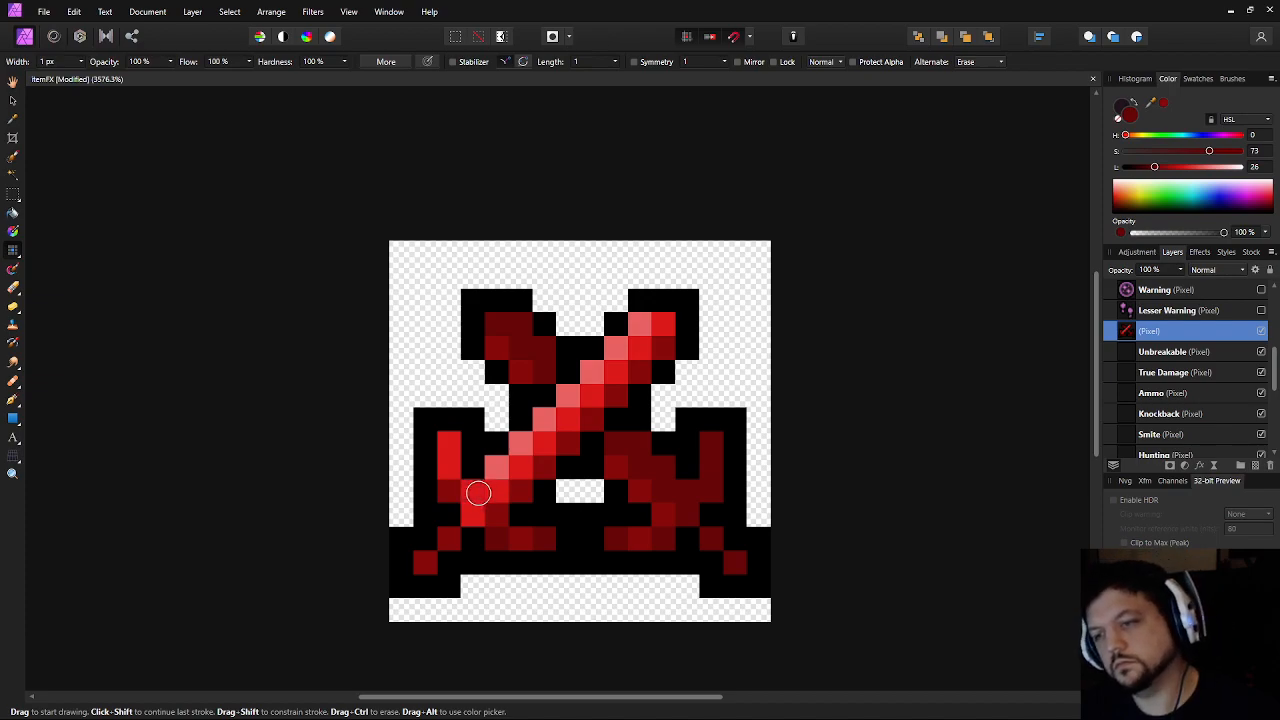
{"action": "scroll", "coordinate": [837, 566], "scroll_direction": "down", "scroll_amount": 8}
{"action": "scroll", "coordinate": [809, 539], "scroll_direction": "up", "scroll_amount": 6}
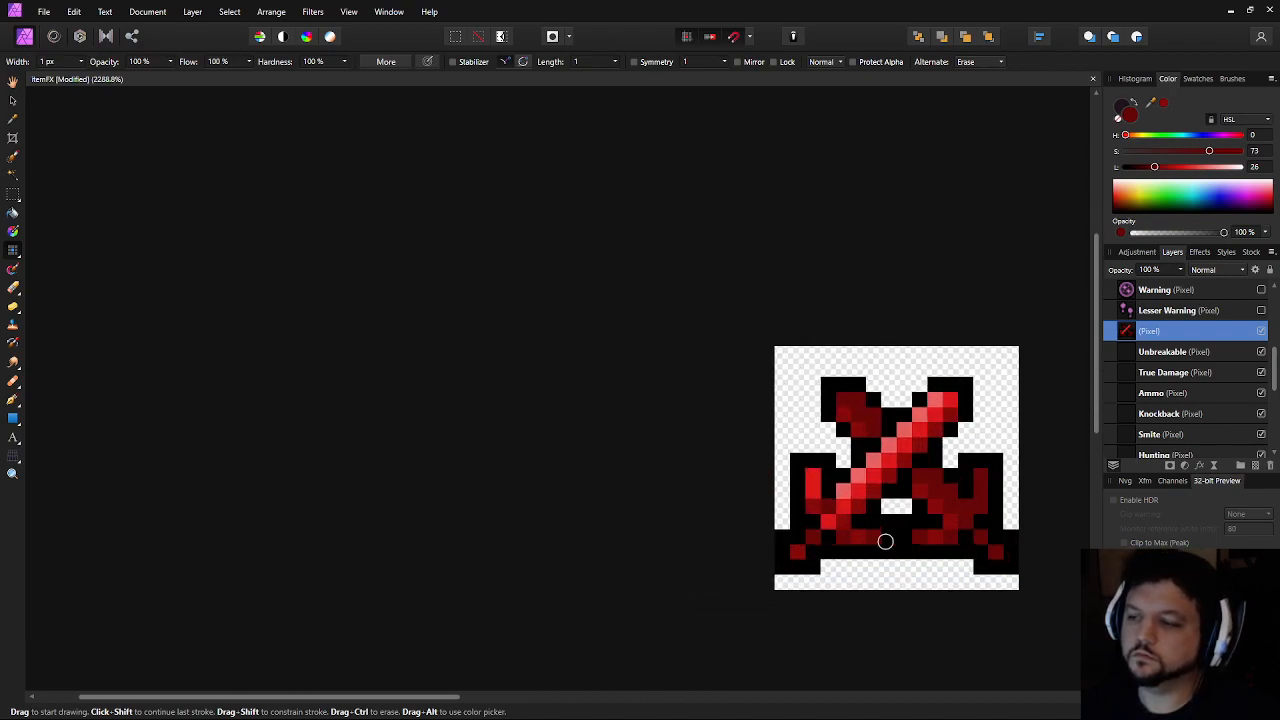
Lower the red's lightness to 18 and add deeper shadow pixels along the back sword's blade edge, crossguard and grip
{"action": "left_click_drag", "start_coordinate": [912, 521], "coordinate": [678, 529]}
{"action": "scroll", "coordinate": [682, 528], "scroll_direction": "up", "scroll_amount": 2}
{"action": "left_click_drag", "start_coordinate": [1153, 167], "coordinate": [1146, 167]}
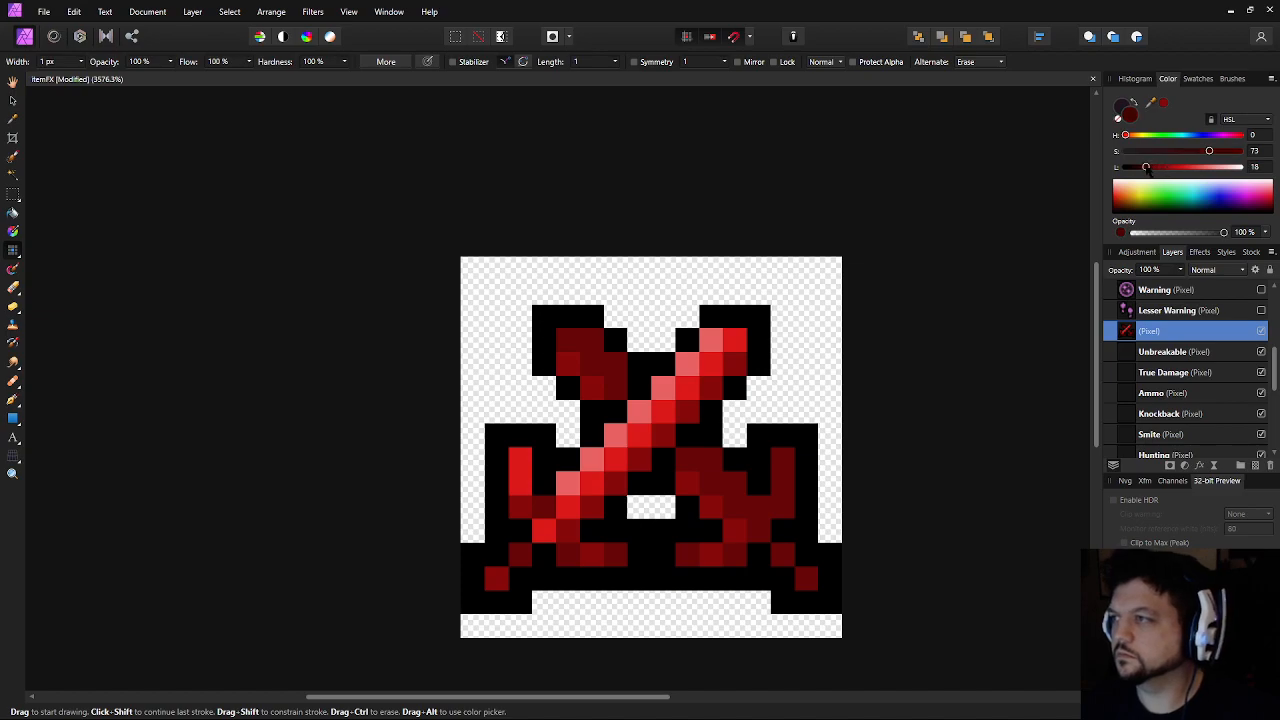
{"action": "mouse_move", "coordinate": [566, 360]}
{"action": "left_mouse_down"}
{"action": "mouse_move", "coordinate": [586, 340]}
{"action": "mouse_move", "coordinate": [636, 395]}
{"action": "left_mouse_up"}
{"action": "mouse_move", "coordinate": [686, 458]}
{"action": "left_mouse_down"}
{"action": "mouse_move", "coordinate": [756, 505]}
{"action": "mouse_move", "coordinate": [780, 505]}
{"action": "mouse_move", "coordinate": [785, 459]}
{"action": "mouse_move", "coordinate": [780, 563]}
{"action": "mouse_move", "coordinate": [810, 602]}
{"action": "mouse_move", "coordinate": [873, 582]}
{"action": "left_mouse_up"}
{"action": "scroll", "coordinate": [860, 500], "scroll_direction": "down", "scroll_amount": 6}
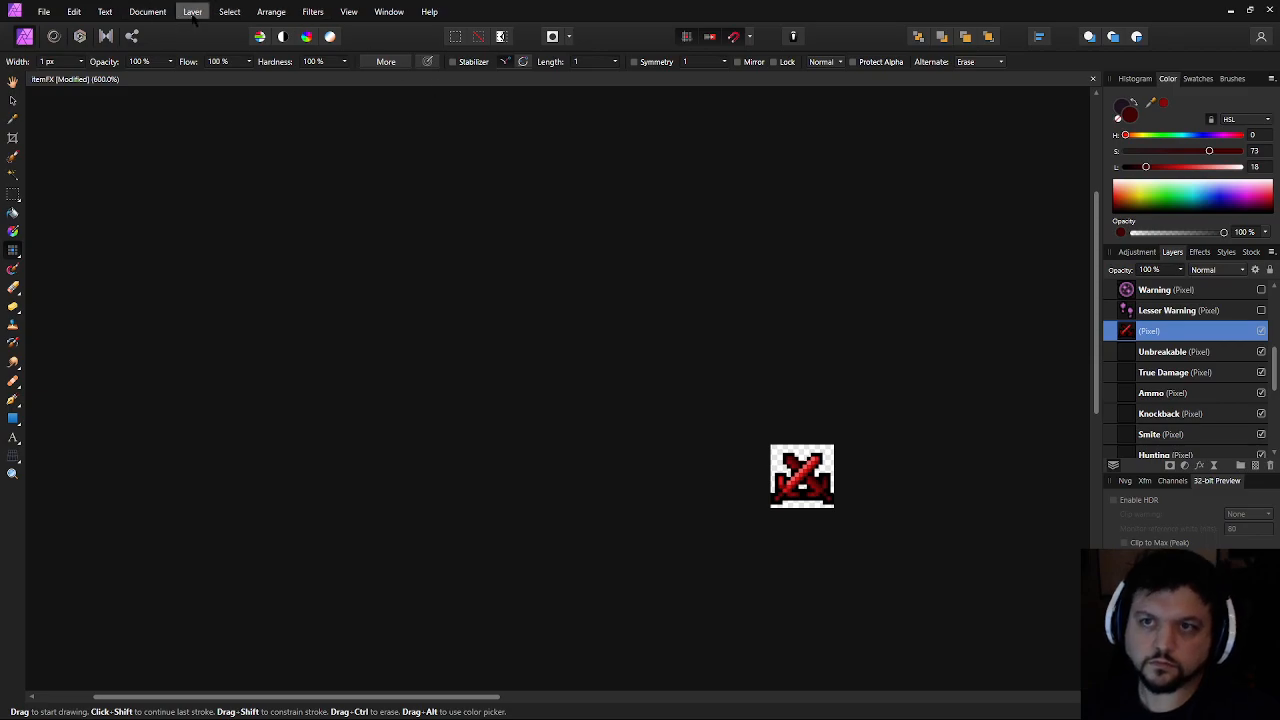
Flip the crossed-swords layer horizontally
{"action": "left_click", "coordinate": [271, 11]}
{"action": "left_click", "coordinate": [309, 267]}
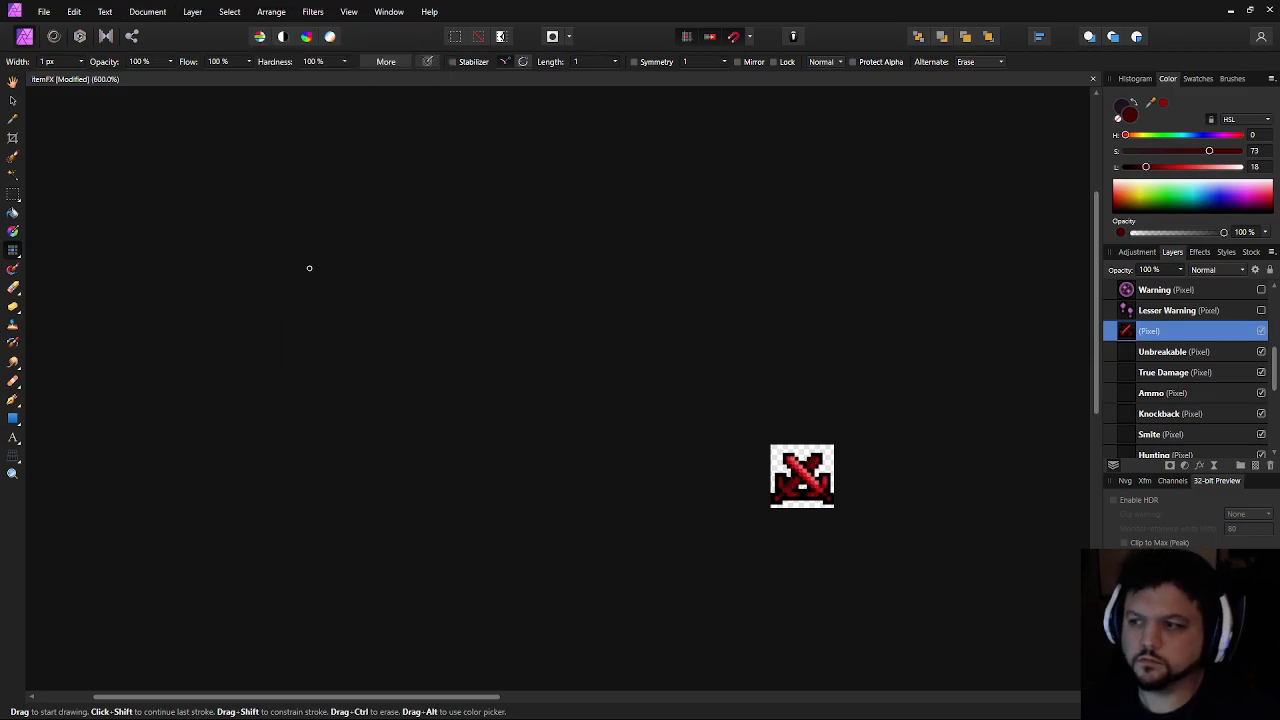
{"action": "left_click_drag", "start_coordinate": [643, 330], "coordinate": [579, 305]}
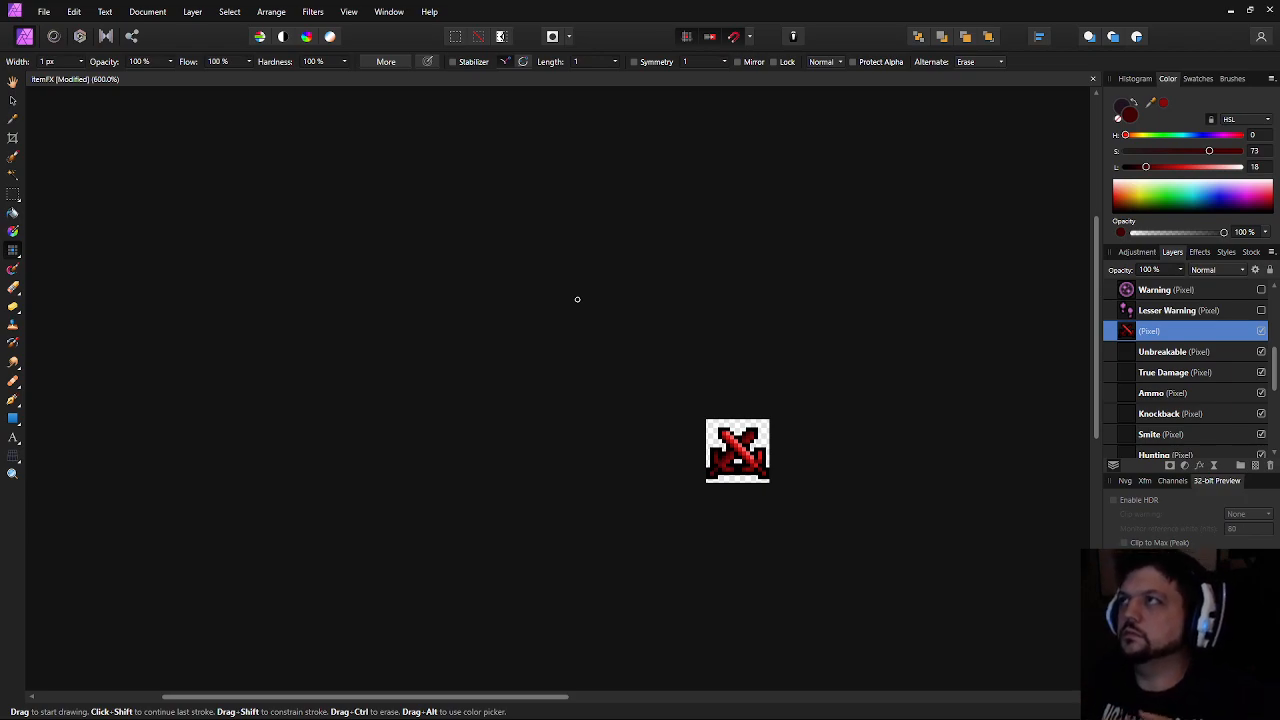
{"action": "left_click_drag", "start_coordinate": [674, 383], "coordinate": [490, 277]}
{"action": "scroll", "coordinate": [503, 288], "scroll_direction": "up", "scroll_amount": 6}
{"action": "left_click_drag", "start_coordinate": [534, 375], "coordinate": [470, 318]}
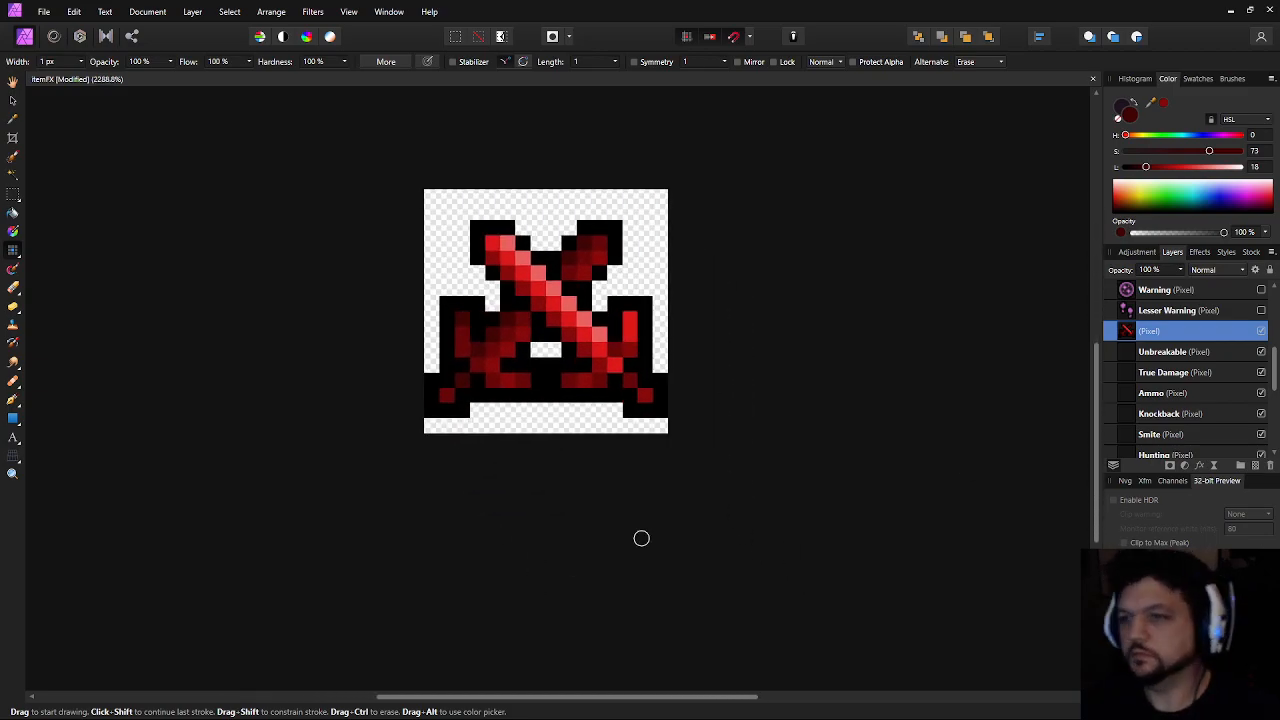
{"action": "left_click_drag", "start_coordinate": [804, 354], "coordinate": [718, 359]}
Examine the flipped crossed-swords icon at small and enlarged sizes to judge its readability
{"action": "scroll", "coordinate": [754, 354], "scroll_direction": "down", "scroll_amount": 7}
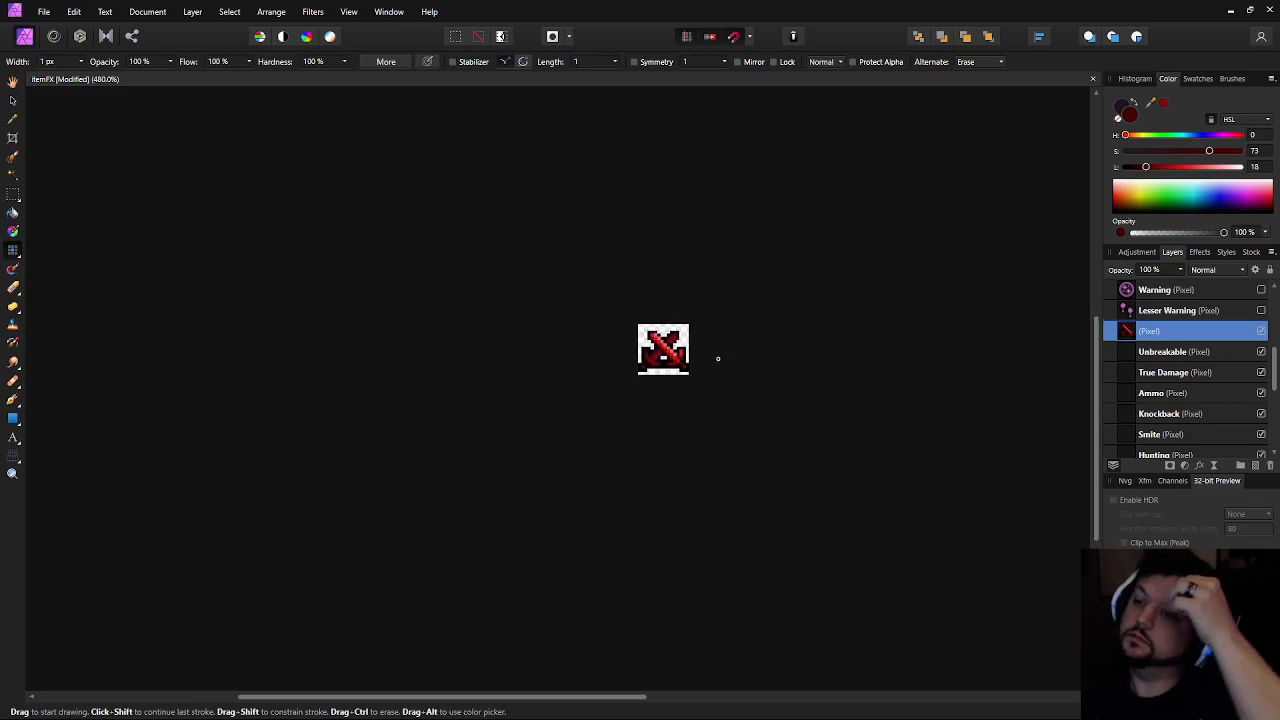
{"action": "scroll", "coordinate": [718, 359], "scroll_direction": "up", "scroll_amount": 4}
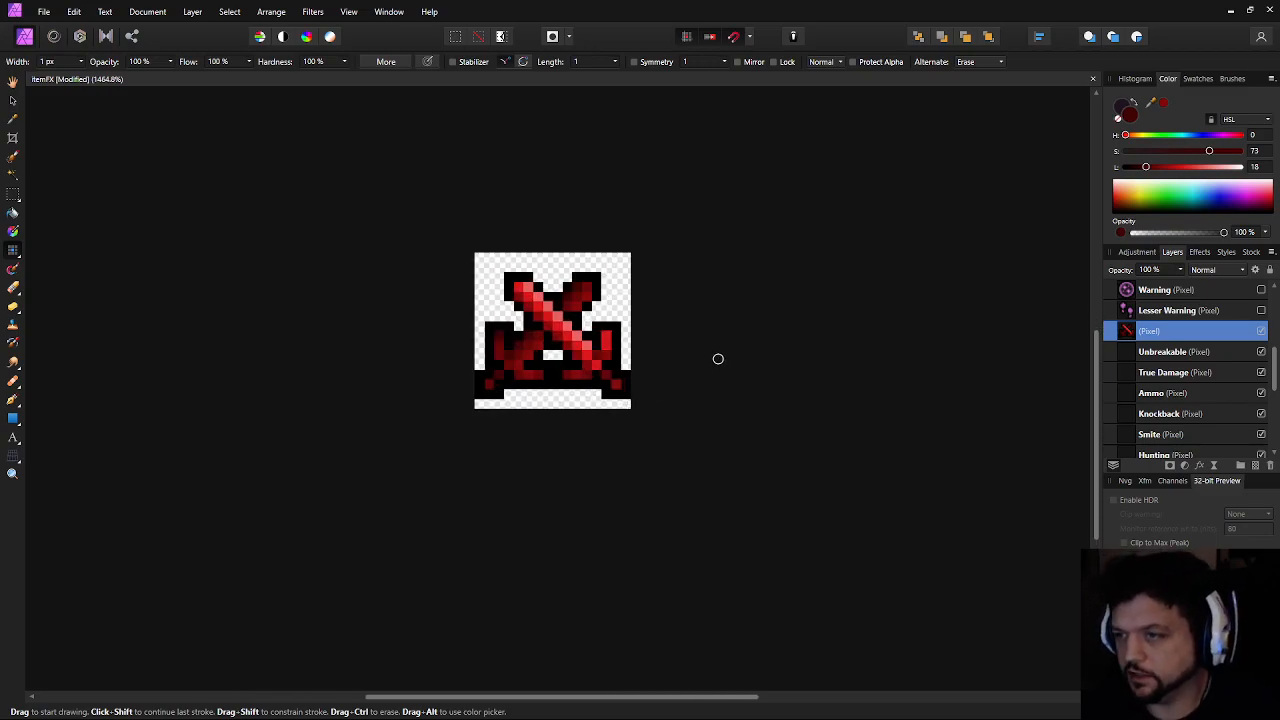
{"action": "scroll", "coordinate": [718, 359], "scroll_direction": "down", "scroll_amount": 5}
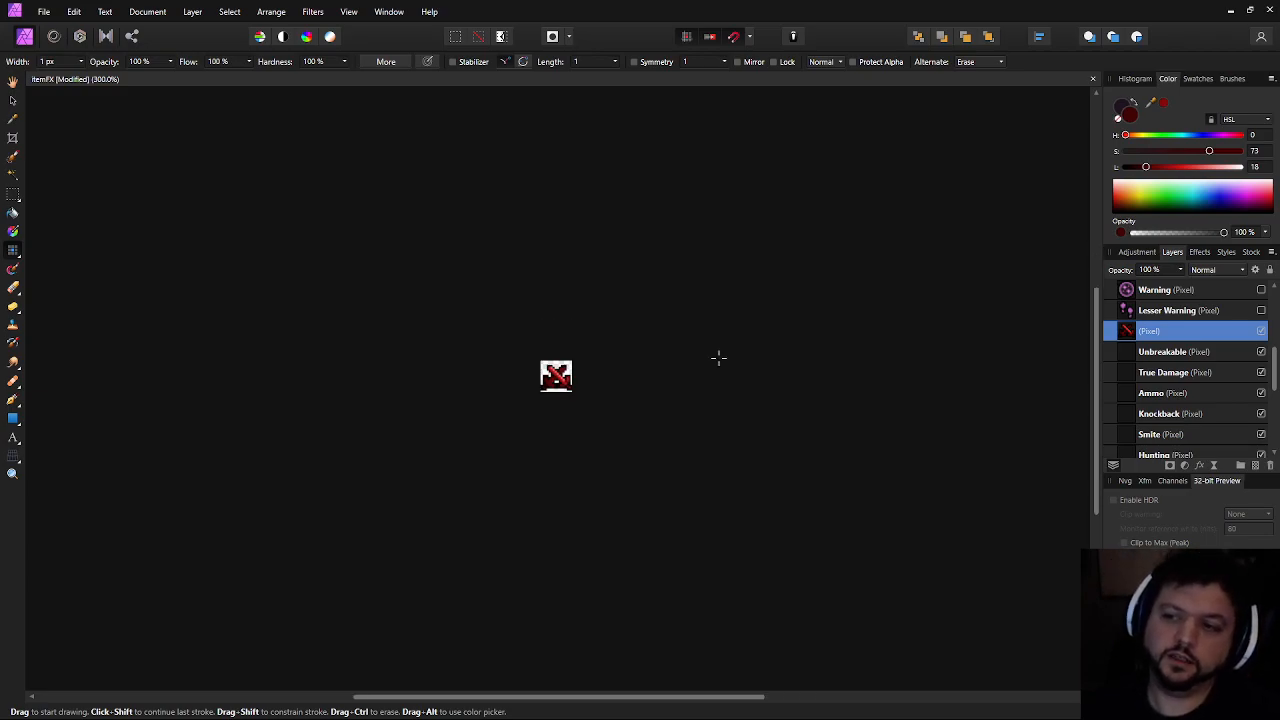
{"action": "scroll", "coordinate": [718, 358], "scroll_direction": "down", "scroll_amount": 1}
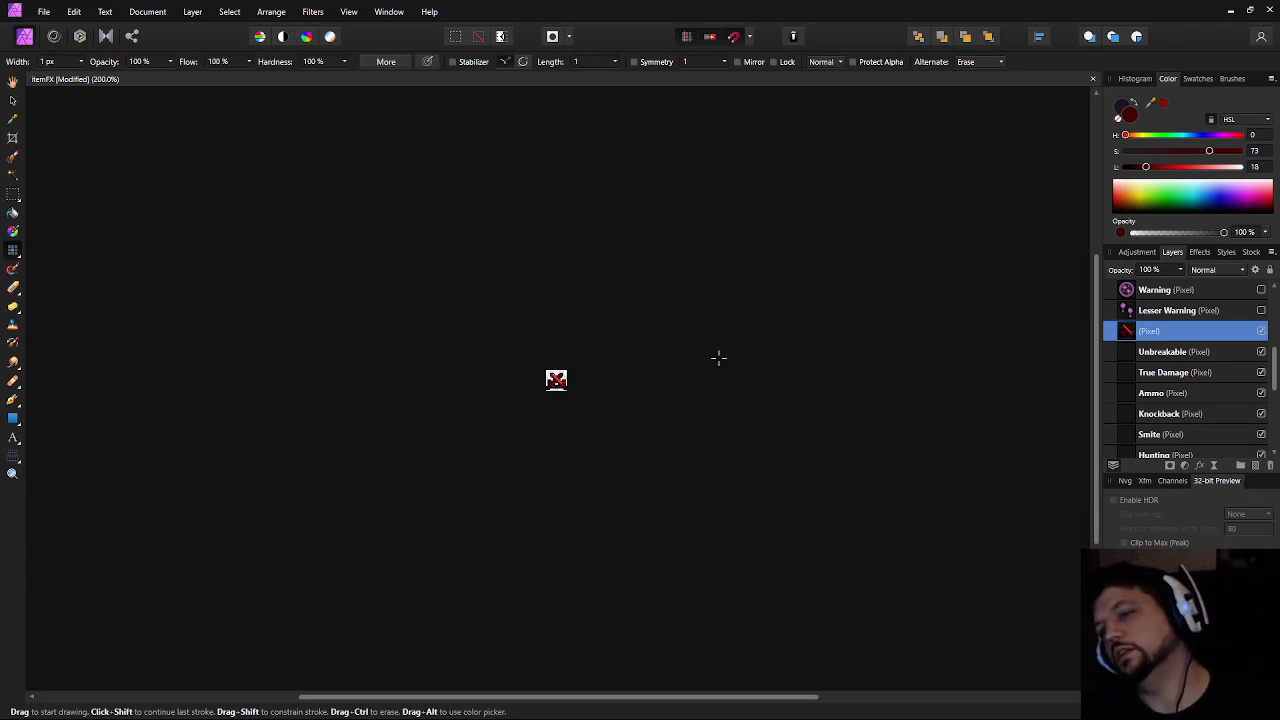
{"action": "scroll", "coordinate": [718, 358], "scroll_direction": "down", "scroll_amount": 2}
{"action": "scroll", "coordinate": [718, 358], "scroll_direction": "up", "scroll_amount": 2}
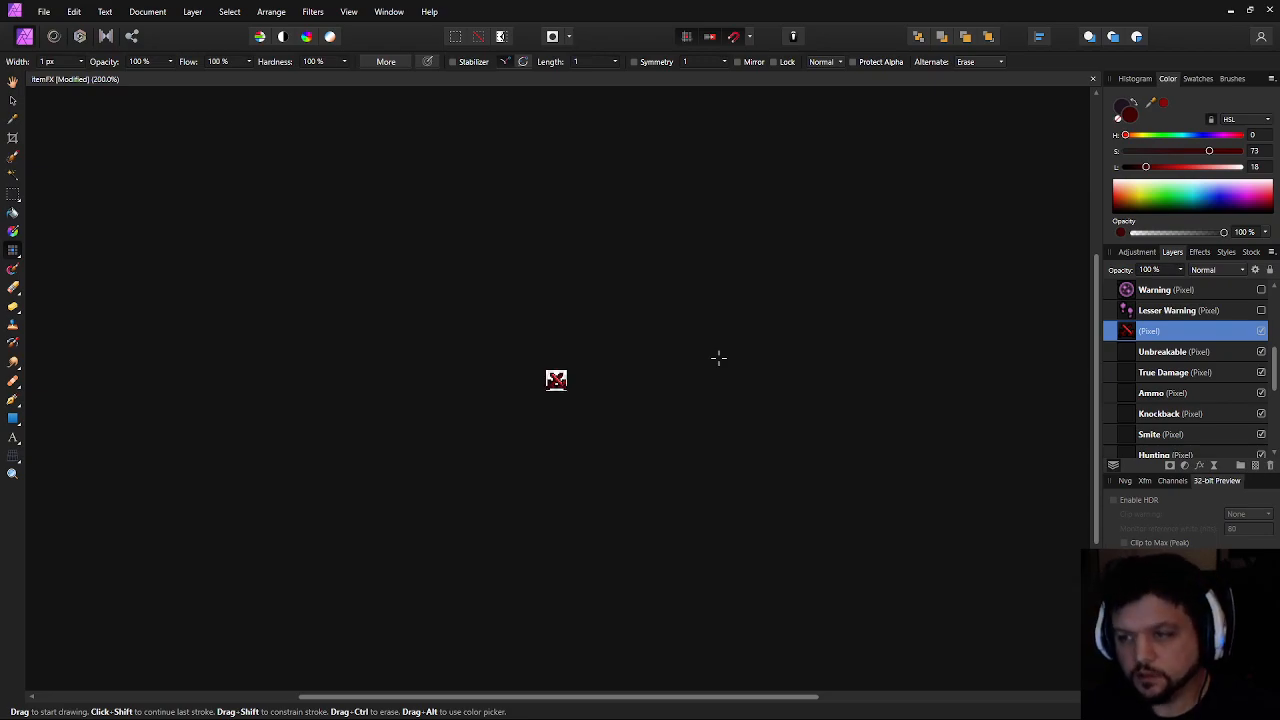
{"action": "scroll", "coordinate": [718, 358], "scroll_direction": "up", "scroll_amount": 3}
{"action": "scroll", "coordinate": [718, 358], "scroll_direction": "down", "scroll_amount": 2}
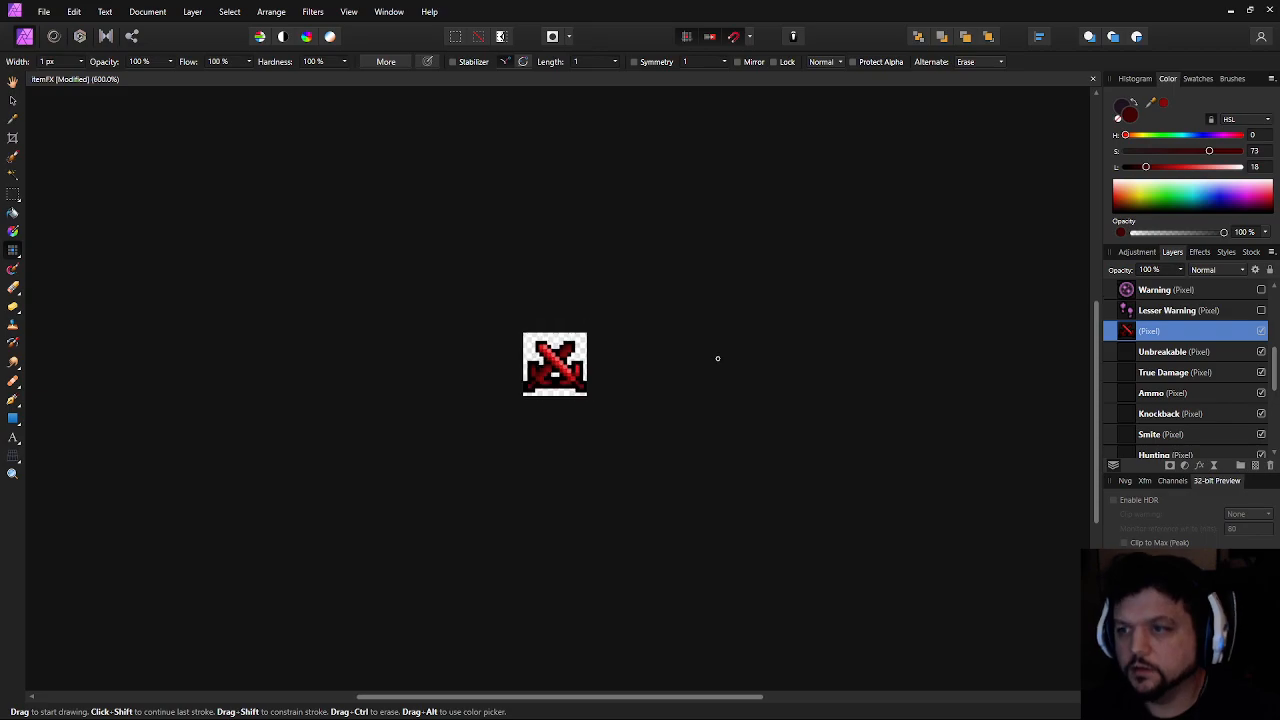
{"action": "scroll", "coordinate": [718, 358], "scroll_direction": "down", "scroll_amount": 2}
{"action": "scroll", "coordinate": [718, 358], "scroll_direction": "up", "scroll_amount": 1}
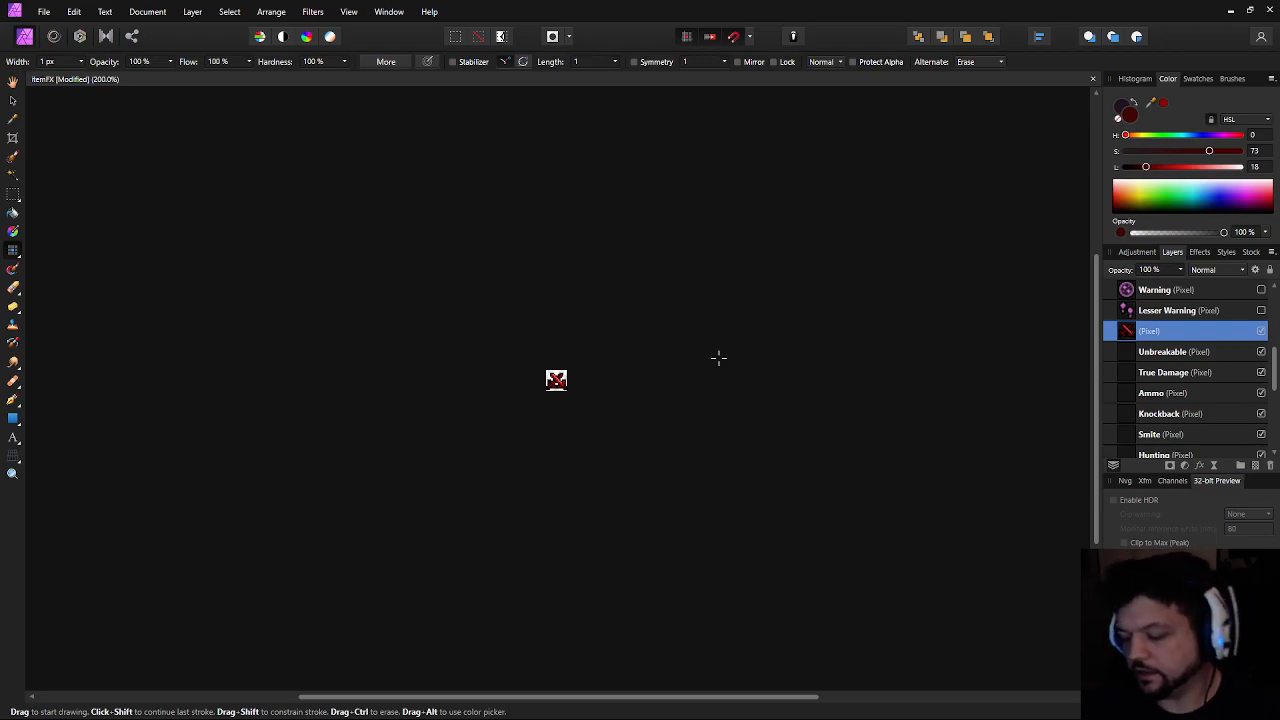
{"action": "scroll", "coordinate": [718, 358], "scroll_direction": "up", "scroll_amount": 5}
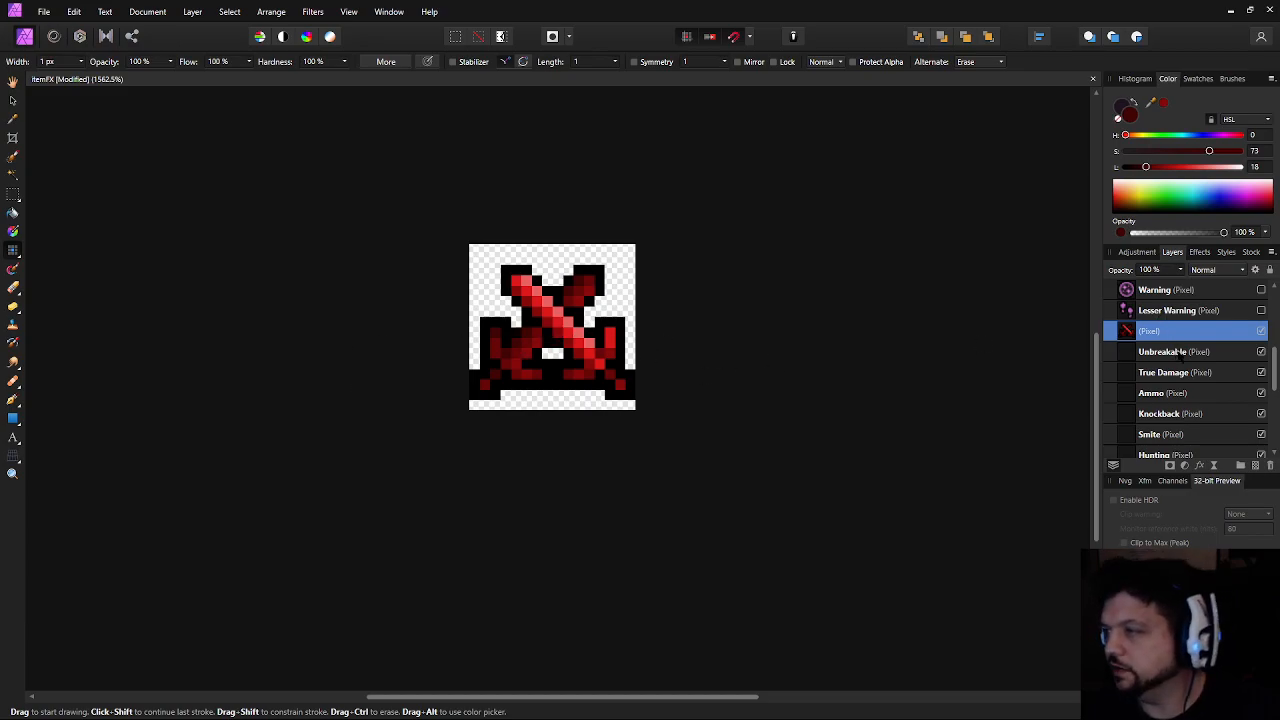
Set the Pixel tool to 50% opacity with black at lightness 0, and soften the centre gap and the inner corners above the crossguards
{"action": "left_click", "coordinate": [158, 62]}
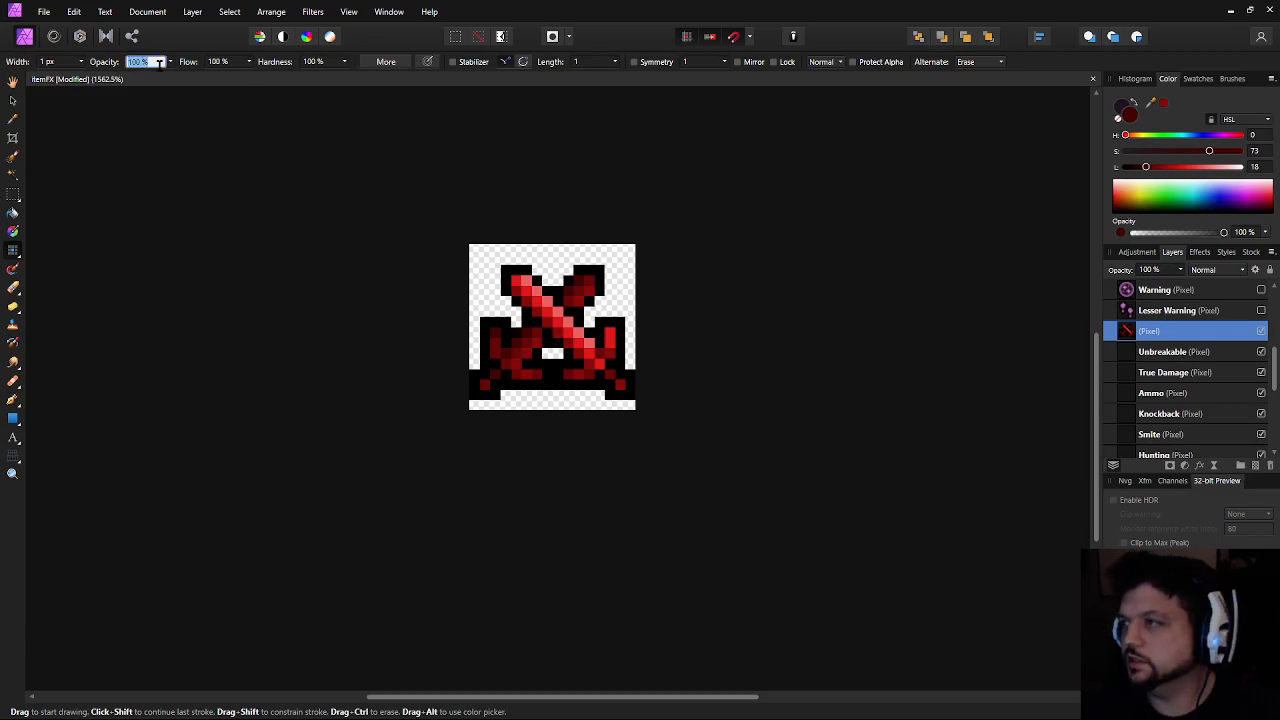
{"action": "type", "text": "50"}
{"action": "key", "text": "Return"}
{"action": "left_click_drag", "start_coordinate": [1145, 170], "coordinate": [1055, 165]}
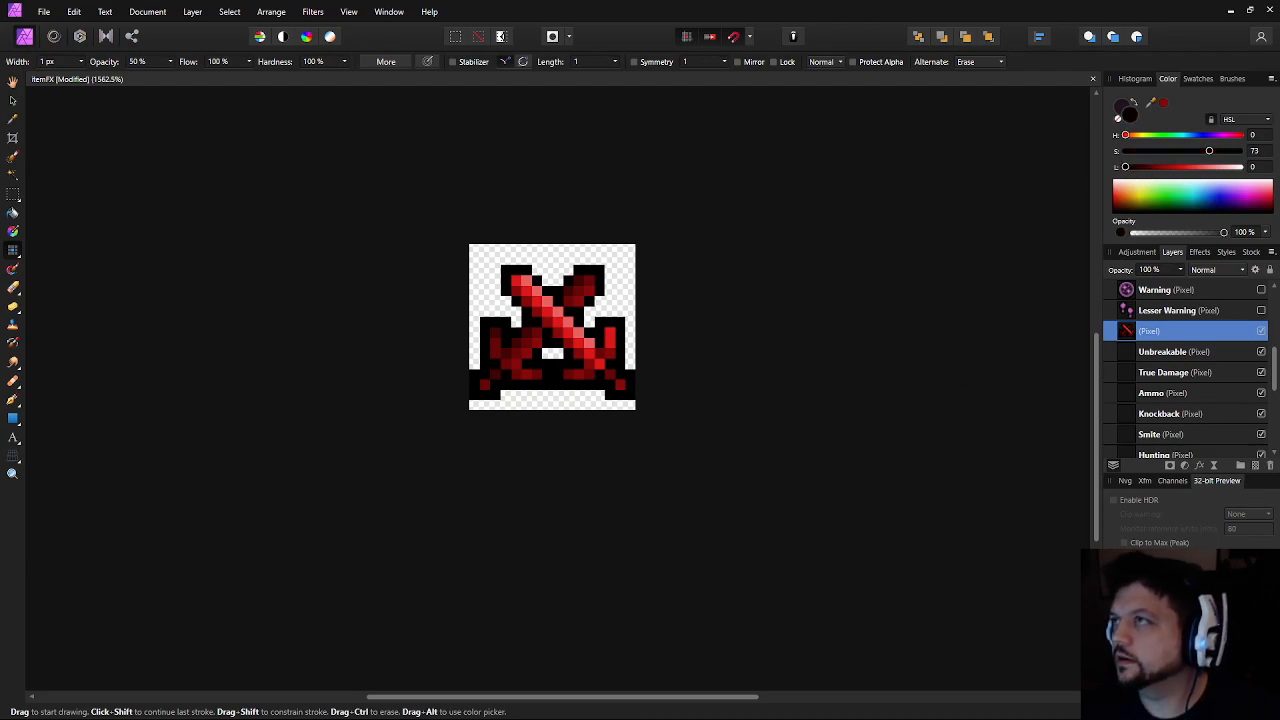
{"action": "scroll", "coordinate": [482, 422], "scroll_direction": "up", "scroll_amount": 3}
{"action": "left_click_drag", "start_coordinate": [632, 389], "coordinate": [656, 389]}
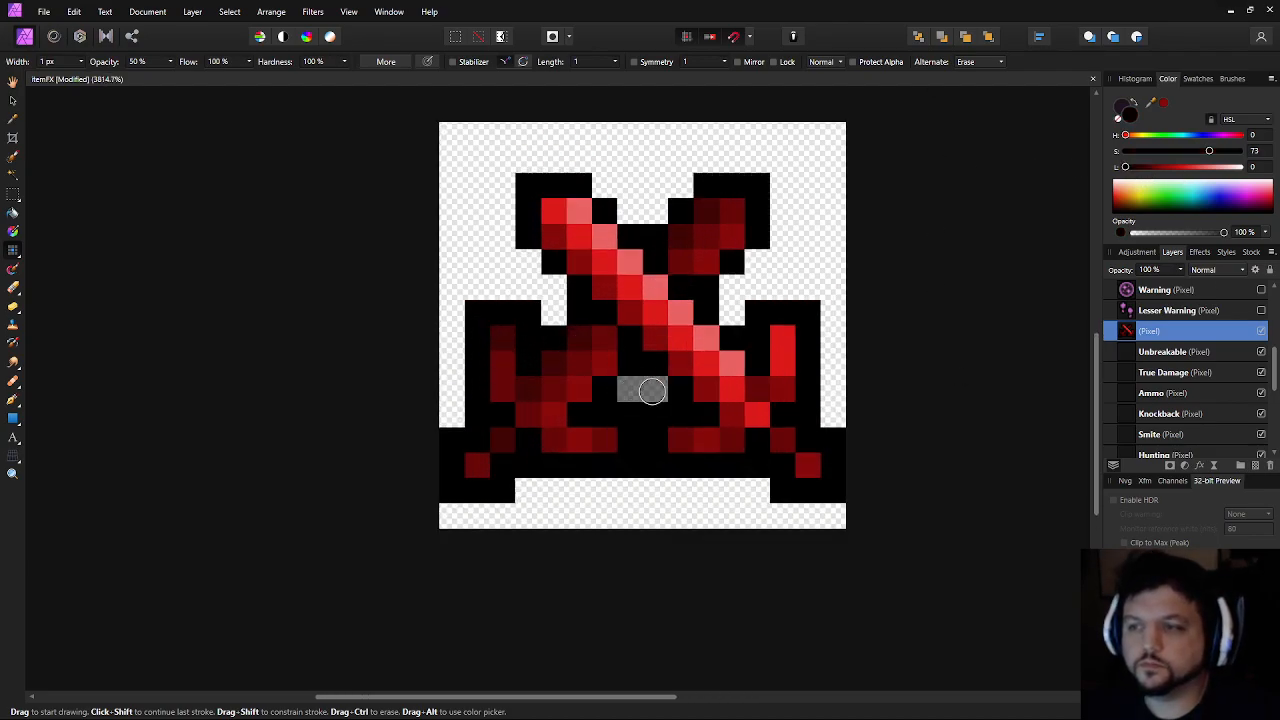
{"action": "left_click", "coordinate": [731, 313]}
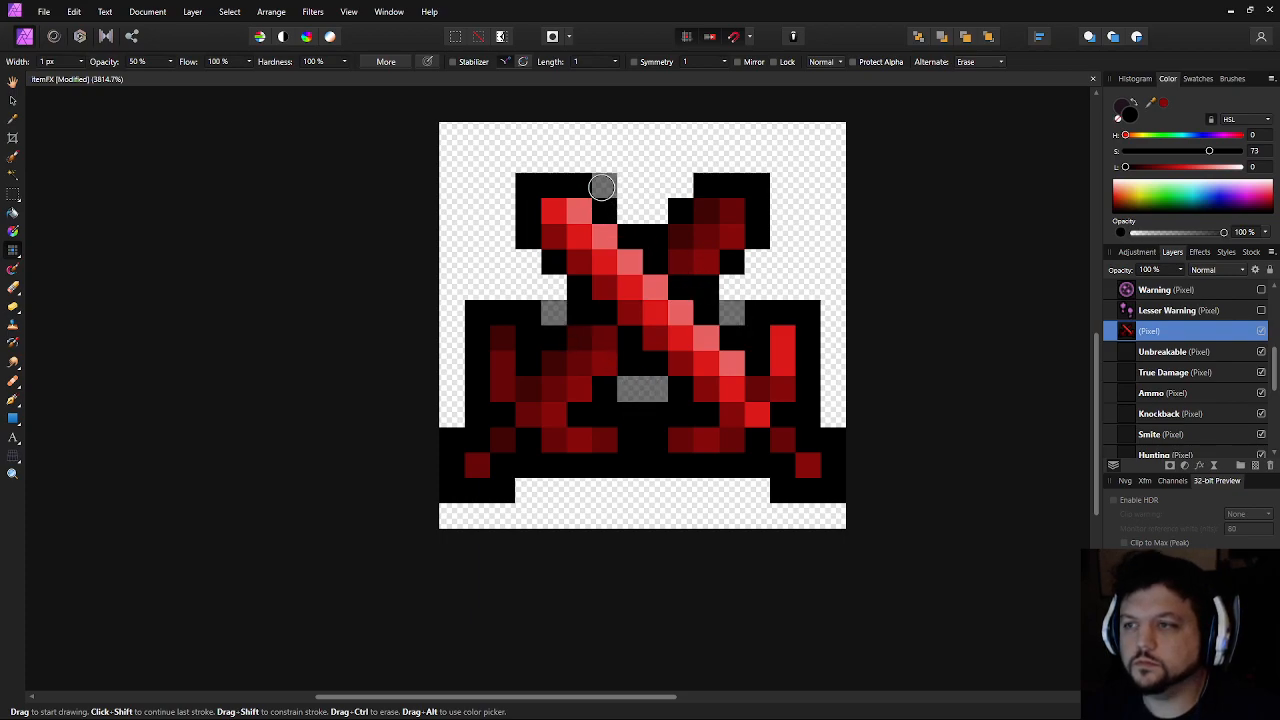
Add half-opaque black pixels in the notch between the blade tips and at the outline steps along the blades' outer sides
{"action": "left_click", "coordinate": [629, 210]}
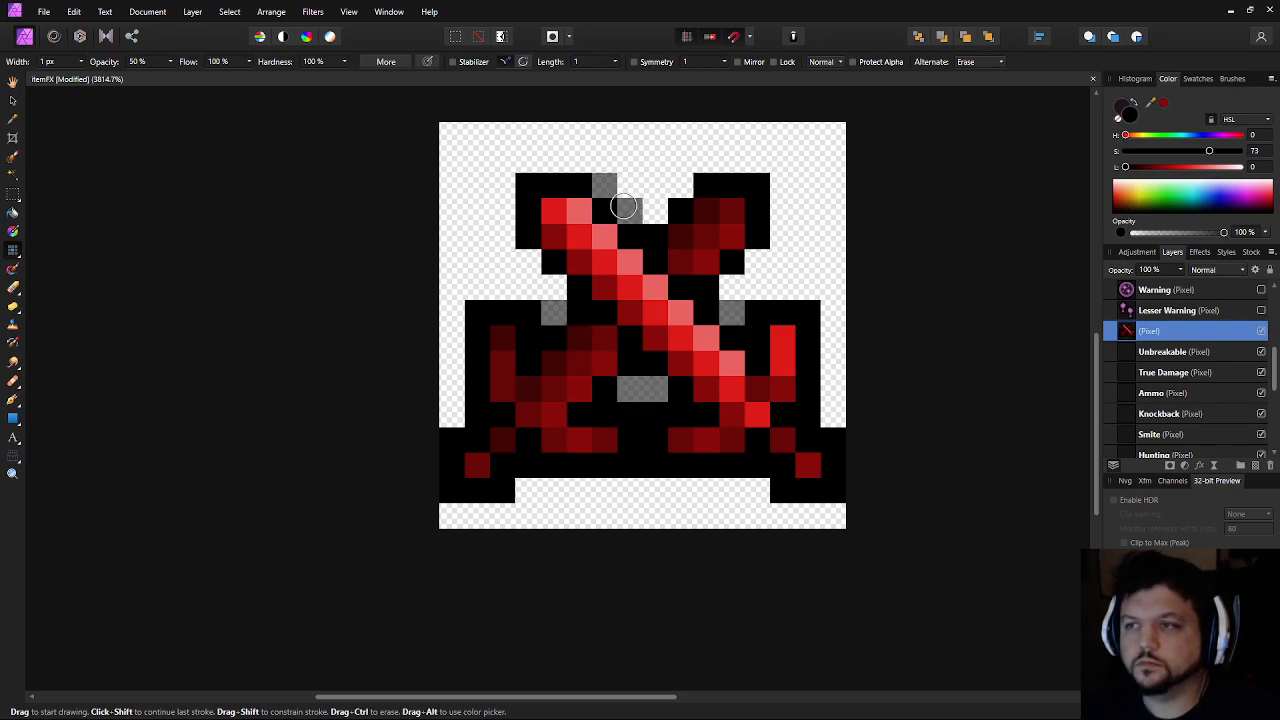
{"action": "left_click", "coordinate": [654, 210]}
{"action": "left_click", "coordinate": [528, 262]}
{"action": "left_click", "coordinate": [553, 287]}
{"action": "left_click", "coordinate": [757, 262]}
Add single half-opaque black pixels to the inner corners beneath both pommels and the outer corners above them
{"action": "left_click", "coordinate": [527, 490]}
{"action": "left_click", "coordinate": [553, 490]}
{"action": "key", "text": "ctrl+z"}
{"action": "left_click", "coordinate": [765, 490]}
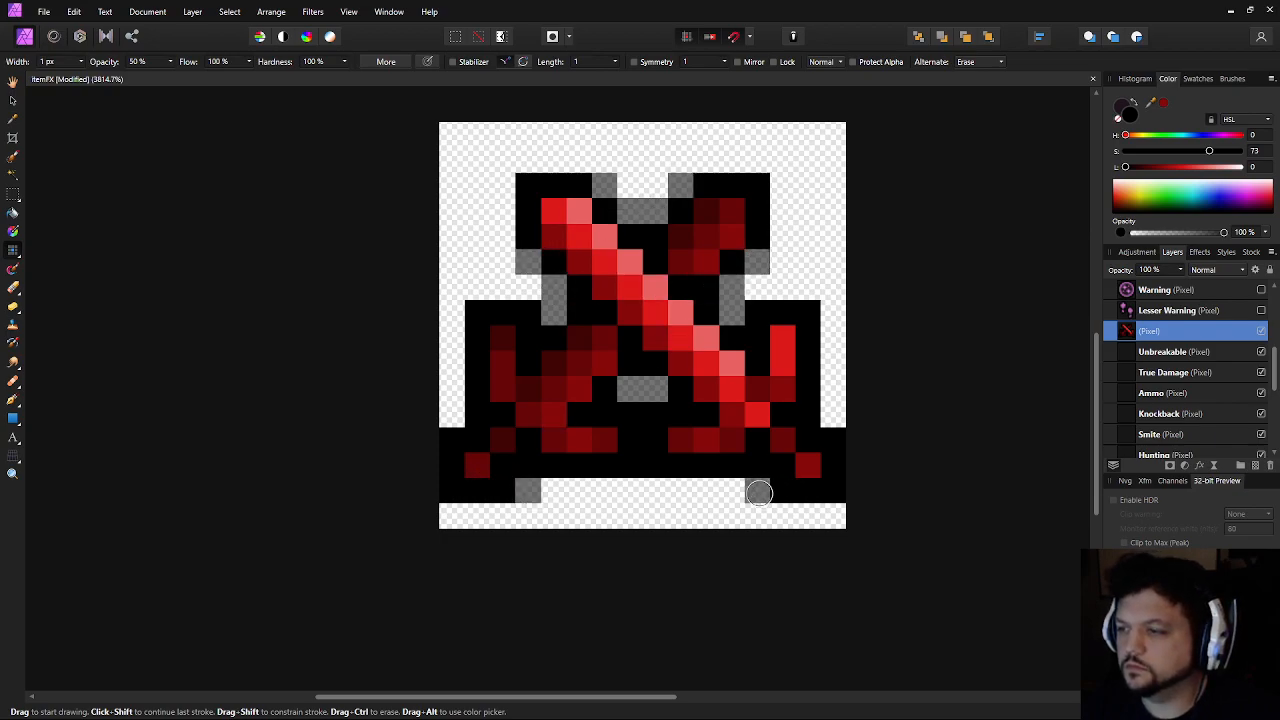
{"action": "left_click", "coordinate": [833, 414]}
{"action": "left_click", "coordinate": [451, 389]}
{"action": "key", "text": "ctrl+z"}
{"action": "left_click", "coordinate": [451, 410]}
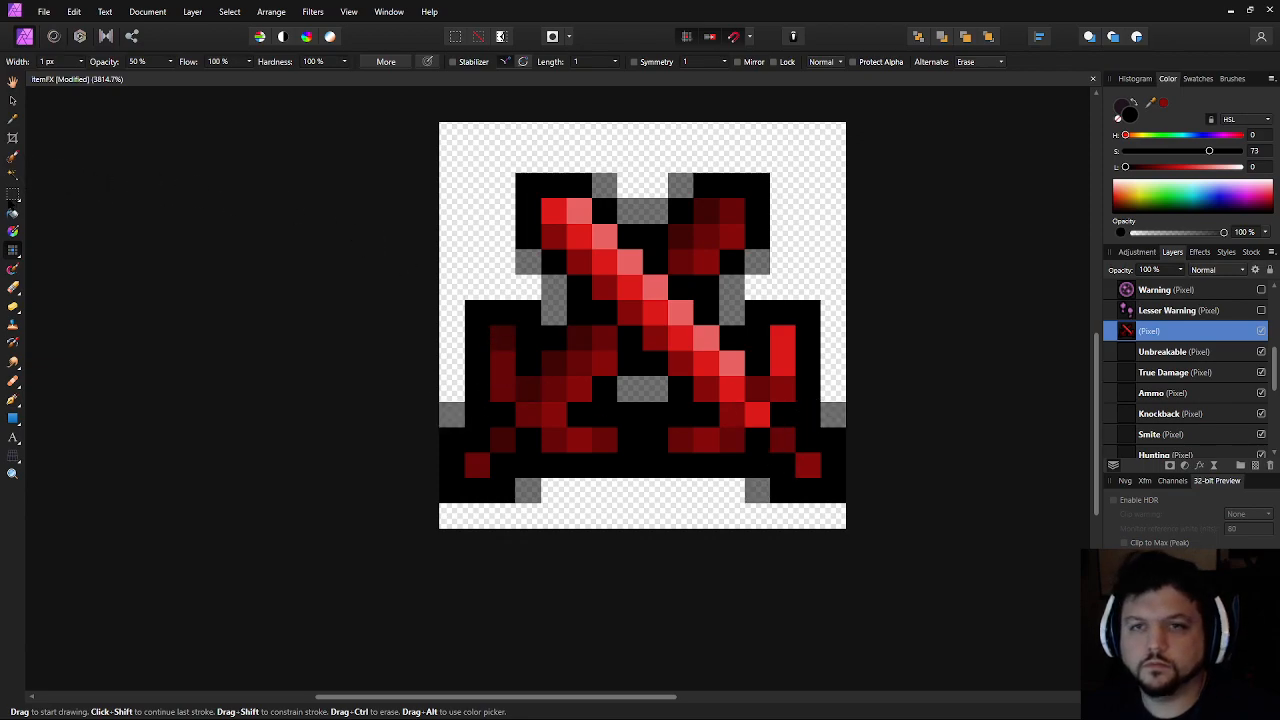
Partially erase the upper outer corner pixels of both crossguard outlines at 50% opacity
{"action": "left_click", "coordinate": [13, 194]}
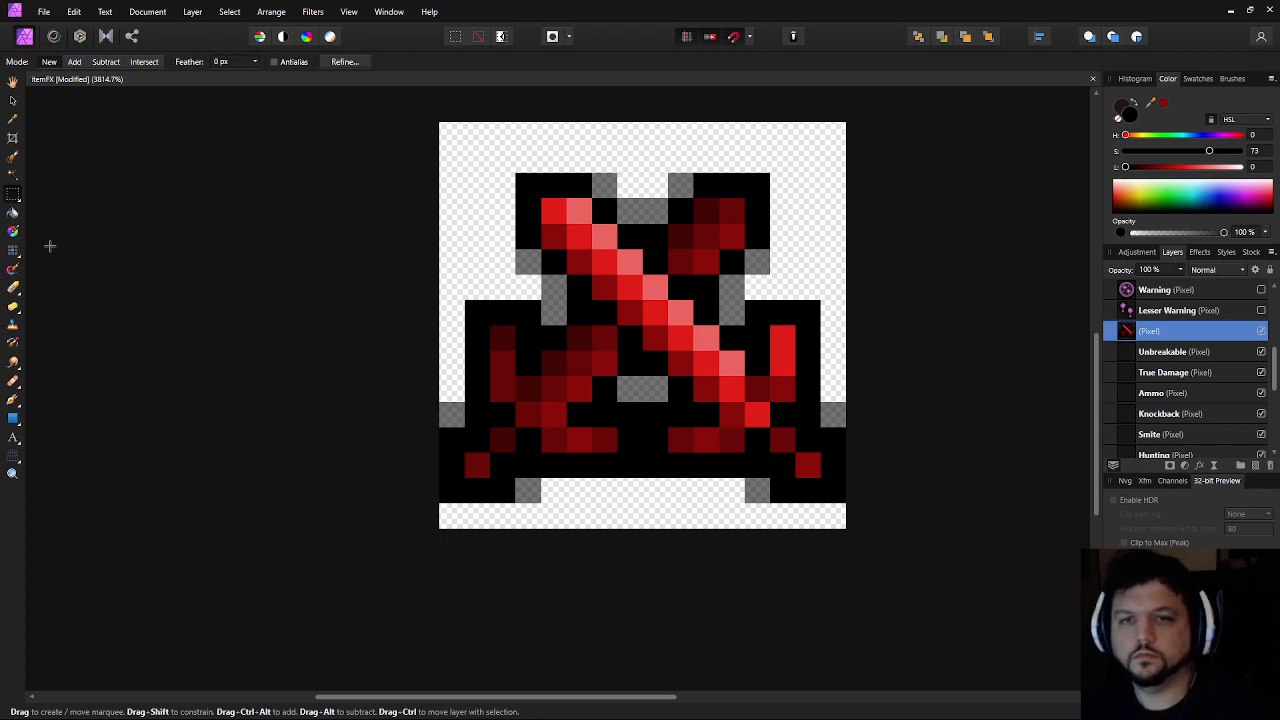
{"action": "left_click", "coordinate": [13, 250]}
{"action": "left_click", "coordinate": [475, 311], "text": "ctrl"}
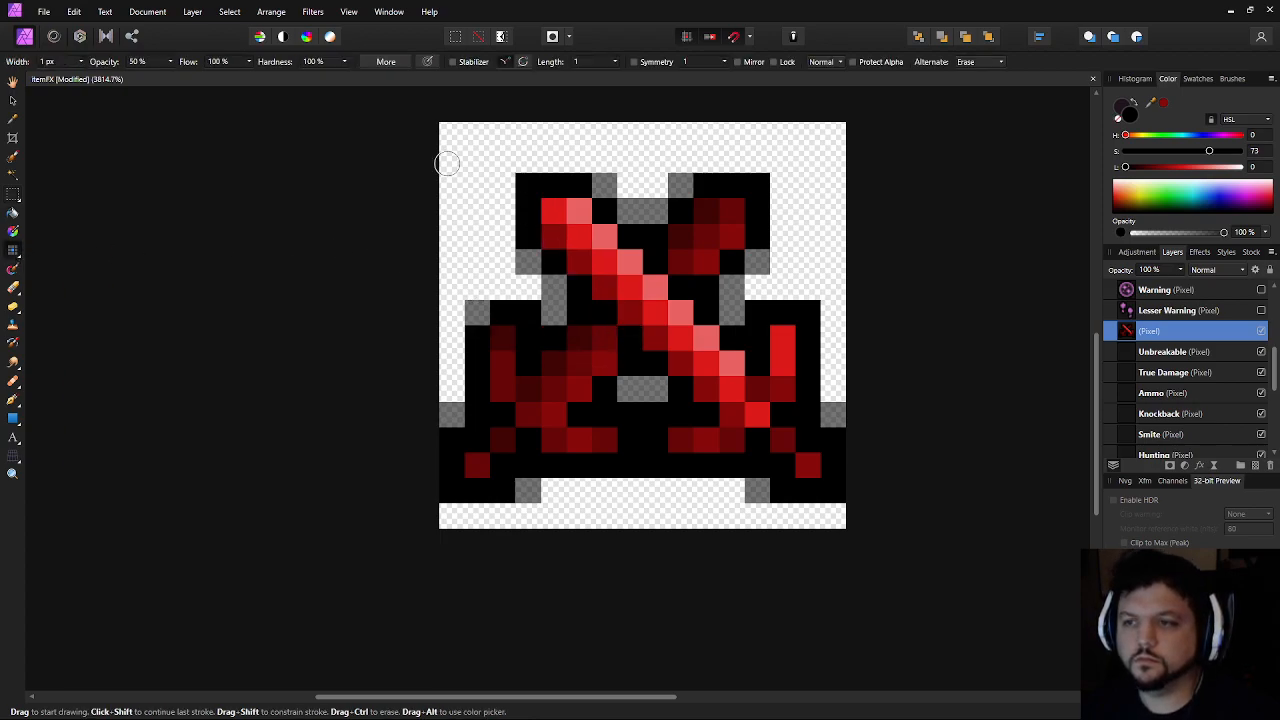
{"action": "left_click", "coordinate": [808, 312], "text": "ctrl"}
{"action": "left_click", "coordinate": [757, 184], "text": "ctrl"}
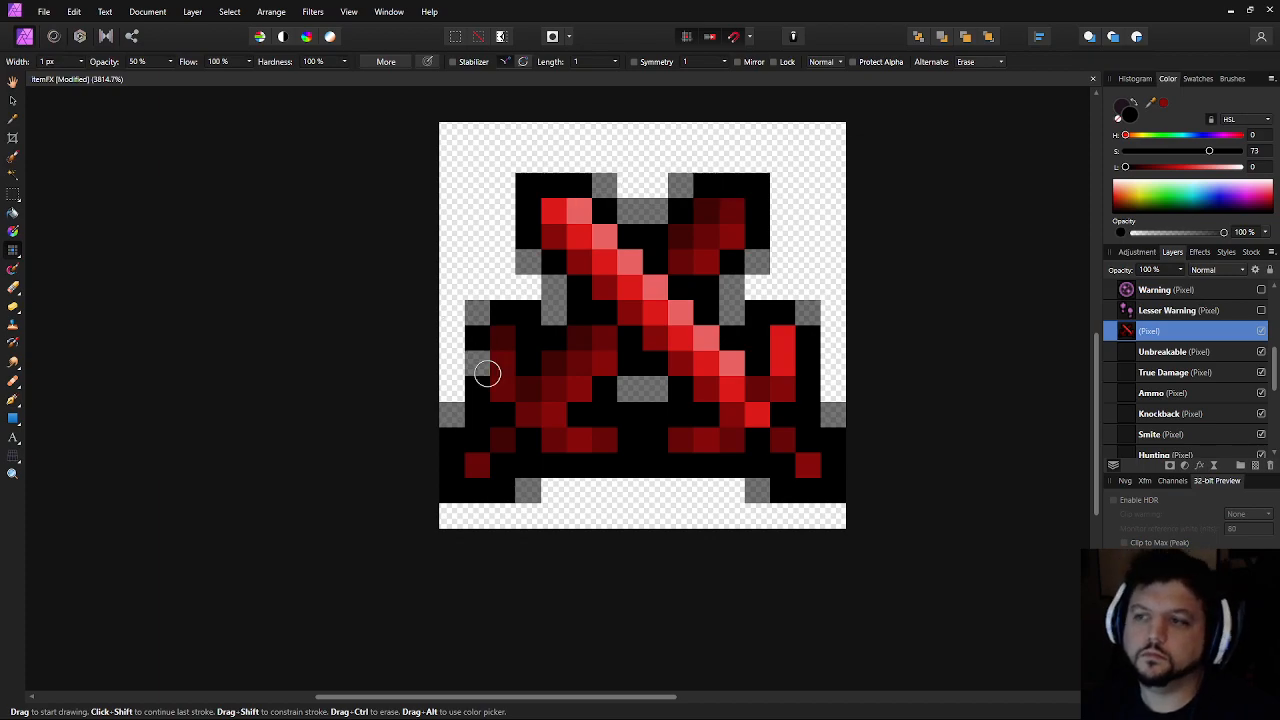
Partially erase the second pixel row of the centre gap and the black bottom row between the sword hilts at 50% opacity
{"action": "left_click", "coordinate": [632, 414], "text": "ctrl"}
{"action": "left_click", "coordinate": [650, 414], "text": "ctrl"}
{"action": "left_click", "coordinate": [637, 470], "text": "ctrl"}
{"action": "left_click", "coordinate": [652, 465], "text": "ctrl"}
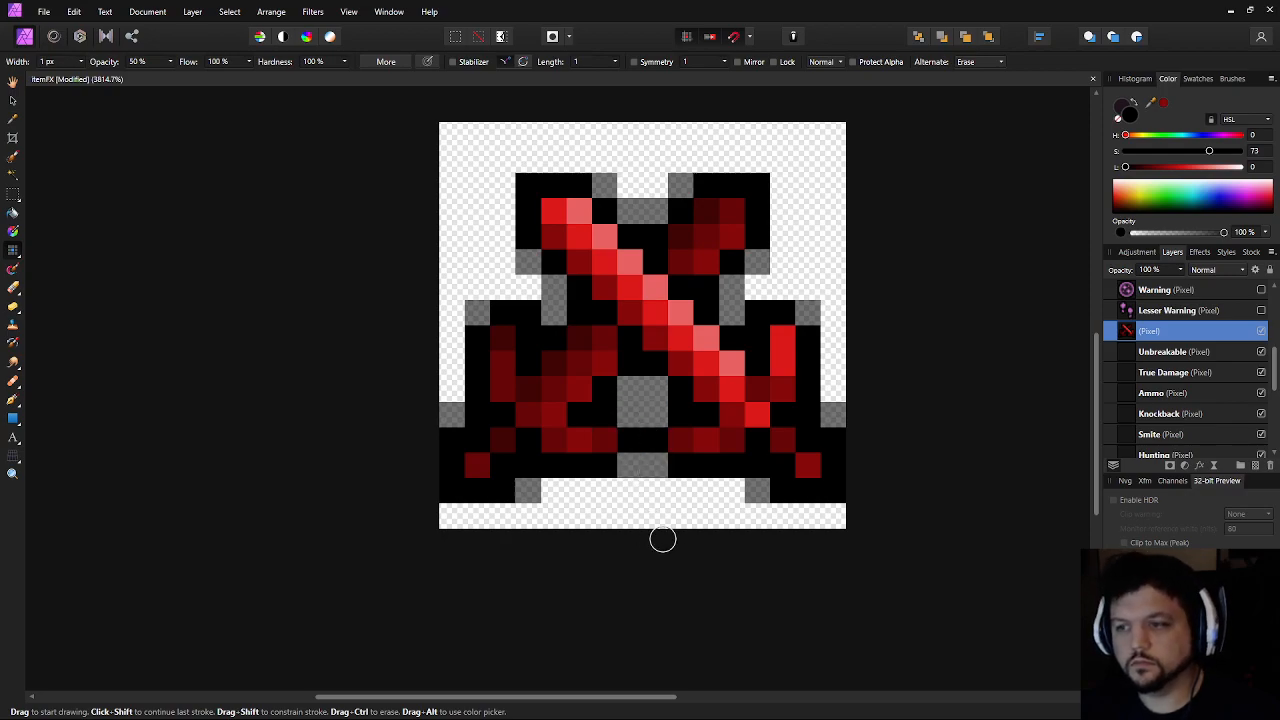
{"action": "scroll", "coordinate": [640, 440], "scroll_direction": "down", "scroll_amount": 5}
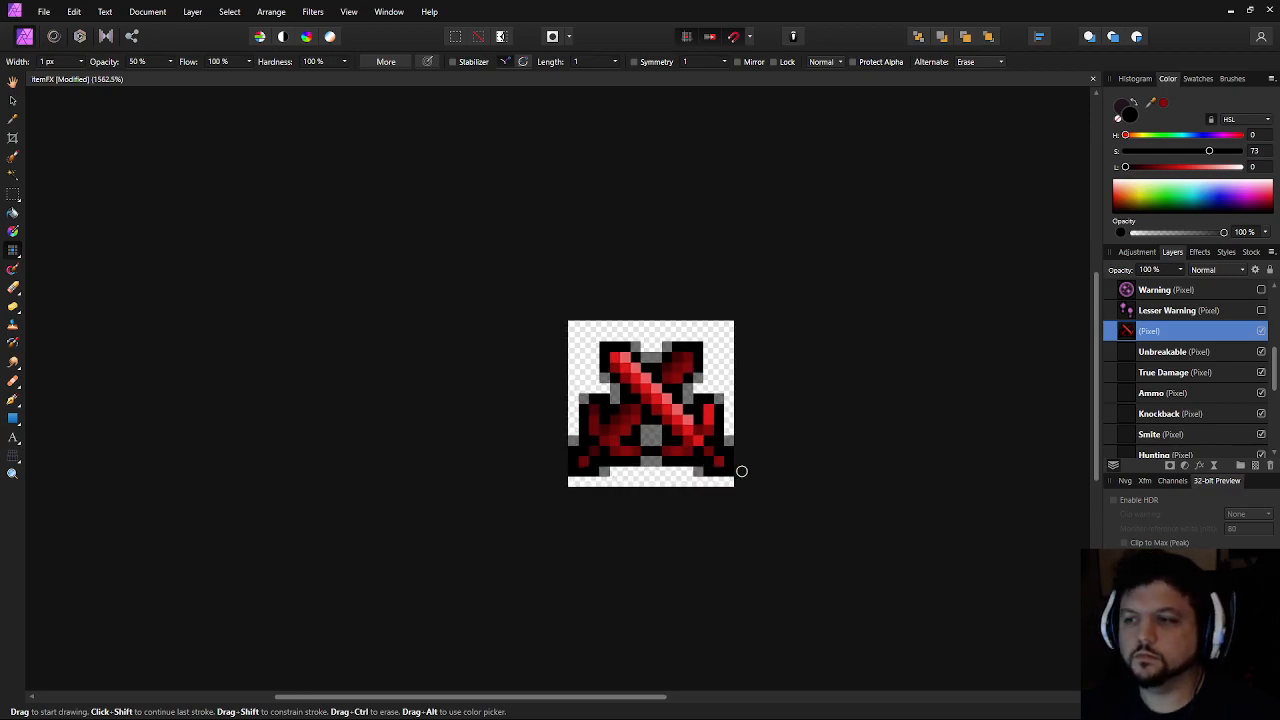
Try darkening the centre gap between the hilts with extra half-opaque black
{"action": "scroll", "coordinate": [728, 483], "scroll_direction": "up", "scroll_amount": 4}
{"action": "scroll", "coordinate": [728, 483], "scroll_direction": "up", "scroll_amount": 3}
{"action": "left_click", "coordinate": [662, 470]}
{"action": "key", "text": "ctrl+z"}
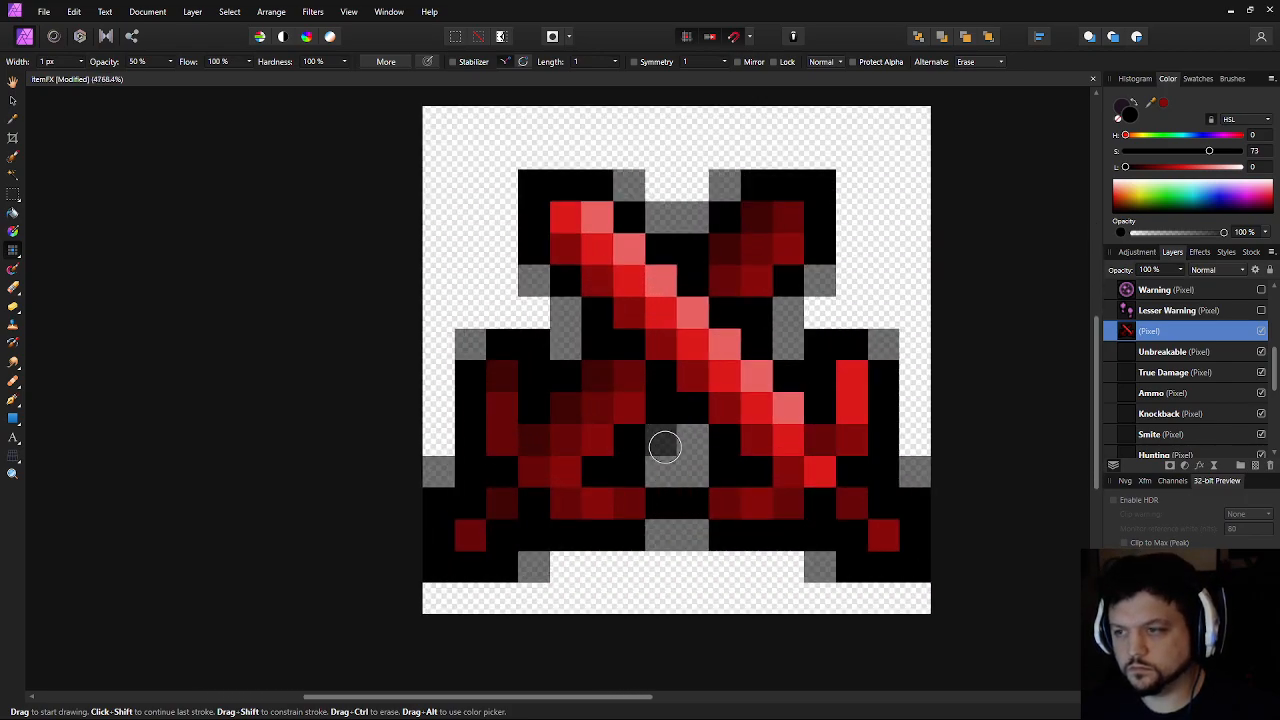
{"action": "mouse_move", "coordinate": [657, 474]}
{"action": "left_mouse_down"}
{"action": "mouse_move", "coordinate": [705, 511]}
{"action": "mouse_move", "coordinate": [692, 446]}
{"action": "left_mouse_up"}
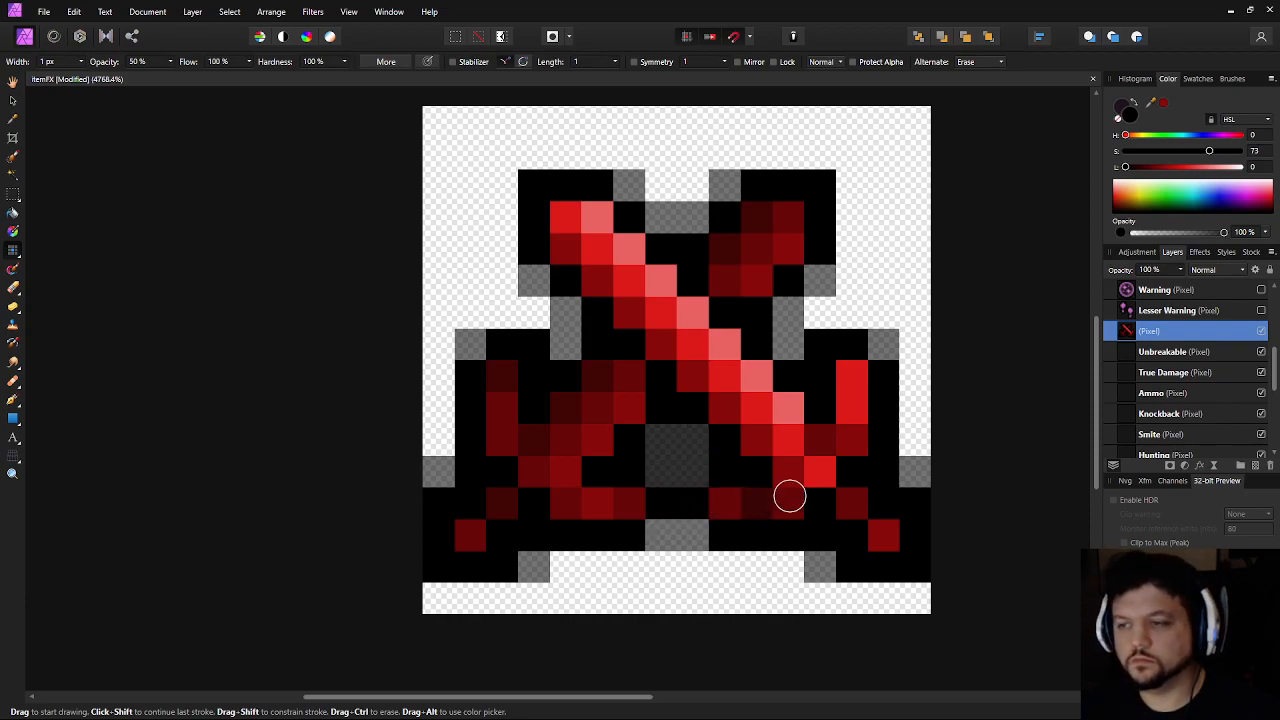
{"action": "scroll", "coordinate": [808, 493], "scroll_direction": "down", "scroll_amount": 5}
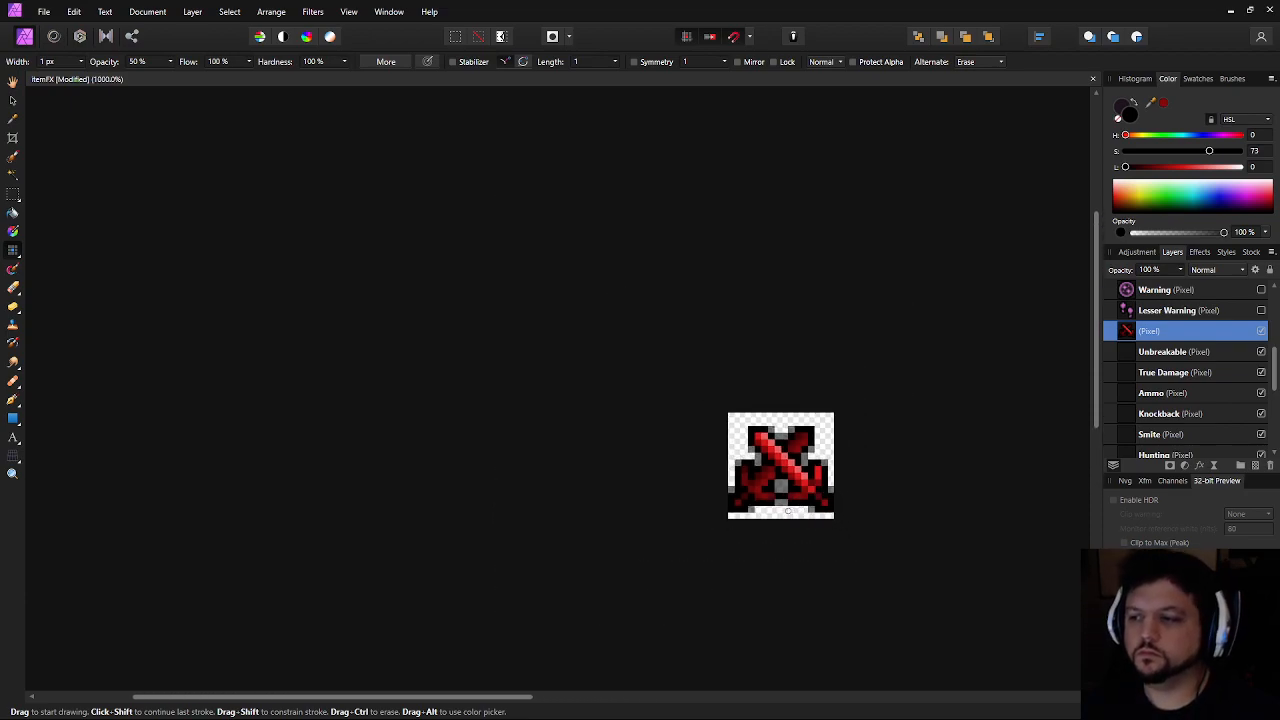
{"action": "scroll", "coordinate": [787, 511], "scroll_direction": "up", "scroll_amount": 5}
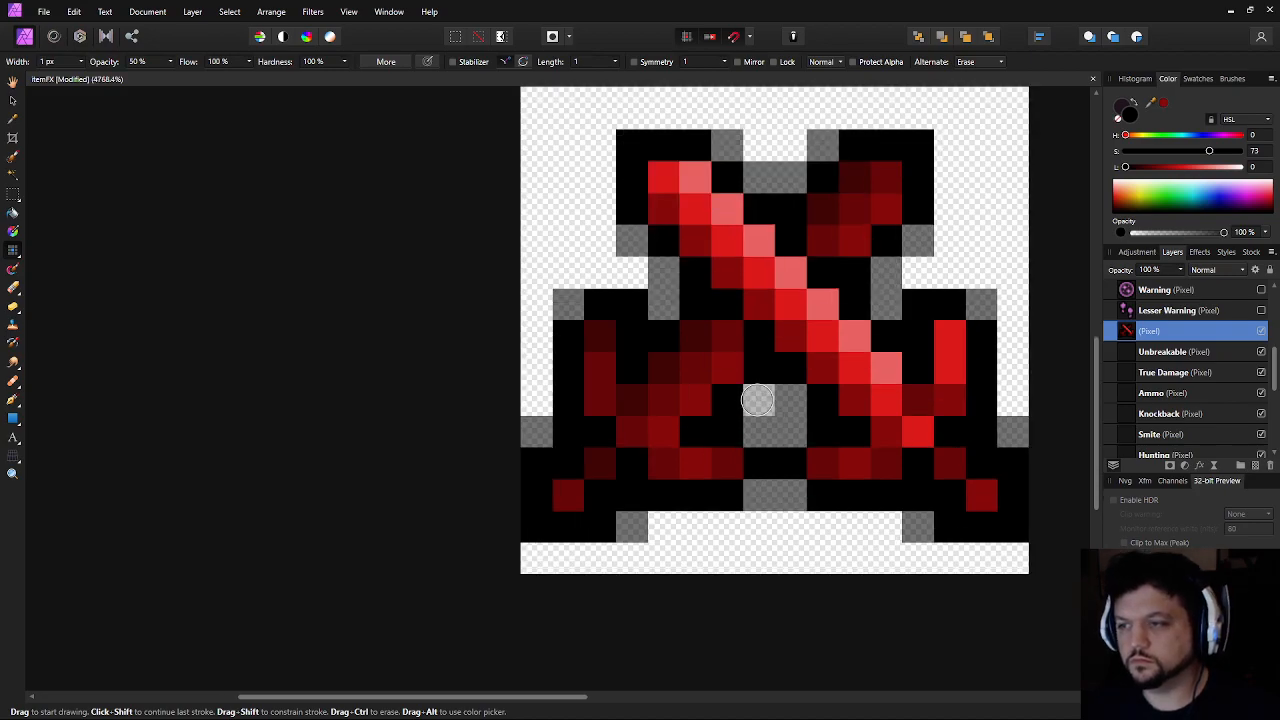
Set the Pixel tool to 100% opacity and fully erase two diagonal pixels of the centre gap
{"action": "left_click", "coordinate": [150, 61]}
{"action": "type", "text": "100"}
{"action": "key", "text": "Return"}
{"action": "left_click", "coordinate": [766, 395], "text": "ctrl"}
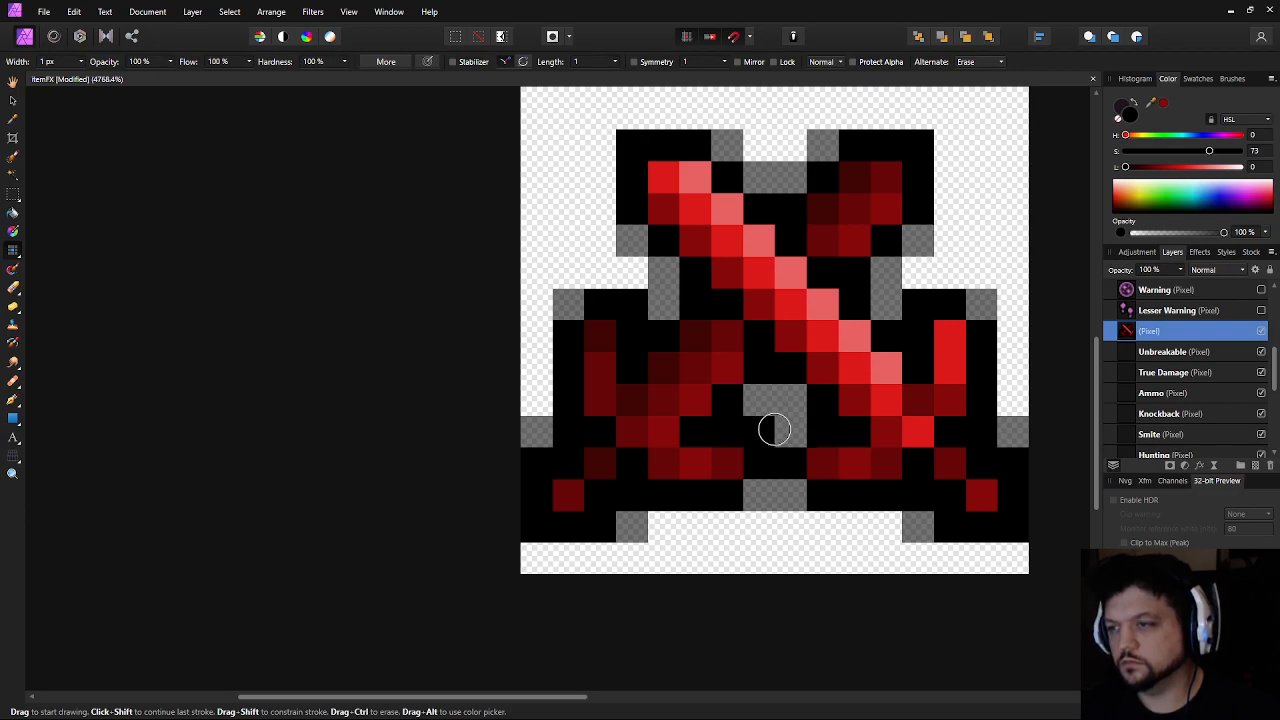
{"action": "left_click", "coordinate": [760, 425], "text": "ctrl"}
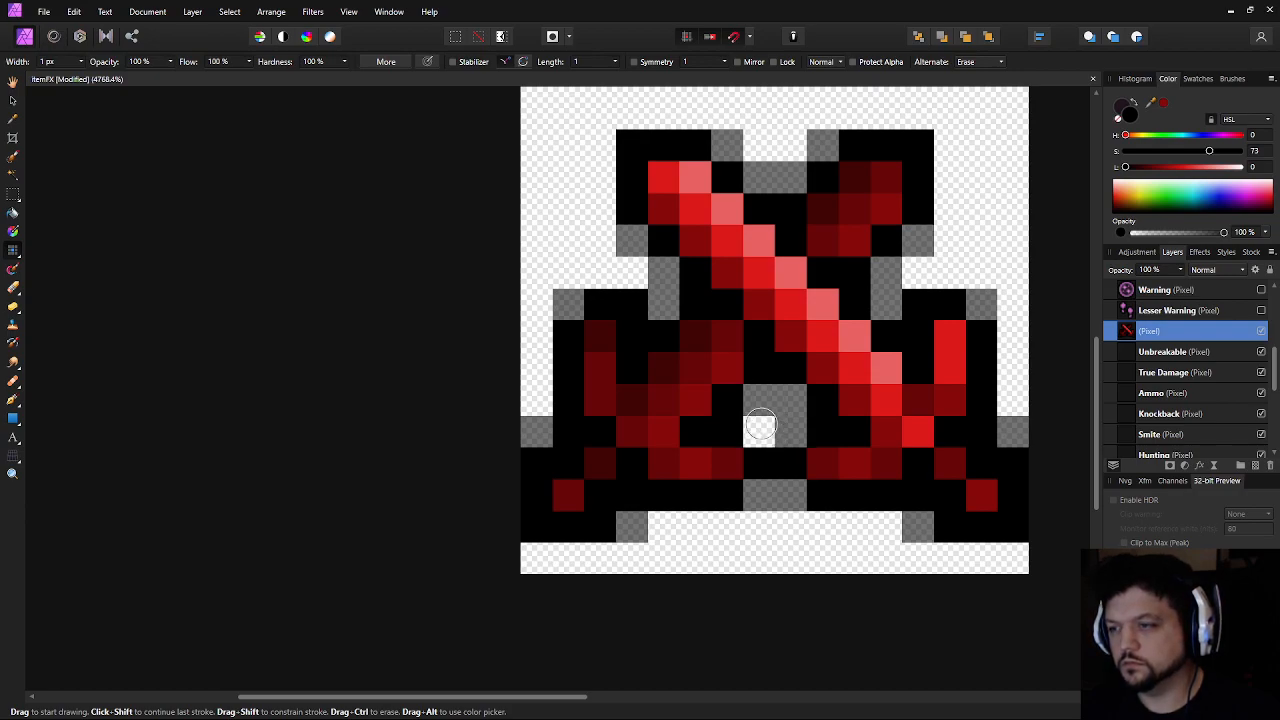
{"action": "left_click", "coordinate": [785, 404], "text": "ctrl"}
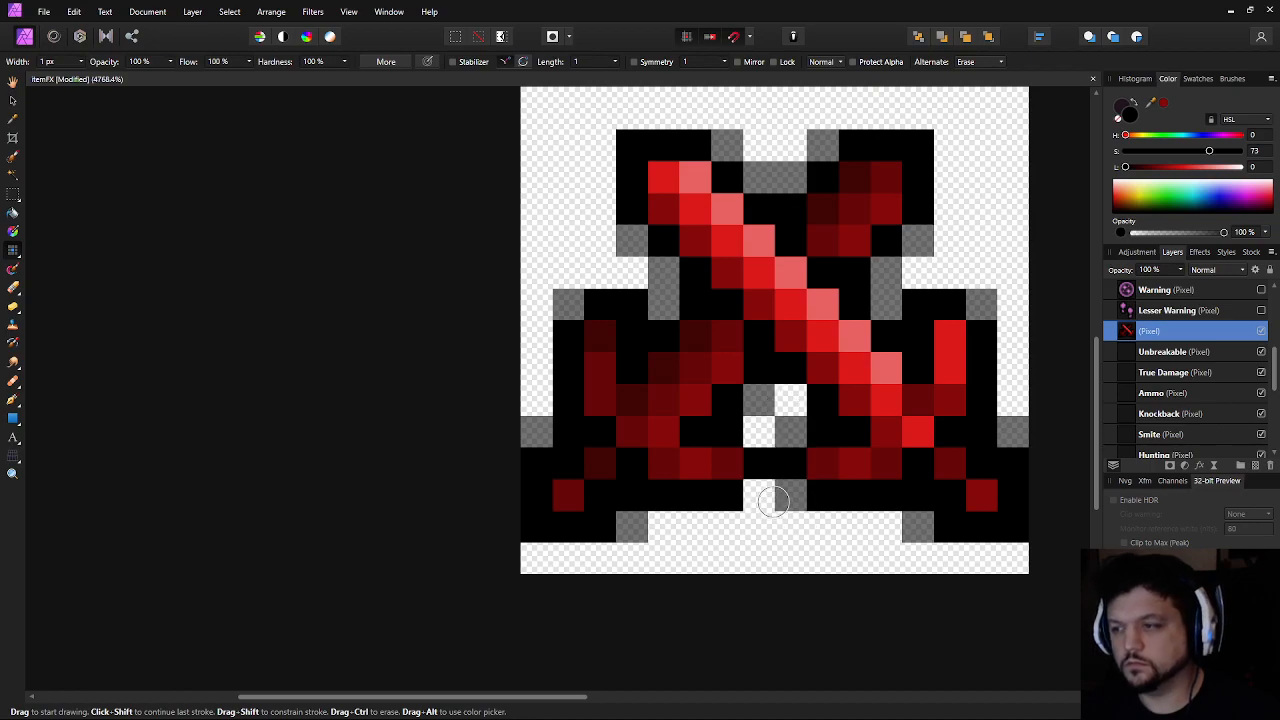
{"action": "left_click", "coordinate": [772, 497], "text": "ctrl"}
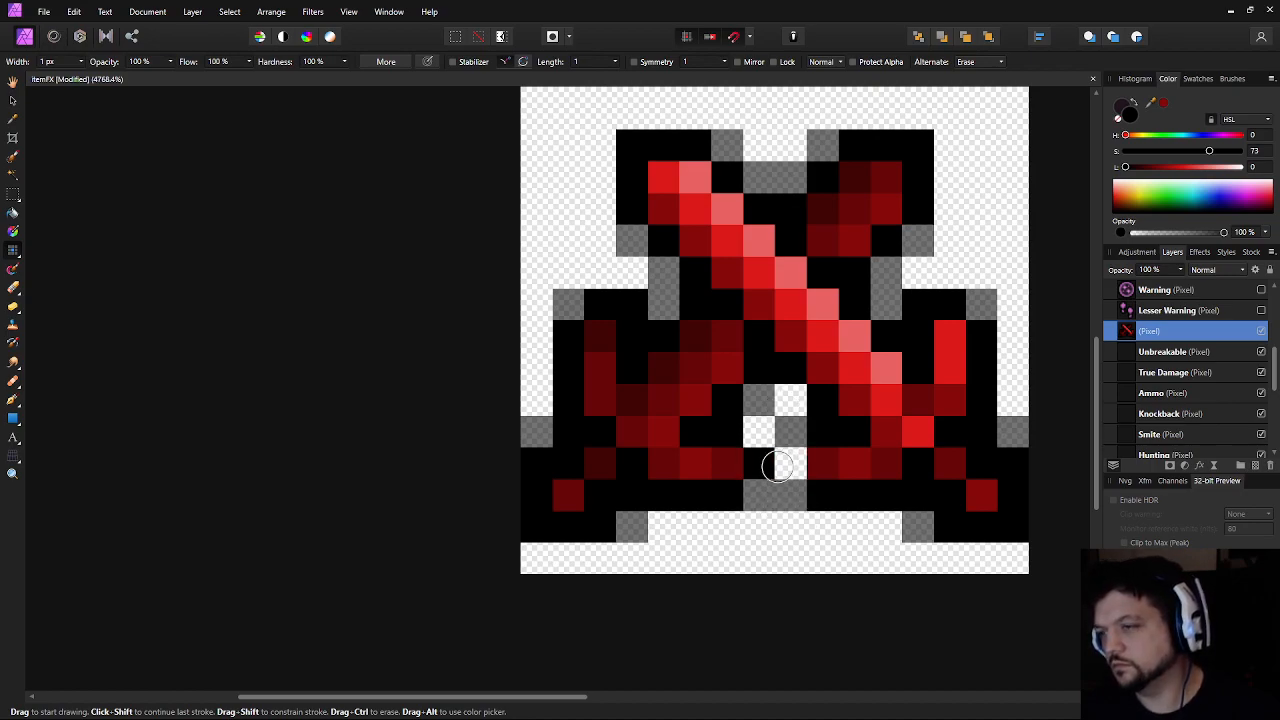
Blacken the innermost red pixel of each crossguard's lower arm and erase the remaining pixels between them down to the icon's bottom edge
{"action": "left_click", "coordinate": [817, 460]}
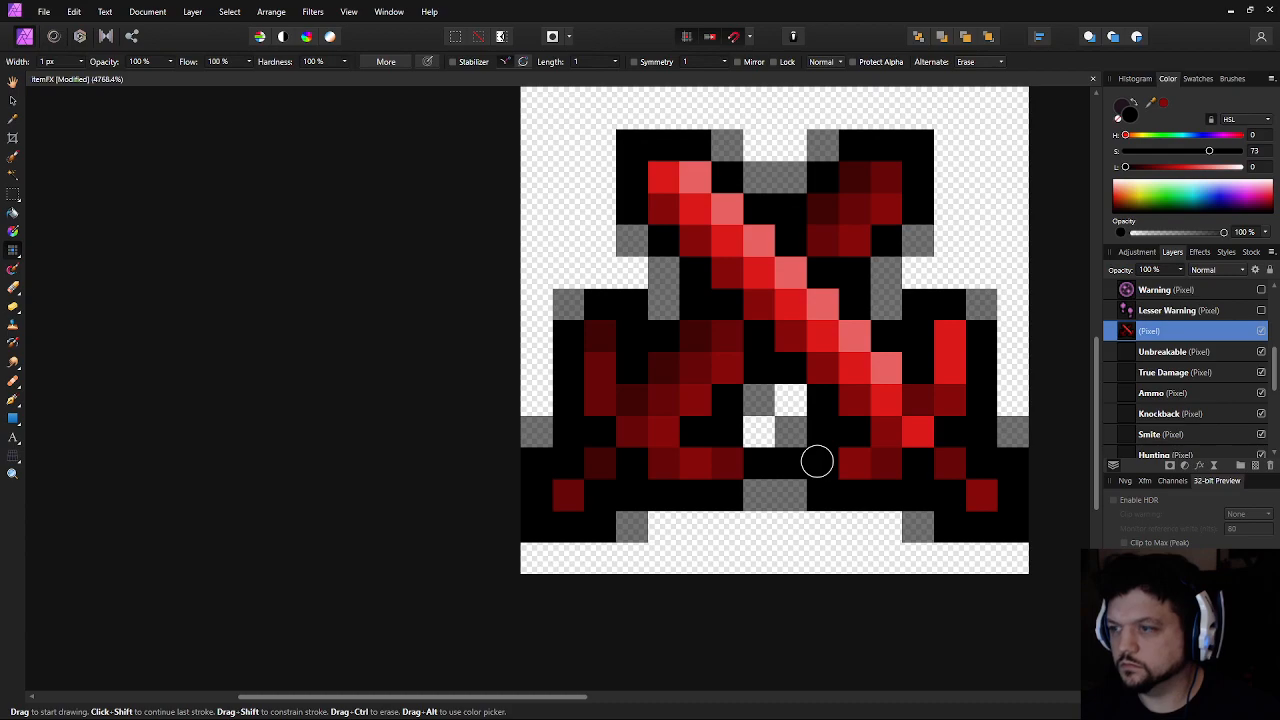
{"action": "left_click", "coordinate": [775, 461], "text": "ctrl"}
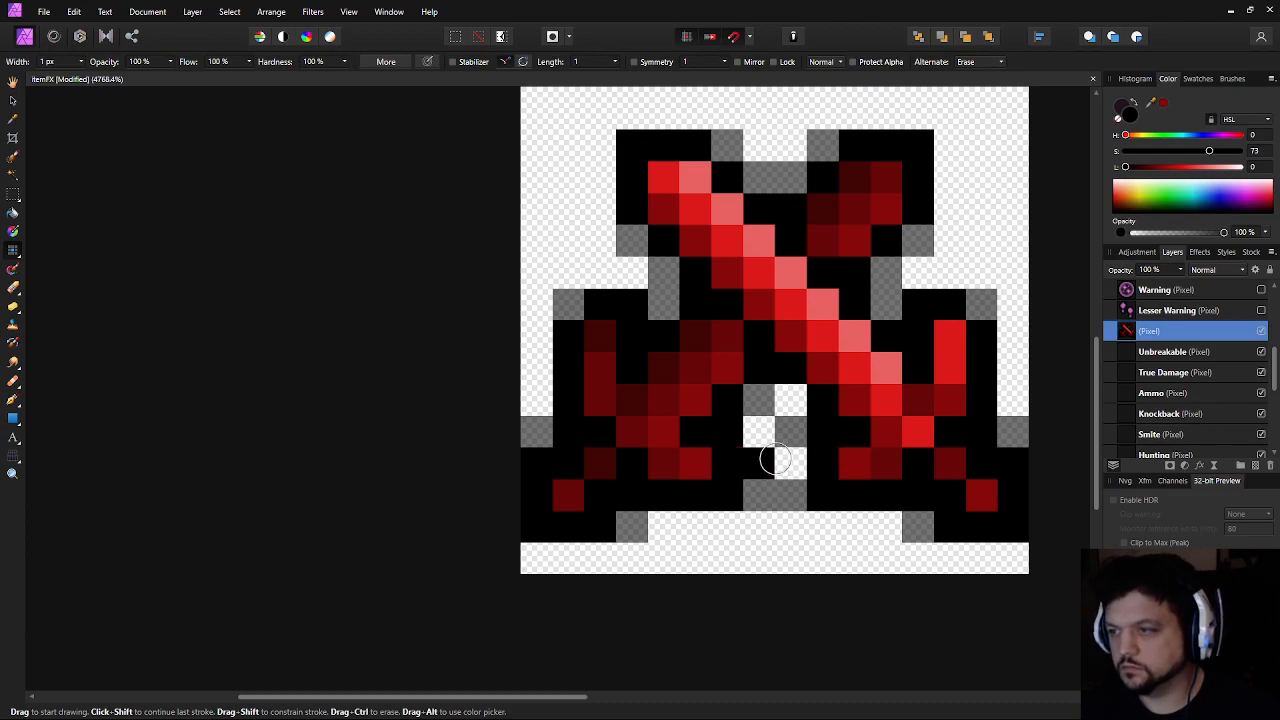
{"action": "left_click", "coordinate": [760, 460], "text": "ctrl"}
{"action": "left_click", "coordinate": [767, 490], "text": "ctrl"}
{"action": "left_click", "coordinate": [782, 491], "text": "ctrl"}
{"action": "left_click", "coordinate": [784, 436], "text": "ctrl"}
Set the Pixel tool to 50% opacity and partially erase the upper and lower inner corner pixels on both sides of the opened gap
{"action": "left_click", "coordinate": [736, 500], "text": "ctrl"}
{"action": "left_click", "coordinate": [727, 495]}
{"action": "left_click", "coordinate": [139, 64]}
{"action": "type", "text": "50"}
{"action": "key", "text": "Return"}
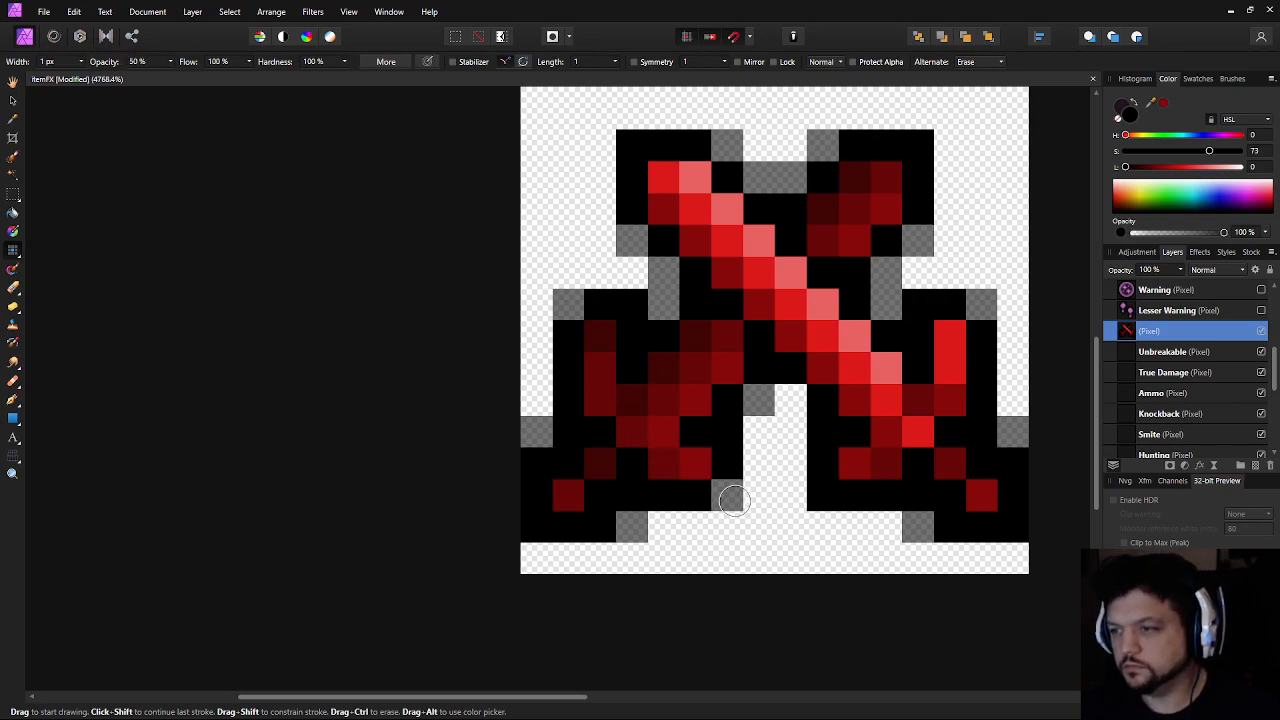
{"action": "left_click", "coordinate": [820, 492], "text": "ctrl"}
{"action": "left_click", "coordinate": [820, 430], "text": "ctrl"}
{"action": "left_click", "coordinate": [737, 437], "text": "ctrl"}
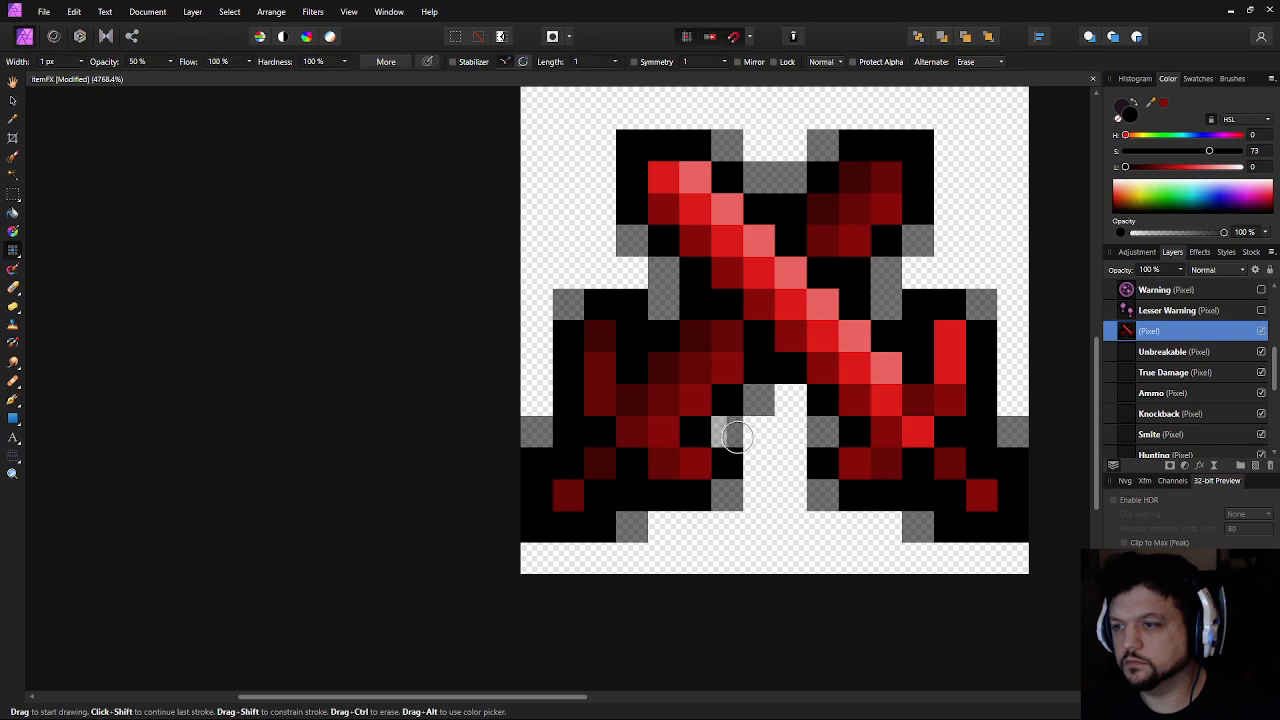
Examine the crossed-swords icon at small and enlarged sizes to judge its readability and outline
{"action": "scroll", "coordinate": [835, 481], "scroll_direction": "down", "scroll_amount": 5}
{"action": "scroll", "coordinate": [900, 504], "scroll_direction": "down", "scroll_amount": 3}
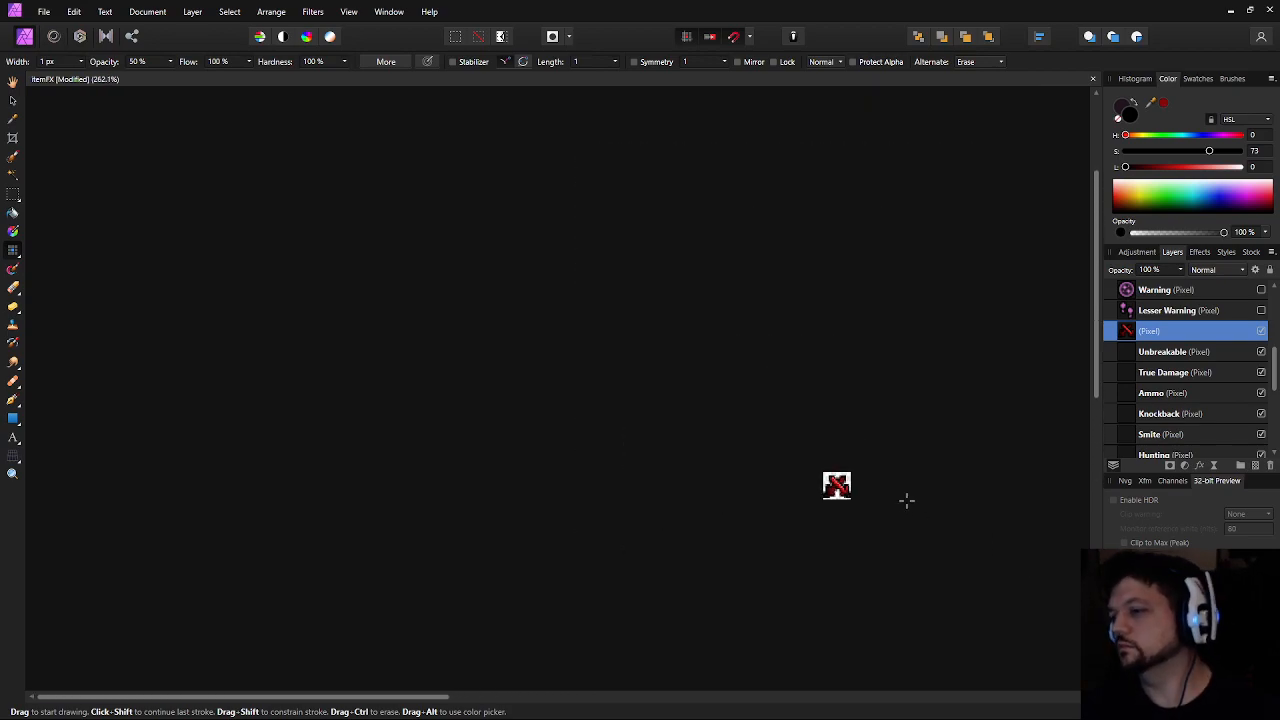
{"action": "scroll", "coordinate": [875, 521], "scroll_direction": "up", "scroll_amount": 3}
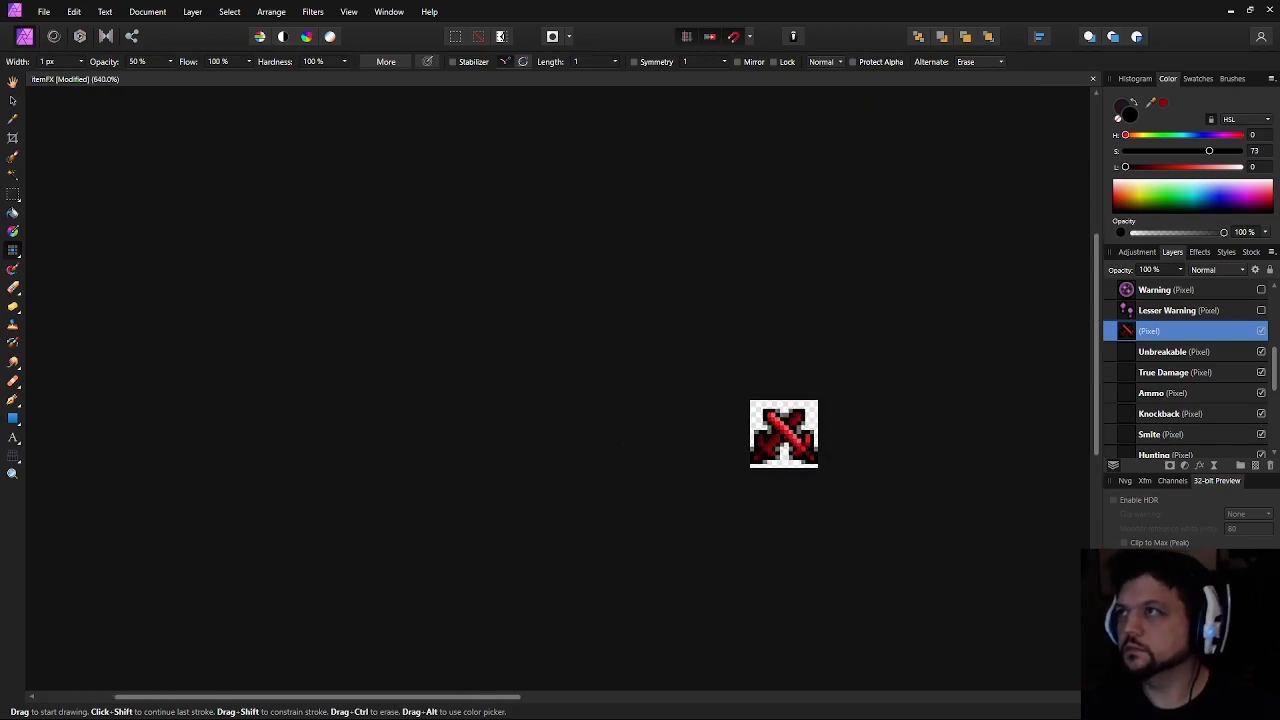
{"action": "left_click_drag", "start_coordinate": [855, 323], "coordinate": [763, 281]}
{"action": "scroll", "coordinate": [640, 400], "scroll_direction": "up", "scroll_amount": 5}
{"action": "left_click_drag", "start_coordinate": [650, 409], "coordinate": [422, 404]}
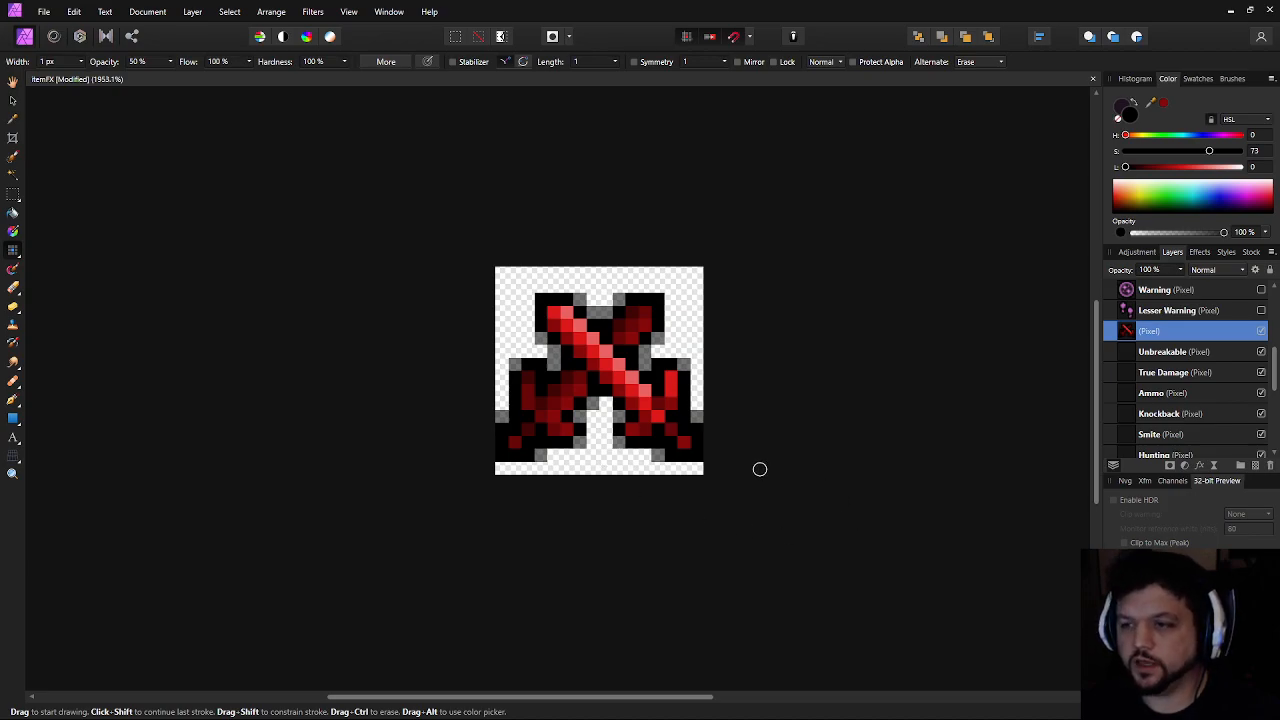
{"action": "scroll", "coordinate": [759, 469], "scroll_direction": "down", "scroll_amount": 6}
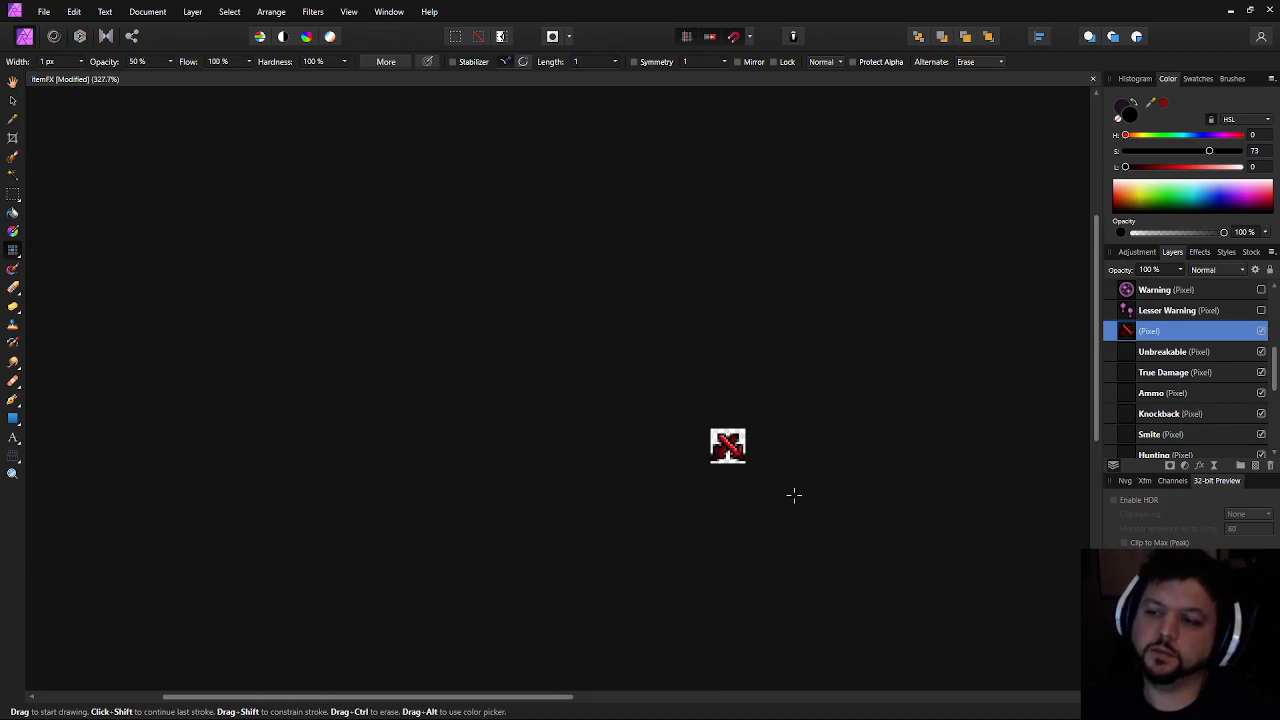
{"action": "scroll", "coordinate": [794, 494], "scroll_direction": "down", "scroll_amount": 2}
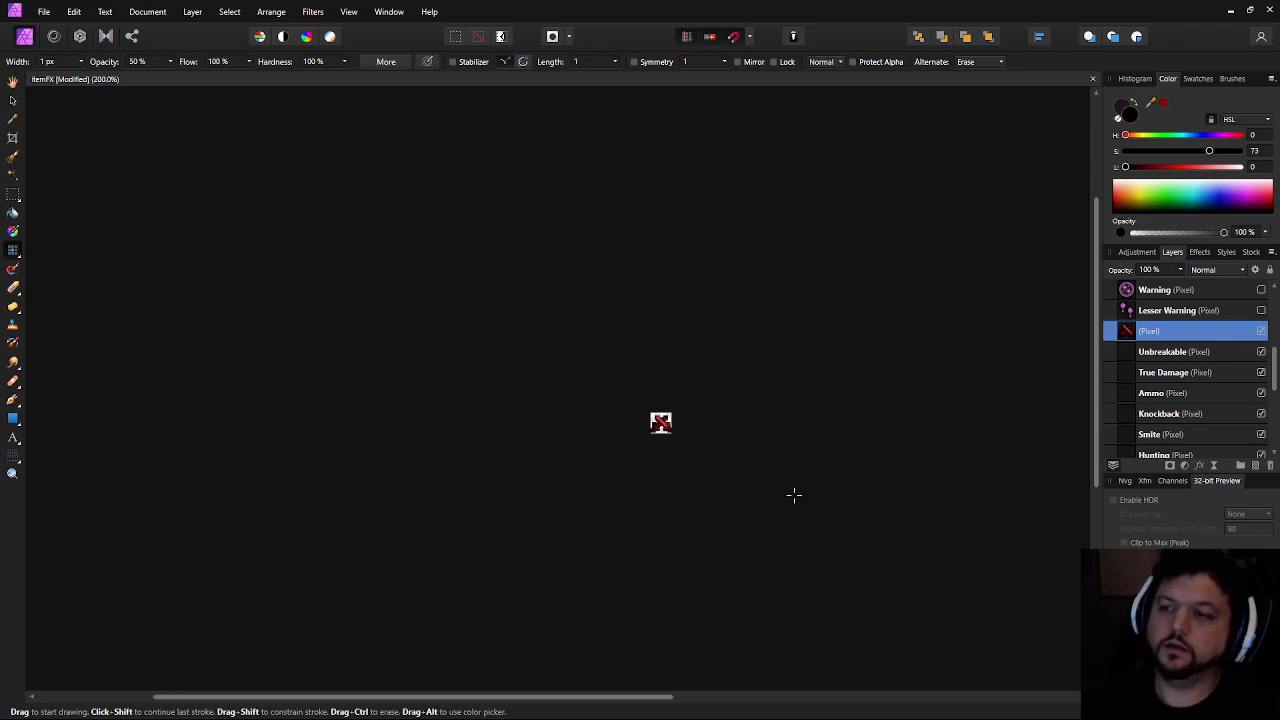
{"action": "scroll", "coordinate": [794, 494], "scroll_direction": "up", "scroll_amount": 2}
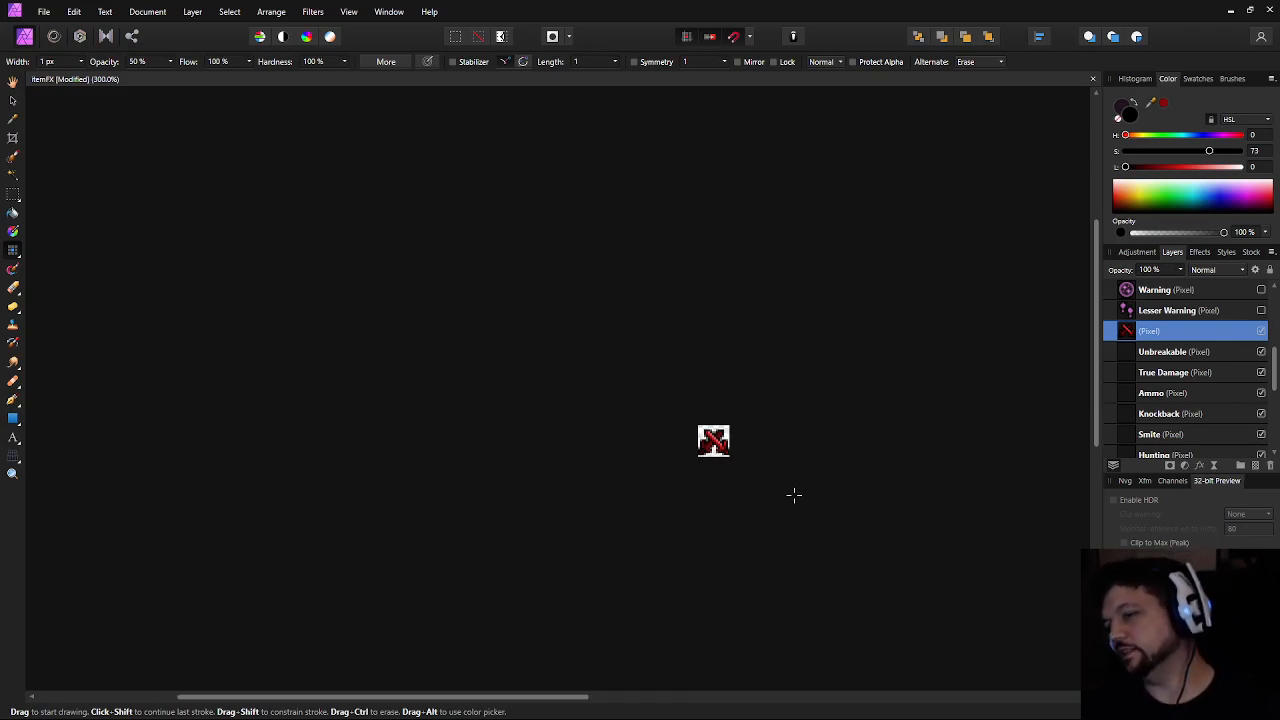
{"action": "scroll", "coordinate": [794, 494], "scroll_direction": "up", "scroll_amount": 6}
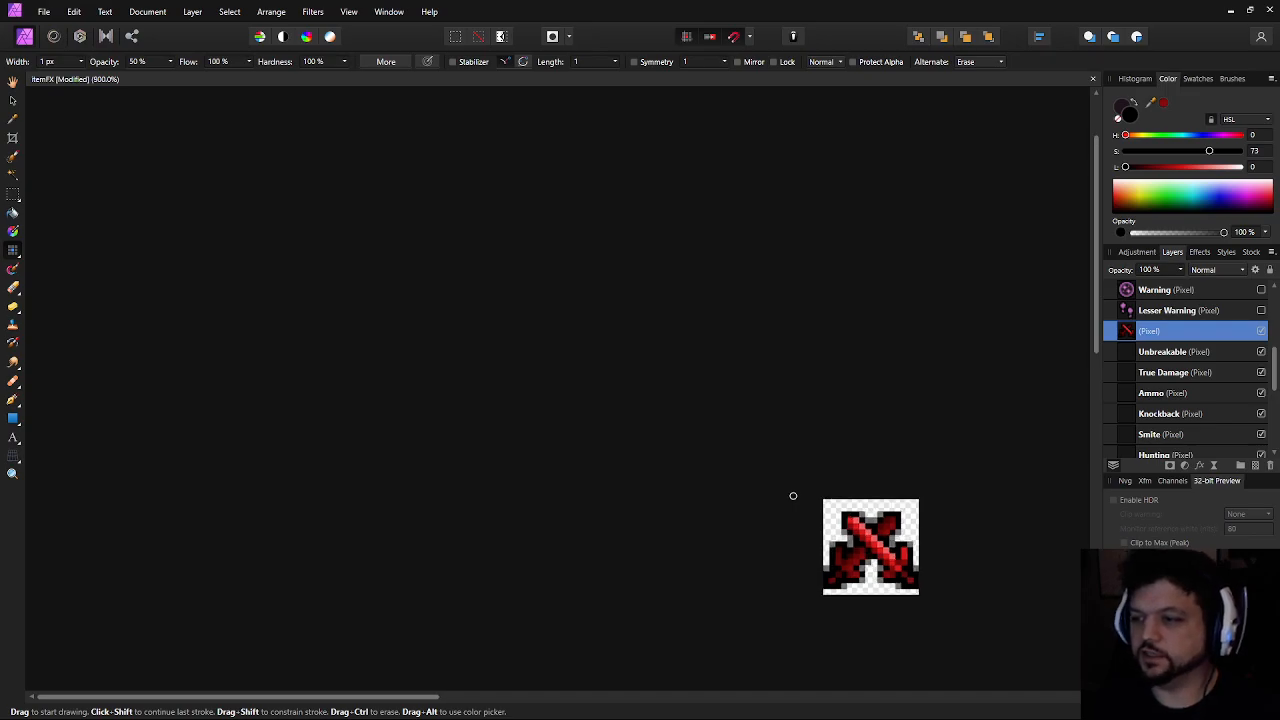
{"action": "left_click_drag", "start_coordinate": [677, 471], "coordinate": [441, 336]}
{"action": "scroll", "coordinate": [515, 378], "scroll_direction": "up", "scroll_amount": 3}
{"action": "left_click_drag", "start_coordinate": [641, 416], "coordinate": [489, 380]}
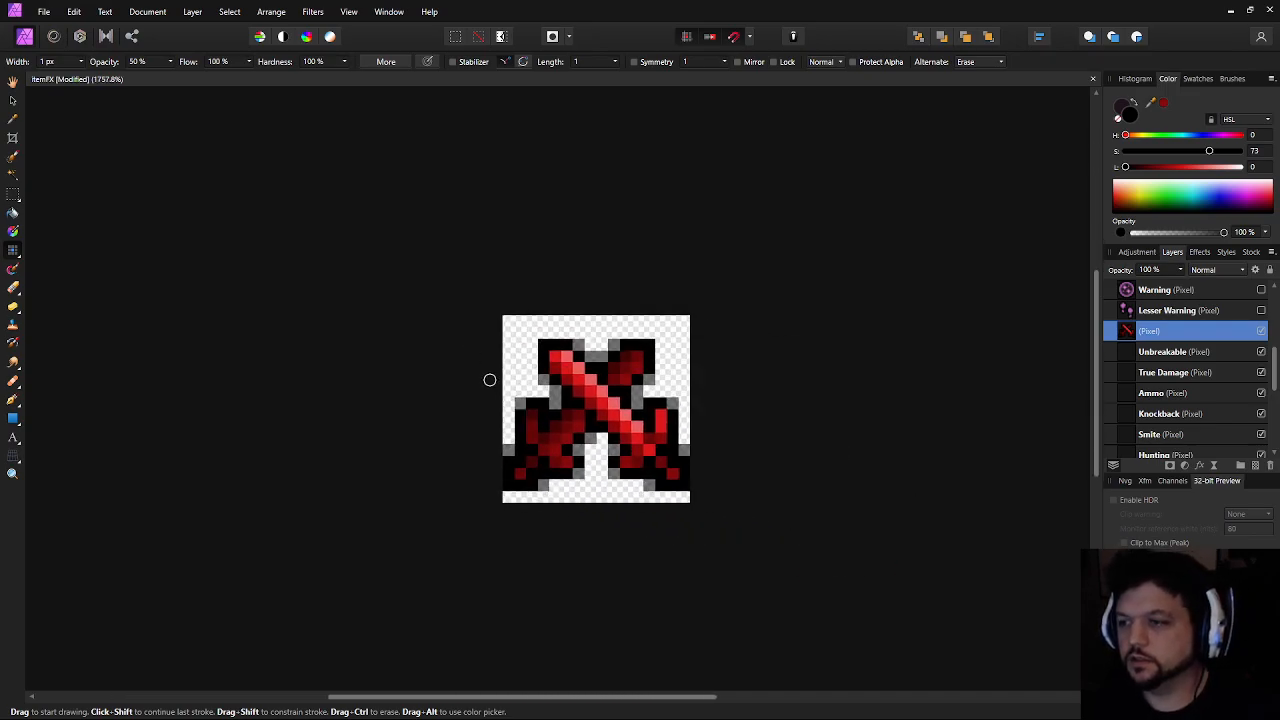
{"action": "scroll", "coordinate": [726, 365], "scroll_direction": "down", "scroll_amount": 4}
{"action": "scroll", "coordinate": [754, 398], "scroll_direction": "up", "scroll_amount": 3}
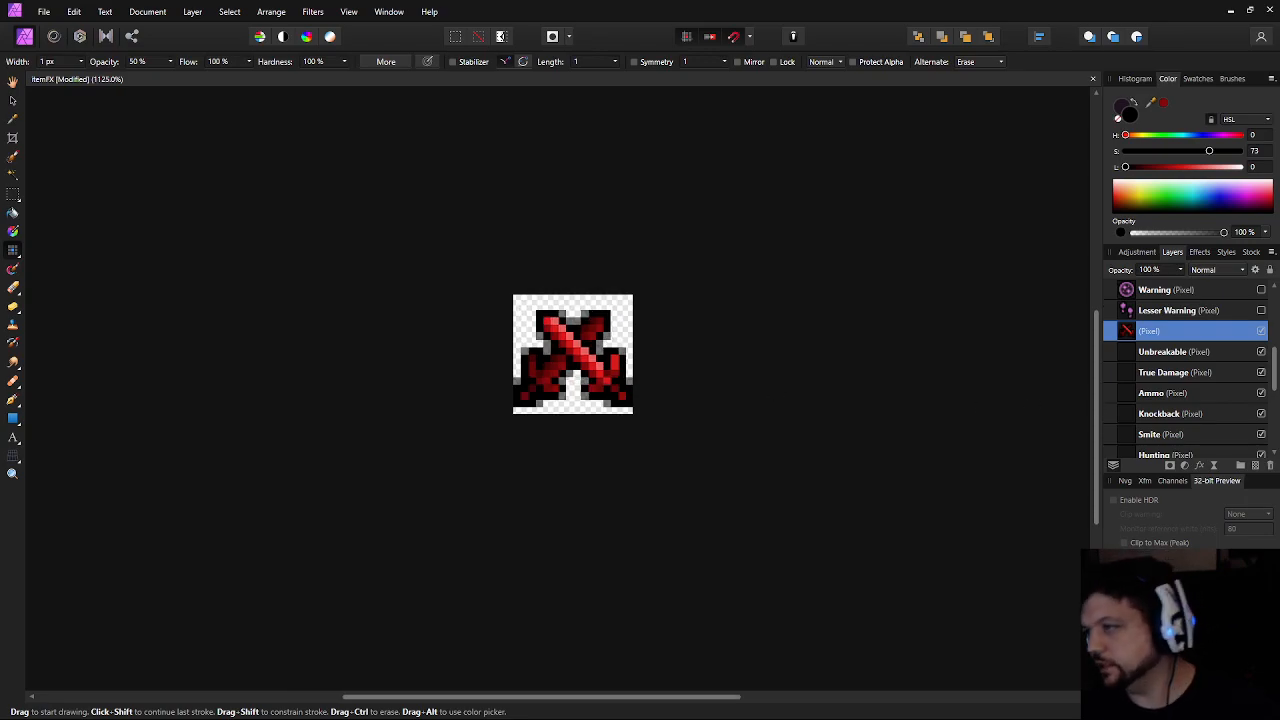
Rename the unnamed crossed-swords layer as Conflict
{"action": "double_click", "coordinate": [1152, 333]}
{"action": "type", "text": "Conflict"}
{"action": "key", "text": "Return"}
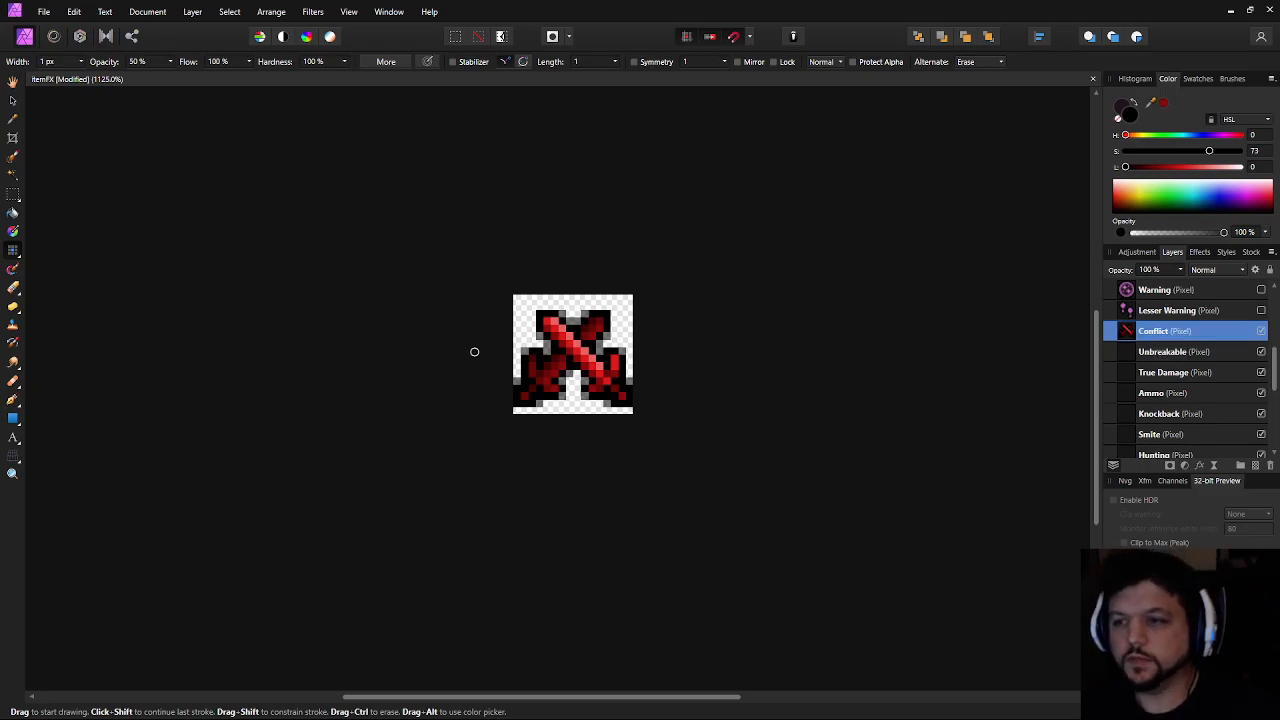
Set the Pixel tool to 100% opacity, sample the left crossguard's darkest red, and paint one pixel on each side of the bright blade's crossing
{"action": "scroll", "coordinate": [489, 340], "scroll_direction": "up", "scroll_amount": 5}
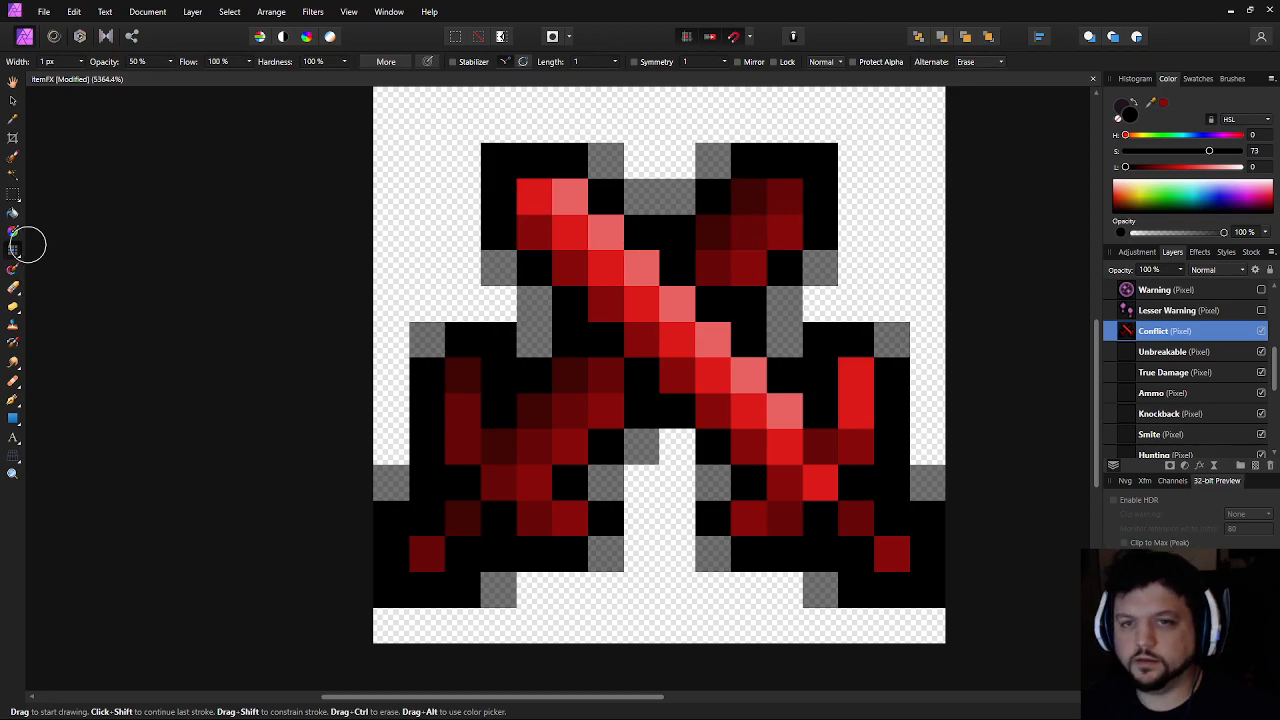
{"action": "left_click", "coordinate": [150, 62]}
{"action": "type", "text": "100"}
{"action": "key", "text": "Return"}
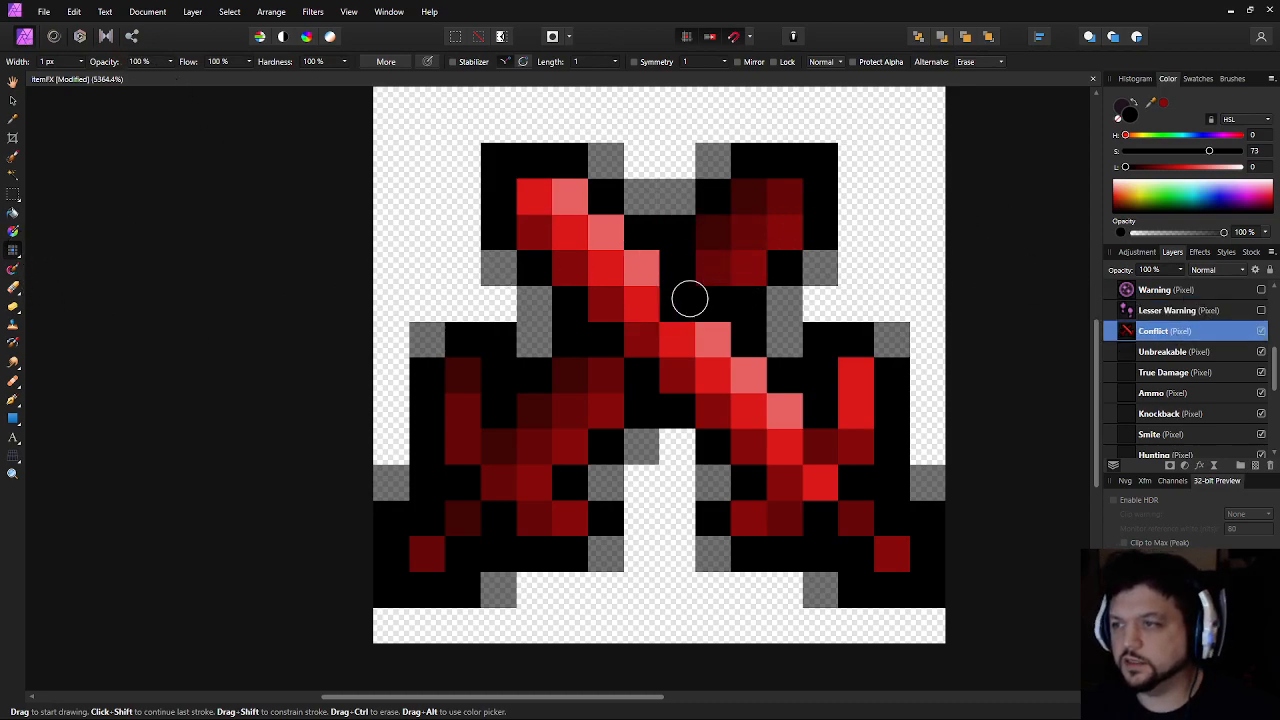
{"action": "key", "text": "i"}
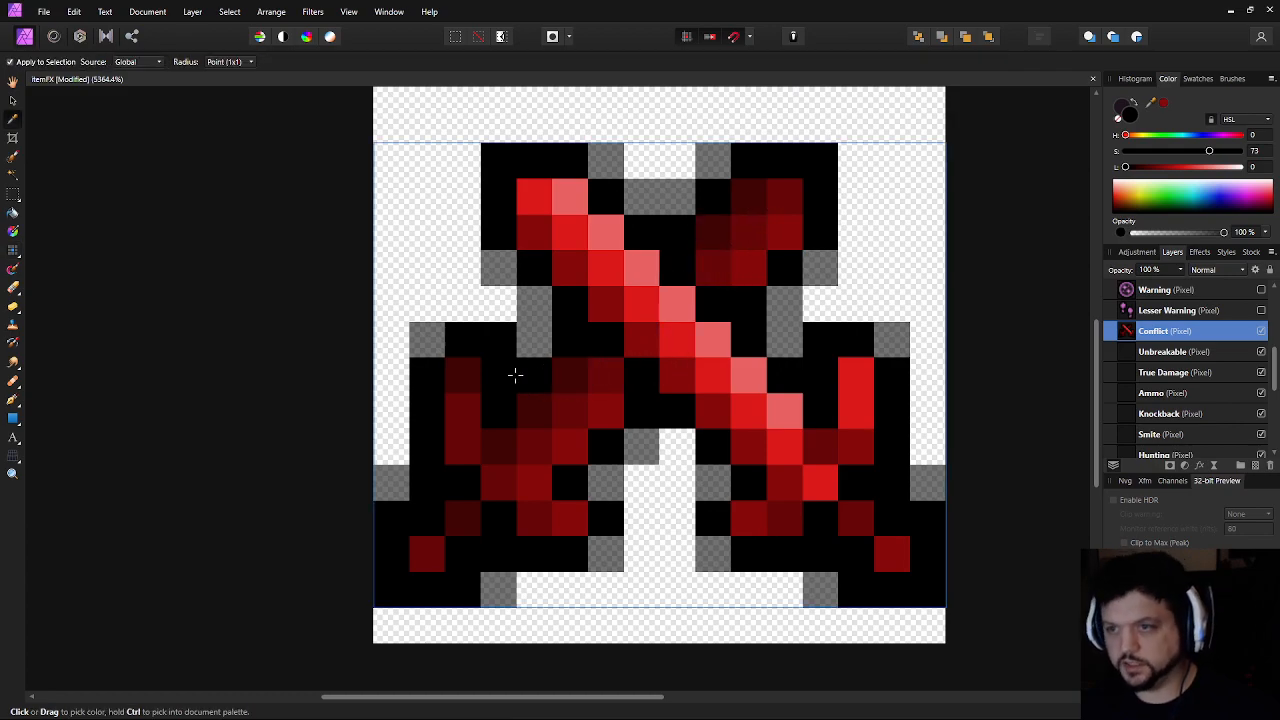
{"action": "left_click", "coordinate": [461, 379]}
{"action": "key", "text": "b"}
{"action": "left_click", "coordinate": [712, 304]}
{"action": "left_click", "coordinate": [652, 377]}
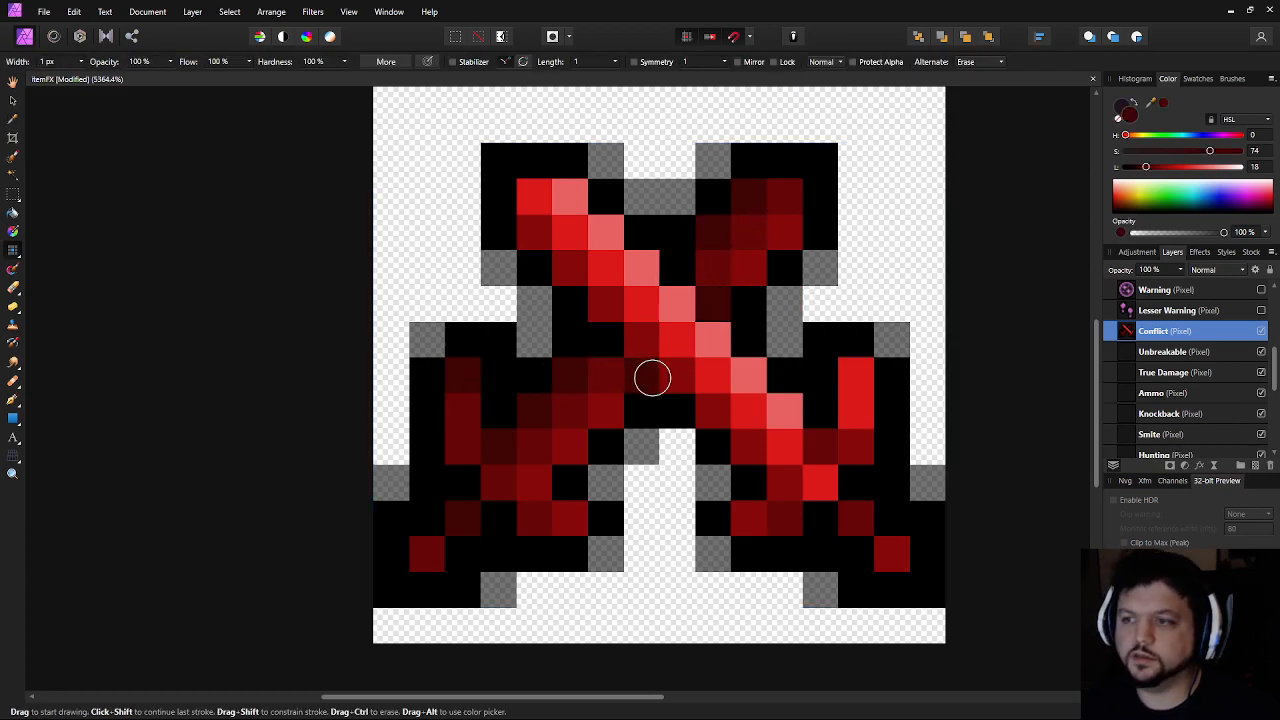
Lower the dark red's lightness to 10 and paint single shadow pixels along both sides of the bright blade where the swords cross
{"action": "scroll", "coordinate": [880, 465], "scroll_direction": "down", "scroll_amount": 5}
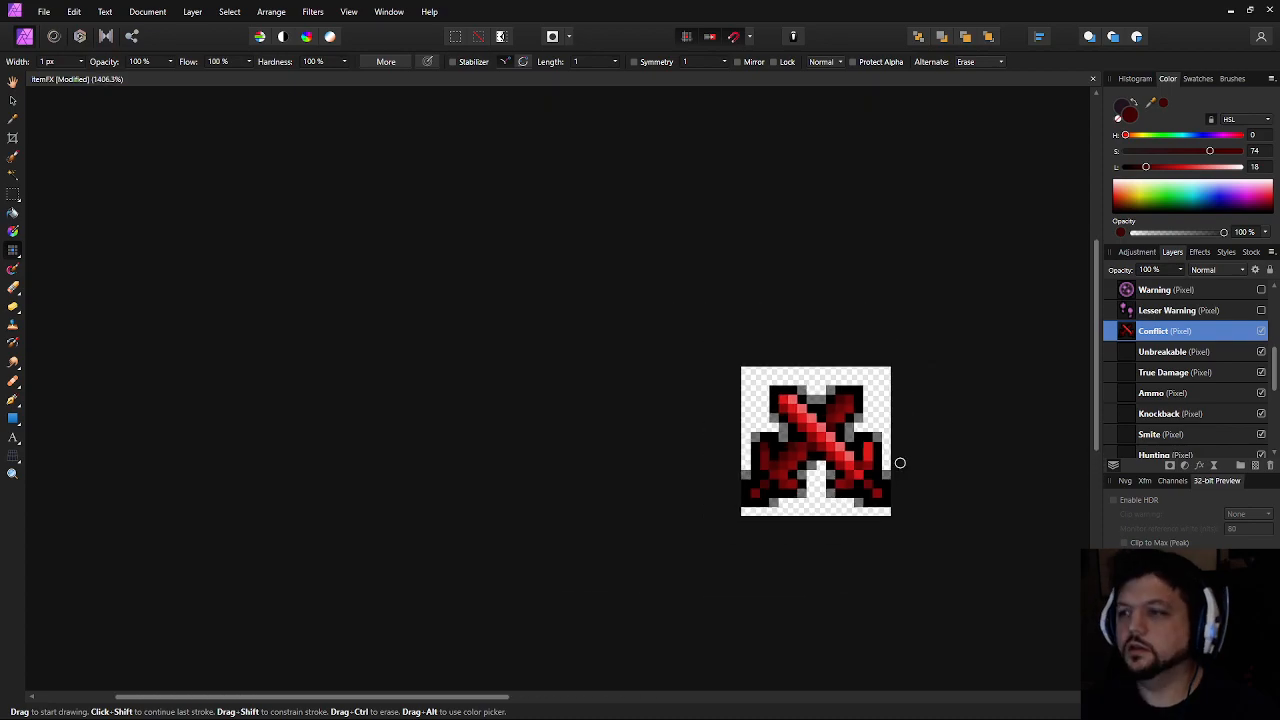
{"action": "scroll", "coordinate": [868, 447], "scroll_direction": "up", "scroll_amount": 2}
{"action": "left_click_drag", "start_coordinate": [1134, 168], "coordinate": [1131, 167]}
{"action": "scroll", "coordinate": [795, 376], "scroll_direction": "up", "scroll_amount": 3}
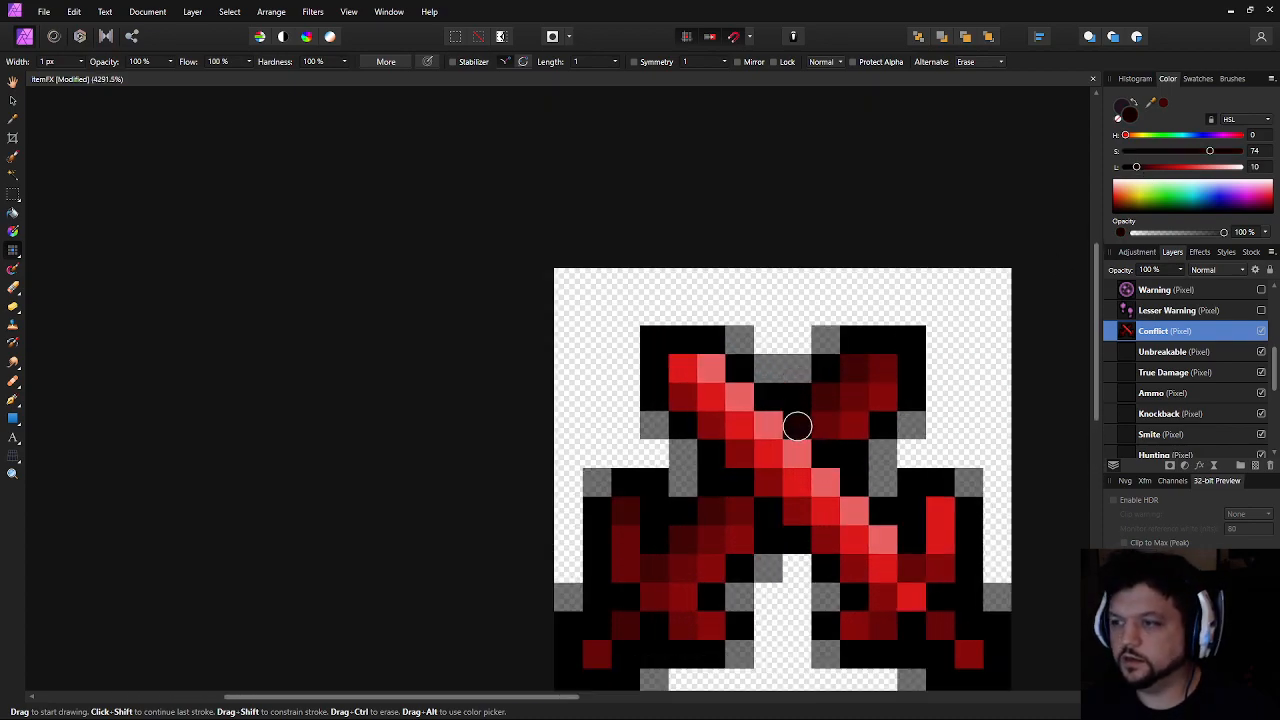
{"action": "left_click", "coordinate": [797, 426]}
{"action": "left_click", "coordinate": [825, 457]}
{"action": "left_click_drag", "start_coordinate": [886, 462], "coordinate": [904, 387]}
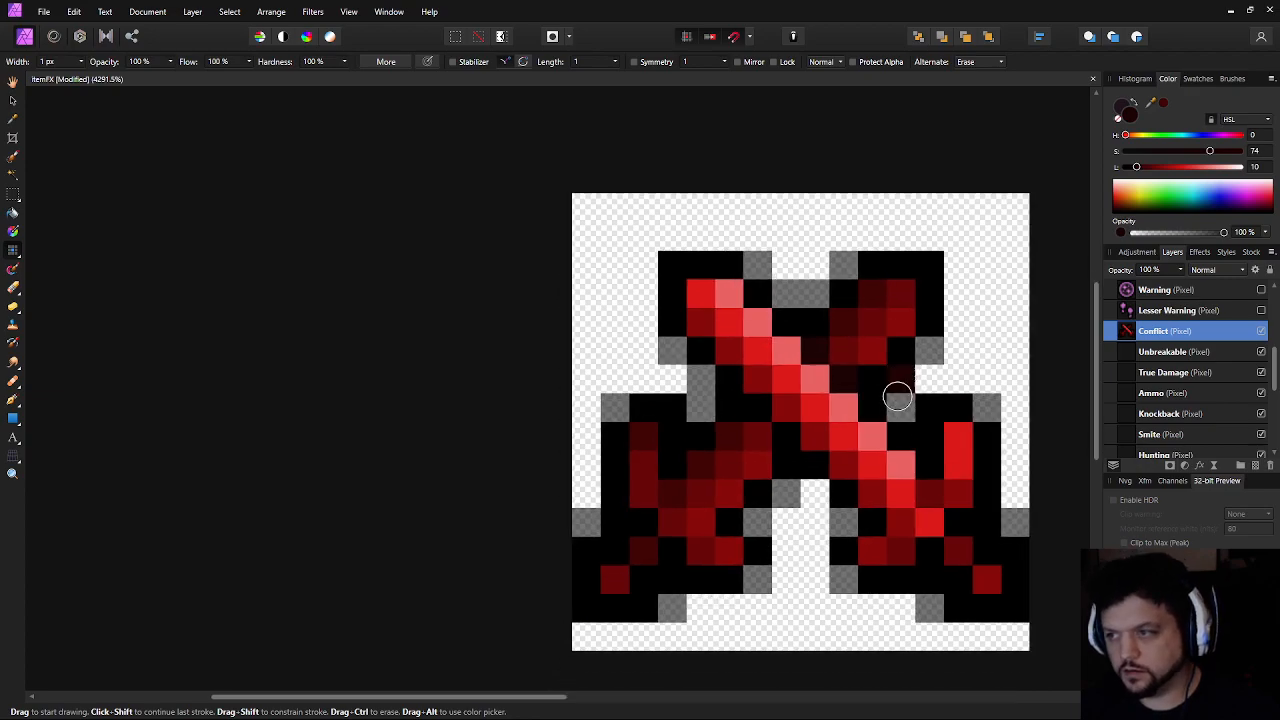
{"action": "left_click", "coordinate": [758, 411]}
{"action": "left_click", "coordinate": [787, 448]}
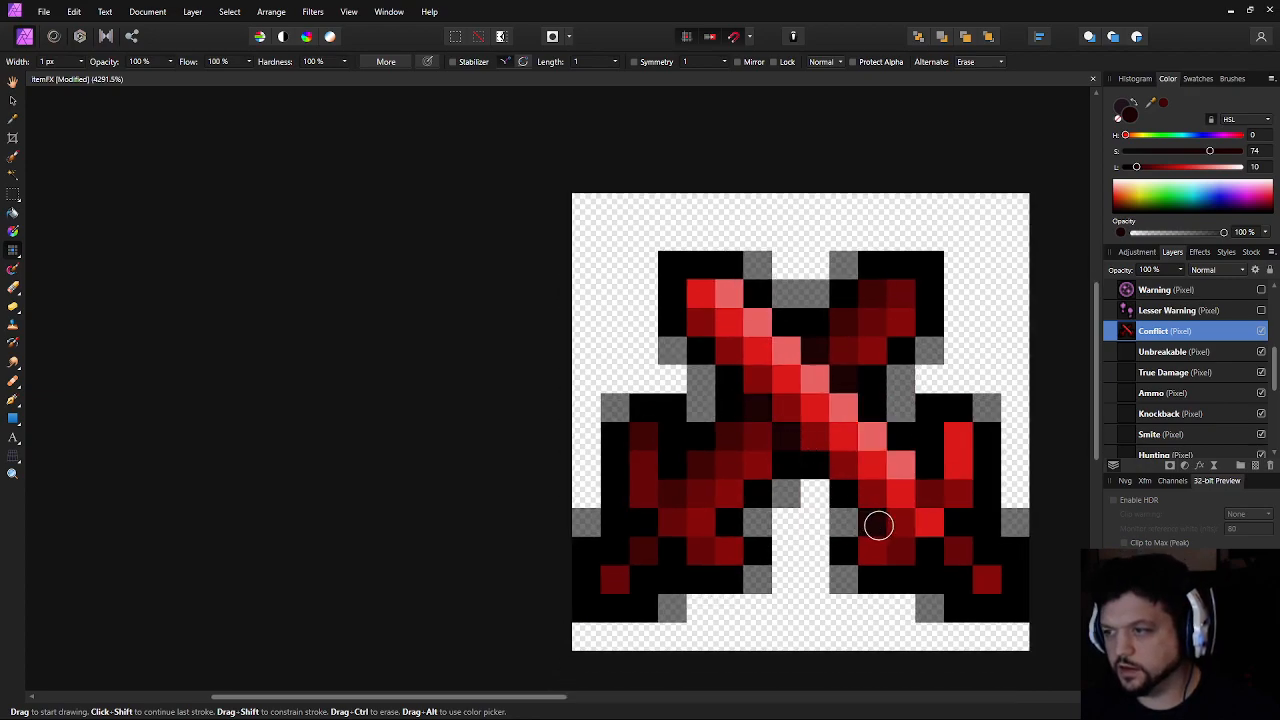
Add near-black red shadow pixels inside the left crossguard's corner and around the bright sword's crossguard and grip
{"action": "left_click_drag", "start_coordinate": [889, 551], "coordinate": [853, 532]}
{"action": "left_click", "coordinate": [633, 445]}
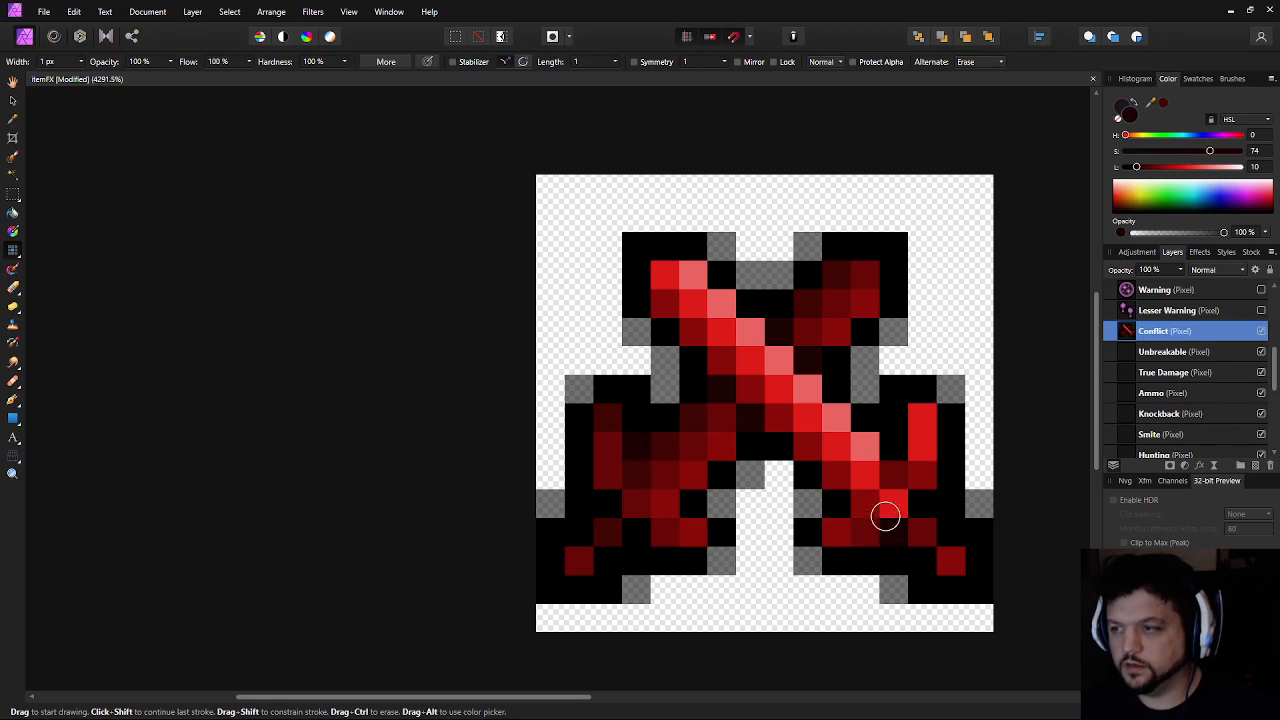
{"action": "left_click", "coordinate": [903, 449]}
{"action": "left_click", "coordinate": [923, 505]}
{"action": "left_click", "coordinate": [894, 533]}
{"action": "left_click", "coordinate": [918, 562]}
{"action": "left_click", "coordinate": [944, 532]}
Surround the darker sword's grip pixel with near-black red shadow pixels between its crossguard and pommel
{"action": "left_click", "coordinate": [581, 535]}
{"action": "left_click", "coordinate": [613, 505]}
{"action": "left_click", "coordinate": [643, 535]}
{"action": "left_click", "coordinate": [608, 556]}
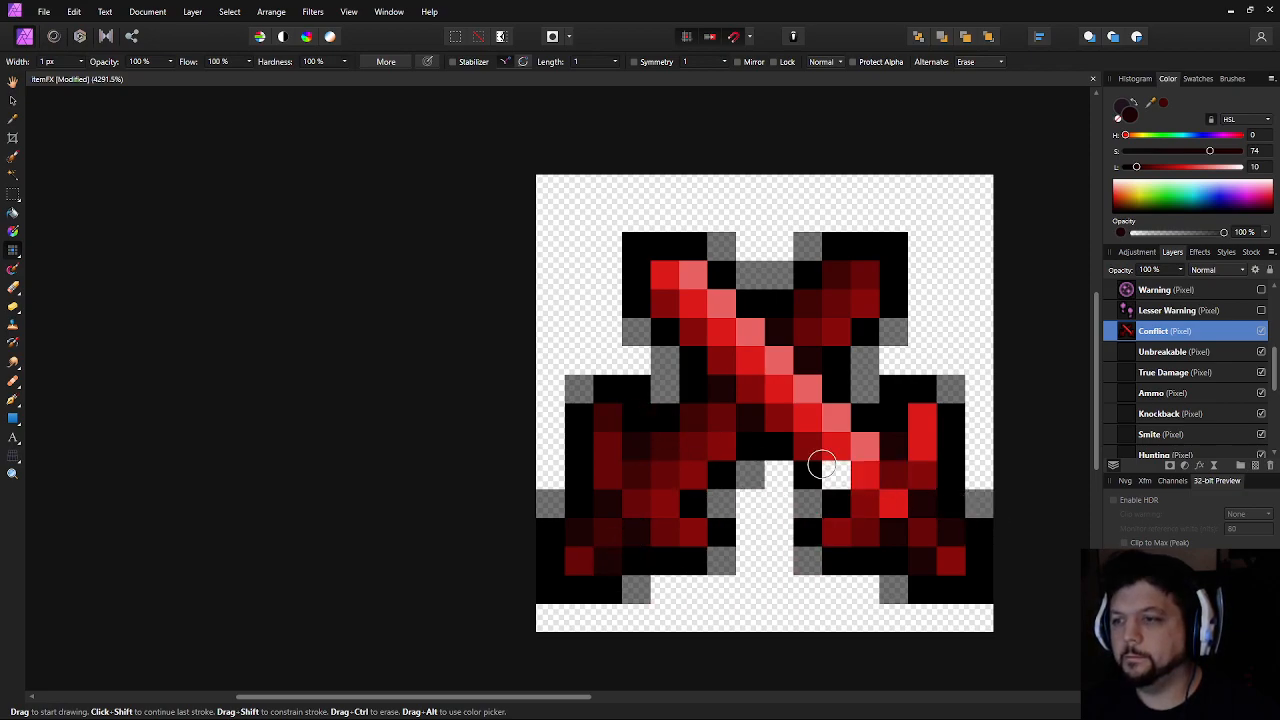
{"action": "scroll", "coordinate": [680, 441], "scroll_direction": "up", "scroll_amount": 1}
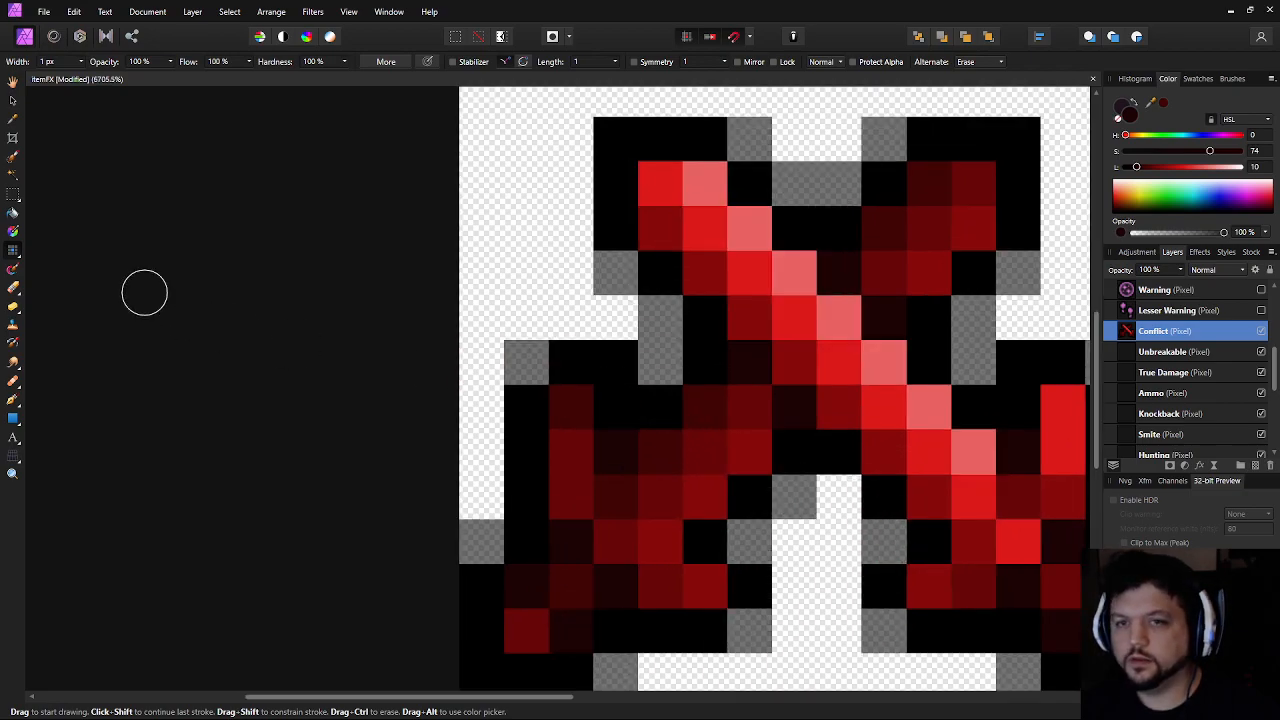
Set the Pixel tool's opacity to 50% and partially erase the outer black outline pixels above the left and right crossguards
{"action": "left_click", "coordinate": [172, 64]}
{"action": "type", "text": "50"}
{"action": "key", "text": "Return"}
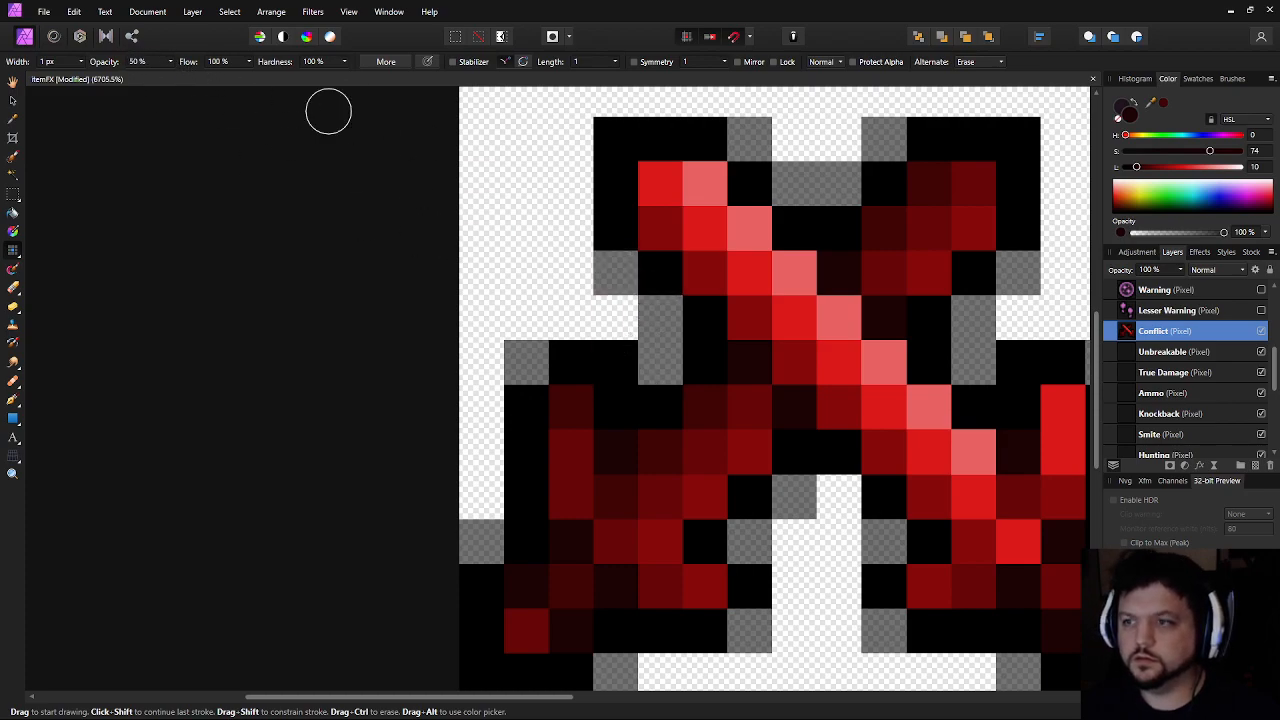
{"action": "left_click", "coordinate": [614, 362], "text": "ctrl"}
{"action": "left_click_drag", "start_coordinate": [893, 372], "coordinate": [614, 338]}
{"action": "left_click", "coordinate": [731, 340], "text": "ctrl"}
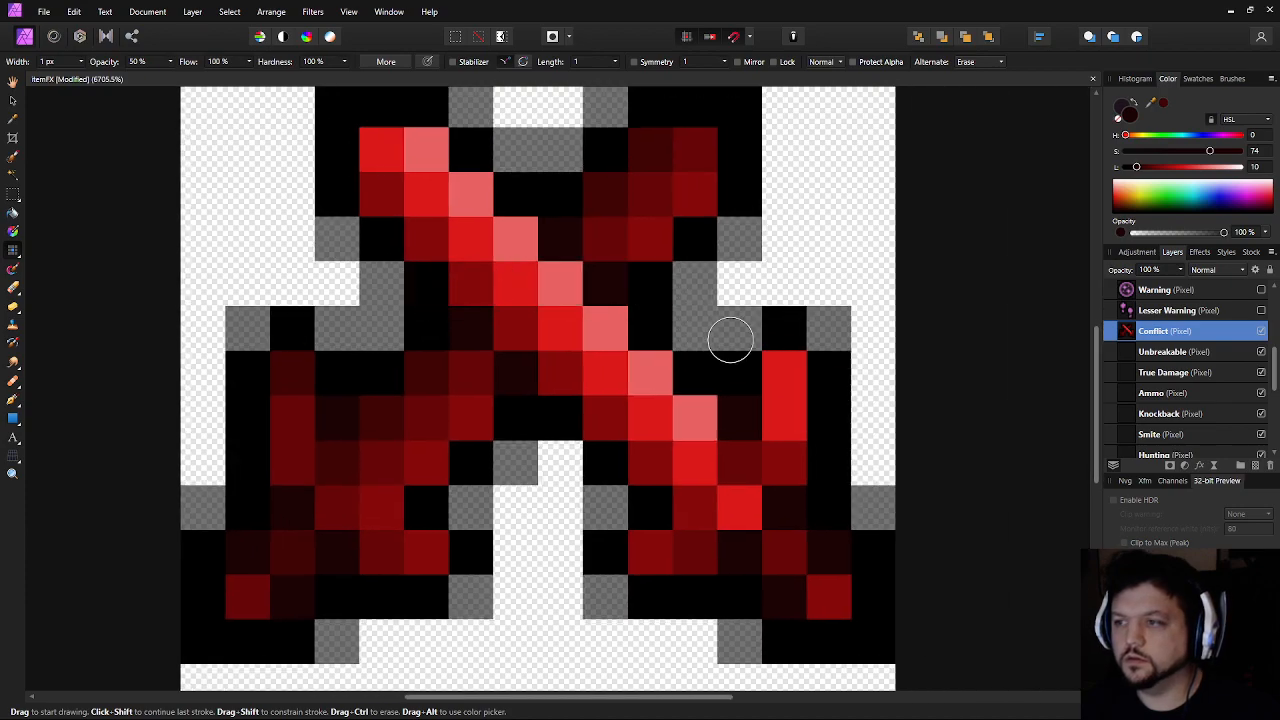
{"action": "scroll", "coordinate": [767, 508], "scroll_direction": "down", "scroll_amount": 6}
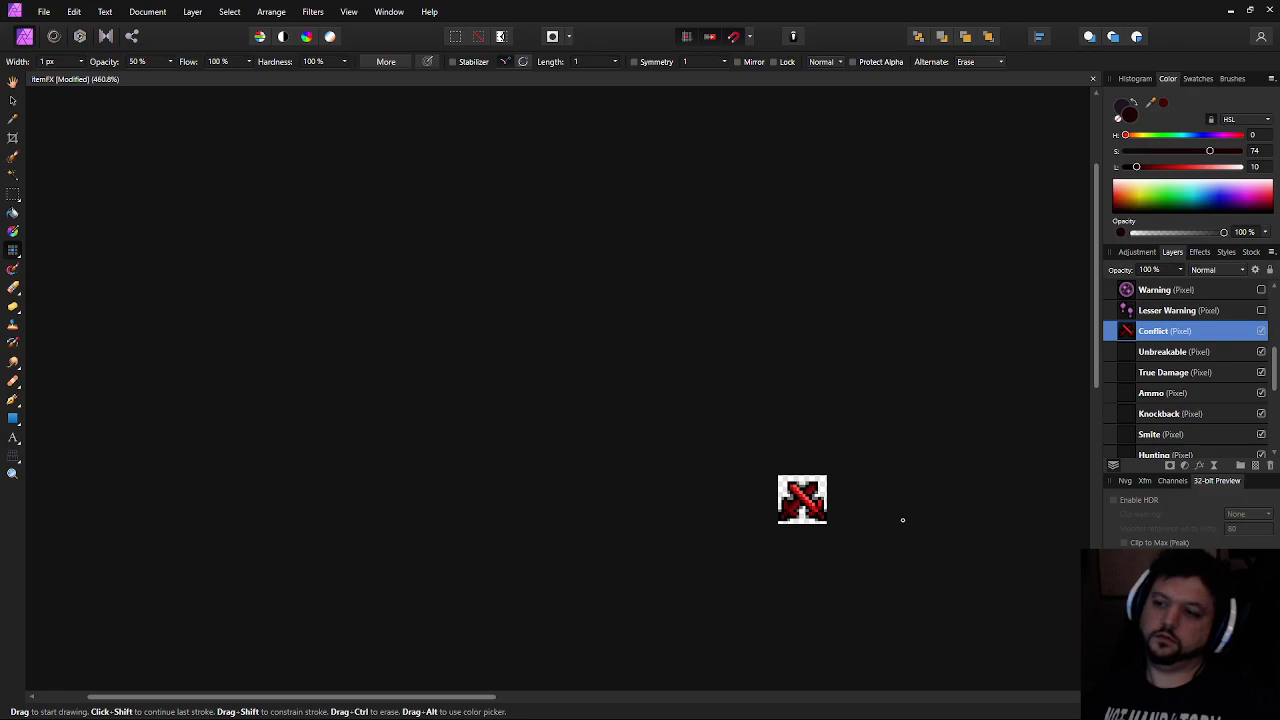
{"action": "scroll", "coordinate": [728, 457], "scroll_direction": "down", "scroll_amount": 1}
{"action": "scroll", "coordinate": [727, 456], "scroll_direction": "down", "scroll_amount": 2}
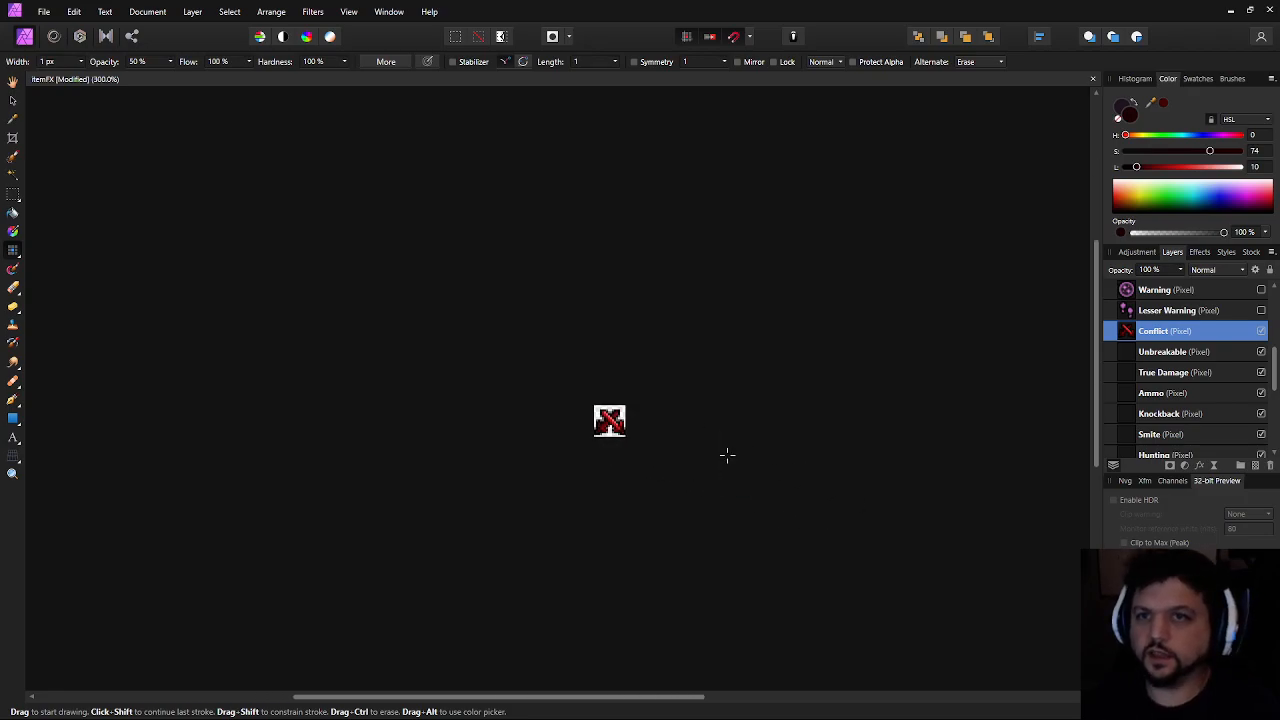
{"action": "scroll", "coordinate": [727, 456], "scroll_direction": "up", "scroll_amount": 4}
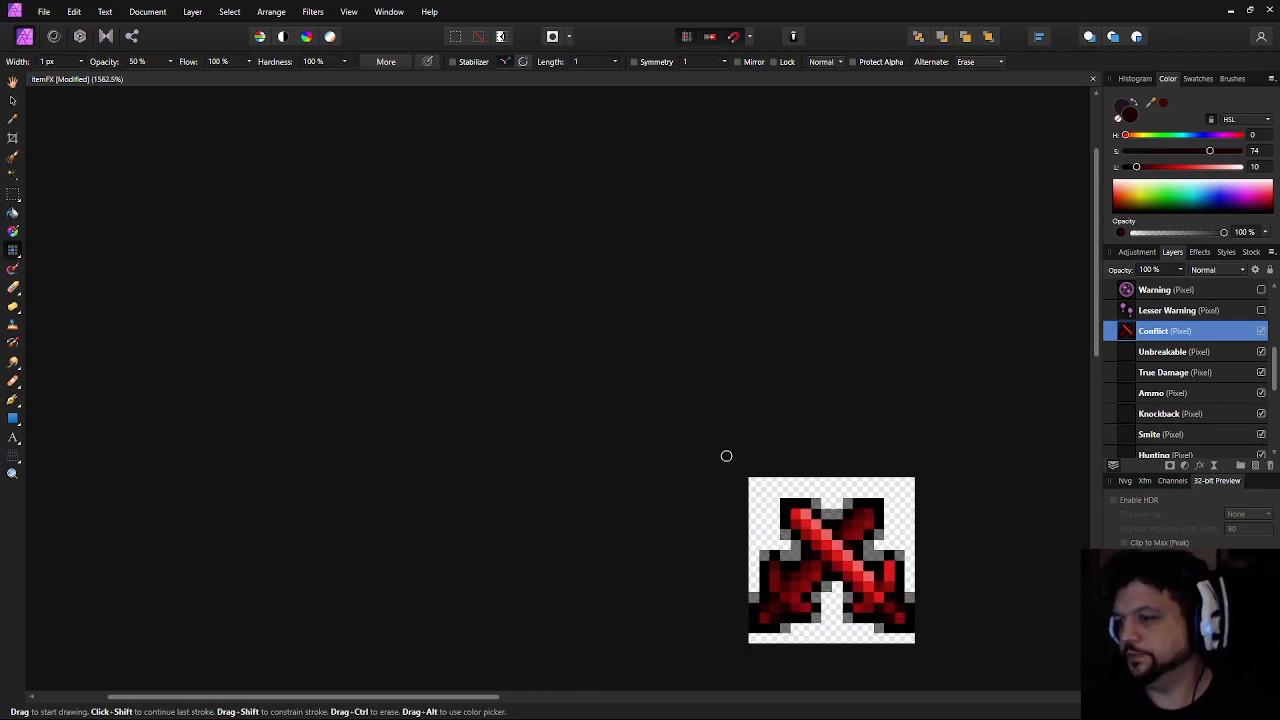
{"action": "scroll", "coordinate": [756, 493], "scroll_direction": "up", "scroll_amount": 4}
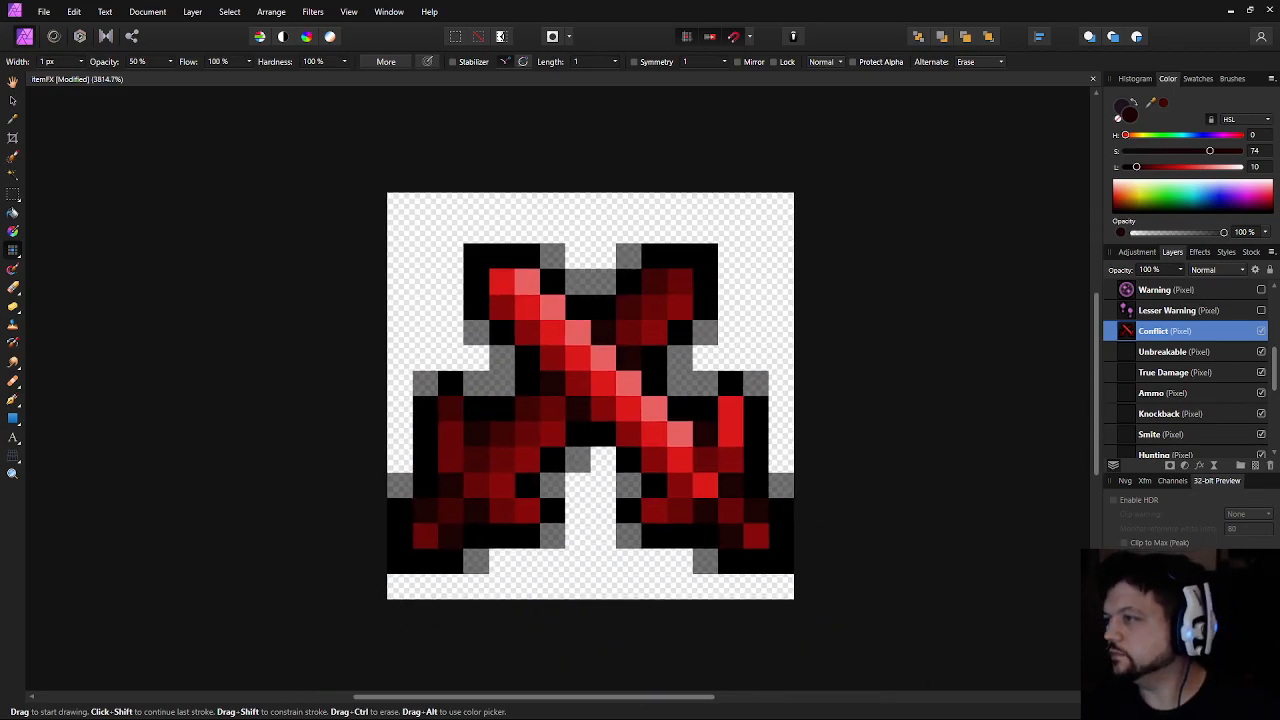
Hide the Conflict layer, select the Unbreakable layer, and set the Pixel tool to pure black at 100% opacity
{"action": "left_click", "coordinate": [1261, 332]}
{"action": "left_click", "coordinate": [1170, 356]}
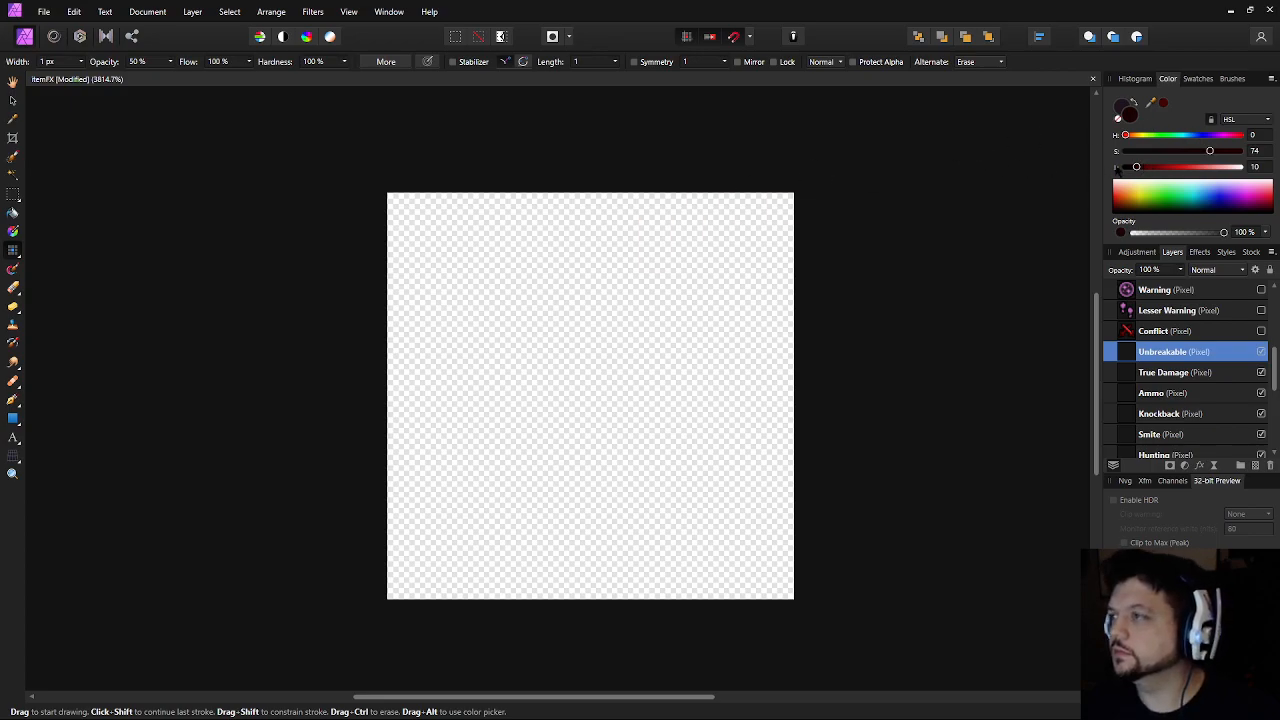
{"action": "left_click_drag", "start_coordinate": [1210, 152], "coordinate": [1242, 151]}
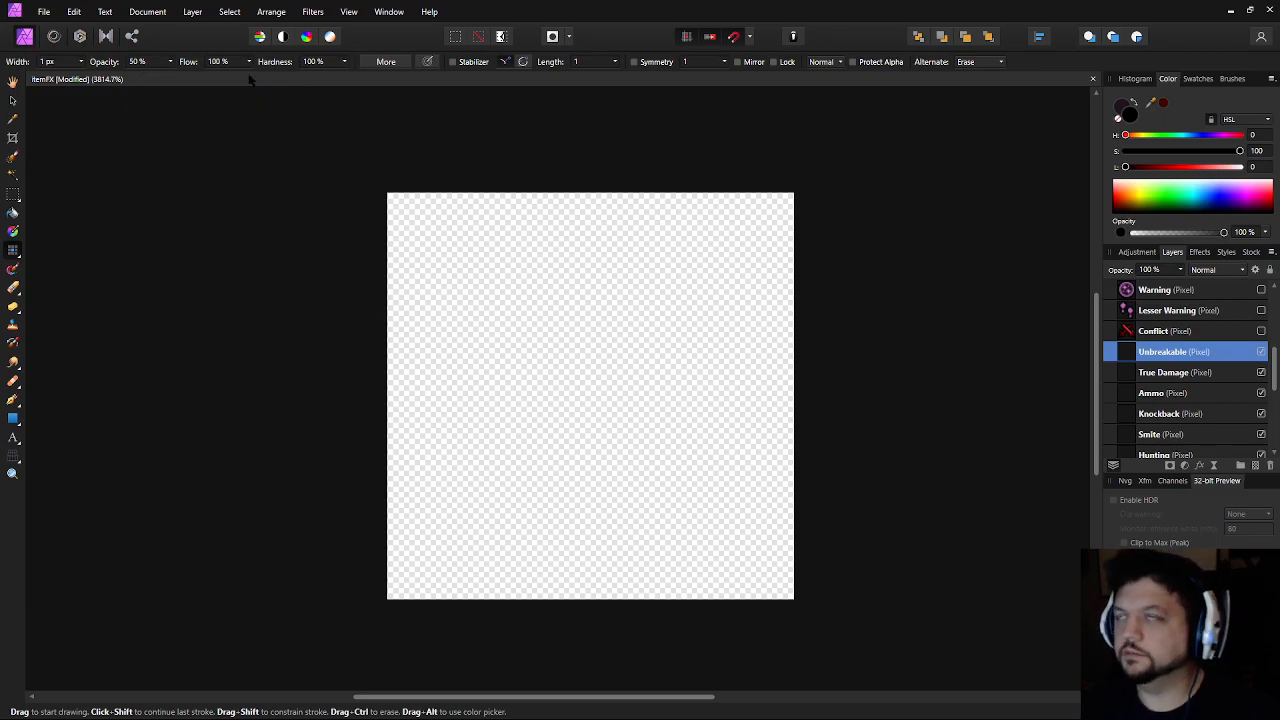
{"action": "left_click", "coordinate": [162, 62]}
{"action": "type", "text": "100"}
{"action": "key", "text": "Return"}
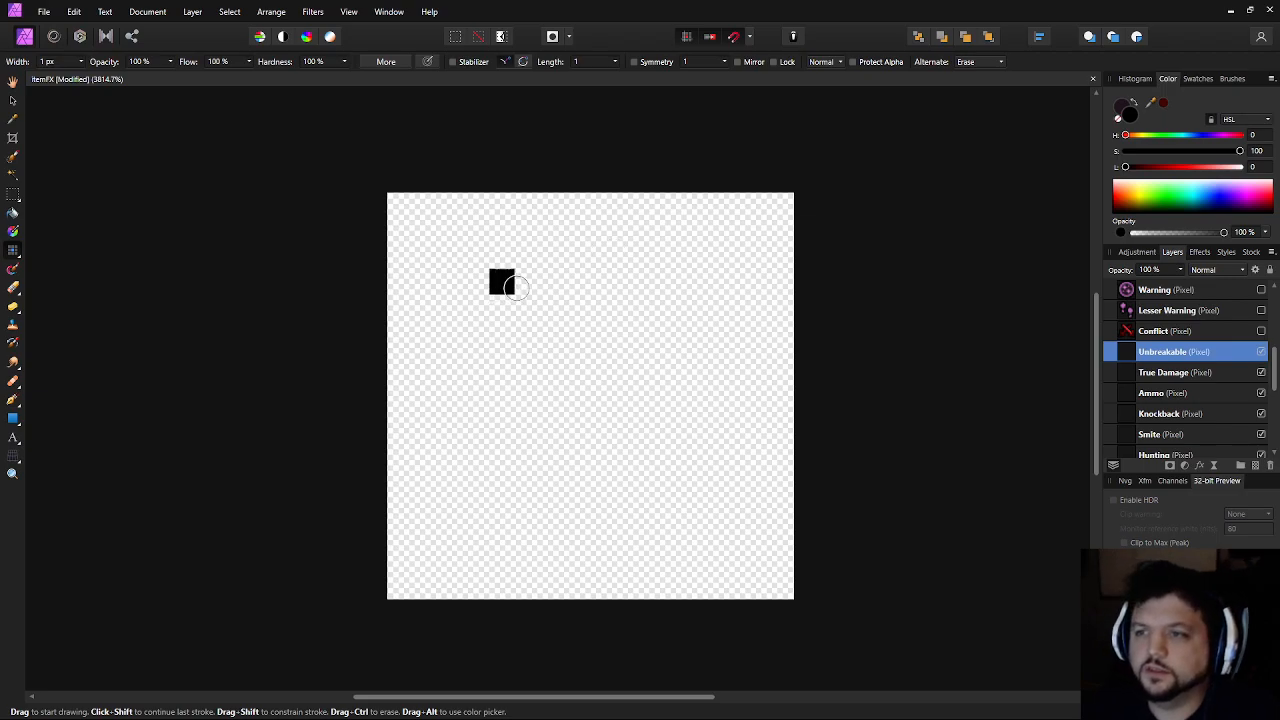
Paint a gem's black upper outline with a six-pixel flat top, stepped diagonal shoulders, and a two-pixel left edge
{"action": "left_click_drag", "start_coordinate": [522, 282], "coordinate": [654, 282]}
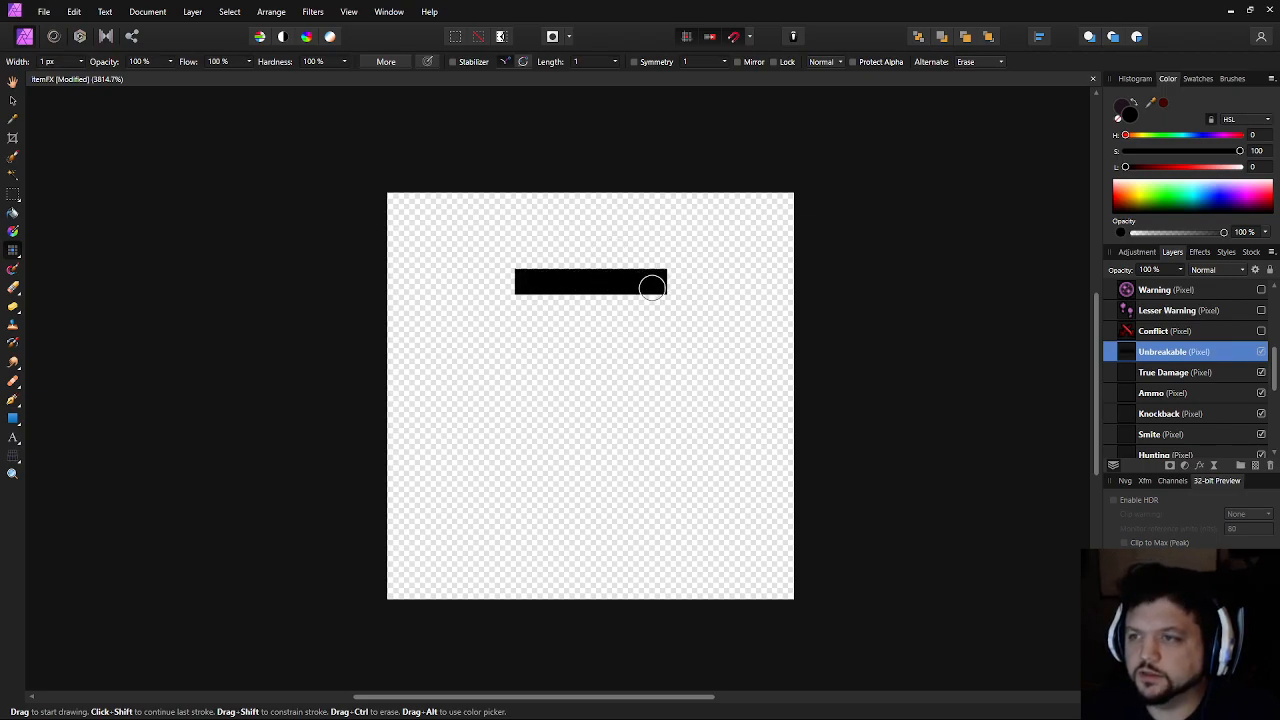
{"action": "left_click", "coordinate": [501, 306]}
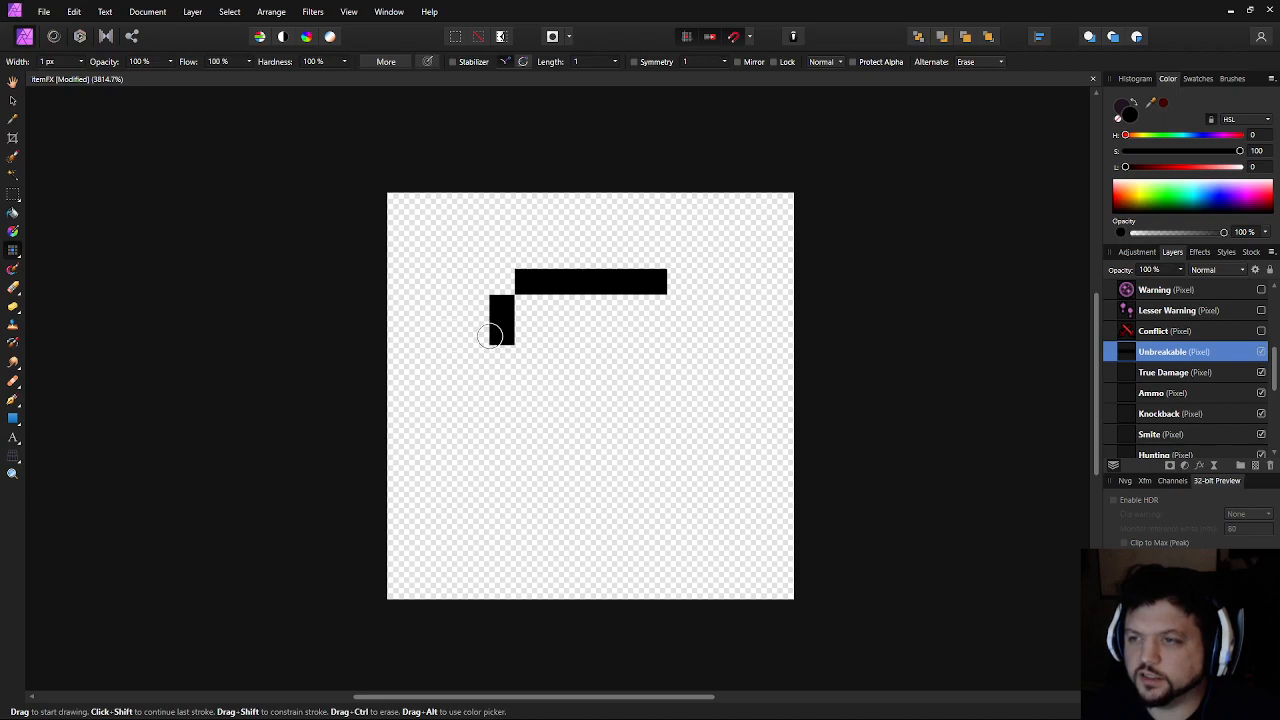
{"action": "left_click", "coordinate": [476, 334]}
{"action": "left_click", "coordinate": [679, 307]}
{"action": "left_click", "coordinate": [705, 332]}
{"action": "left_click", "coordinate": [450, 357]}
{"action": "left_click", "coordinate": [705, 357]}
{"action": "left_click", "coordinate": [730, 357]}
{"action": "left_click", "coordinate": [450, 382]}
{"action": "left_click", "coordinate": [476, 409]}
{"action": "left_click", "coordinate": [705, 383]}
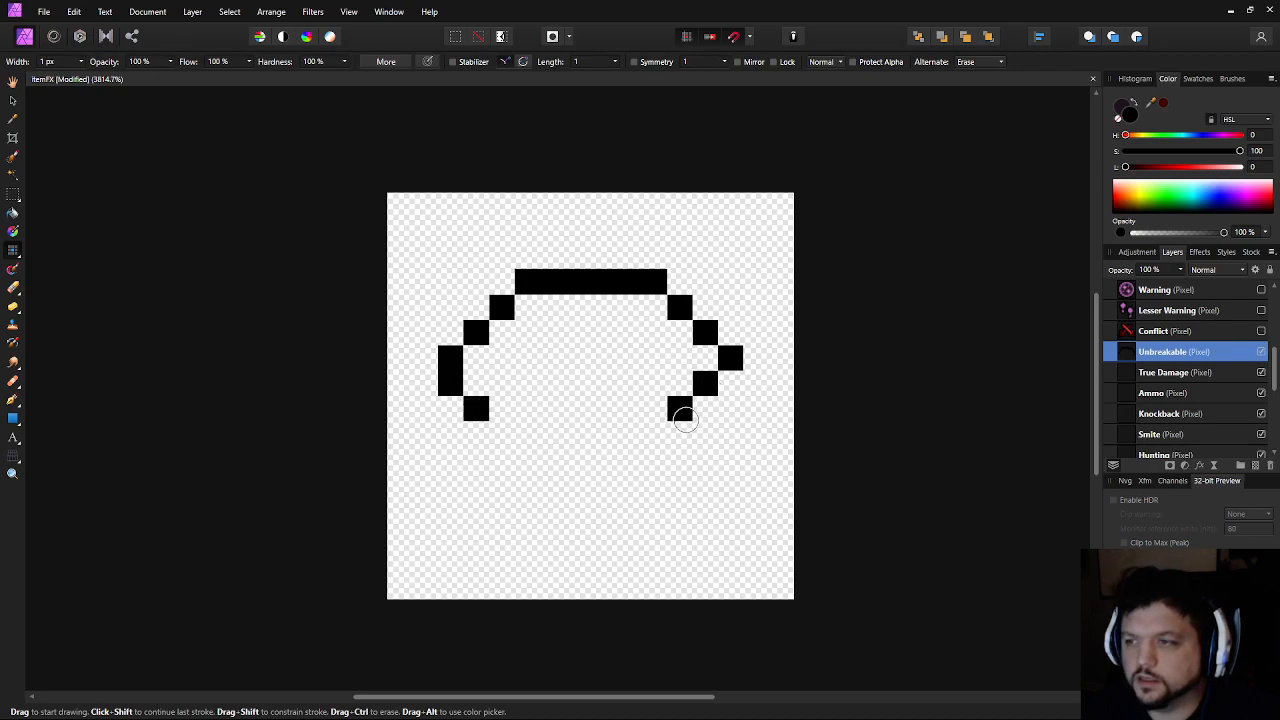
Undo the misplaced right-side pixels, then paint a two-pixel right edge and a black diagonal down to the gem's bottom tip
{"action": "key", "text": "ctrl+z"}
{"action": "left_click", "coordinate": [730, 383]}
{"action": "left_click", "coordinate": [705, 408]}
{"action": "left_click", "coordinate": [680, 433]}
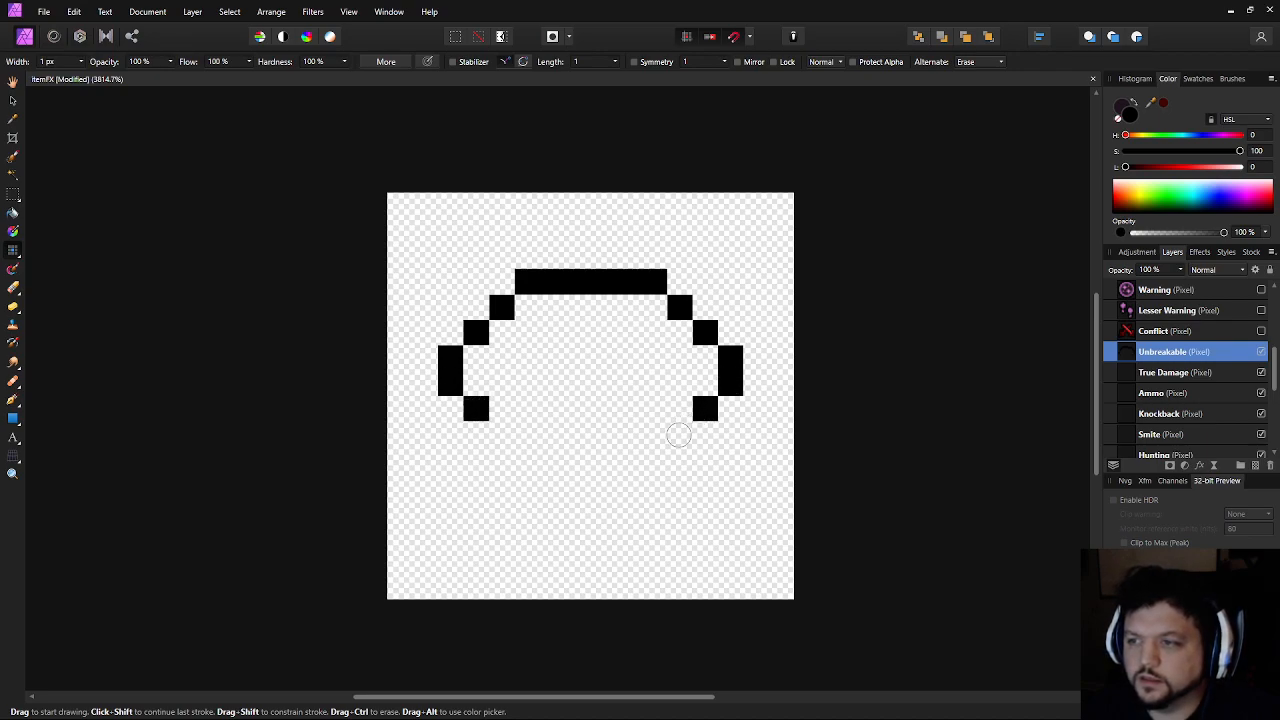
{"action": "left_click", "coordinate": [655, 458]}
{"action": "left_click", "coordinate": [628, 485]}
{"action": "left_click", "coordinate": [603, 510]}
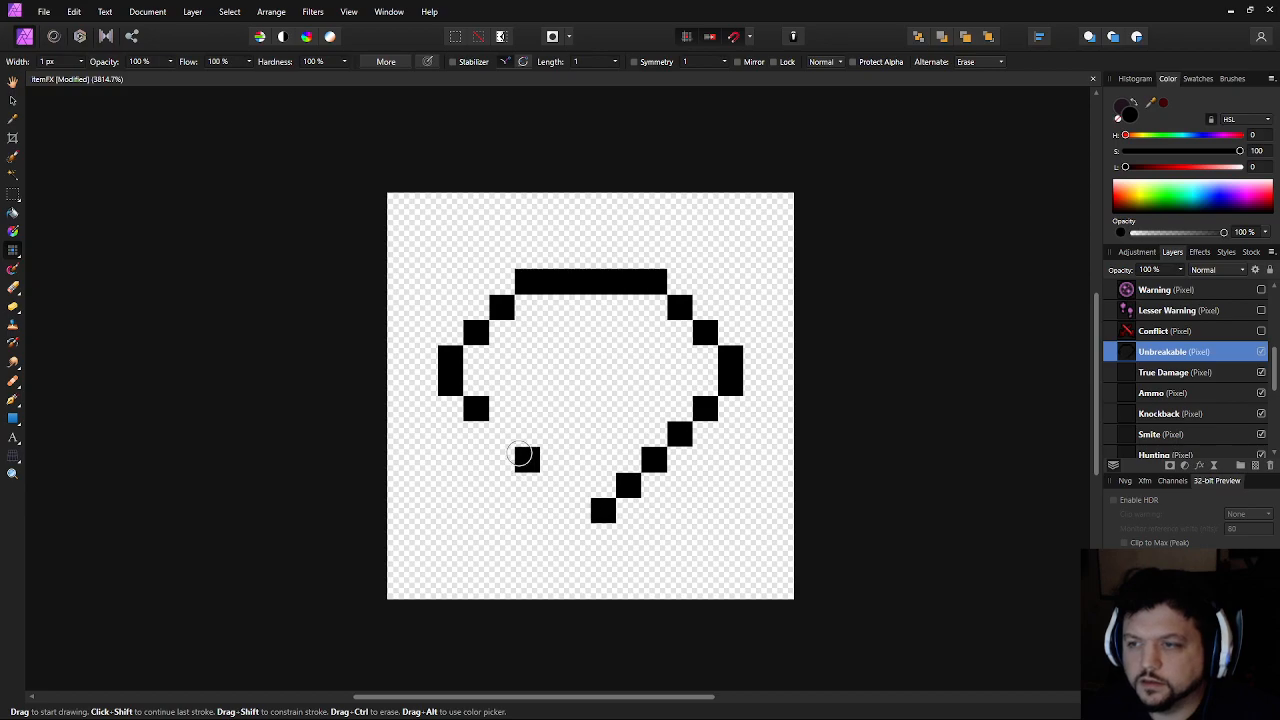
Paint the matching black diagonal on the gem's lower left side to close the outline at the bottom tip
{"action": "left_click", "coordinate": [501, 433]}
{"action": "left_click", "coordinate": [526, 459]}
{"action": "left_click", "coordinate": [551, 484]}
{"action": "left_click", "coordinate": [578, 509]}
{"action": "scroll", "coordinate": [766, 380], "scroll_direction": "down", "scroll_amount": 3}
{"action": "scroll", "coordinate": [766, 380], "scroll_direction": "up", "scroll_amount": 2}
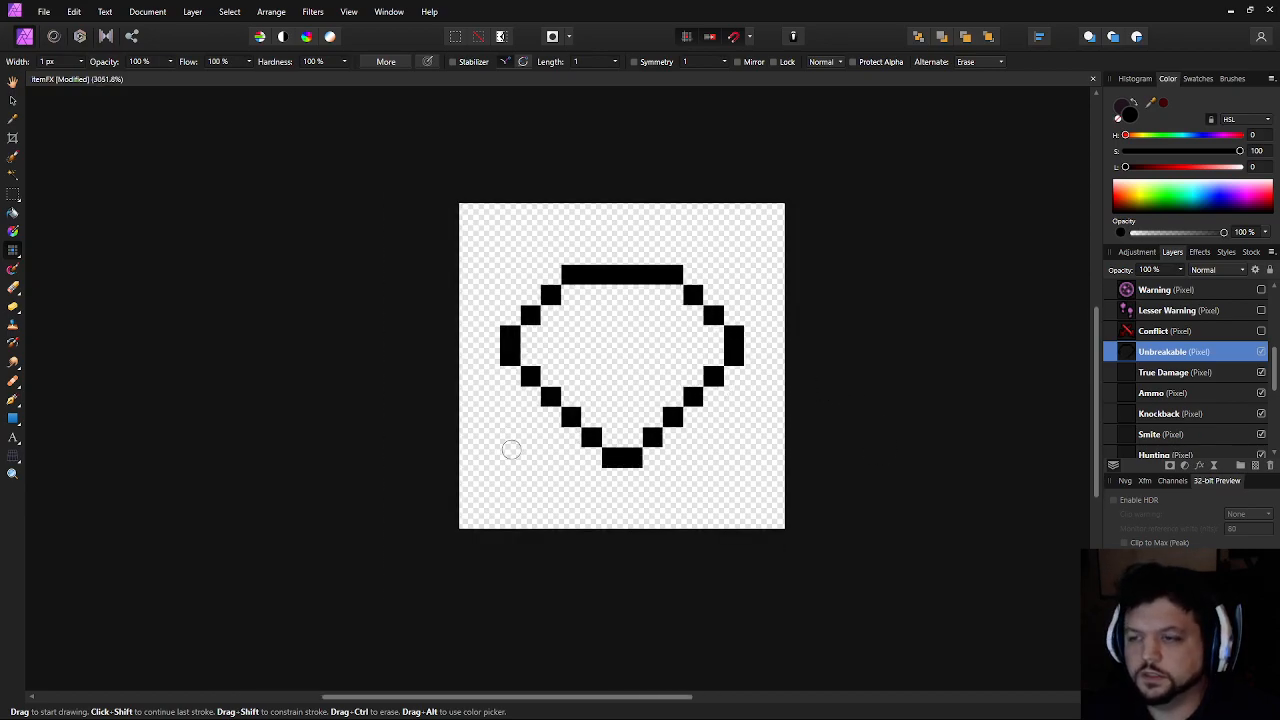
{"action": "scroll", "coordinate": [510, 448], "scroll_direction": "up", "scroll_amount": 1}
{"action": "left_click", "coordinate": [500, 410]}
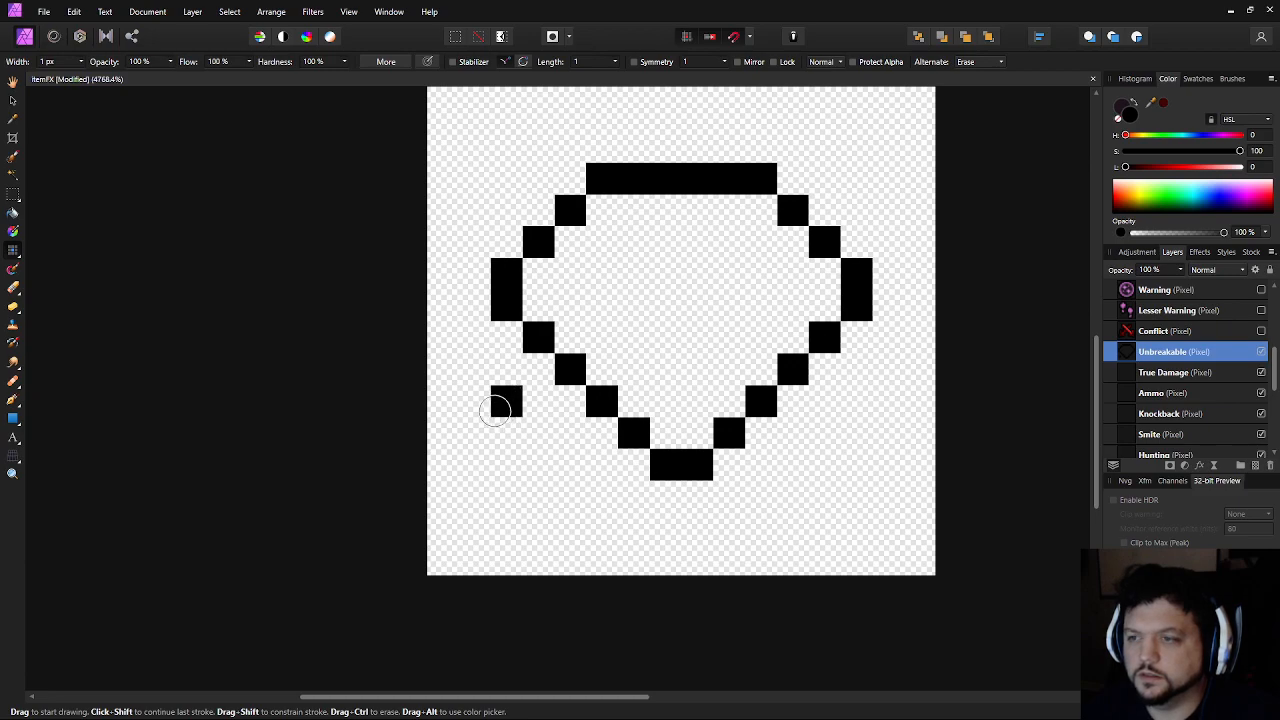
{"action": "key", "text": "ctrl+z"}
{"action": "scroll", "coordinate": [655, 465], "scroll_direction": "down", "scroll_amount": 5}
{"action": "scroll", "coordinate": [694, 419], "scroll_direction": "up", "scroll_amount": 2}
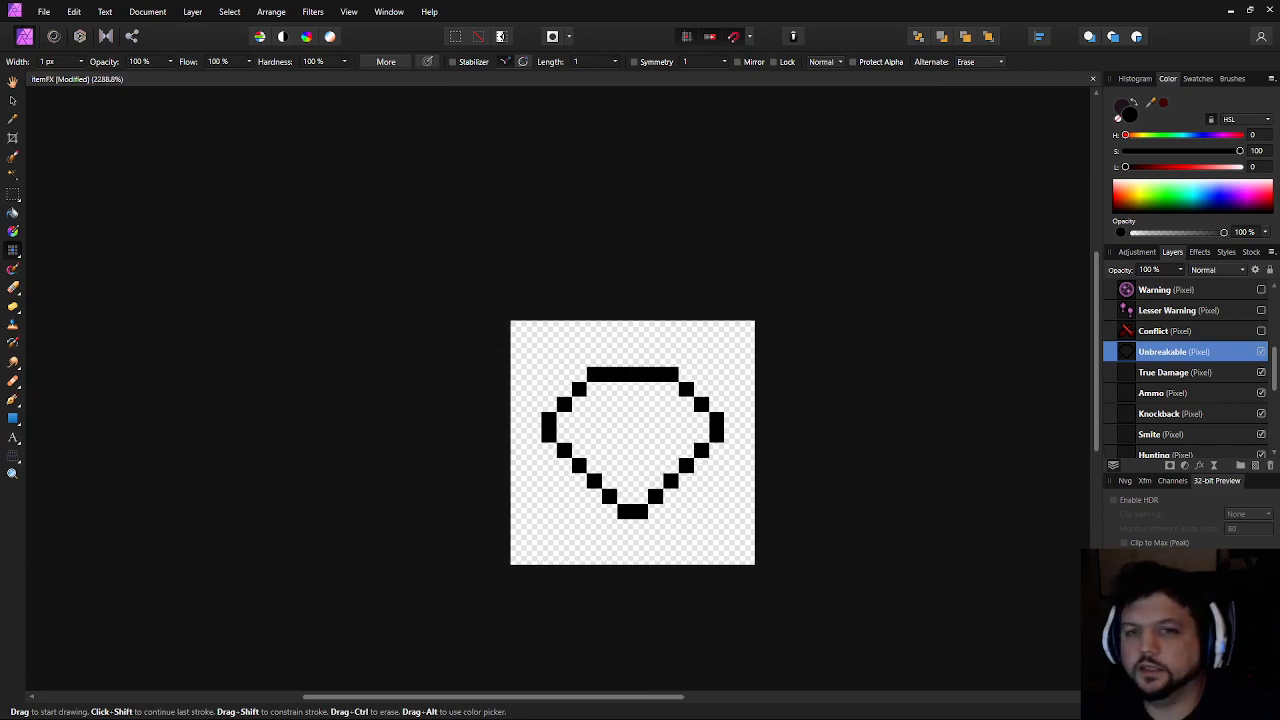
Flood fill the gem's interior with a light gray of saturation 0 and lightness 84
{"action": "left_click", "coordinate": [12, 212]}
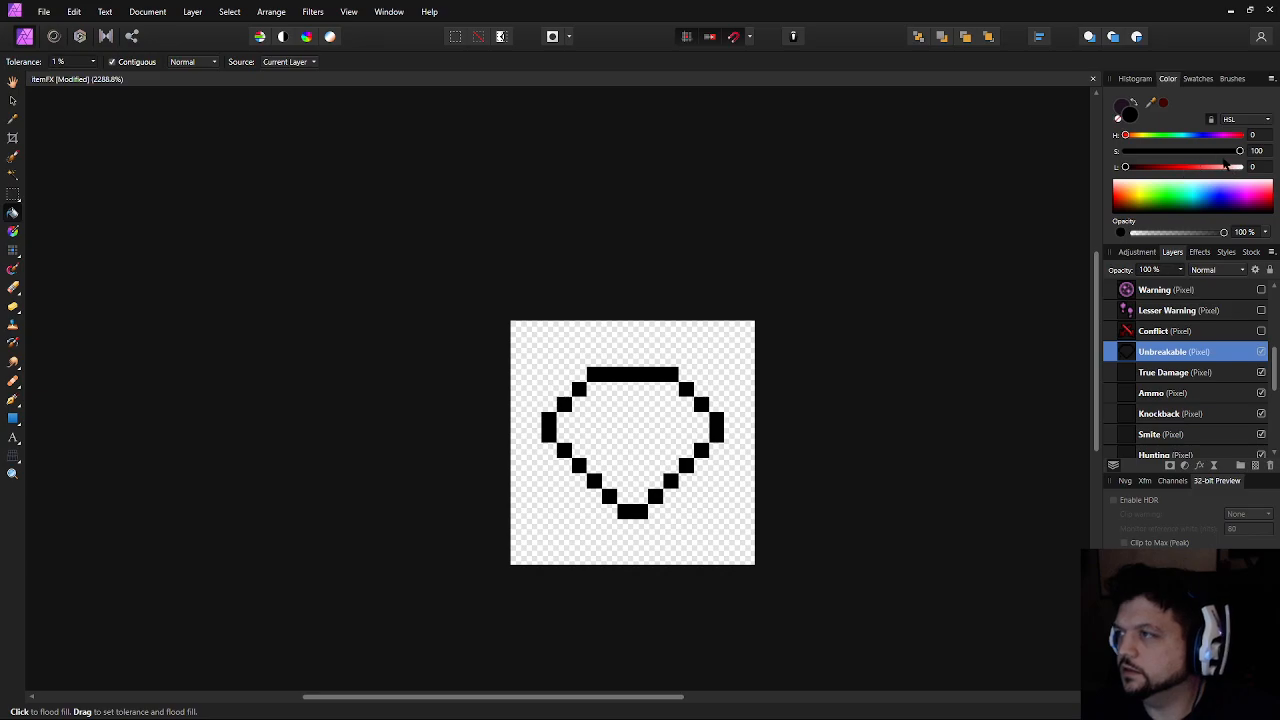
{"action": "mouse_move", "coordinate": [1221, 152]}
{"action": "left_mouse_down"}
{"action": "mouse_move", "coordinate": [1124, 152]}
{"action": "mouse_move", "coordinate": [1224, 175]}
{"action": "left_mouse_up"}
{"action": "left_click", "coordinate": [654, 433]}
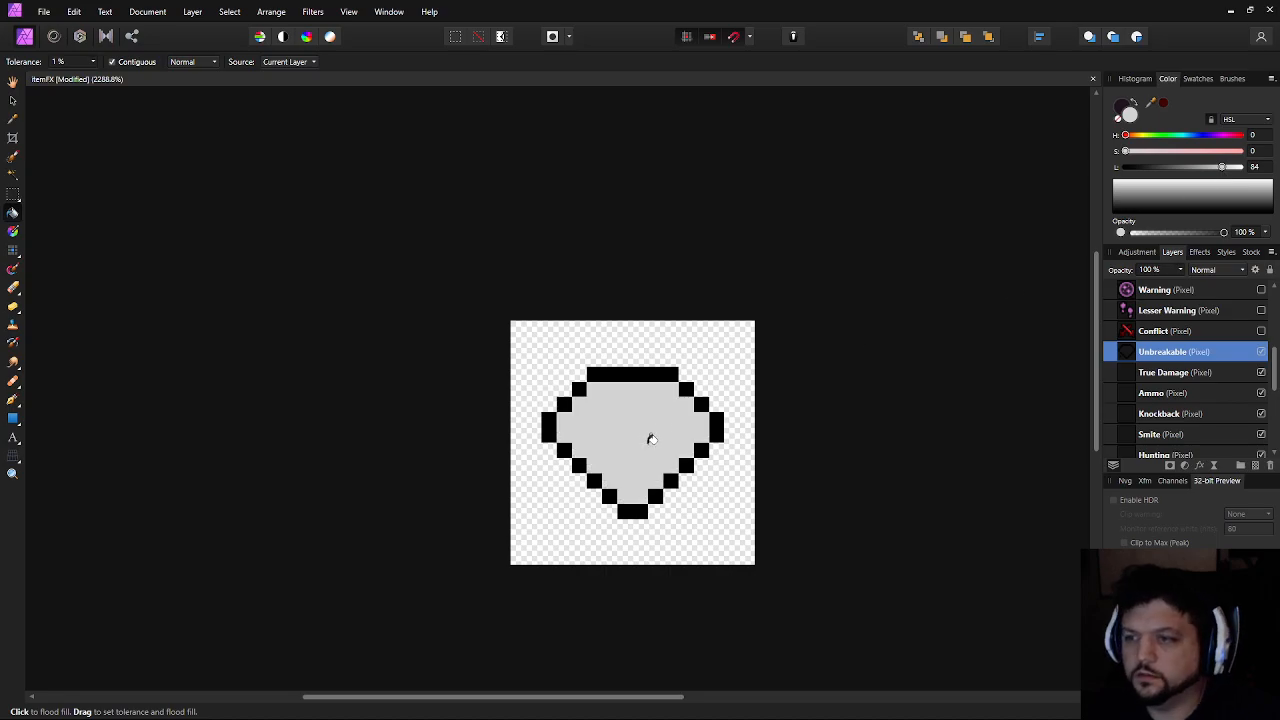
Raise the gray's lightness to 98 and paint a near-white, downward-pointing triangular facet below the gem's top edge
{"action": "left_click", "coordinate": [14, 250]}
{"action": "left_click_drag", "start_coordinate": [1230, 168], "coordinate": [1240, 172]}
{"action": "scroll", "coordinate": [591, 370], "scroll_direction": "up", "scroll_amount": 2}
{"action": "left_click", "coordinate": [594, 342]}
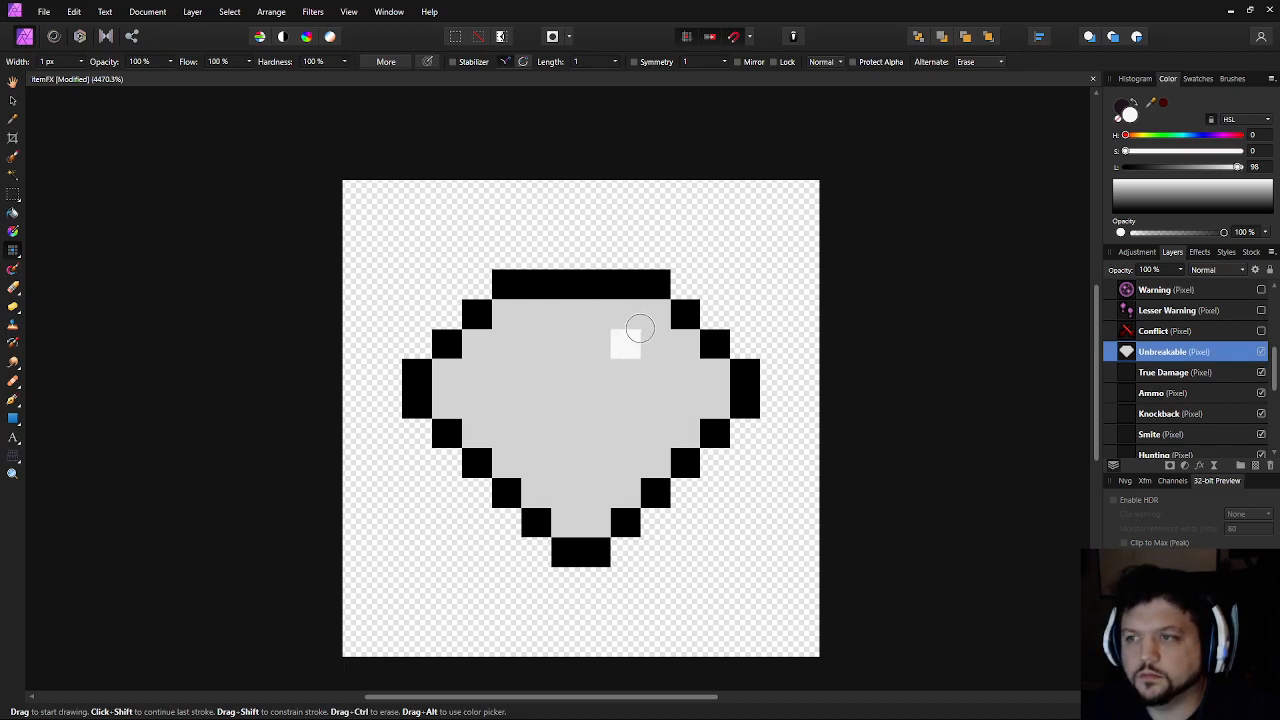
{"action": "left_click", "coordinate": [624, 314]}
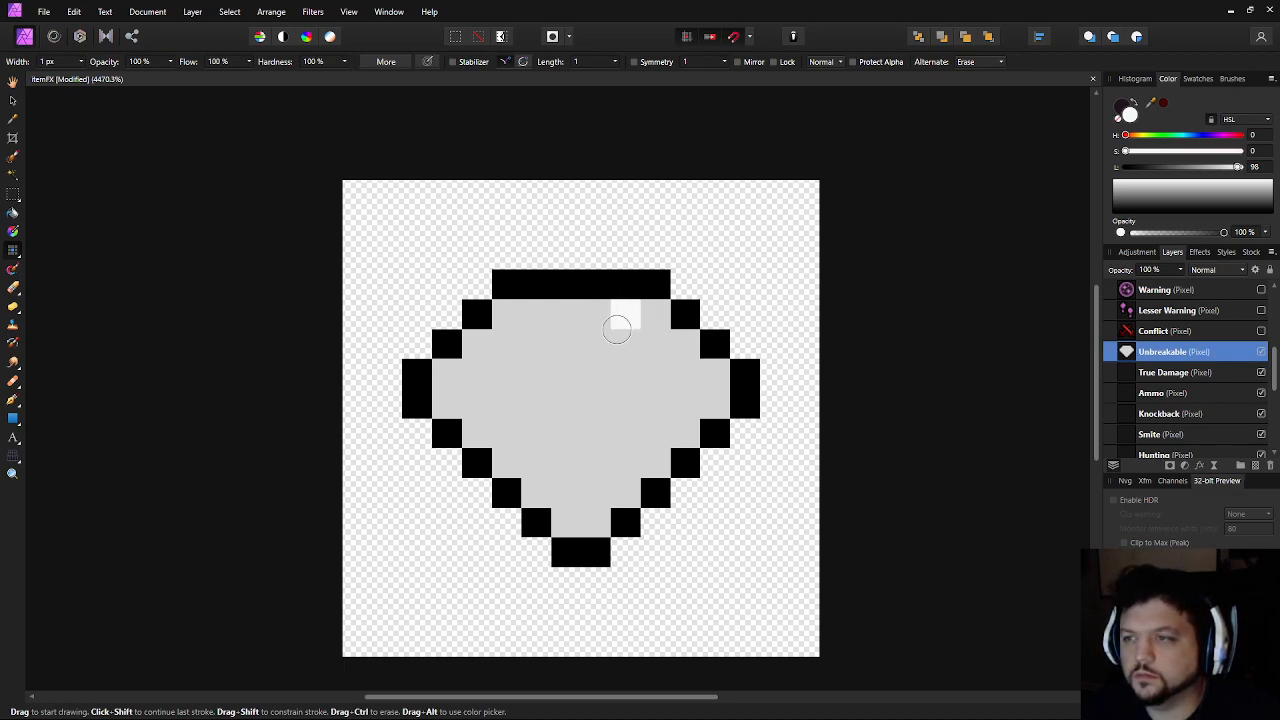
{"action": "left_click", "coordinate": [594, 343]}
{"action": "left_click", "coordinate": [564, 373]}
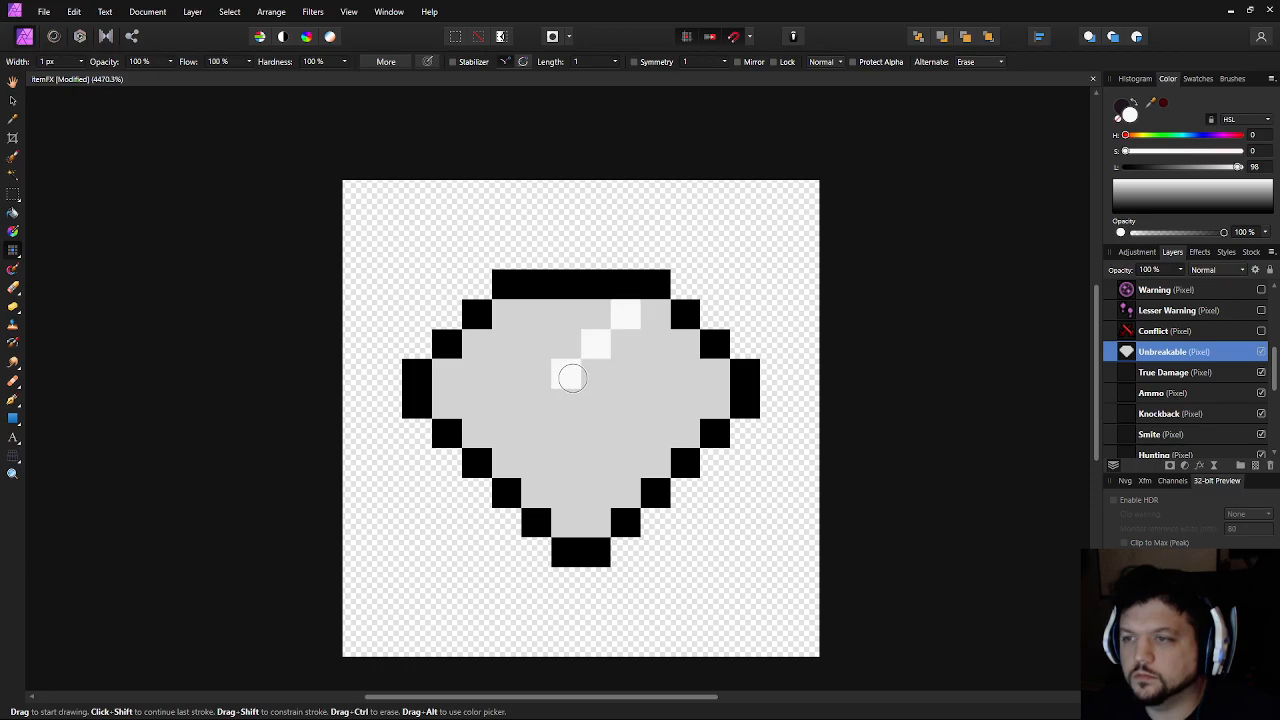
{"action": "left_click_drag", "start_coordinate": [507, 316], "coordinate": [590, 319]}
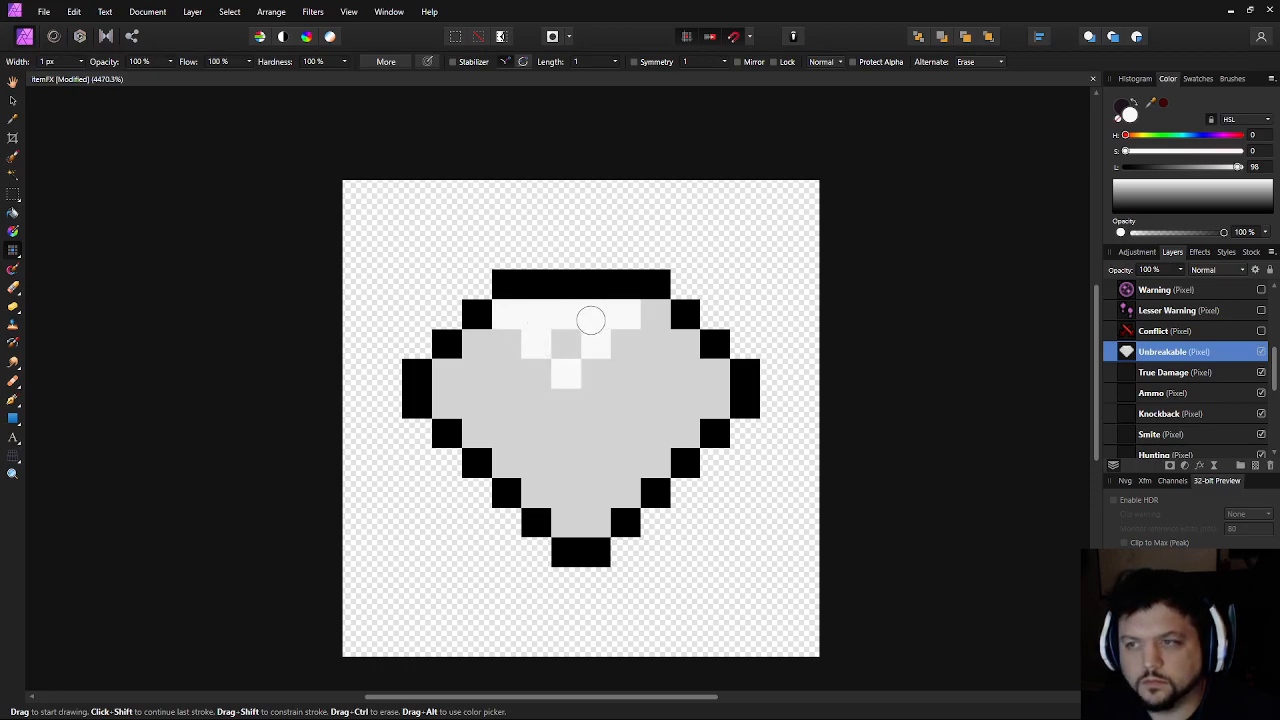
{"action": "left_click", "coordinate": [565, 341]}
{"action": "key", "text": "ctrl+z"}
Lower the gray's lightness to 70 and paint mid-gray facets across the gem's middle row and its lower left and right sides
{"action": "left_click", "coordinate": [1216, 167]}
{"action": "left_click_drag", "start_coordinate": [1212, 168], "coordinate": [1205, 167]}
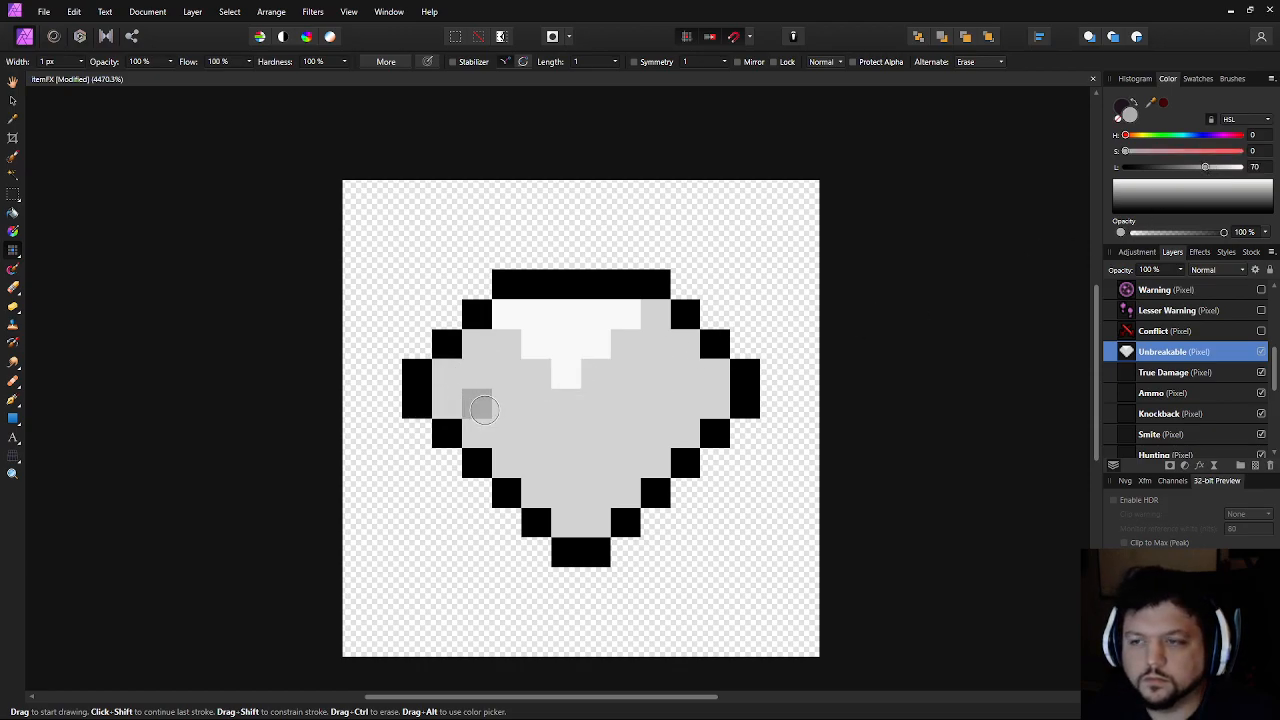
{"action": "left_click_drag", "start_coordinate": [454, 408], "coordinate": [714, 405]}
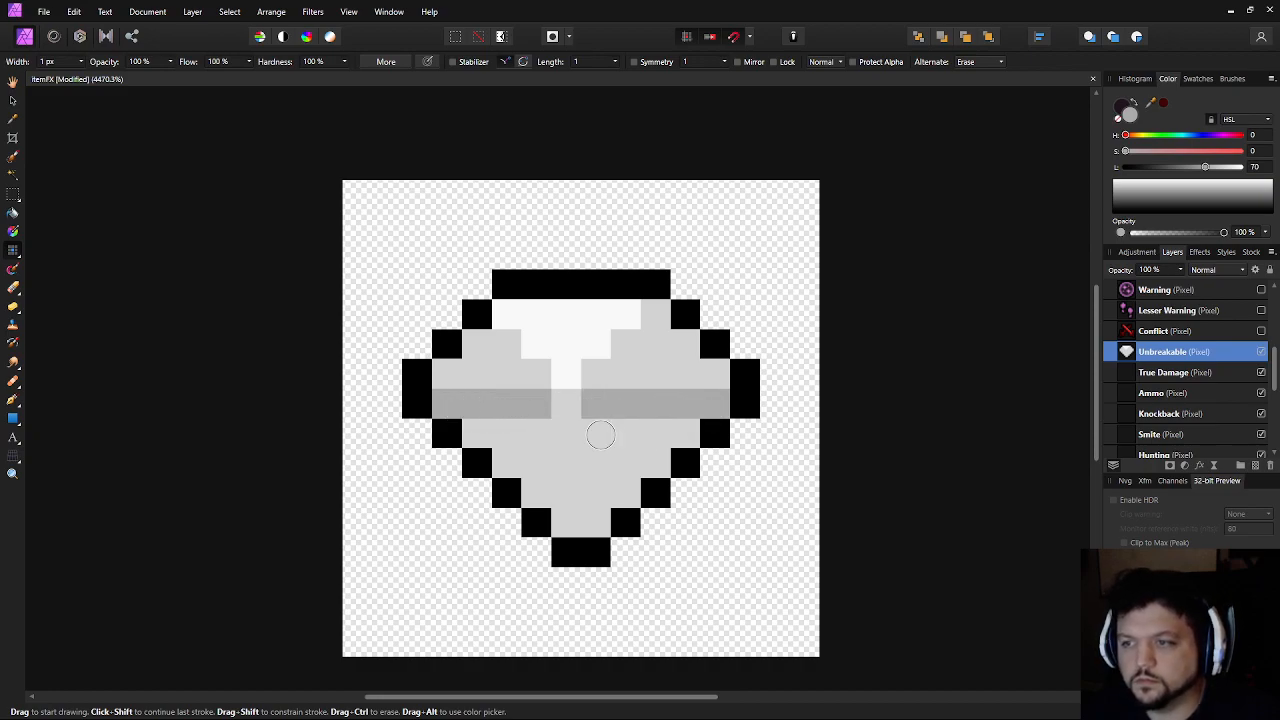
{"action": "left_click_drag", "start_coordinate": [620, 427], "coordinate": [690, 430]}
{"action": "mouse_move", "coordinate": [510, 437]}
{"action": "left_mouse_down"}
{"action": "mouse_move", "coordinate": [478, 437]}
{"action": "mouse_move", "coordinate": [537, 431]}
{"action": "mouse_move", "coordinate": [512, 459]}
{"action": "mouse_move", "coordinate": [571, 528]}
{"action": "mouse_move", "coordinate": [546, 461]}
{"action": "mouse_move", "coordinate": [476, 433]}
{"action": "left_mouse_up"}
{"action": "key", "text": "ctrl+z"}
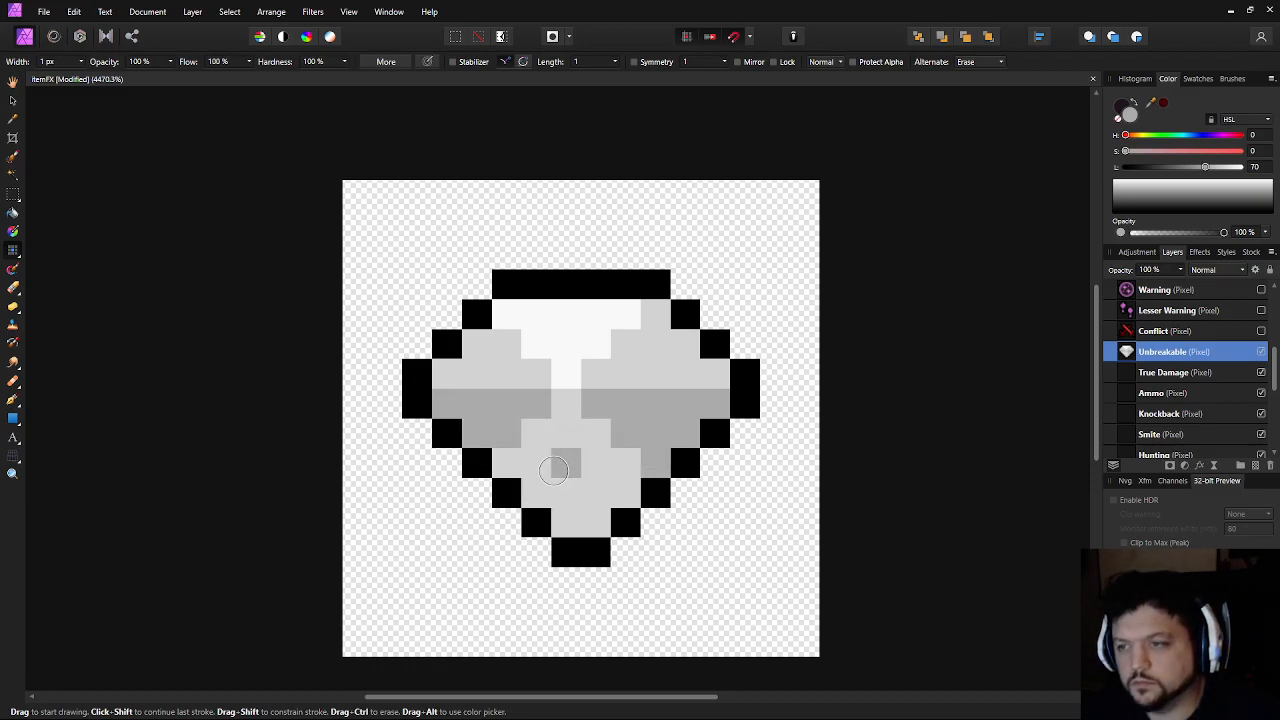
Lower the gray's lightness to 44 and paint a dark gray central facet from the gem's middle down to its bottom tip
{"action": "left_click_drag", "start_coordinate": [1205, 166], "coordinate": [1176, 166]}
{"action": "left_click", "coordinate": [535, 448]}
{"action": "left_click", "coordinate": [505, 463]}
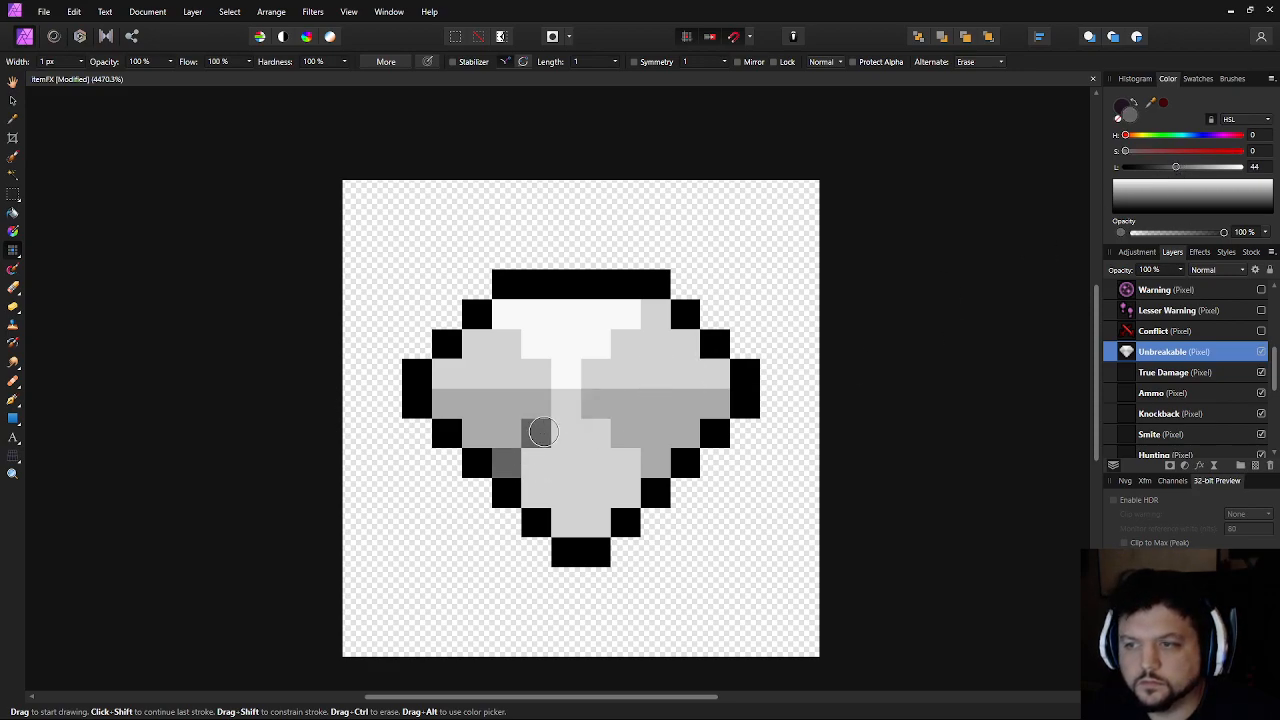
{"action": "left_click", "coordinate": [565, 403]}
{"action": "left_click", "coordinate": [595, 433]}
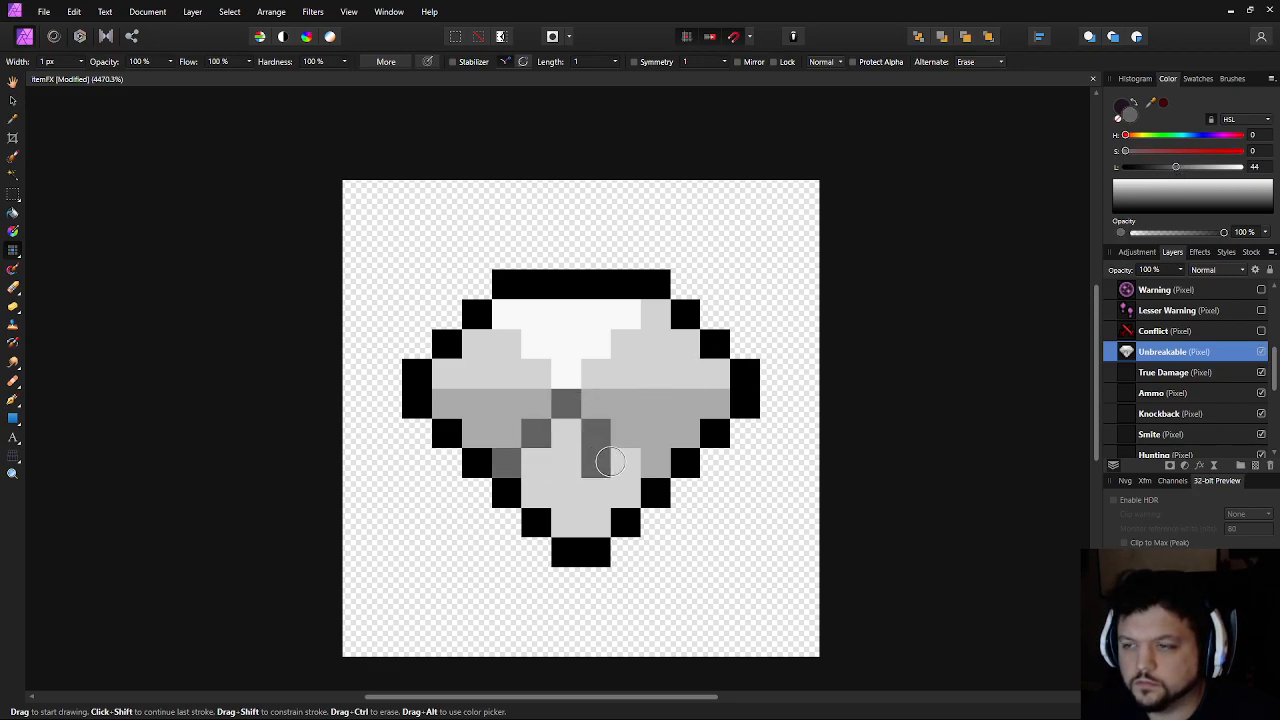
{"action": "left_click", "coordinate": [625, 463]}
{"action": "left_click", "coordinate": [595, 493]}
{"action": "left_click", "coordinate": [566, 522]}
{"action": "mouse_move", "coordinate": [556, 489]}
{"action": "left_mouse_down"}
{"action": "mouse_move", "coordinate": [563, 447]}
{"action": "mouse_move", "coordinate": [590, 467]}
{"action": "left_mouse_up"}
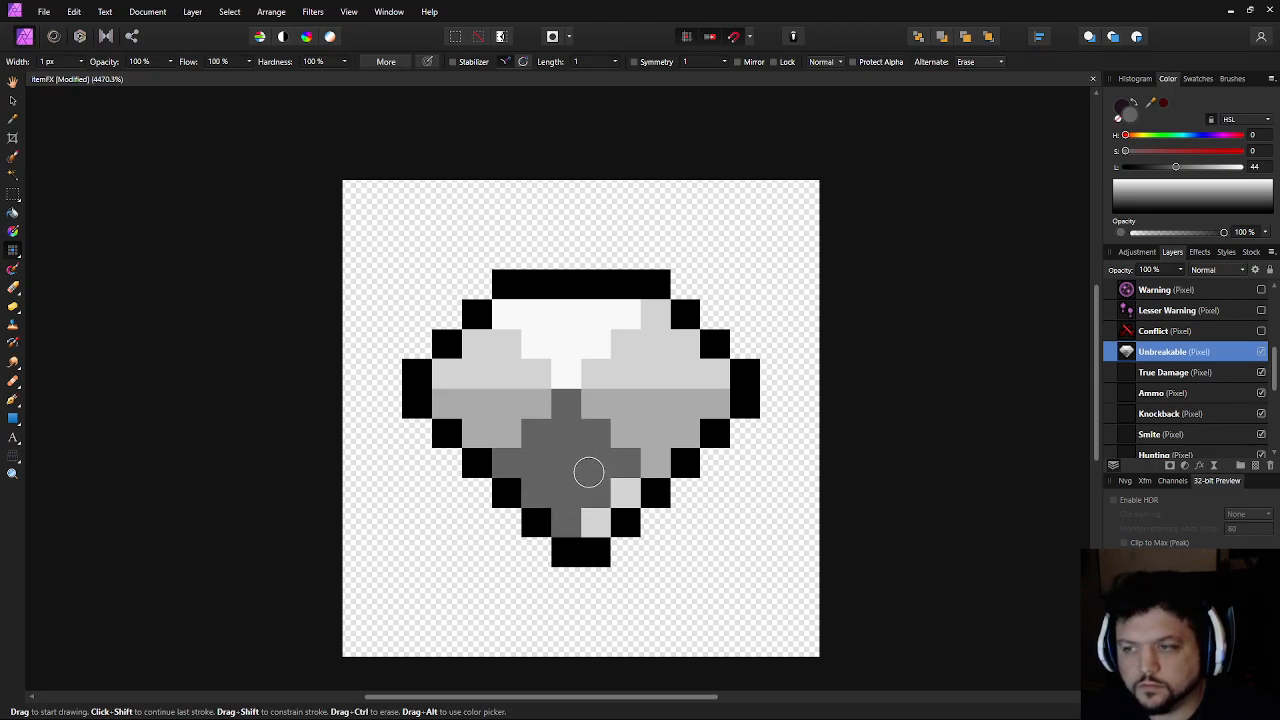
{"action": "scroll", "coordinate": [717, 484], "scroll_direction": "down", "scroll_amount": 10}
{"action": "key", "text": "ctrl+0"}
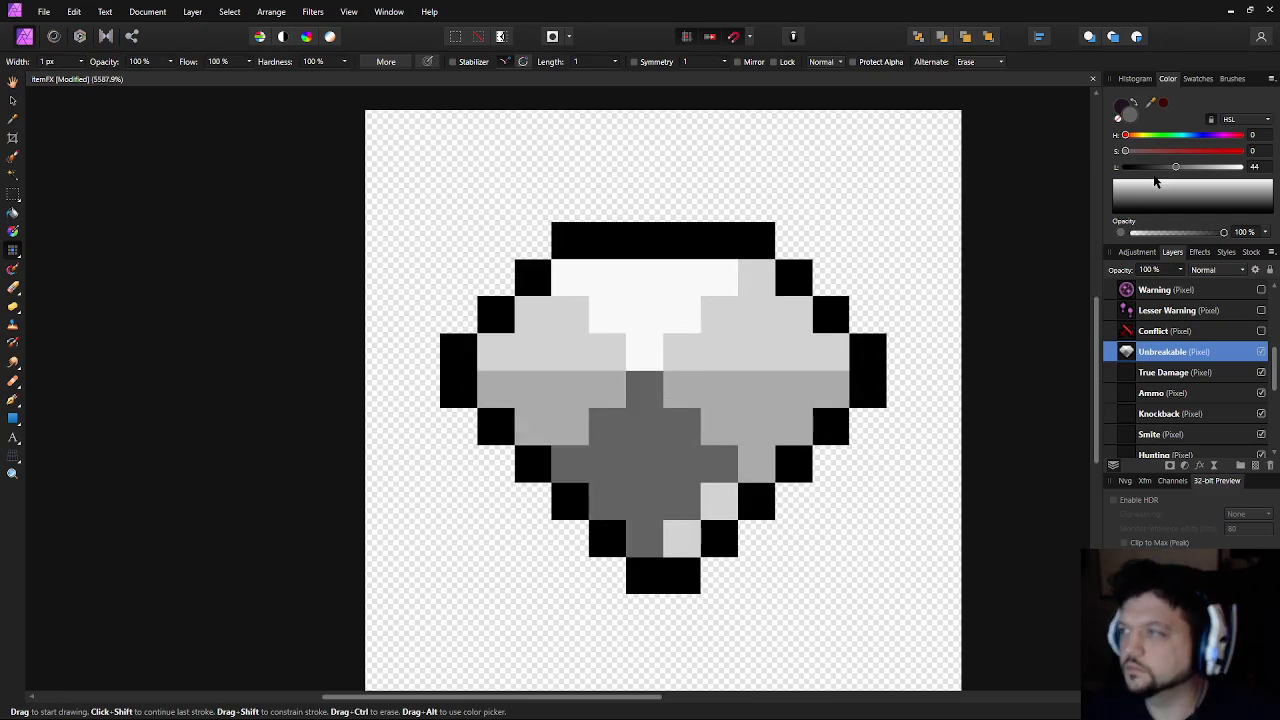
Try a darker gray of lightness 27 as shadow inside the gem's lower central facet and check it at small size
{"action": "left_click", "coordinate": [1156, 166]}
{"action": "mouse_move", "coordinate": [644, 430]}
{"action": "left_mouse_down"}
{"action": "mouse_move", "coordinate": [612, 460]}
{"action": "mouse_move", "coordinate": [647, 428]}
{"action": "mouse_move", "coordinate": [674, 455]}
{"action": "mouse_move", "coordinate": [646, 491]}
{"action": "left_mouse_up"}
{"action": "scroll", "coordinate": [980, 451], "scroll_direction": "down", "scroll_amount": 10}
{"action": "scroll", "coordinate": [703, 449], "scroll_direction": "right", "scroll_amount": 3}
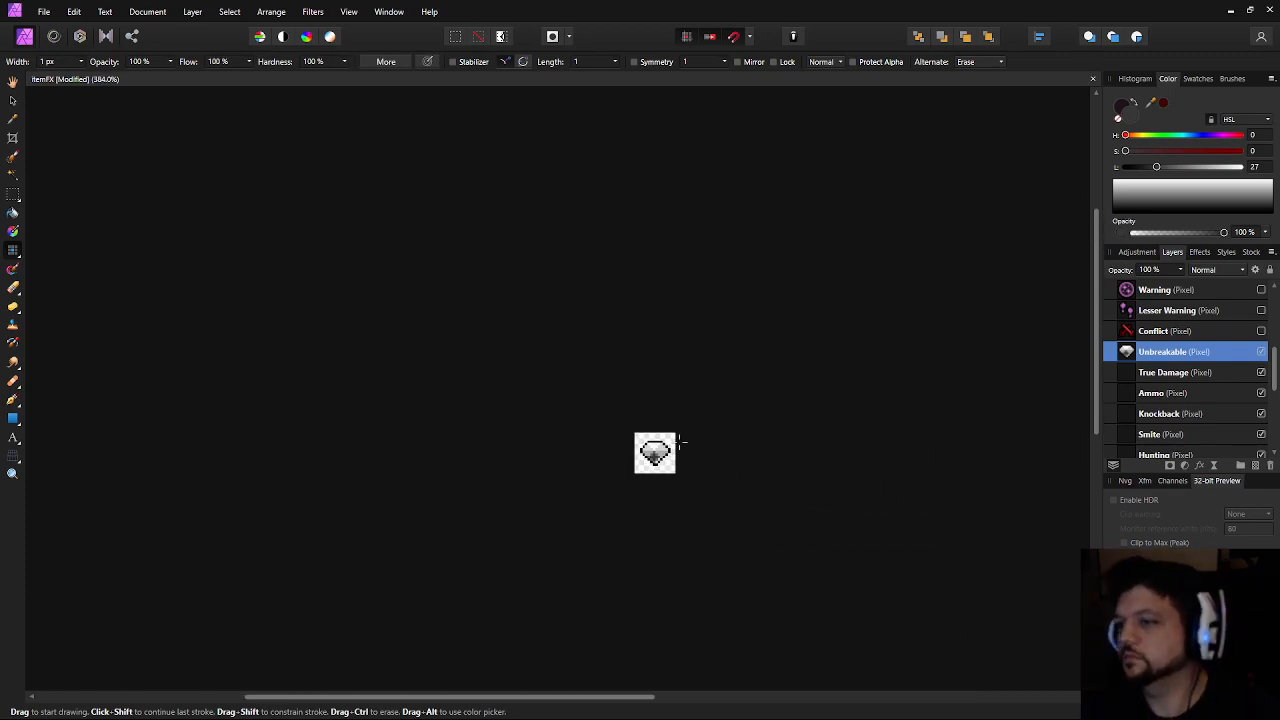
{"action": "scroll", "coordinate": [665, 452], "scroll_direction": "up", "scroll_amount": 5}
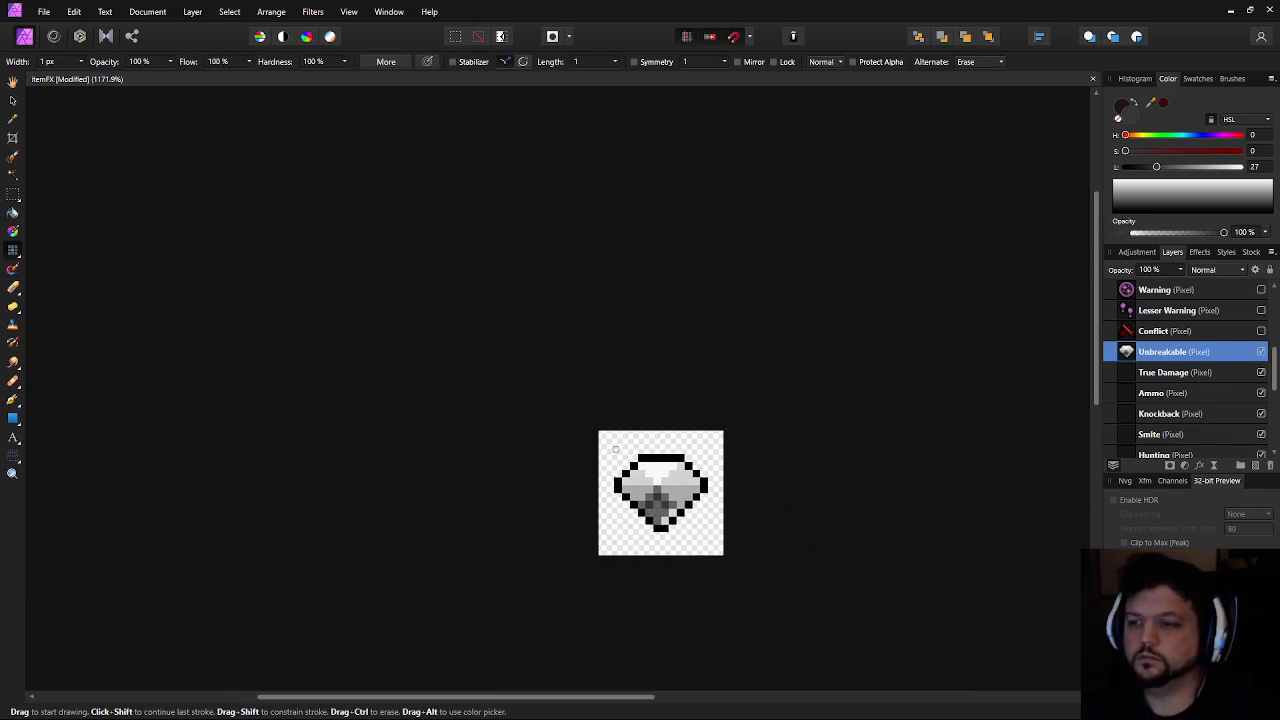
{"action": "scroll", "coordinate": [788, 455], "scroll_direction": "down", "scroll_amount": 4}
{"action": "scroll", "coordinate": [712, 451], "scroll_direction": "up", "scroll_amount": 11}
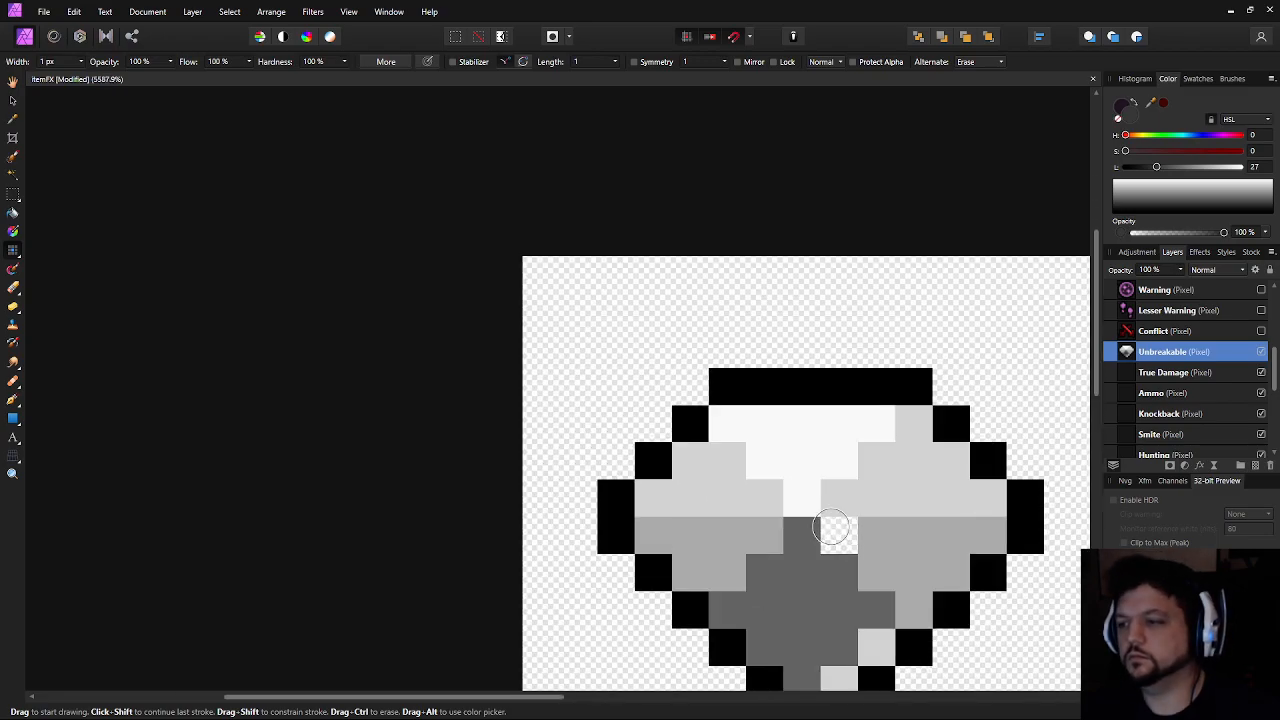
Sample the near-white from the gem's top facet and paint a diagonal highlight along the inside of its lower right edge
{"action": "left_click_drag", "start_coordinate": [841, 494], "coordinate": [654, 400]}
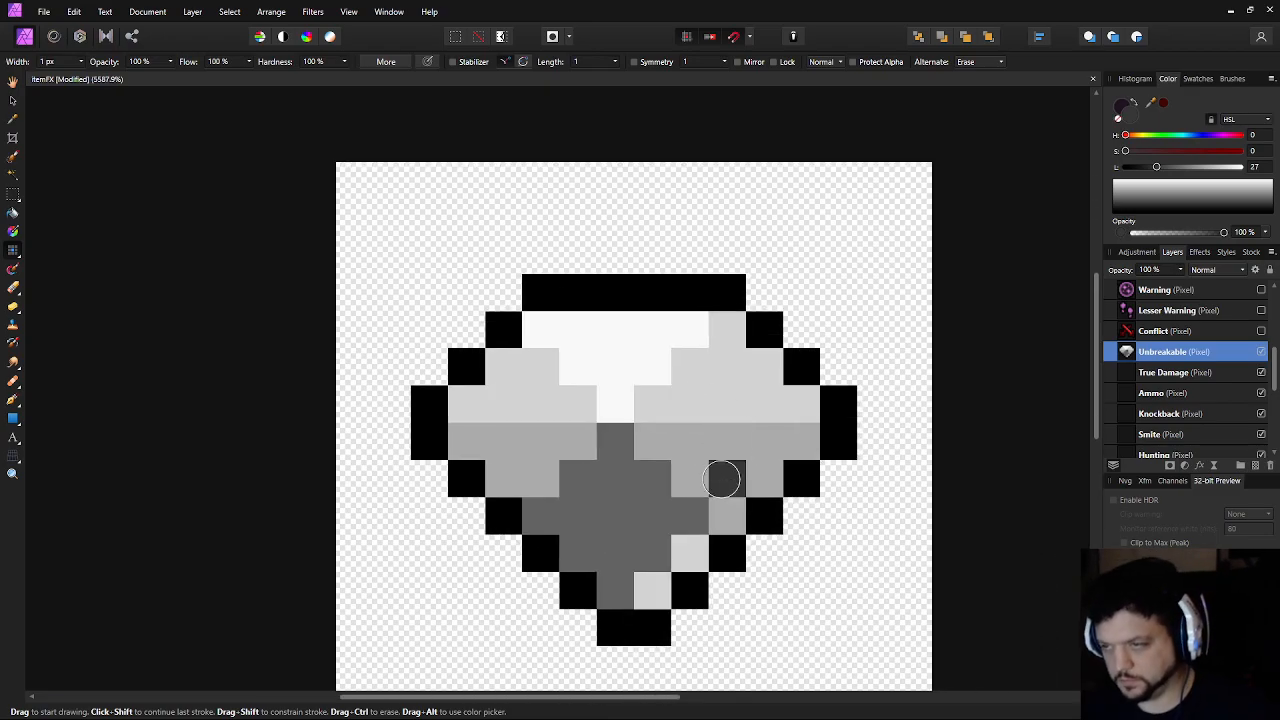
{"action": "key", "text": "i"}
{"action": "left_click", "coordinate": [687, 549]}
{"action": "key", "text": "b"}
{"action": "key", "text": "i"}
{"action": "left_click", "coordinate": [618, 325]}
{"action": "key", "text": "b"}
{"action": "left_click_drag", "start_coordinate": [657, 577], "coordinate": [766, 477]}
{"action": "scroll", "coordinate": [834, 523], "scroll_direction": "down", "scroll_amount": 6}
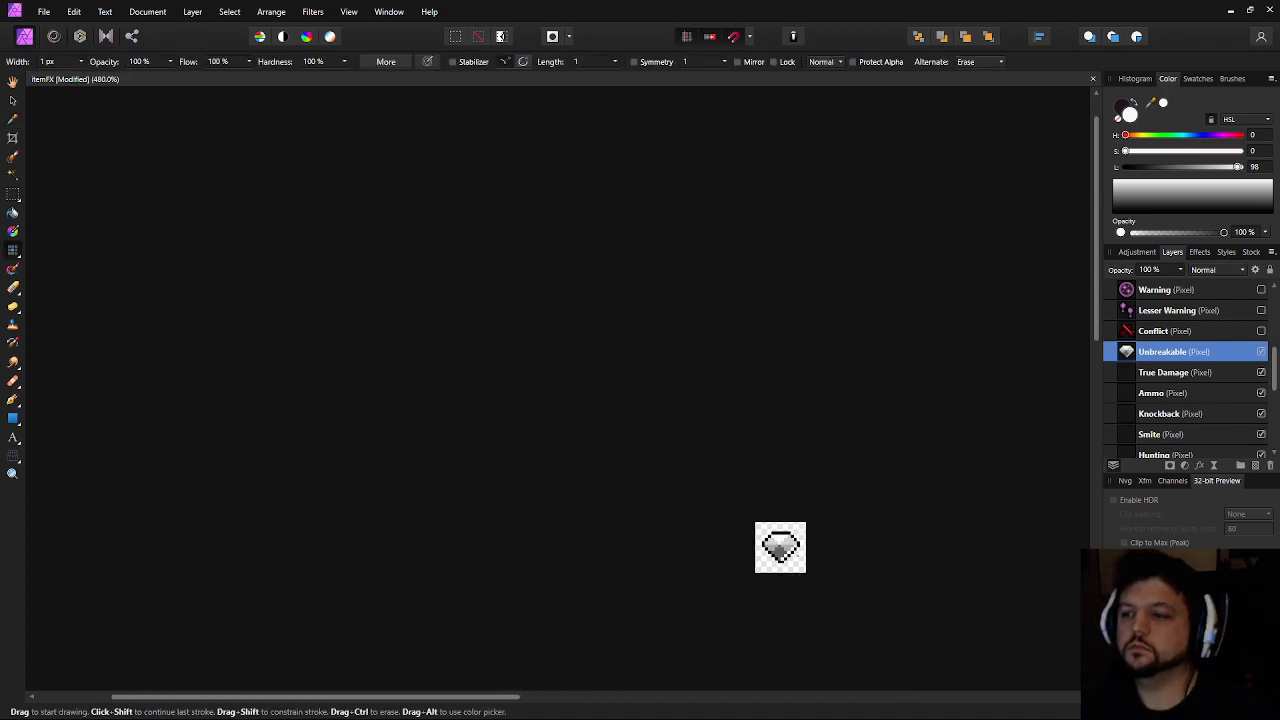
Sample the lightness-70 gray from the gem's side facet and fill the interior of the dark central facet, leaving its dark edge pixels
{"action": "scroll", "coordinate": [841, 578], "scroll_direction": "up", "scroll_amount": 1}
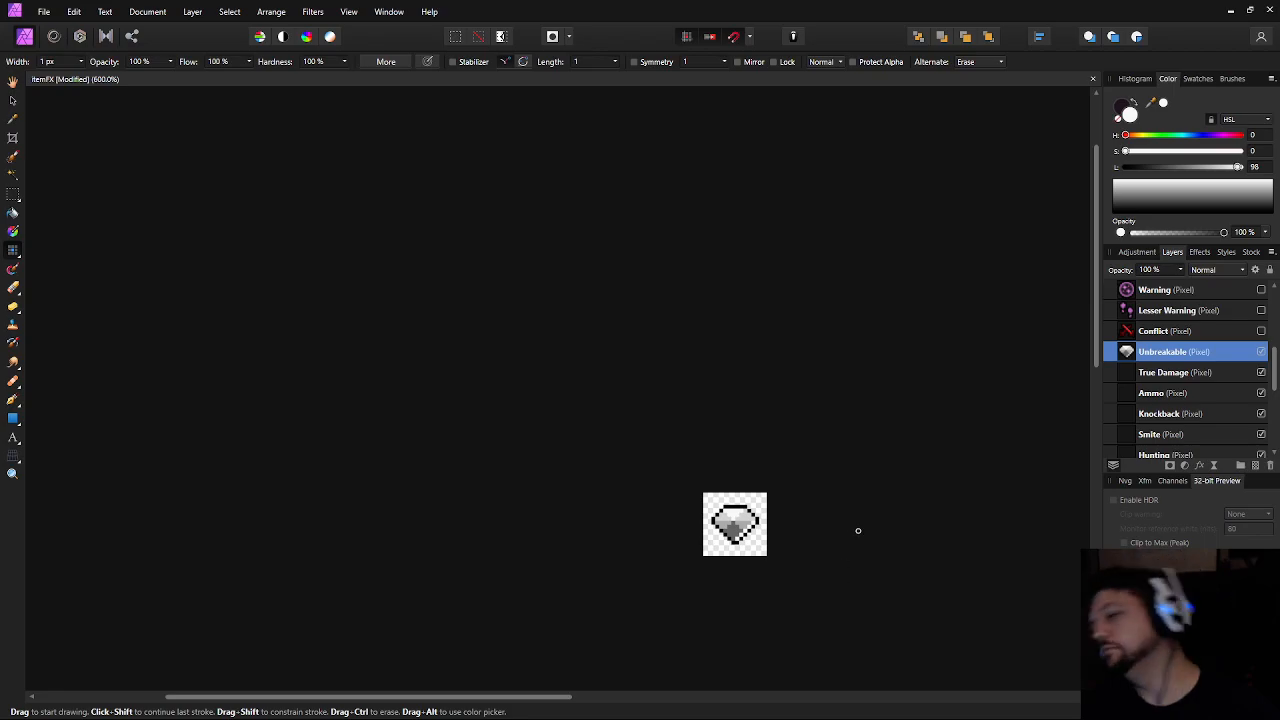
{"action": "scroll", "coordinate": [858, 530], "scroll_direction": "up", "scroll_amount": 8}
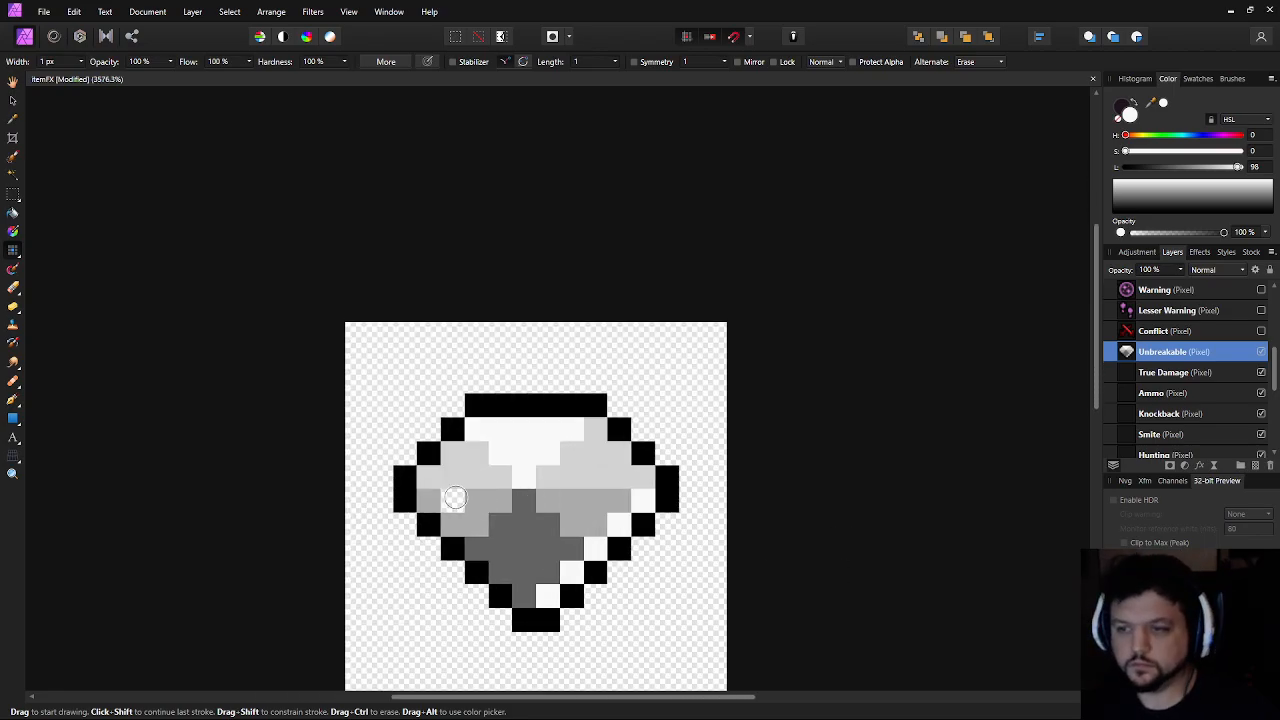
{"action": "scroll", "coordinate": [483, 502], "scroll_direction": "up", "scroll_amount": 2}
{"action": "left_click", "coordinate": [472, 493], "text": "alt"}
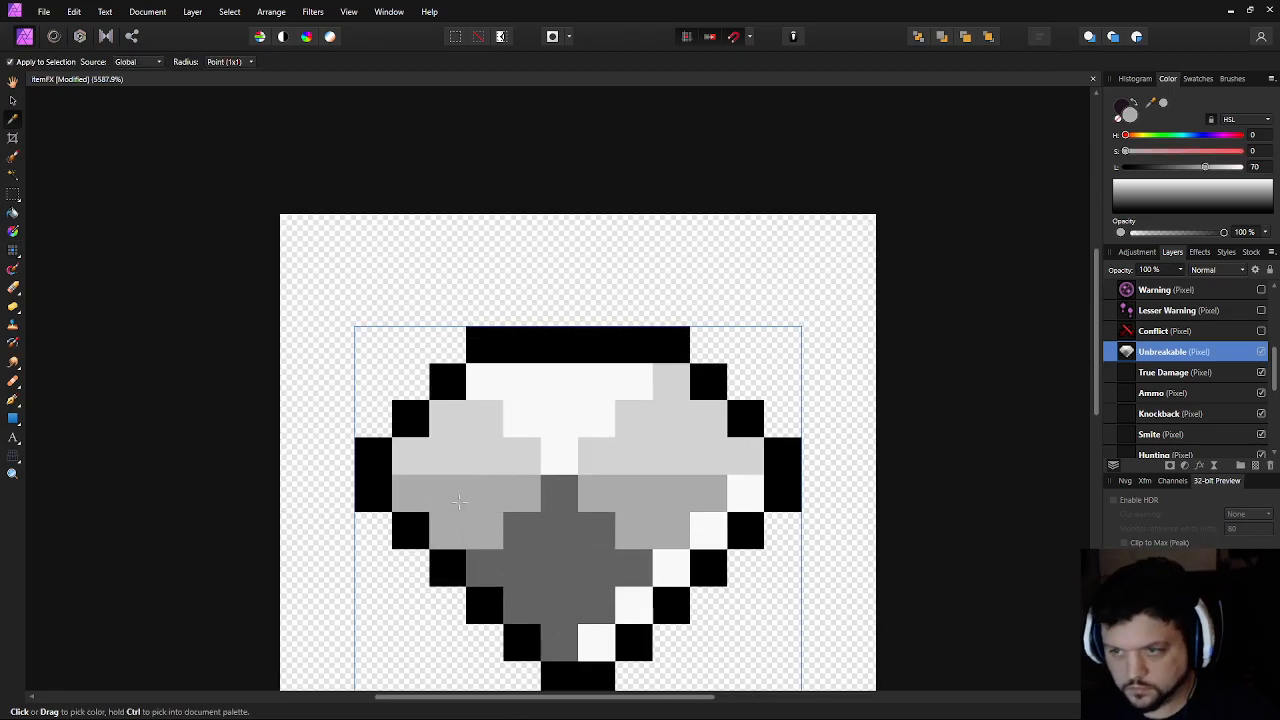
{"action": "left_click", "coordinate": [533, 562]}
{"action": "mouse_move", "coordinate": [533, 560]}
{"action": "left_mouse_down"}
{"action": "mouse_move", "coordinate": [559, 537]}
{"action": "mouse_move", "coordinate": [559, 604]}
{"action": "mouse_move", "coordinate": [634, 566]}
{"action": "left_mouse_up"}
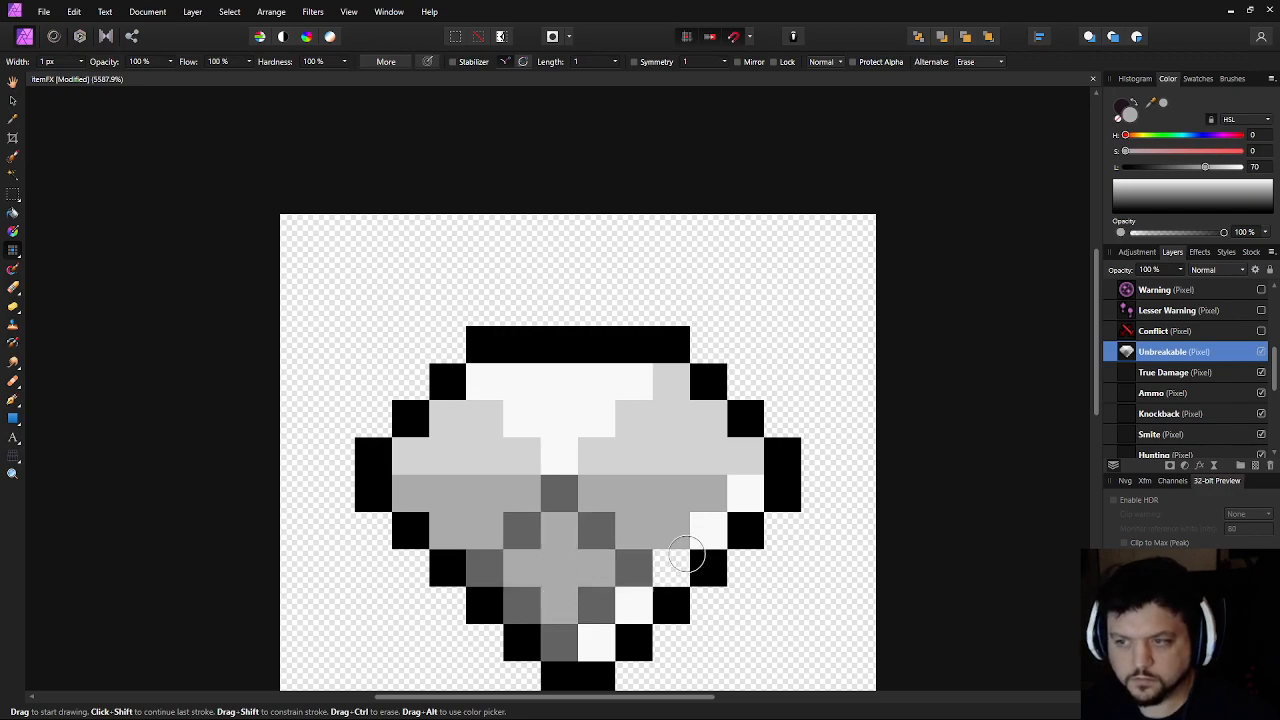
Examine the gem's facet shading and lower right highlight at both small and enlarged sizes
{"action": "scroll", "coordinate": [826, 496], "scroll_direction": "down", "scroll_amount": 10}
{"action": "scroll", "coordinate": [871, 490], "scroll_direction": "down", "scroll_amount": 2}
{"action": "left_click_drag", "start_coordinate": [909, 537], "coordinate": [743, 547]}
{"action": "scroll", "coordinate": [746, 543], "scroll_direction": "down", "scroll_amount": 1}
{"action": "scroll", "coordinate": [744, 541], "scroll_direction": "up", "scroll_amount": 1}
{"action": "scroll", "coordinate": [745, 541], "scroll_direction": "down", "scroll_amount": 1}
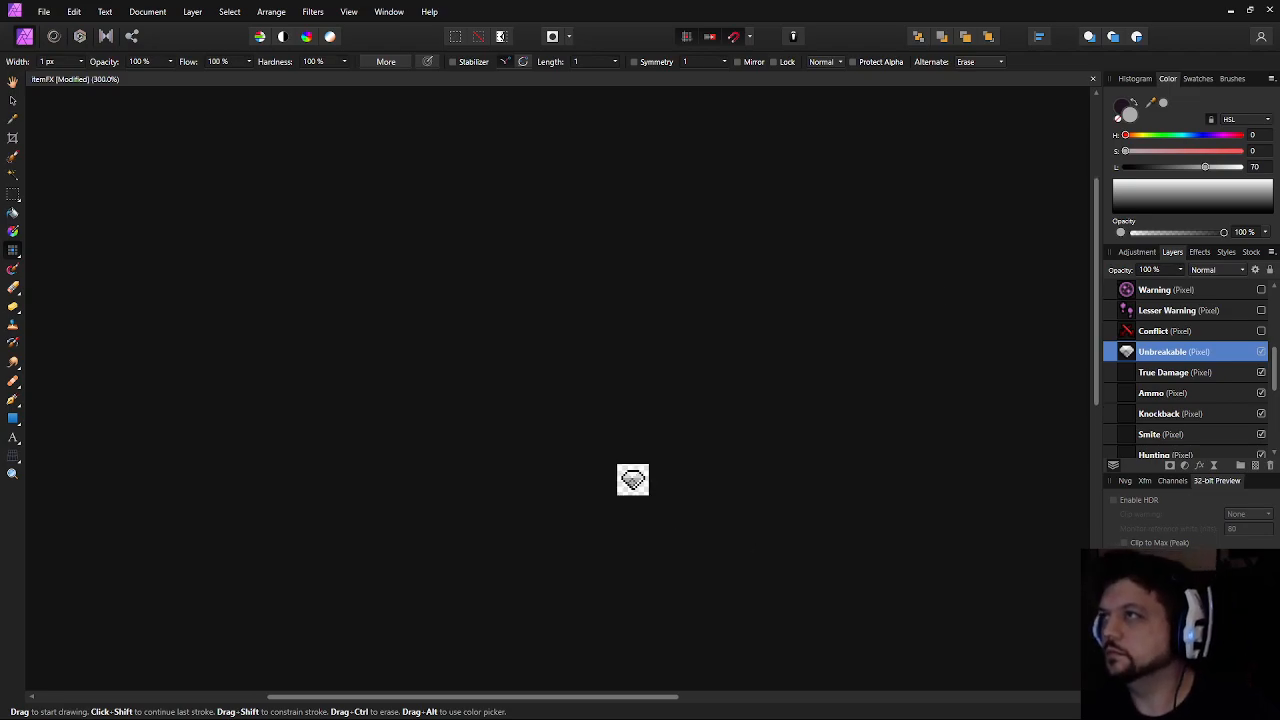
{"action": "left_click_drag", "start_coordinate": [651, 427], "coordinate": [566, 363]}
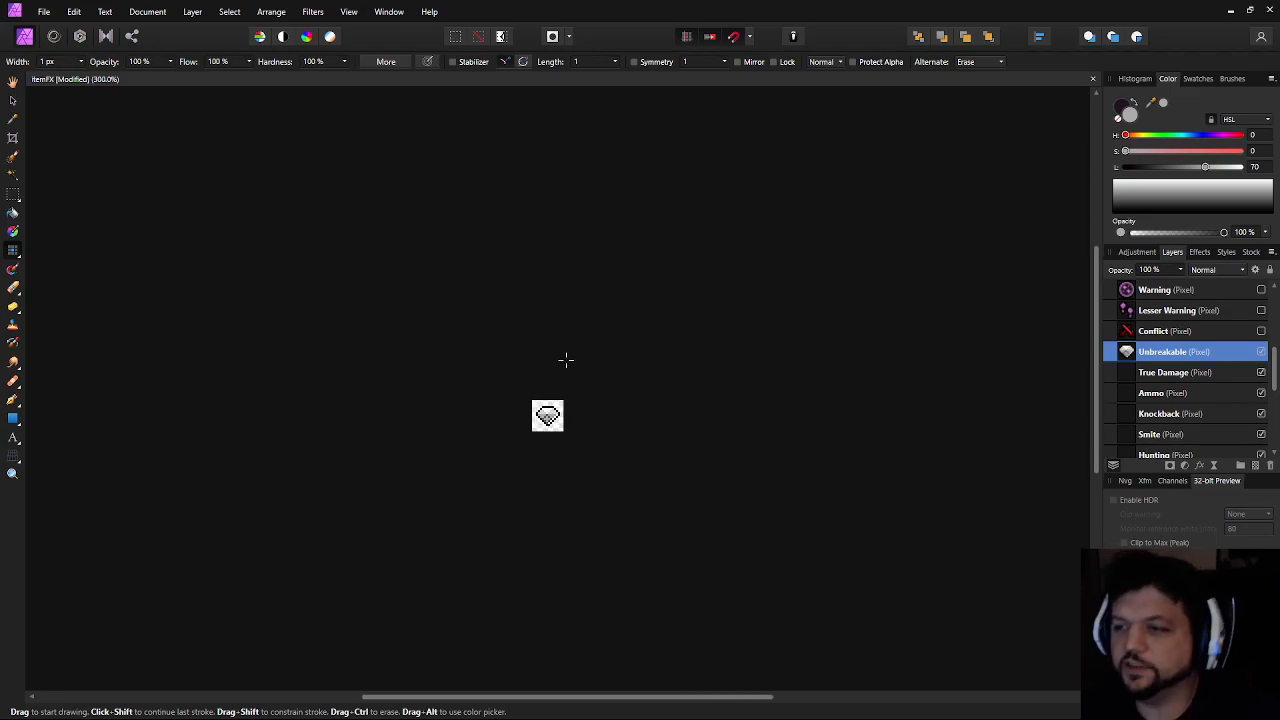
{"action": "left_click_drag", "start_coordinate": [601, 511], "coordinate": [610, 509]}
{"action": "scroll", "coordinate": [556, 340], "scroll_direction": "up", "scroll_amount": 8}
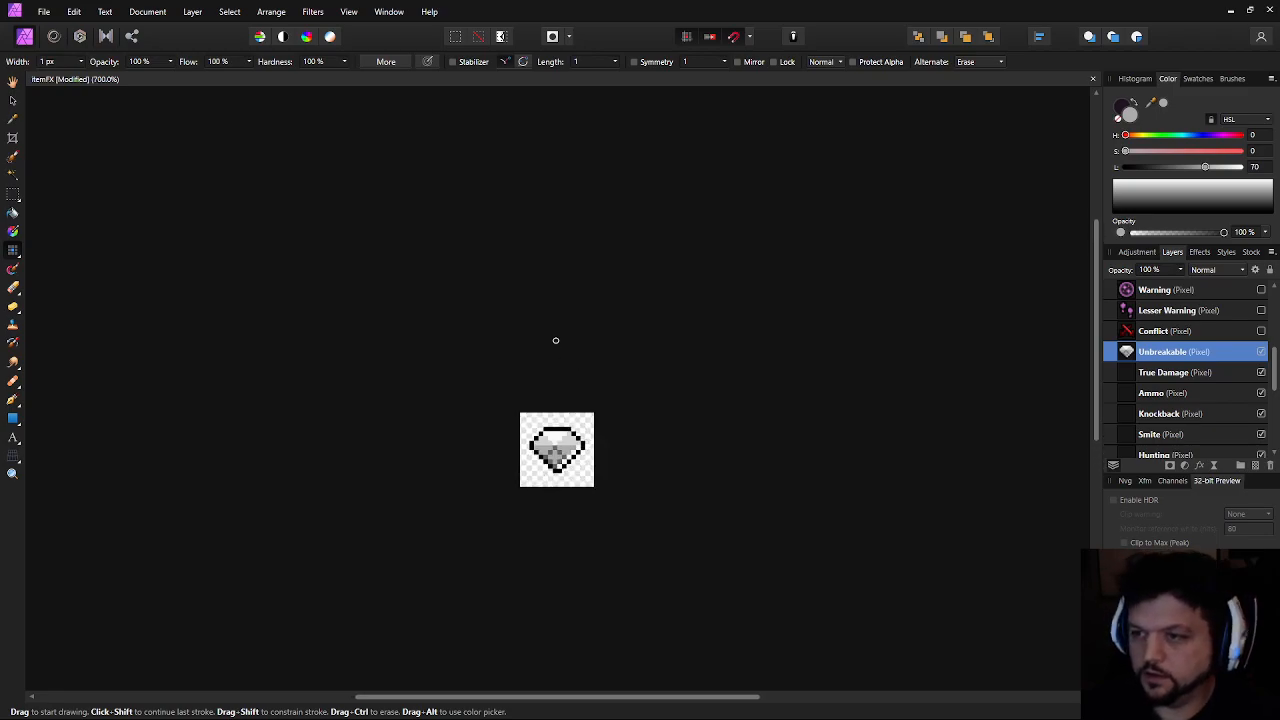
{"action": "scroll", "coordinate": [537, 372], "scroll_direction": "up", "scroll_amount": 3}
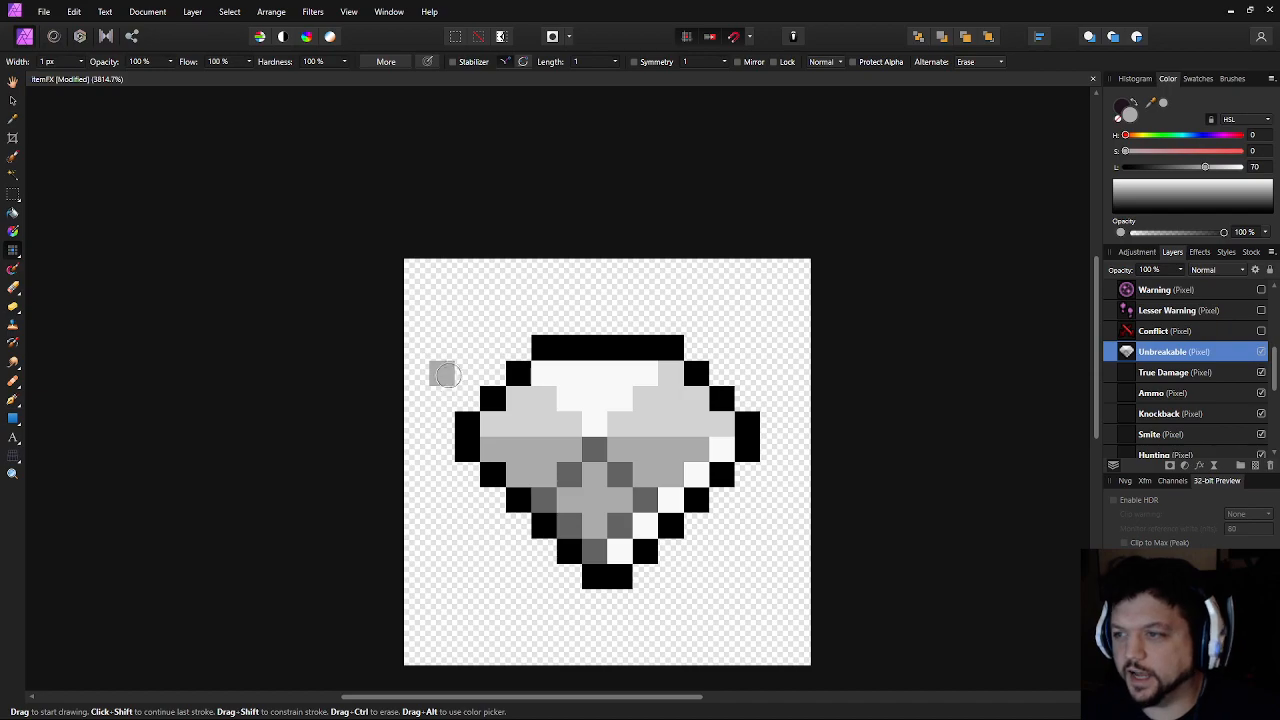
{"action": "scroll", "coordinate": [446, 376], "scroll_direction": "down", "scroll_amount": 2}
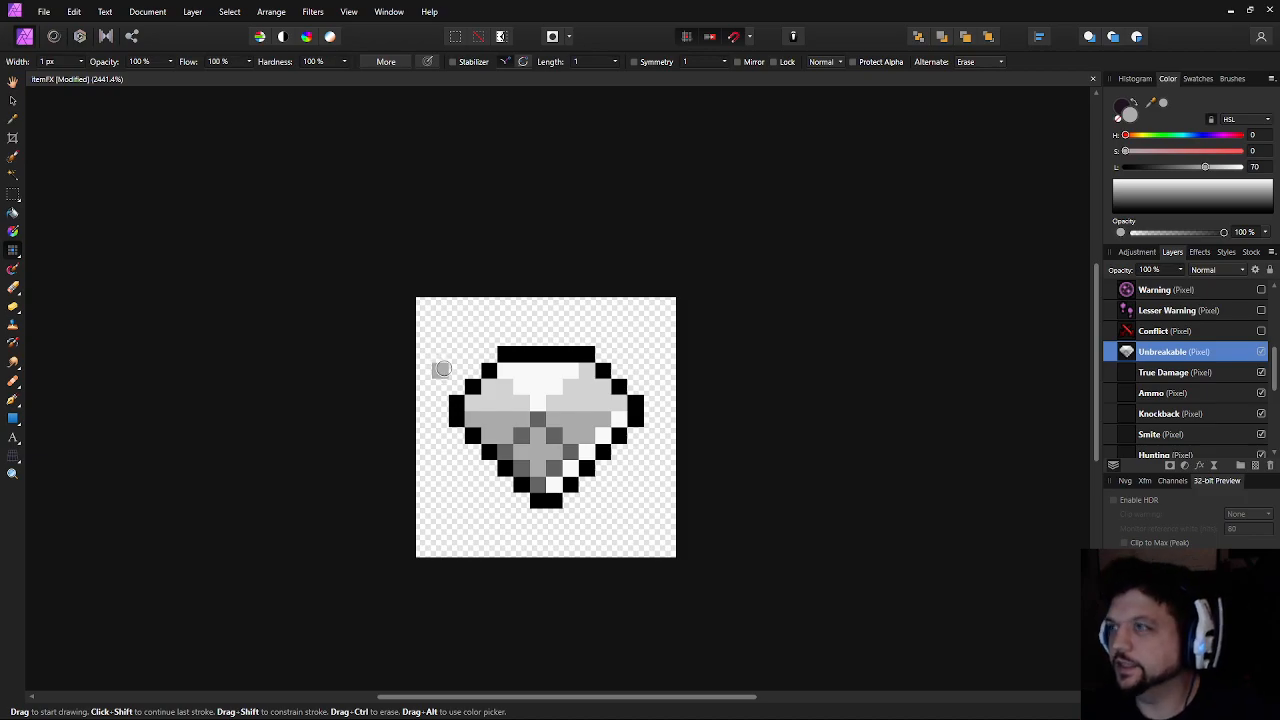
{"action": "scroll", "coordinate": [553, 533], "scroll_direction": "down", "scroll_amount": 4}
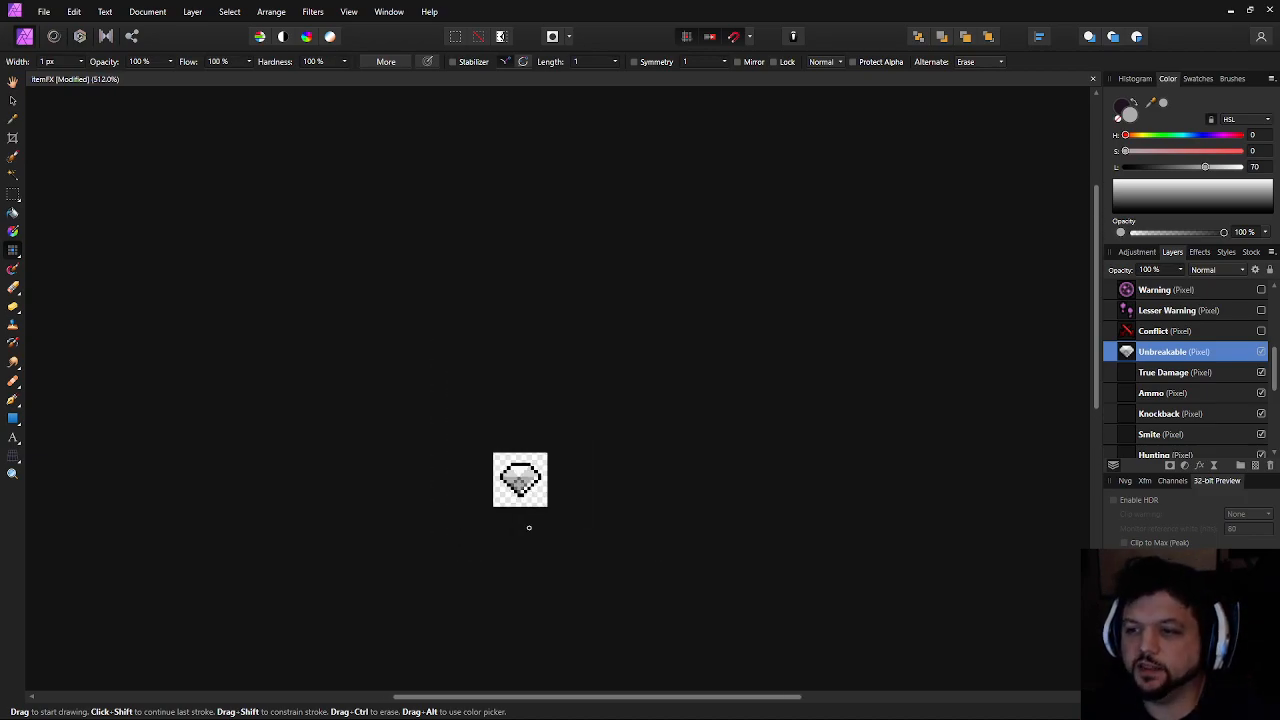
{"action": "scroll", "coordinate": [529, 526], "scroll_direction": "up", "scroll_amount": 4}
{"action": "scroll", "coordinate": [519, 416], "scroll_direction": "up", "scroll_amount": 4}
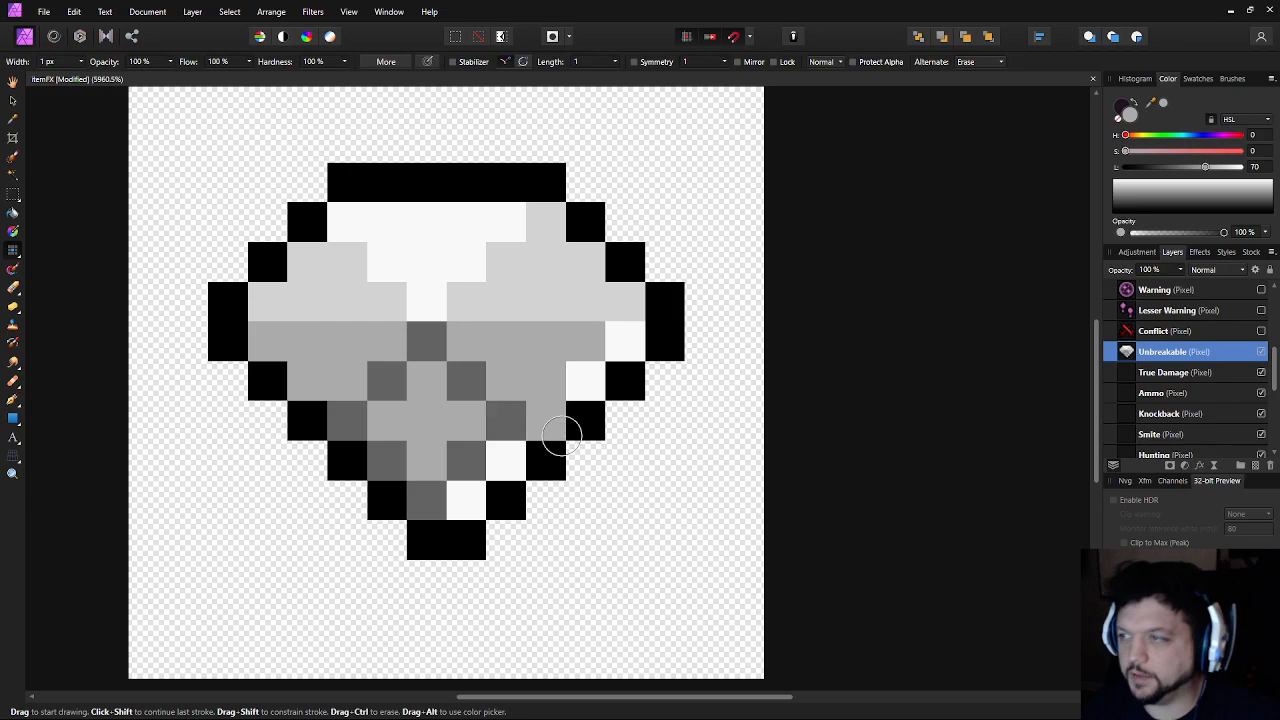
{"action": "left_click_drag", "start_coordinate": [566, 329], "coordinate": [502, 369]}
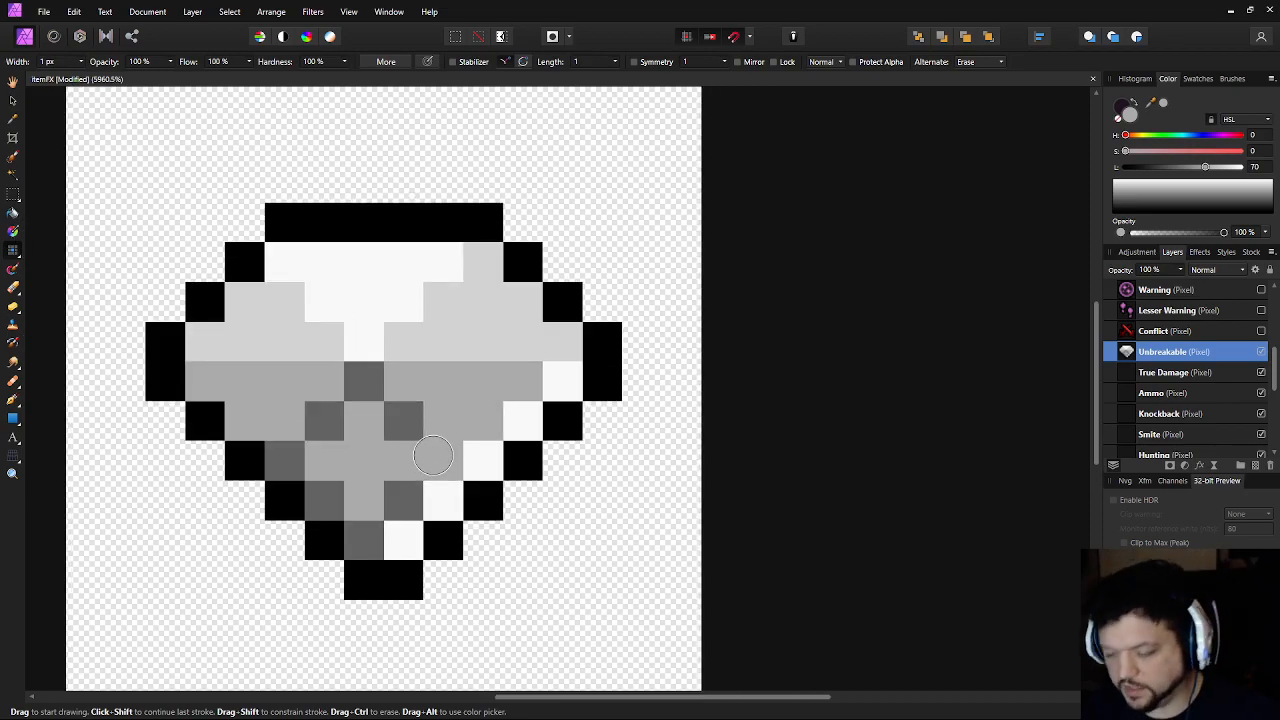
{"action": "scroll", "coordinate": [490, 400], "scroll_direction": "down", "scroll_amount": 4}
{"action": "scroll", "coordinate": [480, 411], "scroll_direction": "down", "scroll_amount": 4}
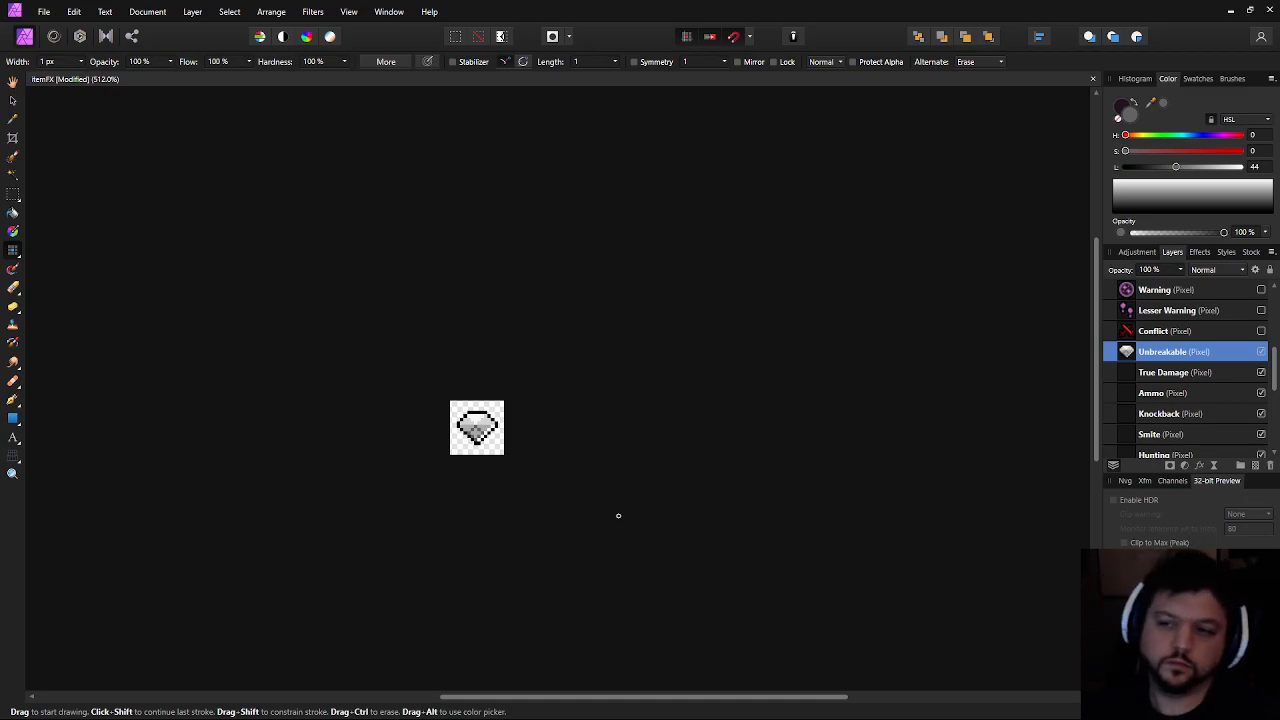
{"action": "scroll", "coordinate": [432, 457], "scroll_direction": "up", "scroll_amount": 7}
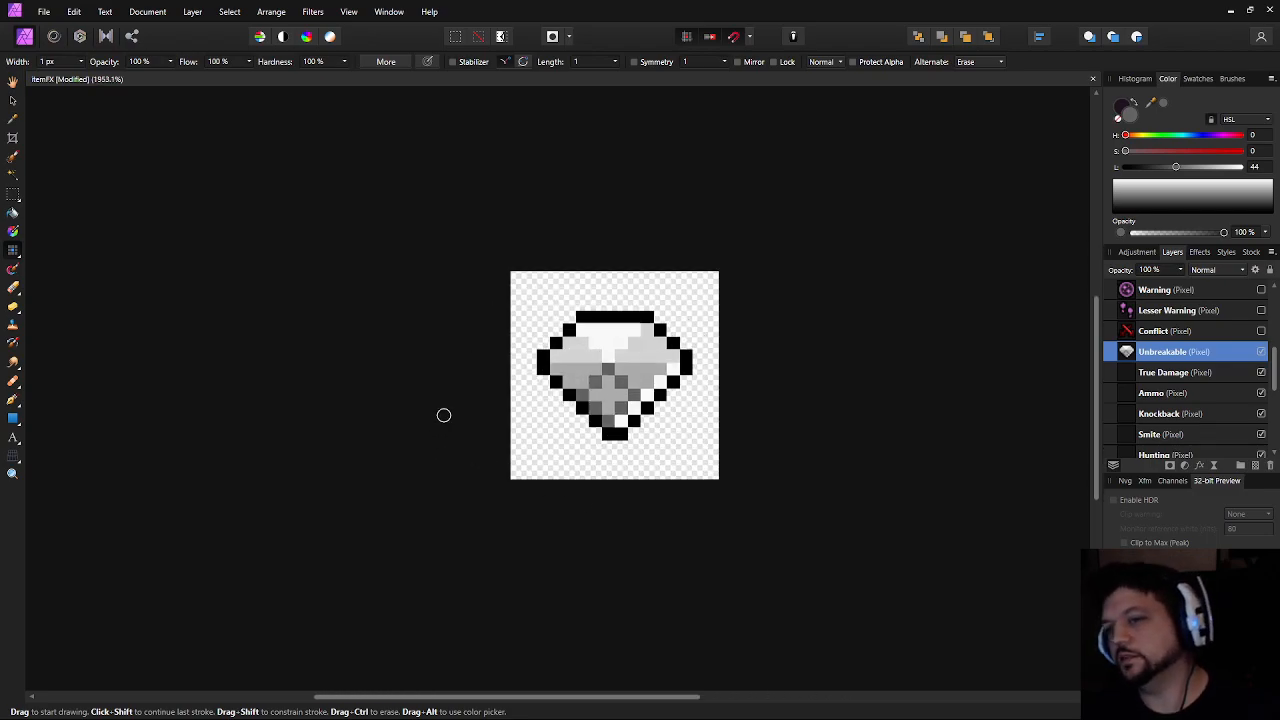
{"action": "scroll", "coordinate": [632, 465], "scroll_direction": "down", "scroll_amount": 9}
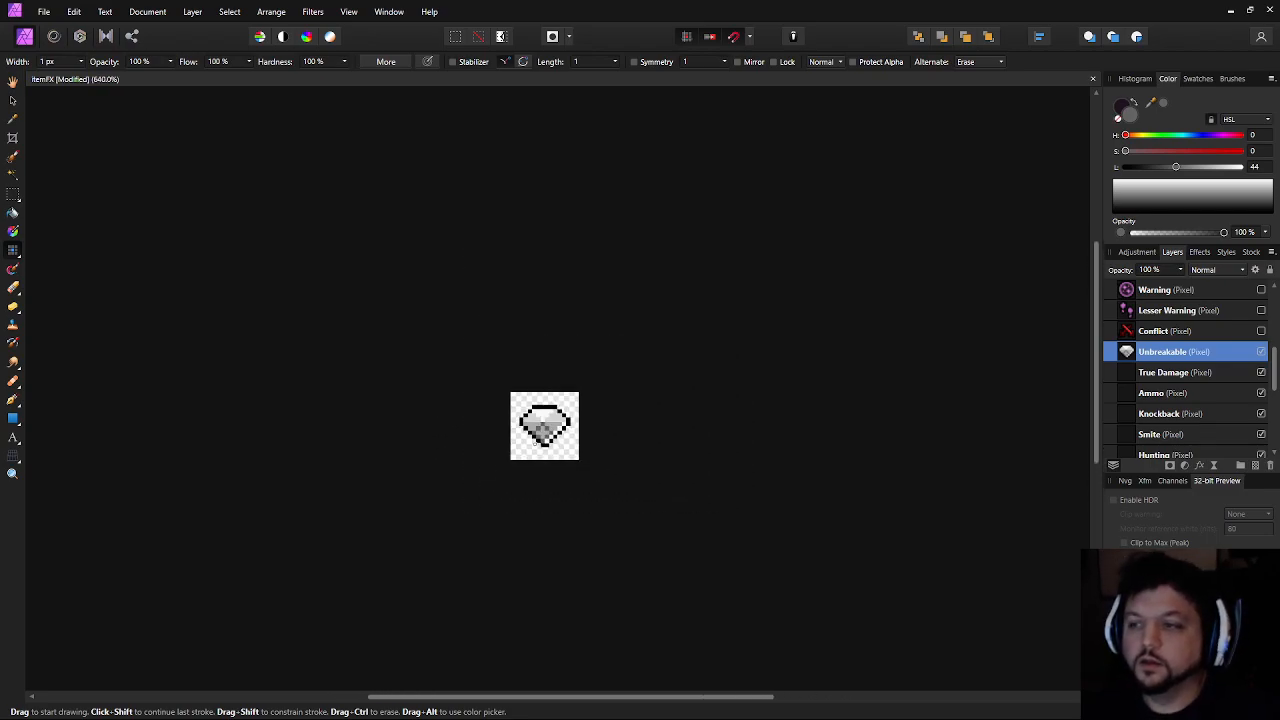
{"action": "scroll", "coordinate": [601, 469], "scroll_direction": "up", "scroll_amount": 9}
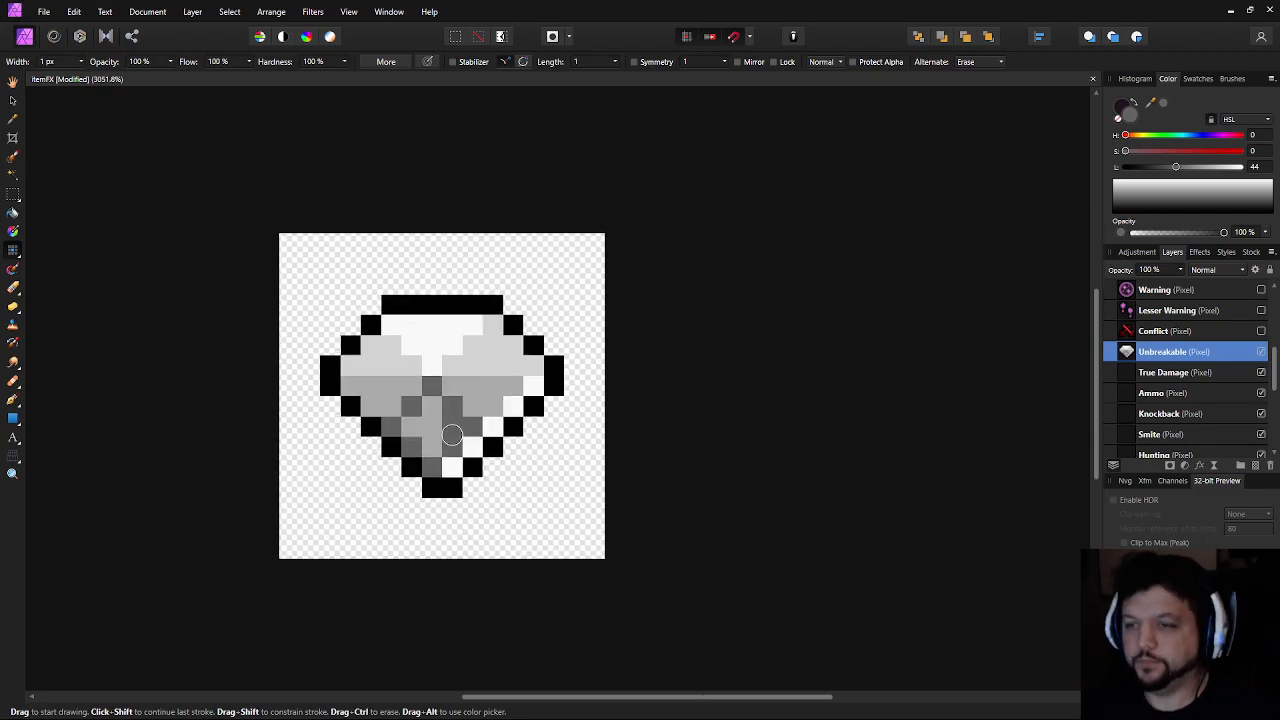
Sample the lightness-70 gray from the gem's right facet and darken the pixel at the right end of its top row
{"action": "left_click", "coordinate": [491, 405], "text": "alt"}
{"action": "left_click", "coordinate": [533, 385]}
{"action": "scroll", "coordinate": [740, 428], "scroll_direction": "down", "scroll_amount": 9}
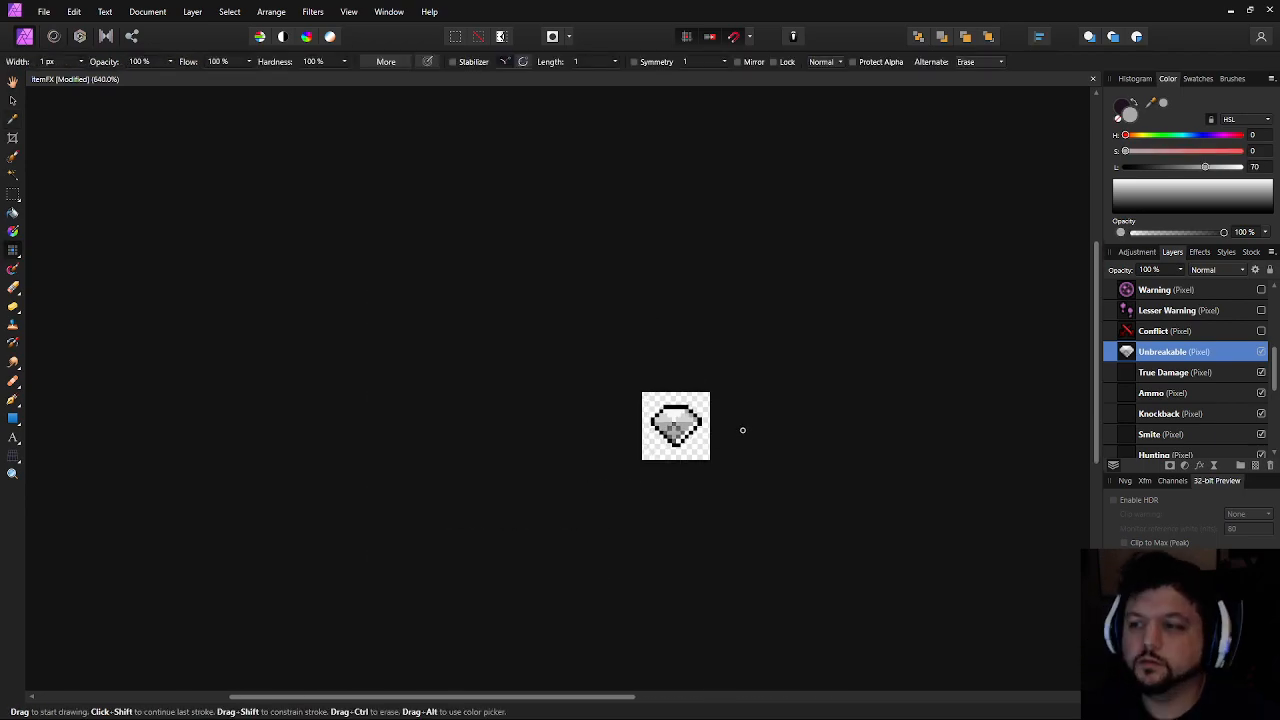
{"action": "scroll", "coordinate": [677, 467], "scroll_direction": "up", "scroll_amount": 1}
{"action": "key", "text": "ctrl+minus"}
{"action": "key", "text": "ctrl+minus"}
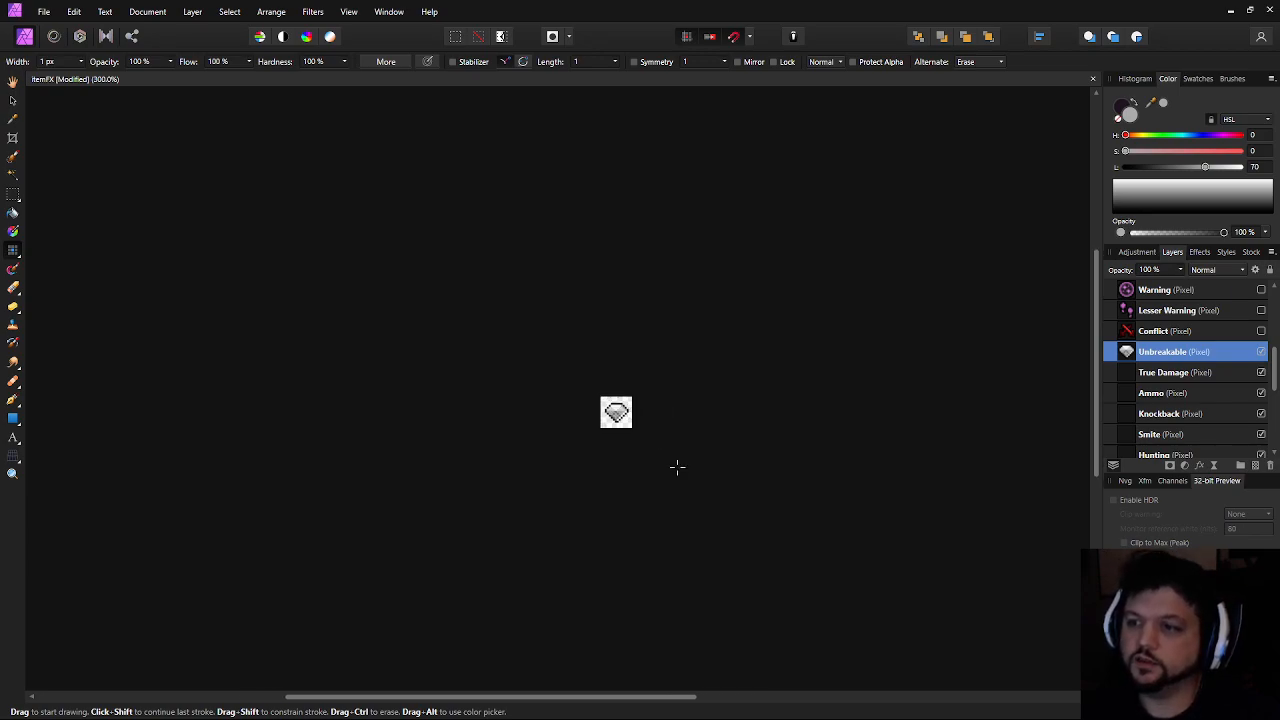
{"action": "scroll", "coordinate": [677, 466], "scroll_direction": "up", "scroll_amount": 8}
{"action": "scroll", "coordinate": [552, 367], "scroll_direction": "up", "scroll_amount": 4}
{"action": "left_click", "coordinate": [582, 360]}
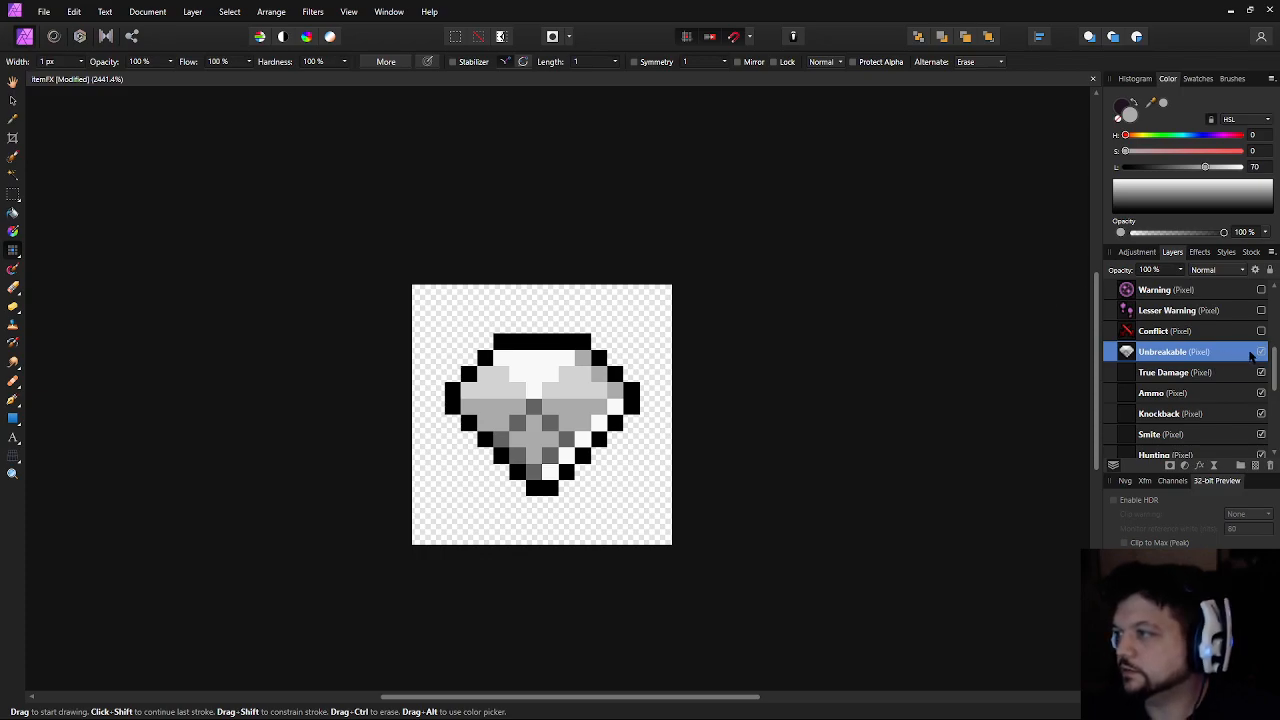
Hide the Unbreakable layer, select the True Damage layer, and set the color's lightness to 0 for black
{"action": "left_click", "coordinate": [1261, 352]}
{"action": "left_click", "coordinate": [1215, 374]}
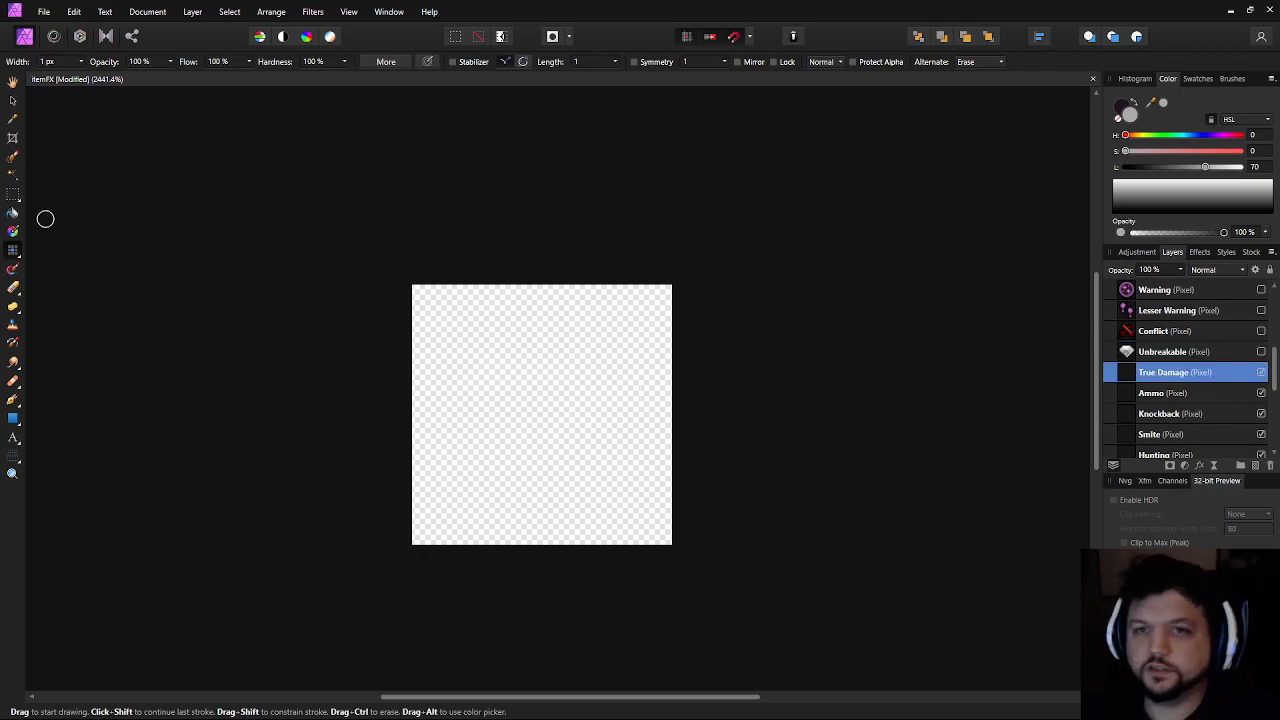
{"action": "left_click_drag", "start_coordinate": [1152, 166], "coordinate": [1120, 166]}
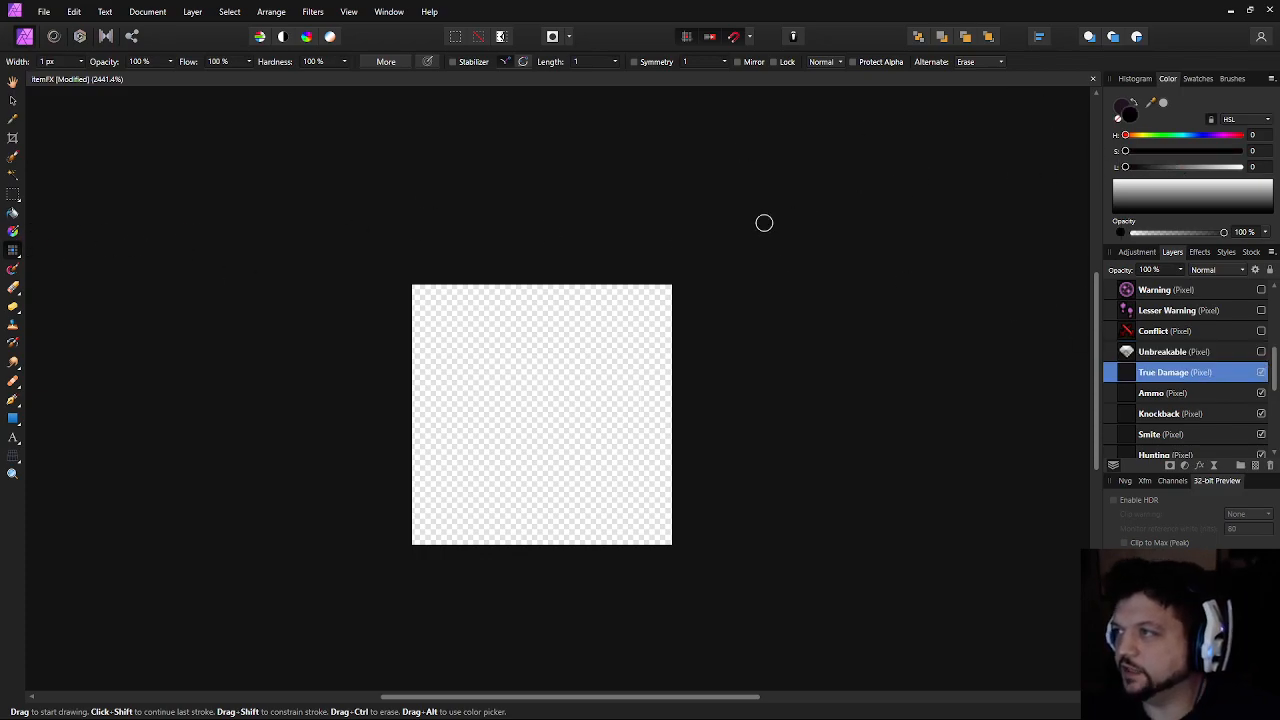
Paint the black pointed tip and stepped upper sides of a tall spike outline in the upper middle of the canvas
{"action": "left_click", "coordinate": [566, 359]}
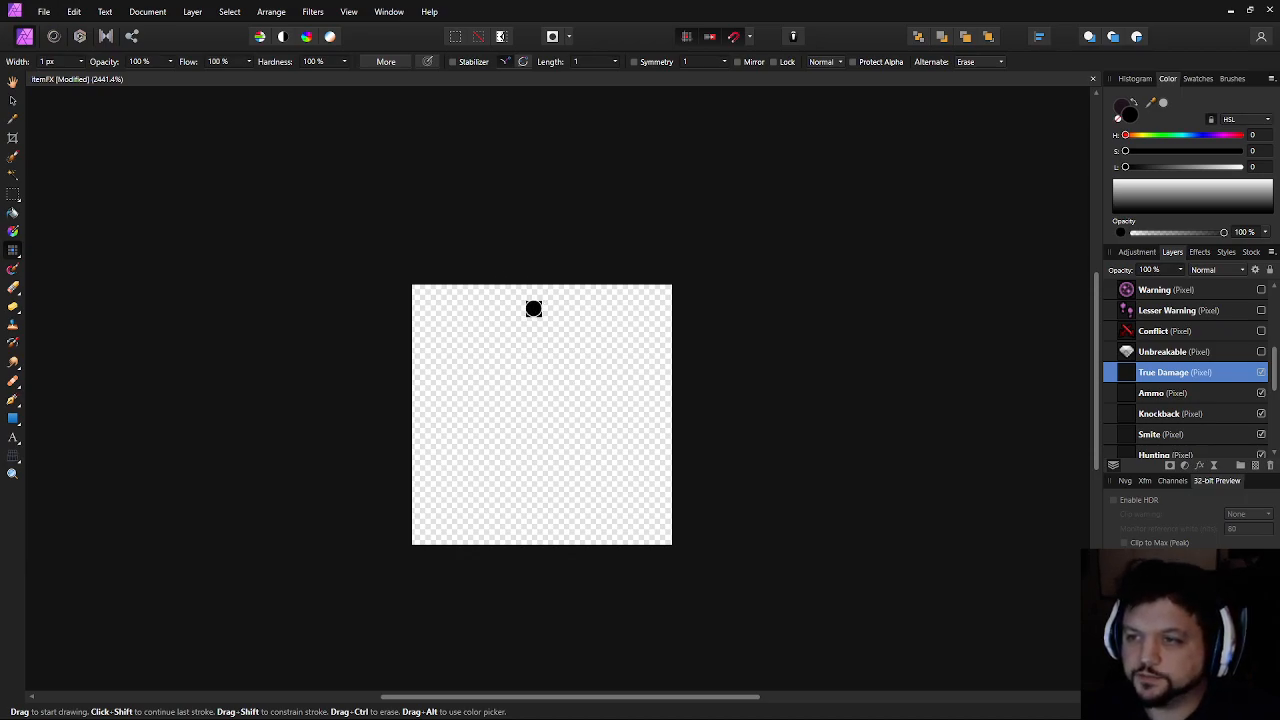
{"action": "left_click_drag", "start_coordinate": [533, 309], "coordinate": [514, 325]}
{"action": "left_click", "coordinate": [524, 318]}
{"action": "left_click", "coordinate": [550, 325]}
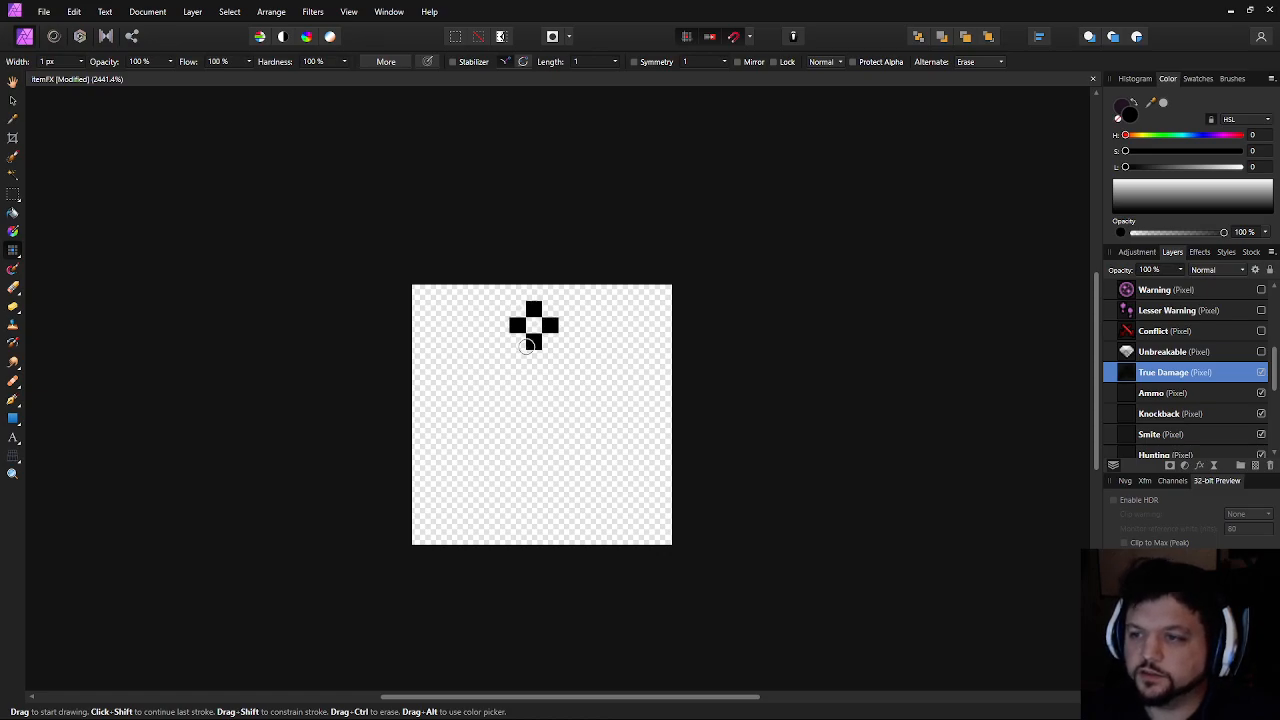
{"action": "left_click", "coordinate": [517, 341]}
{"action": "left_click", "coordinate": [550, 341]}
{"action": "mouse_move", "coordinate": [501, 357]}
{"action": "left_mouse_down"}
{"action": "mouse_move", "coordinate": [564, 358]}
{"action": "mouse_move", "coordinate": [566, 390]}
{"action": "left_mouse_up"}
{"action": "left_click", "coordinate": [531, 374]}
{"action": "left_click", "coordinate": [501, 386]}
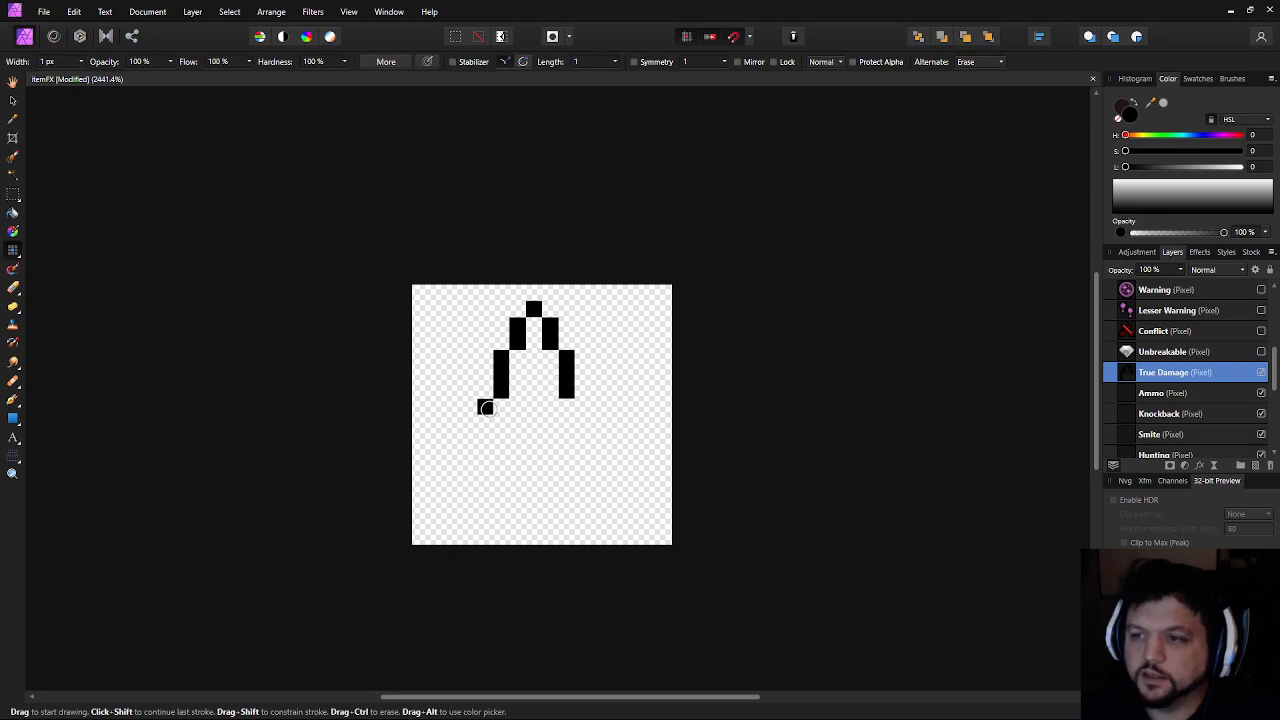
Extend the spike outline with a three-pixel-high black segment stepped outward on each side
{"action": "left_click", "coordinate": [485, 406]}
{"action": "left_click", "coordinate": [583, 405]}
{"action": "left_click_drag", "start_coordinate": [486, 420], "coordinate": [487, 436]}
{"action": "left_click", "coordinate": [581, 421]}
{"action": "left_click", "coordinate": [581, 437]}
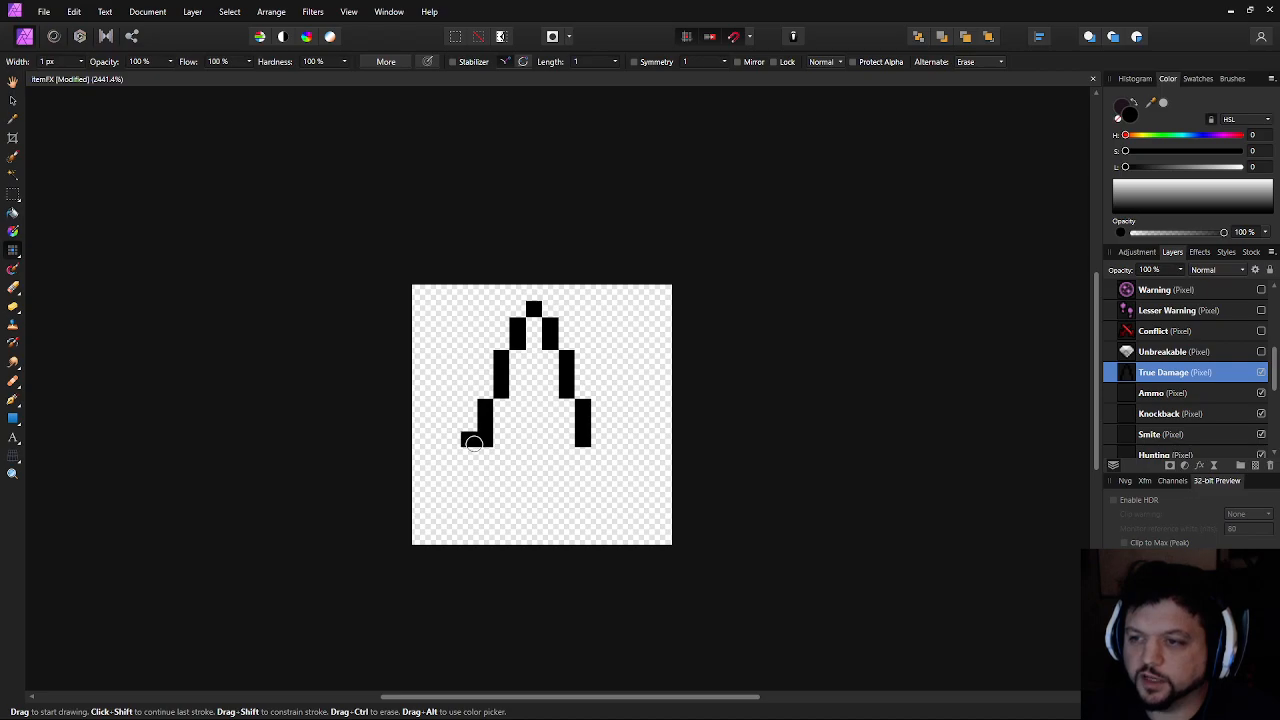
Paint the spike's flared lower sides and close the outline with a stepped base that dips one pixel in the middle
{"action": "left_click_drag", "start_coordinate": [463, 472], "coordinate": [454, 475]}
{"action": "key", "text": "ctrl+z"}
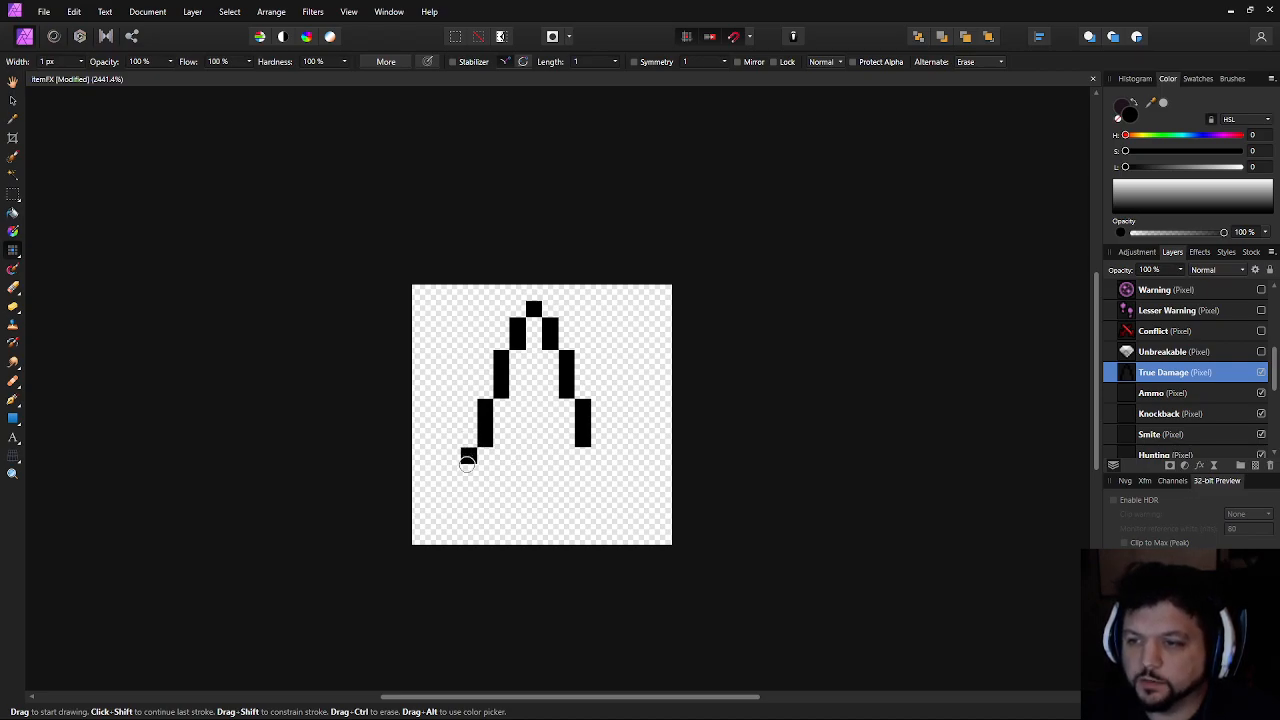
{"action": "left_click", "coordinate": [603, 455]}
{"action": "left_click", "coordinate": [600, 470]}
{"action": "left_click", "coordinate": [453, 487]}
{"action": "left_click_drag", "start_coordinate": [469, 504], "coordinate": [501, 504]}
{"action": "left_click", "coordinate": [615, 488]}
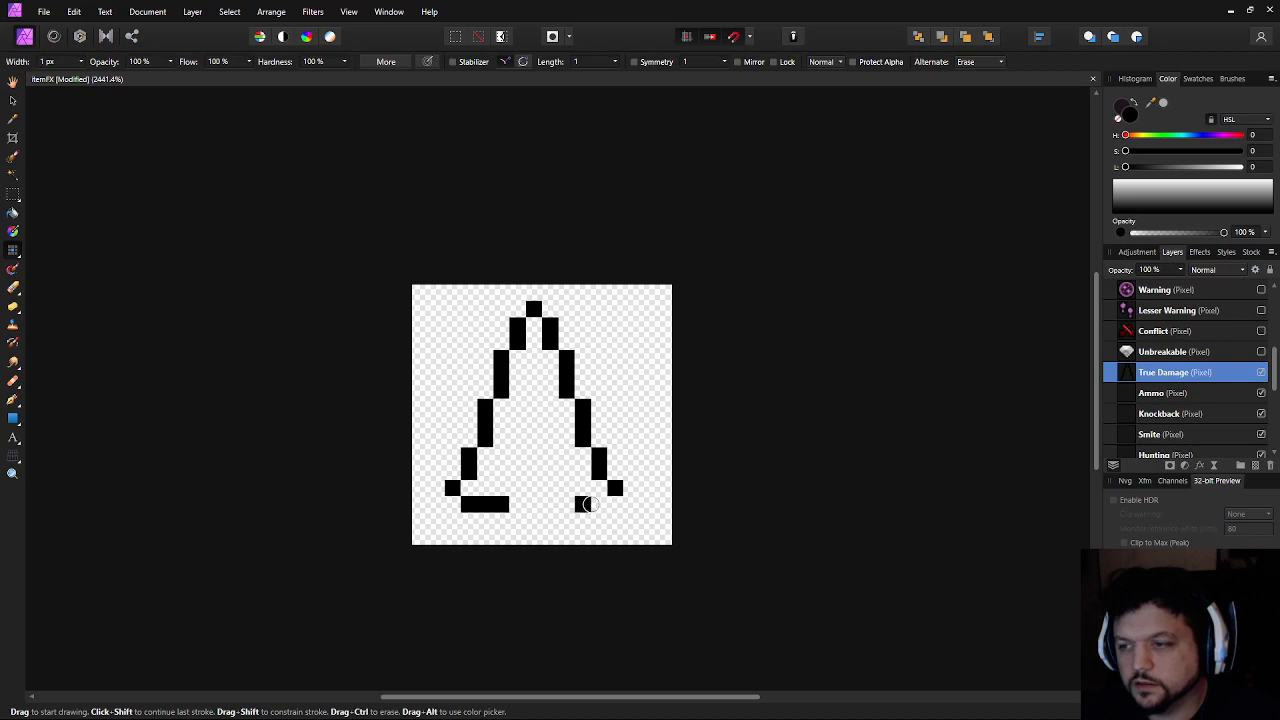
{"action": "left_click", "coordinate": [597, 503]}
{"action": "left_click", "coordinate": [565, 505]}
{"action": "left_click_drag", "start_coordinate": [518, 517], "coordinate": [550, 517]}
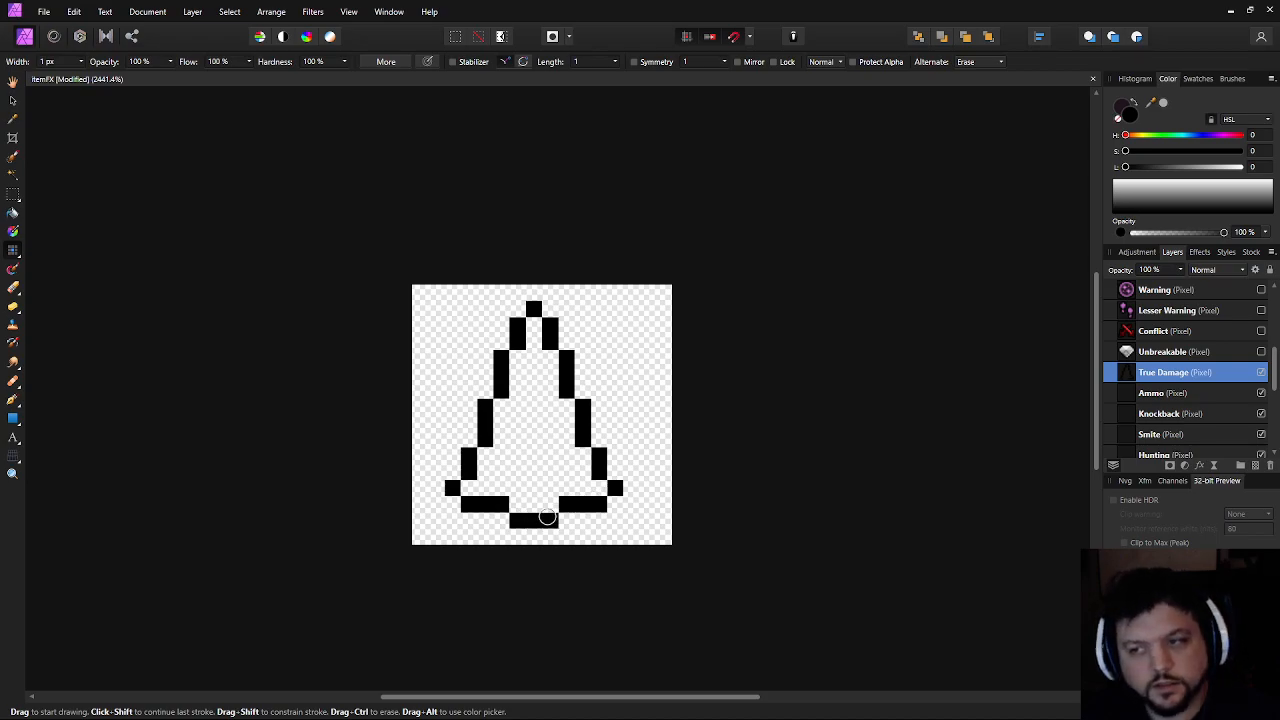
Move the spike outline down one pixel so its base sits on the canvas's bottom edge
{"action": "left_click", "coordinate": [12, 100]}
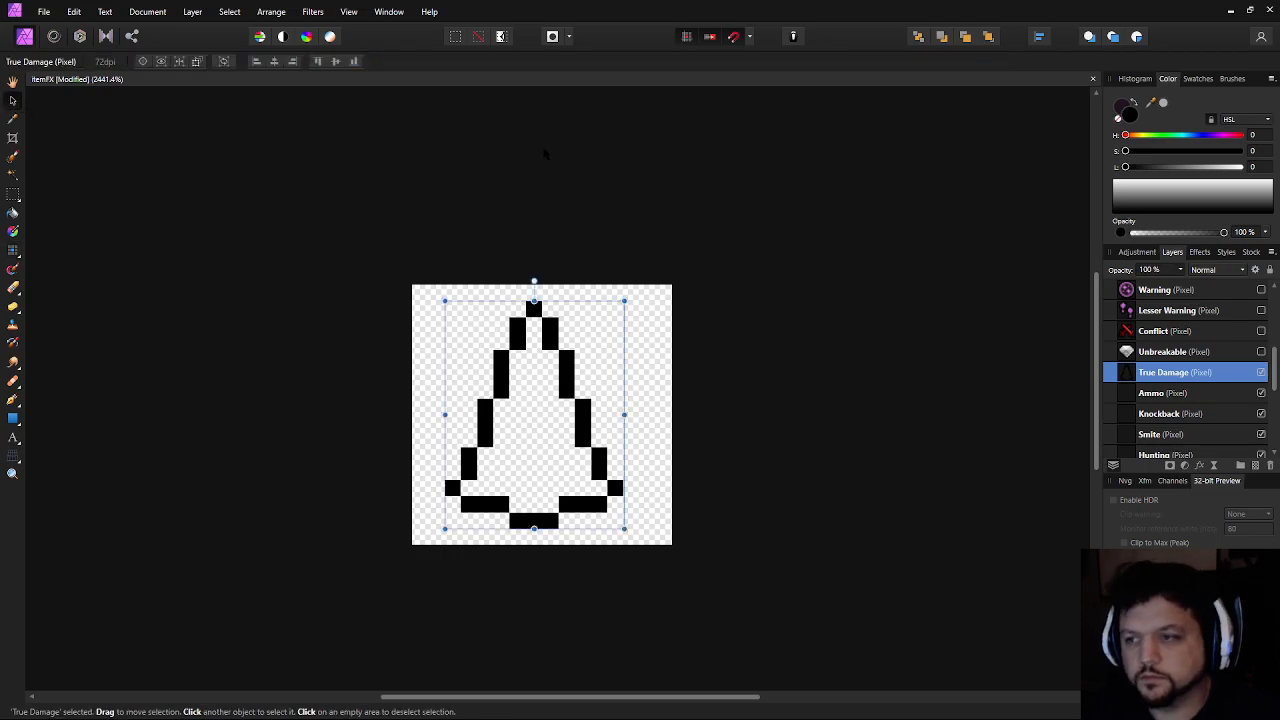
{"action": "key", "text": "Down"}
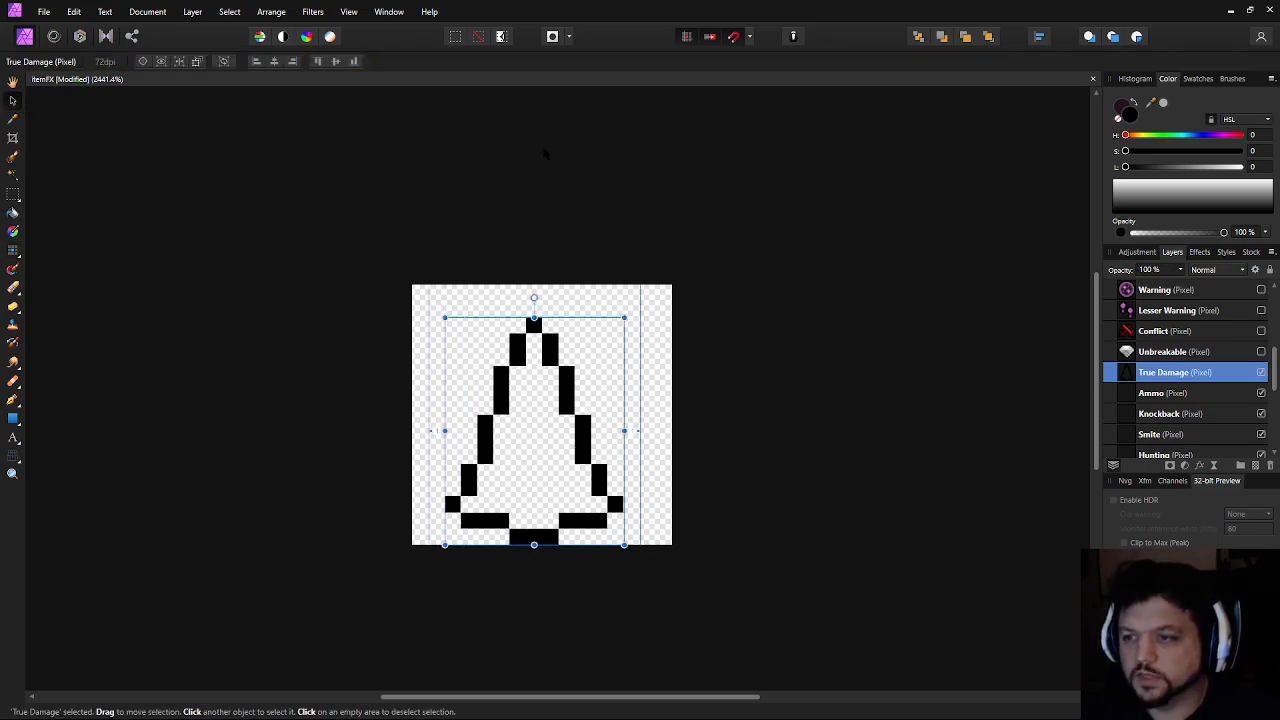
{"action": "key", "text": "Right"}
{"action": "key", "text": "Up"}
{"action": "key", "text": "Down"}
{"action": "key", "text": "Left"}
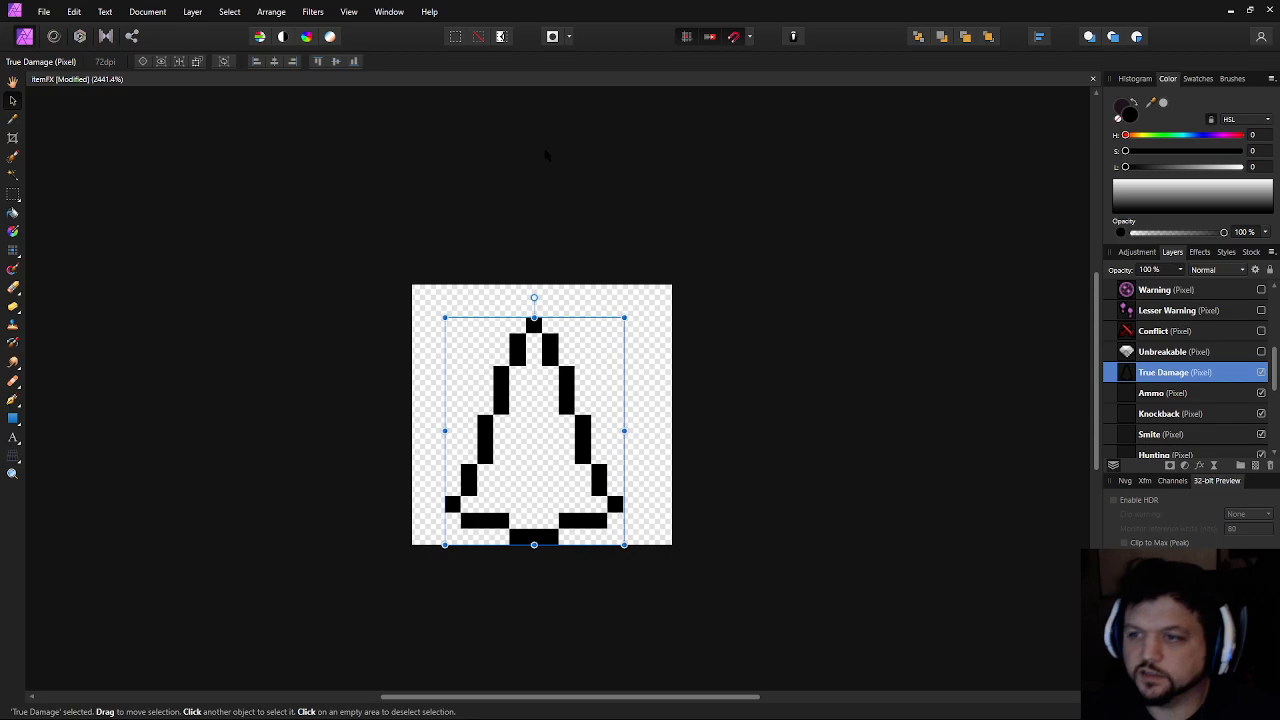
{"action": "key", "text": "Right"}
{"action": "key", "text": "Left"}
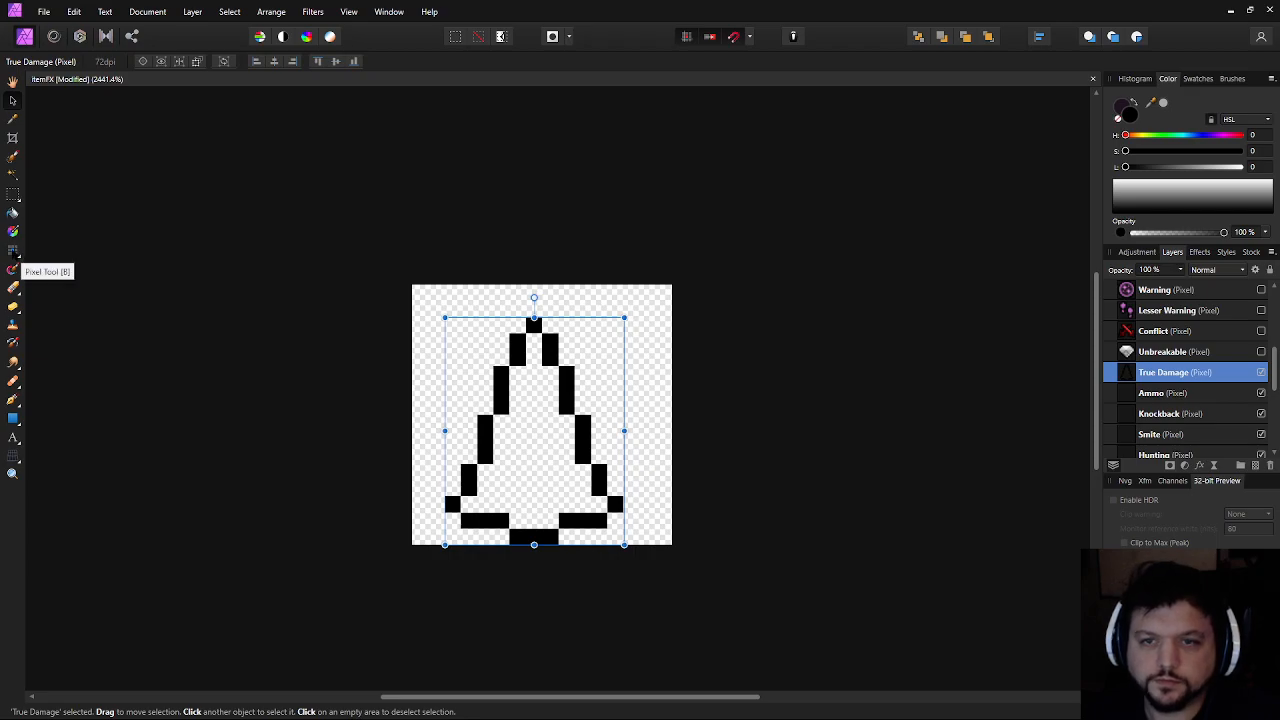
Try painting a small black ring to the left of the spike's tip and part of a matching ring to its right
{"action": "left_click", "coordinate": [12, 268]}
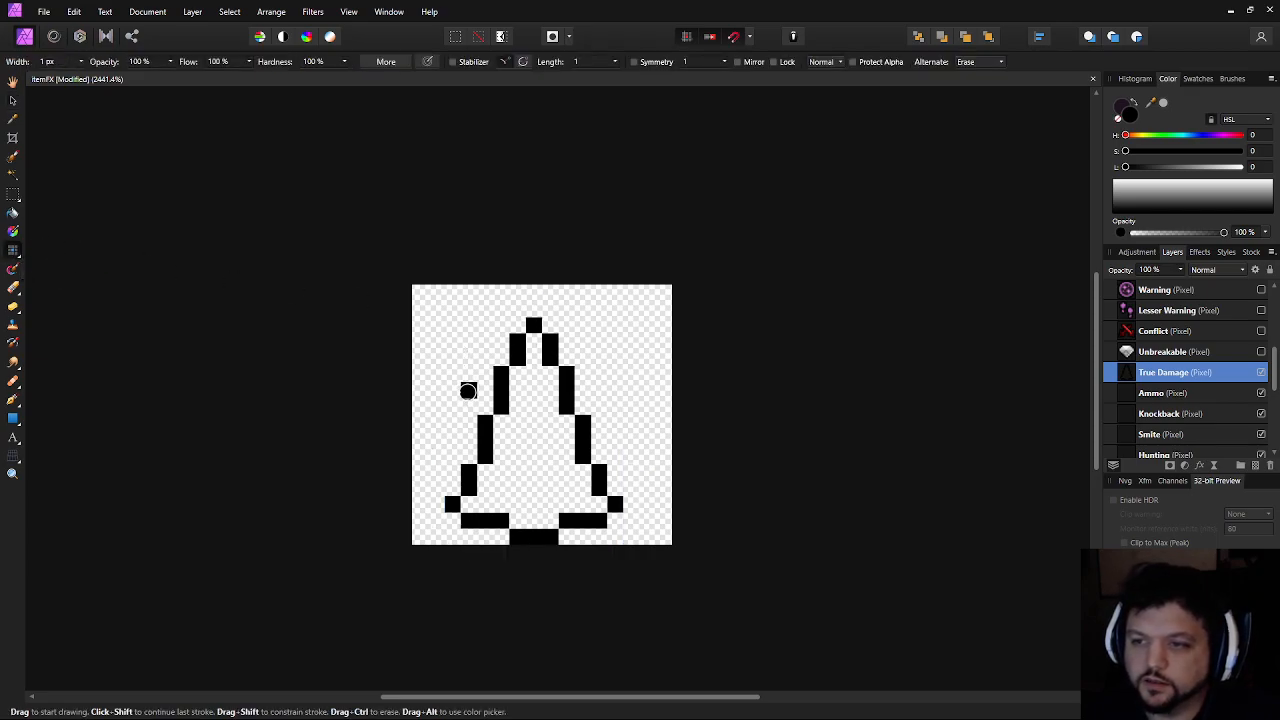
{"action": "left_click", "coordinate": [436, 326]}
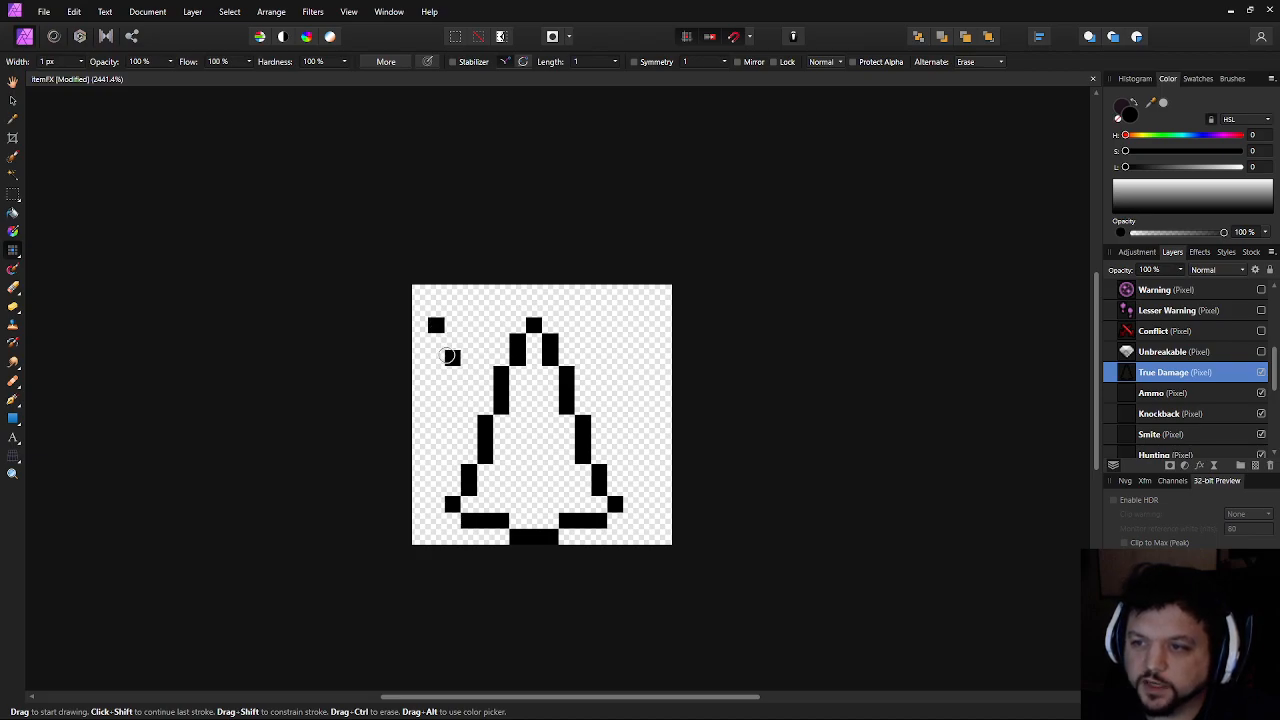
{"action": "left_click", "coordinate": [436, 342]}
{"action": "left_click", "coordinate": [452, 310]}
{"action": "left_click", "coordinate": [469, 324]}
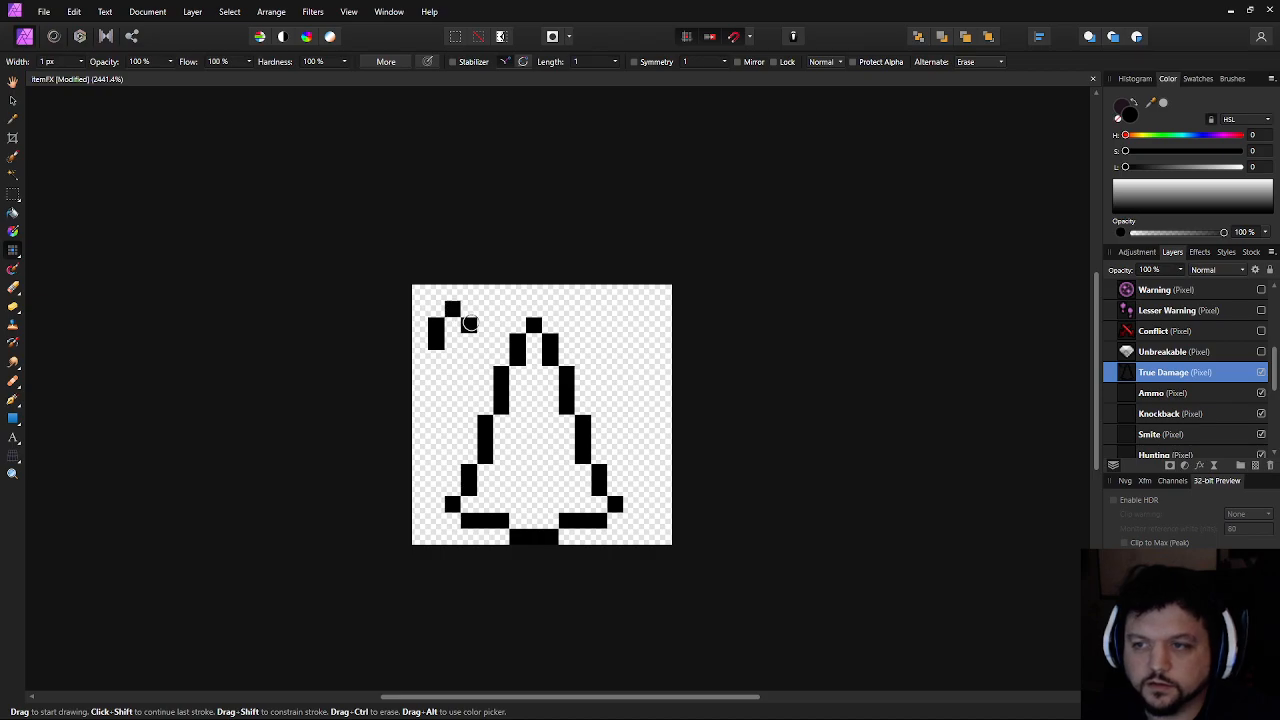
{"action": "left_click", "coordinate": [468, 310]}
{"action": "left_click", "coordinate": [452, 358]}
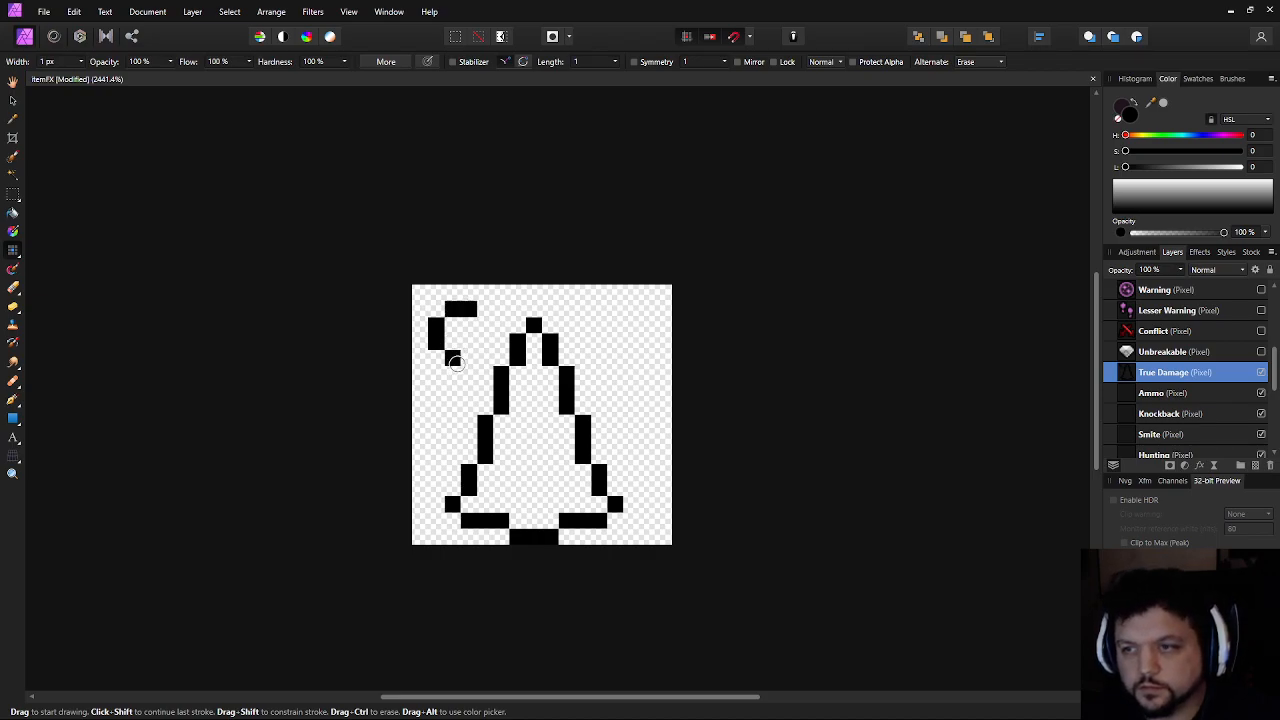
{"action": "mouse_move", "coordinate": [457, 364]}
{"action": "left_mouse_down"}
{"action": "mouse_move", "coordinate": [471, 363]}
{"action": "mouse_move", "coordinate": [486, 328]}
{"action": "left_mouse_up"}
{"action": "left_click", "coordinate": [598, 326]}
{"action": "mouse_move", "coordinate": [583, 327]}
{"action": "left_mouse_down"}
{"action": "mouse_move", "coordinate": [598, 357]}
{"action": "mouse_move", "coordinate": [632, 342]}
{"action": "mouse_move", "coordinate": [628, 315]}
{"action": "mouse_move", "coordinate": [589, 308]}
{"action": "left_mouse_up"}
Undo the ring outlines painted on both sides of the spike's tip
{"action": "key", "text": "ctrl+z"}
{"action": "key", "text": "ctrl+z"}
{"action": "key", "text": "ctrl+z"}
{"action": "key", "text": "ctrl+z"}
{"action": "key", "text": "ctrl+z"}
{"action": "key", "text": "ctrl+z"}
{"action": "key", "text": "ctrl+z"}
{"action": "key", "text": "ctrl+z"}
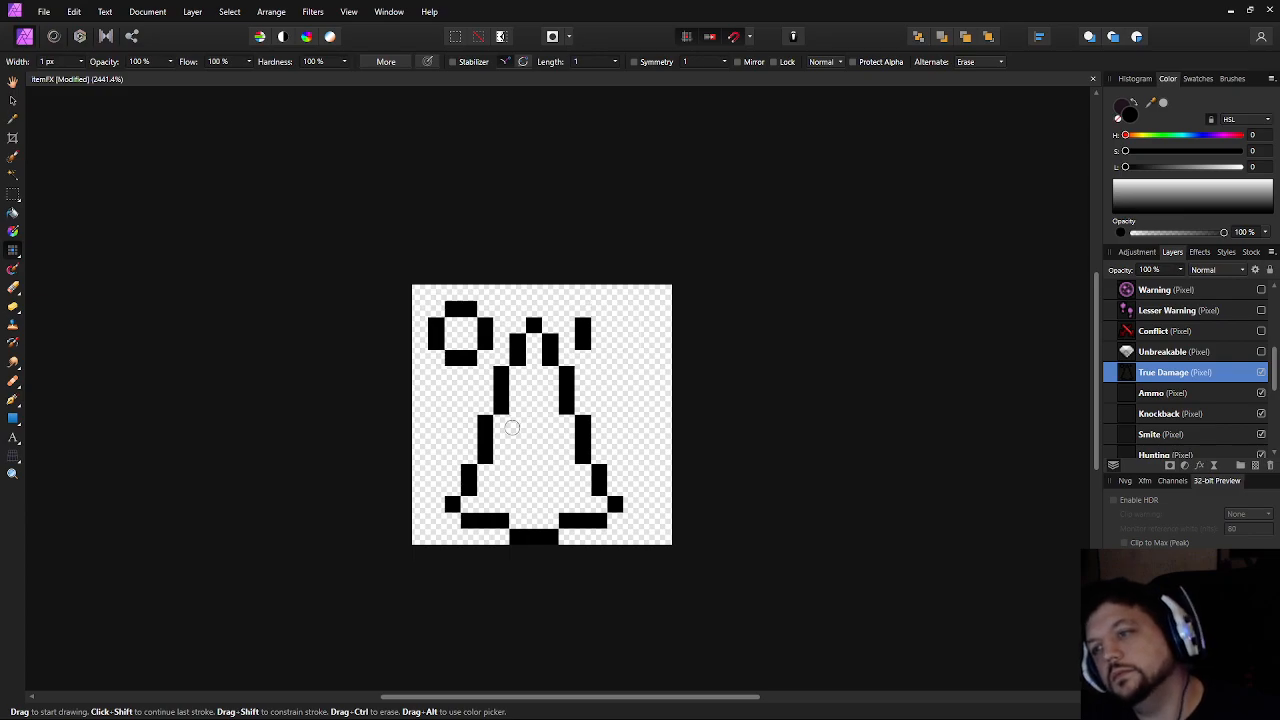
{"action": "key", "text": "ctrl+z"}
{"action": "key", "text": "ctrl+z"}
Try painting mirrored diagonal black shard outlines that angle outward on both sides of the spike's tip
{"action": "left_click", "coordinate": [452, 310]}
{"action": "left_click", "coordinate": [468, 326]}
{"action": "left_click", "coordinate": [484, 342]}
{"action": "left_click", "coordinate": [468, 358]}
{"action": "left_click", "coordinate": [452, 342]}
{"action": "left_click", "coordinate": [436, 326]}
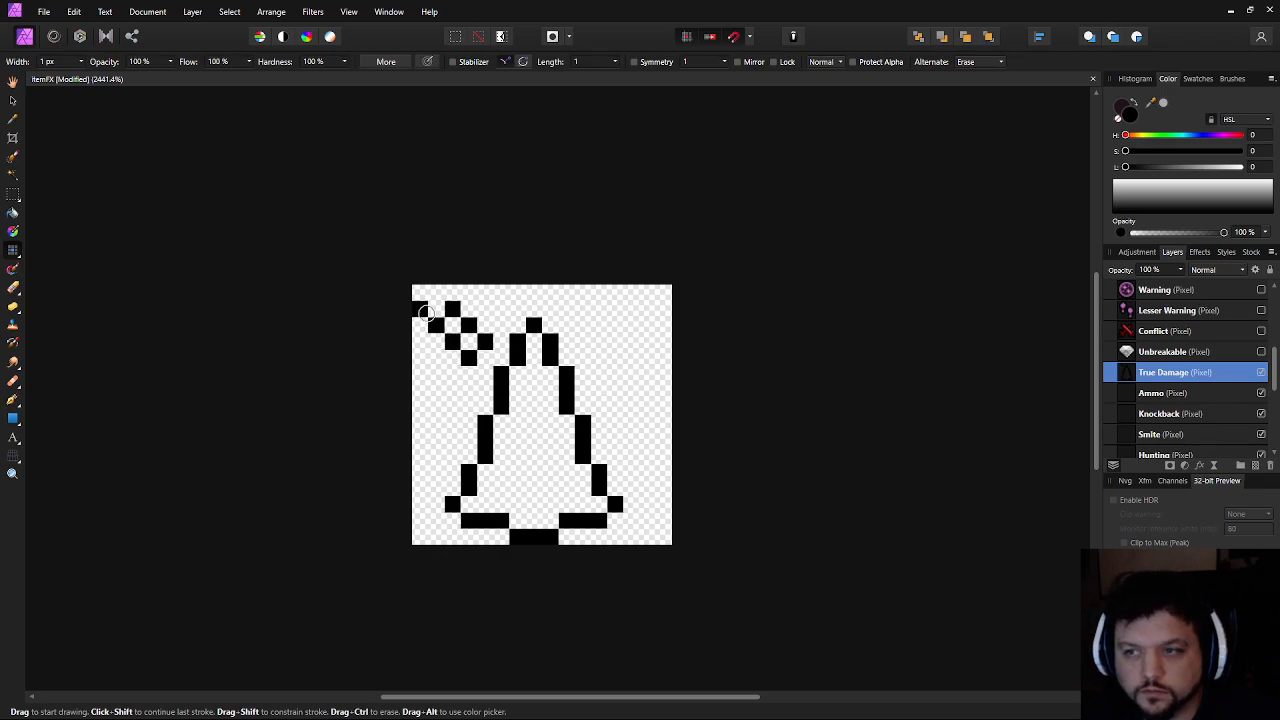
{"action": "left_click", "coordinate": [436, 309]}
{"action": "left_click_drag", "start_coordinate": [587, 353], "coordinate": [590, 336]}
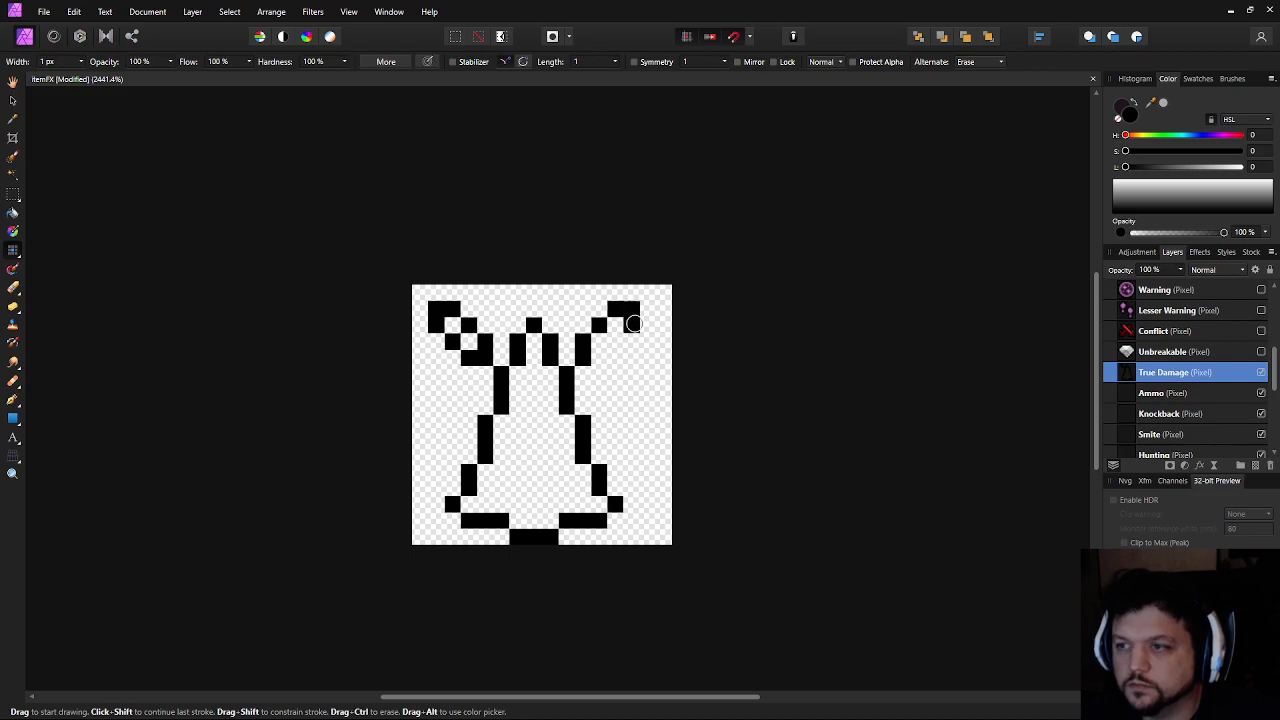
{"action": "left_click", "coordinate": [613, 458]}
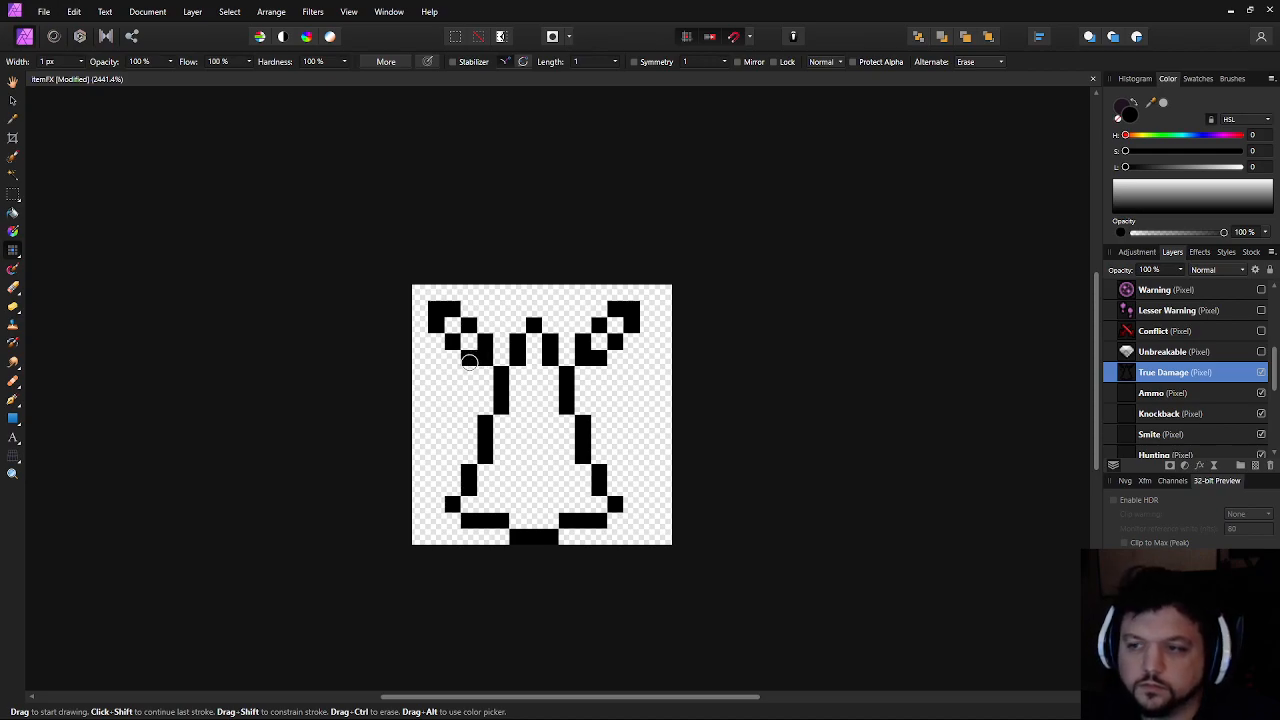
{"action": "scroll", "coordinate": [692, 455], "scroll_direction": "down", "scroll_amount": 7}
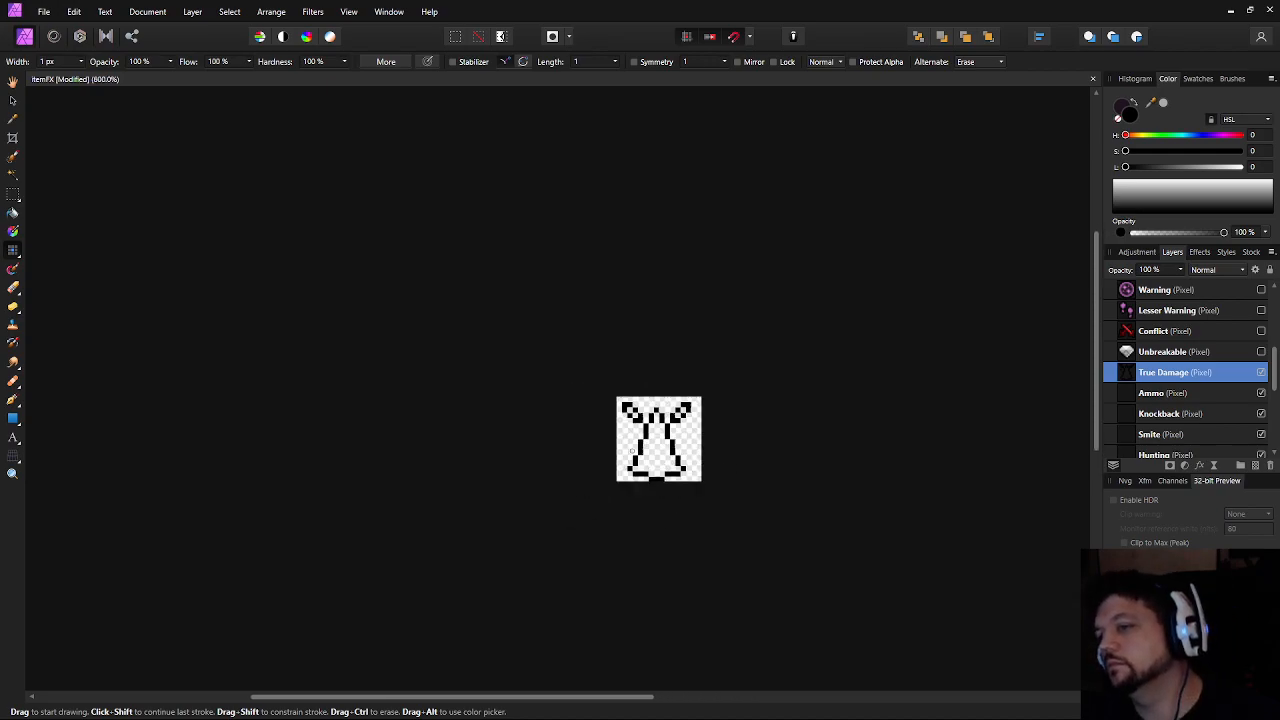
{"action": "scroll", "coordinate": [640, 452], "scroll_direction": "up", "scroll_amount": 8}
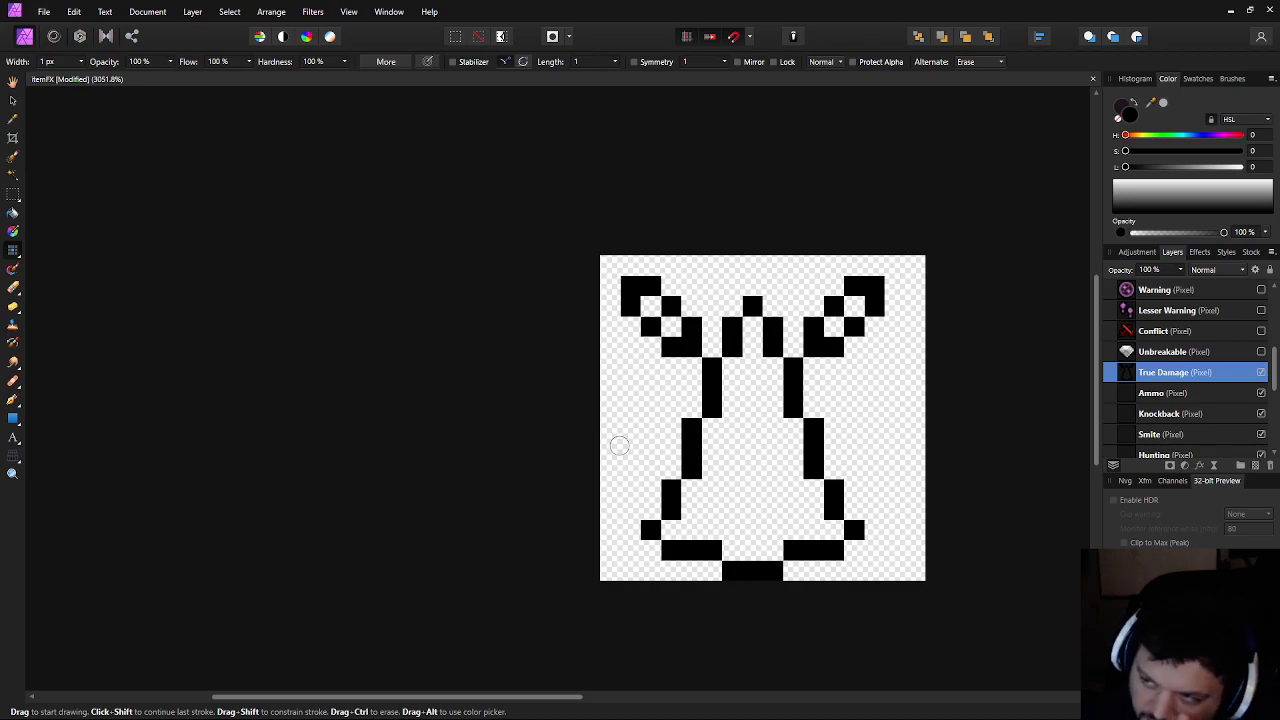
Try an extra black pixel beside the right shard, and undo it together with both diagonal shard outlines
{"action": "left_click", "coordinate": [896, 308]}
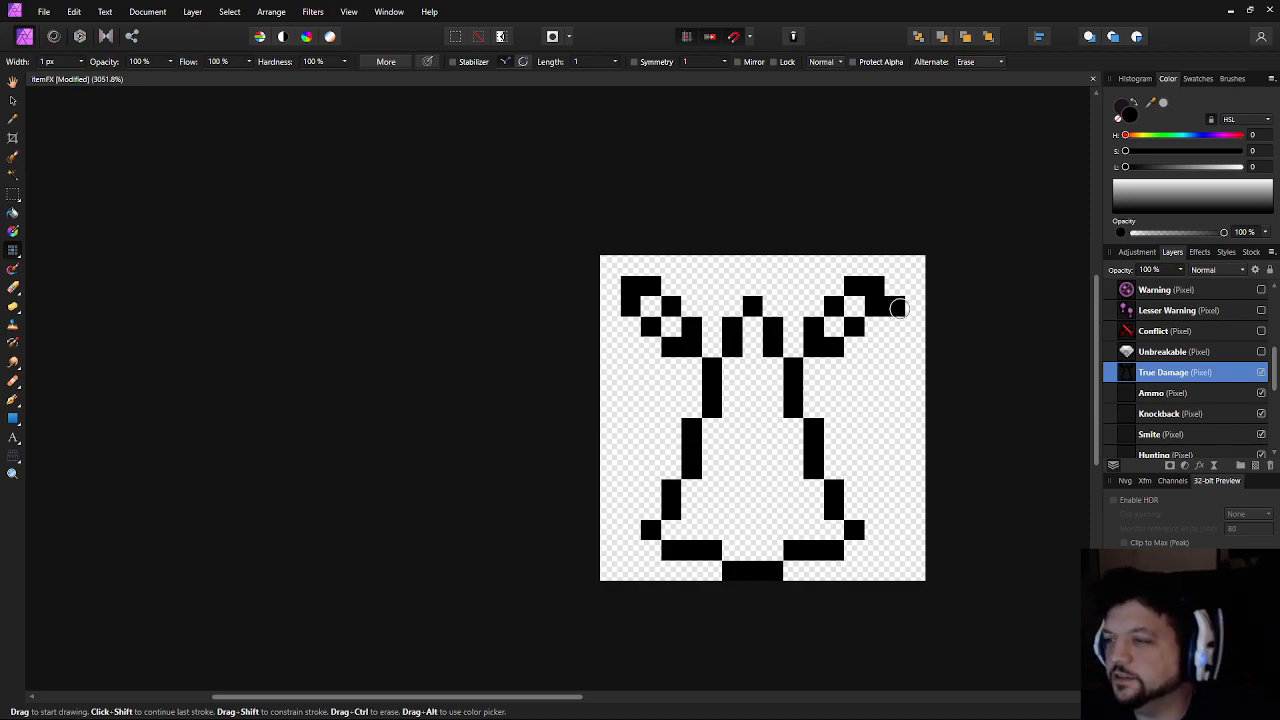
{"action": "key", "text": "ctrl+z"}
{"action": "key", "text": "ctrl+z"}
{"action": "key", "text": "ctrl+z"}
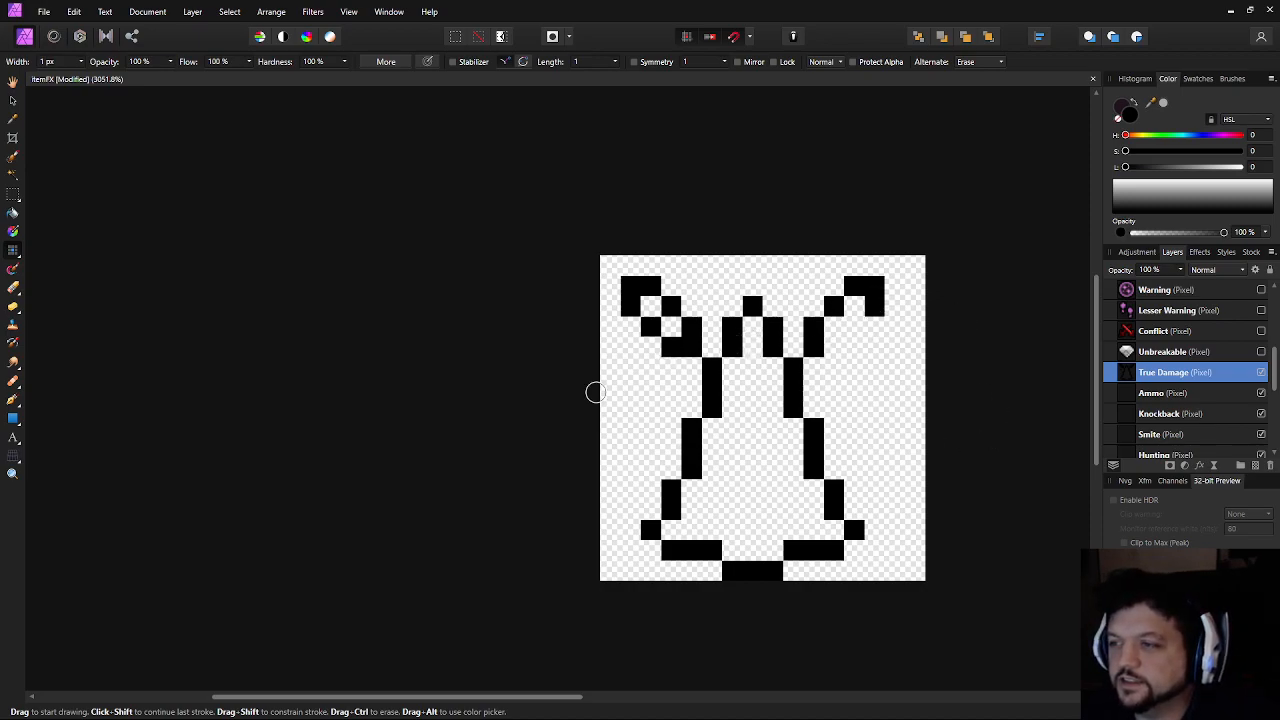
{"action": "key", "text": "ctrl+z"}
{"action": "key", "text": "ctrl+z"}
{"action": "key", "text": "ctrl+z"}
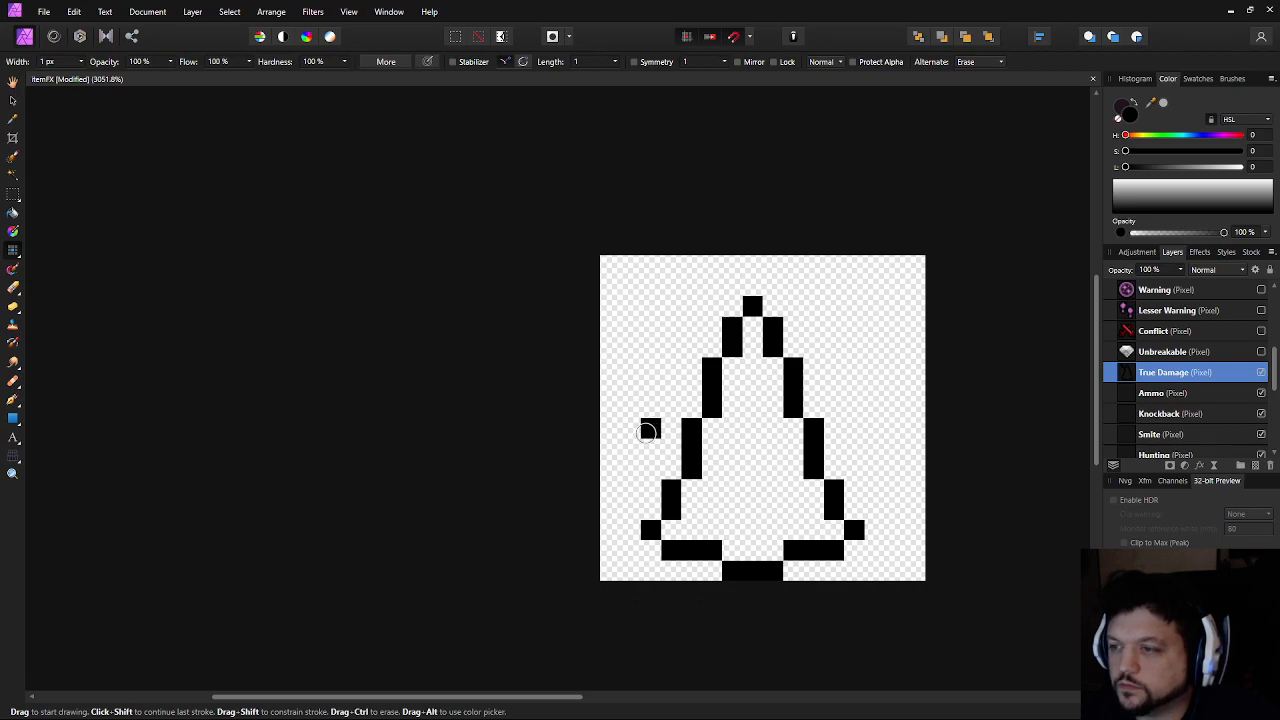
Paint a narrow black drop outline left of the spike, with single-pixel ends and stepped sides leaning toward the spike's tip
{"action": "mouse_move", "coordinate": [686, 323]}
{"action": "left_mouse_down"}
{"action": "mouse_move", "coordinate": [651, 432]}
{"action": "mouse_move", "coordinate": [630, 416]}
{"action": "mouse_move", "coordinate": [631, 369]}
{"action": "mouse_move", "coordinate": [672, 303]}
{"action": "left_mouse_up"}
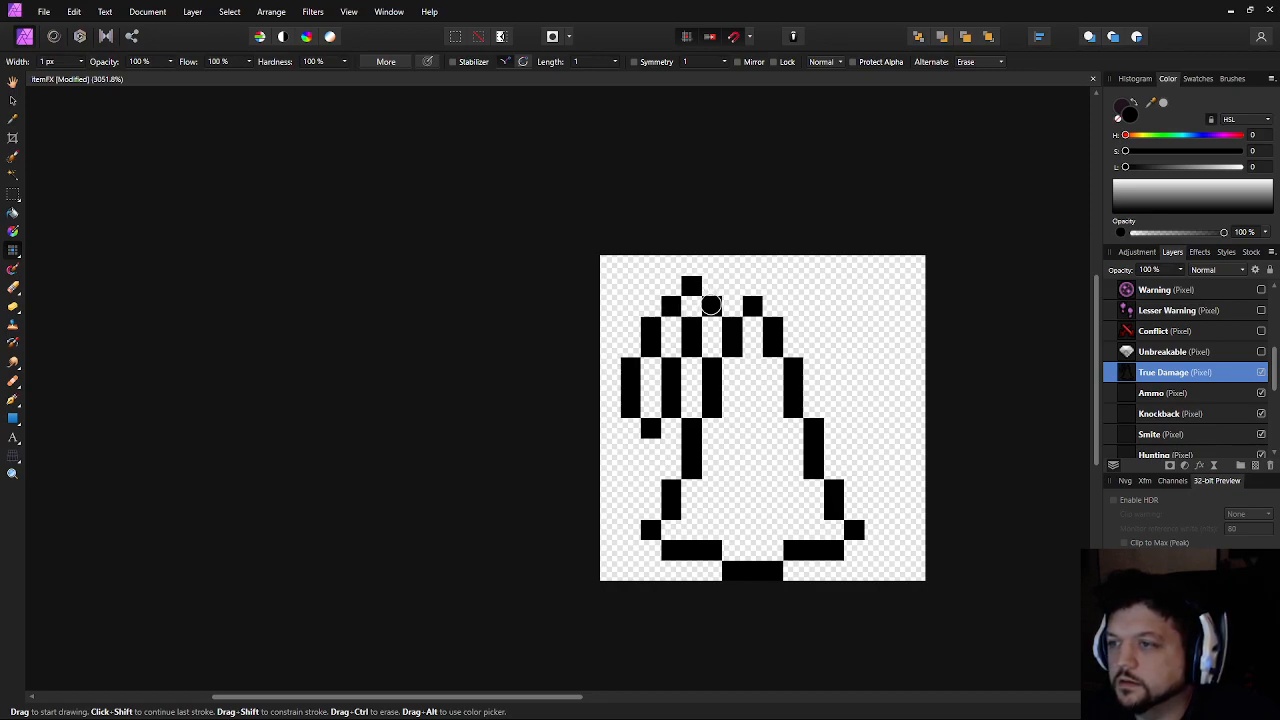
{"action": "mouse_move", "coordinate": [713, 265]}
{"action": "left_mouse_down"}
{"action": "mouse_move", "coordinate": [734, 292]}
{"action": "mouse_move", "coordinate": [710, 303]}
{"action": "left_mouse_up"}
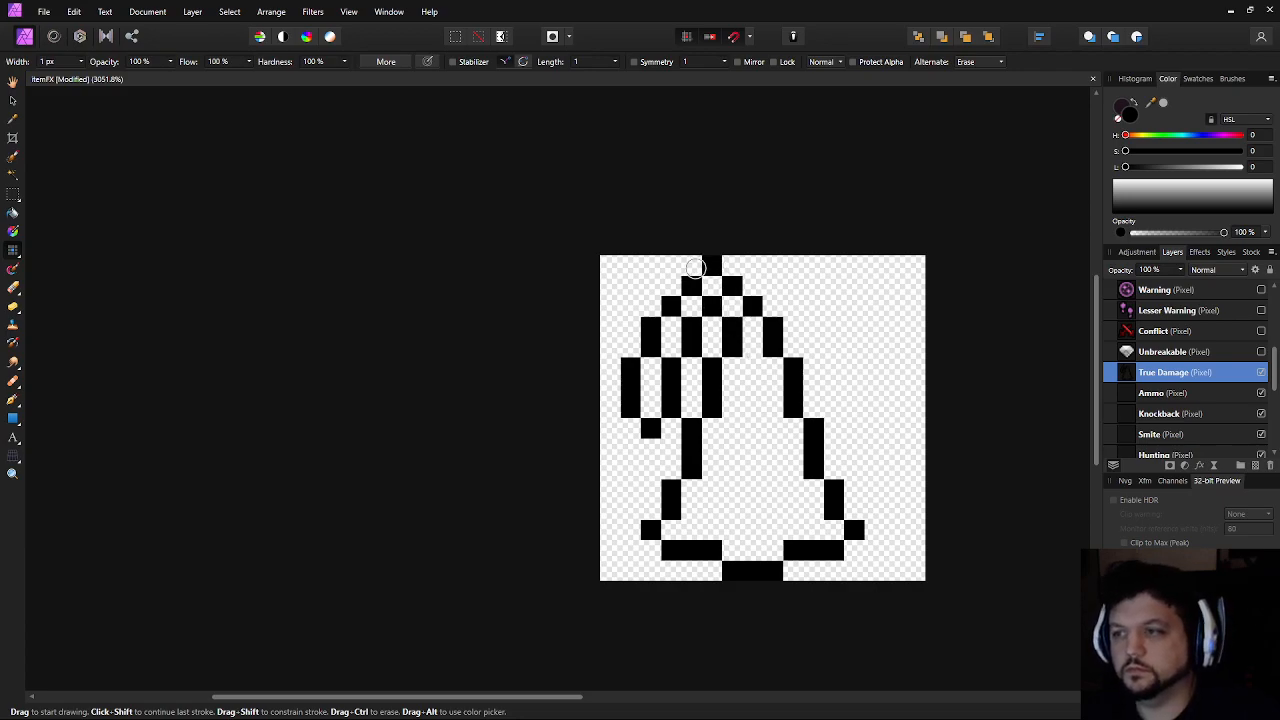
{"action": "key", "text": "ctrl+z"}
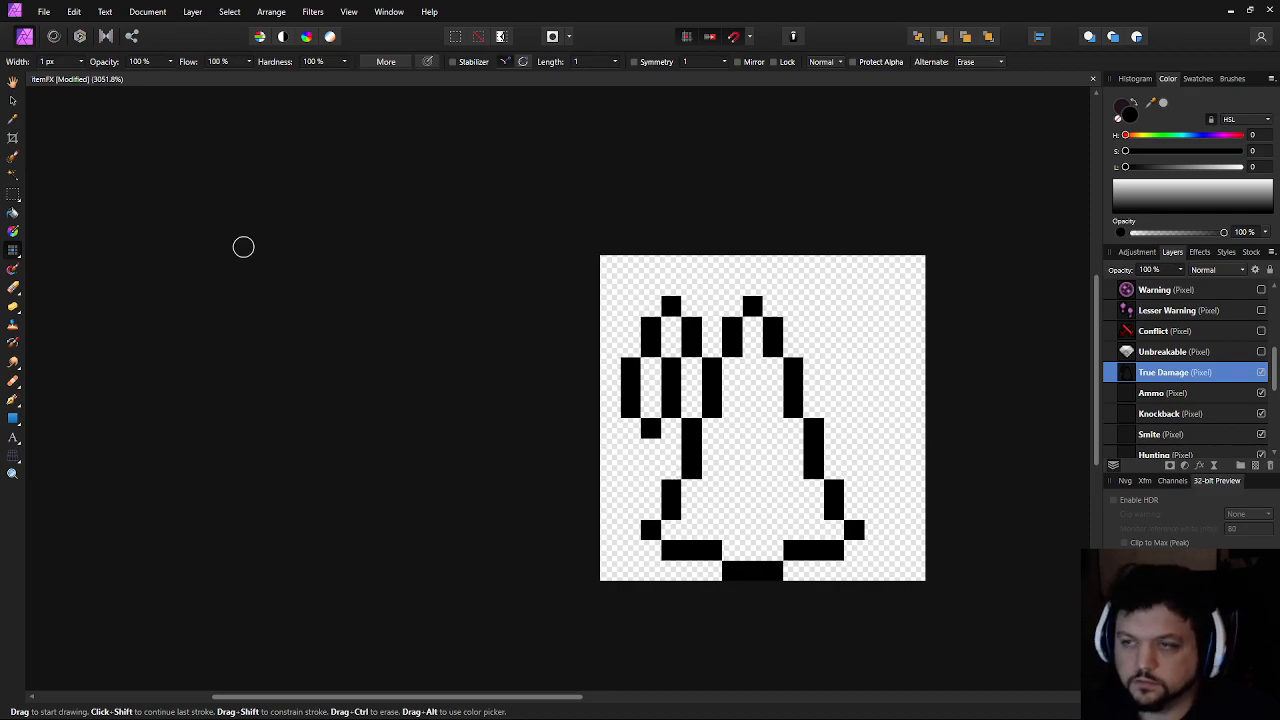
Select only the small drop outline left of the spike, move it up one pixel, and clear the selection
{"action": "key", "text": "m"}
{"action": "left_click_drag", "start_coordinate": [675, 447], "coordinate": [703, 441]}
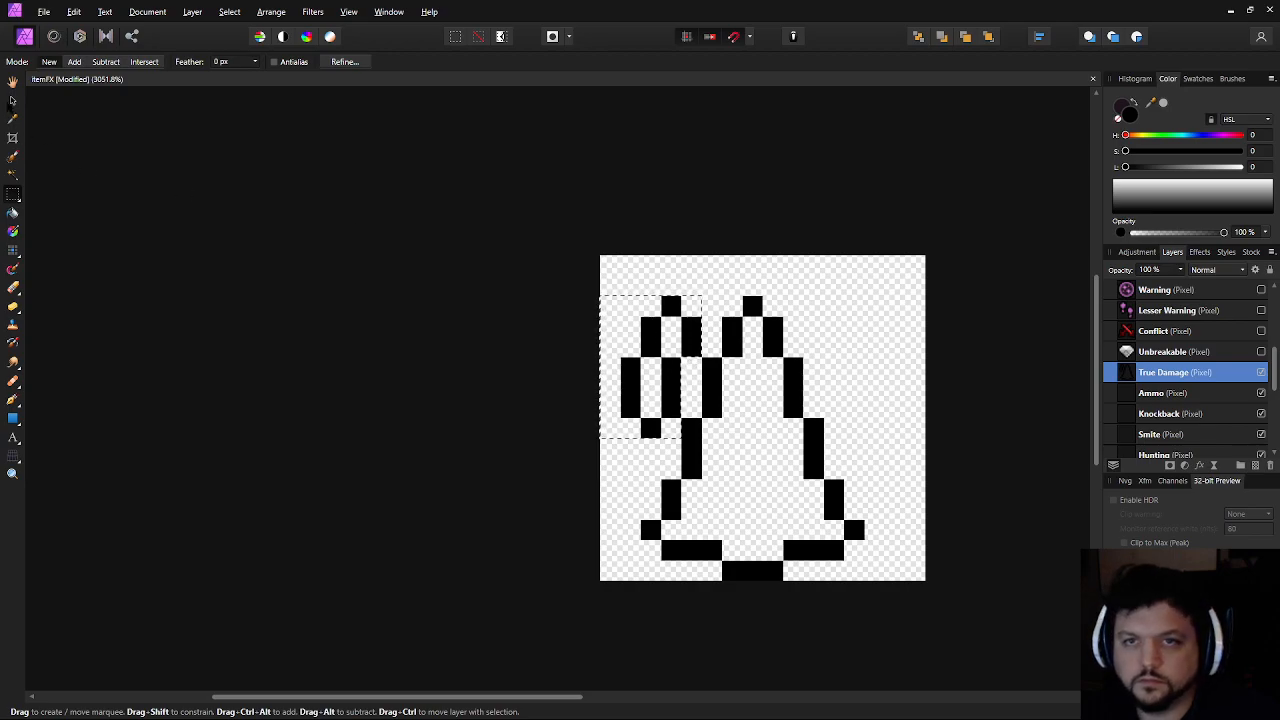
{"action": "left_click", "coordinate": [12, 101]}
{"action": "key", "text": "Up"}
{"action": "key", "text": "Up"}
{"action": "key", "text": "Down"}
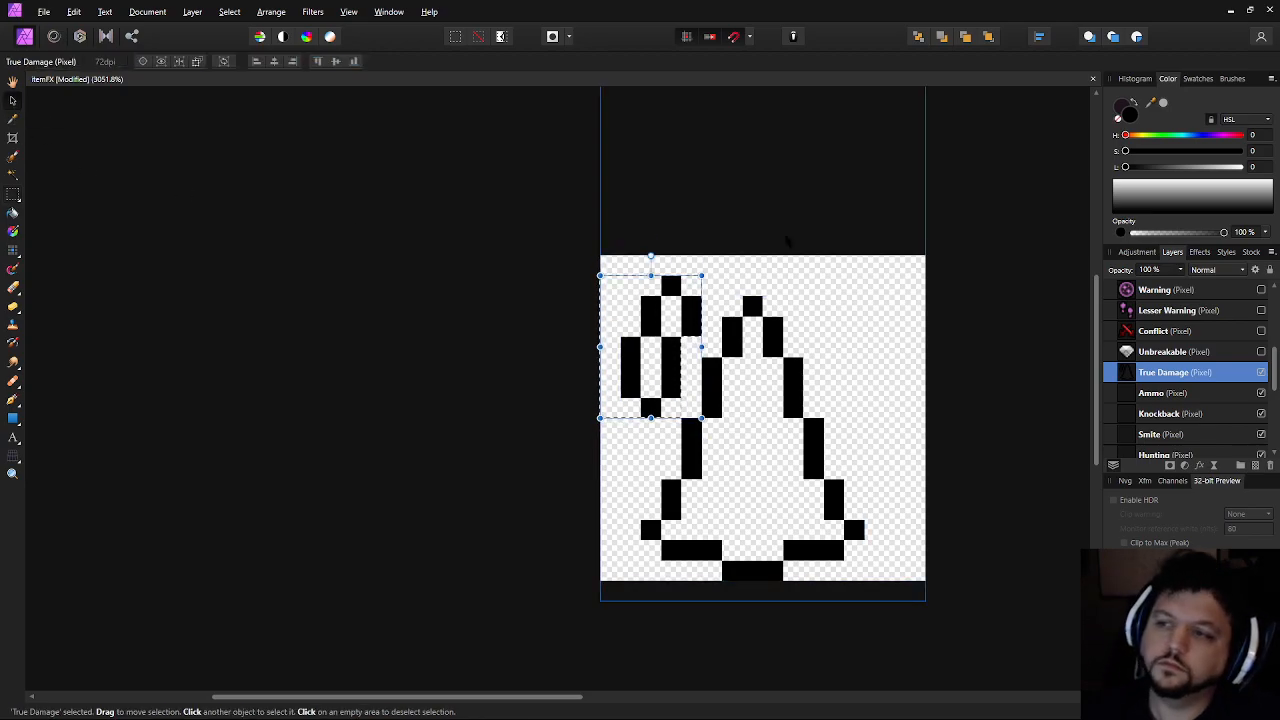
{"action": "key", "text": "ctrl+d"}
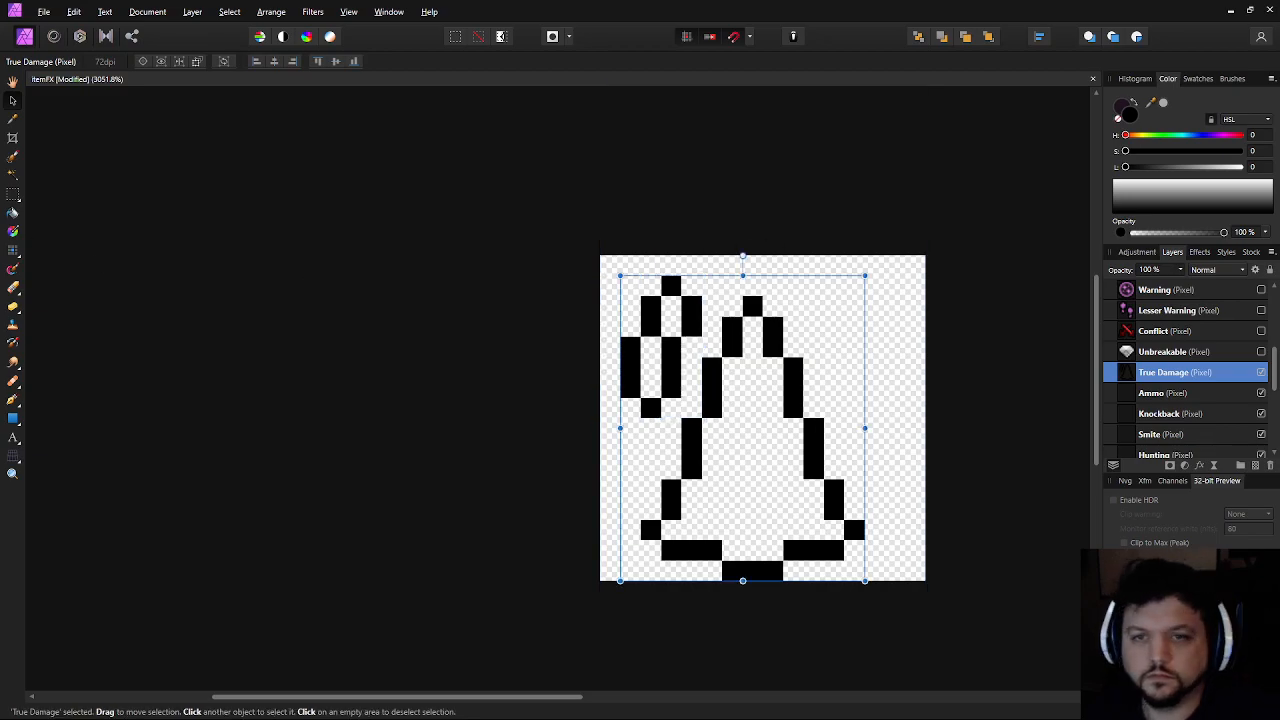
Paint a two-pixel-high black segment to the right of the spike's tip with the Pixel Tool
{"action": "left_click", "coordinate": [13, 252]}
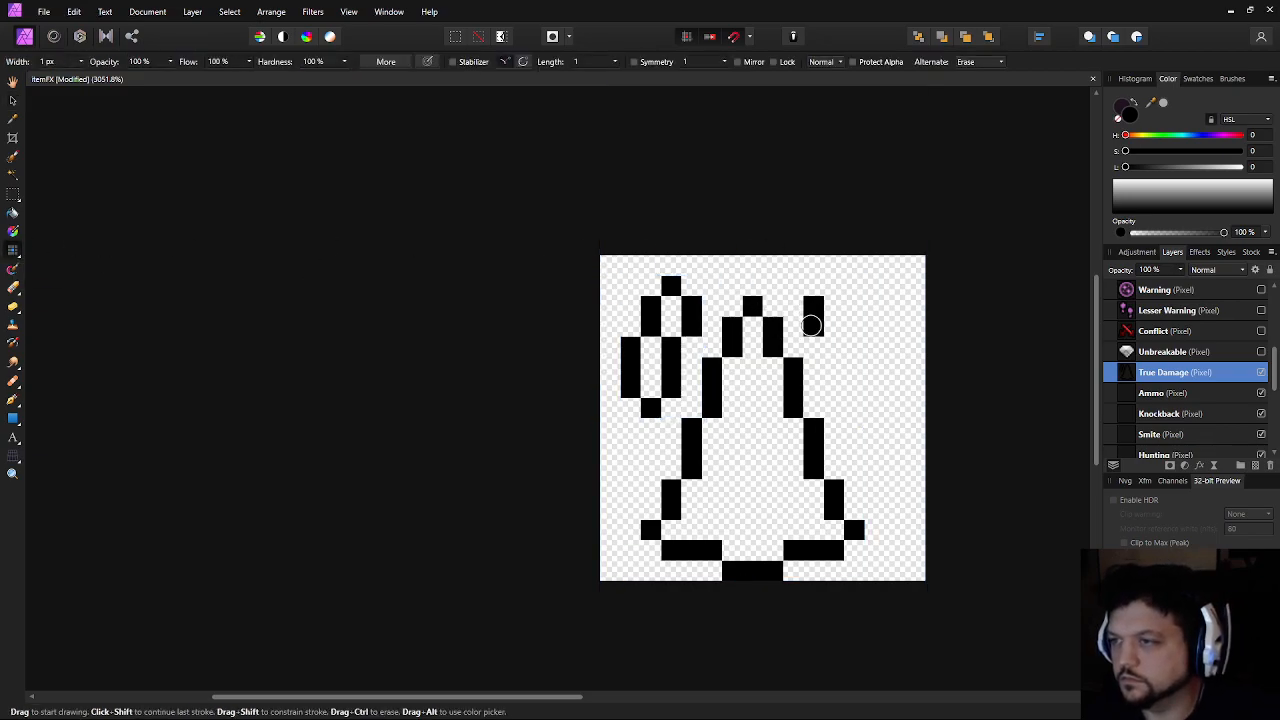
Finish the black outline of the second oval beside the bell's tip, matching the oval on its other side
{"action": "mouse_move", "coordinate": [830, 291]}
{"action": "left_mouse_down"}
{"action": "mouse_move", "coordinate": [839, 384]}
{"action": "mouse_move", "coordinate": [864, 405]}
{"action": "mouse_move", "coordinate": [882, 384]}
{"action": "mouse_move", "coordinate": [874, 341]}
{"action": "left_mouse_up"}
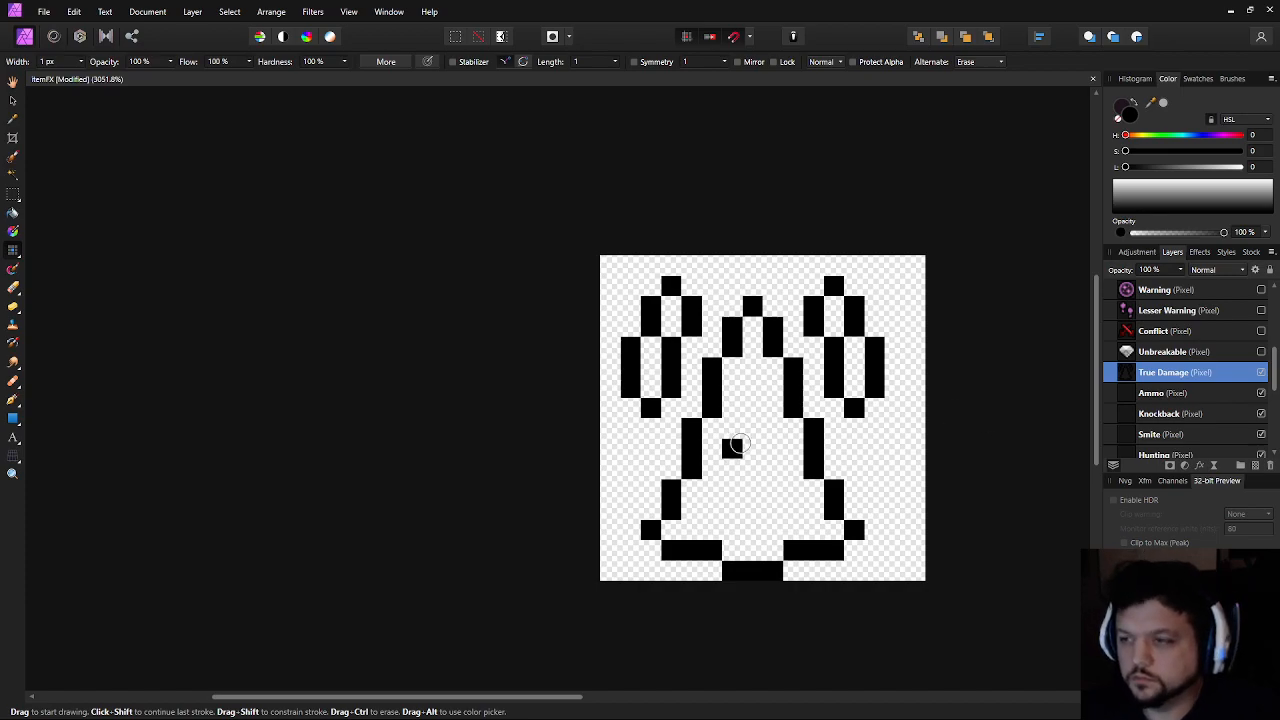
{"action": "left_click", "coordinate": [609, 448]}
{"action": "key", "text": "ctrl+z"}
Flood fill the inside of the bell outline with a dark grey of lightness 27
{"action": "left_click", "coordinate": [798, 330]}
{"action": "left_click", "coordinate": [1150, 167]}
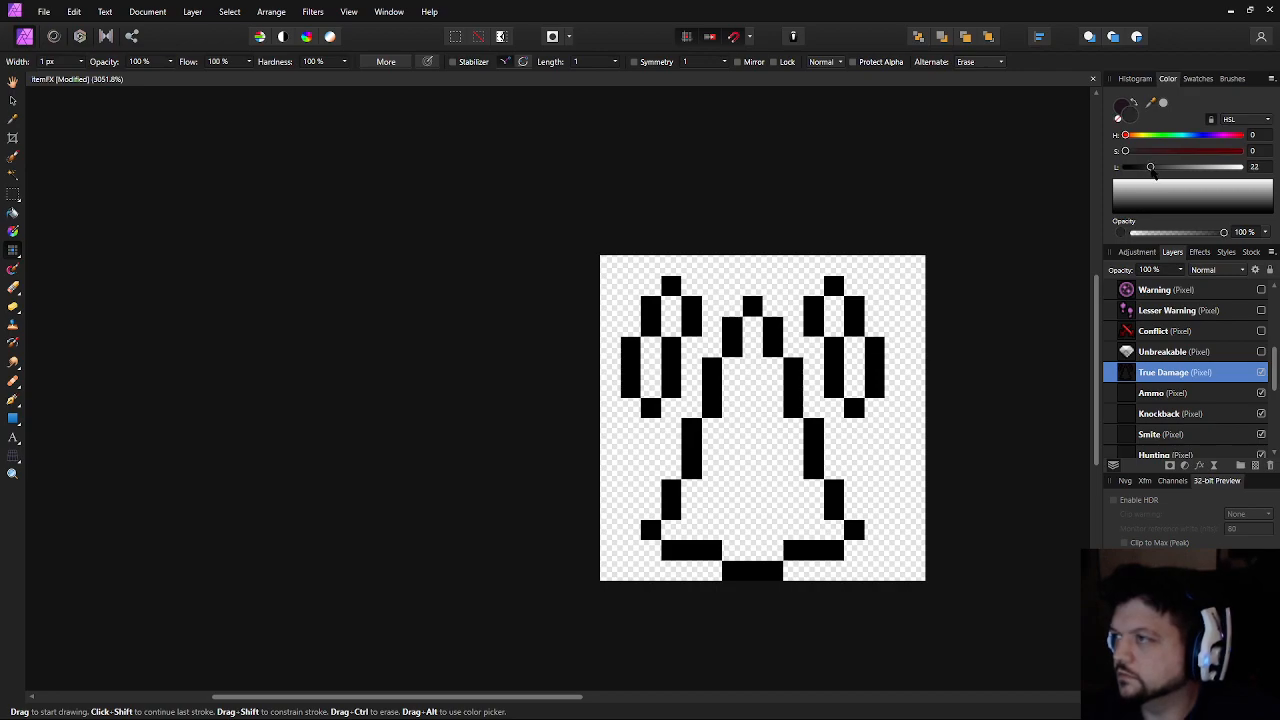
{"action": "key", "text": "g"}
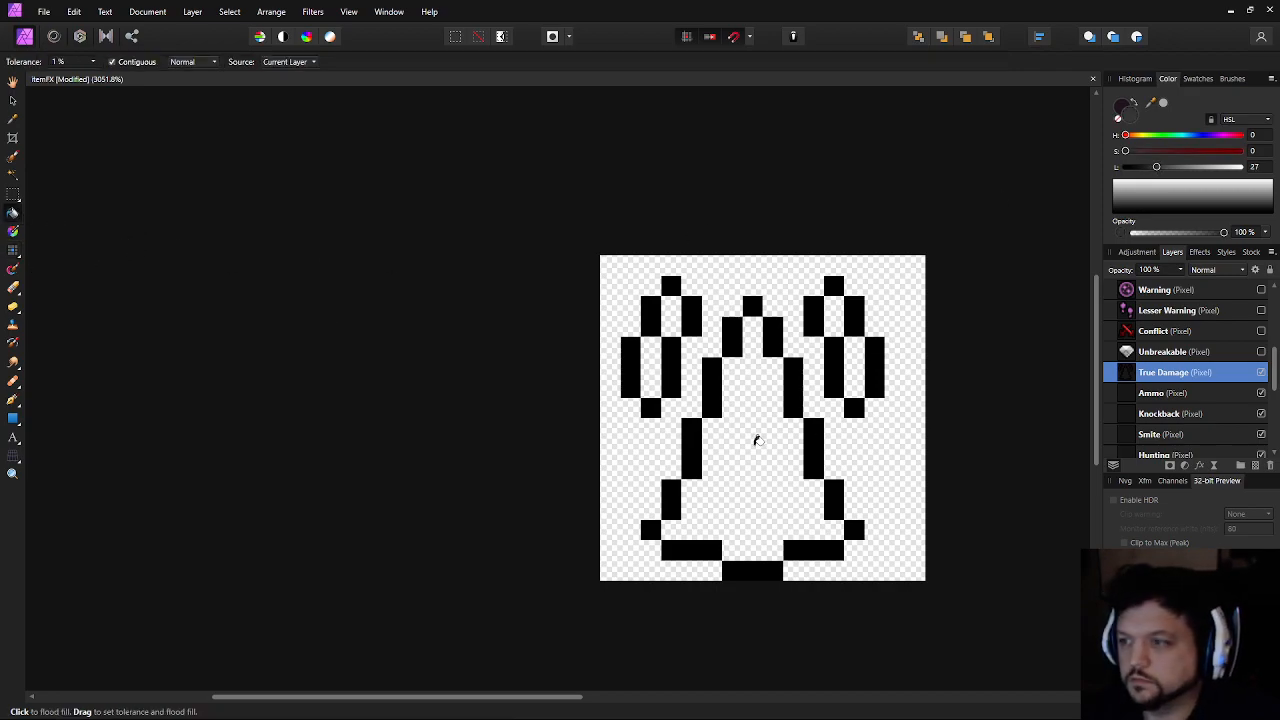
{"action": "left_click", "coordinate": [752, 432]}
Paint the middle of the bell from tip to base with a mid grey of lightness 45, leaving dark grey edges
{"action": "key", "text": "b"}
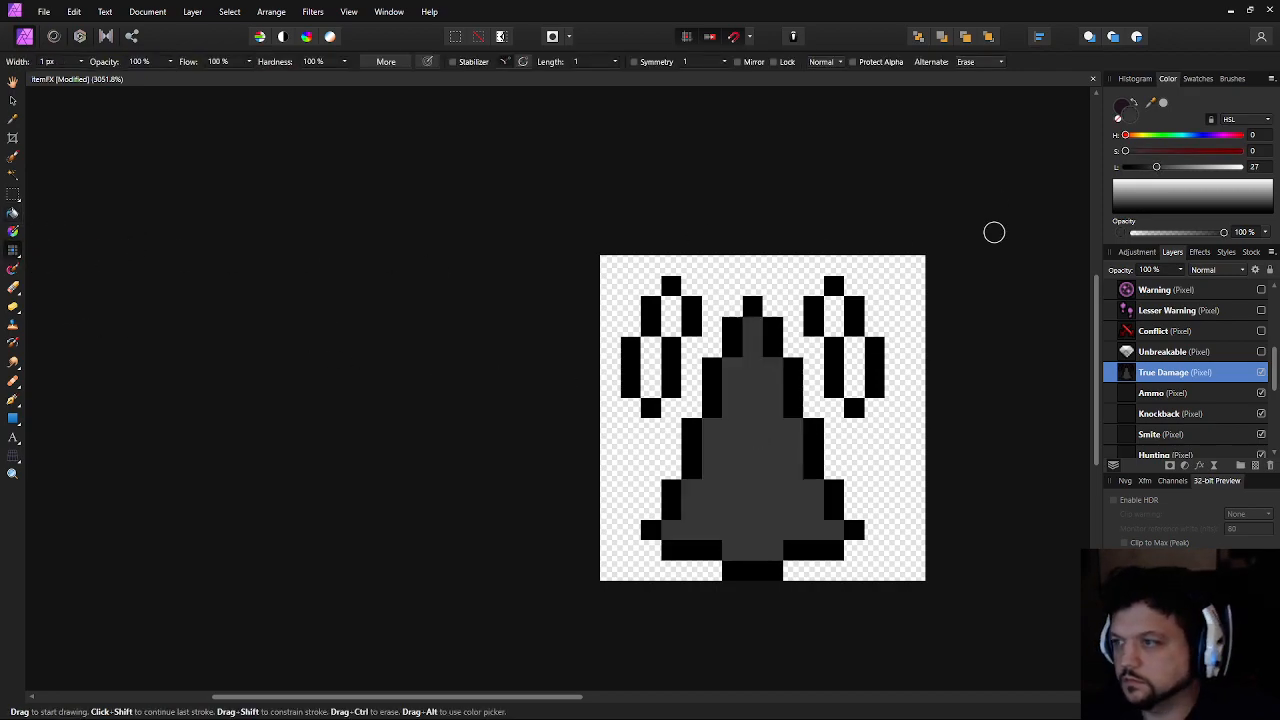
{"action": "left_click", "coordinate": [1176, 167]}
{"action": "left_click", "coordinate": [688, 491]}
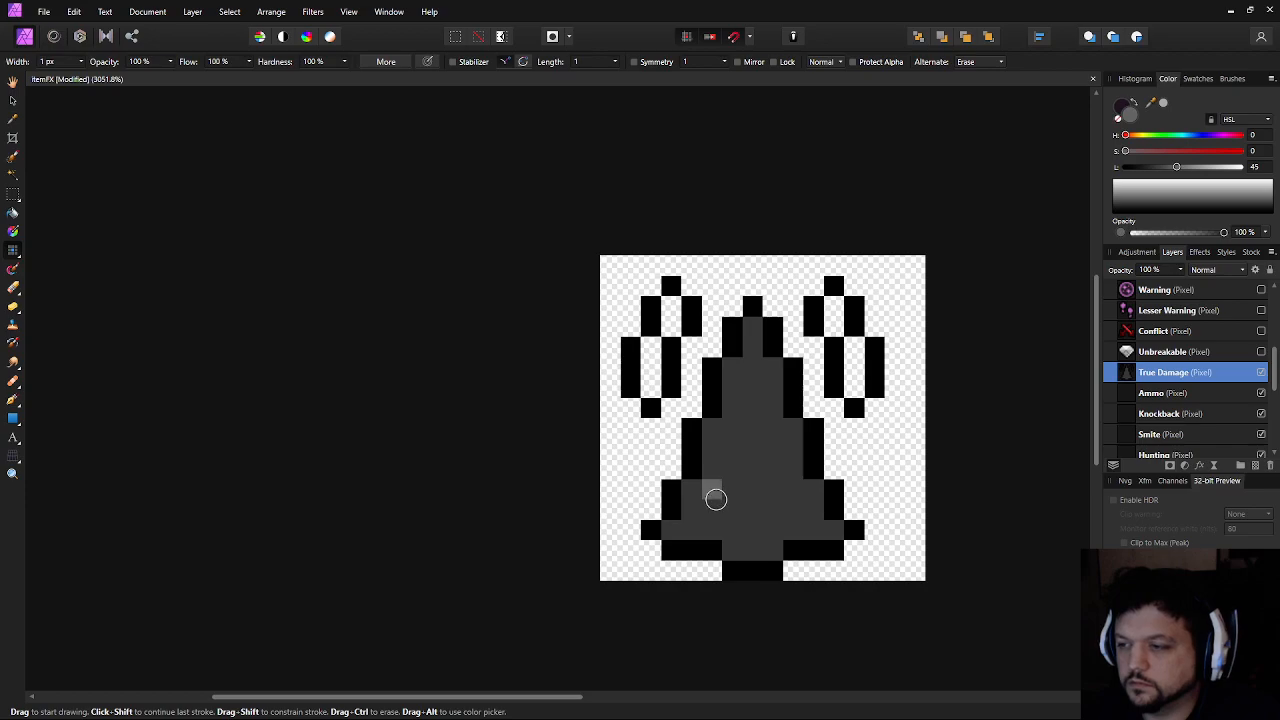
{"action": "mouse_move", "coordinate": [726, 512]}
{"action": "left_mouse_down"}
{"action": "mouse_move", "coordinate": [769, 528]}
{"action": "mouse_move", "coordinate": [794, 492]}
{"action": "mouse_move", "coordinate": [731, 488]}
{"action": "mouse_move", "coordinate": [795, 509]}
{"action": "mouse_move", "coordinate": [723, 486]}
{"action": "mouse_move", "coordinate": [753, 328]}
{"action": "mouse_move", "coordinate": [788, 432]}
{"action": "mouse_move", "coordinate": [788, 487]}
{"action": "mouse_move", "coordinate": [753, 495]}
{"action": "mouse_move", "coordinate": [740, 468]}
{"action": "mouse_move", "coordinate": [762, 490]}
{"action": "mouse_move", "coordinate": [755, 399]}
{"action": "mouse_move", "coordinate": [749, 497]}
{"action": "left_mouse_up"}
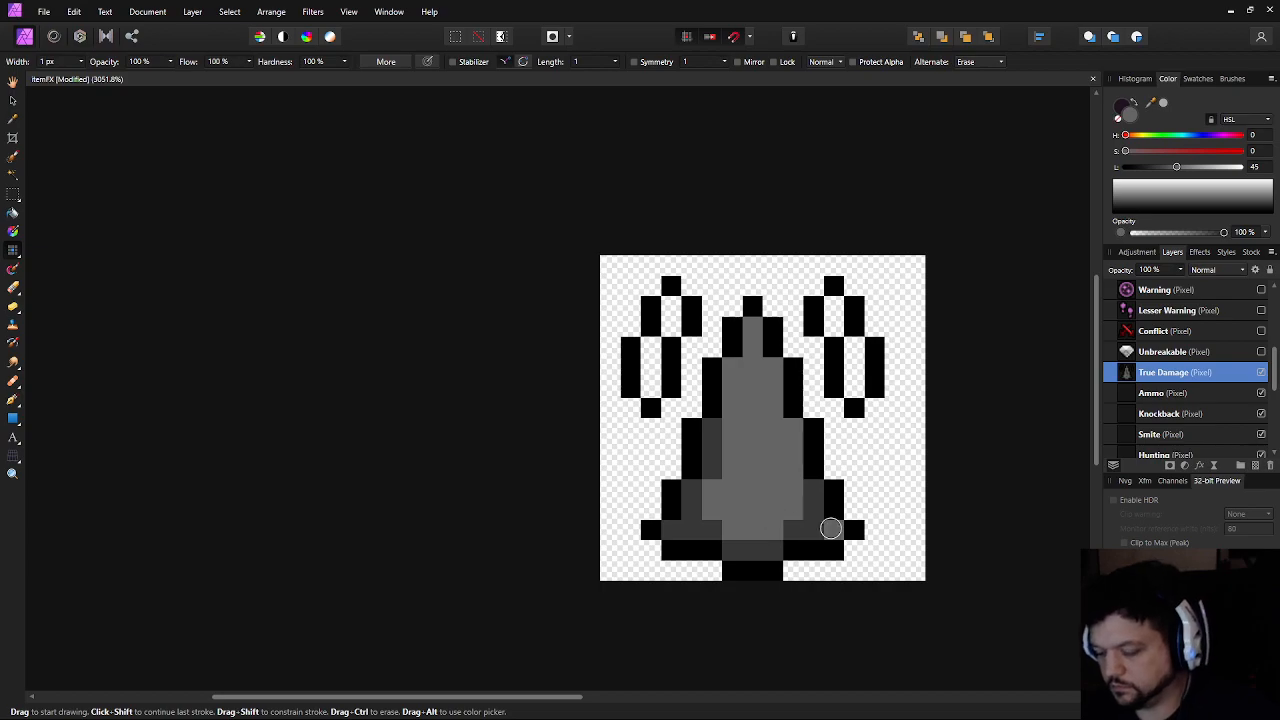
Sample the dark grey and repaint the bell's right inner edge and the two shoulder pixels below the tip
{"action": "left_click", "coordinate": [831, 528], "text": "alt"}
{"action": "left_click_drag", "start_coordinate": [791, 451], "coordinate": [794, 464]}
{"action": "left_click", "coordinate": [733, 365]}
{"action": "left_click", "coordinate": [773, 366]}
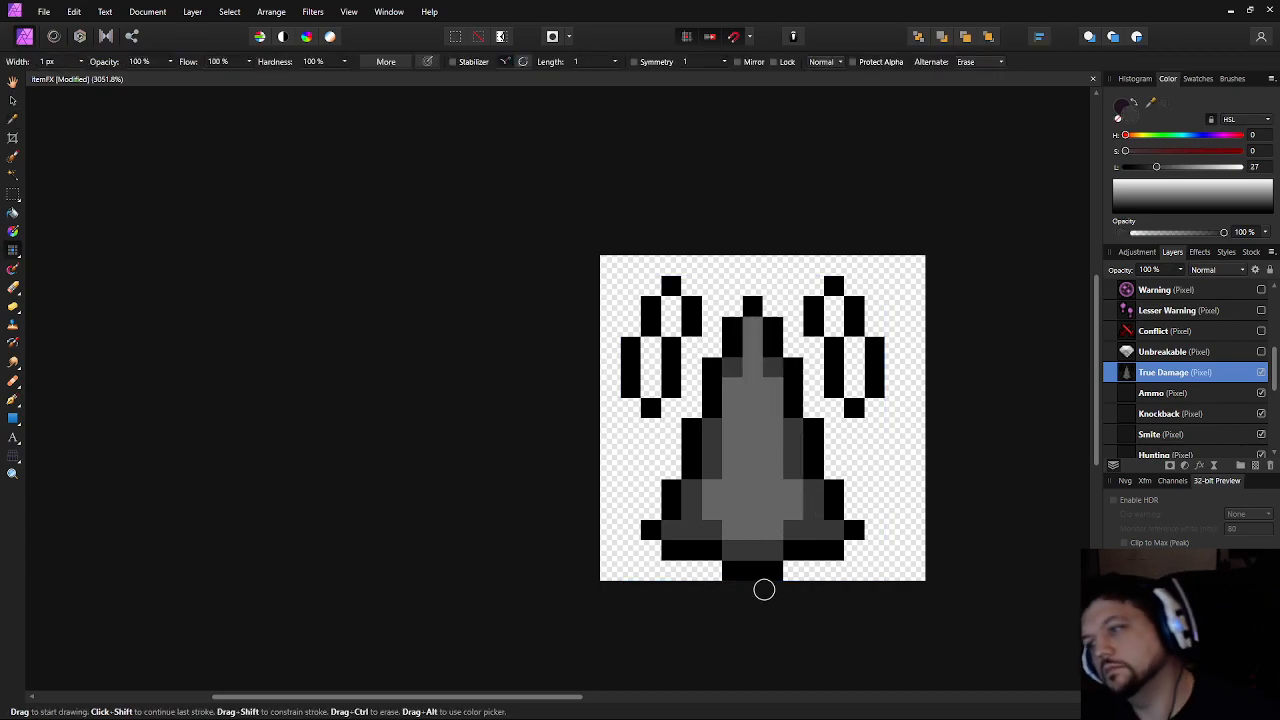
{"action": "scroll", "coordinate": [854, 486], "scroll_direction": "down", "scroll_amount": 9}
{"action": "scroll", "coordinate": [846, 476], "scroll_direction": "up", "scroll_amount": 8}
{"action": "left_click", "coordinate": [836, 491]}
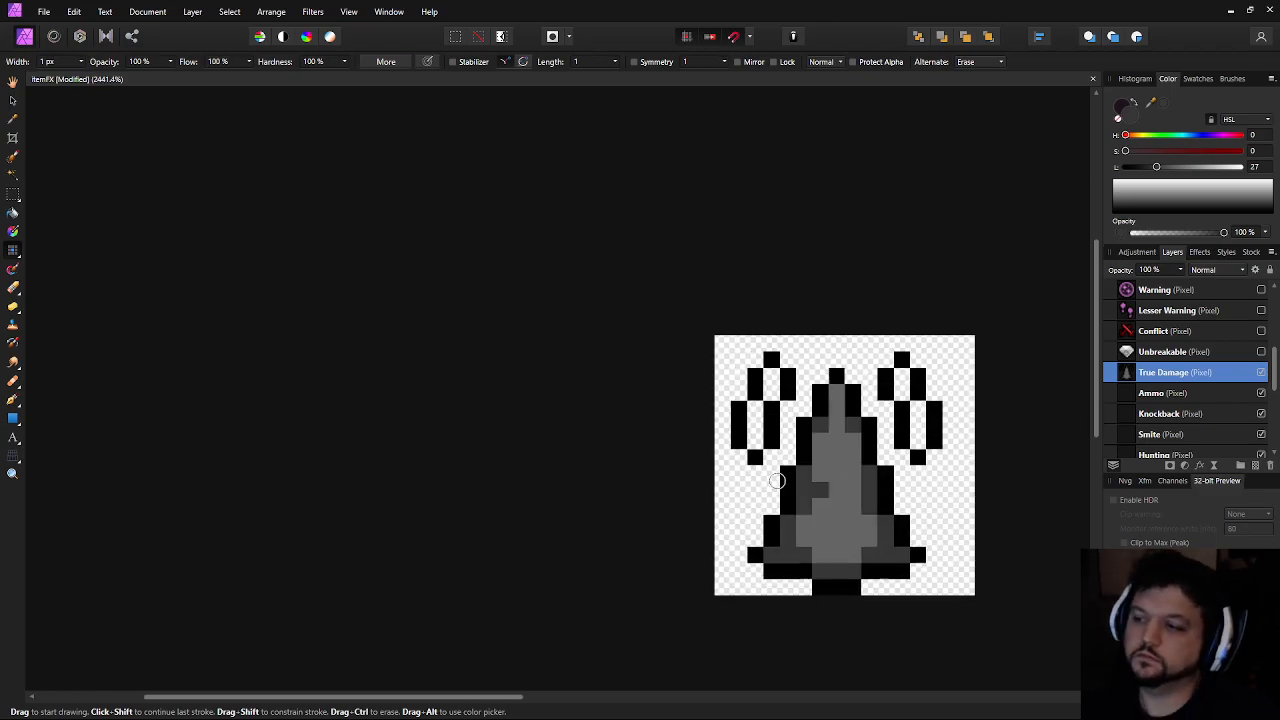
{"action": "left_click_drag", "start_coordinate": [817, 486], "coordinate": [561, 463]}
Paint a highlight down from the bell's tip, with lightness 78 for the tip pixel and lightness 69 for the pixels below
{"action": "scroll", "coordinate": [578, 456], "scroll_direction": "up", "scroll_amount": 3}
{"action": "key", "text": "i"}
{"action": "left_click", "coordinate": [611, 473]}
{"action": "key", "text": "b"}
{"action": "left_click", "coordinate": [1195, 167]}
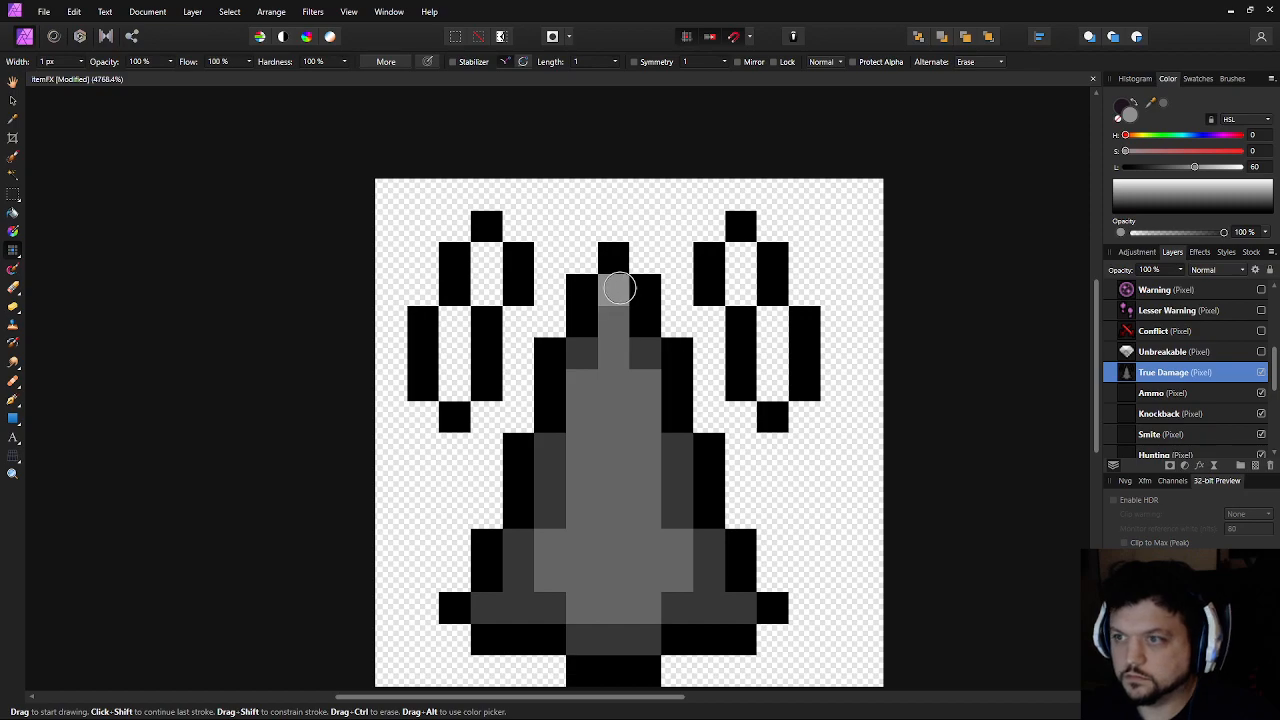
{"action": "left_click", "coordinate": [619, 288]}
{"action": "left_click", "coordinate": [1216, 168]}
{"action": "mouse_move", "coordinate": [609, 351]}
{"action": "left_mouse_down"}
{"action": "mouse_move", "coordinate": [614, 294]}
{"action": "mouse_move", "coordinate": [605, 425]}
{"action": "mouse_move", "coordinate": [586, 420]}
{"action": "mouse_move", "coordinate": [592, 480]}
{"action": "mouse_move", "coordinate": [590, 428]}
{"action": "left_mouse_up"}
{"action": "left_click", "coordinate": [1204, 168]}
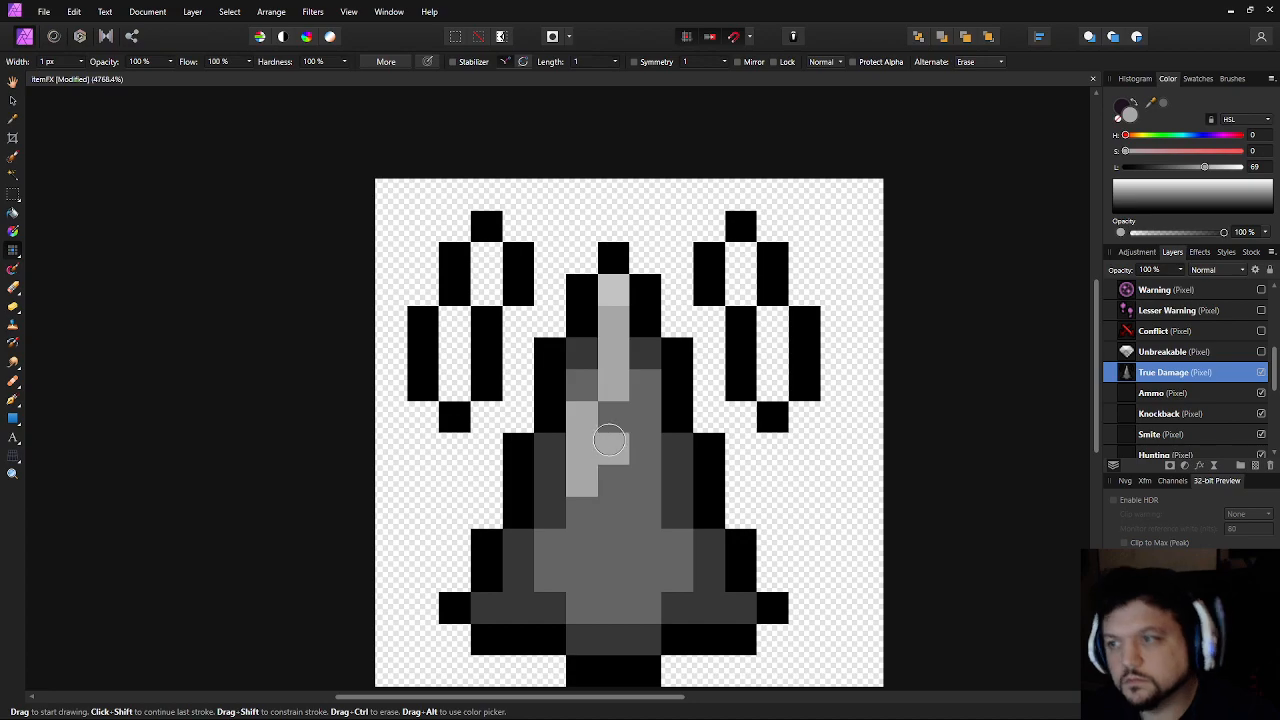
Sample the light grey from the tip and try a highlight pixel of lightness 78 in the bell's lower middle
{"action": "key", "text": "i"}
{"action": "left_click", "coordinate": [609, 301]}
{"action": "key", "text": "b"}
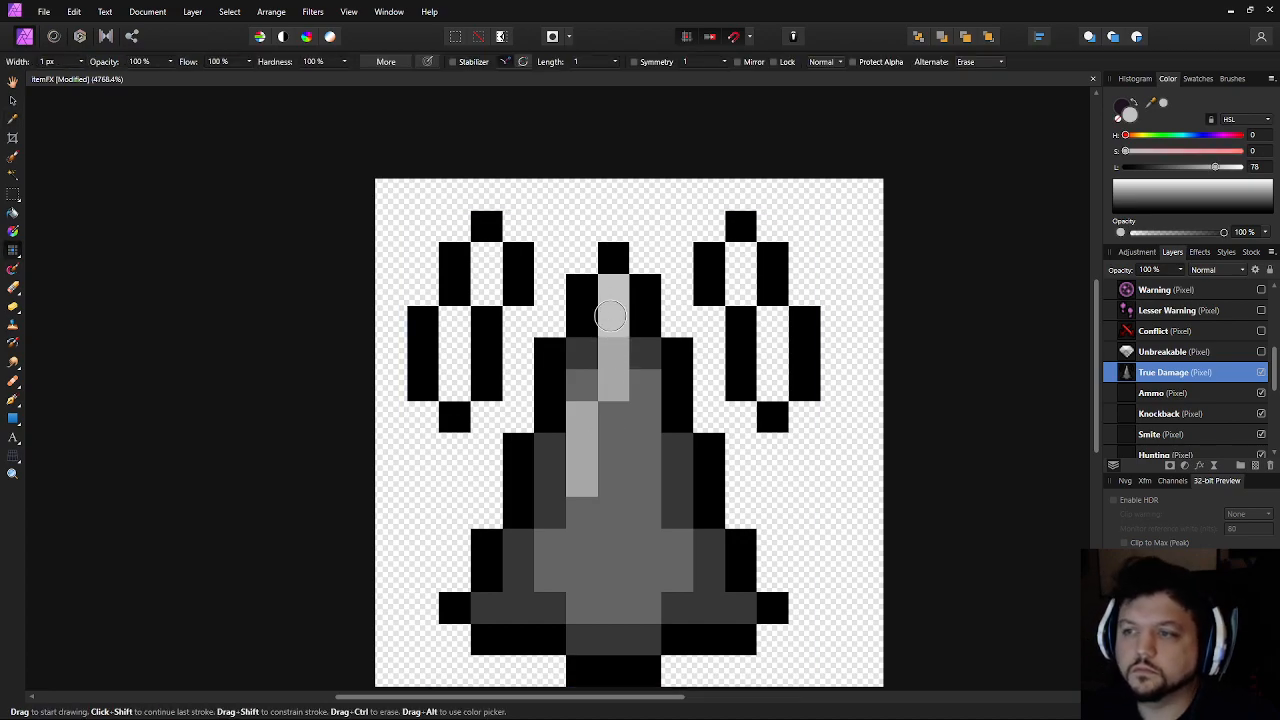
{"action": "scroll", "coordinate": [680, 510], "scroll_direction": "down", "scroll_amount": 10}
{"action": "scroll", "coordinate": [700, 500], "scroll_direction": "up", "scroll_amount": 10}
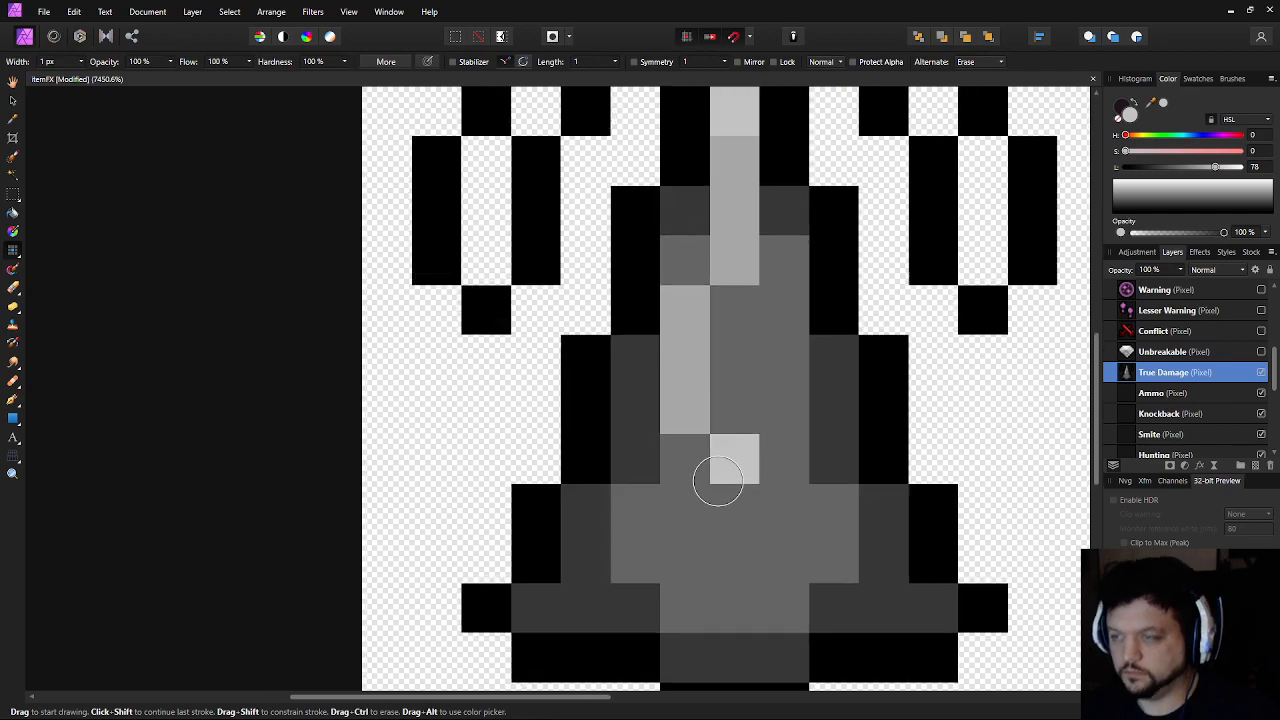
{"action": "left_click_drag", "start_coordinate": [718, 481], "coordinate": [699, 496]}
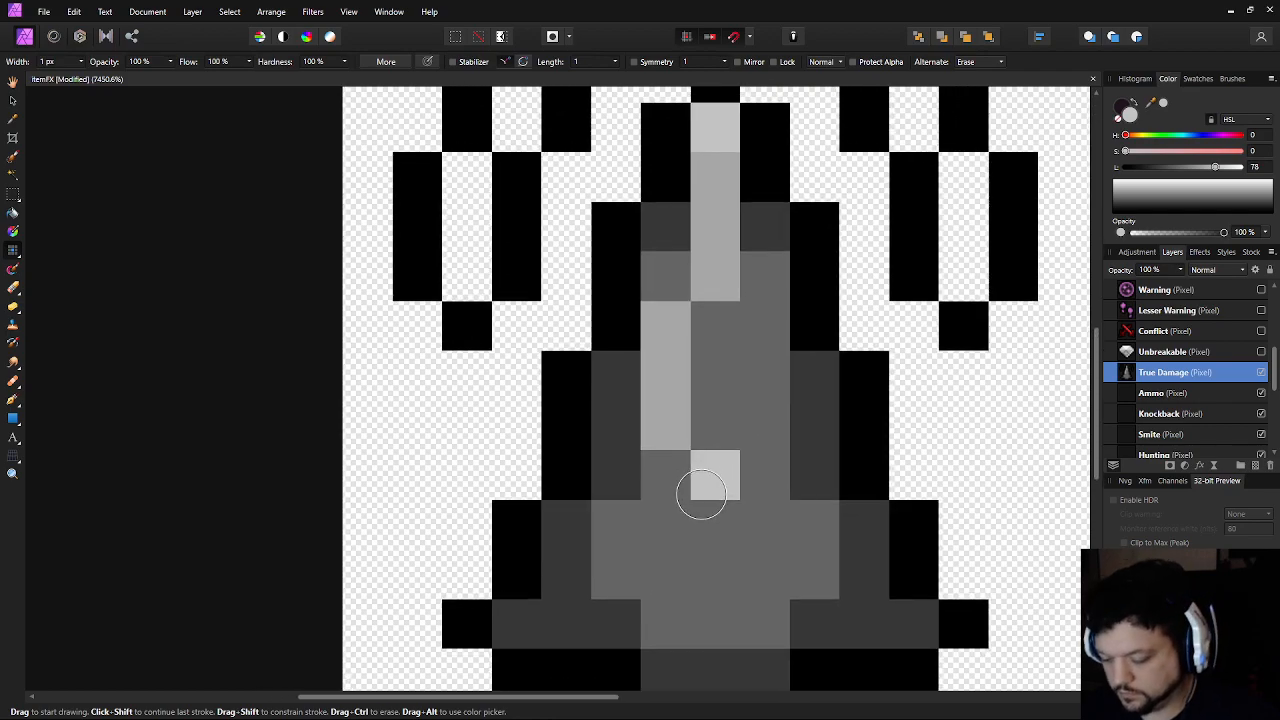
Sample the mid grey of lightness 45 and paint over the highlight pixels on the bell's body, keeping only those at the tip
{"action": "key", "text": "i"}
{"action": "left_click", "coordinate": [720, 471]}
{"action": "key", "text": "b"}
{"action": "left_click_drag", "start_coordinate": [677, 413], "coordinate": [674, 392]}
{"action": "scroll", "coordinate": [737, 528], "scroll_direction": "down", "scroll_amount": 7}
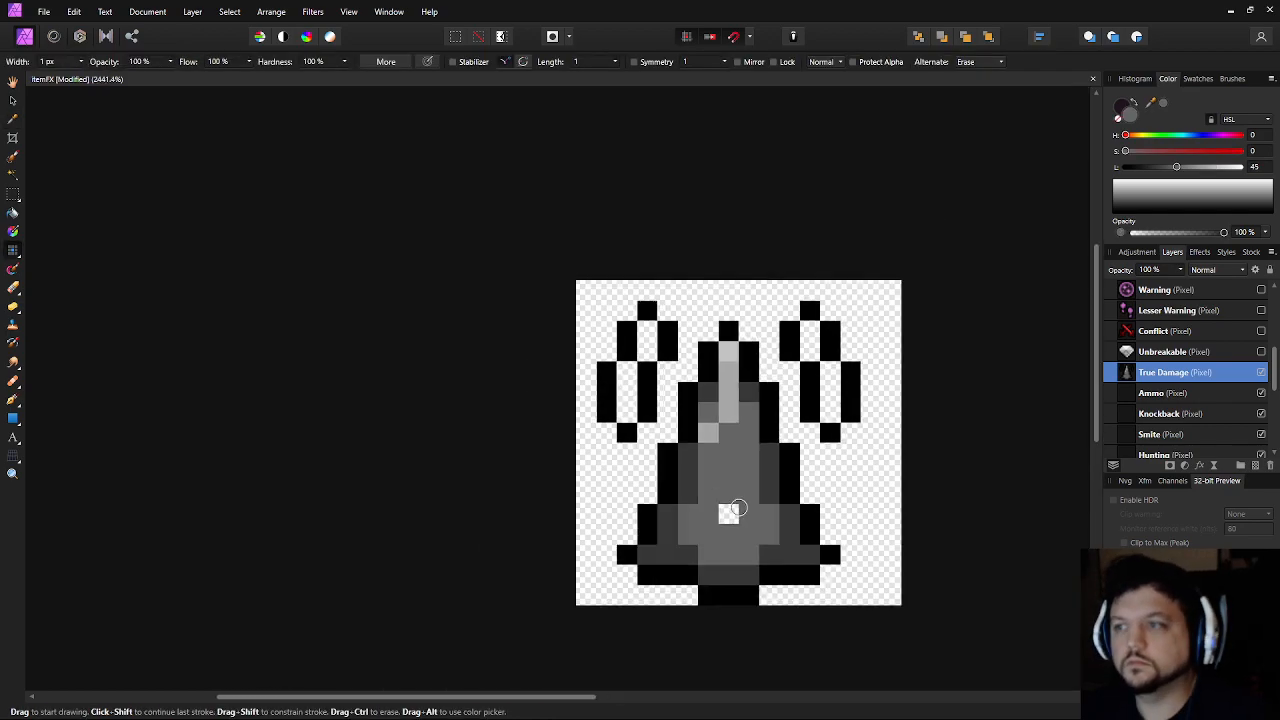
{"action": "scroll", "coordinate": [740, 505], "scroll_direction": "up", "scroll_amount": 6}
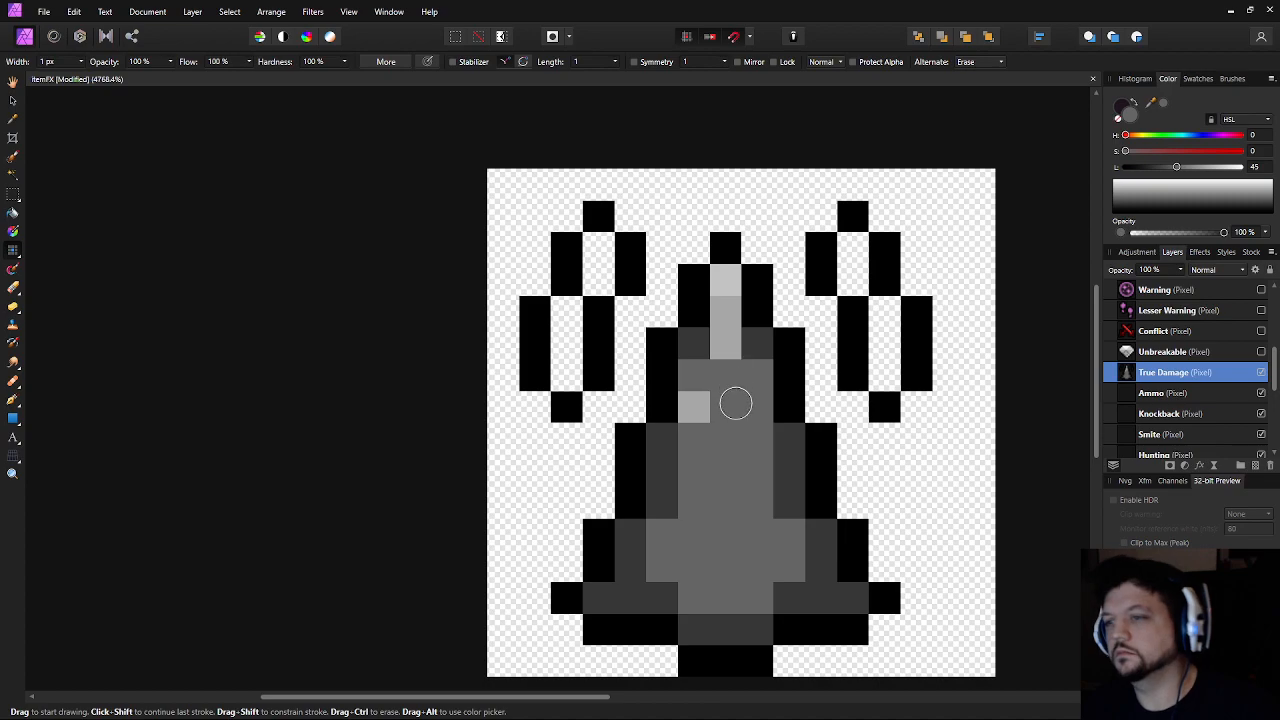
{"action": "scroll", "coordinate": [749, 506], "scroll_direction": "down", "scroll_amount": 6}
{"action": "scroll", "coordinate": [735, 500], "scroll_direction": "up", "scroll_amount": 4}
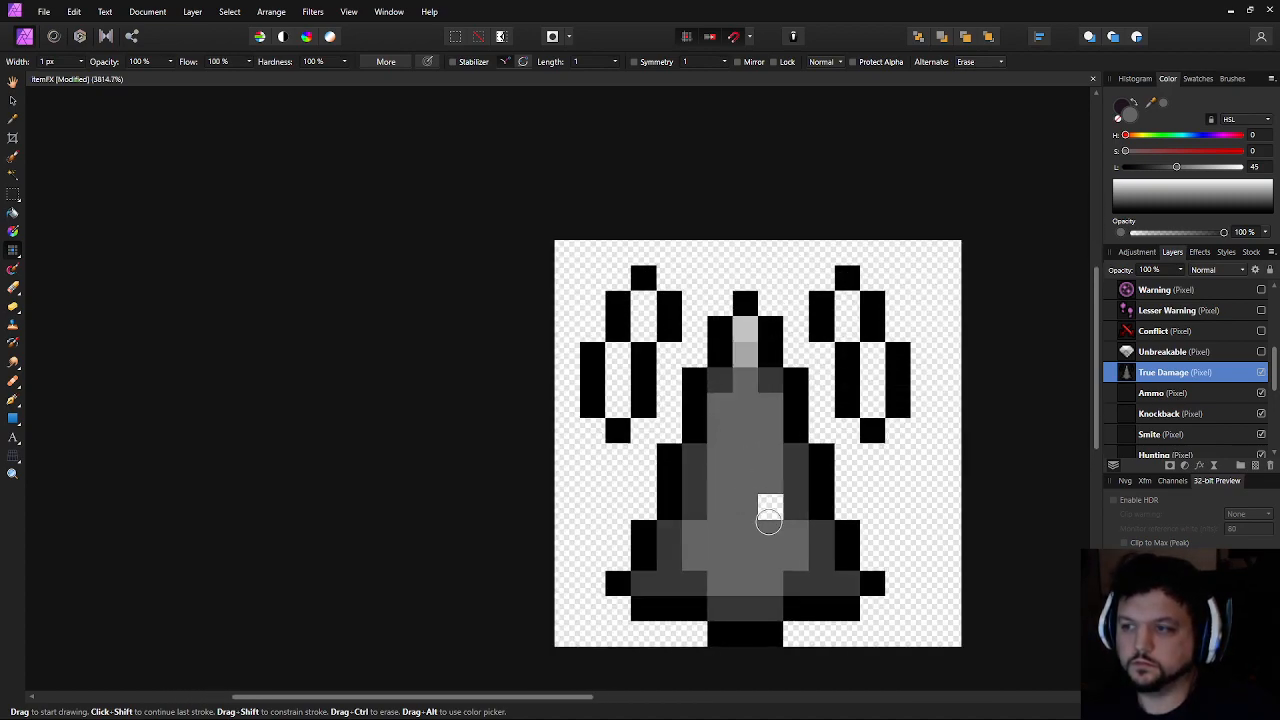
{"action": "scroll", "coordinate": [773, 547], "scroll_direction": "down", "scroll_amount": 4}
{"action": "scroll", "coordinate": [755, 505], "scroll_direction": "up", "scroll_amount": 7}
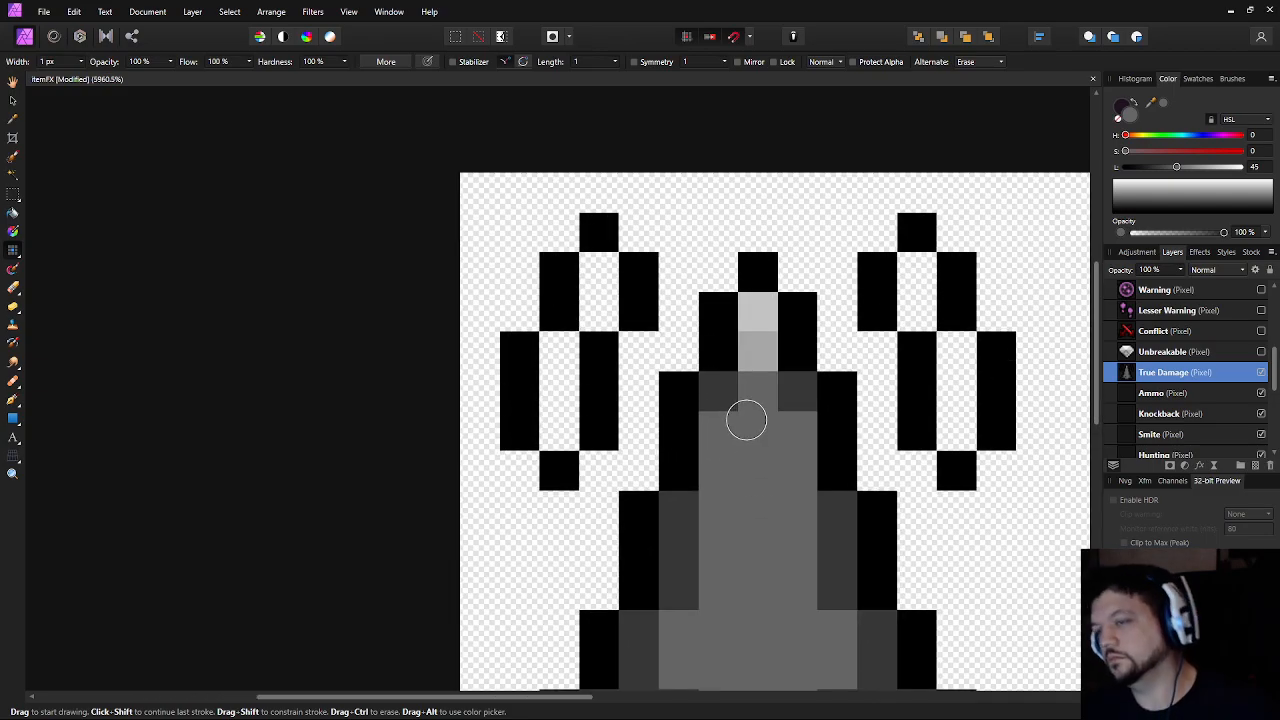
{"action": "key", "text": "i"}
{"action": "key", "text": "b"}
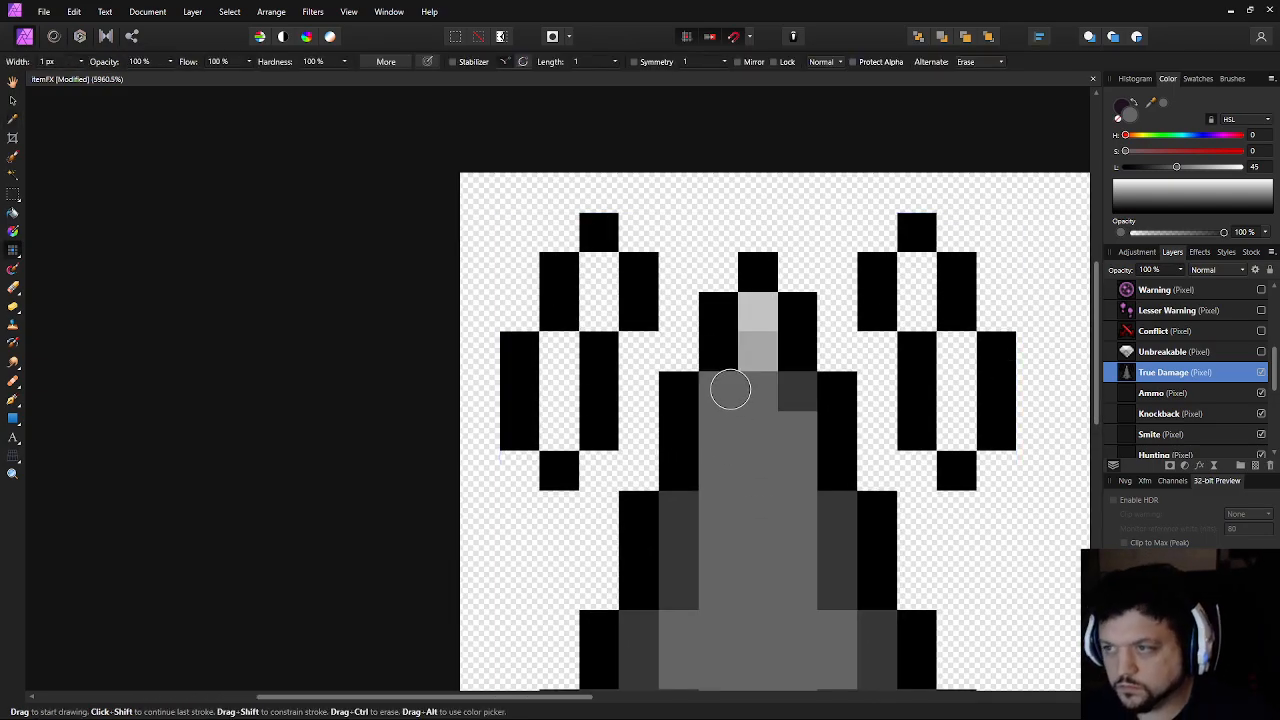
Sample the lightness 69 grey and paint highlight pixels down the bell's centre column below the shoulder
{"action": "key", "text": "i"}
{"action": "left_click", "coordinate": [752, 355]}
{"action": "key", "text": "b"}
{"action": "left_click", "coordinate": [745, 418]}
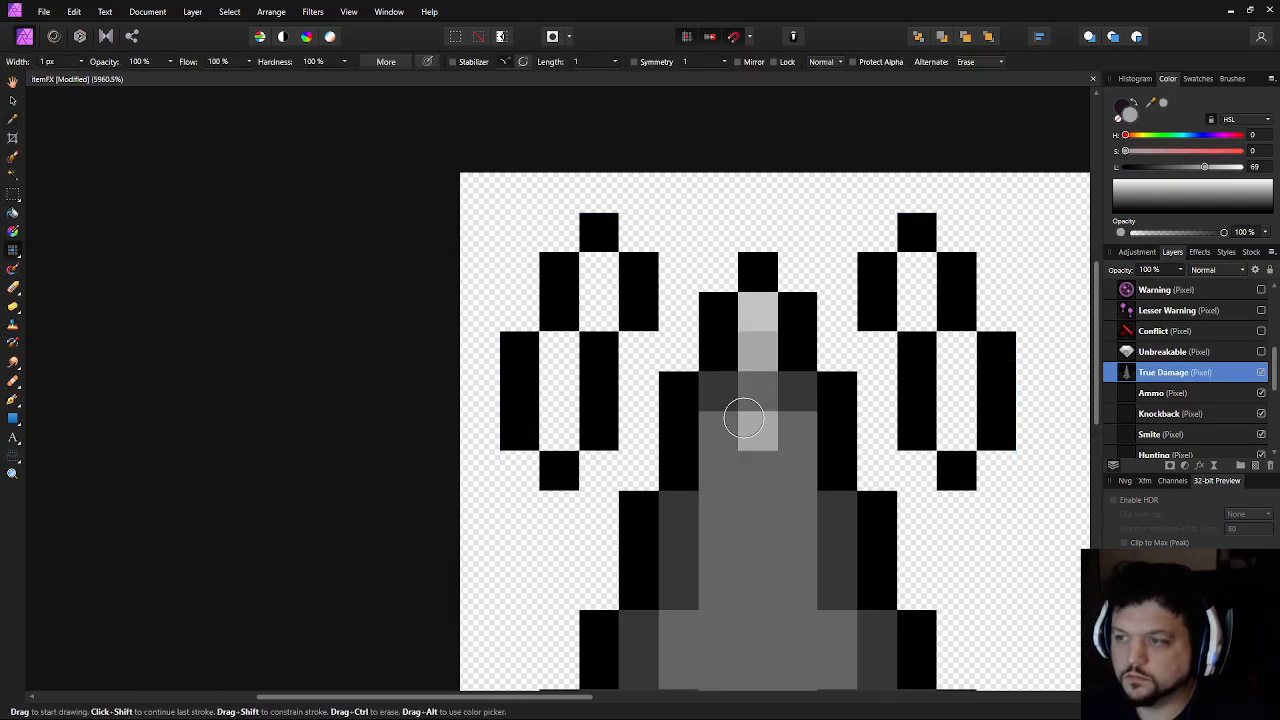
{"action": "left_click", "coordinate": [755, 470]}
{"action": "scroll", "coordinate": [757, 429], "scroll_direction": "down", "scroll_amount": 3}
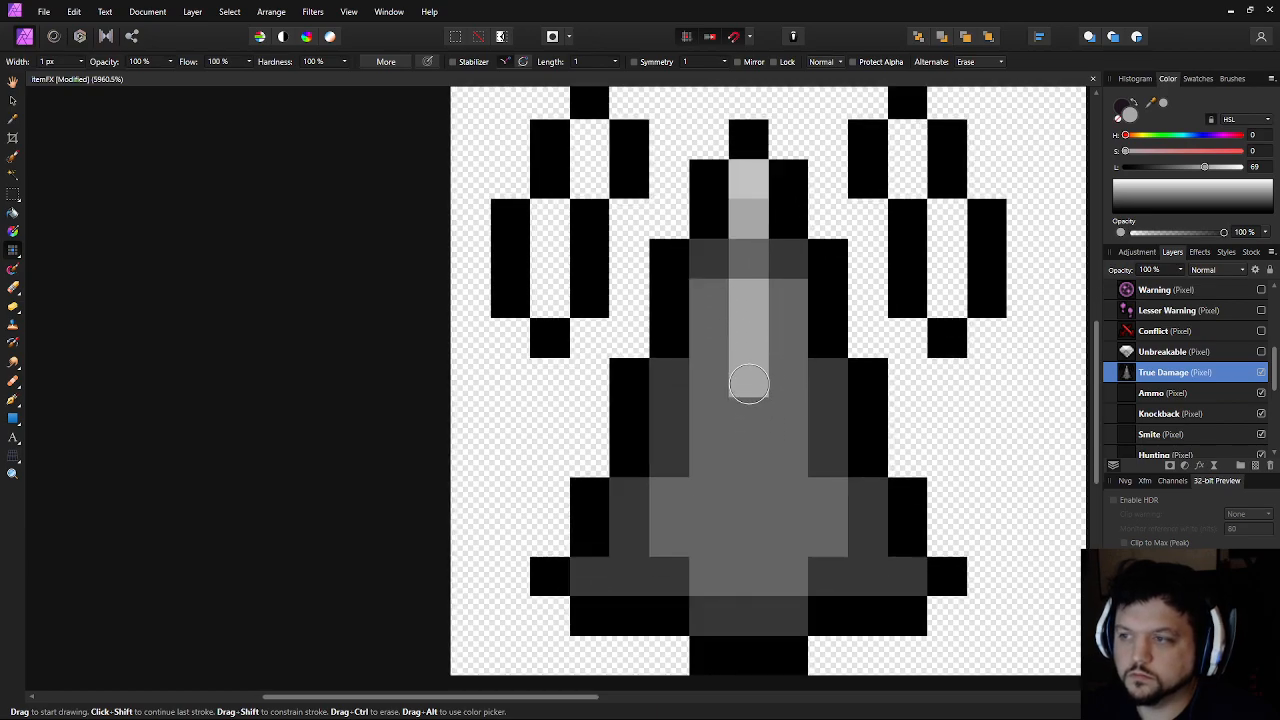
Continue the light grey highlight along the lower centre column and paint a three-pixel-wide highlight block at the bell's base
{"action": "left_click", "coordinate": [712, 495]}
{"action": "left_click", "coordinate": [742, 421]}
{"action": "left_click", "coordinate": [740, 464]}
{"action": "left_click", "coordinate": [722, 497]}
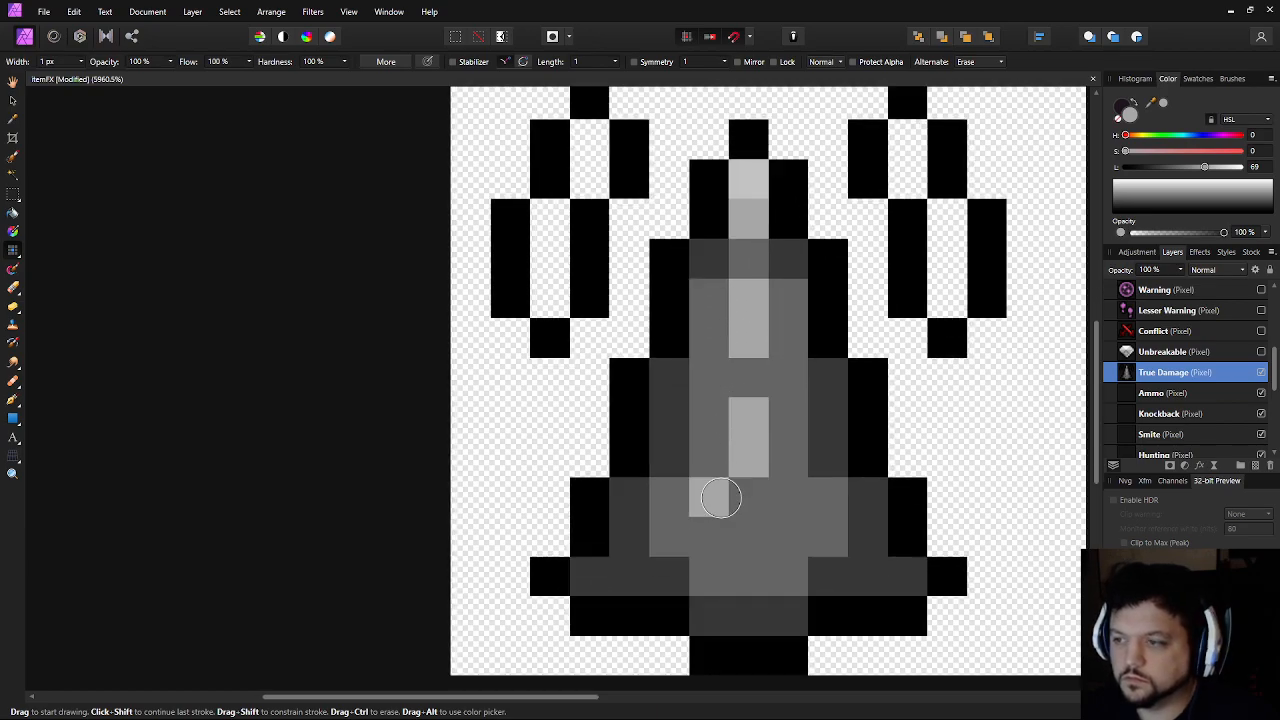
{"action": "scroll", "coordinate": [848, 500], "scroll_direction": "down", "scroll_amount": 6}
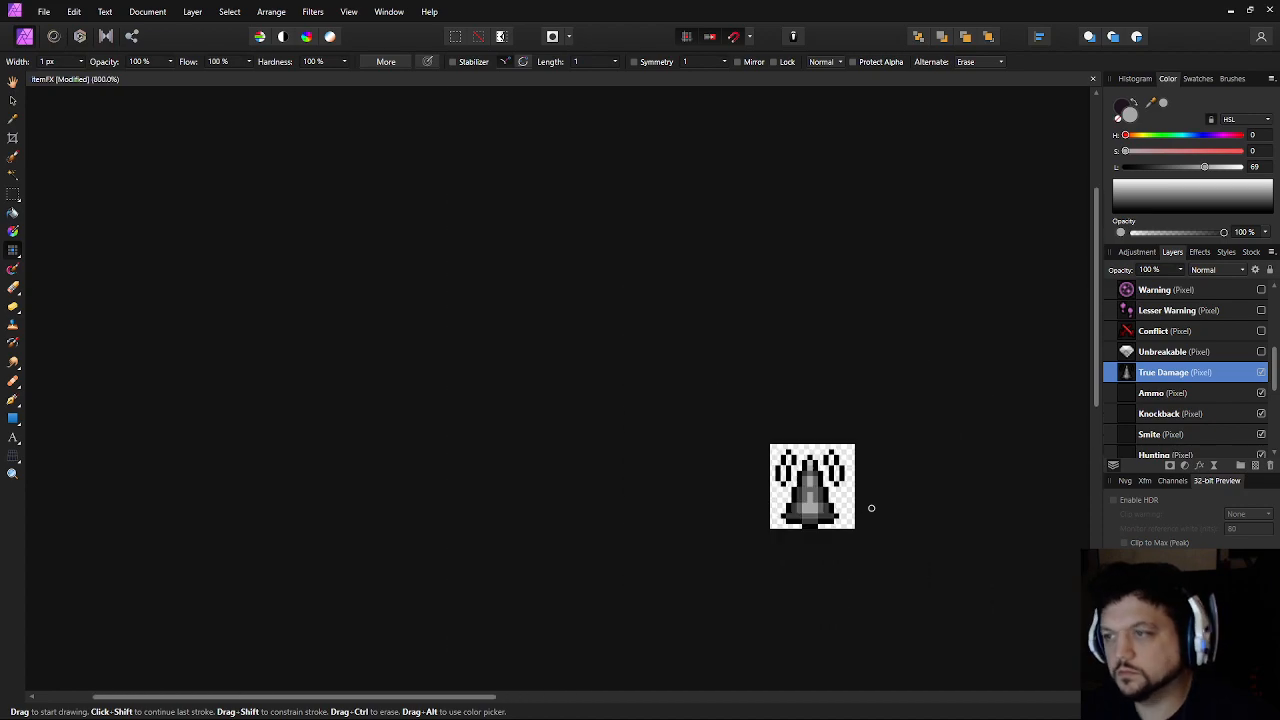
{"action": "scroll", "coordinate": [857, 496], "scroll_direction": "up", "scroll_amount": 6}
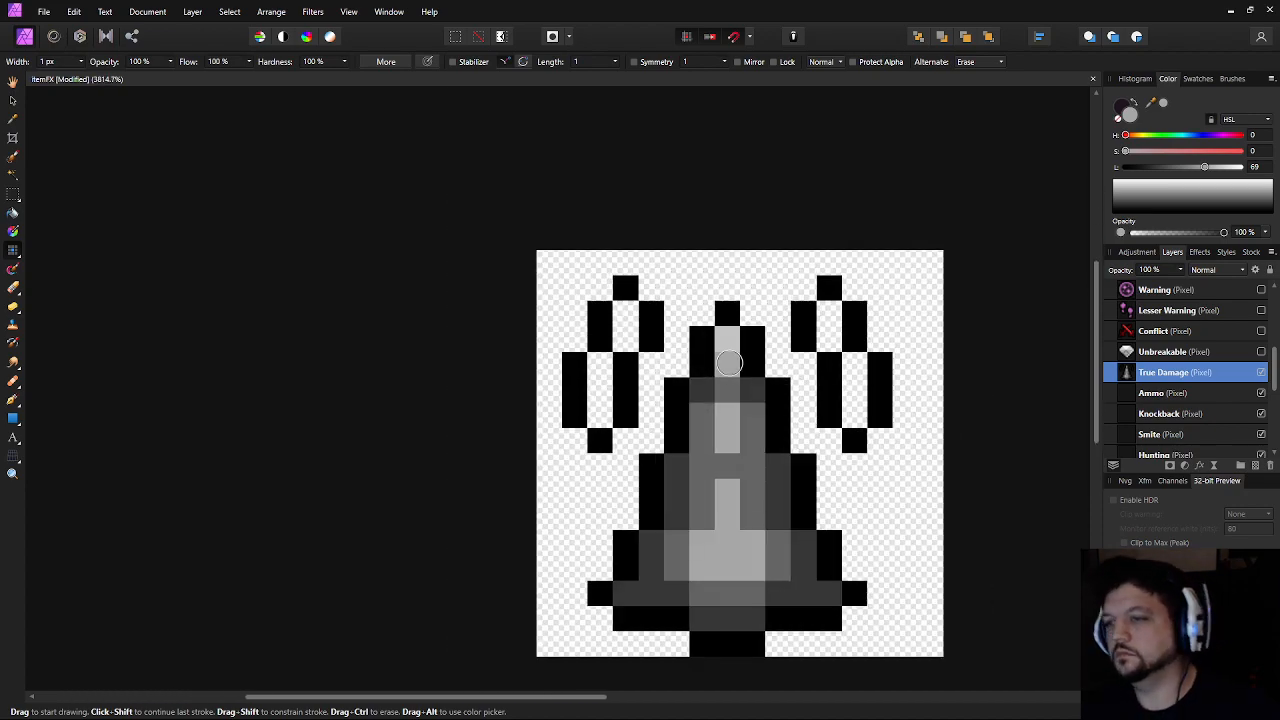
Close the gaps in the centre highlight column and add one light grey pixel on each side just above the base block
{"action": "scroll", "coordinate": [752, 490], "scroll_direction": "down", "scroll_amount": 6}
{"action": "scroll", "coordinate": [766, 490], "scroll_direction": "up", "scroll_amount": 6}
{"action": "left_click", "coordinate": [784, 471]}
{"action": "left_click", "coordinate": [765, 530]}
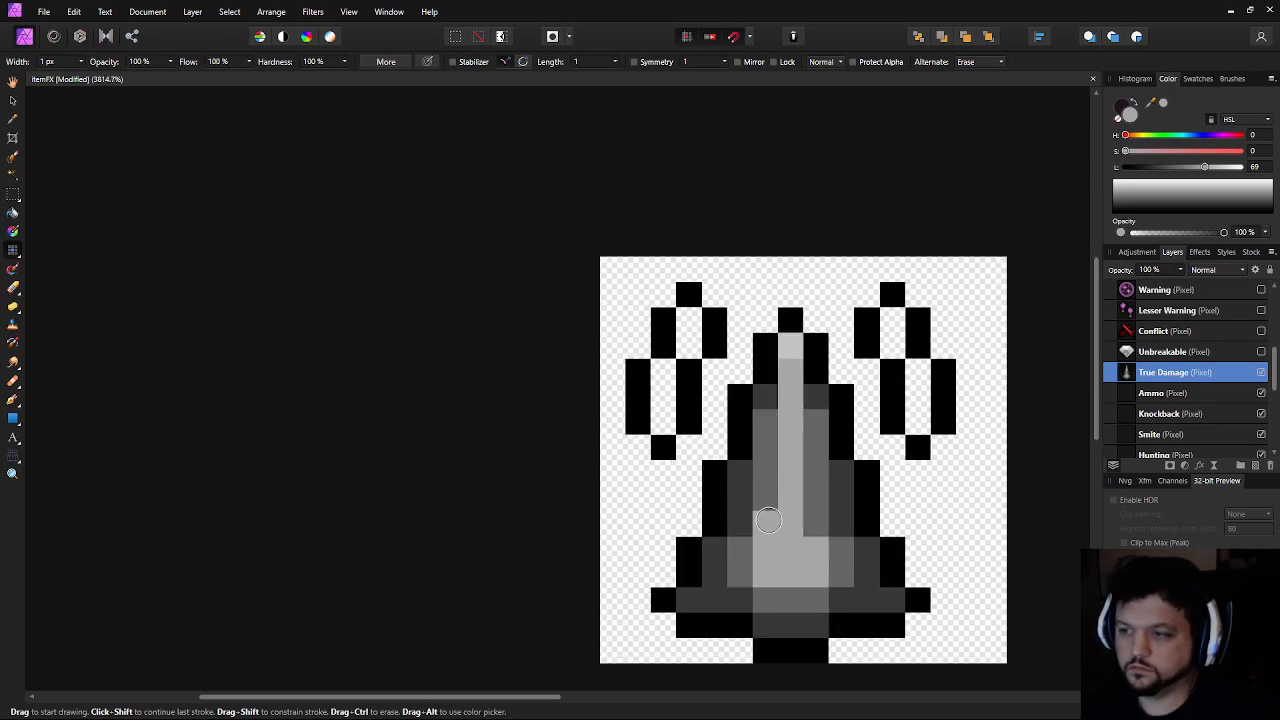
{"action": "left_click", "coordinate": [815, 525]}
{"action": "scroll", "coordinate": [790, 530], "scroll_direction": "up", "scroll_amount": 2}
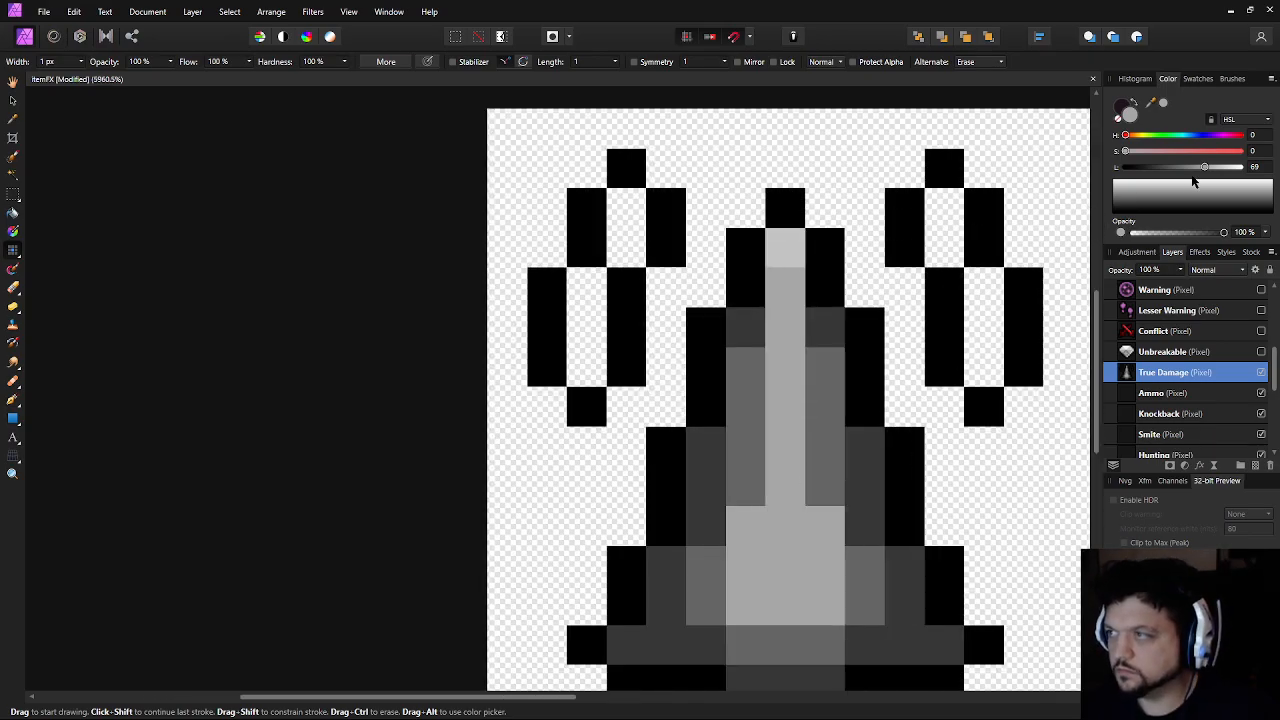
Set the lightness to 62 and shade the pixels flanking the lower centre column and the bottom row of the highlight block
{"action": "left_click_drag", "start_coordinate": [1200, 170], "coordinate": [1195, 168]}
{"action": "left_click", "coordinate": [752, 492]}
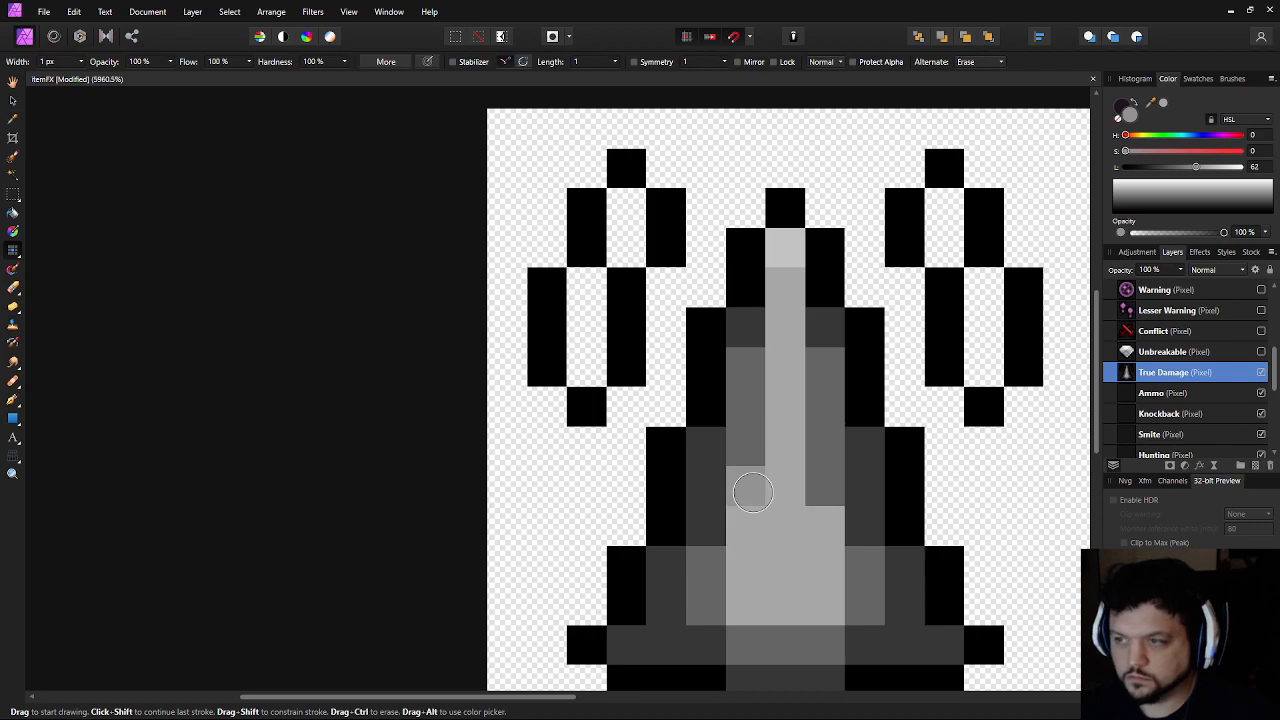
{"action": "scroll", "coordinate": [885, 567], "scroll_direction": "down", "scroll_amount": 5}
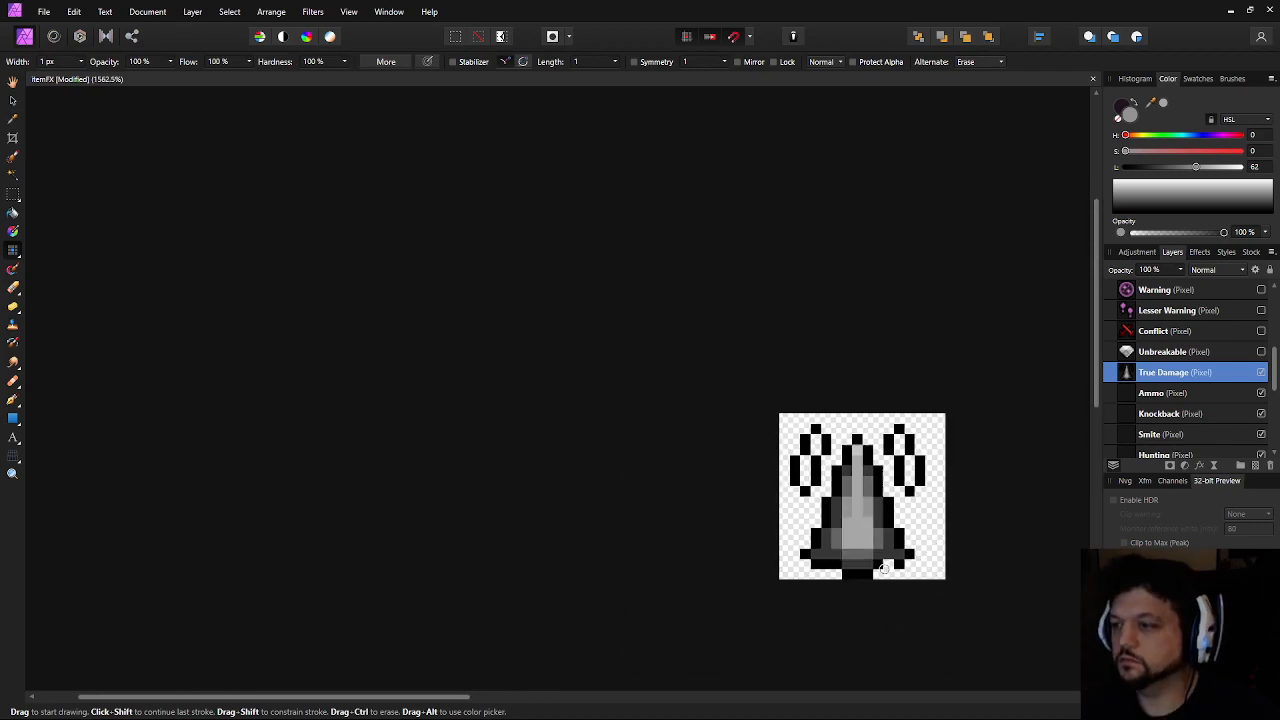
{"action": "scroll", "coordinate": [885, 567], "scroll_direction": "up", "scroll_amount": 3}
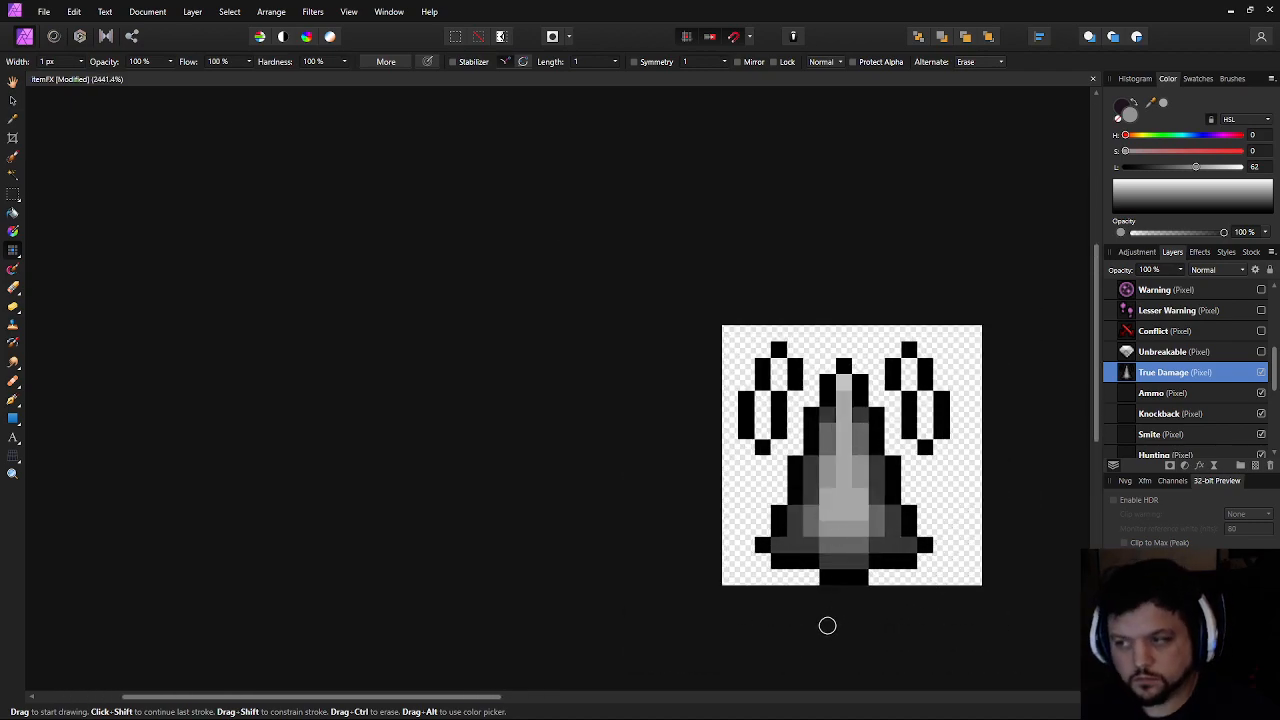
{"action": "scroll", "coordinate": [809, 549], "scroll_direction": "up", "scroll_amount": 3}
{"action": "left_click_drag", "start_coordinate": [836, 537], "coordinate": [761, 554]}
{"action": "scroll", "coordinate": [757, 525], "scroll_direction": "up", "scroll_amount": 1}
{"action": "scroll", "coordinate": [800, 543], "scroll_direction": "down", "scroll_amount": 9}
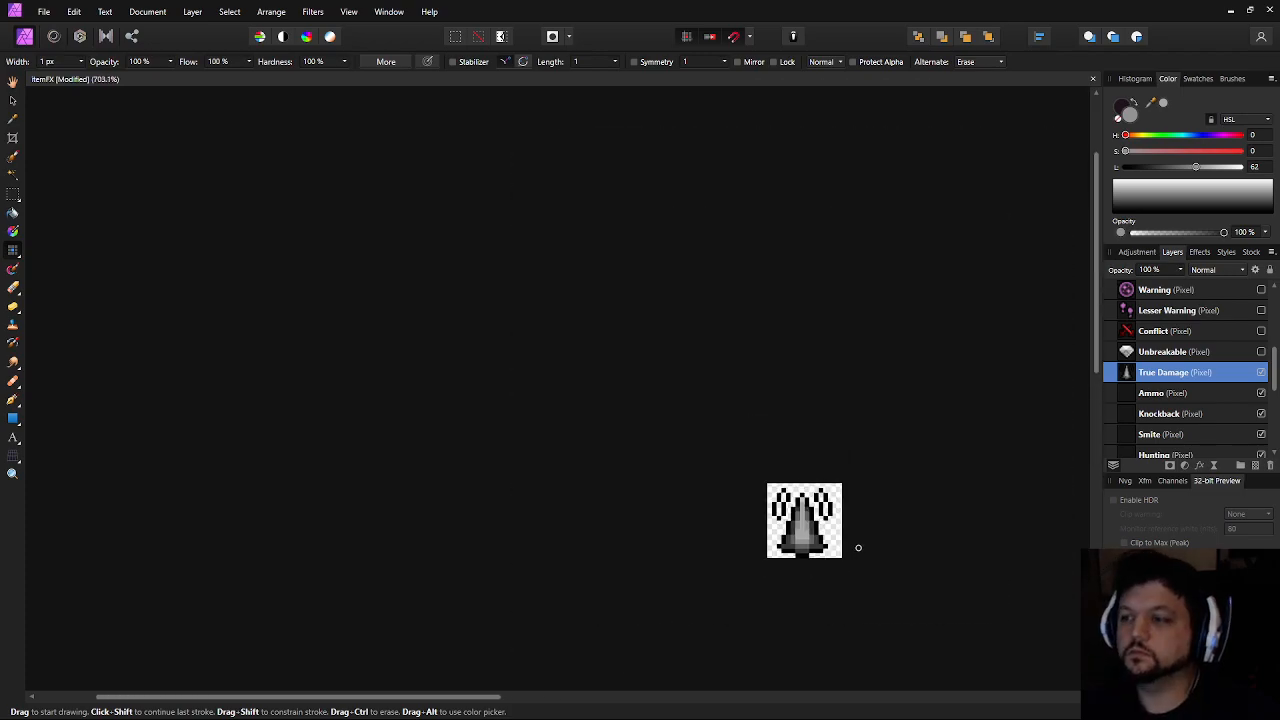
{"action": "scroll", "coordinate": [890, 607], "scroll_direction": "up", "scroll_amount": 8}
{"action": "left_click_drag", "start_coordinate": [837, 557], "coordinate": [811, 540]}
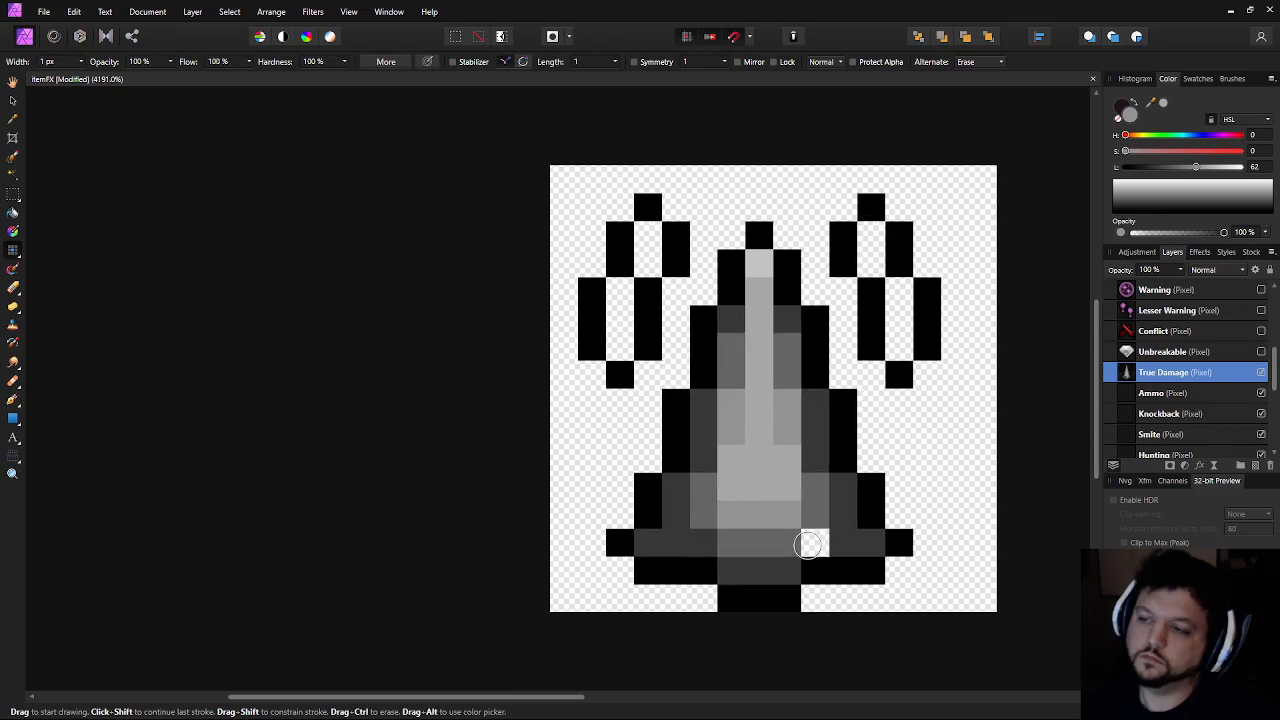
{"action": "scroll", "coordinate": [811, 540], "scroll_direction": "up", "scroll_amount": 1}
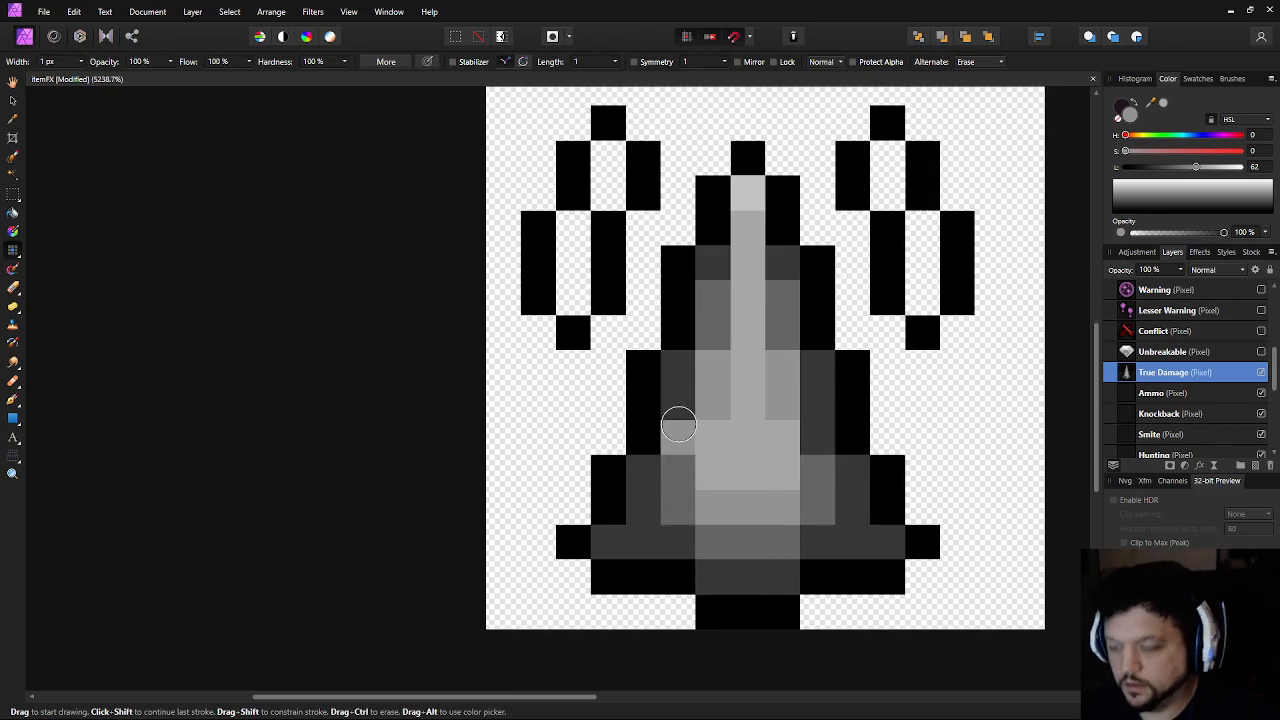
{"action": "left_click", "coordinate": [680, 397], "text": "alt"}
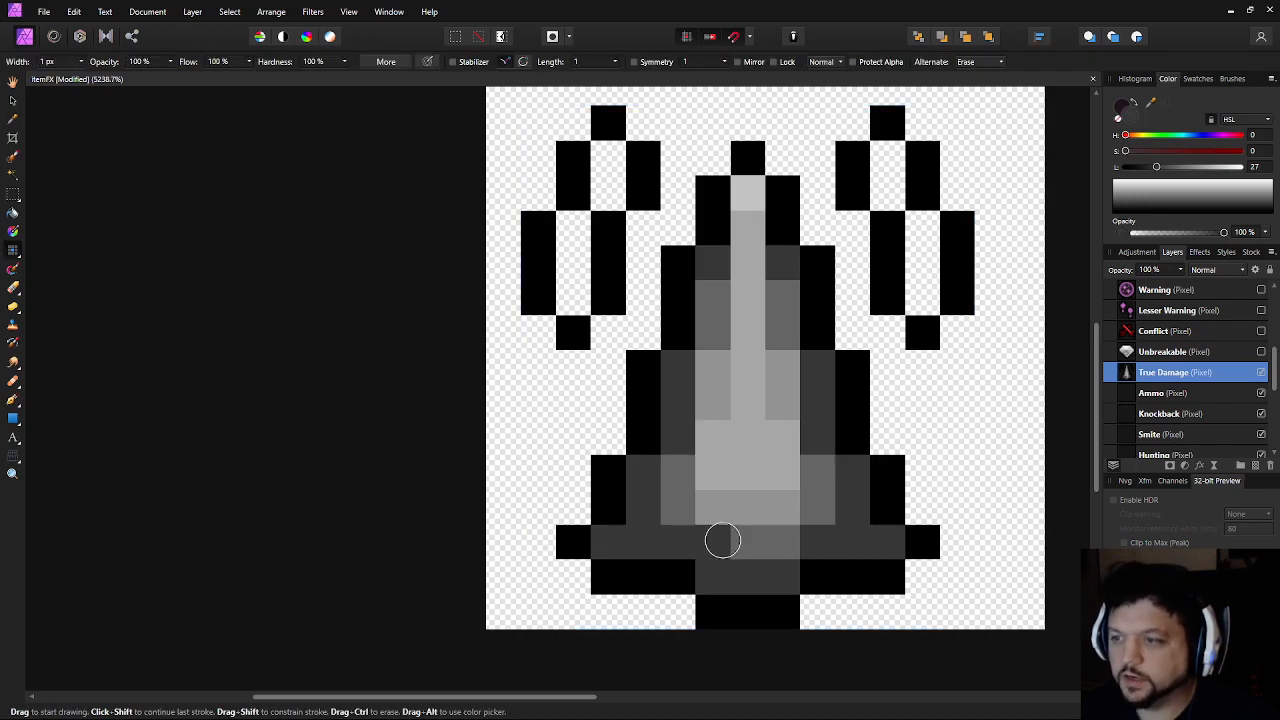
Sample the lightness 45 grey and widen the mid grey by one pixel per side on the bell's two lowest flare rows
{"action": "left_click", "coordinate": [680, 486], "text": "alt"}
{"action": "left_click", "coordinate": [649, 514]}
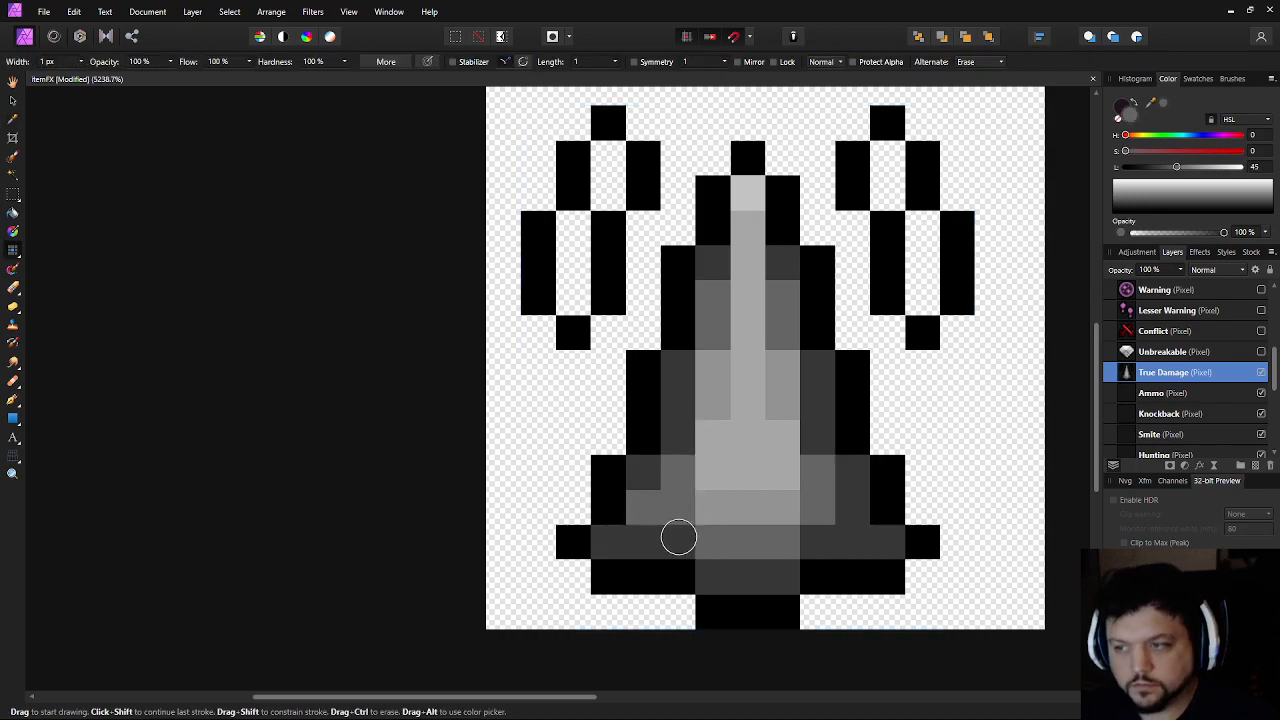
{"action": "left_click", "coordinate": [674, 534]}
{"action": "left_click", "coordinate": [818, 536]}
{"action": "left_click", "coordinate": [847, 509]}
Sample the lightness 62 grey and paint one pixel on each side of the highlight block's upper row
{"action": "left_click", "coordinate": [716, 508], "text": "alt"}
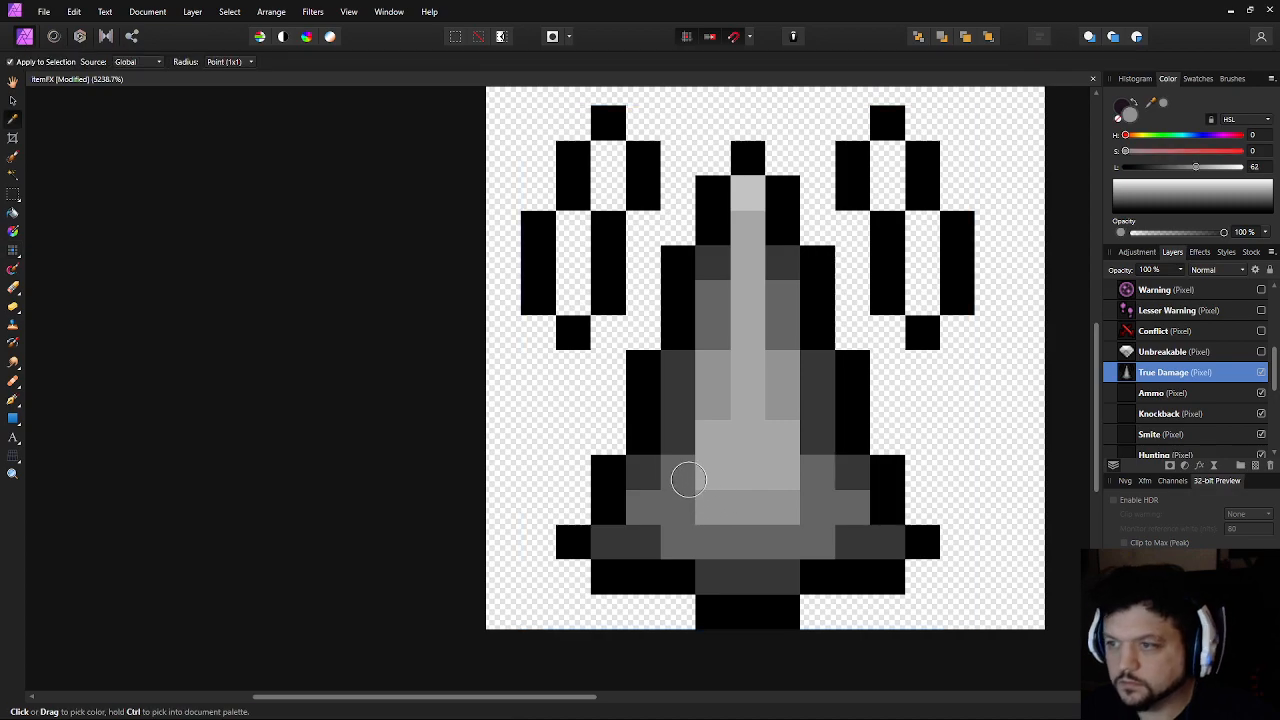
{"action": "left_click", "coordinate": [687, 481]}
{"action": "left_click", "coordinate": [817, 472]}
{"action": "left_click", "coordinate": [714, 528], "text": "alt"}
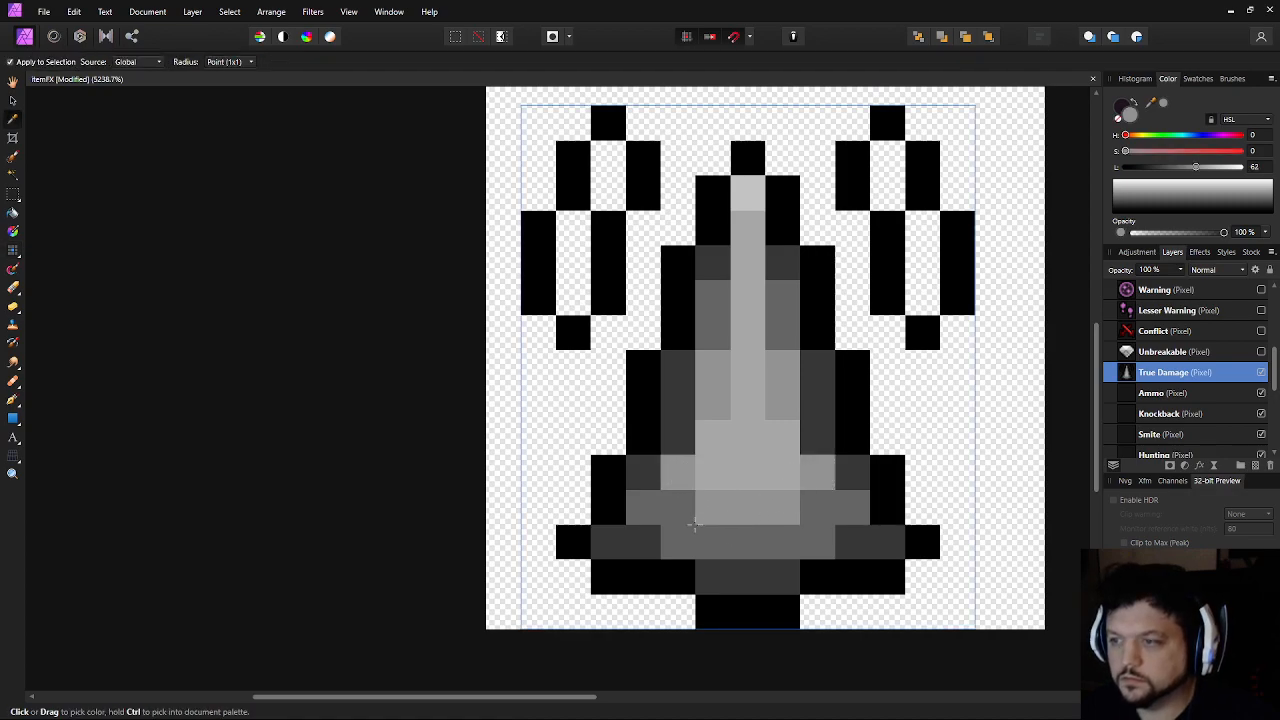
Paint lightness 45 grey pixels down both sides of the highlight block, beside its top row and over the light pixels flanking it below
{"action": "left_click", "coordinate": [680, 437]}
{"action": "scroll", "coordinate": [809, 514], "scroll_direction": "down", "scroll_amount": 10}
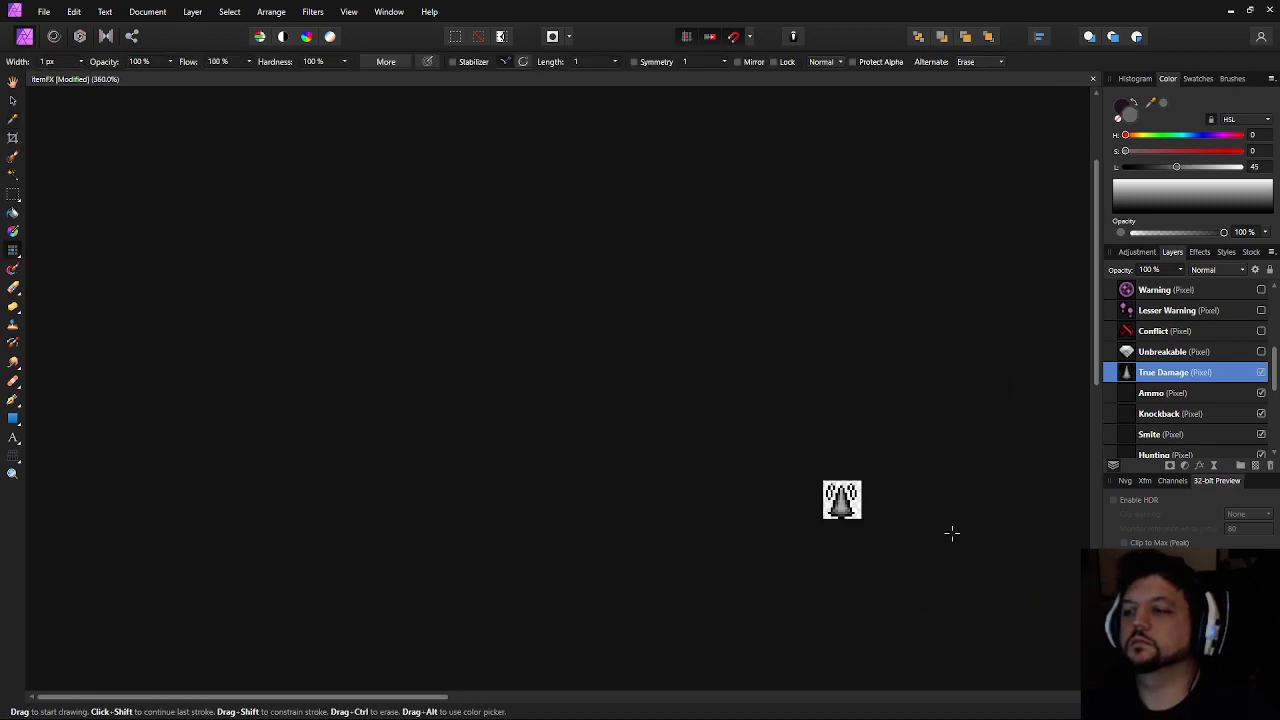
{"action": "scroll", "coordinate": [855, 518], "scroll_direction": "up", "scroll_amount": 10}
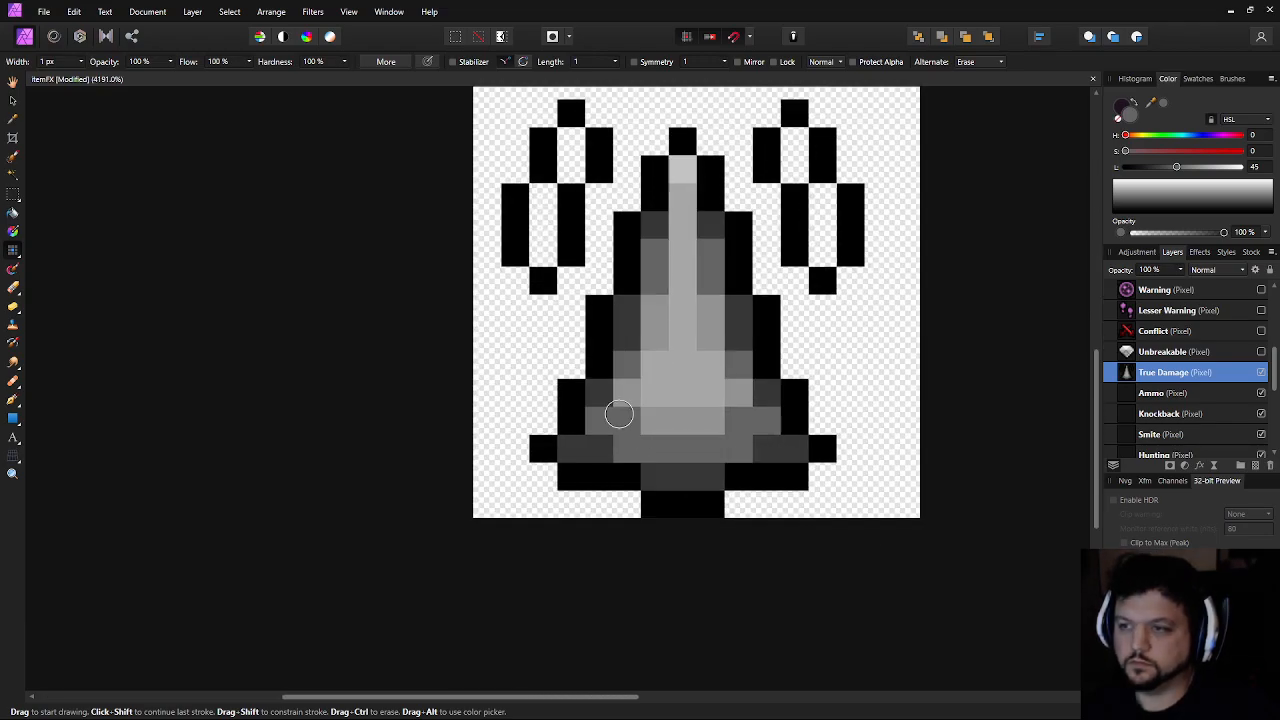
{"action": "left_click", "coordinate": [621, 423], "text": "alt"}
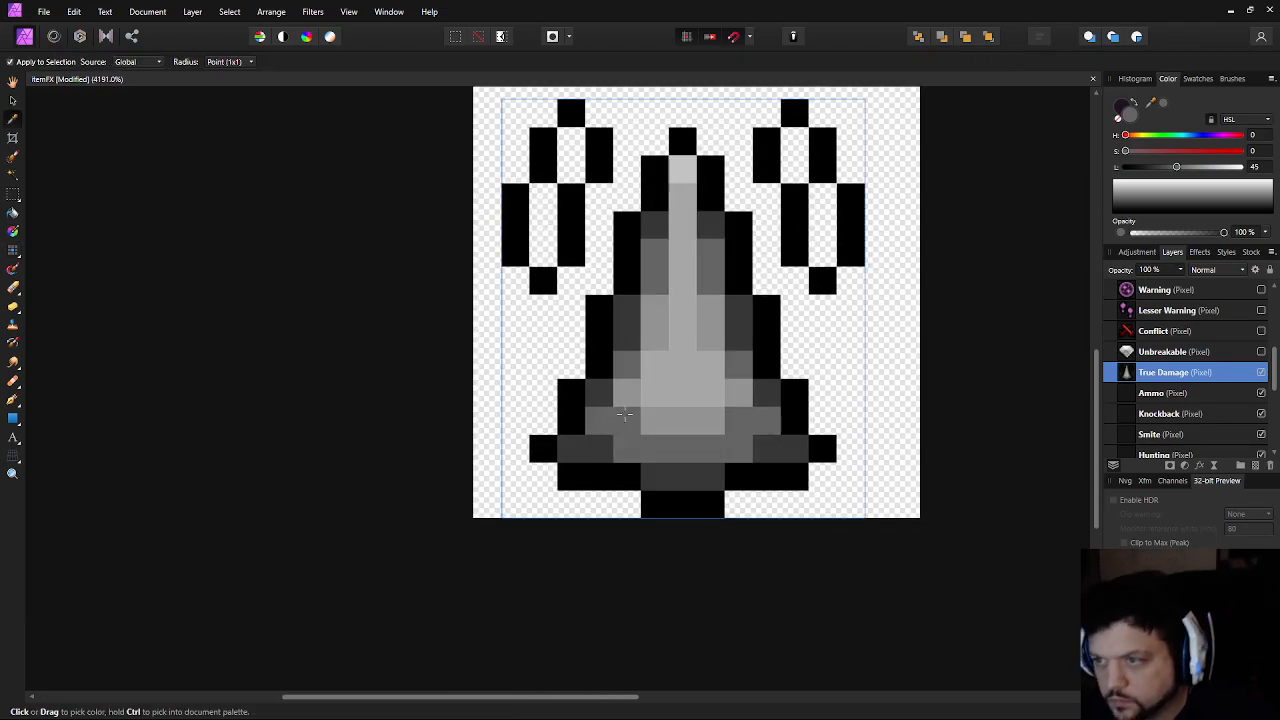
{"action": "left_click", "coordinate": [628, 396]}
{"action": "left_click", "coordinate": [735, 394]}
{"action": "left_click", "coordinate": [682, 470]}
{"action": "key", "text": "ctrl+z"}
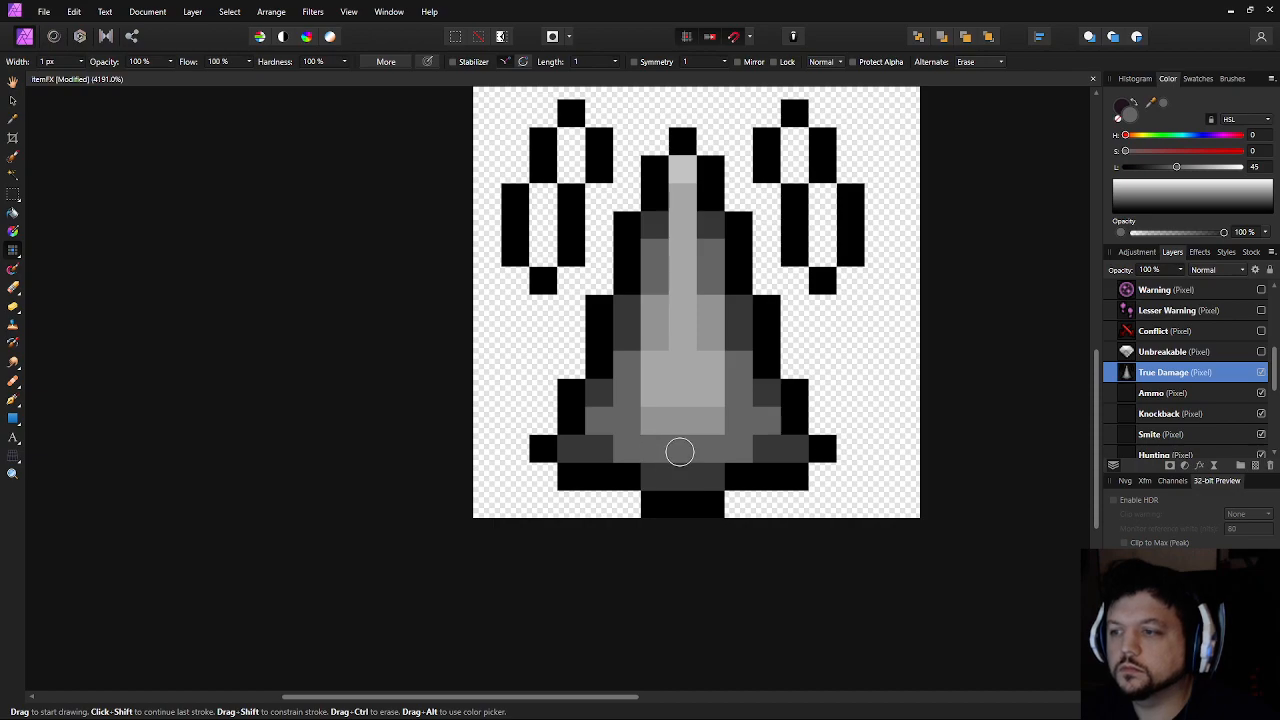
{"action": "scroll", "coordinate": [734, 446], "scroll_direction": "down", "scroll_amount": 6}
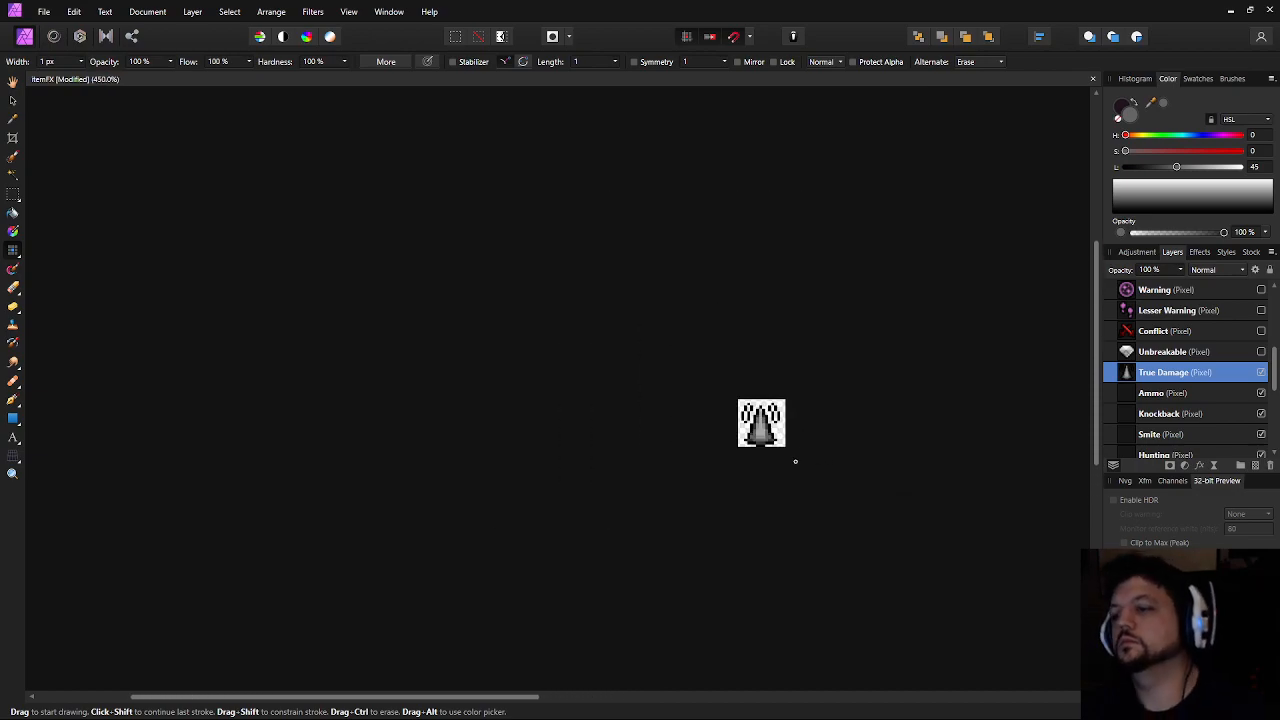
{"action": "scroll", "coordinate": [745, 425], "scroll_direction": "up", "scroll_amount": 6}
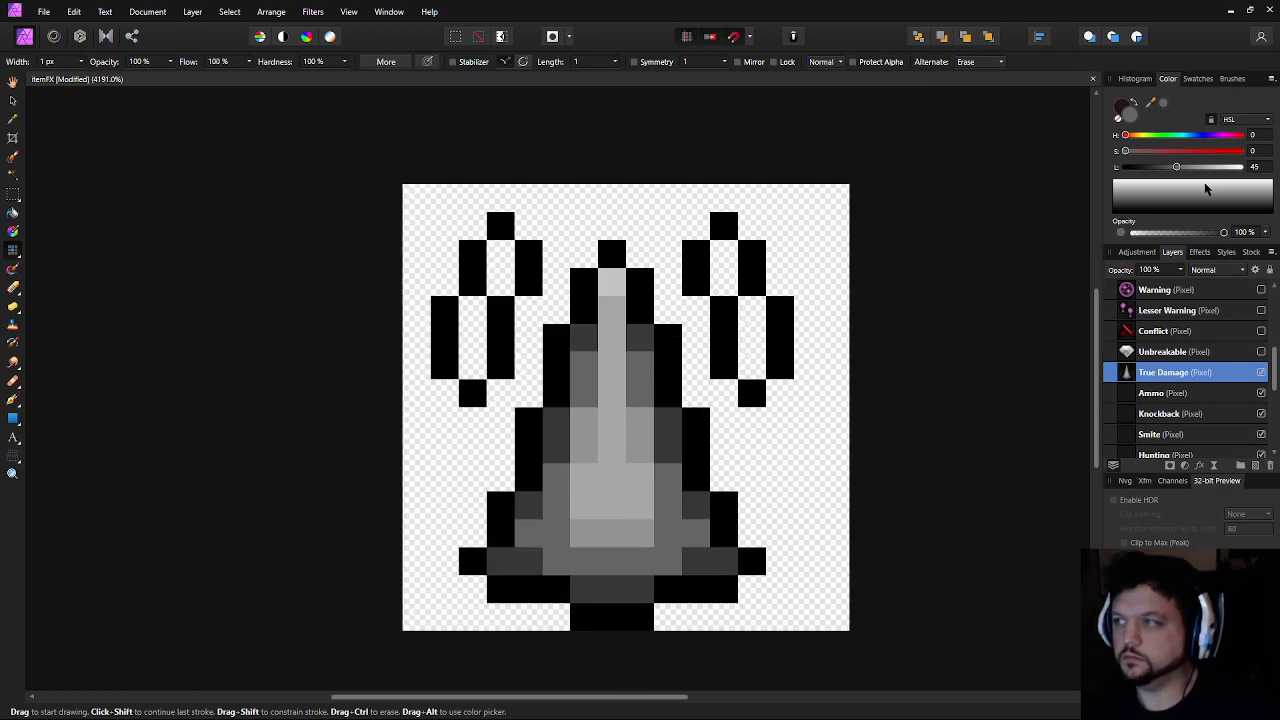
Set the saturation to 100 and fill the insides of both flanking ovals with lightness 45 red
{"action": "left_click_drag", "start_coordinate": [1208, 157], "coordinate": [1248, 158]}
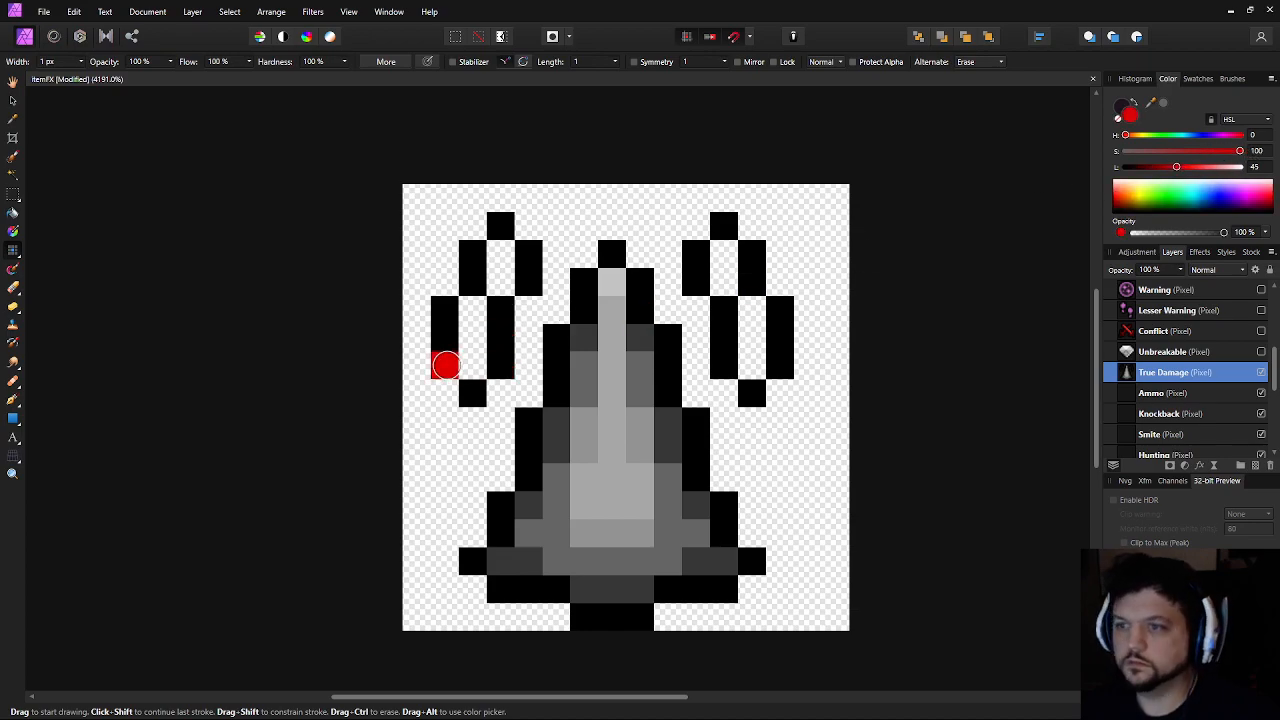
{"action": "left_click_drag", "start_coordinate": [472, 366], "coordinate": [502, 258]}
{"action": "mouse_move", "coordinate": [726, 251]}
{"action": "left_mouse_down"}
{"action": "mouse_move", "coordinate": [749, 306]}
{"action": "mouse_move", "coordinate": [752, 368]}
{"action": "left_mouse_up"}
Set the lightness to 29 and shade the lower pixels of the ovals' red fills dark red
{"action": "left_click_drag", "start_coordinate": [1176, 167], "coordinate": [1158, 167]}
{"action": "left_click_drag", "start_coordinate": [740, 338], "coordinate": [752, 354]}
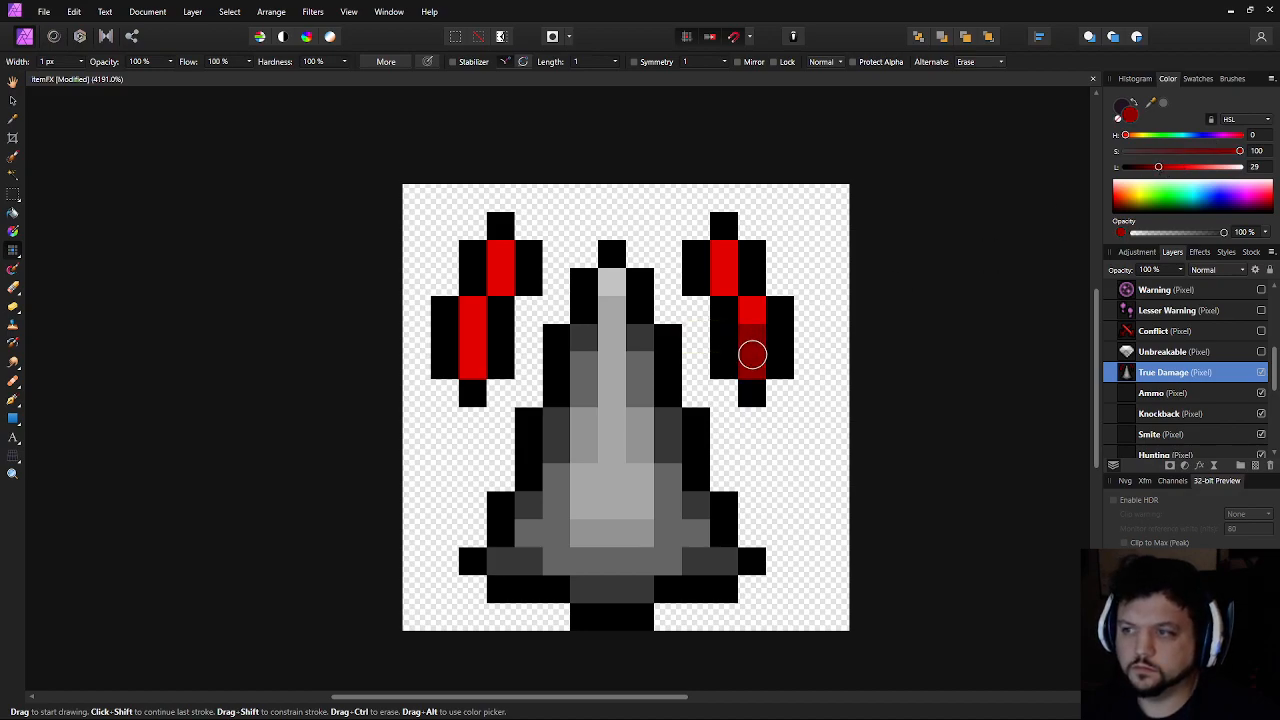
{"action": "left_click_drag", "start_coordinate": [460, 333], "coordinate": [471, 357]}
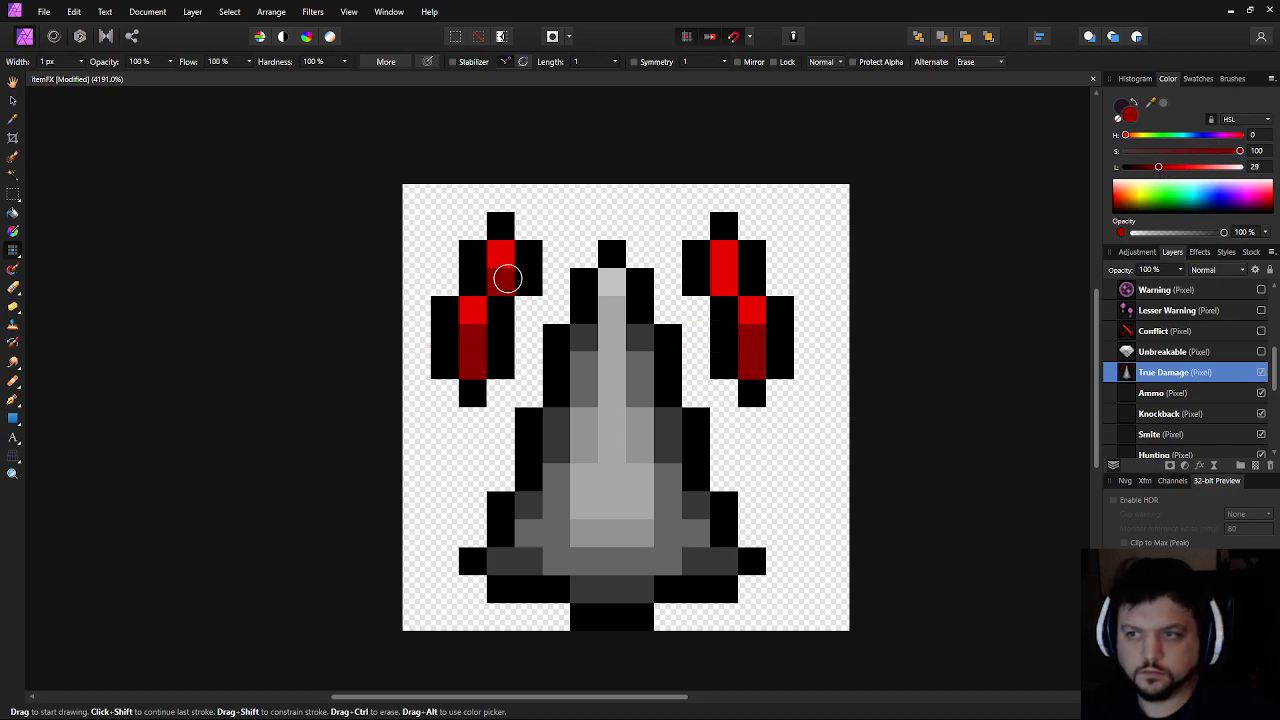
Set the lightness to 0 and brush opacity to 50%, and add one black pixel beside each oval's upper inner and lower outer tip
{"action": "scroll", "coordinate": [840, 440], "scroll_direction": "down", "scroll_amount": 6}
{"action": "scroll", "coordinate": [821, 452], "scroll_direction": "up", "scroll_amount": 4}
{"action": "left_click_drag", "start_coordinate": [830, 451], "coordinate": [625, 427]}
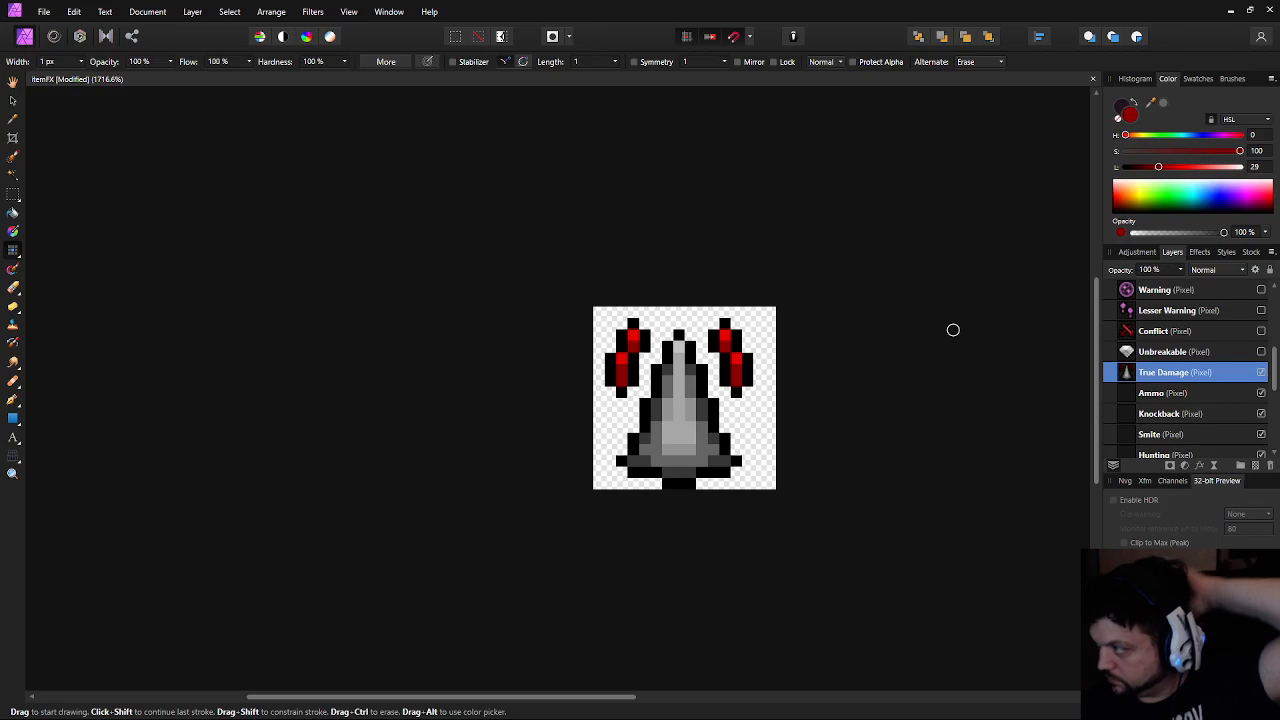
{"action": "left_click_drag", "start_coordinate": [1186, 168], "coordinate": [1120, 167]}
{"action": "scroll", "coordinate": [640, 305], "scroll_direction": "up", "scroll_amount": 3}
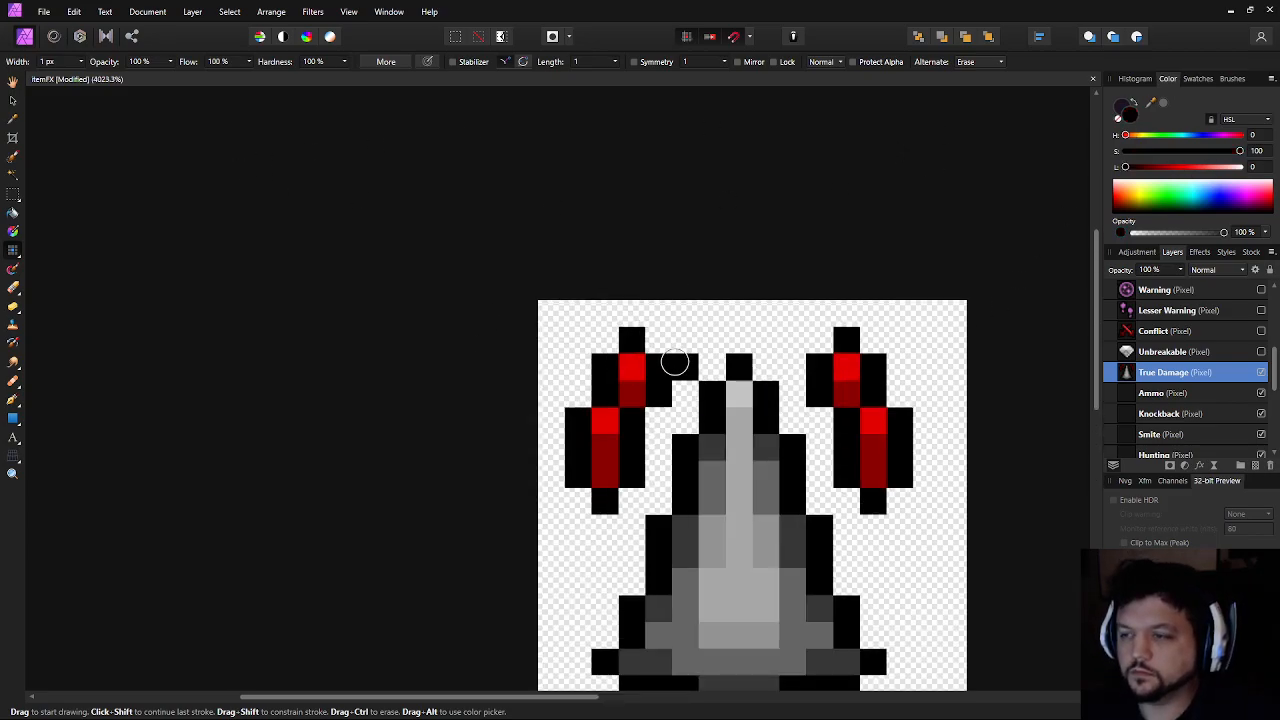
{"action": "type", "text": "50"}
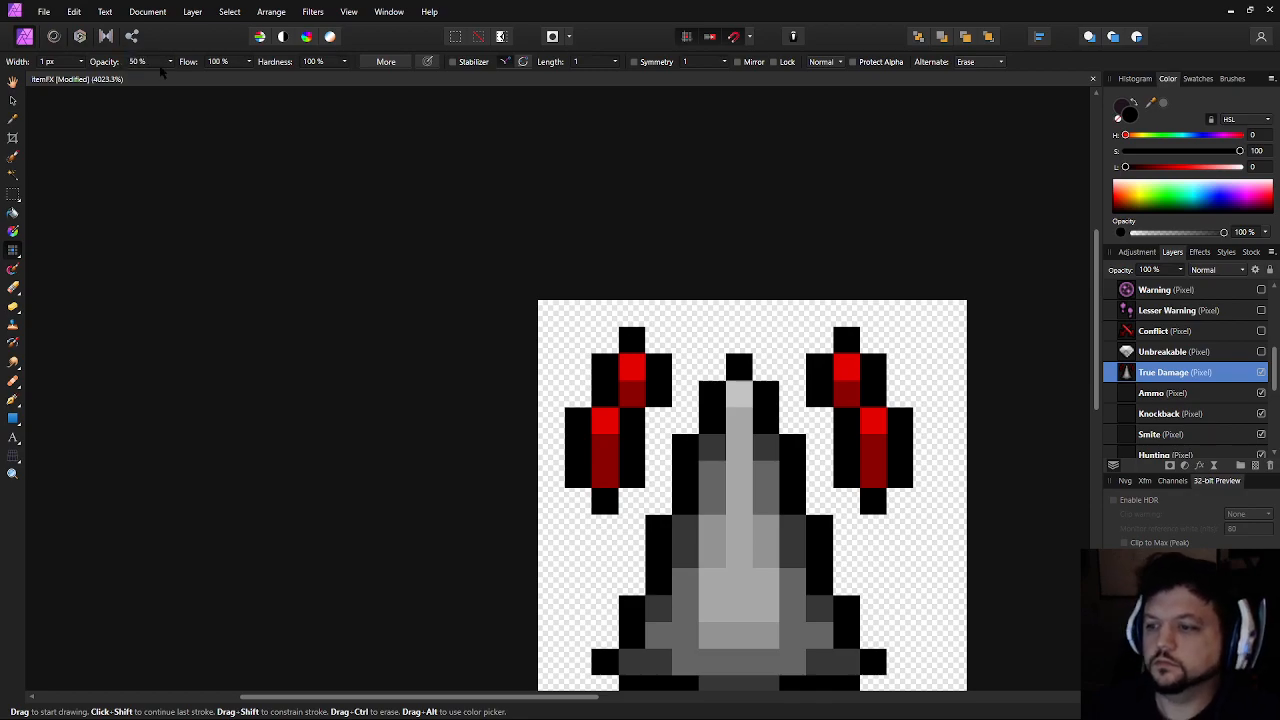
{"action": "left_click", "coordinate": [658, 340]}
{"action": "left_click", "coordinate": [711, 340]}
{"action": "key", "text": "ctrl+z"}
{"action": "left_click", "coordinate": [819, 340]}
{"action": "left_click", "coordinate": [578, 500]}
{"action": "left_click", "coordinate": [899, 500]}
Paint 50% black softening pixels around the corners of the bell's flared base and foot, and one above its tip
{"action": "scroll", "coordinate": [716, 548], "scroll_direction": "down", "scroll_amount": 3}
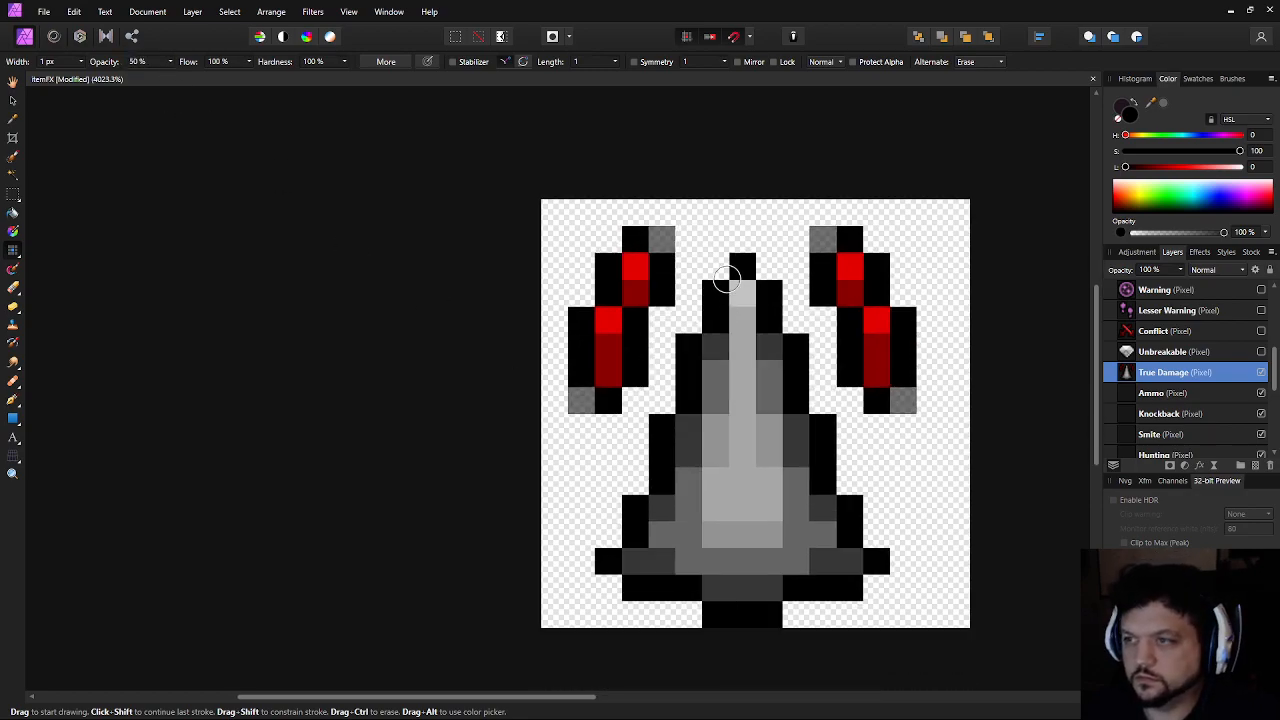
{"action": "left_click", "coordinate": [608, 534]}
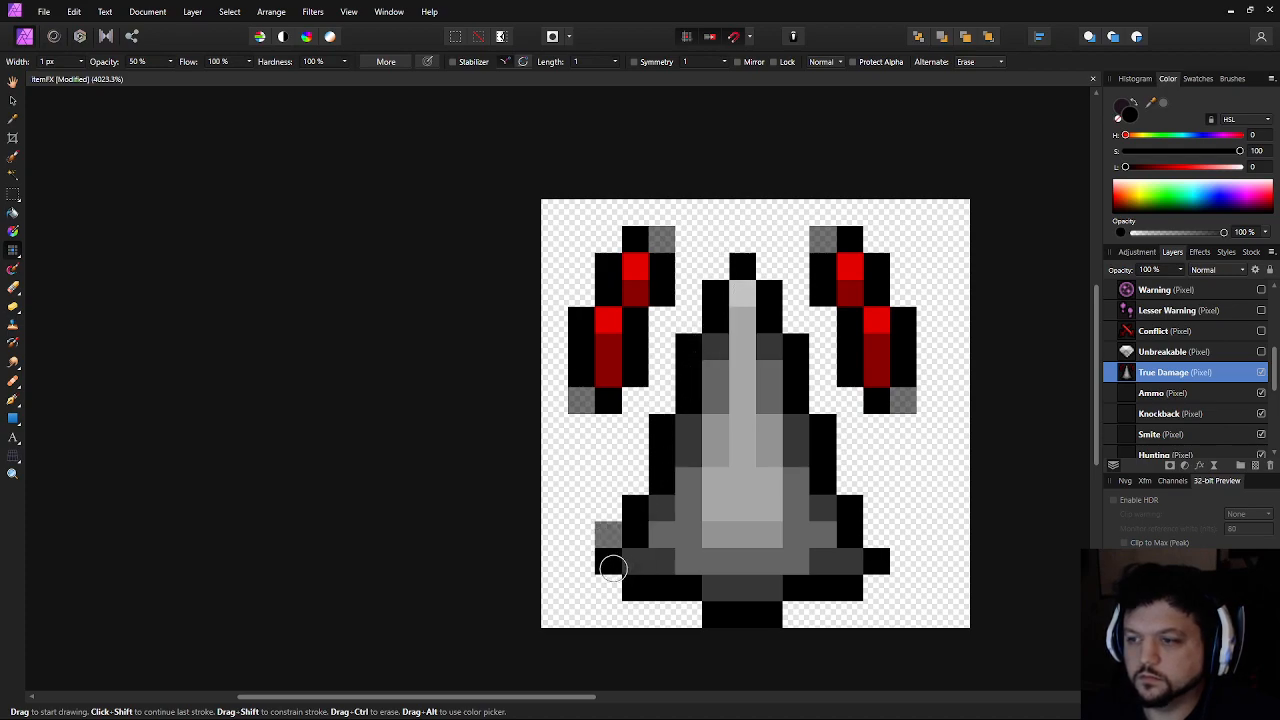
{"action": "left_click", "coordinate": [608, 588]}
{"action": "left_click", "coordinate": [689, 615]}
{"action": "left_click", "coordinate": [798, 616]}
{"action": "left_click", "coordinate": [876, 588]}
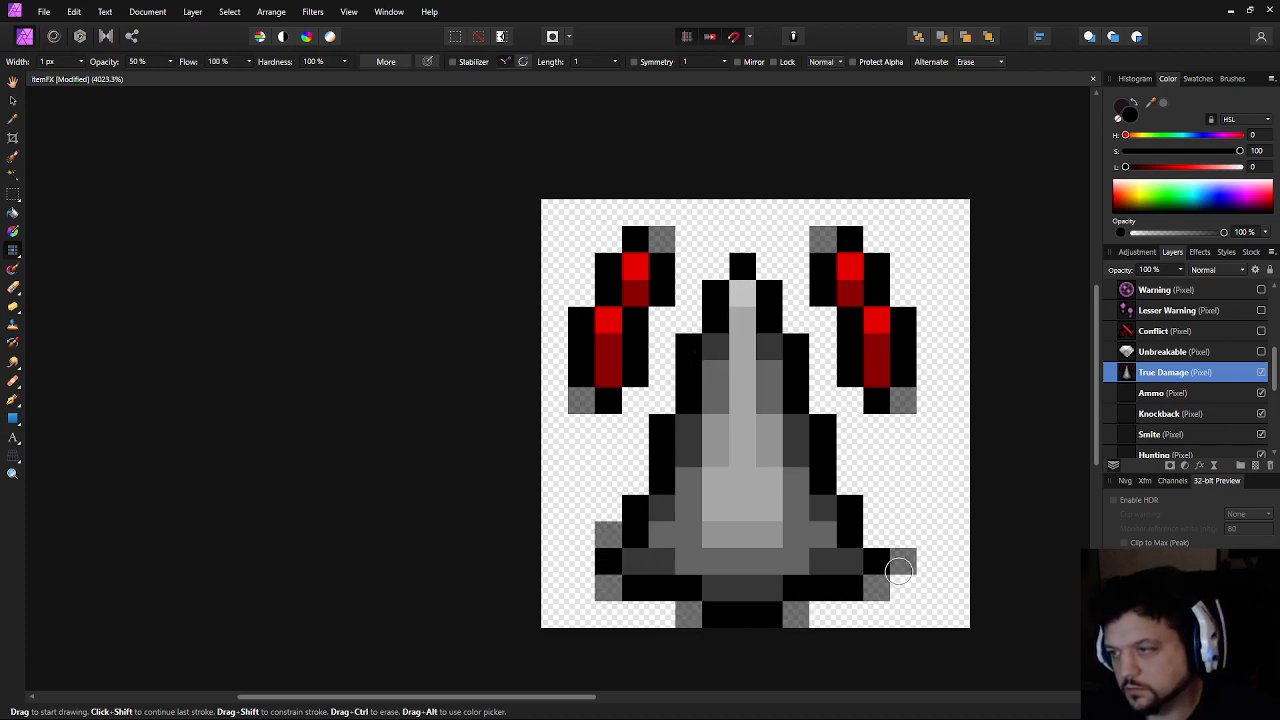
{"action": "left_click", "coordinate": [876, 534]}
{"action": "left_click", "coordinate": [647, 478]}
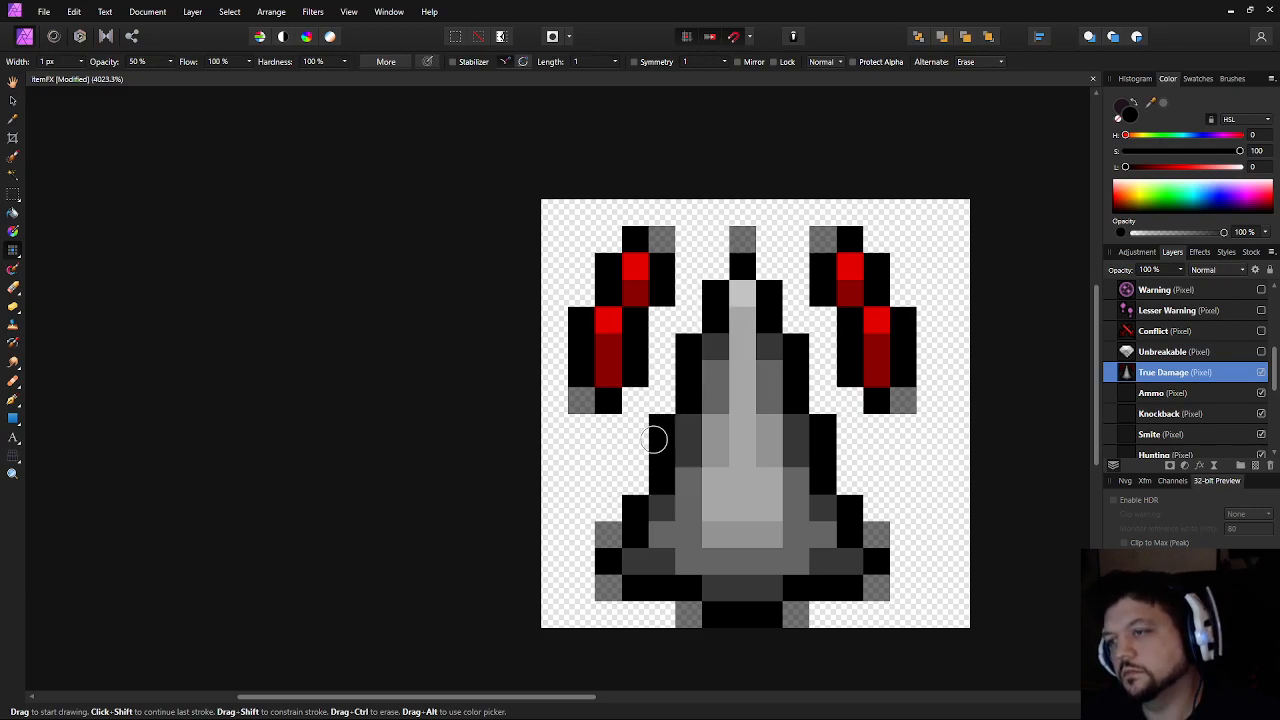
Examine how the shaded icon reads at small and enlarged sizes
{"action": "scroll", "coordinate": [984, 484], "scroll_direction": "down", "scroll_amount": 5}
{"action": "scroll", "coordinate": [985, 484], "scroll_direction": "down", "scroll_amount": 3}
{"action": "left_click_drag", "start_coordinate": [943, 492], "coordinate": [763, 478]}
{"action": "scroll", "coordinate": [763, 478], "scroll_direction": "up", "scroll_amount": 1}
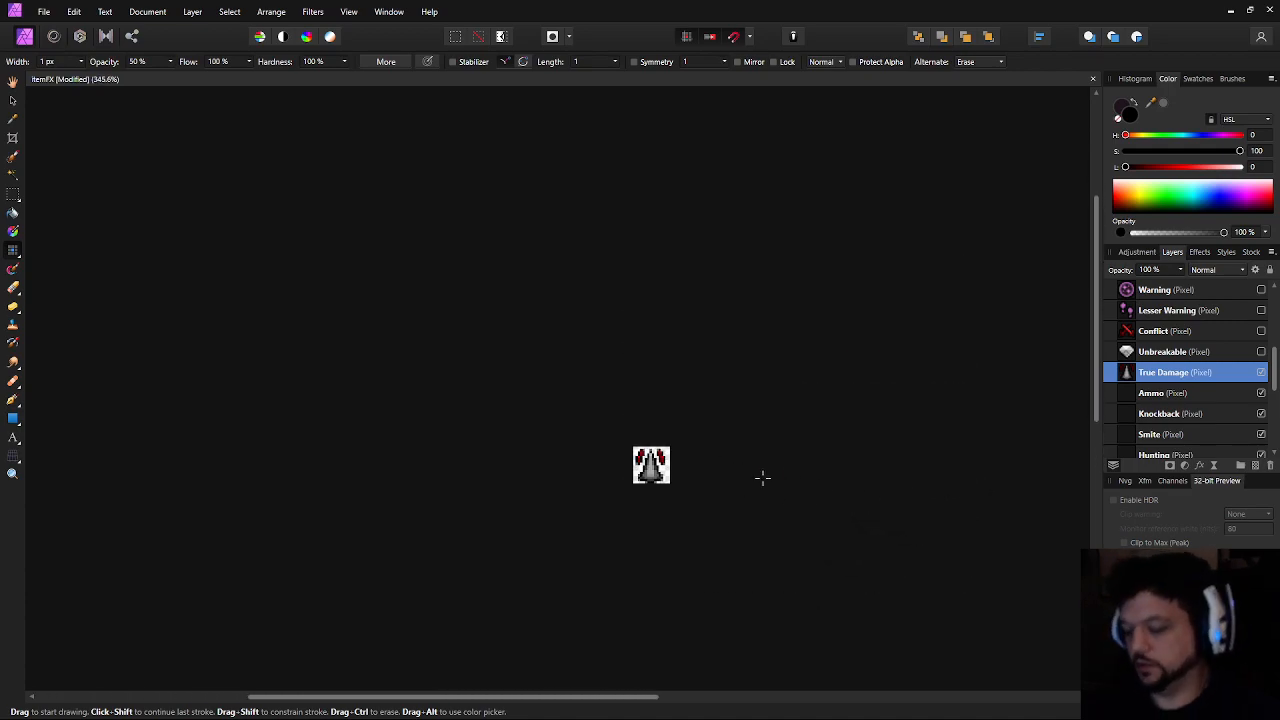
{"action": "scroll", "coordinate": [763, 478], "scroll_direction": "down", "scroll_amount": 1}
{"action": "scroll", "coordinate": [763, 478], "scroll_direction": "down", "scroll_amount": 1}
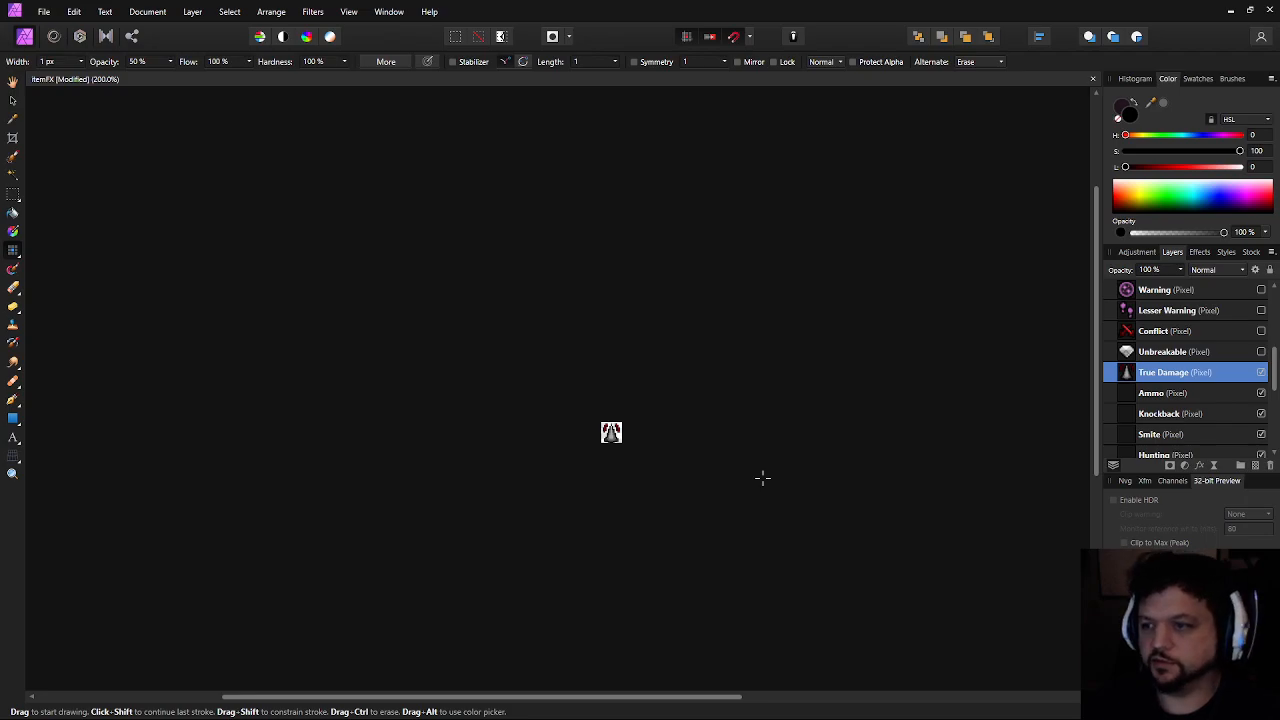
{"action": "key", "text": "ctrl+plus"}
{"action": "key", "text": "ctrl+plus"}
{"action": "key", "text": "ctrl+plus"}
{"action": "key", "text": "ctrl+plus"}
{"action": "key", "text": "ctrl+plus"}
{"action": "key", "text": "ctrl+plus"}
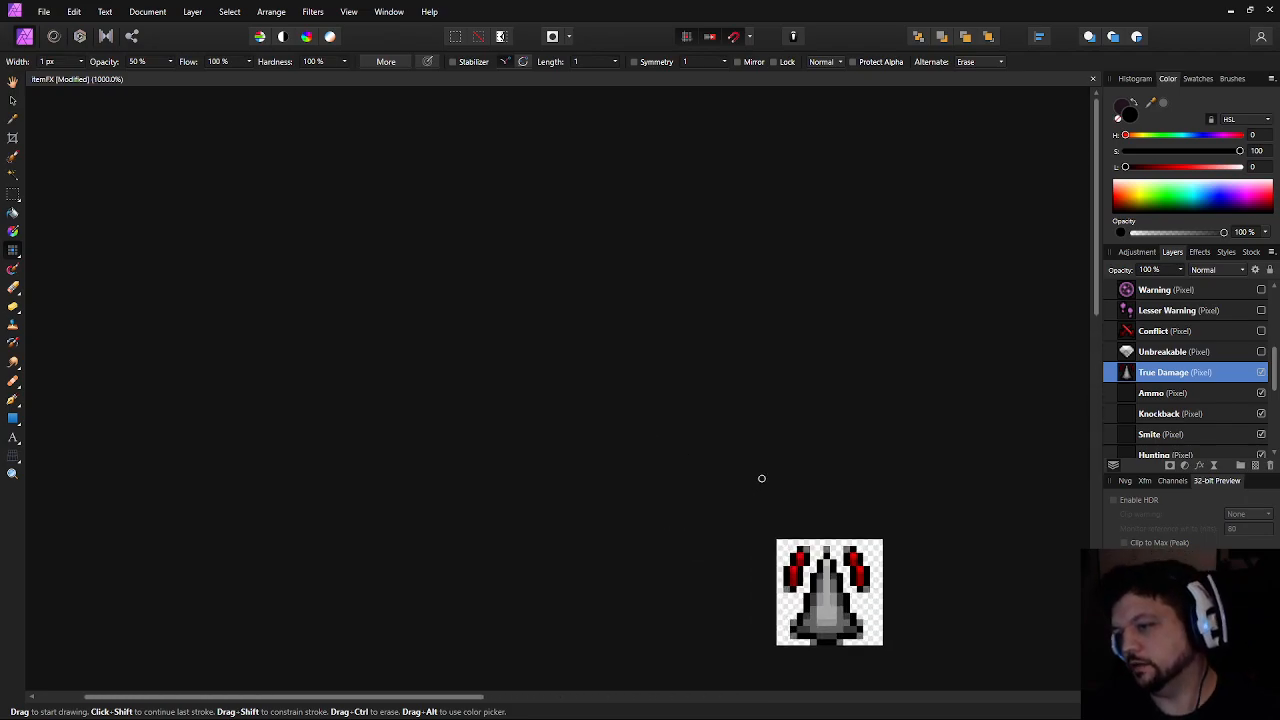
Partly erase the upper shoulder corner pixels of the bell's black outline on both sides at 50% opacity
{"action": "left_click_drag", "start_coordinate": [762, 479], "coordinate": [440, 389]}
{"action": "scroll", "coordinate": [532, 458], "scroll_direction": "up", "scroll_amount": 5}
{"action": "left_click", "coordinate": [555, 562], "text": "ctrl"}
{"action": "scroll", "coordinate": [771, 475], "scroll_direction": "down", "scroll_amount": 6}
{"action": "scroll", "coordinate": [820, 514], "scroll_direction": "down", "scroll_amount": 4}
{"action": "scroll", "coordinate": [828, 528], "scroll_direction": "down", "scroll_amount": 3}
{"action": "scroll", "coordinate": [828, 528], "scroll_direction": "up", "scroll_amount": 4}
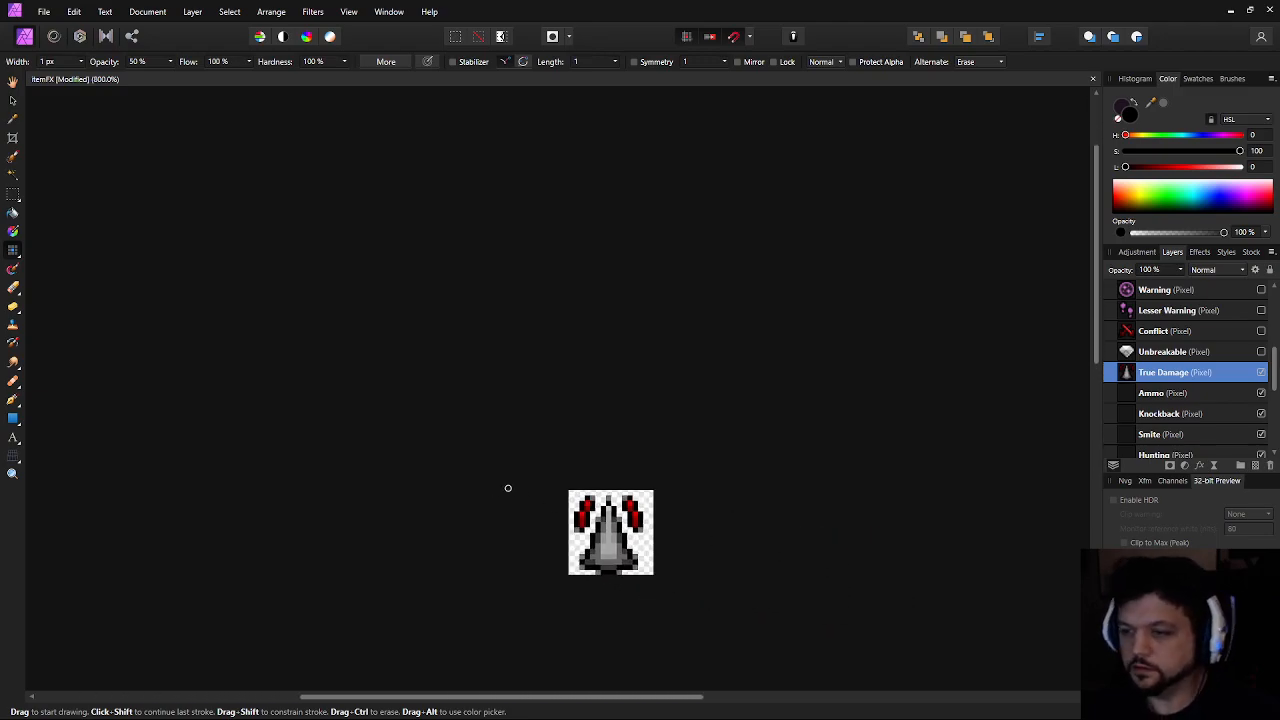
{"action": "scroll", "coordinate": [570, 517], "scroll_direction": "up", "scroll_amount": 3}
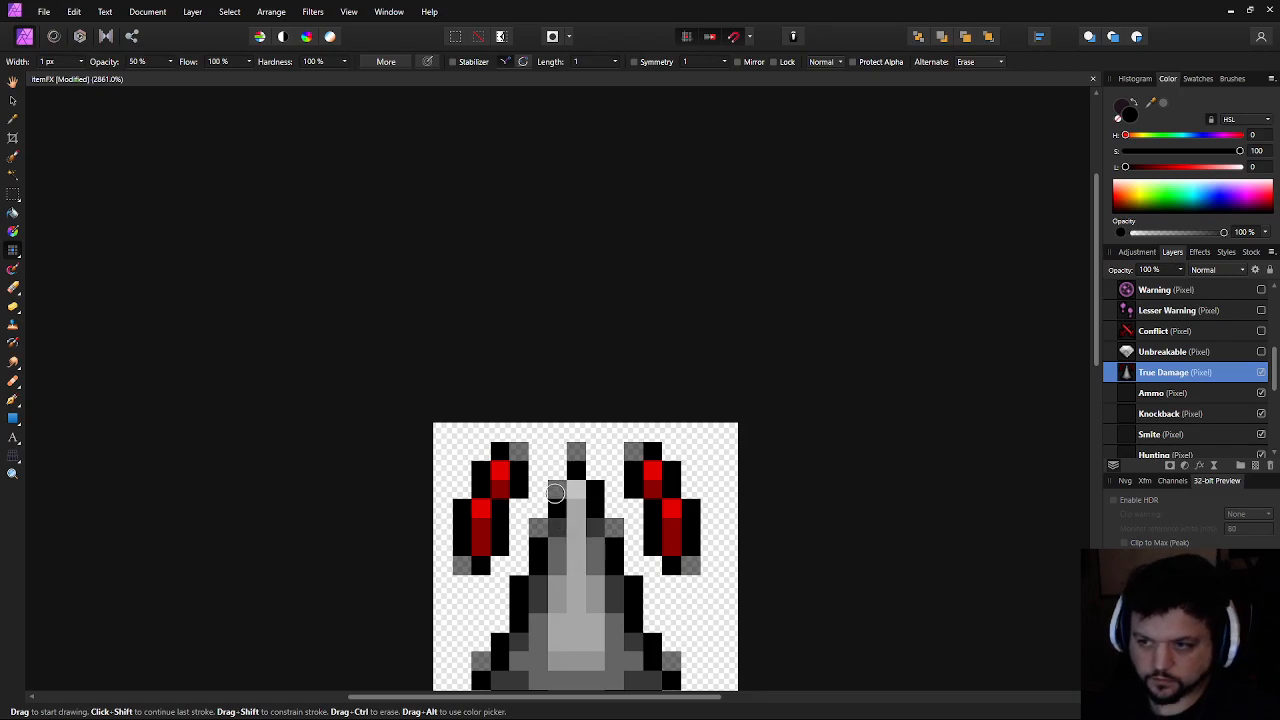
Check the icon at small size, hide the True Damage layer and select the Ammo layer
{"action": "scroll", "coordinate": [814, 577], "scroll_direction": "down", "scroll_amount": 6}
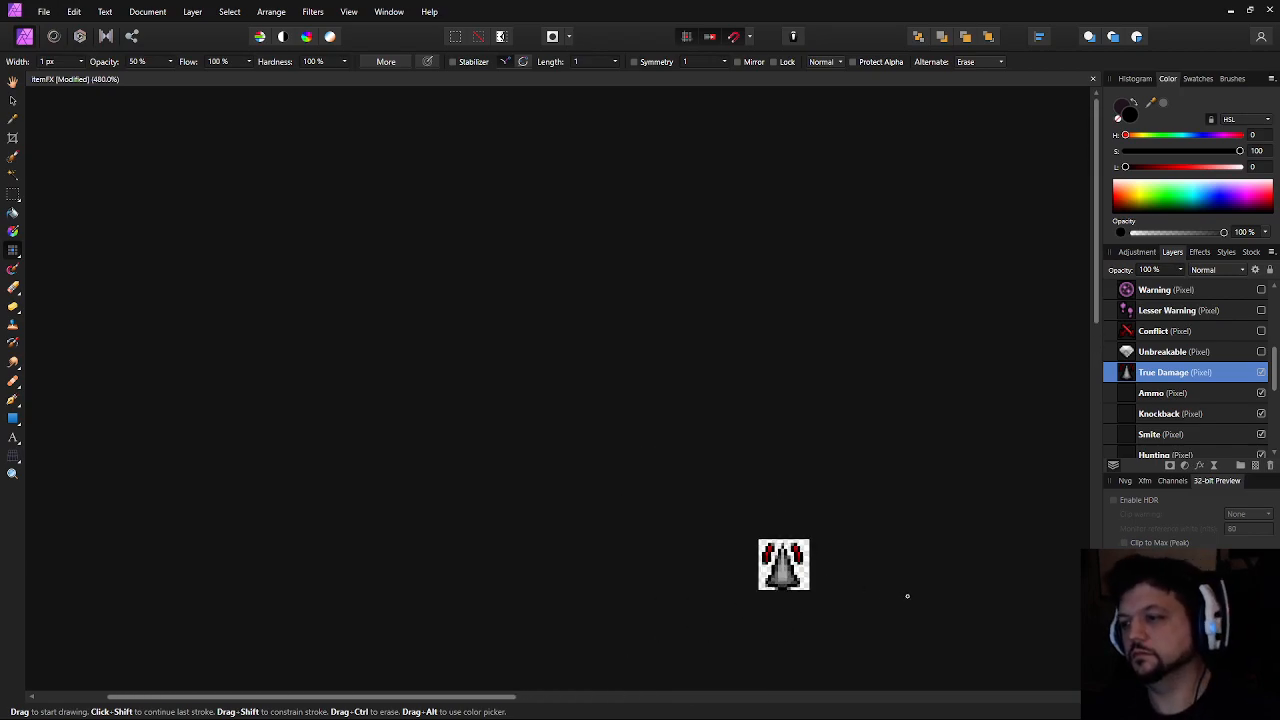
{"action": "scroll", "coordinate": [656, 424], "scroll_direction": "down", "scroll_amount": 3}
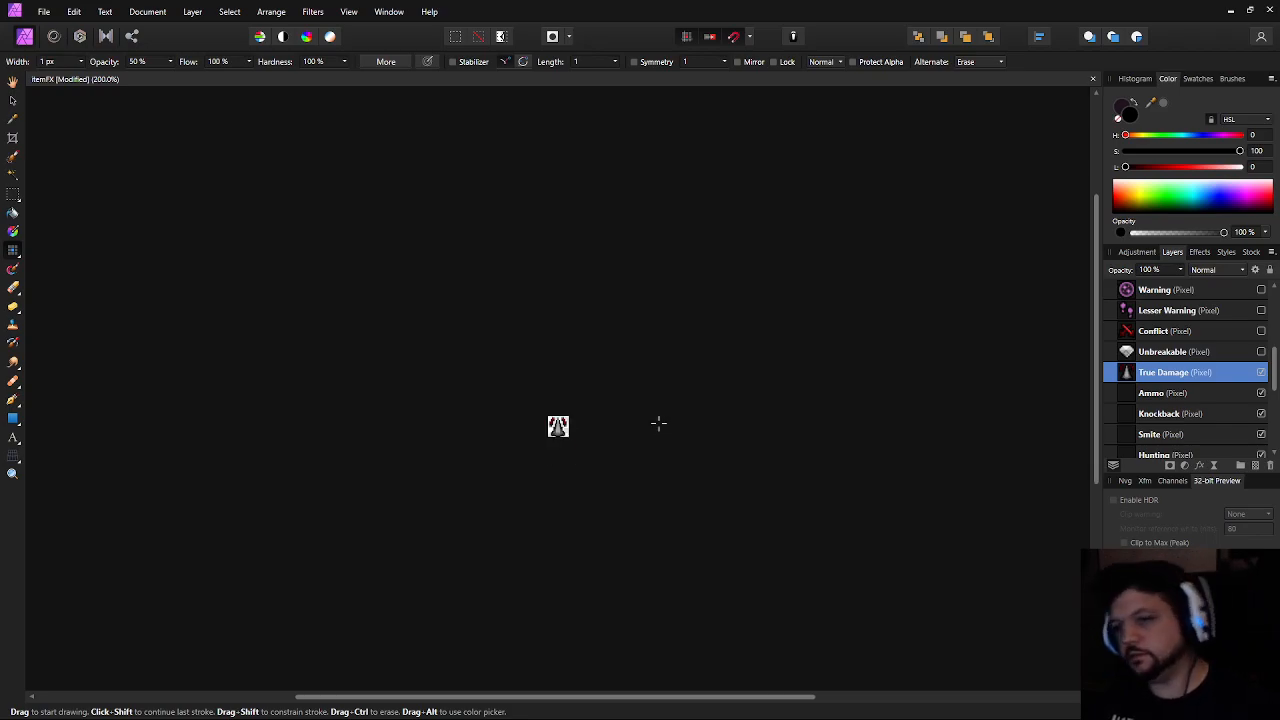
{"action": "scroll", "coordinate": [658, 423], "scroll_direction": "up", "scroll_amount": 5}
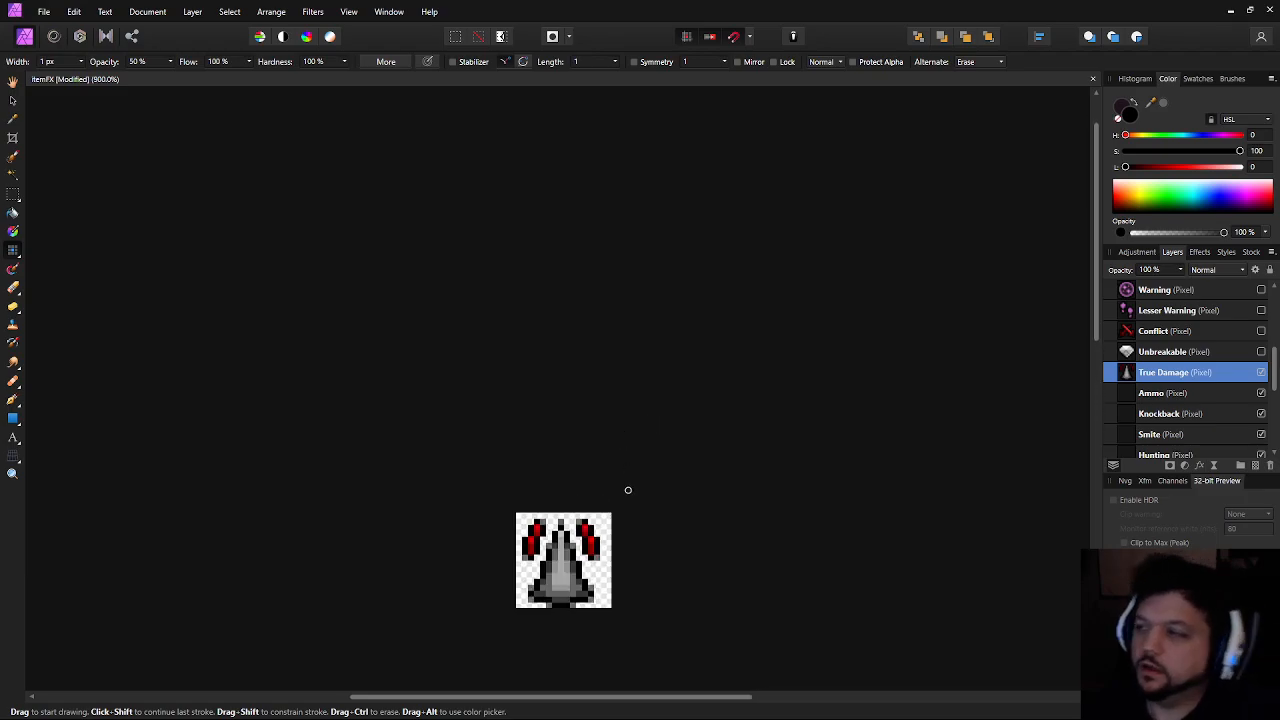
{"action": "left_click_drag", "start_coordinate": [628, 490], "coordinate": [709, 270]}
{"action": "scroll", "coordinate": [755, 364], "scroll_direction": "up", "scroll_amount": 3}
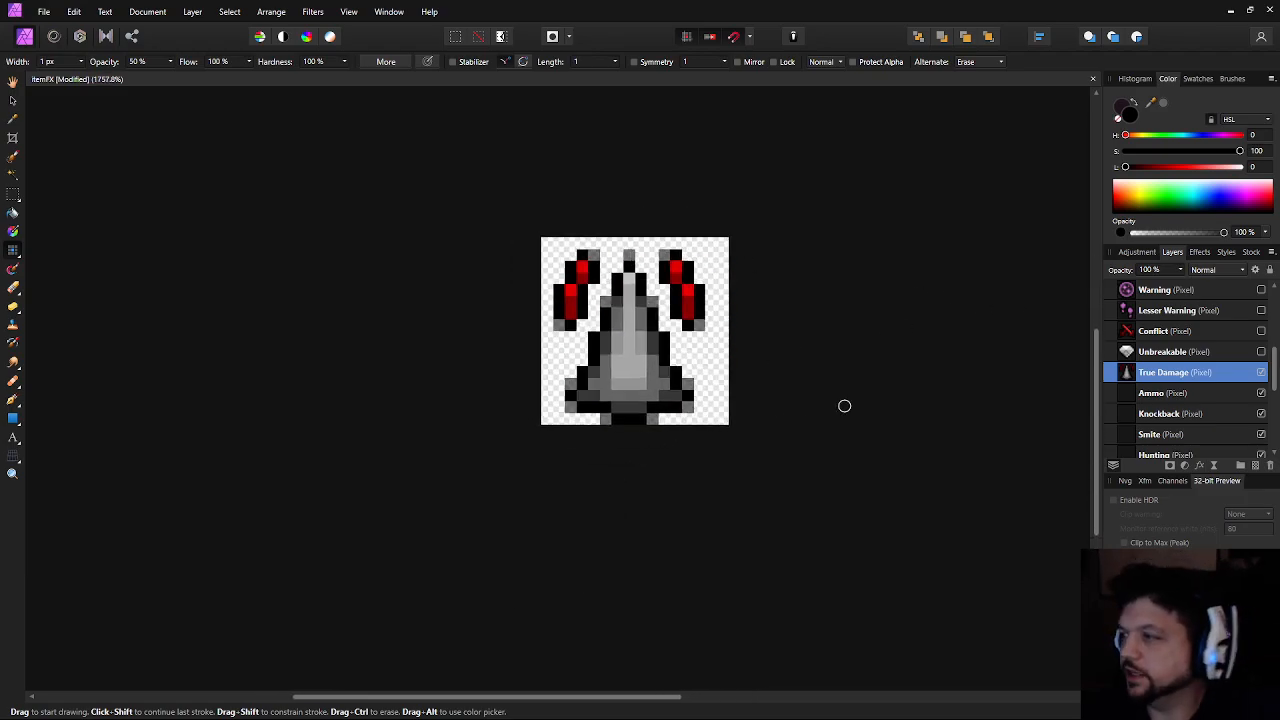
{"action": "left_click", "coordinate": [1261, 372]}
{"action": "left_click", "coordinate": [1192, 394]}
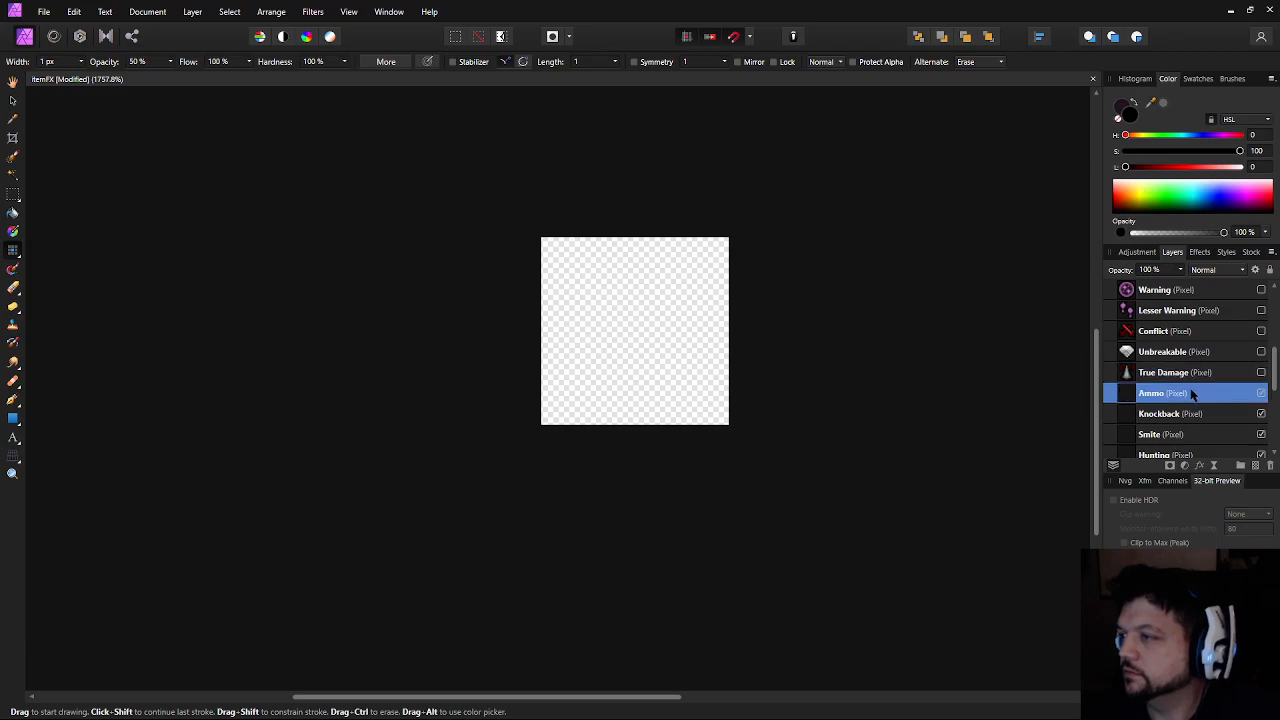
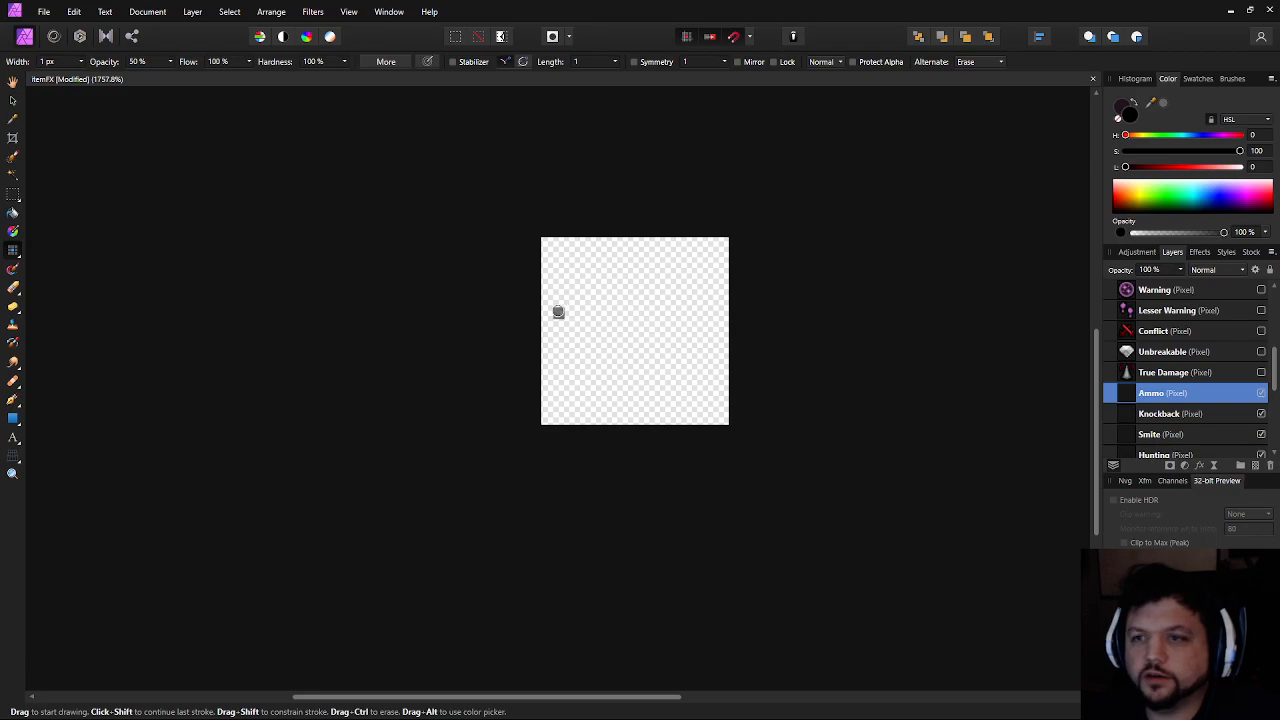
Set the brush opacity to 100% and draw the curved black outline of an arrow's upper tail lobe near the canvas's upper left
{"action": "left_click", "coordinate": [139, 64]}
{"action": "type", "text": "100"}
{"action": "key", "text": "Return"}
{"action": "scroll", "coordinate": [607, 310], "scroll_direction": "up", "scroll_amount": 3}
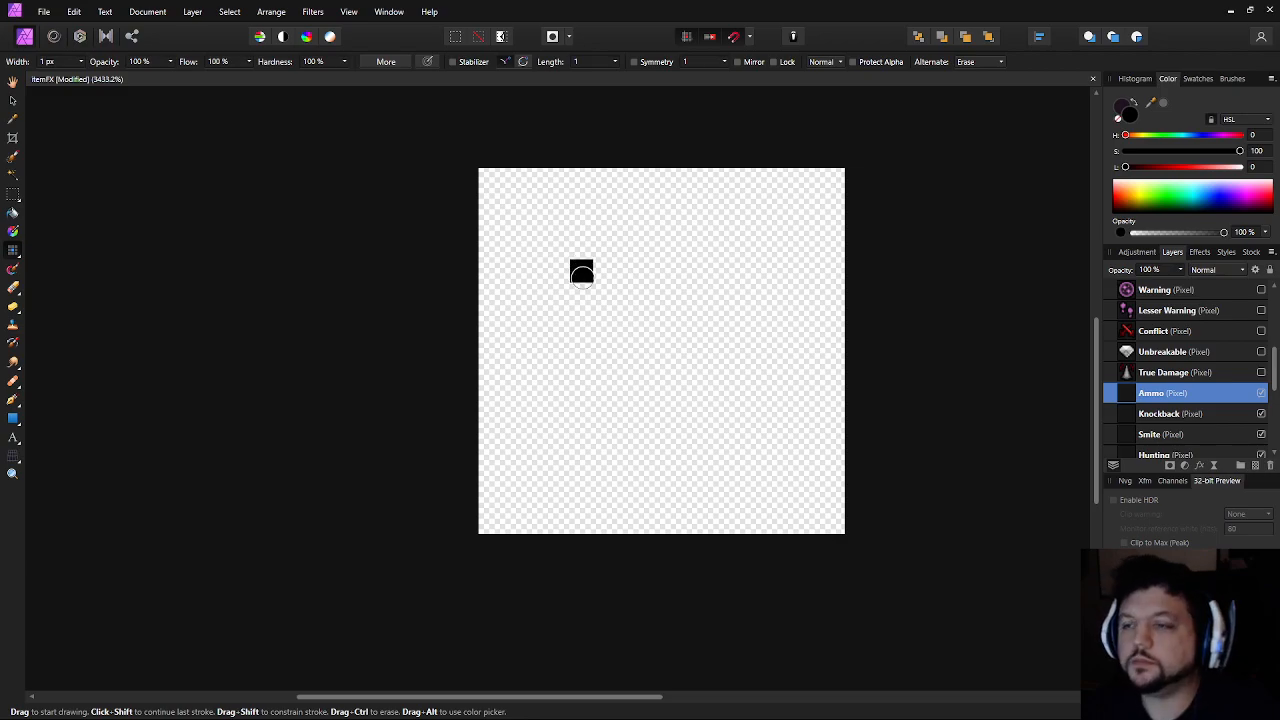
{"action": "left_click", "coordinate": [559, 270]}
{"action": "left_click", "coordinate": [536, 248]}
{"action": "left_click", "coordinate": [513, 226]}
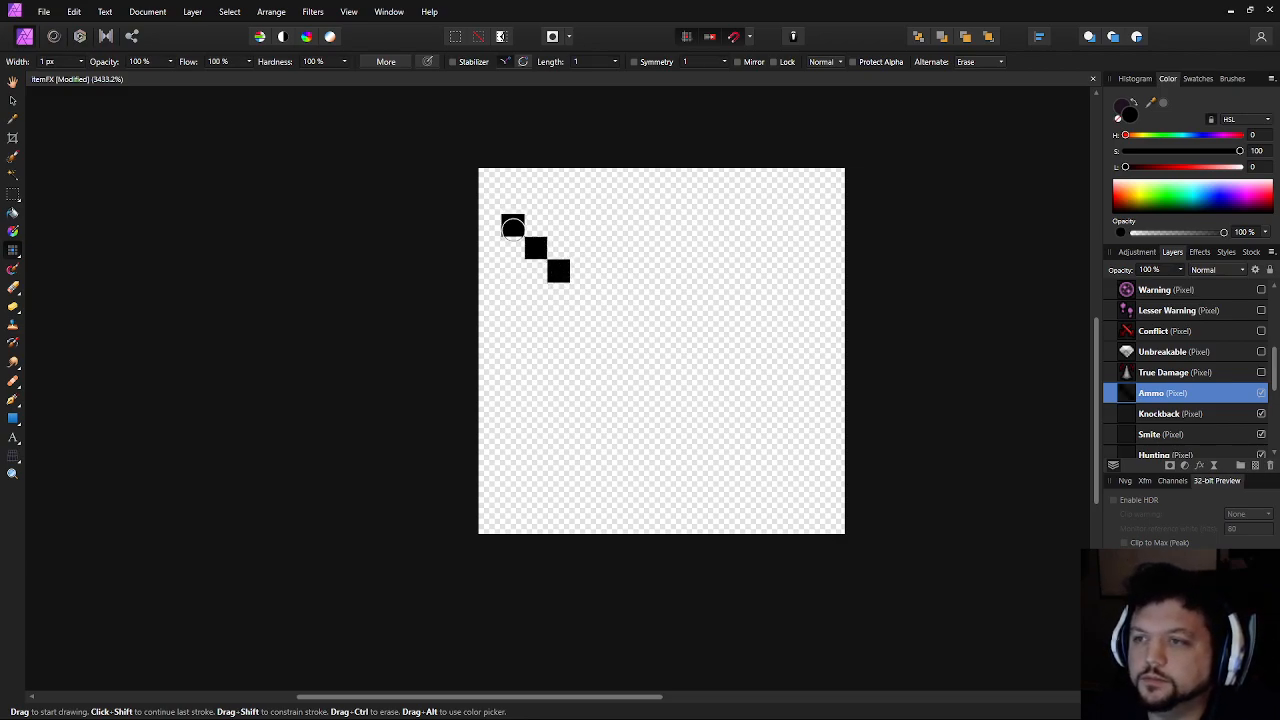
{"action": "left_click", "coordinate": [534, 226]}
{"action": "left_click", "coordinate": [561, 204]}
{"action": "left_click", "coordinate": [581, 204]}
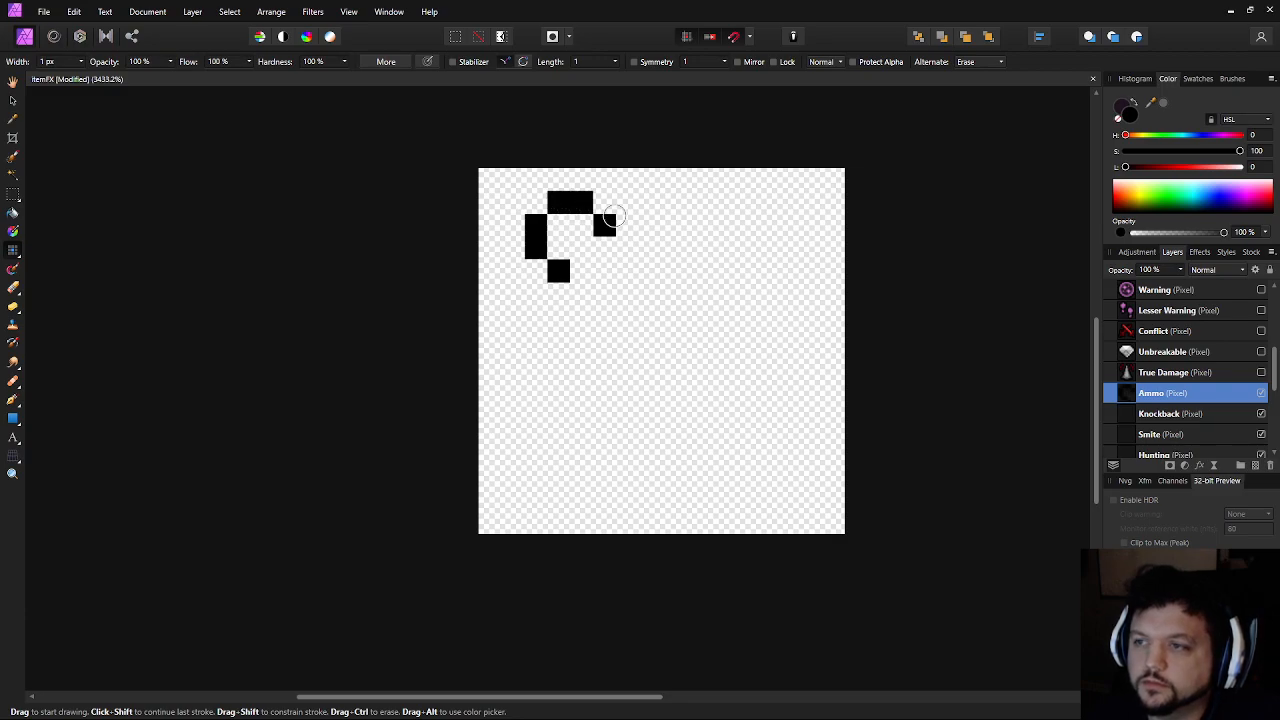
Complete the black outline of the horizontal arrow with its shaft, pointed head and mirrored lower tail lobe
{"action": "mouse_move", "coordinate": [608, 224]}
{"action": "left_mouse_down"}
{"action": "mouse_move", "coordinate": [626, 248]}
{"action": "mouse_move", "coordinate": [696, 247]}
{"action": "left_mouse_up"}
{"action": "left_click", "coordinate": [701, 227]}
{"action": "mouse_move", "coordinate": [697, 208]}
{"action": "left_mouse_down"}
{"action": "mouse_move", "coordinate": [718, 205]}
{"action": "mouse_move", "coordinate": [788, 271]}
{"action": "left_mouse_up"}
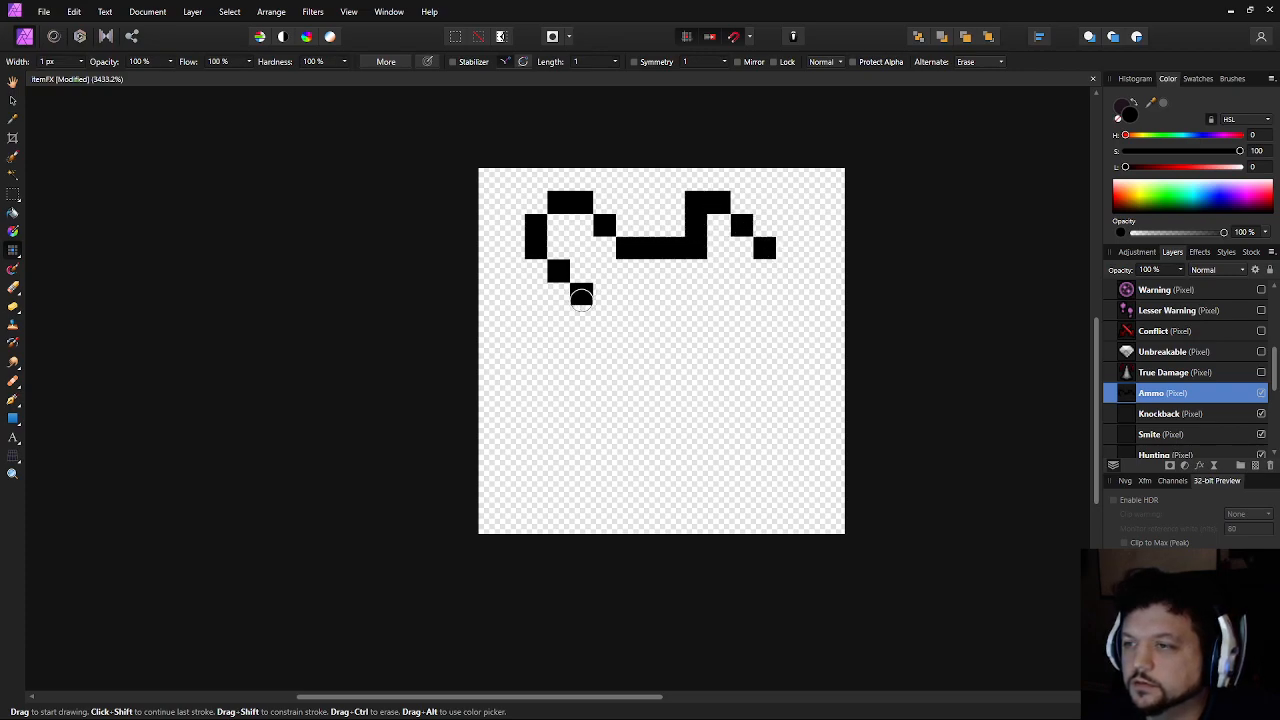
{"action": "mouse_move", "coordinate": [536, 290]}
{"action": "left_mouse_down"}
{"action": "mouse_move", "coordinate": [577, 339]}
{"action": "mouse_move", "coordinate": [625, 302]}
{"action": "mouse_move", "coordinate": [691, 302]}
{"action": "mouse_move", "coordinate": [694, 336]}
{"action": "mouse_move", "coordinate": [745, 328]}
{"action": "mouse_move", "coordinate": [719, 344]}
{"action": "mouse_move", "coordinate": [782, 279]}
{"action": "left_mouse_up"}
{"action": "scroll", "coordinate": [650, 360], "scroll_direction": "down", "scroll_amount": 3}
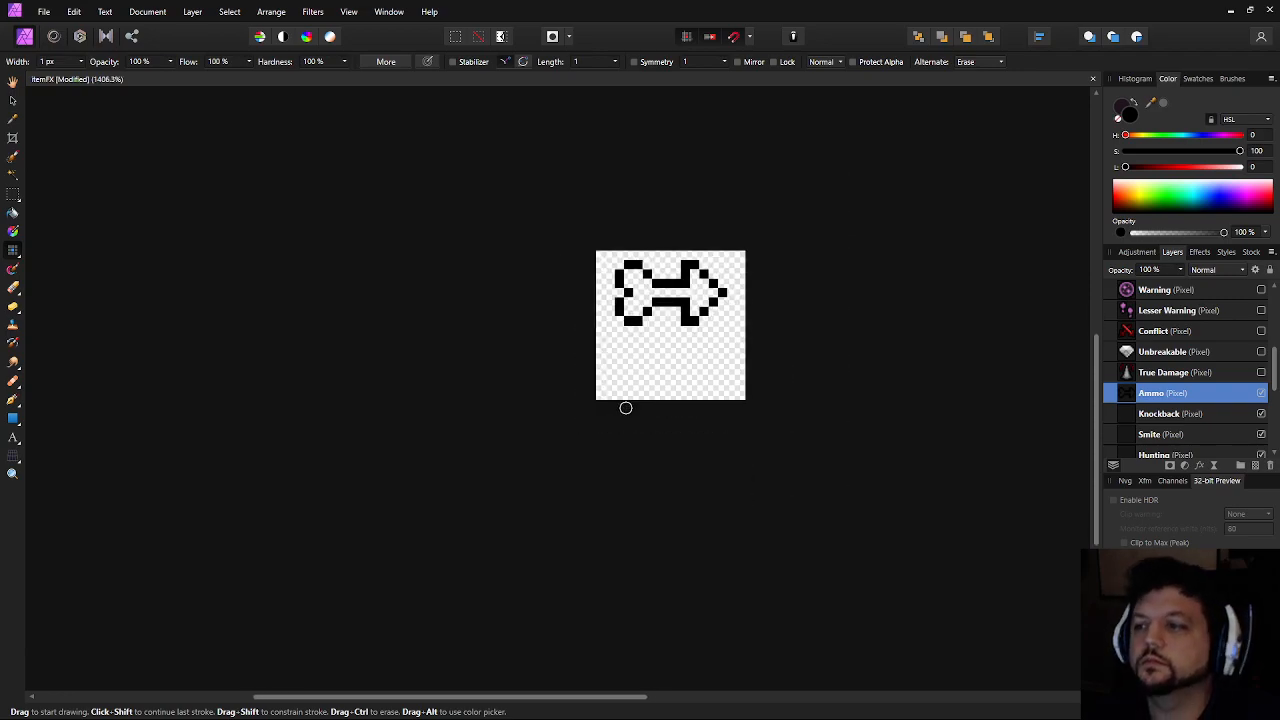
Square off the arrow tail's back edge with black pixels at the corners and middle, and delete the inner notch pixel
{"action": "scroll", "coordinate": [601, 298], "scroll_direction": "up", "scroll_amount": 3}
{"action": "scroll", "coordinate": [601, 298], "scroll_direction": "up", "scroll_amount": 1}
{"action": "left_click", "coordinate": [634, 341]}
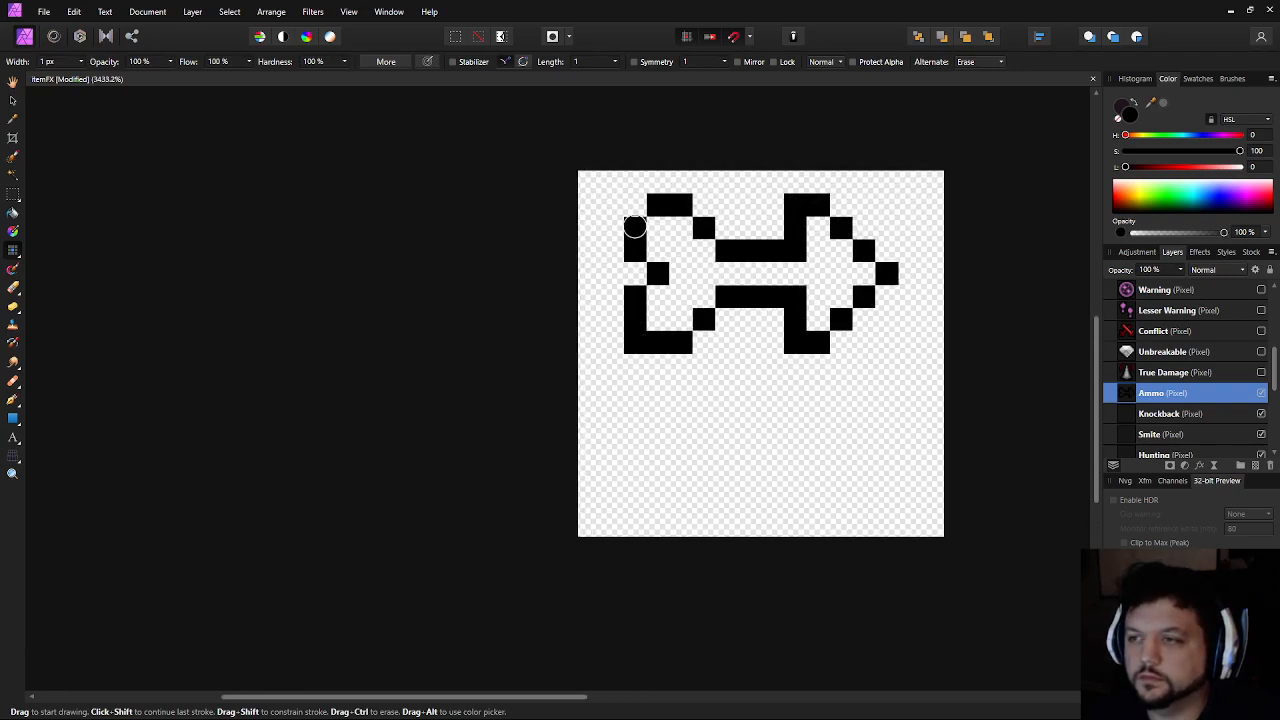
{"action": "left_click", "coordinate": [635, 205]}
{"action": "left_click", "coordinate": [632, 274]}
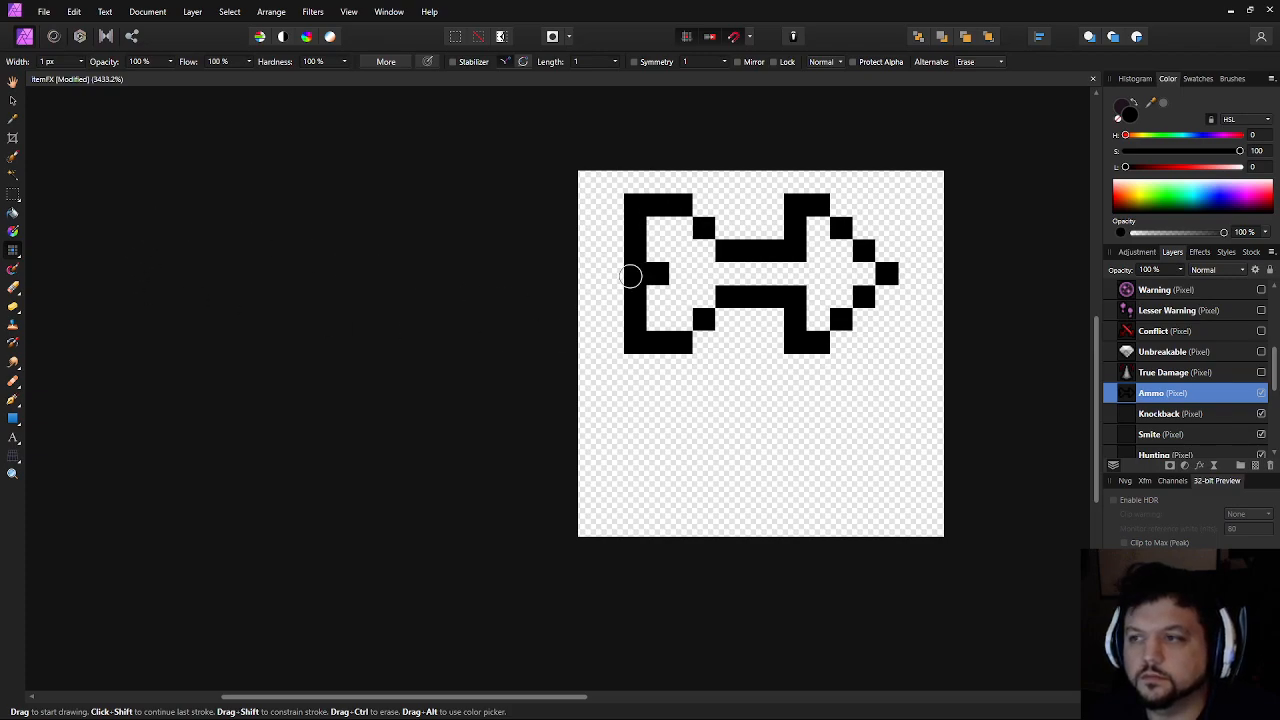
{"action": "left_click", "coordinate": [13, 194]}
{"action": "key", "text": "Delete"}
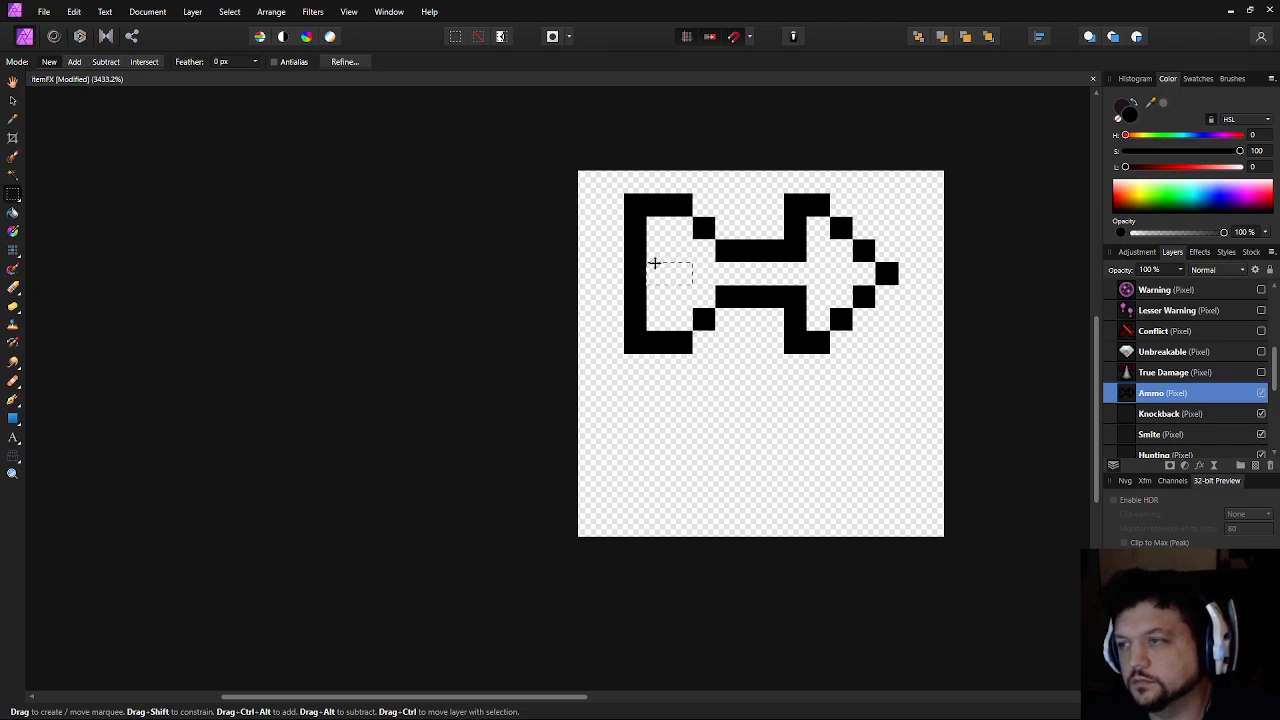
Shorten the arrow's tail by deleting its outer top and bottom rows and redrawing both edges in black one pixel closer to the middle
{"action": "scroll", "coordinate": [737, 337], "scroll_direction": "down", "scroll_amount": 4}
{"action": "scroll", "coordinate": [606, 314], "scroll_direction": "up", "scroll_amount": 5}
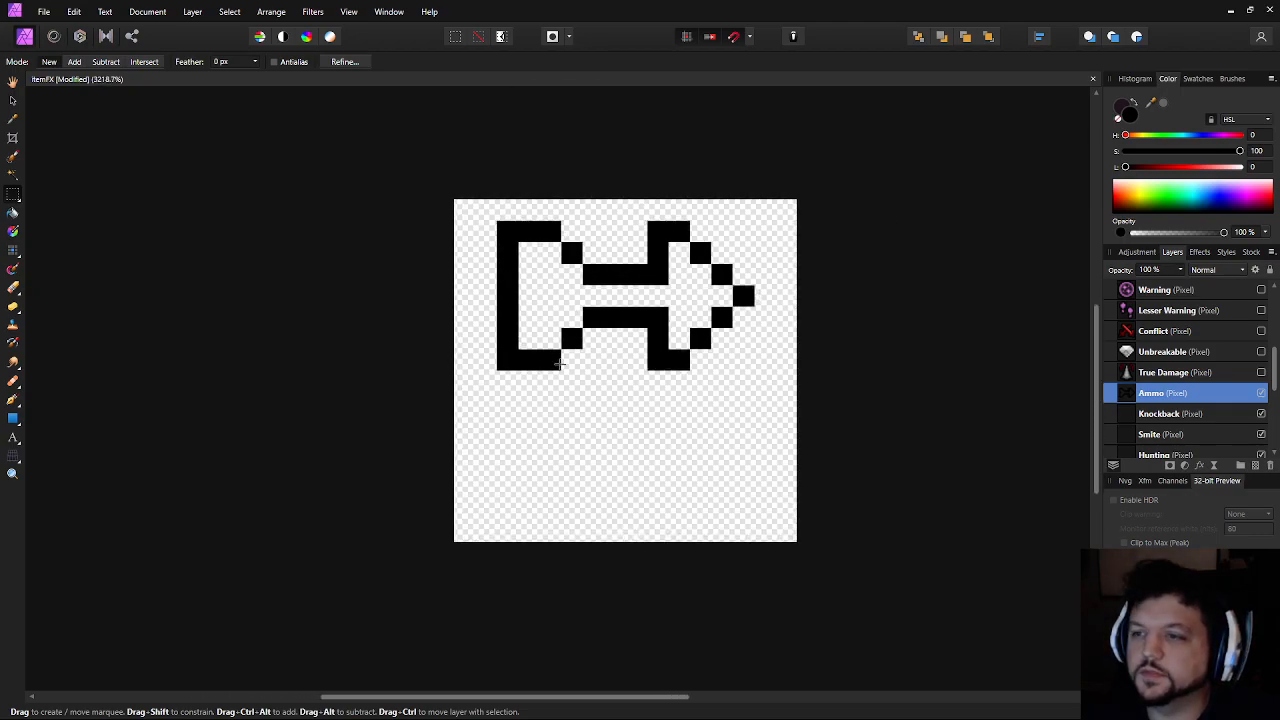
{"action": "scroll", "coordinate": [524, 435], "scroll_direction": "up", "scroll_amount": 1}
{"action": "left_click_drag", "start_coordinate": [502, 434], "coordinate": [414, 421]}
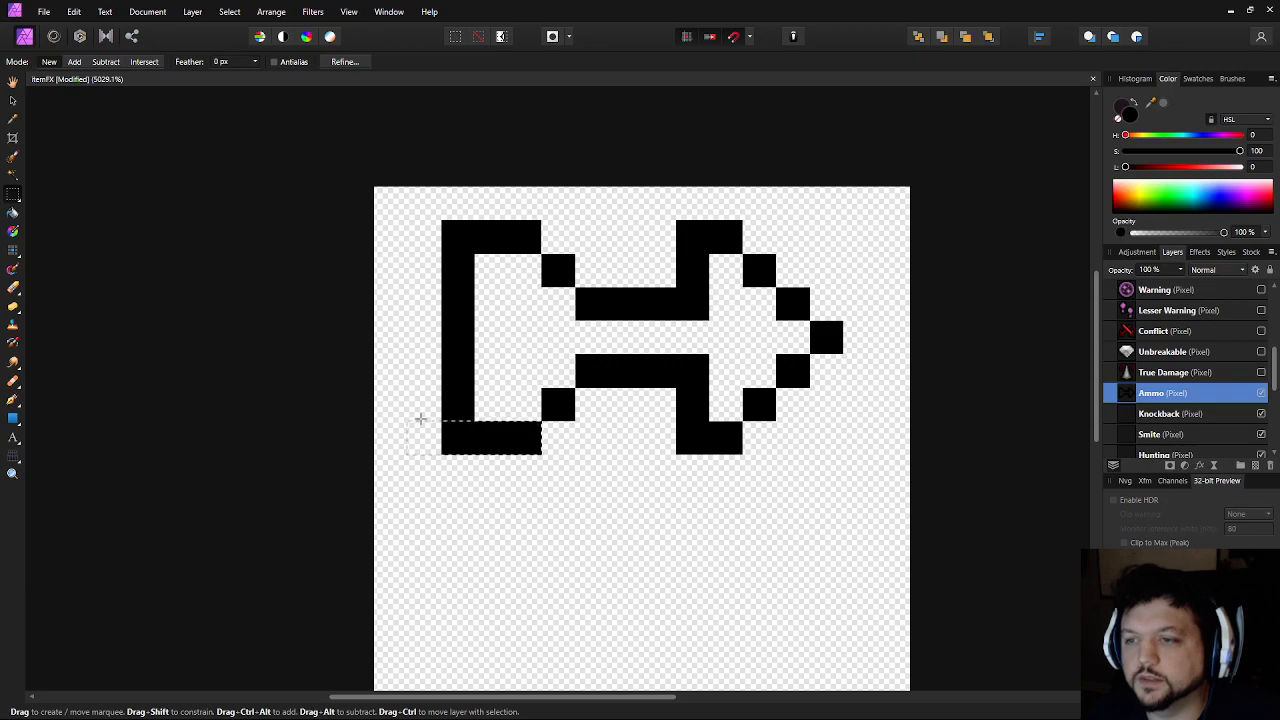
{"action": "left_click", "coordinate": [13, 250]}
{"action": "mouse_move", "coordinate": [510, 430]}
{"action": "left_mouse_down"}
{"action": "mouse_move", "coordinate": [479, 422]}
{"action": "mouse_move", "coordinate": [496, 433]}
{"action": "mouse_move", "coordinate": [513, 420]}
{"action": "mouse_move", "coordinate": [489, 411]}
{"action": "mouse_move", "coordinate": [524, 410]}
{"action": "left_mouse_up"}
{"action": "left_click", "coordinate": [520, 274]}
{"action": "key", "text": "ctrl+z"}
{"action": "left_click_drag", "start_coordinate": [514, 272], "coordinate": [494, 265]}
{"action": "left_click_drag", "start_coordinate": [525, 243], "coordinate": [460, 246]}
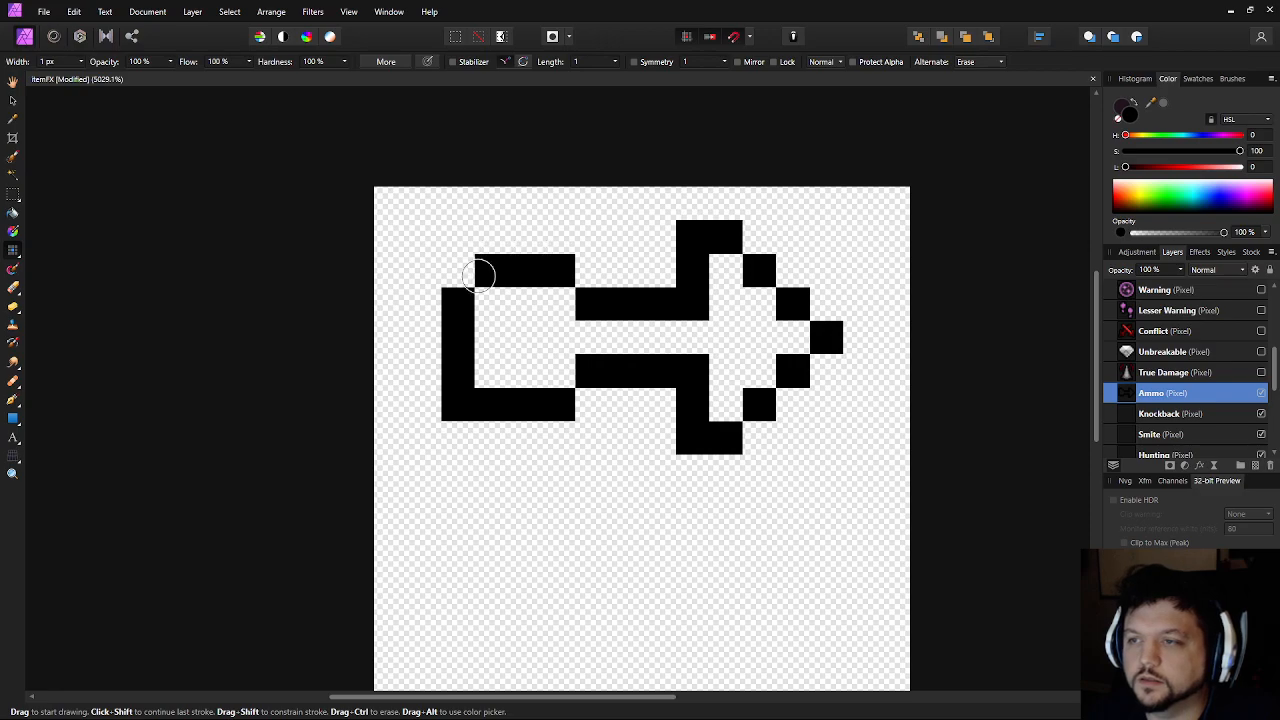
Narrow the arrowhead by drawing its upper and lower edges one pixel inward and erasing the outer rows and the barb pixels beside the shaft
{"action": "scroll", "coordinate": [752, 464], "scroll_direction": "down", "scroll_amount": 11}
{"action": "scroll", "coordinate": [742, 472], "scroll_direction": "up", "scroll_amount": 8}
{"action": "left_click_drag", "start_coordinate": [856, 427], "coordinate": [710, 423]}
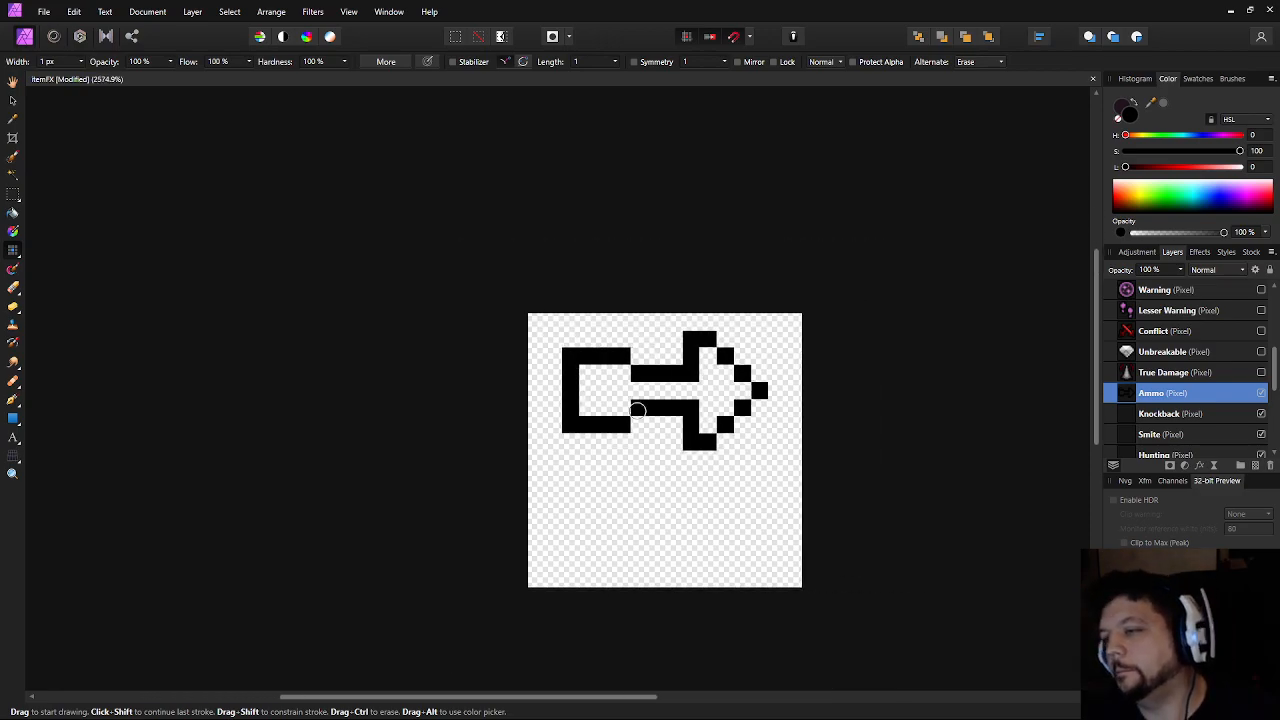
{"action": "scroll", "coordinate": [700, 352], "scroll_direction": "up", "scroll_amount": 2}
{"action": "left_click", "coordinate": [712, 466]}
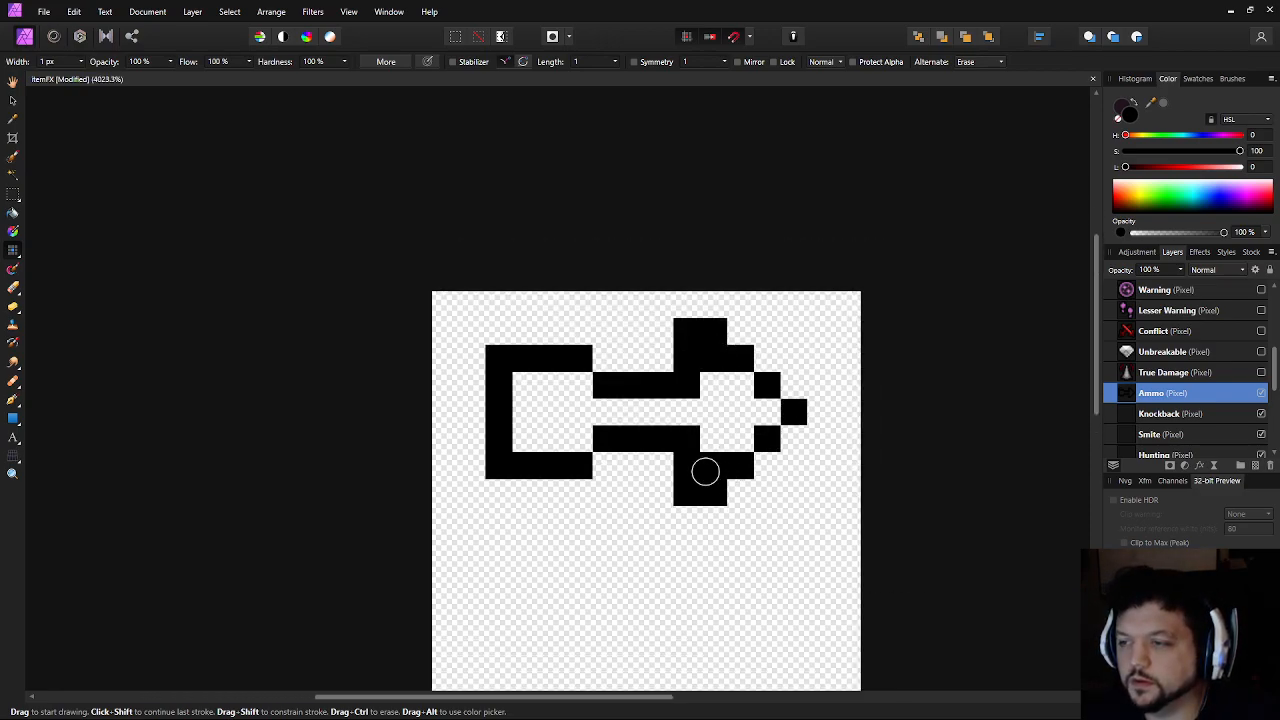
{"action": "left_click", "coordinate": [686, 490], "text": "ctrl"}
{"action": "left_click", "coordinate": [716, 489], "text": "ctrl"}
{"action": "left_click", "coordinate": [712, 326], "text": "ctrl"}
{"action": "left_click", "coordinate": [686, 331], "text": "ctrl"}
{"action": "left_click", "coordinate": [675, 465], "text": "ctrl"}
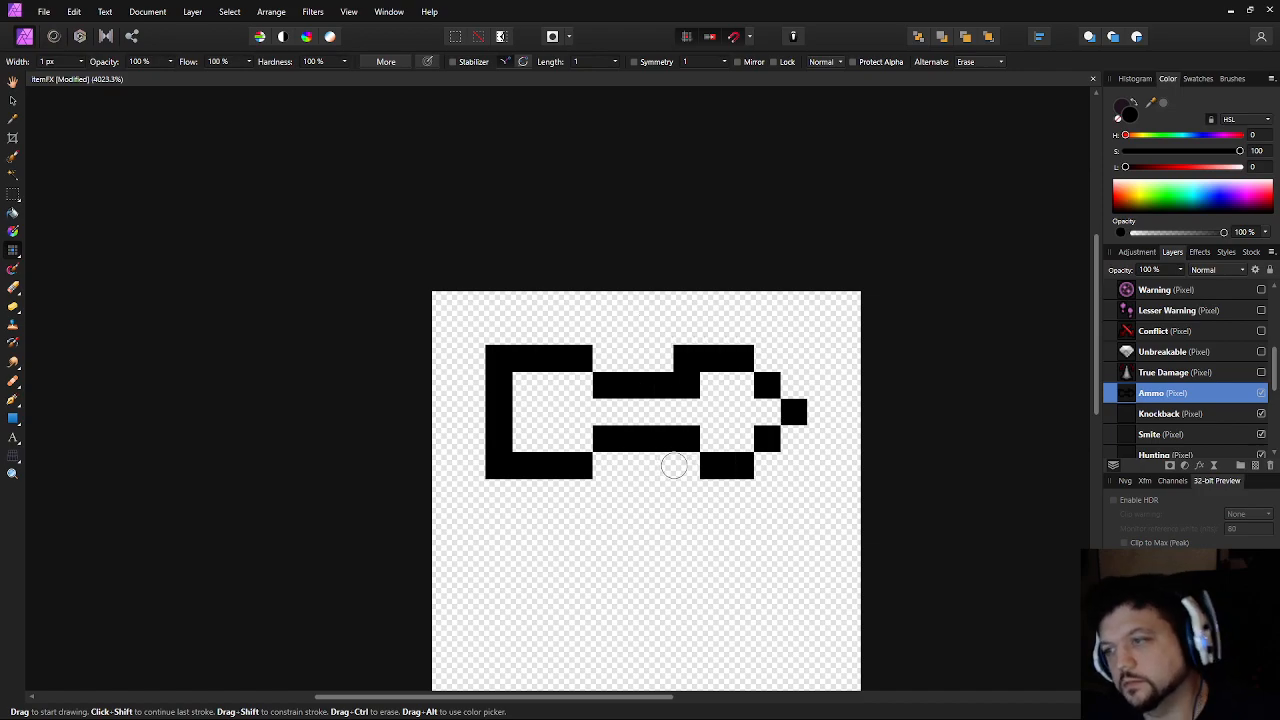
{"action": "left_click", "coordinate": [678, 356], "text": "ctrl"}
Try lengthening the outline by moving the tail's back edge one pixel outward and extending the shaft one pixel into the tail
{"action": "scroll", "coordinate": [650, 540], "scroll_direction": "down", "scroll_amount": 9}
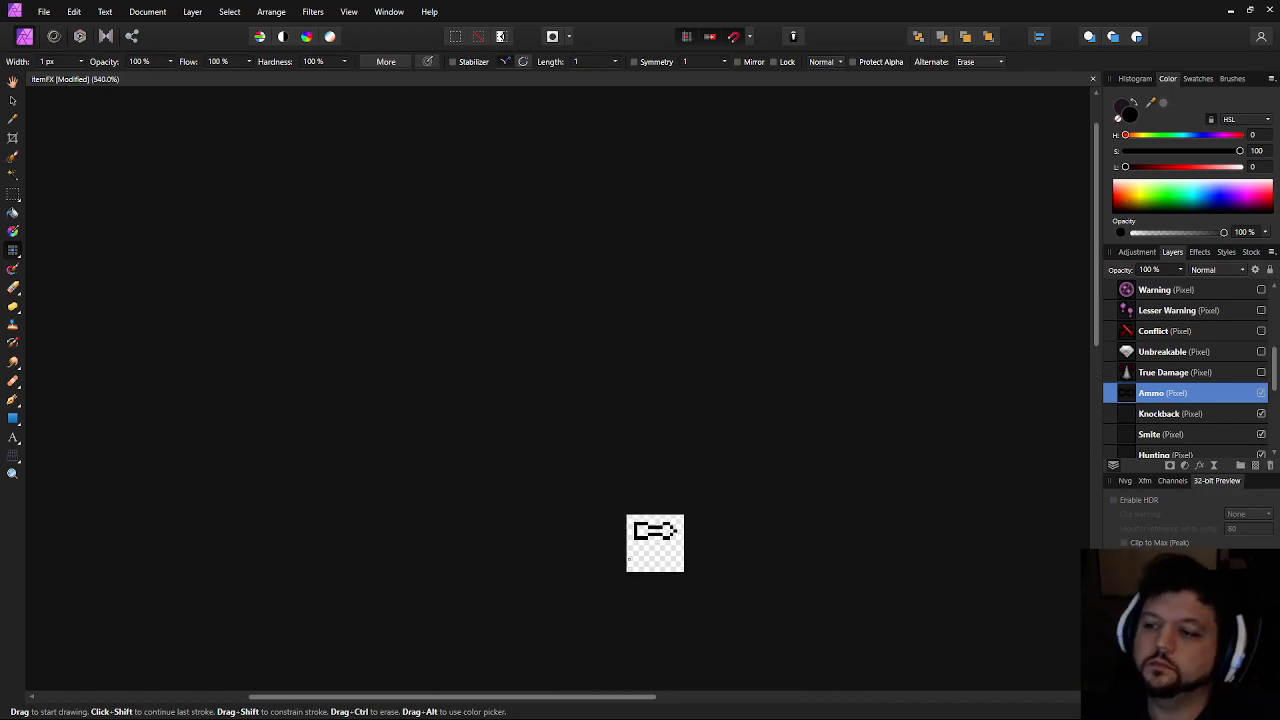
{"action": "scroll", "coordinate": [624, 551], "scroll_direction": "up", "scroll_amount": 5}
{"action": "scroll", "coordinate": [624, 551], "scroll_direction": "up", "scroll_amount": 2}
{"action": "left_click_drag", "start_coordinate": [686, 514], "coordinate": [491, 486]}
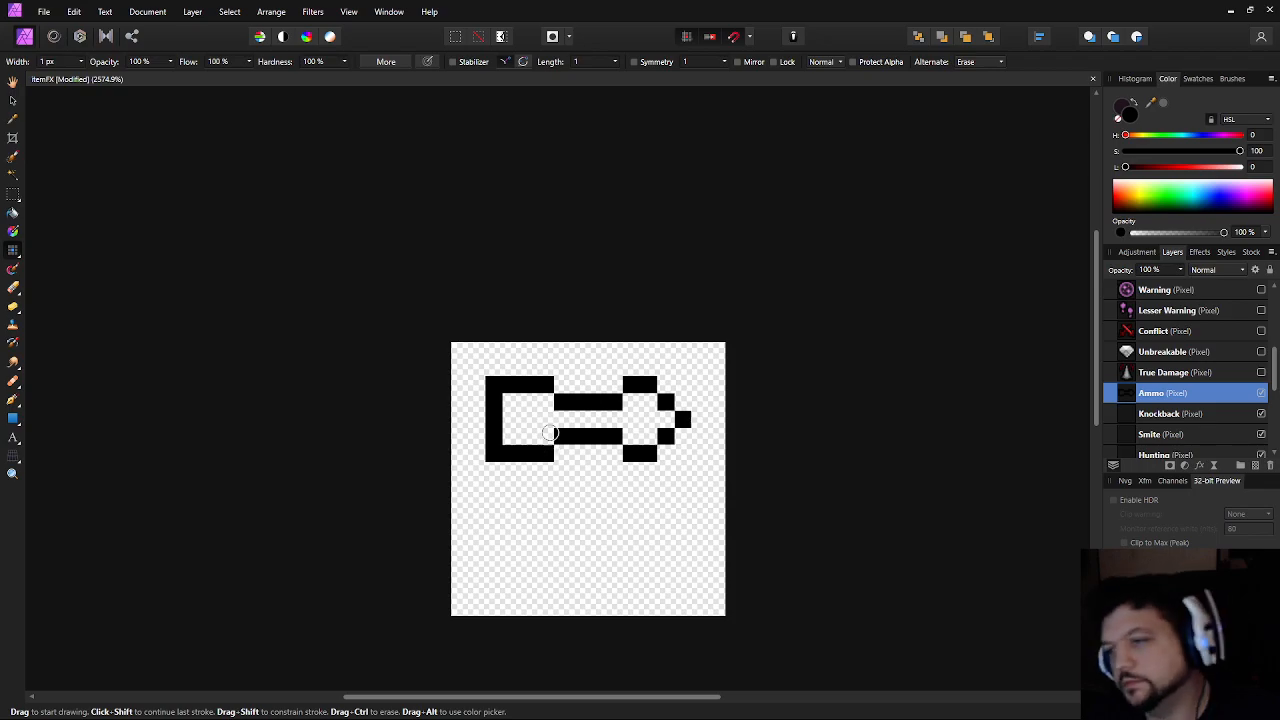
{"action": "scroll", "coordinate": [612, 518], "scroll_direction": "down", "scroll_amount": 8}
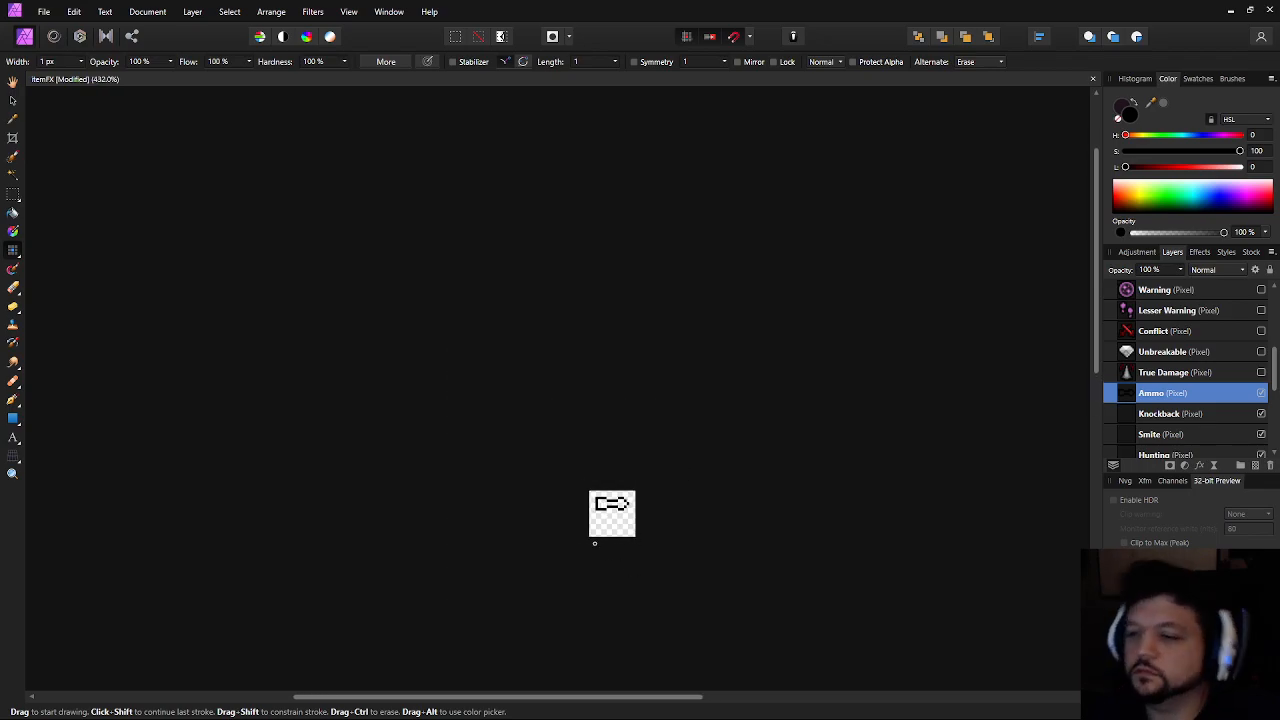
{"action": "scroll", "coordinate": [600, 521], "scroll_direction": "up", "scroll_amount": 4}
{"action": "scroll", "coordinate": [560, 500], "scroll_direction": "up", "scroll_amount": 5}
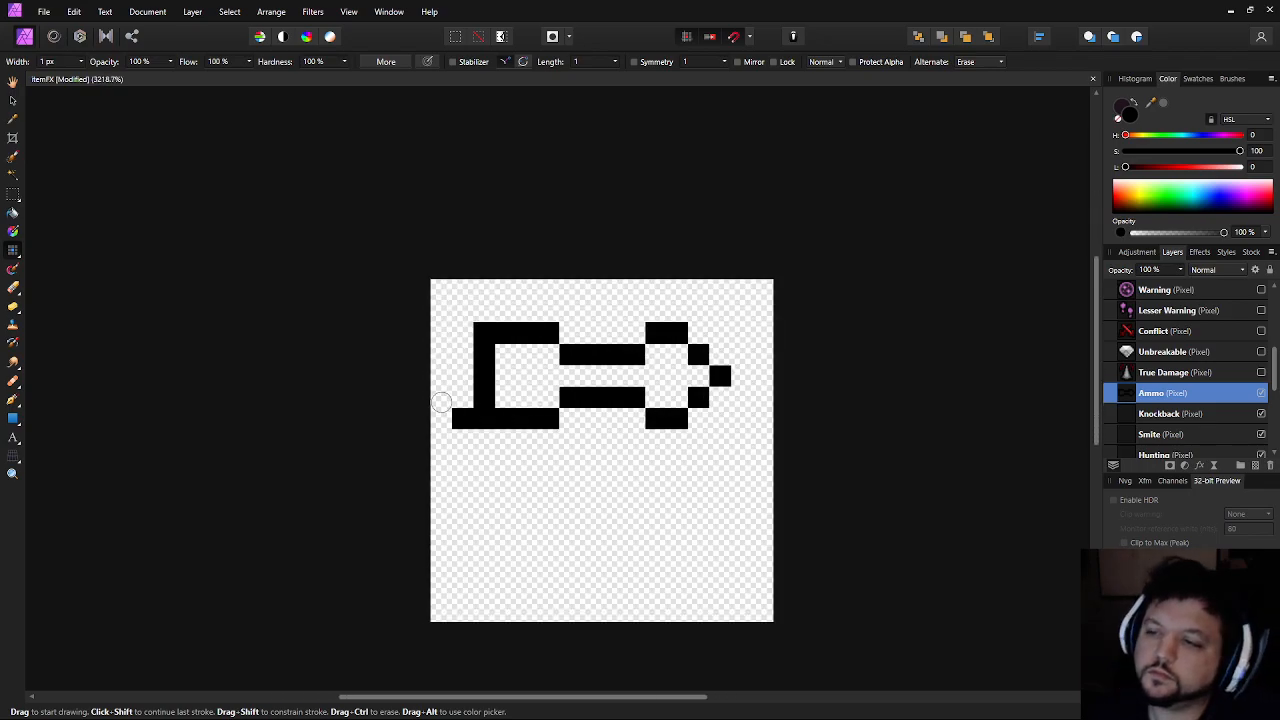
{"action": "mouse_move", "coordinate": [460, 335]}
{"action": "left_mouse_down"}
{"action": "mouse_move", "coordinate": [464, 417]}
{"action": "mouse_move", "coordinate": [487, 398]}
{"action": "mouse_move", "coordinate": [483, 358]}
{"action": "left_mouse_up"}
{"action": "left_click", "coordinate": [543, 352]}
{"action": "left_click", "coordinate": [547, 397]}
{"action": "left_click", "coordinate": [552, 420], "text": "ctrl"}
{"action": "left_click", "coordinate": [549, 334], "text": "ctrl"}
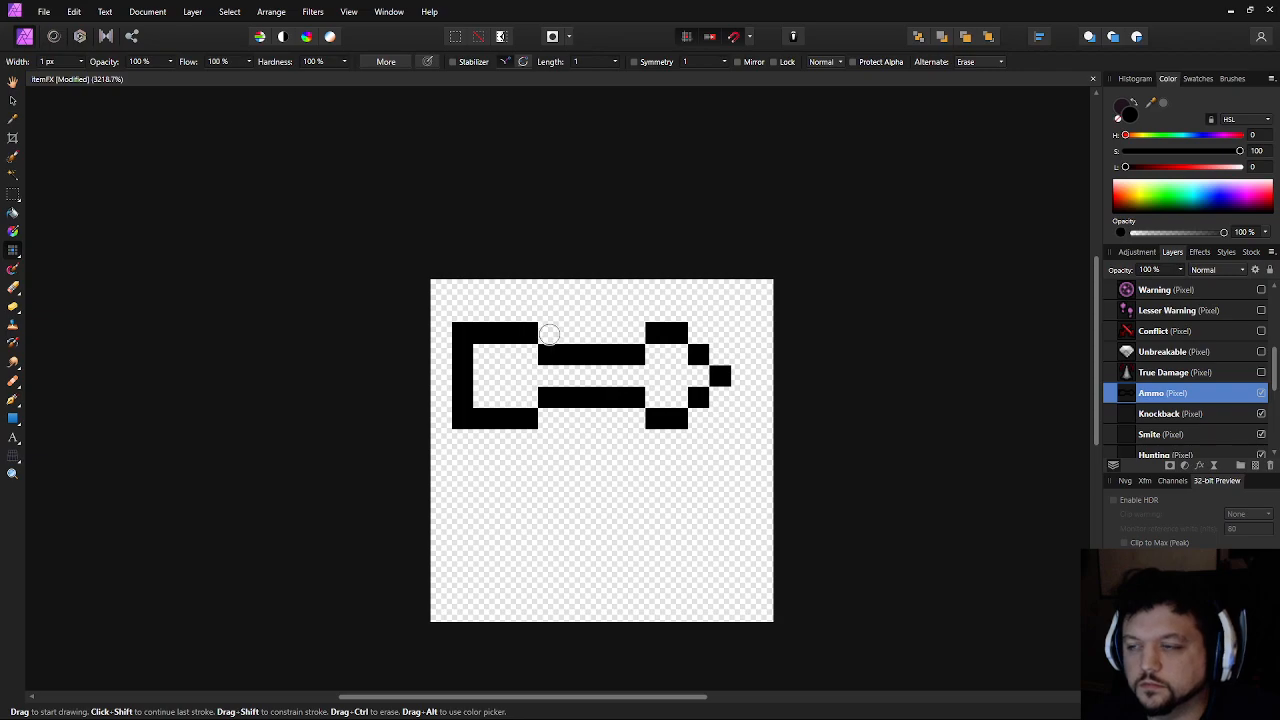
Try shifting the pointed tip one pixel forward by redrawing its black pixels and erasing the former ones
{"action": "left_click", "coordinate": [727, 360]}
{"action": "left_click", "coordinate": [742, 376]}
{"action": "left_click", "coordinate": [727, 393]}
{"action": "left_click", "coordinate": [697, 414]}
{"action": "left_click", "coordinate": [698, 397], "text": "ctrl"}
{"action": "left_click", "coordinate": [720, 376], "text": "ctrl"}
{"action": "left_click", "coordinate": [698, 355], "text": "ctrl"}
{"action": "left_click", "coordinate": [658, 377]}
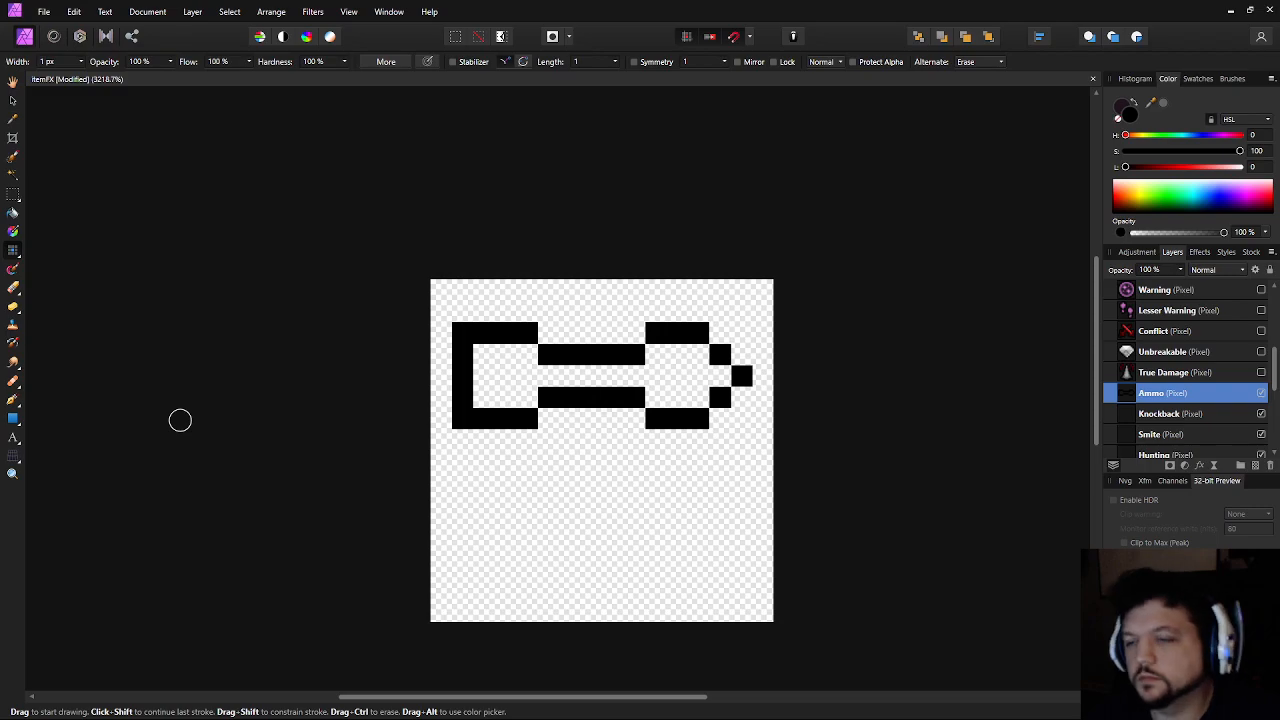
{"action": "left_click", "coordinate": [148, 12]}
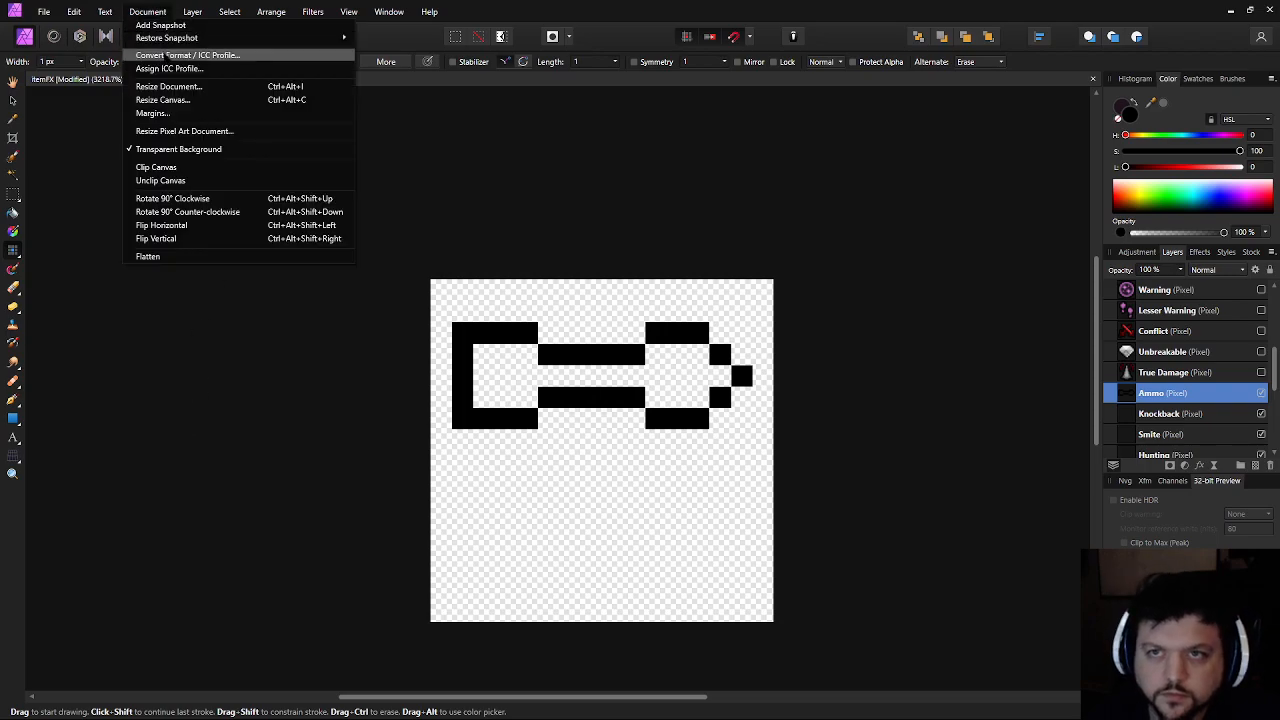
{"action": "left_click", "coordinate": [168, 86]}
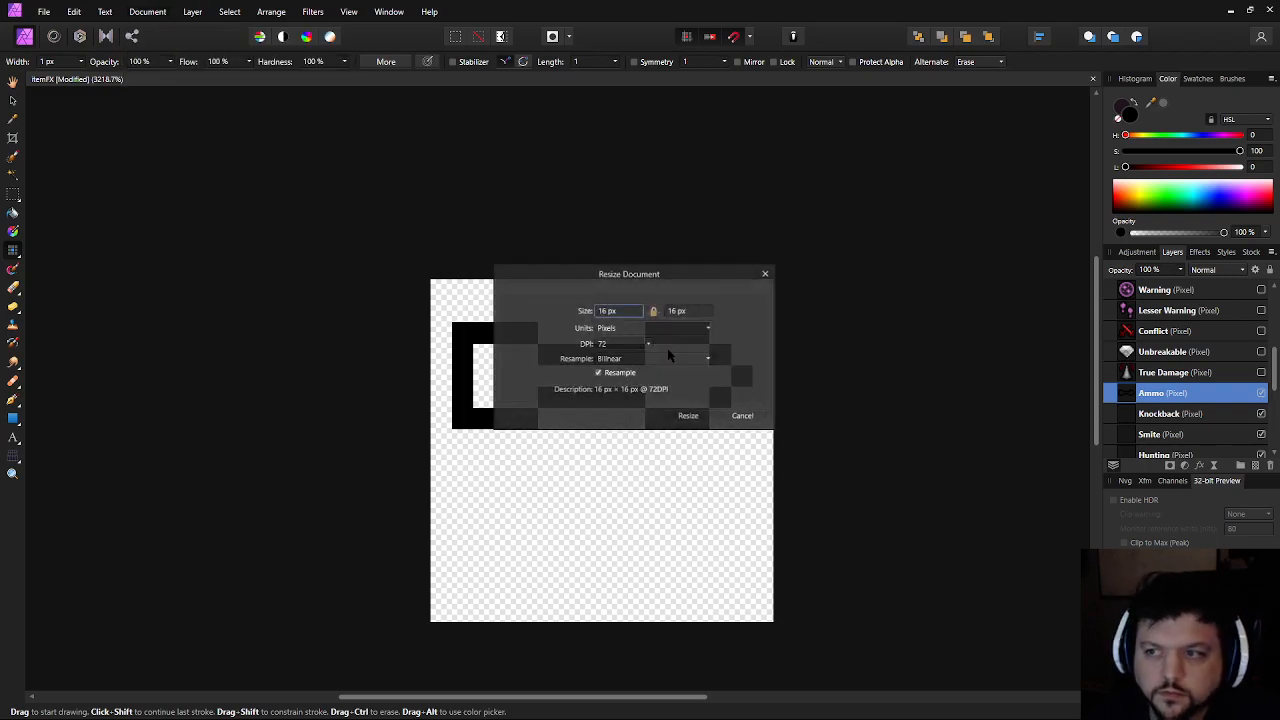
{"action": "left_click", "coordinate": [746, 417]}
Undo the tip shift and the tail extension, back to the shorter outline
{"action": "key", "text": "ctrl+z"}
{"action": "key", "text": "ctrl+z"}
{"action": "key", "text": "ctrl+z"}
{"action": "key", "text": "ctrl+z"}
{"action": "key", "text": "ctrl+z"}
{"action": "key", "text": "ctrl+z"}
{"action": "key", "text": "ctrl+z"}
{"action": "key", "text": "ctrl+z"}
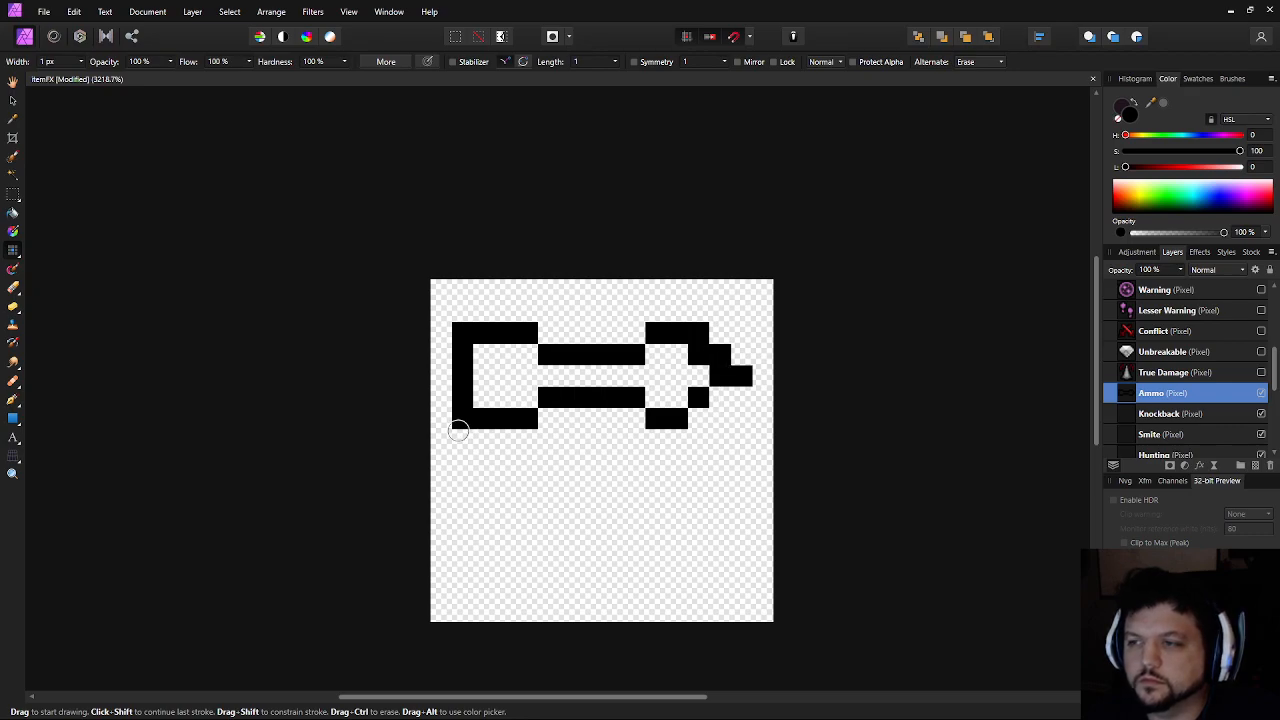
{"action": "key", "text": "ctrl+z"}
{"action": "key", "text": "ctrl+z"}
{"action": "key", "text": "ctrl+z"}
{"action": "key", "text": "ctrl+z"}
{"action": "key", "text": "ctrl+z"}
{"action": "key", "text": "ctrl+z"}
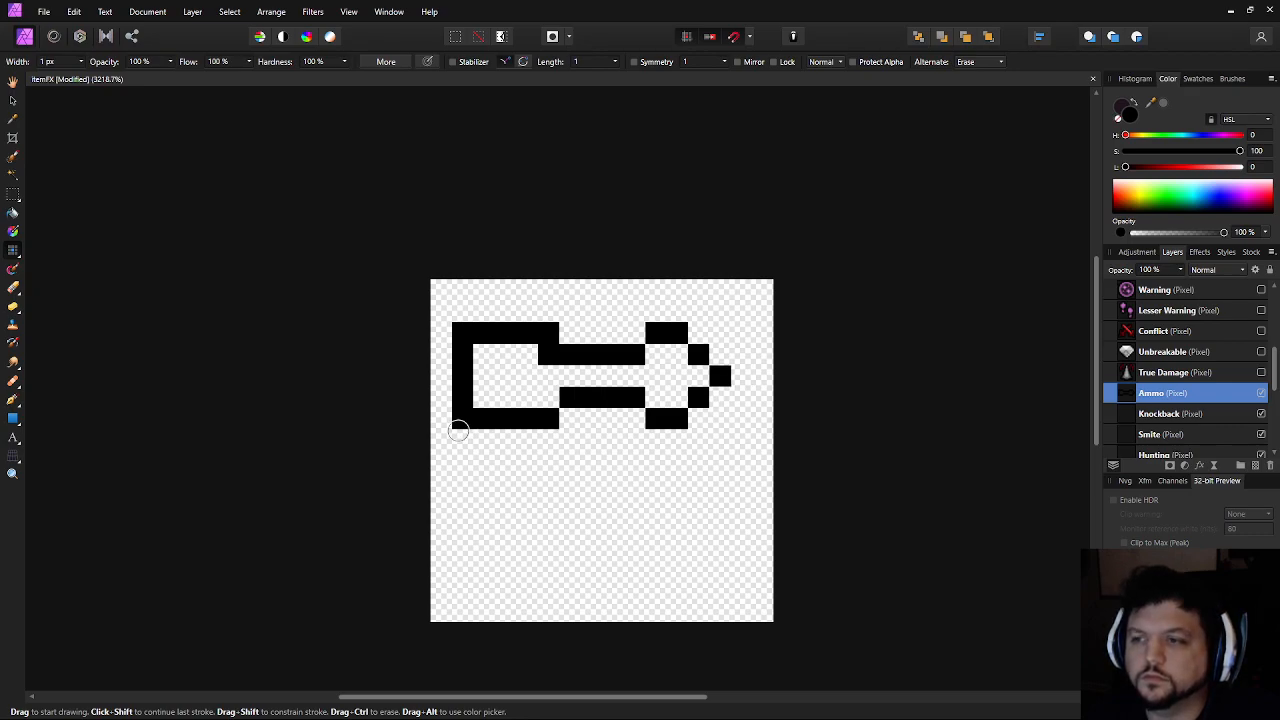
{"action": "key", "text": "ctrl+z"}
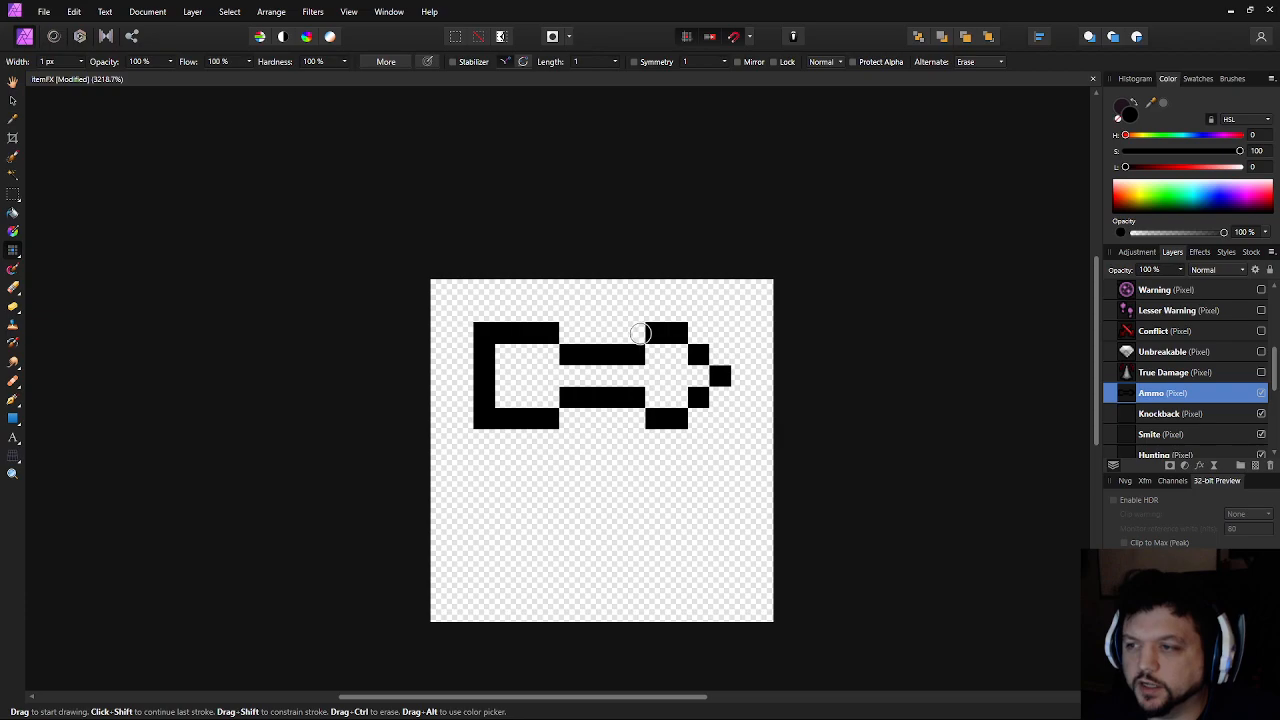
Examine the proportions of the ammo outline both at small size and close up
{"action": "scroll", "coordinate": [591, 489], "scroll_direction": "down", "scroll_amount": 8}
{"action": "scroll", "coordinate": [560, 530], "scroll_direction": "up", "scroll_amount": 7}
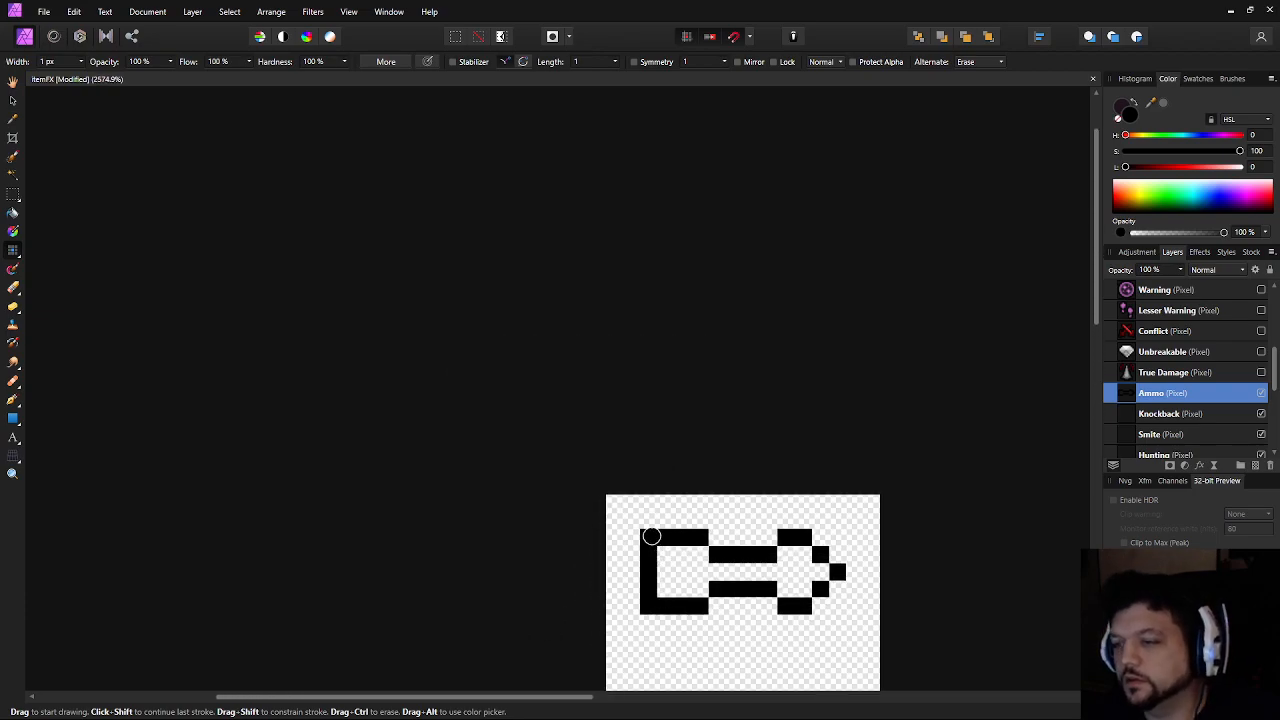
{"action": "key", "text": "ctrl+z"}
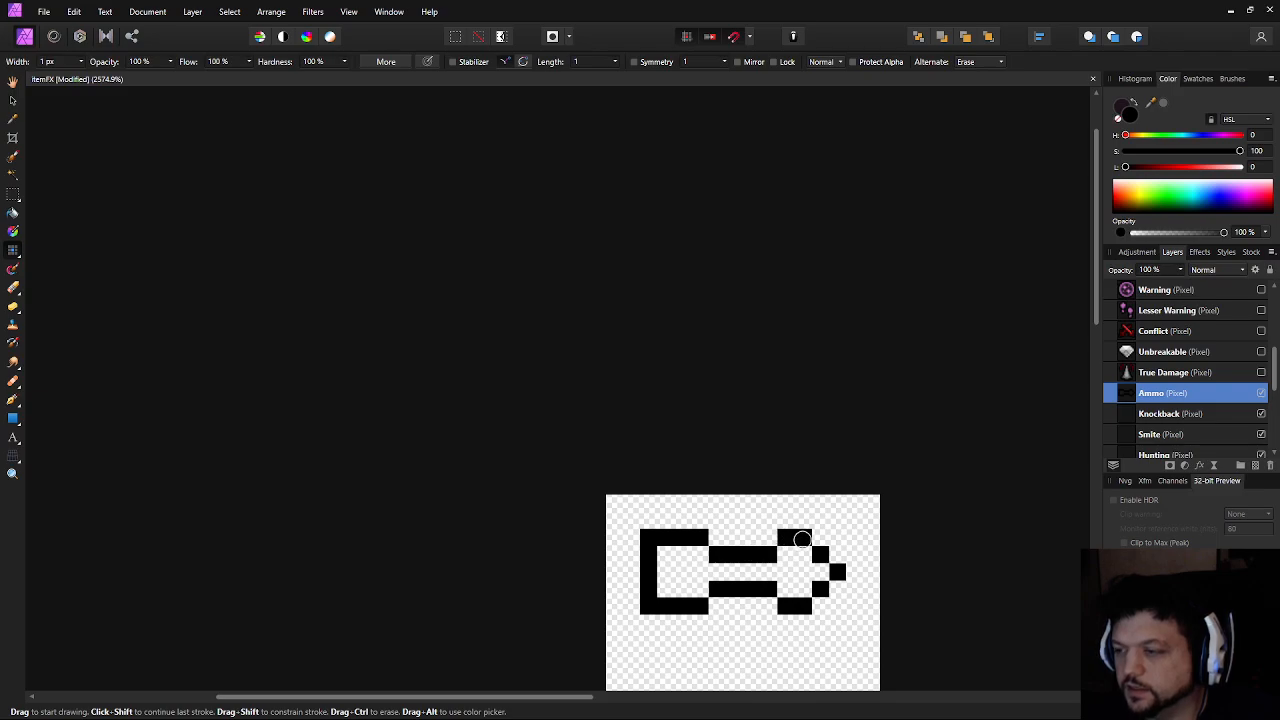
{"action": "mouse_move", "coordinate": [822, 578]}
{"action": "left_mouse_down"}
{"action": "mouse_move", "coordinate": [680, 460]}
{"action": "mouse_move", "coordinate": [644, 410]}
{"action": "left_mouse_up"}
{"action": "scroll", "coordinate": [560, 540], "scroll_direction": "up", "scroll_amount": 3}
{"action": "left_click", "coordinate": [576, 594]}
{"action": "mouse_move", "coordinate": [574, 602]}
{"action": "left_mouse_down"}
{"action": "mouse_move", "coordinate": [435, 330]}
{"action": "mouse_move", "coordinate": [362, 467]}
{"action": "mouse_move", "coordinate": [387, 447]}
{"action": "left_mouse_up"}
{"action": "scroll", "coordinate": [354, 448], "scroll_direction": "down", "scroll_amount": 3}
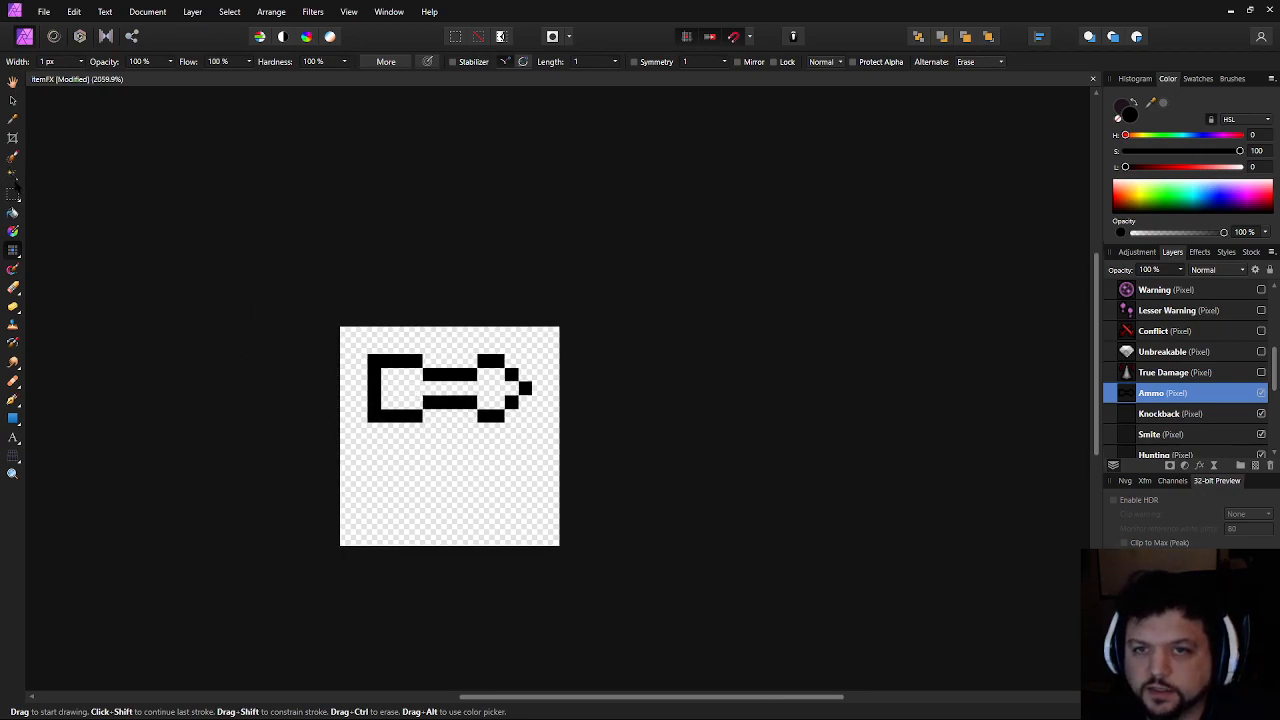
Select the ammo outline below its top row, duplicate it onto new layers and place one copy two pixels lower
{"action": "key", "text": "m"}
{"action": "left_click_drag", "start_coordinate": [325, 360], "coordinate": [368, 366]}
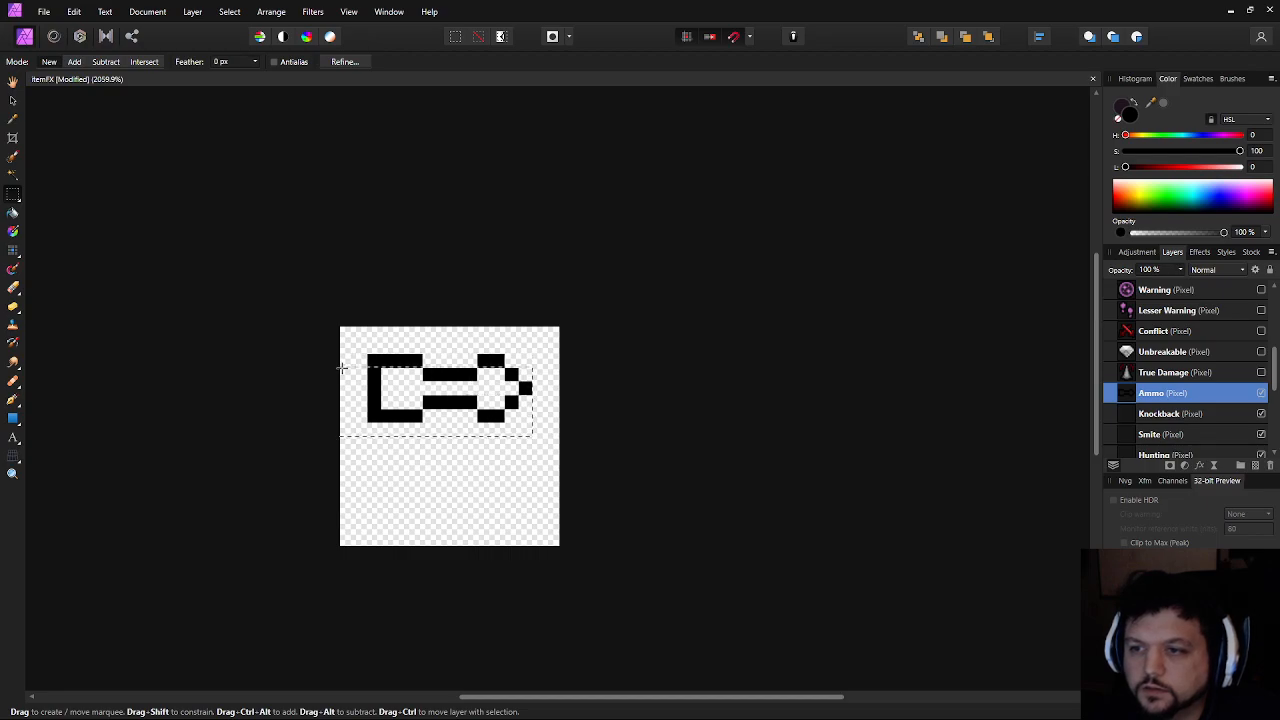
{"action": "left_click", "coordinate": [14, 101]}
{"action": "left_click_drag", "start_coordinate": [404, 504], "coordinate": [410, 467]}
{"action": "scroll", "coordinate": [410, 467], "scroll_direction": "up", "scroll_amount": 2}
{"action": "key", "text": "ctrl+j"}
{"action": "mouse_move", "coordinate": [439, 333]}
{"action": "left_mouse_down"}
{"action": "mouse_move", "coordinate": [437, 456]}
{"action": "mouse_move", "coordinate": [437, 370]}
{"action": "left_mouse_up"}
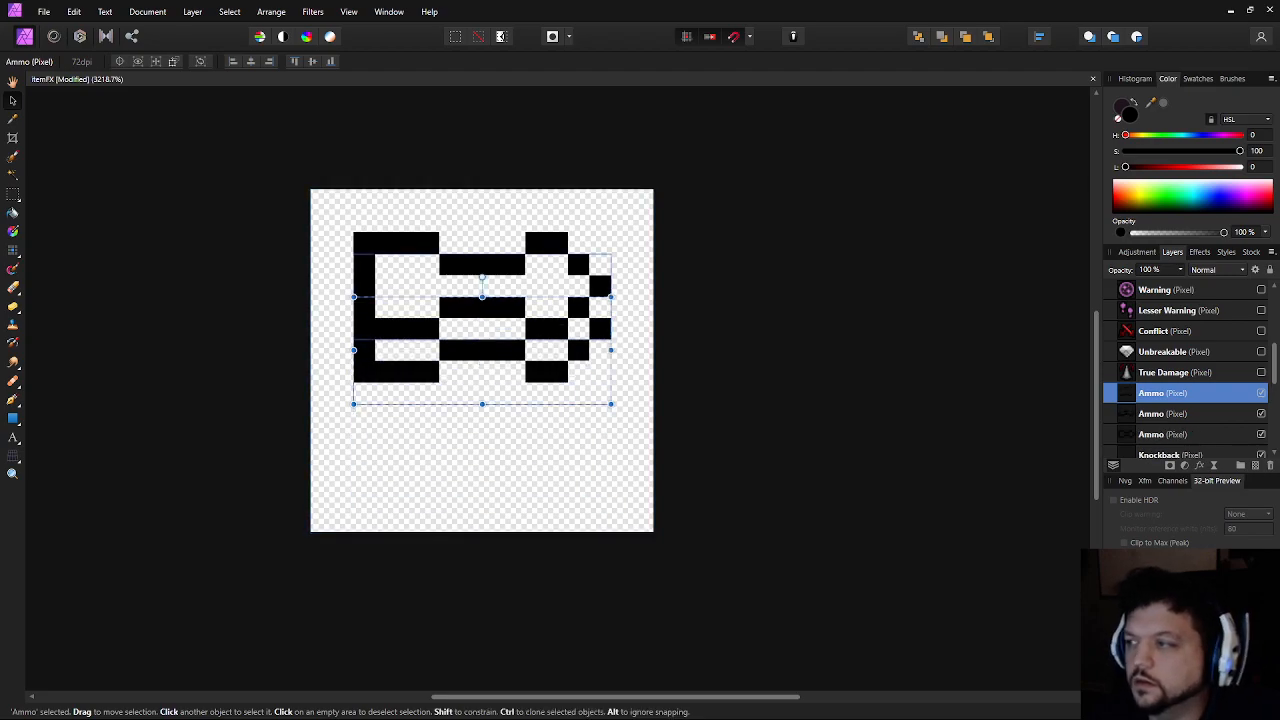
Select the topmost Ammo copy and move it down four pixels to form the third outline in the stack
{"action": "left_click", "coordinate": [1166, 418]}
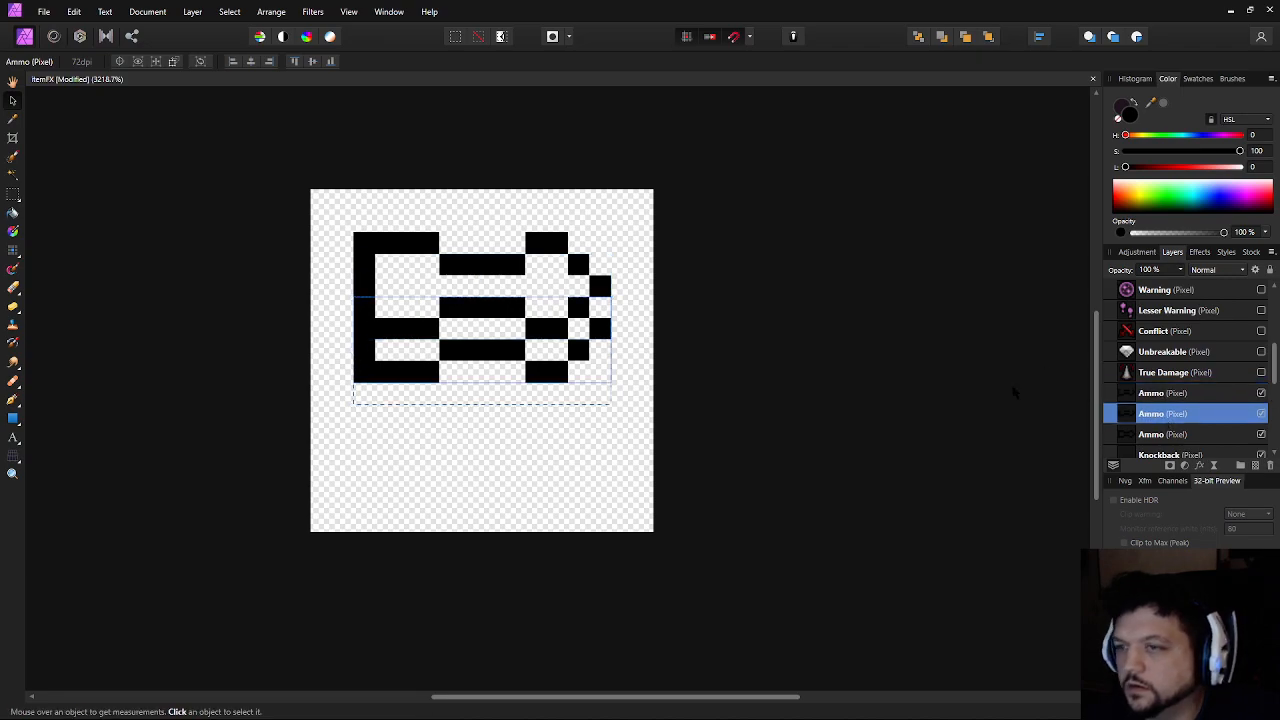
{"action": "left_click", "coordinate": [1174, 379]}
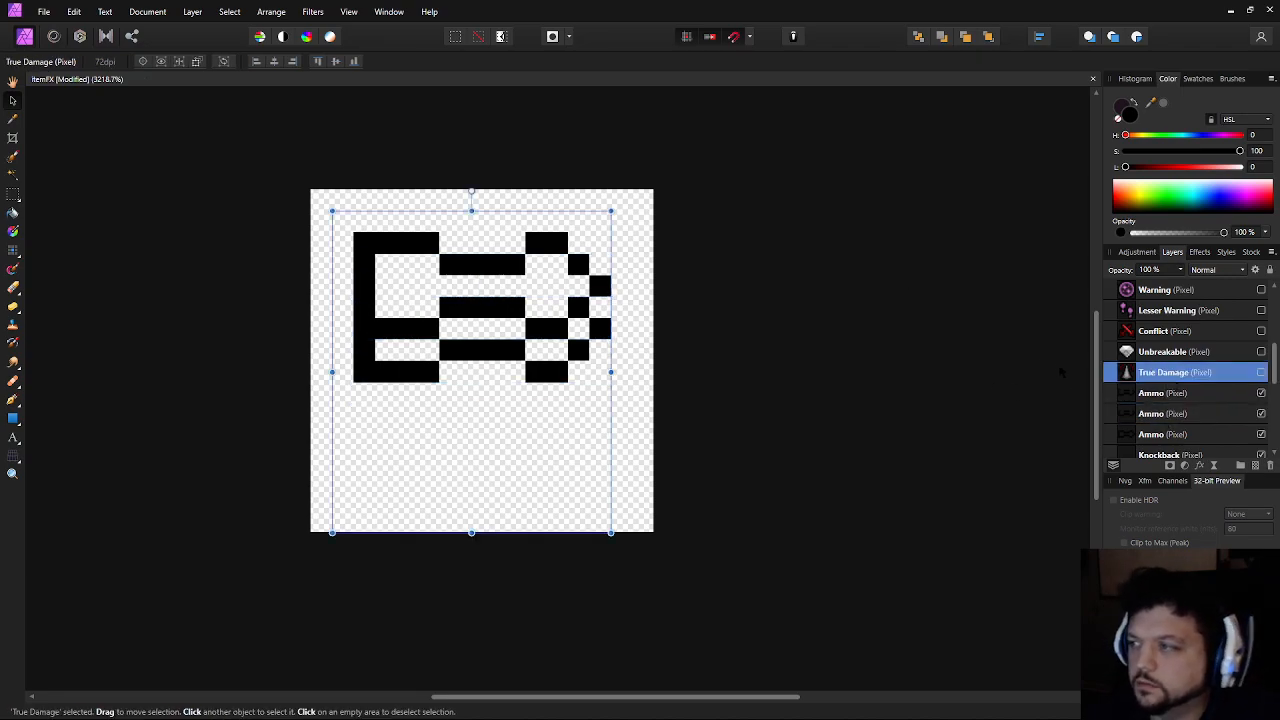
{"action": "left_click", "coordinate": [1163, 393]}
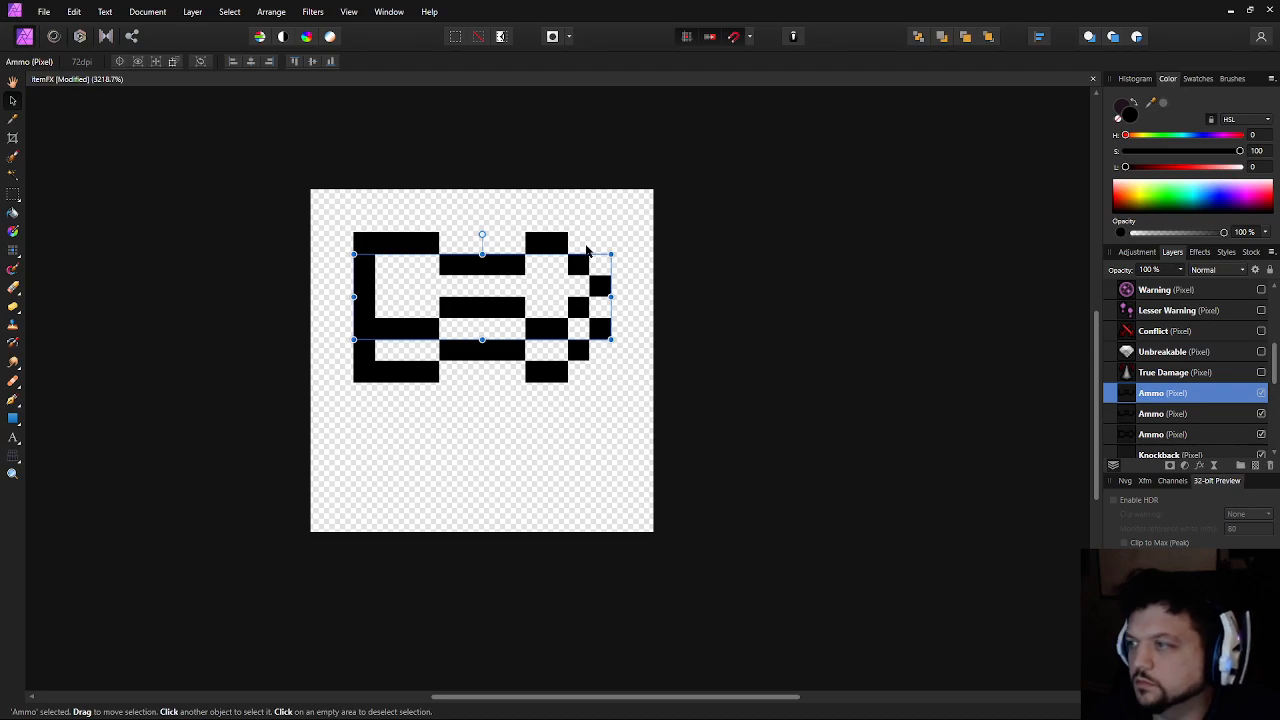
{"action": "key", "text": "Down"}
{"action": "key", "text": "Down"}
{"action": "key", "text": "Down"}
{"action": "key", "text": "Down"}
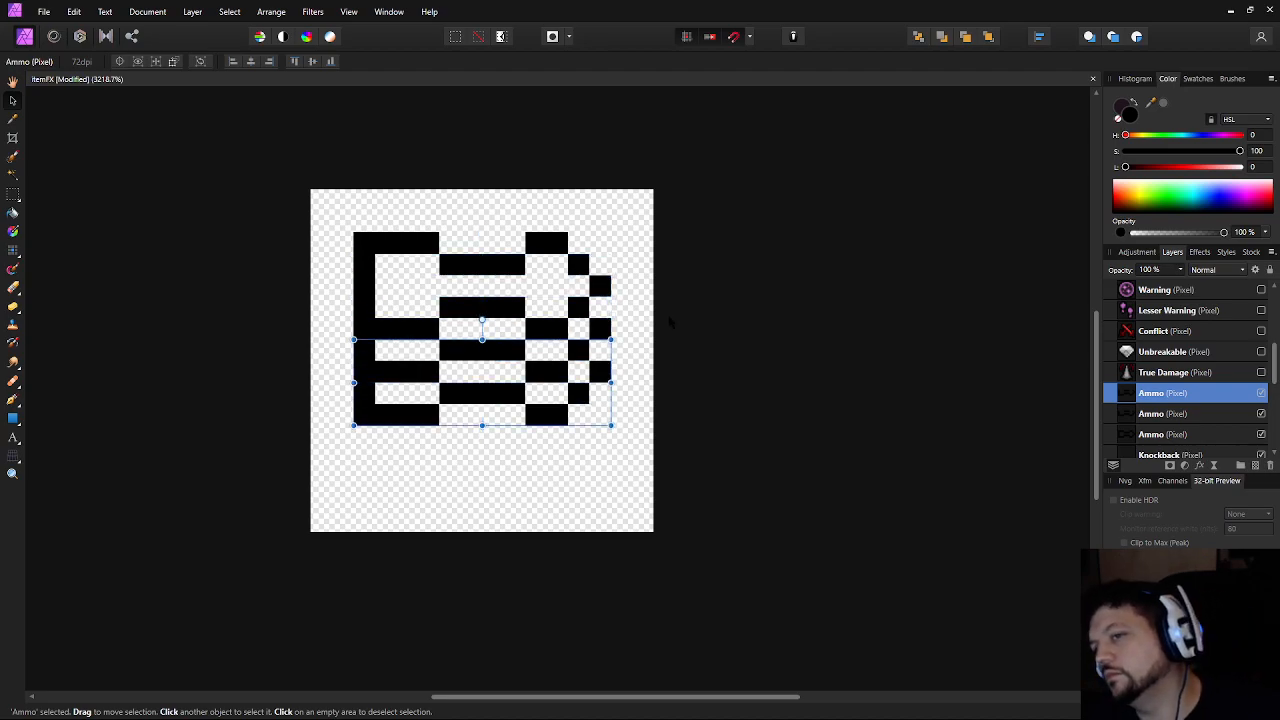
Add a fourth outline copy two pixels below the third, deselect it and check the stack at small size
{"action": "key", "text": "Down"}
{"action": "key", "text": "Down"}
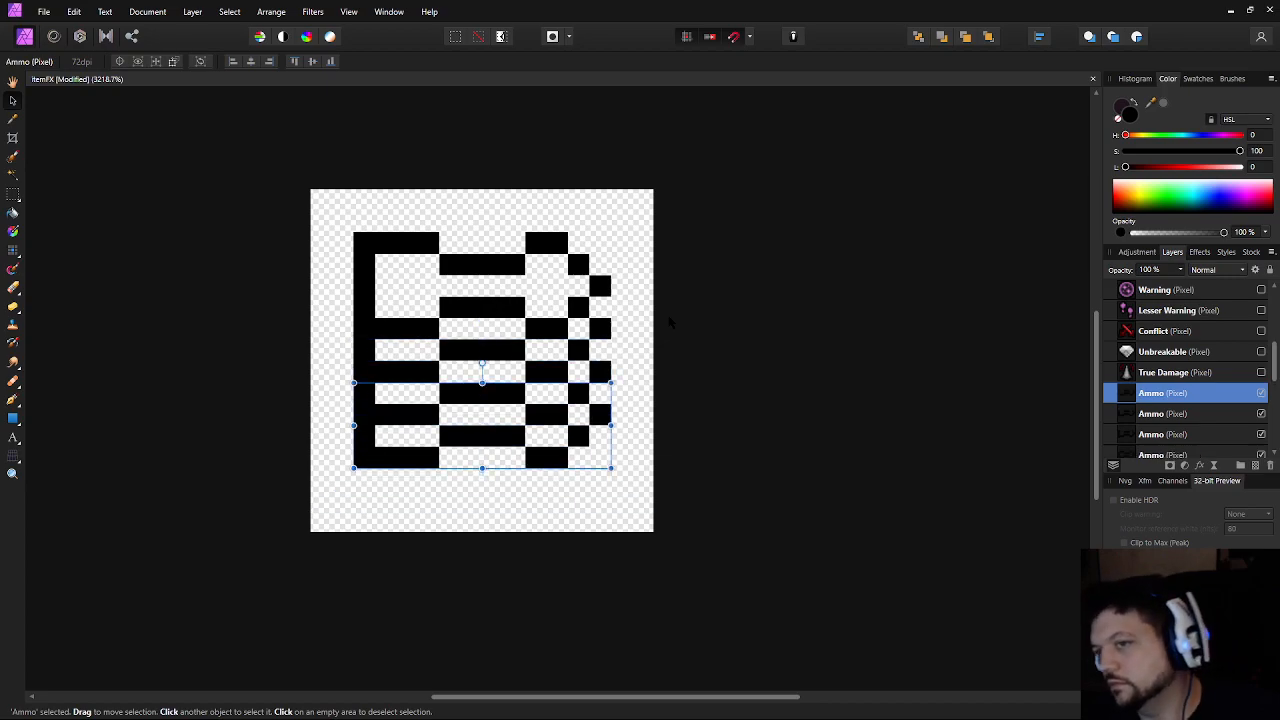
{"action": "left_click", "coordinate": [735, 413]}
{"action": "scroll", "coordinate": [760, 420], "scroll_direction": "down", "scroll_amount": 6}
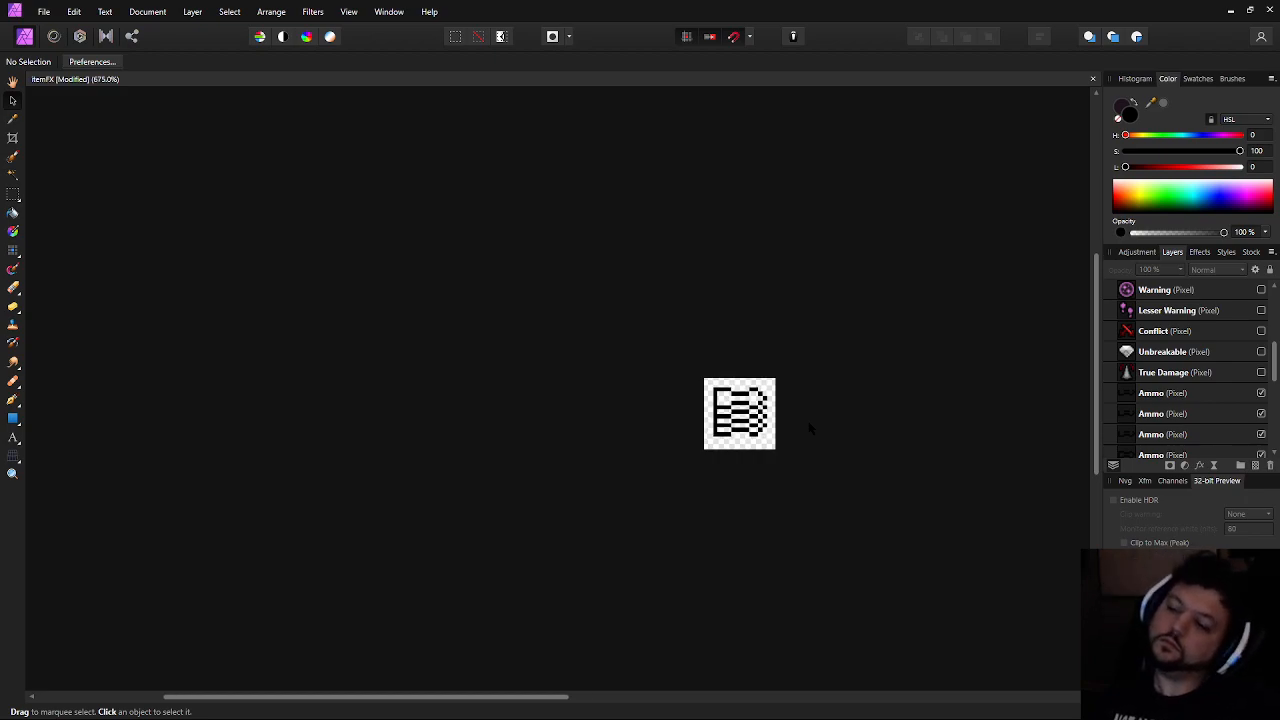
{"action": "scroll", "coordinate": [773, 428], "scroll_direction": "up", "scroll_amount": 3}
{"action": "scroll", "coordinate": [500, 449], "scroll_direction": "up", "scroll_amount": 2}
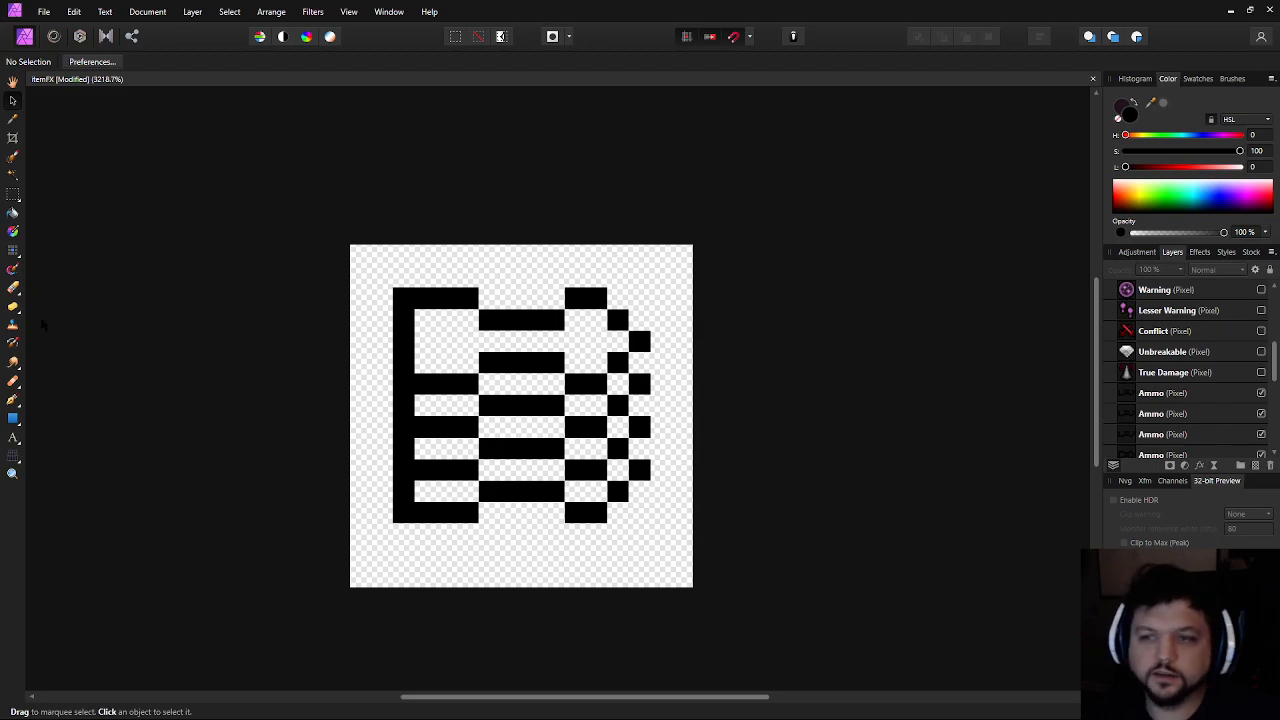
Switch to the Pixel tool and set the drawing colour to orange with hue 25, saturation 100 and lightness 49
{"action": "key", "text": "b"}
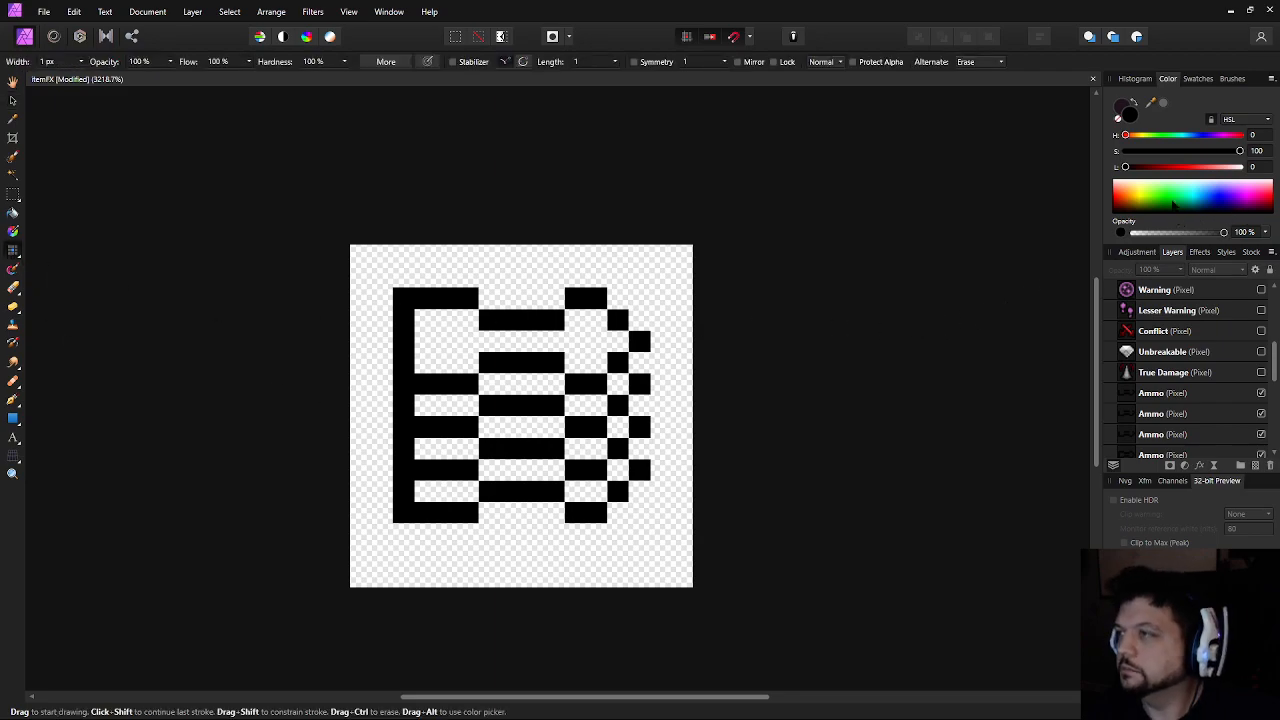
{"action": "left_click", "coordinate": [1136, 136]}
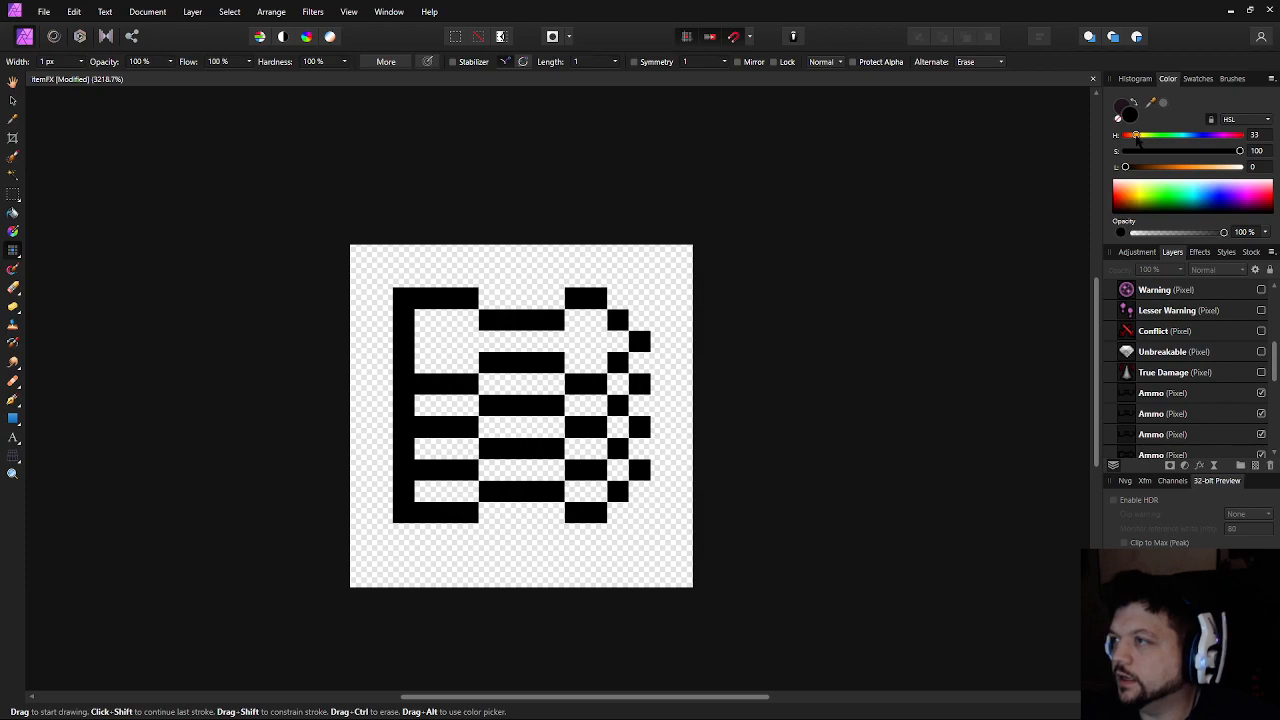
{"action": "left_click", "coordinate": [1161, 167]}
{"action": "left_click", "coordinate": [1135, 136]}
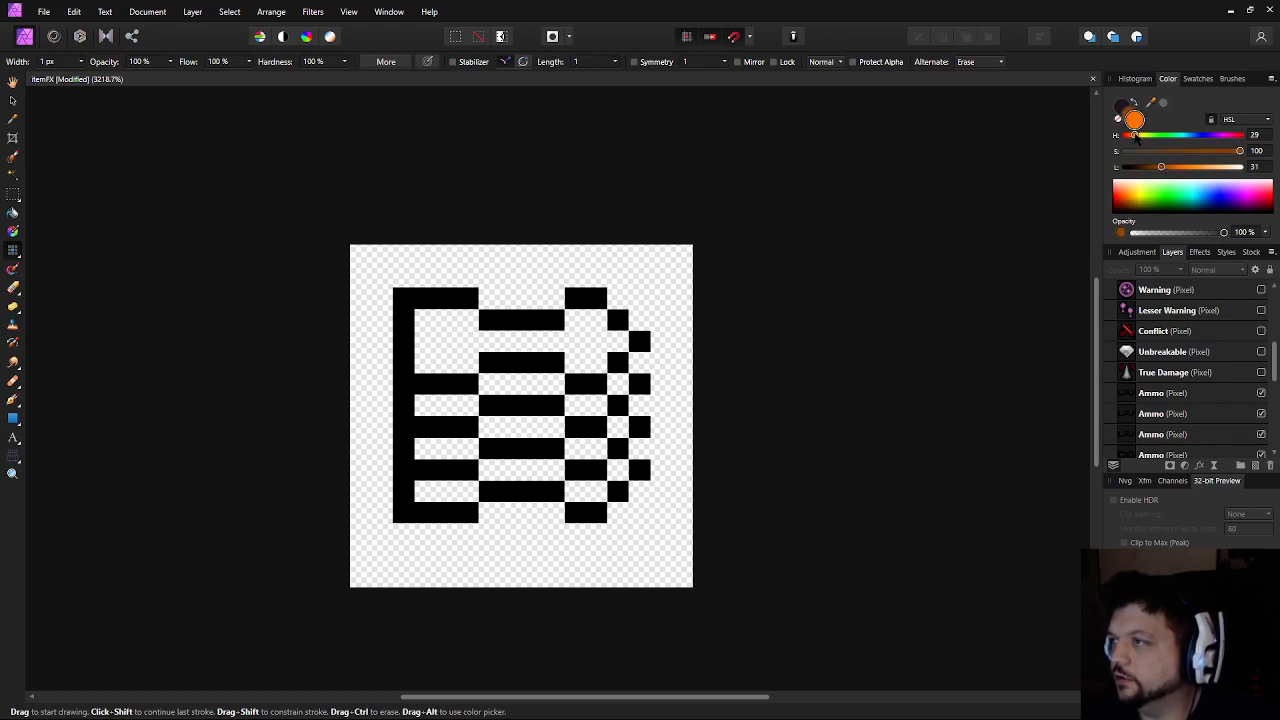
{"action": "left_click", "coordinate": [1135, 136]}
{"action": "left_click", "coordinate": [1182, 167]}
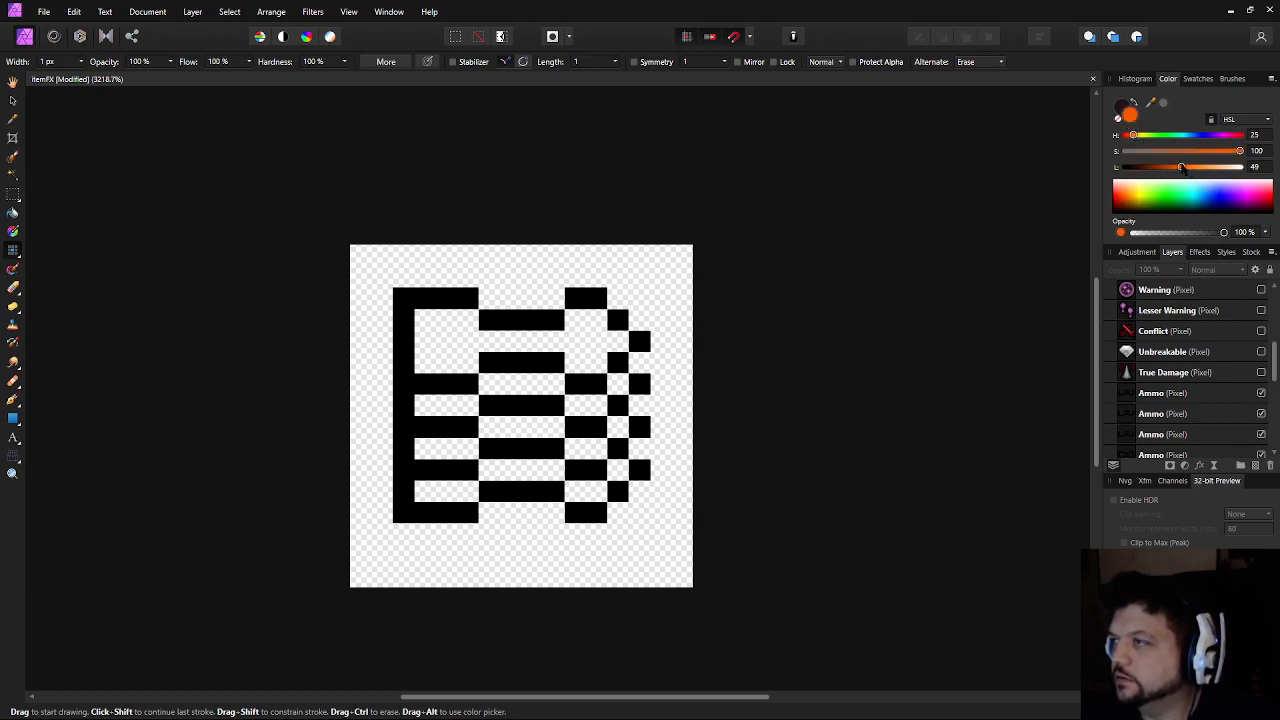
Select all four Ammo layers and group them
{"action": "left_click", "coordinate": [1184, 395]}
{"action": "scroll", "coordinate": [1190, 418], "scroll_direction": "down", "scroll_amount": 1}
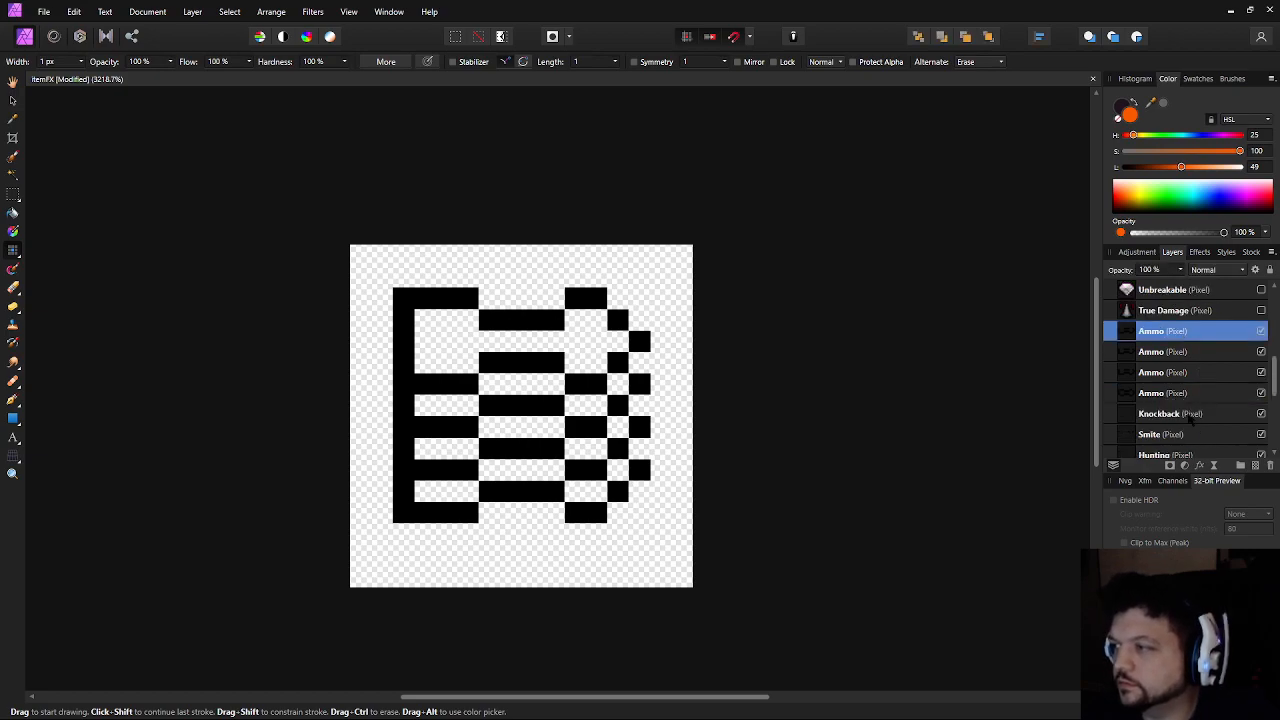
{"action": "left_click", "coordinate": [1168, 394], "text": "shift"}
{"action": "key", "text": "ctrl+g"}
Expand the group and fill the top outline's tail and shaft with orange on the uppermost Ammo layer
{"action": "left_click", "coordinate": [1110, 331]}
{"action": "left_click", "coordinate": [1168, 352]}
{"action": "mouse_move", "coordinate": [441, 326]}
{"action": "left_mouse_down"}
{"action": "mouse_move", "coordinate": [449, 365]}
{"action": "mouse_move", "coordinate": [453, 331]}
{"action": "mouse_move", "coordinate": [468, 329]}
{"action": "mouse_move", "coordinate": [469, 357]}
{"action": "mouse_move", "coordinate": [564, 341]}
{"action": "left_mouse_up"}
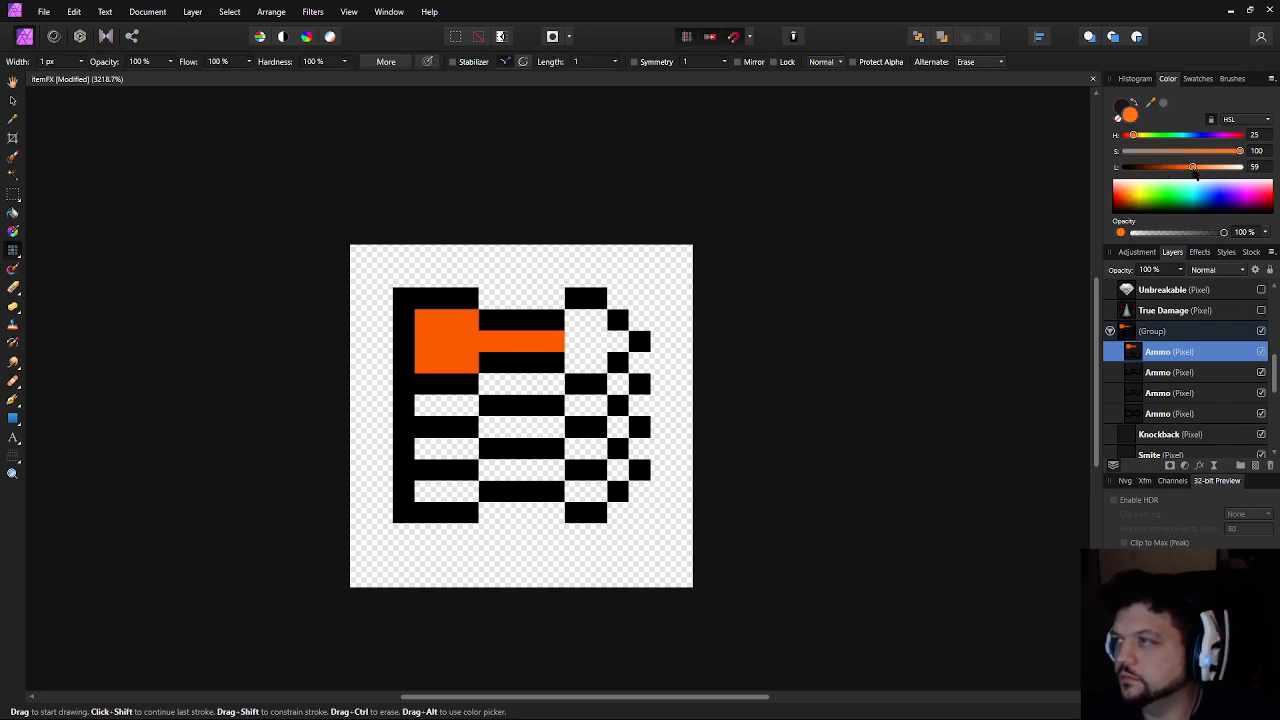
Set the drawing colour to hue 17, saturation 100, lightness 38 and paint the middle row of the top bullet's tail and shaft
{"action": "mouse_move", "coordinate": [1183, 167]}
{"action": "left_mouse_down"}
{"action": "mouse_move", "coordinate": [1159, 168]}
{"action": "mouse_move", "coordinate": [1130, 140]}
{"action": "left_mouse_up"}
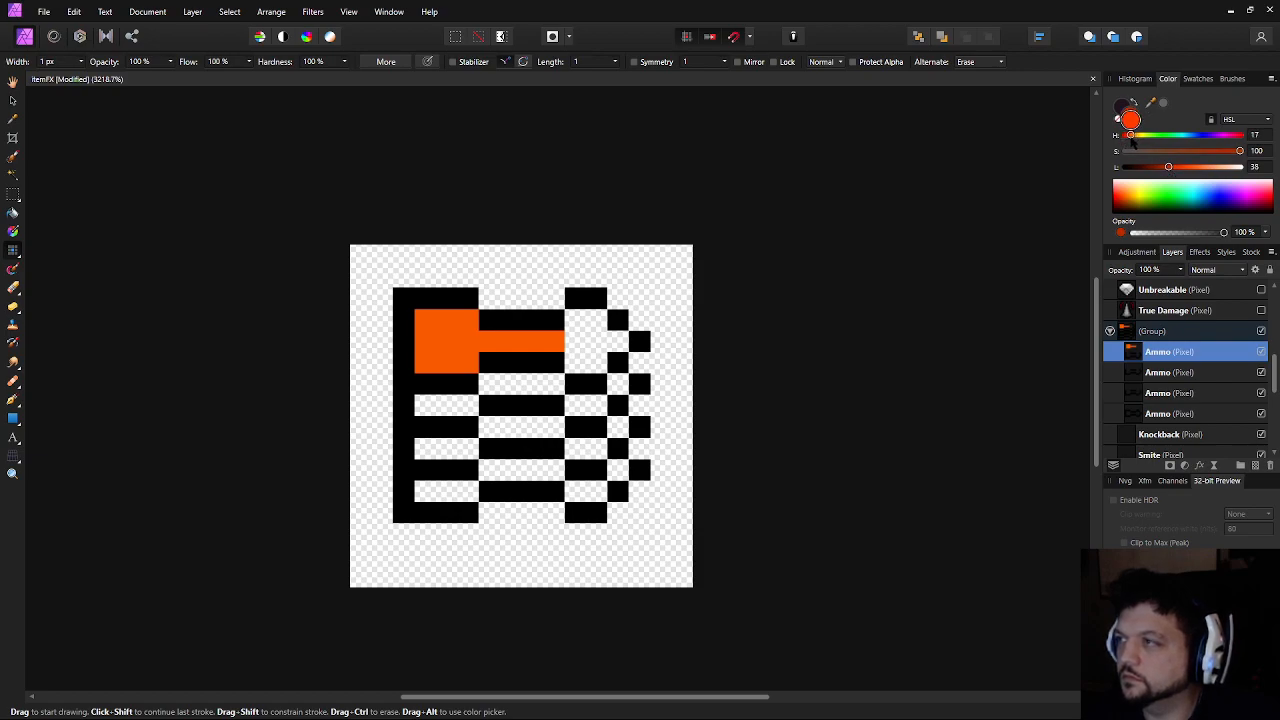
{"action": "mouse_move", "coordinate": [445, 340]}
{"action": "left_mouse_down"}
{"action": "mouse_move", "coordinate": [423, 337]}
{"action": "mouse_move", "coordinate": [545, 337]}
{"action": "left_mouse_up"}
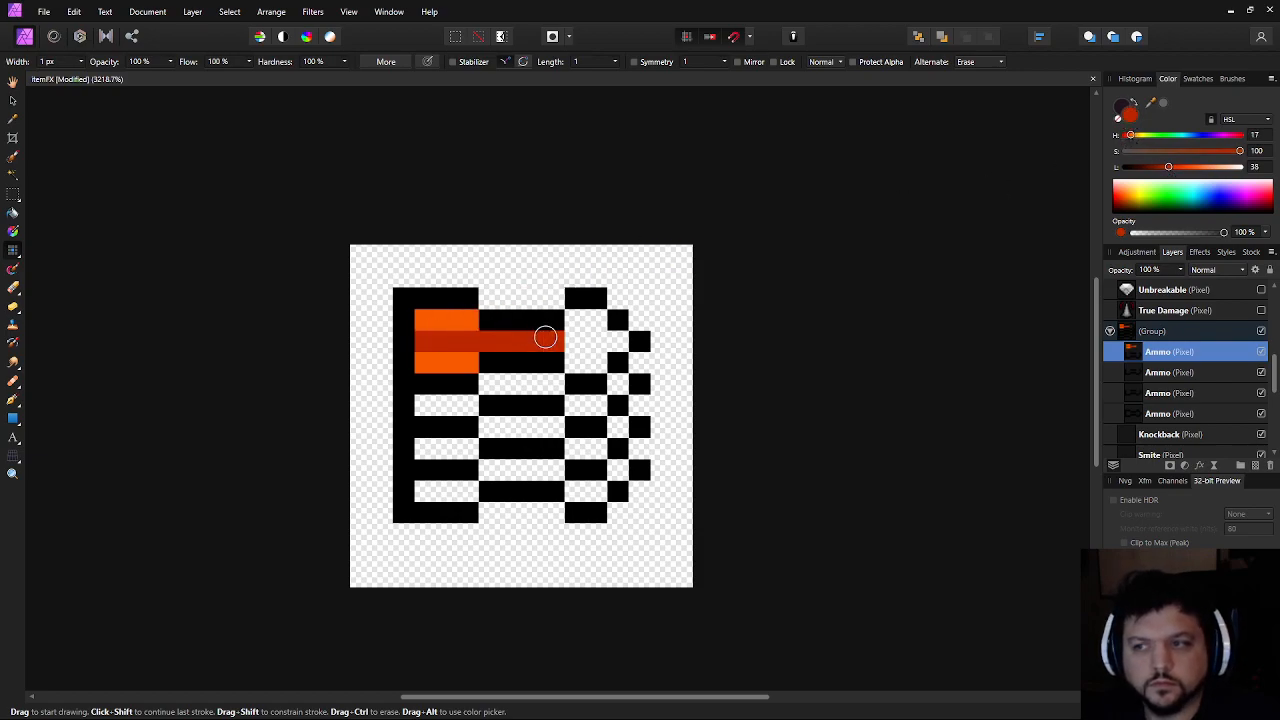
{"action": "left_click", "coordinate": [1189, 168]}
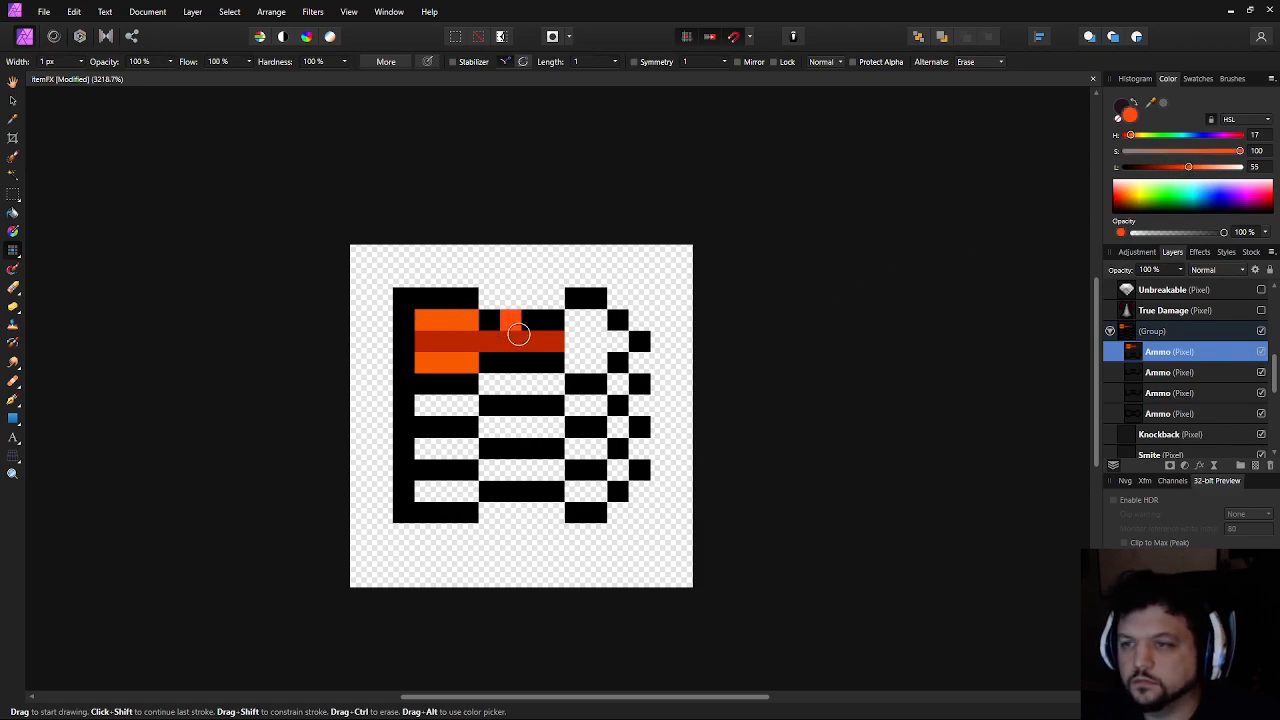
{"action": "scroll", "coordinate": [491, 371], "scroll_direction": "up", "scroll_amount": 1}
{"action": "left_click", "coordinate": [464, 338]}
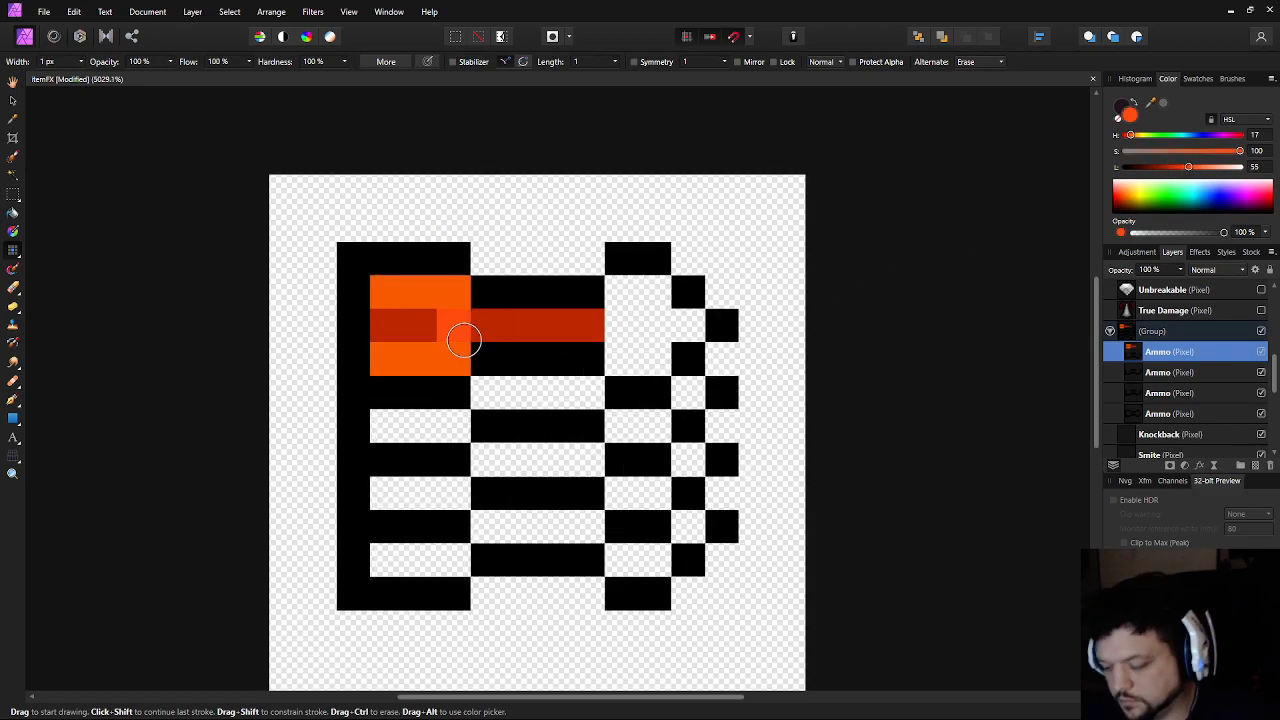
{"action": "key", "text": "ctrl+z"}
Sample the red from the middle row and fill the front two columns of the top bullet's tail
{"action": "left_click", "coordinate": [449, 326], "text": "alt"}
{"action": "left_click_drag", "start_coordinate": [434, 350], "coordinate": [453, 357]}
{"action": "left_click_drag", "start_coordinate": [449, 301], "coordinate": [433, 300]}
Sample the orange from the tail's rear corner and fill the top bullet's head and tip
{"action": "left_click", "coordinate": [398, 296], "text": "alt"}
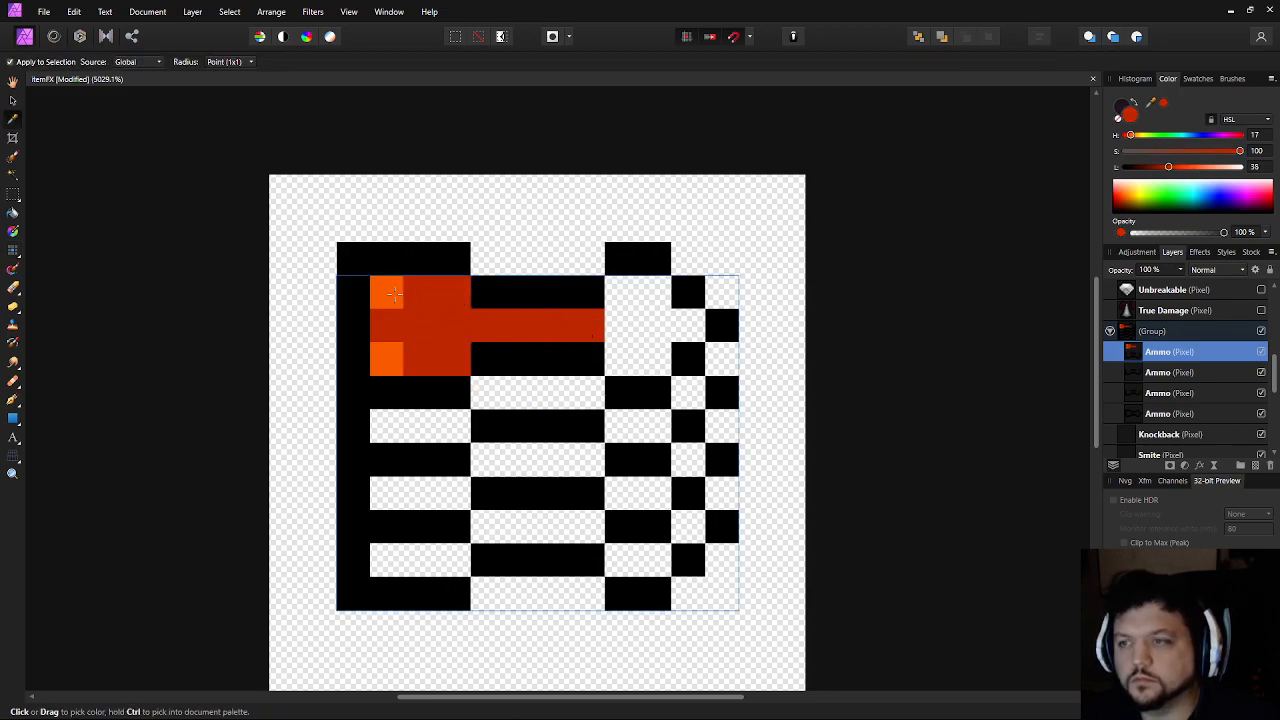
{"action": "left_click", "coordinate": [628, 302]}
{"action": "mouse_move", "coordinate": [630, 305]}
{"action": "left_mouse_down"}
{"action": "mouse_move", "coordinate": [641, 353]}
{"action": "mouse_move", "coordinate": [647, 326]}
{"action": "mouse_move", "coordinate": [675, 328]}
{"action": "mouse_move", "coordinate": [654, 307]}
{"action": "mouse_move", "coordinate": [649, 404]}
{"action": "mouse_move", "coordinate": [691, 382]}
{"action": "mouse_move", "coordinate": [629, 398]}
{"action": "left_mouse_up"}
Paint the tail's front corner pixels and the whole shaft in a darker red with hue 8, saturation 100 and lightness 30
{"action": "left_click", "coordinate": [386, 340], "text": "alt"}
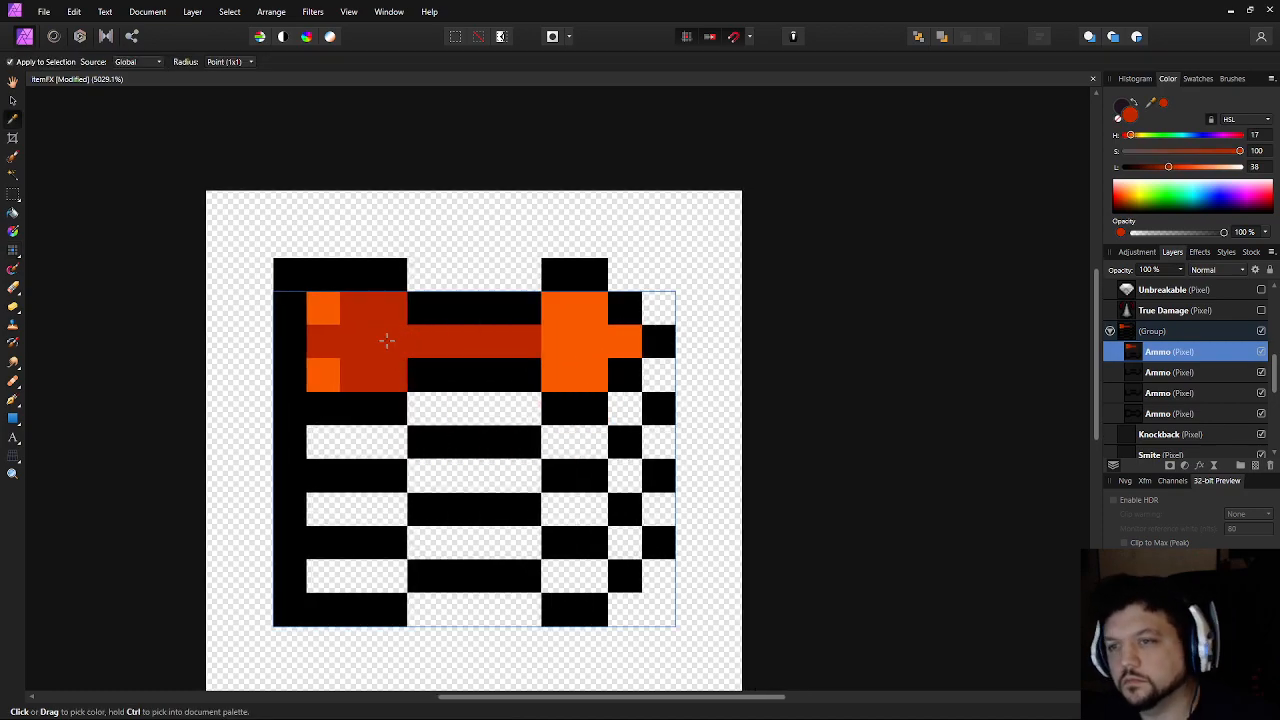
{"action": "left_click_drag", "start_coordinate": [1168, 167], "coordinate": [1164, 168]}
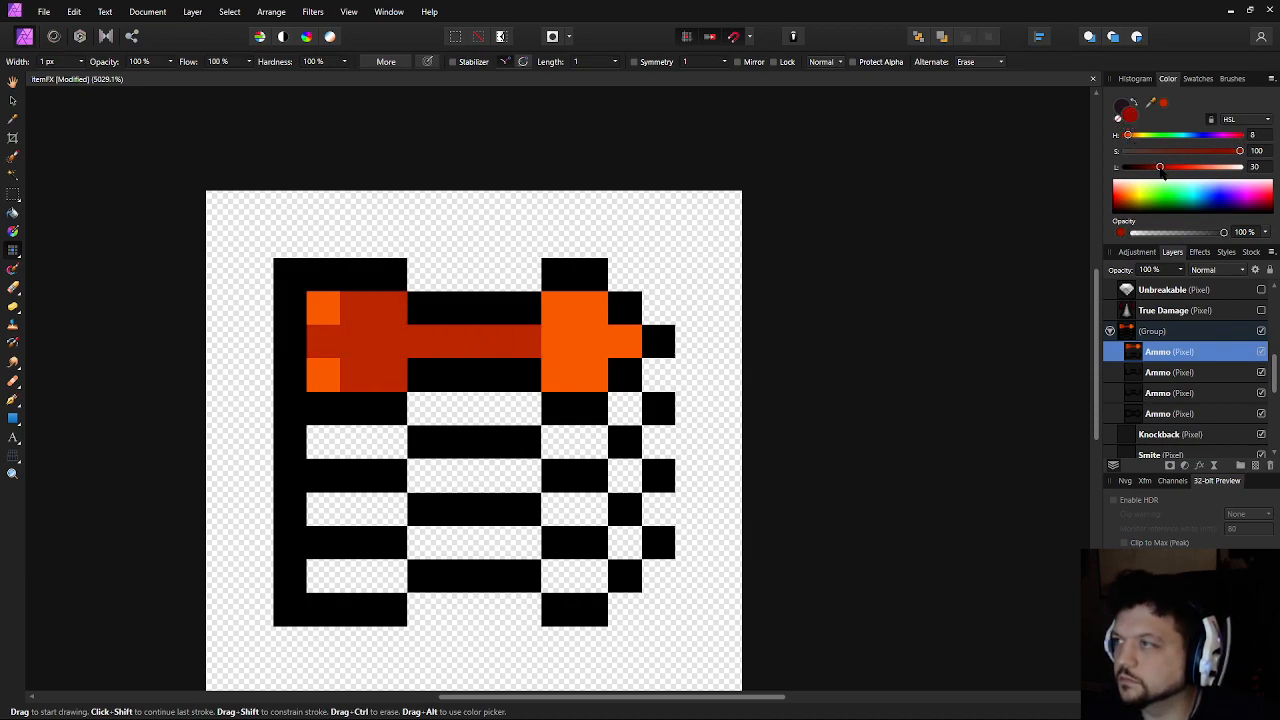
{"action": "left_click", "coordinate": [396, 314]}
{"action": "left_click", "coordinate": [391, 364]}
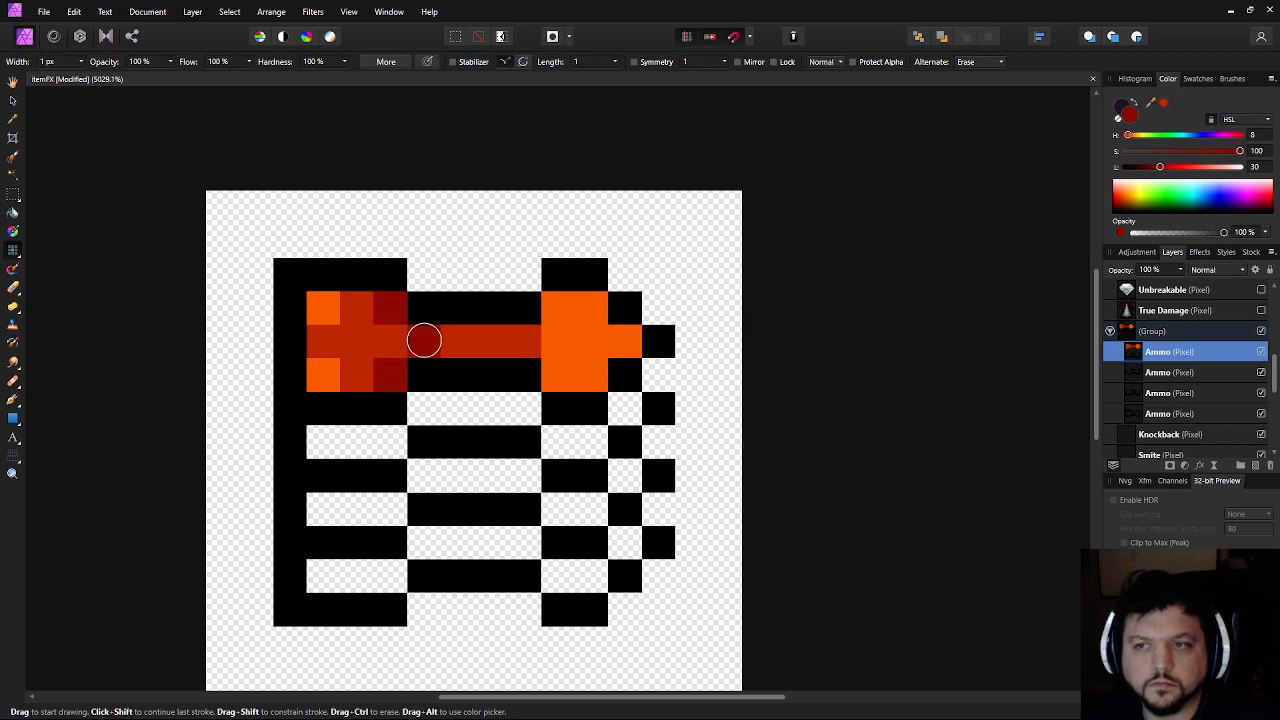
{"action": "left_click_drag", "start_coordinate": [424, 340], "coordinate": [489, 338]}
{"action": "left_click", "coordinate": [523, 340]}
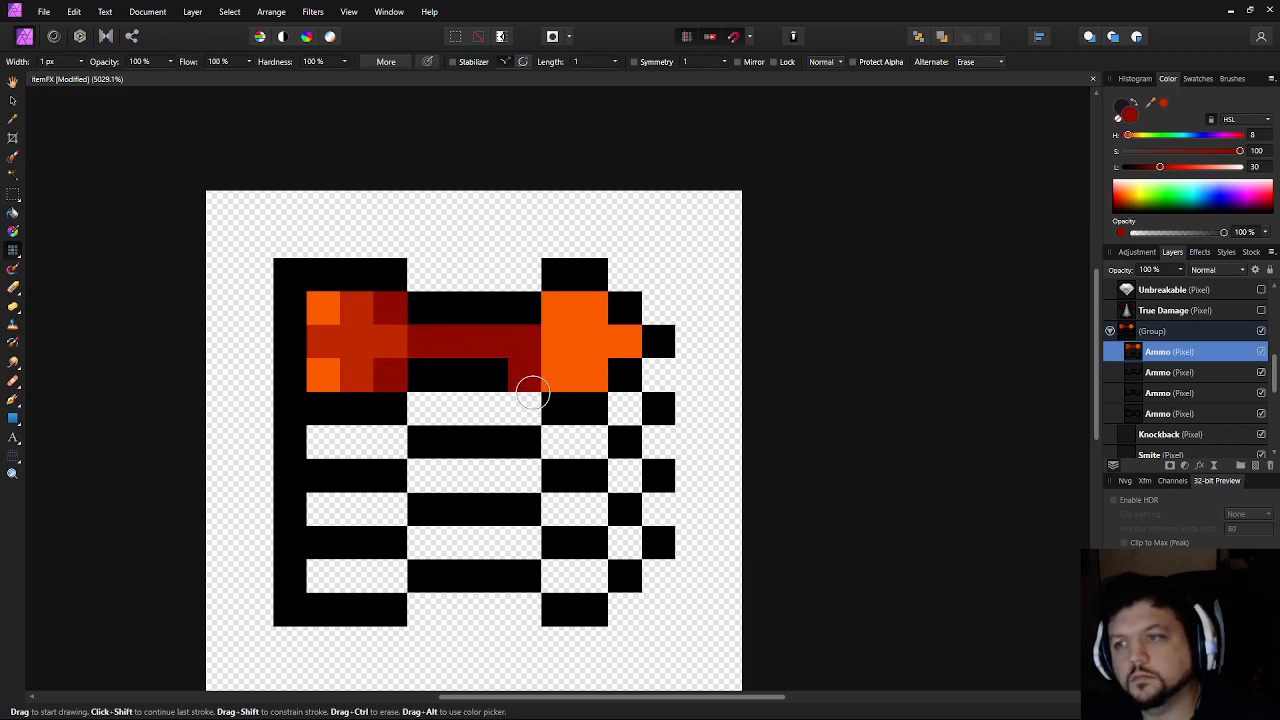
{"action": "left_click_drag", "start_coordinate": [541, 392], "coordinate": [463, 396]}
Sample the head's orange, raise its lightness to 67 and highlight the head's upper row and tip
{"action": "left_click", "coordinate": [302, 336], "text": "alt"}
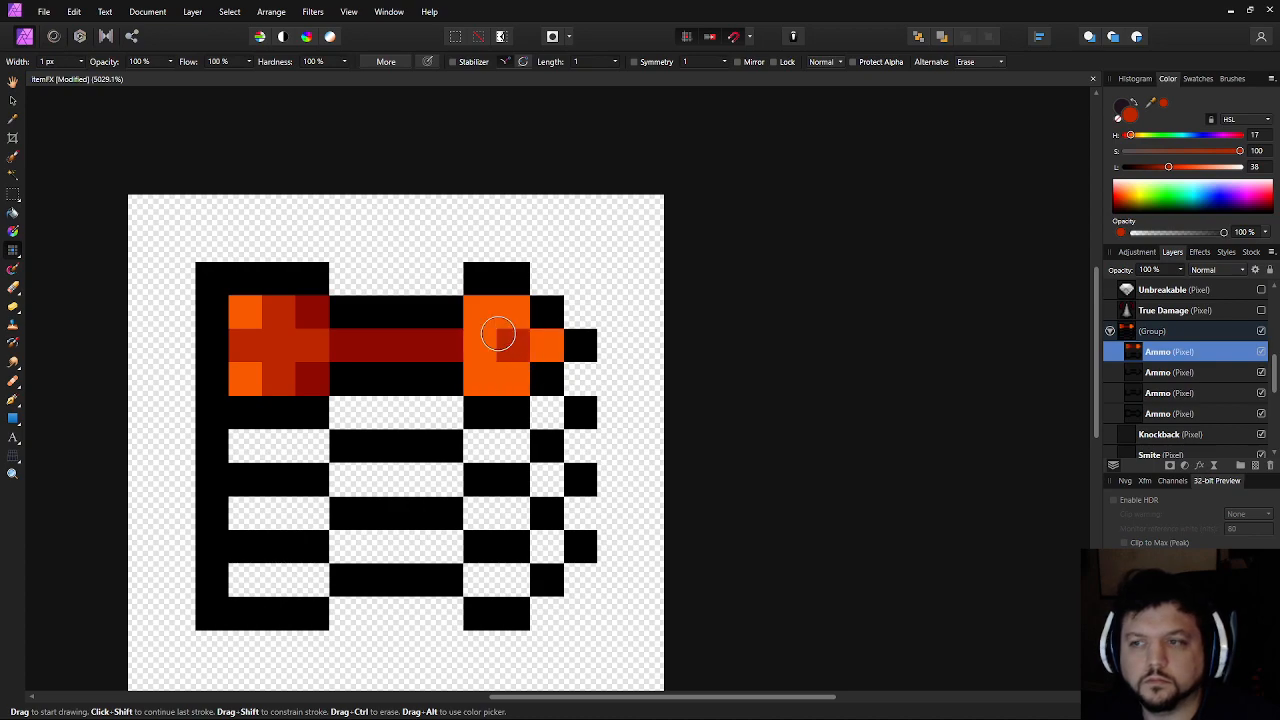
{"action": "left_click", "coordinate": [486, 322], "text": "alt"}
{"action": "left_click_drag", "start_coordinate": [1181, 166], "coordinate": [1202, 166]}
{"action": "left_click", "coordinate": [480, 312]}
{"action": "left_click", "coordinate": [513, 312]}
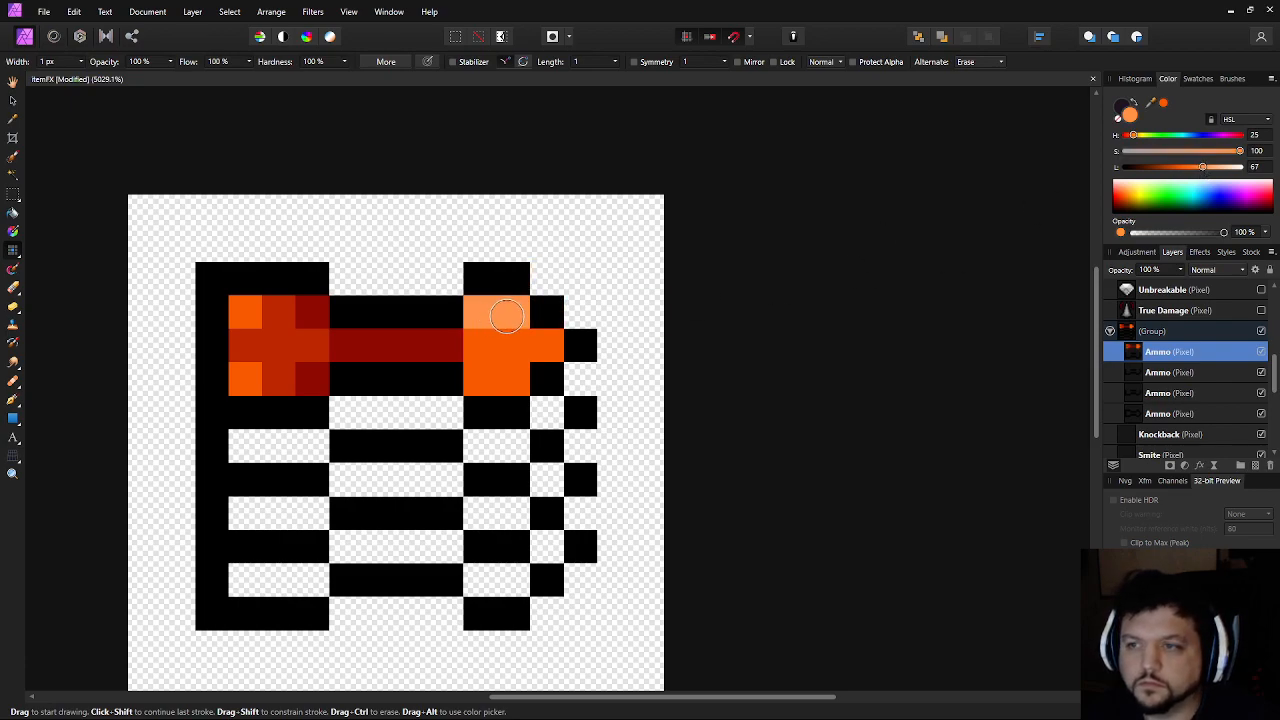
Check the bullet at small size and paint the head's lower row with the red sampled from the tail
{"action": "left_click", "coordinate": [247, 314], "text": "alt"}
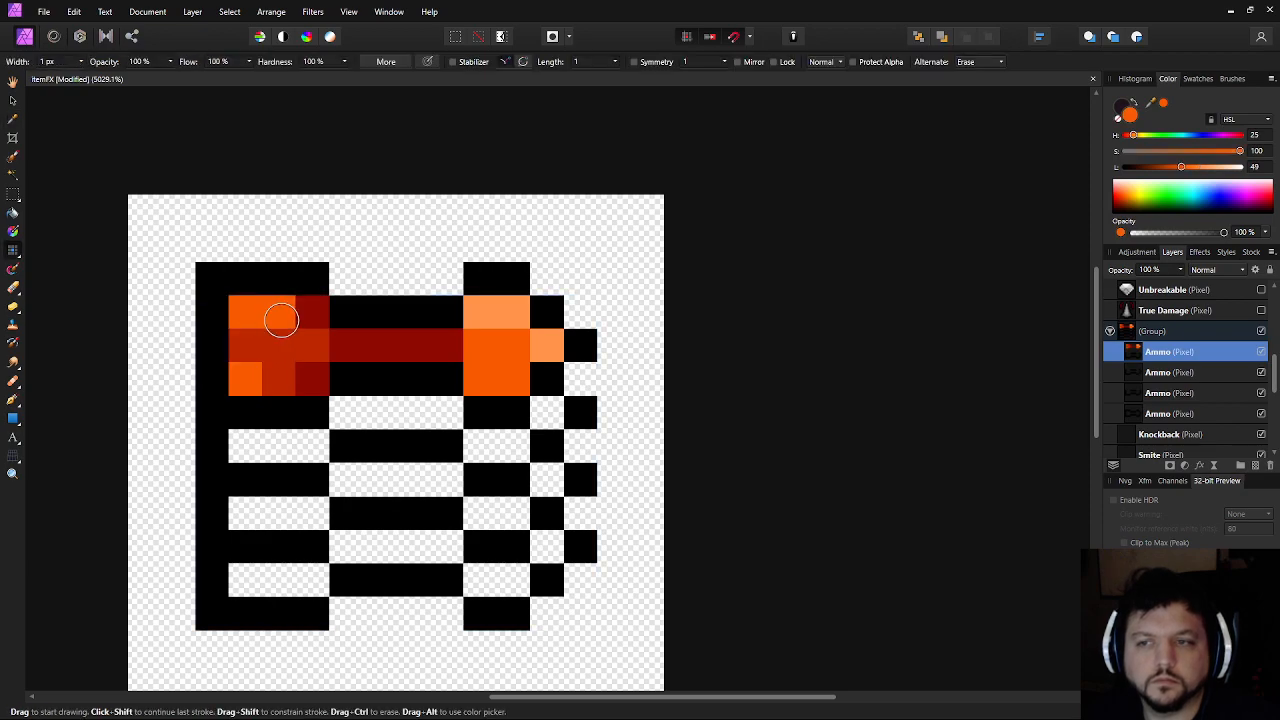
{"action": "scroll", "coordinate": [749, 366], "scroll_direction": "down", "scroll_amount": 6}
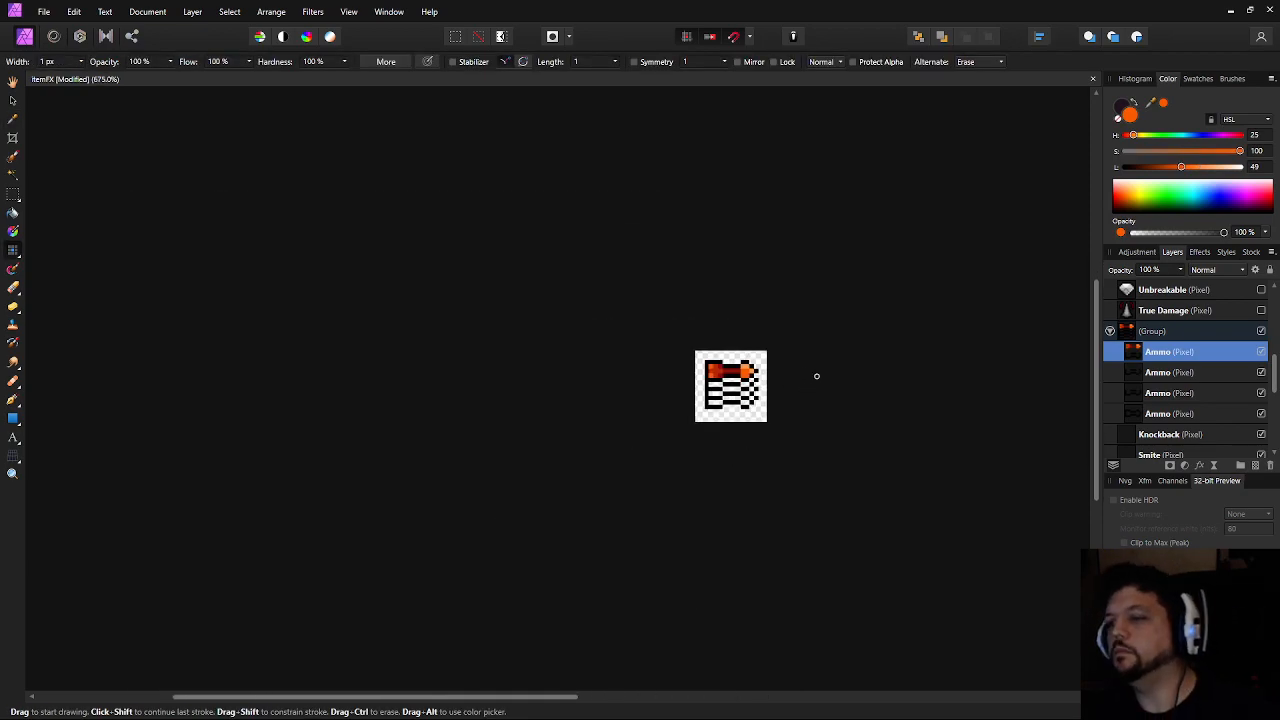
{"action": "scroll", "coordinate": [815, 376], "scroll_direction": "up", "scroll_amount": 8}
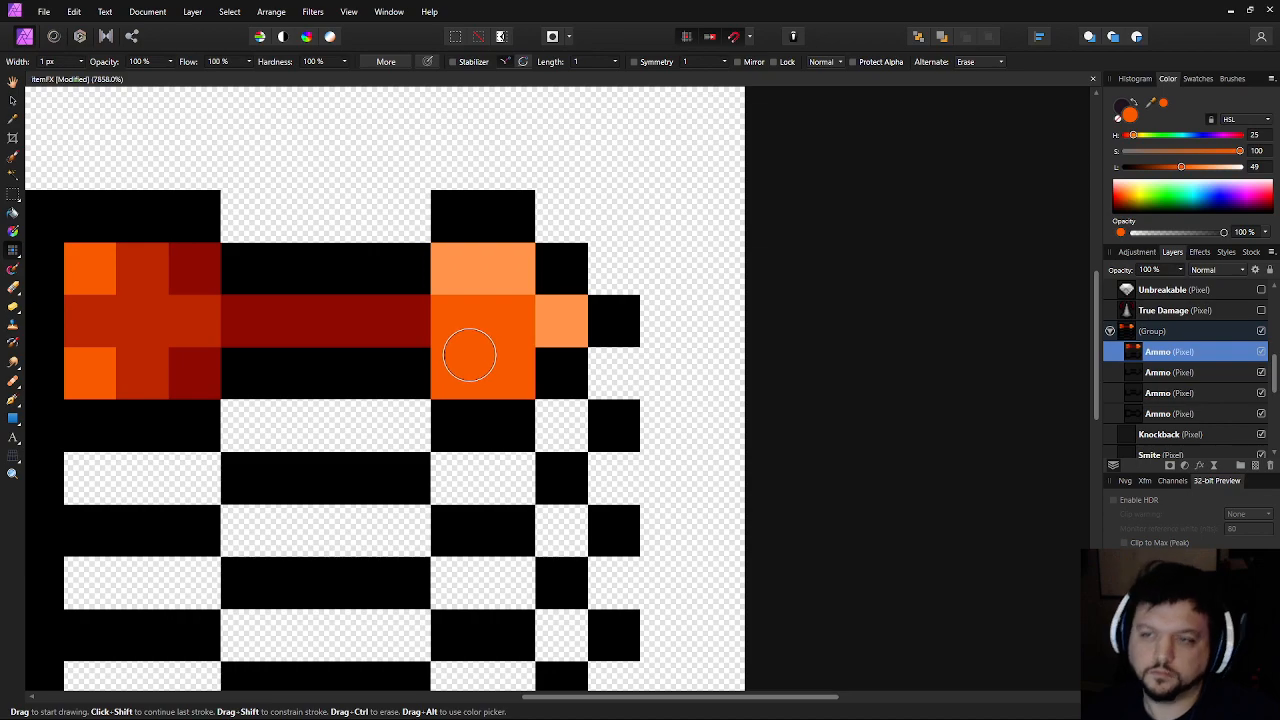
{"action": "left_click_drag", "start_coordinate": [418, 333], "coordinate": [440, 337]}
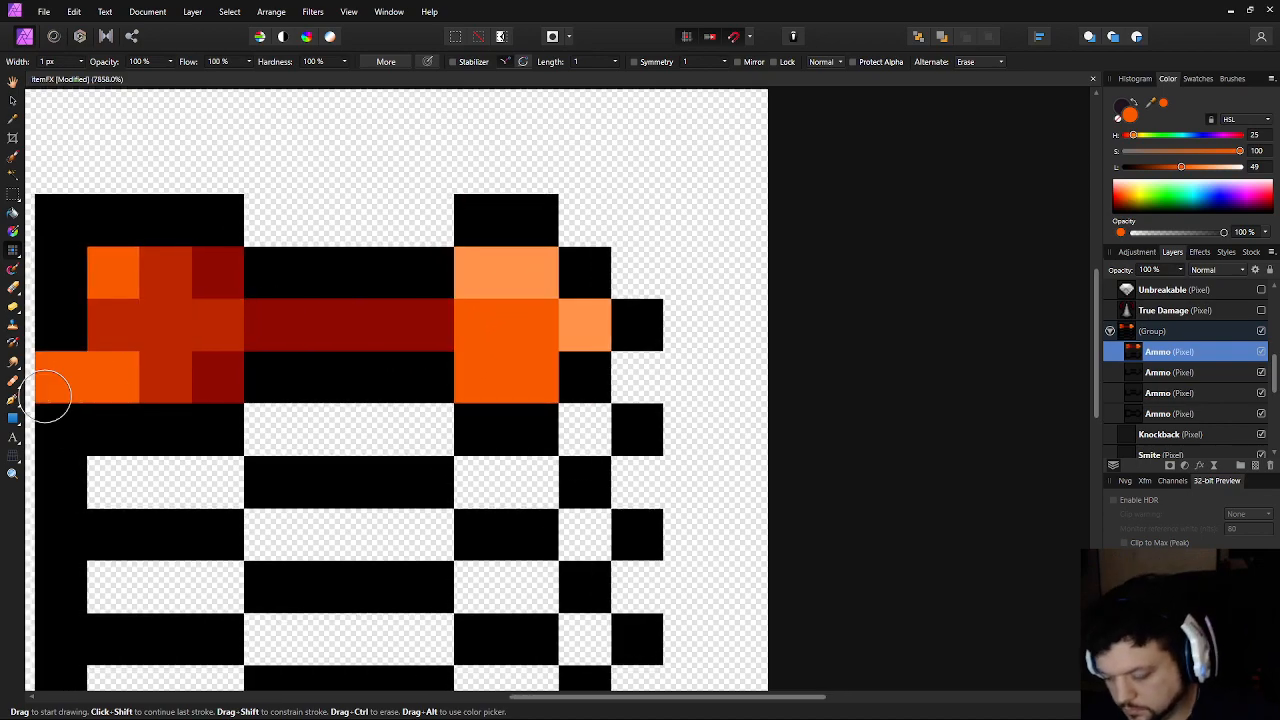
{"action": "left_click", "coordinate": [177, 320], "text": "alt"}
{"action": "left_click", "coordinate": [524, 371]}
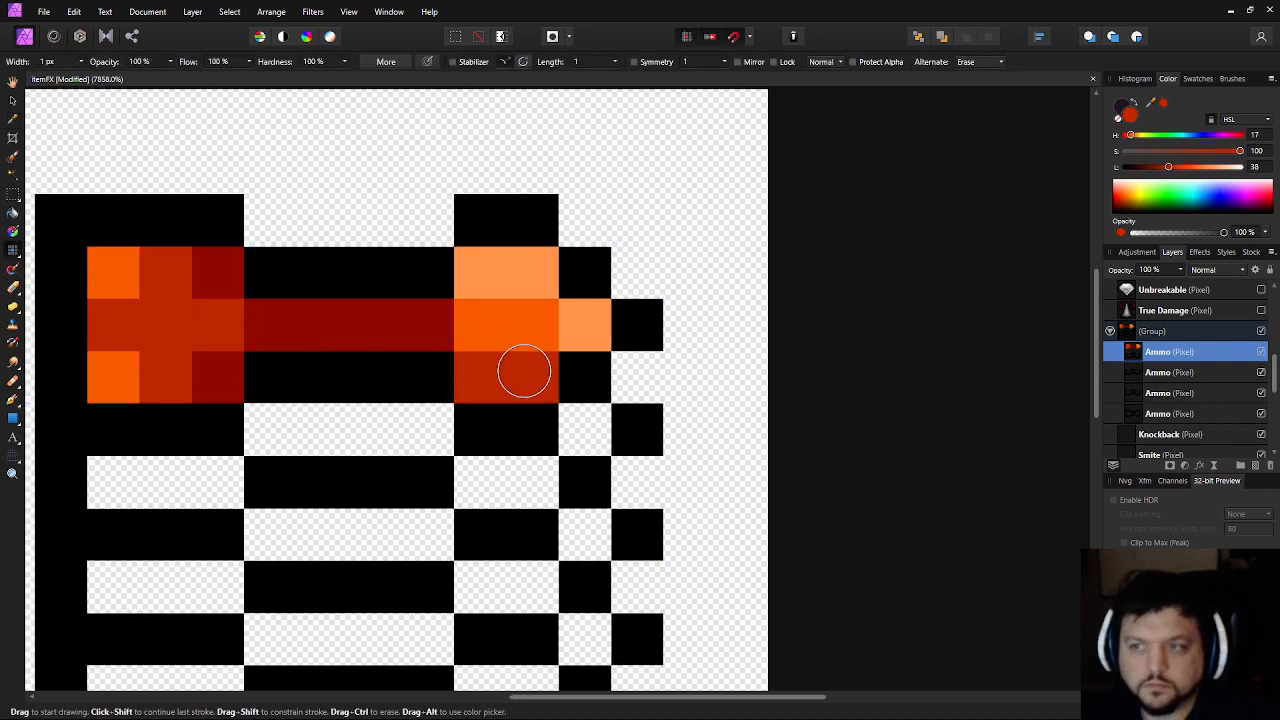
Sample the darker red from the tail's front corner and paint the rear pixel of the tail's middle row
{"action": "scroll", "coordinate": [694, 429], "scroll_direction": "down", "scroll_amount": 9}
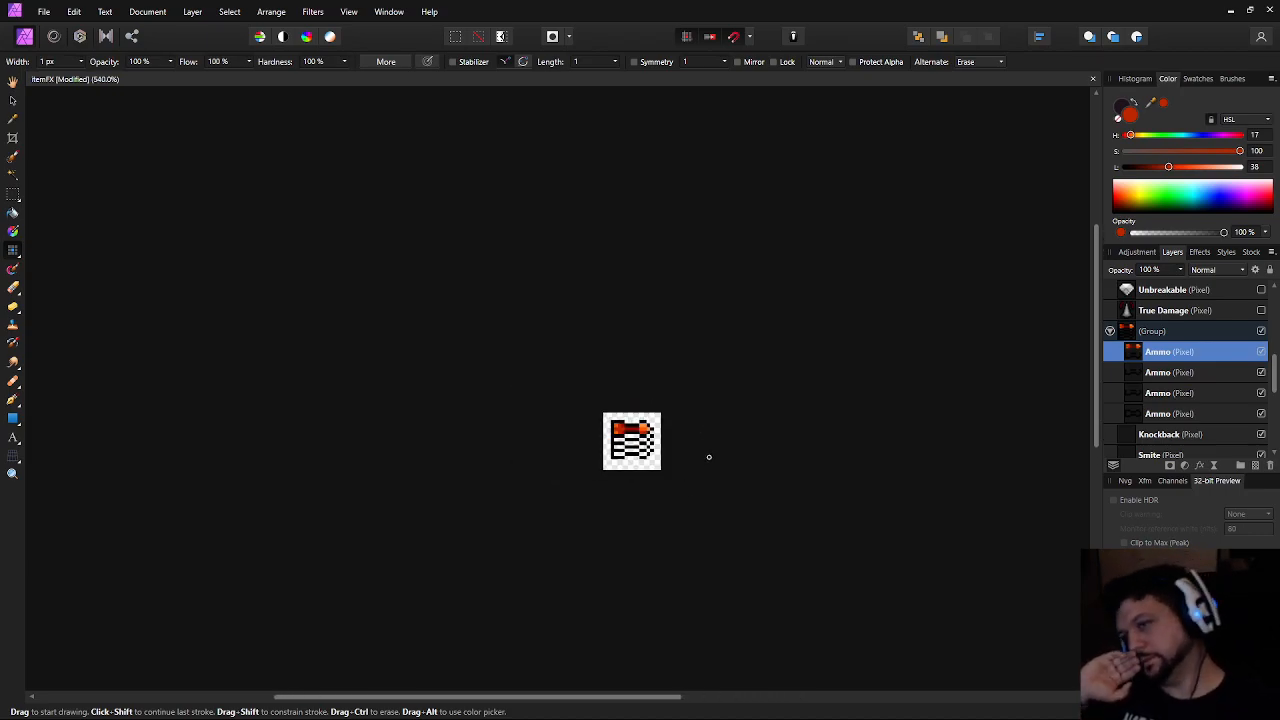
{"action": "scroll", "coordinate": [709, 457], "scroll_direction": "up", "scroll_amount": 6}
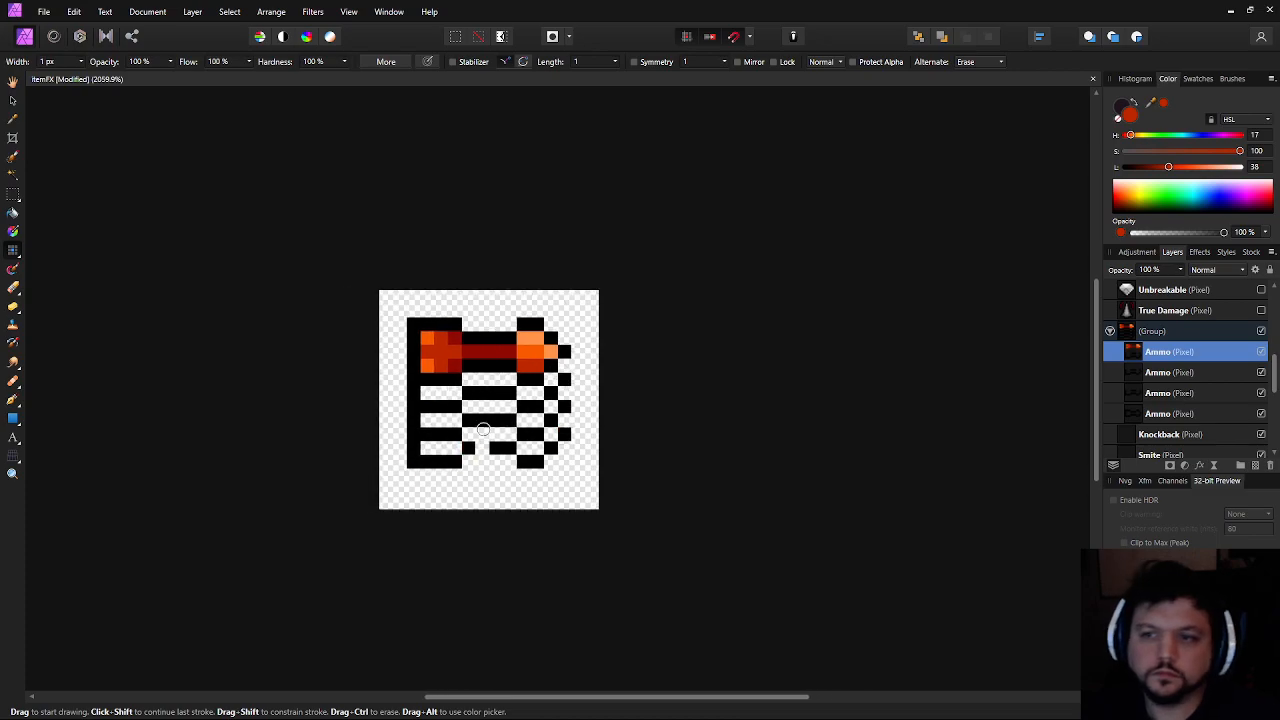
{"action": "scroll", "coordinate": [450, 380], "scroll_direction": "up", "scroll_amount": 1}
{"action": "left_click", "coordinate": [463, 432]}
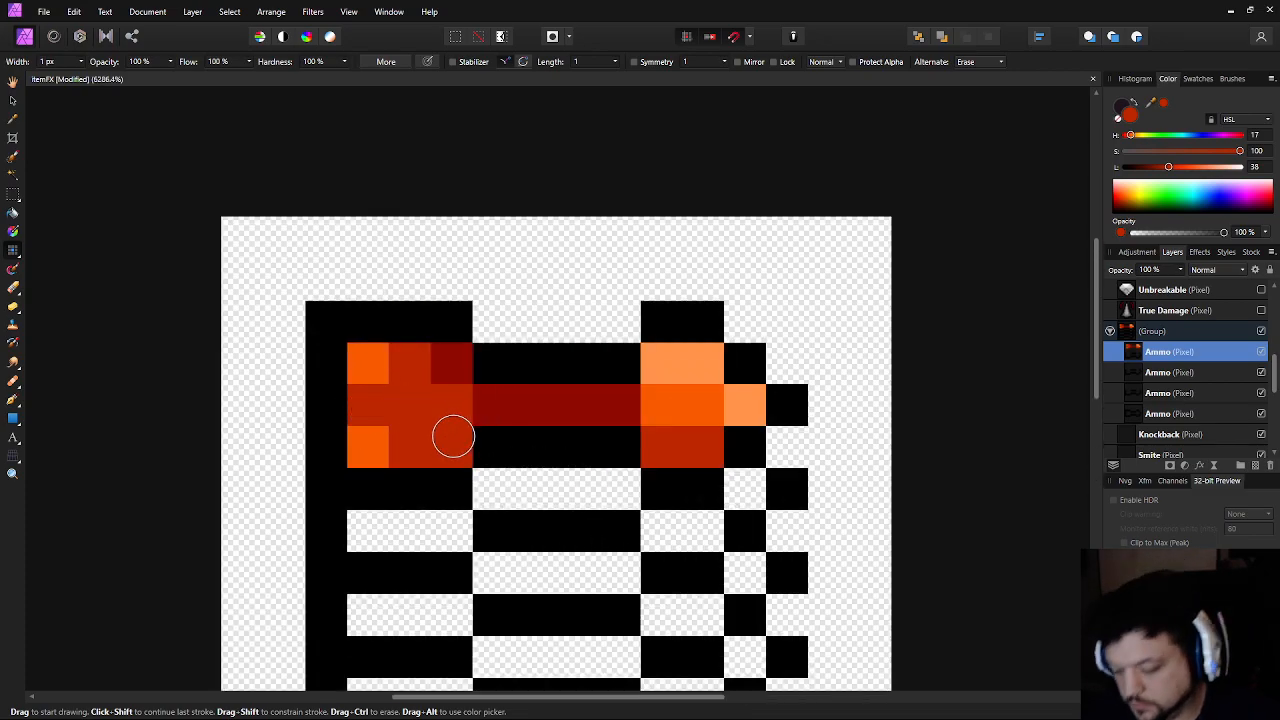
{"action": "key", "text": "ctrl+z"}
{"action": "left_click", "coordinate": [437, 431], "text": "alt"}
{"action": "left_click_drag", "start_coordinate": [377, 406], "coordinate": [402, 406]}
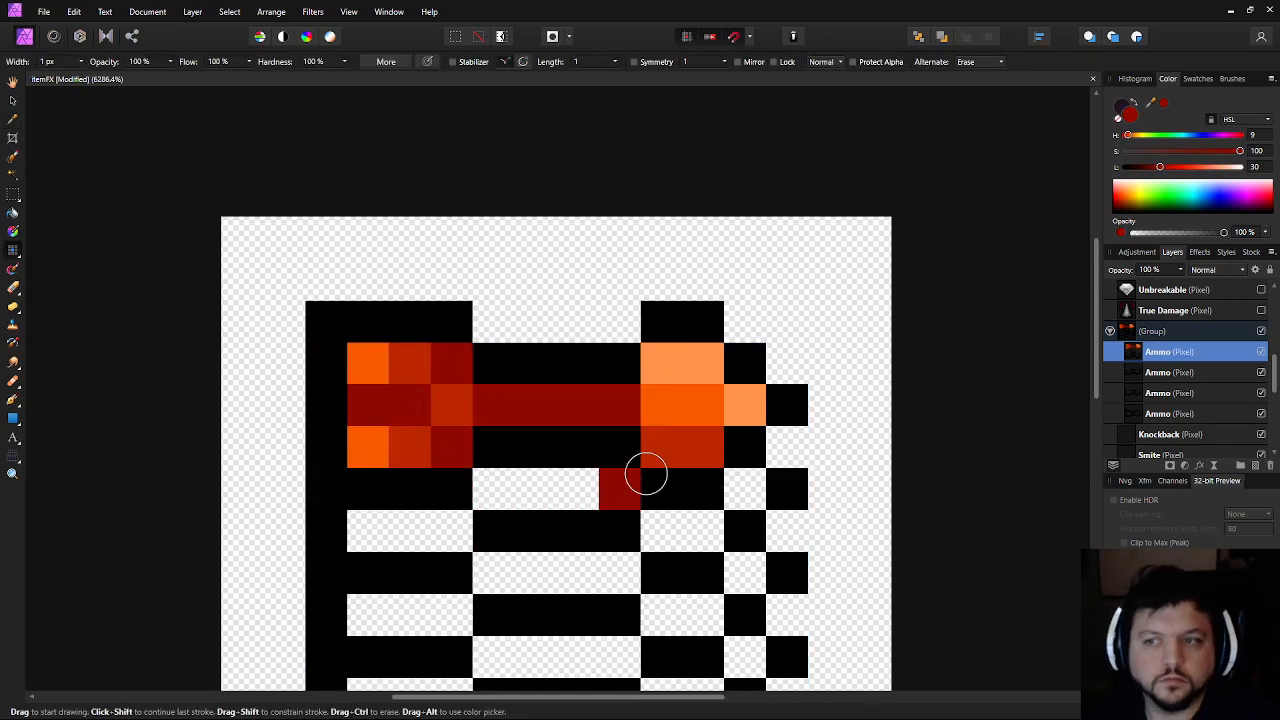
Check the icon at small size and paint the tail's centre pixel with the orange from its rear corner
{"action": "scroll", "coordinate": [718, 485], "scroll_direction": "down", "scroll_amount": 5}
{"action": "scroll", "coordinate": [871, 503], "scroll_direction": "down", "scroll_amount": 3}
{"action": "scroll", "coordinate": [734, 480], "scroll_direction": "up", "scroll_amount": 4}
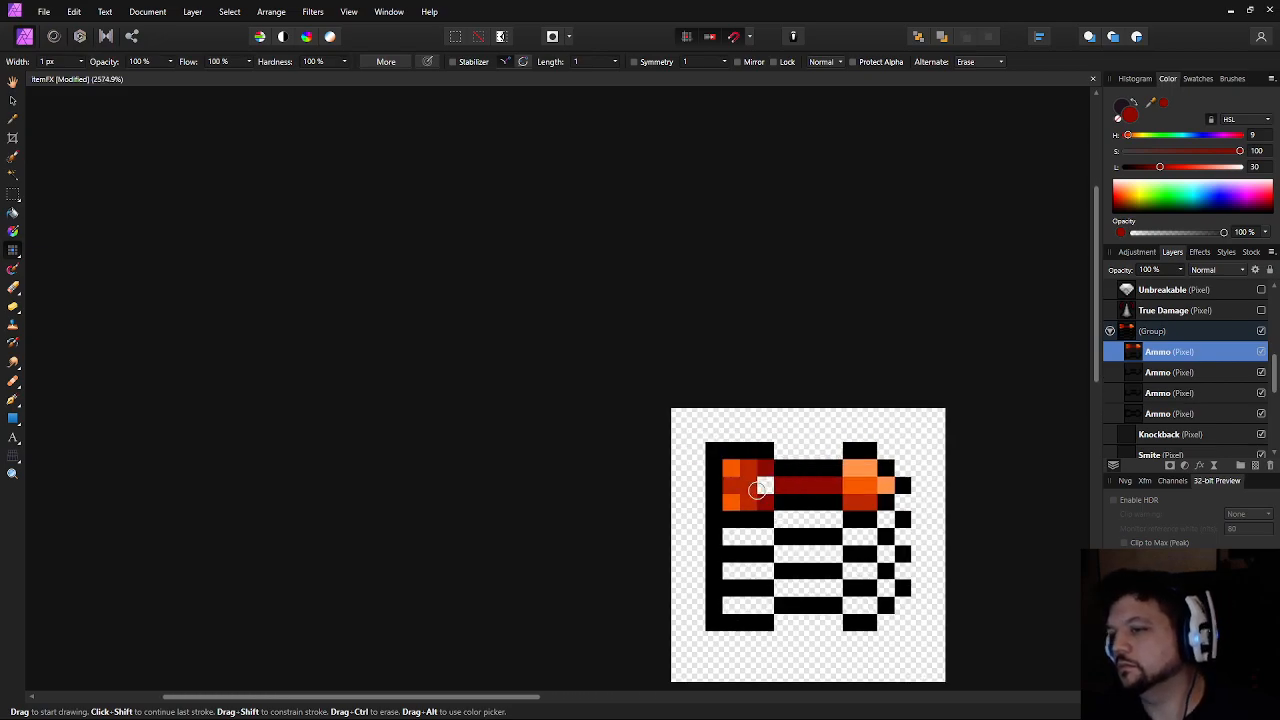
{"action": "scroll", "coordinate": [969, 563], "scroll_direction": "down", "scroll_amount": 2}
{"action": "scroll", "coordinate": [880, 545], "scroll_direction": "up", "scroll_amount": 4}
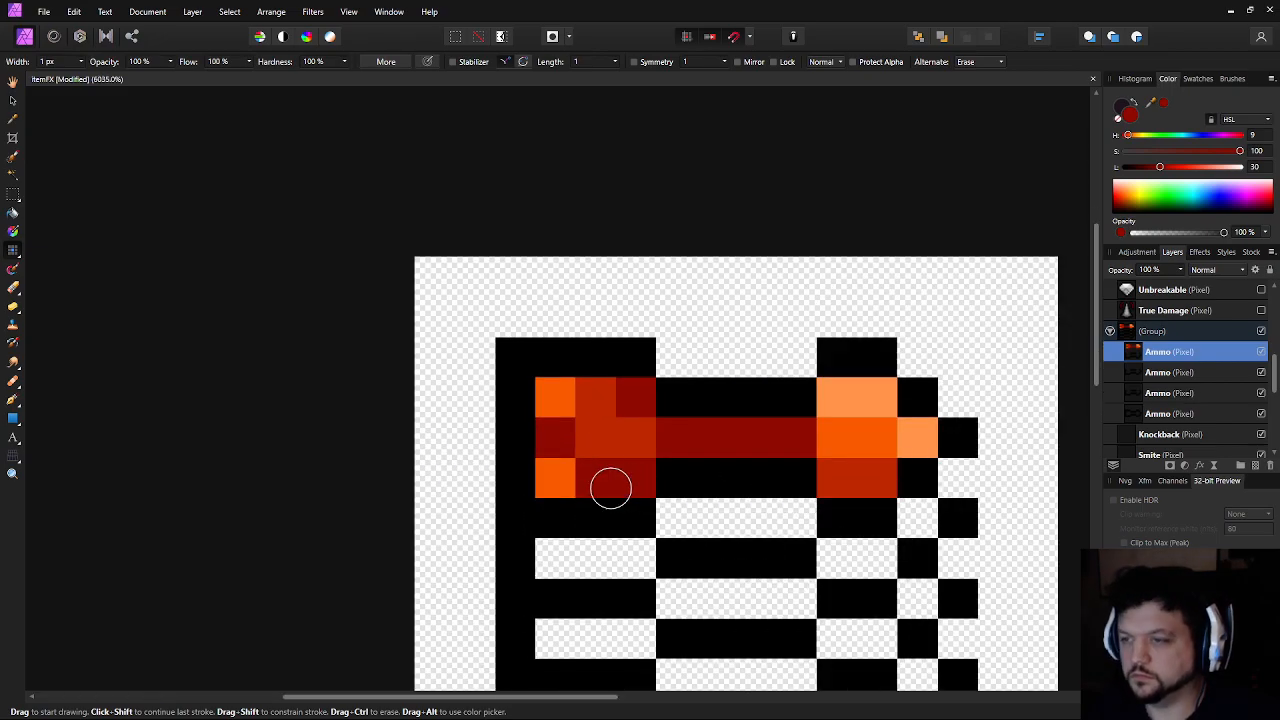
{"action": "left_click", "coordinate": [557, 408], "text": "alt"}
{"action": "left_click", "coordinate": [592, 432]}
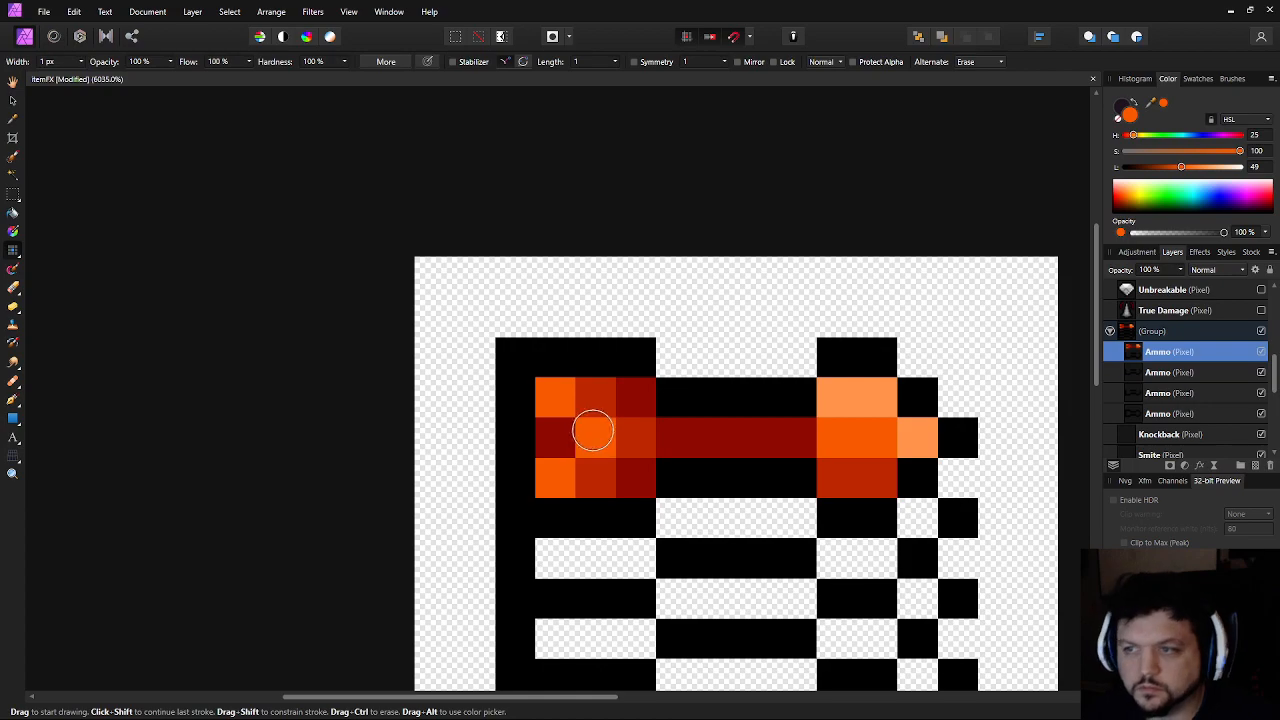
Darken the sampled shaft red to lightness 21 and paint the shaft's front three pixels, checking the result at small size
{"action": "scroll", "coordinate": [990, 490], "scroll_direction": "down", "scroll_amount": 4}
{"action": "scroll", "coordinate": [700, 452], "scroll_direction": "up", "scroll_amount": 3}
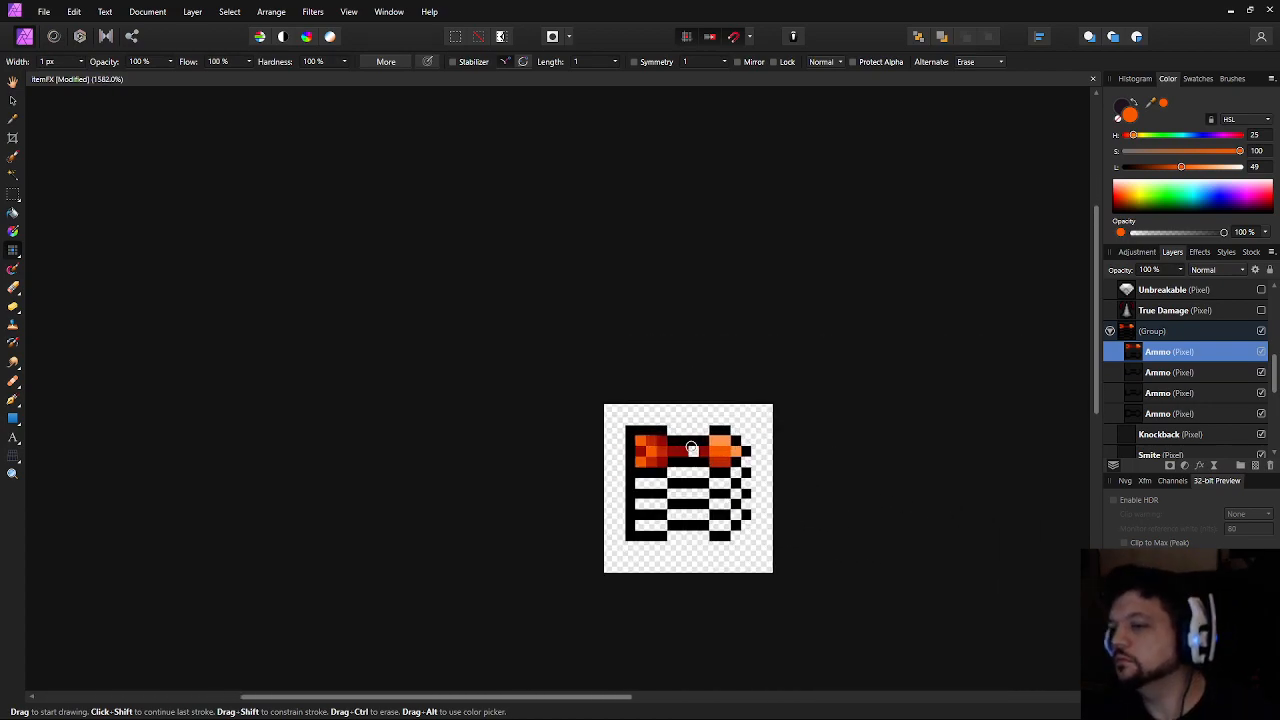
{"action": "scroll", "coordinate": [690, 447], "scroll_direction": "up", "scroll_amount": 2}
{"action": "left_click", "coordinate": [655, 468]}
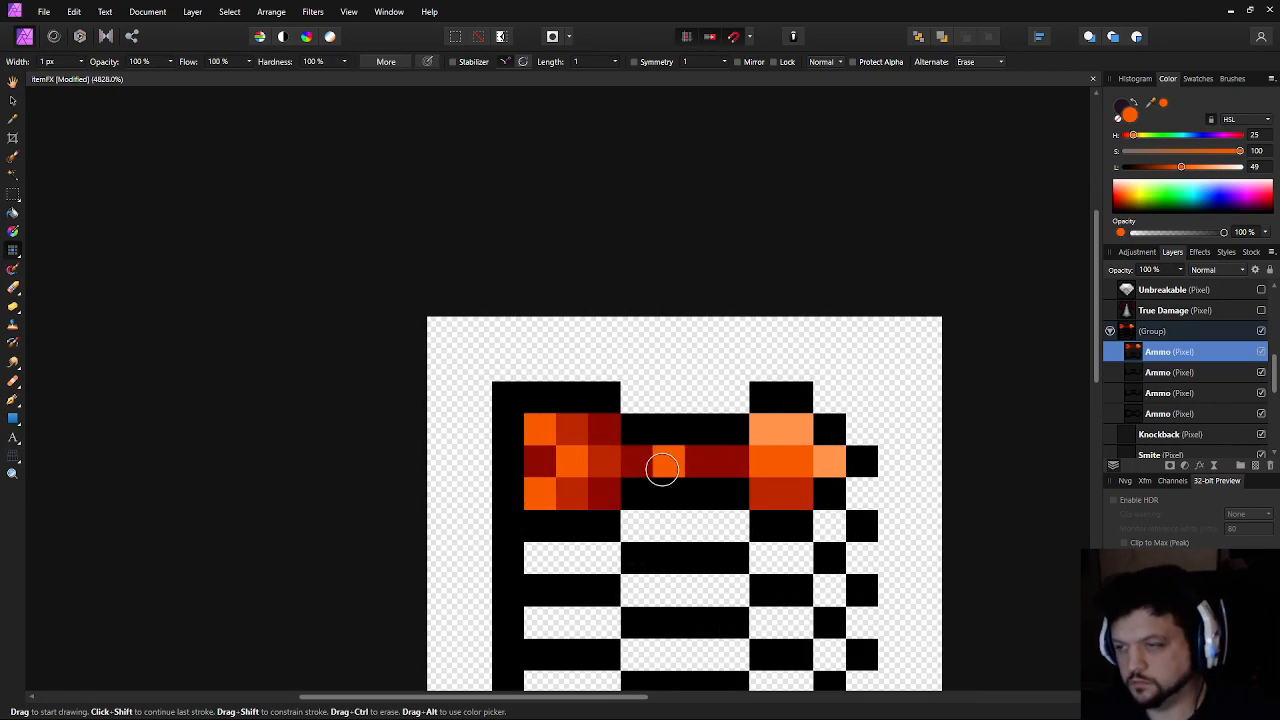
{"action": "key", "text": "ctrl+z"}
{"action": "left_click", "coordinate": [661, 456], "text": "alt"}
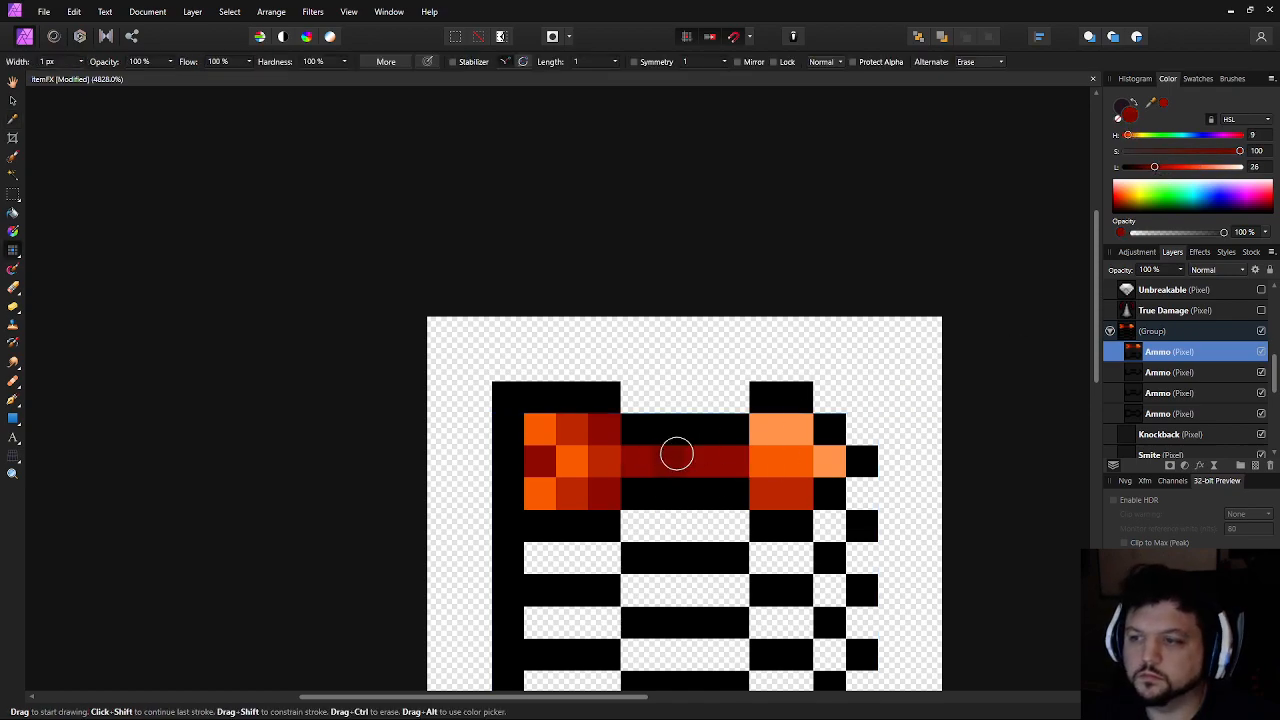
{"action": "left_click_drag", "start_coordinate": [654, 462], "coordinate": [723, 457]}
{"action": "scroll", "coordinate": [742, 529], "scroll_direction": "down", "scroll_amount": 5}
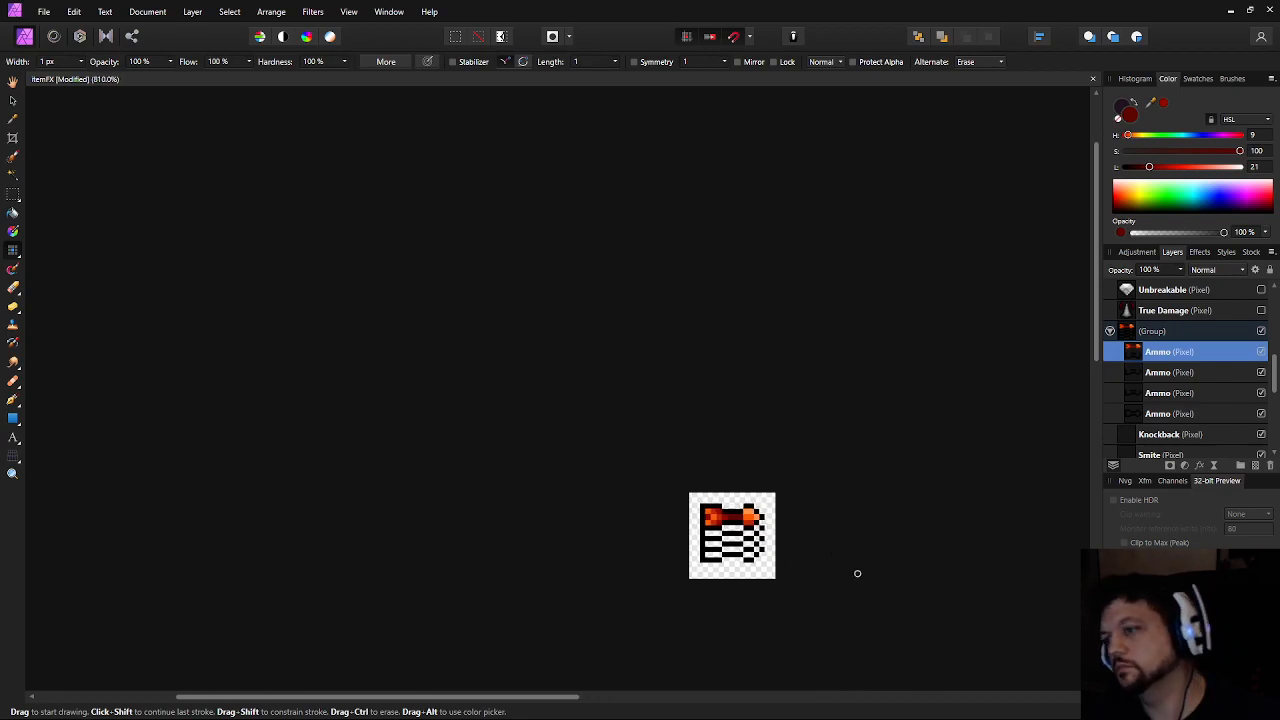
Paint the upper and lower pixels of the head's rear column with its sampled orange and check at small size
{"action": "scroll", "coordinate": [768, 527], "scroll_direction": "up", "scroll_amount": 5}
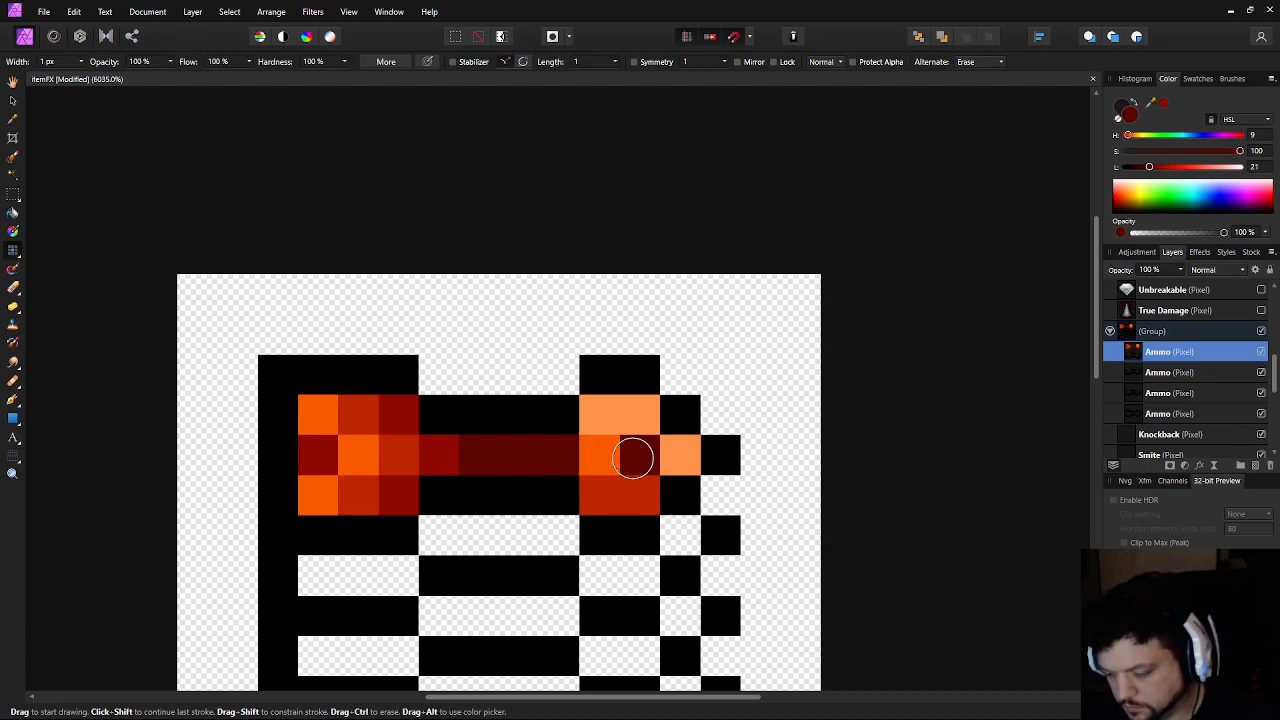
{"action": "left_click", "coordinate": [640, 455], "text": "alt"}
{"action": "left_click", "coordinate": [600, 415]}
{"action": "left_click", "coordinate": [641, 545]}
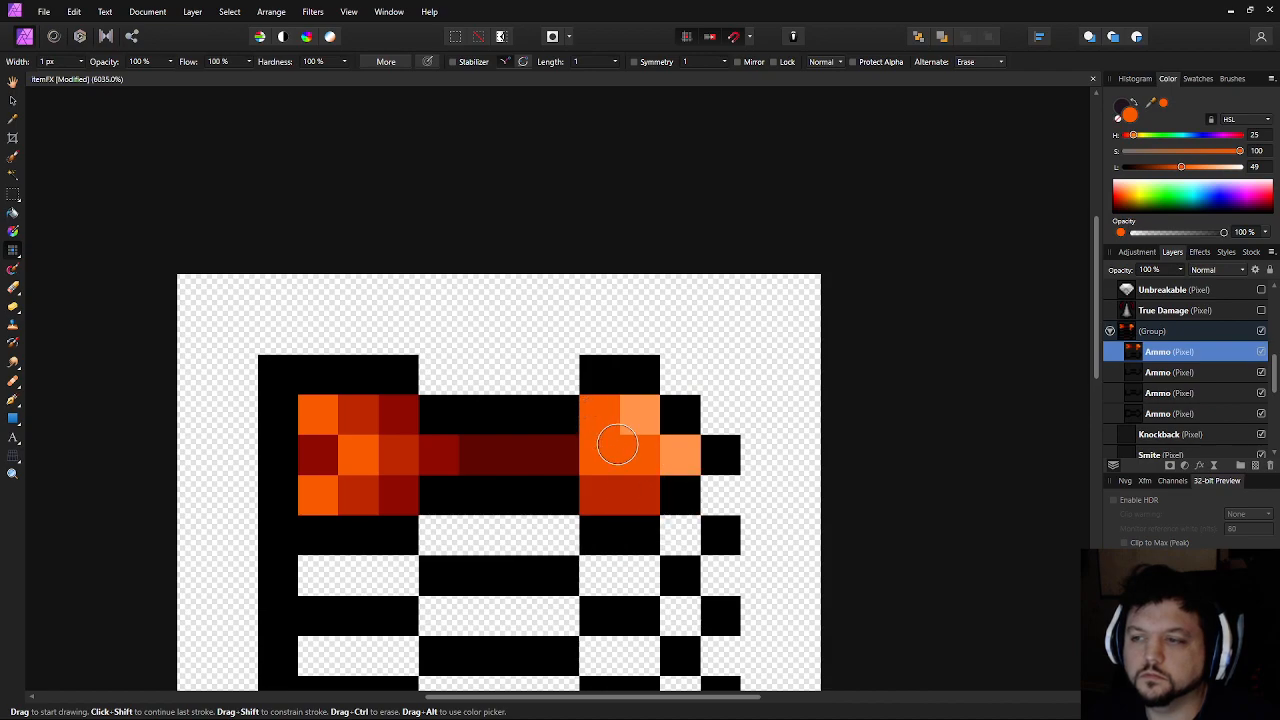
{"action": "scroll", "coordinate": [866, 535], "scroll_direction": "down", "scroll_amount": 5}
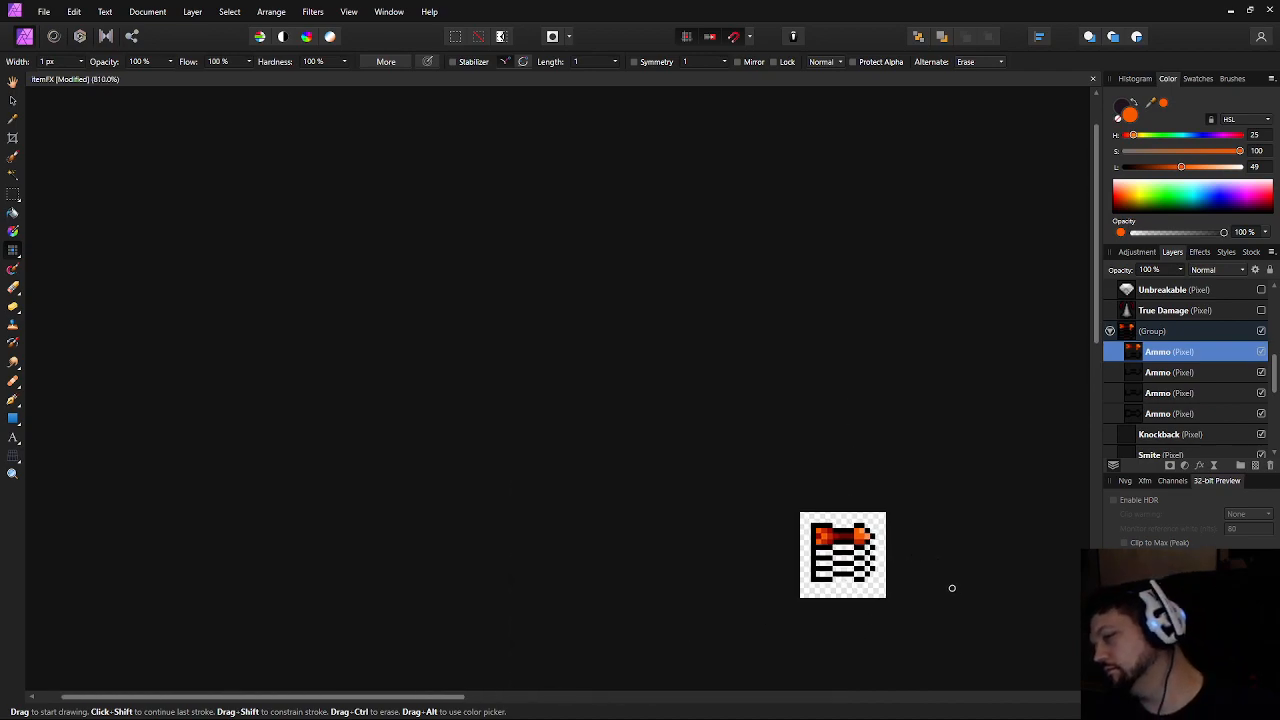
{"action": "scroll", "coordinate": [926, 577], "scroll_direction": "up", "scroll_amount": 6}
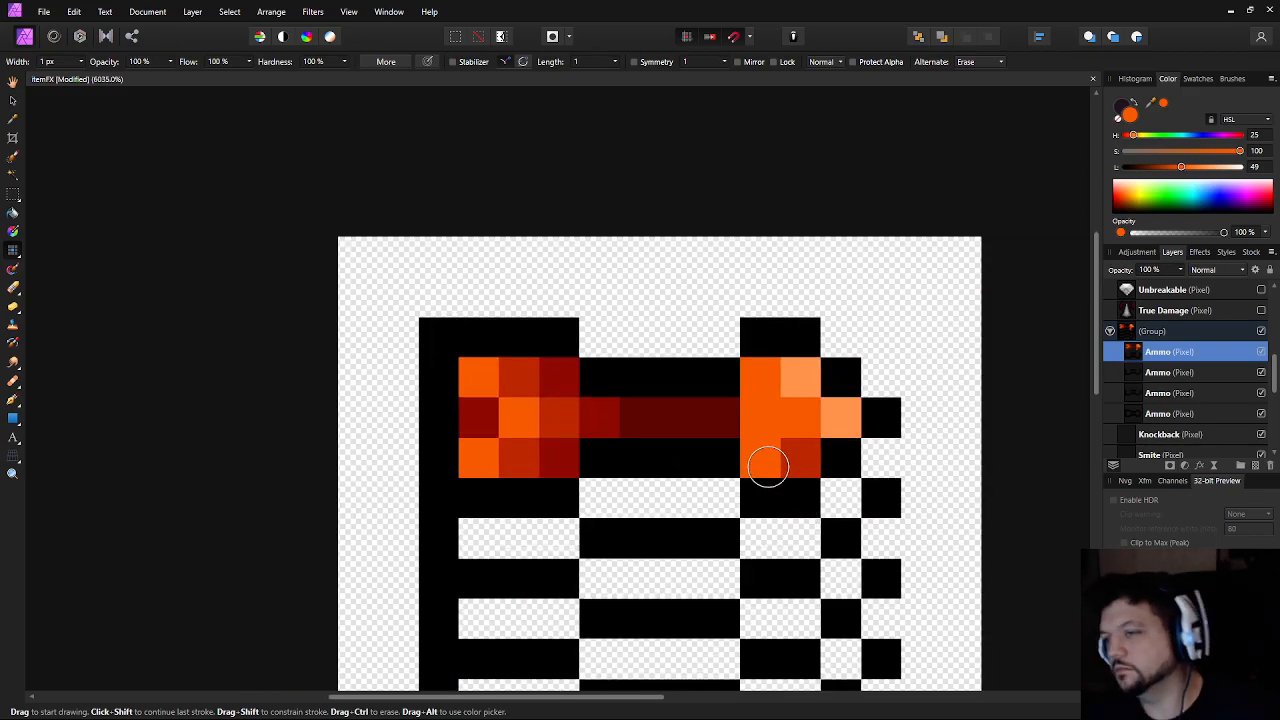
{"action": "scroll", "coordinate": [973, 526], "scroll_direction": "down", "scroll_amount": 3}
{"action": "scroll", "coordinate": [973, 526], "scroll_direction": "down", "scroll_amount": 2}
{"action": "left_click_drag", "start_coordinate": [979, 556], "coordinate": [769, 554]}
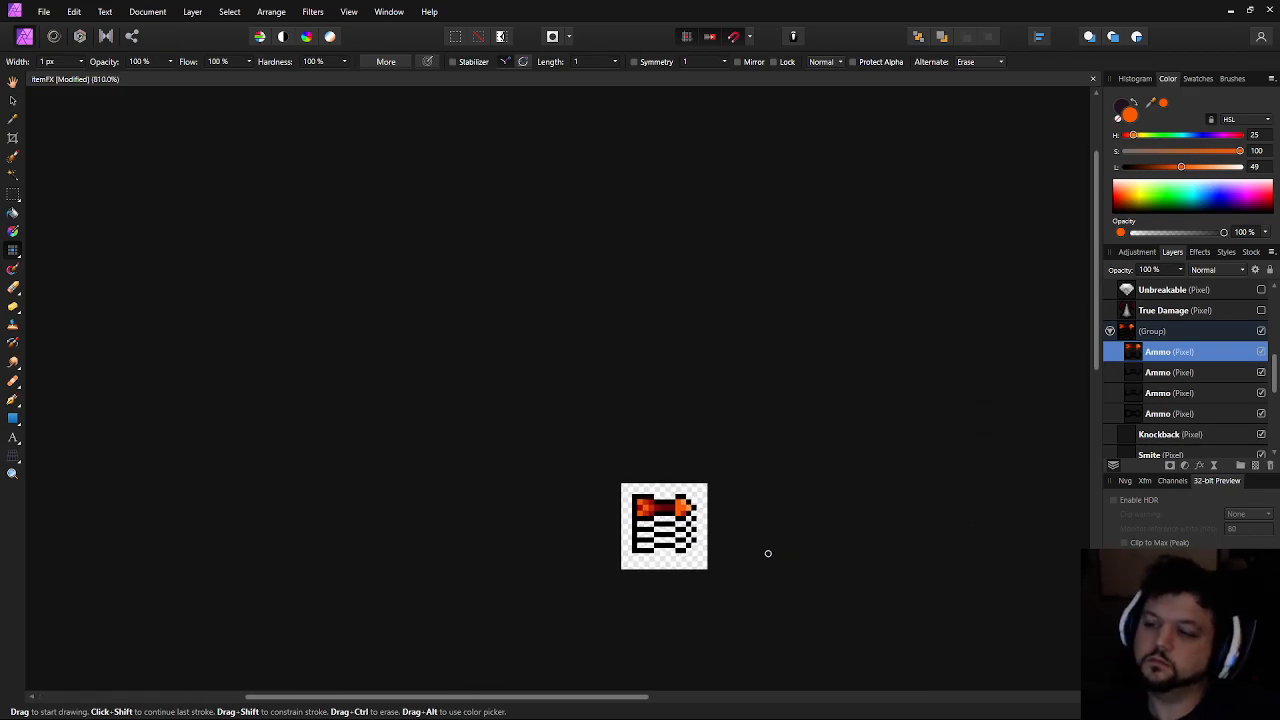
{"action": "scroll", "coordinate": [653, 508], "scroll_direction": "up", "scroll_amount": 6}
{"action": "left_click", "coordinate": [698, 484]}
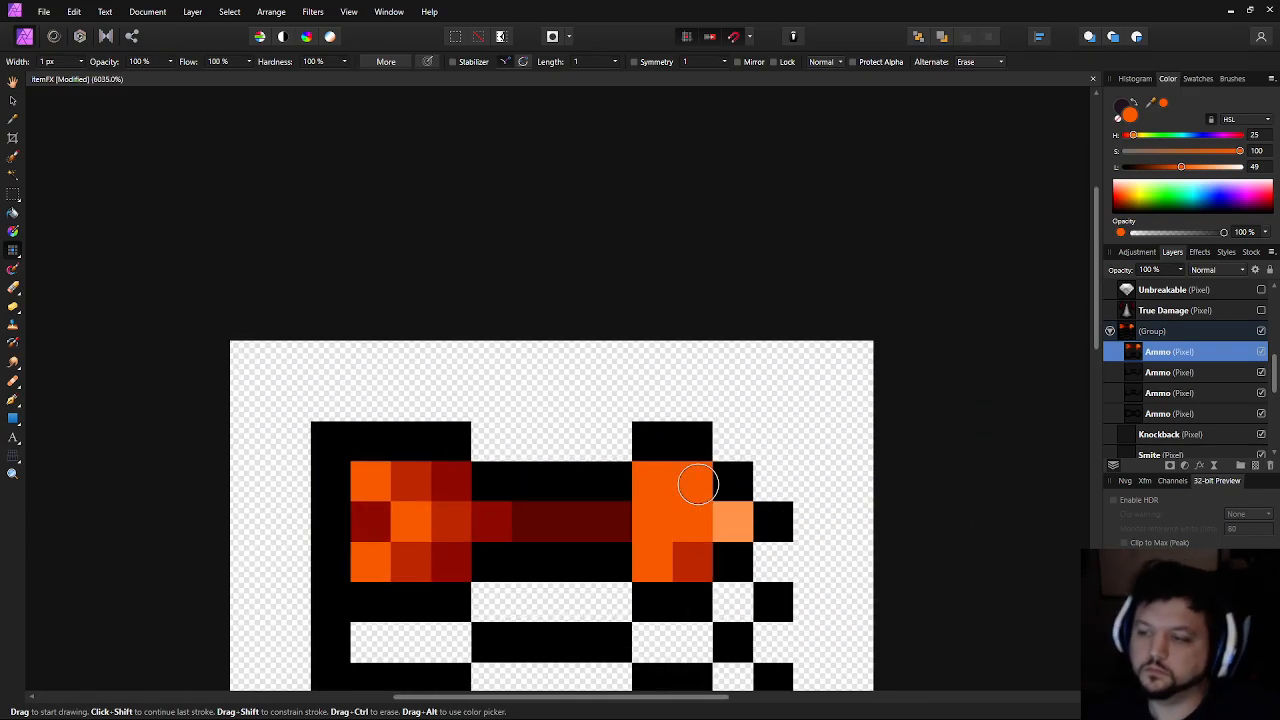
{"action": "key", "text": "ctrl+z"}
{"action": "left_click", "coordinate": [688, 563]}
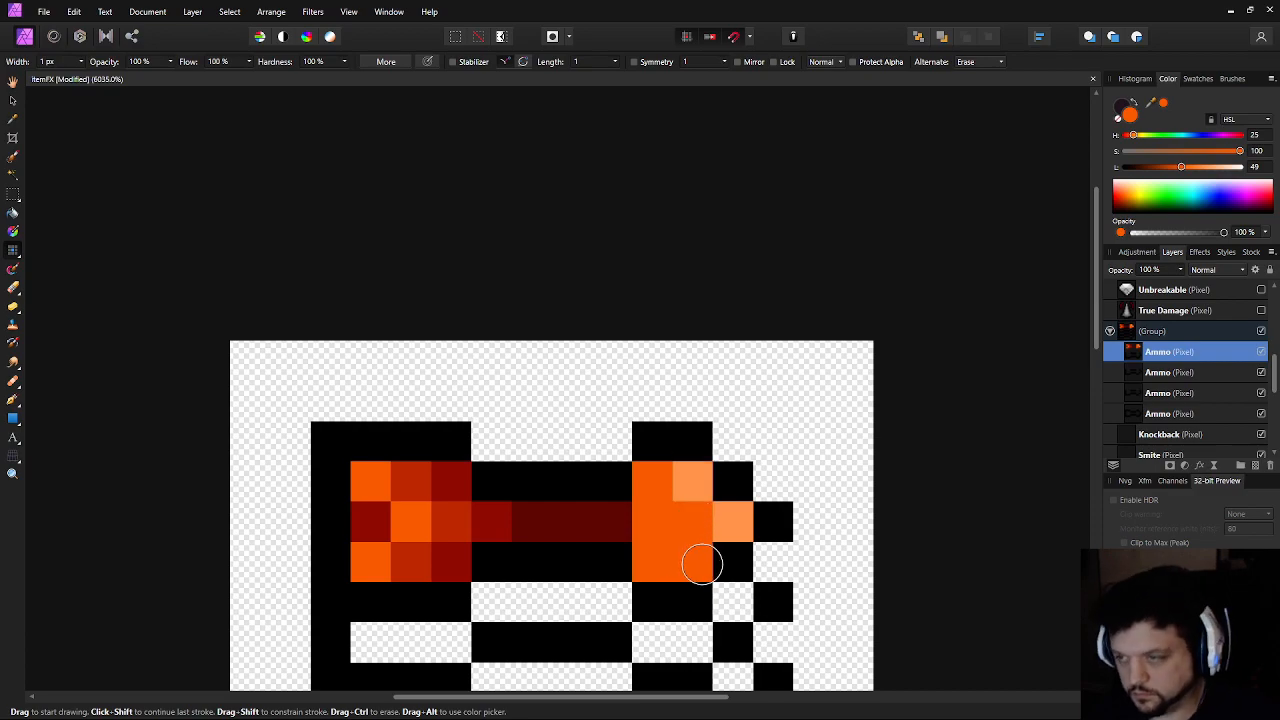
{"action": "key", "text": "ctrl+z"}
Sample the red from the head's lower front pixel and paint the head's upper front pixel with it
{"action": "left_click", "coordinate": [692, 560], "text": "alt"}
{"action": "left_click", "coordinate": [689, 473]}
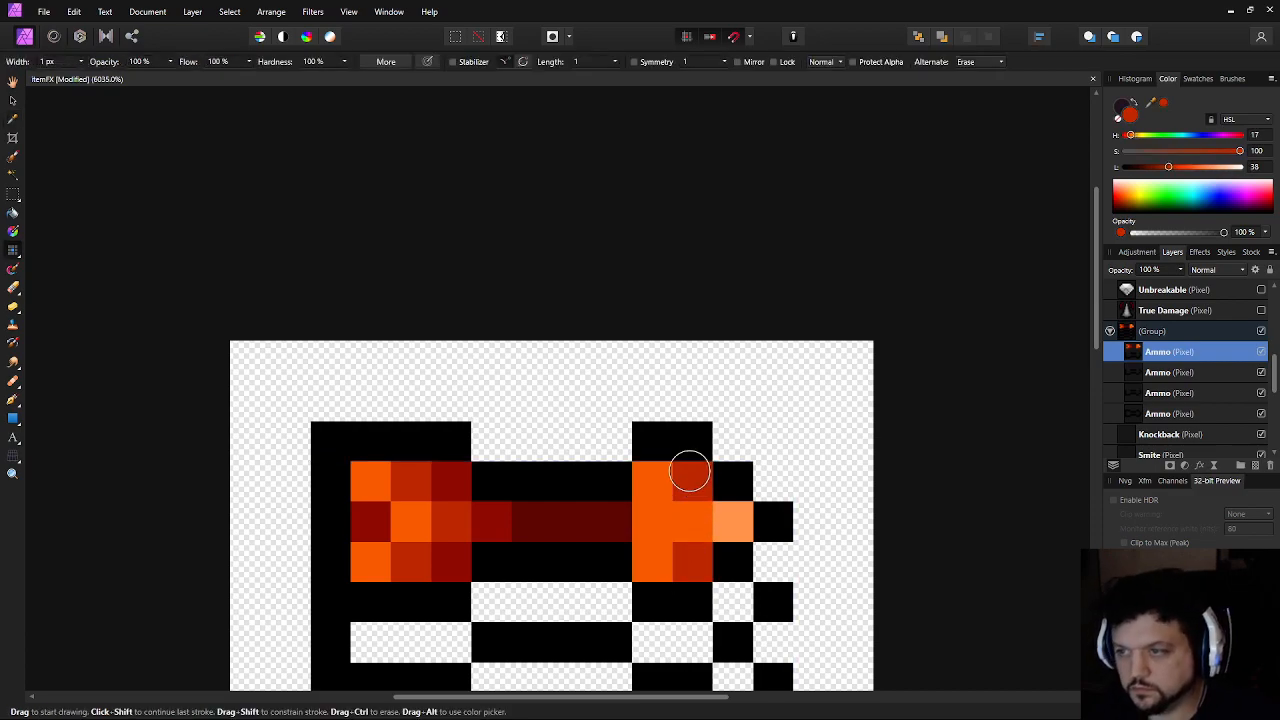
Paint the head's rear centre pixel with the tip's light orange and the tip with the head's orange, then check at small size
{"action": "left_click", "coordinate": [727, 518], "text": "alt"}
{"action": "left_click", "coordinate": [663, 520]}
{"action": "left_click", "coordinate": [686, 520], "text": "alt"}
{"action": "left_click", "coordinate": [722, 520]}
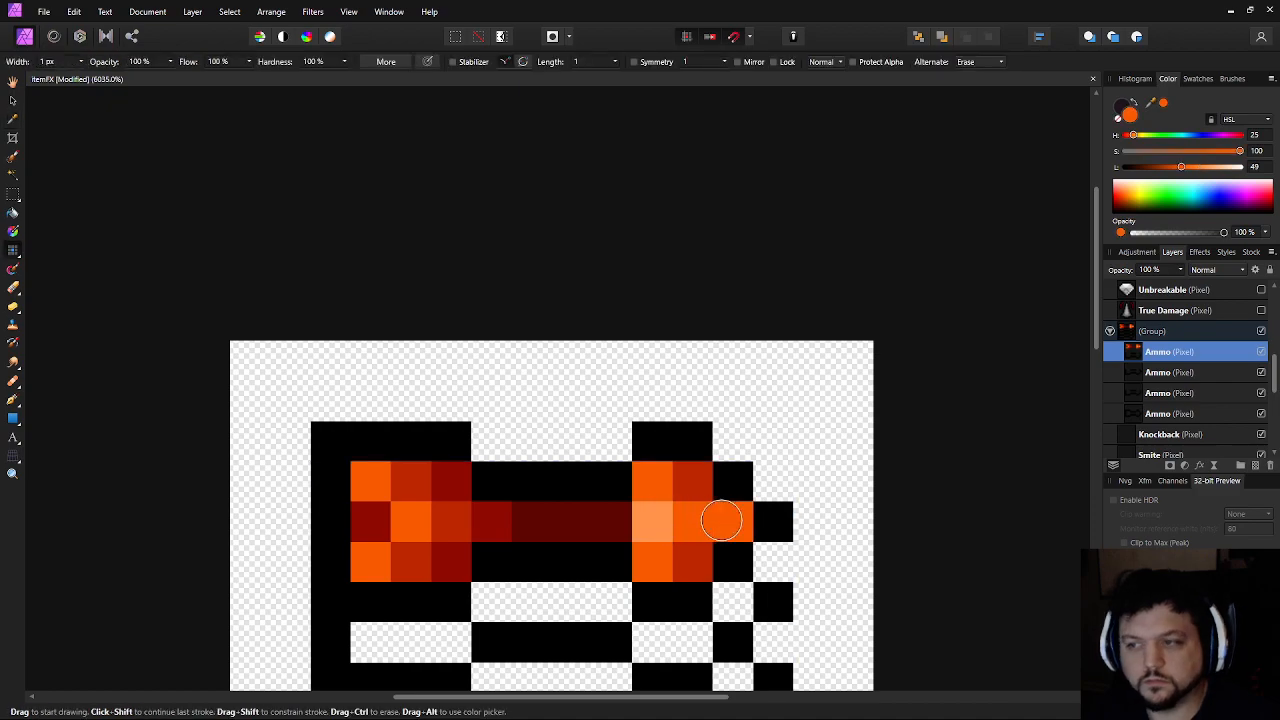
{"action": "scroll", "coordinate": [874, 537], "scroll_direction": "down", "scroll_amount": 6}
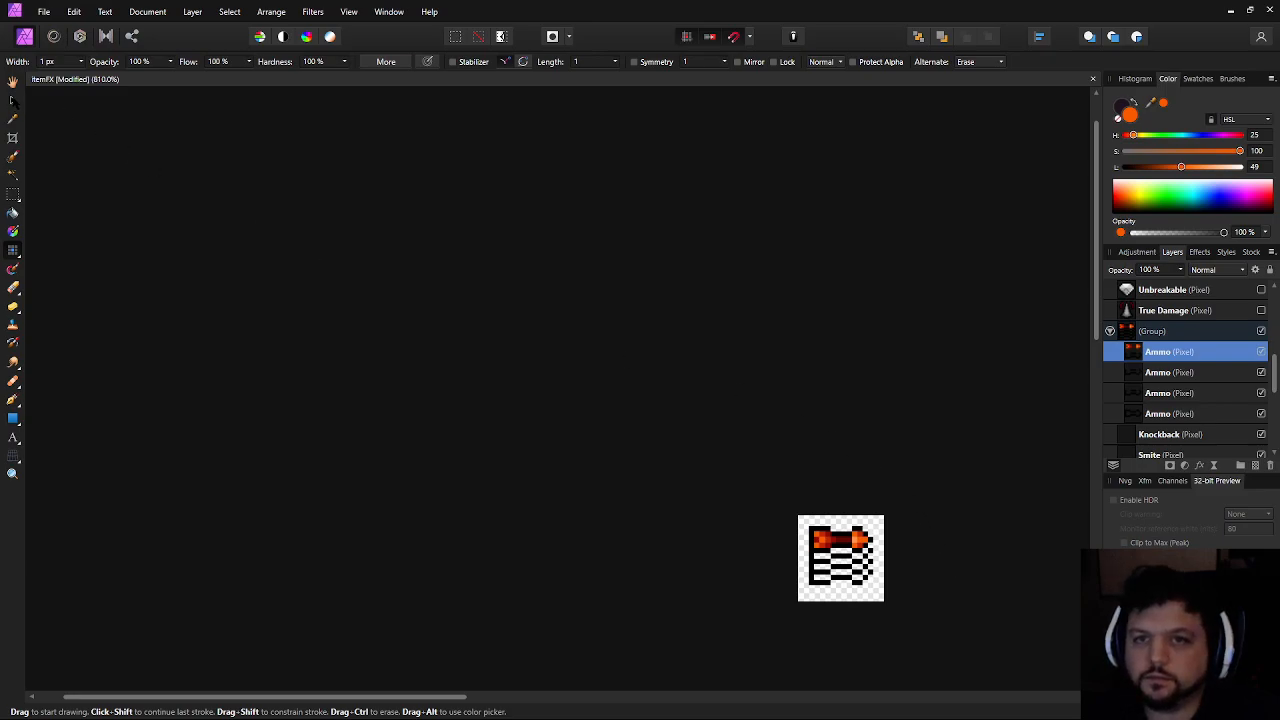
Marquee-select the coloured top bullet from tail to tip on the uppermost Ammo layer
{"action": "left_click", "coordinate": [13, 101]}
{"action": "left_click_drag", "start_coordinate": [596, 368], "coordinate": [314, 166]}
{"action": "scroll", "coordinate": [543, 337], "scroll_direction": "up", "scroll_amount": 4}
{"action": "left_click", "coordinate": [1175, 375]}
{"action": "left_click", "coordinate": [1163, 353]}
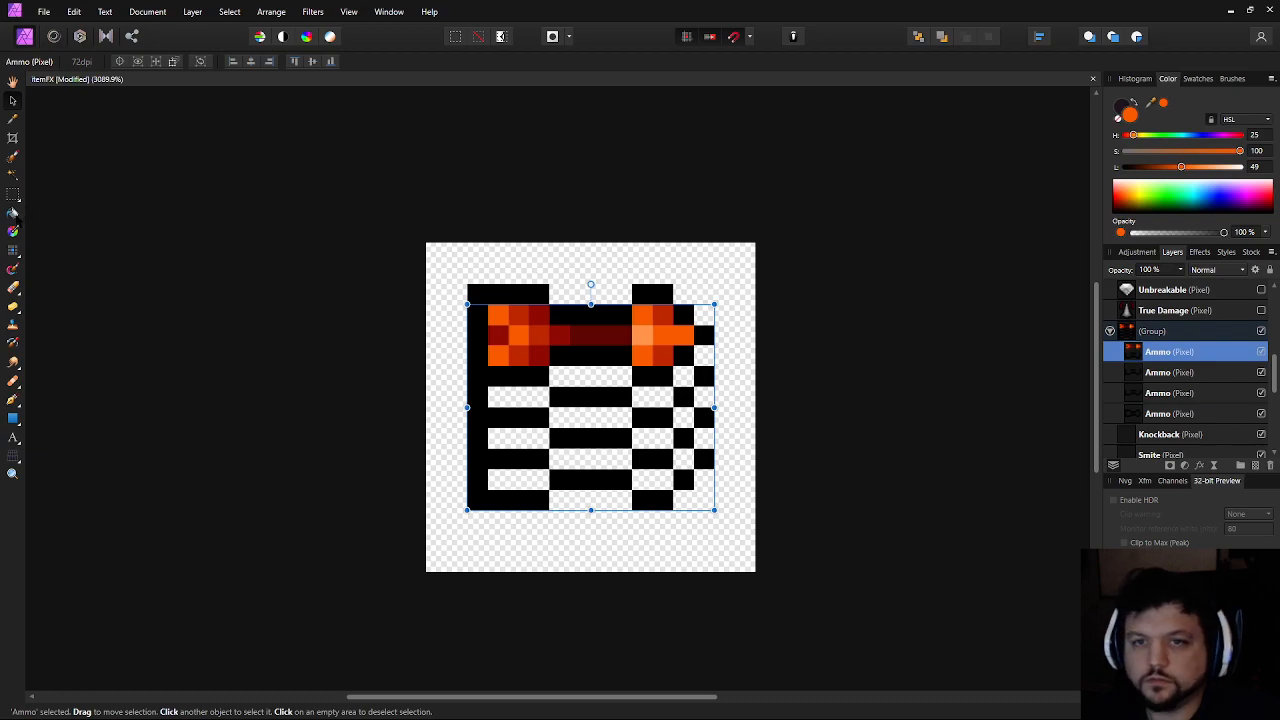
{"action": "left_click", "coordinate": [13, 194]}
{"action": "left_click_drag", "start_coordinate": [649, 369], "coordinate": [694, 367]}
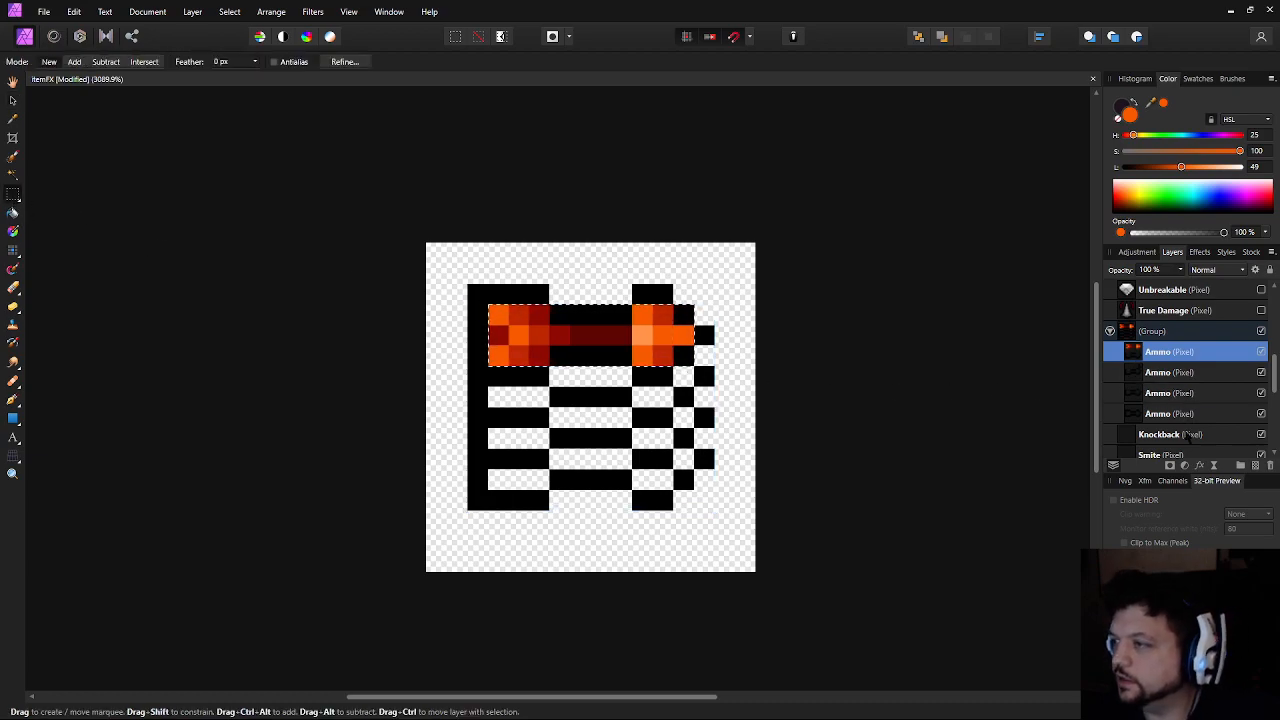
Copy the selected bullet to a separate layer beneath the other Ammo layers and move it down two pixels
{"action": "left_click", "coordinate": [1187, 433]}
{"action": "left_click", "coordinate": [1182, 413]}
{"action": "key", "text": "ctrl+j"}
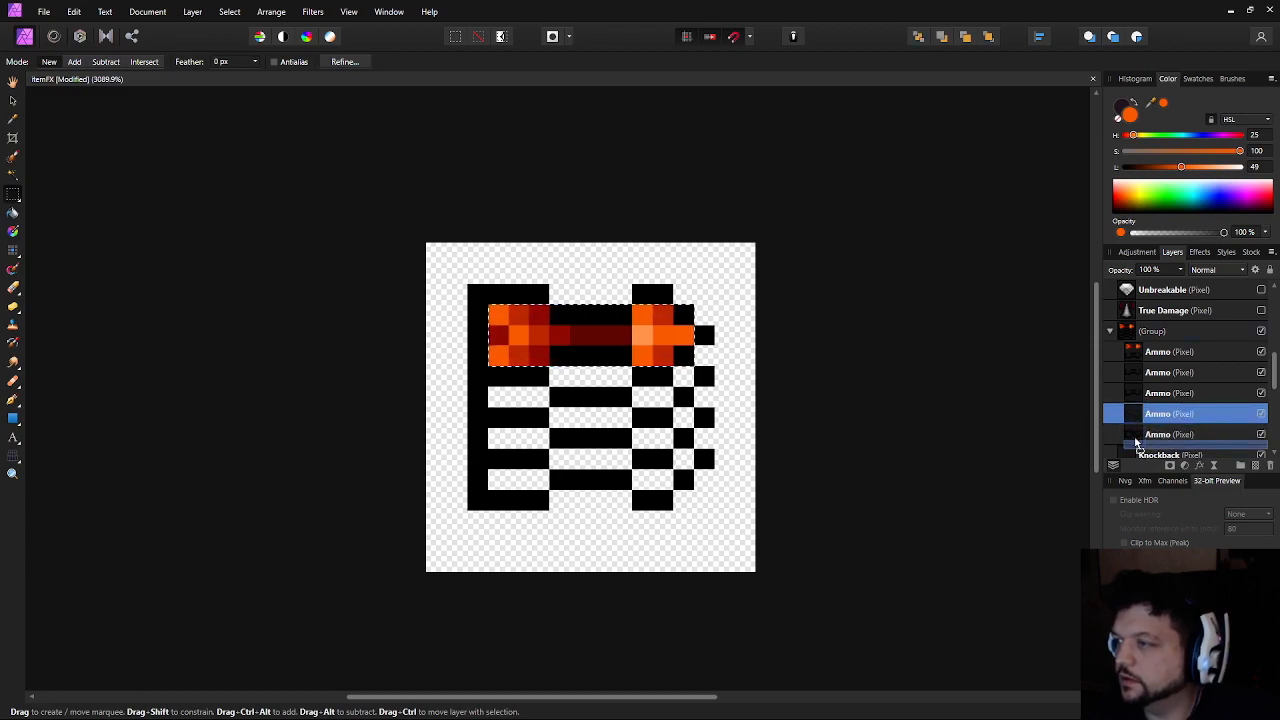
{"action": "left_click", "coordinate": [1160, 434]}
{"action": "left_click", "coordinate": [12, 100]}
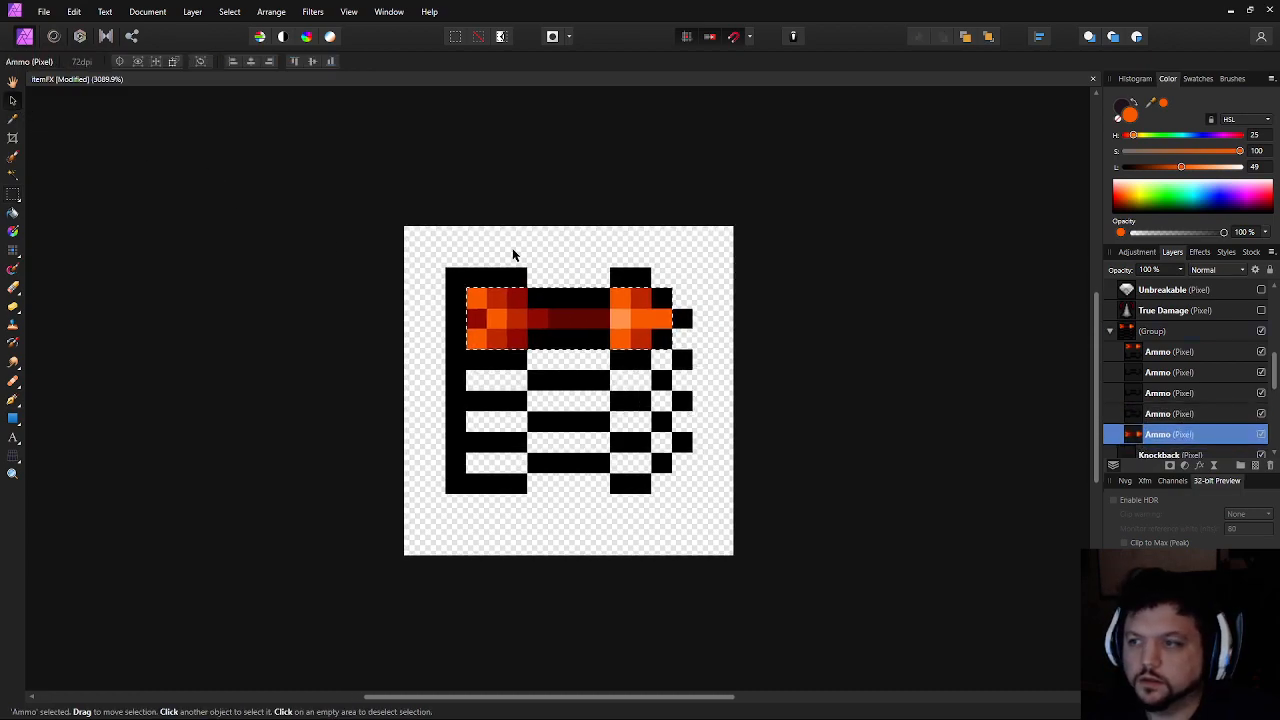
{"action": "key", "text": "Down"}
{"action": "key", "text": "Down"}
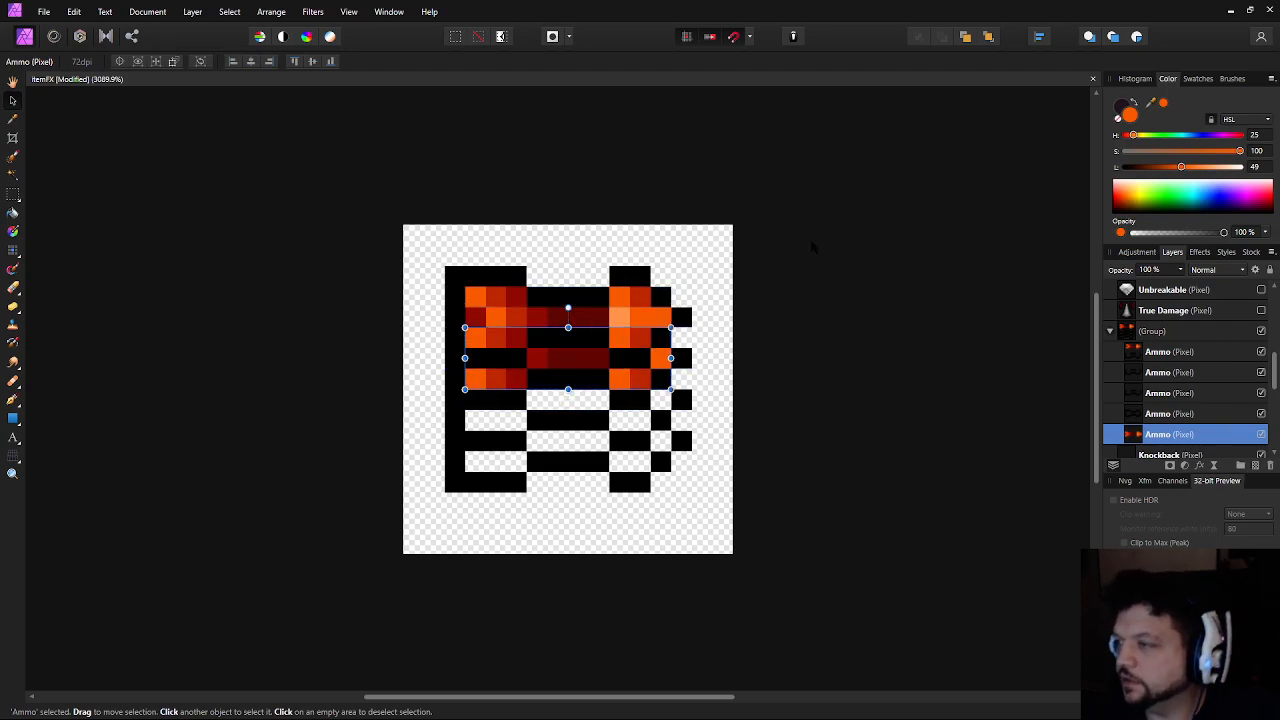
Darken the copied bullet with an HSL adjustment: hue shift 8.2°, saturation shift 100% and luminosity shift -46%
{"action": "left_click", "coordinate": [1138, 253]}
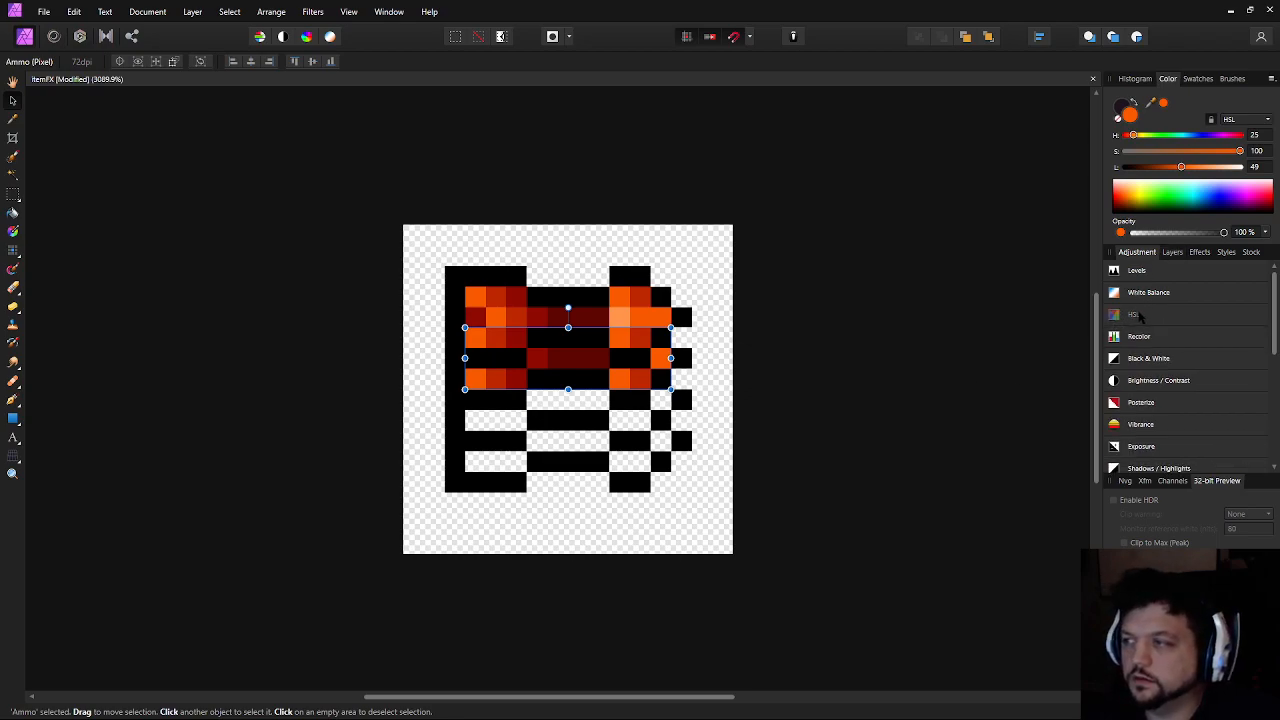
{"action": "mouse_move", "coordinate": [1140, 316]}
{"action": "left_click", "coordinate": [1126, 350]}
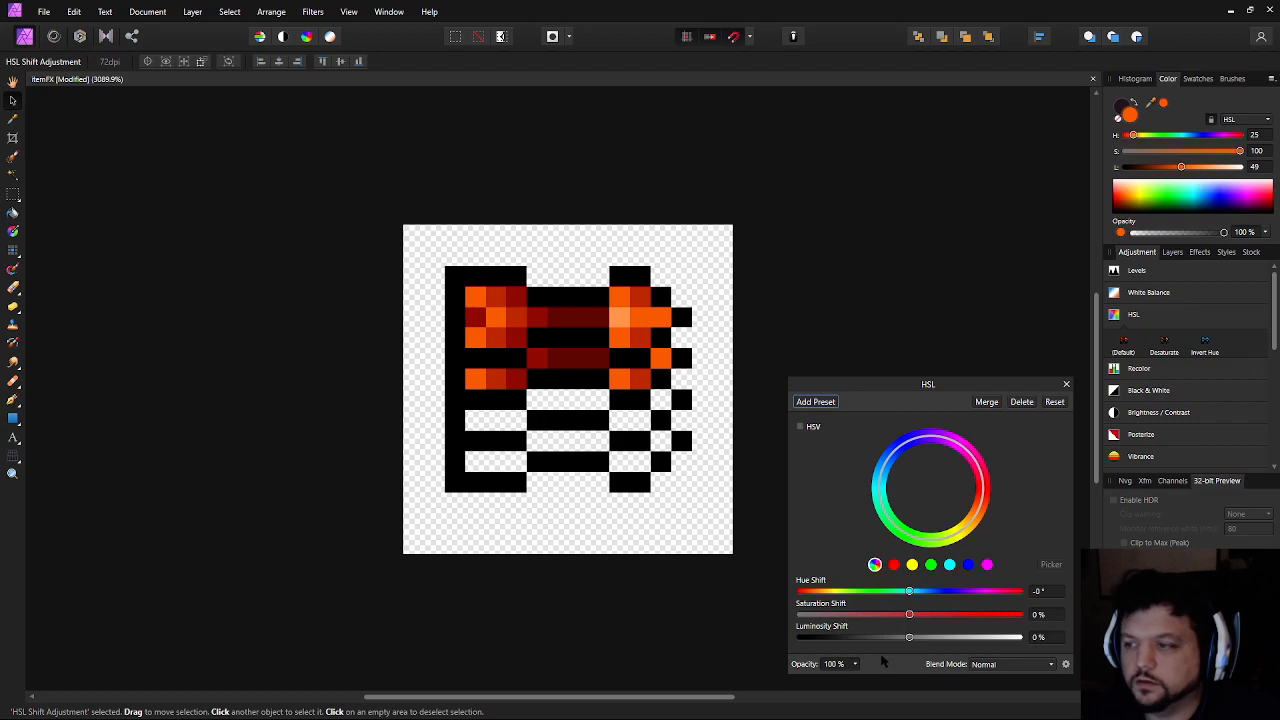
{"action": "mouse_move", "coordinate": [909, 616]}
{"action": "left_mouse_down"}
{"action": "mouse_move", "coordinate": [879, 615]}
{"action": "mouse_move", "coordinate": [866, 642]}
{"action": "mouse_move", "coordinate": [970, 616]}
{"action": "mouse_move", "coordinate": [926, 616]}
{"action": "left_mouse_up"}
{"action": "left_click_drag", "start_coordinate": [857, 637], "coordinate": [862, 638]}
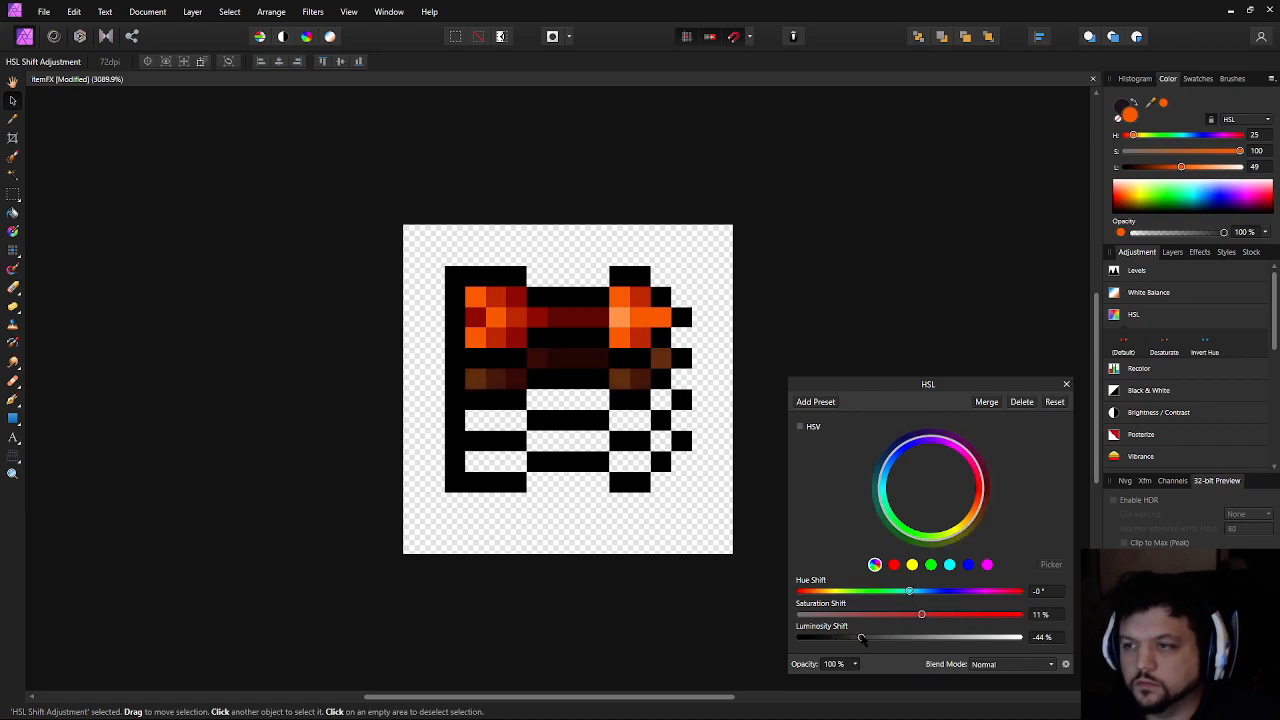
{"action": "left_click_drag", "start_coordinate": [930, 617], "coordinate": [1025, 616]}
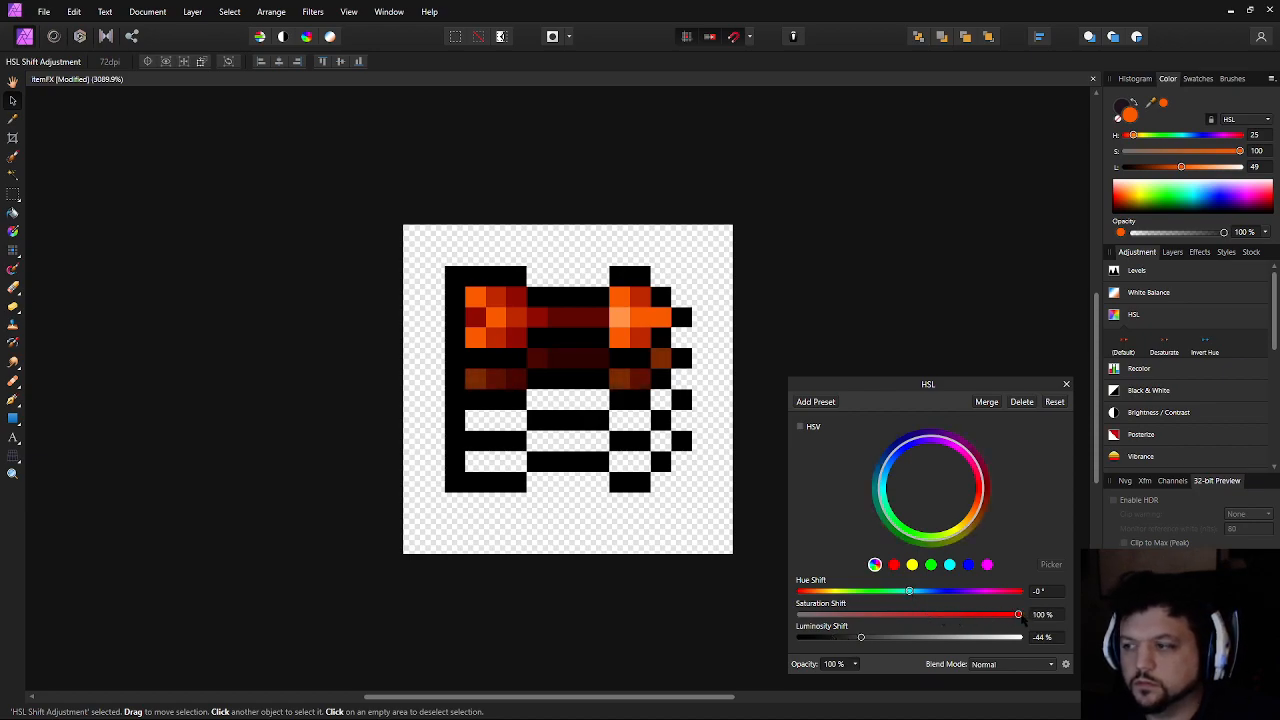
{"action": "mouse_move", "coordinate": [913, 592]}
{"action": "left_mouse_down"}
{"action": "mouse_move", "coordinate": [928, 592]}
{"action": "mouse_move", "coordinate": [896, 592]}
{"action": "mouse_move", "coordinate": [916, 592]}
{"action": "left_mouse_up"}
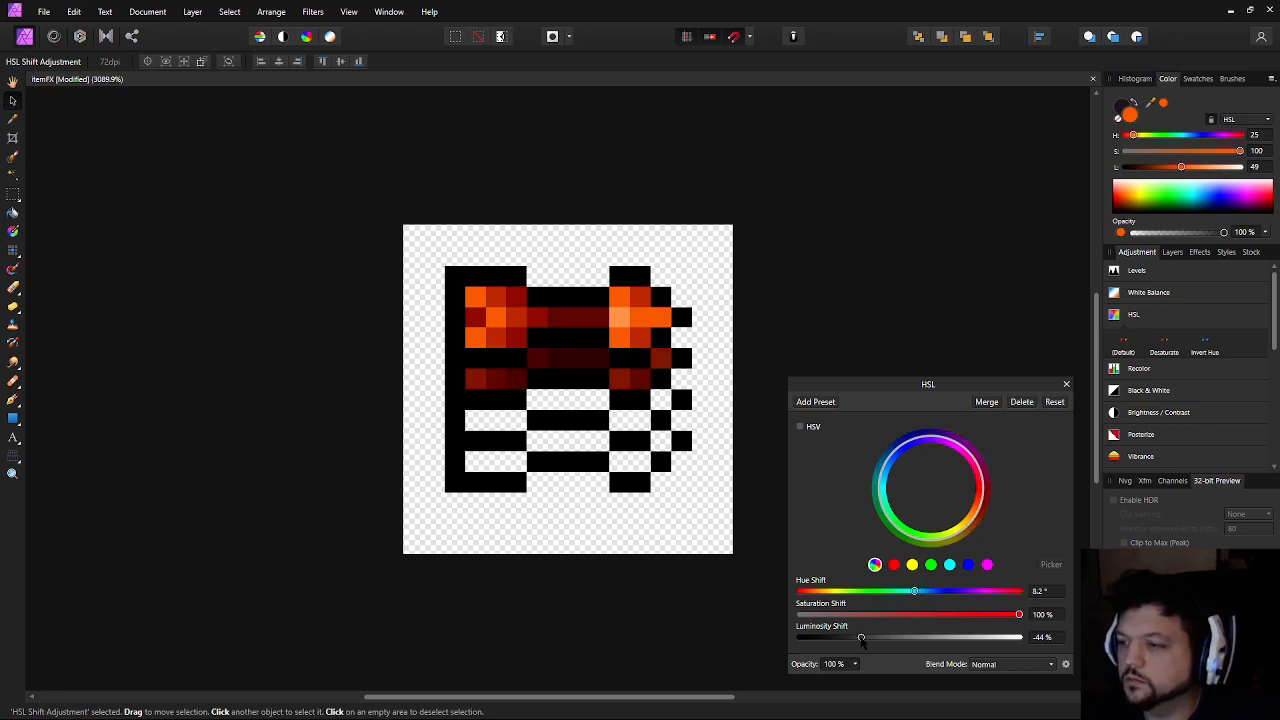
{"action": "left_click_drag", "start_coordinate": [862, 638], "coordinate": [845, 638]}
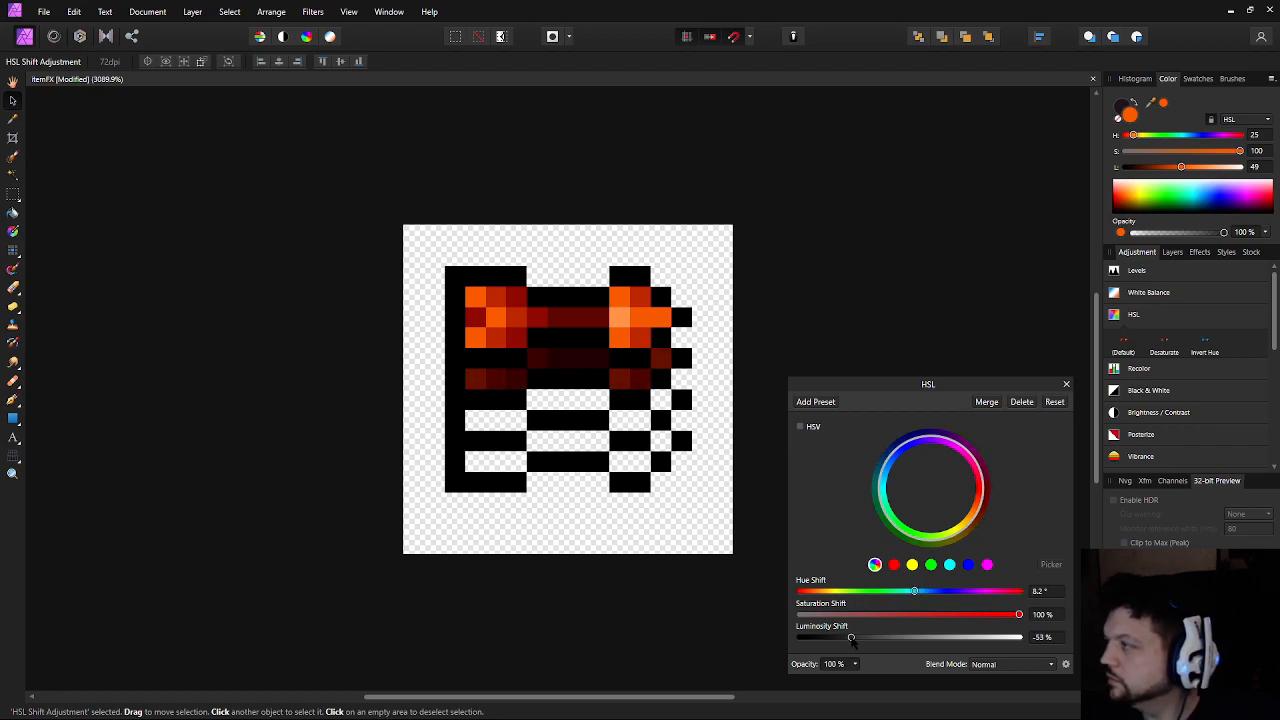
{"action": "left_click_drag", "start_coordinate": [851, 638], "coordinate": [859, 637]}
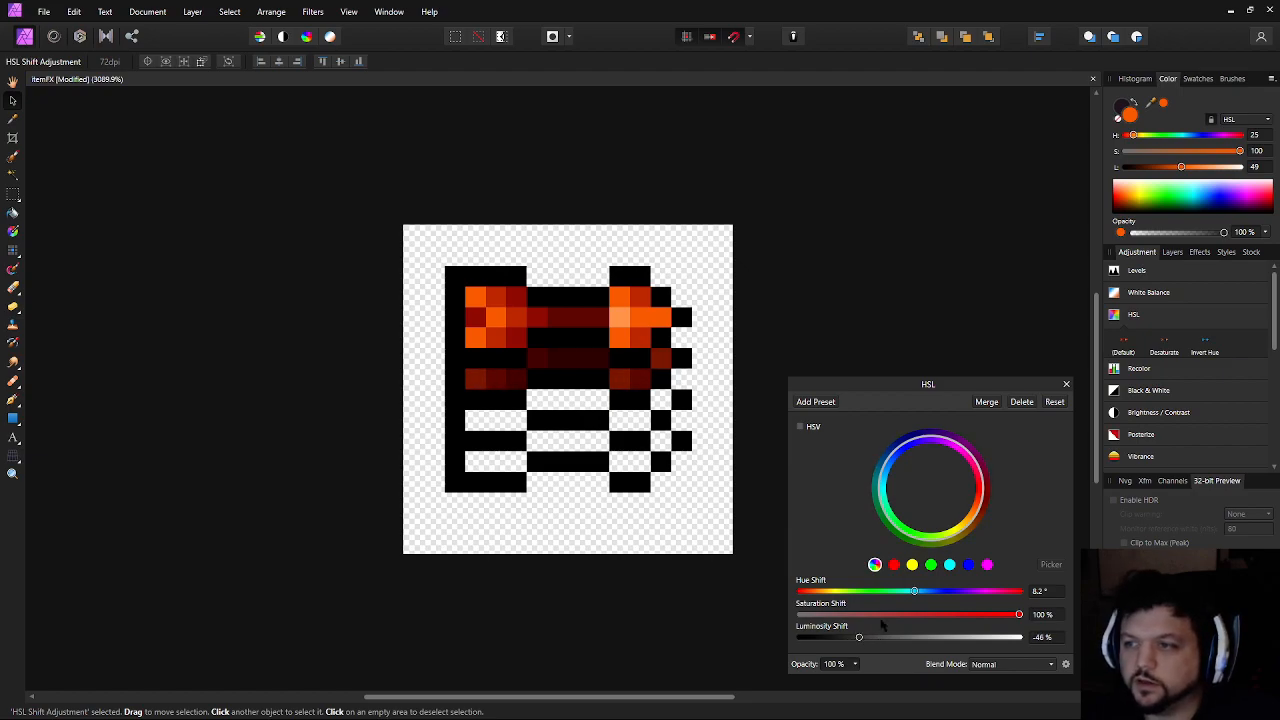
{"action": "left_click", "coordinate": [1065, 385]}
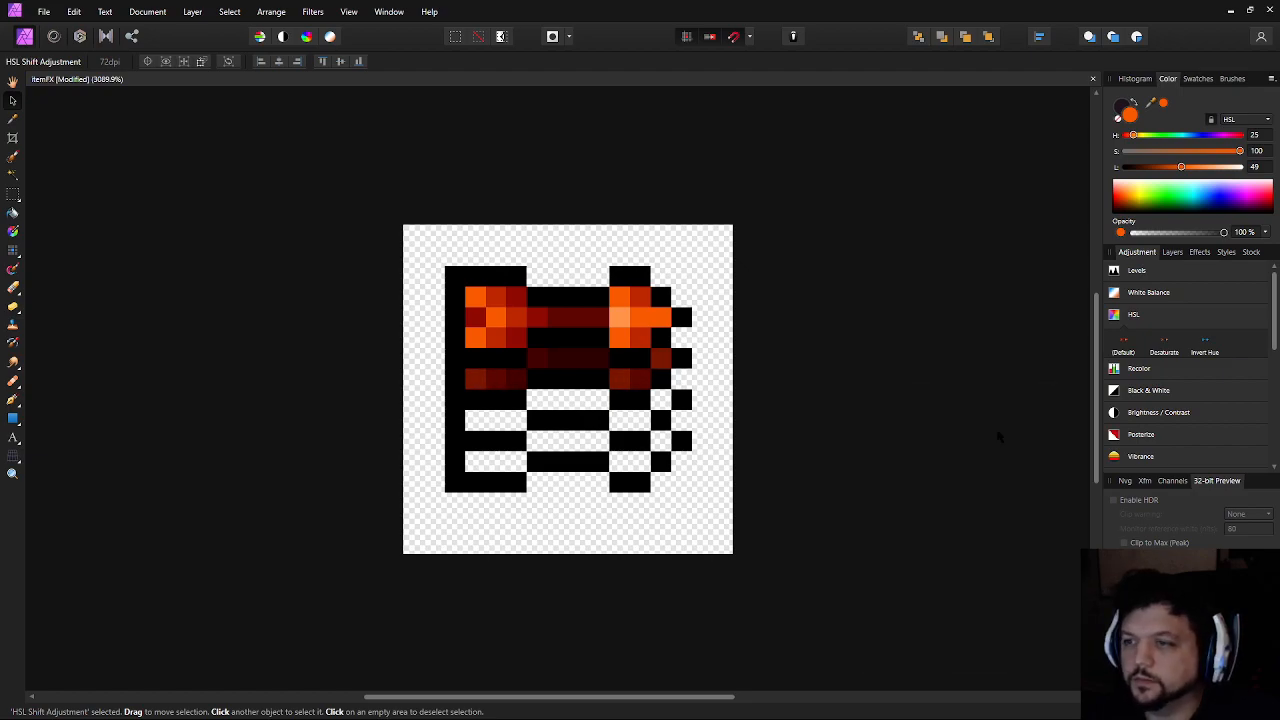
Duplicate the darkened bullet's layer twice, moving each copy two pixels further down to fill the remaining two bullets
{"action": "left_click", "coordinate": [1171, 253]}
{"action": "scroll", "coordinate": [1166, 433], "scroll_direction": "down", "scroll_amount": 2}
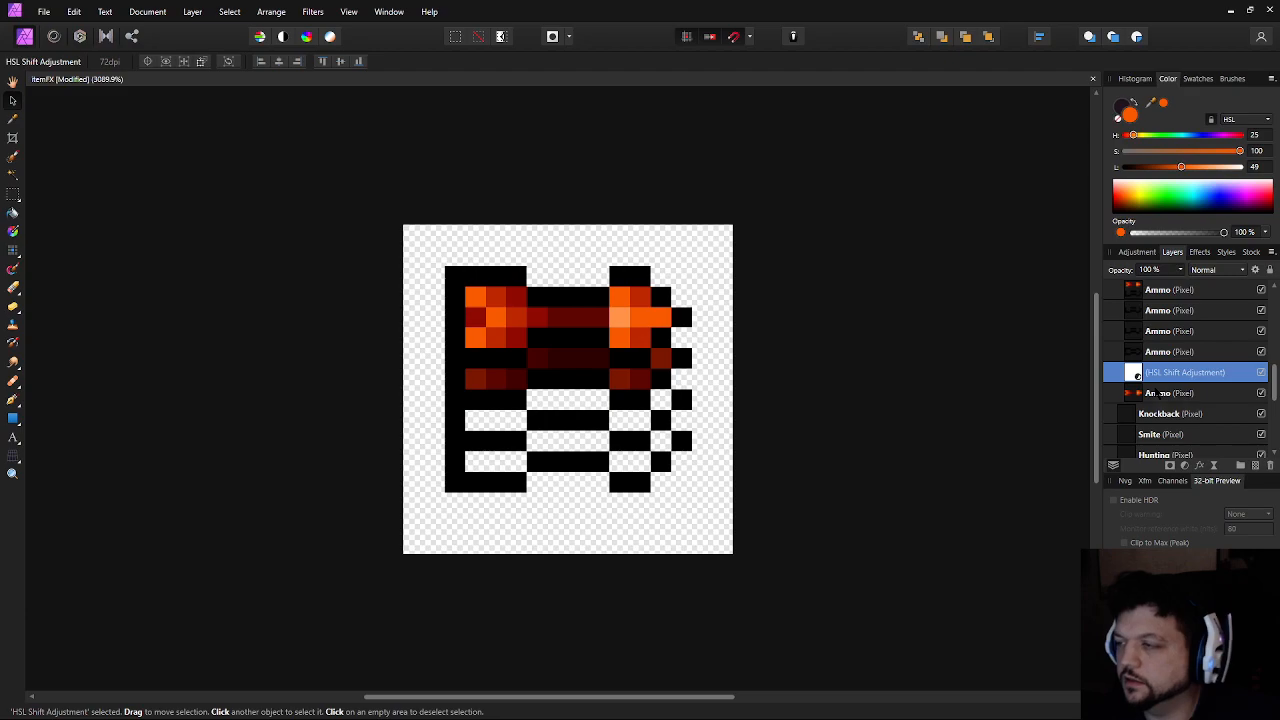
{"action": "left_click", "coordinate": [1163, 393]}
{"action": "key", "text": "ctrl+j"}
{"action": "key", "text": "Down"}
{"action": "key", "text": "Down"}
{"action": "key", "text": "ctrl+j"}
{"action": "key", "text": "Down"}
{"action": "key", "text": "Down"}
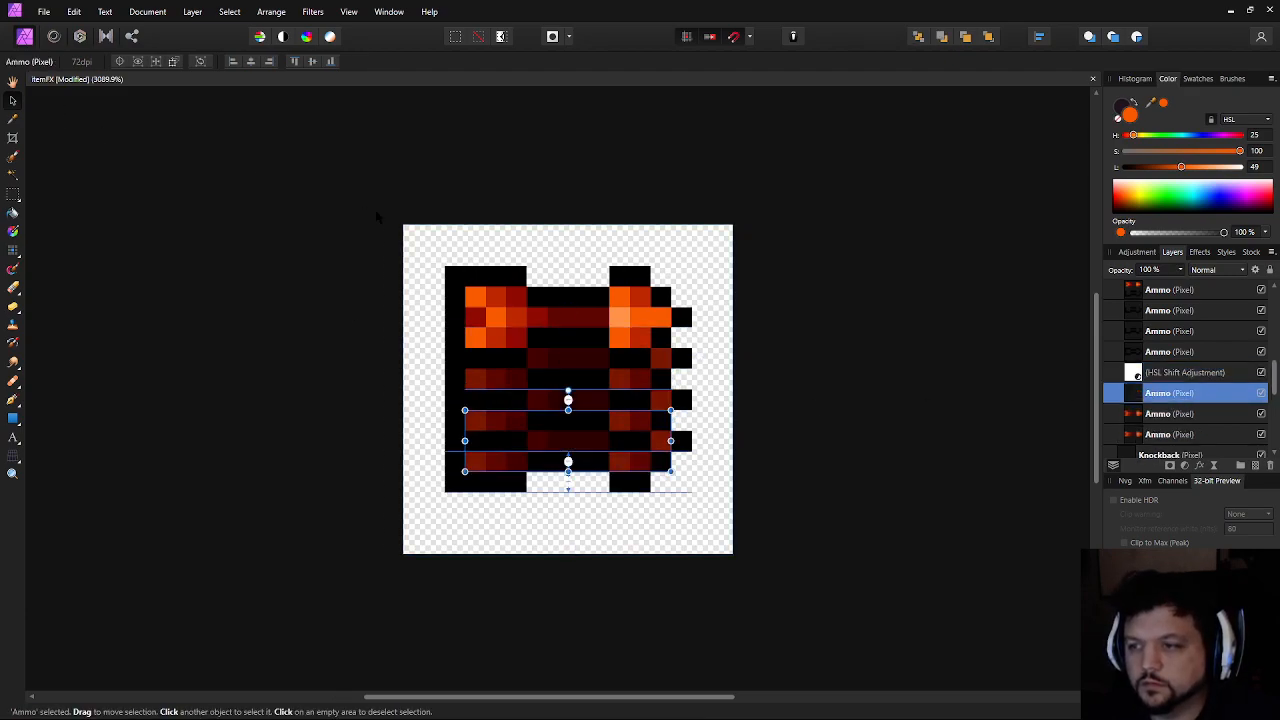
Add an empty pixel layer at the top of the Ammo group and set the sampled shaft red to lightness 6
{"action": "left_click", "coordinate": [1201, 370]}
{"action": "left_click", "coordinate": [1254, 465]}
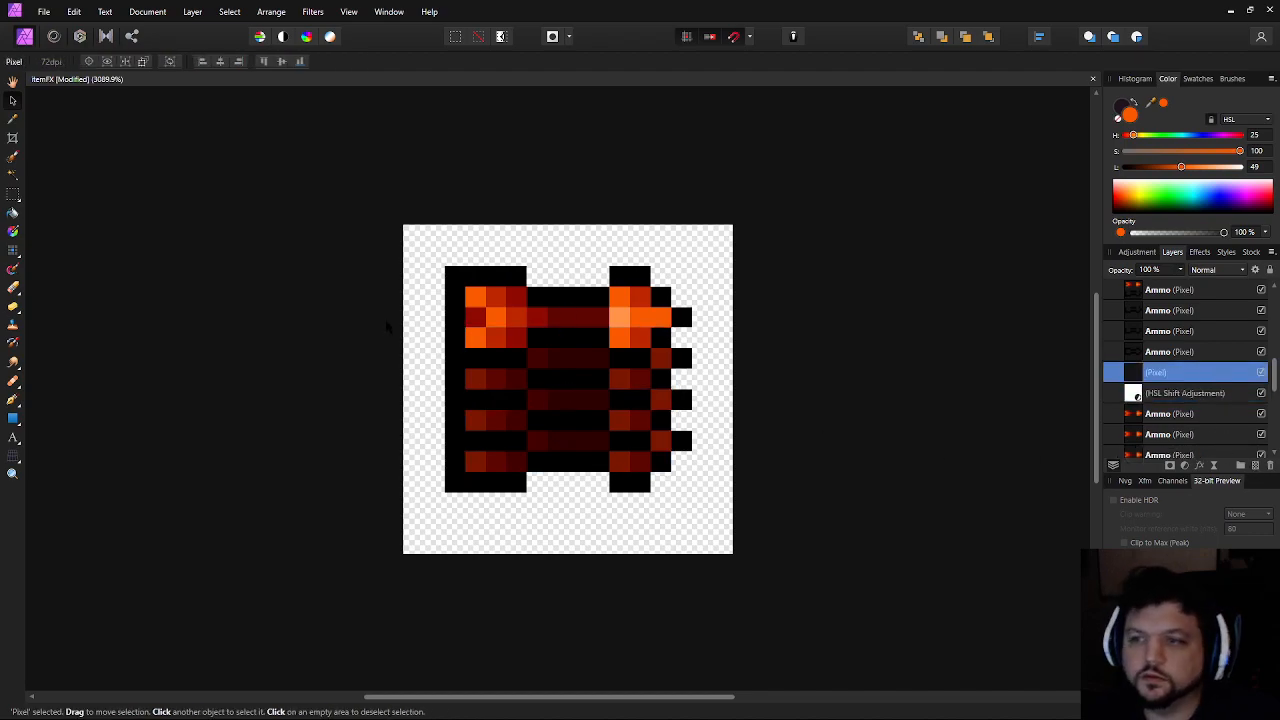
{"action": "left_click", "coordinate": [13, 252]}
{"action": "scroll", "coordinate": [526, 366], "scroll_direction": "up", "scroll_amount": 2}
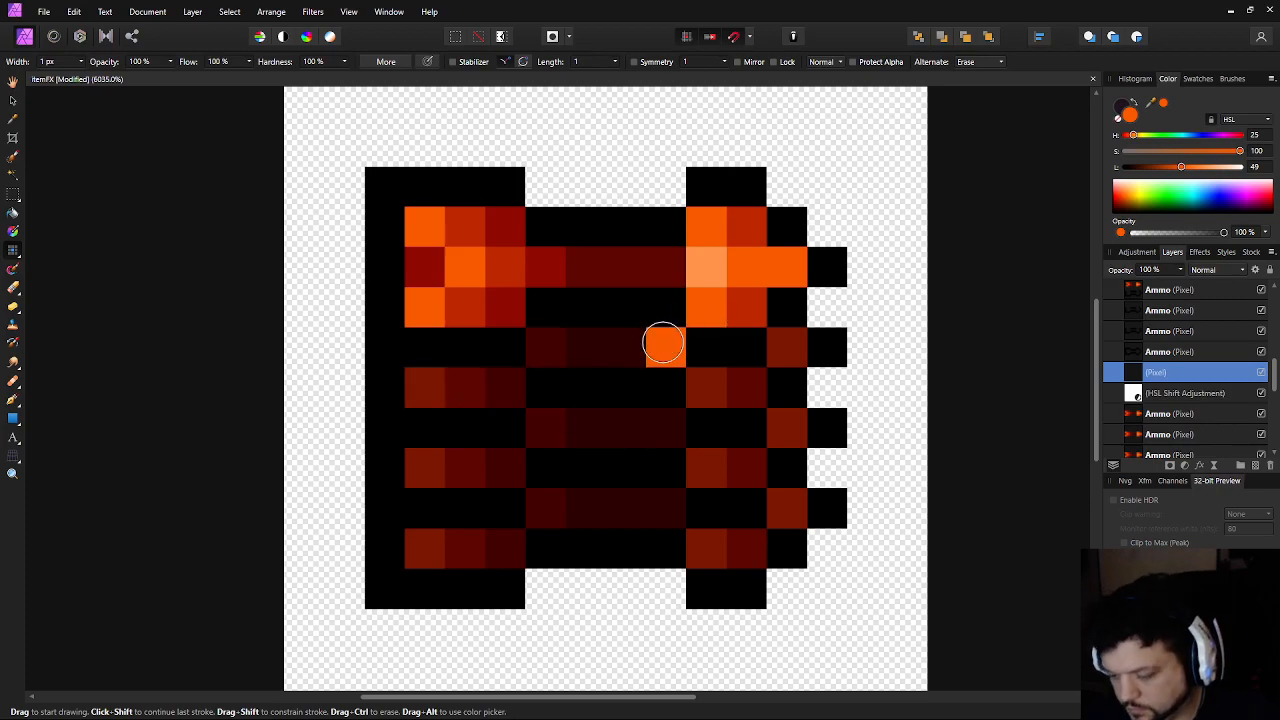
{"action": "left_click", "coordinate": [640, 343], "text": "alt"}
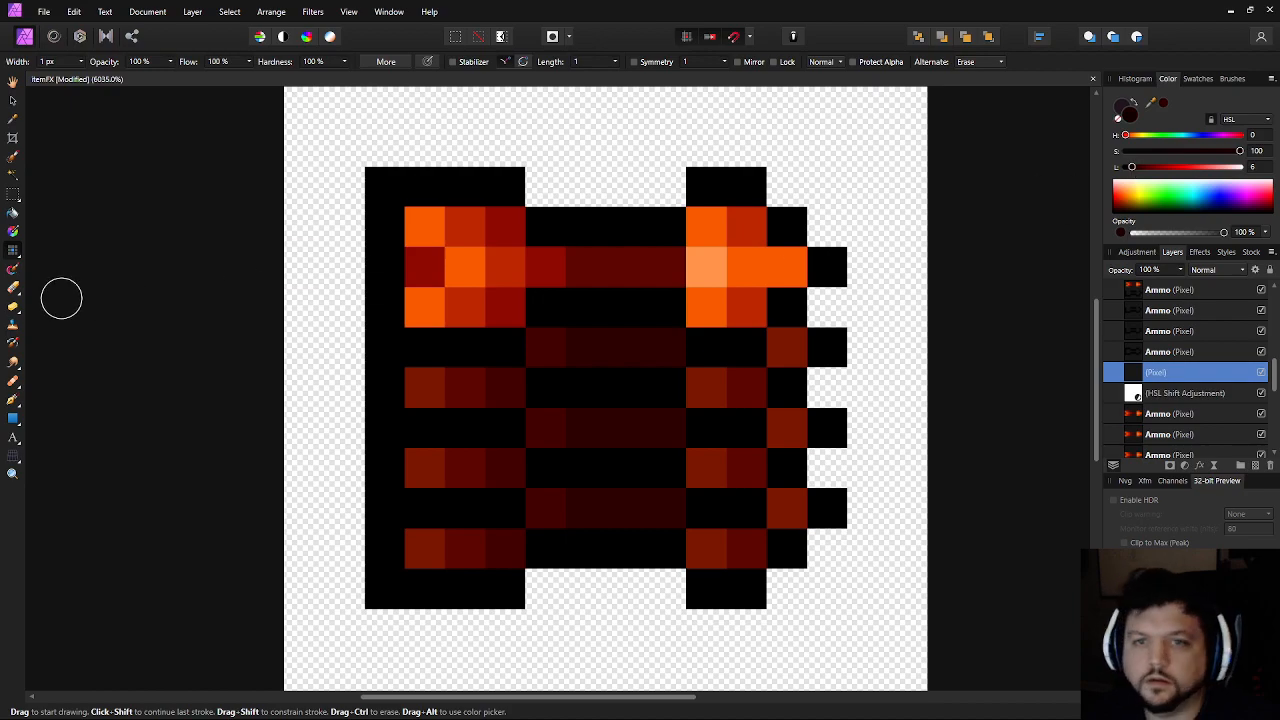
{"action": "scroll", "coordinate": [1163, 345], "scroll_direction": "up", "scroll_amount": 3}
{"action": "scroll", "coordinate": [1169, 385], "scroll_direction": "down", "scroll_amount": 3}
{"action": "left_click_drag", "start_coordinate": [1140, 378], "coordinate": [1116, 334]}
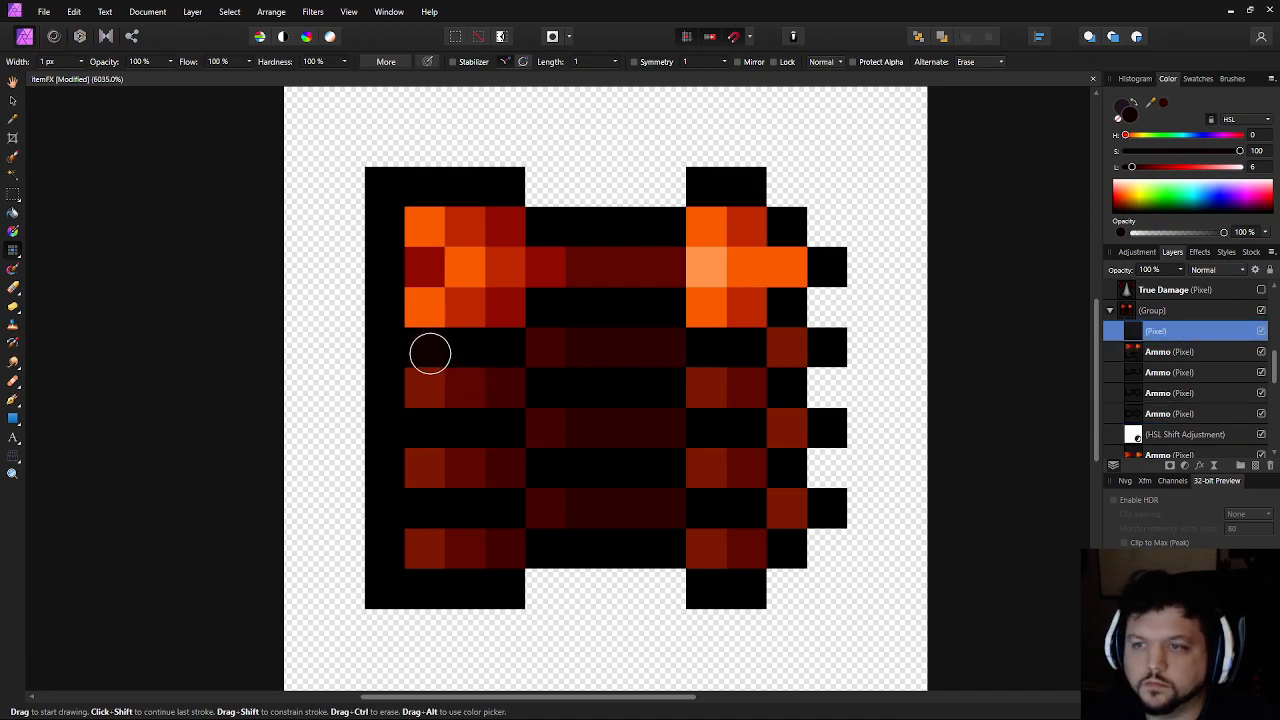
Paint the black pixels between the shafts and in the tail and head centre rows of the three lower bullets with the near-black red
{"action": "left_click_drag", "start_coordinate": [430, 352], "coordinate": [497, 352]}
{"action": "mouse_move", "coordinate": [539, 316]}
{"action": "left_mouse_down"}
{"action": "mouse_move", "coordinate": [653, 314]}
{"action": "mouse_move", "coordinate": [735, 340]}
{"action": "left_mouse_up"}
{"action": "mouse_move", "coordinate": [431, 426]}
{"action": "left_mouse_down"}
{"action": "mouse_move", "coordinate": [514, 420]}
{"action": "mouse_move", "coordinate": [540, 397]}
{"action": "mouse_move", "coordinate": [653, 392]}
{"action": "mouse_move", "coordinate": [690, 419]}
{"action": "mouse_move", "coordinate": [729, 420]}
{"action": "left_mouse_up"}
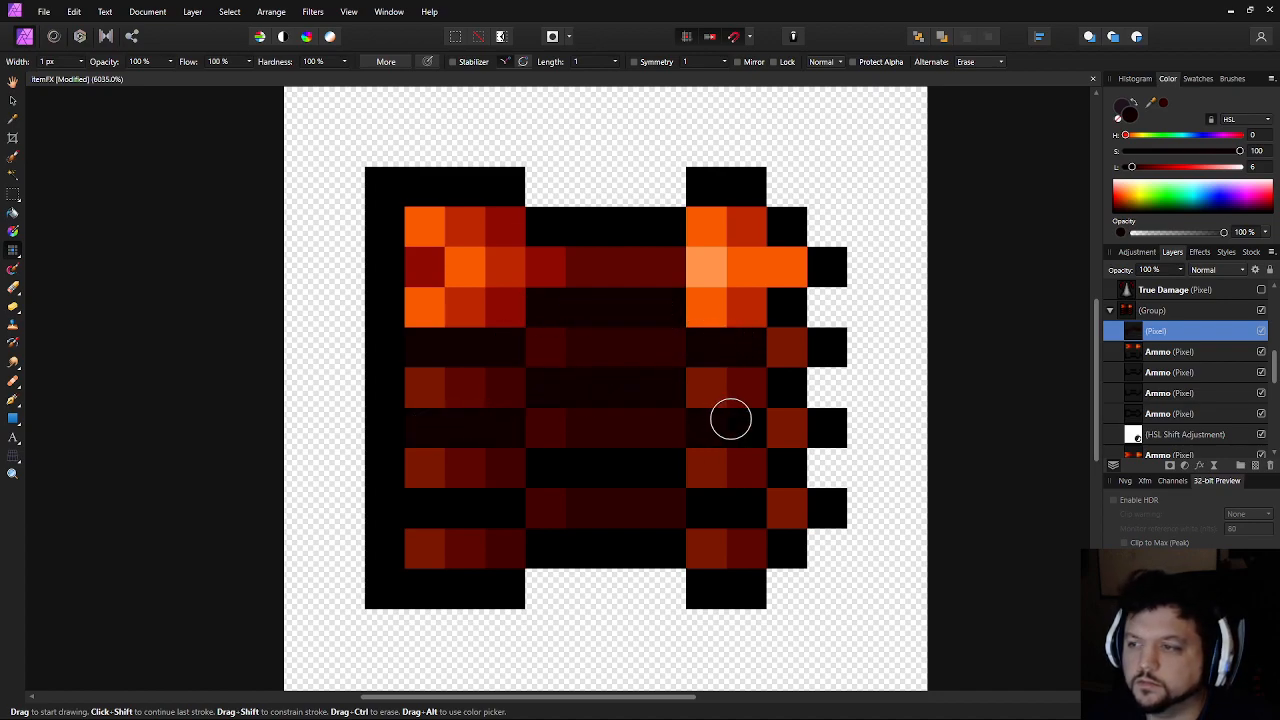
{"action": "mouse_move", "coordinate": [530, 467]}
{"action": "left_mouse_down"}
{"action": "mouse_move", "coordinate": [665, 466]}
{"action": "mouse_move", "coordinate": [540, 496]}
{"action": "mouse_move", "coordinate": [427, 498]}
{"action": "mouse_move", "coordinate": [694, 504]}
{"action": "mouse_move", "coordinate": [783, 538]}
{"action": "left_mouse_up"}
{"action": "key", "text": "ctrl+z"}
{"action": "left_click_drag", "start_coordinate": [703, 508], "coordinate": [743, 511]}
{"action": "left_click", "coordinate": [536, 517]}
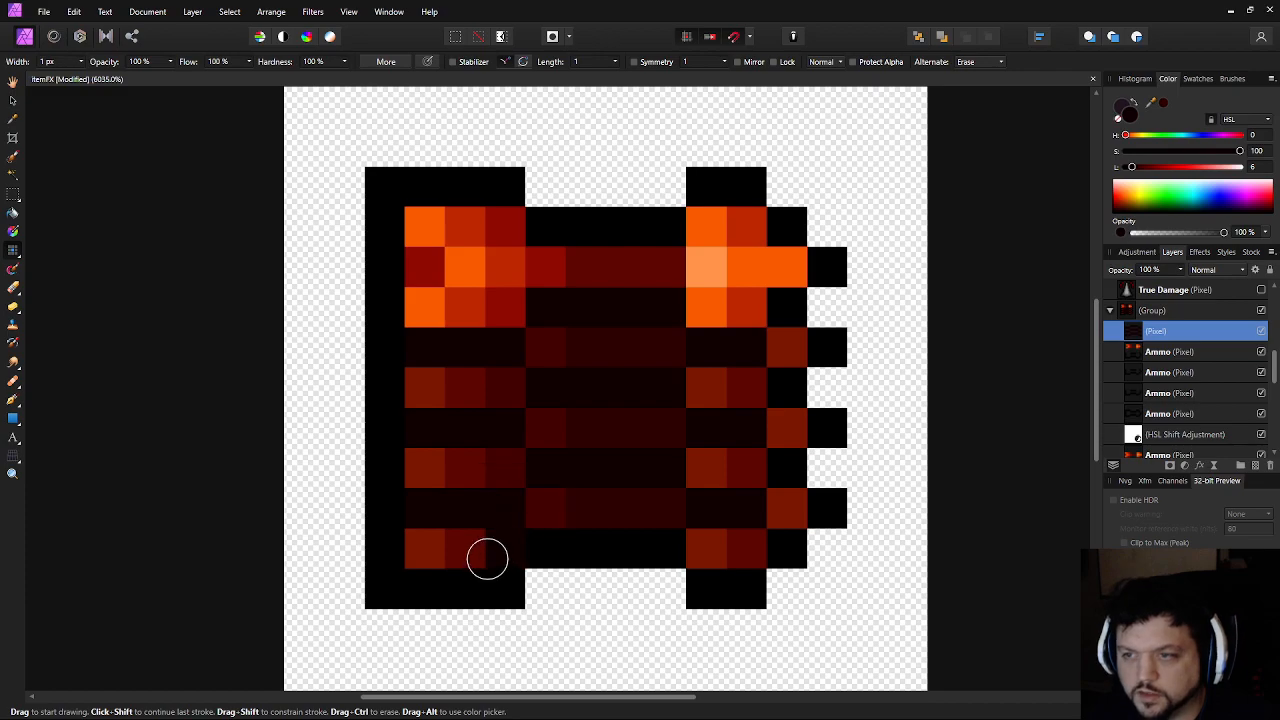
Sample the lower shaft's dark red and paint the rear centre pixel of each of the three lower bullets' tails
{"action": "key", "text": "i"}
{"action": "left_click", "coordinate": [614, 519]}
{"action": "key", "text": "b"}
{"action": "key", "text": "b"}
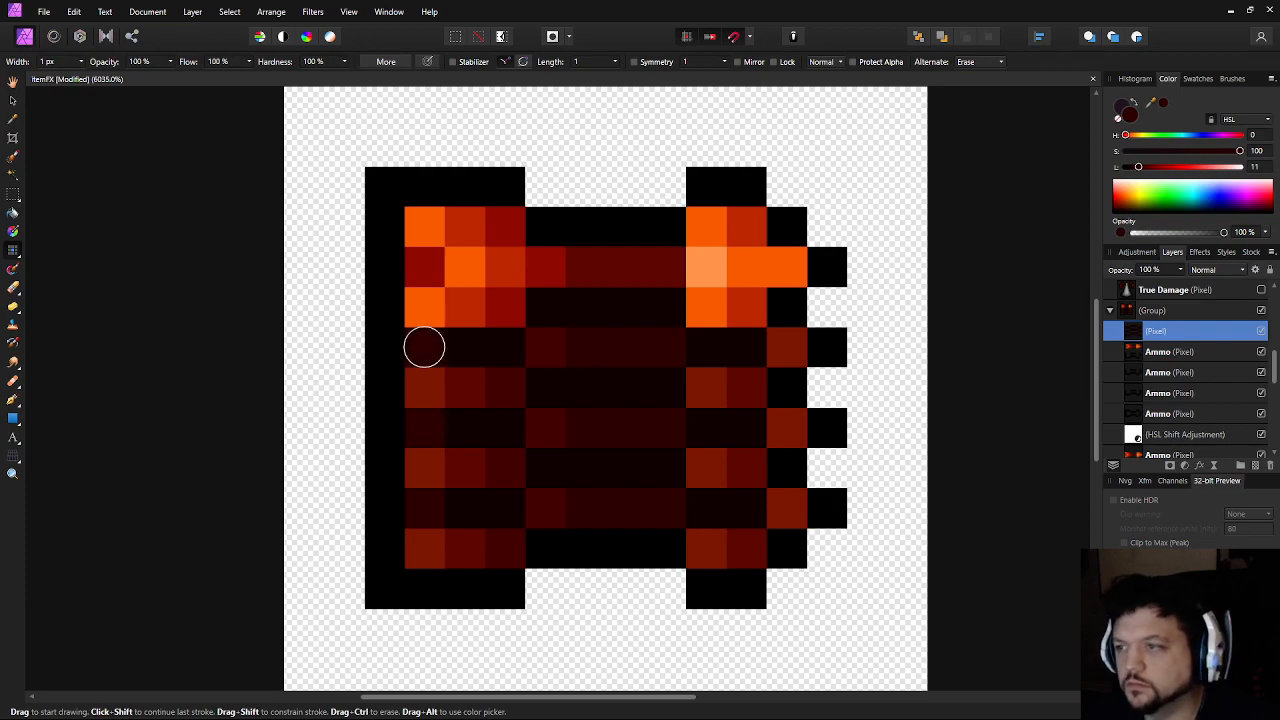
{"action": "key", "text": "i"}
{"action": "left_click", "coordinate": [463, 384]}
{"action": "key", "text": "b"}
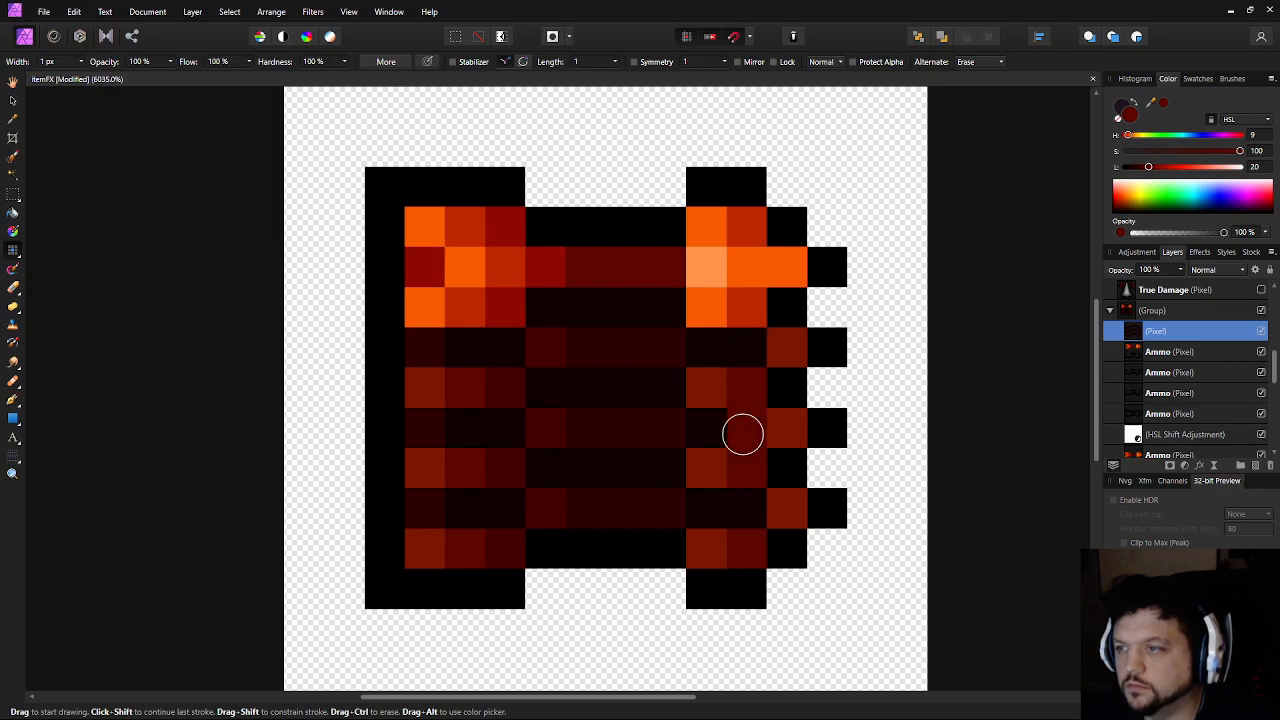
Sample the dark red from the tail's rear centre pixel and paint the front centre pixel of each lower bullet's head
{"action": "key", "text": "i"}
{"action": "left_click", "coordinate": [413, 348]}
{"action": "key", "text": "b"}
{"action": "left_click", "coordinate": [748, 350]}
{"action": "left_click", "coordinate": [750, 428]}
{"action": "left_click", "coordinate": [750, 508]}
{"action": "left_click", "coordinate": [560, 586]}
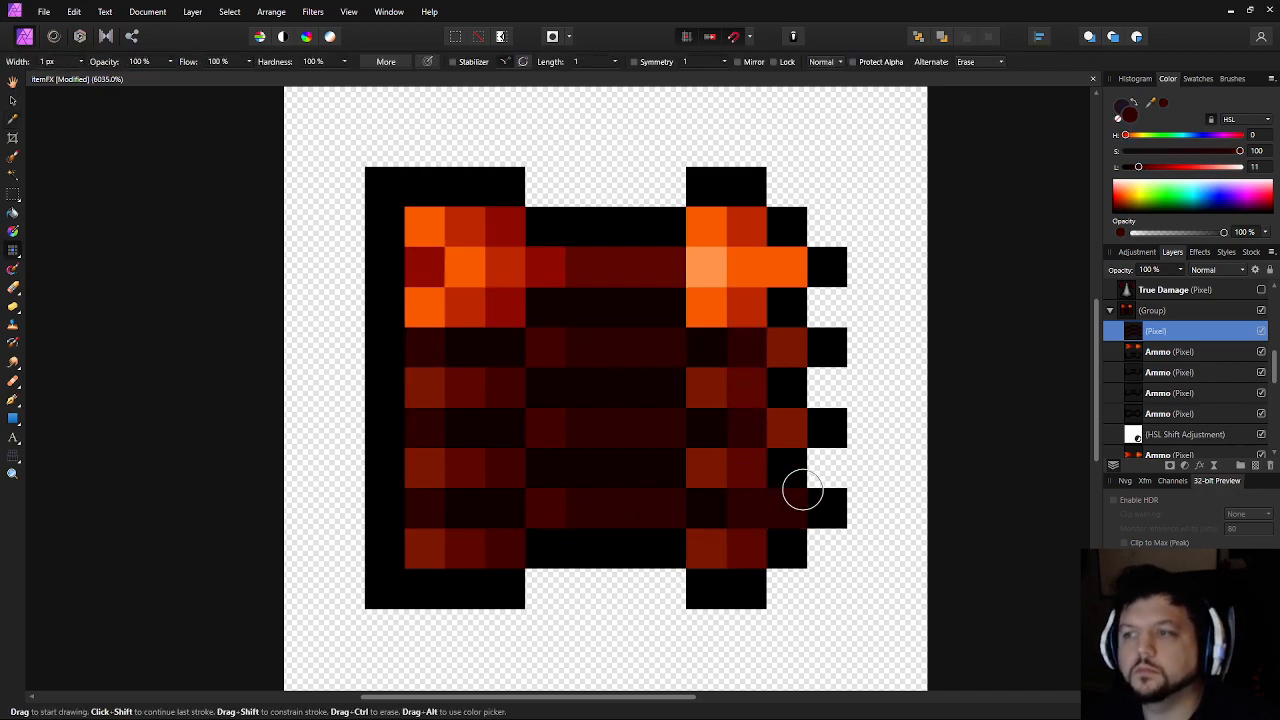
Examine the shaded four-bullet Ammo icon at several small sizes
{"action": "scroll", "coordinate": [803, 489], "scroll_direction": "down", "scroll_amount": 6}
{"action": "left_click_drag", "start_coordinate": [949, 557], "coordinate": [681, 499]}
{"action": "scroll", "coordinate": [640, 506], "scroll_direction": "down", "scroll_amount": 3}
{"action": "scroll", "coordinate": [643, 506], "scroll_direction": "up", "scroll_amount": 1}
{"action": "key", "text": "ctrl+plus"}
{"action": "key", "text": "ctrl+plus"}
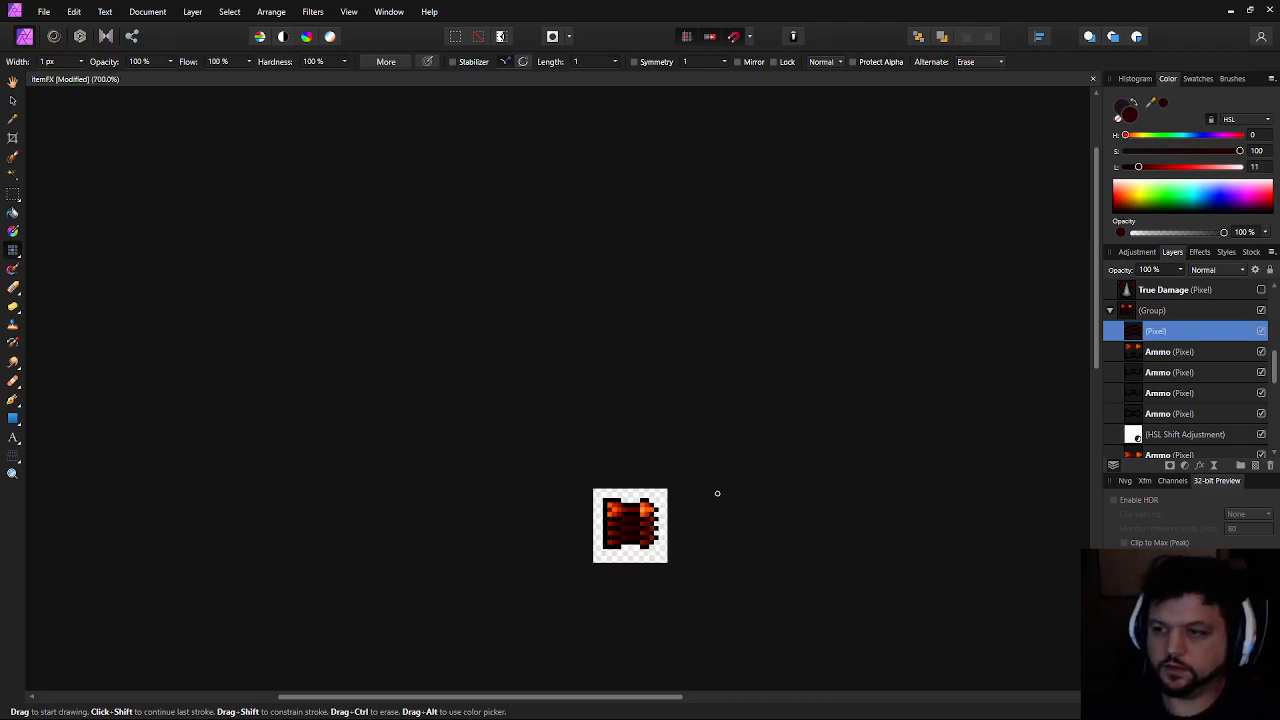
{"action": "scroll", "coordinate": [711, 492], "scroll_direction": "up", "scroll_amount": 5}
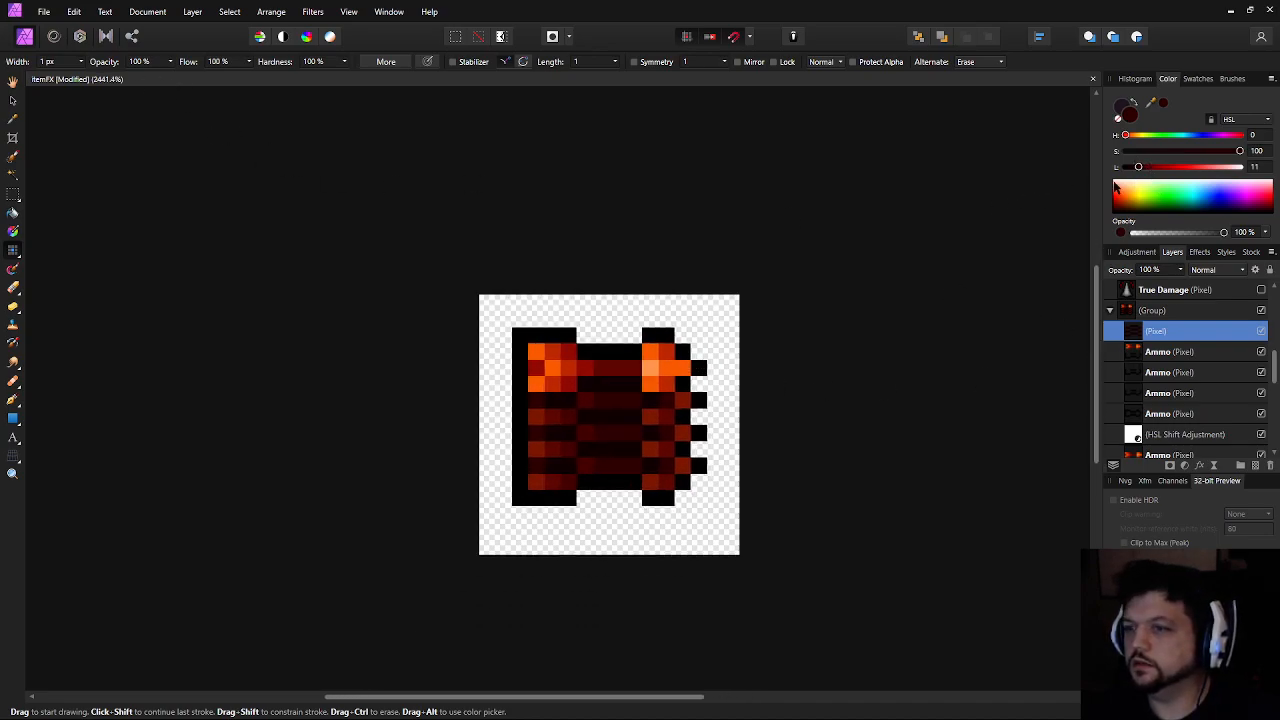
{"action": "scroll", "coordinate": [827, 361], "scroll_direction": "down", "scroll_amount": 5}
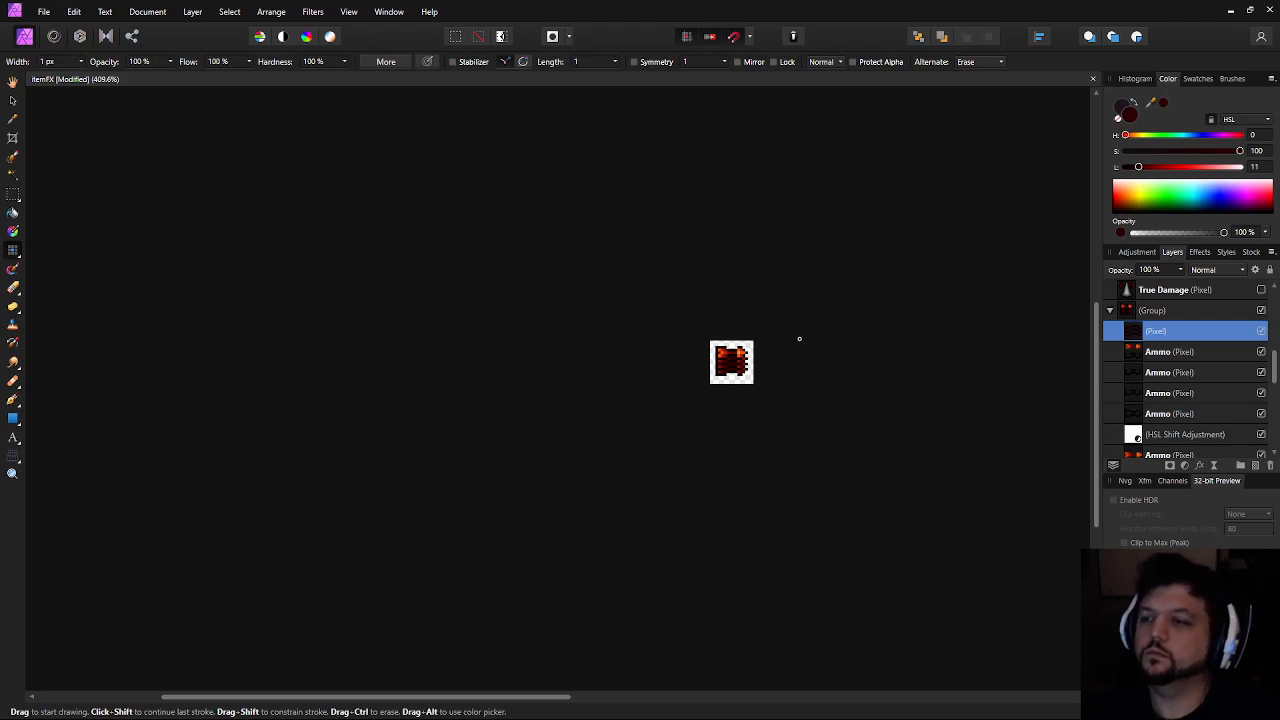
{"action": "scroll", "coordinate": [799, 287], "scroll_direction": "up", "scroll_amount": 5}
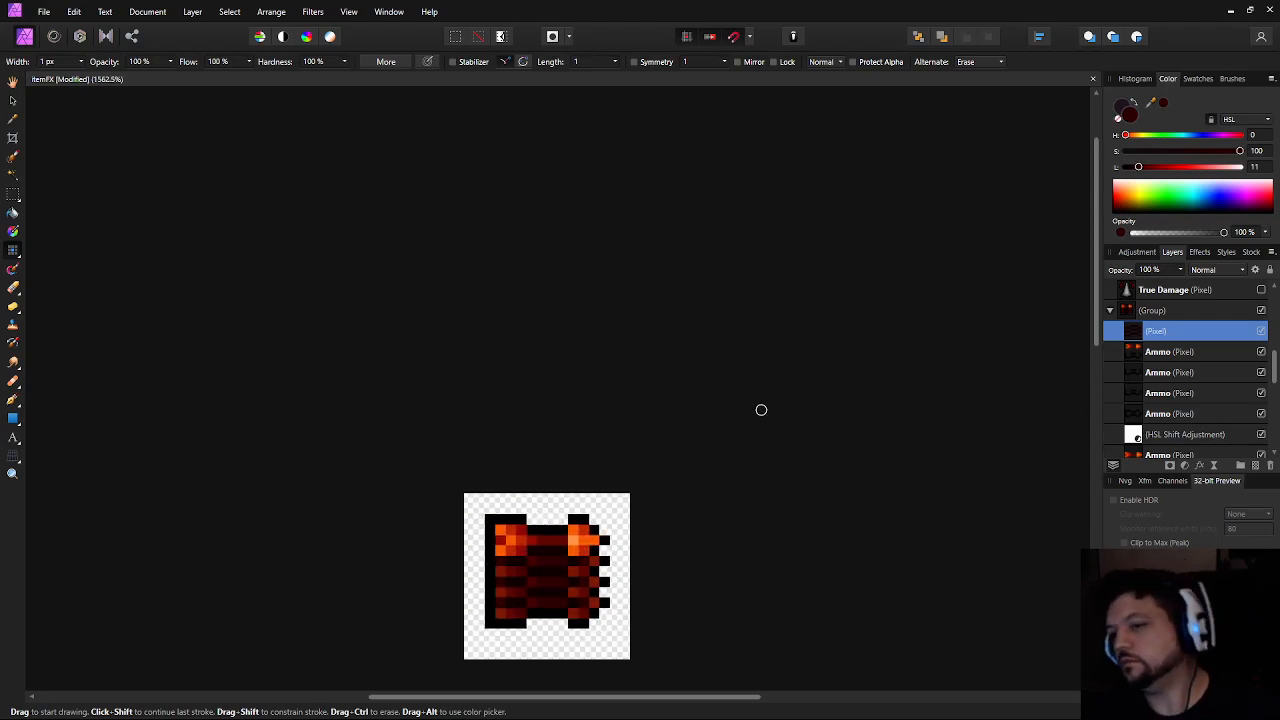
Set the painting colour to black with lightness 0 and the brush opacity to 50%, undoing the test pixel
{"action": "left_click_drag", "start_coordinate": [1138, 166], "coordinate": [1125, 166]}
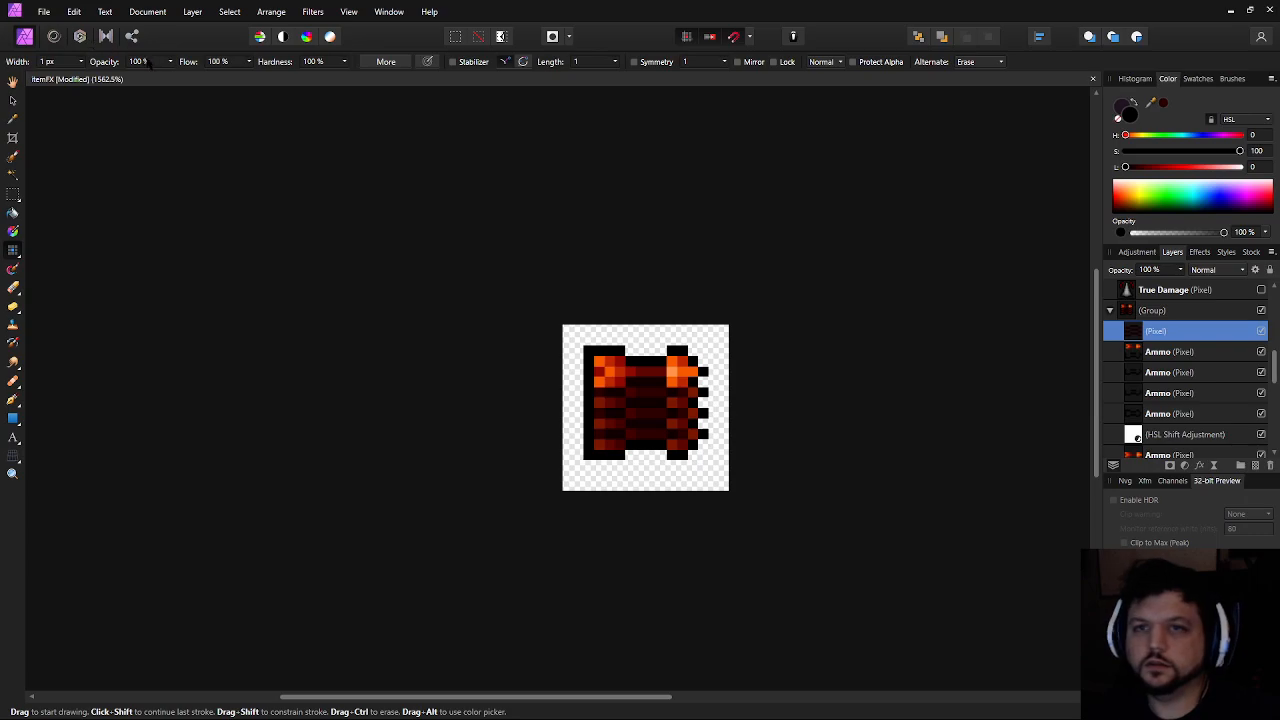
{"action": "scroll", "coordinate": [586, 394], "scroll_direction": "up", "scroll_amount": 4}
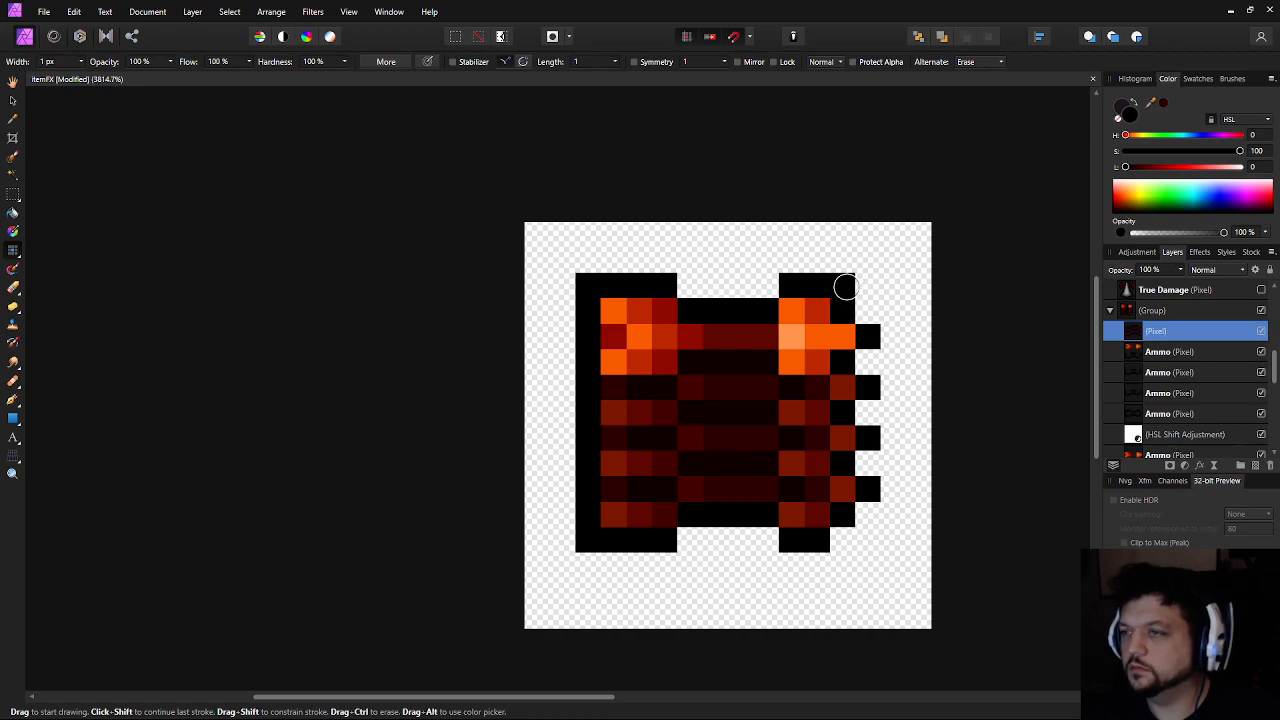
{"action": "left_click", "coordinate": [149, 61]}
{"action": "type", "text": "50"}
{"action": "key", "text": "Return"}
{"action": "left_click", "coordinate": [612, 259]}
{"action": "key", "text": "ctrl+z"}
{"action": "left_click", "coordinate": [893, 311]}
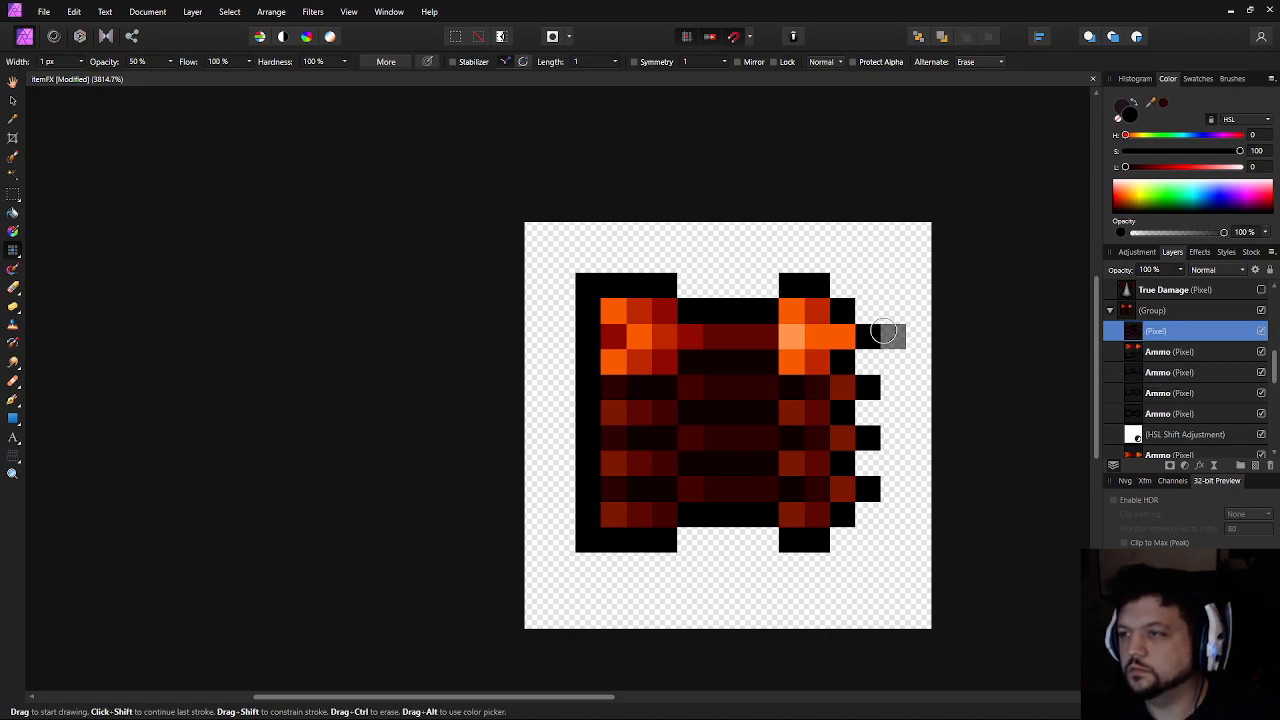
Paint half-transparent black pixels in the notches between the bullet tips and at the lower outline's inner and front corners
{"action": "left_click", "coordinate": [867, 362]}
{"action": "left_click", "coordinate": [867, 412]}
{"action": "left_click", "coordinate": [867, 462]}
{"action": "left_click", "coordinate": [765, 540]}
{"action": "left_click", "coordinate": [691, 541]}
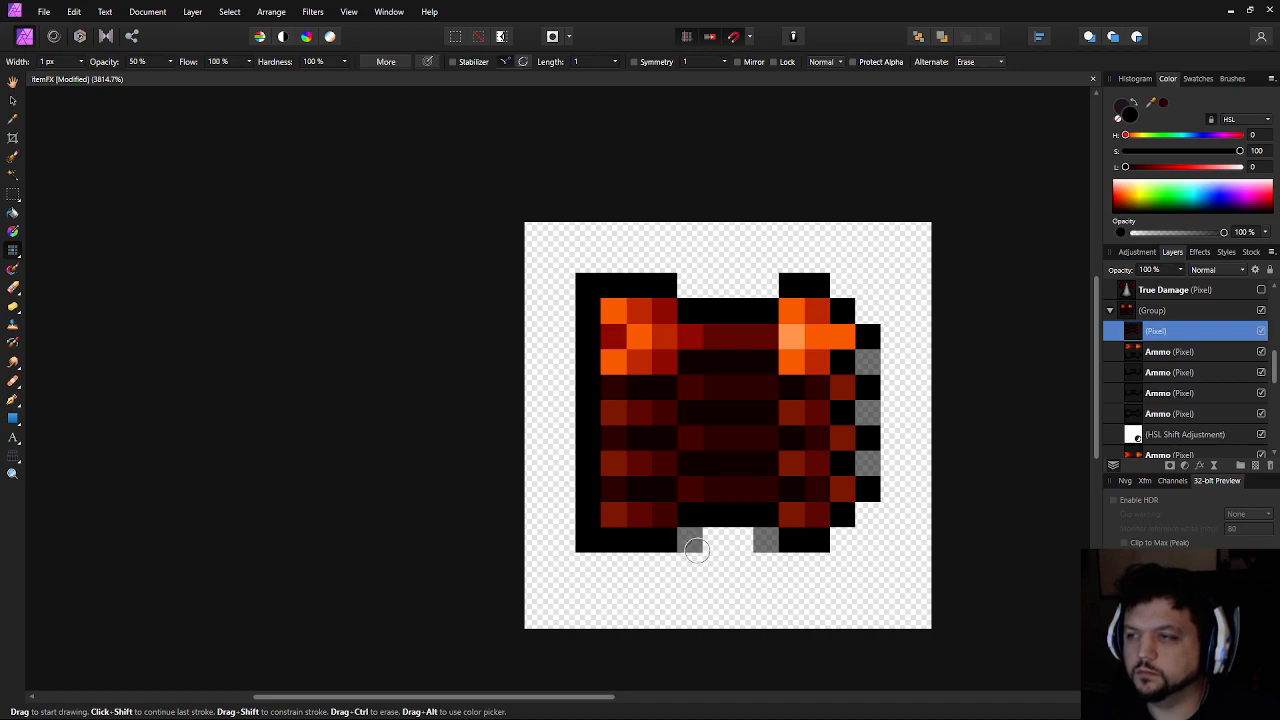
{"action": "left_click", "coordinate": [842, 540]}
{"action": "left_click", "coordinate": [867, 515]}
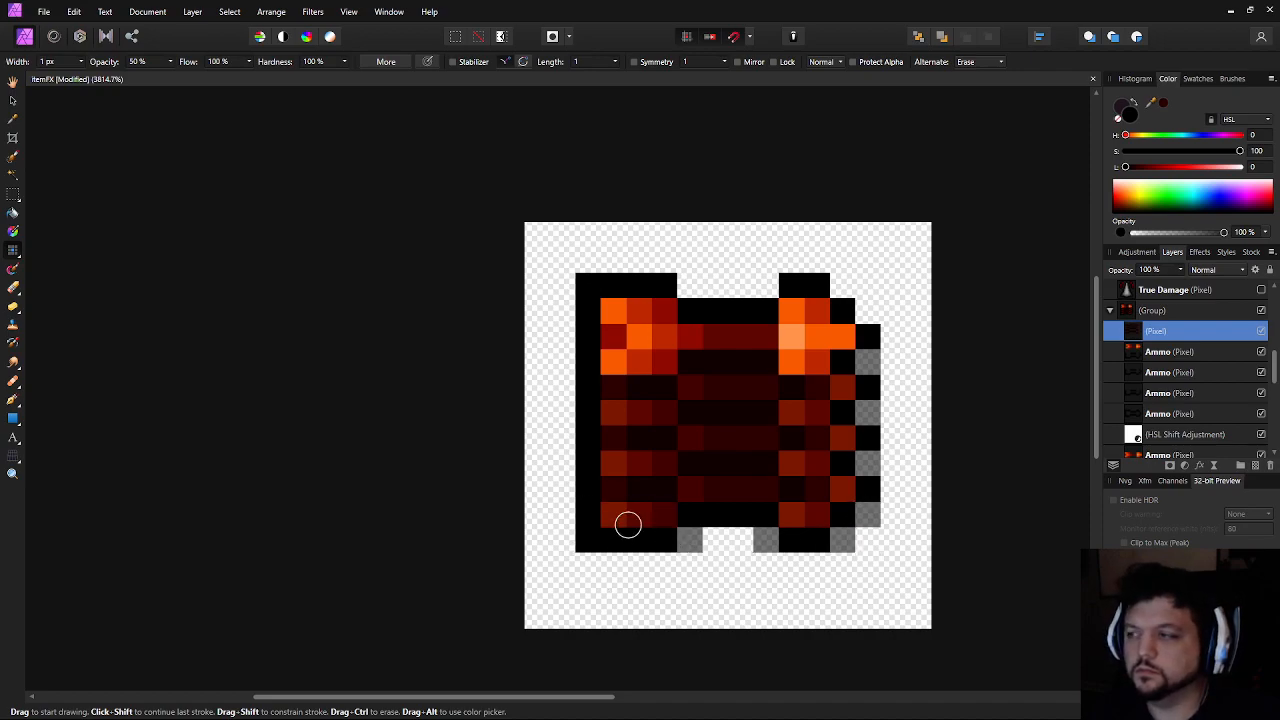
Flatten the group of Ammo layers into a single pixel layer
{"action": "scroll", "coordinate": [1185, 393], "scroll_direction": "up", "scroll_amount": 3}
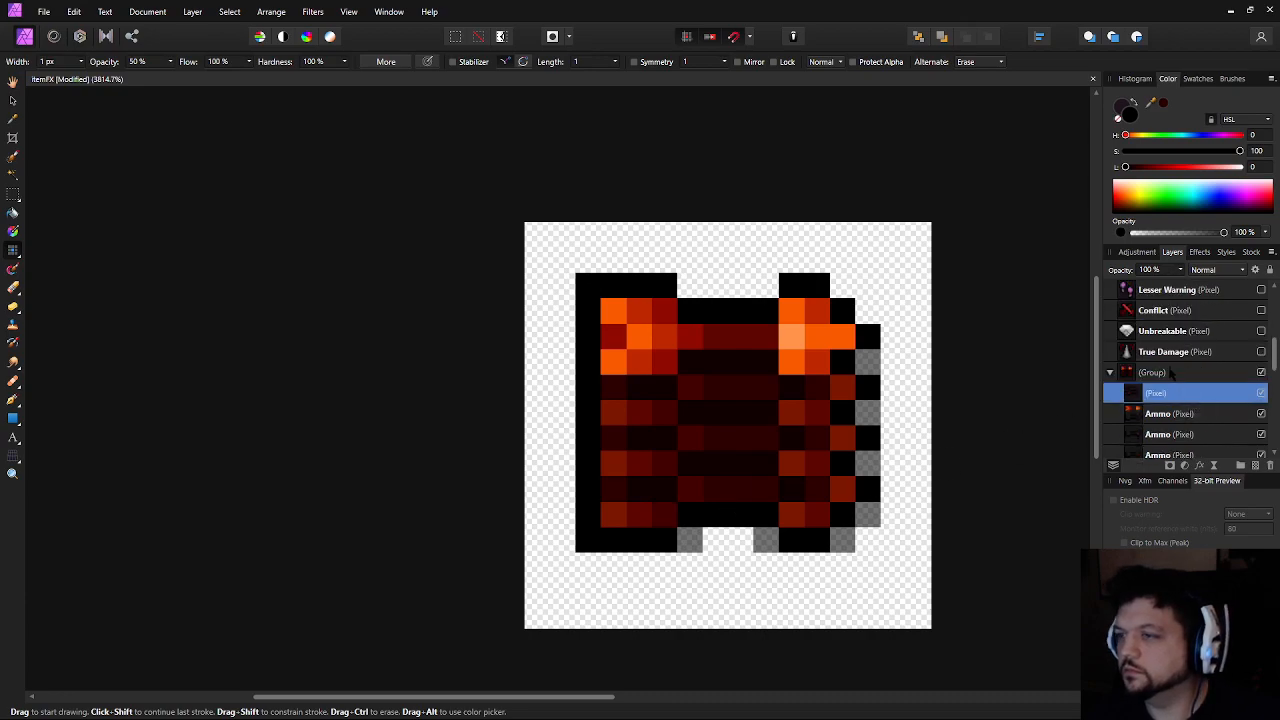
{"action": "right_click", "coordinate": [1172, 373]}
{"action": "left_click", "coordinate": [1126, 237]}
{"action": "scroll", "coordinate": [764, 466], "scroll_direction": "down", "scroll_amount": 4}
{"action": "scroll", "coordinate": [832, 497], "scroll_direction": "down", "scroll_amount": 2}
{"action": "left_click_drag", "start_coordinate": [846, 543], "coordinate": [649, 526]}
{"action": "key", "text": "ctrl+minus"}
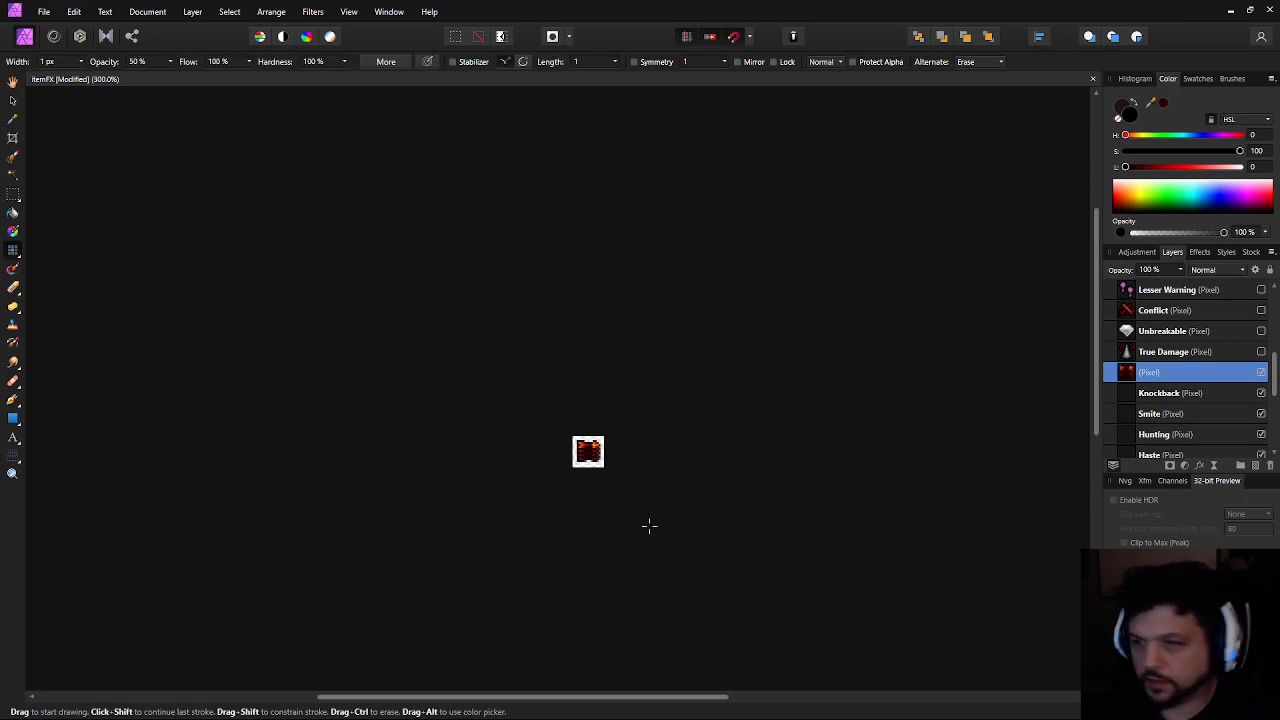
Soften the upper and lower rear corner pixels of the Ammo icon's outline to half-transparent black
{"action": "scroll", "coordinate": [649, 526], "scroll_direction": "up", "scroll_amount": 5}
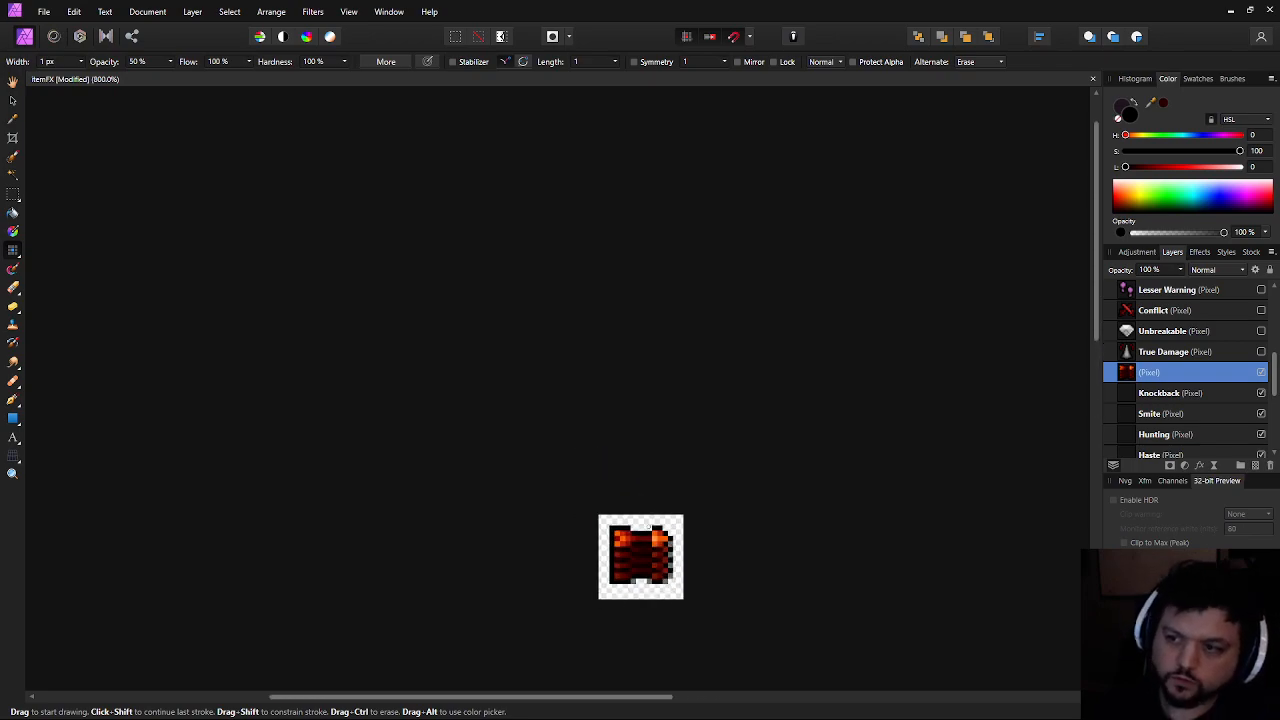
{"action": "left_click_drag", "start_coordinate": [586, 571], "coordinate": [486, 442]}
{"action": "scroll", "coordinate": [677, 451], "scroll_direction": "up", "scroll_amount": 2}
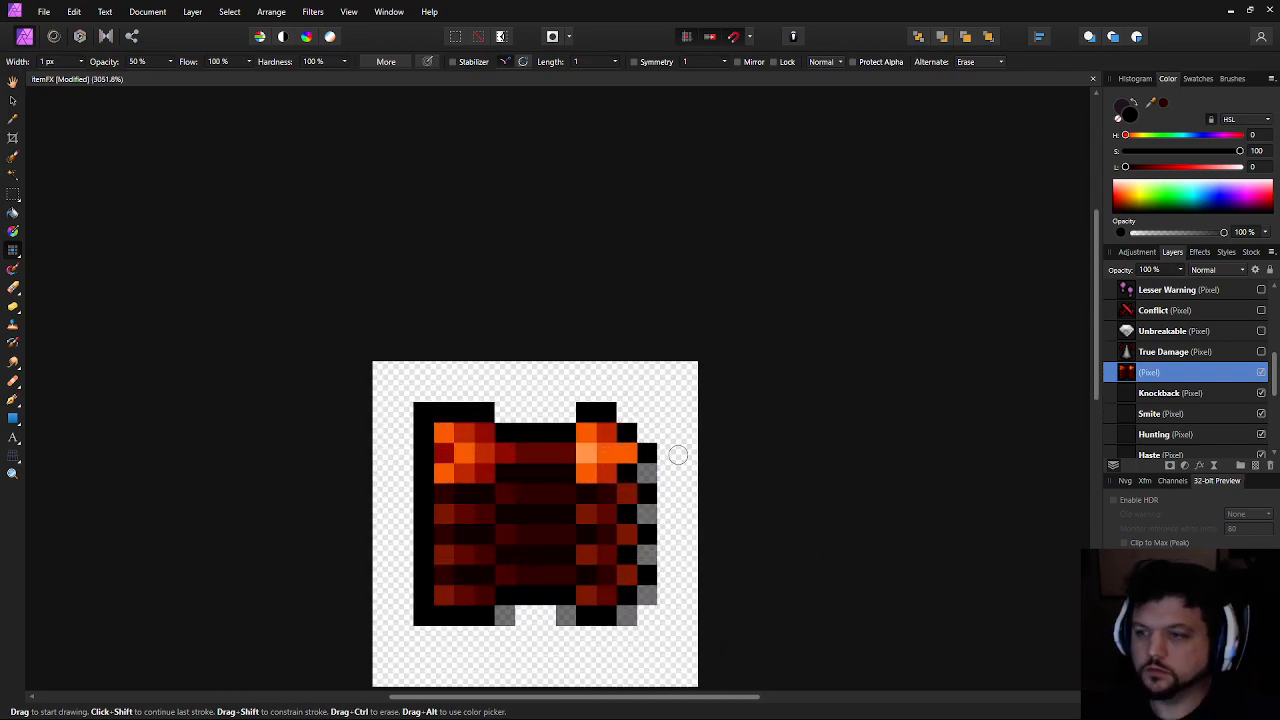
{"action": "left_click", "coordinate": [423, 616]}
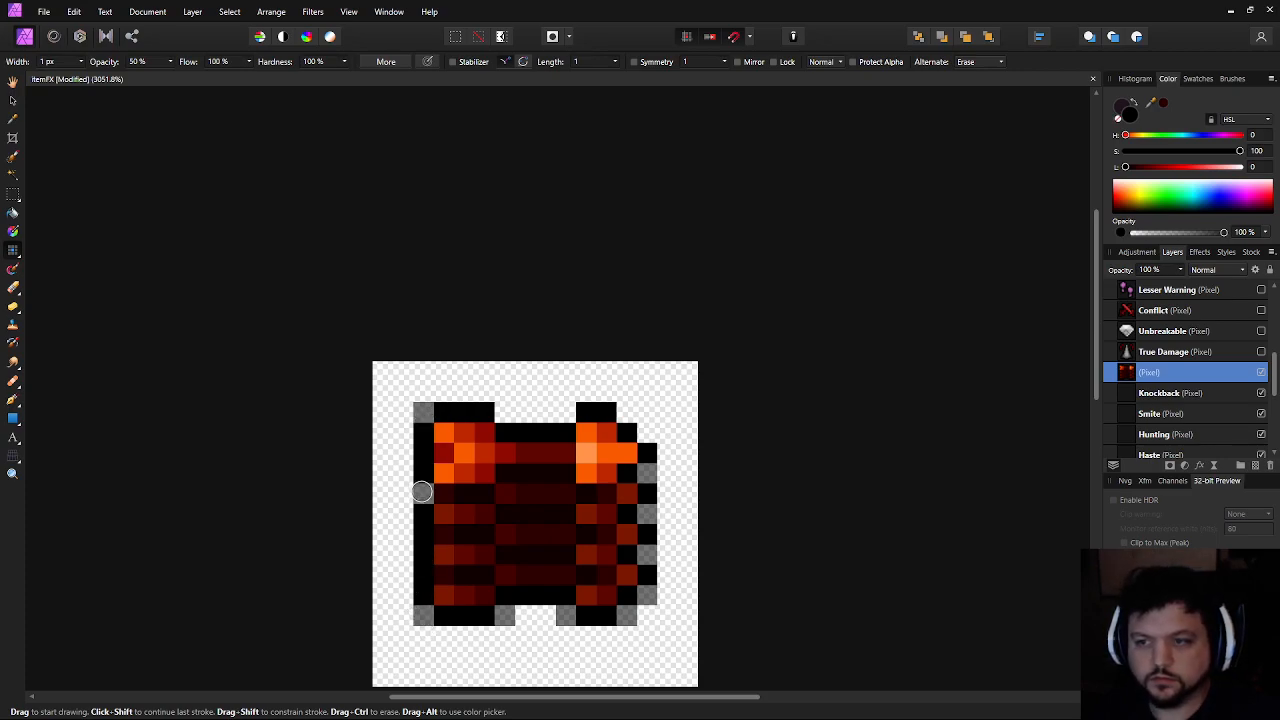
{"action": "left_click", "coordinate": [626, 536]}
{"action": "scroll", "coordinate": [621, 589], "scroll_direction": "down", "scroll_amount": 5}
{"action": "scroll", "coordinate": [612, 578], "scroll_direction": "up", "scroll_amount": 6}
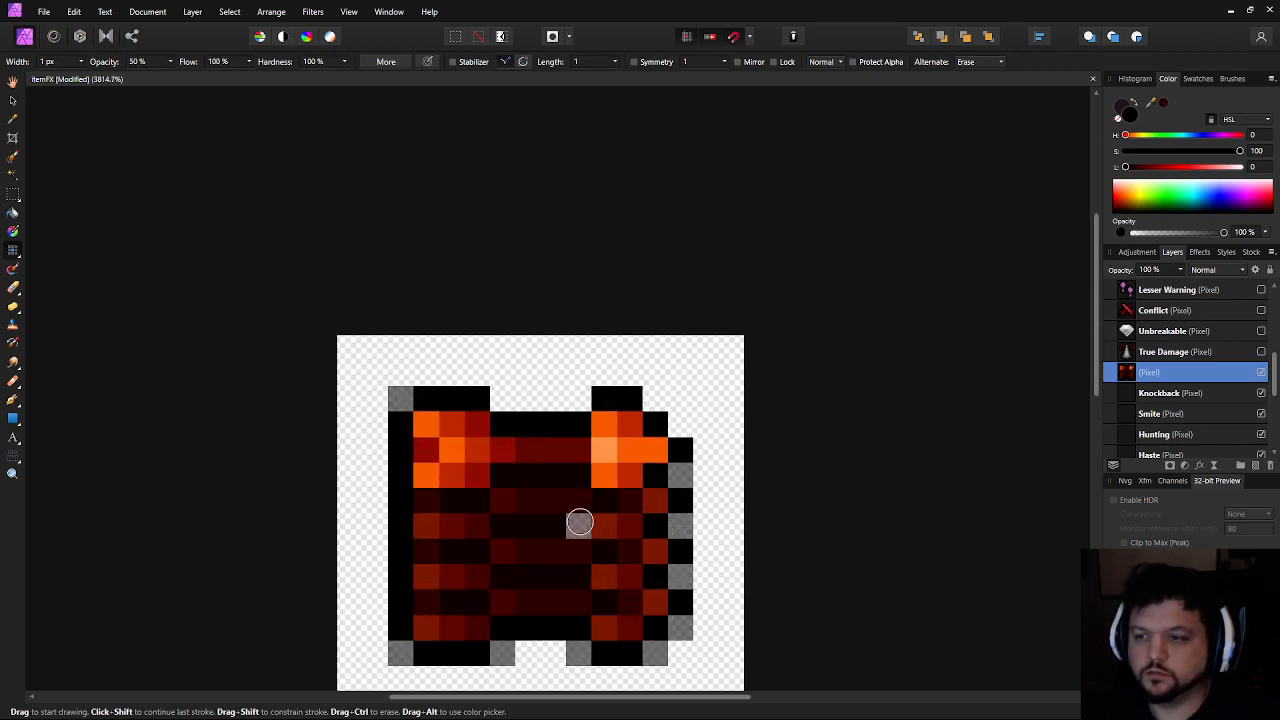
{"action": "scroll", "coordinate": [674, 523], "scroll_direction": "down", "scroll_amount": 8}
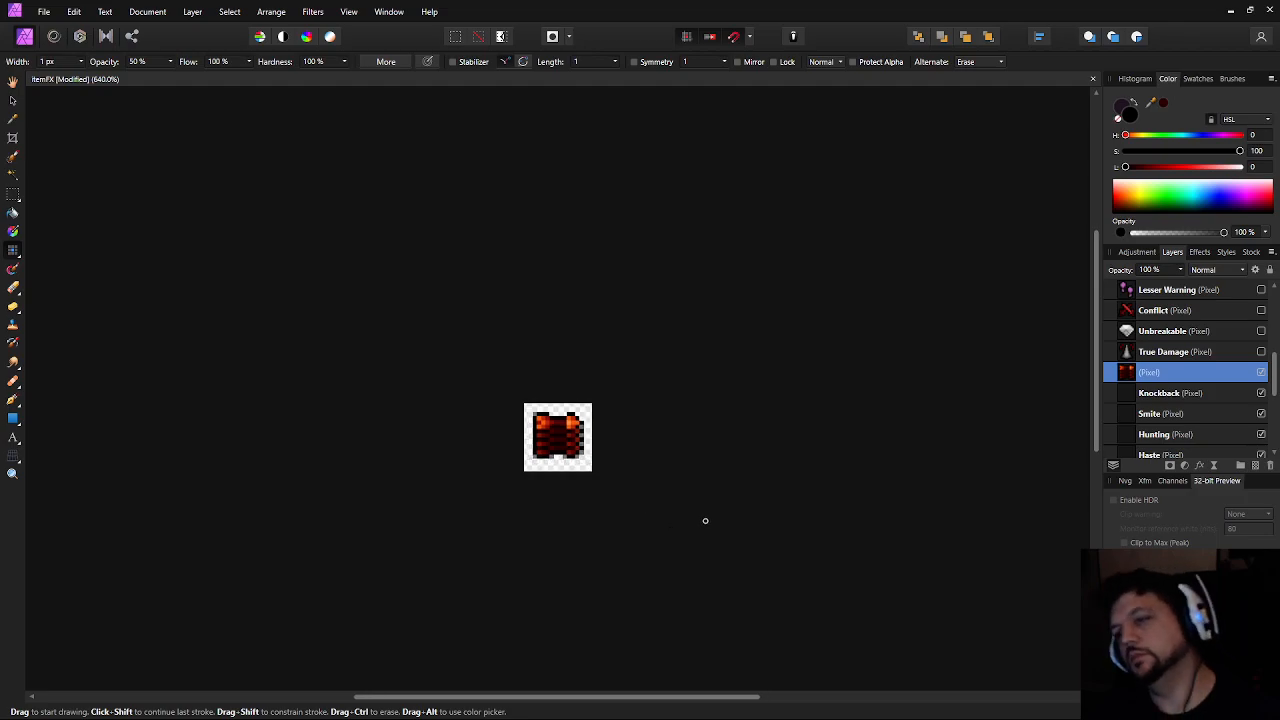
Rename the flattened bullet layer as Ammo
{"action": "double_click", "coordinate": [1152, 372]}
{"action": "type", "text": "Ammo"}
{"action": "key", "text": "Return"}
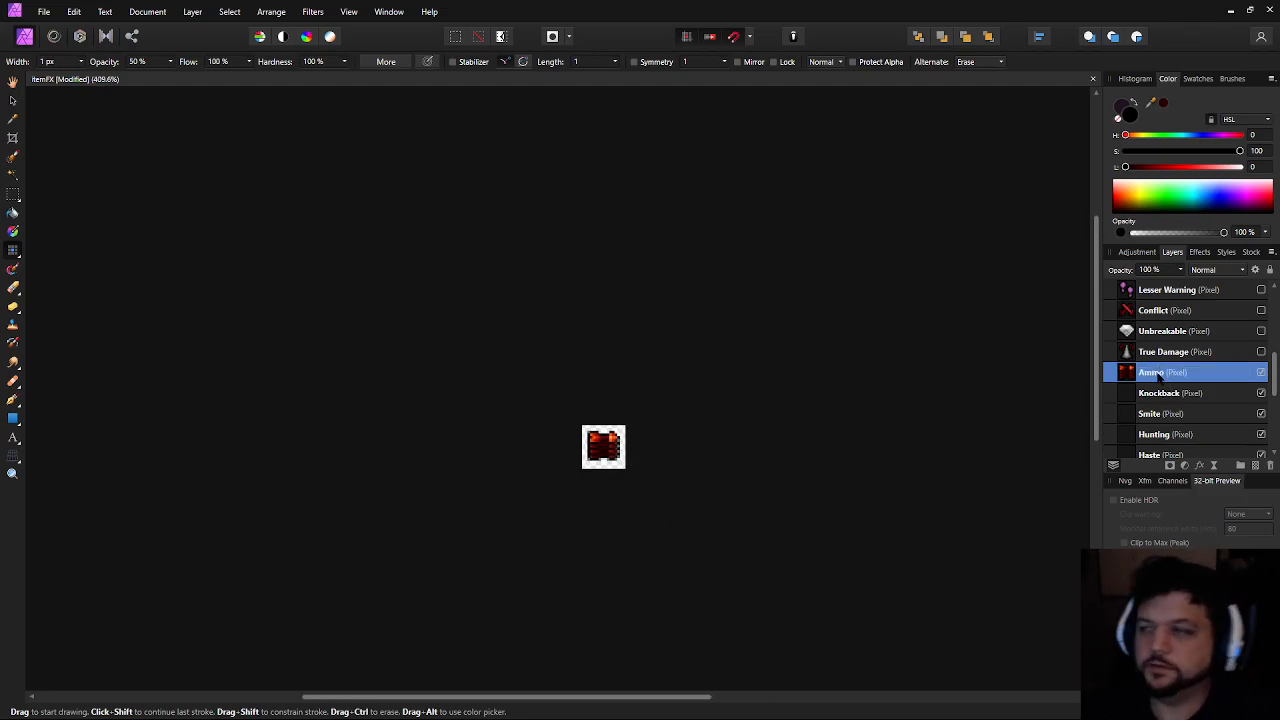
Hide the Ammo layer and examine the waterwalking, feather, strangulation and SexChange icons one at a time
{"action": "scroll", "coordinate": [1180, 380], "scroll_direction": "up", "scroll_amount": 2}
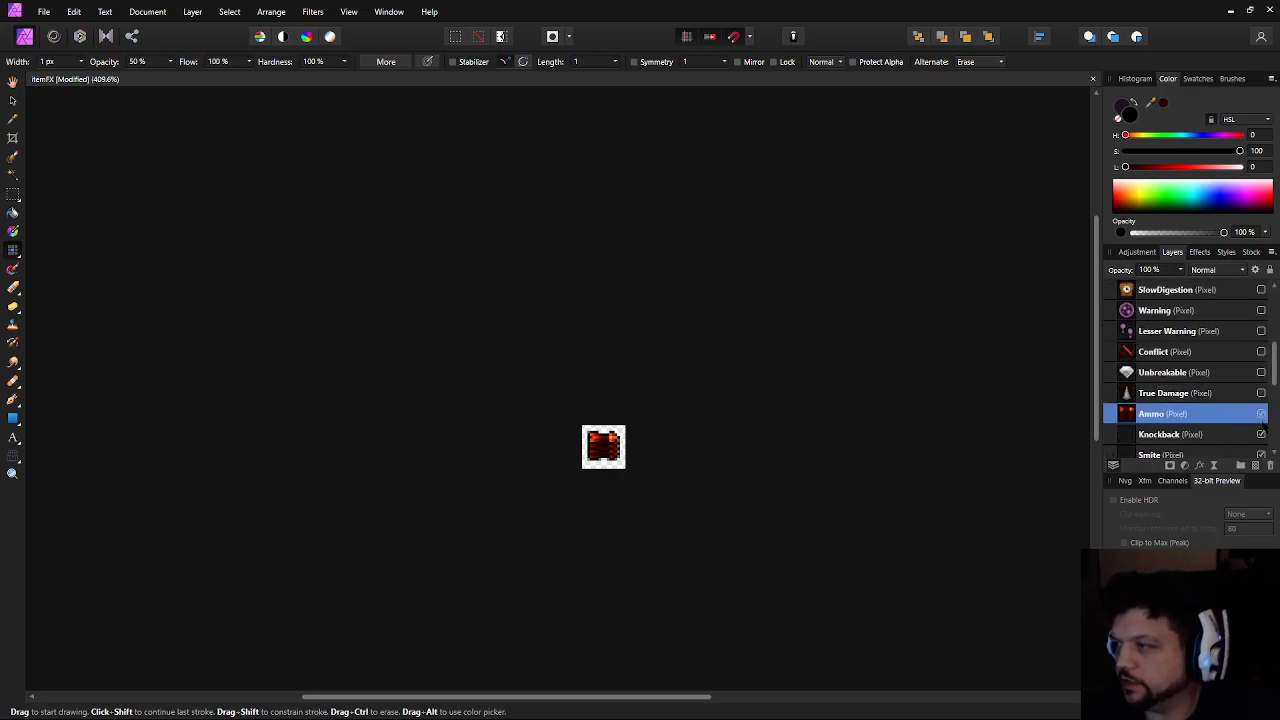
{"action": "scroll", "coordinate": [1261, 420], "scroll_direction": "up", "scroll_amount": 5}
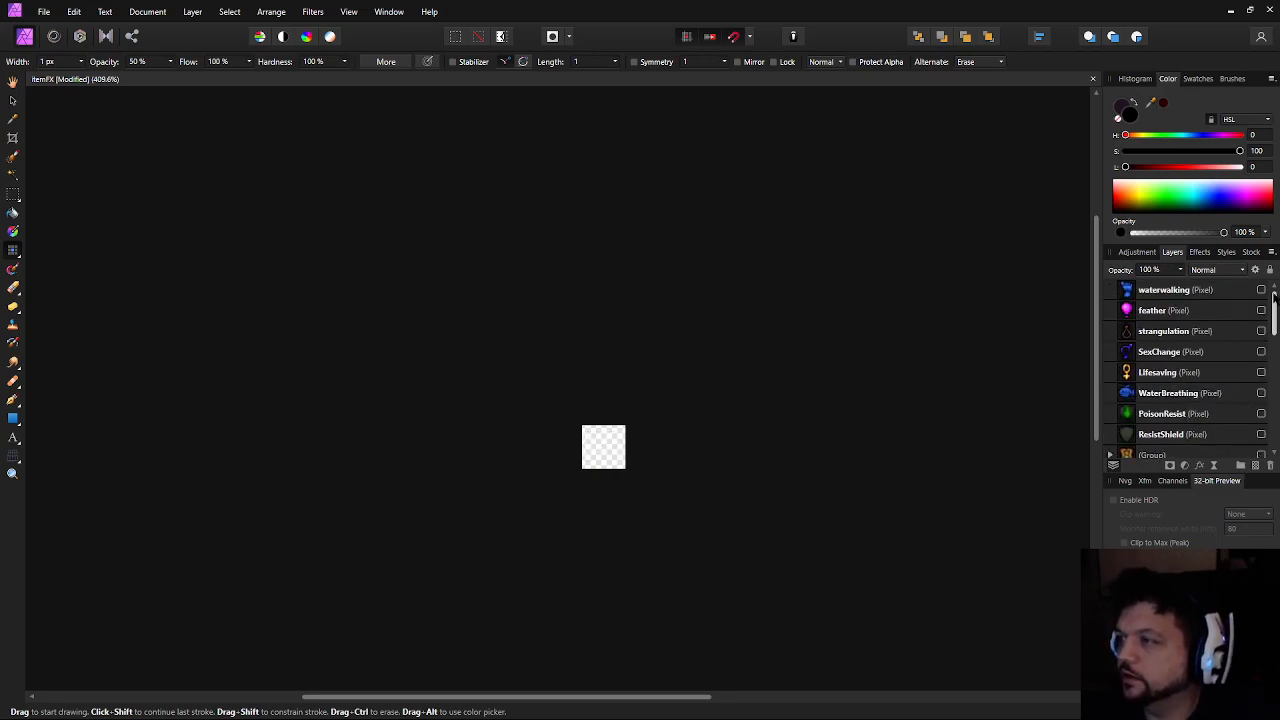
{"action": "left_click", "coordinate": [1261, 290]}
{"action": "left_click", "coordinate": [1261, 310]}
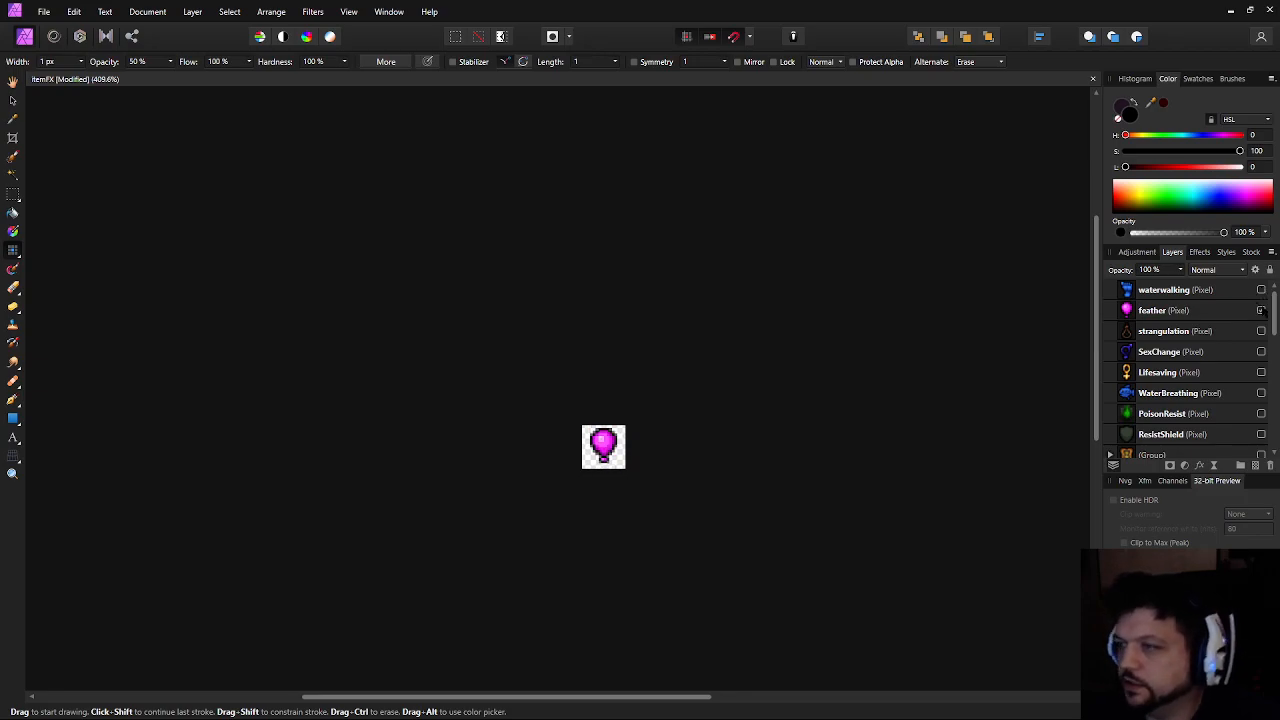
{"action": "left_click", "coordinate": [1261, 310]}
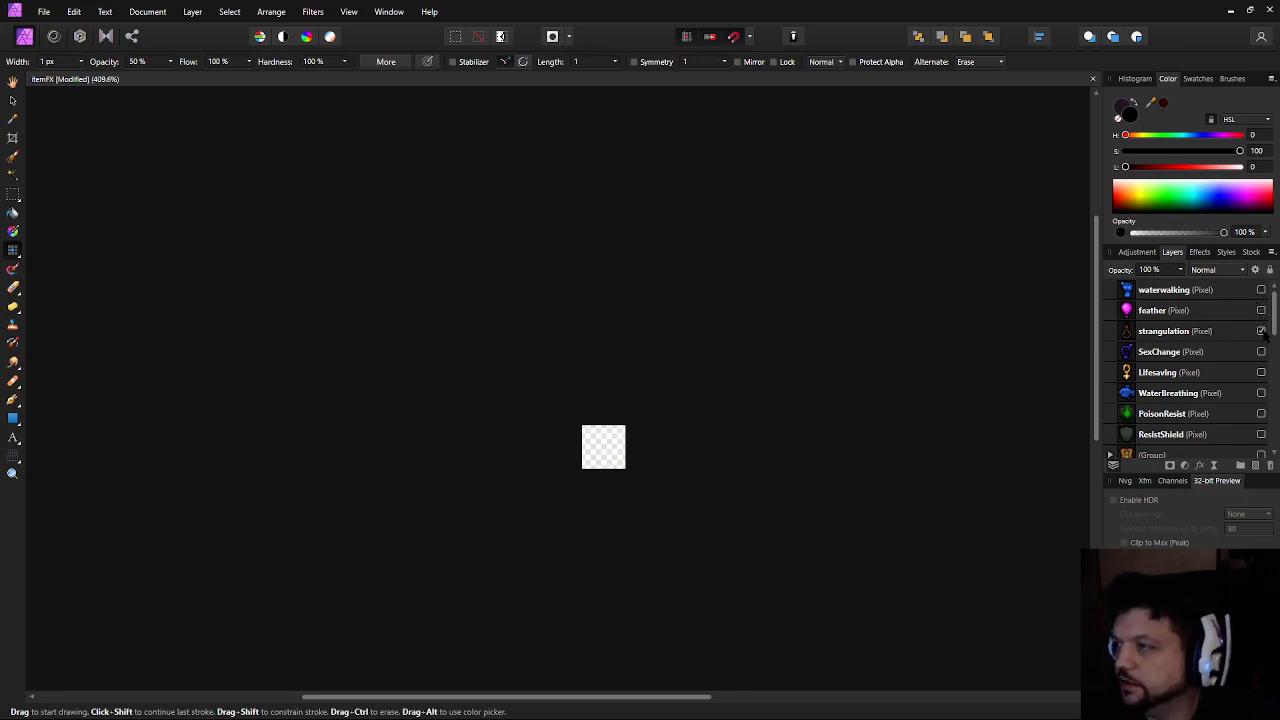
{"action": "left_click", "coordinate": [1261, 331]}
{"action": "left_click", "coordinate": [1261, 352]}
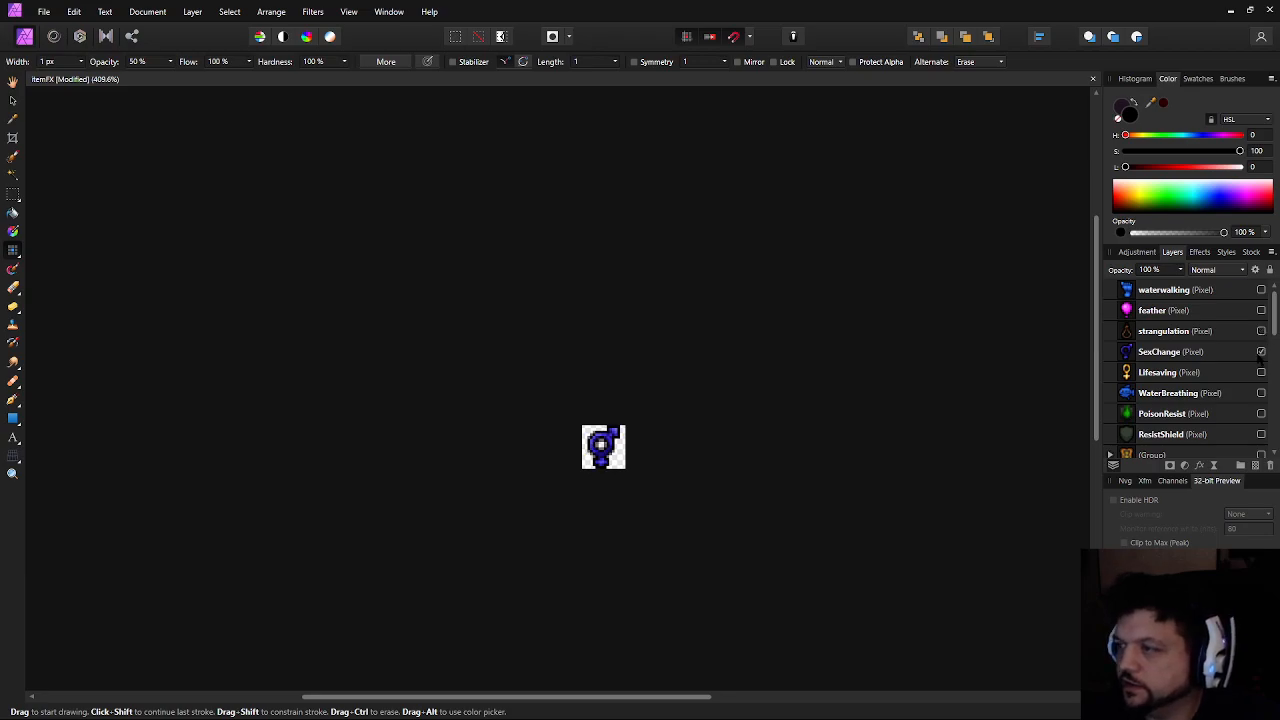
{"action": "left_click_drag", "start_coordinate": [606, 491], "coordinate": [404, 376]}
{"action": "scroll", "coordinate": [594, 351], "scroll_direction": "up", "scroll_amount": 5}
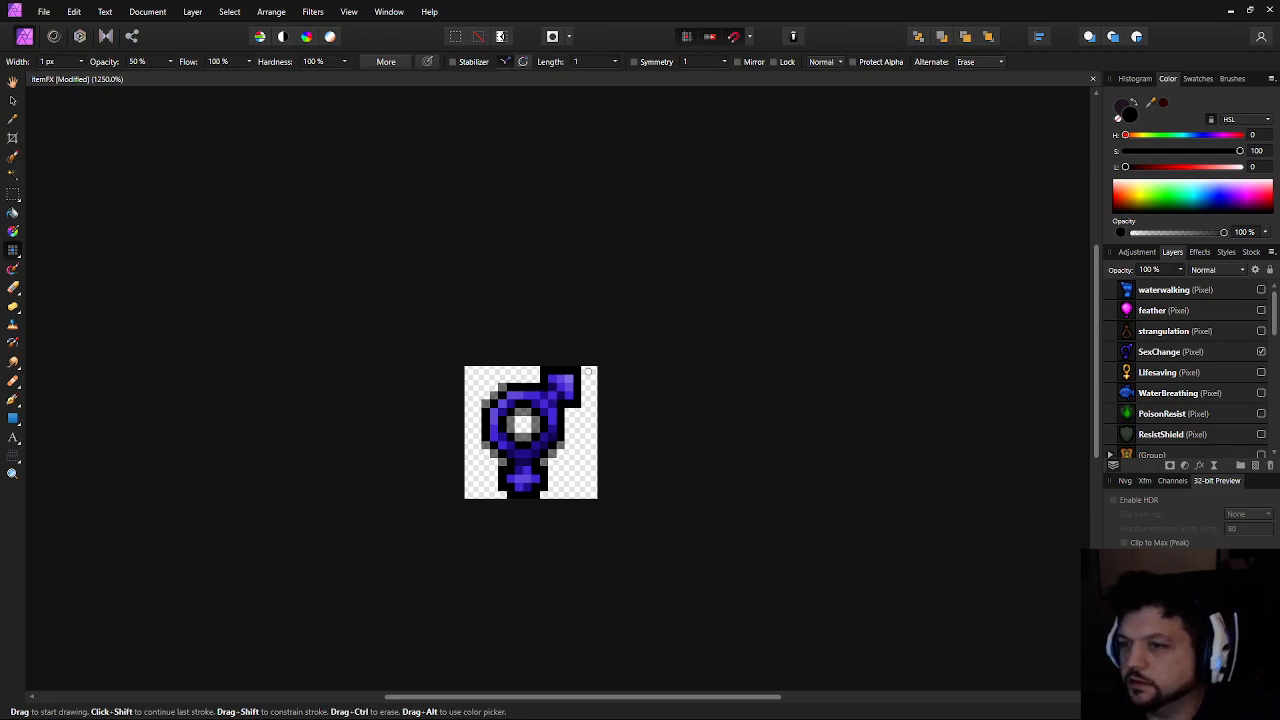
Examine the Lifesaving and WaterBreathing icons singly, then PoisonResist together with ResistShield, hiding each again
{"action": "left_click", "coordinate": [1261, 352]}
{"action": "left_click", "coordinate": [1261, 372]}
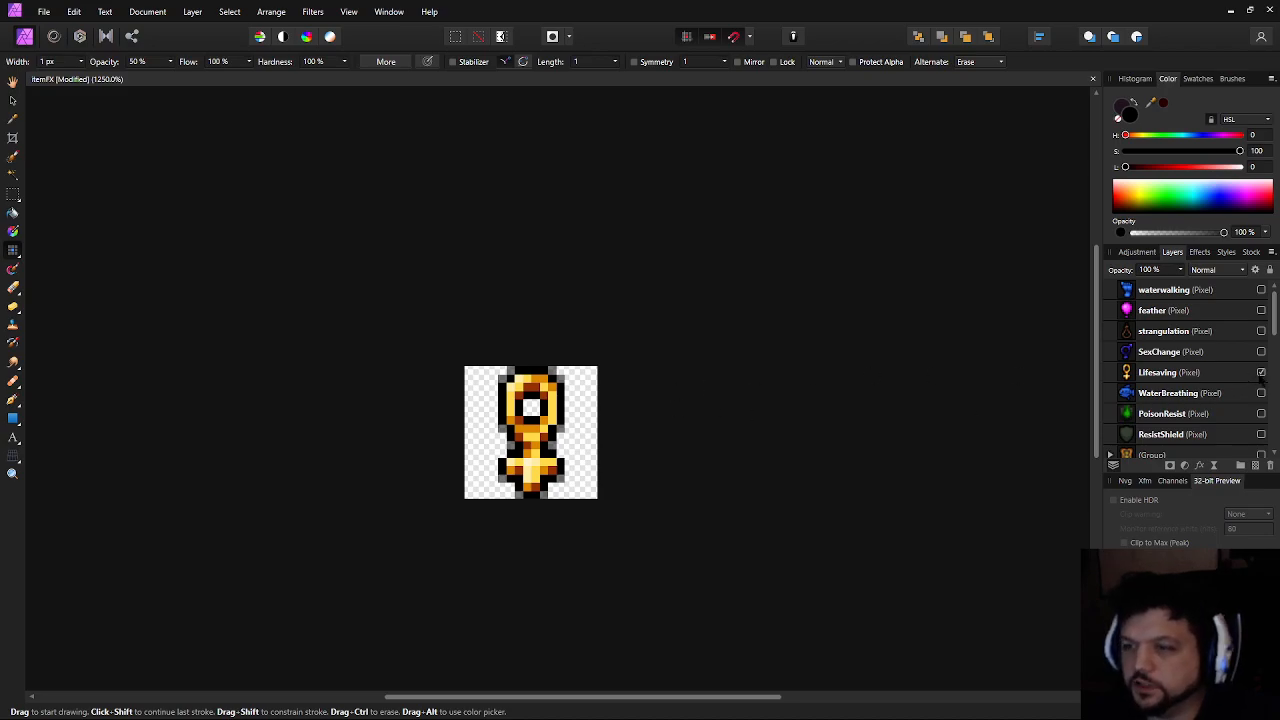
{"action": "left_click", "coordinate": [1261, 373]}
{"action": "left_click", "coordinate": [1261, 393]}
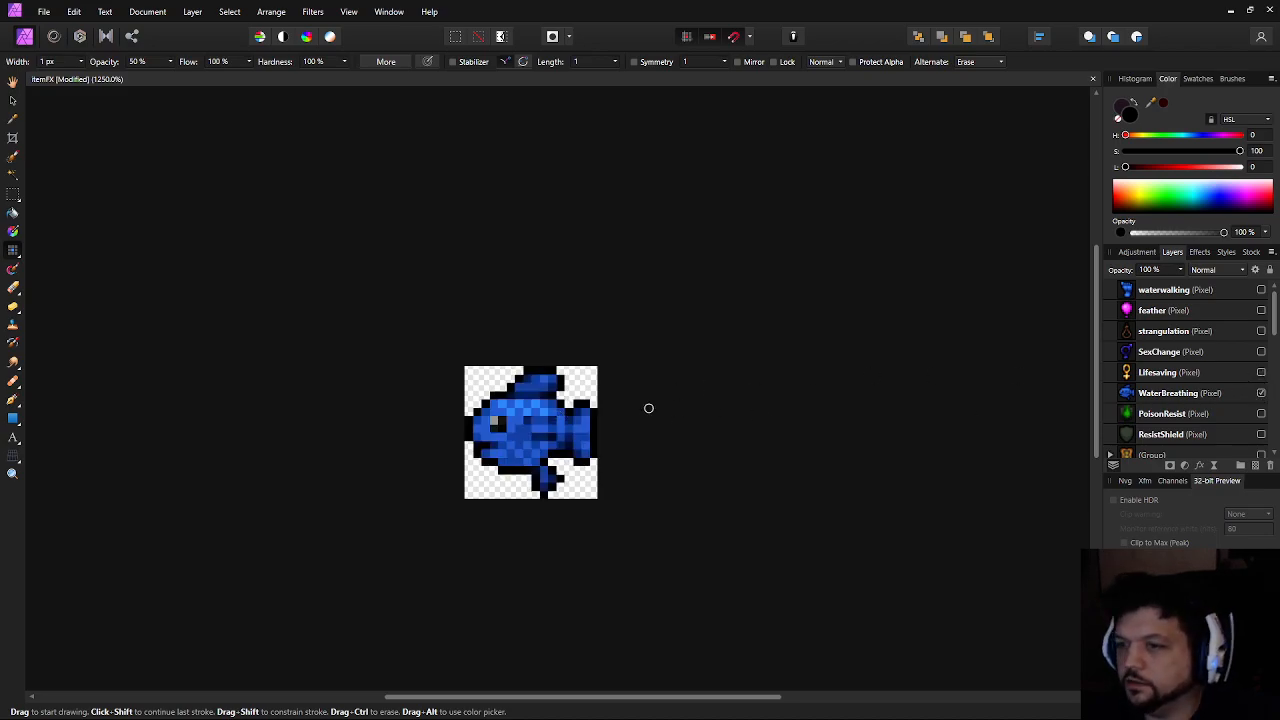
{"action": "left_click", "coordinate": [1261, 393]}
{"action": "left_click", "coordinate": [1261, 414]}
{"action": "left_click", "coordinate": [1261, 434]}
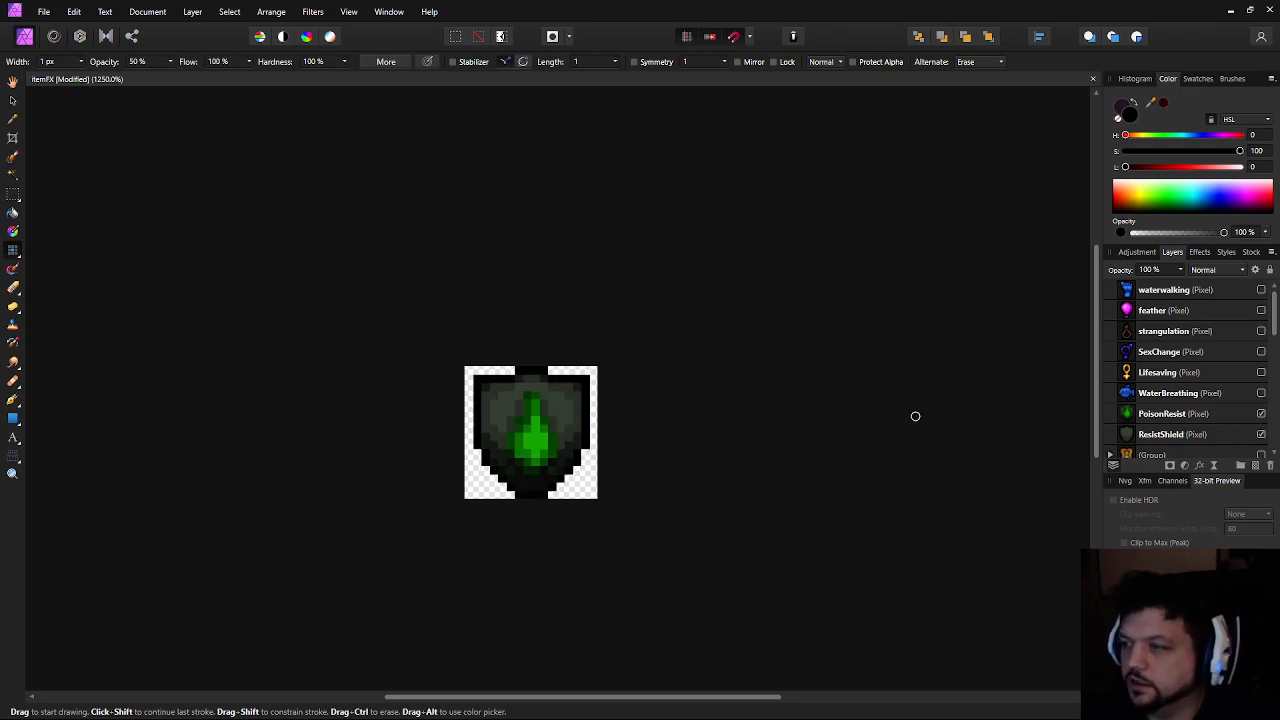
{"action": "scroll", "coordinate": [1217, 430], "scroll_direction": "down", "scroll_amount": 1}
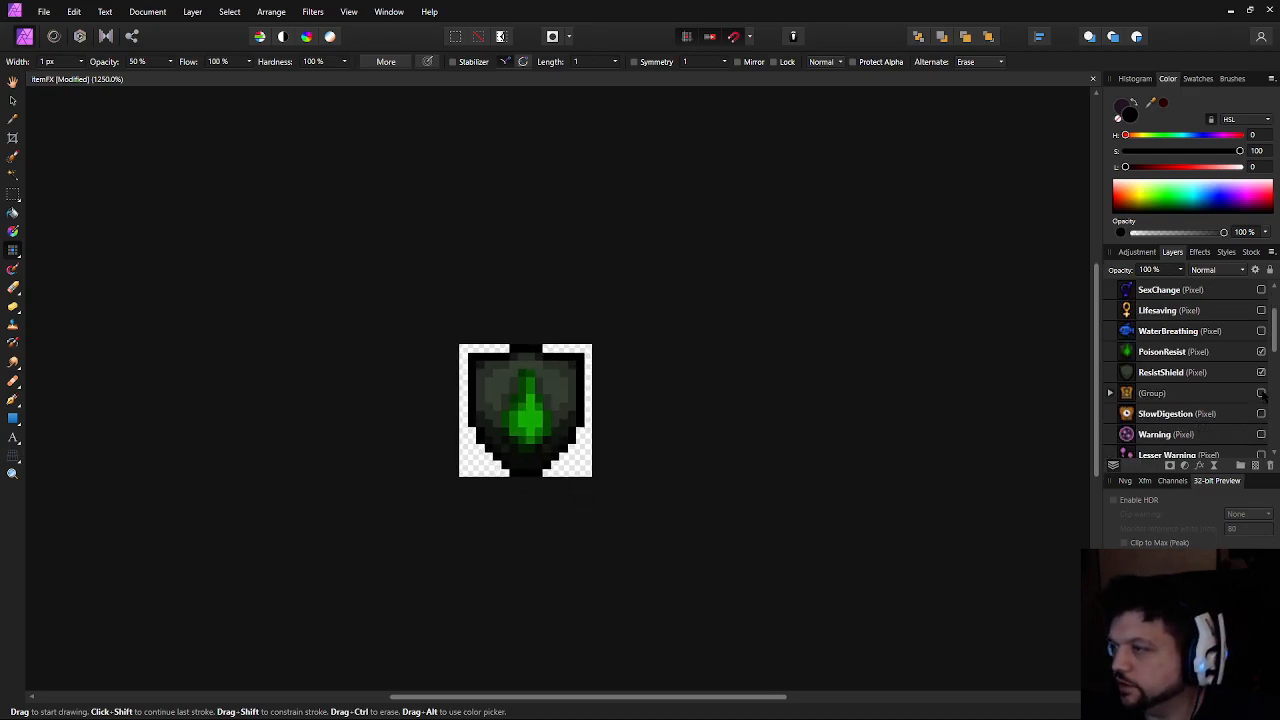
{"action": "left_click", "coordinate": [1261, 351]}
{"action": "left_click", "coordinate": [1261, 372]}
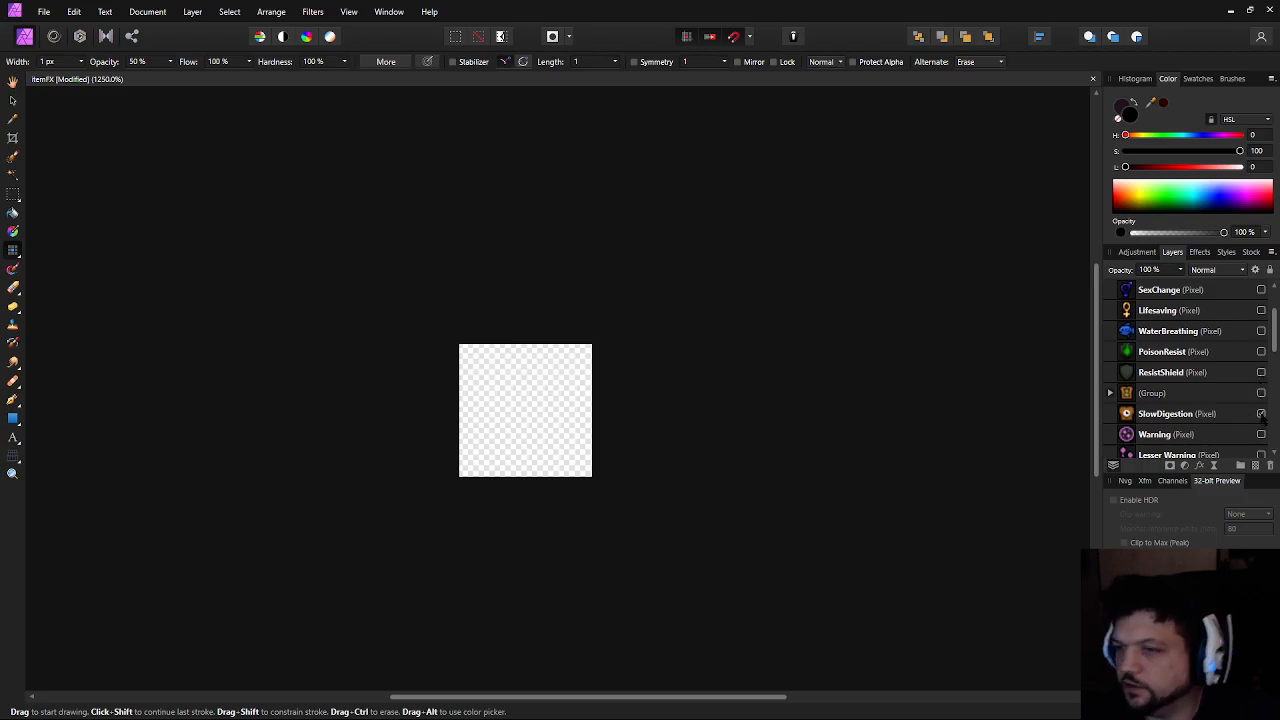
Examine the SlowDigestion, Warning and Lesser Warning icons one at a time, hiding each again
{"action": "left_click", "coordinate": [1261, 414]}
{"action": "scroll", "coordinate": [1233, 414], "scroll_direction": "down", "scroll_amount": 1}
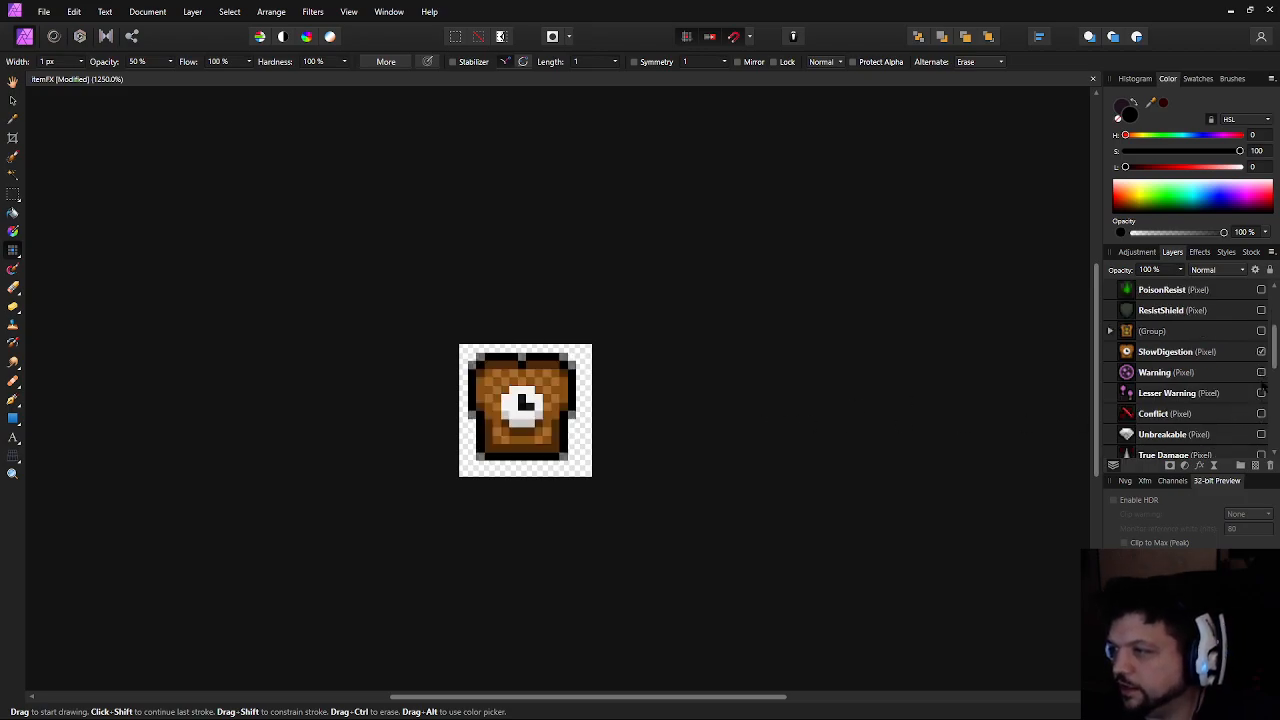
{"action": "left_click", "coordinate": [1261, 351]}
{"action": "left_click", "coordinate": [1261, 372]}
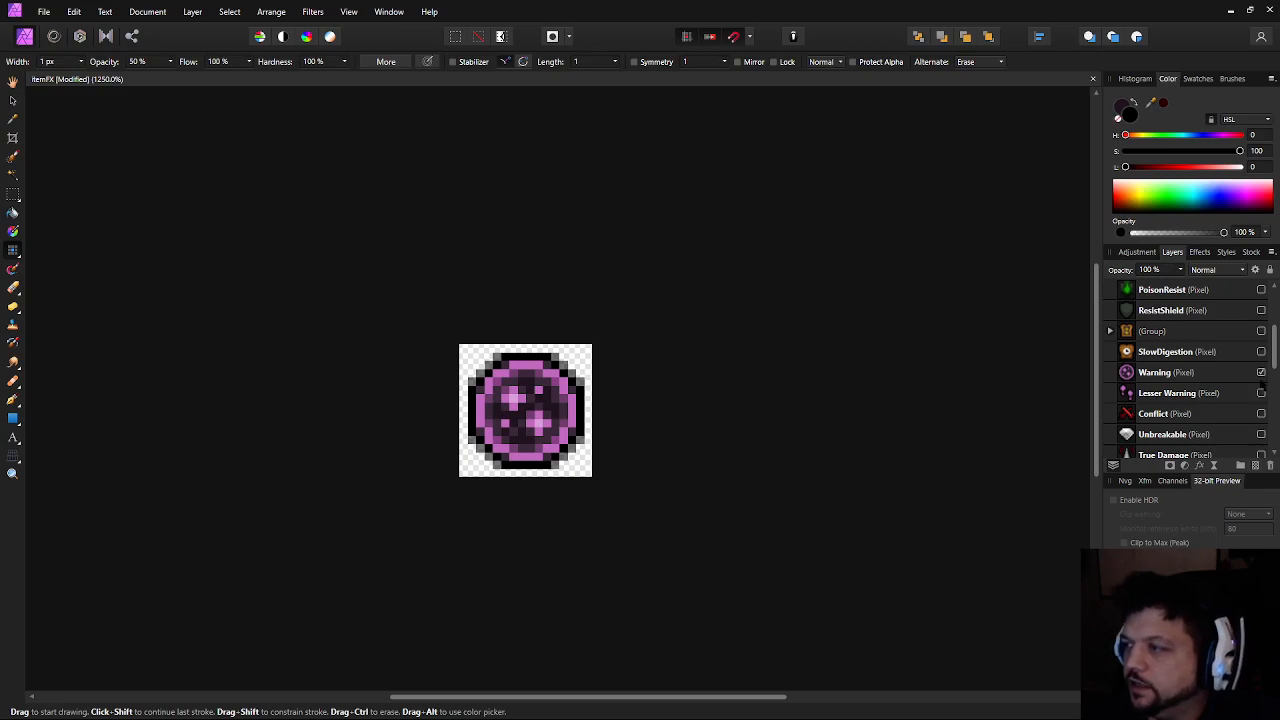
{"action": "left_click", "coordinate": [1261, 372]}
{"action": "left_click", "coordinate": [1261, 393]}
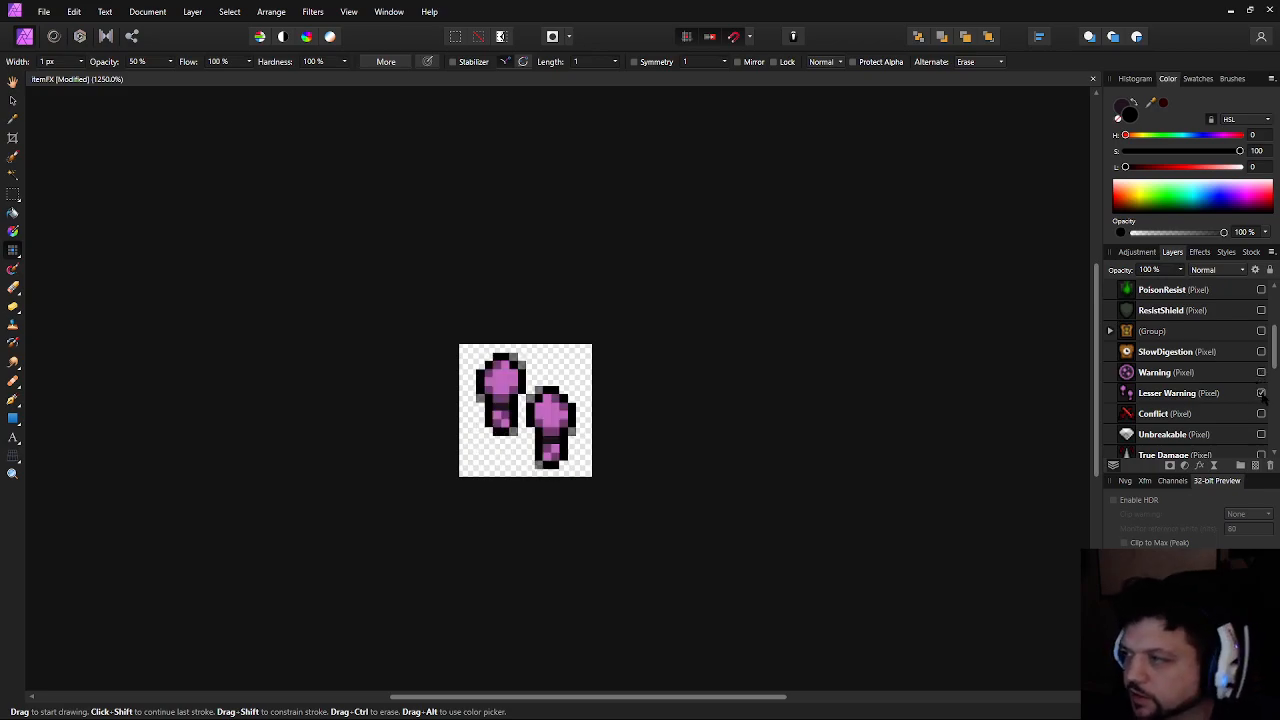
{"action": "left_click", "coordinate": [1261, 393]}
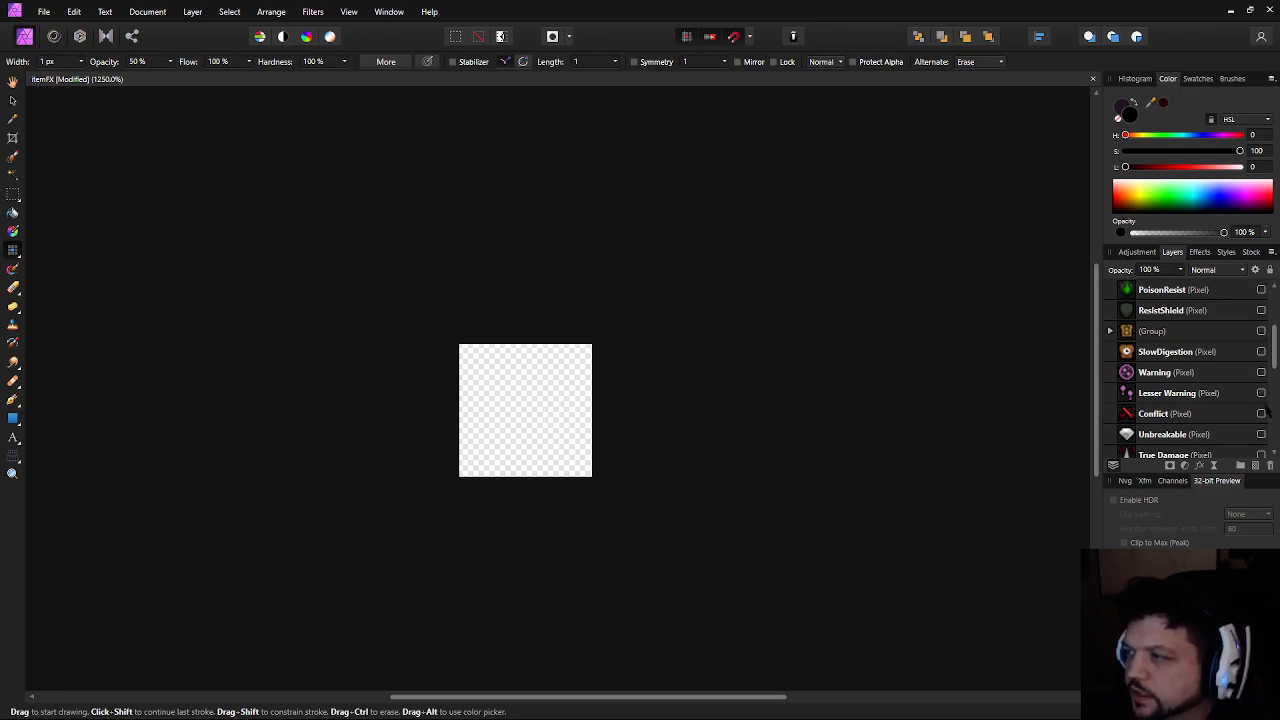
Examine the Conflict, Unbreakable, True Damage and Ammo icons one after another
{"action": "left_click", "coordinate": [1261, 413]}
{"action": "left_click", "coordinate": [1261, 413]}
{"action": "left_click", "coordinate": [1261, 434]}
{"action": "scroll", "coordinate": [1254, 436], "scroll_direction": "down", "scroll_amount": 3}
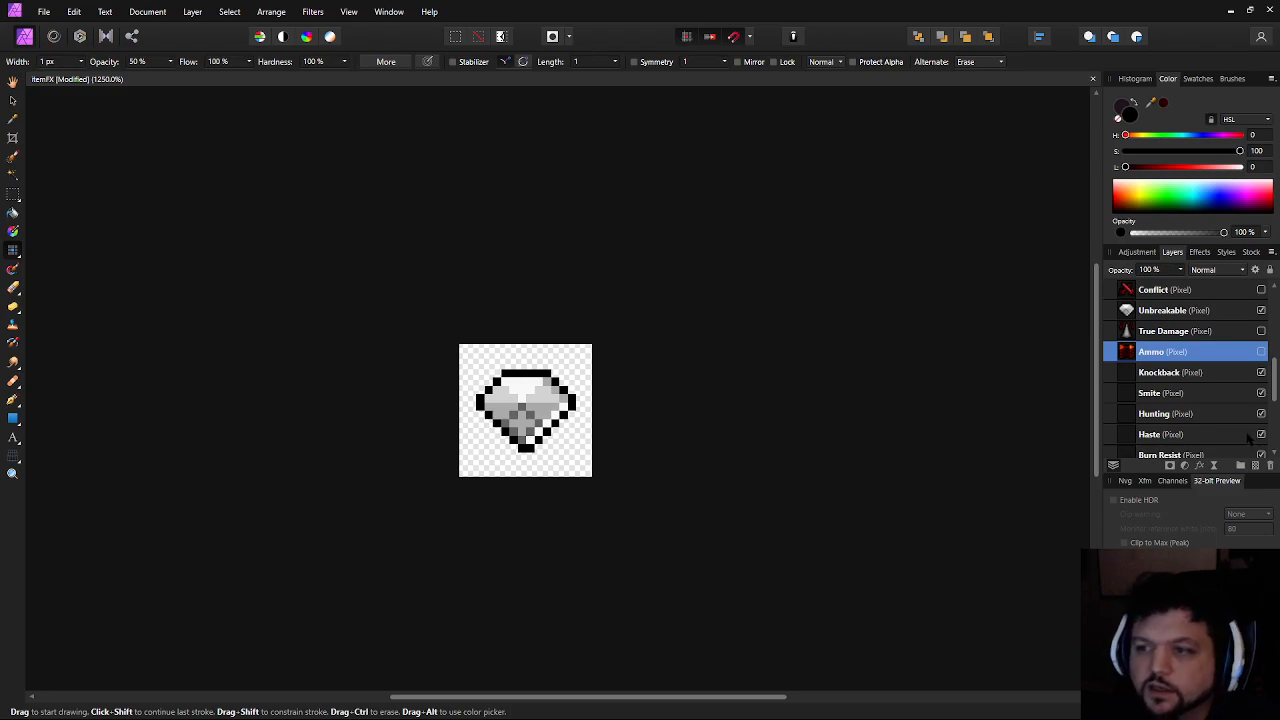
{"action": "left_click", "coordinate": [1261, 310]}
{"action": "left_click", "coordinate": [1261, 331]}
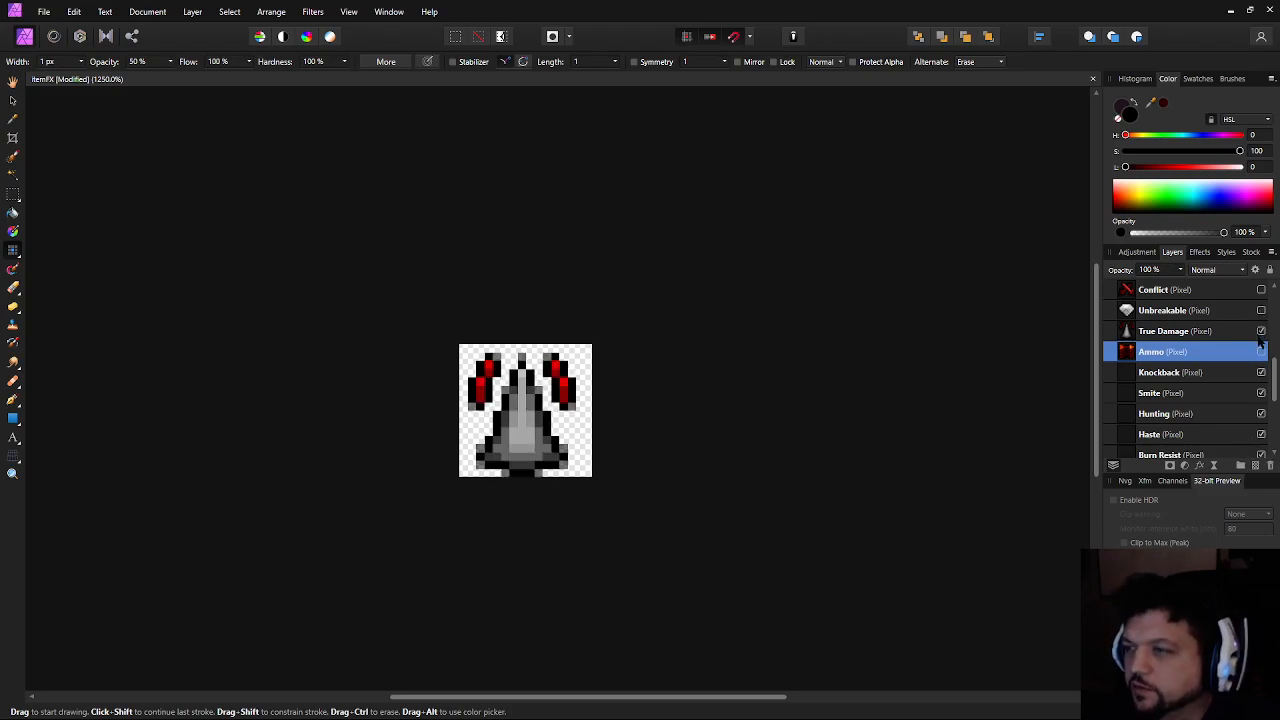
{"action": "left_click", "coordinate": [1261, 331]}
{"action": "left_click", "coordinate": [1261, 351]}
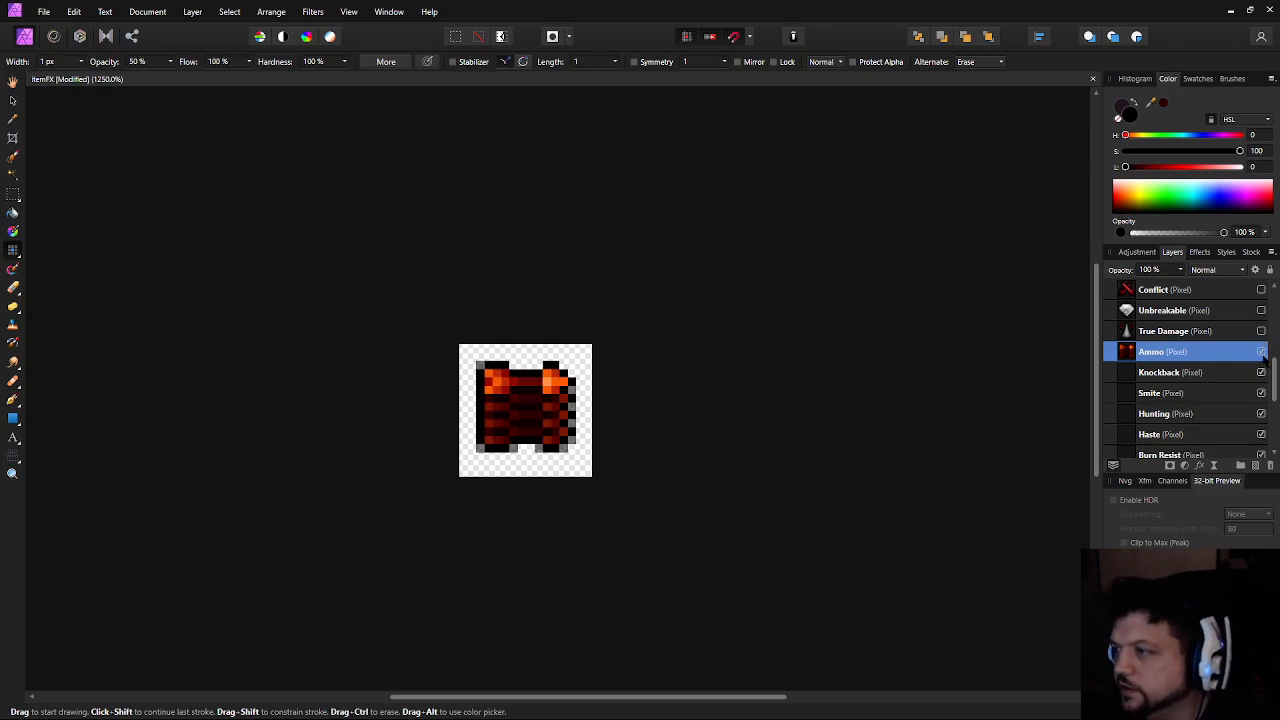
Hide the Ammo layer, select the empty Knockback layer and set the brush opacity to 100%
{"action": "left_click", "coordinate": [1261, 351]}
{"action": "left_click", "coordinate": [1191, 380]}
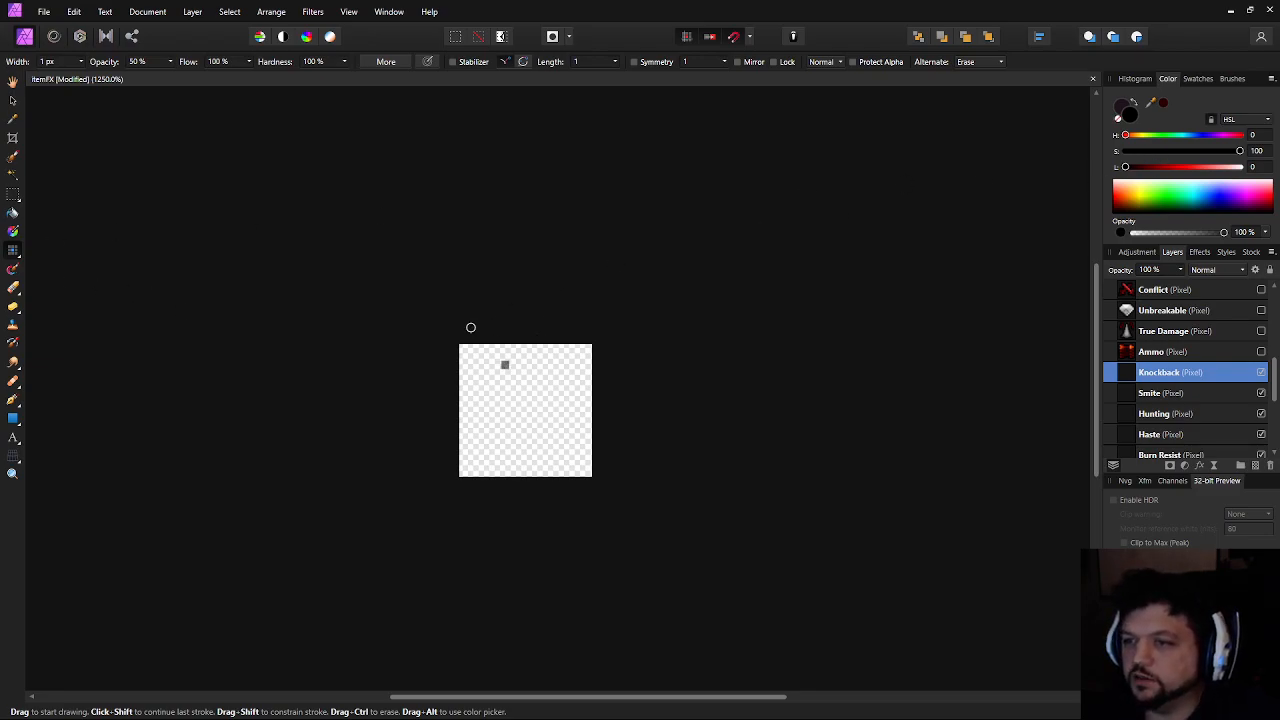
{"action": "left_click", "coordinate": [140, 62]}
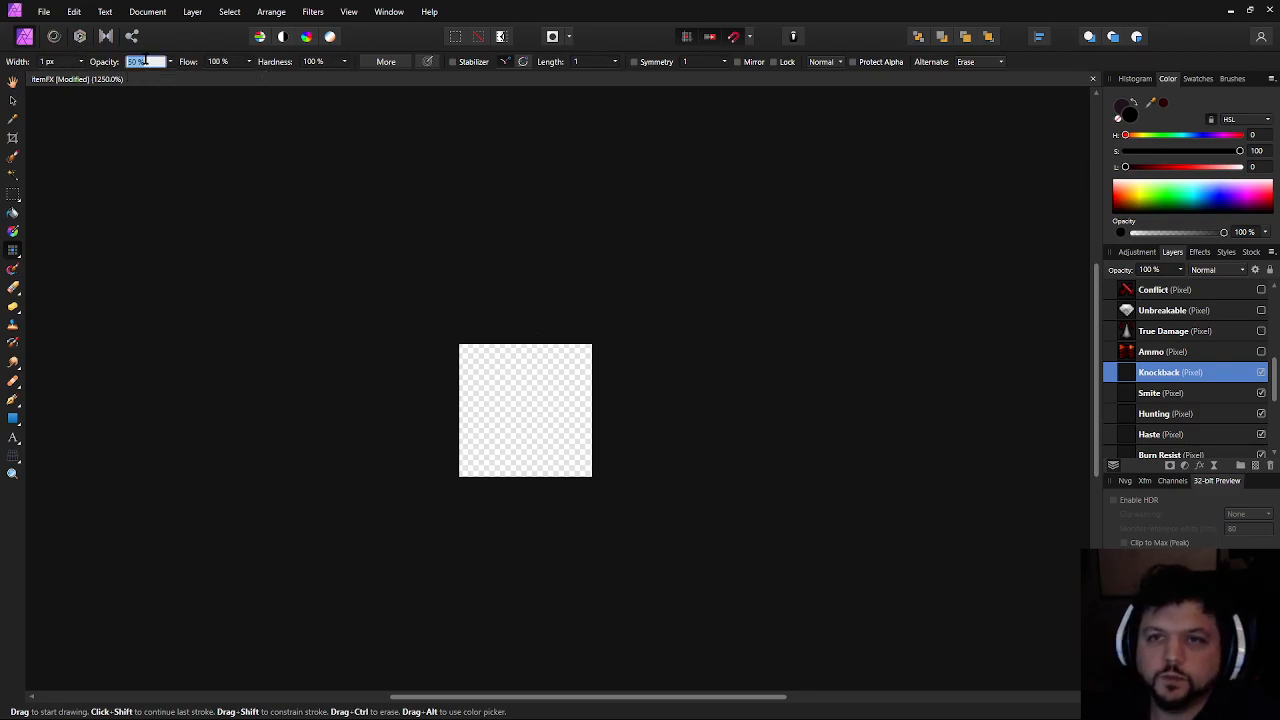
{"action": "type", "text": "100"}
{"action": "key", "text": "Return"}
Paint the black outline of a rounded boxing-glove thumb in the Knockback icon, with a short crease extending inward from it
{"action": "scroll", "coordinate": [488, 372], "scroll_direction": "up", "scroll_amount": 5}
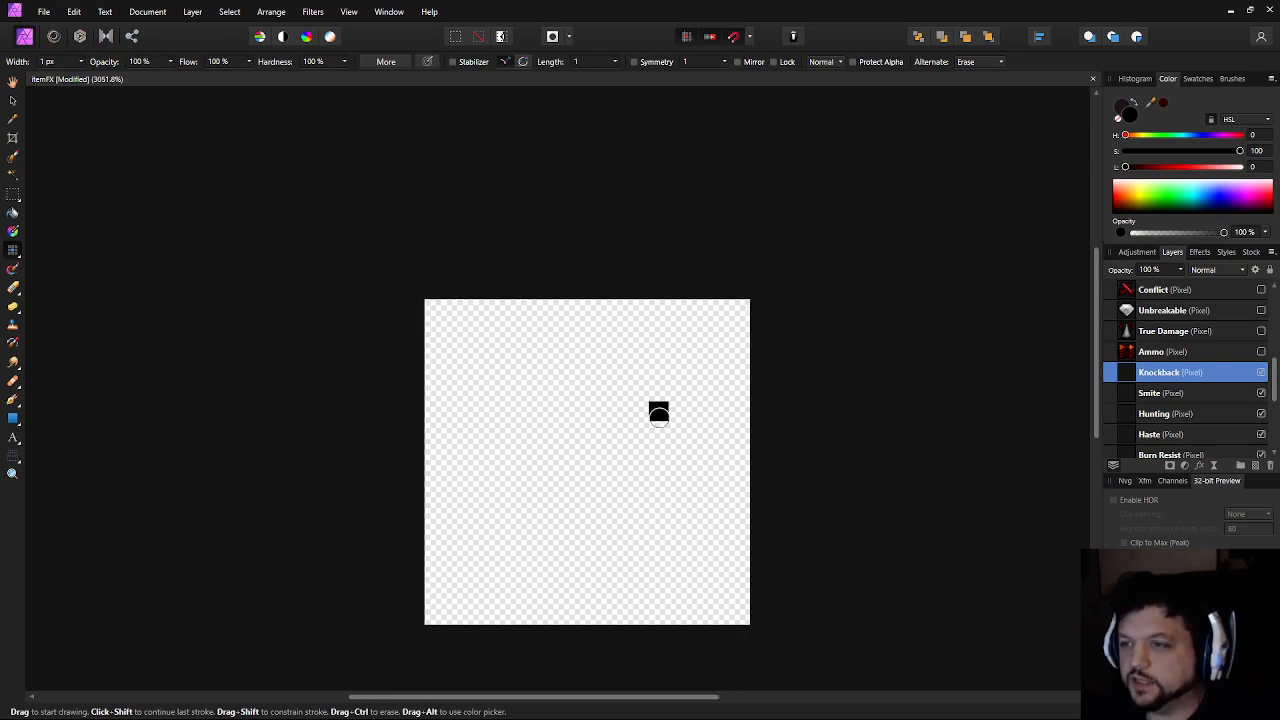
{"action": "left_click", "coordinate": [618, 555]}
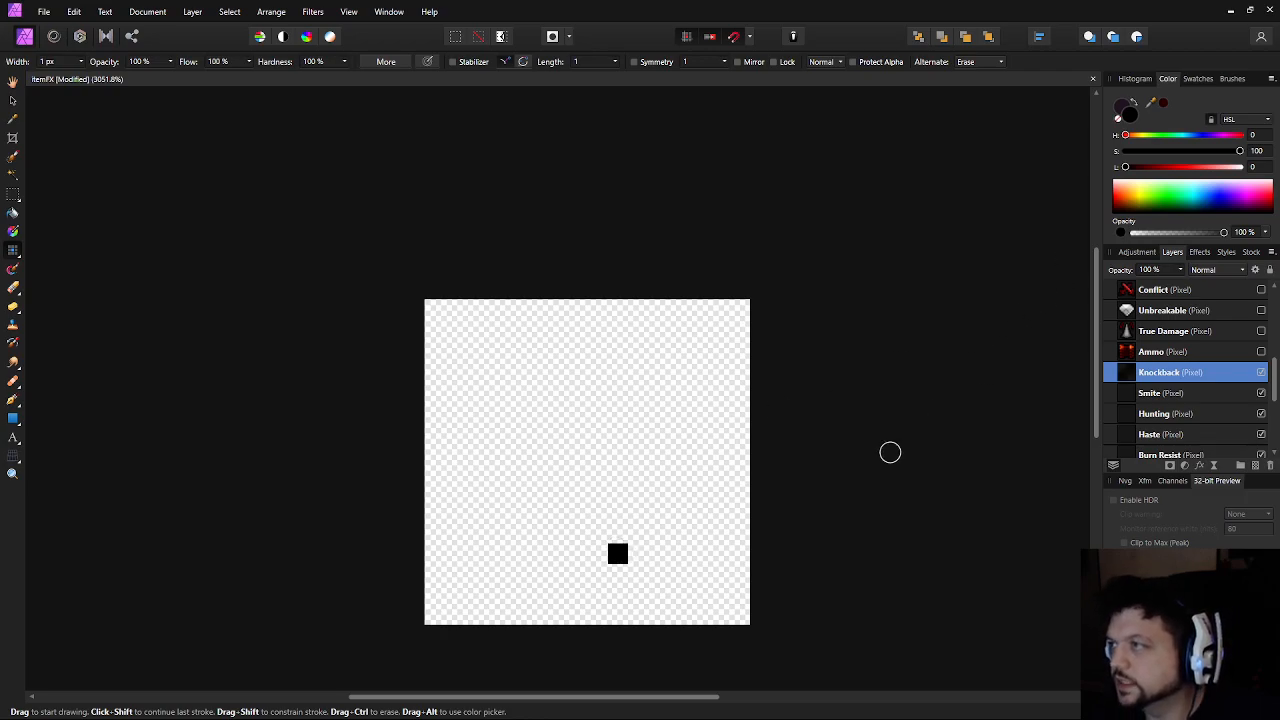
{"action": "left_click", "coordinate": [637, 550]}
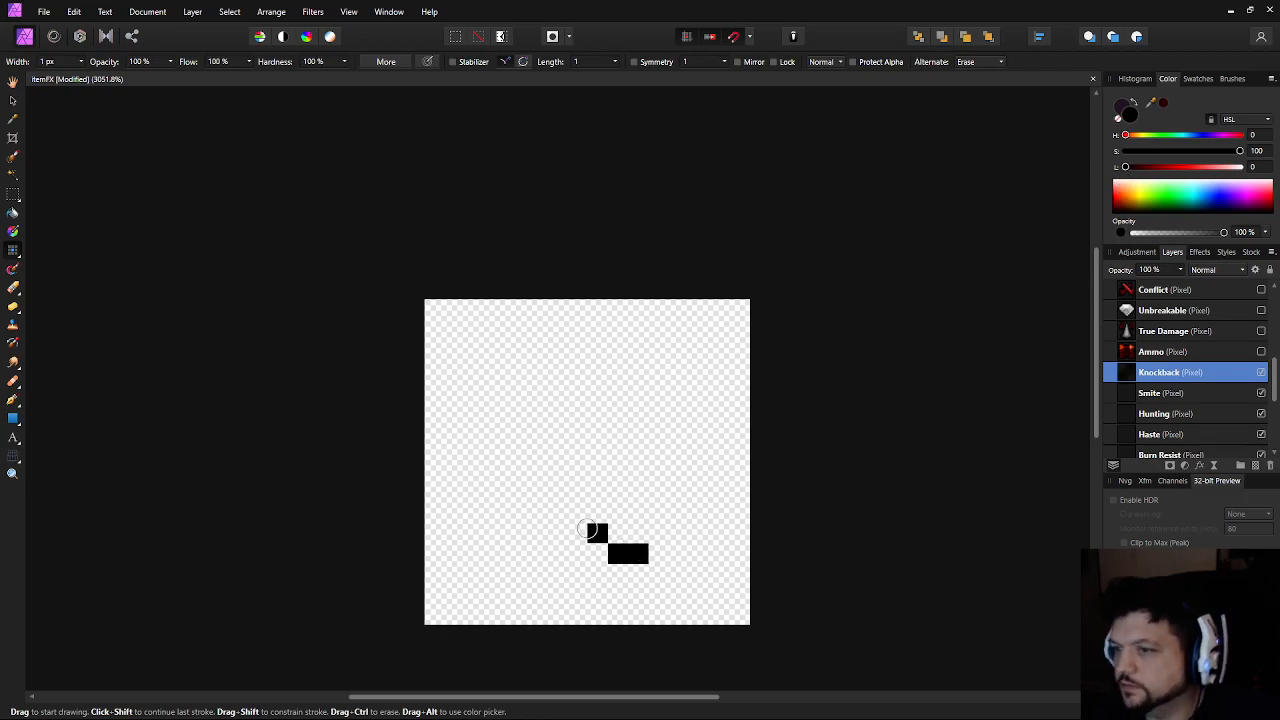
{"action": "mouse_move", "coordinate": [658, 532]}
{"action": "left_mouse_down"}
{"action": "mouse_move", "coordinate": [678, 488]}
{"action": "mouse_move", "coordinate": [654, 451]}
{"action": "mouse_move", "coordinate": [598, 466]}
{"action": "mouse_move", "coordinate": [614, 506]}
{"action": "mouse_move", "coordinate": [634, 492]}
{"action": "mouse_move", "coordinate": [622, 498]}
{"action": "left_mouse_up"}
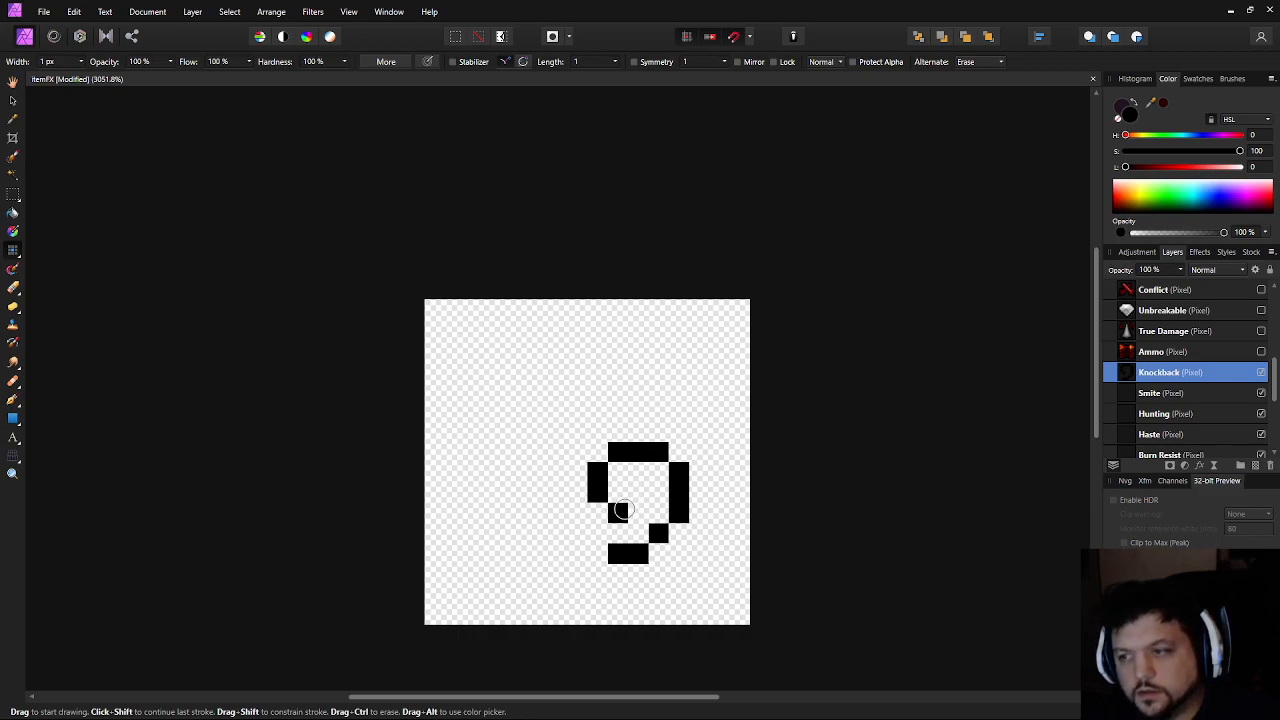
{"action": "left_click", "coordinate": [557, 472]}
{"action": "left_click", "coordinate": [574, 472]}
Paint the glove's front edge upward from the thumb in black and curve it inward at the upper corner
{"action": "left_click", "coordinate": [638, 430]}
{"action": "left_click", "coordinate": [657, 430]}
{"action": "left_click", "coordinate": [658, 392]}
{"action": "left_click", "coordinate": [638, 372]}
{"action": "left_click", "coordinate": [613, 368]}
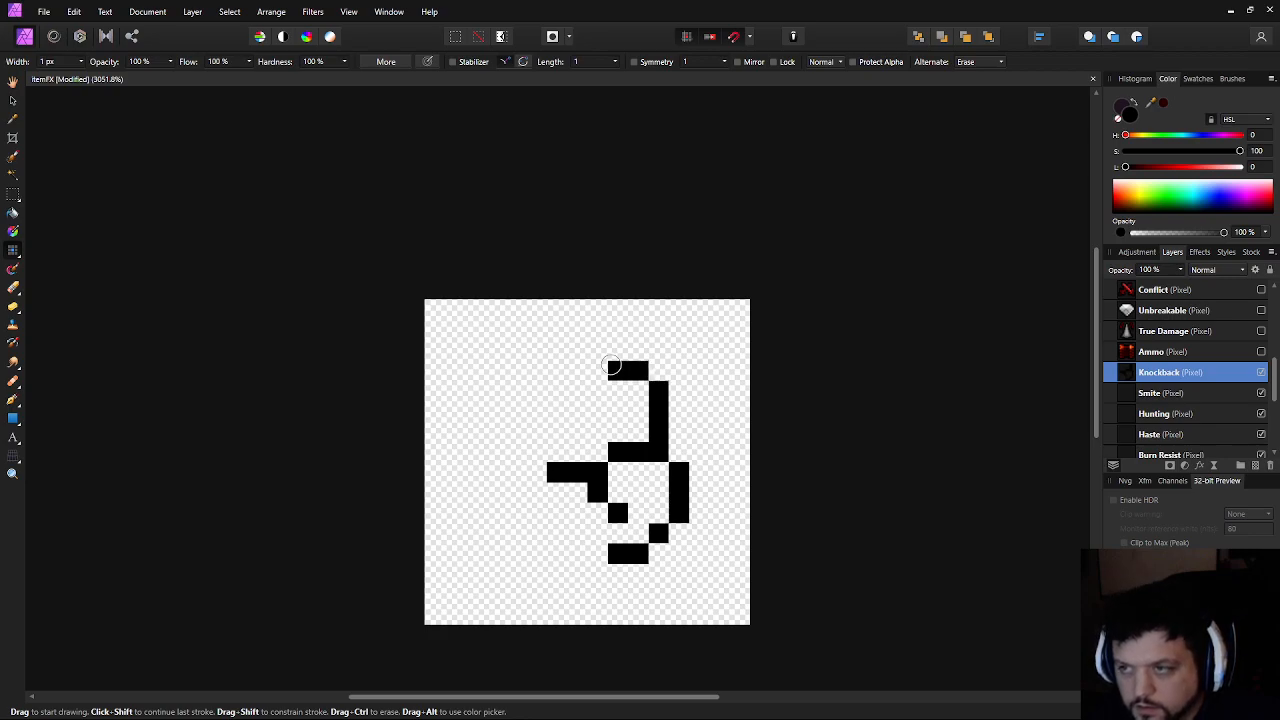
Outline the glove's rounded crown and back side in black, undoing misplaced pixels
{"action": "mouse_move", "coordinate": [600, 352]}
{"action": "left_mouse_down"}
{"action": "mouse_move", "coordinate": [545, 371]}
{"action": "mouse_move", "coordinate": [599, 355]}
{"action": "mouse_move", "coordinate": [538, 352]}
{"action": "mouse_move", "coordinate": [518, 368]}
{"action": "mouse_move", "coordinate": [483, 412]}
{"action": "mouse_move", "coordinate": [478, 510]}
{"action": "left_mouse_up"}
{"action": "key", "text": "ctrl+z"}
{"action": "key", "text": "ctrl+z"}
{"action": "left_click", "coordinate": [515, 370]}
{"action": "key", "text": "ctrl+z"}
{"action": "left_click", "coordinate": [476, 411]}
{"action": "key", "text": "ctrl+z"}
{"action": "left_click", "coordinate": [496, 514]}
{"action": "key", "text": "ctrl+z"}
Paint the glove's lower rear corner and the outline of the cuff beneath it in black
{"action": "left_click", "coordinate": [497, 532]}
{"action": "left_click", "coordinate": [516, 553]}
{"action": "mouse_move", "coordinate": [516, 553]}
{"action": "left_mouse_down"}
{"action": "mouse_move", "coordinate": [573, 561]}
{"action": "mouse_move", "coordinate": [502, 578]}
{"action": "mouse_move", "coordinate": [535, 594]}
{"action": "mouse_move", "coordinate": [617, 594]}
{"action": "left_mouse_up"}
{"action": "left_click", "coordinate": [637, 573]}
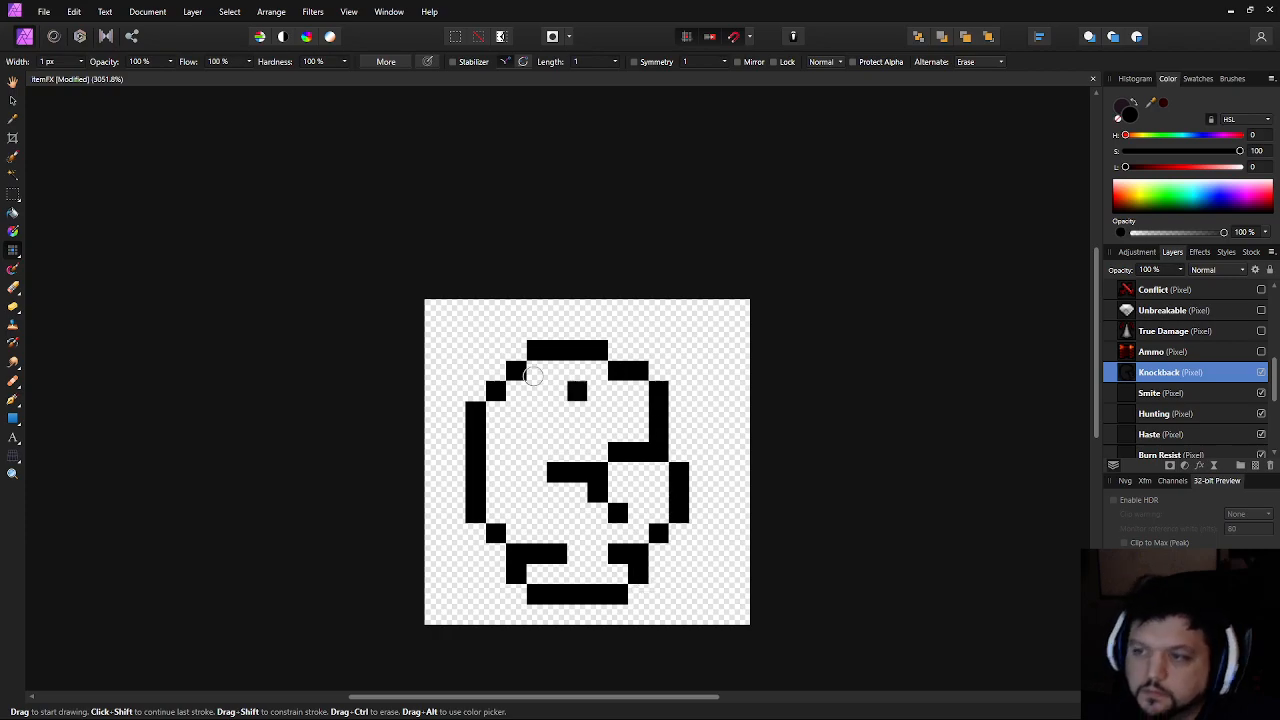
Move the whole Knockback drawing one pixel up and one pixel to the right
{"action": "left_click", "coordinate": [12, 100]}
{"action": "key", "text": "Up"}
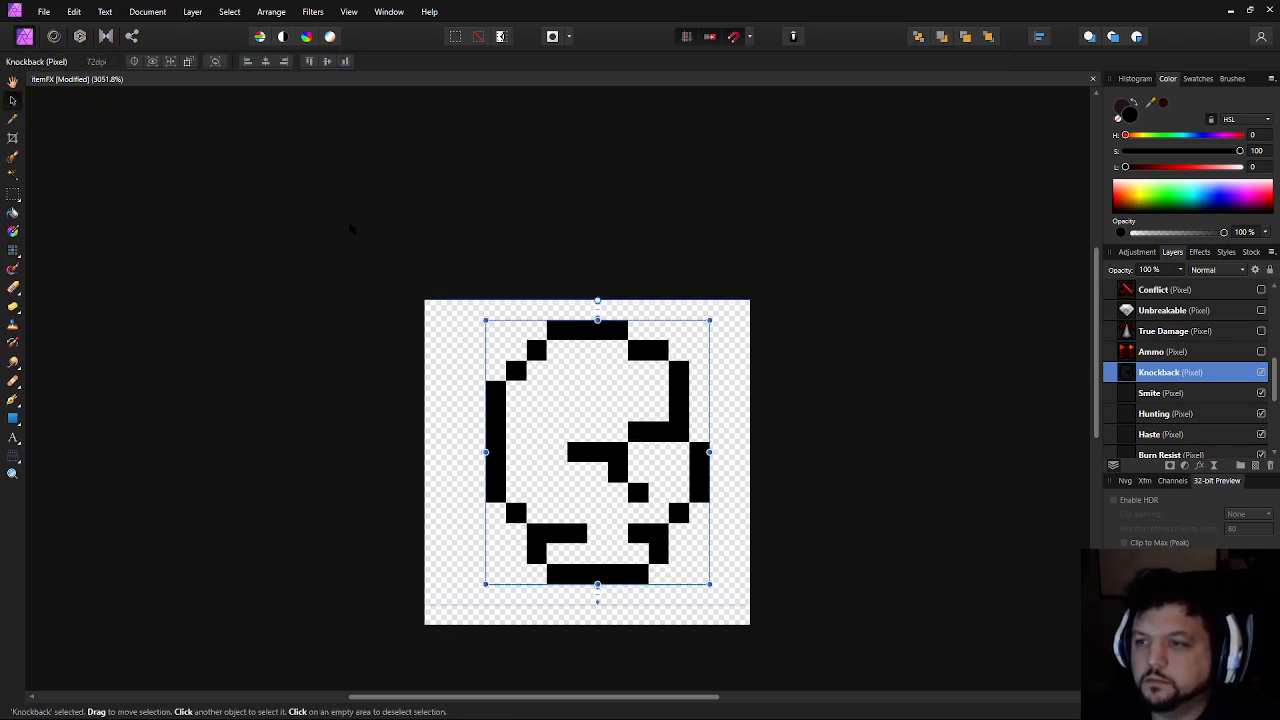
{"action": "key", "text": "Right"}
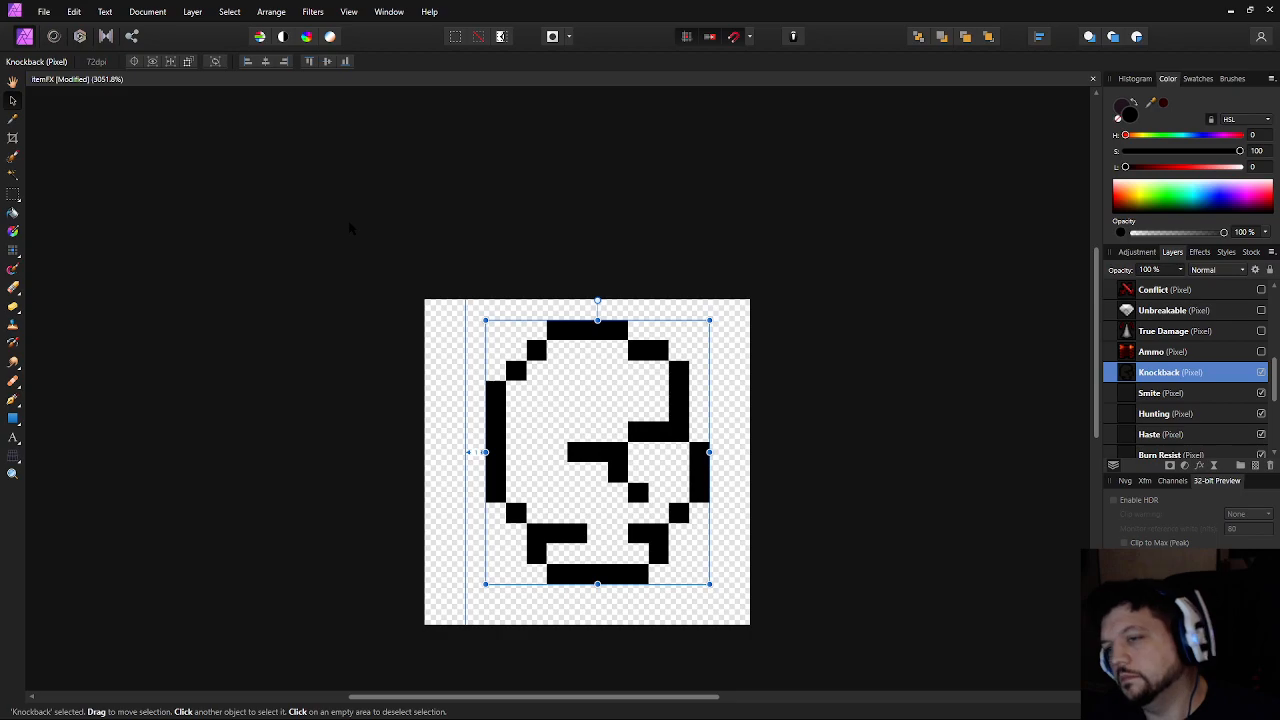
{"action": "key", "text": "Down"}
{"action": "key", "text": "Up"}
{"action": "key", "text": "Down"}
{"action": "key", "text": "Up"}
{"action": "key", "text": "Down"}
{"action": "key", "text": "Up"}
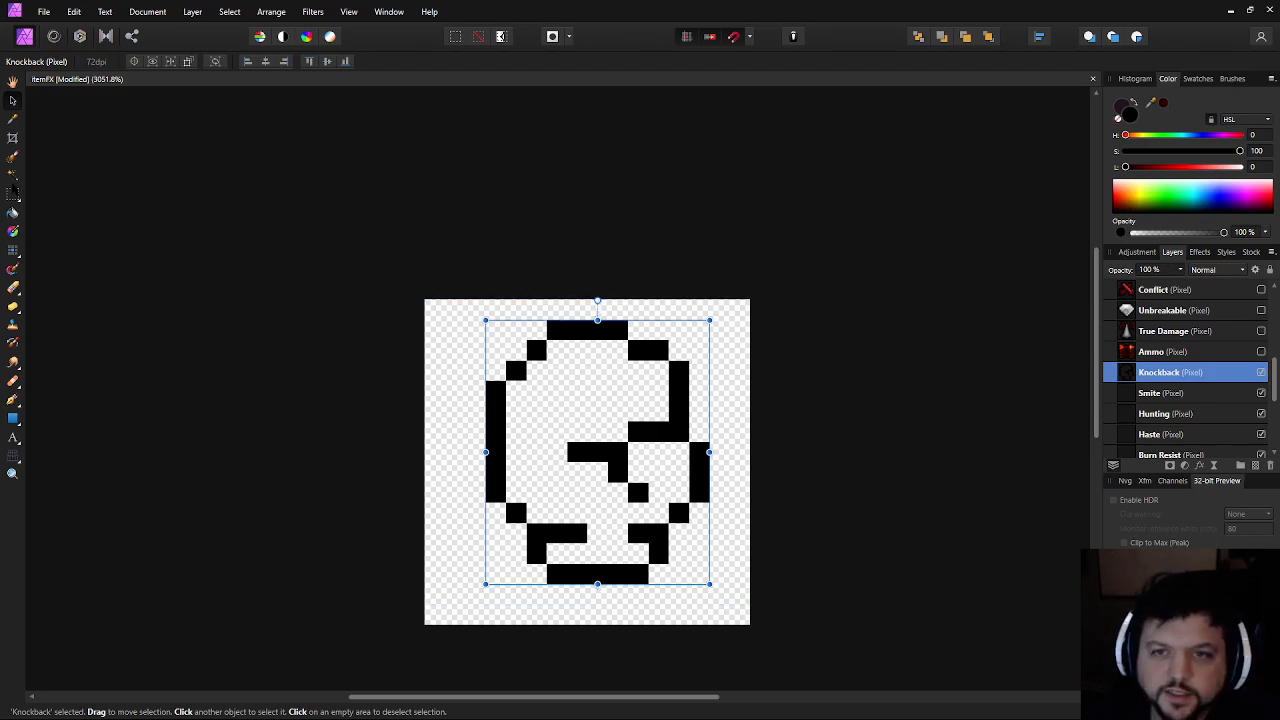
Select the upper part of the glove outline with a rectangular marquee, move it one pixel down and deselect
{"action": "left_click", "coordinate": [13, 193]}
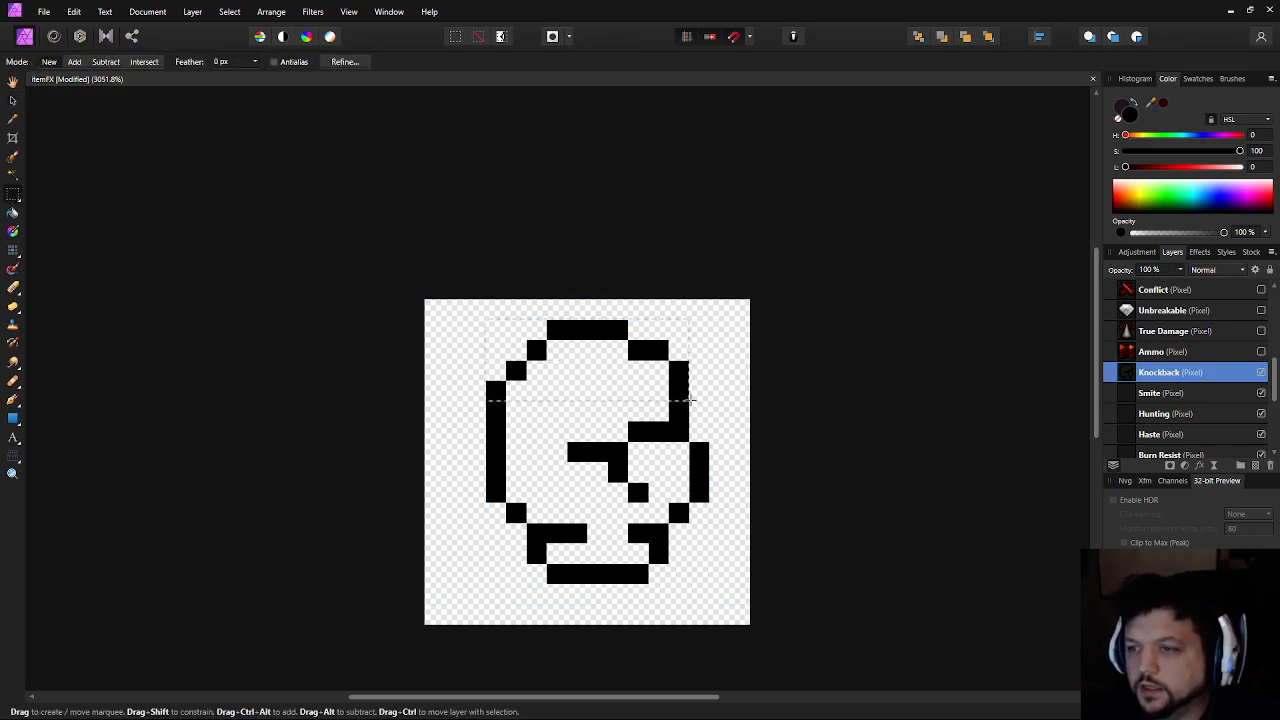
{"action": "key", "text": "v"}
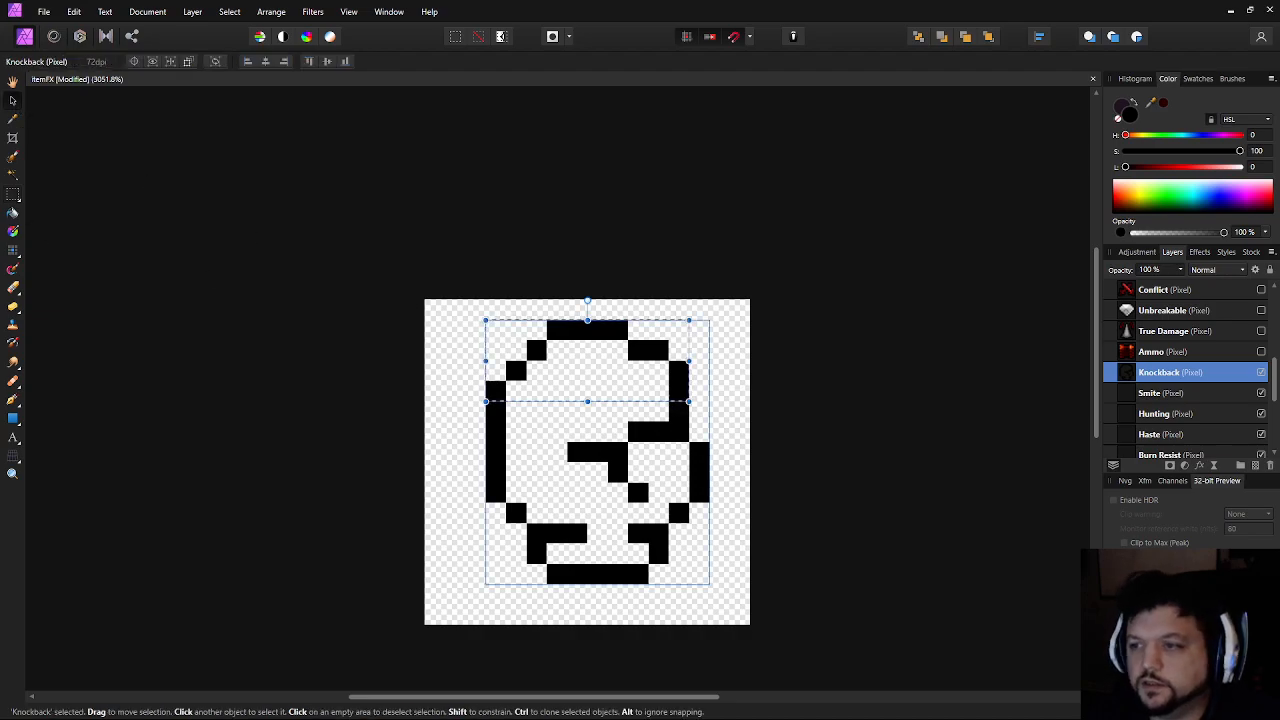
{"action": "key", "text": "Down"}
{"action": "key", "text": "ctrl+d"}
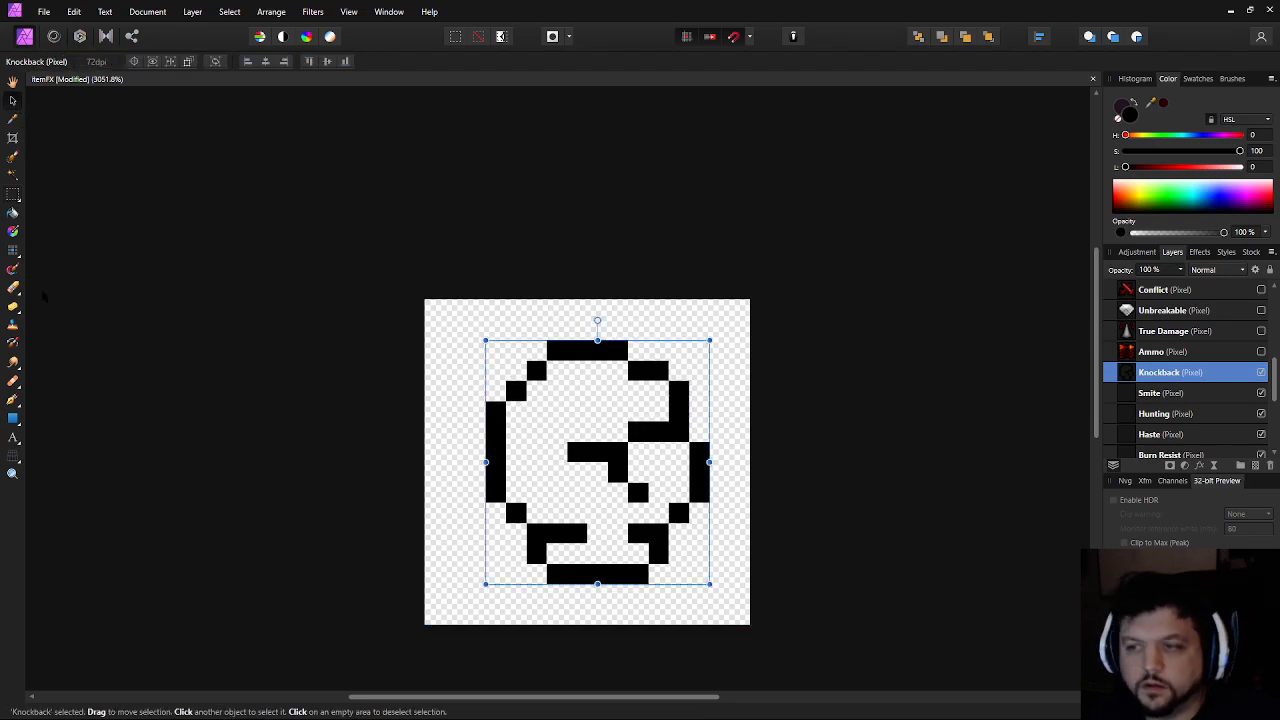
Narrow the glove by shifting its left part one pixel right, and recenter the whole drawing one pixel to the left
{"action": "left_click", "coordinate": [13, 195]}
{"action": "left_click_drag", "start_coordinate": [541, 468], "coordinate": [567, 582]}
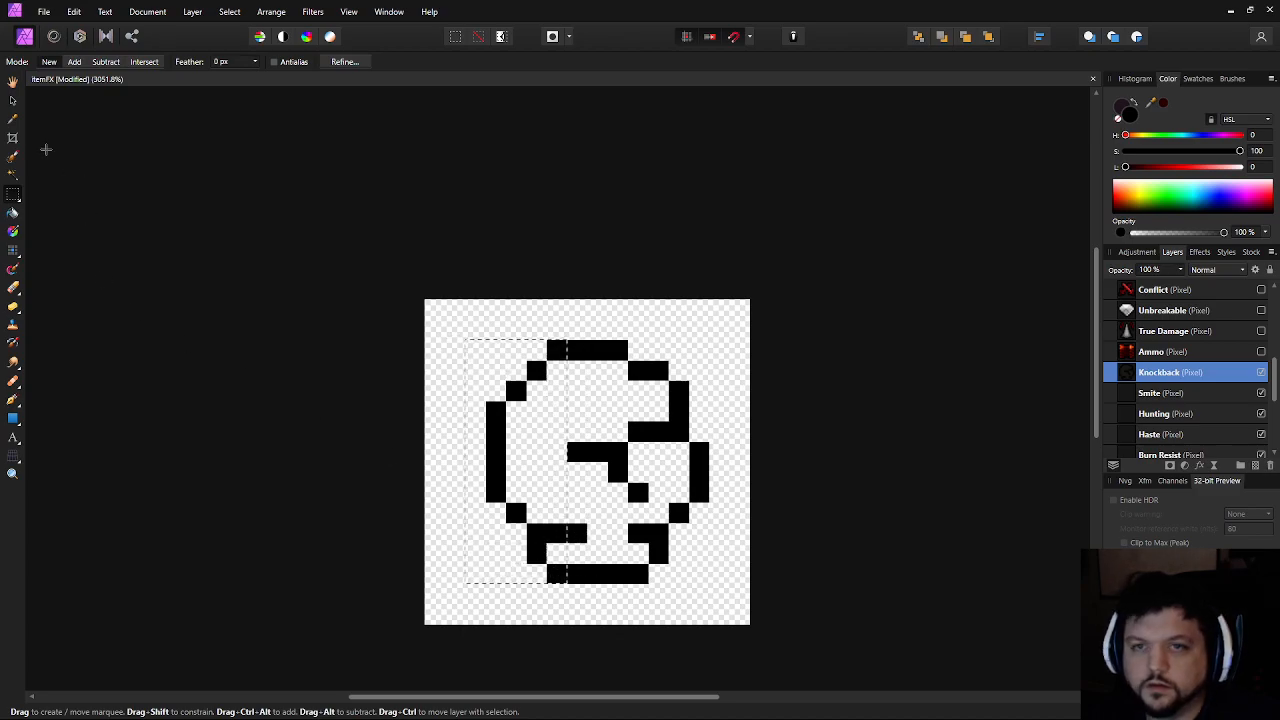
{"action": "left_click", "coordinate": [462, 412]}
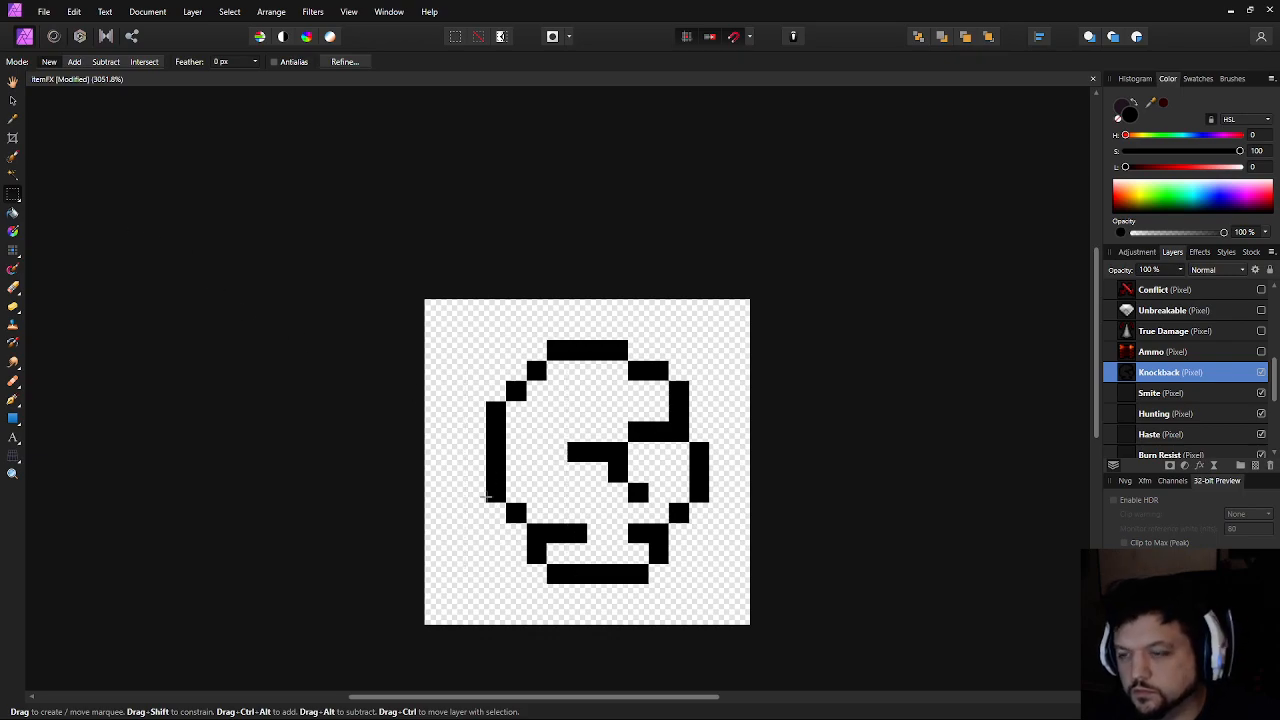
{"action": "left_click_drag", "start_coordinate": [518, 479], "coordinate": [567, 587]}
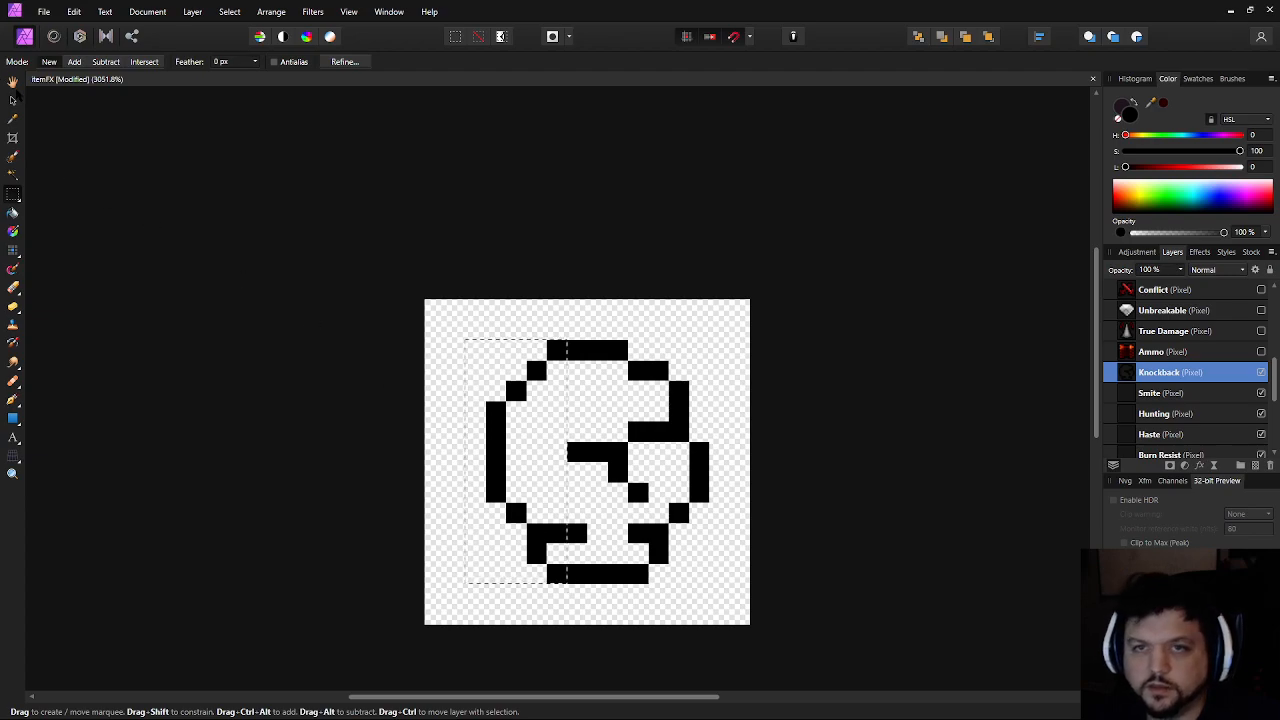
{"action": "key", "text": "v"}
{"action": "key", "text": "Right"}
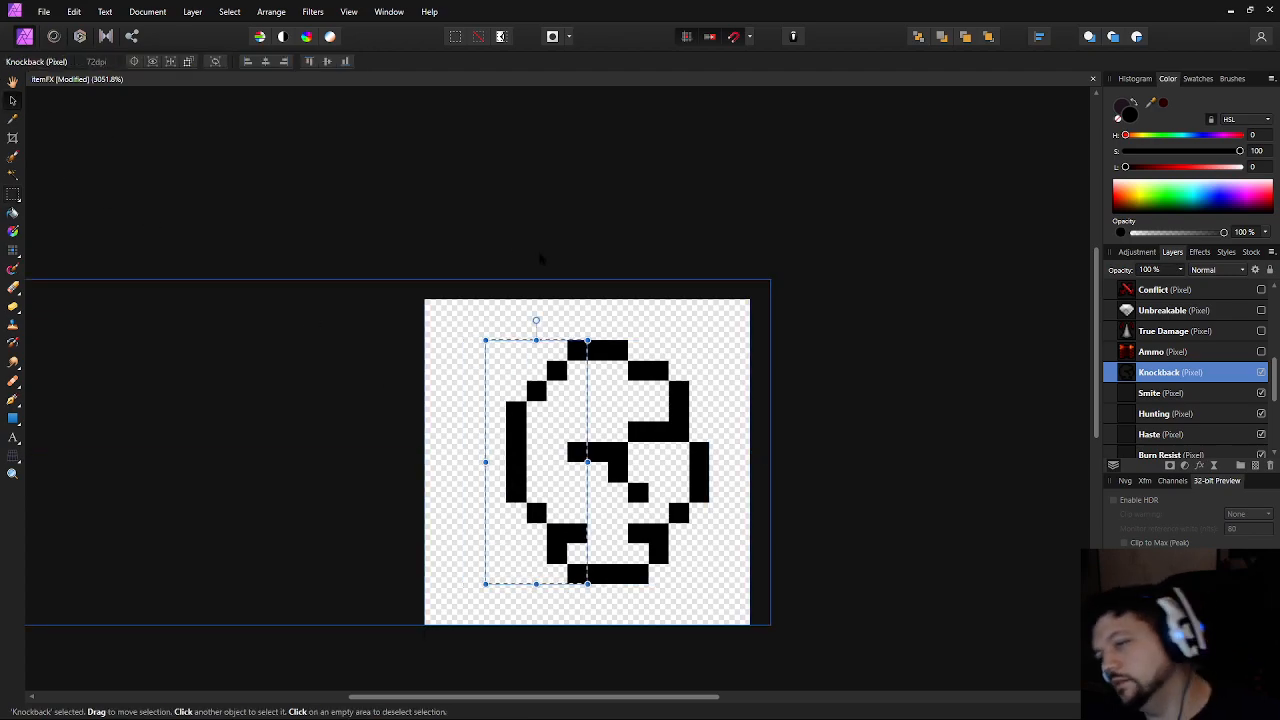
{"action": "key", "text": "ctrl+d"}
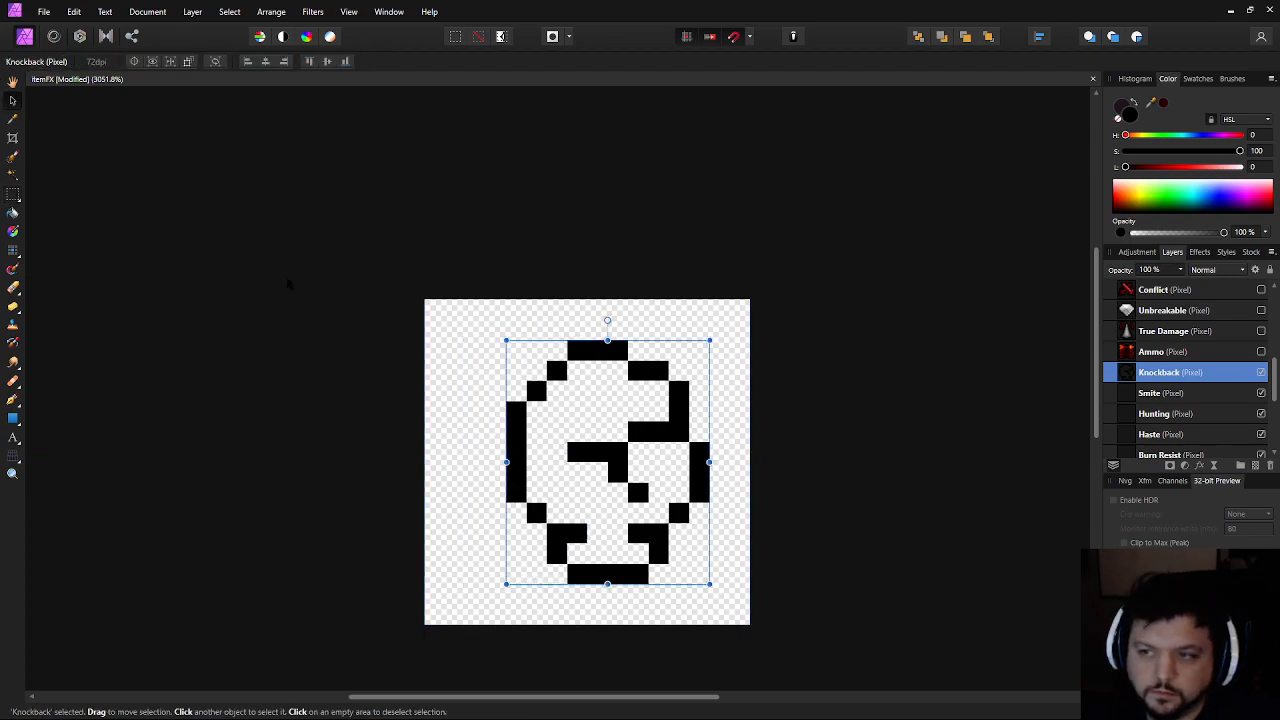
{"action": "key", "text": "Left"}
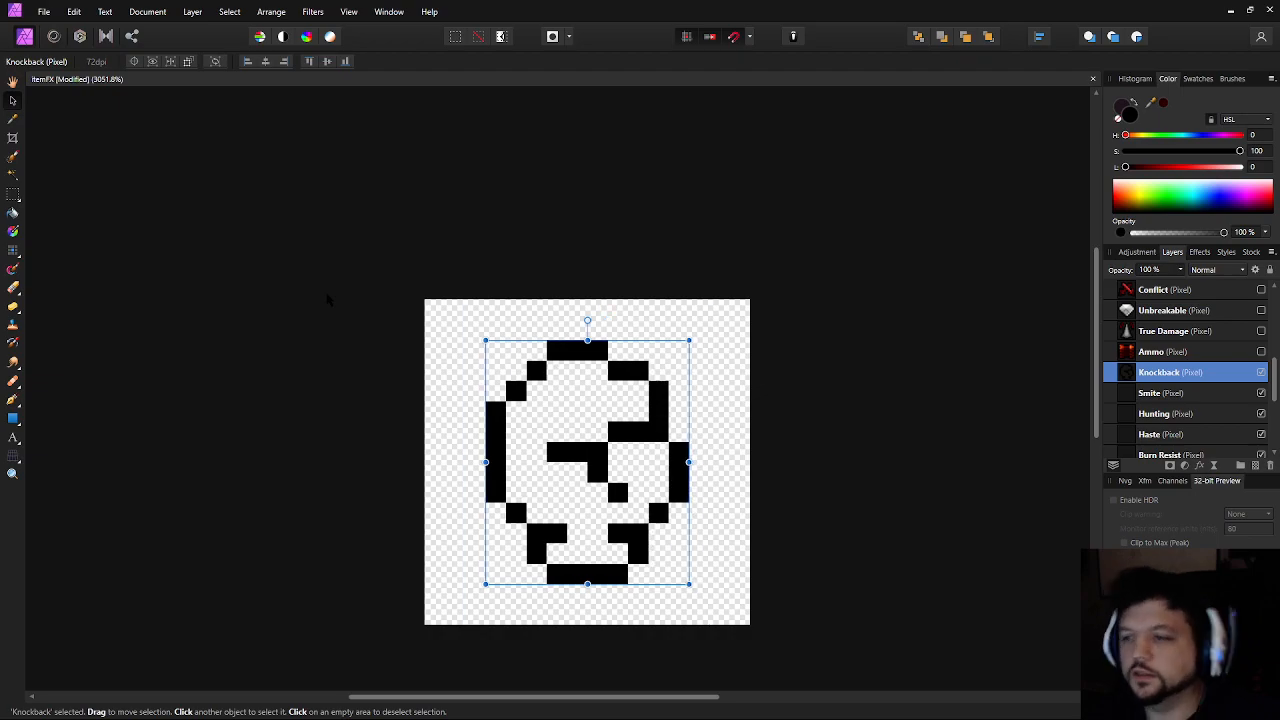
Paint a two-pixel black line joining the glove's back edge to the thumb line, one row below it, undoing misplaced pixels
{"action": "left_click", "coordinate": [13, 250]}
{"action": "left_click", "coordinate": [537, 452]}
{"action": "key", "text": "ctrl+z"}
{"action": "left_click", "coordinate": [536, 476]}
{"action": "key", "text": "ctrl+z"}
{"action": "left_click", "coordinate": [516, 470]}
{"action": "key", "text": "ctrl+z"}
{"action": "left_click", "coordinate": [512, 454]}
{"action": "left_click", "coordinate": [535, 472]}
{"action": "key", "text": "ctrl+z"}
{"action": "left_click", "coordinate": [534, 454]}
{"action": "key", "text": "ctrl+z"}
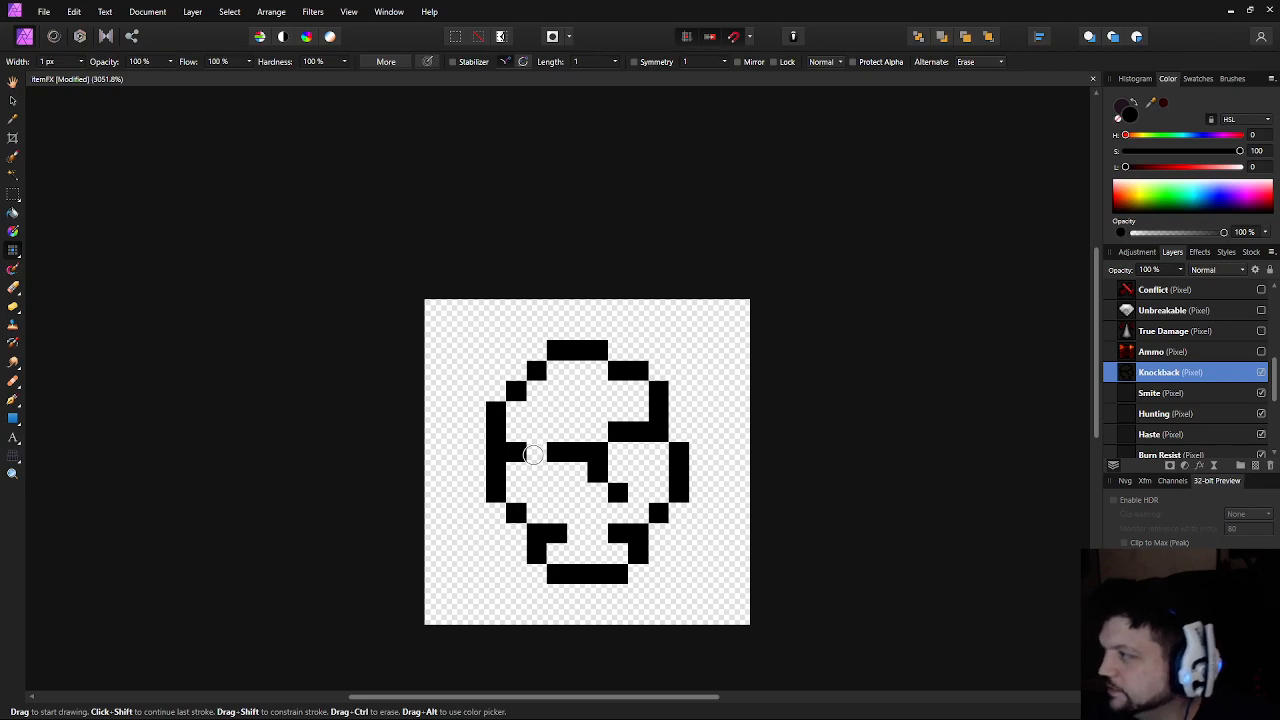
{"action": "key", "text": "ctrl+z"}
{"action": "left_click_drag", "start_coordinate": [537, 471], "coordinate": [516, 471]}
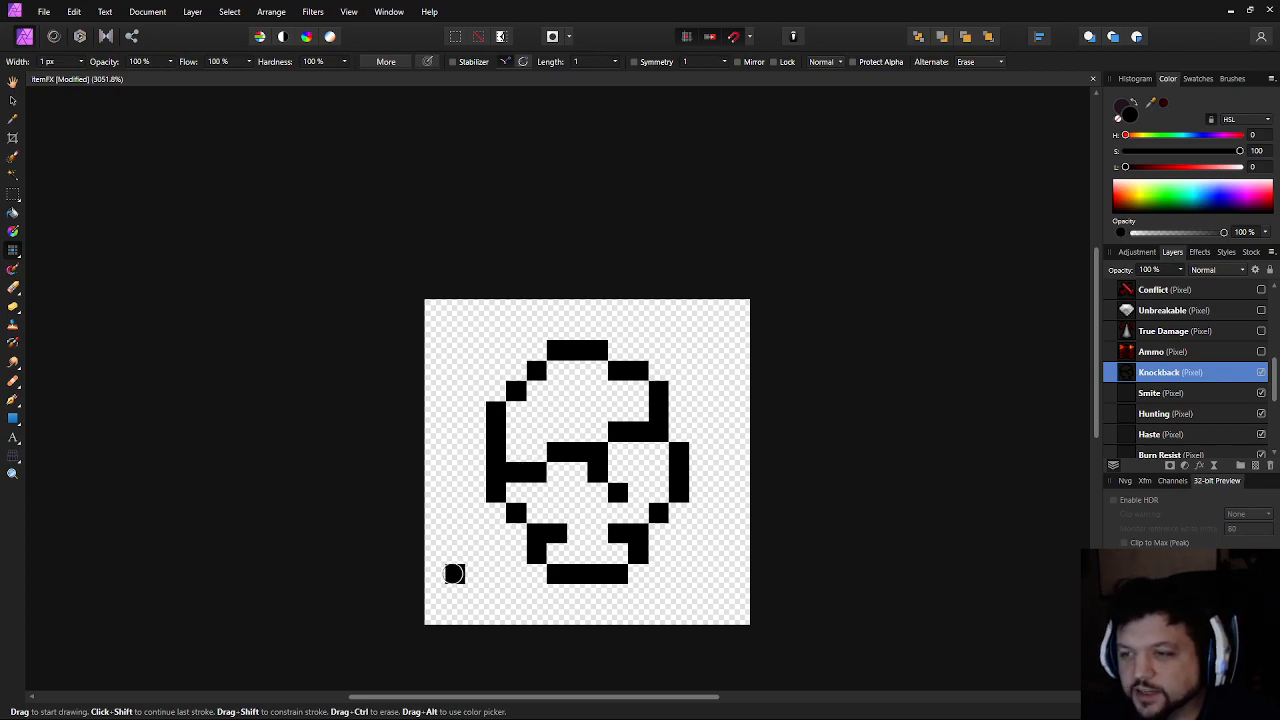
Reshape the glove's top edge in black, lowering its left part and raising its right part by one row
{"action": "scroll", "coordinate": [756, 568], "scroll_direction": "down", "scroll_amount": 7}
{"action": "scroll", "coordinate": [723, 542], "scroll_direction": "up", "scroll_amount": 7}
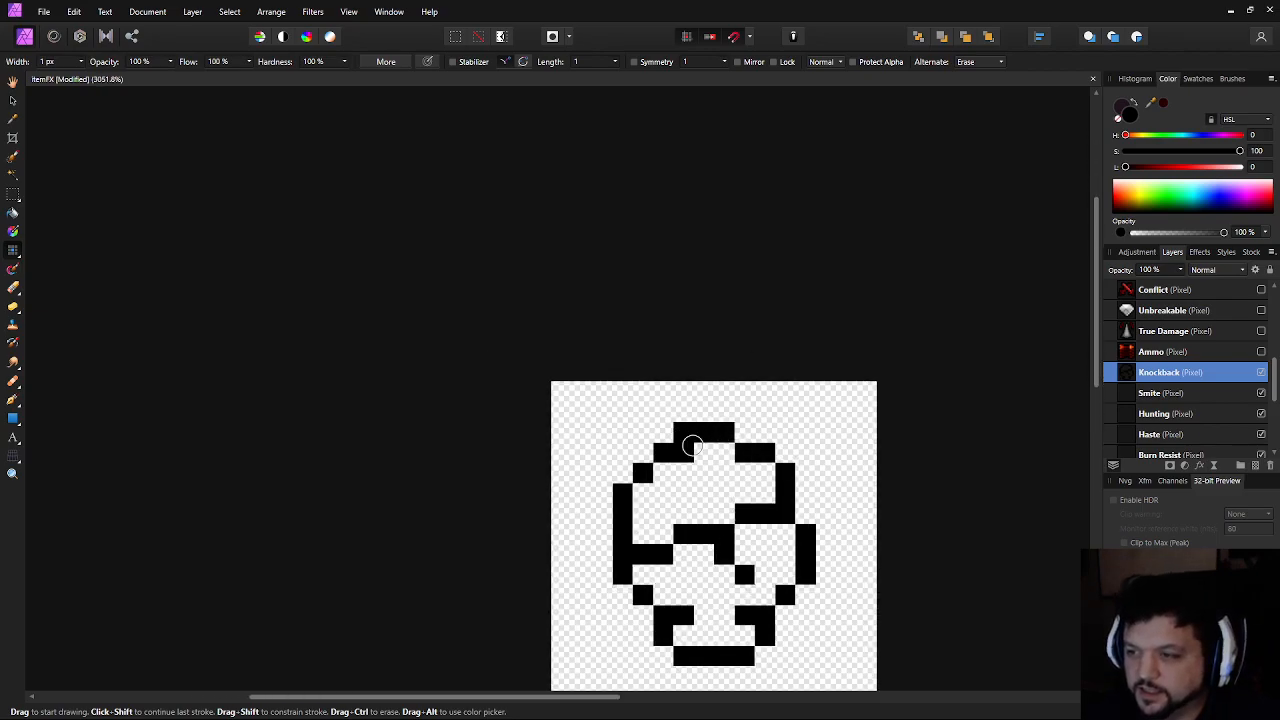
{"action": "mouse_move", "coordinate": [686, 448]}
{"action": "left_mouse_down"}
{"action": "mouse_move", "coordinate": [721, 448]}
{"action": "mouse_move", "coordinate": [698, 429]}
{"action": "mouse_move", "coordinate": [742, 429]}
{"action": "mouse_move", "coordinate": [780, 452]}
{"action": "mouse_move", "coordinate": [737, 428]}
{"action": "mouse_move", "coordinate": [724, 429]}
{"action": "mouse_move", "coordinate": [785, 447]}
{"action": "mouse_move", "coordinate": [725, 453]}
{"action": "left_mouse_up"}
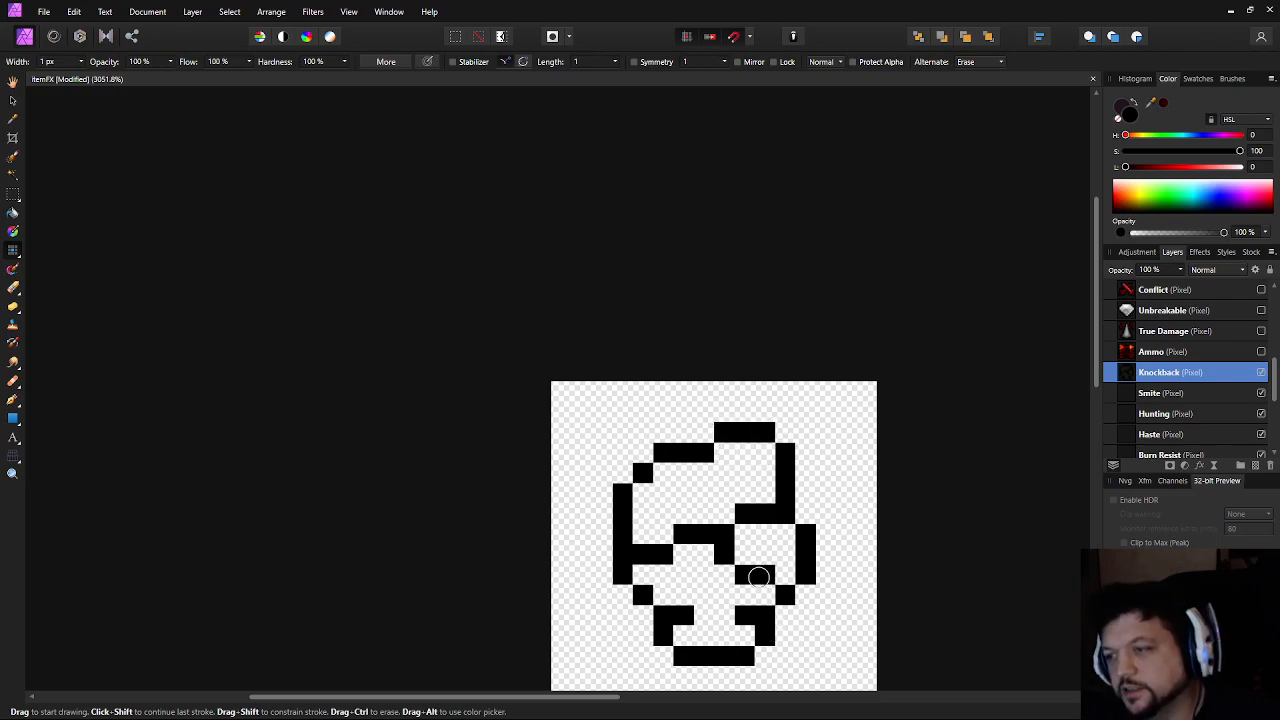
{"action": "scroll", "coordinate": [722, 608], "scroll_direction": "down", "scroll_amount": 6}
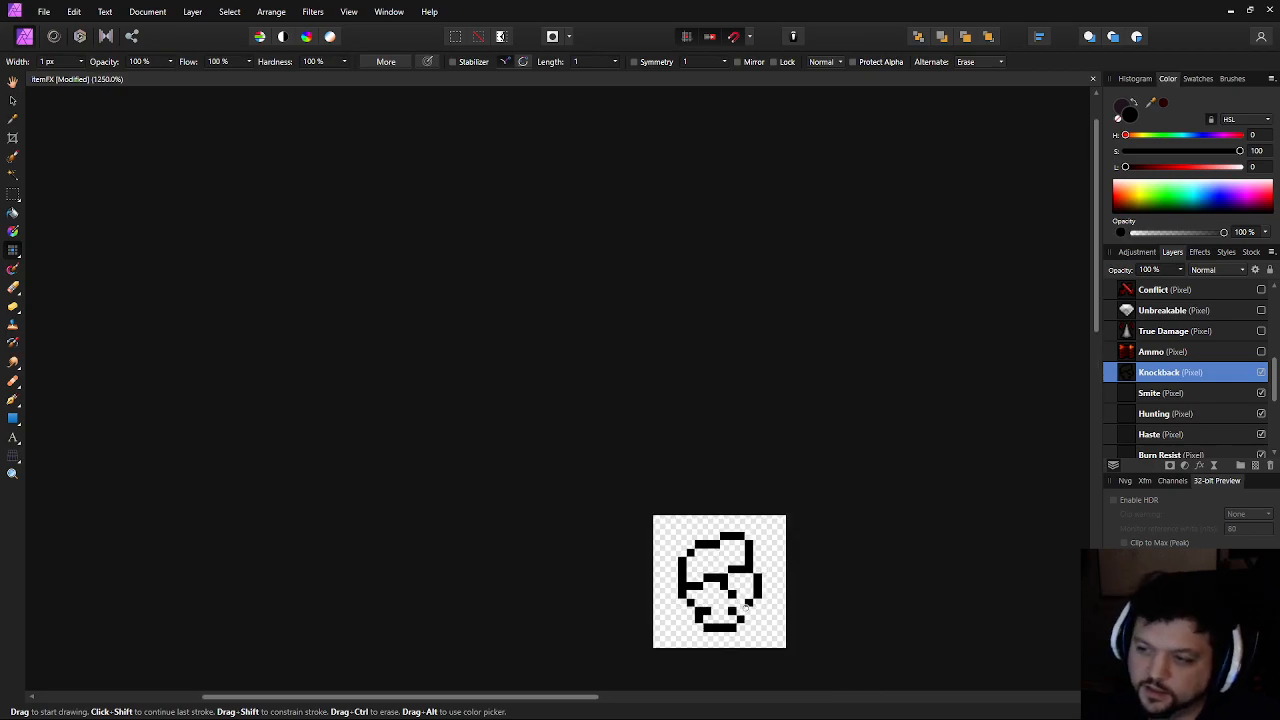
{"action": "scroll", "coordinate": [721, 581], "scroll_direction": "up", "scroll_amount": 1}
{"action": "scroll", "coordinate": [721, 581], "scroll_direction": "up", "scroll_amount": 4}
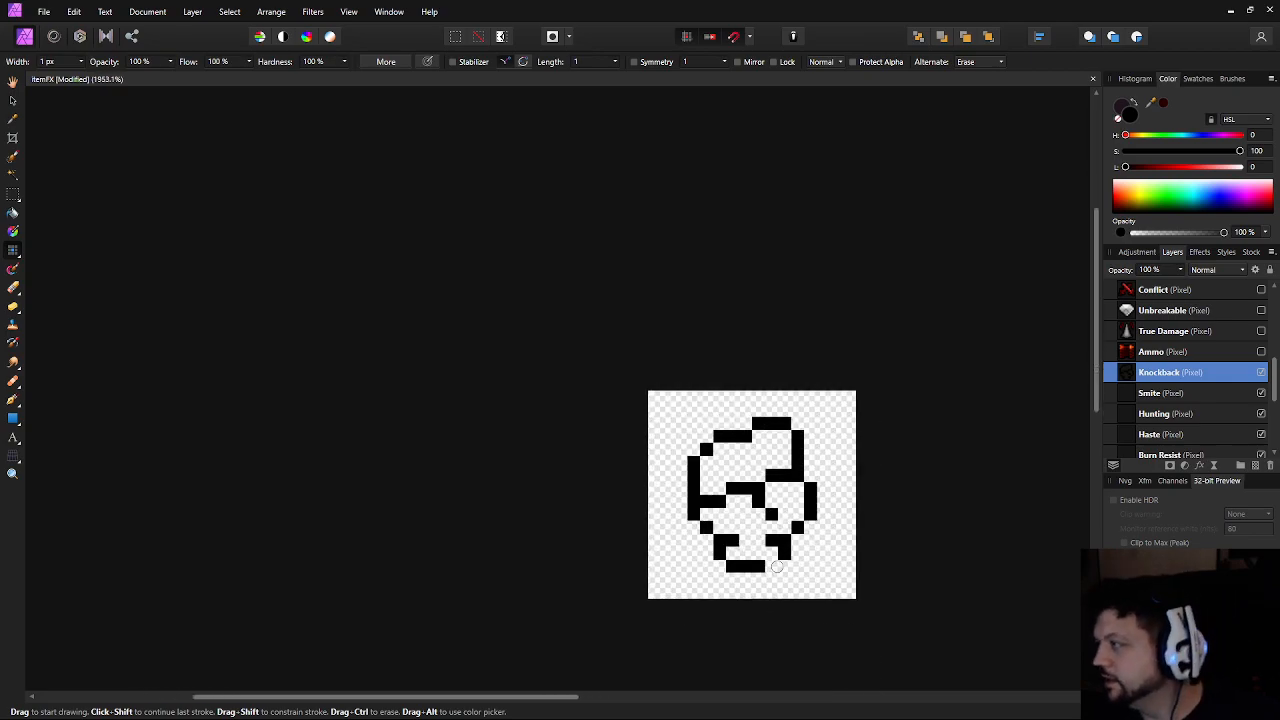
{"action": "scroll", "coordinate": [771, 538], "scroll_direction": "up", "scroll_amount": 1}
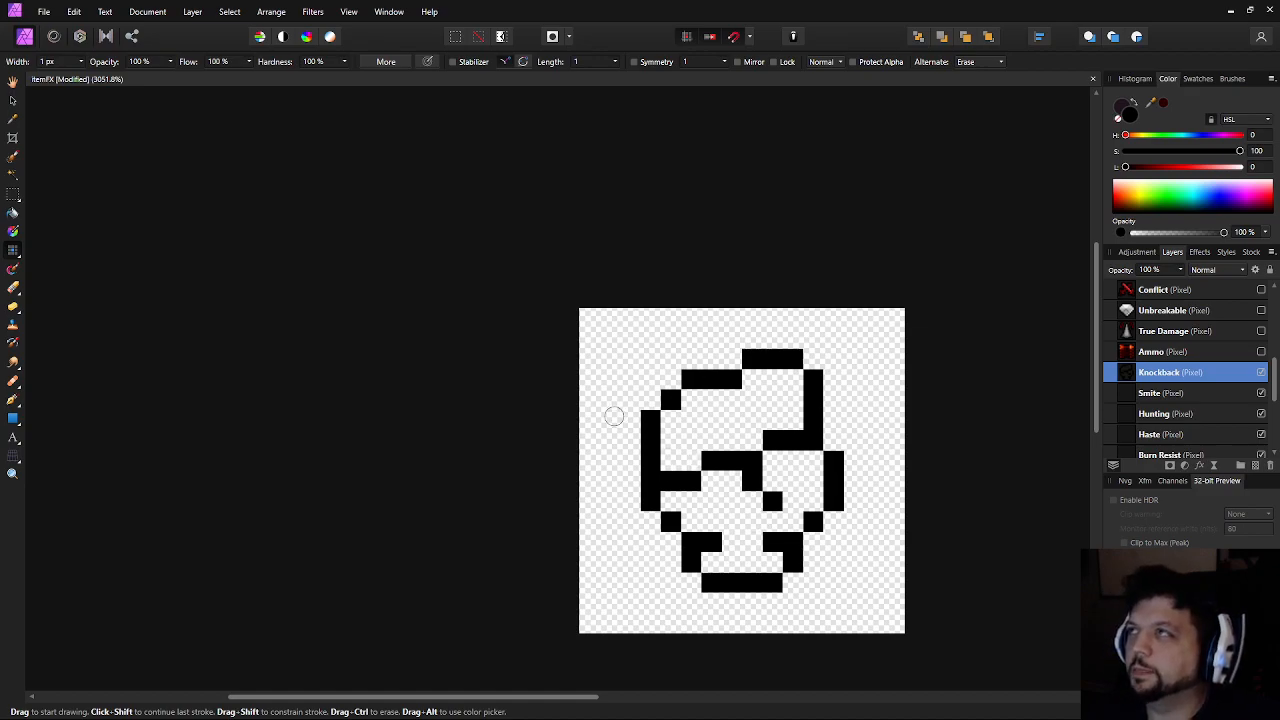
{"action": "left_click_drag", "start_coordinate": [589, 442], "coordinate": [532, 429]}
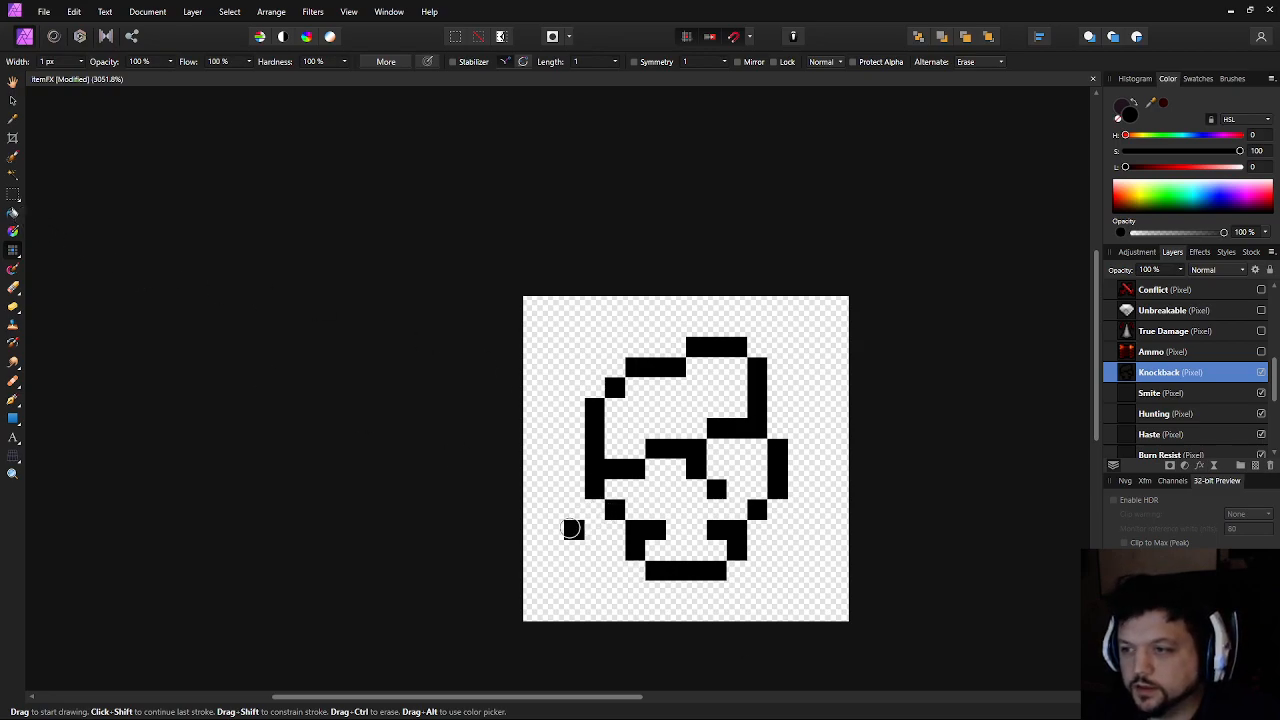
{"action": "mouse_move", "coordinate": [614, 533]}
{"action": "left_mouse_down"}
{"action": "mouse_move", "coordinate": [610, 551]}
{"action": "mouse_move", "coordinate": [657, 574]}
{"action": "mouse_move", "coordinate": [737, 574]}
{"action": "mouse_move", "coordinate": [758, 544]}
{"action": "mouse_move", "coordinate": [628, 544]}
{"action": "left_mouse_up"}
{"action": "key", "text": "ctrl+z"}
{"action": "key", "text": "ctrl+z"}
{"action": "key", "text": "ctrl+z"}
{"action": "key", "text": "ctrl+z"}
{"action": "key", "text": "ctrl+z"}
{"action": "key", "text": "ctrl+z"}
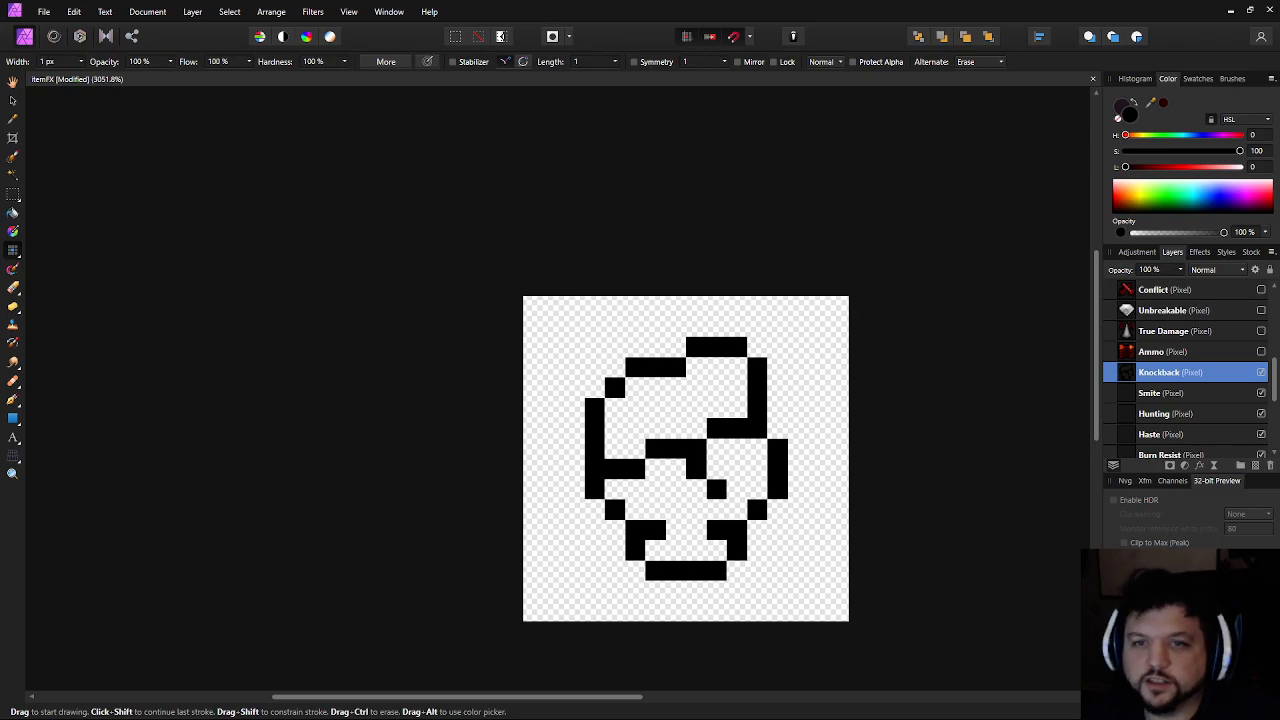
Flood fill the finger area and the thumb and cuff area of the glove with light gray at HSL 0, 0, 80
{"action": "key", "text": "g"}
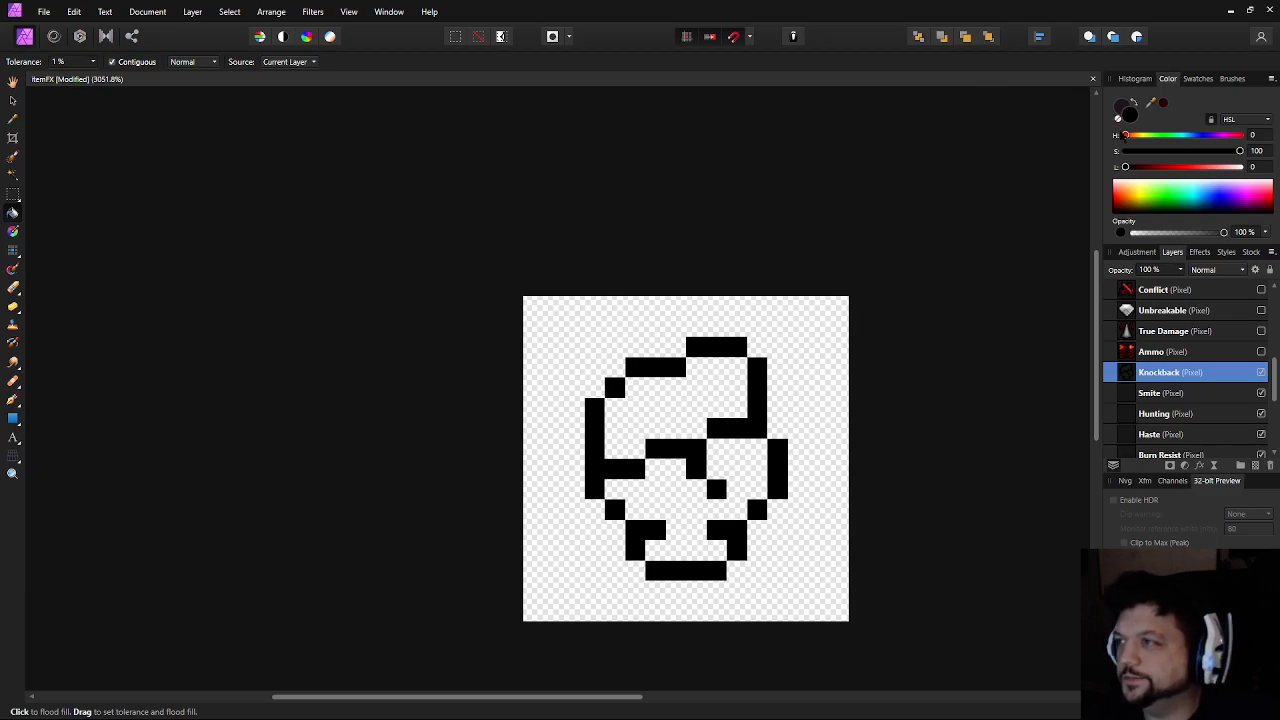
{"action": "left_click_drag", "start_coordinate": [1230, 167], "coordinate": [1131, 157]}
{"action": "left_click", "coordinate": [1217, 168]}
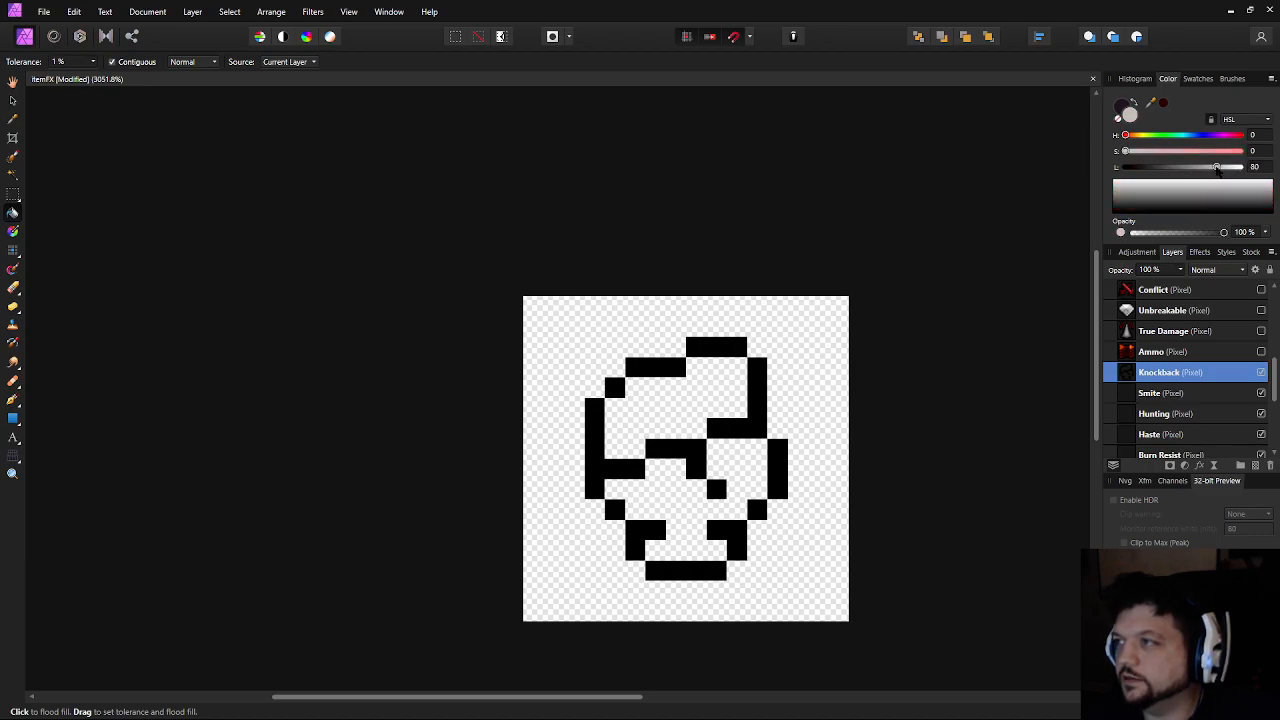
{"action": "left_click", "coordinate": [730, 390]}
{"action": "left_click", "coordinate": [749, 461]}
{"action": "scroll", "coordinate": [760, 460], "scroll_direction": "down", "scroll_amount": 5}
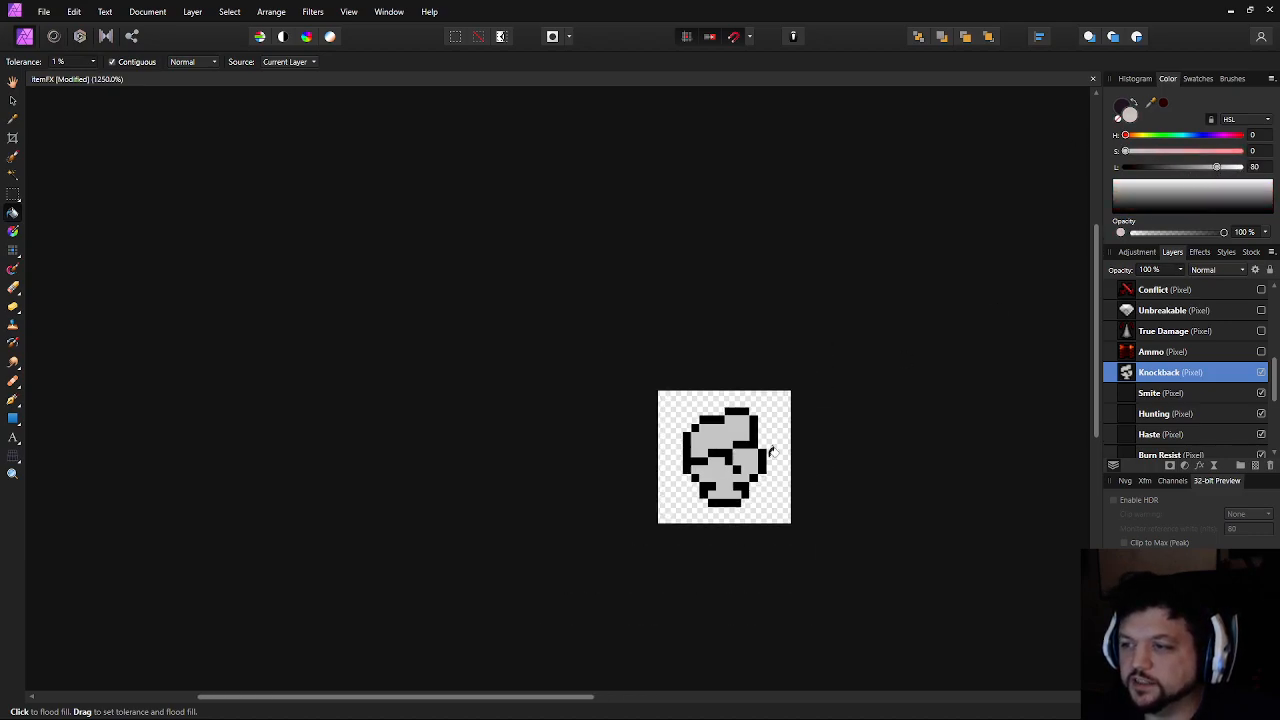
{"action": "scroll", "coordinate": [905, 485], "scroll_direction": "down", "scroll_amount": 2}
{"action": "scroll", "coordinate": [780, 475], "scroll_direction": "up", "scroll_amount": 8}
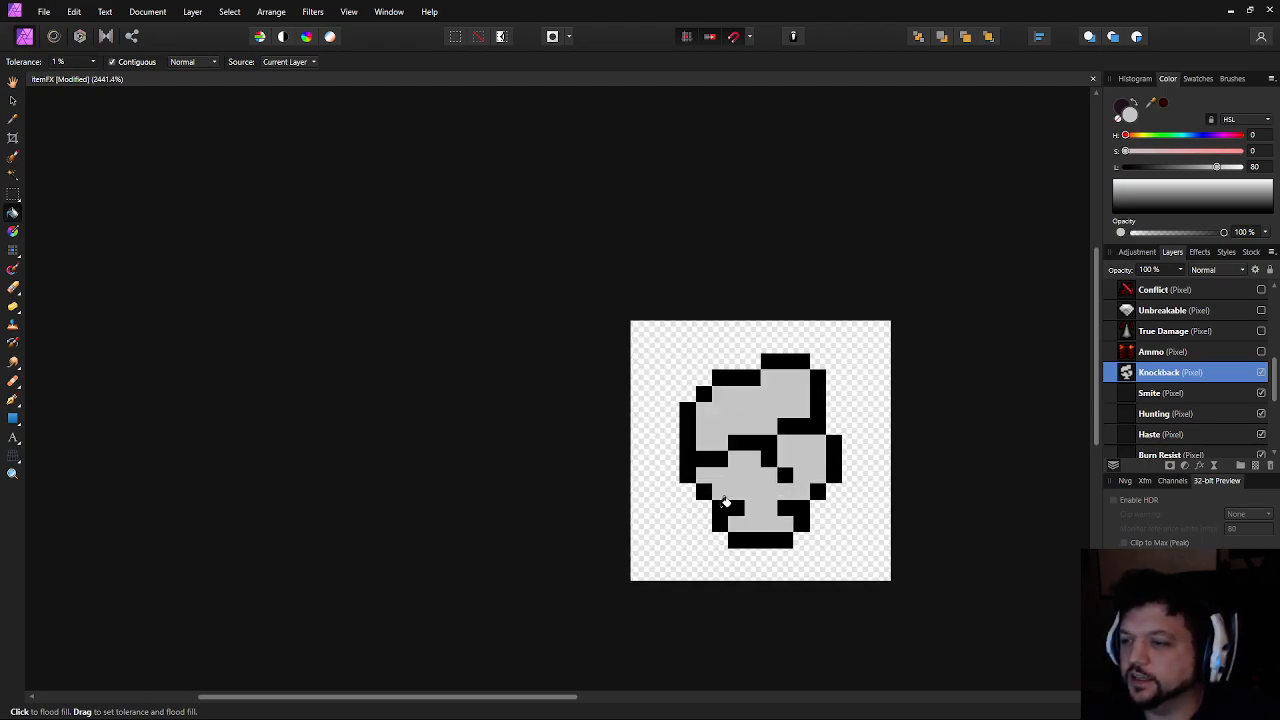
{"action": "scroll", "coordinate": [750, 503], "scroll_direction": "down", "scroll_amount": 3}
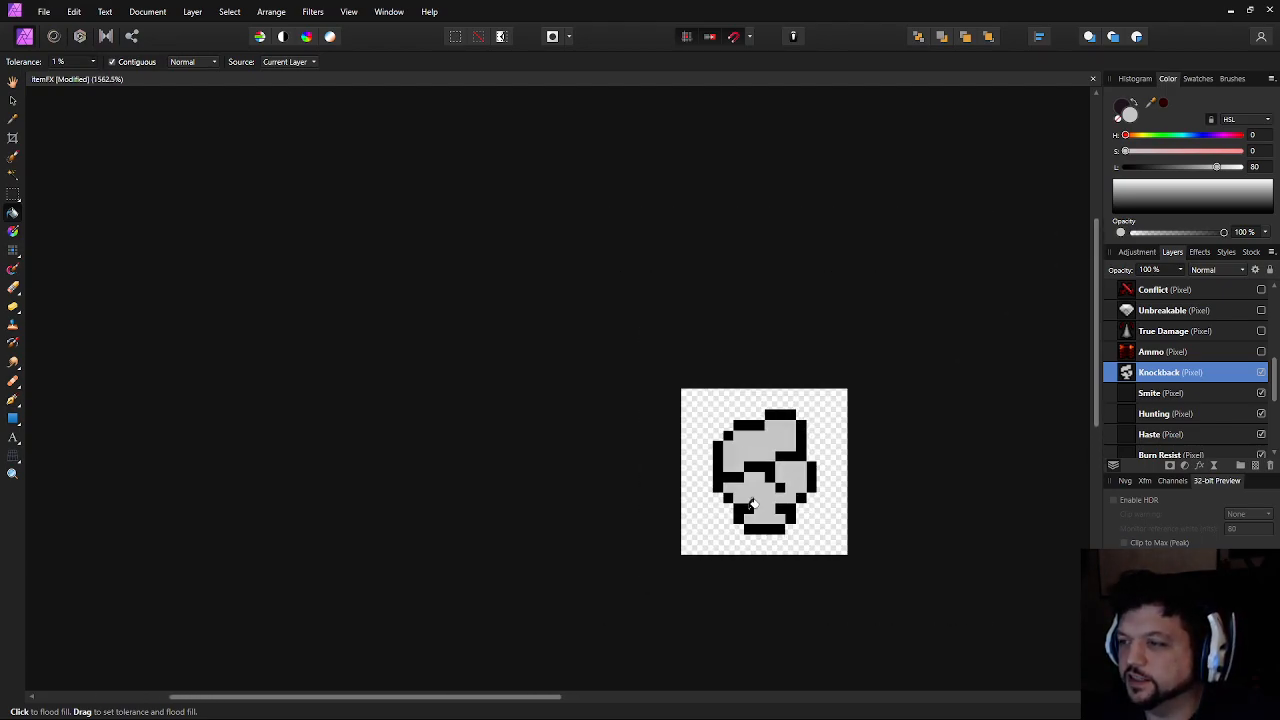
{"action": "scroll", "coordinate": [818, 532], "scroll_direction": "up", "scroll_amount": 2}
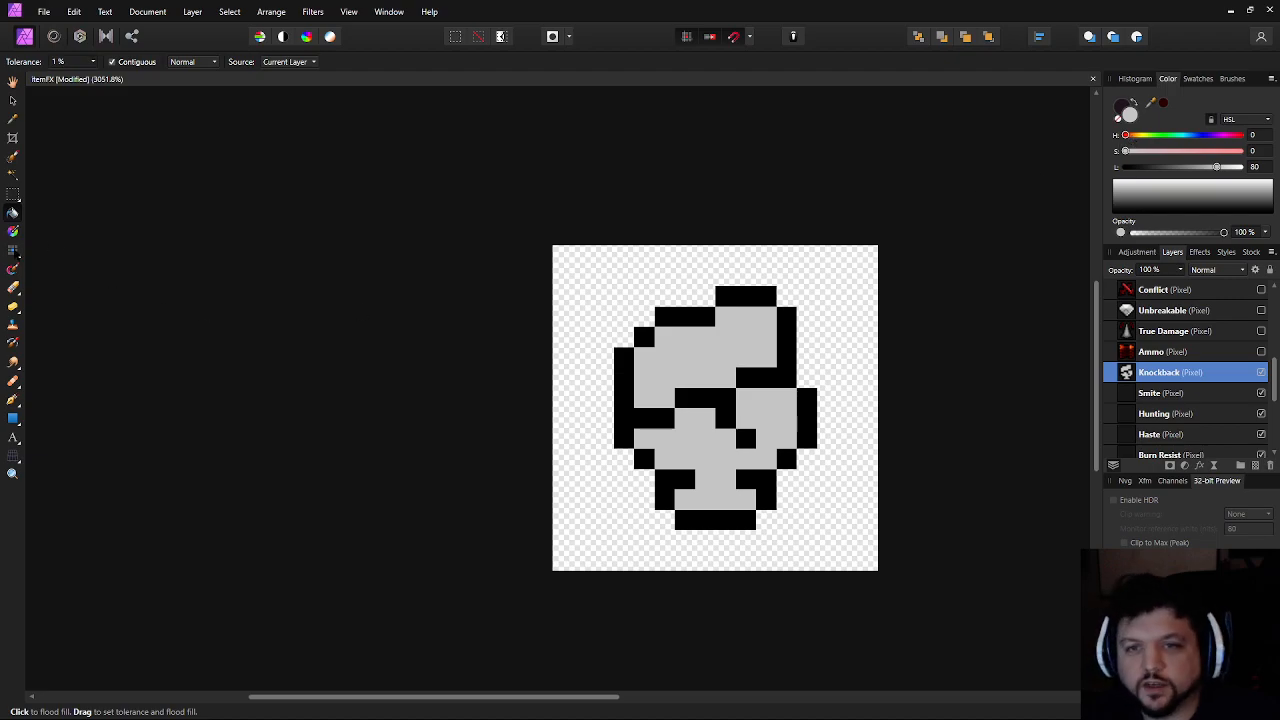
Refill both inner areas of the glove with orange at hue 25, saturation 100 and lightness 53
{"action": "key", "text": "b"}
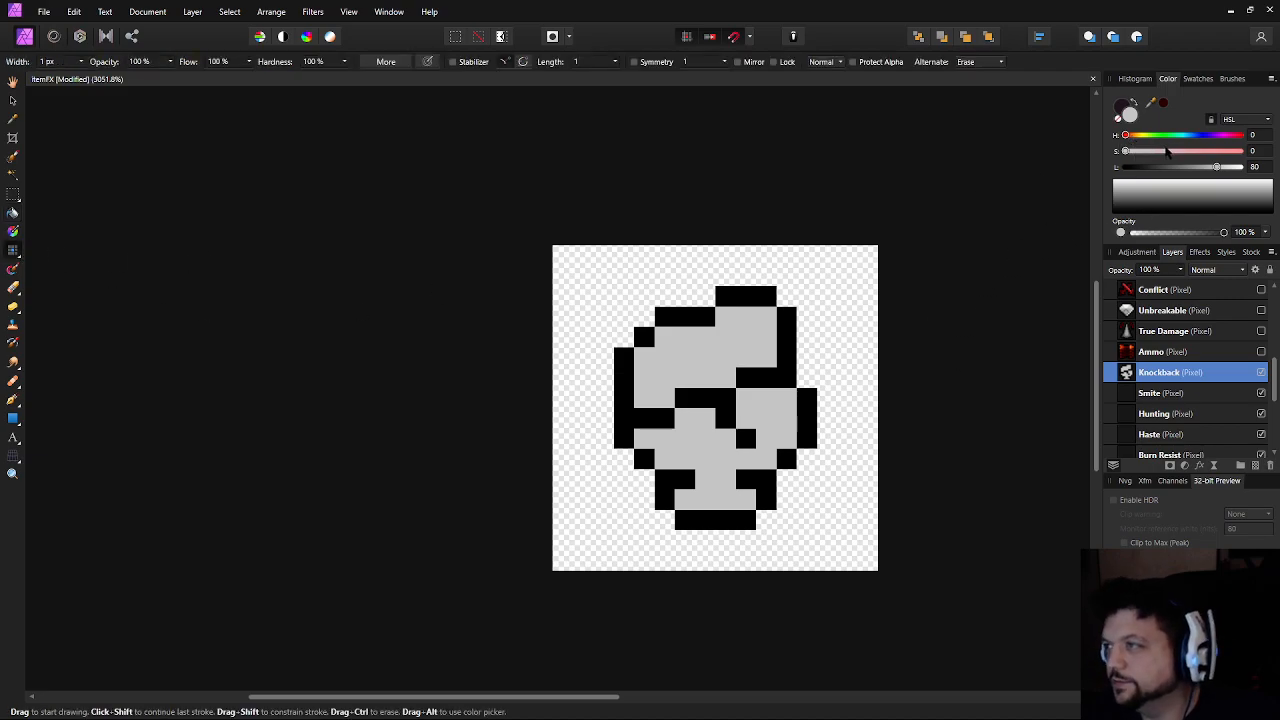
{"action": "left_click", "coordinate": [1134, 137]}
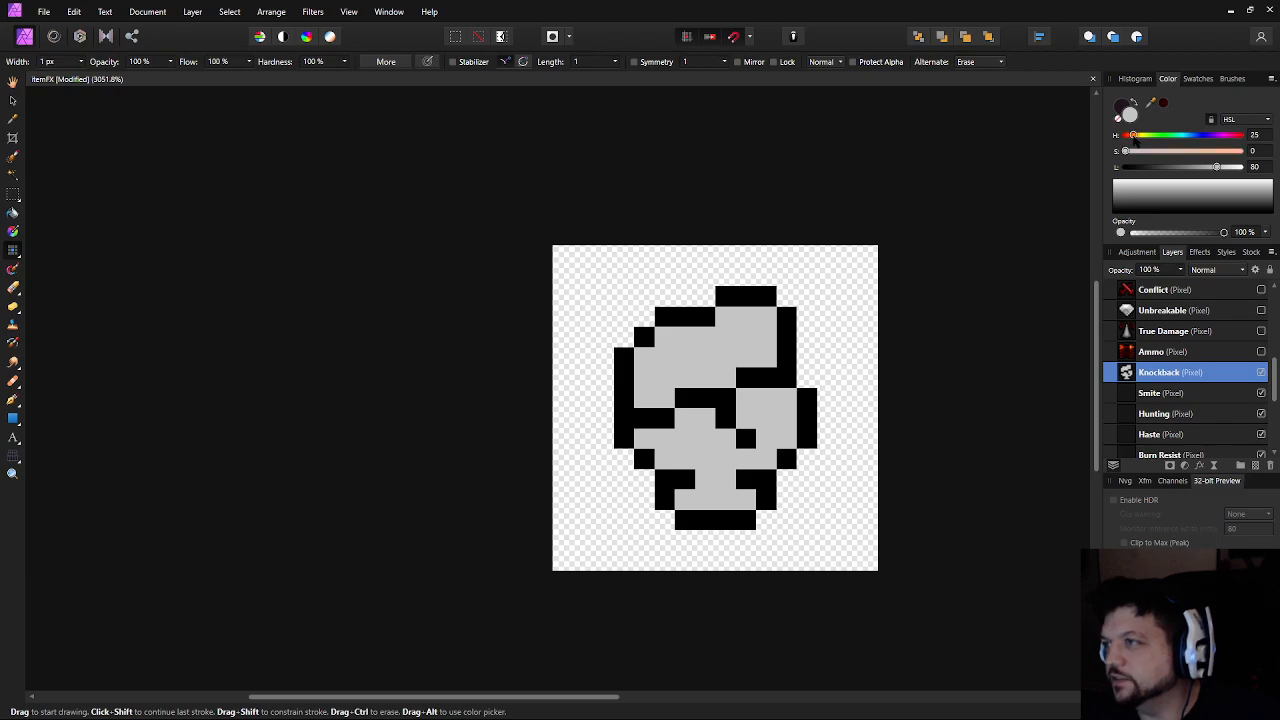
{"action": "left_click_drag", "start_coordinate": [1160, 151], "coordinate": [1188, 170]}
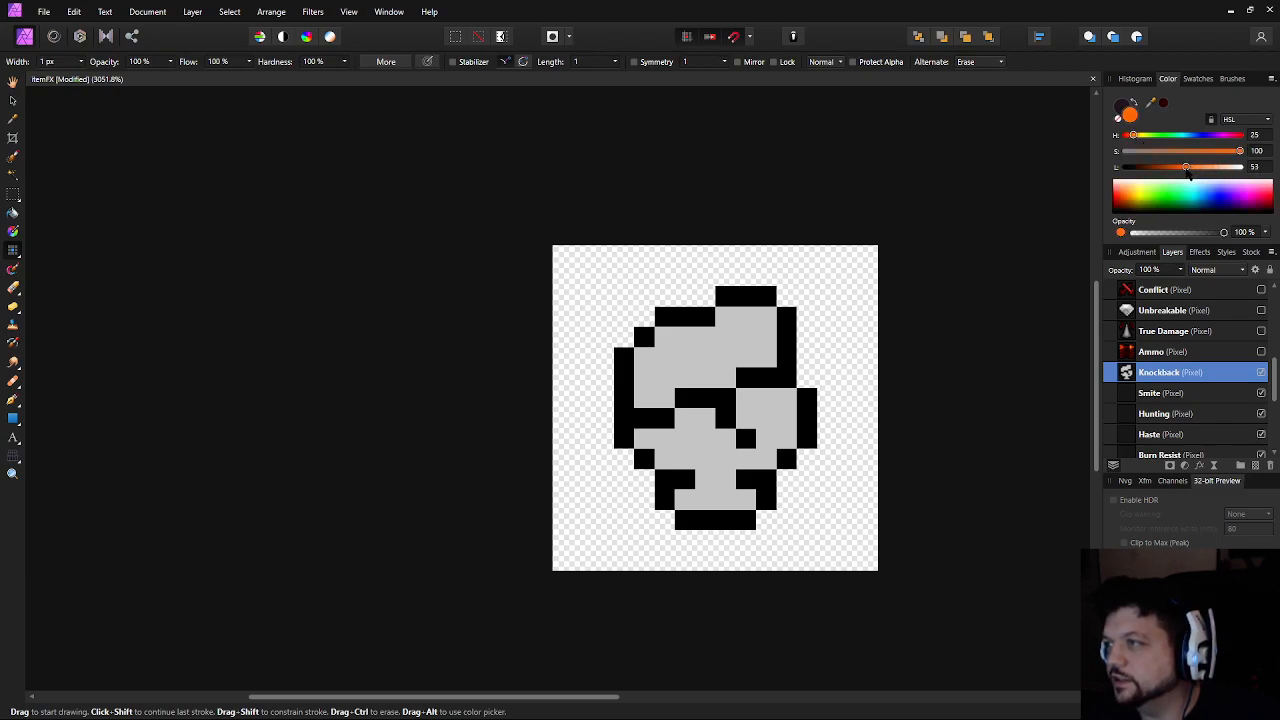
{"action": "key", "text": "g"}
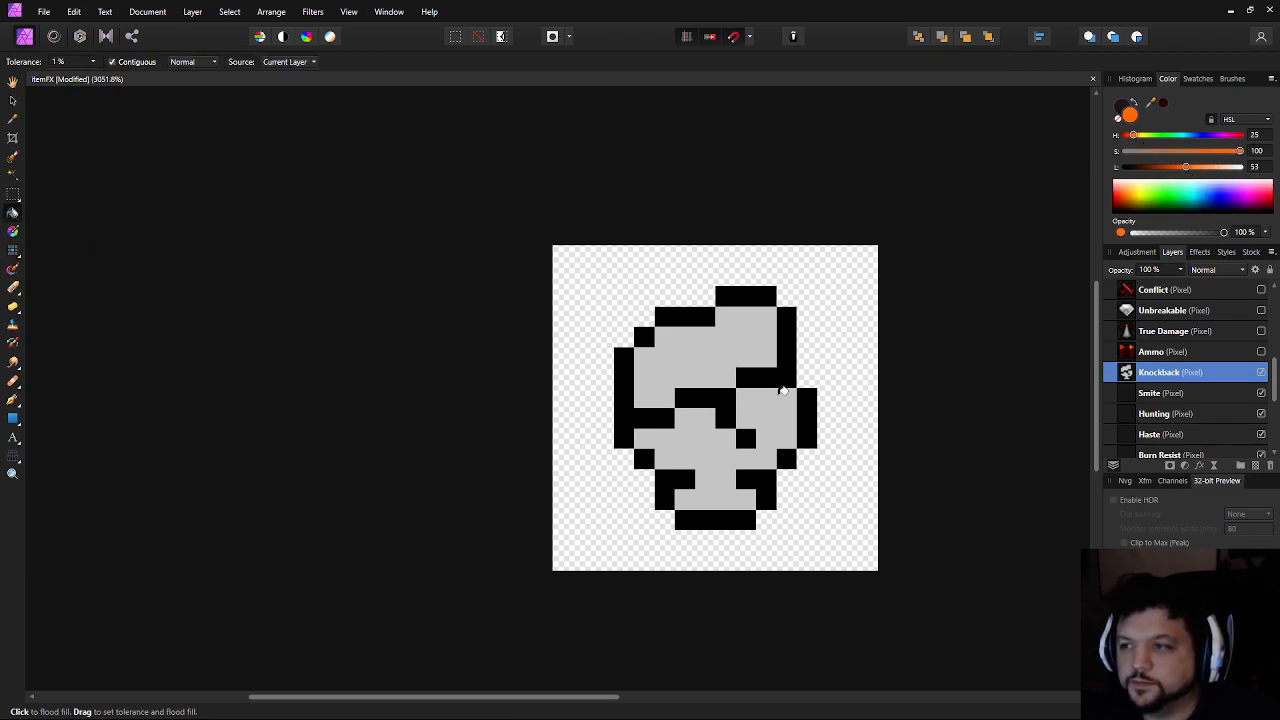
{"action": "left_click", "coordinate": [750, 352]}
{"action": "left_click", "coordinate": [760, 400]}
{"action": "scroll", "coordinate": [925, 434], "scroll_direction": "down", "scroll_amount": 5}
{"action": "scroll", "coordinate": [910, 436], "scroll_direction": "up", "scroll_amount": 3}
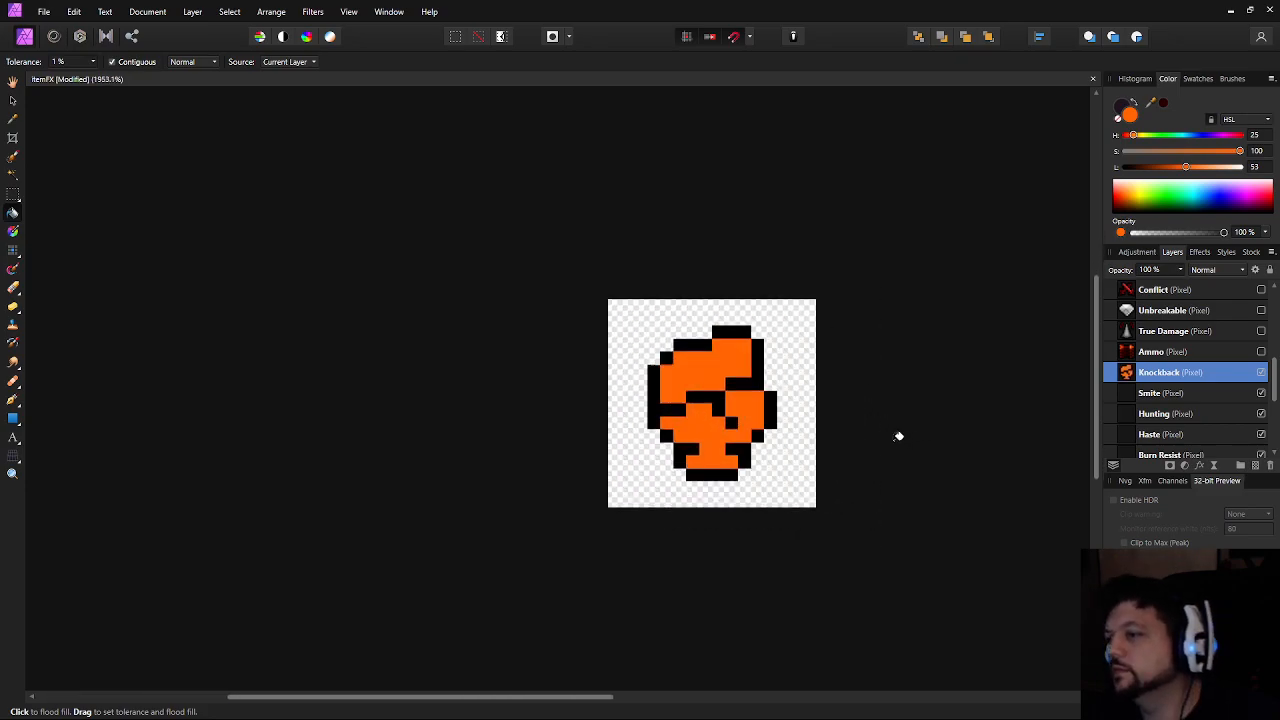
Refill both inner areas of the glove with red at hue 0, trying full saturation before settling on saturation 79 and lightness 46
{"action": "left_click_drag", "start_coordinate": [1133, 136], "coordinate": [1122, 136]}
{"action": "left_click", "coordinate": [730, 357]}
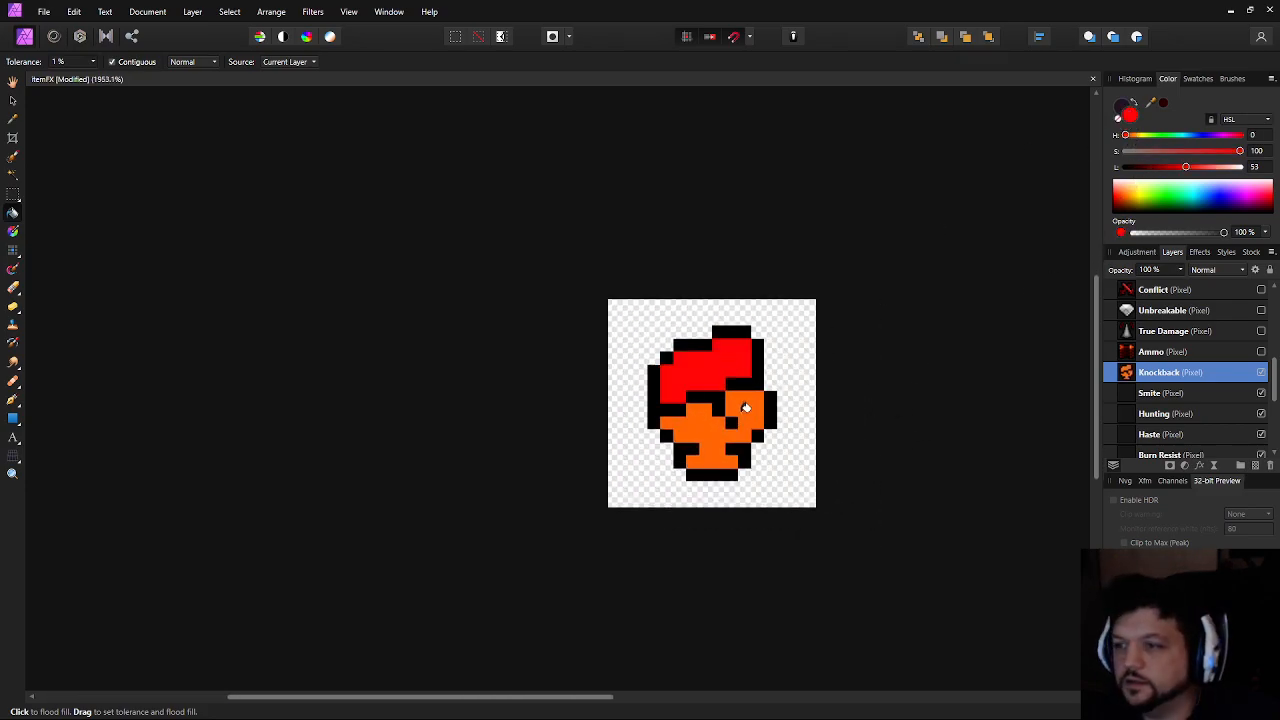
{"action": "left_click", "coordinate": [748, 407]}
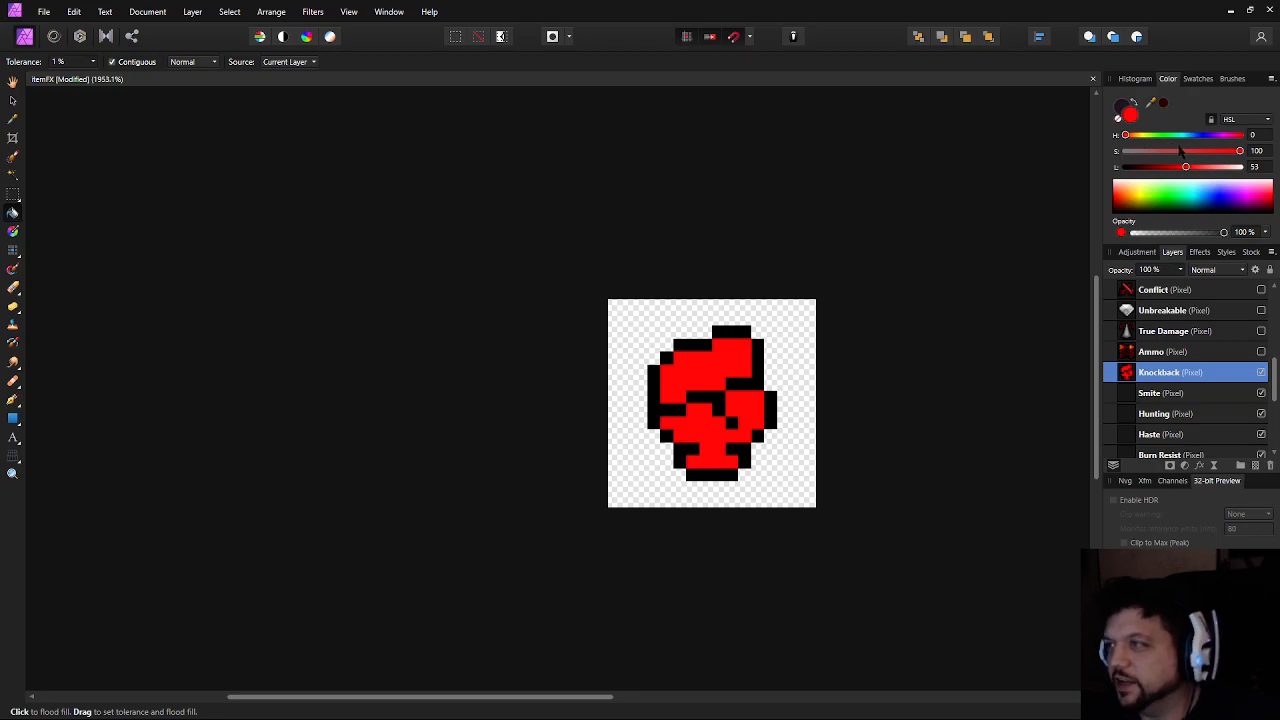
{"action": "left_click_drag", "start_coordinate": [1236, 155], "coordinate": [1174, 168]}
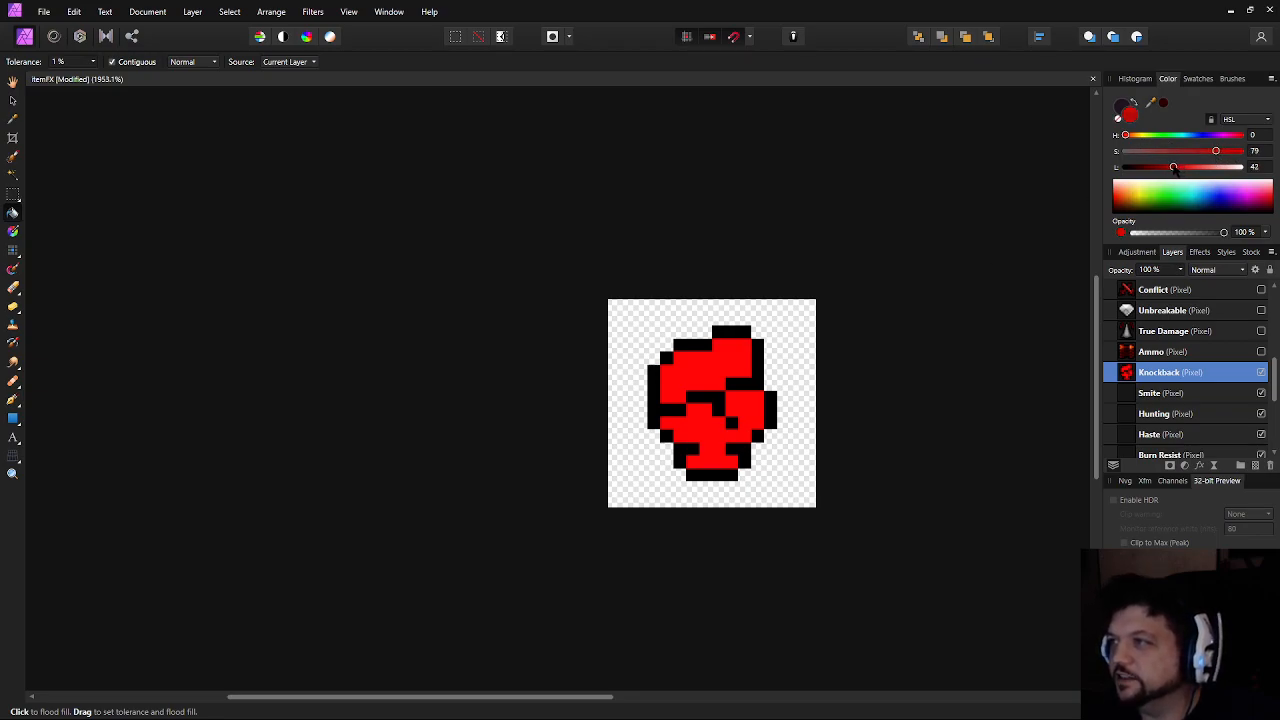
{"action": "left_click", "coordinate": [735, 364]}
{"action": "left_click", "coordinate": [722, 420]}
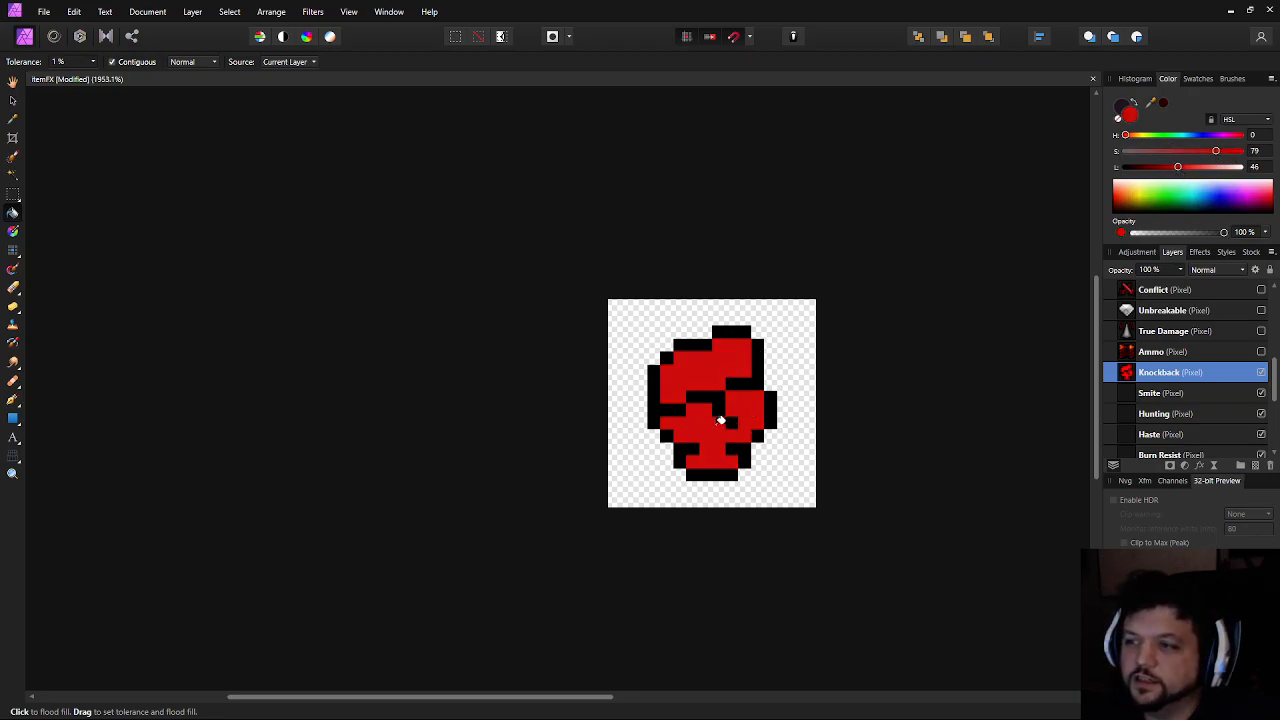
Repaint the black crease lines inside the glove and at the cuff with dark red at HSL 0, 79, 24
{"action": "left_click", "coordinate": [11, 252]}
{"action": "scroll", "coordinate": [704, 412], "scroll_direction": "up", "scroll_amount": 4}
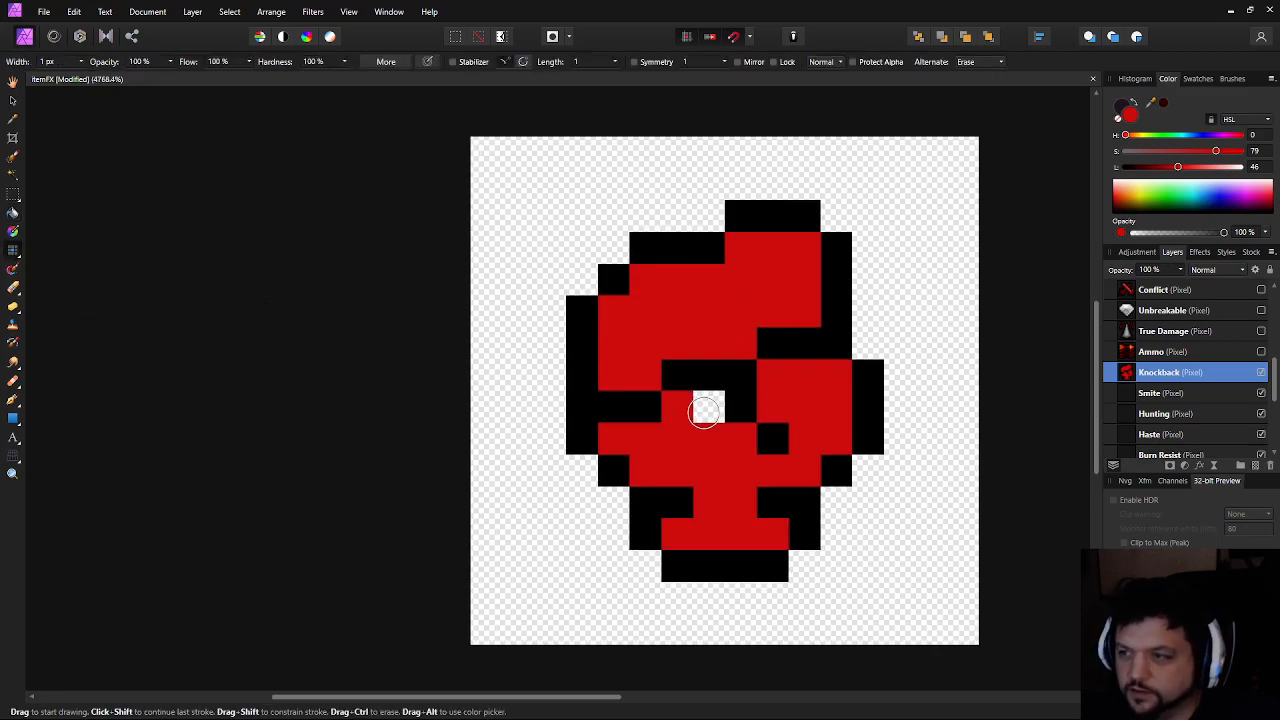
{"action": "left_click", "coordinate": [1154, 167]}
{"action": "mouse_move", "coordinate": [613, 404]}
{"action": "left_mouse_down"}
{"action": "mouse_move", "coordinate": [737, 374]}
{"action": "mouse_move", "coordinate": [737, 406]}
{"action": "mouse_move", "coordinate": [740, 375]}
{"action": "mouse_move", "coordinate": [768, 428]}
{"action": "mouse_move", "coordinate": [803, 343]}
{"action": "left_mouse_up"}
{"action": "left_click", "coordinate": [769, 432]}
{"action": "left_click", "coordinate": [678, 506]}
{"action": "left_click", "coordinate": [776, 507]}
{"action": "scroll", "coordinate": [813, 397], "scroll_direction": "down", "scroll_amount": 2}
{"action": "scroll", "coordinate": [838, 397], "scroll_direction": "down", "scroll_amount": 4}
{"action": "scroll", "coordinate": [934, 363], "scroll_direction": "up", "scroll_amount": 3}
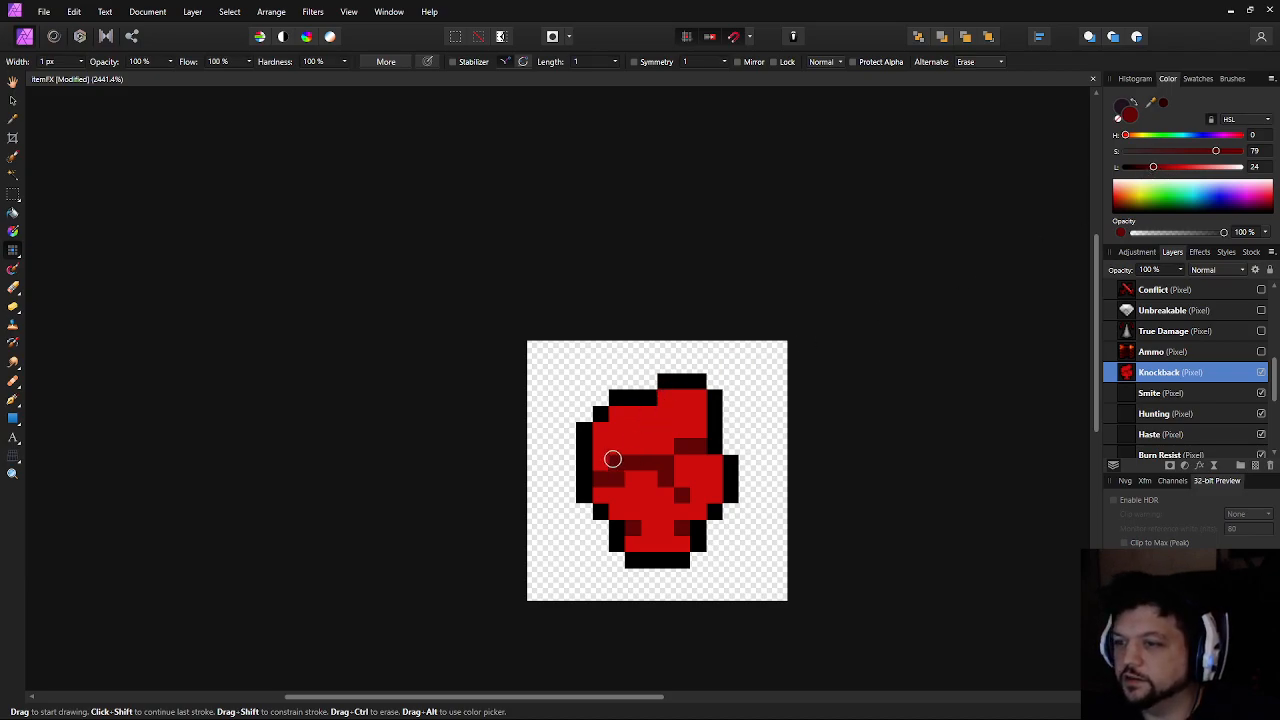
Darken the left crease end and cuff line corners with red at HSL 0, 79, 15, joining the corners with the lightness 24 red
{"action": "key", "text": "x"}
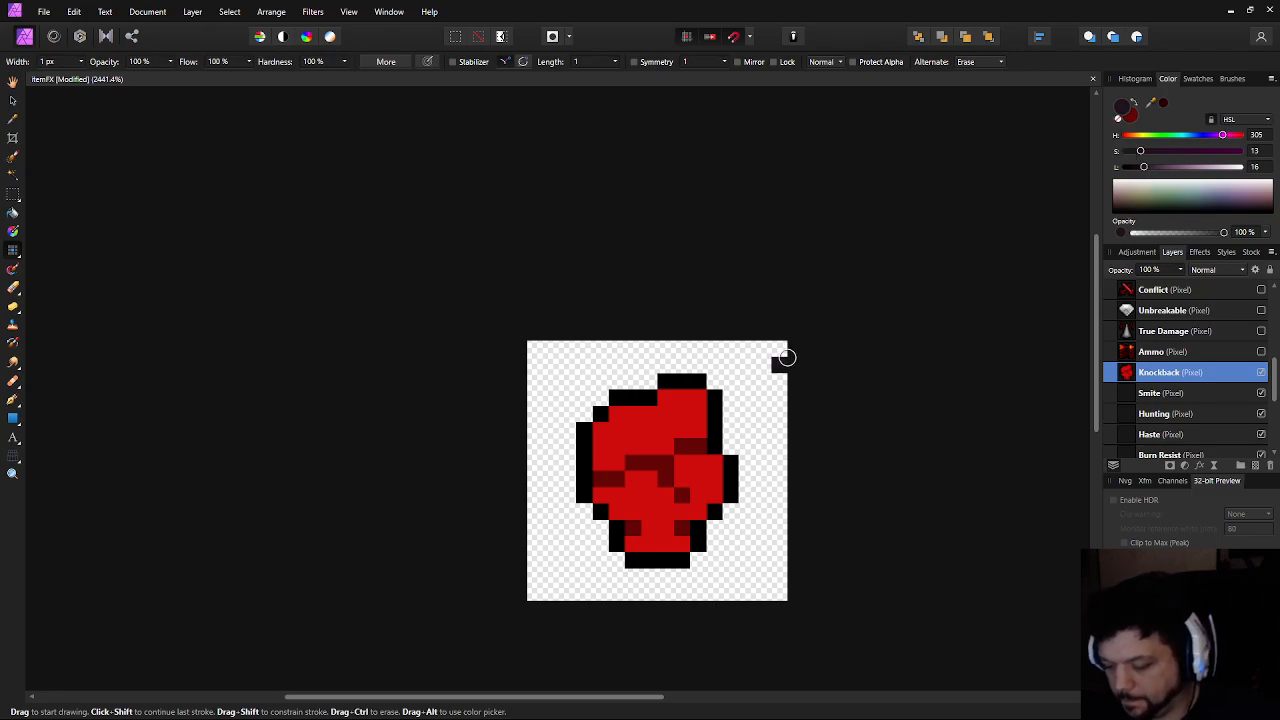
{"action": "key", "text": "i"}
{"action": "left_click", "coordinate": [666, 432]}
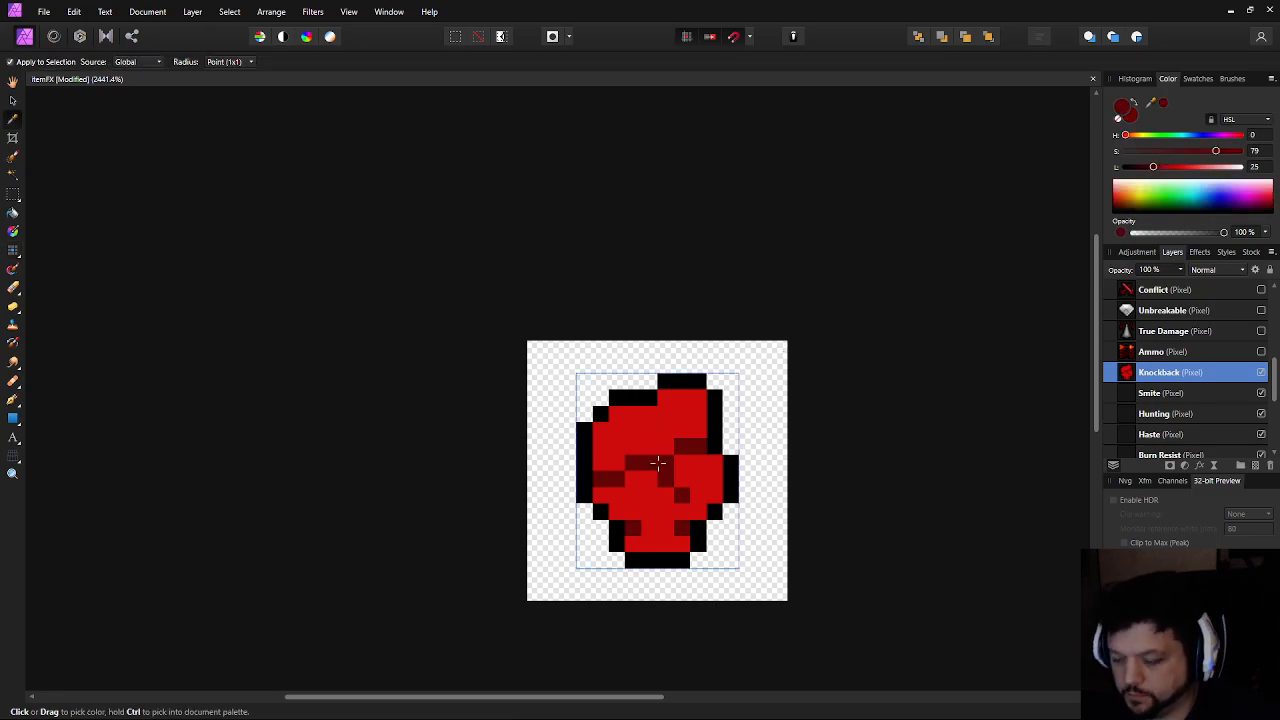
{"action": "key", "text": "b"}
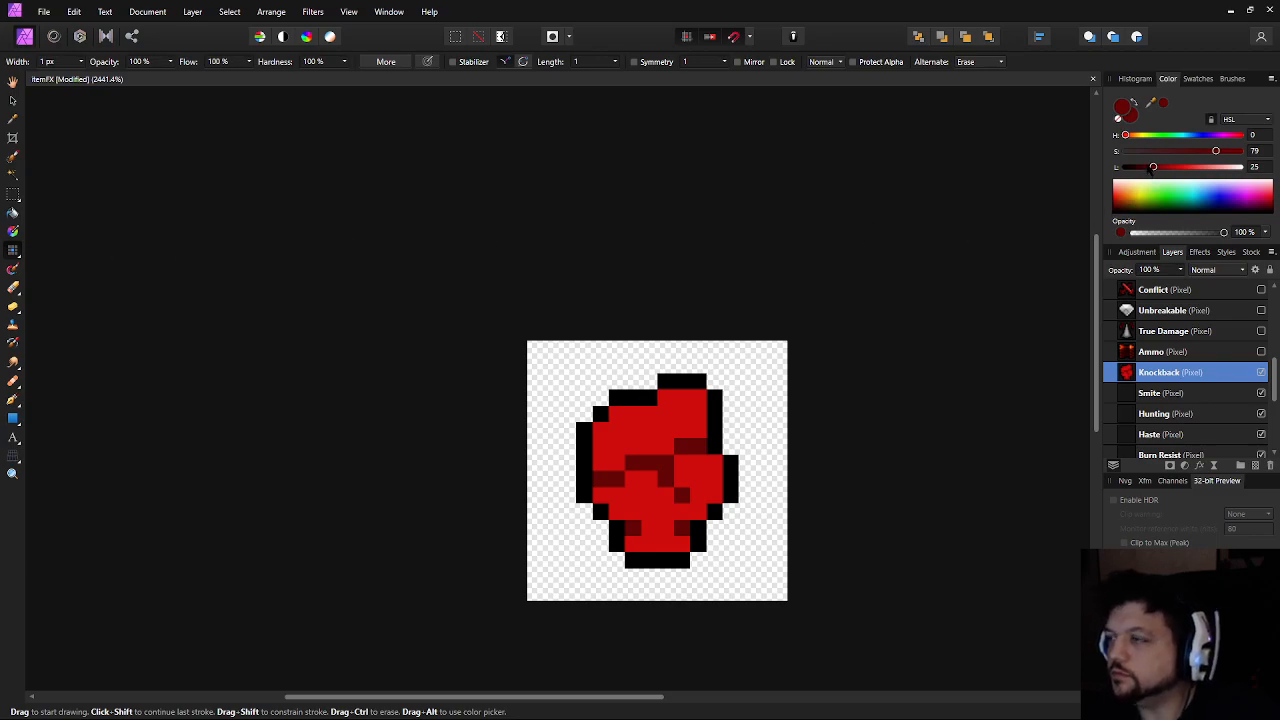
{"action": "left_click_drag", "start_coordinate": [1148, 168], "coordinate": [1146, 168]}
{"action": "scroll", "coordinate": [555, 473], "scroll_direction": "up", "scroll_amount": 2}
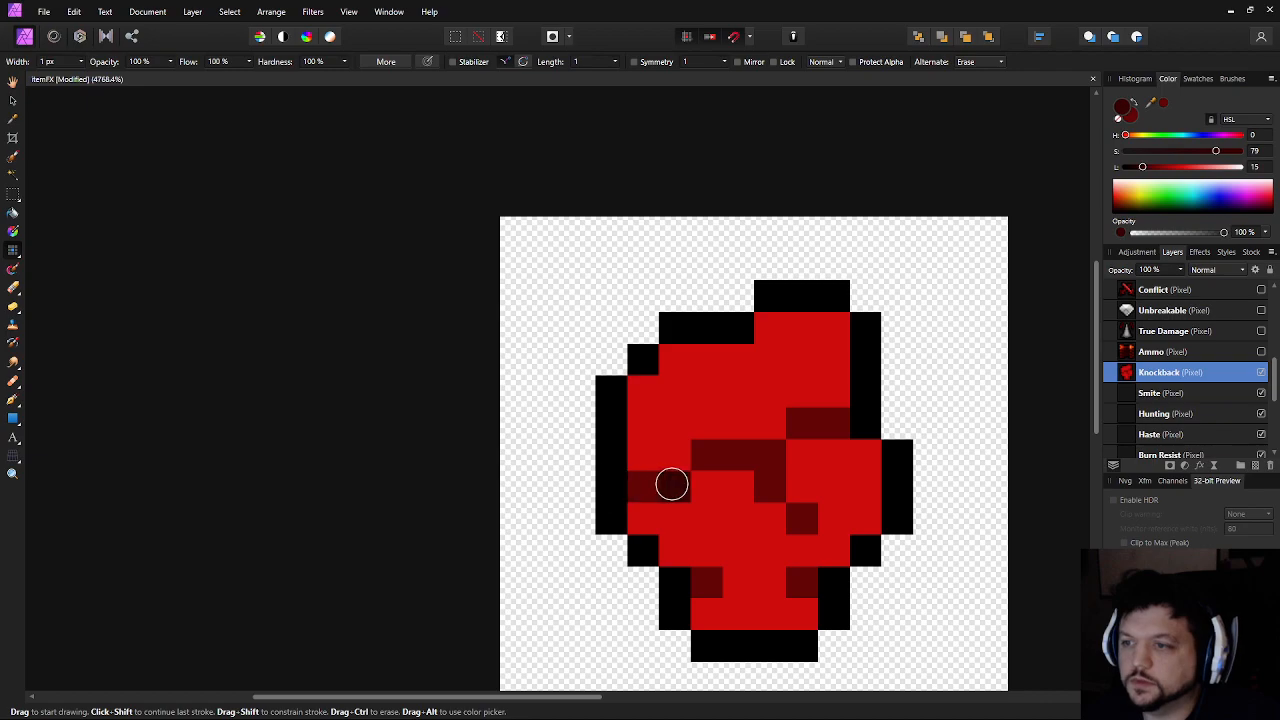
{"action": "left_click", "coordinate": [653, 483]}
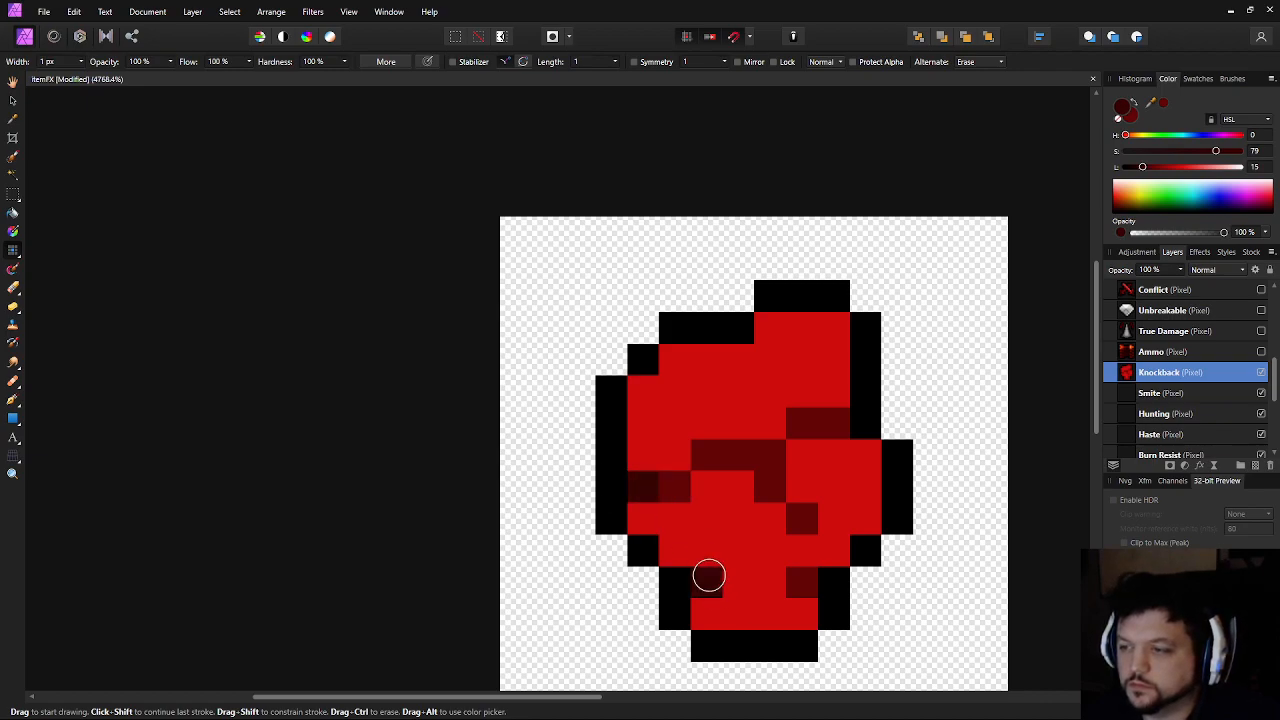
{"action": "left_click", "coordinate": [737, 478]}
{"action": "key", "text": "x"}
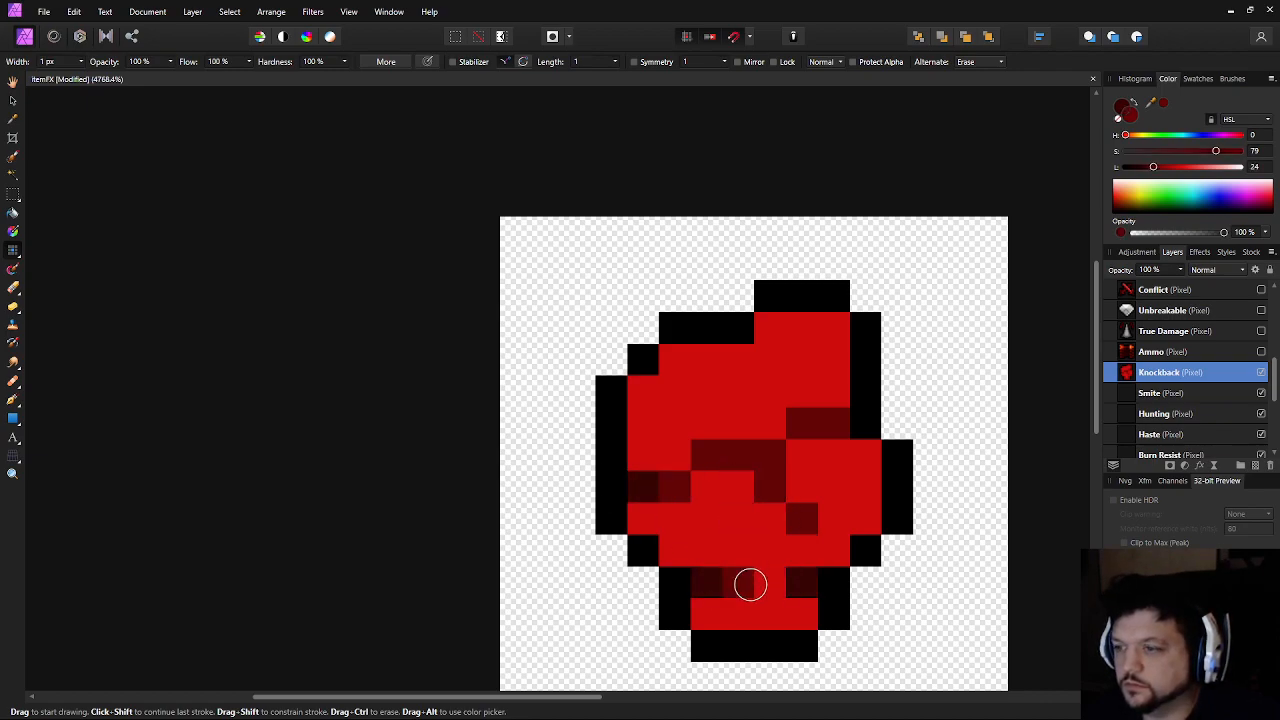
{"action": "left_click_drag", "start_coordinate": [749, 583], "coordinate": [768, 583]}
Darken the crease under the upper right fingers and the crease beside the thumb with the lightness 15 red
{"action": "key", "text": "x"}
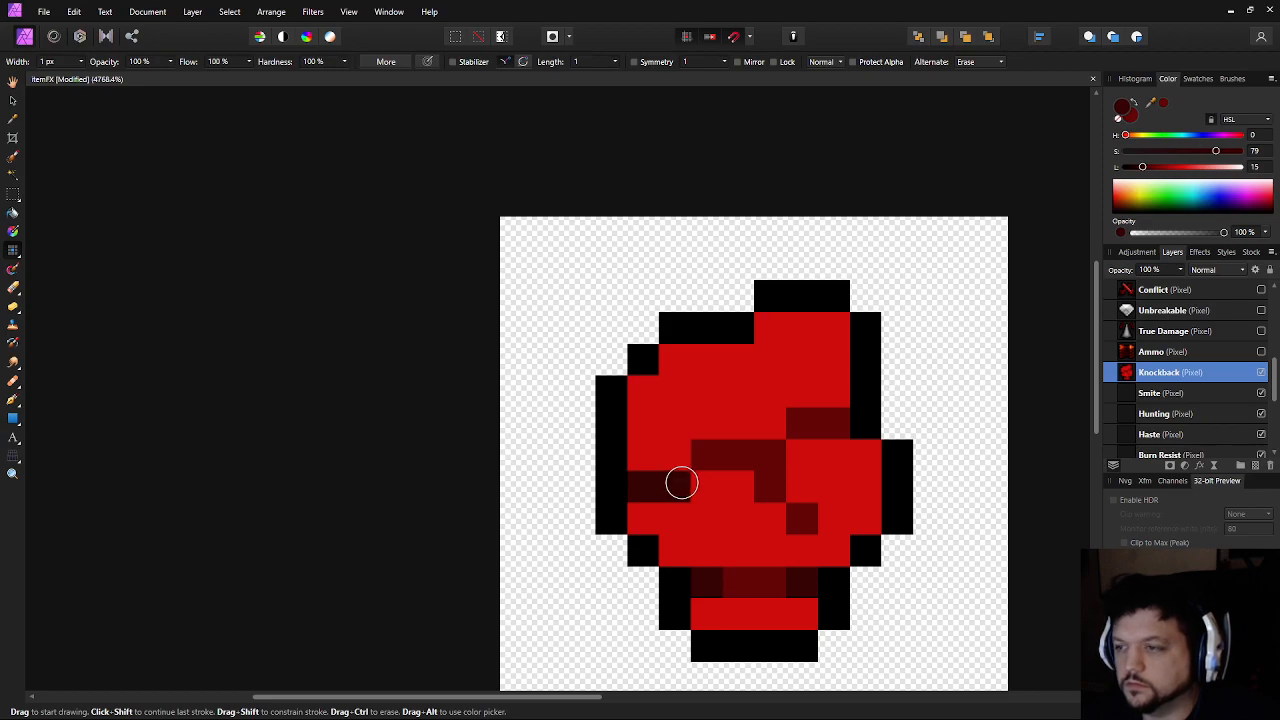
{"action": "left_click", "coordinate": [826, 424]}
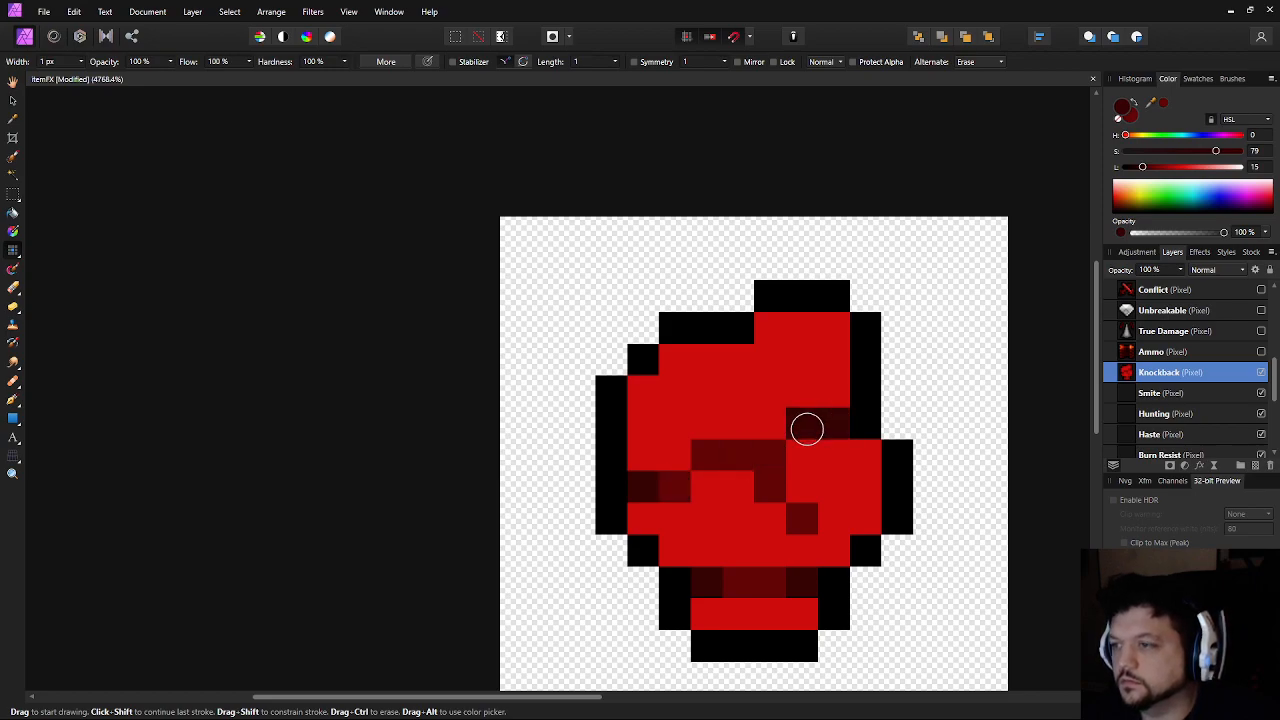
{"action": "left_click", "coordinate": [797, 517]}
Shade the palm area below the finger crease, down to the cuff line, with the lightness 24 dark red
{"action": "key", "text": "x"}
{"action": "left_click", "coordinate": [737, 486]}
{"action": "mouse_move", "coordinate": [718, 496]}
{"action": "left_mouse_down"}
{"action": "mouse_move", "coordinate": [657, 518]}
{"action": "mouse_move", "coordinate": [763, 517]}
{"action": "mouse_move", "coordinate": [734, 537]}
{"action": "left_mouse_up"}
{"action": "left_click", "coordinate": [646, 465]}
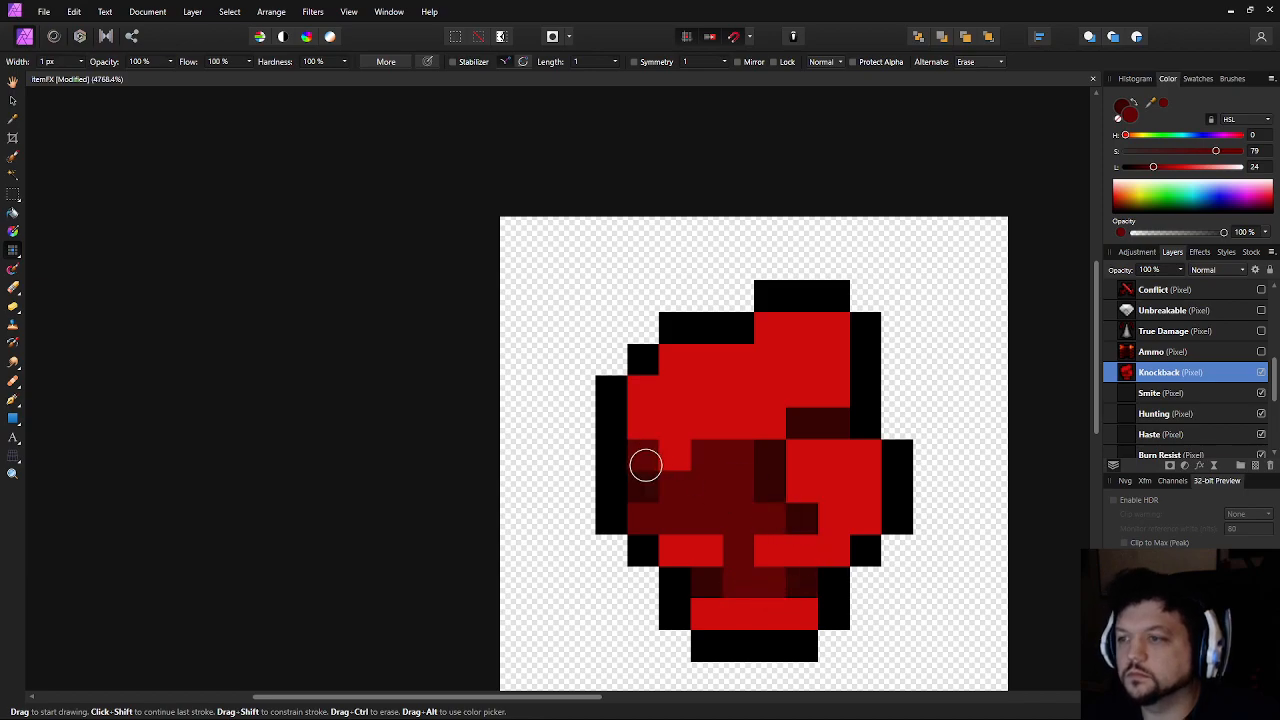
{"action": "scroll", "coordinate": [864, 530], "scroll_direction": "down", "scroll_amount": 5}
{"action": "scroll", "coordinate": [880, 510], "scroll_direction": "up", "scroll_amount": 6}
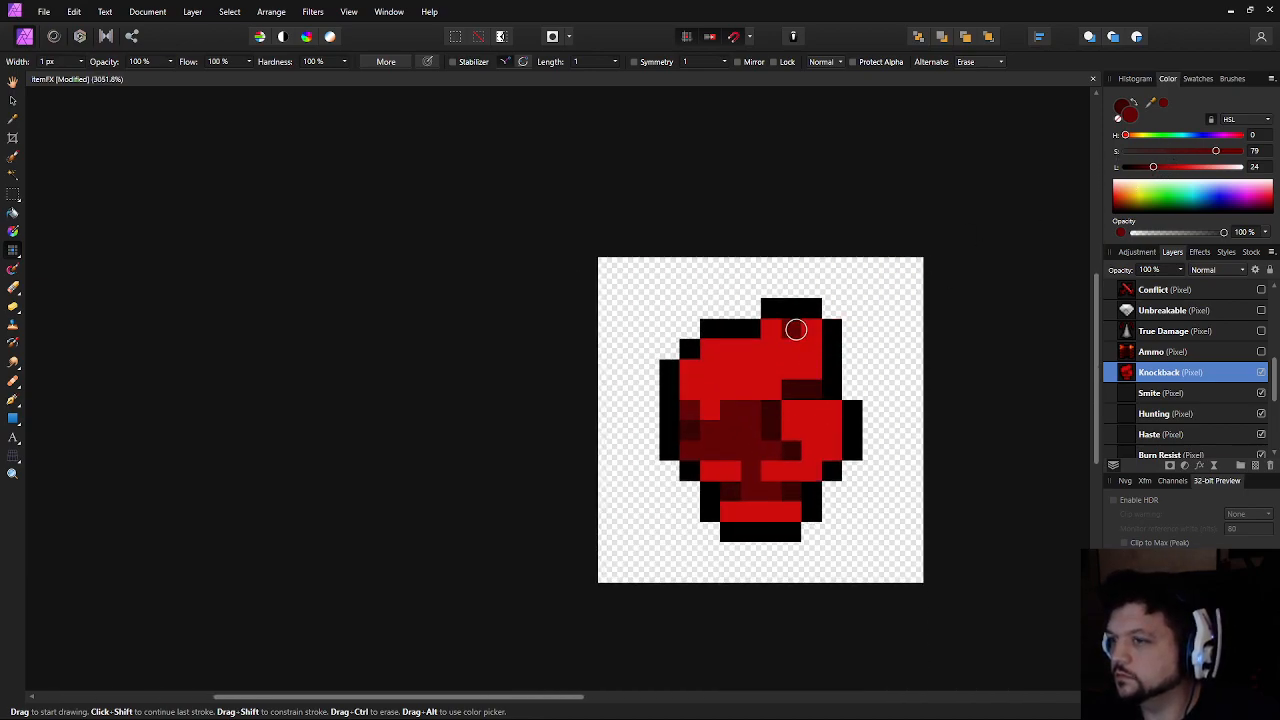
Shade the edges of the fingers, thumb, lower palm and cuff with mid red at HSL 0, 79, 37
{"action": "left_click", "coordinate": [1168, 167]}
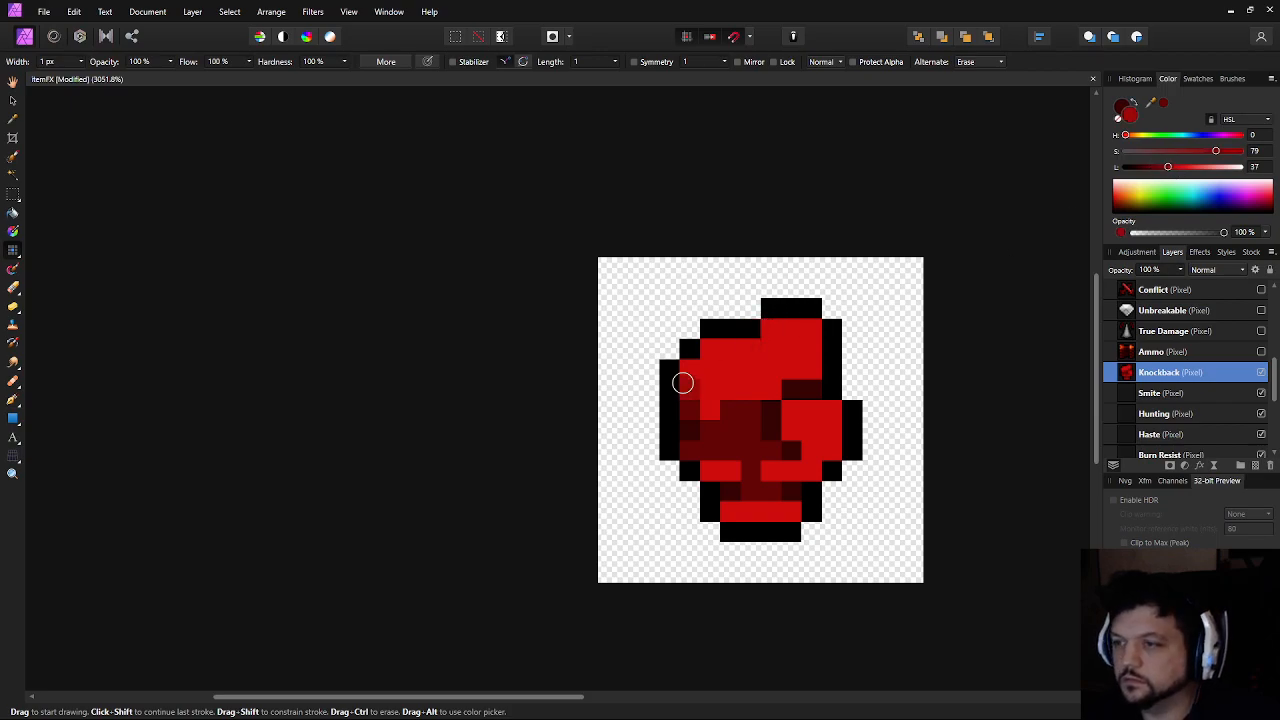
{"action": "mouse_move", "coordinate": [691, 391]}
{"action": "left_mouse_down"}
{"action": "mouse_move", "coordinate": [773, 389]}
{"action": "mouse_move", "coordinate": [810, 366]}
{"action": "mouse_move", "coordinate": [812, 328]}
{"action": "mouse_move", "coordinate": [793, 422]}
{"action": "mouse_move", "coordinate": [814, 451]}
{"action": "mouse_move", "coordinate": [832, 447]}
{"action": "mouse_move", "coordinate": [810, 468]}
{"action": "mouse_move", "coordinate": [706, 473]}
{"action": "mouse_move", "coordinate": [732, 474]}
{"action": "mouse_move", "coordinate": [741, 507]}
{"action": "mouse_move", "coordinate": [790, 510]}
{"action": "left_mouse_up"}
{"action": "left_click", "coordinate": [851, 490]}
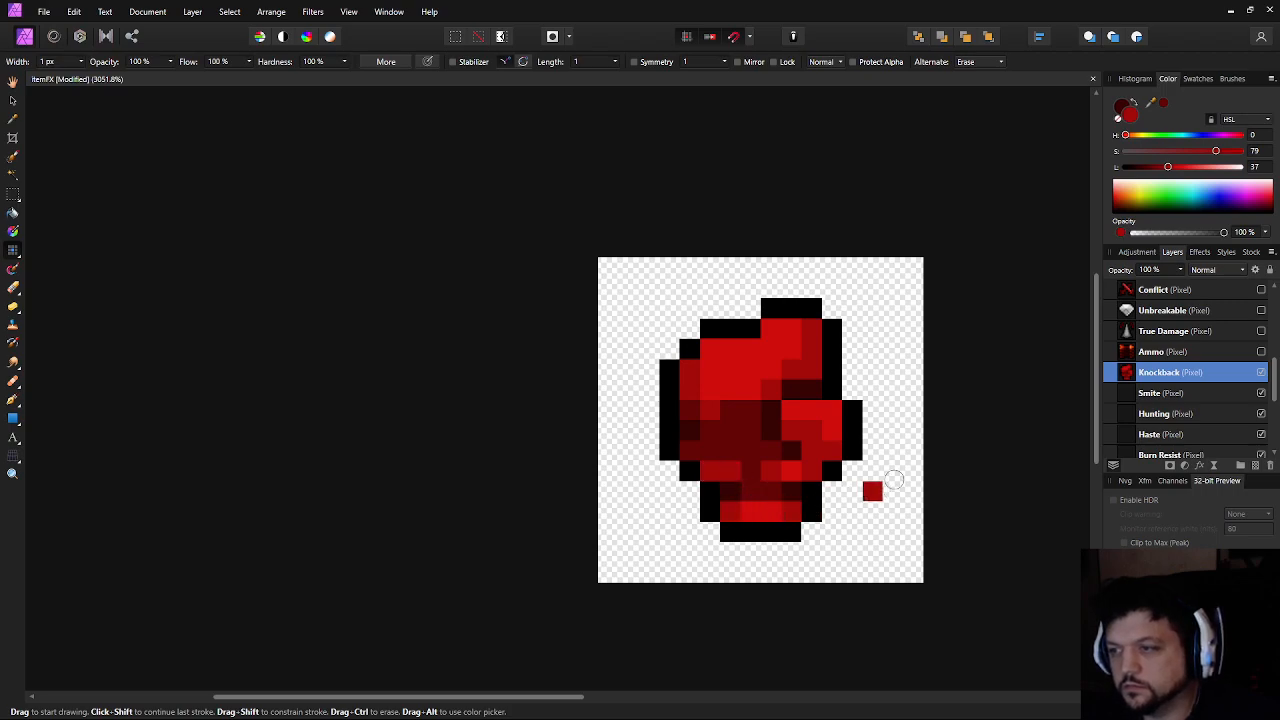
{"action": "scroll", "coordinate": [873, 490], "scroll_direction": "down", "scroll_amount": 8}
{"action": "scroll", "coordinate": [855, 395], "scroll_direction": "up", "scroll_amount": 9}
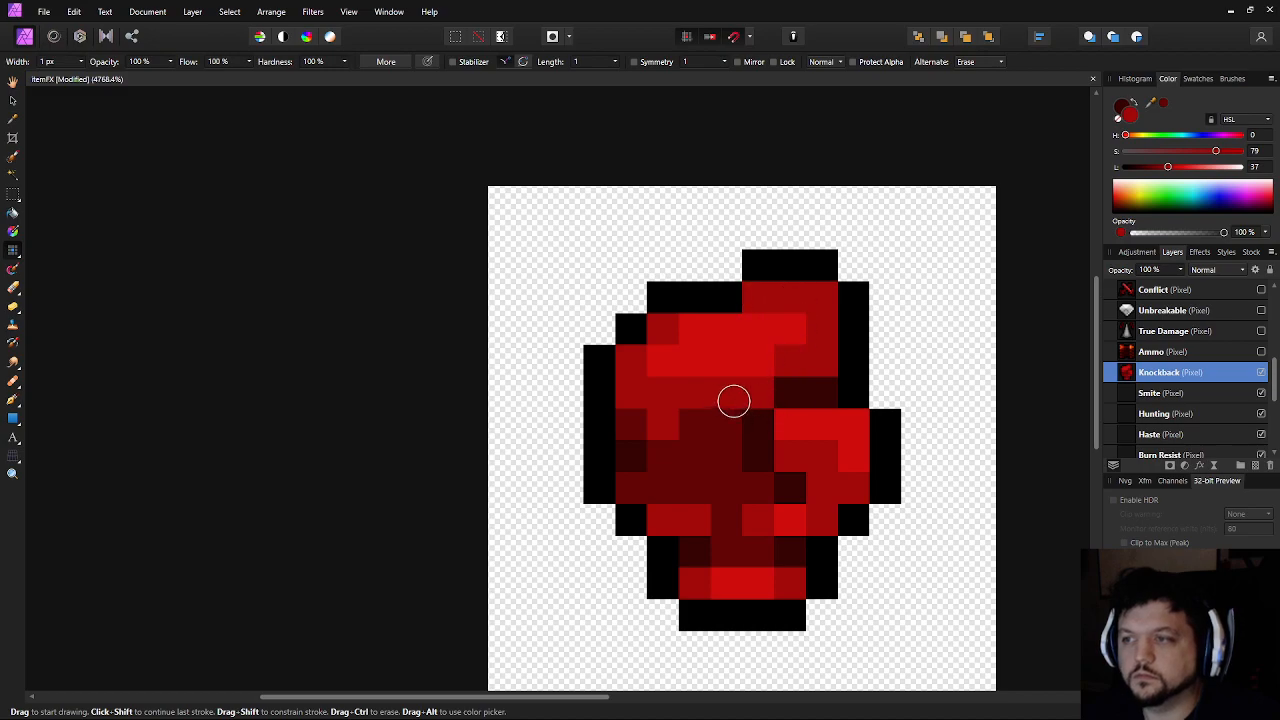
Extend the darkest red, lightness 15, across the middle row of the palm up to the thumb crease
{"action": "scroll", "coordinate": [940, 431], "scroll_direction": "down", "scroll_amount": 5}
{"action": "scroll", "coordinate": [952, 470], "scroll_direction": "down", "scroll_amount": 3}
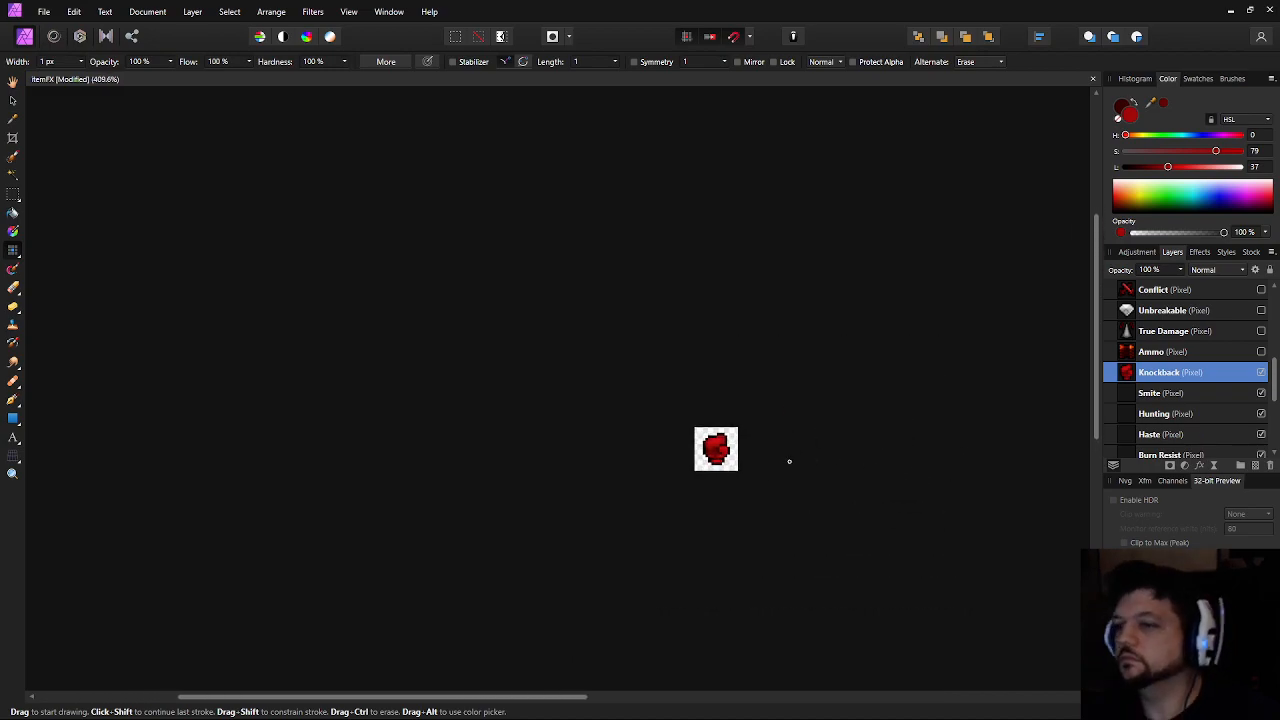
{"action": "scroll", "coordinate": [789, 461], "scroll_direction": "up", "scroll_amount": 10}
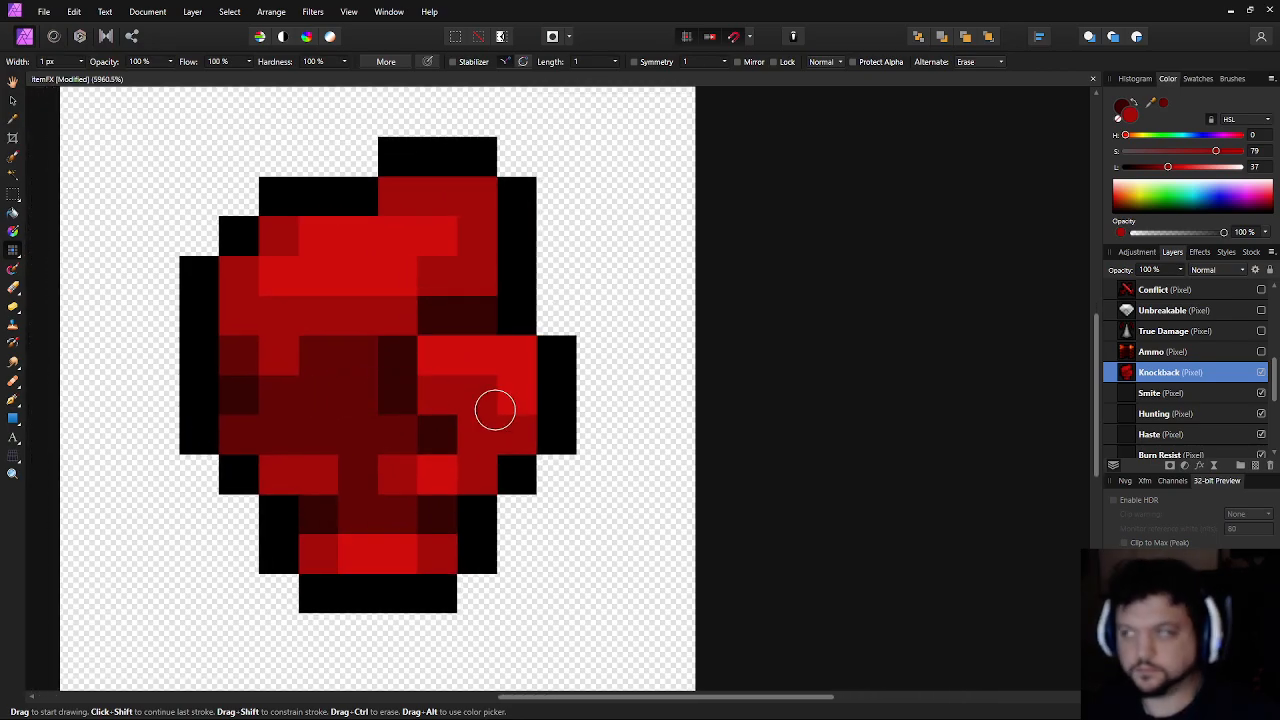
{"action": "key", "text": "x"}
{"action": "left_click_drag", "start_coordinate": [279, 400], "coordinate": [361, 389]}
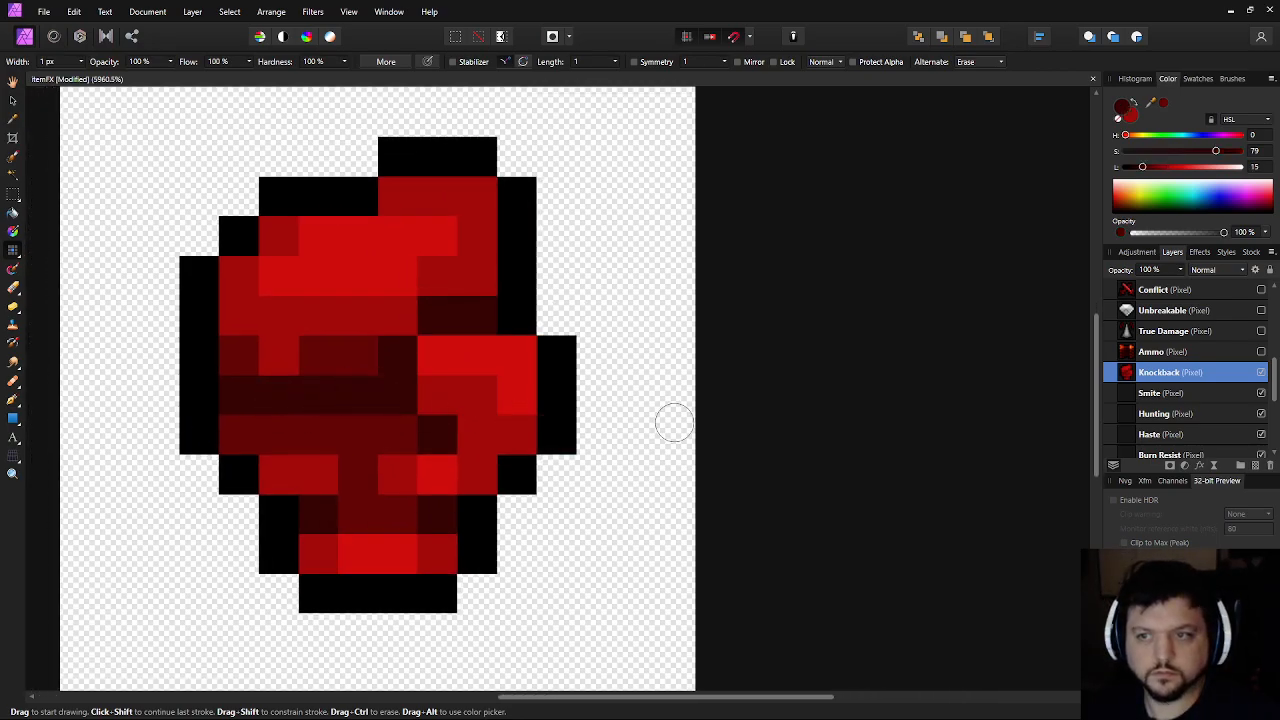
Examine the shaded glove icon at small and enlarged sizes to judge its shape and shading
{"action": "scroll", "coordinate": [814, 431], "scroll_direction": "down", "scroll_amount": 8}
{"action": "scroll", "coordinate": [756, 440], "scroll_direction": "up", "scroll_amount": 5}
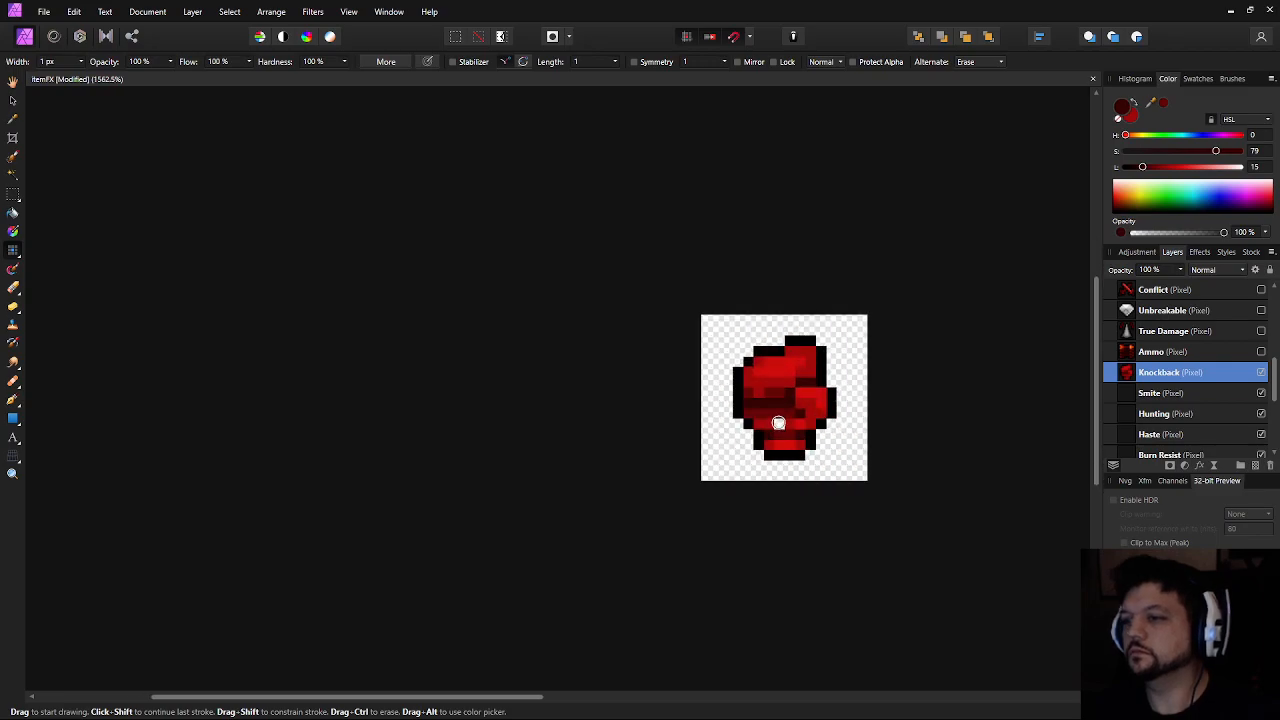
{"action": "scroll", "coordinate": [860, 459], "scroll_direction": "down", "scroll_amount": 6}
{"action": "scroll", "coordinate": [1010, 465], "scroll_direction": "down", "scroll_amount": 2}
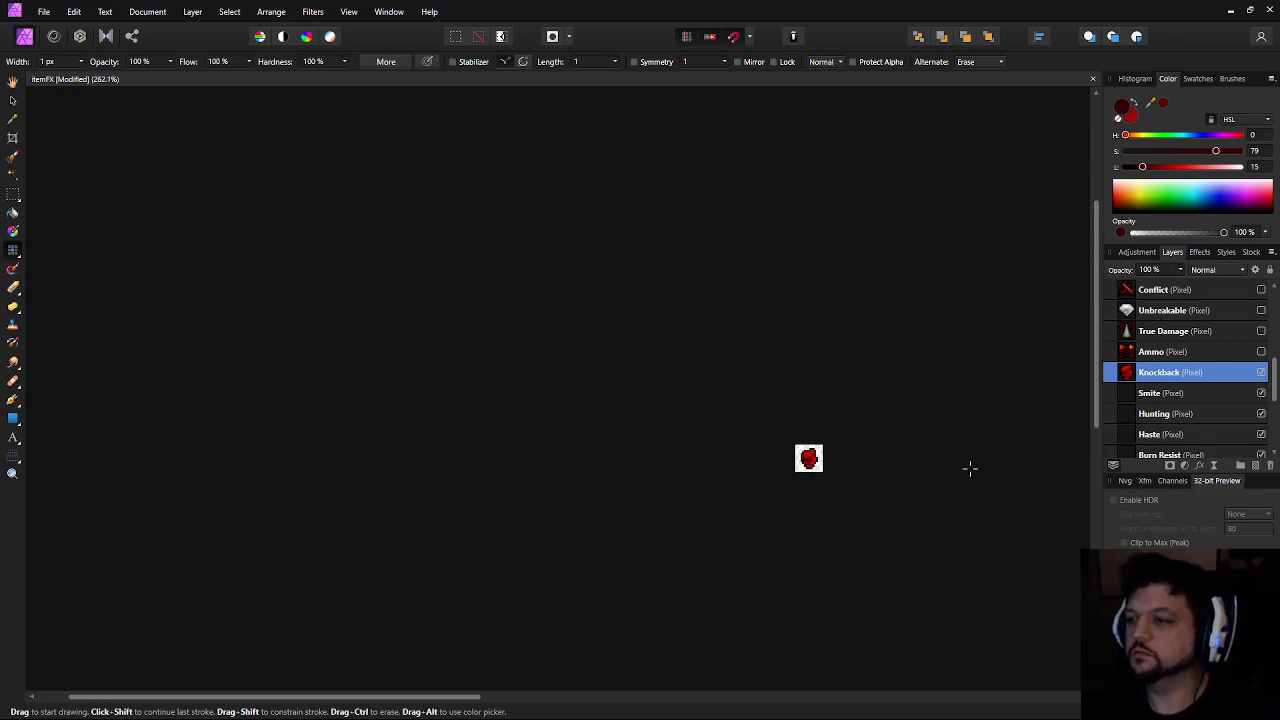
{"action": "left_click_drag", "start_coordinate": [986, 466], "coordinate": [811, 455]}
{"action": "scroll", "coordinate": [705, 445], "scroll_direction": "up", "scroll_amount": 3}
{"action": "scroll", "coordinate": [665, 442], "scroll_direction": "up", "scroll_amount": 2}
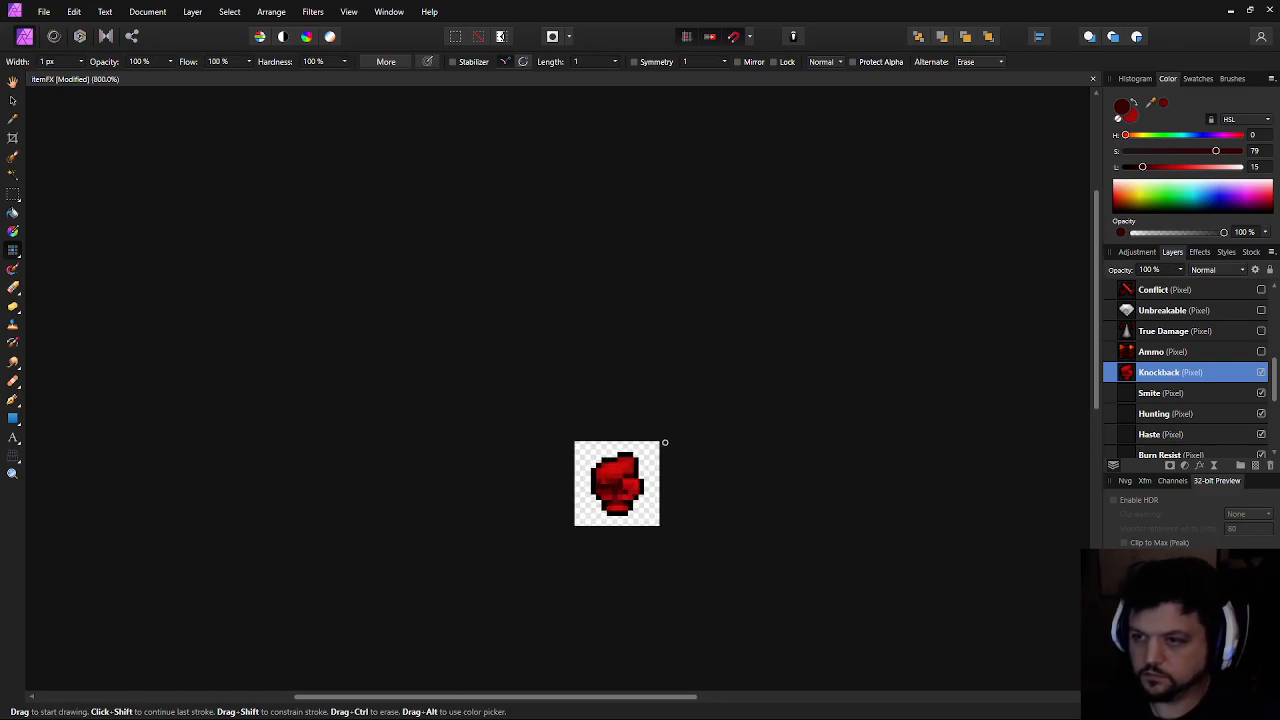
{"action": "left_click_drag", "start_coordinate": [665, 442], "coordinate": [667, 392]}
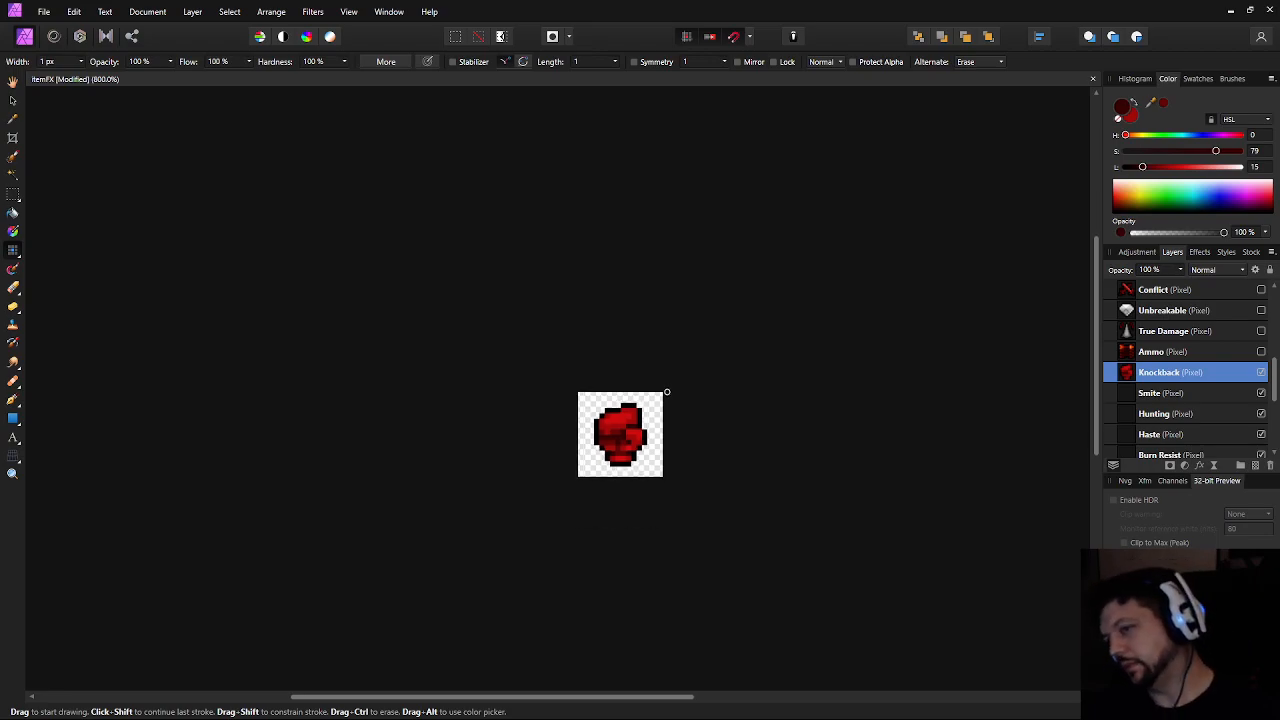
{"action": "scroll", "coordinate": [667, 392], "scroll_direction": "up", "scroll_amount": 5}
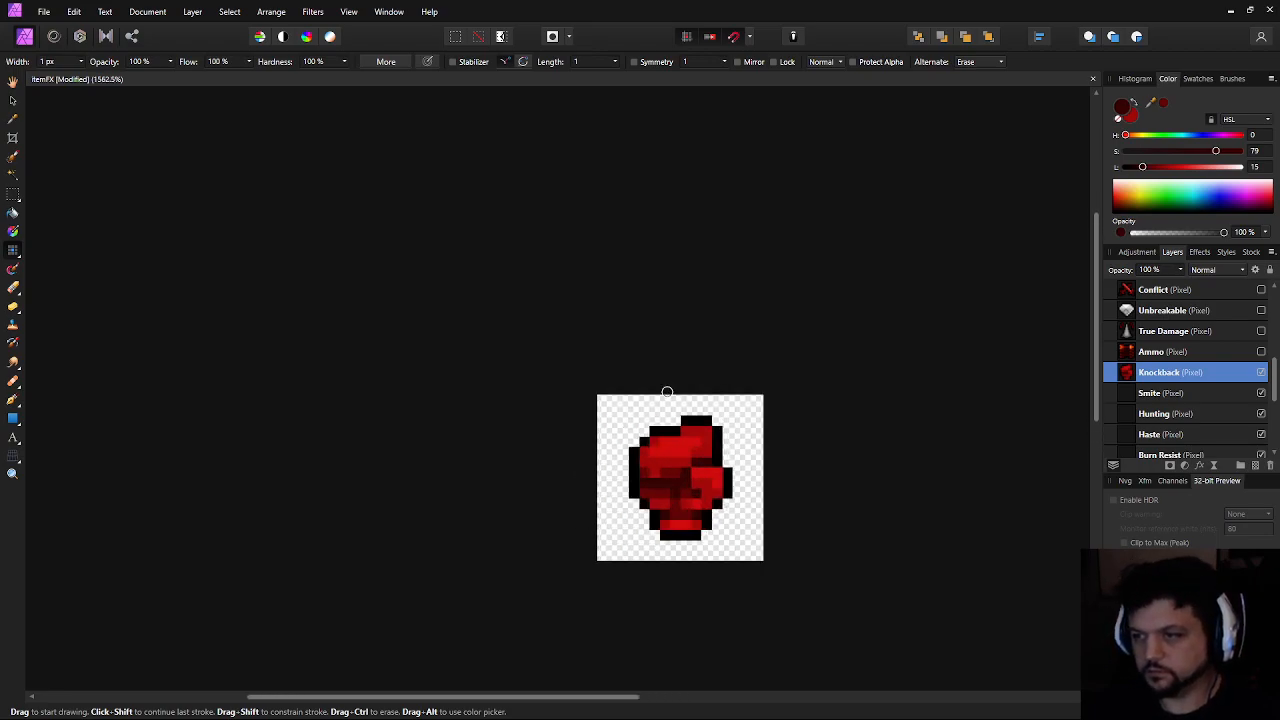
Move the raised upper right part of the glove down one pixel to level the top edge, and clear the selection
{"action": "key", "text": "m"}
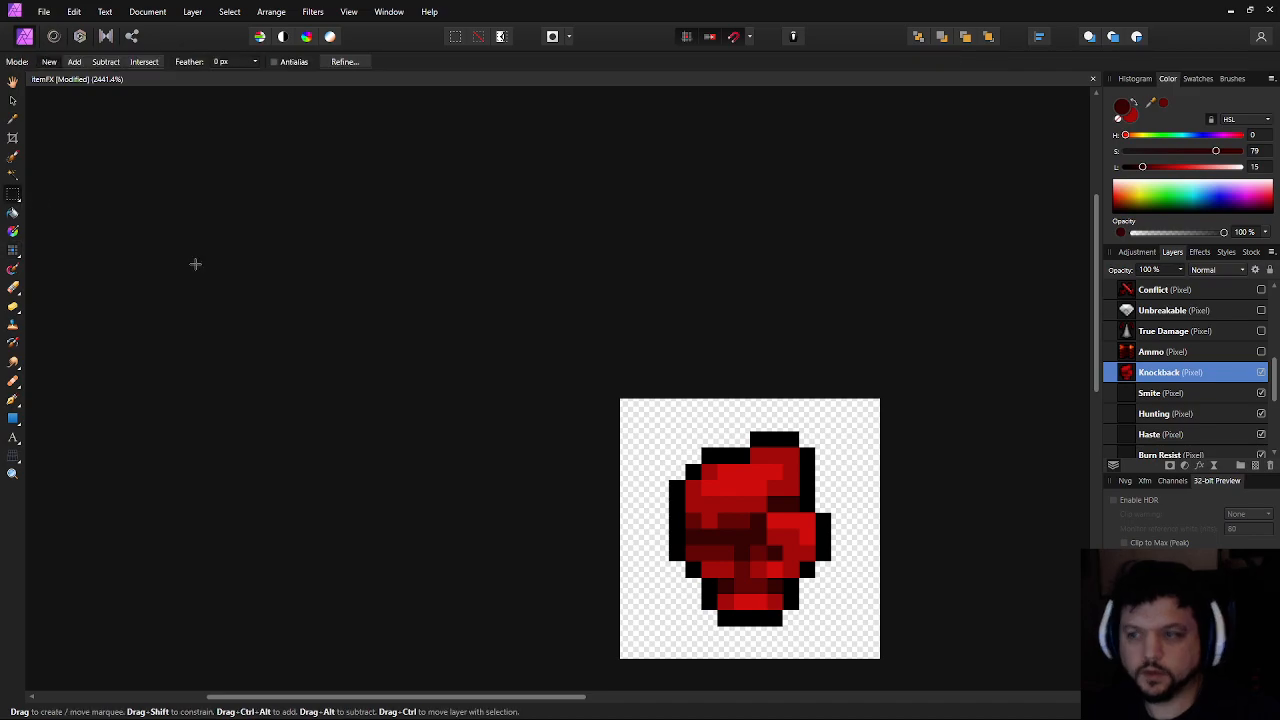
{"action": "left_click_drag", "start_coordinate": [799, 460], "coordinate": [815, 480]}
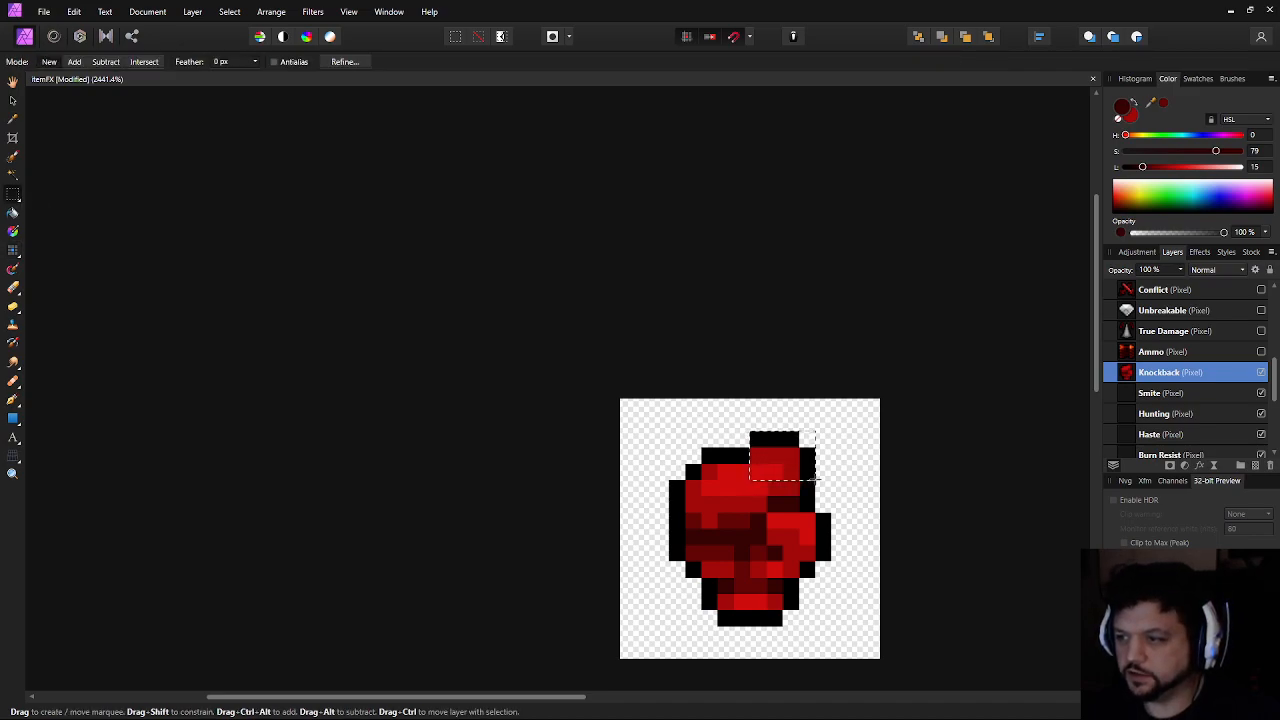
{"action": "left_click", "coordinate": [13, 100]}
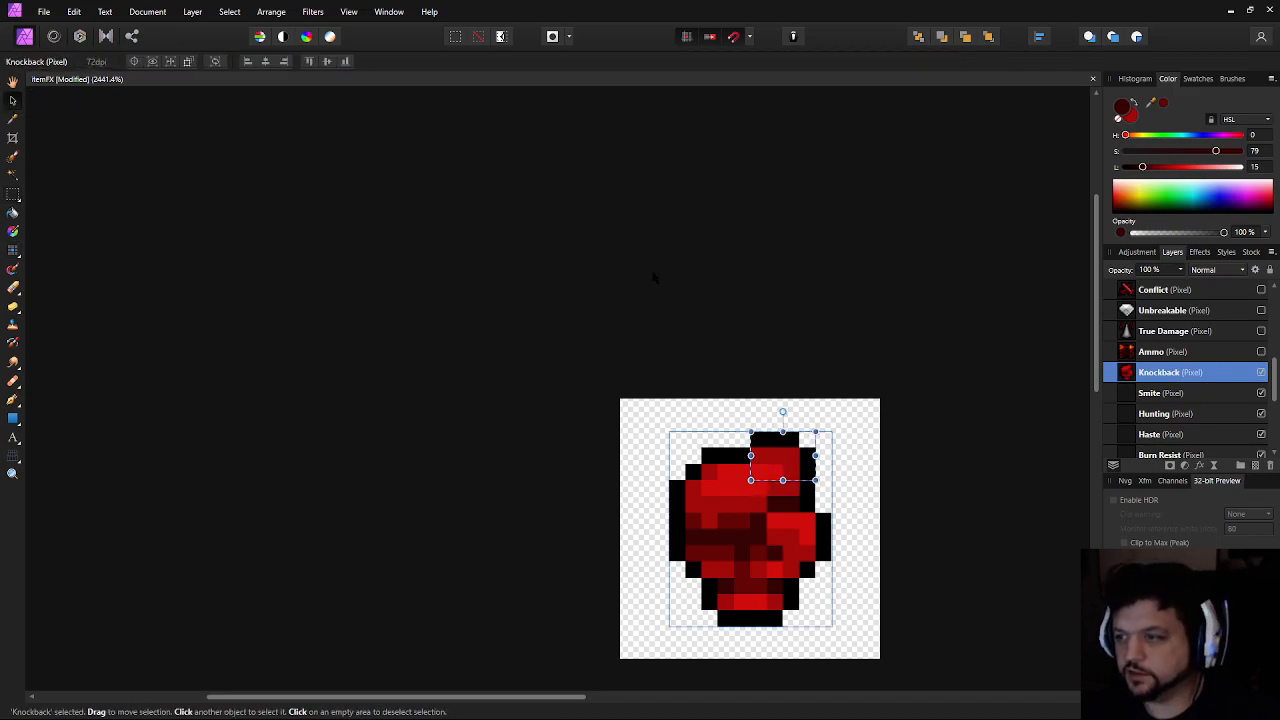
{"action": "key", "text": "Down"}
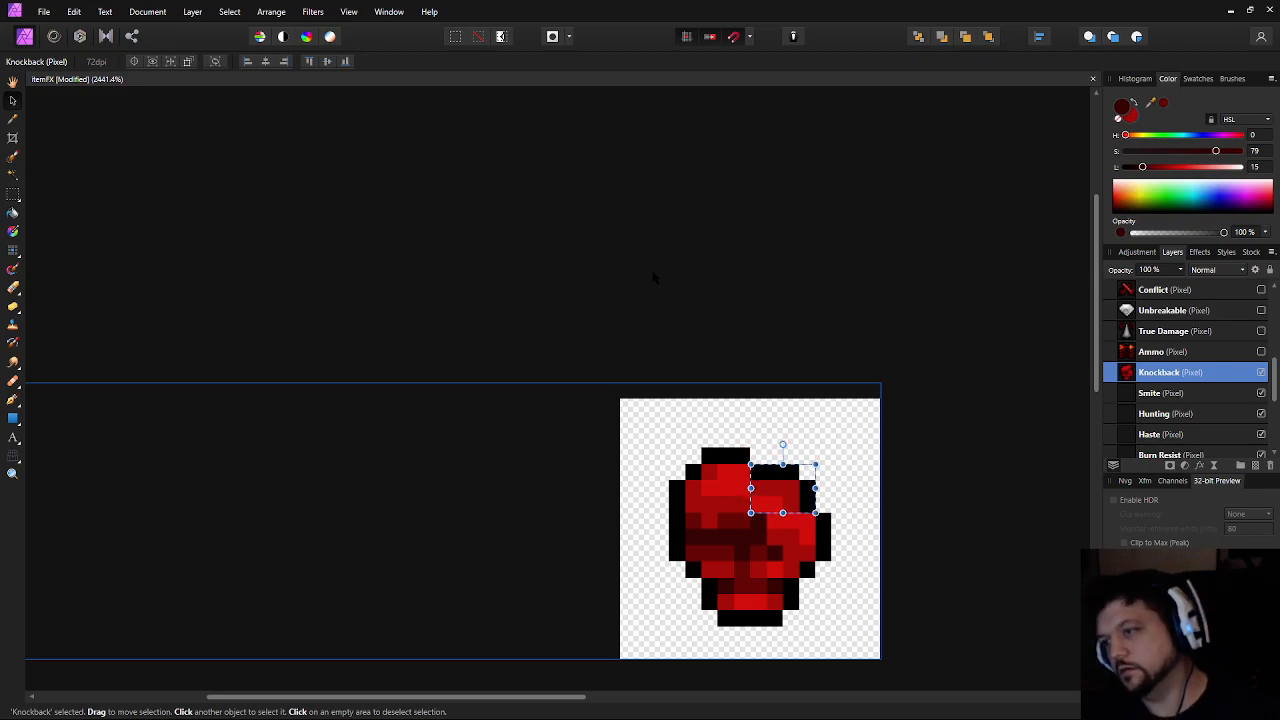
{"action": "key", "text": "ctrl+d"}
{"action": "scroll", "coordinate": [779, 369], "scroll_direction": "down", "scroll_amount": 6}
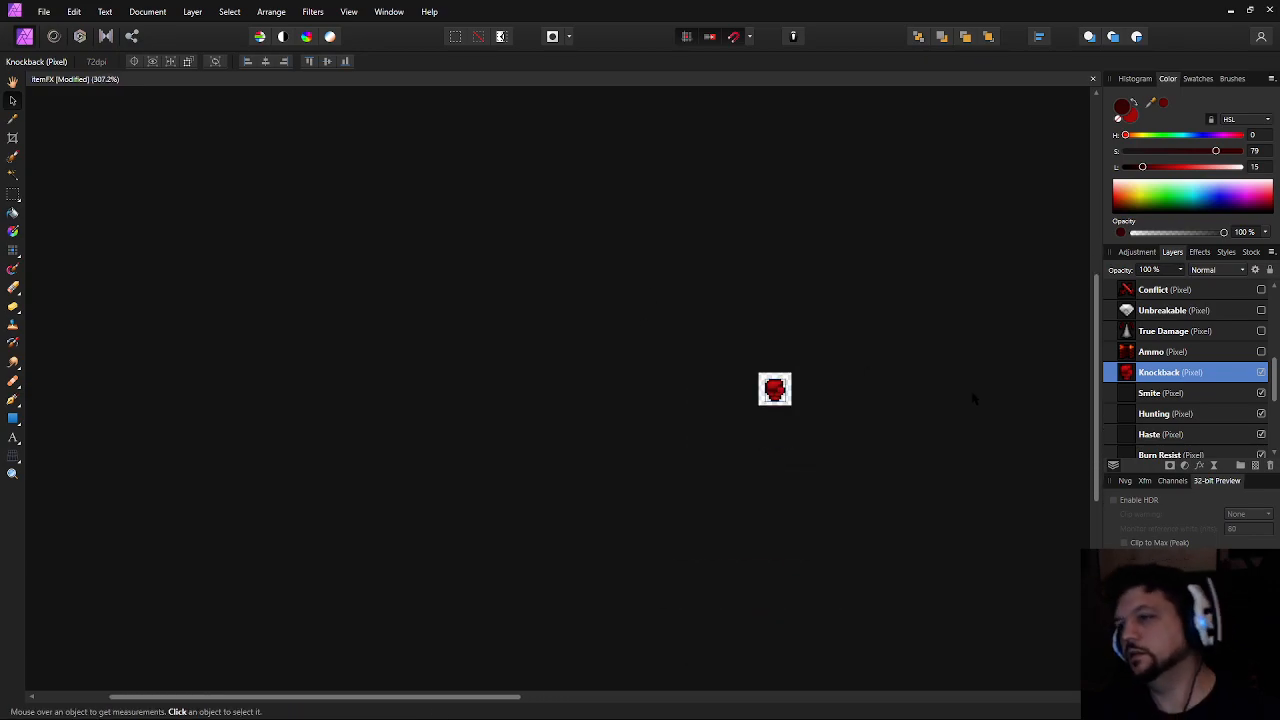
{"action": "scroll", "coordinate": [832, 367], "scroll_direction": "up", "scroll_amount": 5}
{"action": "left_click", "coordinate": [757, 450]}
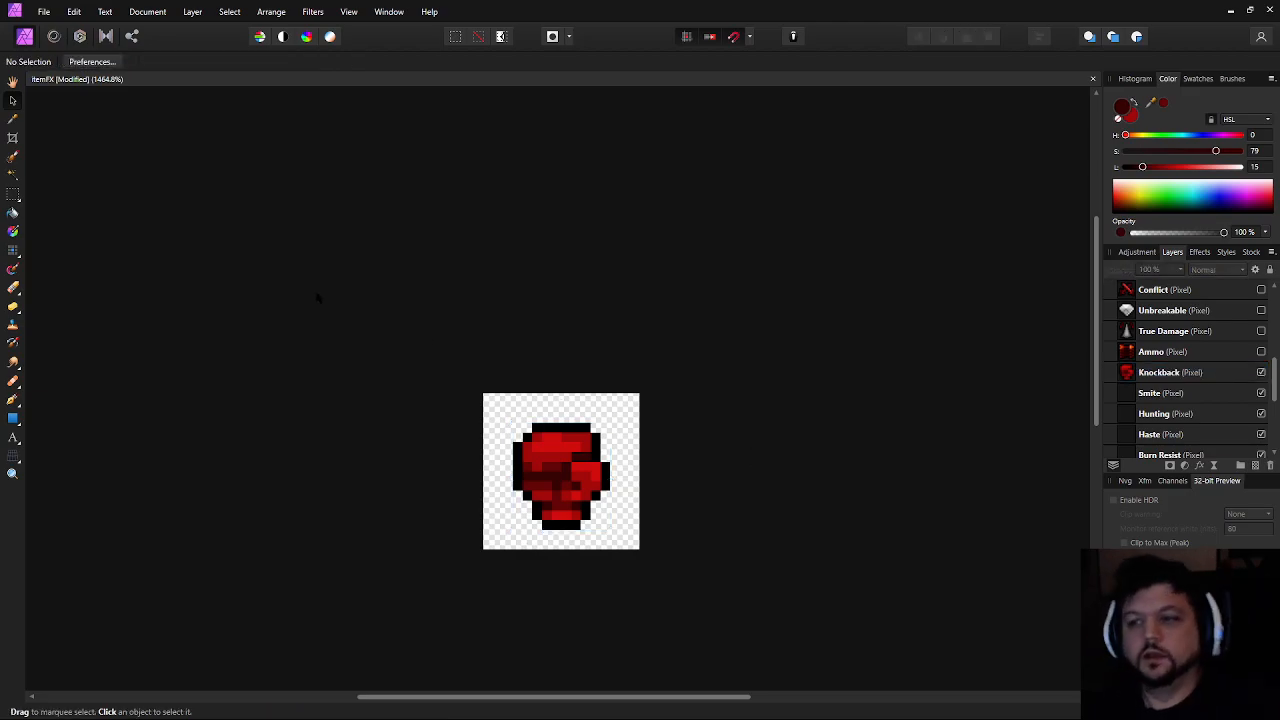
Place the Knockback layer in a new group and select the layer inside it
{"action": "scroll", "coordinate": [417, 243], "scroll_direction": "down", "scroll_amount": 5}
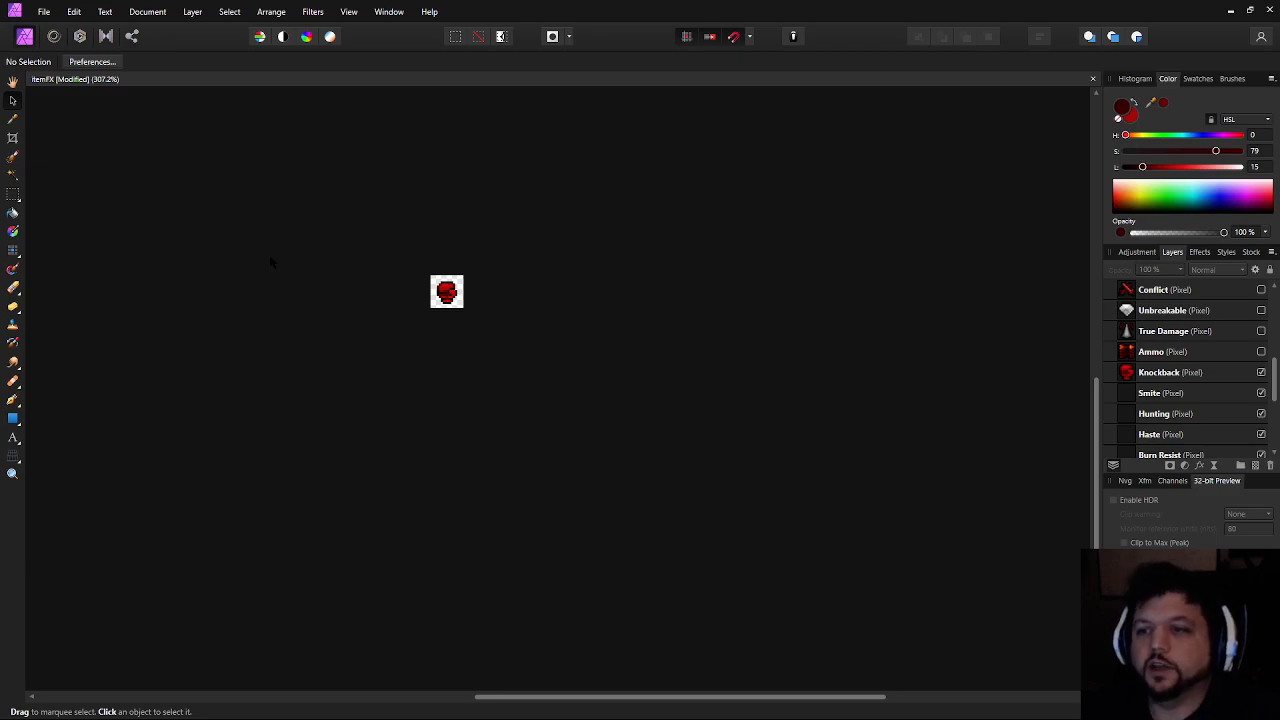
{"action": "scroll", "coordinate": [270, 262], "scroll_direction": "up", "scroll_amount": 1}
{"action": "left_click", "coordinate": [1203, 372]}
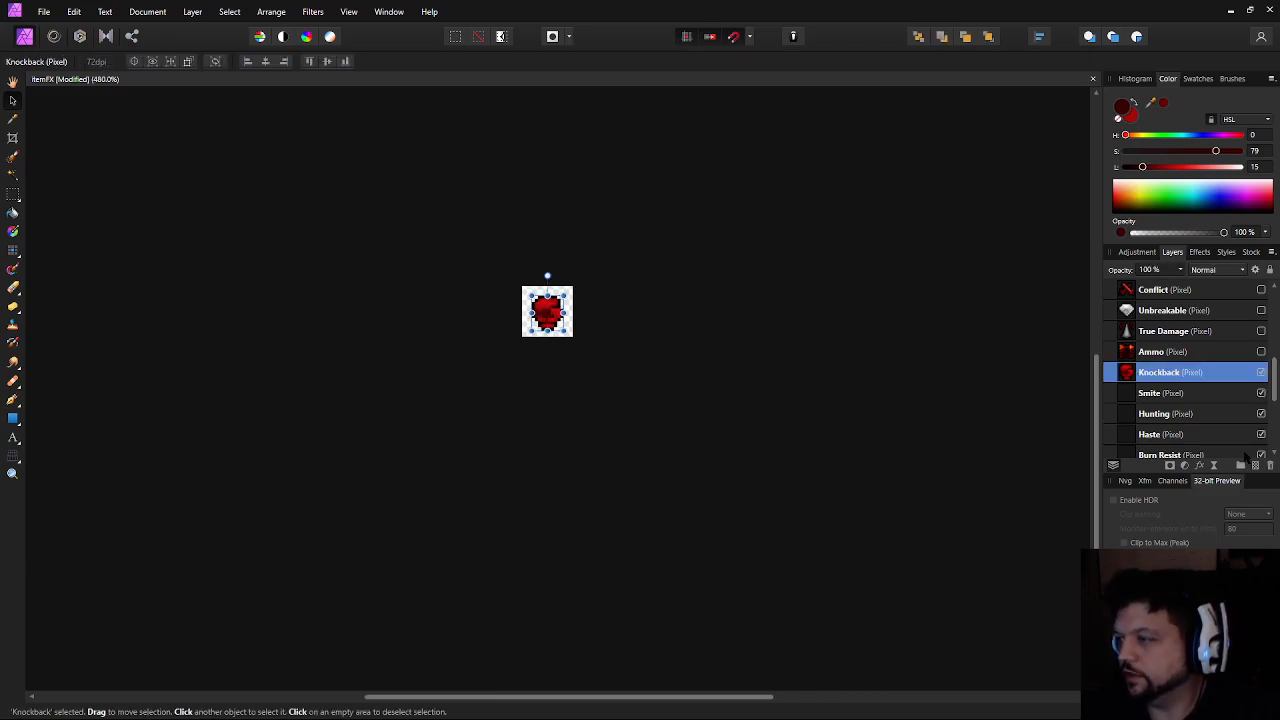
{"action": "left_click", "coordinate": [1237, 466]}
{"action": "left_click", "coordinate": [1110, 372]}
{"action": "left_click", "coordinate": [1164, 393]}
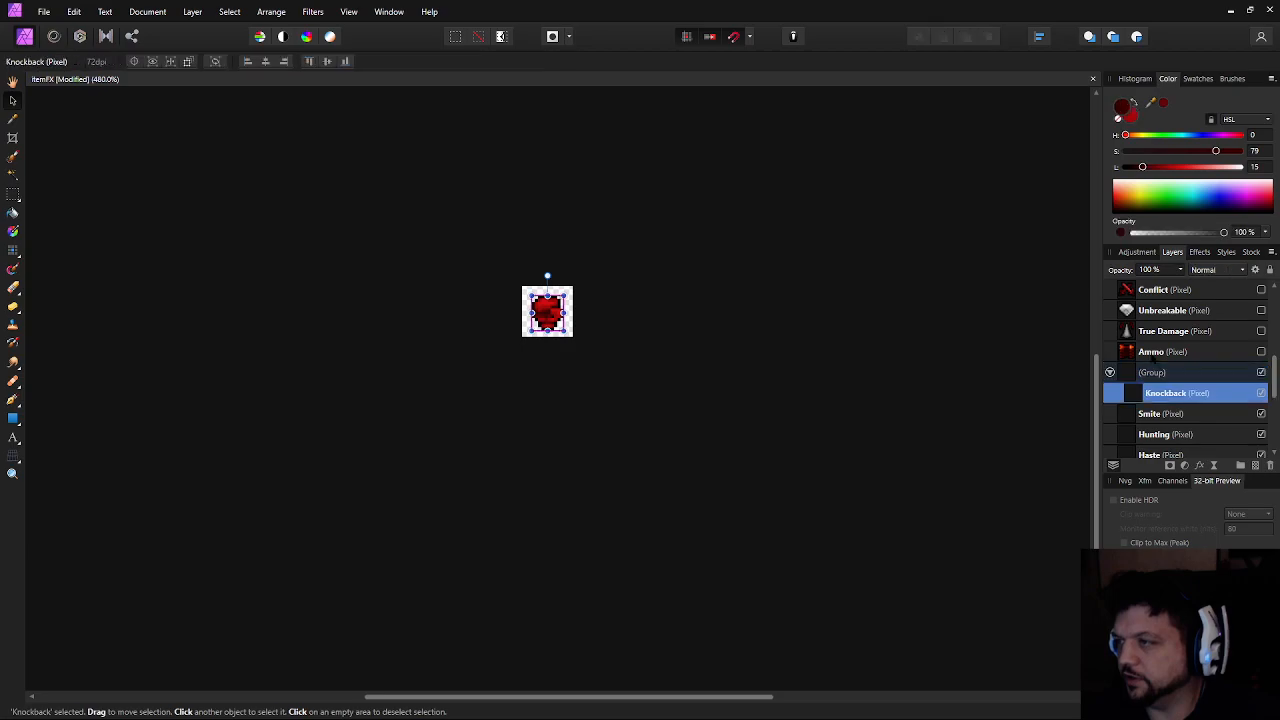
{"action": "scroll", "coordinate": [709, 309], "scroll_direction": "up", "scroll_amount": 4}
{"action": "left_click_drag", "start_coordinate": [517, 354], "coordinate": [826, 386]}
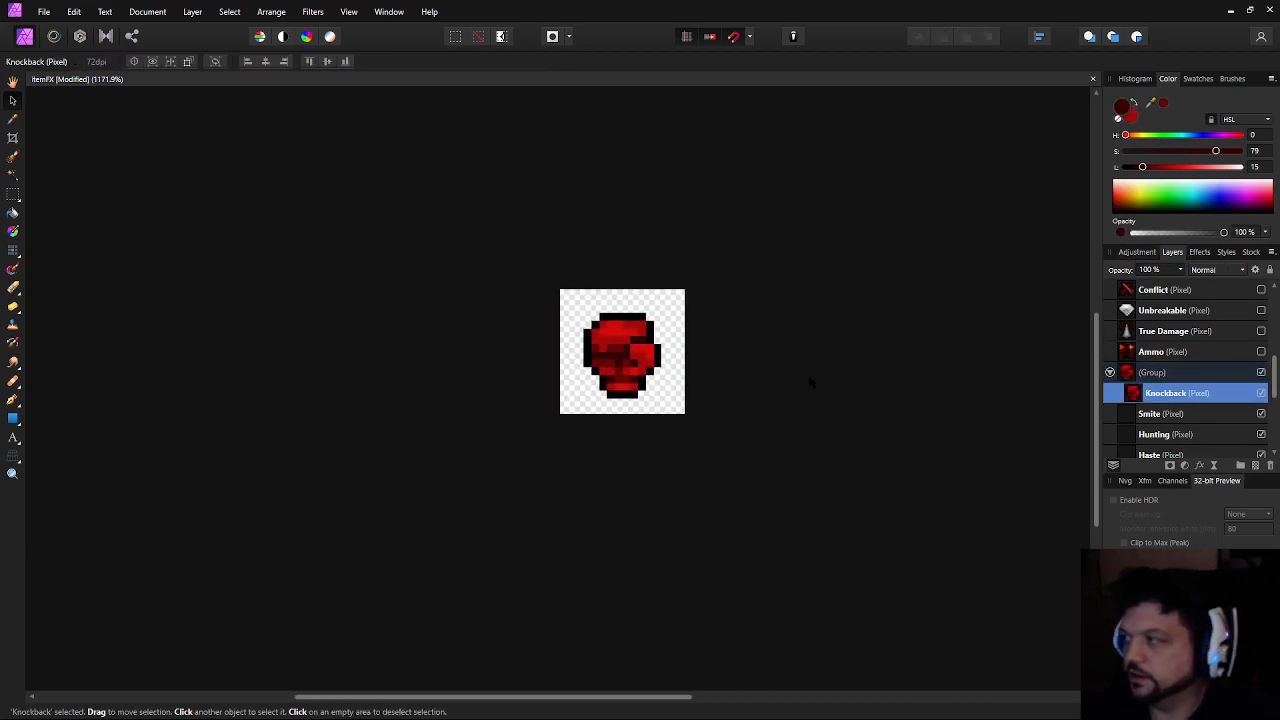
{"action": "scroll", "coordinate": [715, 372], "scroll_direction": "up", "scroll_amount": 1}
{"action": "scroll", "coordinate": [712, 376], "scroll_direction": "up", "scroll_amount": 1}
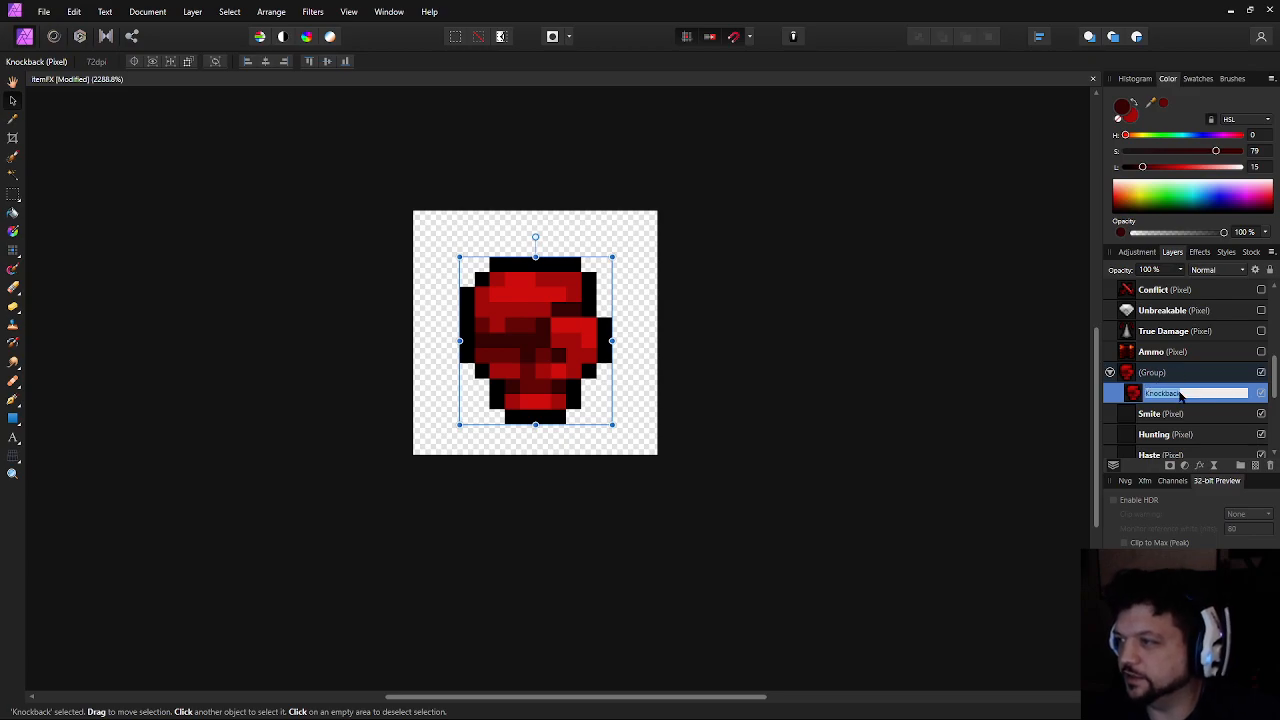
{"action": "left_click", "coordinate": [1224, 418]}
{"action": "left_click", "coordinate": [1198, 397]}
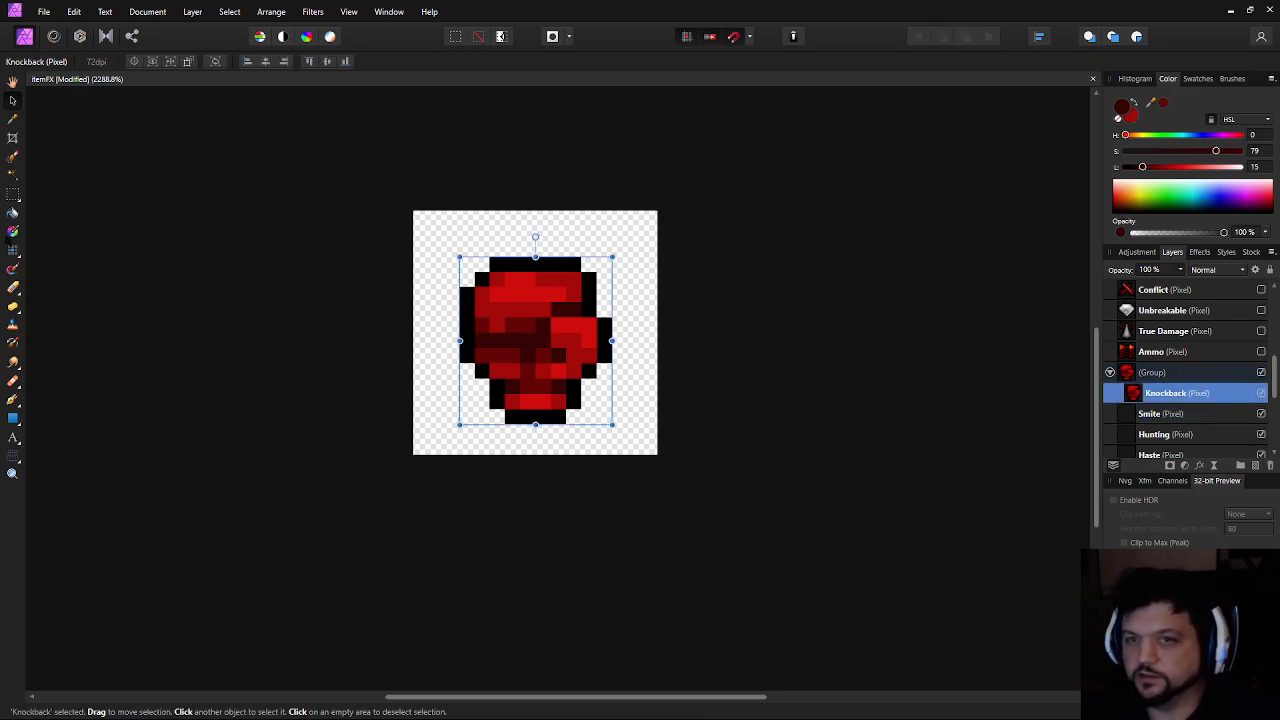
Soften the stepped outer corners of the glove's outline with single black pixels at 50% brush opacity
{"action": "key", "text": "b"}
{"action": "left_click_drag", "start_coordinate": [1133, 178], "coordinate": [1118, 168]}
{"action": "left_click", "coordinate": [131, 61]}
{"action": "type", "text": "50"}
{"action": "key", "text": "Return"}
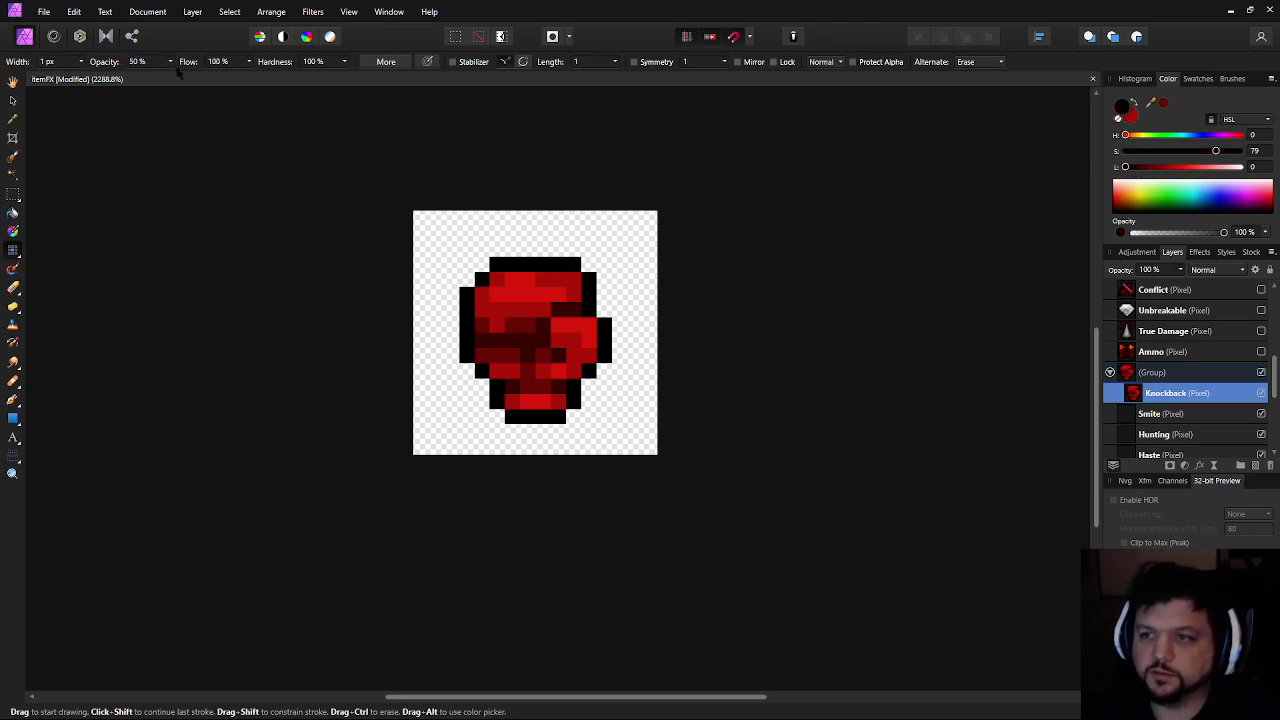
{"action": "left_click", "coordinate": [467, 279]}
{"action": "left_click", "coordinate": [482, 265]}
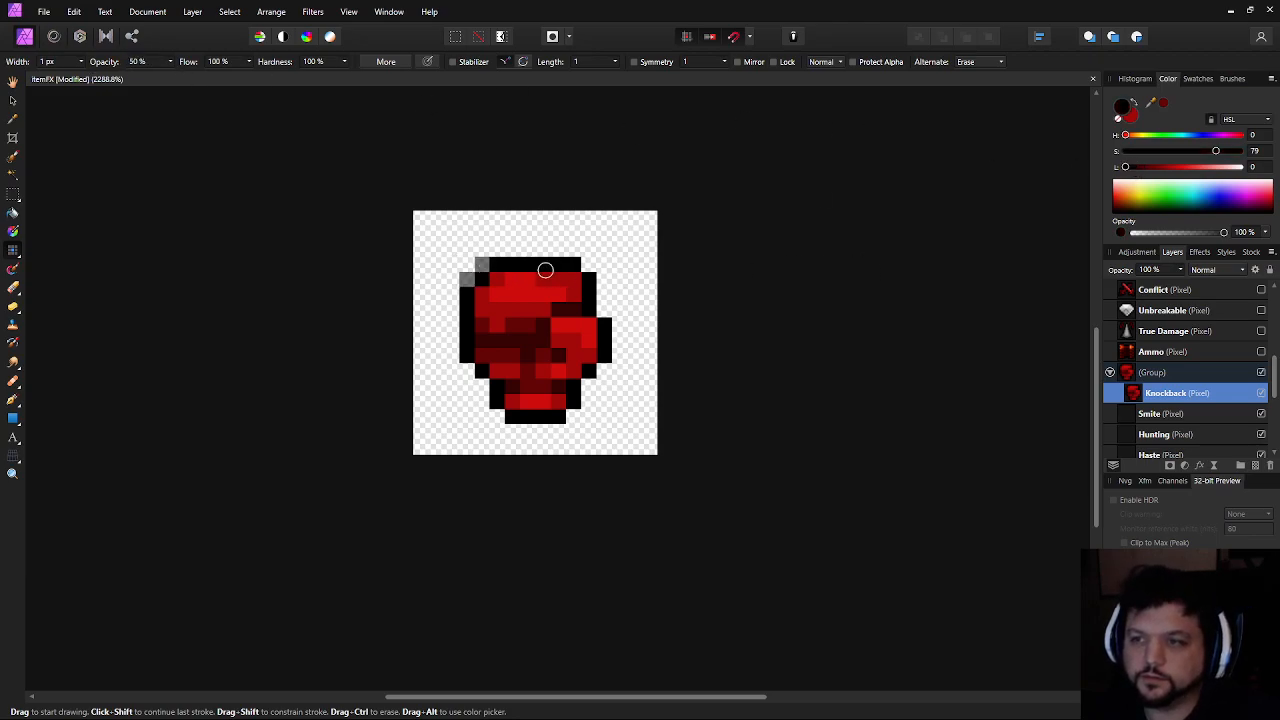
{"action": "left_click", "coordinate": [589, 265]}
{"action": "left_click", "coordinate": [604, 310]}
{"action": "left_click", "coordinate": [467, 370]}
{"action": "left_click", "coordinate": [483, 386]}
{"action": "left_click", "coordinate": [497, 416]}
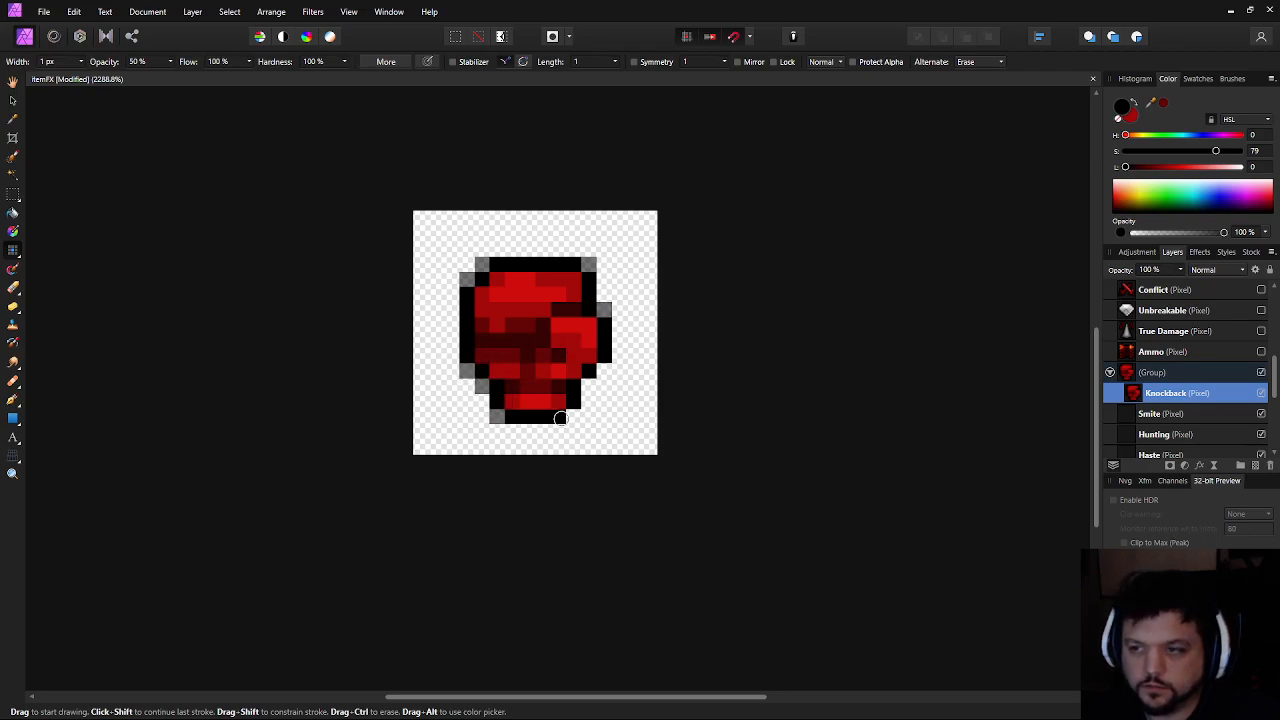
{"action": "left_click", "coordinate": [590, 386]}
{"action": "left_click", "coordinate": [603, 372]}
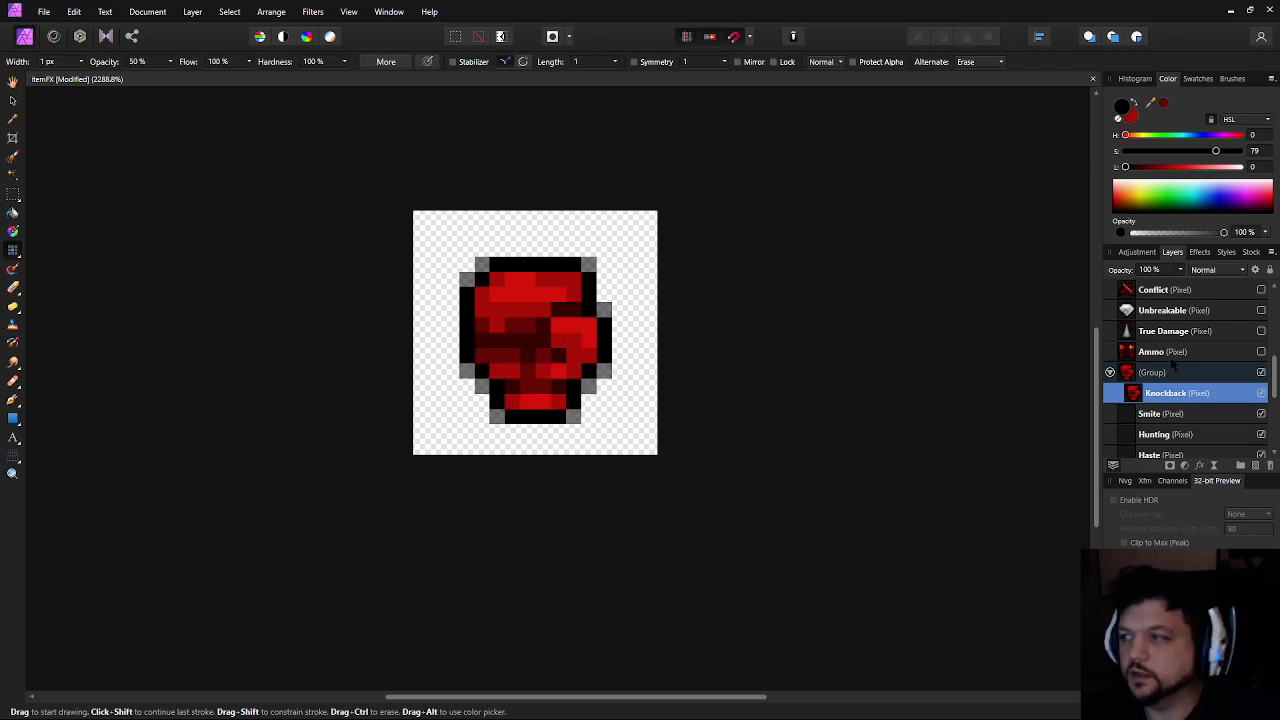
Add an HSL adjustment over the glove with a hue shift of 21.4° and a saturation shift of -1%
{"action": "left_click", "coordinate": [1137, 252]}
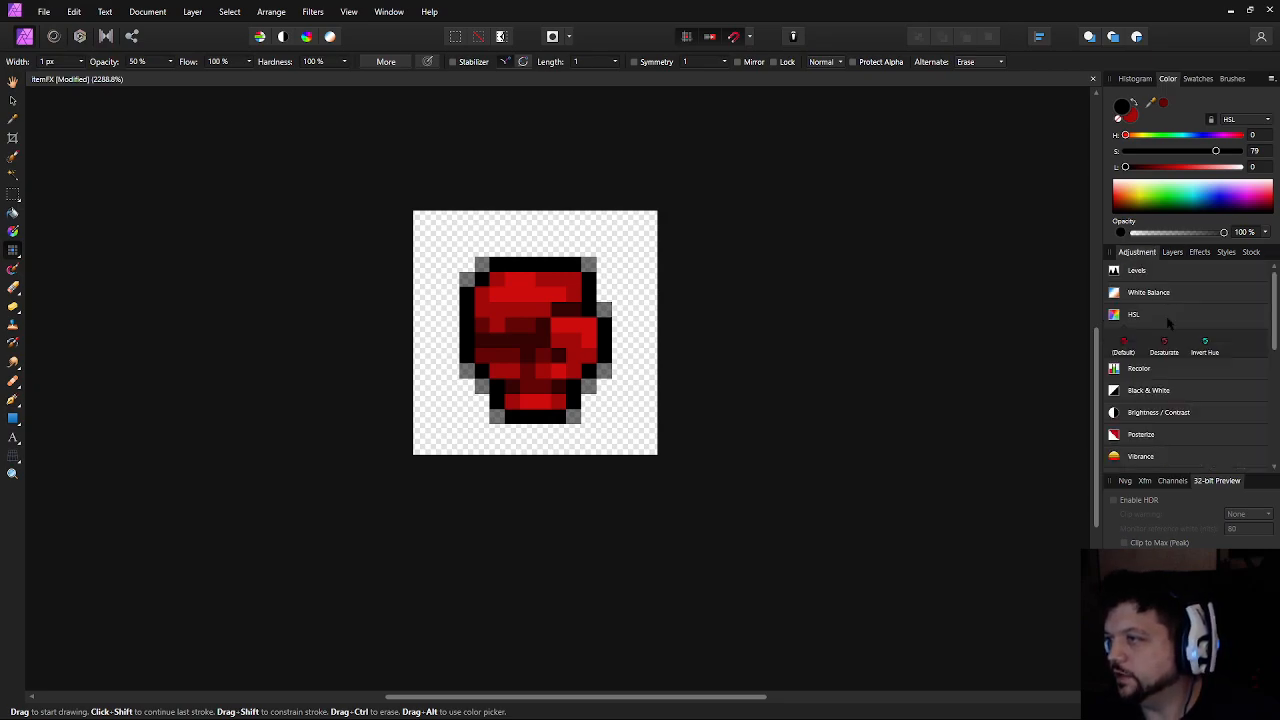
{"action": "left_click", "coordinate": [1203, 345]}
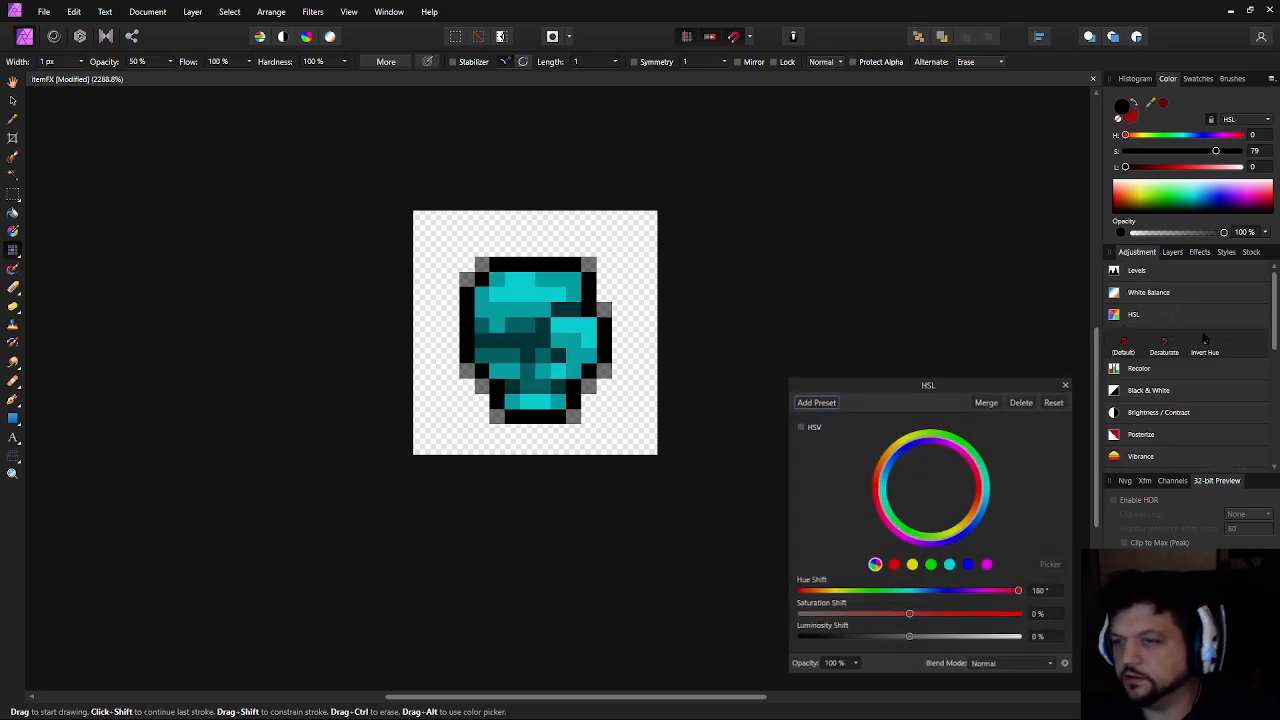
{"action": "left_click_drag", "start_coordinate": [1018, 591], "coordinate": [928, 597]}
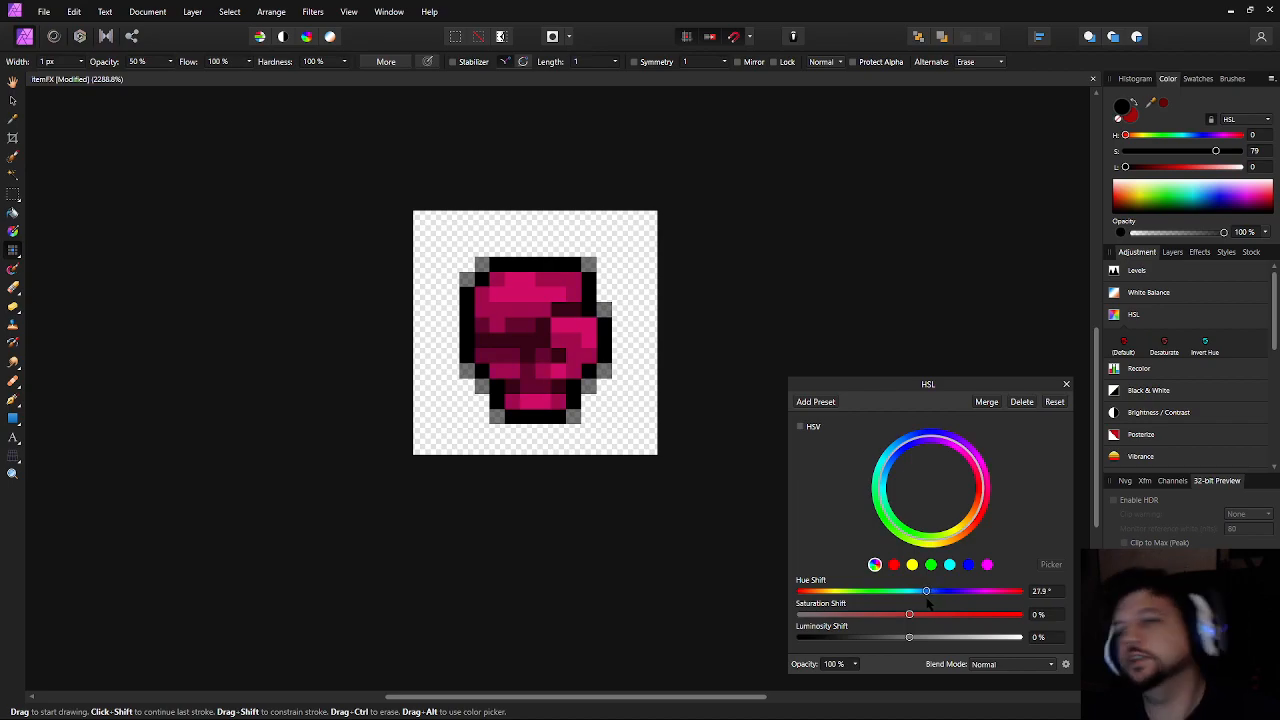
{"action": "mouse_move", "coordinate": [928, 600]}
{"action": "left_mouse_down"}
{"action": "mouse_move", "coordinate": [800, 597]}
{"action": "mouse_move", "coordinate": [923, 593]}
{"action": "left_mouse_up"}
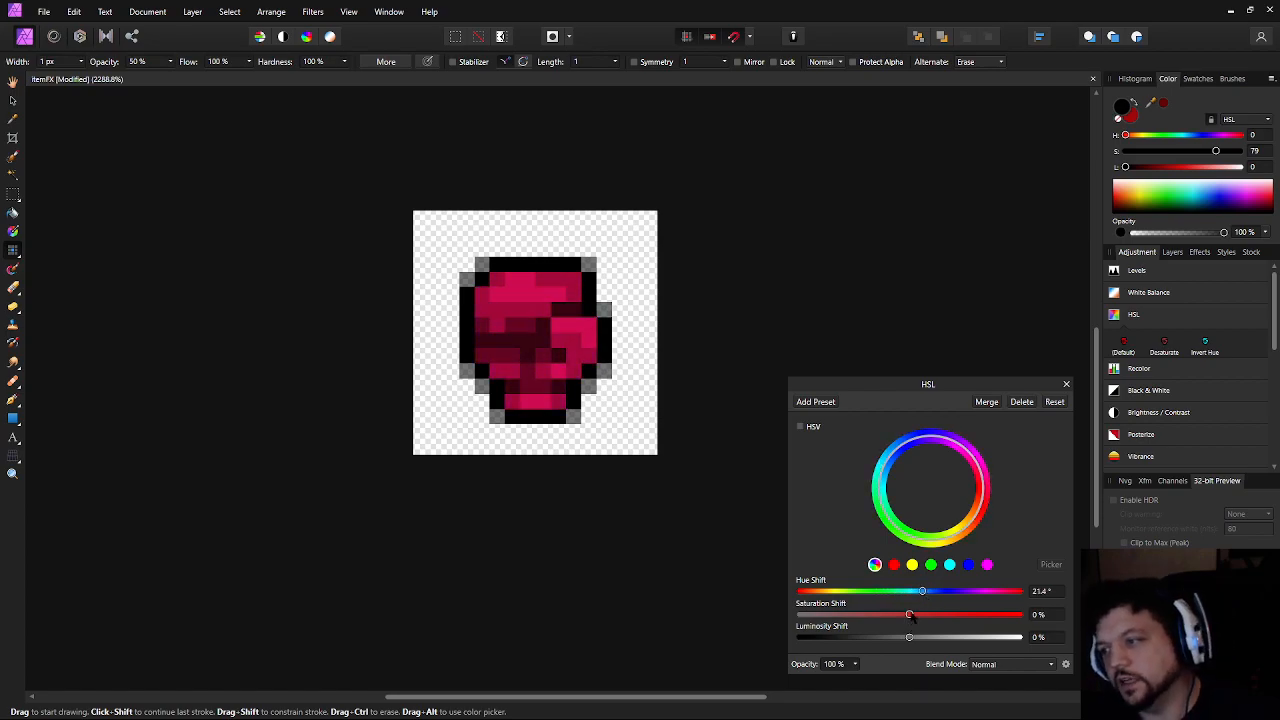
{"action": "mouse_move", "coordinate": [909, 614]}
{"action": "left_mouse_down"}
{"action": "mouse_move", "coordinate": [805, 615]}
{"action": "mouse_move", "coordinate": [908, 614]}
{"action": "left_mouse_up"}
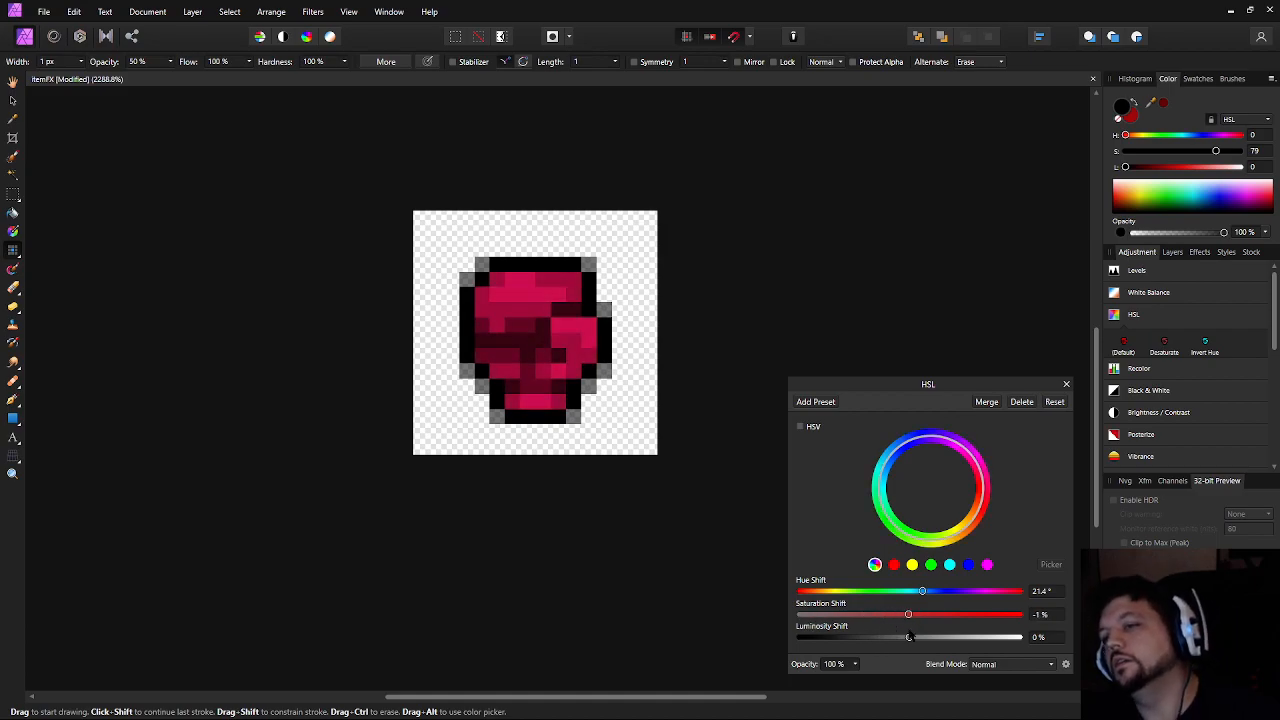
{"action": "left_click", "coordinate": [1067, 385]}
{"action": "scroll", "coordinate": [820, 450], "scroll_direction": "down", "scroll_amount": 5}
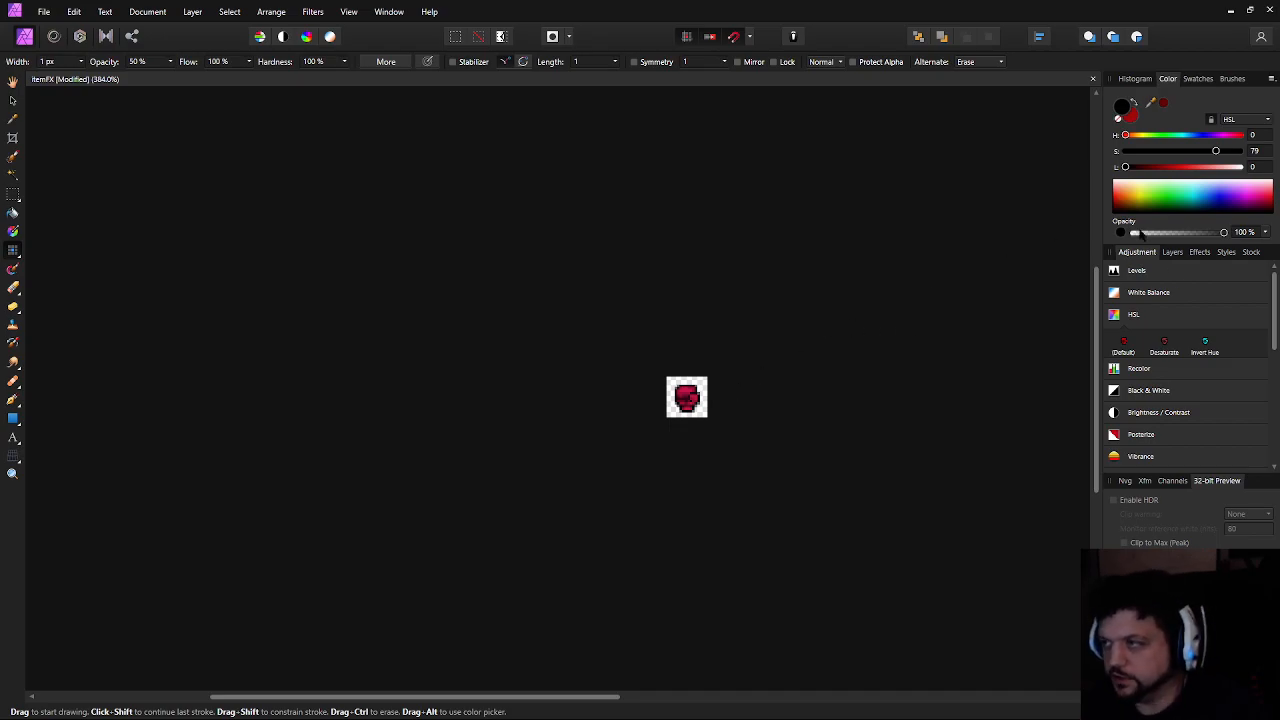
Hide the HSL adjustment in the group to show the glove in its original red colors
{"action": "left_click", "coordinate": [1172, 252]}
{"action": "scroll", "coordinate": [846, 406], "scroll_direction": "up", "scroll_amount": 3}
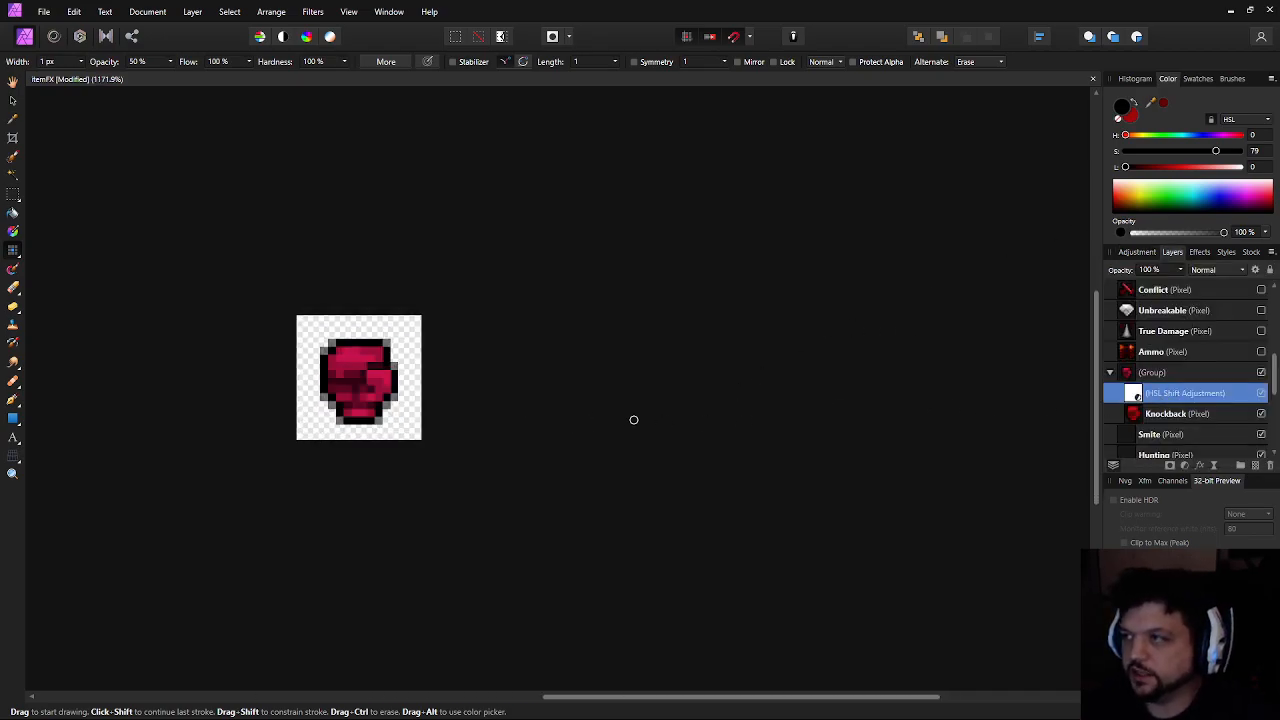
{"action": "scroll", "coordinate": [613, 419], "scroll_direction": "left", "scroll_amount": 3}
{"action": "scroll", "coordinate": [403, 377], "scroll_direction": "up", "scroll_amount": 2}
{"action": "scroll", "coordinate": [632, 374], "scroll_direction": "up", "scroll_amount": 2}
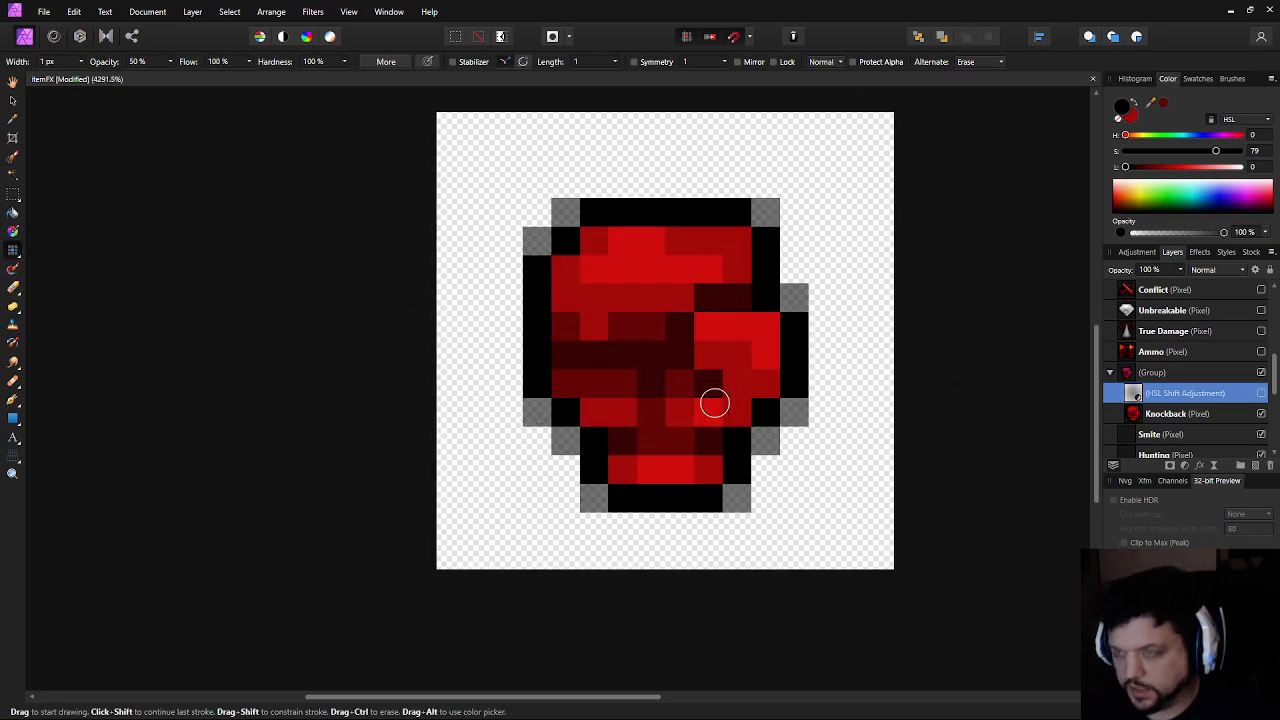
On the Knockback layer, paint dark red, lightness 25, at 100% opacity along the palm rows above and below the darkest band
{"action": "left_click", "coordinate": [630, 329], "text": "alt"}
{"action": "left_click", "coordinate": [1198, 415]}
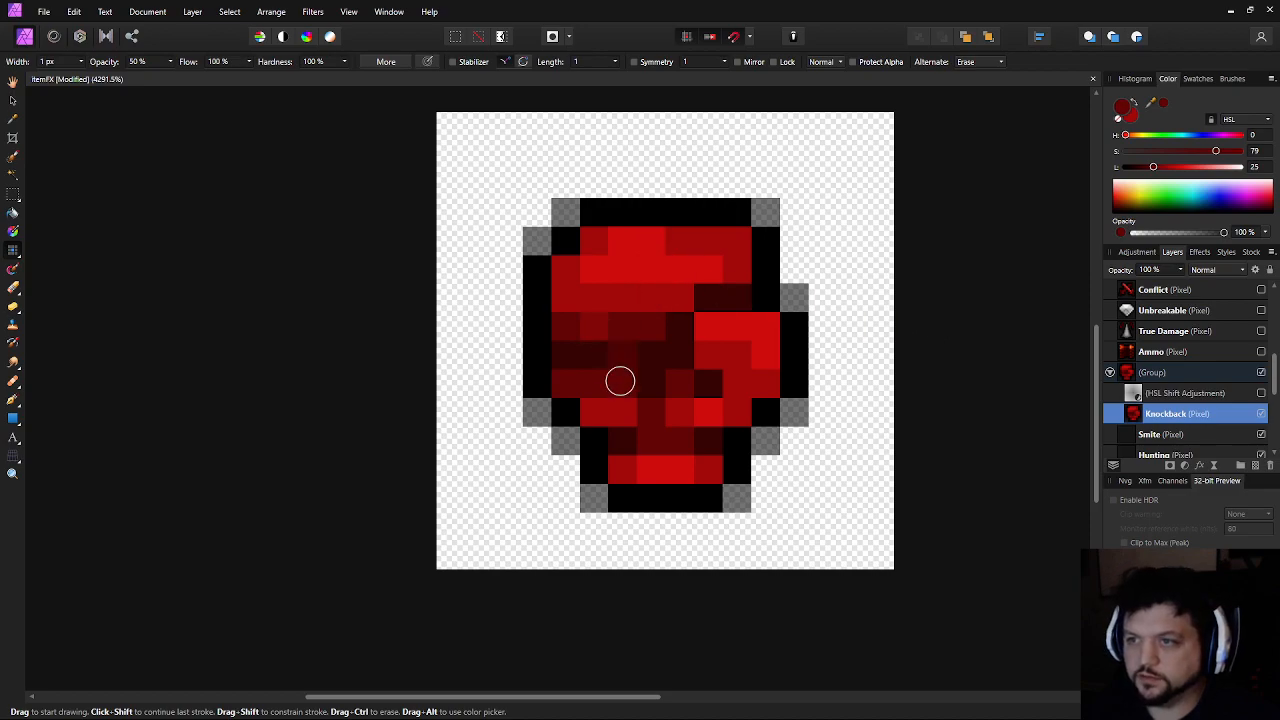
{"action": "left_click", "coordinate": [143, 62]}
{"action": "type", "text": "100"}
{"action": "key", "text": "Return"}
{"action": "scroll", "coordinate": [868, 471], "scroll_direction": "down", "scroll_amount": 10}
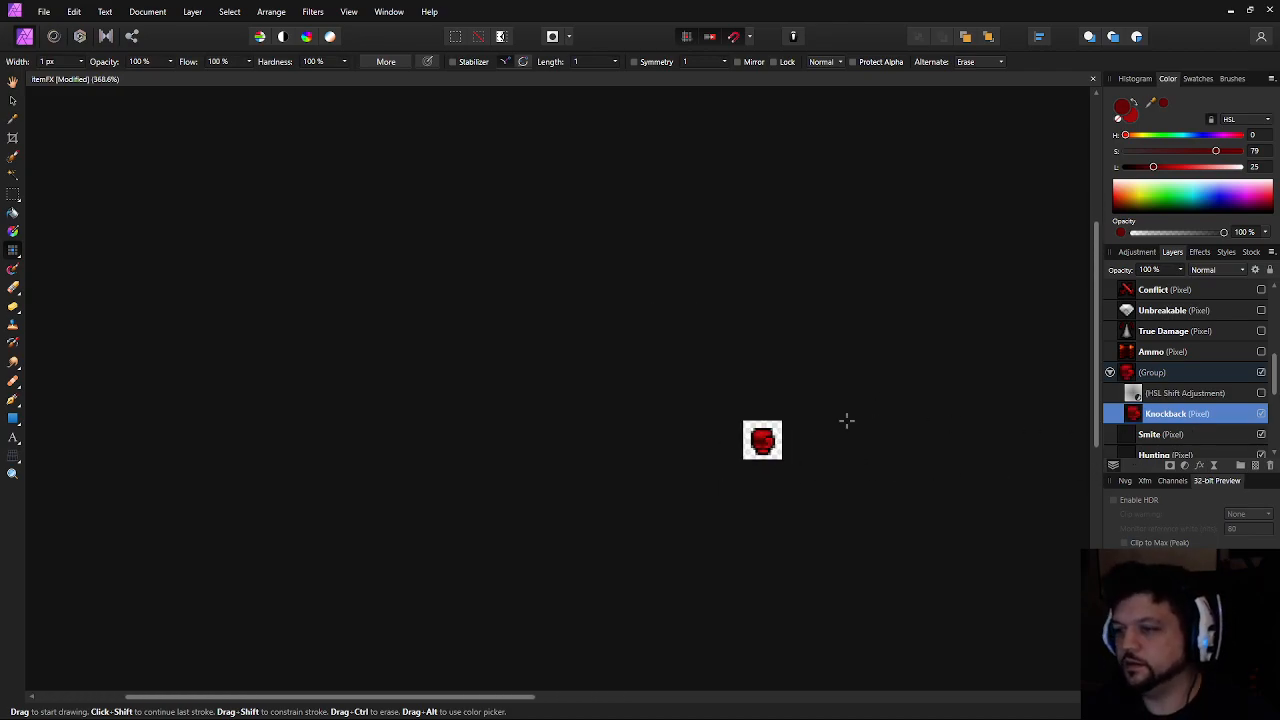
{"action": "scroll", "coordinate": [863, 411], "scroll_direction": "up", "scroll_amount": 8}
{"action": "scroll", "coordinate": [940, 503], "scroll_direction": "down", "scroll_amount": 8}
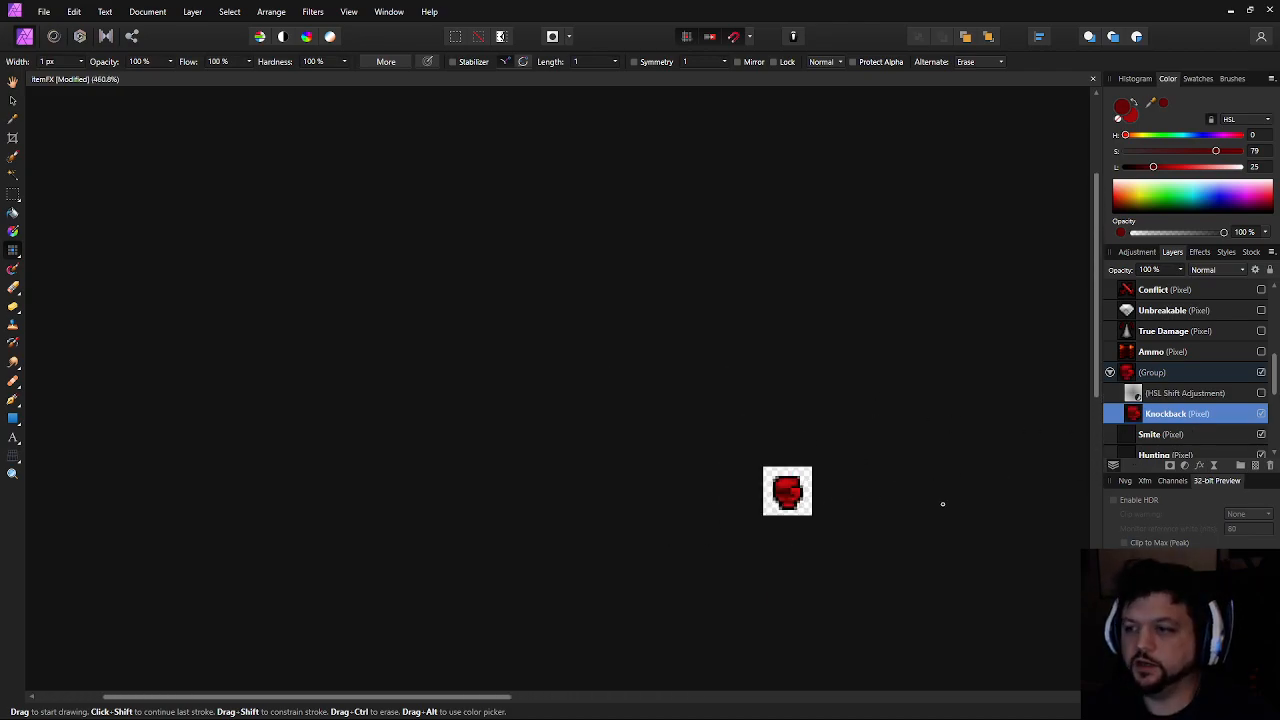
{"action": "scroll", "coordinate": [820, 495], "scroll_direction": "up", "scroll_amount": 10}
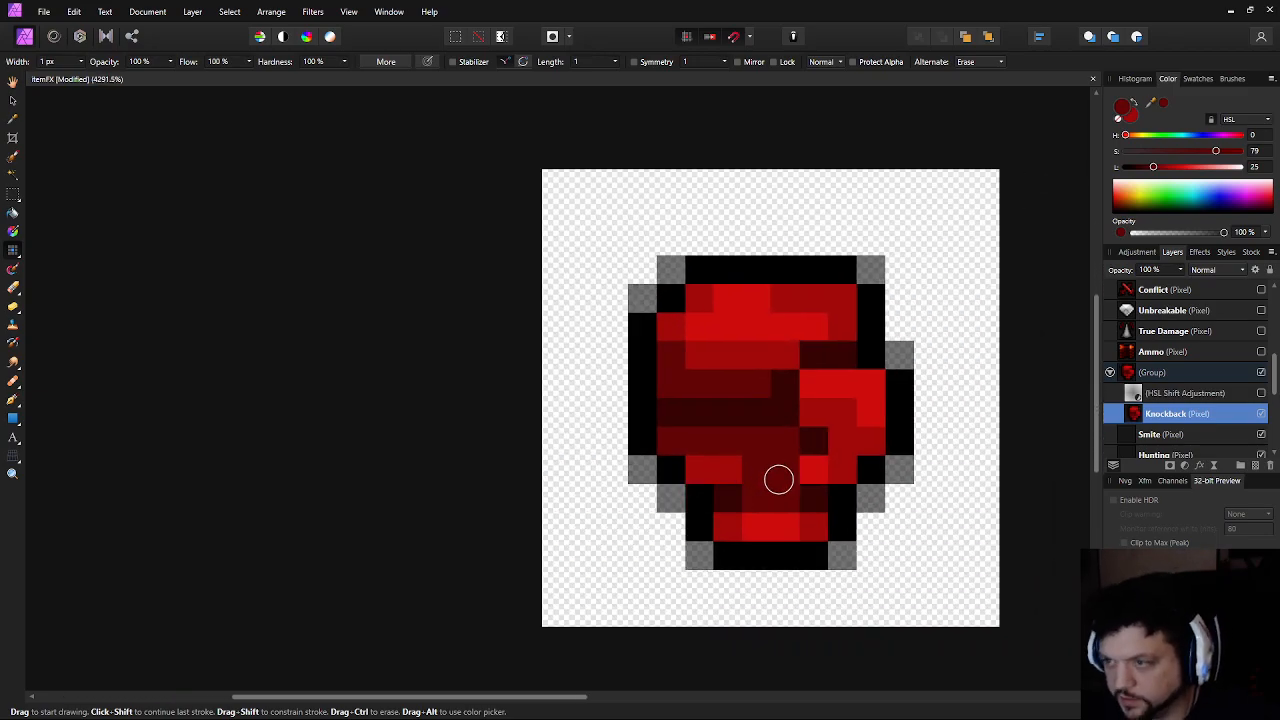
Fill the middle of the row below the palm with medium red and add a bright red pixel, lightness 46, near its left end
{"action": "left_click", "coordinate": [728, 479], "text": "alt"}
{"action": "left_click", "coordinate": [755, 476]}
{"action": "left_click", "coordinate": [814, 471], "text": "alt"}
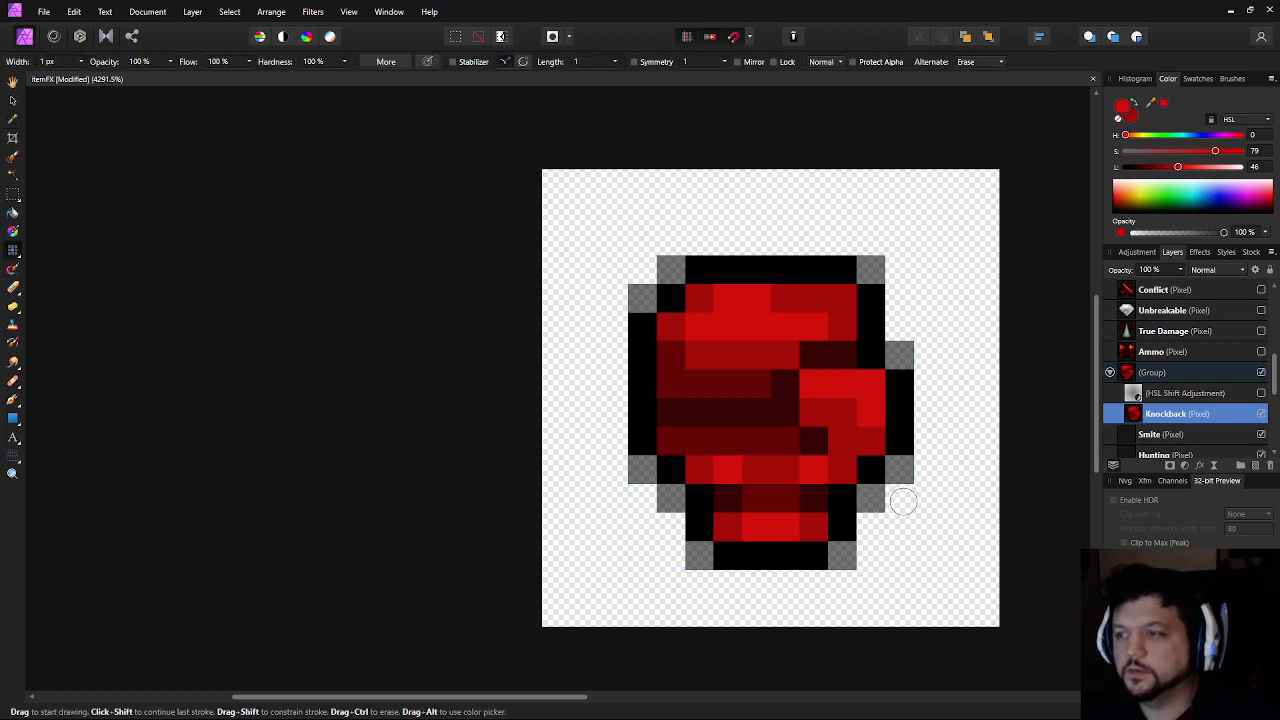
{"action": "scroll", "coordinate": [857, 504], "scroll_direction": "down", "scroll_amount": 9}
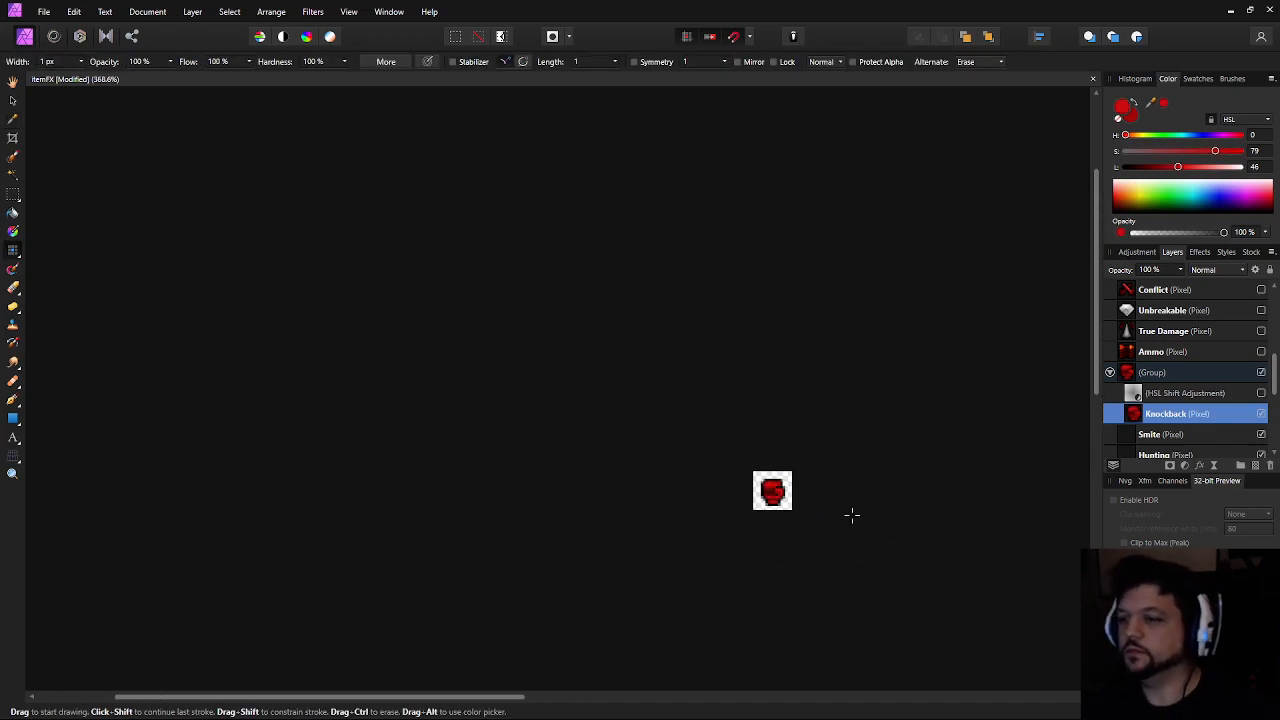
{"action": "scroll", "coordinate": [851, 517], "scroll_direction": "up", "scroll_amount": 5}
{"action": "scroll", "coordinate": [843, 463], "scroll_direction": "up", "scroll_amount": 3}
{"action": "scroll", "coordinate": [760, 458], "scroll_direction": "up", "scroll_amount": 1}
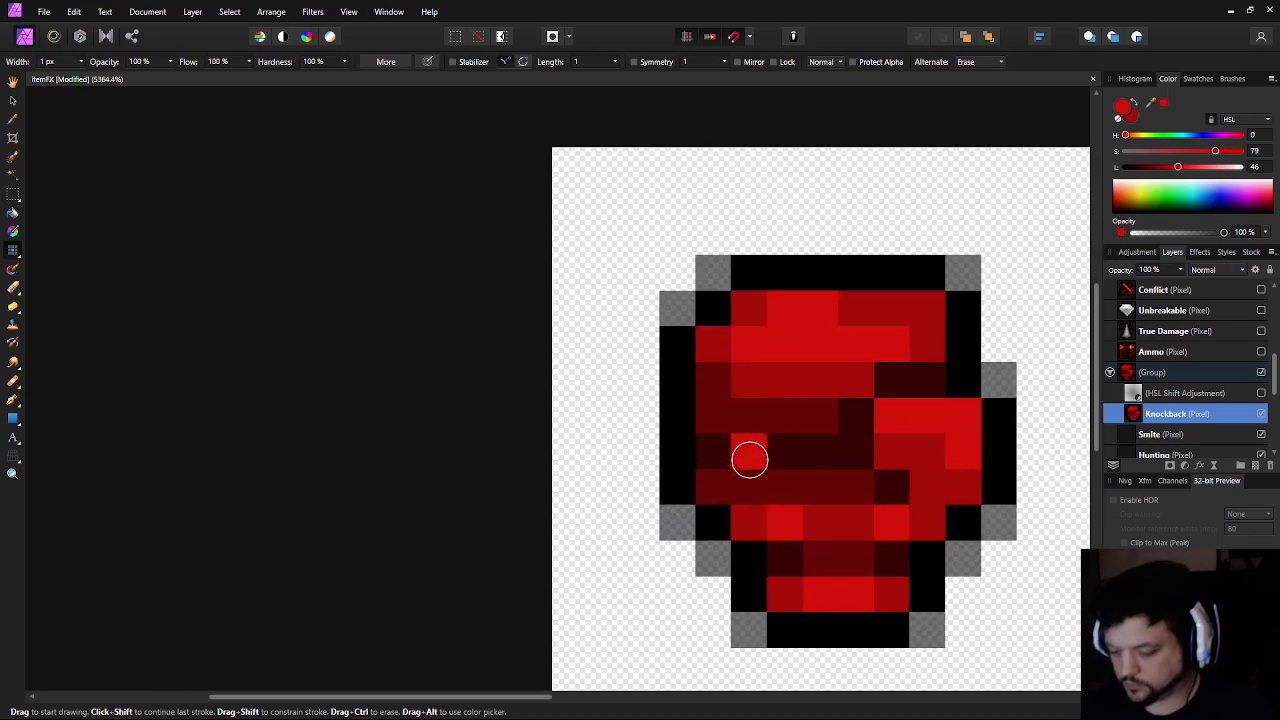
Darken two pixels on the palm's left edge with the darkest red, lightness 15
{"action": "left_click", "coordinate": [745, 441], "text": "alt"}
{"action": "left_click", "coordinate": [717, 422]}
{"action": "left_click", "coordinate": [717, 488]}
{"action": "scroll", "coordinate": [875, 548], "scroll_direction": "down", "scroll_amount": 1}
{"action": "scroll", "coordinate": [875, 548], "scroll_direction": "down", "scroll_amount": 10}
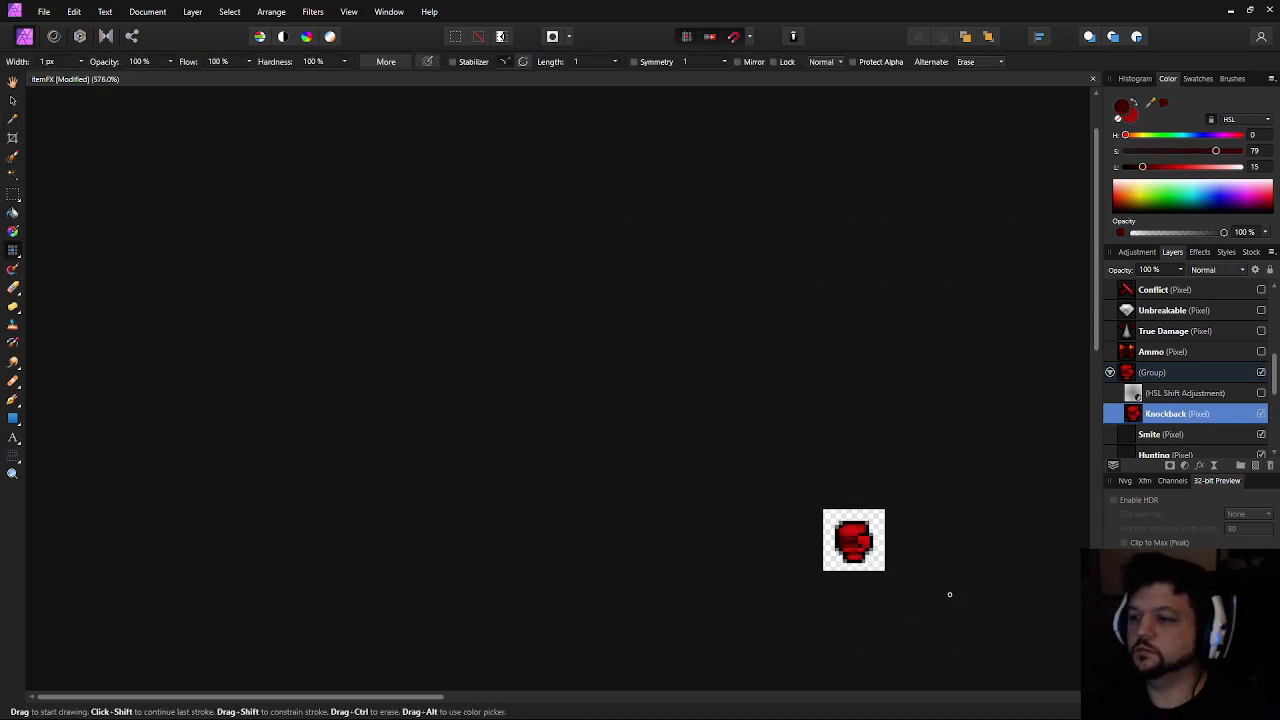
Turn the HSL adjustment back on and check the recolored glove at a small size
{"action": "left_click_drag", "start_coordinate": [1014, 528], "coordinate": [1022, 486]}
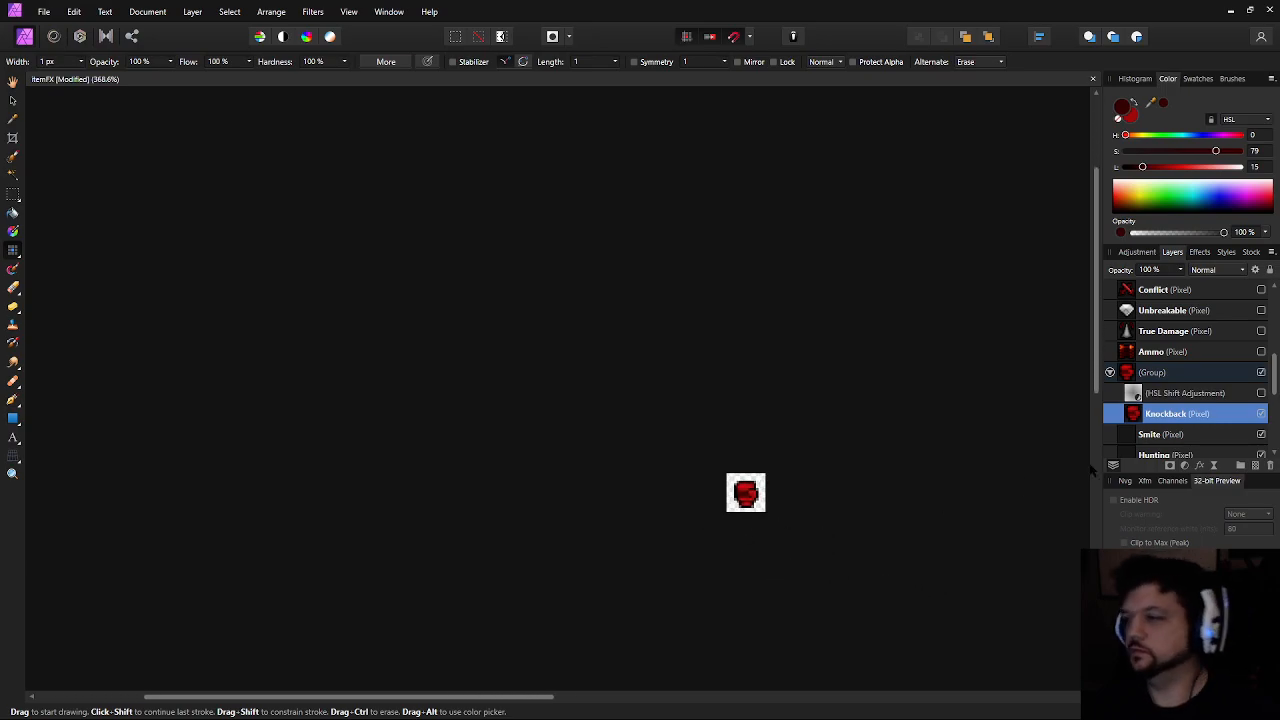
{"action": "scroll", "coordinate": [755, 552], "scroll_direction": "up", "scroll_amount": 4}
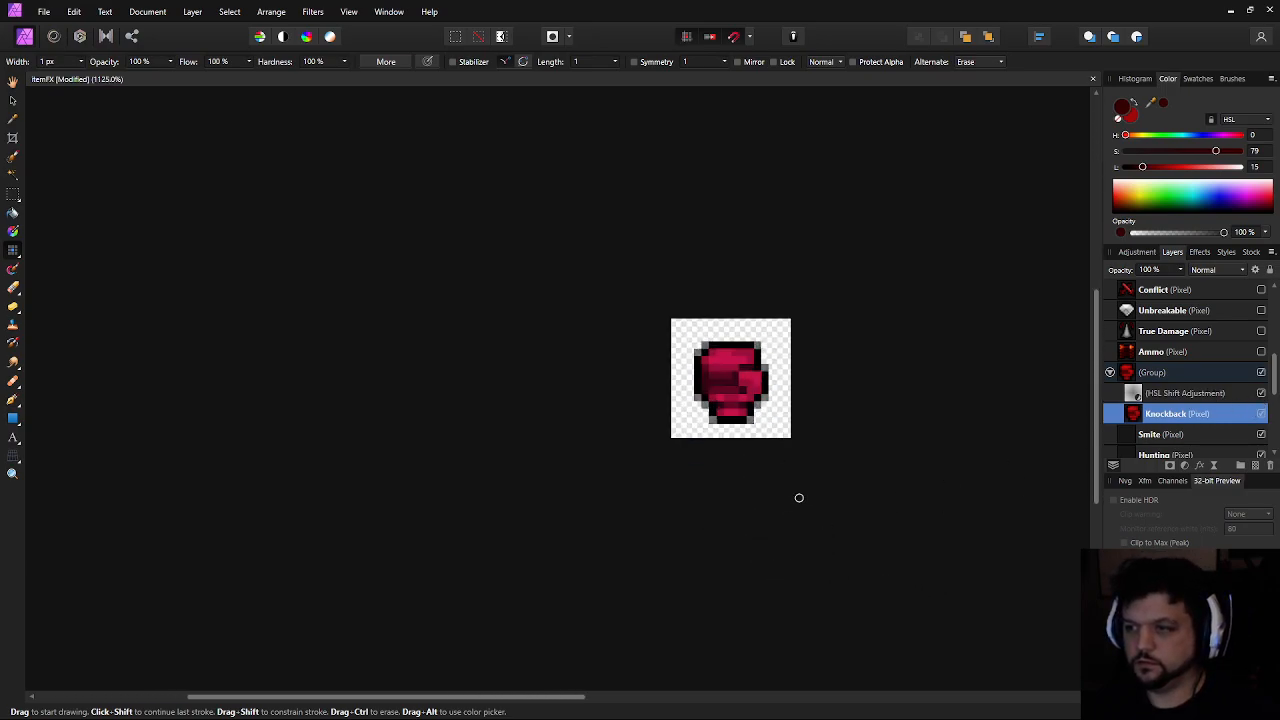
{"action": "left_click", "coordinate": [12, 103]}
{"action": "left_click_drag", "start_coordinate": [530, 415], "coordinate": [391, 437]}
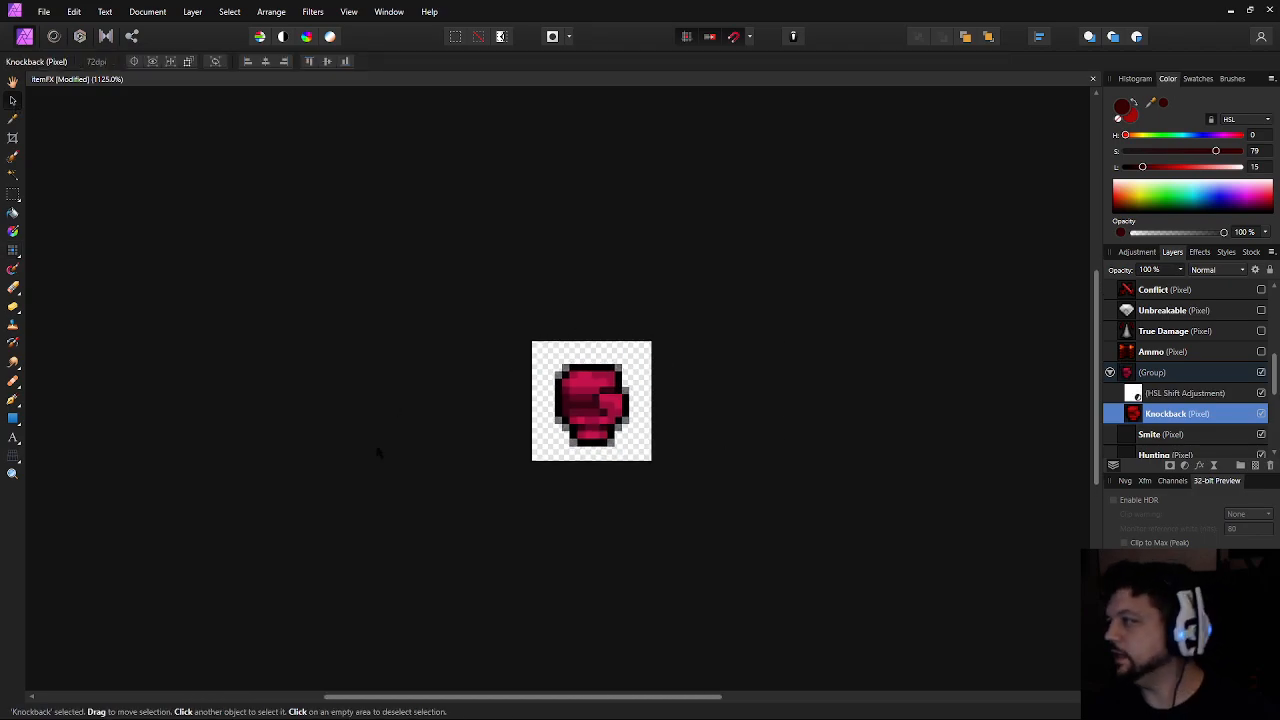
{"action": "left_click_drag", "start_coordinate": [862, 376], "coordinate": [887, 311]}
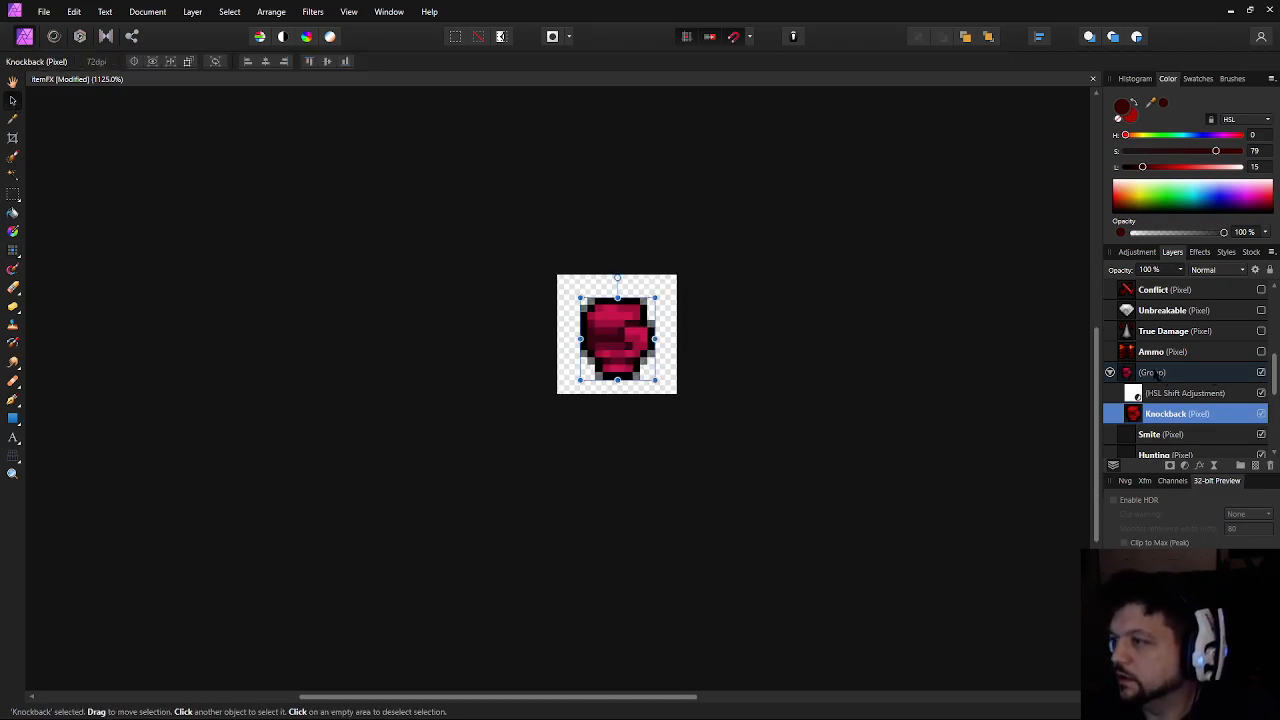
Rename the glove's group as Knockback and rasterize it into a single pixel layer
{"action": "double_click", "coordinate": [1155, 372]}
{"action": "type", "text": "Knockback"}
{"action": "key", "text": "Return"}
{"action": "right_click", "coordinate": [1150, 372]}
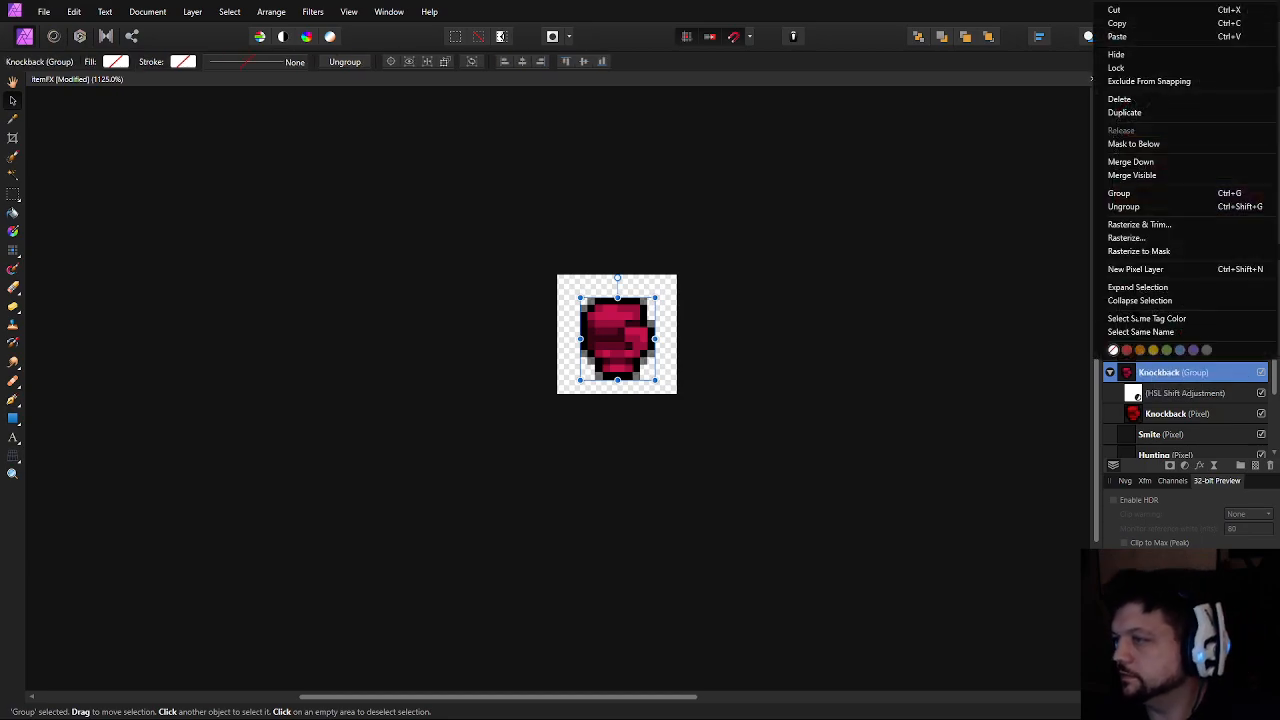
{"action": "left_click", "coordinate": [1126, 238]}
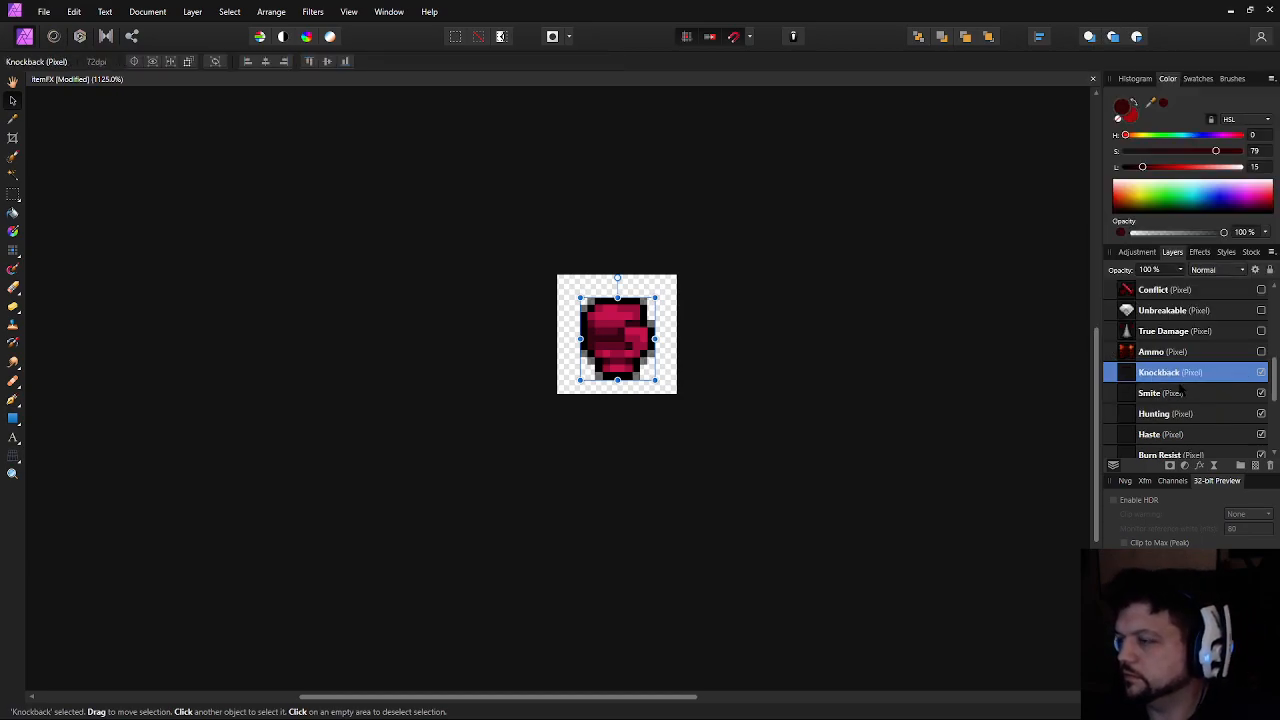
Hide the Knockback layer and make the Smite layer active for drawing with a black one-pixel brush
{"action": "left_click", "coordinate": [1155, 396]}
{"action": "left_click", "coordinate": [1261, 372]}
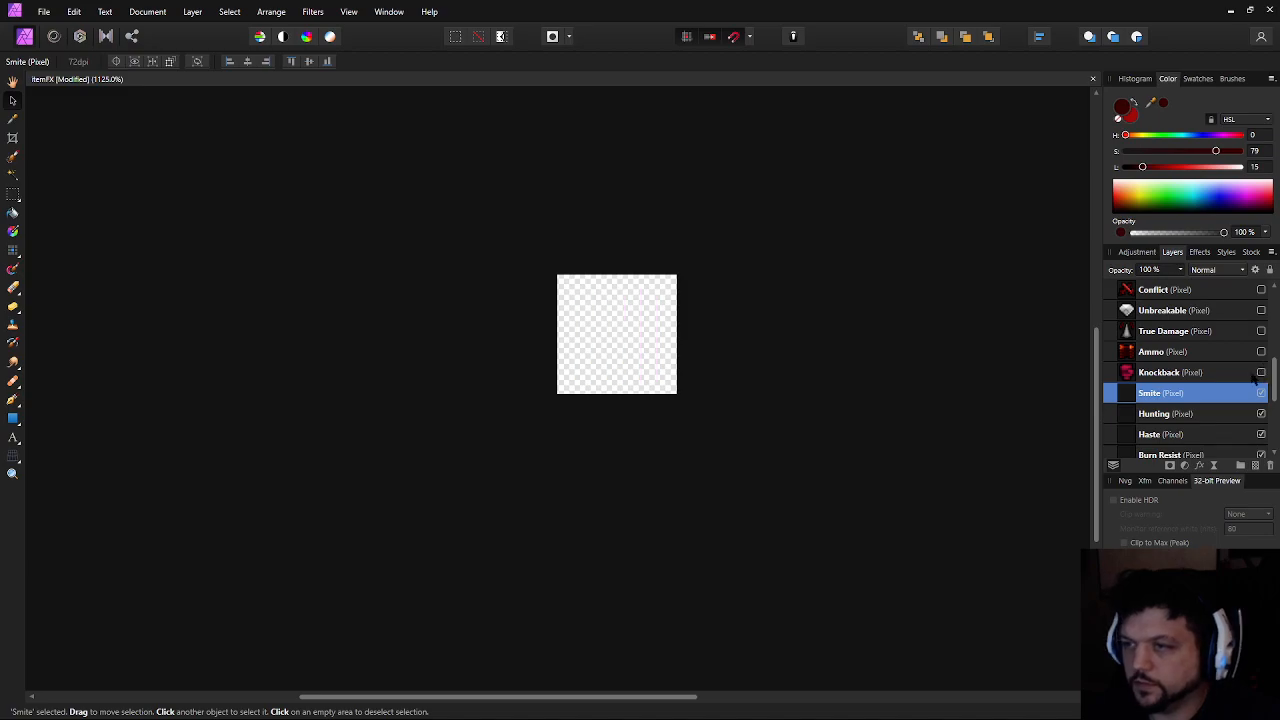
{"action": "key", "text": "b"}
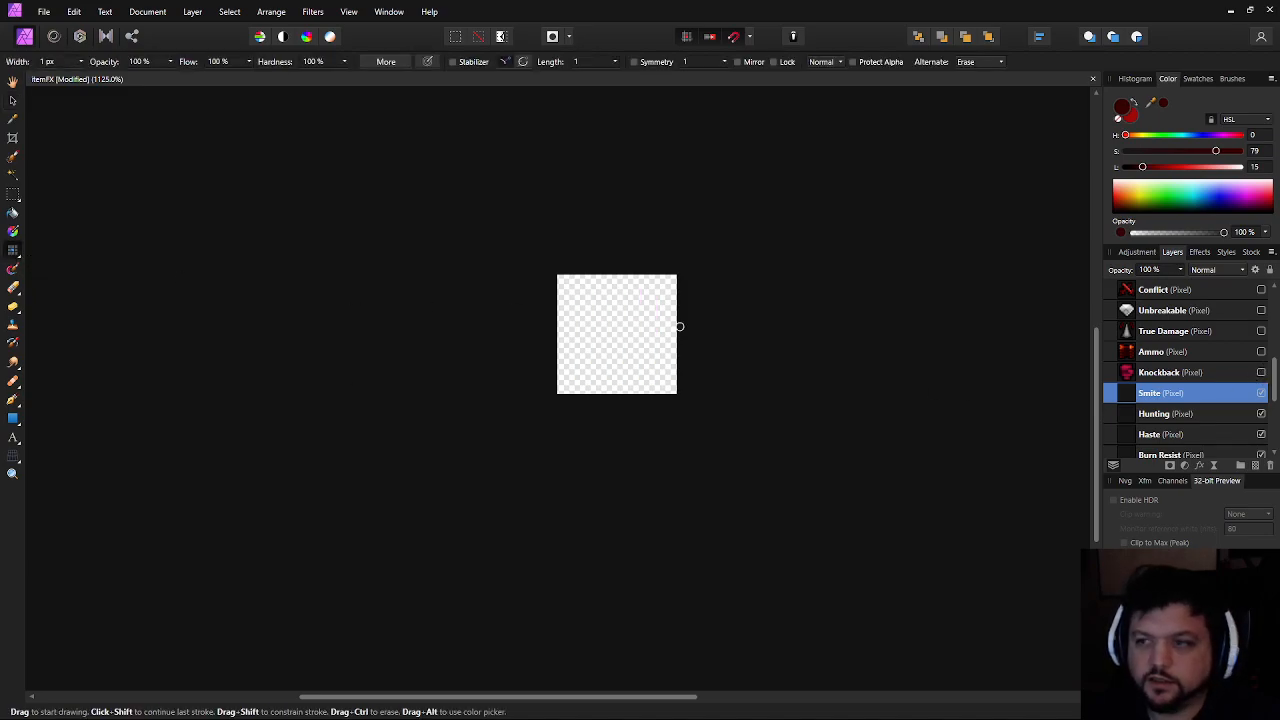
{"action": "left_click_drag", "start_coordinate": [1144, 168], "coordinate": [1115, 172]}
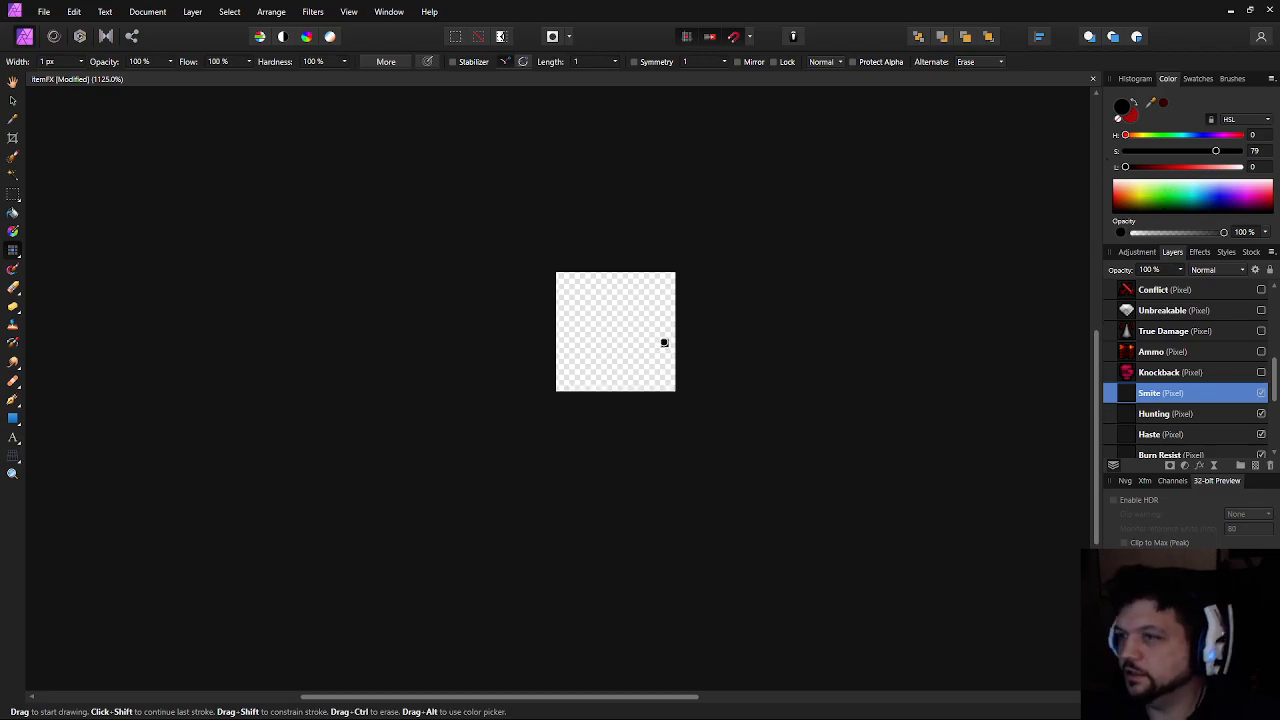
{"action": "scroll", "coordinate": [638, 256], "scroll_direction": "up", "scroll_amount": 3}
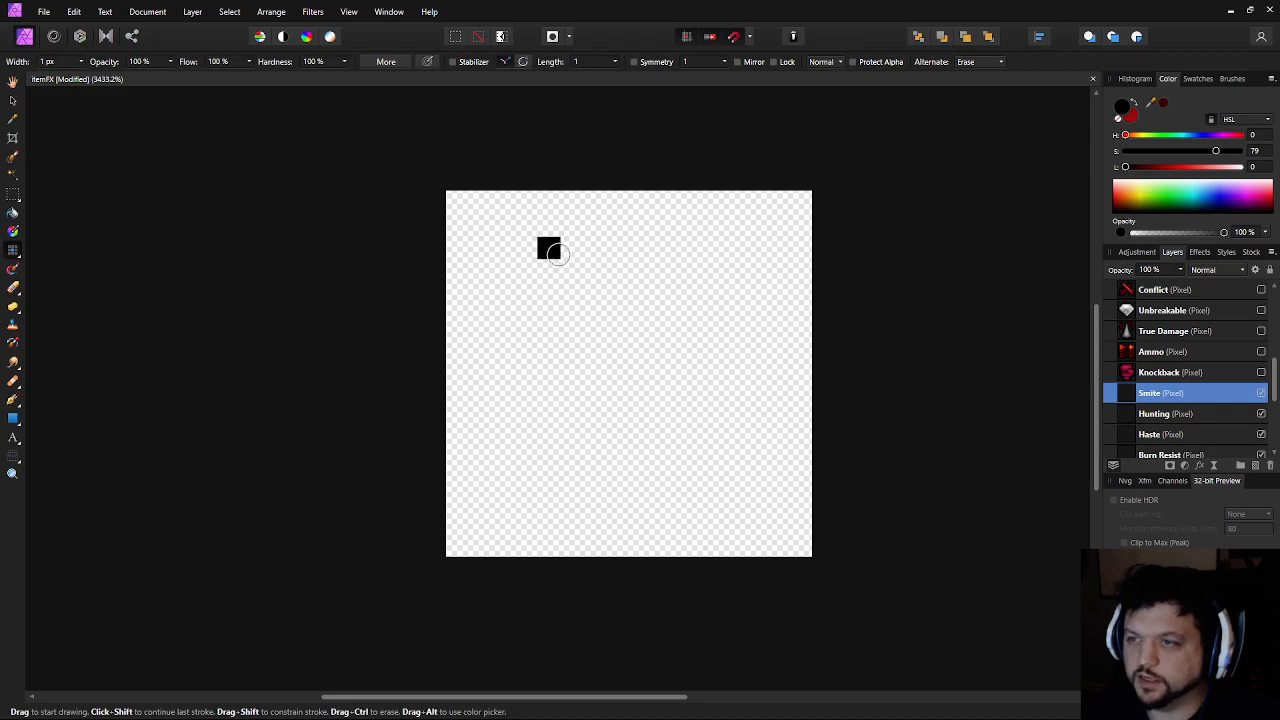
Draw a black diagonal on the left half of the Smite canvas, descending outward in five steps of two pixels each
{"action": "left_click", "coordinate": [571, 249]}
{"action": "left_click", "coordinate": [571, 271]}
{"action": "mouse_move", "coordinate": [552, 302]}
{"action": "left_mouse_down"}
{"action": "mouse_move", "coordinate": [480, 430]}
{"action": "mouse_move", "coordinate": [480, 455]}
{"action": "left_mouse_up"}
{"action": "left_click", "coordinate": [571, 386]}
{"action": "key", "text": "ctrl+z"}
Draw a five-pixel black top edge and a mirrored diagonal descending to the right in four two-pixel steps
{"action": "left_click", "coordinate": [617, 226]}
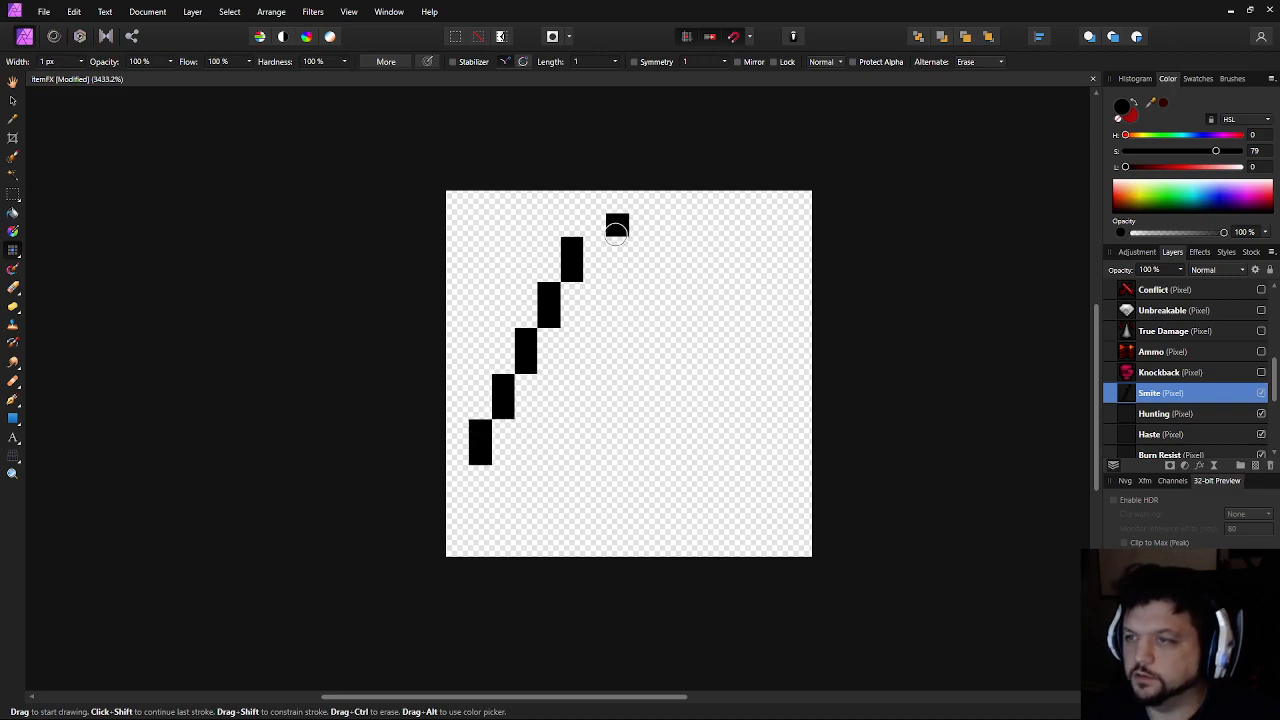
{"action": "mouse_move", "coordinate": [602, 229]}
{"action": "left_mouse_down"}
{"action": "mouse_move", "coordinate": [665, 225]}
{"action": "mouse_move", "coordinate": [697, 241]}
{"action": "mouse_move", "coordinate": [693, 227]}
{"action": "mouse_move", "coordinate": [784, 402]}
{"action": "left_mouse_up"}
{"action": "left_click", "coordinate": [694, 225]}
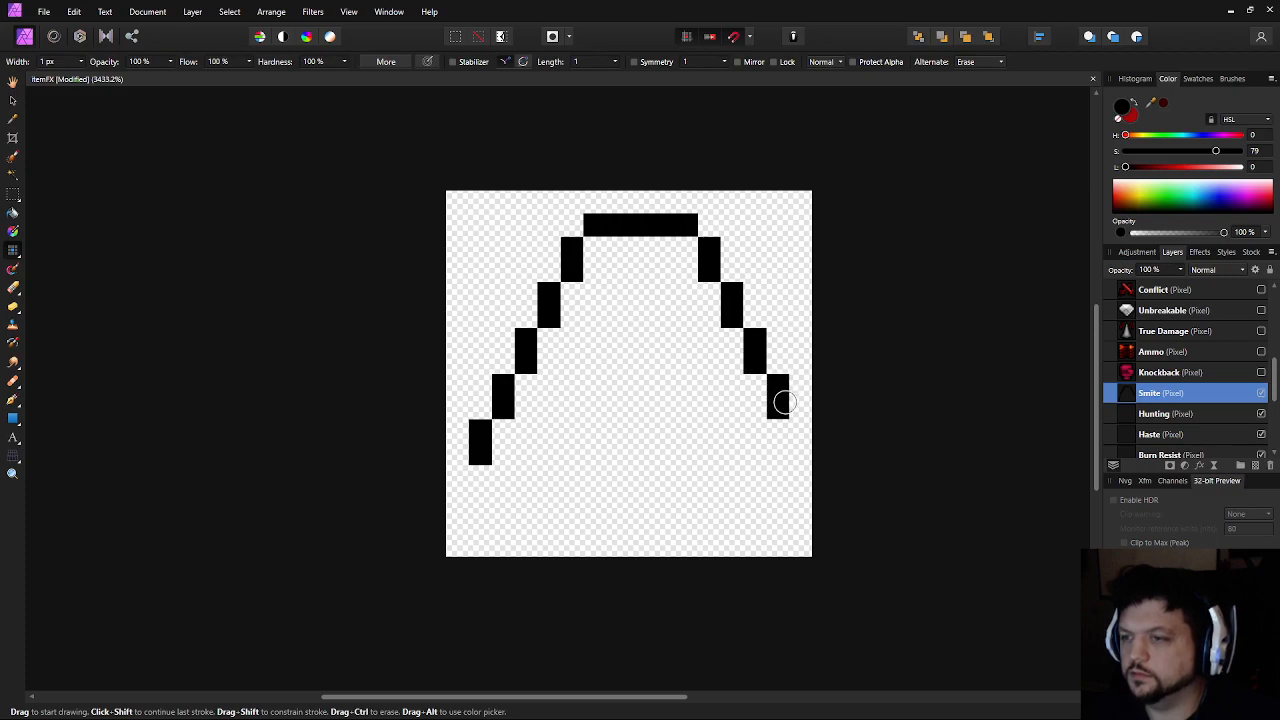
Select the right diagonal with the end of the top edge and move it one pixel left
{"action": "left_click", "coordinate": [13, 194]}
{"action": "left_click_drag", "start_coordinate": [765, 207], "coordinate": [675, 490]}
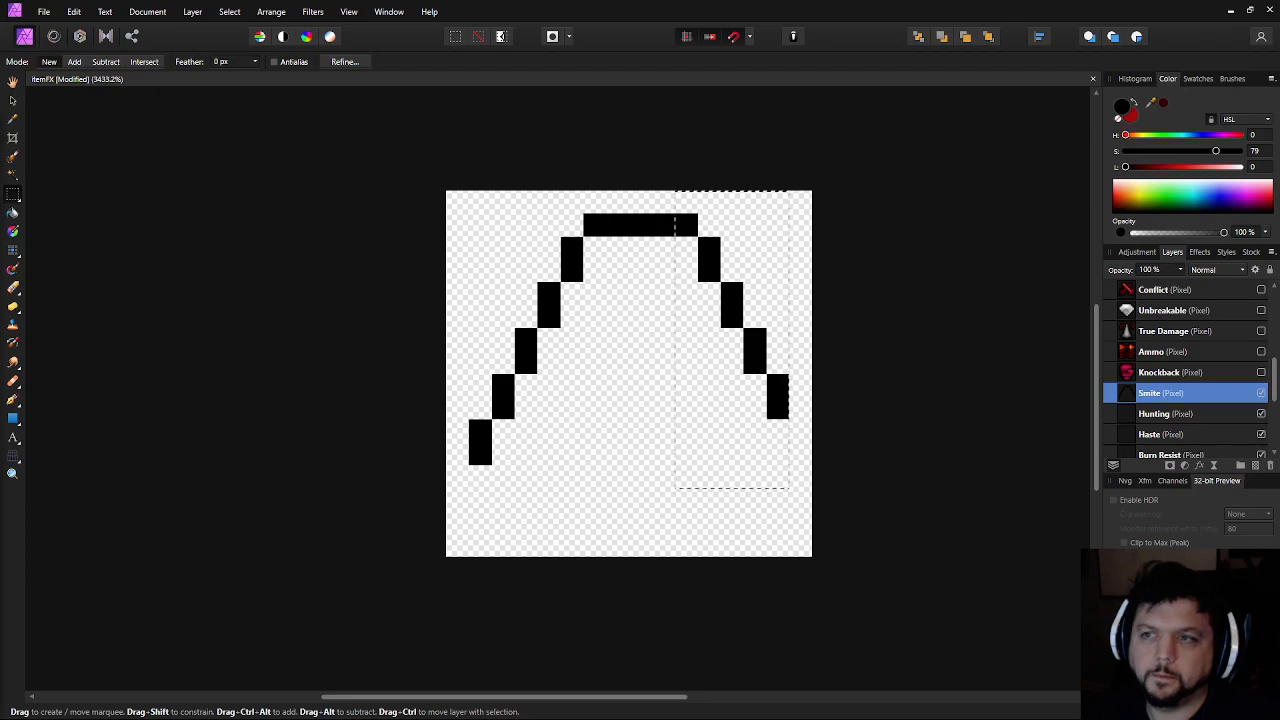
{"action": "left_click", "coordinate": [12, 100]}
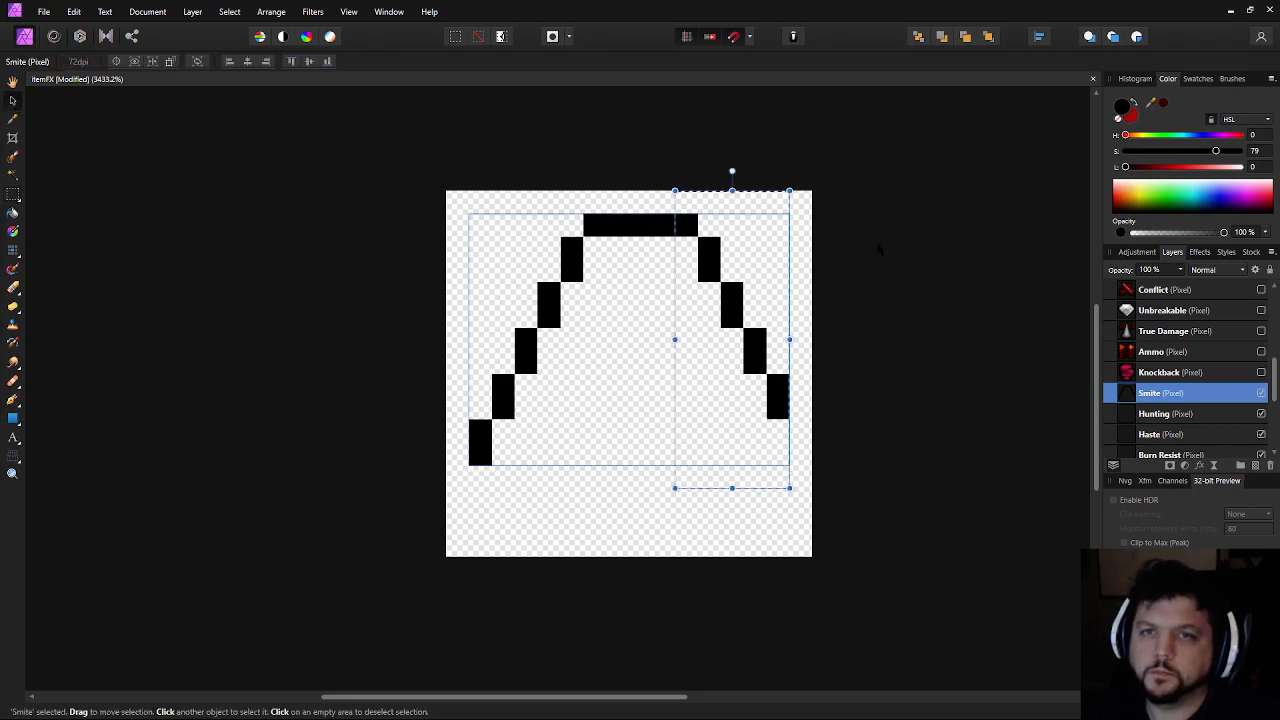
{"action": "key", "text": "Left"}
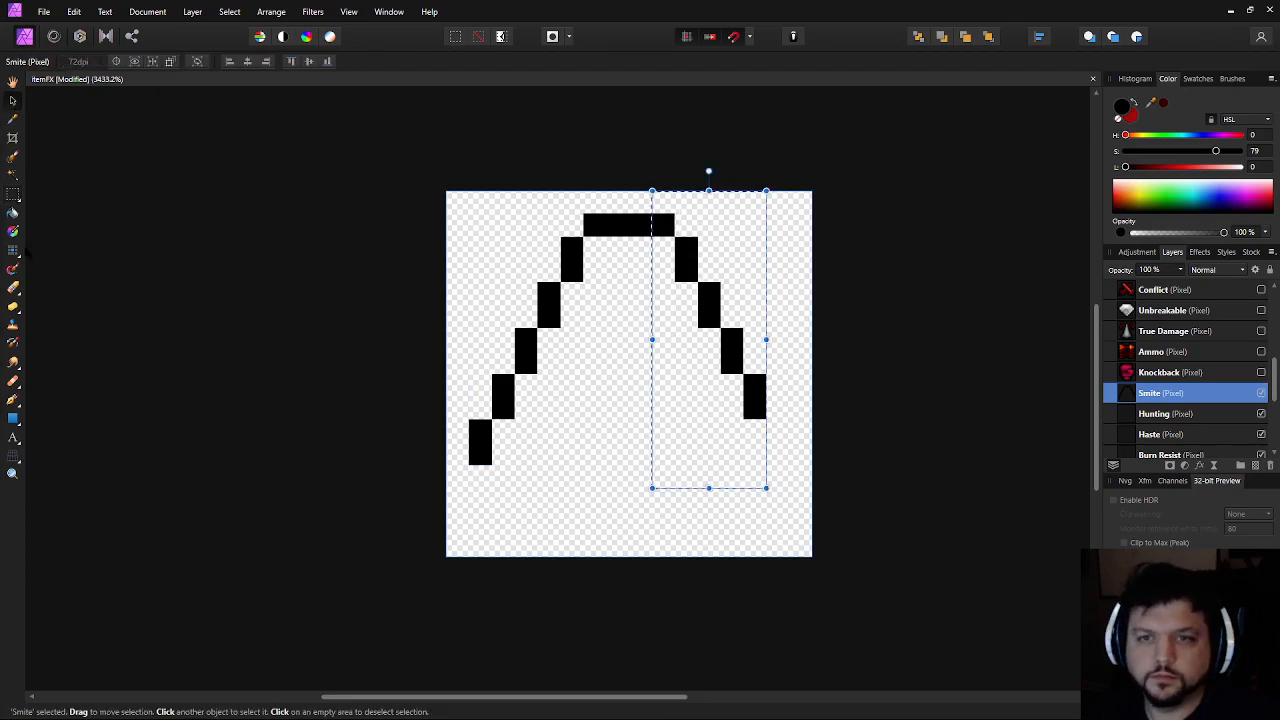
Extend the right diagonal by two black pixels and add short inward-curving hooks beneath both sides of the outline
{"action": "key", "text": "b"}
{"action": "key", "text": "ctrl+d"}
{"action": "left_click", "coordinate": [776, 431]}
{"action": "left_click", "coordinate": [777, 454]}
{"action": "left_click", "coordinate": [500, 477]}
{"action": "left_click", "coordinate": [527, 500]}
{"action": "left_click", "coordinate": [549, 500]}
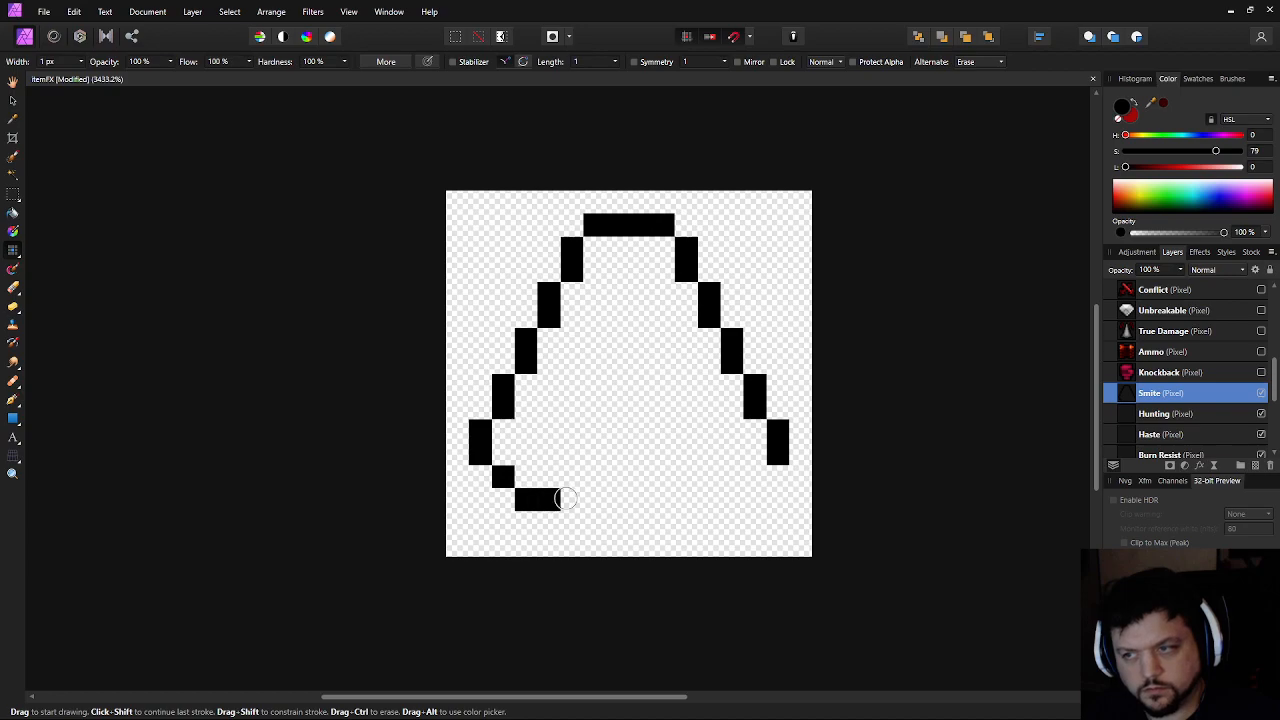
{"action": "left_click", "coordinate": [754, 477]}
{"action": "left_click", "coordinate": [731, 500]}
{"action": "left_click", "coordinate": [709, 500]}
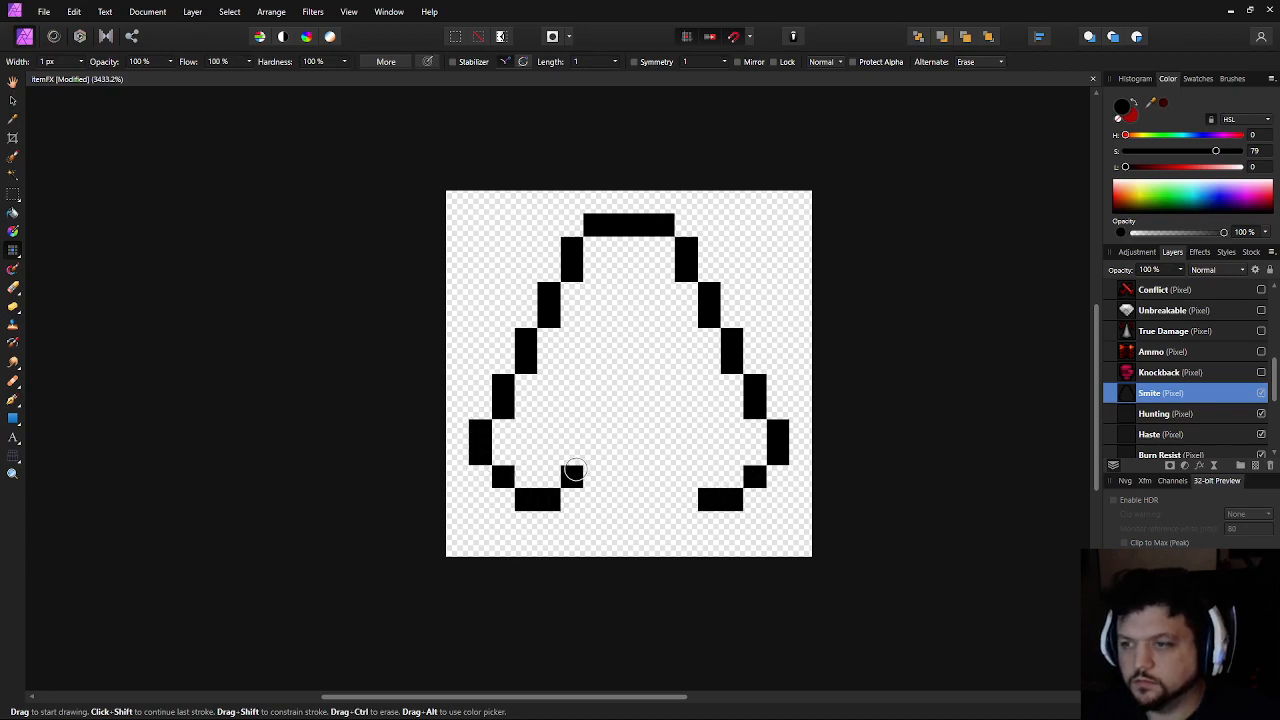
{"action": "left_click", "coordinate": [551, 476]}
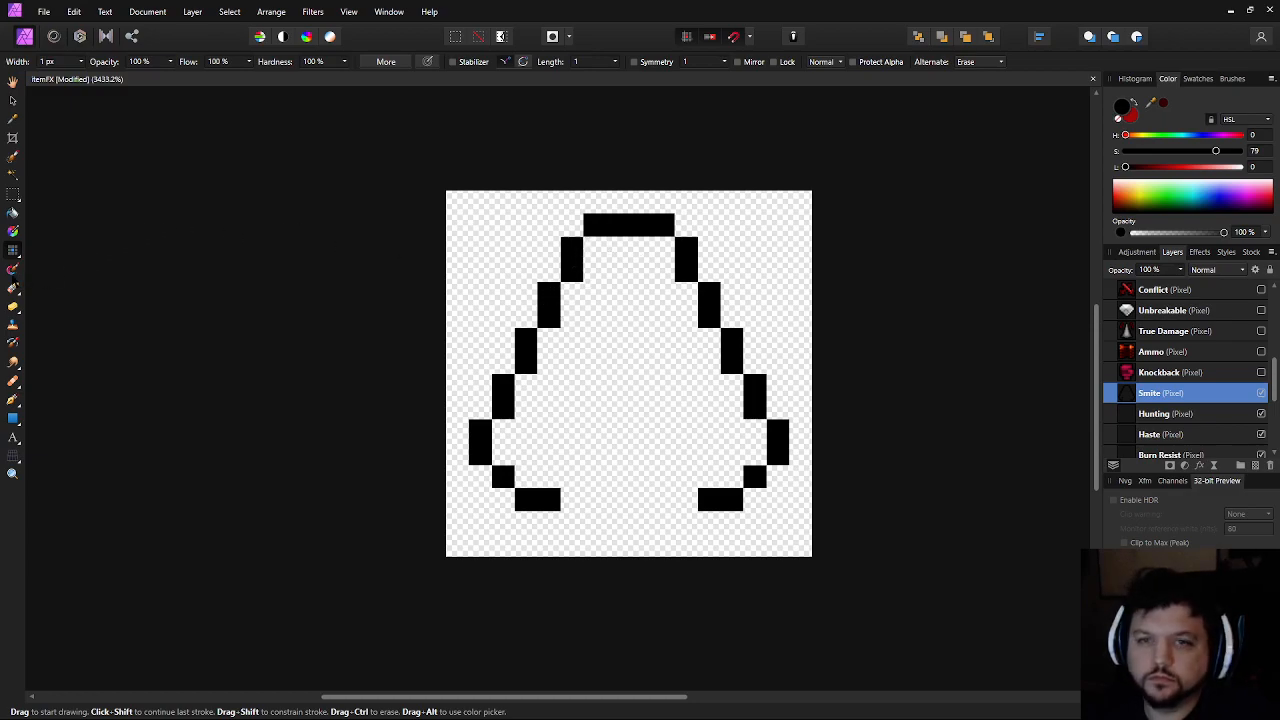
Select the lower part of the Smite outline across its full width and move it two pixels up
{"action": "left_click", "coordinate": [13, 195]}
{"action": "left_click_drag", "start_coordinate": [608, 479], "coordinate": [614, 508]}
{"action": "left_click_drag", "start_coordinate": [834, 526], "coordinate": [466, 372]}
{"action": "left_click_drag", "start_coordinate": [407, 205], "coordinate": [617, 486]}
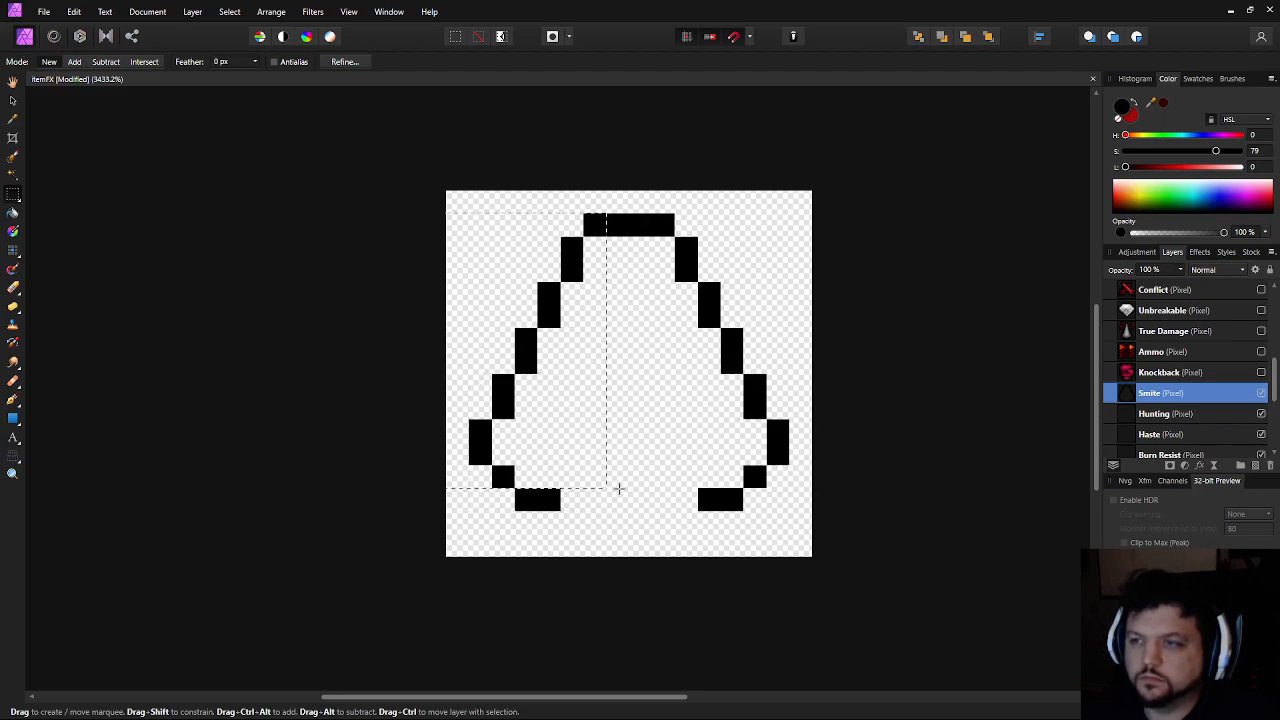
{"action": "left_click", "coordinate": [610, 523]}
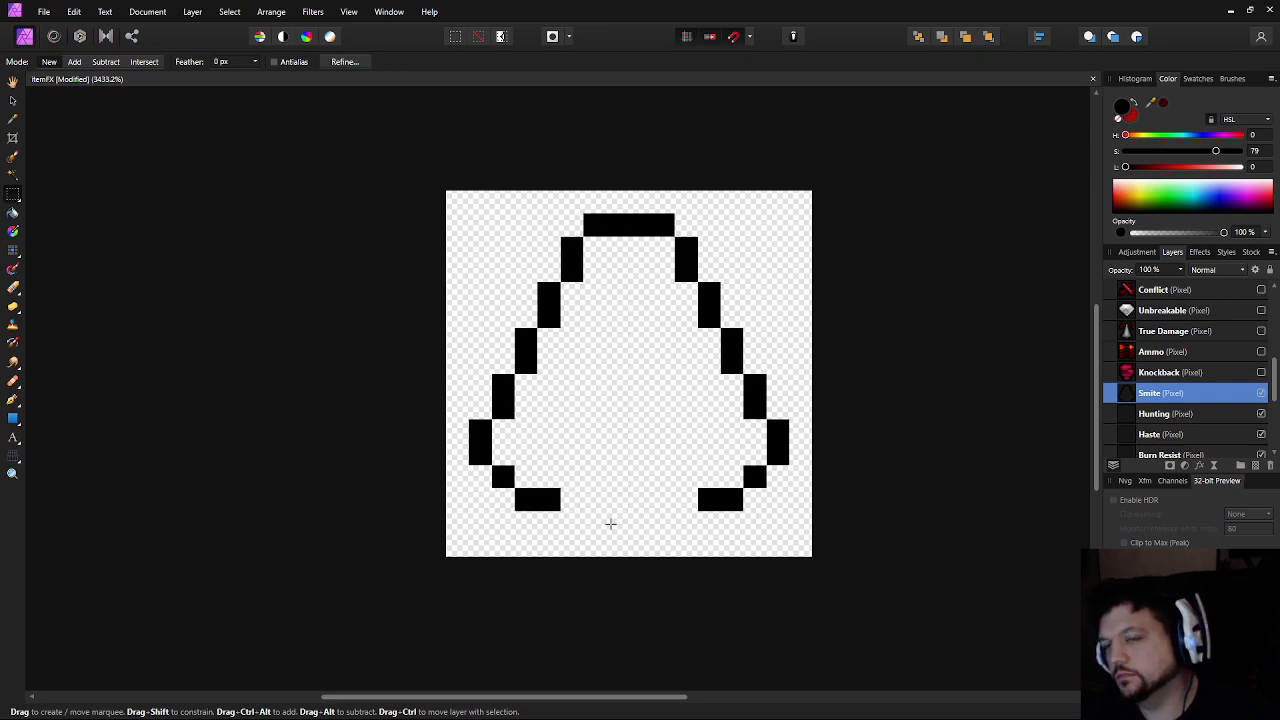
{"action": "left_click_drag", "start_coordinate": [512, 329], "coordinate": [437, 337]}
{"action": "left_click", "coordinate": [13, 100]}
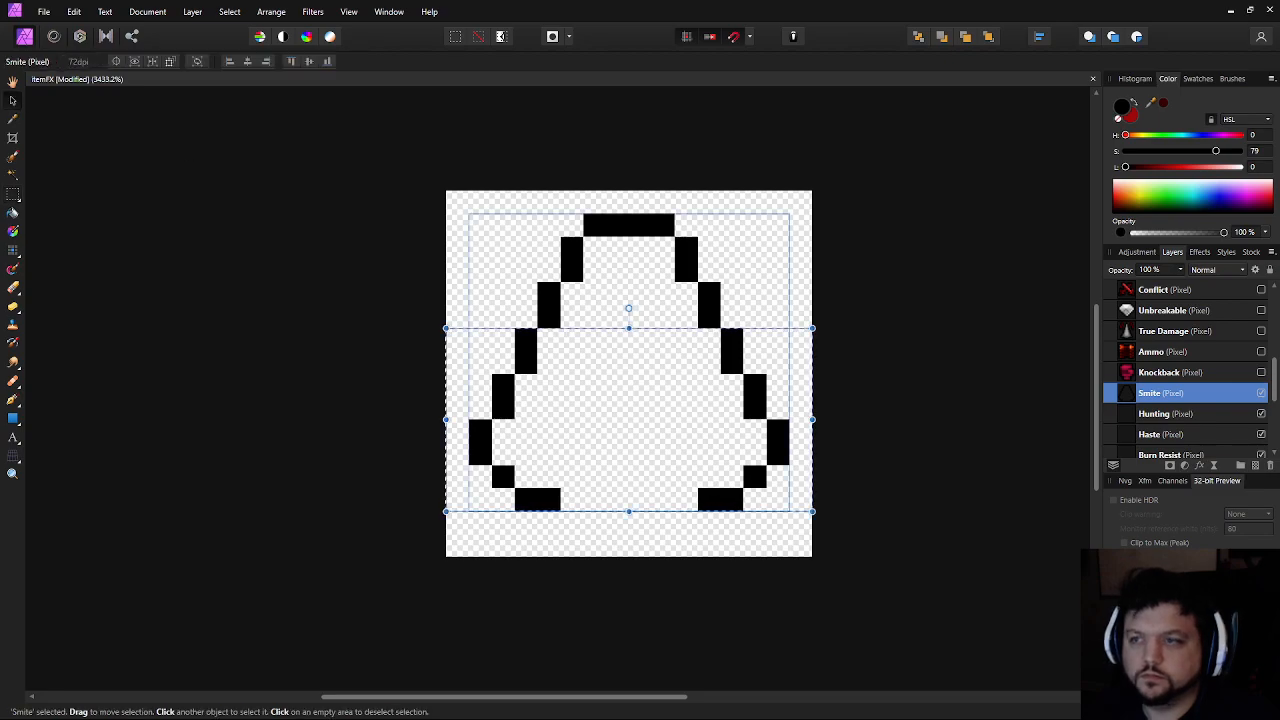
{"action": "key", "text": "Up"}
{"action": "key", "text": "Up"}
{"action": "key", "text": "ctrl+d"}
Select the lower left side of the outline and move it one pixel right
{"action": "left_click", "coordinate": [13, 195]}
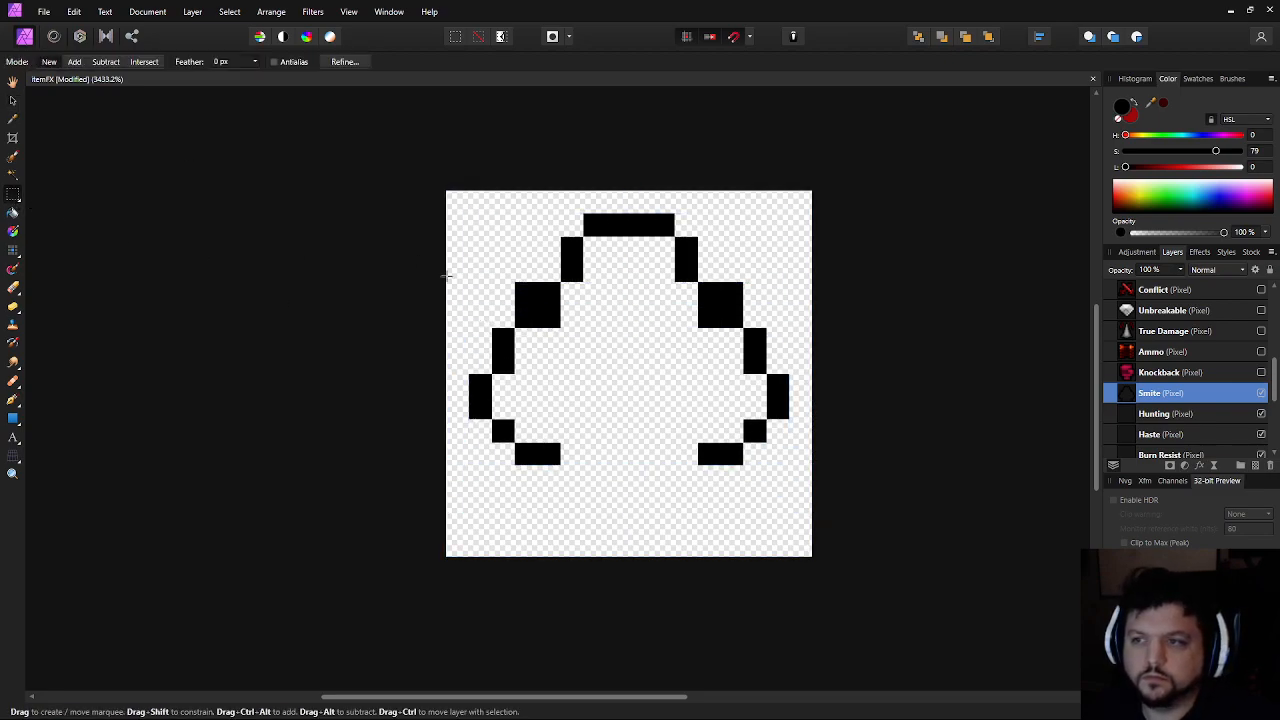
{"action": "left_click_drag", "start_coordinate": [515, 442], "coordinate": [560, 488]}
{"action": "key", "text": "v"}
{"action": "key", "text": "Right"}
{"action": "key", "text": "ctrl+d"}
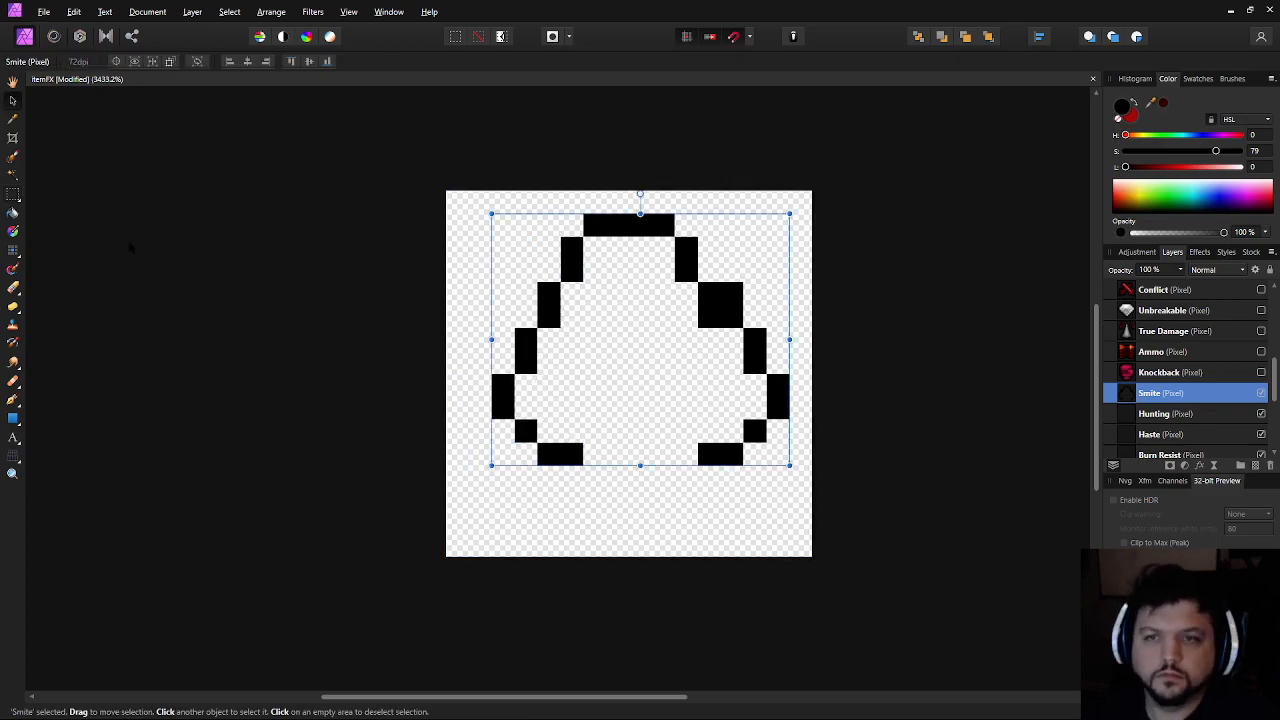
Select the lower right side of the outline and move it one pixel left
{"action": "key", "text": "m"}
{"action": "left_click_drag", "start_coordinate": [707, 282], "coordinate": [718, 280]}
{"action": "left_click_drag", "start_coordinate": [766, 487], "coordinate": [700, 397]}
{"action": "left_click", "coordinate": [12, 101]}
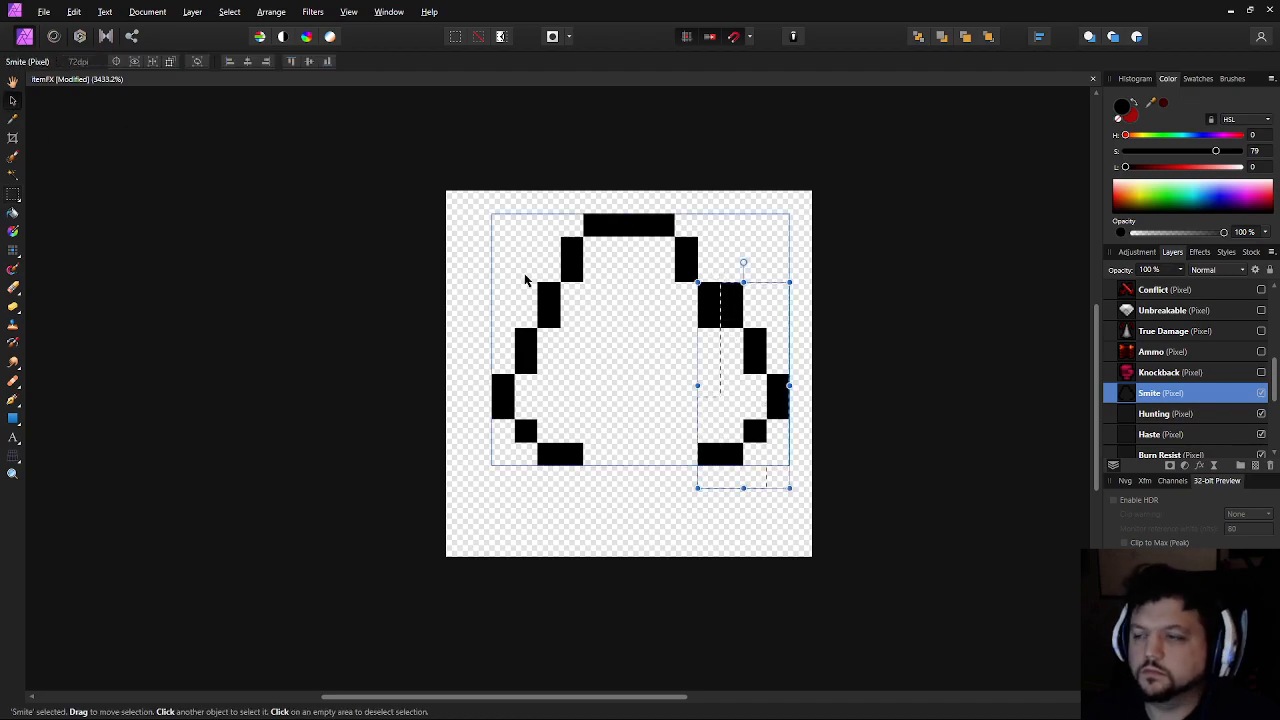
{"action": "key", "text": "Left"}
{"action": "key", "text": "ctrl+d"}
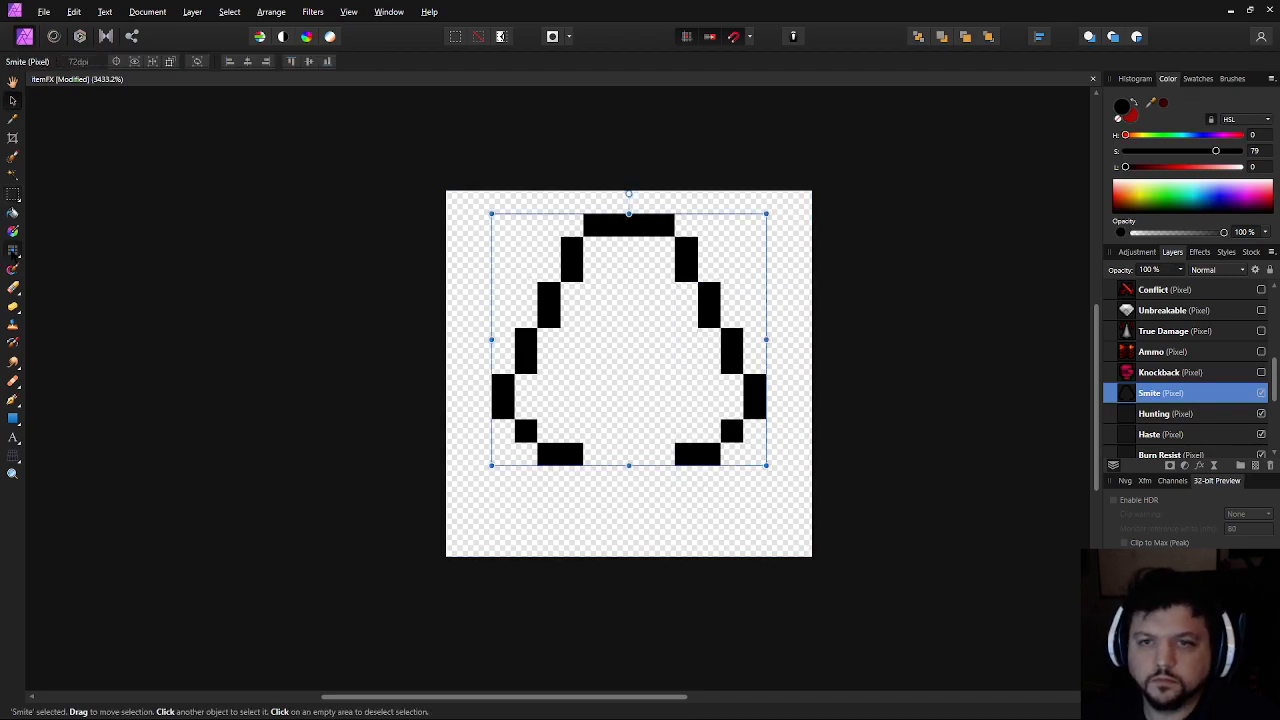
Try a black inner line stepping down from the outline's upper left interior to its left hook
{"action": "left_click", "coordinate": [13, 252]}
{"action": "left_click_drag", "start_coordinate": [549, 430], "coordinate": [551, 403]}
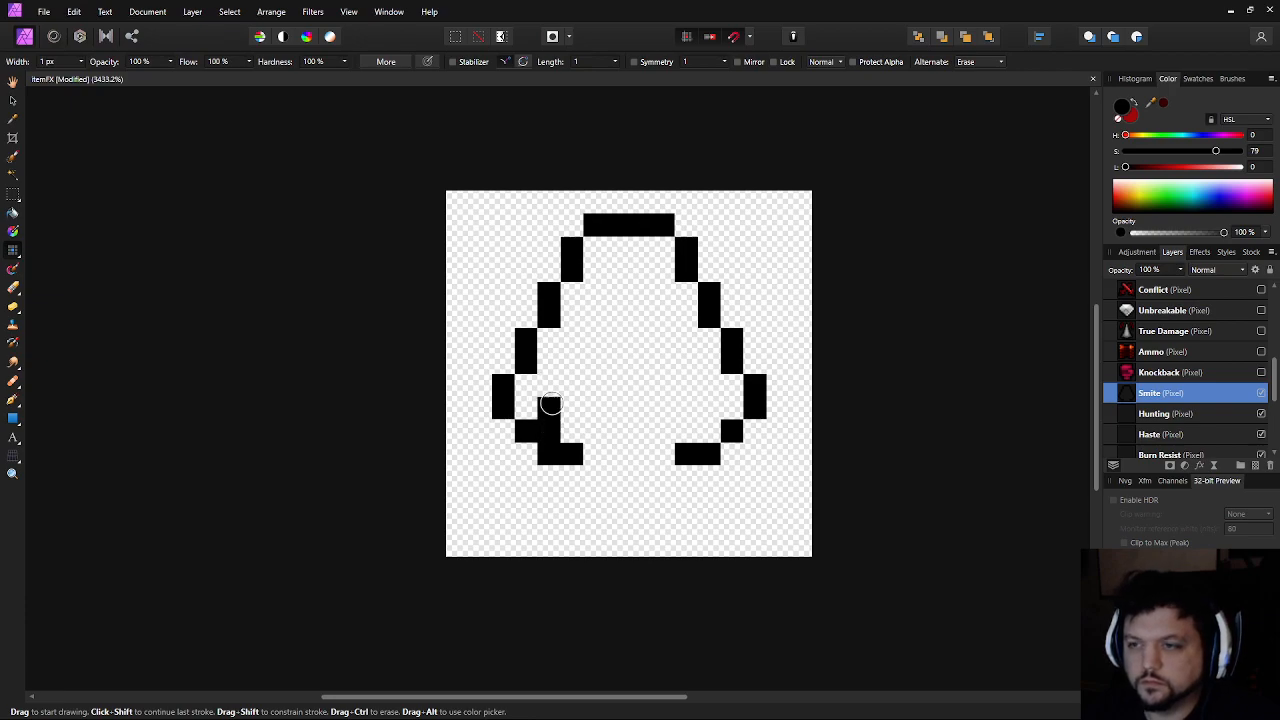
{"action": "key", "text": "ctrl+z"}
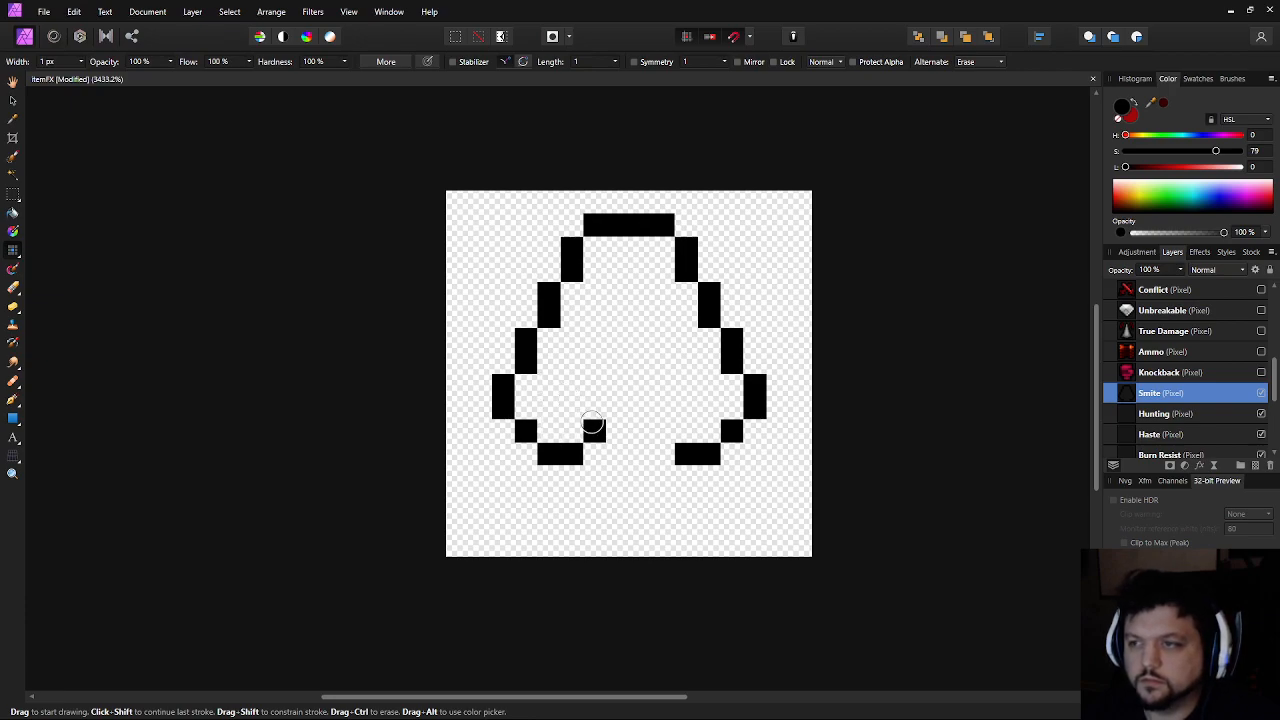
{"action": "left_click", "coordinate": [615, 297]}
{"action": "key", "text": "ctrl+z"}
{"action": "left_click", "coordinate": [597, 296]}
{"action": "key", "text": "ctrl+z"}
{"action": "left_click_drag", "start_coordinate": [597, 296], "coordinate": [594, 449]}
{"action": "key", "text": "ctrl+z"}
{"action": "mouse_move", "coordinate": [596, 294]}
{"action": "left_mouse_down"}
{"action": "mouse_move", "coordinate": [573, 397]}
{"action": "mouse_move", "coordinate": [551, 432]}
{"action": "left_mouse_up"}
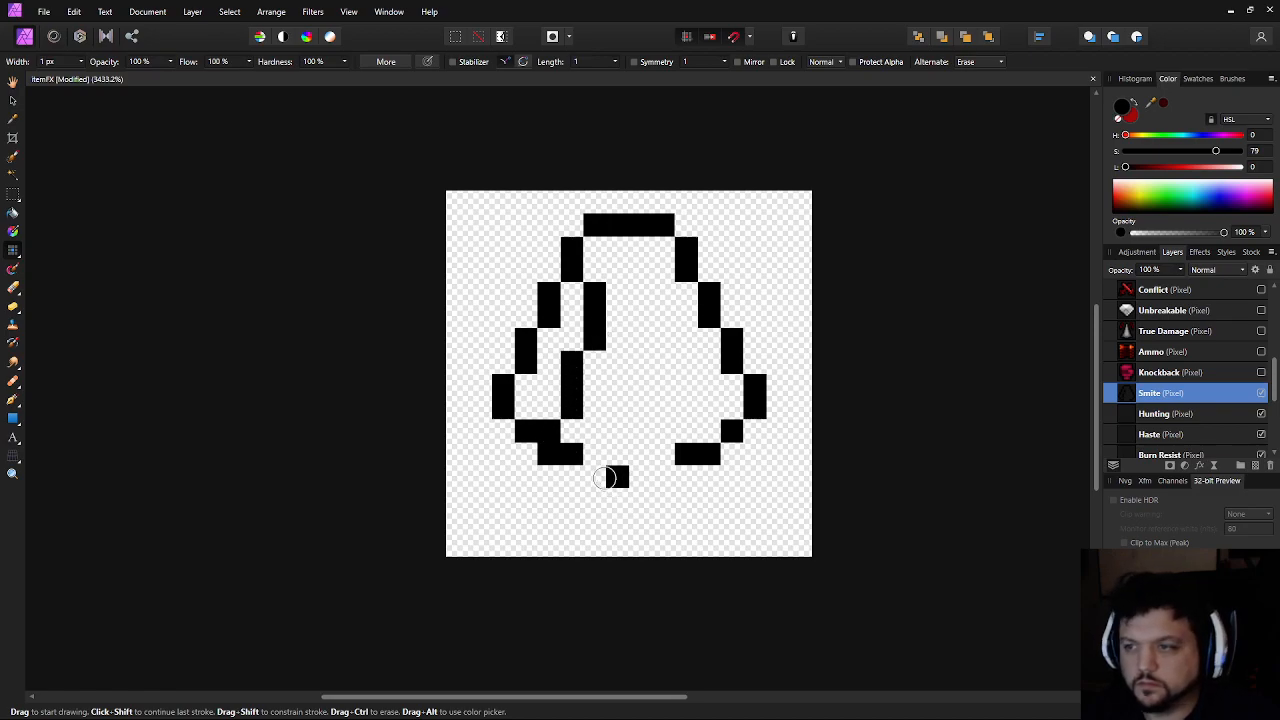
{"action": "left_click", "coordinate": [590, 434]}
{"action": "key", "text": "ctrl+z"}
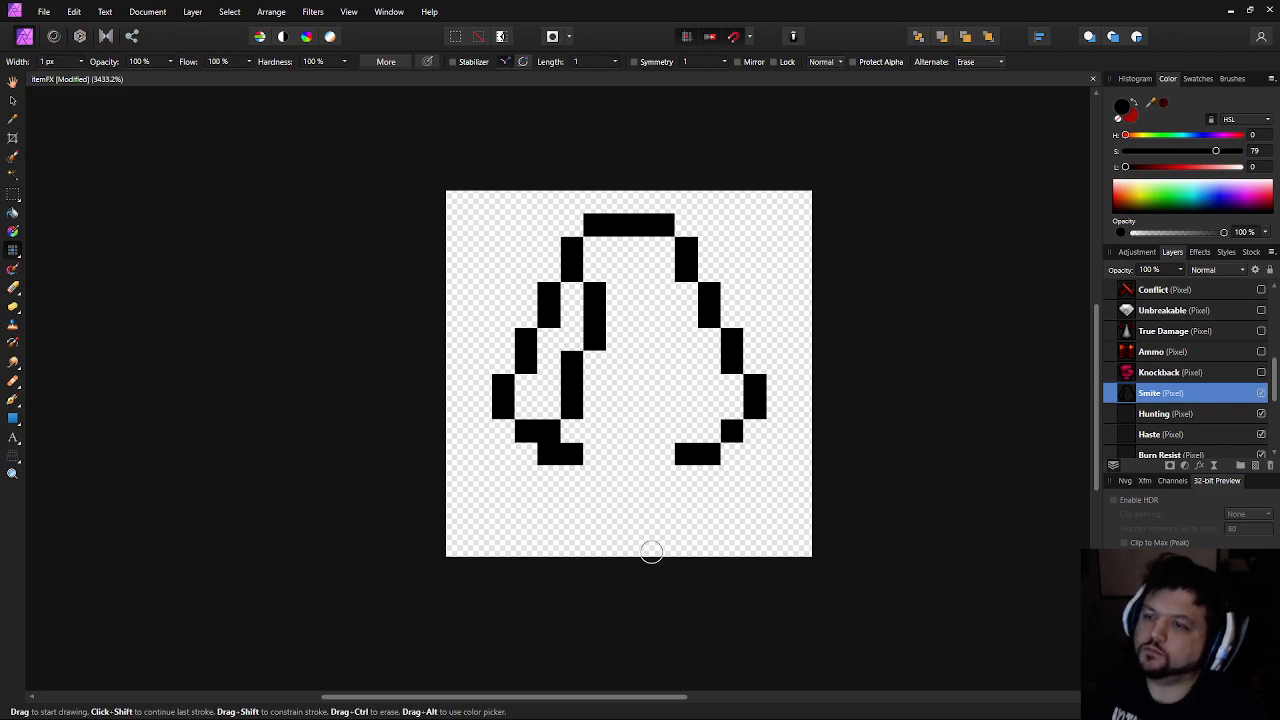
Clear the Smite layer and draw a narrow pointed arch with six-pixel vertical sides and a one-pixel tip
{"action": "key", "text": "Delete"}
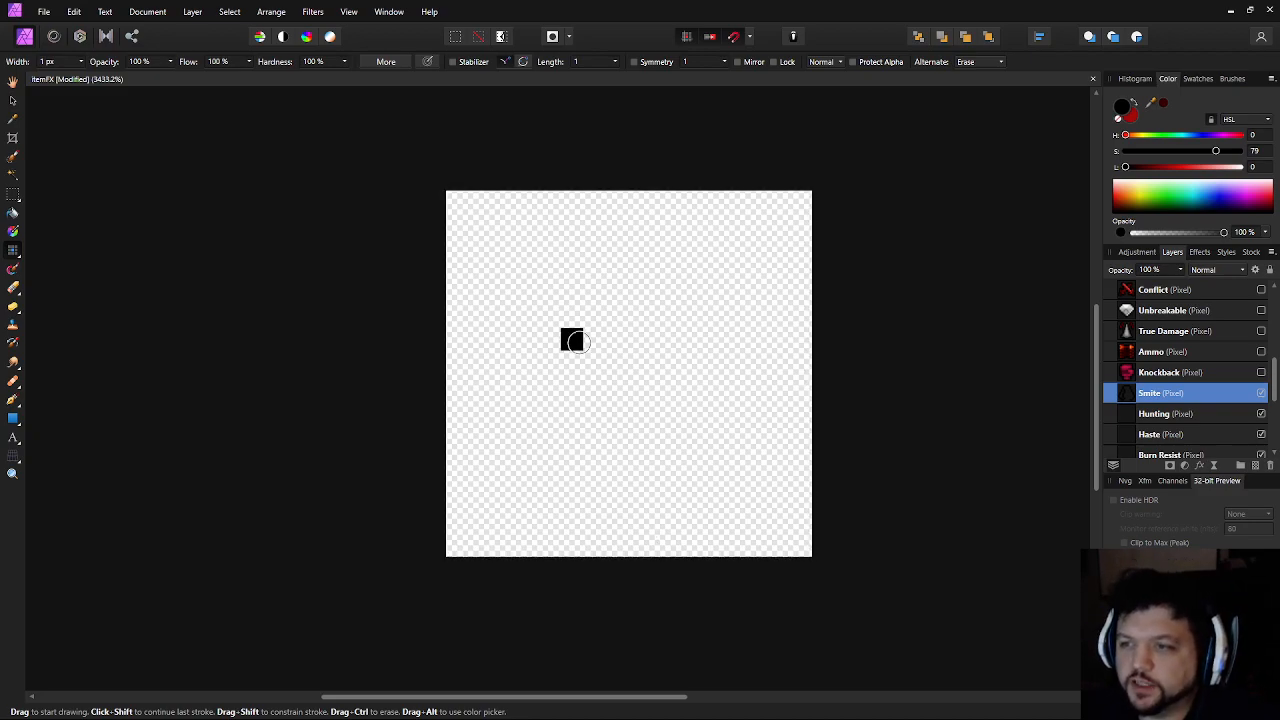
{"action": "mouse_move", "coordinate": [594, 385]}
{"action": "left_mouse_down"}
{"action": "mouse_move", "coordinate": [594, 271]}
{"action": "mouse_move", "coordinate": [622, 222]}
{"action": "left_mouse_up"}
{"action": "left_click", "coordinate": [640, 223]}
{"action": "left_click", "coordinate": [663, 249]}
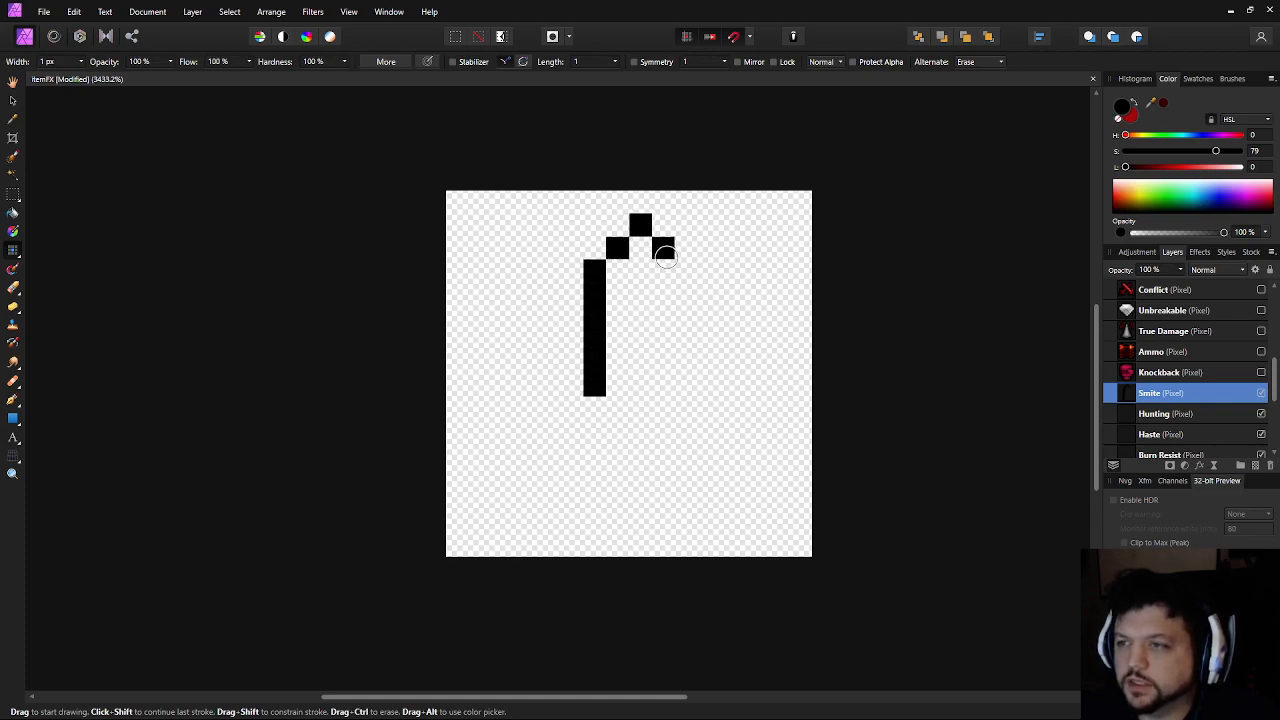
{"action": "left_click_drag", "start_coordinate": [689, 271], "coordinate": [686, 385]}
Draw a left lobe from the arch's foot with a pointed top, a four-pixel outer edge and an inward-hooked bottom
{"action": "mouse_move", "coordinate": [582, 385]}
{"action": "left_mouse_down"}
{"action": "mouse_move", "coordinate": [535, 337]}
{"action": "mouse_move", "coordinate": [478, 369]}
{"action": "mouse_move", "coordinate": [502, 363]}
{"action": "mouse_move", "coordinate": [481, 388]}
{"action": "mouse_move", "coordinate": [478, 449]}
{"action": "left_mouse_up"}
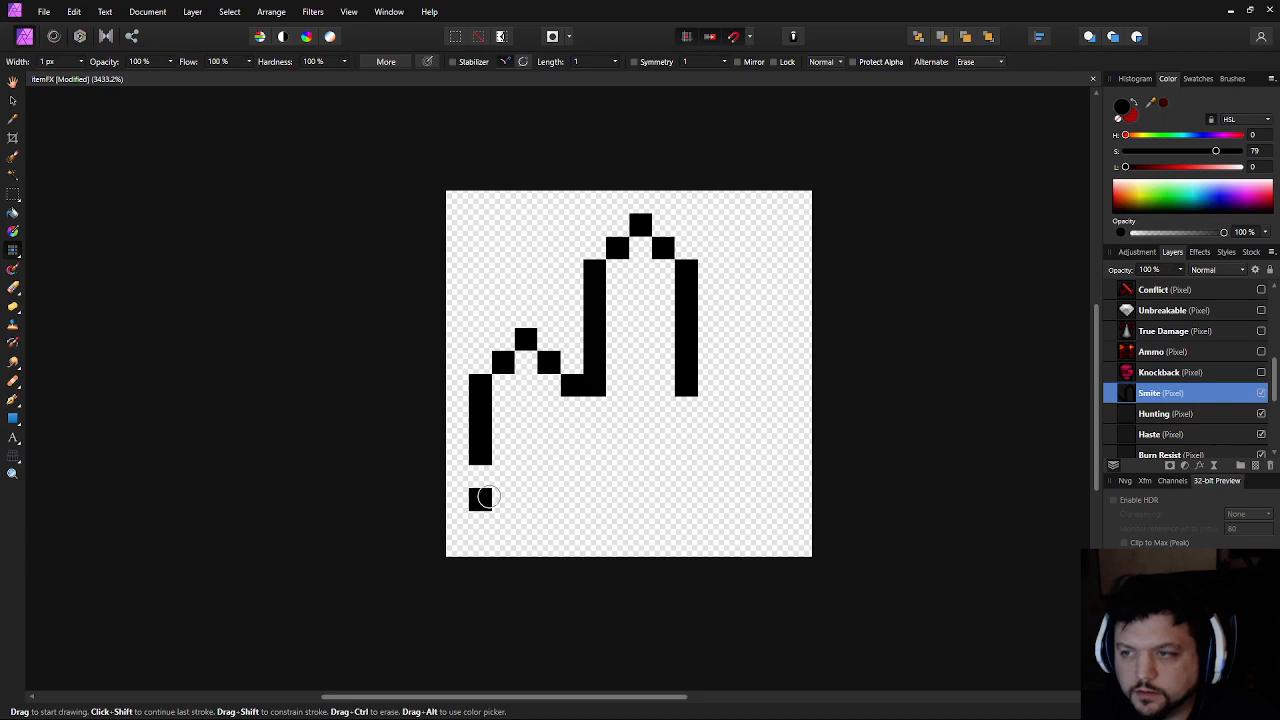
{"action": "left_click", "coordinate": [504, 478]}
{"action": "left_click", "coordinate": [527, 498]}
{"action": "left_click", "coordinate": [549, 515]}
{"action": "left_click", "coordinate": [569, 492]}
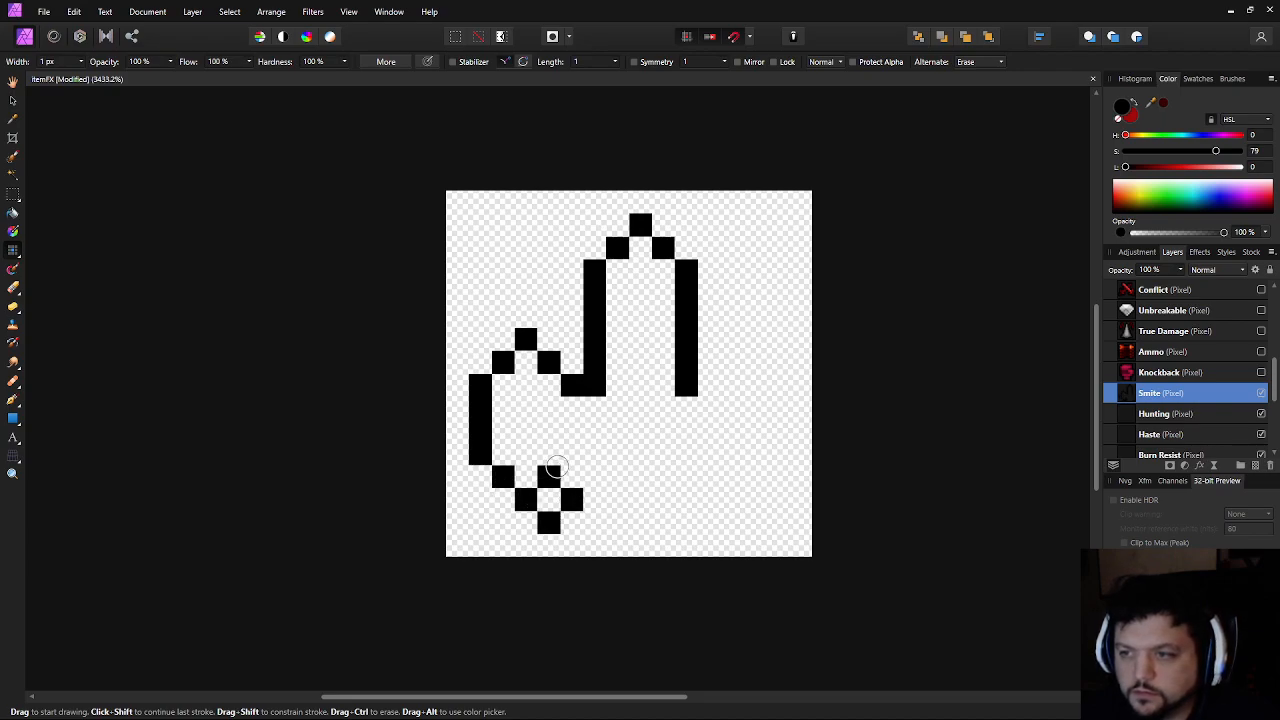
{"action": "left_click", "coordinate": [564, 469]}
{"action": "left_click", "coordinate": [549, 454]}
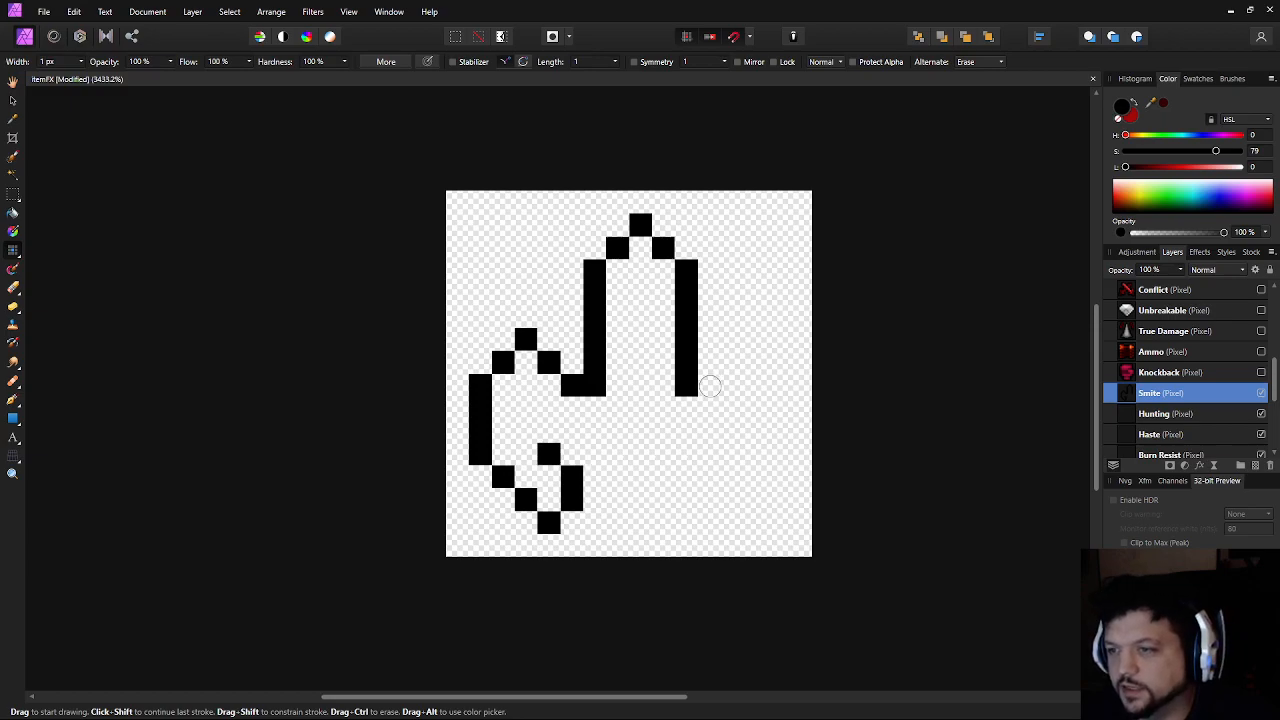
Draw the mirrored right lobe with a pointed top, a four-pixel outer edge and an inward-hooked bottom
{"action": "left_click", "coordinate": [709, 385]}
{"action": "left_click", "coordinate": [732, 362]}
{"action": "left_click", "coordinate": [755, 341]}
{"action": "left_click", "coordinate": [777, 362]}
{"action": "left_click", "coordinate": [777, 385]}
{"action": "left_click", "coordinate": [801, 430]}
{"action": "key", "text": "ctrl+z"}
{"action": "key", "text": "ctrl+z"}
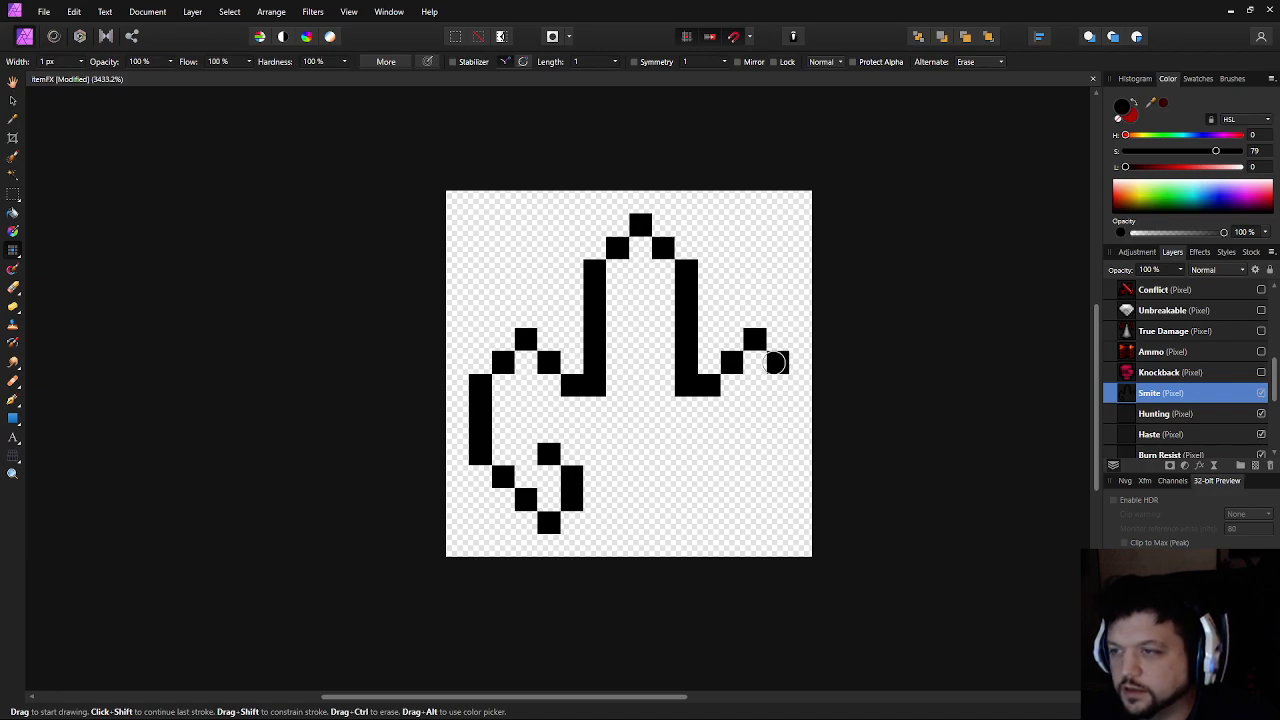
{"action": "left_click", "coordinate": [793, 381]}
{"action": "mouse_move", "coordinate": [793, 380]}
{"action": "left_mouse_down"}
{"action": "mouse_move", "coordinate": [794, 455]}
{"action": "mouse_move", "coordinate": [753, 504]}
{"action": "mouse_move", "coordinate": [722, 520]}
{"action": "mouse_move", "coordinate": [730, 455]}
{"action": "left_mouse_up"}
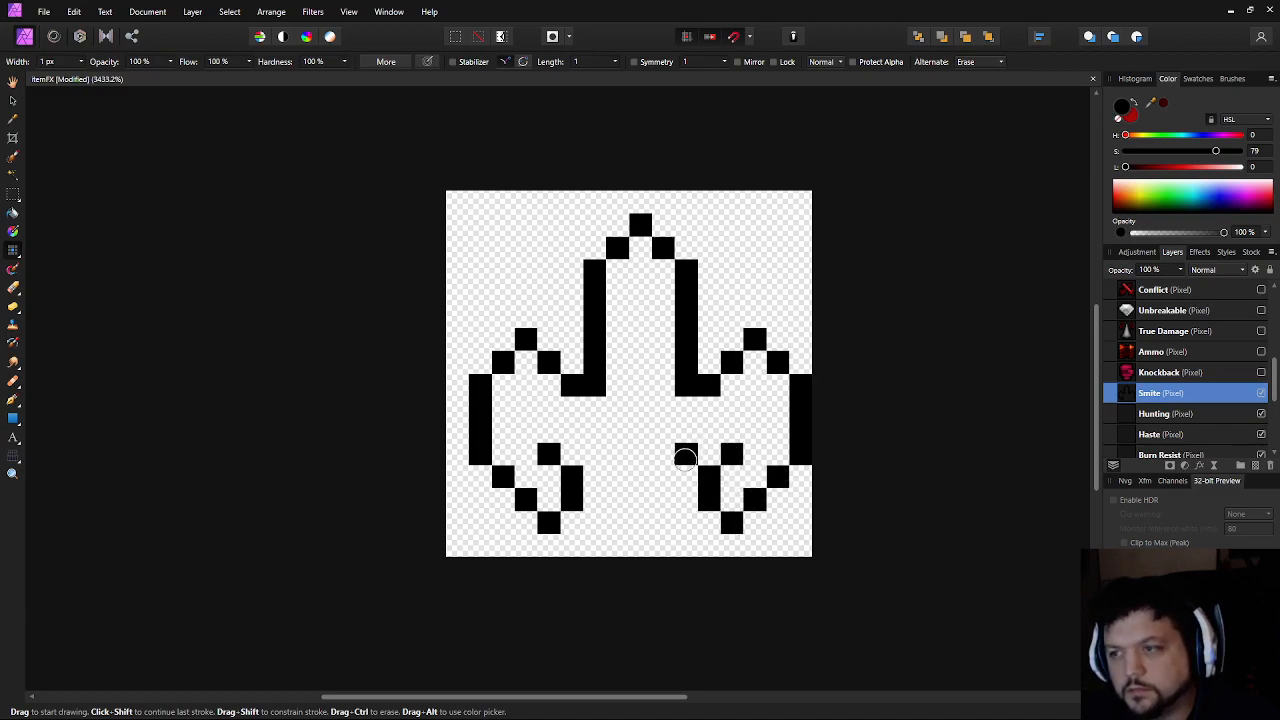
Draw the base between the two hooks, with short upright stubs and a central point reaching the canvas bottom
{"action": "mouse_move", "coordinate": [594, 476]}
{"action": "left_mouse_down"}
{"action": "mouse_move", "coordinate": [614, 449]}
{"action": "mouse_move", "coordinate": [614, 480]}
{"action": "mouse_move", "coordinate": [666, 457]}
{"action": "mouse_move", "coordinate": [686, 471]}
{"action": "left_mouse_up"}
{"action": "mouse_move", "coordinate": [616, 500]}
{"action": "left_mouse_down"}
{"action": "mouse_move", "coordinate": [638, 540]}
{"action": "mouse_move", "coordinate": [663, 522]}
{"action": "left_mouse_up"}
{"action": "left_click", "coordinate": [597, 503]}
{"action": "left_click", "coordinate": [617, 527]}
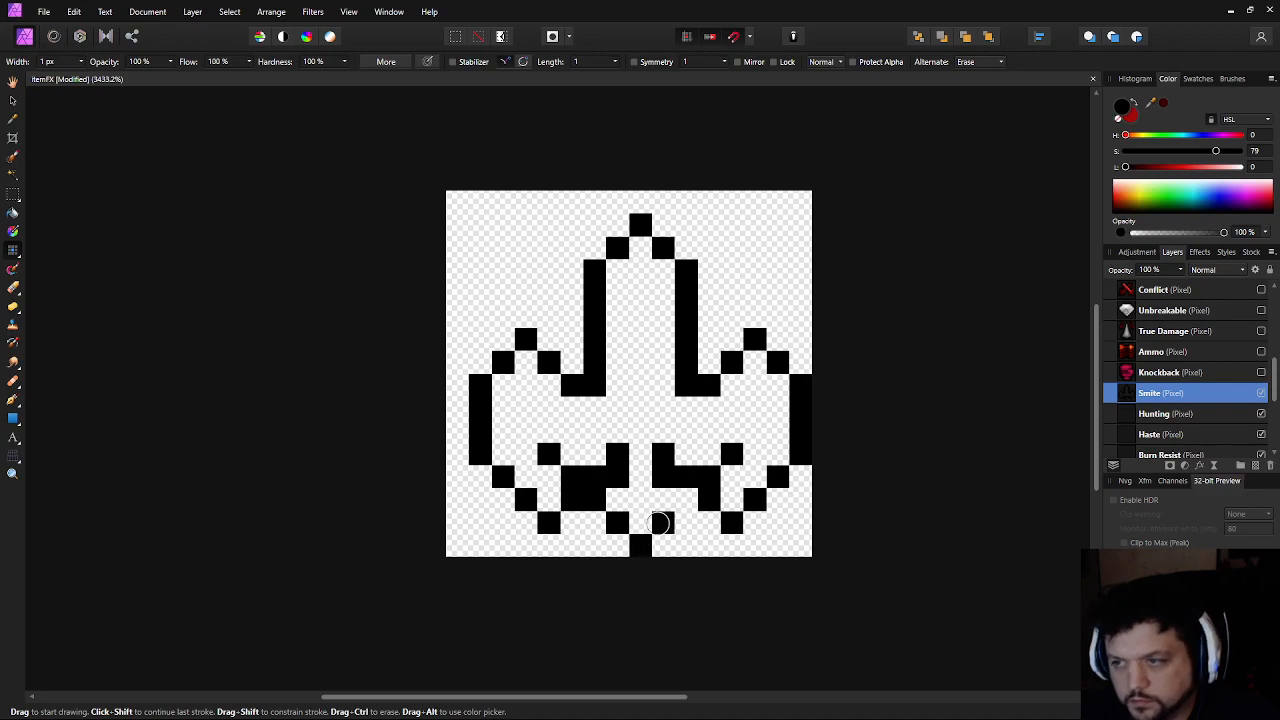
{"action": "left_click", "coordinate": [686, 499]}
{"action": "left_click", "coordinate": [665, 341]}
{"action": "key", "text": "ctrl+z"}
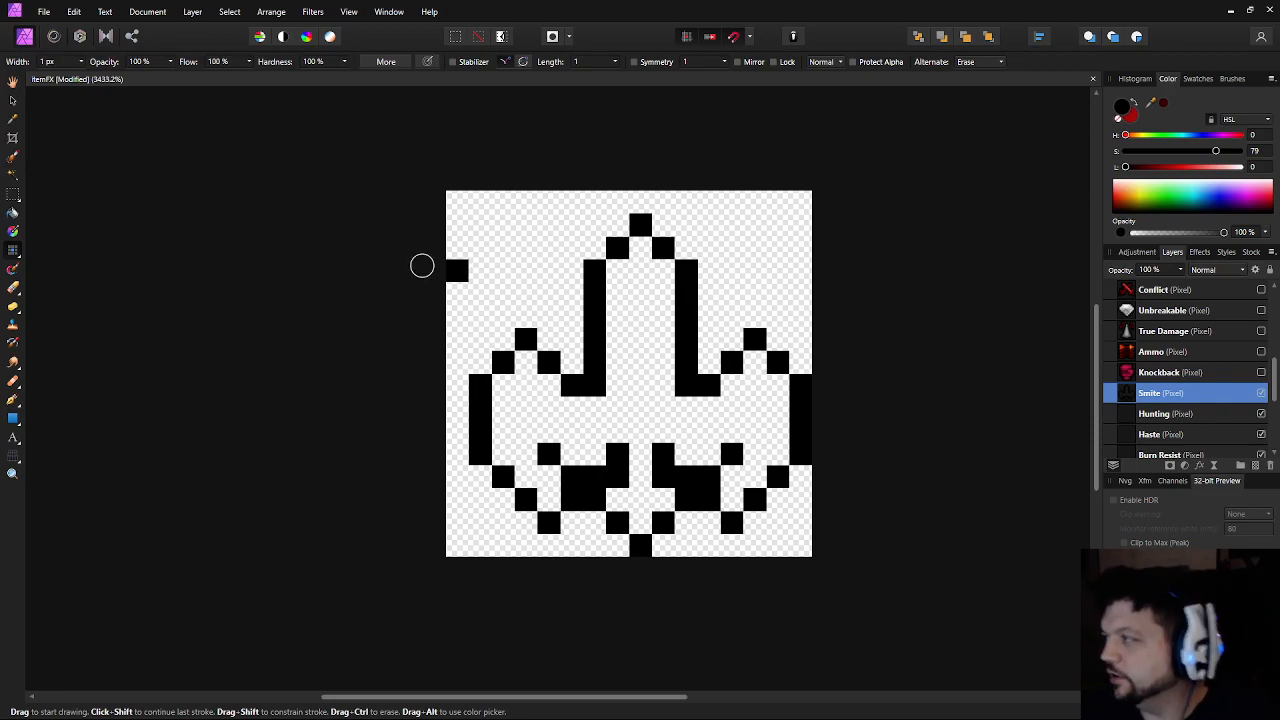
Move the whole Smite outline one pixel left and select the top of the central arch with the Rectangular Marquee Tool
{"action": "left_click", "coordinate": [13, 100]}
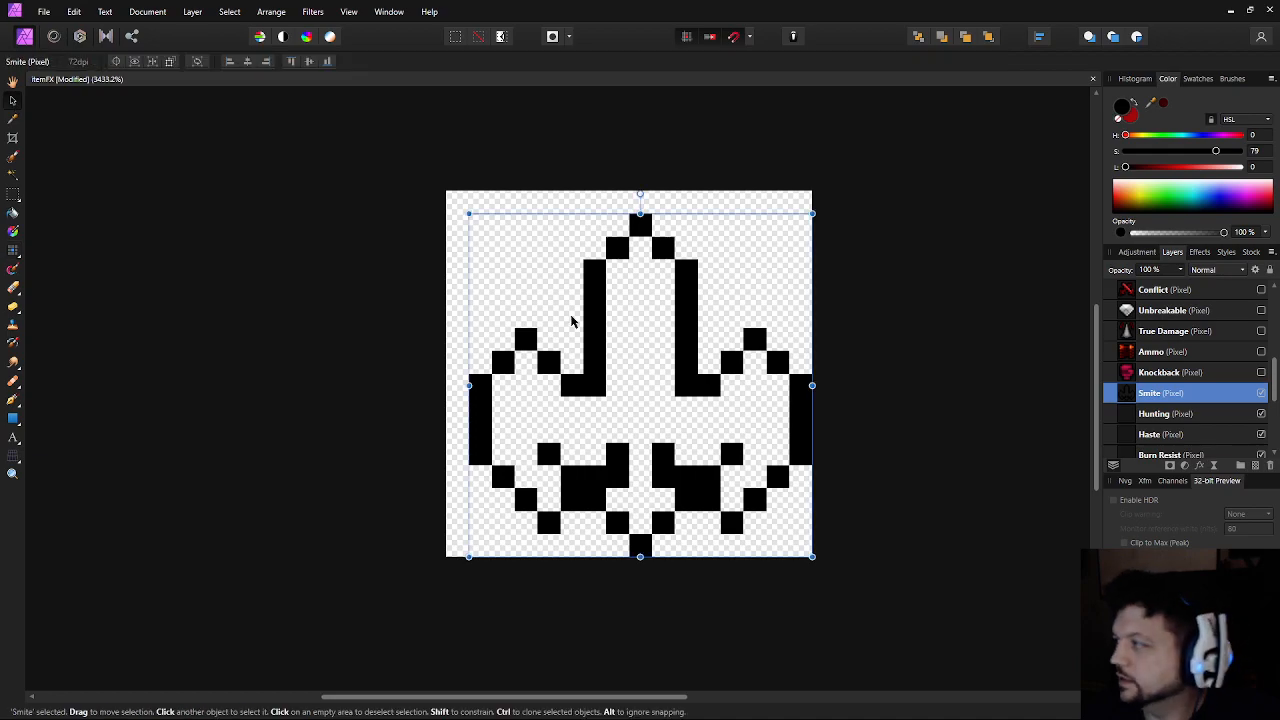
{"action": "left_click_drag", "start_coordinate": [759, 346], "coordinate": [740, 369]}
{"action": "left_click", "coordinate": [15, 197]}
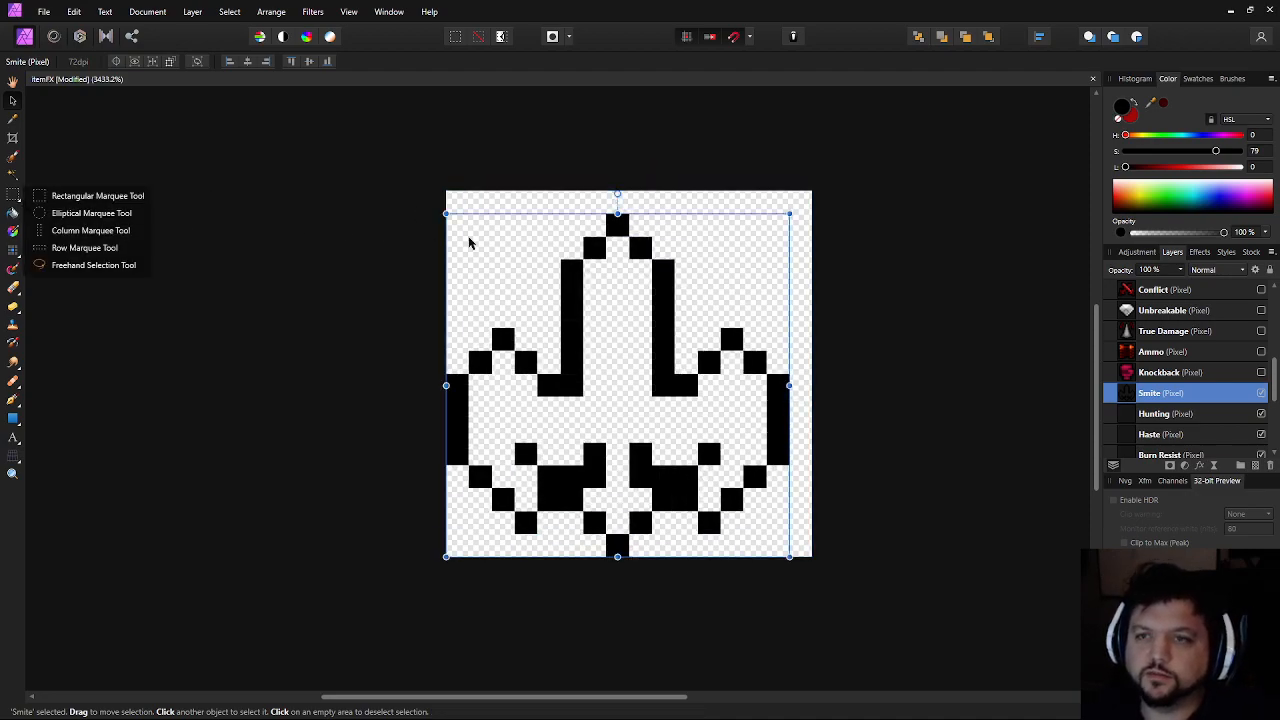
{"action": "left_click", "coordinate": [58, 210]}
{"action": "left_click", "coordinate": [13, 197]}
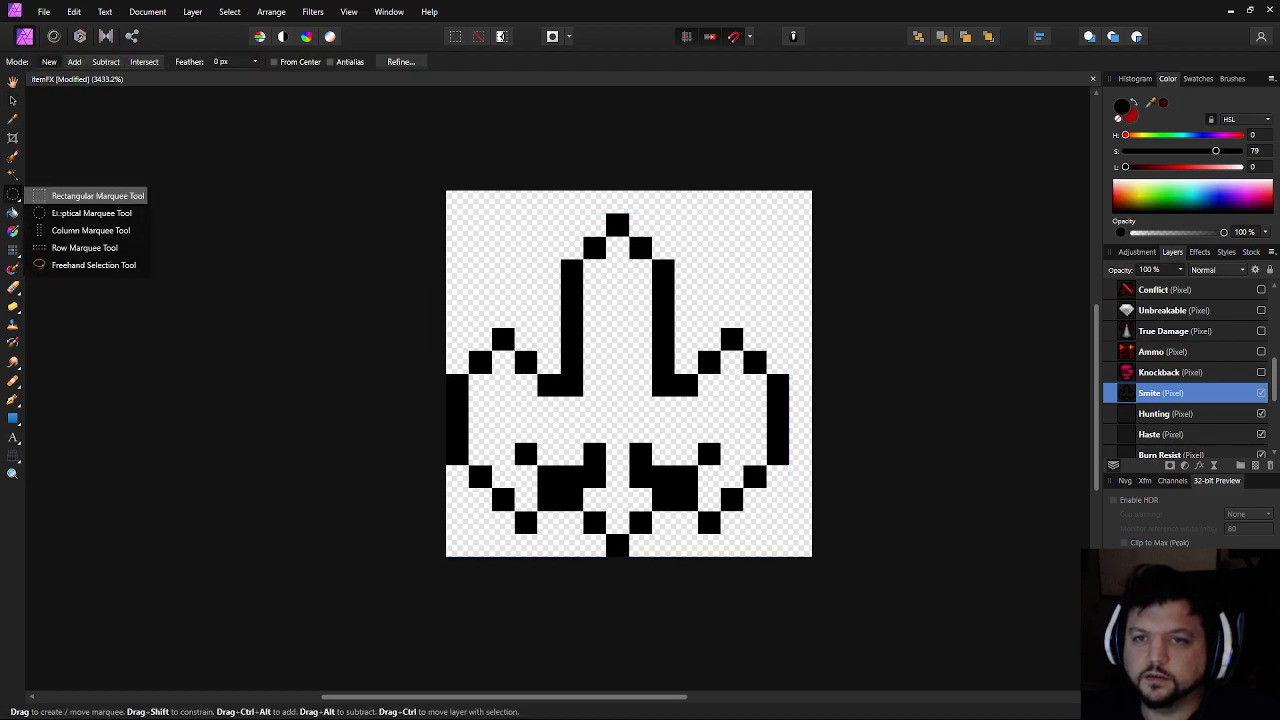
{"action": "left_click", "coordinate": [60, 194]}
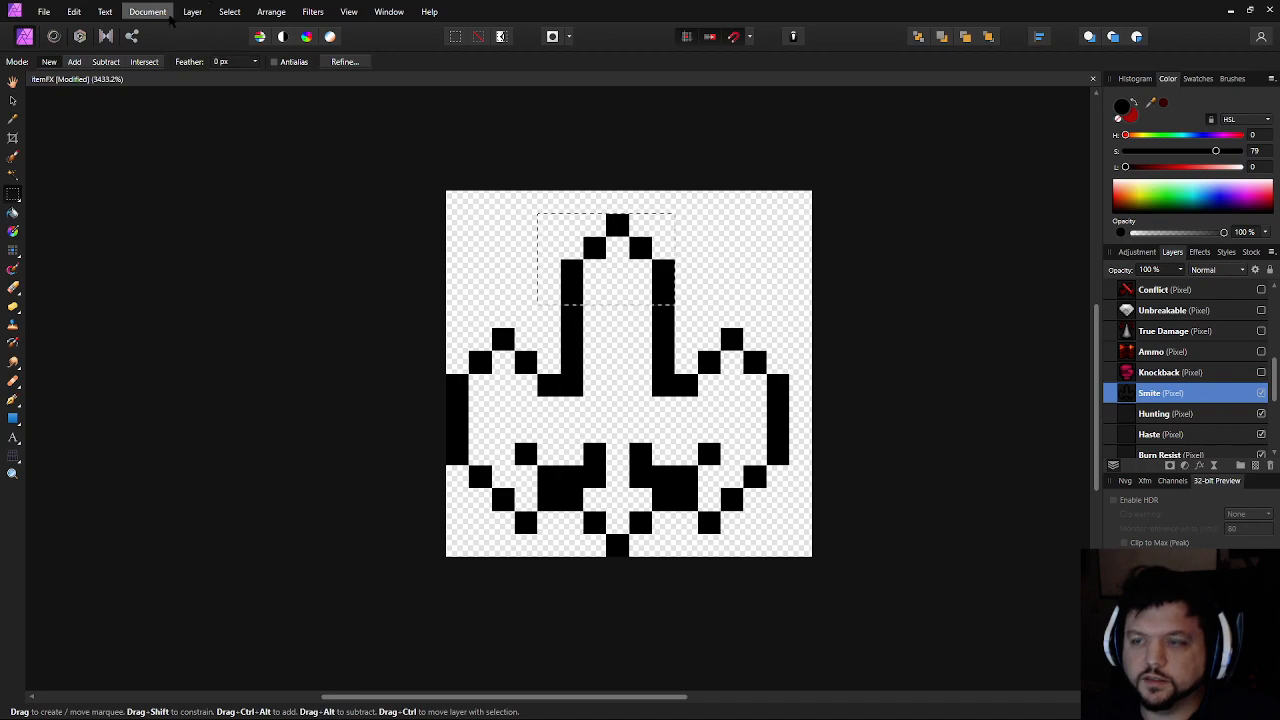
Check the document's pixel dimensions in the Resize Document dialog without resizing it
{"action": "left_click", "coordinate": [170, 20]}
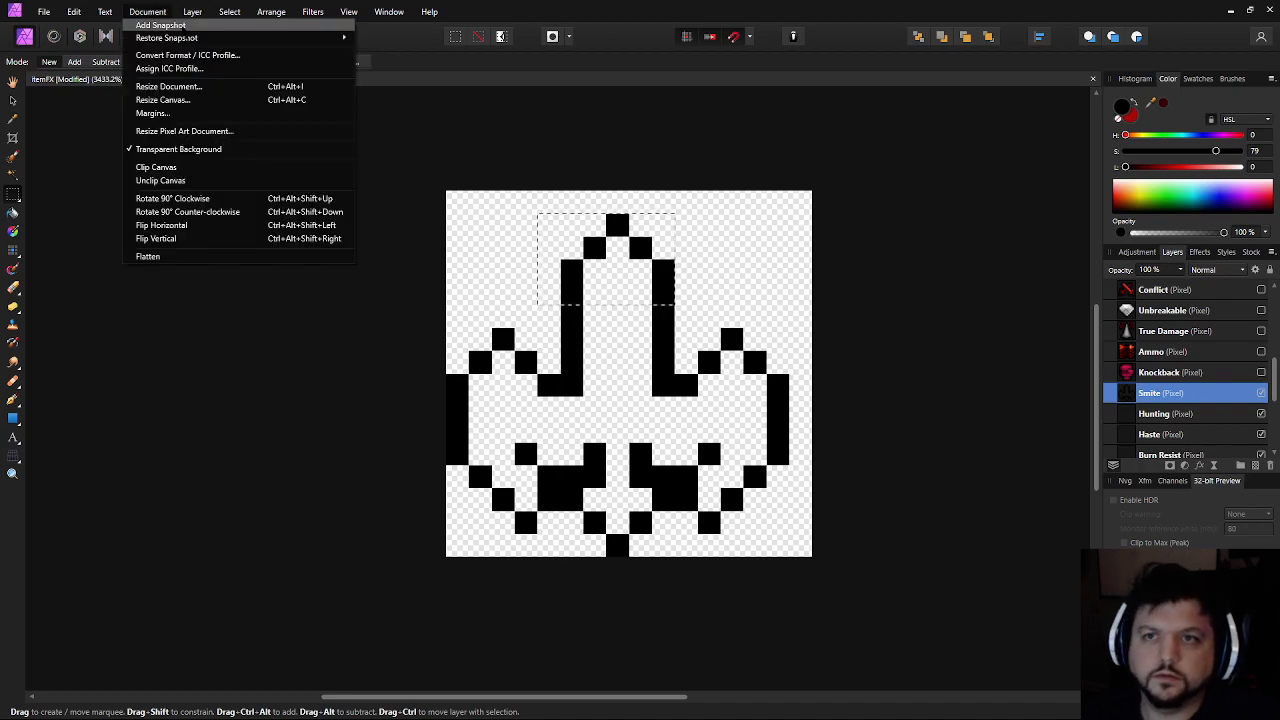
{"action": "left_click", "coordinate": [198, 90]}
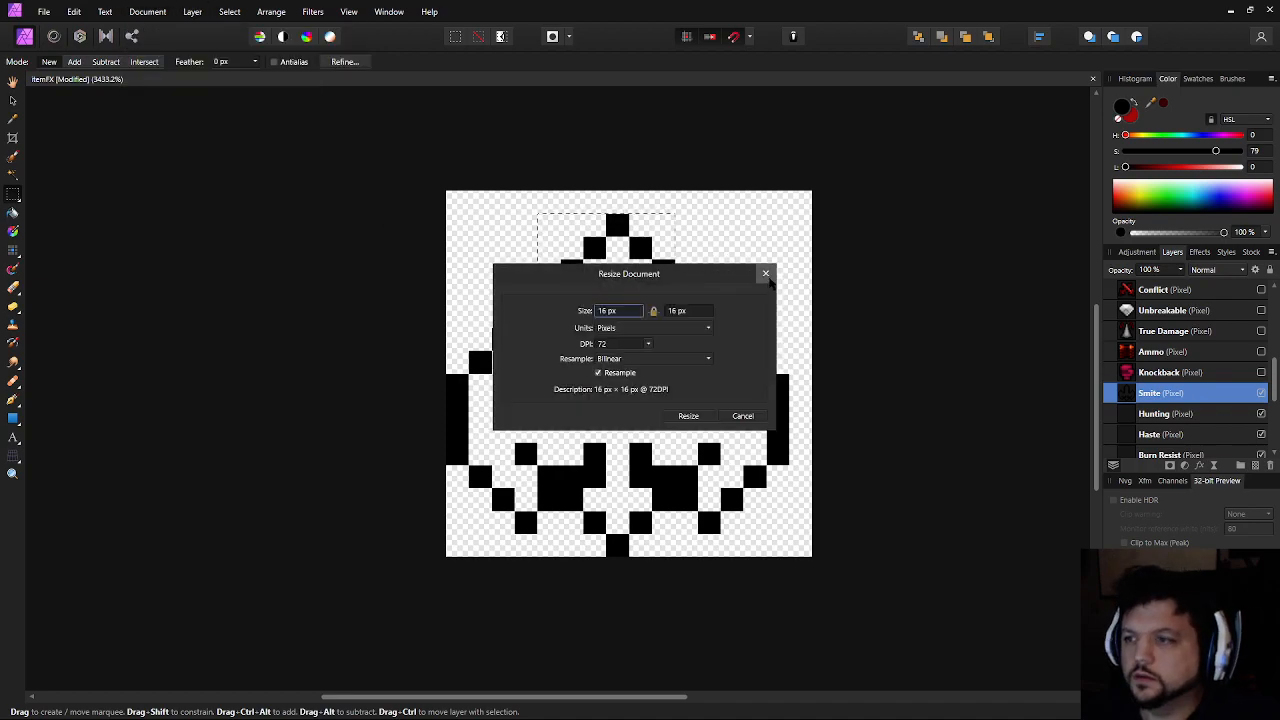
{"action": "left_click", "coordinate": [760, 275]}
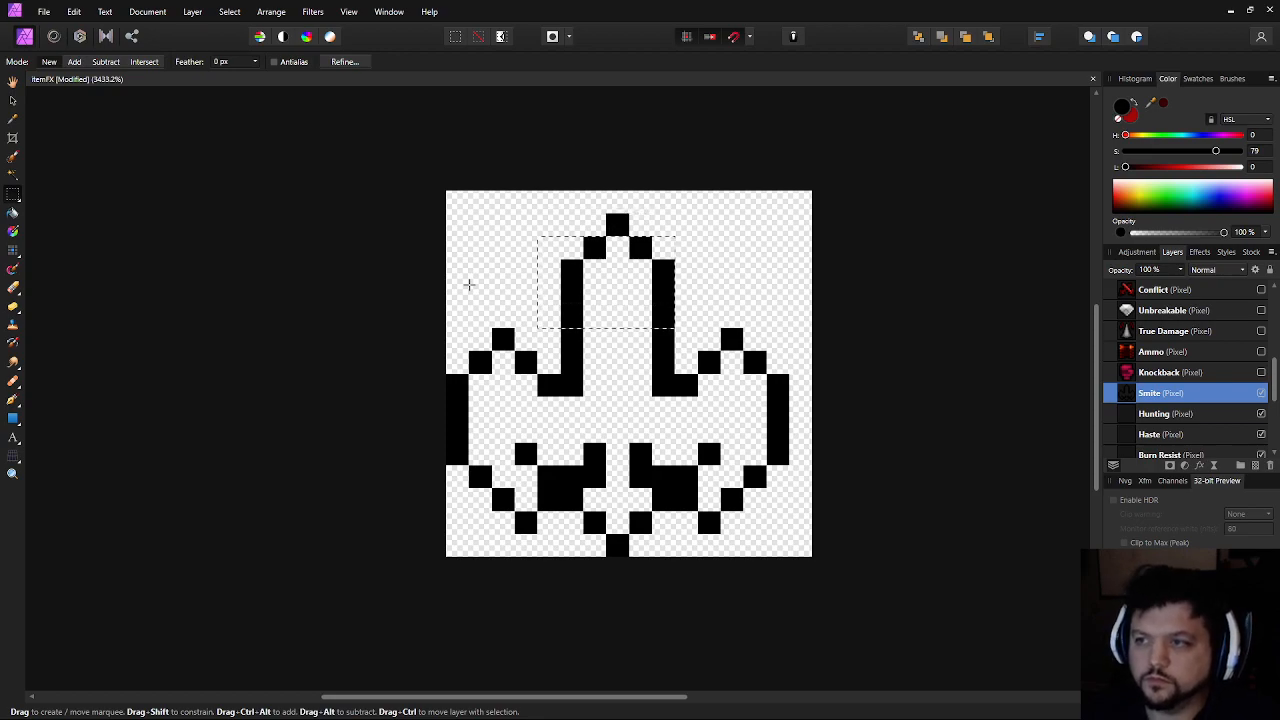
Move the selected top of the central arch two pixels down and deselect it
{"action": "left_click", "coordinate": [13, 101]}
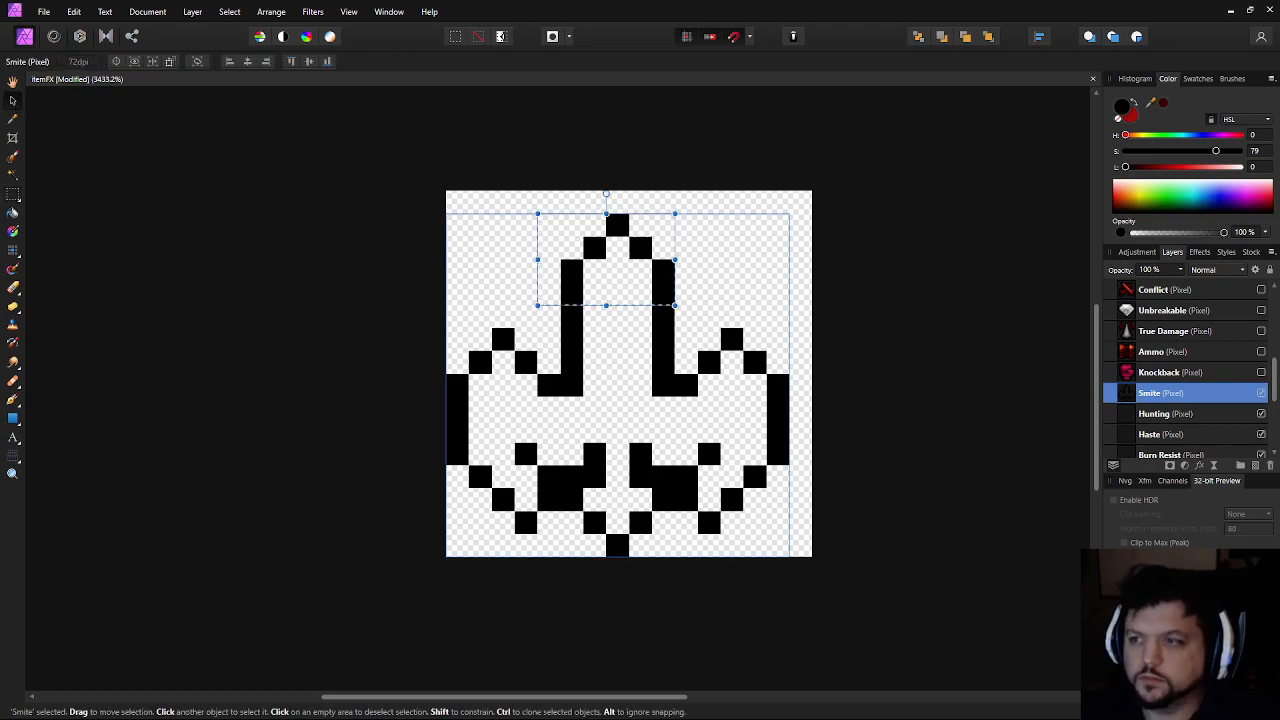
{"action": "key", "text": "Down"}
{"action": "key", "text": "Down"}
{"action": "key", "text": "ctrl+d"}
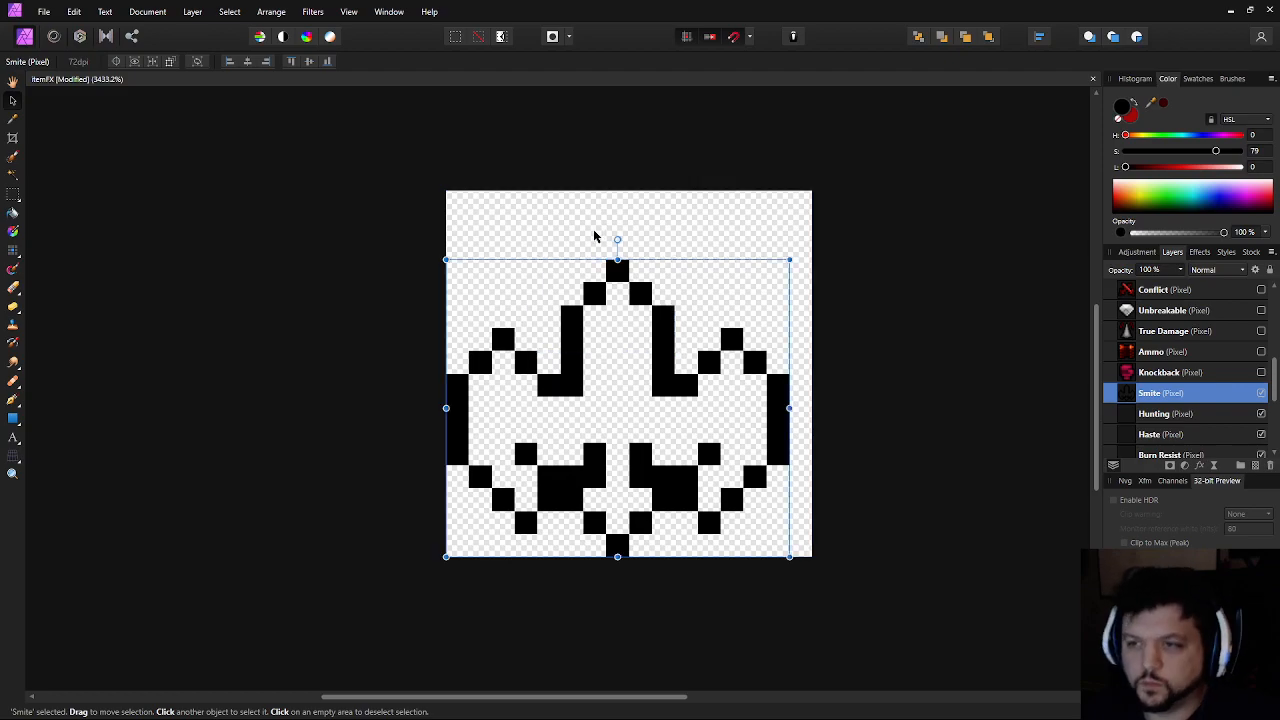
Select the left lobe of the outline, move it one pixel right and deselect it
{"action": "key", "text": "m"}
{"action": "left_click_drag", "start_coordinate": [514, 497], "coordinate": [538, 534]}
{"action": "left_click", "coordinate": [12, 101]}
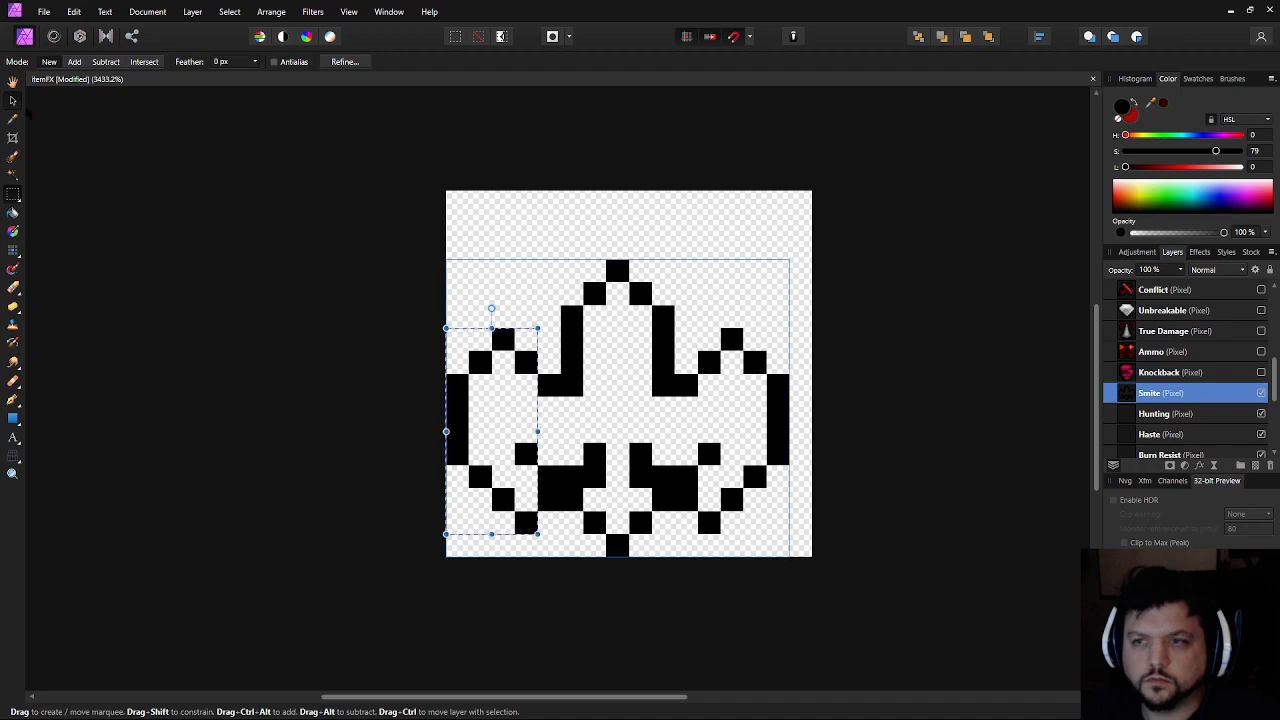
{"action": "key", "text": "Right"}
{"action": "key", "text": "ctrl+d"}
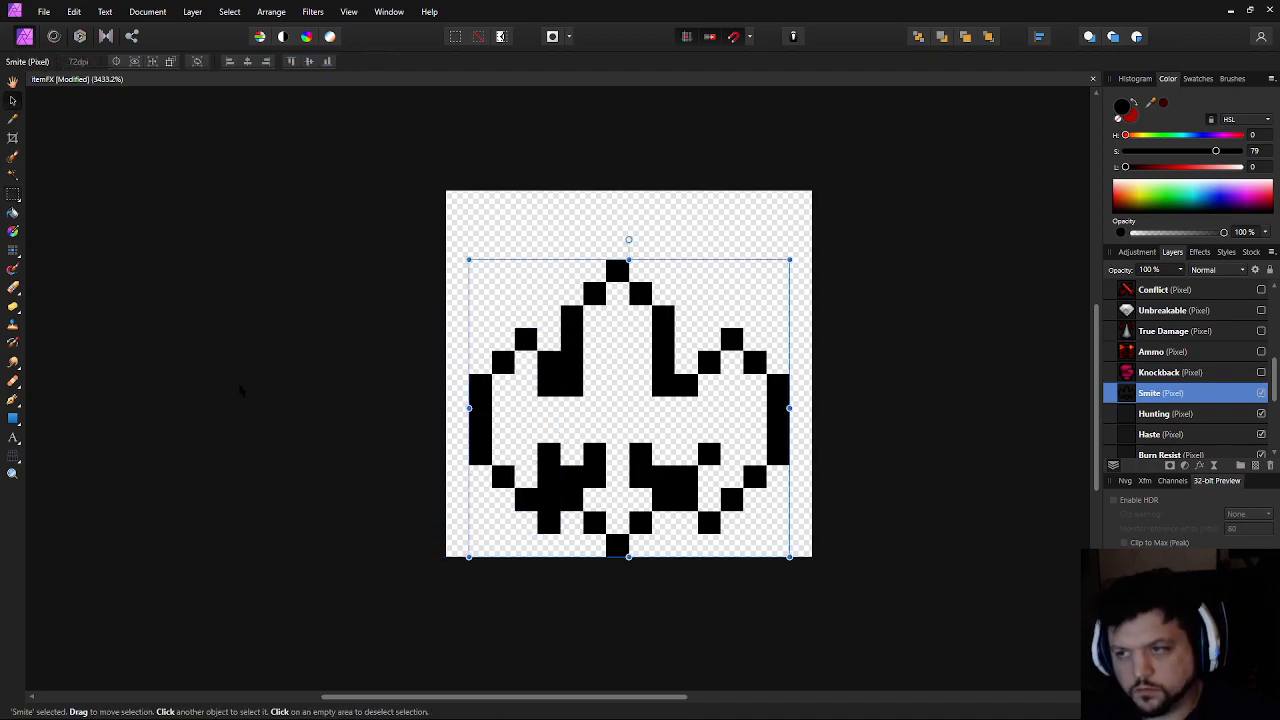
Select the right lobe of the Smite outline, move it one pixel left and deselect it, then raise the whole outline one pixel
{"action": "key", "text": "m"}
{"action": "left_click_drag", "start_coordinate": [805, 322], "coordinate": [704, 549]}
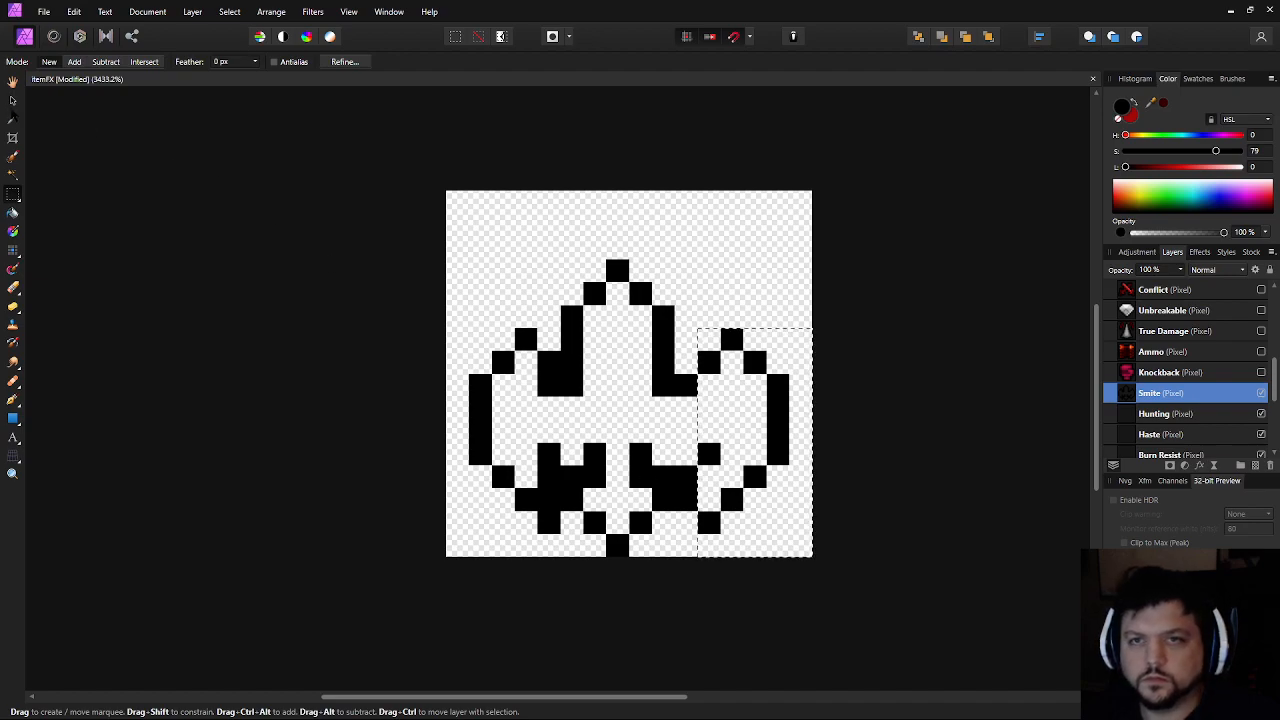
{"action": "key", "text": "v"}
{"action": "key", "text": "Left"}
{"action": "key", "text": "ctrl+d"}
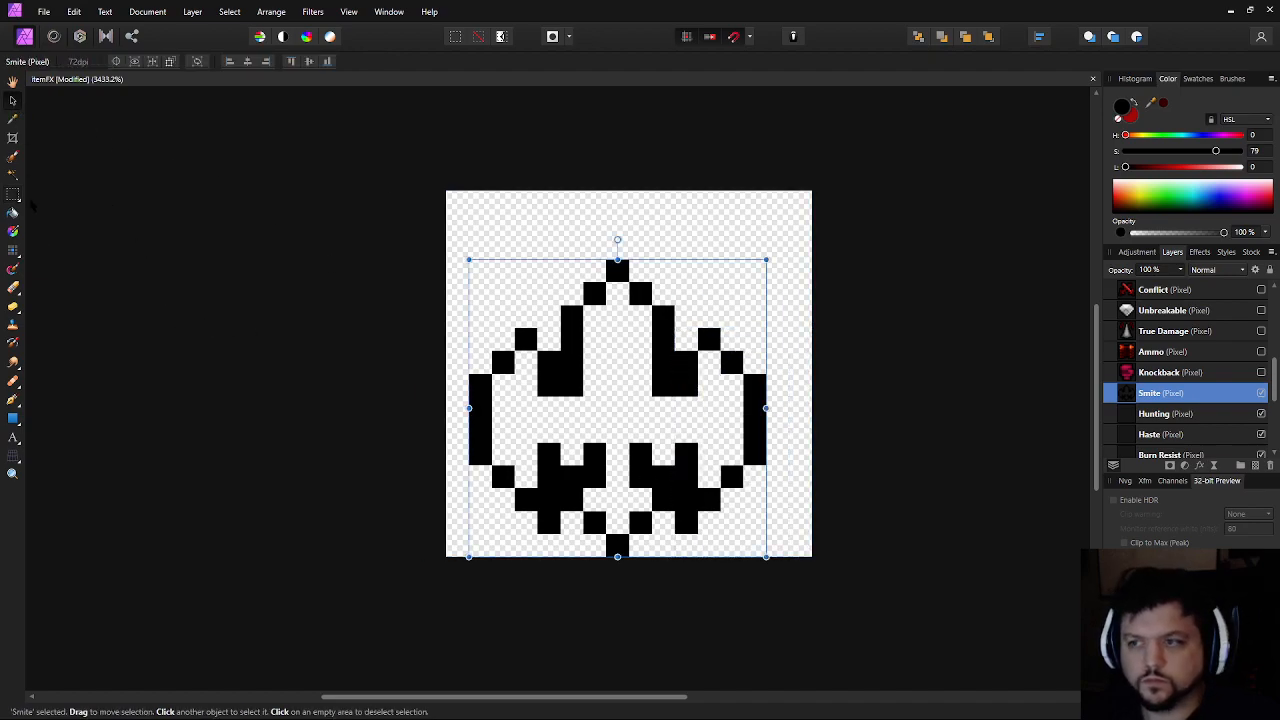
{"action": "mouse_move", "coordinate": [466, 412]}
{"action": "left_mouse_down"}
{"action": "mouse_move", "coordinate": [467, 392]}
{"action": "mouse_move", "coordinate": [490, 400]}
{"action": "mouse_move", "coordinate": [489, 415]}
{"action": "mouse_move", "coordinate": [466, 413]}
{"action": "left_mouse_up"}
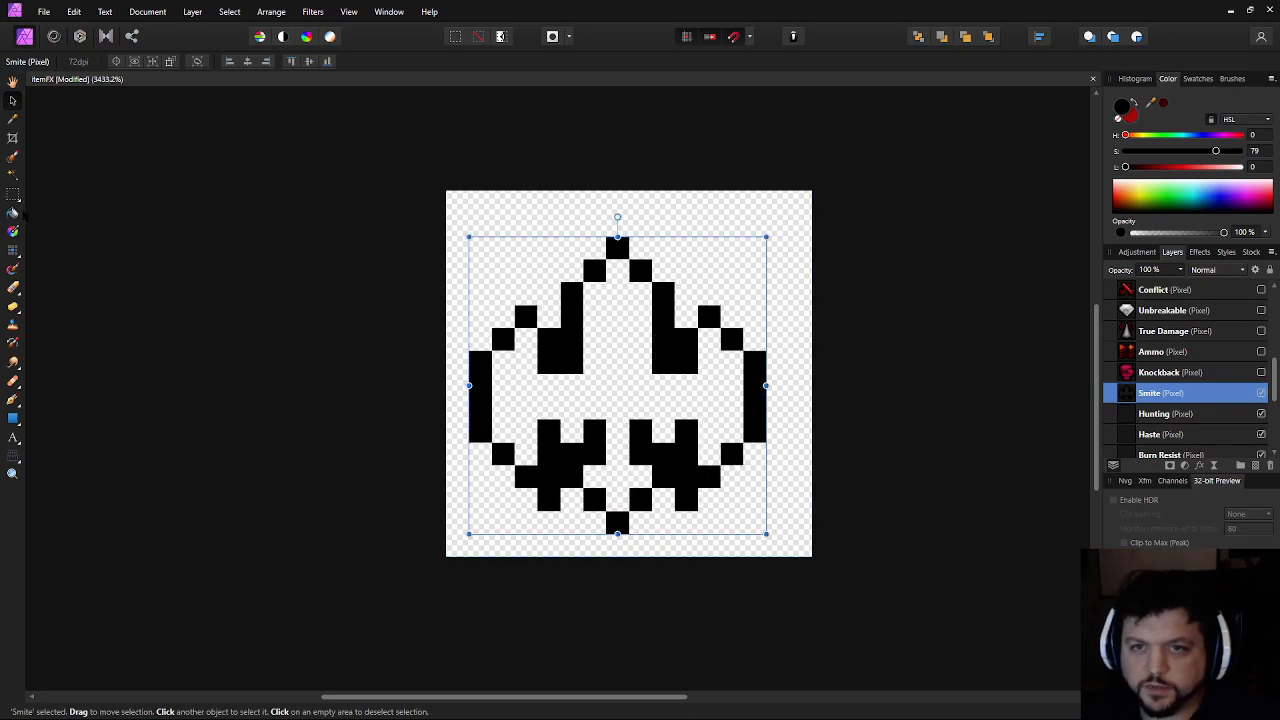
Erase the extra black pixel in each inner corner where the side lobes meet the central arch, using the Pixel Tool
{"action": "left_click", "coordinate": [13, 254]}
{"action": "left_click", "coordinate": [543, 371], "text": "ctrl"}
{"action": "left_click", "coordinate": [686, 362], "text": "ctrl"}
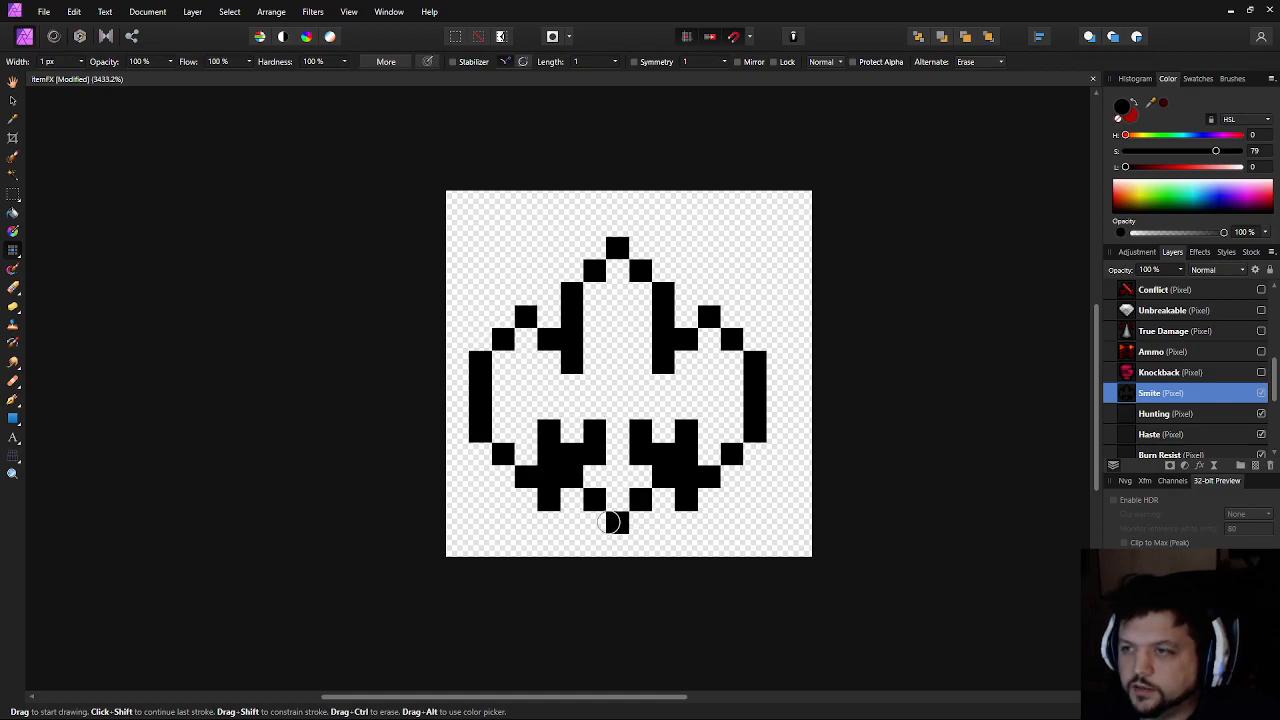
Select the bottom centre tip of the outline with a rectangular marquee, move it one pixel up and deselect it
{"action": "key", "text": "m"}
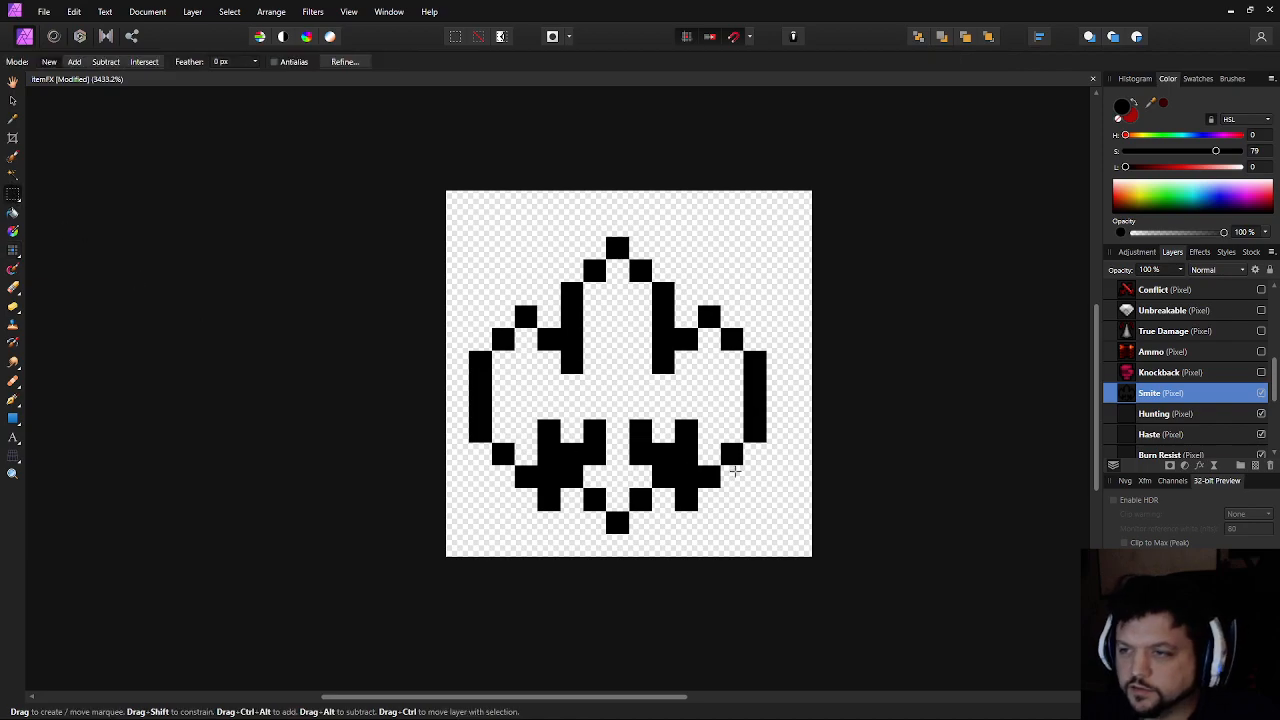
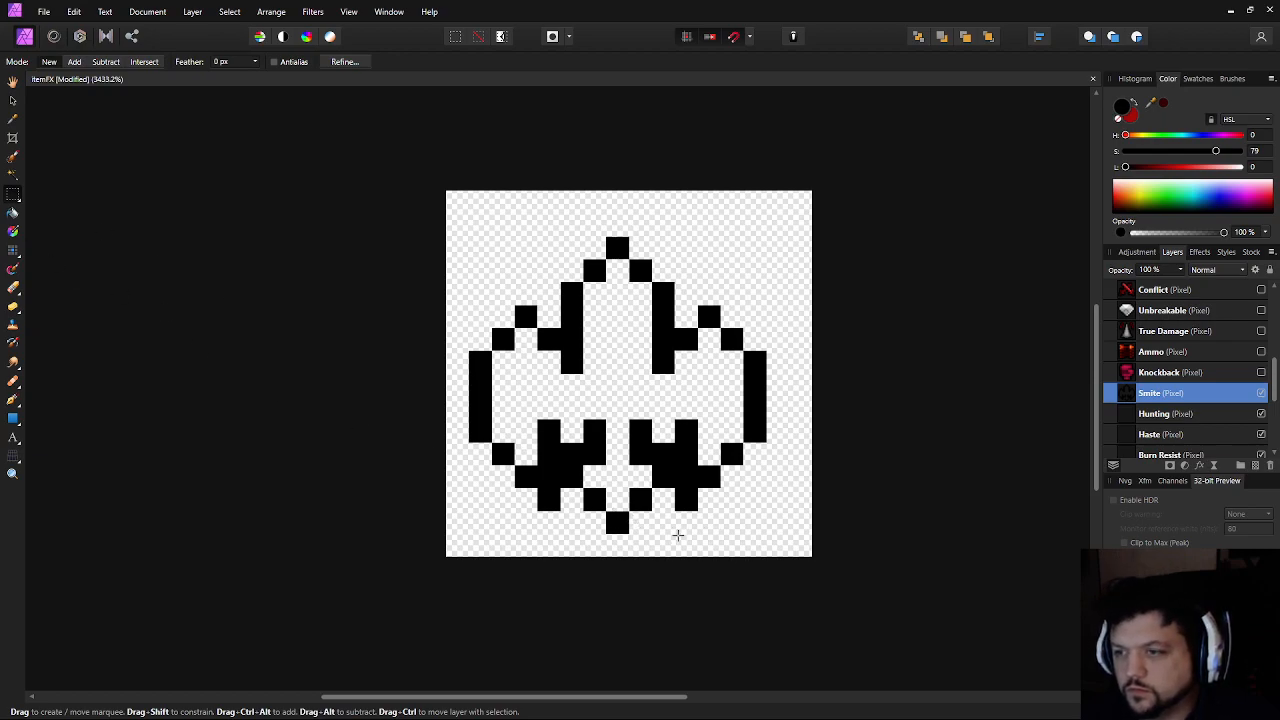
{"action": "left_click_drag", "start_coordinate": [577, 484], "coordinate": [582, 440]}
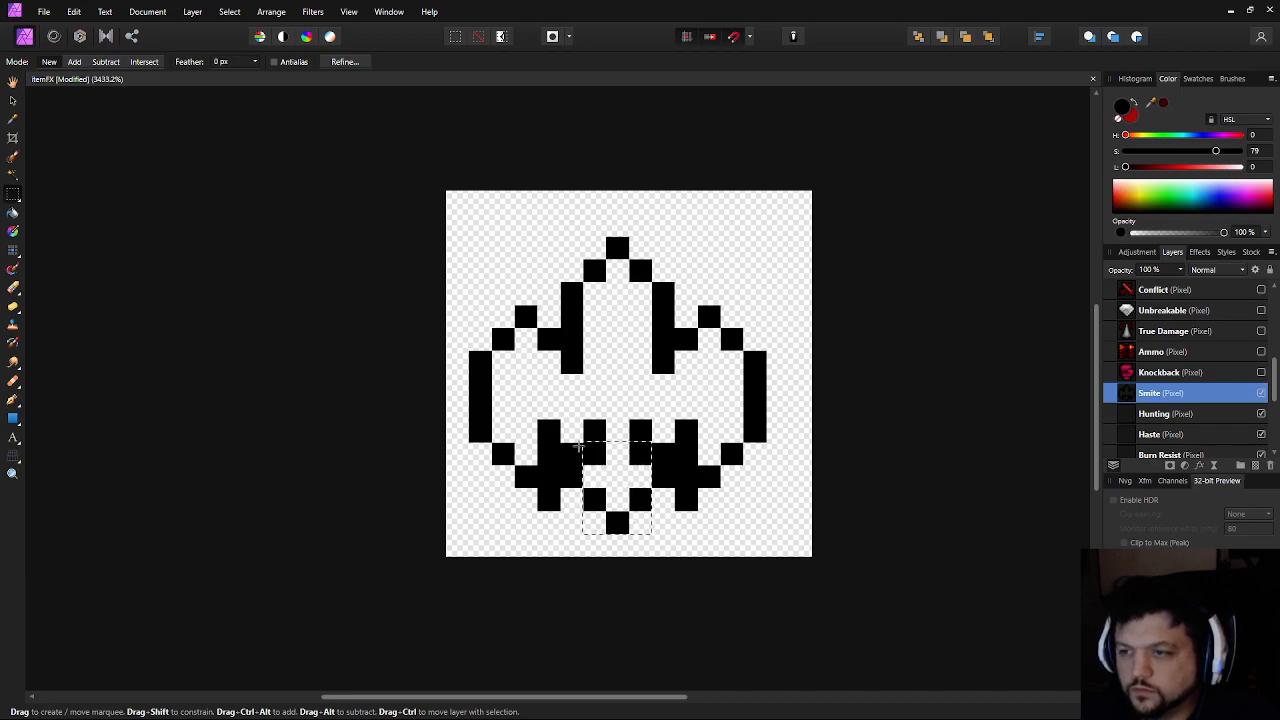
{"action": "key", "text": "v"}
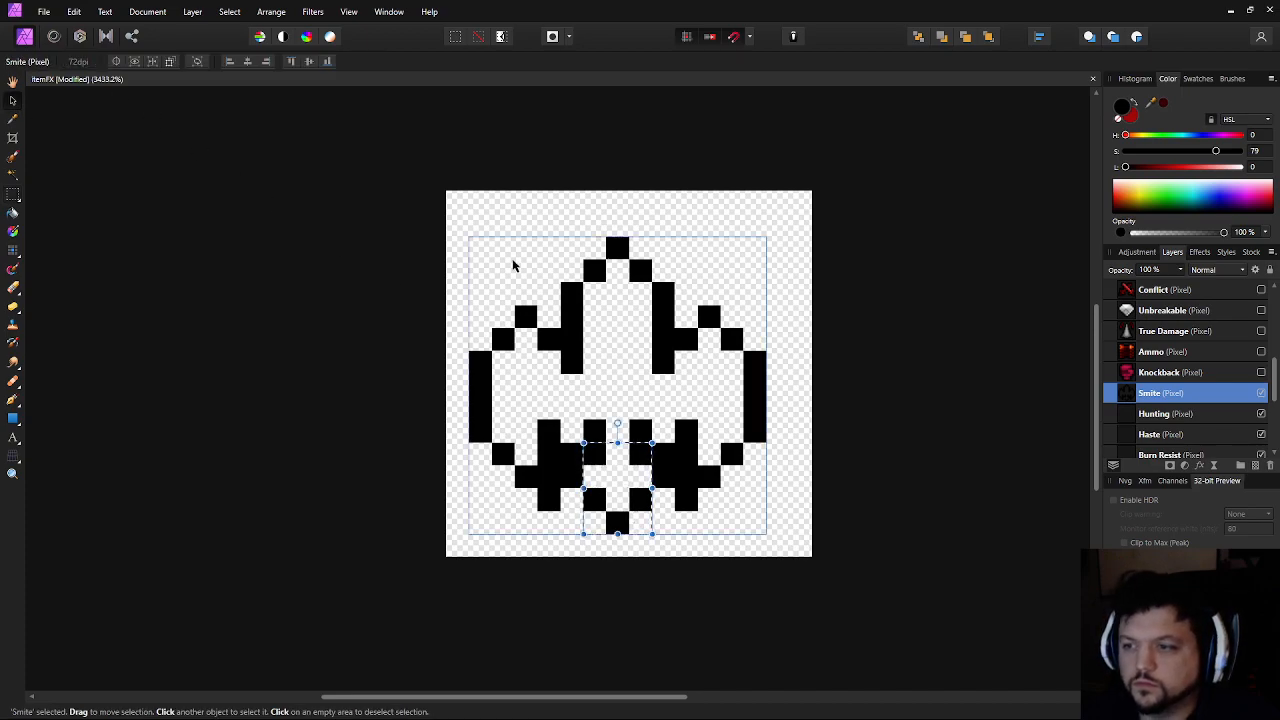
{"action": "key", "text": "Up"}
{"action": "key", "text": "ctrl+d"}
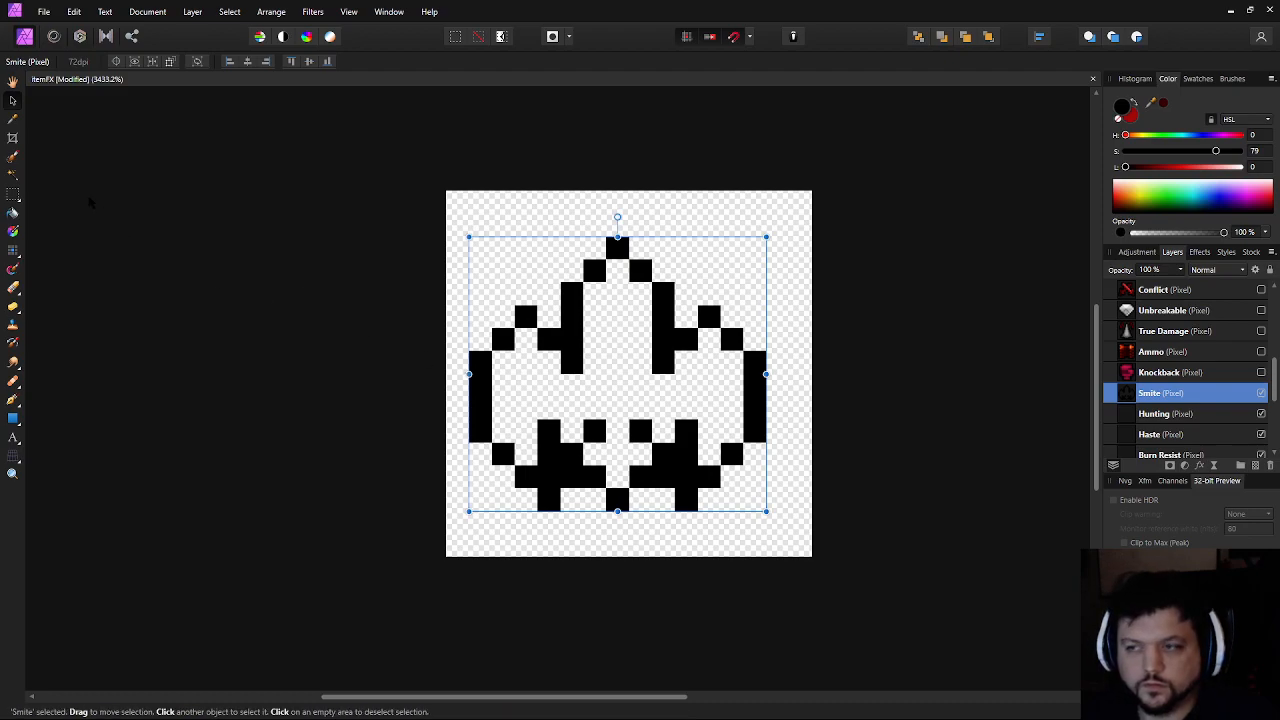
Select the left lobe's vertical outer edge, move it one pixel right and deselect it
{"action": "key", "text": "m"}
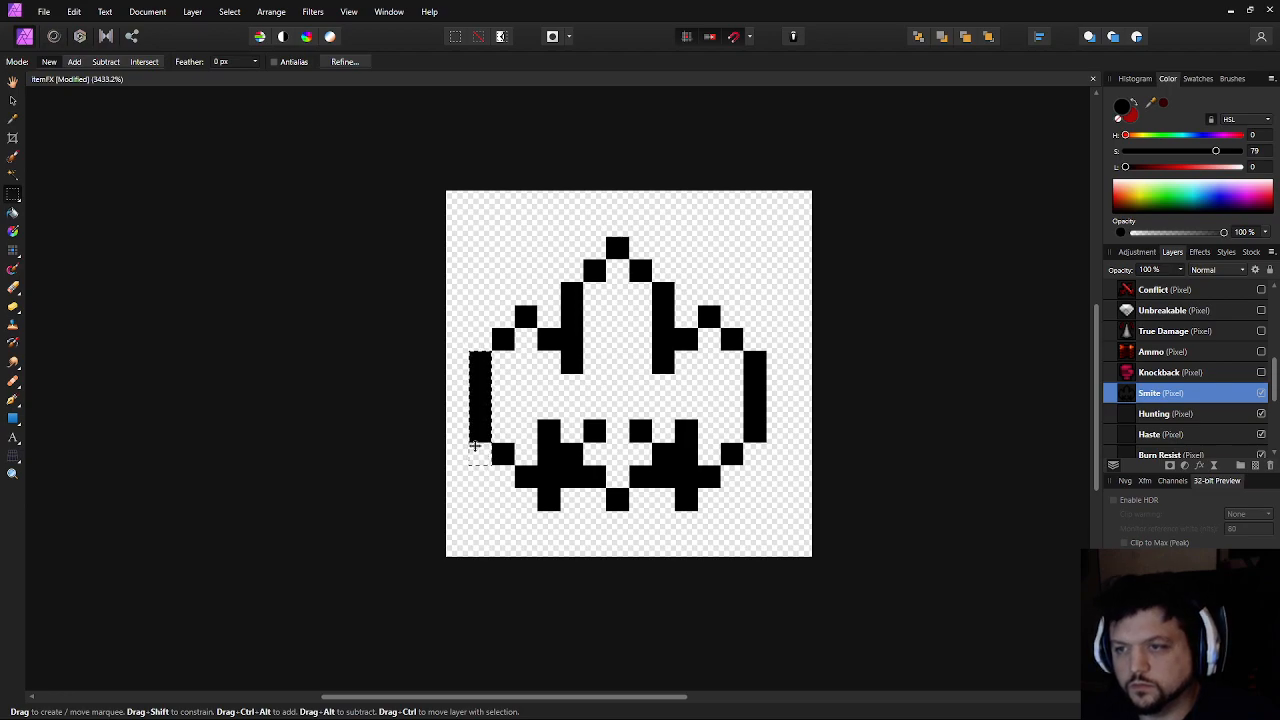
{"action": "key", "text": "v"}
{"action": "key", "text": "Right"}
{"action": "key", "text": "ctrl+d"}
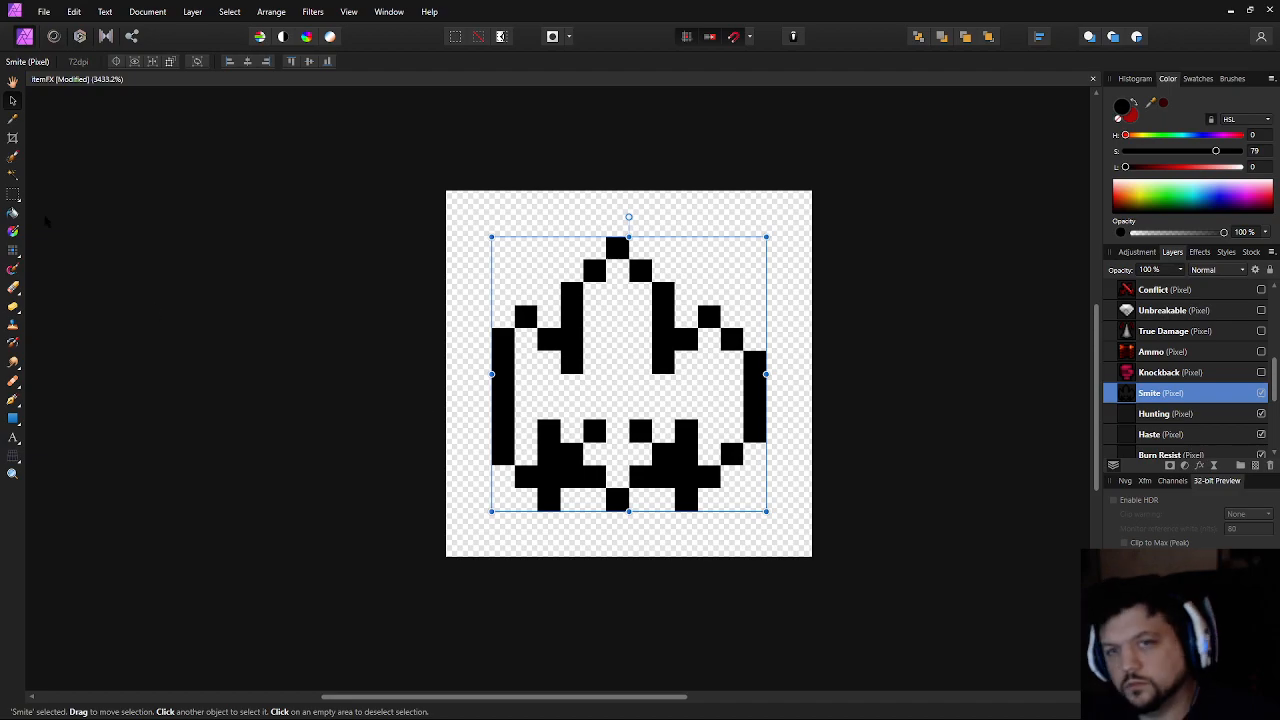
Redraw the left lobe's lower corner as a one-pixel diagonal, erasing the surplus black pixels around it
{"action": "key", "text": "b"}
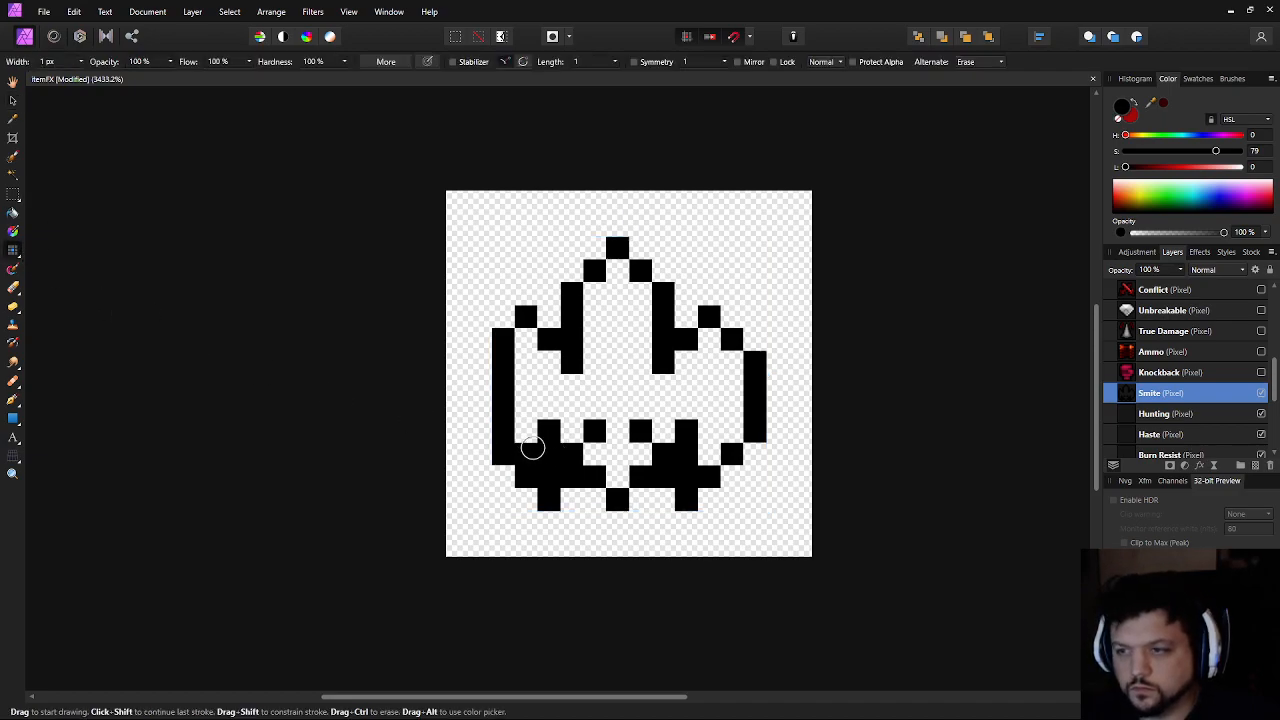
{"action": "left_click", "coordinate": [528, 451], "text": "ctrl"}
{"action": "left_click", "coordinate": [546, 457], "text": "ctrl"}
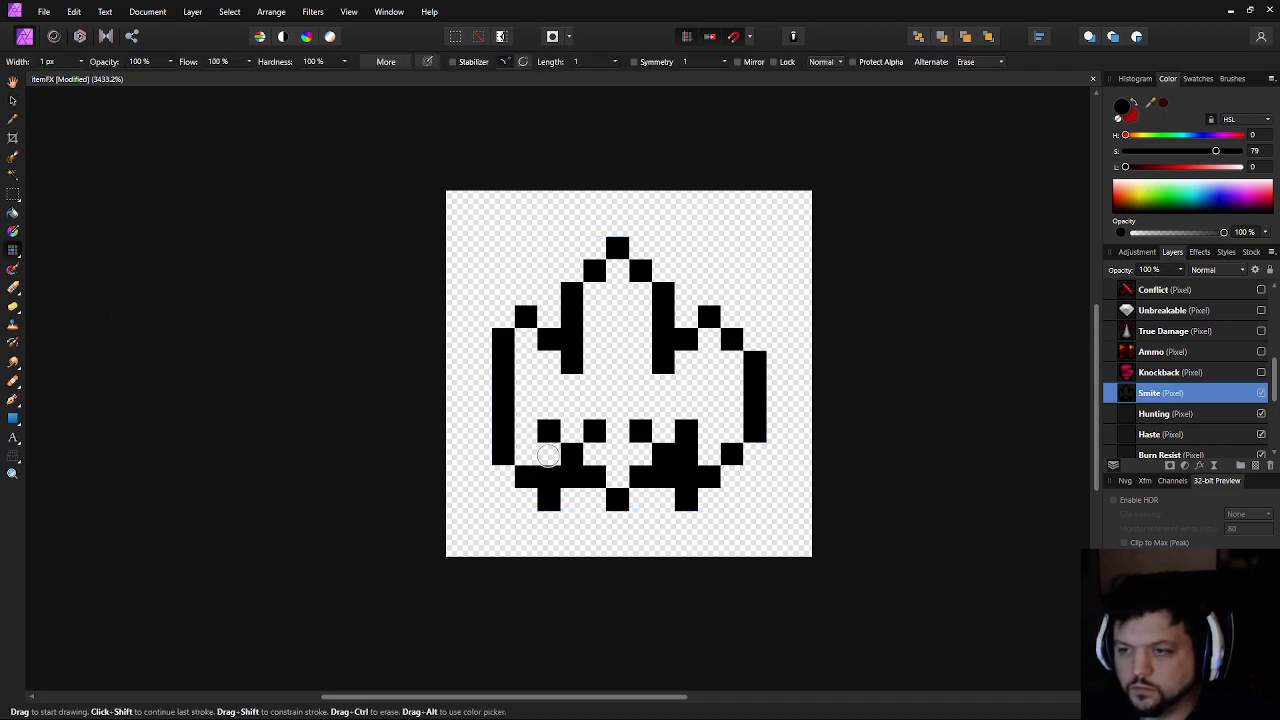
{"action": "left_click", "coordinate": [519, 447]}
{"action": "left_click", "coordinate": [503, 452], "text": "ctrl"}
{"action": "left_click", "coordinate": [526, 477], "text": "ctrl"}
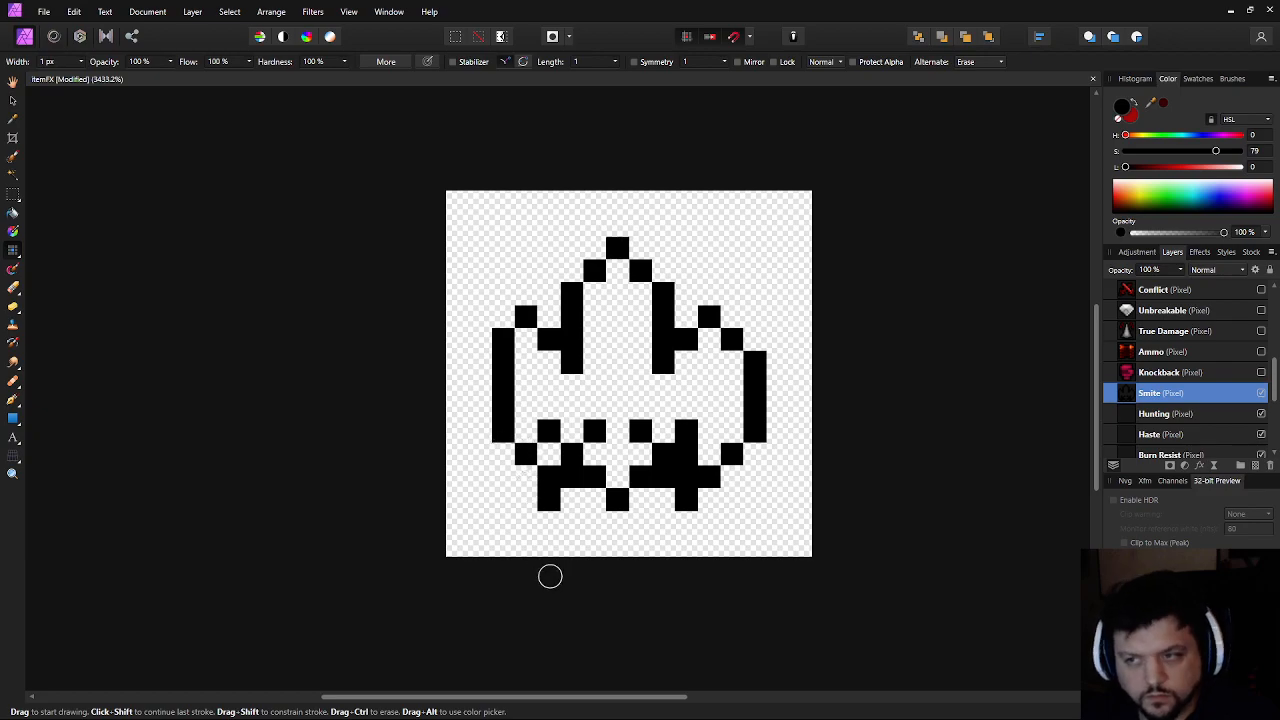
Erase the surplus black pixels beneath both side lobes and inside the lower right cluster to thin the outline
{"action": "left_click", "coordinate": [538, 500], "text": "ctrl"}
{"action": "left_click", "coordinate": [571, 474], "text": "ctrl"}
{"action": "left_click", "coordinate": [695, 505], "text": "ctrl"}
{"action": "left_click", "coordinate": [684, 505], "text": "ctrl"}
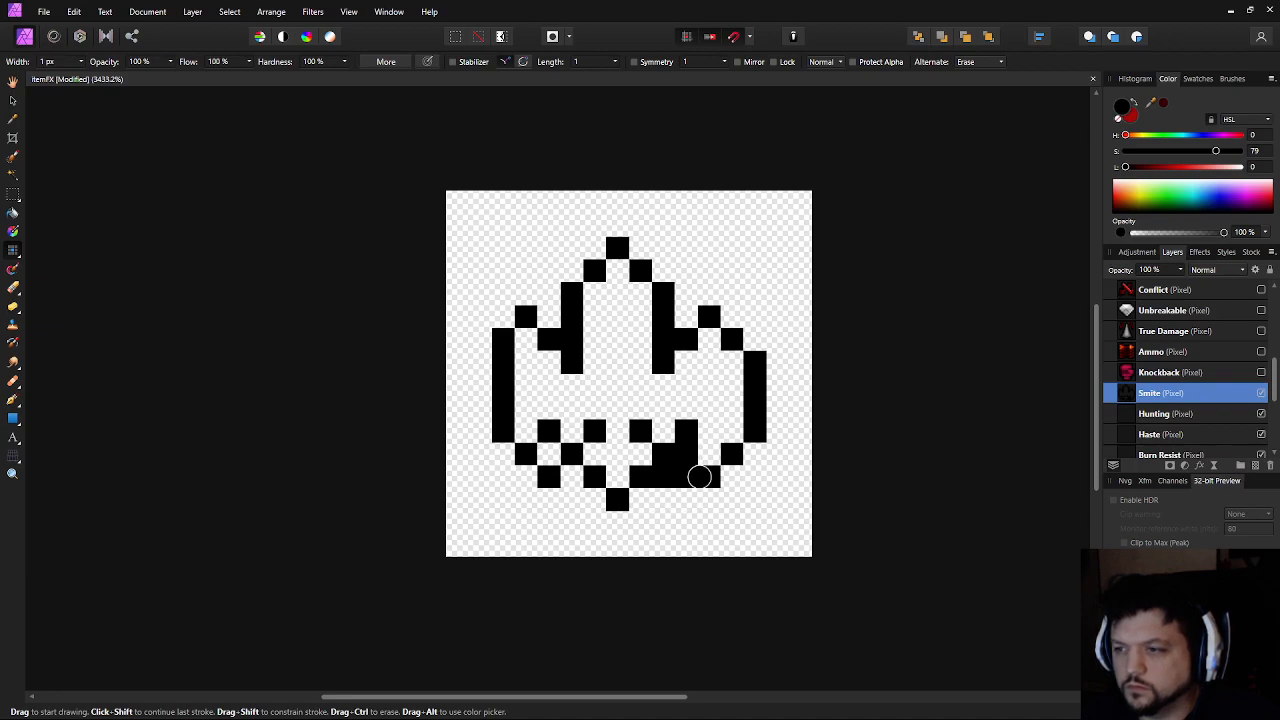
{"action": "left_click", "coordinate": [688, 453], "text": "ctrl"}
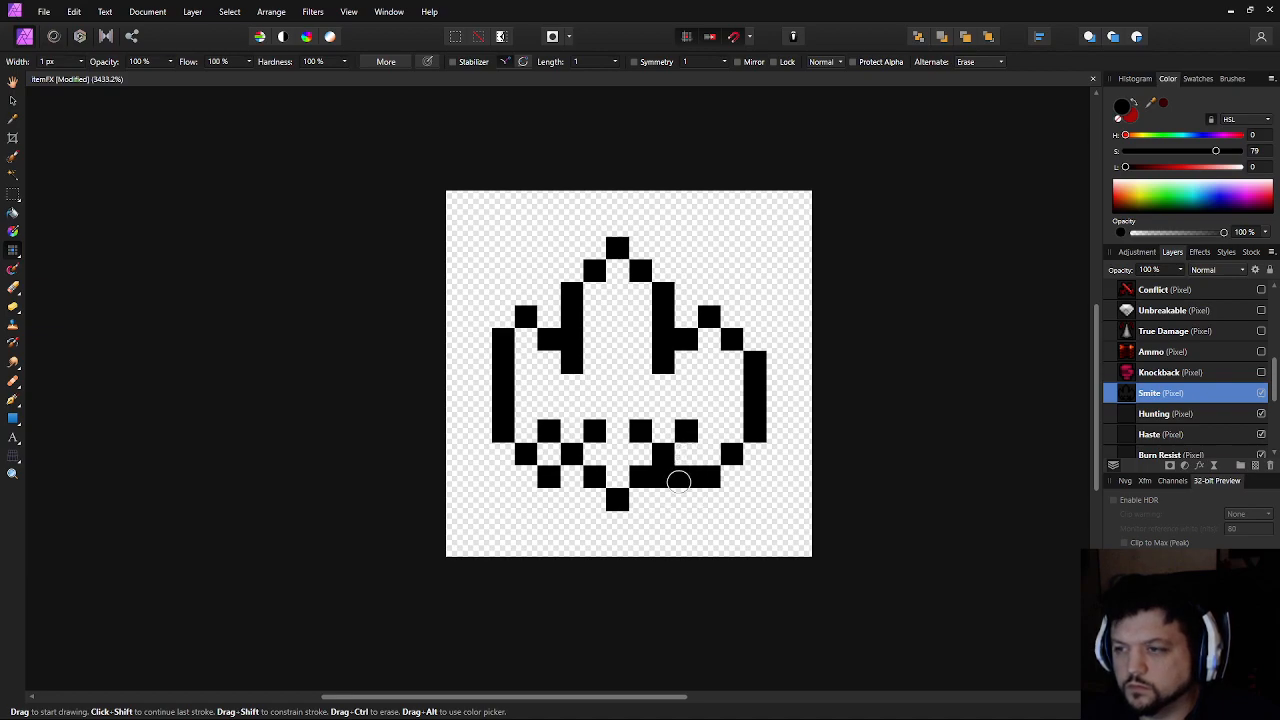
{"action": "left_click", "coordinate": [709, 458]}
{"action": "left_click", "coordinate": [710, 475], "text": "ctrl"}
{"action": "left_click", "coordinate": [730, 456], "text": "ctrl"}
{"action": "left_click", "coordinate": [734, 431]}
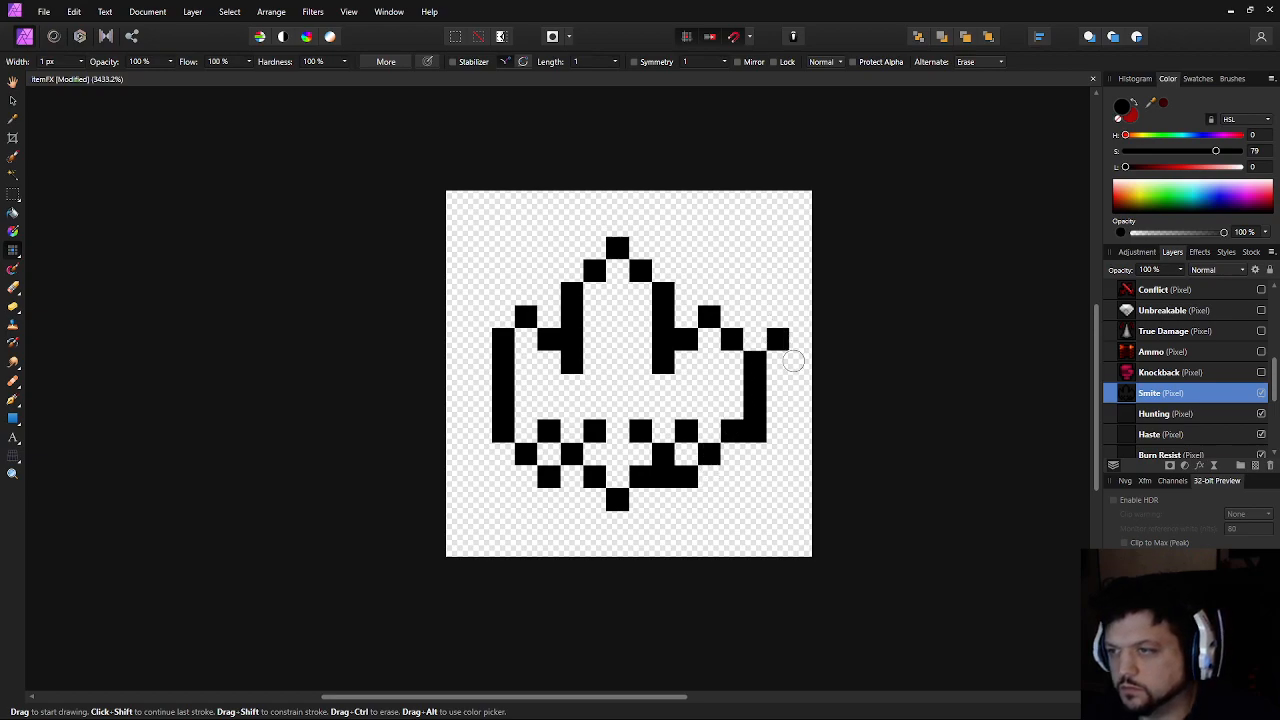
{"action": "key", "text": "ctrl+z"}
{"action": "key", "text": "ctrl+z"}
{"action": "key", "text": "ctrl+z"}
{"action": "left_click", "coordinate": [710, 459], "text": "ctrl"}
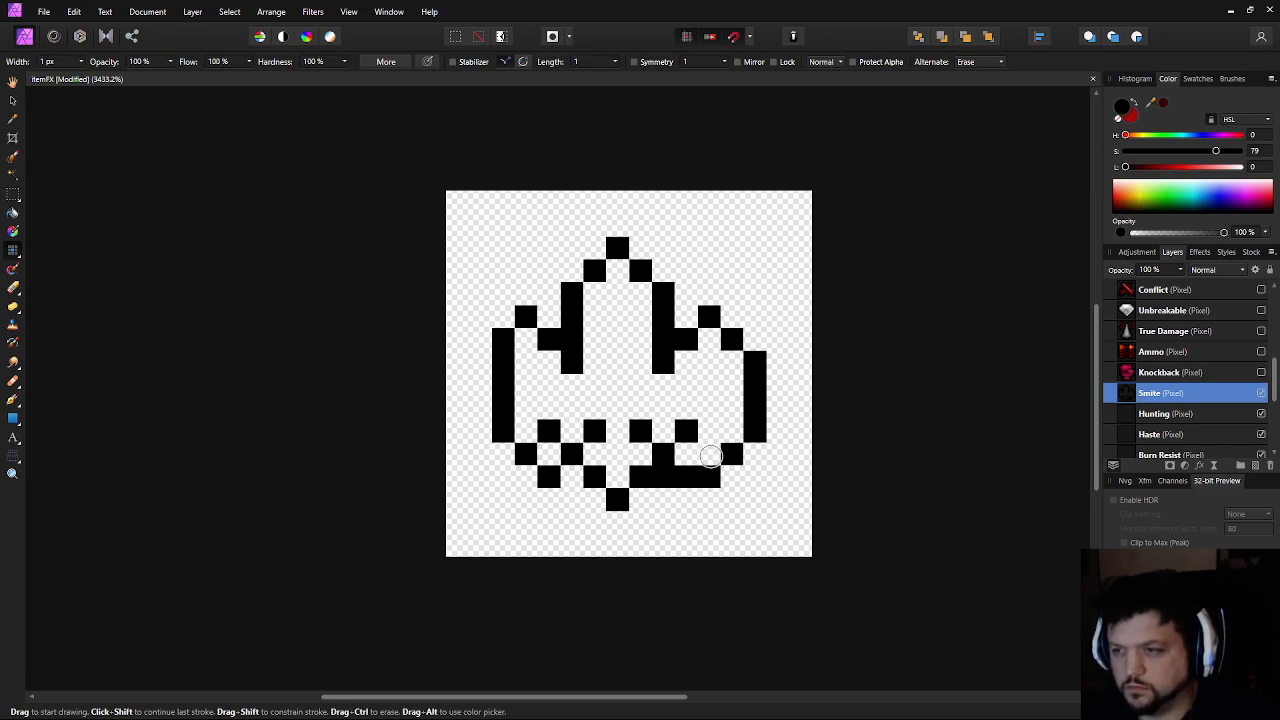
{"action": "key", "text": "ctrl+z"}
{"action": "left_click", "coordinate": [712, 473], "text": "ctrl"}
{"action": "key", "text": "ctrl+z"}
Redraw the icon's right outer outline one pixel further in and clean up the lower-right pixels so both halves mirror each other
{"action": "left_click", "coordinate": [712, 473], "text": "ctrl"}
{"action": "left_click", "coordinate": [732, 454], "text": "ctrl"}
{"action": "left_click", "coordinate": [732, 432]}
{"action": "left_click", "coordinate": [754, 434], "text": "ctrl"}
{"action": "left_click", "coordinate": [755, 410], "text": "ctrl"}
{"action": "left_click", "coordinate": [756, 388], "text": "ctrl"}
{"action": "left_click", "coordinate": [760, 364], "text": "ctrl"}
{"action": "left_click_drag", "start_coordinate": [732, 362], "coordinate": [732, 410]}
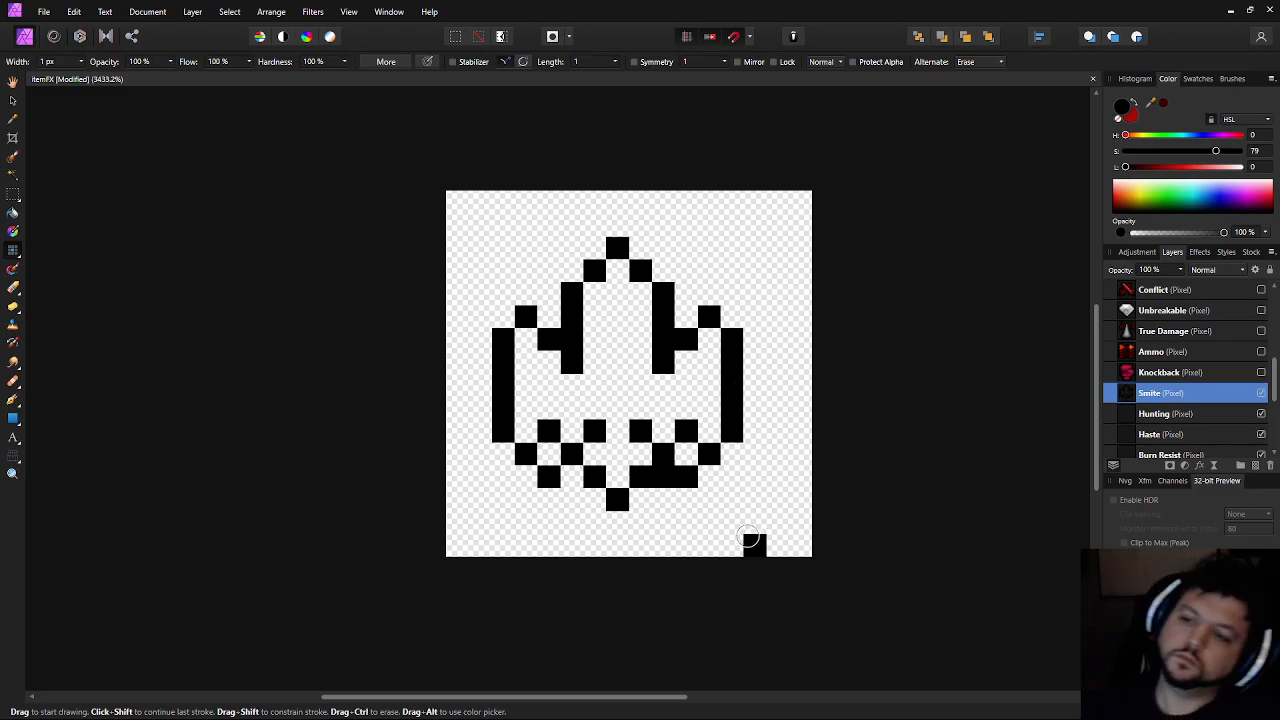
{"action": "left_click", "coordinate": [660, 460], "text": "ctrl"}
{"action": "left_click", "coordinate": [660, 456]}
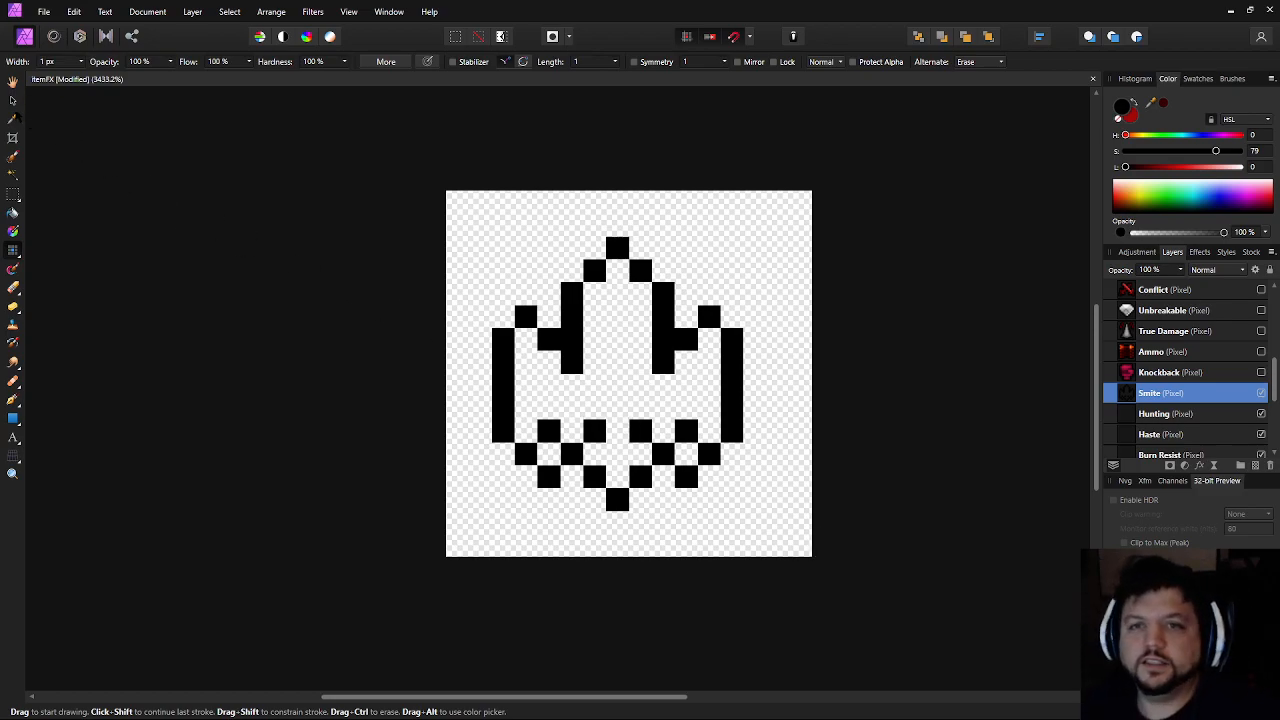
{"action": "left_click", "coordinate": [13, 102]}
{"action": "left_click_drag", "start_coordinate": [512, 370], "coordinate": [520, 390]}
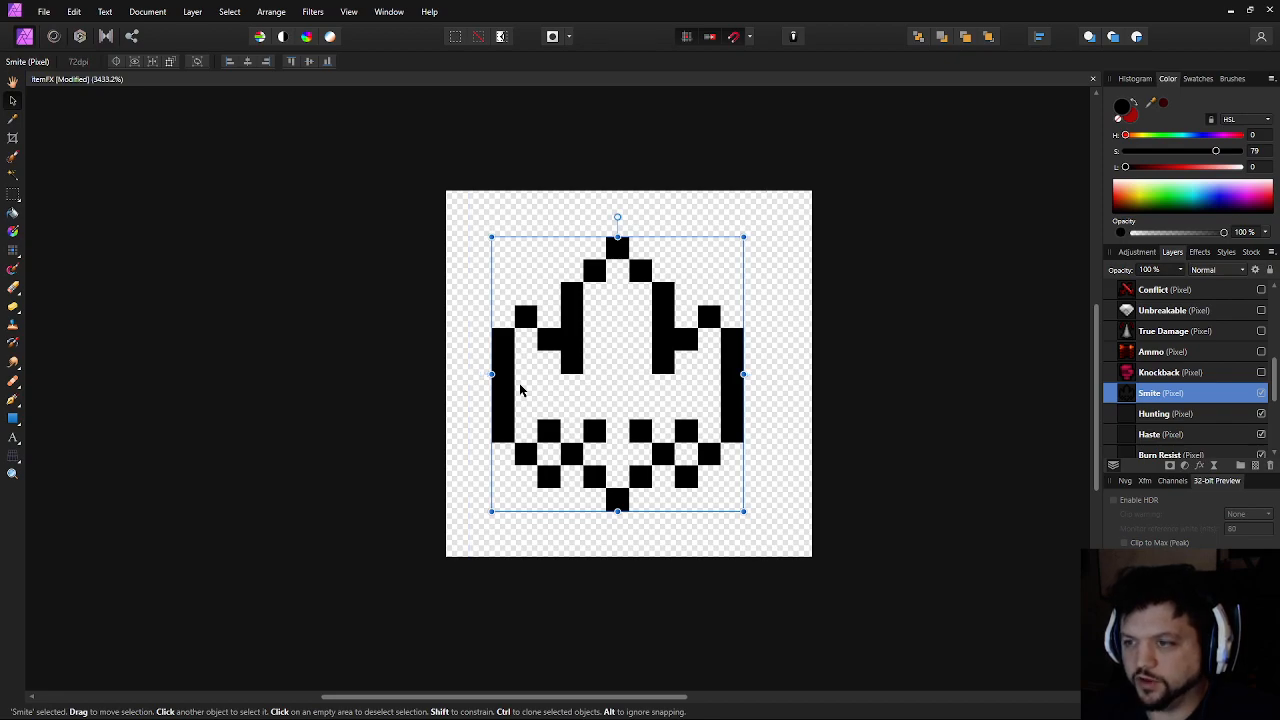
{"action": "key", "text": "Right"}
{"action": "key", "text": "Left"}
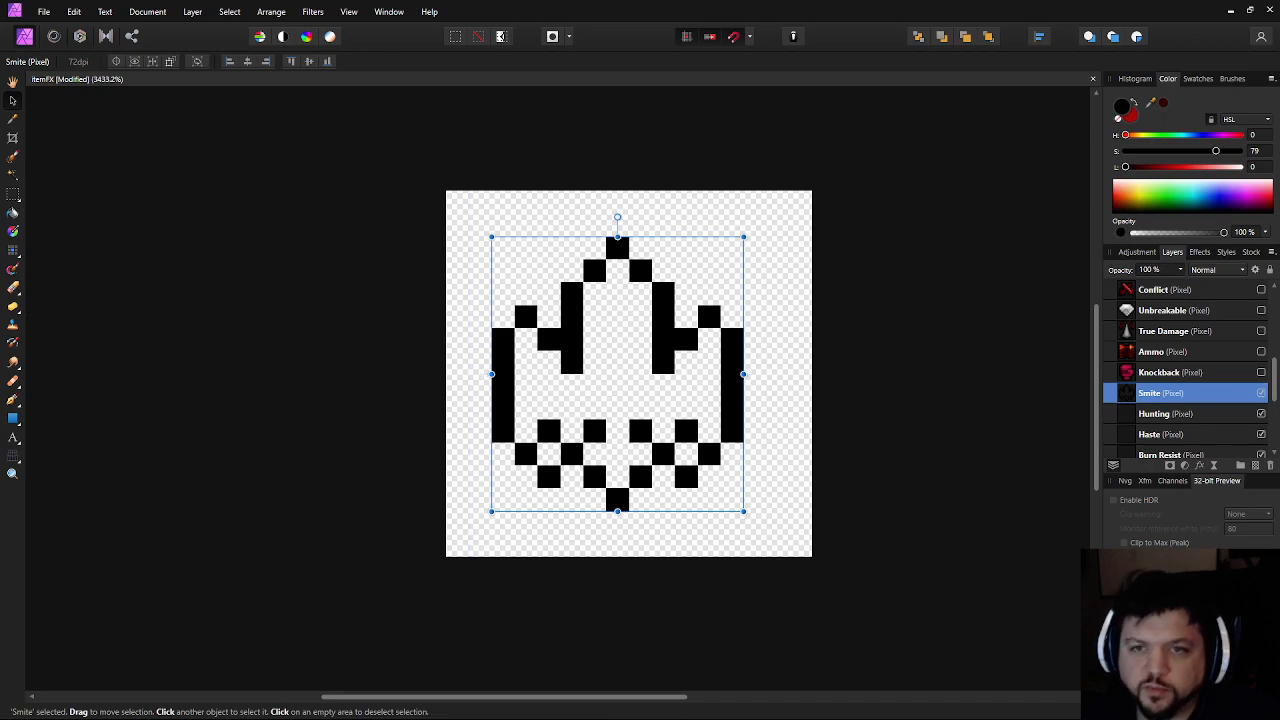
{"action": "key", "text": "b"}
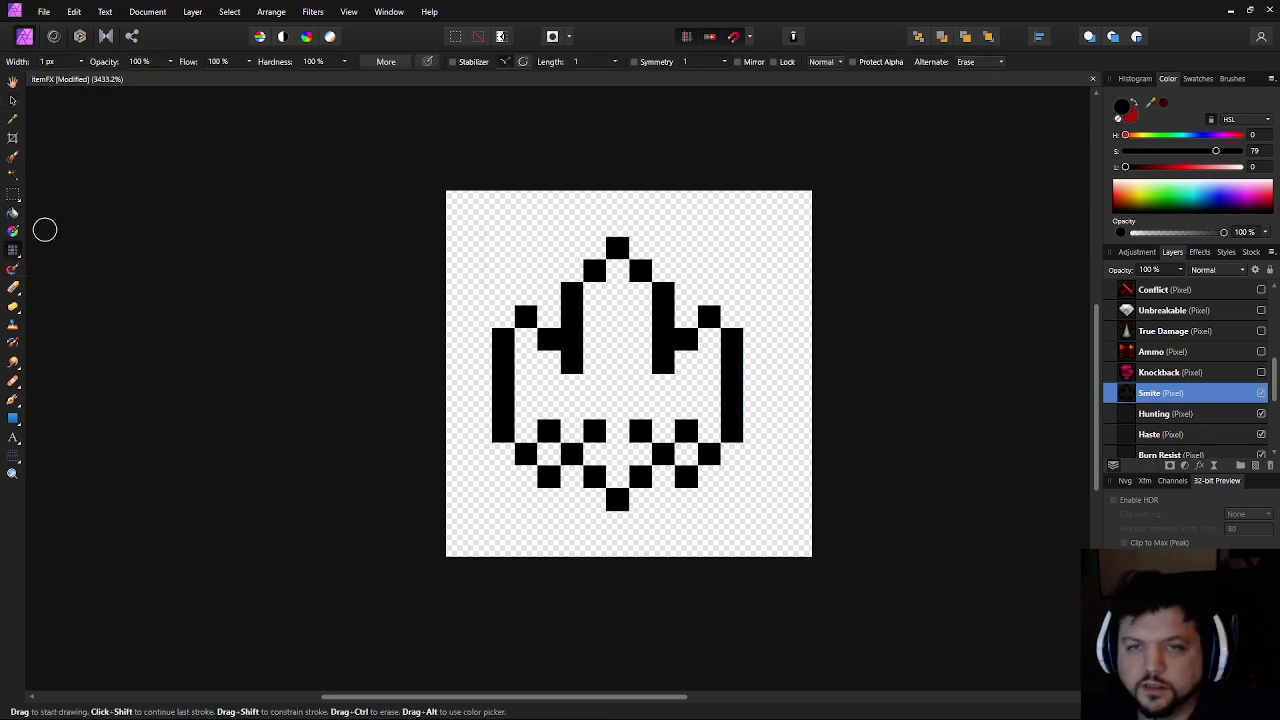
Try widening the icon by shifting its right half one pixel outward and filling the top and bottom gaps with black
{"action": "key", "text": "m"}
{"action": "left_click_drag", "start_coordinate": [749, 228], "coordinate": [607, 533]}
{"action": "left_click_drag", "start_coordinate": [789, 260], "coordinate": [629, 534]}
{"action": "left_click", "coordinate": [13, 100]}
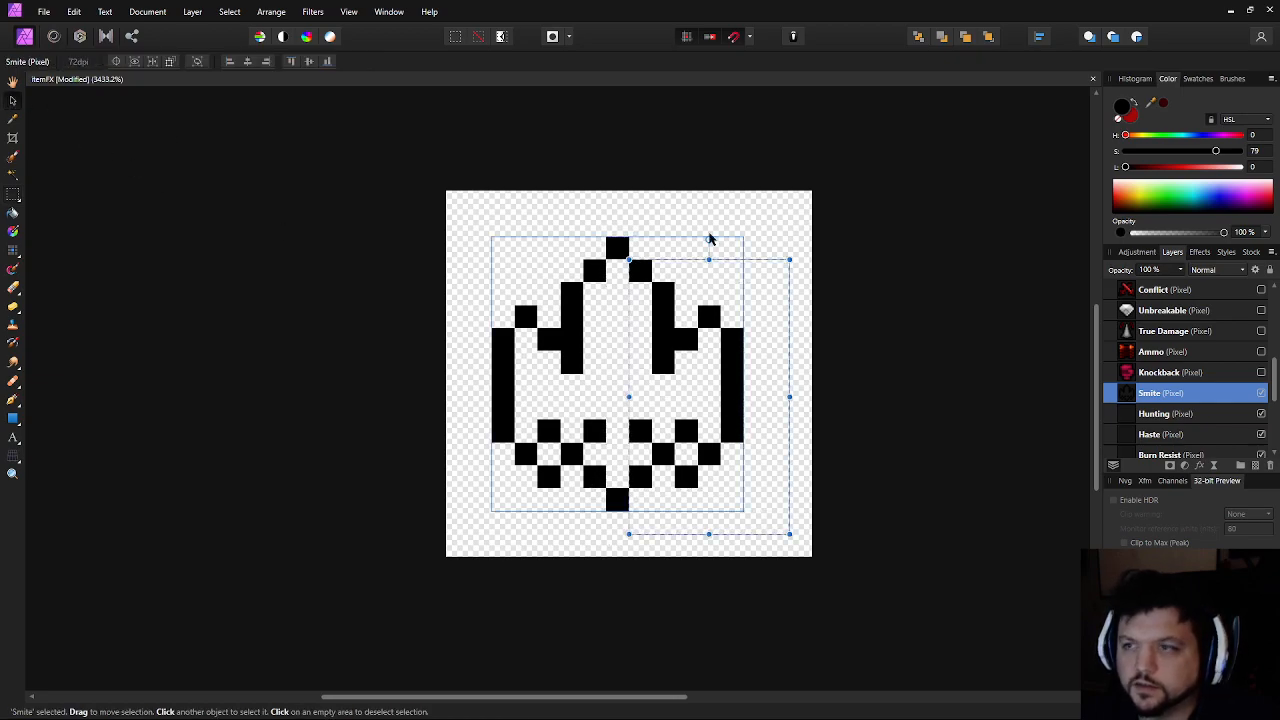
{"action": "key", "text": "Right"}
{"action": "key", "text": "ctrl+d"}
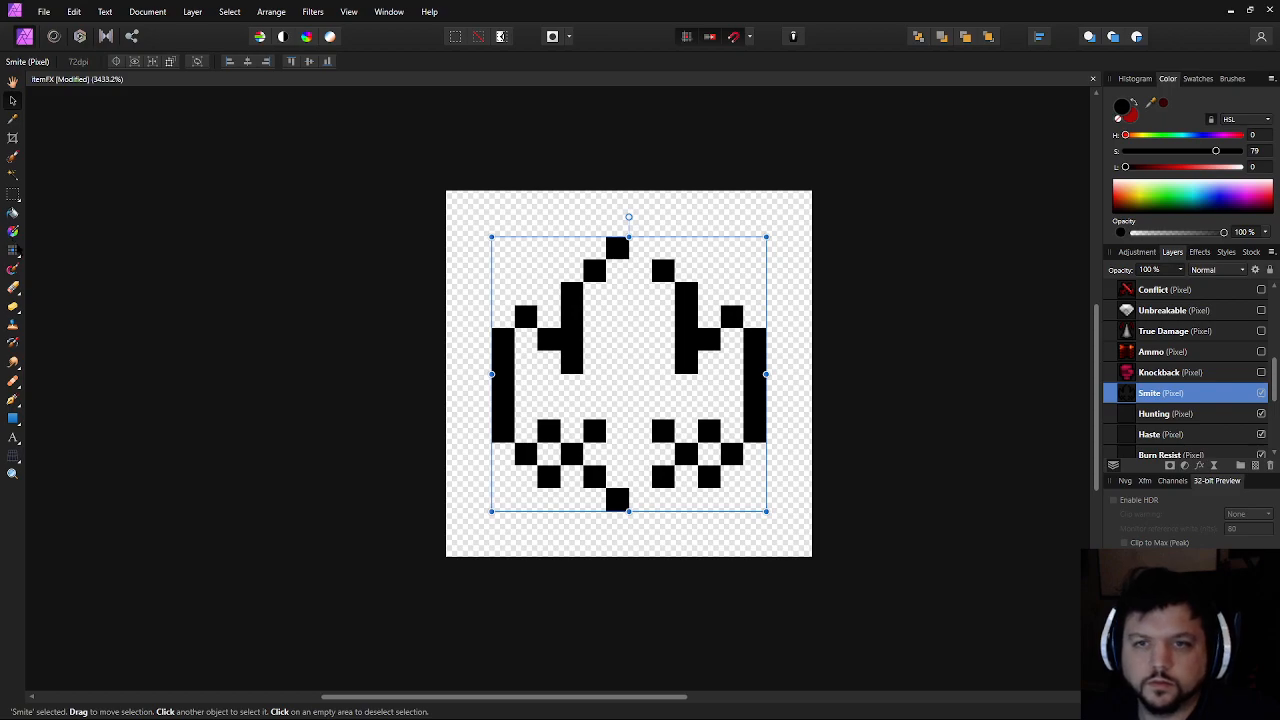
{"action": "key", "text": "b"}
{"action": "left_click", "coordinate": [640, 248]}
{"action": "left_click", "coordinate": [640, 500]}
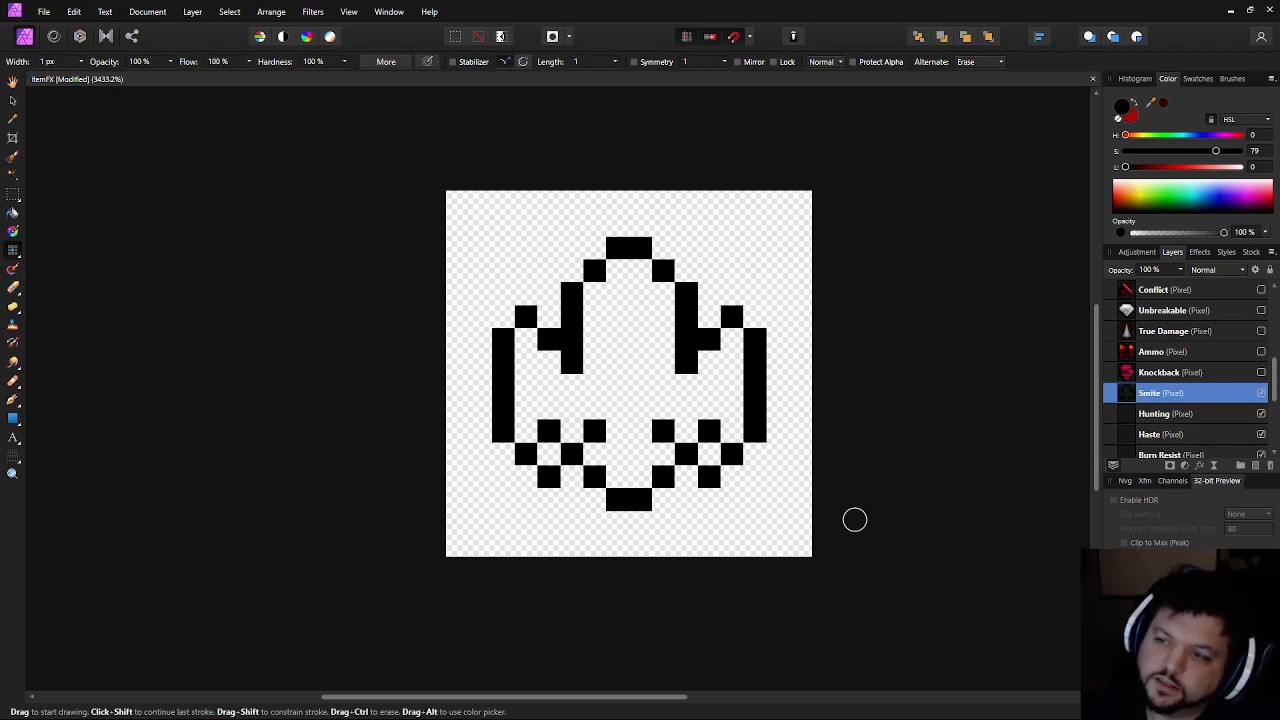
Undo the widening of the icon, including the added black pixels and the shifted right half
{"action": "key", "text": "ctrl+z"}
{"action": "key", "text": "ctrl+z"}
{"action": "key", "text": "ctrl+z"}
{"action": "key", "text": "ctrl+z"}
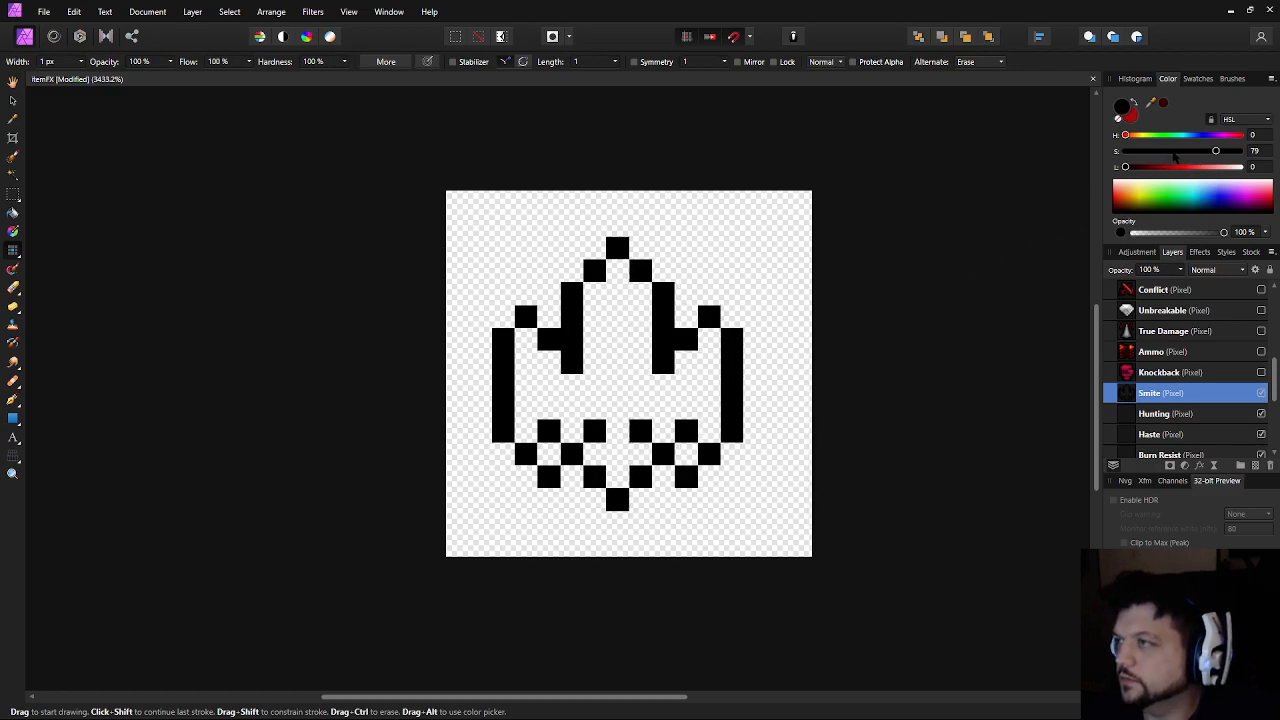
Set the colour to cream at HSL 42, 96, 89 and flood fill the enclosed areas inside the black outline
{"action": "left_click_drag", "start_coordinate": [1174, 154], "coordinate": [1083, 155]}
{"action": "left_click_drag", "start_coordinate": [1176, 167], "coordinate": [1200, 167]}
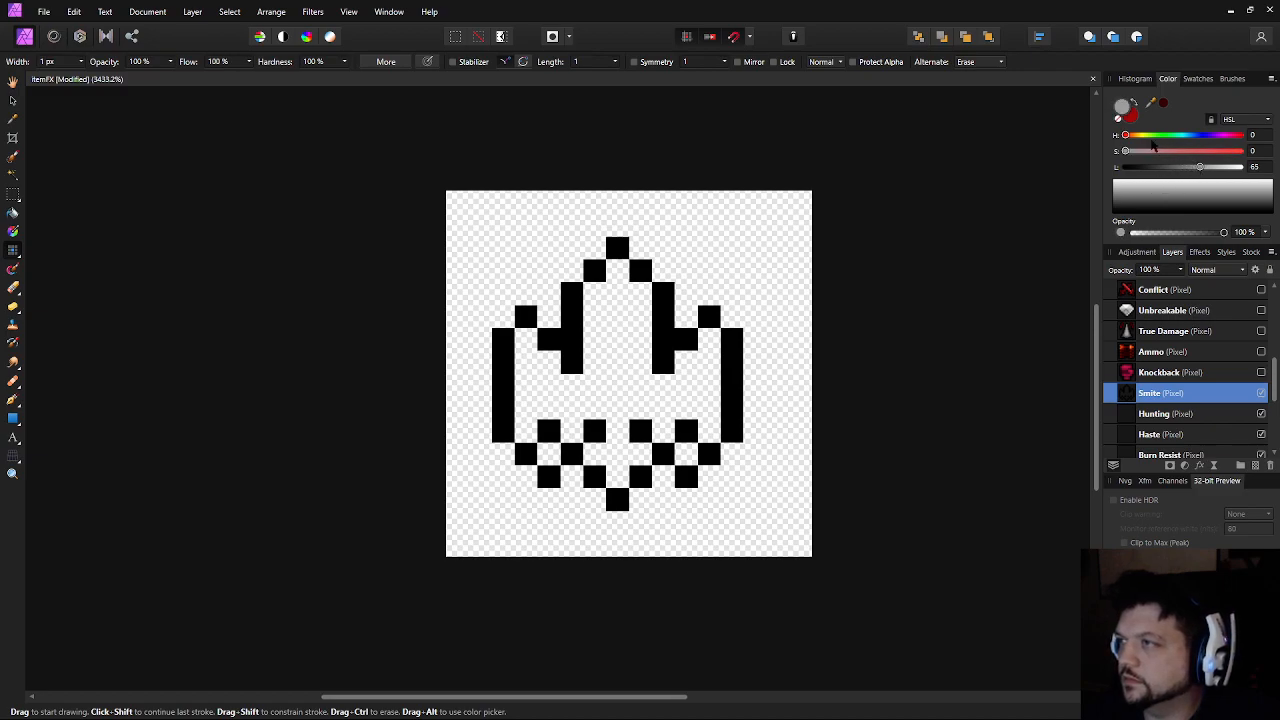
{"action": "left_click_drag", "start_coordinate": [1134, 136], "coordinate": [1227, 175]}
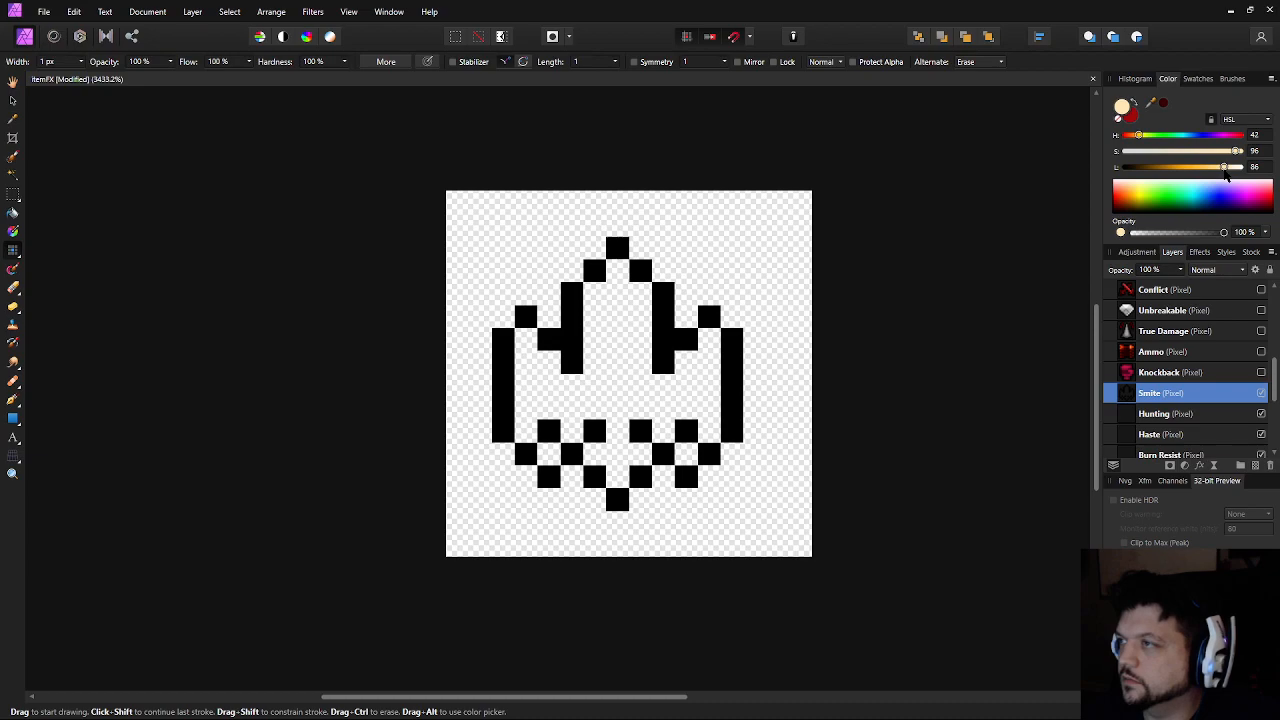
{"action": "left_click", "coordinate": [13, 212]}
{"action": "left_click", "coordinate": [632, 345]}
{"action": "left_click", "coordinate": [548, 455]}
{"action": "left_click", "coordinate": [686, 455]}
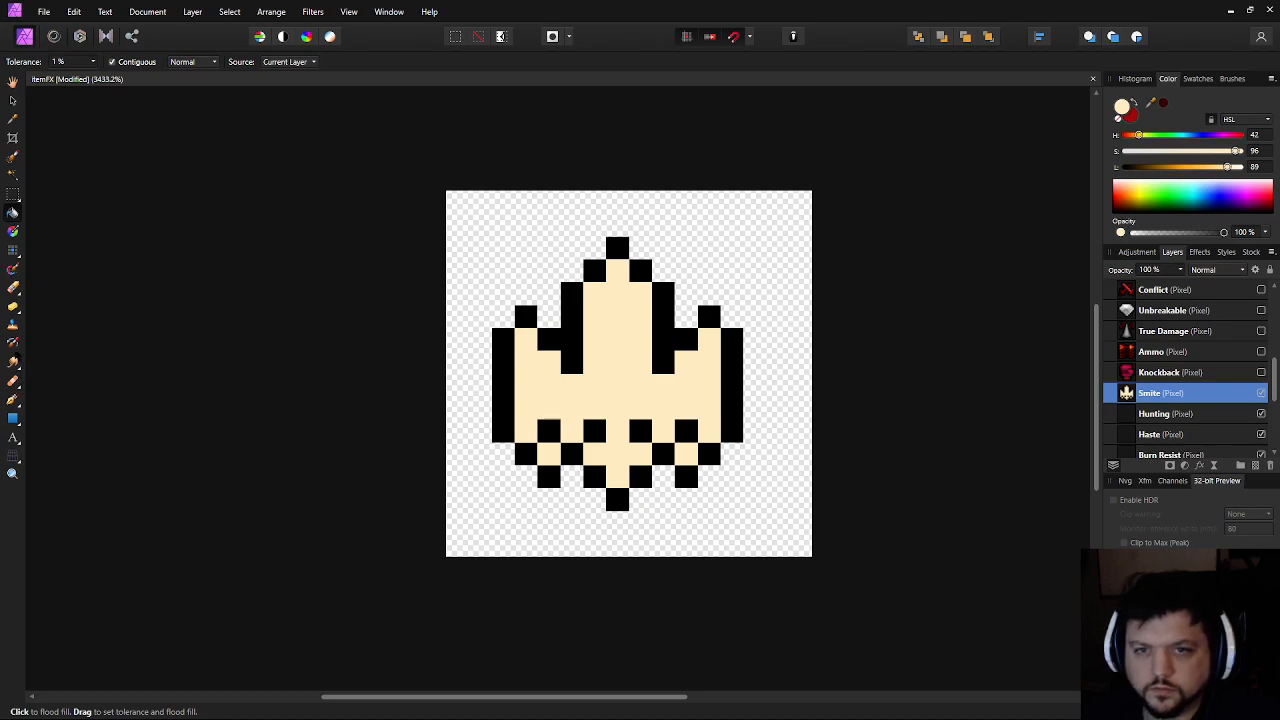
Raise the colour's lightness to 97 and paint near-white highlights around the central spike's edges and on the lower centre pixel
{"action": "key", "text": "b"}
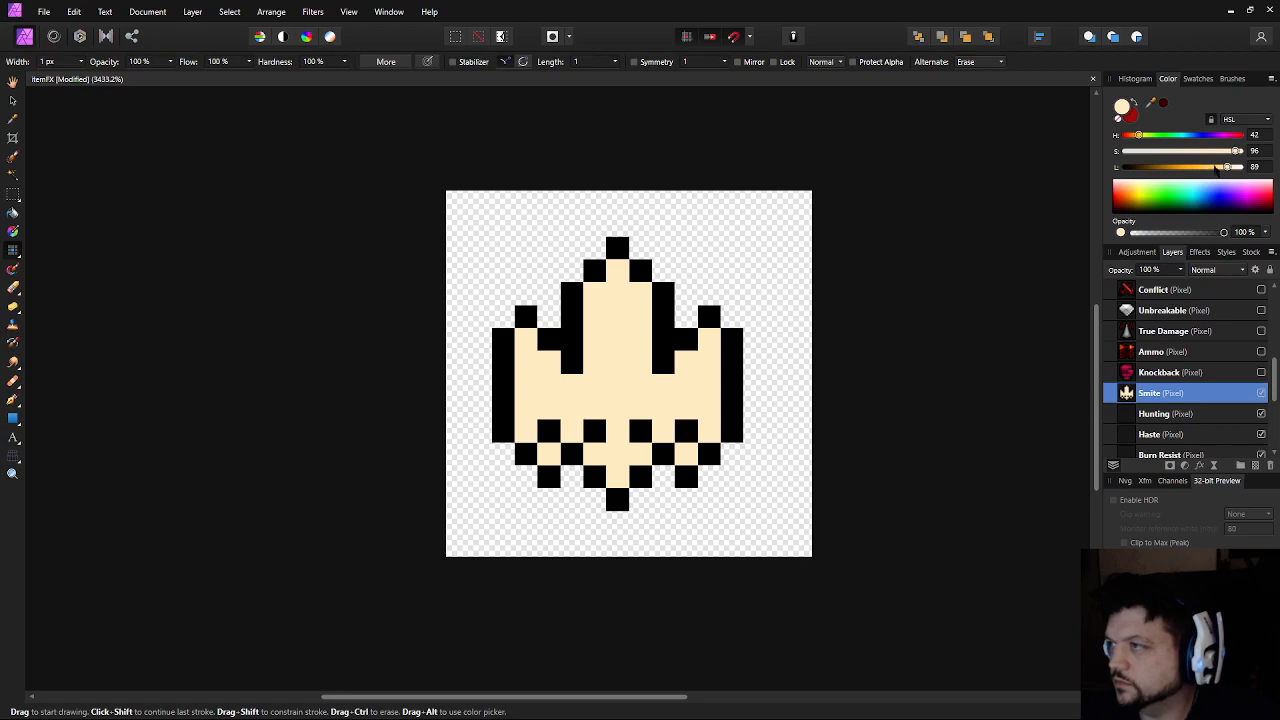
{"action": "left_click_drag", "start_coordinate": [1243, 175], "coordinate": [1244, 175]}
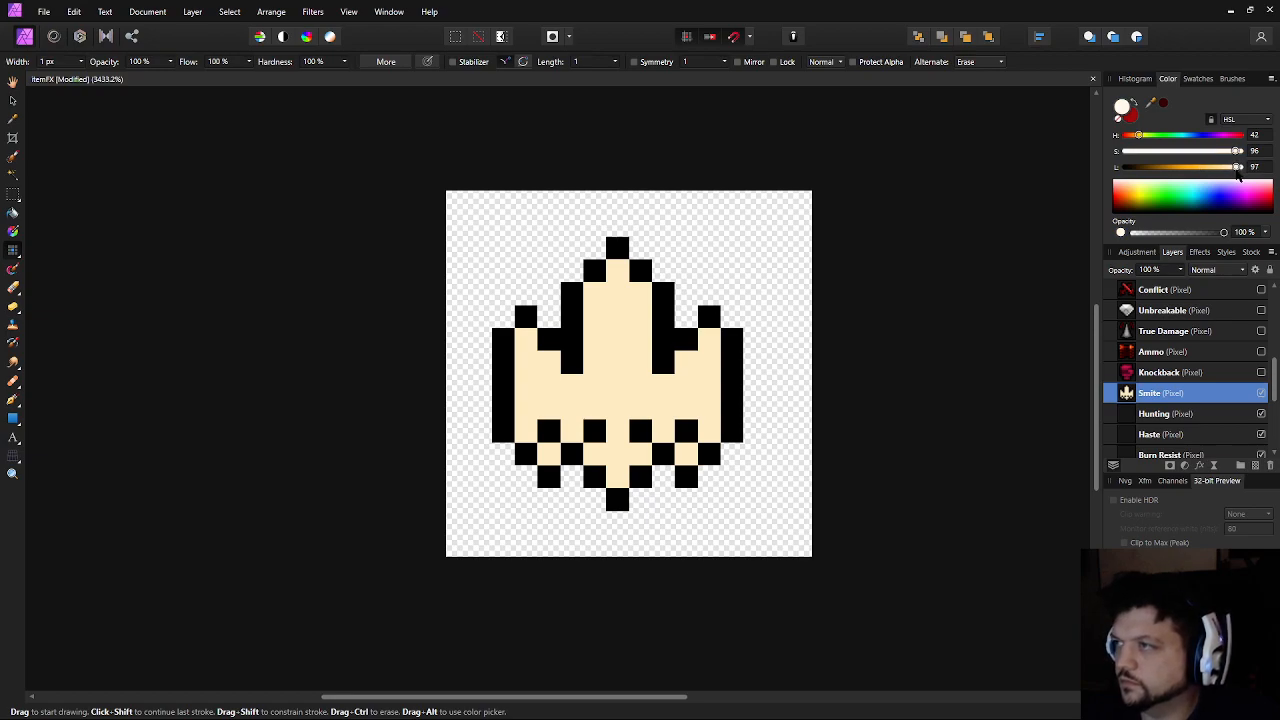
{"action": "left_click", "coordinate": [608, 392]}
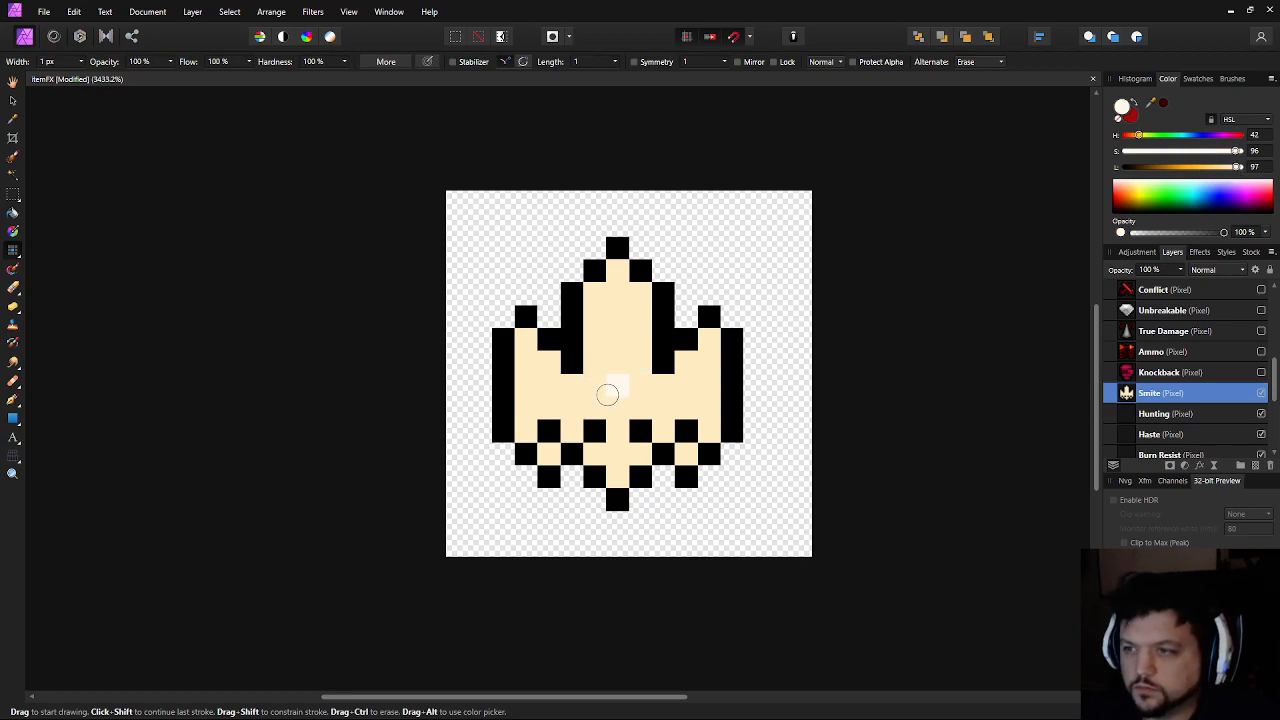
{"action": "mouse_move", "coordinate": [600, 380]}
{"action": "left_mouse_down"}
{"action": "mouse_move", "coordinate": [613, 277]}
{"action": "mouse_move", "coordinate": [642, 301]}
{"action": "mouse_move", "coordinate": [643, 380]}
{"action": "left_mouse_up"}
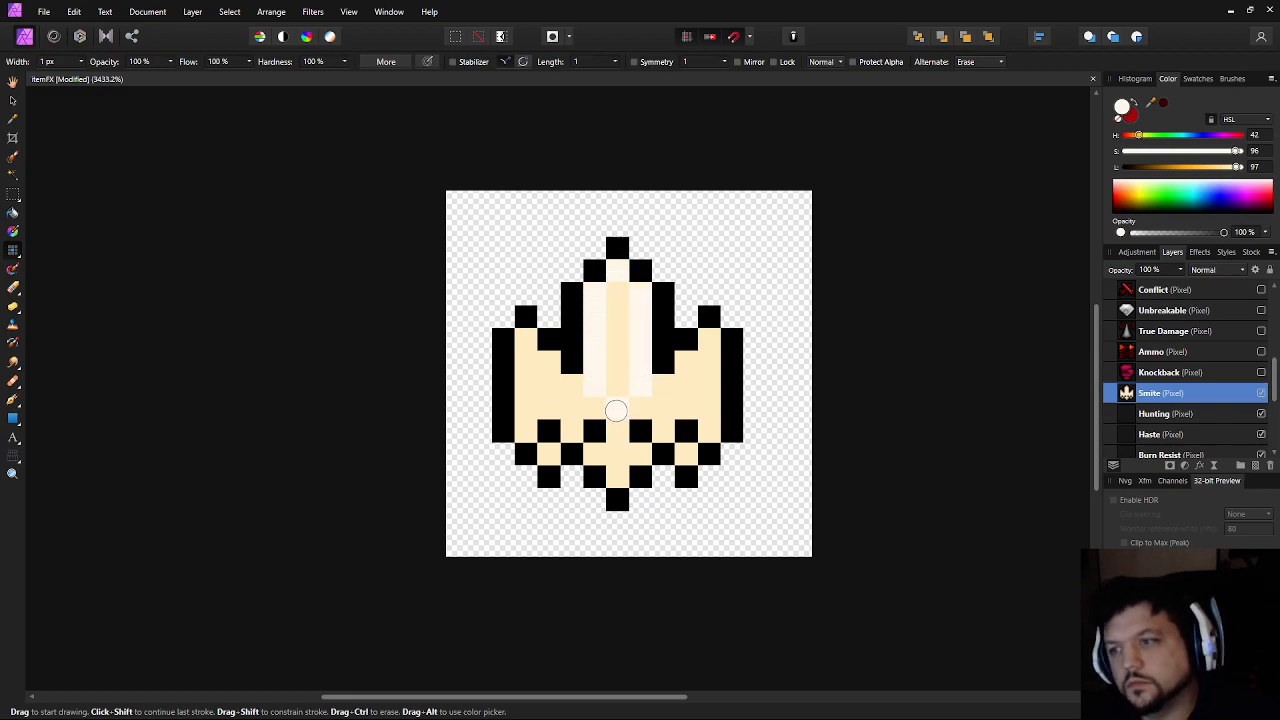
{"action": "left_click", "coordinate": [615, 456]}
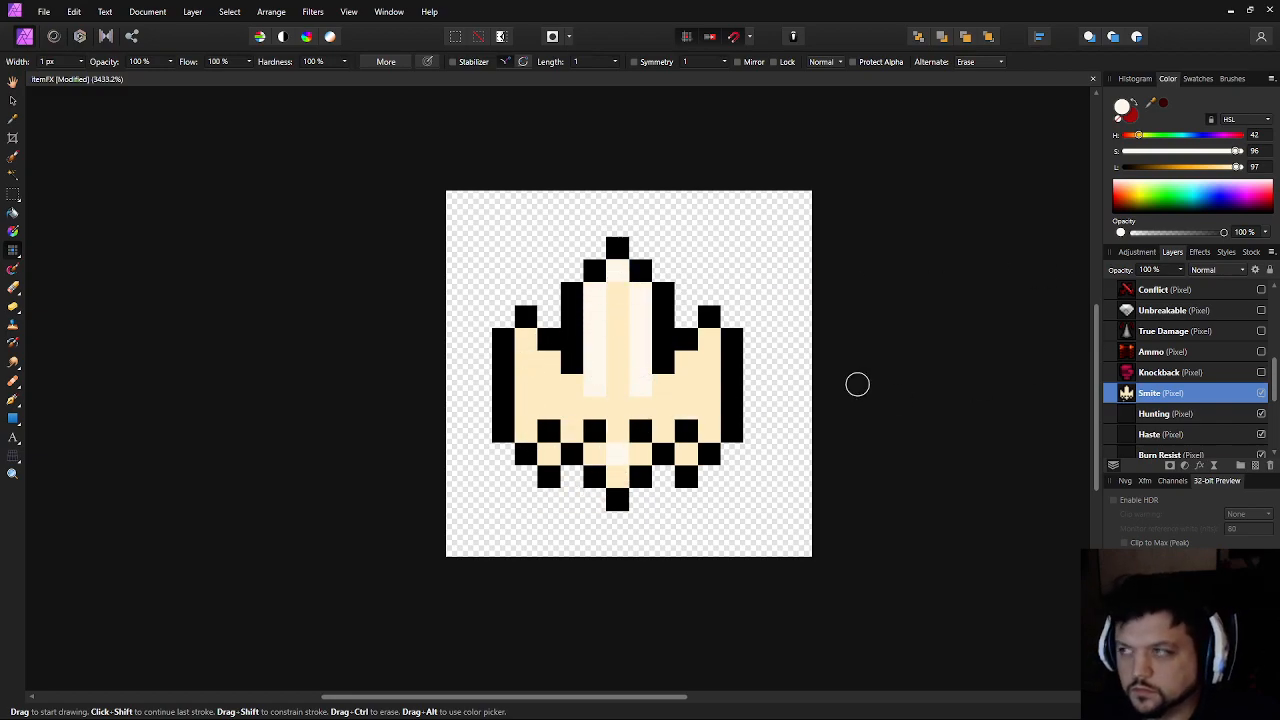
Sample the cream fill, lower its lightness to 79, and paint yellow shading pixels across the lower body and both side lobes
{"action": "left_click", "coordinate": [694, 383], "text": "alt"}
{"action": "left_click", "coordinate": [1216, 168]}
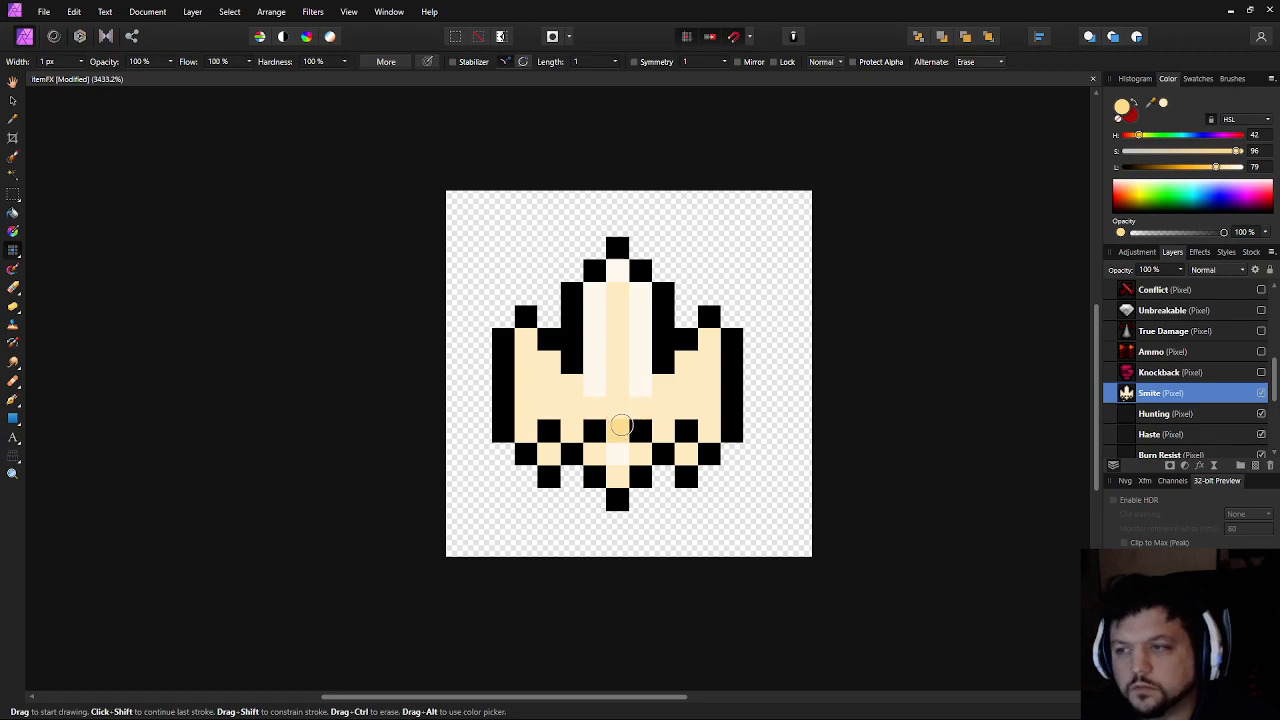
{"action": "left_click", "coordinate": [624, 432]}
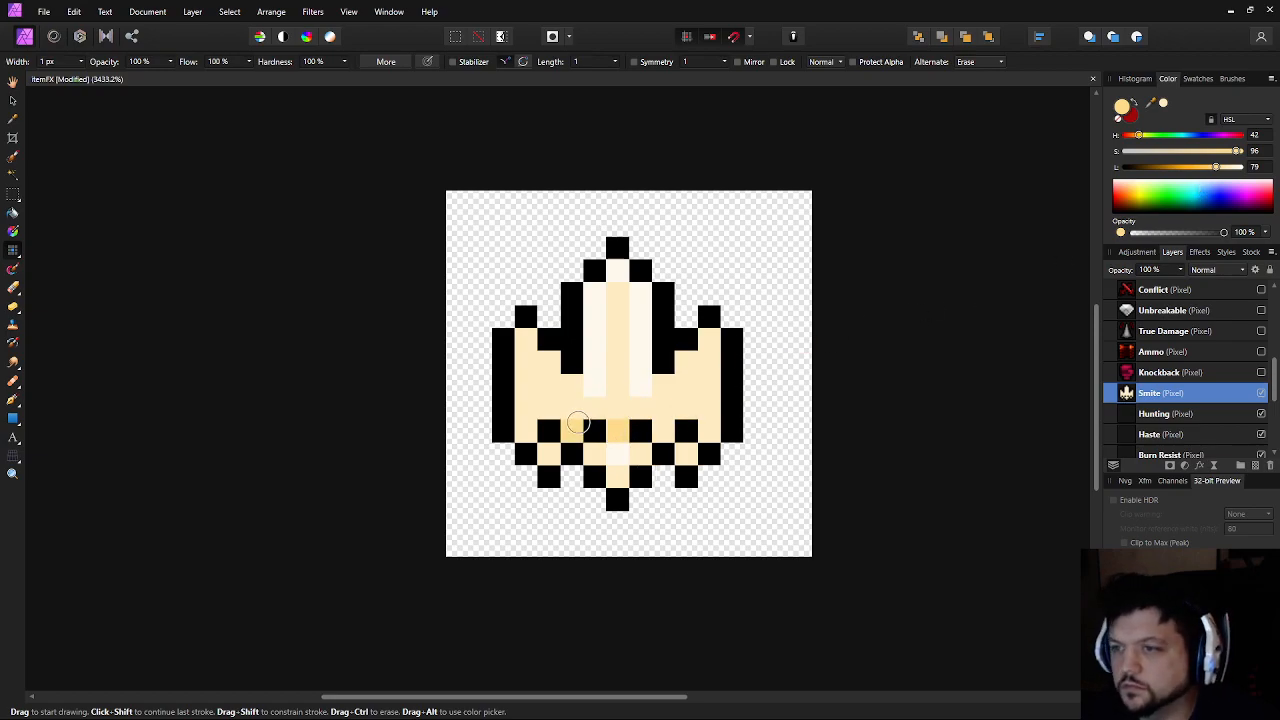
{"action": "left_click_drag", "start_coordinate": [573, 422], "coordinate": [574, 388]}
{"action": "left_click_drag", "start_coordinate": [662, 383], "coordinate": [663, 422]}
{"action": "left_click_drag", "start_coordinate": [549, 455], "coordinate": [533, 386]}
{"action": "left_click", "coordinate": [688, 404]}
{"action": "left_click", "coordinate": [706, 388]}
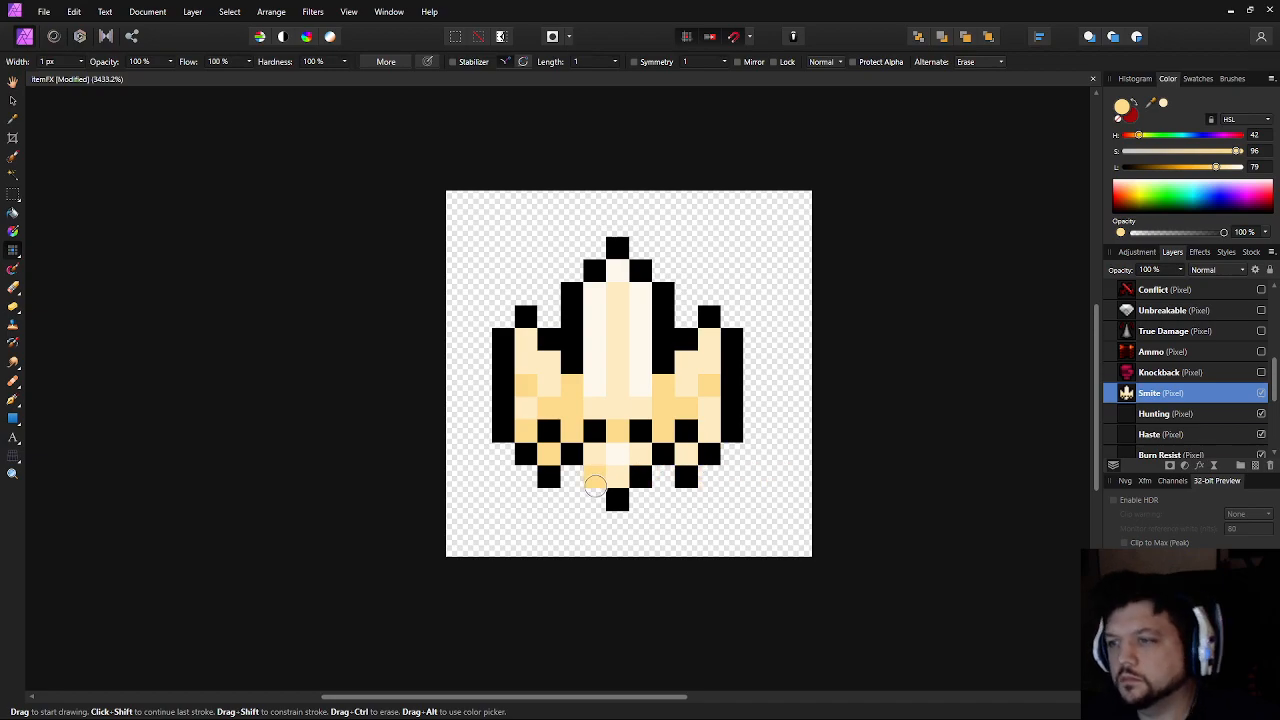
Shade the pixels around the lower centre tip yellow and repaint the tip's near-white pixel with the sampled cream
{"action": "left_click", "coordinate": [595, 455]}
{"action": "left_click", "coordinate": [617, 475]}
{"action": "key", "text": "i"}
{"action": "left_click", "coordinate": [624, 399]}
{"action": "key", "text": "b"}
{"action": "left_click", "coordinate": [616, 450]}
Sample the yellow shade and extend it through the central base, both side lobes and the lower-right gaps
{"action": "key", "text": "i"}
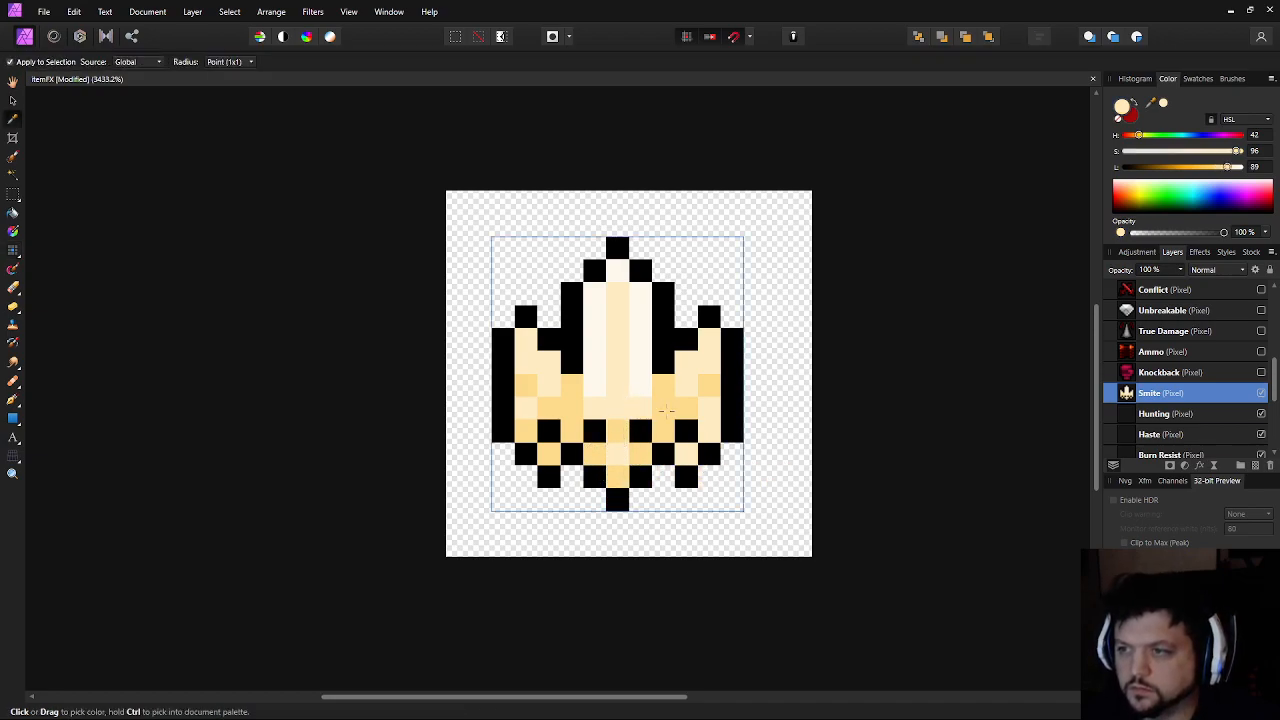
{"action": "left_click", "coordinate": [665, 410]}
{"action": "key", "text": "b"}
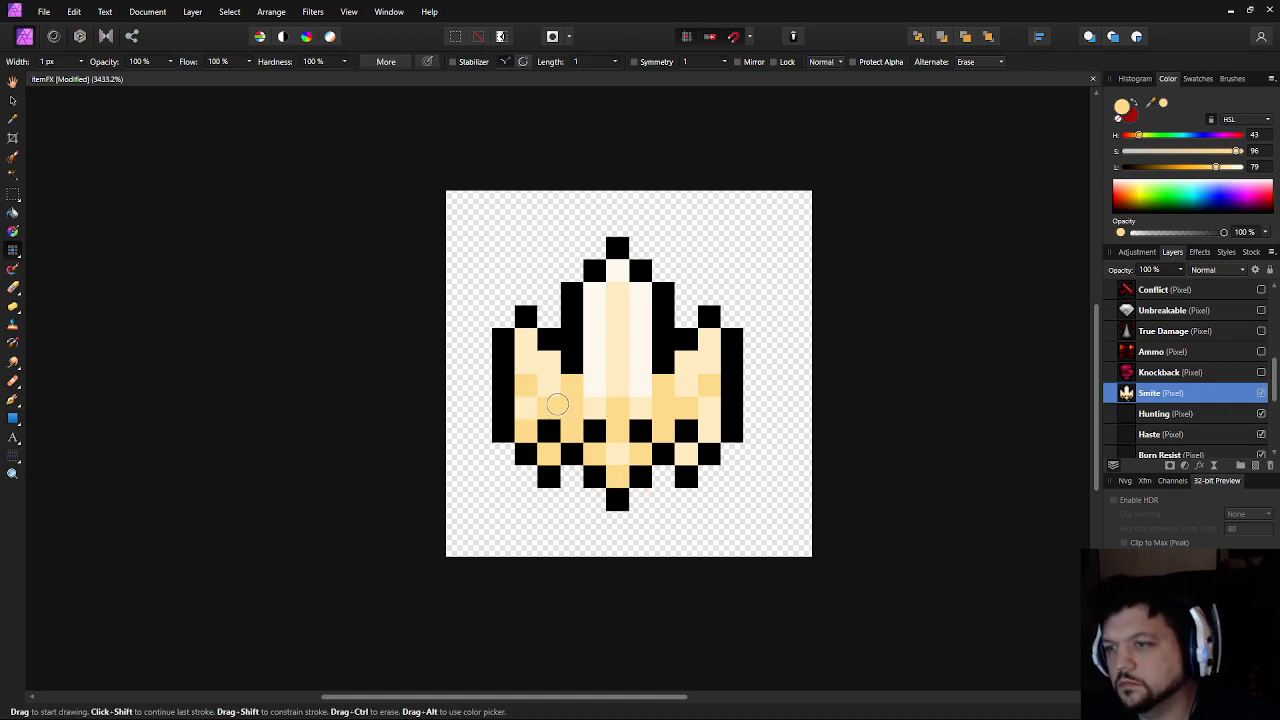
{"action": "left_click", "coordinate": [563, 400], "text": "alt"}
{"action": "left_click", "coordinate": [550, 386]}
{"action": "left_click", "coordinate": [529, 363]}
{"action": "left_click", "coordinate": [691, 388]}
{"action": "left_click", "coordinate": [710, 359]}
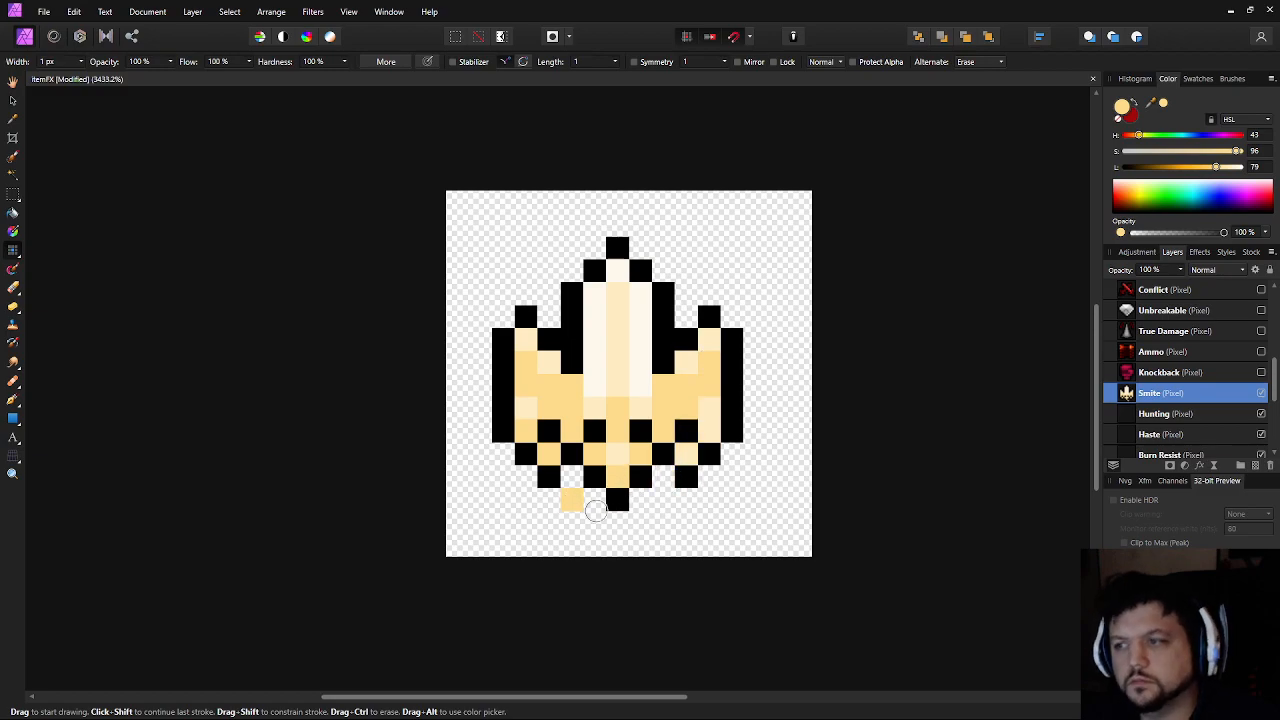
{"action": "left_click", "coordinate": [712, 434]}
{"action": "left_click", "coordinate": [694, 455]}
Change the sampled yellow to orange at HSL 33, 96, 62 and paint matching shadow patches on both sides below the central spike
{"action": "left_click", "coordinate": [679, 406], "text": "alt"}
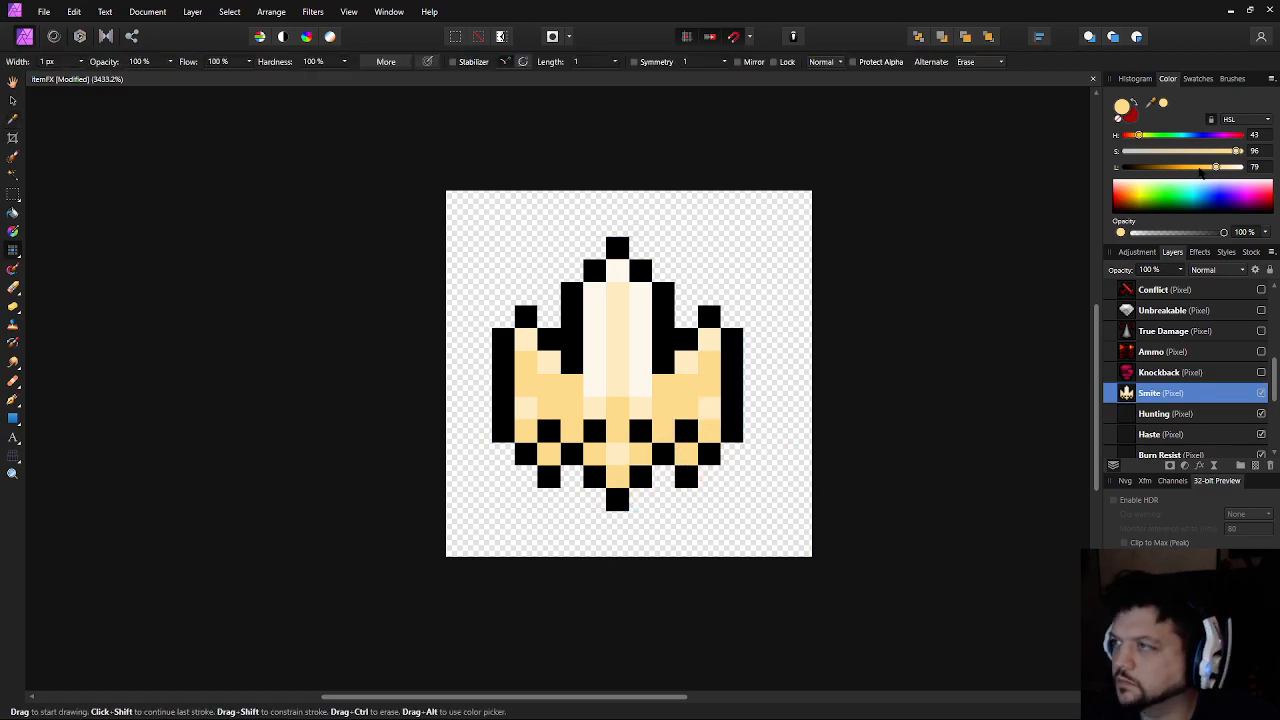
{"action": "left_click_drag", "start_coordinate": [1203, 168], "coordinate": [1196, 167]}
{"action": "left_click_drag", "start_coordinate": [1139, 136], "coordinate": [1136, 136]}
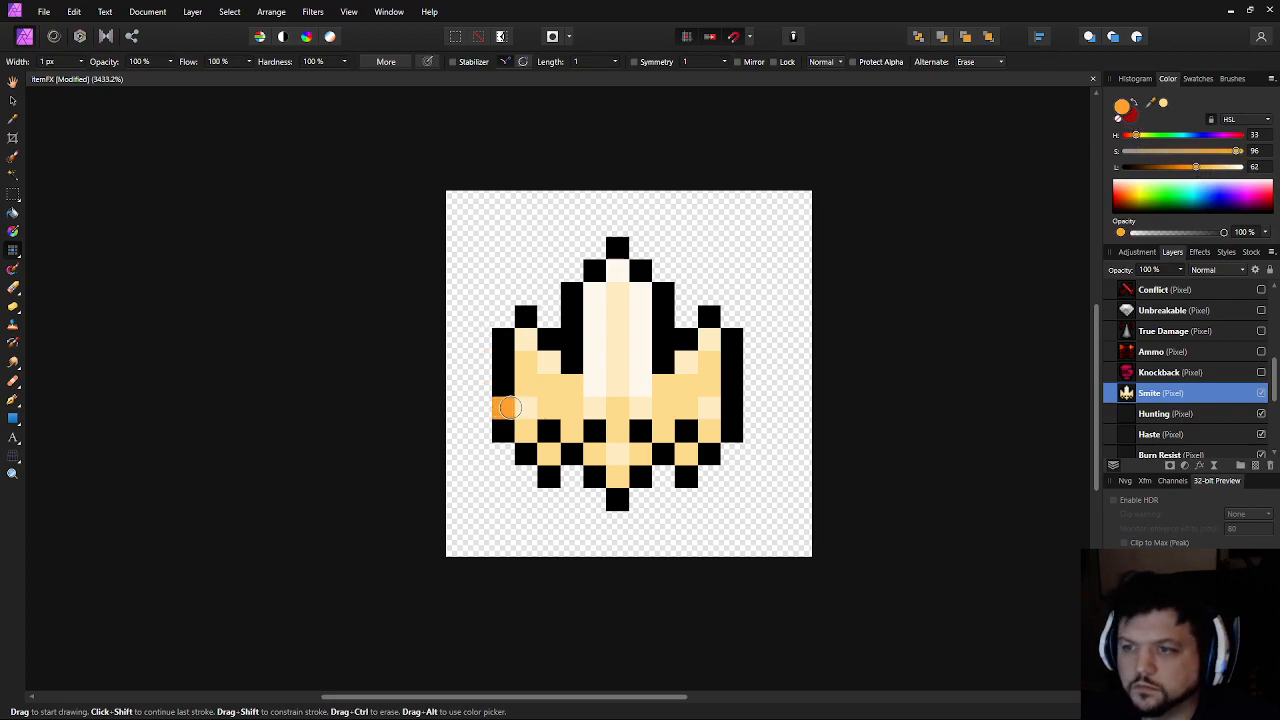
{"action": "left_click", "coordinate": [553, 403]}
{"action": "left_click", "coordinate": [685, 407]}
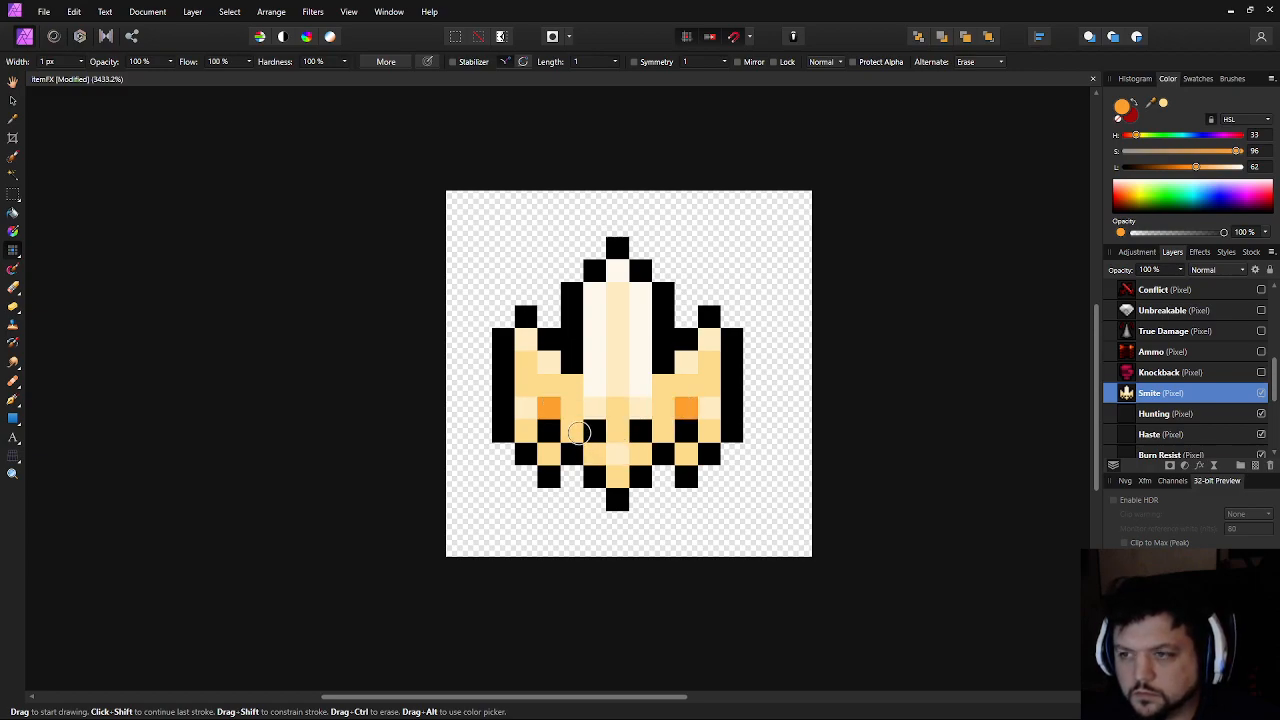
{"action": "left_click_drag", "start_coordinate": [575, 432], "coordinate": [573, 384]}
{"action": "left_click", "coordinate": [662, 407]}
{"action": "mouse_move", "coordinate": [660, 405]}
{"action": "left_mouse_down"}
{"action": "mouse_move", "coordinate": [662, 384]}
{"action": "mouse_move", "coordinate": [662, 430]}
{"action": "left_mouse_up"}
{"action": "left_click", "coordinate": [596, 476]}
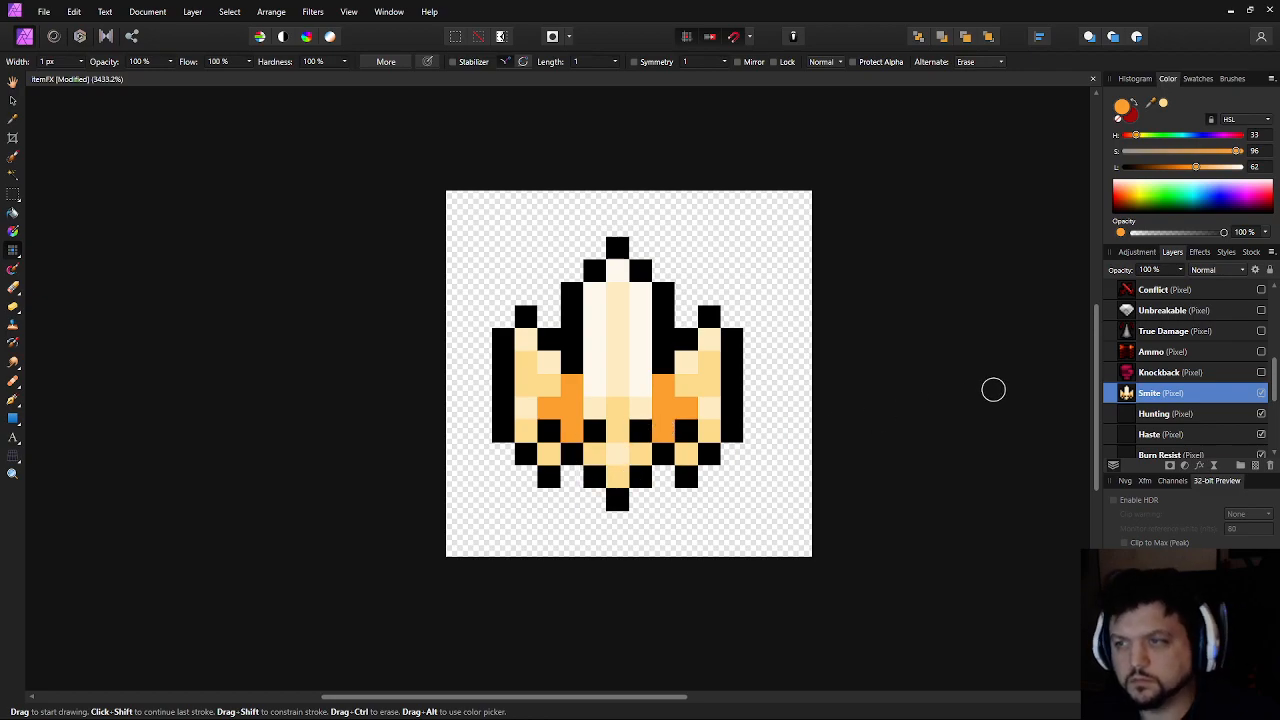
Set the colour to dark brown at HSL 33, 45, 28 and recolour the four separate black pixels in the lower row
{"action": "left_click_drag", "start_coordinate": [1182, 167], "coordinate": [1160, 167]}
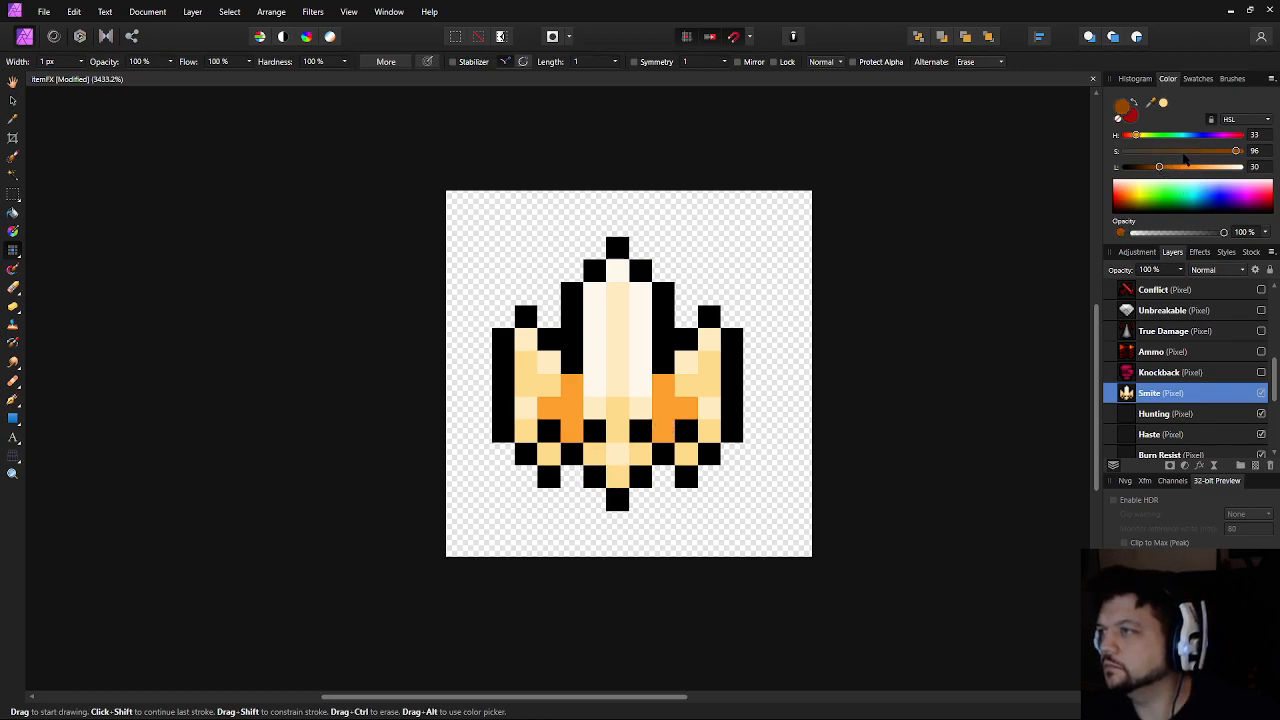
{"action": "left_click", "coordinate": [1185, 152]}
{"action": "left_click", "coordinate": [1157, 167]}
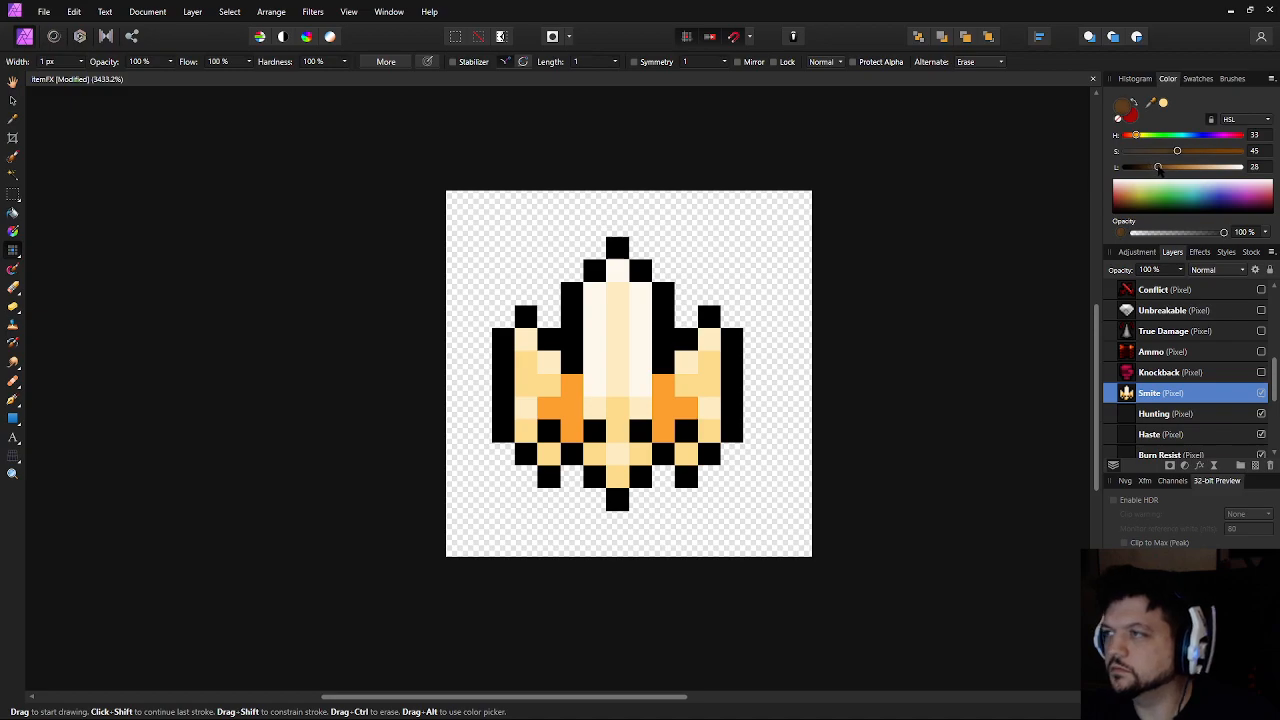
{"action": "left_click", "coordinate": [549, 431]}
{"action": "left_click", "coordinate": [572, 431]}
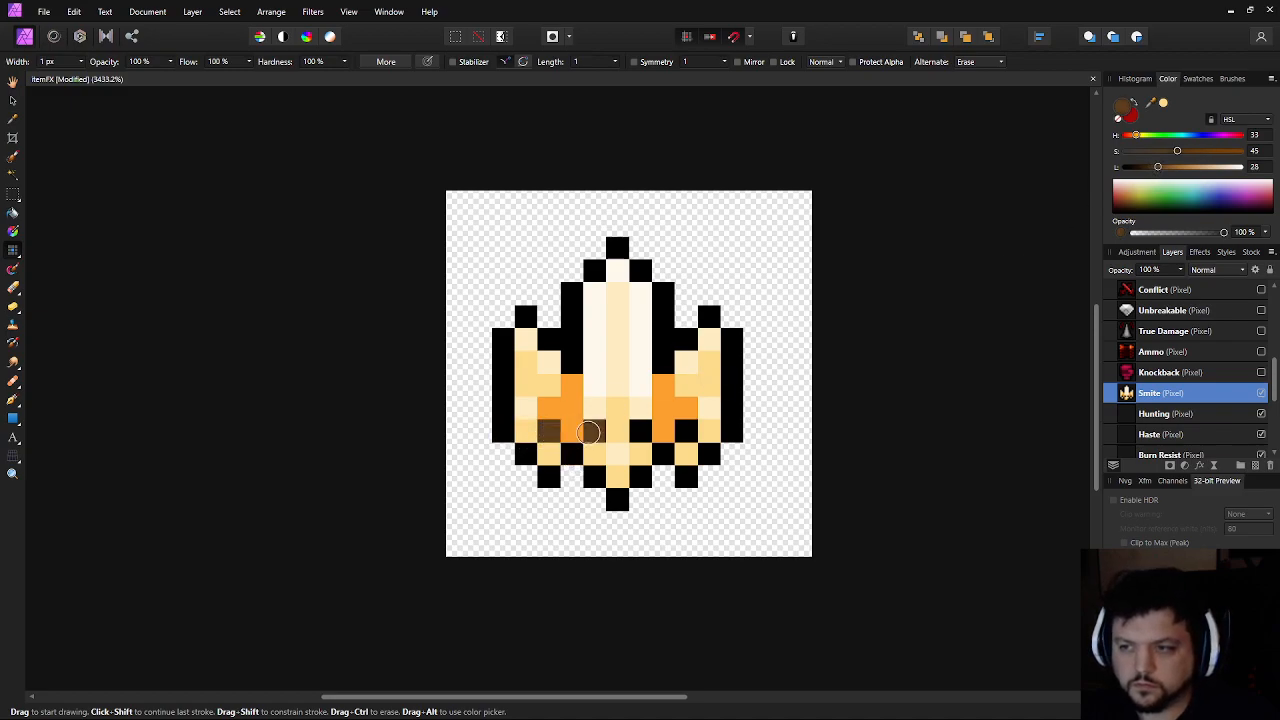
{"action": "left_click", "coordinate": [595, 431]}
{"action": "left_click", "coordinate": [640, 431]}
{"action": "left_click", "coordinate": [686, 431]}
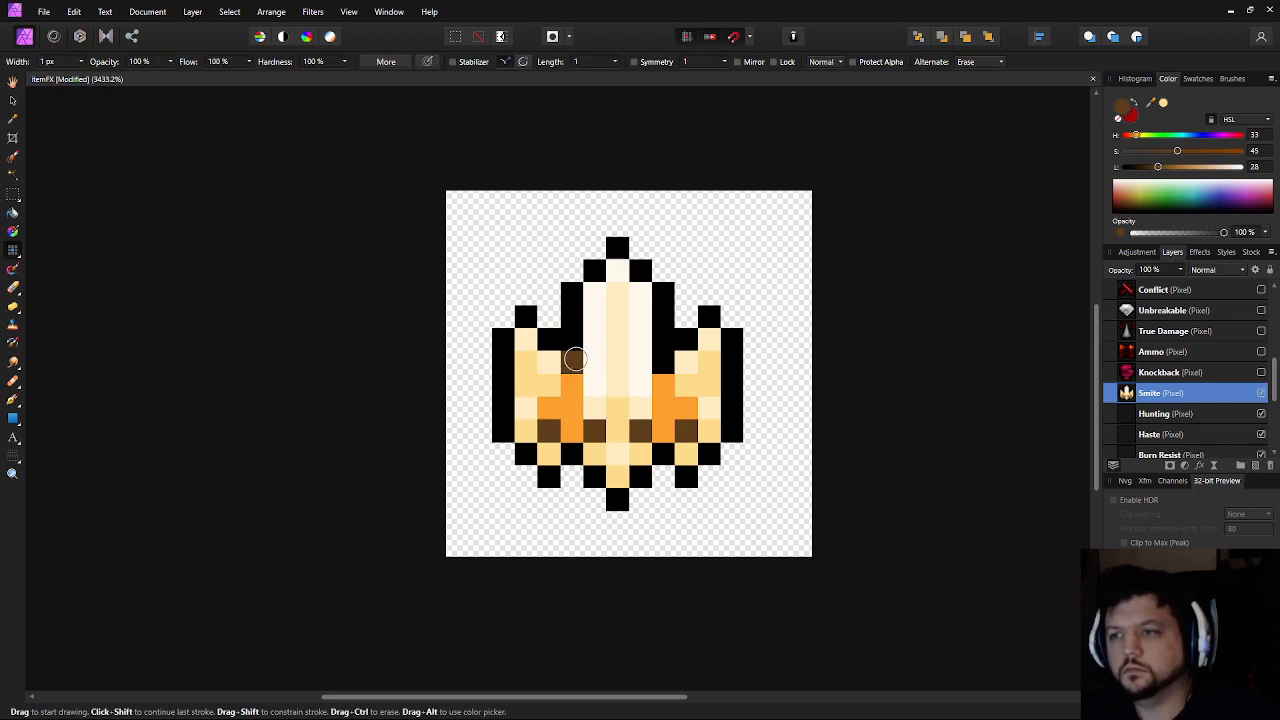
Recolour the lower two black pixels of each inner vertical line beside the central spike dark brown
{"action": "left_click_drag", "start_coordinate": [574, 359], "coordinate": [572, 343]}
{"action": "left_click_drag", "start_coordinate": [663, 343], "coordinate": [663, 362]}
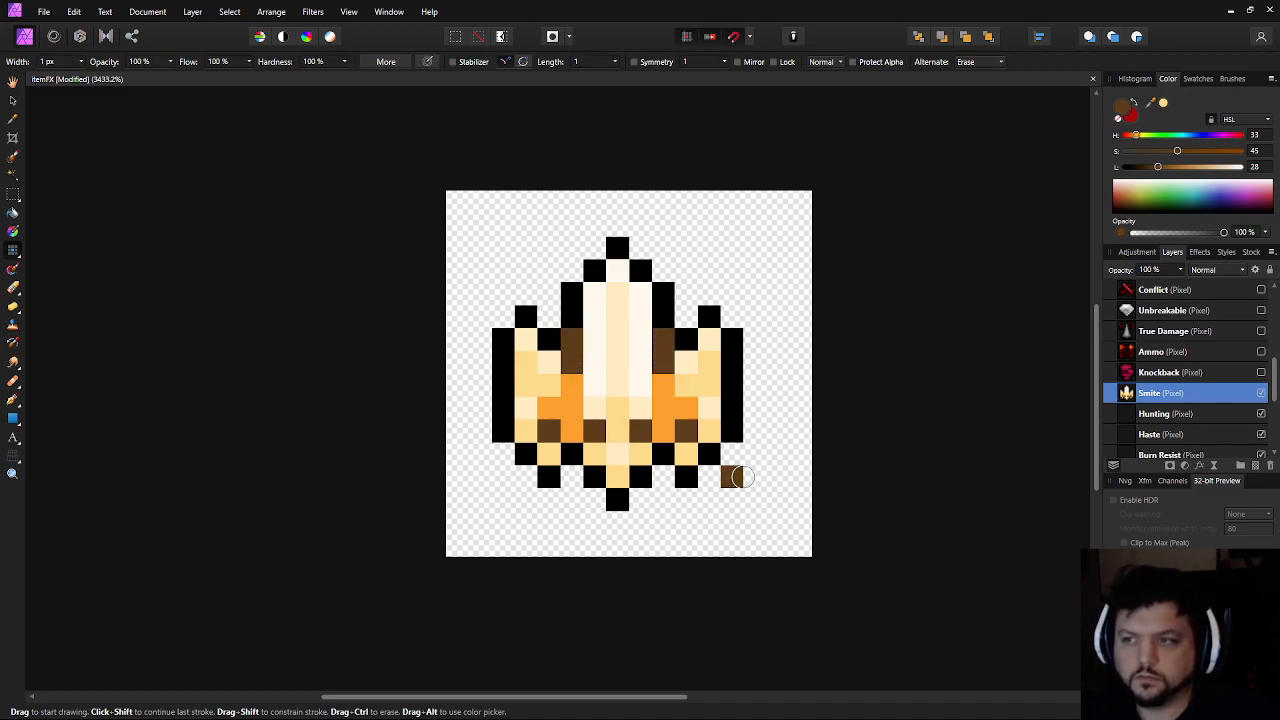
{"action": "scroll", "coordinate": [748, 470], "scroll_direction": "down", "scroll_amount": 5}
{"action": "scroll", "coordinate": [748, 470], "scroll_direction": "down", "scroll_amount": 3}
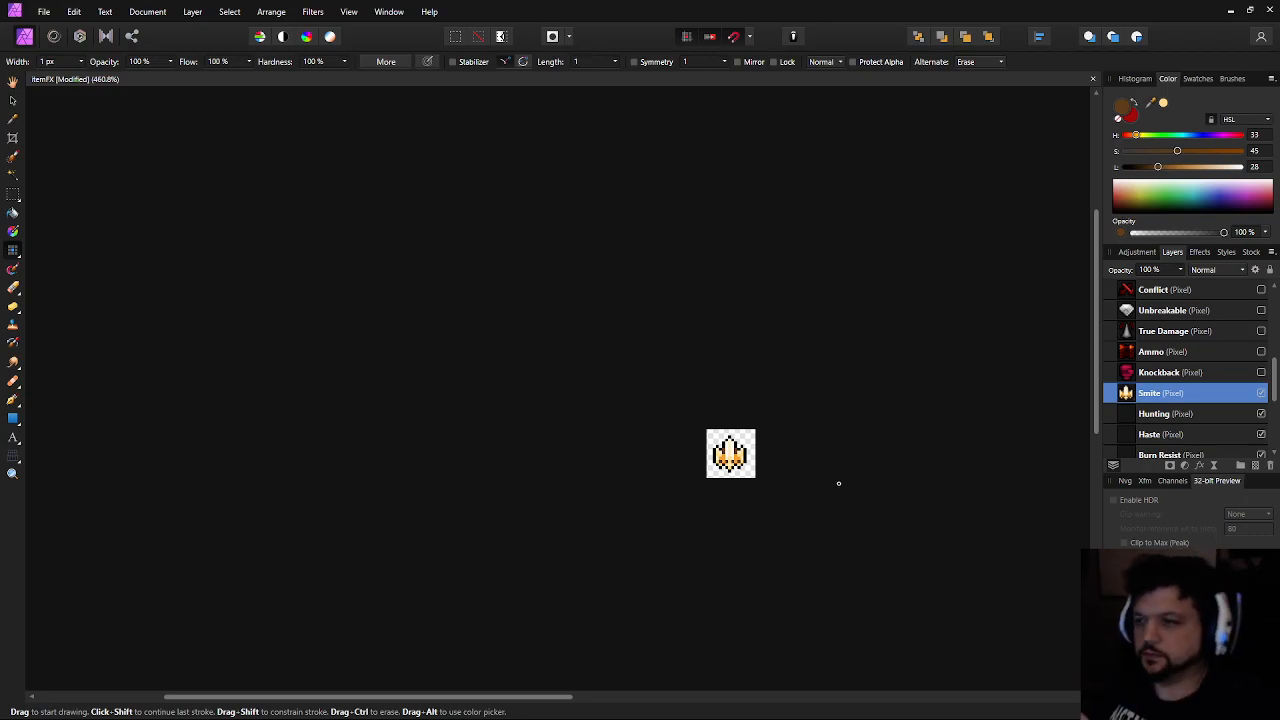
Sample the orange, lighten it to HSL 34, 96, 70, and recolour the outer and top pixels of both side shadow patches
{"action": "scroll", "coordinate": [740, 402], "scroll_direction": "up", "scroll_amount": 8}
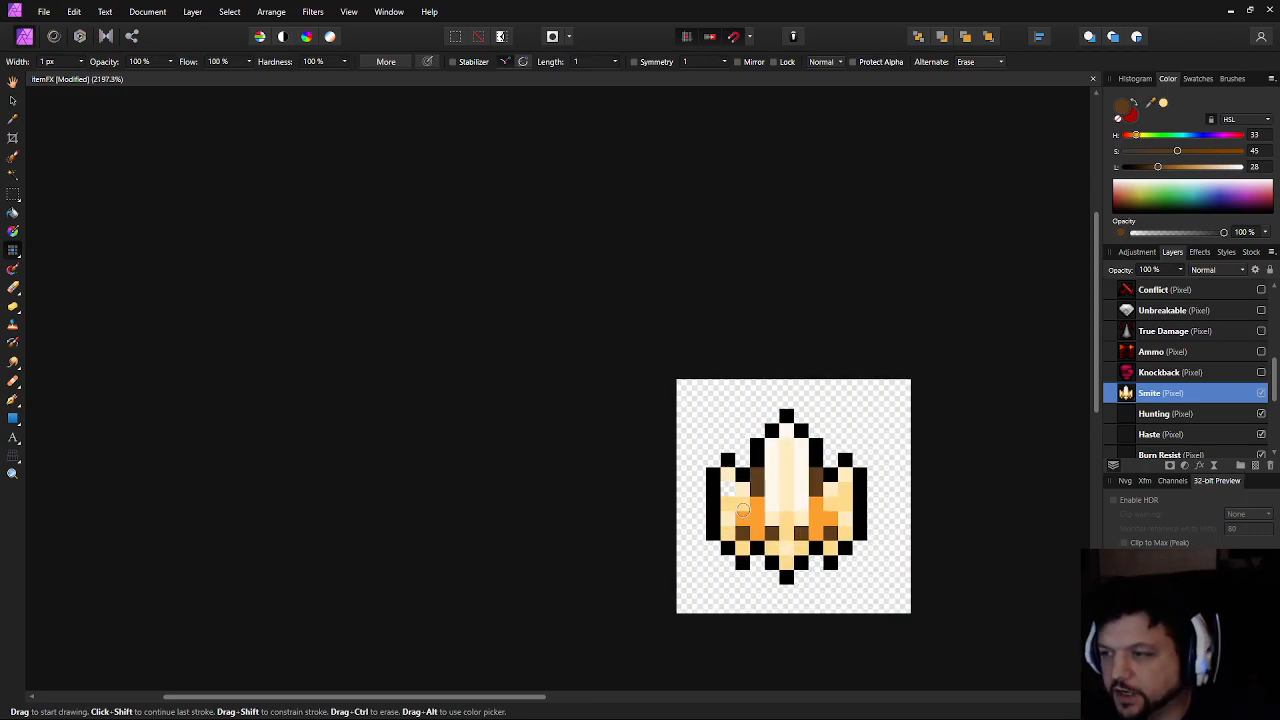
{"action": "left_click_drag", "start_coordinate": [695, 485], "coordinate": [612, 467]}
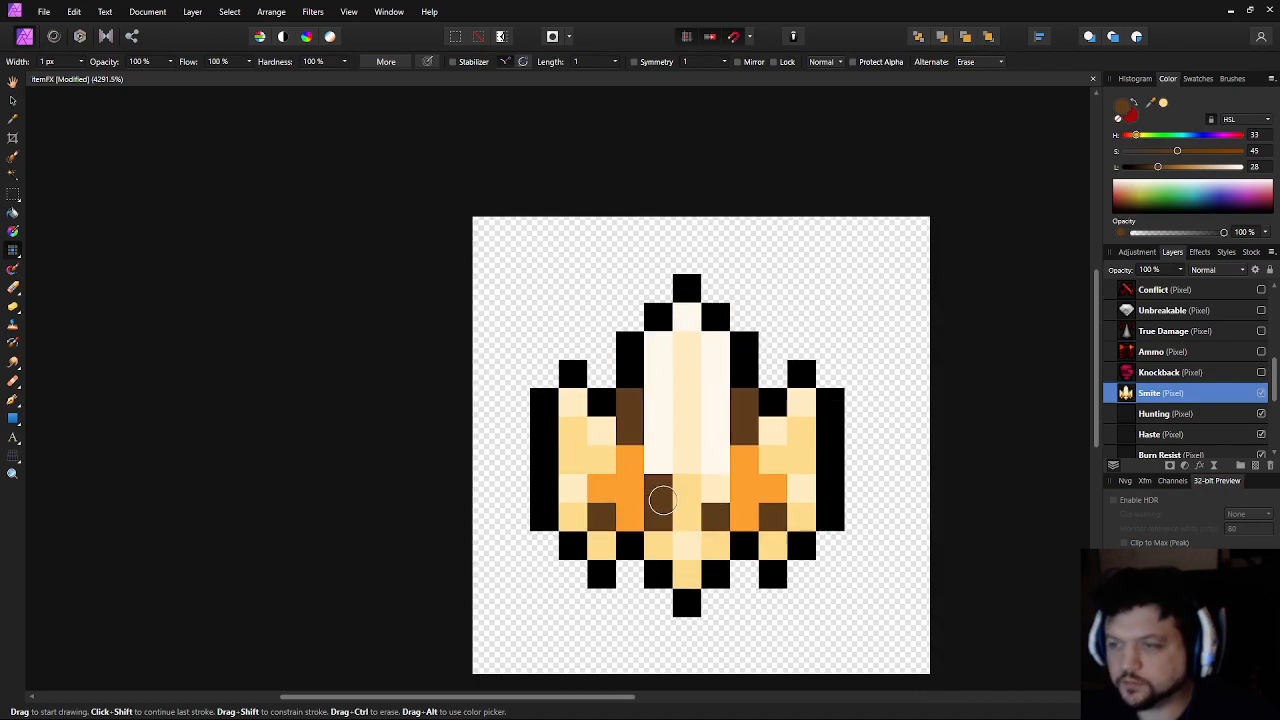
{"action": "key", "text": "i"}
{"action": "left_click", "coordinate": [607, 485]}
{"action": "key", "text": "b"}
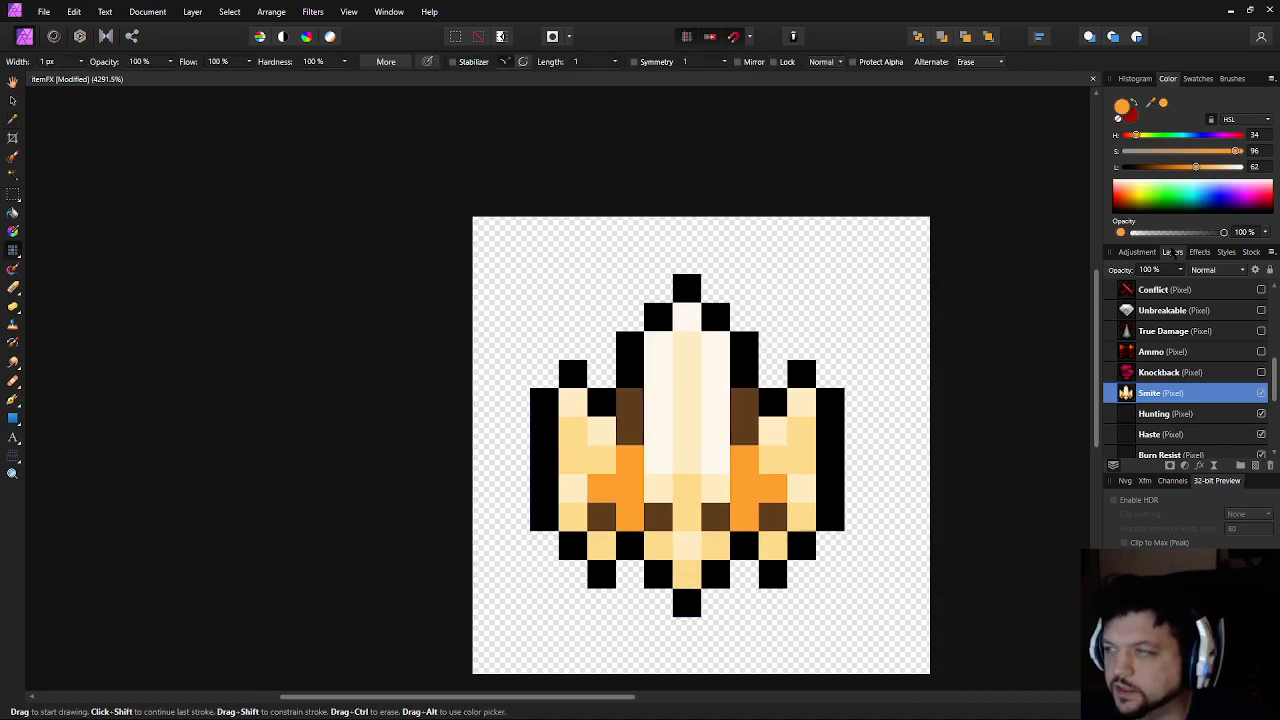
{"action": "left_click_drag", "start_coordinate": [1200, 168], "coordinate": [1207, 168]}
{"action": "left_click", "coordinate": [600, 487]}
{"action": "left_click", "coordinate": [718, 489]}
{"action": "left_click", "coordinate": [766, 488]}
{"action": "left_click", "coordinate": [746, 455]}
{"action": "left_click", "coordinate": [640, 467]}
Paint the central base pixels light orange and recolour the pixel in their middle with the sampled yellow
{"action": "left_click", "coordinate": [693, 492]}
{"action": "left_click", "coordinate": [665, 547]}
{"action": "left_click", "coordinate": [686, 575]}
{"action": "left_click", "coordinate": [715, 546]}
{"action": "left_click", "coordinate": [686, 517]}
{"action": "key", "text": "i"}
{"action": "left_click", "coordinate": [686, 488]}
{"action": "key", "text": "b"}
{"action": "scroll", "coordinate": [800, 542], "scroll_direction": "down", "scroll_amount": 3}
{"action": "scroll", "coordinate": [802, 540], "scroll_direction": "up", "scroll_amount": 1}
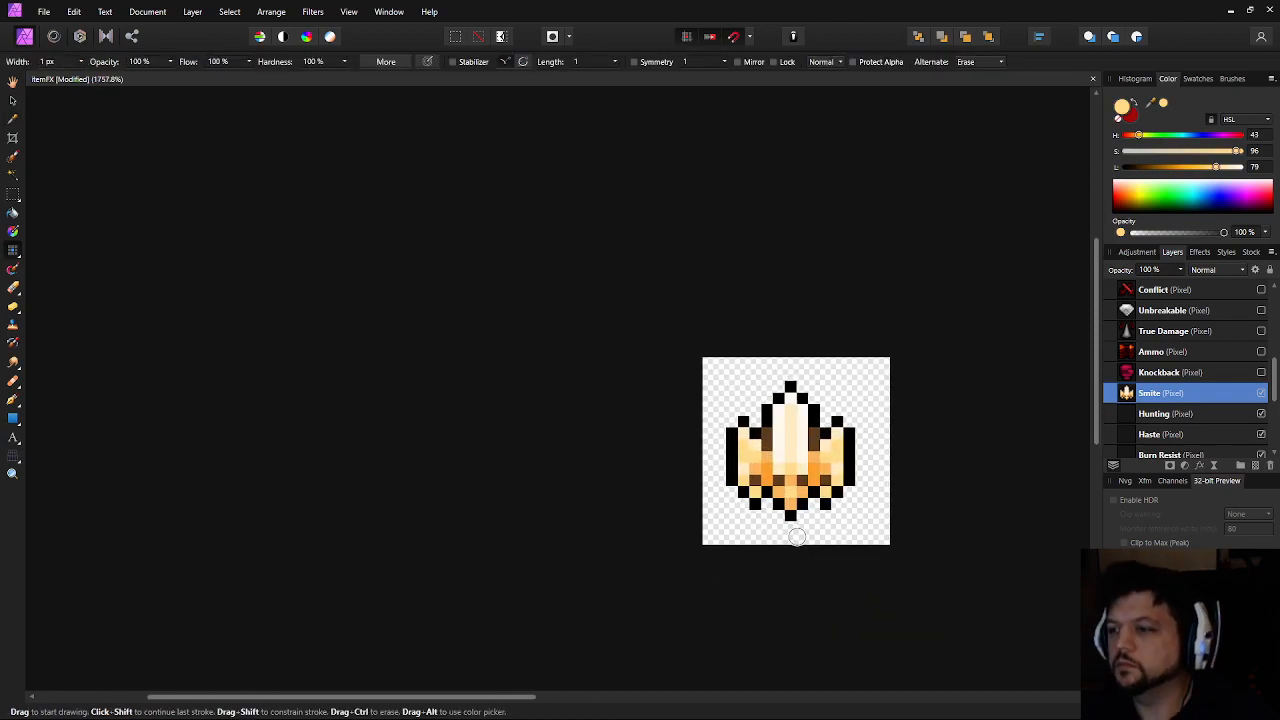
{"action": "scroll", "coordinate": [802, 540], "scroll_direction": "up", "scroll_amount": 3}
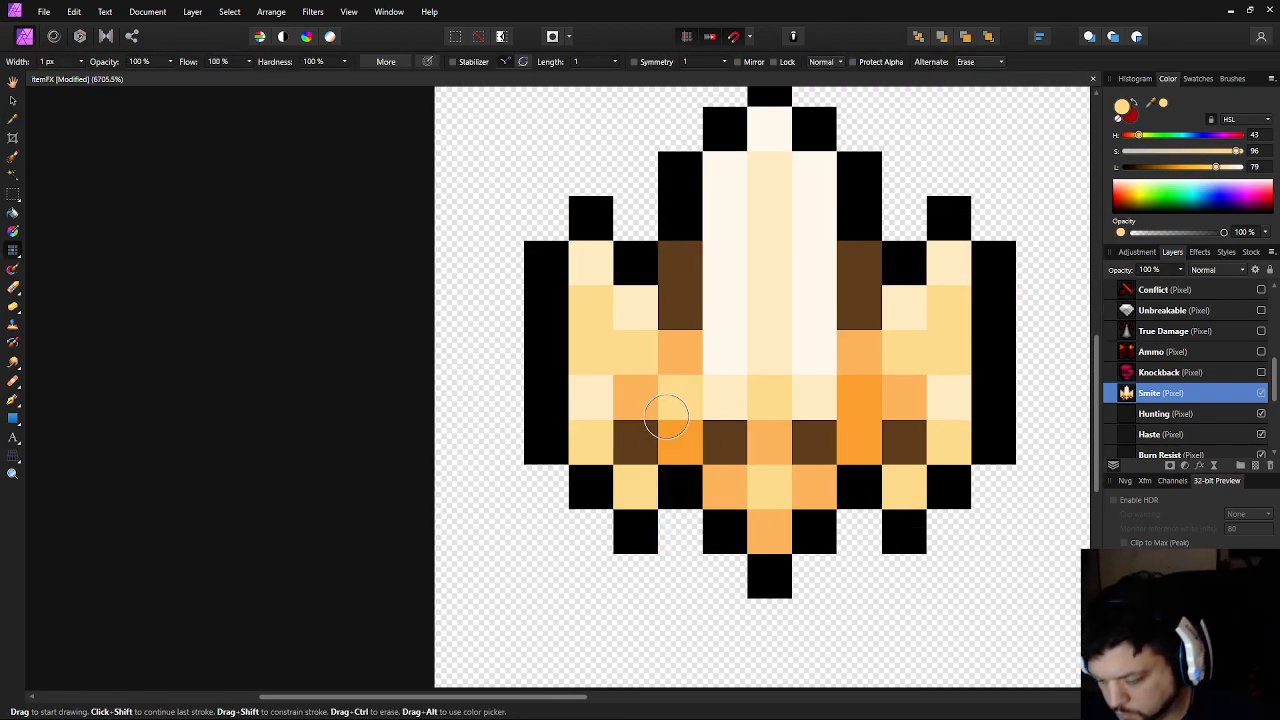
Sample the light orange and recolour the yellow pixel in the lower gap of each side lobe
{"action": "key", "text": "i"}
{"action": "left_click", "coordinate": [640, 398]}
{"action": "key", "text": "b"}
{"action": "left_click", "coordinate": [635, 486]}
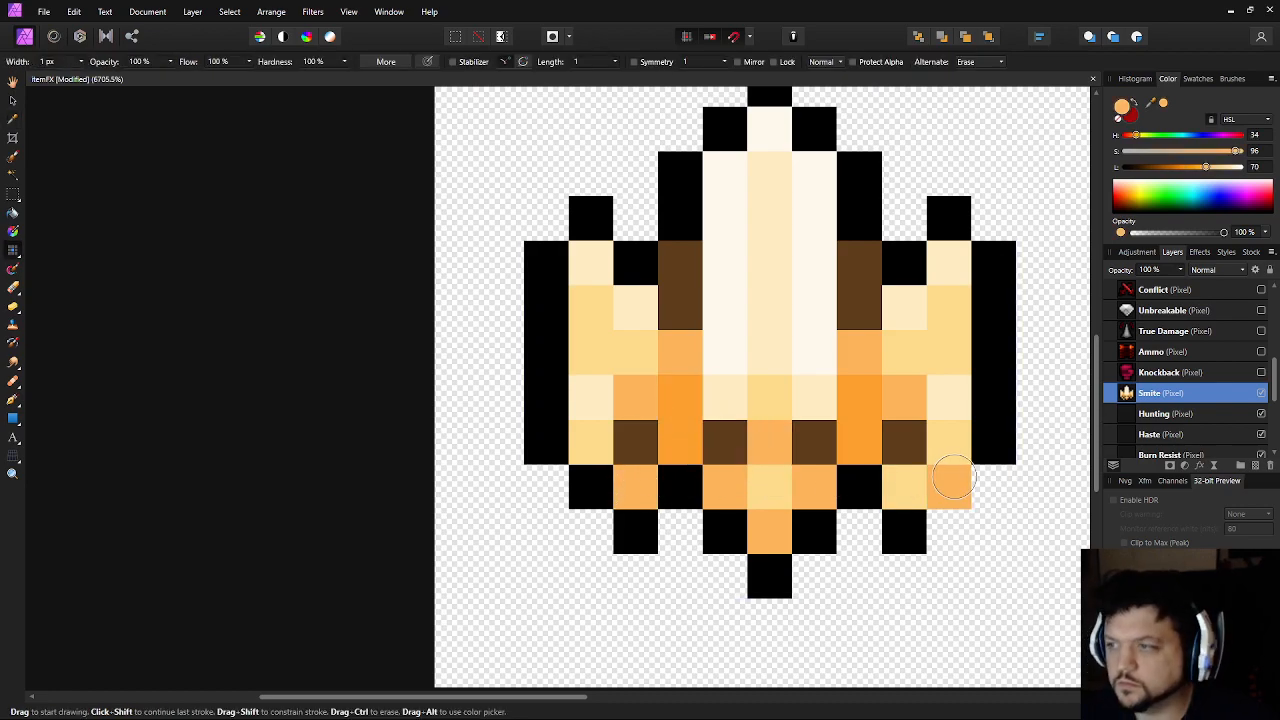
Examine the shaded icon at small size and enlarged to judge its colours and contrast
{"action": "scroll", "coordinate": [690, 330], "scroll_direction": "down", "scroll_amount": 4}
{"action": "scroll", "coordinate": [753, 416], "scroll_direction": "down", "scroll_amount": 4}
{"action": "scroll", "coordinate": [755, 484], "scroll_direction": "up", "scroll_amount": 2}
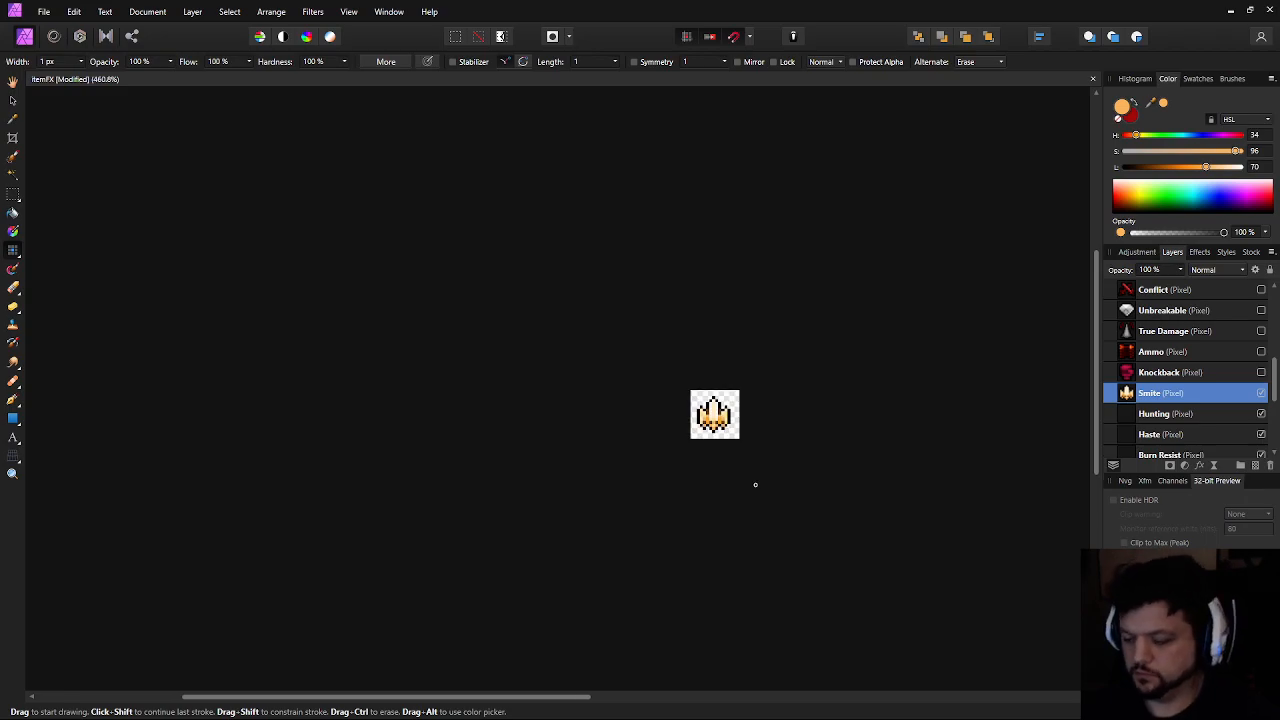
{"action": "scroll", "coordinate": [755, 484], "scroll_direction": "up", "scroll_amount": 2}
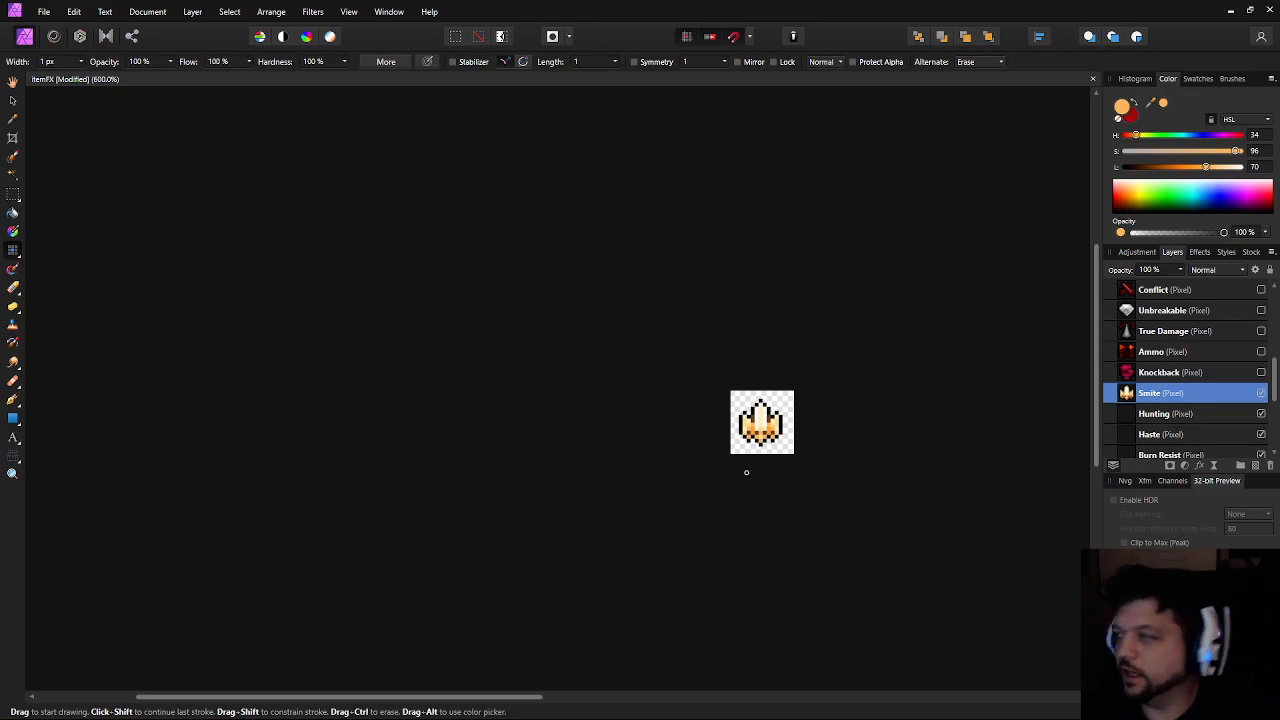
{"action": "left_click_drag", "start_coordinate": [745, 467], "coordinate": [663, 460]}
{"action": "scroll", "coordinate": [630, 421], "scroll_direction": "up", "scroll_amount": 3}
{"action": "scroll", "coordinate": [658, 456], "scroll_direction": "down", "scroll_amount": 5}
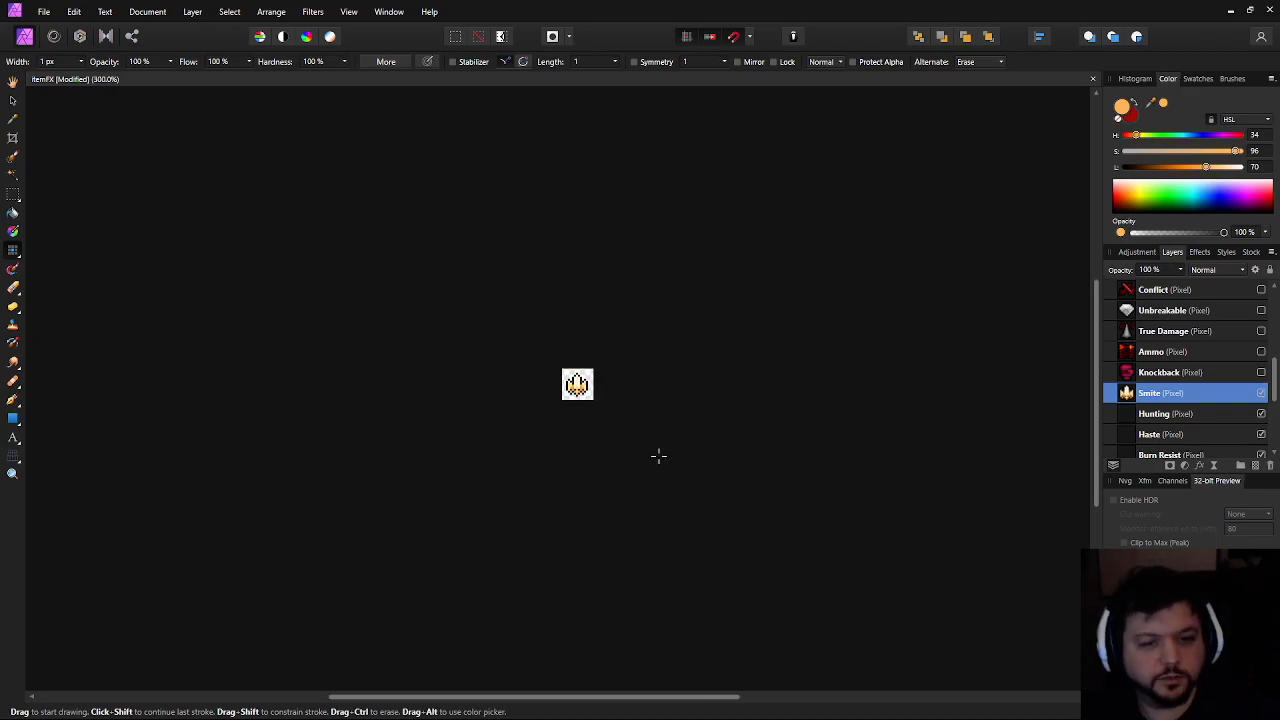
{"action": "scroll", "coordinate": [658, 456], "scroll_direction": "up", "scroll_amount": 8}
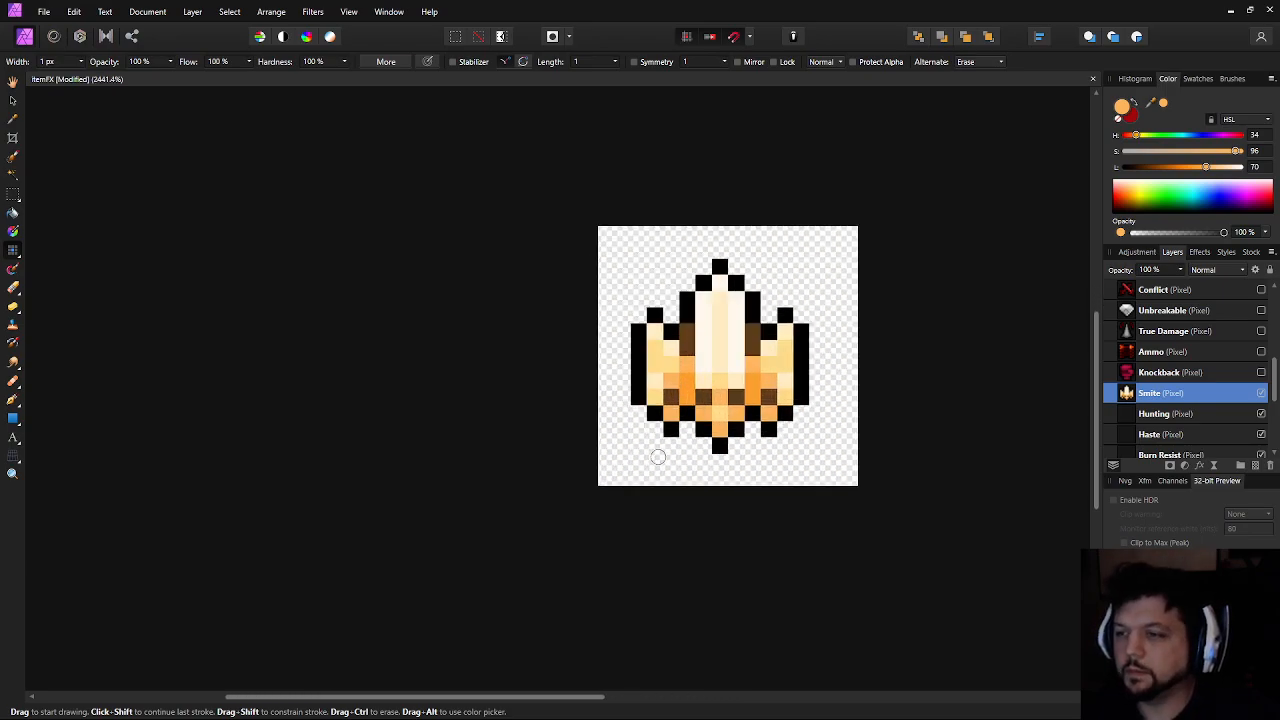
{"action": "scroll", "coordinate": [614, 437], "scroll_direction": "up", "scroll_amount": 3}
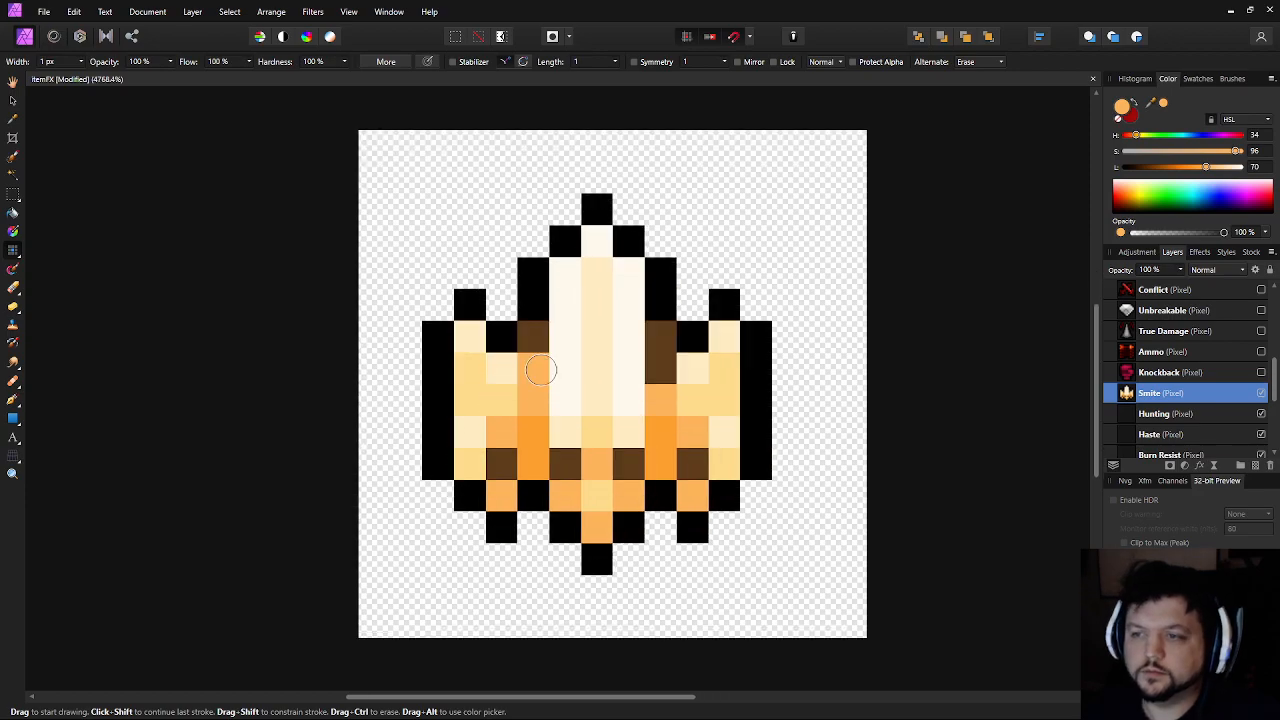
{"action": "left_click", "coordinate": [531, 452], "text": "alt"}
{"action": "left_click", "coordinate": [535, 363]}
{"action": "key", "text": "ctrl+z"}
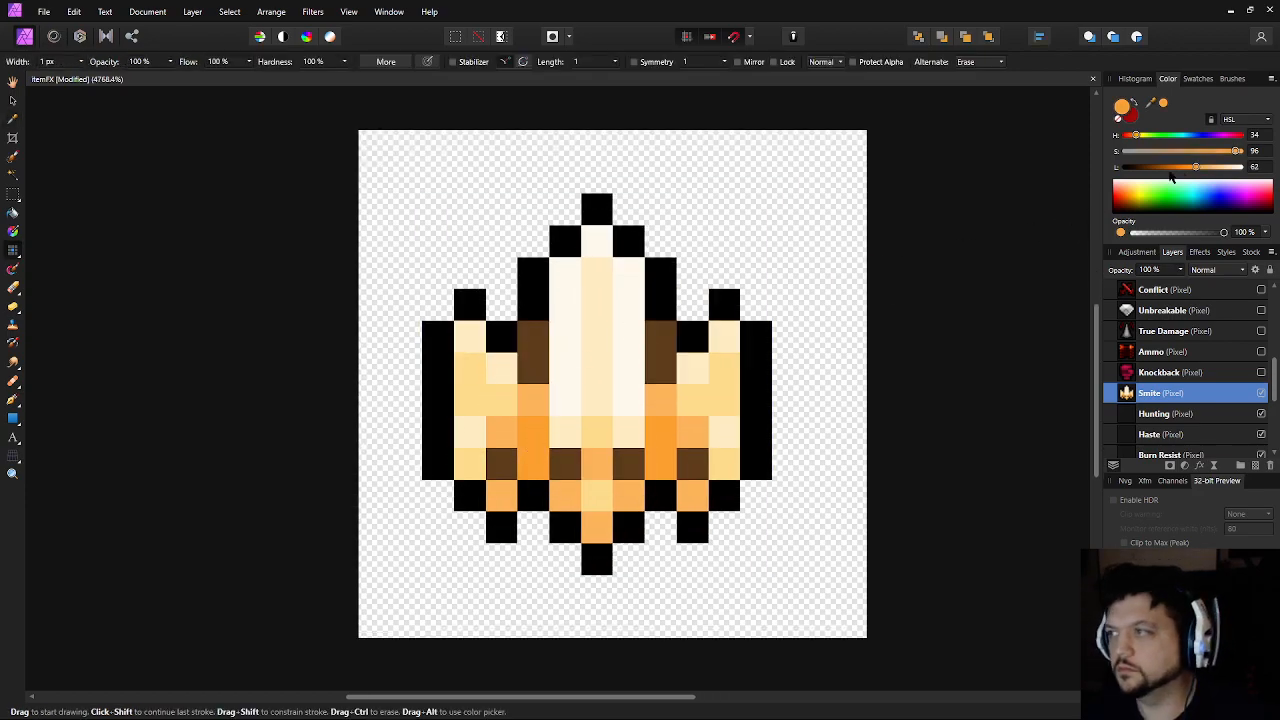
{"action": "left_click", "coordinate": [1180, 167]}
{"action": "left_click", "coordinate": [1167, 167]}
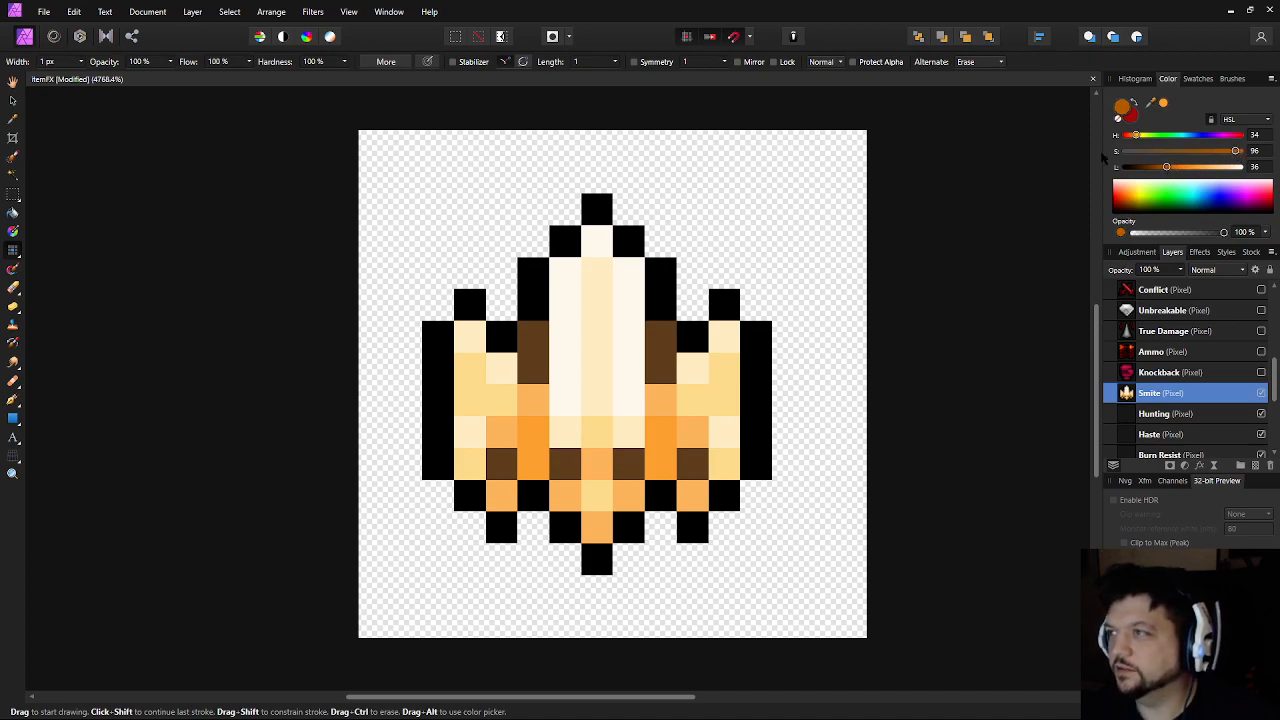
{"action": "left_click_drag", "start_coordinate": [1135, 136], "coordinate": [1129, 135]}
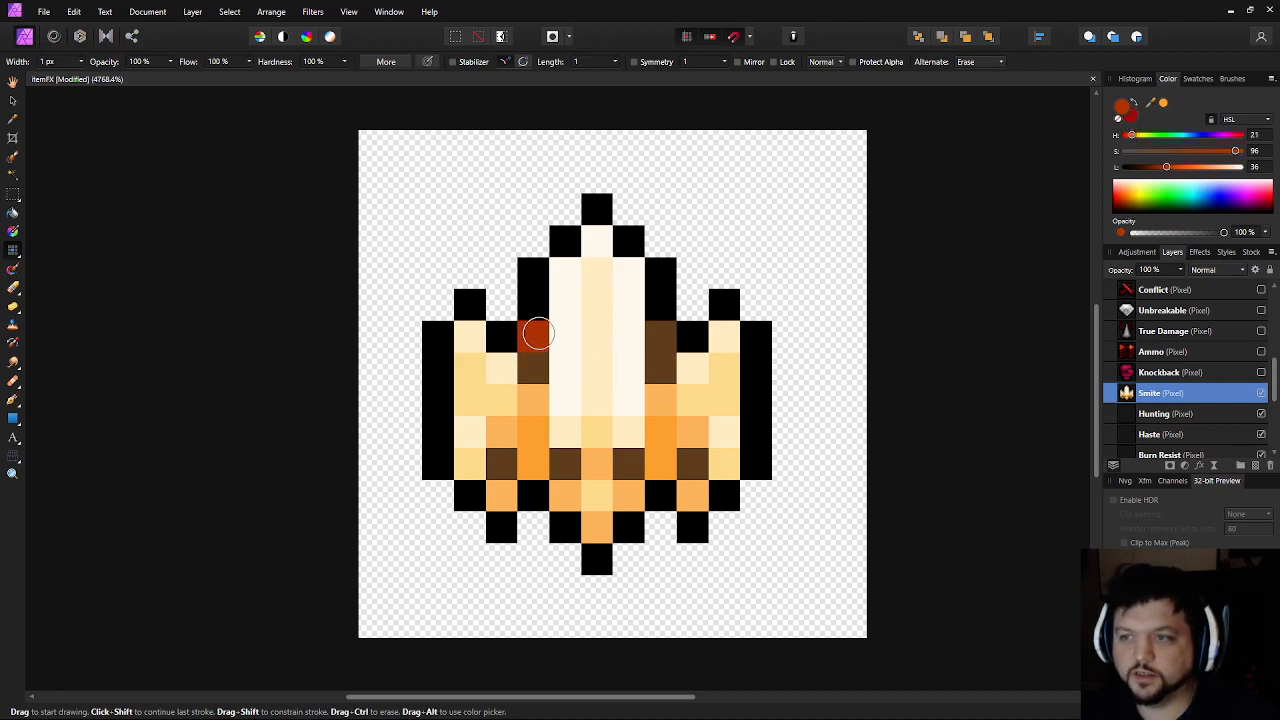
{"action": "scroll", "coordinate": [786, 563], "scroll_direction": "down", "scroll_amount": 10}
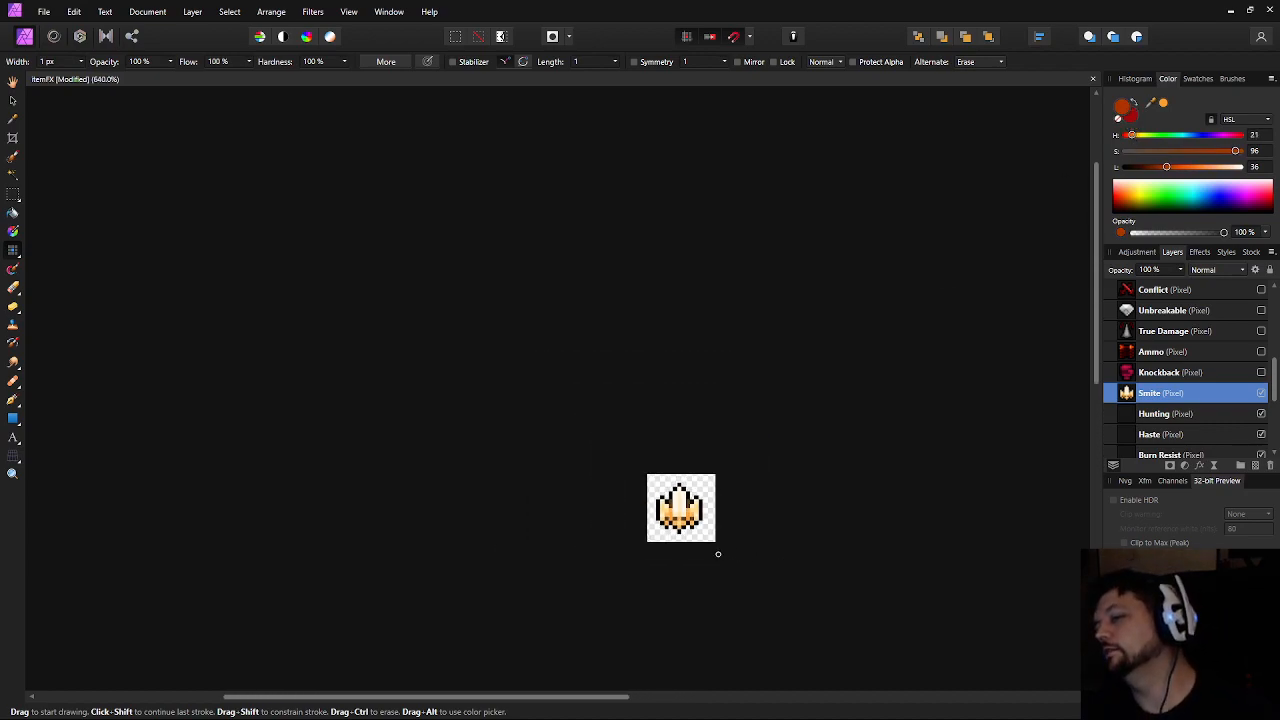
{"action": "scroll", "coordinate": [718, 554], "scroll_direction": "up", "scroll_amount": 10}
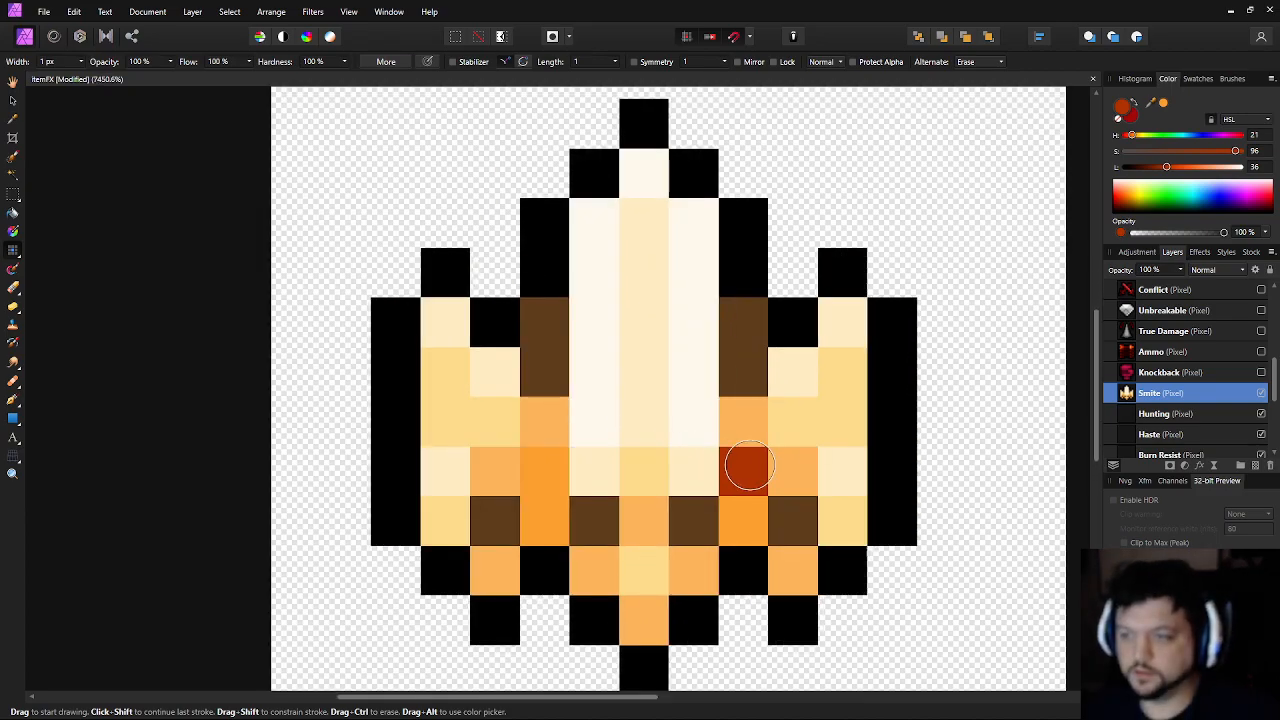
Recolour the lowest white pixel on each side of the spike with sampled cream and extend the yellow one pixel up the centre
{"action": "left_click", "coordinate": [630, 415], "text": "alt"}
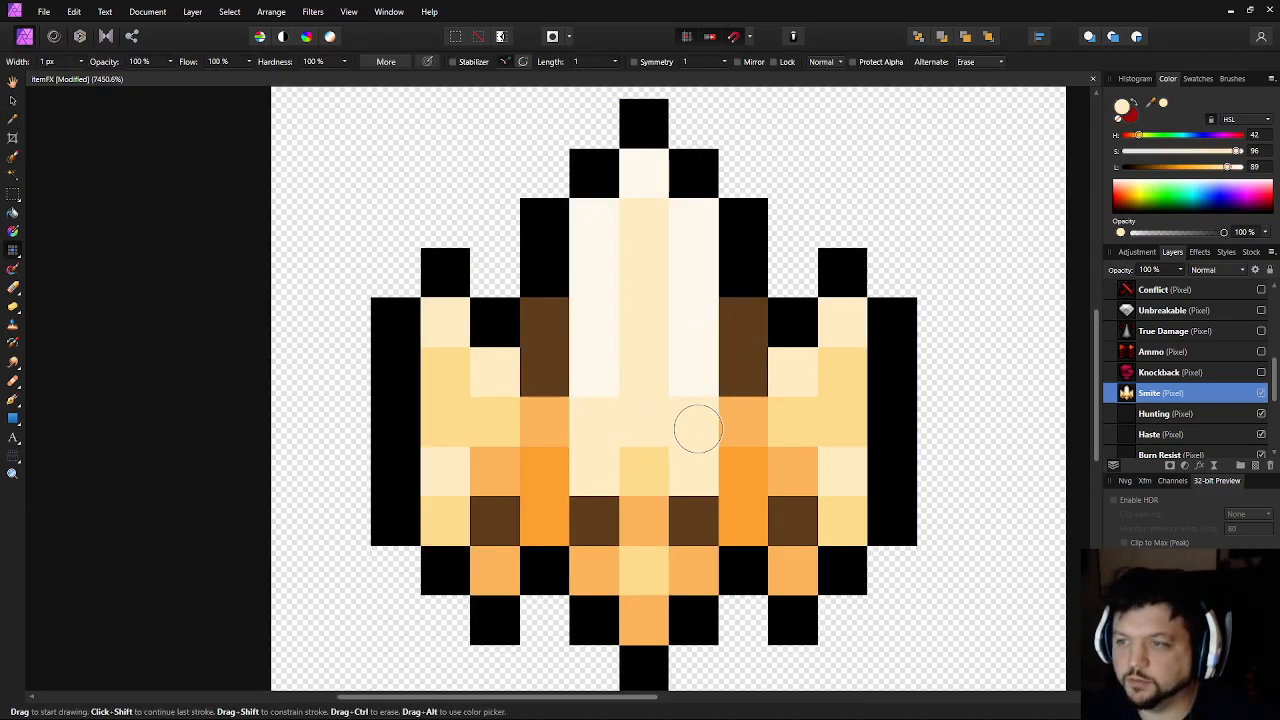
{"action": "left_click_drag", "start_coordinate": [636, 397], "coordinate": [603, 443]}
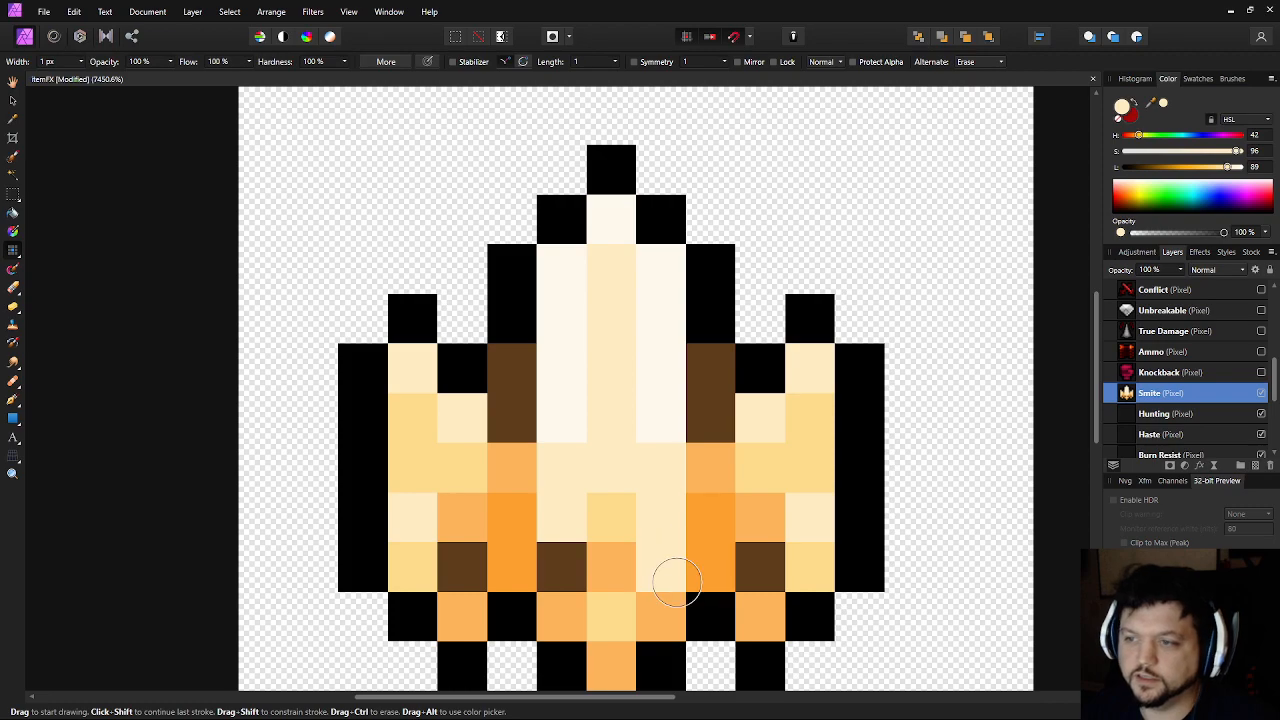
{"action": "left_click_drag", "start_coordinate": [671, 580], "coordinate": [667, 554]}
{"action": "left_click", "coordinate": [617, 486], "text": "alt"}
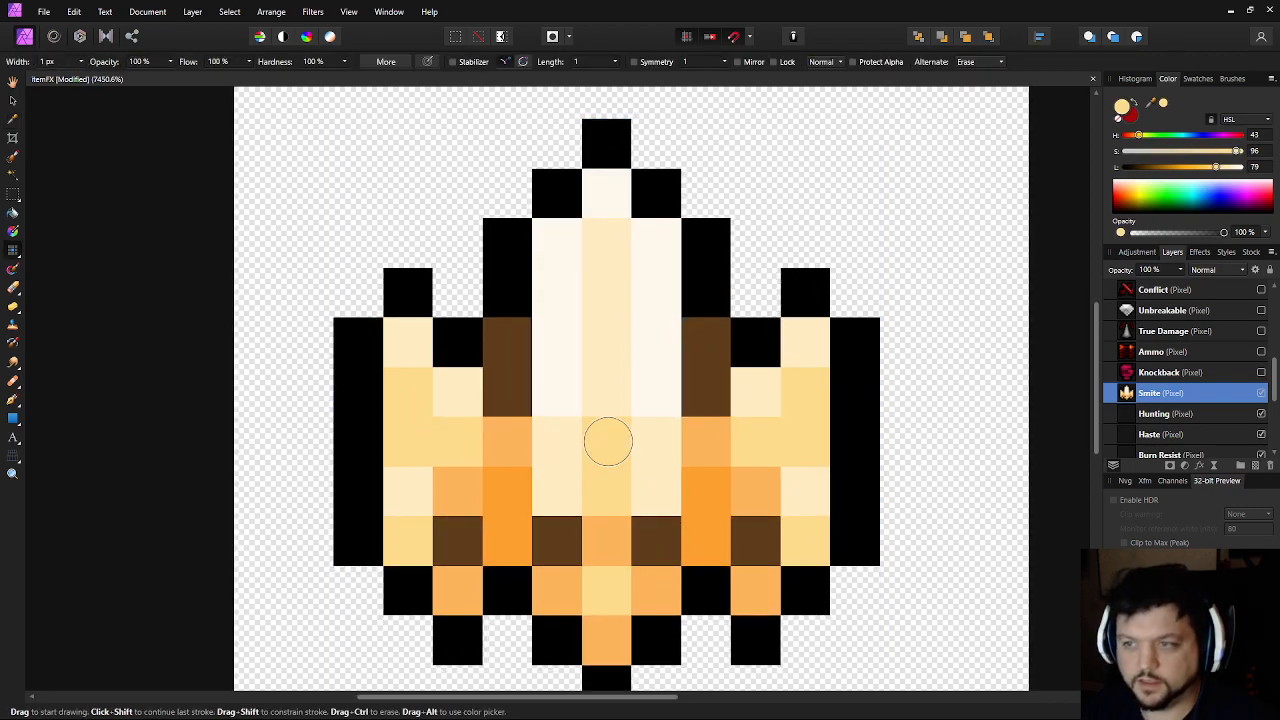
{"action": "scroll", "coordinate": [648, 589], "scroll_direction": "down", "scroll_amount": 6}
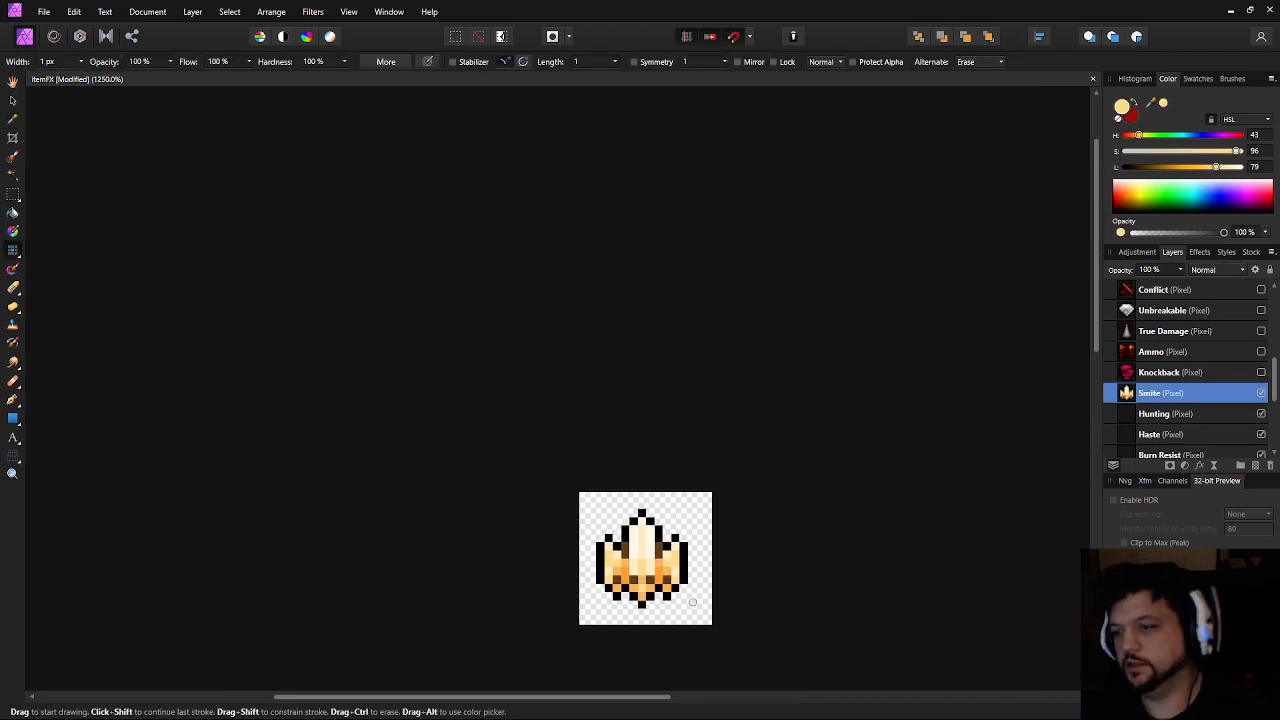
{"action": "scroll", "coordinate": [693, 601], "scroll_direction": "up", "scroll_amount": 5}
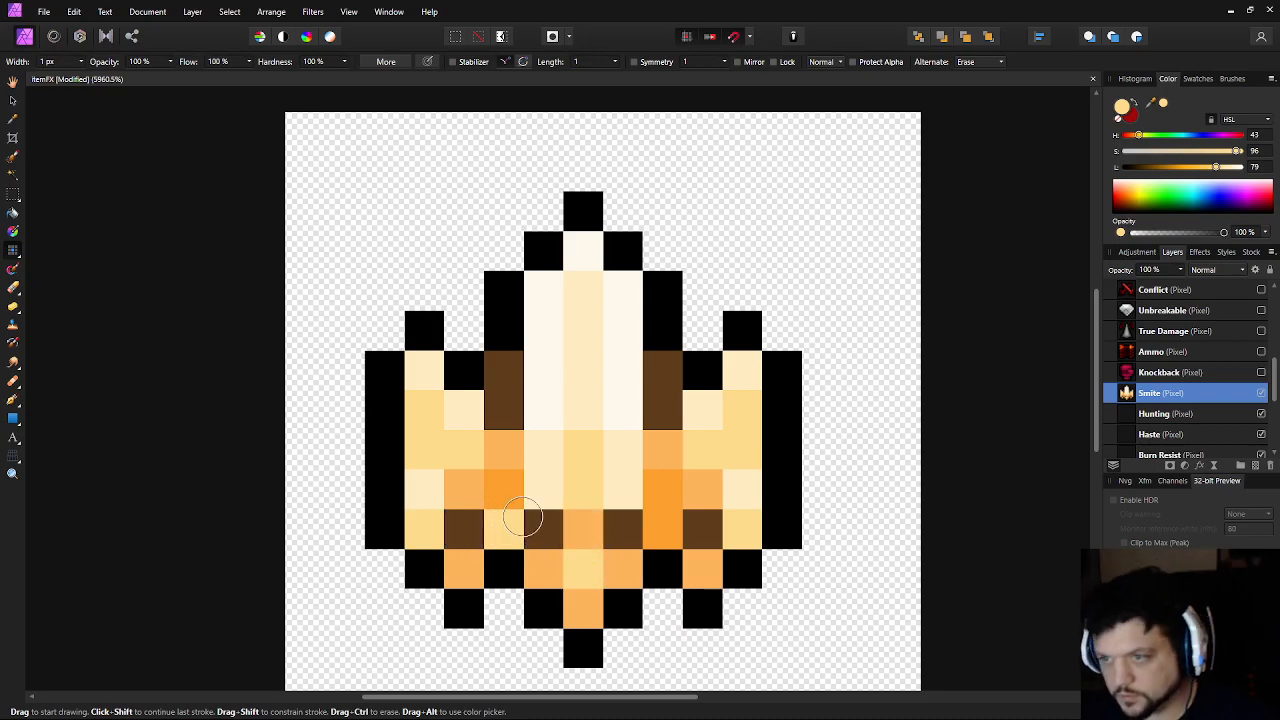
Change the sampled orange to HSL 27, 96, 45 and recolour the two inner brown pixels in the lower row
{"action": "left_click_drag", "start_coordinate": [568, 526], "coordinate": [576, 523]}
{"action": "left_click", "coordinate": [513, 515], "text": "alt"}
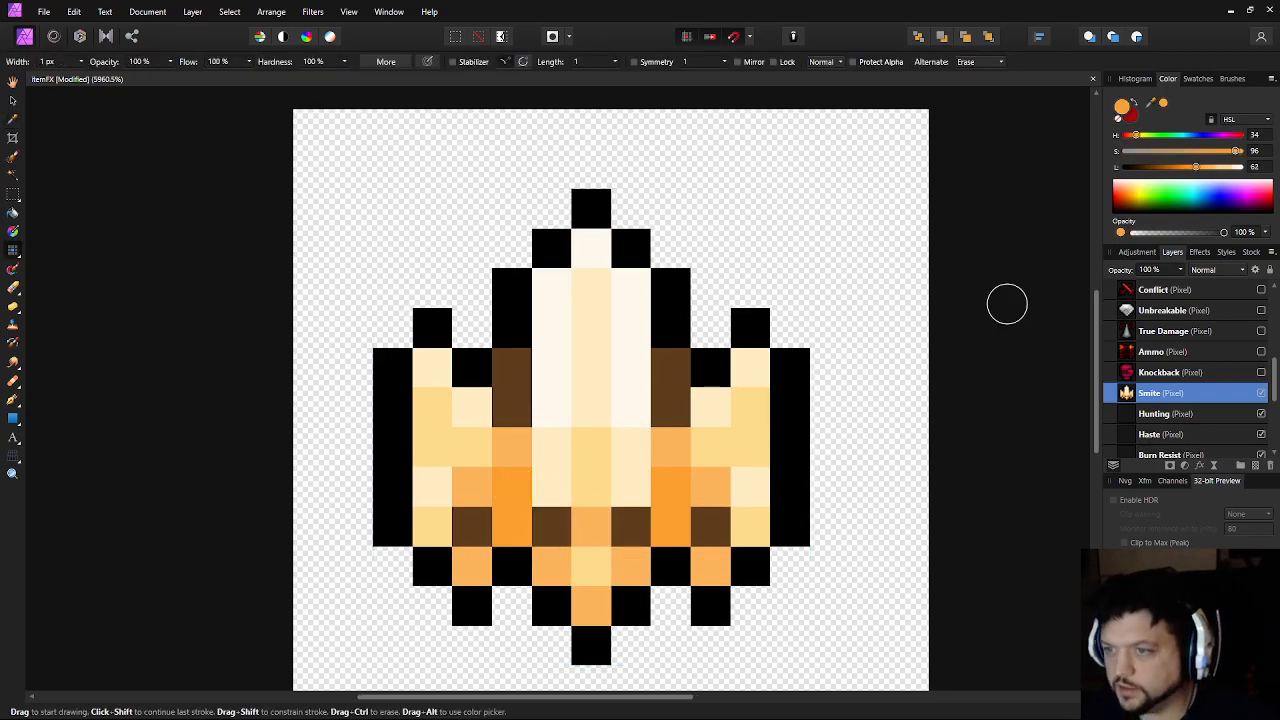
{"action": "left_click", "coordinate": [1182, 167]}
{"action": "left_click", "coordinate": [1133, 135]}
{"action": "left_click_drag", "start_coordinate": [1182, 167], "coordinate": [1169, 167]}
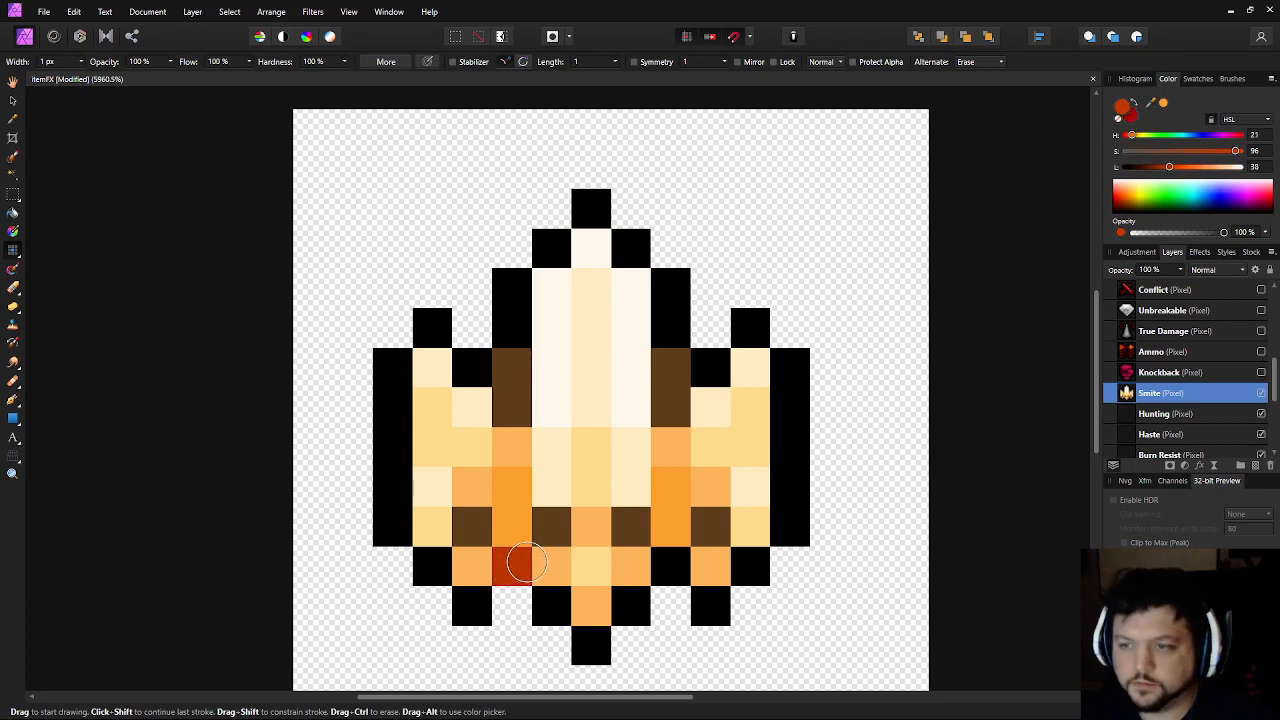
{"action": "left_click", "coordinate": [1134, 135]}
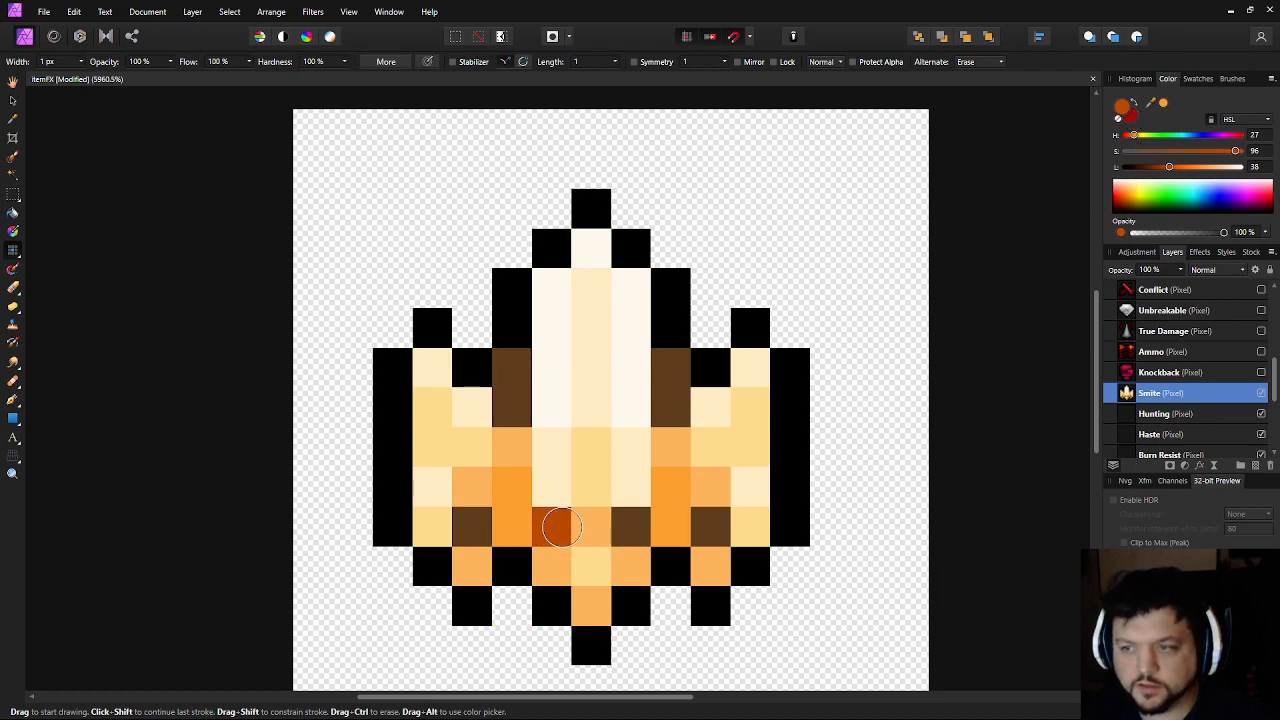
{"action": "left_click", "coordinate": [1176, 167]}
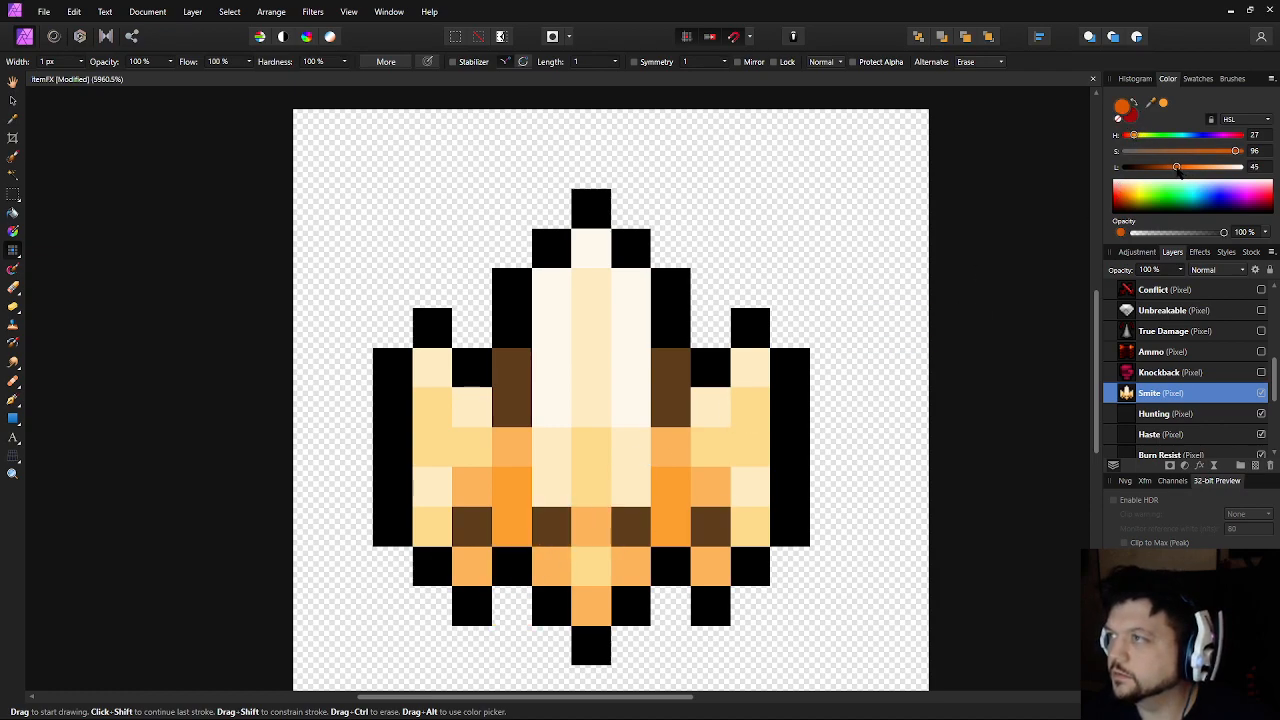
{"action": "left_click", "coordinate": [551, 526]}
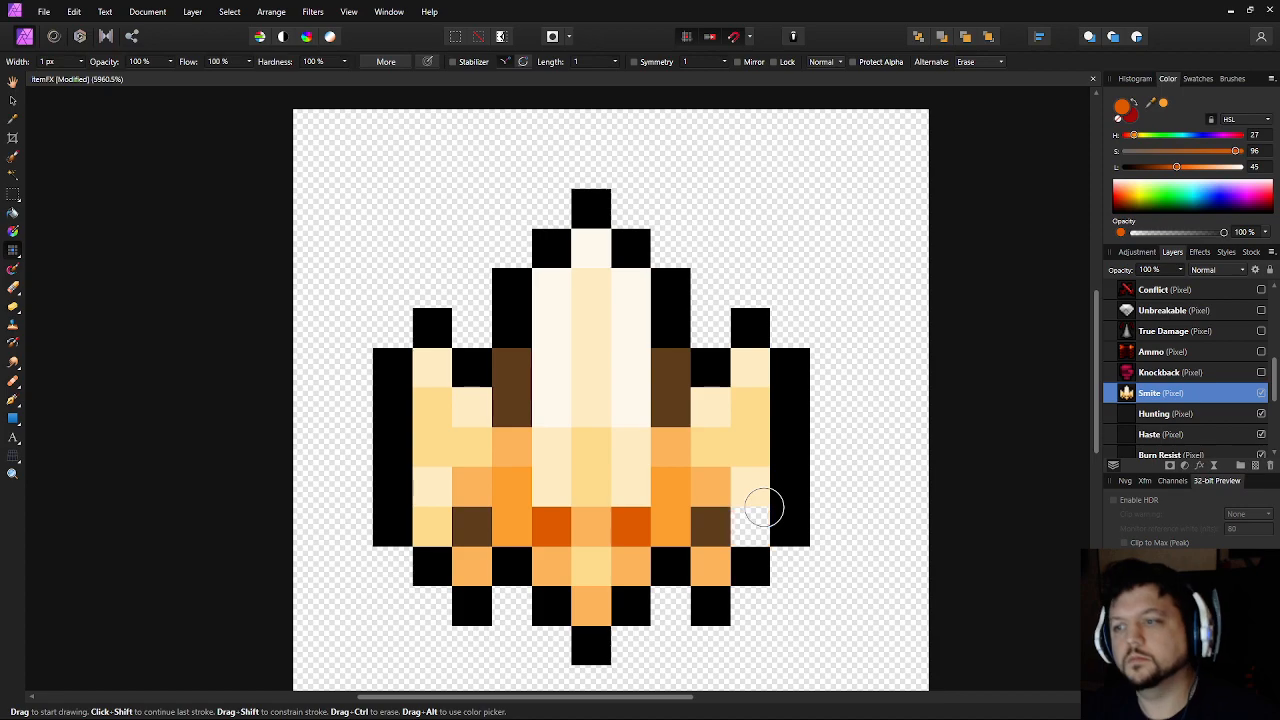
Recolour the lower brown pixel on each side of the central spike with the same dark orange
{"action": "scroll", "coordinate": [814, 532], "scroll_direction": "down", "scroll_amount": 5}
{"action": "scroll", "coordinate": [764, 545], "scroll_direction": "up", "scroll_amount": 2}
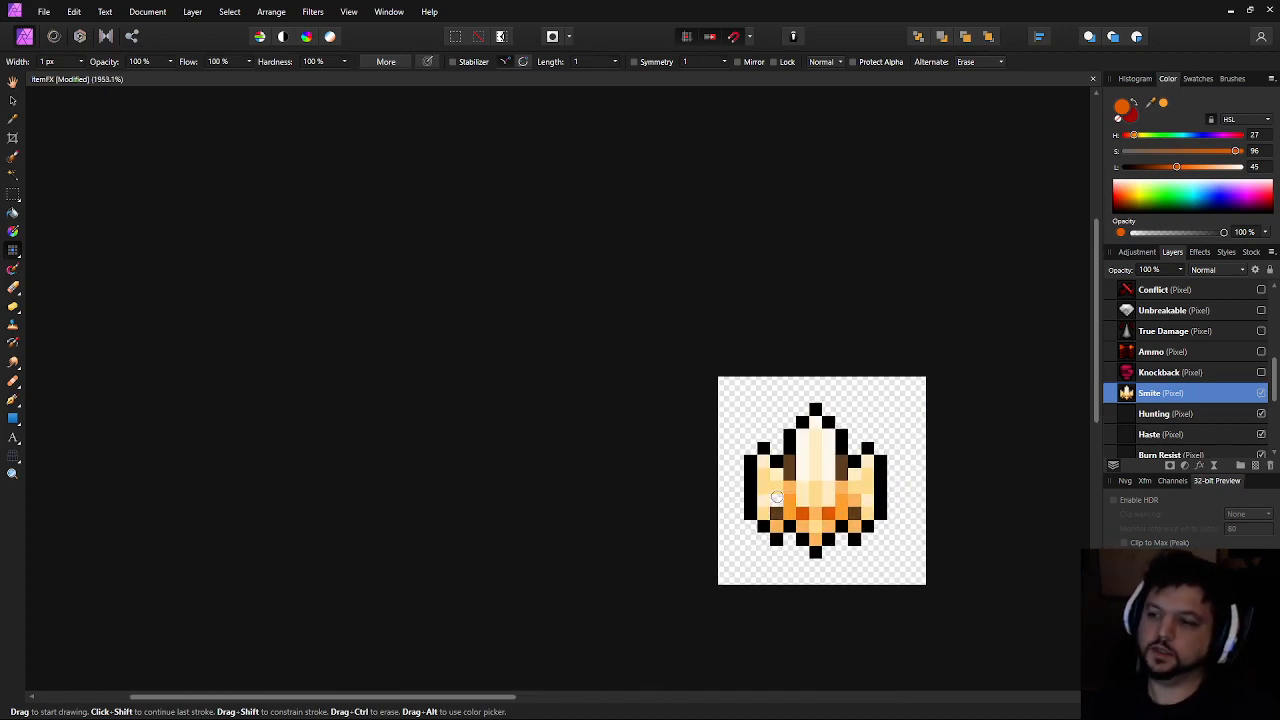
{"action": "scroll", "coordinate": [851, 581], "scroll_direction": "down", "scroll_amount": 4}
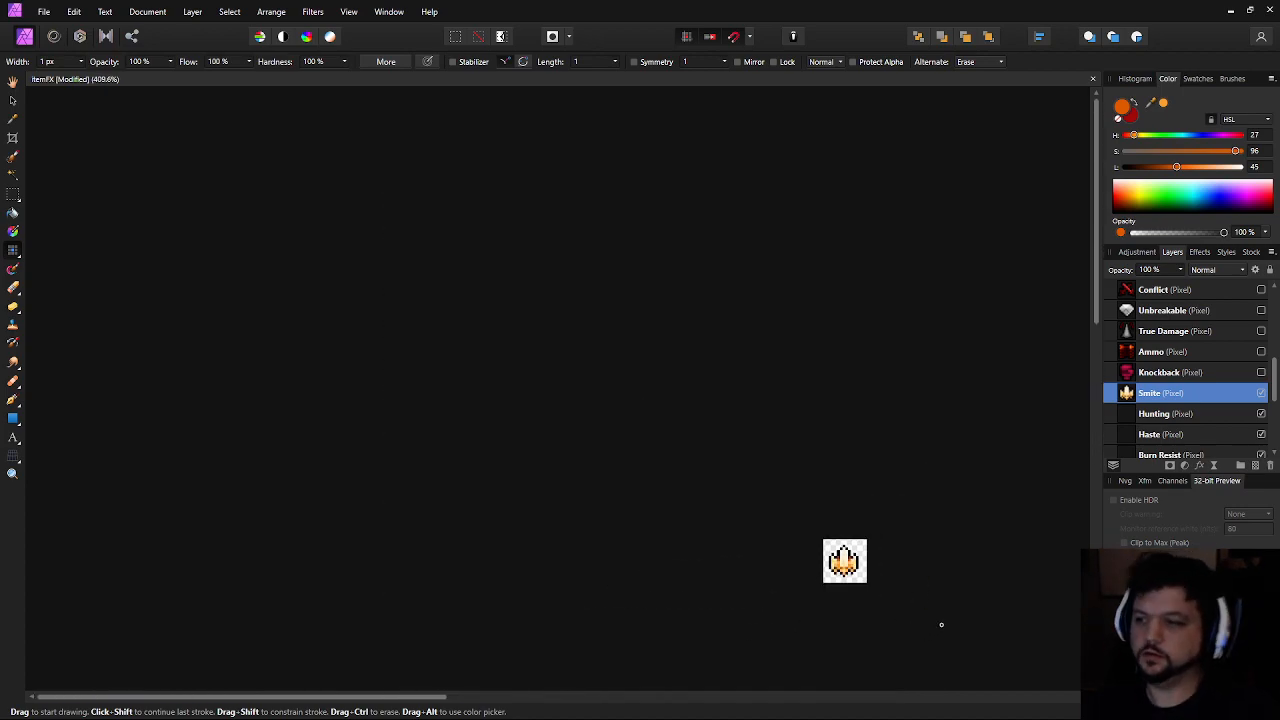
{"action": "left_click_drag", "start_coordinate": [889, 591], "coordinate": [787, 563]}
{"action": "scroll", "coordinate": [640, 530], "scroll_direction": "up", "scroll_amount": 2}
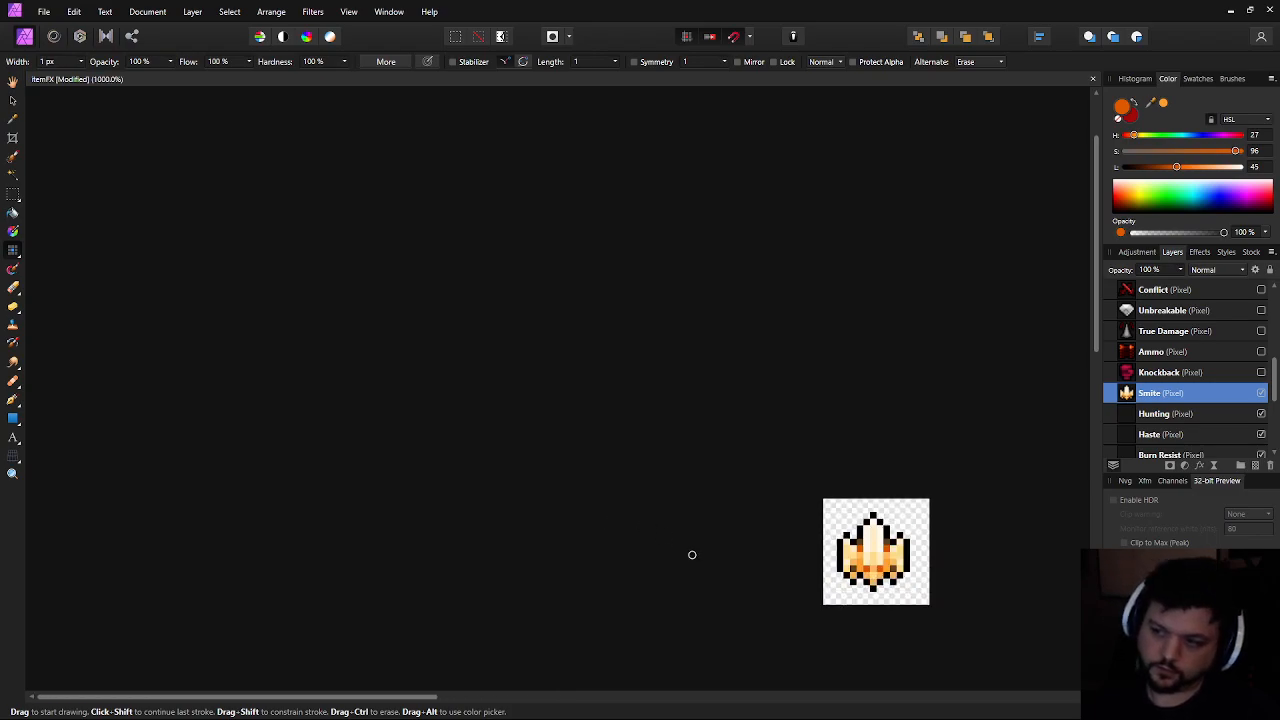
{"action": "left_click_drag", "start_coordinate": [677, 543], "coordinate": [389, 471]}
{"action": "scroll", "coordinate": [395, 475], "scroll_direction": "up", "scroll_amount": 1}
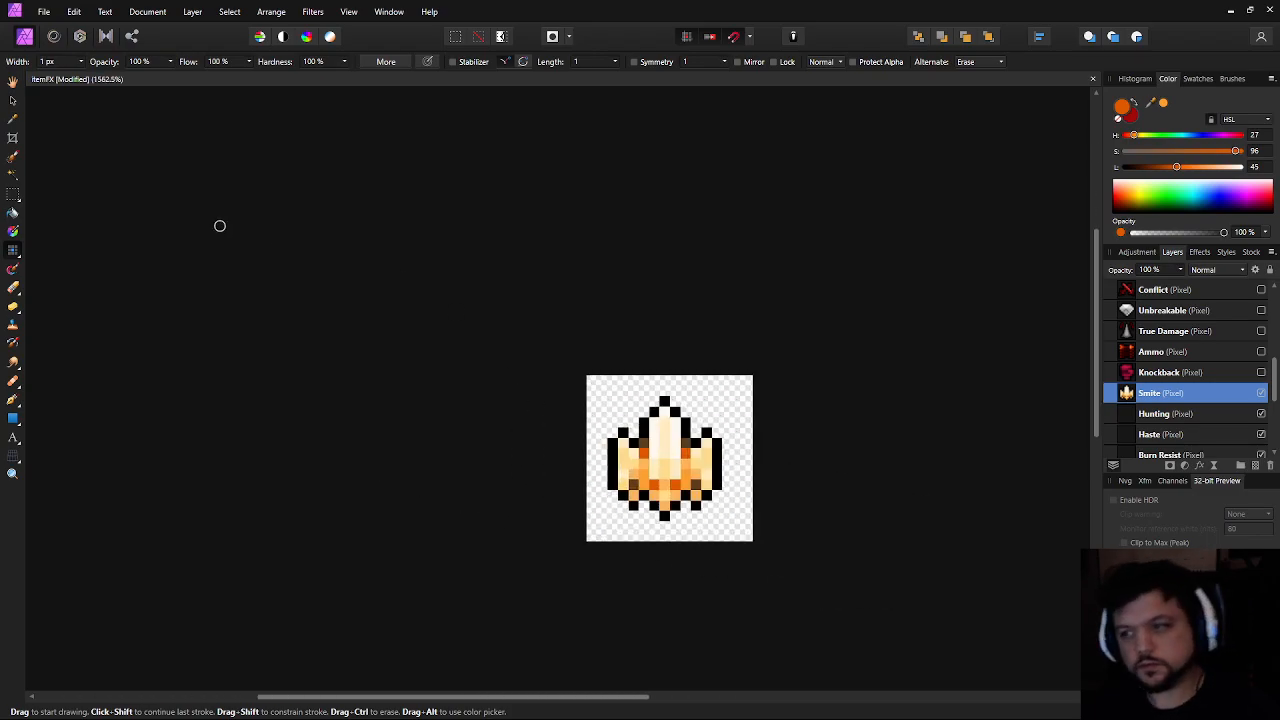
{"action": "left_click", "coordinate": [12, 100]}
{"action": "scroll", "coordinate": [377, 386], "scroll_direction": "right", "scroll_amount": 1}
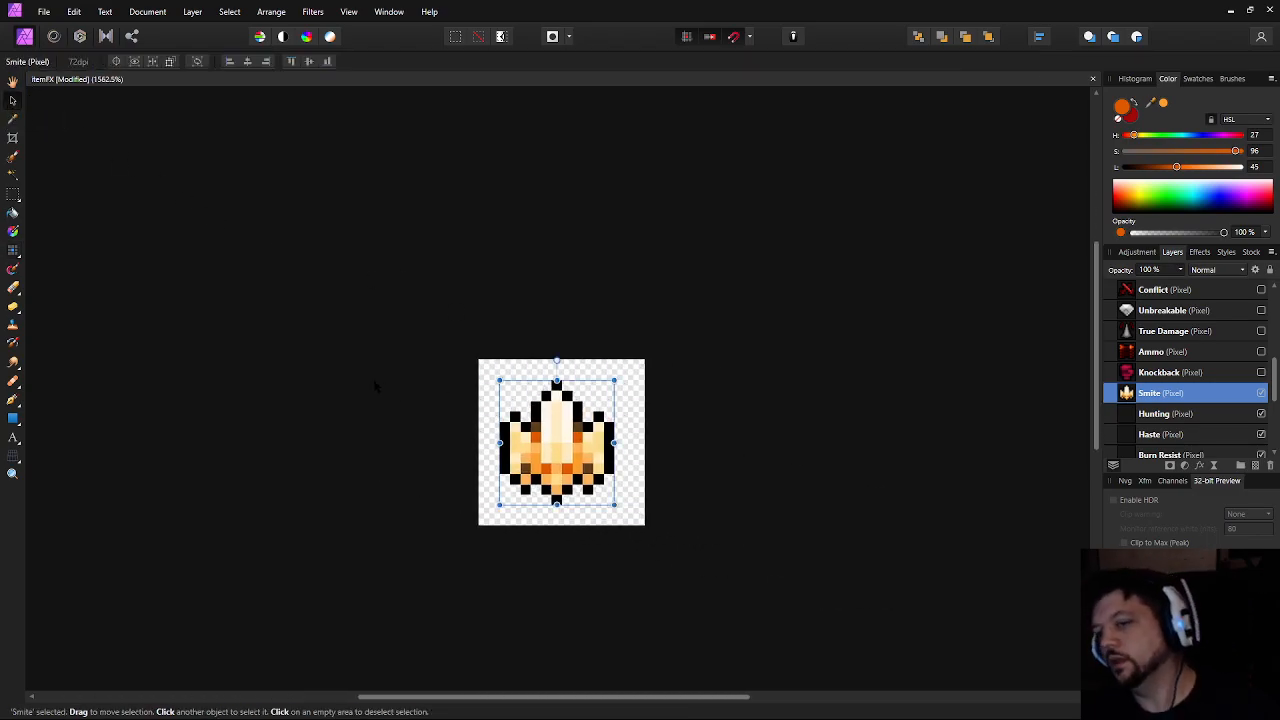
{"action": "scroll", "coordinate": [385, 395], "scroll_direction": "up", "scroll_amount": 1}
Set the Pixel tool to black at 50% opacity and paint softening pixels at both outer top corners and in the stepped bottom outline
{"action": "left_click", "coordinate": [13, 249]}
{"action": "left_click_drag", "start_coordinate": [1176, 167], "coordinate": [873, 152]}
{"action": "left_click", "coordinate": [140, 62]}
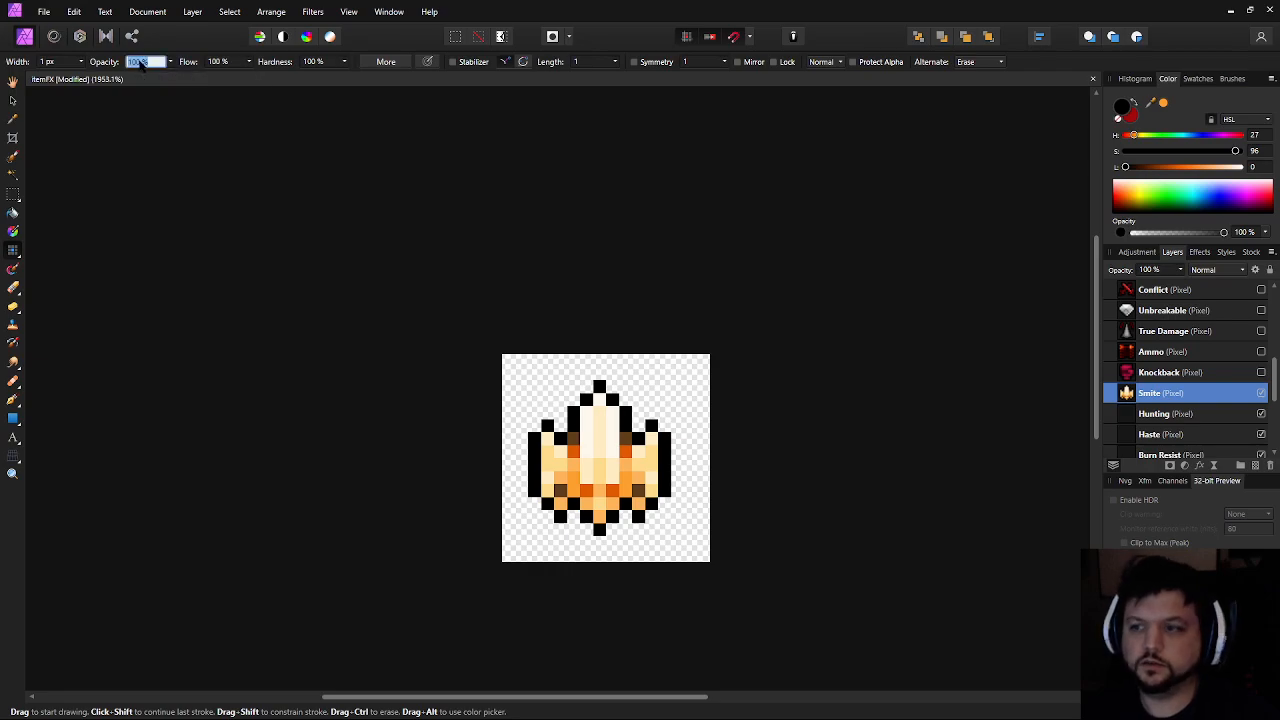
{"action": "type", "text": "50"}
{"action": "key", "text": "Return"}
{"action": "scroll", "coordinate": [557, 418], "scroll_direction": "up", "scroll_amount": 2}
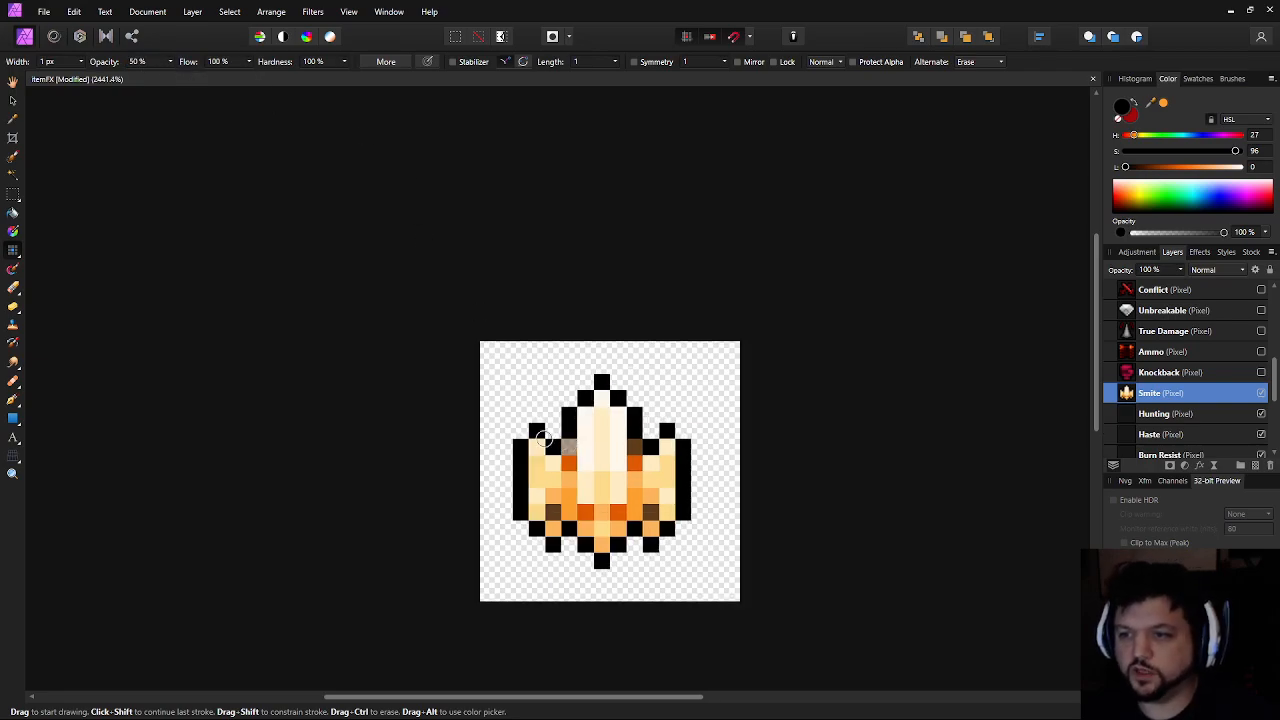
{"action": "left_click", "coordinate": [521, 430]}
{"action": "left_click", "coordinate": [724, 430]}
{"action": "left_click", "coordinate": [582, 572]}
{"action": "left_click", "coordinate": [663, 572]}
{"action": "left_click", "coordinate": [602, 592]}
{"action": "left_click", "coordinate": [643, 592]}
{"action": "left_click", "coordinate": [562, 390]}
{"action": "key", "text": "ctrl+z"}
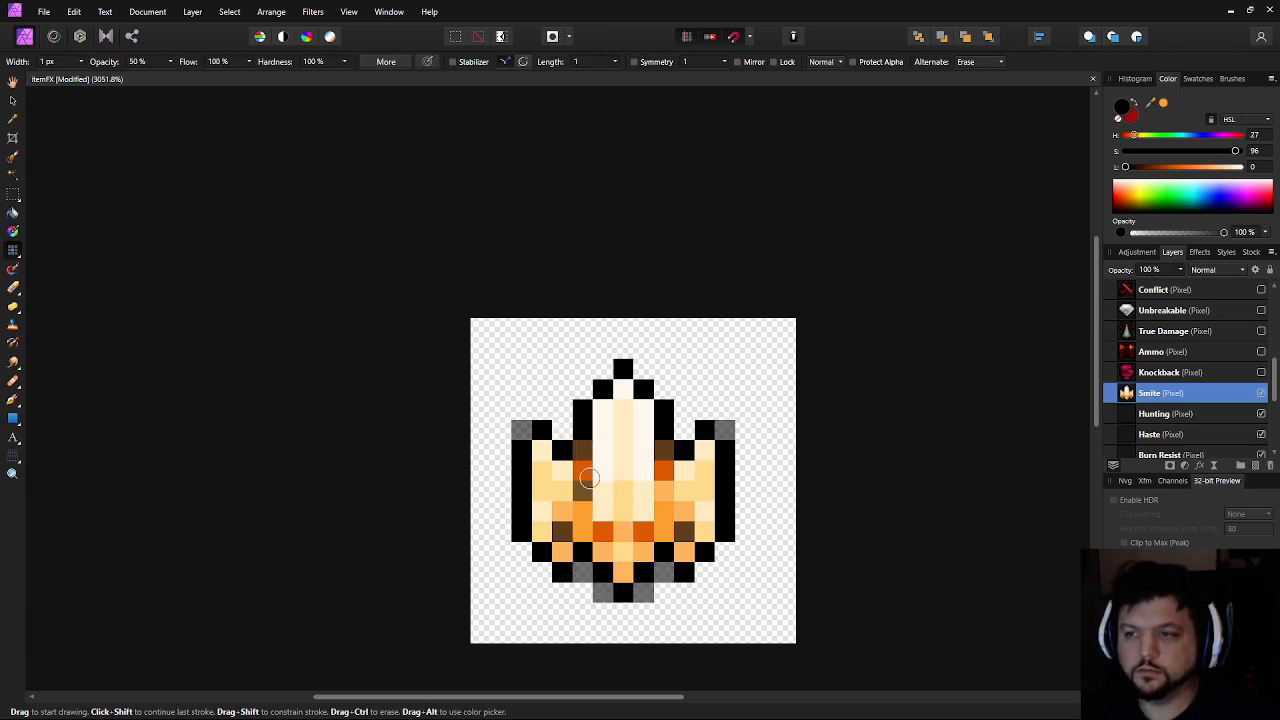
{"action": "left_click", "coordinate": [588, 388]}
{"action": "key", "text": "ctrl+z"}
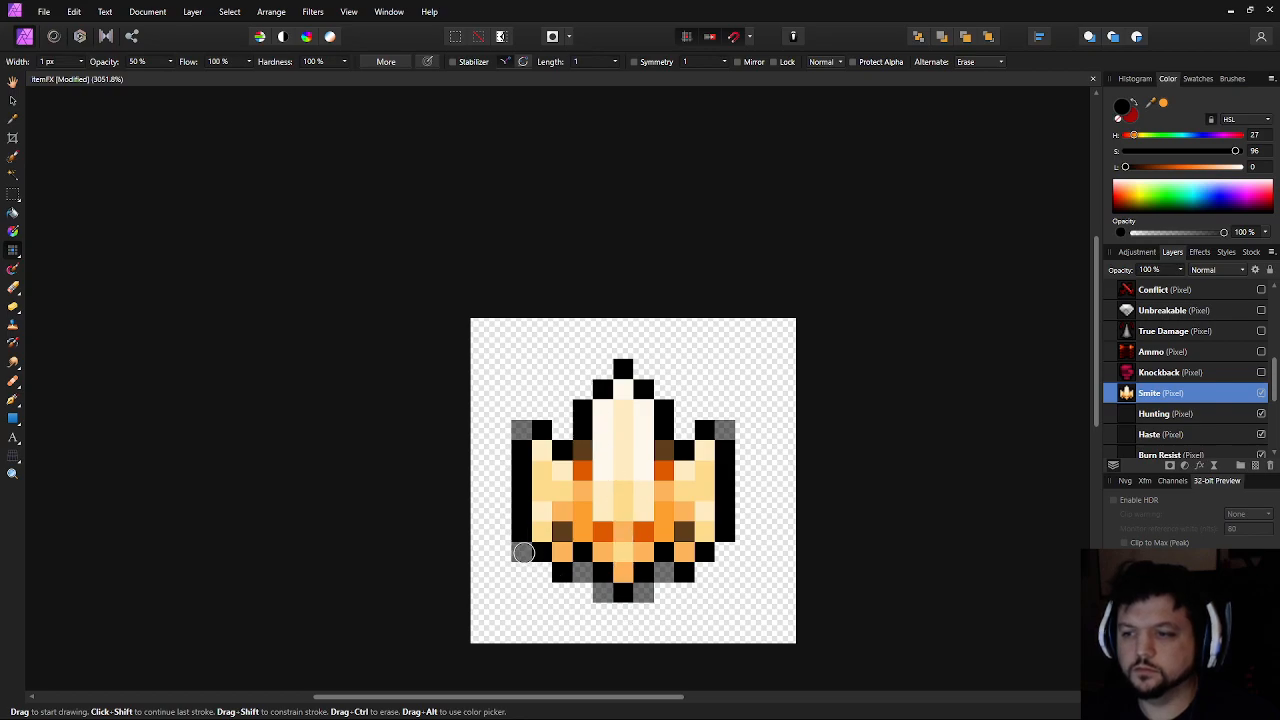
Check the finished Smite icon at reduced size and save the document
{"action": "scroll", "coordinate": [769, 573], "scroll_direction": "down", "scroll_amount": 9}
{"action": "left_click_drag", "start_coordinate": [845, 595], "coordinate": [791, 575]}
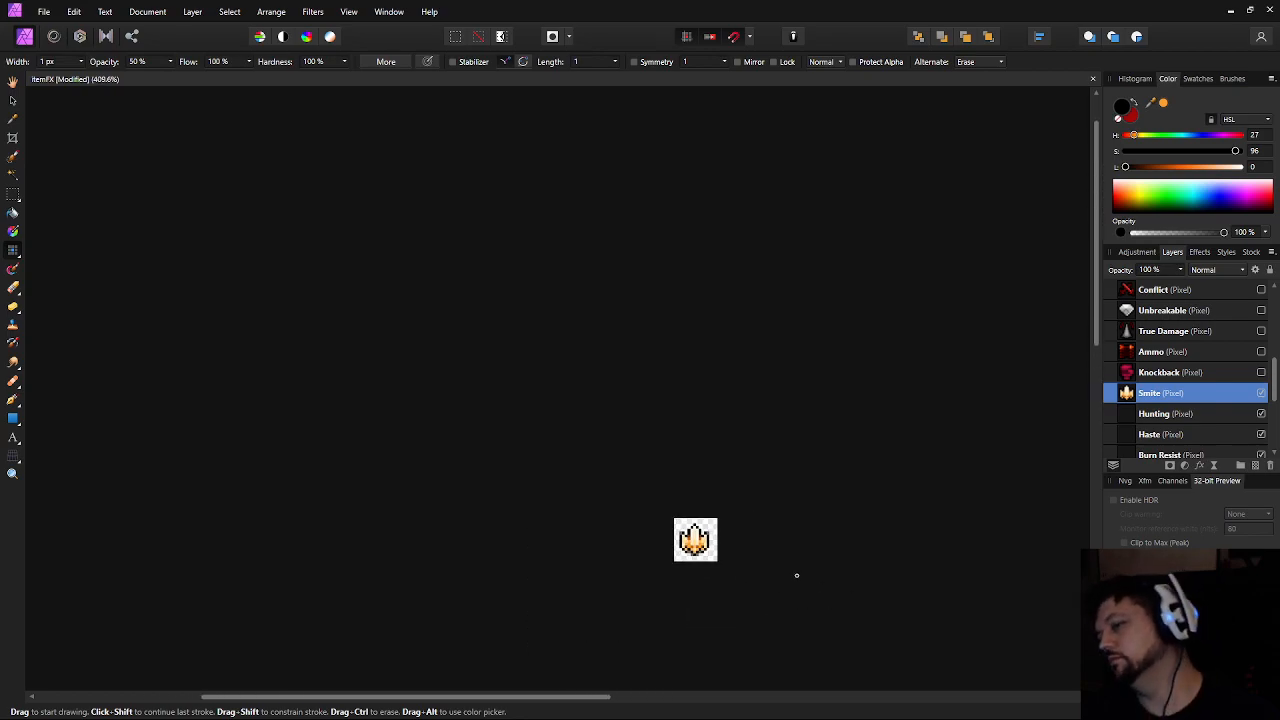
{"action": "left_click_drag", "start_coordinate": [740, 447], "coordinate": [746, 406]}
{"action": "key", "text": "ctrl+s"}
{"action": "left_click_drag", "start_coordinate": [791, 446], "coordinate": [752, 424]}
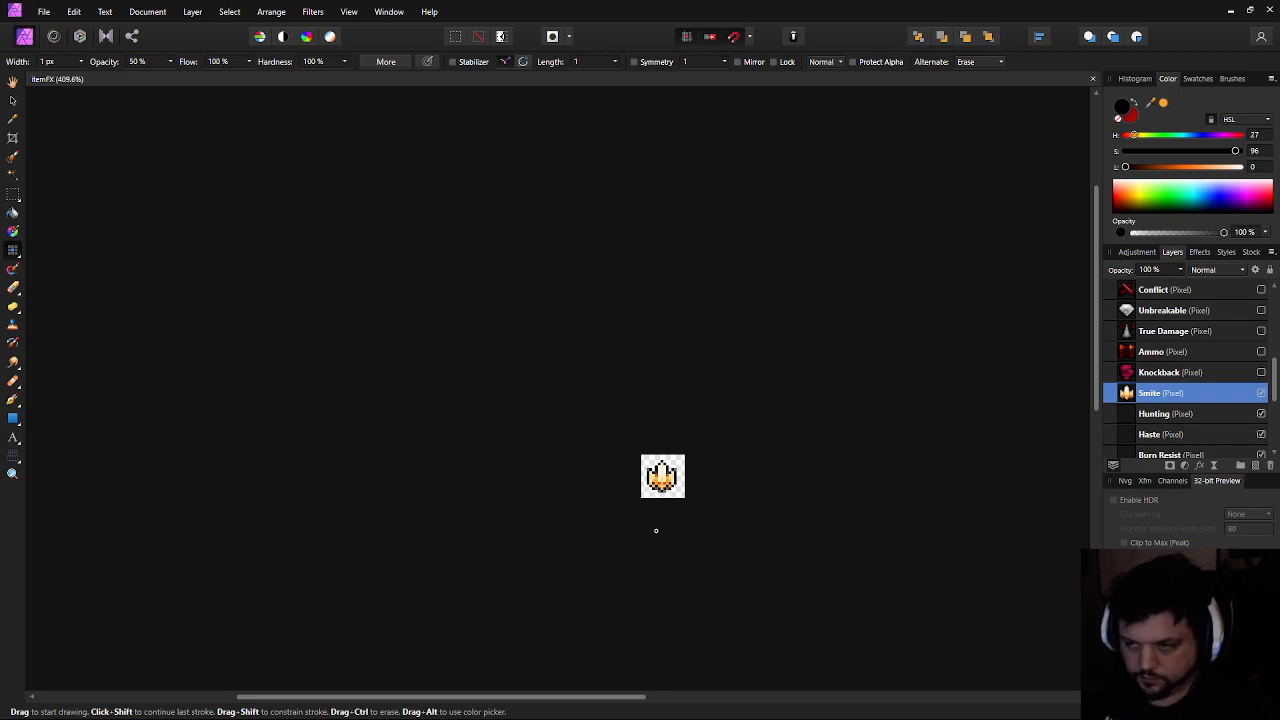
{"action": "scroll", "coordinate": [656, 531], "scroll_direction": "up", "scroll_amount": 8}
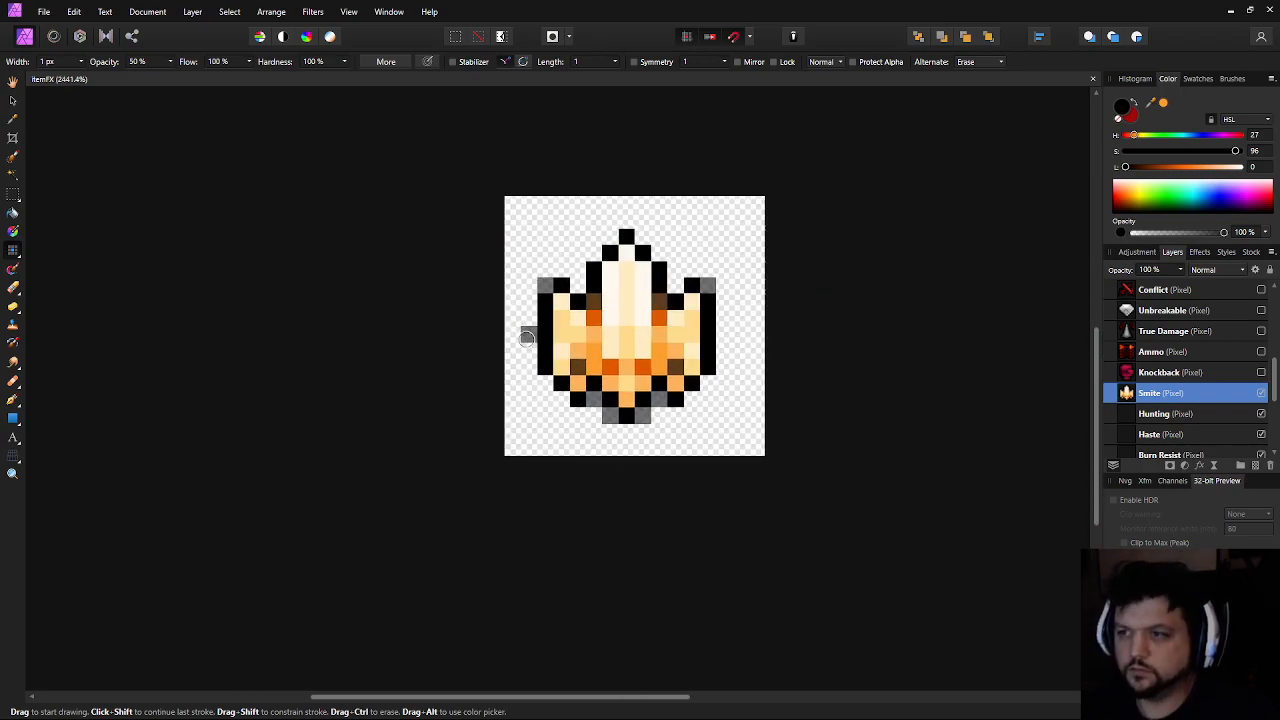
Select the Hunting layer, hide the Smite layer, and set the Pixel tool's opacity to 100%
{"action": "left_click", "coordinate": [1248, 408]}
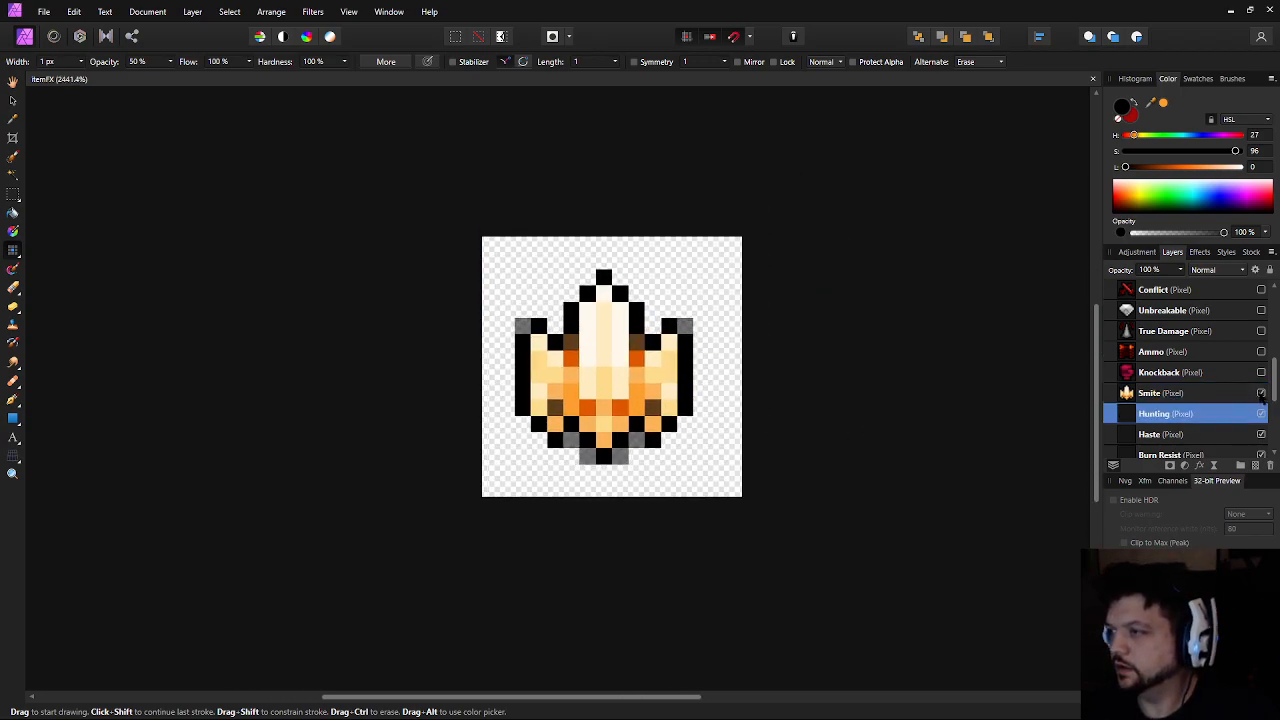
{"action": "left_click", "coordinate": [1261, 393]}
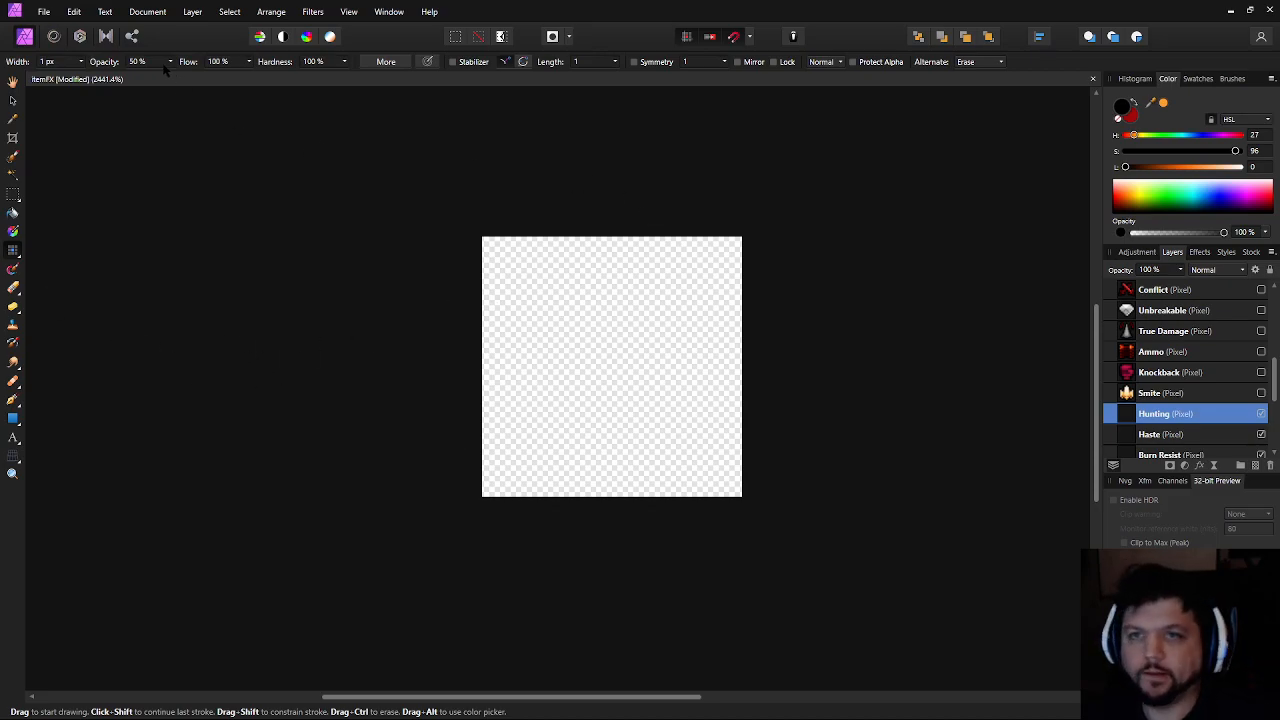
{"action": "left_click", "coordinate": [130, 62]}
{"action": "type", "text": "100"}
{"action": "key", "text": "Return"}
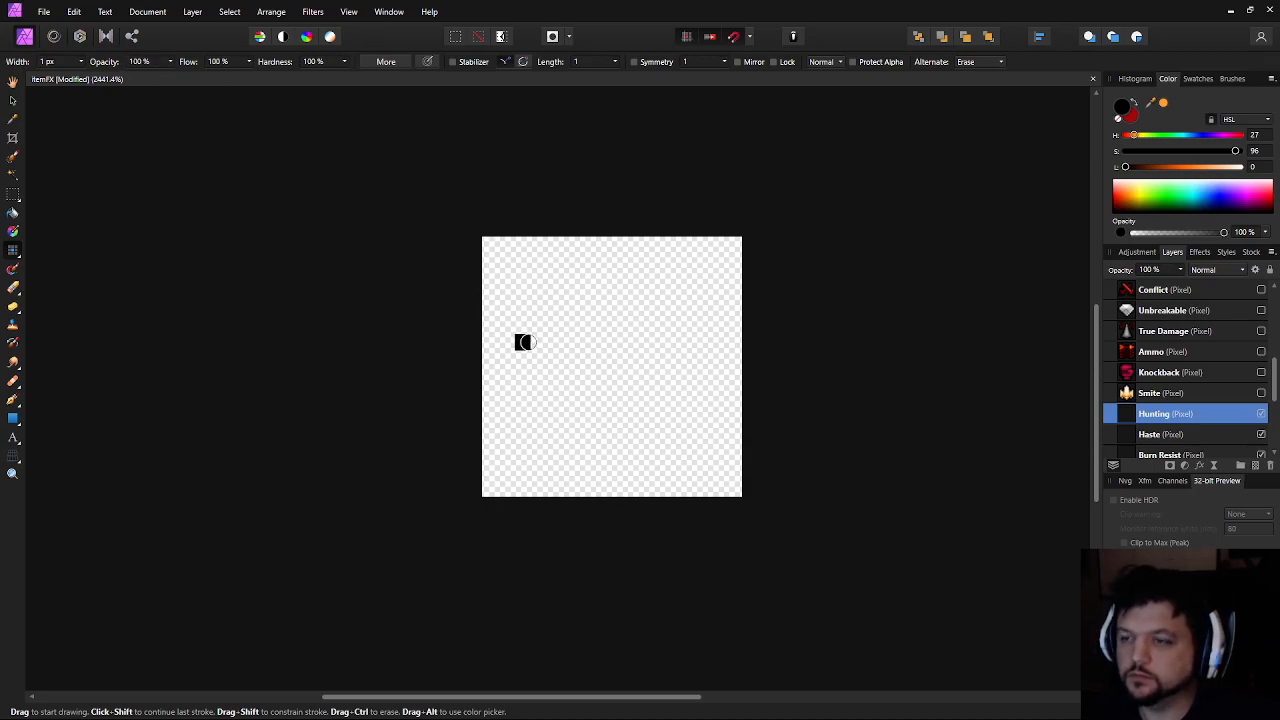
Draw a black stepped diagonal rising to the right, with a right edge running down to a short base line
{"action": "mouse_move", "coordinate": [526, 344]}
{"action": "left_mouse_down"}
{"action": "mouse_move", "coordinate": [583, 307]}
{"action": "mouse_move", "coordinate": [673, 279]}
{"action": "left_mouse_up"}
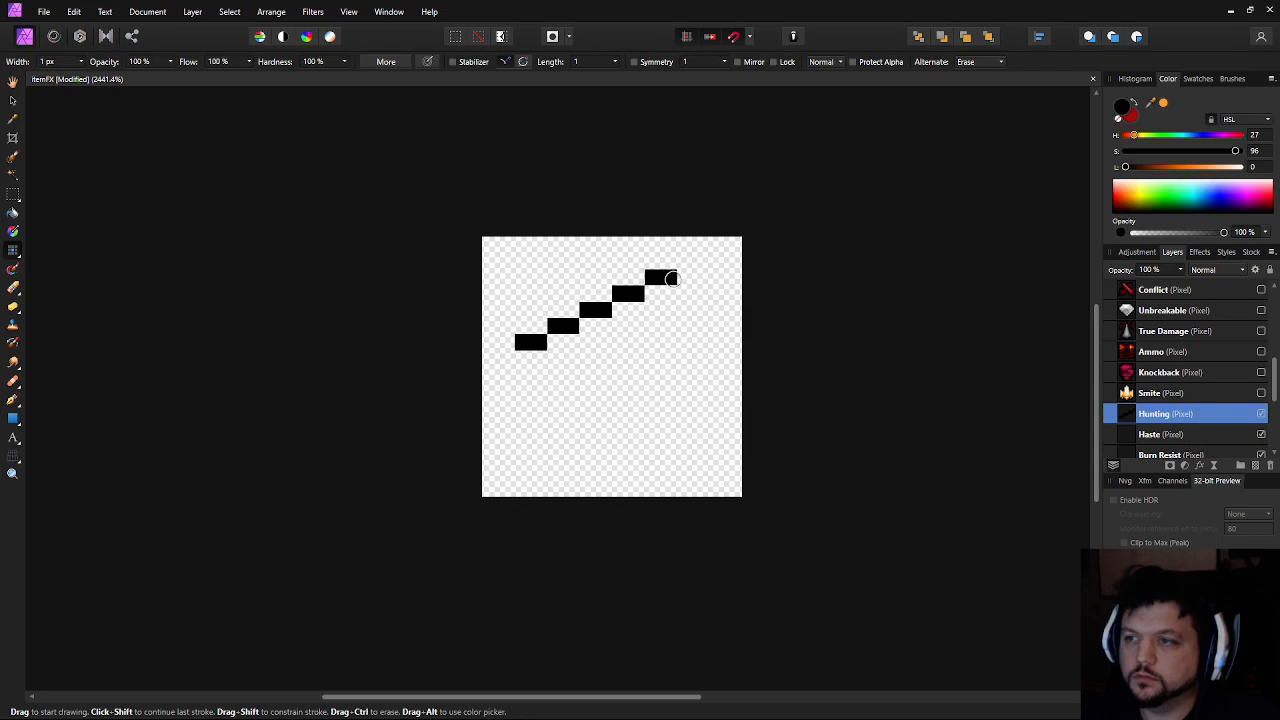
{"action": "key", "text": "ctrl+z"}
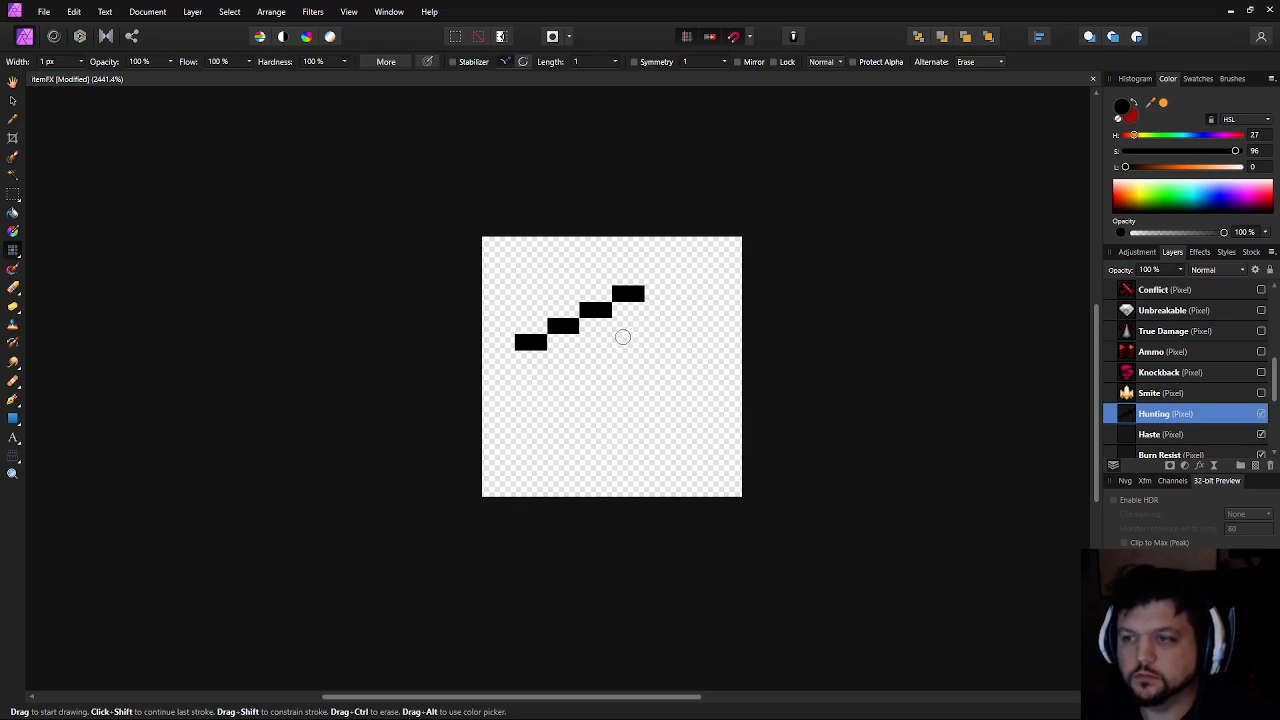
{"action": "left_click", "coordinate": [666, 308]}
{"action": "mouse_move", "coordinate": [657, 297]}
{"action": "left_mouse_down"}
{"action": "mouse_move", "coordinate": [653, 373]}
{"action": "mouse_move", "coordinate": [637, 399]}
{"action": "mouse_move", "coordinate": [651, 300]}
{"action": "mouse_move", "coordinate": [652, 343]}
{"action": "mouse_move", "coordinate": [637, 363]}
{"action": "mouse_move", "coordinate": [636, 405]}
{"action": "mouse_move", "coordinate": [651, 406]}
{"action": "mouse_move", "coordinate": [651, 421]}
{"action": "mouse_move", "coordinate": [635, 438]}
{"action": "mouse_move", "coordinate": [603, 424]}
{"action": "mouse_move", "coordinate": [600, 440]}
{"action": "mouse_move", "coordinate": [587, 422]}
{"action": "mouse_move", "coordinate": [605, 393]}
{"action": "left_mouse_up"}
{"action": "left_click", "coordinate": [620, 439]}
{"action": "key", "text": "ctrl+z"}
{"action": "key", "text": "ctrl+z"}
{"action": "left_click", "coordinate": [620, 441]}
Draw the inner notch, the stepped lower edge and the left end in black to close the outline
{"action": "left_click", "coordinate": [606, 393]}
{"action": "left_click", "coordinate": [605, 377]}
{"action": "left_click", "coordinate": [572, 391]}
{"action": "key", "text": "ctrl+z"}
{"action": "left_click_drag", "start_coordinate": [574, 391], "coordinate": [517, 408]}
{"action": "left_click", "coordinate": [543, 407]}
{"action": "key", "text": "ctrl+z"}
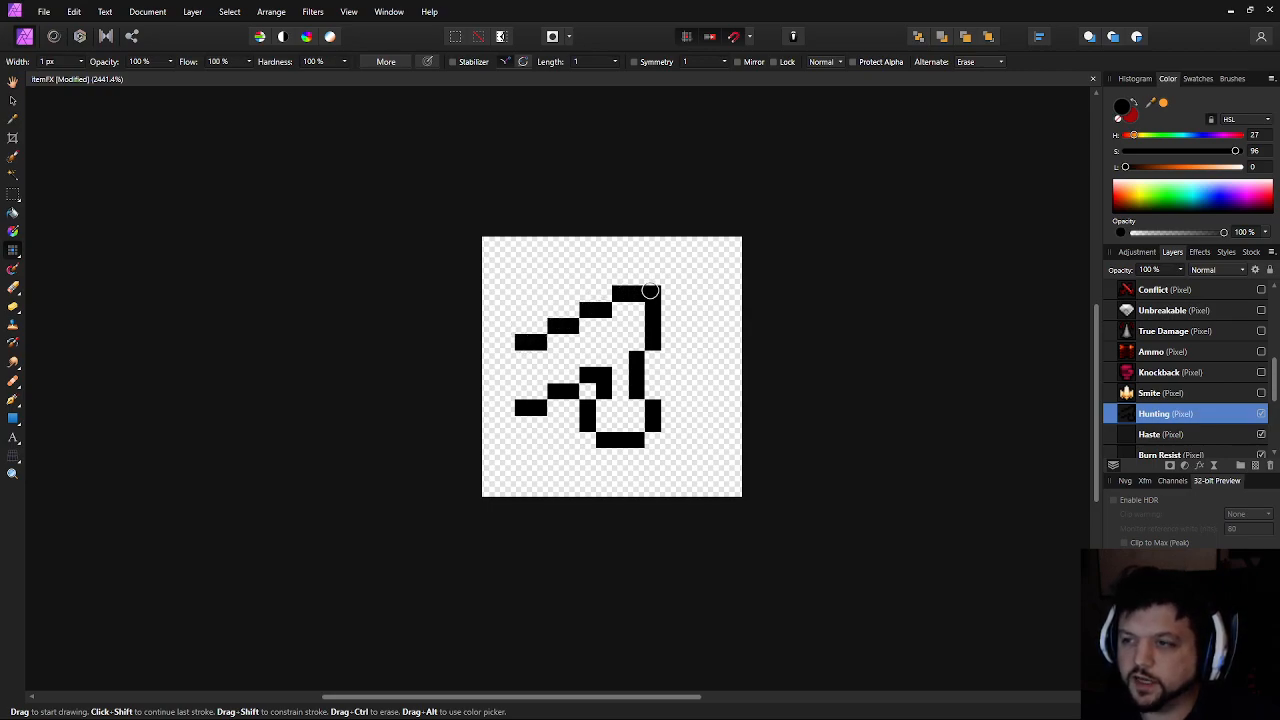
{"action": "left_click_drag", "start_coordinate": [506, 358], "coordinate": [508, 392]}
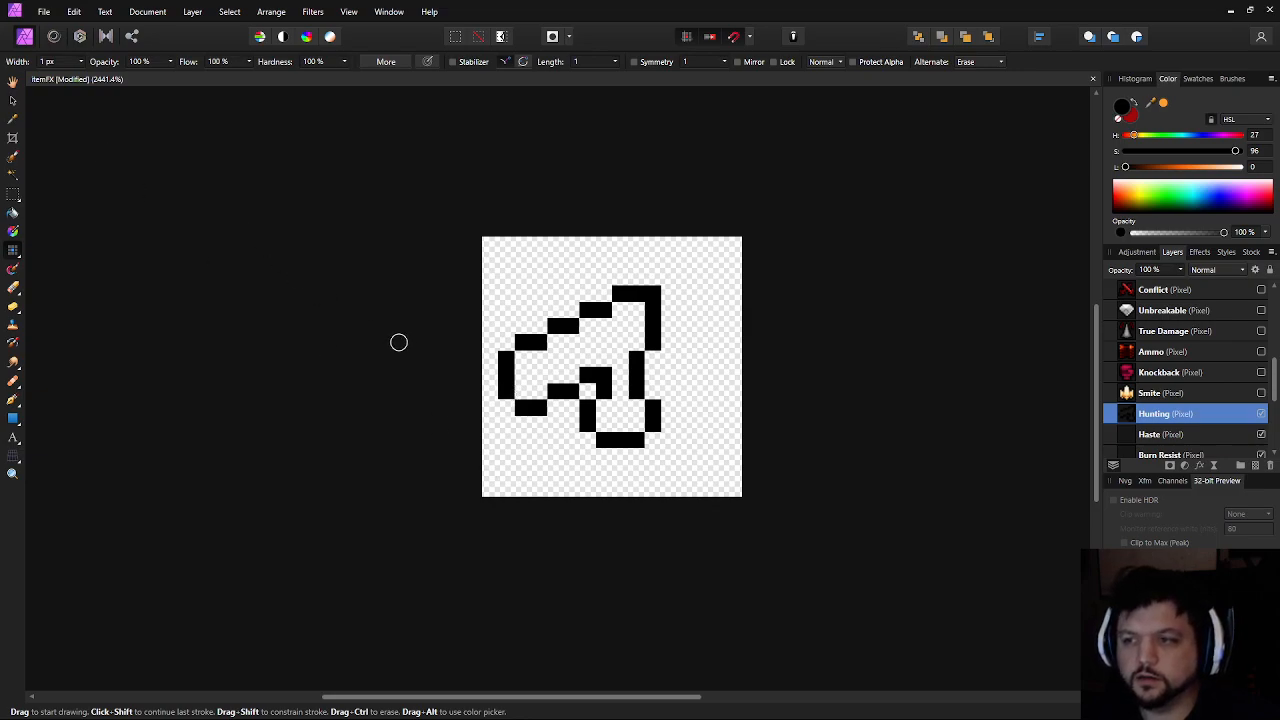
Extend the outline's upper-right tip by one black pixel column and move the Hunting artwork one pixel right
{"action": "left_click", "coordinate": [684, 292]}
{"action": "left_click_drag", "start_coordinate": [668, 291], "coordinate": [669, 312]}
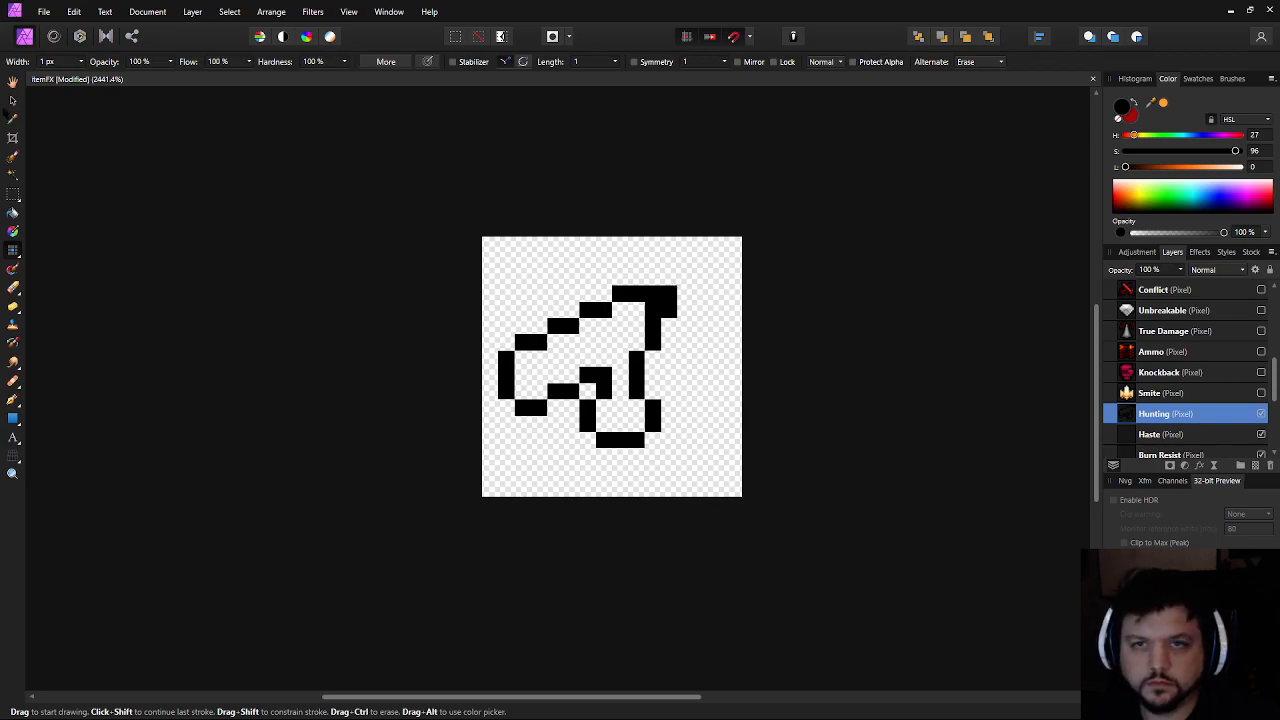
{"action": "left_click", "coordinate": [12, 100]}
{"action": "key", "text": "Right"}
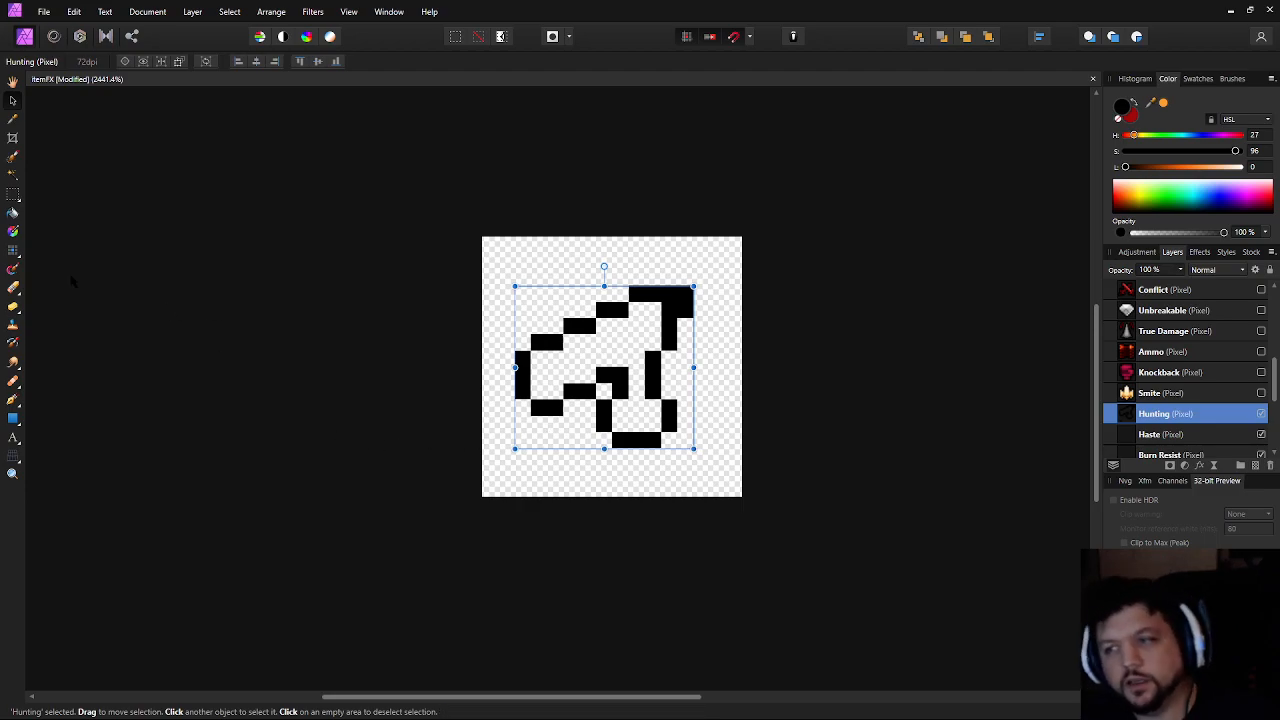
{"action": "left_click", "coordinate": [13, 252]}
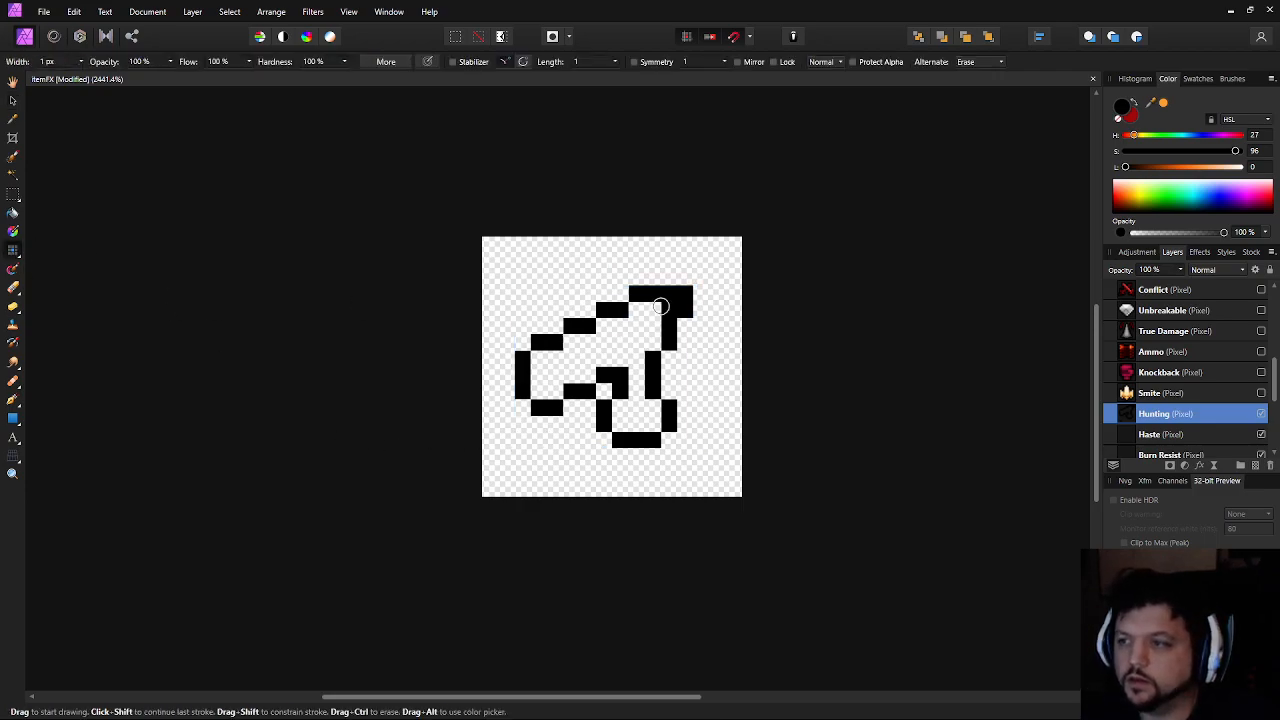
Lower the outline's bottom-left edge by one pixel row and erase the old black edge pixels above it
{"action": "left_click", "coordinate": [558, 427]}
{"action": "left_click", "coordinate": [571, 426]}
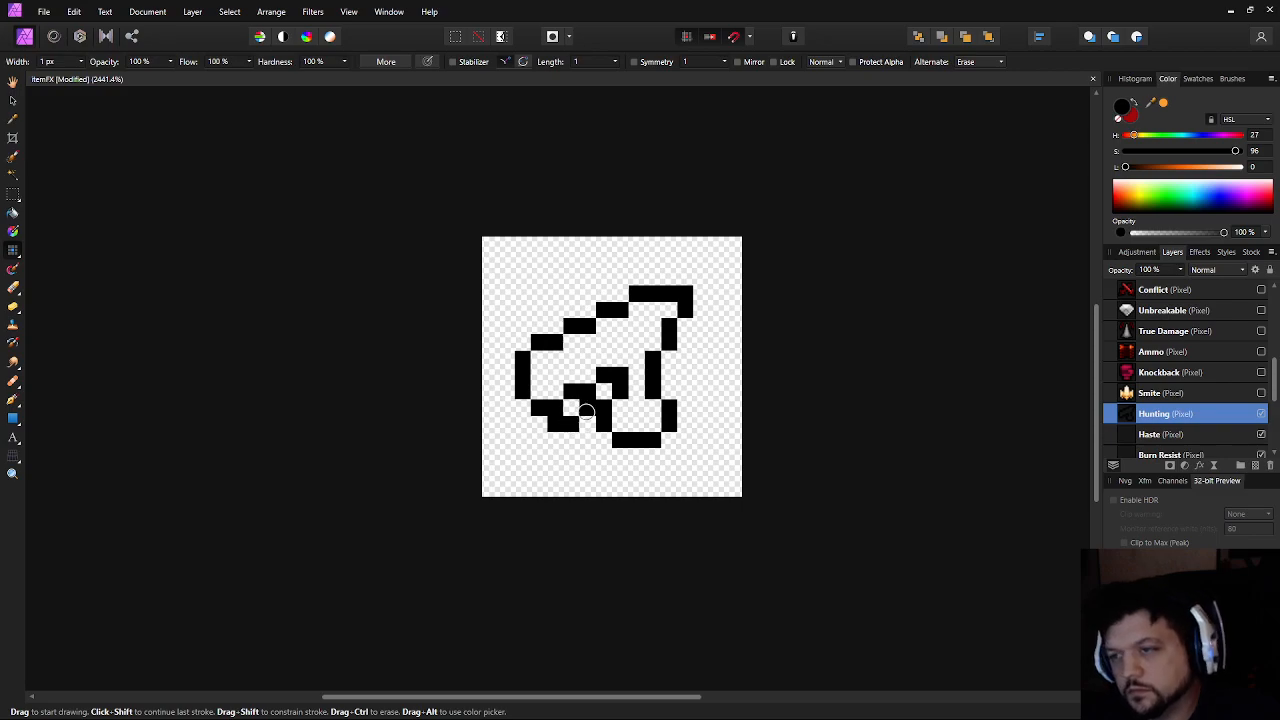
{"action": "left_click", "coordinate": [571, 394], "text": "ctrl"}
{"action": "left_click", "coordinate": [588, 392], "text": "ctrl"}
{"action": "left_click", "coordinate": [604, 375], "text": "ctrl"}
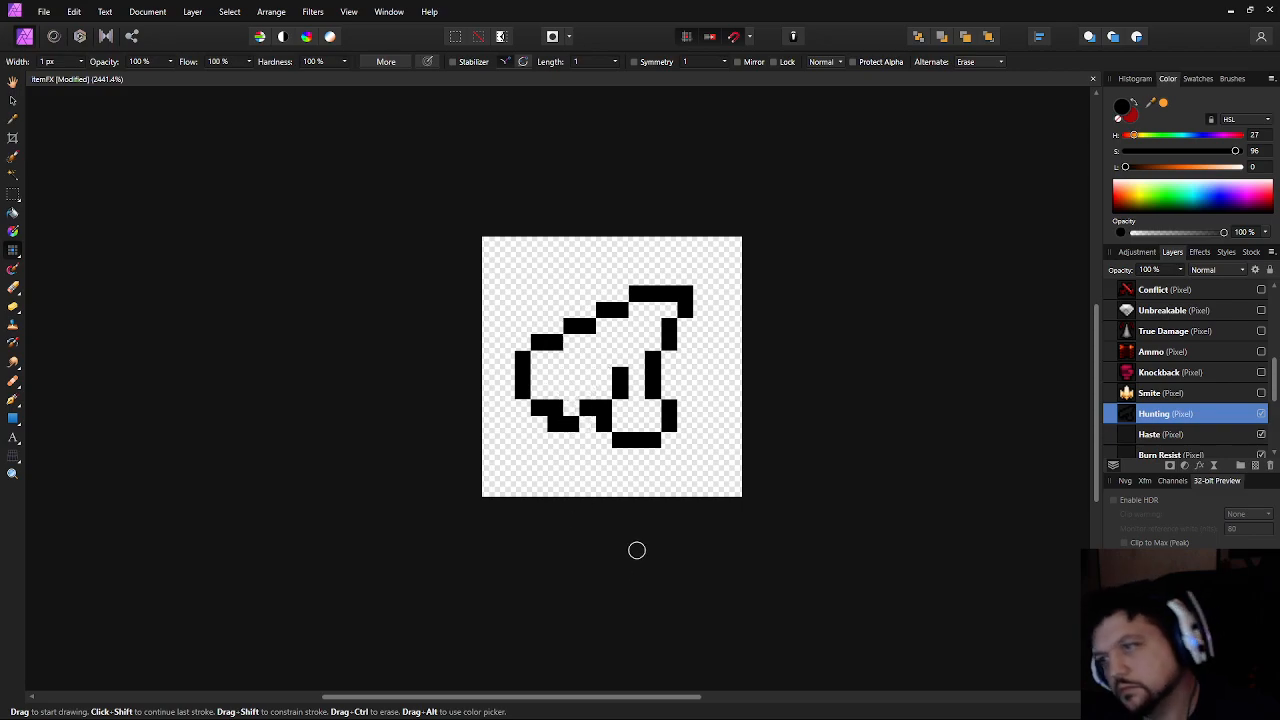
{"action": "left_click", "coordinate": [555, 409], "text": "ctrl"}
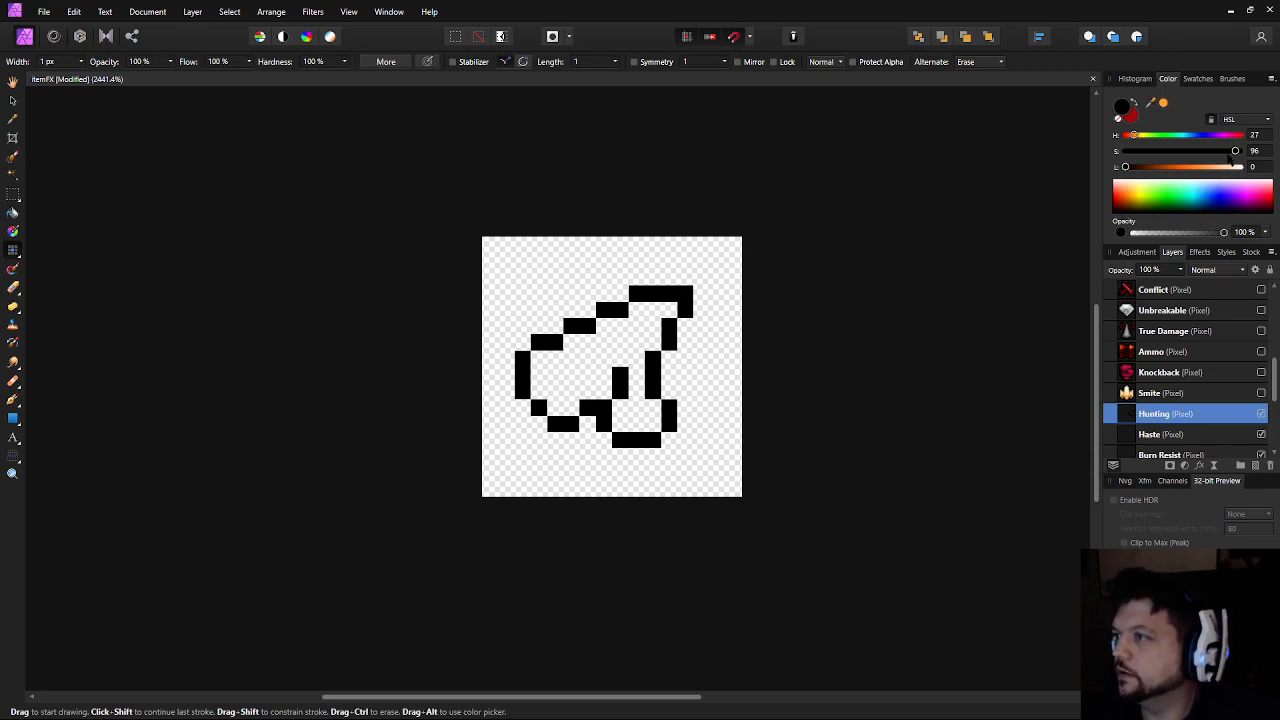
Set the colour to grey HSL 27, 0, 33 and flood fill the inside of the outline
{"action": "left_click_drag", "start_coordinate": [1202, 156], "coordinate": [1066, 155]}
{"action": "mouse_move", "coordinate": [1169, 170]}
{"action": "left_mouse_down"}
{"action": "mouse_move", "coordinate": [1180, 167]}
{"action": "mouse_move", "coordinate": [1163, 167]}
{"action": "left_mouse_up"}
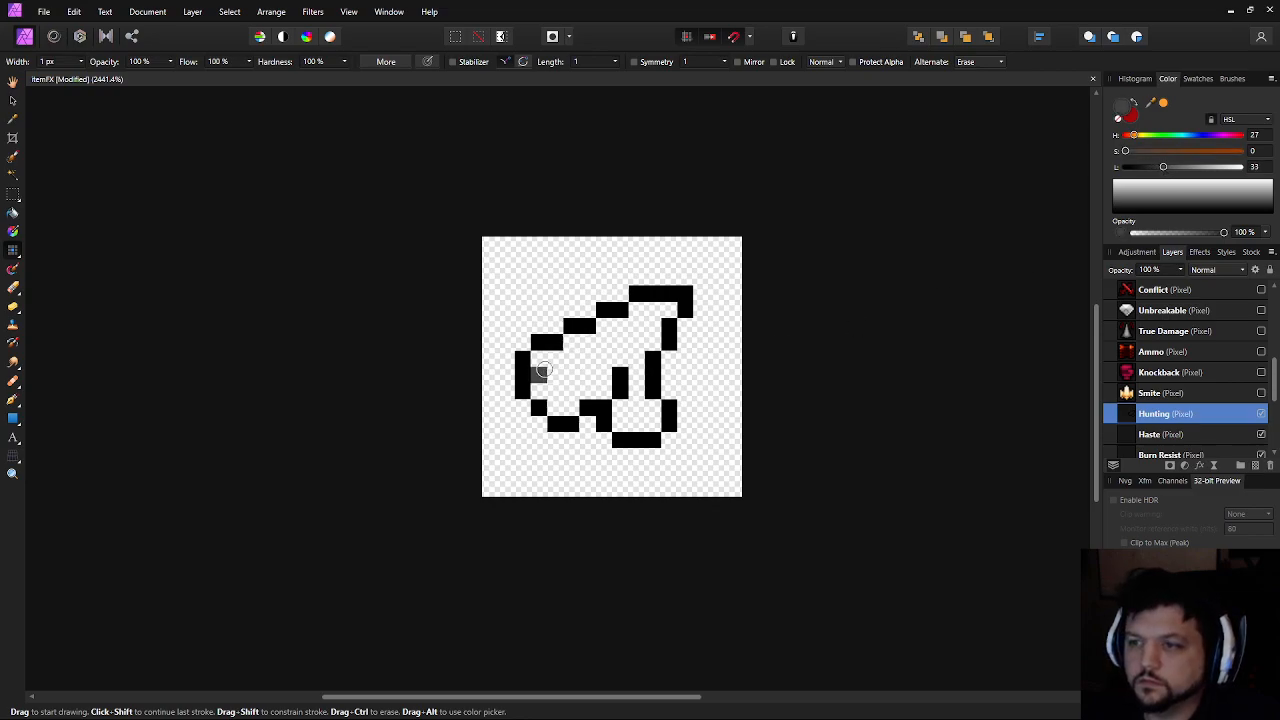
{"action": "key", "text": "g"}
{"action": "left_click", "coordinate": [609, 357]}
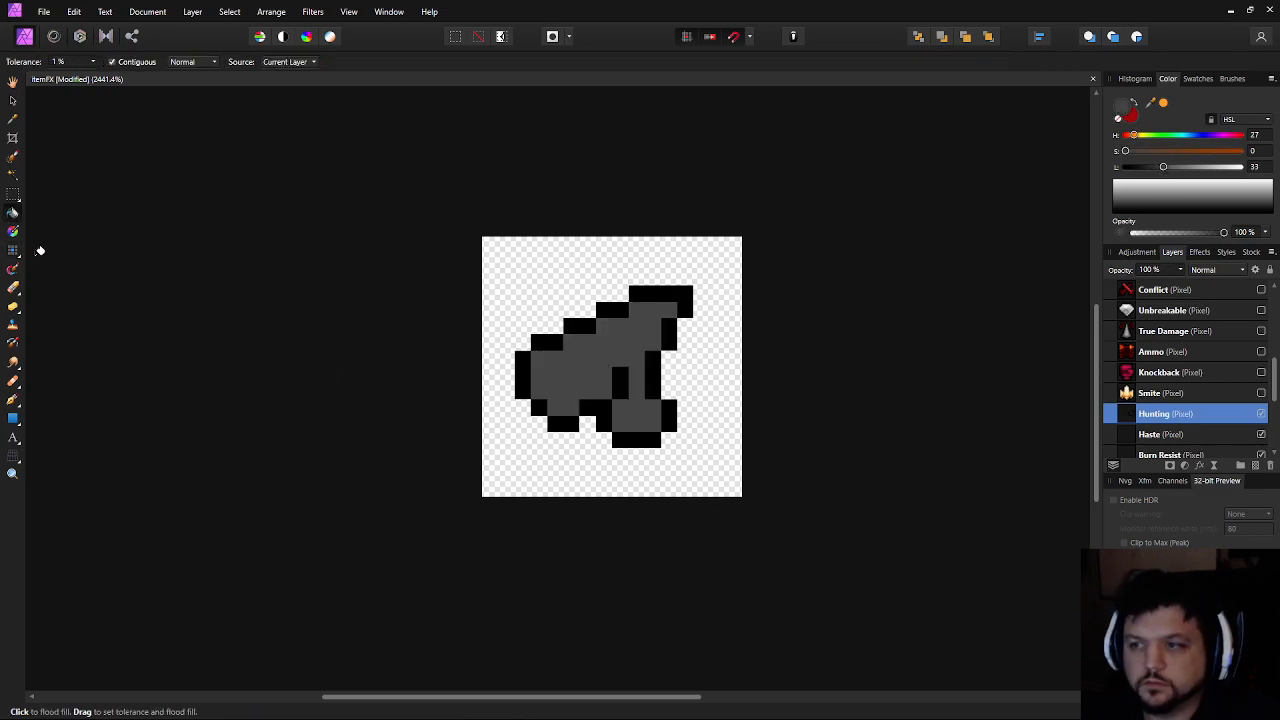
Paint the right-hand part of the shape, from upper tip to base, in green HSL 115, 100, 33
{"action": "key", "text": "b"}
{"action": "left_click", "coordinate": [1162, 136]}
{"action": "left_click_drag", "start_coordinate": [1150, 151], "coordinate": [1230, 157]}
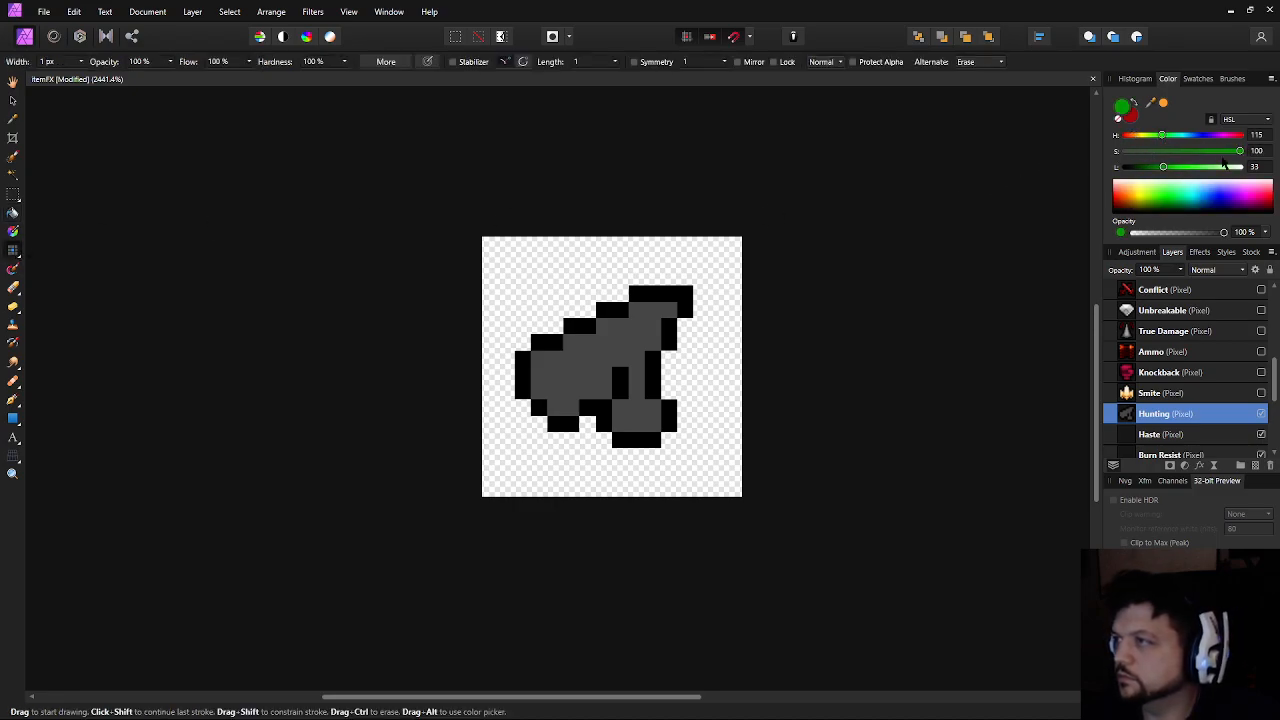
{"action": "left_click", "coordinate": [609, 366]}
{"action": "key", "text": "ctrl+z"}
{"action": "mouse_move", "coordinate": [617, 403]}
{"action": "left_mouse_down"}
{"action": "mouse_move", "coordinate": [649, 409]}
{"action": "mouse_move", "coordinate": [637, 358]}
{"action": "mouse_move", "coordinate": [660, 310]}
{"action": "mouse_move", "coordinate": [645, 305]}
{"action": "mouse_move", "coordinate": [638, 343]}
{"action": "mouse_move", "coordinate": [604, 326]}
{"action": "mouse_move", "coordinate": [622, 340]}
{"action": "left_mouse_up"}
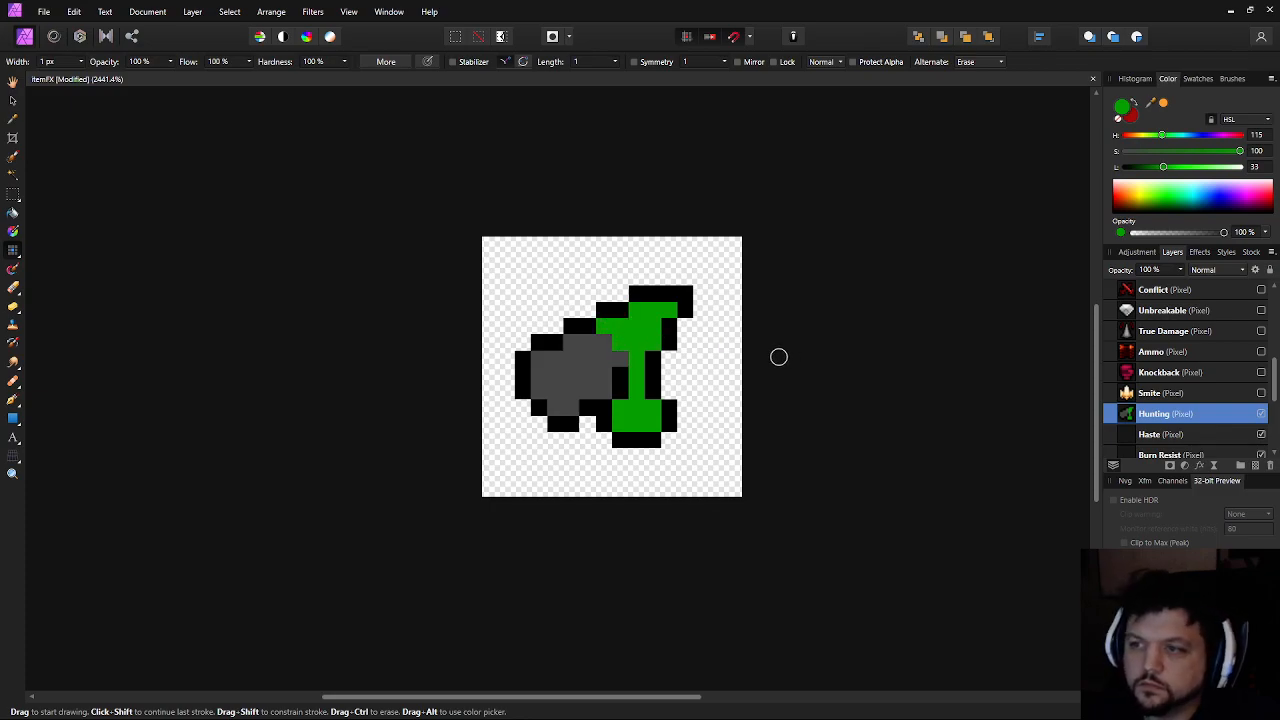
Set the colour to dark green HSL 115, 81, 24 and shade the green part's left edge and base
{"action": "left_click_drag", "start_coordinate": [1155, 168], "coordinate": [1152, 167]}
{"action": "left_click", "coordinate": [1220, 151]}
{"action": "left_click", "coordinate": [620, 358]}
{"action": "left_click", "coordinate": [630, 421]}
{"action": "left_click", "coordinate": [620, 342]}
{"action": "left_click", "coordinate": [604, 326]}
{"action": "left_click", "coordinate": [717, 343]}
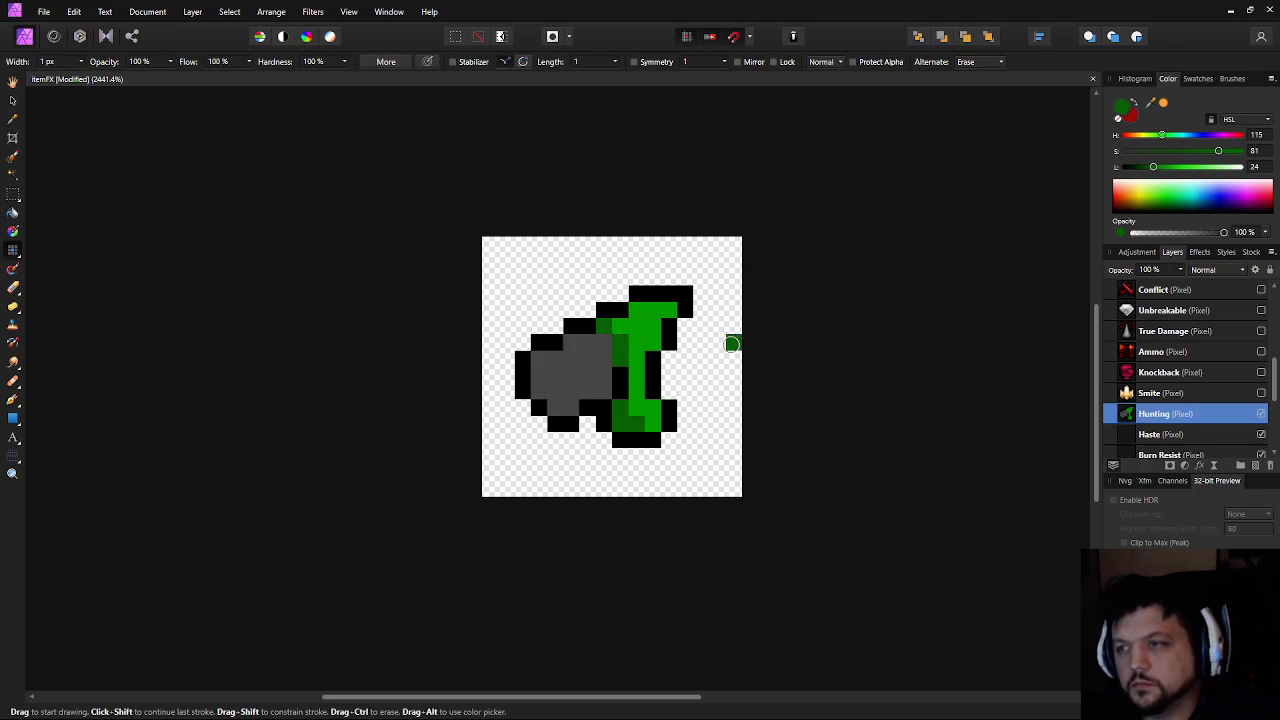
{"action": "key", "text": "ctrl+z"}
{"action": "left_click", "coordinate": [620, 473]}
Brighten the green to lightness 46 and paint highlight pixels at the upper tip and right side of the base
{"action": "left_click", "coordinate": [1194, 167]}
{"action": "left_click", "coordinate": [1181, 167]}
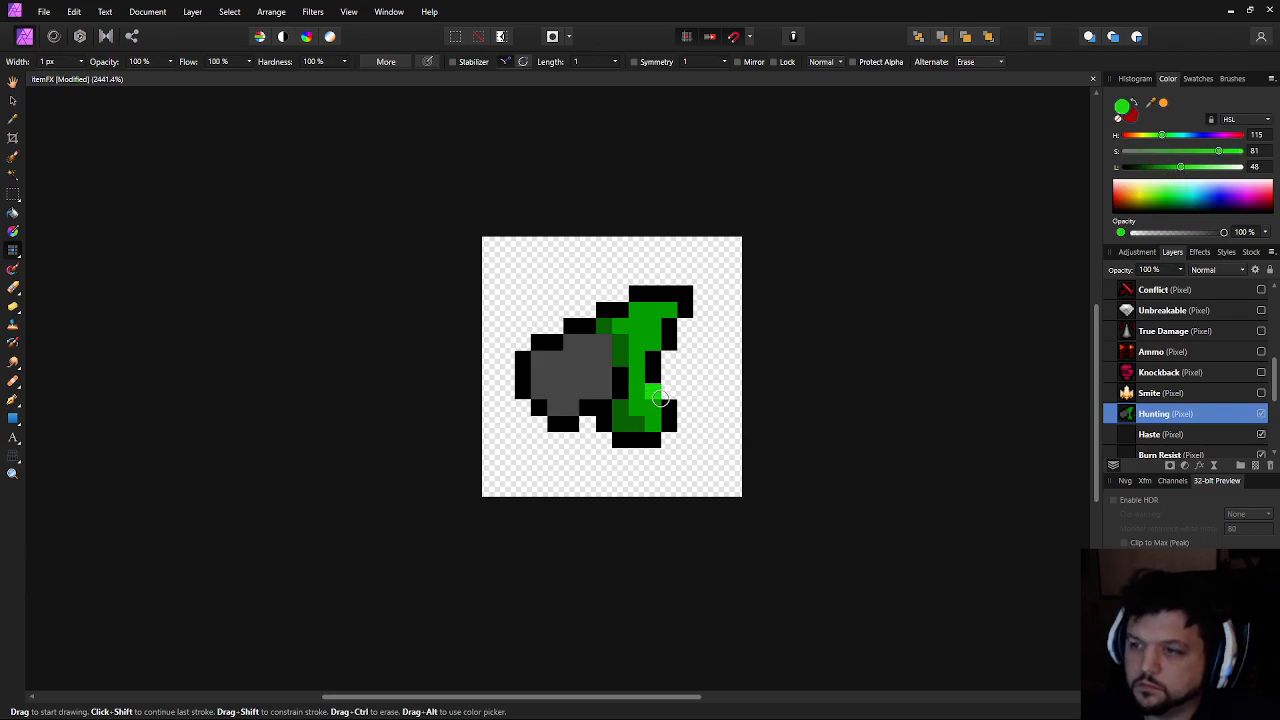
{"action": "left_click_drag", "start_coordinate": [654, 309], "coordinate": [668, 311]}
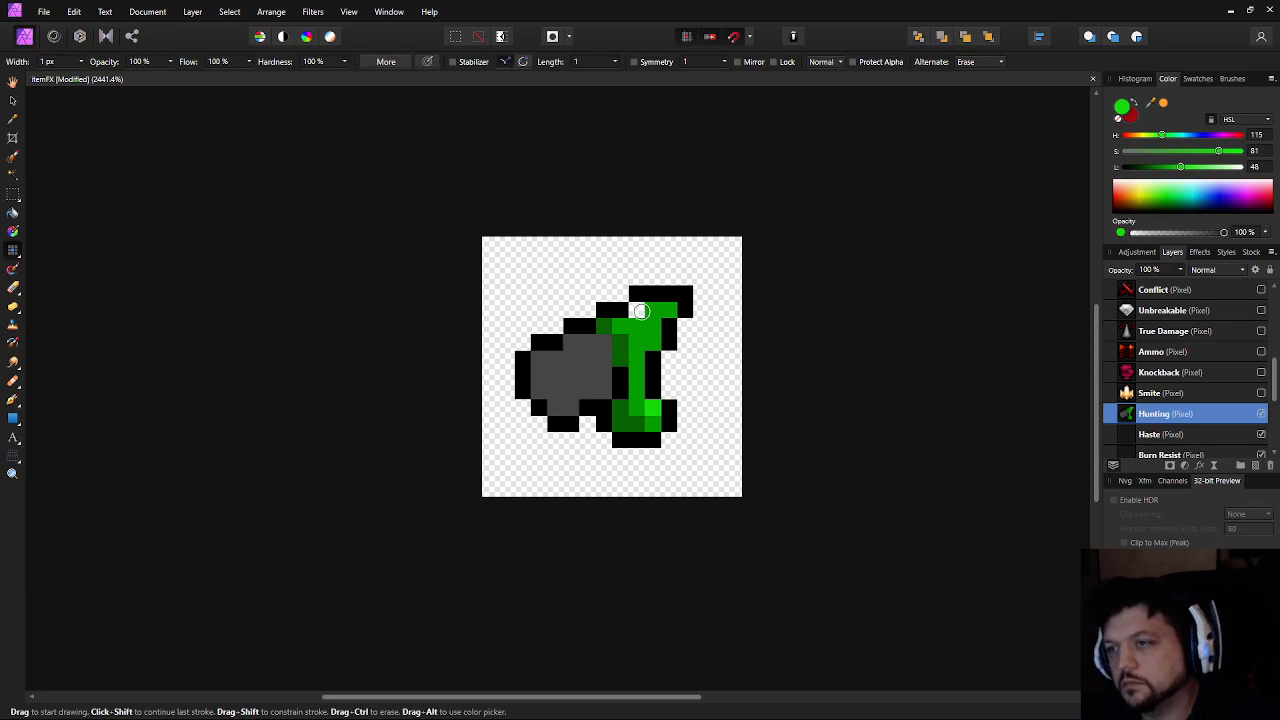
{"action": "left_click", "coordinate": [655, 378]}
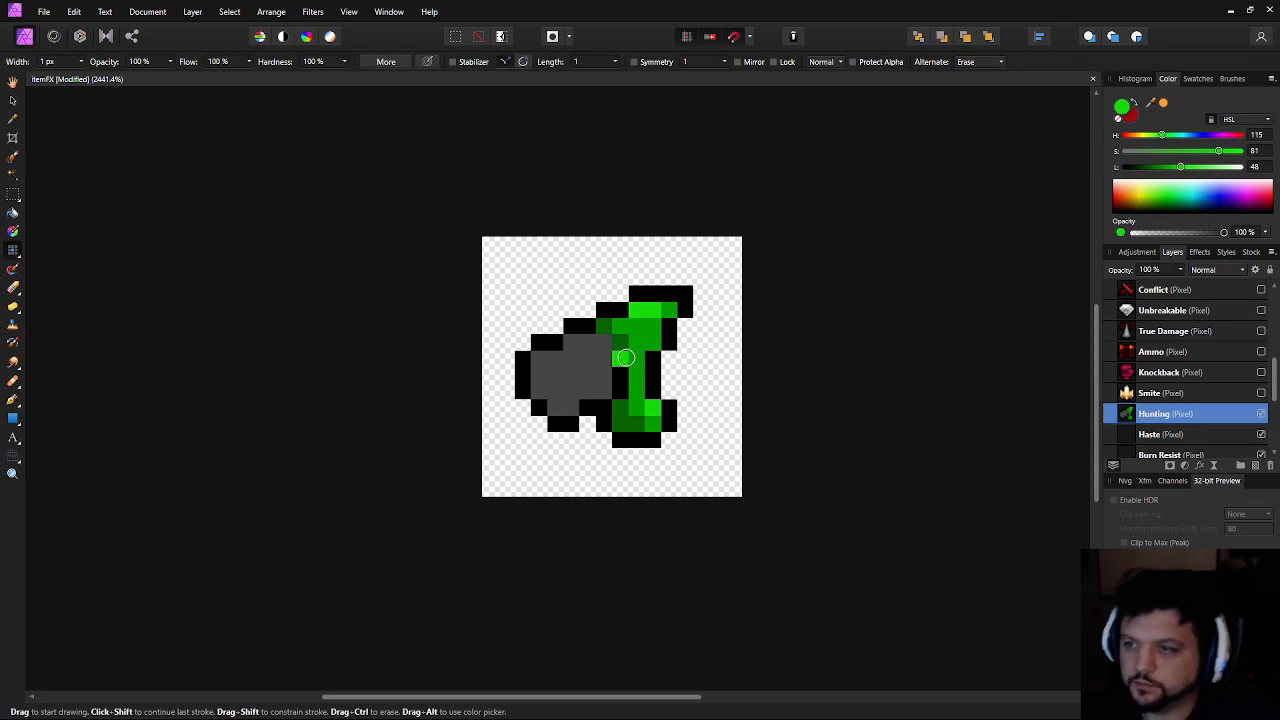
Sample the dark green and extend the shading one pixel right beneath the upper green section
{"action": "key", "text": "i"}
{"action": "left_click", "coordinate": [626, 351]}
{"action": "key", "text": "b"}
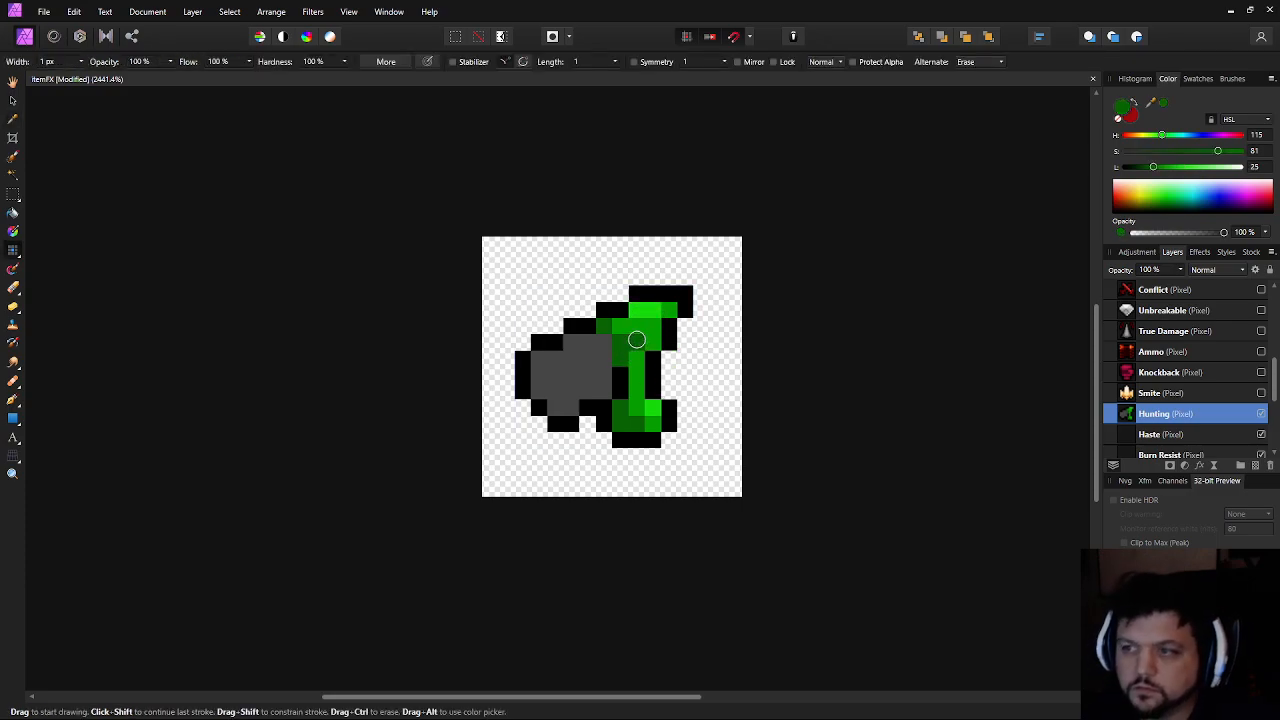
{"action": "scroll", "coordinate": [680, 451], "scroll_direction": "down", "scroll_amount": 6}
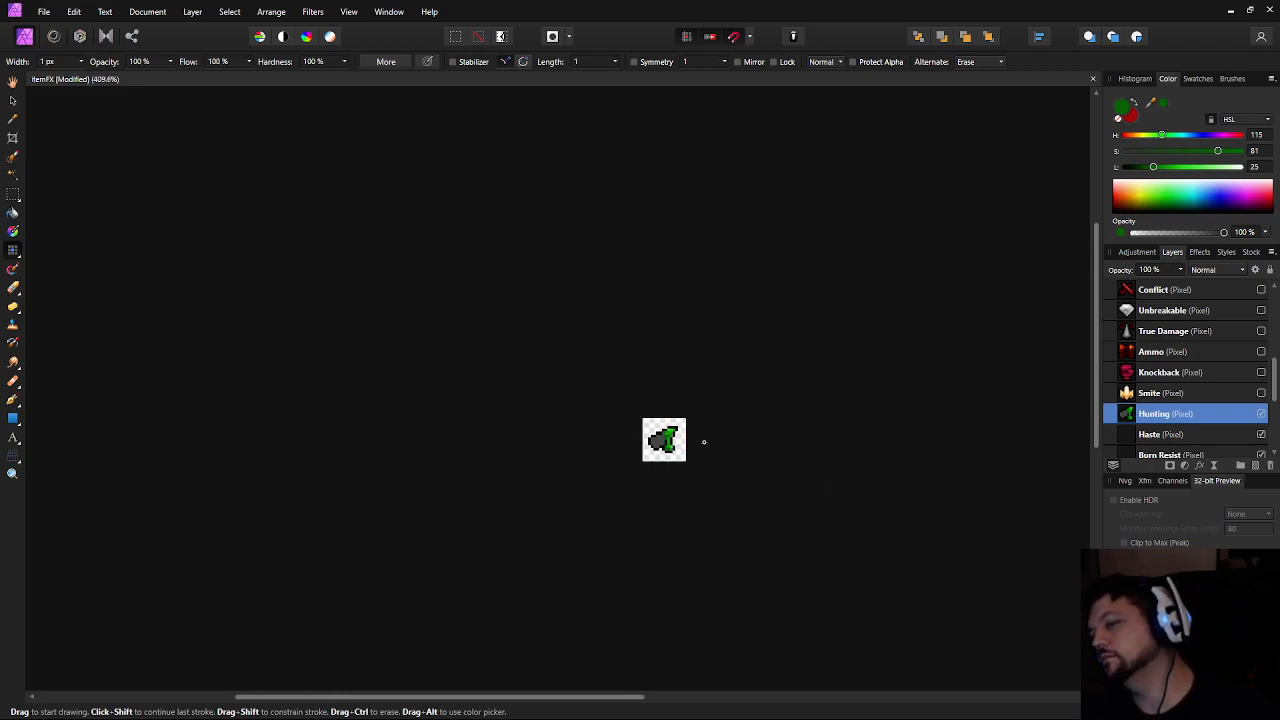
{"action": "scroll", "coordinate": [703, 441], "scroll_direction": "up", "scroll_amount": 8}
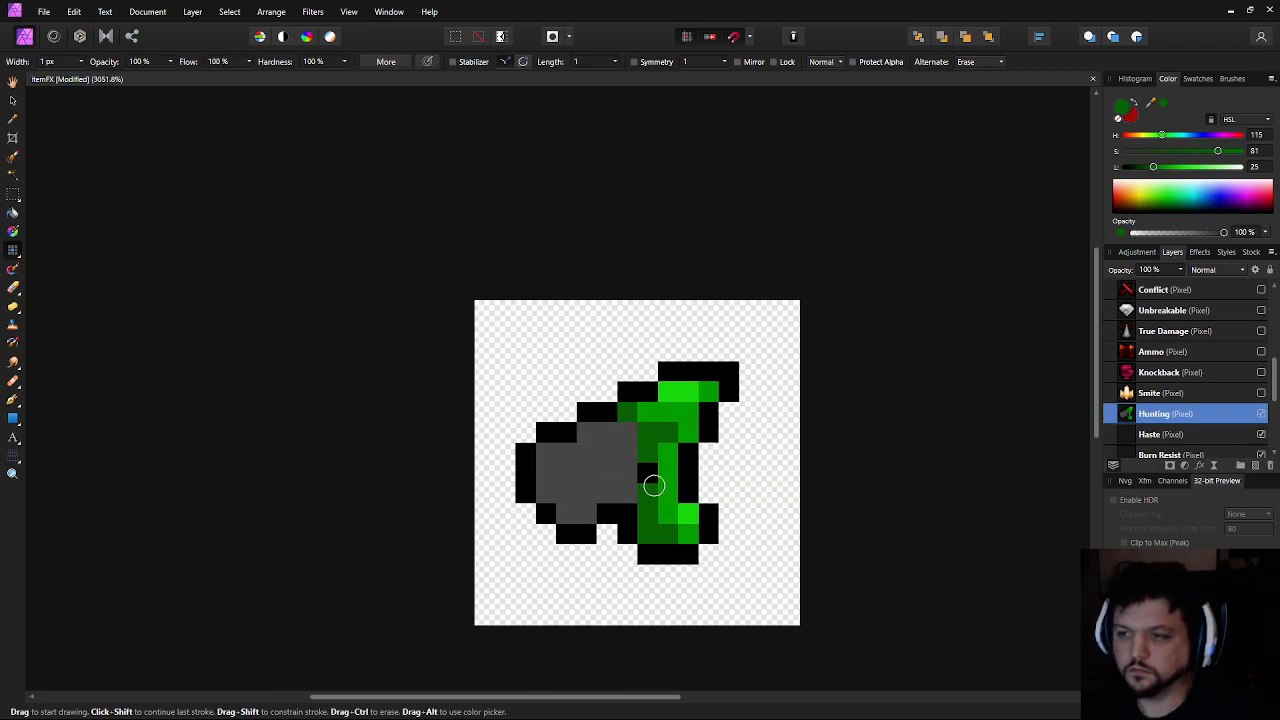
{"action": "scroll", "coordinate": [672, 466], "scroll_direction": "up", "scroll_amount": 2}
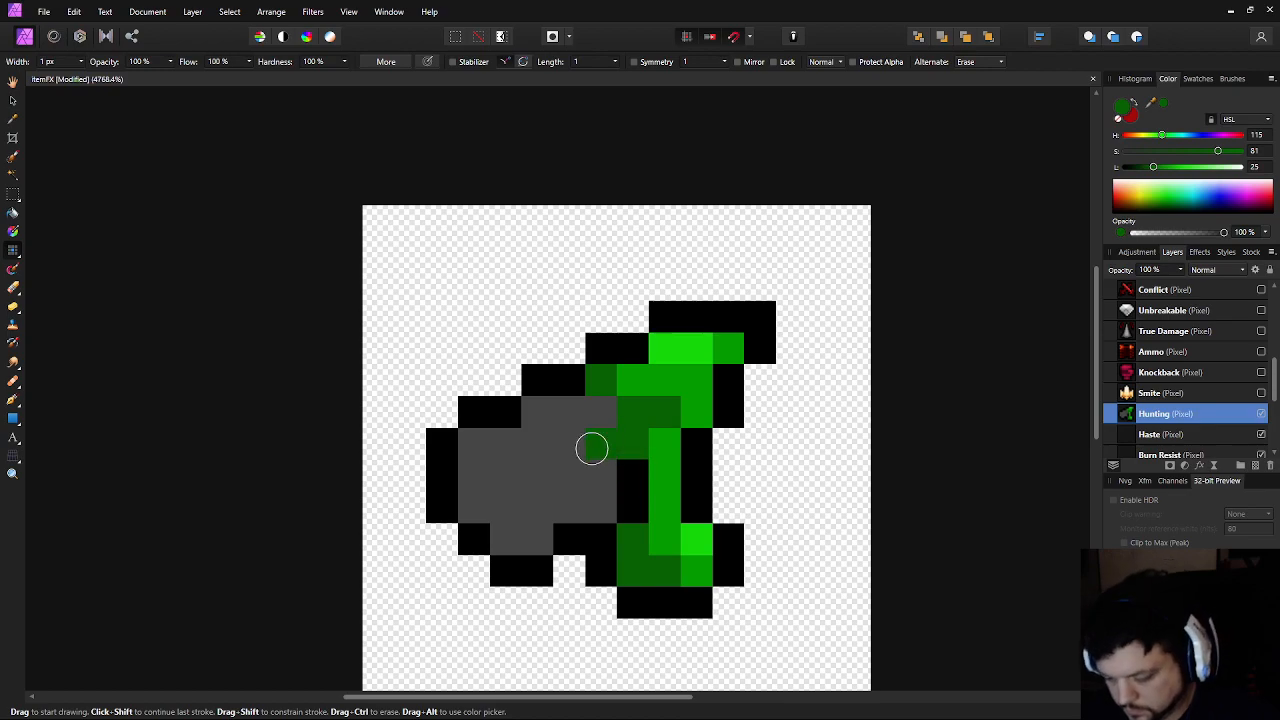
Sample the grey, raise its lightness to 53 and paint a highlight along the grey part's upper-left edge
{"action": "key", "text": "m"}
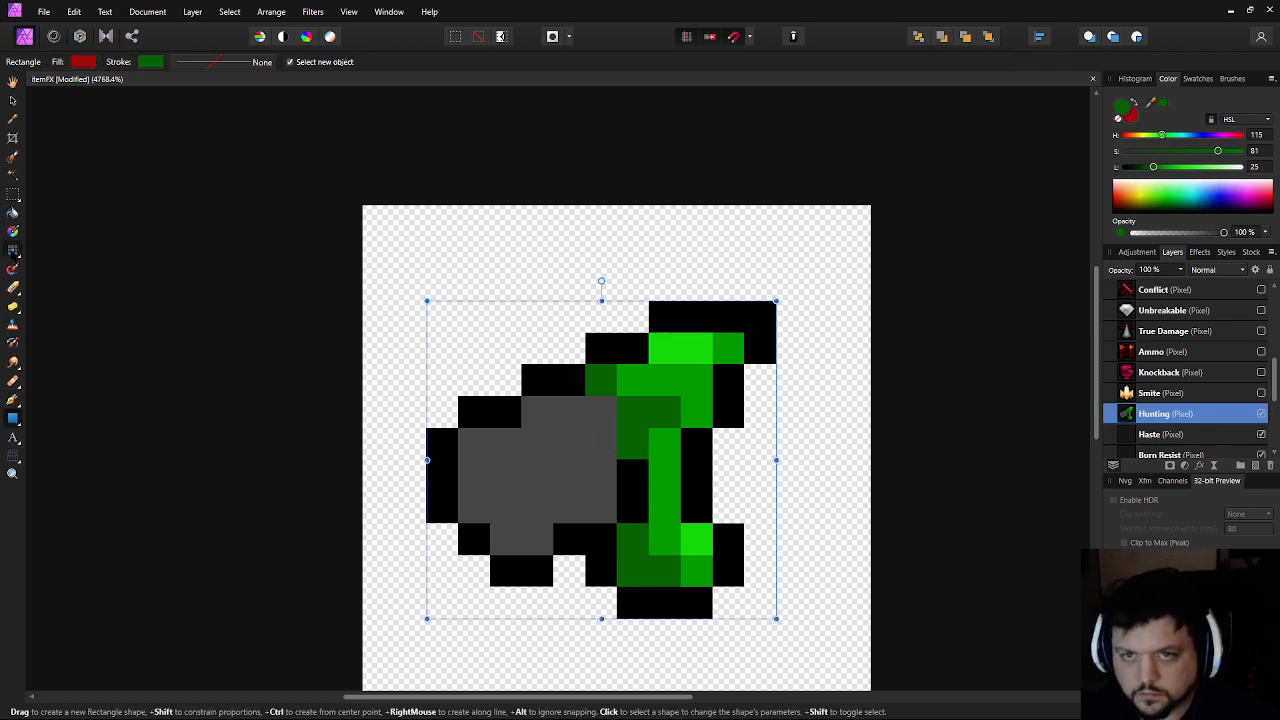
{"action": "key", "text": "b"}
{"action": "left_click", "coordinate": [595, 455], "text": "alt"}
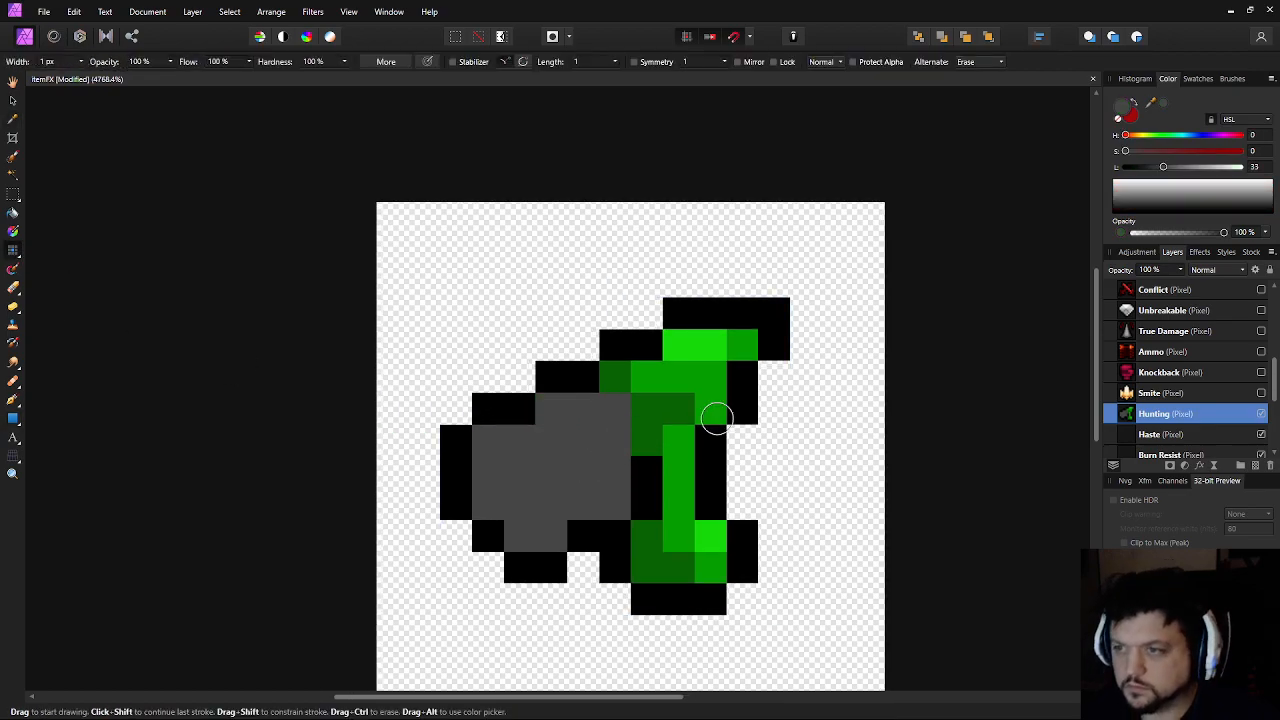
{"action": "left_click", "coordinate": [1185, 167]}
{"action": "mouse_move", "coordinate": [591, 405]}
{"action": "left_mouse_down"}
{"action": "mouse_move", "coordinate": [561, 404]}
{"action": "mouse_move", "coordinate": [523, 445]}
{"action": "mouse_move", "coordinate": [498, 437]}
{"action": "mouse_move", "coordinate": [476, 563]}
{"action": "mouse_move", "coordinate": [497, 497]}
{"action": "mouse_move", "coordinate": [489, 478]}
{"action": "mouse_move", "coordinate": [540, 432]}
{"action": "left_mouse_up"}
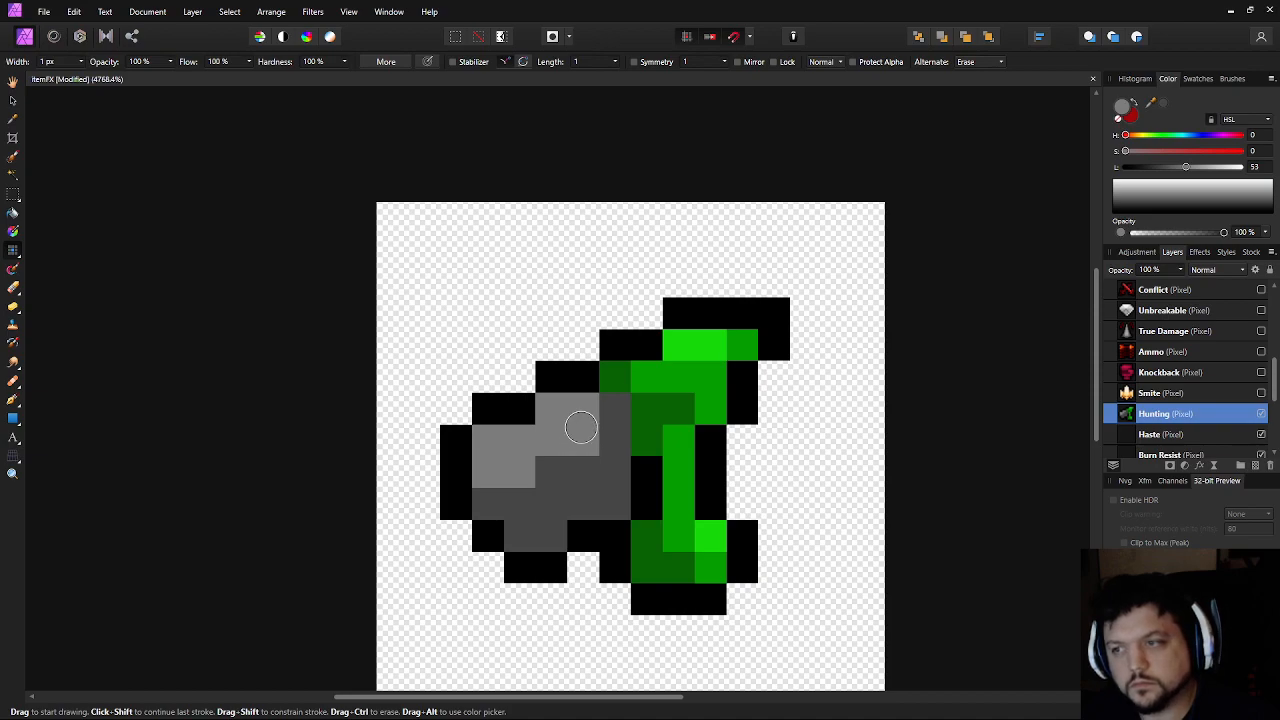
{"action": "key", "text": "ctrl+z"}
{"action": "key", "text": "ctrl+z"}
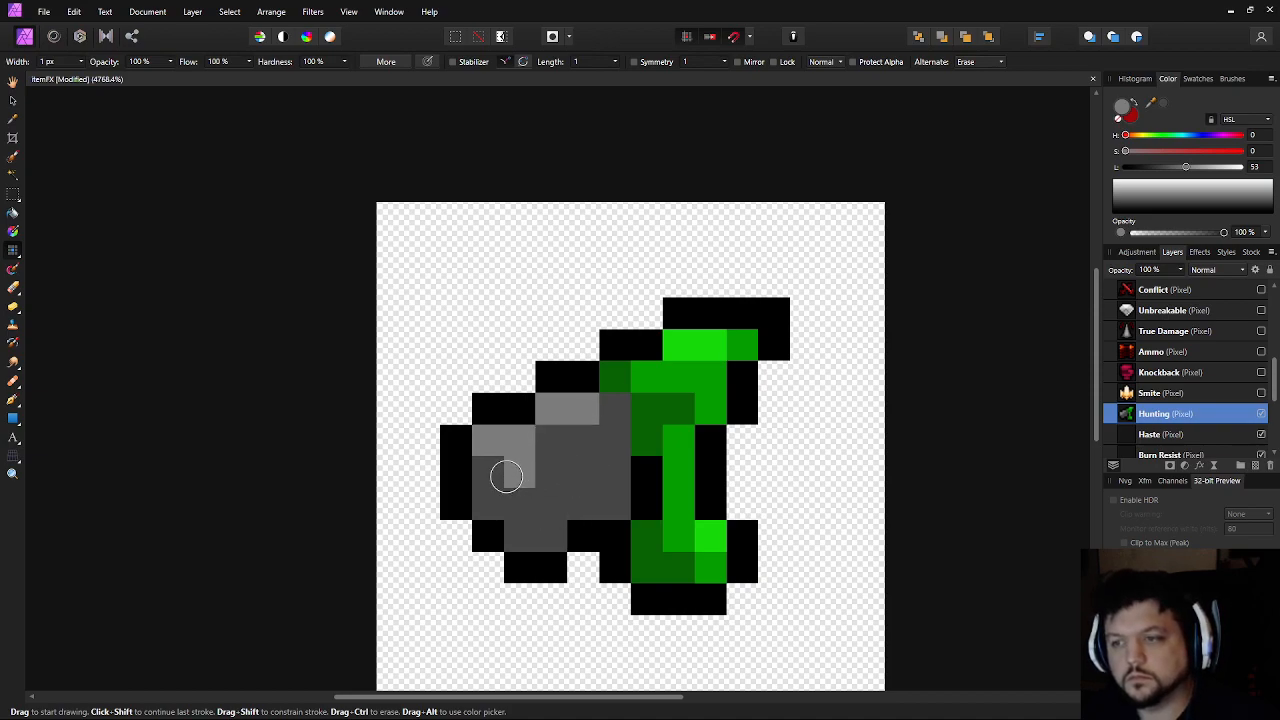
{"action": "left_click_drag", "start_coordinate": [496, 473], "coordinate": [561, 437]}
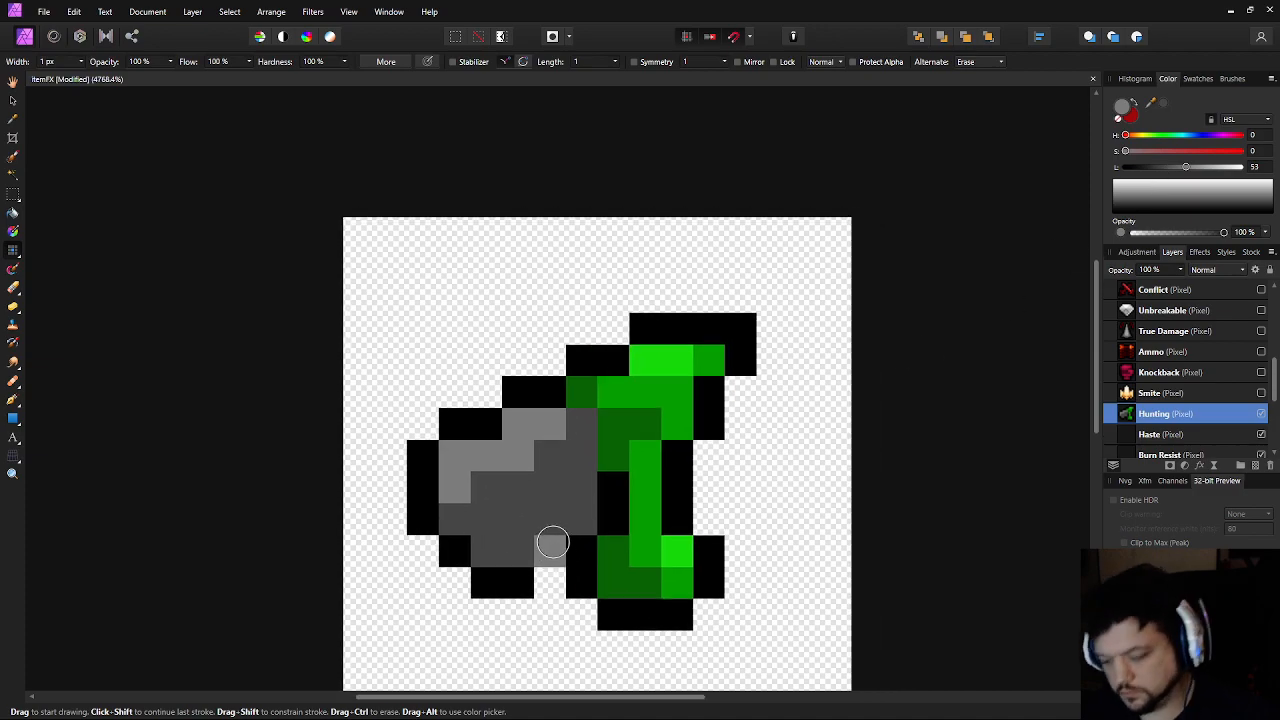
Sample the mid grey, lower its lightness to 23 and shade the lower-right area of the grey part
{"action": "left_click", "coordinate": [527, 513], "text": "alt"}
{"action": "left_click", "coordinate": [1152, 166]}
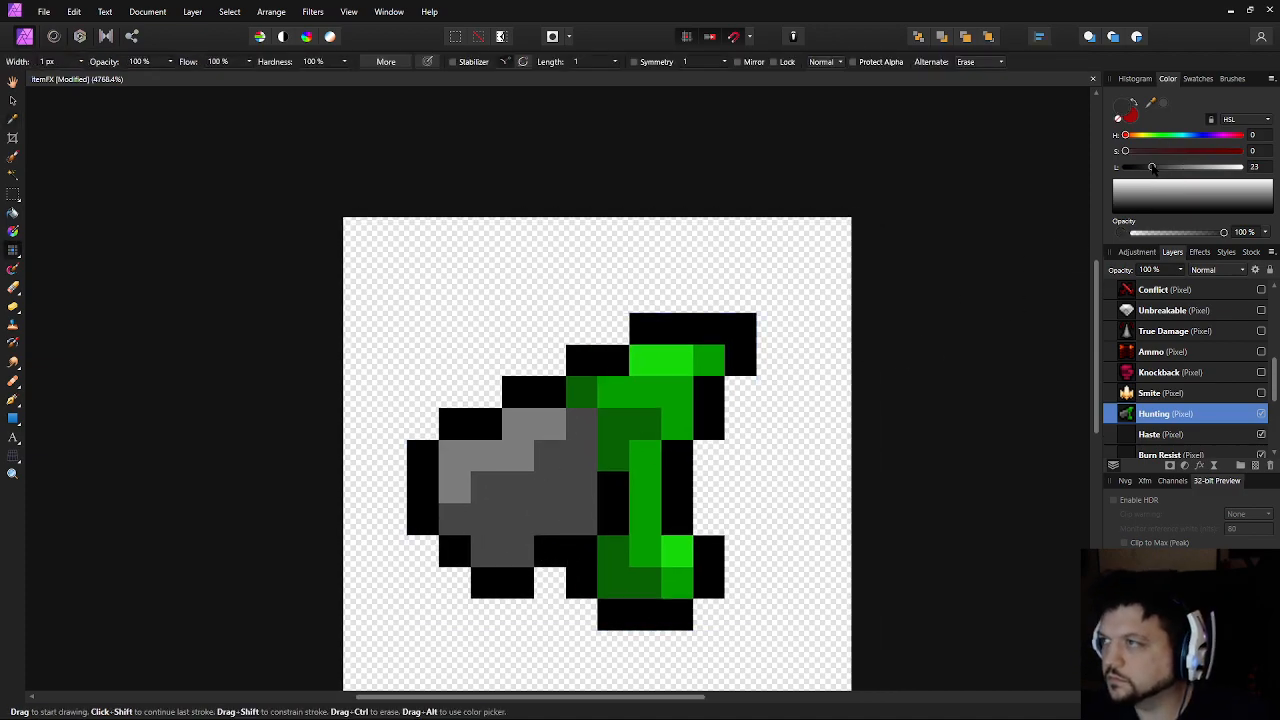
{"action": "mouse_move", "coordinate": [491, 537]}
{"action": "left_mouse_down"}
{"action": "mouse_move", "coordinate": [577, 517]}
{"action": "mouse_move", "coordinate": [584, 499]}
{"action": "mouse_move", "coordinate": [561, 501]}
{"action": "mouse_move", "coordinate": [577, 466]}
{"action": "left_mouse_up"}
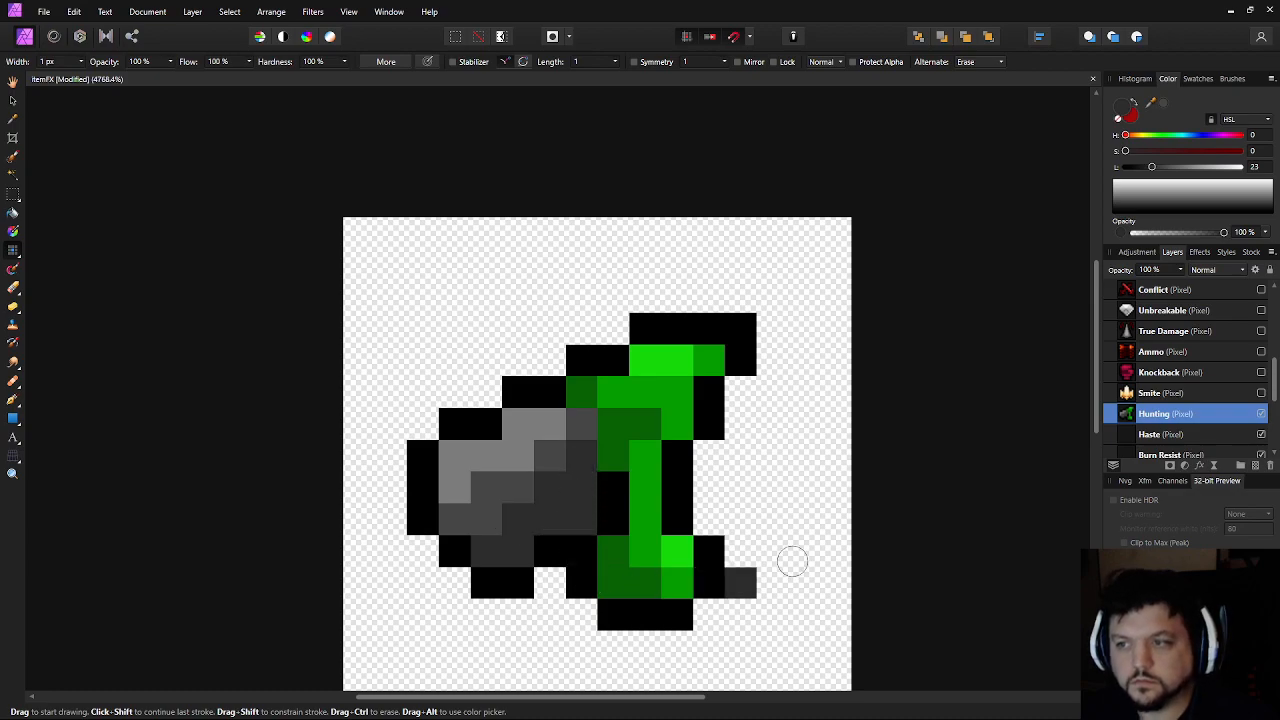
Sample the outline black, tint it to hue 111, saturation 60, and recolour the inner outline pixels between the grey part and green stem
{"action": "scroll", "coordinate": [829, 474], "scroll_direction": "down", "scroll_amount": 6}
{"action": "scroll", "coordinate": [894, 495], "scroll_direction": "down", "scroll_amount": 2}
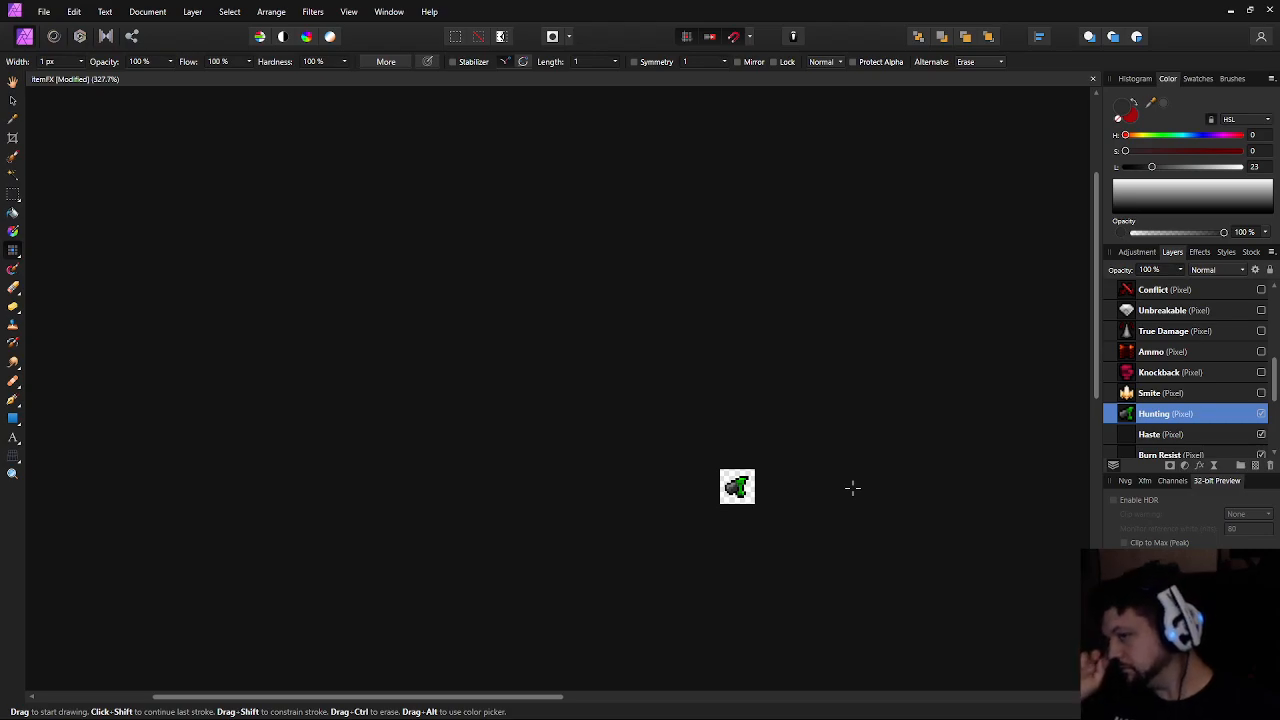
{"action": "scroll", "coordinate": [677, 506], "scroll_direction": "up", "scroll_amount": 9}
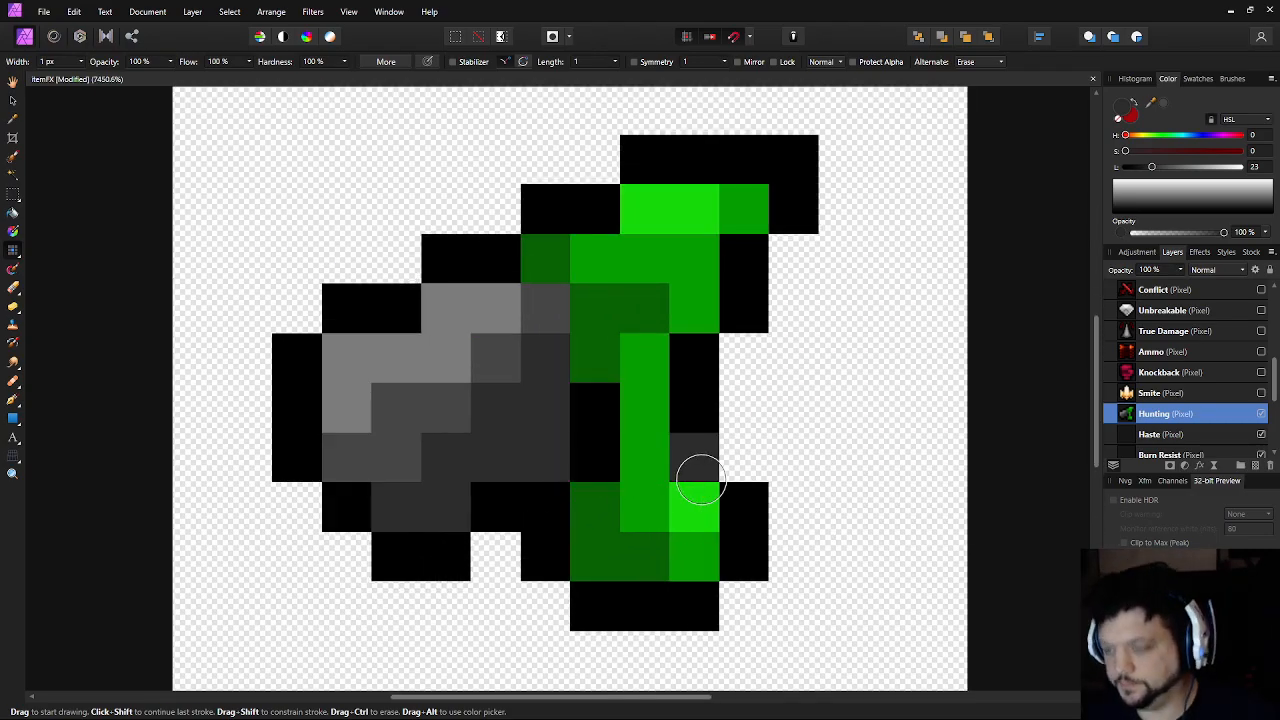
{"action": "scroll", "coordinate": [701, 479], "scroll_direction": "right", "scroll_amount": 1}
{"action": "key", "text": "i"}
{"action": "left_click", "coordinate": [600, 429]}
{"action": "key", "text": "b"}
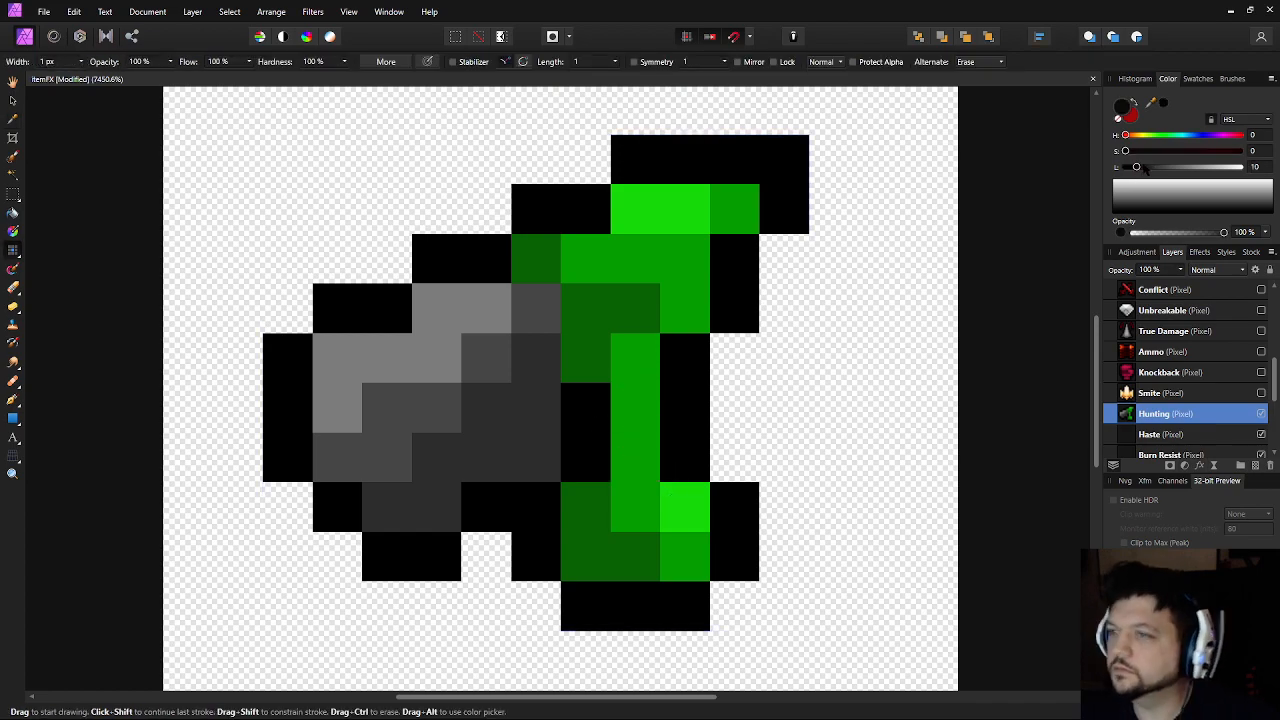
{"action": "left_click_drag", "start_coordinate": [1170, 151], "coordinate": [1268, 156]}
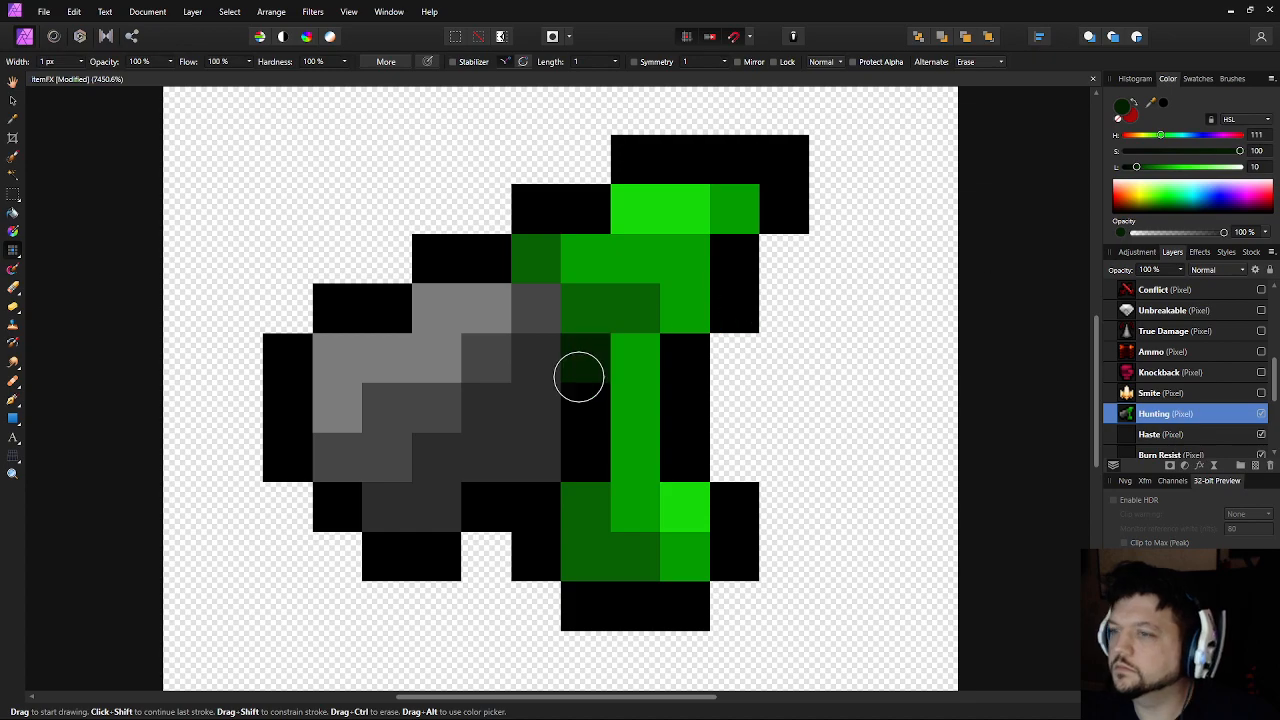
{"action": "left_click", "coordinate": [1194, 151]}
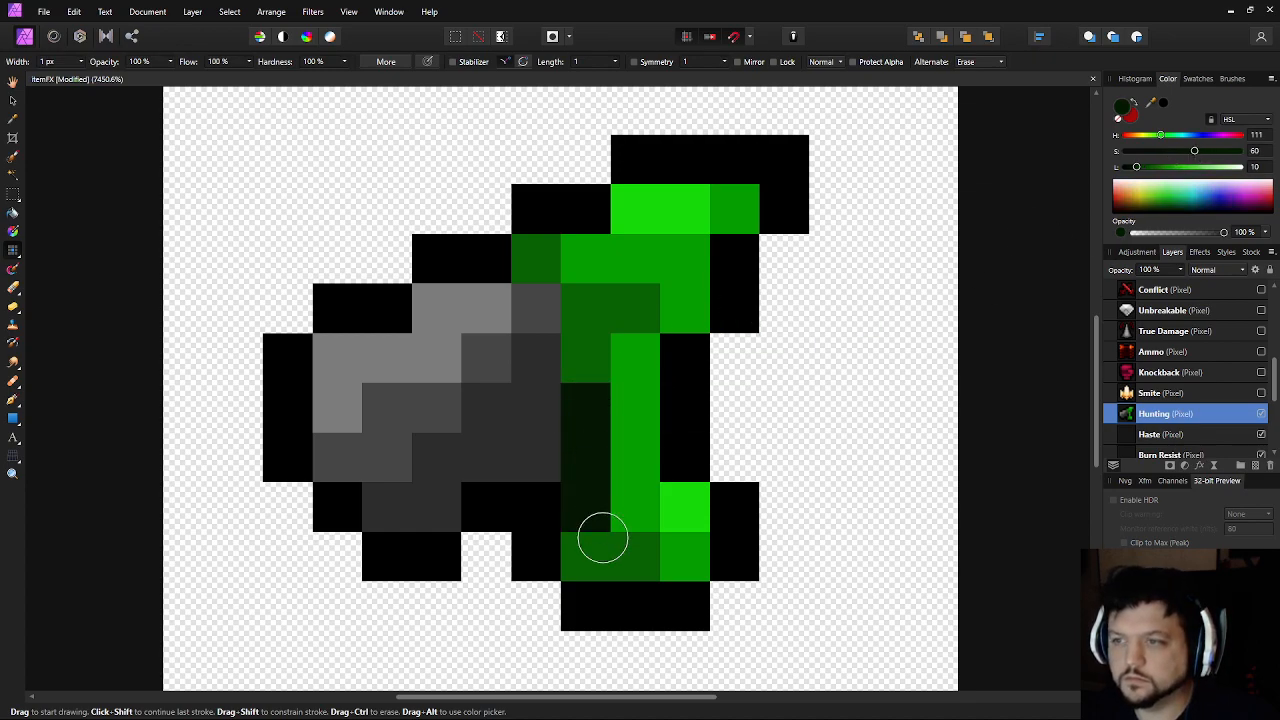
{"action": "scroll", "coordinate": [860, 460], "scroll_direction": "down", "scroll_amount": 5}
{"action": "scroll", "coordinate": [855, 460], "scroll_direction": "up", "scroll_amount": 4}
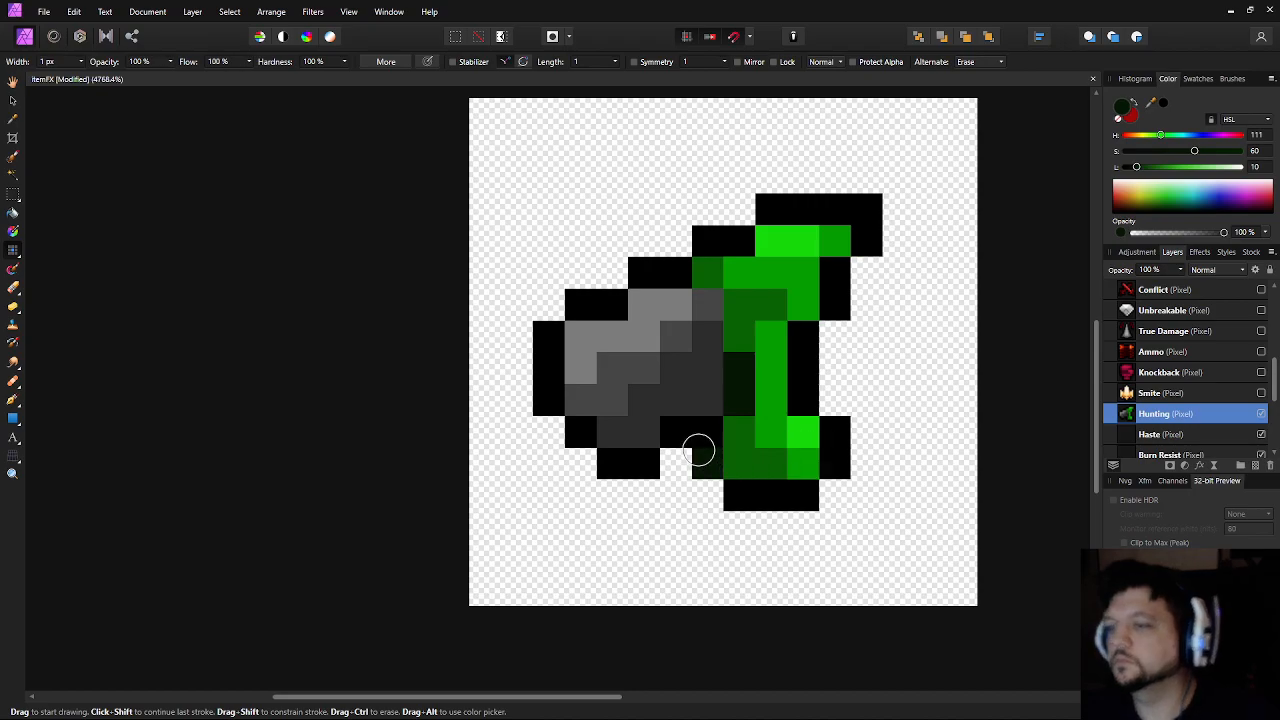
Raise the dark green's lightness to 15 and repaint the inner outline pixels beside the green stem and its base
{"action": "scroll", "coordinate": [860, 515], "scroll_direction": "down", "scroll_amount": 4}
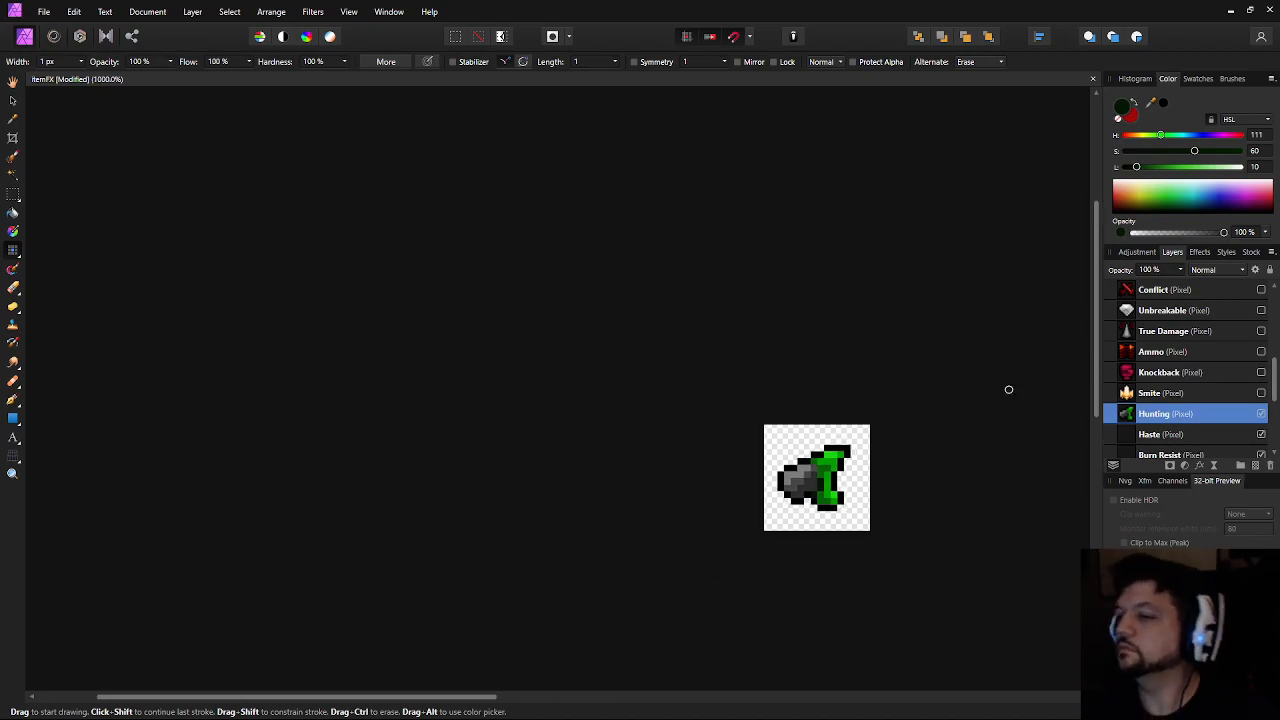
{"action": "scroll", "coordinate": [930, 390], "scroll_direction": "up", "scroll_amount": 3}
{"action": "left_click", "coordinate": [1142, 167]}
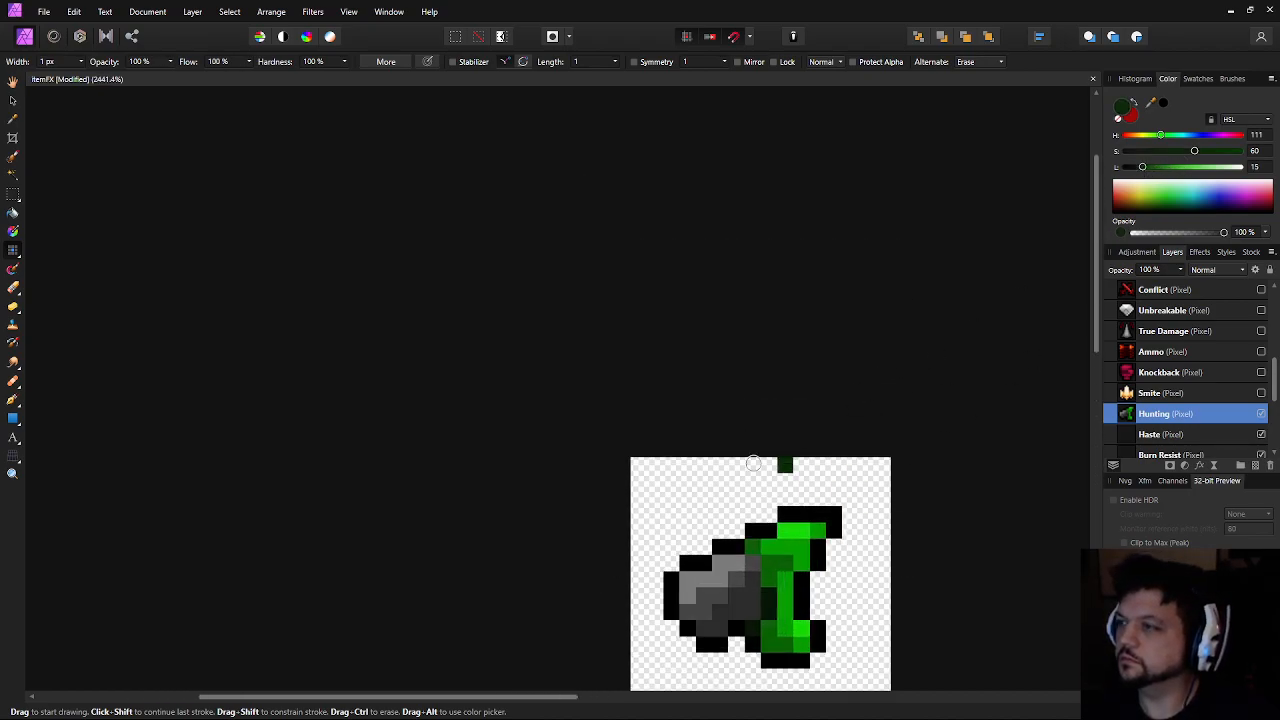
{"action": "scroll", "coordinate": [763, 449], "scroll_direction": "up", "scroll_amount": 3}
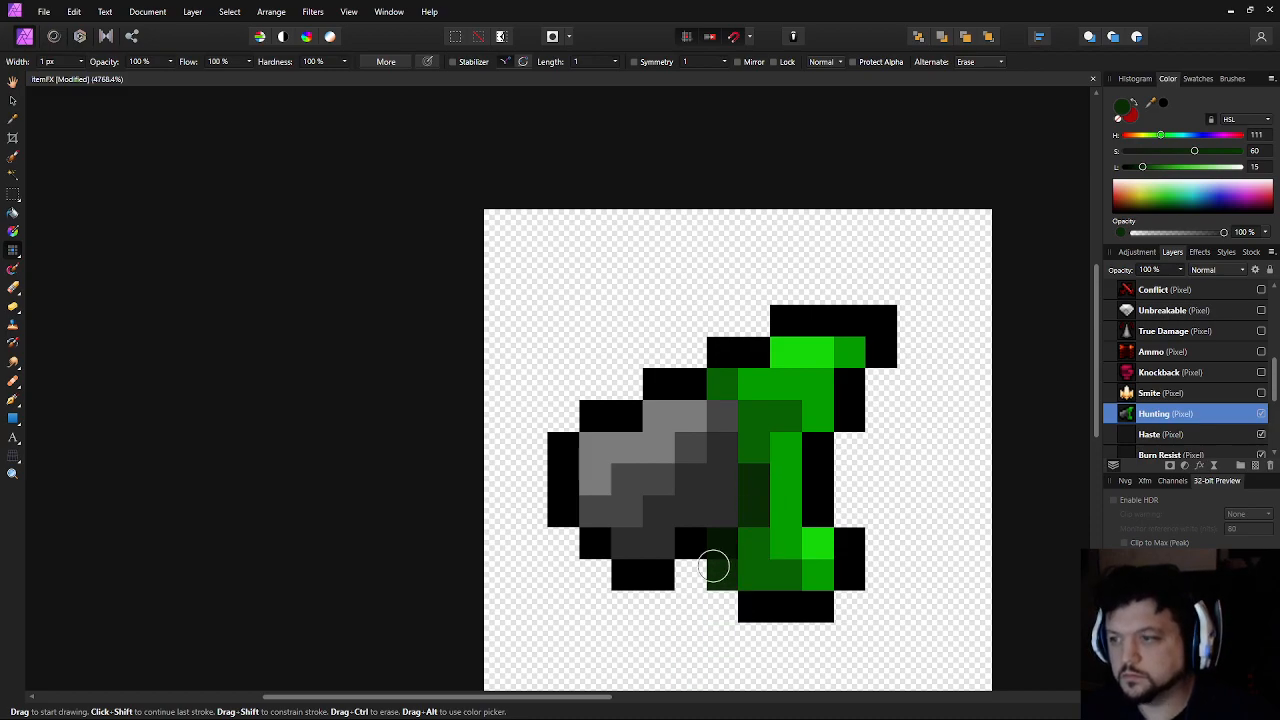
{"action": "scroll", "coordinate": [900, 562], "scroll_direction": "down", "scroll_amount": 8}
{"action": "scroll", "coordinate": [897, 500], "scroll_direction": "down", "scroll_amount": 4}
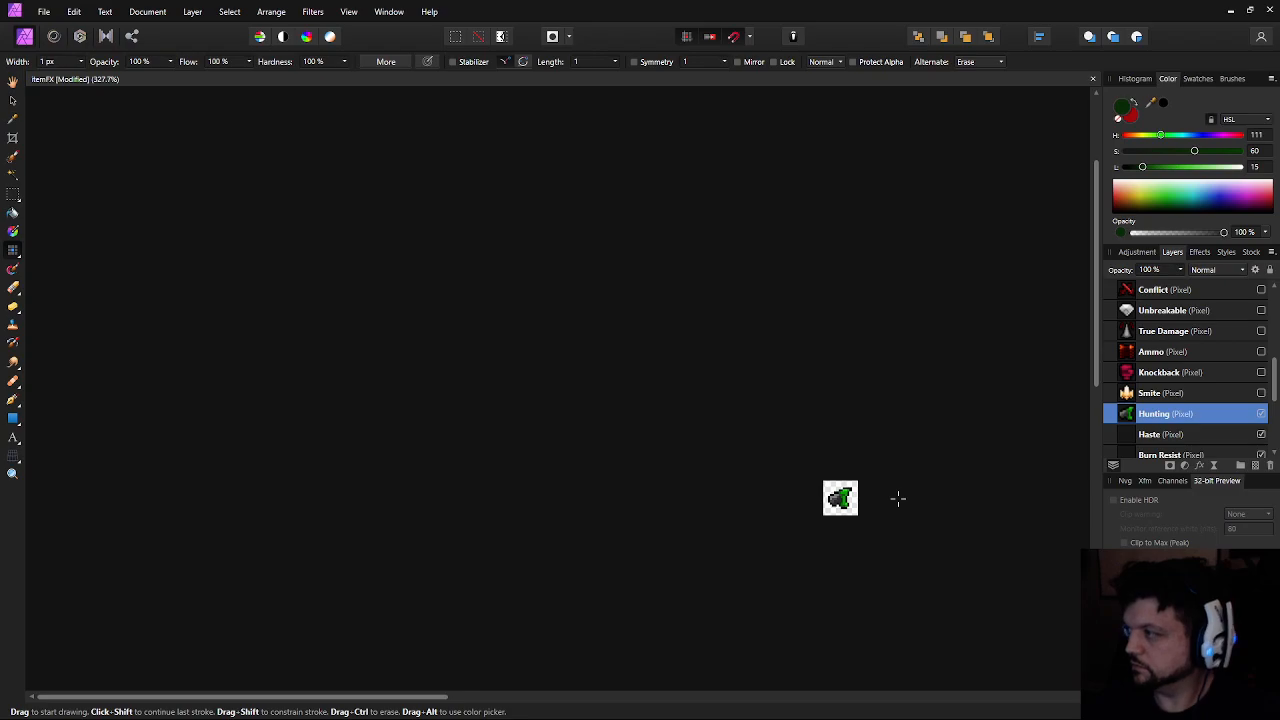
{"action": "scroll", "coordinate": [897, 499], "scroll_direction": "up", "scroll_amount": 8}
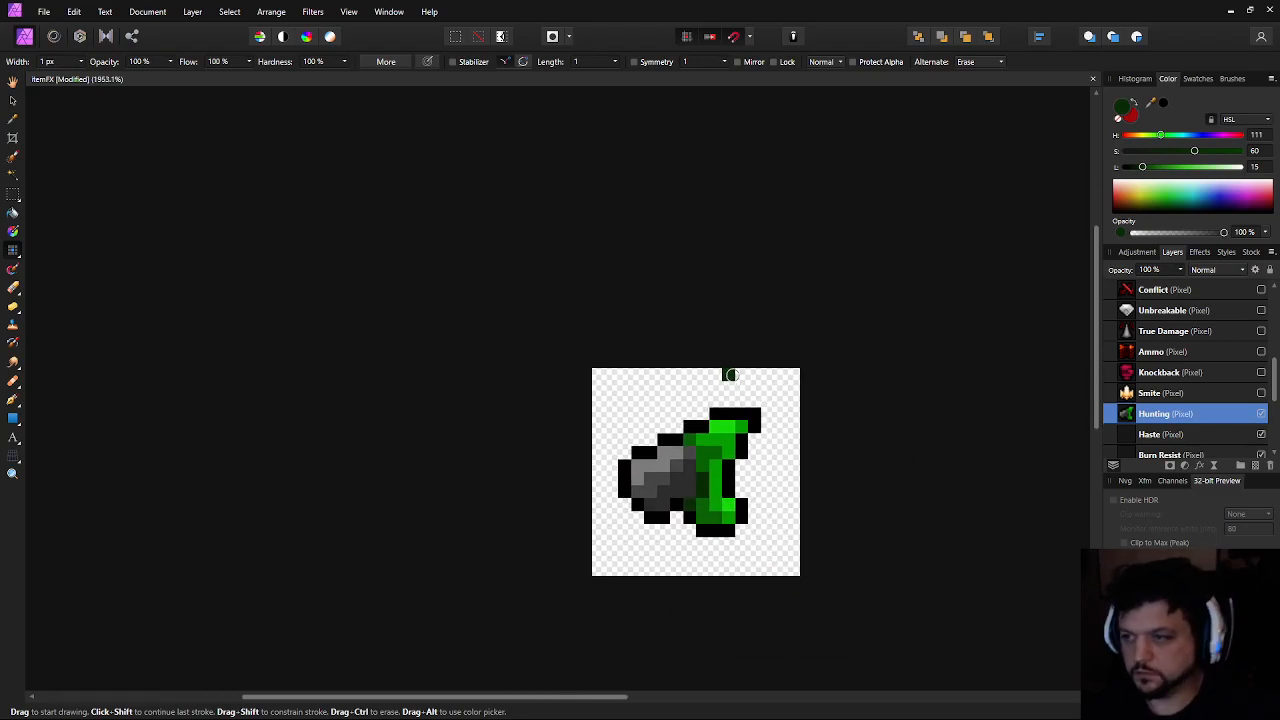
Set the brush opacity to 50% and the colour lightness to 0, and paint semi-transparent corner pixels along the icon's right edge
{"action": "left_click", "coordinate": [150, 61]}
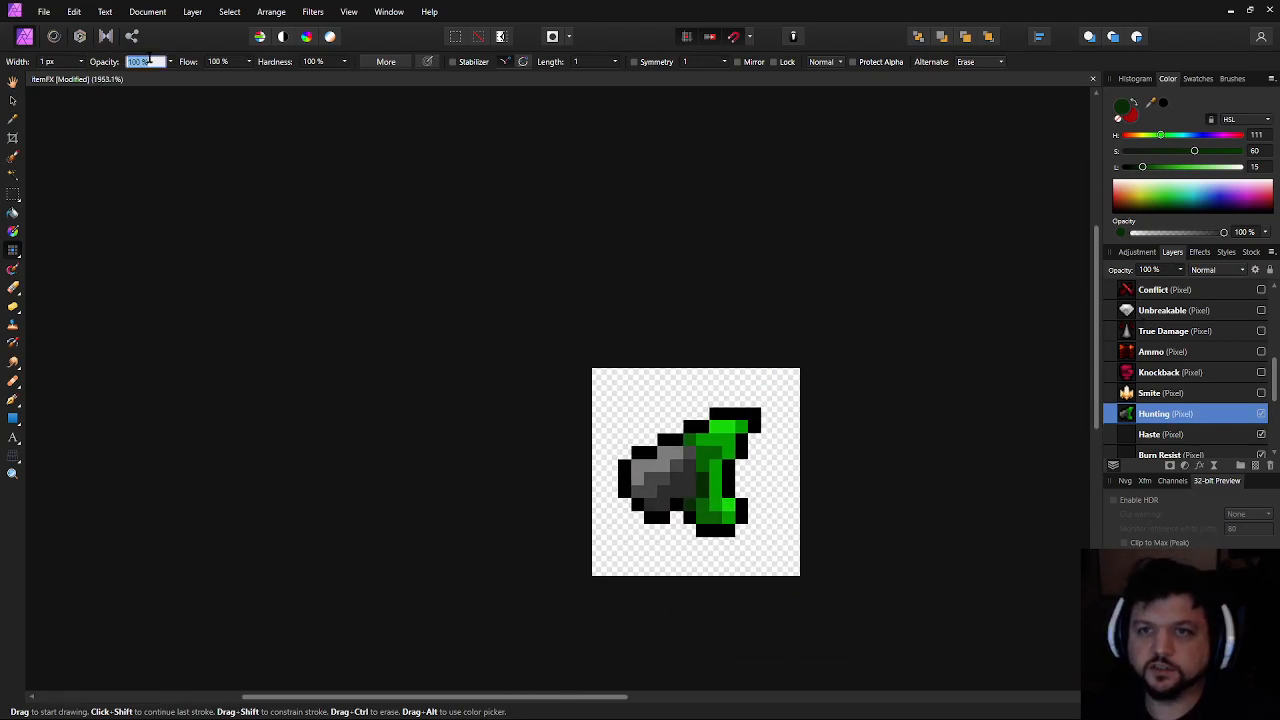
{"action": "type", "text": "50"}
{"action": "key", "text": "Return"}
{"action": "scroll", "coordinate": [665, 383], "scroll_direction": "up", "scroll_amount": 3}
{"action": "left_click_drag", "start_coordinate": [662, 444], "coordinate": [621, 400]}
{"action": "left_click_drag", "start_coordinate": [1141, 167], "coordinate": [1041, 171]}
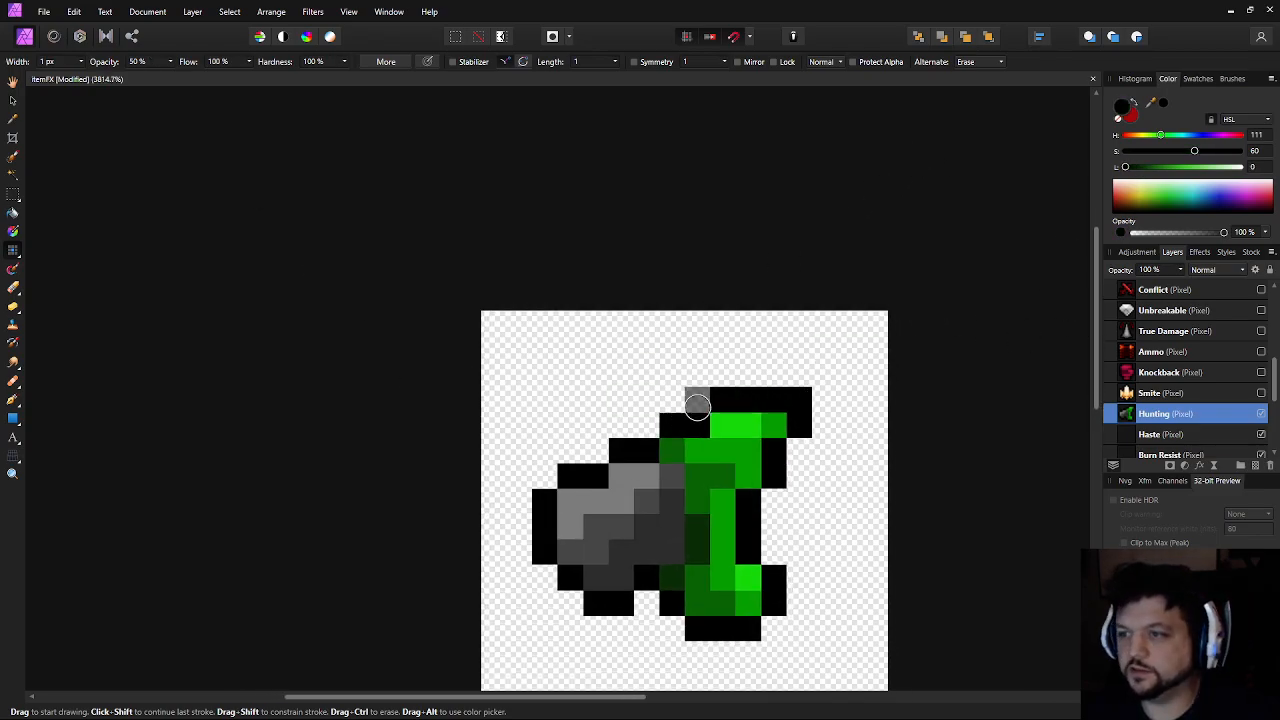
{"action": "left_click", "coordinate": [799, 450]}
{"action": "left_click", "coordinate": [773, 501]}
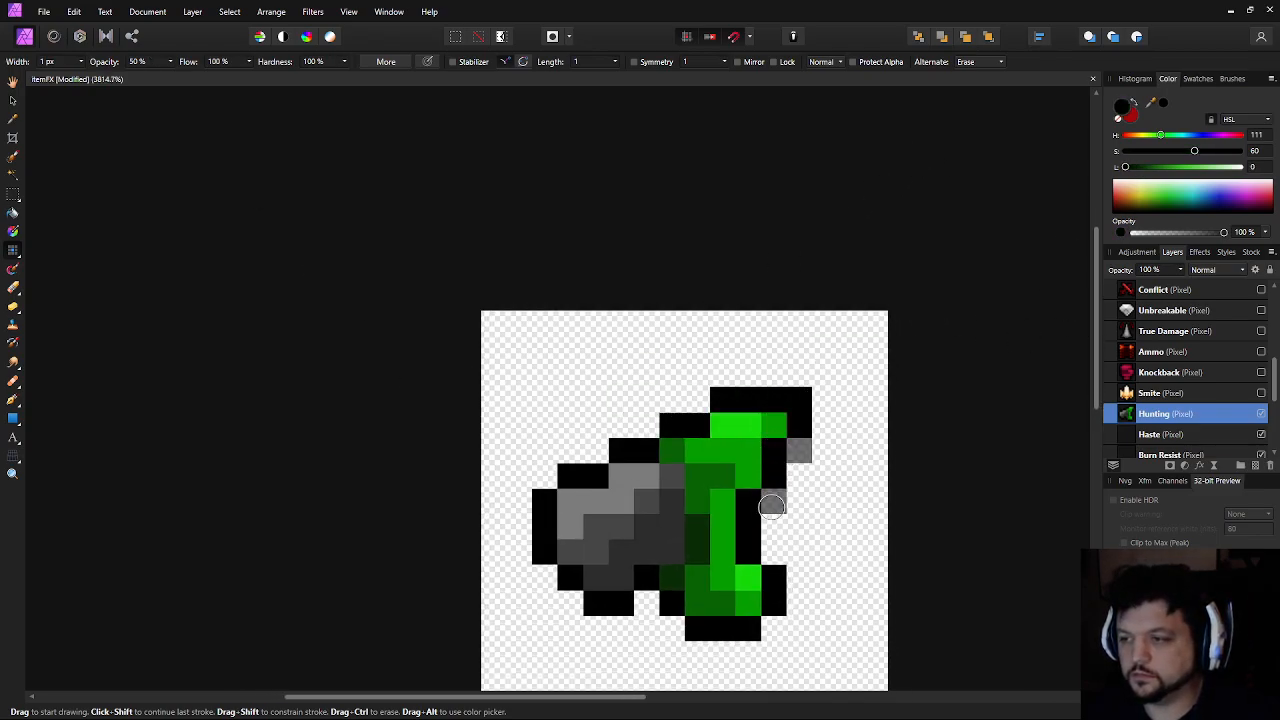
Paint the remaining 50% black smoothing pixels in the stepped corners along the outline's bottom, left and upper-left edges
{"action": "left_click", "coordinate": [672, 627]}
{"action": "left_click", "coordinate": [773, 627]}
{"action": "left_click", "coordinate": [647, 602]}
{"action": "left_click", "coordinate": [570, 602]}
{"action": "left_click", "coordinate": [545, 577]}
{"action": "left_click", "coordinate": [545, 476]}
{"action": "left_click", "coordinate": [596, 450]}
{"action": "left_click", "coordinate": [647, 425]}
{"action": "left_click", "coordinate": [697, 400]}
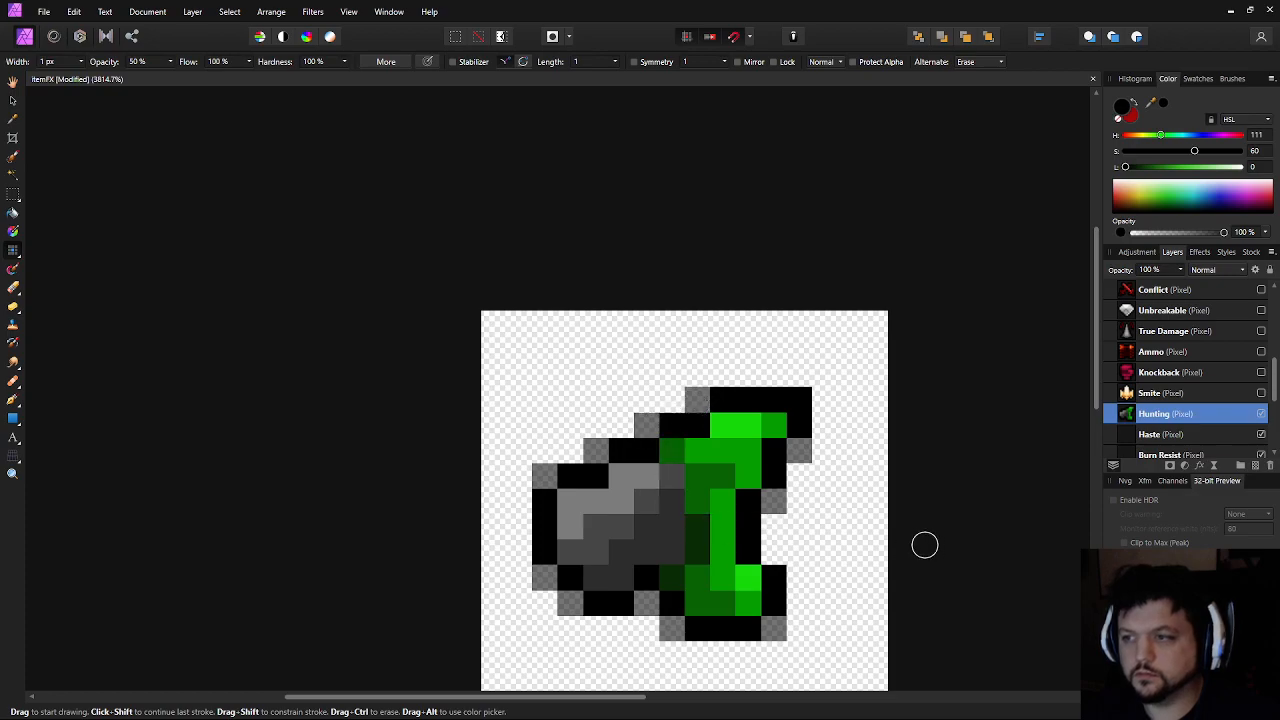
{"action": "scroll", "coordinate": [928, 546], "scroll_direction": "down", "scroll_amount": 7}
{"action": "left_click_drag", "start_coordinate": [949, 541], "coordinate": [764, 495]}
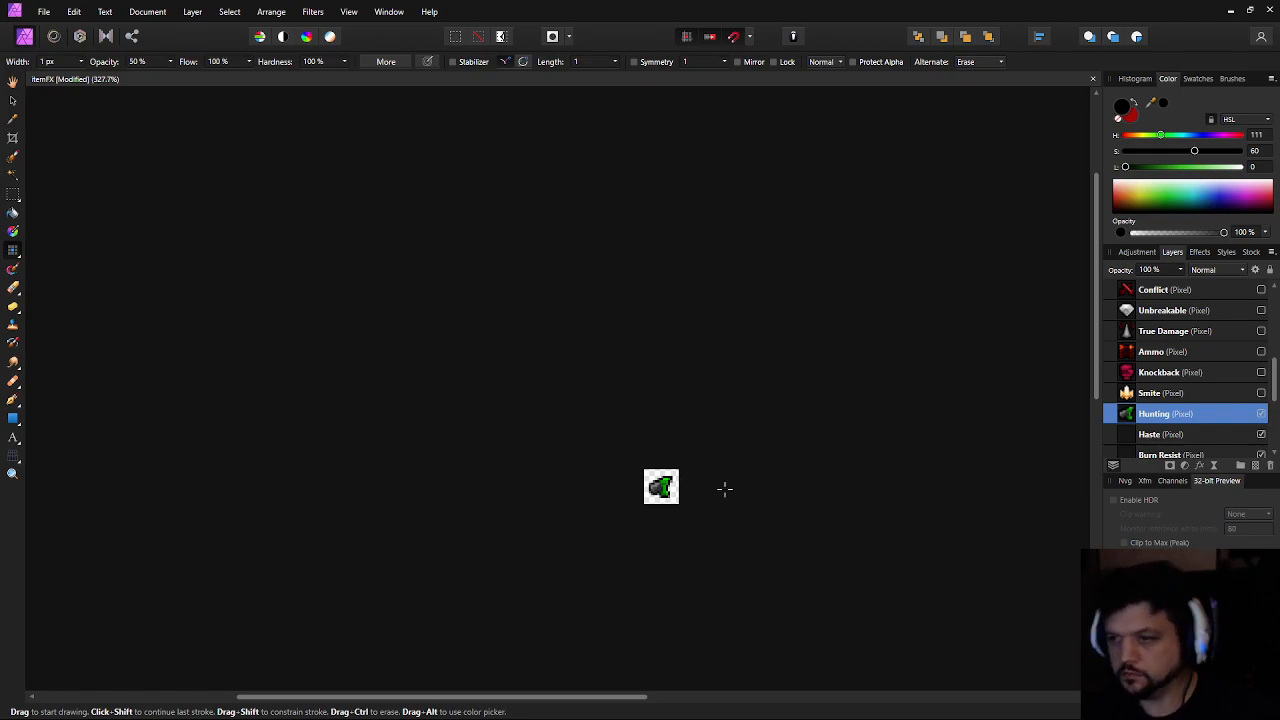
{"action": "scroll", "coordinate": [575, 374], "scroll_direction": "down", "scroll_amount": 2}
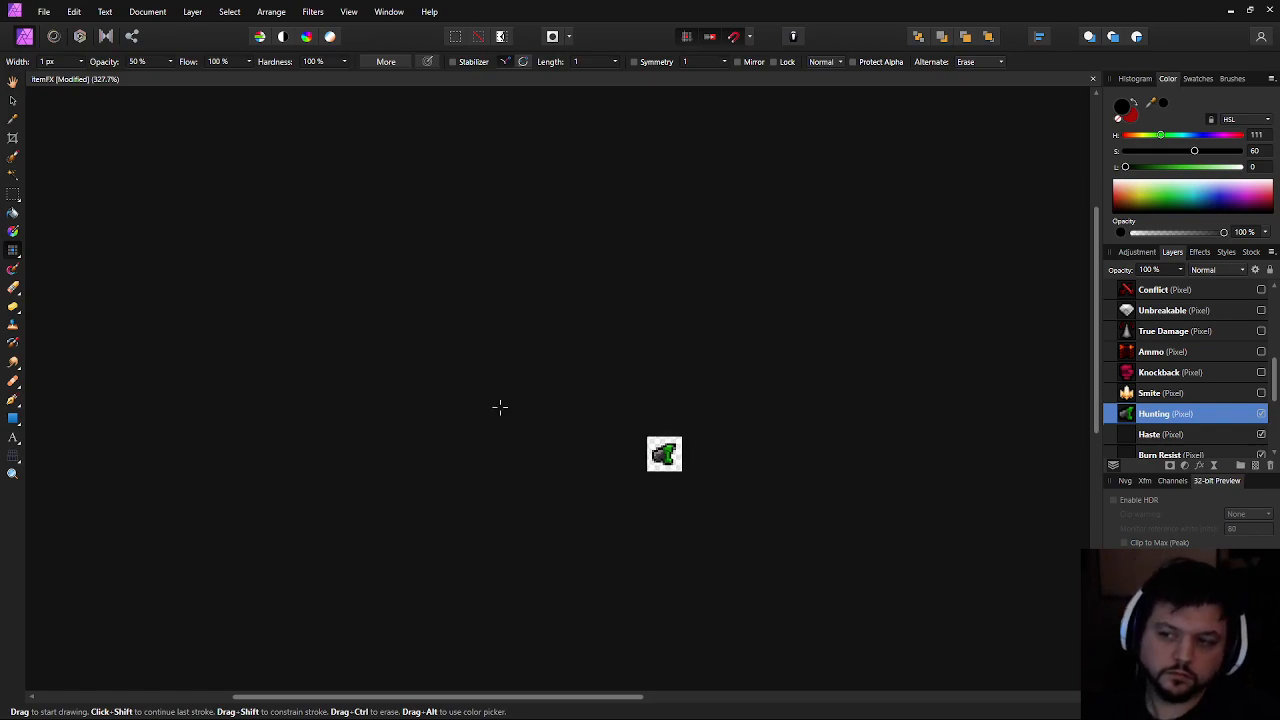
Hide the Hunting layer and select the Haste layer
{"action": "left_click", "coordinate": [14, 103]}
{"action": "scroll", "coordinate": [634, 414], "scroll_direction": "up", "scroll_amount": 3}
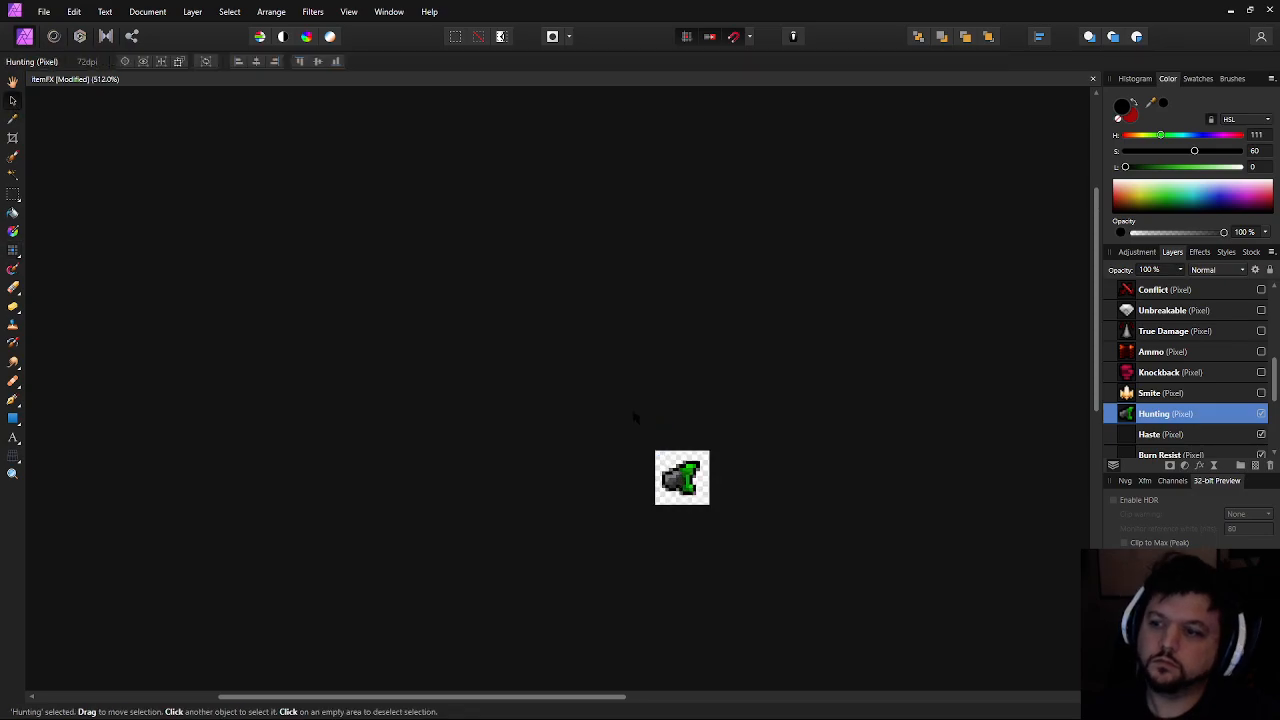
{"action": "left_click", "coordinate": [612, 463]}
{"action": "left_click_drag", "start_coordinate": [615, 466], "coordinate": [471, 369]}
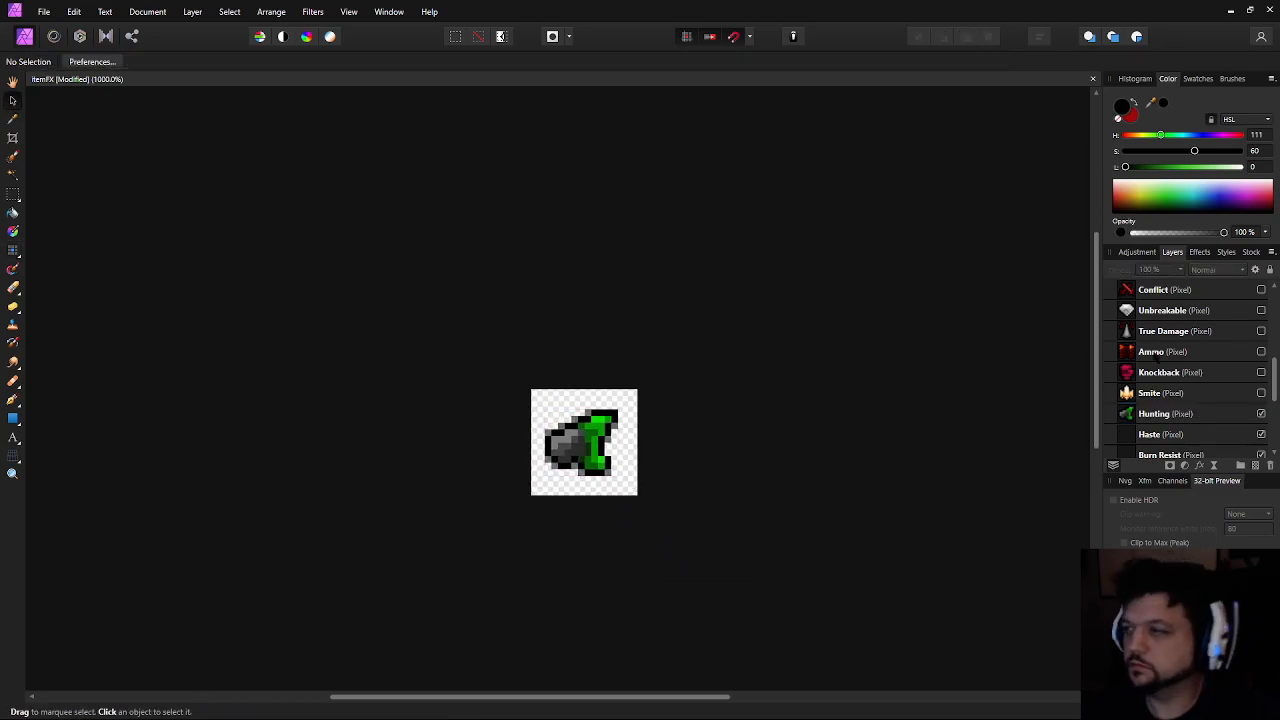
{"action": "left_click", "coordinate": [1261, 414]}
{"action": "left_click", "coordinate": [1228, 436]}
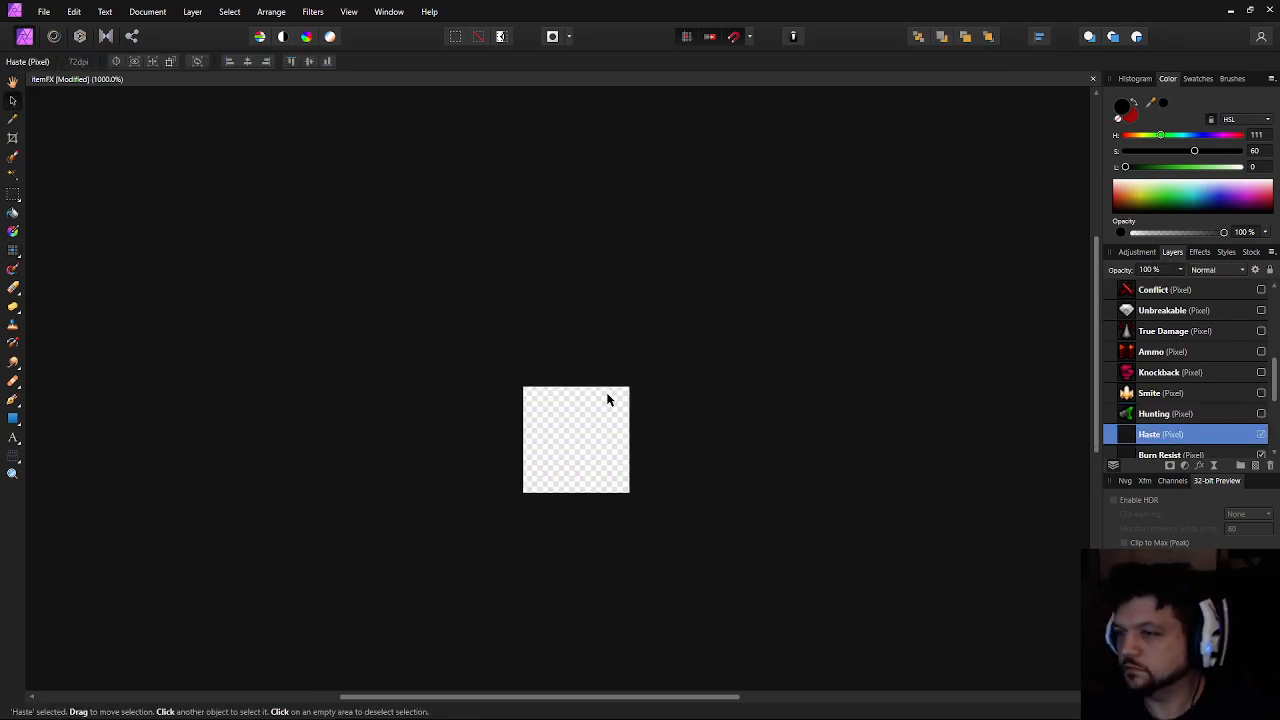
{"action": "left_click_drag", "start_coordinate": [611, 401], "coordinate": [559, 334]}
Set the Pixel tool's opacity back to 100% for drawing on the Haste layer
{"action": "left_click", "coordinate": [13, 251]}
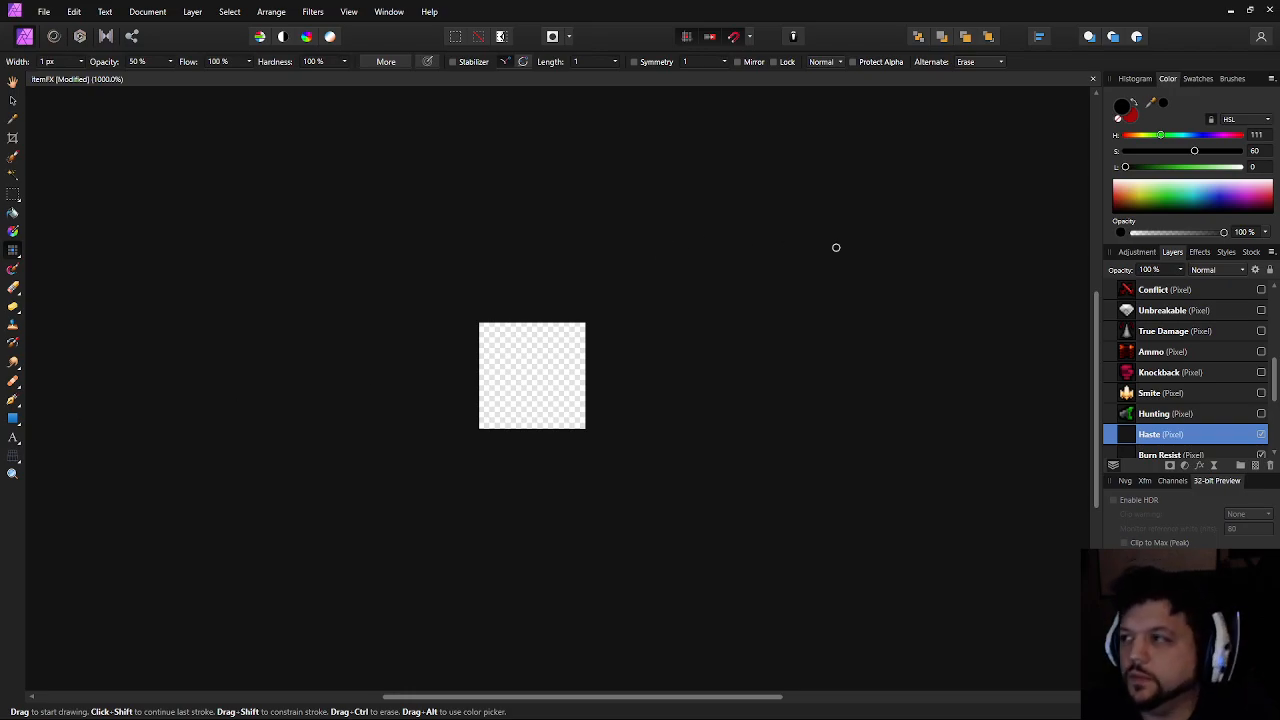
{"action": "scroll", "coordinate": [541, 352], "scroll_direction": "up", "scroll_amount": 4}
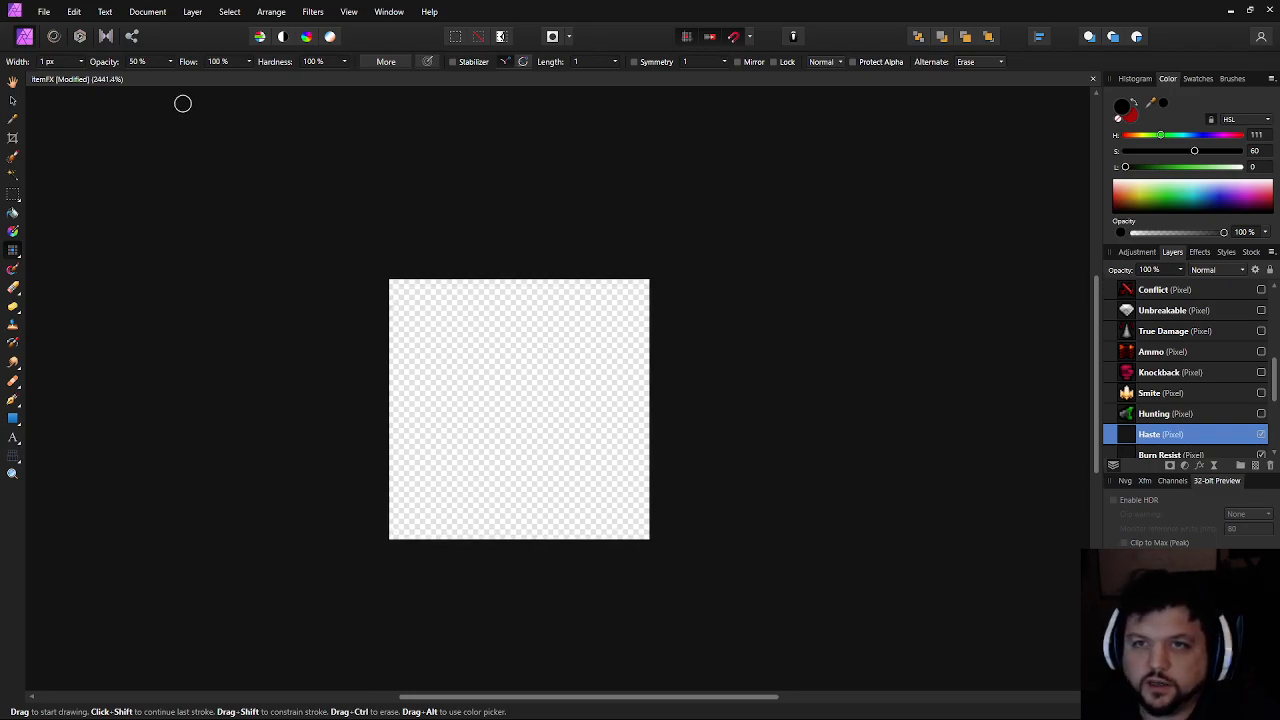
{"action": "left_click", "coordinate": [140, 62]}
{"action": "type", "text": "100"}
{"action": "key", "text": "Return"}
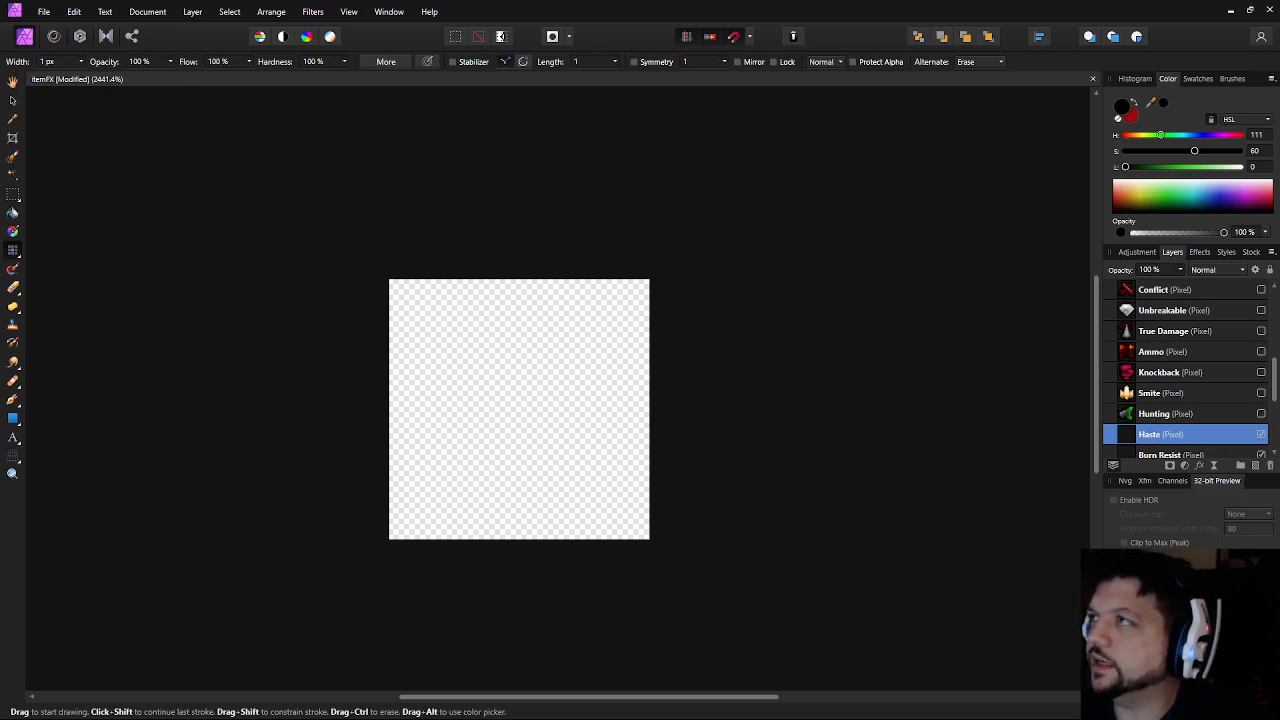
{"action": "scroll", "coordinate": [677, 357], "scroll_direction": "up", "scroll_amount": 5}
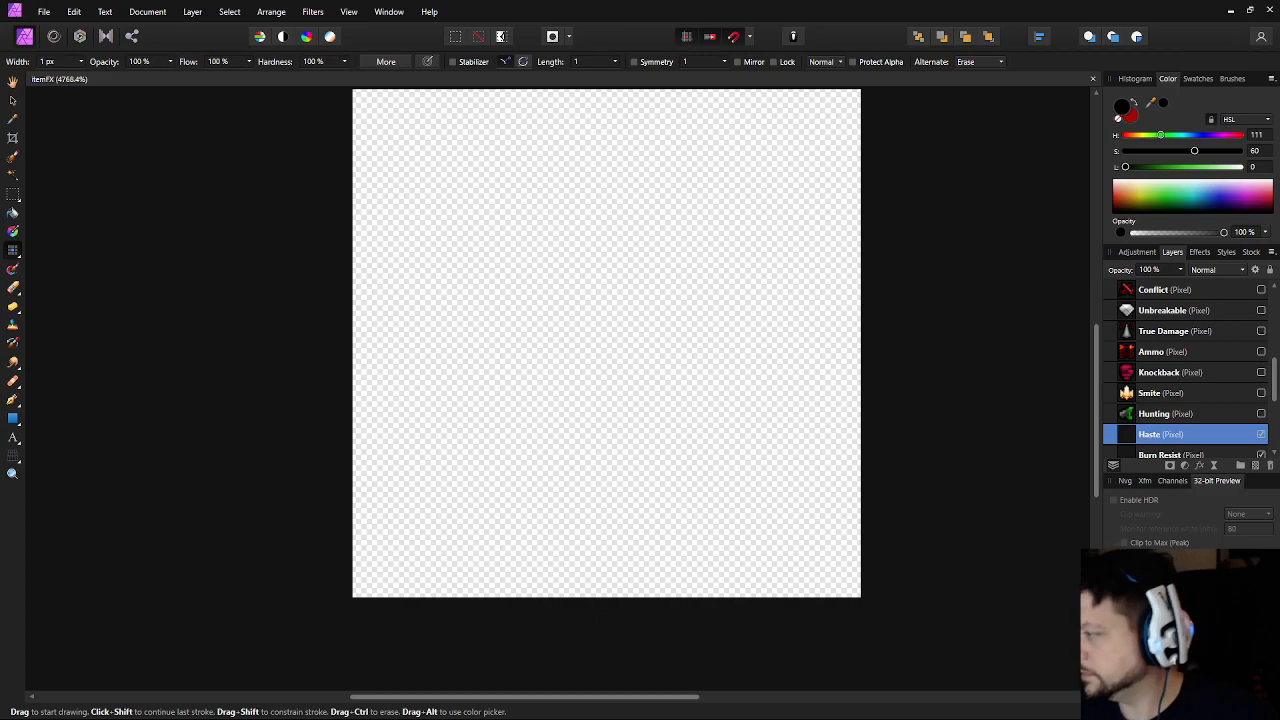
{"action": "scroll", "coordinate": [585, 340], "scroll_direction": "down", "scroll_amount": 3}
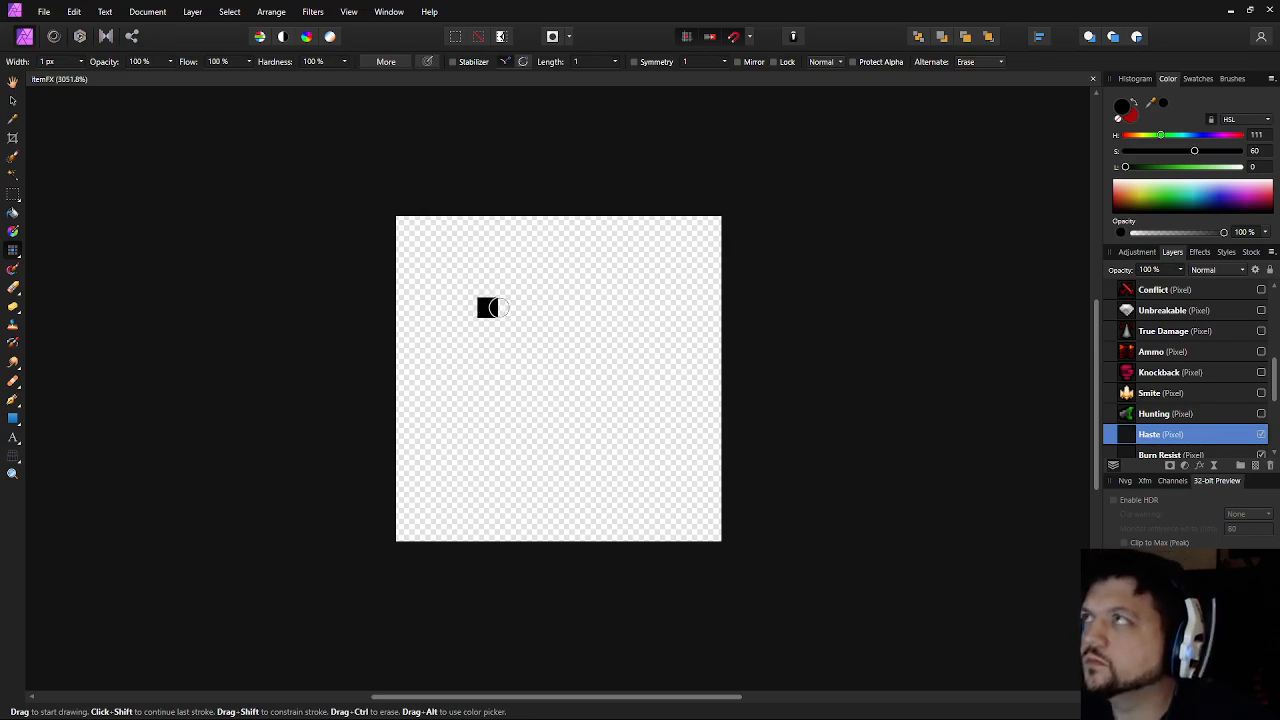
Draw a black outline on the Haste layer with a stepped pointed top and two vertical sides five pixels tall
{"action": "left_click", "coordinate": [528, 328]}
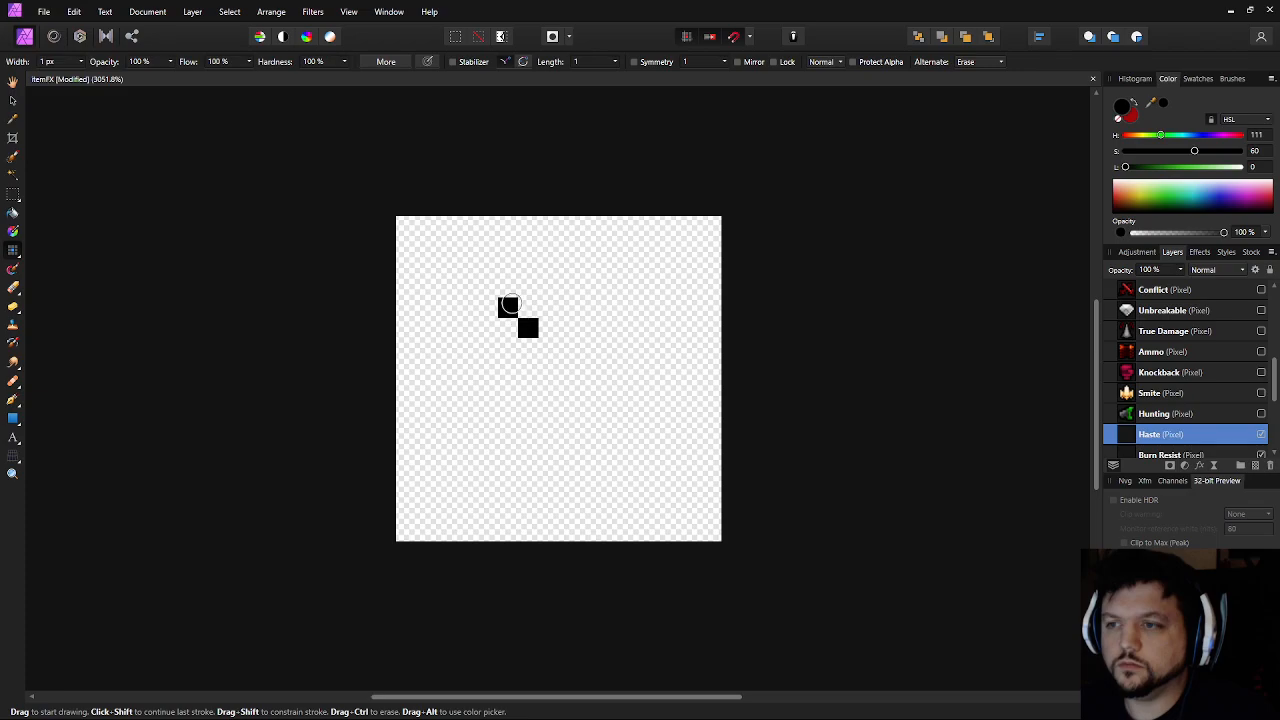
{"action": "left_click", "coordinate": [526, 330], "text": "ctrl"}
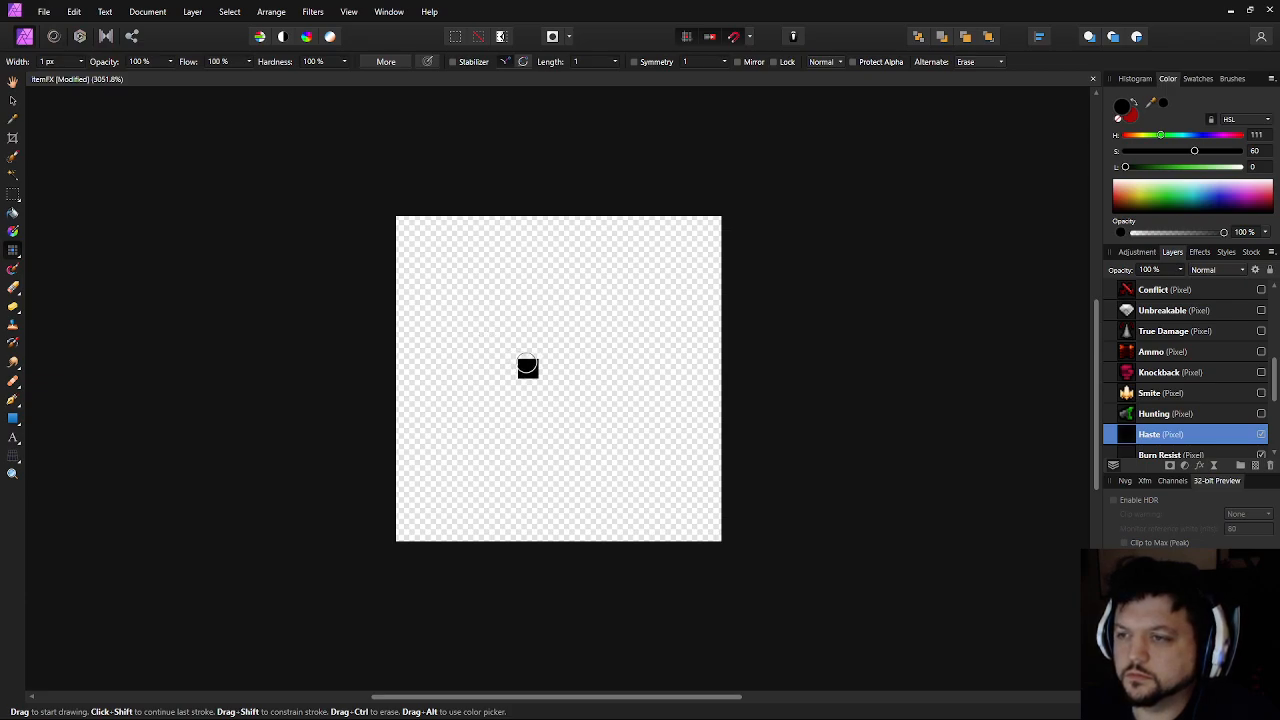
{"action": "left_click_drag", "start_coordinate": [548, 388], "coordinate": [548, 326]}
{"action": "left_click", "coordinate": [550, 308]}
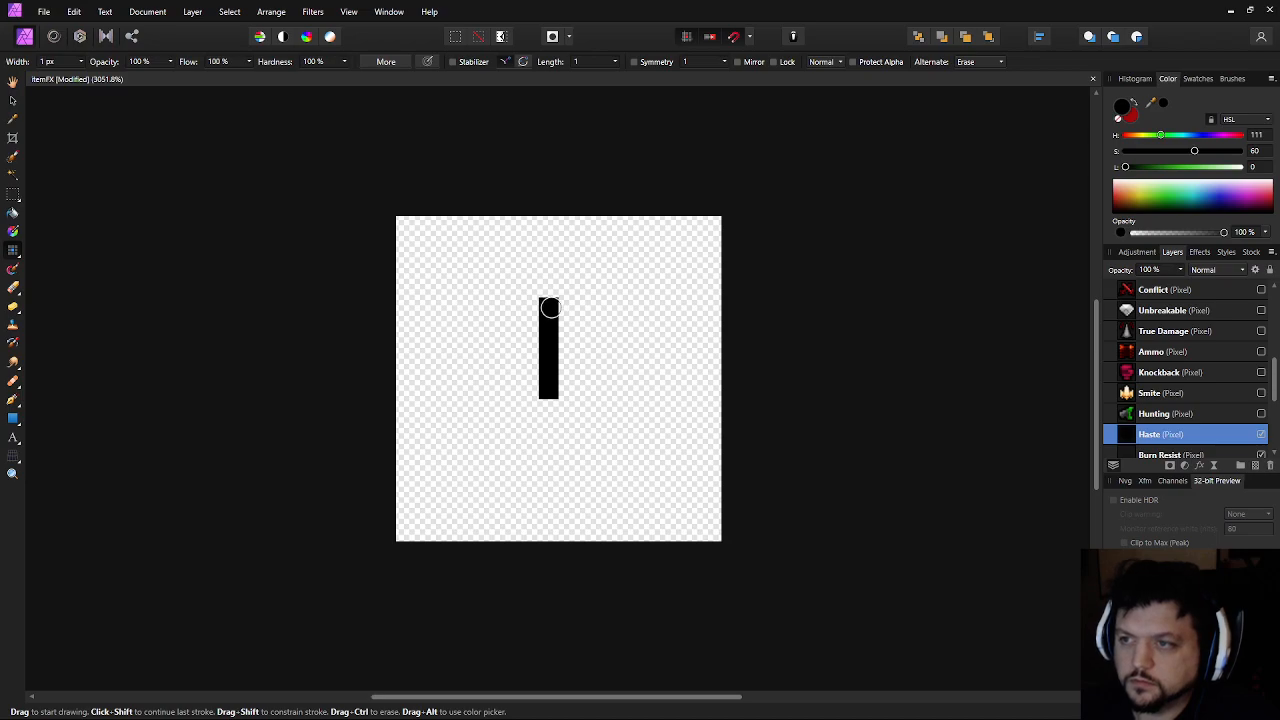
{"action": "left_click_drag", "start_coordinate": [572, 281], "coordinate": [585, 261]}
{"action": "left_click", "coordinate": [588, 265]}
{"action": "left_click", "coordinate": [609, 287]}
{"action": "left_click_drag", "start_coordinate": [630, 300], "coordinate": [633, 383]}
Extend the outline's left side one pixel down and draw the left fin with a short stub beneath its inner end
{"action": "left_click", "coordinate": [550, 428]}
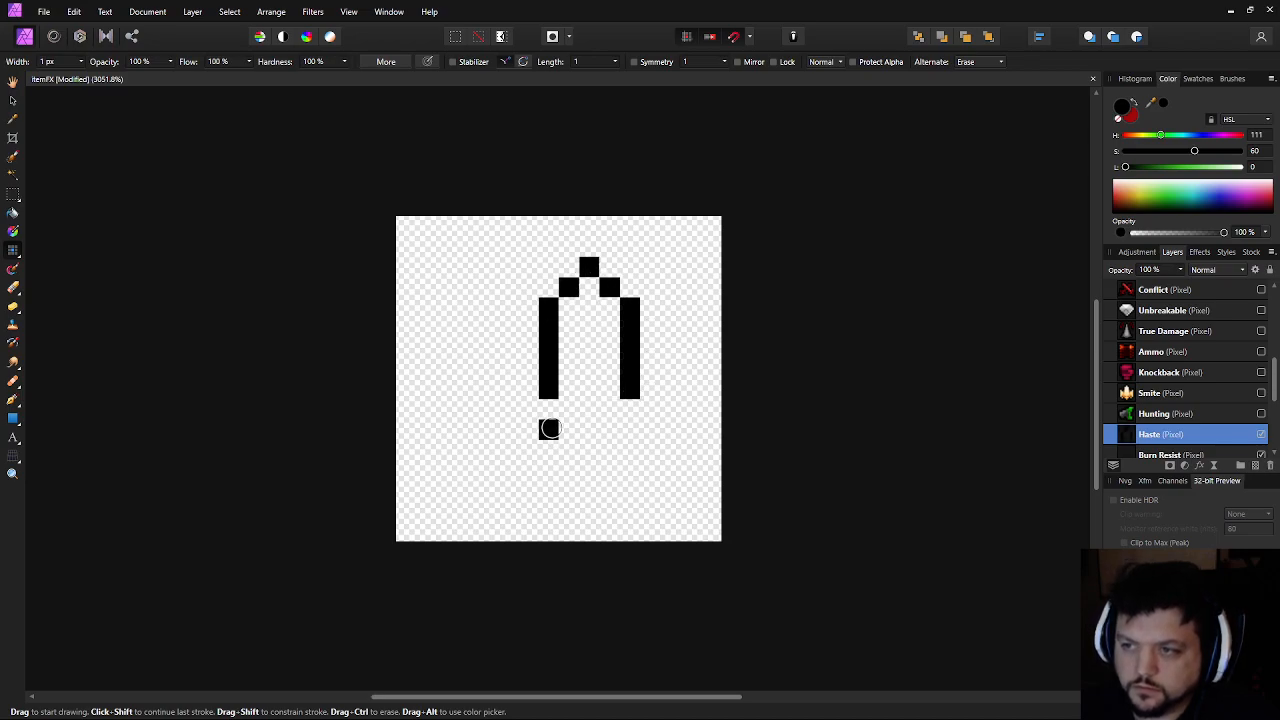
{"action": "key", "text": "ctrl+z"}
{"action": "left_click", "coordinate": [549, 416]}
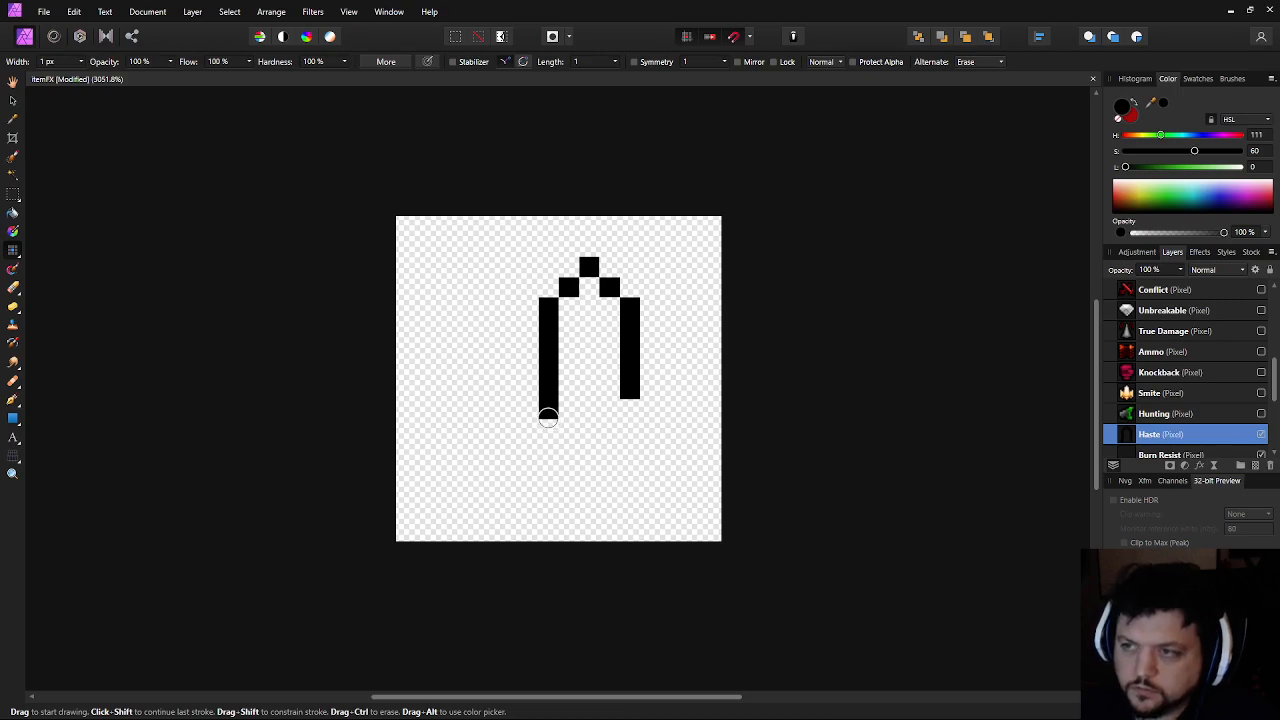
{"action": "key", "text": "ctrl+z"}
{"action": "left_click", "coordinate": [548, 416]}
{"action": "left_click", "coordinate": [527, 390]}
{"action": "left_click", "coordinate": [505, 411]}
{"action": "left_click", "coordinate": [527, 449]}
{"action": "left_click", "coordinate": [556, 456]}
{"action": "left_click", "coordinate": [567, 451]}
{"action": "left_click", "coordinate": [567, 469]}
{"action": "left_click", "coordinate": [549, 472]}
{"action": "key", "text": "ctrl+z"}
Draw the matching right fin and lower stub, and extend the outline's right side one pixel down
{"action": "left_click", "coordinate": [608, 450]}
{"action": "left_click", "coordinate": [609, 469]}
{"action": "left_click", "coordinate": [629, 450]}
{"action": "left_click", "coordinate": [650, 430]}
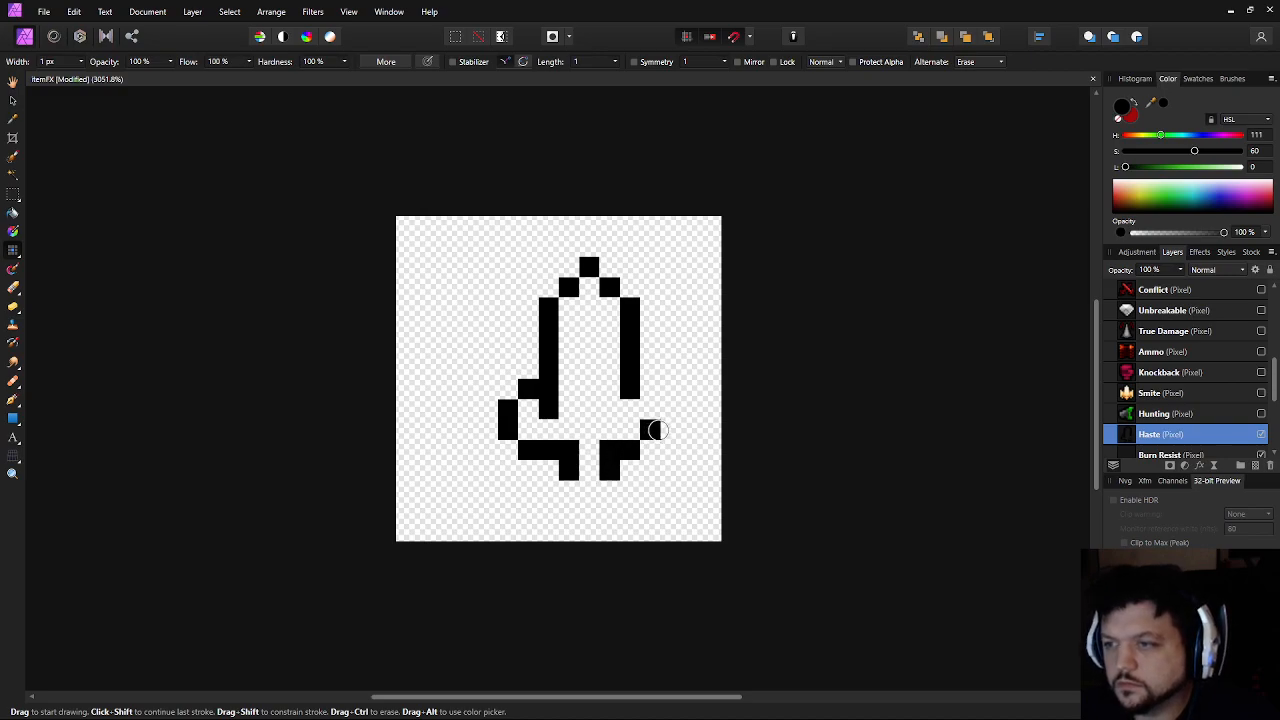
{"action": "left_click", "coordinate": [648, 391]}
{"action": "left_click", "coordinate": [670, 408]}
{"action": "left_click", "coordinate": [669, 428]}
{"action": "left_click", "coordinate": [632, 409]}
{"action": "left_click", "coordinate": [650, 450]}
Outline a cup shape below the fins with two-pixel sides and a three-pixel base, and erase the two inner stub pixels
{"action": "left_click", "coordinate": [548, 490]}
{"action": "left_click", "coordinate": [548, 470]}
{"action": "left_click", "coordinate": [568, 510]}
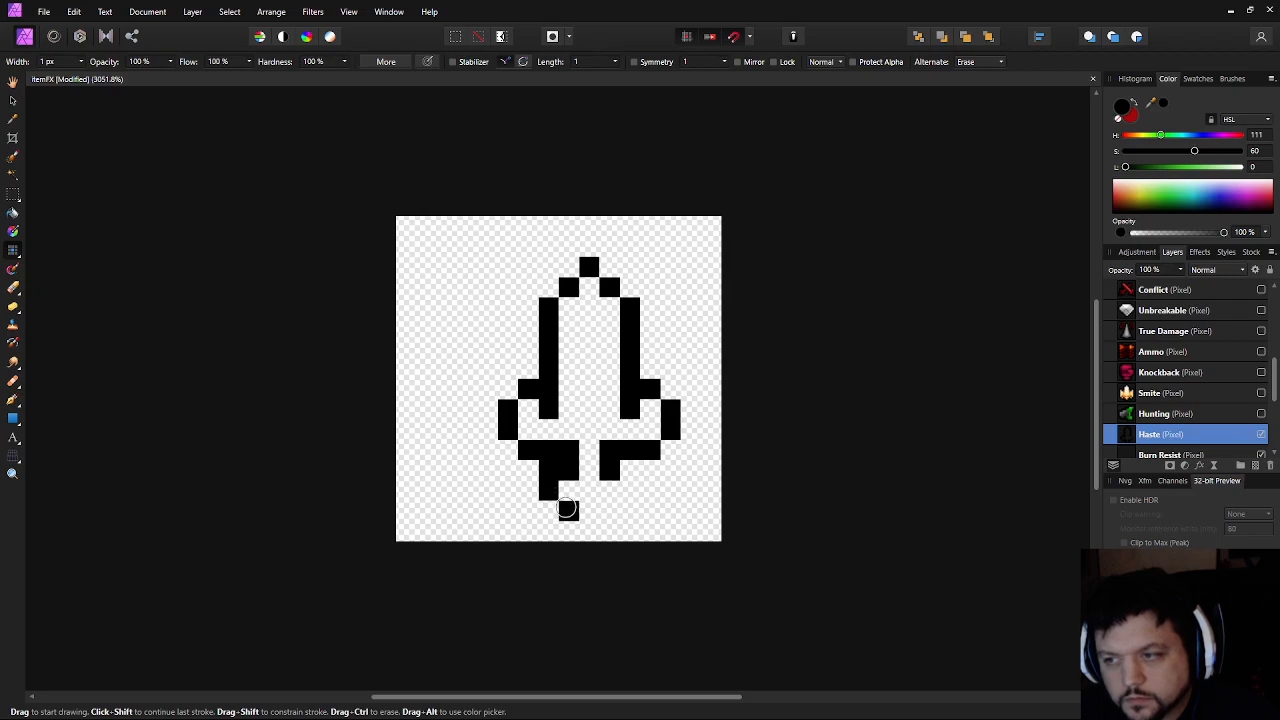
{"action": "left_click", "coordinate": [591, 522]}
{"action": "left_click", "coordinate": [610, 511]}
{"action": "left_click", "coordinate": [630, 490]}
{"action": "left_click", "coordinate": [630, 470]}
{"action": "left_click", "coordinate": [541, 510]}
{"action": "left_click", "coordinate": [572, 473], "text": "ctrl"}
{"action": "left_click", "coordinate": [614, 470], "text": "ctrl"}
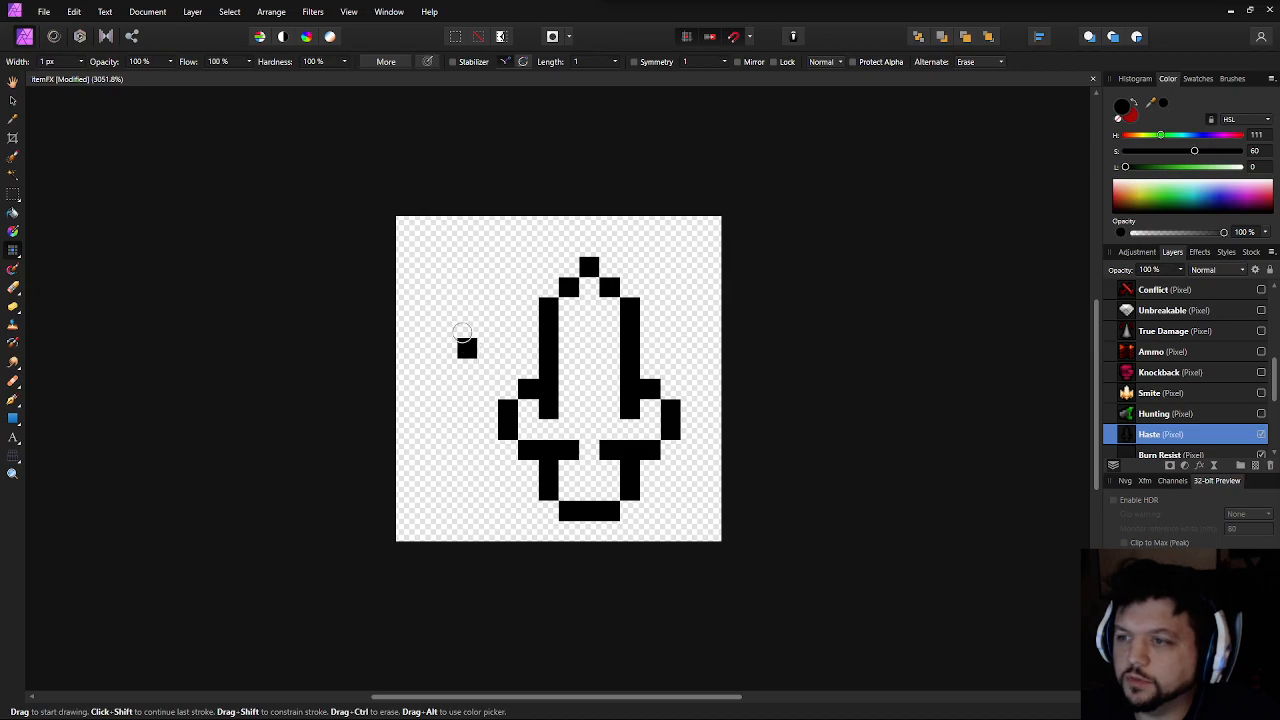
{"action": "key", "text": "m"}
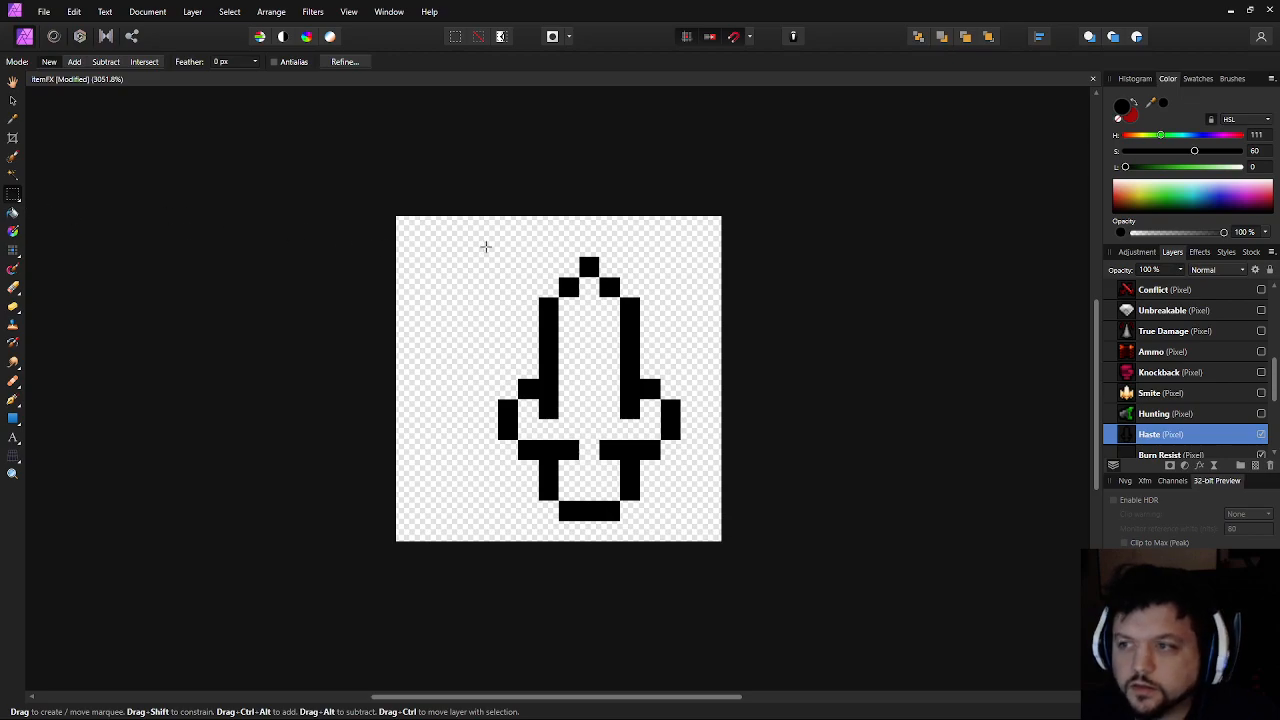
{"action": "left_click", "coordinate": [13, 251]}
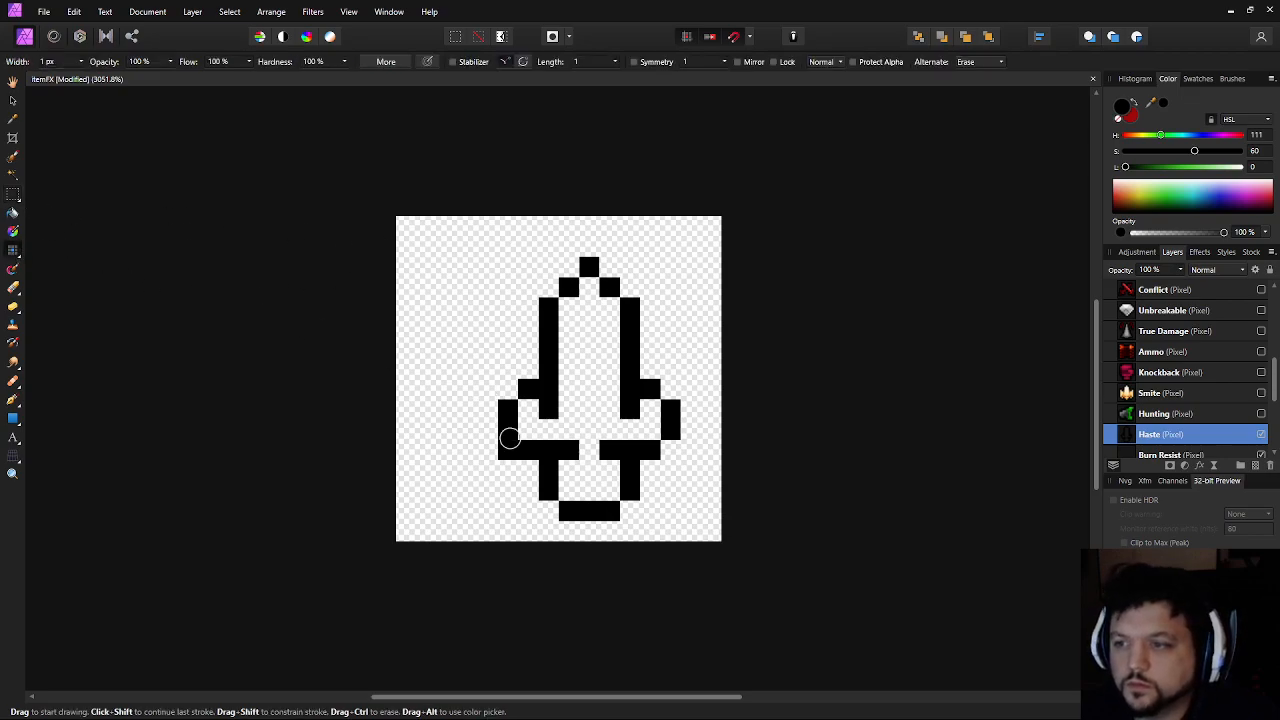
Fill the insides of both fins with black and erase their outer pixels, leaving a one-pixel tip on each side
{"action": "left_click_drag", "start_coordinate": [525, 429], "coordinate": [525, 410]}
{"action": "left_click_drag", "start_coordinate": [654, 429], "coordinate": [651, 409]}
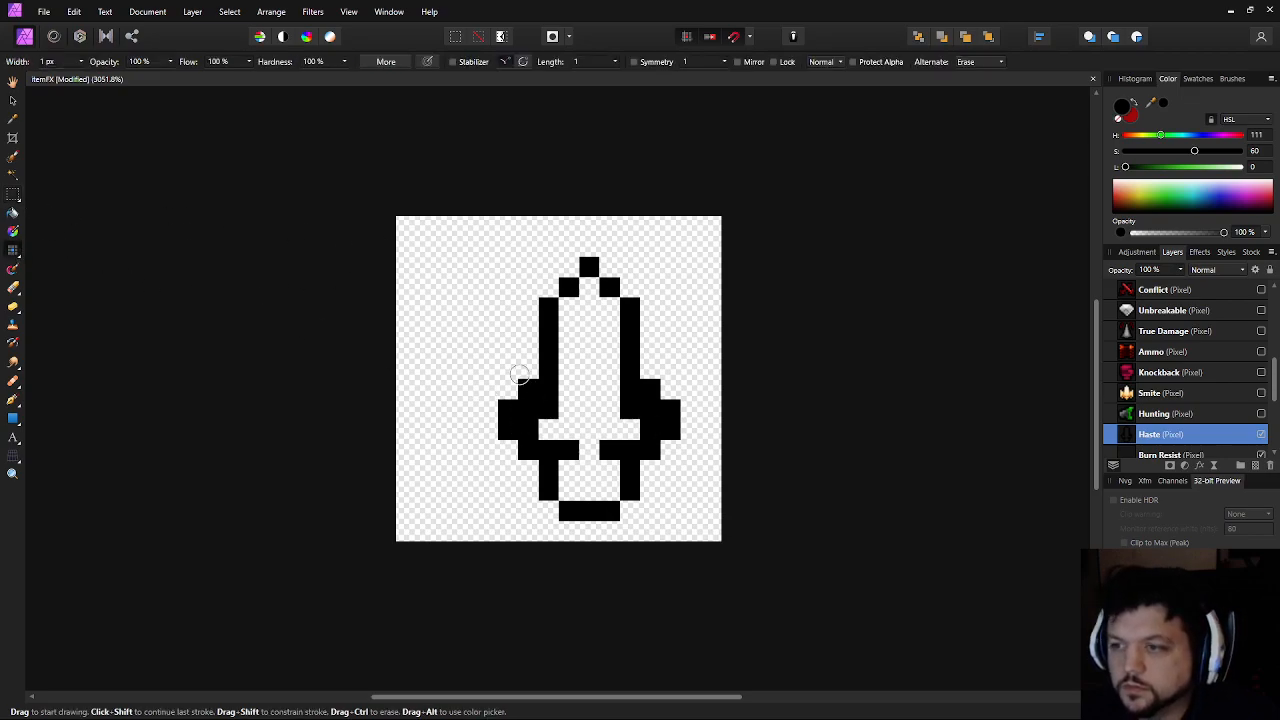
{"action": "left_click_drag", "start_coordinate": [529, 406], "coordinate": [513, 406], "text": "ctrl"}
{"action": "left_click", "coordinate": [510, 432], "text": "ctrl"}
{"action": "left_click", "coordinate": [528, 455], "text": "ctrl"}
{"action": "mouse_move", "coordinate": [650, 451]}
{"action": "left_mouse_down", "text": "ctrl"}
{"action": "mouse_move", "coordinate": [674, 417]}
{"action": "mouse_move", "coordinate": [660, 397]}
{"action": "mouse_move", "coordinate": [652, 410]}
{"action": "mouse_move", "coordinate": [655, 386]}
{"action": "left_mouse_up", "text": "ctrl"}
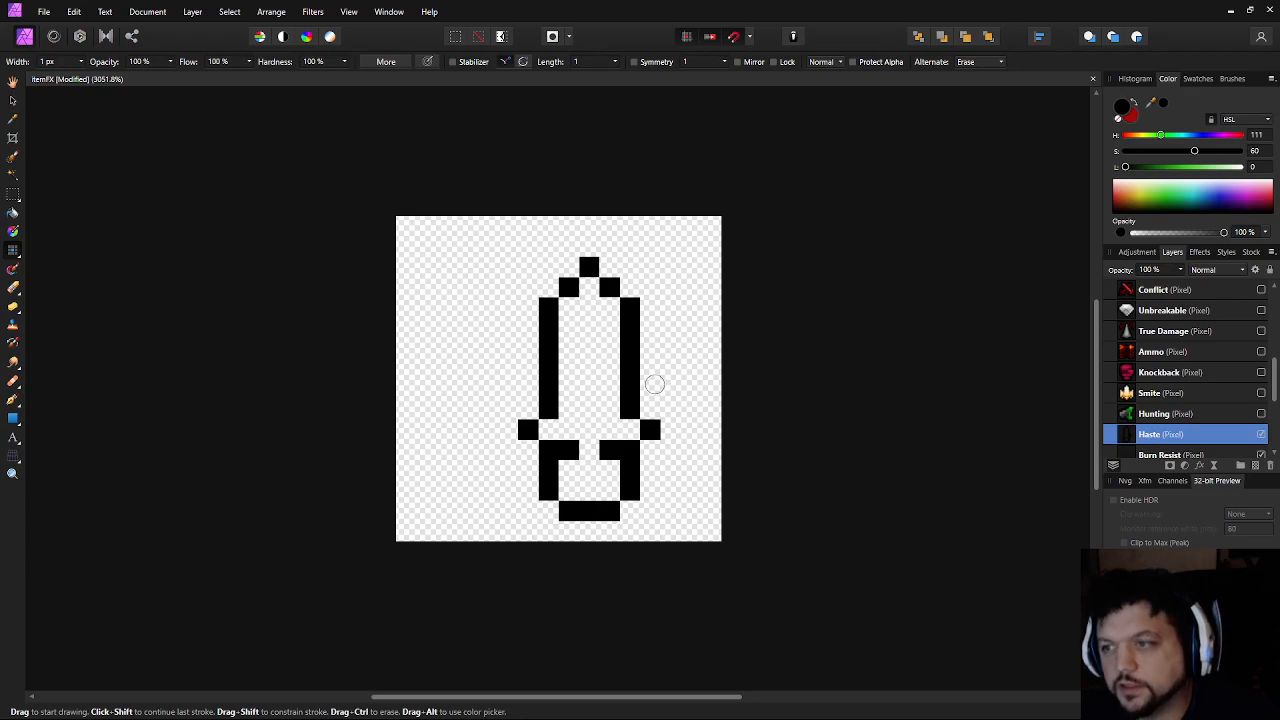
Reshape the cup's base into a stepped point by painting two inner pixels and erasing the outer ones, keeping a single bottom pixel
{"action": "left_click", "coordinate": [566, 491]}
{"action": "left_click", "coordinate": [610, 490]}
{"action": "left_click", "coordinate": [550, 489], "text": "ctrl"}
{"action": "left_click", "coordinate": [567, 508], "text": "ctrl"}
{"action": "left_click", "coordinate": [605, 514], "text": "ctrl"}
{"action": "left_click", "coordinate": [590, 510], "text": "ctrl"}
{"action": "left_click", "coordinate": [591, 509]}
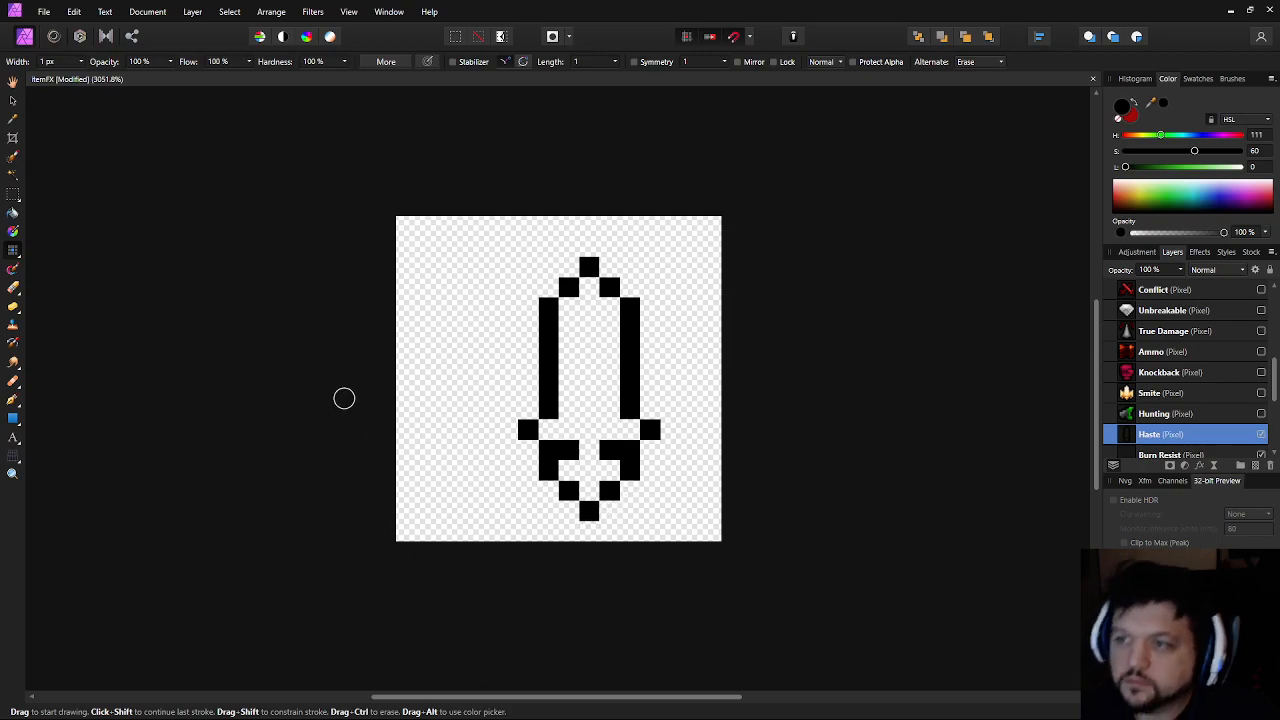
Select the pointed top portion of the Haste outline, move it down one pixel, and deselect
{"action": "key", "text": "m"}
{"action": "left_click_drag", "start_coordinate": [538, 257], "coordinate": [660, 338]}
{"action": "key", "text": "v"}
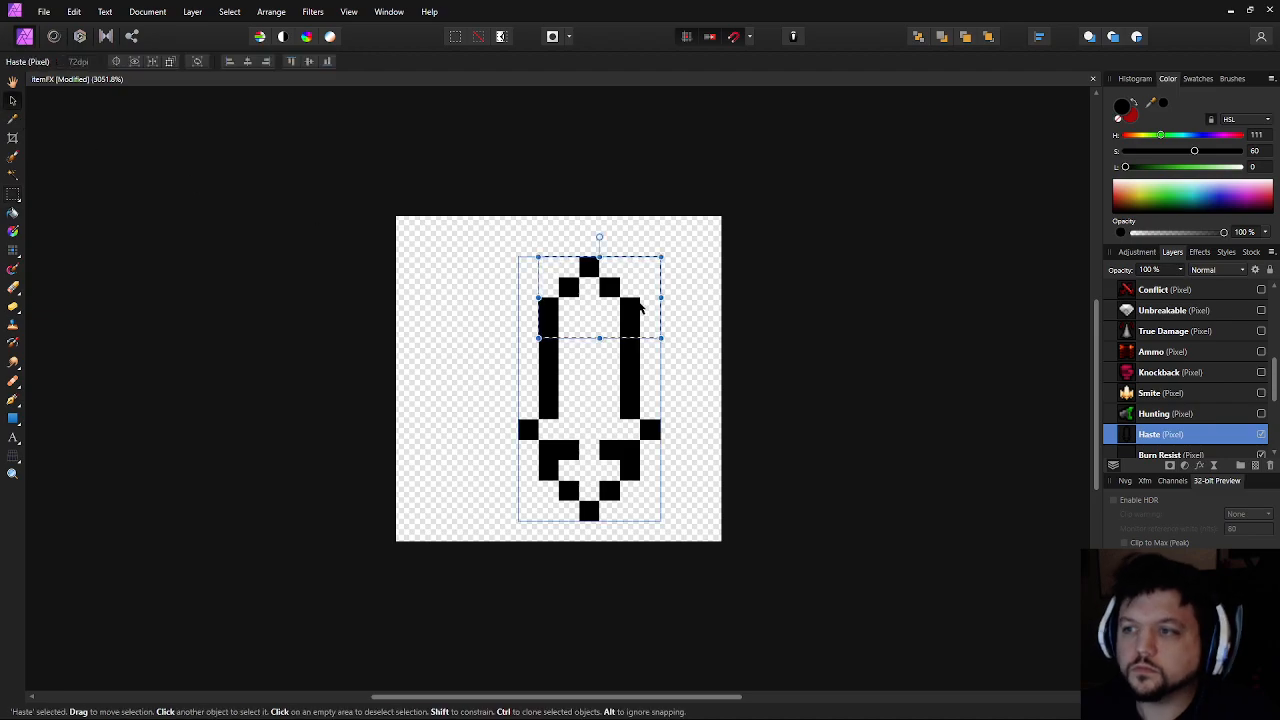
{"action": "left_click_drag", "start_coordinate": [640, 287], "coordinate": [640, 308]}
{"action": "key", "text": "ctrl+d"}
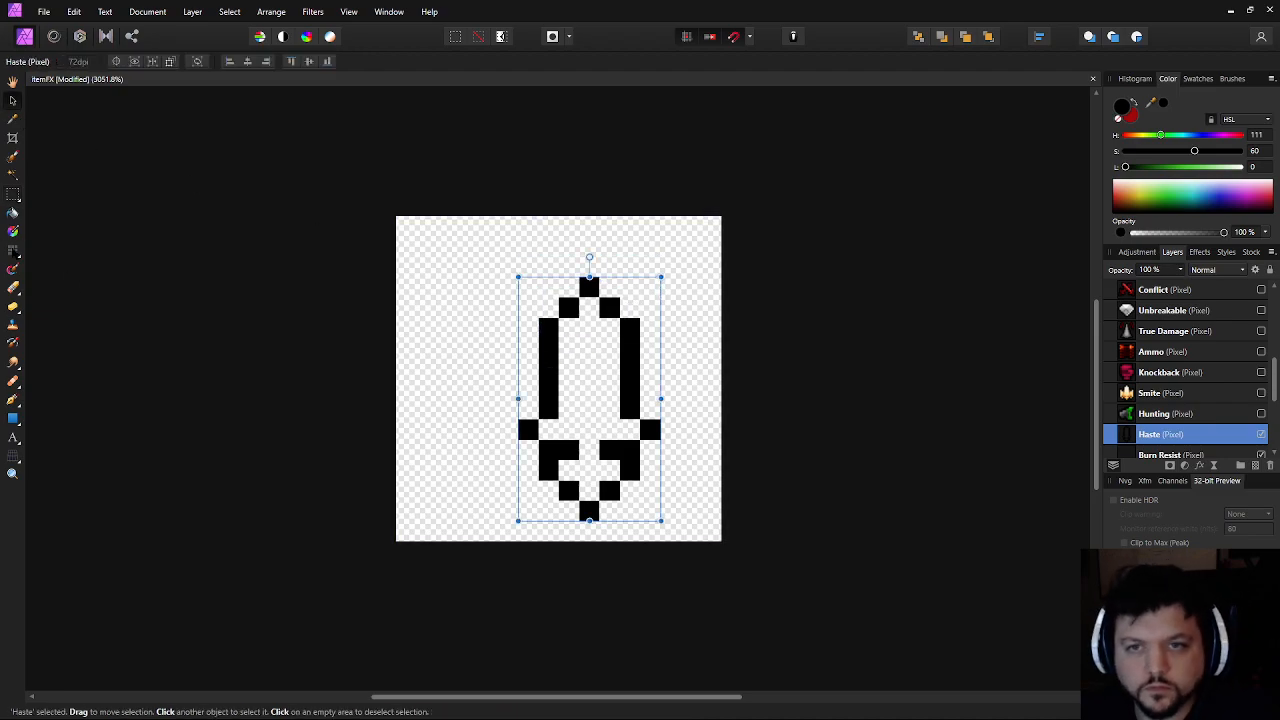
Move the whole Haste outline up one pixel
{"action": "key", "text": "b"}
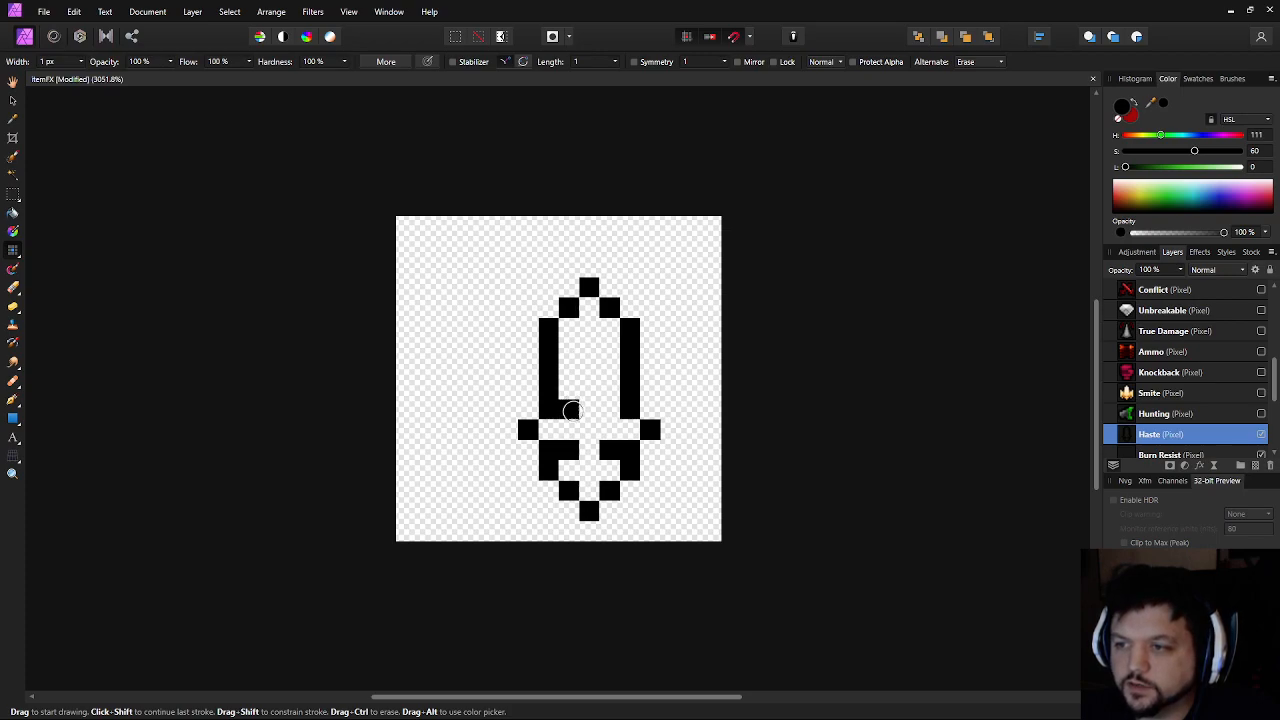
{"action": "left_click", "coordinate": [589, 490]}
{"action": "key", "text": "ctrl+z"}
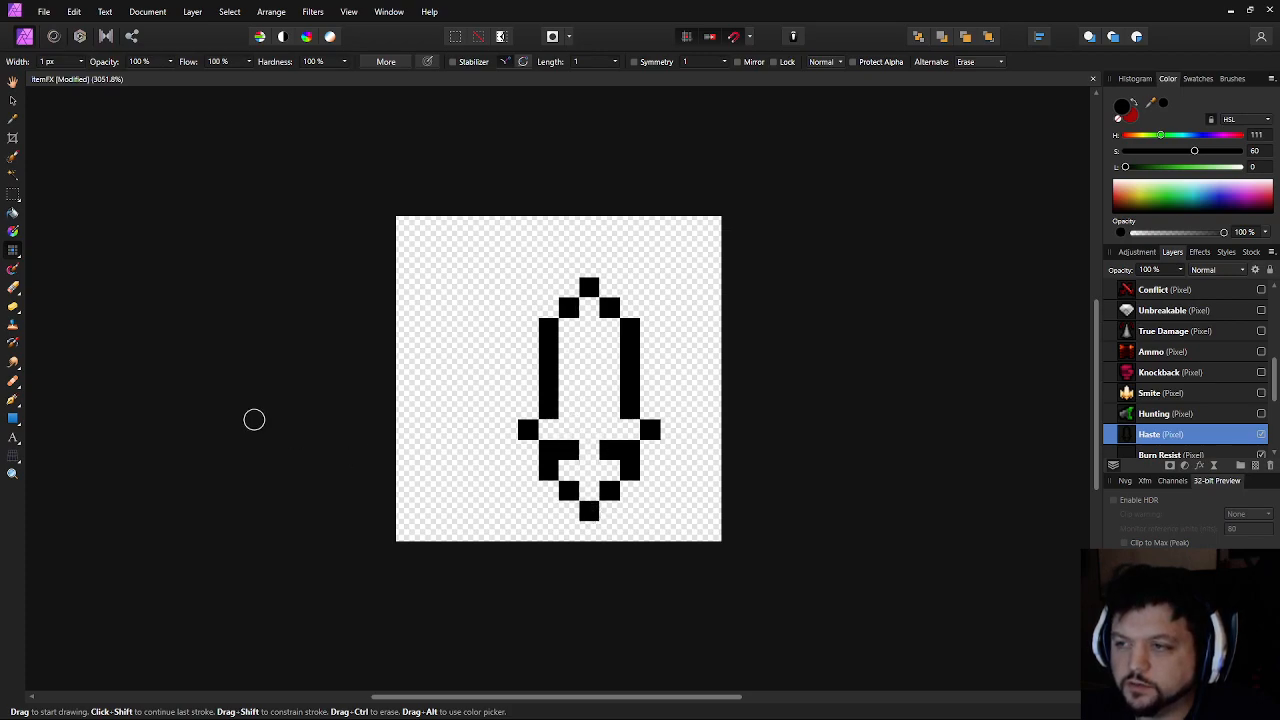
{"action": "left_click", "coordinate": [12, 100]}
{"action": "key", "text": "Up"}
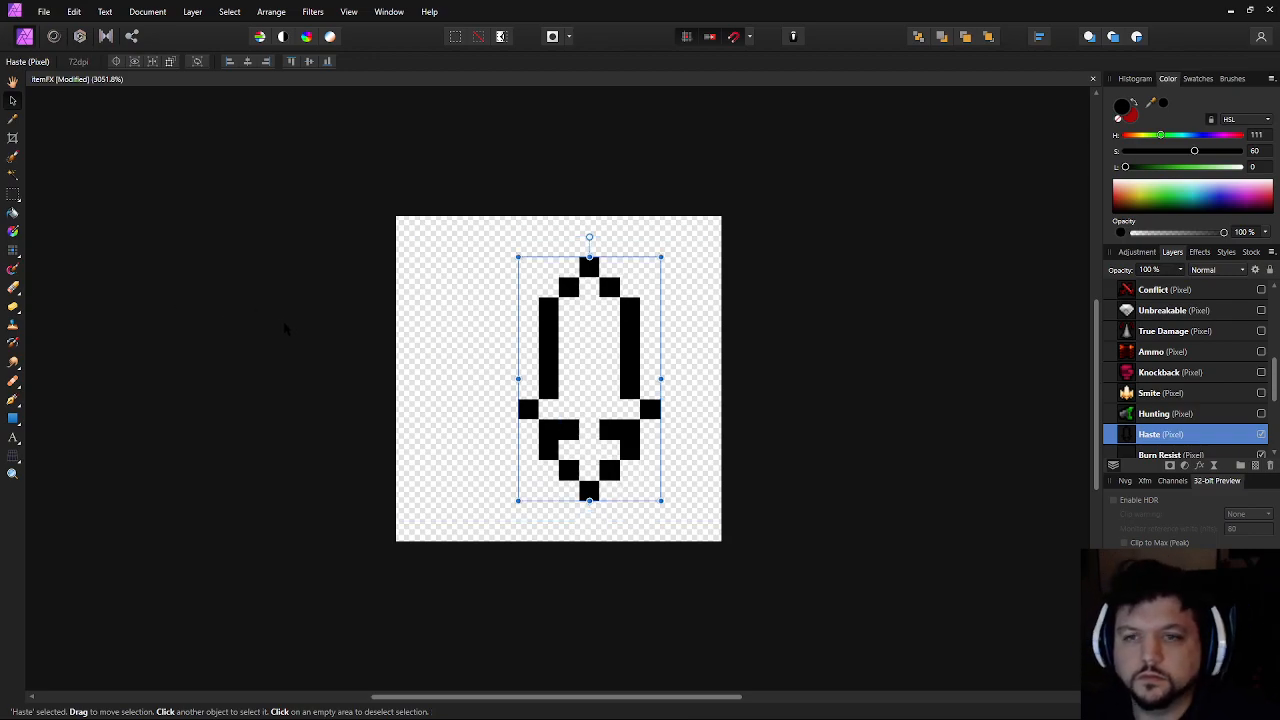
Draw five horizontal black bars about four pixels long, one pixel apart, extending left from the pointed shape
{"action": "key", "text": "b"}
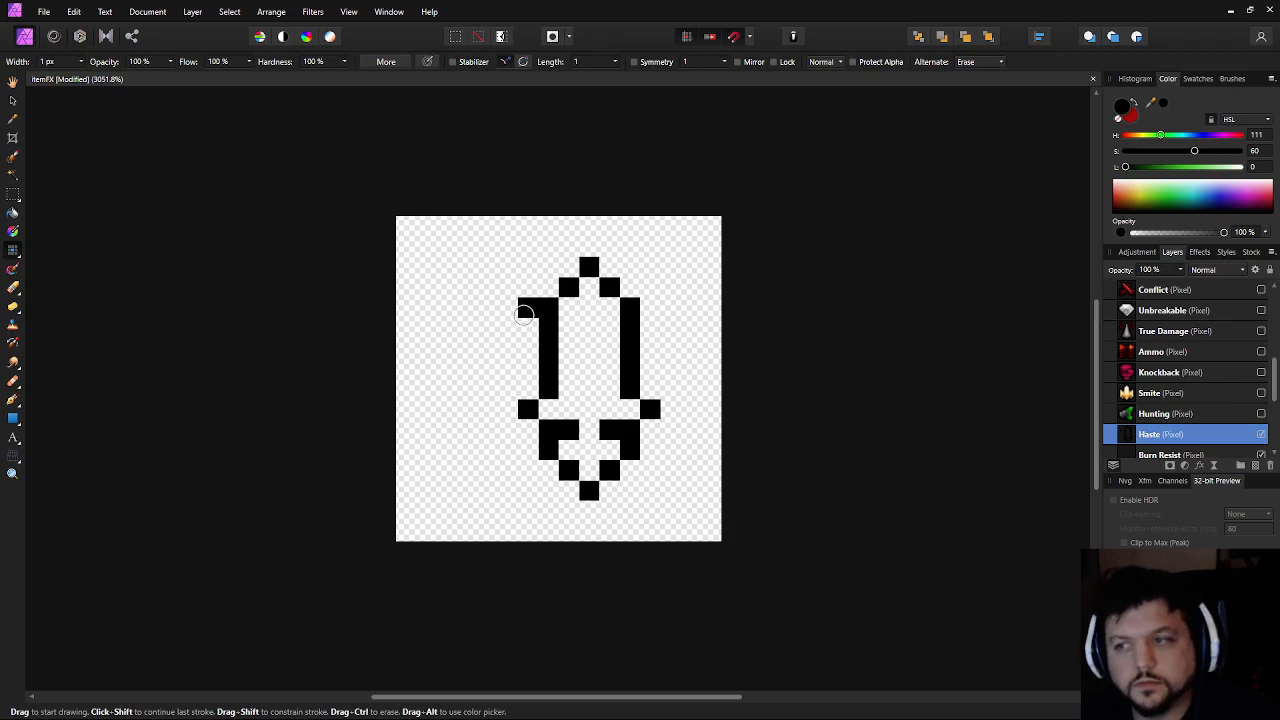
{"action": "mouse_move", "coordinate": [522, 306]}
{"action": "left_mouse_down"}
{"action": "mouse_move", "coordinate": [468, 313]}
{"action": "mouse_move", "coordinate": [470, 329]}
{"action": "mouse_move", "coordinate": [532, 350]}
{"action": "left_mouse_up"}
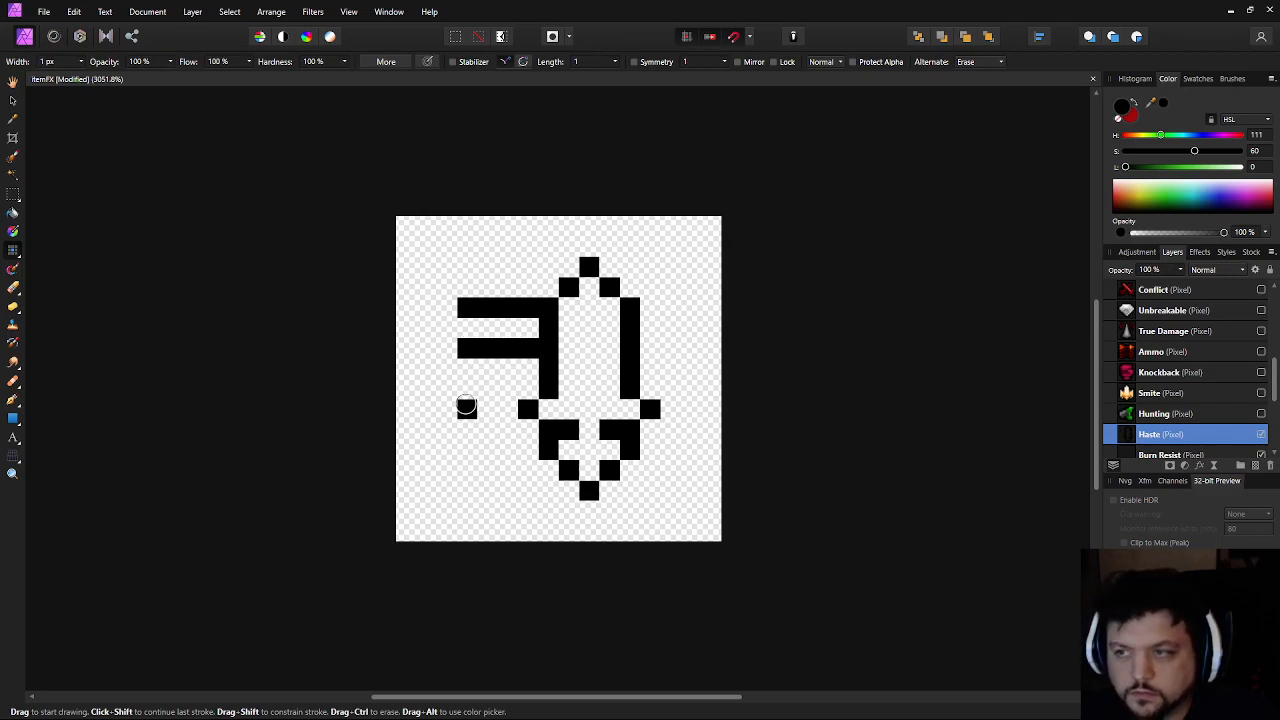
{"action": "left_click_drag", "start_coordinate": [466, 388], "coordinate": [528, 385]}
{"action": "left_click_drag", "start_coordinate": [466, 428], "coordinate": [536, 428]}
{"action": "left_click_drag", "start_coordinate": [473, 465], "coordinate": [542, 465]}
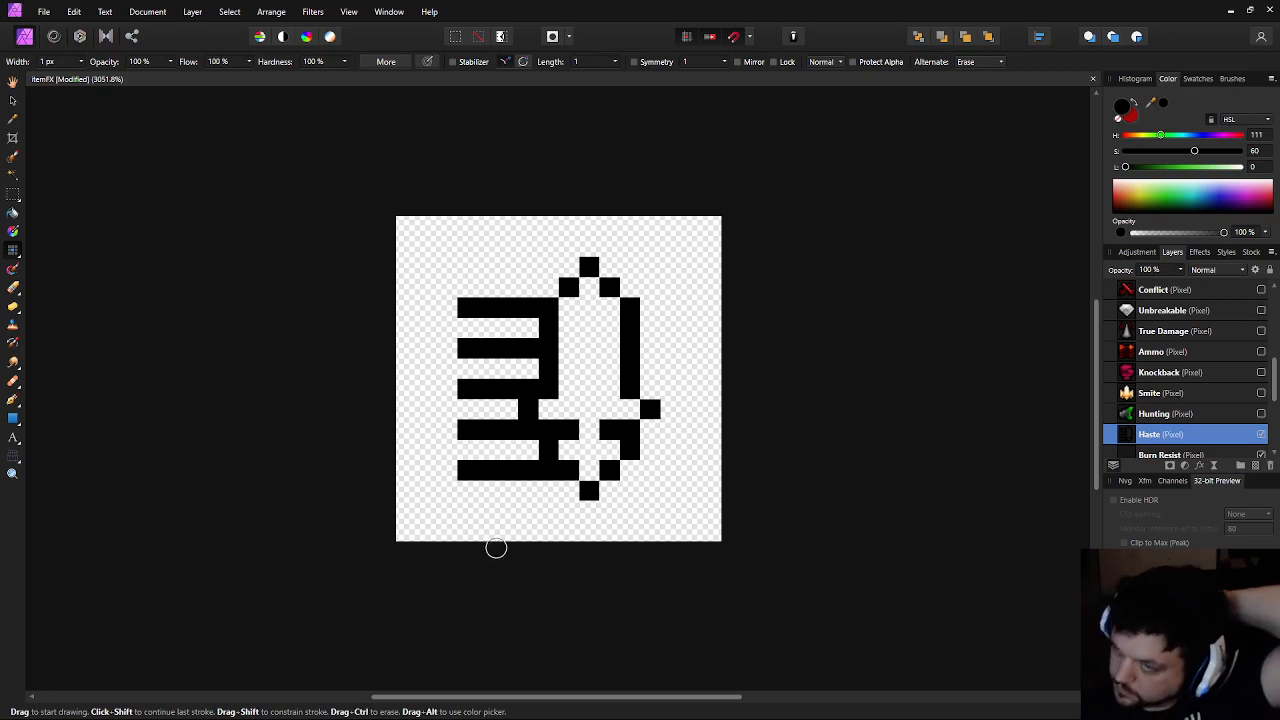
{"action": "mouse_move", "coordinate": [474, 335]}
{"action": "left_mouse_down"}
{"action": "mouse_move", "coordinate": [486, 324]}
{"action": "mouse_move", "coordinate": [491, 446]}
{"action": "left_mouse_up"}
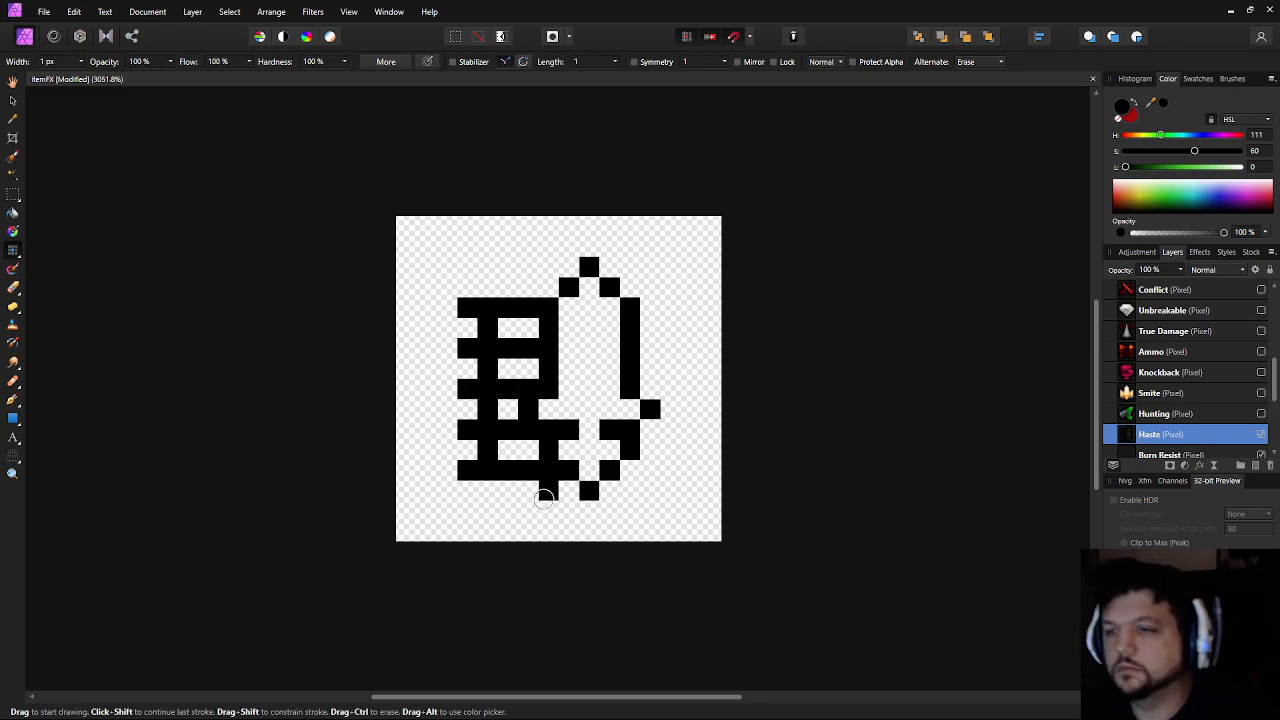
{"action": "left_click", "coordinate": [527, 465], "text": "ctrl"}
{"action": "key", "text": "ctrl+z"}
{"action": "key", "text": "ctrl+z"}
{"action": "key", "text": "ctrl+z"}
{"action": "key", "text": "ctrl+z"}
{"action": "key", "text": "ctrl+z"}
{"action": "key", "text": "ctrl+z"}
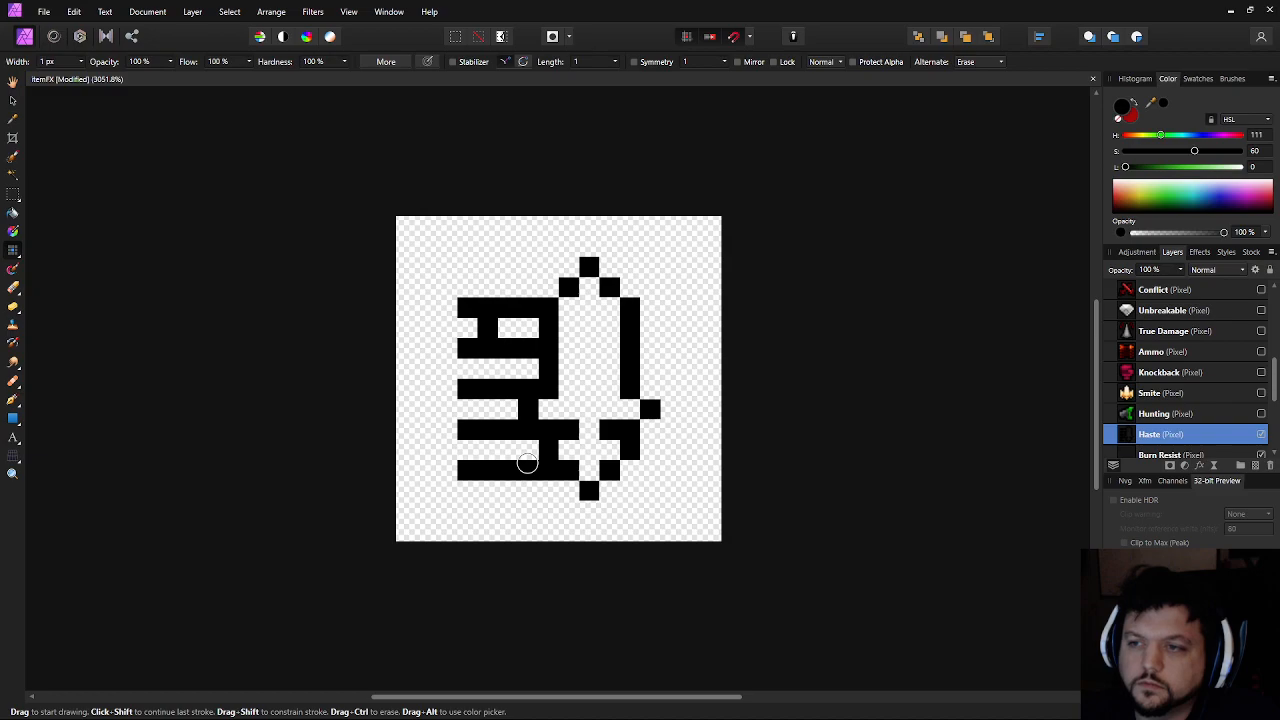
Close the bars' left ends with a vertical black side and add a black pixel beneath the pointed shape's right tip
{"action": "left_click_drag", "start_coordinate": [466, 334], "coordinate": [474, 449]}
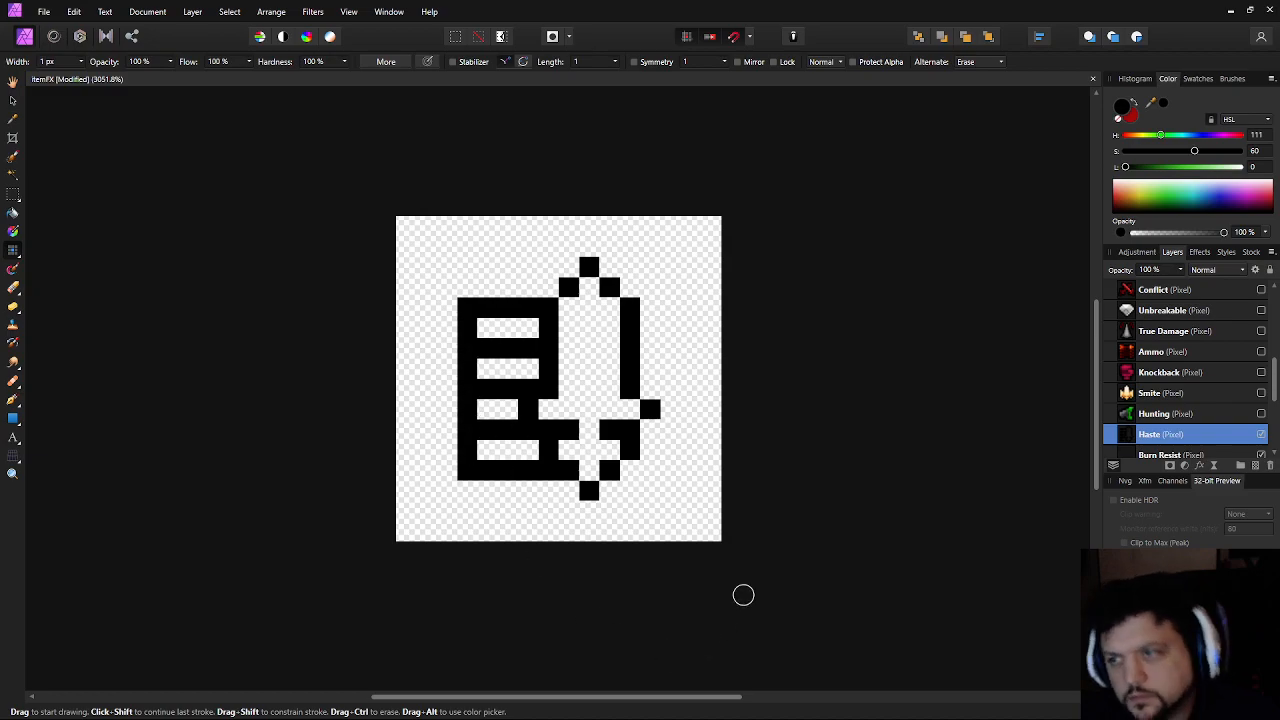
{"action": "left_click", "coordinate": [642, 435]}
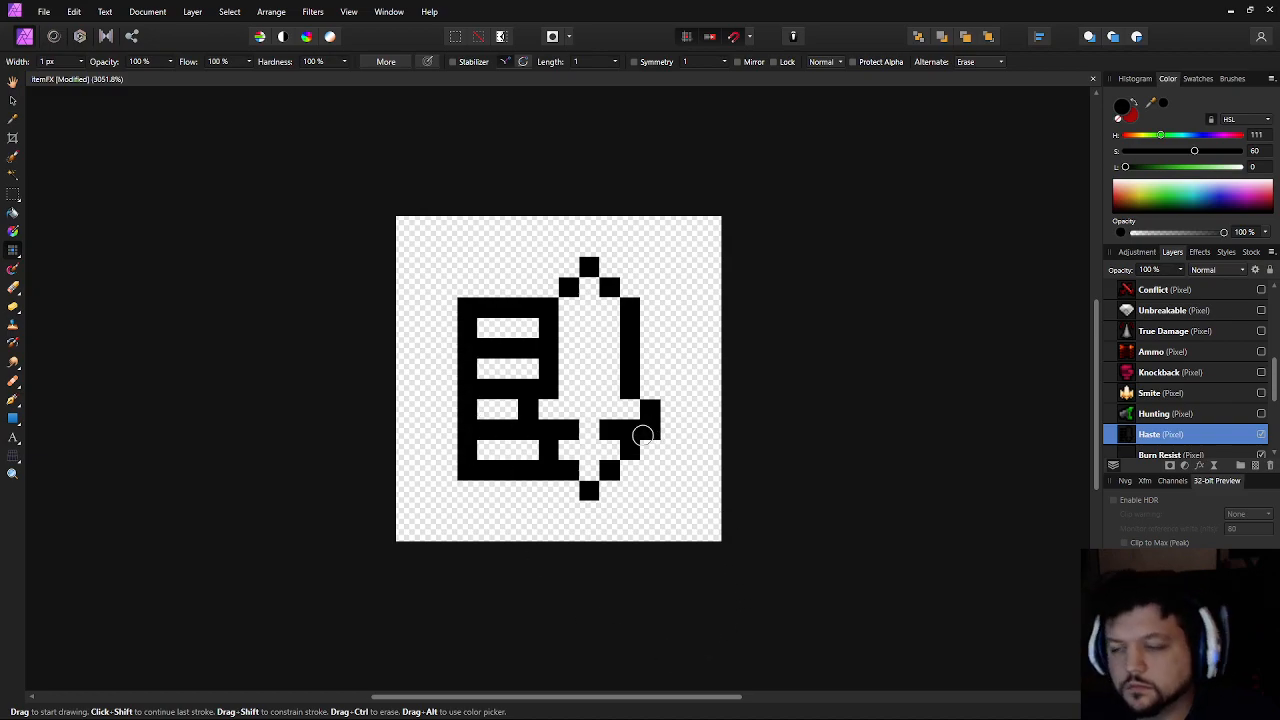
{"action": "key", "text": "ctrl+z"}
{"action": "left_click", "coordinate": [649, 435]}
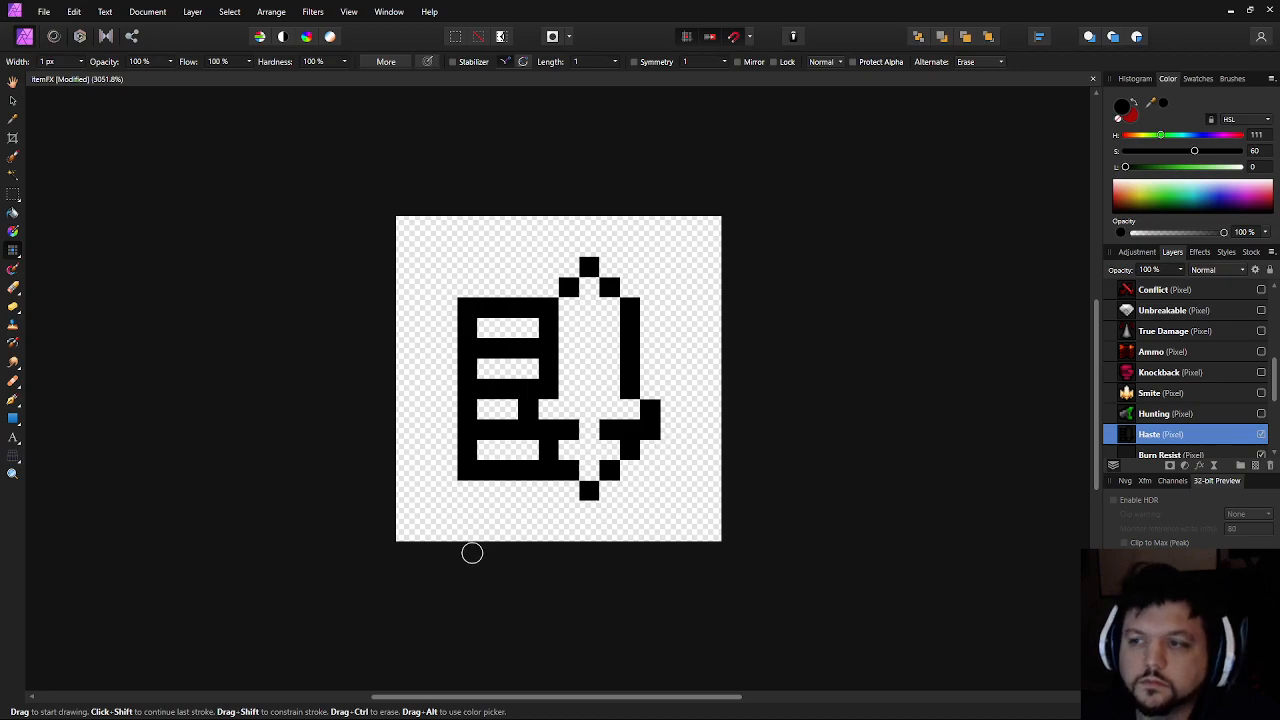
Flood fill the pointed shape and the four gaps between the bars with orange, HSL 29, 100, 59
{"action": "left_click", "coordinate": [13, 213]}
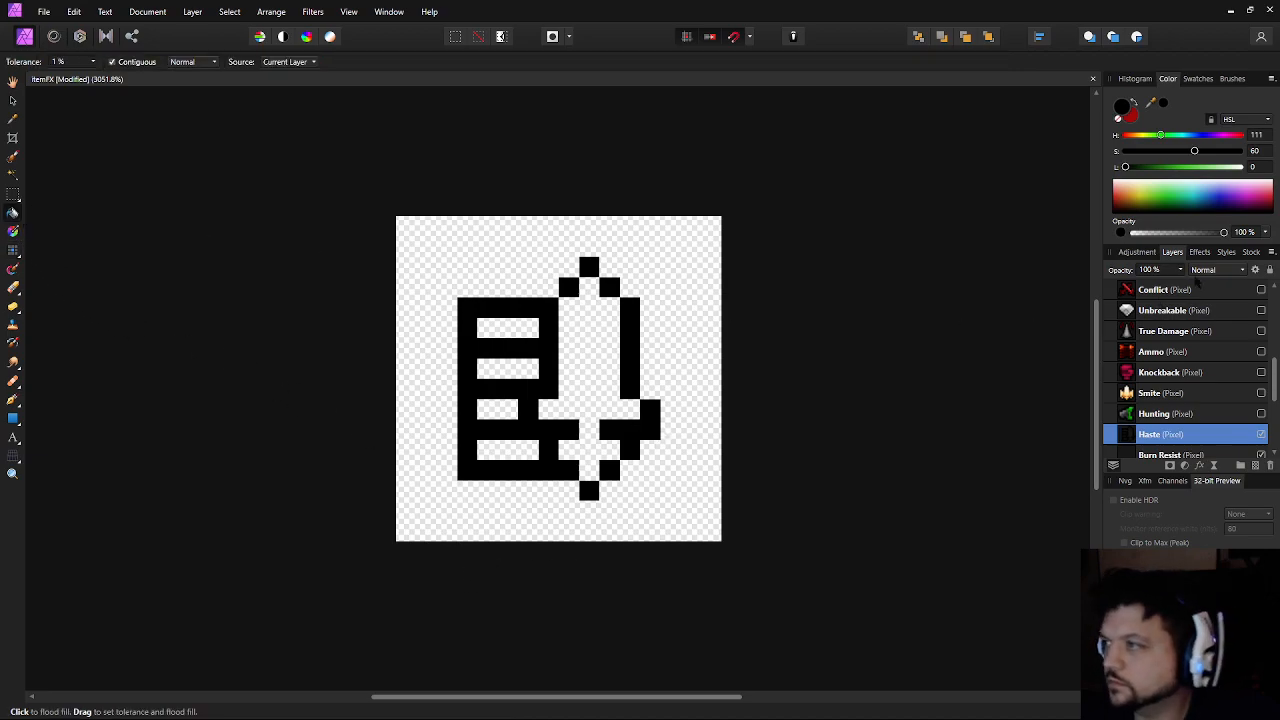
{"action": "left_click_drag", "start_coordinate": [1148, 138], "coordinate": [1196, 167]}
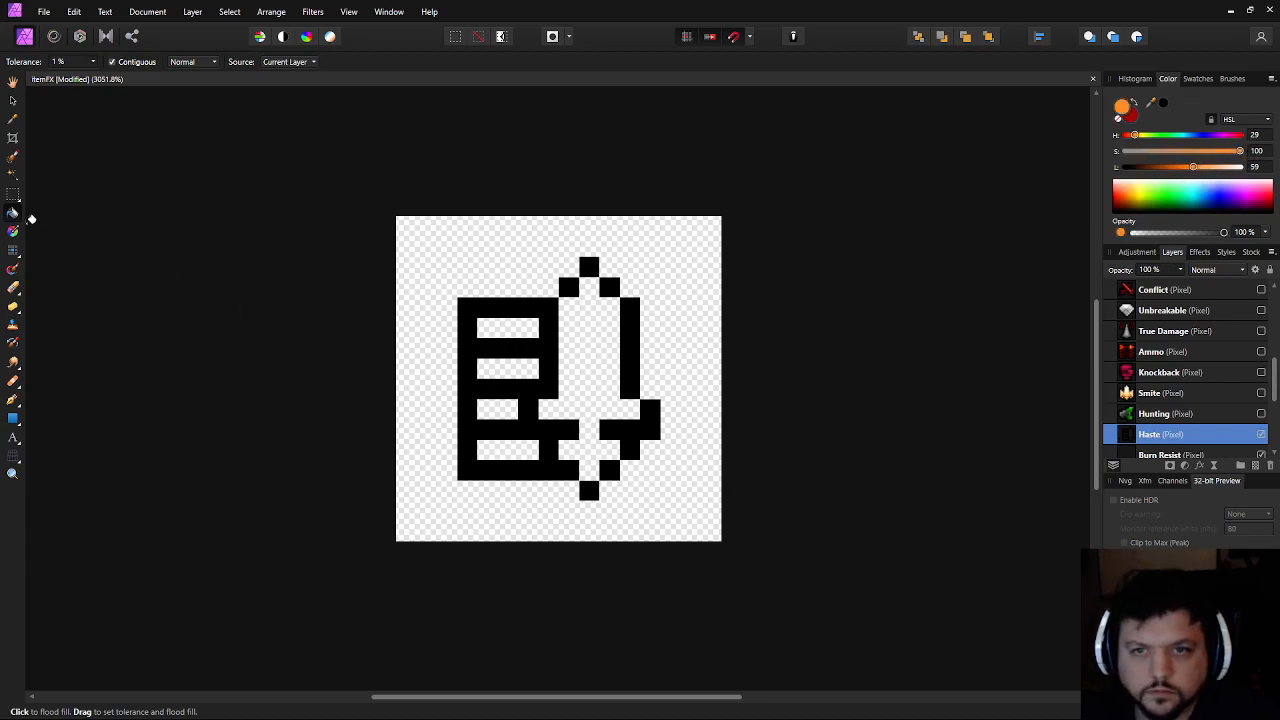
{"action": "left_click", "coordinate": [567, 355]}
{"action": "left_click", "coordinate": [503, 403]}
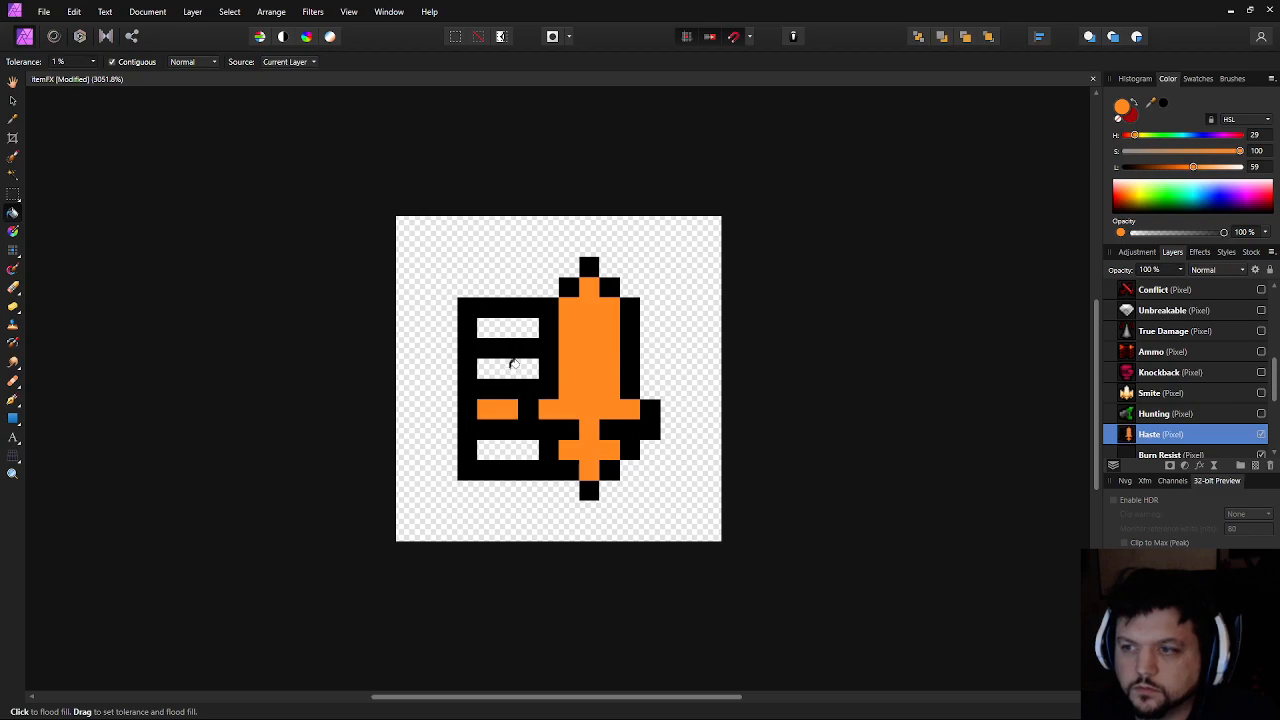
{"action": "left_click", "coordinate": [510, 365]}
{"action": "left_click", "coordinate": [514, 327]}
{"action": "left_click", "coordinate": [508, 443]}
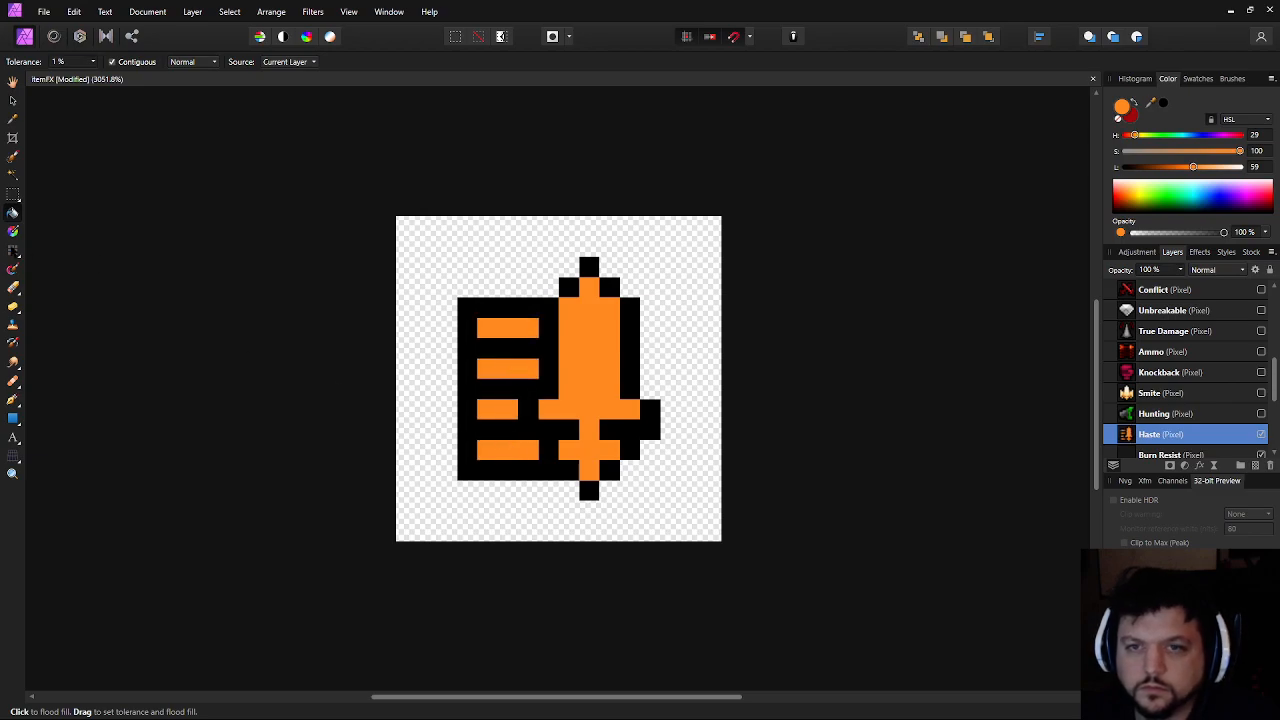
Paint the three black bars between the orange stripes dark red, HSL 0, 79, 37
{"action": "left_click", "coordinate": [13, 249]}
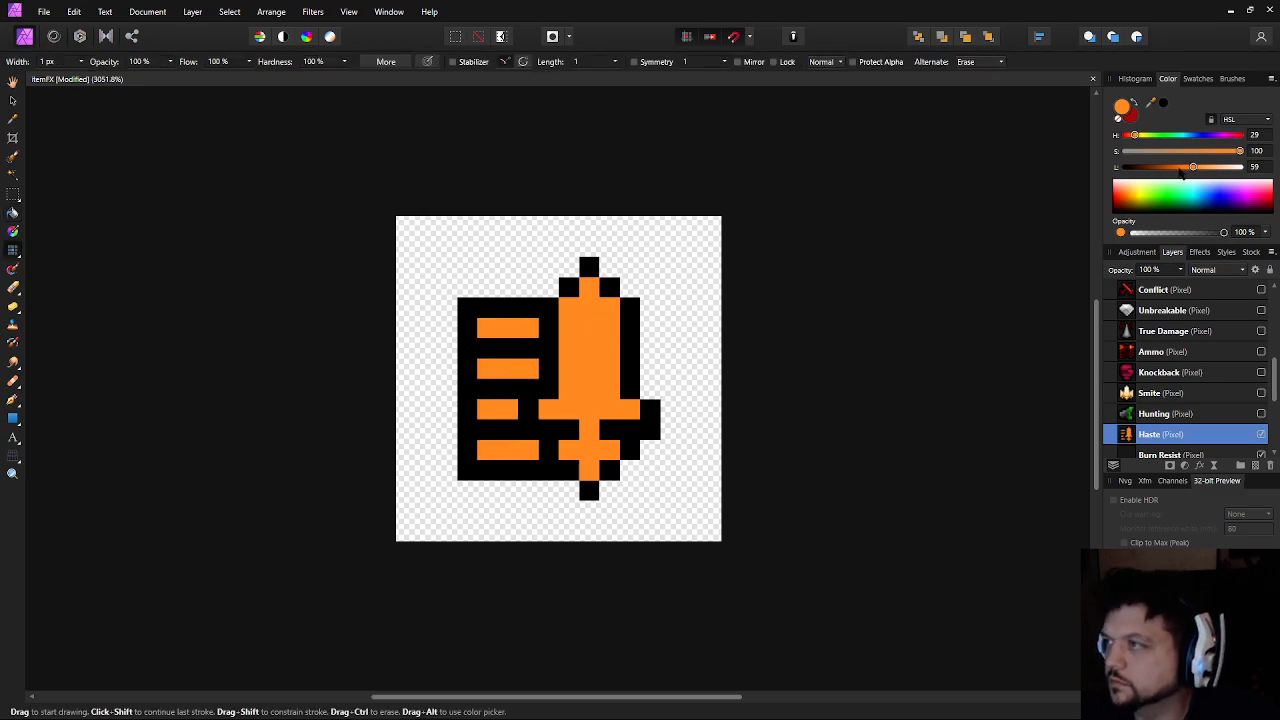
{"action": "key", "text": "x"}
{"action": "left_click_drag", "start_coordinate": [483, 350], "coordinate": [521, 350]}
{"action": "left_click_drag", "start_coordinate": [483, 388], "coordinate": [537, 388]}
{"action": "left_click_drag", "start_coordinate": [483, 431], "coordinate": [557, 436]}
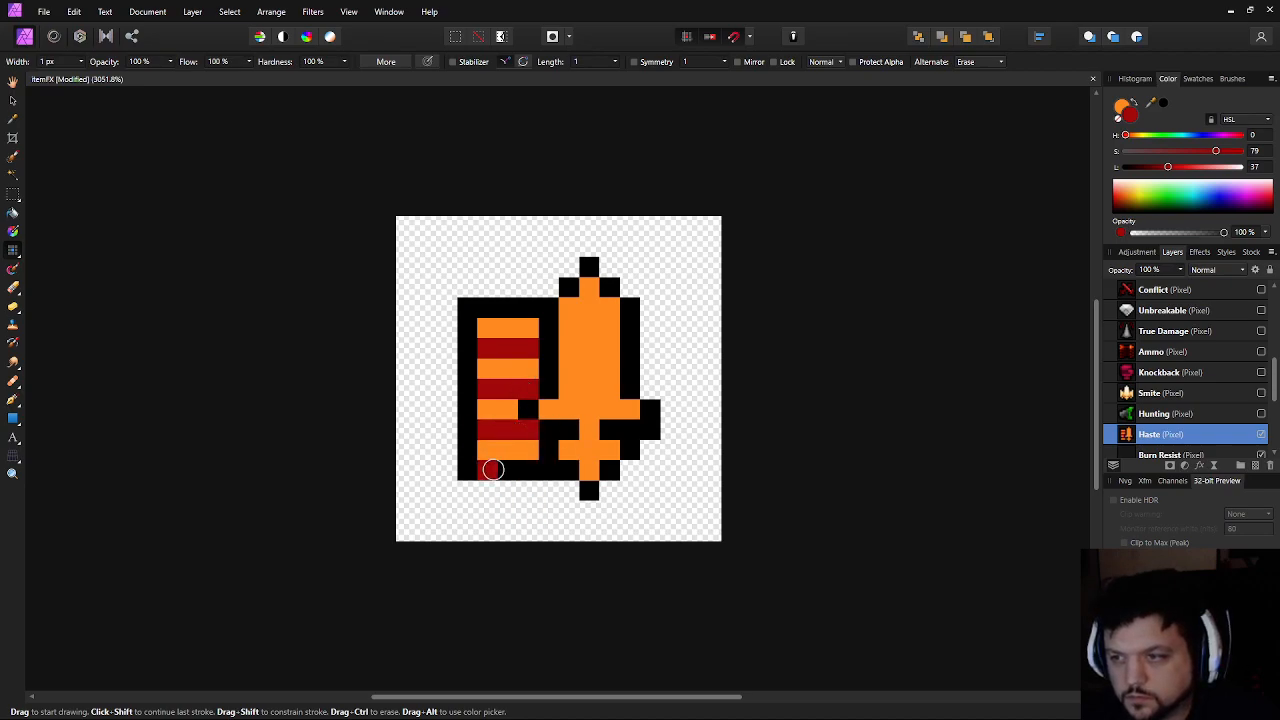
Erase the upper-left and lower-left corner pixels of the striped block's black outline
{"action": "scroll", "coordinate": [780, 425], "scroll_direction": "down", "scroll_amount": 5}
{"action": "scroll", "coordinate": [744, 419], "scroll_direction": "up", "scroll_amount": 6}
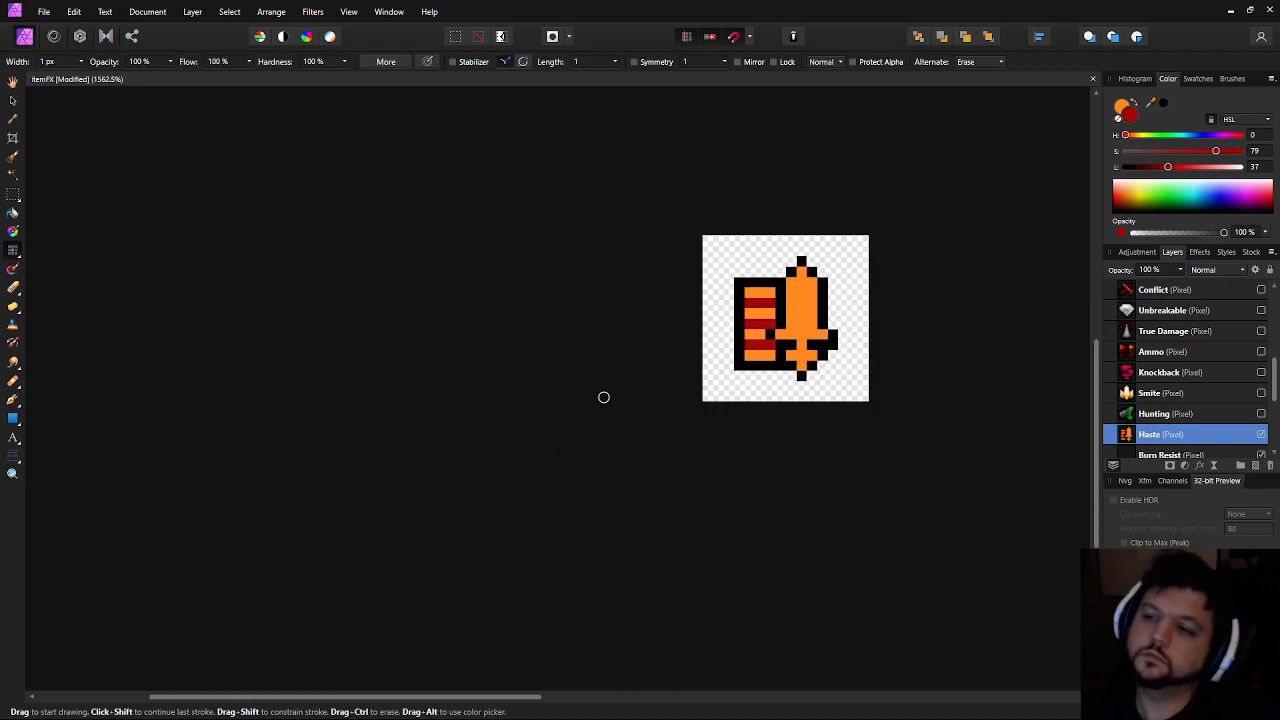
{"action": "left_click", "coordinate": [545, 291], "text": "ctrl"}
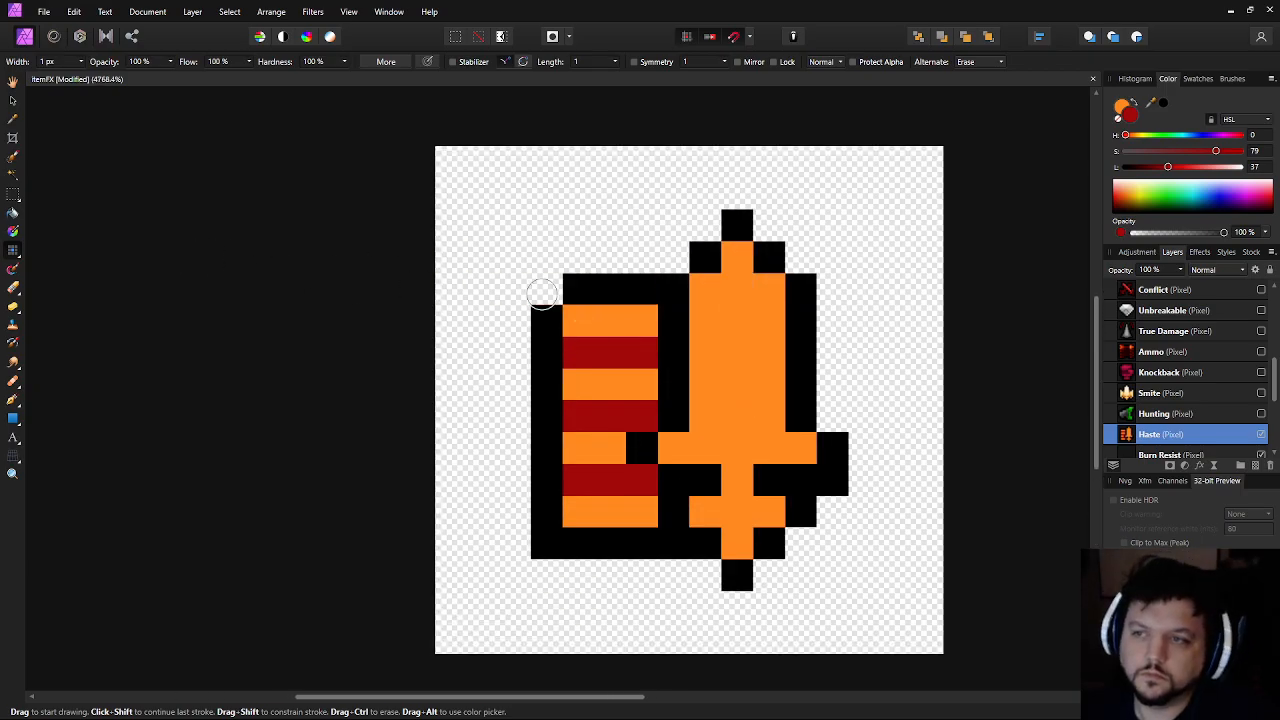
{"action": "left_click", "coordinate": [540, 537], "text": "ctrl"}
{"action": "scroll", "coordinate": [708, 569], "scroll_direction": "down", "scroll_amount": 1}
{"action": "scroll", "coordinate": [713, 568], "scroll_direction": "down", "scroll_amount": 4}
{"action": "scroll", "coordinate": [581, 514], "scroll_direction": "up", "scroll_amount": 4}
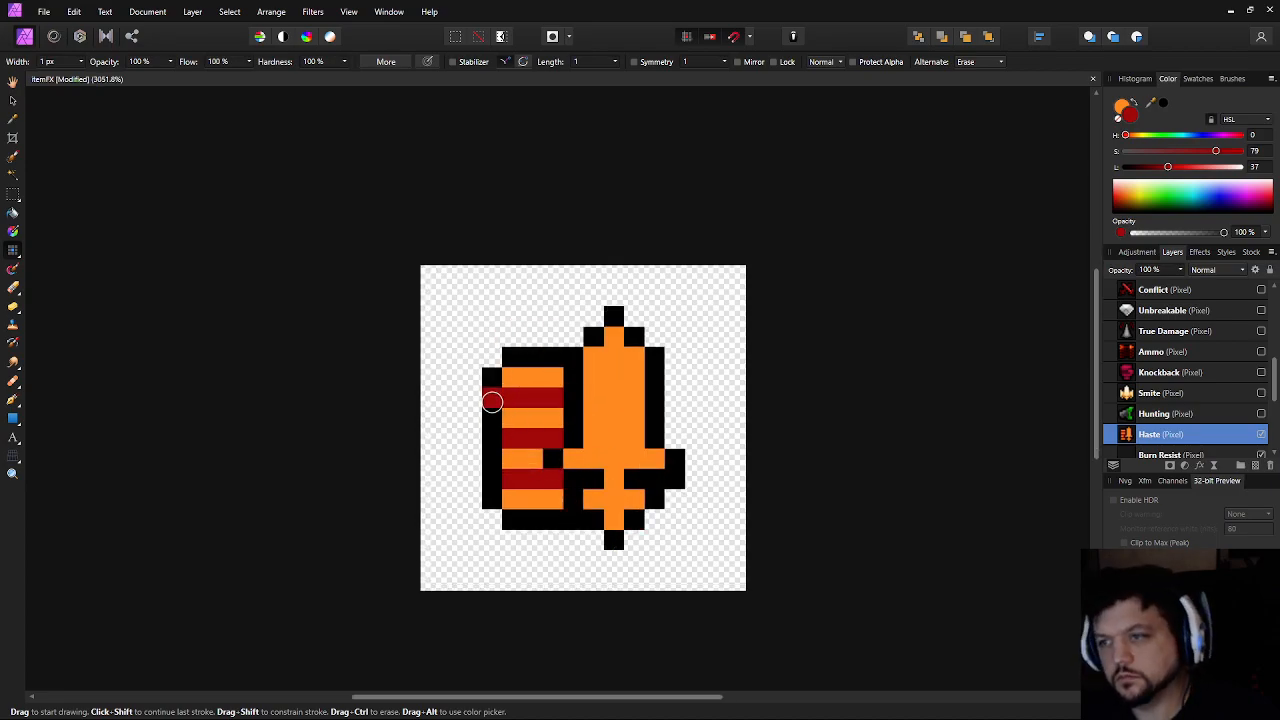
Repaint the striped block's four orange stripes red-orange, HSL 15, 79, 49
{"action": "left_click_drag", "start_coordinate": [1180, 170], "coordinate": [1183, 168]}
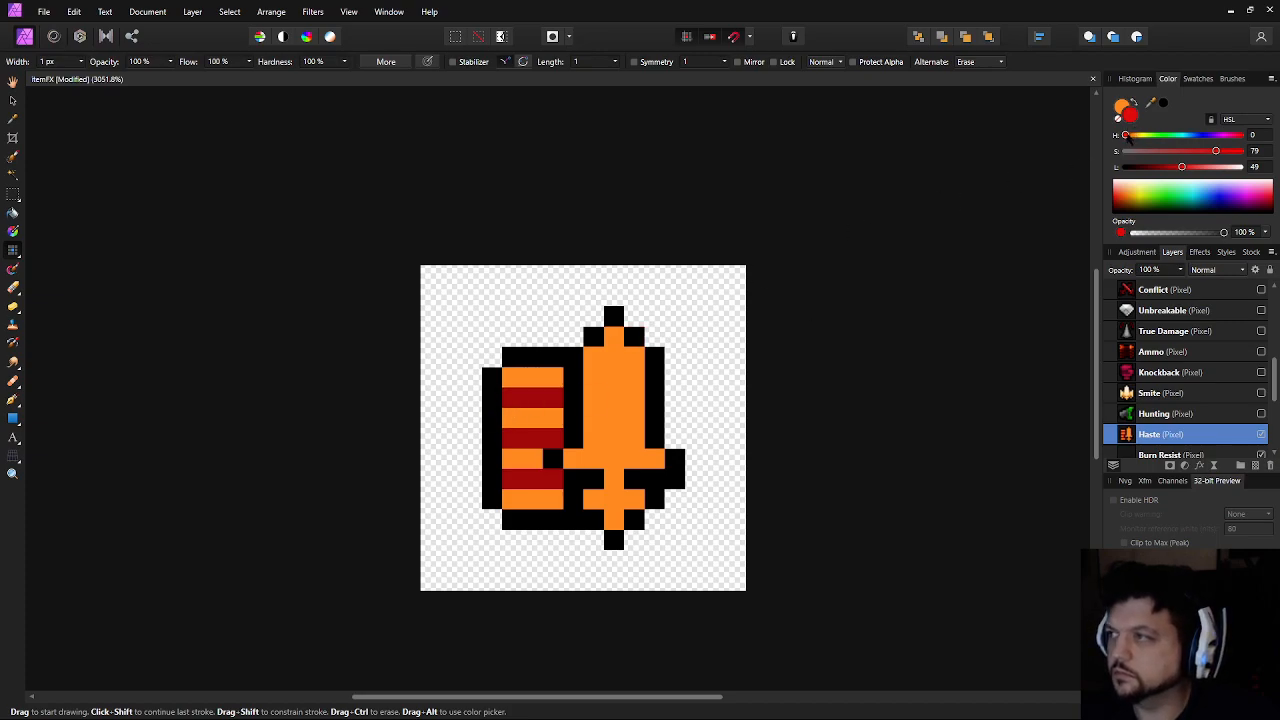
{"action": "left_click_drag", "start_coordinate": [1127, 135], "coordinate": [1130, 135]}
{"action": "left_click_drag", "start_coordinate": [512, 377], "coordinate": [553, 378]}
{"action": "mouse_move", "coordinate": [536, 418]}
{"action": "left_mouse_down"}
{"action": "mouse_move", "coordinate": [524, 418]}
{"action": "mouse_move", "coordinate": [553, 418]}
{"action": "left_mouse_up"}
{"action": "mouse_move", "coordinate": [500, 457]}
{"action": "left_mouse_down"}
{"action": "mouse_move", "coordinate": [529, 457]}
{"action": "mouse_move", "coordinate": [518, 493]}
{"action": "mouse_move", "coordinate": [543, 492]}
{"action": "left_mouse_up"}
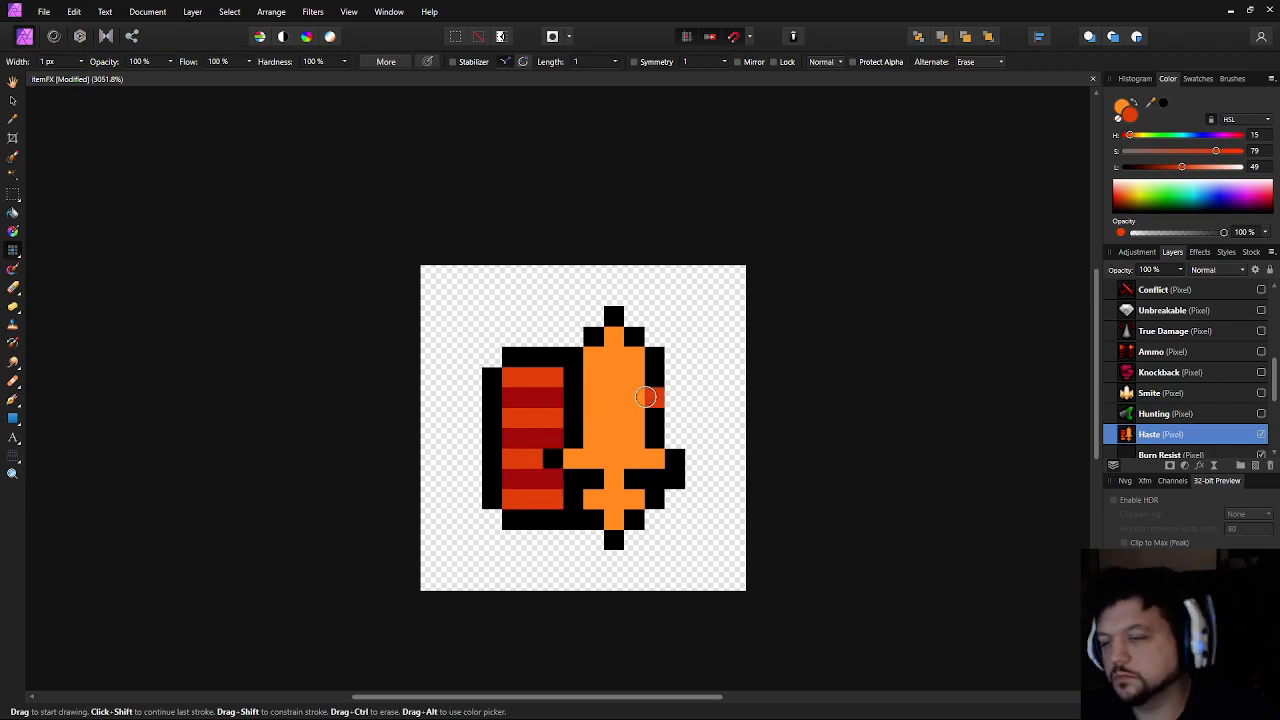
Erase the black pixel beneath the right tip and paint the two black notches inside the pointed shape red-orange
{"action": "left_click", "coordinate": [676, 483], "text": "ctrl"}
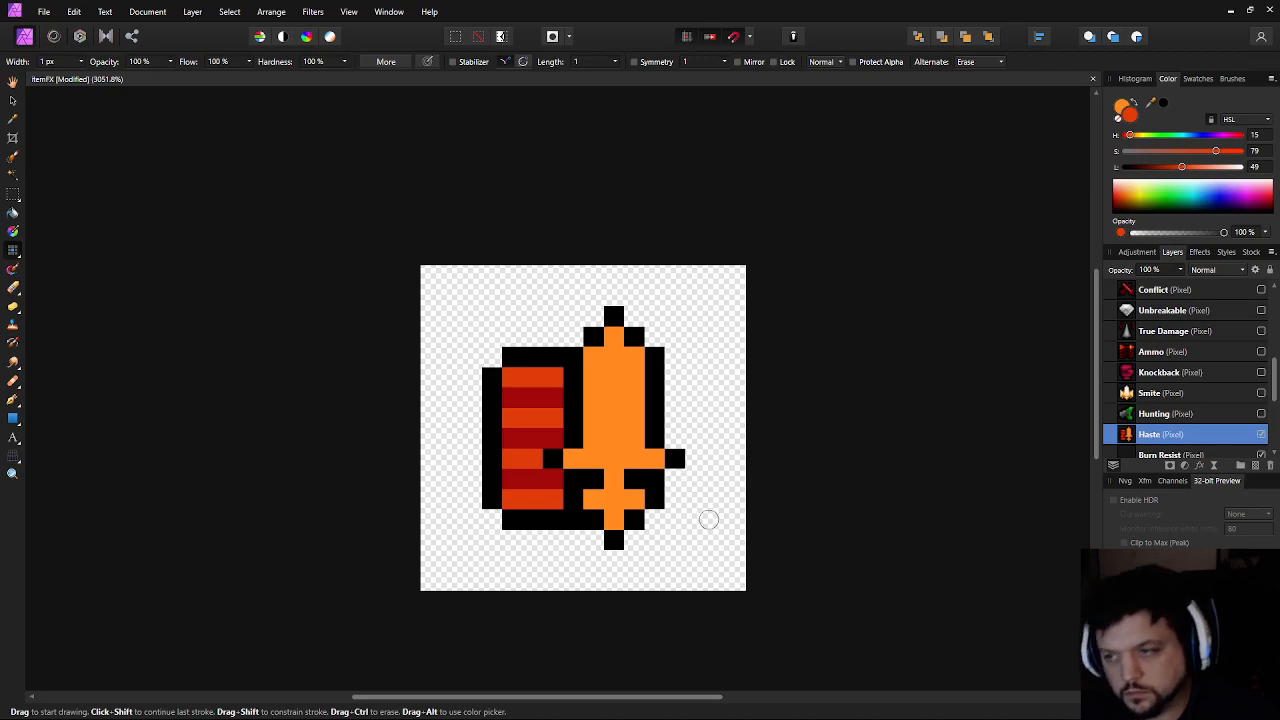
{"action": "left_click", "coordinate": [592, 481]}
{"action": "left_click", "coordinate": [634, 480]}
{"action": "scroll", "coordinate": [840, 440], "scroll_direction": "down", "scroll_amount": 8}
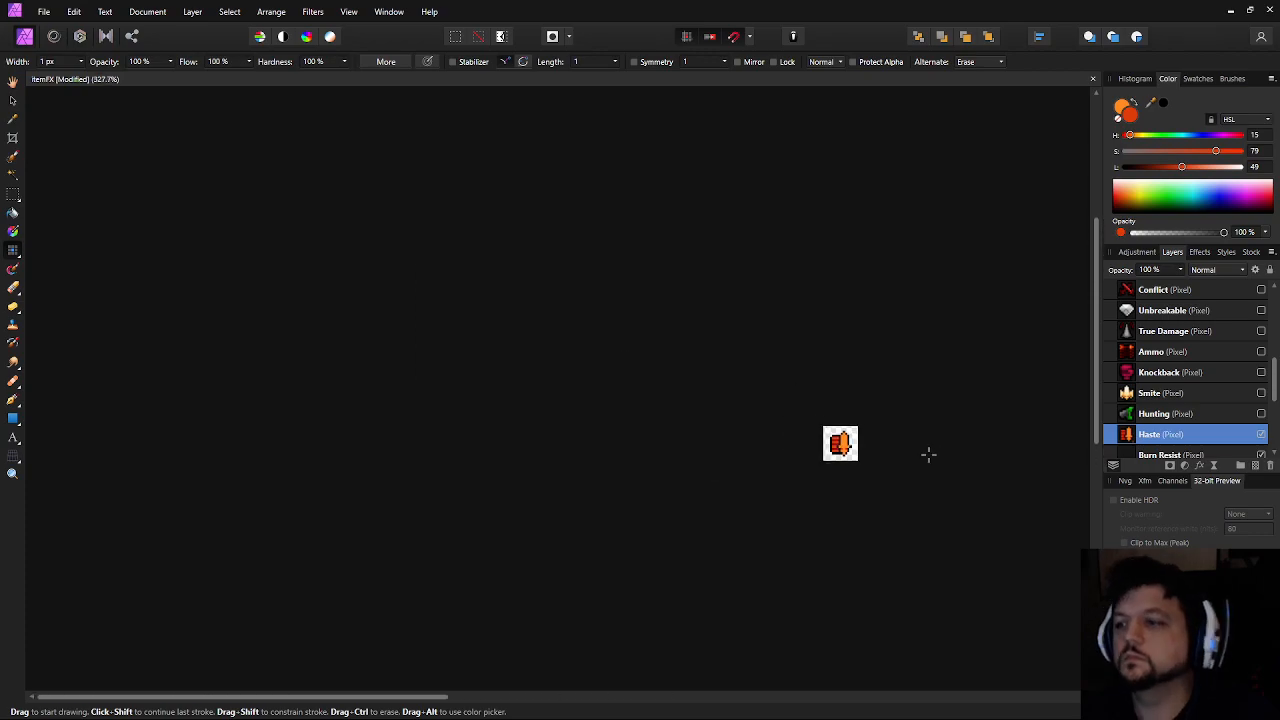
Sample the outline's black as the painting colour, discarding the stray red-orange pixels above the striped block
{"action": "scroll", "coordinate": [912, 472], "scroll_direction": "up", "scroll_amount": 10}
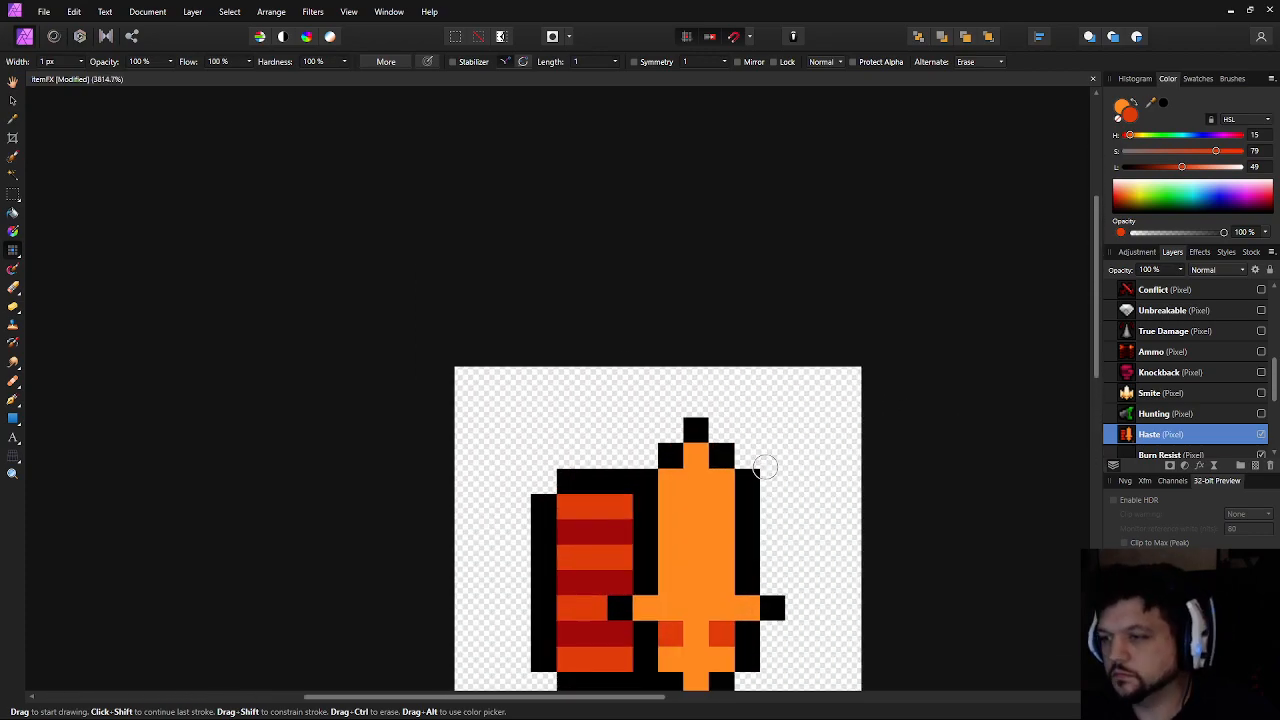
{"action": "left_click", "coordinate": [615, 428]}
{"action": "key", "text": "ctrl+z"}
{"action": "left_click", "coordinate": [518, 480]}
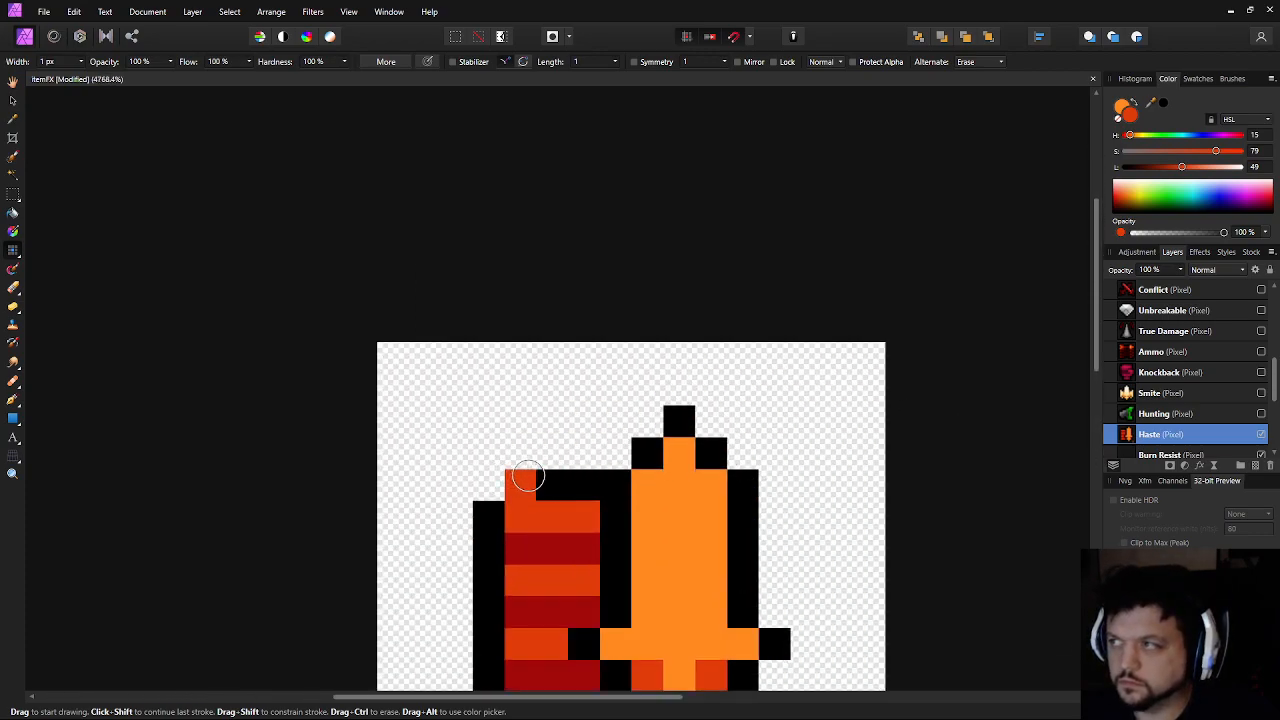
{"action": "left_click", "coordinate": [537, 475], "text": "alt"}
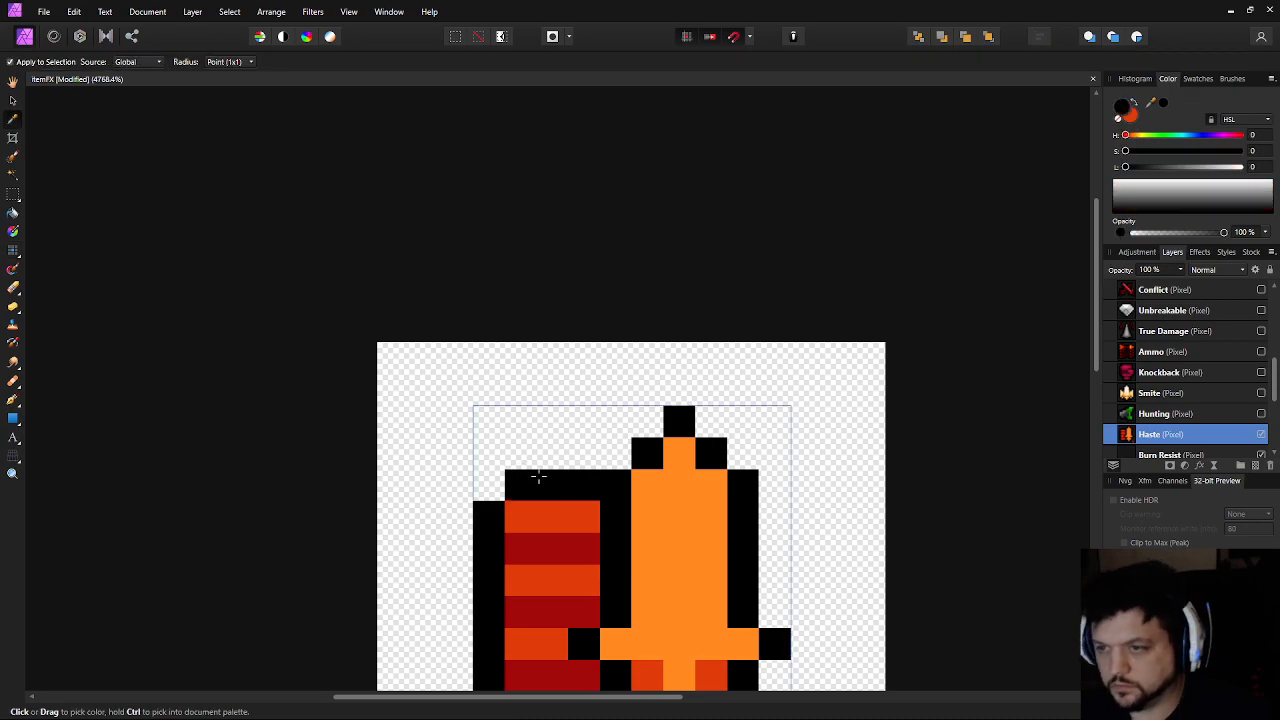
{"action": "key", "text": "x"}
{"action": "left_click", "coordinate": [553, 451]}
{"action": "left_click", "coordinate": [579, 423]}
{"action": "left_click", "coordinate": [612, 423]}
{"action": "left_click", "coordinate": [643, 423]}
{"action": "left_click_drag", "start_coordinate": [650, 487], "coordinate": [602, 305]}
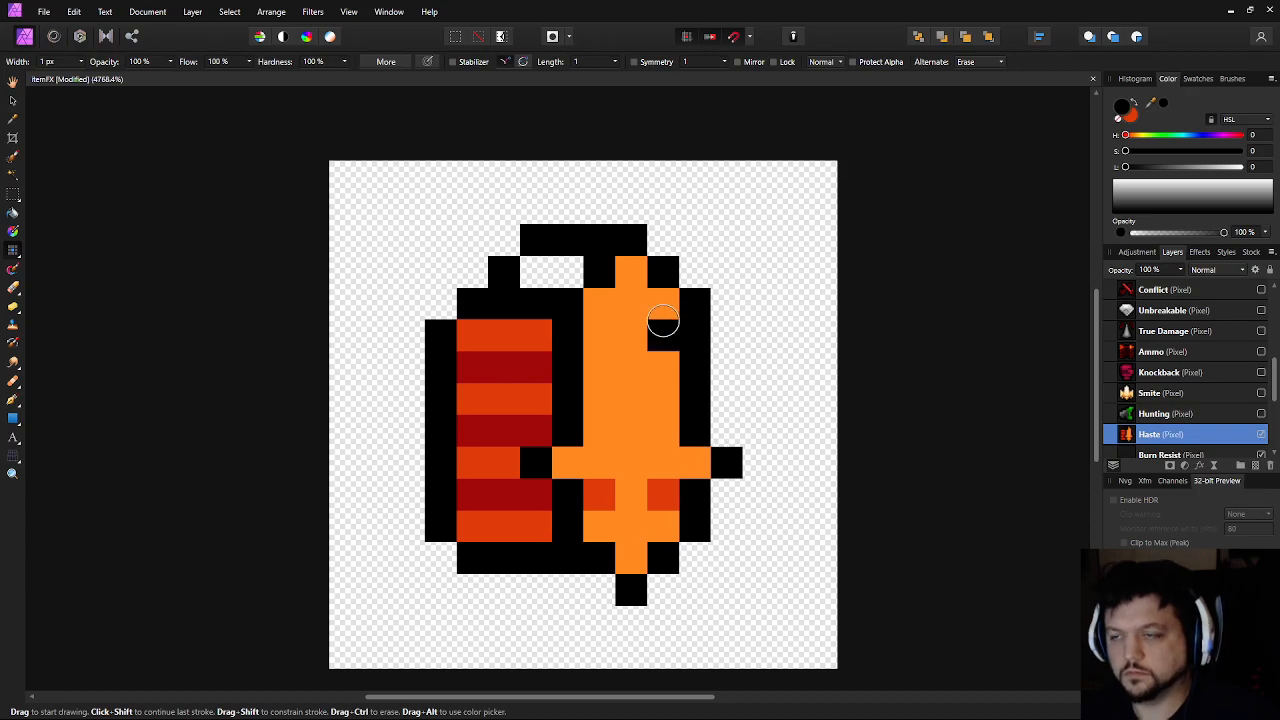
{"action": "key", "text": "ctrl+z"}
{"action": "key", "text": "ctrl+z"}
{"action": "key", "text": "ctrl+z"}
{"action": "key", "text": "ctrl+z"}
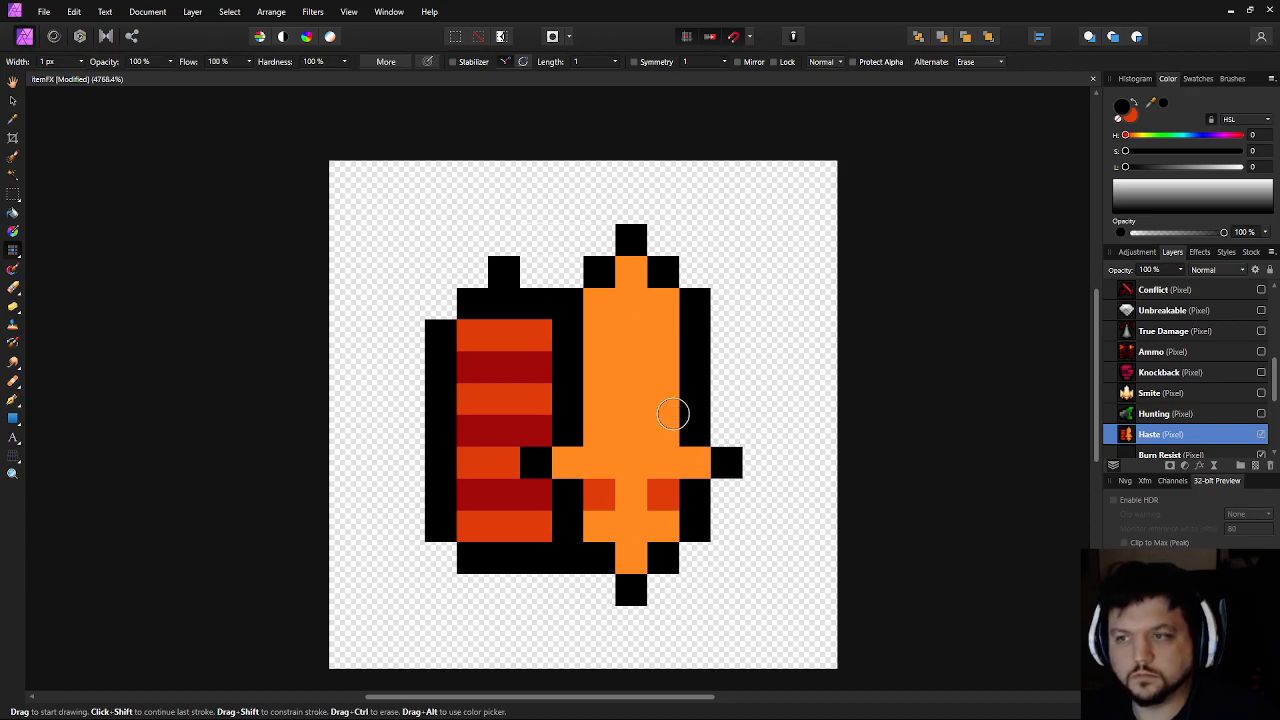
Notch the striped block's left outline by blackening the first pixel of each dark red stripe and erasing the outline pixel beside it
{"action": "left_click", "coordinate": [444, 291]}
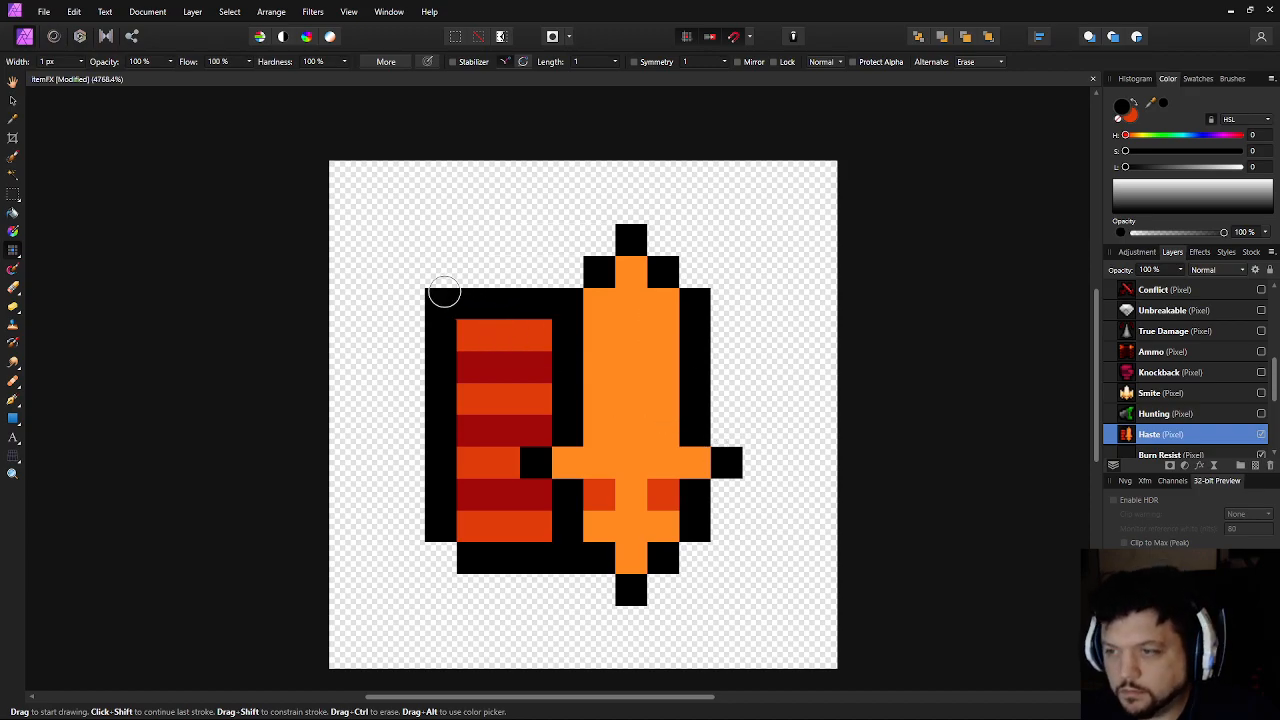
{"action": "left_click", "coordinate": [476, 367]}
{"action": "left_click", "coordinate": [474, 431]}
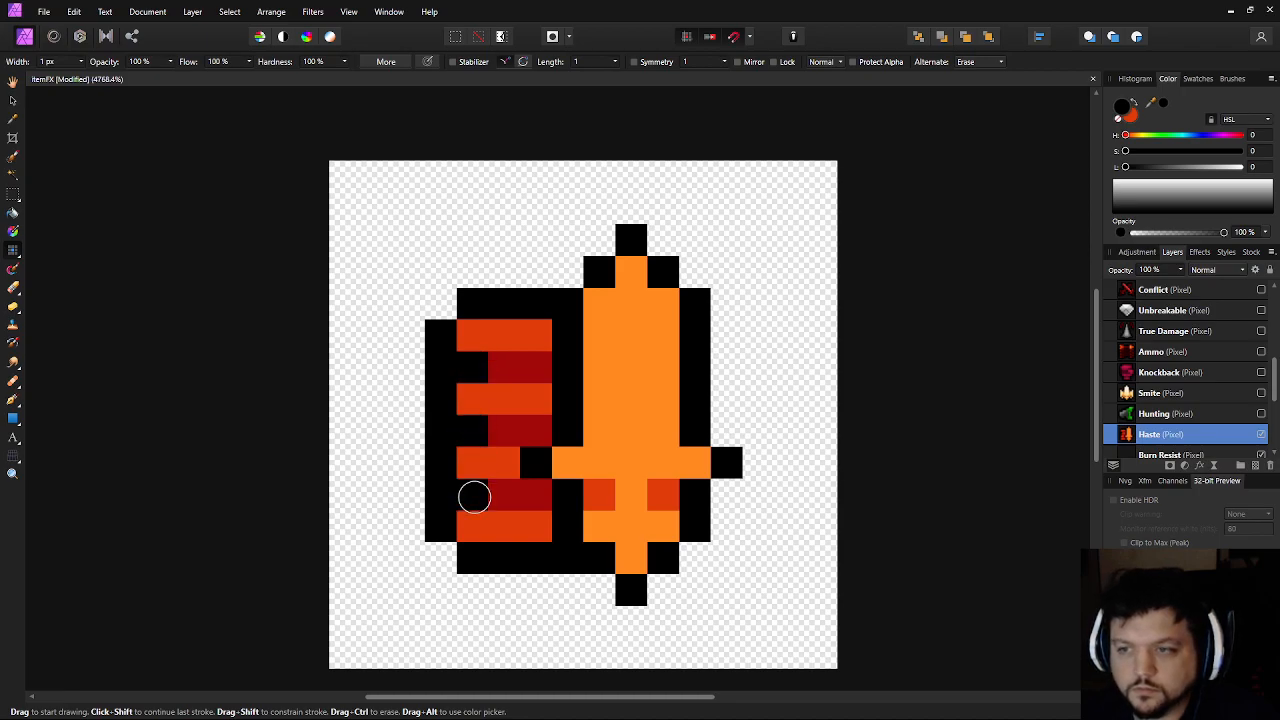
{"action": "left_click", "coordinate": [474, 497]}
{"action": "left_click", "coordinate": [441, 368], "text": "ctrl"}
{"action": "left_click", "coordinate": [441, 432], "text": "ctrl"}
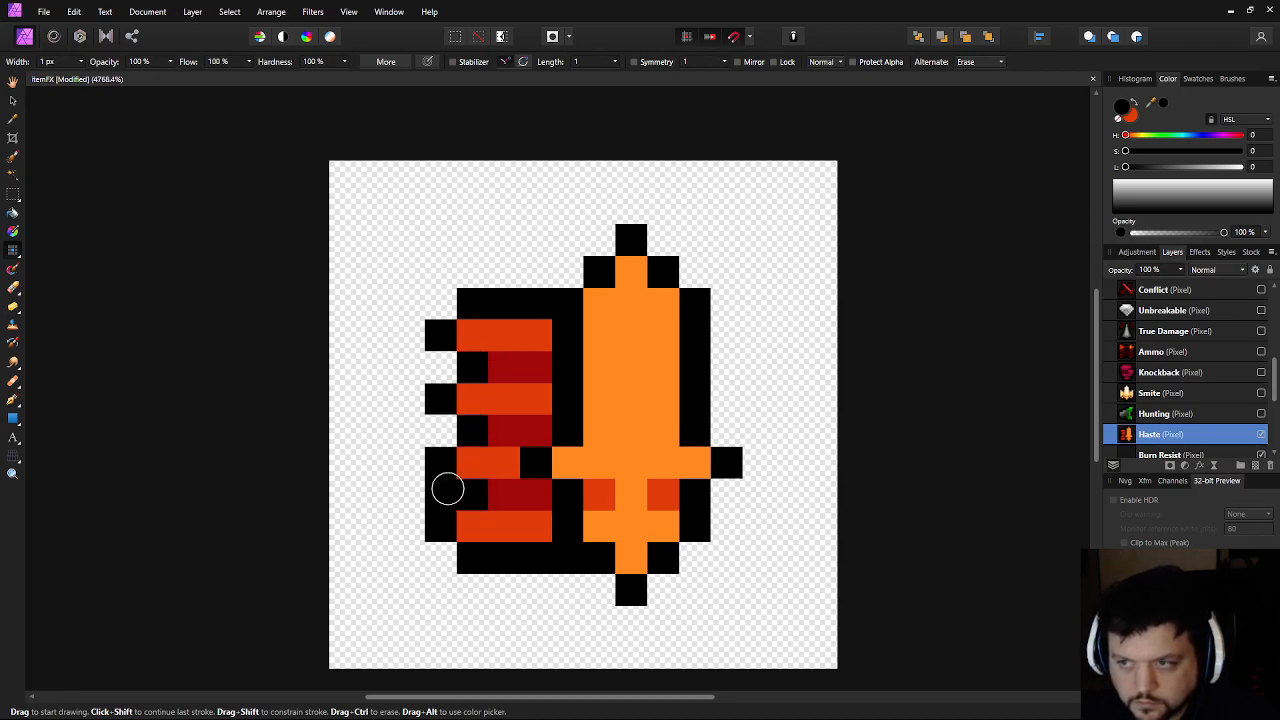
{"action": "scroll", "coordinate": [447, 488], "scroll_direction": "down", "scroll_amount": 10}
{"action": "scroll", "coordinate": [826, 517], "scroll_direction": "up", "scroll_amount": 10}
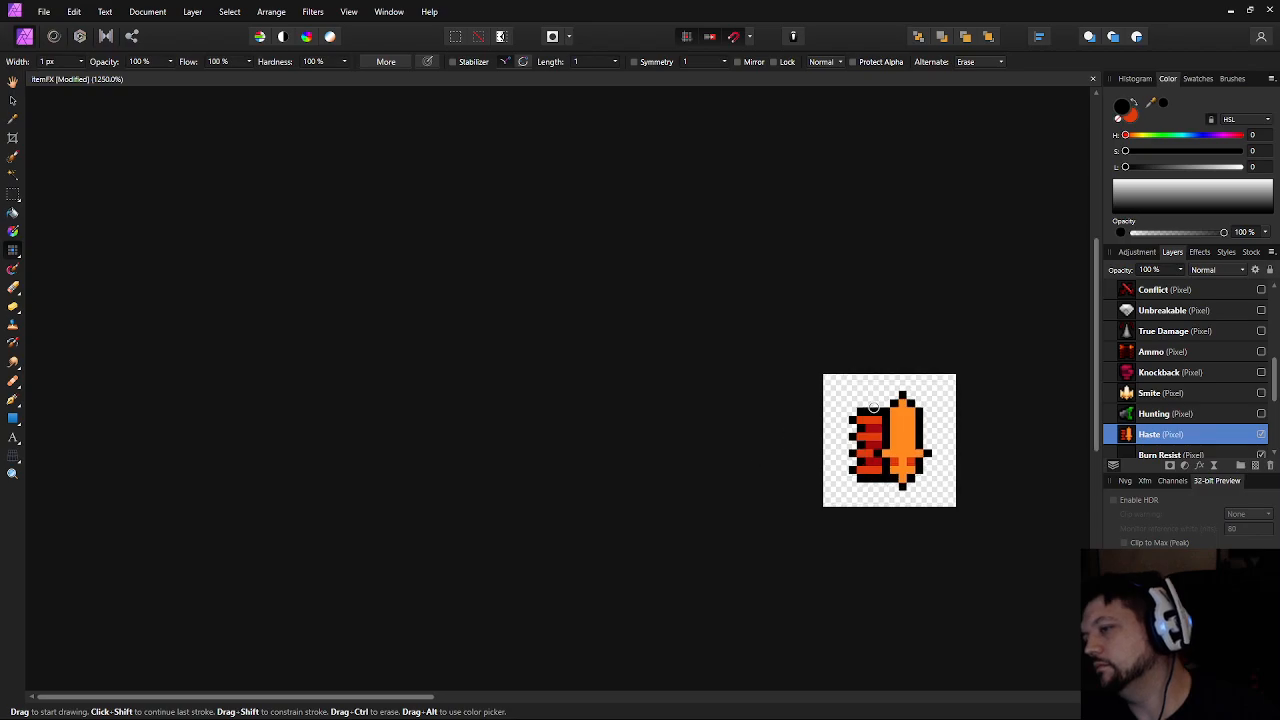
{"action": "left_click_drag", "start_coordinate": [785, 477], "coordinate": [609, 405]}
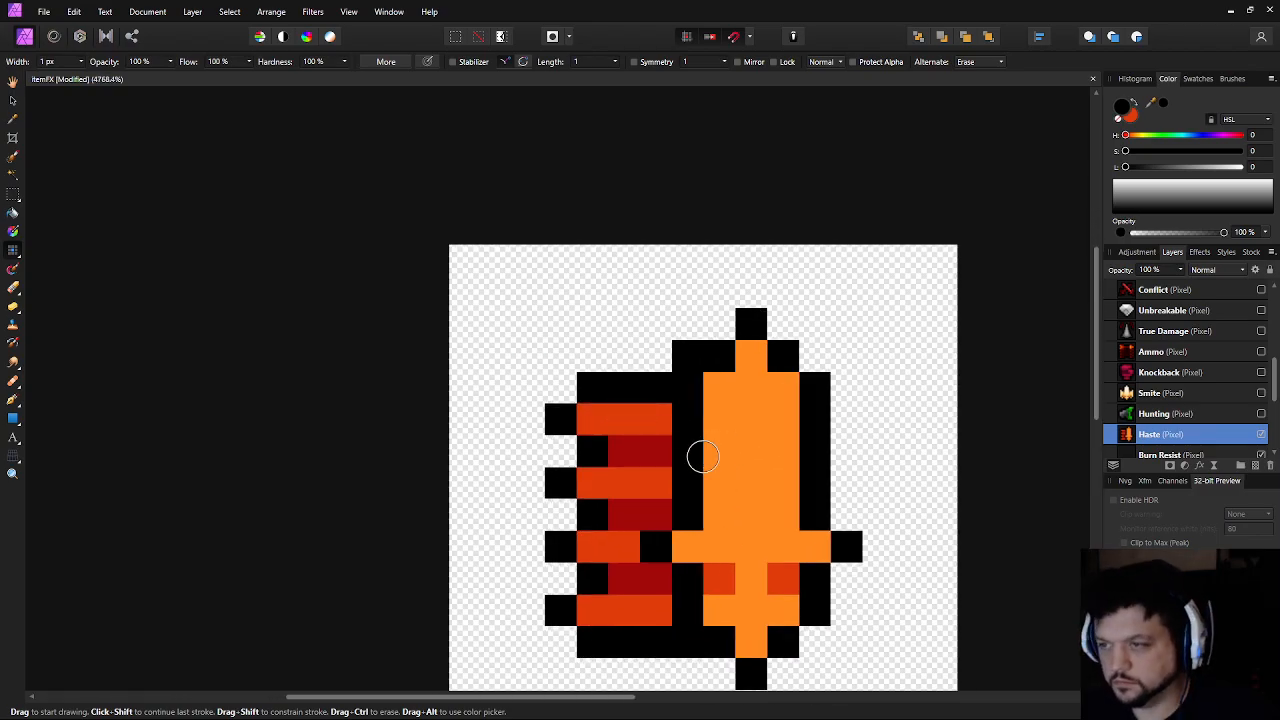
Sample the stripes' dark red and paint over the black column between the striped block and the pointed shape
{"action": "left_click", "coordinate": [650, 452], "text": "alt"}
{"action": "mouse_move", "coordinate": [687, 382]}
{"action": "left_mouse_down"}
{"action": "mouse_move", "coordinate": [693, 499]}
{"action": "mouse_move", "coordinate": [649, 548]}
{"action": "mouse_move", "coordinate": [691, 570]}
{"action": "mouse_move", "coordinate": [690, 620]}
{"action": "left_mouse_up"}
{"action": "scroll", "coordinate": [848, 568], "scroll_direction": "down", "scroll_amount": 7}
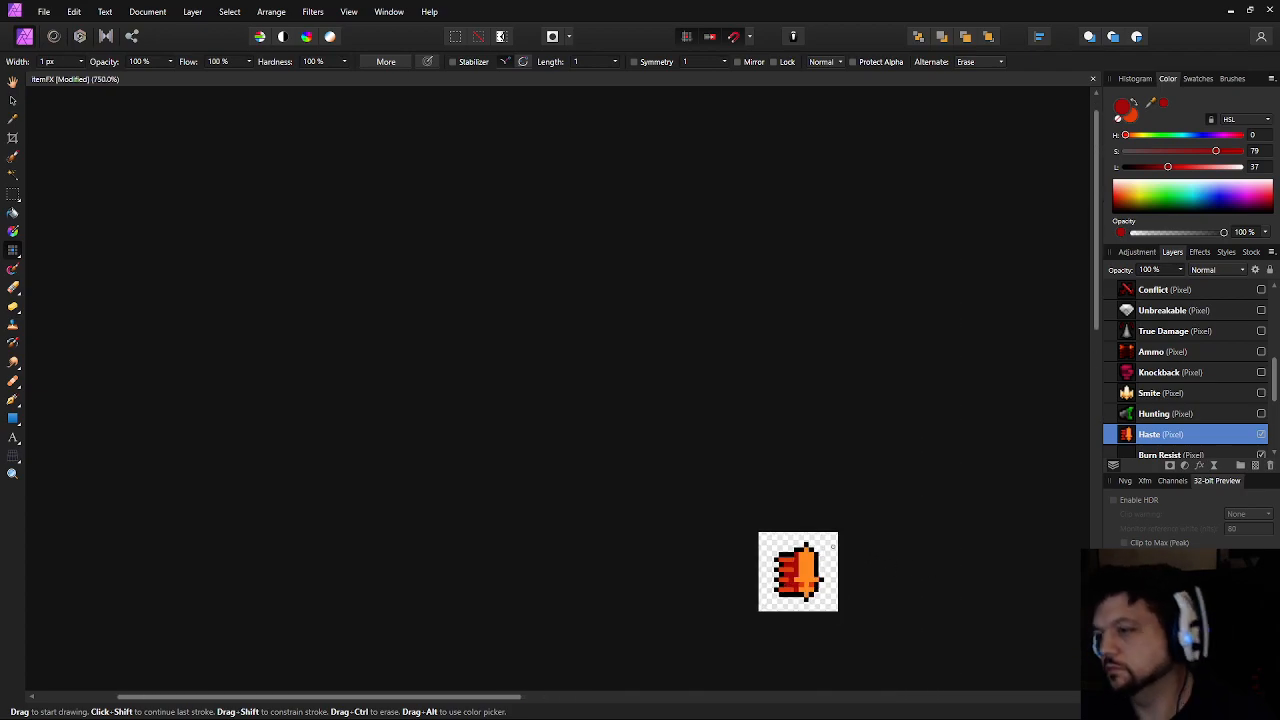
{"action": "scroll", "coordinate": [845, 550], "scroll_direction": "up", "scroll_amount": 7}
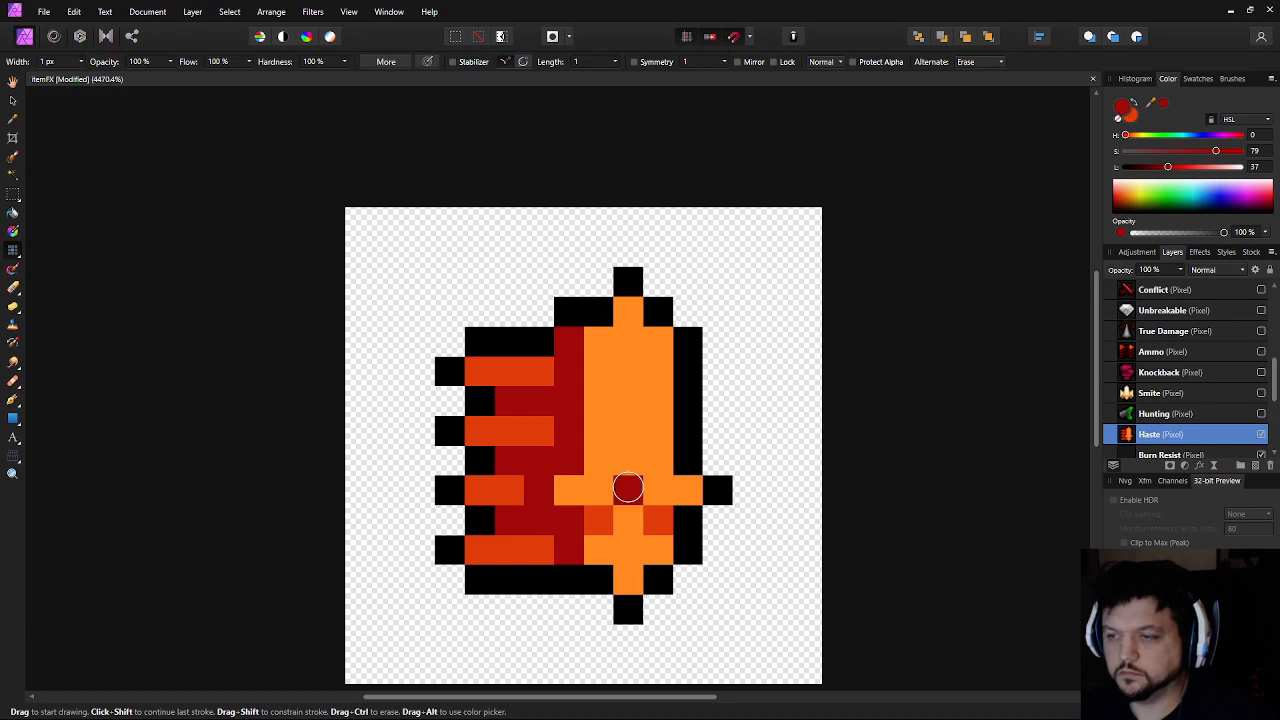
{"action": "scroll", "coordinate": [686, 506], "scroll_direction": "down", "scroll_amount": 6}
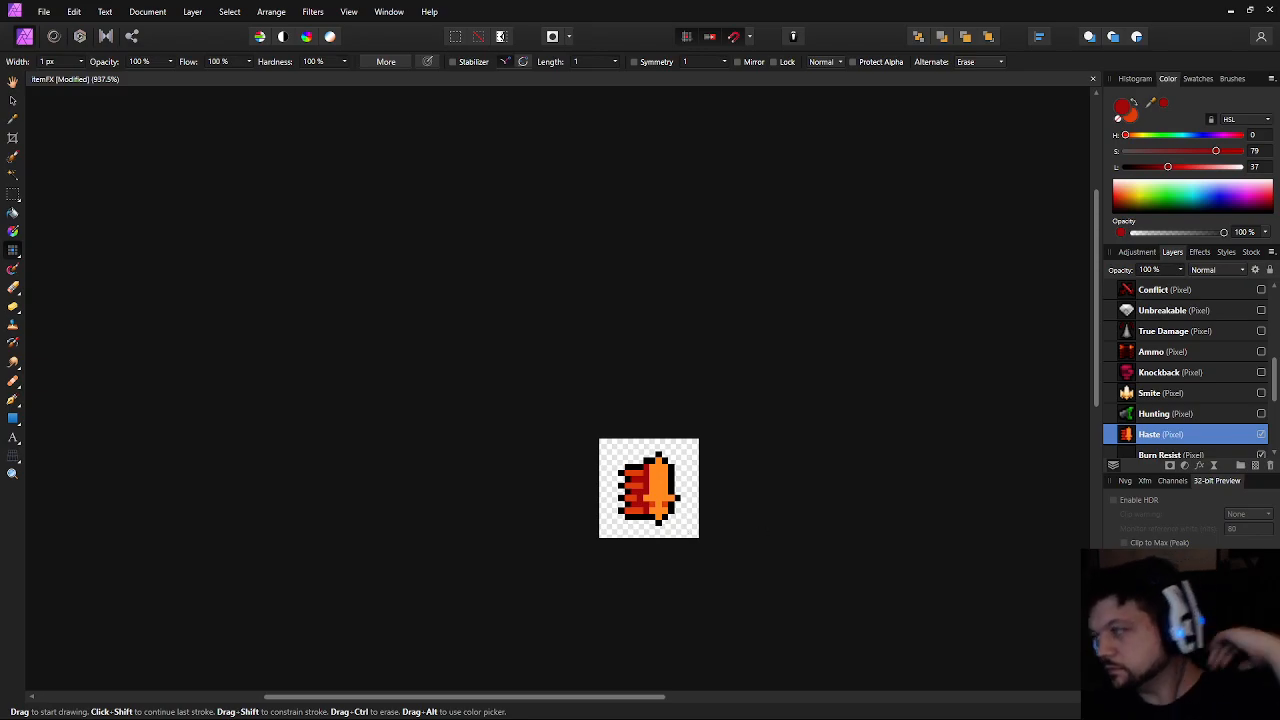
{"action": "scroll", "coordinate": [633, 454], "scroll_direction": "up", "scroll_amount": 7}
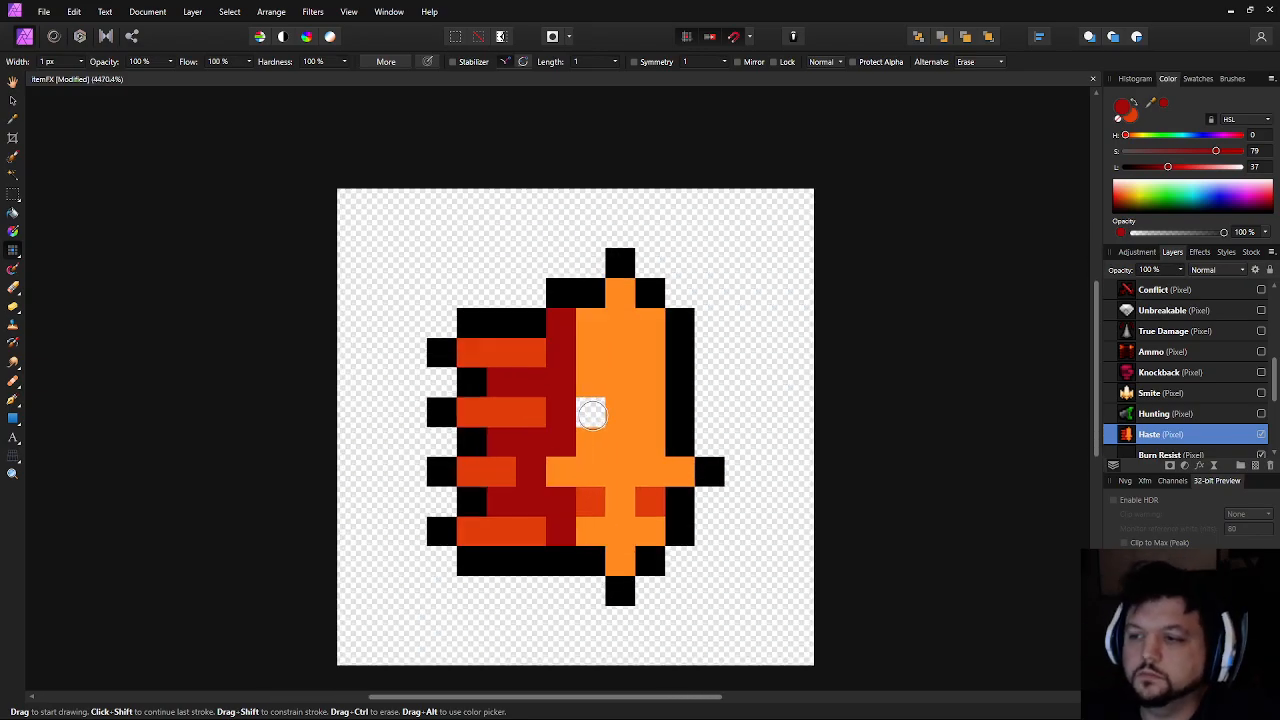
Try painting the row above the pointed shape's crossbar red-orange, and undo the stroke
{"action": "left_click", "coordinate": [590, 500], "text": "alt"}
{"action": "left_click_drag", "start_coordinate": [595, 441], "coordinate": [650, 441]}
{"action": "left_click", "coordinate": [560, 640]}
{"action": "key", "text": "ctrl+z"}
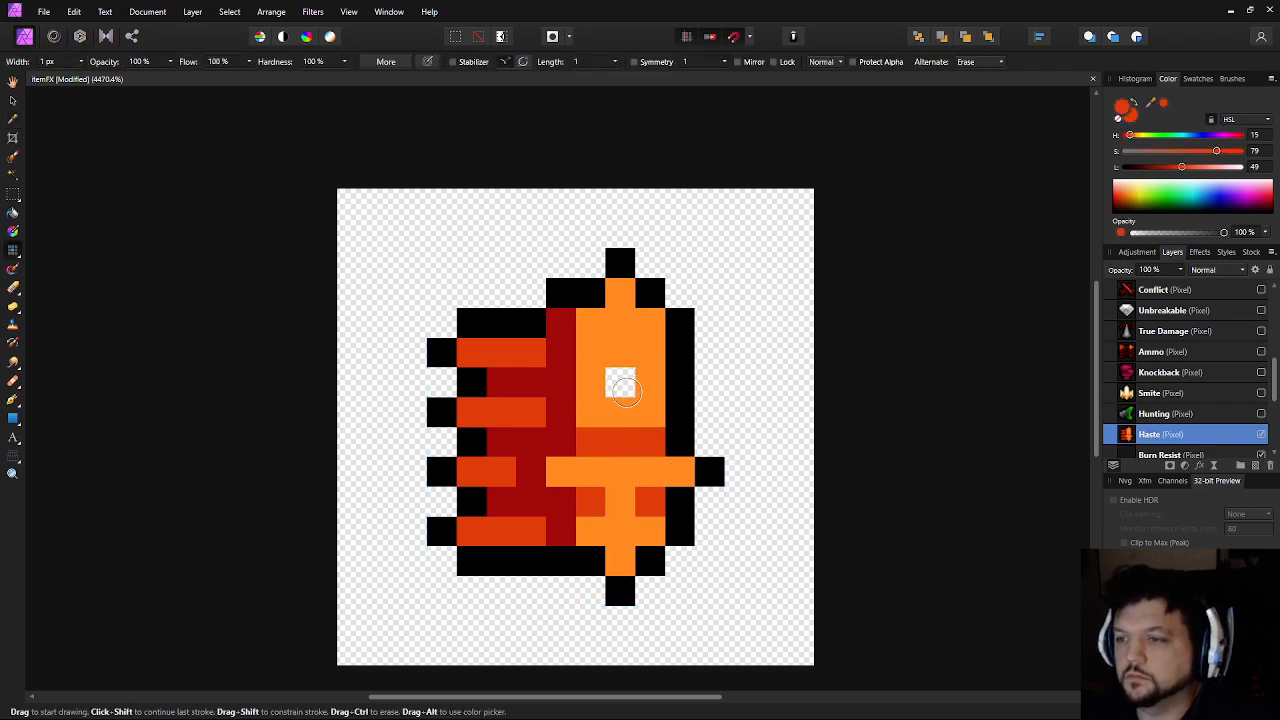
{"action": "key", "text": "ctrl+z"}
{"action": "key", "text": "ctrl+z"}
{"action": "left_click", "coordinate": [613, 441]}
{"action": "key", "text": "ctrl+z"}
Mix a deeper orange, HSL 25, 100, 52, and shade the row above the crossbar, the pixels beneath it and the lower tip
{"action": "left_click", "coordinate": [608, 431], "text": "alt"}
{"action": "left_click_drag", "start_coordinate": [1192, 167], "coordinate": [1133, 135]}
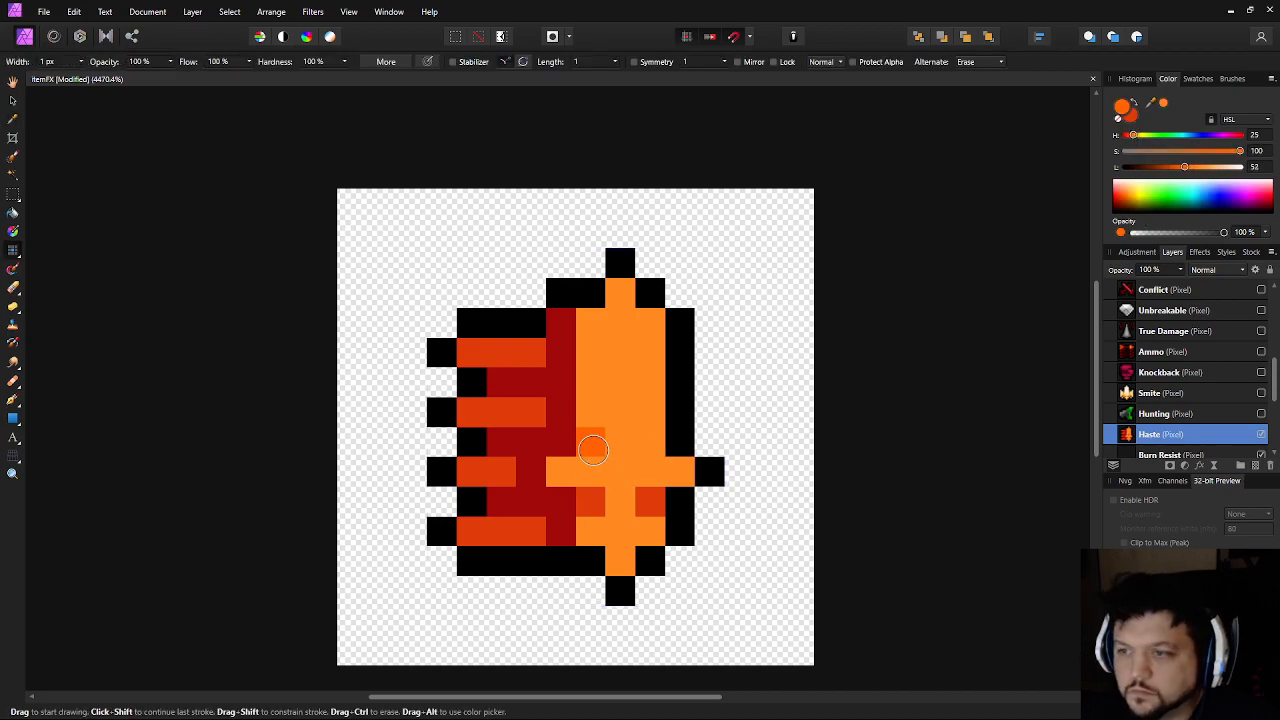
{"action": "left_click_drag", "start_coordinate": [594, 449], "coordinate": [654, 443]}
{"action": "left_click", "coordinate": [622, 497]}
{"action": "left_click", "coordinate": [596, 530]}
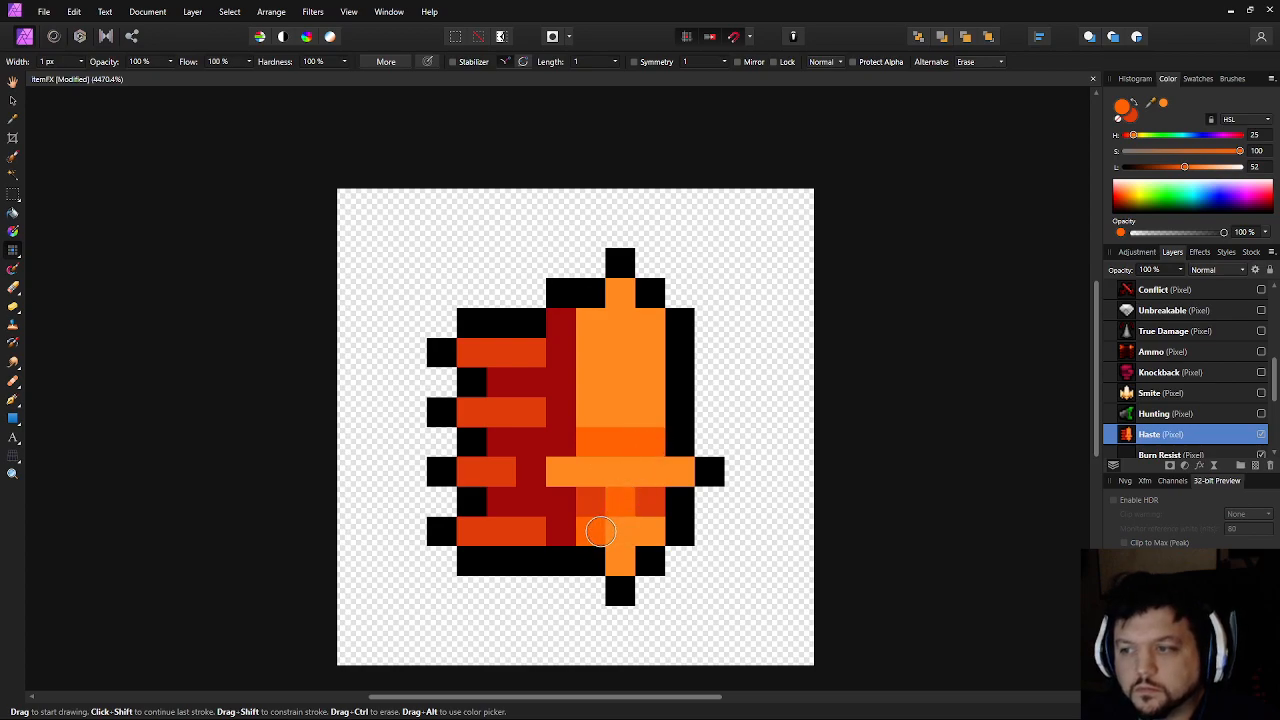
{"action": "left_click", "coordinate": [621, 565]}
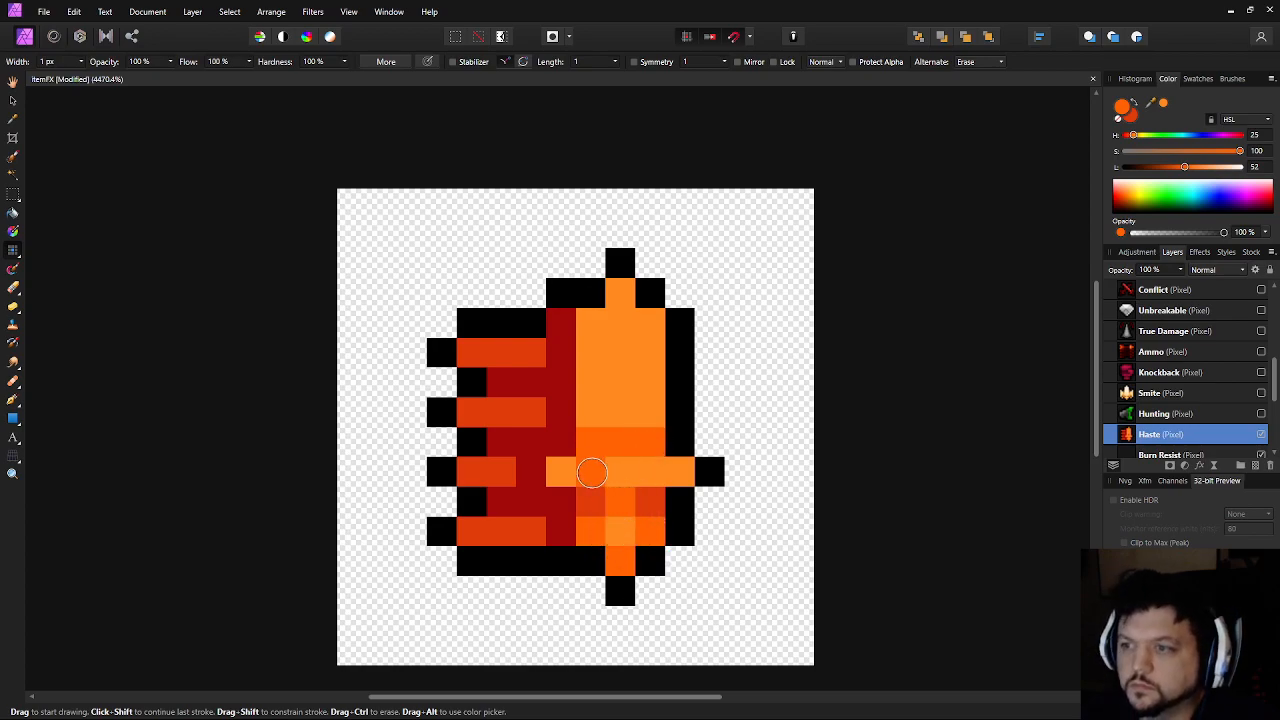
Extend the deeper orange shading up the pointed shape's left column and into its lower centre pixels above the crossbar
{"action": "mouse_move", "coordinate": [588, 395]}
{"action": "left_mouse_down"}
{"action": "mouse_move", "coordinate": [590, 420]}
{"action": "mouse_move", "coordinate": [600, 323]}
{"action": "mouse_move", "coordinate": [654, 363]}
{"action": "mouse_move", "coordinate": [651, 425]}
{"action": "left_mouse_up"}
{"action": "left_click", "coordinate": [651, 321]}
{"action": "left_click", "coordinate": [709, 441]}
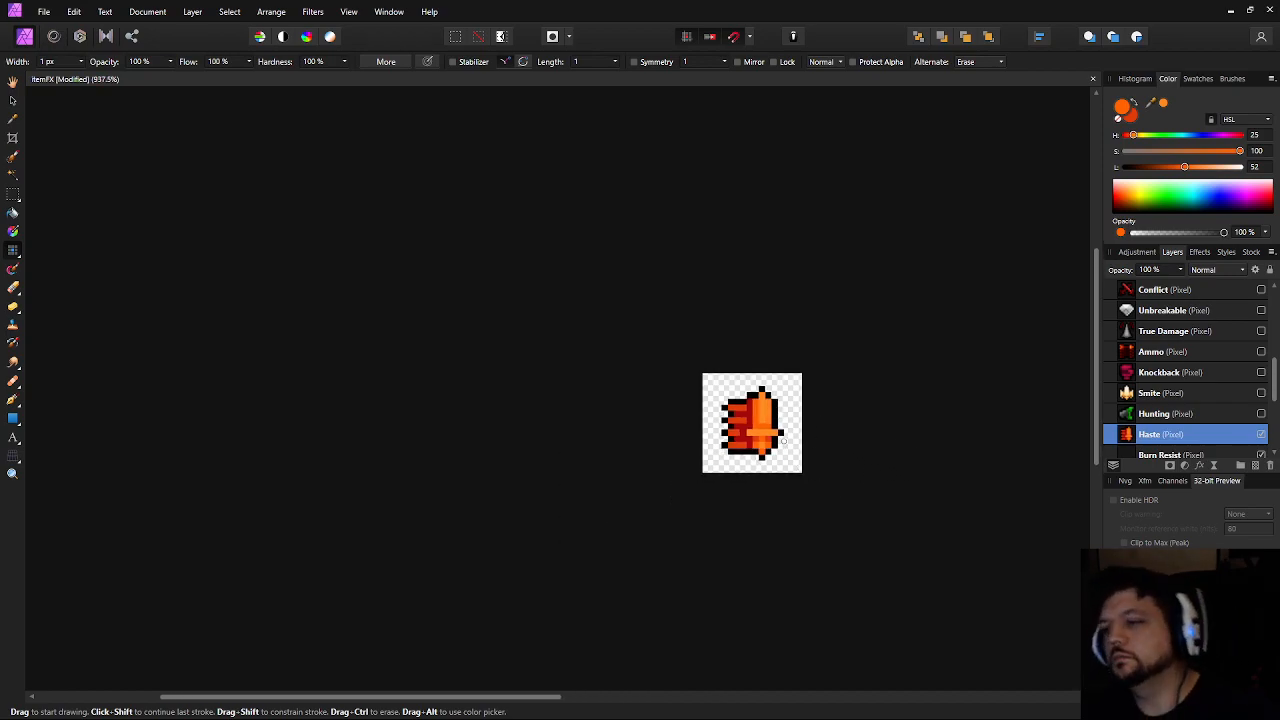
{"action": "scroll", "coordinate": [725, 400], "scroll_direction": "up", "scroll_amount": 3}
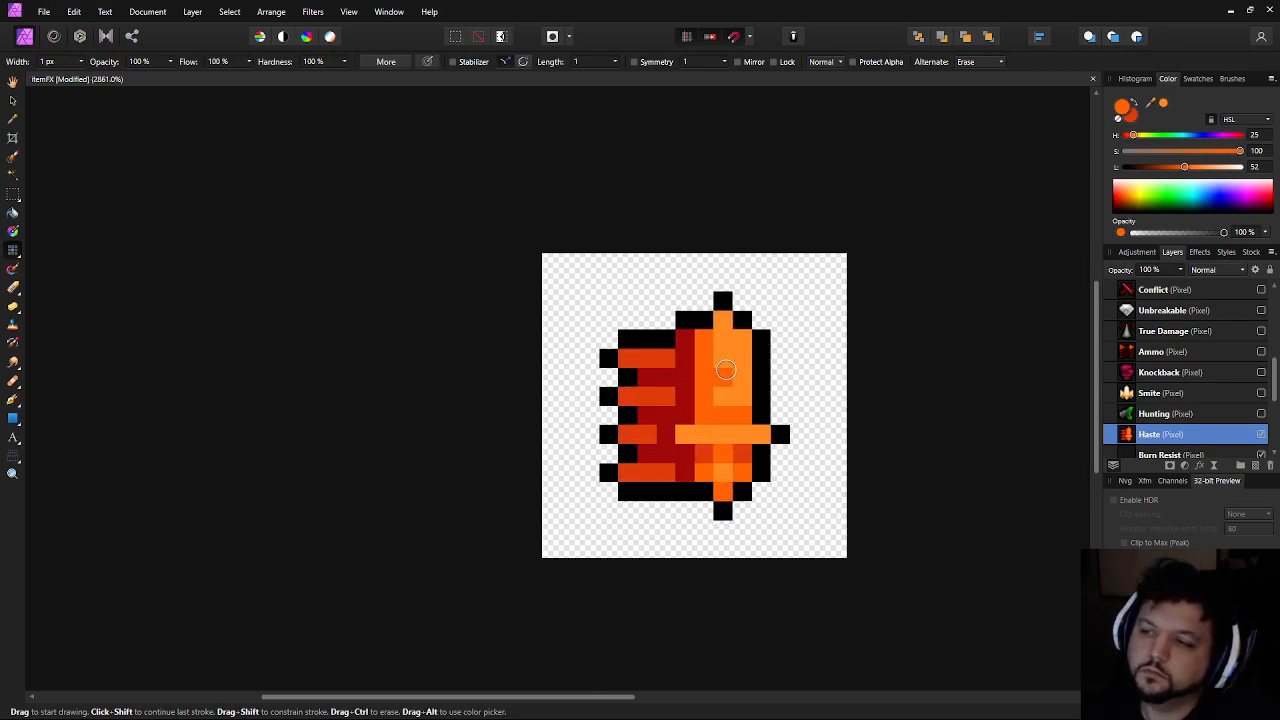
{"action": "left_click_drag", "start_coordinate": [722, 375], "coordinate": [727, 397]}
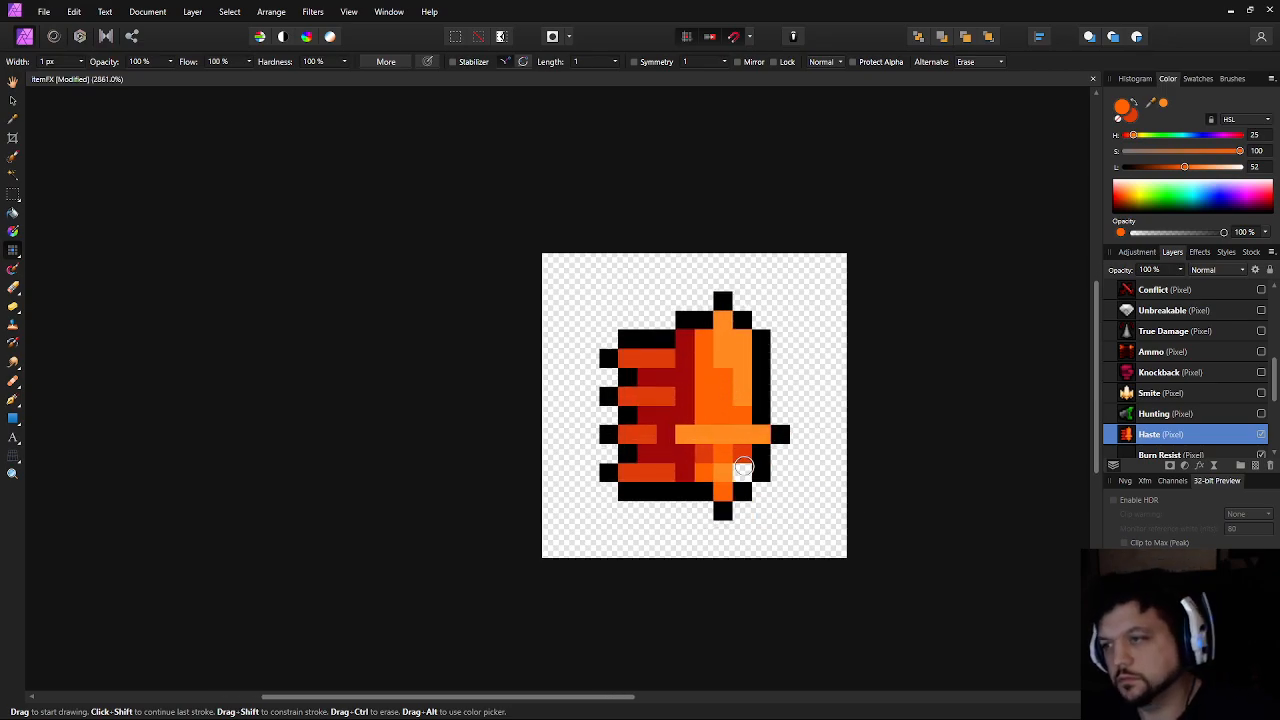
{"action": "scroll", "coordinate": [708, 508], "scroll_direction": "up", "scroll_amount": 2}
{"action": "left_click", "coordinate": [608, 472]}
Lighten the sampled orange to HSL 40, 100, 70 and paint highlights on the crossbar's right end, upper right edge and top tip
{"action": "left_click", "coordinate": [629, 434], "text": "alt"}
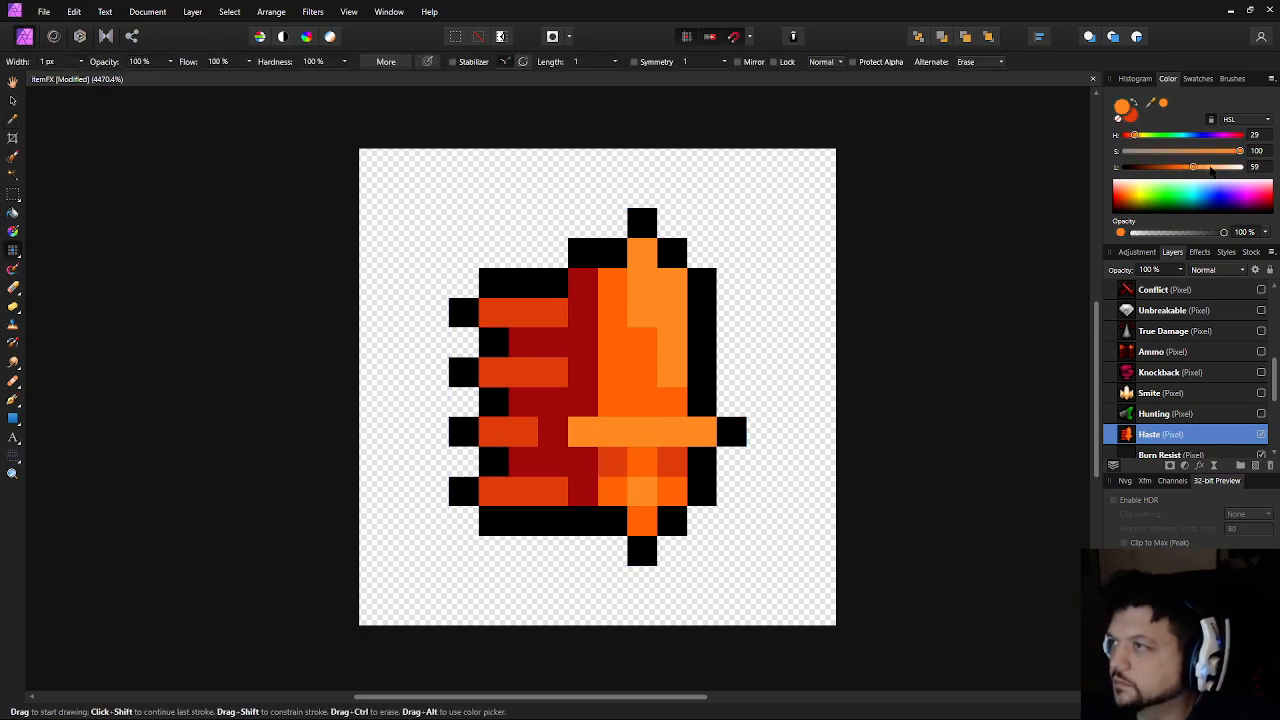
{"action": "left_click", "coordinate": [1206, 168]}
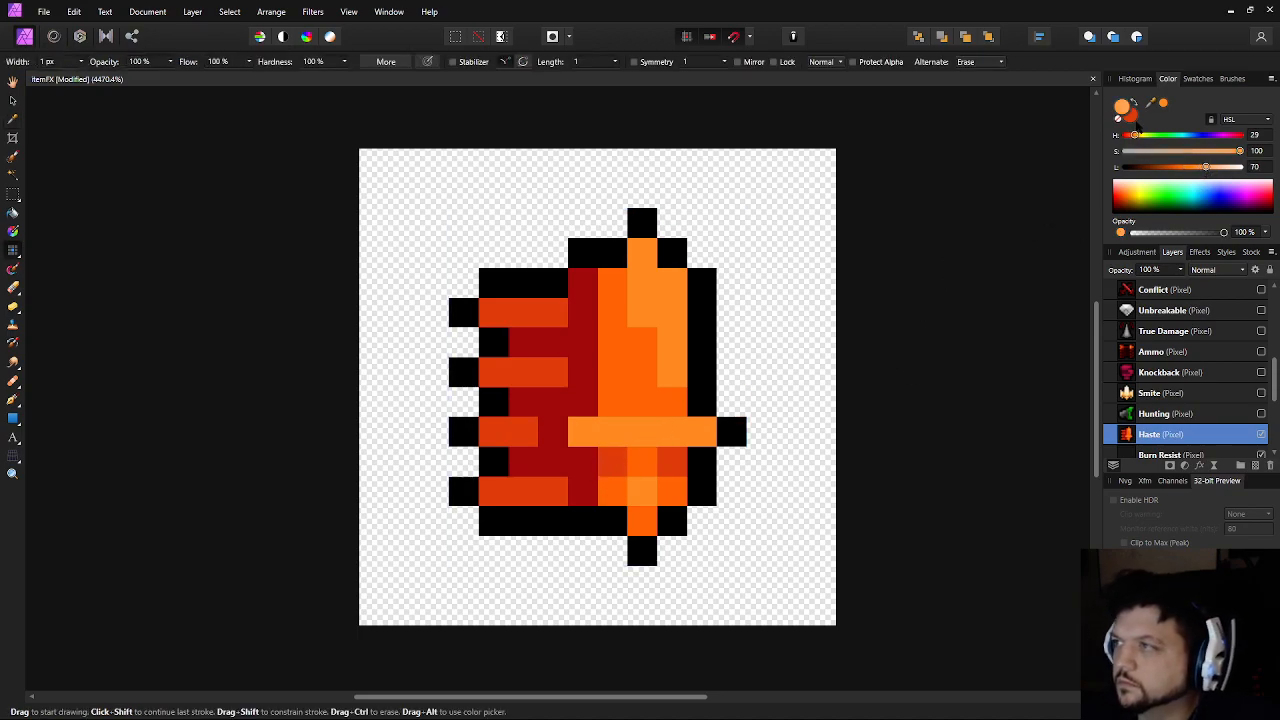
{"action": "left_click", "coordinate": [1138, 135]}
{"action": "left_click", "coordinate": [701, 431]}
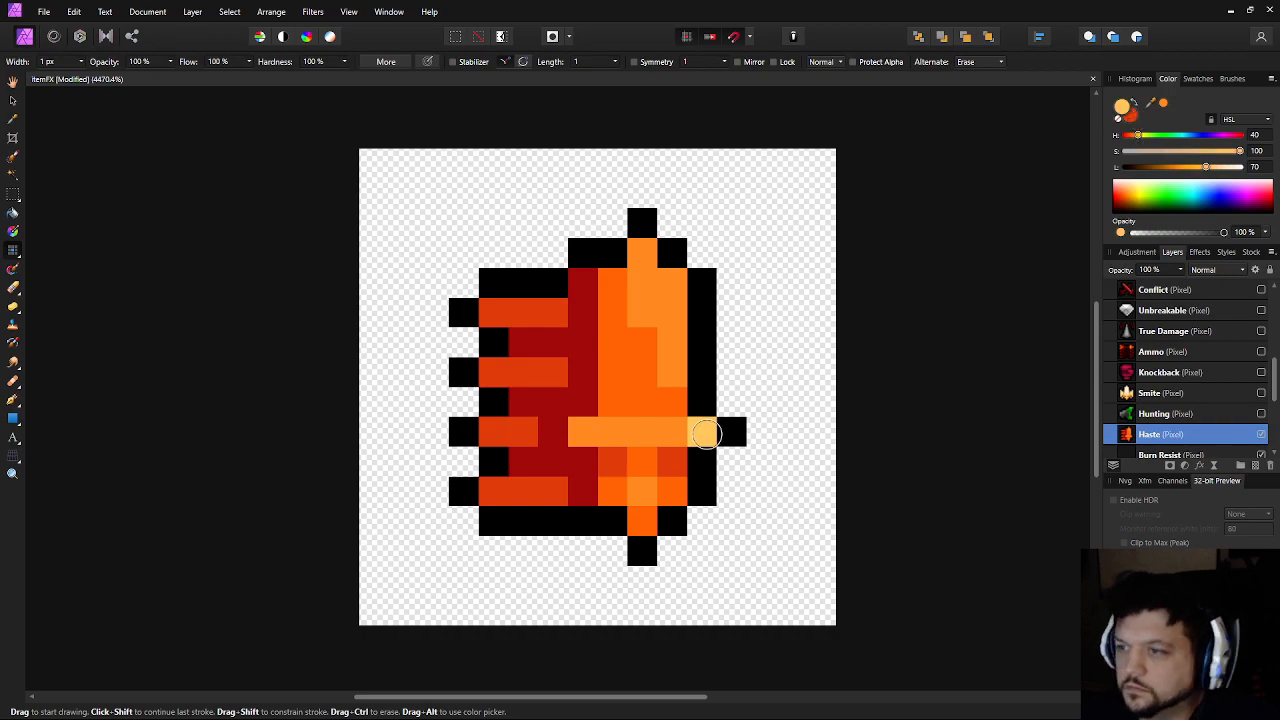
{"action": "left_click_drag", "start_coordinate": [674, 313], "coordinate": [674, 283]}
{"action": "left_click", "coordinate": [642, 252]}
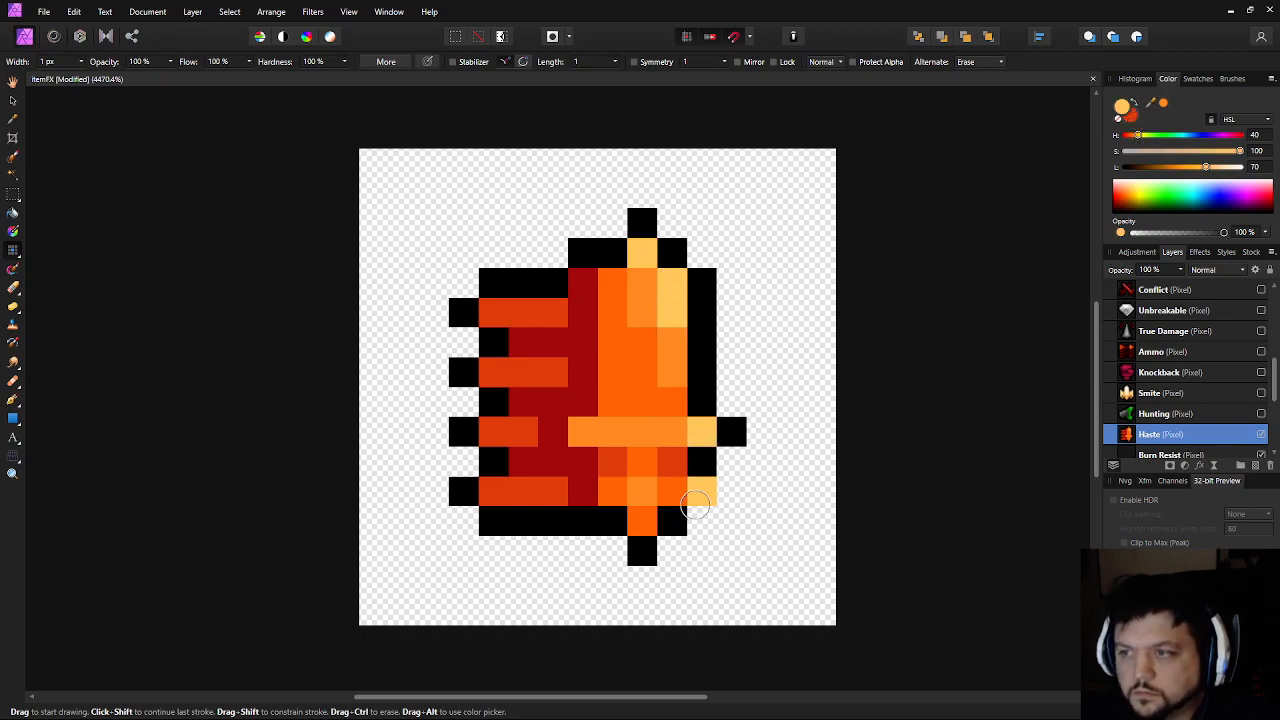
{"action": "left_click_drag", "start_coordinate": [697, 466], "coordinate": [745, 468]}
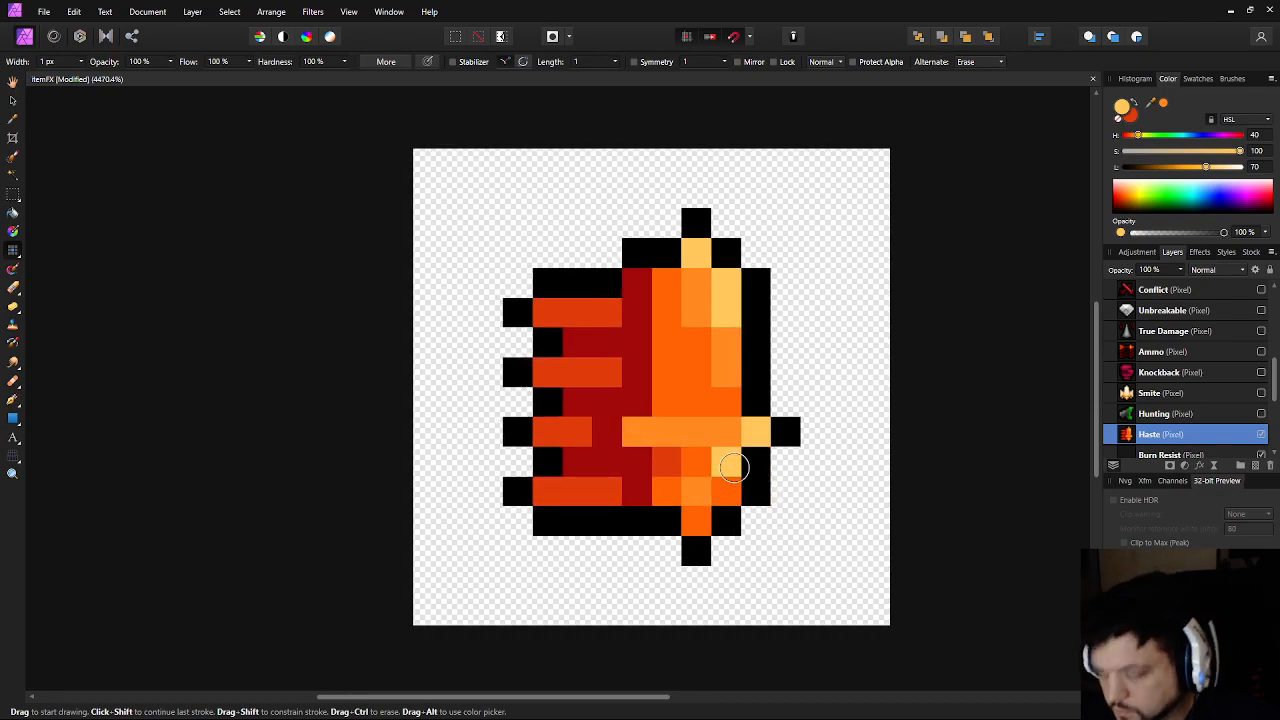
Sample the red-orange and paint the two centre pixels above the crossbar and the top pixel of the dark red column
{"action": "left_click", "coordinate": [725, 463], "text": "alt"}
{"action": "left_click_drag", "start_coordinate": [698, 392], "coordinate": [697, 371]}
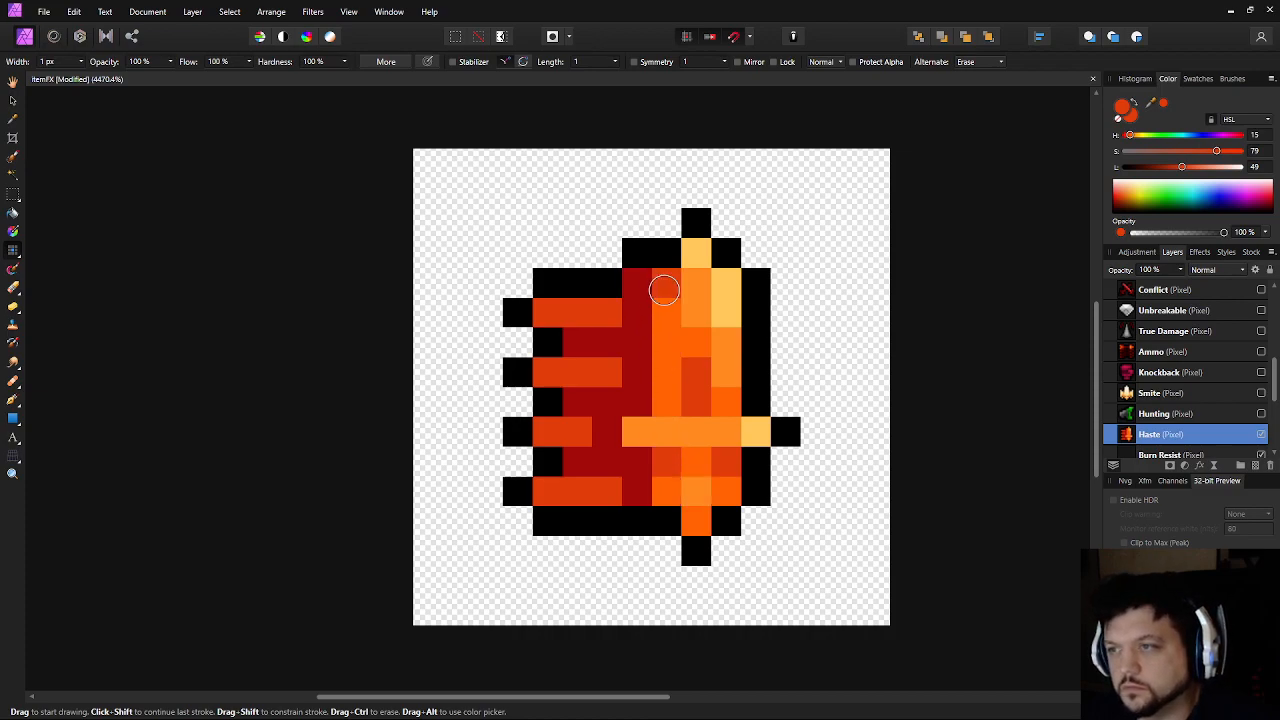
{"action": "scroll", "coordinate": [890, 450], "scroll_direction": "down", "scroll_amount": 6}
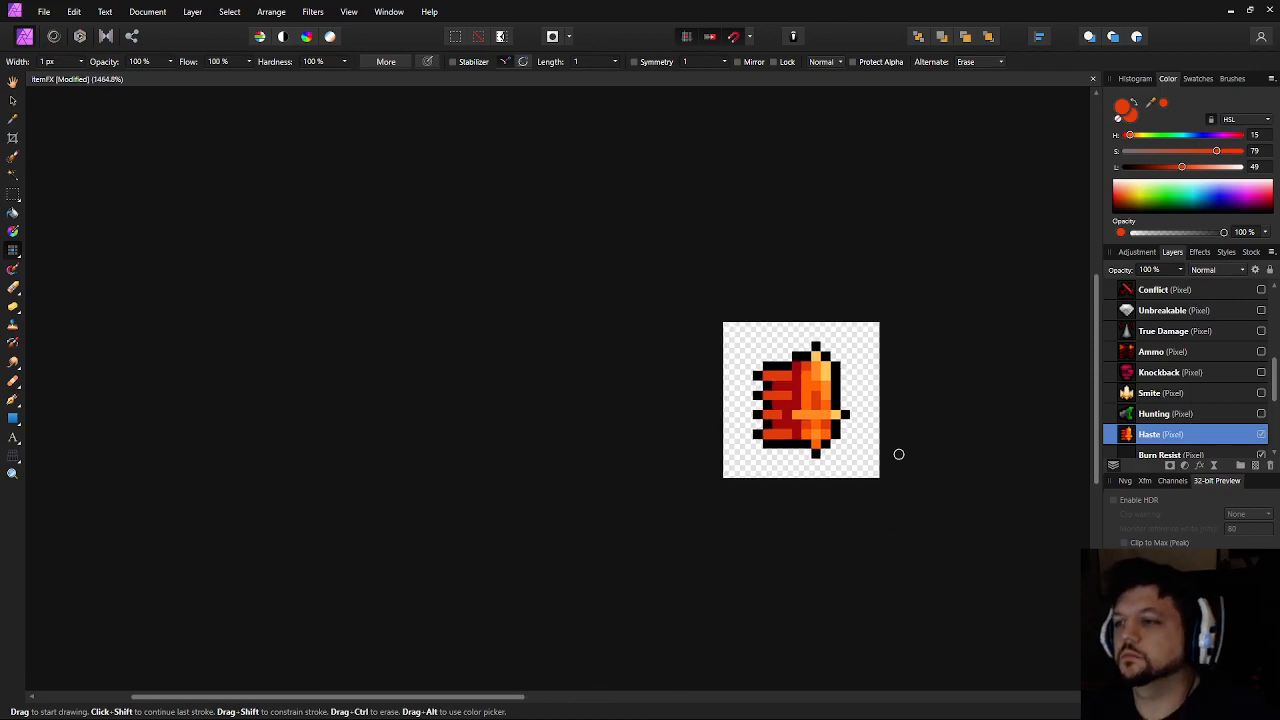
{"action": "scroll", "coordinate": [871, 443], "scroll_direction": "up", "scroll_amount": 6}
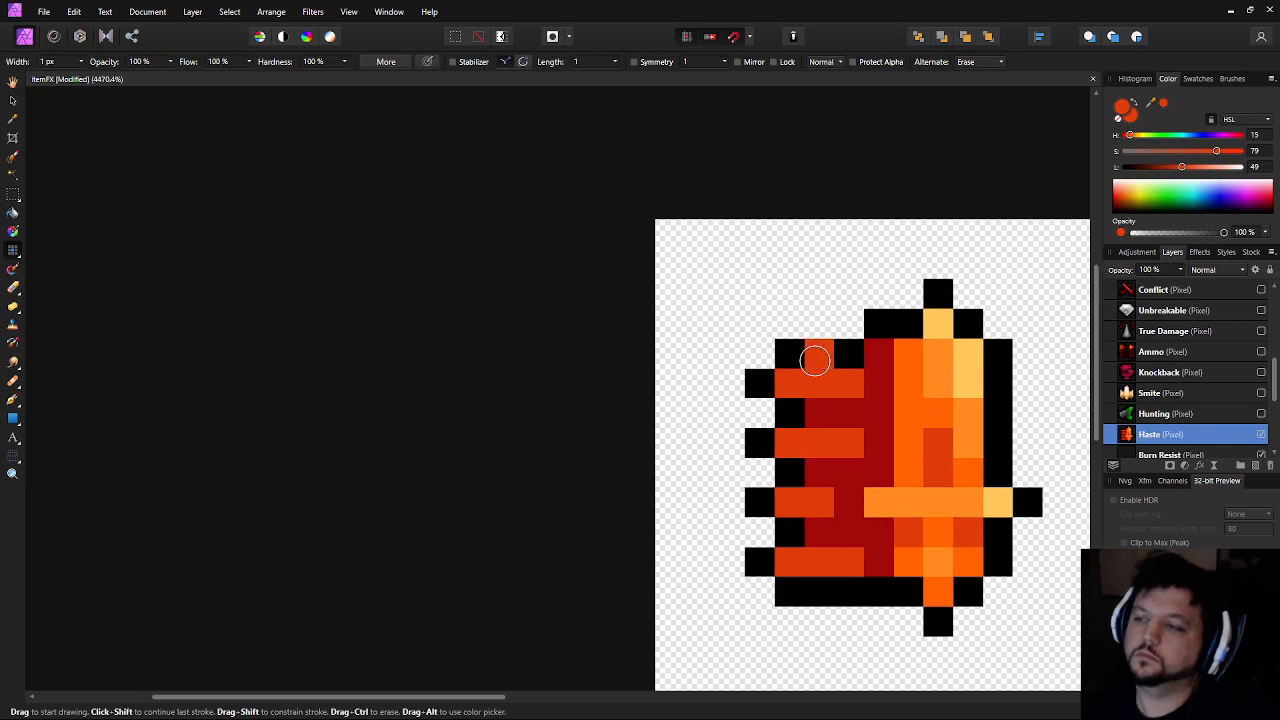
{"action": "left_click_drag", "start_coordinate": [925, 398], "coordinate": [821, 400]}
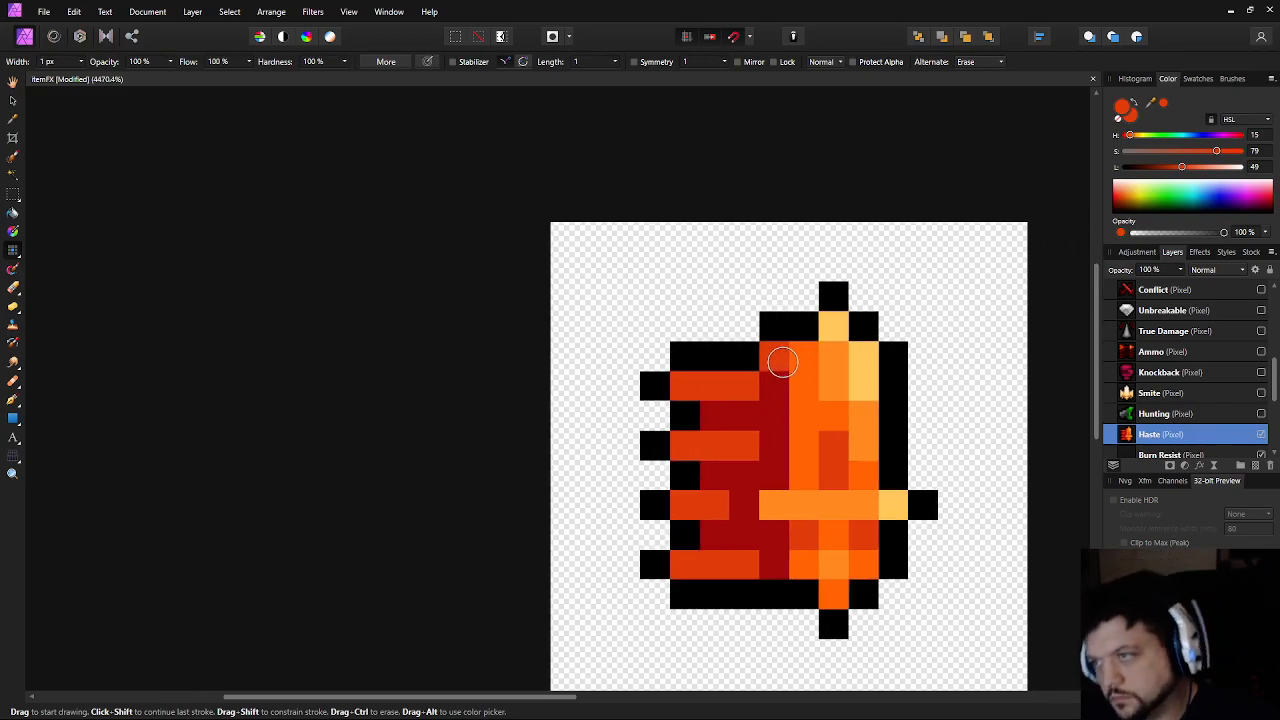
{"action": "left_click", "coordinate": [783, 361]}
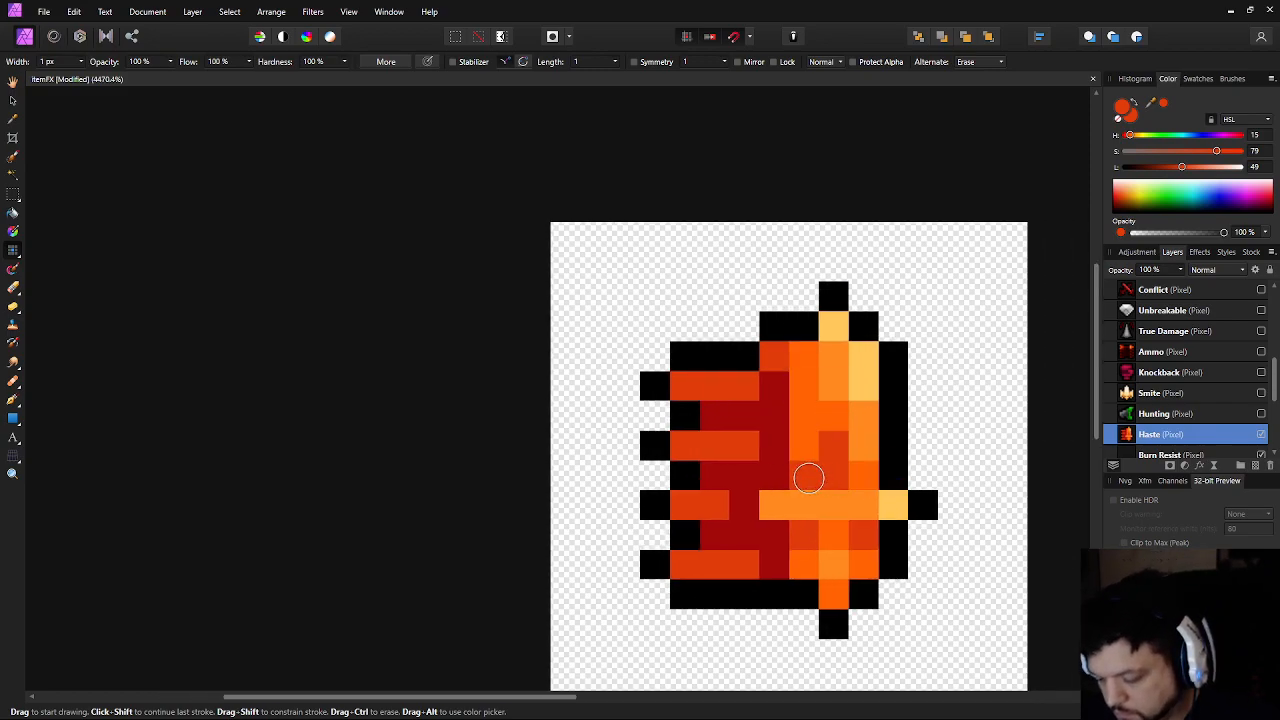
Lighten the sampled dark red to HSL 6, 79, 45 and paint the pixel at the right end of each red-orange stripe
{"action": "key", "text": "i"}
{"action": "left_click", "coordinate": [771, 383]}
{"action": "left_click", "coordinate": [1177, 167]}
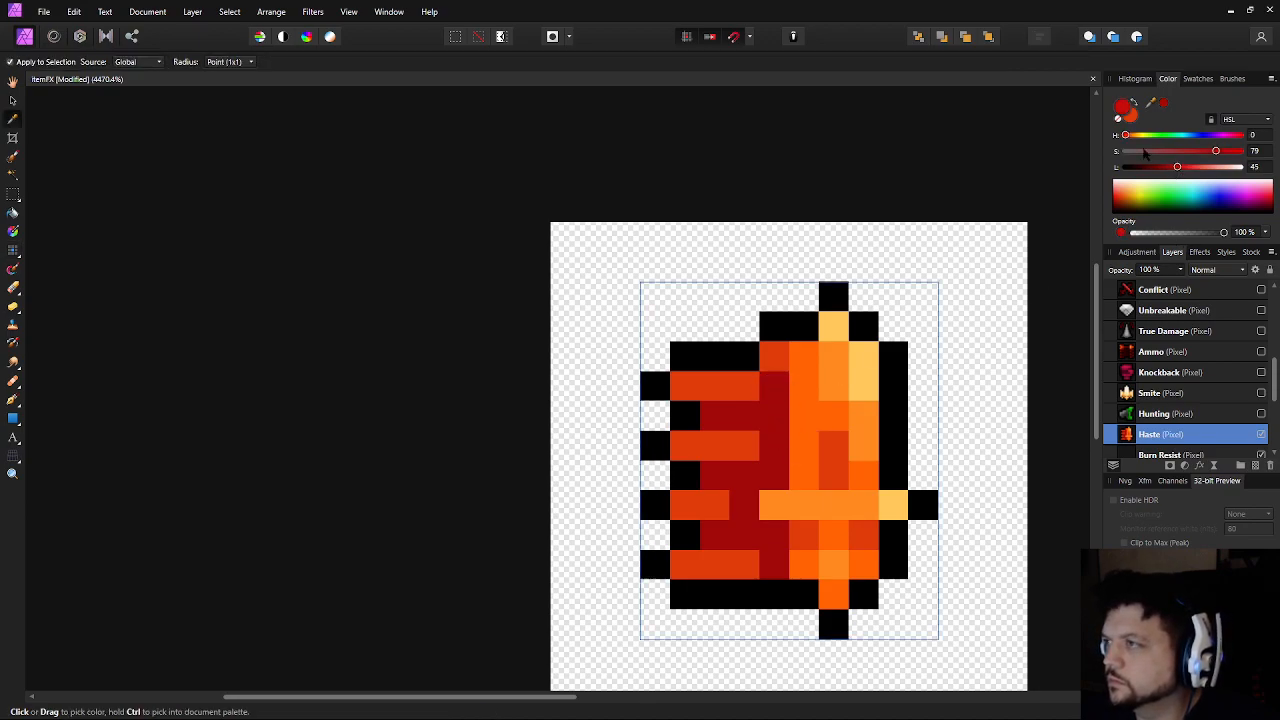
{"action": "left_click_drag", "start_coordinate": [1125, 138], "coordinate": [1128, 138]}
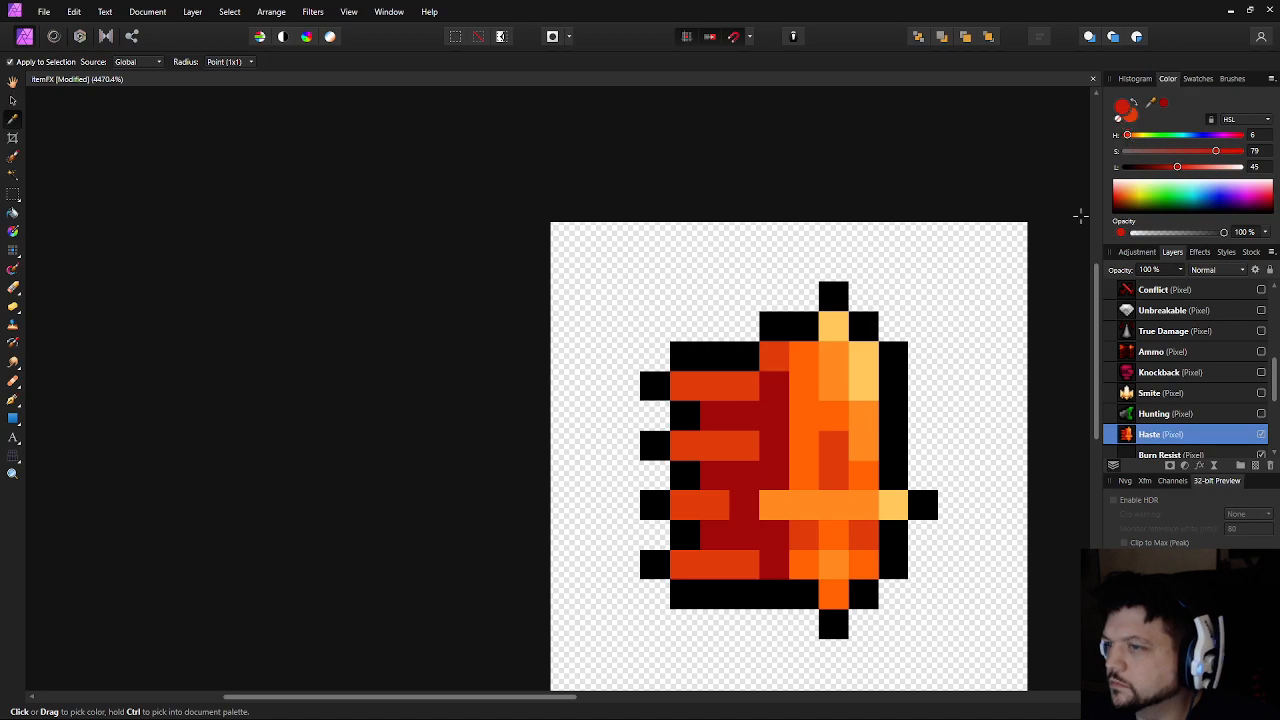
{"action": "key", "text": "b"}
{"action": "left_click", "coordinate": [771, 386]}
{"action": "left_click", "coordinate": [775, 535]}
{"action": "key", "text": "ctrl+z"}
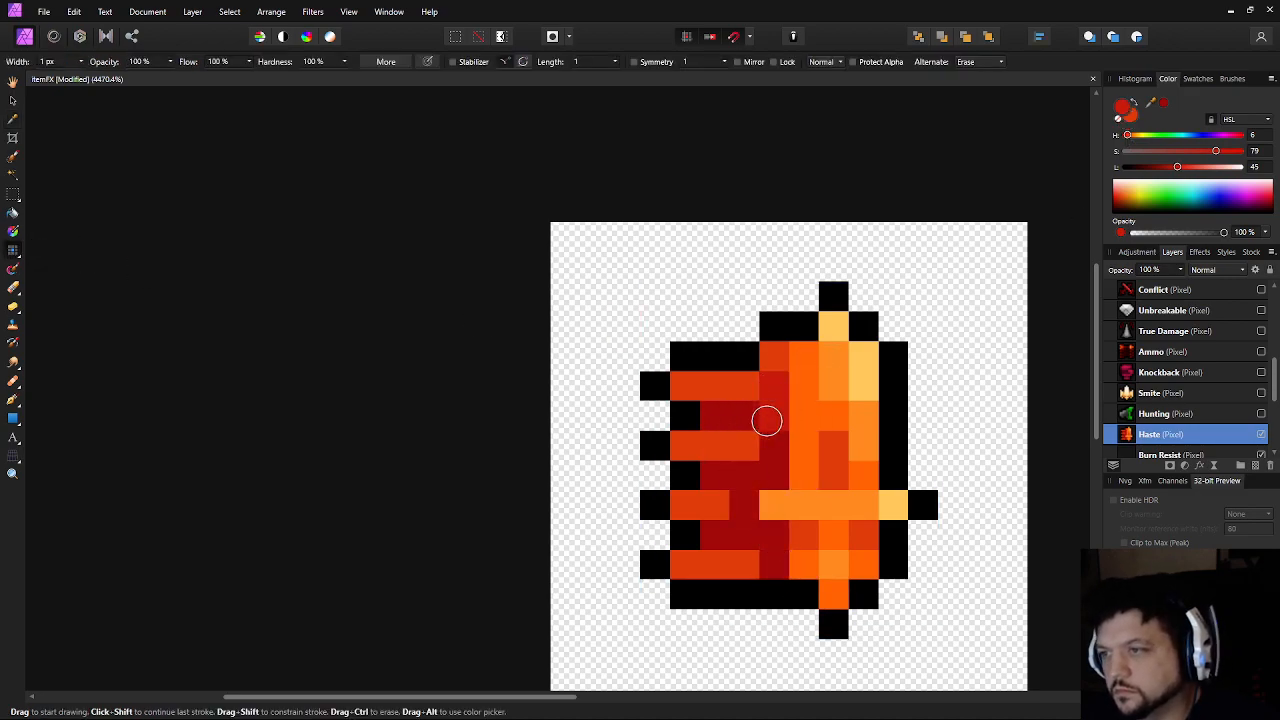
{"action": "left_click", "coordinate": [774, 450]}
{"action": "left_click", "coordinate": [742, 503]}
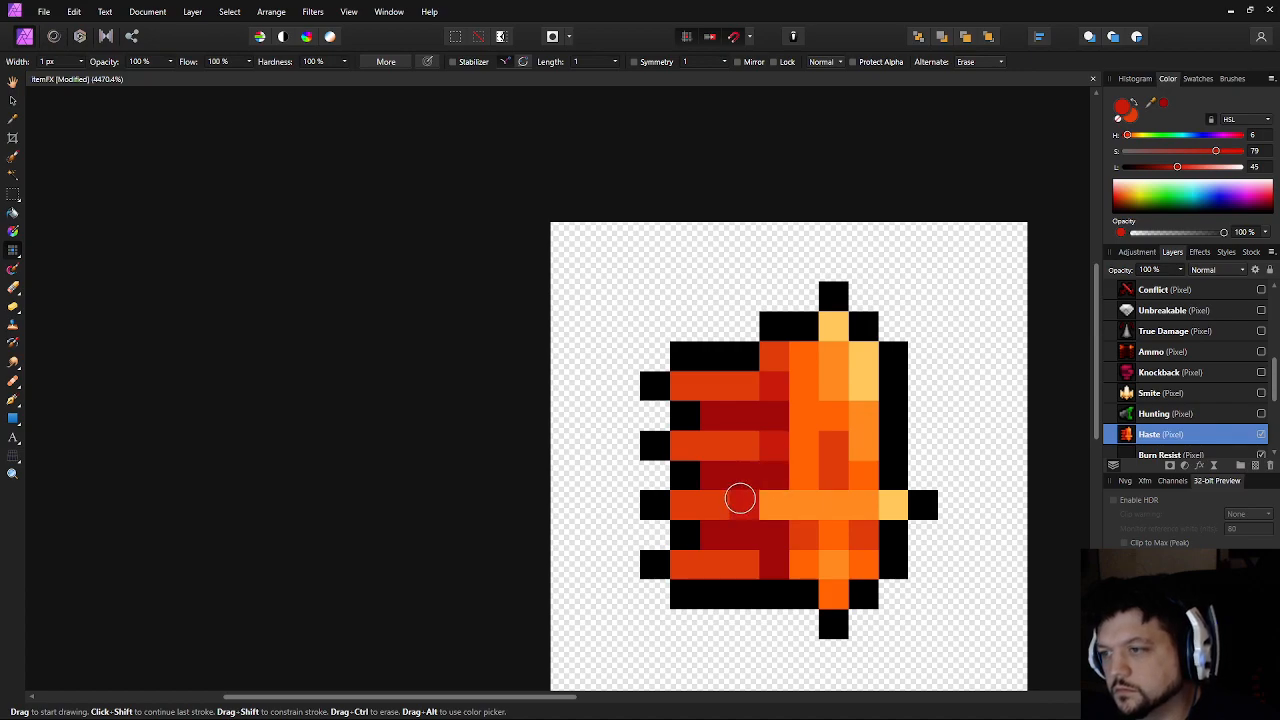
{"action": "left_click", "coordinate": [777, 568]}
Darken the sampled dark red to HSL 8, 85, 31 and repaint the block's three dark stripes
{"action": "left_click_drag", "start_coordinate": [731, 542], "coordinate": [486, 491]}
{"action": "left_click", "coordinate": [450, 468], "text": "alt"}
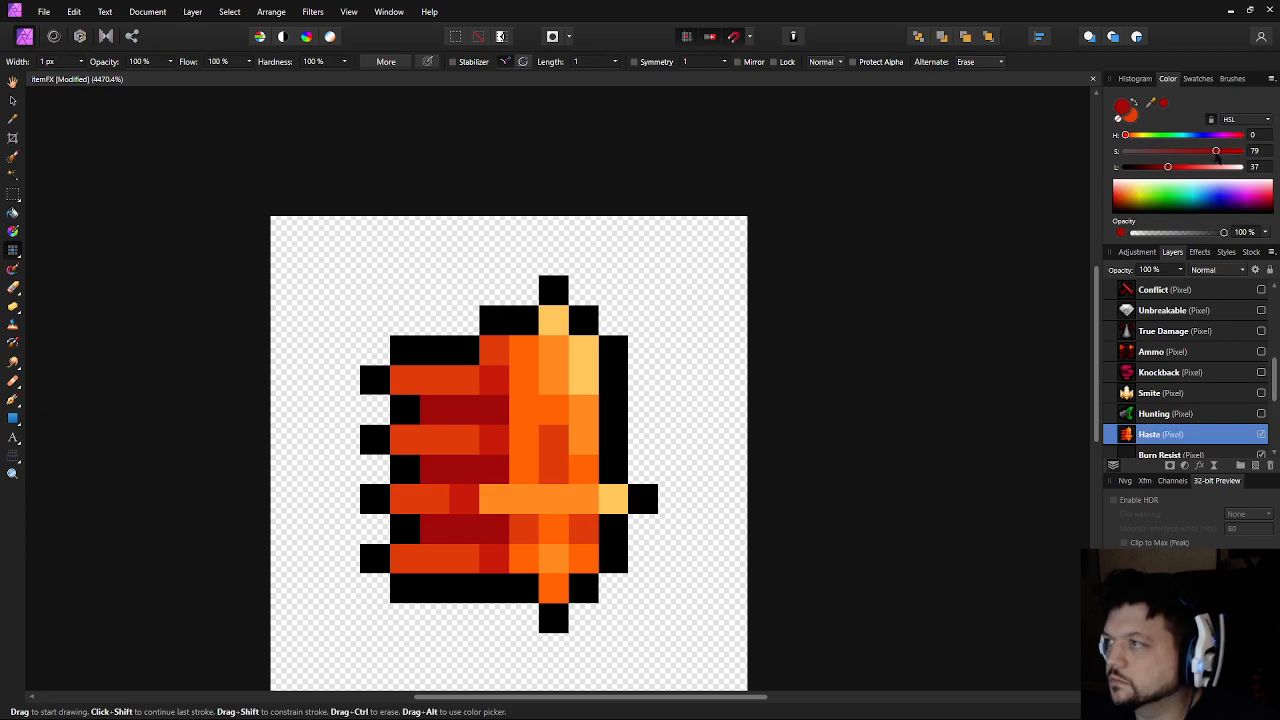
{"action": "left_click", "coordinate": [1160, 167]}
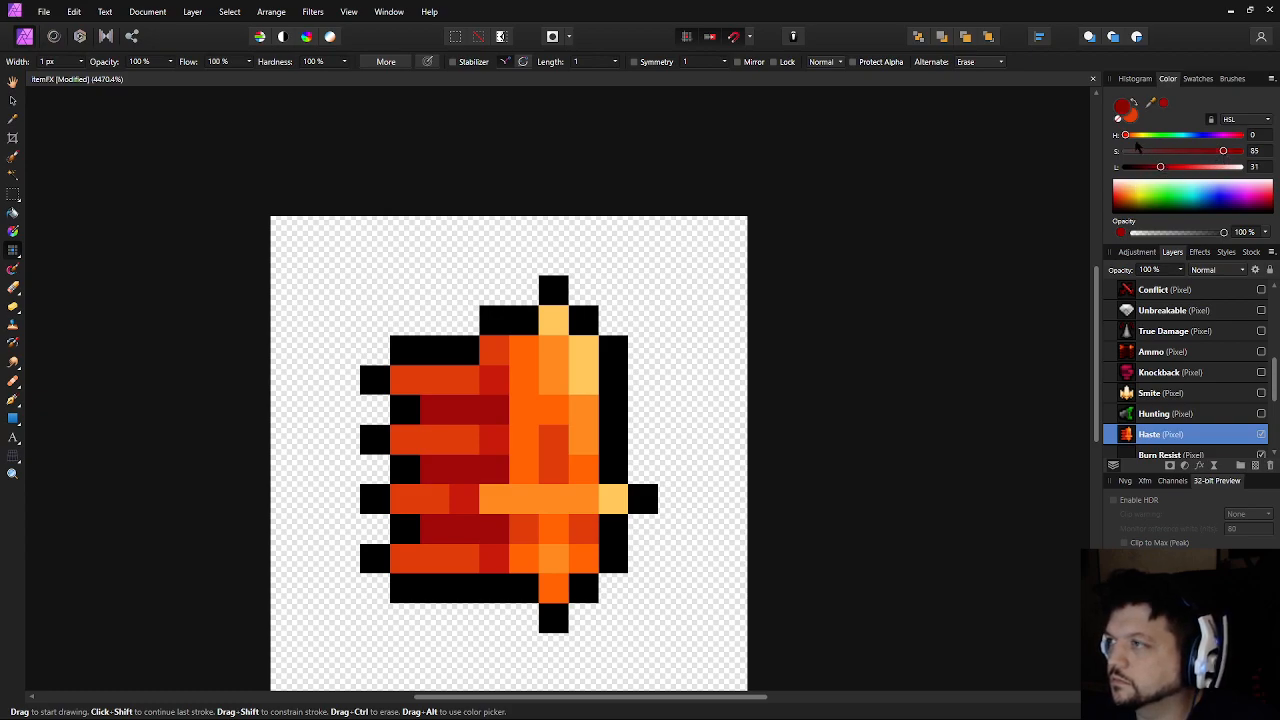
{"action": "left_click_drag", "start_coordinate": [1128, 137], "coordinate": [1128, 137]}
{"action": "mouse_move", "coordinate": [508, 525]}
{"action": "left_mouse_down"}
{"action": "mouse_move", "coordinate": [433, 525]}
{"action": "mouse_move", "coordinate": [492, 526]}
{"action": "mouse_move", "coordinate": [442, 528]}
{"action": "left_mouse_up"}
{"action": "left_click_drag", "start_coordinate": [437, 466], "coordinate": [486, 466]}
{"action": "left_click_drag", "start_coordinate": [486, 406], "coordinate": [439, 410]}
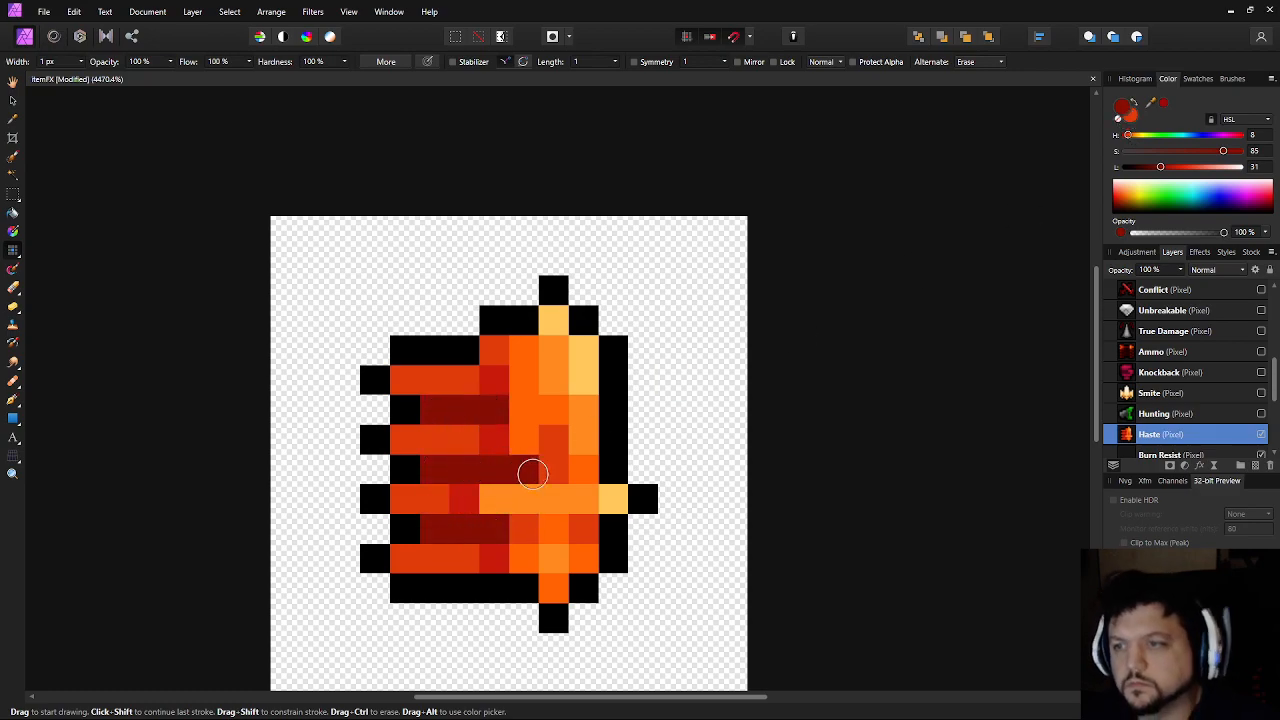
{"action": "scroll", "coordinate": [711, 492], "scroll_direction": "down", "scroll_amount": 5}
{"action": "scroll", "coordinate": [630, 518], "scroll_direction": "up", "scroll_amount": 3}
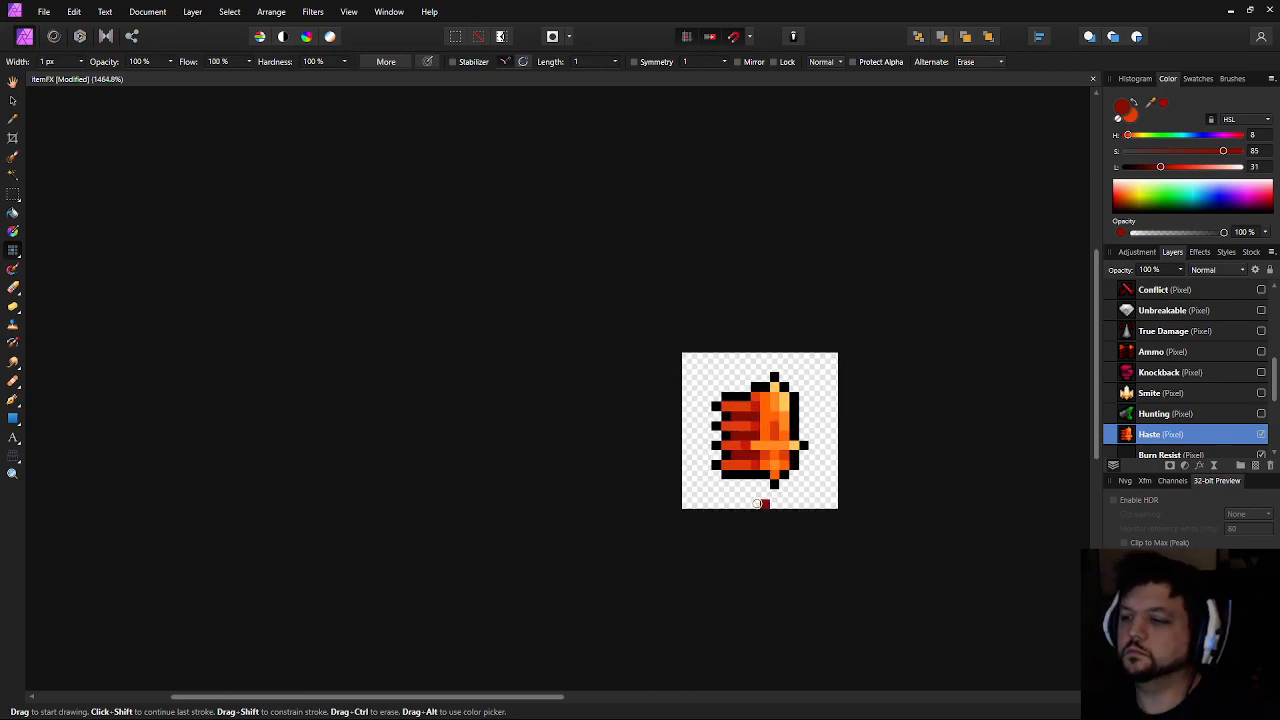
{"action": "left_click_drag", "start_coordinate": [707, 505], "coordinate": [543, 499]}
{"action": "scroll", "coordinate": [545, 499], "scroll_direction": "down", "scroll_amount": 2}
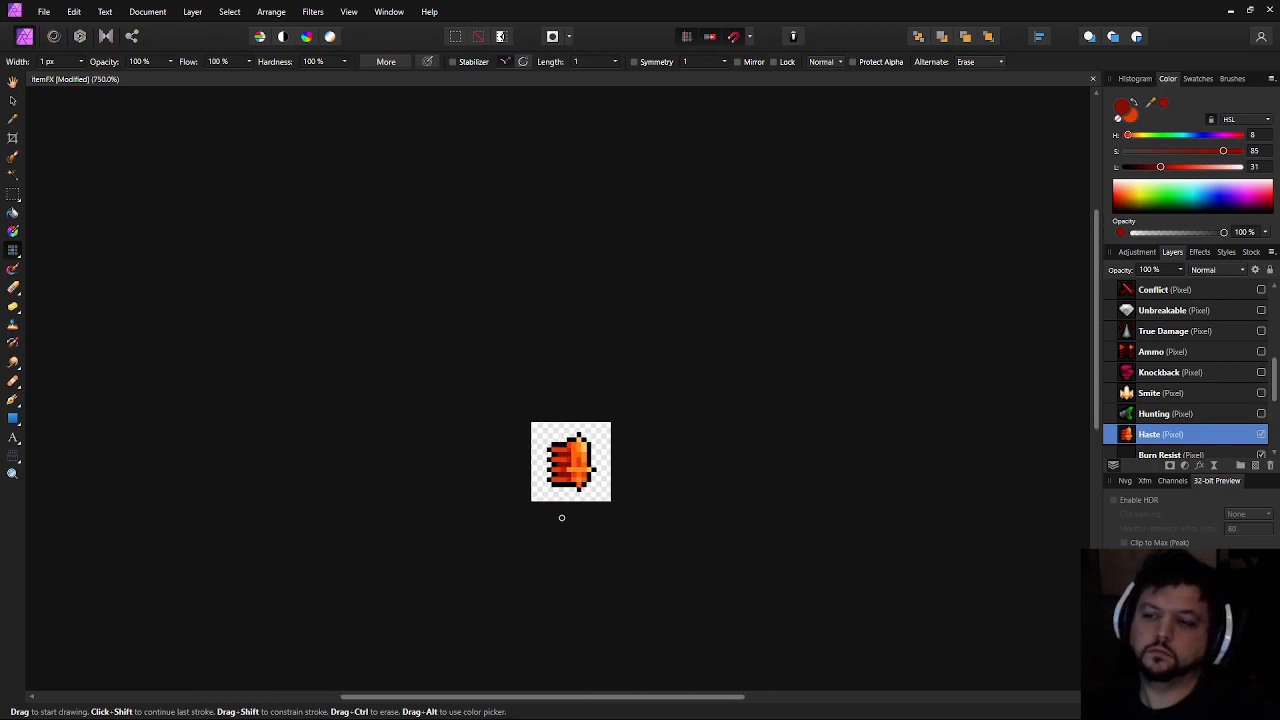
Paint the top pixel of the dark red column and the pixel beneath the crossbar's right end dark red
{"action": "scroll", "coordinate": [561, 517], "scroll_direction": "up", "scroll_amount": 4}
{"action": "left_click_drag", "start_coordinate": [571, 278], "coordinate": [551, 278]}
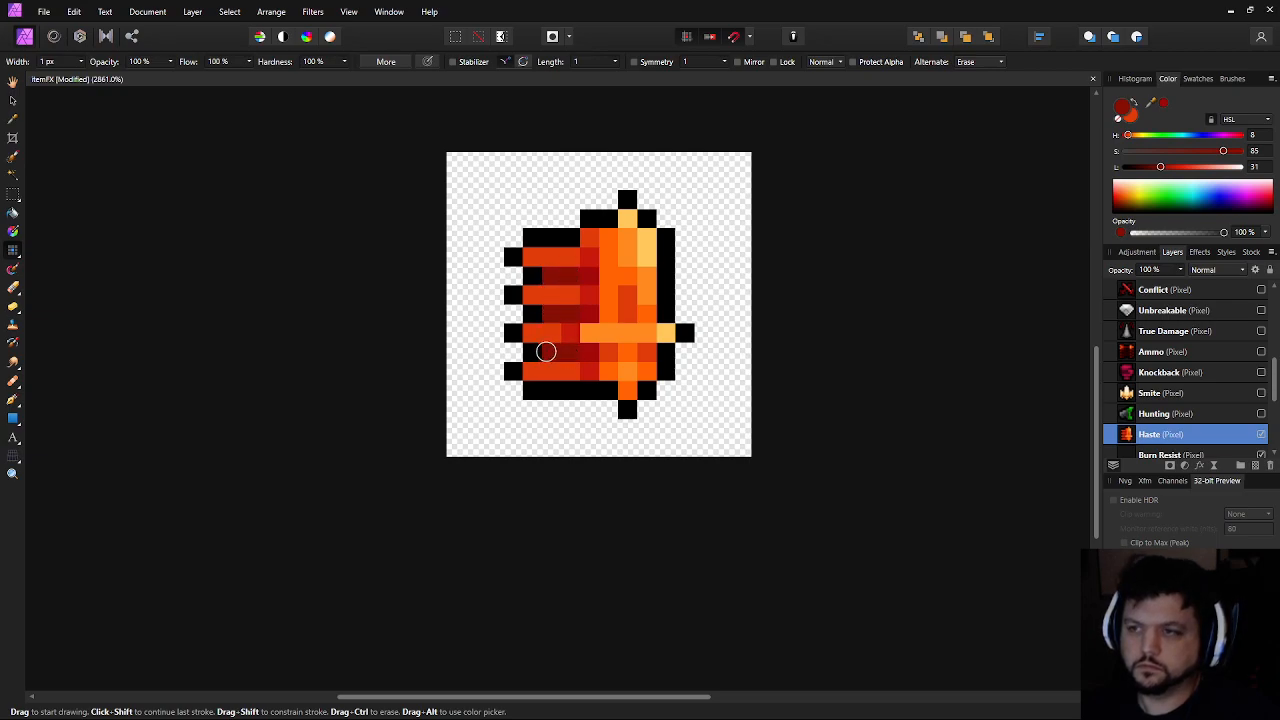
{"action": "scroll", "coordinate": [891, 400], "scroll_direction": "down", "scroll_amount": 5}
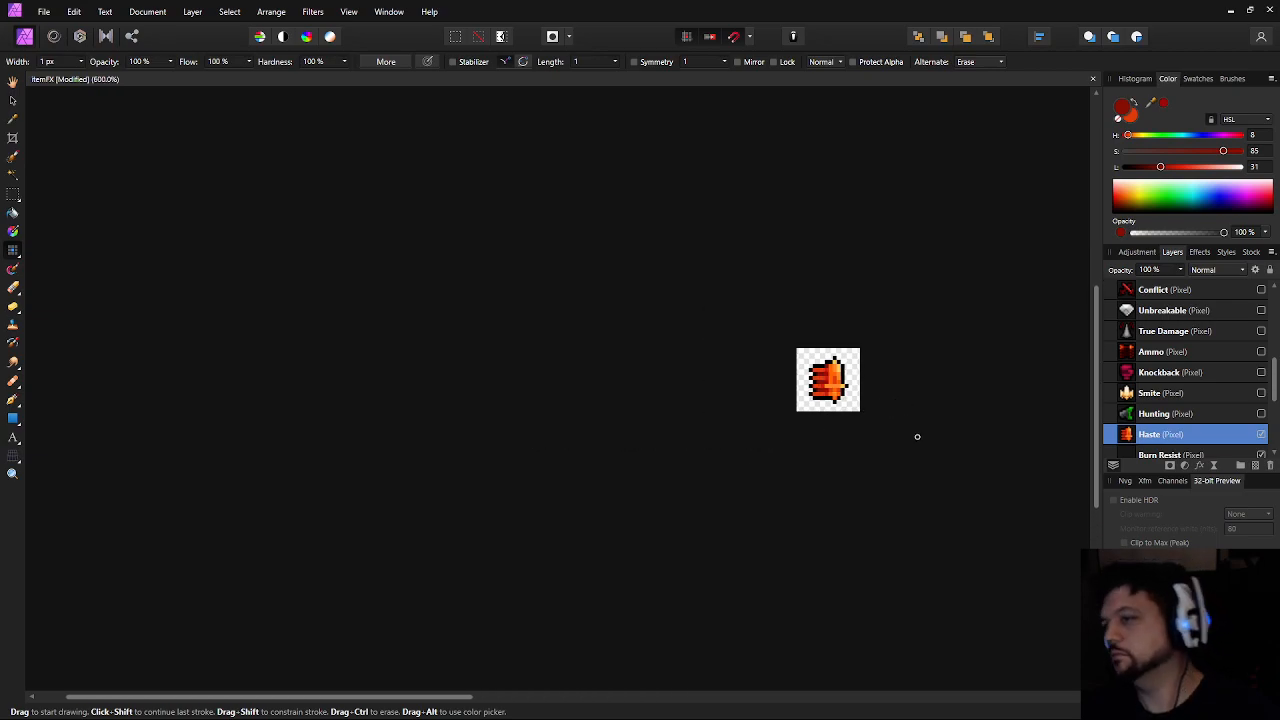
{"action": "left_click_drag", "start_coordinate": [917, 436], "coordinate": [858, 439]}
{"action": "scroll", "coordinate": [807, 408], "scroll_direction": "up", "scroll_amount": 6}
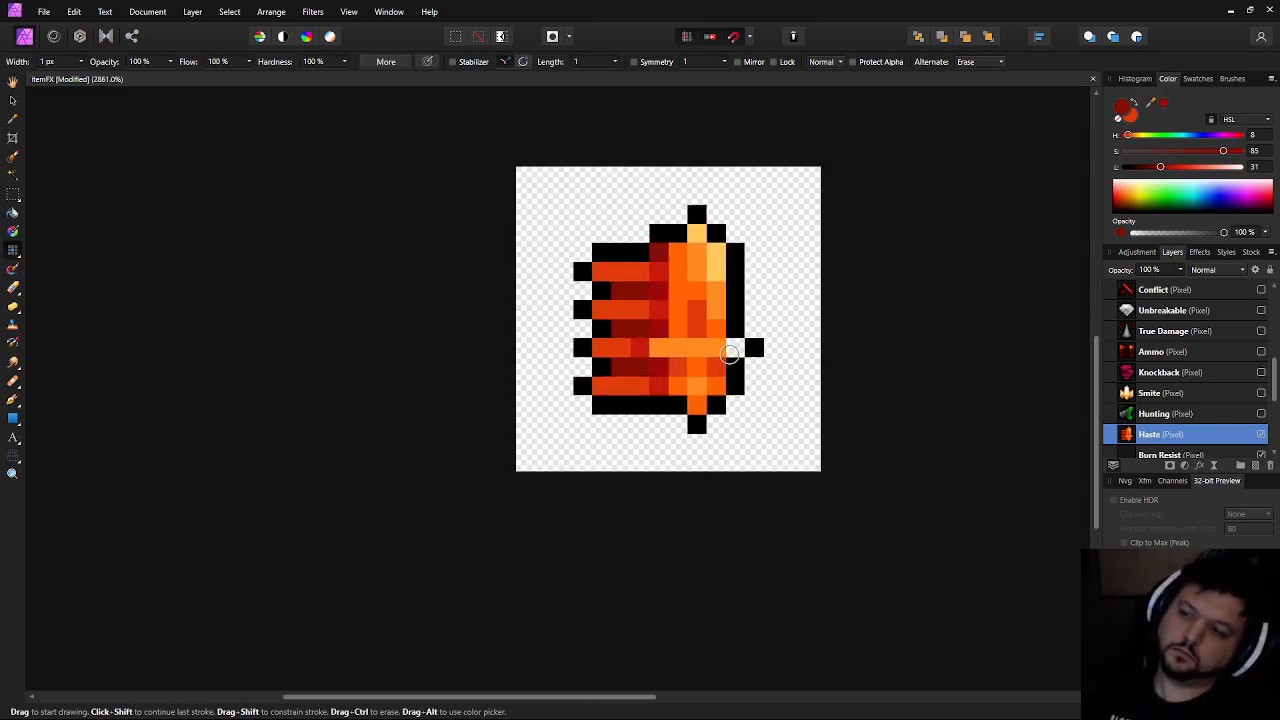
{"action": "scroll", "coordinate": [844, 476], "scroll_direction": "down", "scroll_amount": 6}
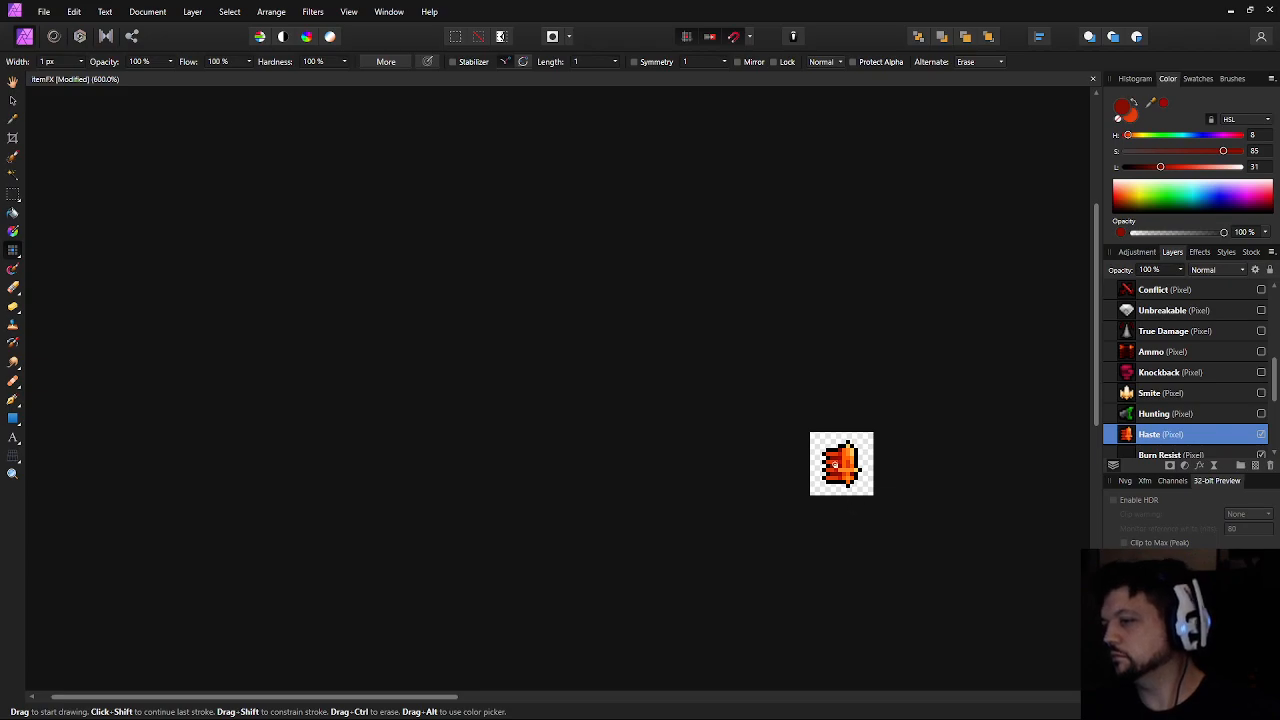
{"action": "scroll", "coordinate": [756, 452], "scroll_direction": "up", "scroll_amount": 5}
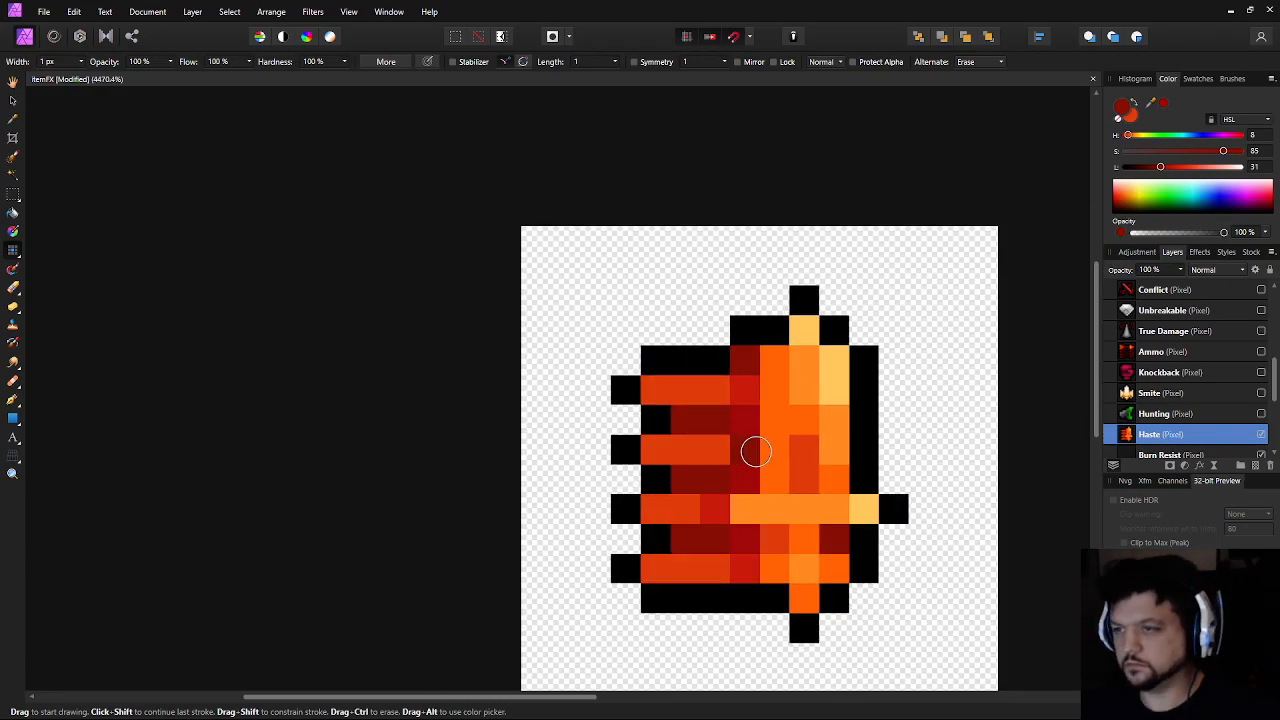
Sample the bright red (HSL 6, 79, 45) and paint the left ends of the four red-orange stripes
{"action": "key", "text": "i"}
{"action": "left_click", "coordinate": [750, 418]}
{"action": "key", "text": "b"}
{"action": "left_click", "coordinate": [655, 390]}
{"action": "left_click", "coordinate": [655, 450]}
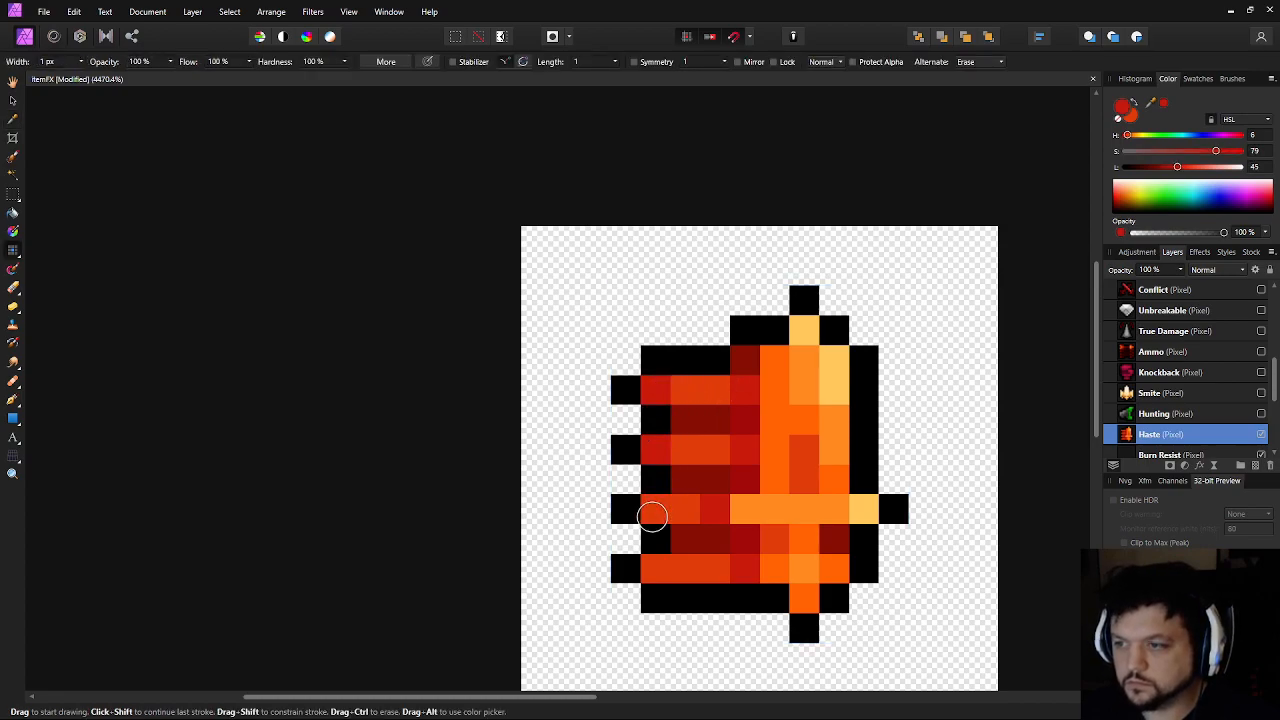
{"action": "left_click", "coordinate": [651, 515]}
{"action": "left_click_drag", "start_coordinate": [654, 562], "coordinate": [674, 563]}
{"action": "left_click", "coordinate": [617, 600]}
{"action": "key", "text": "ctrl+z"}
Select the 2 by 2 pixel block at the icon's lower-left corner and shift it one pixel right, then deselect
{"action": "left_click", "coordinate": [13, 193]}
{"action": "left_click_drag", "start_coordinate": [610, 555], "coordinate": [670, 612]}
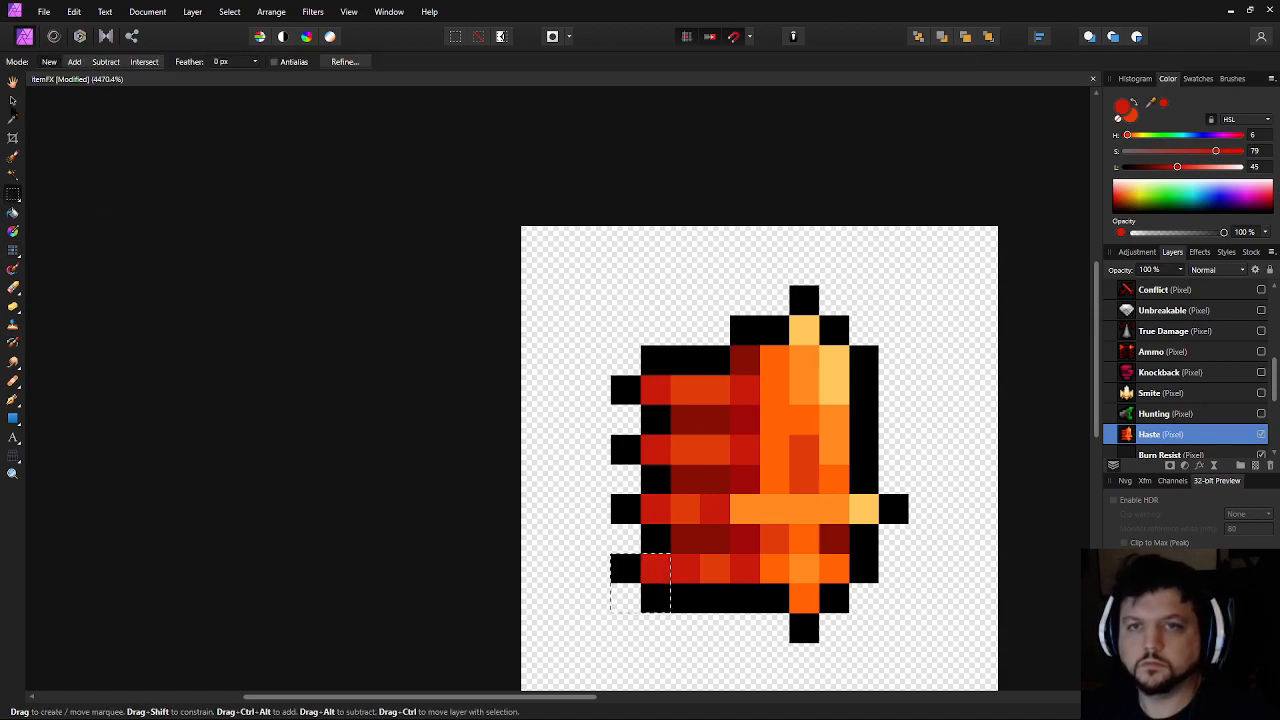
{"action": "left_click", "coordinate": [12, 102]}
{"action": "key", "text": "Right"}
{"action": "key", "text": "ctrl+d"}
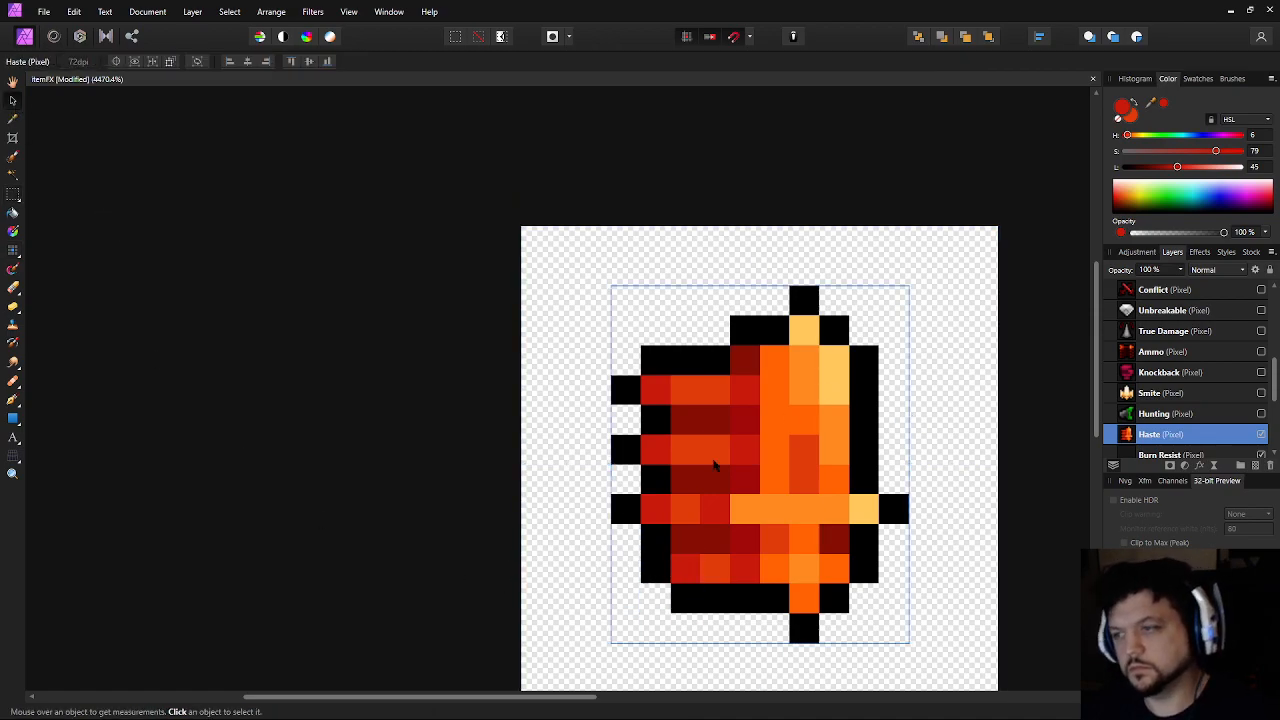
Shift the left end of the bottom stripe and its outline one more pixel right to round the lower-left corner
{"action": "scroll", "coordinate": [585, 470], "scroll_direction": "down", "scroll_amount": 6}
{"action": "scroll", "coordinate": [601, 517], "scroll_direction": "up", "scroll_amount": 5}
{"action": "left_click", "coordinate": [623, 486]}
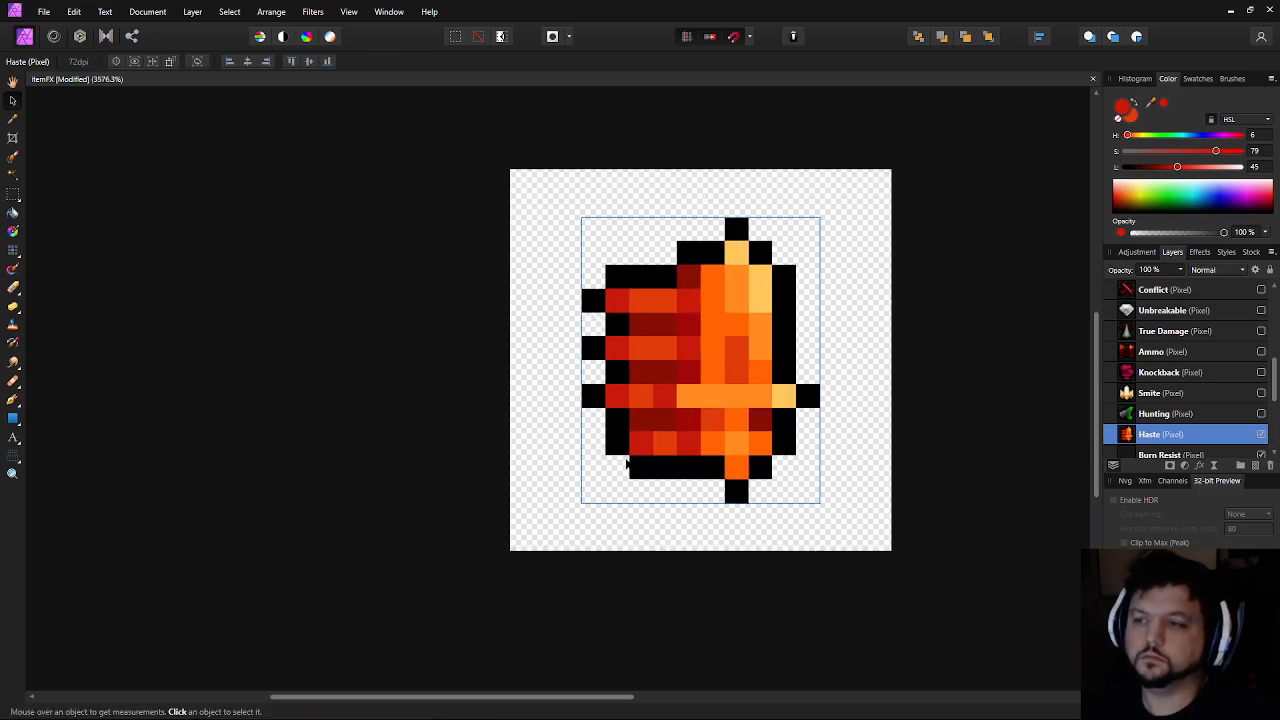
{"action": "key", "text": "m"}
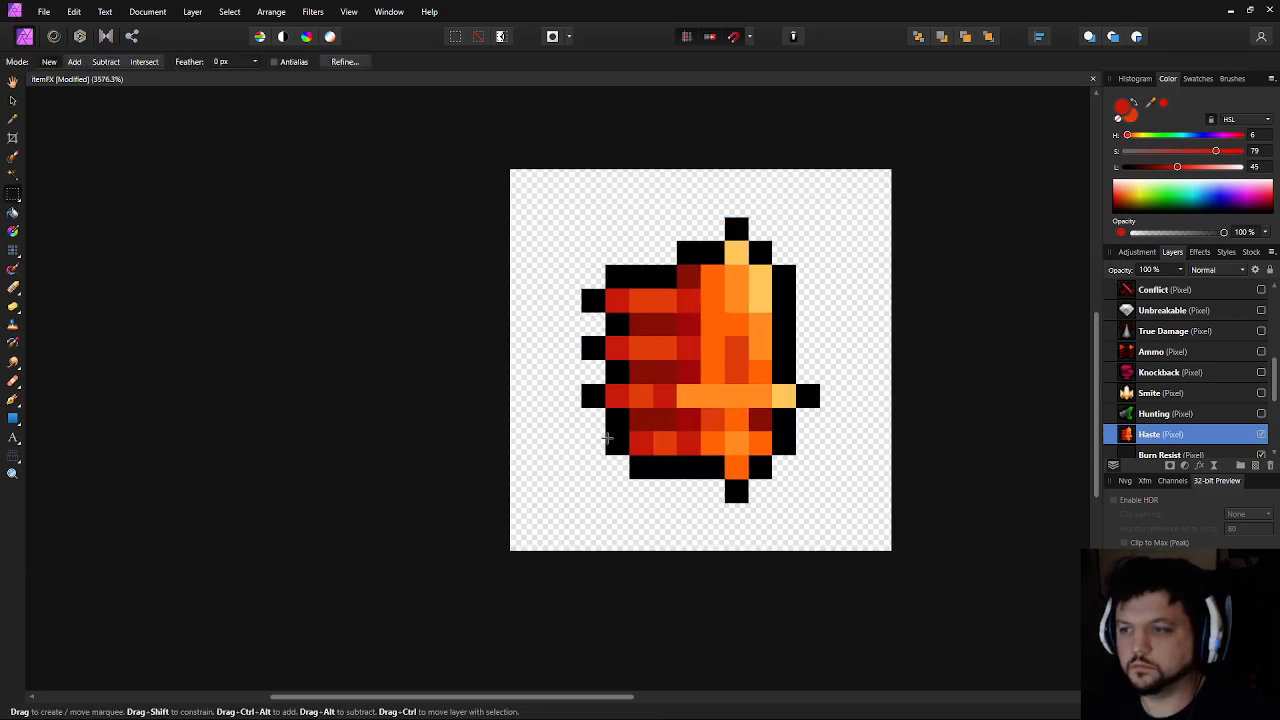
{"action": "mouse_move", "coordinate": [630, 456]}
{"action": "left_mouse_down"}
{"action": "mouse_move", "coordinate": [652, 478]}
{"action": "mouse_move", "coordinate": [637, 439]}
{"action": "left_mouse_up"}
{"action": "left_click", "coordinate": [13, 100]}
{"action": "key", "text": "ctrl+d"}
{"action": "scroll", "coordinate": [549, 370], "scroll_direction": "down", "scroll_amount": 5}
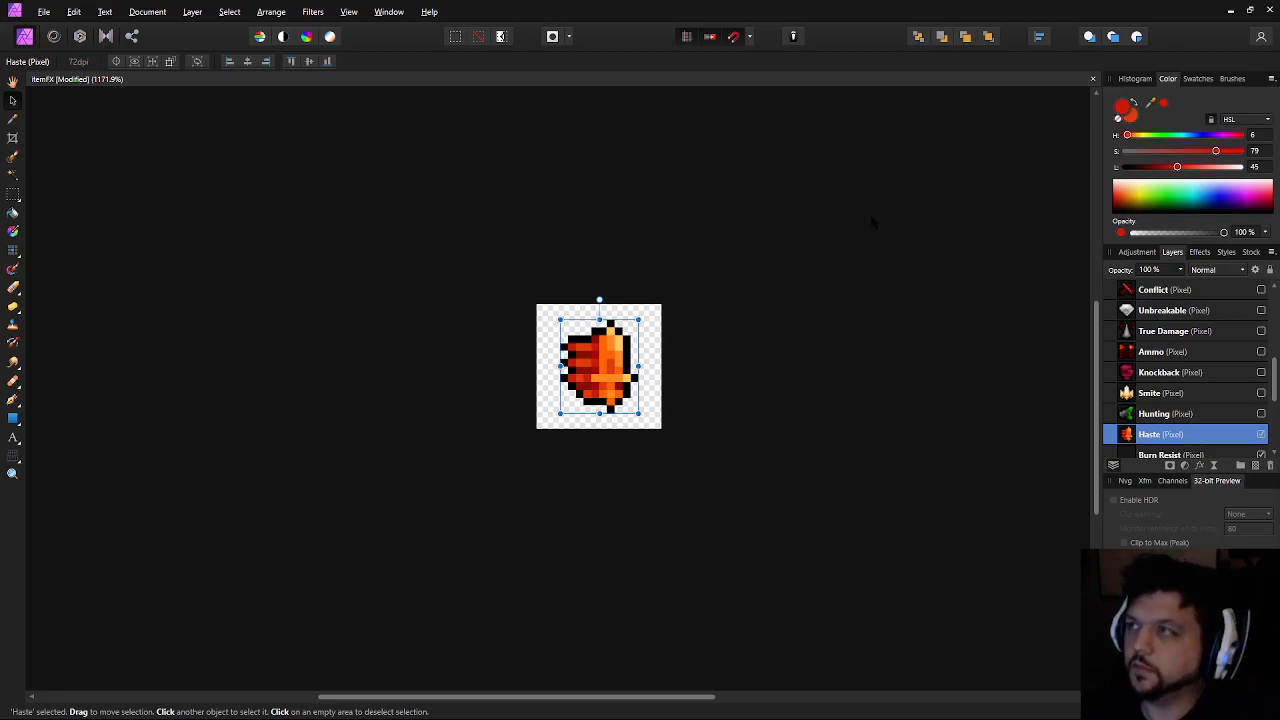
Sample the dark red (HSL 0, 79, 37) from the column beside the stripes and paint the column's top pixel
{"action": "scroll", "coordinate": [683, 351], "scroll_direction": "up", "scroll_amount": 3}
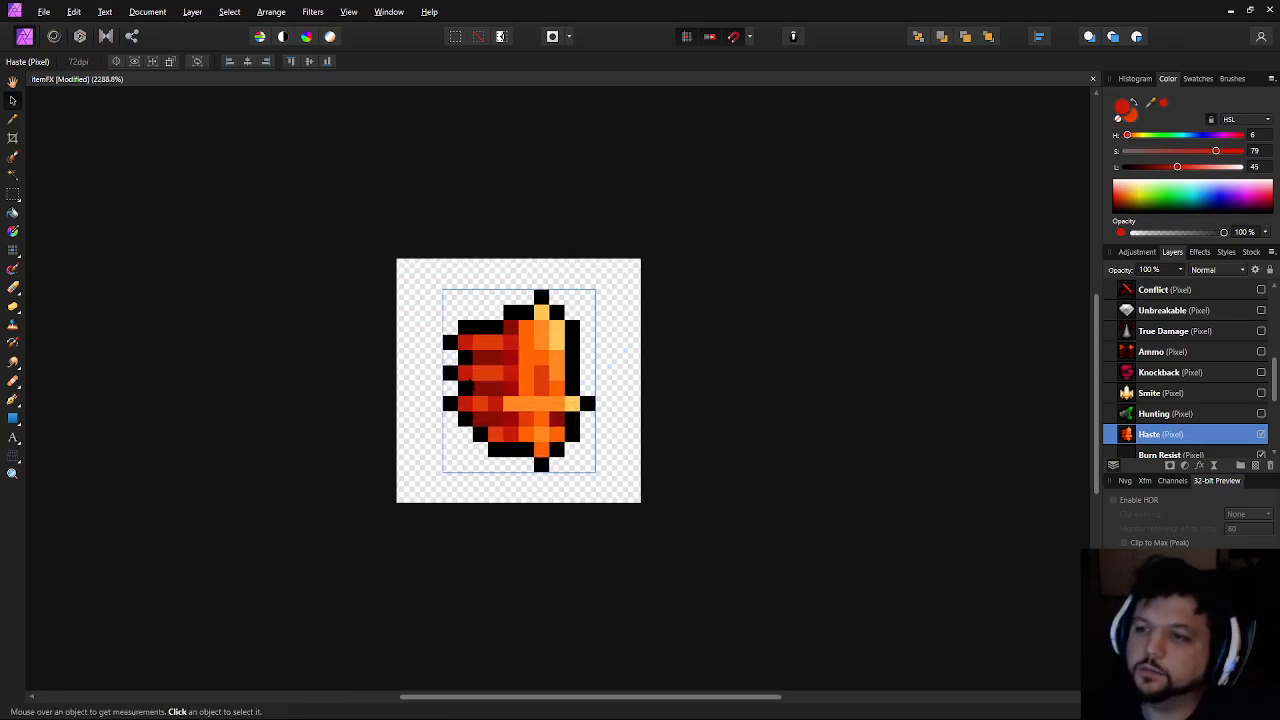
{"action": "left_click_drag", "start_coordinate": [415, 387], "coordinate": [438, 403]}
{"action": "scroll", "coordinate": [350, 411], "scroll_direction": "up", "scroll_amount": 2}
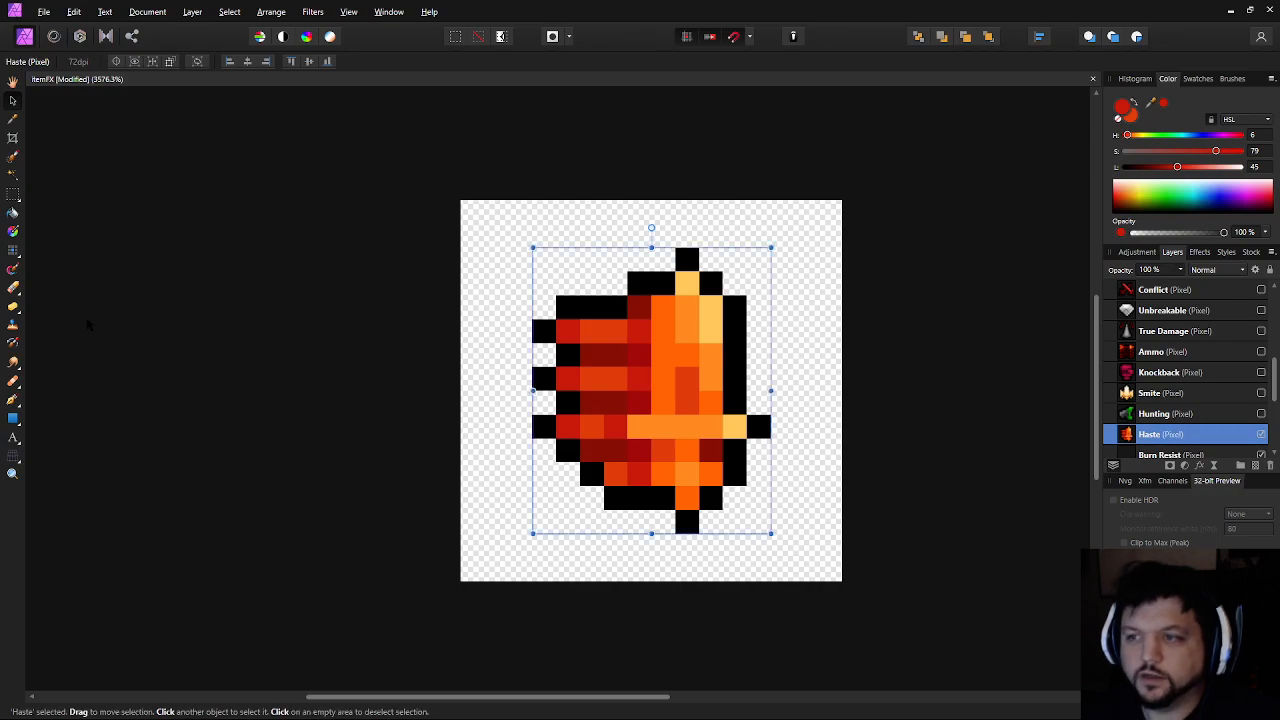
{"action": "left_click", "coordinate": [13, 250]}
{"action": "scroll", "coordinate": [700, 483], "scroll_direction": "down", "scroll_amount": 9}
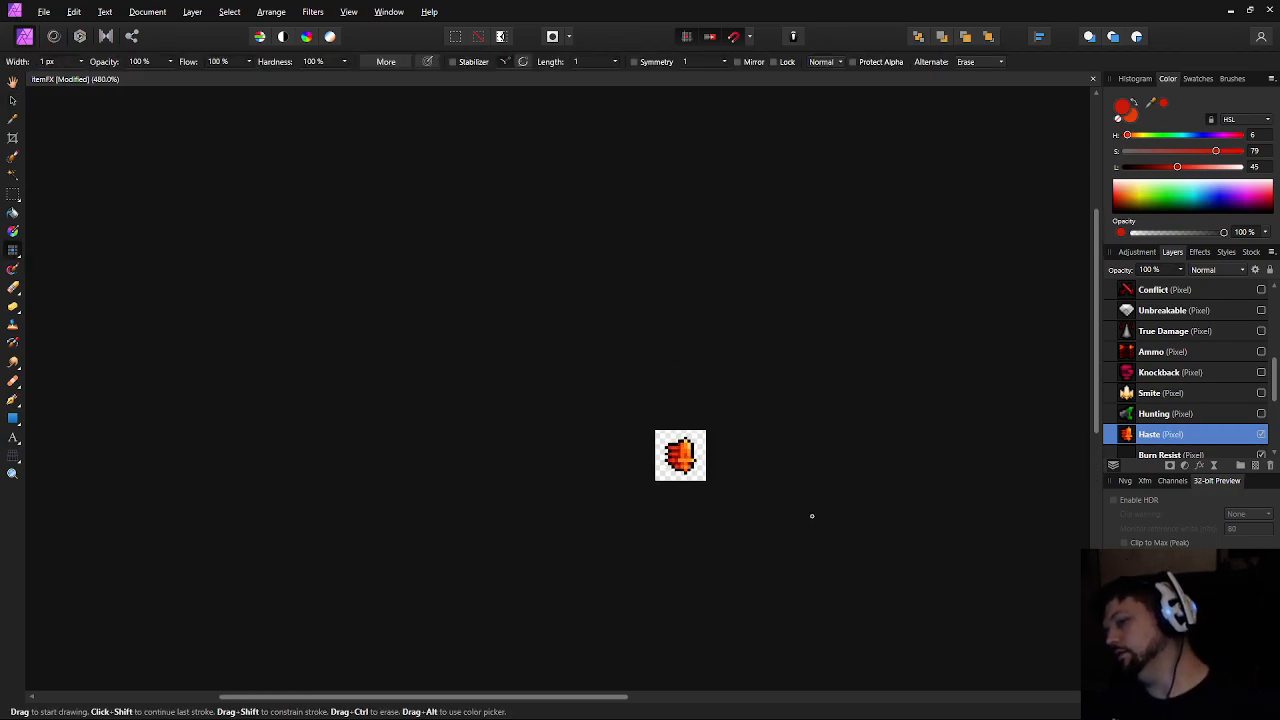
{"action": "scroll", "coordinate": [687, 491], "scroll_direction": "up", "scroll_amount": 9}
{"action": "left_click_drag", "start_coordinate": [650, 437], "coordinate": [546, 499]}
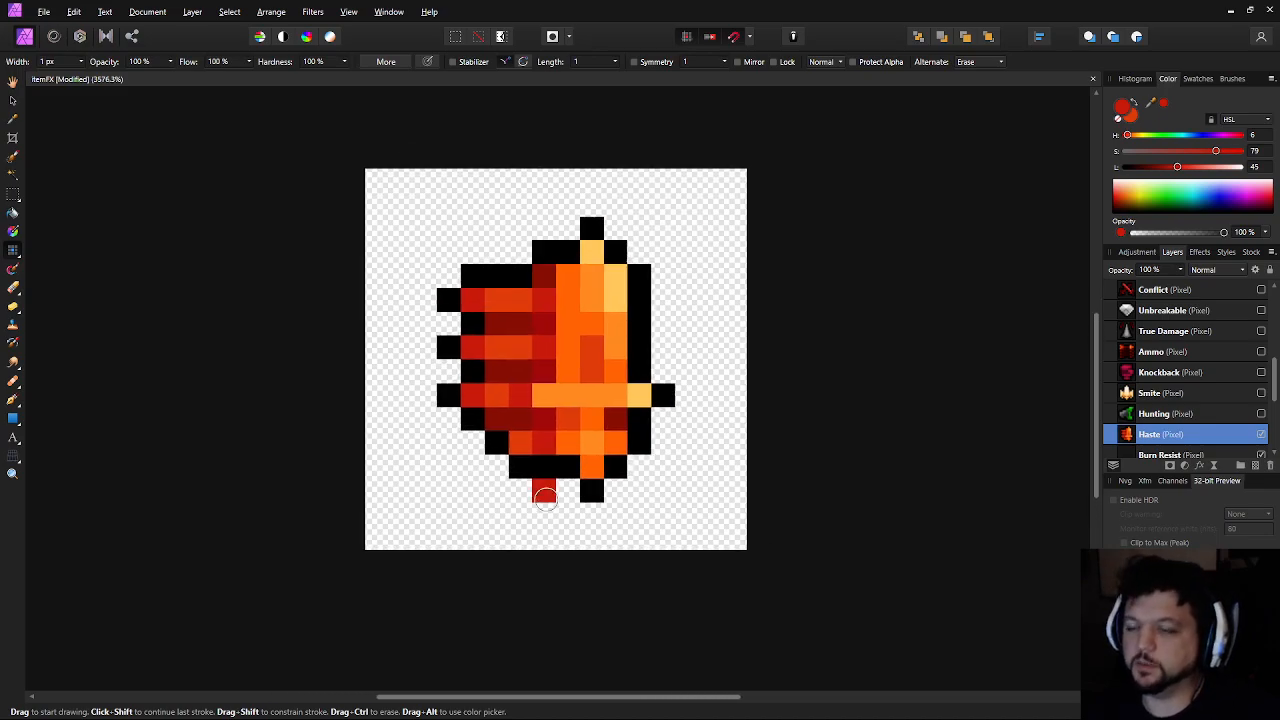
{"action": "left_click_drag", "start_coordinate": [559, 426], "coordinate": [554, 498]}
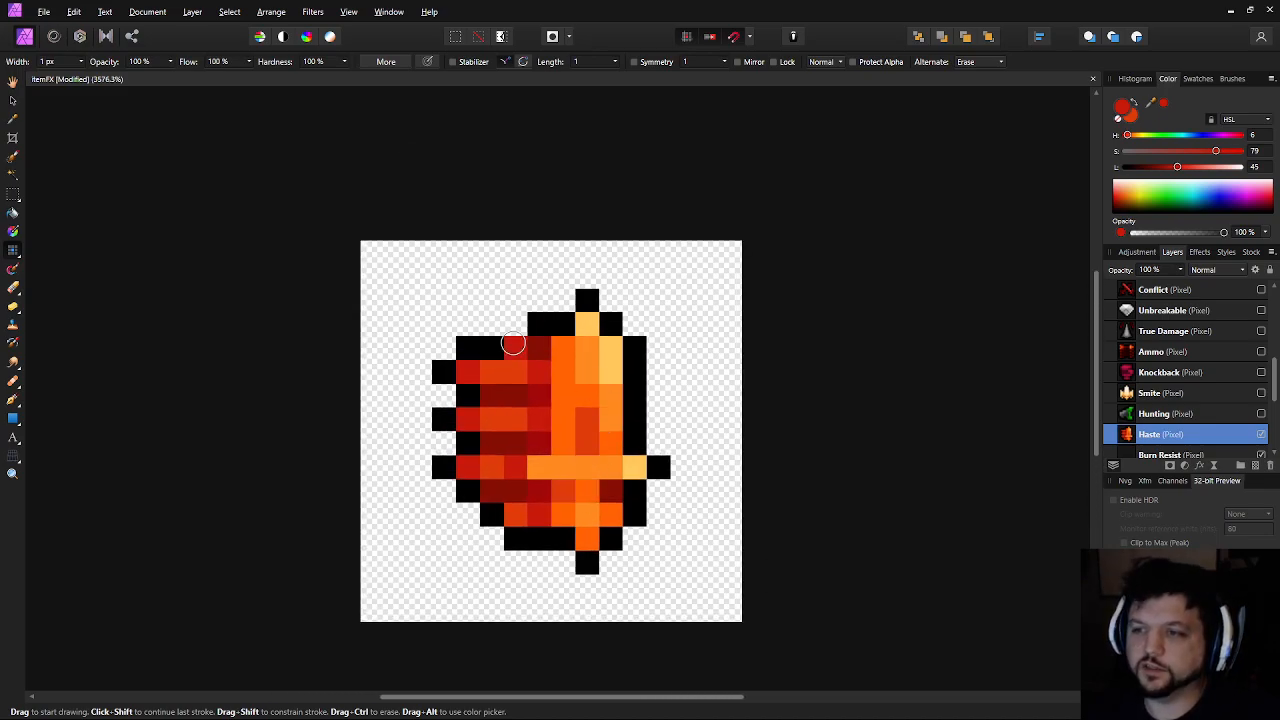
{"action": "mouse_move", "coordinate": [547, 344]}
{"action": "left_mouse_down"}
{"action": "mouse_move", "coordinate": [517, 346]}
{"action": "mouse_move", "coordinate": [555, 366]}
{"action": "mouse_move", "coordinate": [540, 440]}
{"action": "left_mouse_up"}
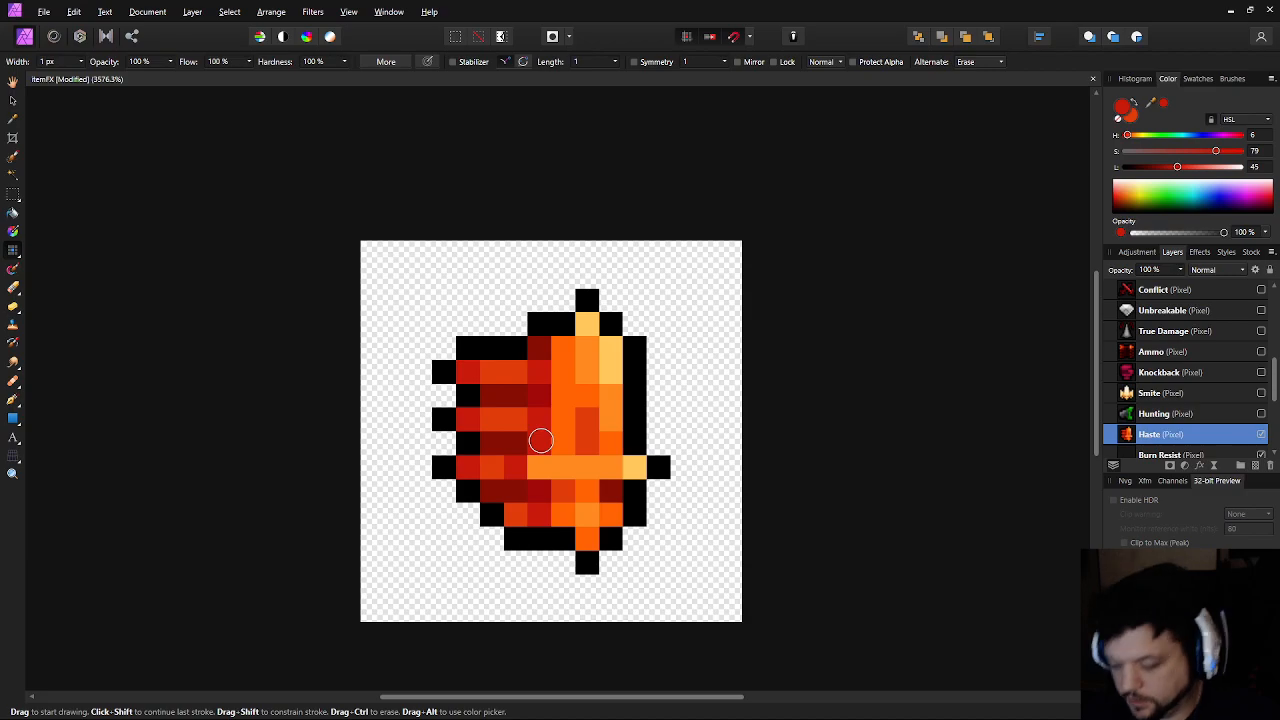
{"action": "left_click", "coordinate": [533, 399], "text": "alt"}
{"action": "left_click", "coordinate": [534, 353]}
{"action": "left_click_drag", "start_coordinate": [727, 466], "coordinate": [676, 456]}
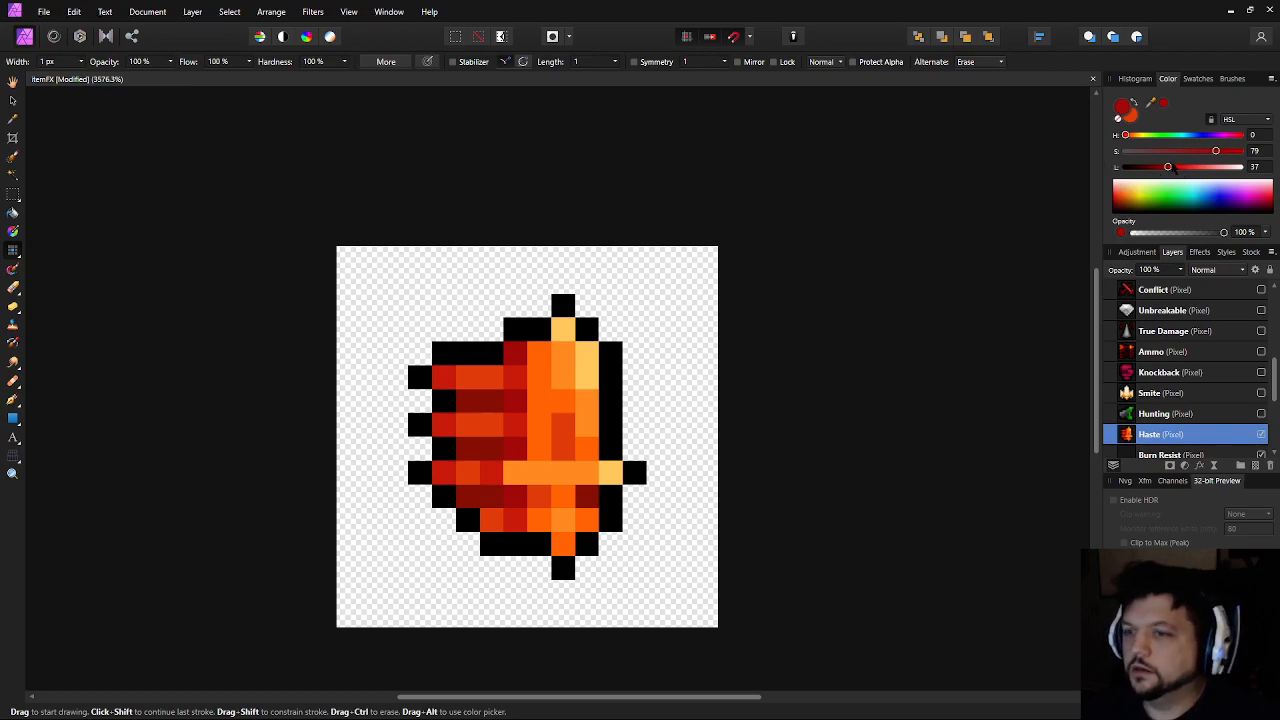
Set the brush to black at 50% opacity and paint shadow pixels left of the top tip and the upper outline step
{"action": "left_click_drag", "start_coordinate": [1176, 168], "coordinate": [1120, 167]}
{"action": "left_click", "coordinate": [150, 61]}
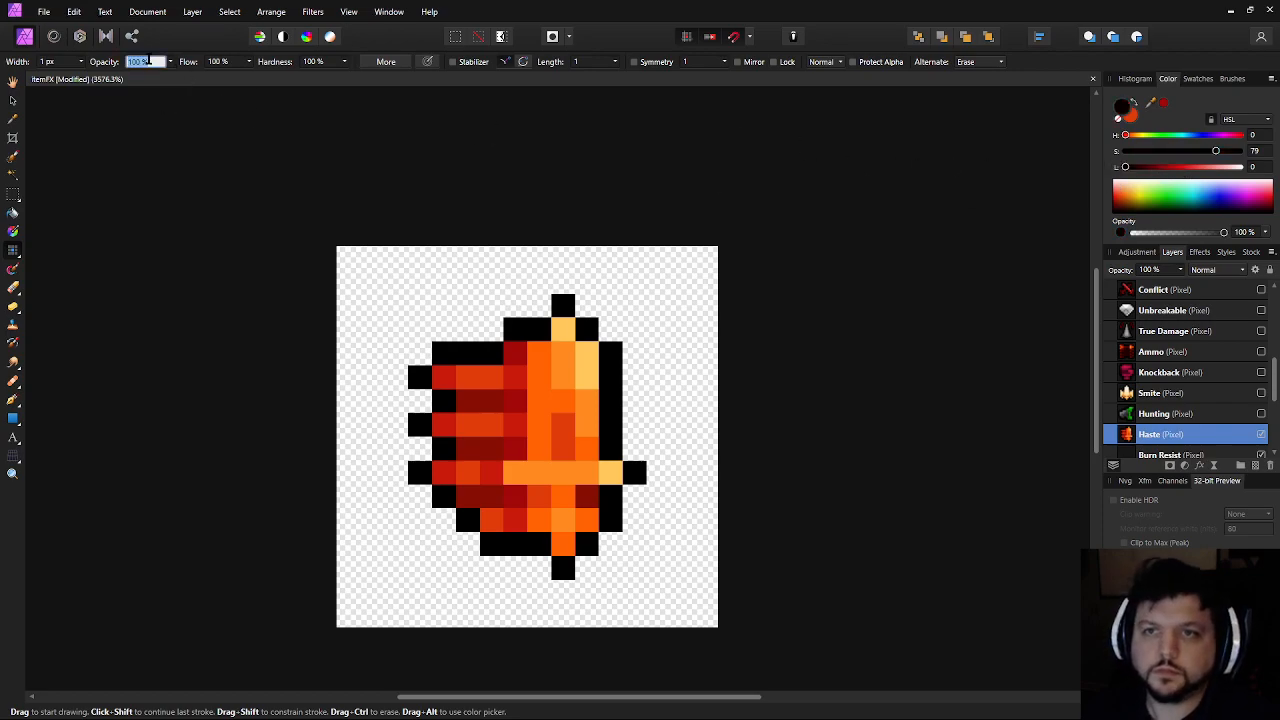
{"action": "type", "text": "50"}
{"action": "key", "text": "Return"}
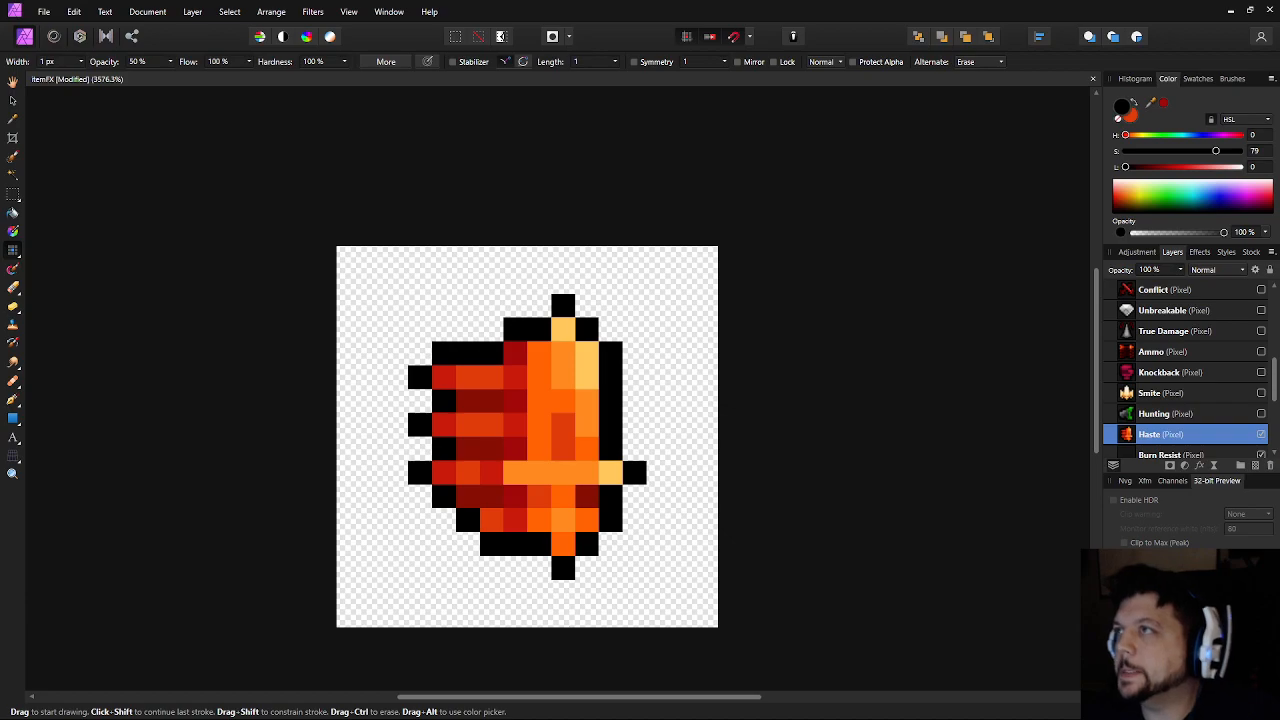
{"action": "left_click", "coordinate": [547, 303]}
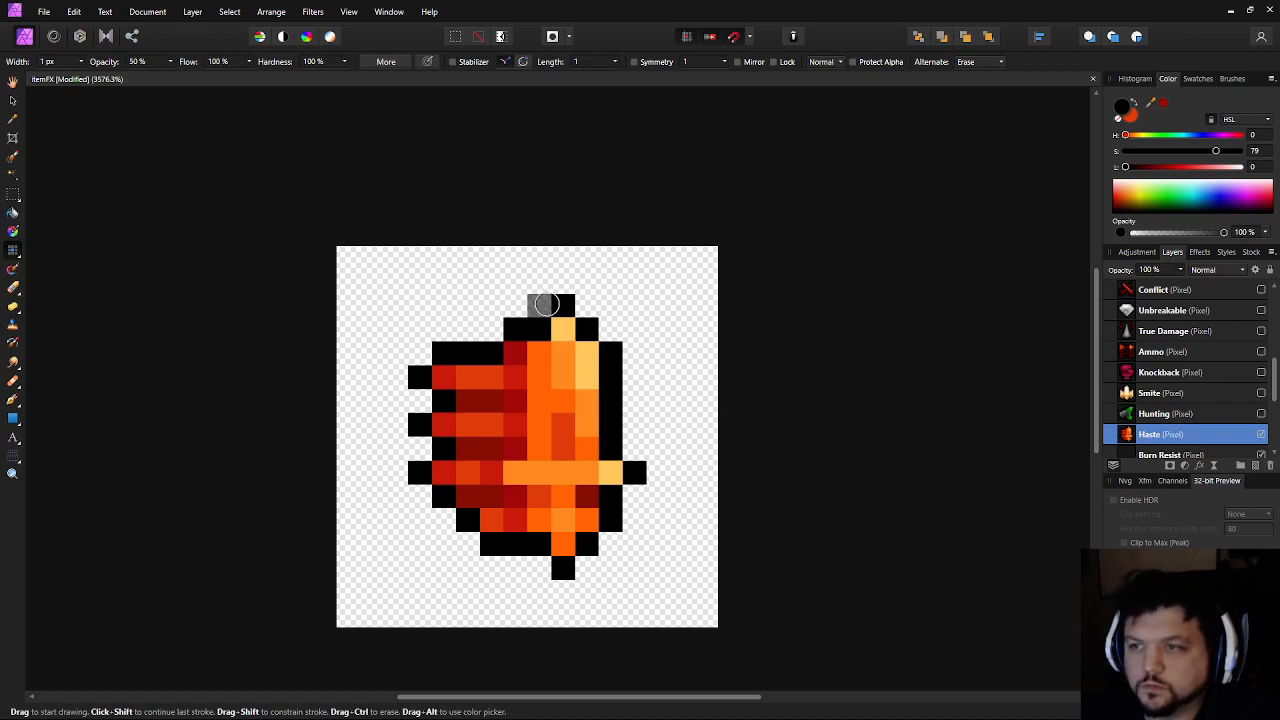
{"action": "left_click", "coordinate": [491, 329]}
{"action": "left_click", "coordinate": [420, 353]}
{"action": "left_click", "coordinate": [420, 395]}
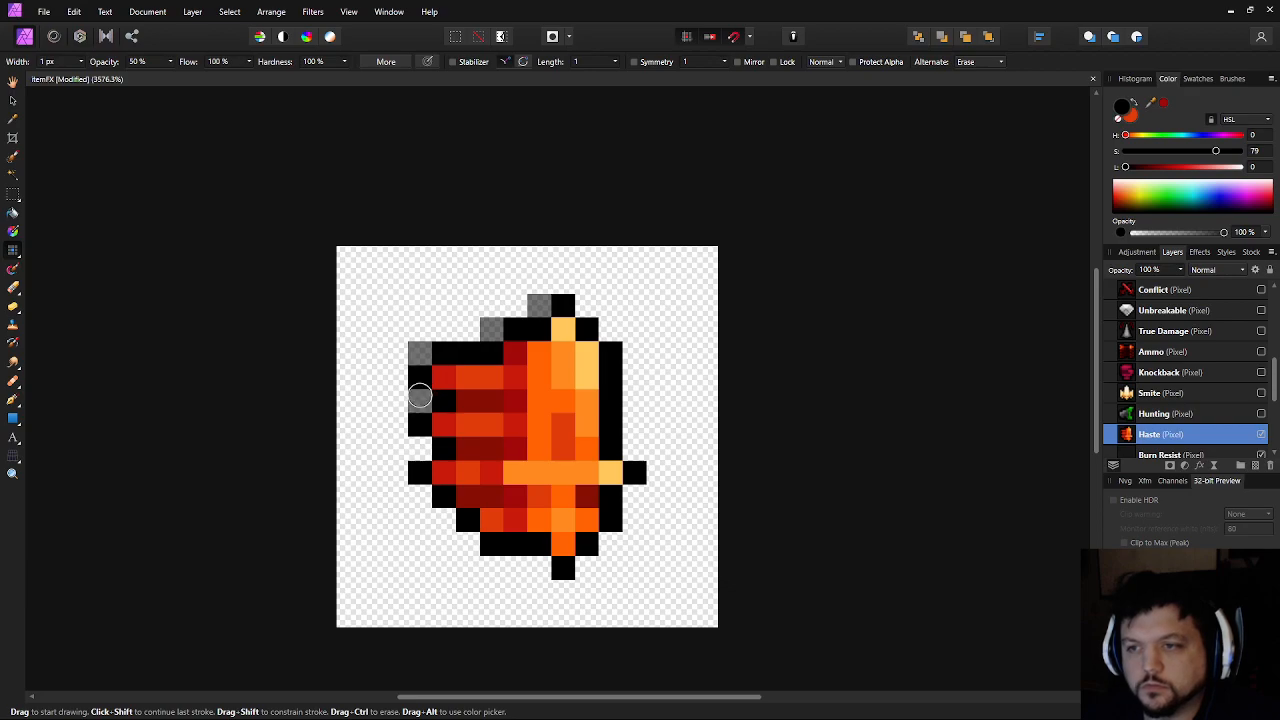
{"action": "key", "text": "ctrl+z"}
{"action": "key", "text": "ctrl+z"}
Paint half-transparent black shadow pixels along the icon's whole left outline and beside the bottom tip
{"action": "left_click", "coordinate": [419, 399]}
{"action": "left_click", "coordinate": [421, 450]}
{"action": "left_click", "coordinate": [420, 496]}
{"action": "left_click", "coordinate": [445, 523]}
{"action": "left_click", "coordinate": [468, 544]}
{"action": "left_click", "coordinate": [396, 472]}
{"action": "left_click", "coordinate": [395, 425]}
{"action": "left_click", "coordinate": [396, 377]}
{"action": "left_click", "coordinate": [420, 353]}
{"action": "left_click", "coordinate": [540, 567]}
Sample the pale yellow-orange (HSL 40, 100, 70) and lighten the crossbar's second and fourth pixels at 50% opacity
{"action": "scroll", "coordinate": [751, 557], "scroll_direction": "down", "scroll_amount": 7}
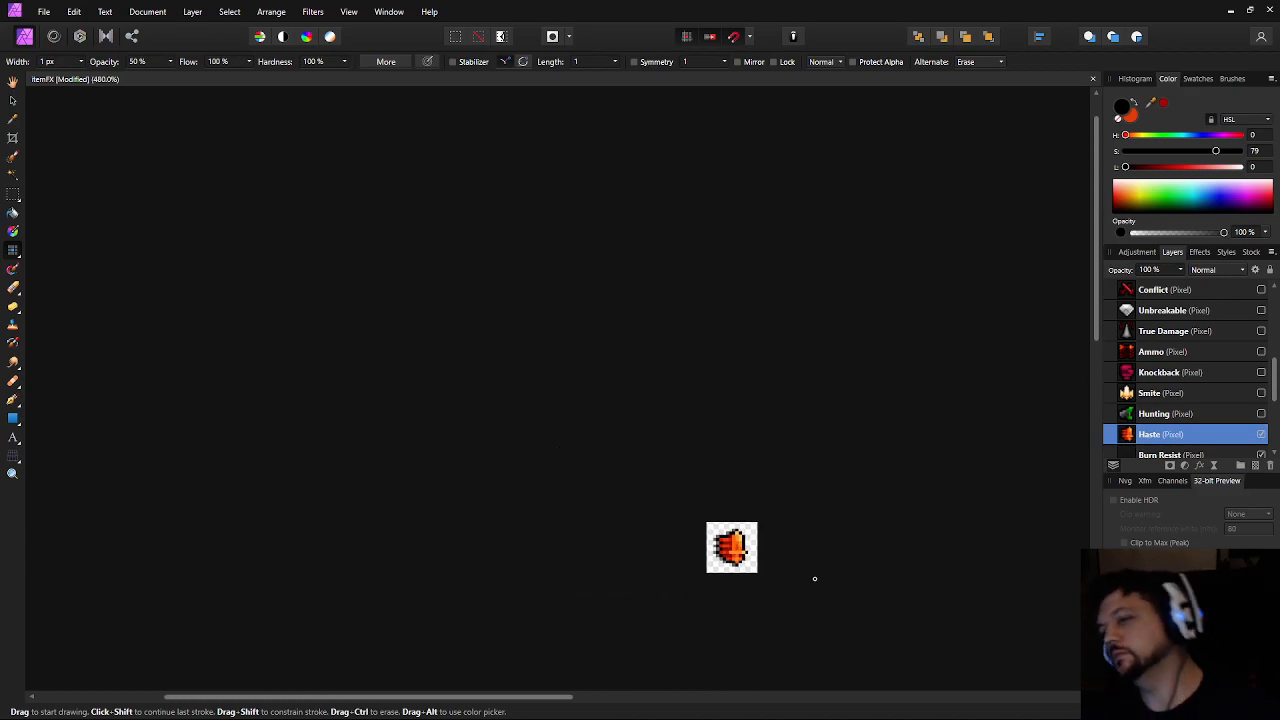
{"action": "left_click_drag", "start_coordinate": [815, 579], "coordinate": [781, 552]}
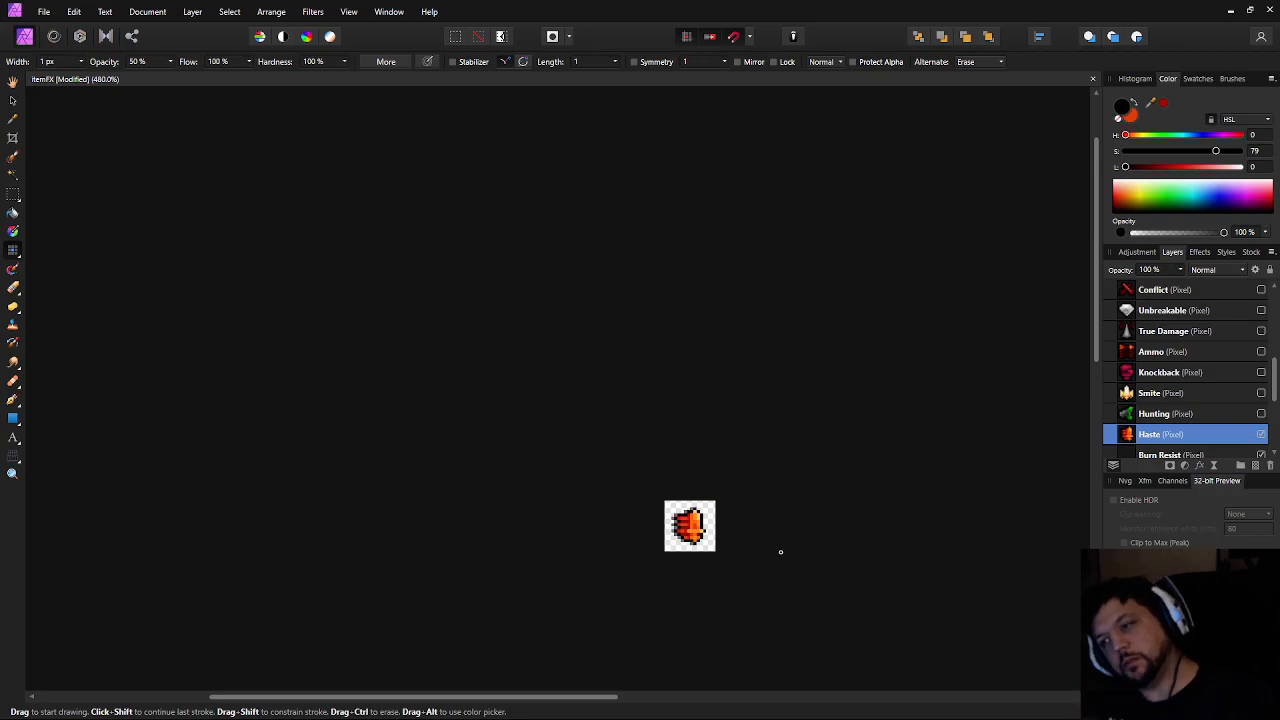
{"action": "scroll", "coordinate": [746, 512], "scroll_direction": "up", "scroll_amount": 9}
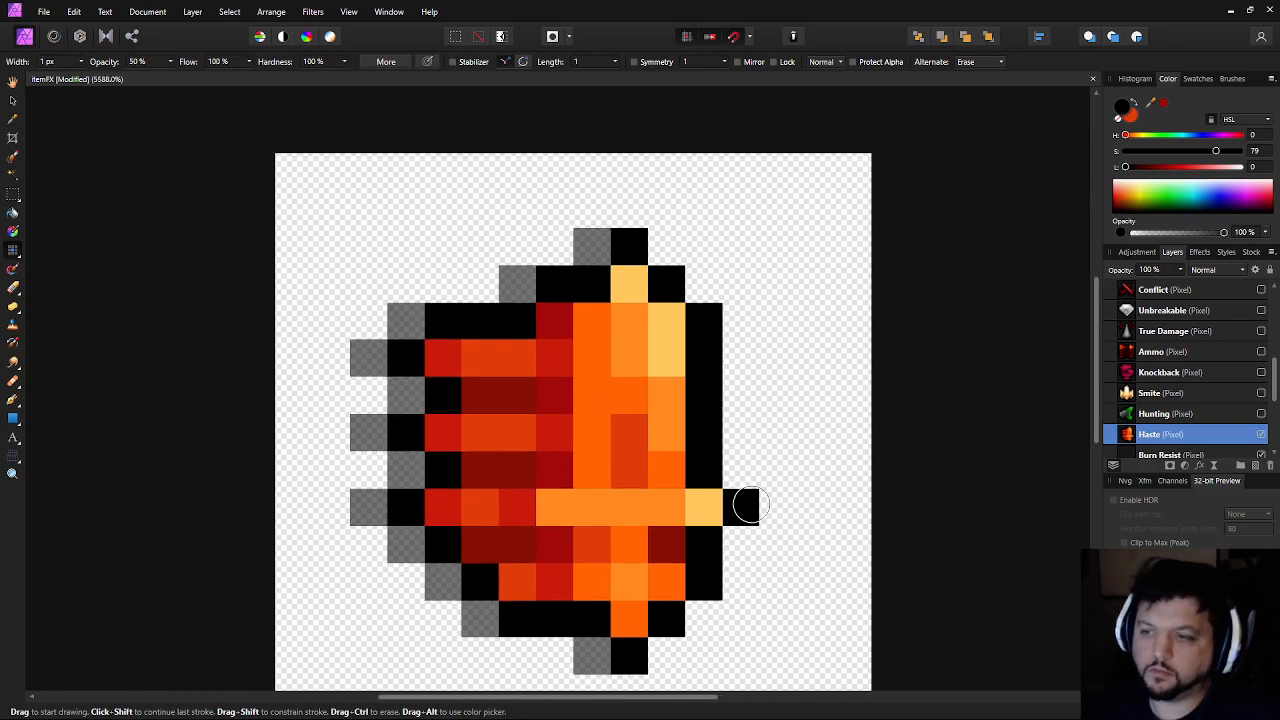
{"action": "left_click", "coordinate": [745, 510]}
{"action": "left_click", "coordinate": [700, 506], "text": "alt"}
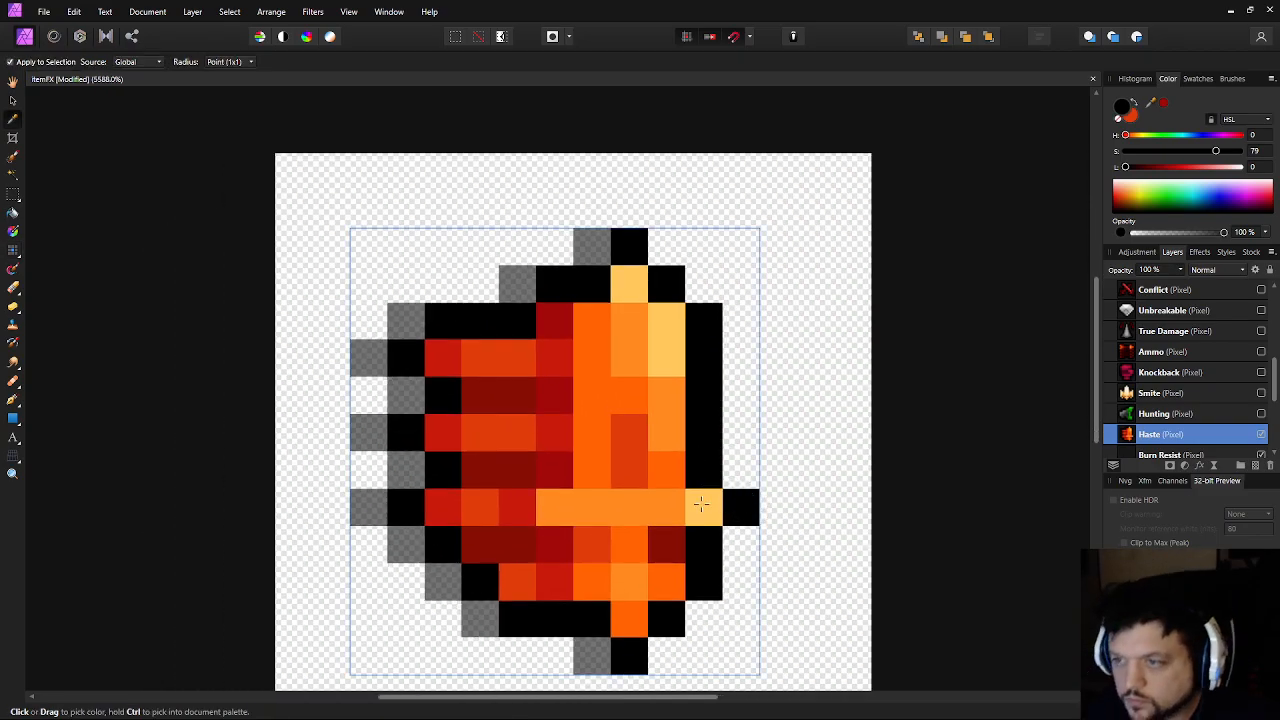
{"action": "left_click", "coordinate": [591, 513]}
{"action": "left_click", "coordinate": [662, 519]}
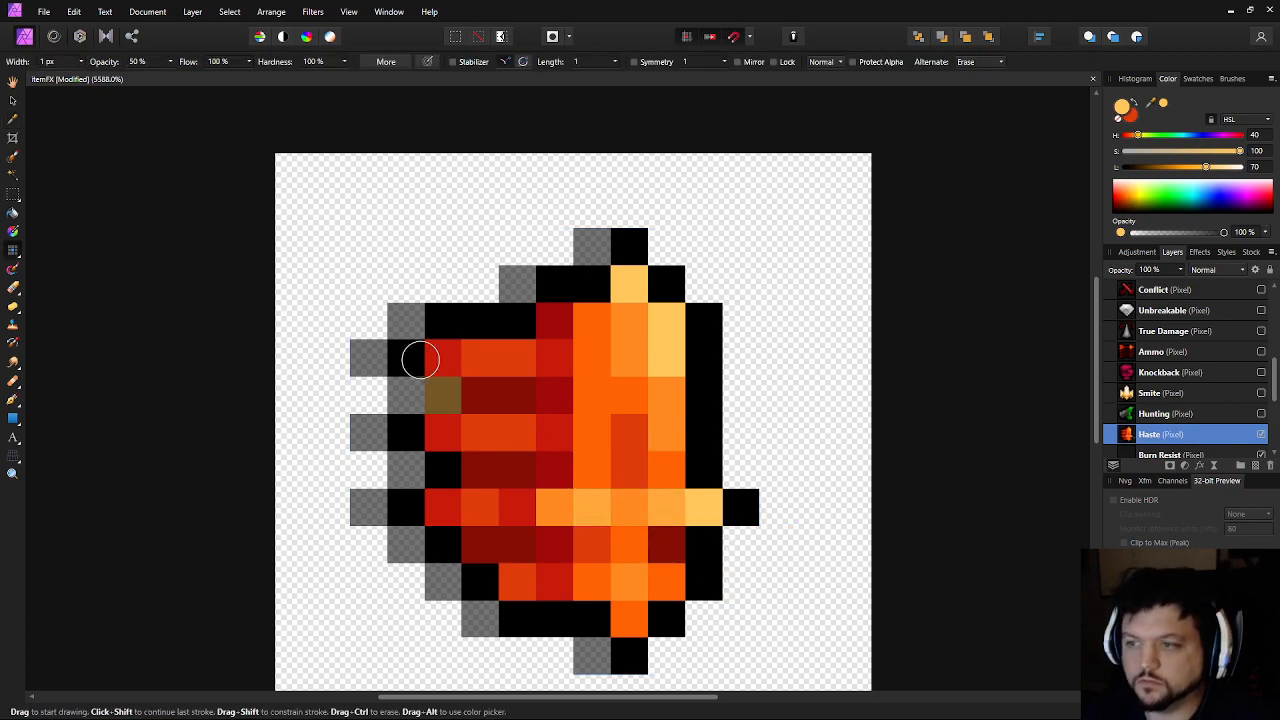
Set the brush opacity to 100%, sample the orange (HSL 29, 100, 59) and paint one pixel on the orange body's left edge
{"action": "left_click", "coordinate": [144, 62]}
{"action": "type", "text": "100"}
{"action": "key", "text": "Return"}
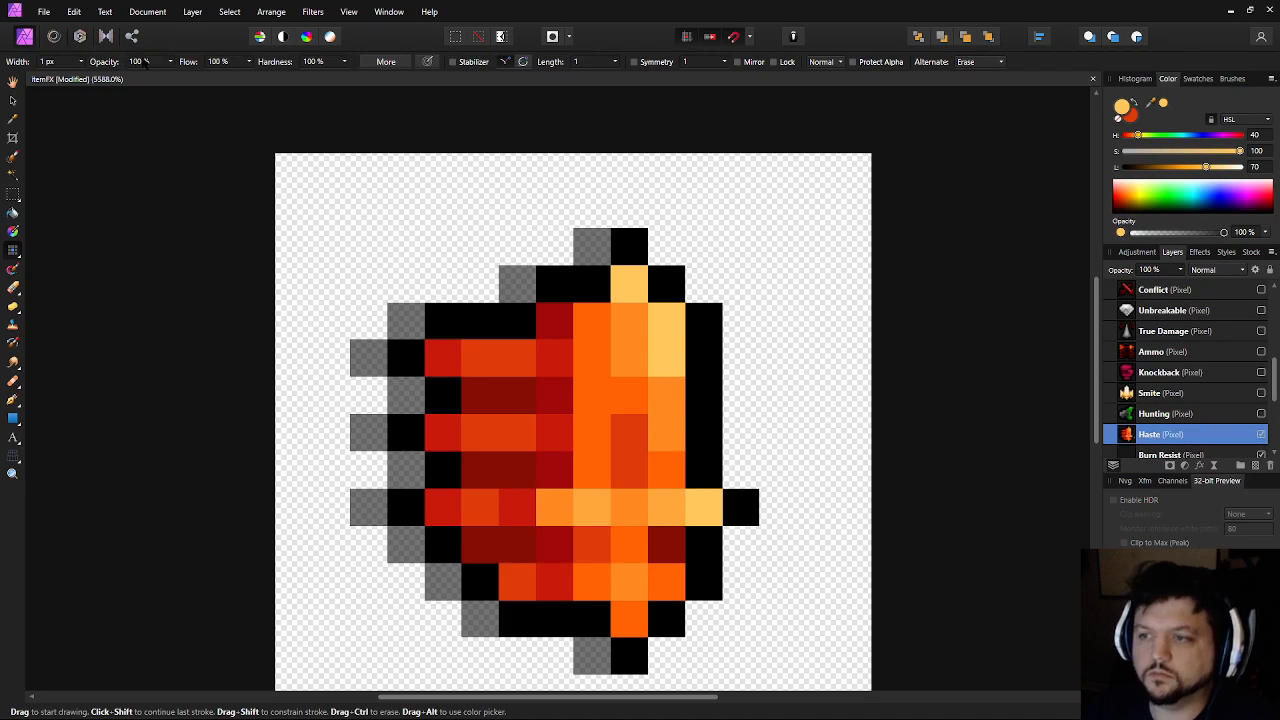
{"action": "scroll", "coordinate": [640, 340], "scroll_direction": "right", "scroll_amount": 1}
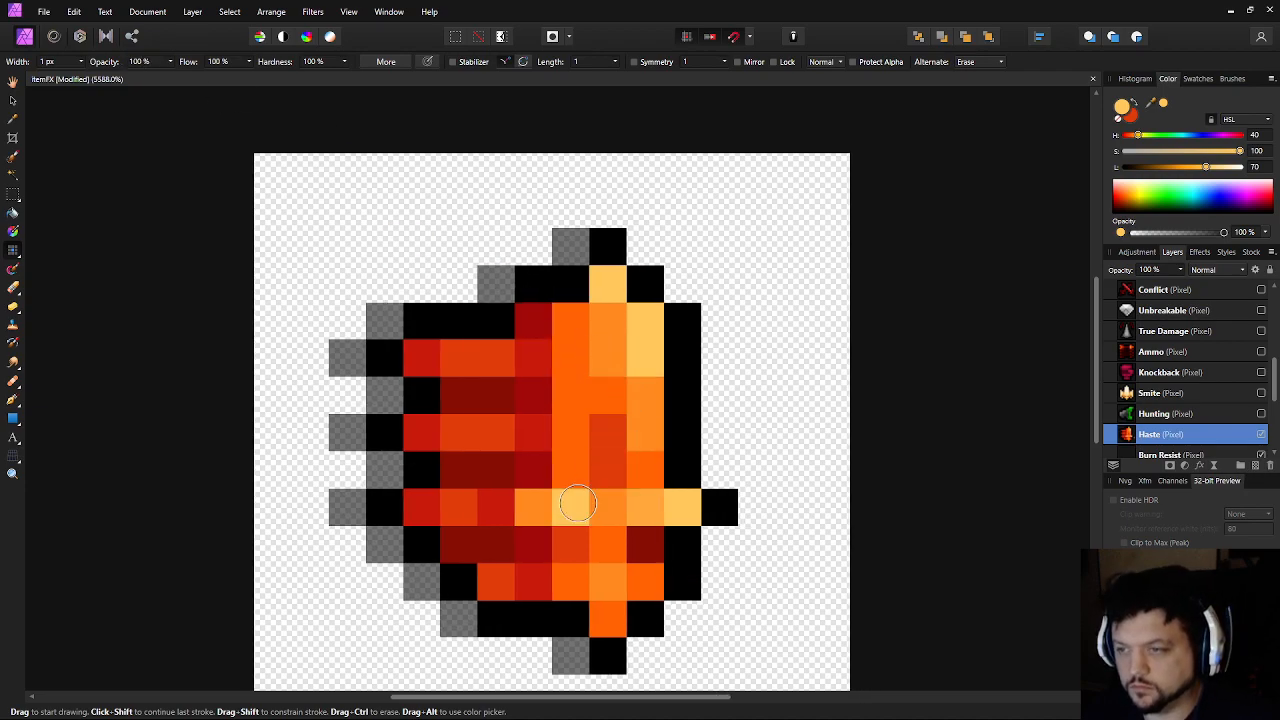
{"action": "key", "text": "i"}
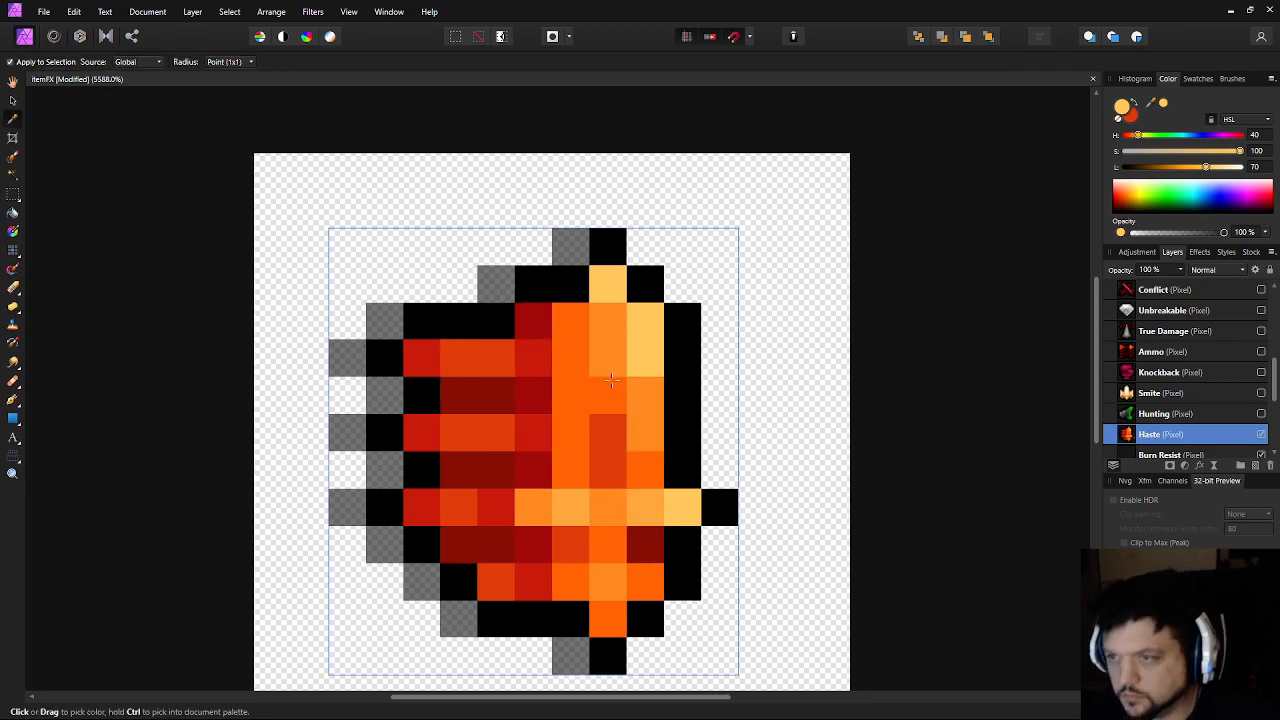
{"action": "left_click", "coordinate": [649, 421]}
{"action": "key", "text": "b"}
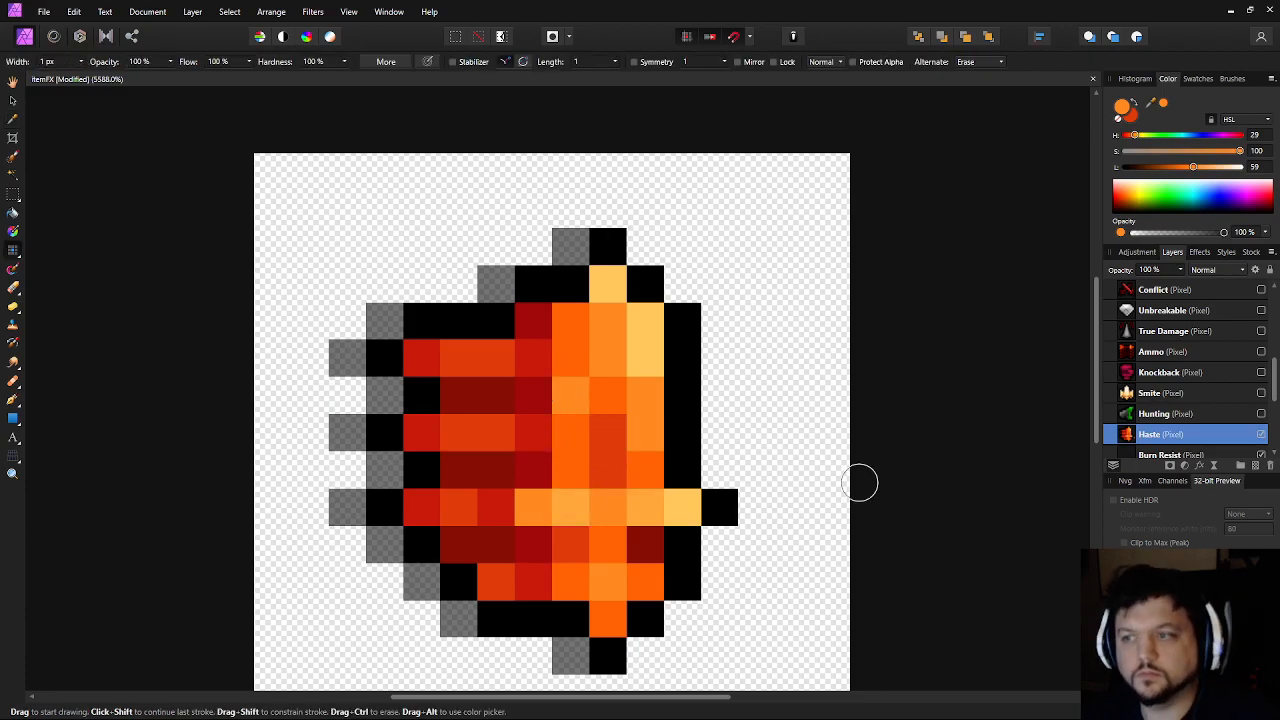
{"action": "scroll", "coordinate": [863, 485], "scroll_direction": "down", "scroll_amount": 6}
{"action": "scroll", "coordinate": [914, 526], "scroll_direction": "down", "scroll_amount": 2}
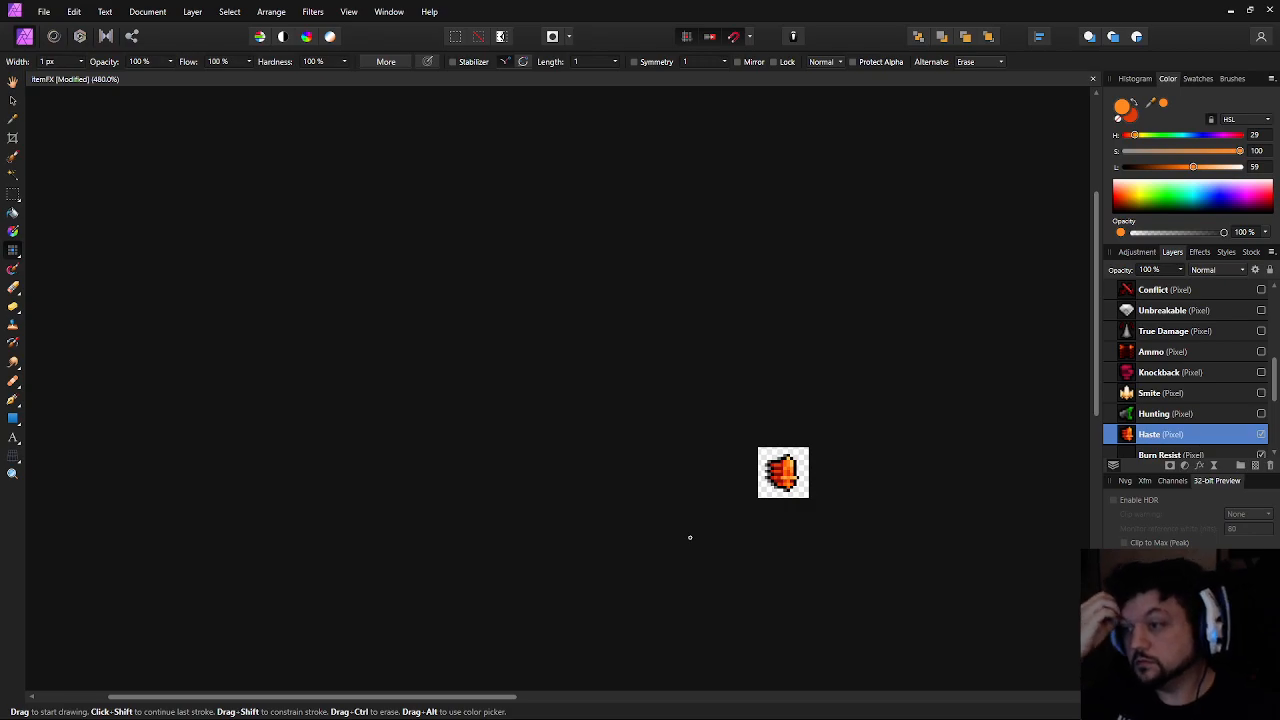
Sample the dark red below the crossbar, paint it left of the lowest orange pixel, and paint the shadow pixel beneath it solid black
{"action": "scroll", "coordinate": [690, 537], "scroll_direction": "up", "scroll_amount": 8}
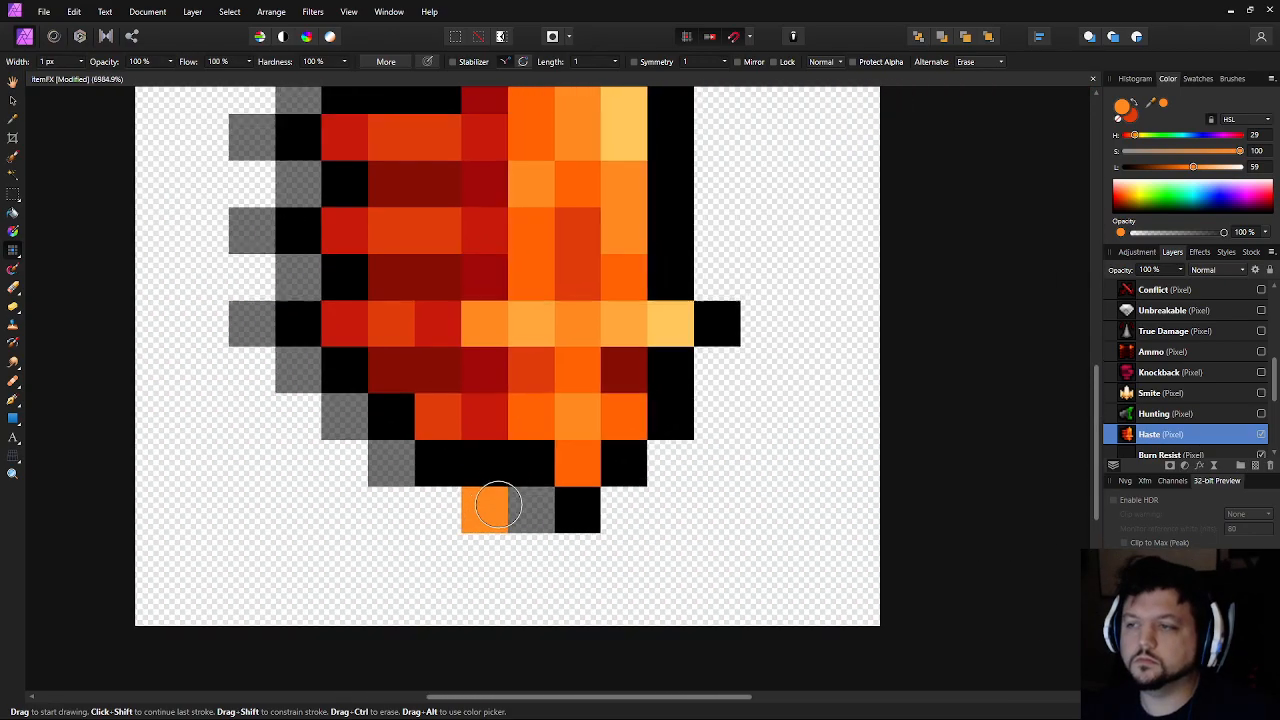
{"action": "left_click_drag", "start_coordinate": [498, 504], "coordinate": [487, 510]}
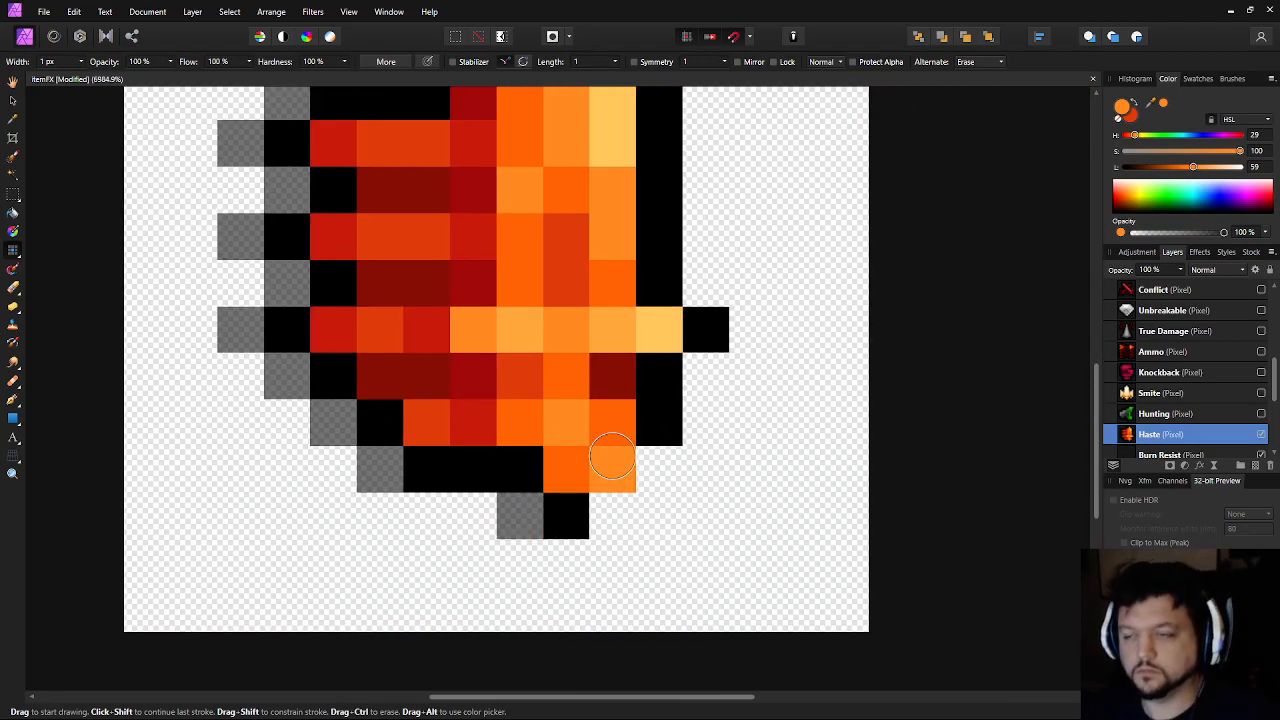
{"action": "left_click", "coordinate": [609, 381]}
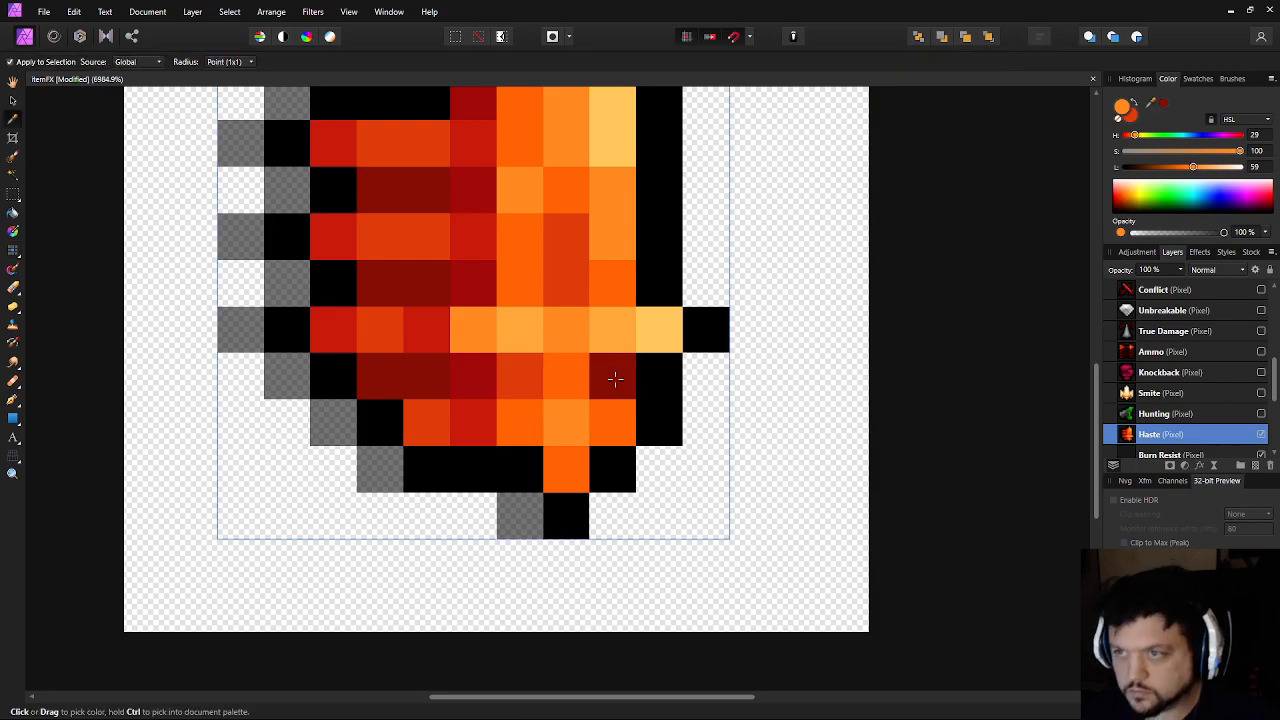
{"action": "left_click", "coordinate": [525, 473]}
{"action": "left_click", "coordinate": [552, 513], "text": "alt"}
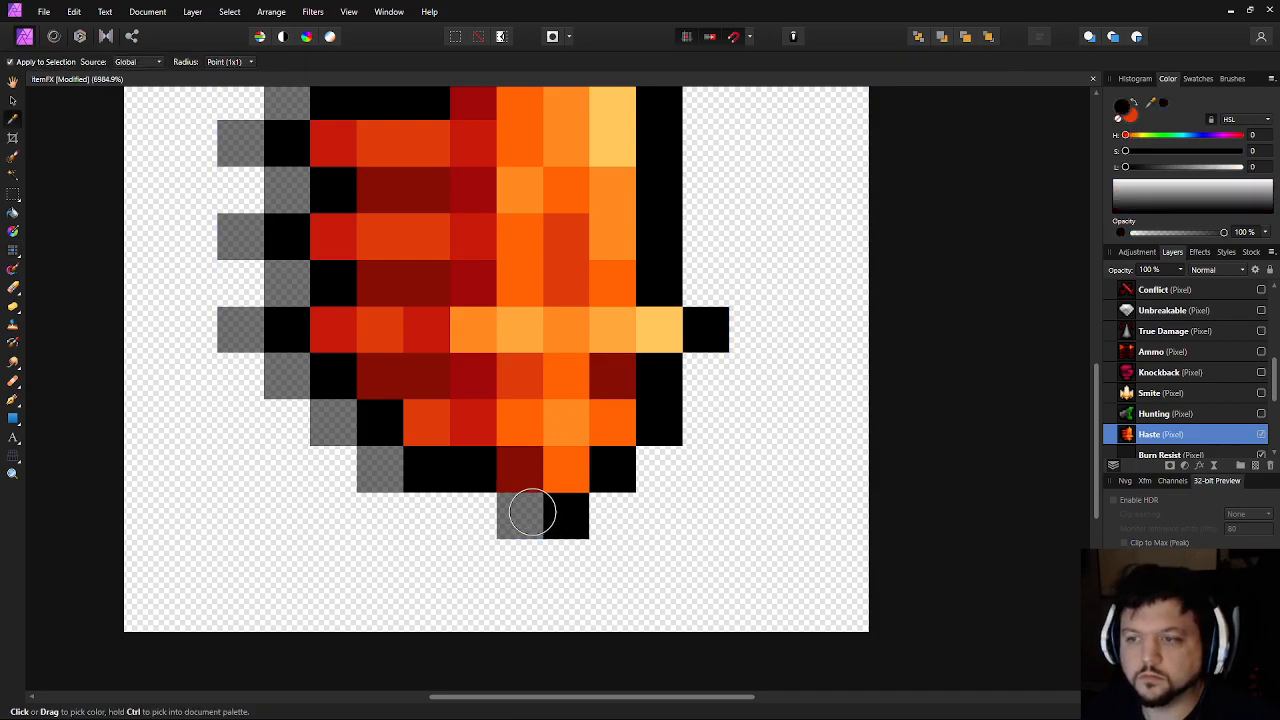
{"action": "left_click", "coordinate": [522, 512]}
{"action": "left_click", "coordinate": [398, 517]}
Set the brush opacity to 50% and paint a half-transparent black shadow pixel left of the widened bottom tip
{"action": "scroll", "coordinate": [686, 600], "scroll_direction": "down", "scroll_amount": 8}
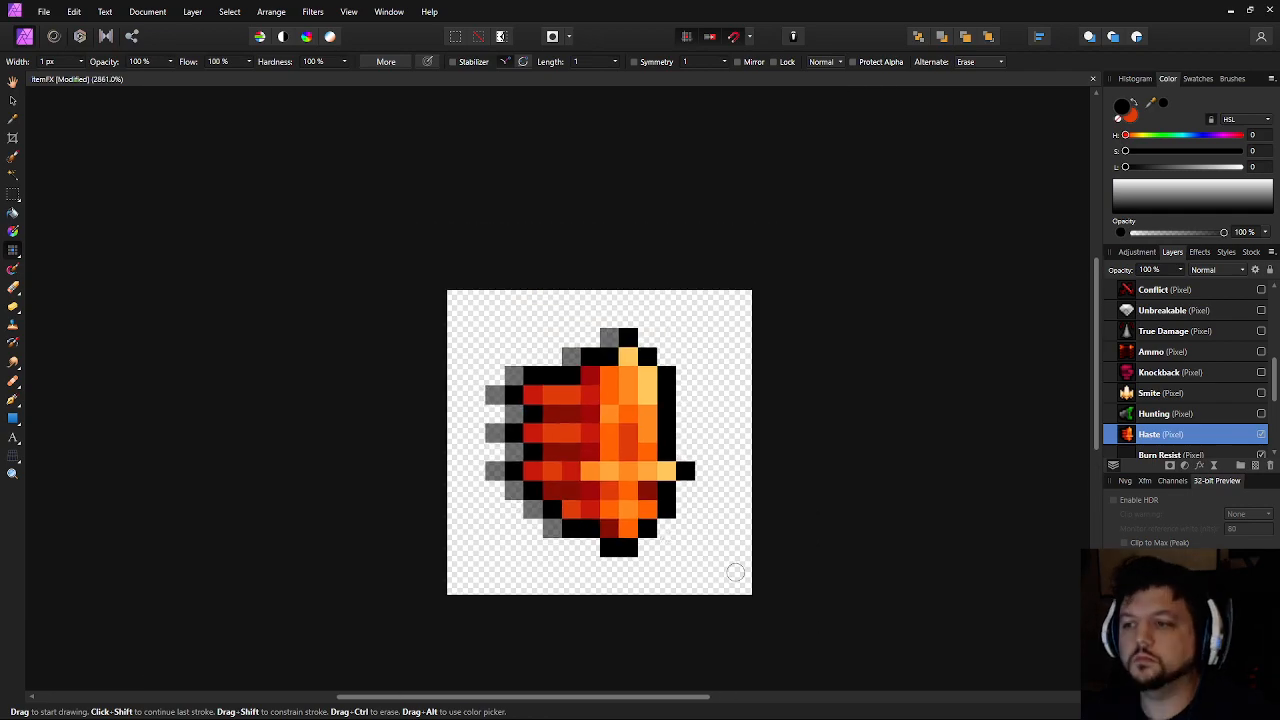
{"action": "scroll", "coordinate": [784, 571], "scroll_direction": "down", "scroll_amount": 3}
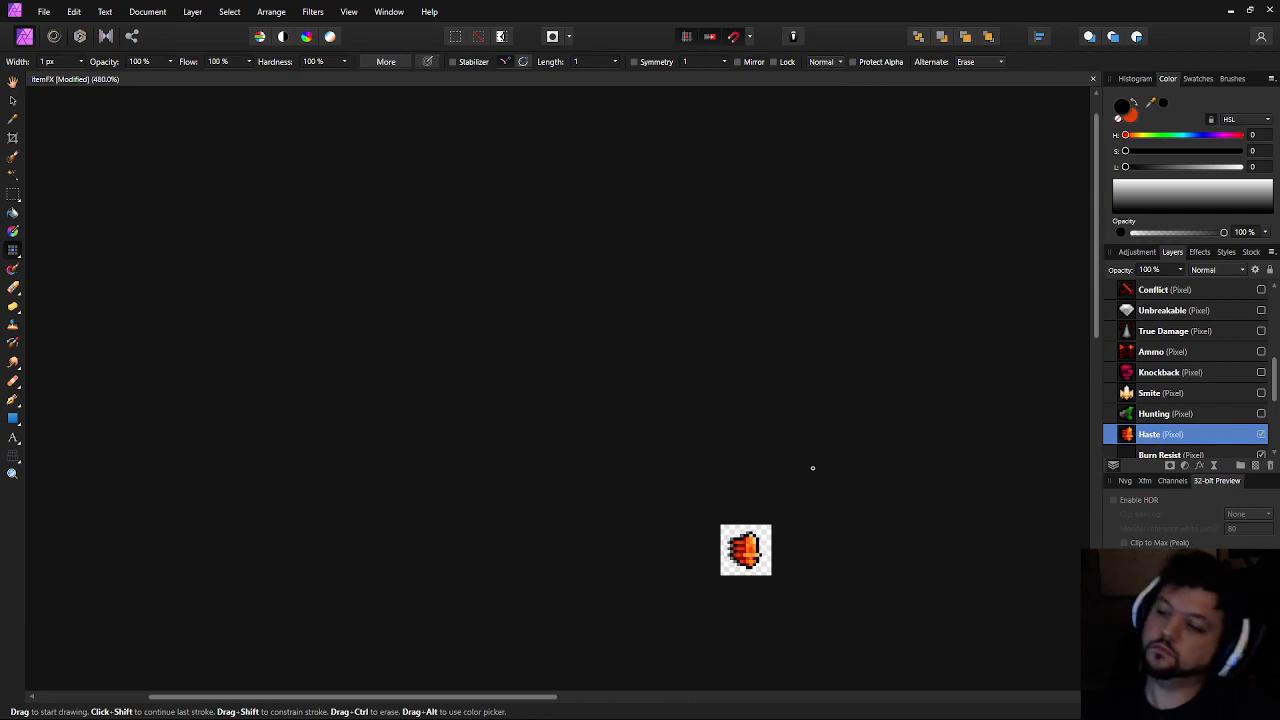
{"action": "scroll", "coordinate": [768, 477], "scroll_direction": "up", "scroll_amount": 5}
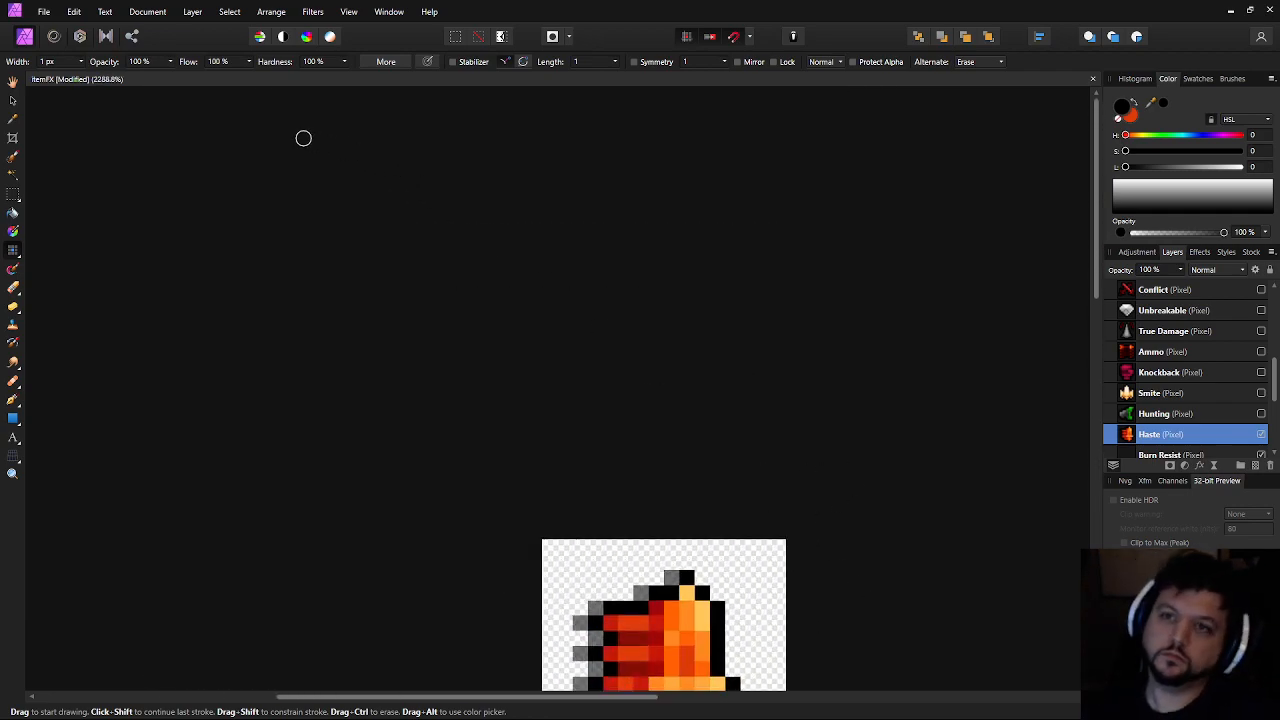
{"action": "left_click", "coordinate": [139, 61]}
{"action": "type", "text": "50"}
{"action": "key", "text": "Return"}
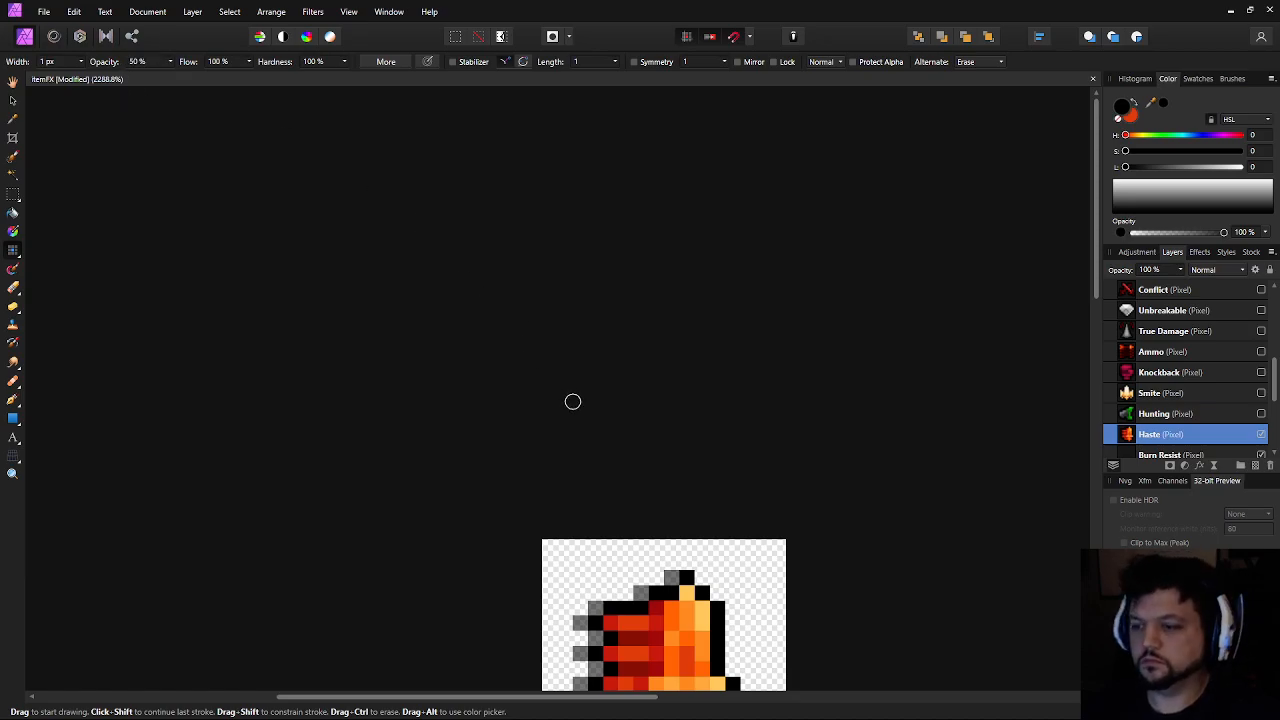
{"action": "left_click_drag", "start_coordinate": [623, 617], "coordinate": [610, 290]}
{"action": "scroll", "coordinate": [610, 290], "scroll_direction": "up", "scroll_amount": 2}
{"action": "scroll", "coordinate": [774, 373], "scroll_direction": "down", "scroll_amount": 10}
{"action": "left_click_drag", "start_coordinate": [875, 402], "coordinate": [846, 416]}
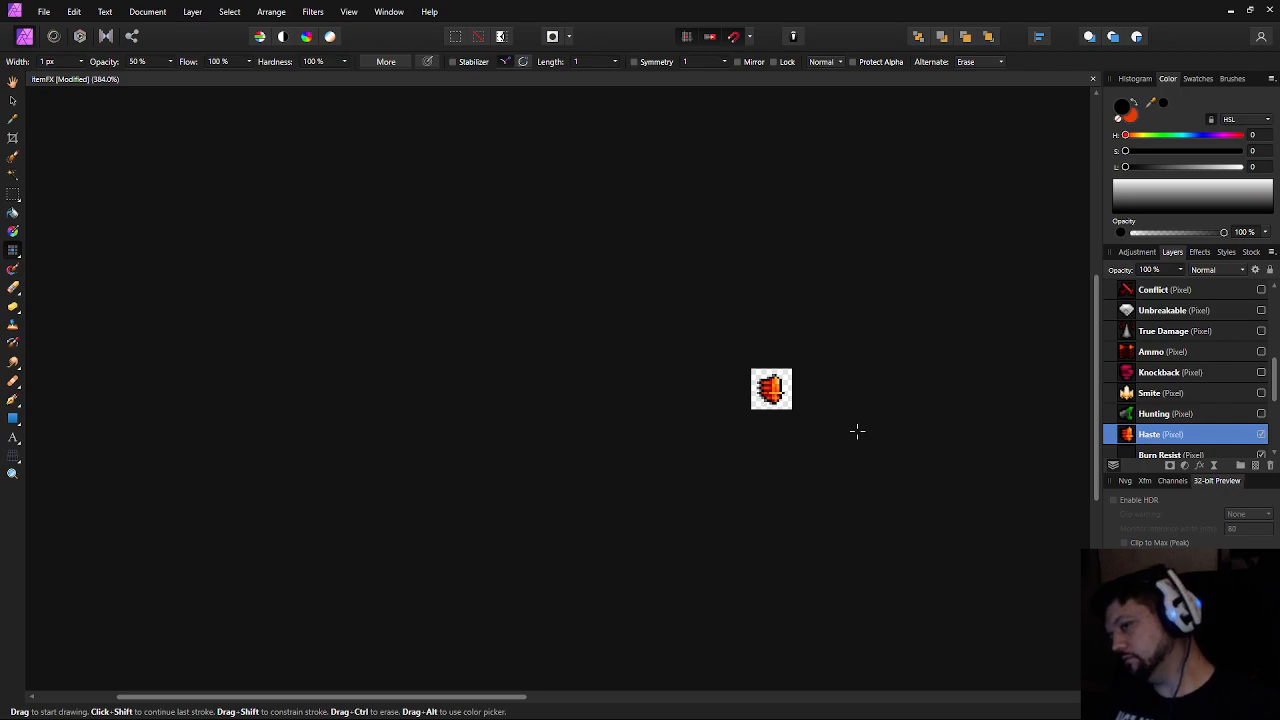
{"action": "scroll", "coordinate": [858, 433], "scroll_direction": "up", "scroll_amount": 10}
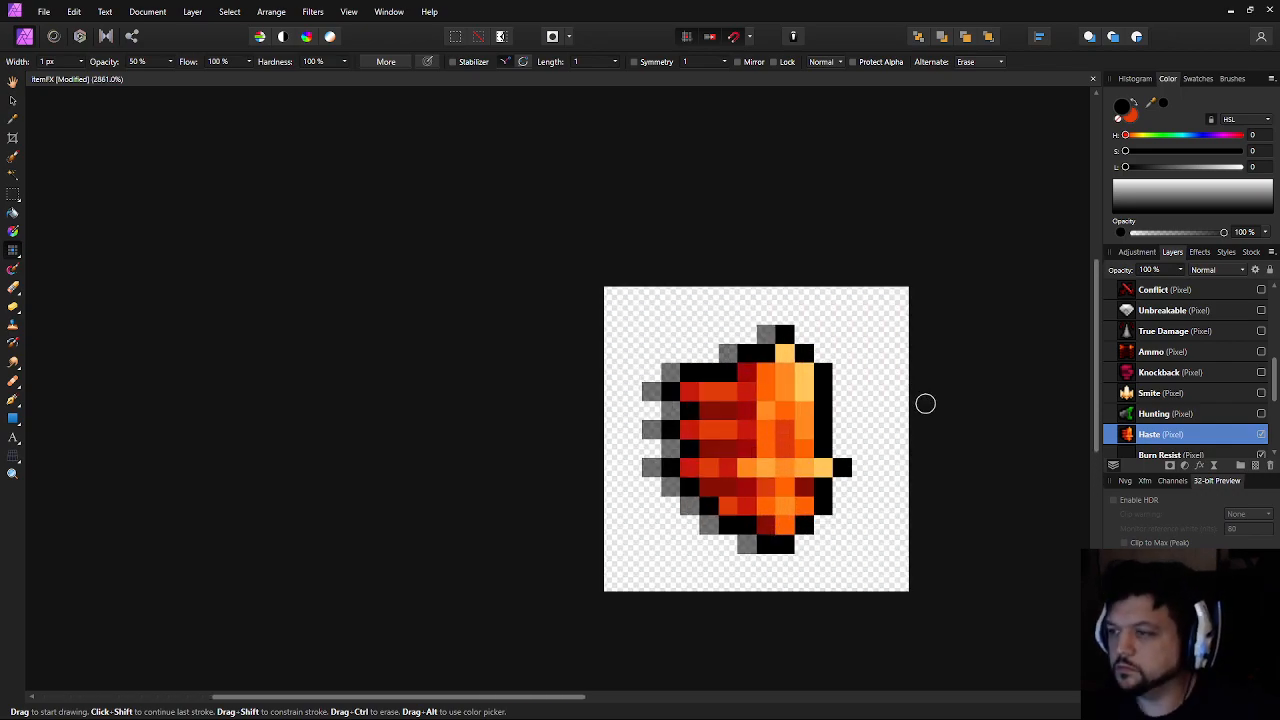
Set the brush opacity to 100% and sample the dark red (HSL 0, 79, 37) from the red section beside the orange body
{"action": "left_click_drag", "start_coordinate": [729, 502], "coordinate": [744, 511]}
{"action": "left_click", "coordinate": [159, 62]}
{"action": "type", "text": "100"}
{"action": "key", "text": "Return"}
{"action": "left_click_drag", "start_coordinate": [648, 505], "coordinate": [619, 469]}
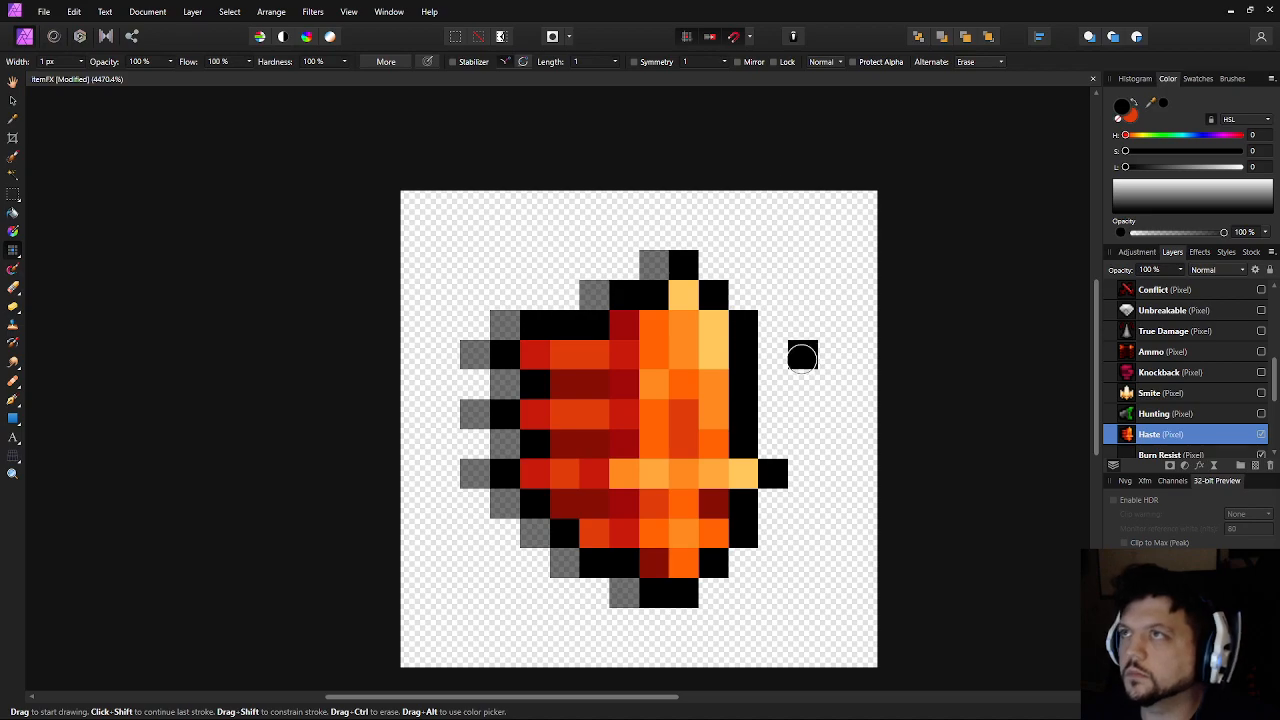
{"action": "key", "text": "i"}
{"action": "left_click_drag", "start_coordinate": [630, 510], "coordinate": [563, 447]}
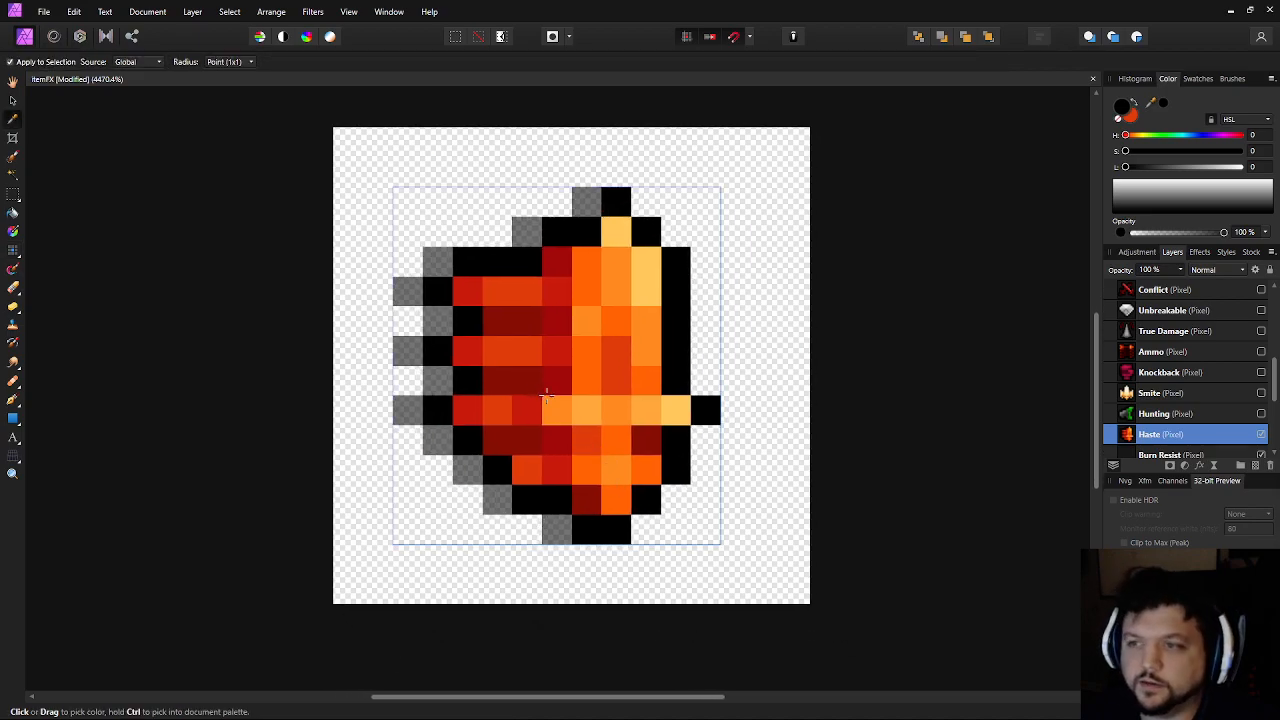
{"action": "left_click", "coordinate": [572, 330]}
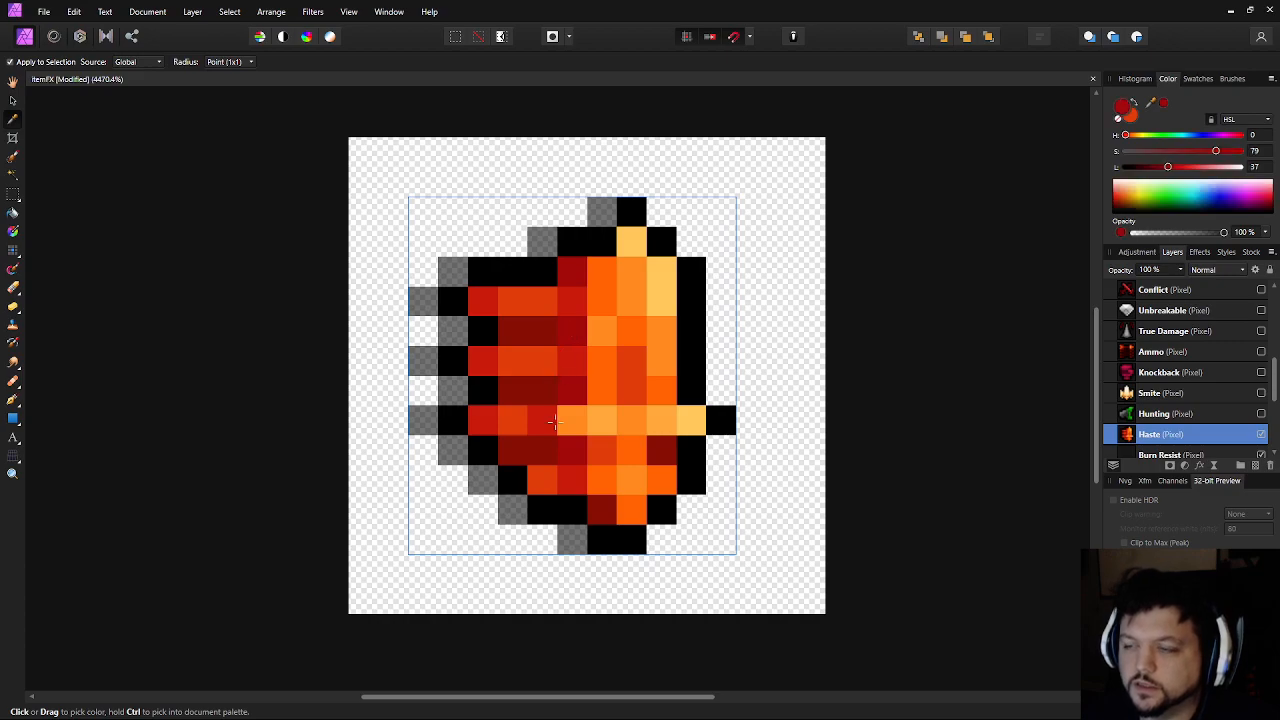
{"action": "left_click_drag", "start_coordinate": [665, 490], "coordinate": [635, 493]}
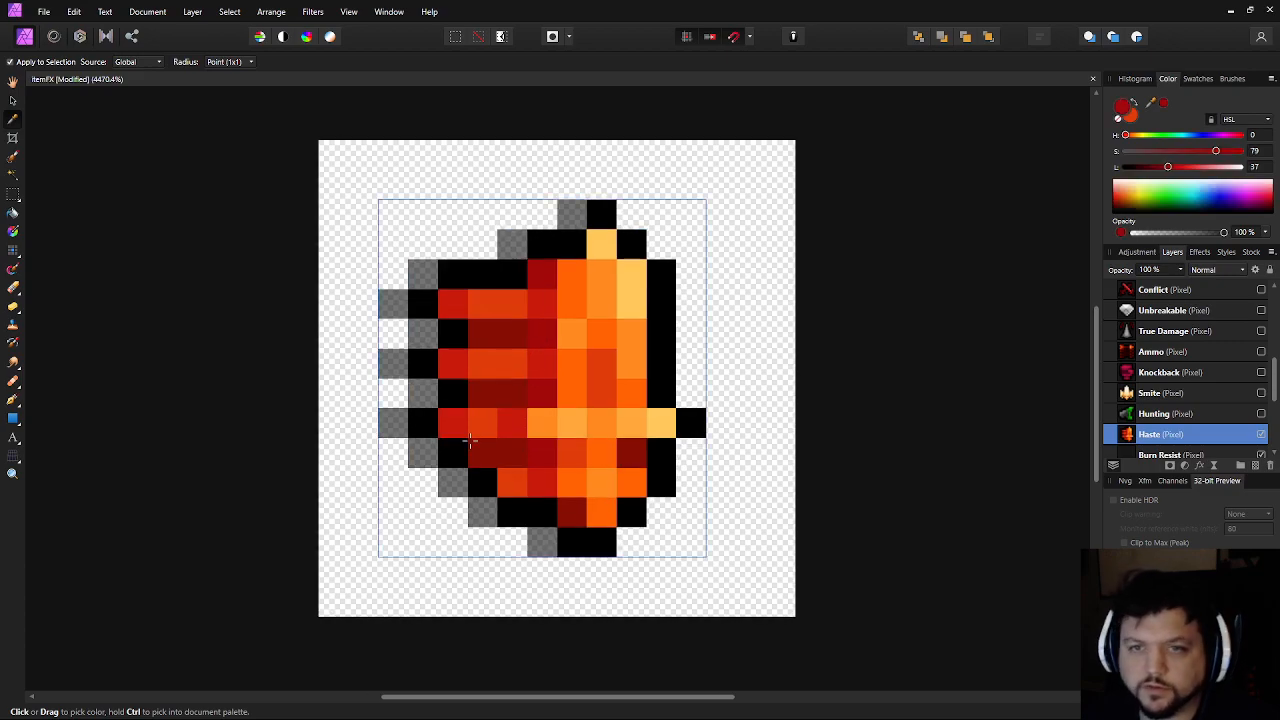
{"action": "key", "text": "b"}
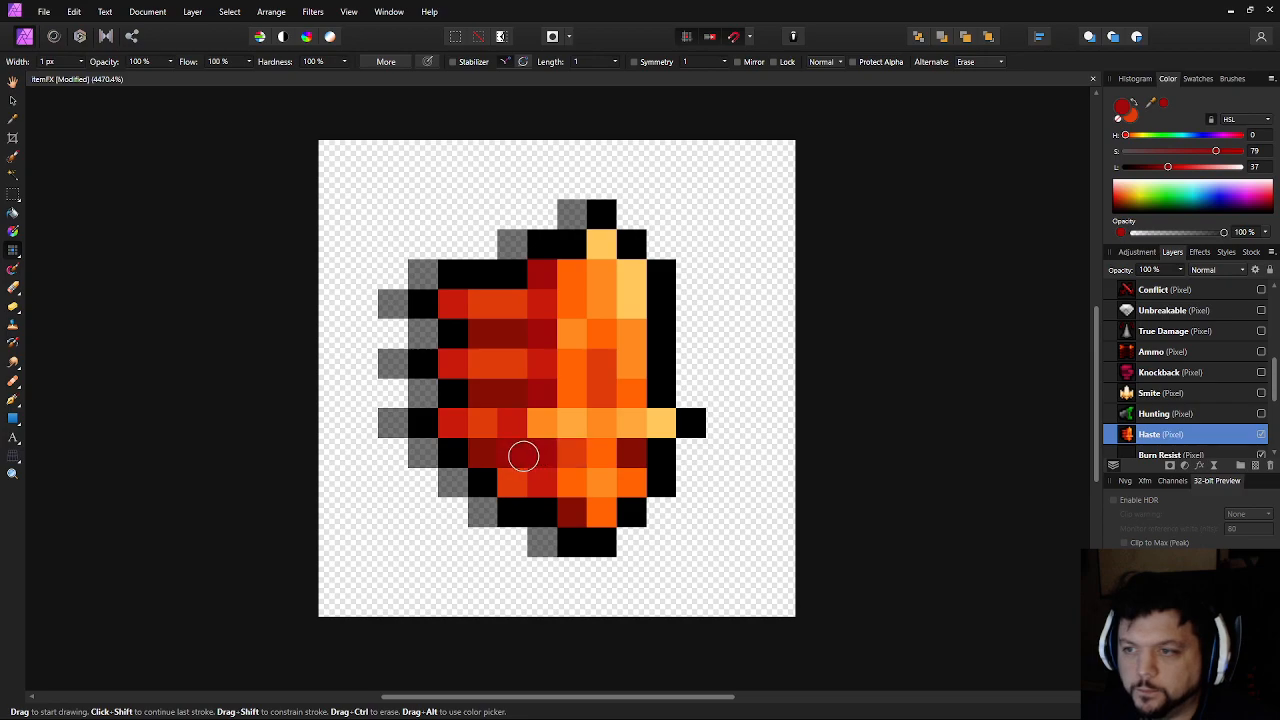
Examine the Haste icon's shading and outline at small and large zoom levels
{"action": "scroll", "coordinate": [481, 397], "scroll_direction": "down", "scroll_amount": 10}
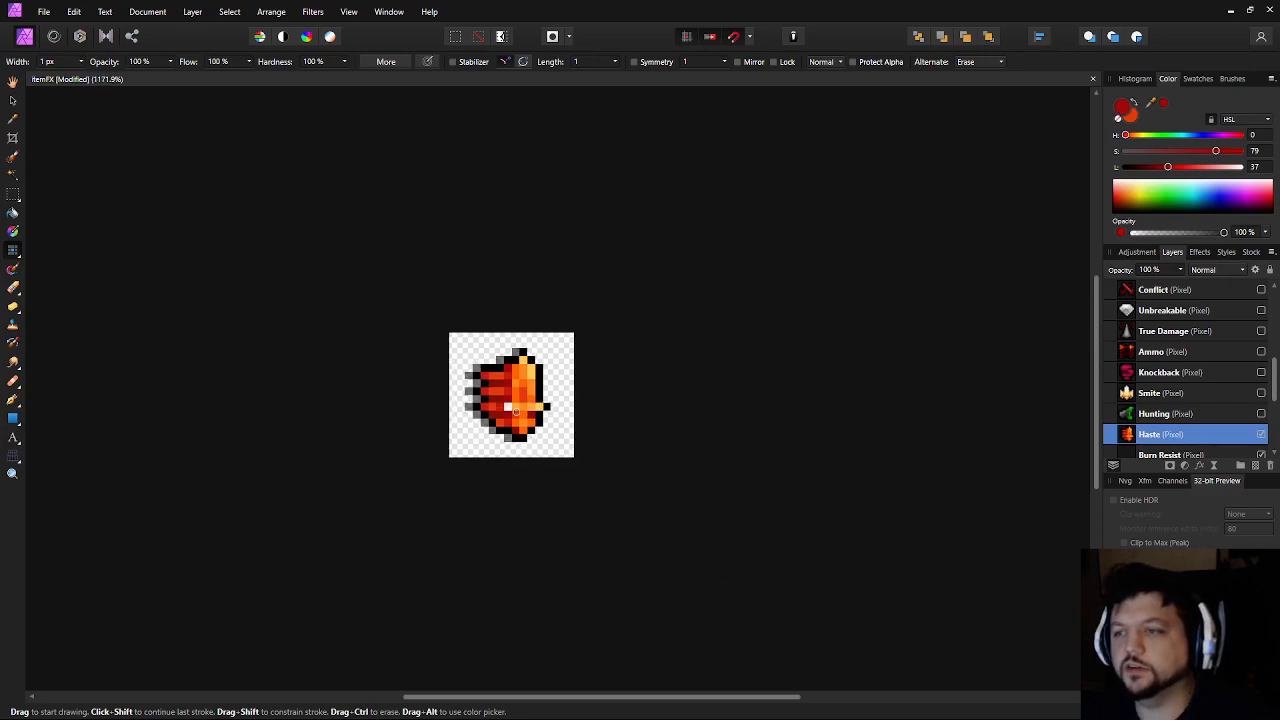
{"action": "scroll", "coordinate": [614, 415], "scroll_direction": "up", "scroll_amount": 5}
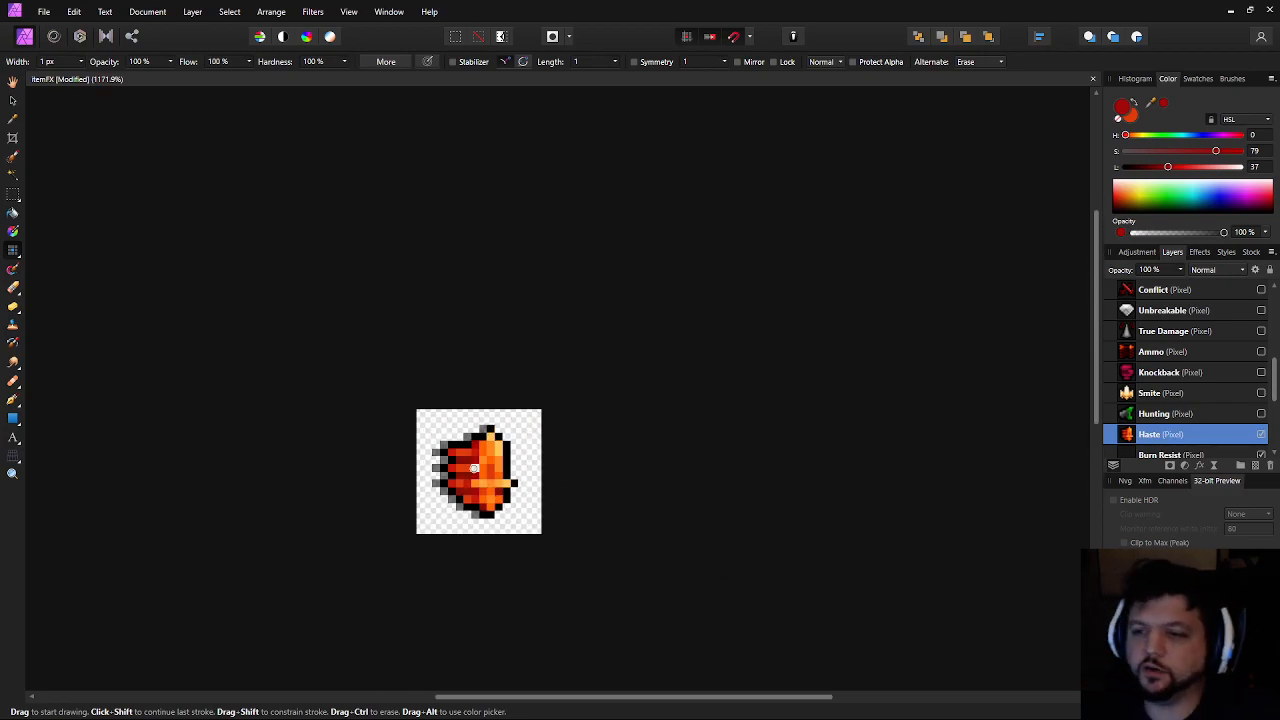
{"action": "scroll", "coordinate": [474, 468], "scroll_direction": "up", "scroll_amount": 4}
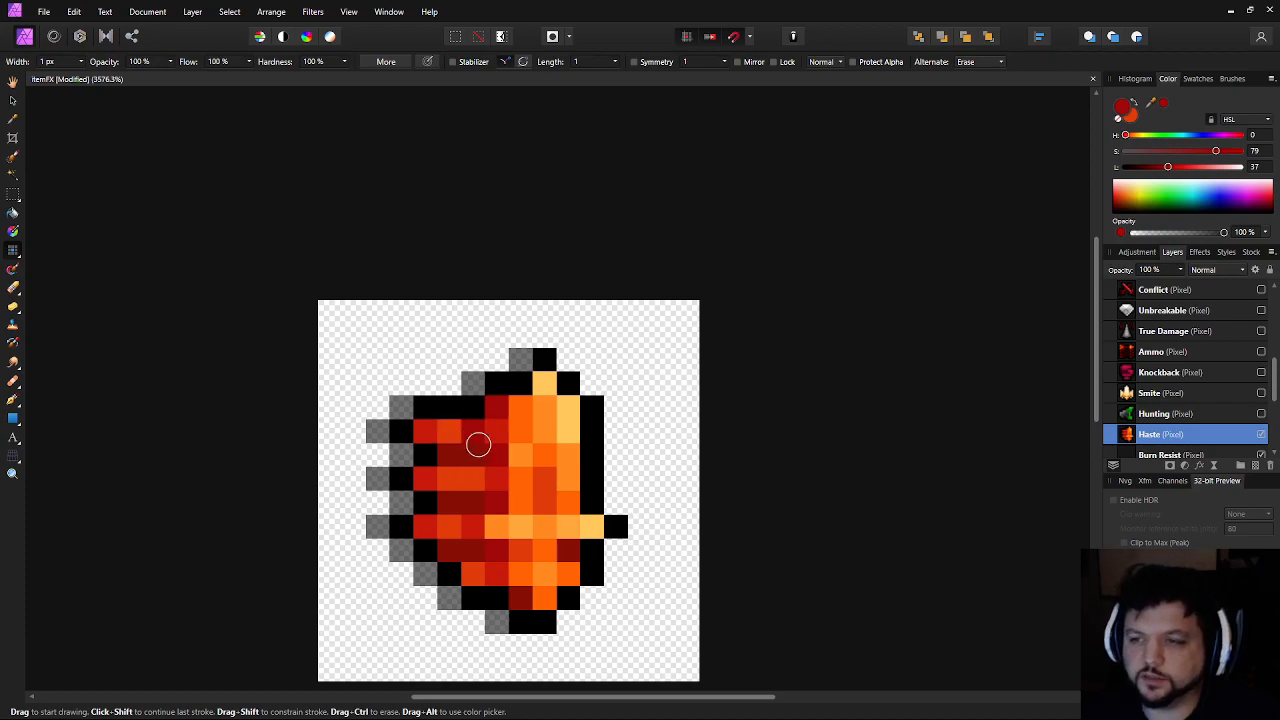
{"action": "left_click_drag", "start_coordinate": [537, 505], "coordinate": [610, 478]}
{"action": "scroll", "coordinate": [572, 427], "scroll_direction": "down", "scroll_amount": 6}
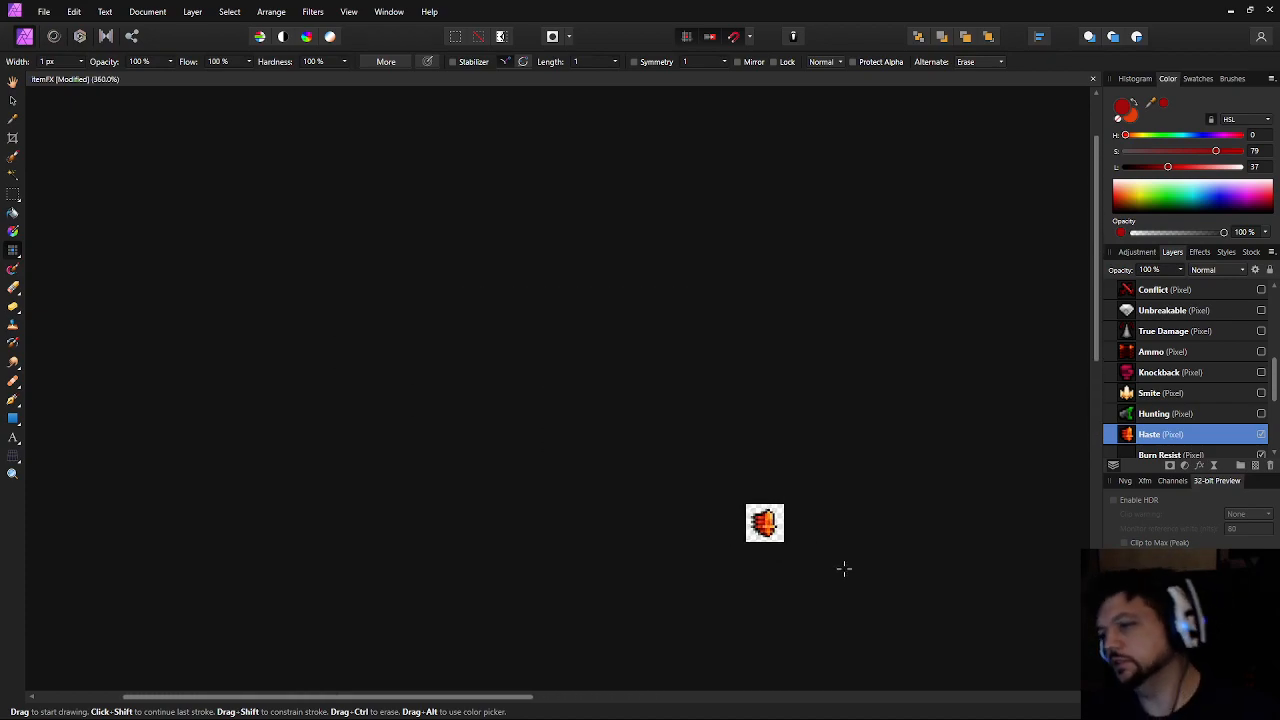
{"action": "scroll", "coordinate": [765, 542], "scroll_direction": "up", "scroll_amount": 2}
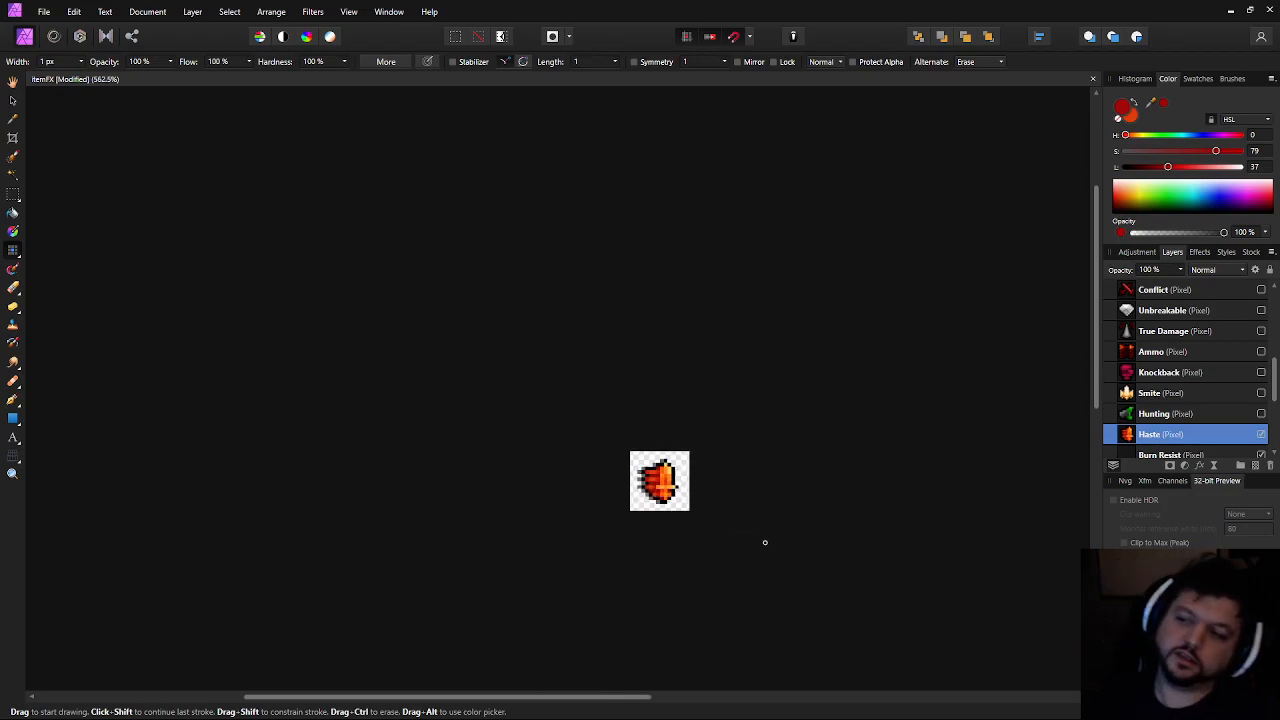
{"action": "scroll", "coordinate": [765, 542], "scroll_direction": "up", "scroll_amount": 2}
{"action": "scroll", "coordinate": [691, 469], "scroll_direction": "up", "scroll_amount": 4}
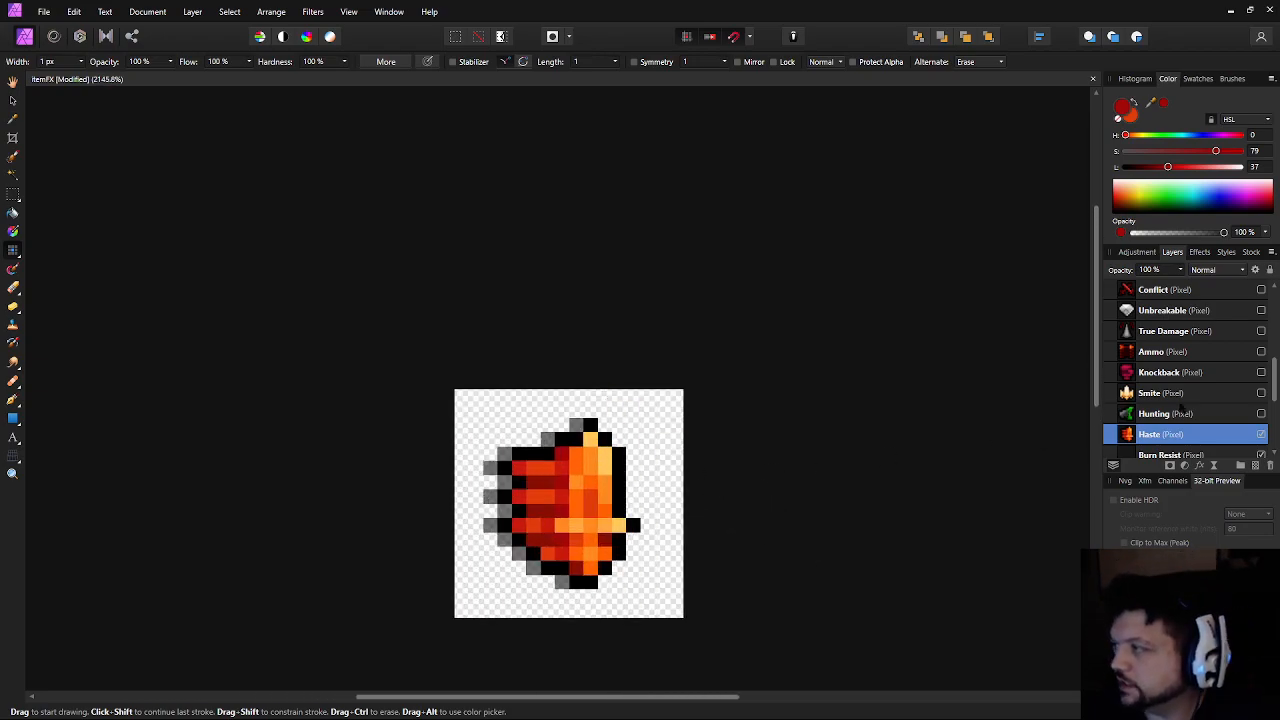
Hide the Haste layer and view the Hunting, Smite and Knockback icons one at a time for comparison
{"action": "left_click", "coordinate": [1261, 434]}
{"action": "left_click", "coordinate": [1261, 413]}
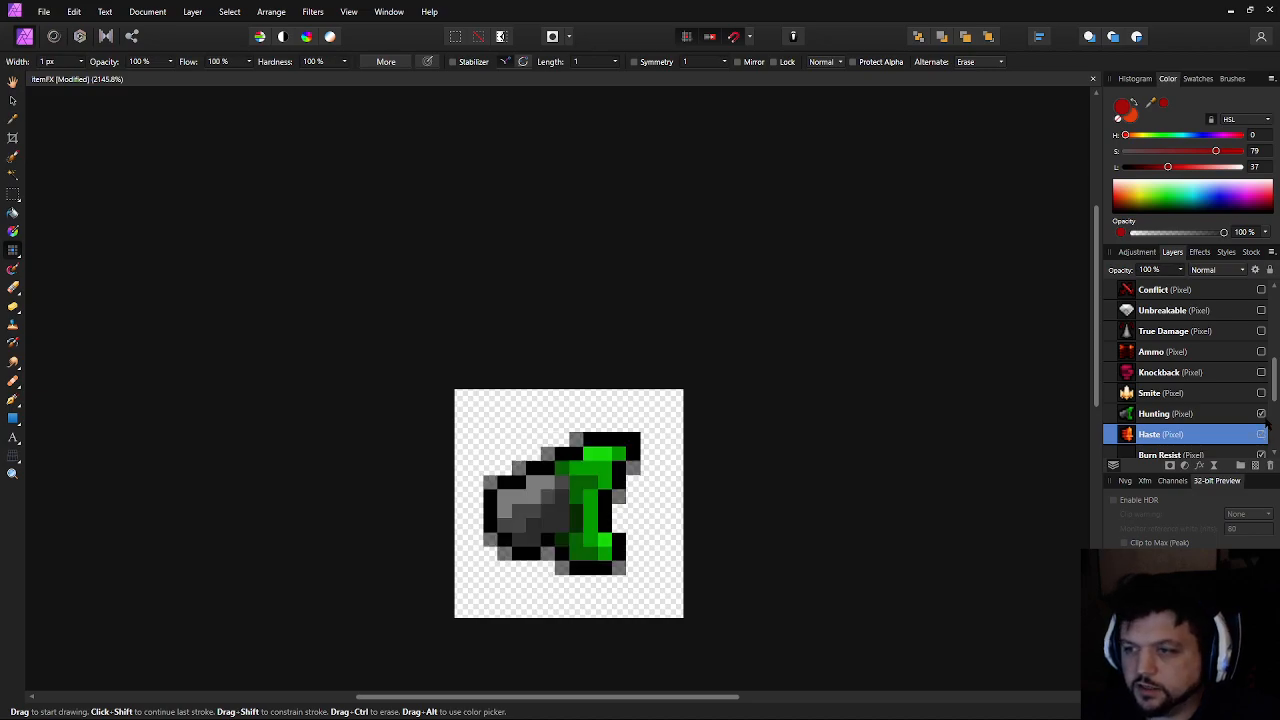
{"action": "left_click", "coordinate": [1261, 413]}
{"action": "left_click", "coordinate": [1261, 393]}
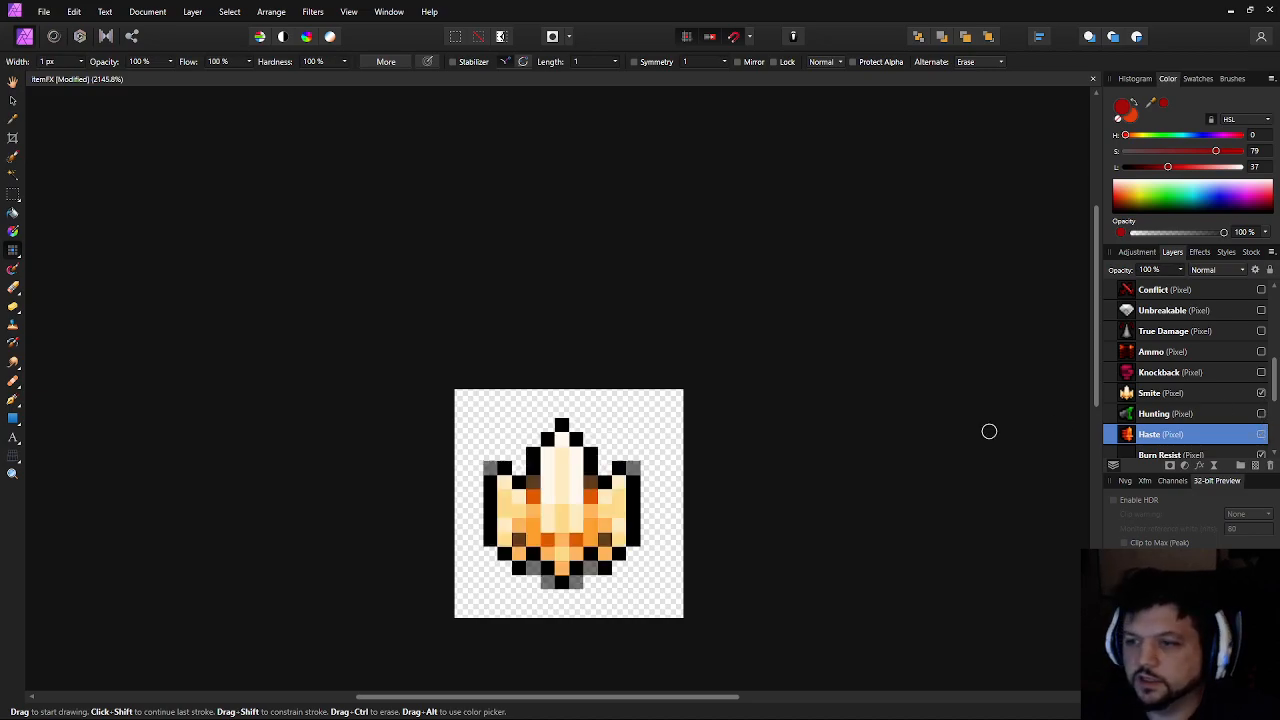
{"action": "scroll", "coordinate": [843, 471], "scroll_direction": "down", "scroll_amount": 6}
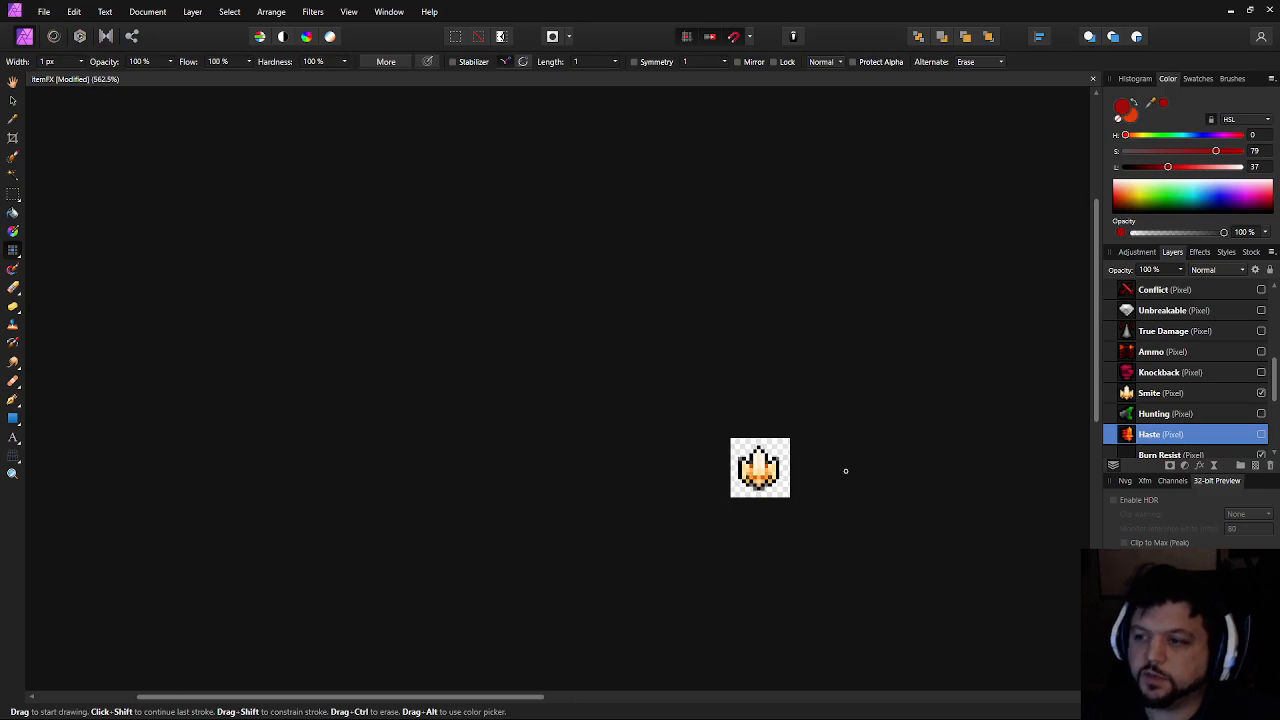
{"action": "left_click", "coordinate": [1261, 393]}
{"action": "left_click", "coordinate": [1261, 372]}
{"action": "scroll", "coordinate": [954, 402], "scroll_direction": "right", "scroll_amount": 1}
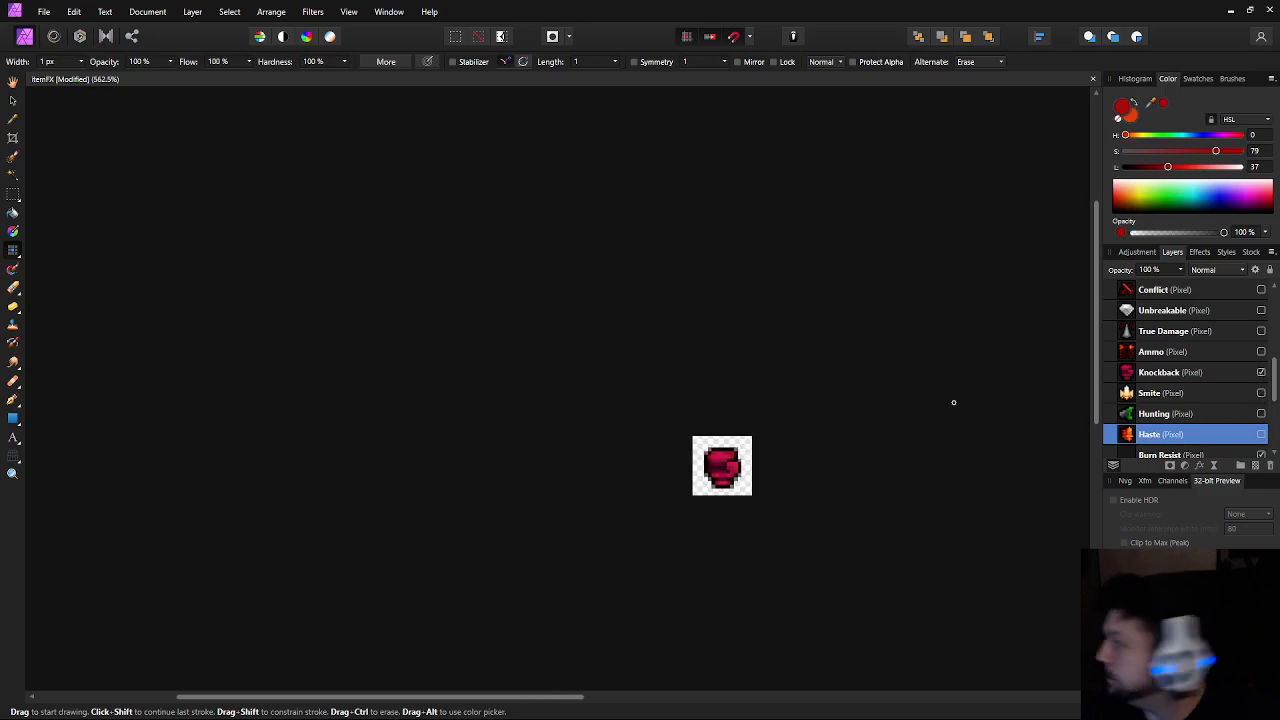
Hide the Knockback layer and view the Ammo and True Damage icons in turn
{"action": "left_click", "coordinate": [1261, 372]}
{"action": "left_click", "coordinate": [1261, 351]}
{"action": "left_click", "coordinate": [1261, 351]}
{"action": "left_click", "coordinate": [1261, 331]}
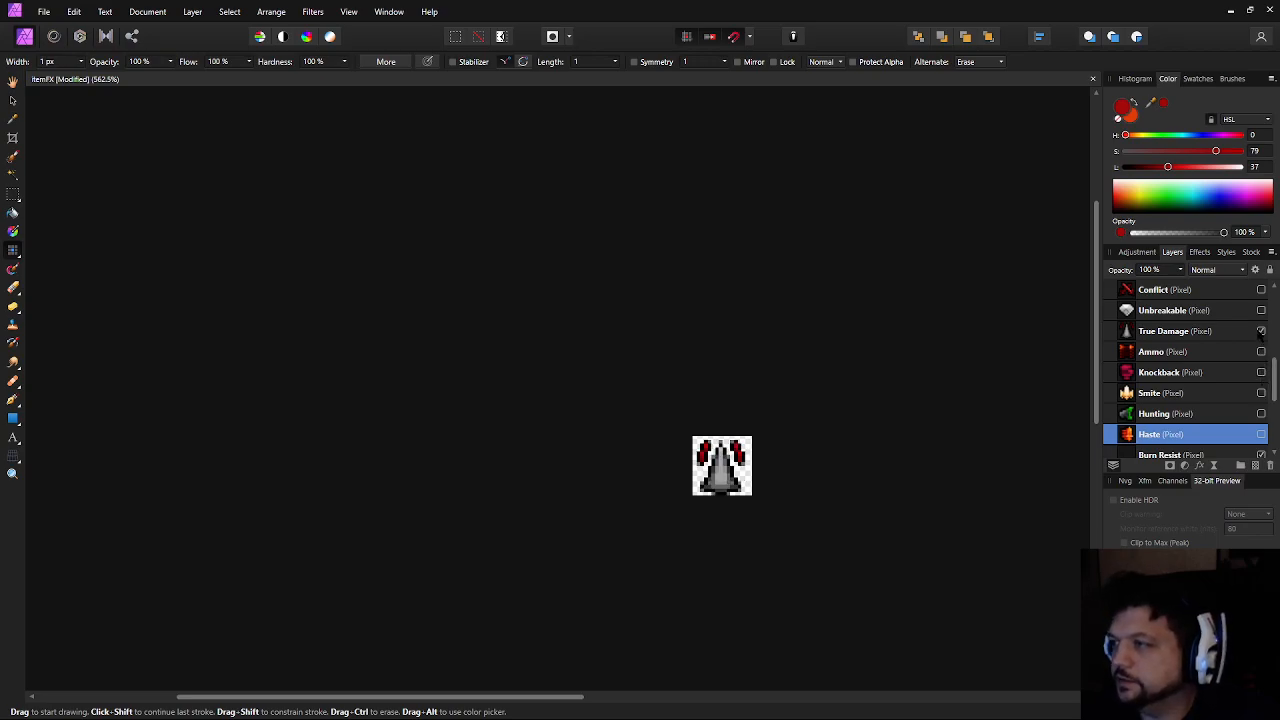
{"action": "scroll", "coordinate": [737, 397], "scroll_direction": "right", "scroll_amount": 3}
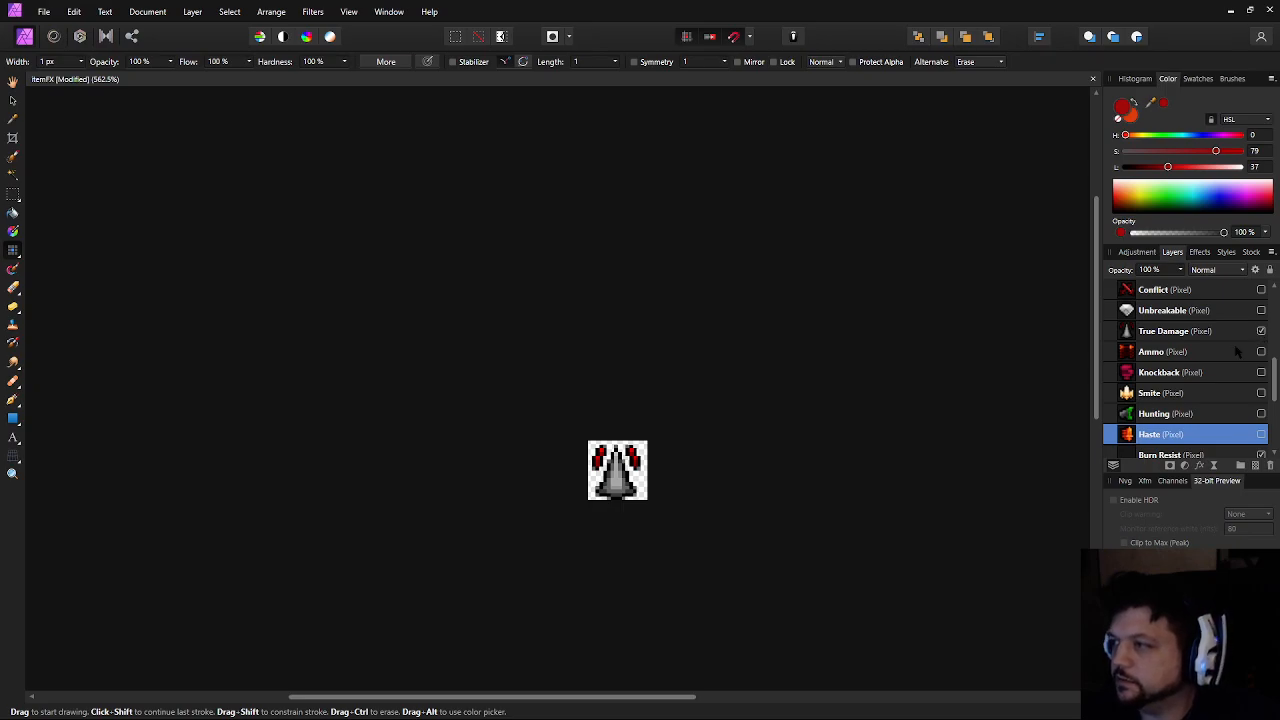
Hide the True Damage layer and view the Unbreakable and Conflict icons one after the other, hiding each again
{"action": "scroll", "coordinate": [1238, 353], "scroll_direction": "up", "scroll_amount": 3}
{"action": "left_click", "coordinate": [1261, 393]}
{"action": "left_click", "coordinate": [1261, 372]}
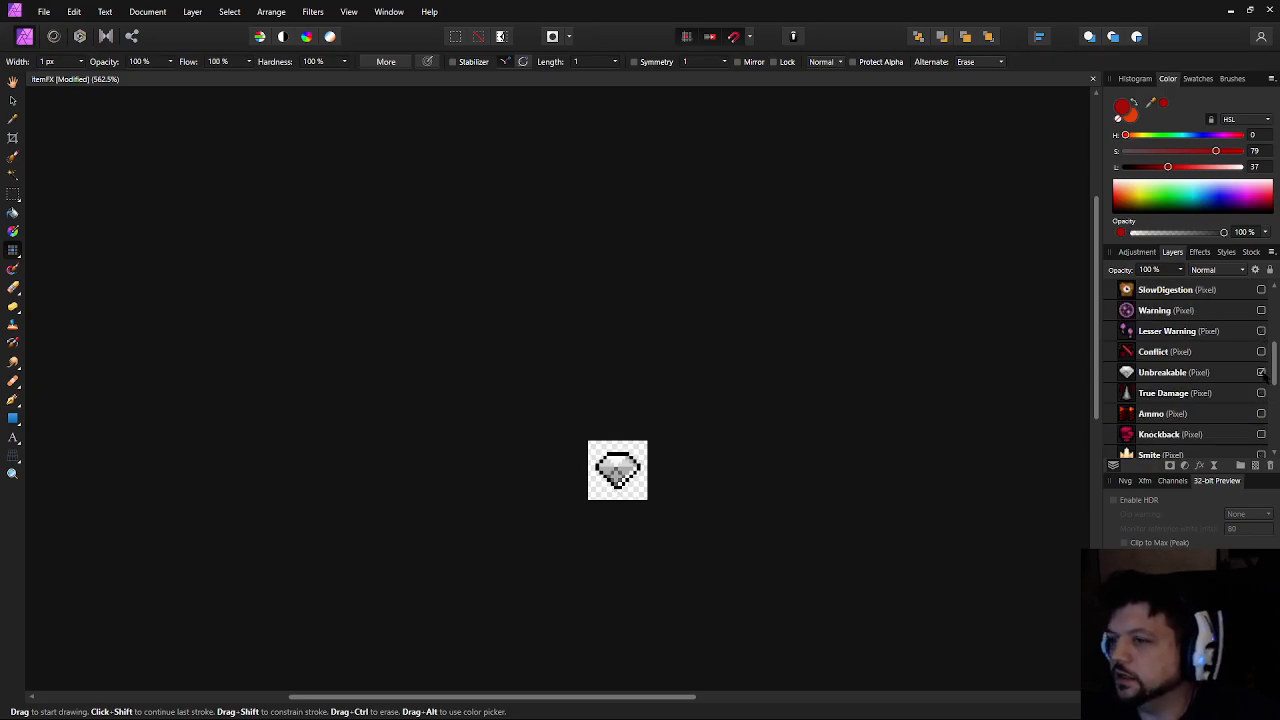
{"action": "left_click", "coordinate": [1261, 372]}
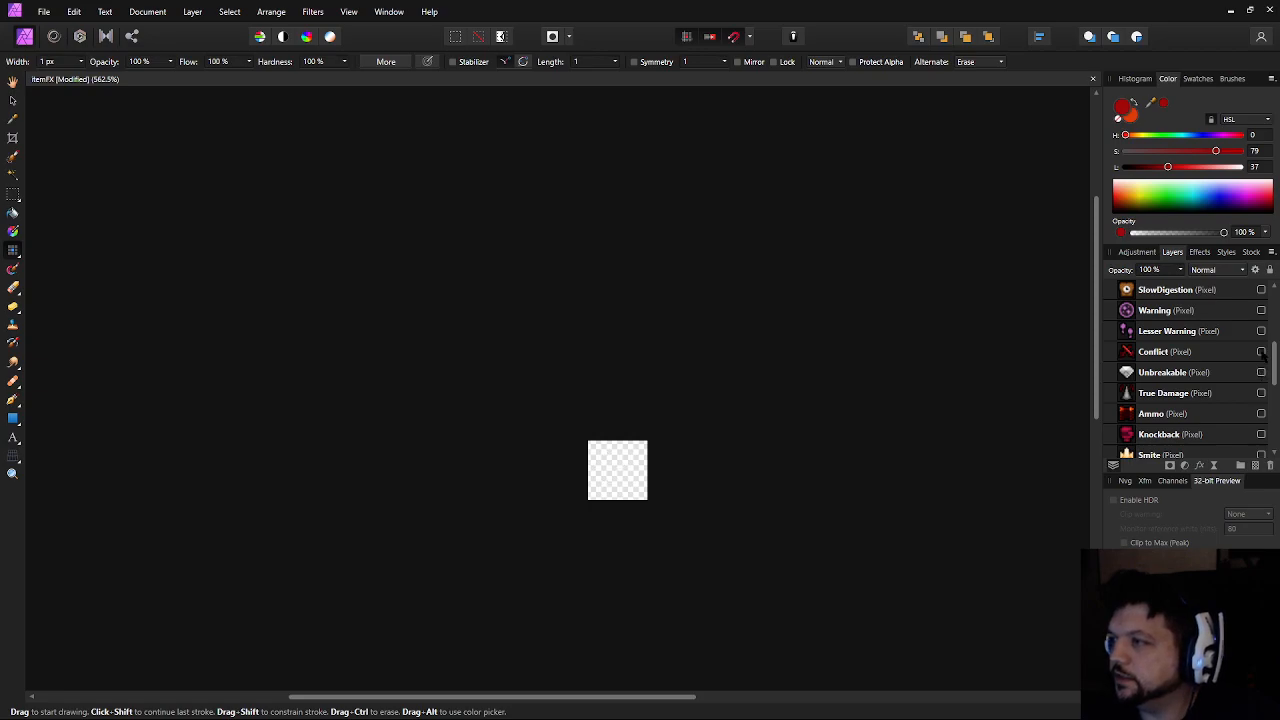
{"action": "left_click", "coordinate": [1261, 351]}
{"action": "left_click", "coordinate": [1261, 351]}
View the Lesser Warning, Warning and SlowDigestion icons one at a time, leaving only SlowDigestion shown
{"action": "left_click", "coordinate": [1261, 331]}
{"action": "scroll", "coordinate": [1262, 365], "scroll_direction": "up", "scroll_amount": 3}
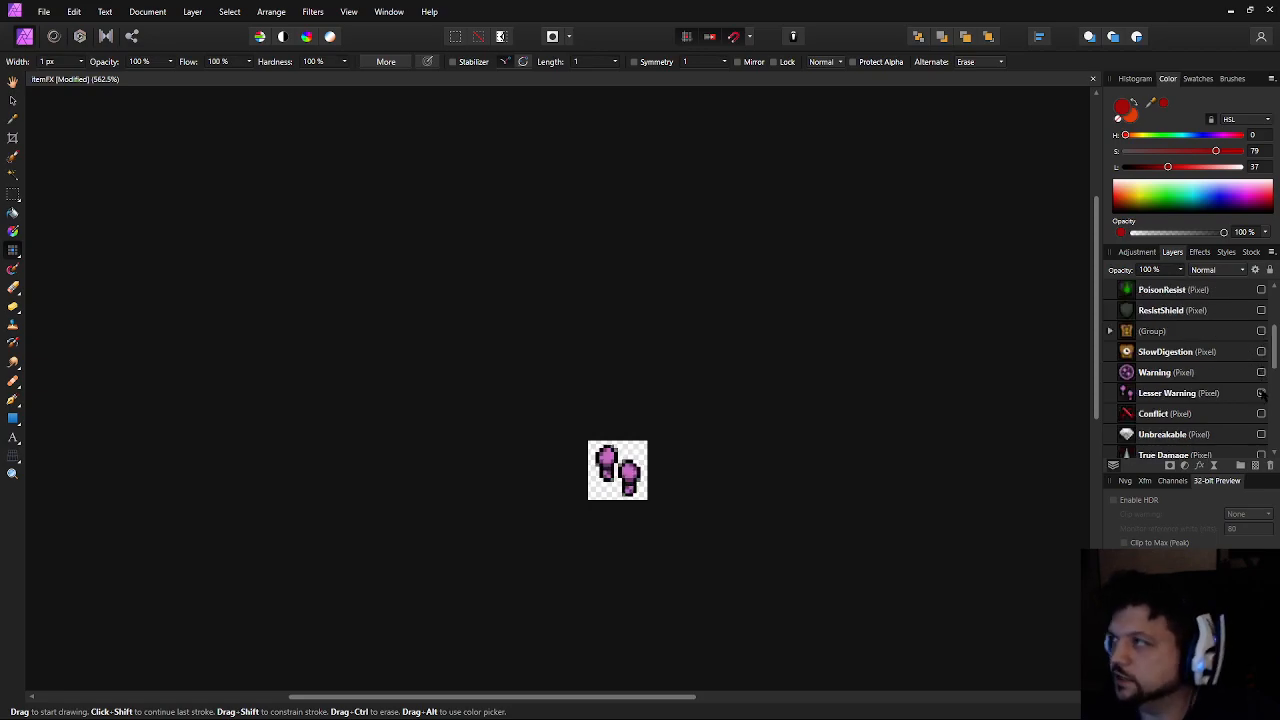
{"action": "left_click", "coordinate": [1261, 393]}
{"action": "left_click", "coordinate": [1261, 372]}
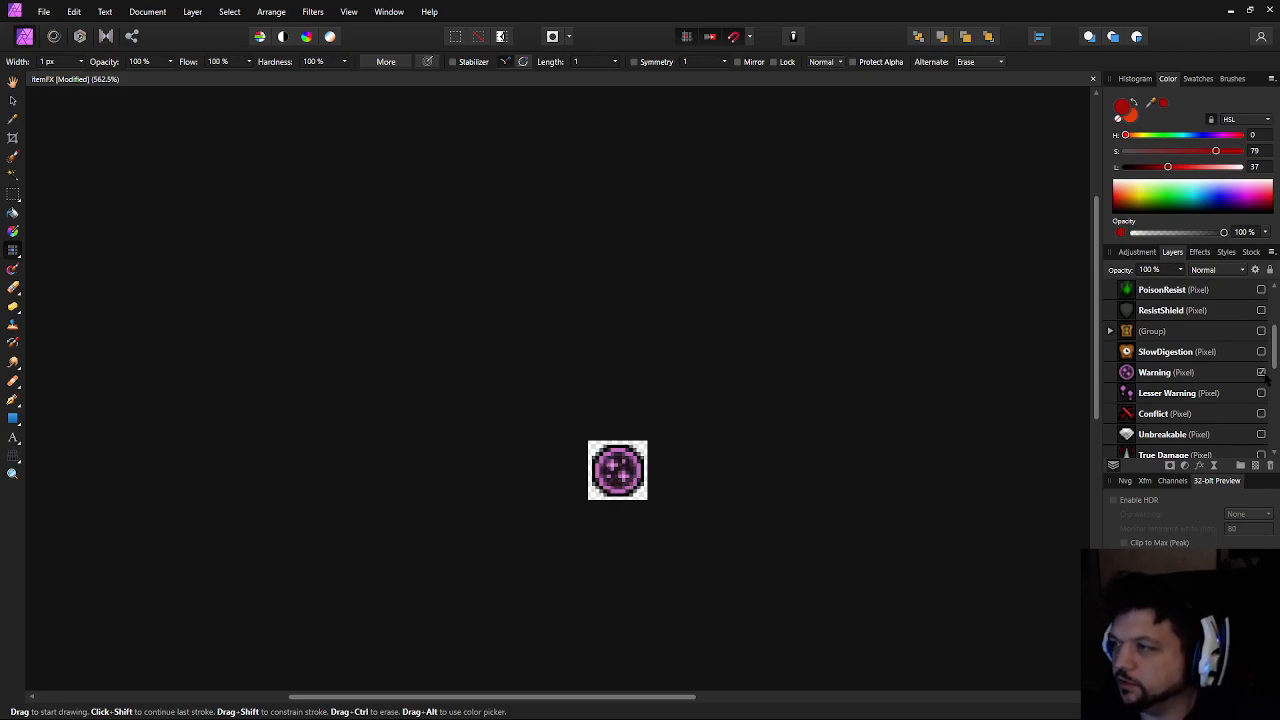
{"action": "left_click", "coordinate": [1261, 372]}
{"action": "left_click", "coordinate": [1261, 351]}
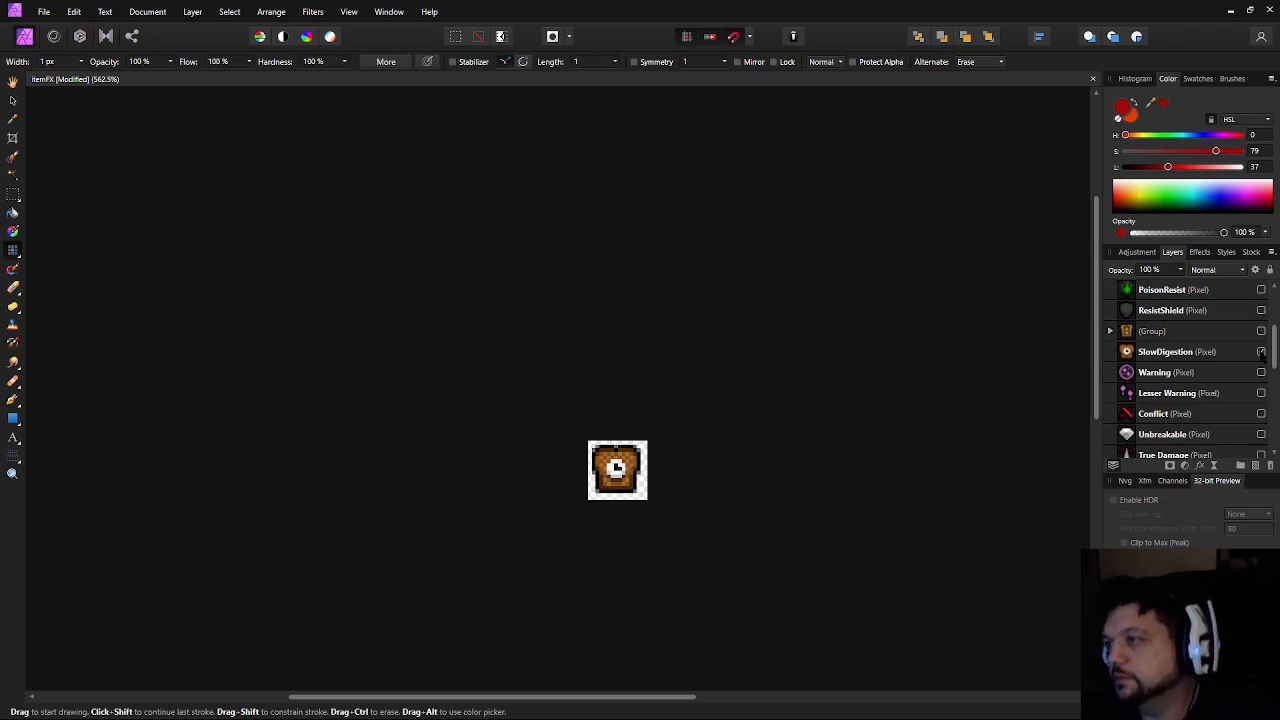
{"action": "scroll", "coordinate": [620, 480], "scroll_direction": "up", "scroll_amount": 2}
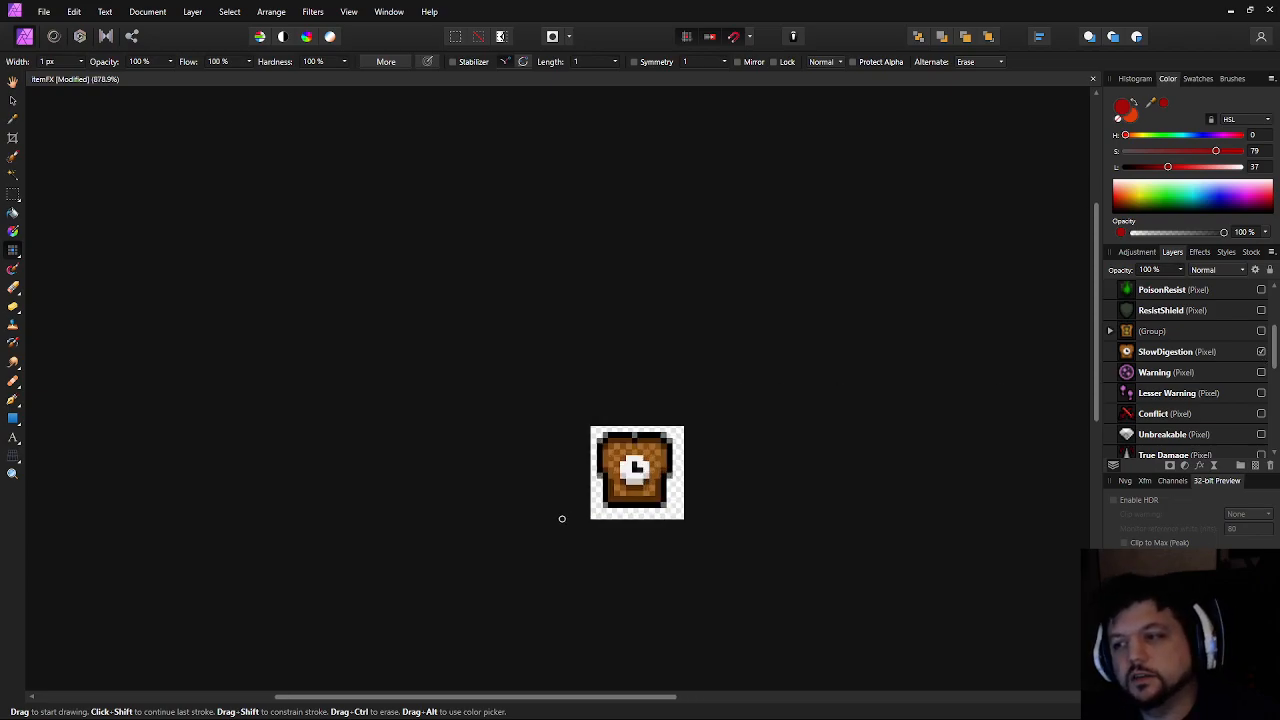
Hide the SlowDigestion layer and show the ResistShield and PoisonResist layers together
{"action": "left_click", "coordinate": [1261, 351]}
{"action": "left_click", "coordinate": [1261, 310]}
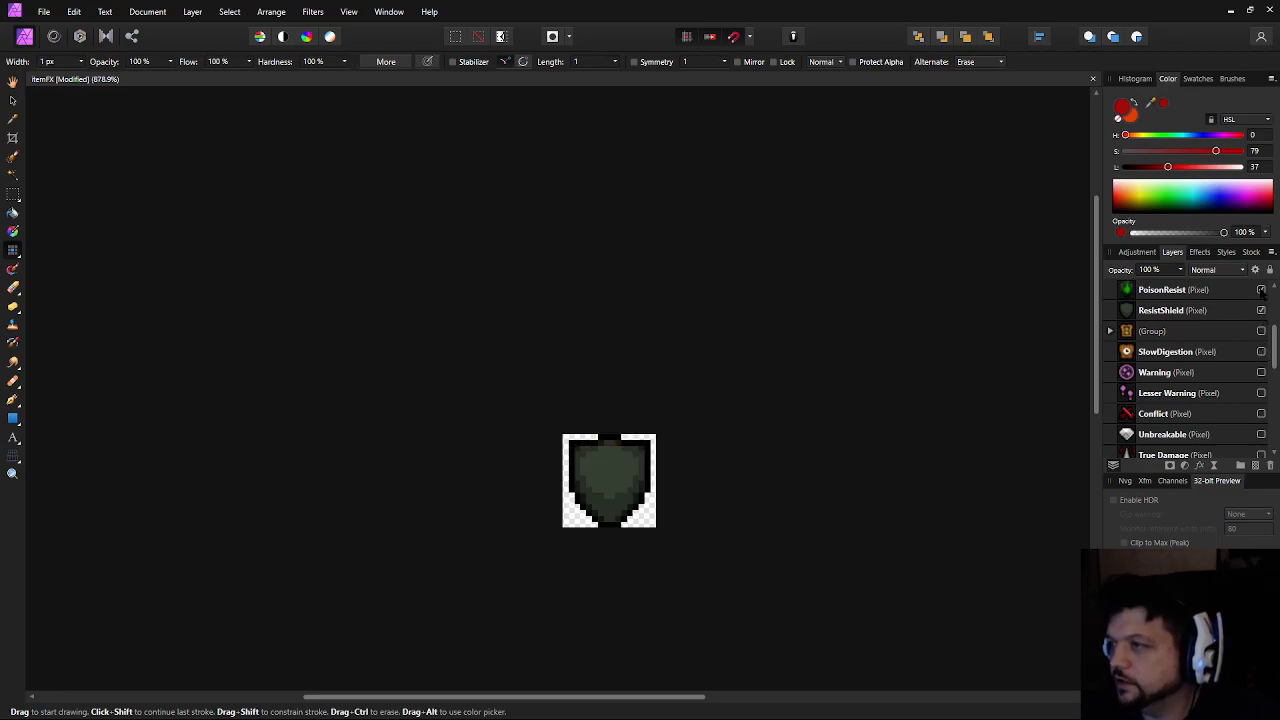
{"action": "left_click", "coordinate": [1261, 289]}
{"action": "scroll", "coordinate": [723, 446], "scroll_direction": "up", "scroll_amount": 1}
{"action": "scroll", "coordinate": [1245, 338], "scroll_direction": "up", "scroll_amount": 1}
{"action": "scroll", "coordinate": [1245, 338], "scroll_direction": "up", "scroll_amount": 1}
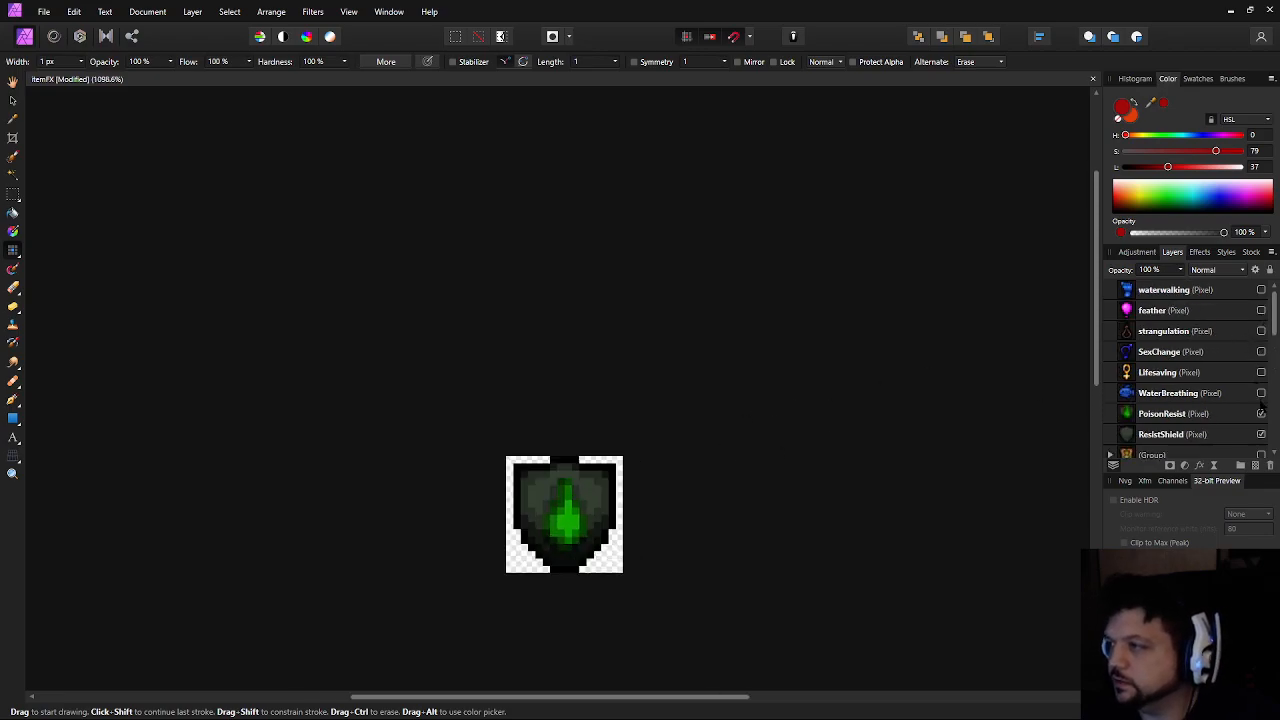
Hide the ResistShield and PoisonResist layers and view the WaterBreathing and Lifesaving icons in turn, hiding each again
{"action": "left_click", "coordinate": [1261, 434]}
{"action": "left_click", "coordinate": [1261, 413]}
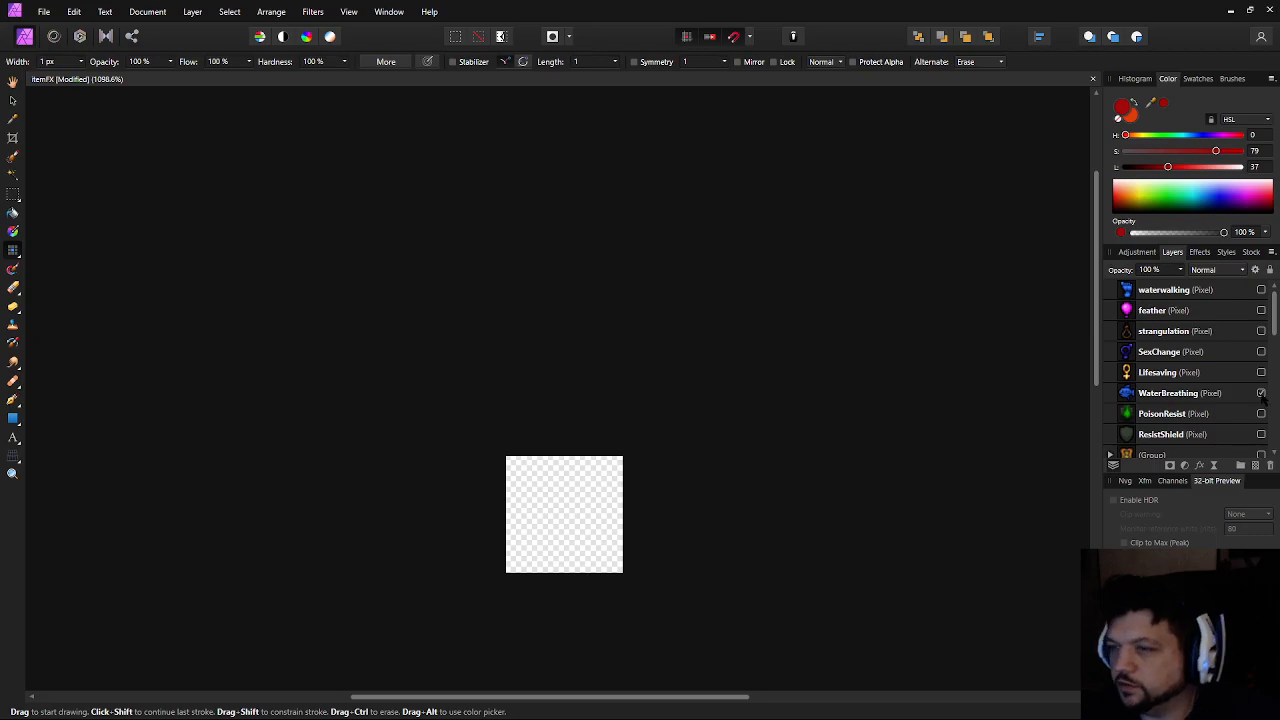
{"action": "left_click", "coordinate": [1261, 393]}
{"action": "left_click", "coordinate": [1261, 393]}
{"action": "left_click", "coordinate": [1261, 372]}
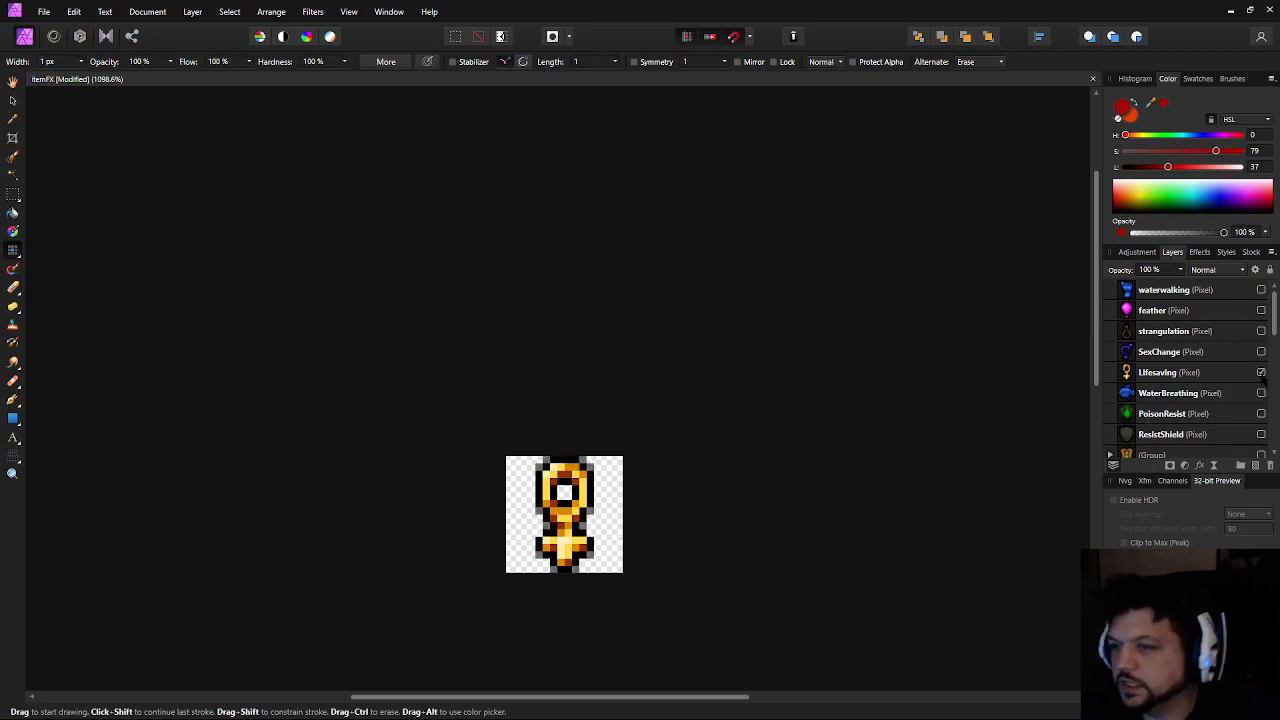
{"action": "left_click", "coordinate": [1261, 372]}
View the SexChange, strangulation, feather and waterwalking icons one at a time, hiding each again
{"action": "left_click", "coordinate": [1261, 351]}
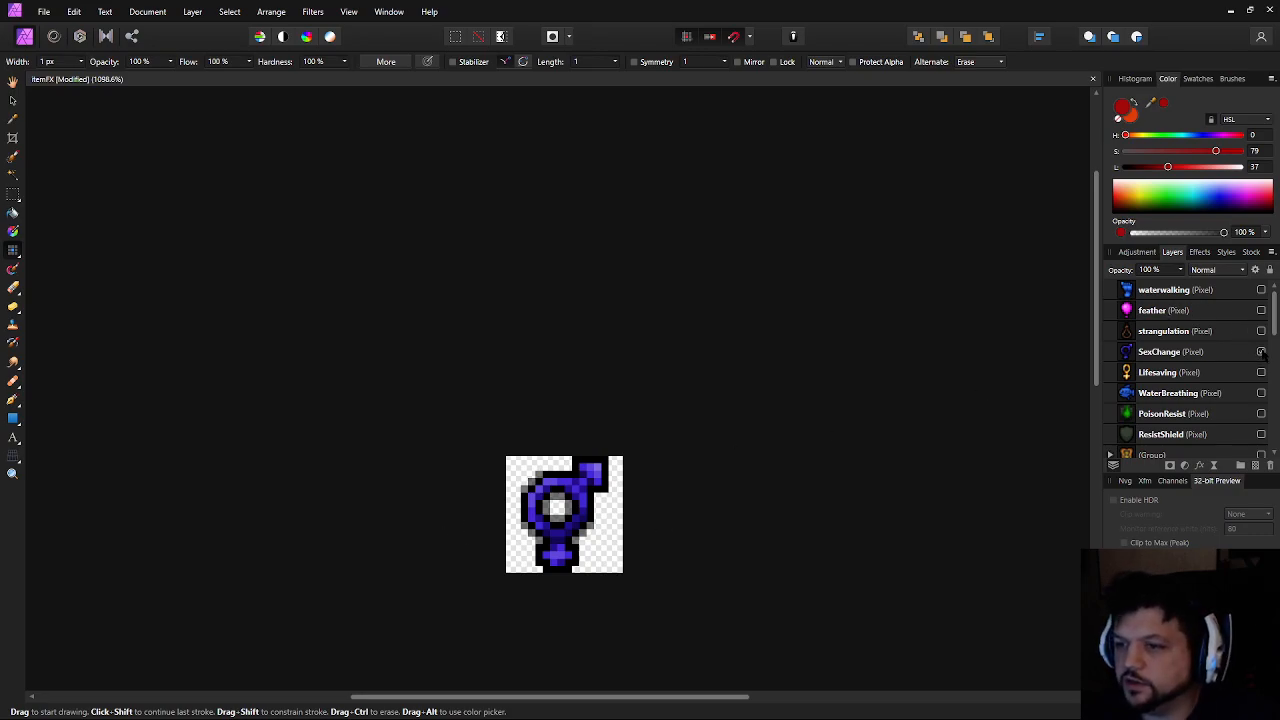
{"action": "left_click", "coordinate": [1261, 351]}
{"action": "left_click", "coordinate": [1261, 331]}
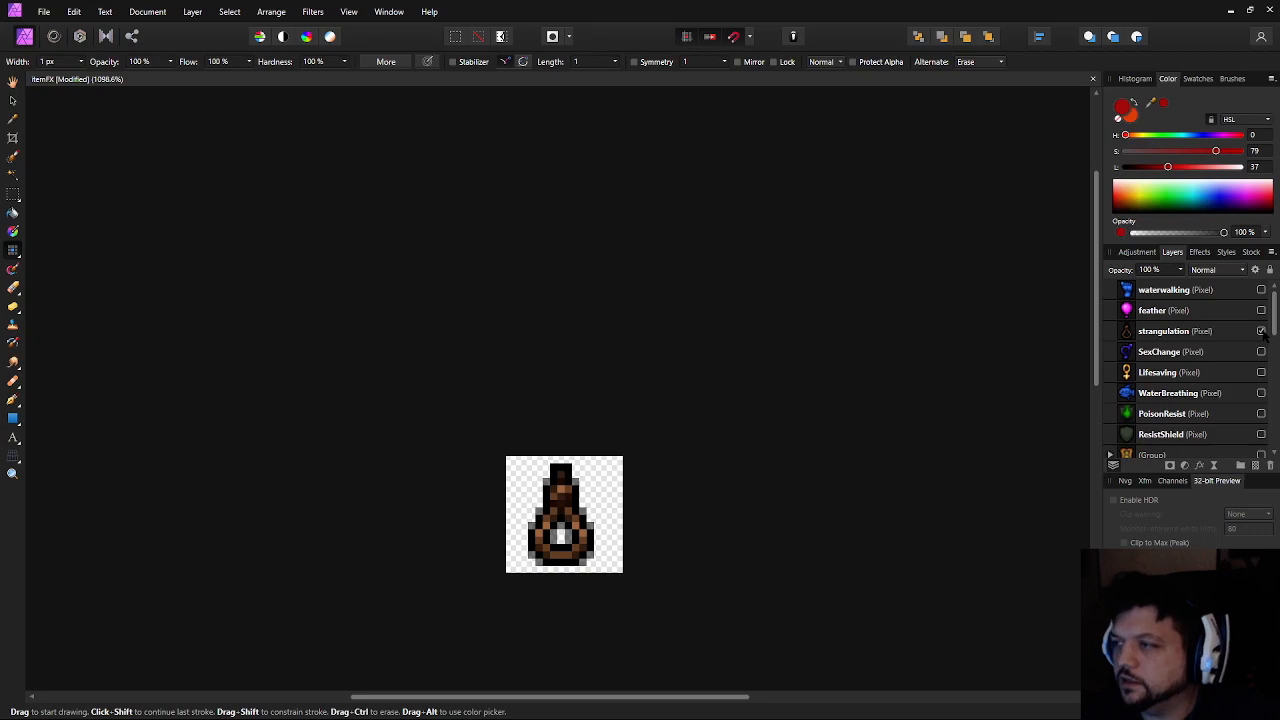
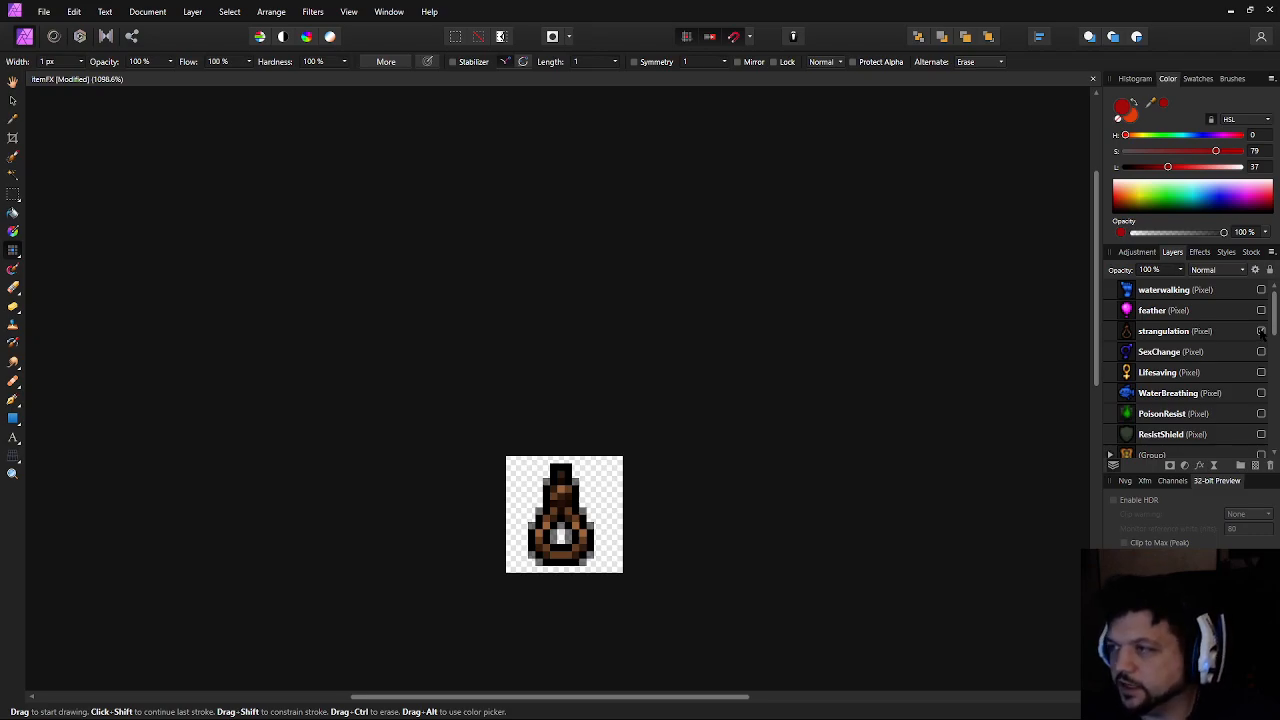
{"action": "left_click", "coordinate": [1261, 331]}
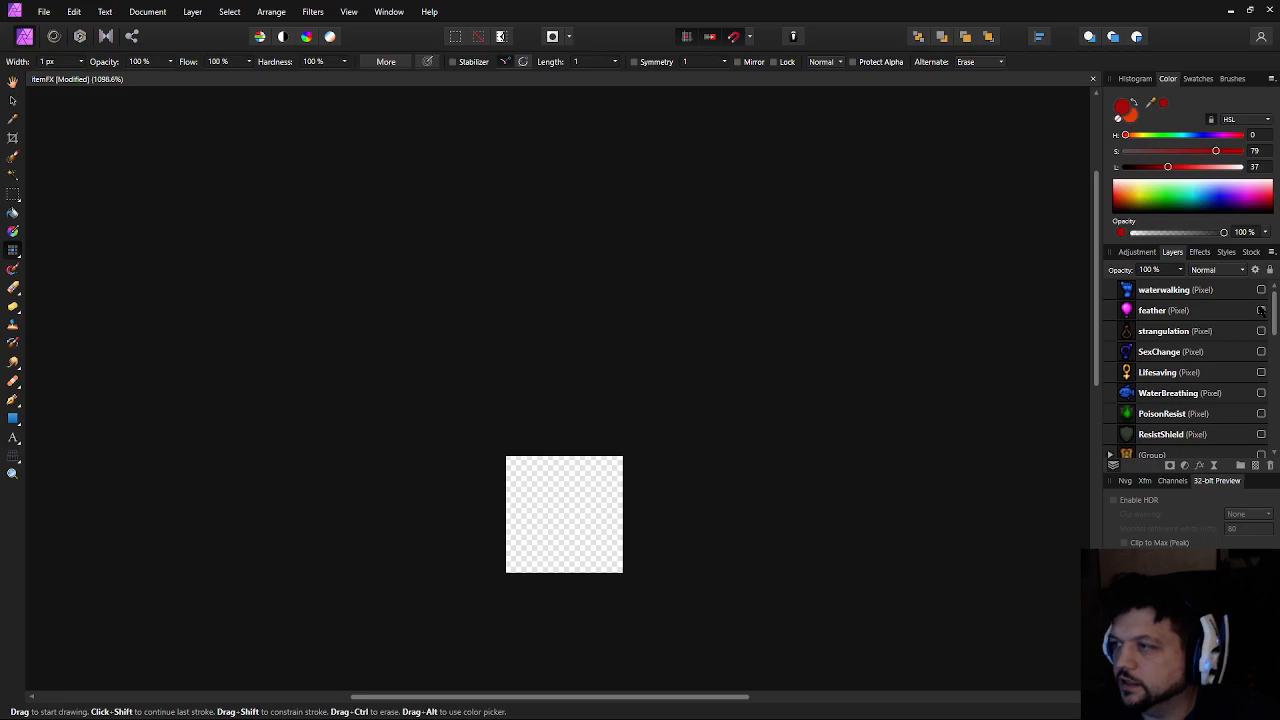
{"action": "left_click", "coordinate": [1261, 310]}
{"action": "left_click", "coordinate": [1261, 310]}
{"action": "left_click", "coordinate": [1261, 290]}
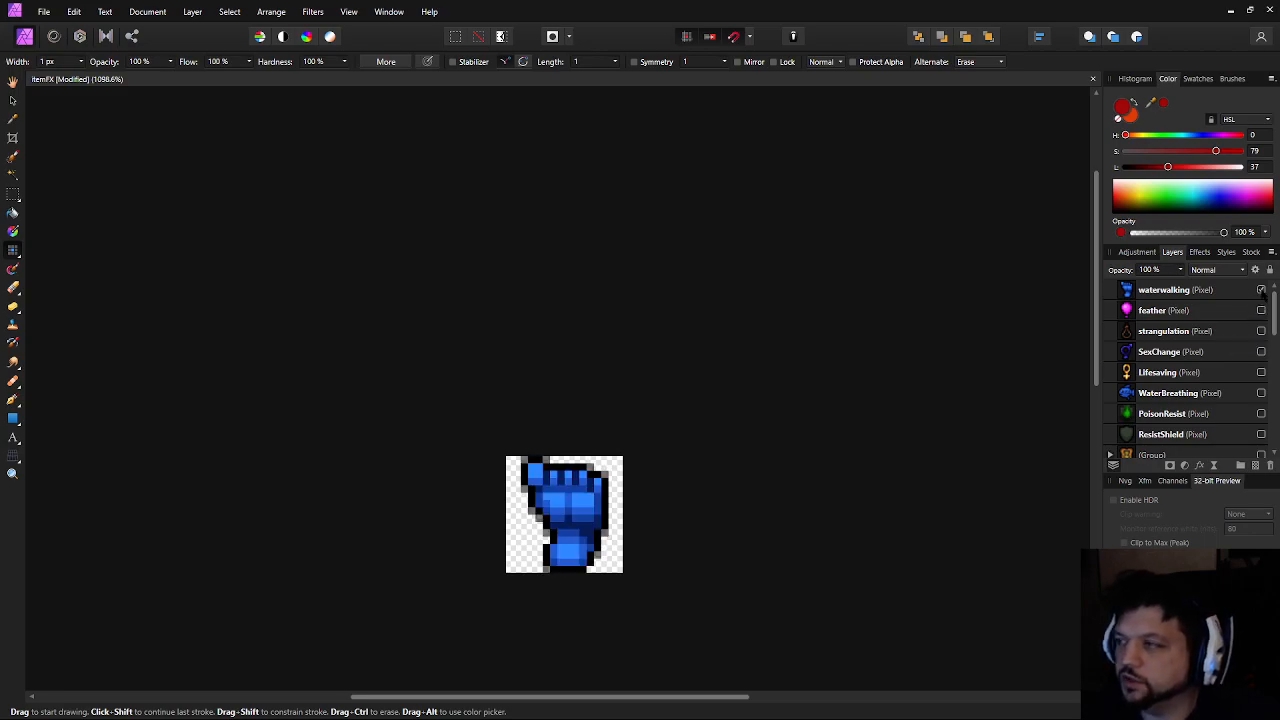
{"action": "left_click", "coordinate": [1261, 290]}
Place a copy of the ResistShield layer between the Burn Resist and Noise layers and make it visible
{"action": "scroll", "coordinate": [1191, 391], "scroll_direction": "down", "scroll_amount": 8}
{"action": "scroll", "coordinate": [1189, 395], "scroll_direction": "up", "scroll_amount": 2}
{"action": "scroll", "coordinate": [1181, 368], "scroll_direction": "down", "scroll_amount": 1}
{"action": "left_click", "coordinate": [1186, 356]}
{"action": "scroll", "coordinate": [1163, 357], "scroll_direction": "up", "scroll_amount": 10}
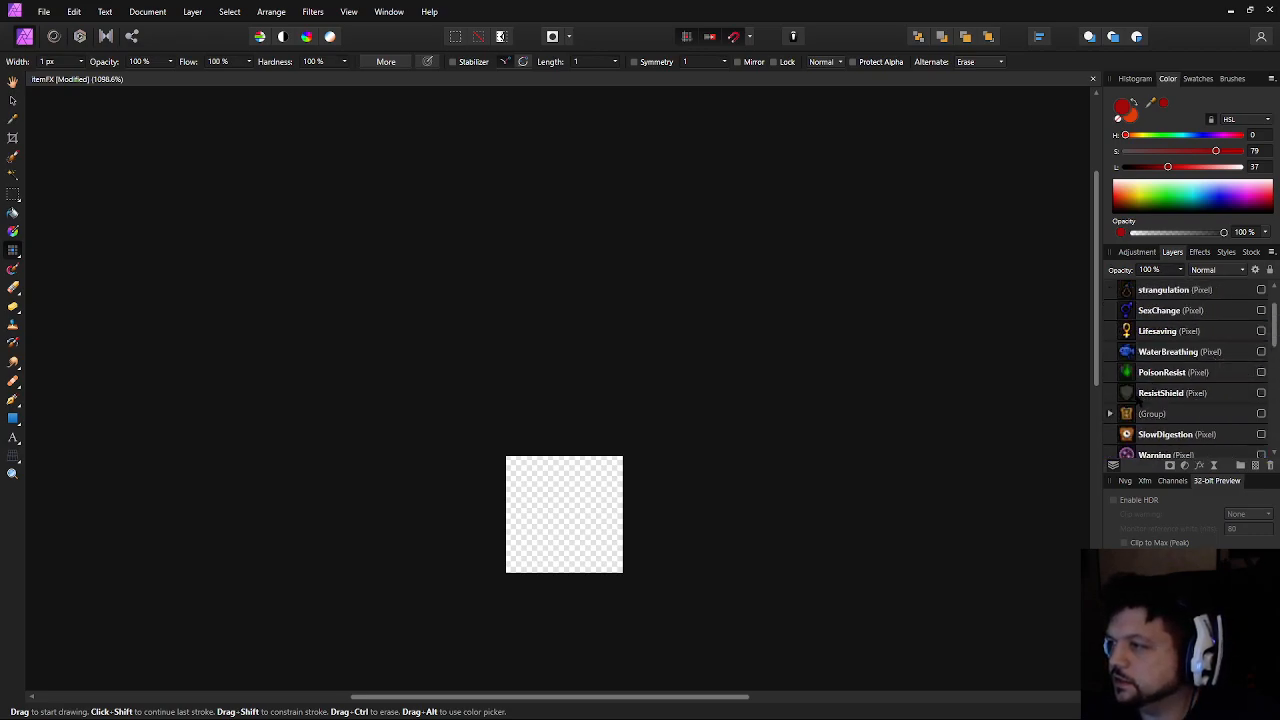
{"action": "scroll", "coordinate": [1175, 400], "scroll_direction": "down", "scroll_amount": 3}
{"action": "scroll", "coordinate": [1176, 400], "scroll_direction": "down", "scroll_amount": 3}
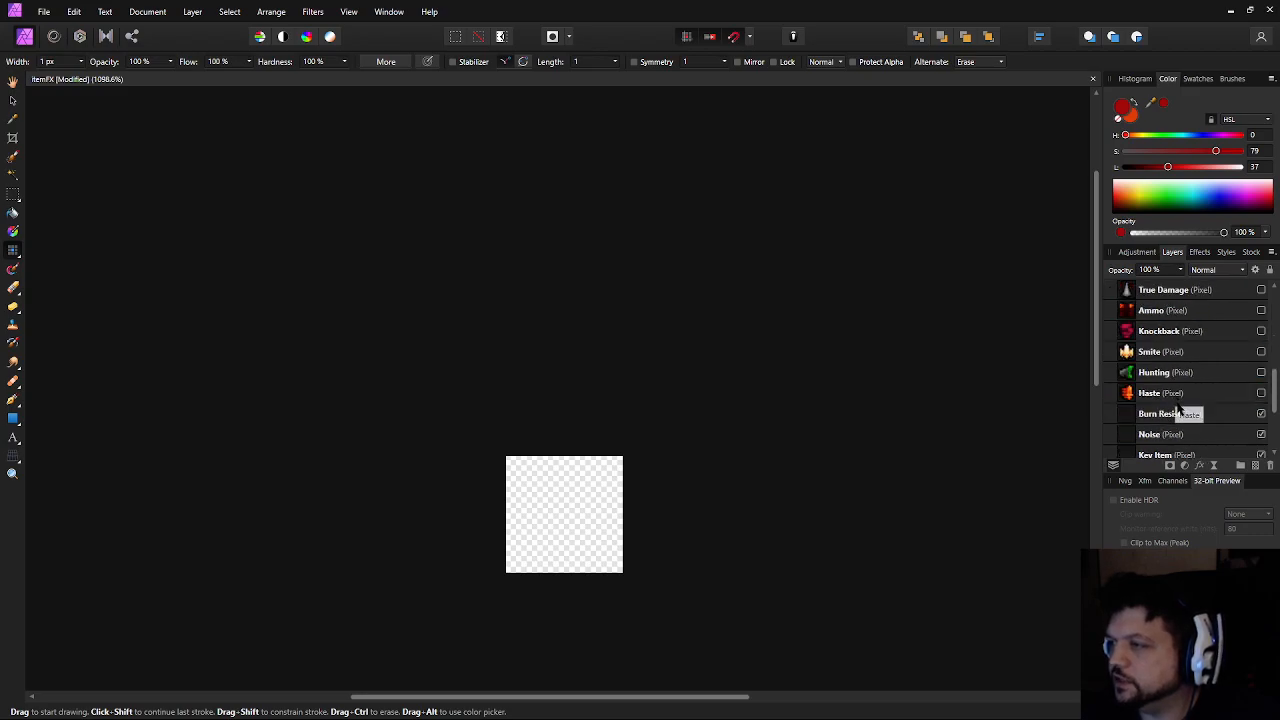
{"action": "left_click", "coordinate": [1182, 436]}
{"action": "scroll", "coordinate": [1183, 450], "scroll_direction": "down", "scroll_amount": 1}
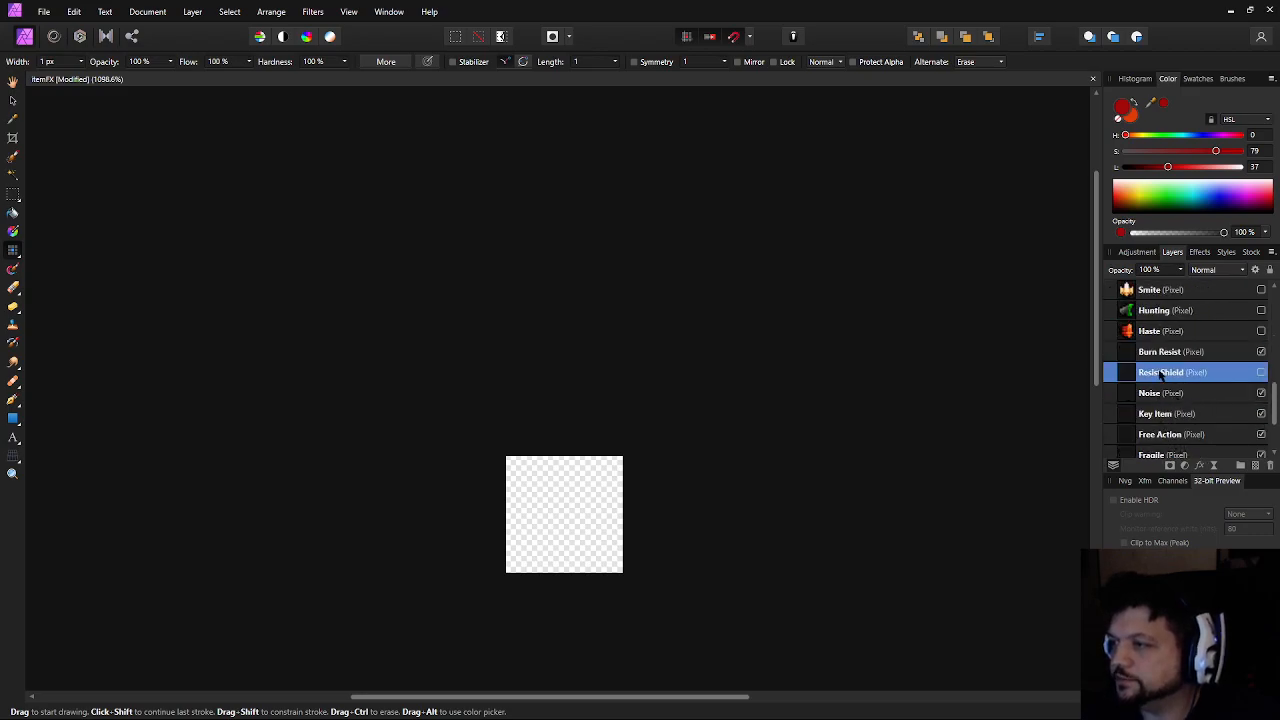
{"action": "left_click", "coordinate": [1261, 372]}
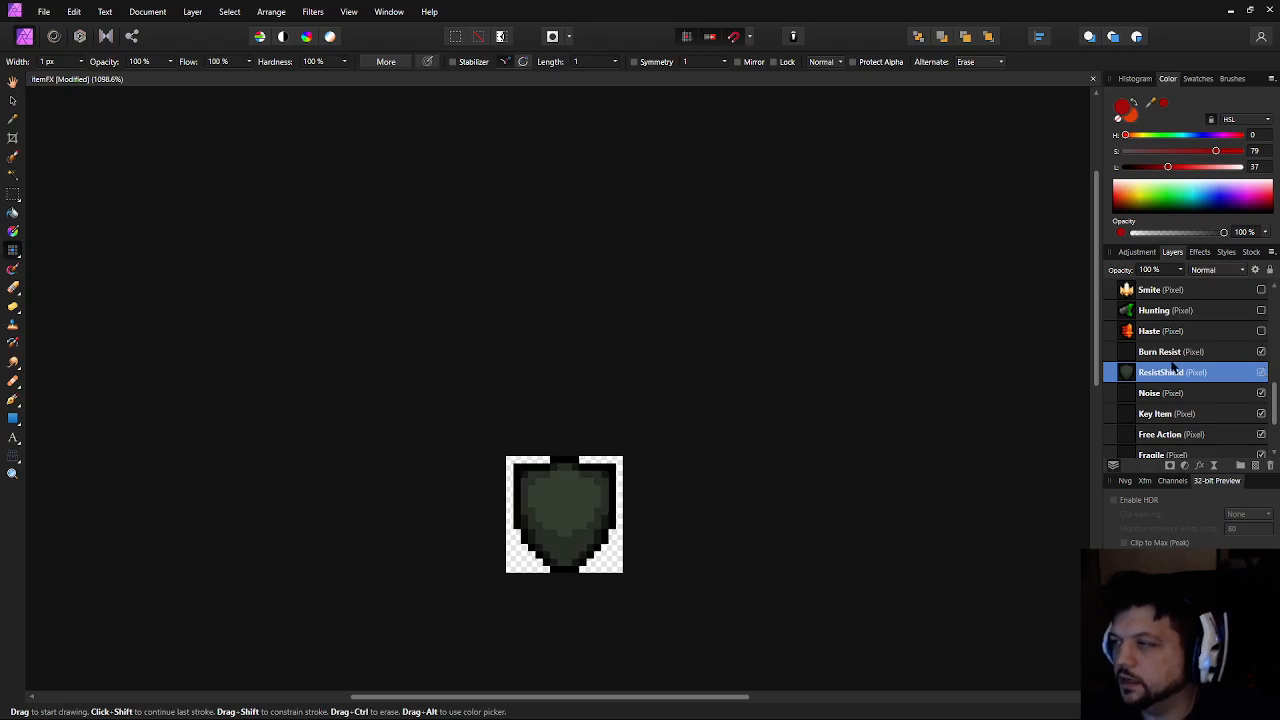
Group the copied ResistShield layer with the Burn Resist layer and expand the group
{"action": "scroll", "coordinate": [1170, 362], "scroll_direction": "up", "scroll_amount": 6}
{"action": "scroll", "coordinate": [1167, 365], "scroll_direction": "down", "scroll_amount": 5}
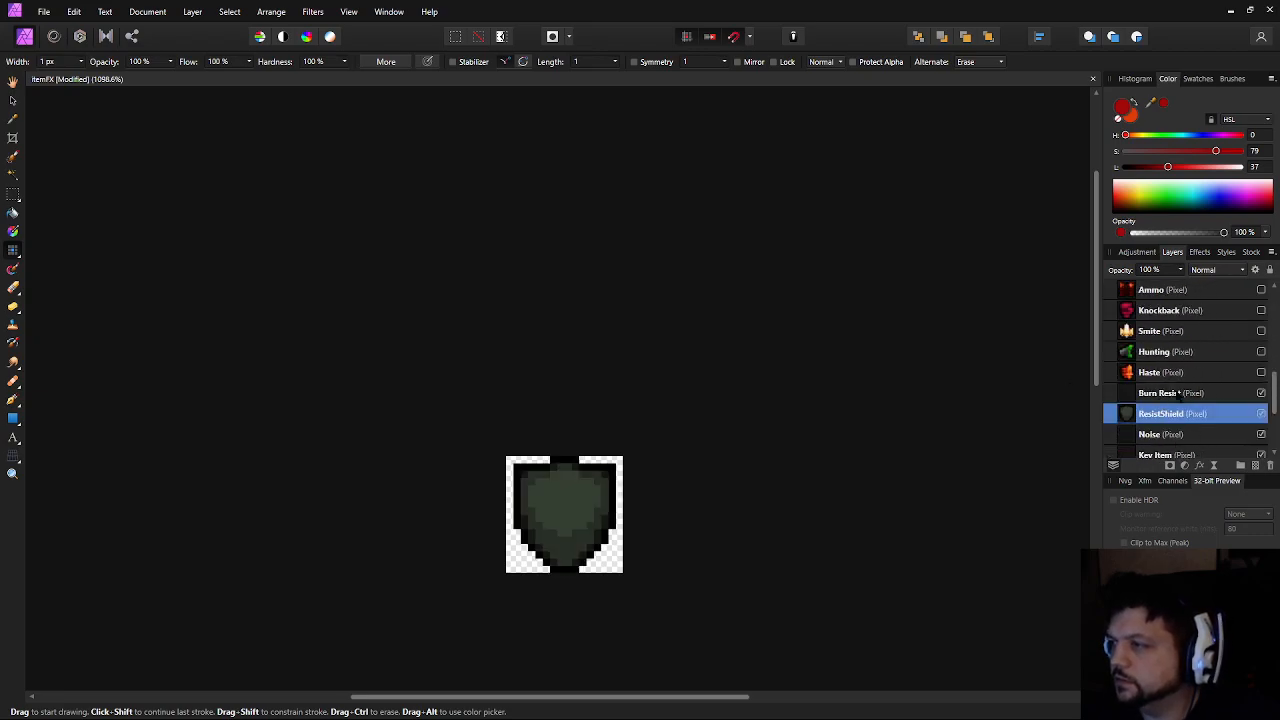
{"action": "left_click", "coordinate": [1178, 395], "text": "shift"}
{"action": "left_click", "coordinate": [1240, 466]}
{"action": "left_click", "coordinate": [1110, 393]}
Recolor the grouped ResistShield reddish brown with an HSL adjustment, hue shift 91.5° and saturation shift 71%
{"action": "left_click", "coordinate": [1172, 434]}
{"action": "scroll", "coordinate": [1172, 430], "scroll_direction": "down", "scroll_amount": 2}
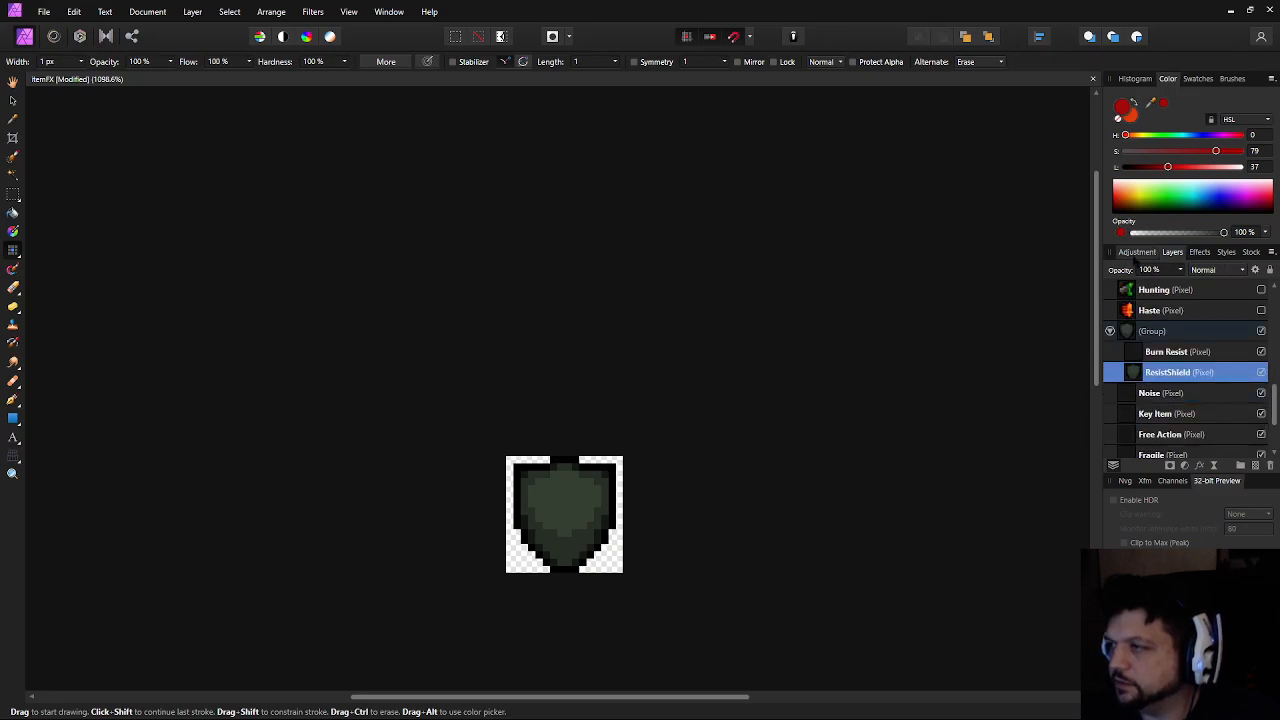
{"action": "left_click", "coordinate": [1137, 252]}
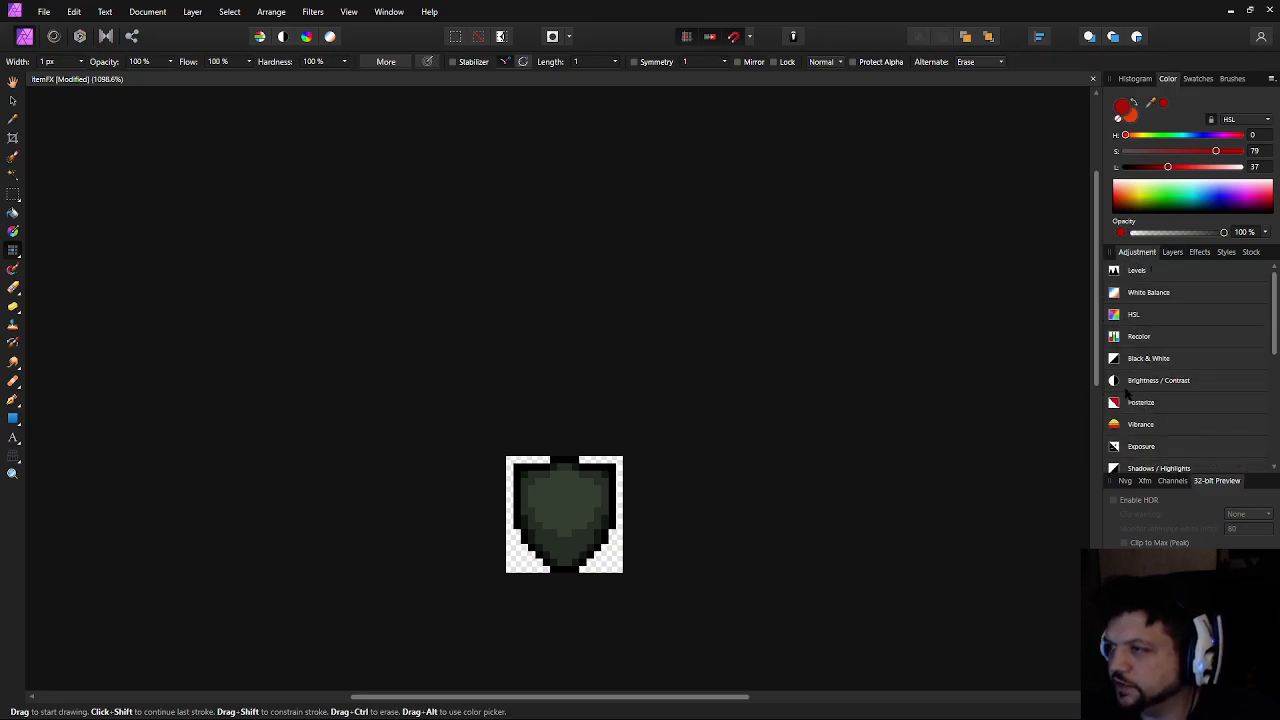
{"action": "mouse_move", "coordinate": [1117, 320]}
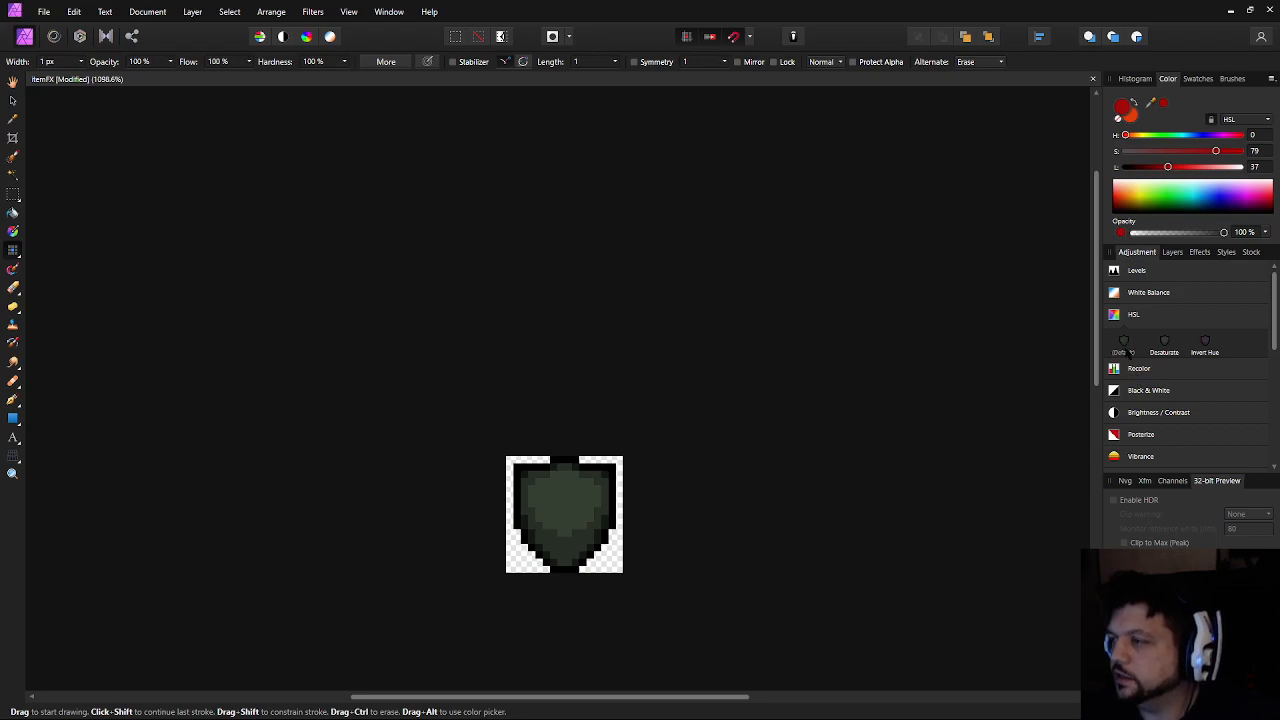
{"action": "left_click", "coordinate": [1125, 348]}
{"action": "left_click_drag", "start_coordinate": [910, 597], "coordinate": [966, 593]}
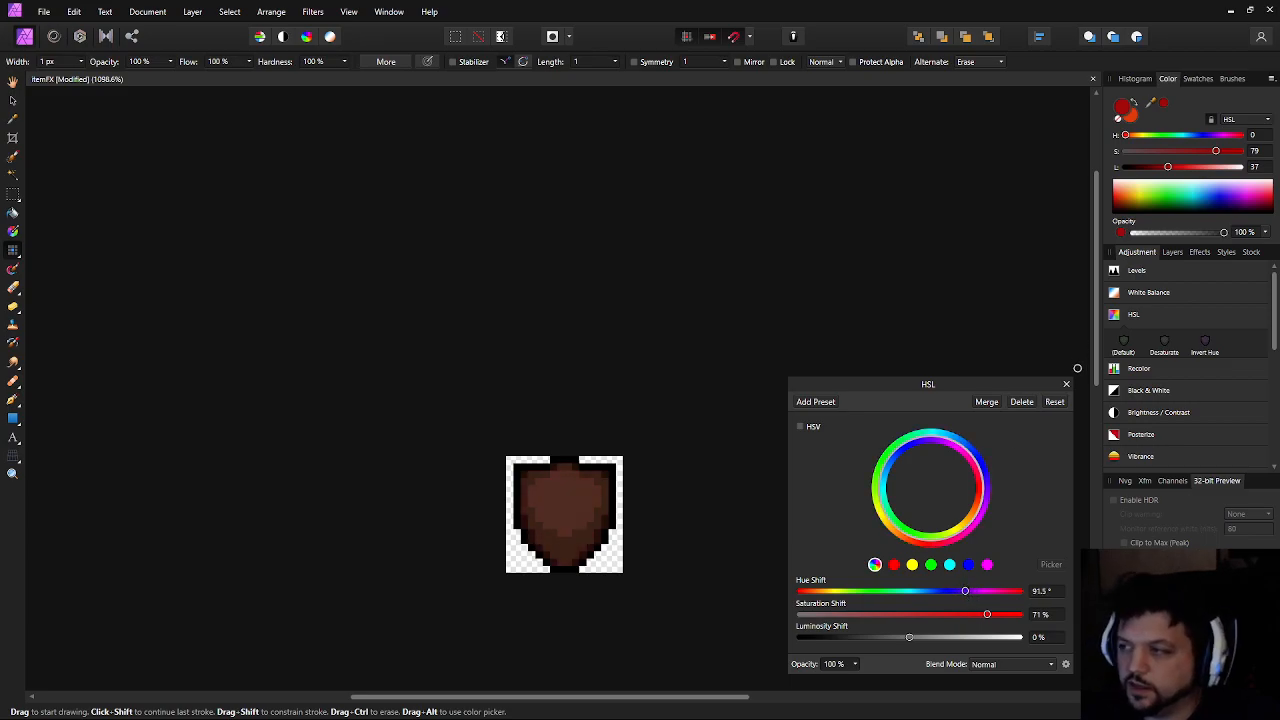
{"action": "left_click", "coordinate": [1066, 384]}
{"action": "left_click", "coordinate": [1172, 252]}
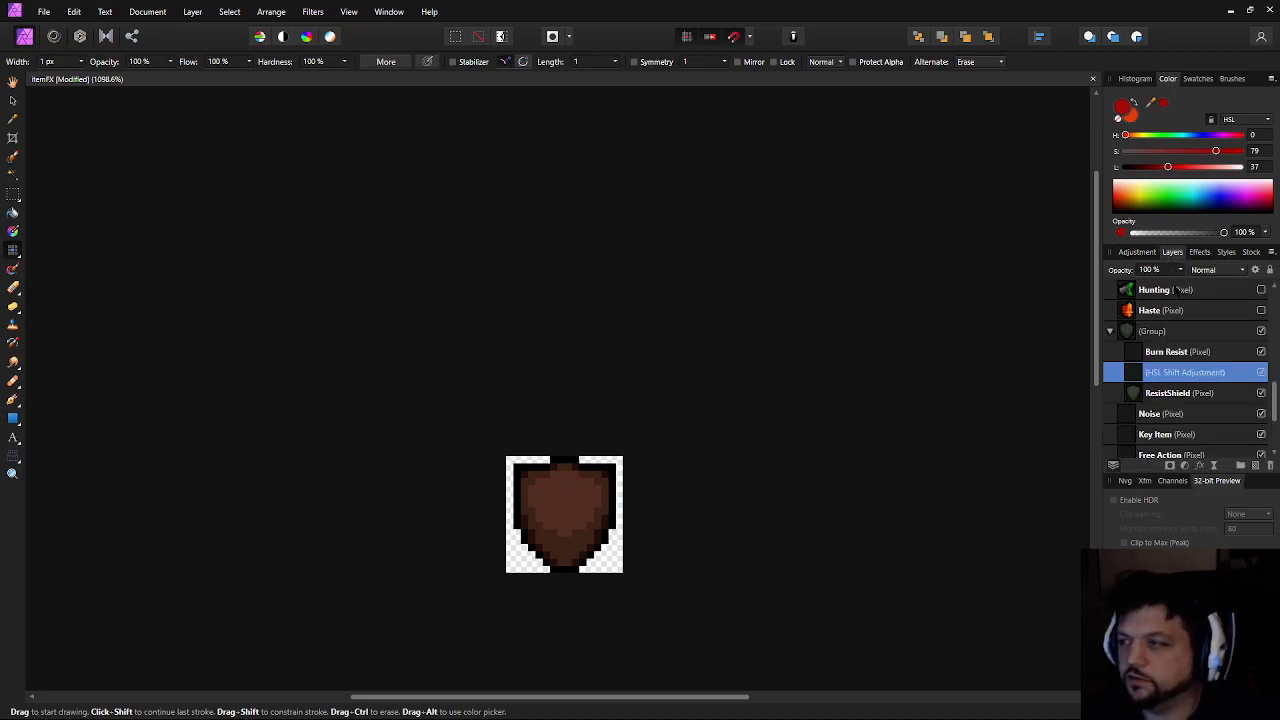
On the Burn Resist layer, paint the flame's base and lower-left edge in orange (H 34, S 79, L 54)
{"action": "left_click", "coordinate": [1175, 354]}
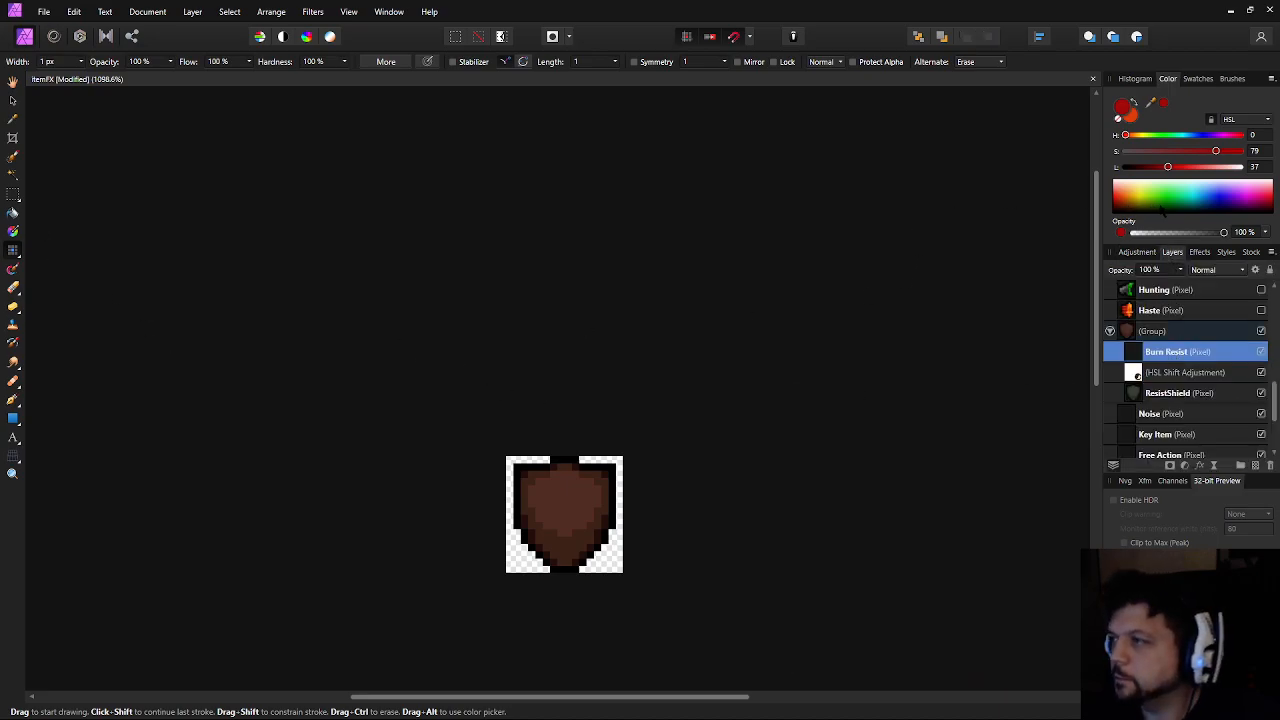
{"action": "left_click", "coordinate": [1129, 198]}
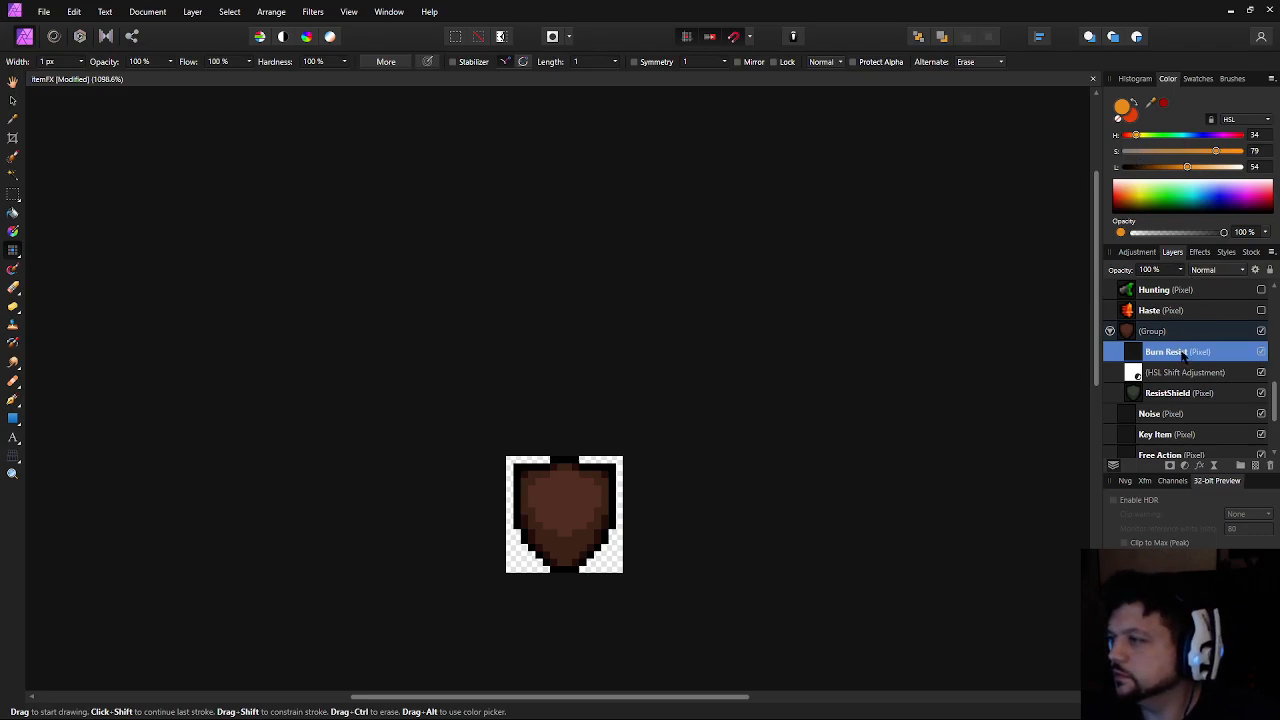
{"action": "scroll", "coordinate": [560, 508], "scroll_direction": "up", "scroll_amount": 5}
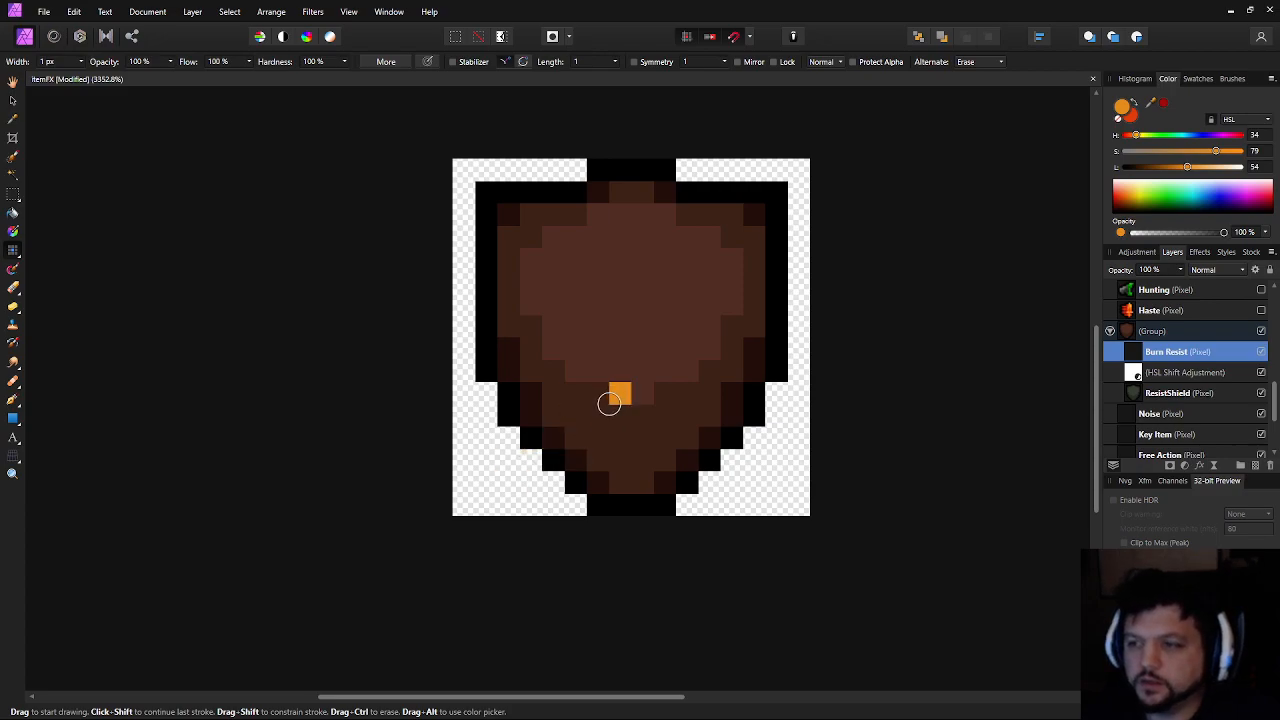
{"action": "left_click", "coordinate": [593, 396]}
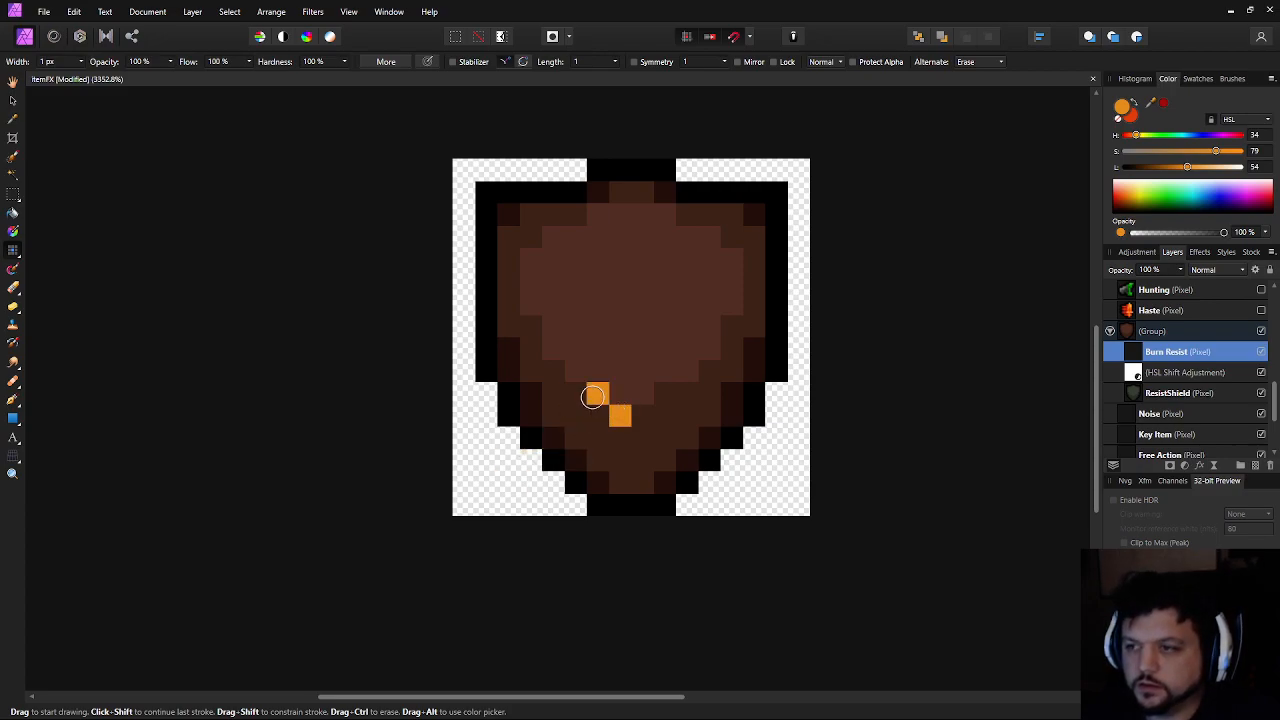
{"action": "mouse_move", "coordinate": [597, 411]}
{"action": "left_mouse_down"}
{"action": "mouse_move", "coordinate": [643, 412]}
{"action": "mouse_move", "coordinate": [574, 389]}
{"action": "mouse_move", "coordinate": [560, 369]}
{"action": "left_mouse_up"}
{"action": "left_click", "coordinate": [567, 366]}
{"action": "left_click", "coordinate": [554, 348]}
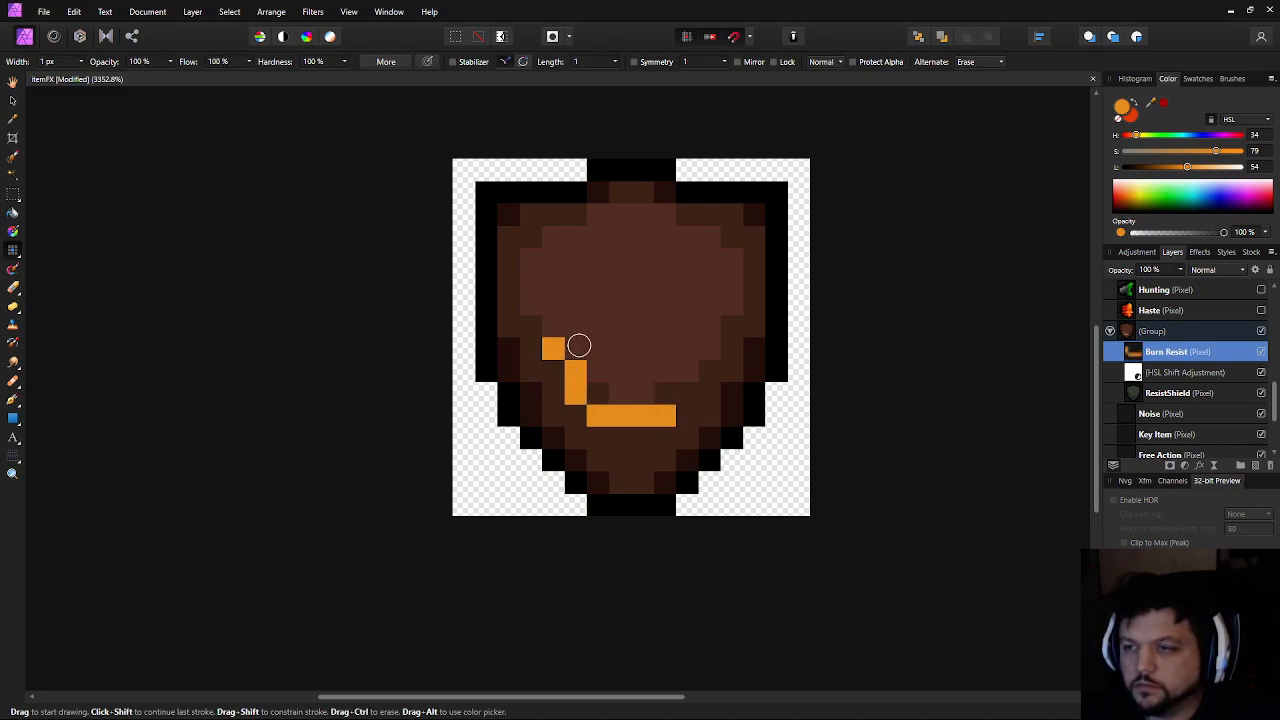
Complete and fill the orange flame with a short left tongue and a taller tongue beside it
{"action": "left_click", "coordinate": [569, 346]}
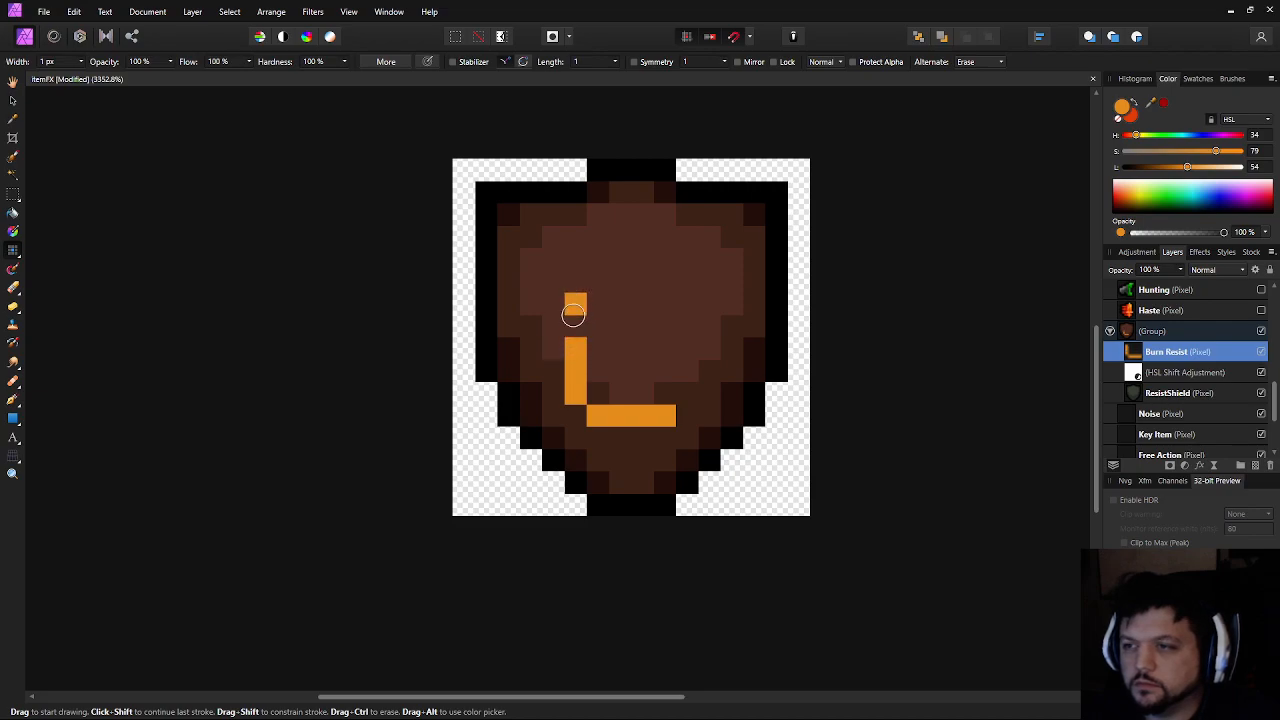
{"action": "key", "text": "ctrl+z"}
{"action": "mouse_move", "coordinate": [556, 341]}
{"action": "left_mouse_down"}
{"action": "mouse_move", "coordinate": [575, 281]}
{"action": "mouse_move", "coordinate": [598, 326]}
{"action": "mouse_move", "coordinate": [614, 329]}
{"action": "mouse_move", "coordinate": [643, 237]}
{"action": "mouse_move", "coordinate": [674, 263]}
{"action": "mouse_move", "coordinate": [669, 289]}
{"action": "mouse_move", "coordinate": [680, 298]}
{"action": "mouse_move", "coordinate": [687, 281]}
{"action": "mouse_move", "coordinate": [709, 340]}
{"action": "mouse_move", "coordinate": [687, 388]}
{"action": "left_mouse_up"}
{"action": "mouse_move", "coordinate": [572, 331]}
{"action": "left_mouse_down"}
{"action": "mouse_move", "coordinate": [601, 377]}
{"action": "mouse_move", "coordinate": [662, 386]}
{"action": "mouse_move", "coordinate": [605, 349]}
{"action": "mouse_move", "coordinate": [680, 360]}
{"action": "mouse_move", "coordinate": [636, 303]}
{"action": "left_mouse_up"}
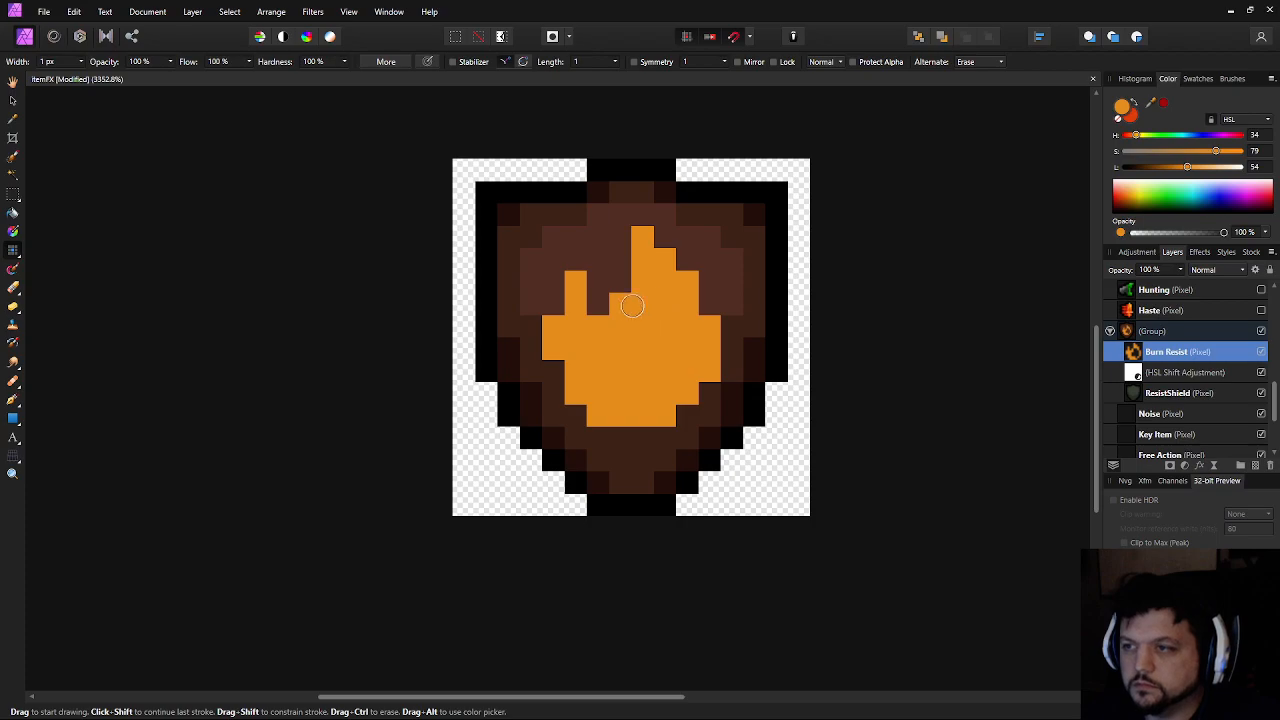
Paint a red-orange core (H 15, S 79, L 49) in the lower middle of the flame
{"action": "scroll", "coordinate": [636, 303], "scroll_direction": "down", "scroll_amount": 3}
{"action": "scroll", "coordinate": [660, 375], "scroll_direction": "up", "scroll_amount": 2}
{"action": "left_click", "coordinate": [663, 379], "text": "ctrl"}
{"action": "key", "text": "x"}
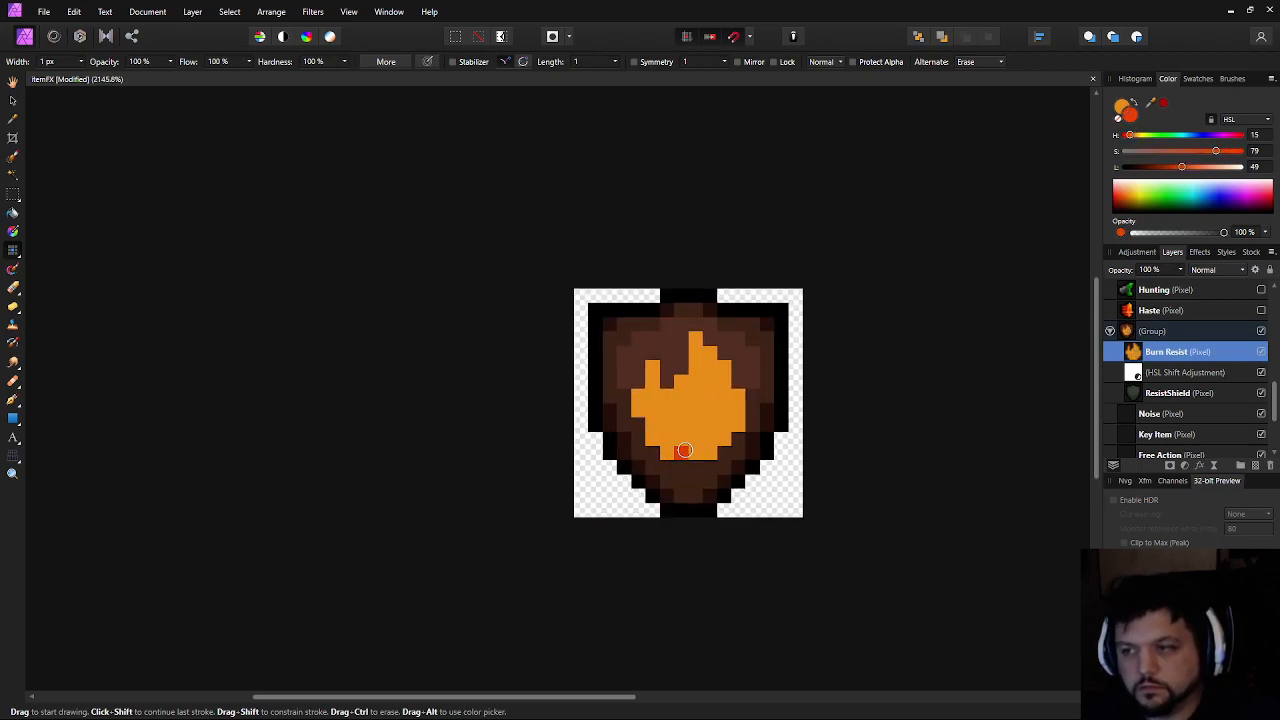
{"action": "left_click", "coordinate": [686, 451]}
{"action": "left_click", "coordinate": [668, 438]}
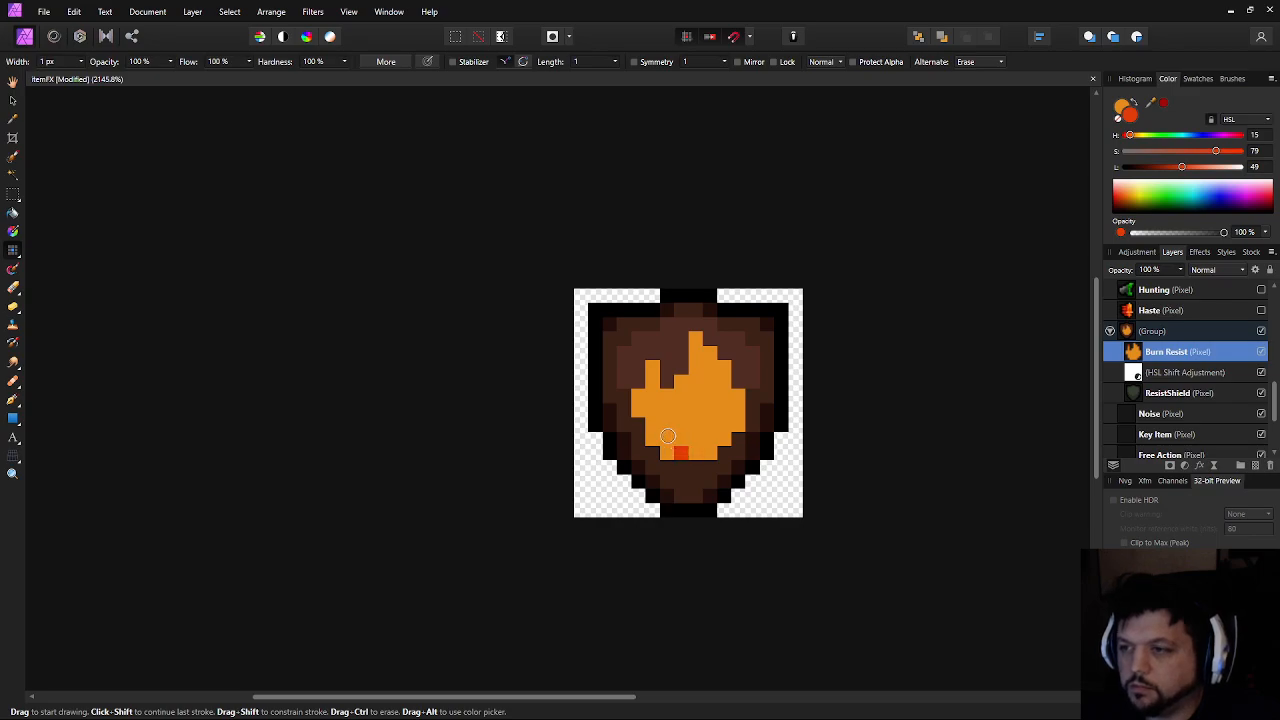
{"action": "left_click", "coordinate": [668, 424]}
{"action": "left_click", "coordinate": [682, 438]}
{"action": "left_click", "coordinate": [682, 427]}
{"action": "left_click", "coordinate": [694, 426]}
{"action": "left_click", "coordinate": [695, 412]}
{"action": "left_click", "coordinate": [708, 411]}
{"action": "left_click", "coordinate": [710, 437]}
{"action": "left_click", "coordinate": [698, 441]}
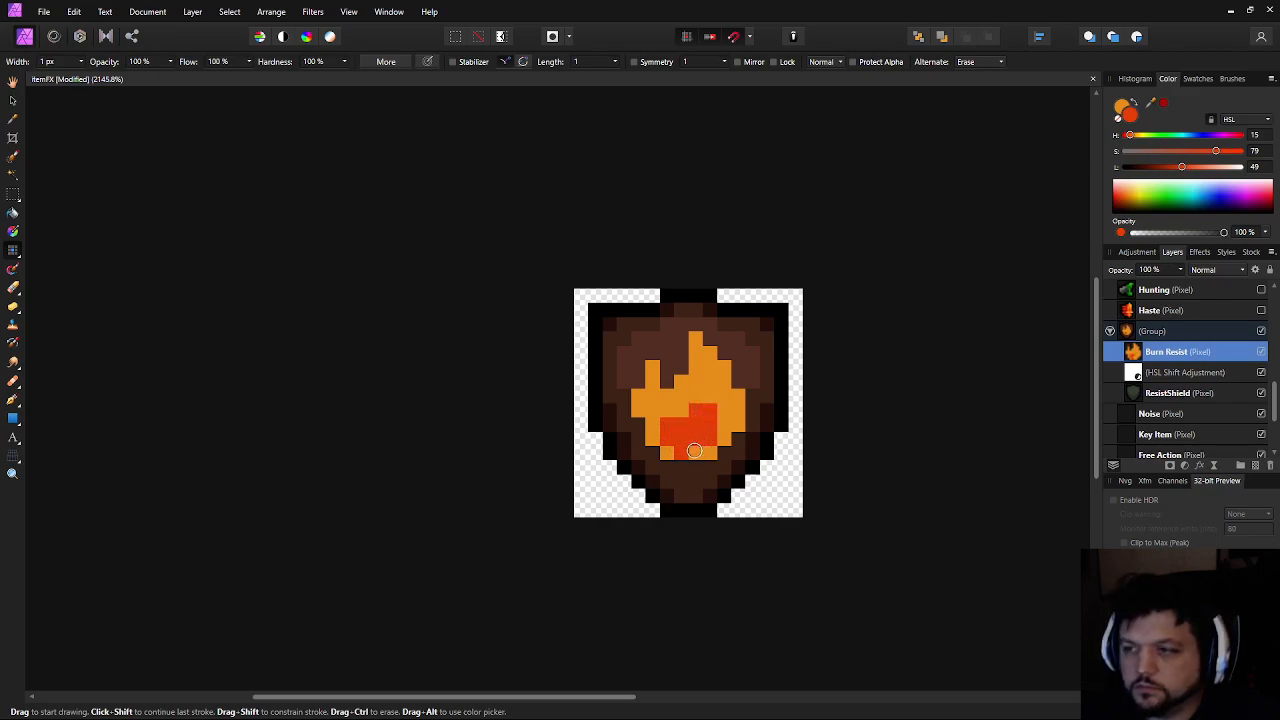
{"action": "left_click", "coordinate": [696, 452]}
Sample a dark brown from the shield and paint shadow pixels on the shield around the flame's lower edge
{"action": "scroll", "coordinate": [721, 437], "scroll_direction": "down", "scroll_amount": 9}
{"action": "scroll", "coordinate": [743, 455], "scroll_direction": "up", "scroll_amount": 6}
{"action": "scroll", "coordinate": [743, 455], "scroll_direction": "up", "scroll_amount": 7}
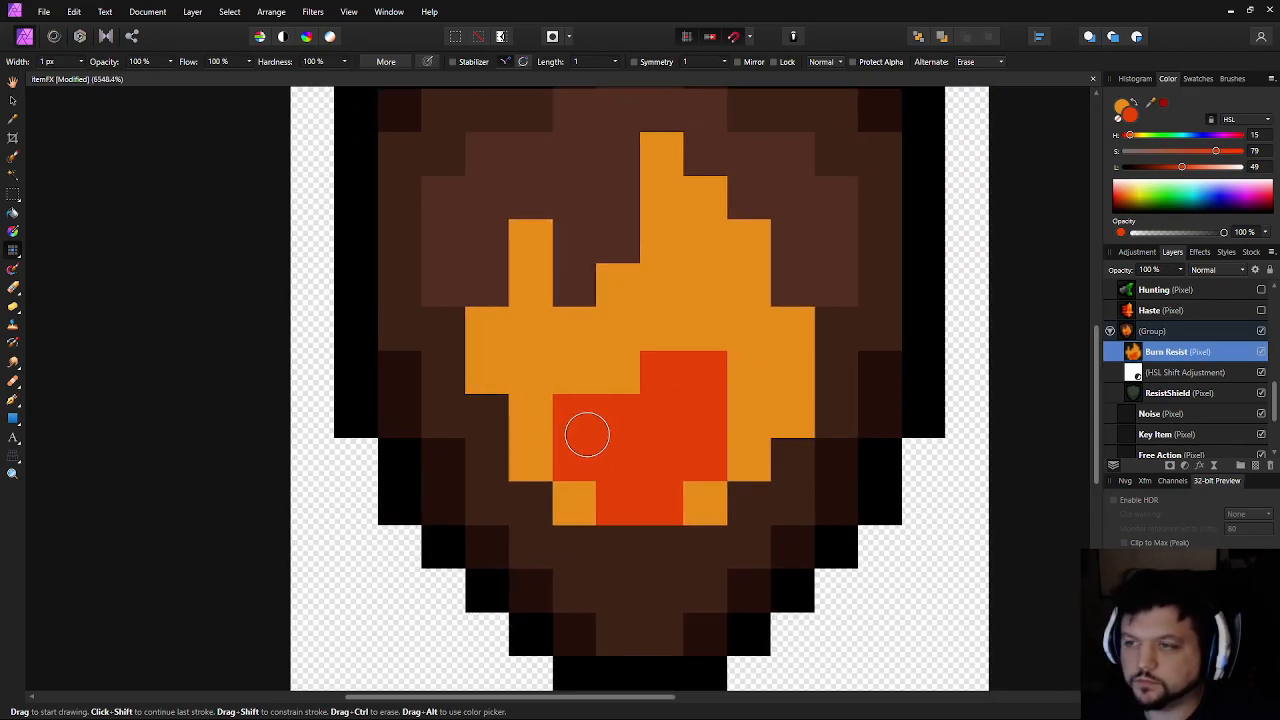
{"action": "scroll", "coordinate": [586, 431], "scroll_direction": "down", "scroll_amount": 4}
{"action": "scroll", "coordinate": [586, 431], "scroll_direction": "up", "scroll_amount": 3}
{"action": "left_click", "coordinate": [584, 429]}
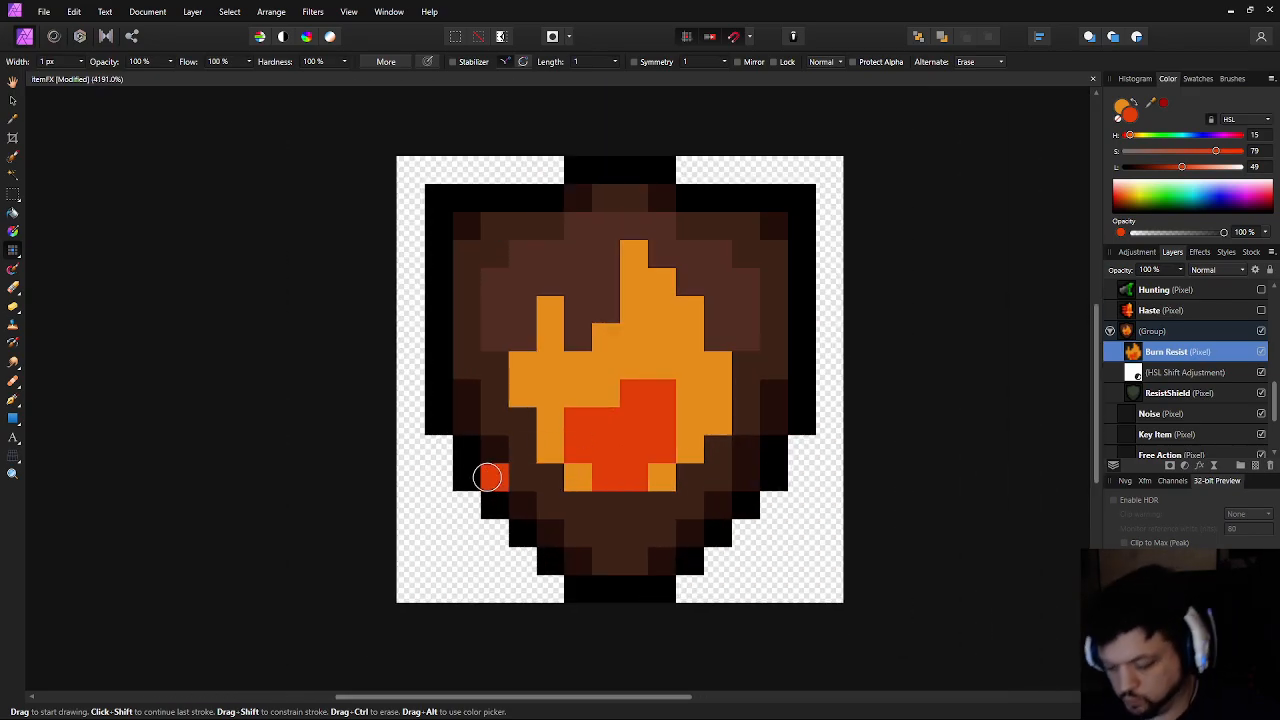
{"action": "key", "text": "i"}
{"action": "left_click", "coordinate": [489, 479]}
{"action": "key", "text": "b"}
{"action": "left_click", "coordinate": [523, 421]}
{"action": "key", "text": "ctrl+z"}
{"action": "left_click", "coordinate": [518, 479], "text": "alt"}
{"action": "left_click", "coordinate": [523, 422]}
{"action": "left_click", "coordinate": [549, 471]}
{"action": "left_click", "coordinate": [527, 388]}
{"action": "key", "text": "ctrl+z"}
{"action": "mouse_move", "coordinate": [589, 510]}
{"action": "left_mouse_down"}
{"action": "mouse_move", "coordinate": [651, 503]}
{"action": "mouse_move", "coordinate": [684, 464]}
{"action": "left_mouse_up"}
{"action": "scroll", "coordinate": [684, 464], "scroll_direction": "down", "scroll_amount": 6}
{"action": "scroll", "coordinate": [594, 489], "scroll_direction": "up", "scroll_amount": 4}
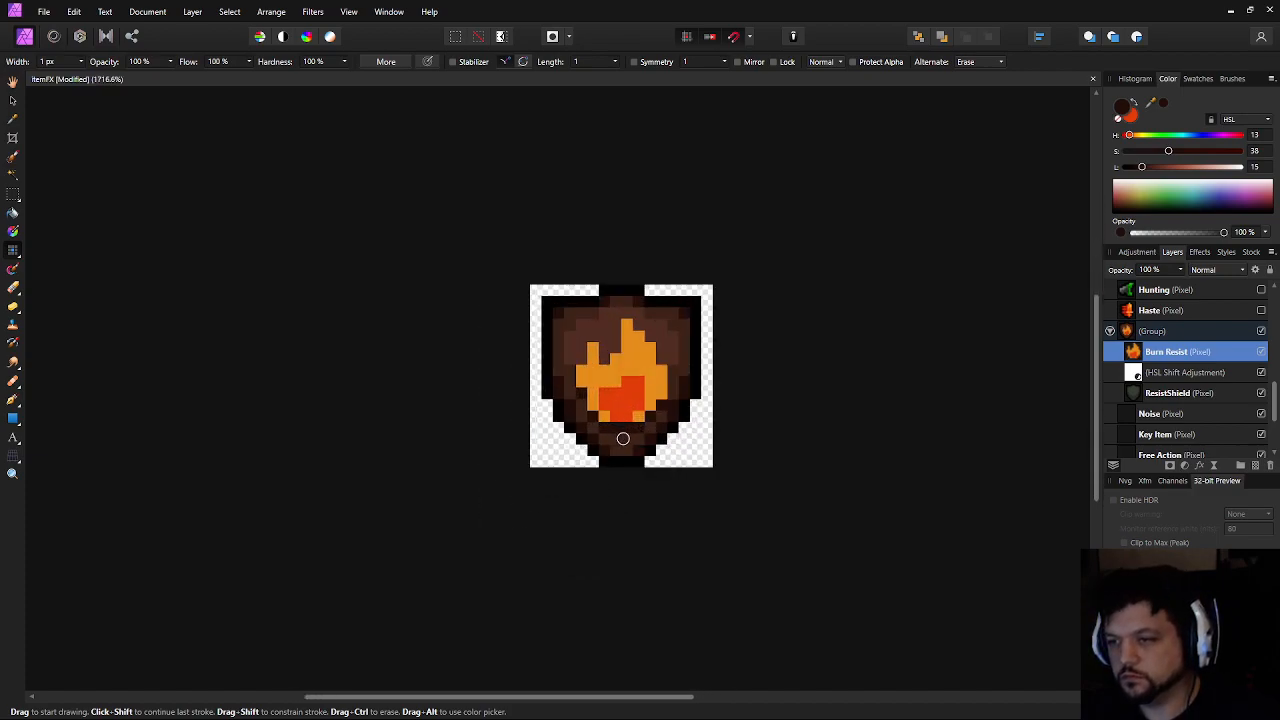
Resample the core's red-orange and extend it along the flame's lower edge and outer lower corners
{"action": "scroll", "coordinate": [625, 436], "scroll_direction": "down", "scroll_amount": 6}
{"action": "scroll", "coordinate": [651, 433], "scroll_direction": "up", "scroll_amount": 7}
{"action": "scroll", "coordinate": [651, 433], "scroll_direction": "up", "scroll_amount": 4}
{"action": "scroll", "coordinate": [634, 429], "scroll_direction": "down", "scroll_amount": 5}
{"action": "scroll", "coordinate": [580, 434], "scroll_direction": "up", "scroll_amount": 3}
{"action": "left_click", "coordinate": [592, 492]}
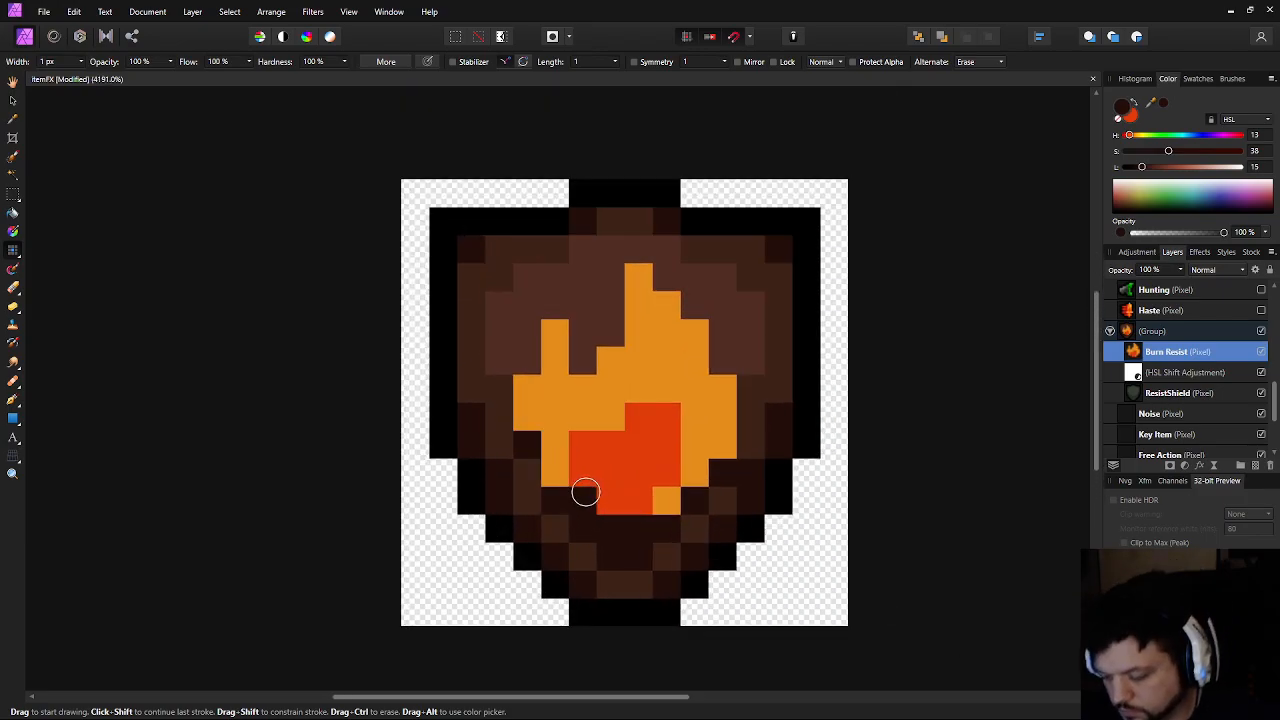
{"action": "left_click", "coordinate": [608, 487], "text": "alt"}
{"action": "left_click", "coordinate": [553, 463]}
{"action": "mouse_move", "coordinate": [553, 463]}
{"action": "left_mouse_down"}
{"action": "mouse_move", "coordinate": [583, 491]}
{"action": "mouse_move", "coordinate": [654, 500]}
{"action": "mouse_move", "coordinate": [711, 455]}
{"action": "left_mouse_up"}
{"action": "left_click", "coordinate": [568, 424]}
{"action": "key", "text": "ctrl+z"}
{"action": "left_click", "coordinate": [526, 416]}
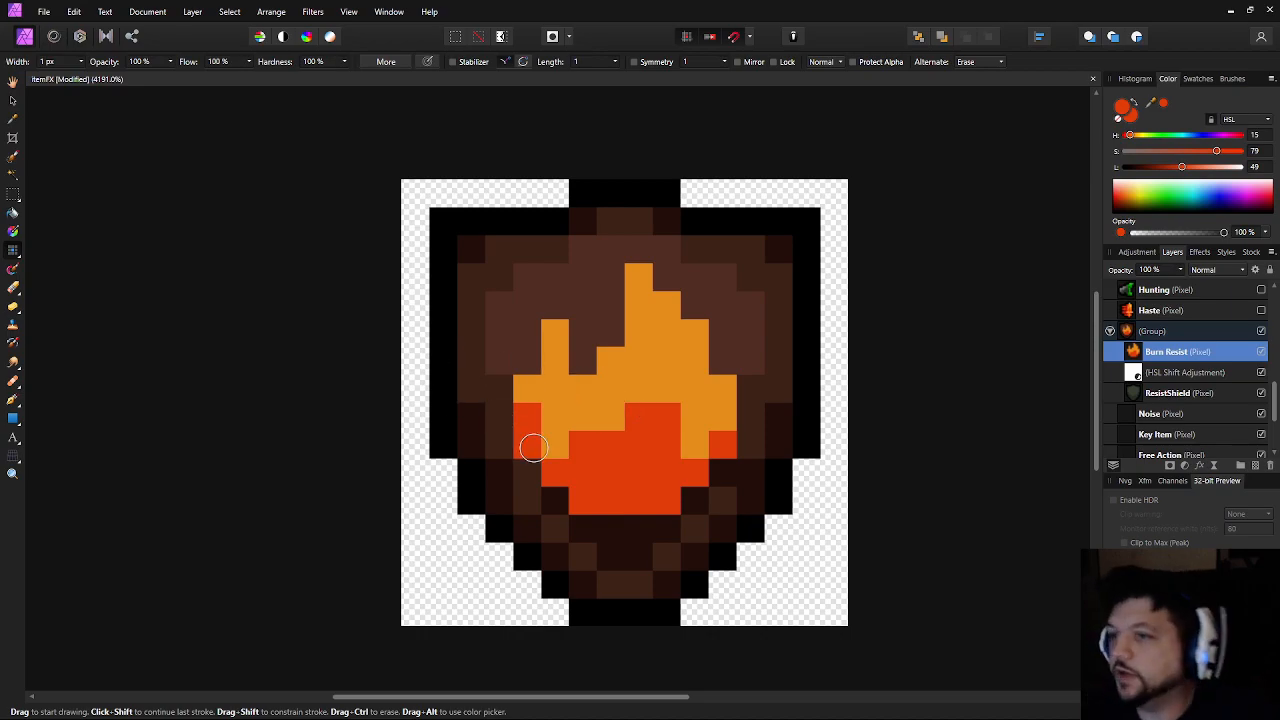
Fill the notch between the two flame tongues with red-orange pixels and check the icon at small size
{"action": "left_click_drag", "start_coordinate": [531, 470], "coordinate": [537, 505]}
{"action": "left_click_drag", "start_coordinate": [586, 423], "coordinate": [590, 393]}
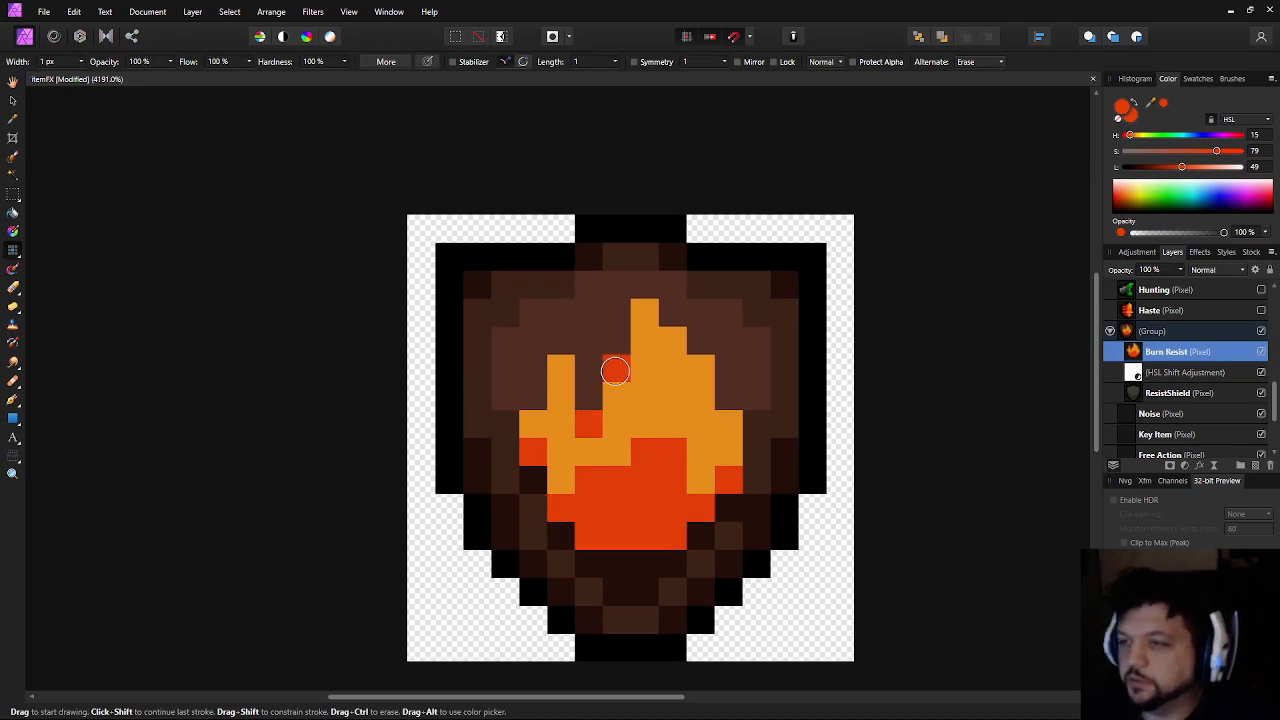
{"action": "scroll", "coordinate": [556, 484], "scroll_direction": "down", "scroll_amount": 2}
{"action": "scroll", "coordinate": [556, 484], "scroll_direction": "down", "scroll_amount": 2}
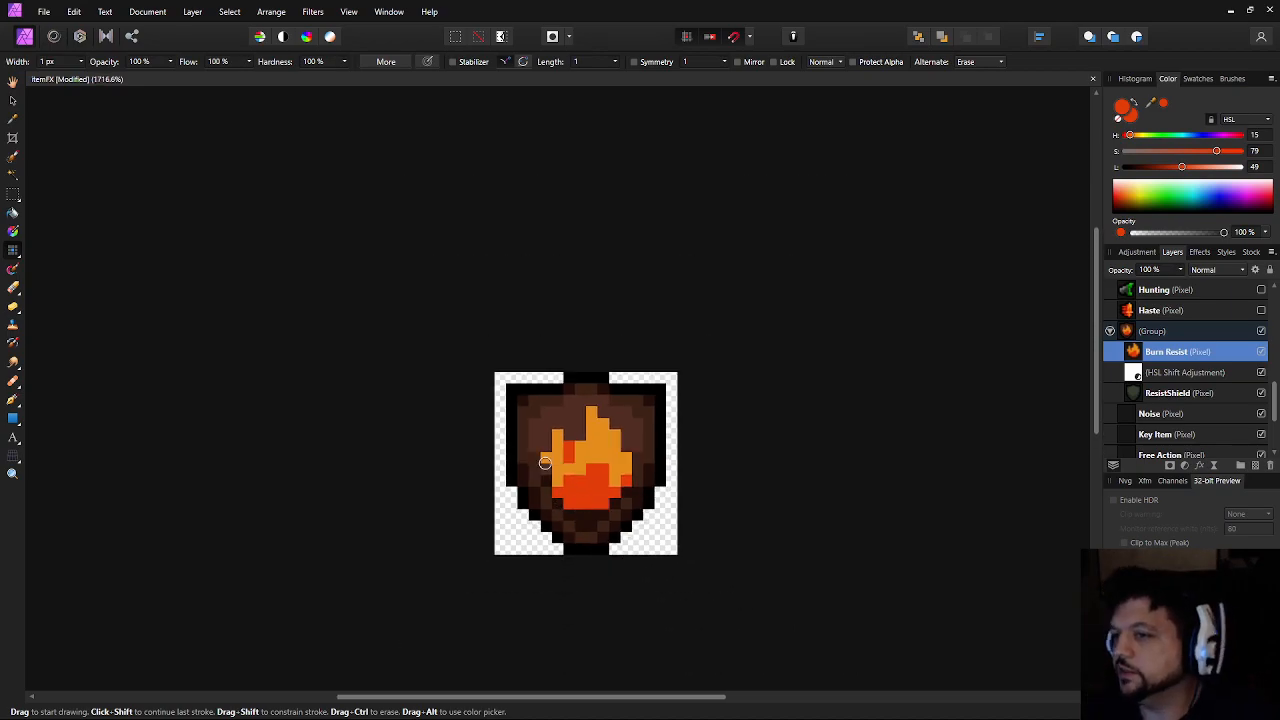
{"action": "scroll", "coordinate": [548, 461], "scroll_direction": "down", "scroll_amount": 4}
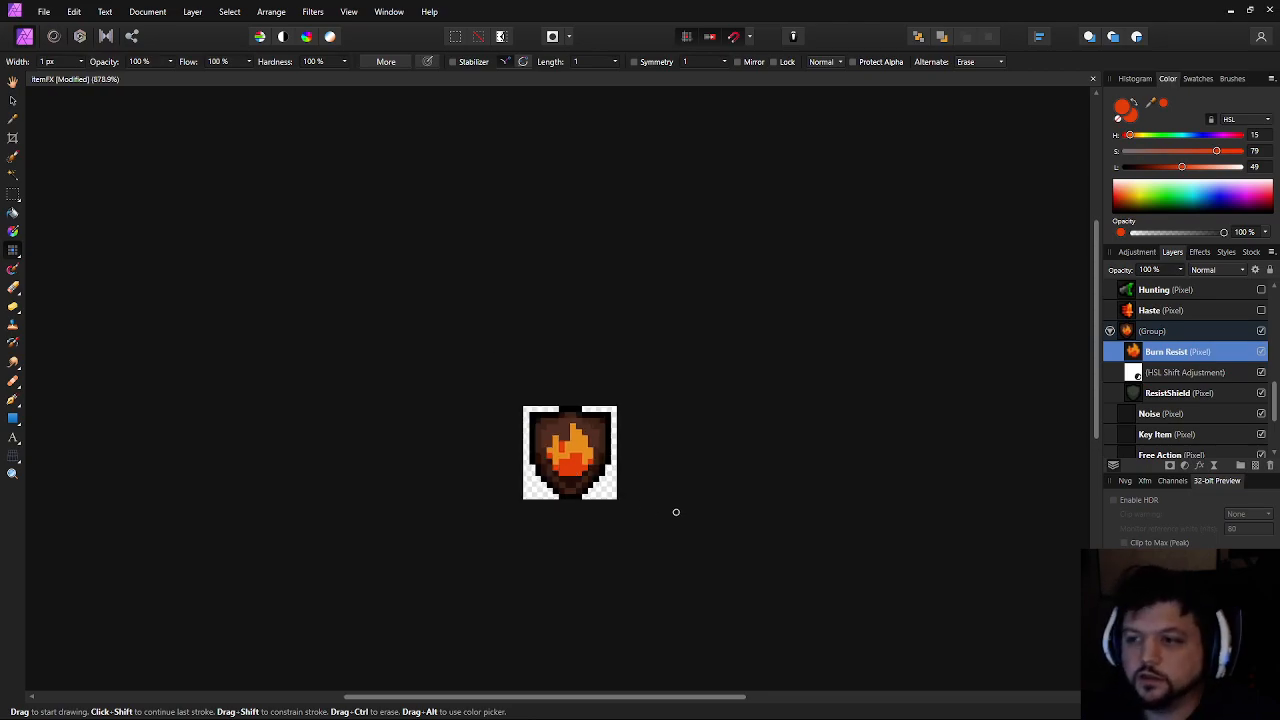
Shift the brush colour to orange (H 27, S 79, L 49) and paint pixels above the core's outer corners and on the flame's right edge
{"action": "scroll", "coordinate": [657, 443], "scroll_direction": "up", "scroll_amount": 2}
{"action": "scroll", "coordinate": [585, 610], "scroll_direction": "up", "scroll_amount": 3}
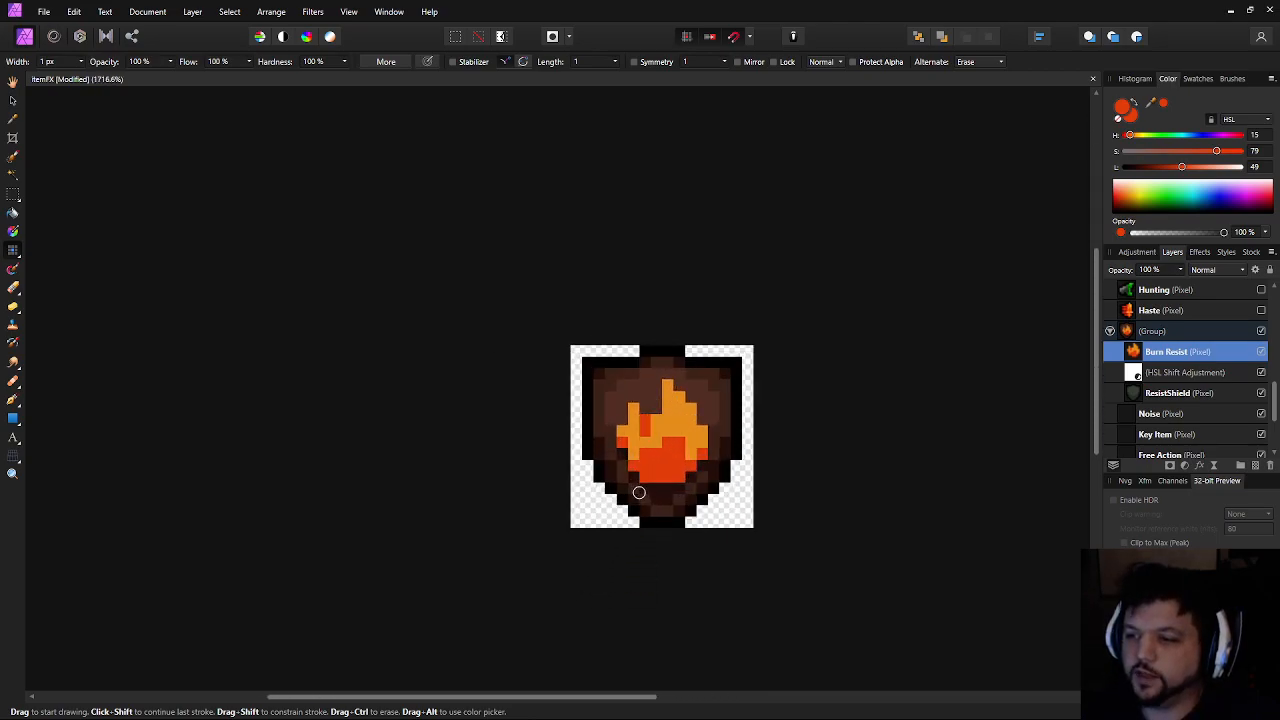
{"action": "scroll", "coordinate": [755, 458], "scroll_direction": "down", "scroll_amount": 4}
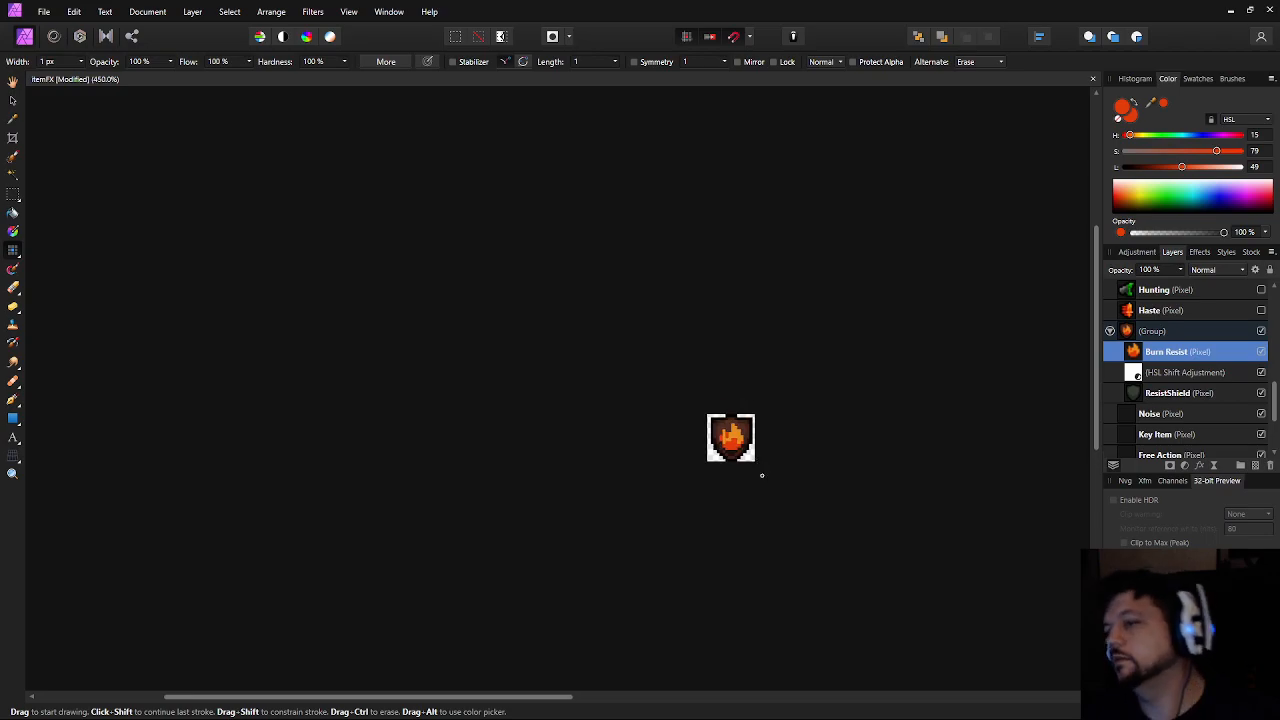
{"action": "scroll", "coordinate": [703, 420], "scroll_direction": "up", "scroll_amount": 9}
{"action": "left_click_drag", "start_coordinate": [918, 455], "coordinate": [899, 382]}
{"action": "left_click_drag", "start_coordinate": [1130, 134], "coordinate": [1134, 134]}
{"action": "left_click_drag", "start_coordinate": [877, 554], "coordinate": [762, 429]}
{"action": "left_click", "coordinate": [748, 492]}
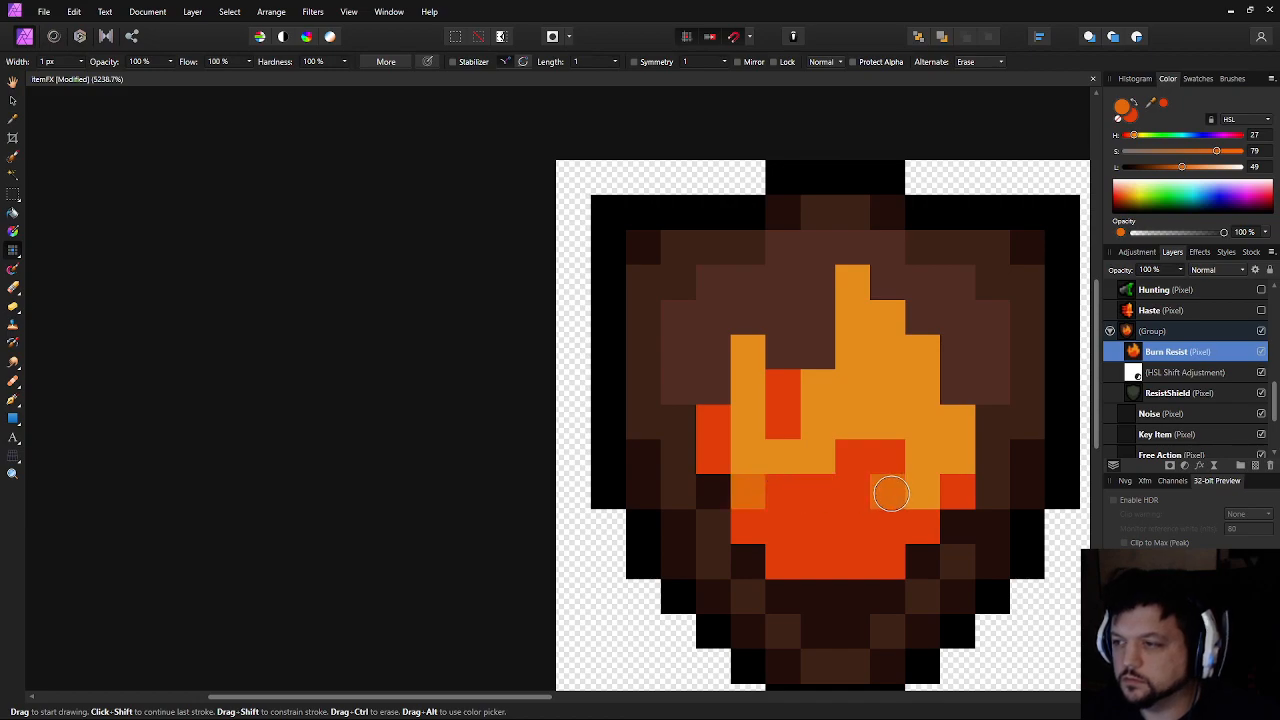
{"action": "left_click", "coordinate": [922, 490]}
{"action": "left_click_drag", "start_coordinate": [958, 457], "coordinate": [958, 422]}
Paint orange pixels on both flame tips, beside the notch and down the tall tongue's right slope, and check the icon at small size
{"action": "left_click", "coordinate": [819, 382]}
{"action": "left_click", "coordinate": [749, 350]}
{"action": "left_click", "coordinate": [852, 280]}
{"action": "left_click", "coordinate": [895, 327]}
{"action": "left_click", "coordinate": [922, 352]}
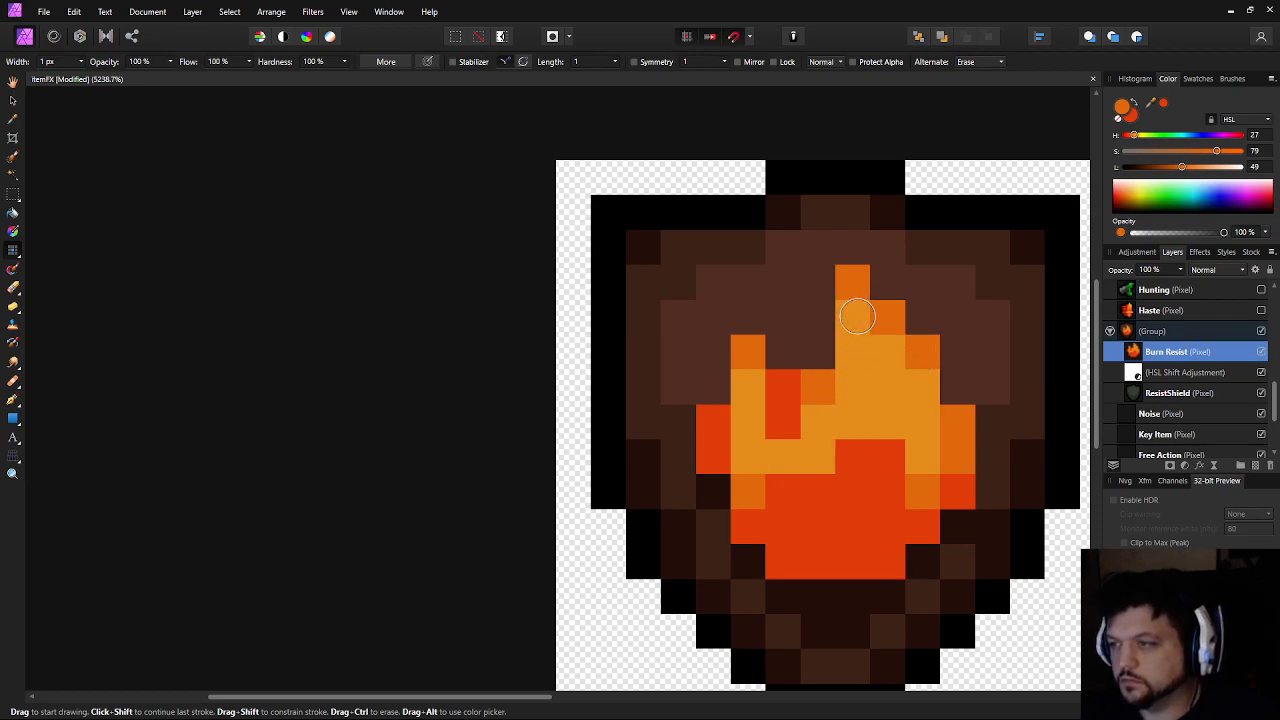
{"action": "scroll", "coordinate": [875, 462], "scroll_direction": "down", "scroll_amount": 5}
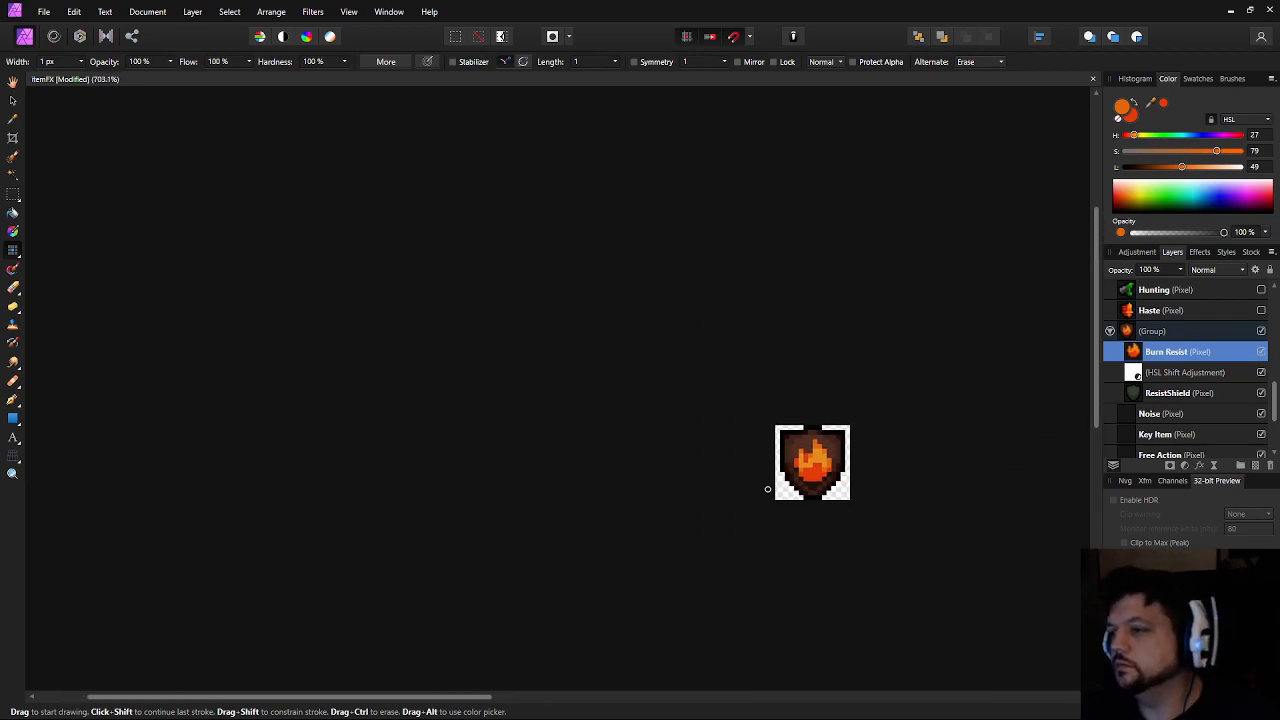
Add orange pixels along the top of the red-orange core, inside it and in the notch, and check the icon at small size
{"action": "scroll", "coordinate": [880, 470], "scroll_direction": "up", "scroll_amount": 4}
{"action": "left_click_drag", "start_coordinate": [947, 528], "coordinate": [971, 528]}
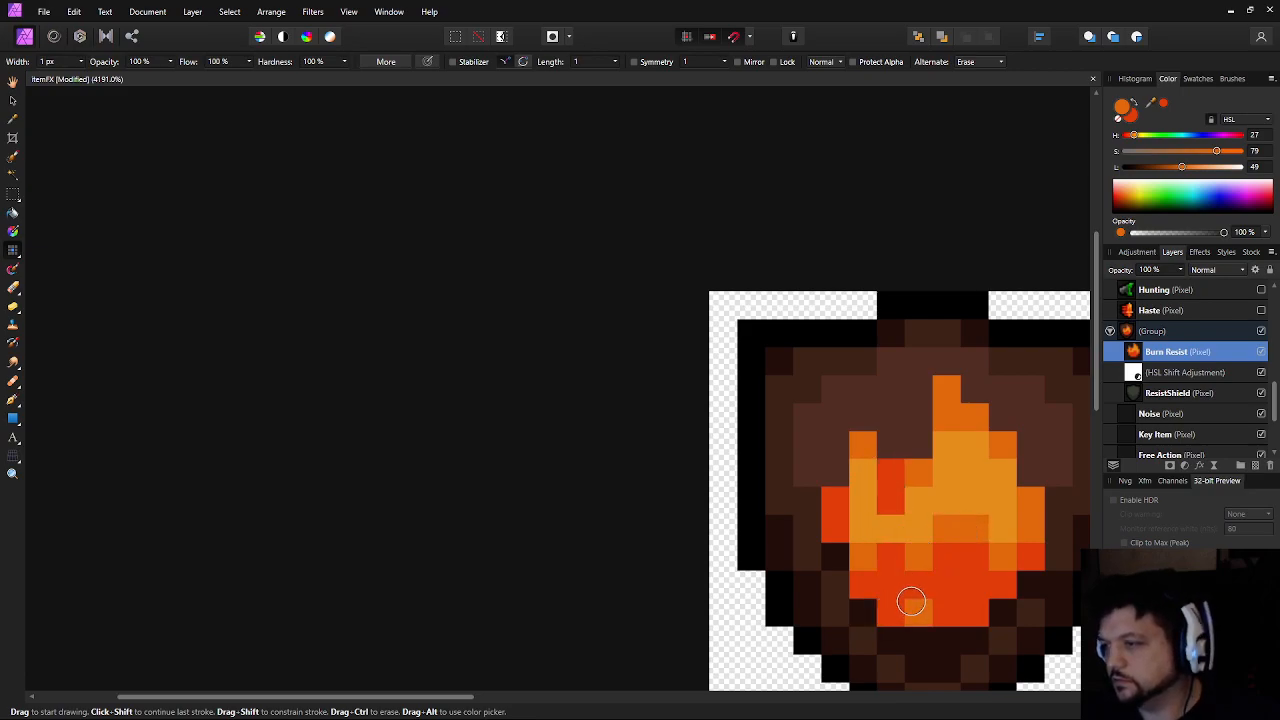
{"action": "left_click", "coordinate": [880, 504]}
{"action": "scroll", "coordinate": [1020, 586], "scroll_direction": "down", "scroll_amount": 6}
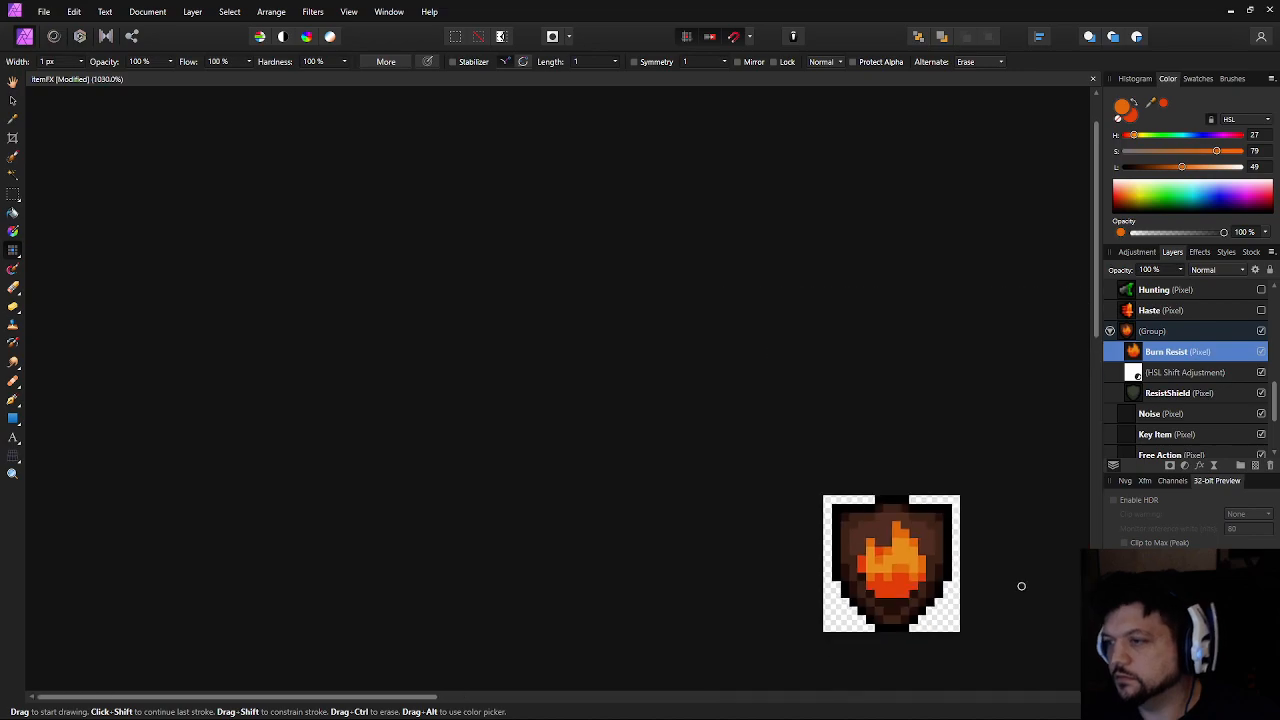
{"action": "scroll", "coordinate": [843, 600], "scroll_direction": "up", "scroll_amount": 2}
{"action": "scroll", "coordinate": [842, 535], "scroll_direction": "up", "scroll_amount": 2}
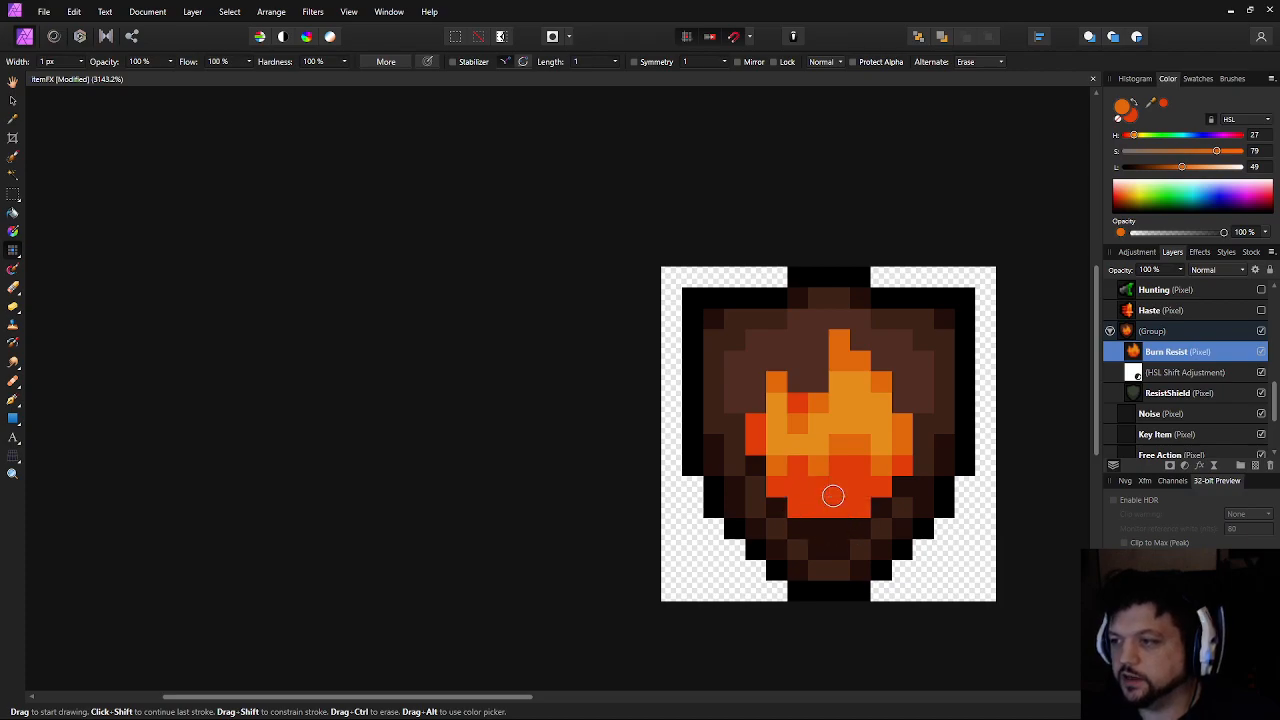
{"action": "scroll", "coordinate": [895, 435], "scroll_direction": "down", "scroll_amount": 5}
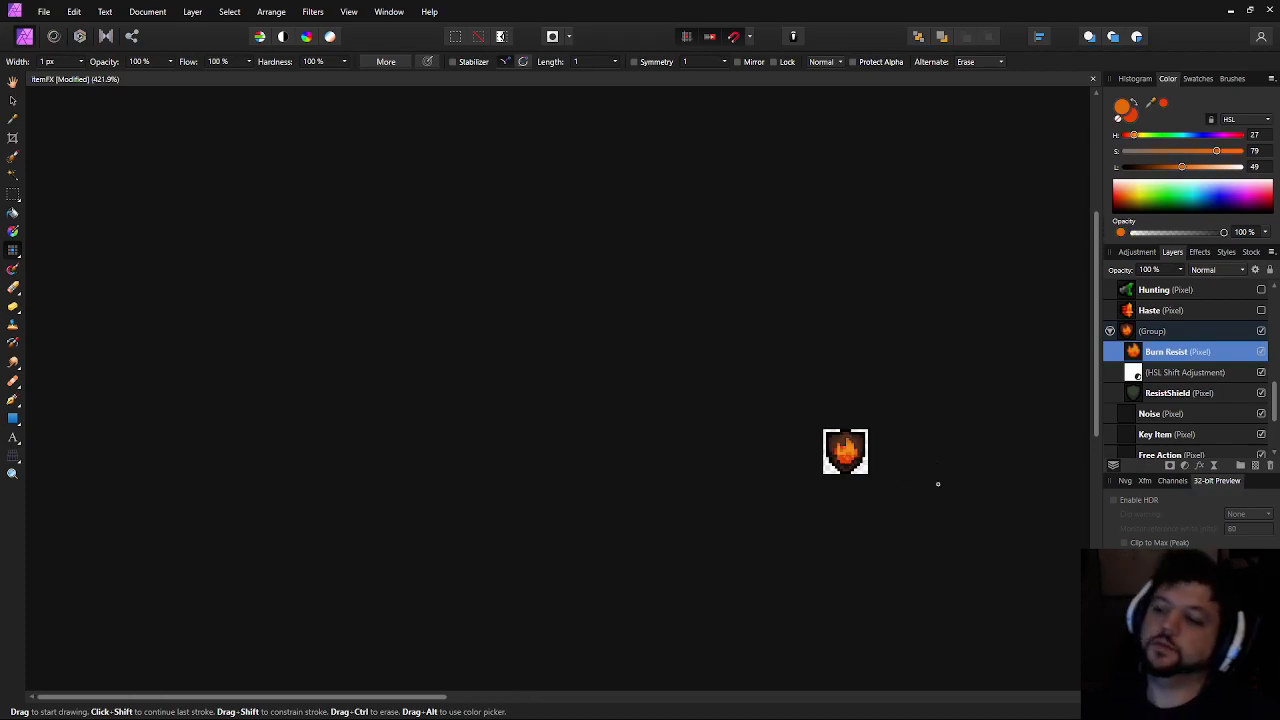
{"action": "scroll", "coordinate": [900, 445], "scroll_direction": "up", "scroll_amount": 7}
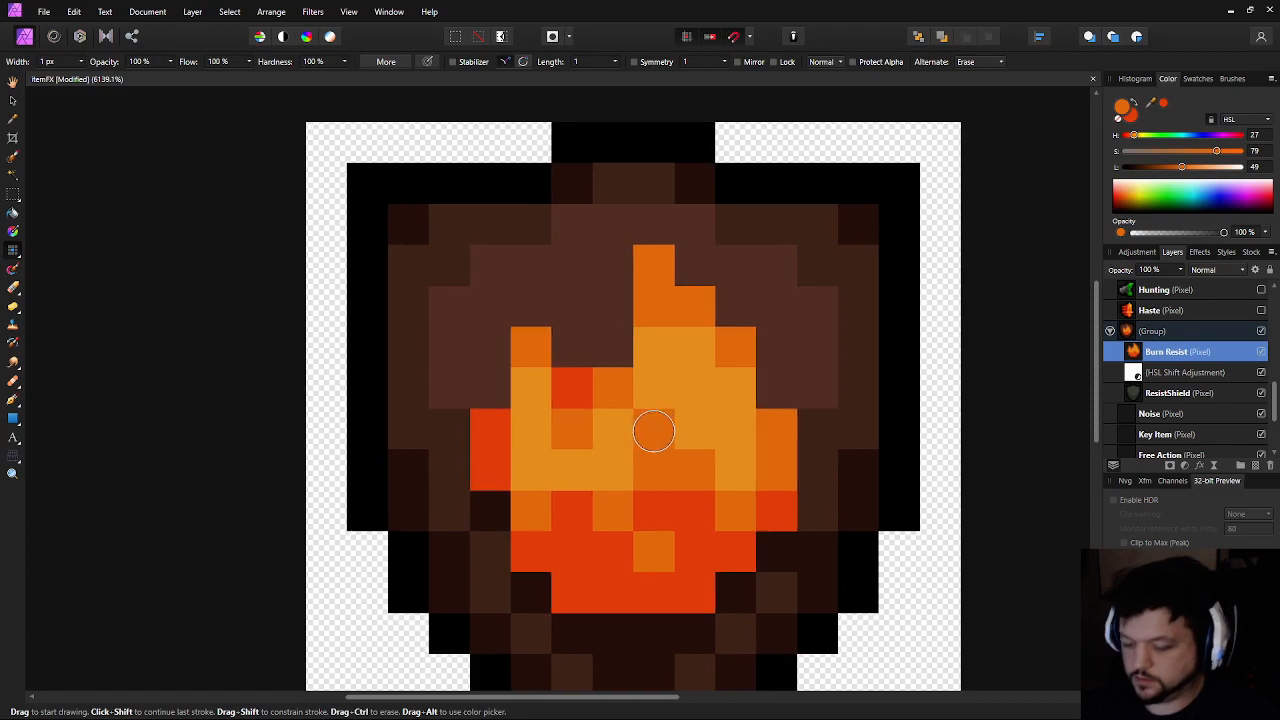
Mix a dark red (H 4, S 79, L 42) from the core's red-orange and paint scattered pixels along the flame's bottom two rows
{"action": "left_click", "coordinate": [605, 553], "text": "alt"}
{"action": "left_click_drag", "start_coordinate": [1180, 168], "coordinate": [1124, 136]}
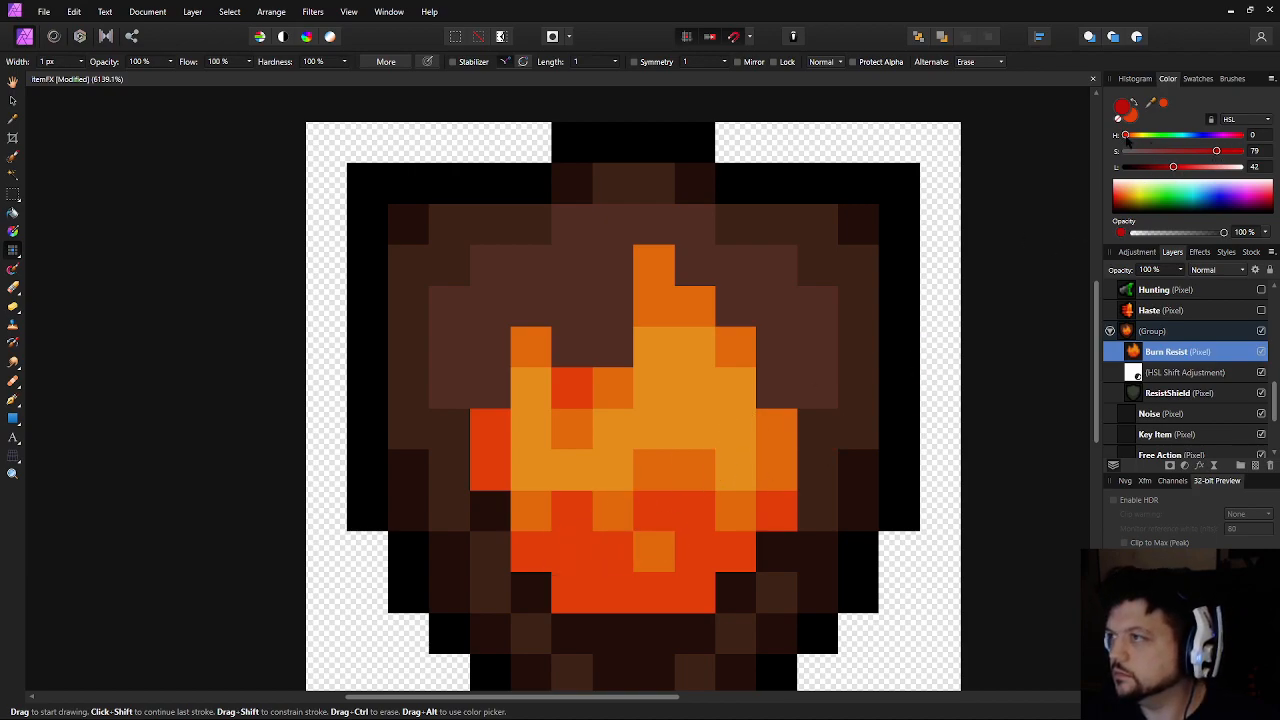
{"action": "left_click_drag", "start_coordinate": [1125, 136], "coordinate": [1127, 136]}
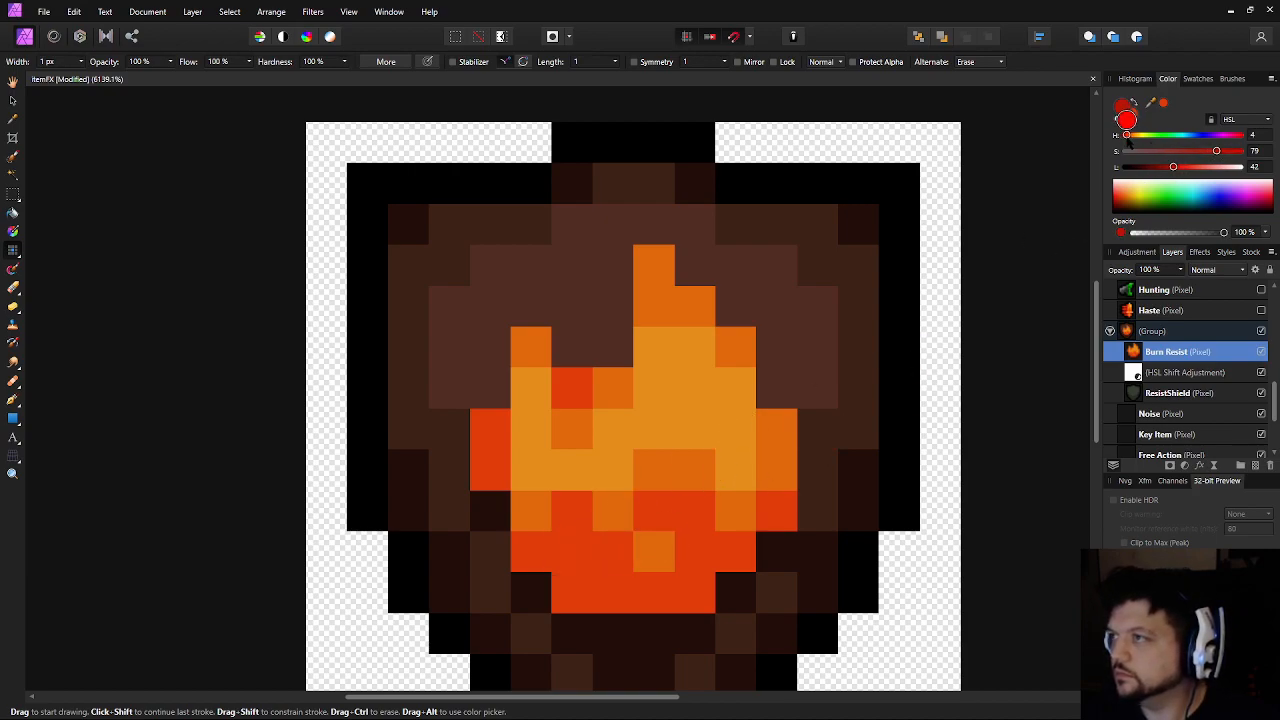
{"action": "left_click", "coordinate": [571, 541]}
{"action": "left_click", "coordinate": [608, 578]}
{"action": "left_click", "coordinate": [705, 556]}
{"action": "left_click", "coordinate": [686, 585]}
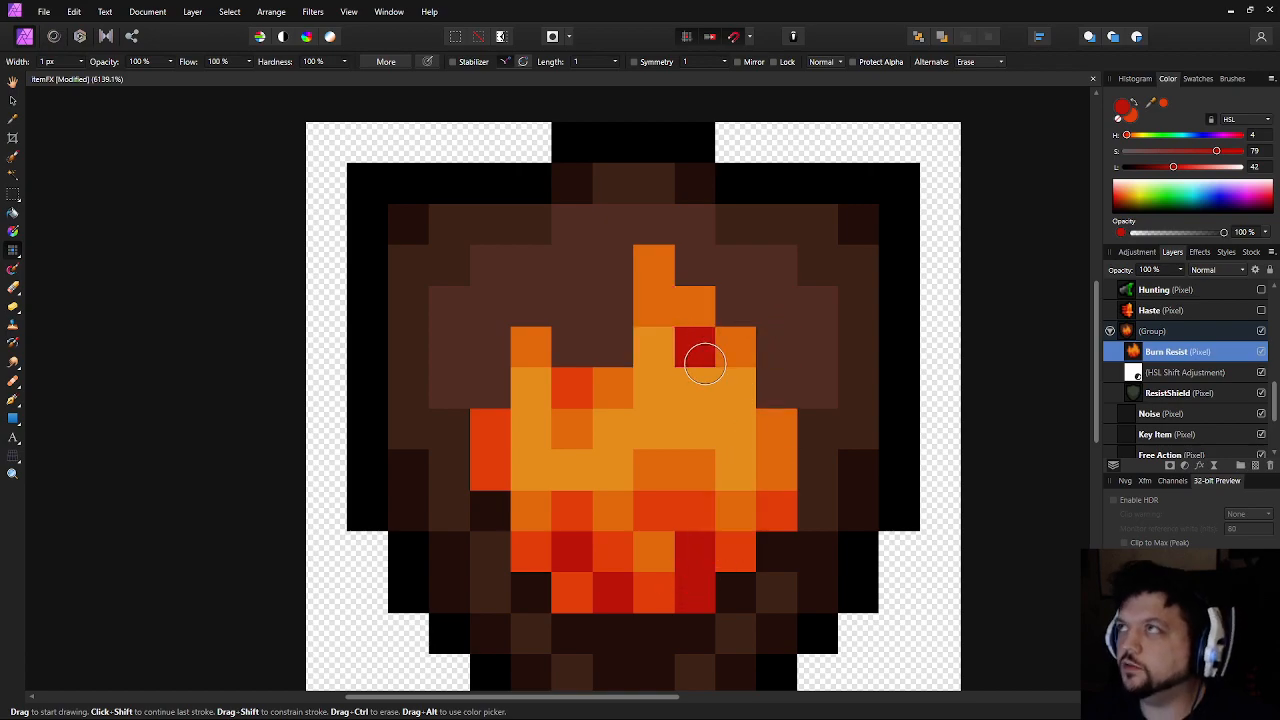
{"action": "left_click_drag", "start_coordinate": [687, 407], "coordinate": [722, 386]}
{"action": "scroll", "coordinate": [740, 390], "scroll_direction": "down", "scroll_amount": 10}
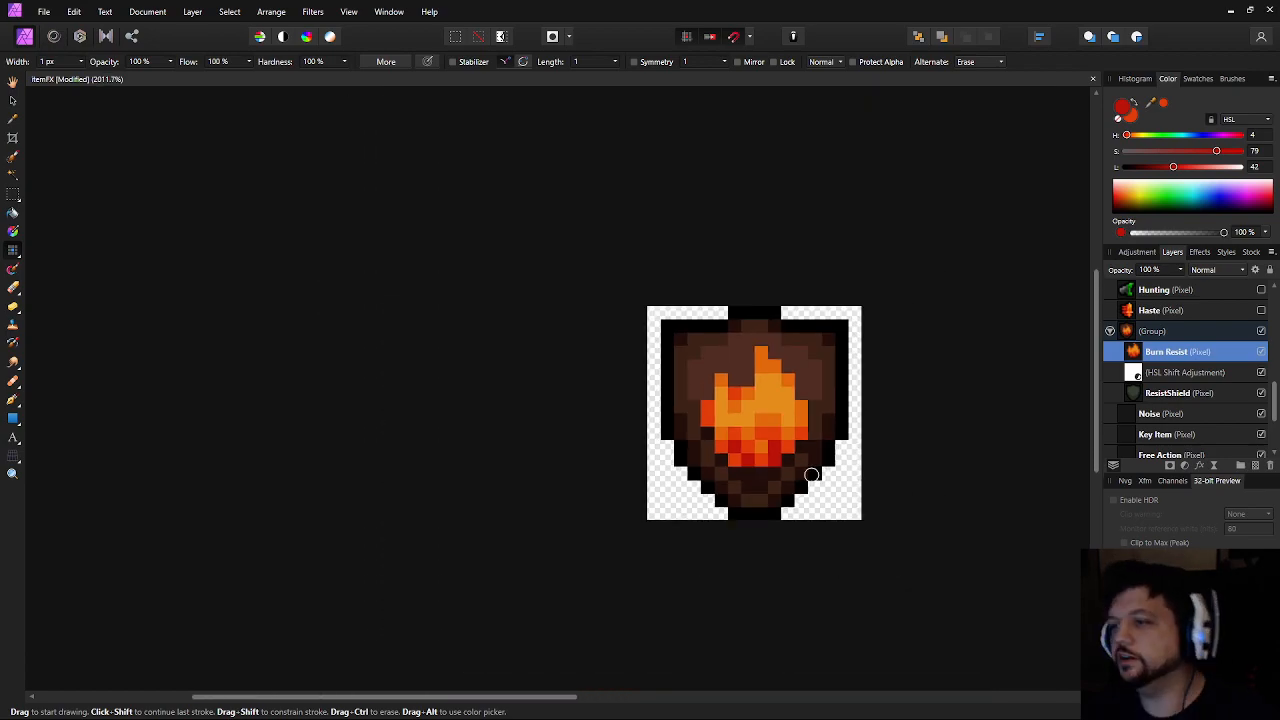
Mix a bright yellow-orange (H 40, S 93, L 58) from the flame's light orange and paint highlight pixels in the tall and short tongues
{"action": "scroll", "coordinate": [832, 445], "scroll_direction": "up", "scroll_amount": 12}
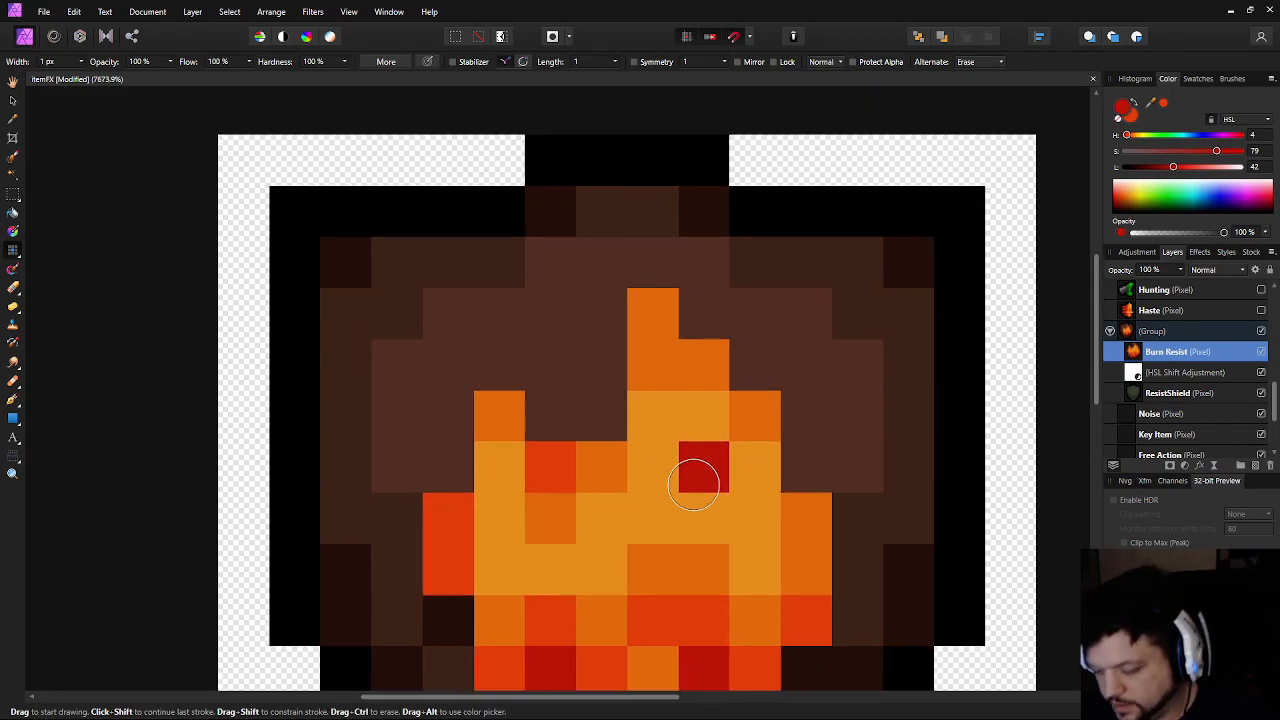
{"action": "left_click", "coordinate": [722, 425], "text": "alt"}
{"action": "left_click_drag", "start_coordinate": [1222, 152], "coordinate": [1231, 154]}
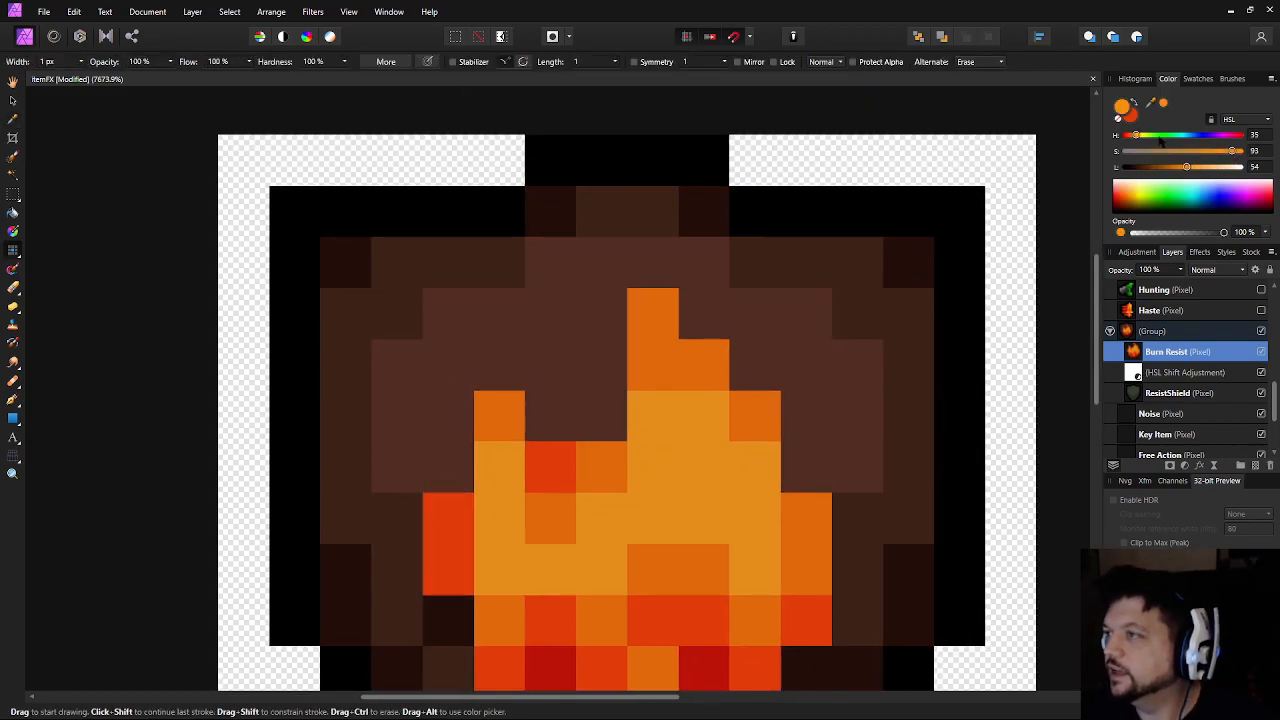
{"action": "left_click_drag", "start_coordinate": [1136, 138], "coordinate": [1140, 135]}
{"action": "left_click_drag", "start_coordinate": [1188, 169], "coordinate": [1192, 169]}
{"action": "left_click", "coordinate": [695, 480]}
{"action": "left_click_drag", "start_coordinate": [686, 486], "coordinate": [731, 340]}
{"action": "left_click", "coordinate": [700, 372]}
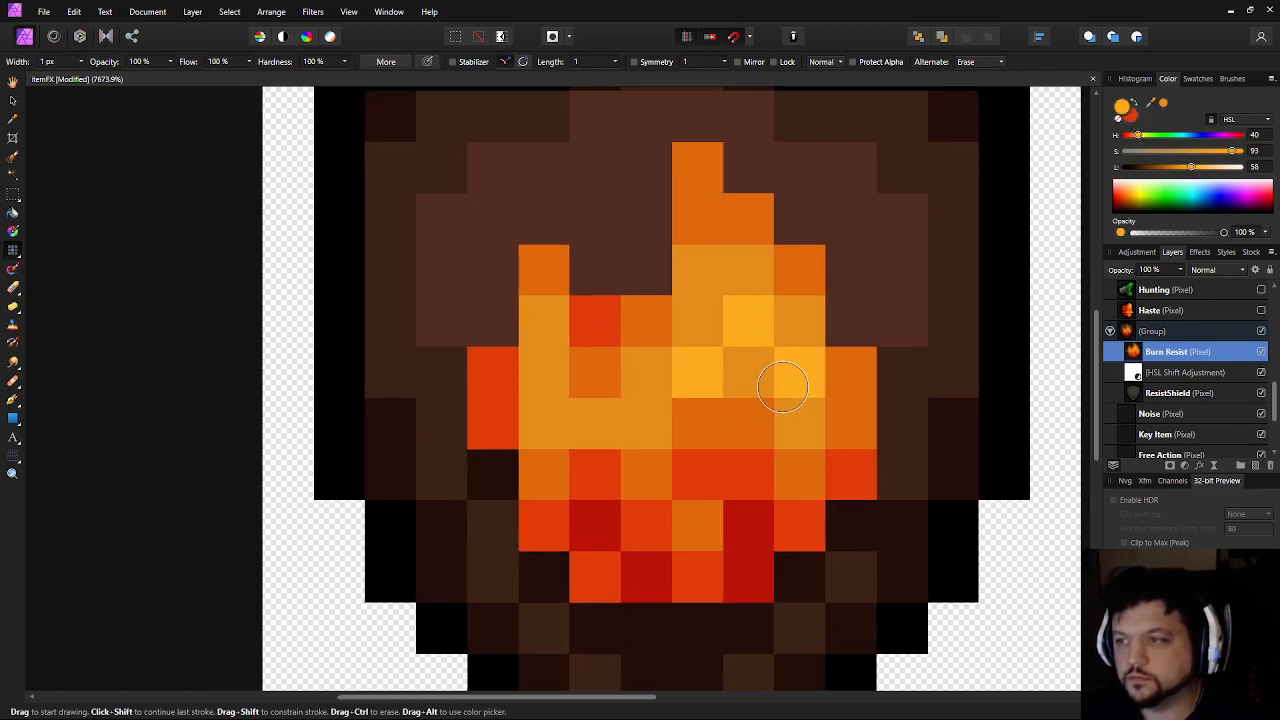
{"action": "left_click", "coordinate": [698, 422]}
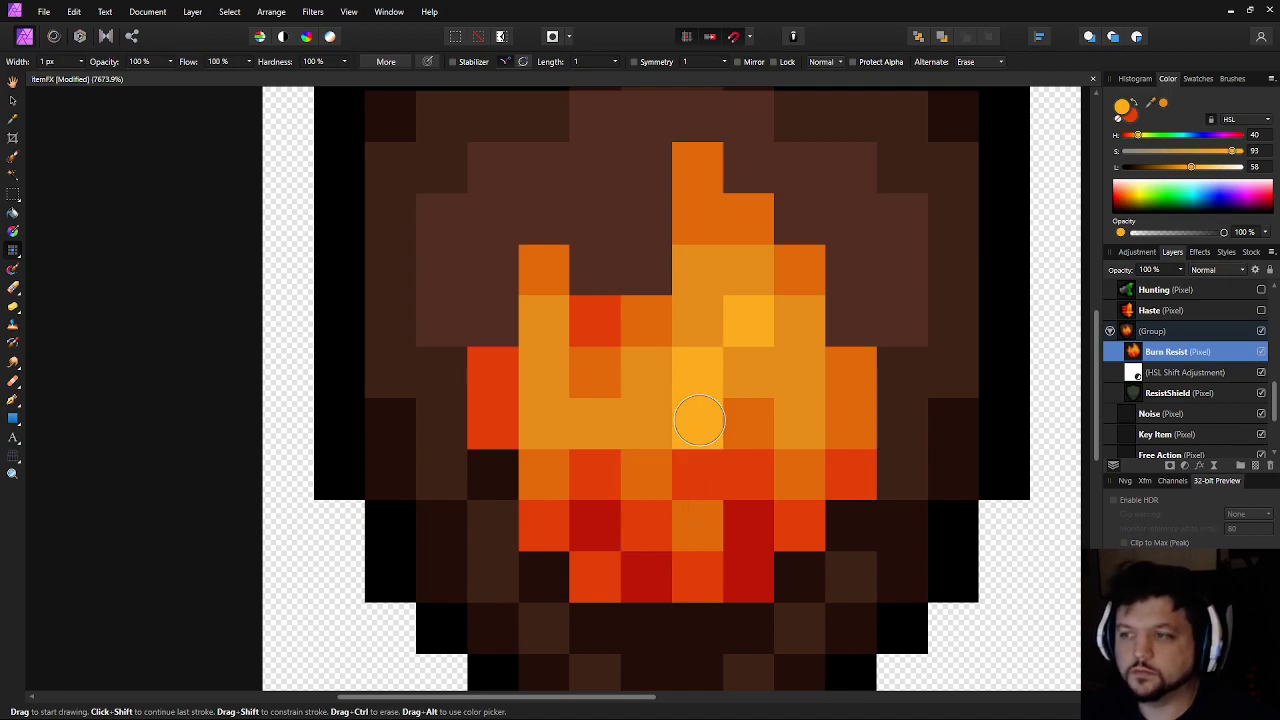
{"action": "left_click", "coordinate": [768, 374]}
{"action": "scroll", "coordinate": [657, 456], "scroll_direction": "down", "scroll_amount": 2}
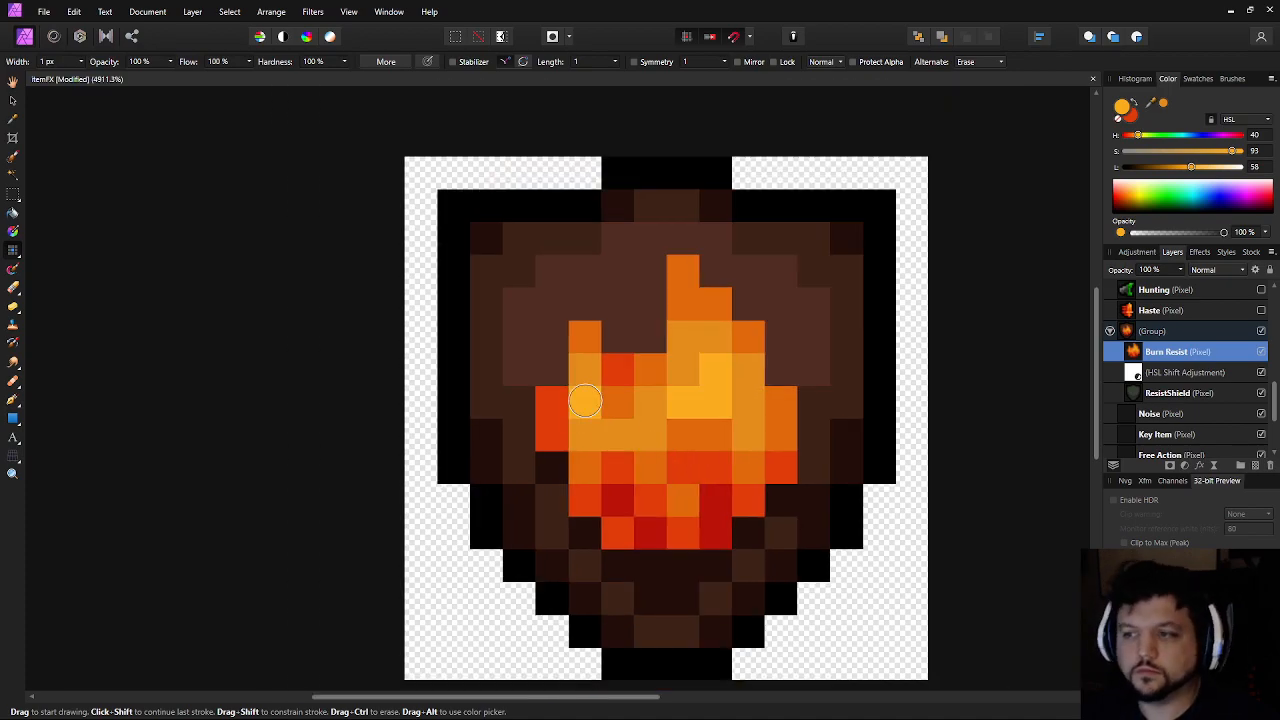
{"action": "scroll", "coordinate": [777, 430], "scroll_direction": "down", "scroll_amount": 8}
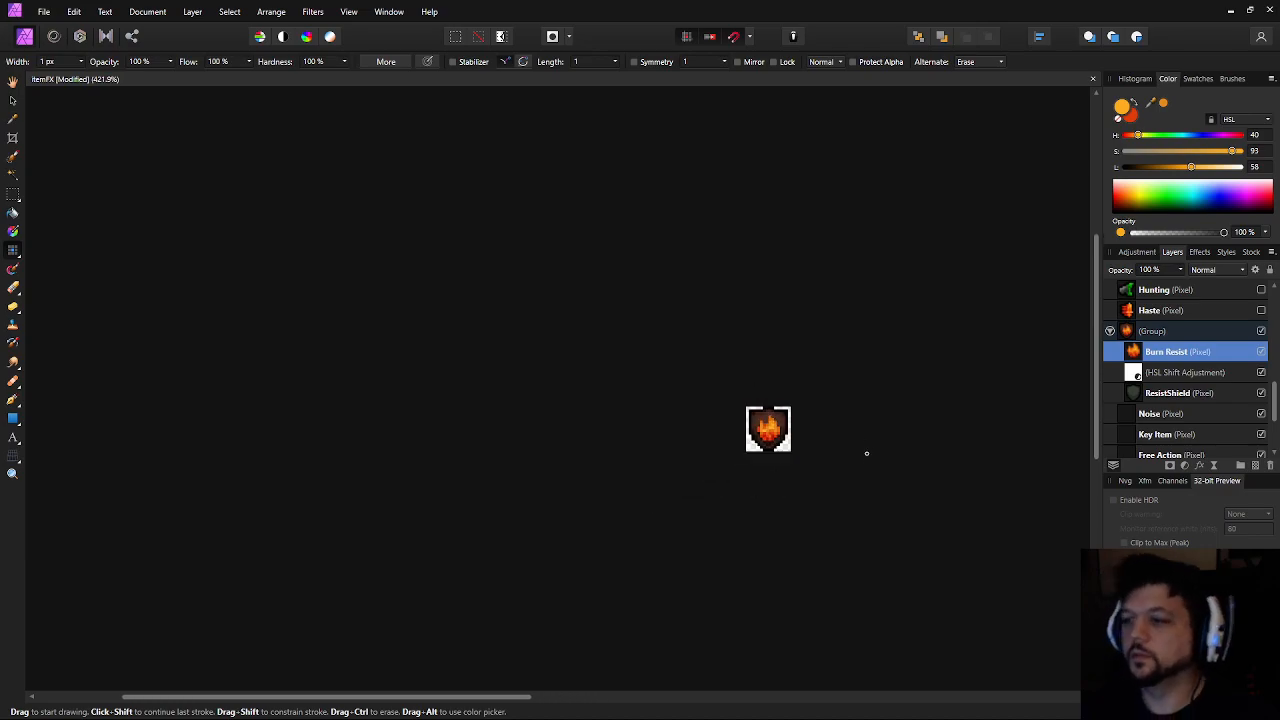
{"action": "scroll", "coordinate": [811, 437], "scroll_direction": "up", "scroll_amount": 1}
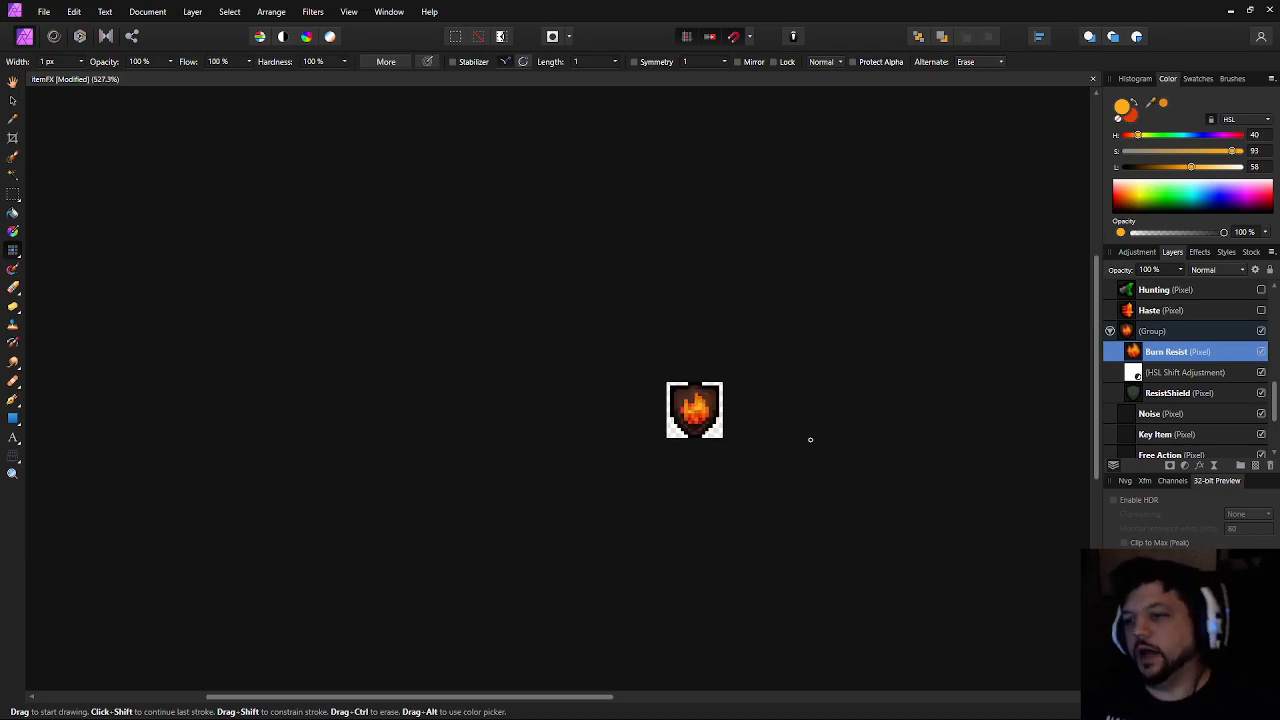
{"action": "scroll", "coordinate": [691, 377], "scroll_direction": "up", "scroll_amount": 8}
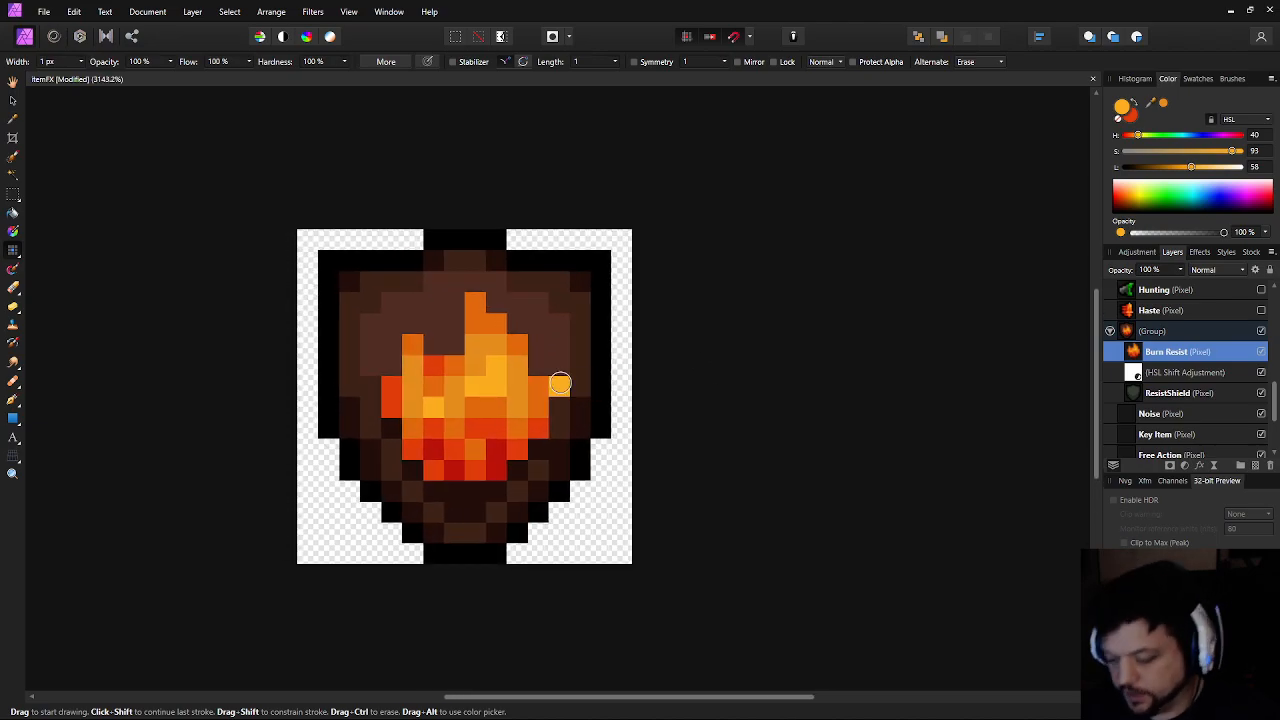
Sample a brown from the shield (H 18, S 33, L 22), shade the shield pixels beside and between the flame tongues, and review the icon
{"action": "left_click", "coordinate": [564, 352], "text": "alt"}
{"action": "left_click_drag", "start_coordinate": [530, 365], "coordinate": [571, 371]}
{"action": "left_click_drag", "start_coordinate": [480, 348], "coordinate": [491, 348]}
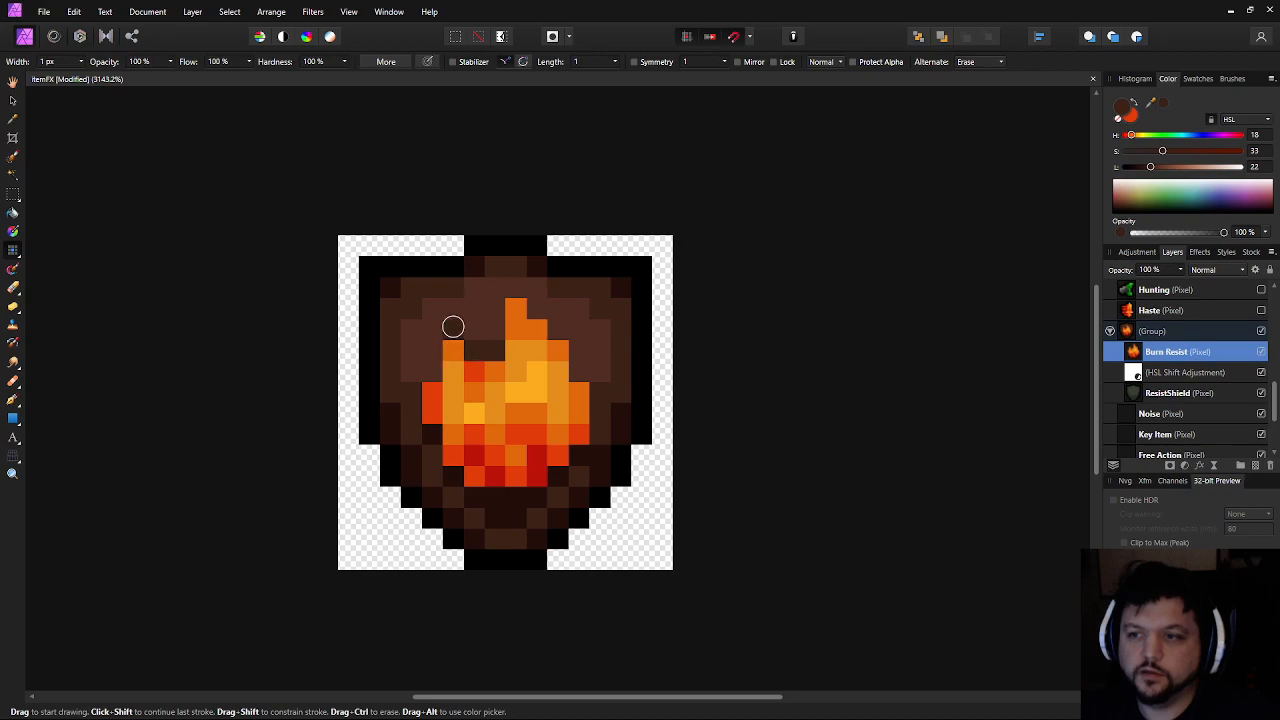
{"action": "scroll", "coordinate": [738, 479], "scroll_direction": "down", "scroll_amount": 5}
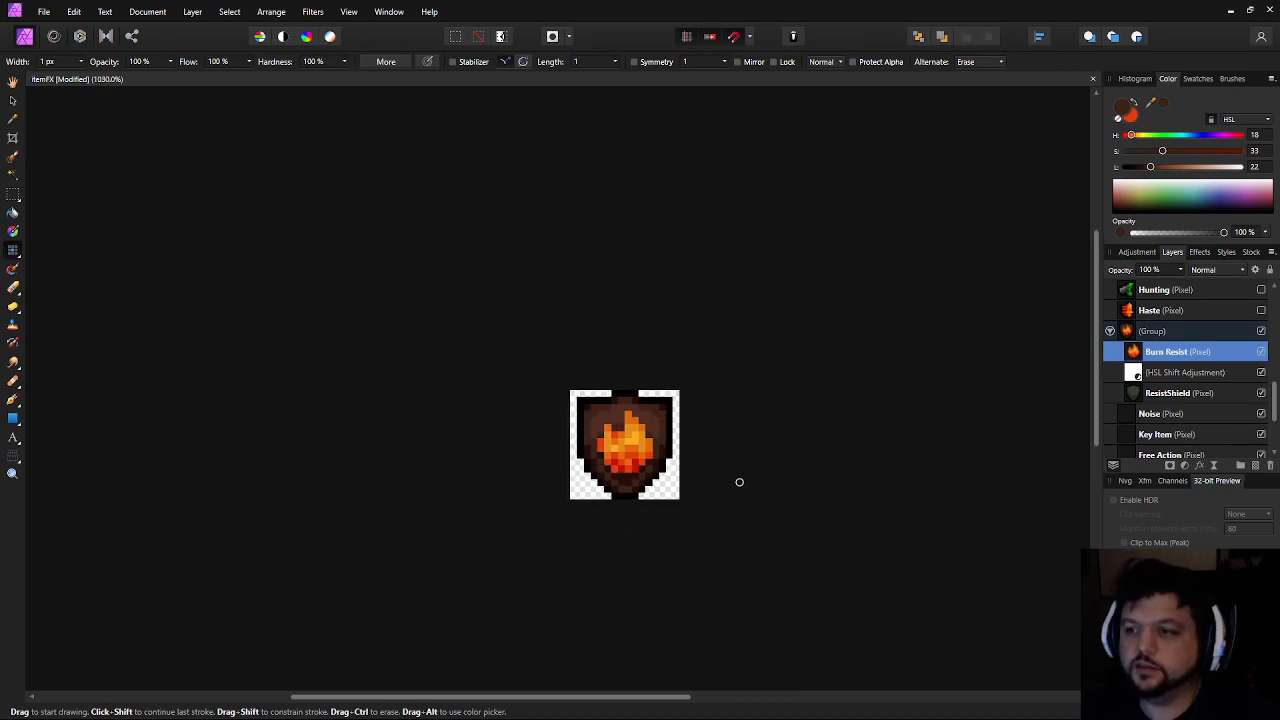
{"action": "scroll", "coordinate": [760, 470], "scroll_direction": "down", "scroll_amount": 4}
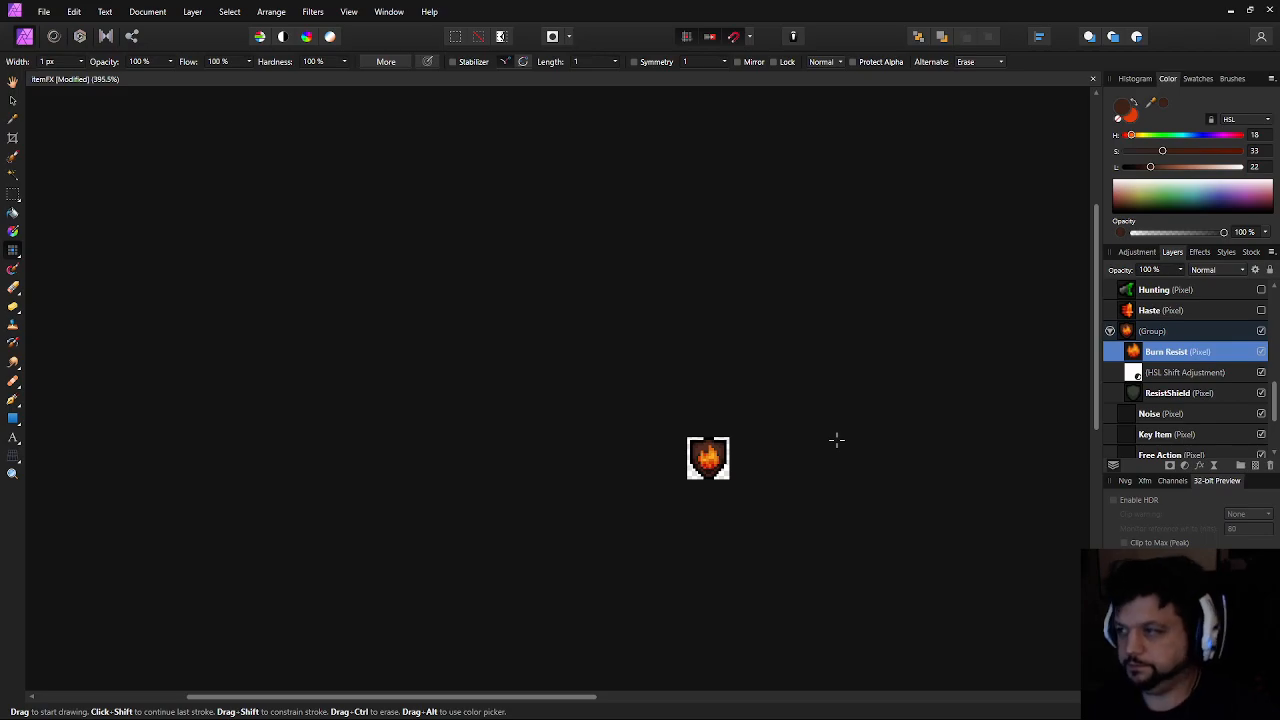
{"action": "scroll", "coordinate": [815, 433], "scroll_direction": "up", "scroll_amount": 5}
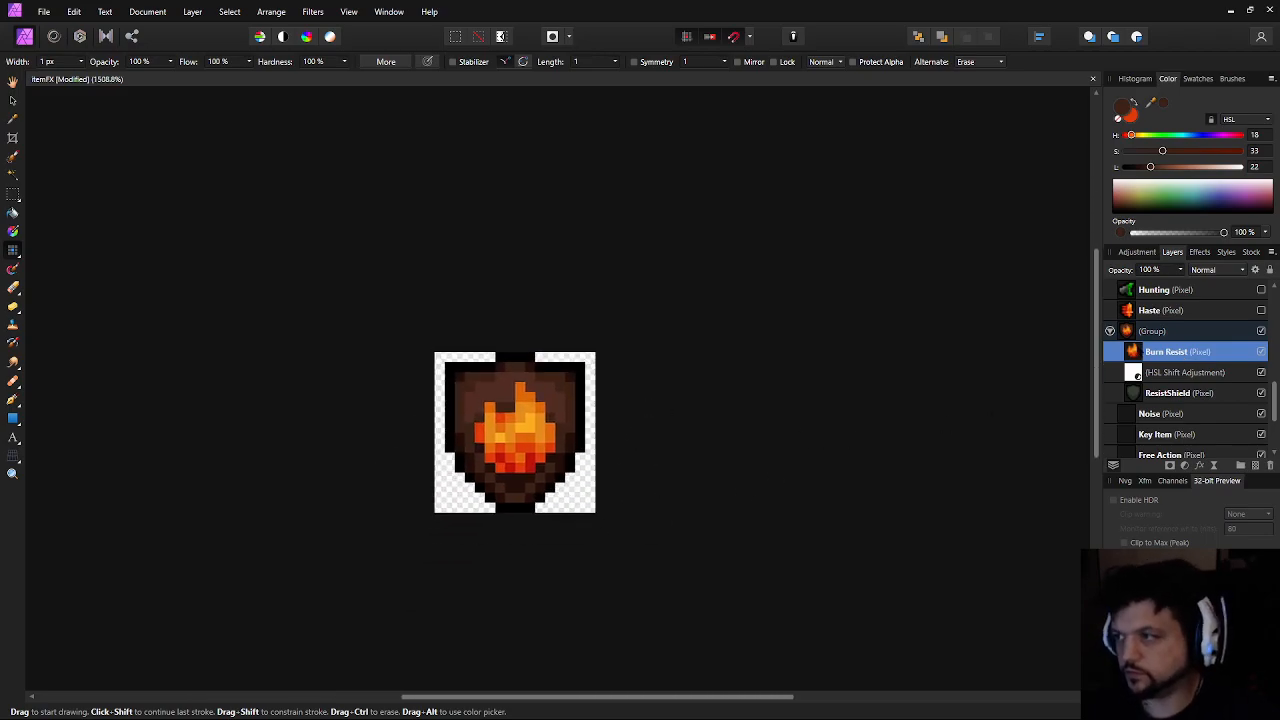
Collapse the flame shield's layer group and rename it Burn Resist
{"action": "left_click", "coordinate": [1135, 331]}
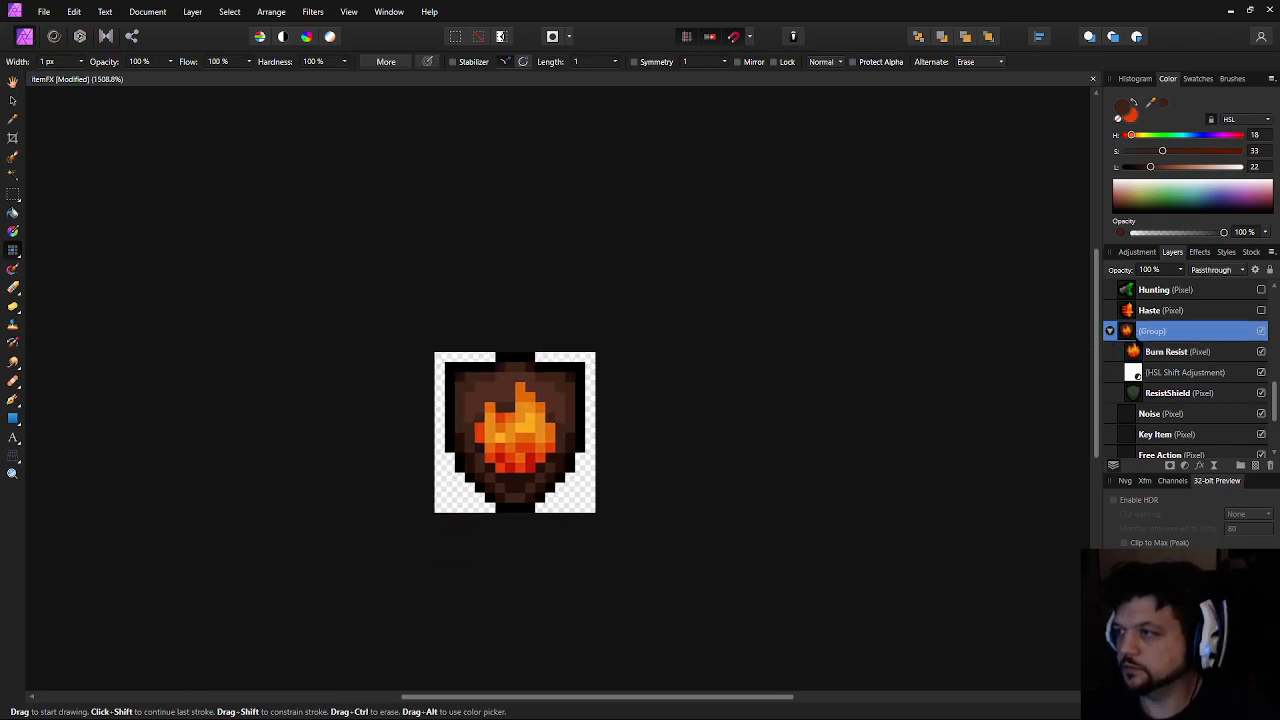
{"action": "left_click", "coordinate": [1109, 331]}
{"action": "double_click", "coordinate": [1151, 333]}
{"action": "type", "text": "S"}
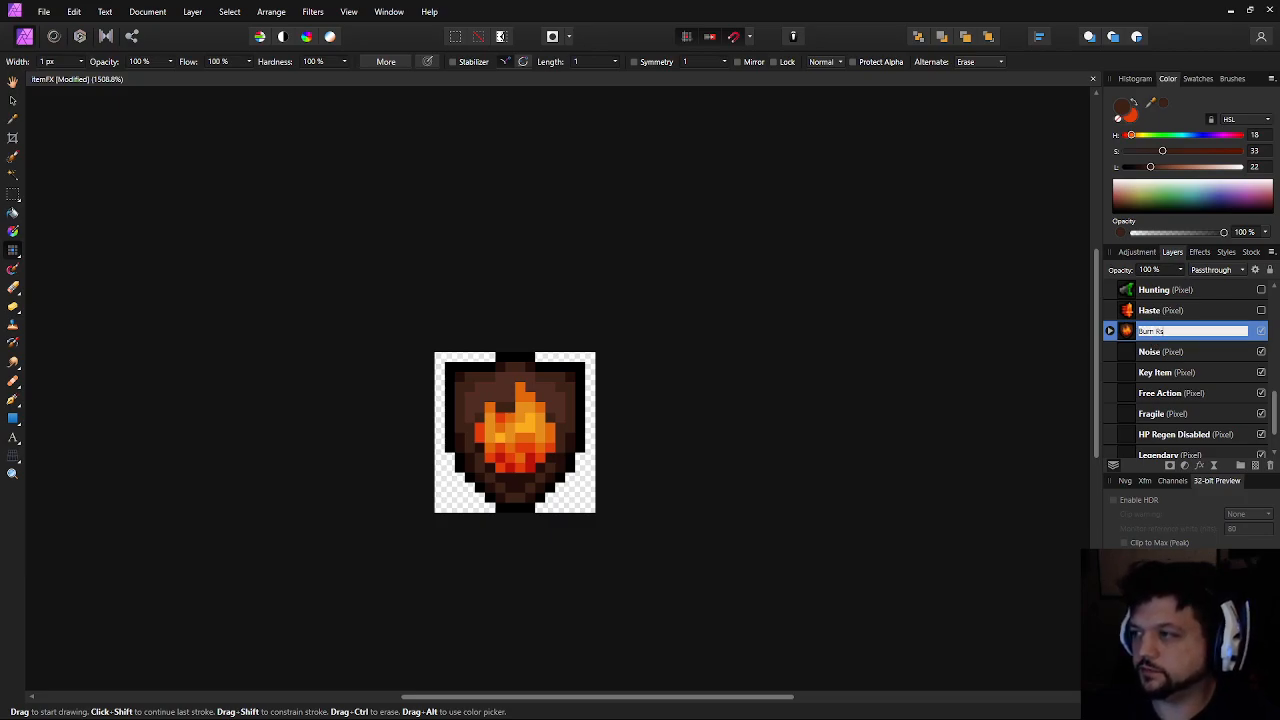
{"action": "type", "text": "urn Resist"}
{"action": "key", "text": "Return"}
Make the separate ResistShield layer visible and select it for editing
{"action": "scroll", "coordinate": [1160, 352], "scroll_direction": "up", "scroll_amount": 5}
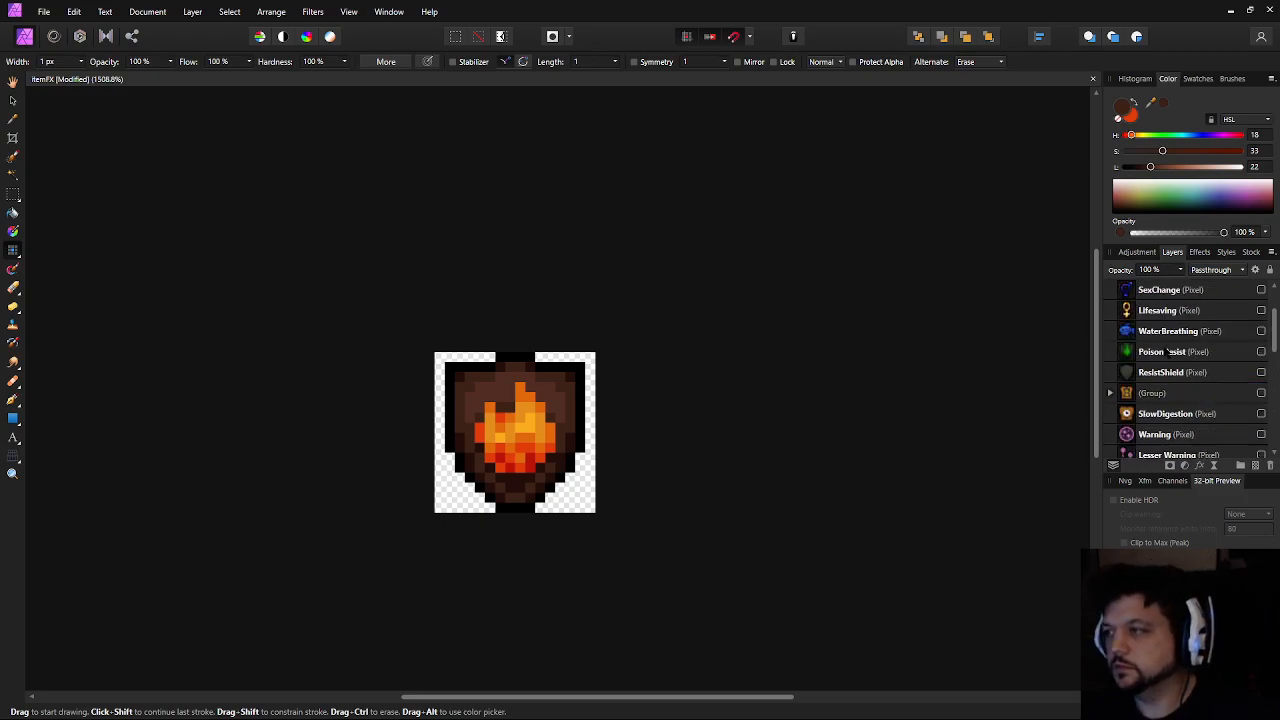
{"action": "left_click", "coordinate": [1261, 374]}
{"action": "left_click", "coordinate": [1261, 374]}
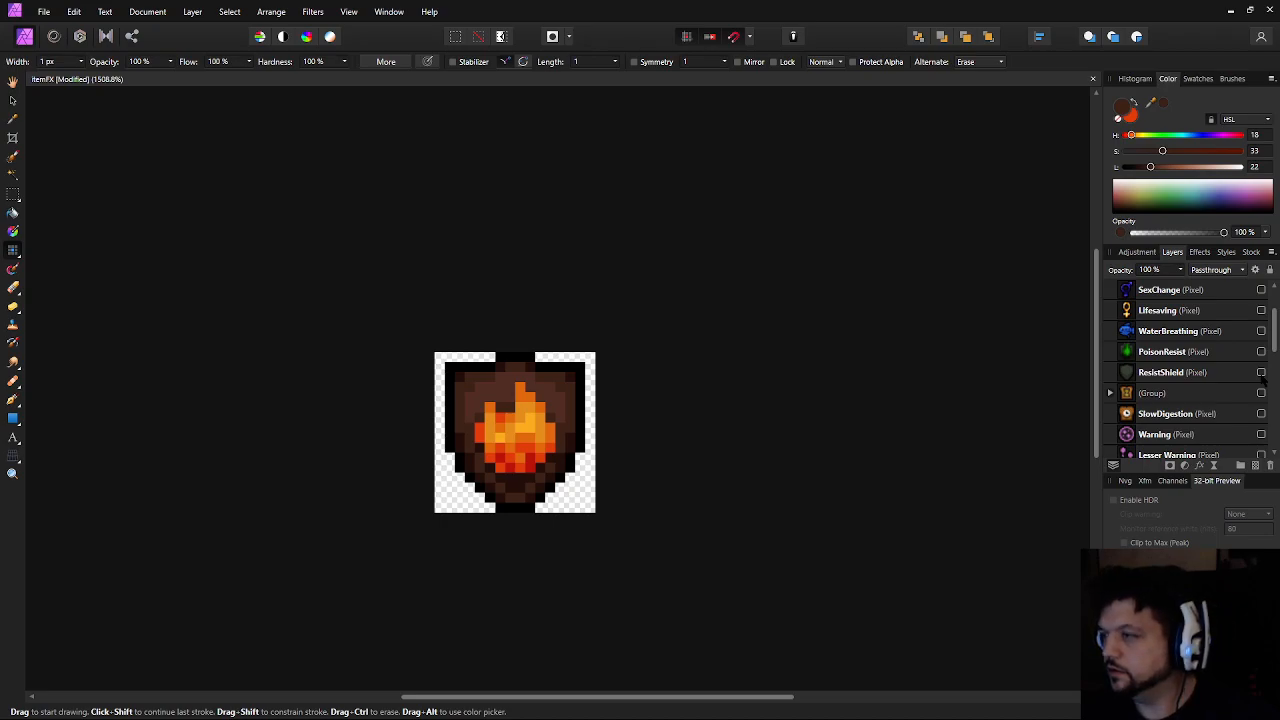
{"action": "left_click", "coordinate": [1261, 372]}
{"action": "left_click", "coordinate": [1222, 374]}
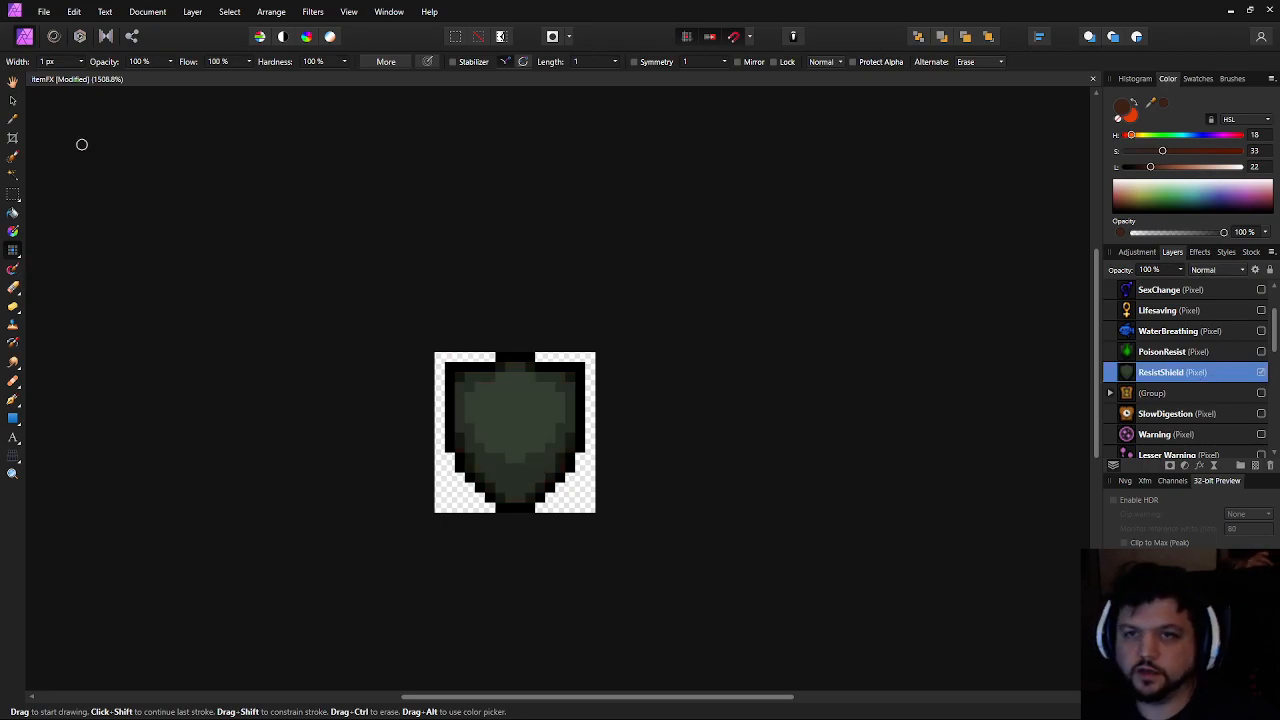
Set the pixel brush to black at 50% opacity and soften the outline corners beside the shield's top bump and at its left side step
{"action": "left_click", "coordinate": [148, 66]}
{"action": "type", "text": "50"}
{"action": "key", "text": "Return"}
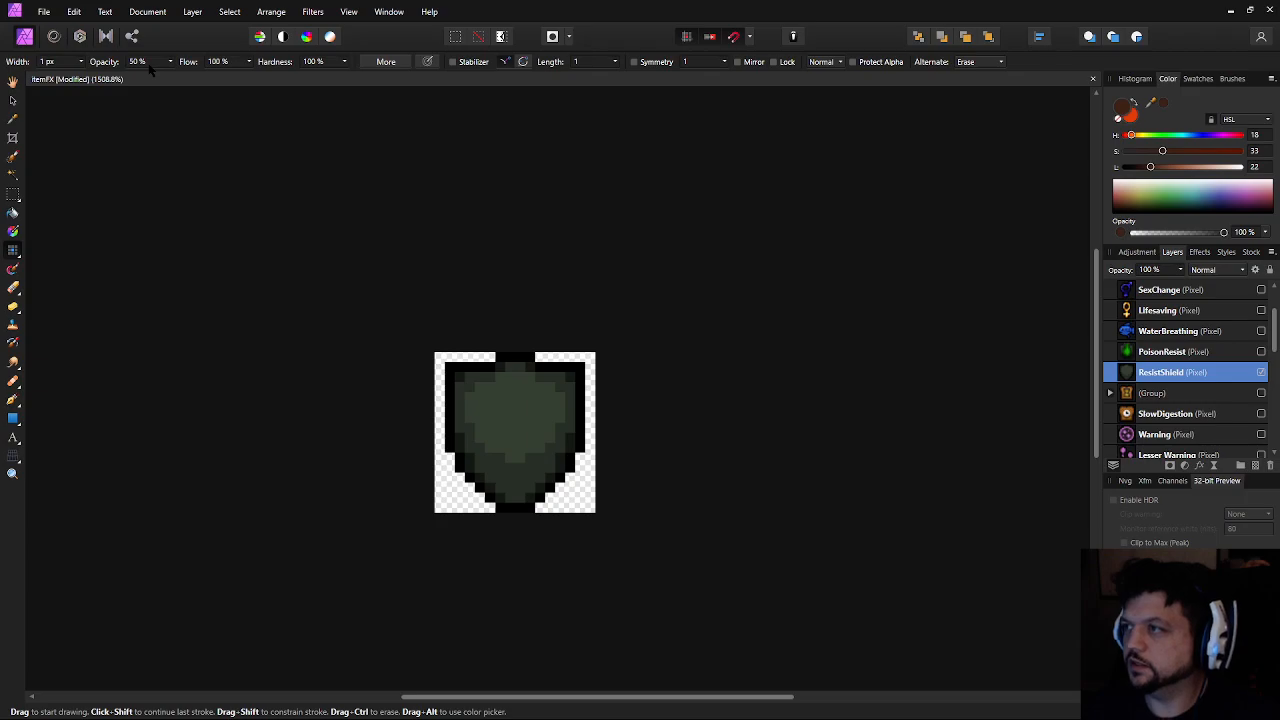
{"action": "left_click_drag", "start_coordinate": [1150, 166], "coordinate": [1112, 168]}
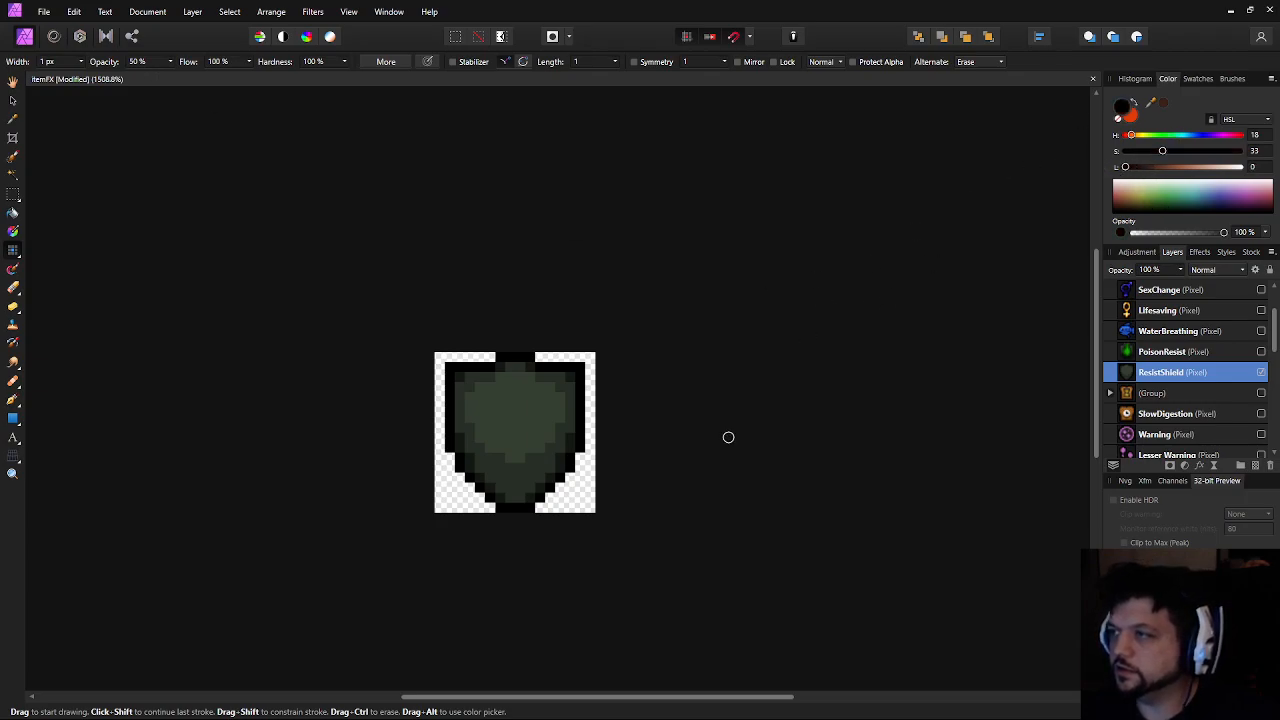
{"action": "scroll", "coordinate": [580, 420], "scroll_direction": "down", "scroll_amount": 2}
{"action": "scroll", "coordinate": [451, 369], "scroll_direction": "up", "scroll_amount": 1}
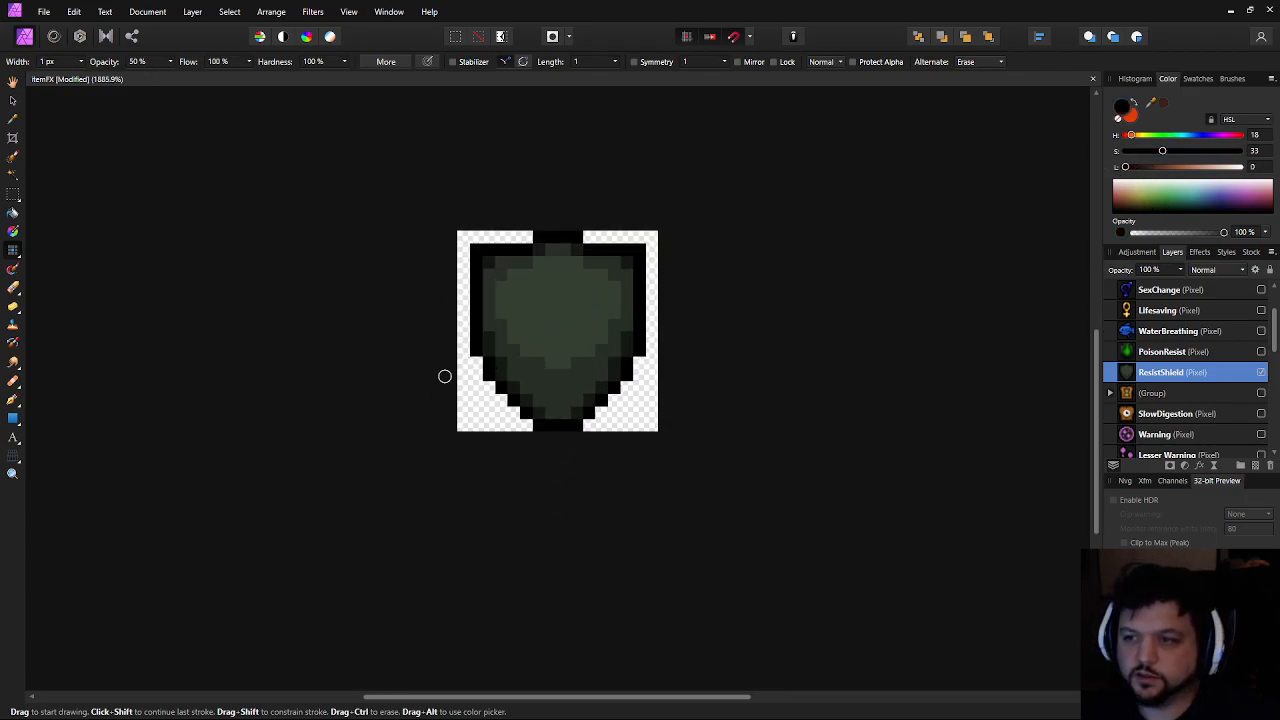
{"action": "left_click", "coordinate": [477, 360]}
{"action": "left_click", "coordinate": [526, 237]}
{"action": "left_click", "coordinate": [588, 237]}
Soften the stepped outline corners along both lower edges of the ResistShield with half-opacity black pixels, comparing it with the PoisonResist icon
{"action": "left_click", "coordinate": [489, 388]}
{"action": "left_click", "coordinate": [500, 400]}
{"action": "left_click", "coordinate": [512, 412]}
{"action": "left_click", "coordinate": [526, 424]}
{"action": "left_click", "coordinate": [588, 425]}
{"action": "left_click", "coordinate": [600, 412]}
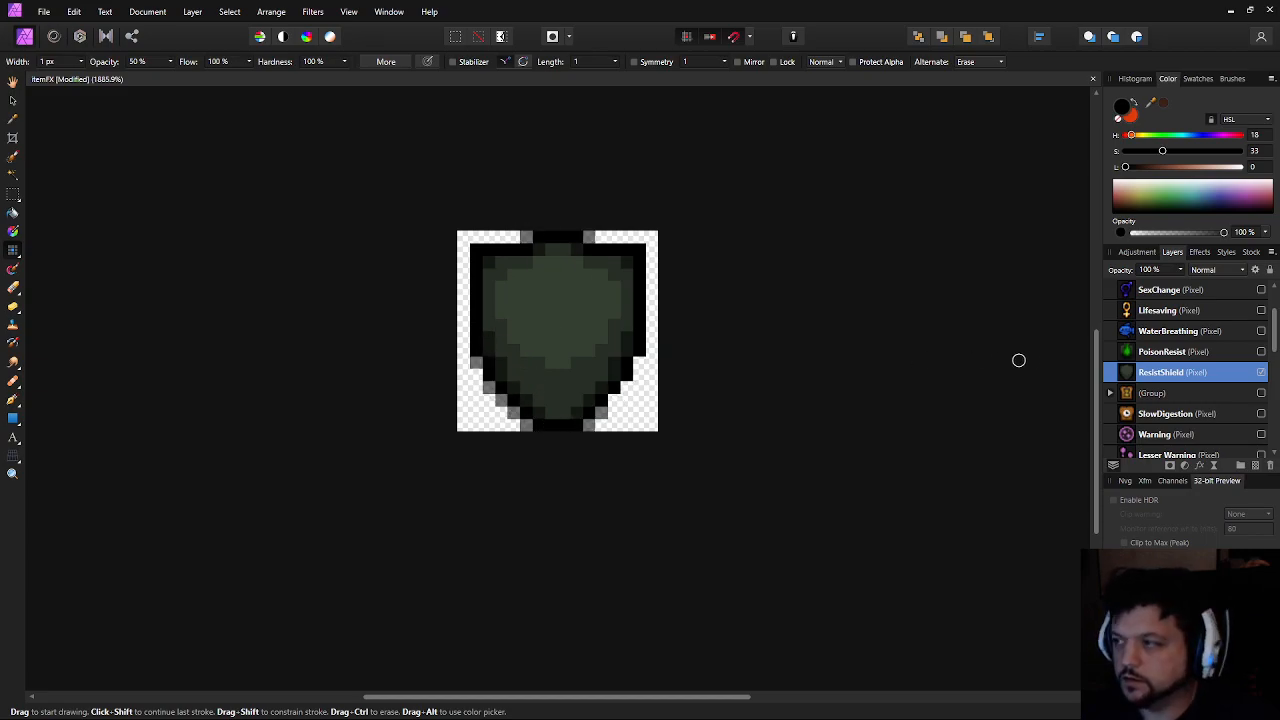
{"action": "left_click", "coordinate": [1261, 352]}
{"action": "left_click", "coordinate": [1261, 352]}
{"action": "left_click", "coordinate": [1261, 352]}
{"action": "left_click", "coordinate": [1261, 352]}
{"action": "left_click_drag", "start_coordinate": [615, 403], "coordinate": [626, 387]}
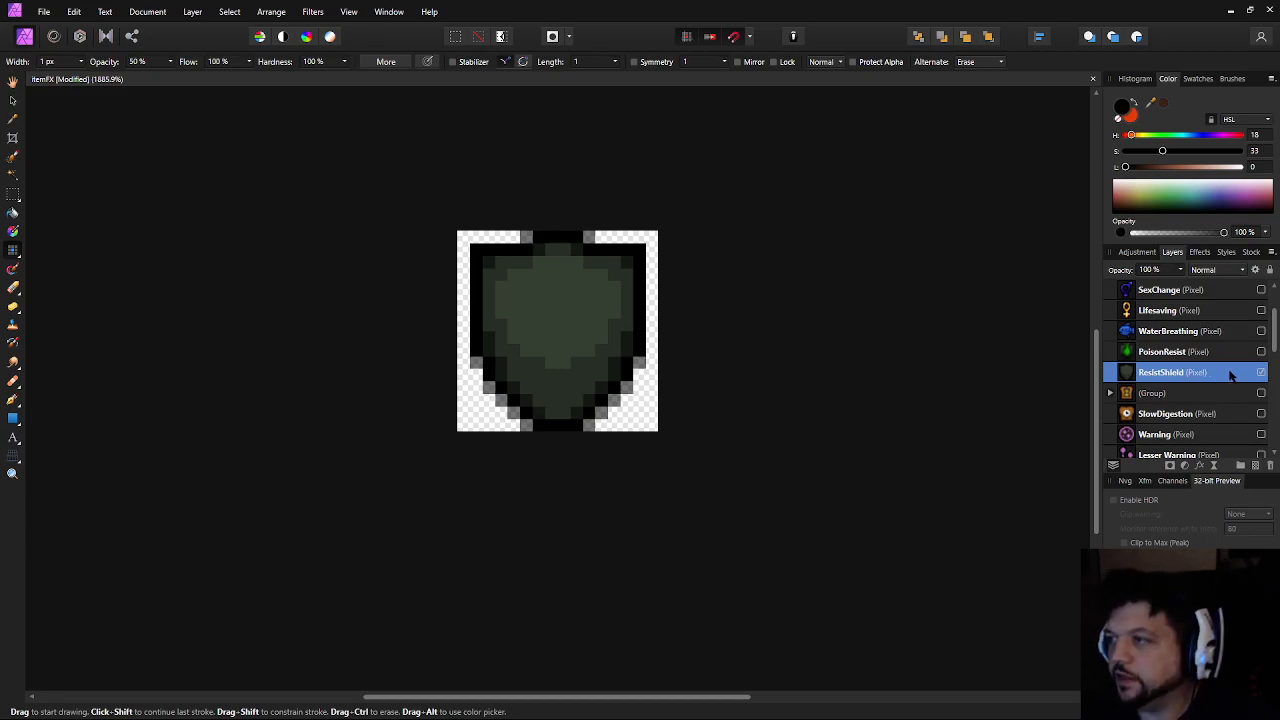
Compare the ResistShield outline with the PoisonResist icon and look through the other layers
{"action": "left_click", "coordinate": [1261, 372]}
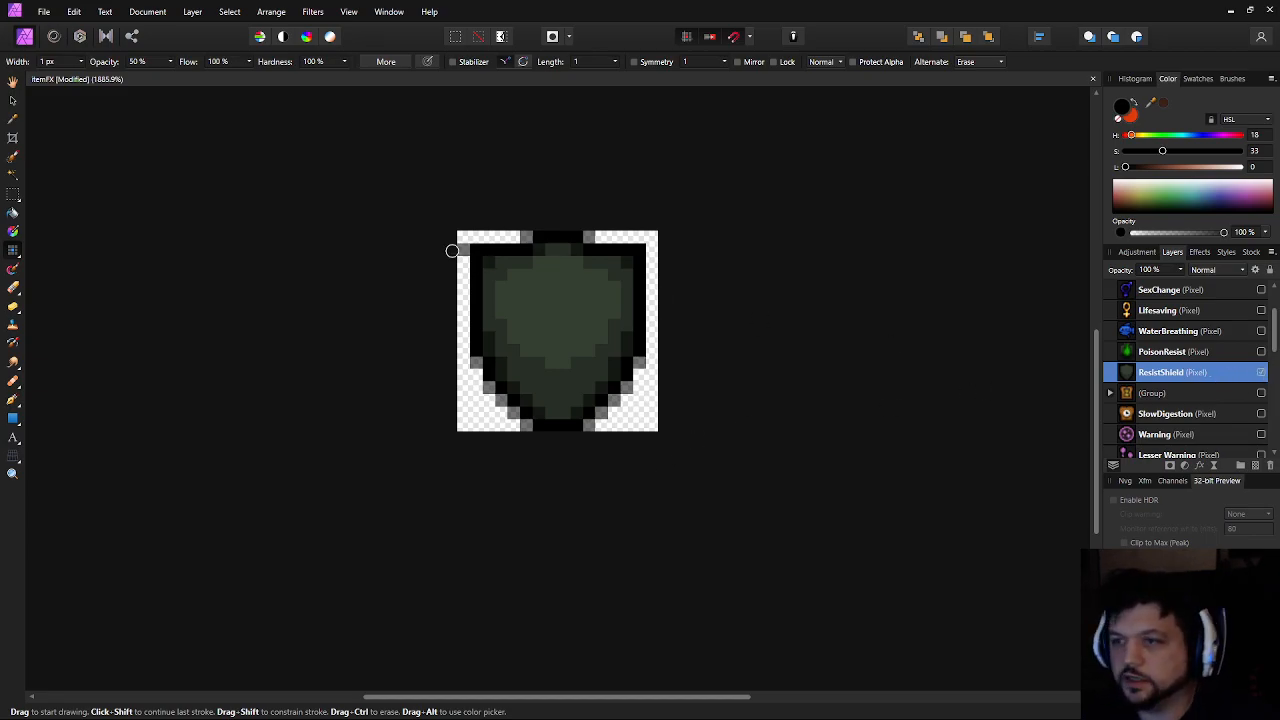
{"action": "left_click", "coordinate": [1218, 354]}
{"action": "left_click", "coordinate": [1213, 374]}
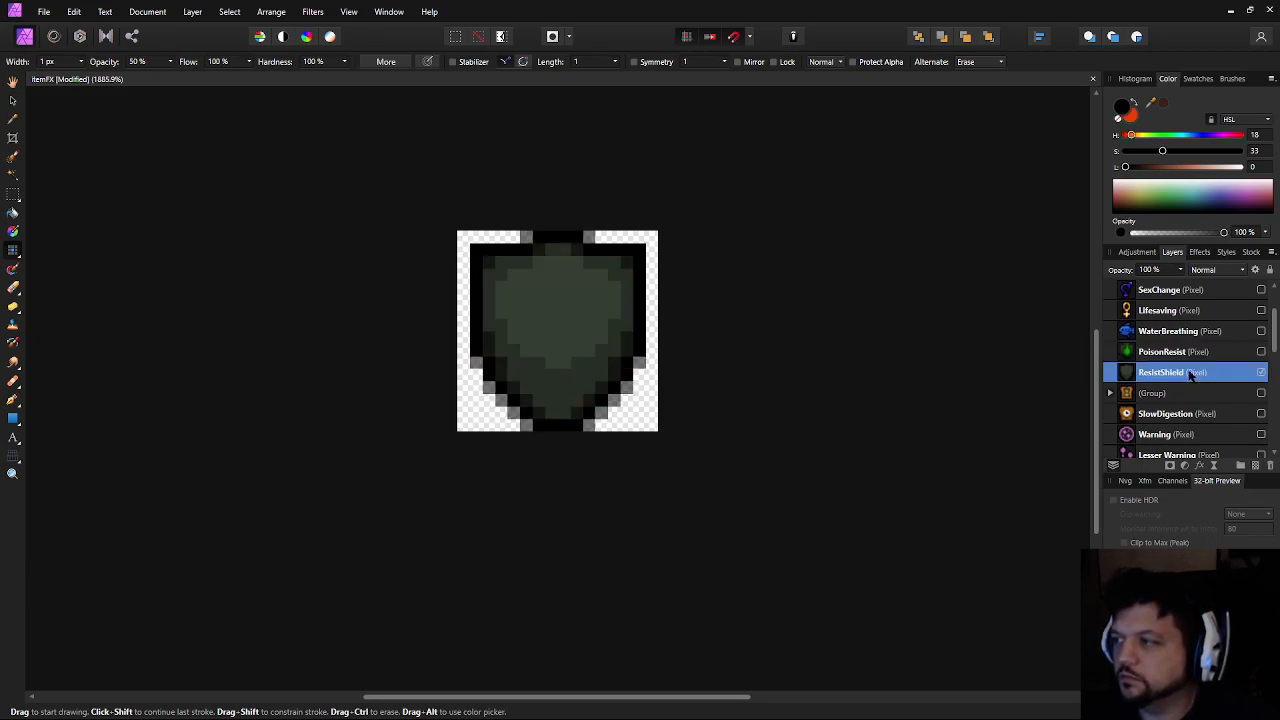
{"action": "left_click", "coordinate": [474, 250]}
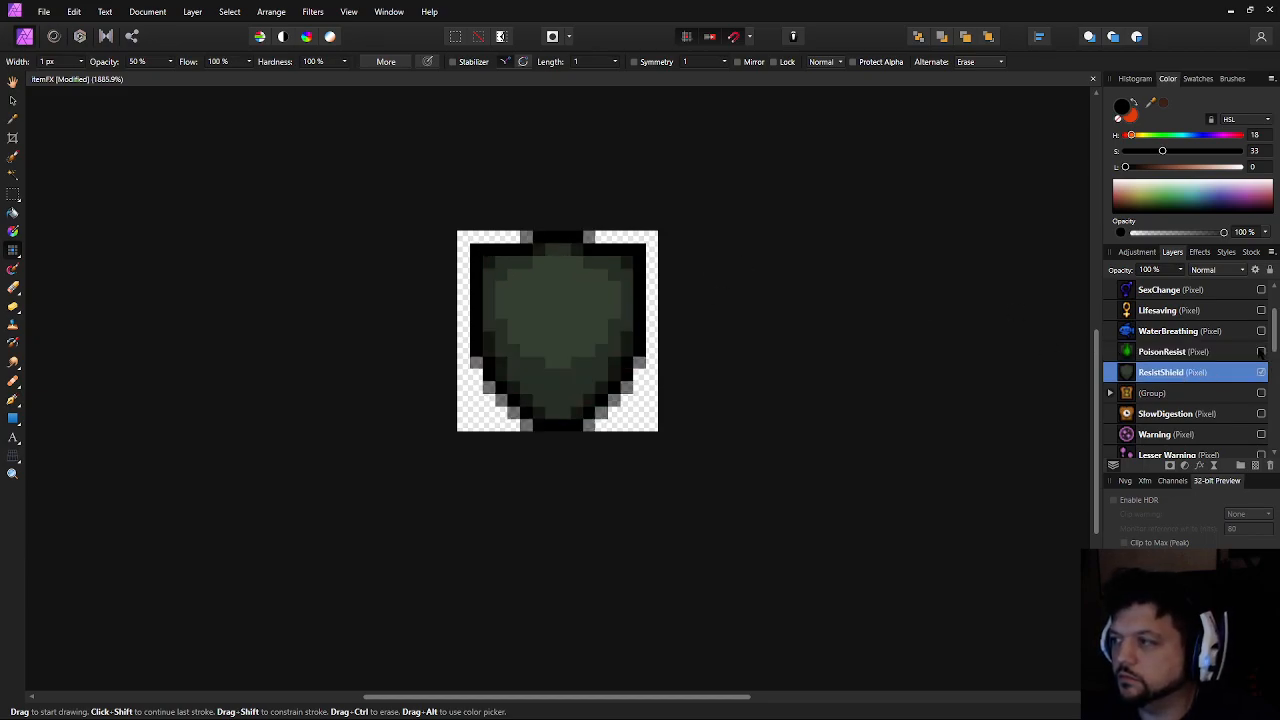
{"action": "left_click", "coordinate": [1261, 351]}
{"action": "left_click", "coordinate": [1261, 351]}
{"action": "scroll", "coordinate": [1213, 380], "scroll_direction": "up", "scroll_amount": 1}
{"action": "scroll", "coordinate": [1214, 385], "scroll_direction": "down", "scroll_amount": 5}
{"action": "scroll", "coordinate": [1216, 395], "scroll_direction": "up", "scroll_amount": 1}
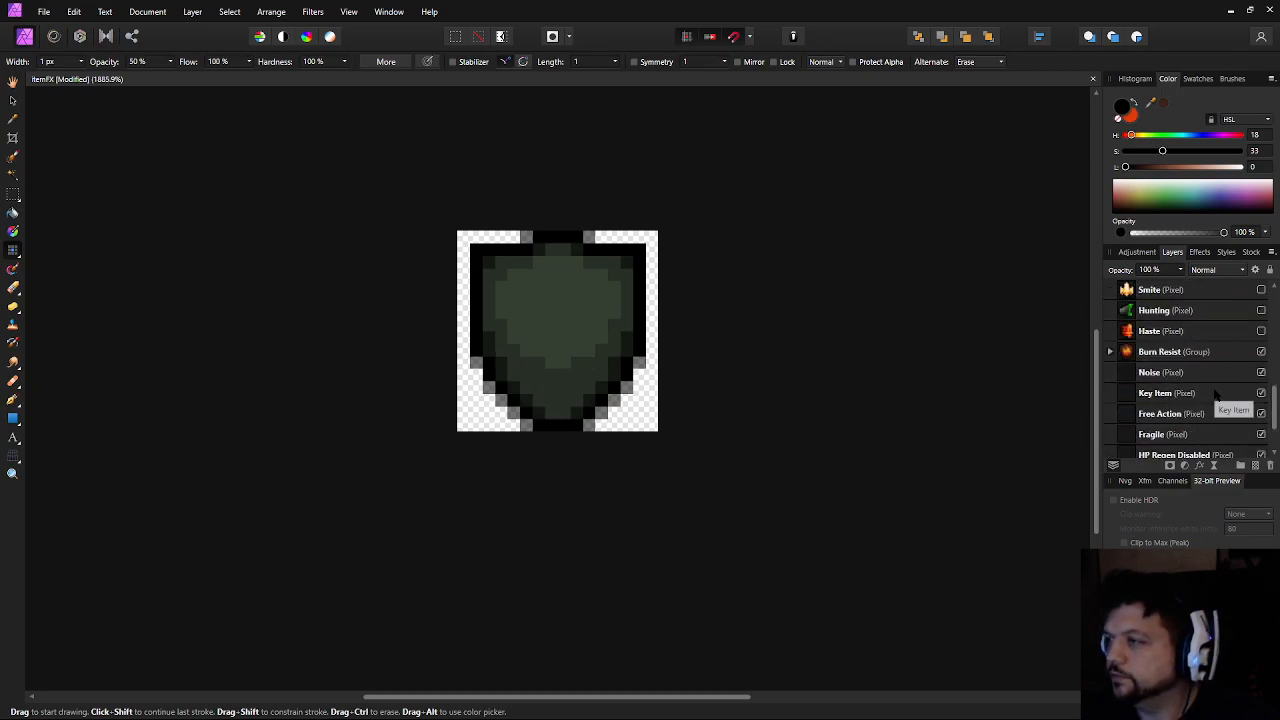
{"action": "scroll", "coordinate": [1214, 362], "scroll_direction": "down", "scroll_amount": 1}
Partially erase the two upper corner pixels of the ResistShield outline at 50% opacity and save the document
{"action": "left_click", "coordinate": [477, 249]}
{"action": "left_click", "coordinate": [639, 249]}
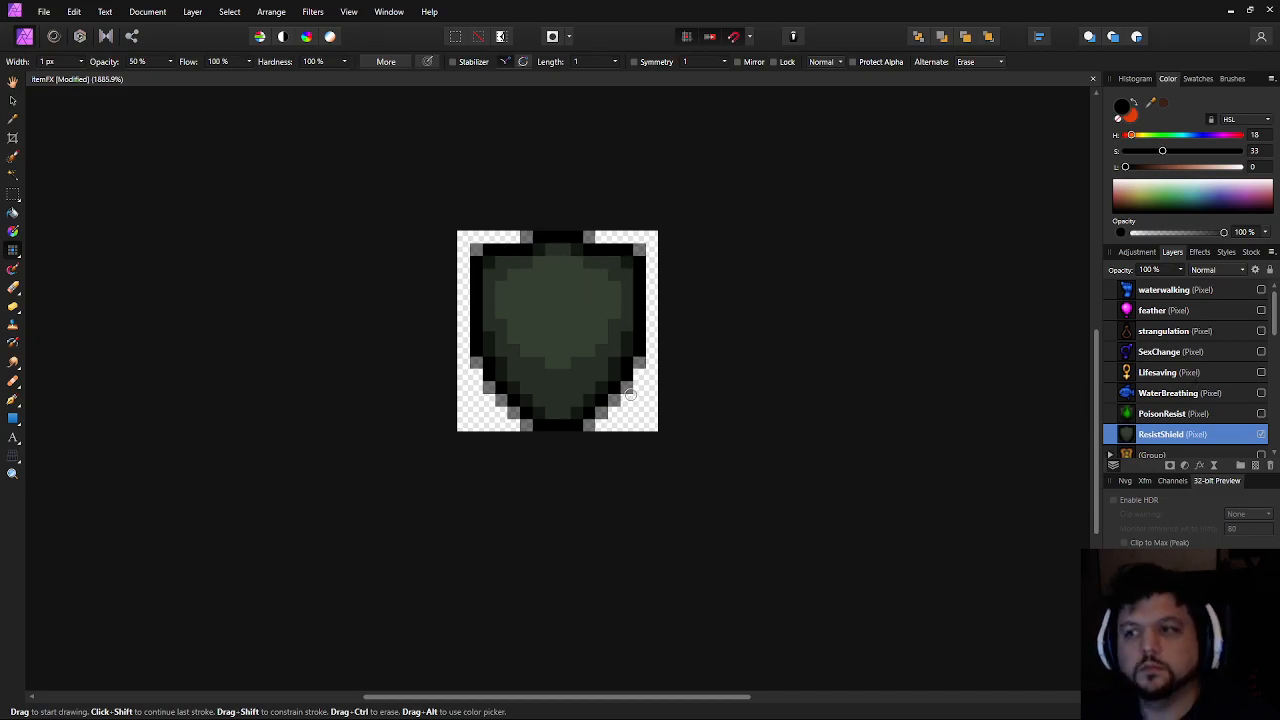
{"action": "scroll", "coordinate": [670, 415], "scroll_direction": "down", "scroll_amount": 5}
{"action": "scroll", "coordinate": [574, 374], "scroll_direction": "up", "scroll_amount": 5}
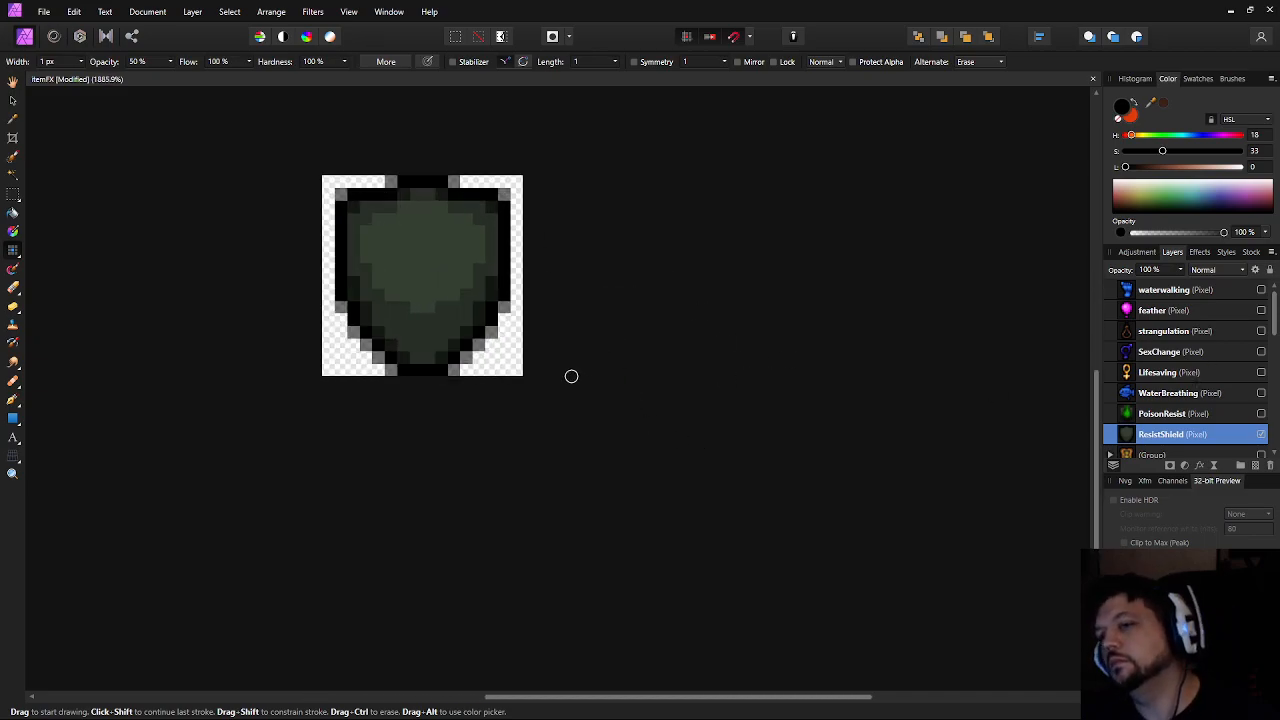
{"action": "scroll", "coordinate": [1200, 382], "scroll_direction": "up", "scroll_amount": 3}
{"action": "scroll", "coordinate": [1210, 380], "scroll_direction": "up", "scroll_amount": 3}
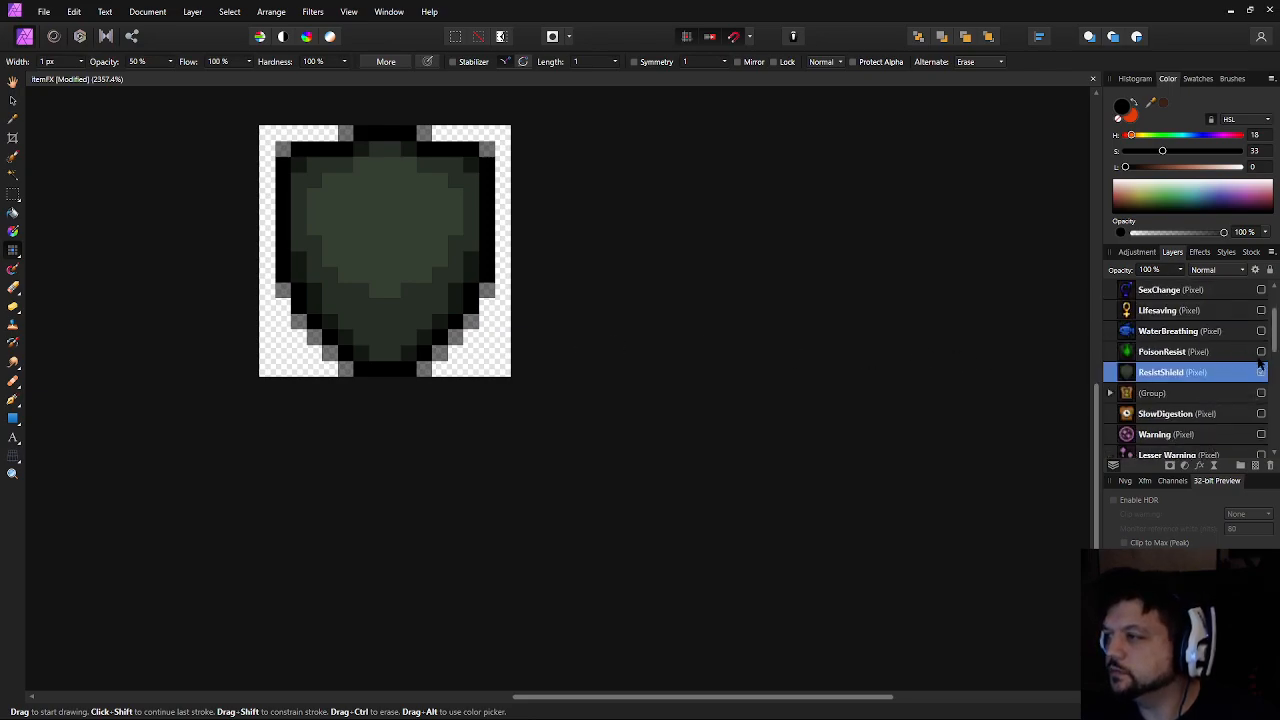
Hide the base ResistShield layer, show the Burn Resist group and select the ResistShield layer inside it
{"action": "left_click", "coordinate": [1260, 372]}
{"action": "scroll", "coordinate": [1250, 380], "scroll_direction": "down", "scroll_amount": 8}
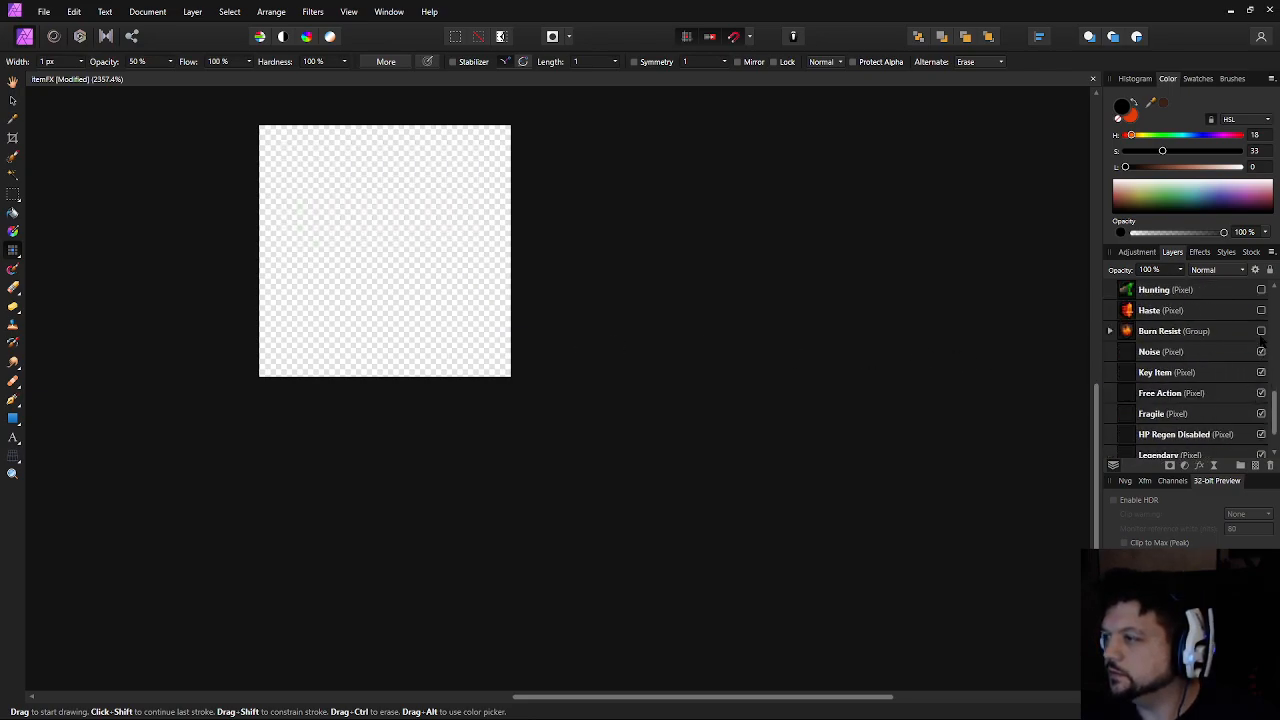
{"action": "left_click", "coordinate": [1261, 333]}
{"action": "left_click", "coordinate": [1110, 331]}
{"action": "left_click", "coordinate": [1180, 393]}
Partially erase the two upper corner pixels of the Burn Resist shield's outline and soften the corners beside its top bump
{"action": "left_click_drag", "start_coordinate": [392, 188], "coordinate": [415, 337]}
{"action": "left_click_drag", "start_coordinate": [308, 298], "coordinate": [362, 303]}
{"action": "key", "text": "ctrl+z"}
{"action": "left_click", "coordinate": [510, 298]}
{"action": "left_click", "coordinate": [368, 282]}
{"action": "left_click", "coordinate": [447, 282]}
Soften the stepped outline corners along both lower edges of the Burn Resist shield with half-opacity black pixels
{"action": "left_click", "coordinate": [305, 440]}
{"action": "left_click", "coordinate": [321, 470]}
{"action": "left_click", "coordinate": [337, 487]}
{"action": "left_click", "coordinate": [354, 502]}
{"action": "left_click", "coordinate": [370, 517]}
{"action": "left_click", "coordinate": [447, 517]}
{"action": "left_click", "coordinate": [463, 502]}
{"action": "left_click", "coordinate": [479, 488]}
{"action": "left_click", "coordinate": [496, 468]}
{"action": "left_click", "coordinate": [509, 441]}
{"action": "scroll", "coordinate": [642, 489], "scroll_direction": "down", "scroll_amount": 2}
{"action": "scroll", "coordinate": [659, 488], "scroll_direction": "down", "scroll_amount": 3}
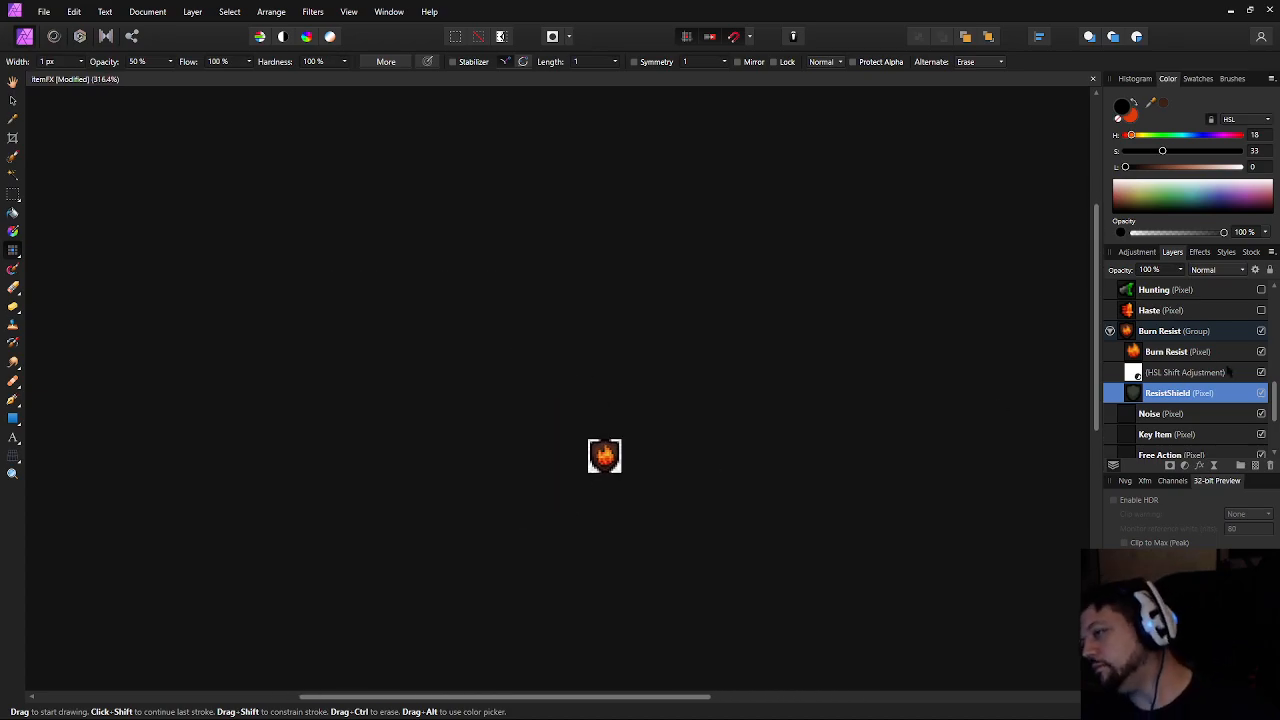
Collapse the Burn Resist group and select the Key Item layer
{"action": "left_click", "coordinate": [1110, 331]}
{"action": "scroll", "coordinate": [1171, 393], "scroll_direction": "down", "scroll_amount": 2}
{"action": "scroll", "coordinate": [1167, 384], "scroll_direction": "up", "scroll_amount": 3}
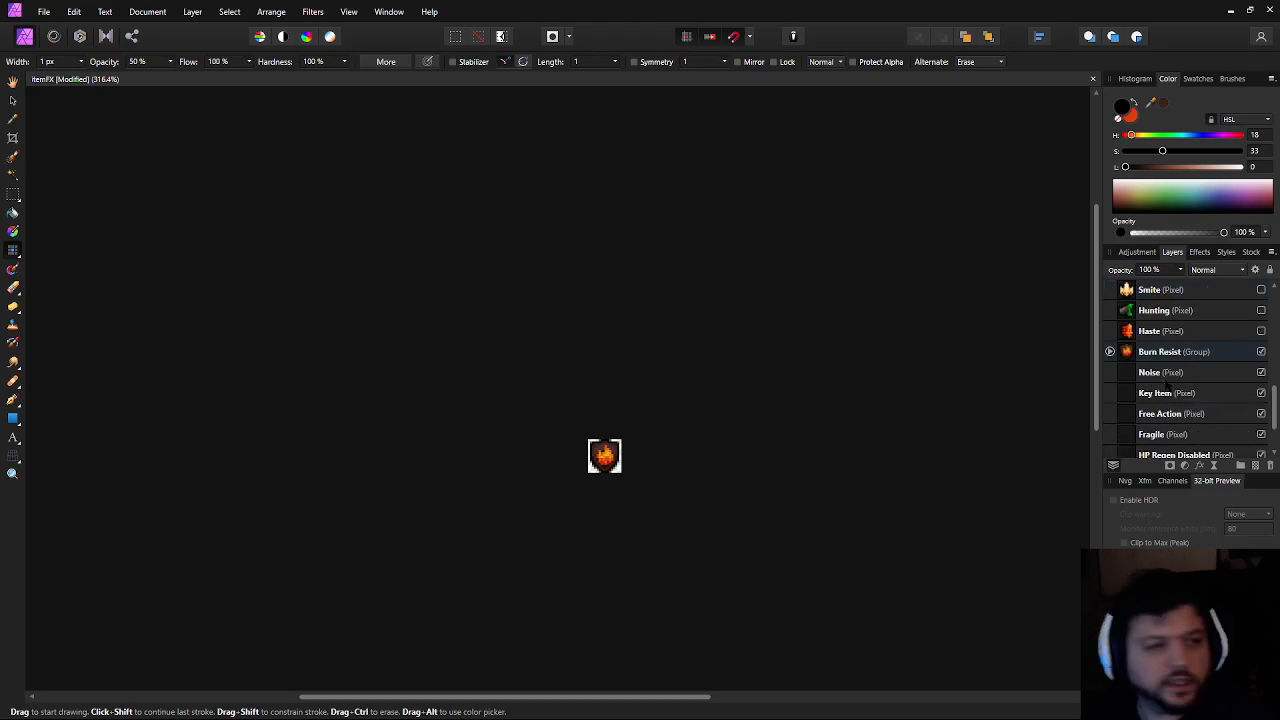
{"action": "scroll", "coordinate": [1215, 400], "scroll_direction": "down", "scroll_amount": 2}
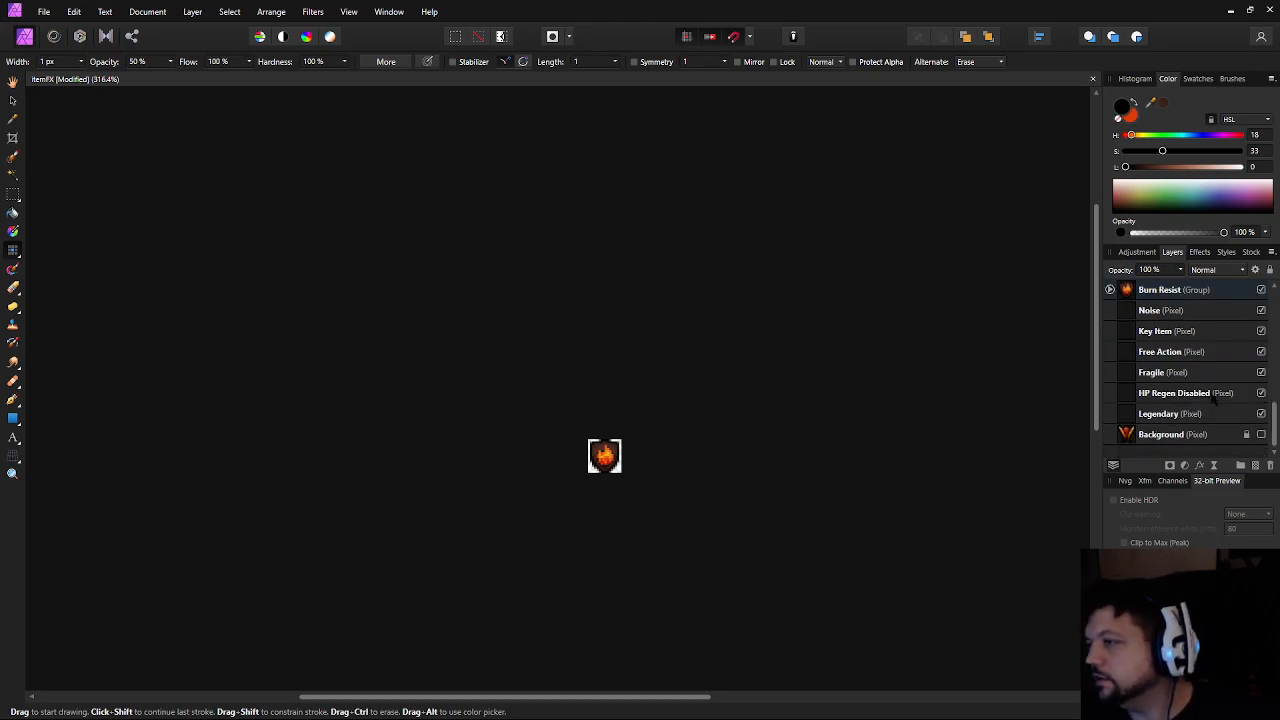
{"action": "left_click", "coordinate": [1150, 311]}
{"action": "left_click", "coordinate": [1163, 335]}
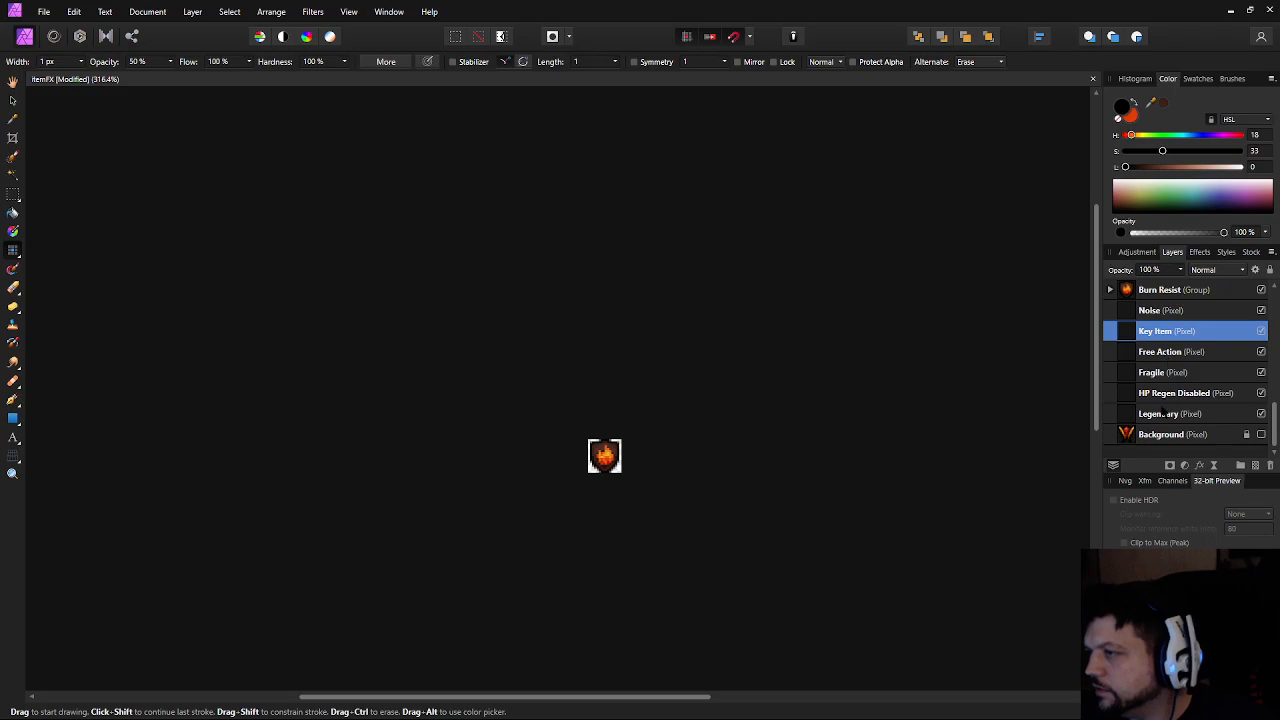
Check the softened Burn Resist icon, save the document and select the Noise layer
{"action": "left_click_drag", "start_coordinate": [605, 536], "coordinate": [614, 535]}
{"action": "scroll", "coordinate": [507, 436], "scroll_direction": "up", "scroll_amount": 10}
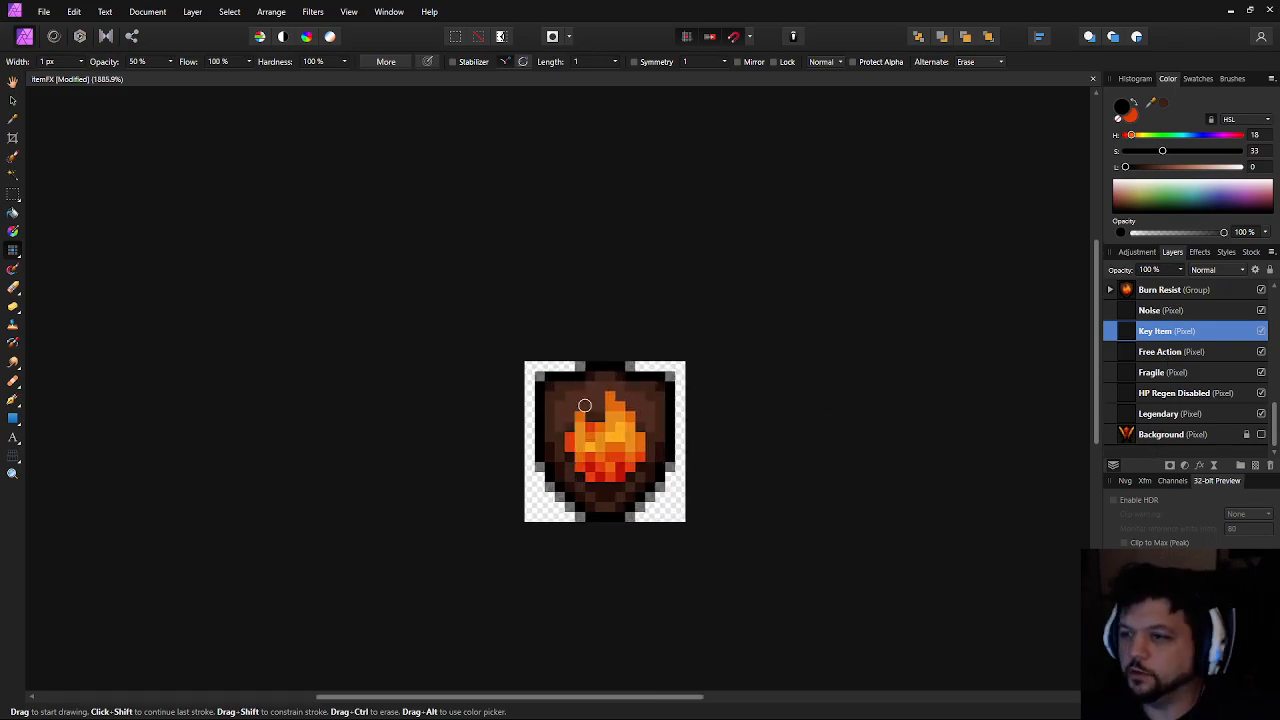
{"action": "scroll", "coordinate": [1150, 393], "scroll_direction": "up", "scroll_amount": 5}
{"action": "scroll", "coordinate": [1150, 393], "scroll_direction": "up", "scroll_amount": 4}
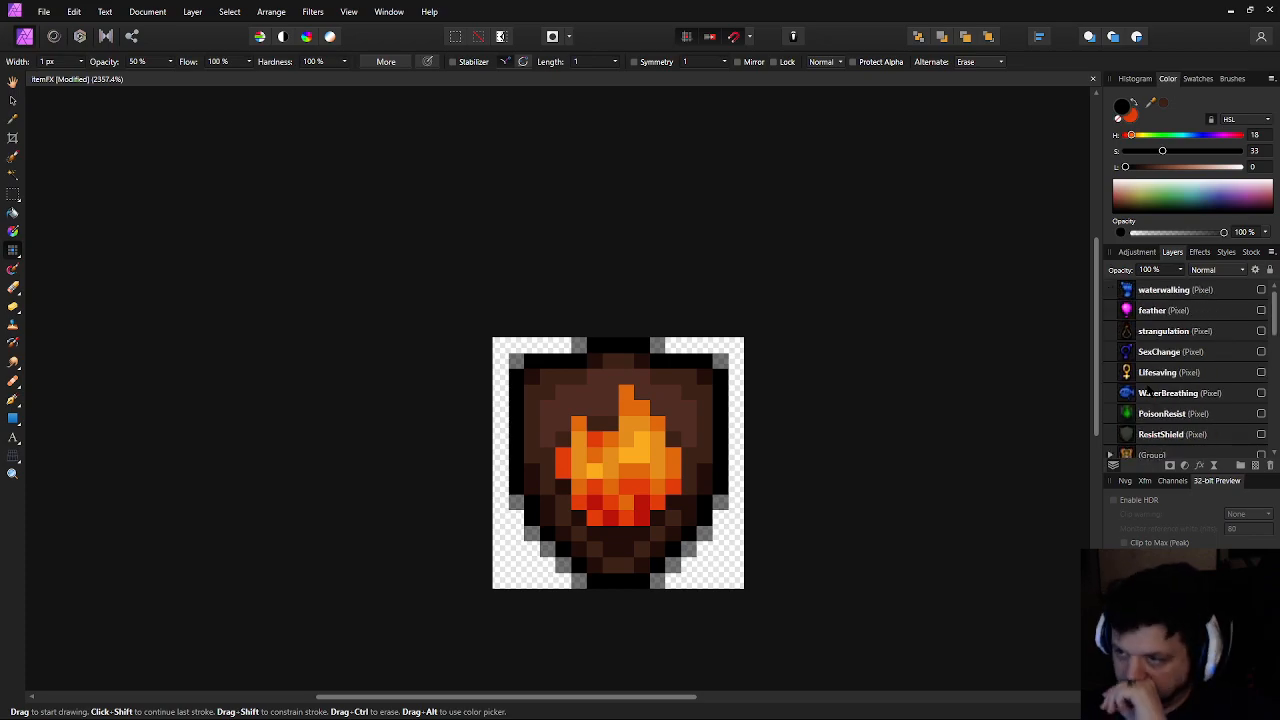
{"action": "scroll", "coordinate": [580, 523], "scroll_direction": "up", "scroll_amount": 2}
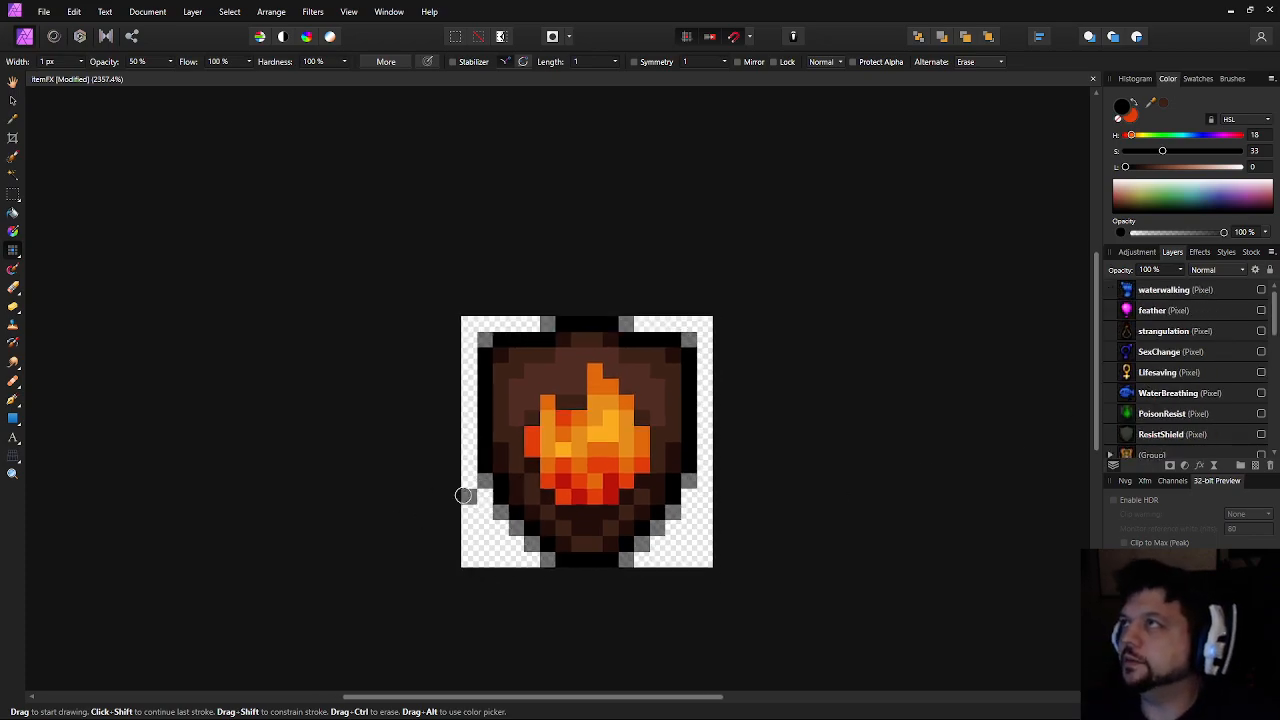
{"action": "scroll", "coordinate": [1230, 408], "scroll_direction": "down", "scroll_amount": 8}
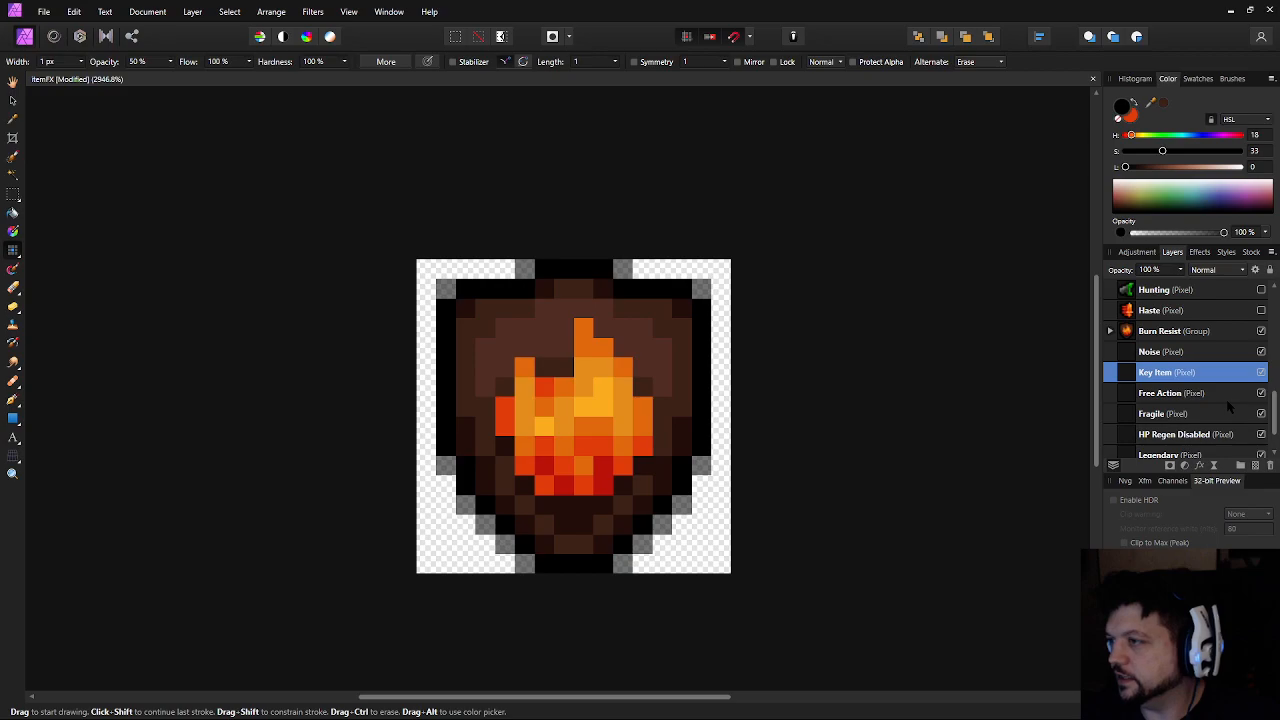
{"action": "left_click_drag", "start_coordinate": [644, 400], "coordinate": [598, 408]}
{"action": "key", "text": "ctrl+s"}
{"action": "left_click", "coordinate": [1170, 353]}
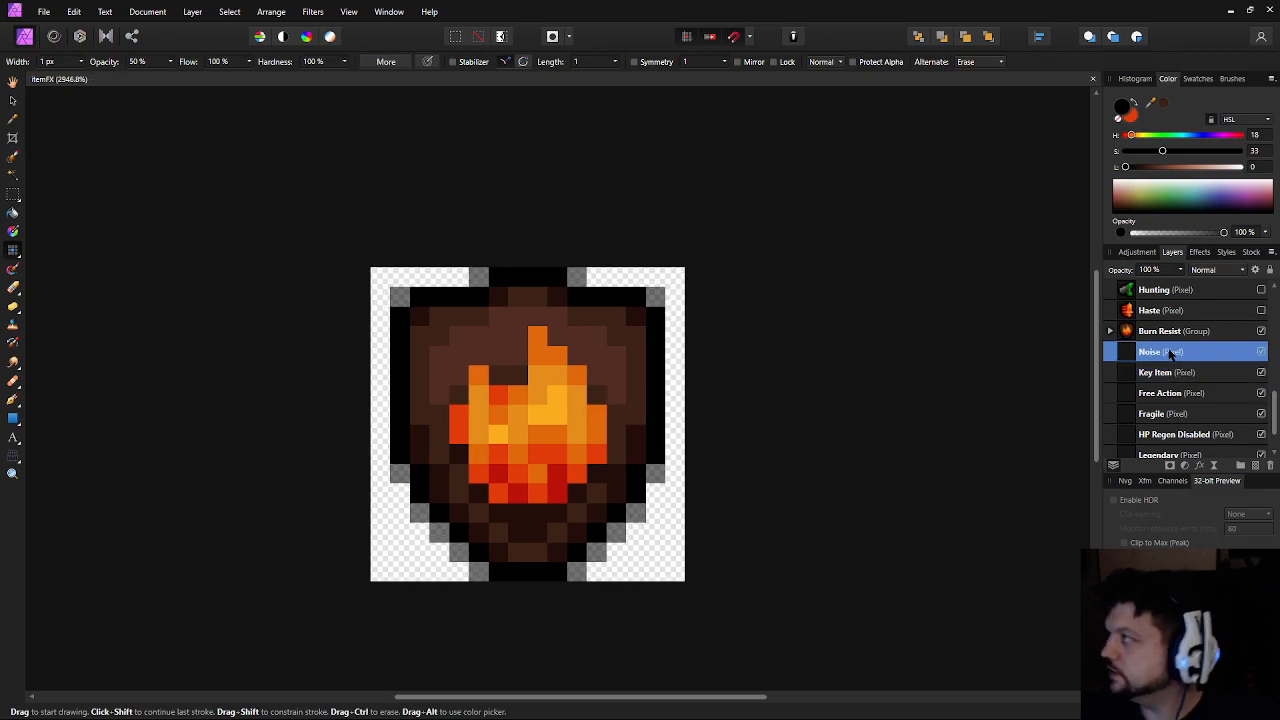